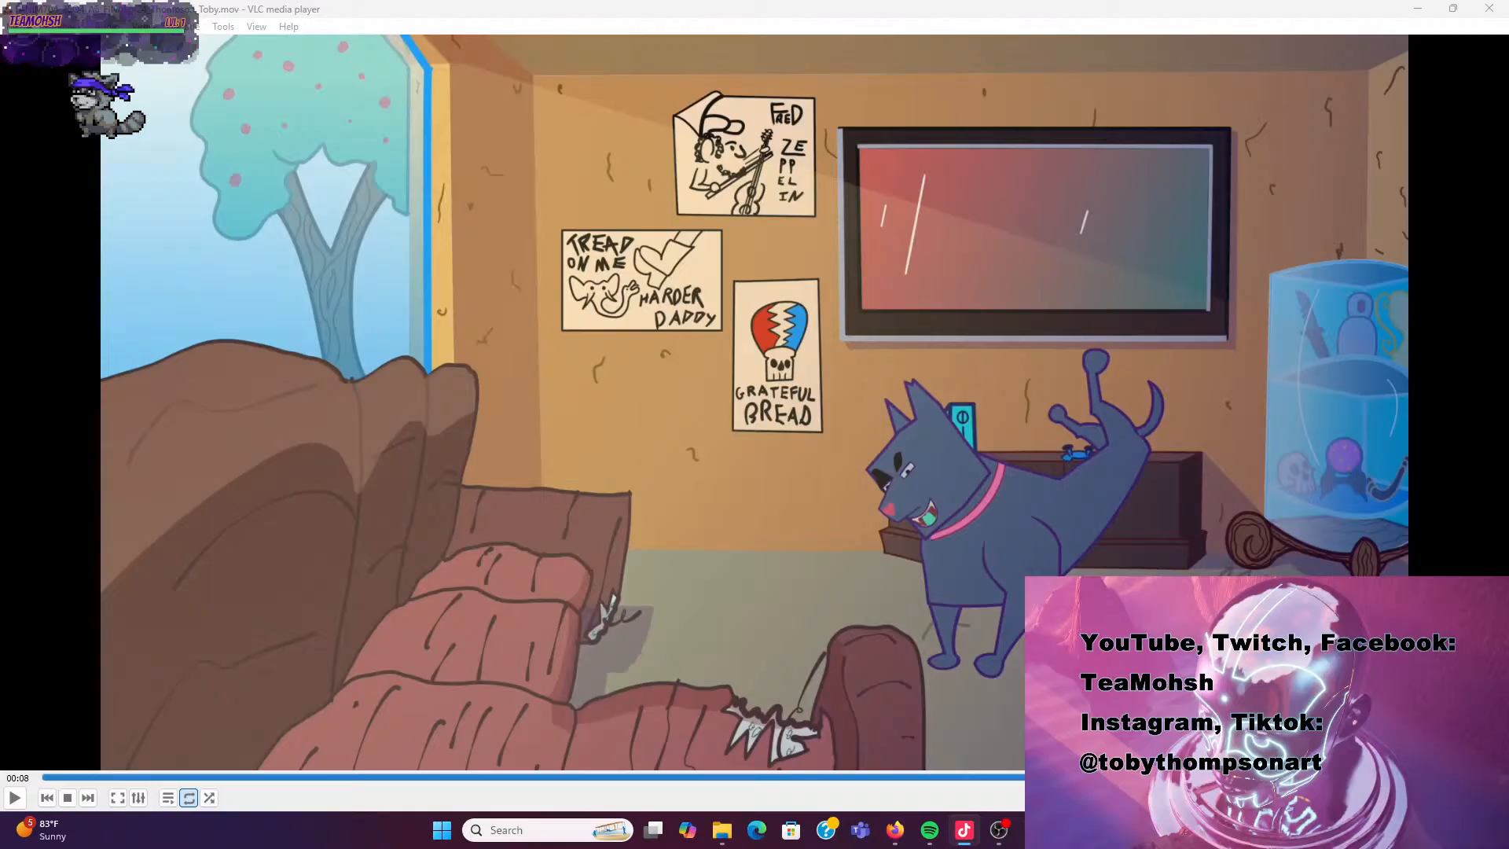
# Play the Toby.mov clip, and bring up the Firefox window with the SoundCloud profile, maximized
pyautogui.click(15, 798)
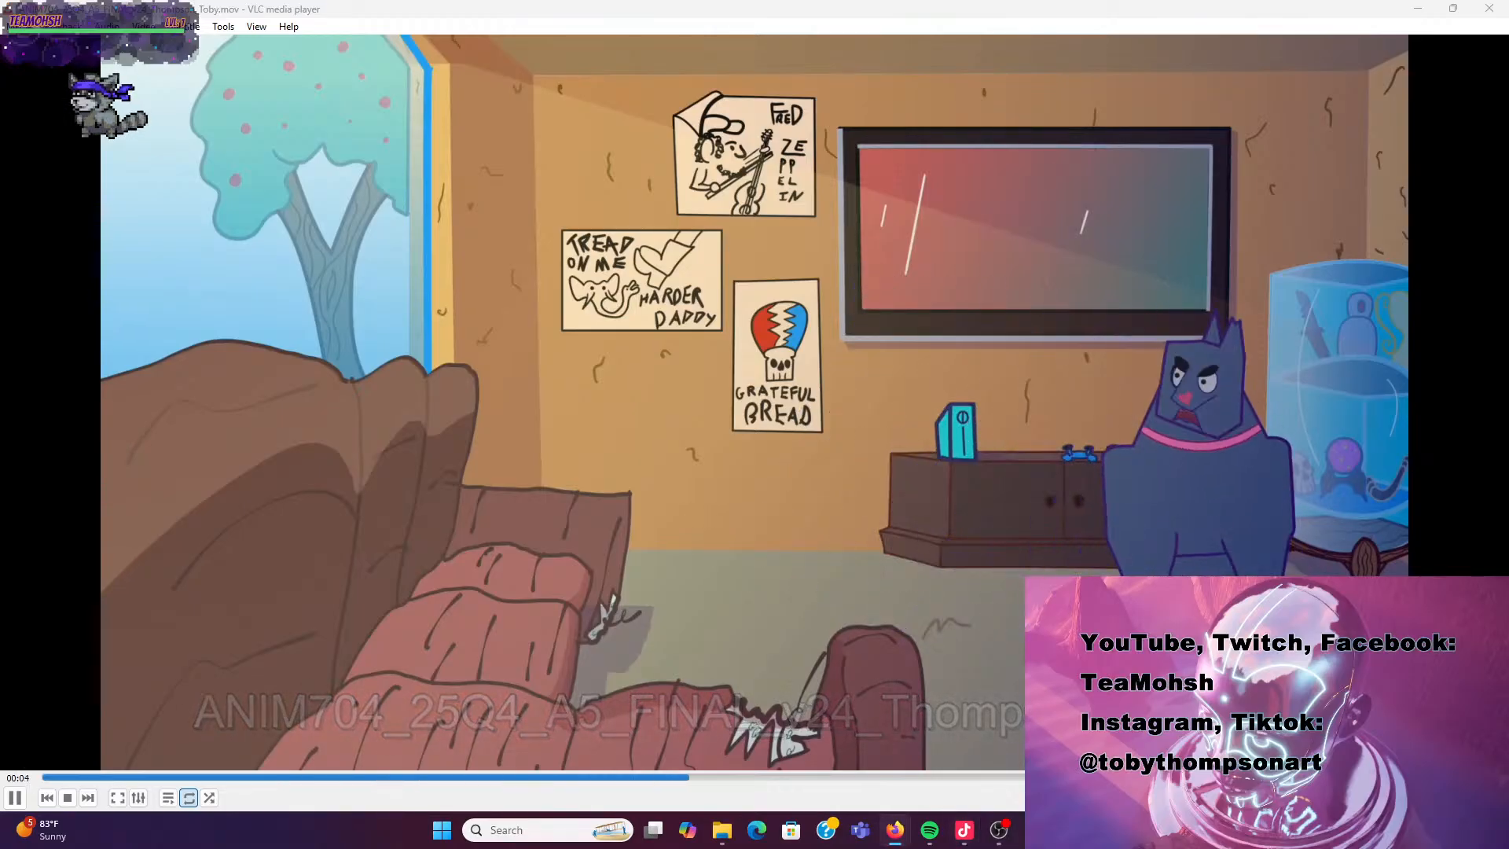
pyautogui.moveTo(0, 246); pyautogui.dragTo(682, 51)
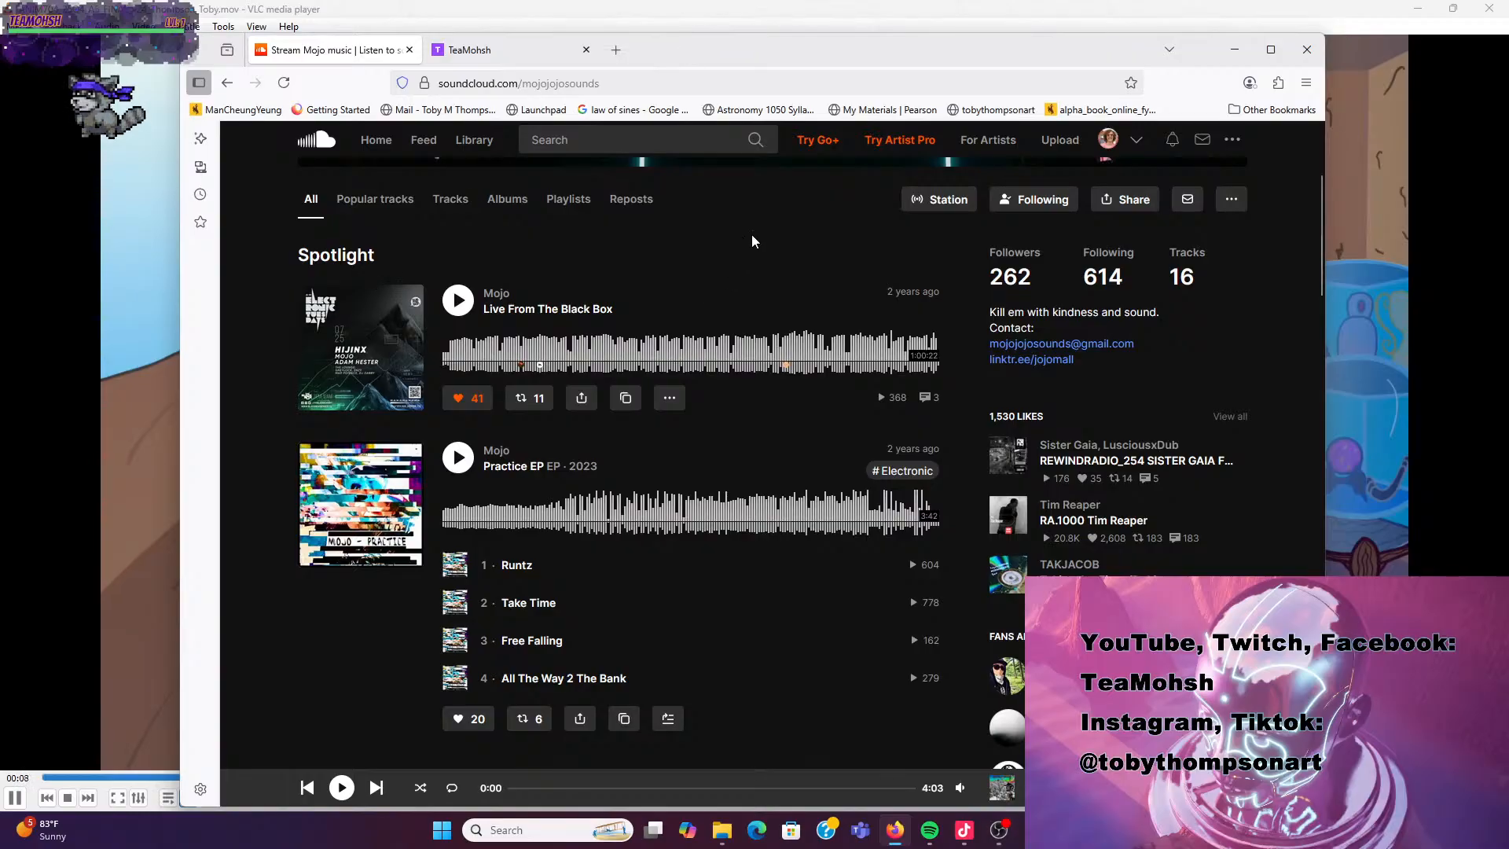
pyautogui.click(1271, 50)
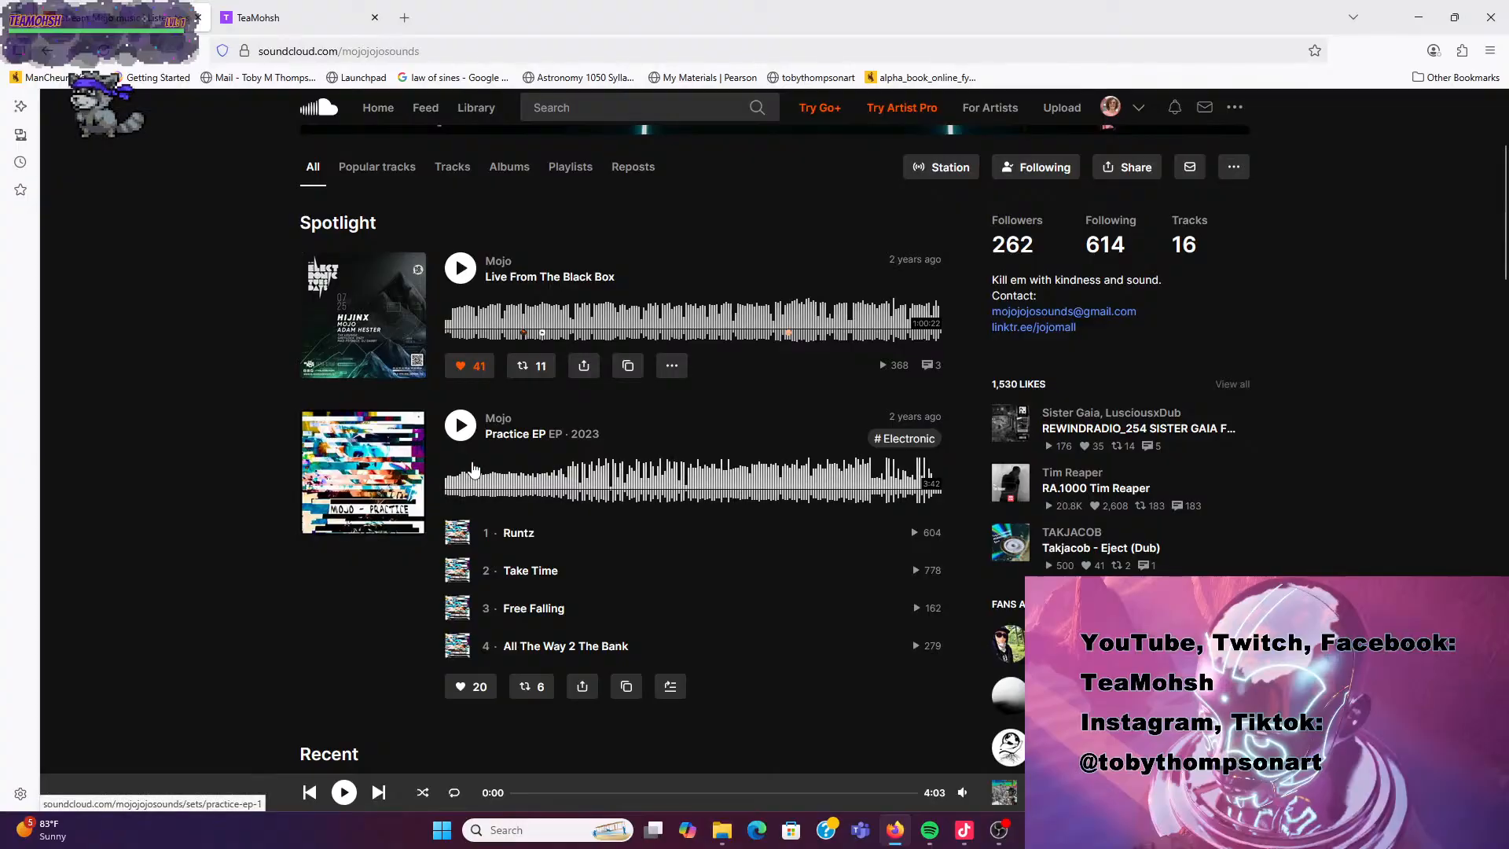
# Start playing the Practice EP on the SoundCloud profile and raise the player volume slightly
pyautogui.scroll(3, 485, 440)
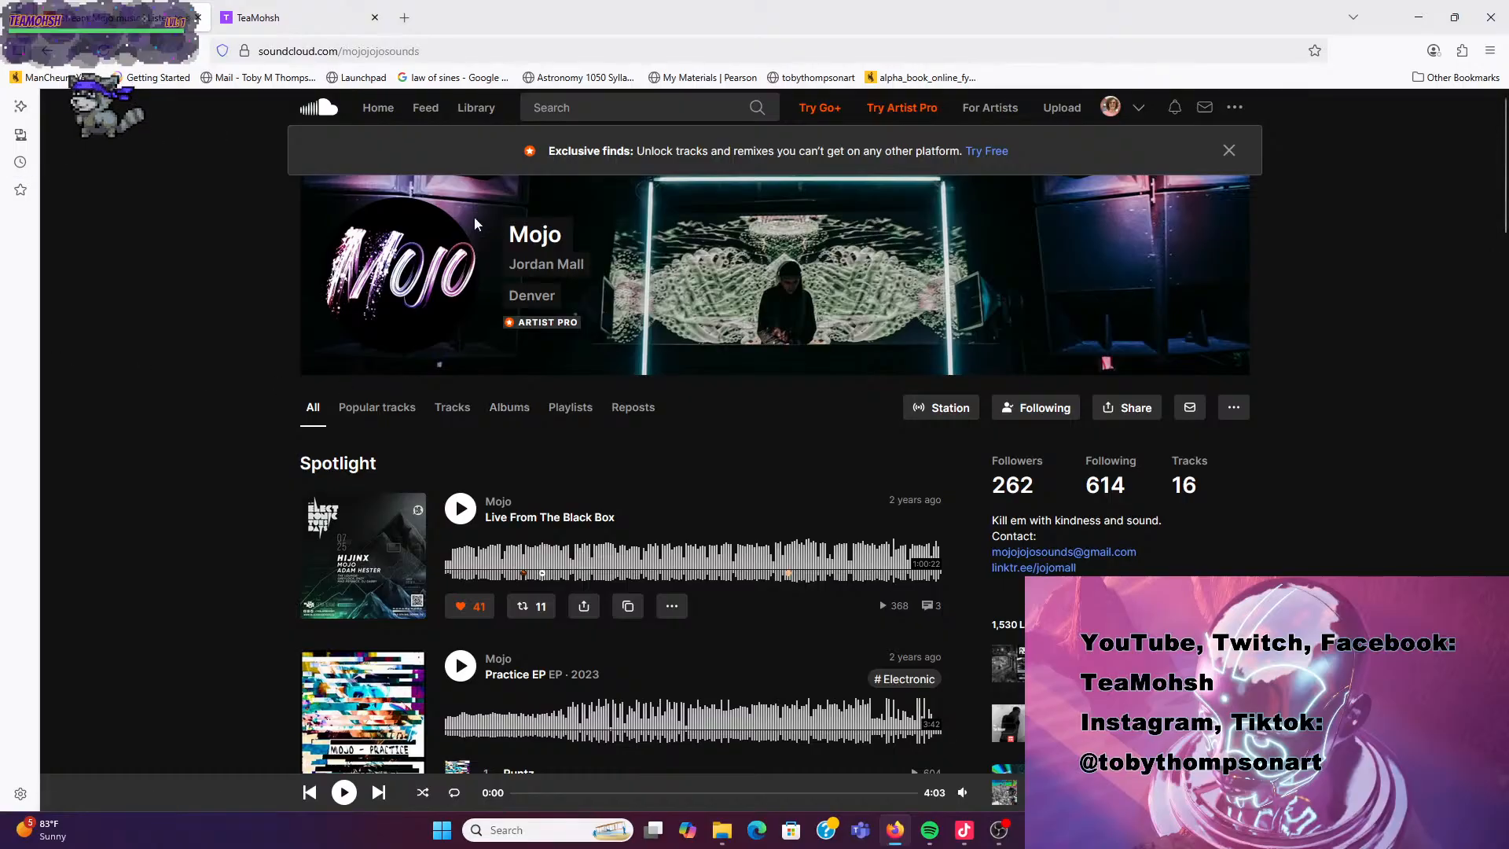
pyautogui.scroll(-2, 373, 577)
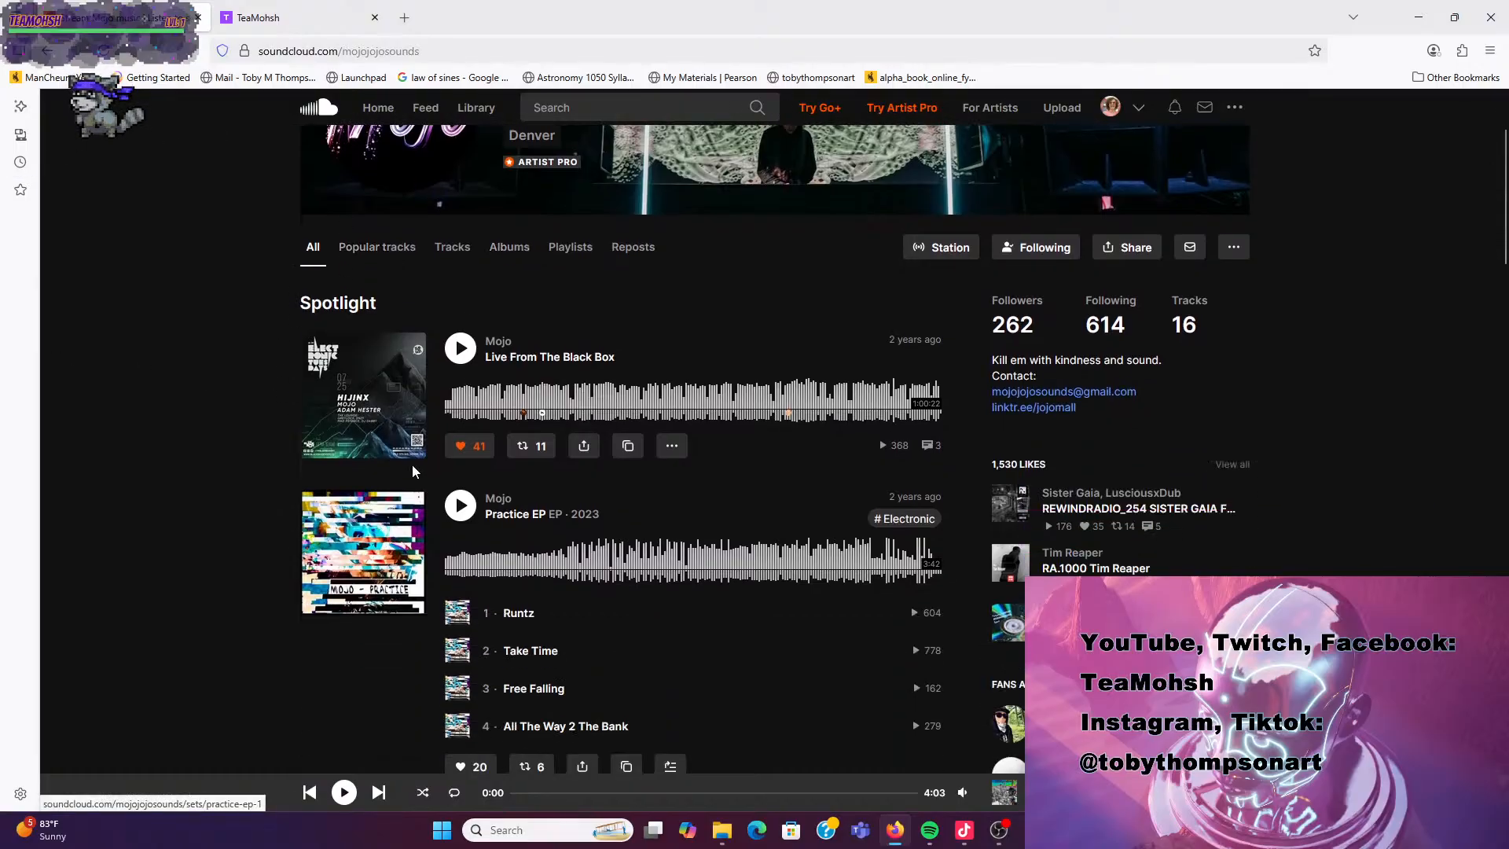
pyautogui.click(460, 505)
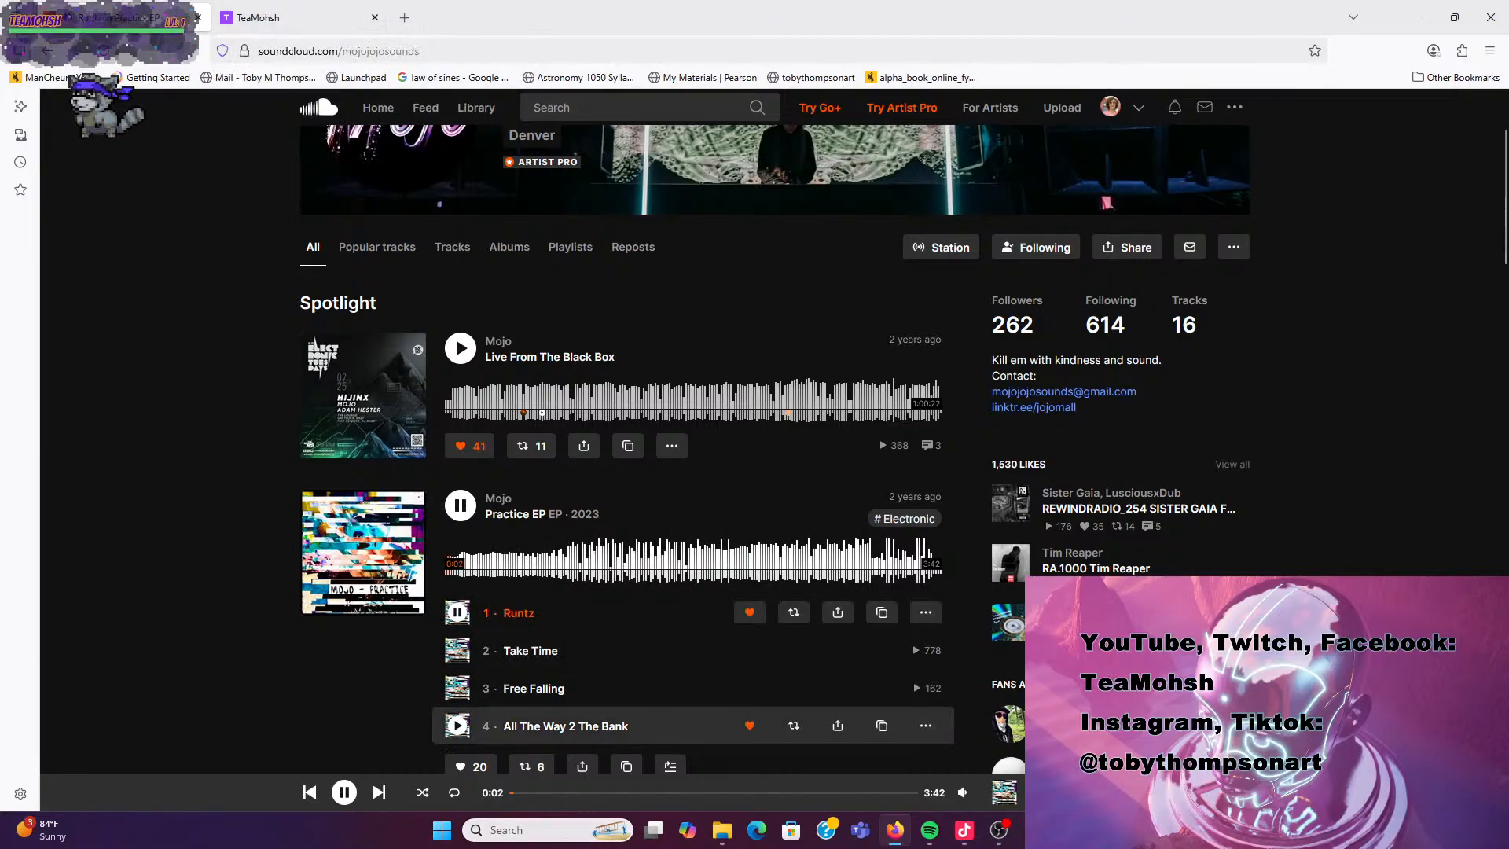
pyautogui.moveTo(965, 797)
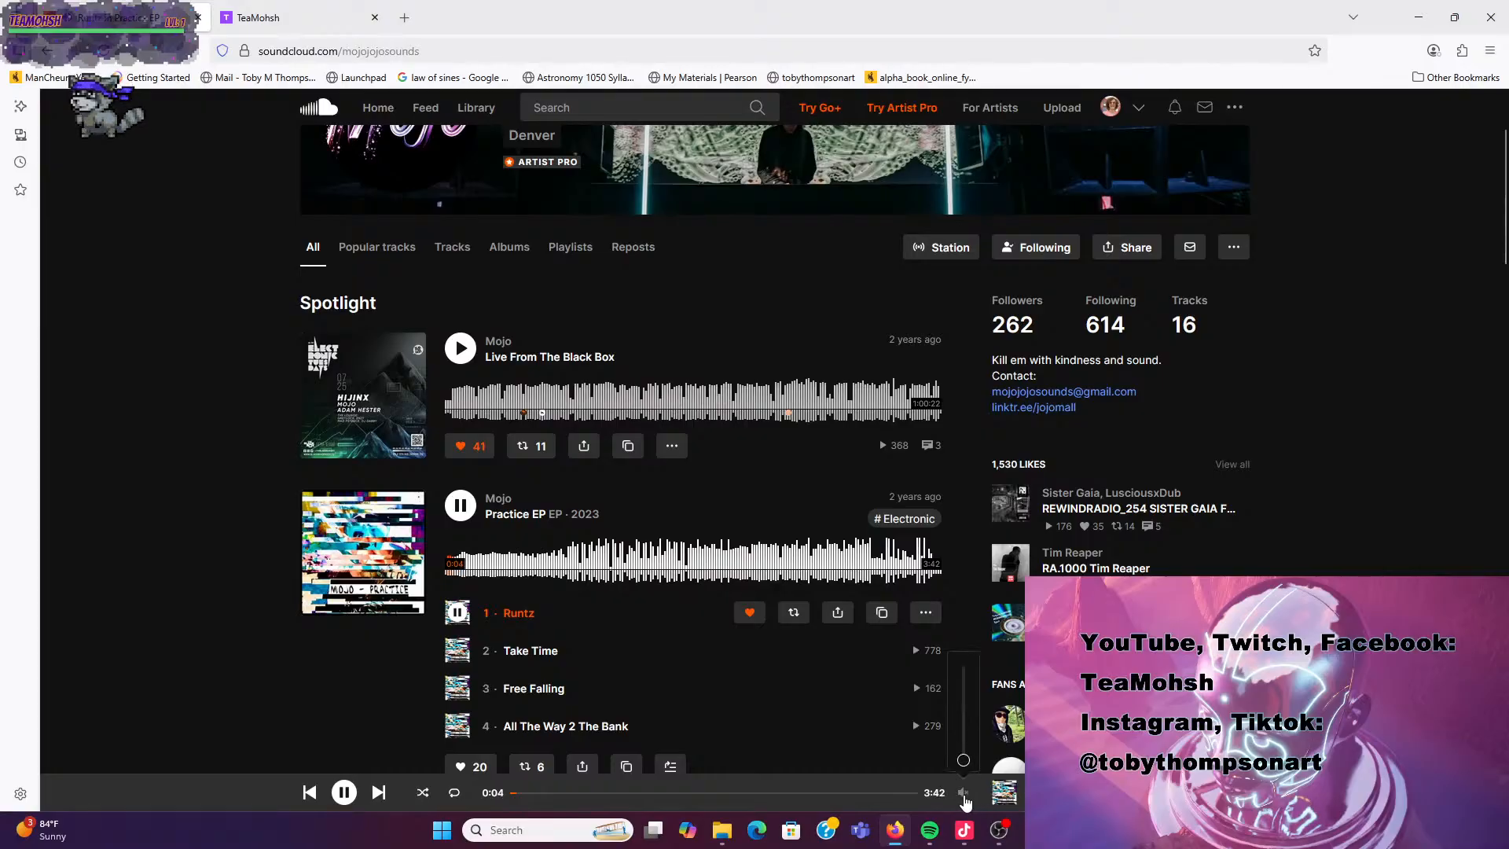
pyautogui.moveTo(965, 760); pyautogui.dragTo(966, 747)
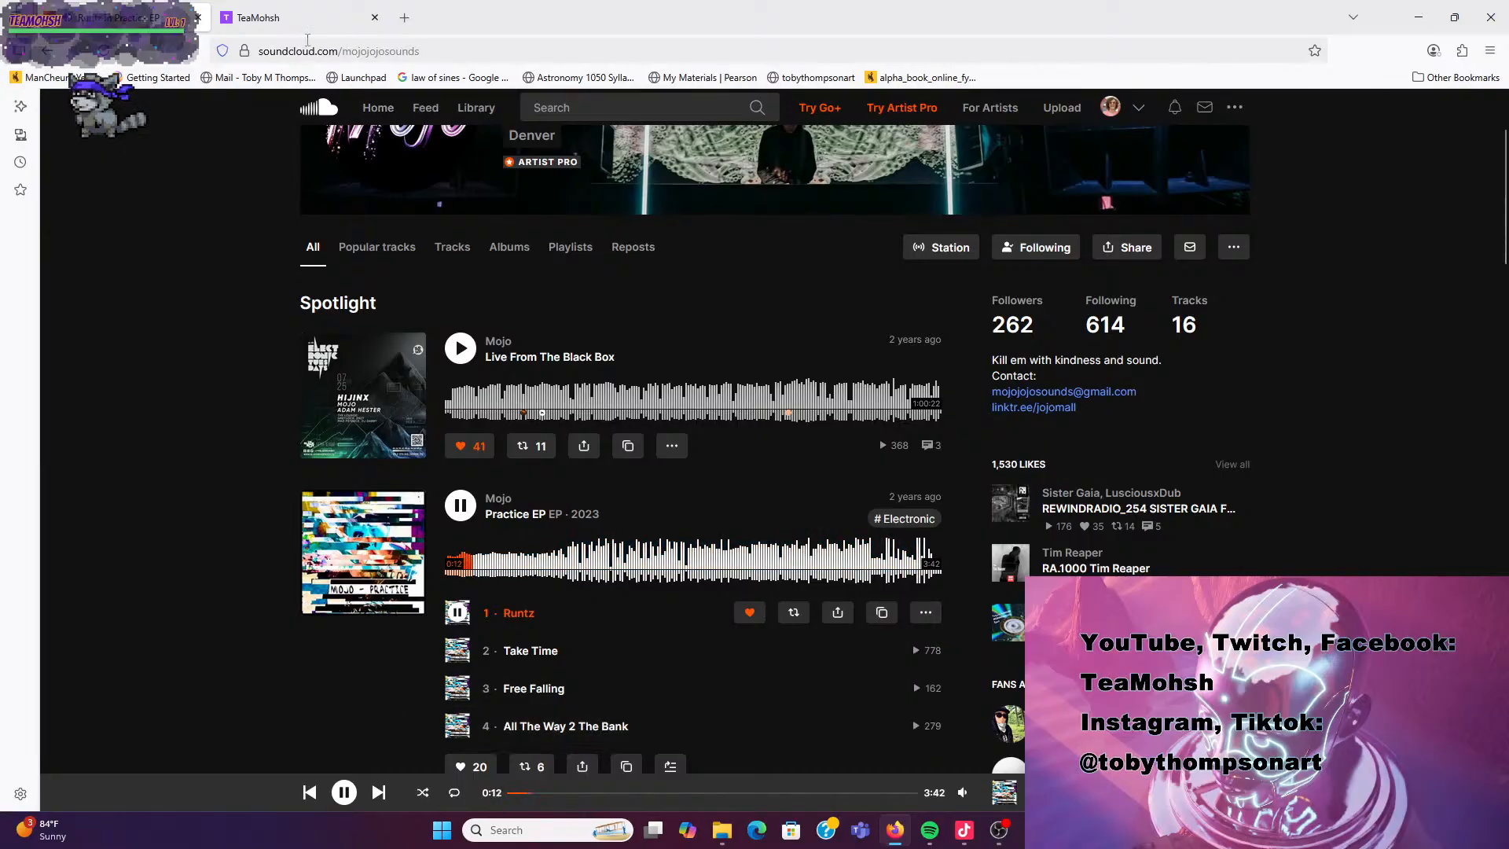
# Look through the Third Eye Genesis store homepage, from the featured comic book down to the latest TikTok videos
pyautogui.click(307, 19)
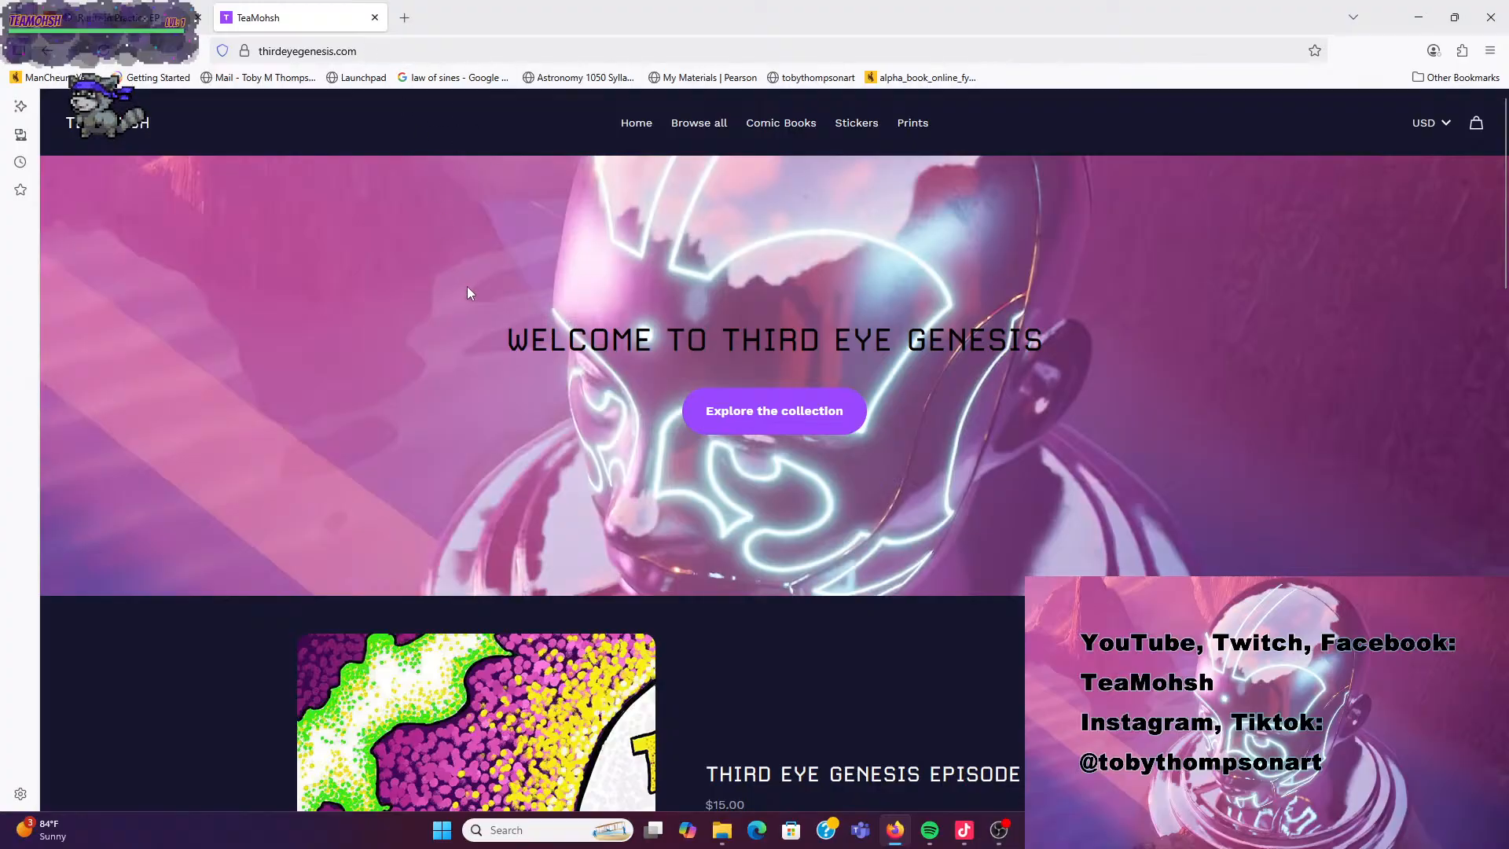
pyautogui.scroll(-5, 621, 398)
pyautogui.scroll(-7, 680, 525)
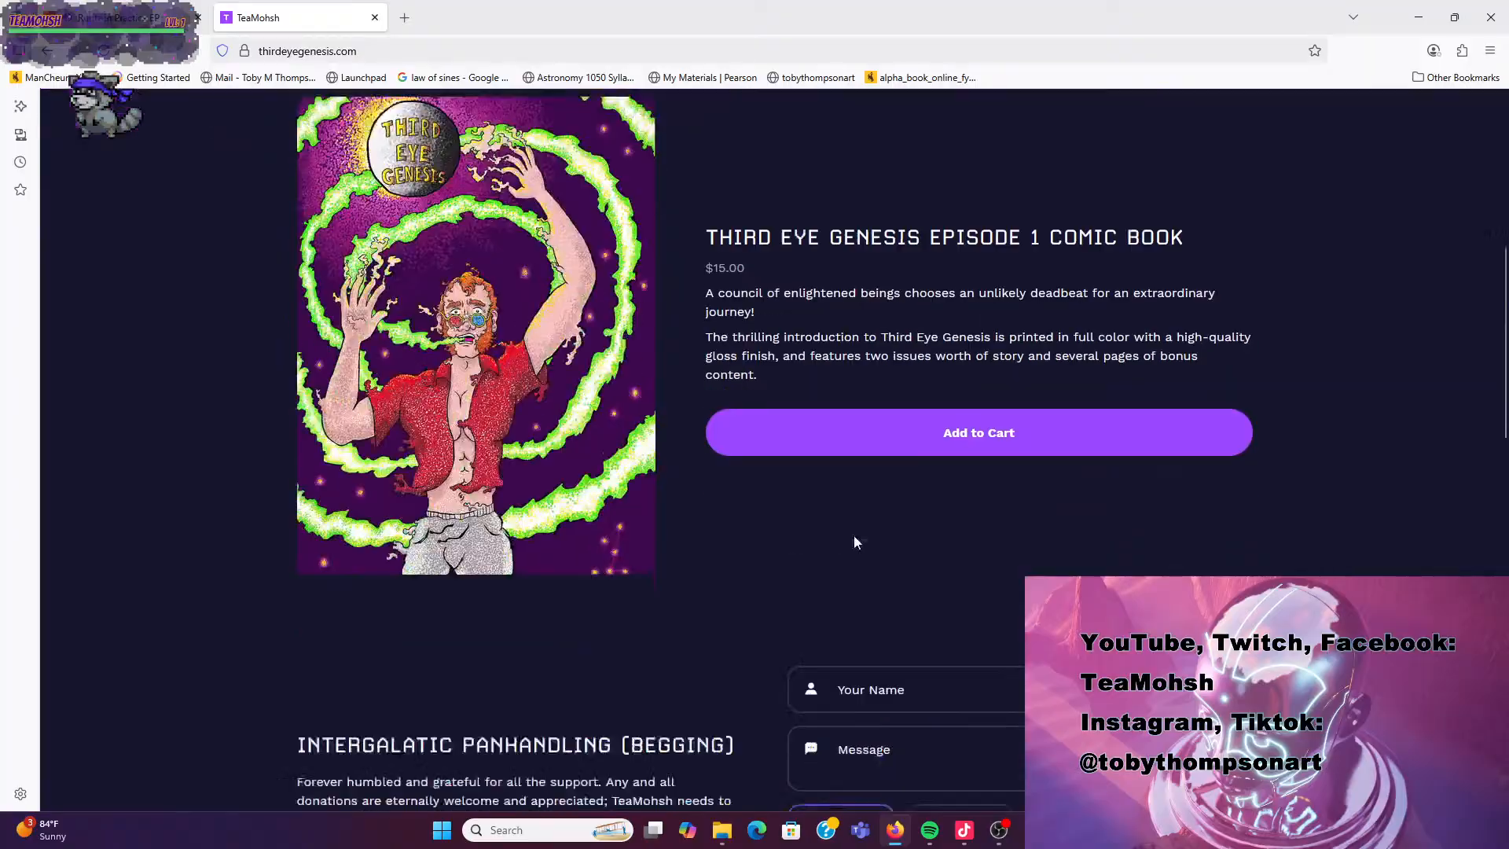
pyautogui.scroll(3, 869, 549)
pyautogui.scroll(-3, 802, 506)
pyautogui.scroll(-8, 800, 509)
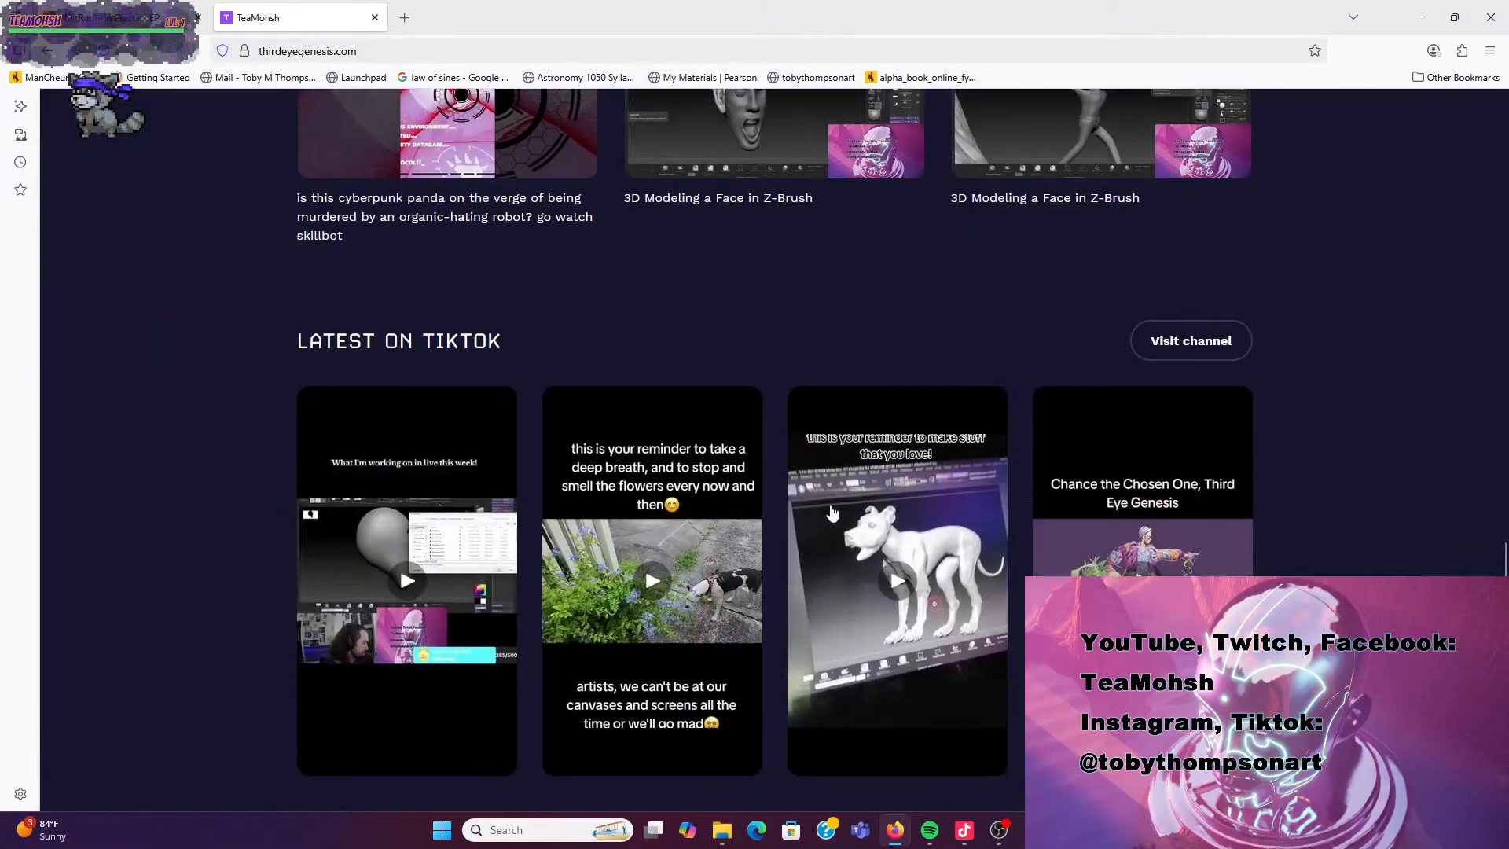
pyautogui.scroll(15, 921, 617)
pyautogui.scroll(3, 921, 613)
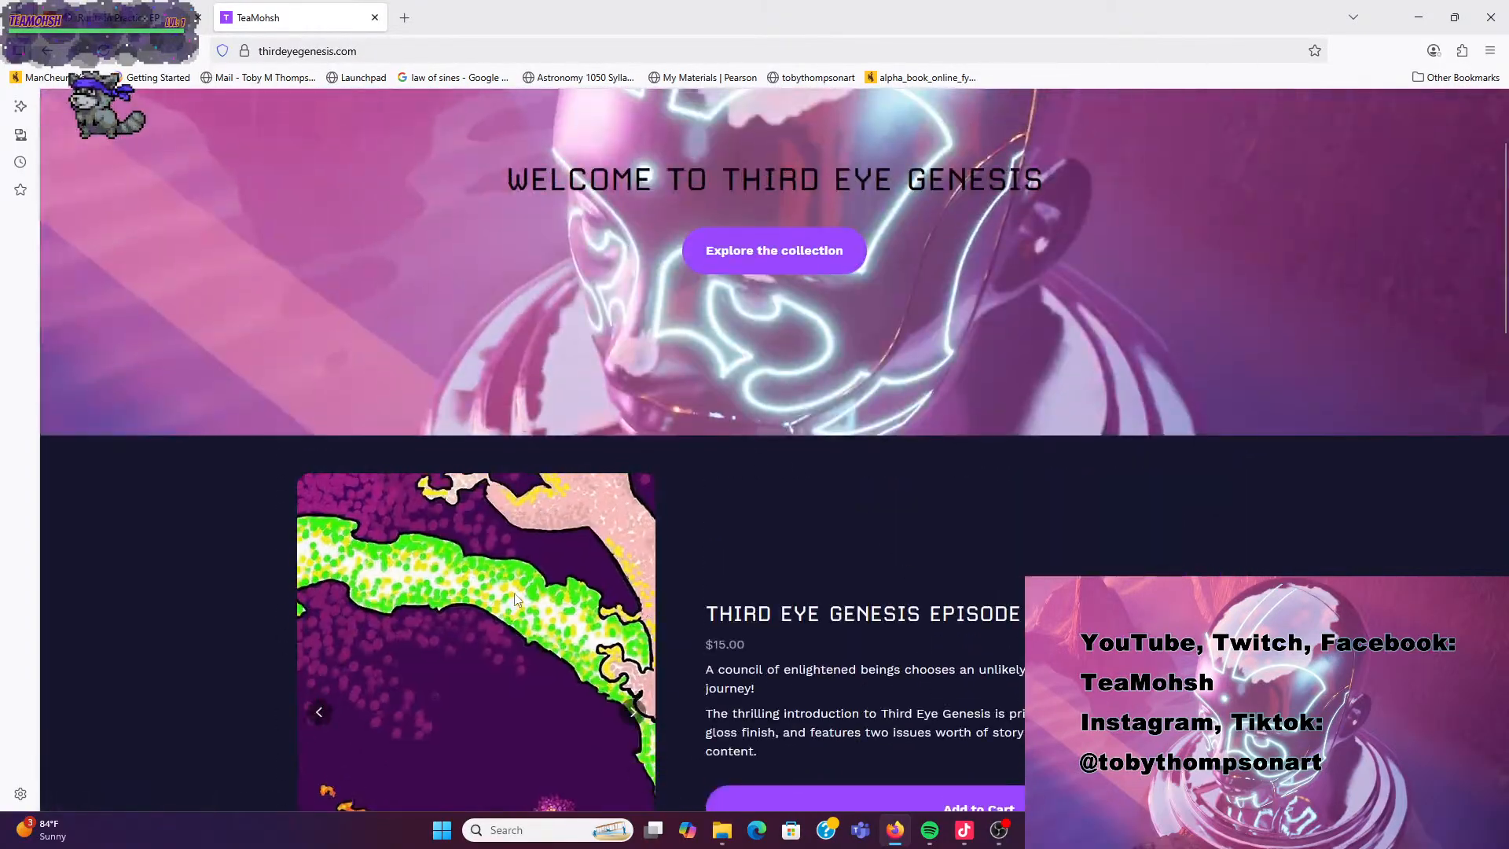
pyautogui.scroll(2, 802, 345)
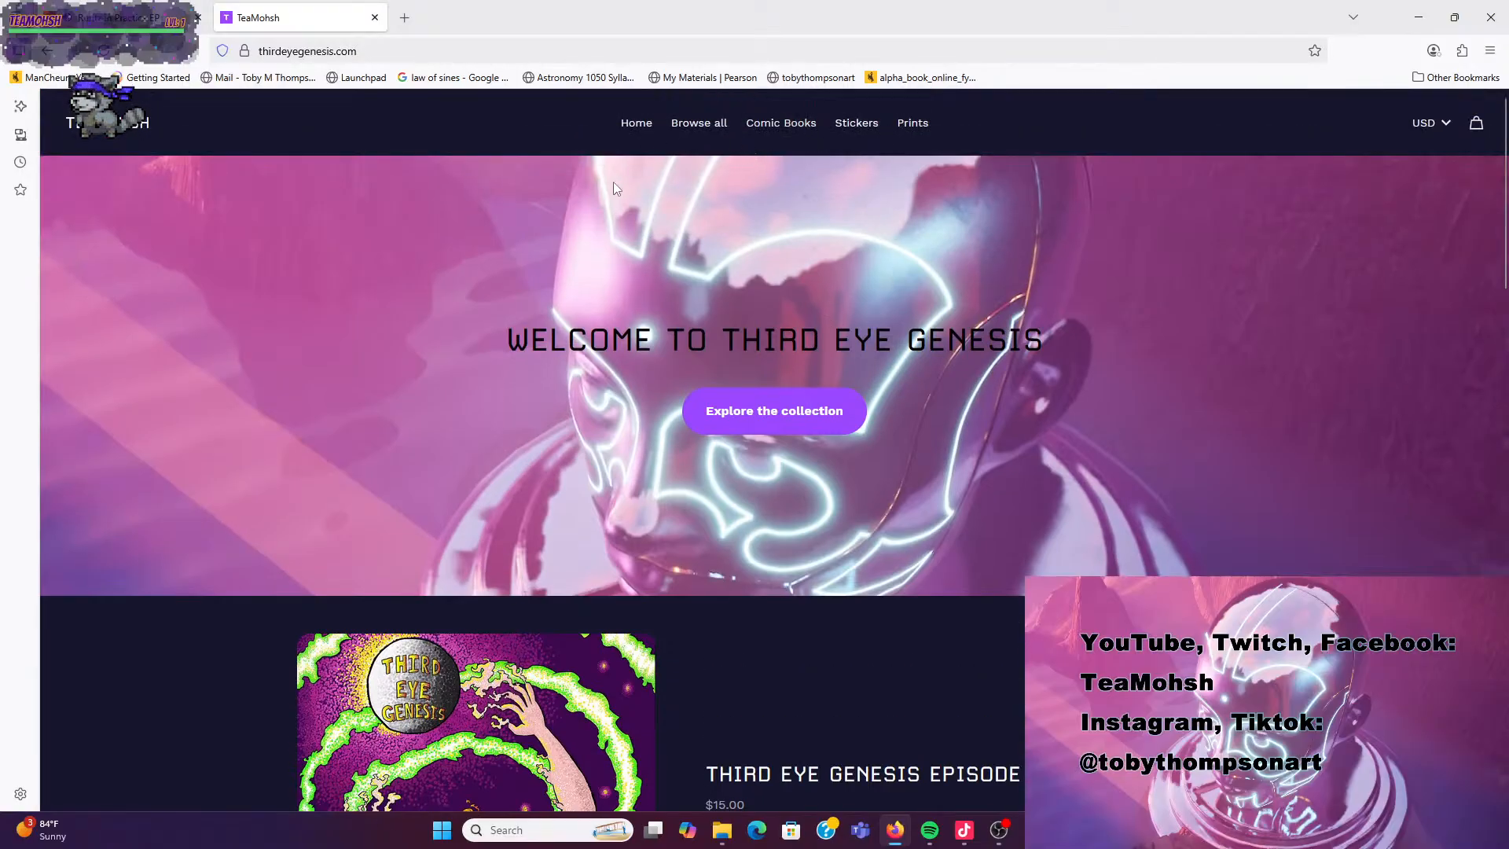
# View the store's Comic Books, Stickers and Prints collections one after another
pyautogui.click(782, 128)
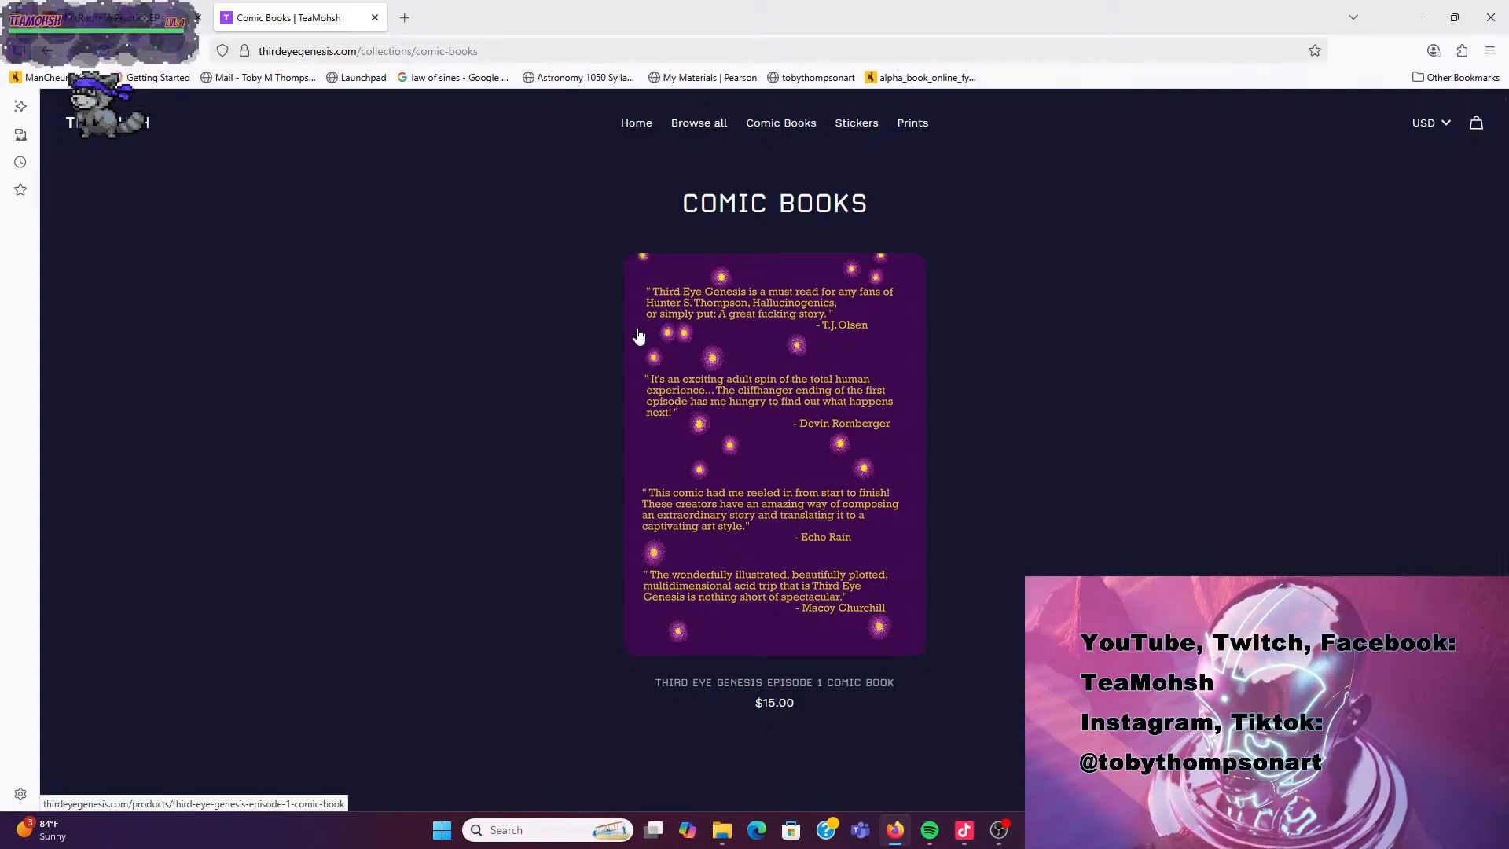
pyautogui.click(865, 122)
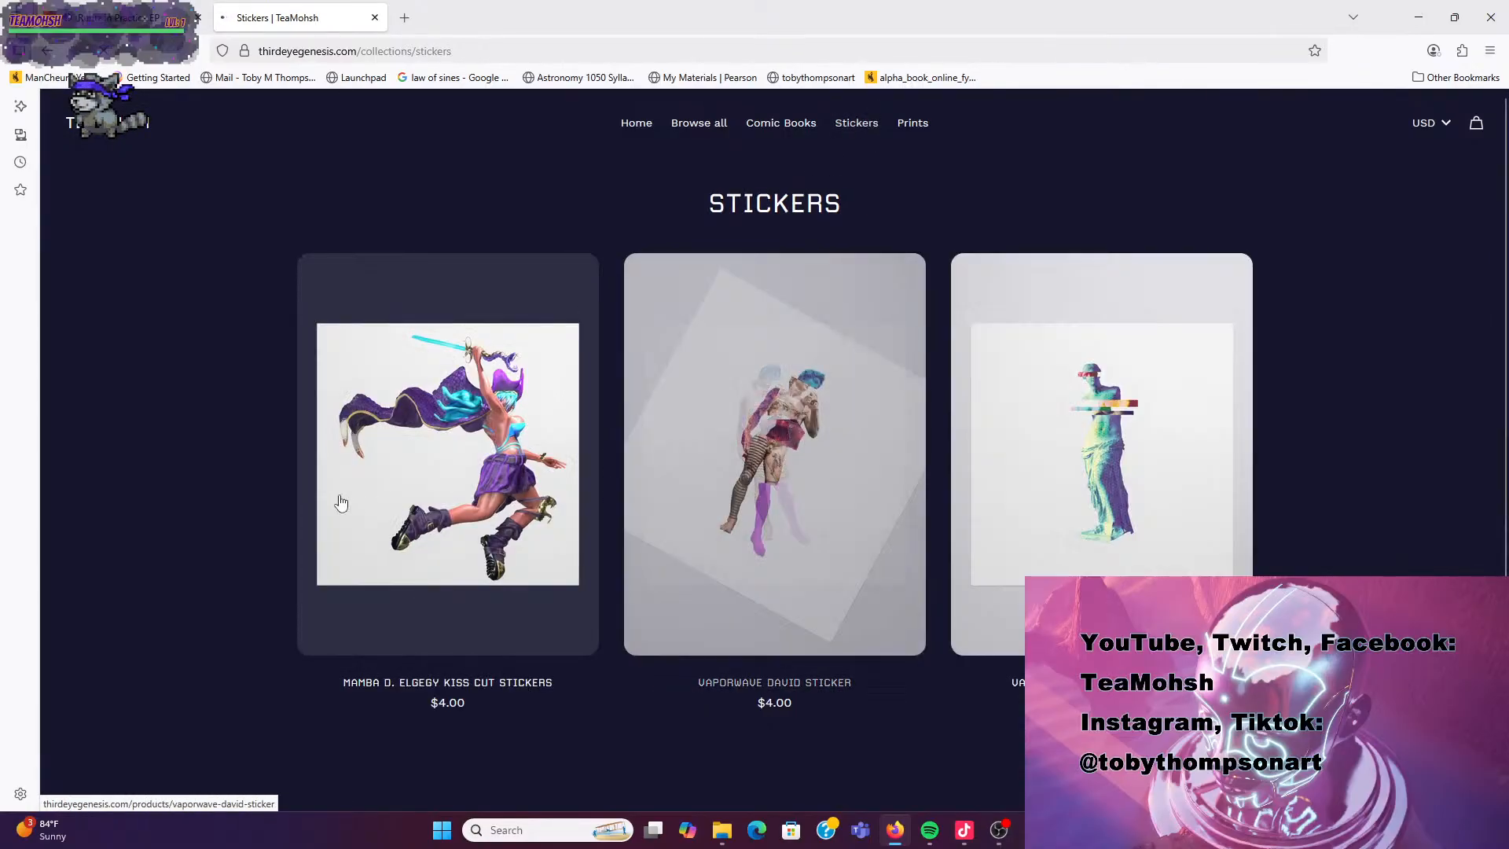
pyautogui.click(912, 123)
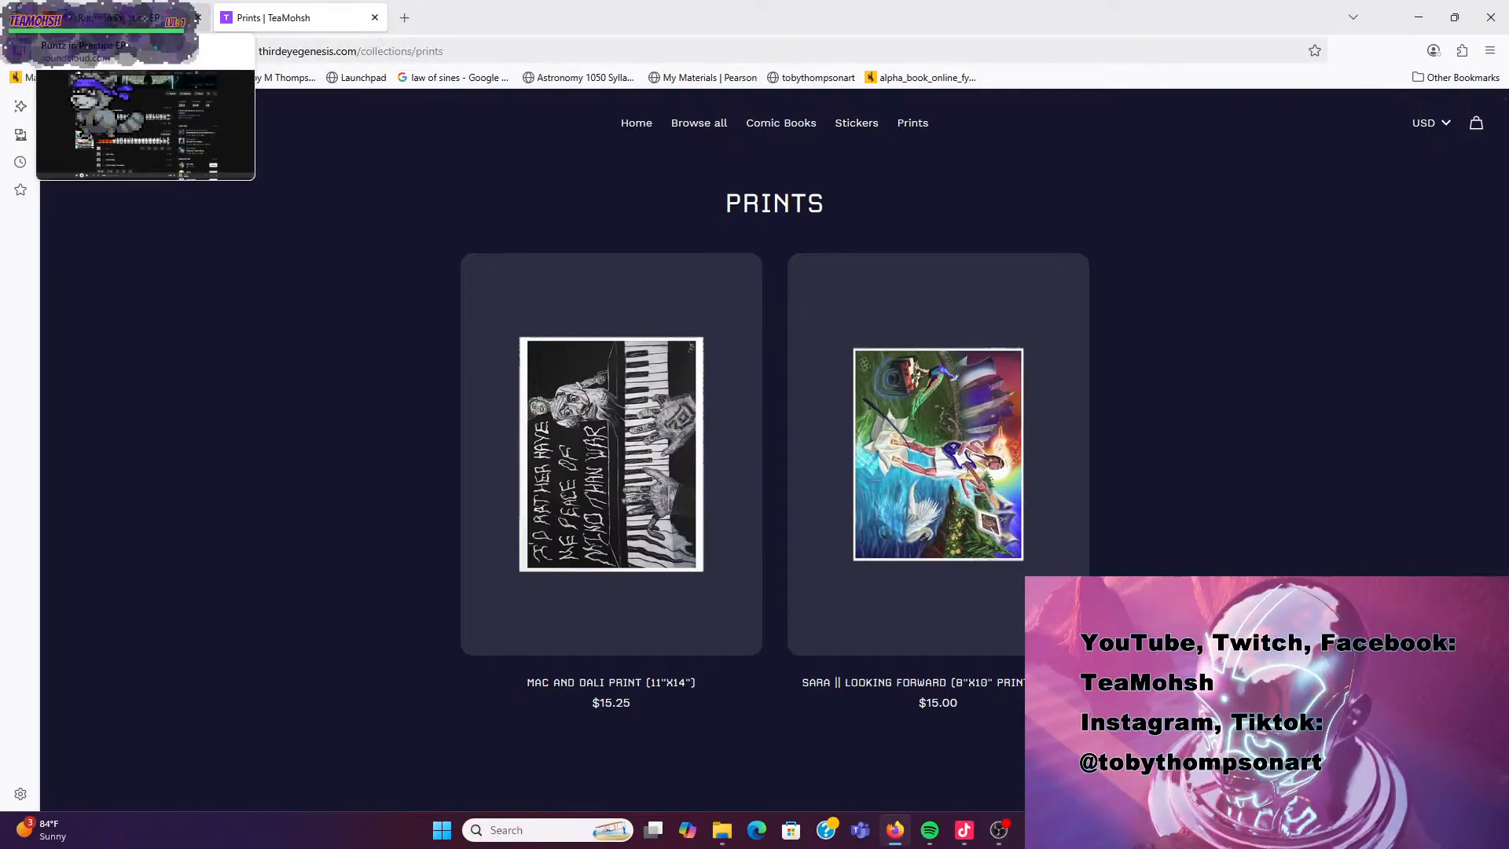
# Return to the SoundCloud page, move the browser off this screen and minimize VLC to switch to Toon Boom Harmony
pyautogui.click(130, 17)
pyautogui.moveTo(575, 16); pyautogui.dragTo(0, 393)
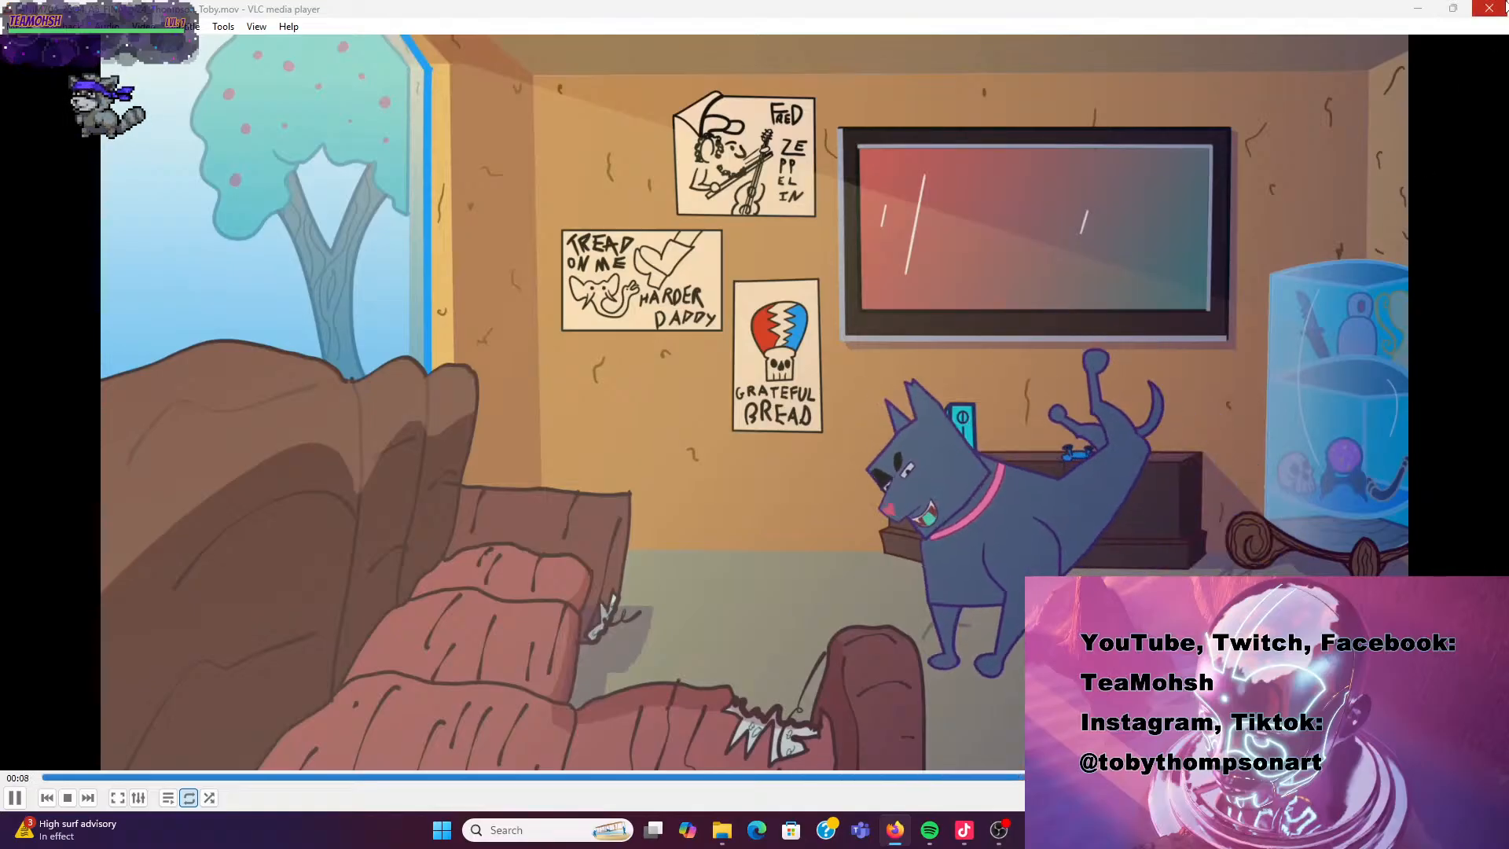
pyautogui.click(1420, 9)
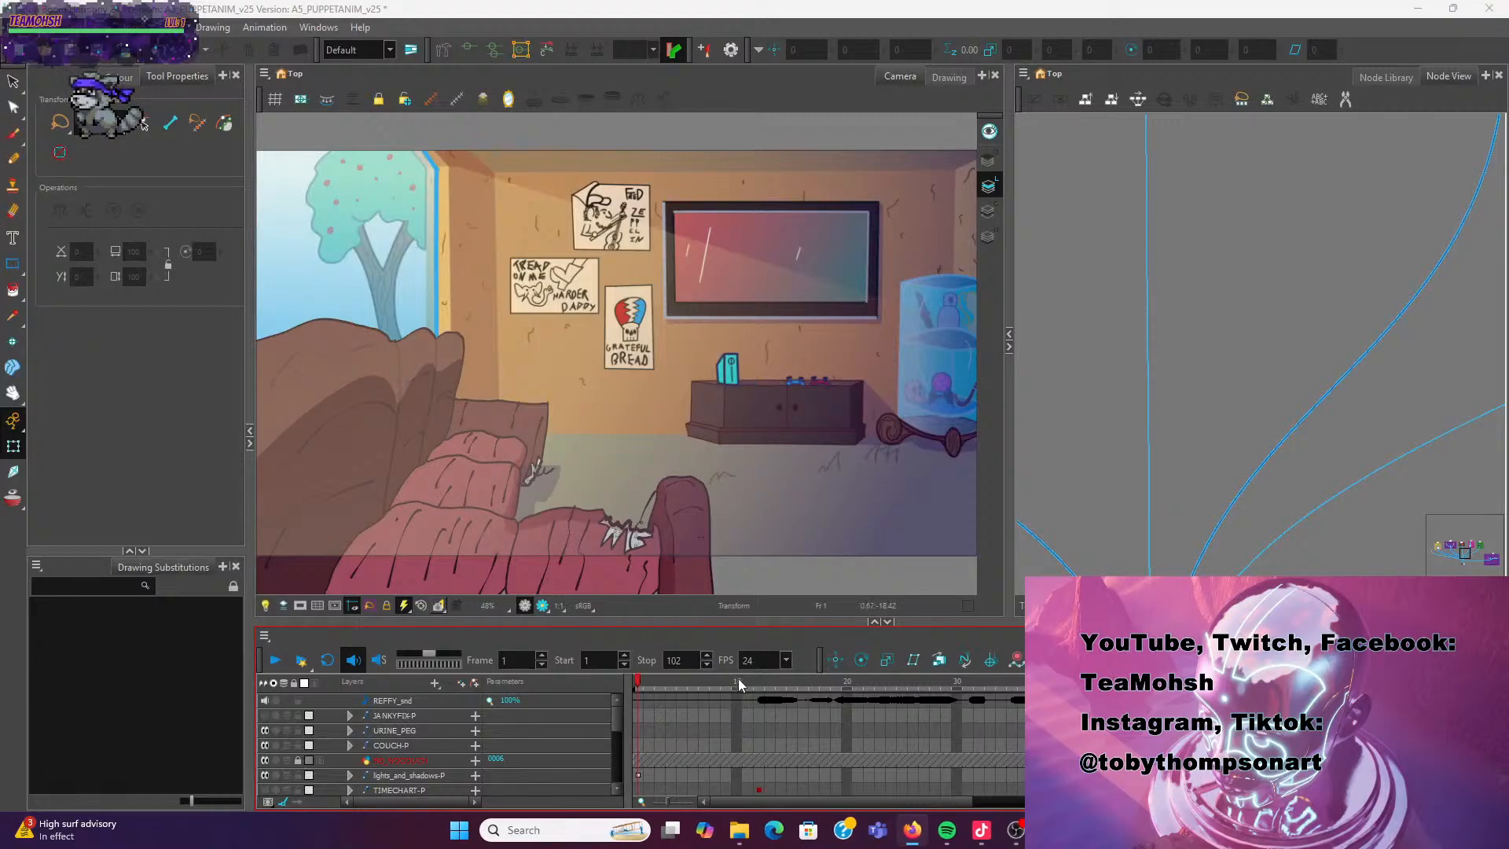
# Set the playback start to frame 55 and play the scene on a loop through frame 102
pyautogui.press('Return')
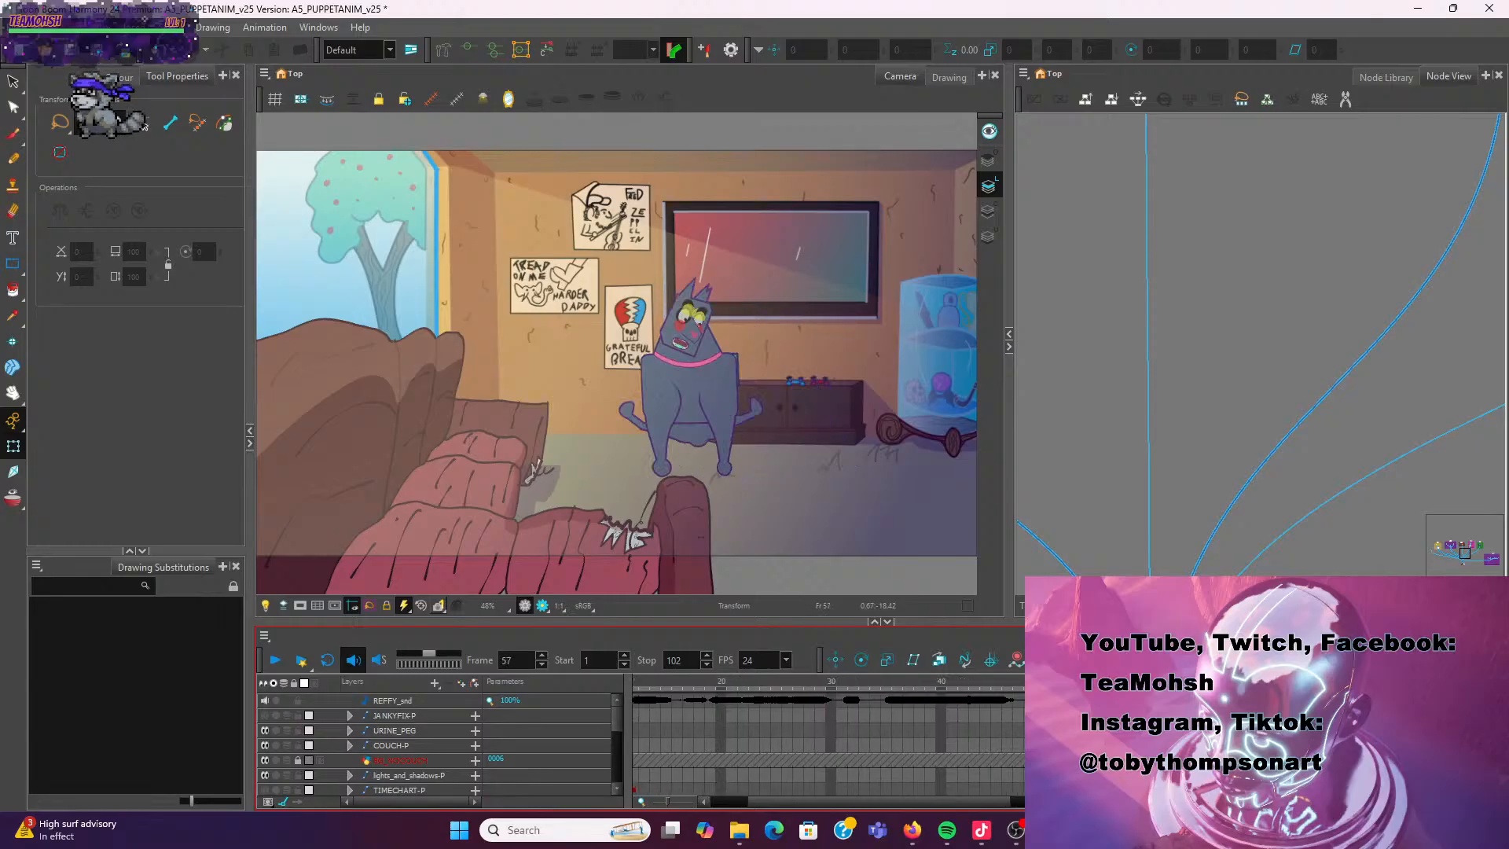
pyautogui.moveTo(906, 803); pyautogui.dragTo(938, 804)
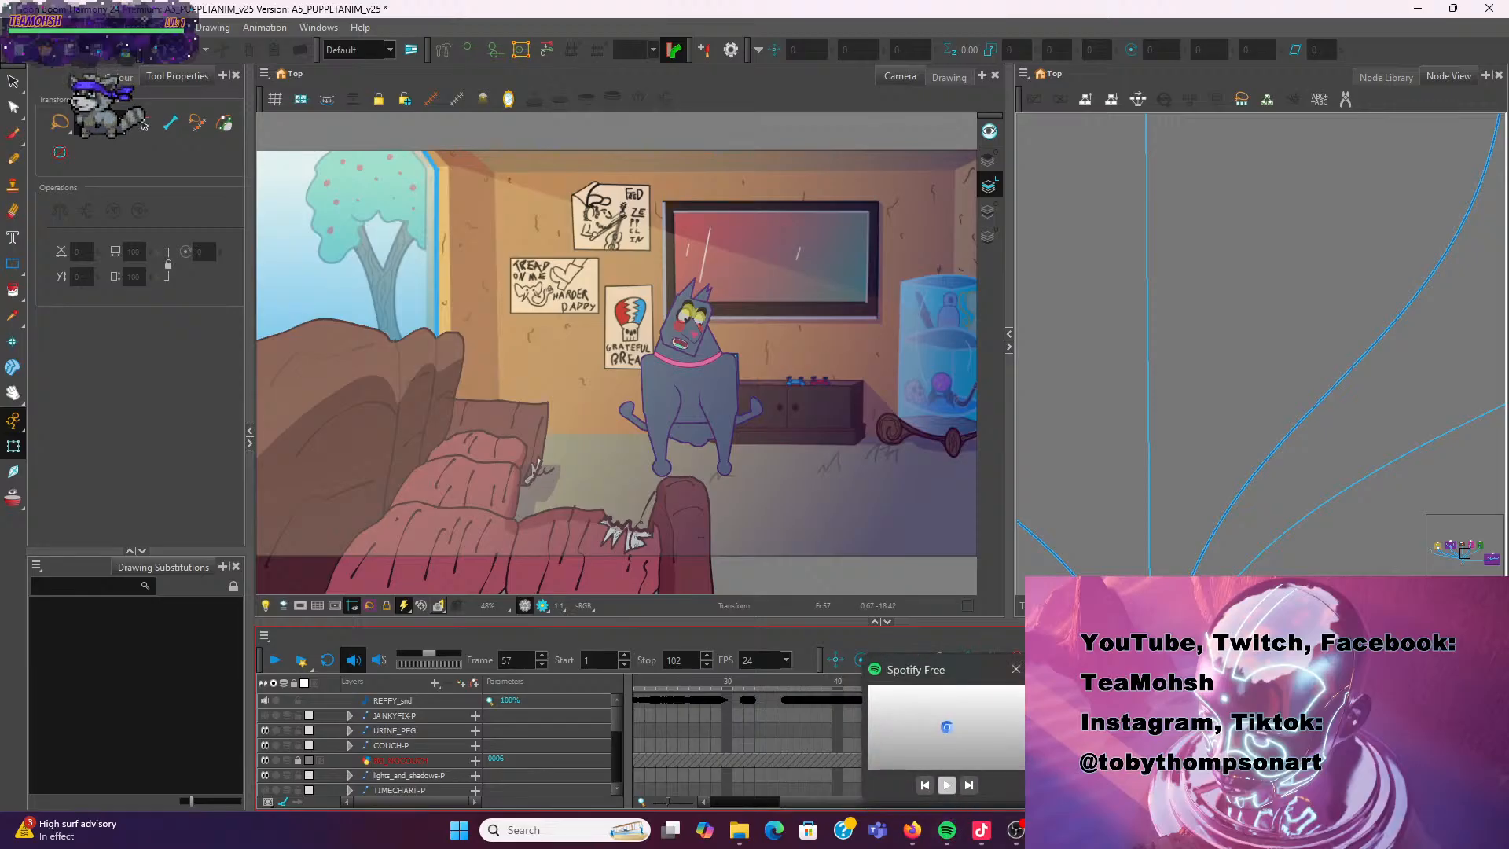
pyautogui.moveTo(1041, 682); pyautogui.dragTo(1002, 683)
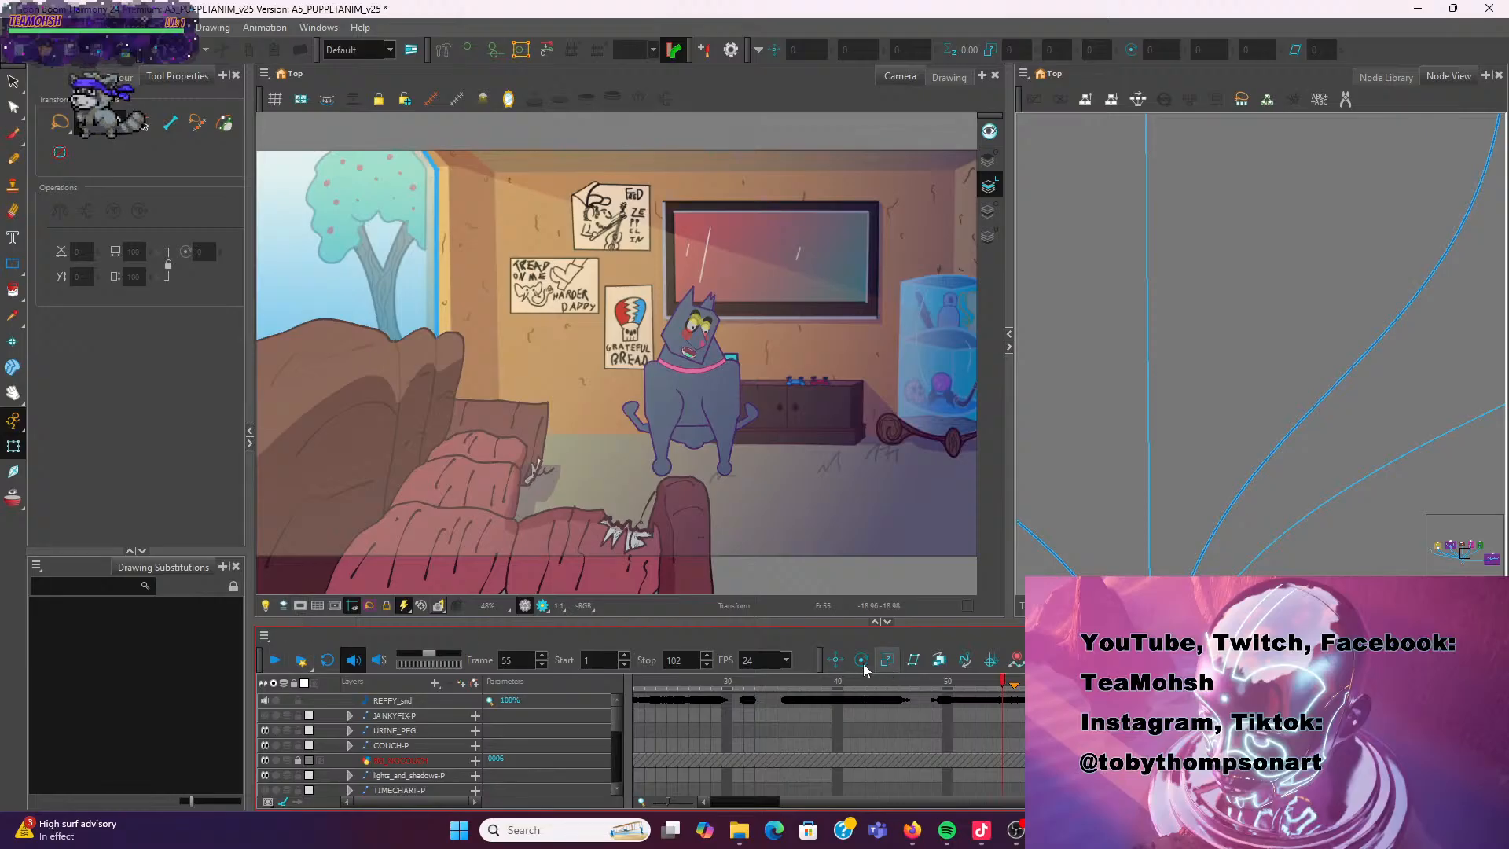
pyautogui.click(574, 662)
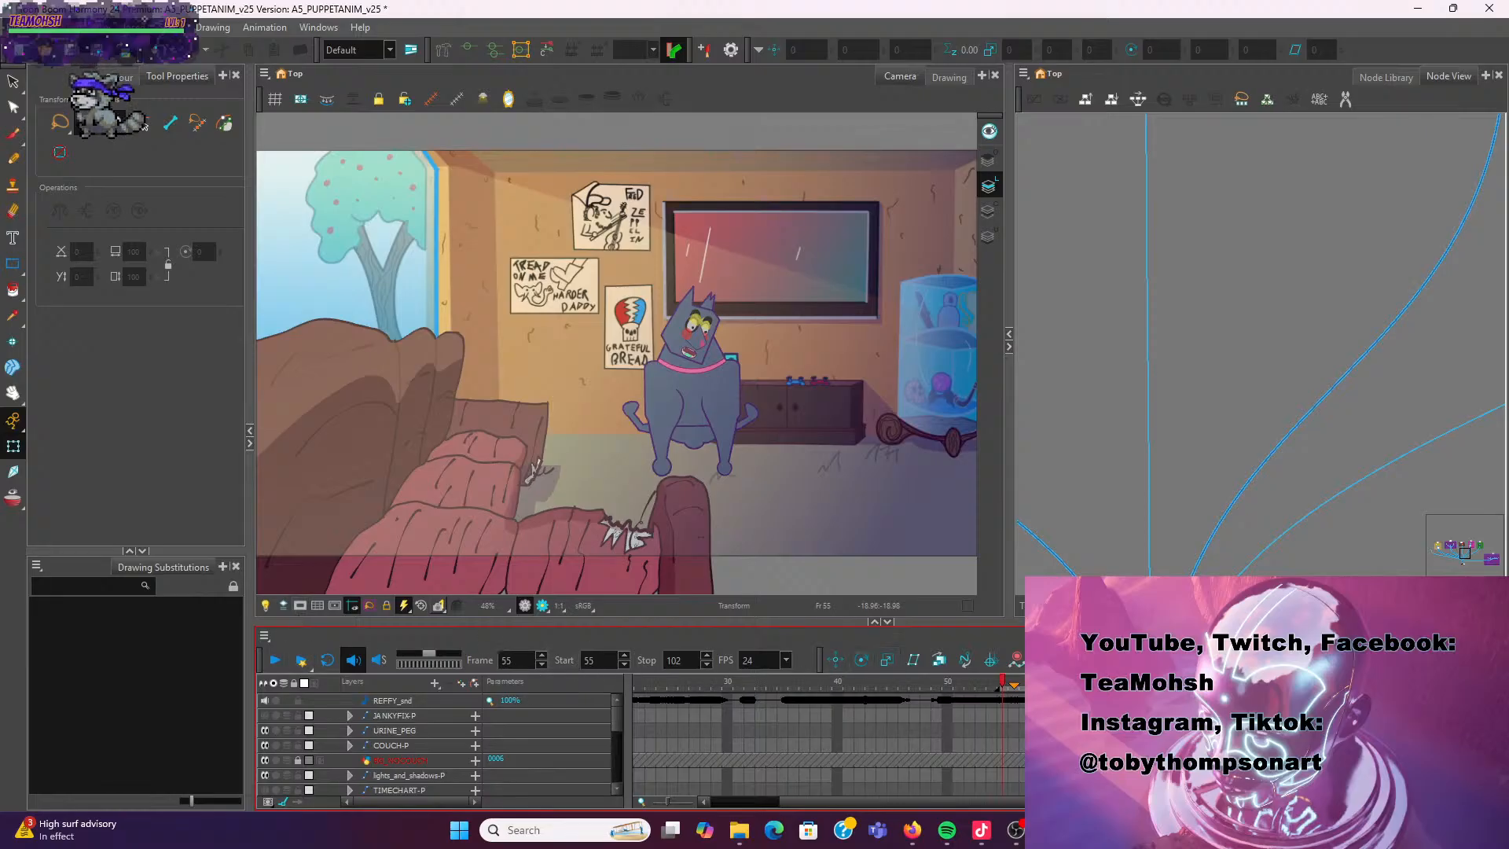
pyautogui.moveTo(970, 802); pyautogui.dragTo(1044, 801)
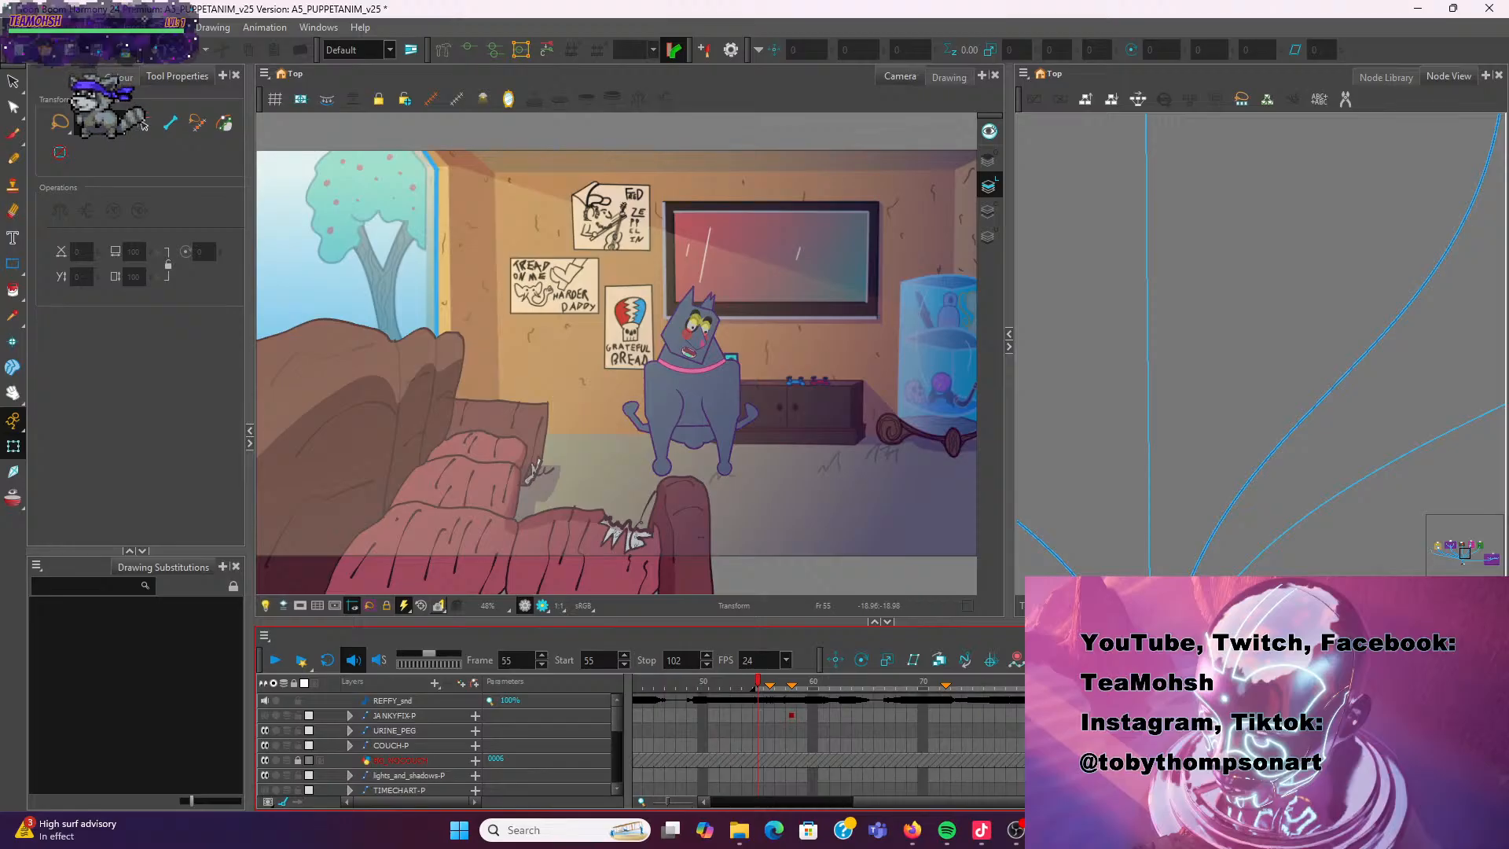
pyautogui.click(327, 660)
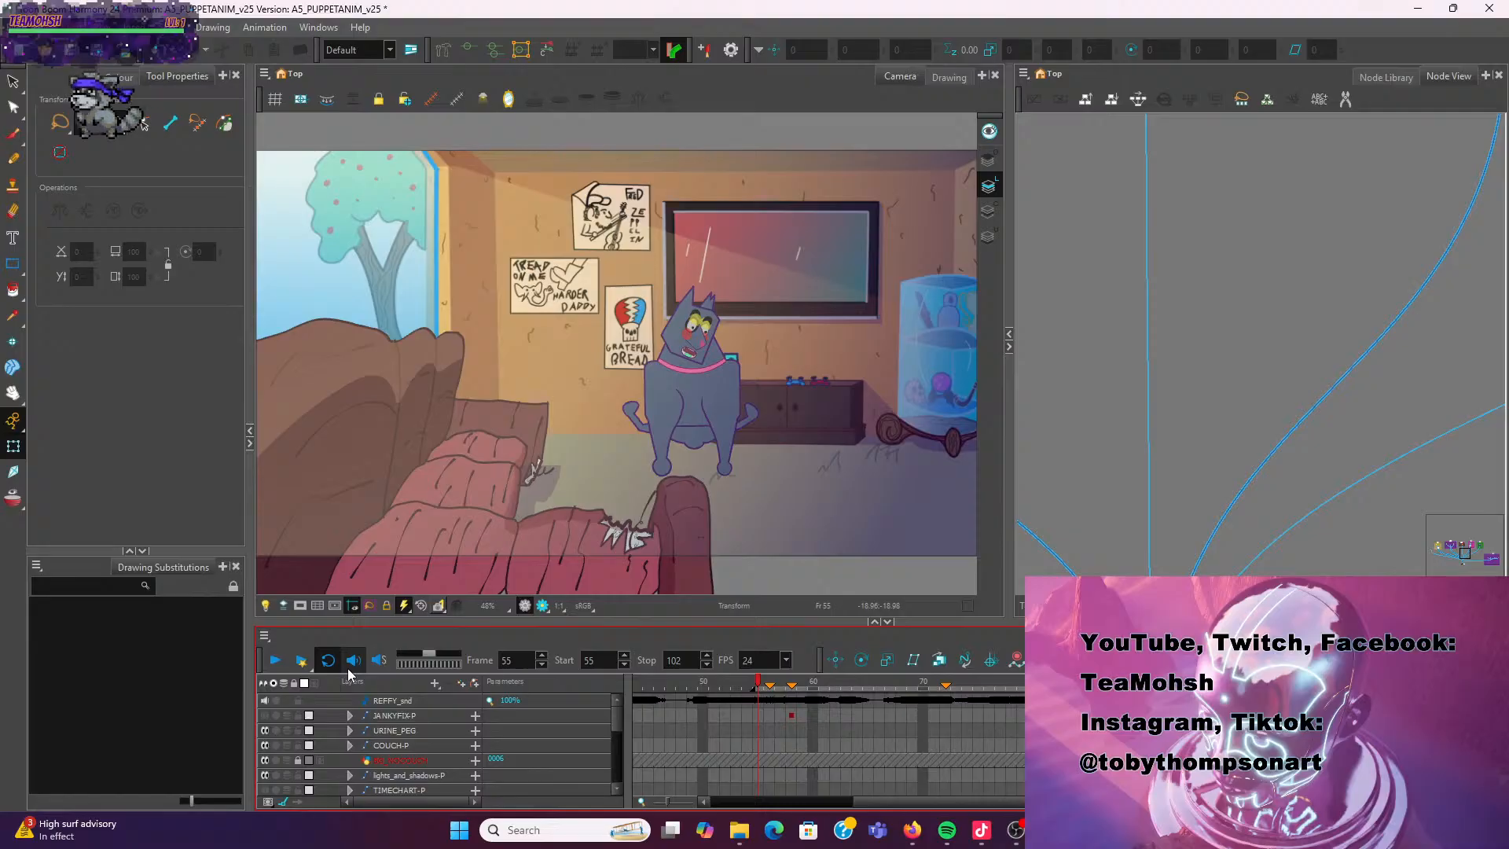
pyautogui.click(277, 665)
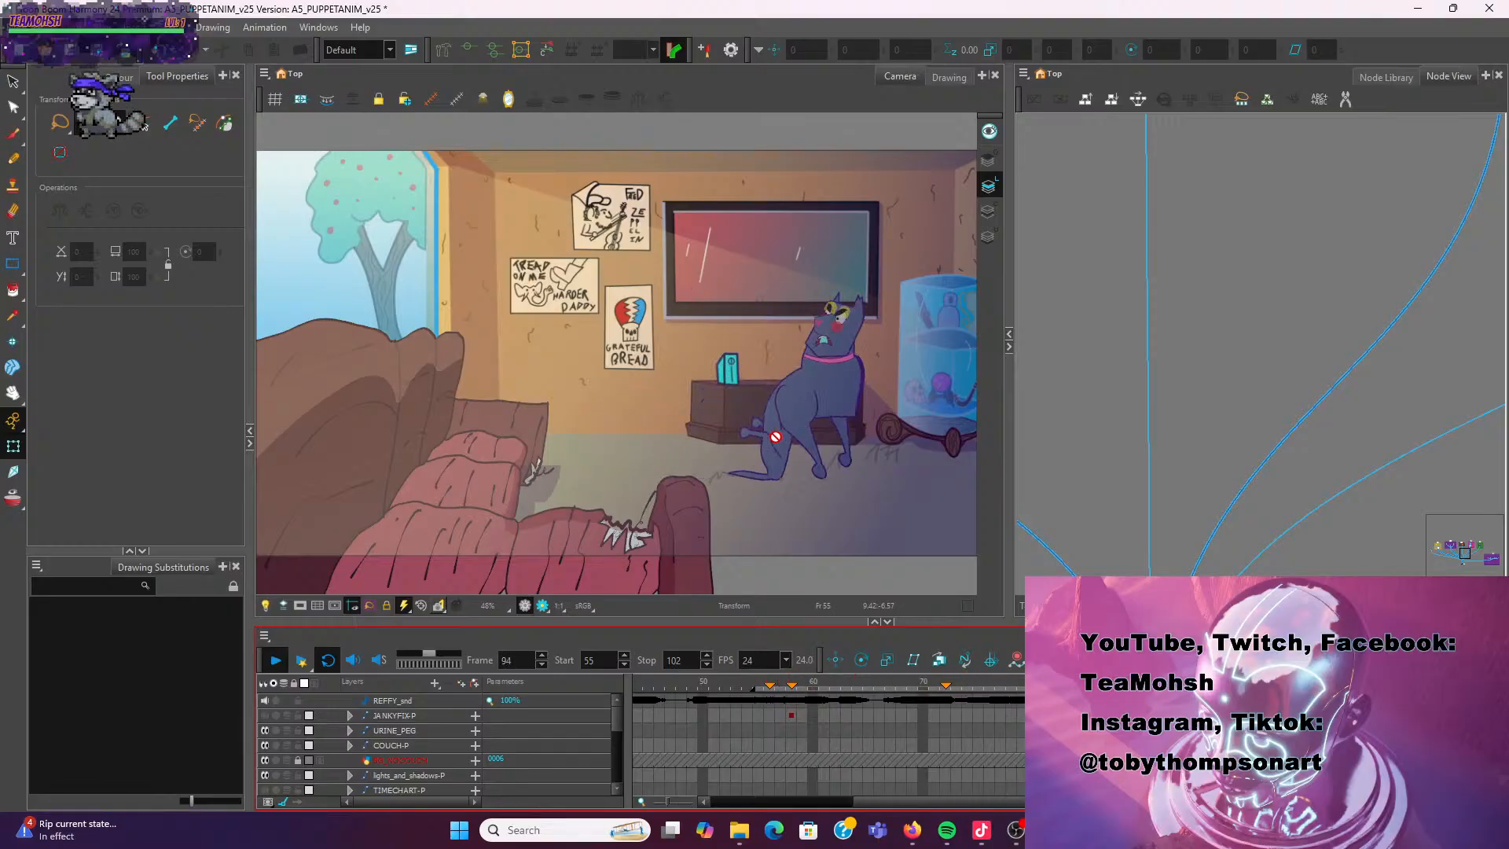
# Select the JANKYFIX-P layer and examine the URINE_CLIP group and the disabled JANKYFIX nodes in the node network
pyautogui.click(361, 716)
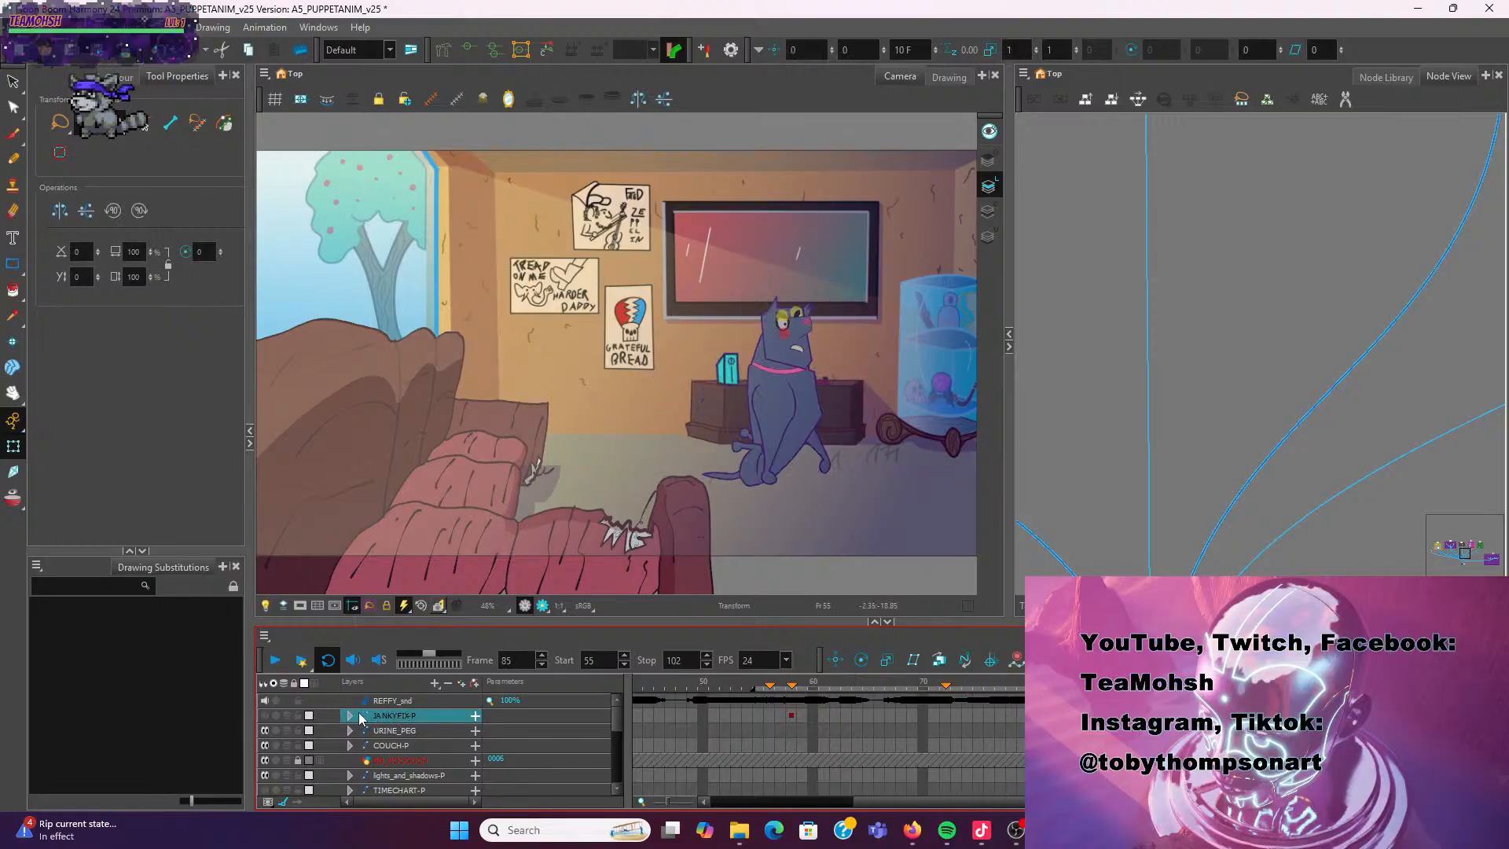
pyautogui.scroll(-6, 1295, 409)
pyautogui.moveTo(1232, 411); pyautogui.dragTo(1410, 498)
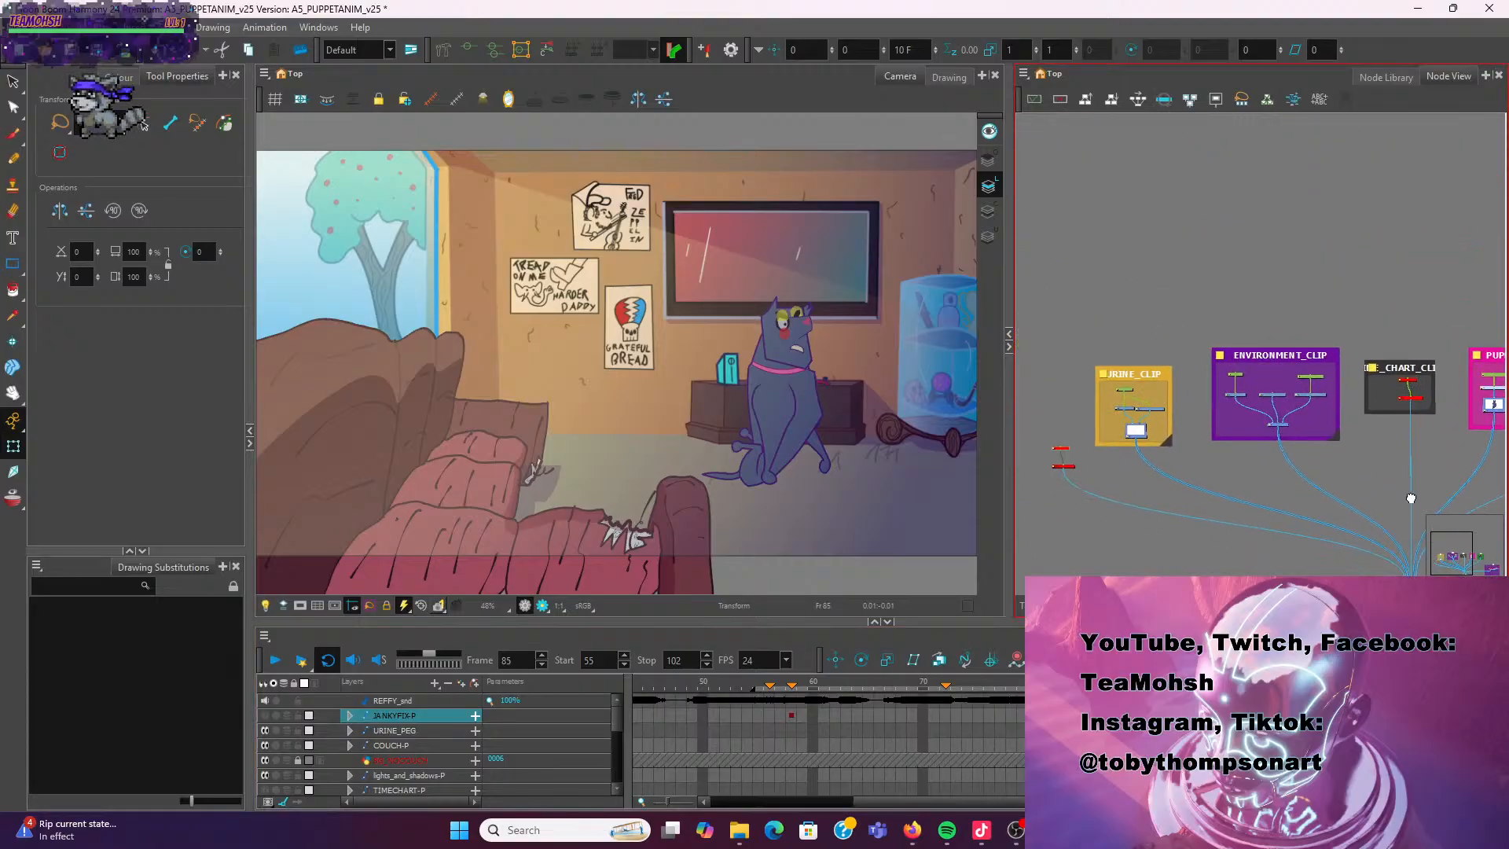
pyautogui.scroll(5, 1334, 339)
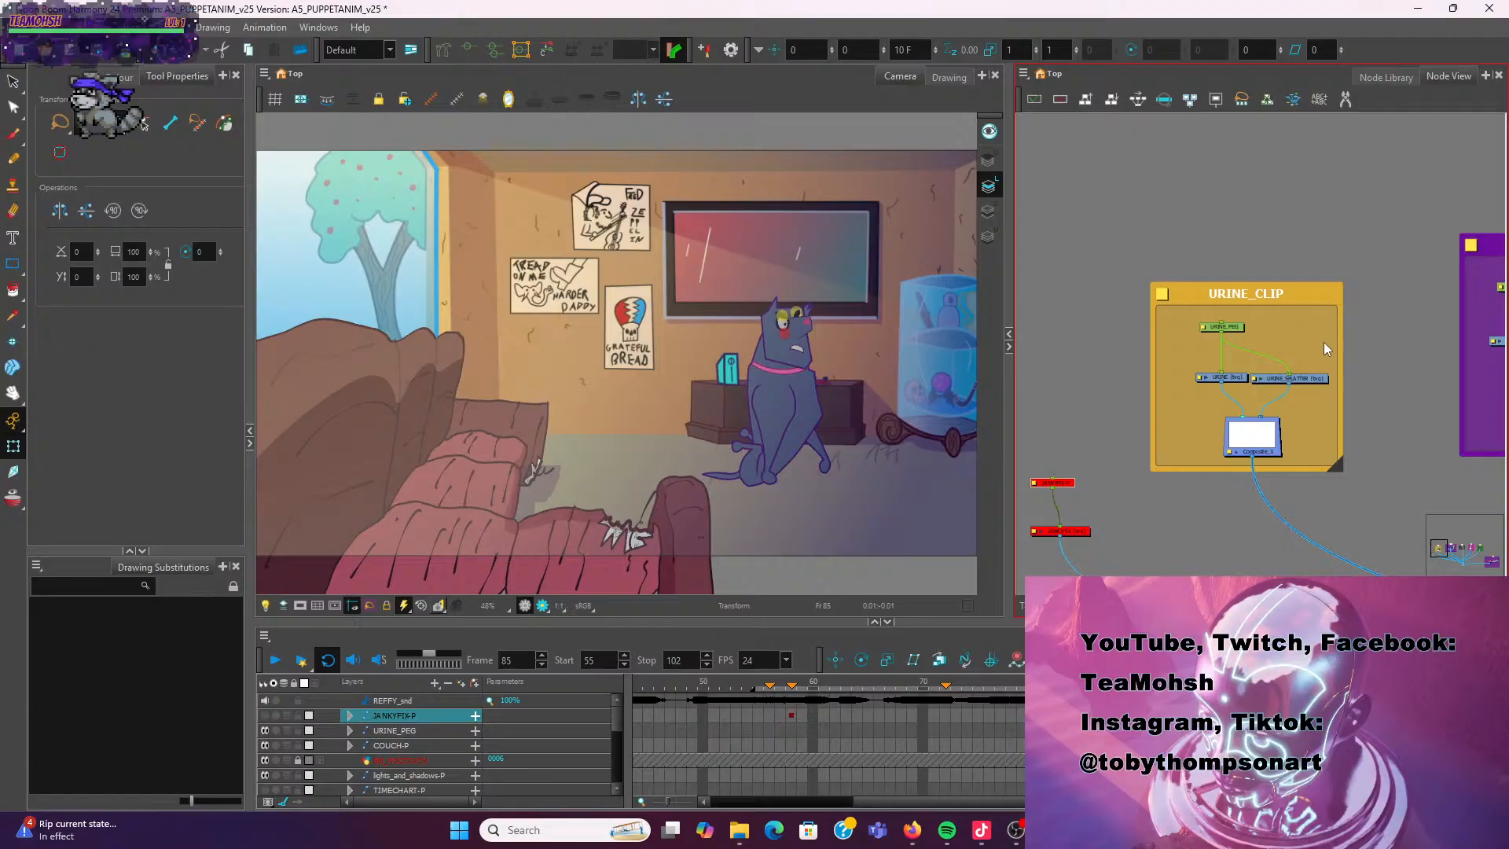
pyautogui.scroll(3, 1275, 357)
pyautogui.moveTo(1276, 347); pyautogui.dragTo(1356, 283)
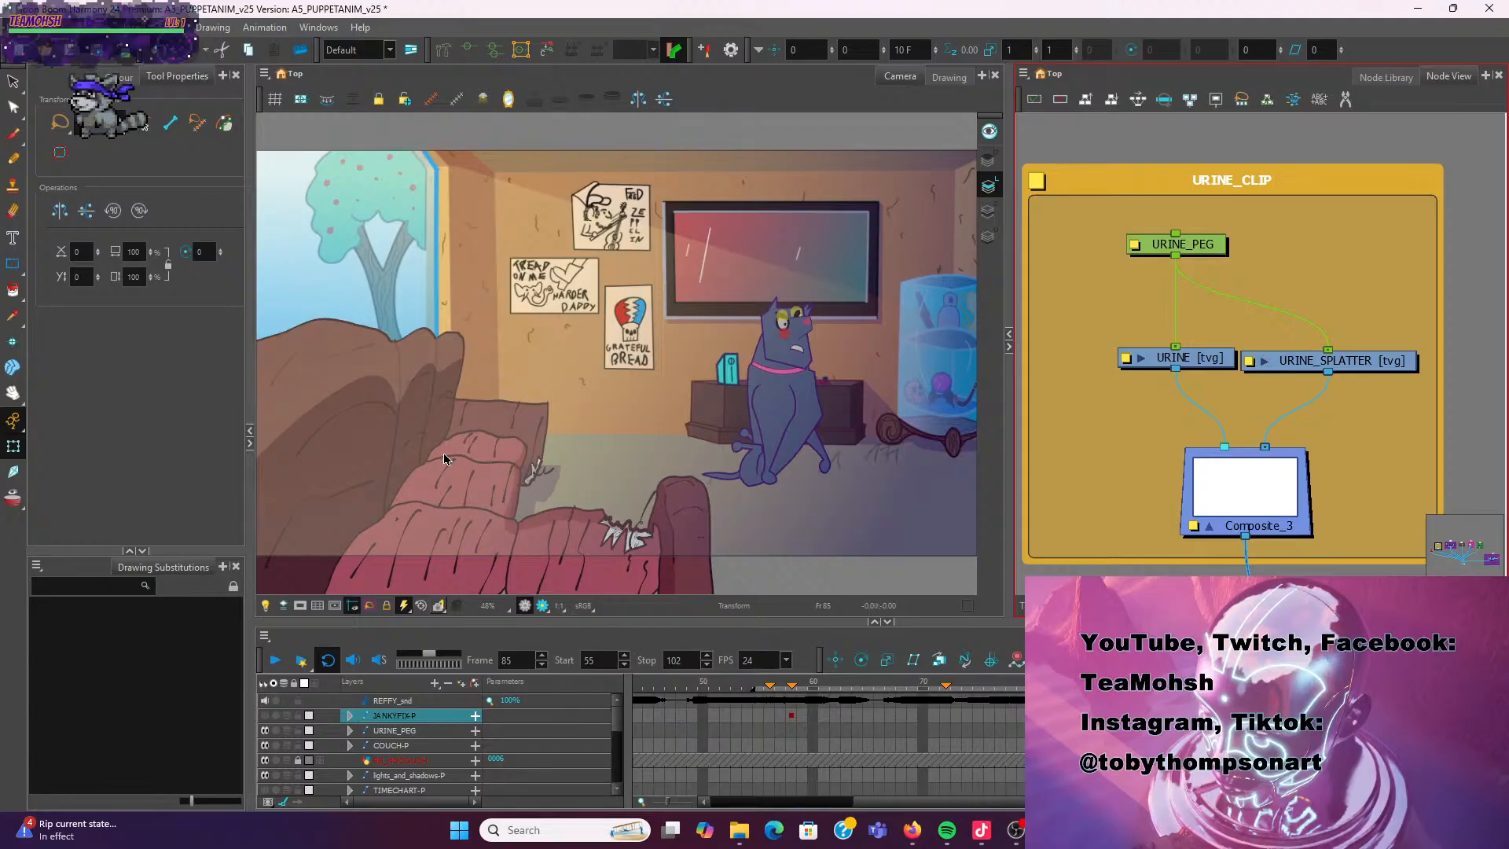
pyautogui.scroll(-4, 1258, 324)
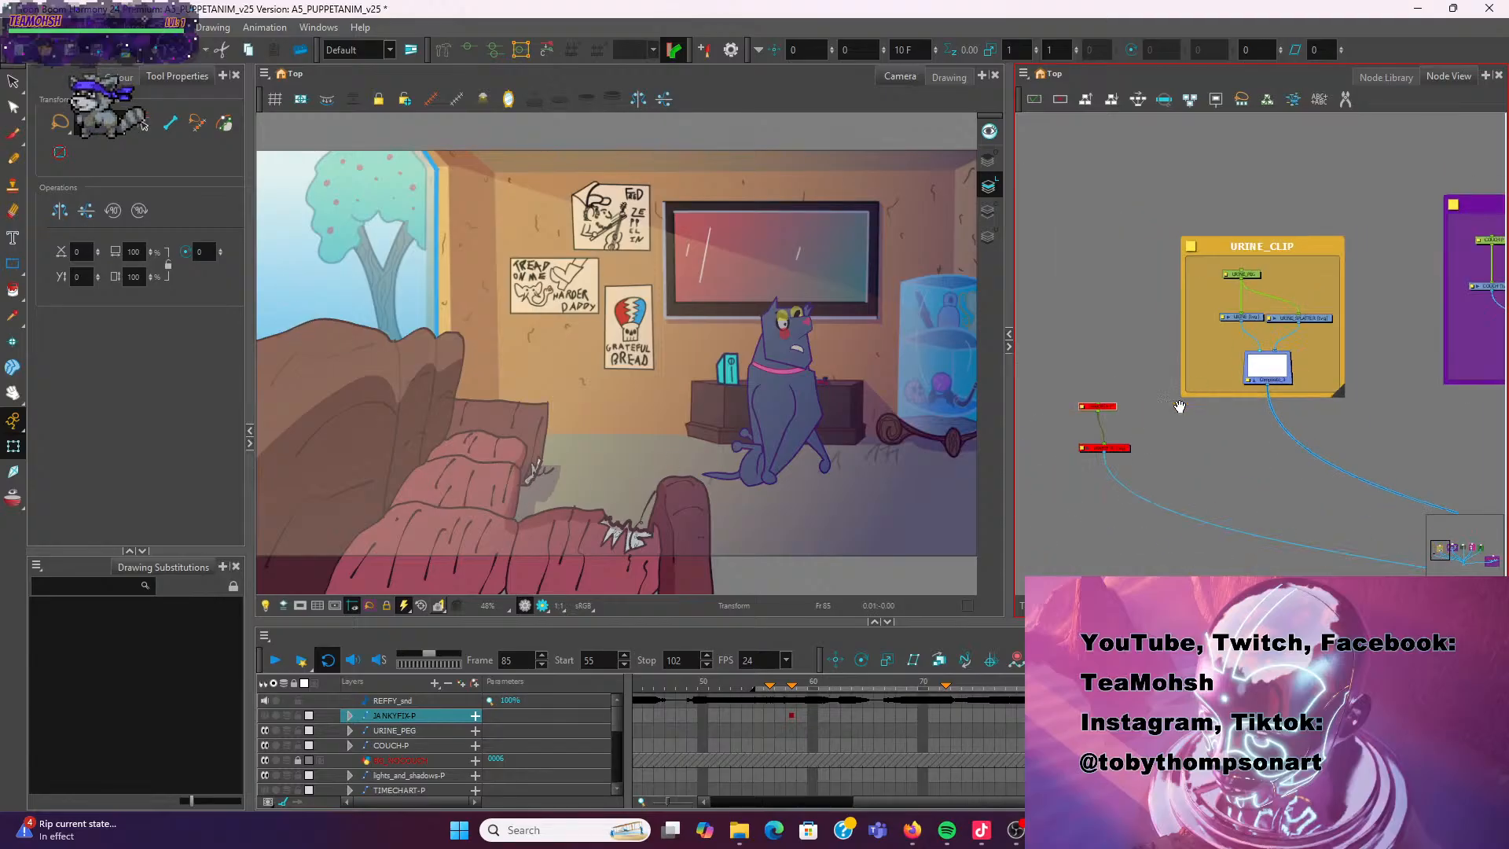
pyautogui.scroll(3, 1236, 342)
pyautogui.scroll(2, 1176, 368)
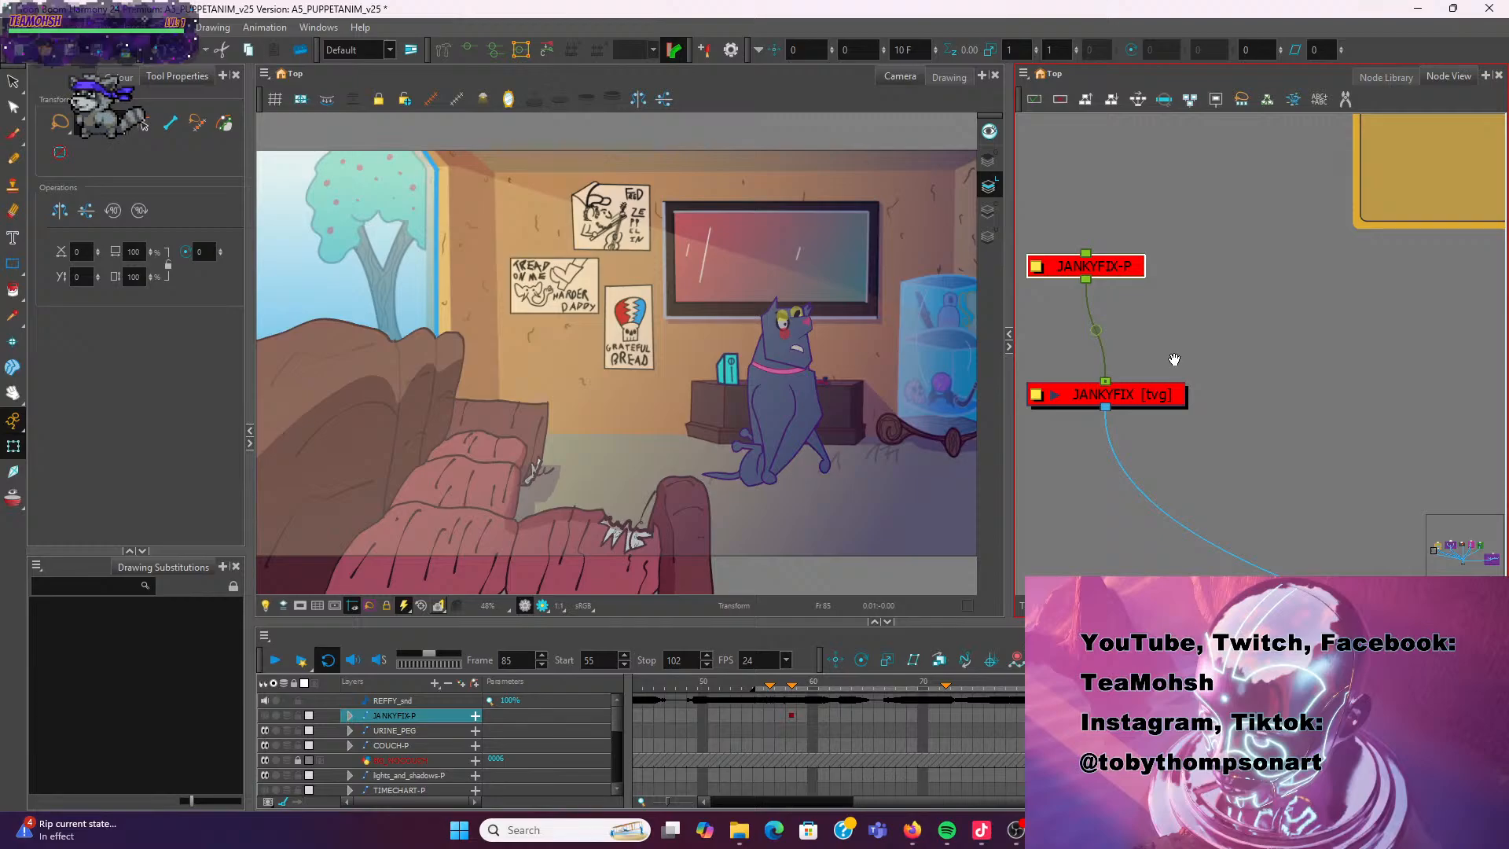
pyautogui.moveTo(1176, 367); pyautogui.dragTo(1281, 323)
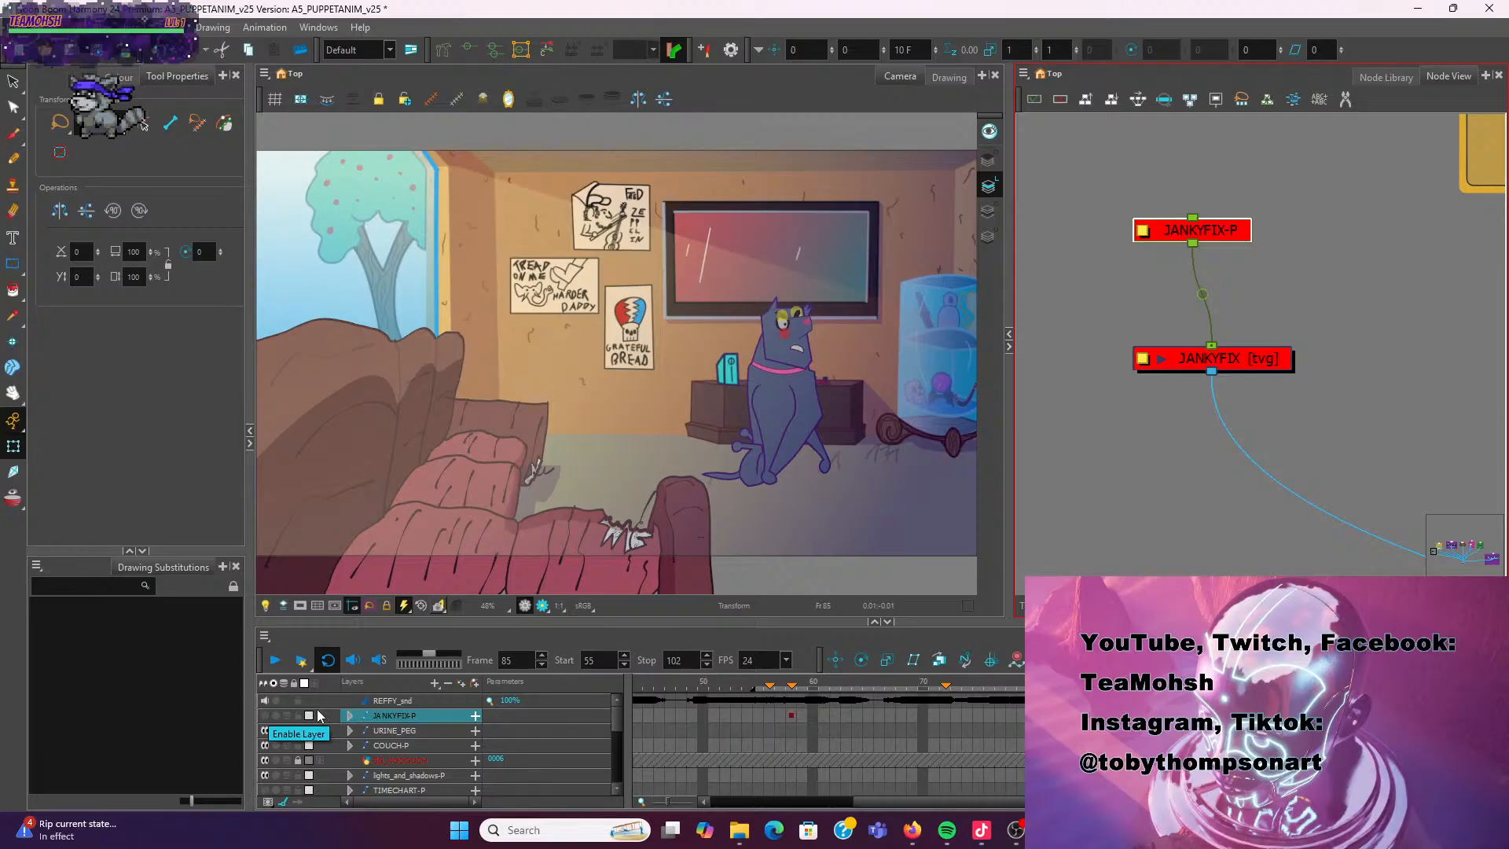
# Enable the JANKYFIX-P layer and scrub forward to frame 96 to check its drawing over the dog
pyautogui.click(266, 716)
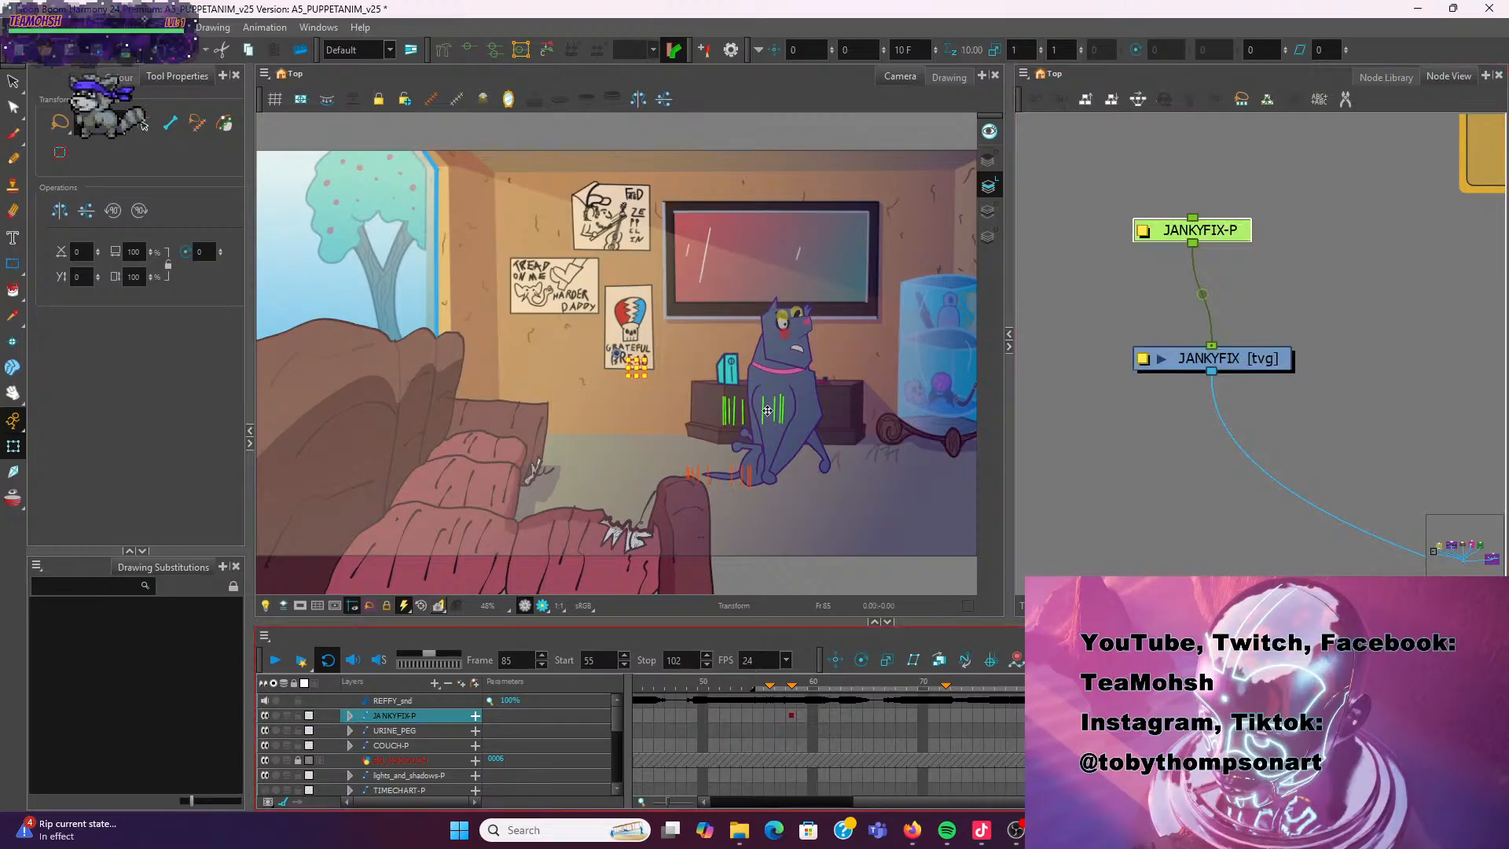
pyautogui.moveTo(877, 682); pyautogui.dragTo(1132, 675)
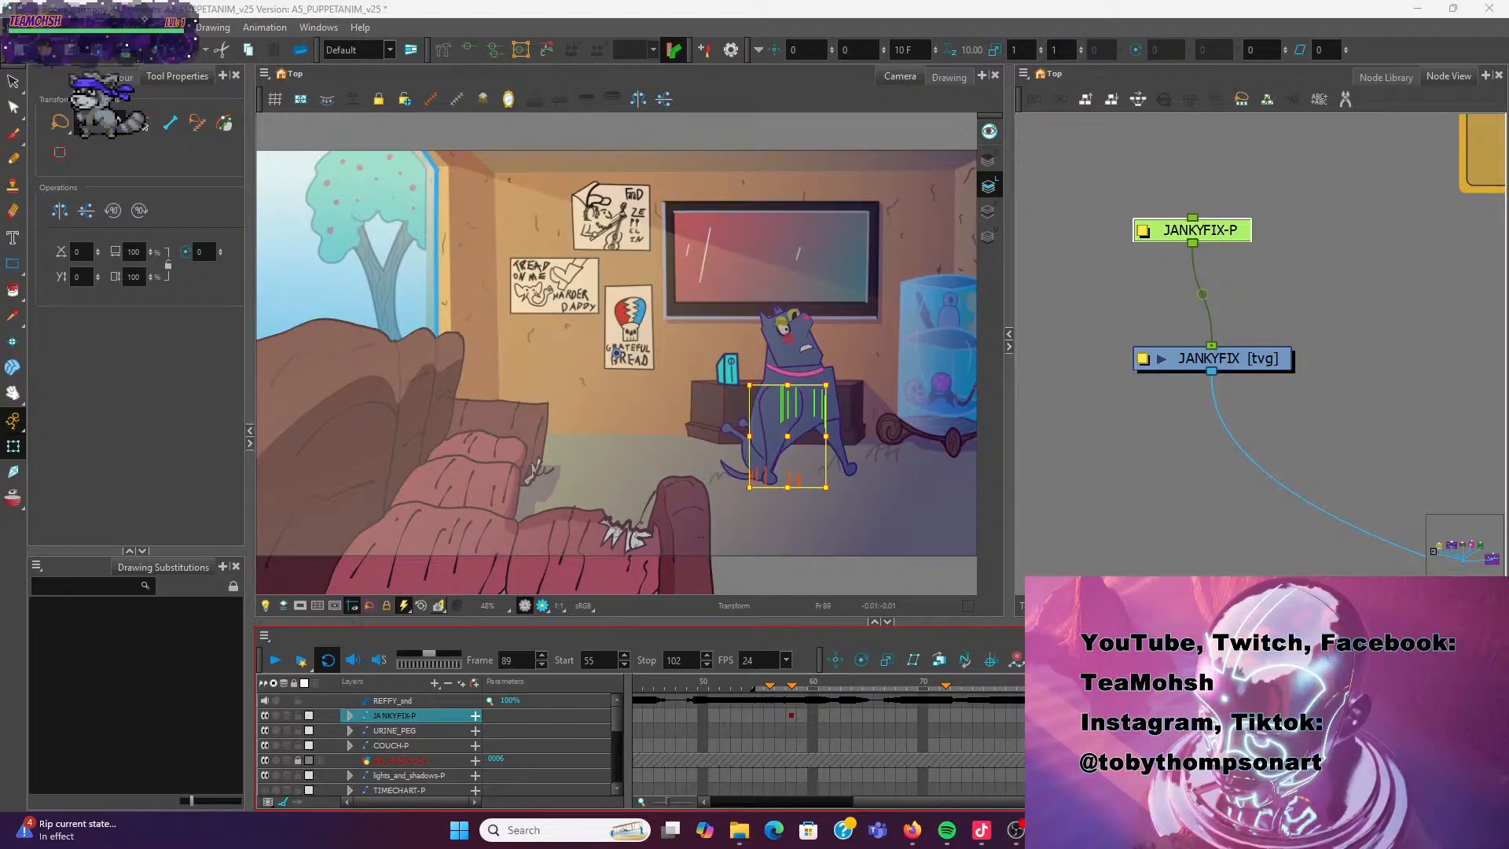
pyautogui.moveTo(1132, 712); pyautogui.dragTo(1207, 713)
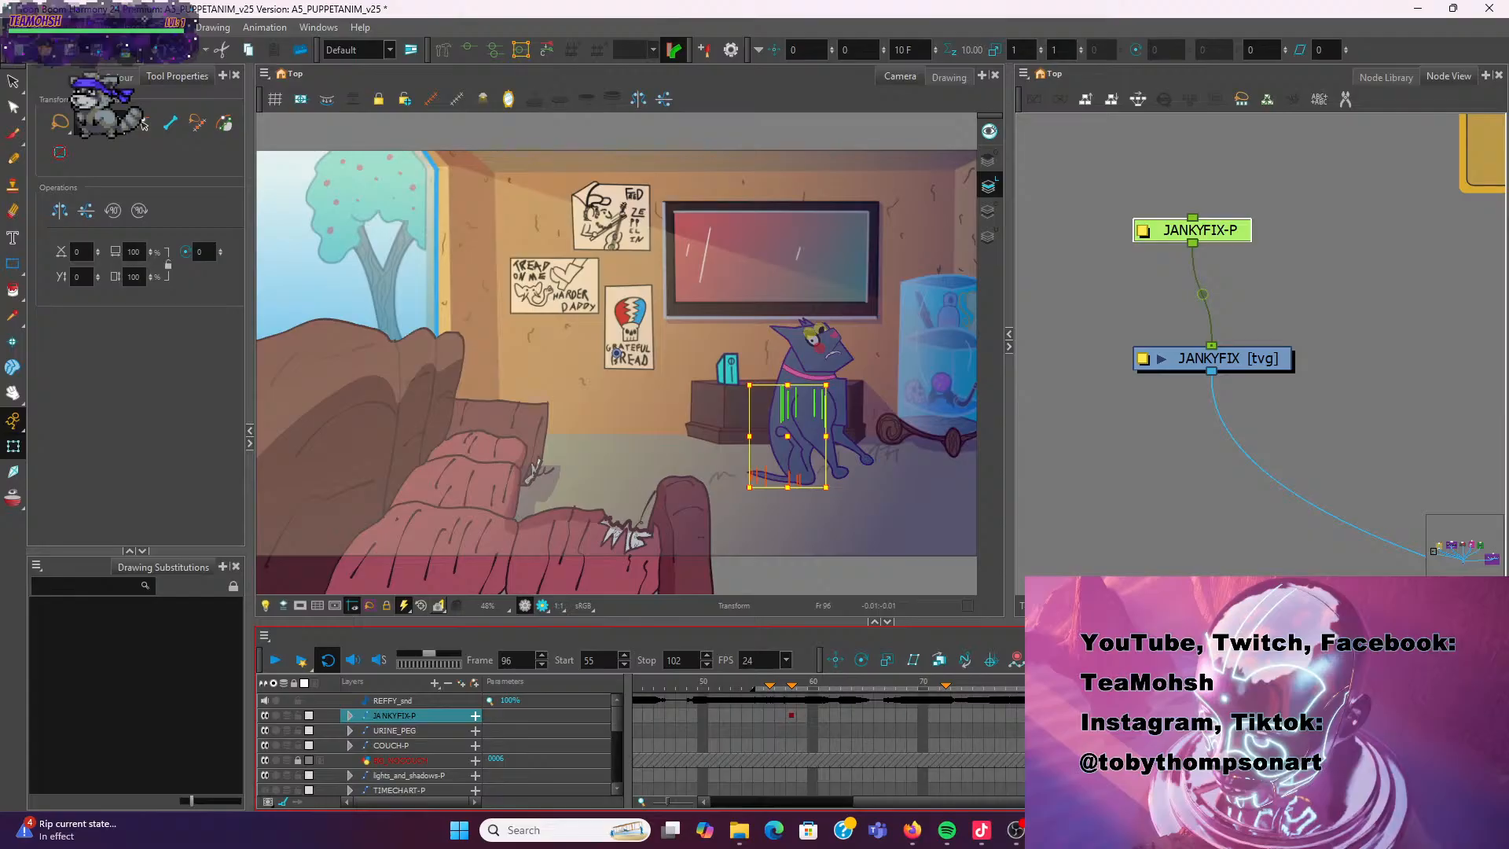
# Go to frame 67, expand the JANKYFIX-P layer and select its JANKYFIX drawing layer
pyautogui.moveTo(1207, 713); pyautogui.dragTo(977, 690)
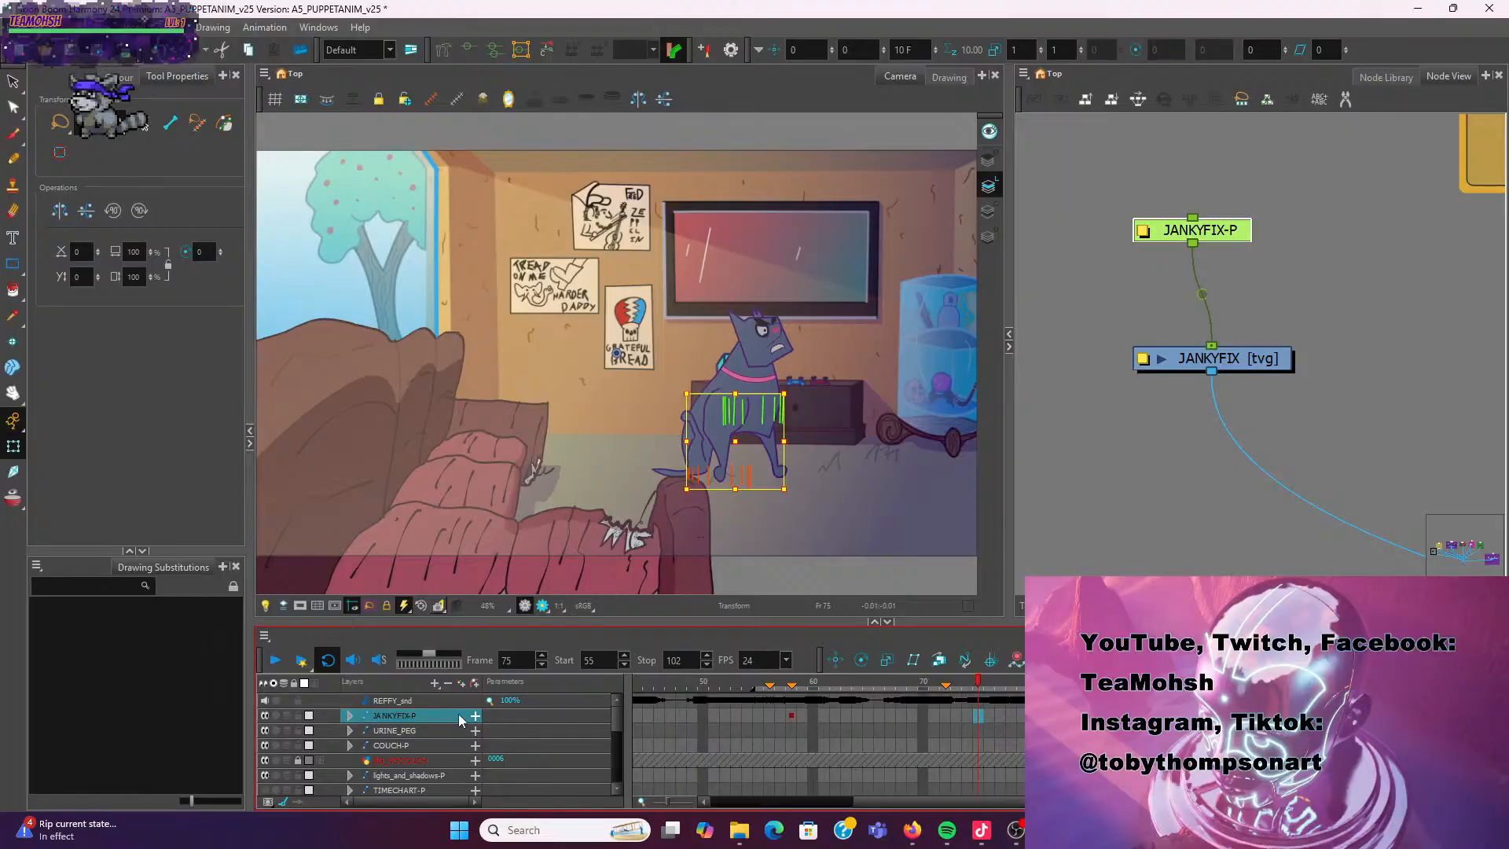
pyautogui.click(893, 687)
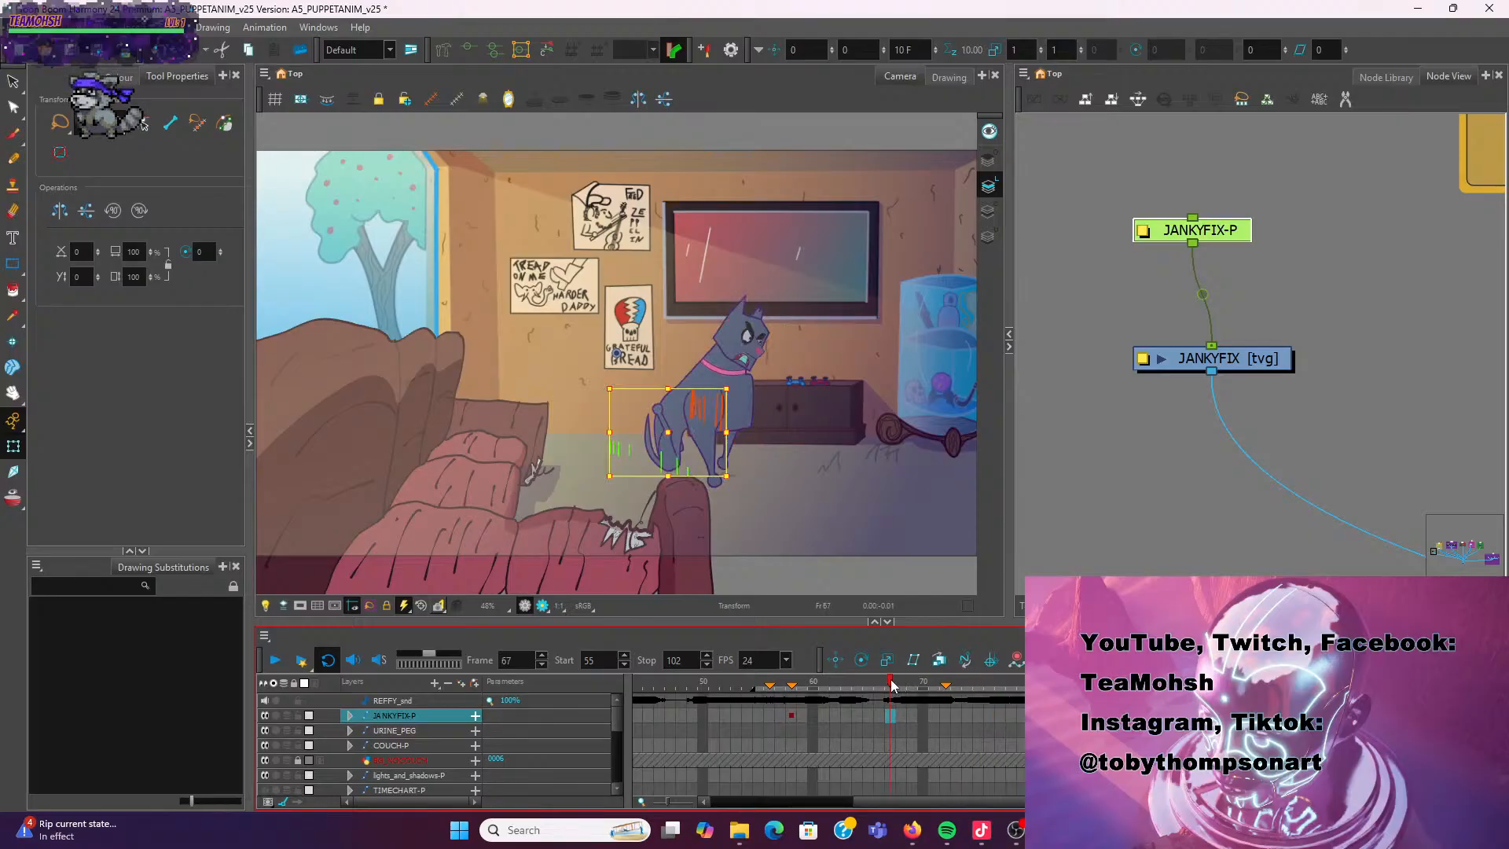
pyautogui.click(351, 716)
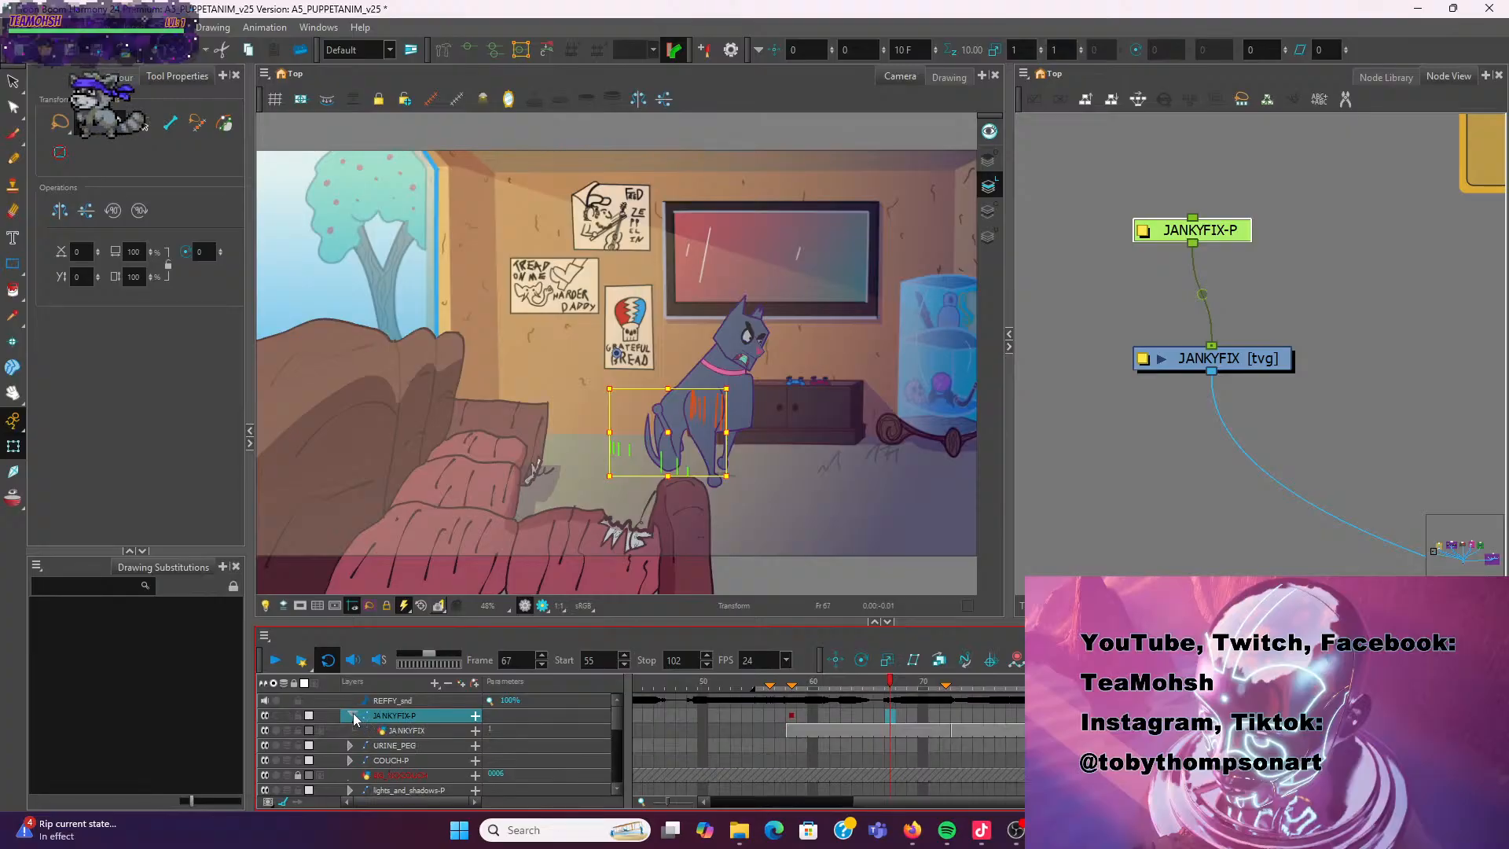
pyautogui.click(395, 732)
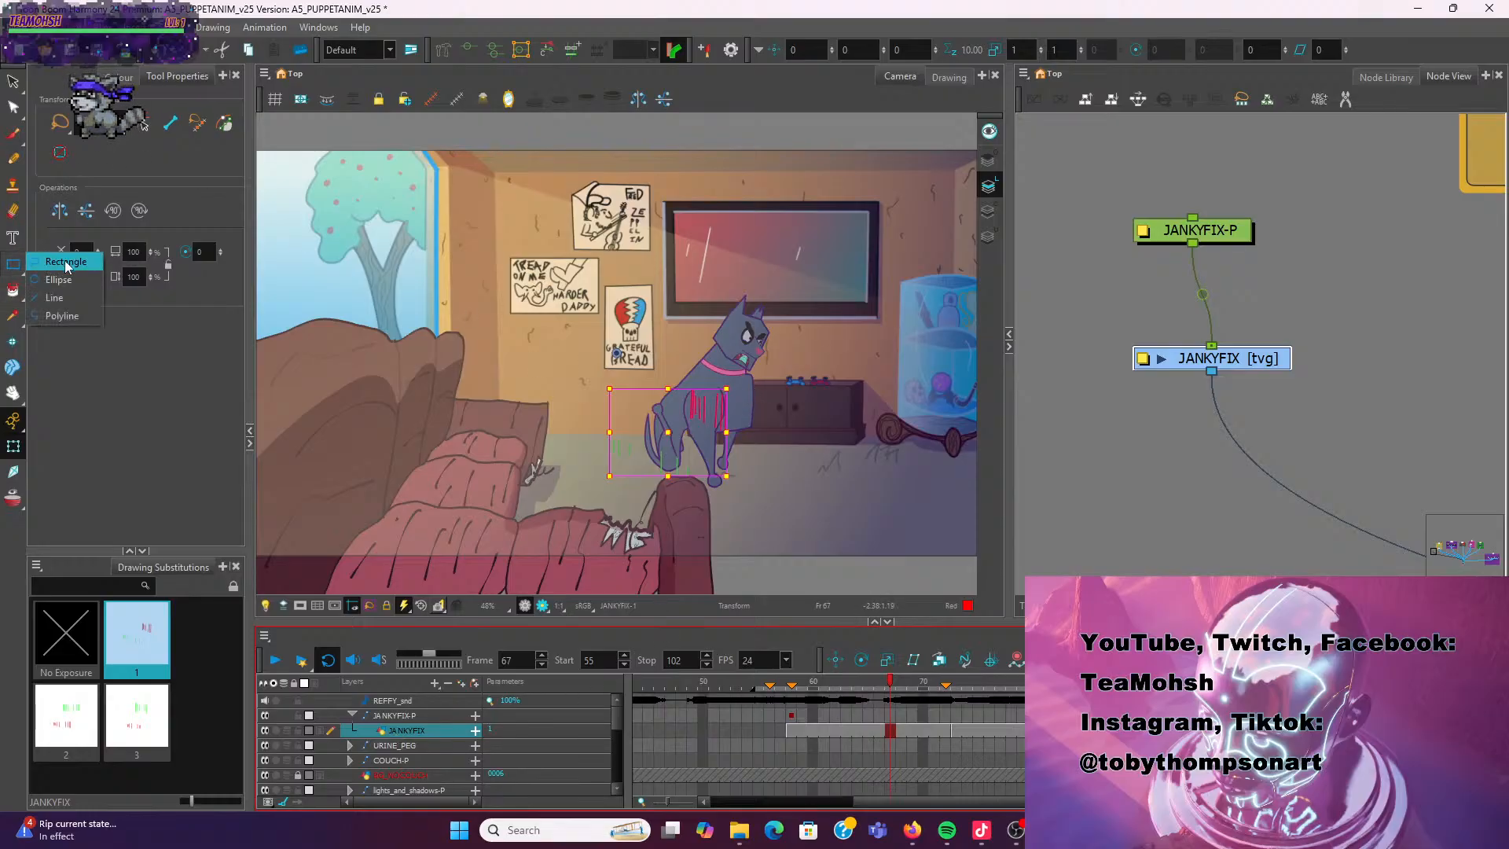
# Choose the Line tool with the size 2 Fixed Thickness preset and try a red curve across the wall beside the dog
pyautogui.click(73, 294)
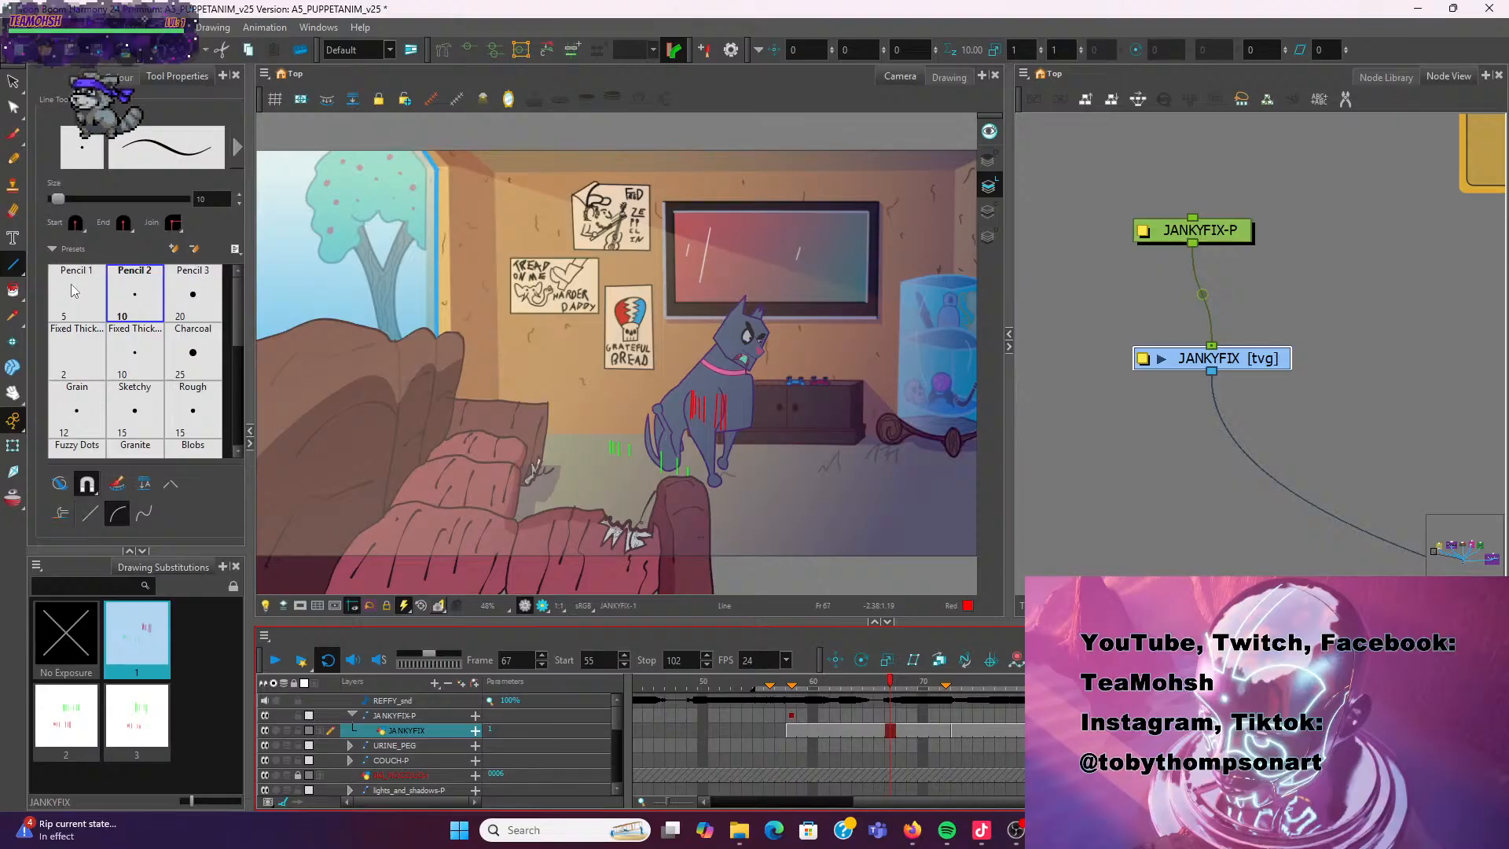
pyautogui.click(77, 350)
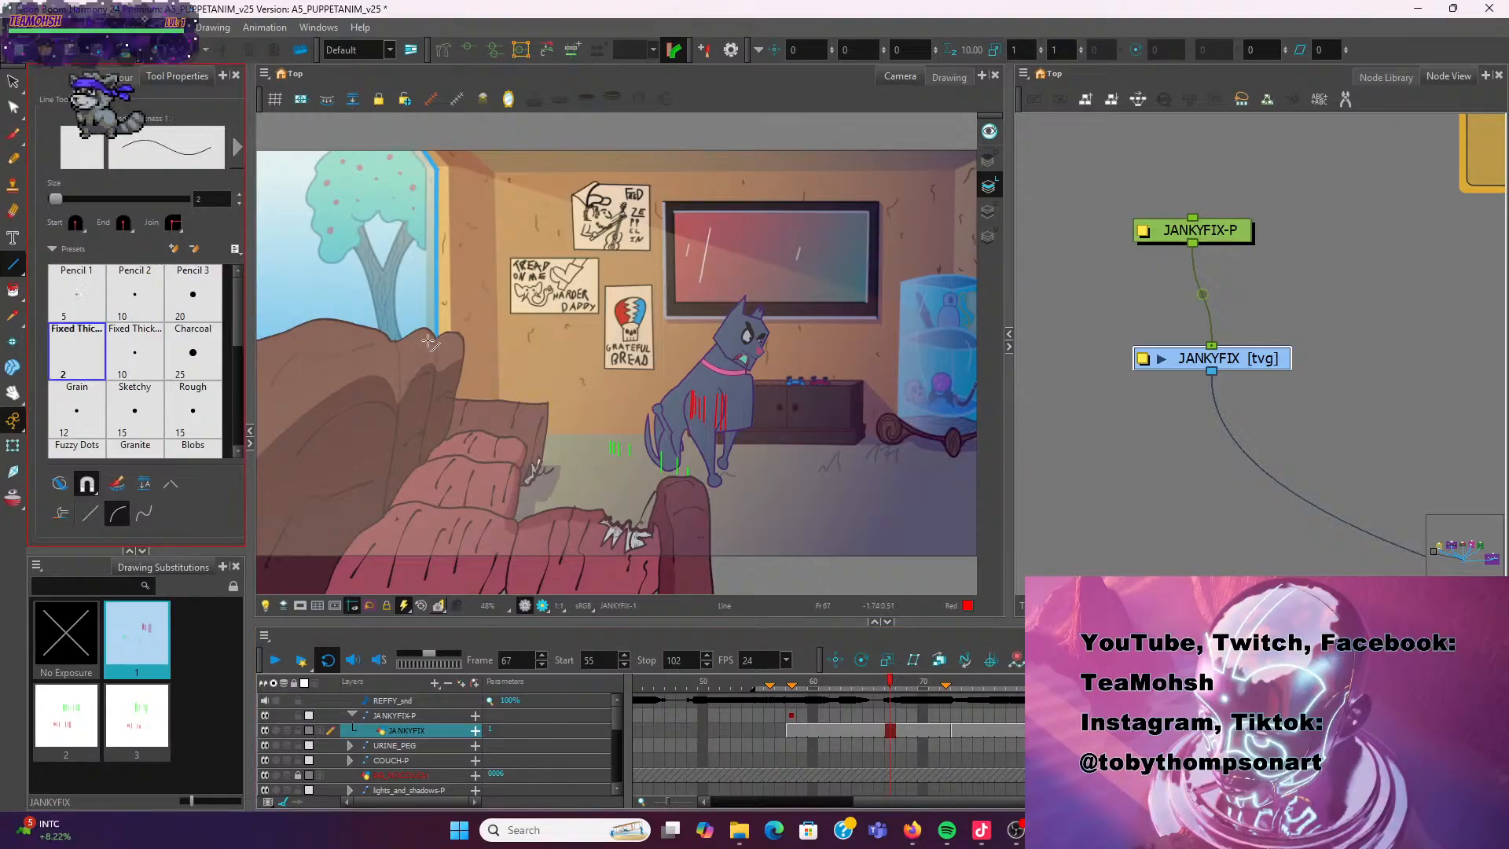
pyautogui.moveTo(526, 388)
pyautogui.mouseDown()
pyautogui.moveTo(689, 320)
pyautogui.moveTo(472, 319)
pyautogui.mouseUp()
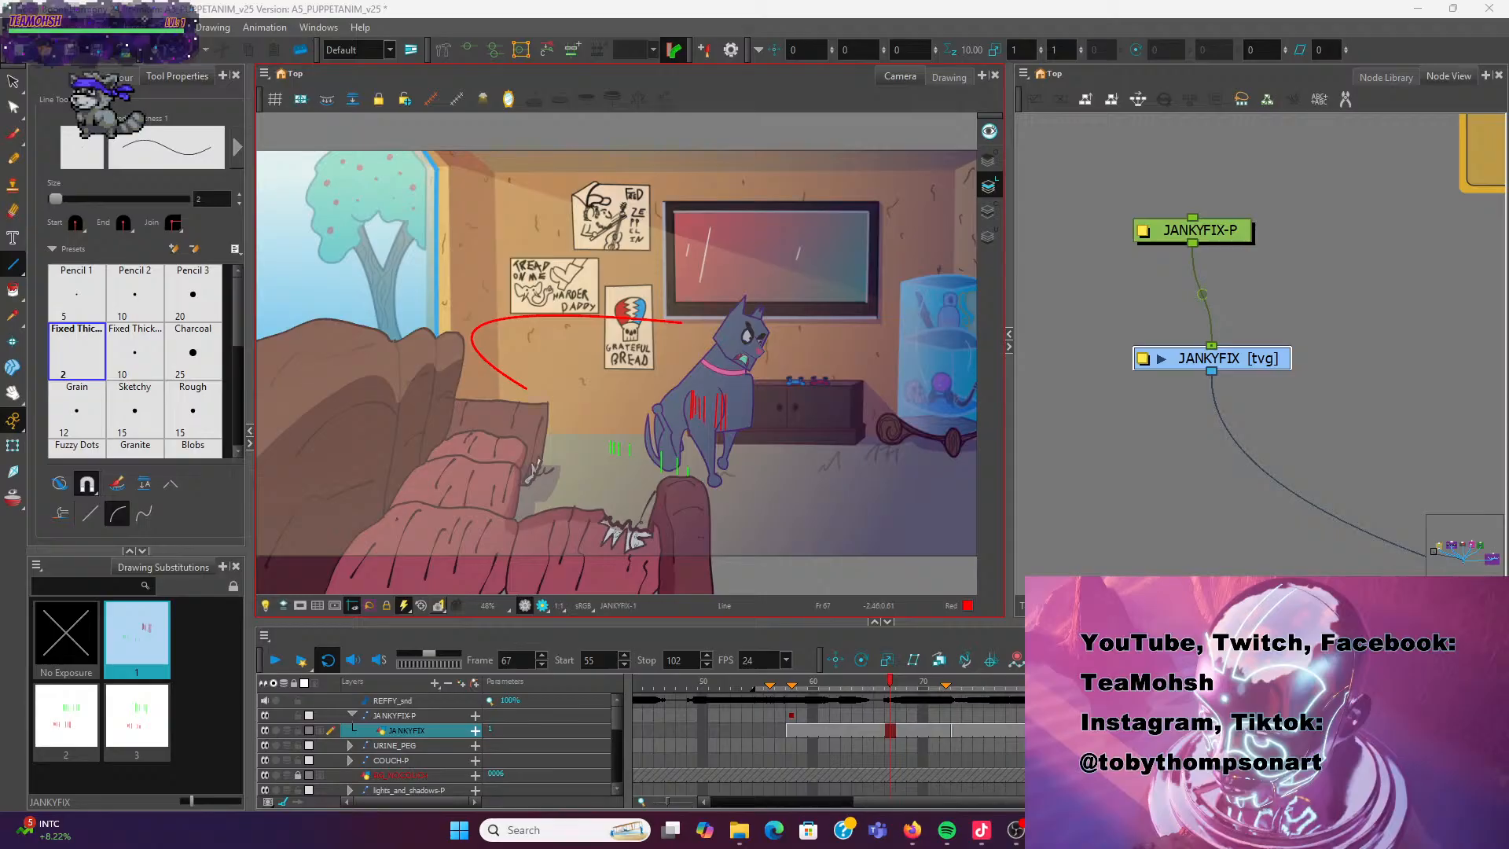
pyautogui.click(18, 258)
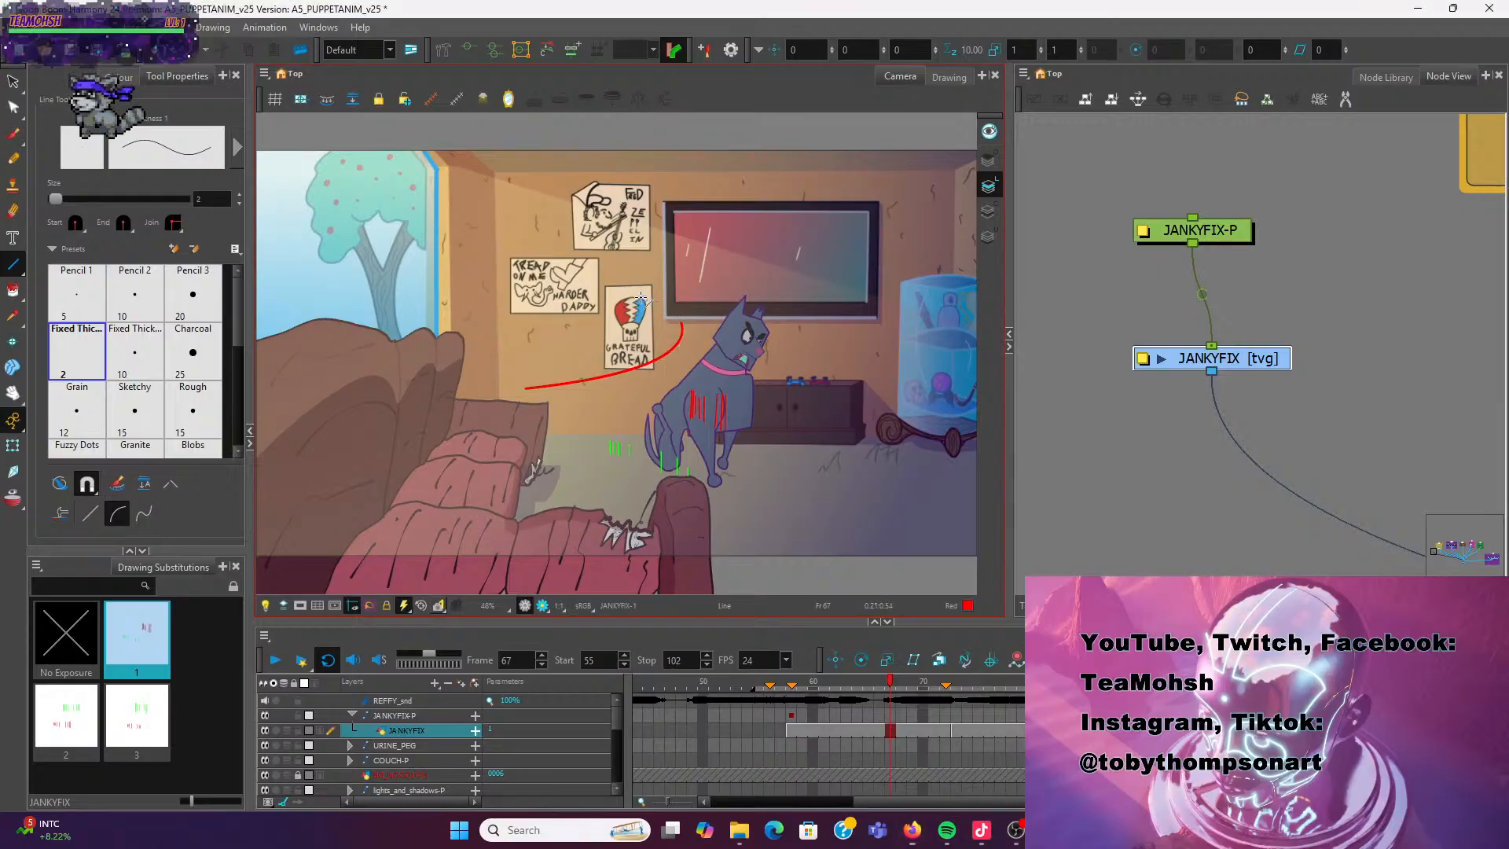
# Go to frame 58 and choose White as the drawing colour from the rough palette
pyautogui.scroll(2, 754, 416)
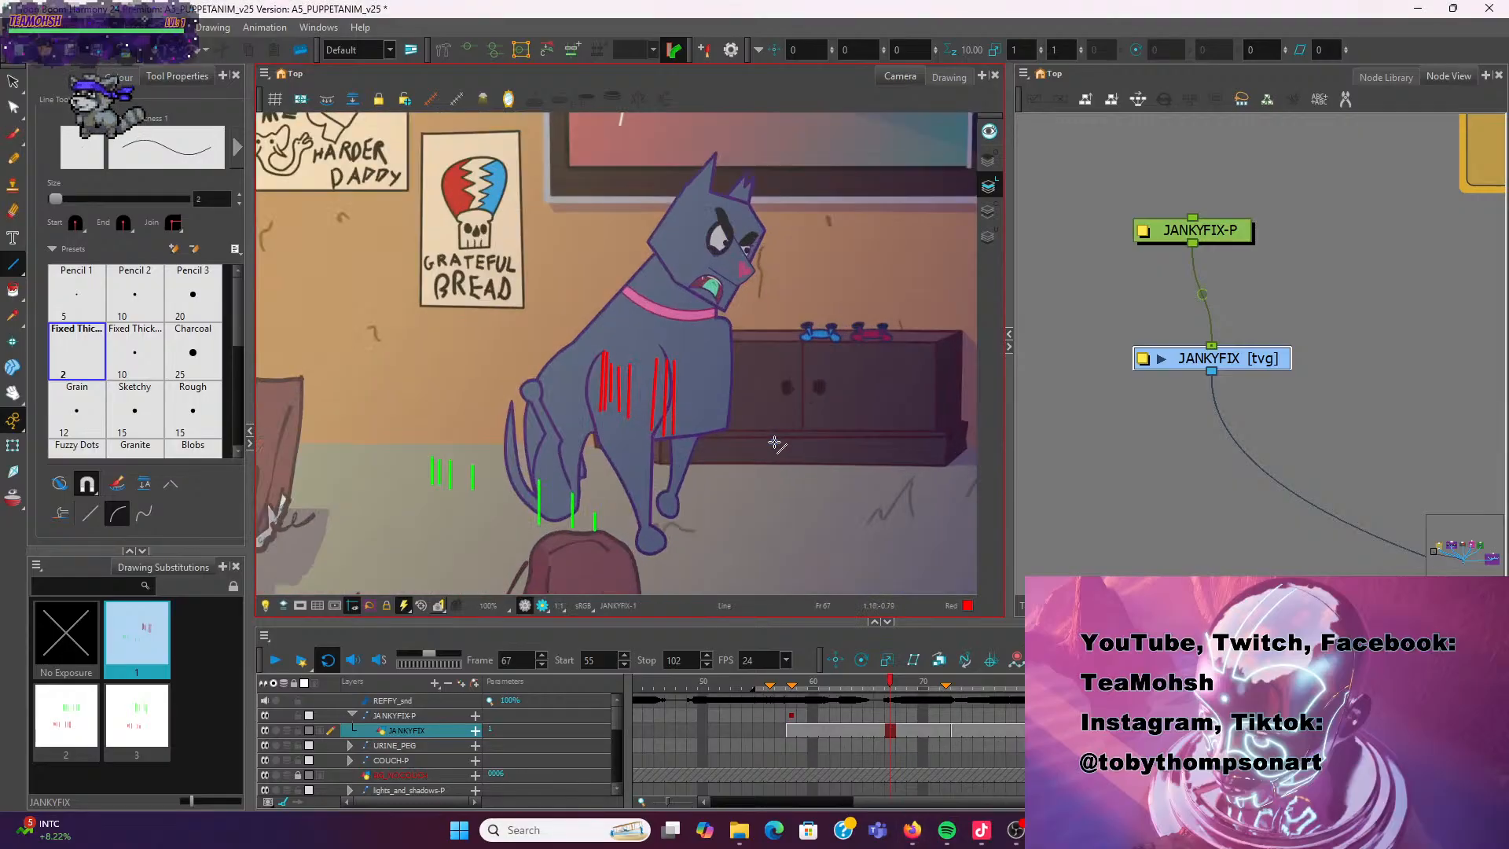
pyautogui.scroll(2, 766, 405)
pyautogui.moveTo(770, 399); pyautogui.dragTo(757, 415)
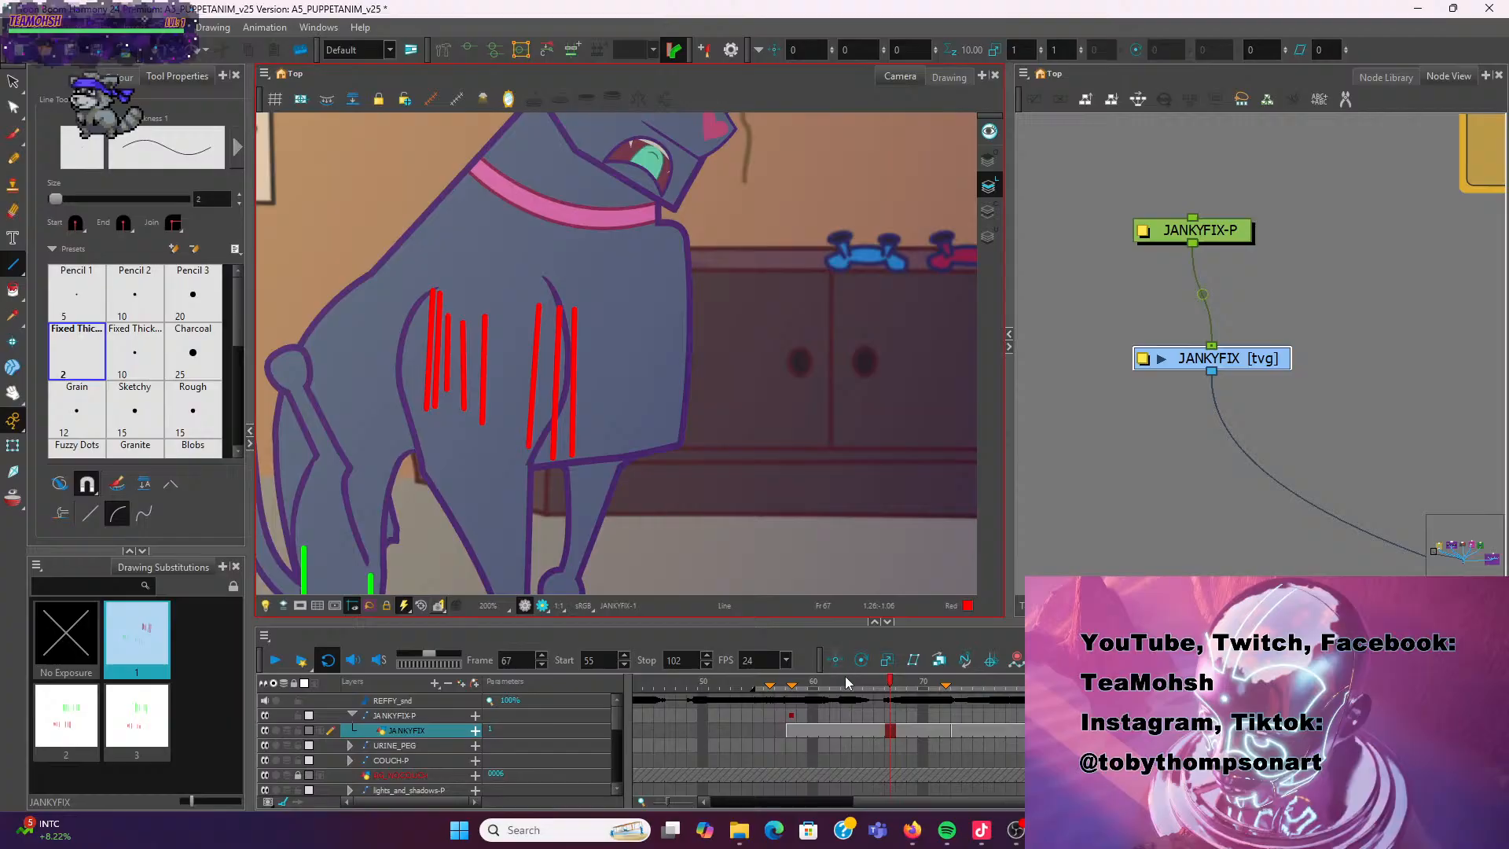
pyautogui.moveTo(846, 676); pyautogui.dragTo(792, 678)
pyautogui.scroll(-3, 777, 425)
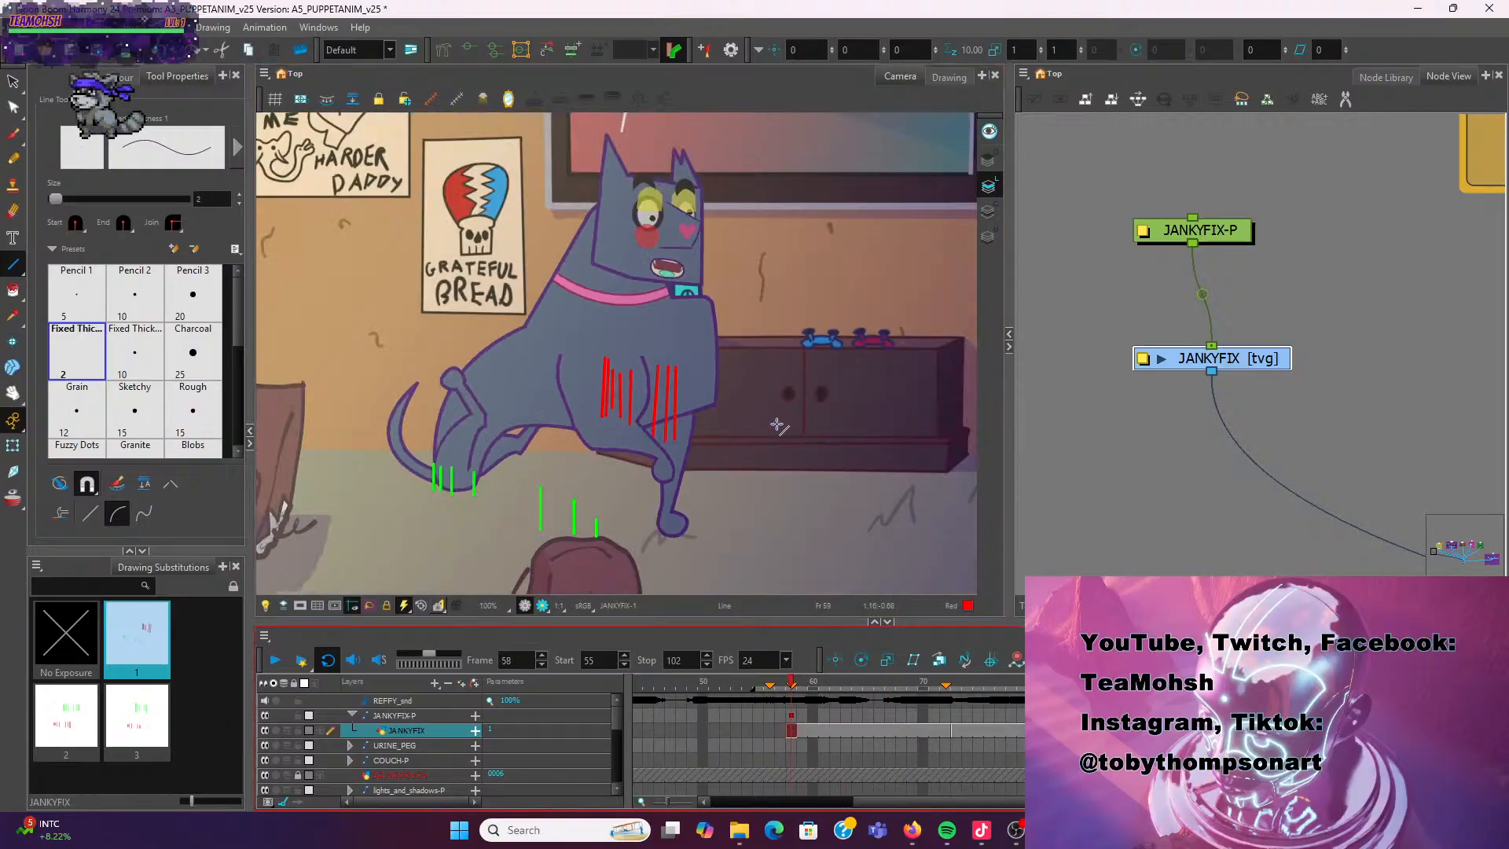
pyautogui.moveTo(777, 424); pyautogui.dragTo(776, 444)
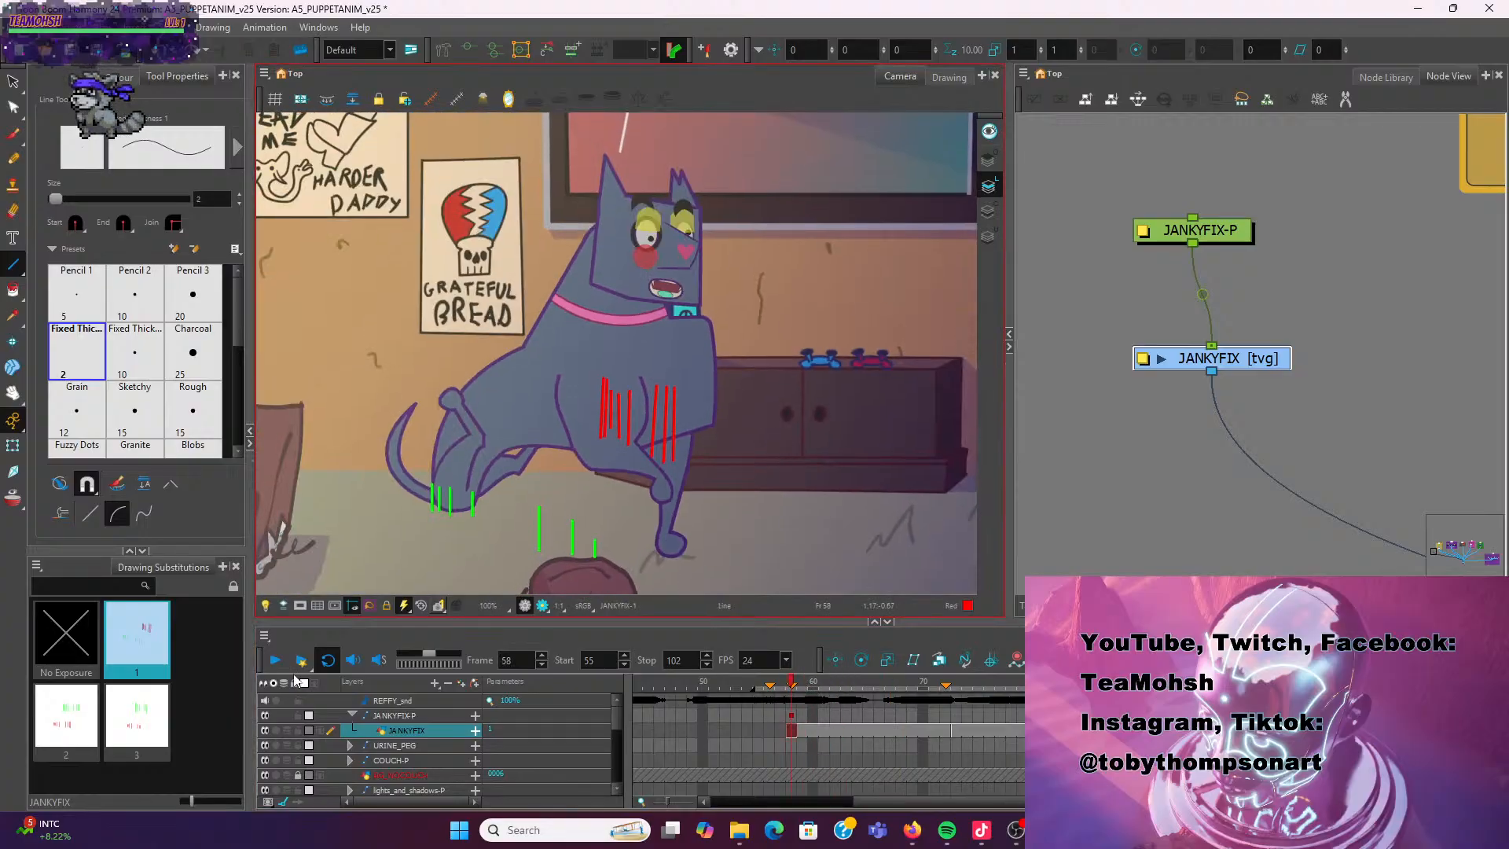
pyautogui.click(123, 77)
pyautogui.click(117, 434)
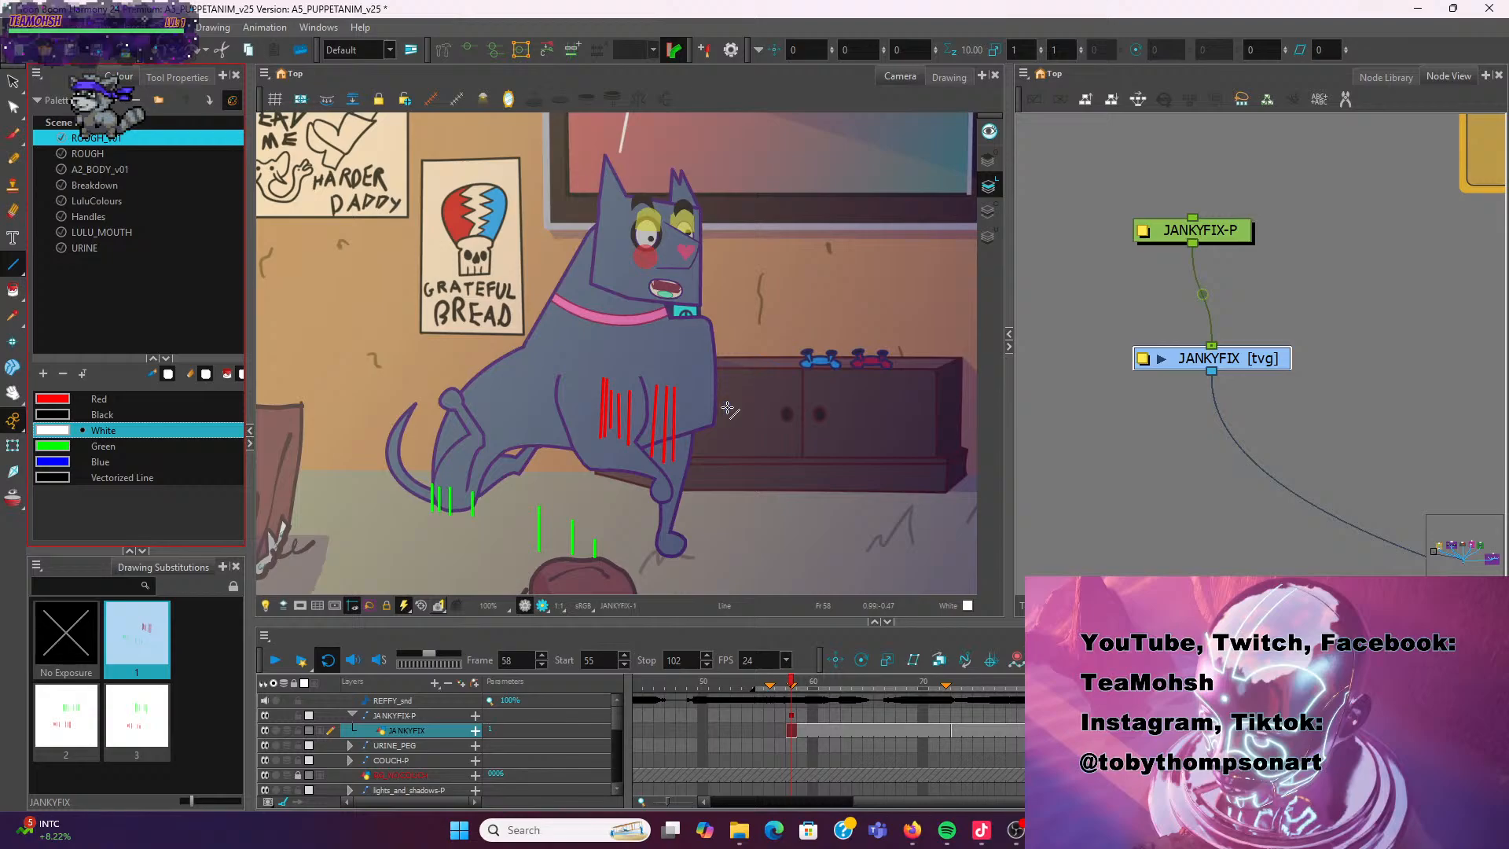
# Try a white line at the front of the dog's chest, undo it, and set the line size to 1
pyautogui.moveTo(716, 334); pyautogui.dragTo(720, 436)
pyautogui.hotkey('ctrl', 'z')
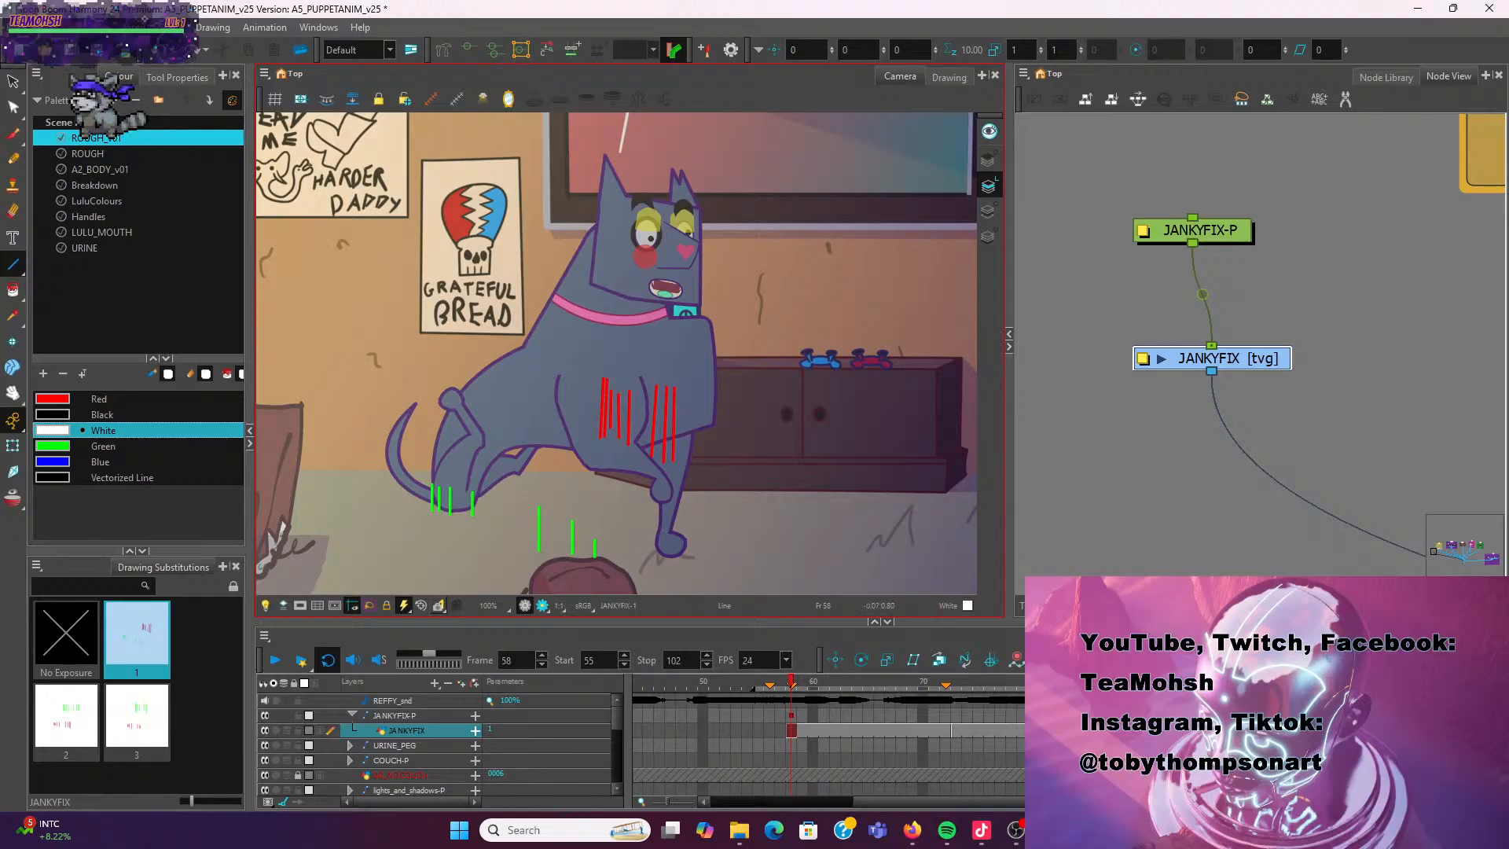
pyautogui.click(178, 77)
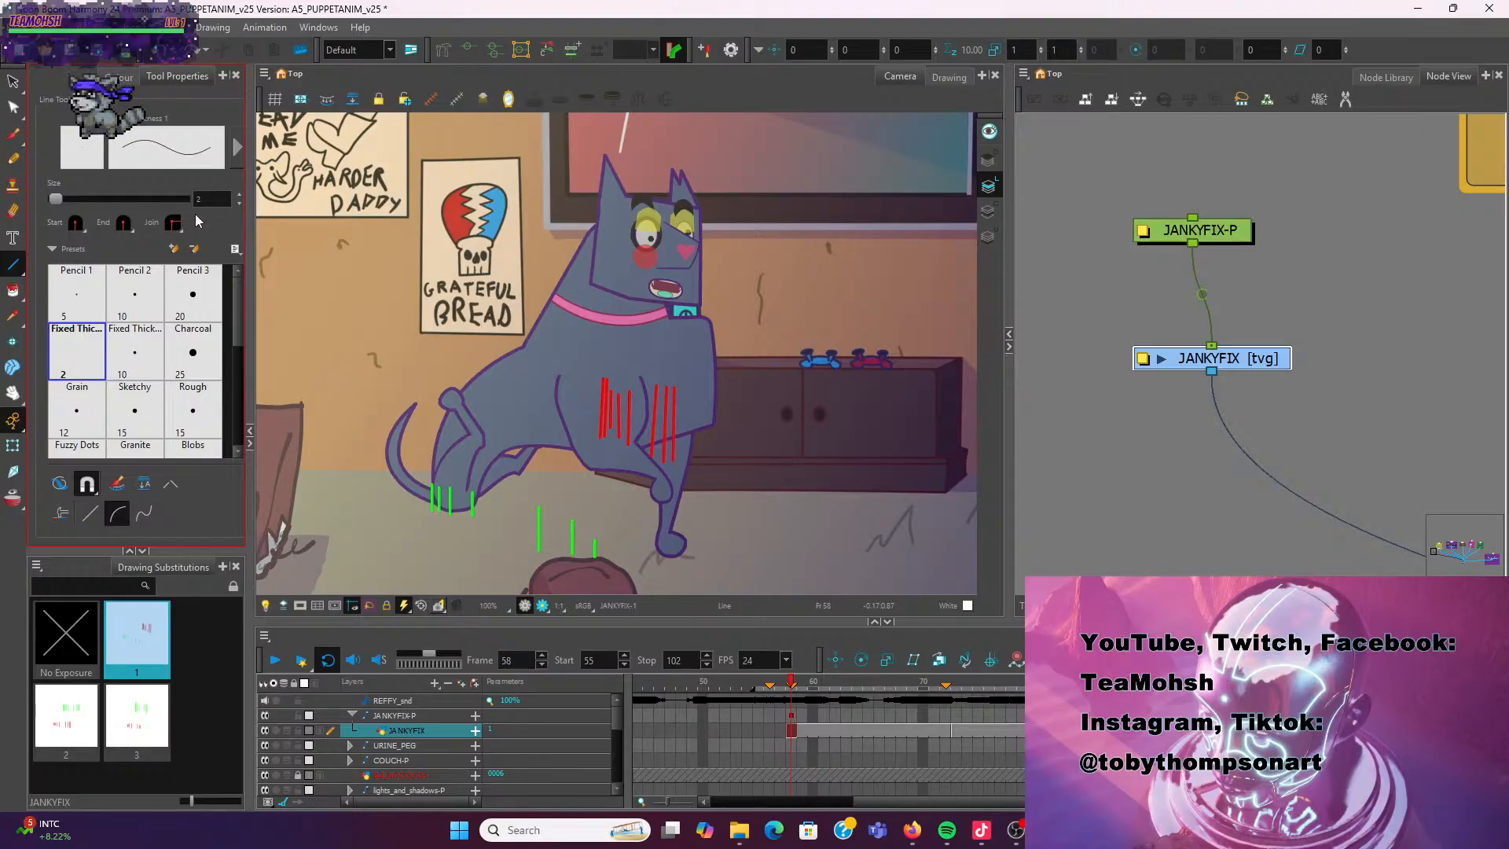
pyautogui.doubleClick(198, 199)
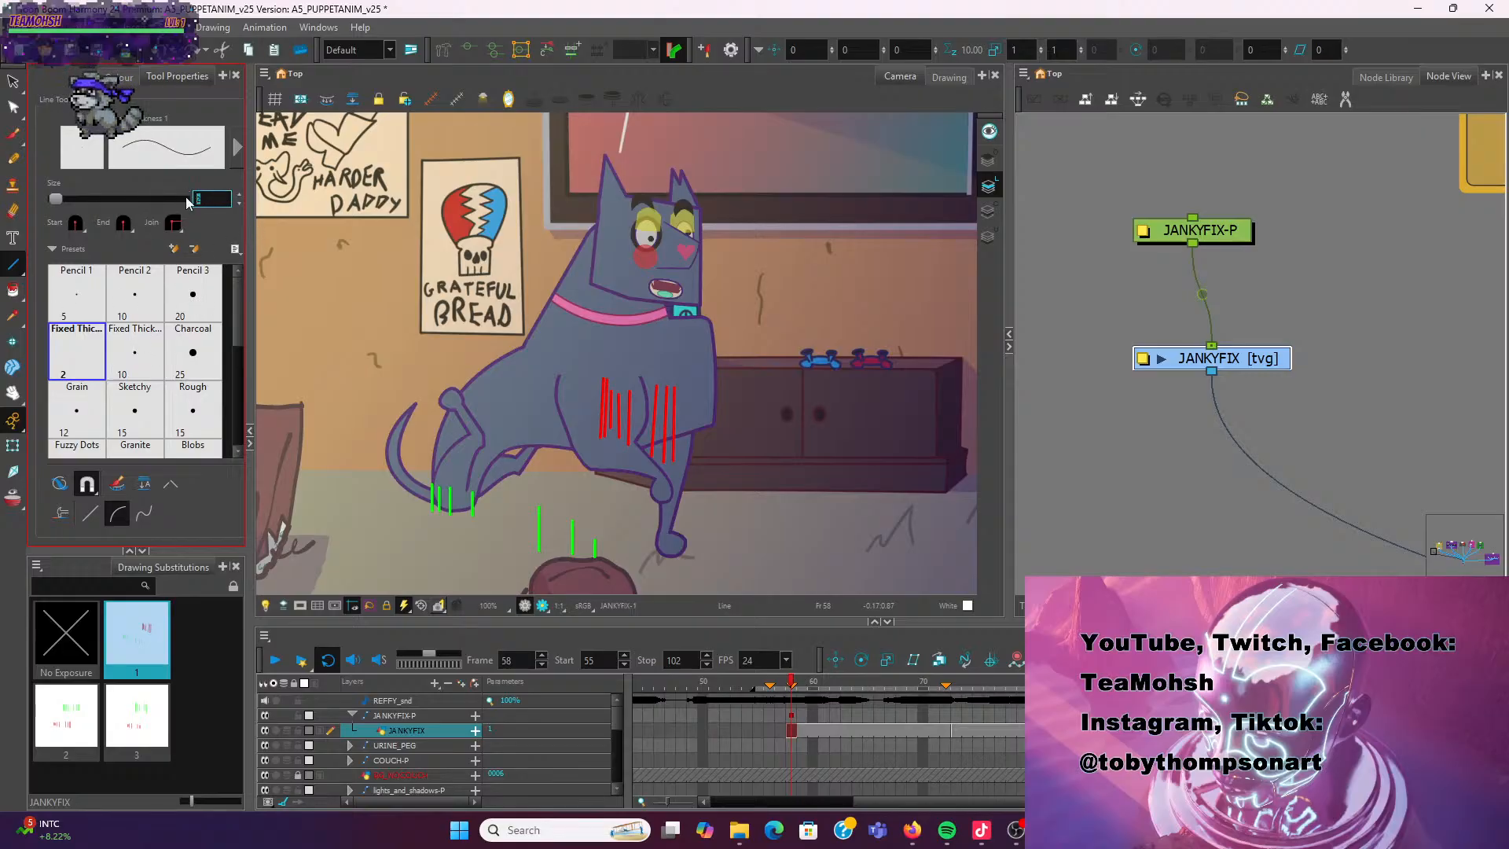
pyautogui.write('1')
pyautogui.press('Return')
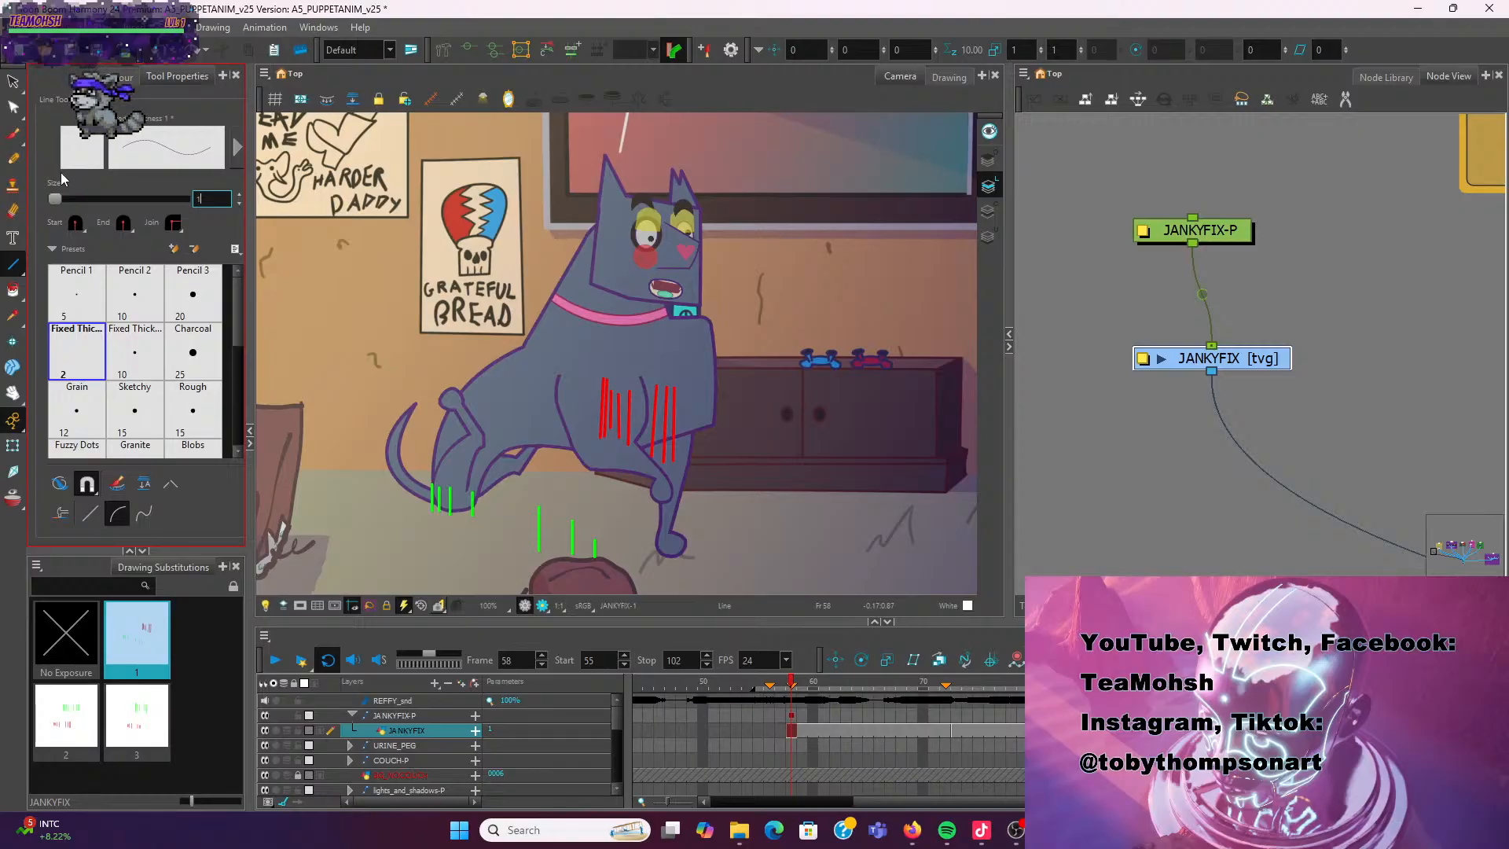
# Draw a short vertical white line along the front edge of the dog's chest at frame 58
pyautogui.scroll(3, 678, 409)
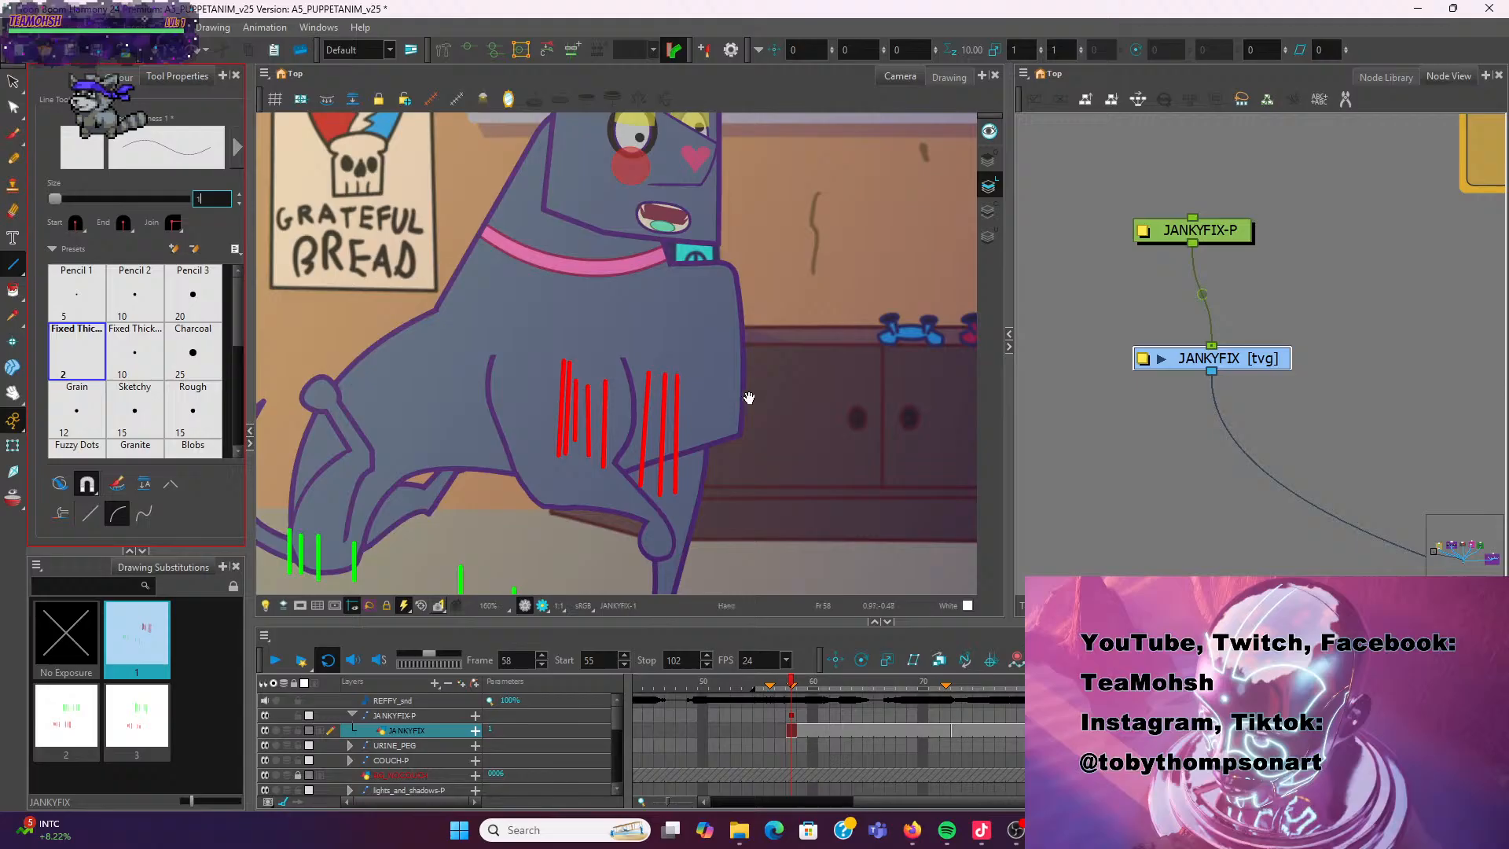
pyautogui.moveTo(747, 398); pyautogui.dragTo(561, 399)
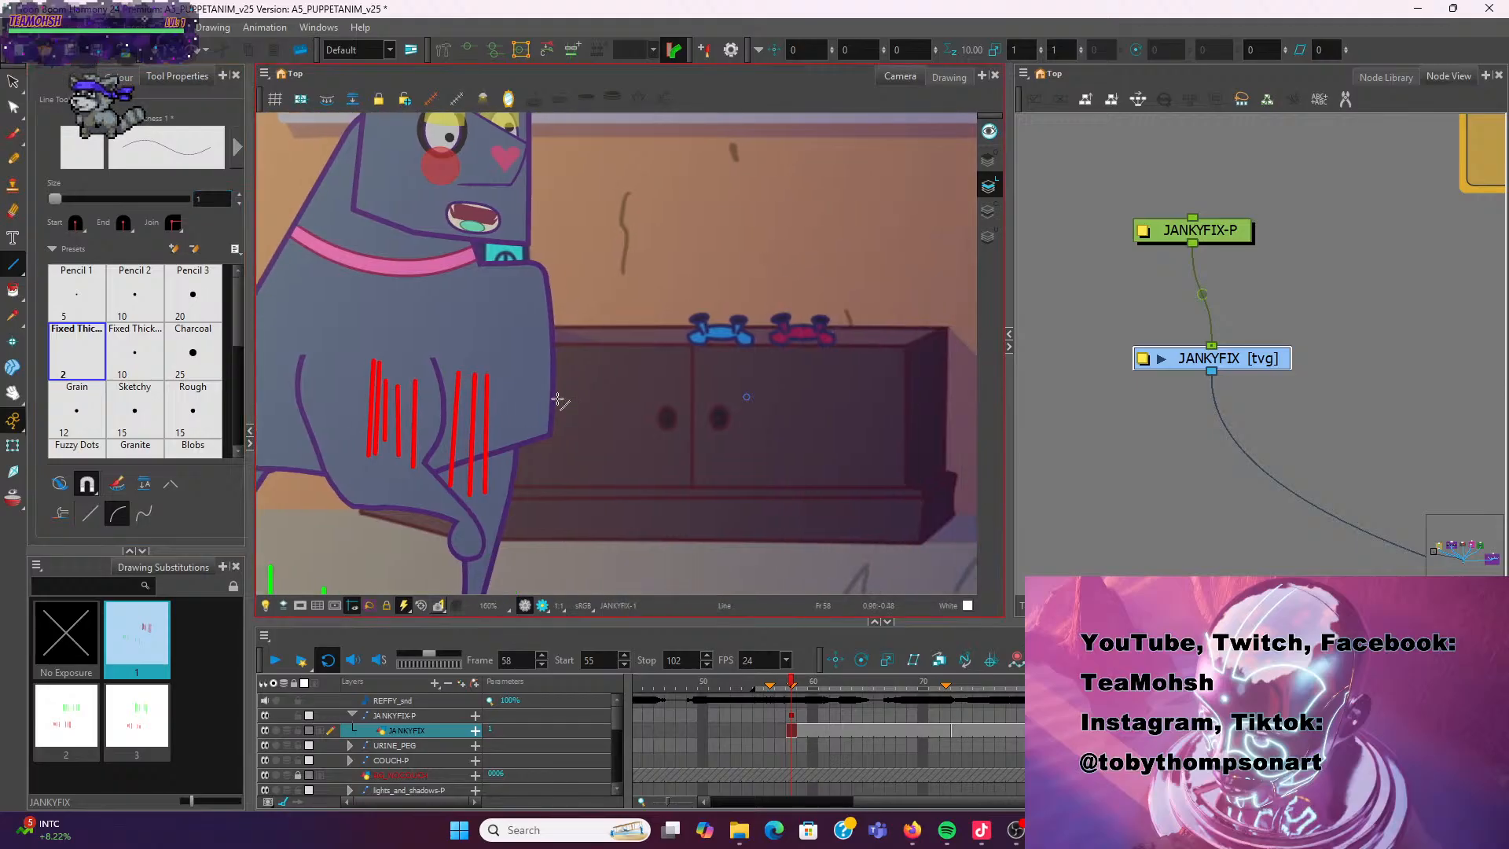
pyautogui.moveTo(559, 343); pyautogui.dragTo(559, 434)
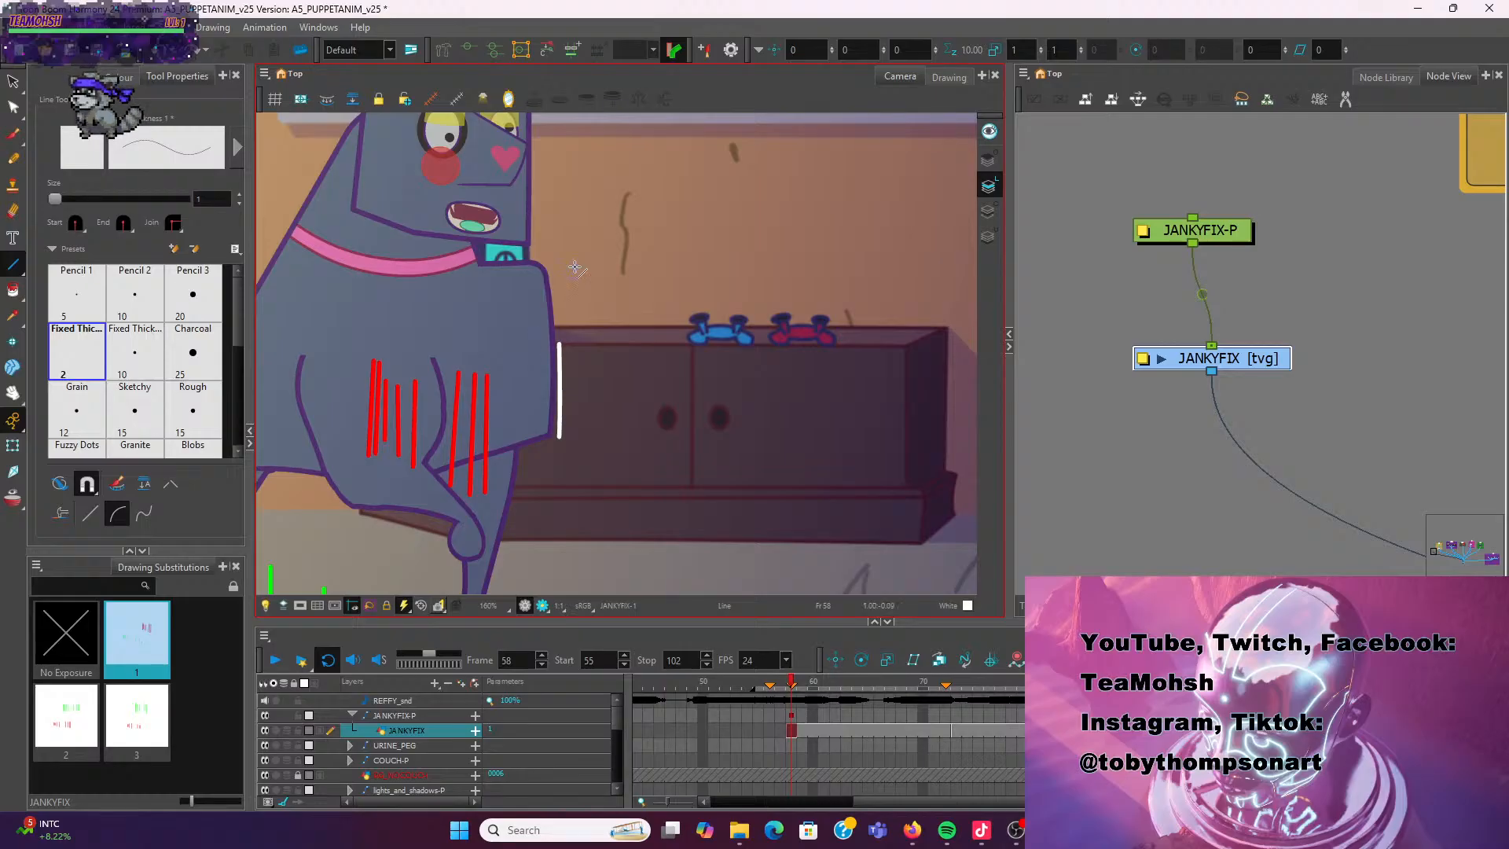
# Go to frame 72 and mark the lower front edge of the dog's chest with a short slanted white line
pyautogui.scroll(-4, 573, 265)
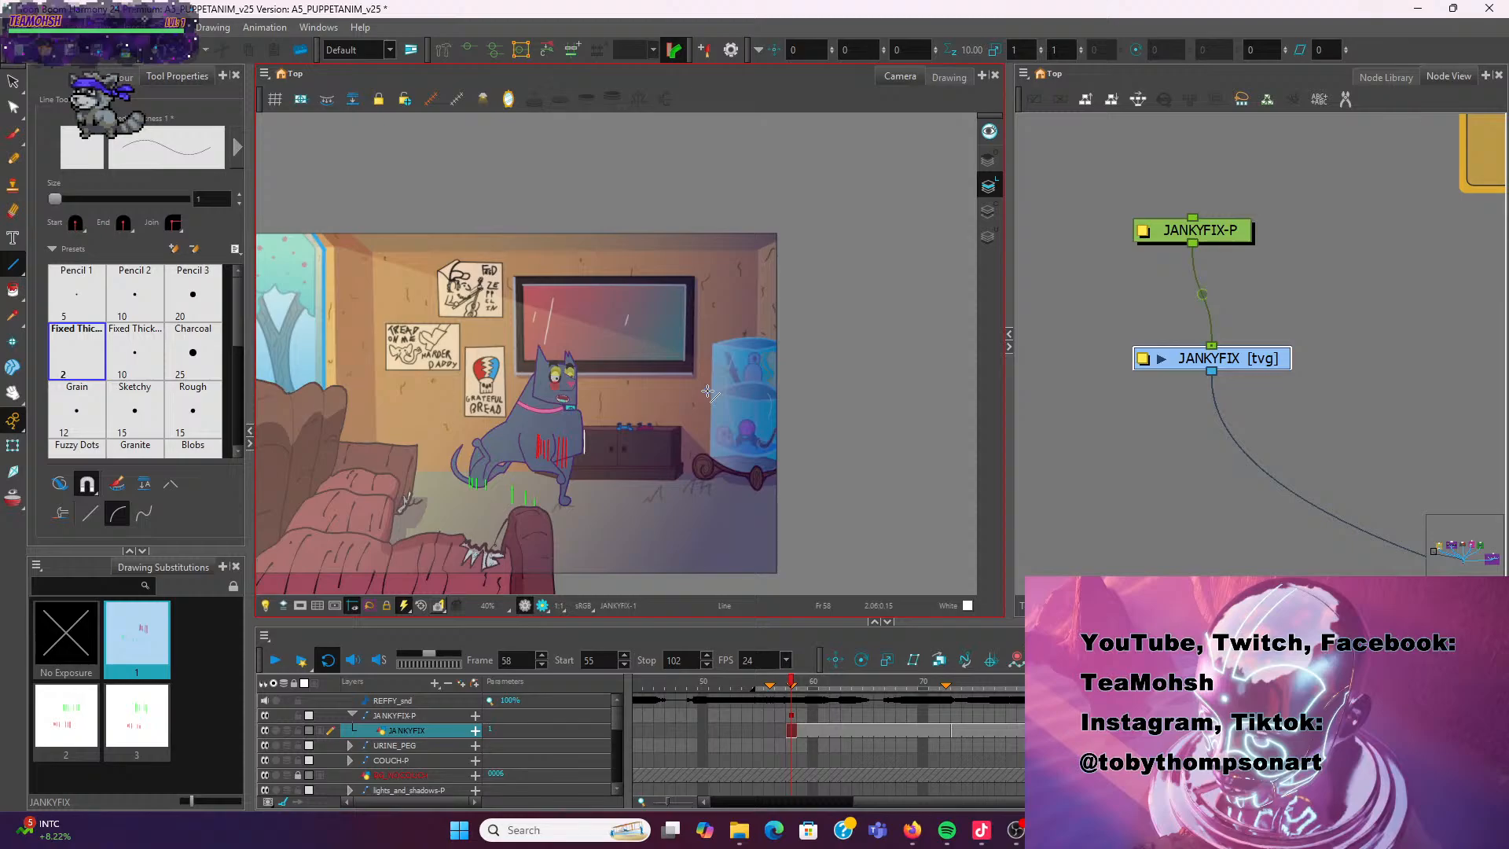
pyautogui.scroll(2, 490, 361)
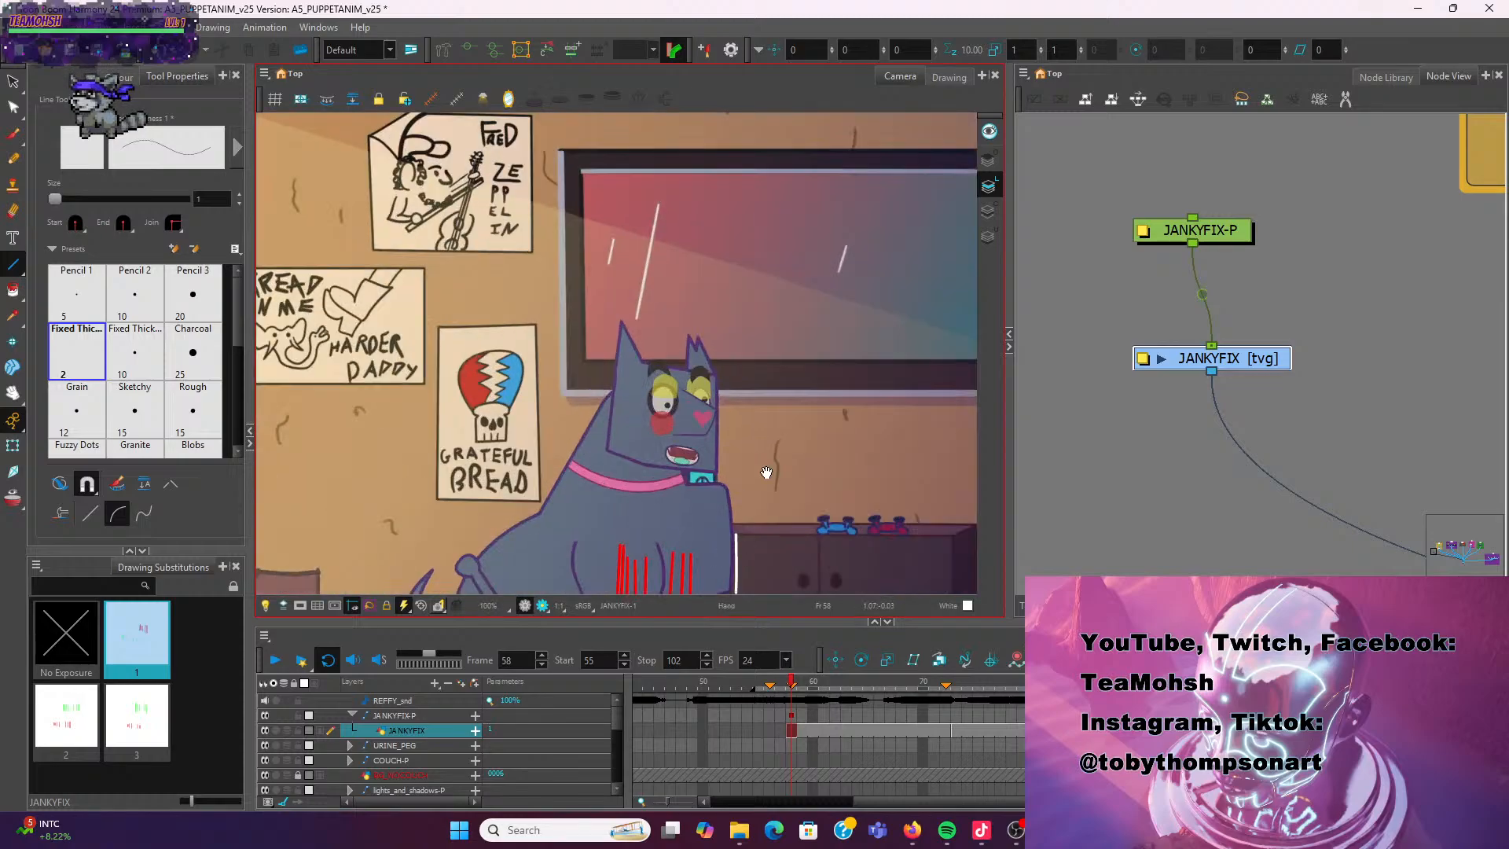
pyautogui.moveTo(765, 471); pyautogui.dragTo(595, 274)
pyautogui.scroll(-3, 595, 273)
pyautogui.scroll(1, 595, 275)
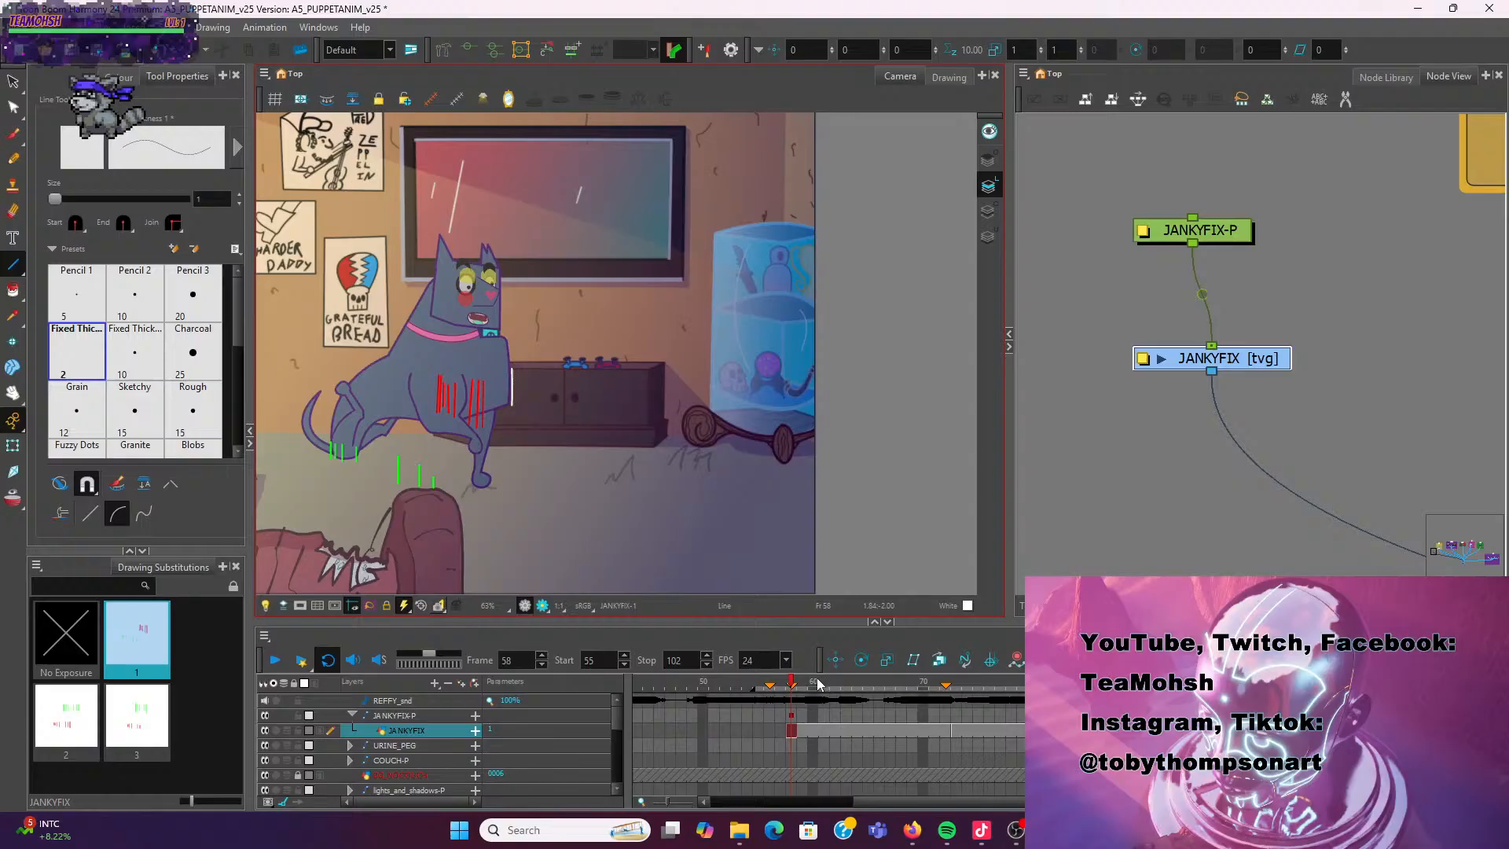
pyautogui.moveTo(818, 684); pyautogui.dragTo(788, 702)
pyautogui.scroll(2, 358, 293)
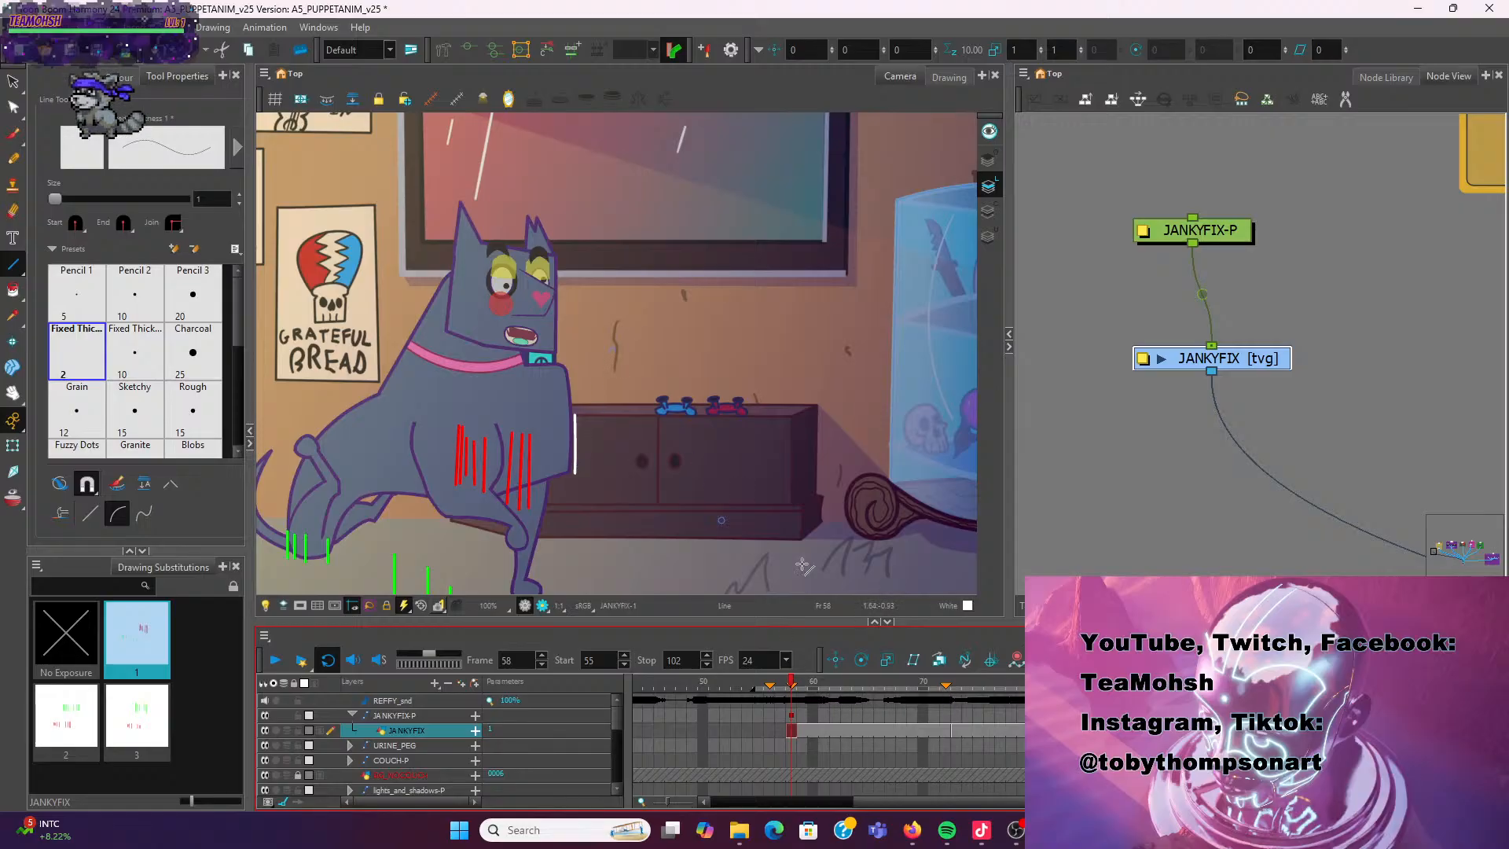
pyautogui.click(944, 716)
pyautogui.click(944, 716)
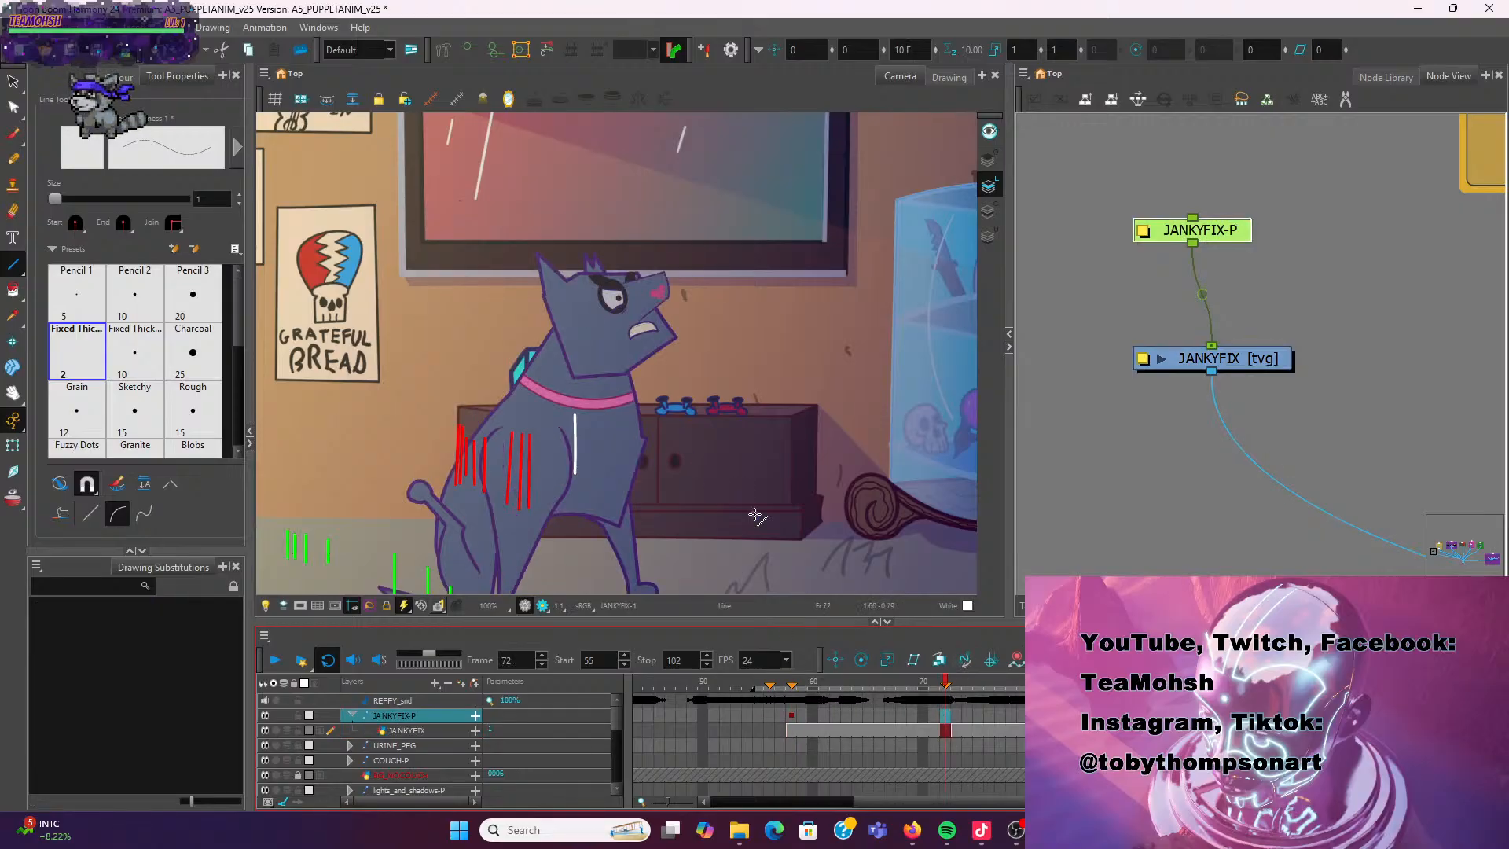
pyautogui.moveTo(642, 471); pyautogui.dragTo(625, 528)
pyautogui.hotkey('ctrl', 'z')
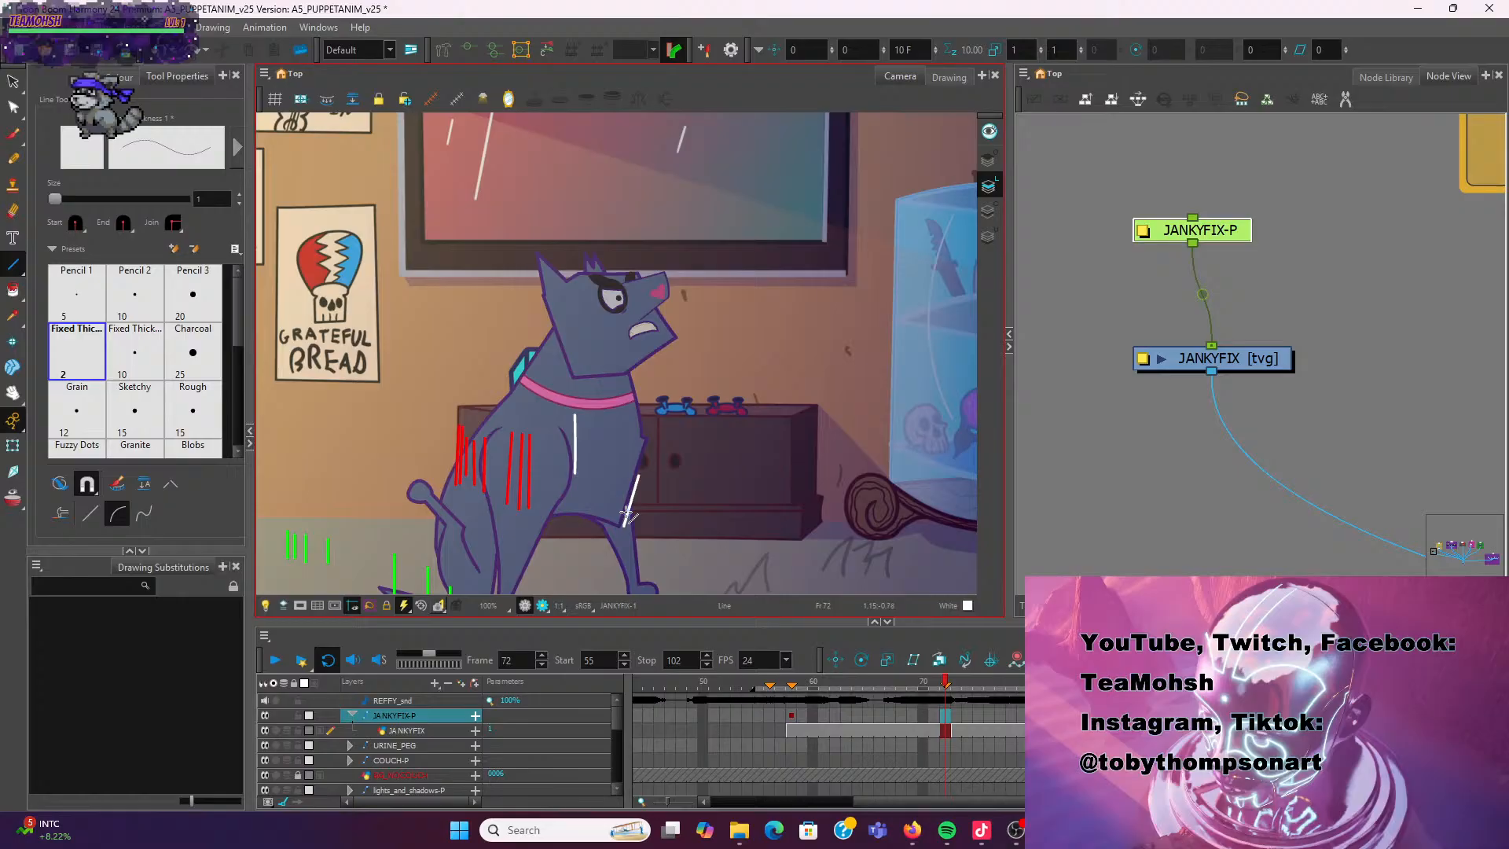
# Set the Line tool to draw straight lines and widen the drawing view by narrowing the node view
pyautogui.click(91, 512)
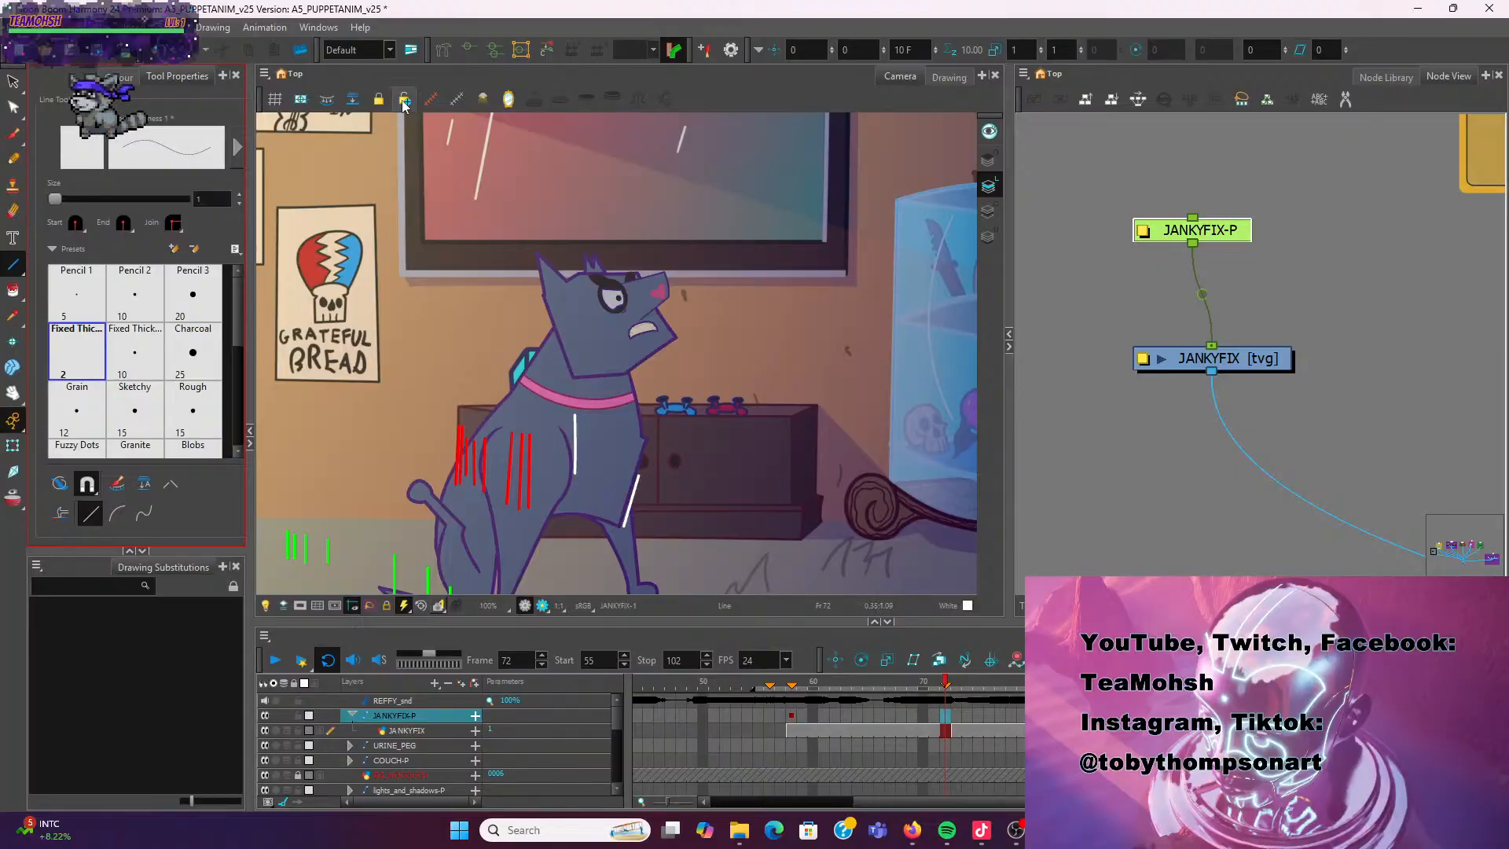
pyautogui.press('2')
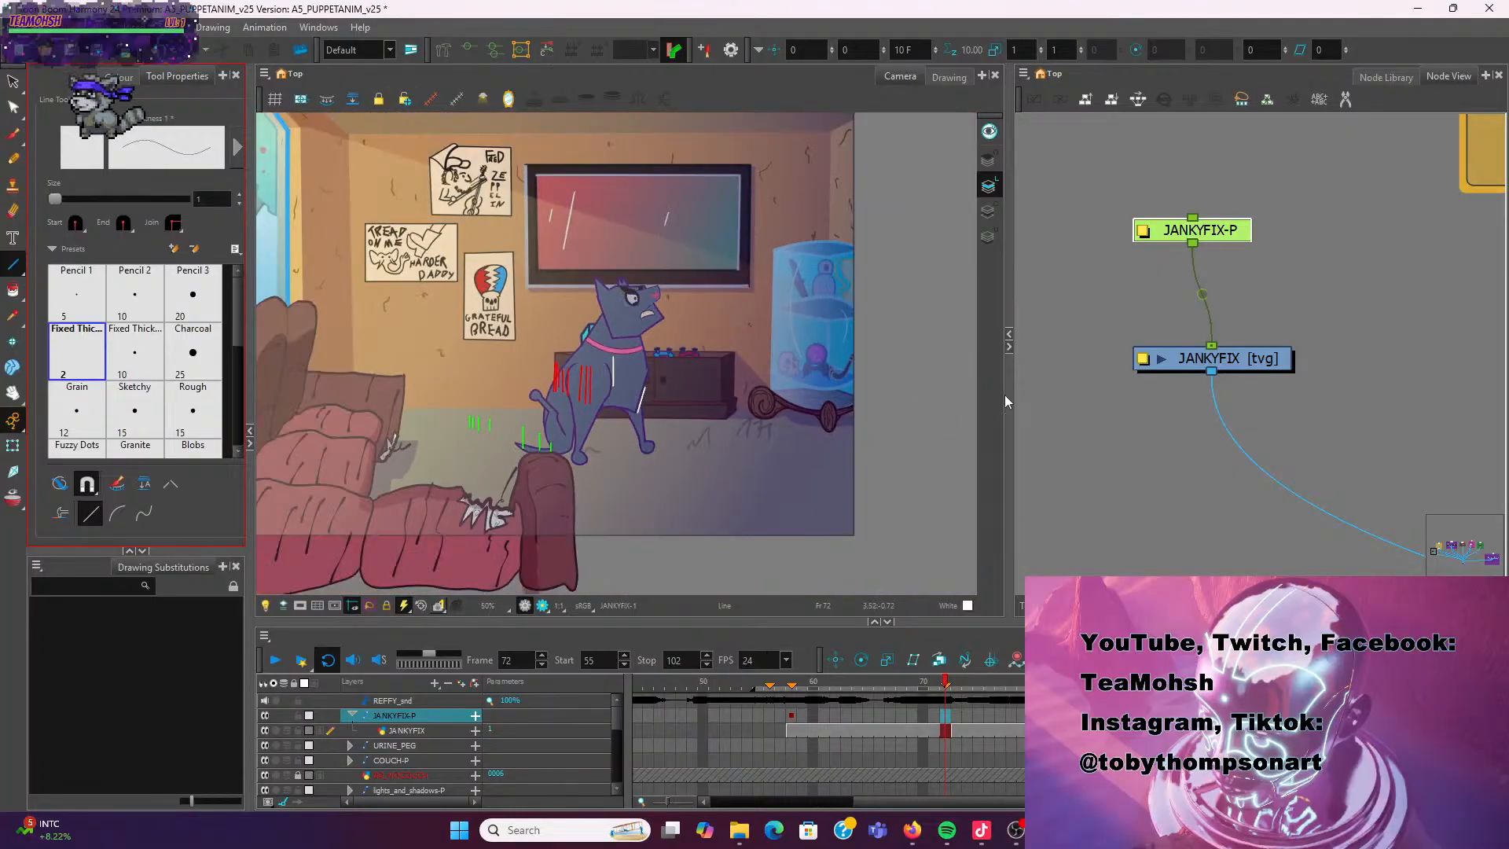
pyautogui.moveTo(1009, 390); pyautogui.dragTo(1323, 393)
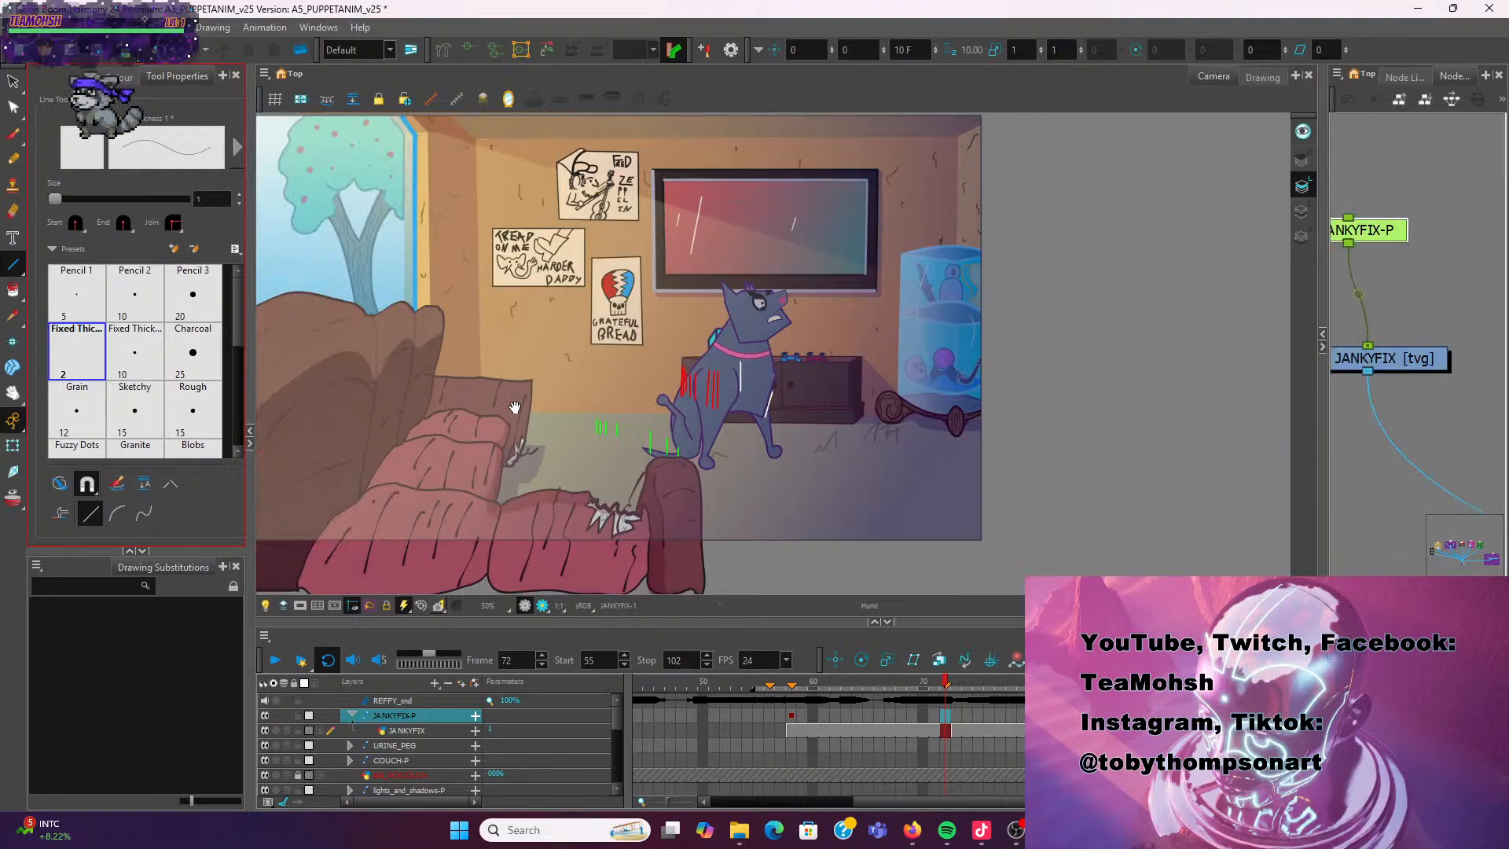
pyautogui.moveTo(511, 407); pyautogui.dragTo(781, 403)
pyautogui.press('1')
pyautogui.press('1')
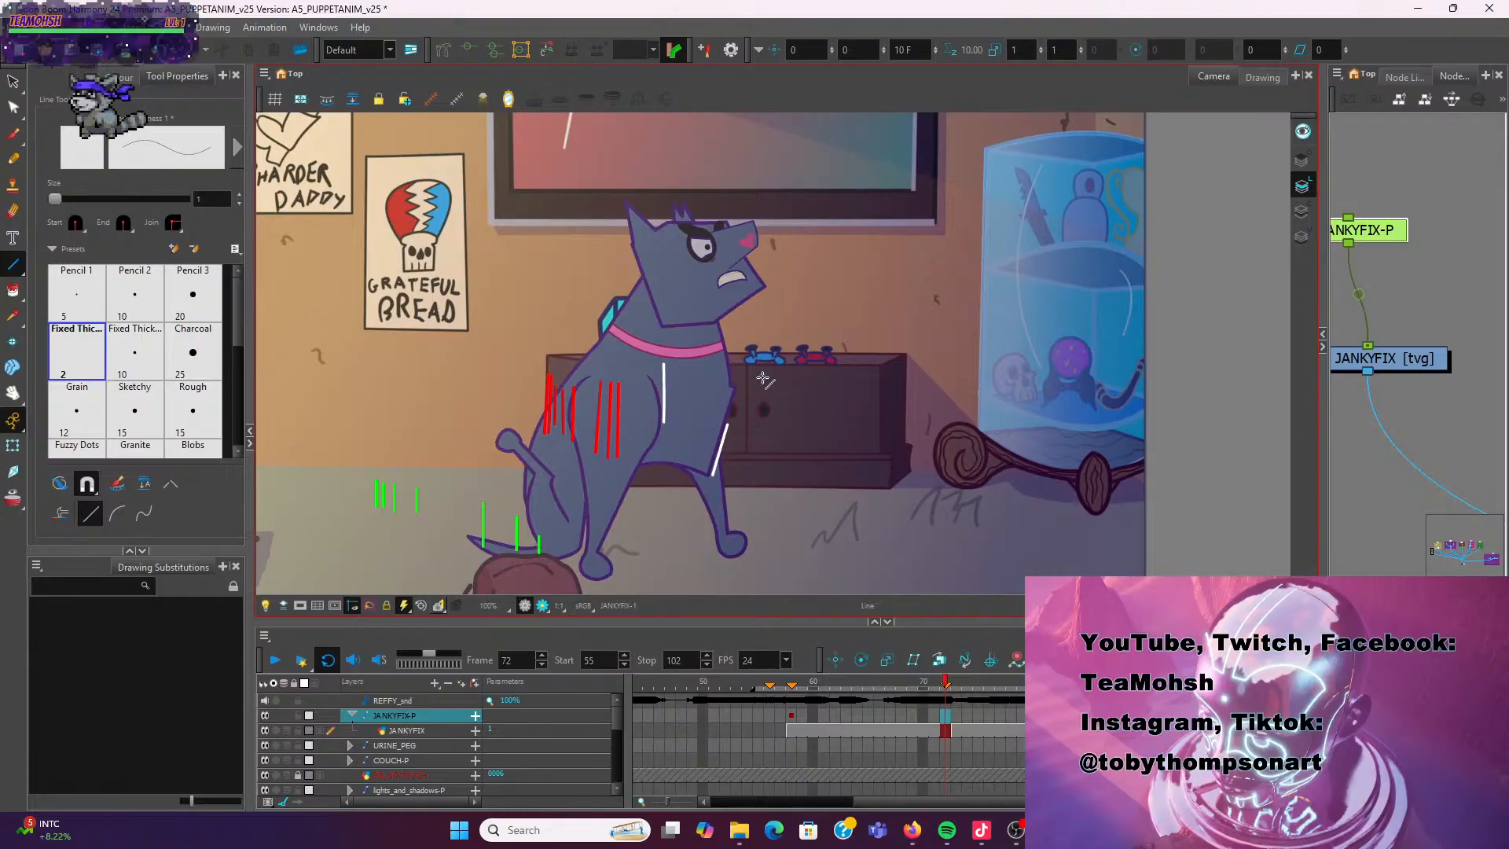
# Return to frame 58, advance to frame 60 and mark the front edge of the dog's chest with a white line
pyautogui.moveTo(828, 691); pyautogui.dragTo(795, 690)
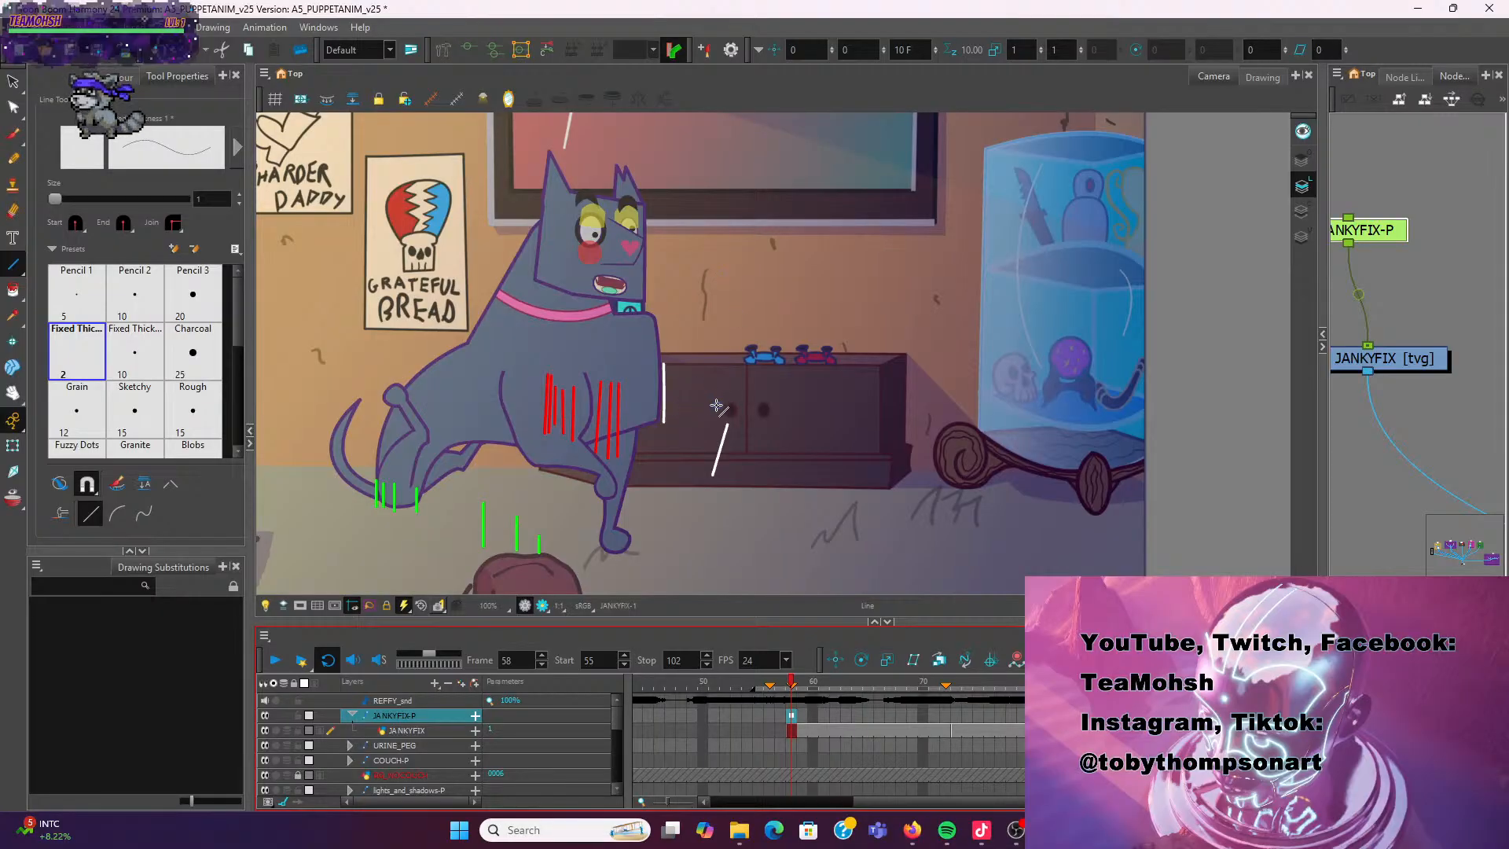
pyautogui.press('.')
pyautogui.press('.')
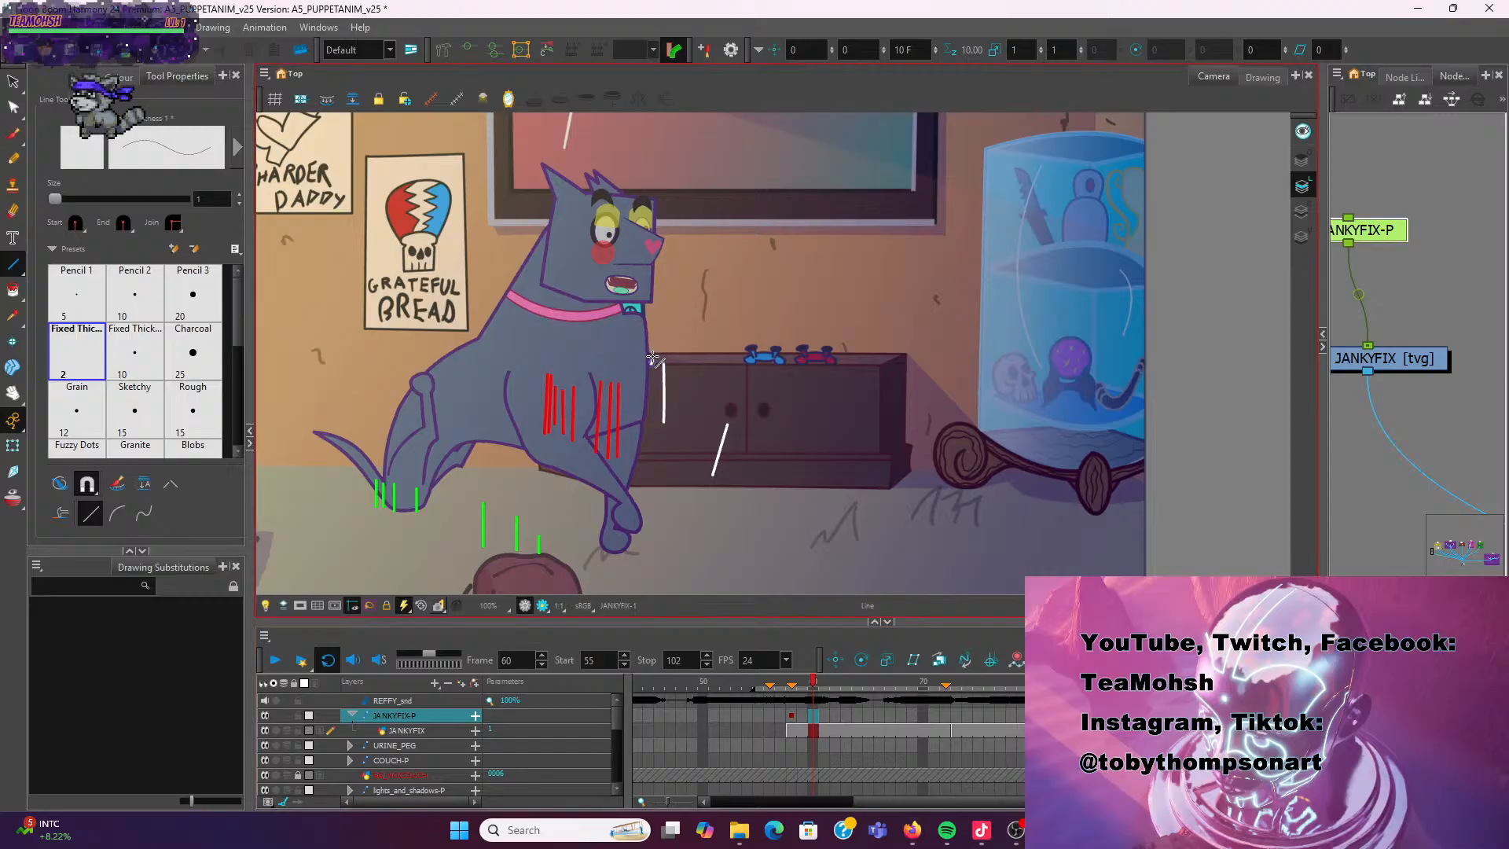
pyautogui.moveTo(650, 362)
pyautogui.mouseDown()
pyautogui.moveTo(649, 426)
pyautogui.moveTo(647, 404)
pyautogui.mouseUp()
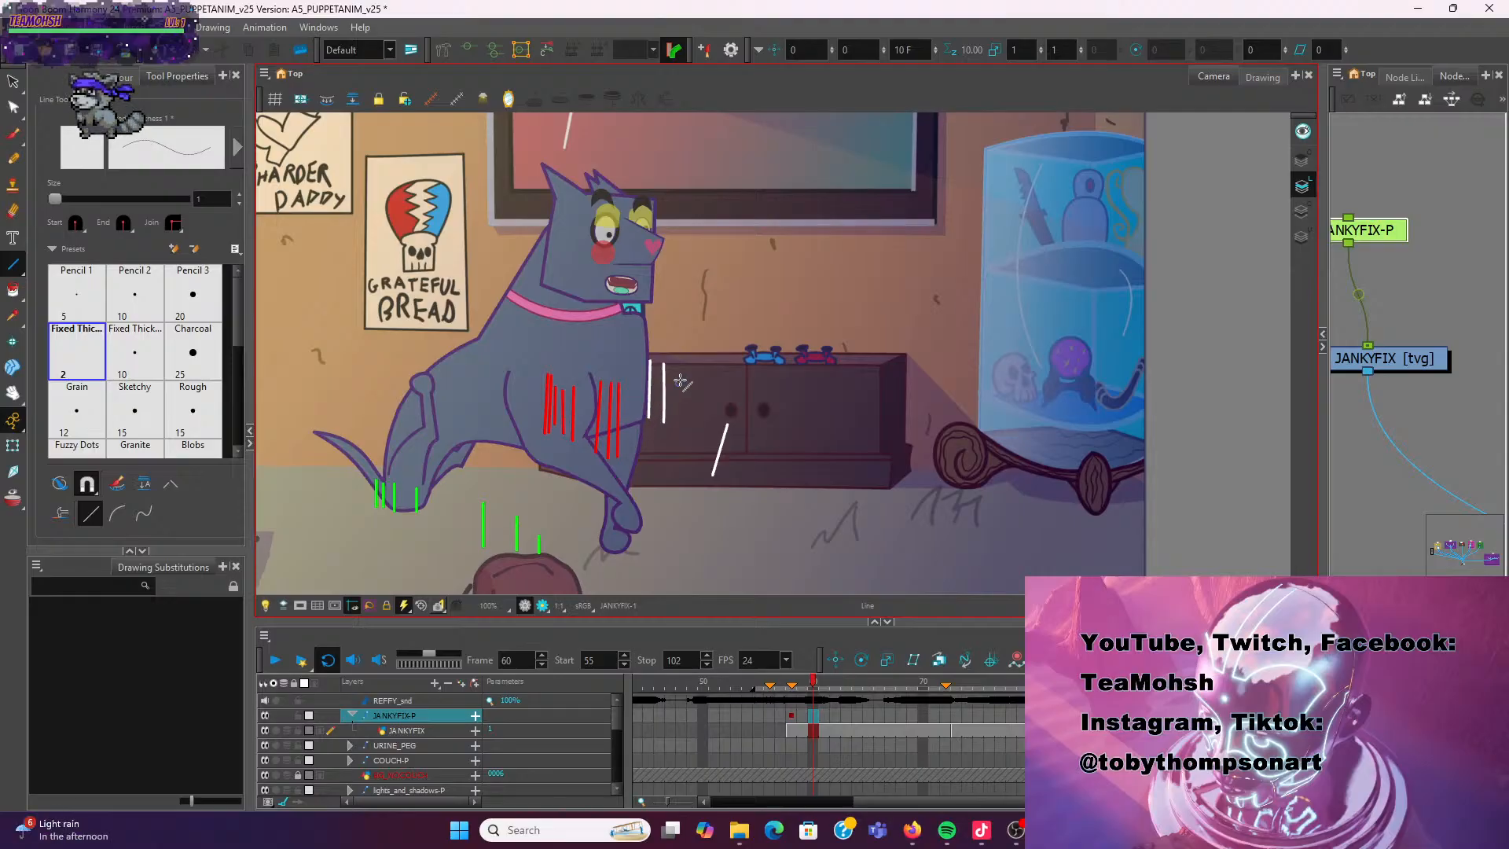
# Advance to frame 62 and draw a slanted white line along the front edge of the dog's chest
pyautogui.press('.')
pyautogui.press('.')
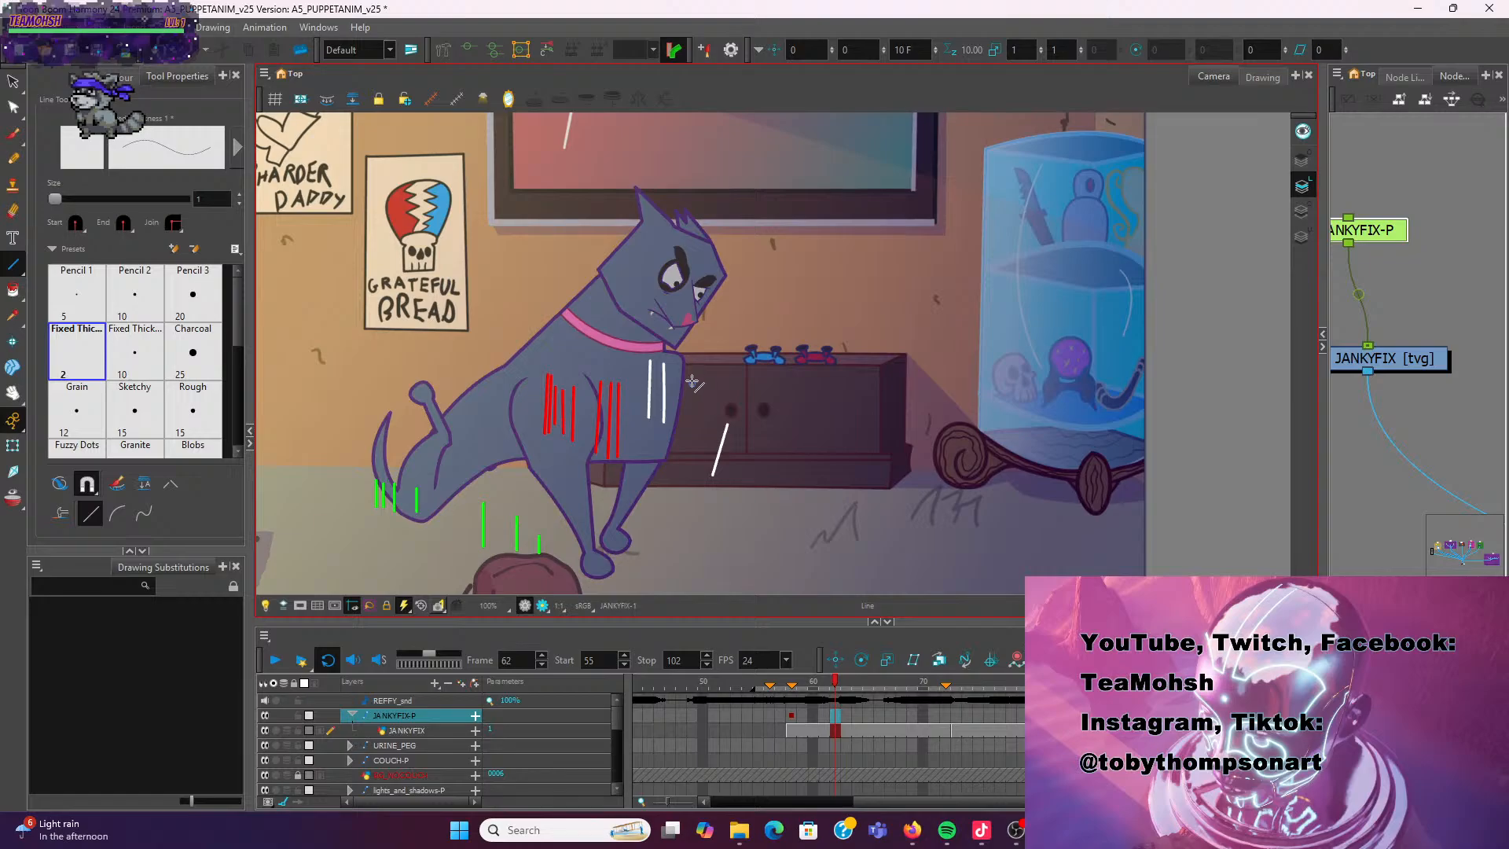
pyautogui.moveTo(688, 365); pyautogui.dragTo(680, 426)
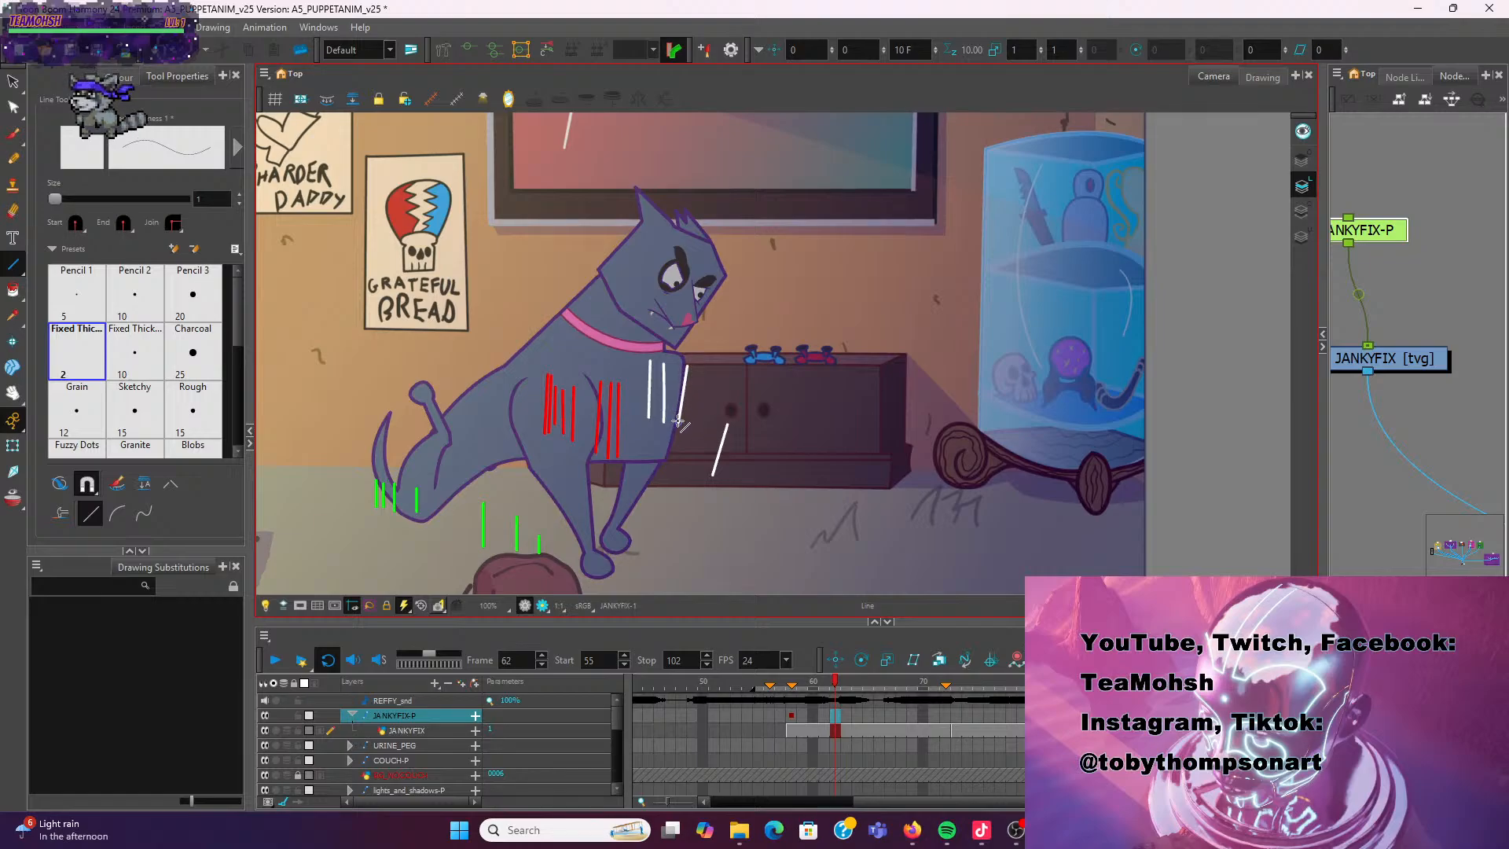
# Advance to frame 66 and mark the front edge of the dog's chest with a slightly slanted white line, redrawing it once
pyautogui.press('.')
pyautogui.press('.')
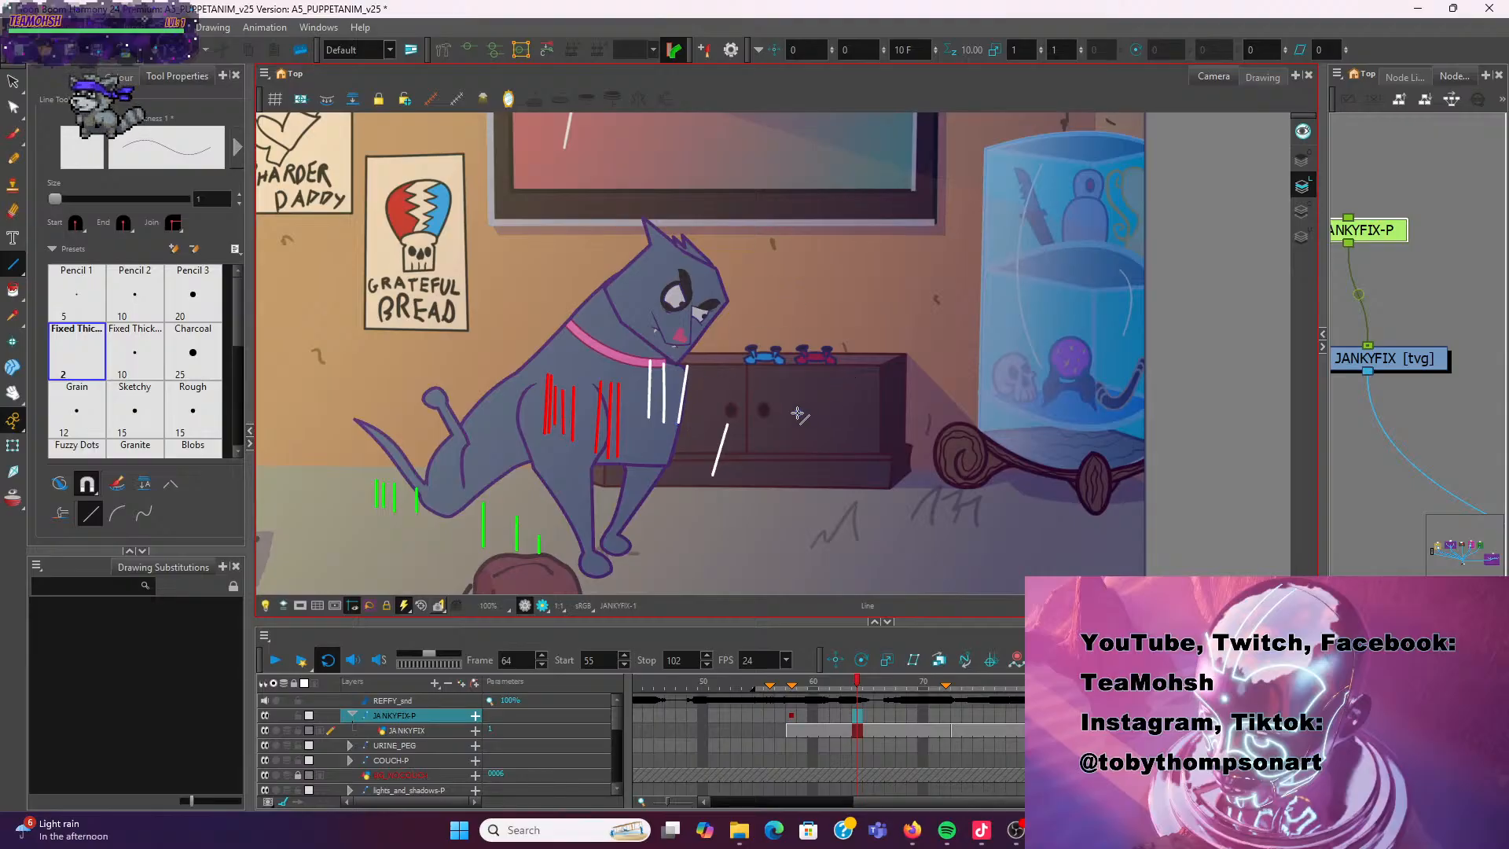
pyautogui.press('.')
pyautogui.press('.')
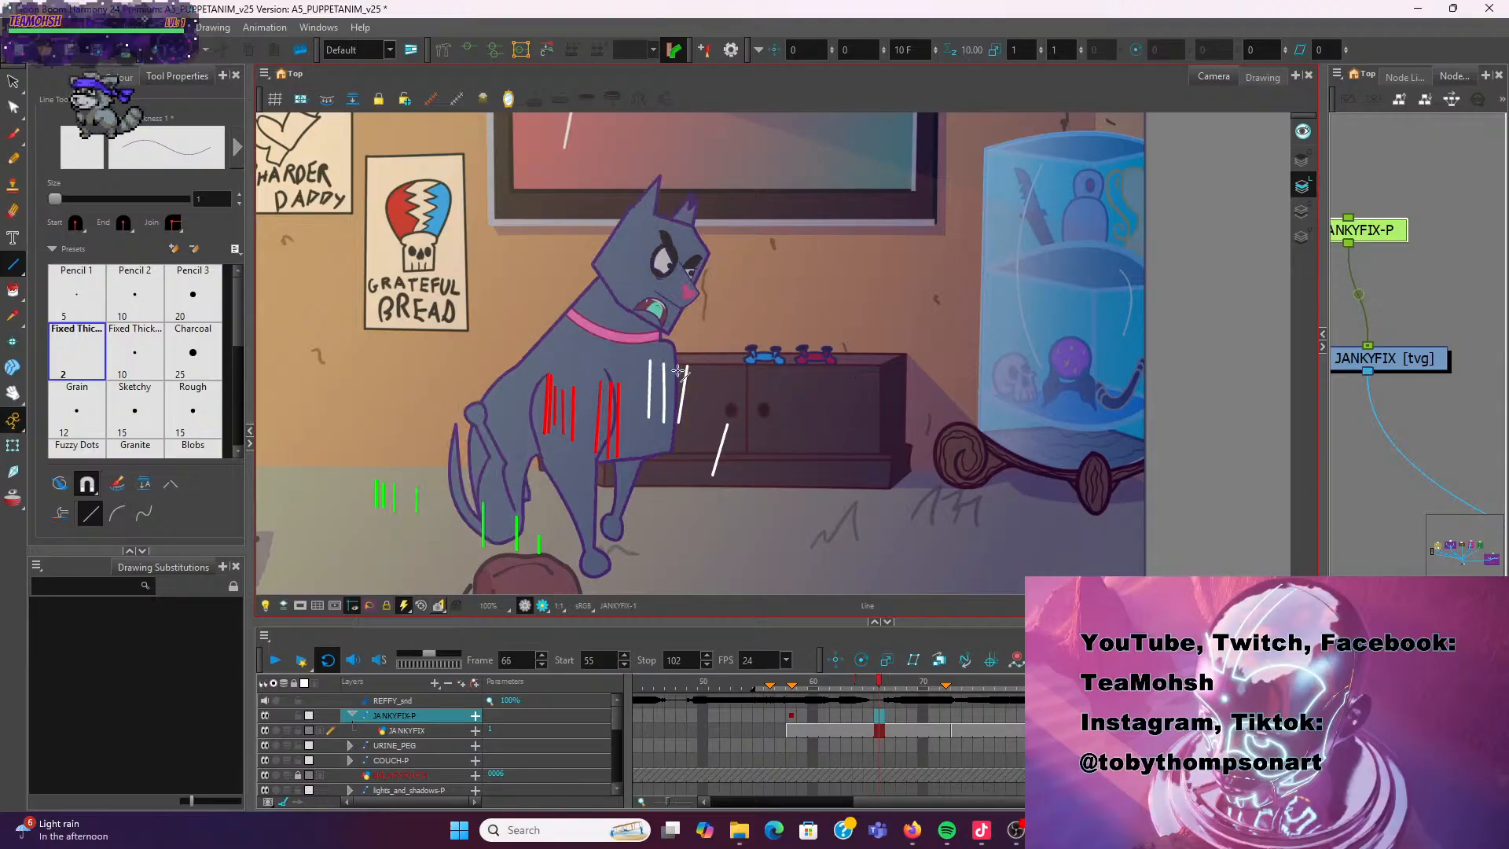
pyautogui.moveTo(674, 373); pyautogui.dragTo(669, 426)
pyautogui.hotkey('ctrl', 'z')
pyautogui.moveTo(674, 371); pyautogui.dragTo(668, 430)
# Mark the front edge of the dog's chest with slanted white lines on frames 68 and 70
pyautogui.press('.')
pyautogui.press('.')
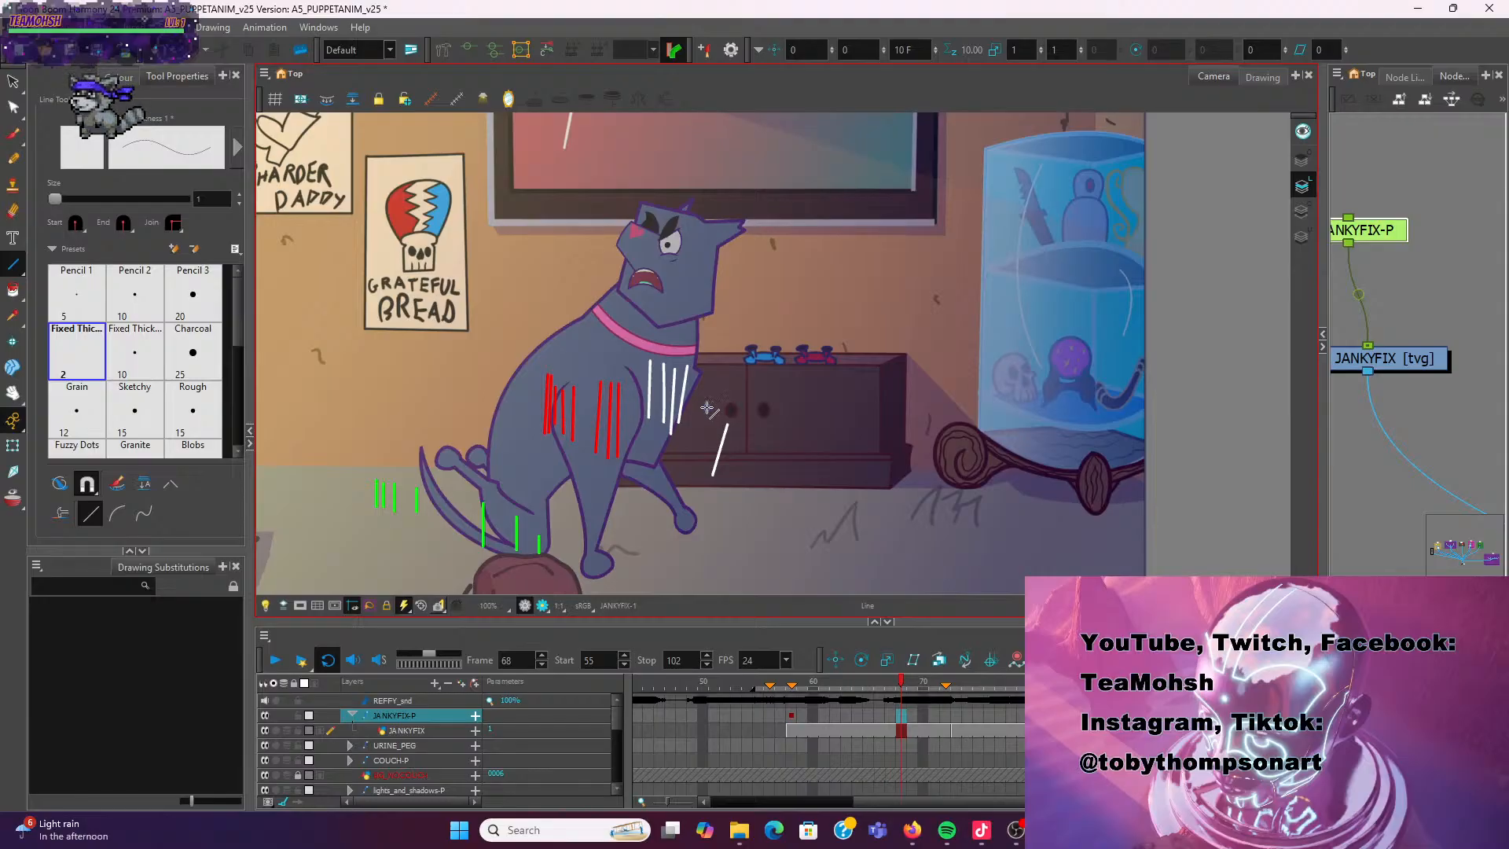
pyautogui.moveTo(672, 432); pyautogui.dragTo(699, 390)
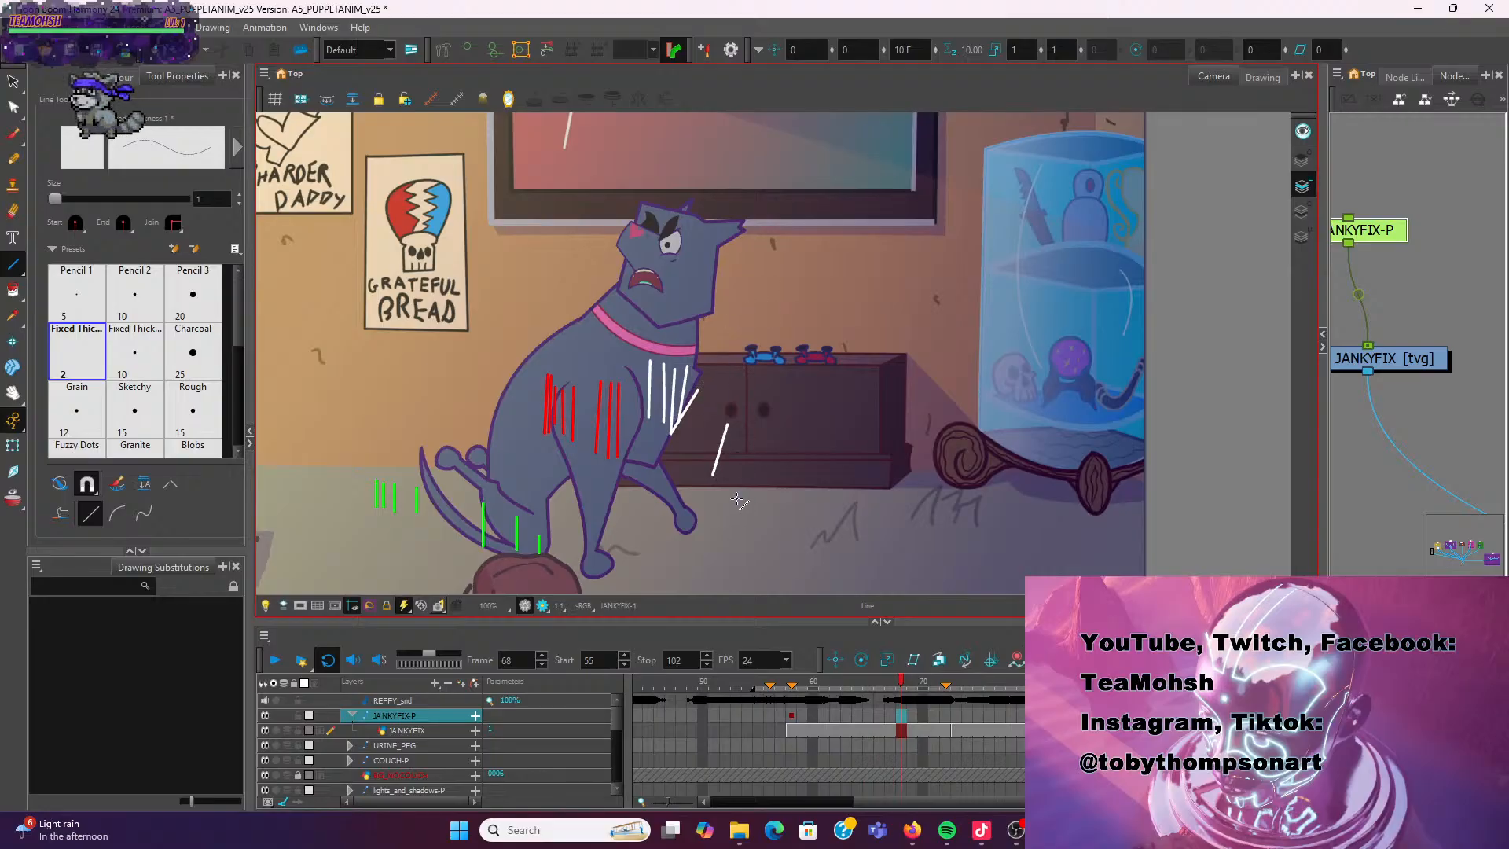
pyautogui.press('.')
pyautogui.press('.')
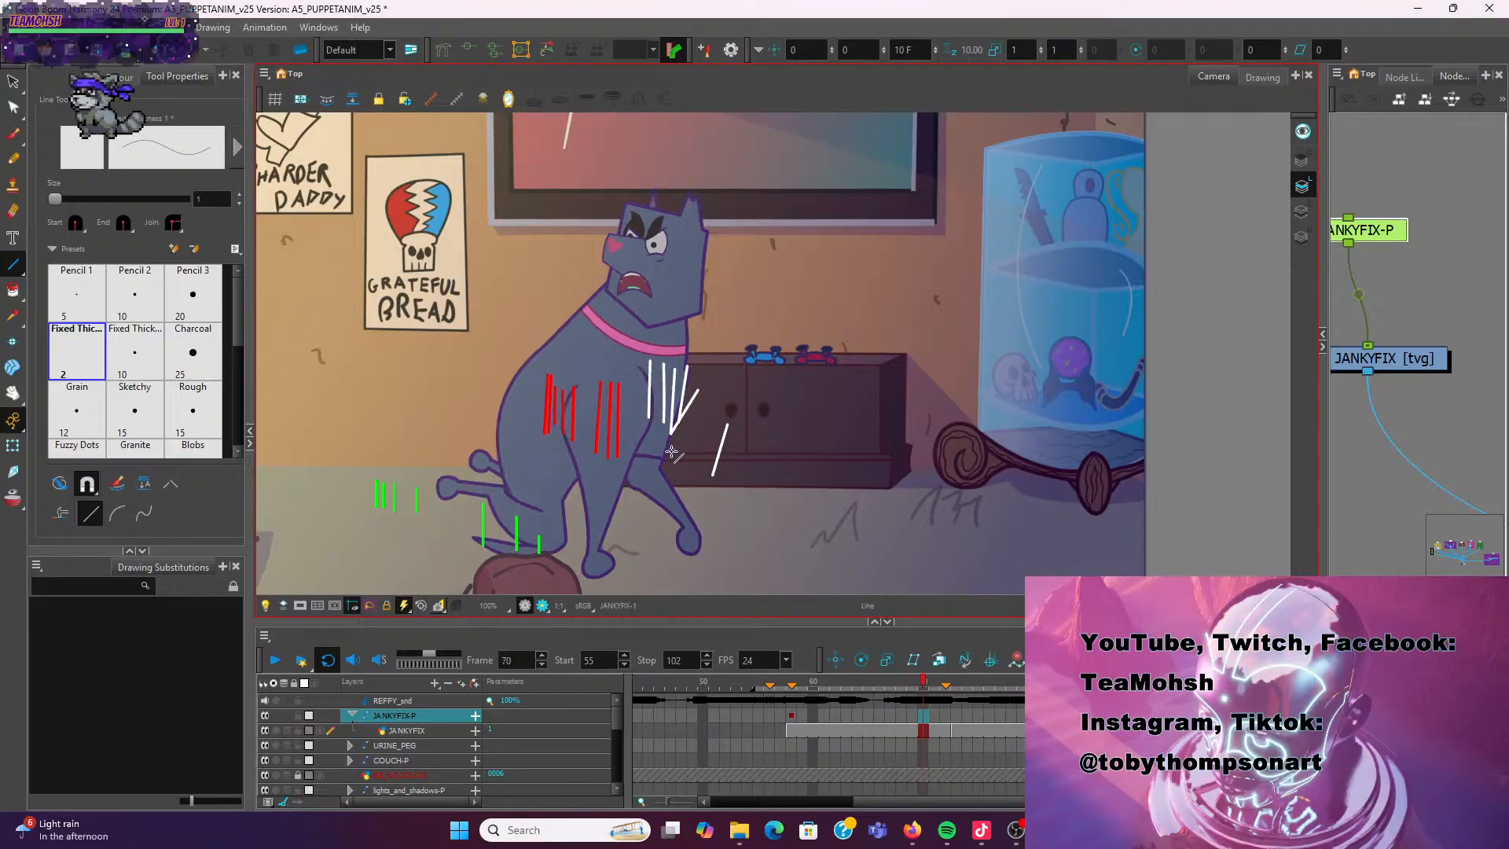
pyautogui.moveTo(665, 462); pyautogui.dragTo(687, 387)
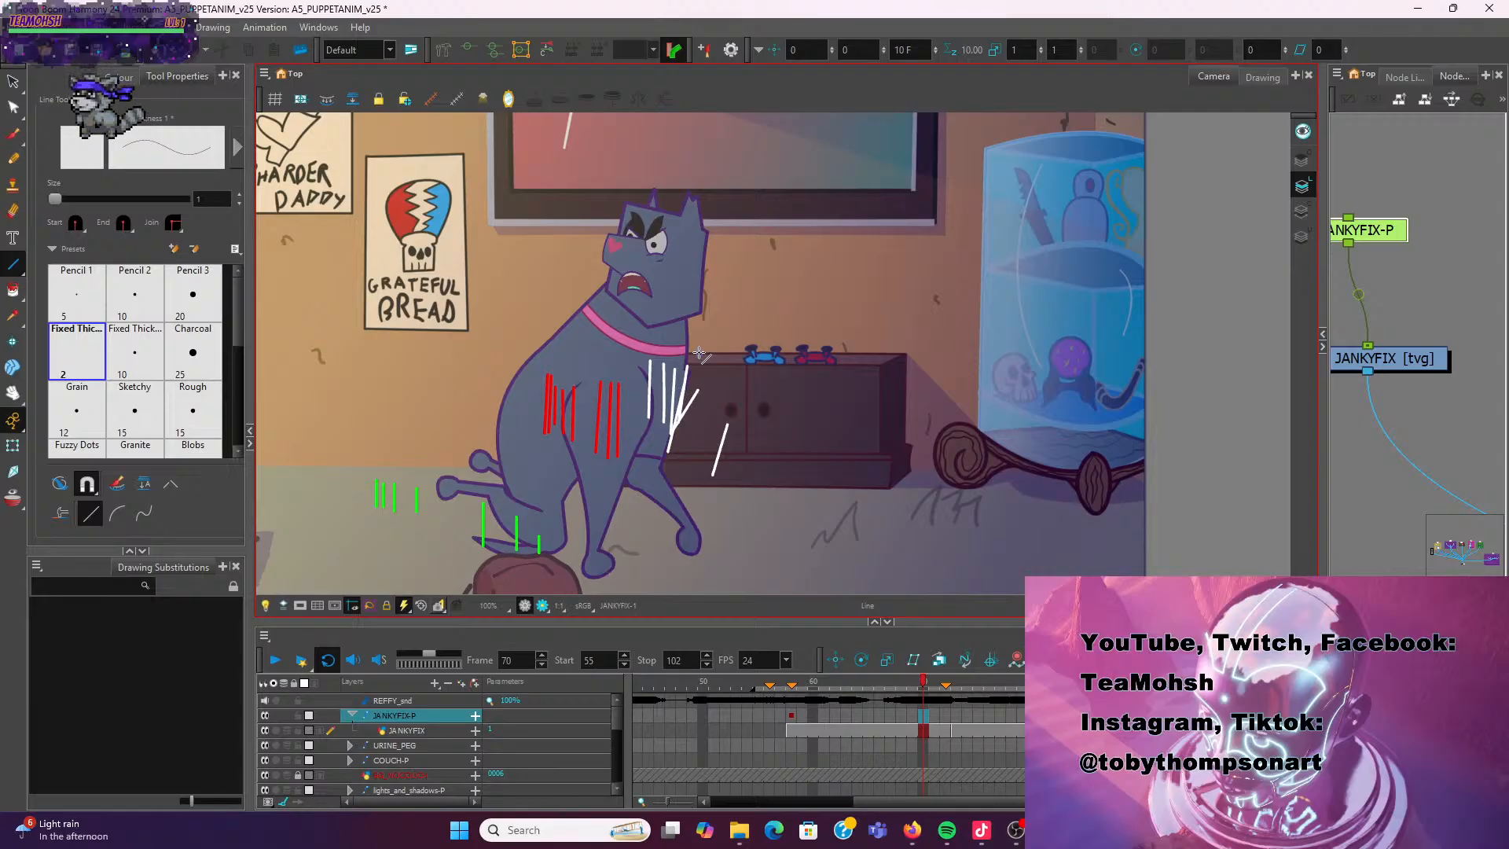
# Advance to frame 72, switch to the Select tool and examine the spacing of the red, white and green marks
pyautogui.press('.')
pyautogui.press('.')
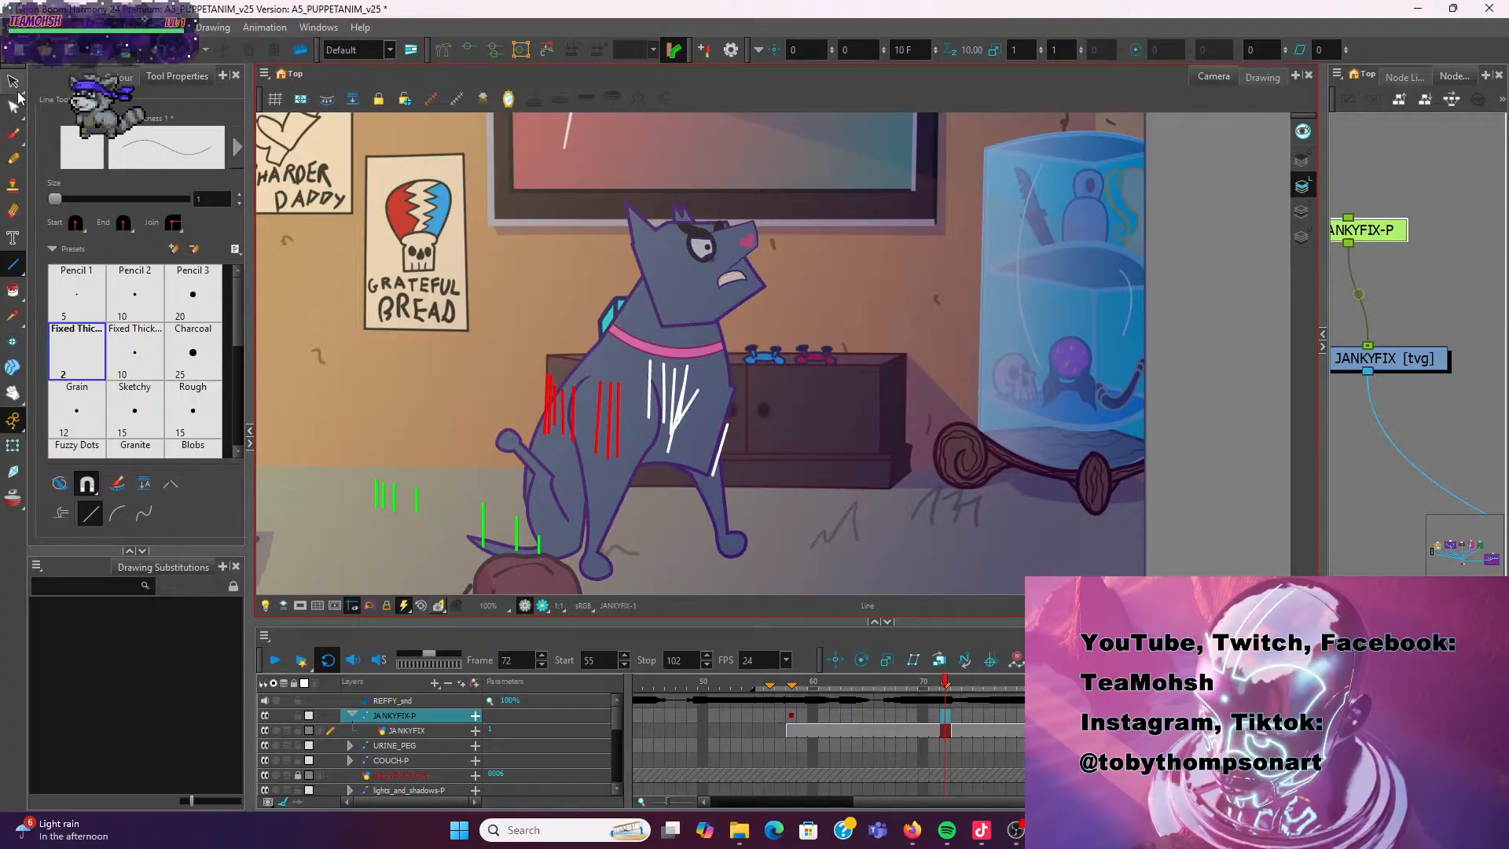
pyautogui.hotkey('alt', 's')
pyautogui.scroll(5, 551, 416)
pyautogui.moveTo(824, 408); pyautogui.dragTo(638, 368)
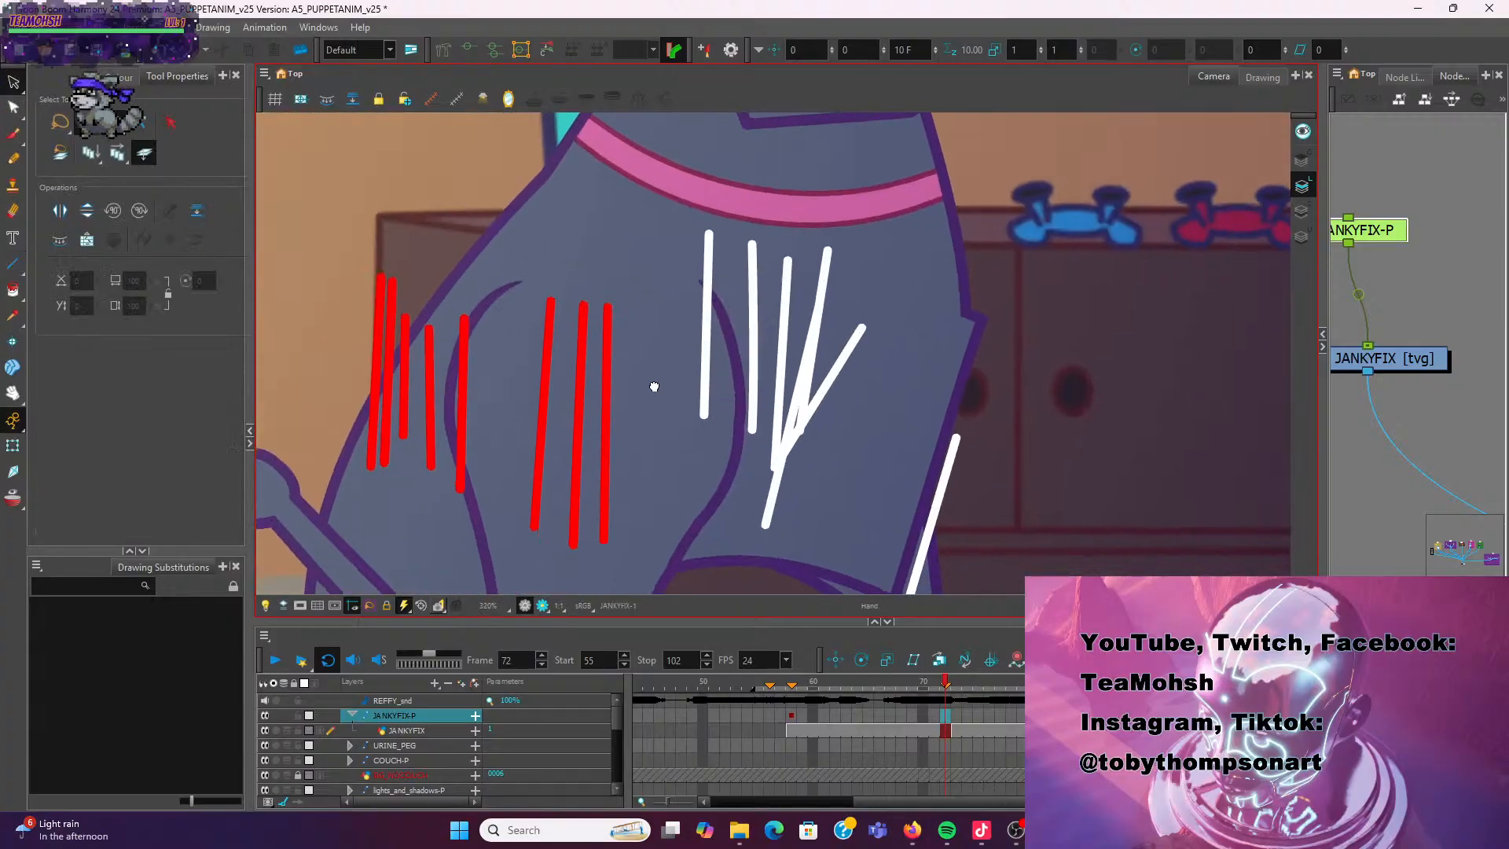
pyautogui.scroll(-2, 602, 319)
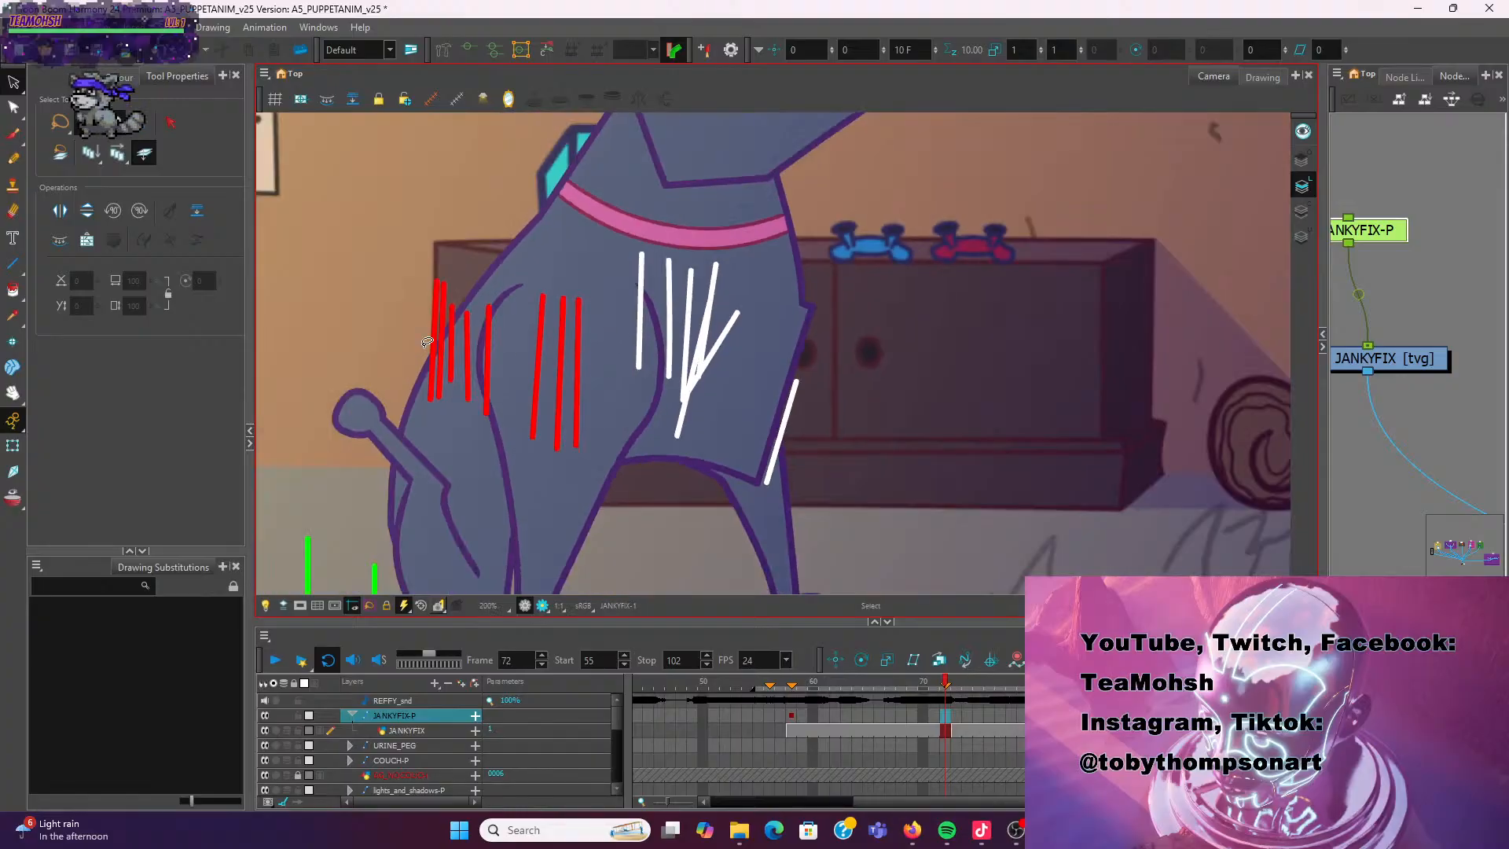
pyautogui.scroll(-2, 603, 378)
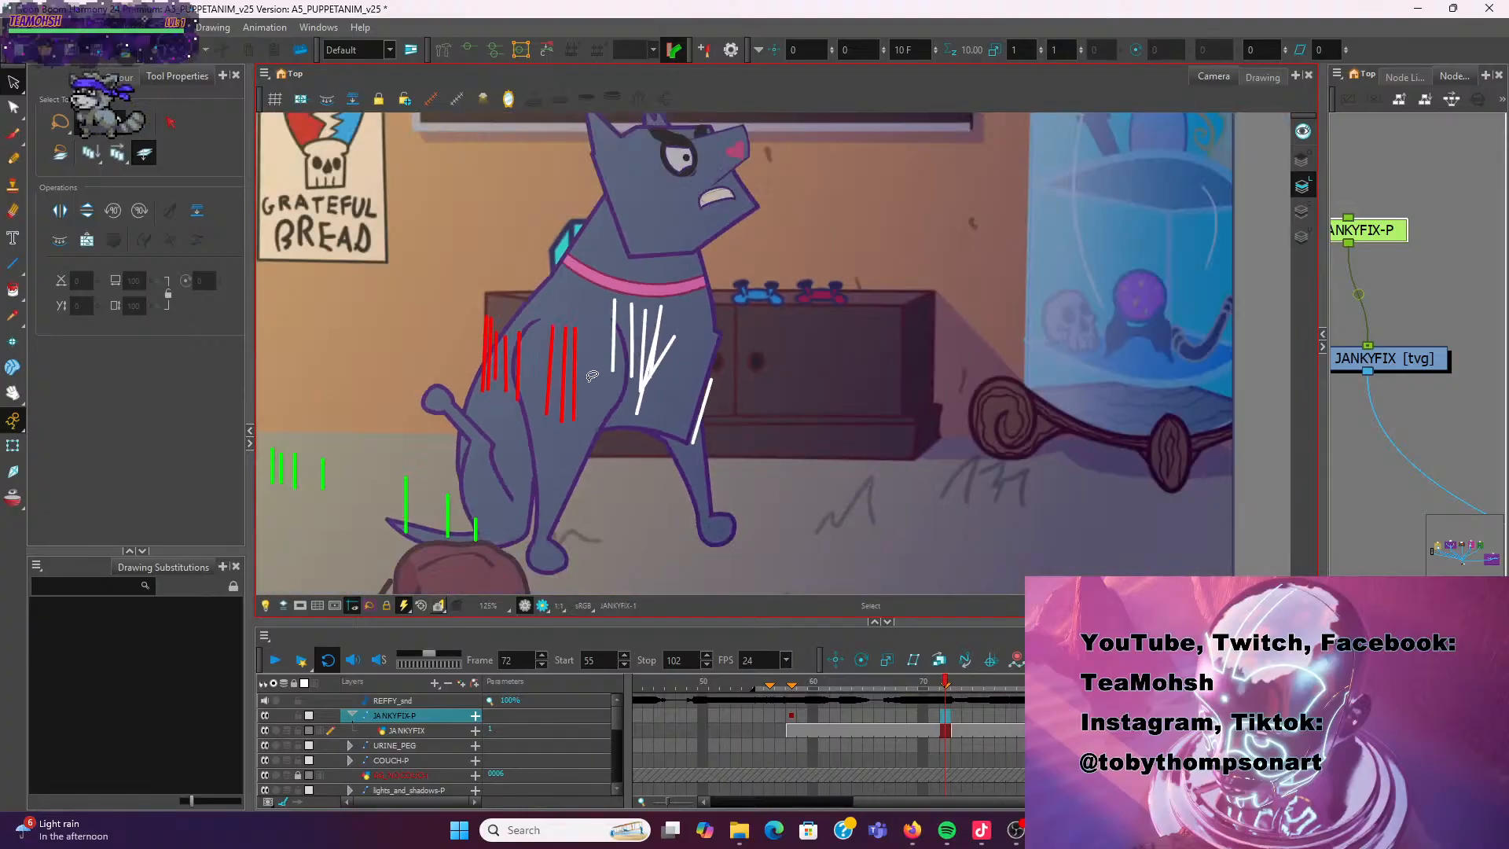
pyautogui.moveTo(591, 383)
pyautogui.mouseDown()
pyautogui.moveTo(464, 283)
pyautogui.moveTo(537, 408)
pyautogui.moveTo(581, 355)
pyautogui.moveTo(536, 302)
pyautogui.mouseUp()
pyautogui.moveTo(504, 494)
pyautogui.mouseDown()
pyautogui.moveTo(334, 432)
pyautogui.moveTo(500, 556)
pyautogui.moveTo(507, 518)
pyautogui.mouseUp()
pyautogui.click(680, 499)
pyautogui.scroll(4, 690, 421)
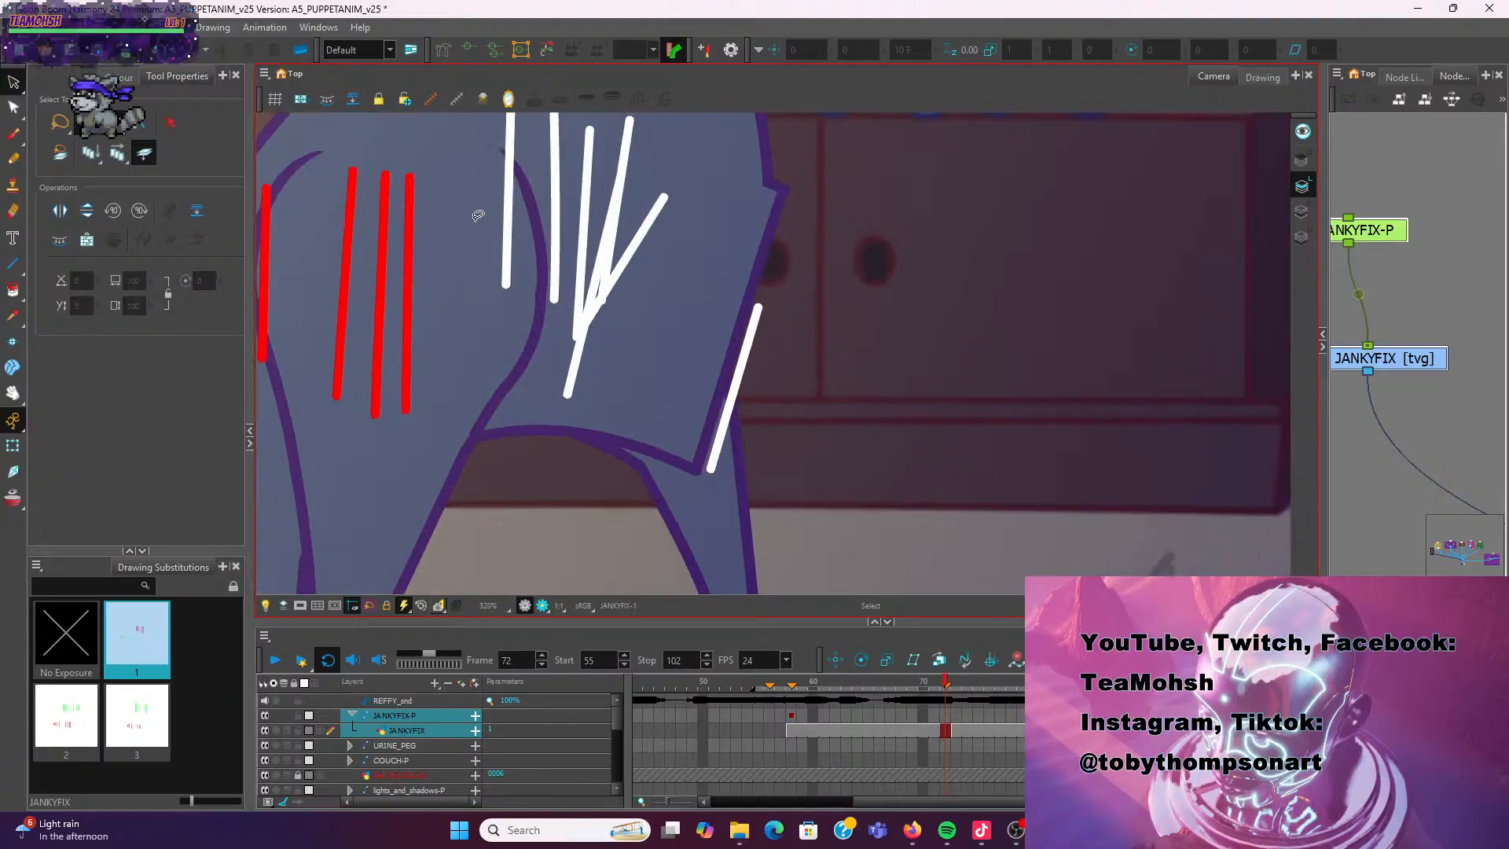
# Return to frame 58, advance to frame 60 and move the leftmost white chest line just past the second one
pyautogui.click(795, 697)
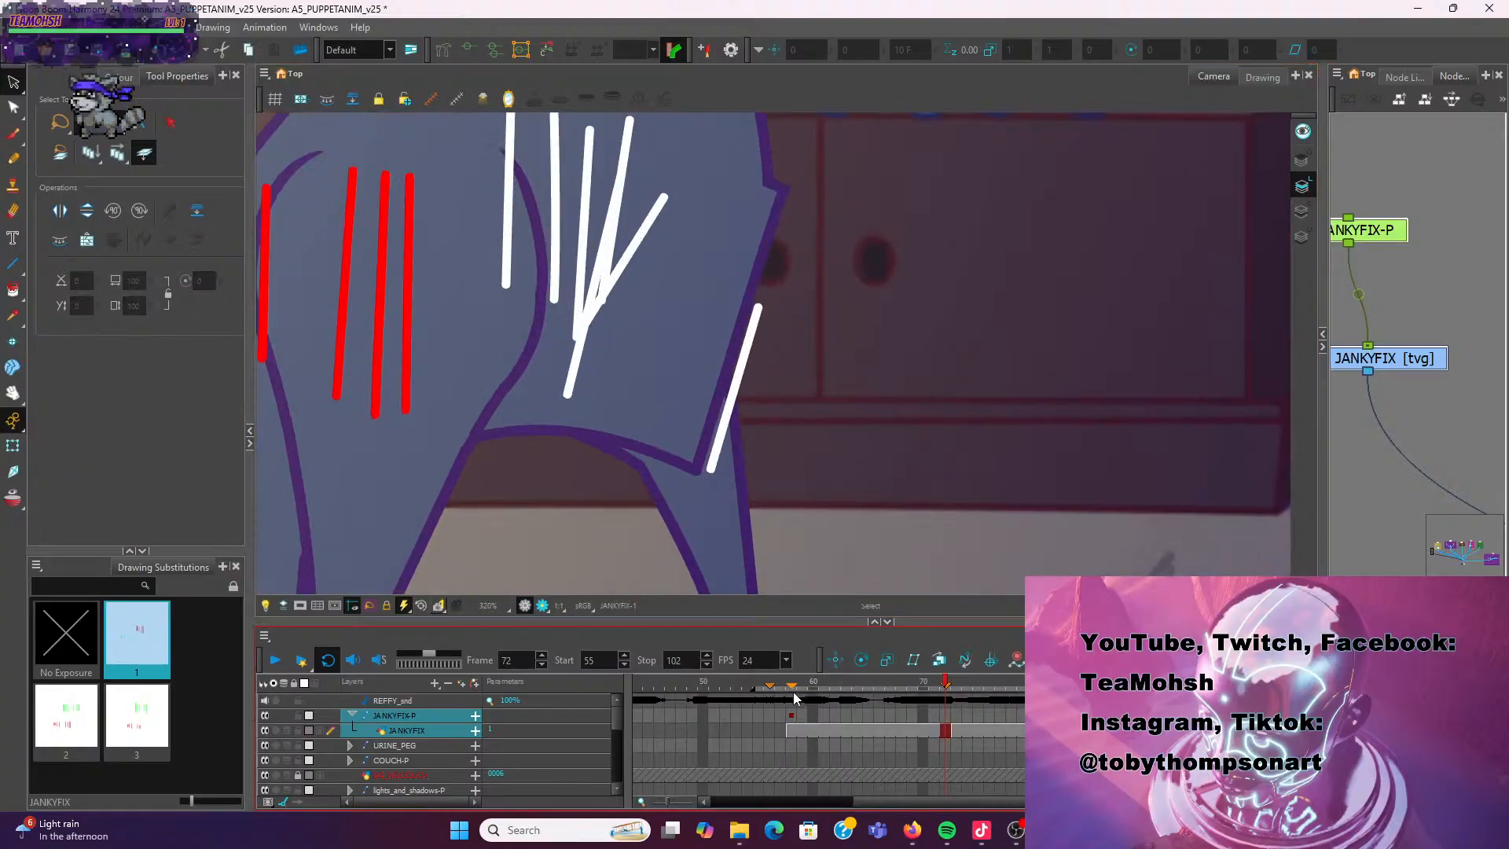
pyautogui.click(792, 700)
pyautogui.scroll(-3, 664, 403)
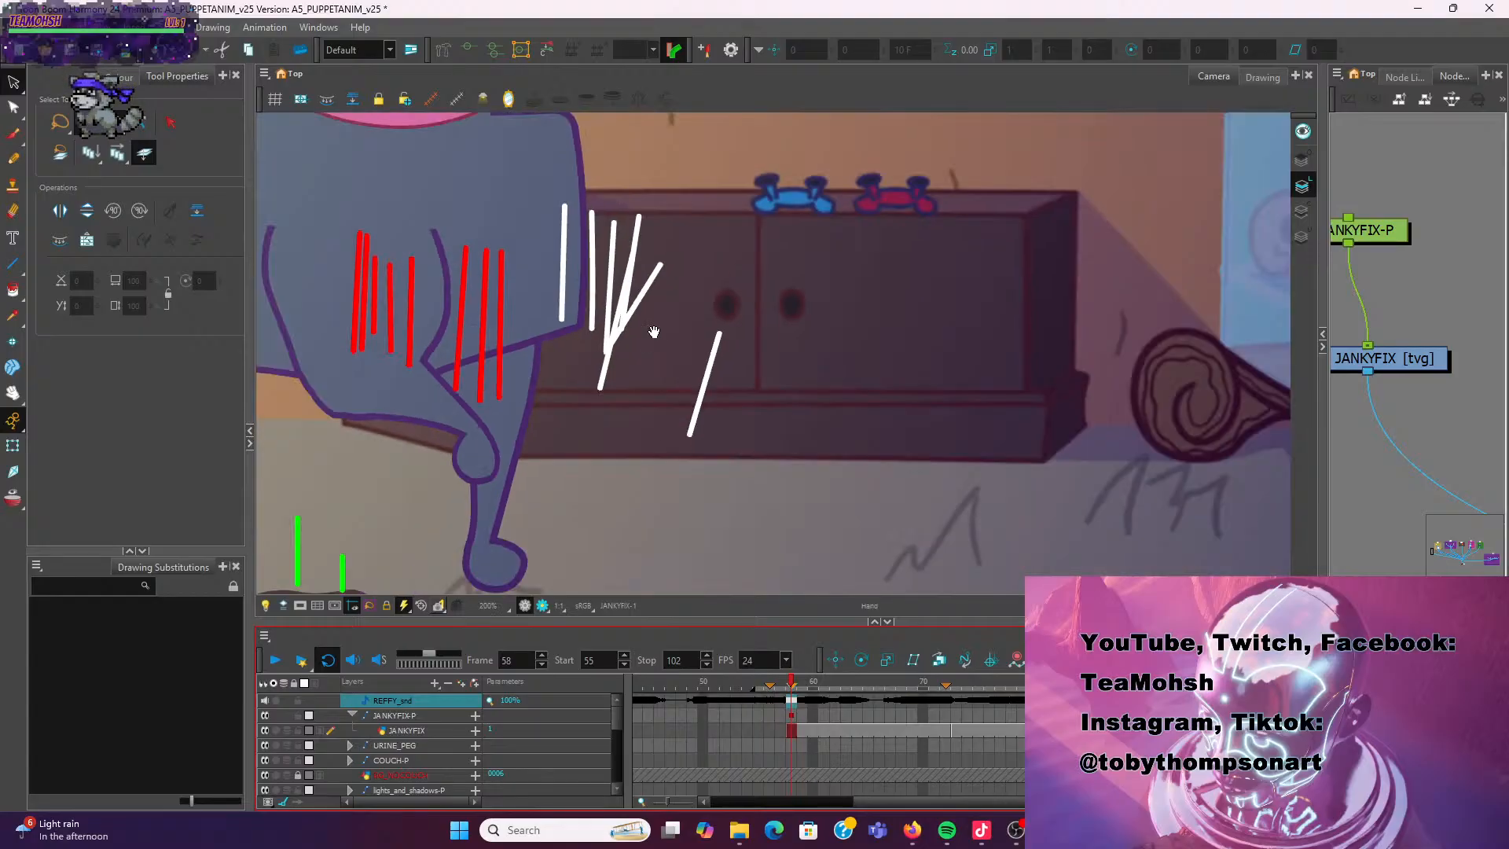
pyautogui.scroll(1, 656, 362)
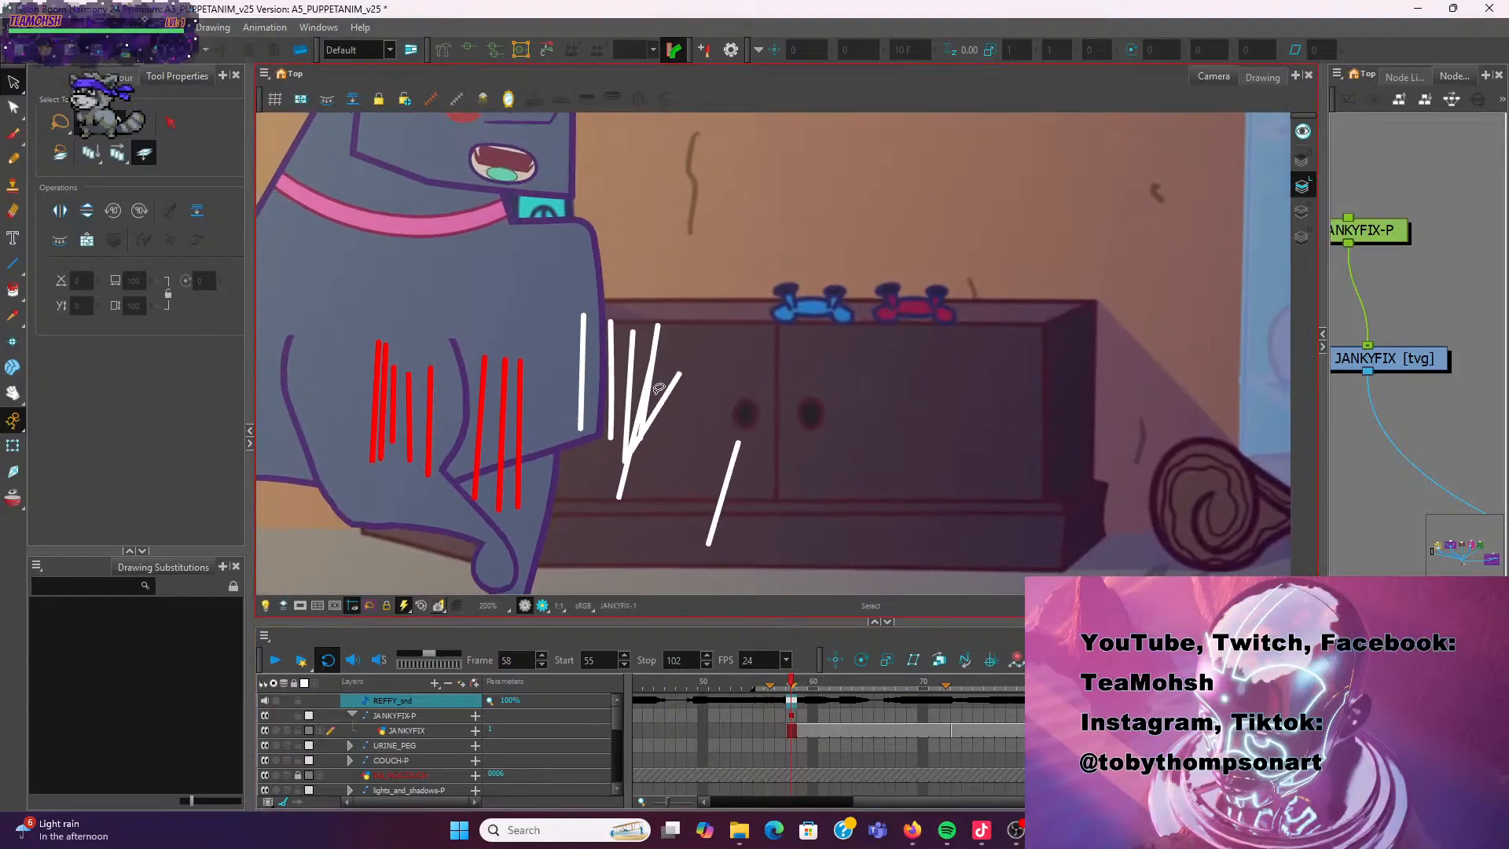
pyautogui.press('.')
pyautogui.press('.')
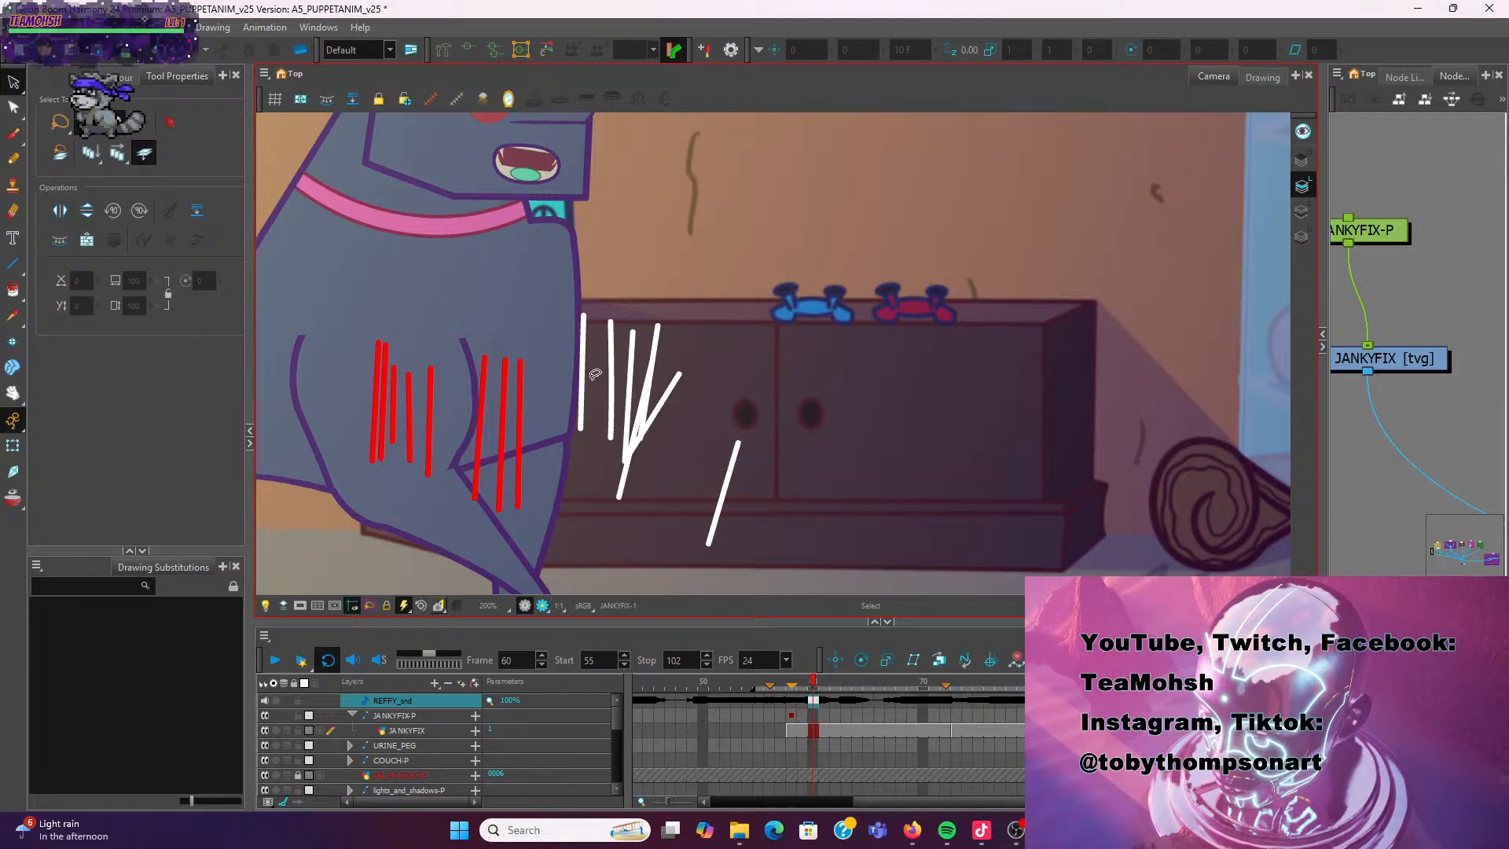
pyautogui.click(581, 371)
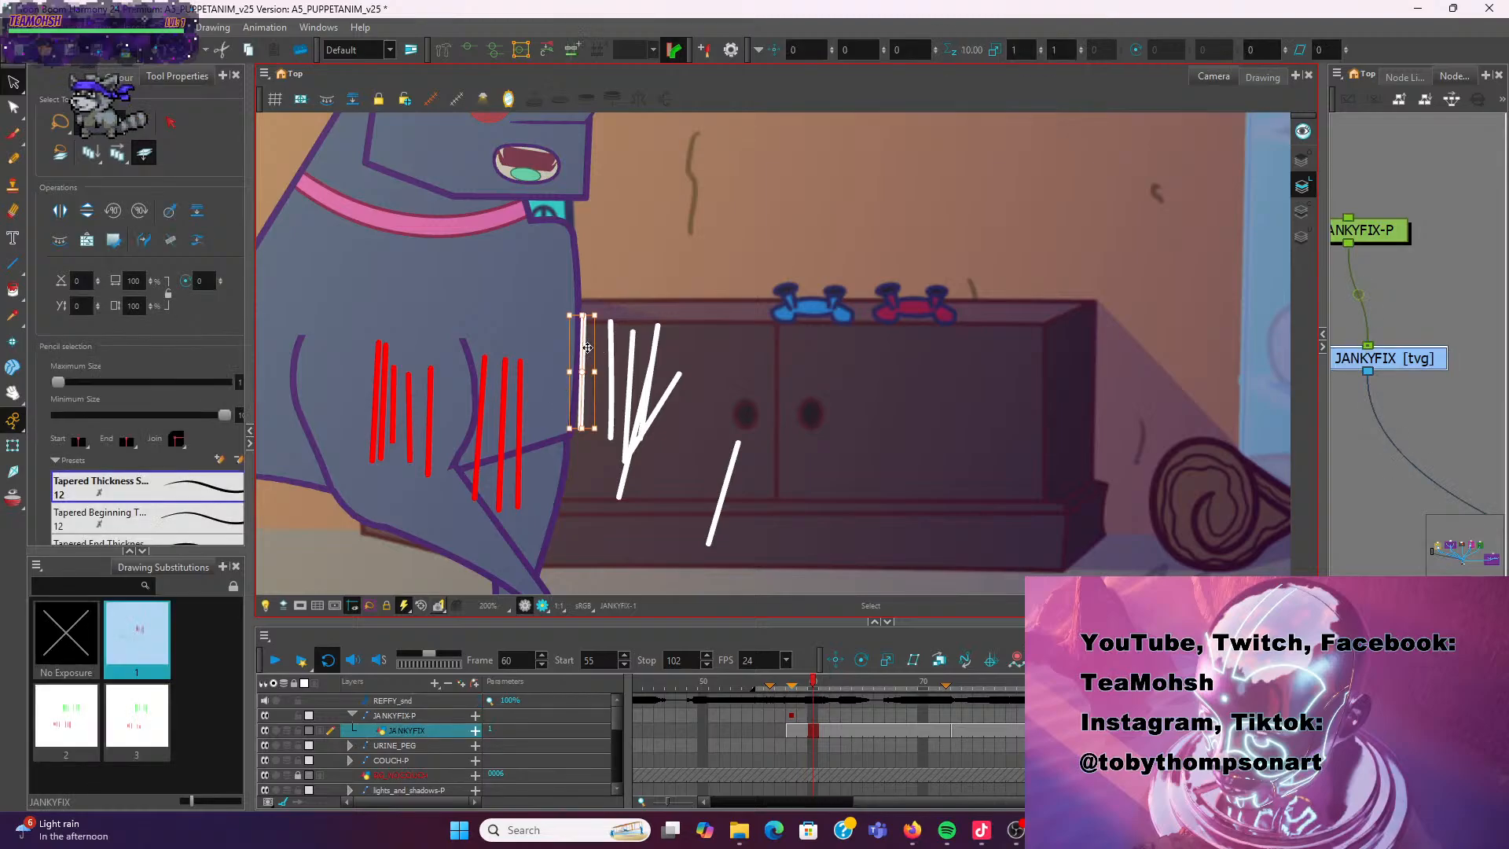
pyautogui.moveTo(586, 349)
pyautogui.mouseDown()
pyautogui.moveTo(634, 339)
pyautogui.moveTo(612, 339)
pyautogui.moveTo(621, 356)
pyautogui.mouseUp()
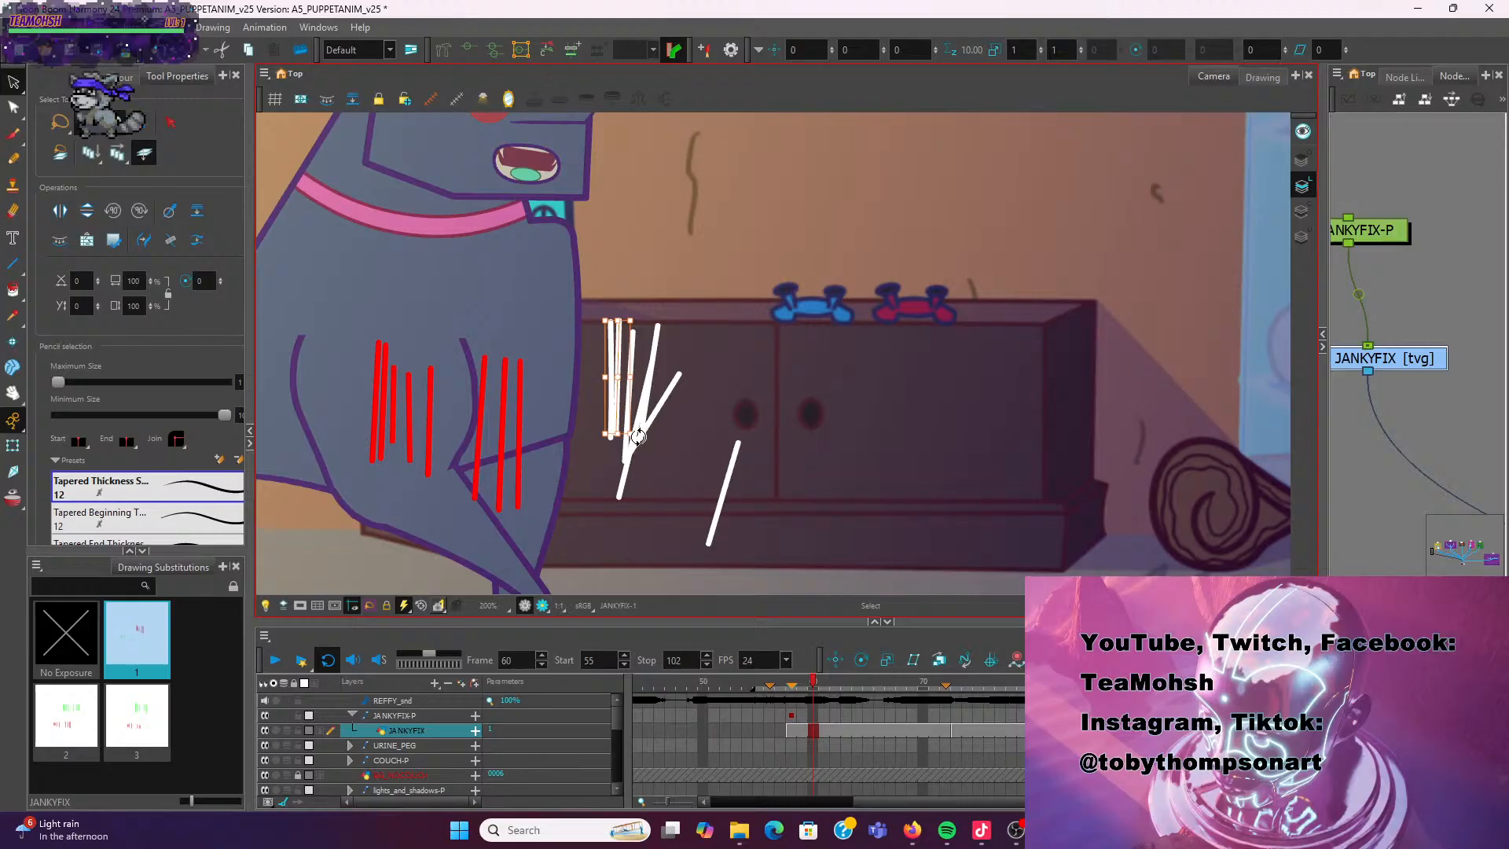
# Rotate the moved white line slightly and stretch it down to the lower end of the lowest slanted chest line
pyautogui.moveTo(638, 436); pyautogui.dragTo(642, 438)
pyautogui.scroll(3, 654, 377)
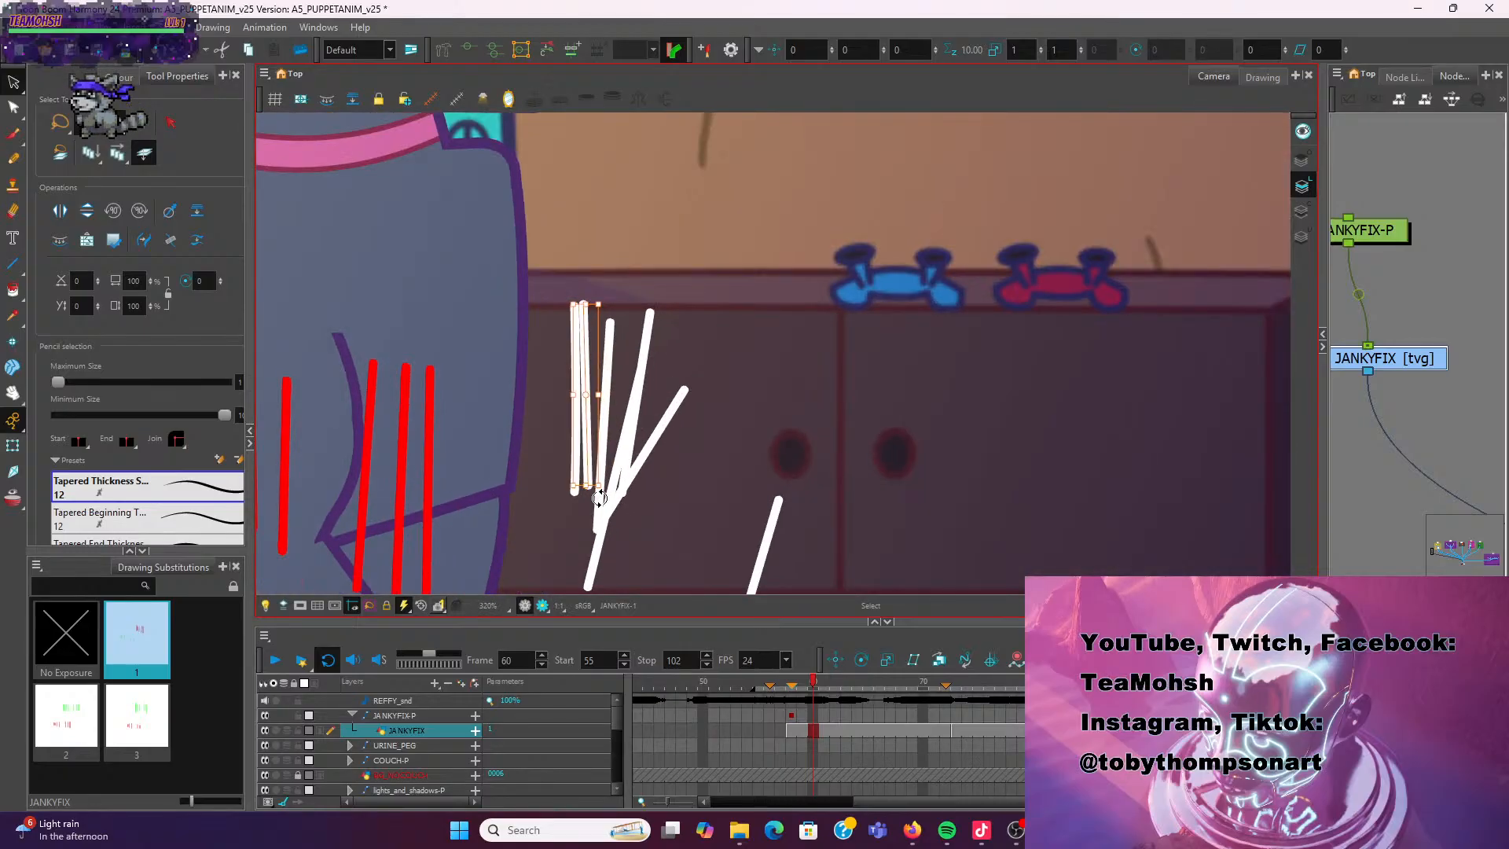
pyautogui.moveTo(583, 489); pyautogui.dragTo(595, 580)
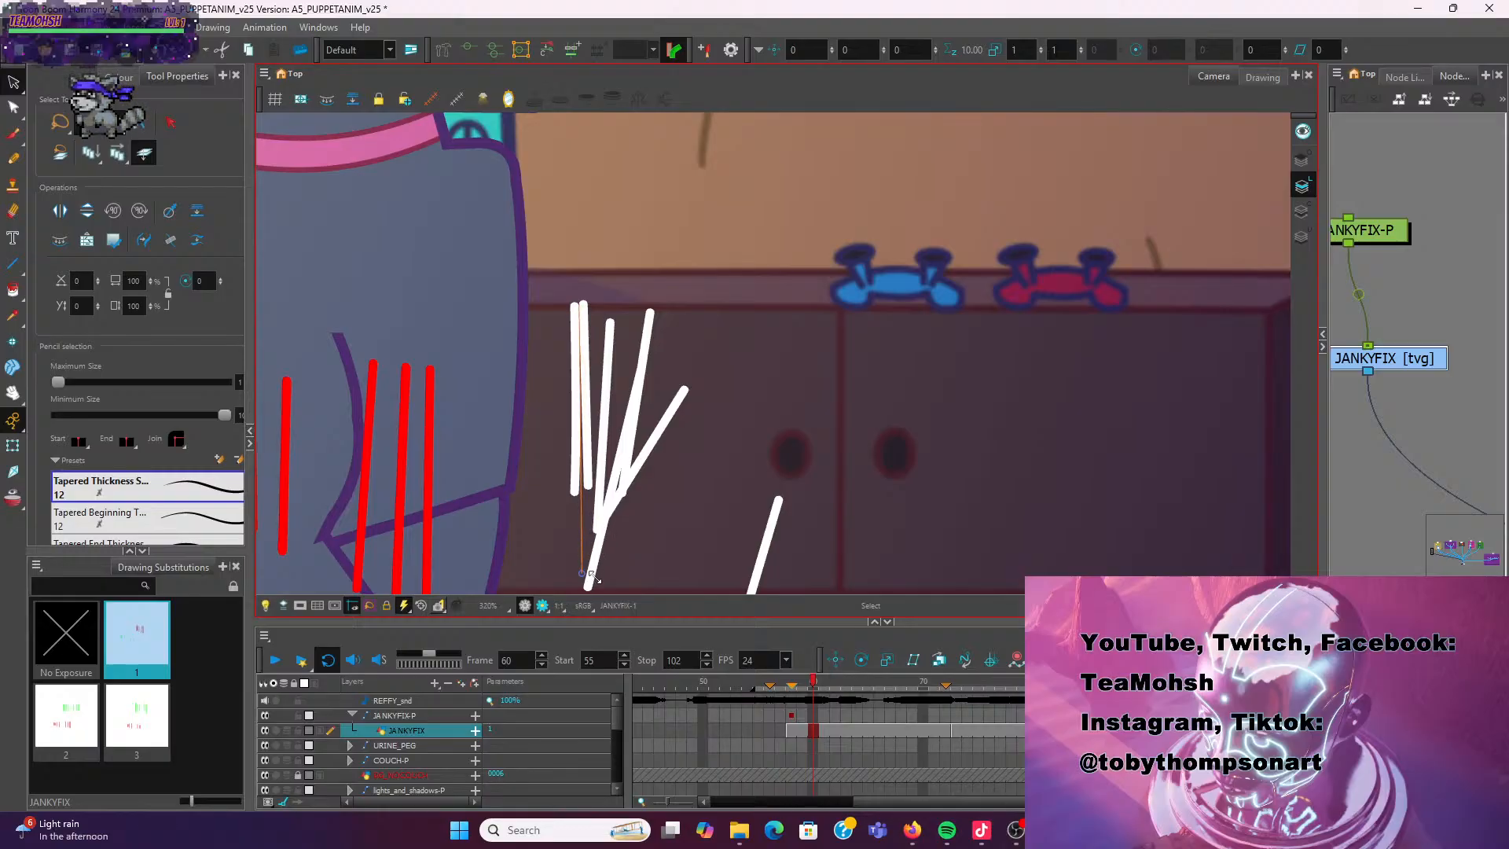
pyautogui.scroll(-3, 637, 392)
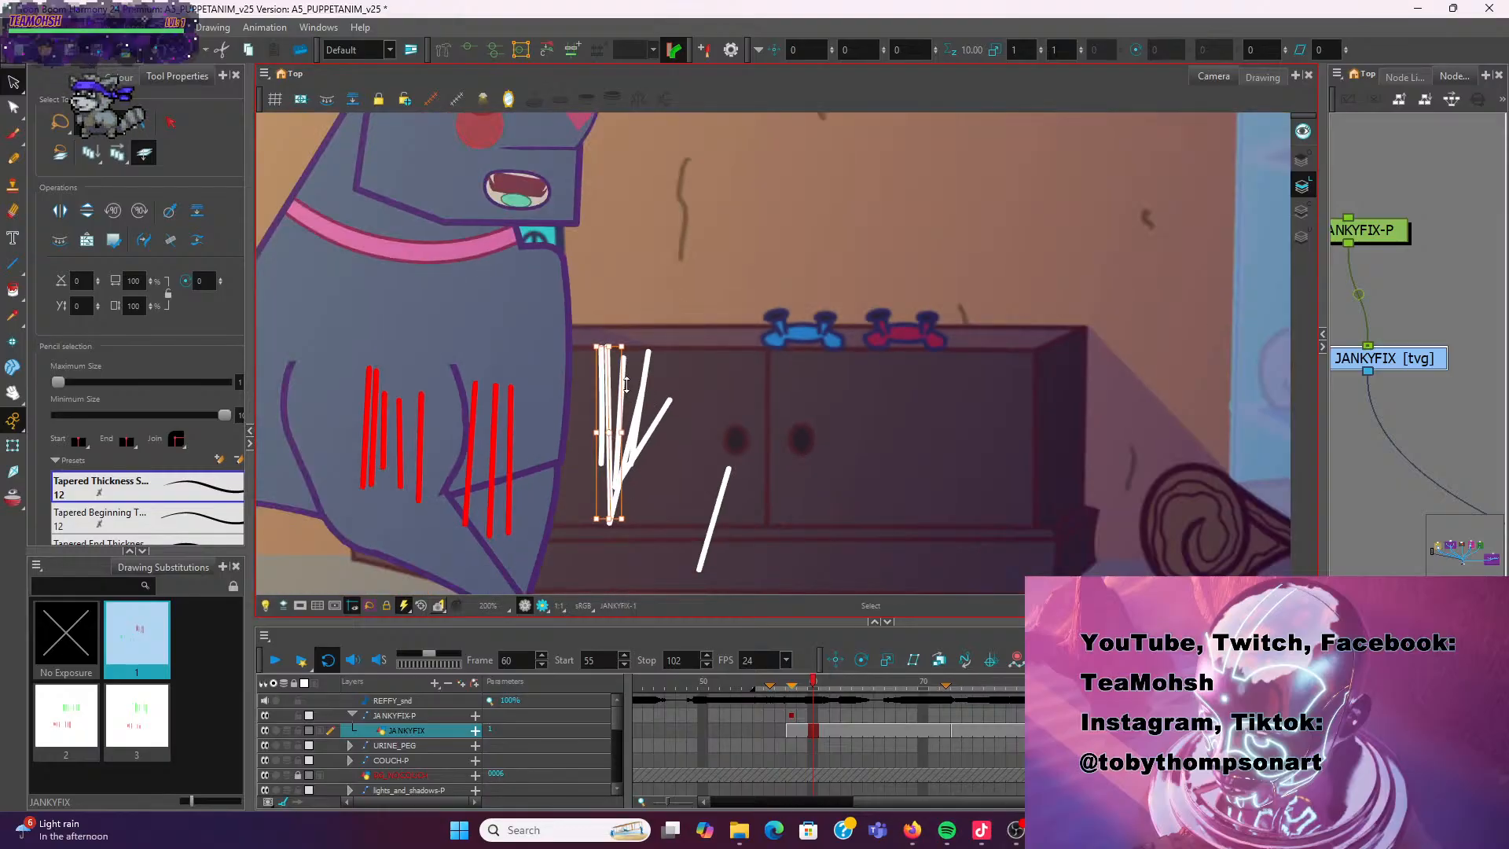
pyautogui.click(651, 323)
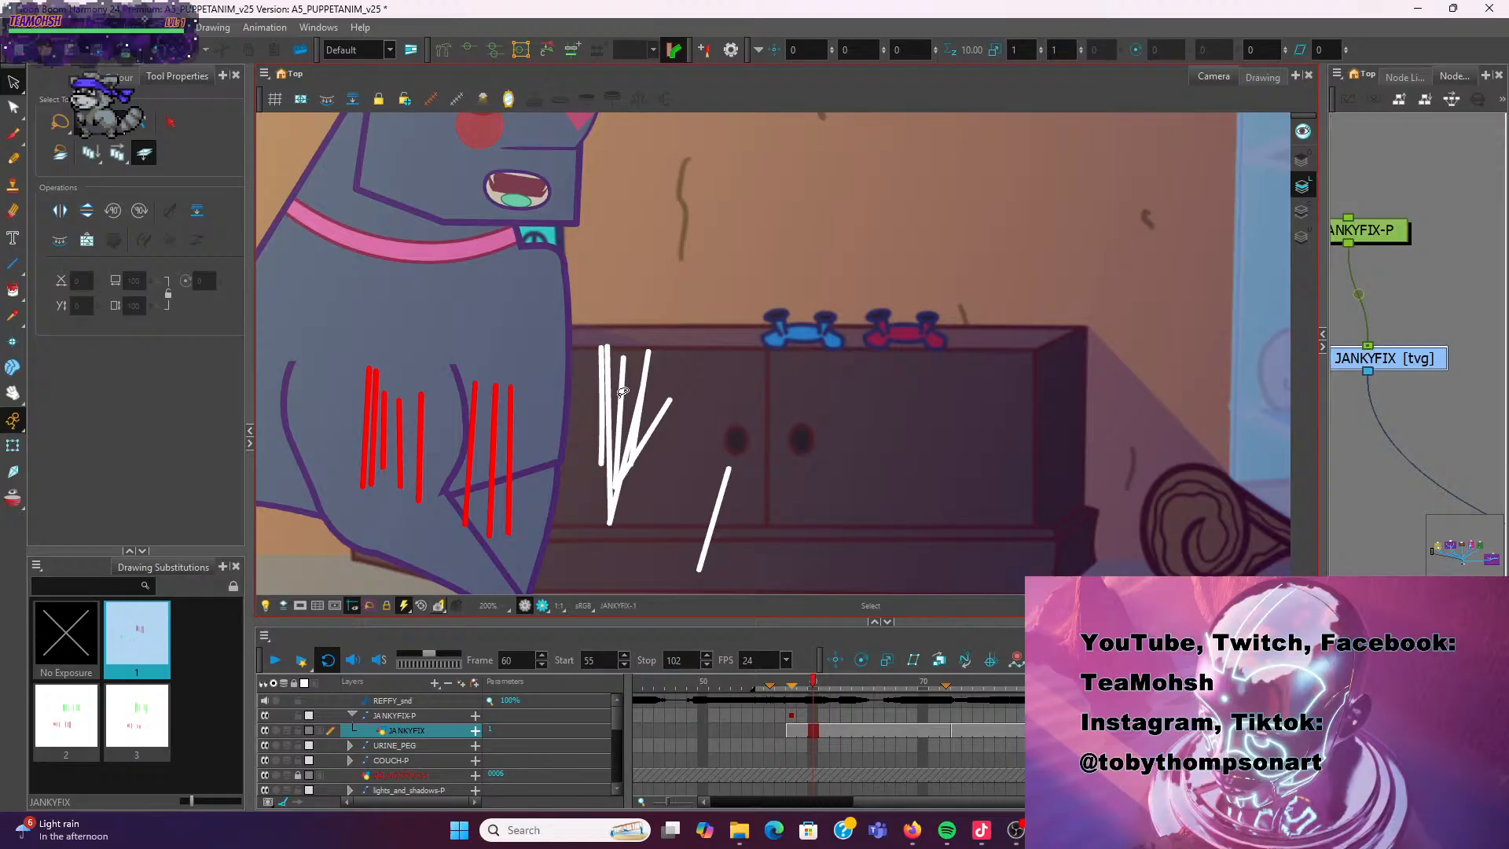
pyautogui.click(625, 391)
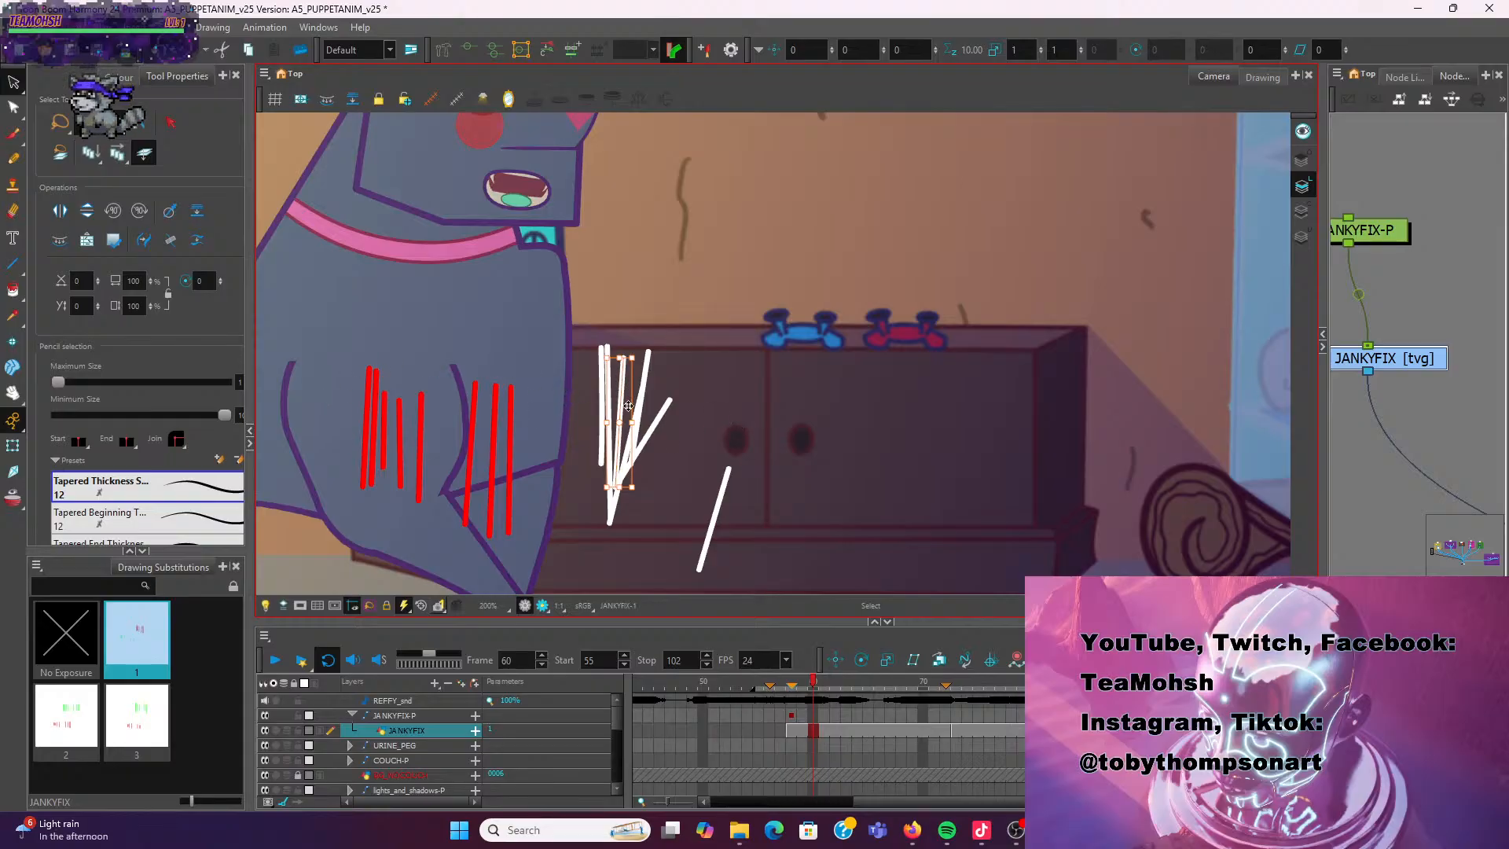
pyautogui.scroll(3, 695, 415)
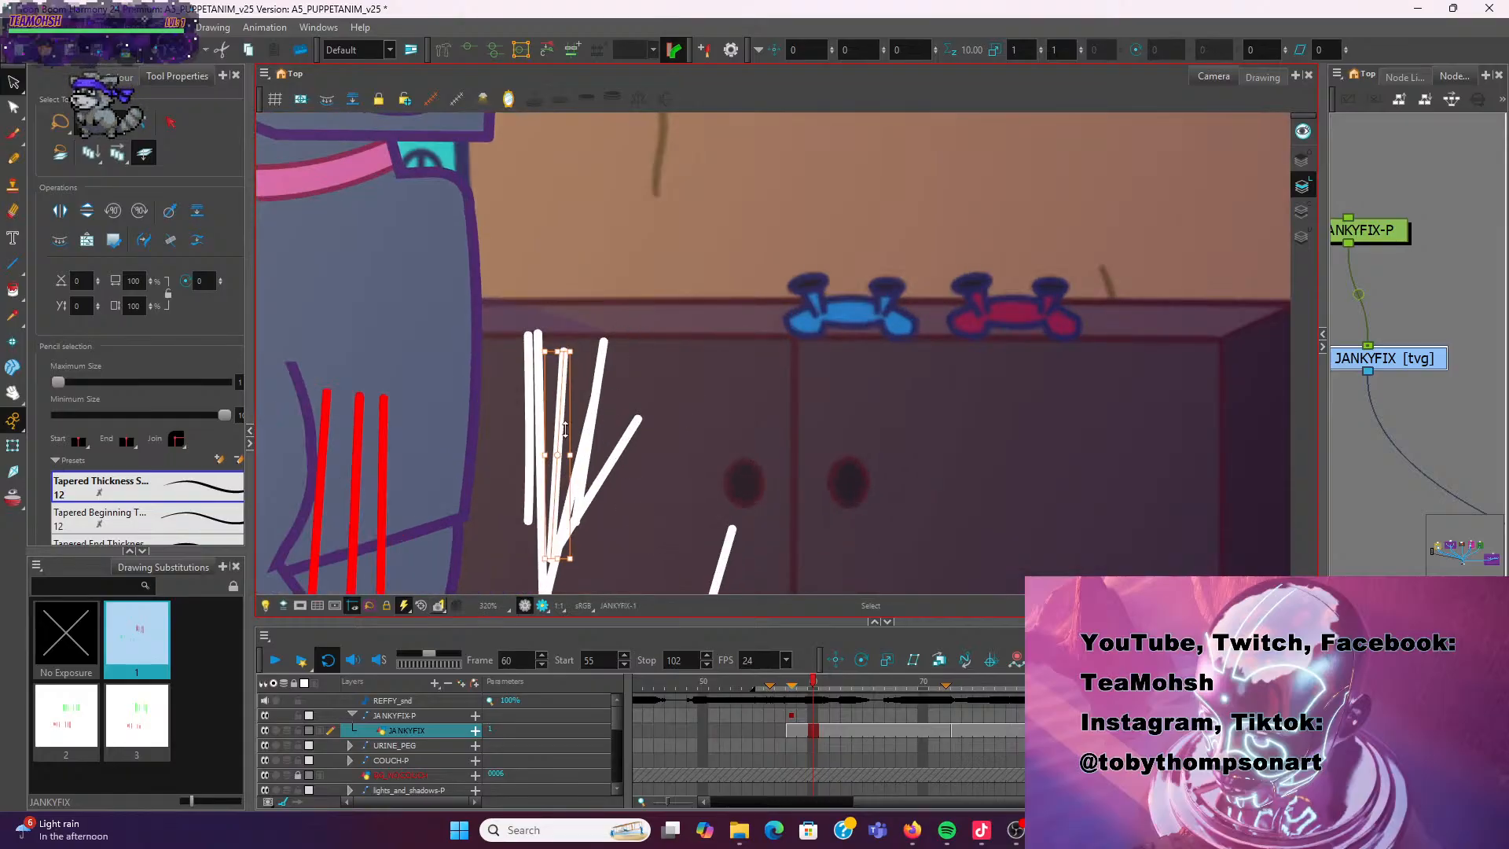
pyautogui.click(619, 308)
pyautogui.scroll(-1, 598, 385)
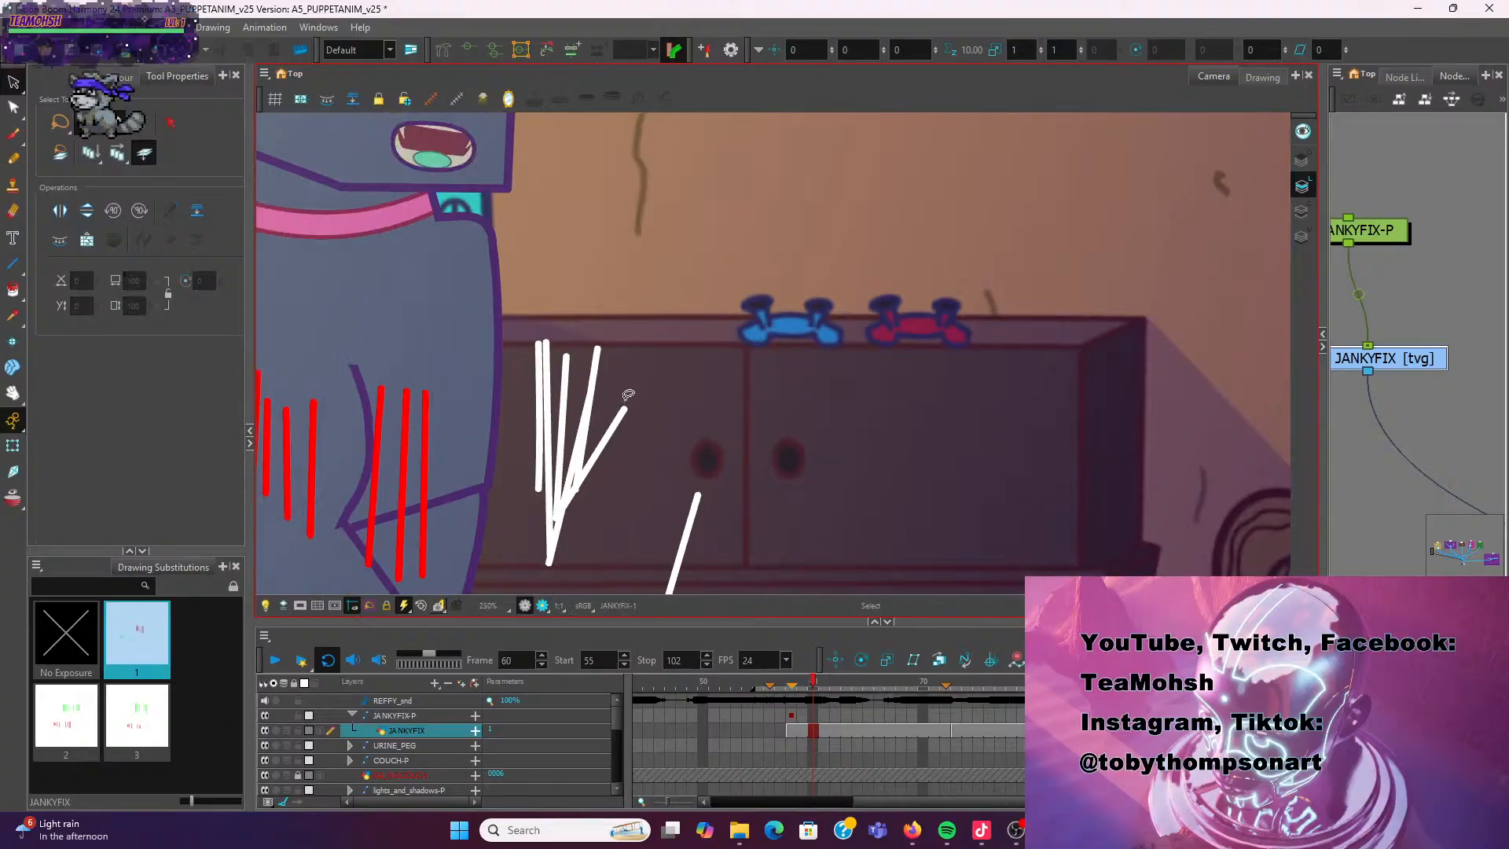
pyautogui.scroll(-2, 628, 393)
# Advance to frame 62 and rotate the slanted white line nearest the upright pair to a steeper angle beside them
pyautogui.press('.')
pyautogui.press('.')
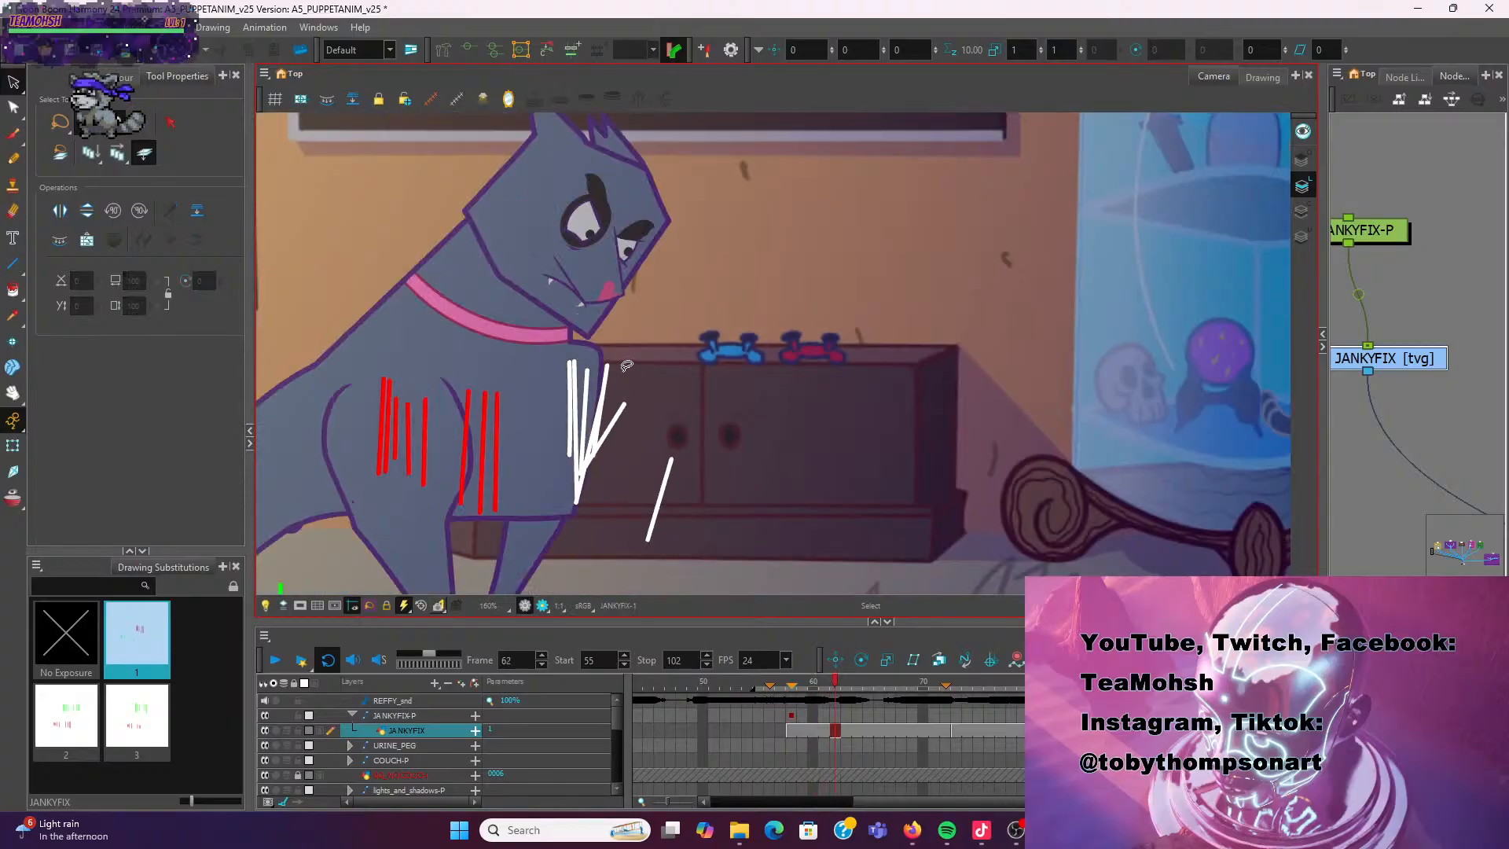
pyautogui.scroll(5, 626, 365)
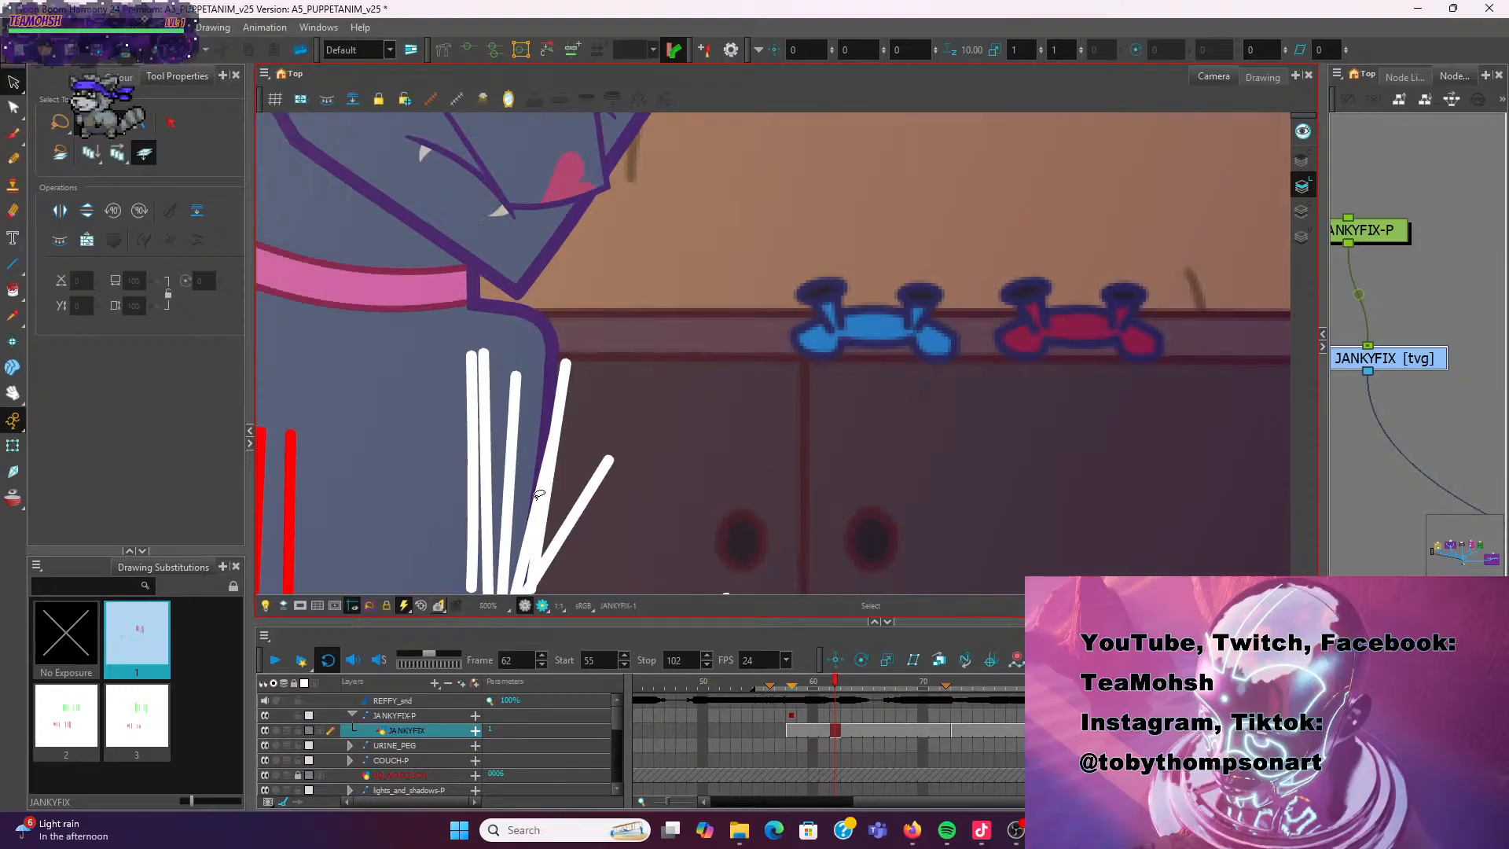
pyautogui.click(534, 550)
pyautogui.scroll(-3, 534, 550)
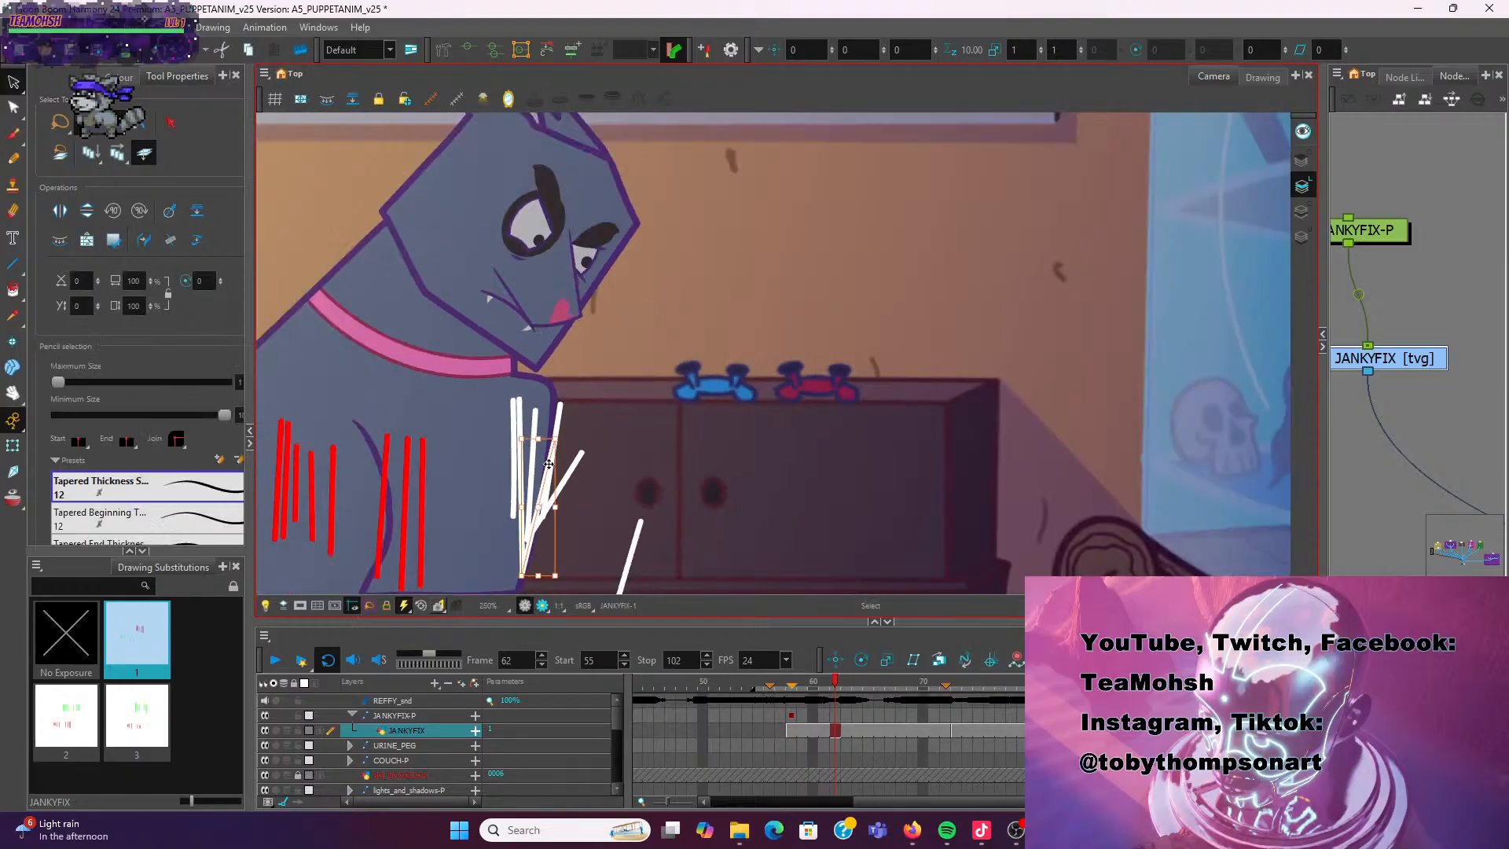
pyautogui.moveTo(529, 437); pyautogui.dragTo(527, 437)
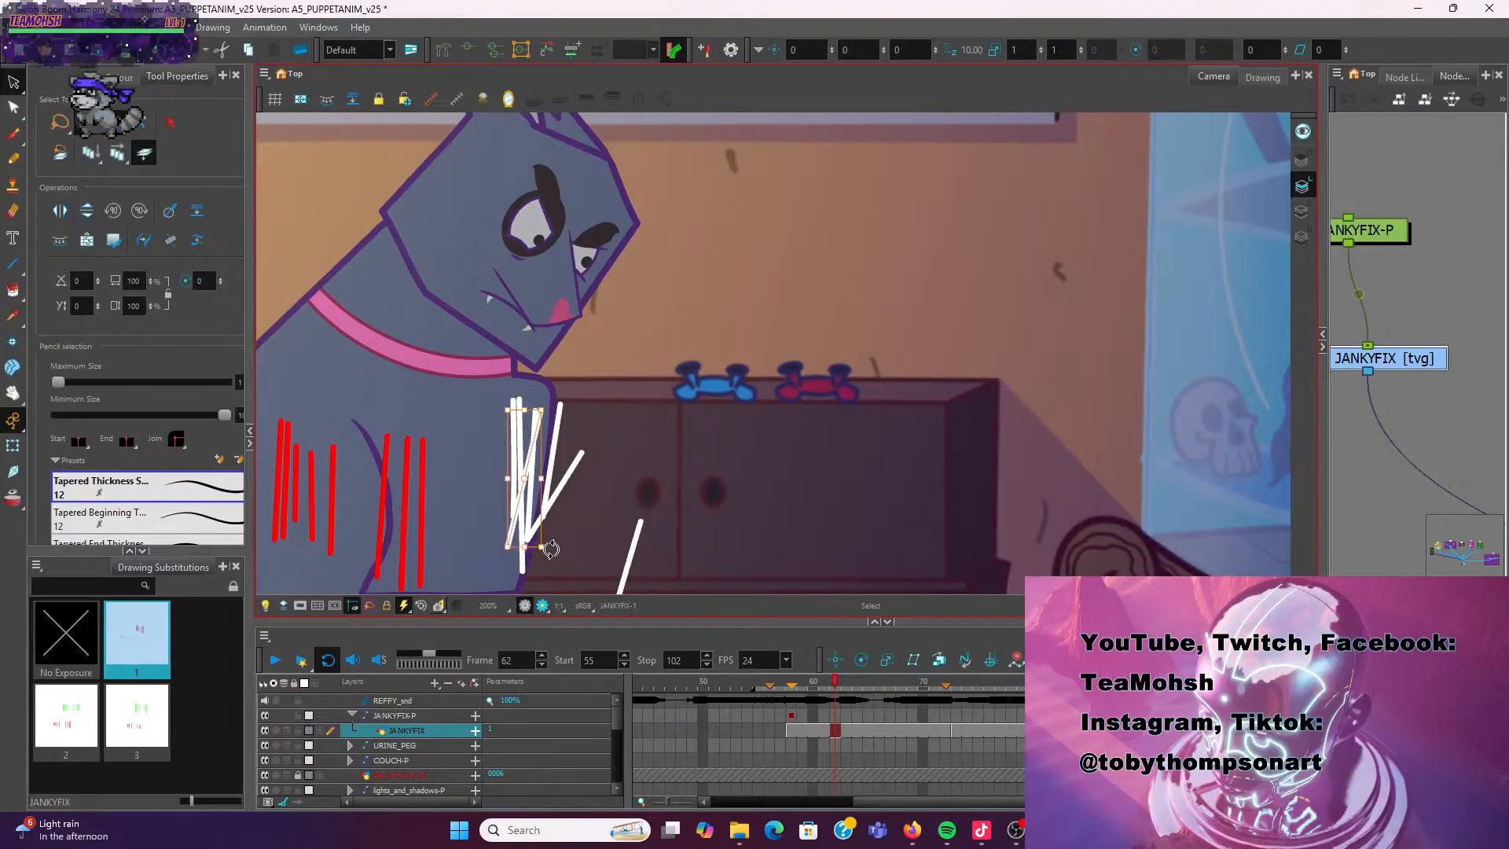
pyautogui.moveTo(550, 549); pyautogui.dragTo(558, 520)
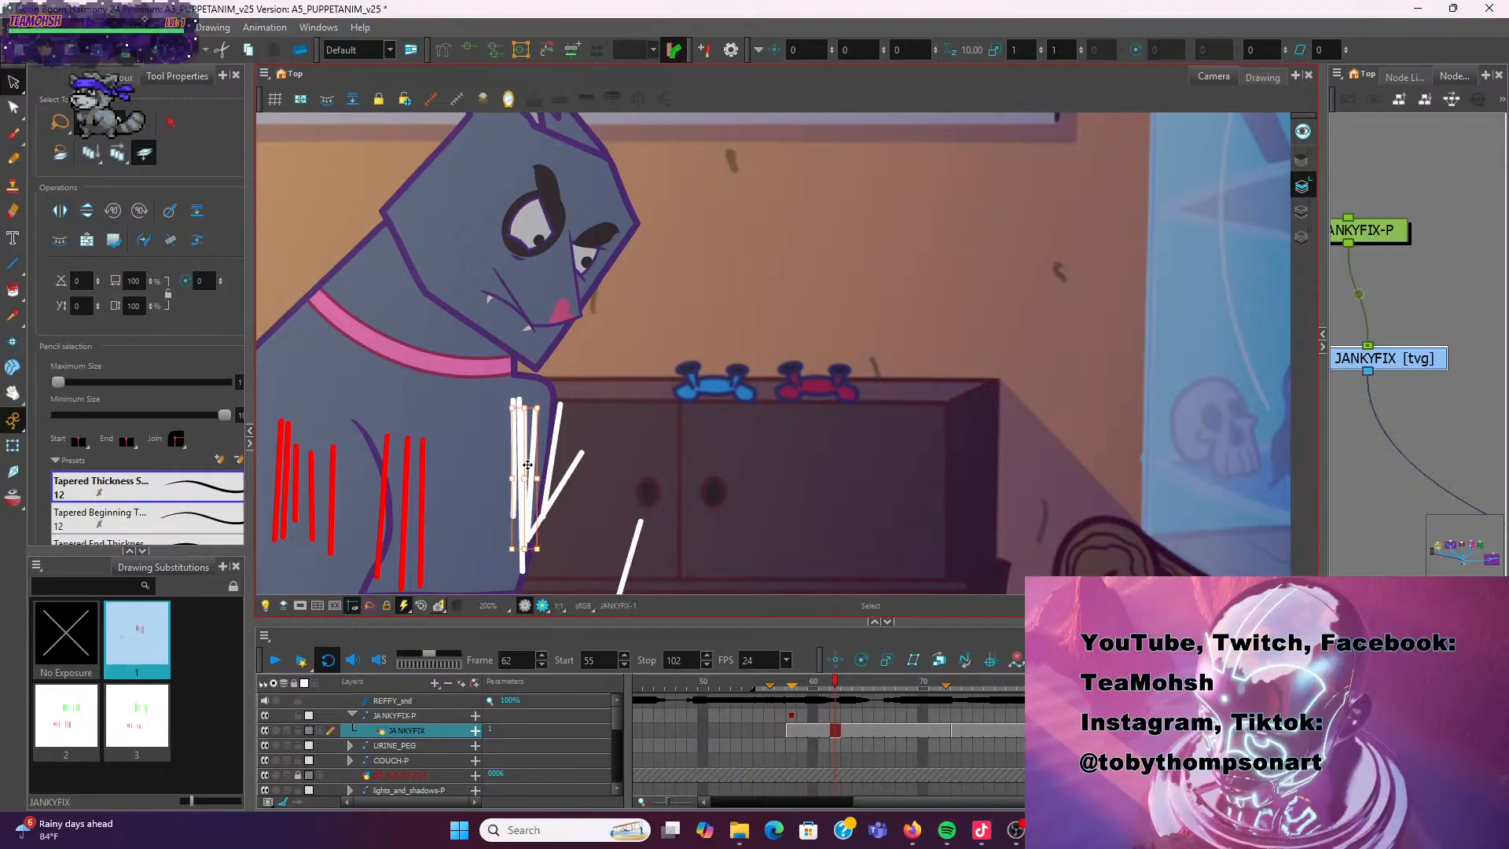
pyautogui.click(558, 359)
# Move the nearly upright white line at the chest edge out of the cluster, onto the cabinet in front of the dog
pyautogui.scroll(2, 558, 358)
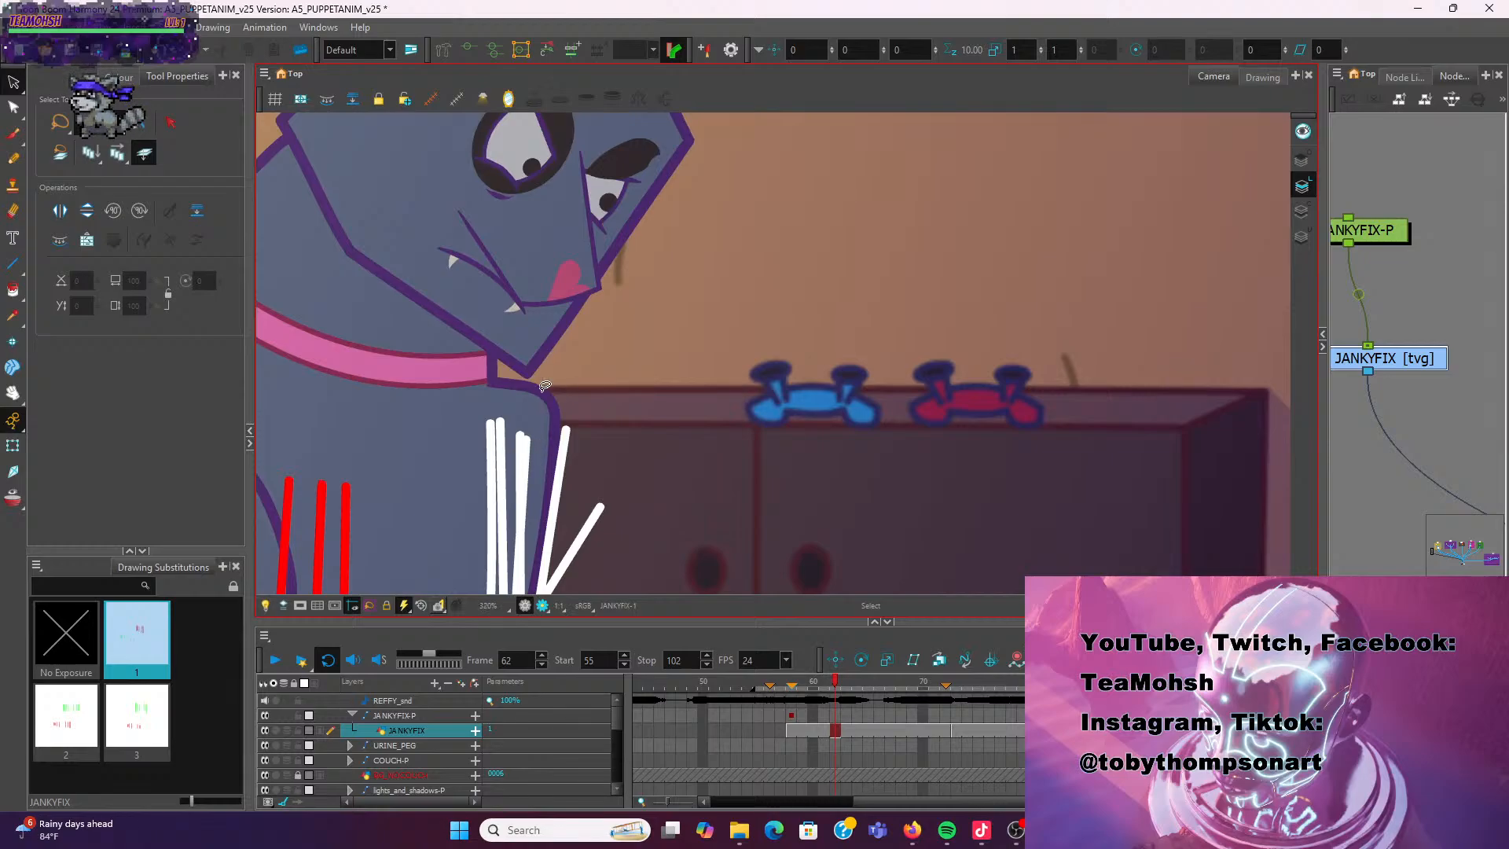
pyautogui.click(525, 447)
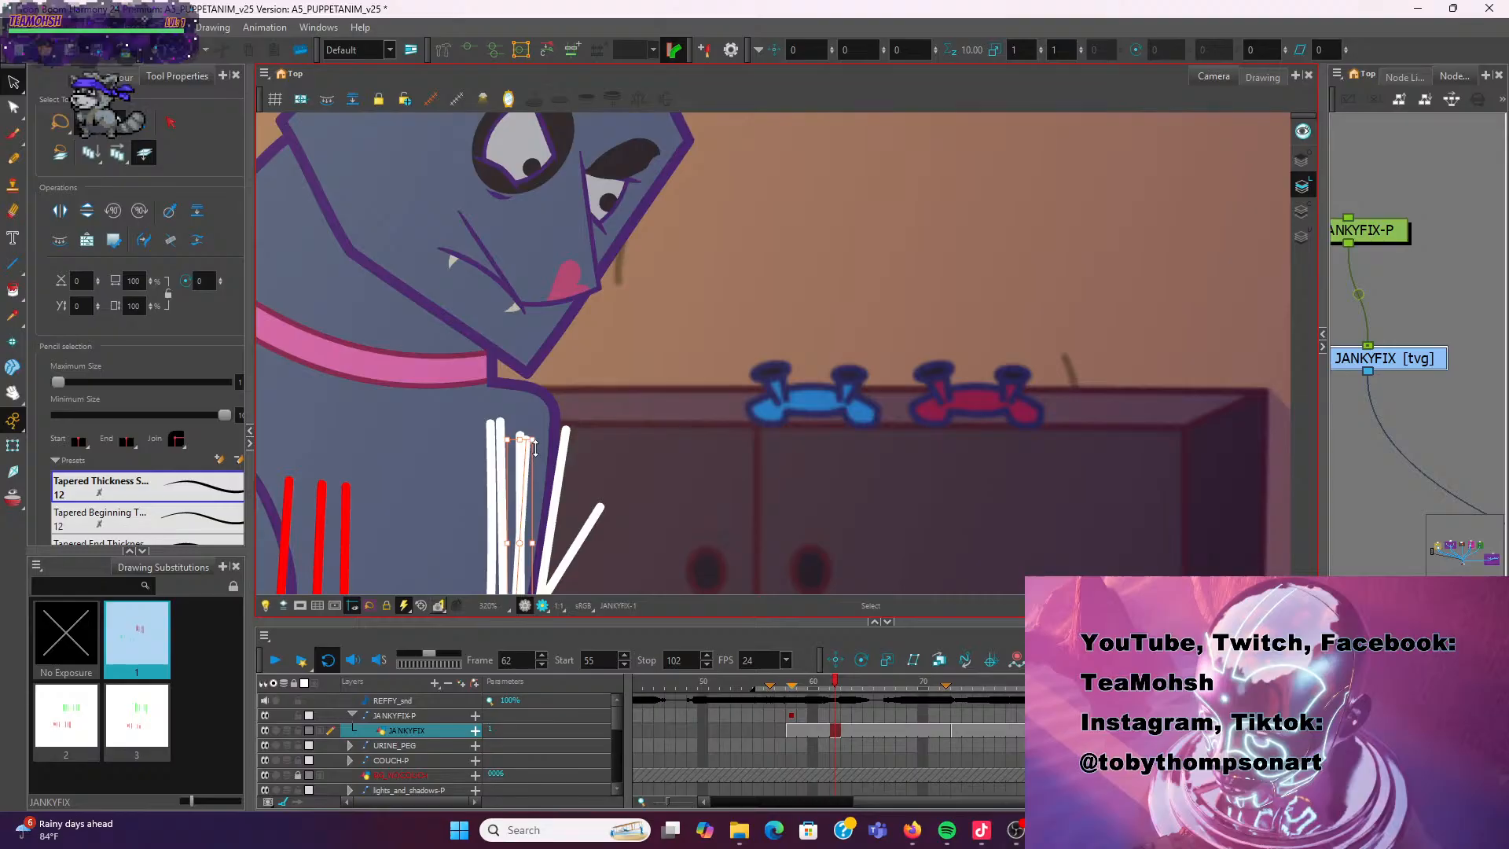
pyautogui.click(563, 464)
pyautogui.moveTo(563, 464); pyautogui.dragTo(701, 435)
pyautogui.scroll(-4, 649, 376)
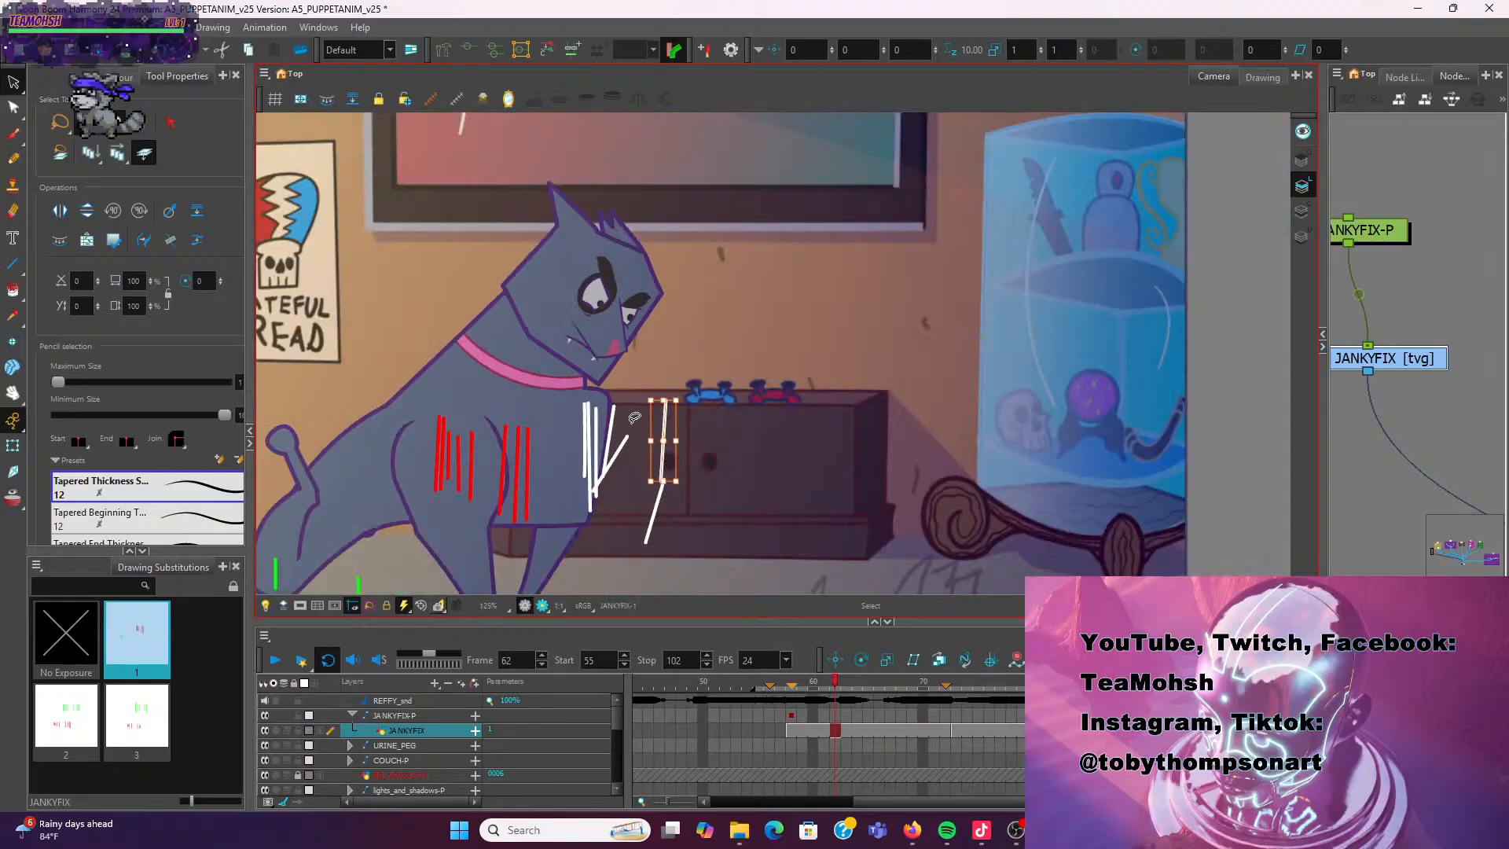
pyautogui.scroll(3, 611, 411)
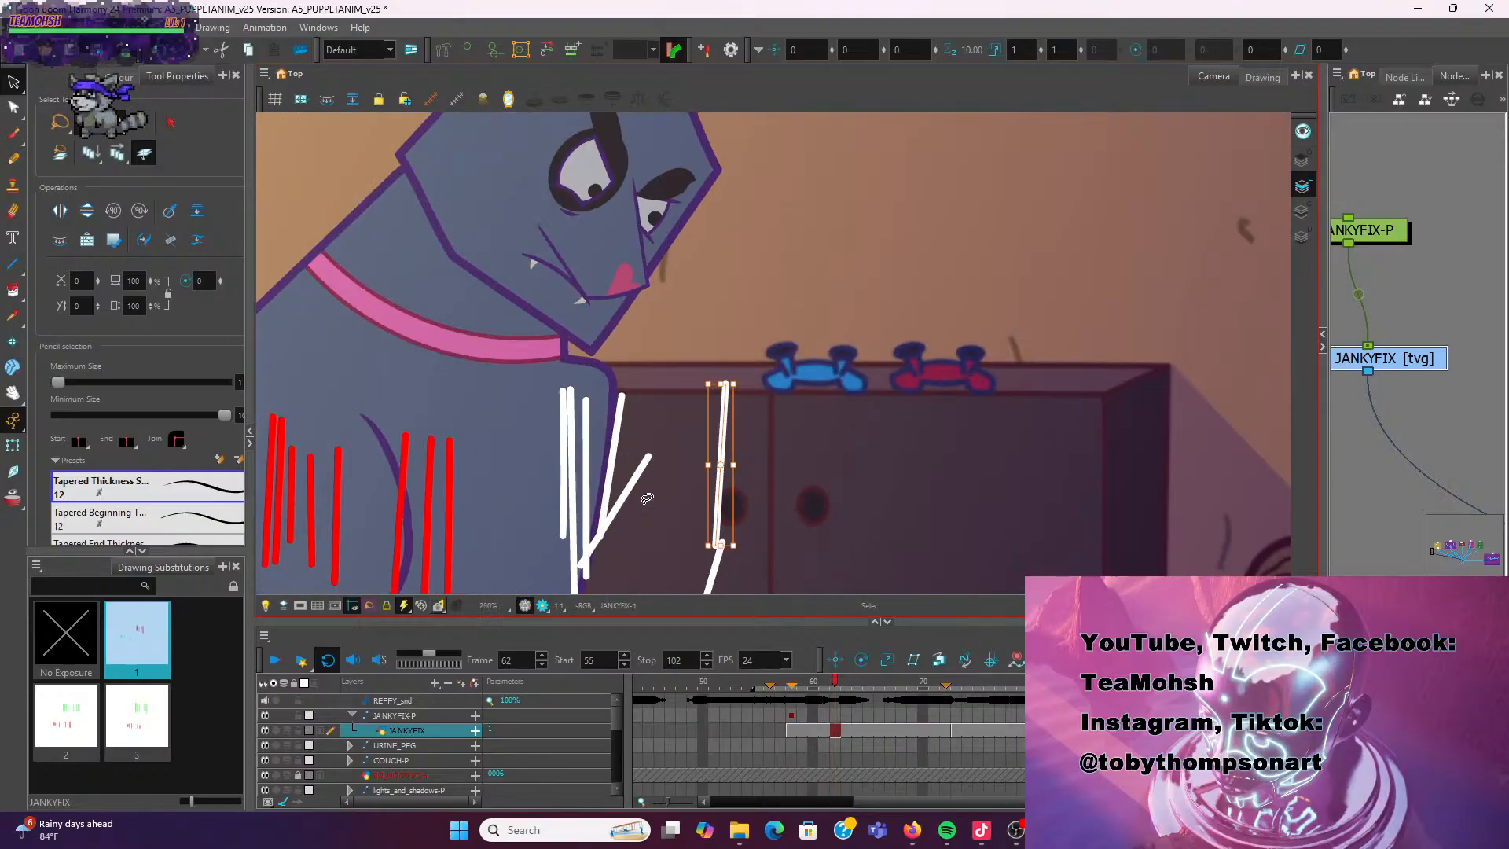
# Move the two slanted white lines from the chest edge onto the cabinet and rotate the more slanted one upright
pyautogui.click(614, 440)
pyautogui.moveTo(613, 438); pyautogui.dragTo(689, 400)
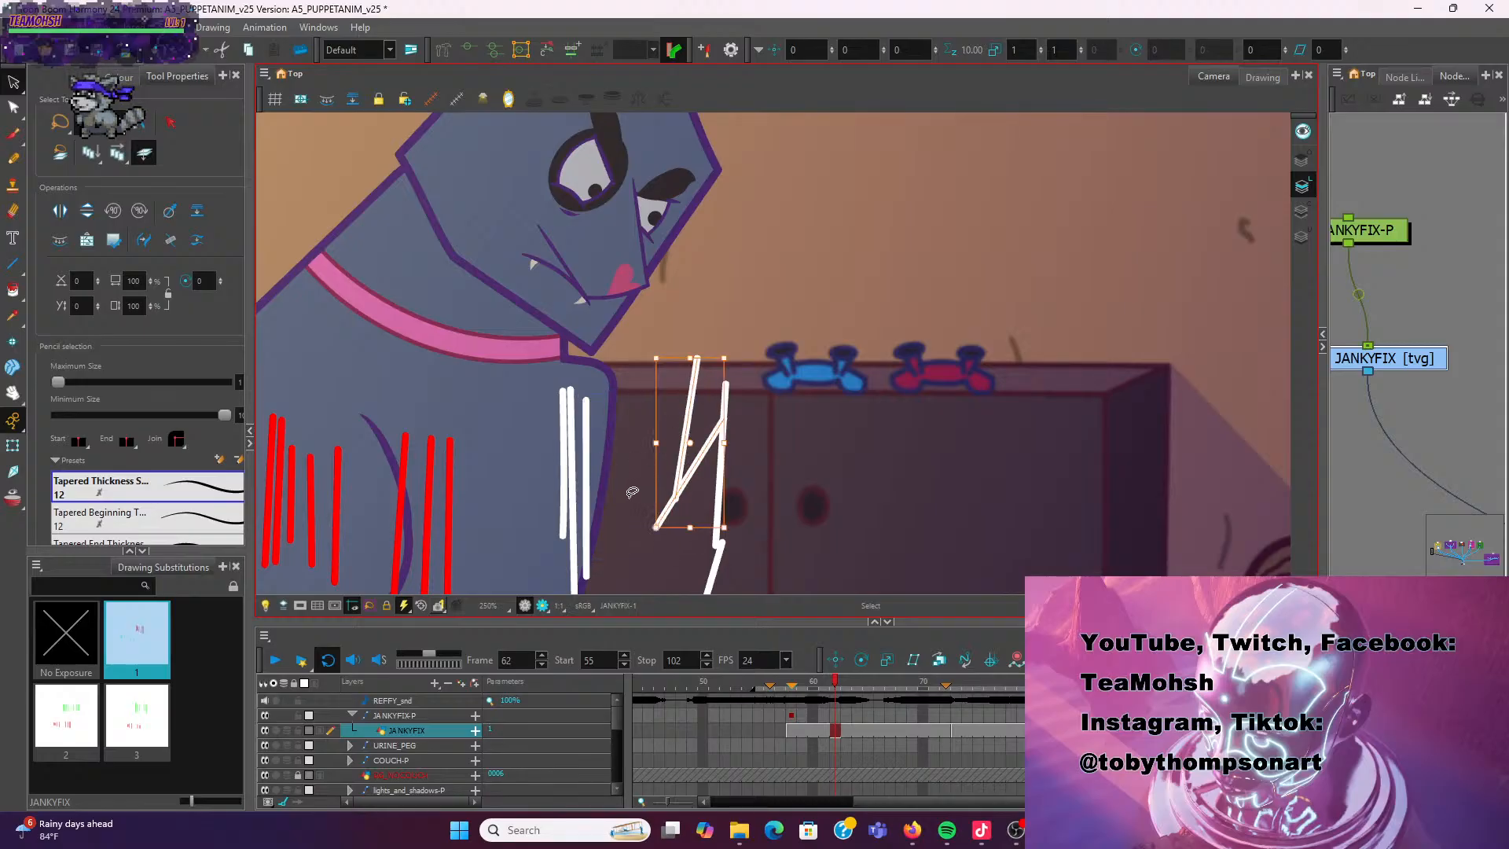
pyautogui.moveTo(633, 494)
pyautogui.mouseDown()
pyautogui.moveTo(659, 528)
pyautogui.moveTo(651, 494)
pyautogui.mouseUp()
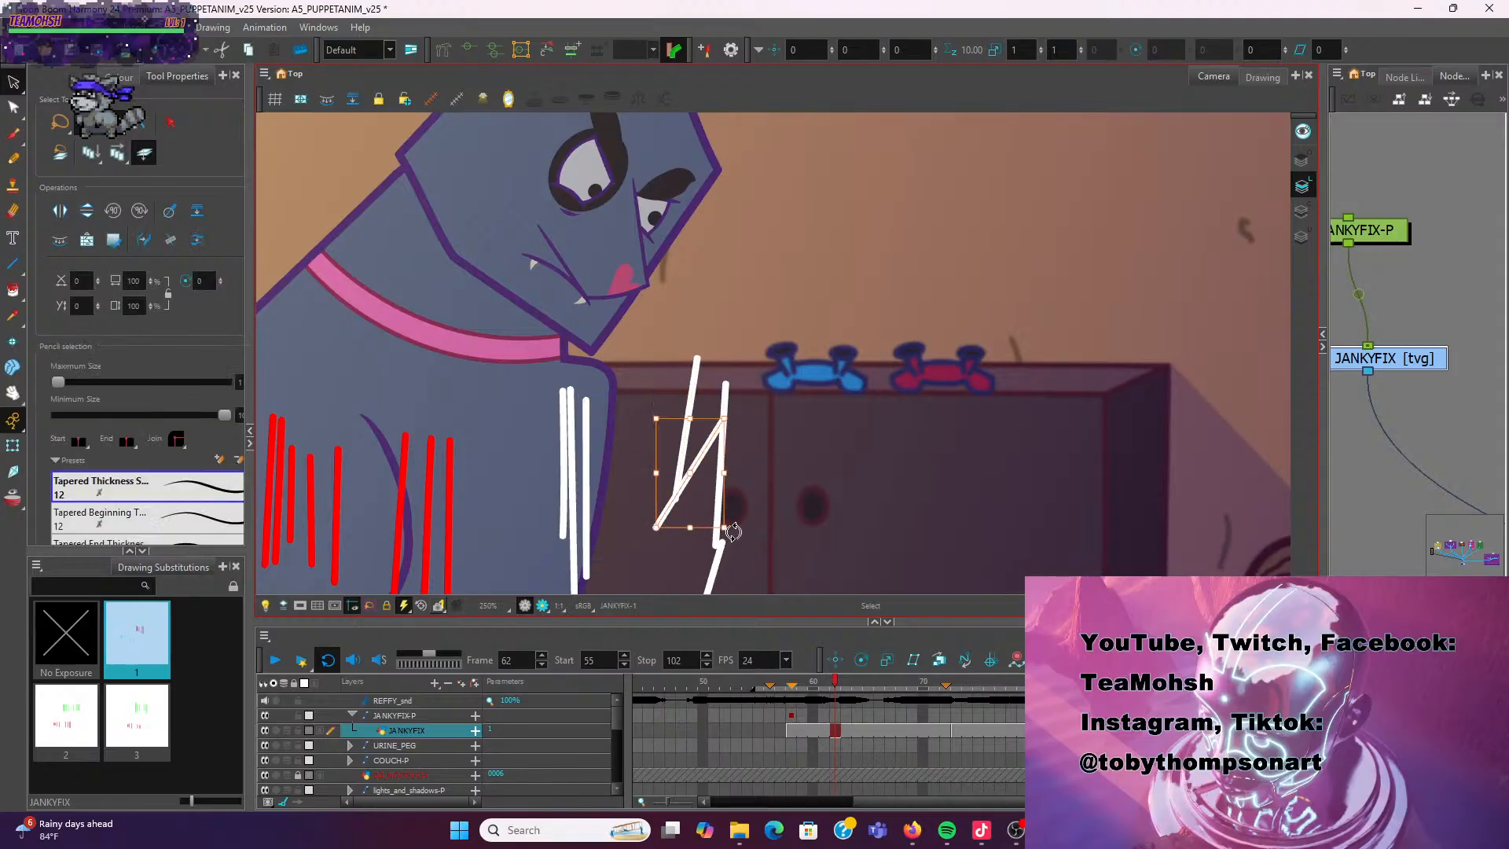
pyautogui.moveTo(732, 533); pyautogui.dragTo(741, 497)
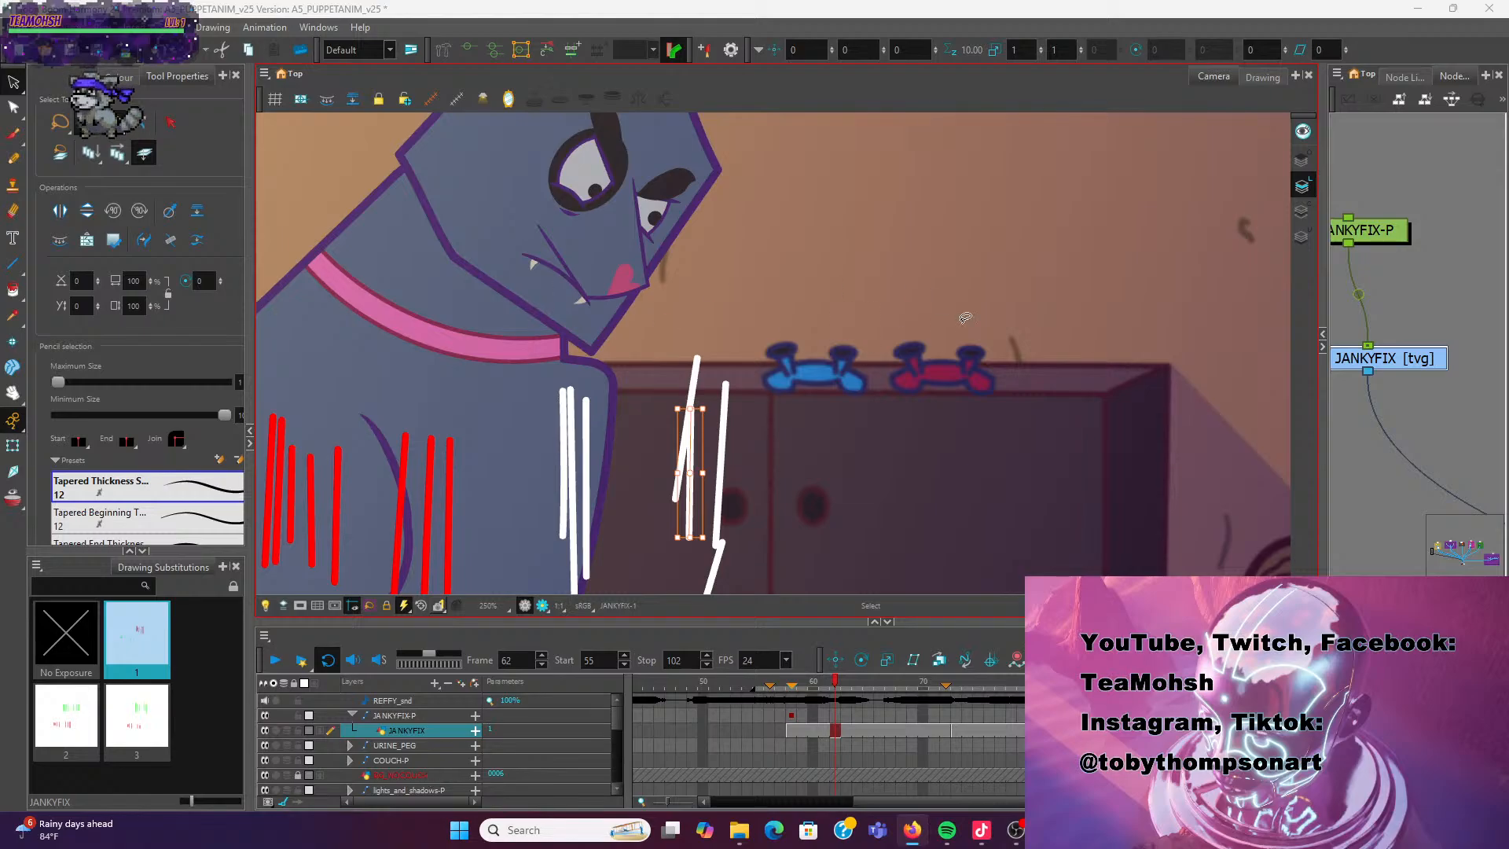
pyautogui.scroll(-3, 740, 482)
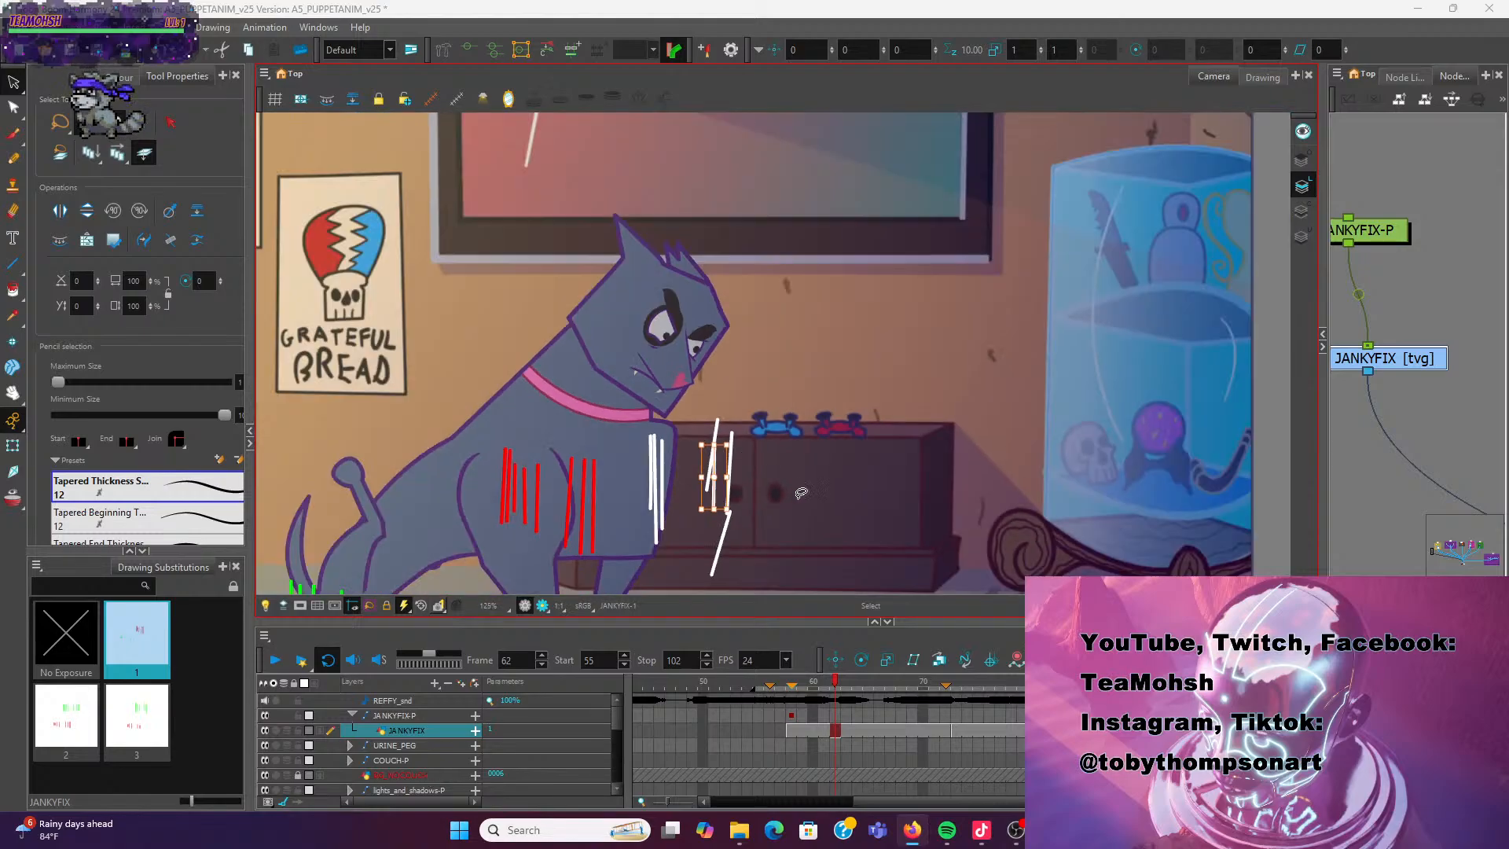
pyautogui.moveTo(814, 474); pyautogui.dragTo(816, 460)
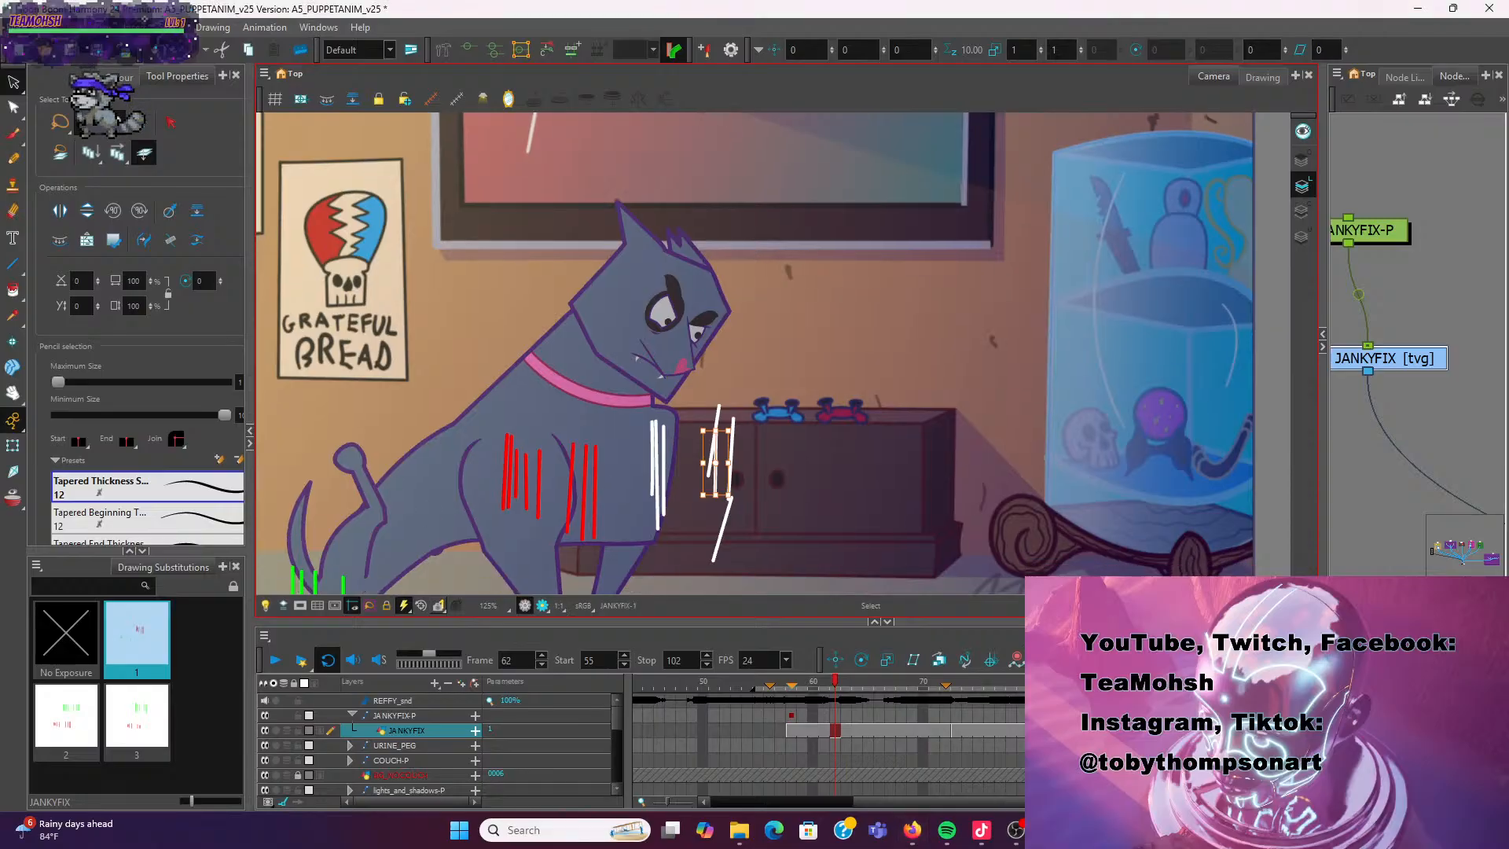
pyautogui.hotkey('alt', 'Tab')
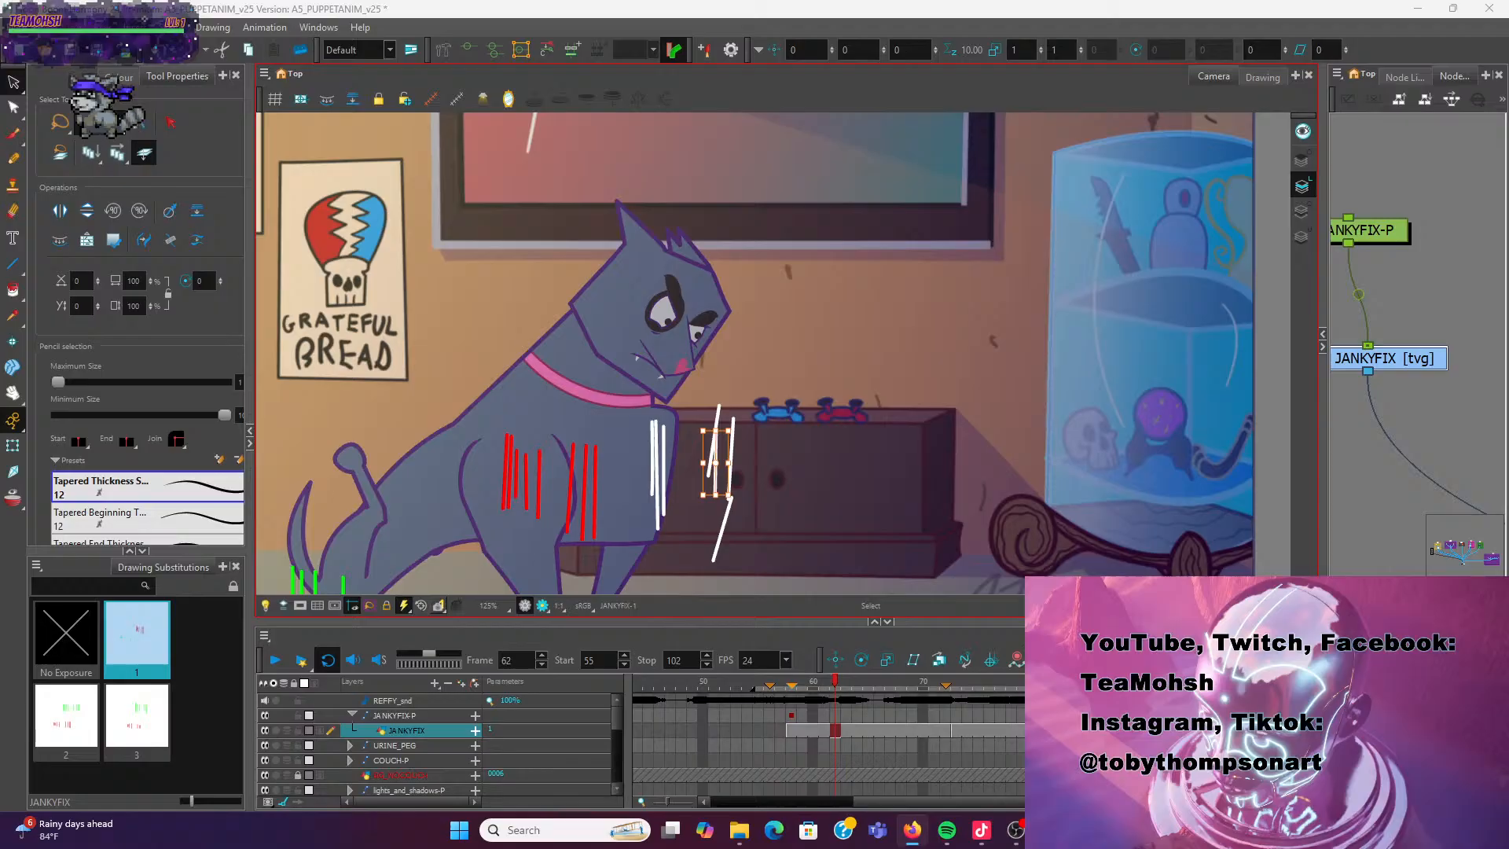
pyautogui.hotkey('alt', 'Tab')
# Compare the chest position with the white lines by stepping back to frame 60 and forward through frame 62 to frame 64
pyautogui.scroll(3, 742, 528)
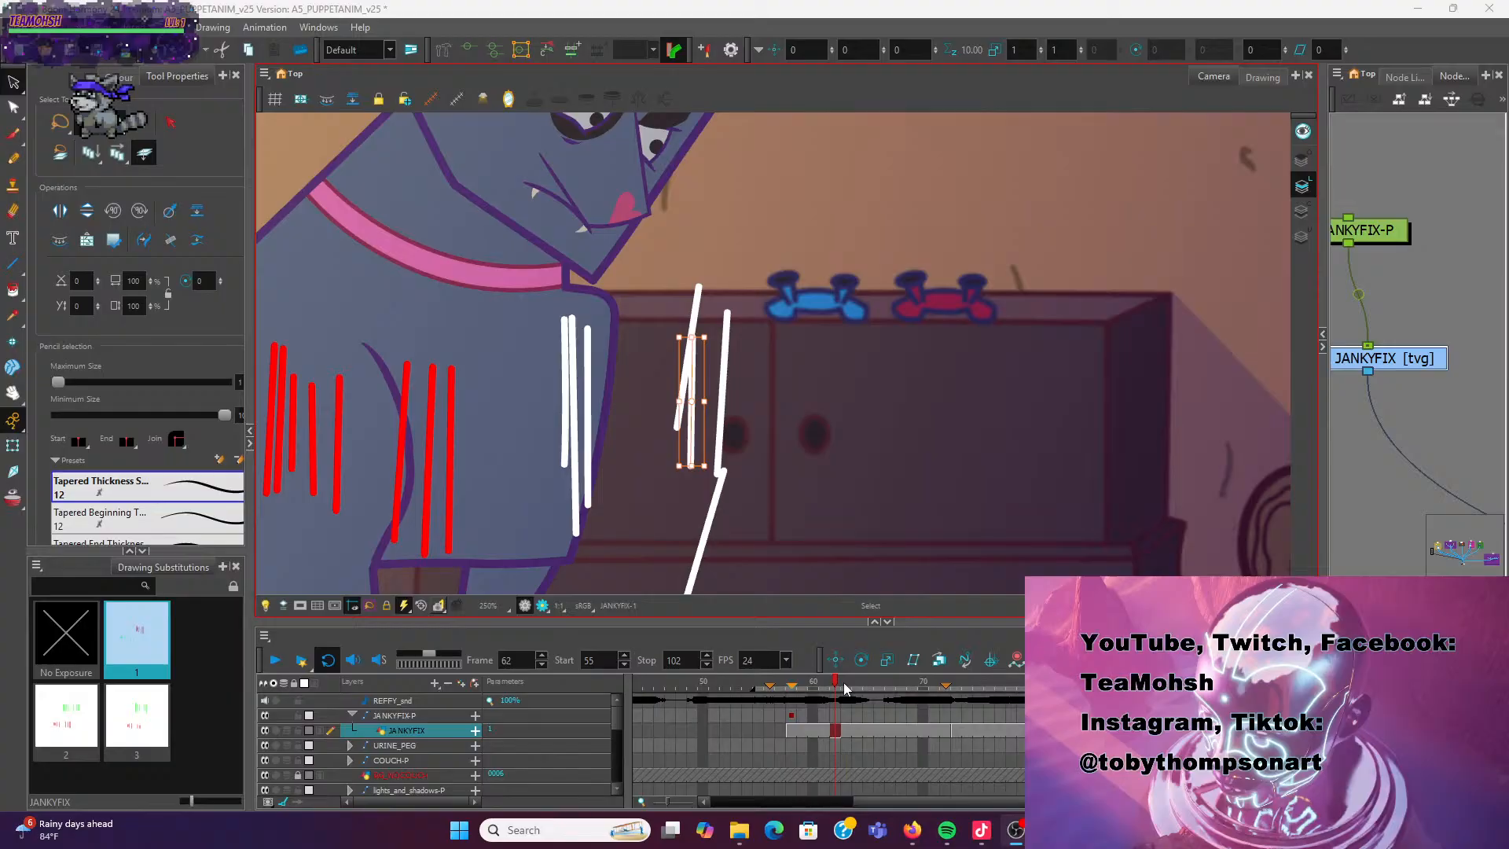
pyautogui.press(',')
pyautogui.press(',')
pyautogui.press(',')
pyautogui.press(',')
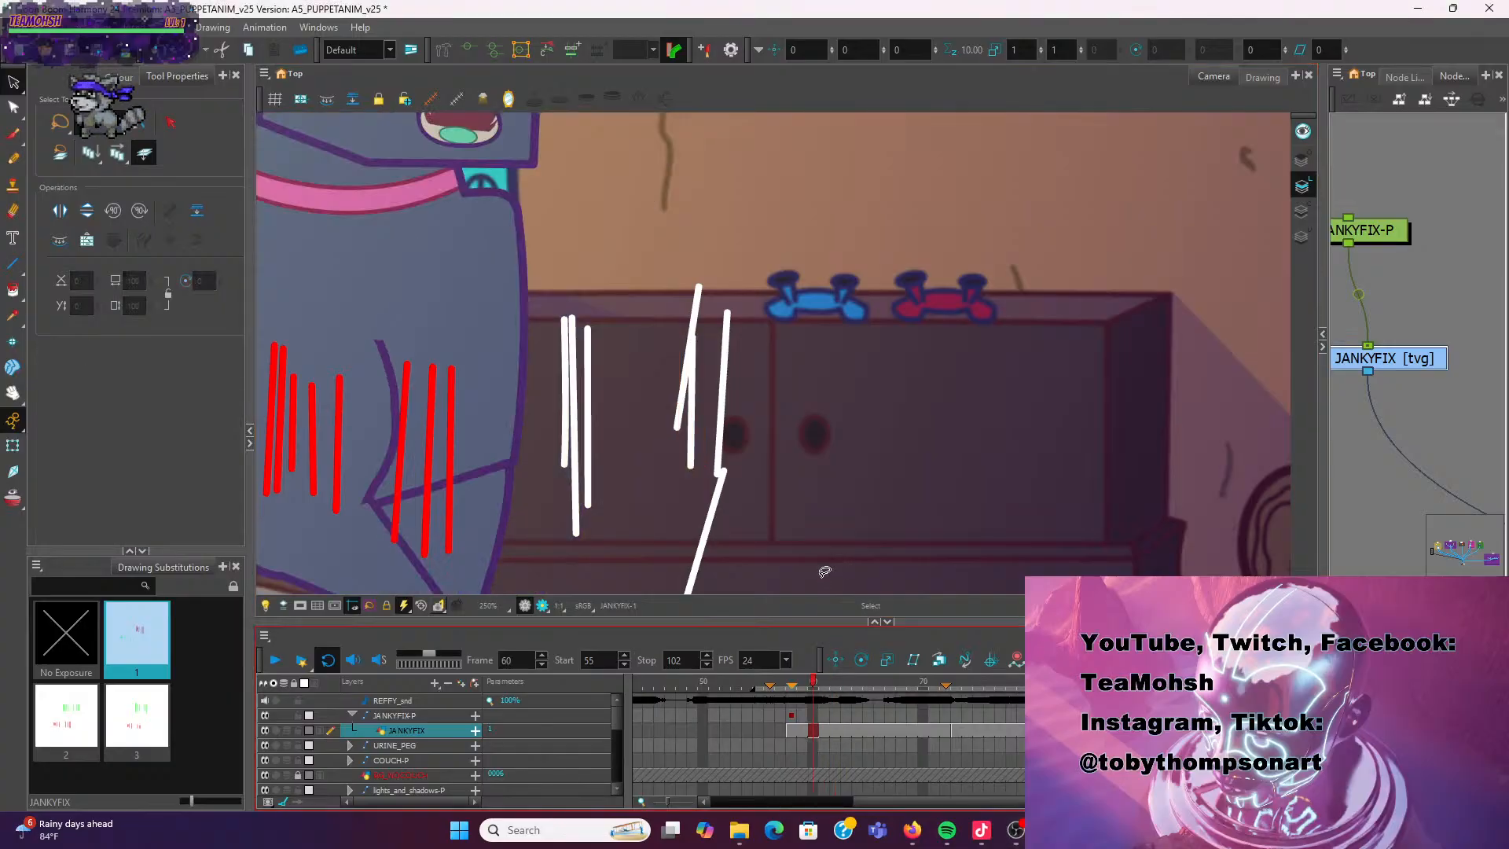
pyautogui.press('.')
pyautogui.press('.')
pyautogui.press('.')
pyautogui.press('.')
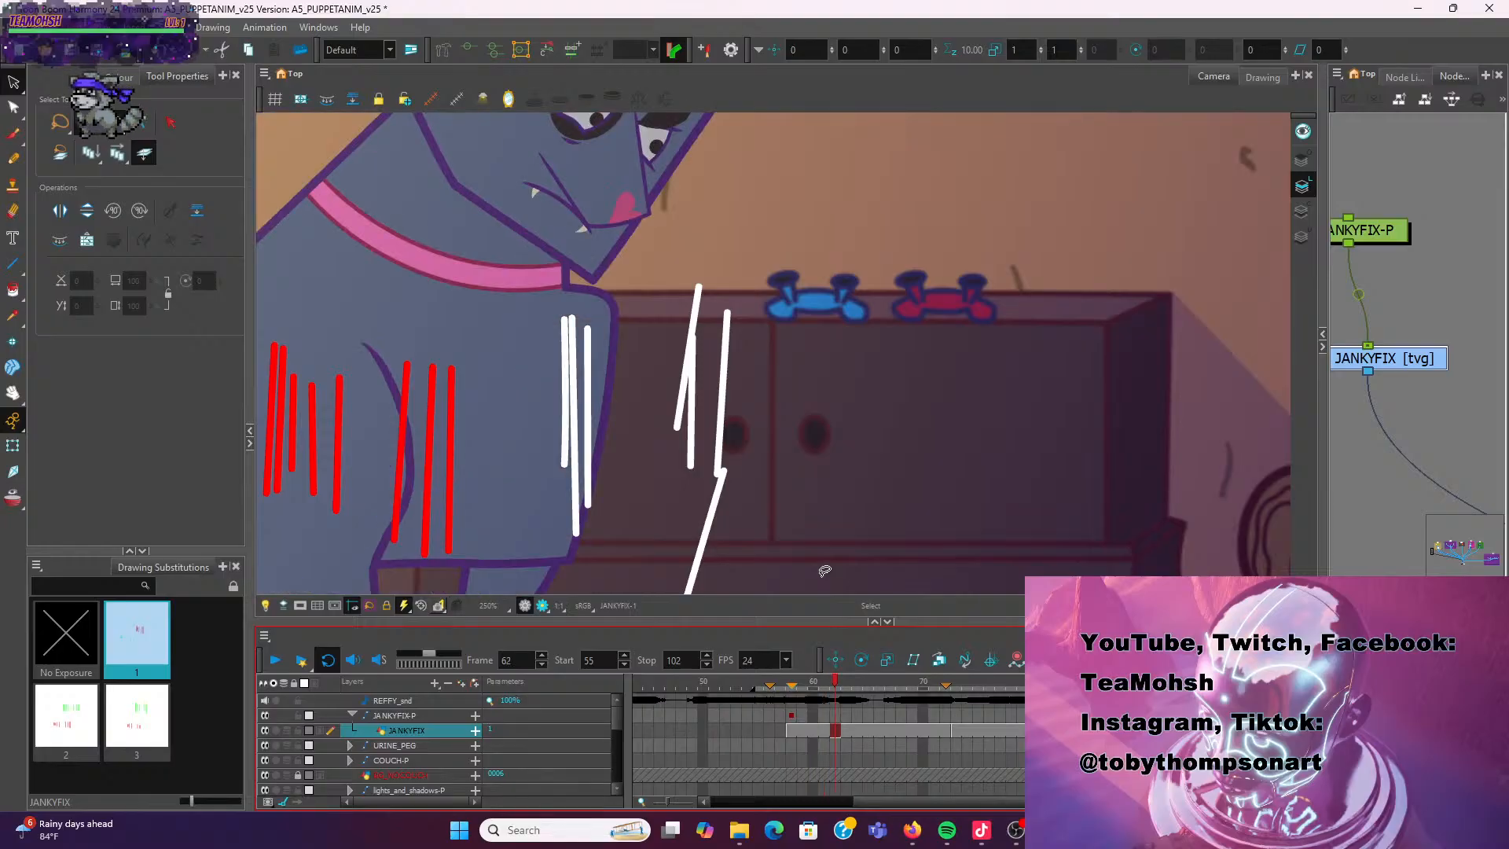
pyautogui.press('.')
pyautogui.press('.')
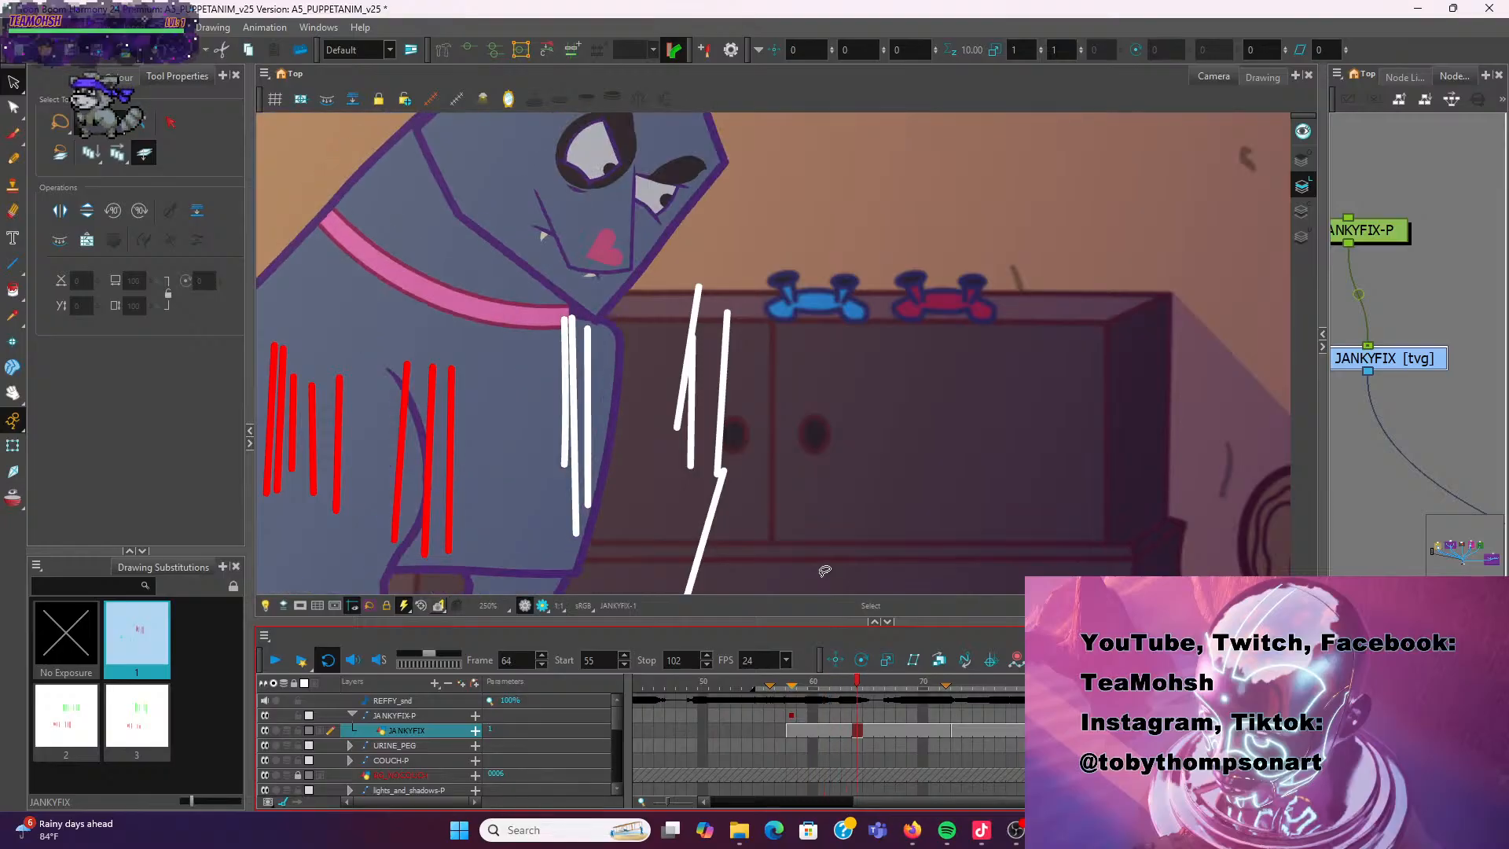
# Move the tilted white line on the cabinet to the chest edge for frame 64, then rotate it upright and lengthen it
pyautogui.click(685, 417)
pyautogui.click(618, 366)
pyautogui.click(681, 409)
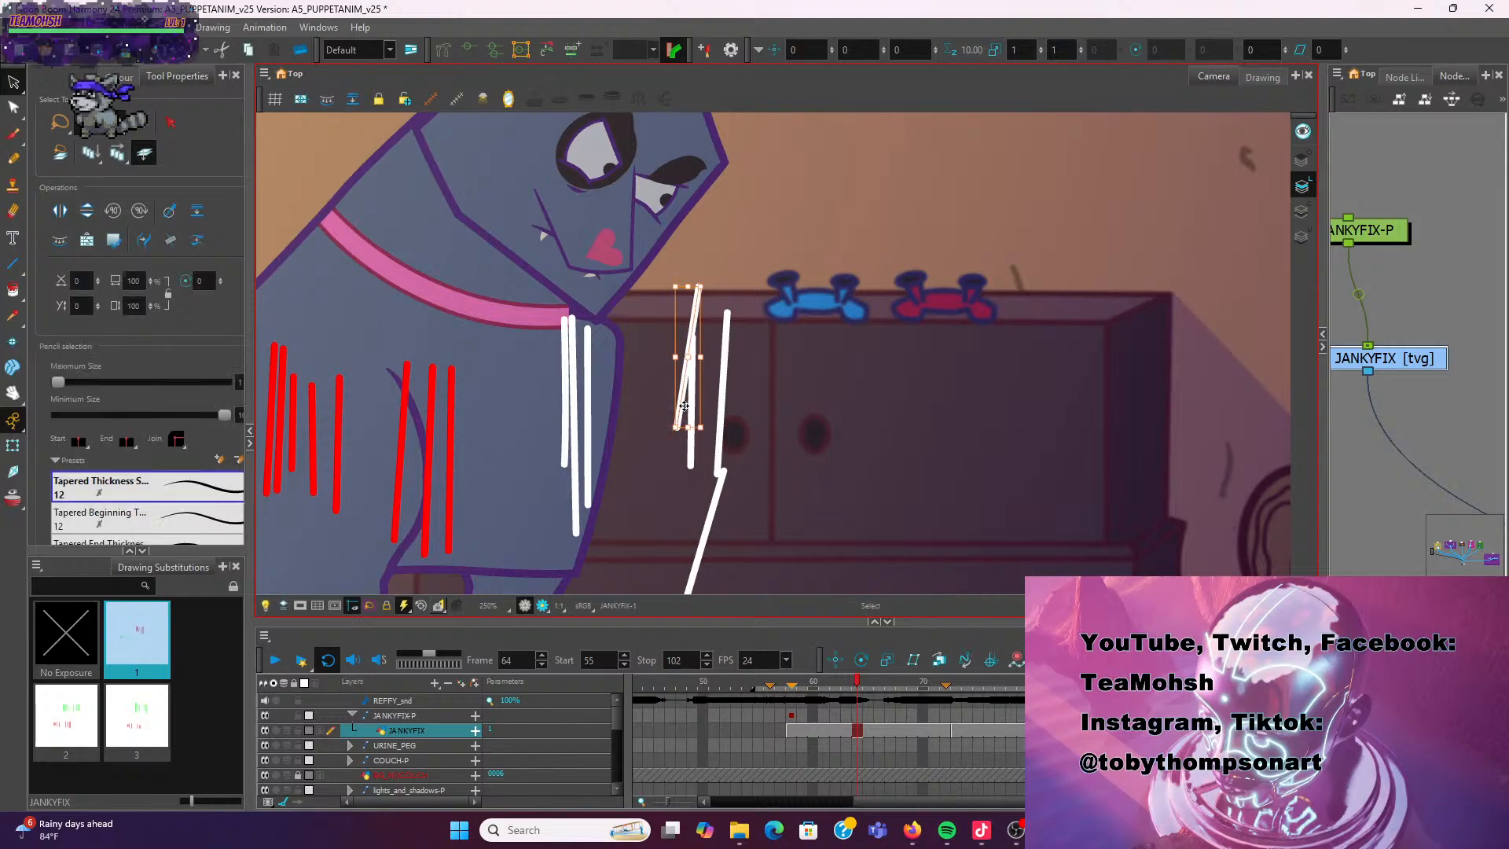
pyautogui.moveTo(683, 405); pyautogui.dragTo(618, 472)
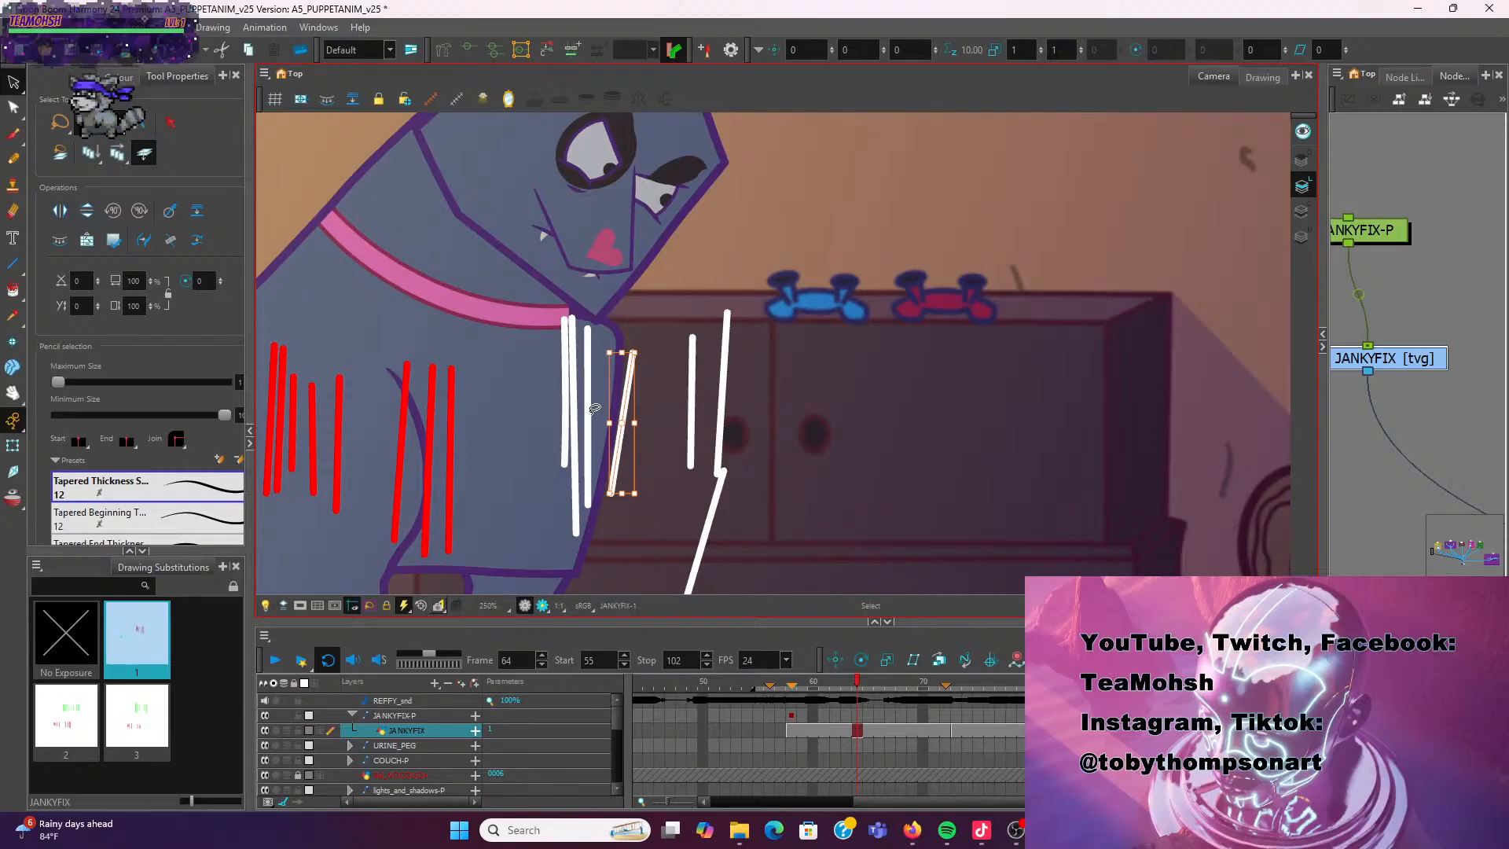
pyautogui.moveTo(653, 498)
pyautogui.mouseDown()
pyautogui.moveTo(666, 495)
pyautogui.moveTo(631, 537)
pyautogui.mouseUp()
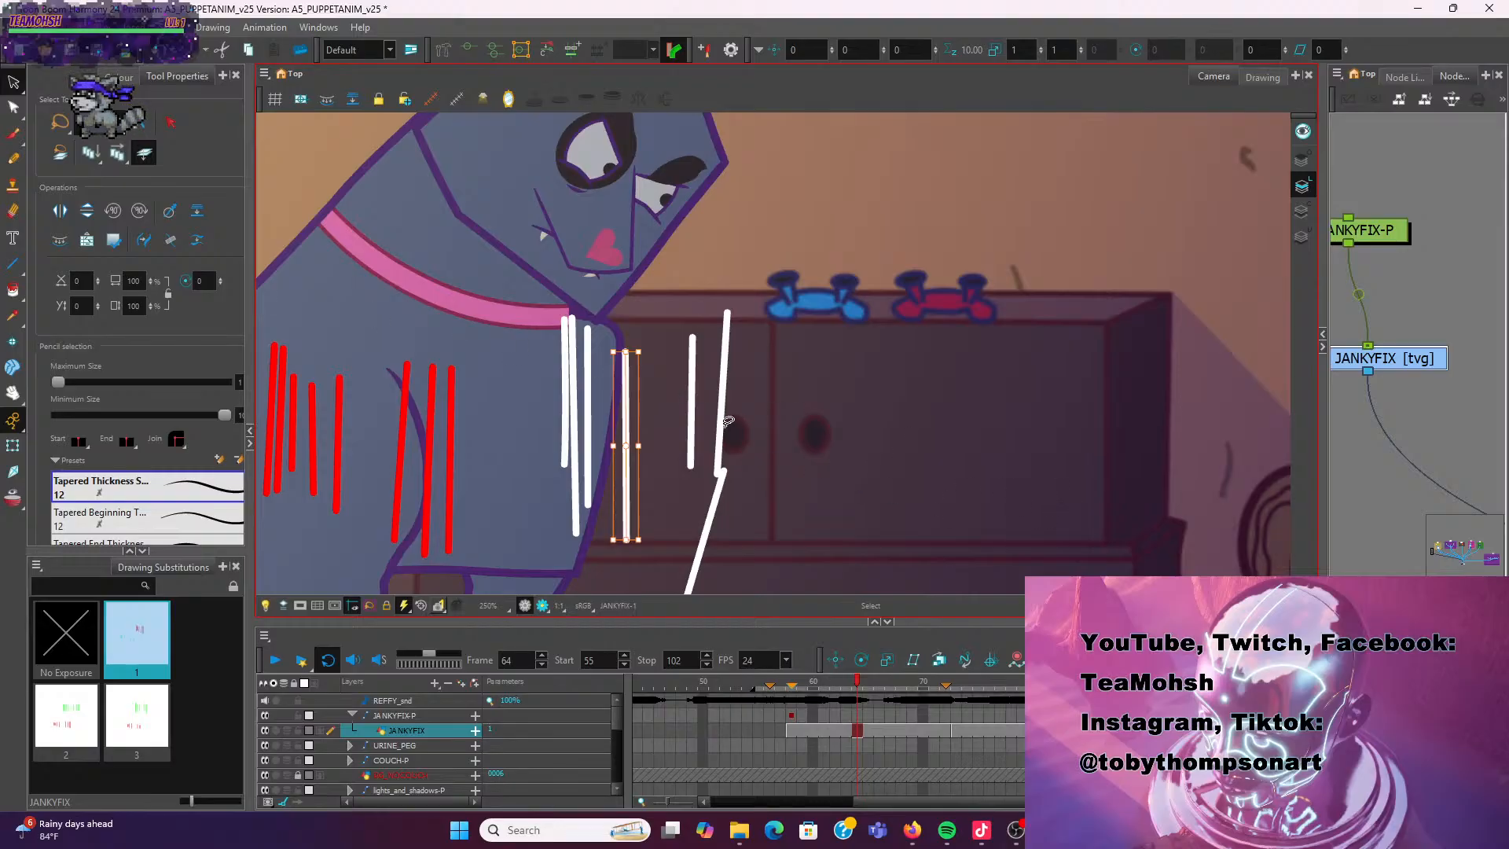
# Rotate the short upright white line on the cabinet into a slant roughly parallel to the lowest white line
pyautogui.press('Escape')
pyautogui.moveTo(627, 422)
pyautogui.mouseDown()
pyautogui.moveTo(614, 422)
pyautogui.moveTo(680, 510)
pyautogui.mouseUp()
pyautogui.click(692, 419)
pyautogui.scroll(-2, 667, 492)
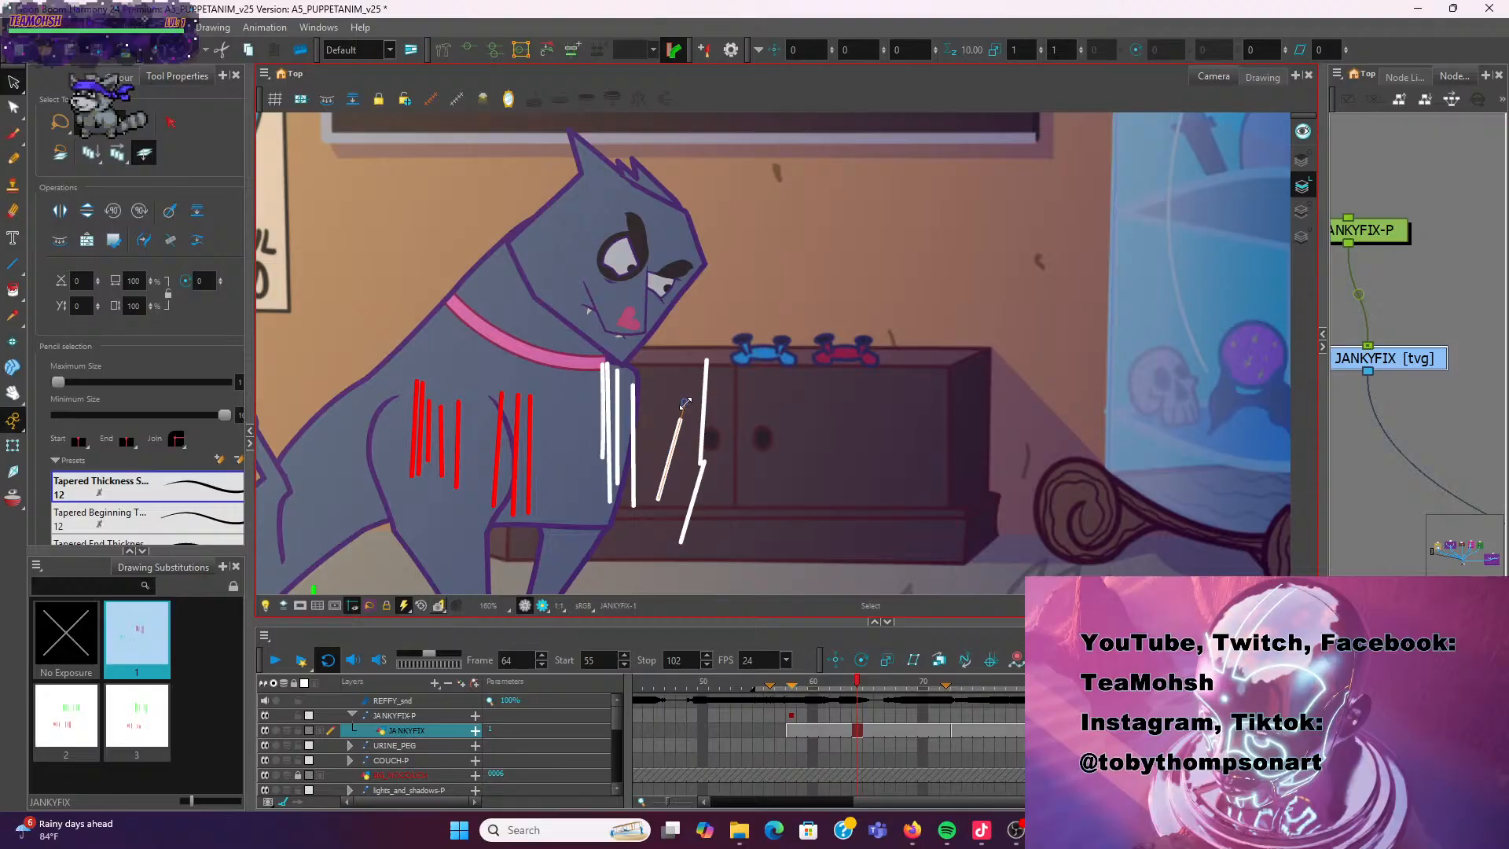
pyautogui.click(684, 402)
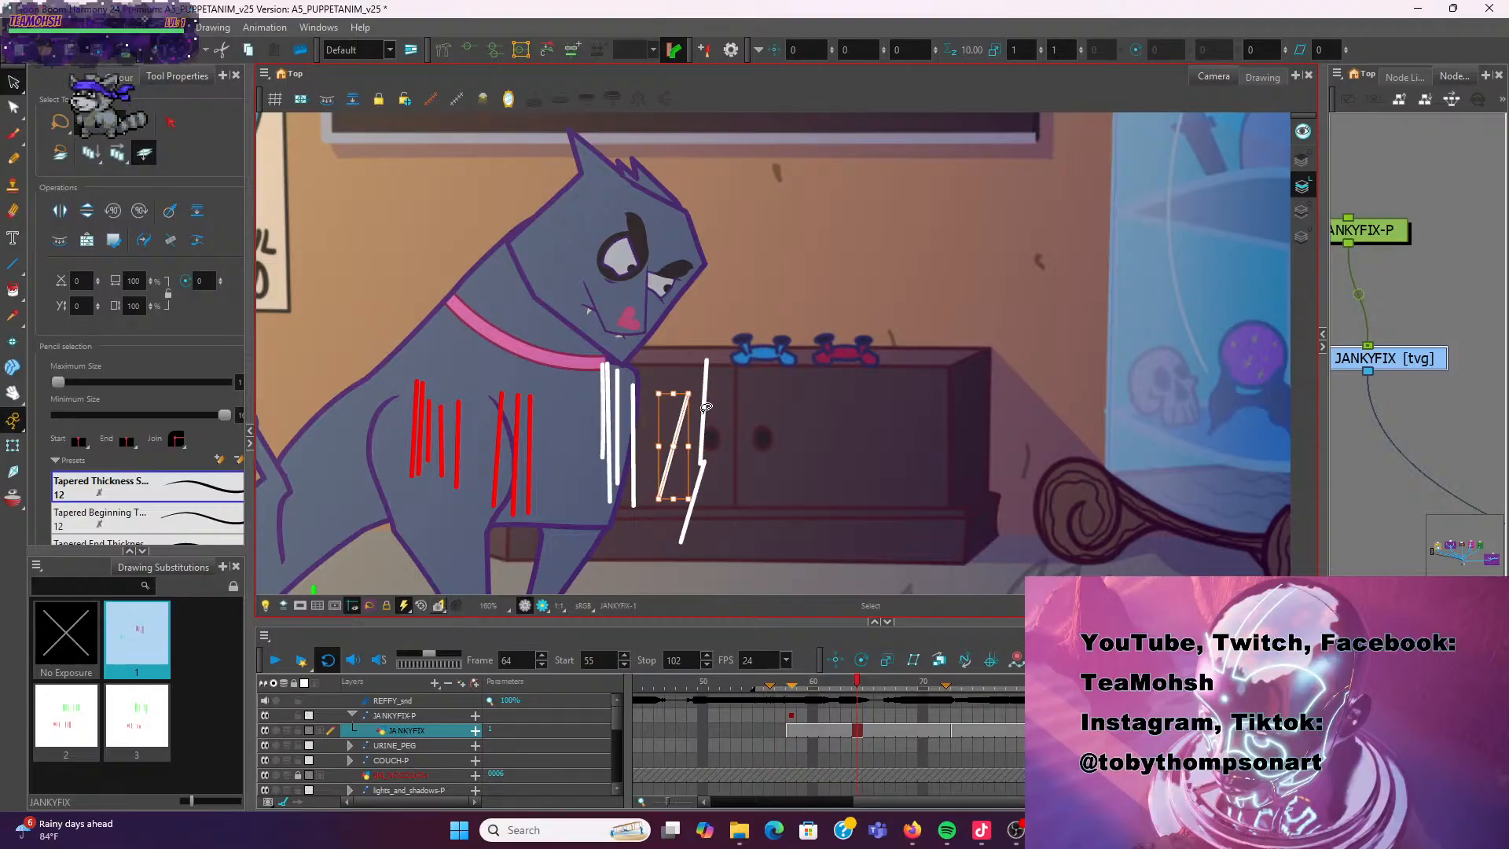
# Tilt the nearly upright white line on the cabinet and move it down between the two other slanted lines
pyautogui.click(705, 405)
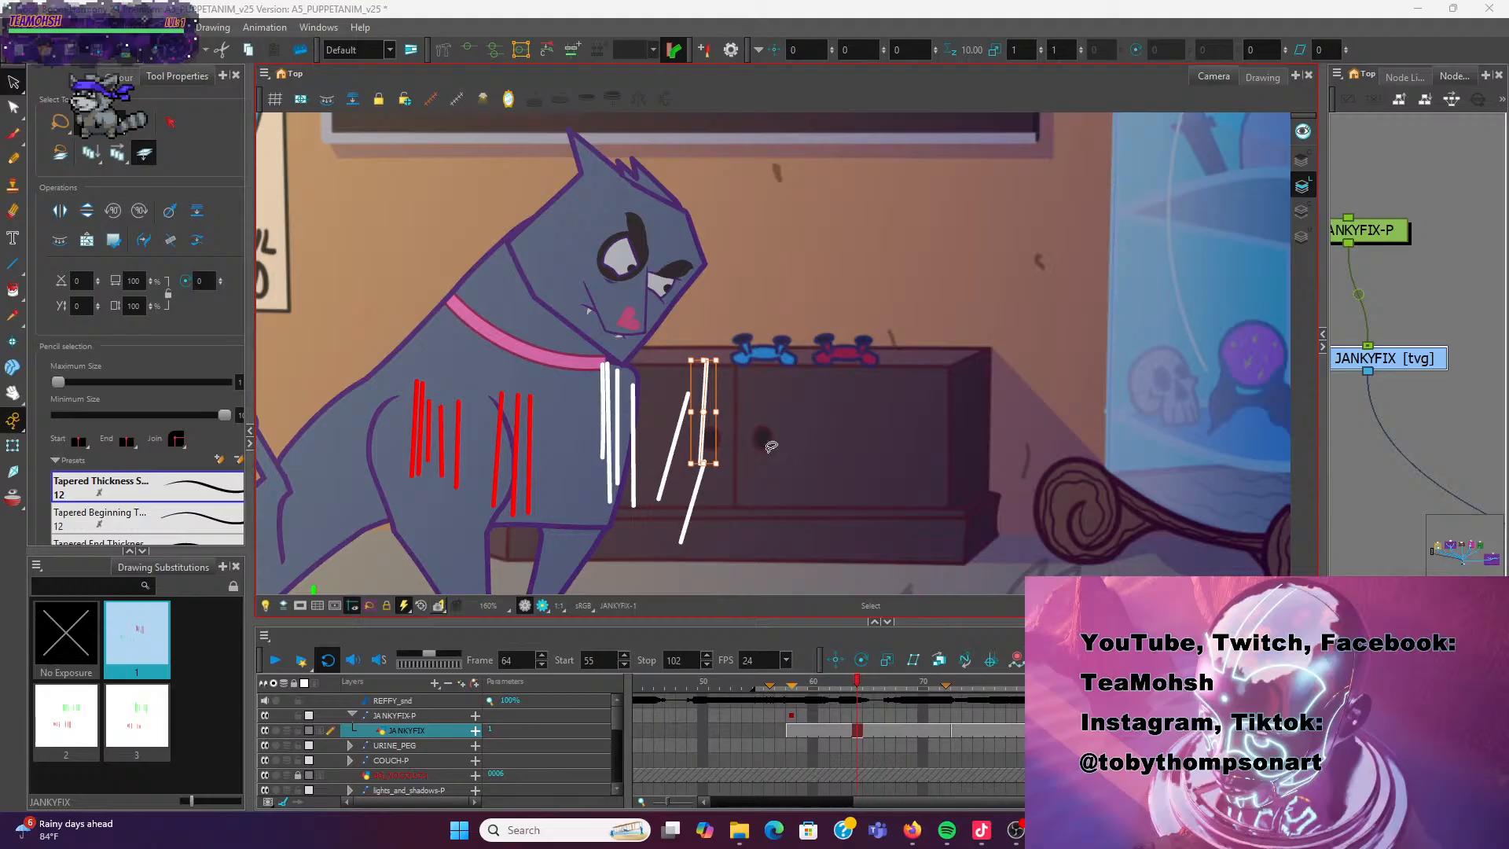
pyautogui.scroll(3, 682, 467)
pyautogui.moveTo(712, 429)
pyautogui.mouseDown()
pyautogui.moveTo(693, 485)
pyautogui.moveTo(705, 520)
pyautogui.mouseUp()
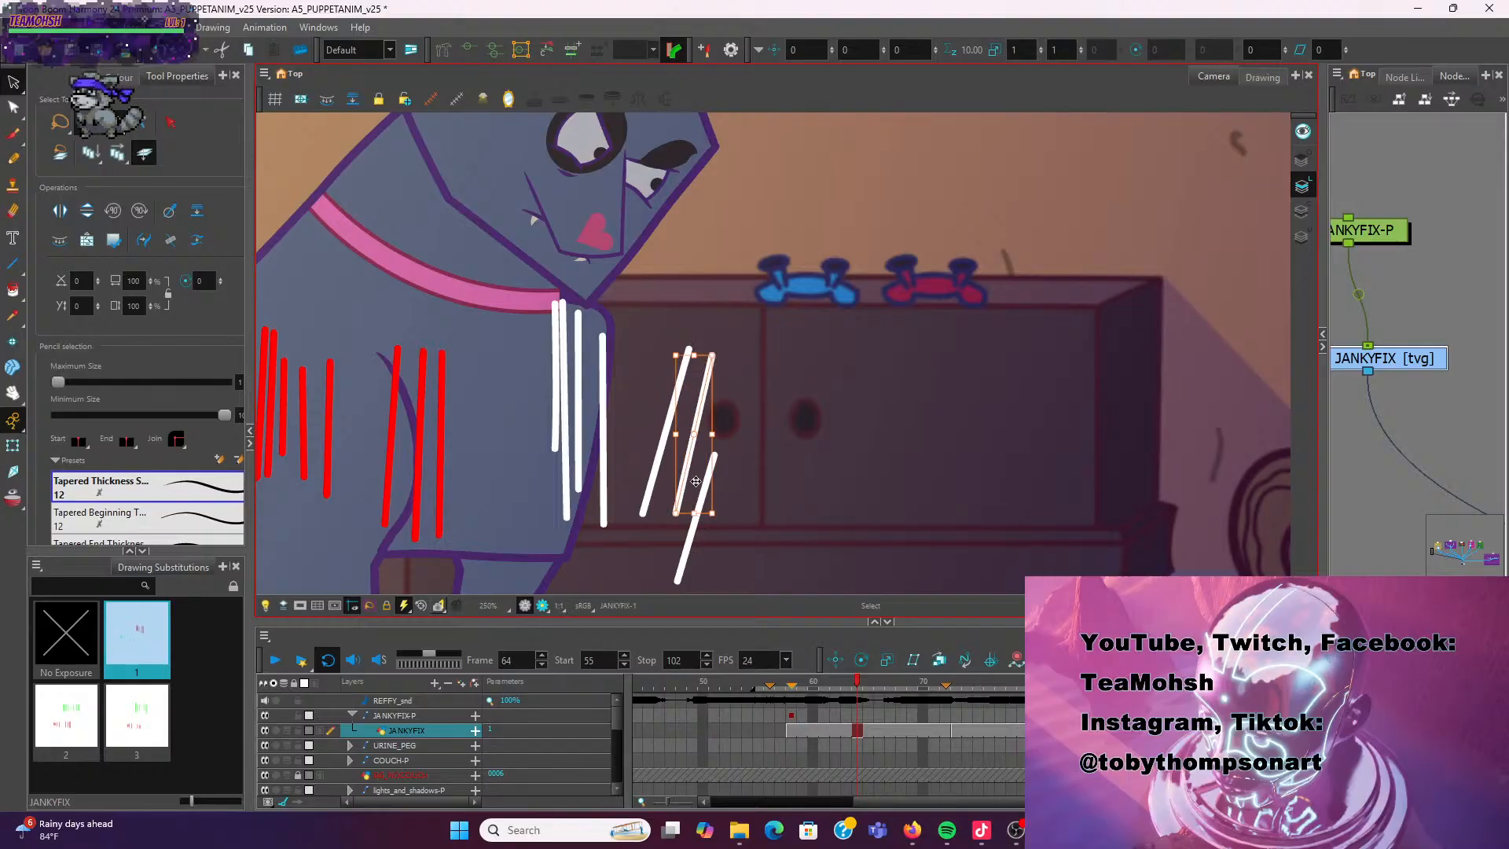
pyautogui.moveTo(693, 455); pyautogui.dragTo(682, 497)
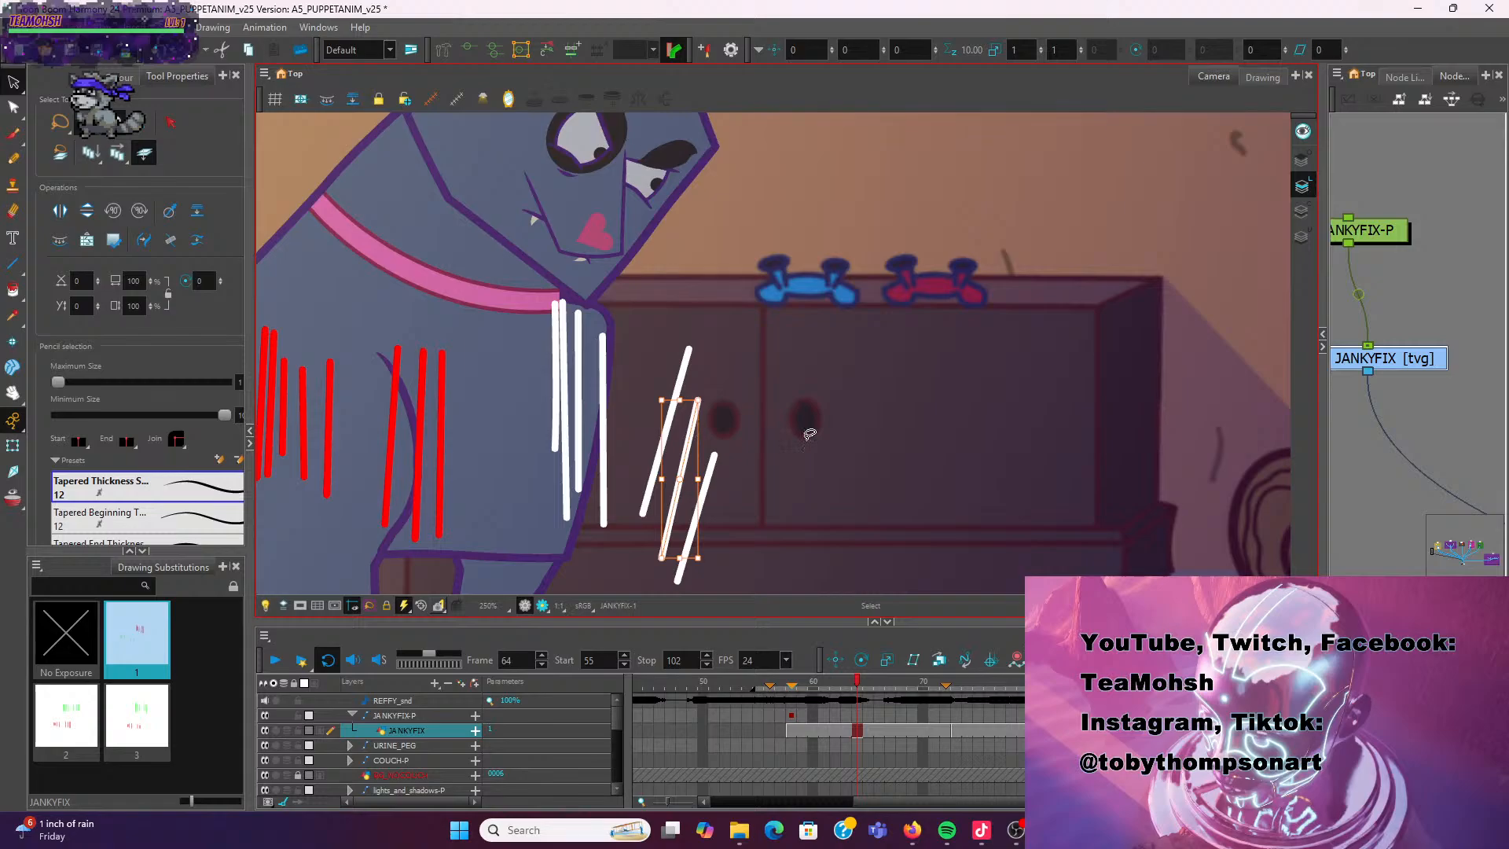
pyautogui.scroll(-1, 1008, 404)
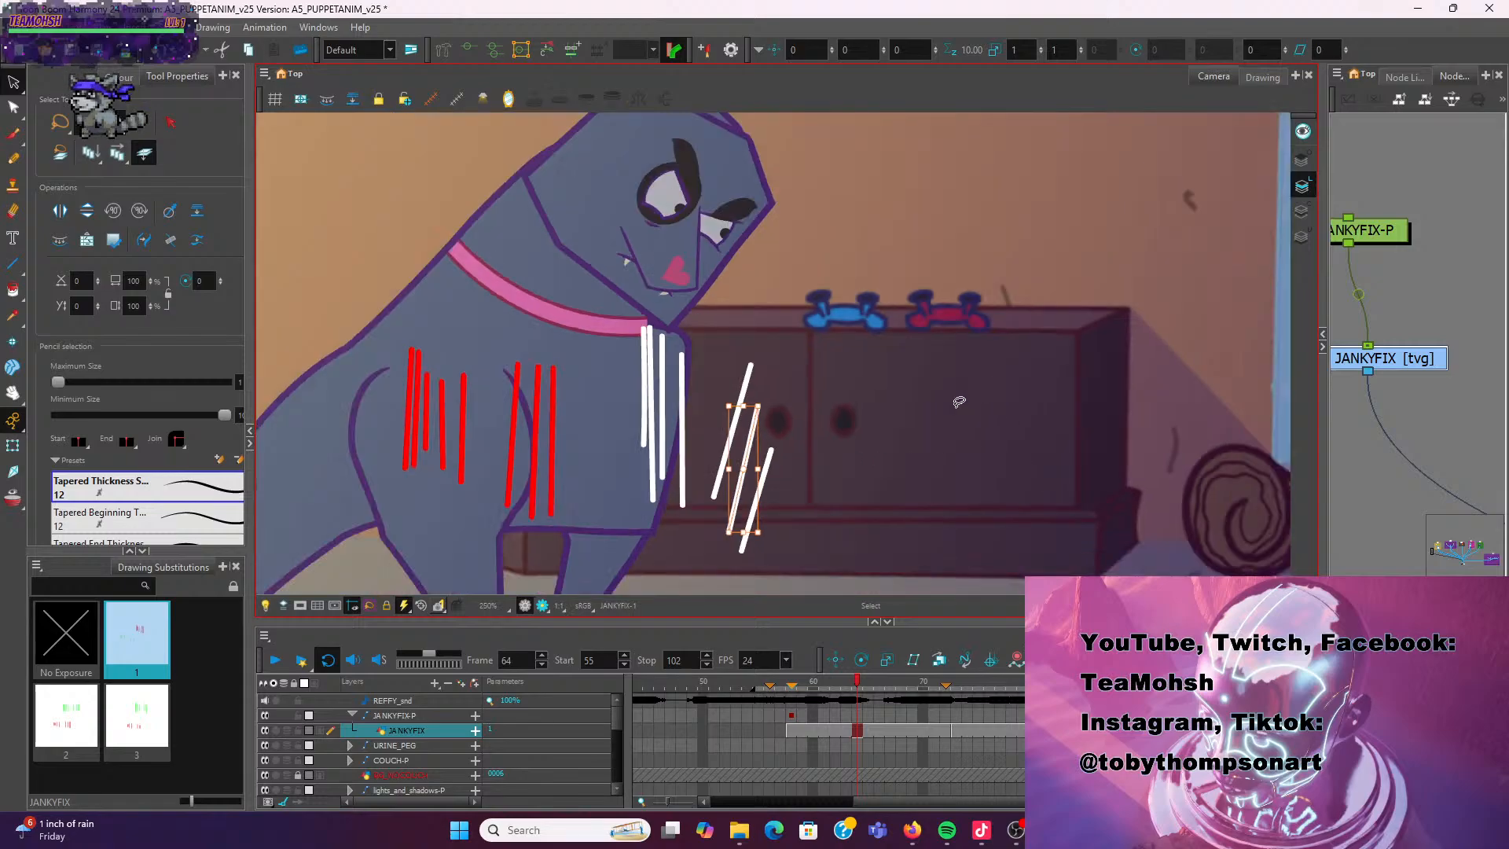
pyautogui.moveTo(773, 540); pyautogui.dragTo(749, 498)
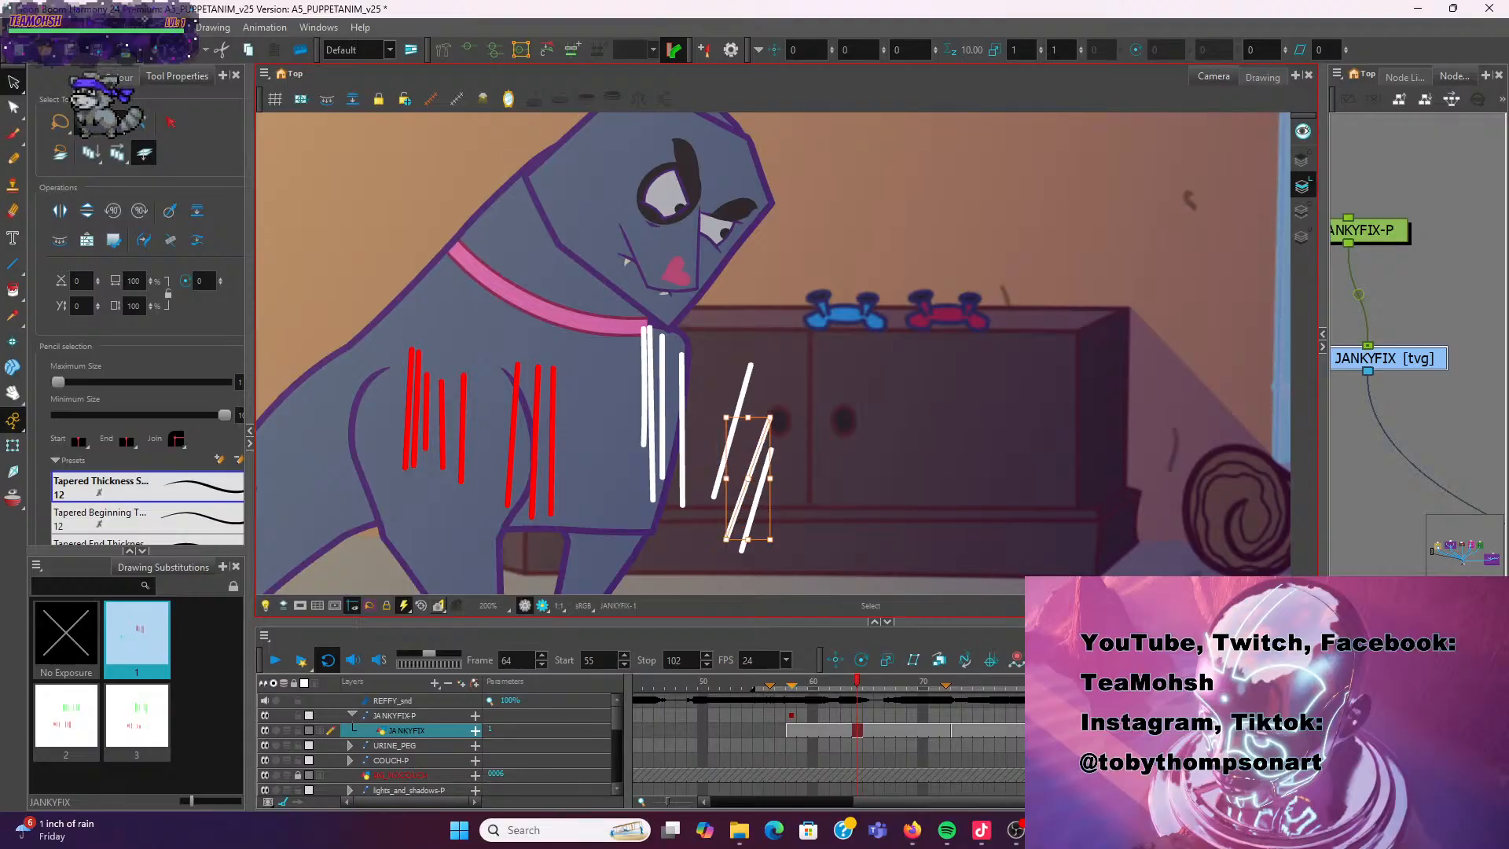
# Examine the spacing of the rearranged white lines against the dog's pose at frame 64
pyautogui.scroll(-2, 621, 340)
pyautogui.scroll(-1, 590, 302)
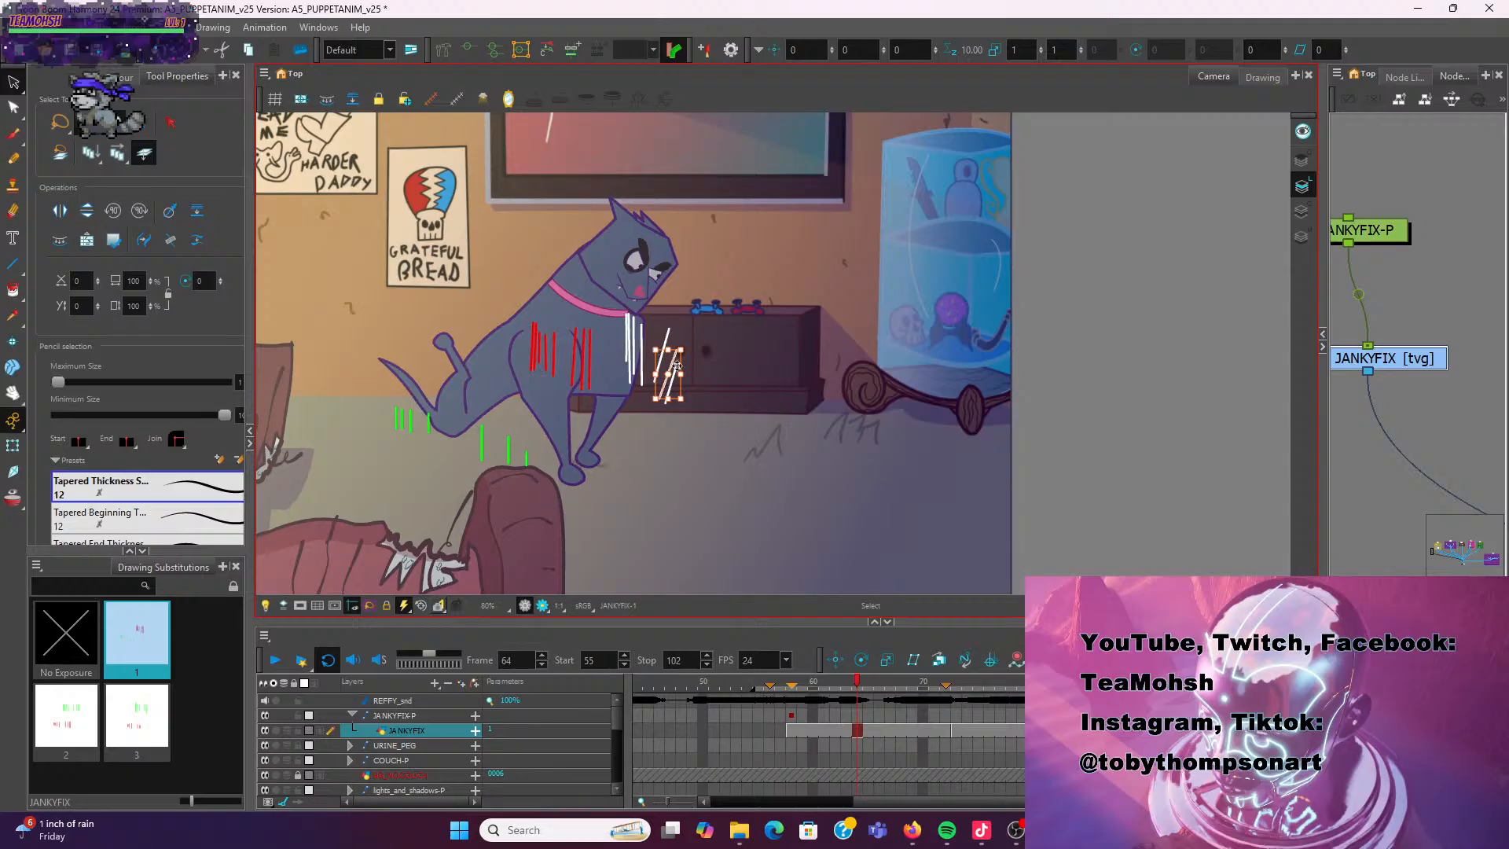
pyautogui.scroll(3, 698, 328)
pyautogui.moveTo(702, 326); pyautogui.dragTo(741, 327)
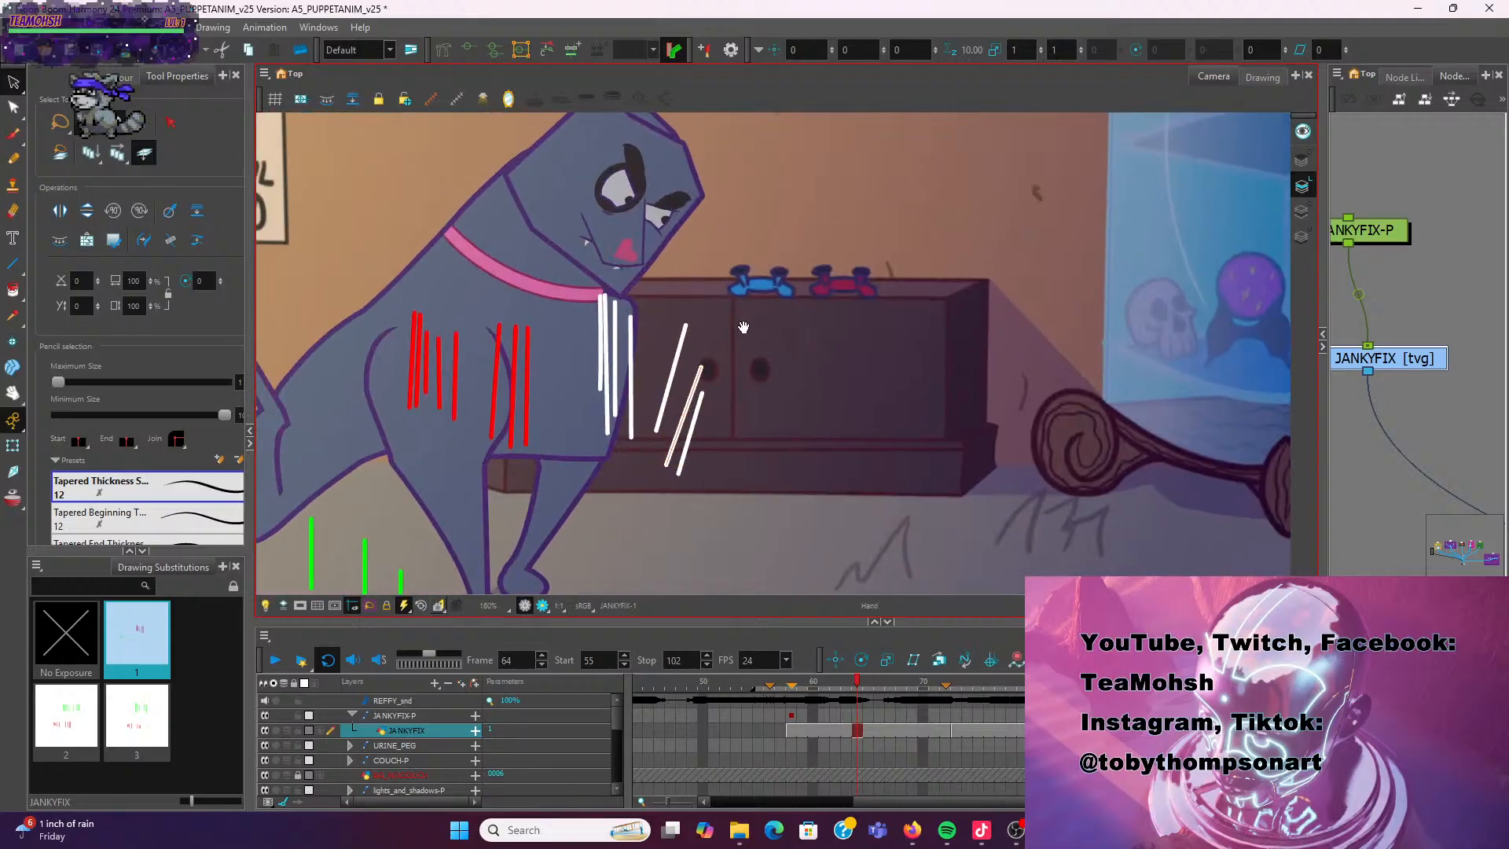
pyautogui.scroll(1, 731, 320)
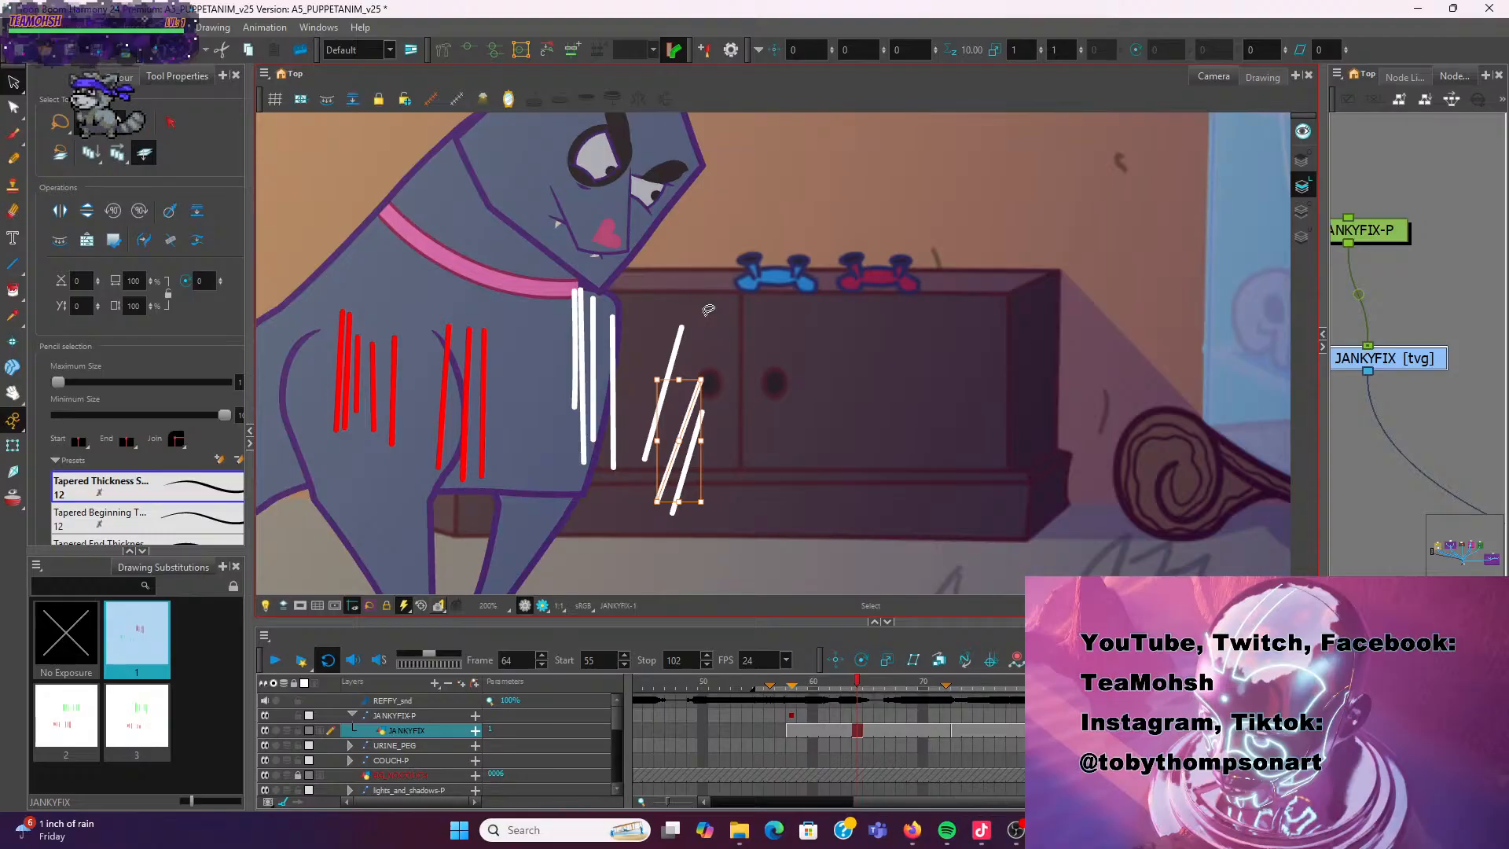
pyautogui.scroll(-2, 708, 309)
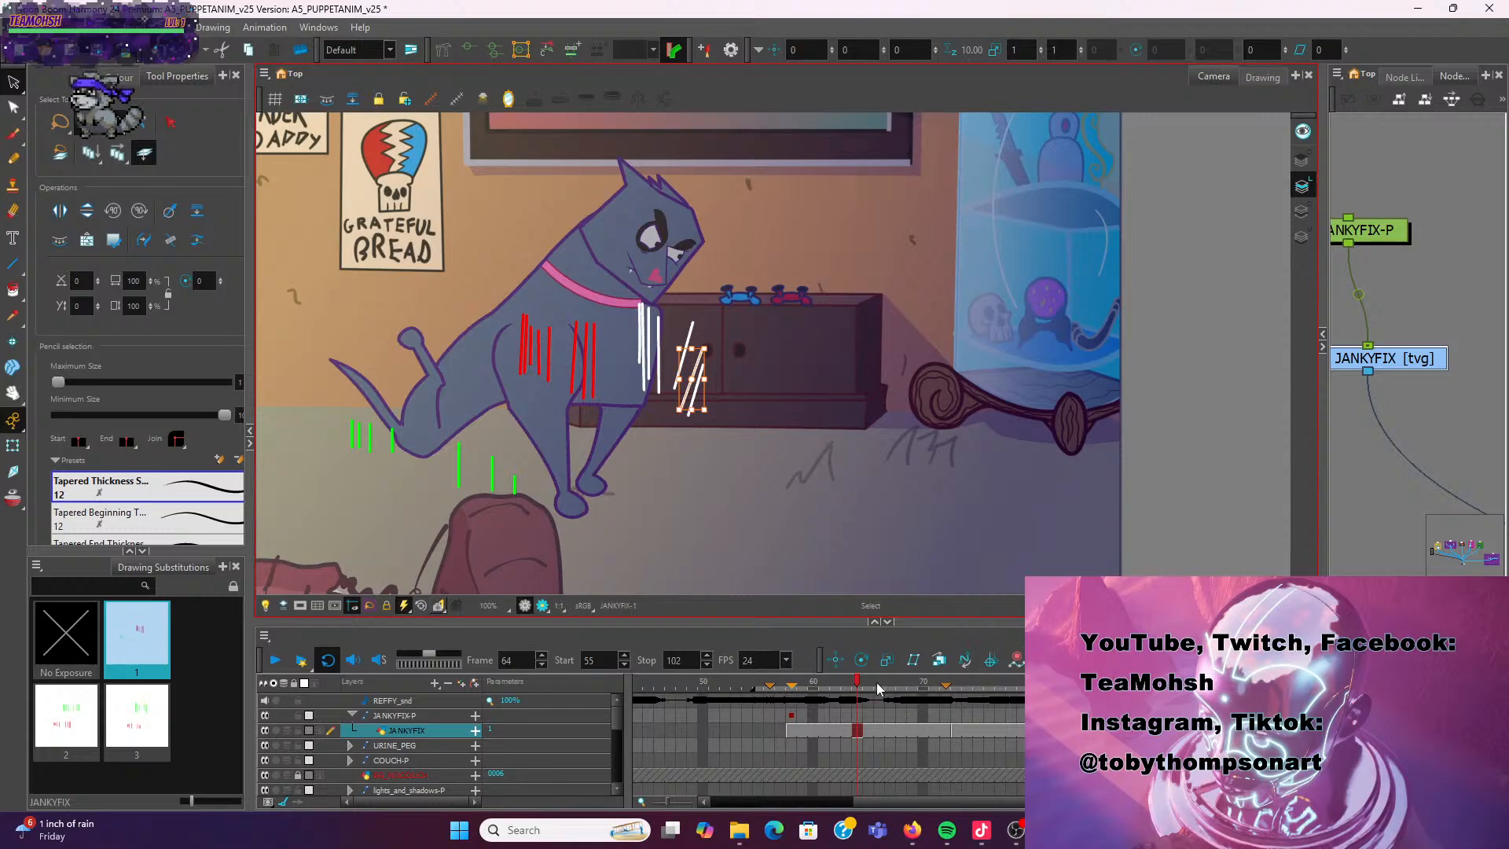
pyautogui.scroll(2, 827, 389)
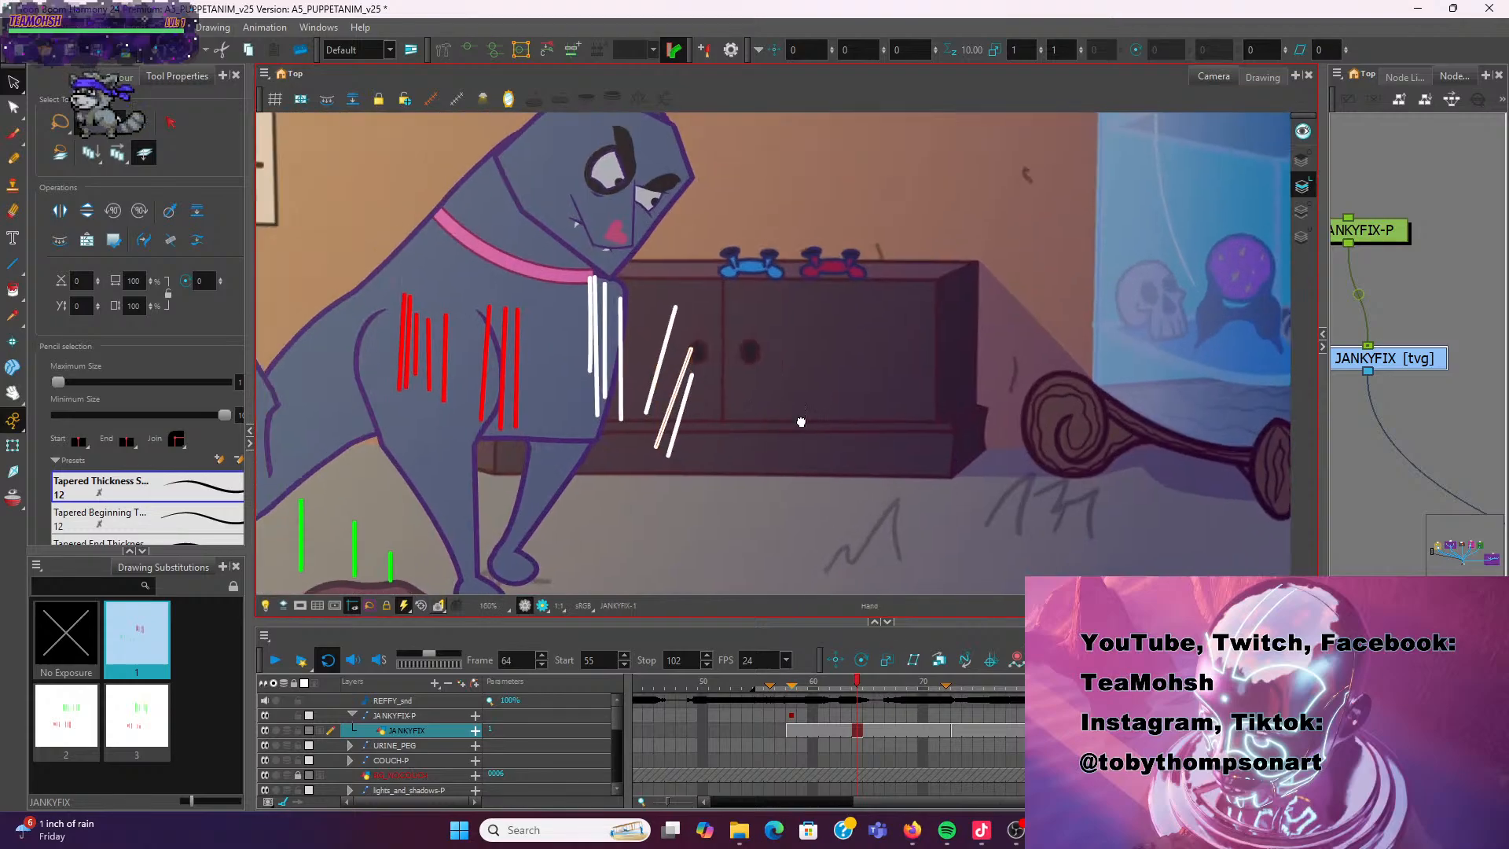
pyautogui.moveTo(801, 422); pyautogui.dragTo(994, 455)
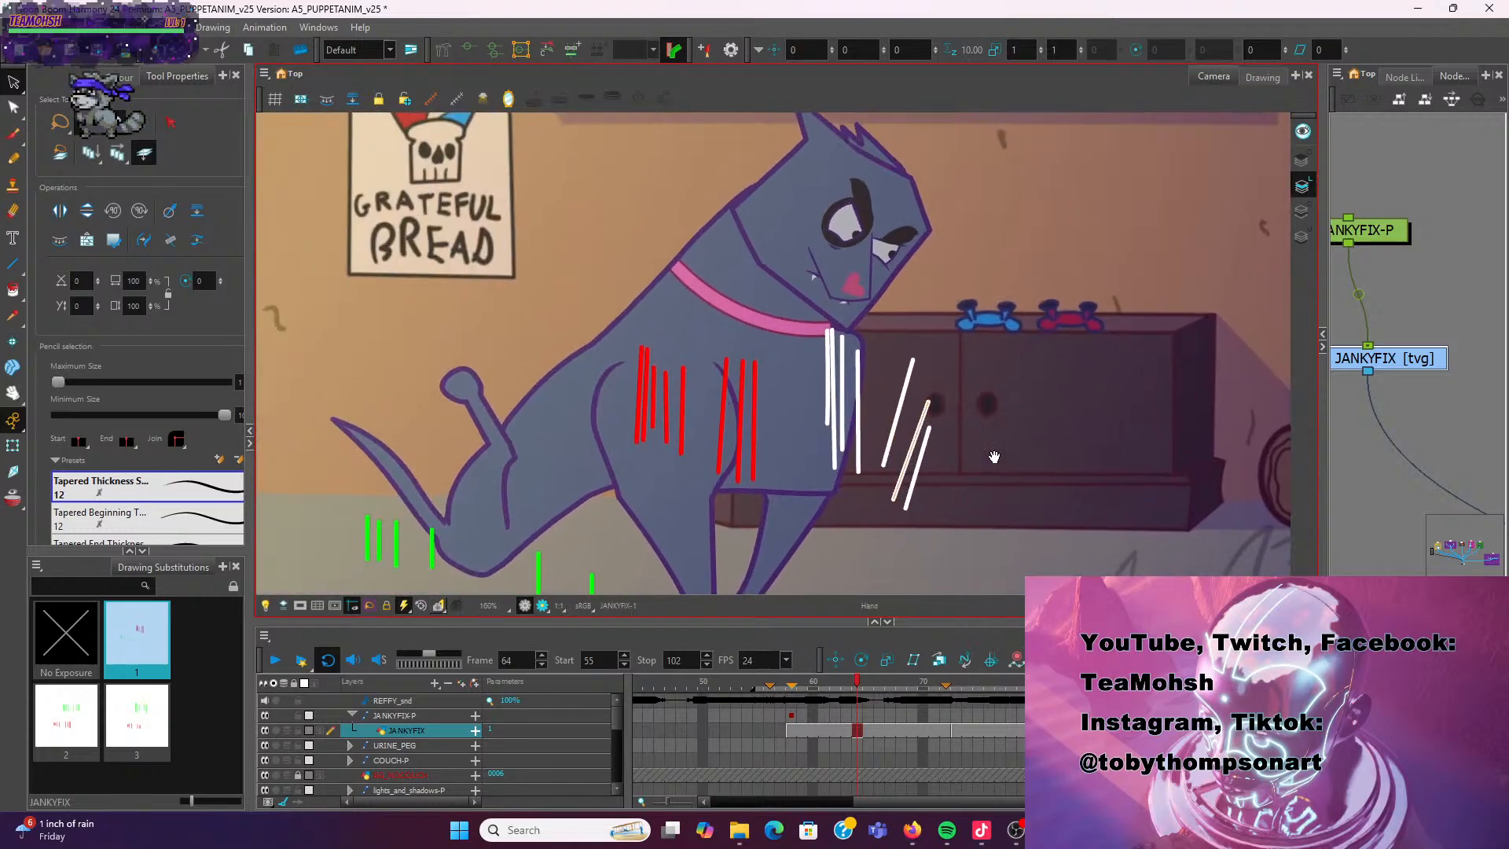
pyautogui.scroll(1, 951, 398)
pyautogui.scroll(-2, 948, 367)
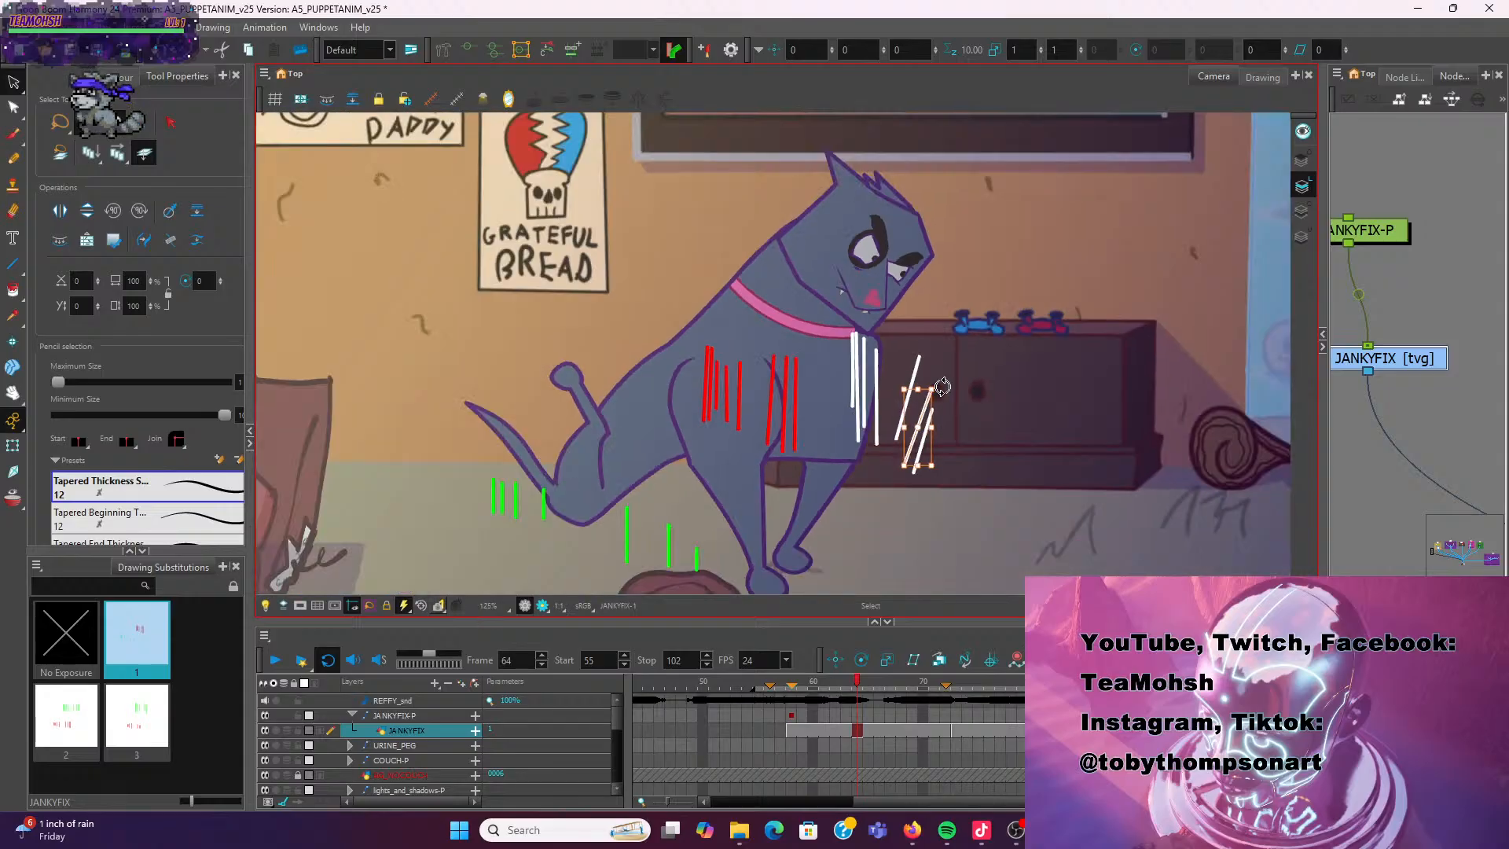
pyautogui.scroll(1, 886, 435)
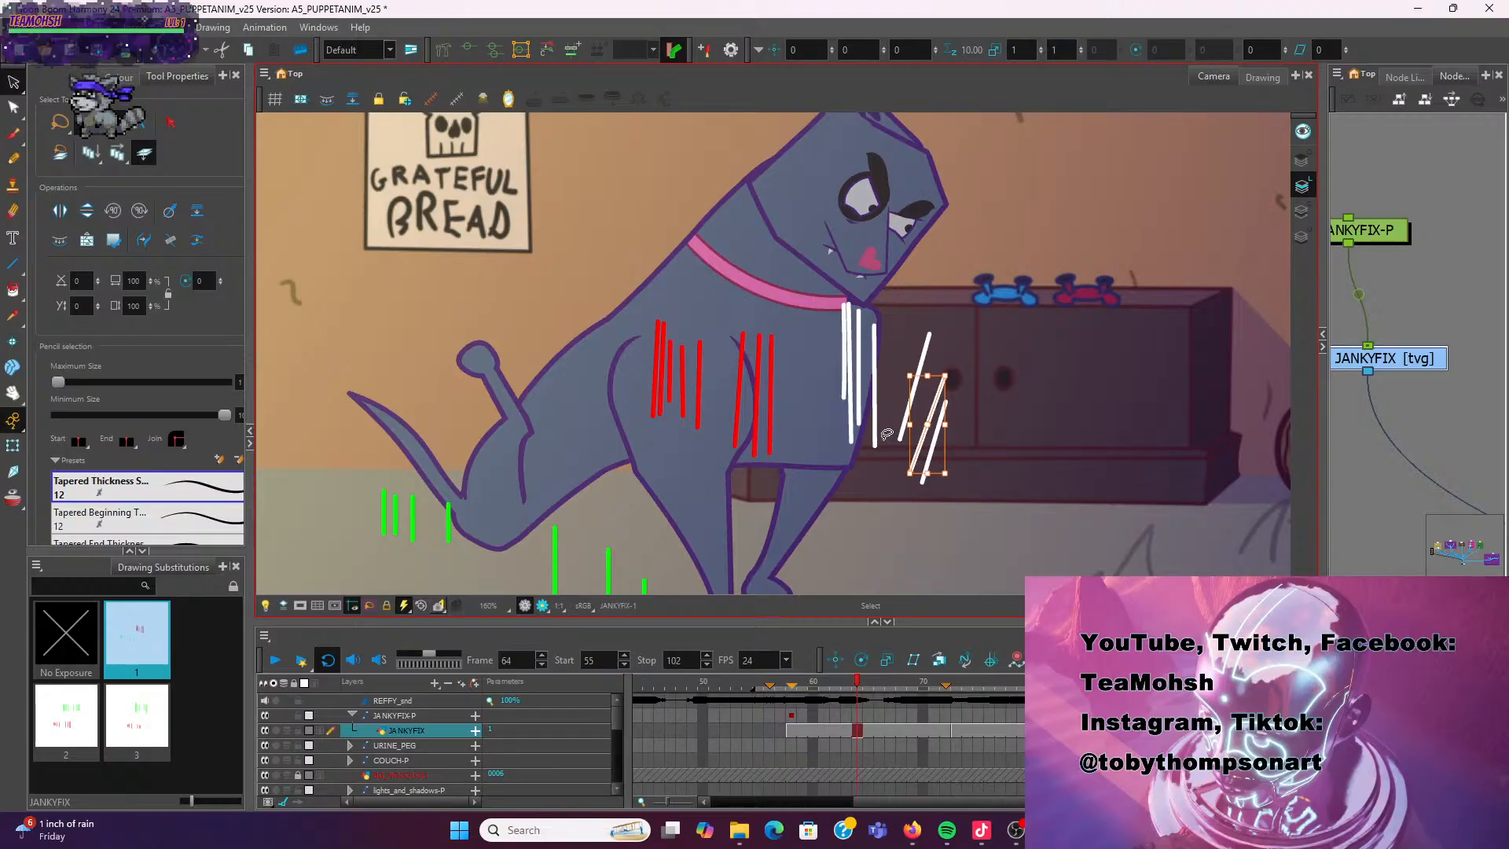
# On frame 60, select the dog's upper torso with the Transform tool, show its controls and shift it forward to the first white line
pyautogui.moveTo(831, 689); pyautogui.dragTo(814, 688)
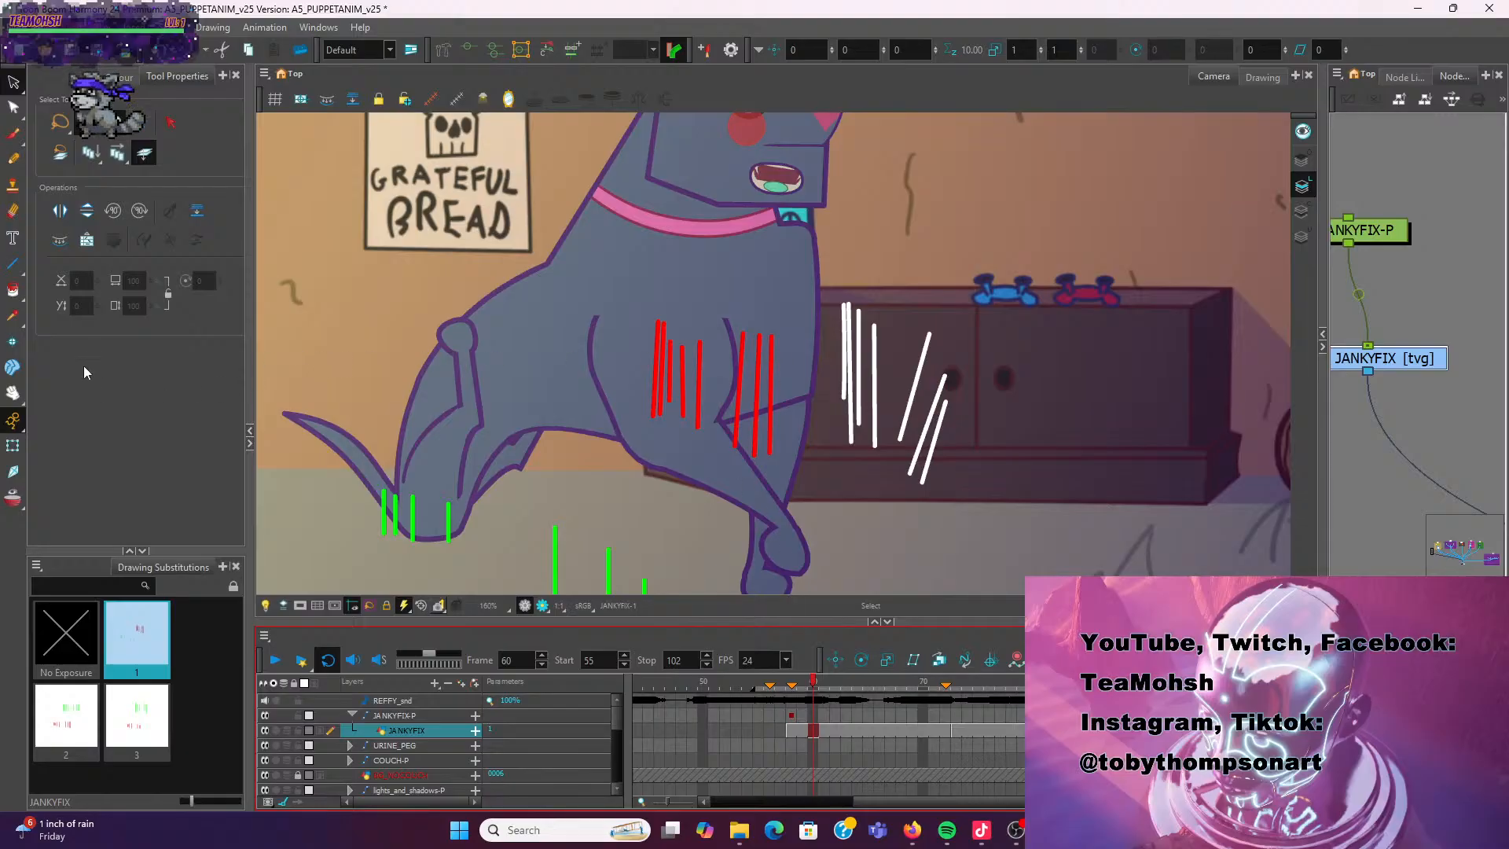
pyautogui.click(13, 448)
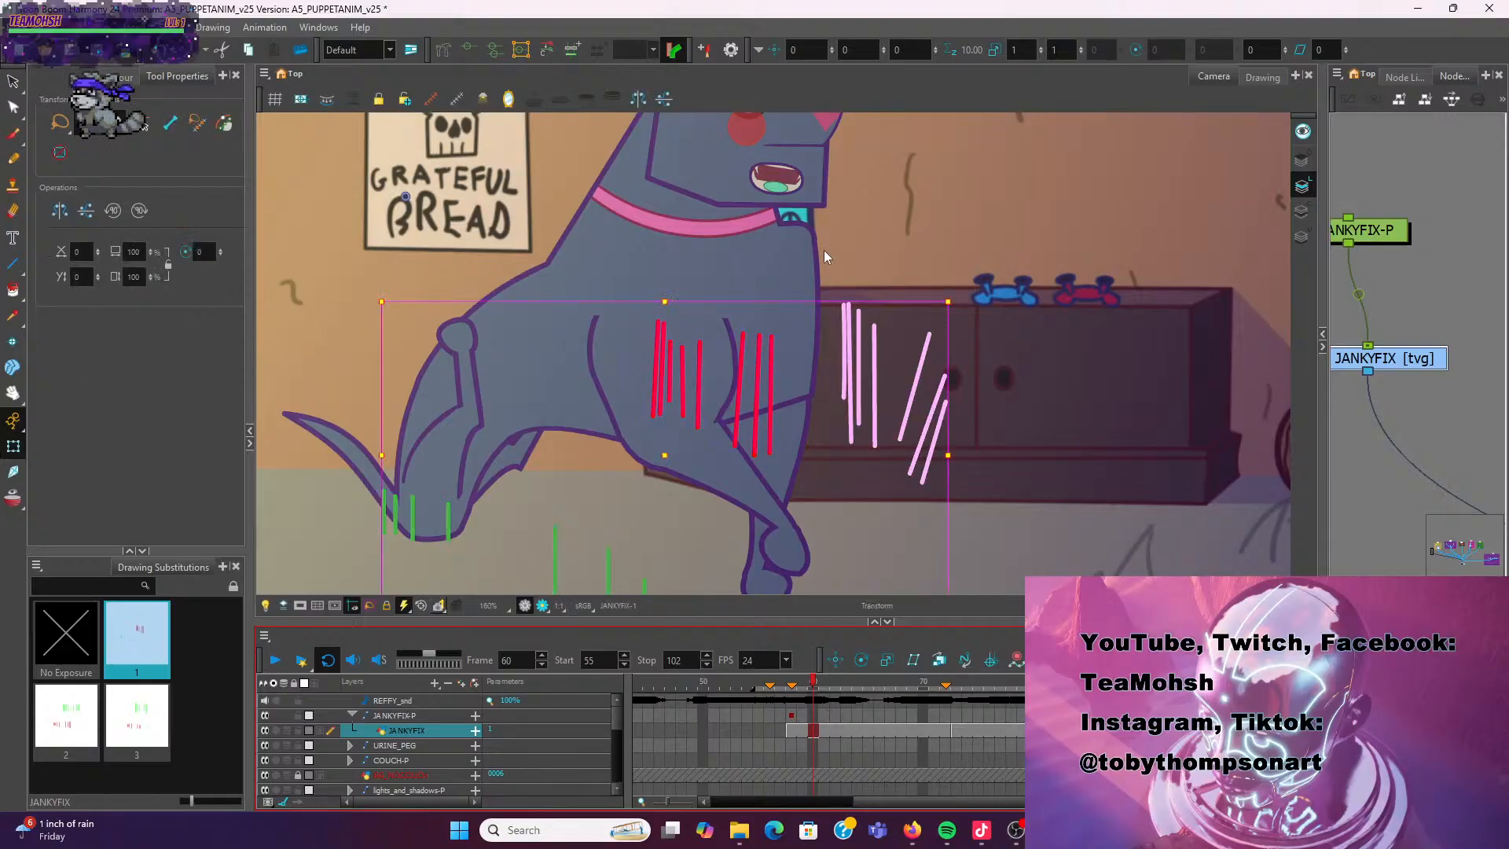
pyautogui.click(745, 266)
pyautogui.click(514, 399)
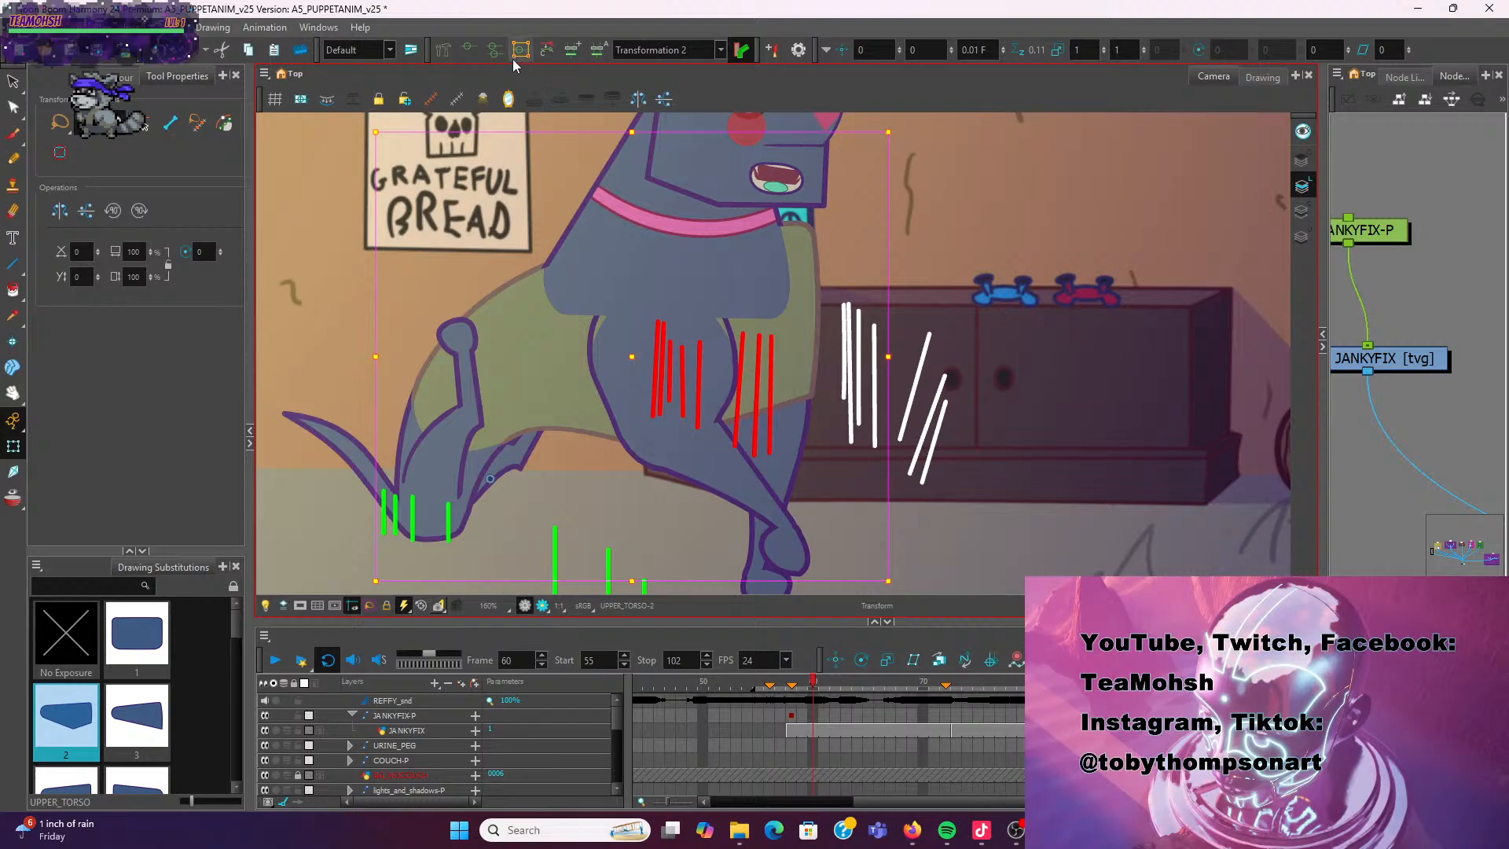
pyautogui.click(470, 49)
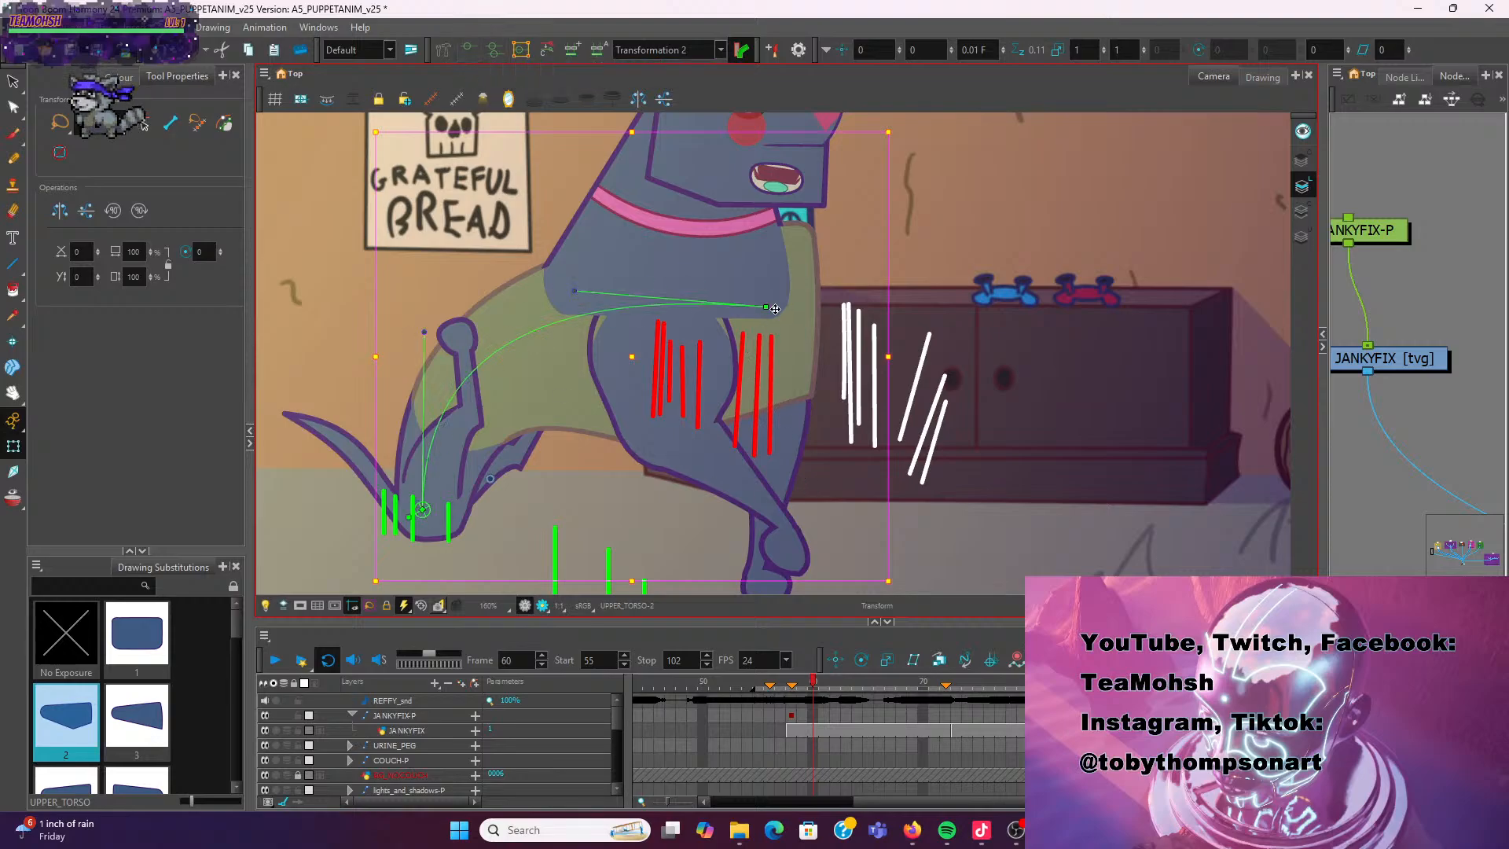
pyautogui.moveTo(767, 307); pyautogui.dragTo(799, 303)
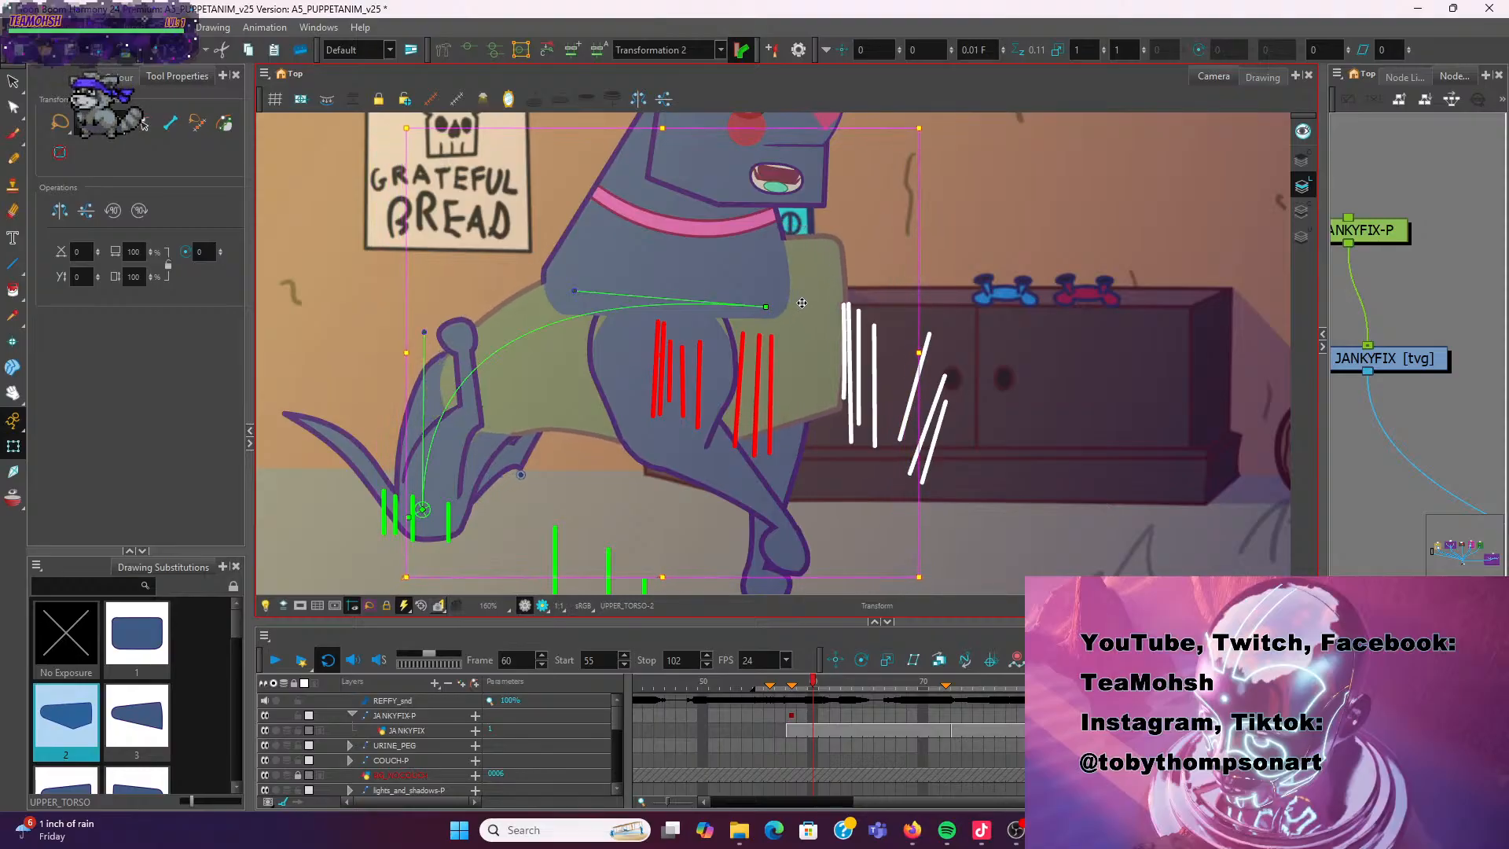
pyautogui.scroll(-3, 1031, 317)
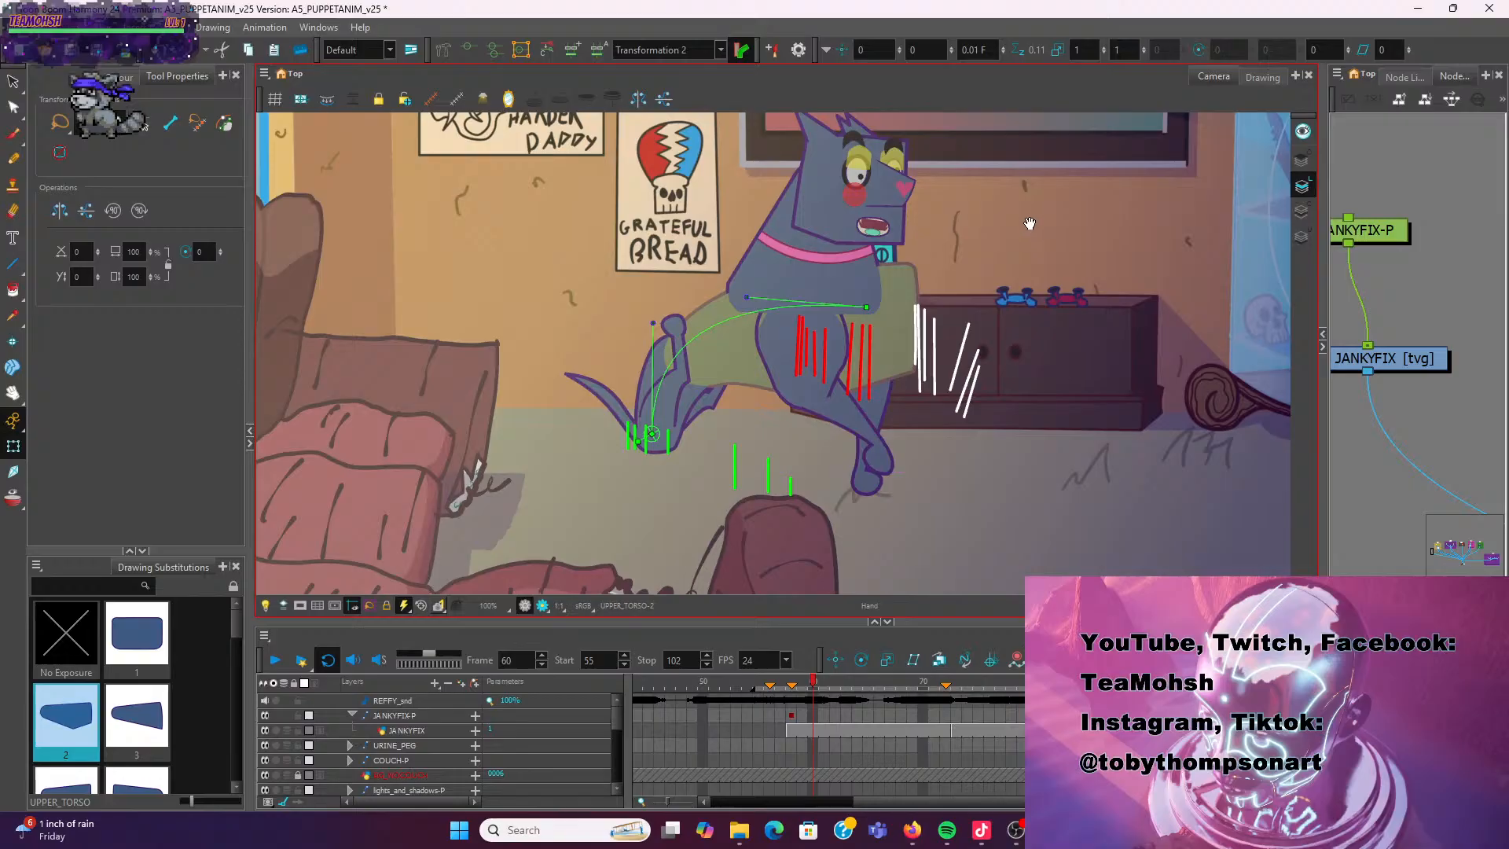
pyautogui.scroll(1, 895, 352)
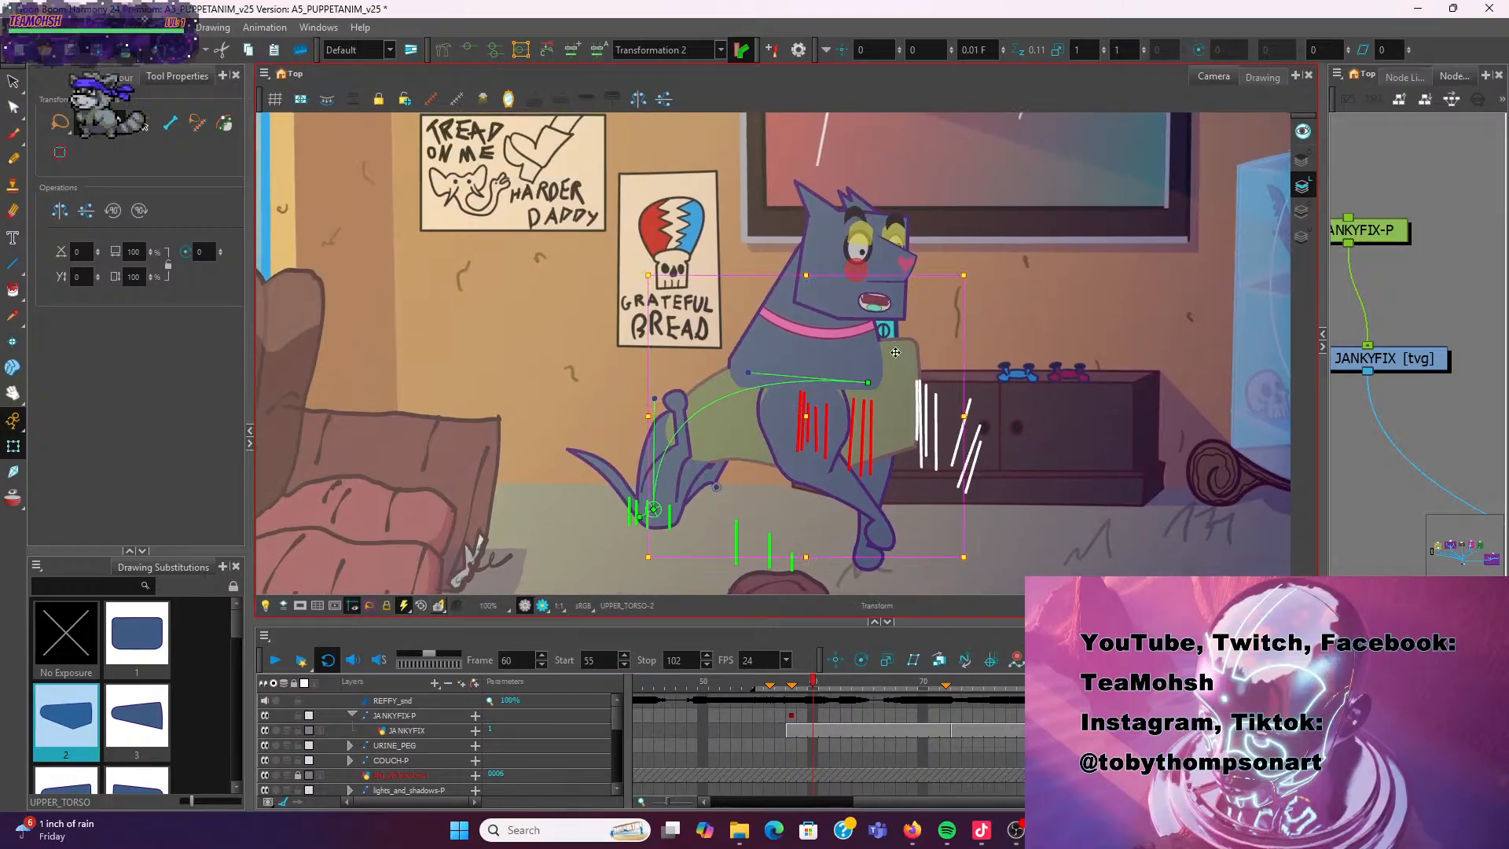
pyautogui.click(773, 340)
pyautogui.press('b')
pyautogui.press('b')
pyautogui.press('b')
pyautogui.press('b')
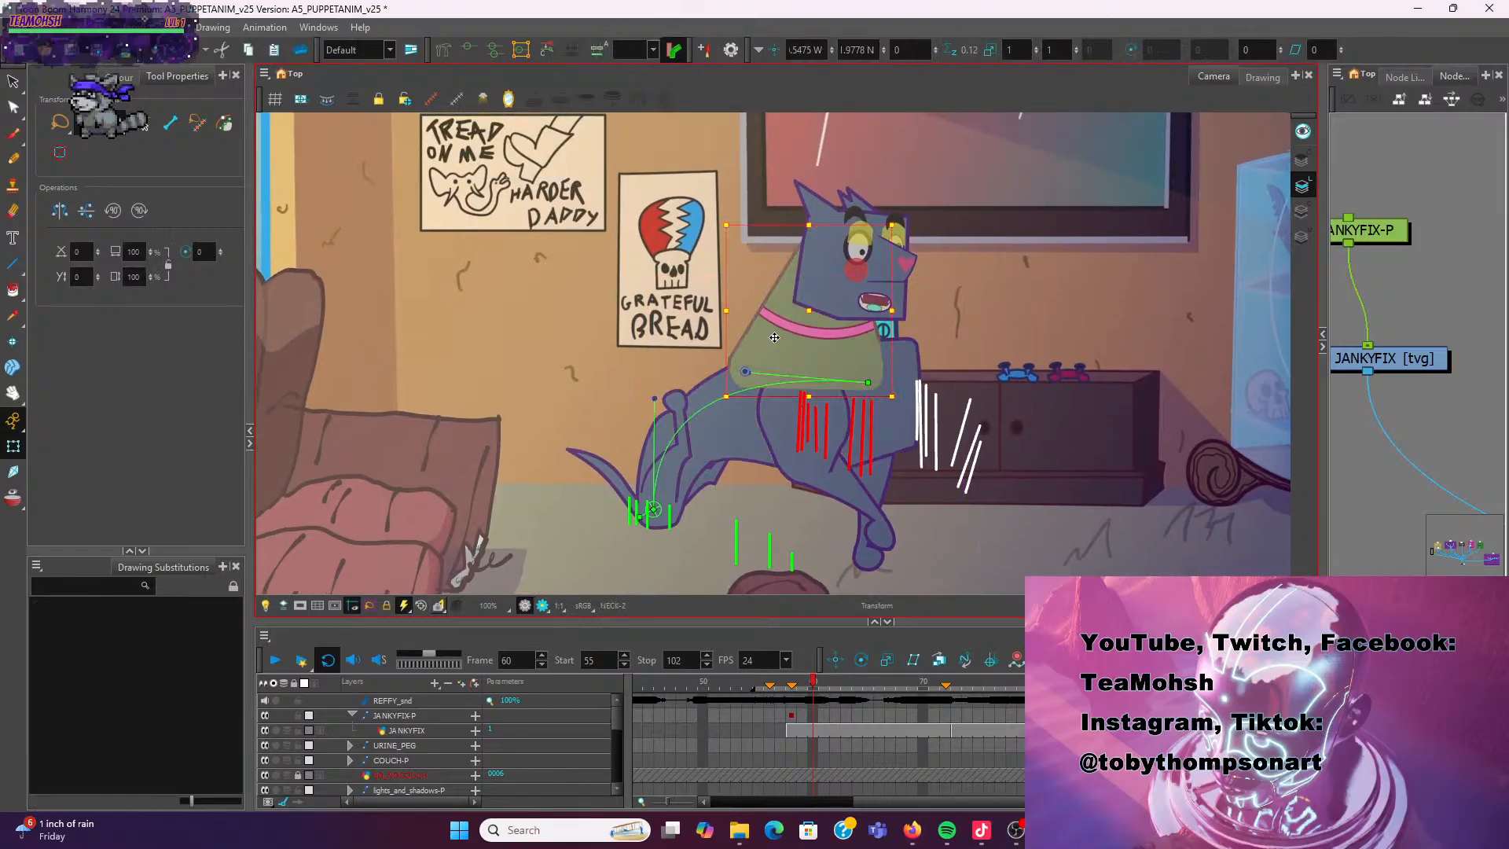
pyautogui.hotkey('shift', 'b')
pyautogui.hotkey('shift', 'b')
pyautogui.hotkey('shift', 'b')
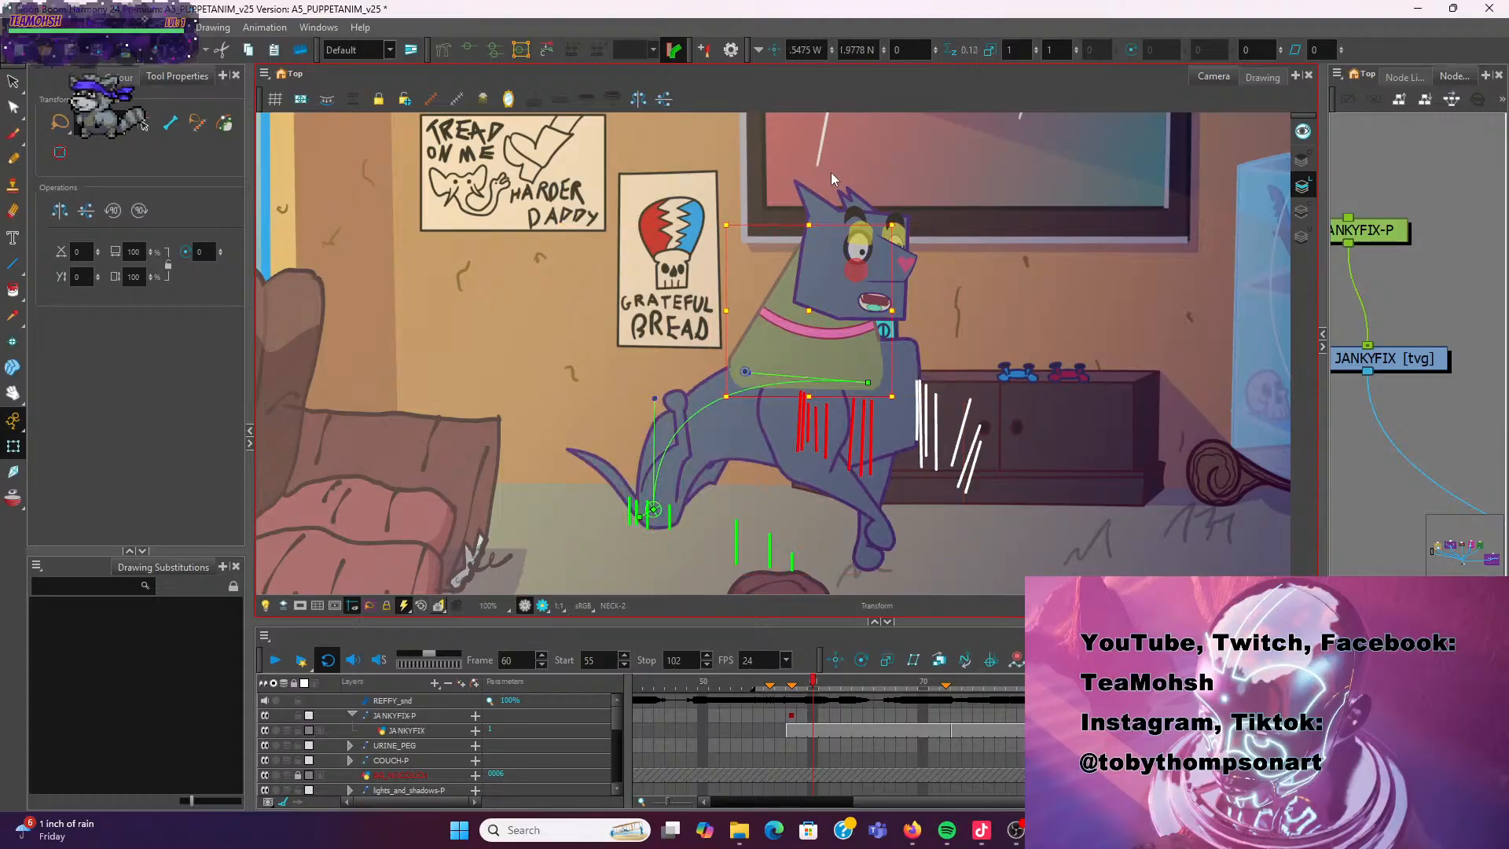
pyautogui.click(827, 120)
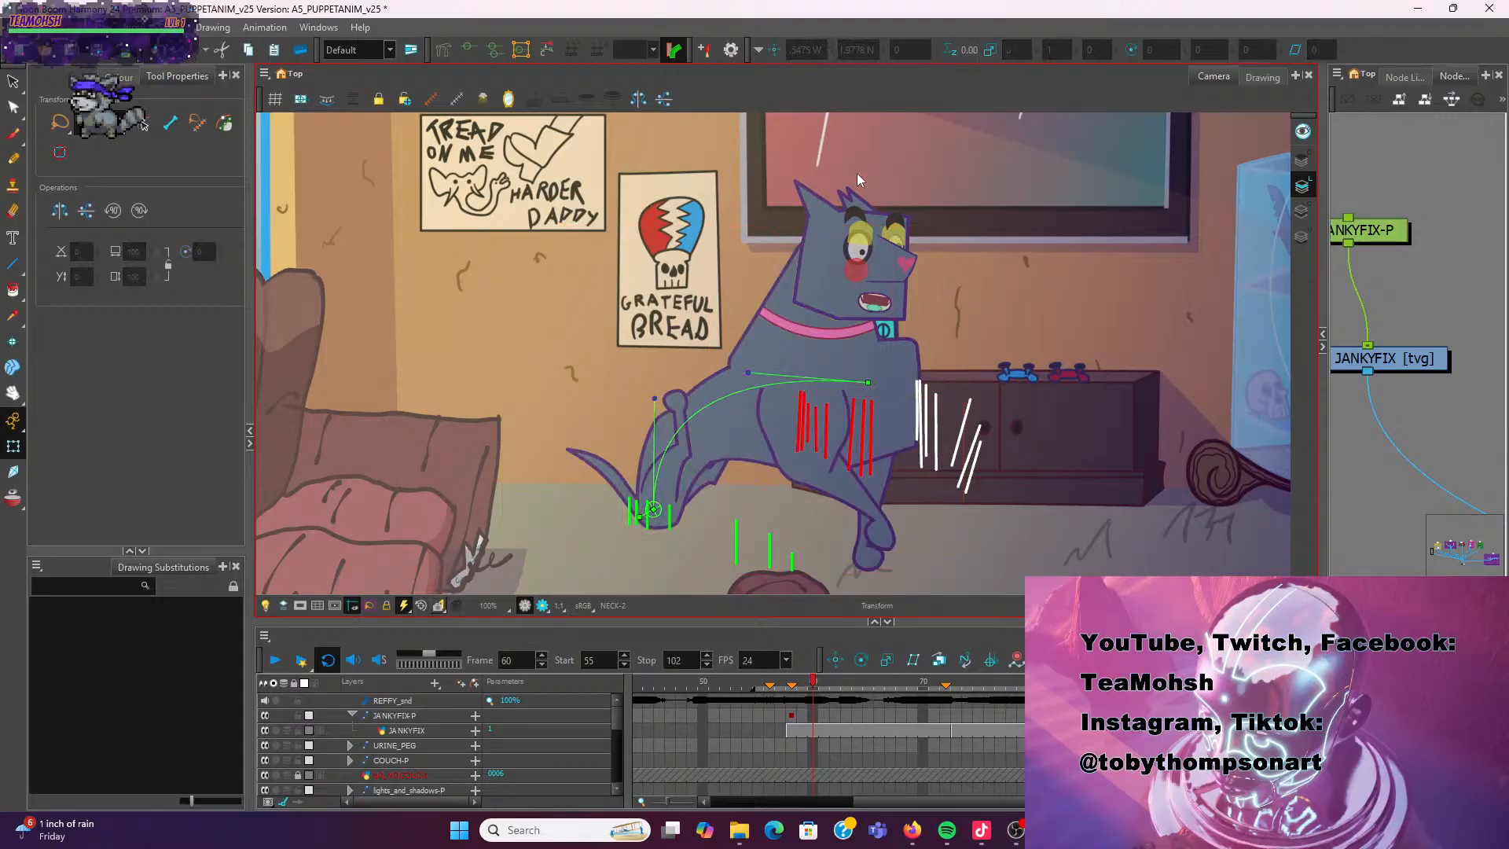
# On frame 60, select the dog's neck together with its collar and shift it slightly forward to follow the torso
pyautogui.click(825, 285)
pyautogui.click(762, 349)
pyautogui.press('b')
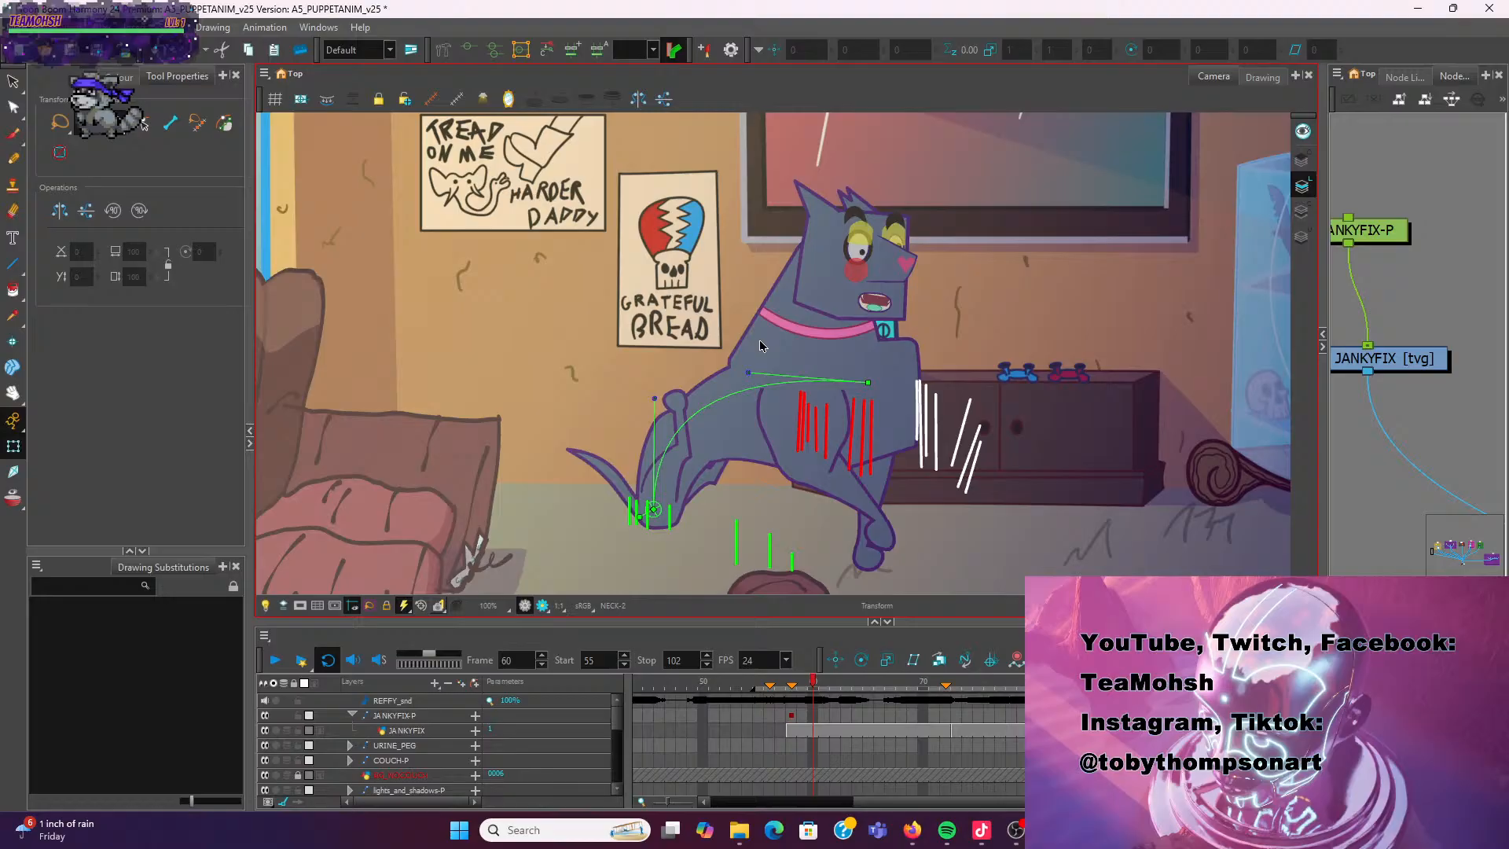
pyautogui.click(760, 345)
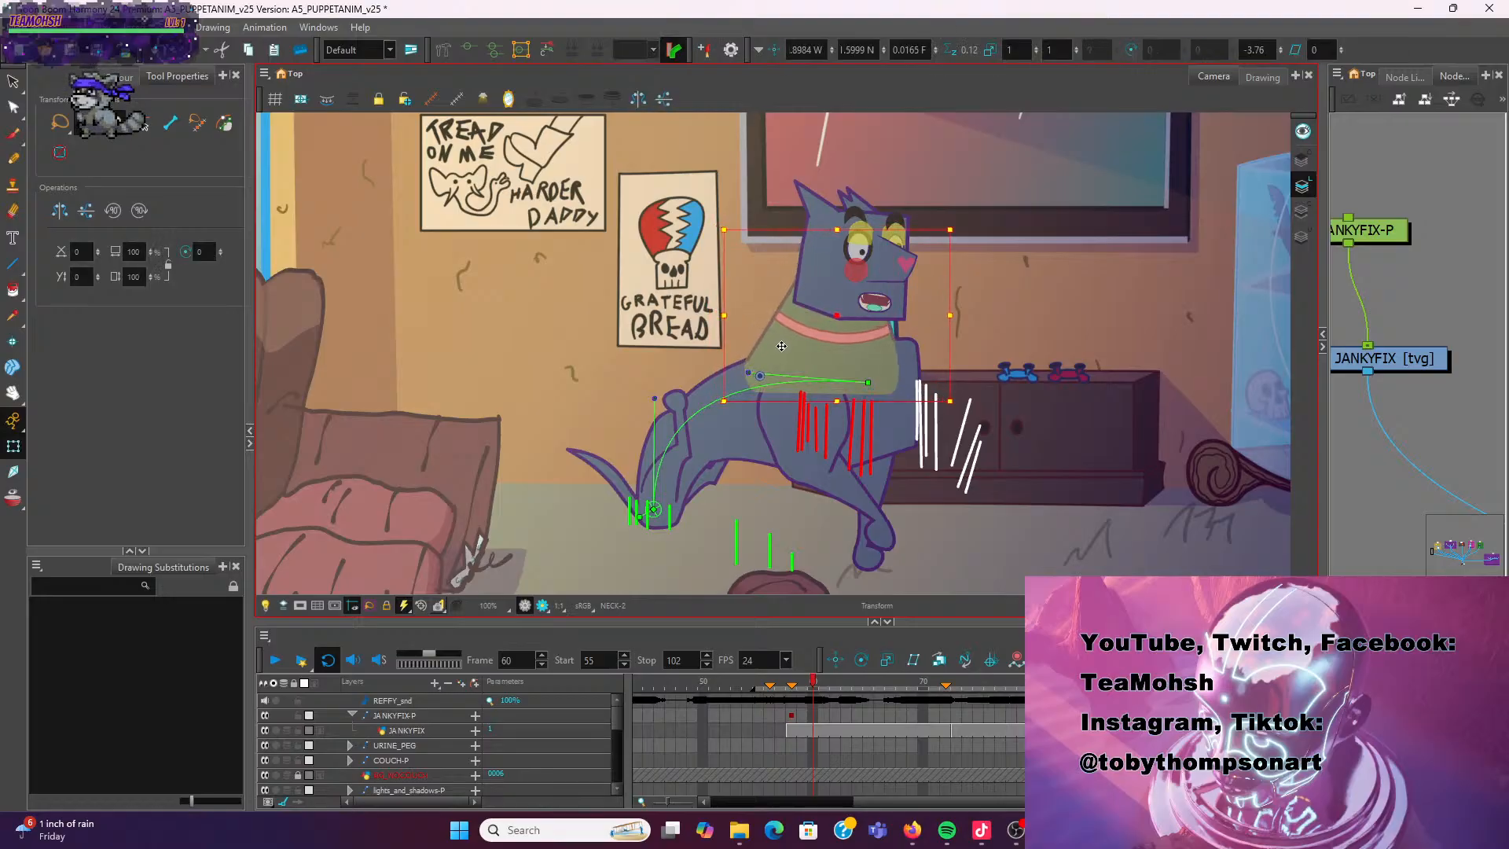
pyautogui.moveTo(781, 346); pyautogui.dragTo(784, 348)
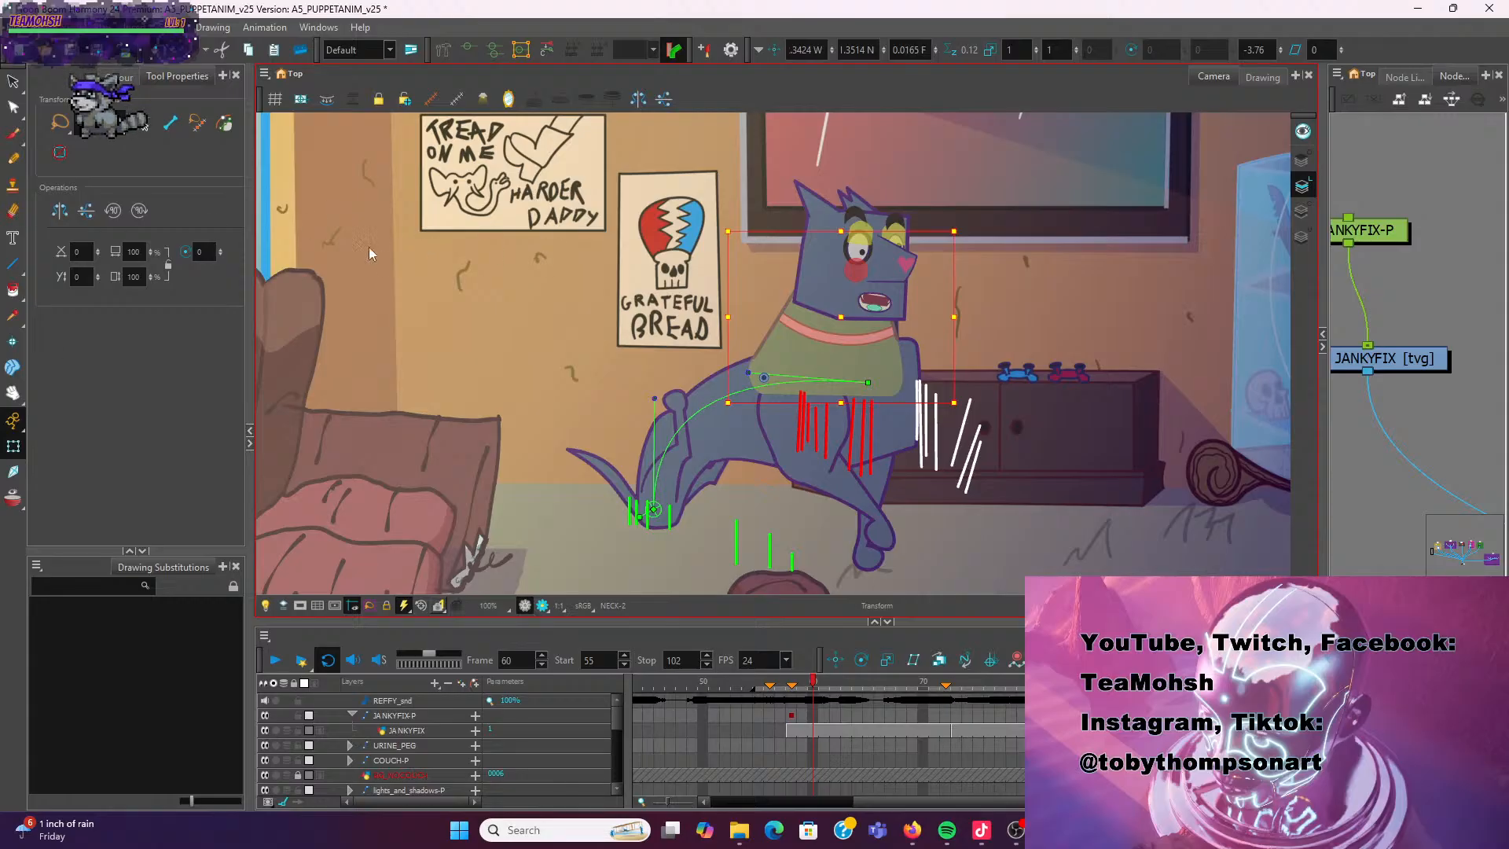
# Select all the parts of the dog's head and shift them slightly forward and down onto the repositioned neck
pyautogui.click(832, 270)
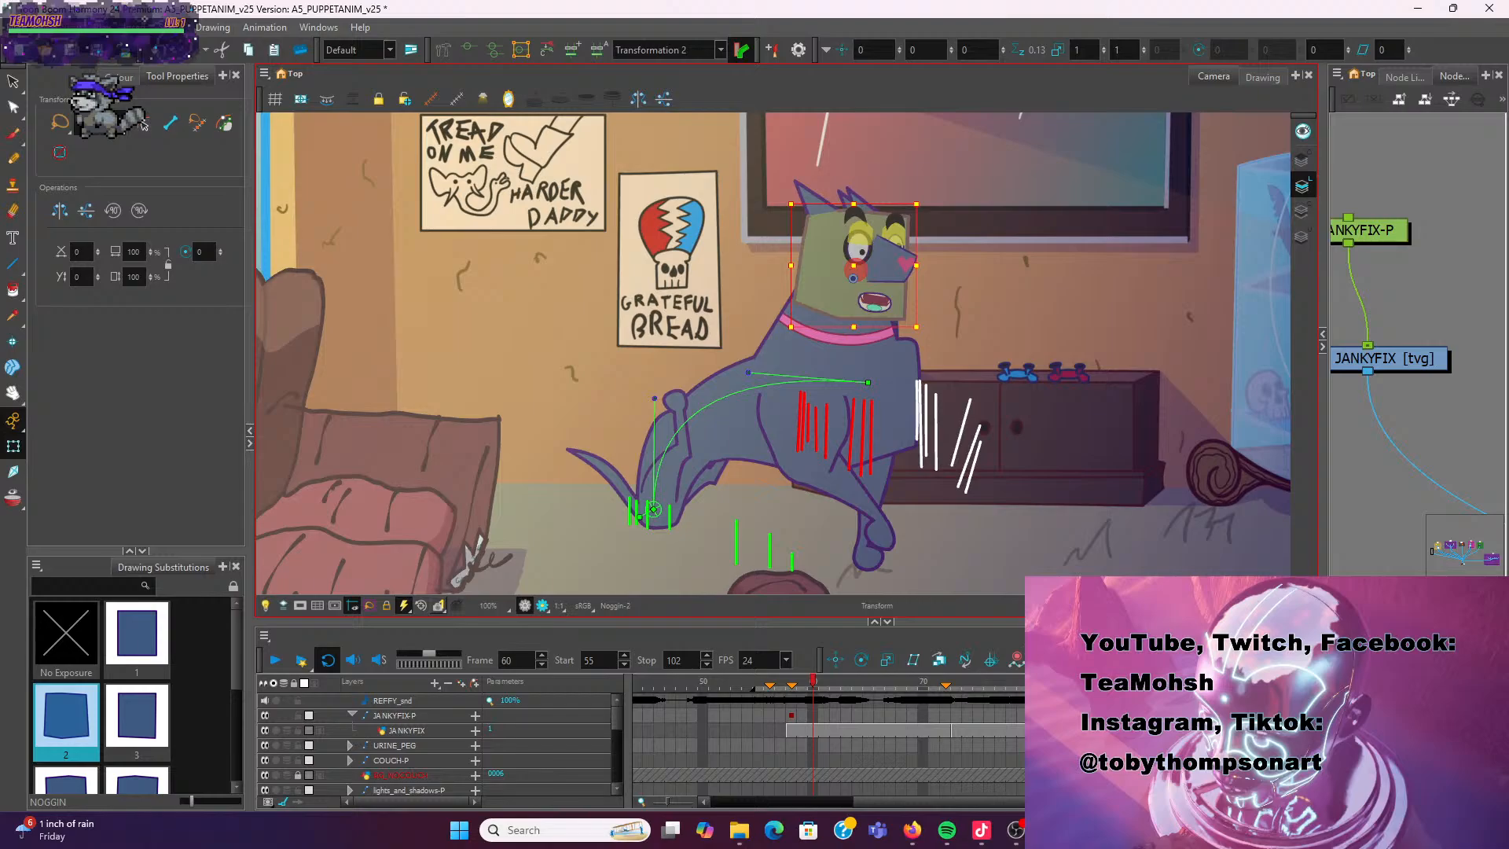
pyautogui.moveTo(774, 161); pyautogui.dragTo(940, 228)
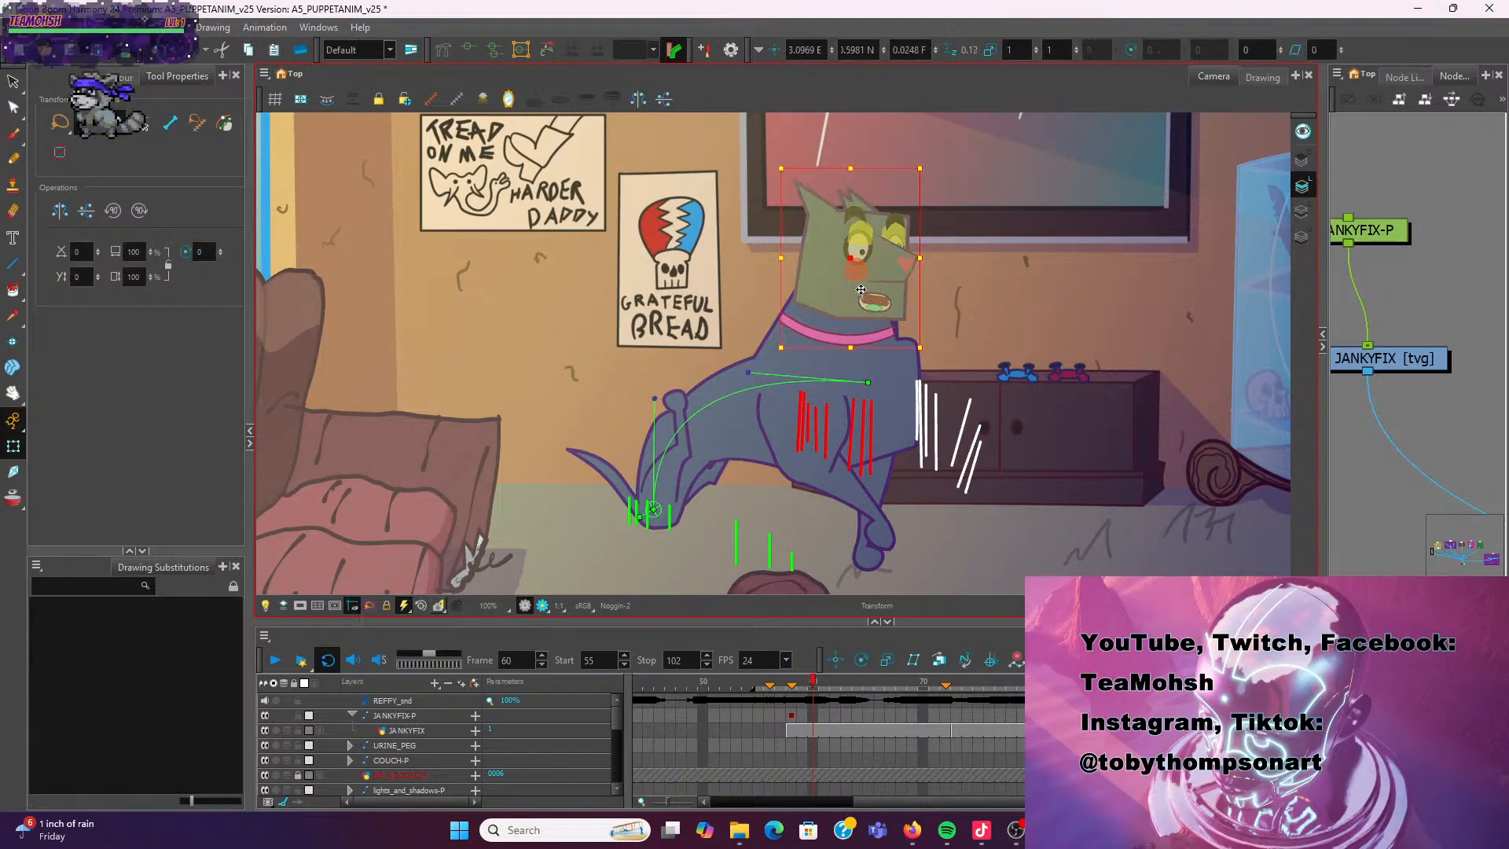
pyautogui.moveTo(860, 279); pyautogui.dragTo(878, 288)
pyautogui.click(713, 227)
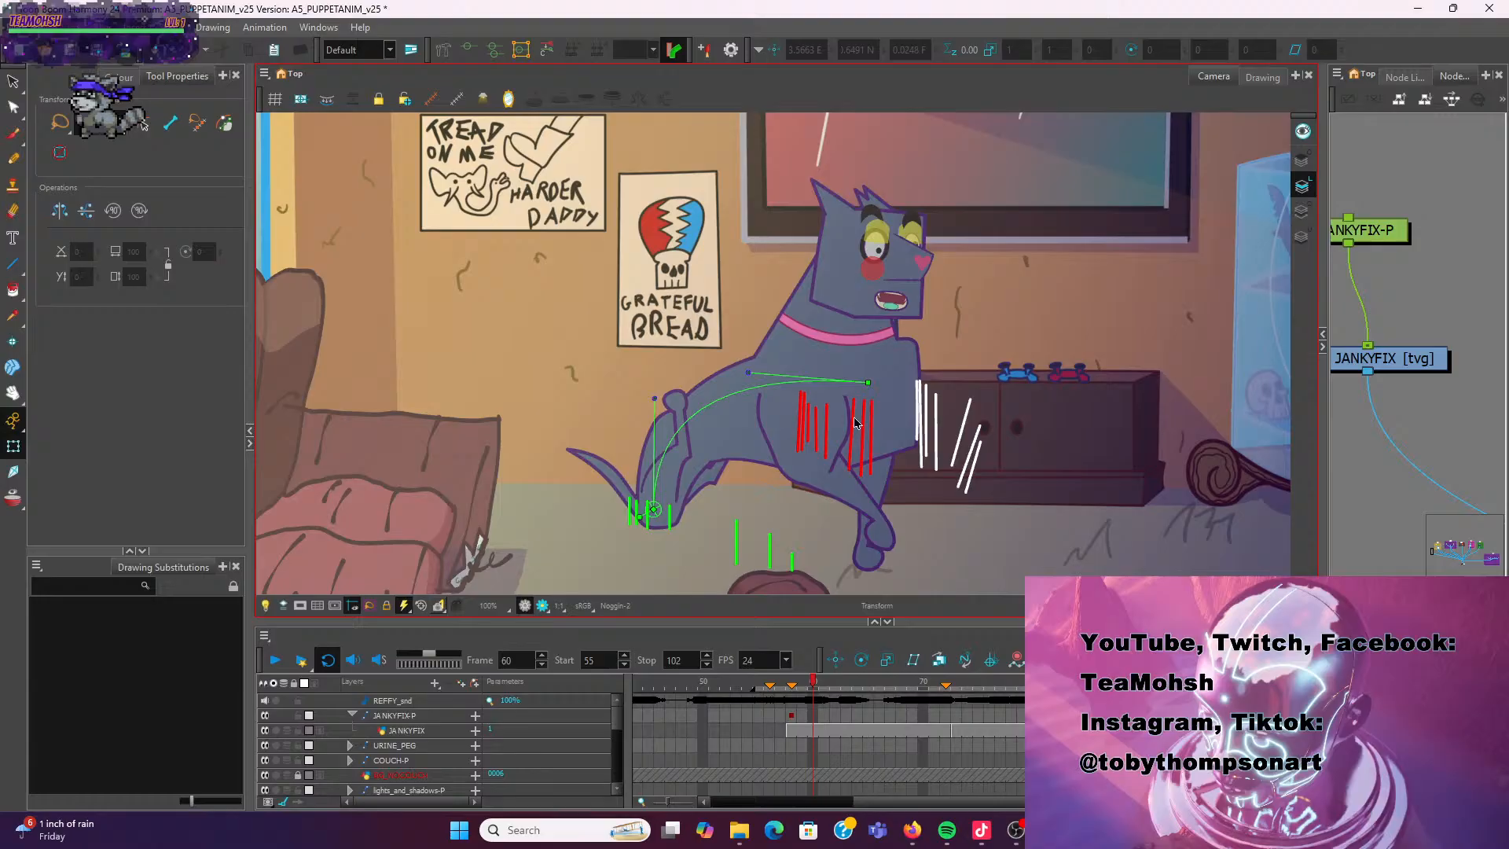
# On frame 62, reshape the torso's curve deformer by its front point and handle to align the chest with the white guide lines
pyautogui.scroll(2, 937, 339)
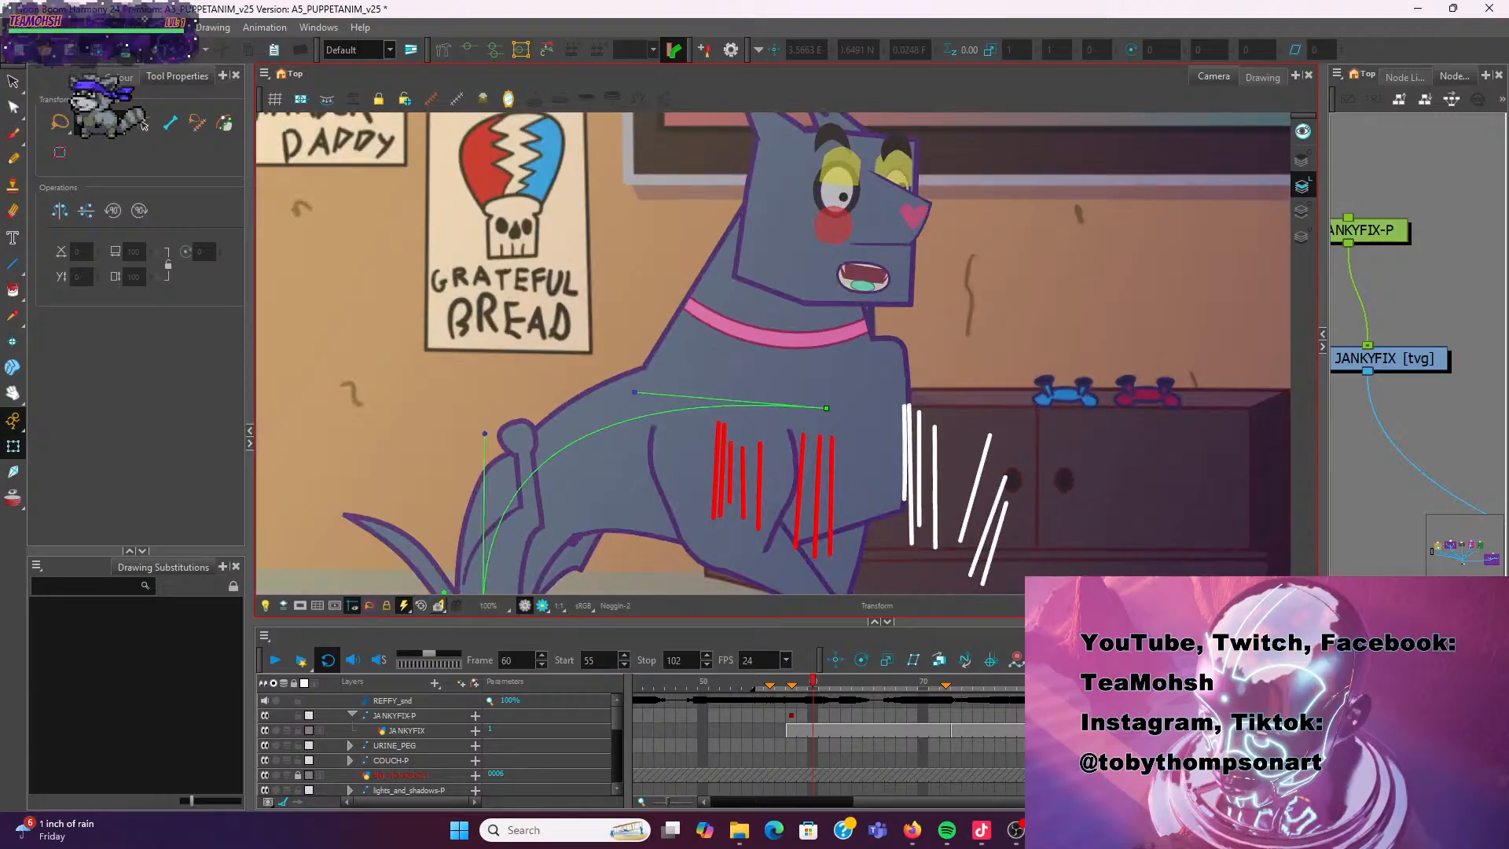
pyautogui.scroll(-2, 902, 368)
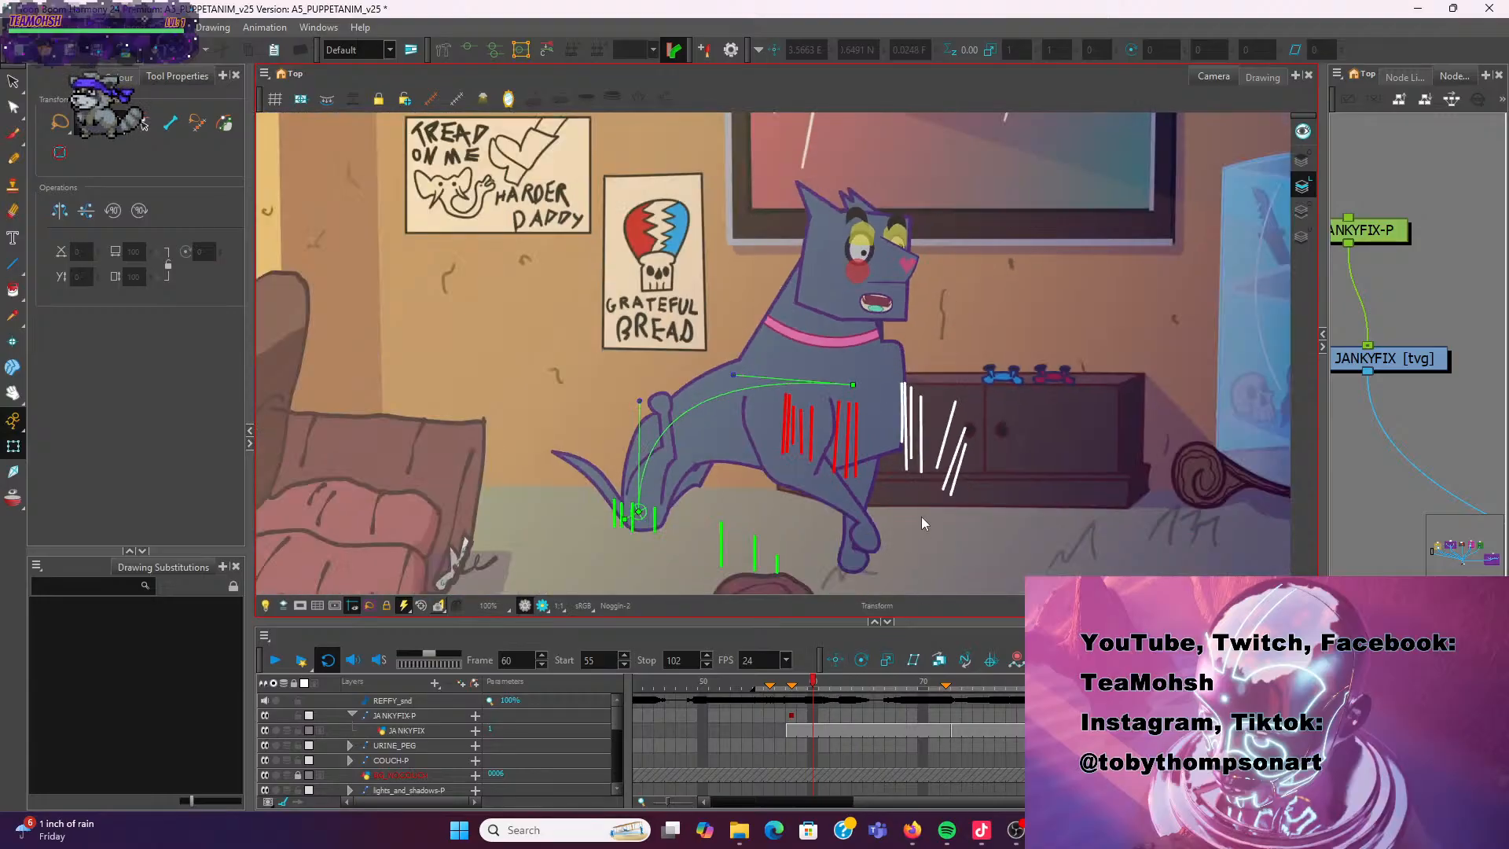
pyautogui.press('.')
pyautogui.press('.')
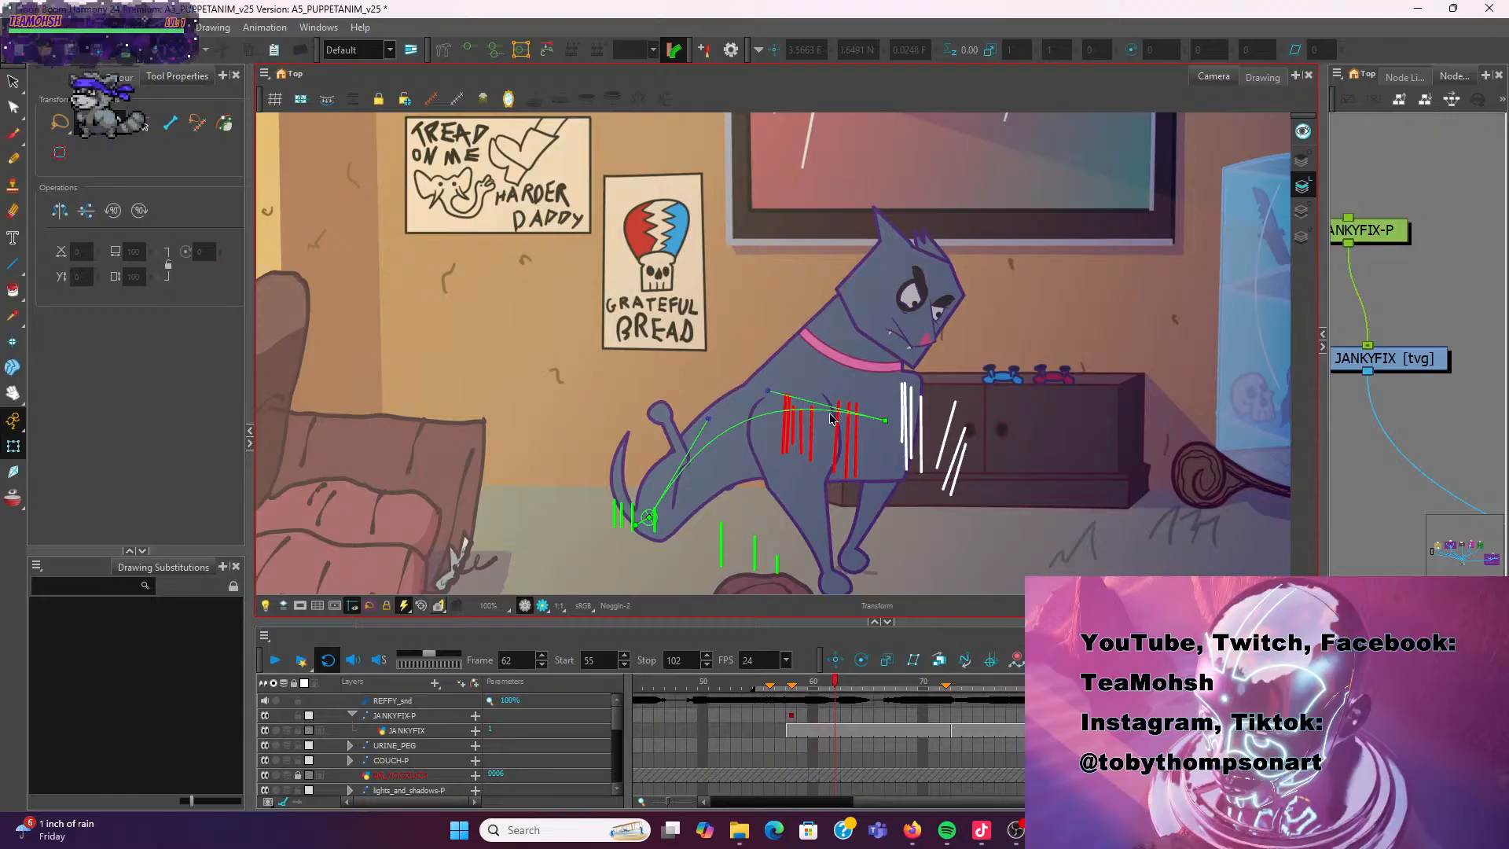
pyautogui.scroll(2, 884, 421)
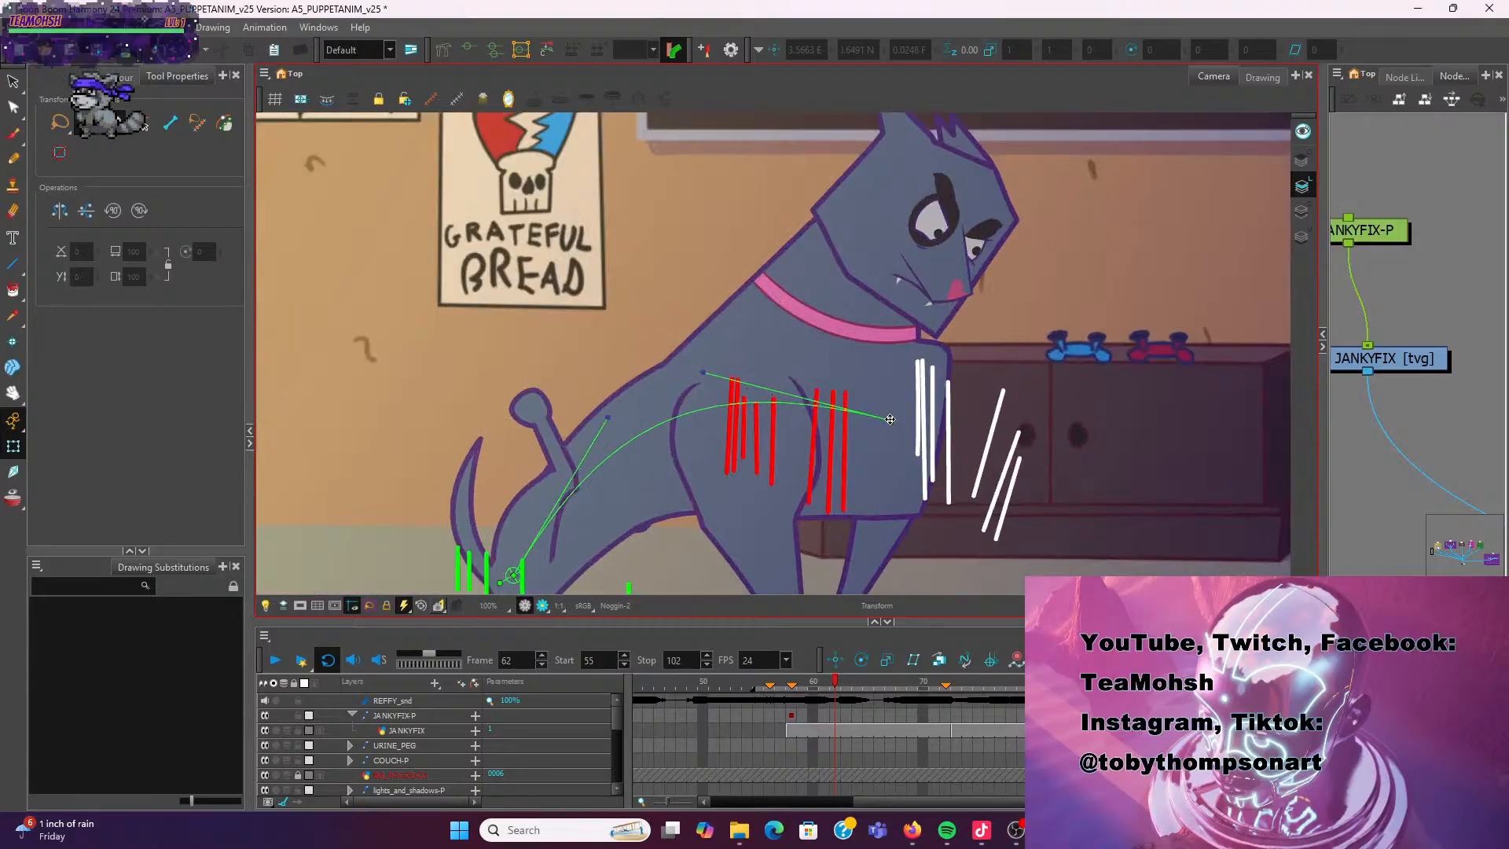
pyautogui.moveTo(890, 419); pyautogui.dragTo(878, 415)
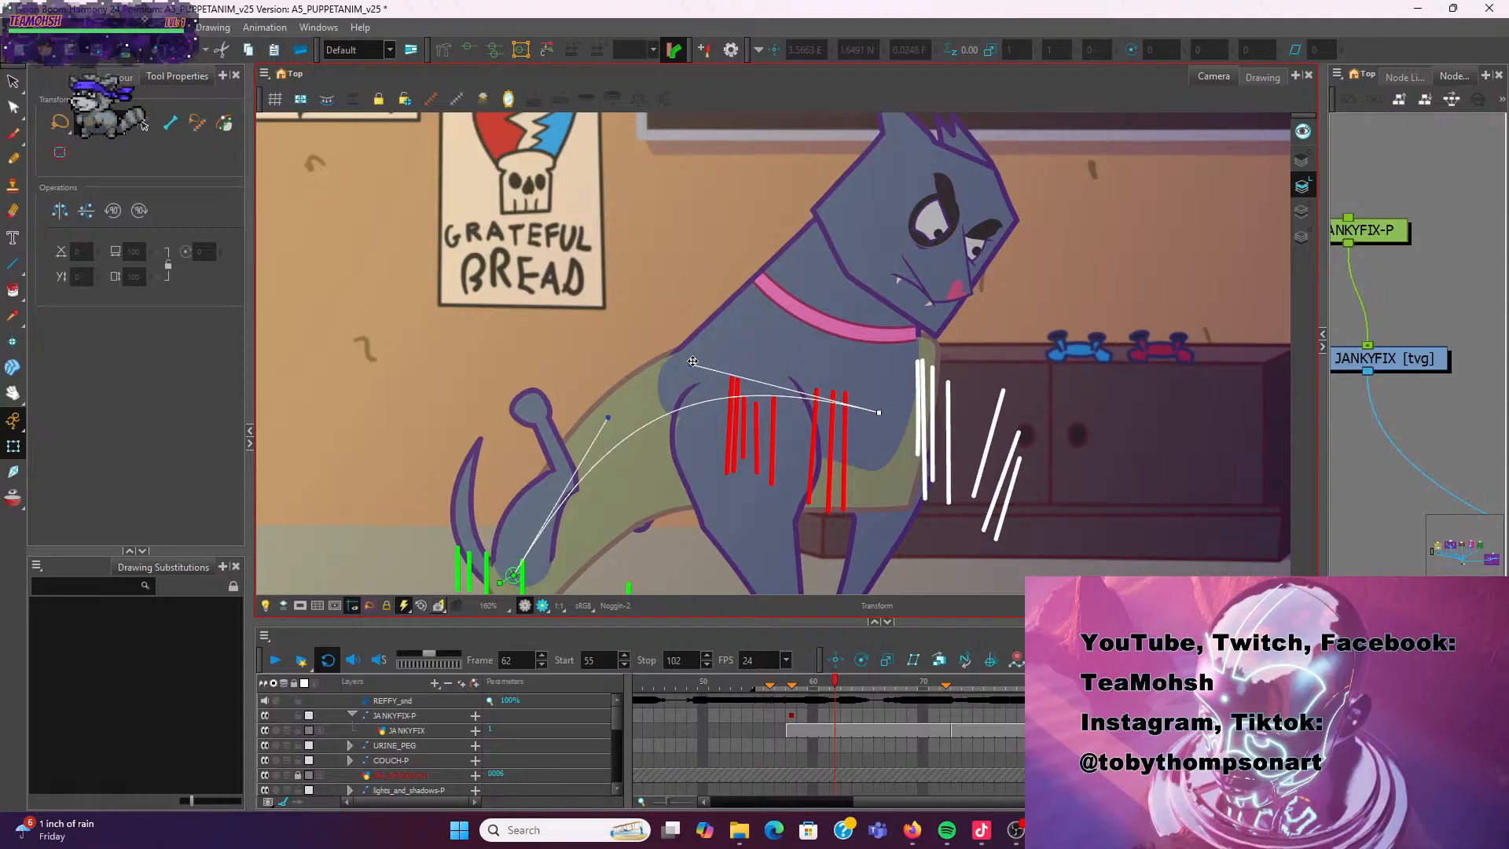
pyautogui.moveTo(692, 364); pyautogui.dragTo(704, 394)
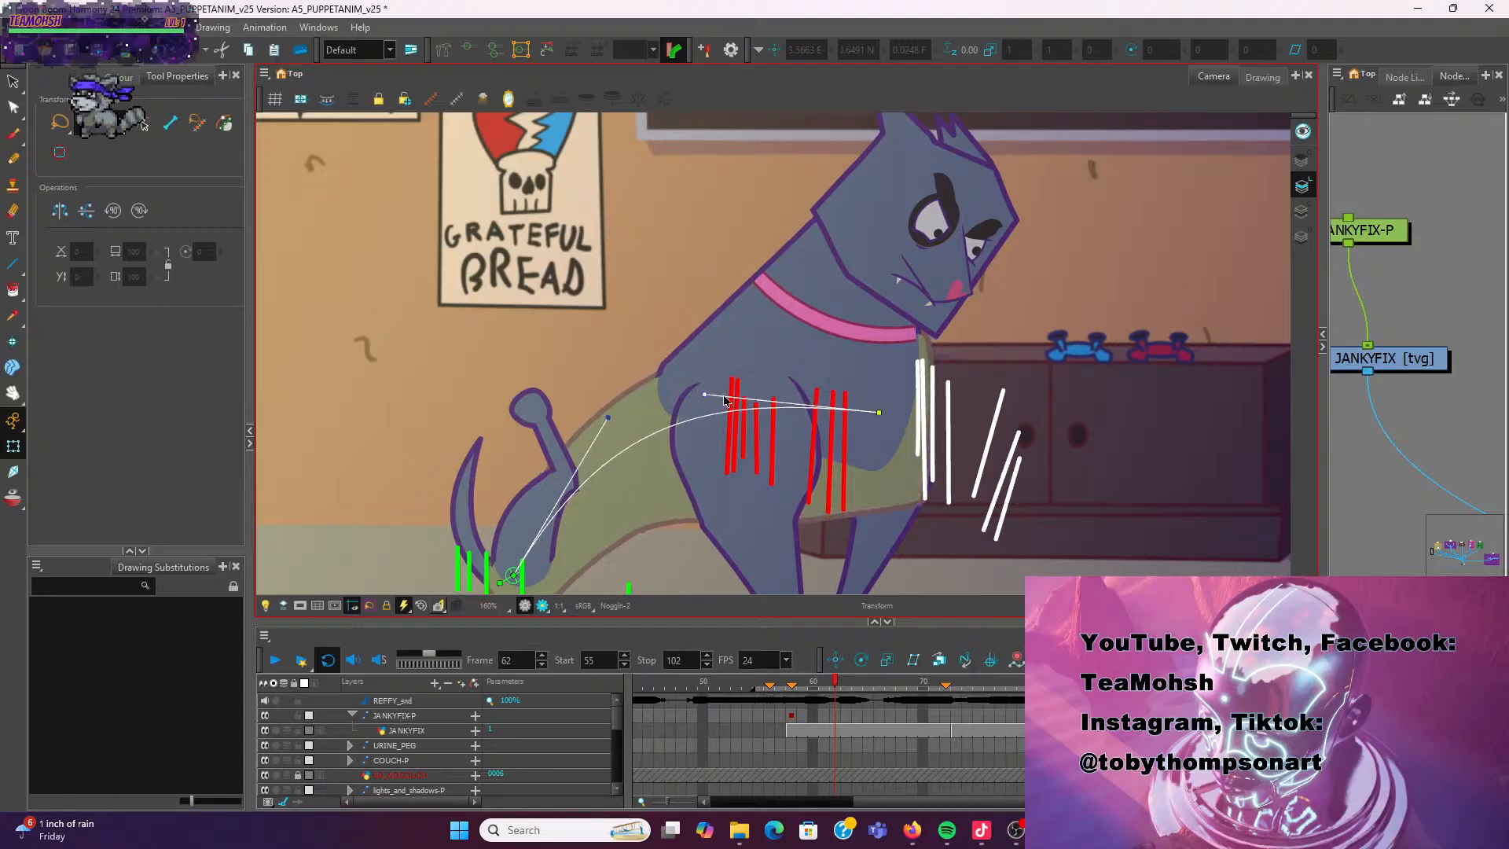
pyautogui.moveTo(884, 414); pyautogui.dragTo(886, 420)
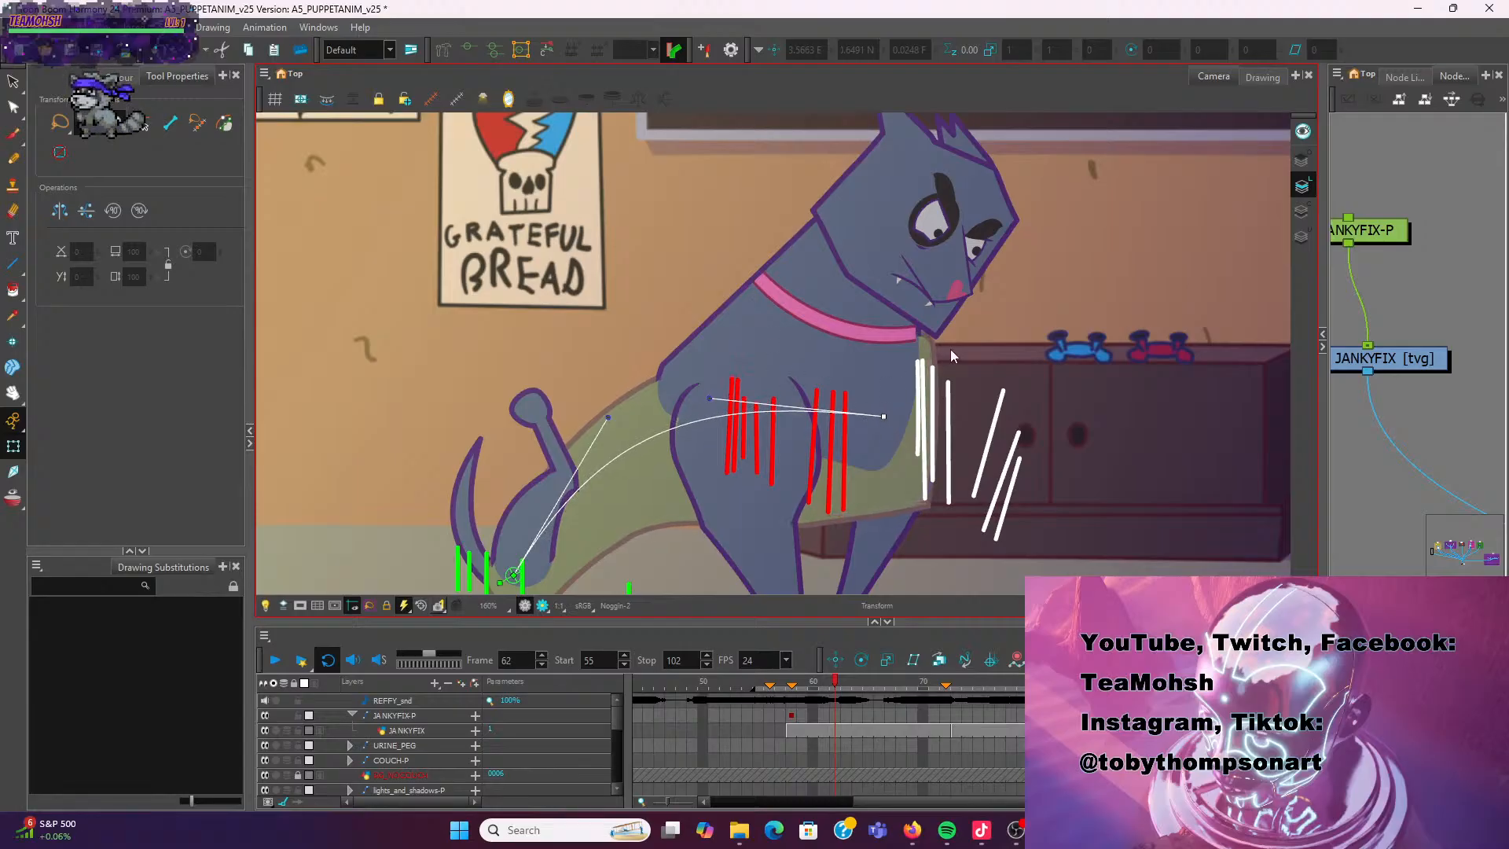
pyautogui.click(1001, 342)
# Select the whole far front leg, move its pivot to the foot and skew the leg slightly to about -0.16
pyautogui.scroll(-2, 904, 525)
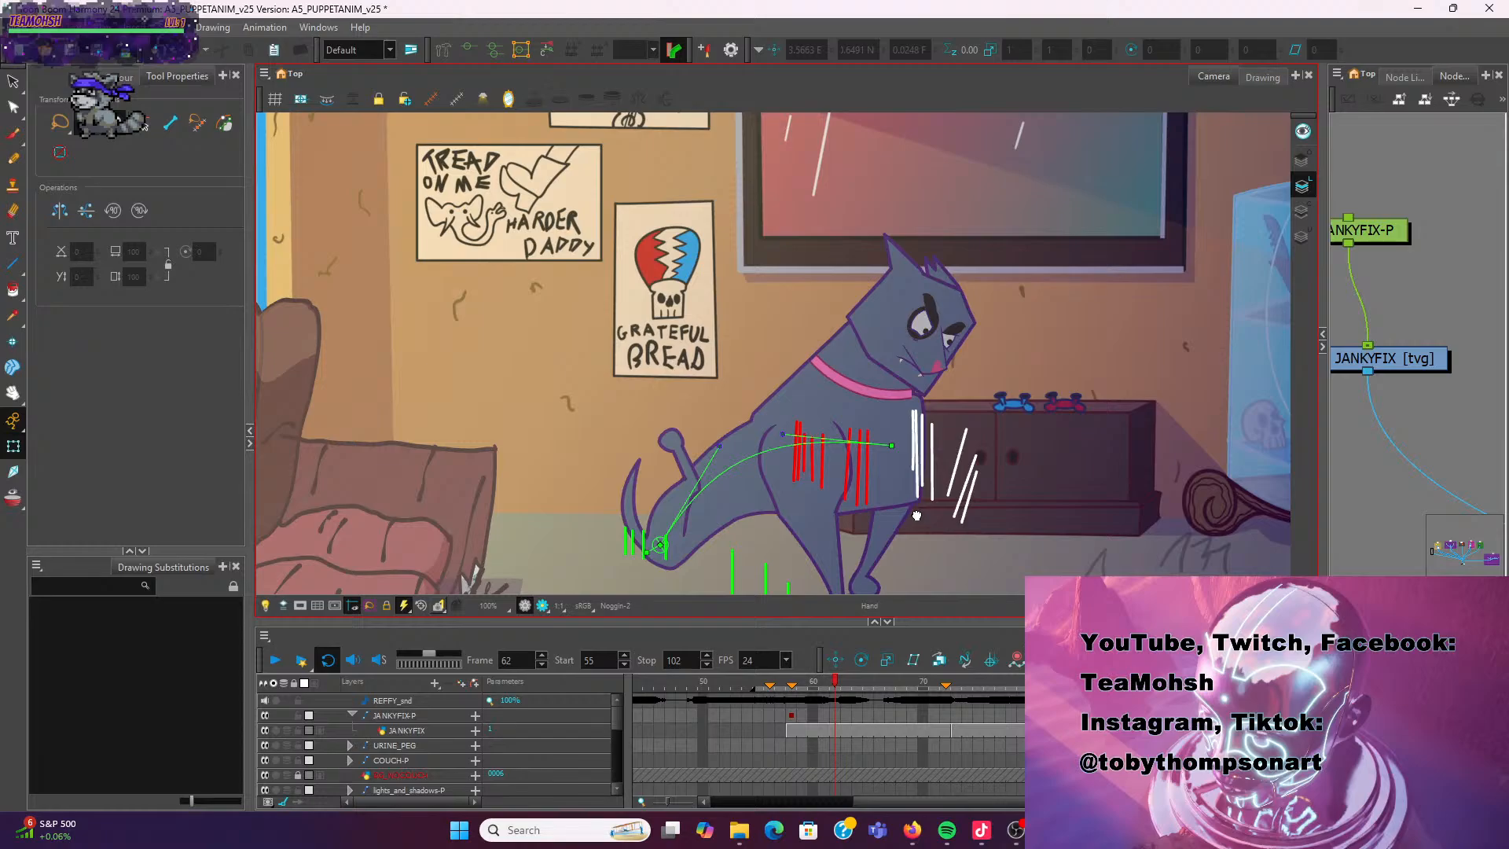
pyautogui.moveTo(914, 519); pyautogui.dragTo(930, 441)
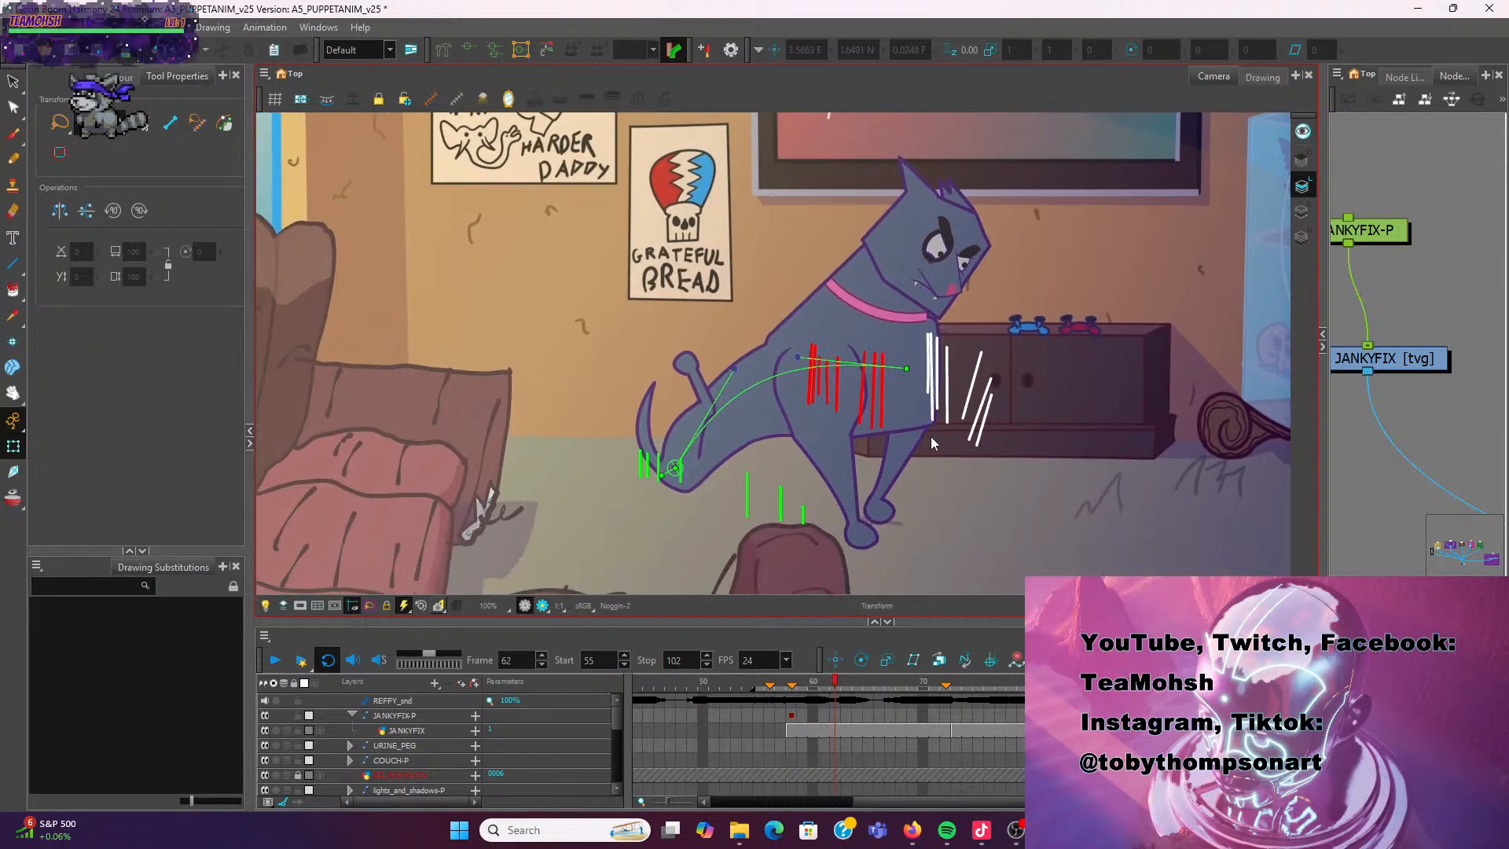
pyautogui.click(881, 512)
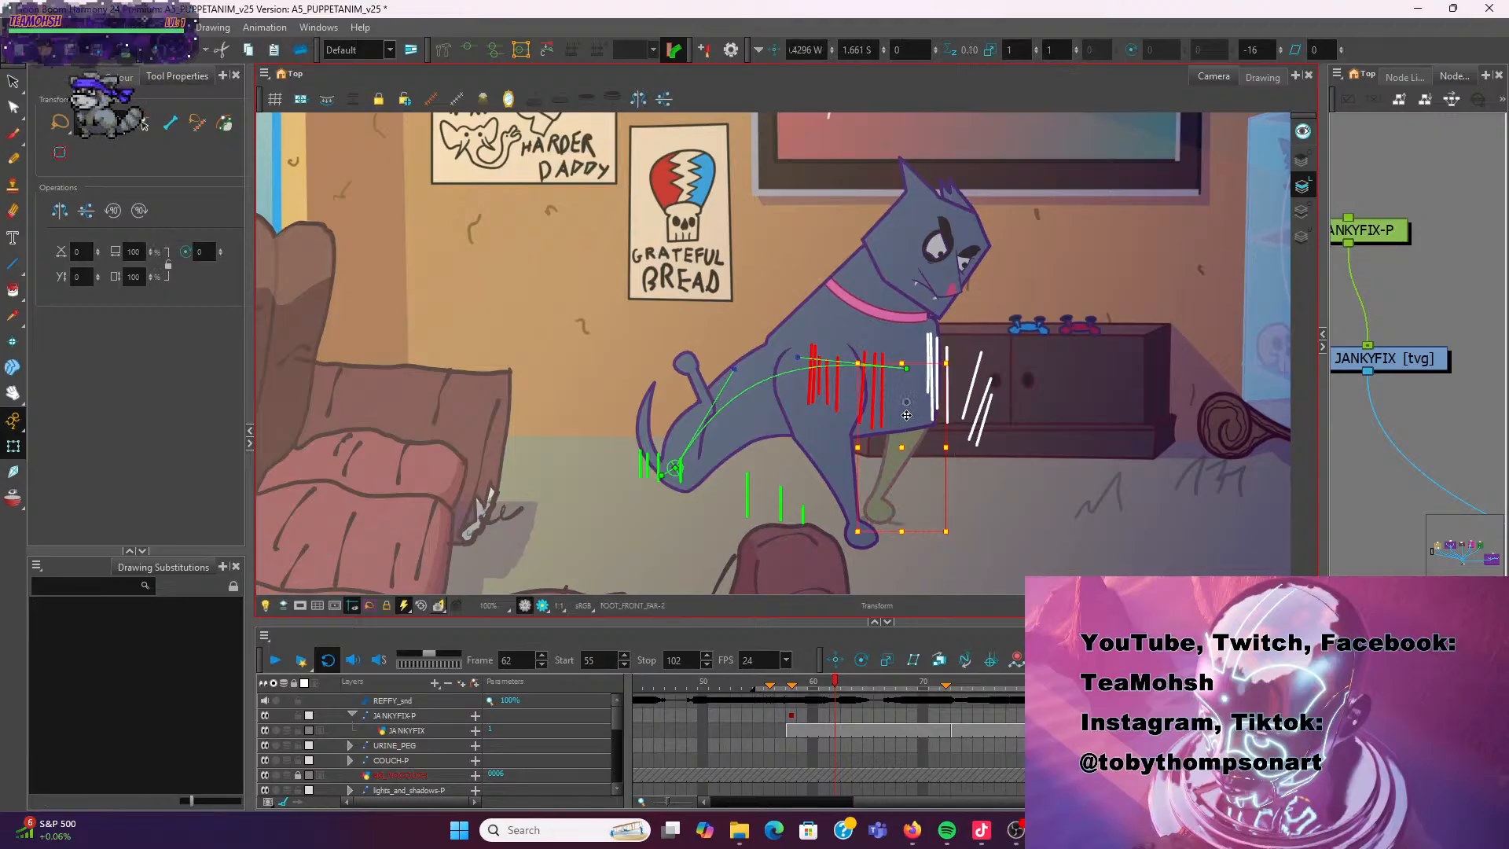
pyautogui.scroll(2, 1017, 425)
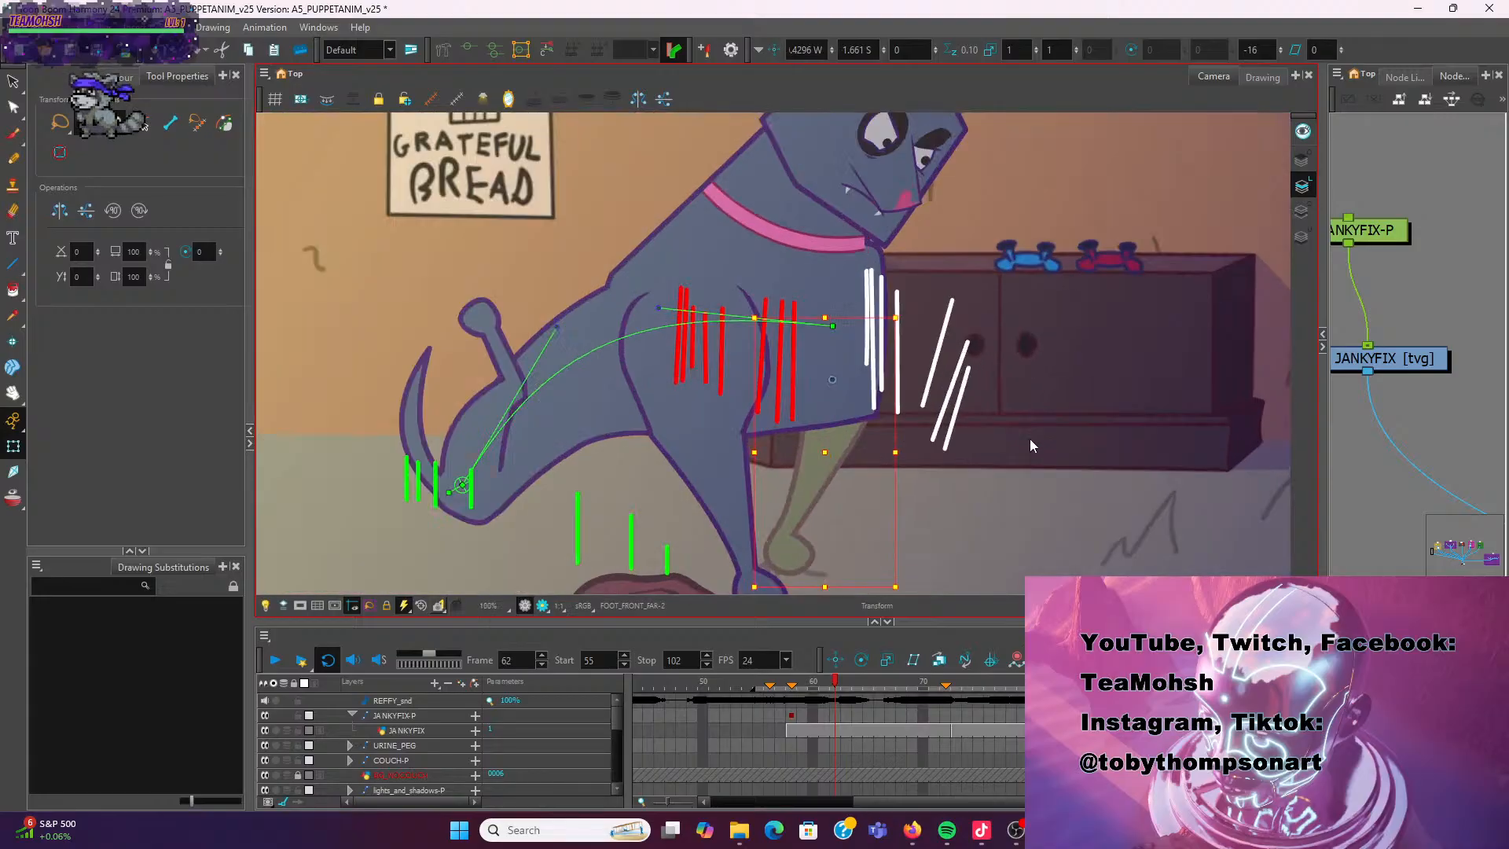
pyautogui.moveTo(1019, 458); pyautogui.dragTo(1059, 383)
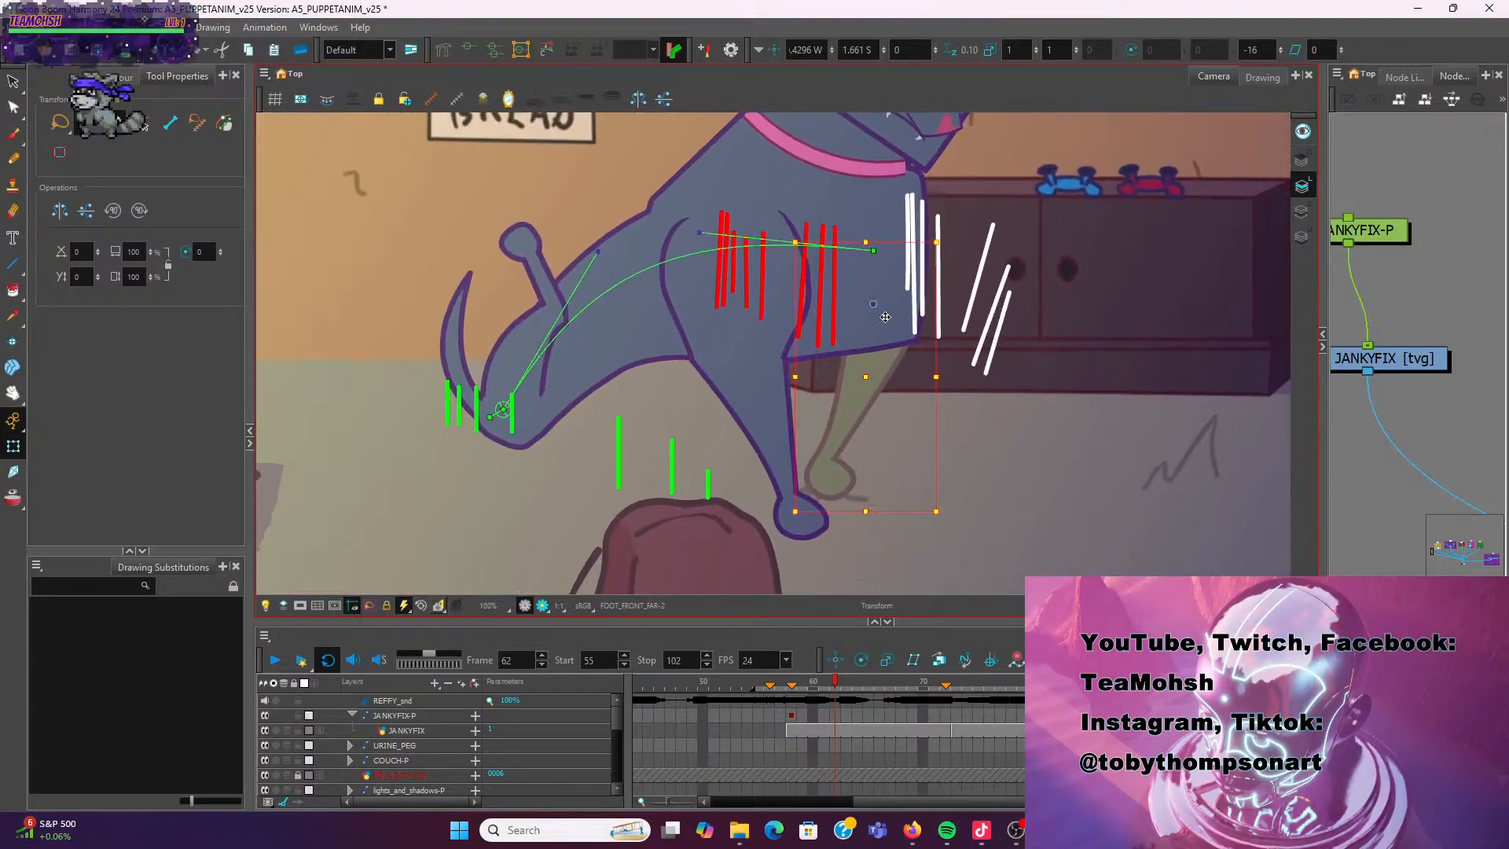
pyautogui.moveTo(875, 308); pyautogui.dragTo(827, 495)
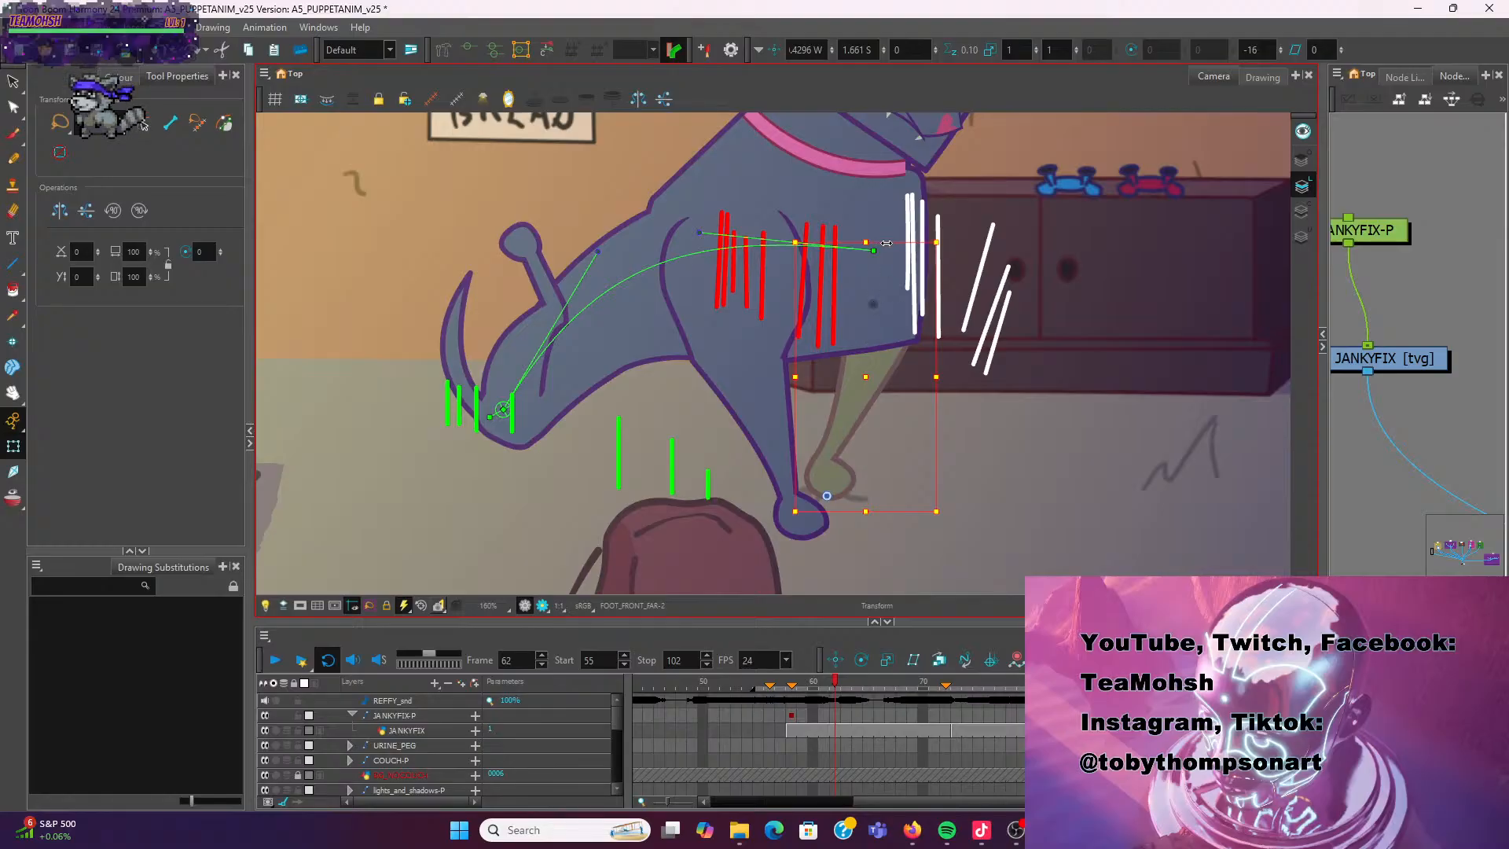
pyautogui.moveTo(890, 243); pyautogui.dragTo(899, 248)
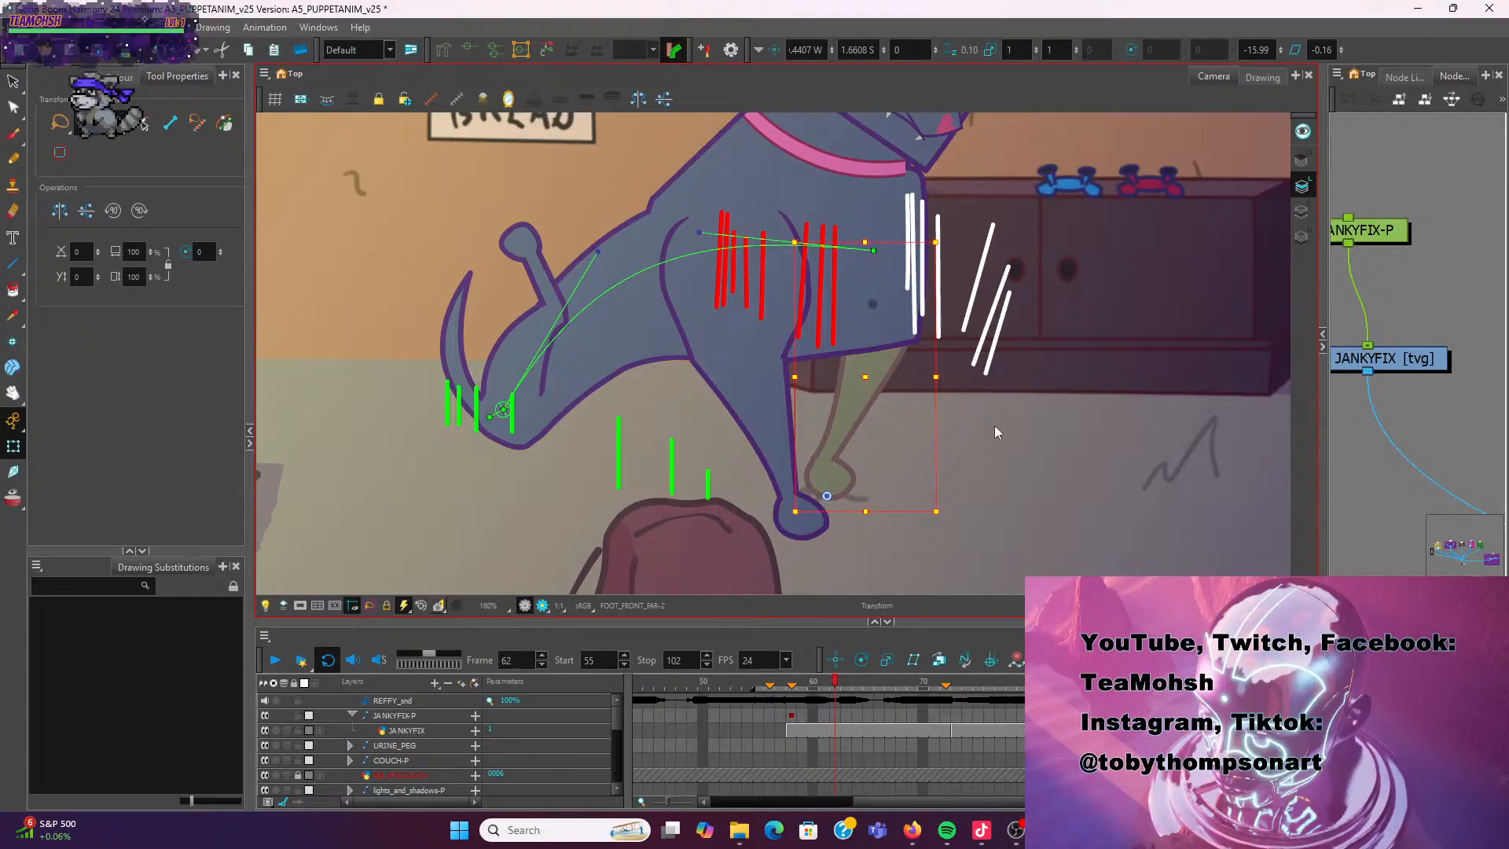
pyautogui.scroll(1, 993, 397)
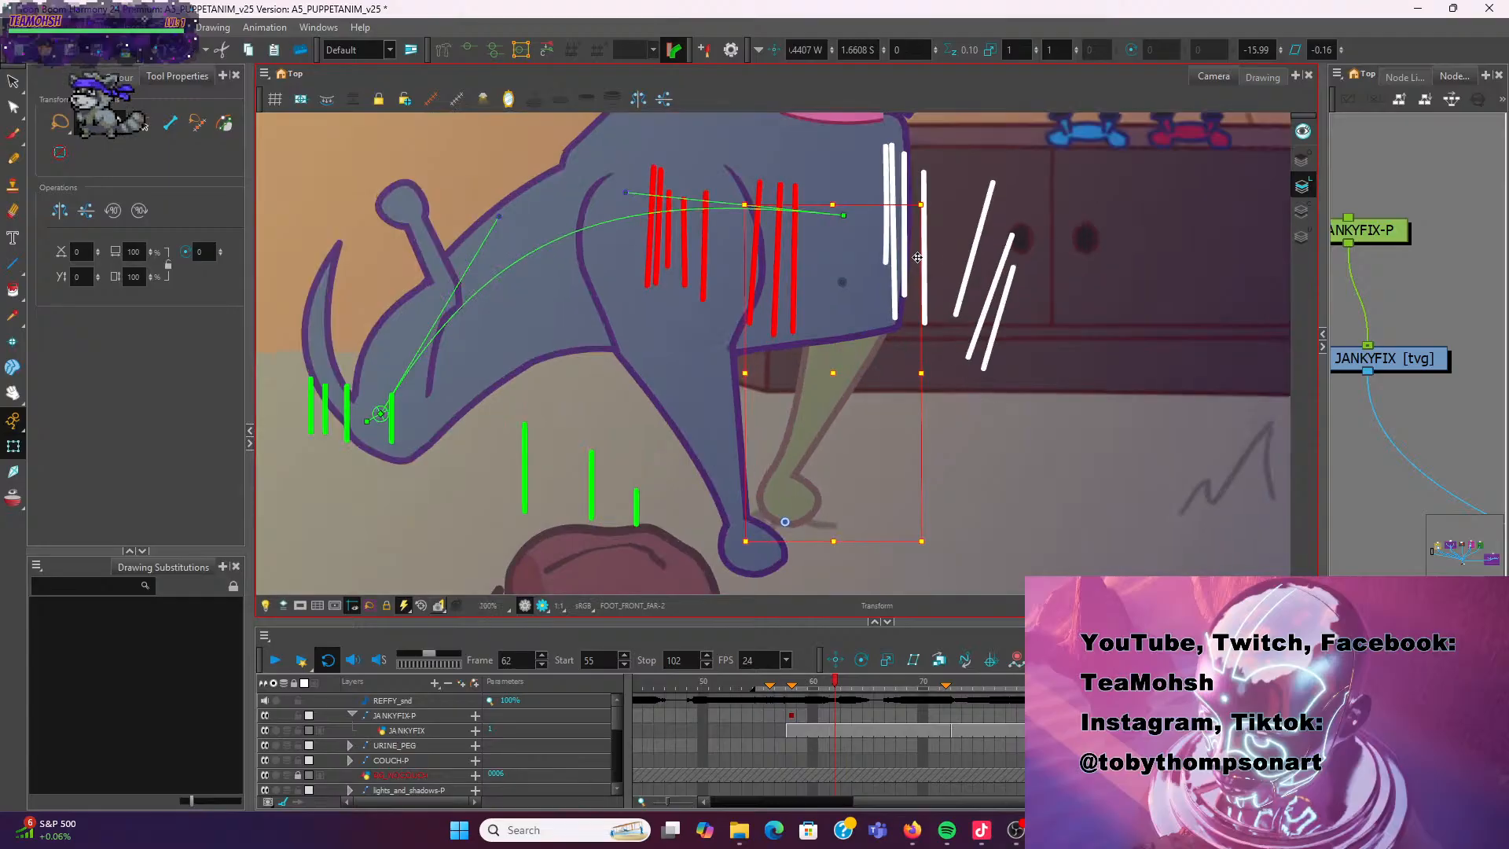
pyautogui.click(1107, 258)
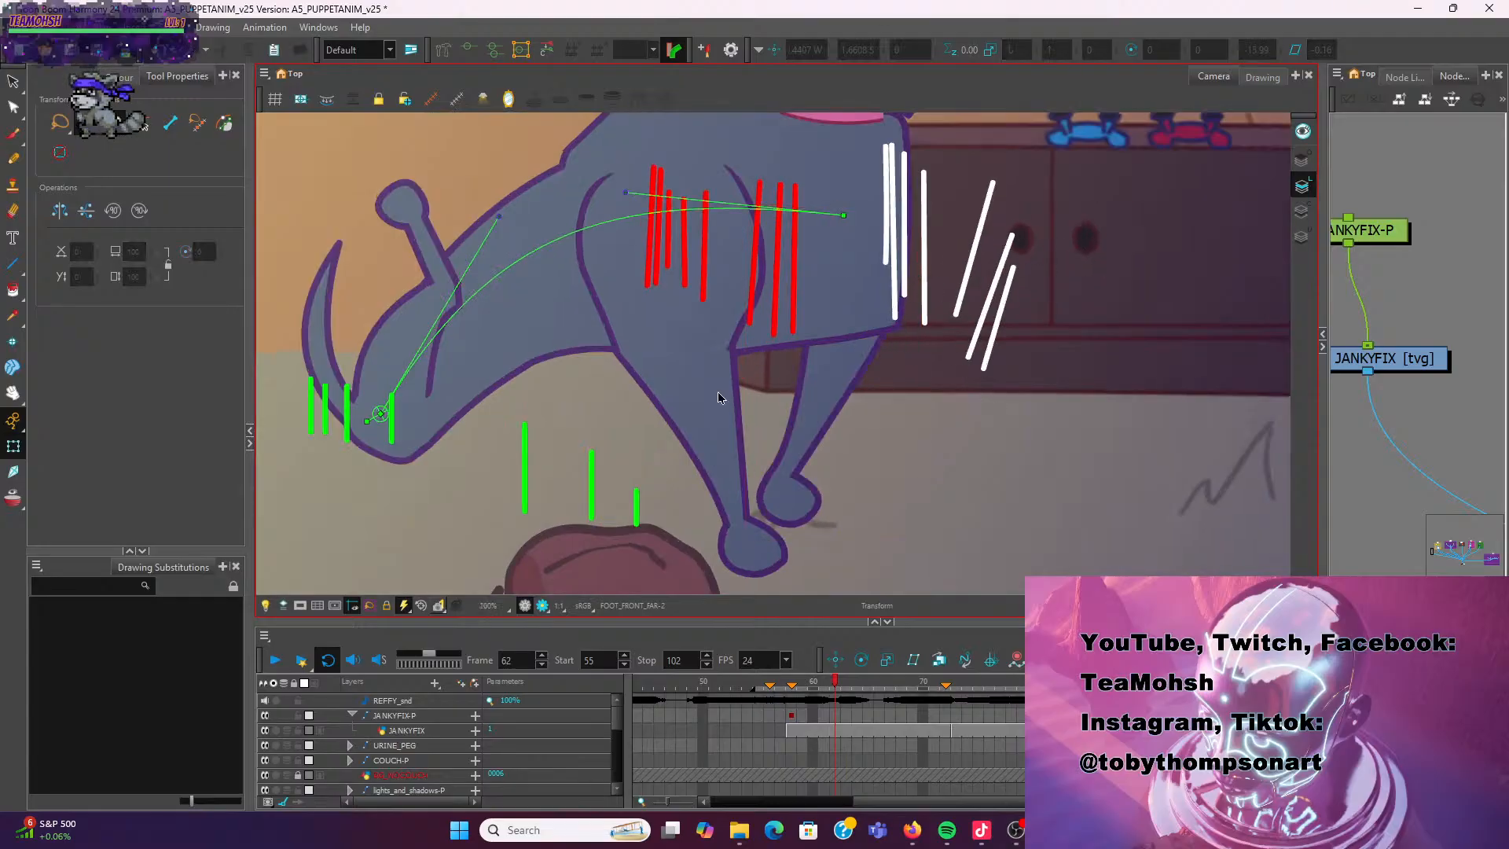
# Show the head's deformation controls, try pulling the back of the head outward, and undo the deformation
pyautogui.scroll(-3, 1036, 308)
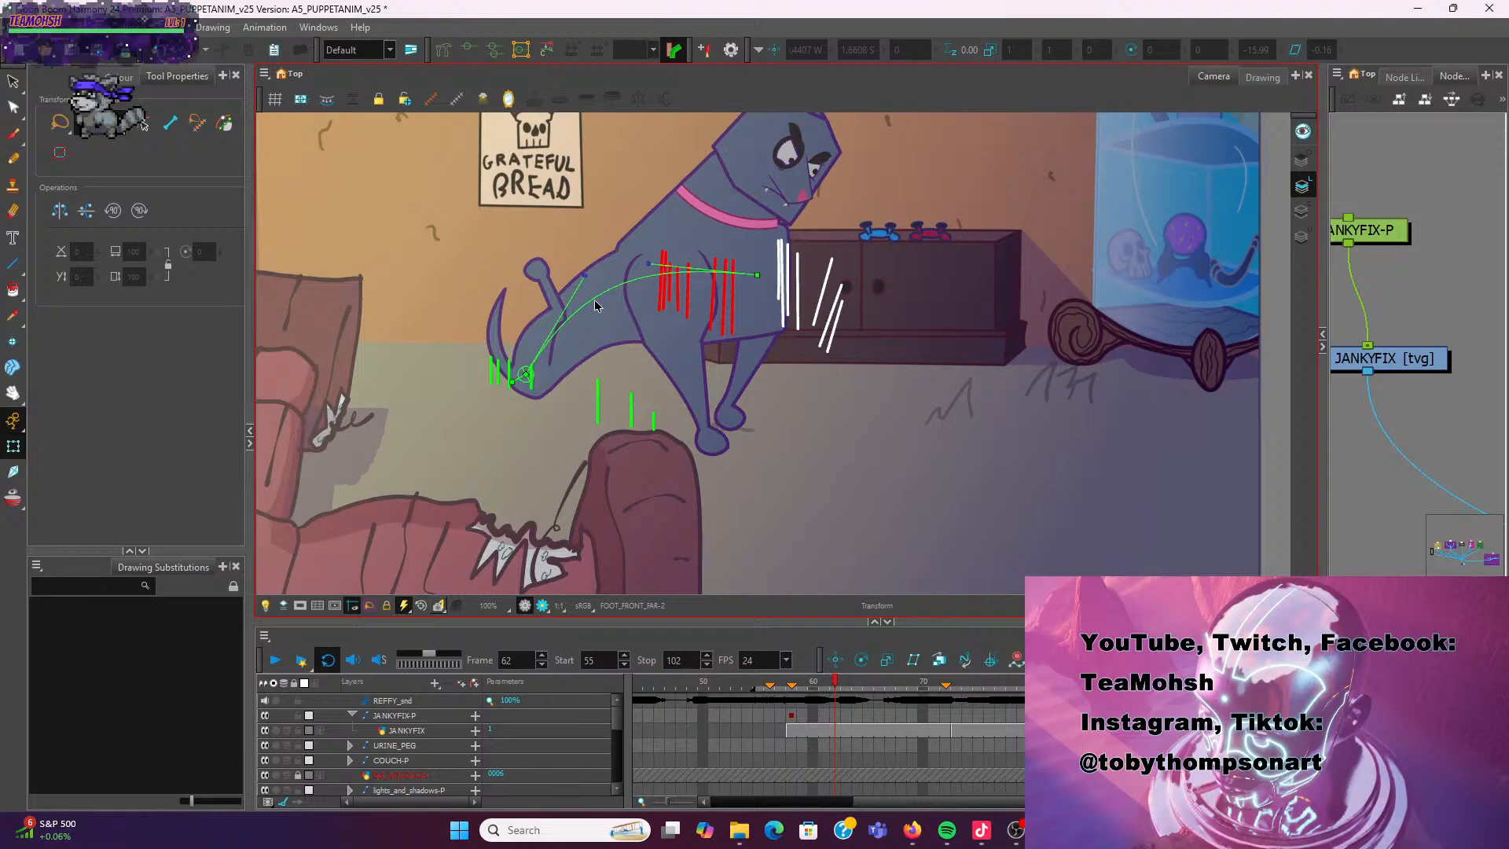
pyautogui.moveTo(595, 306); pyautogui.dragTo(645, 455)
pyautogui.click(814, 276)
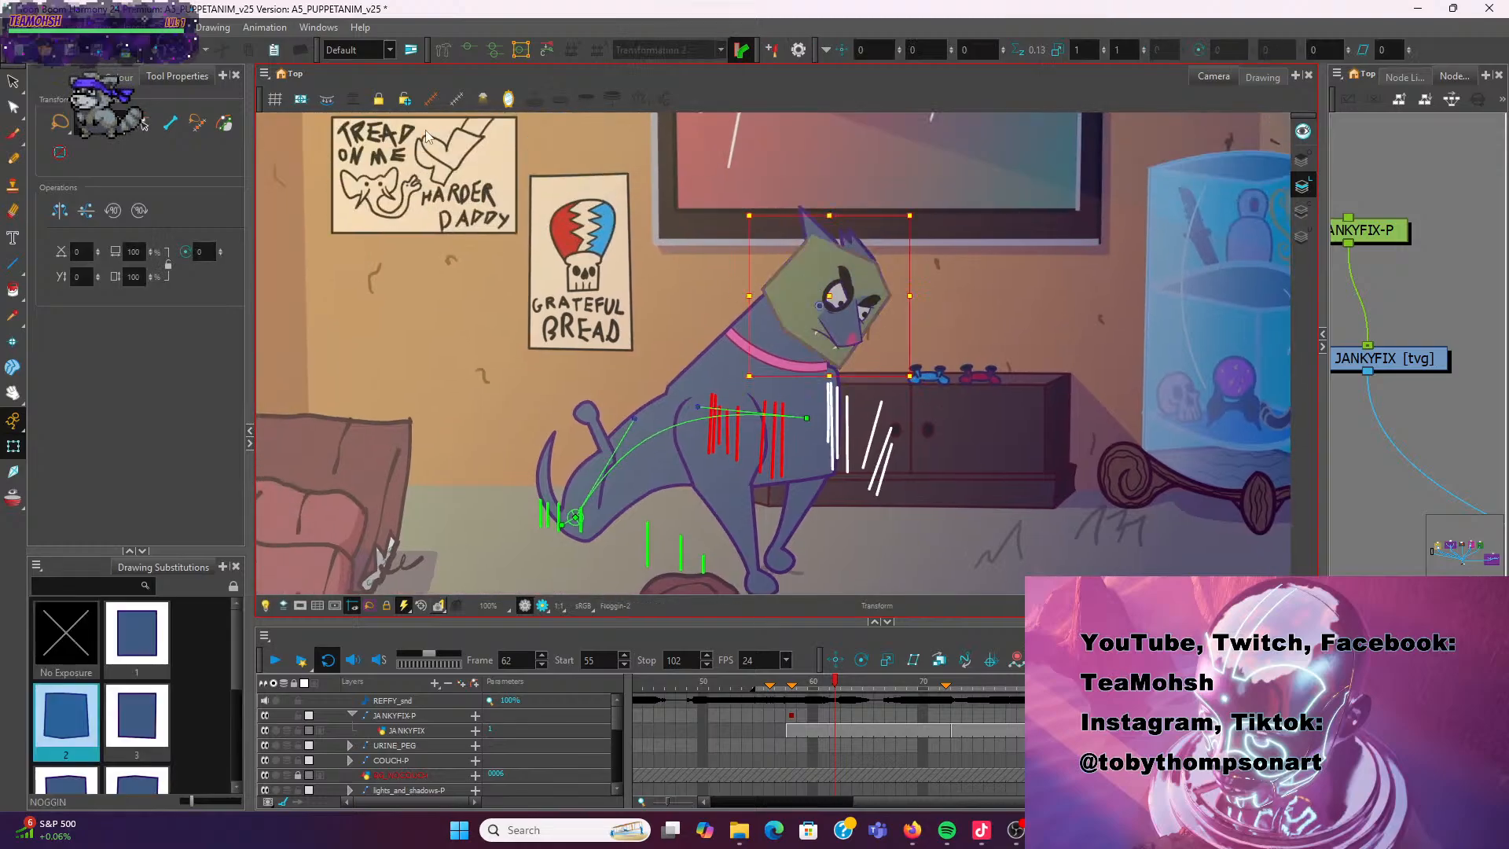
pyautogui.click(464, 50)
pyautogui.scroll(3, 772, 197)
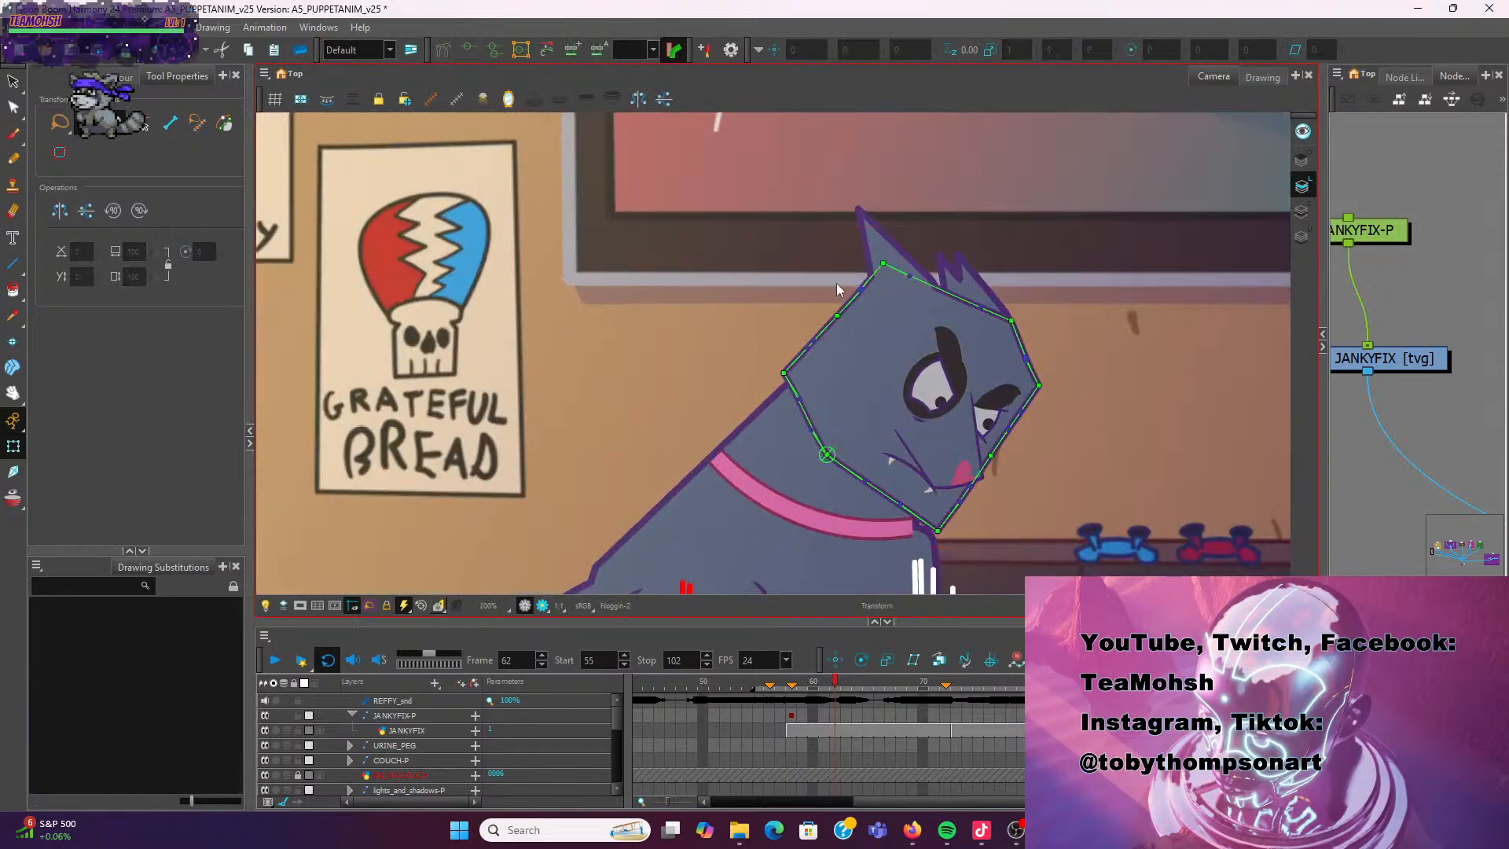
pyautogui.moveTo(836, 315); pyautogui.dragTo(650, 233)
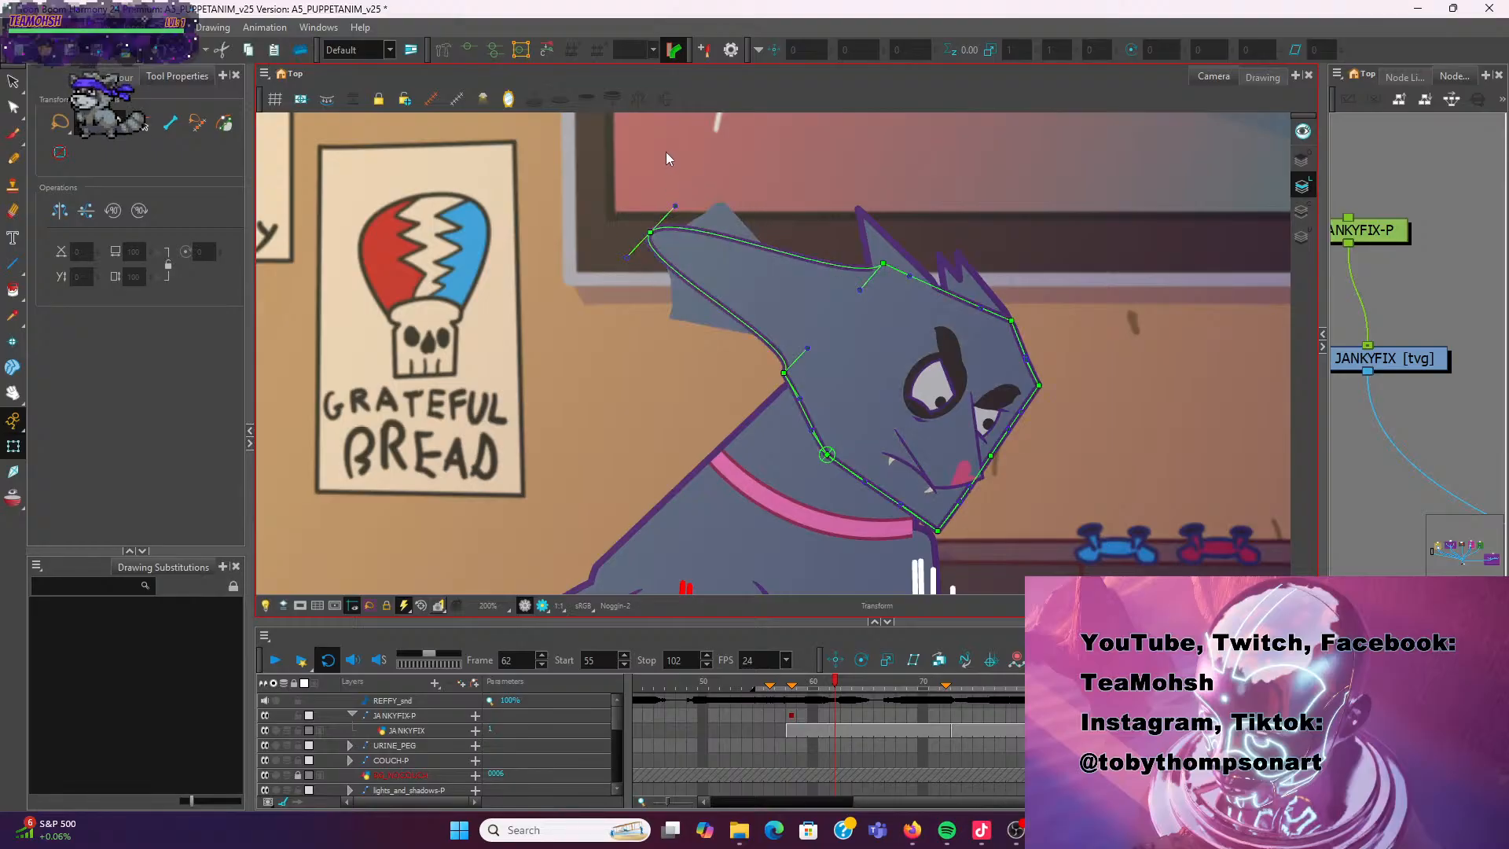
pyautogui.scroll(-2, 668, 153)
pyautogui.hotkey('ctrl', 'z')
pyautogui.hotkey('ctrl', 'z')
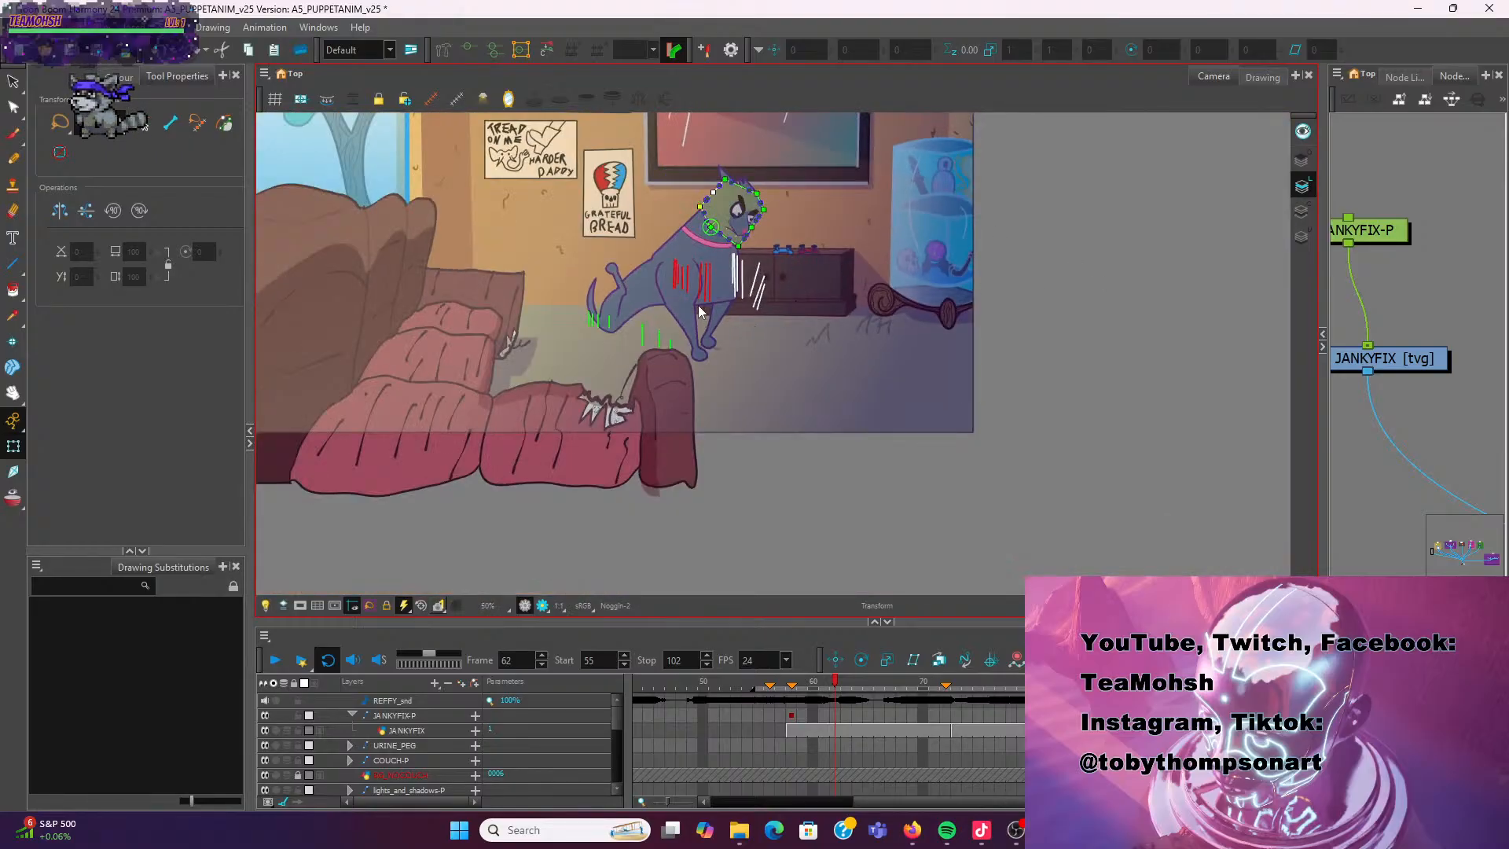
# Select the upper part of the far front leg and rotate it forward toward the front of the chest
pyautogui.scroll(4, 710, 291)
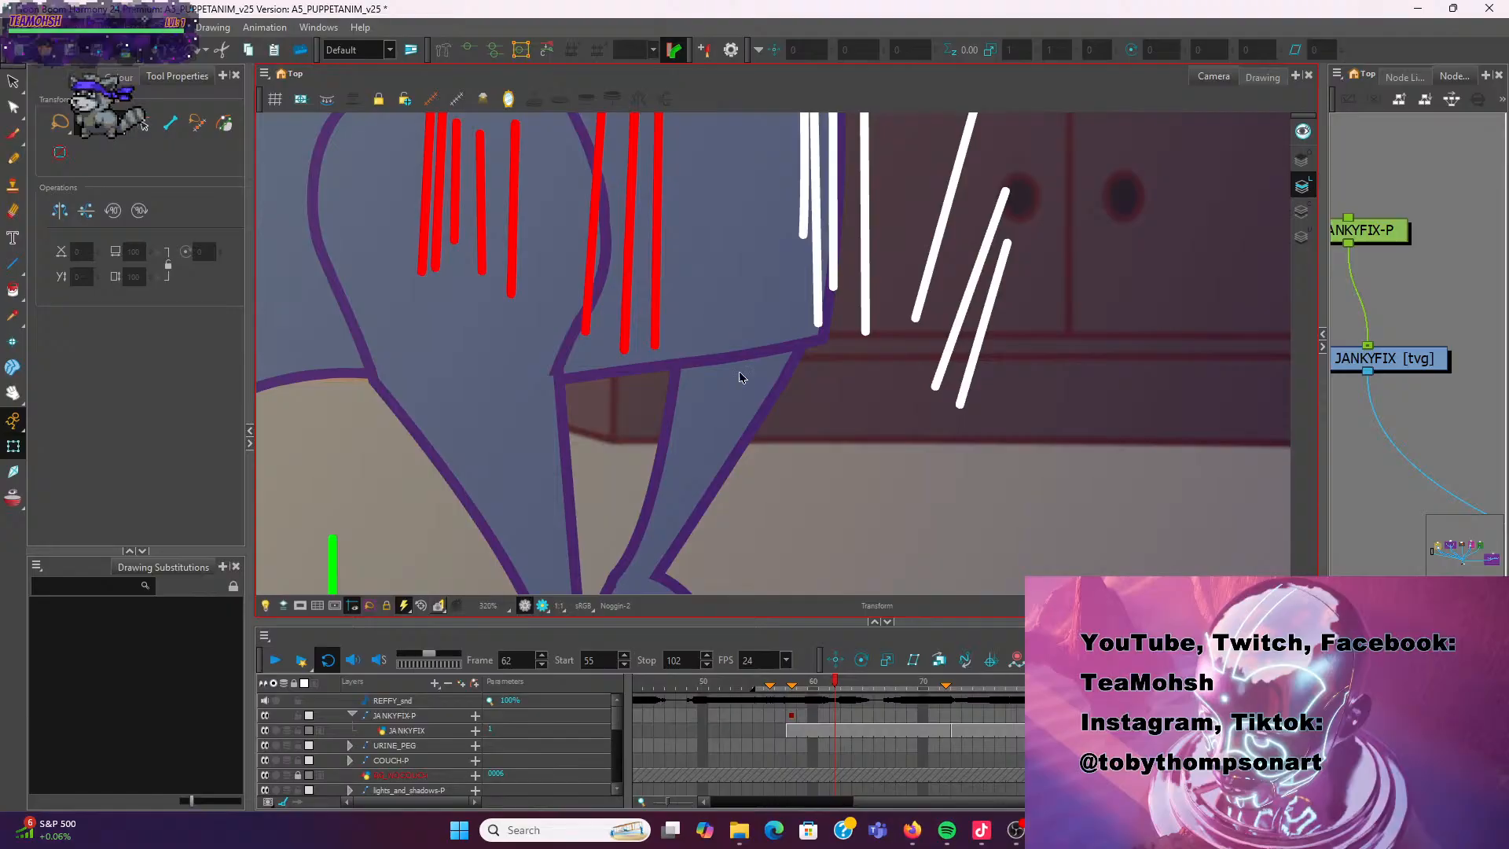
pyautogui.click(761, 365)
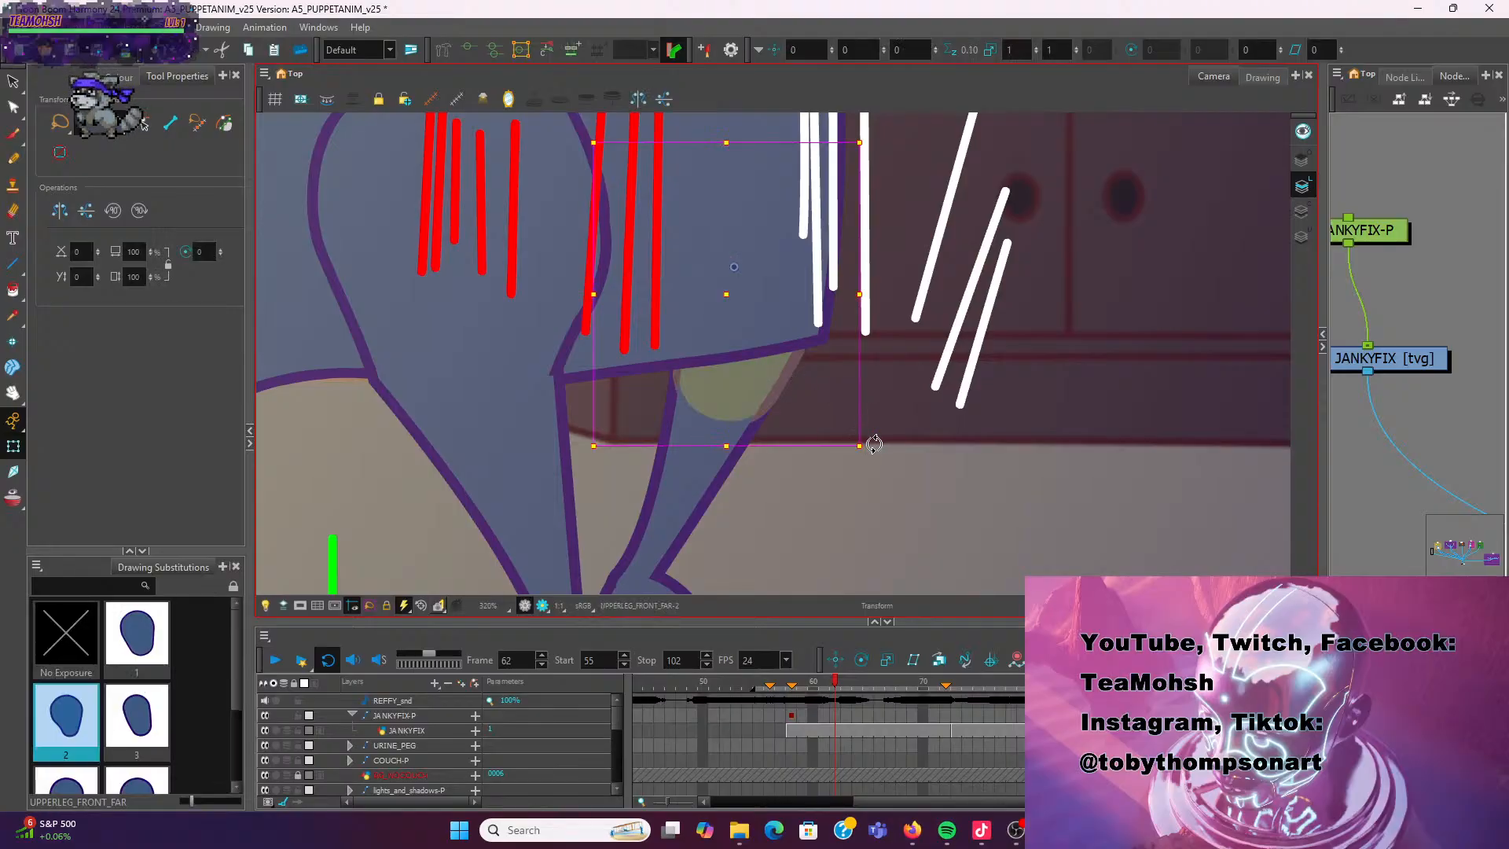
pyautogui.moveTo(874, 444); pyautogui.dragTo(934, 412)
# Select the far front lower leg, move its pivot to the ankle and rotate it to meet the upper leg
pyautogui.click(674, 524)
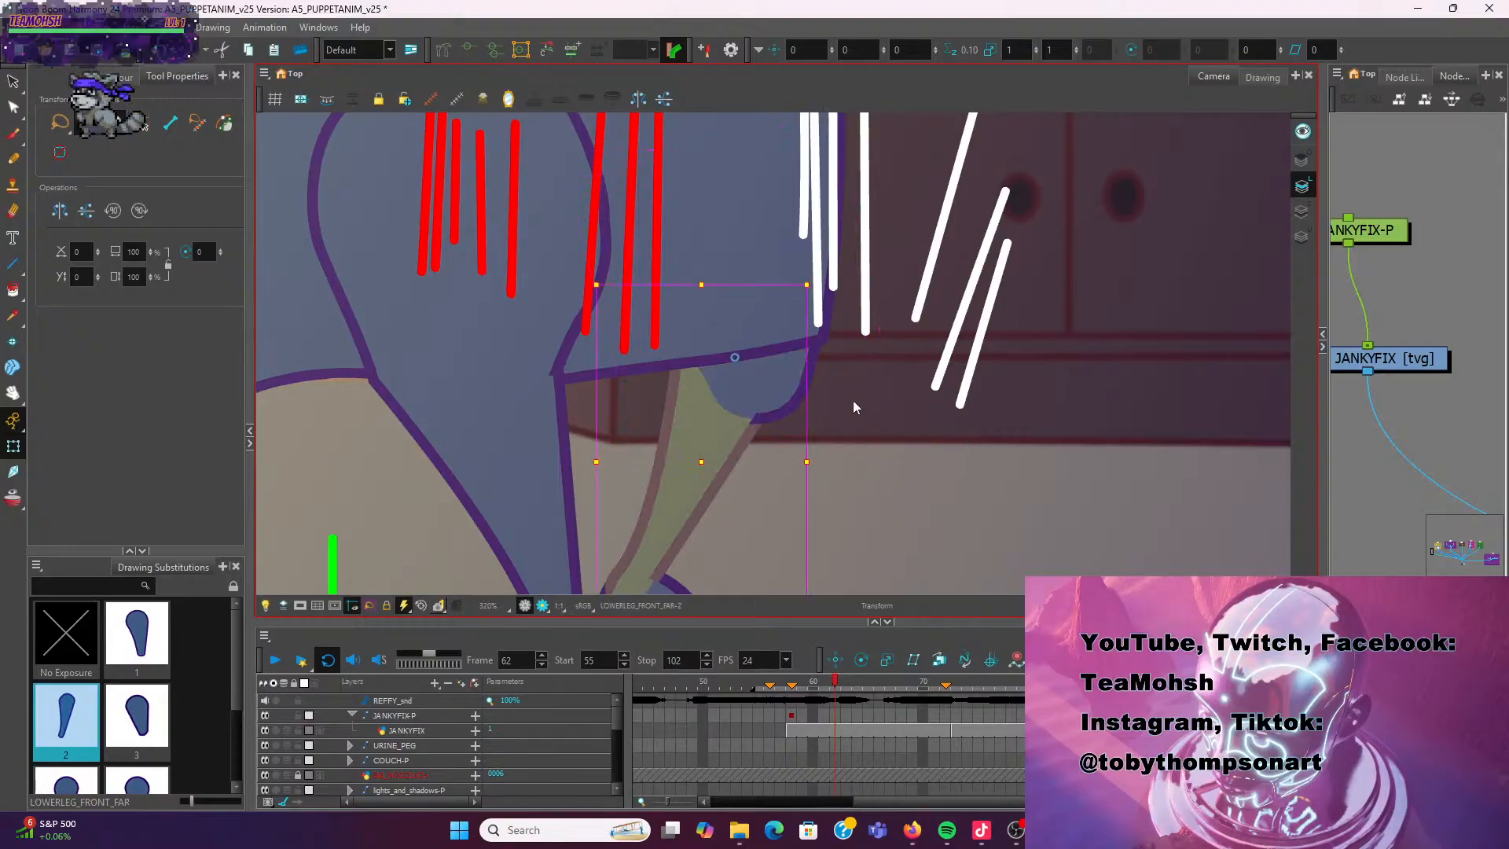
pyautogui.scroll(-4, 855, 405)
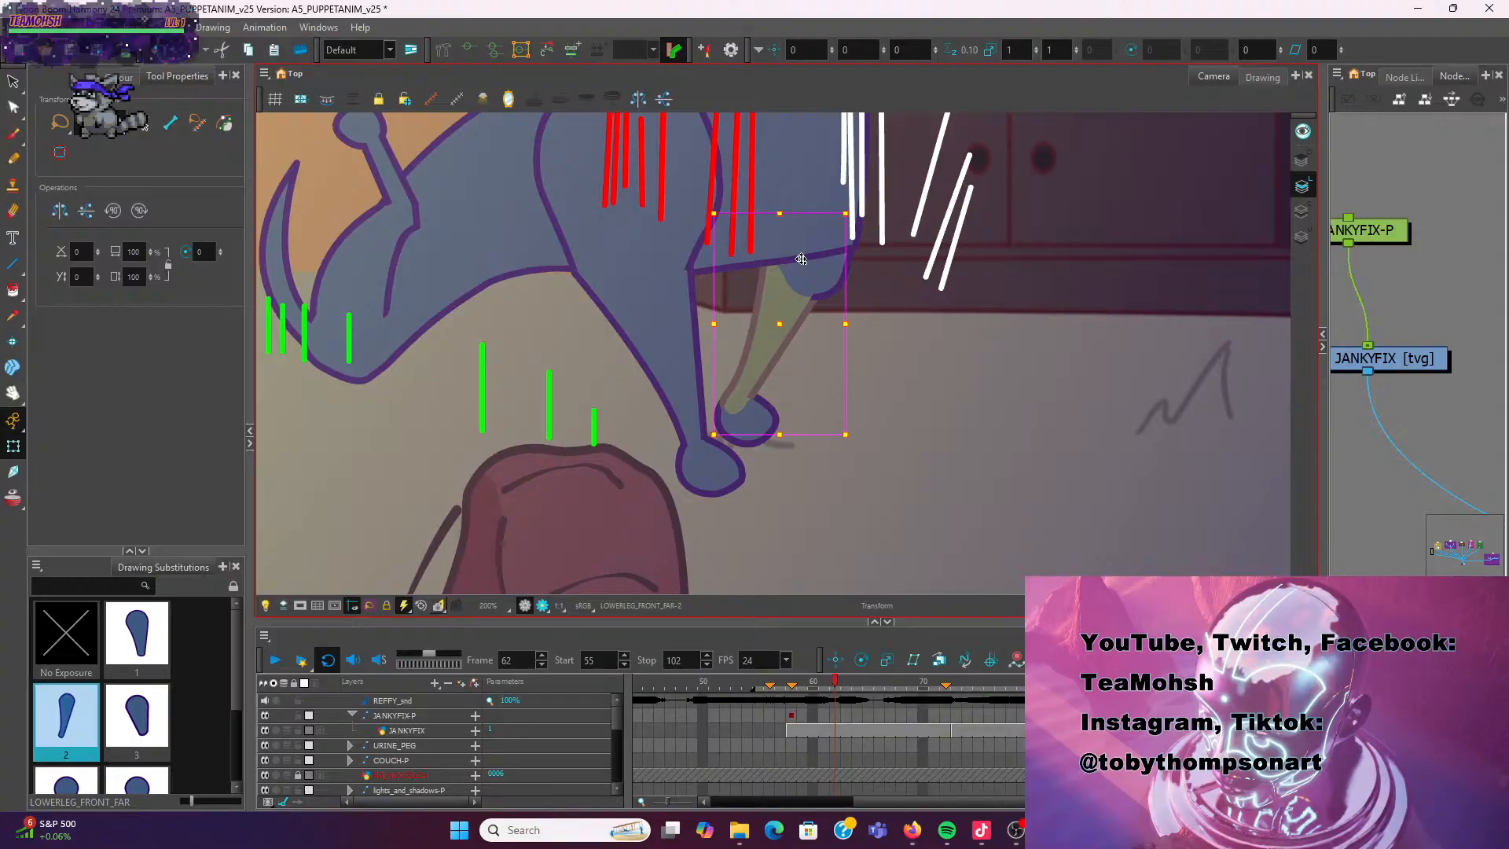
pyautogui.moveTo(801, 259); pyautogui.dragTo(738, 403)
pyautogui.moveTo(855, 438)
pyautogui.mouseDown()
pyautogui.moveTo(842, 462)
pyautogui.moveTo(848, 450)
pyautogui.mouseUp()
pyautogui.click(910, 319)
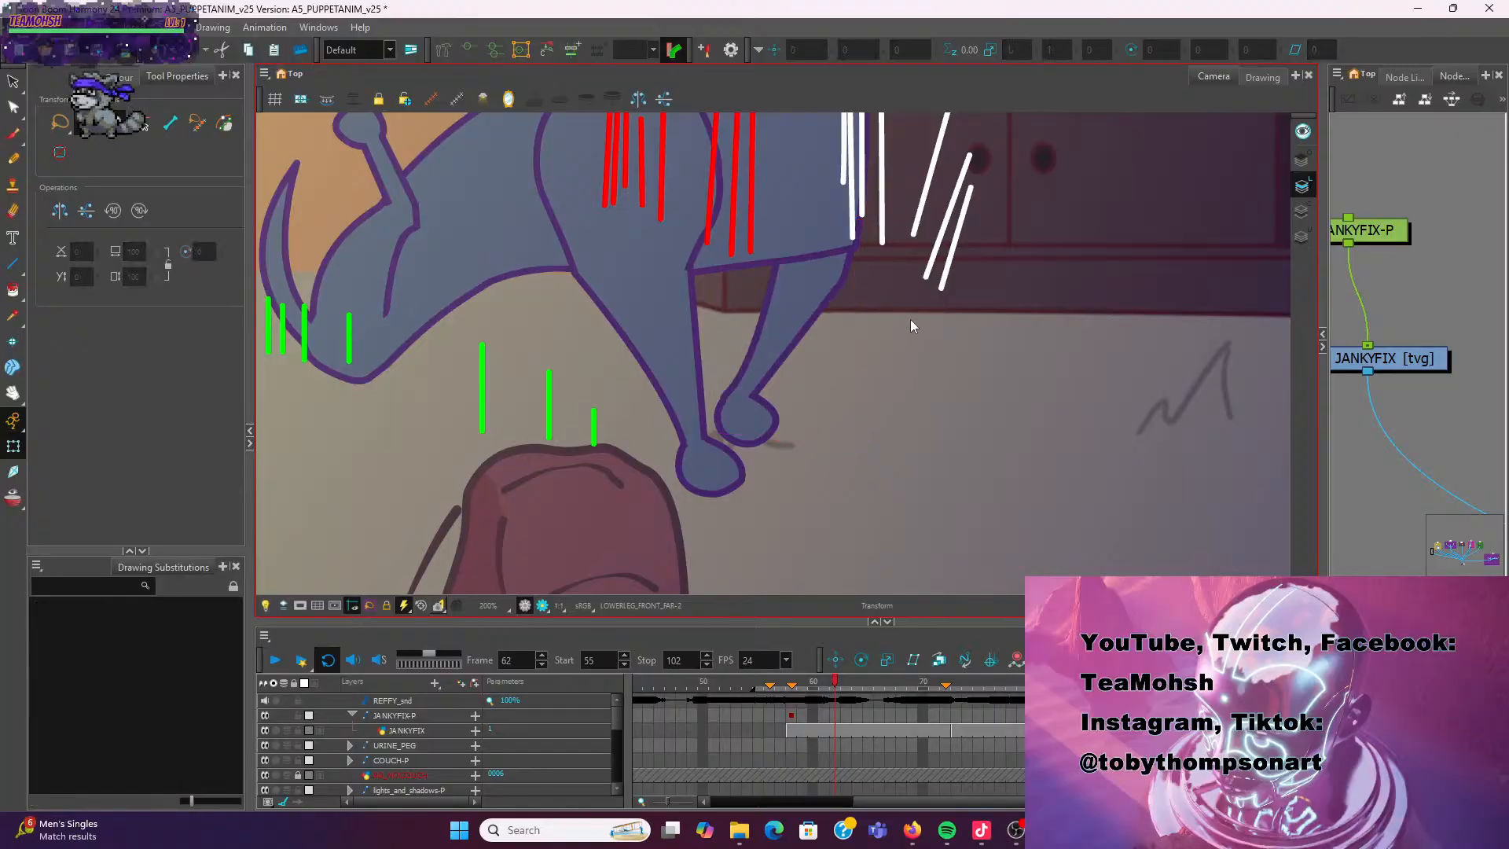
# Select the upper torso and raise the rear control handle of its deformation curve to reshape the chest and belly line
pyautogui.scroll(-2, 913, 261)
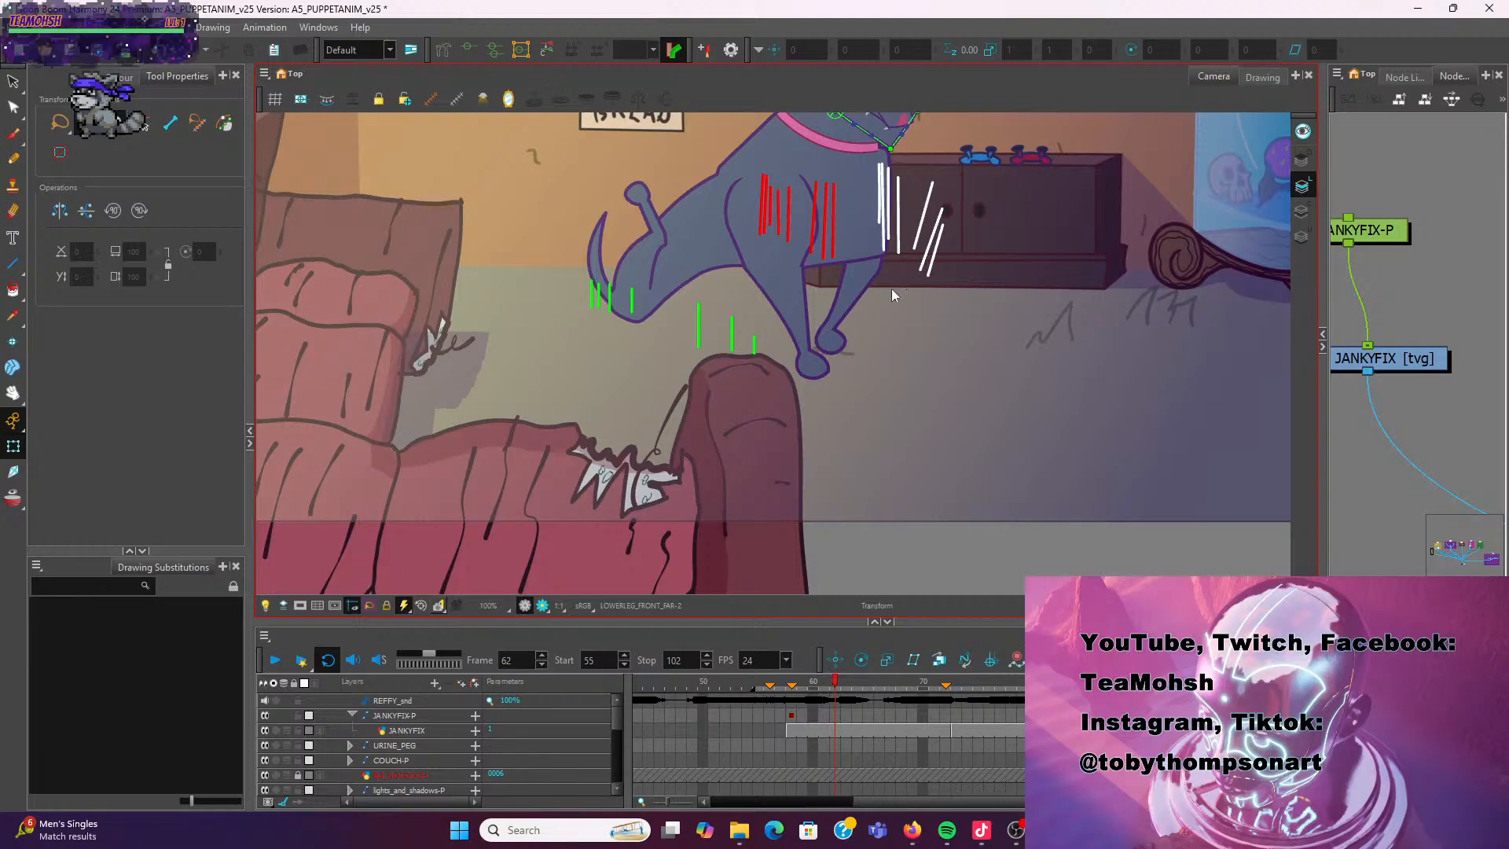
pyautogui.scroll(7, 904, 253)
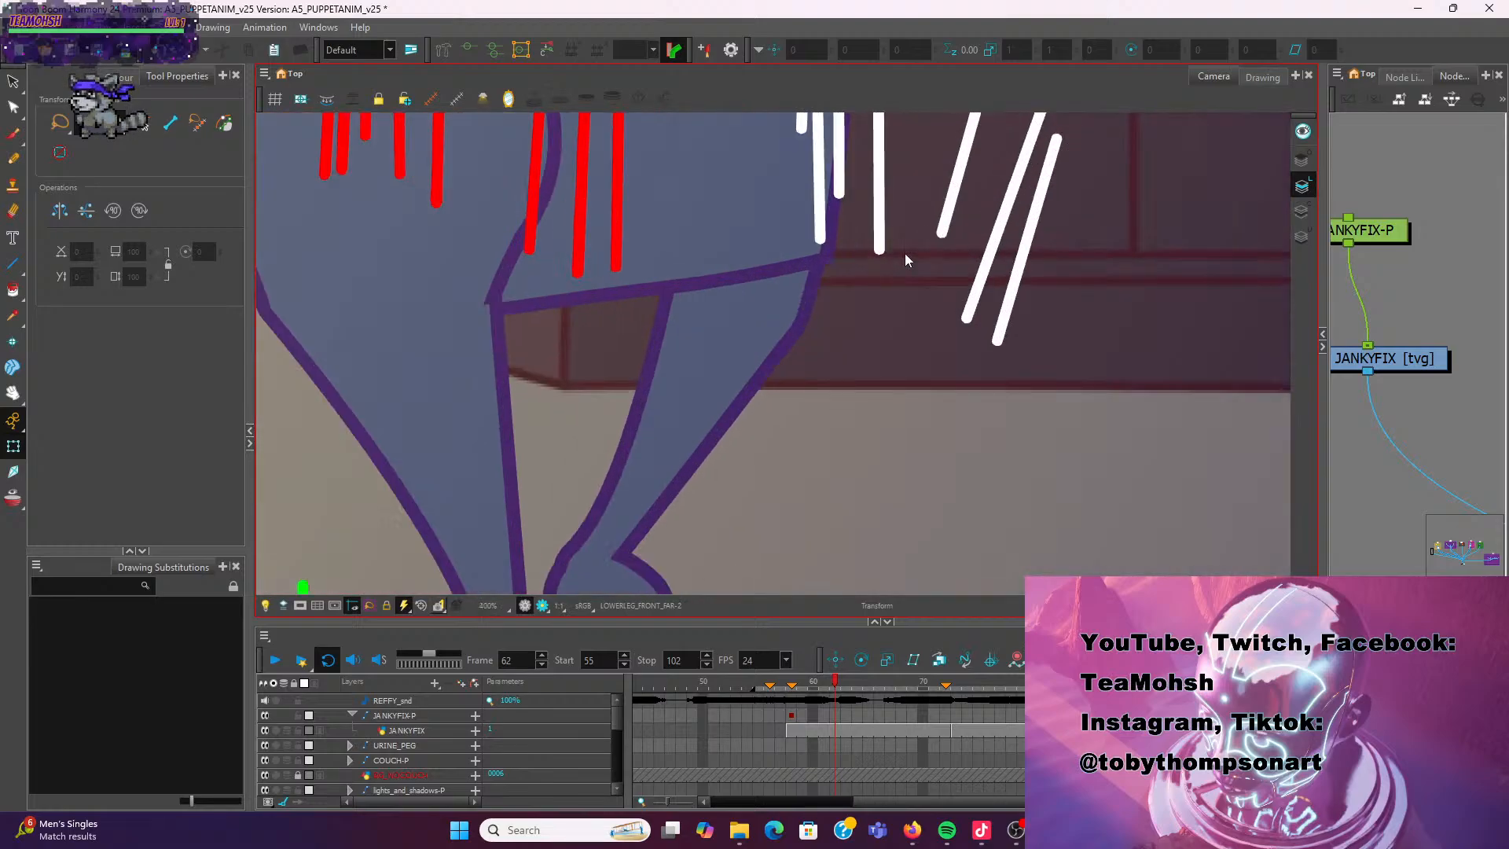
pyautogui.scroll(-6, 691, 273)
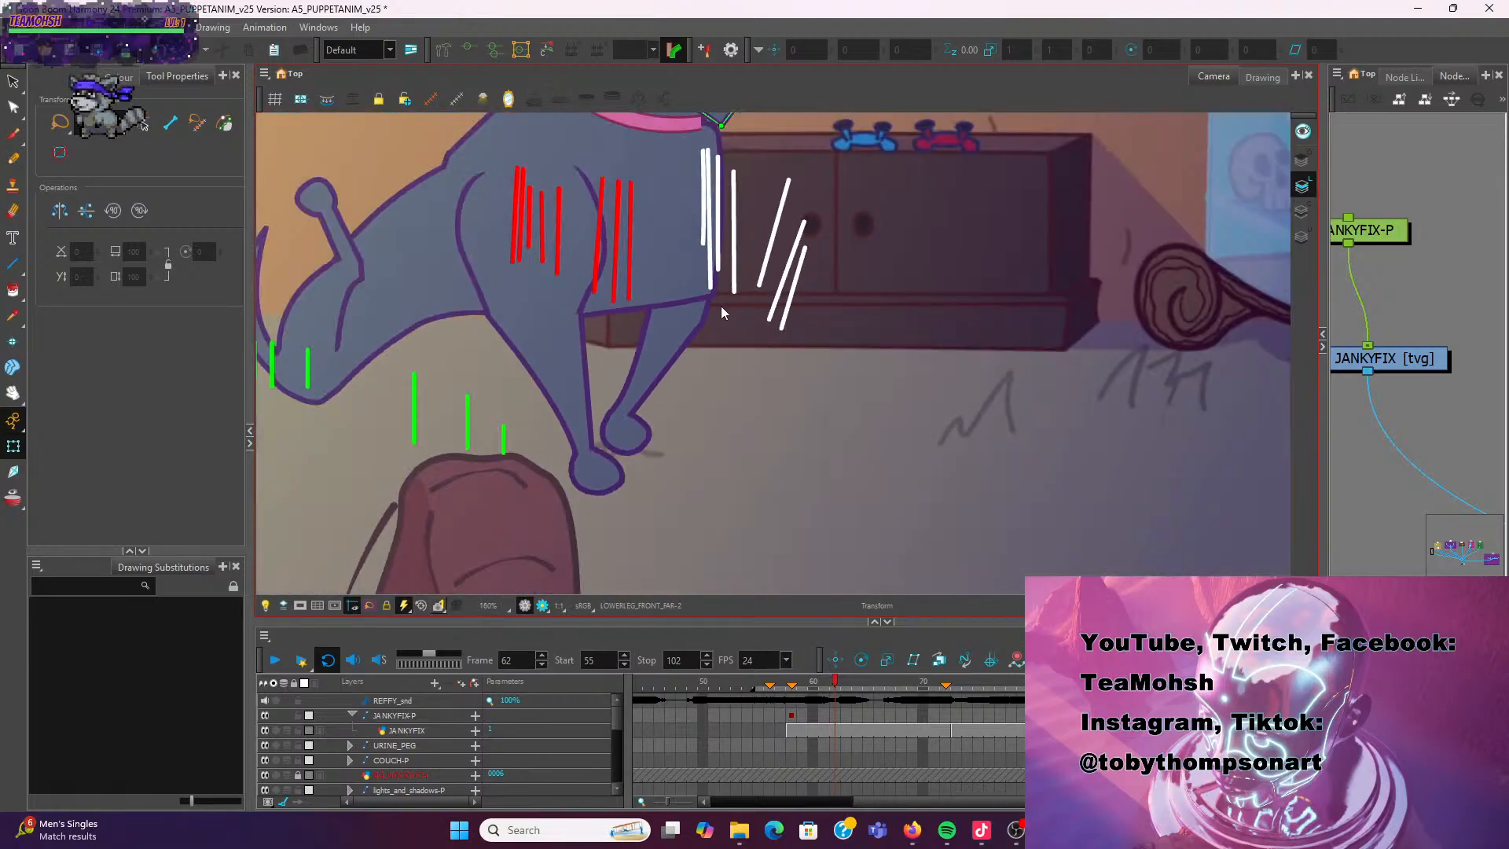
pyautogui.click(746, 333)
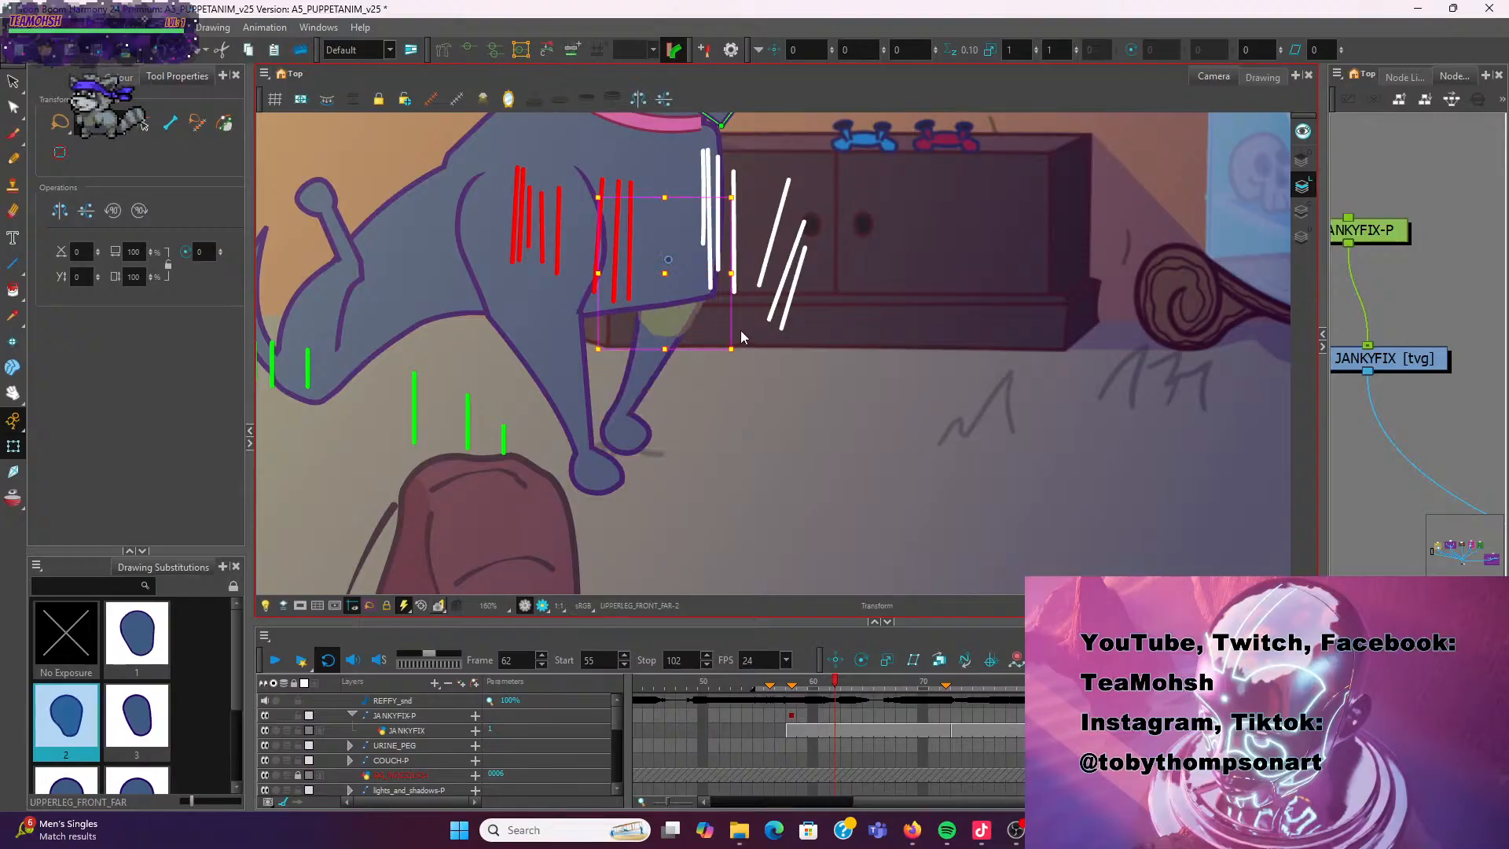
pyautogui.click(836, 327)
pyautogui.scroll(3, 836, 327)
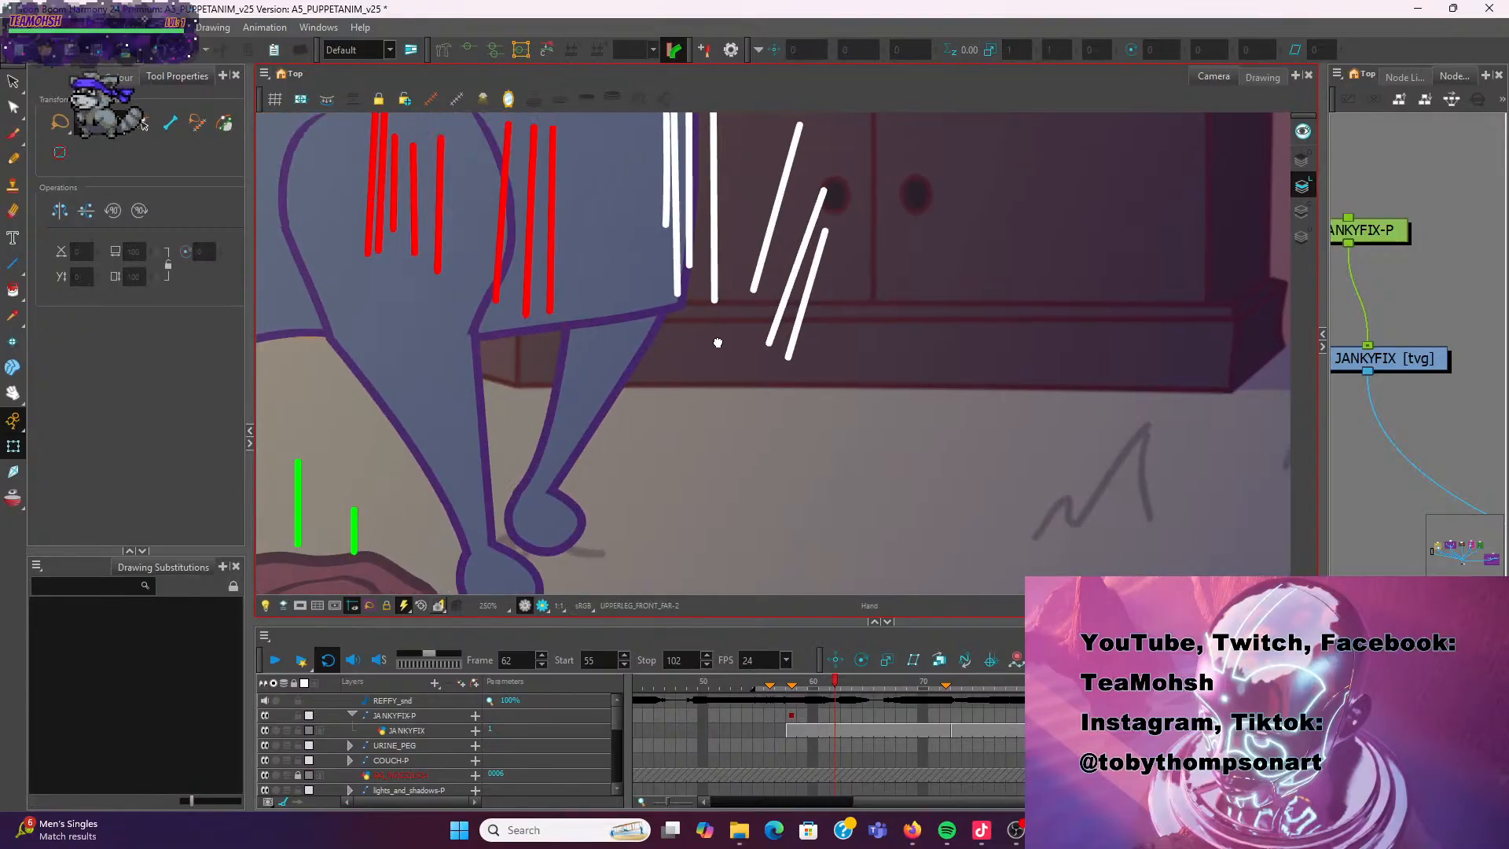
pyautogui.click(646, 362)
pyautogui.click(470, 347)
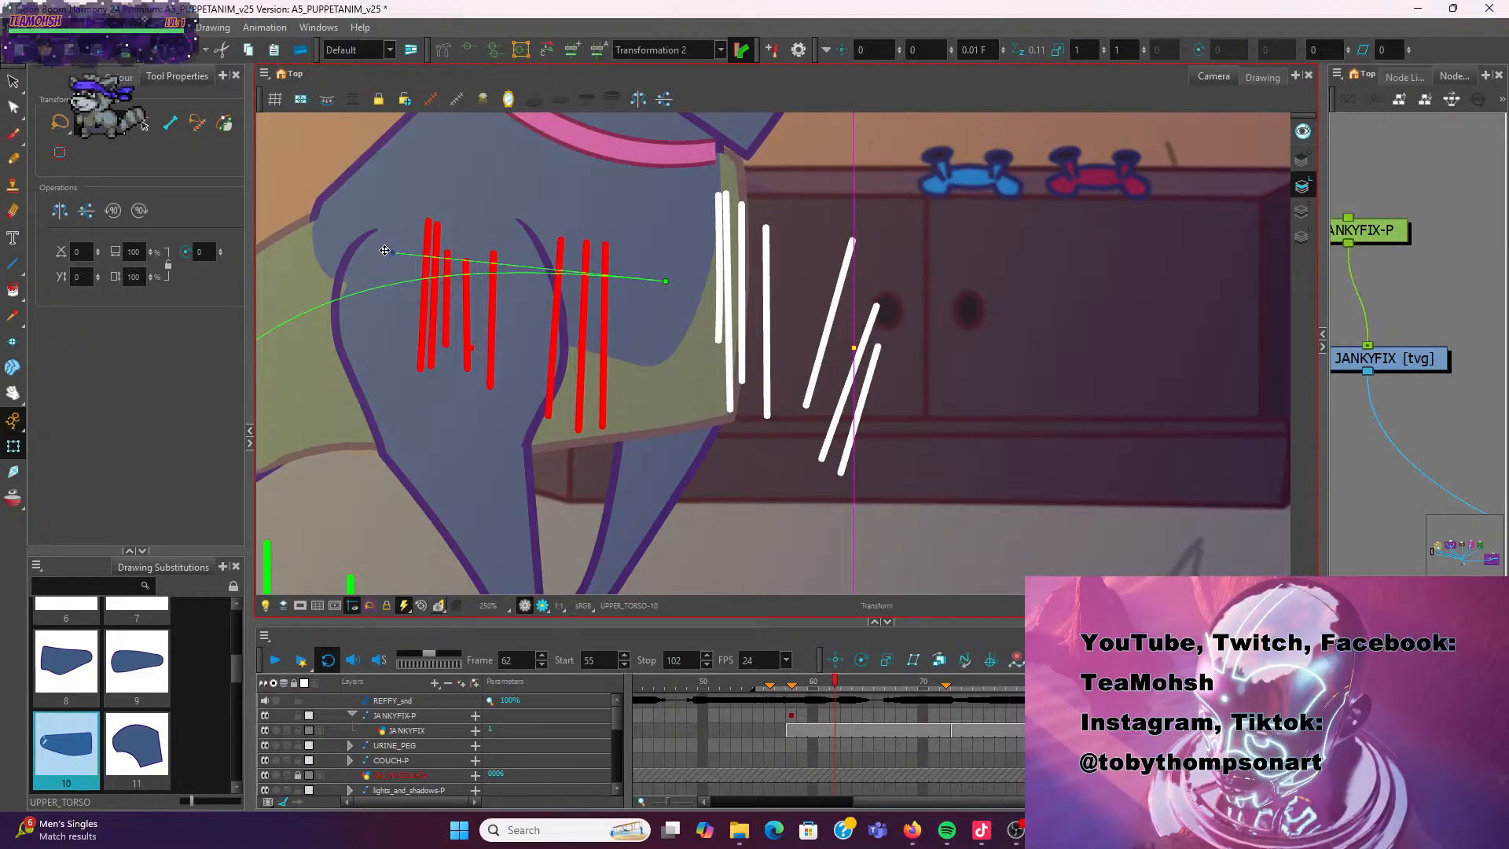
pyautogui.click(992, 272)
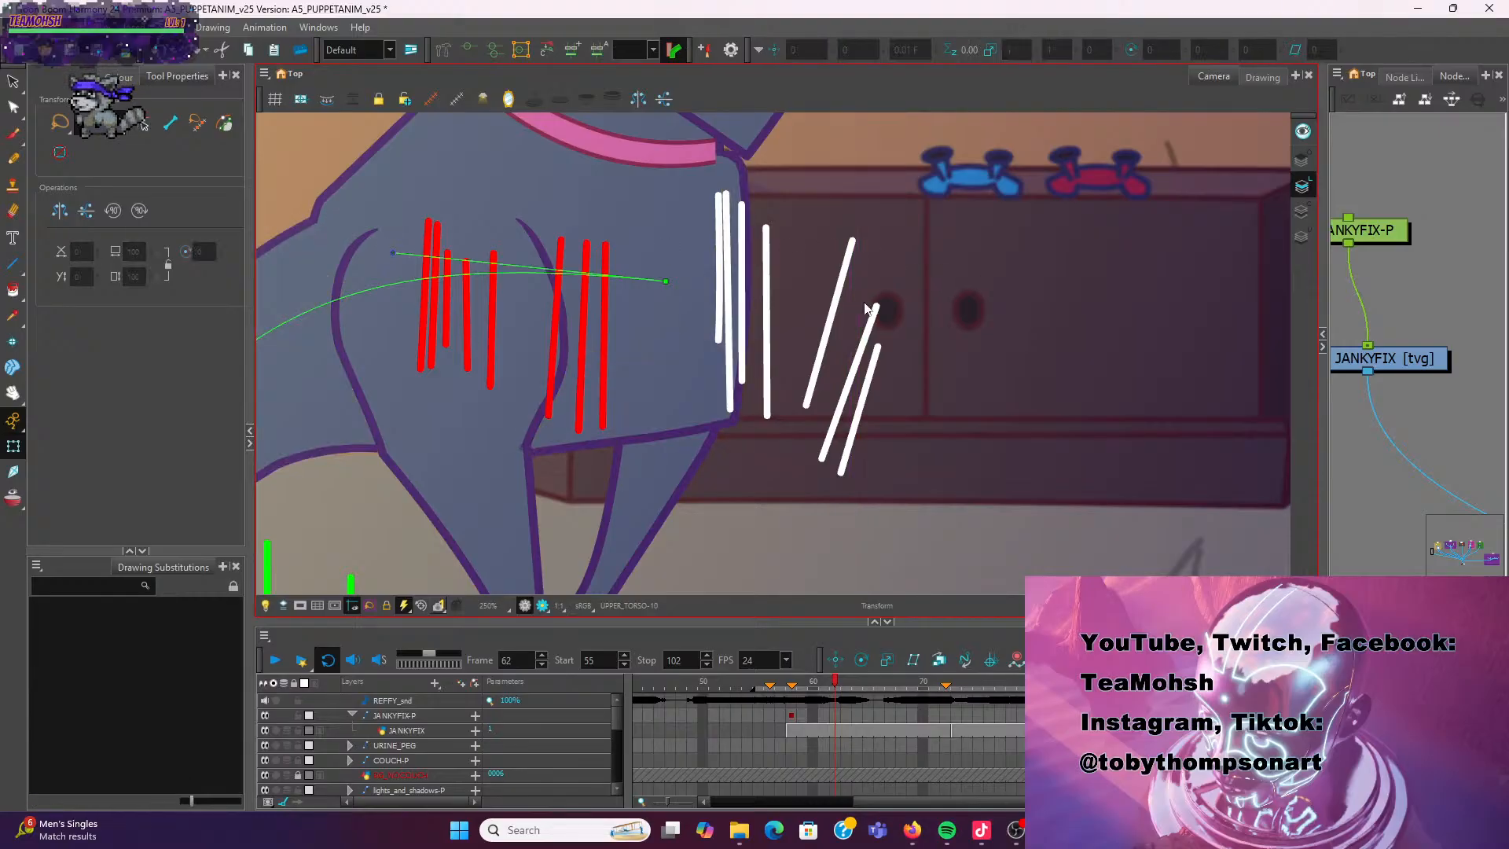
pyautogui.click(382, 253)
pyautogui.moveTo(380, 253)
pyautogui.mouseDown()
pyautogui.moveTo(365, 250)
pyautogui.moveTo(381, 261)
pyautogui.moveTo(377, 227)
pyautogui.mouseUp()
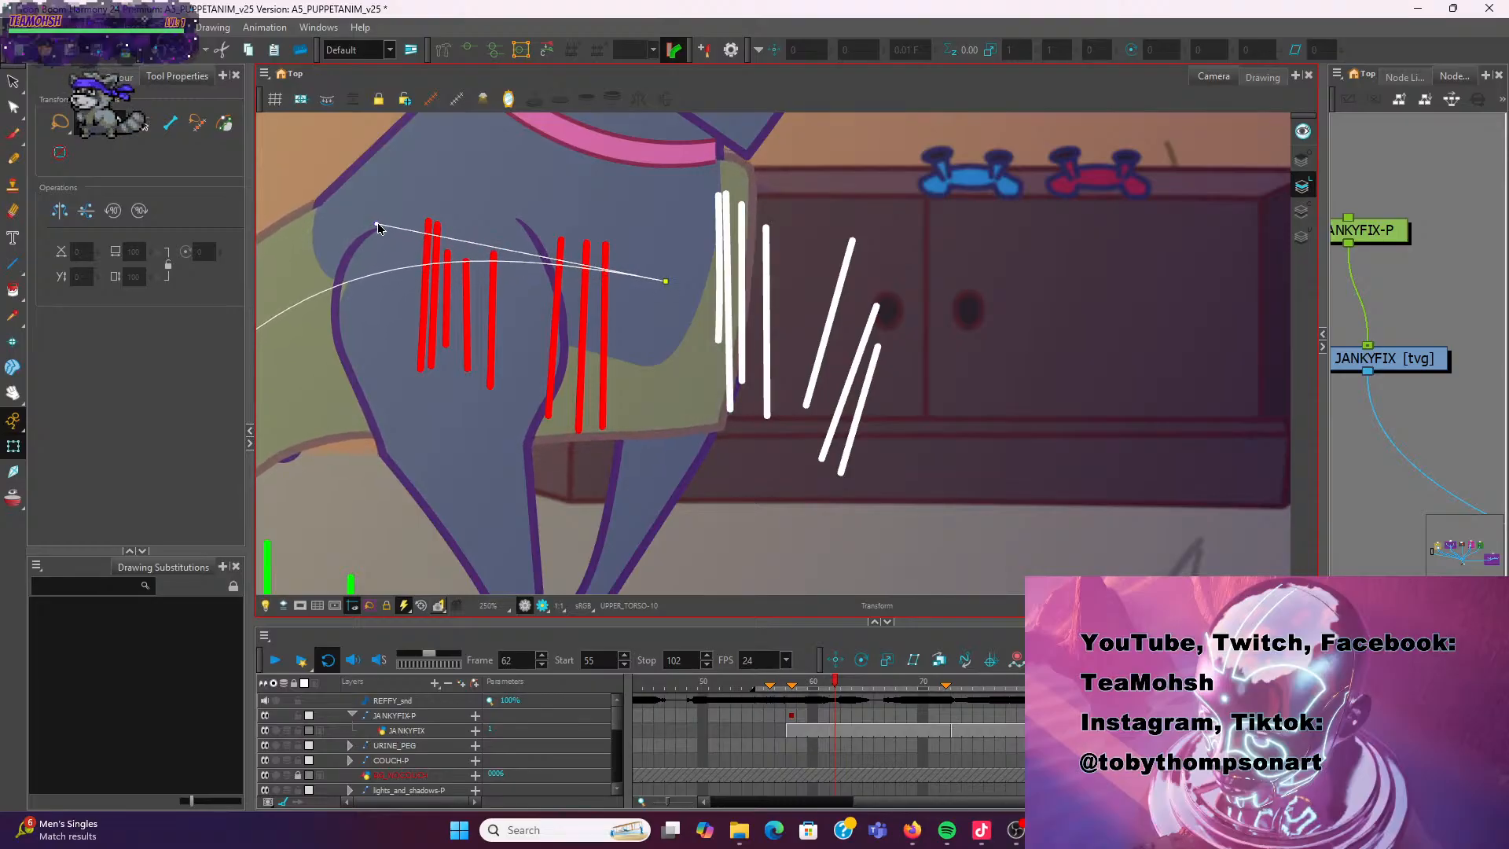
pyautogui.click(661, 472)
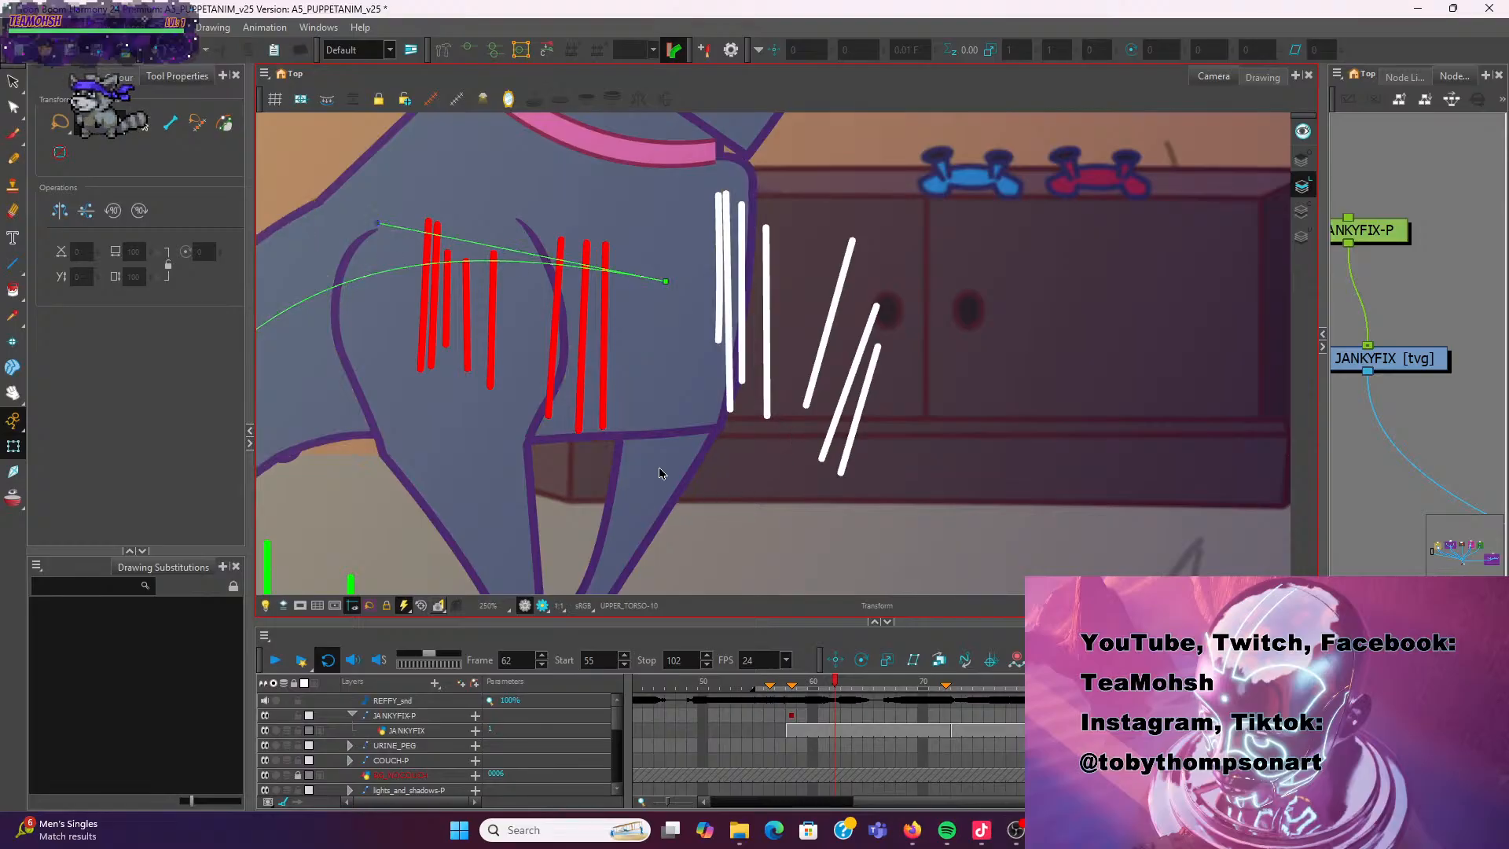
# Try to narrow the whole far front leg to a 0.95 width with its pivot at the foot, and undo the scaling
pyautogui.click(660, 470)
pyautogui.scroll(-1, 818, 512)
pyautogui.moveTo(818, 512); pyautogui.dragTo(865, 383)
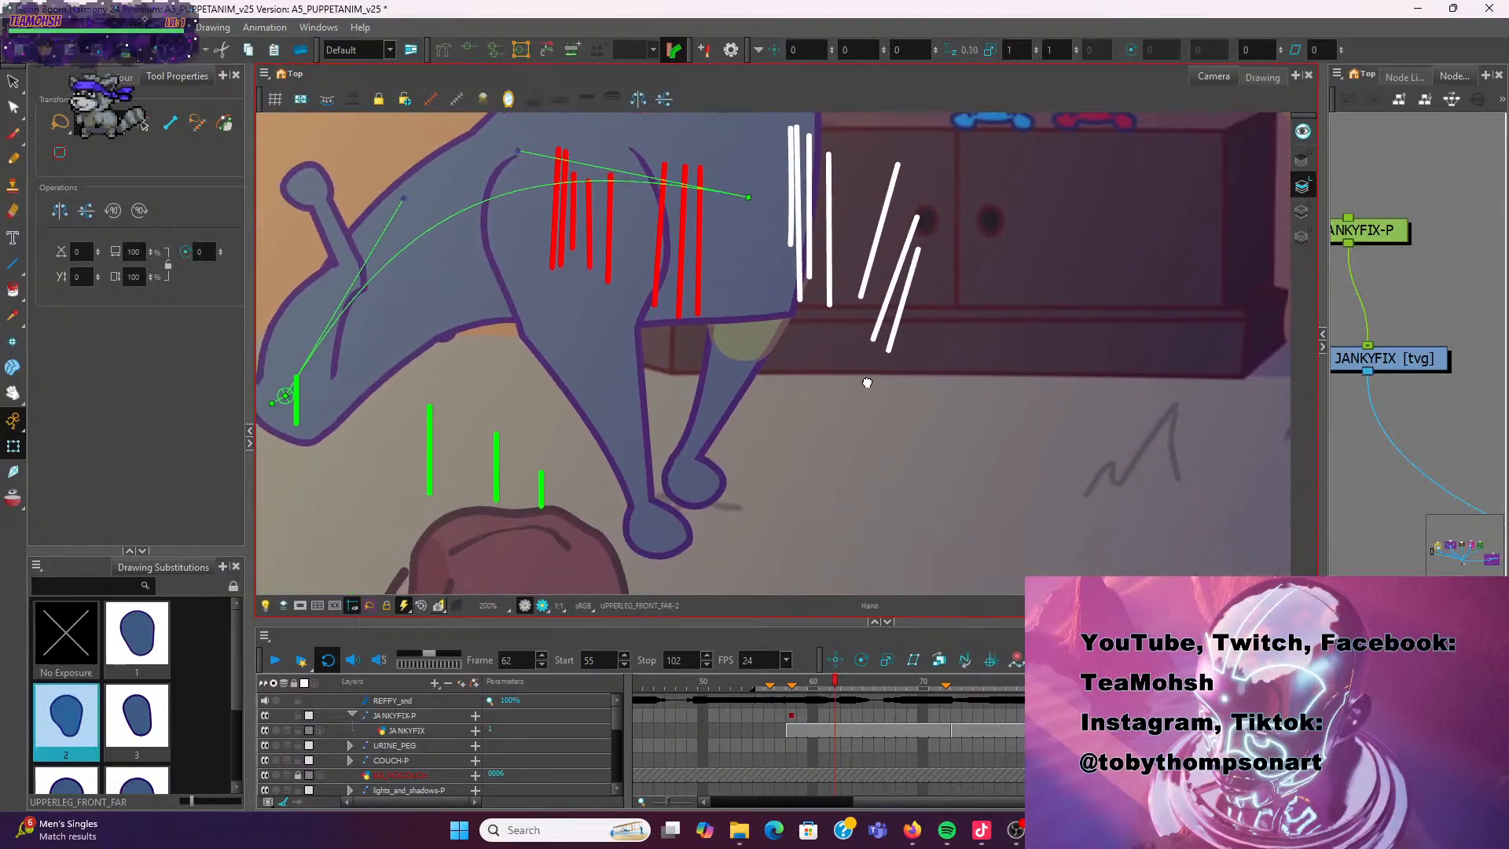
pyautogui.click(703, 417)
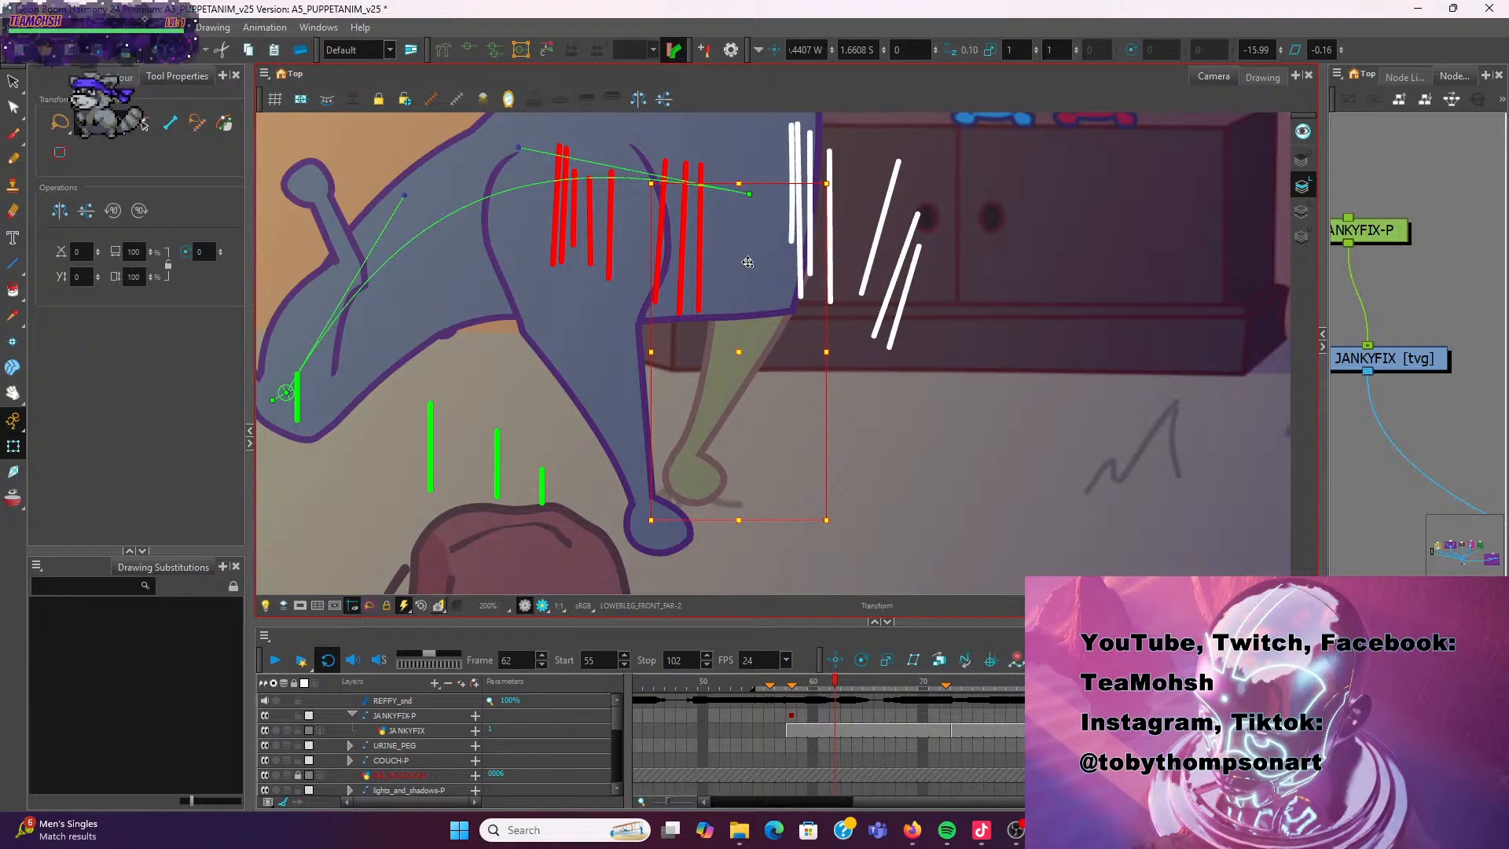
pyautogui.moveTo(747, 262); pyautogui.dragTo(690, 501)
pyautogui.moveTo(826, 346); pyautogui.dragTo(820, 343)
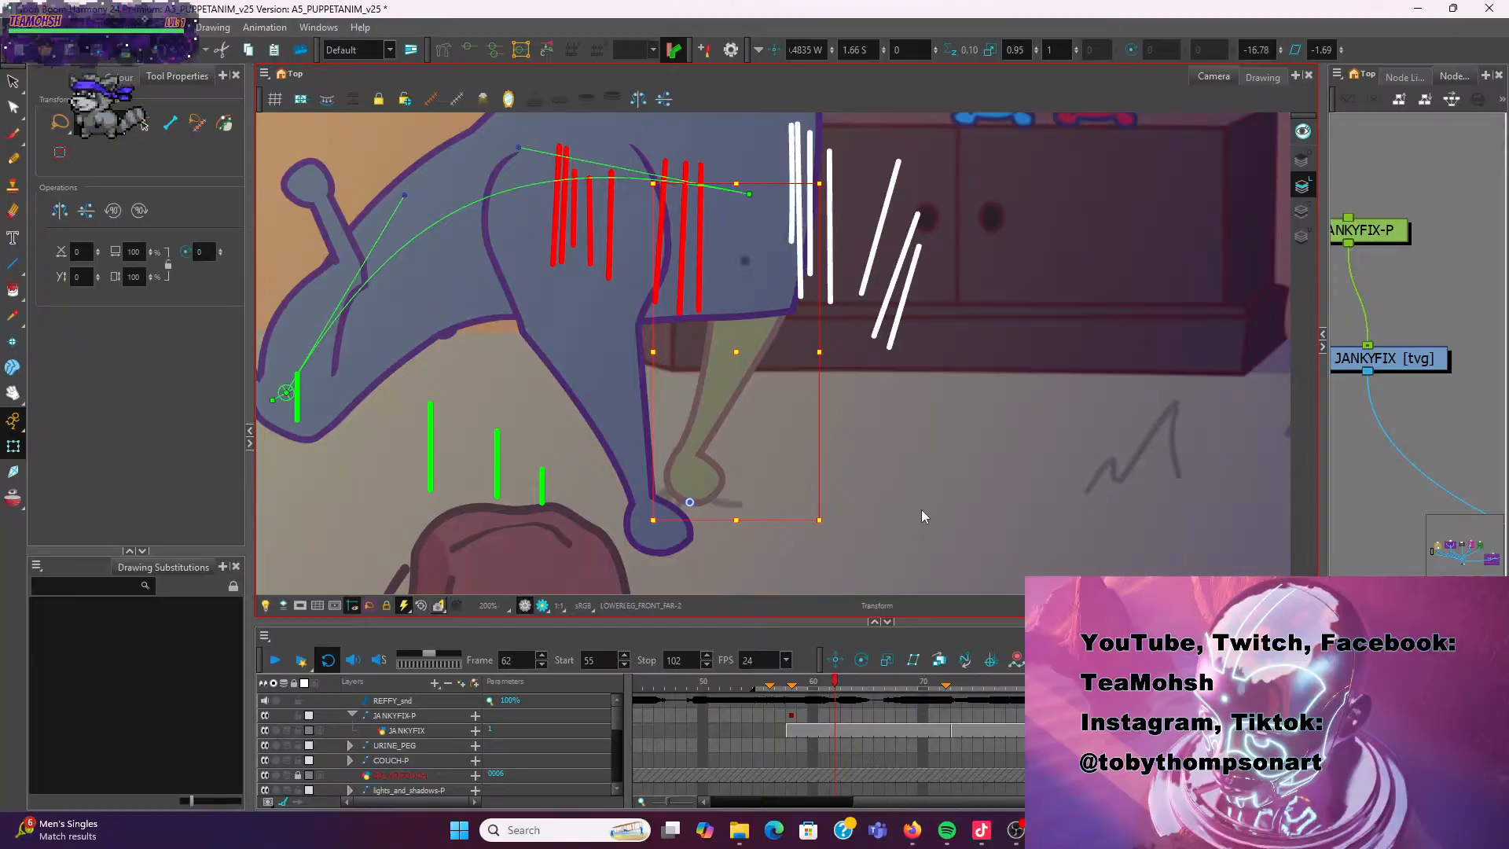
pyautogui.hotkey('ctrl', 'z')
pyautogui.hotkey('ctrl', 'shift', 'z')
pyautogui.hotkey('ctrl', 'z')
# Nudge the far front upper leg slightly backward and rotate the lower leg about the ankle to line up with it
pyautogui.click(782, 351)
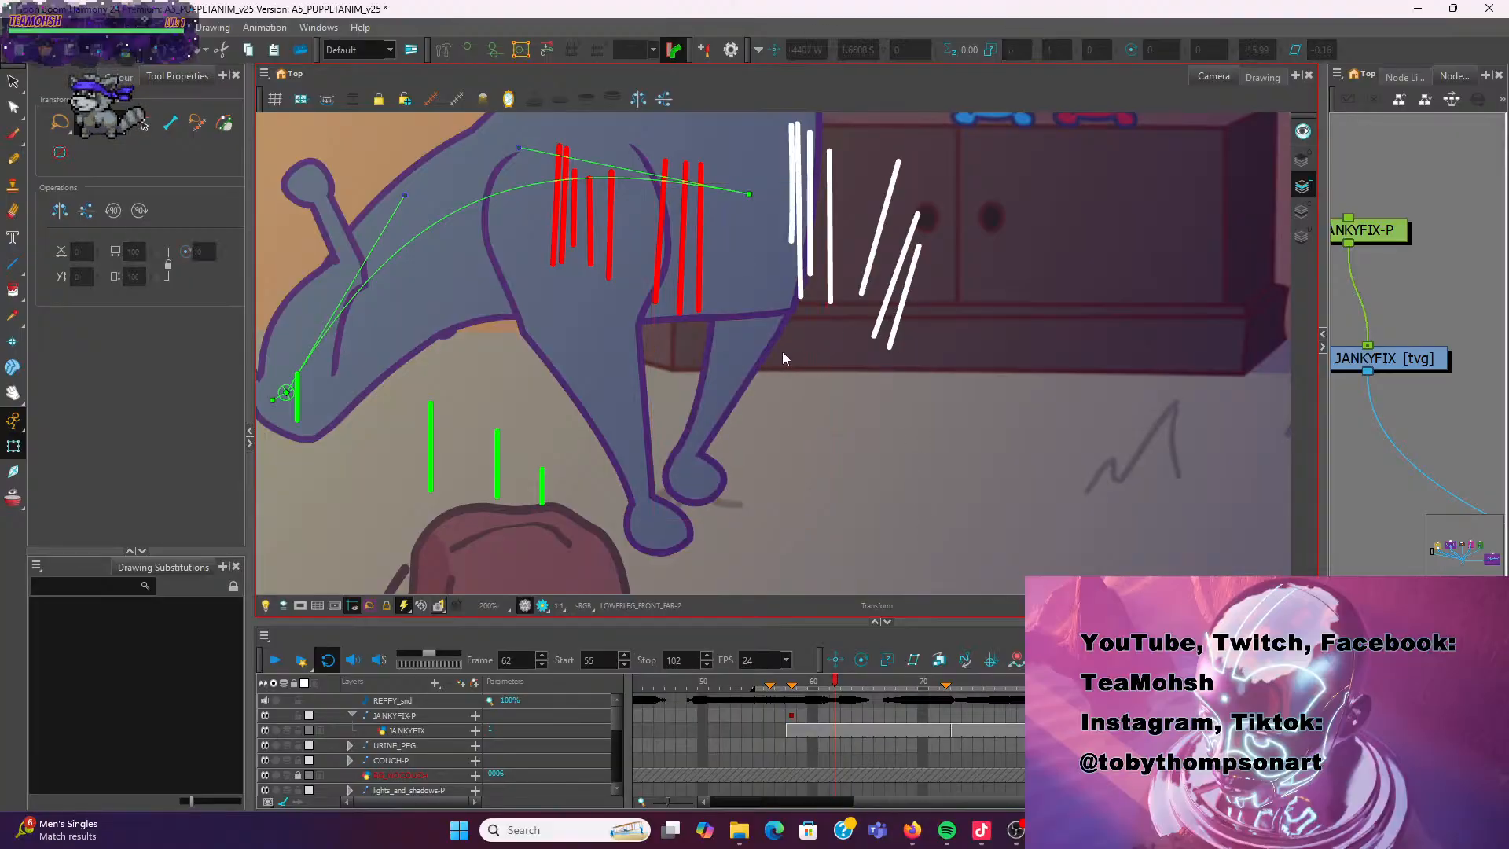
pyautogui.moveTo(770, 323); pyautogui.dragTo(765, 323)
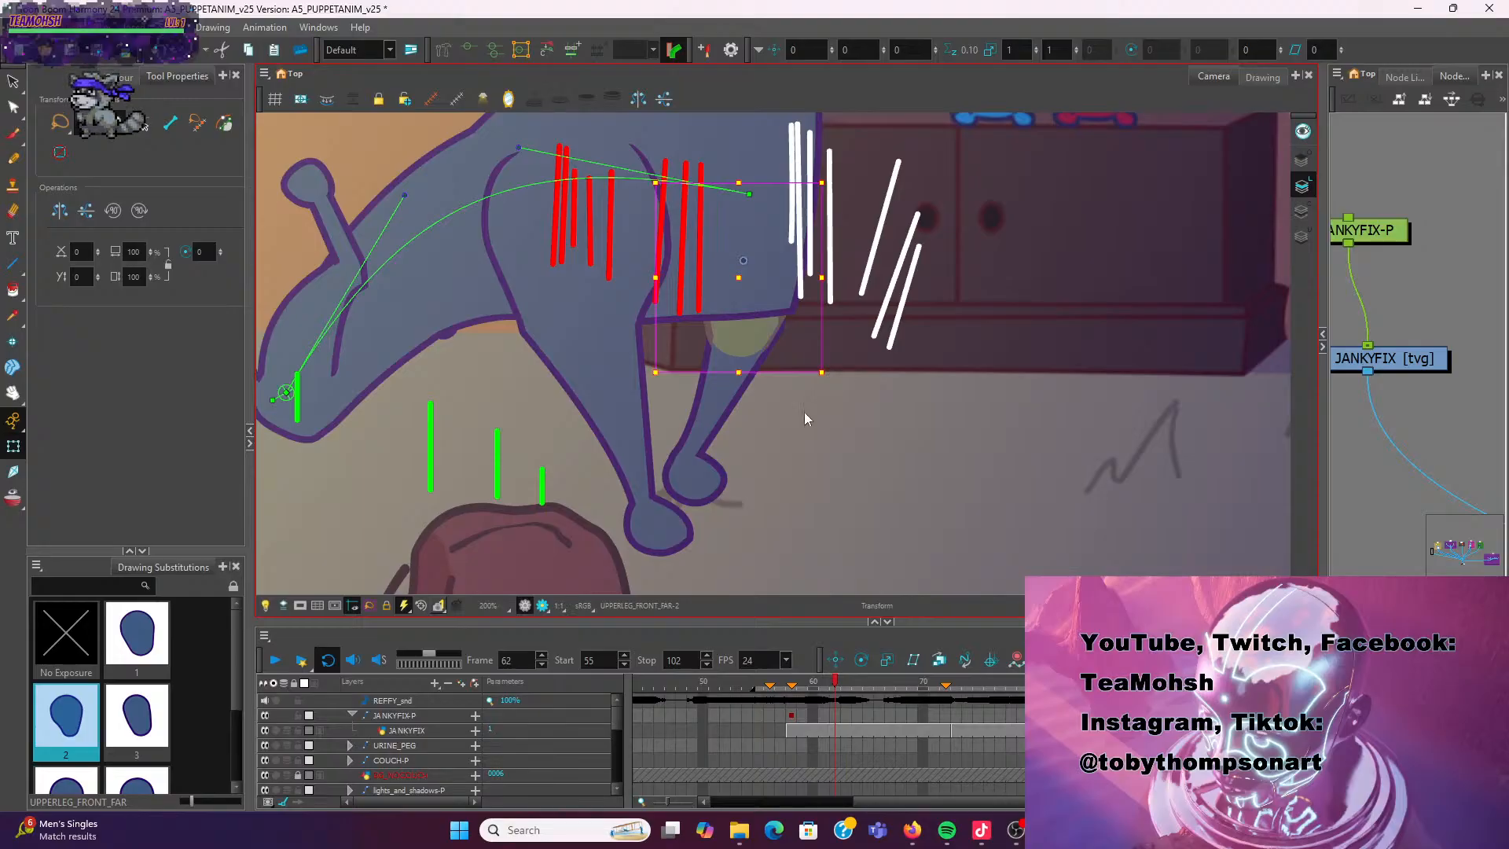
pyautogui.click(718, 425)
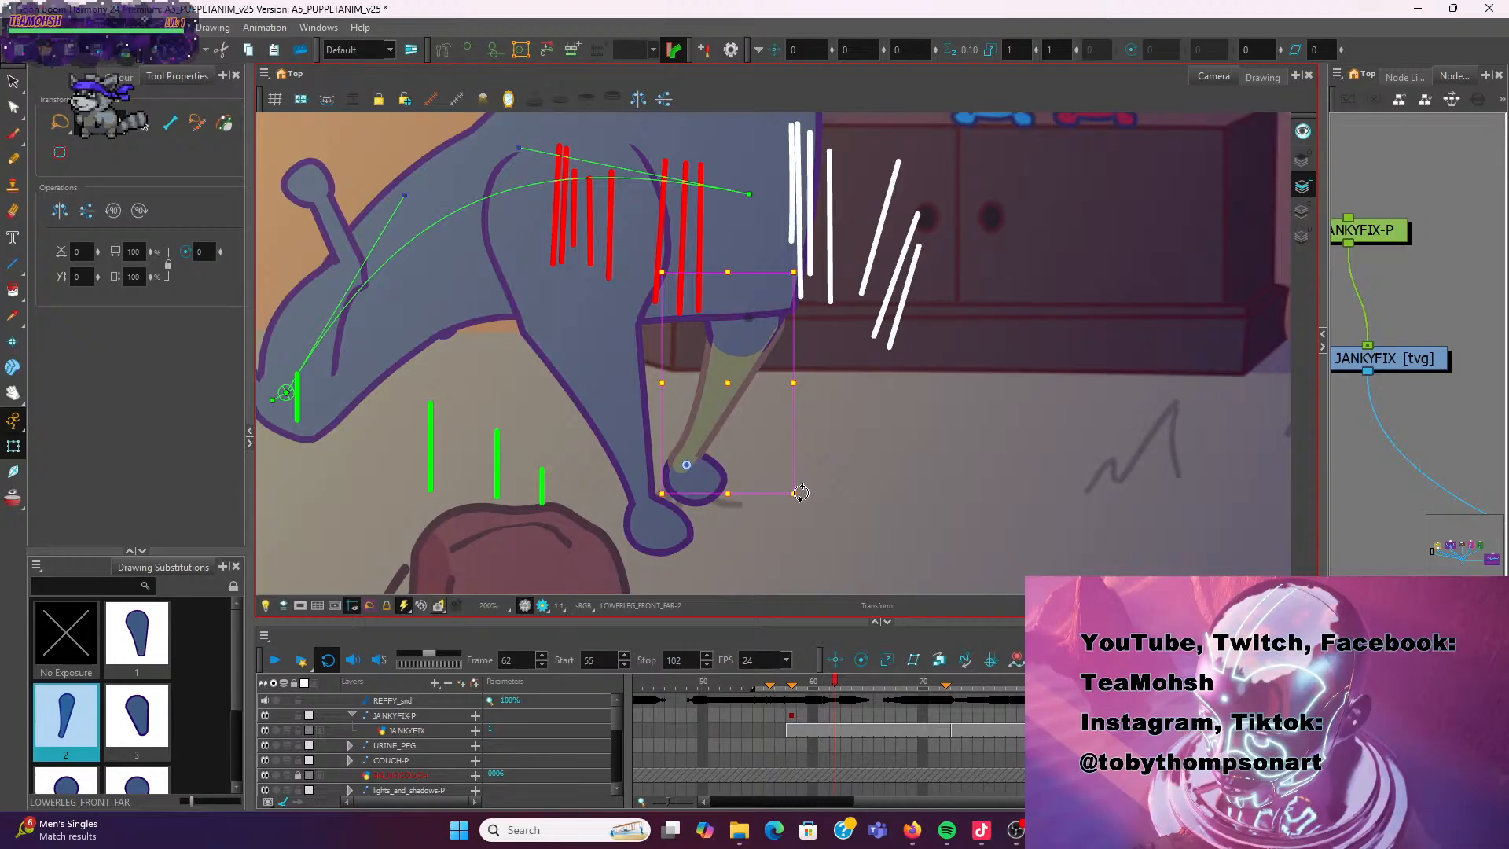
pyautogui.moveTo(802, 493); pyautogui.dragTo(808, 490)
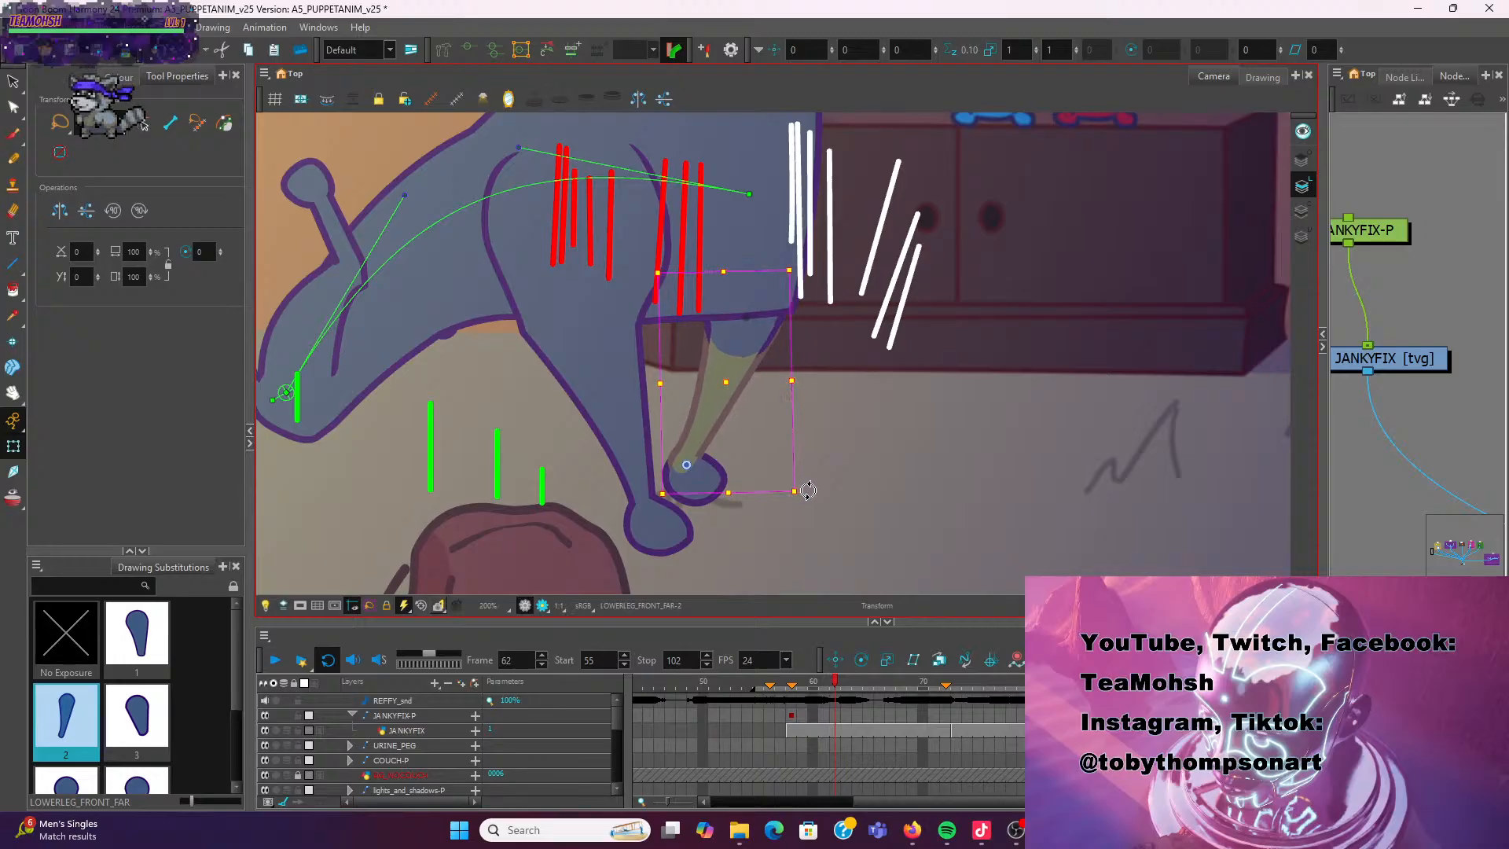
pyautogui.click(759, 332)
pyautogui.moveTo(771, 285); pyautogui.dragTo(767, 286)
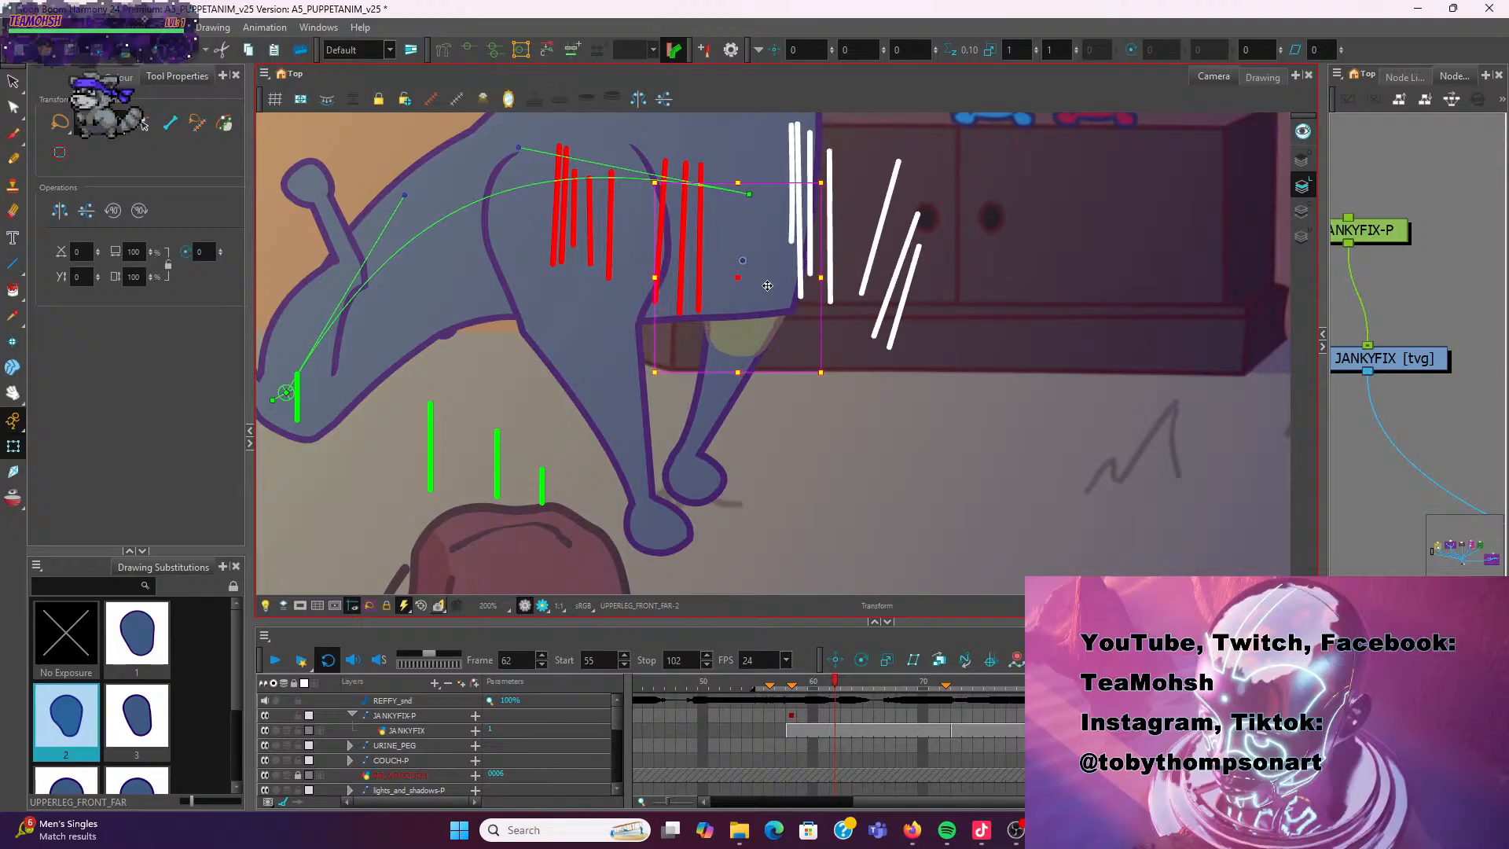
# Inspect the joint between the far front leg and the chest, and compare the pose at frame 62 with the preceding frames
pyautogui.scroll(3, 858, 271)
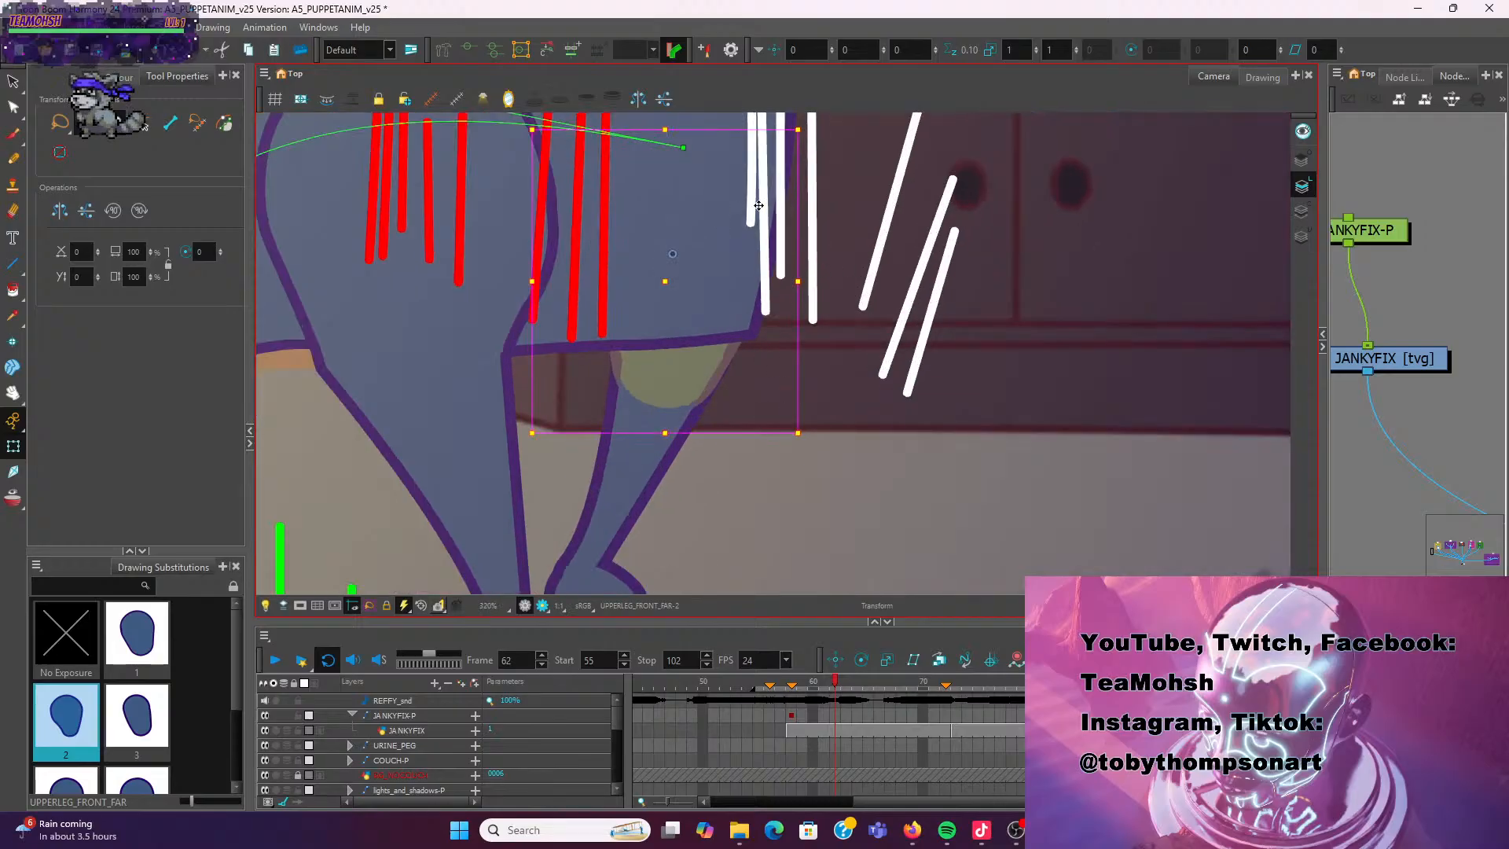
pyautogui.scroll(-10, 823, 307)
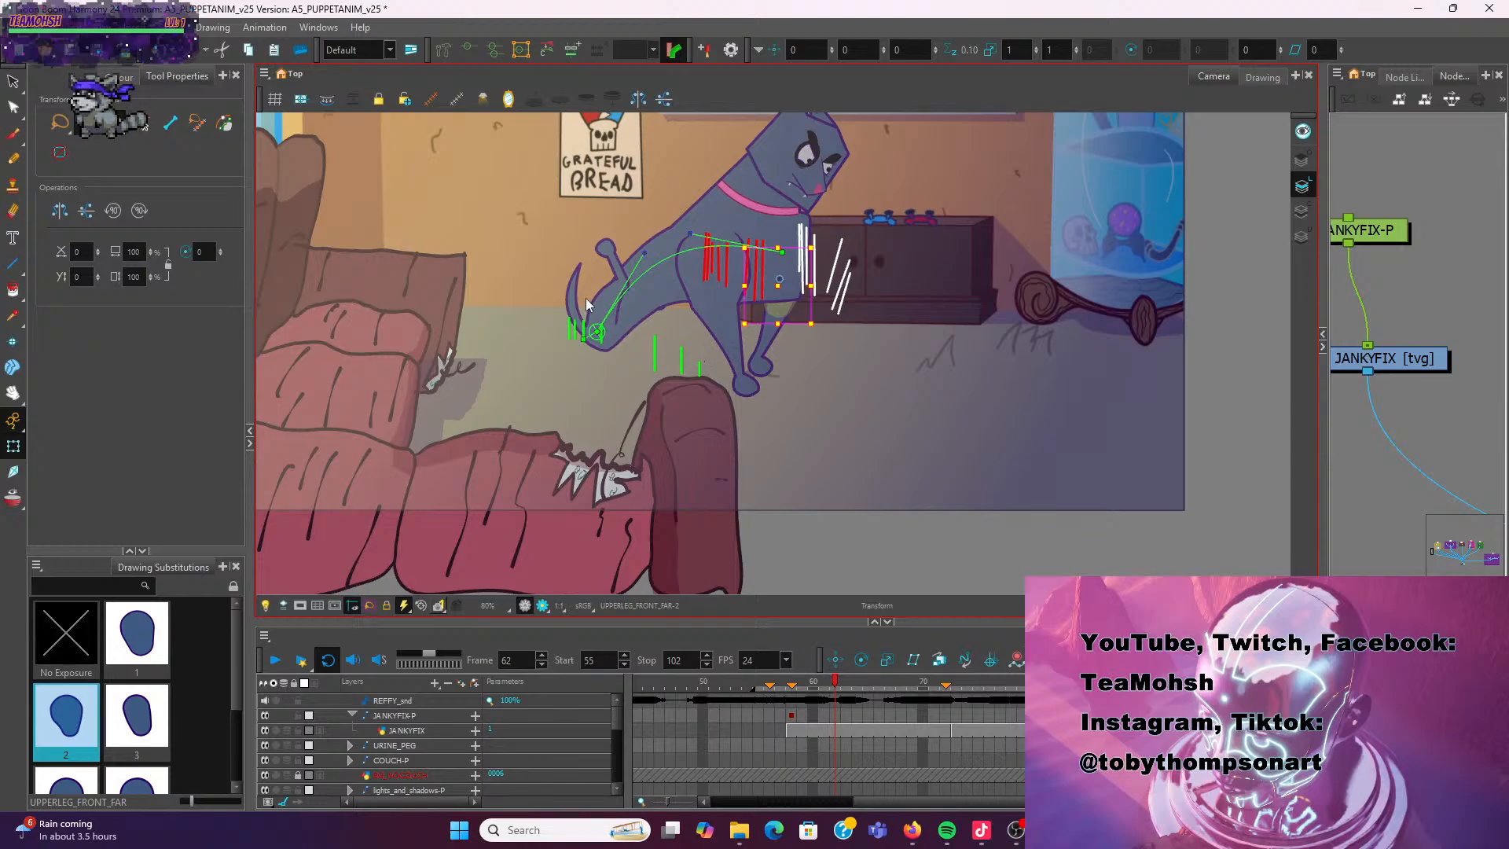
pyautogui.scroll(10, 696, 308)
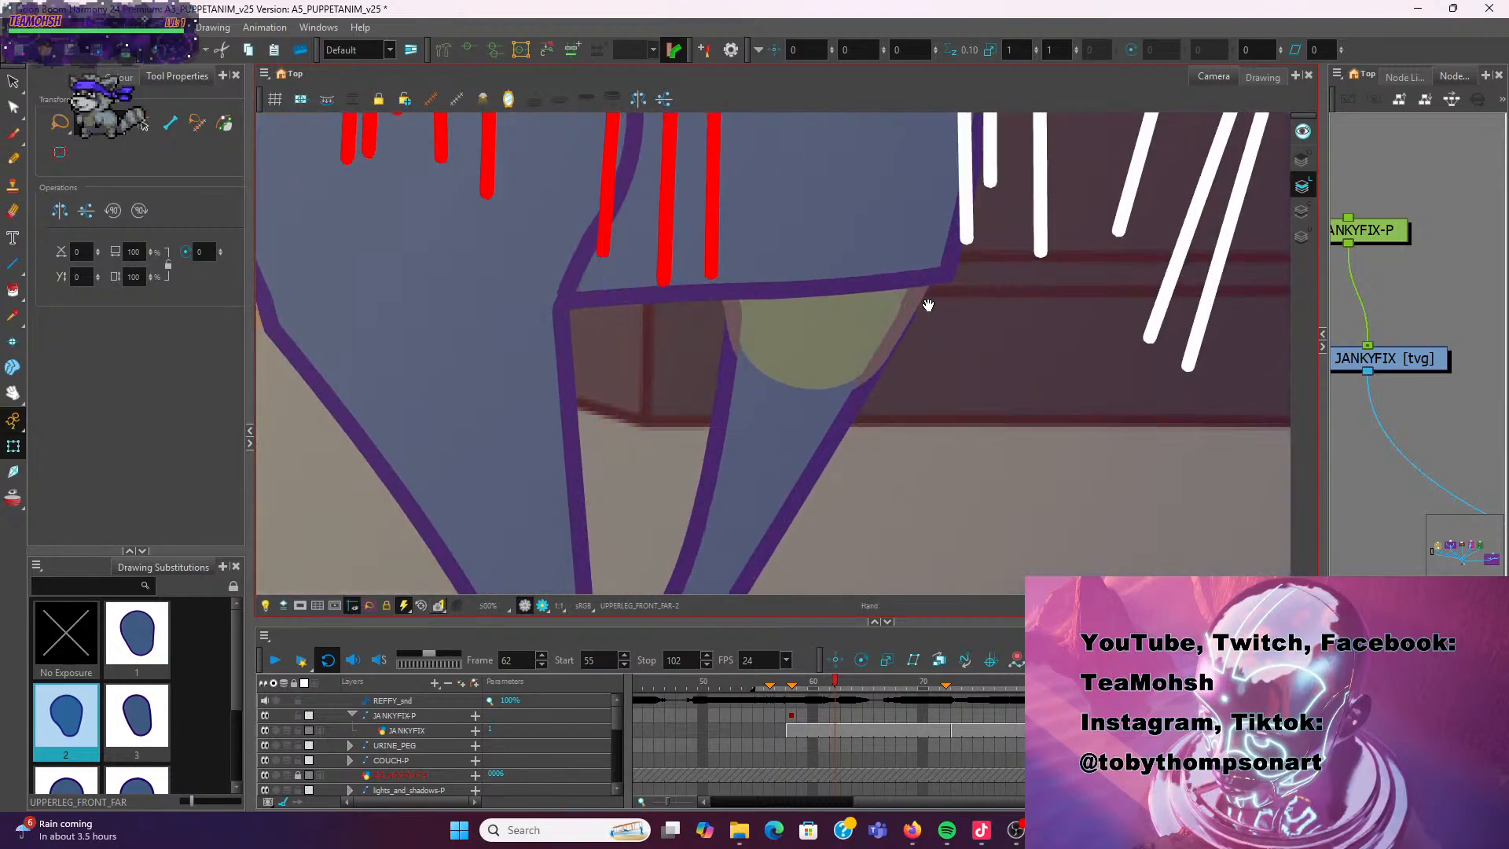
pyautogui.moveTo(928, 305); pyautogui.dragTo(814, 348)
pyautogui.scroll(2, 813, 351)
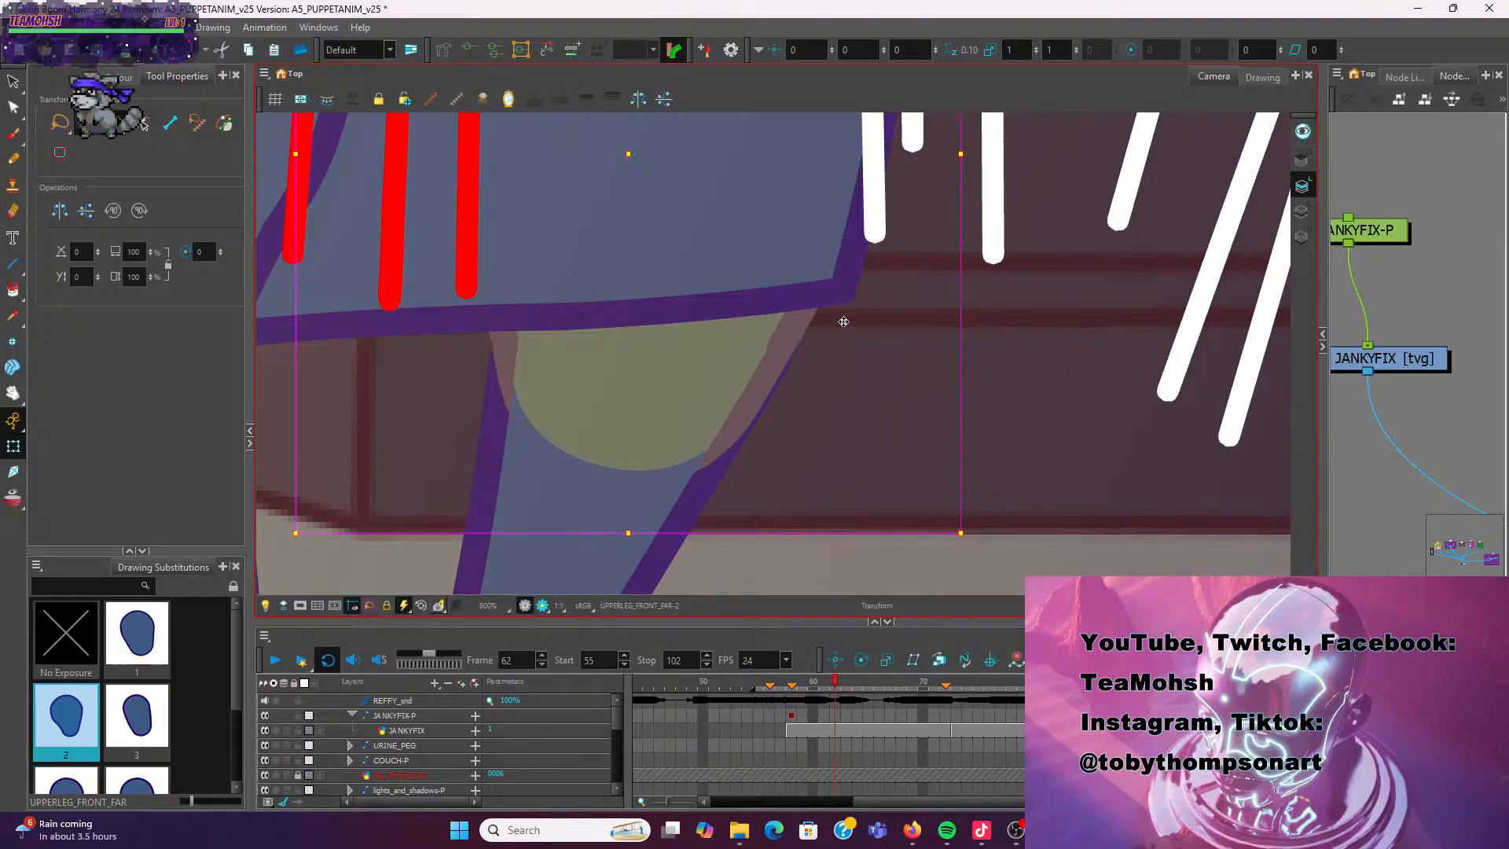
pyautogui.click(1046, 330)
pyautogui.scroll(-7, 1061, 412)
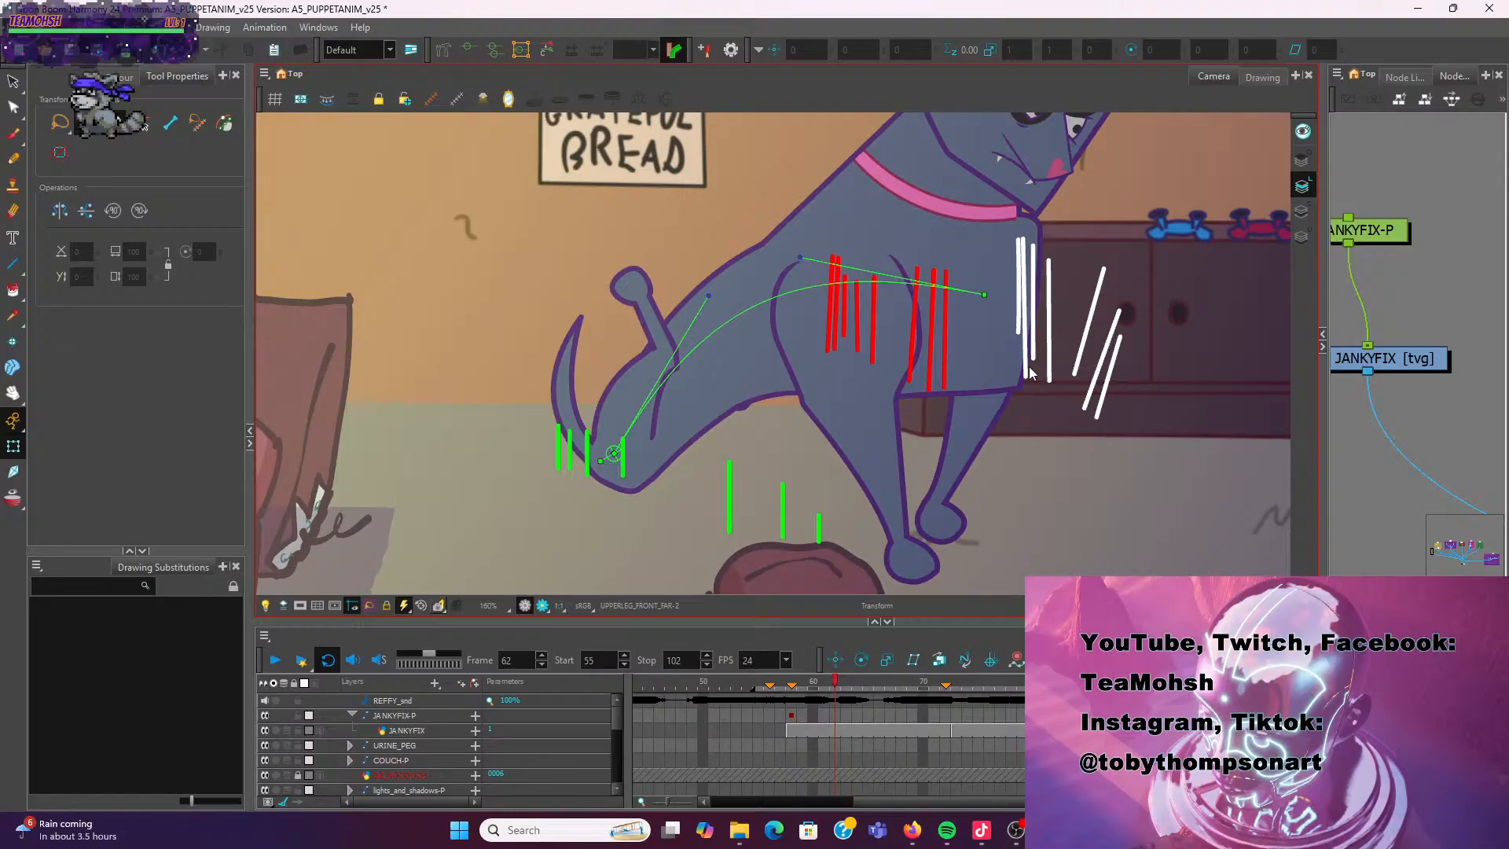
pyautogui.press(',')
pyautogui.press('.')
pyautogui.press(',')
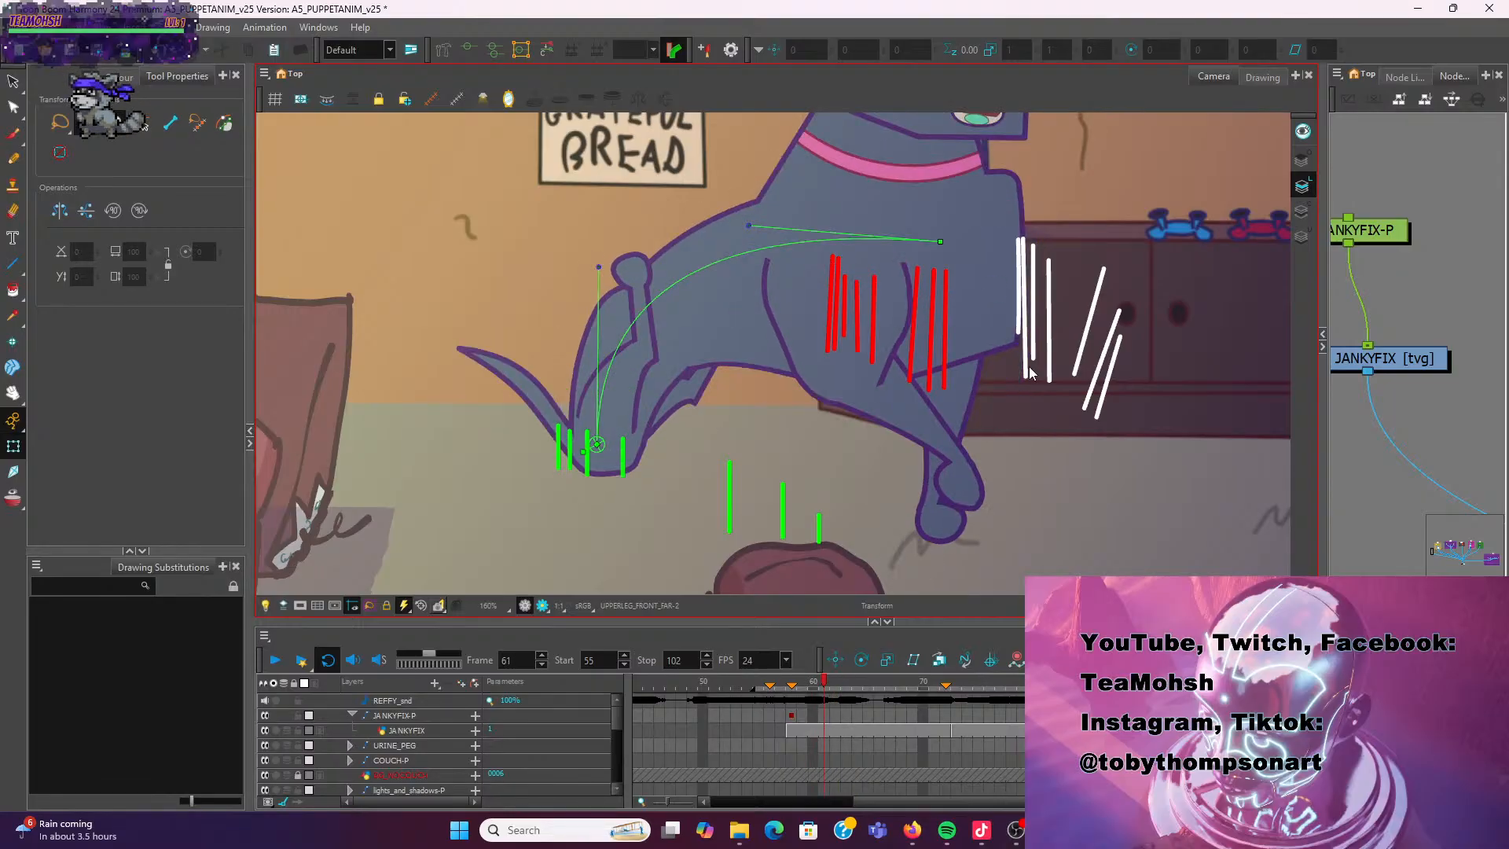
pyautogui.press('.')
pyautogui.press('.')
pyautogui.press(',')
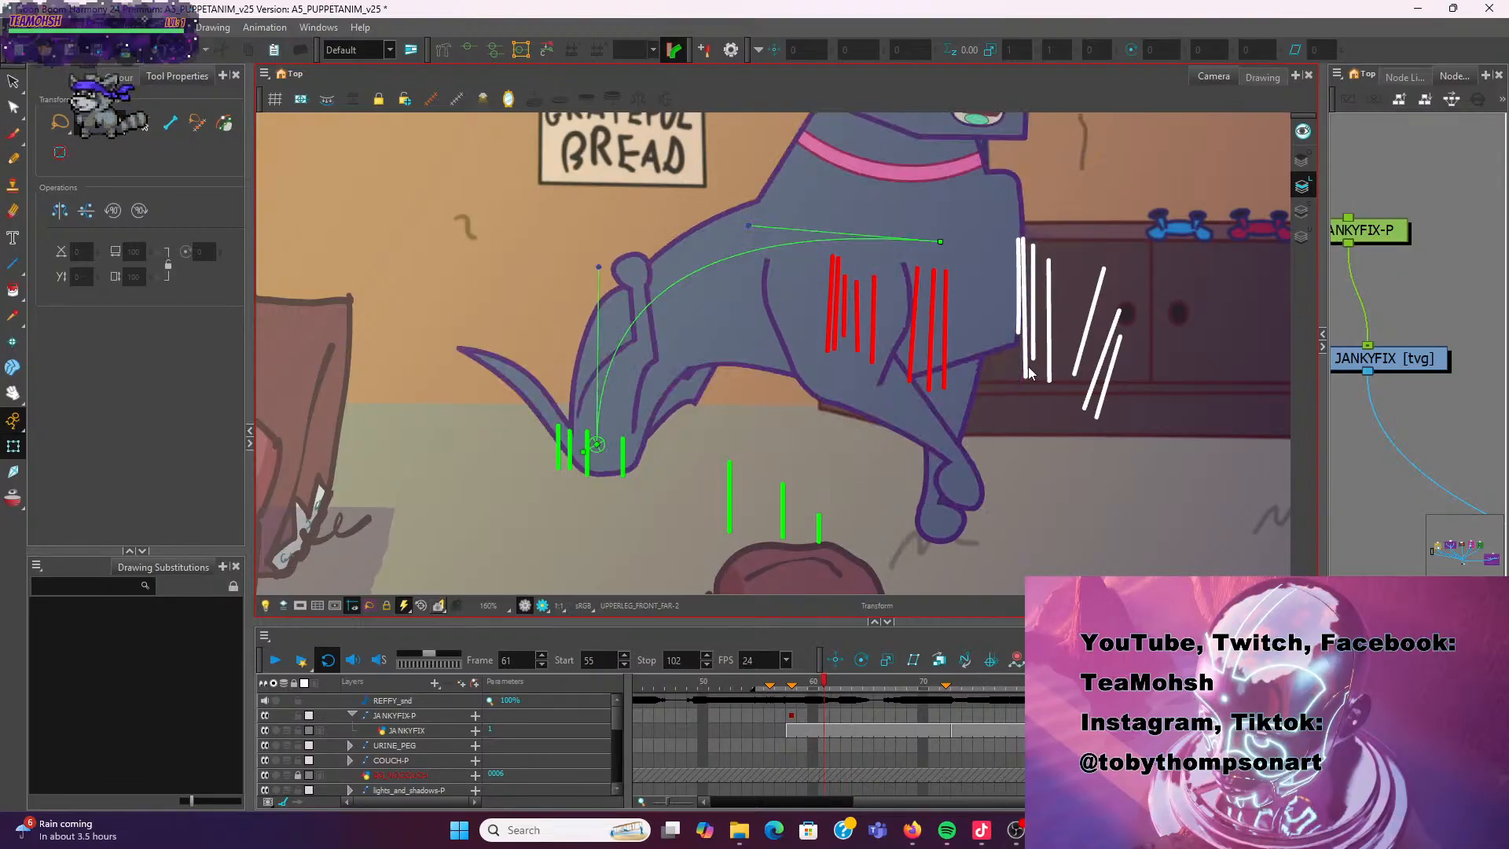
pyautogui.press('.')
pyautogui.press(',')
pyautogui.press(',')
pyautogui.press(',')
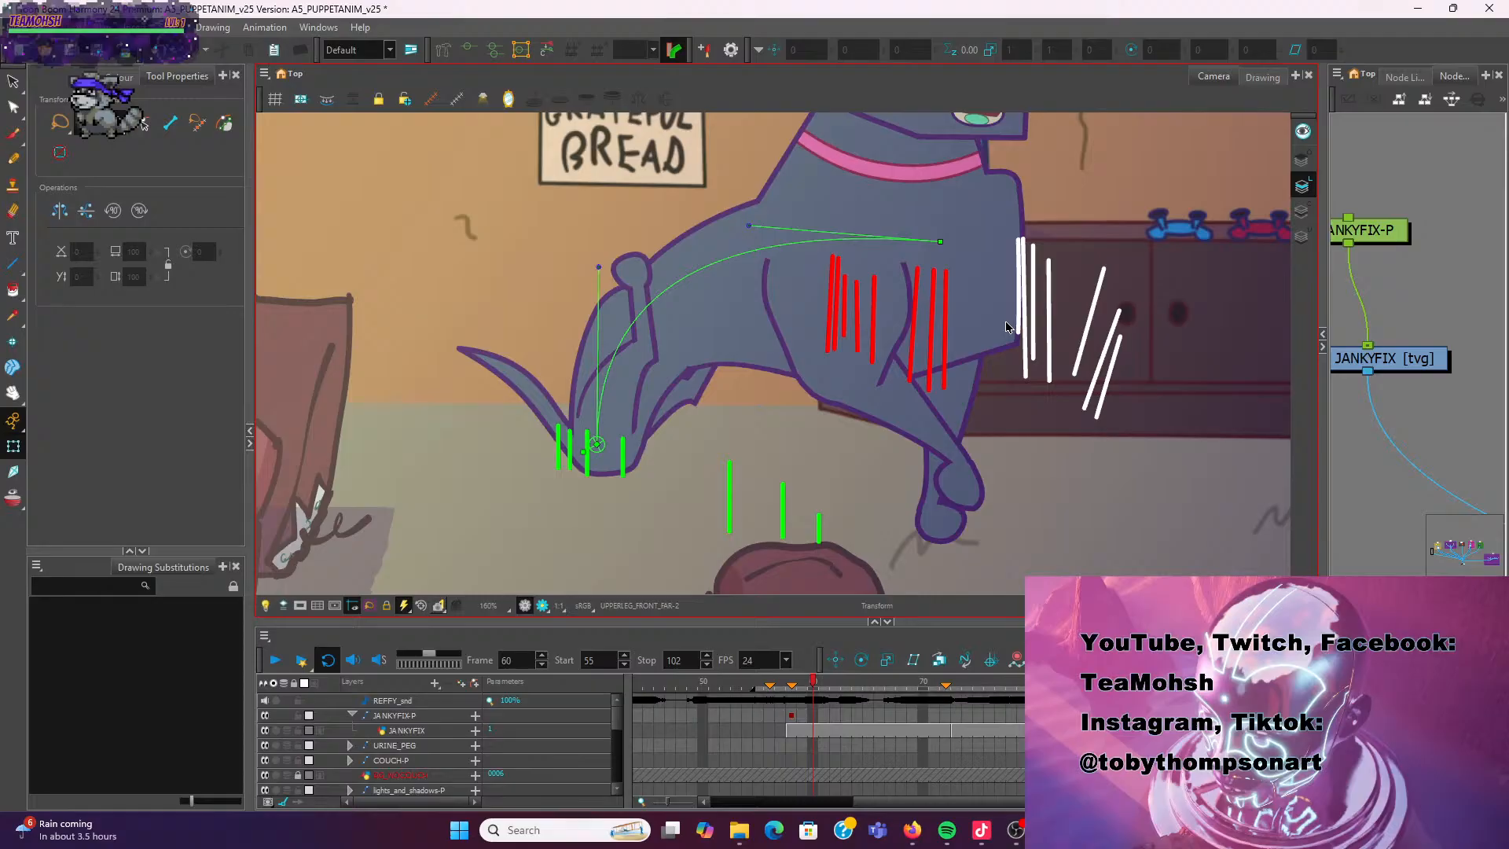
# Skew the whole far front leg forward from a pivot at its foot, by about 7.71 at frame 60 and about 4.96 at frame 58
pyautogui.click(1006, 323)
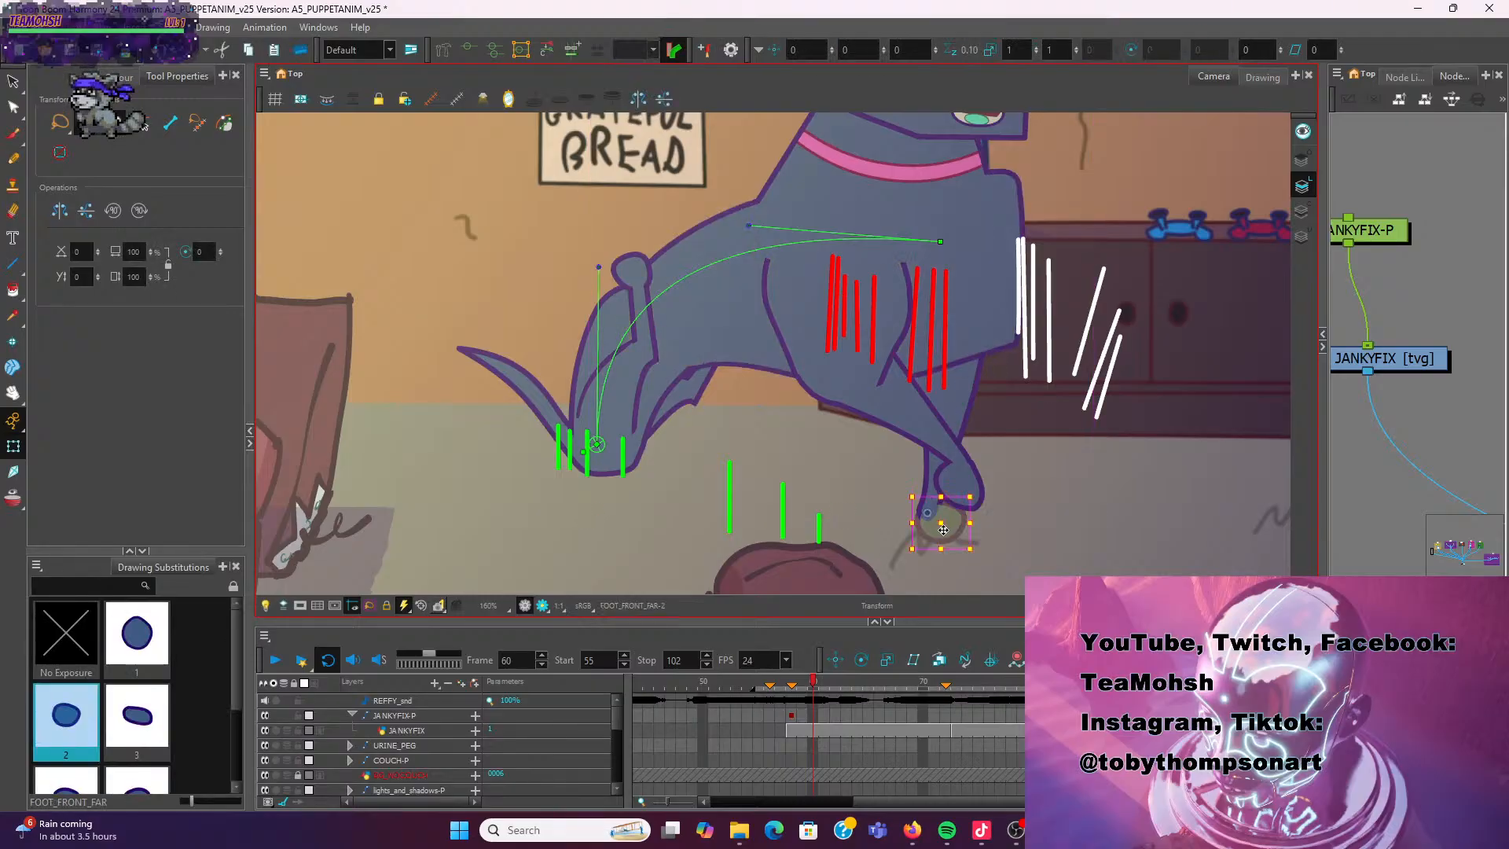
pyautogui.click(943, 526)
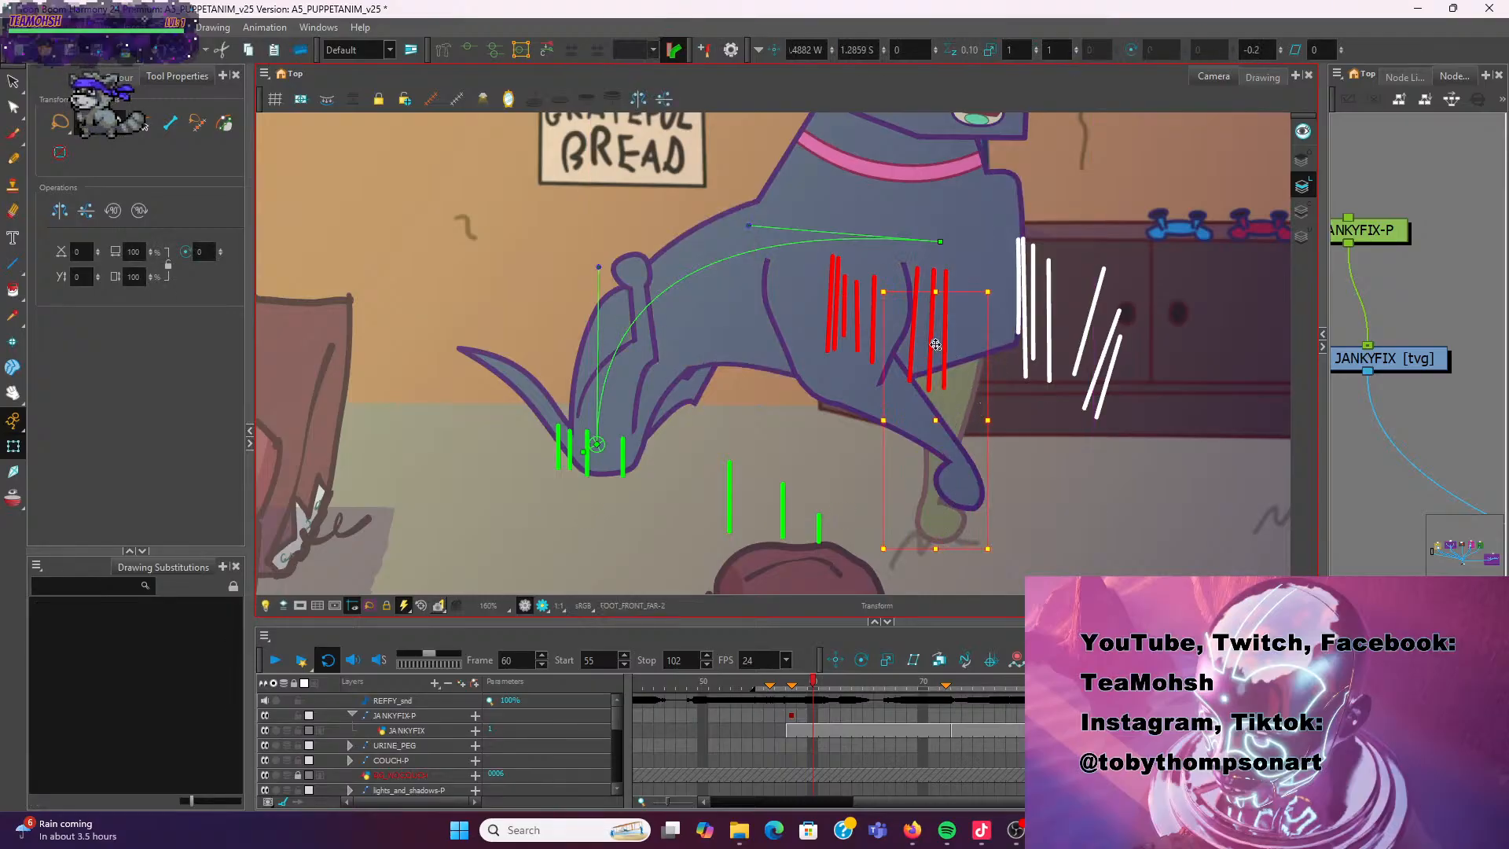
pyautogui.moveTo(935, 342); pyautogui.dragTo(936, 540)
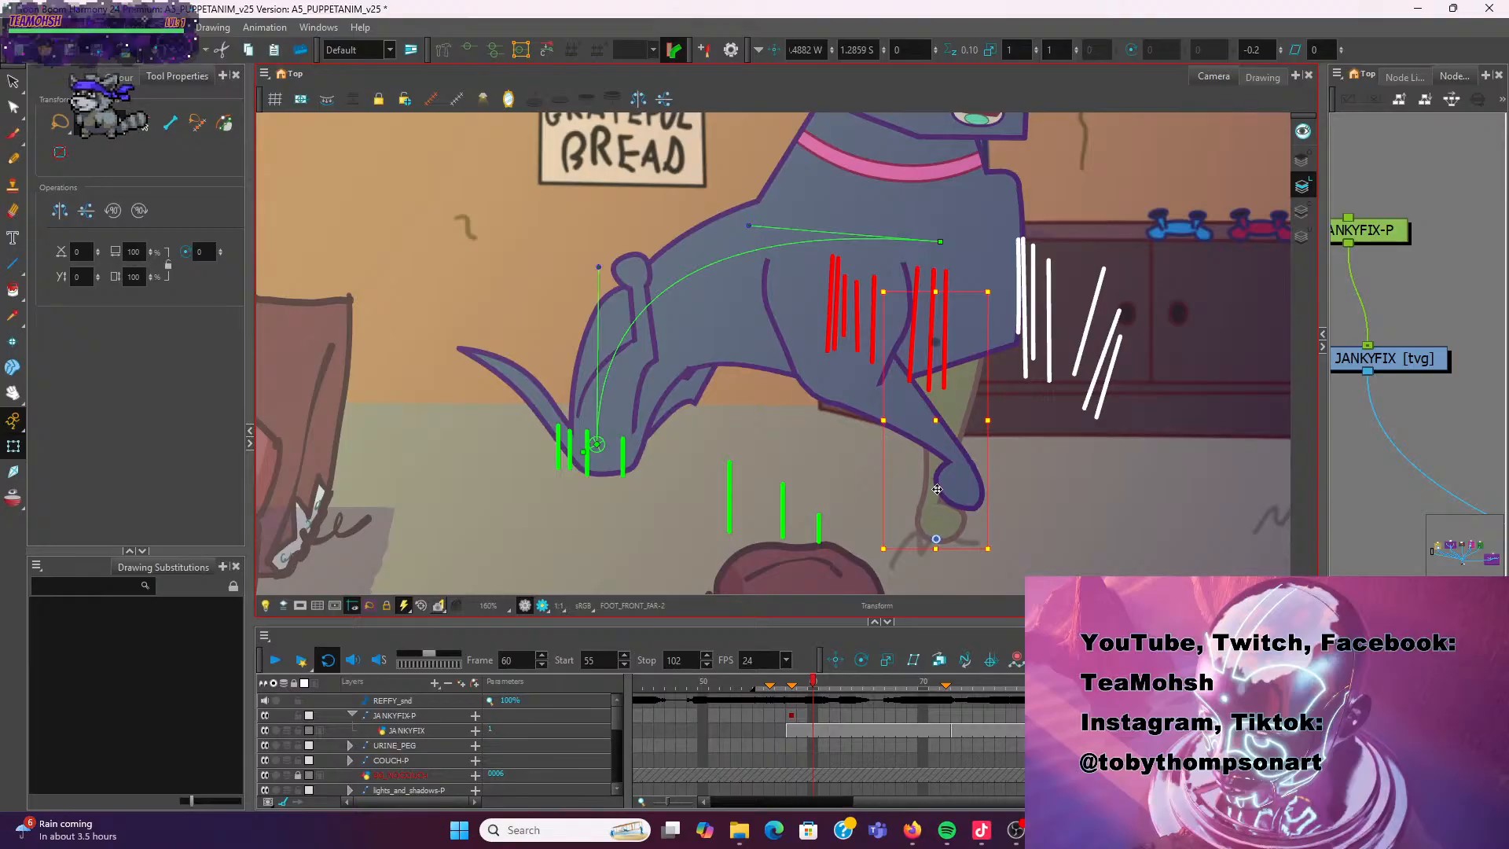
pyautogui.moveTo(970, 297)
pyautogui.mouseDown()
pyautogui.moveTo(1007, 297)
pyautogui.moveTo(969, 287)
pyautogui.mouseUp()
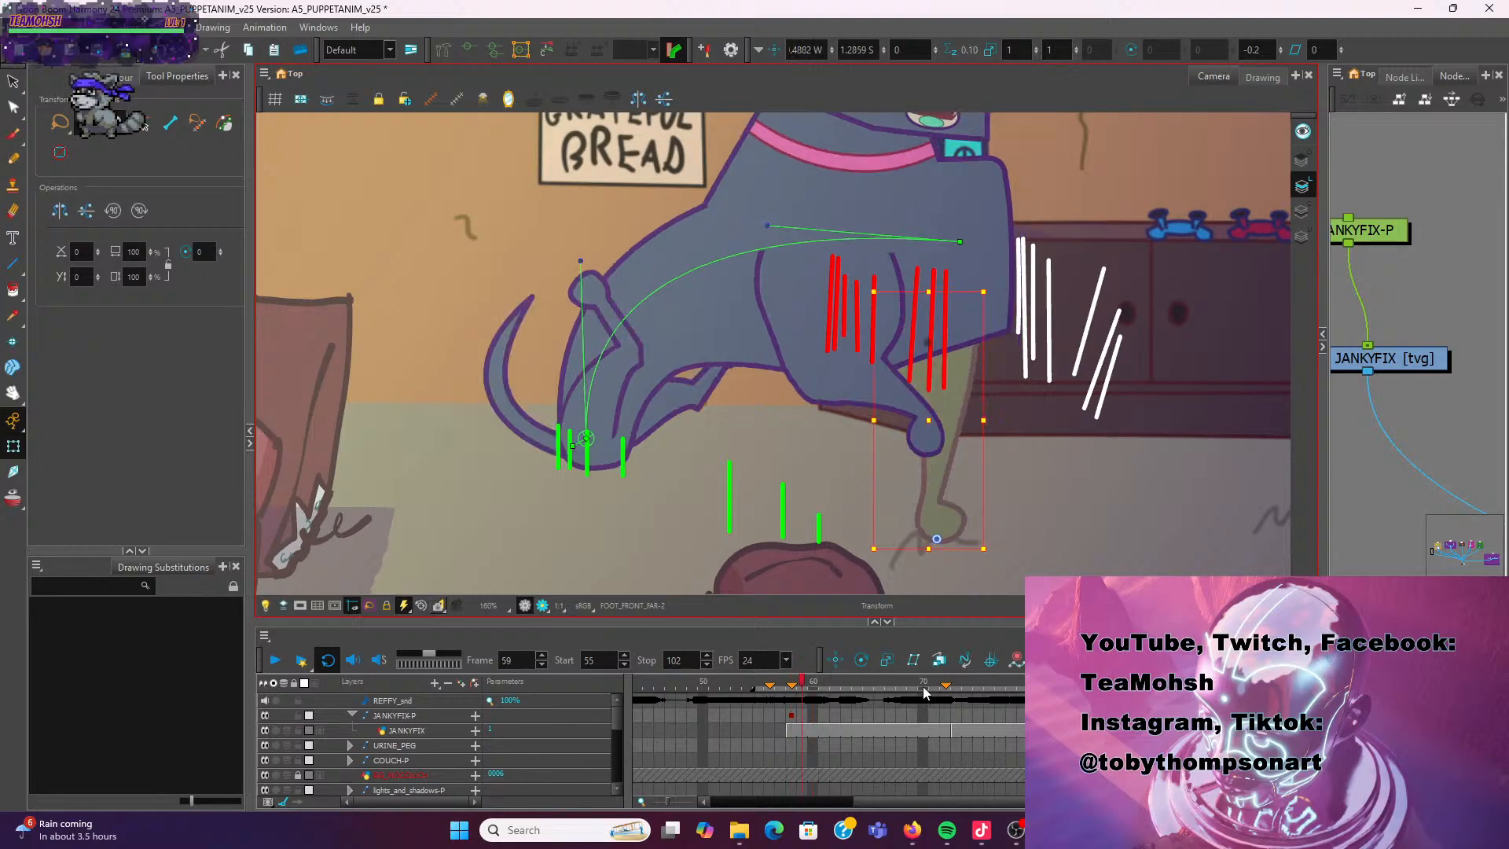
pyautogui.press('.')
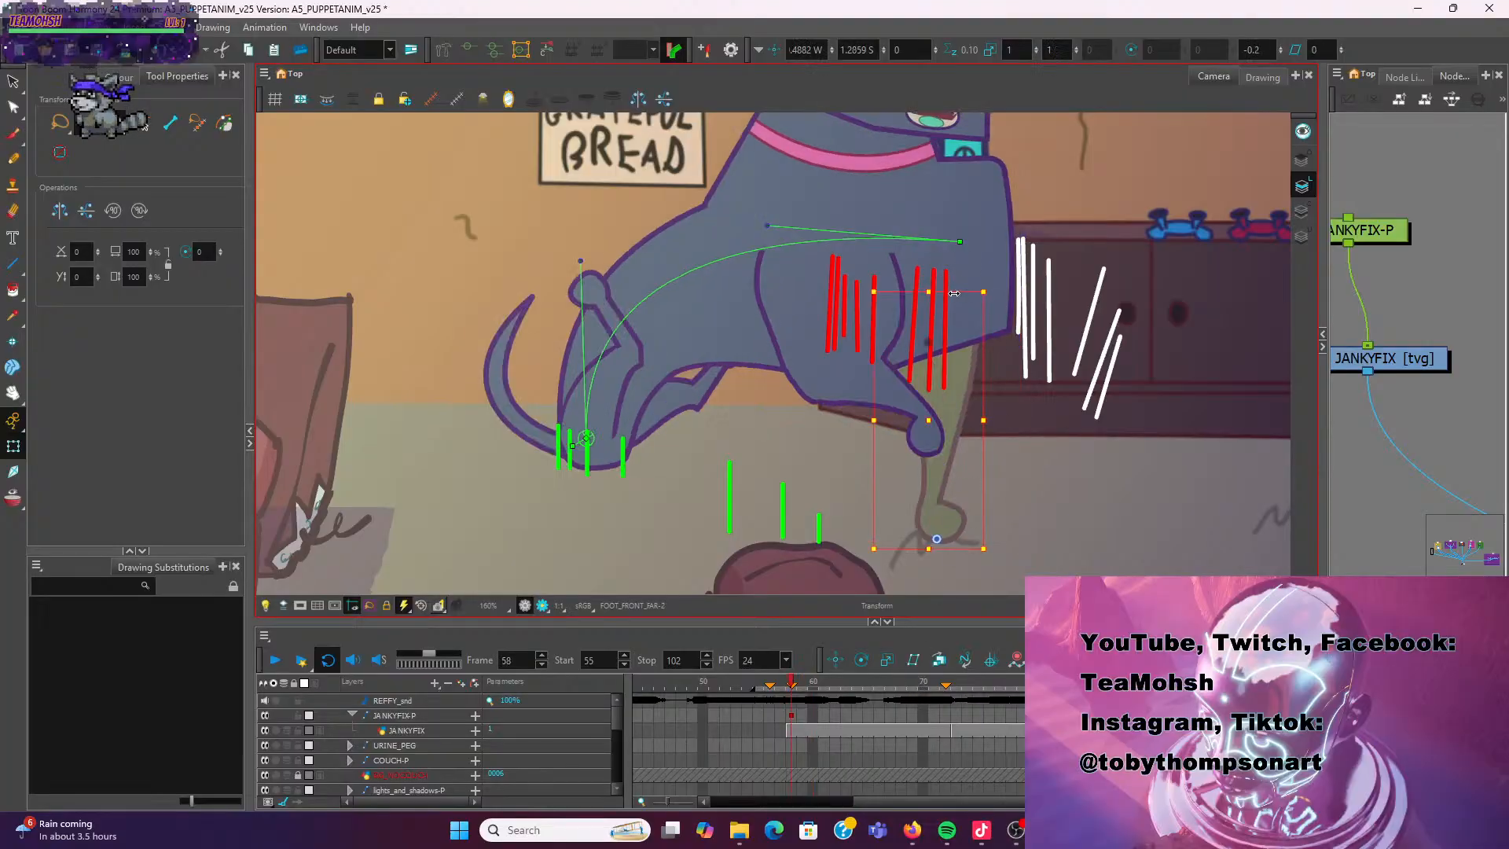
pyautogui.moveTo(954, 291)
pyautogui.mouseDown()
pyautogui.moveTo(979, 297)
pyautogui.moveTo(951, 288)
pyautogui.mouseUp()
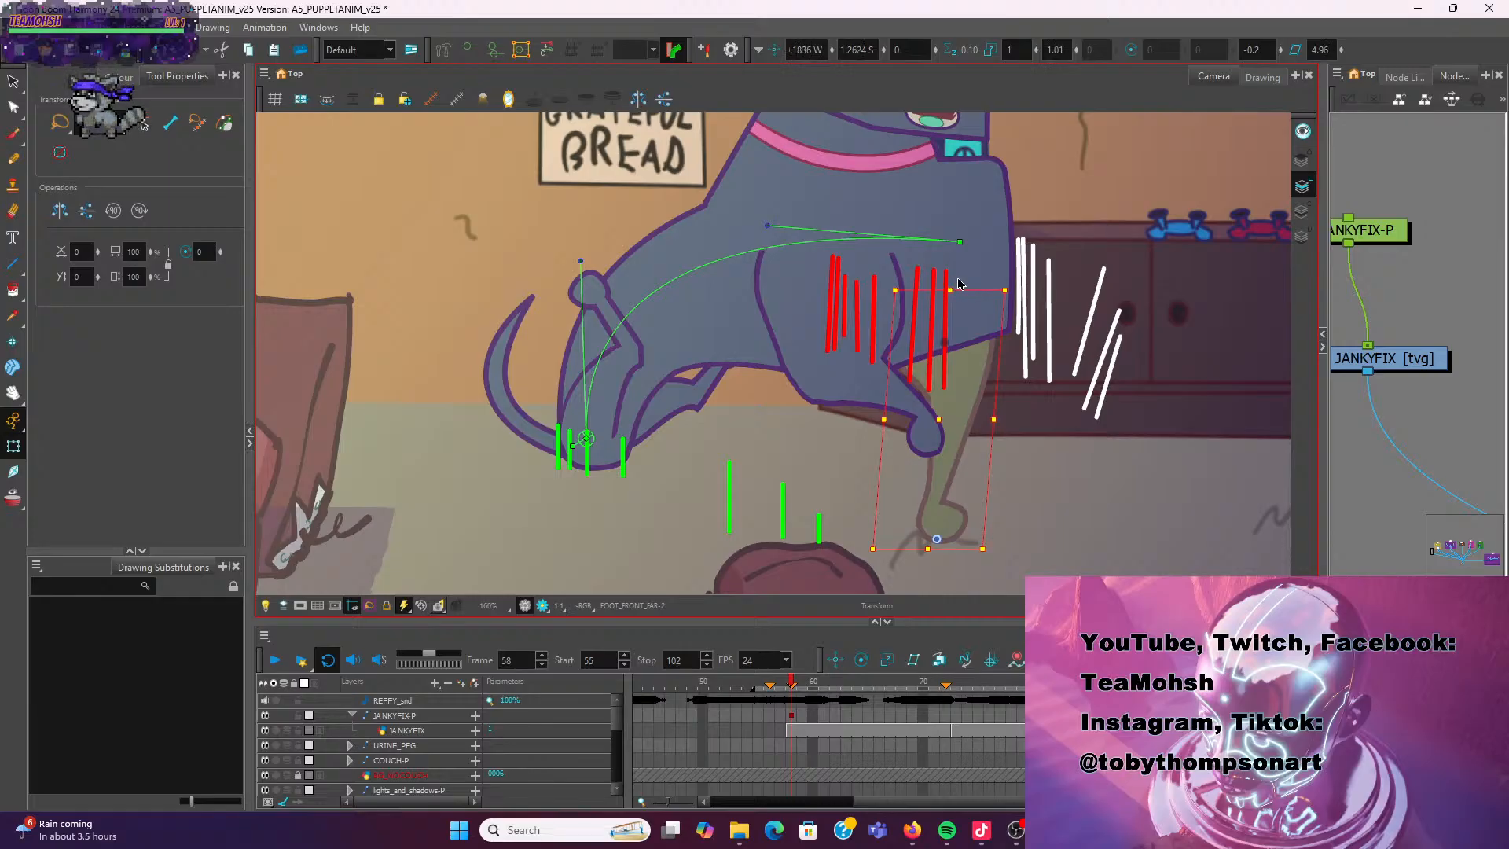
# Flip back and forth through frames 58 to 62 to check how the far front leg moves between poses
pyautogui.press('.')
pyautogui.press('.')
pyautogui.press('.')
pyautogui.press('.')
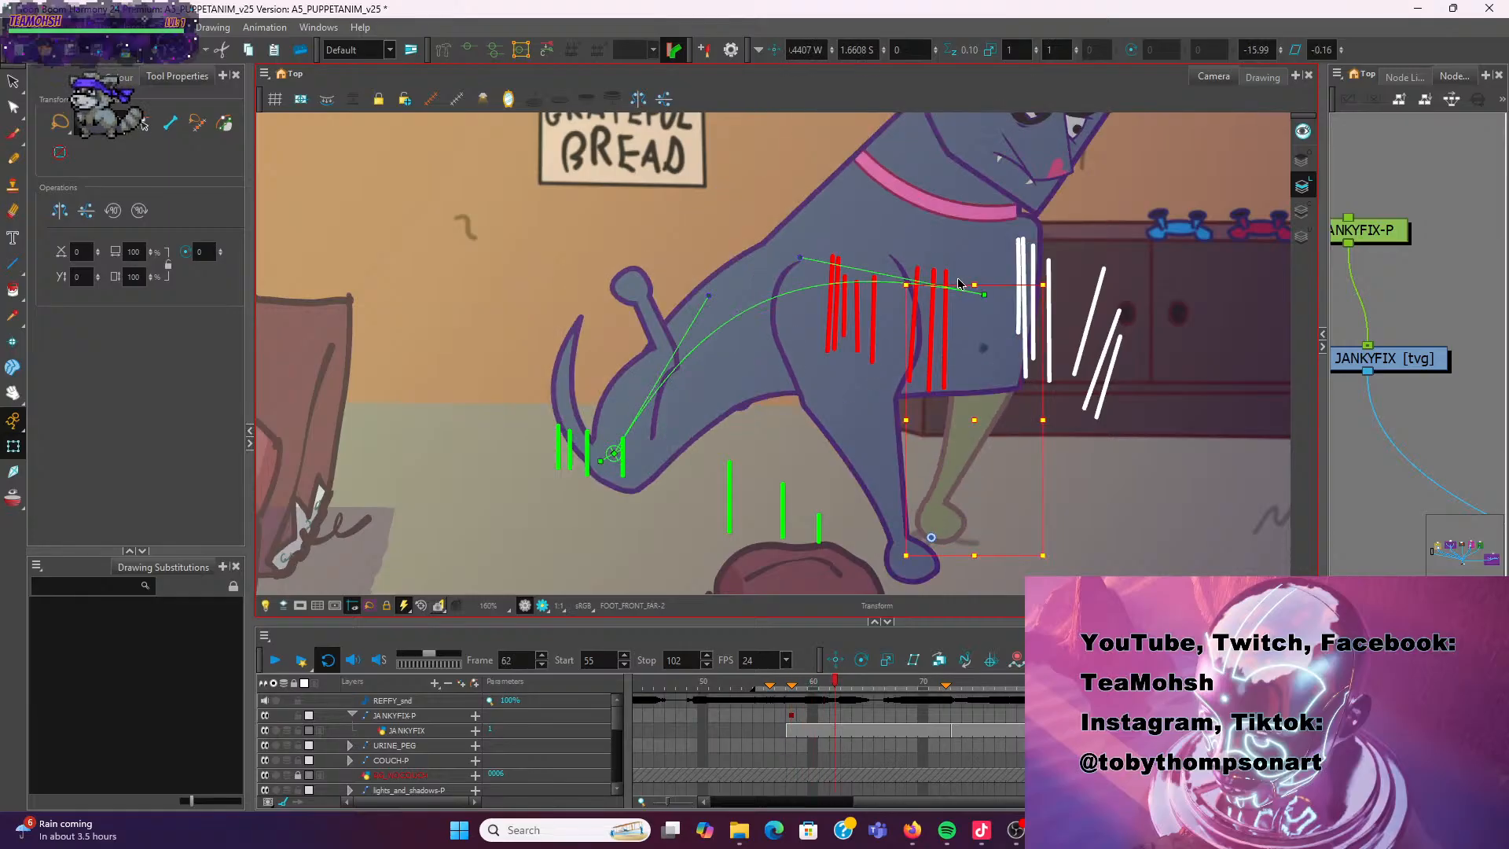
pyautogui.press(',')
pyautogui.press(',')
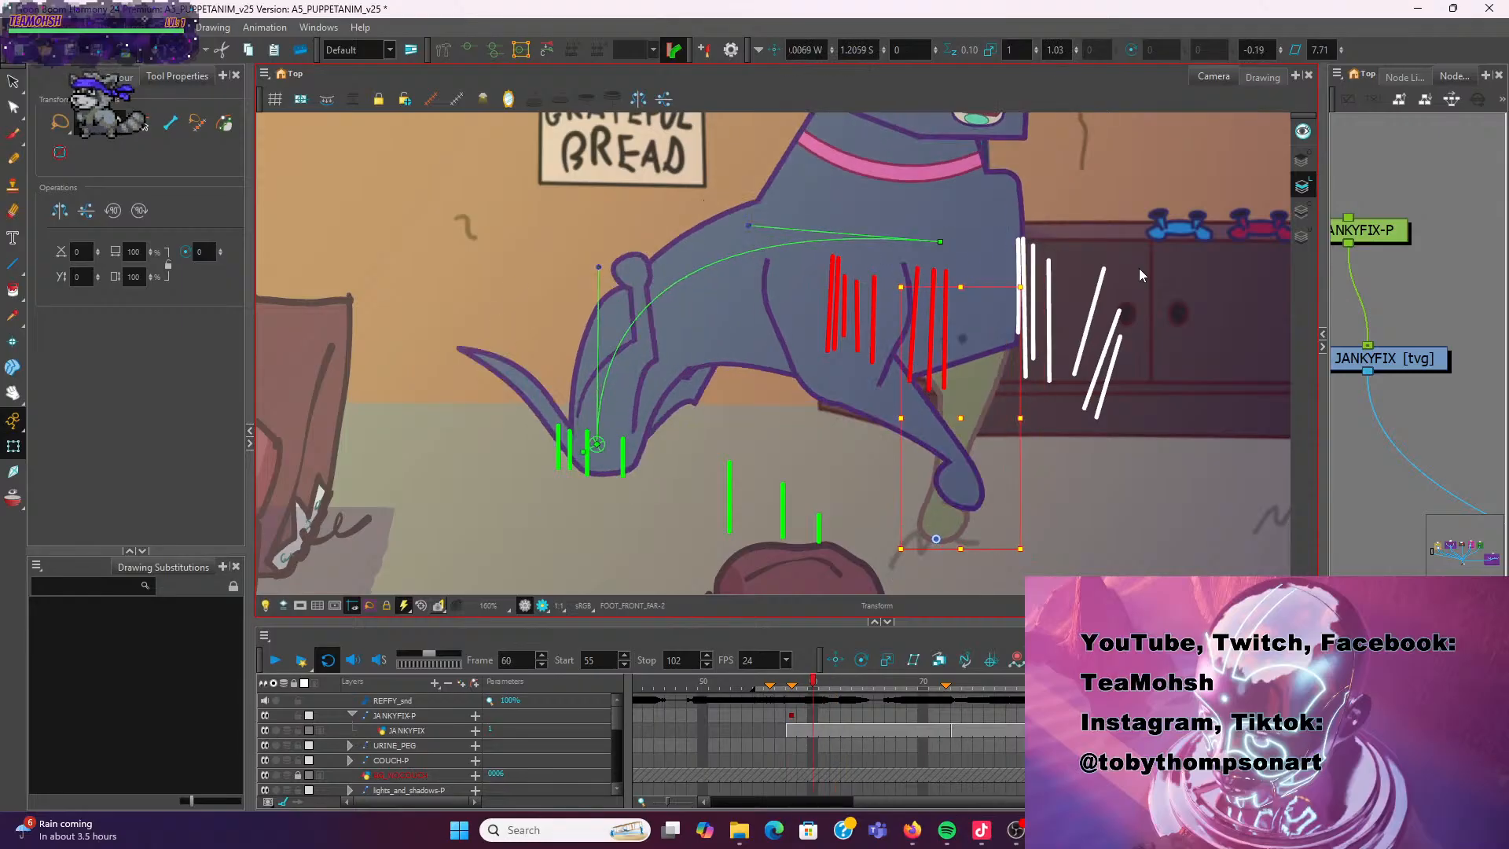
pyautogui.press('.')
pyautogui.press(',')
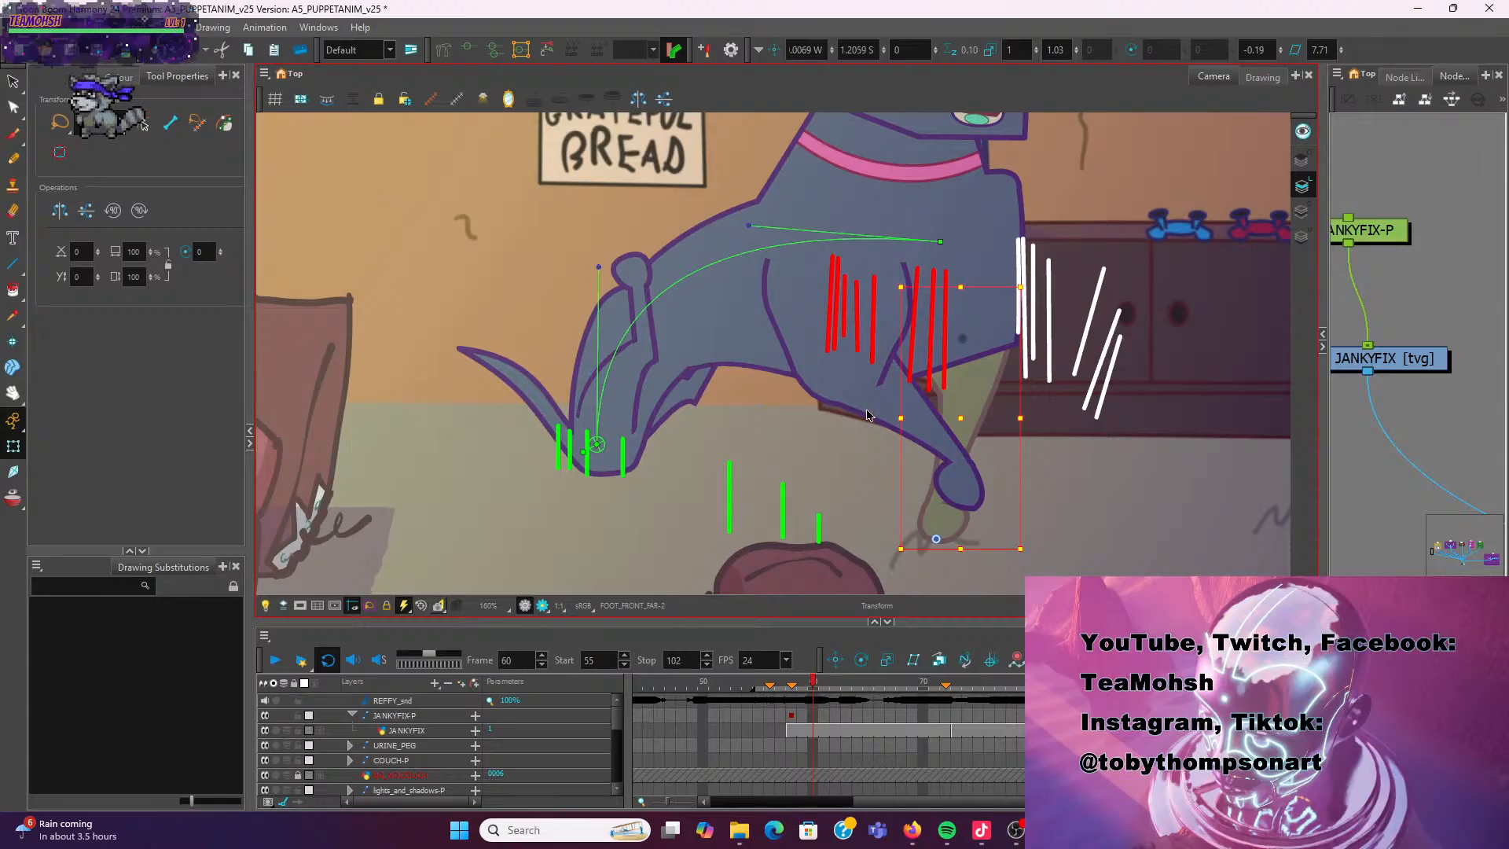
pyautogui.press('.')
pyautogui.press(',')
pyautogui.press('.')
pyautogui.press('.')
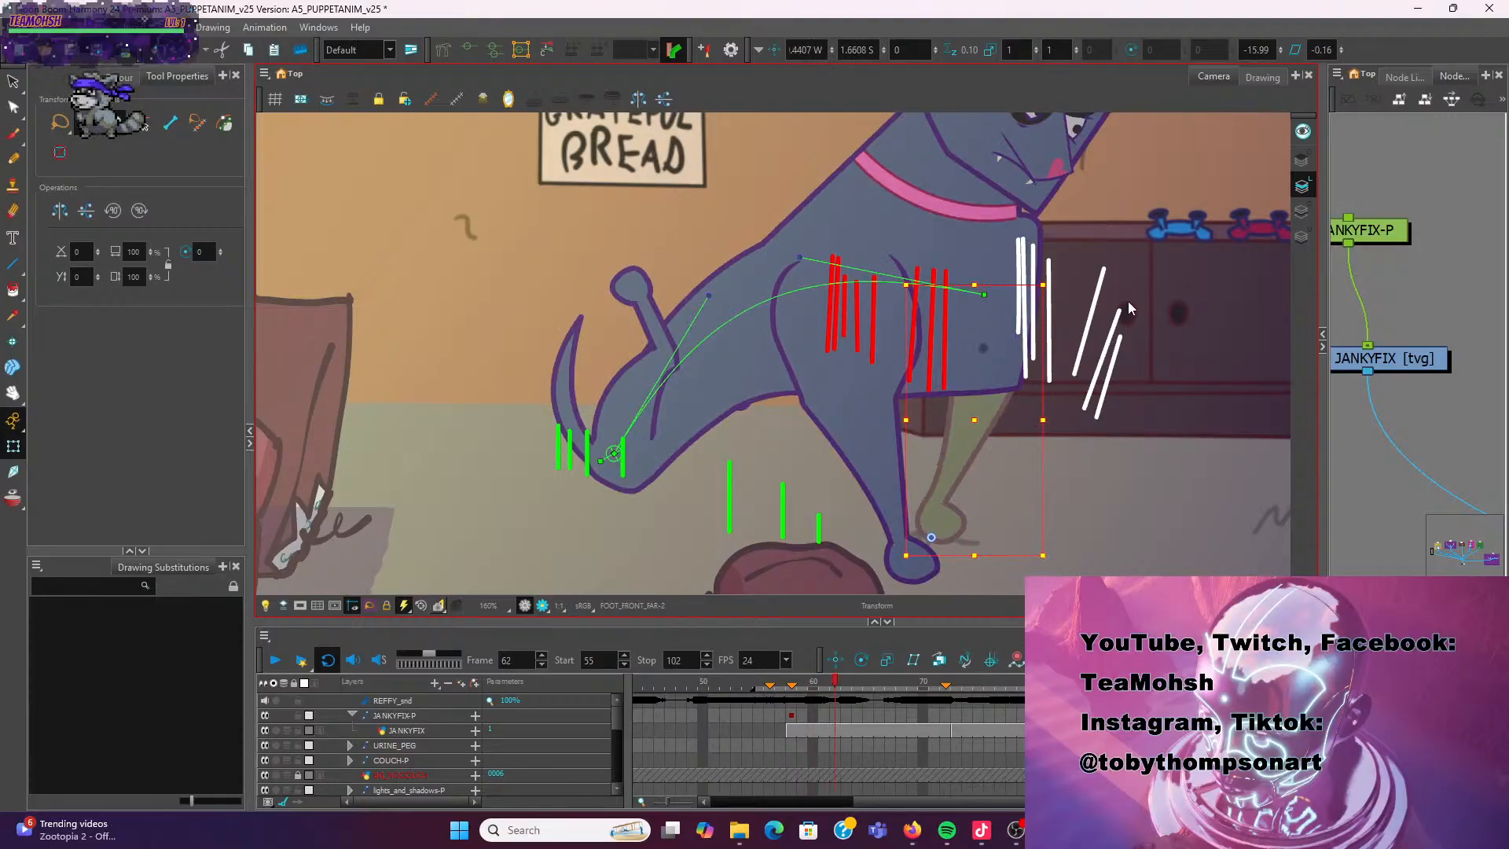
# Compare the dog's poses at frames 62, 64 and 66, checking the chest's front edge against the white guide lines
pyautogui.press('.')
pyautogui.press('.')
pyautogui.press(',')
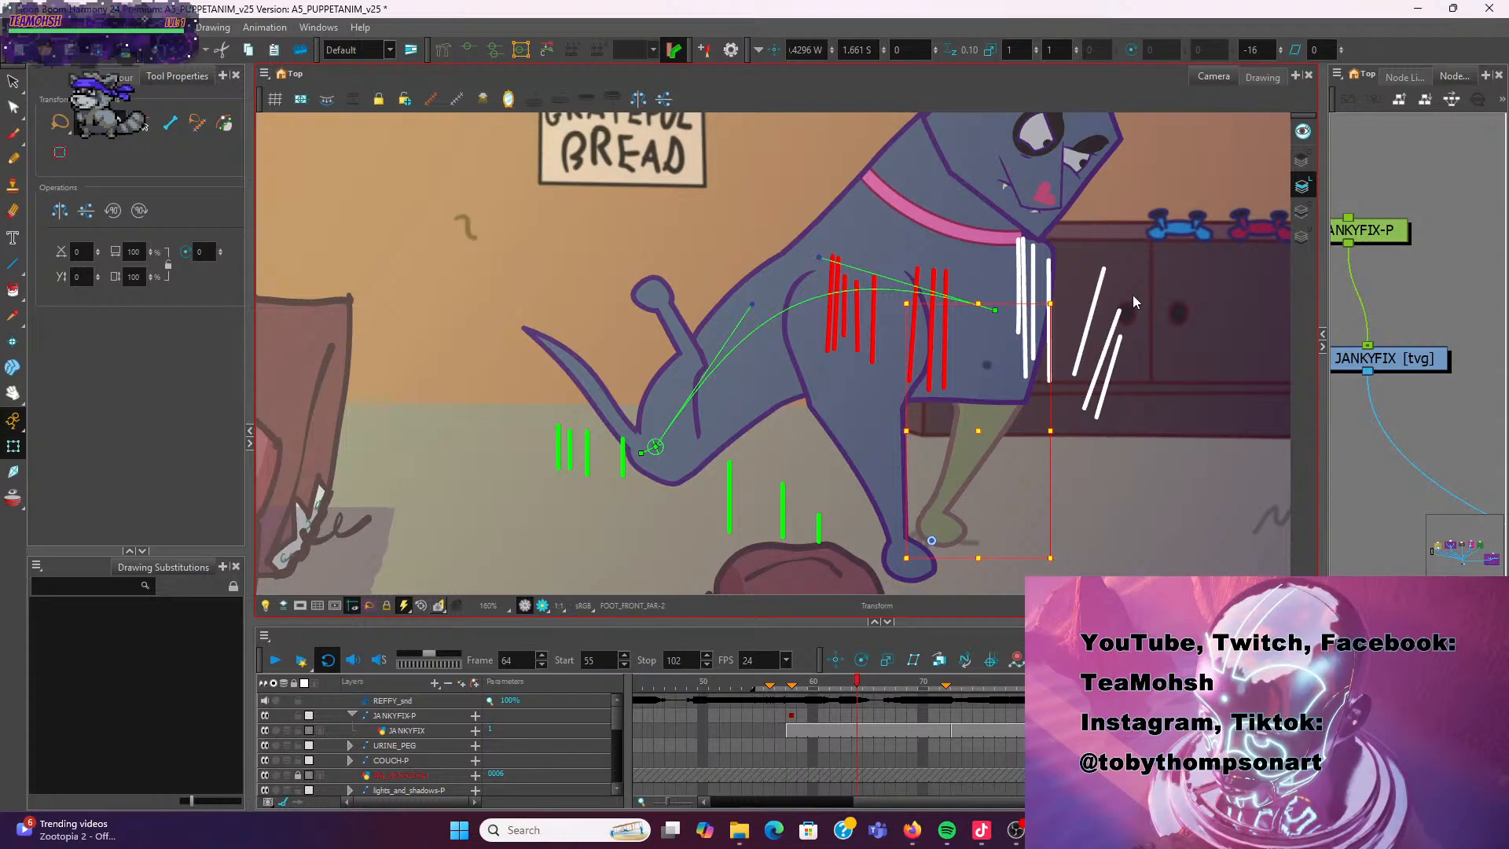
pyautogui.press(',')
pyautogui.press('.')
pyautogui.press('.')
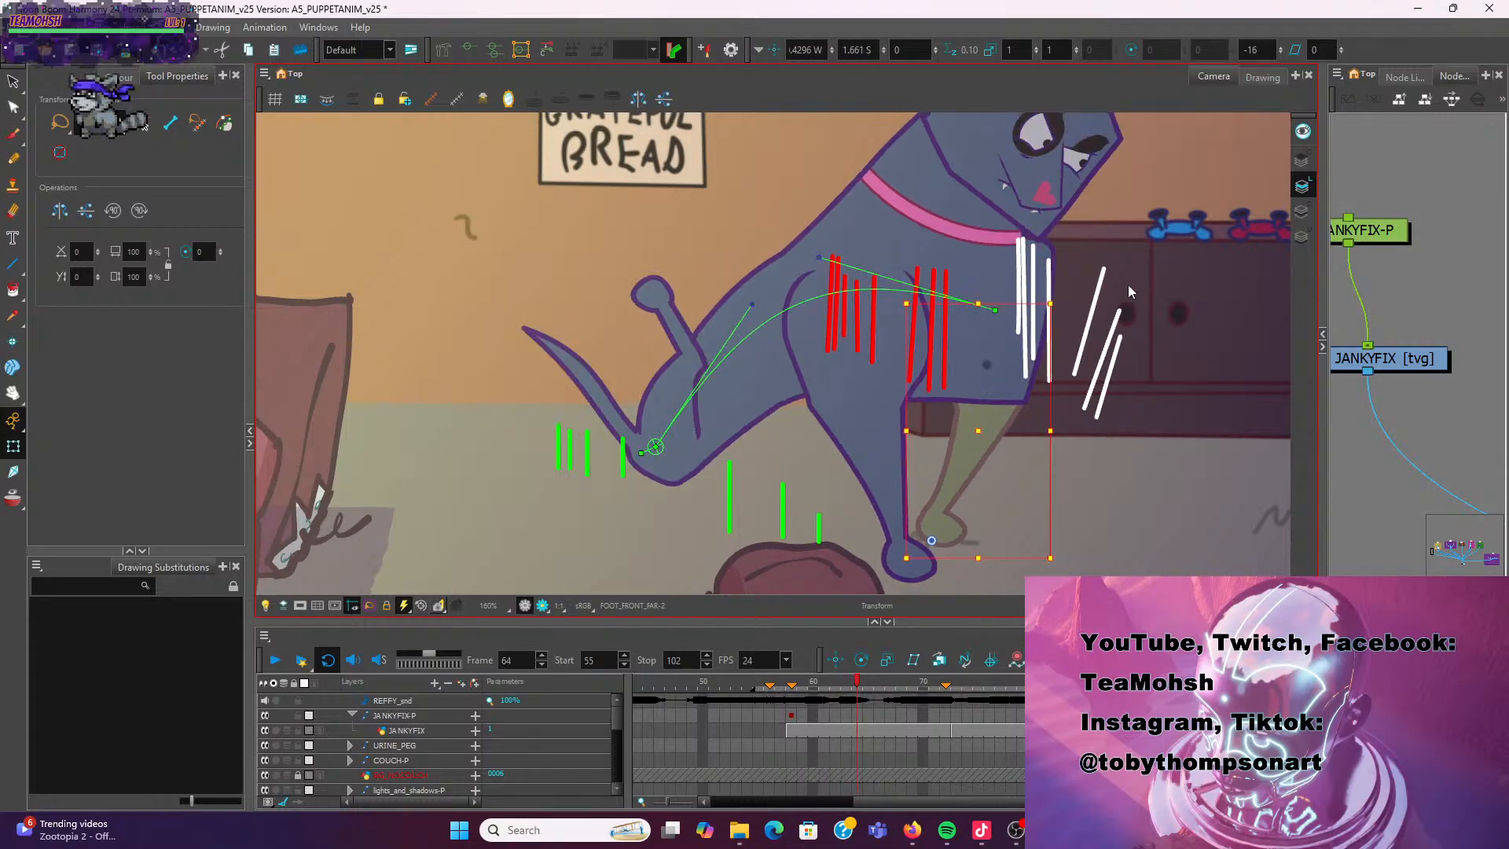
pyautogui.scroll(2, 1004, 317)
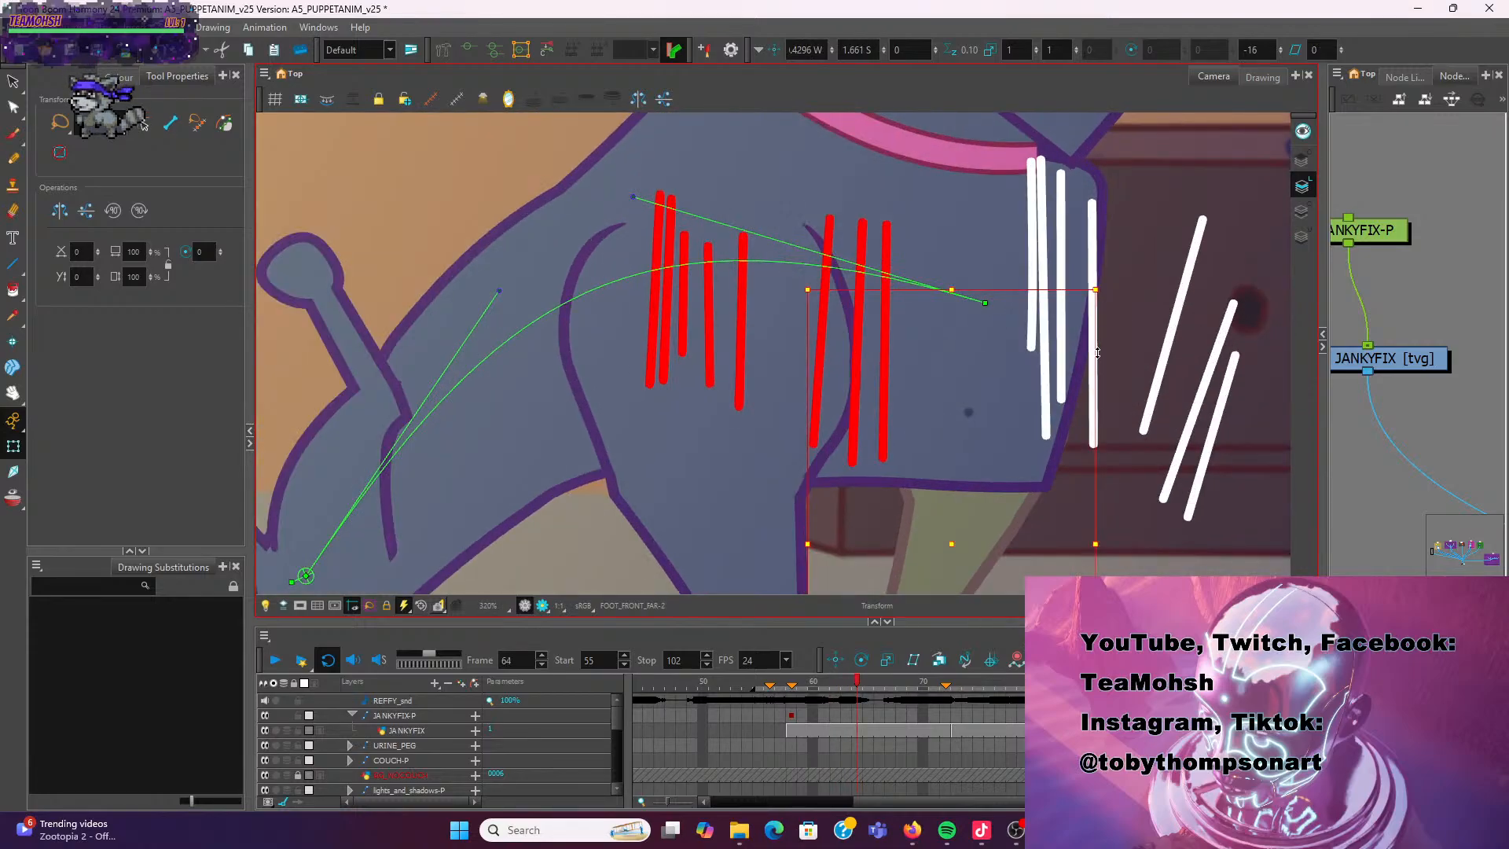
pyautogui.scroll(-2, 1097, 353)
pyautogui.press('.')
pyautogui.press('.')
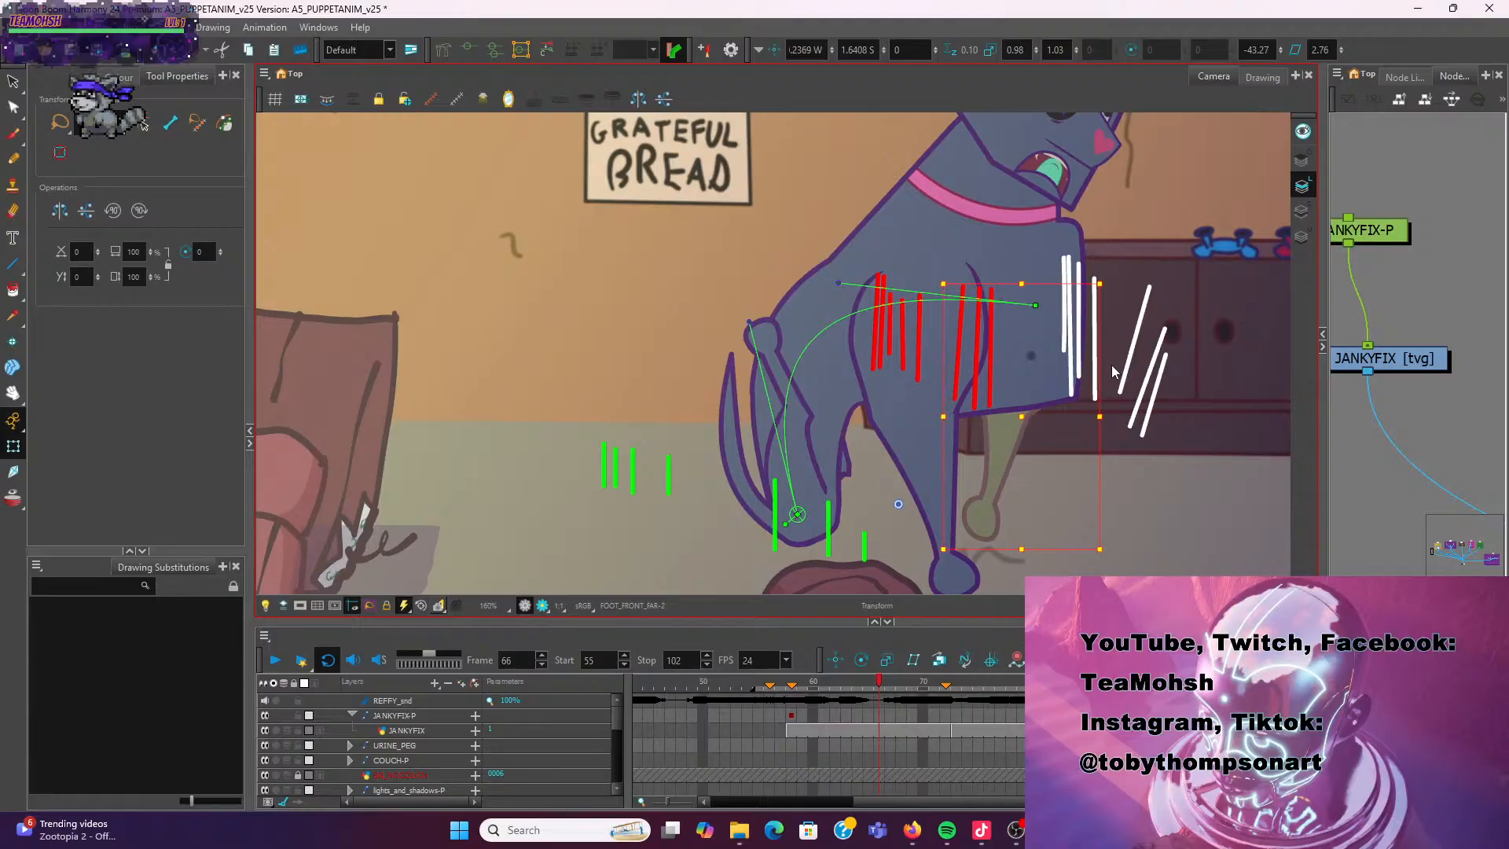
# Step back to frame 58 and forward again to frame 66 to review how the torso and front legs move
pyautogui.press(',')
pyautogui.press(',')
pyautogui.press(',')
pyautogui.press(',')
pyautogui.press(',')
pyautogui.press(',')
pyautogui.press(',')
pyautogui.press(',')
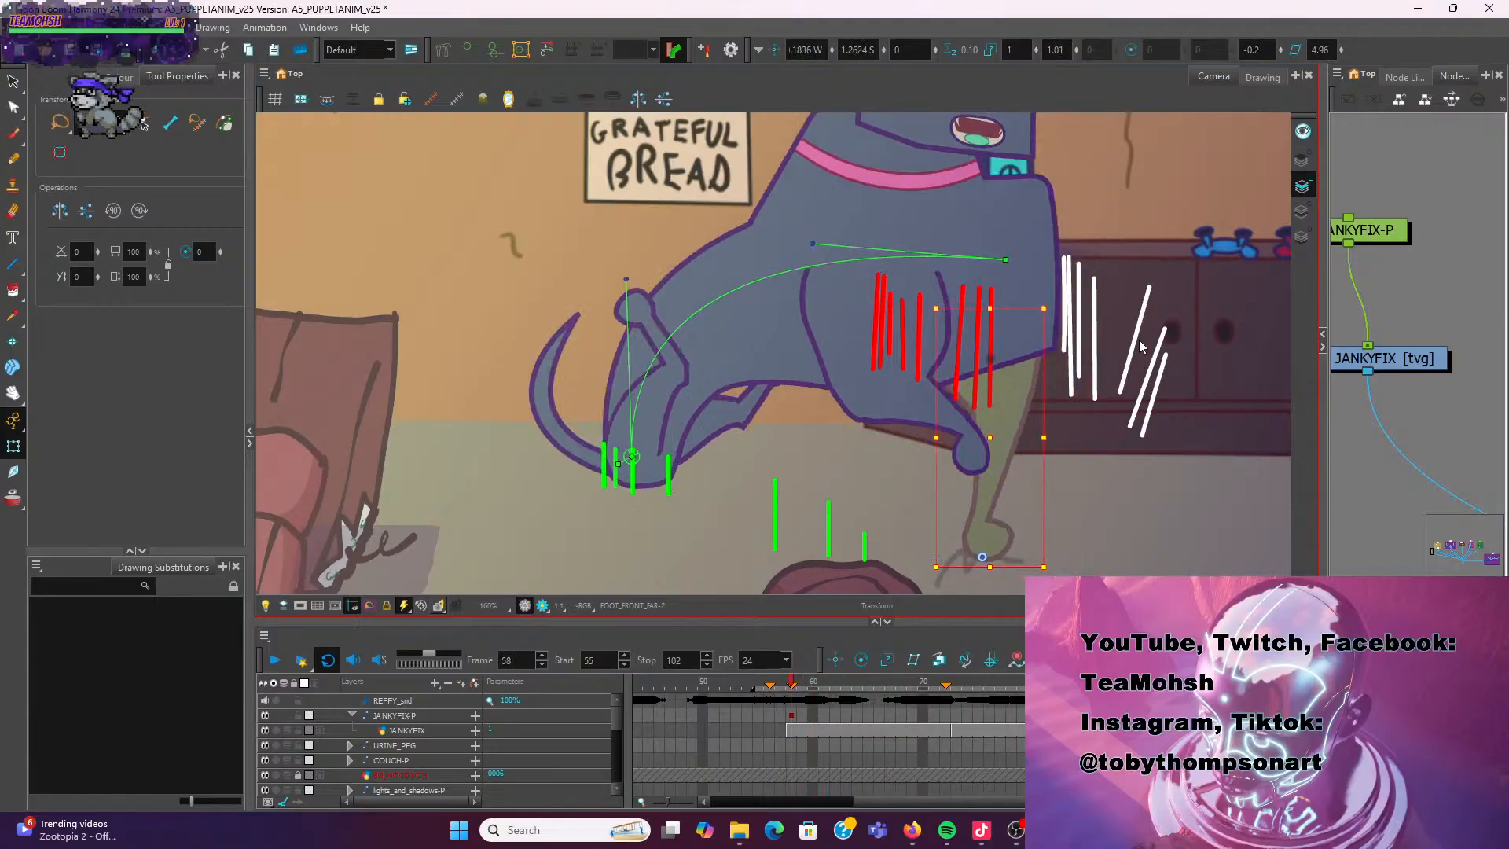
pyautogui.press('.')
pyautogui.press('.')
pyautogui.press('.')
pyautogui.press('.')
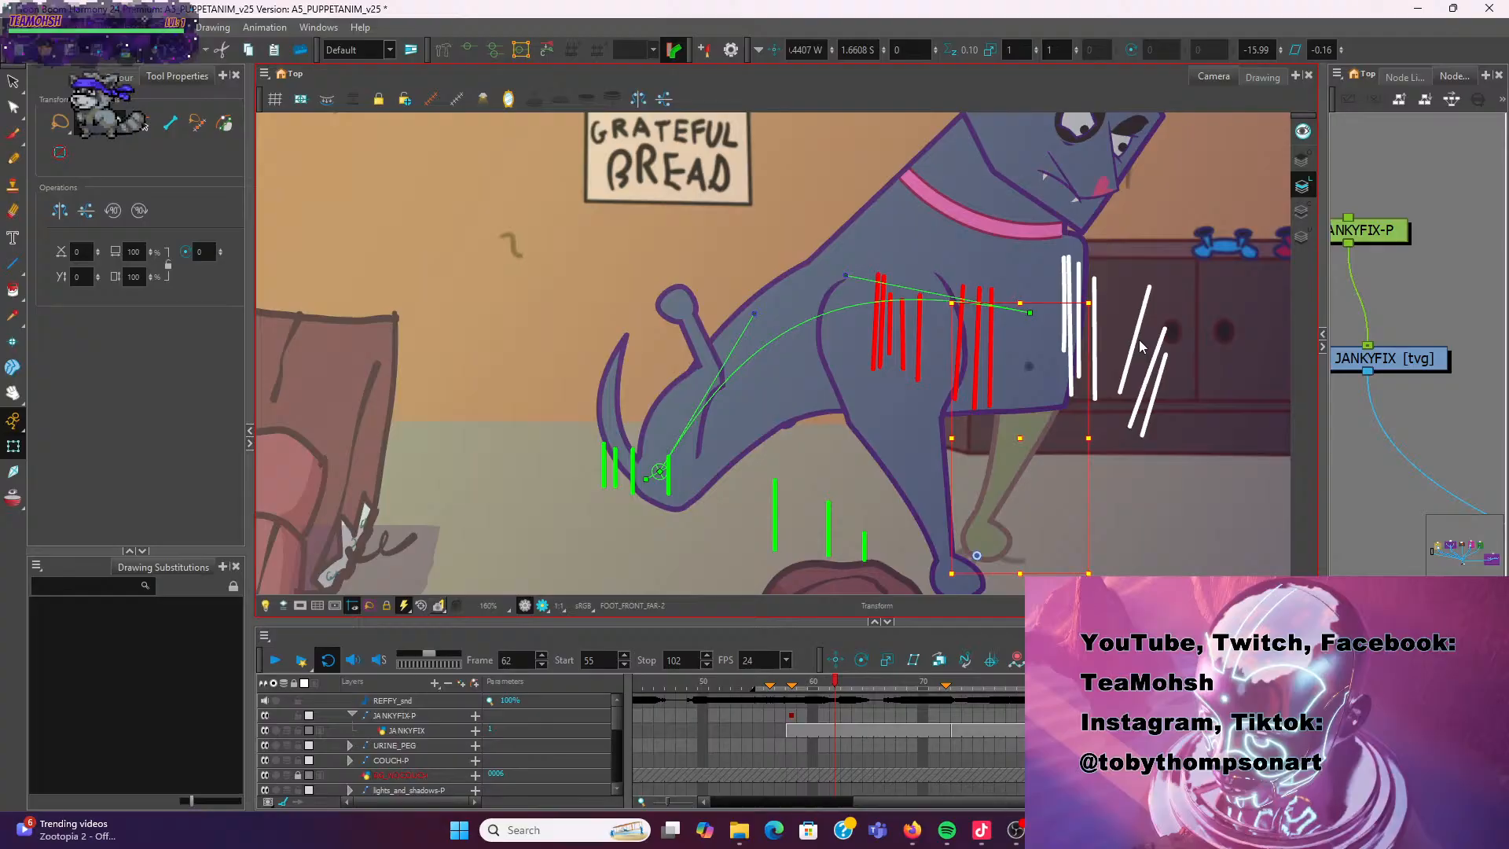
pyautogui.press('.')
pyautogui.press('.')
pyautogui.press('.')
pyautogui.press('.')
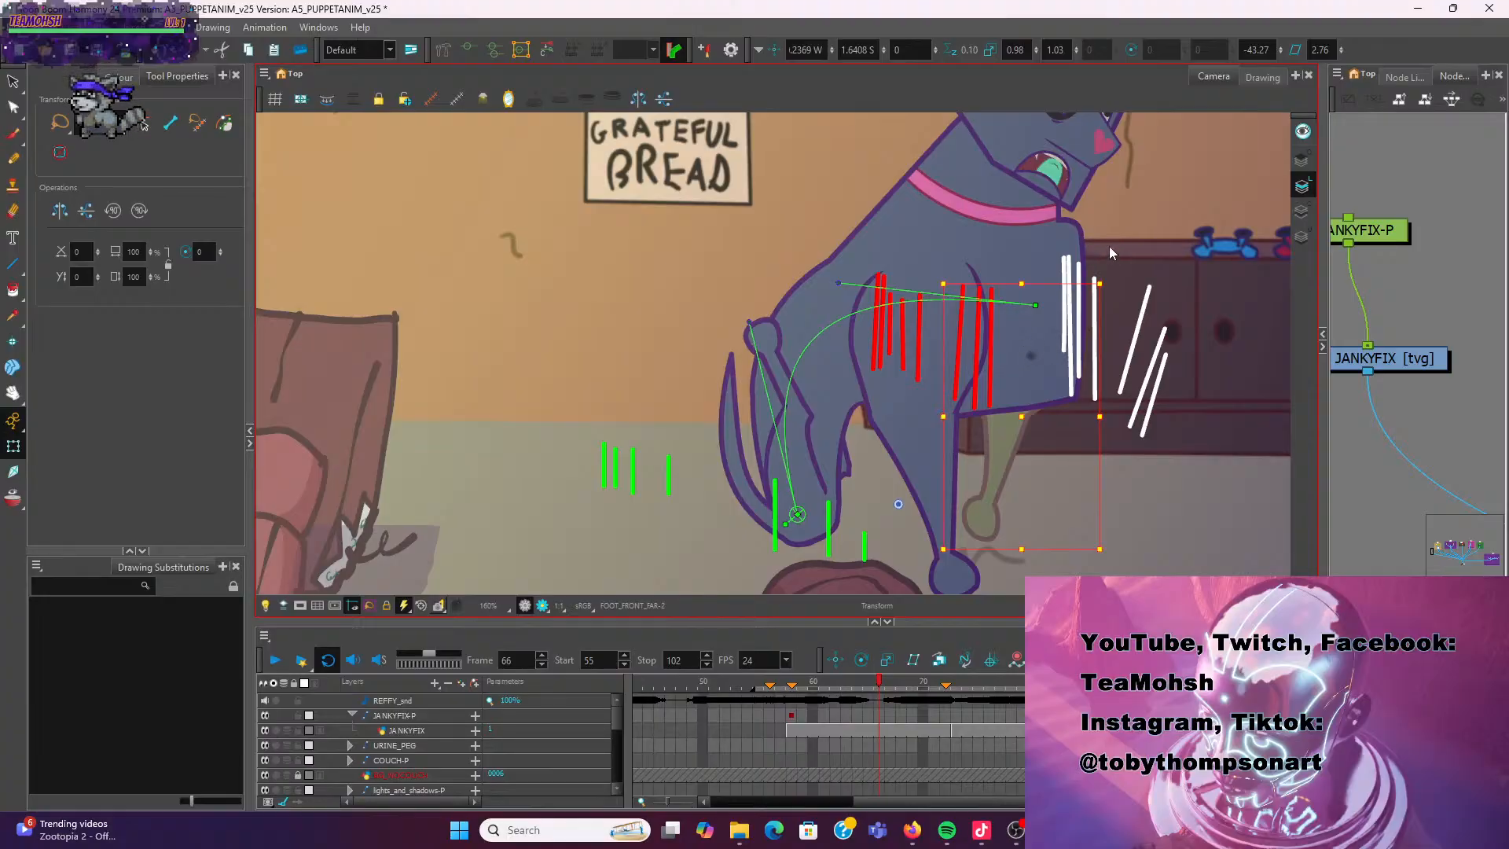
# At frame 66, stretch the torso deformer's chest end forward past the white guide lines and raise its handle to arch the back
pyautogui.click(1028, 269)
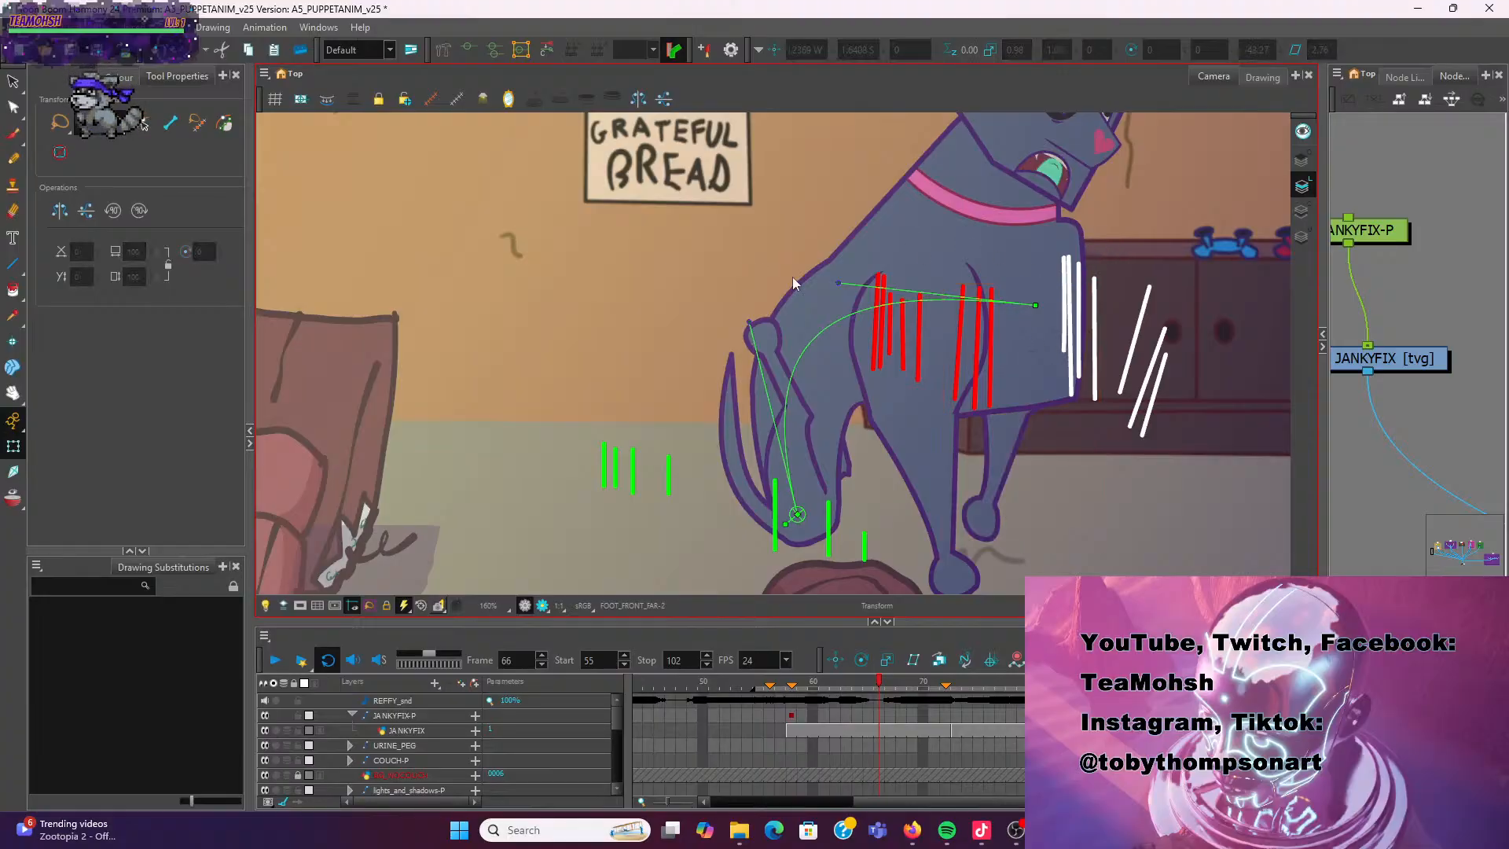
pyautogui.click(1036, 305)
pyautogui.moveTo(1042, 307); pyautogui.dragTo(1076, 312)
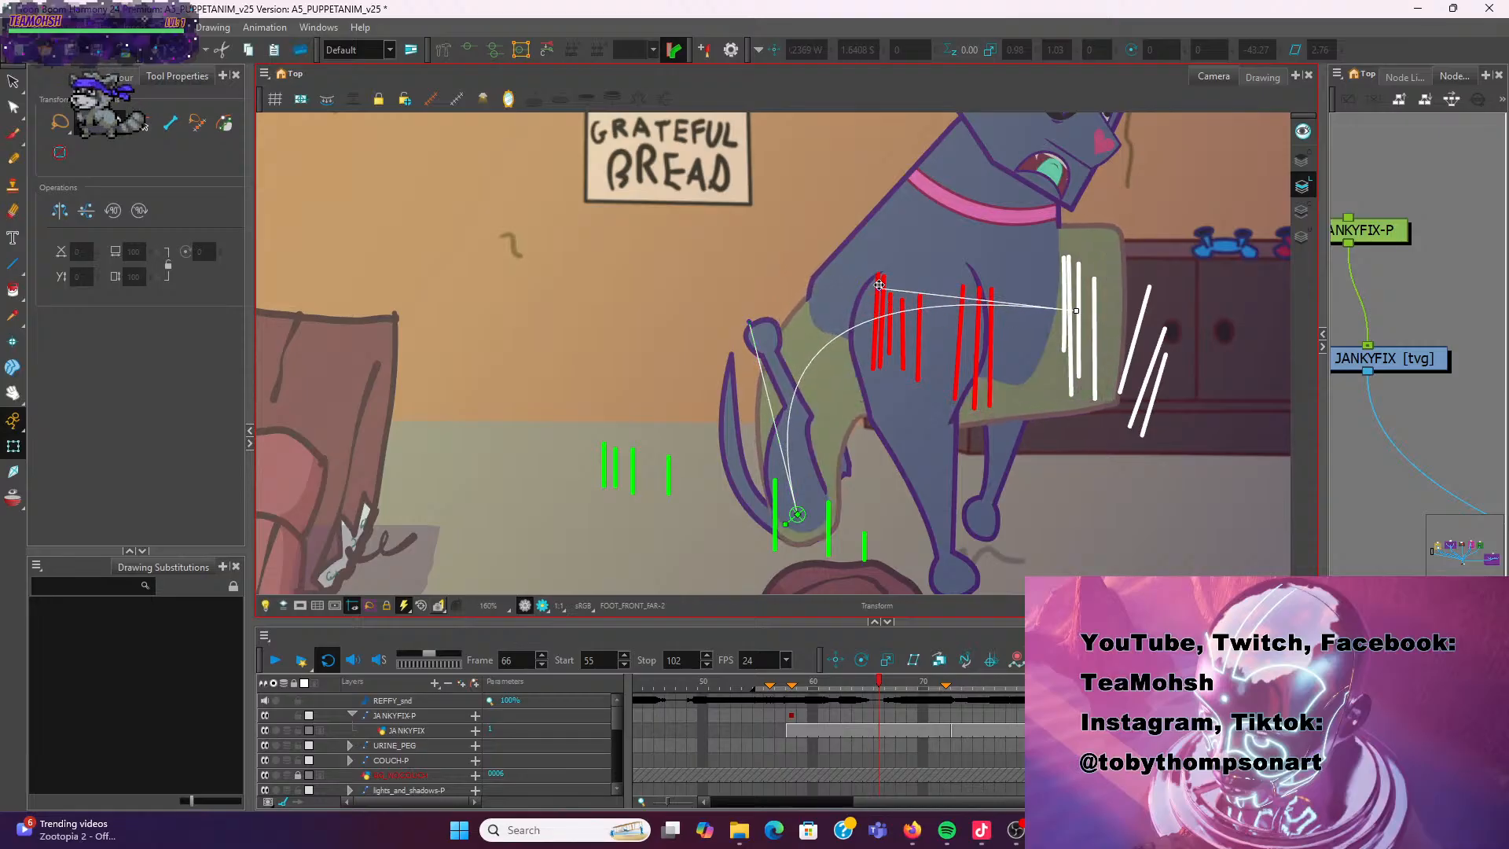
pyautogui.moveTo(880, 287); pyautogui.dragTo(915, 244)
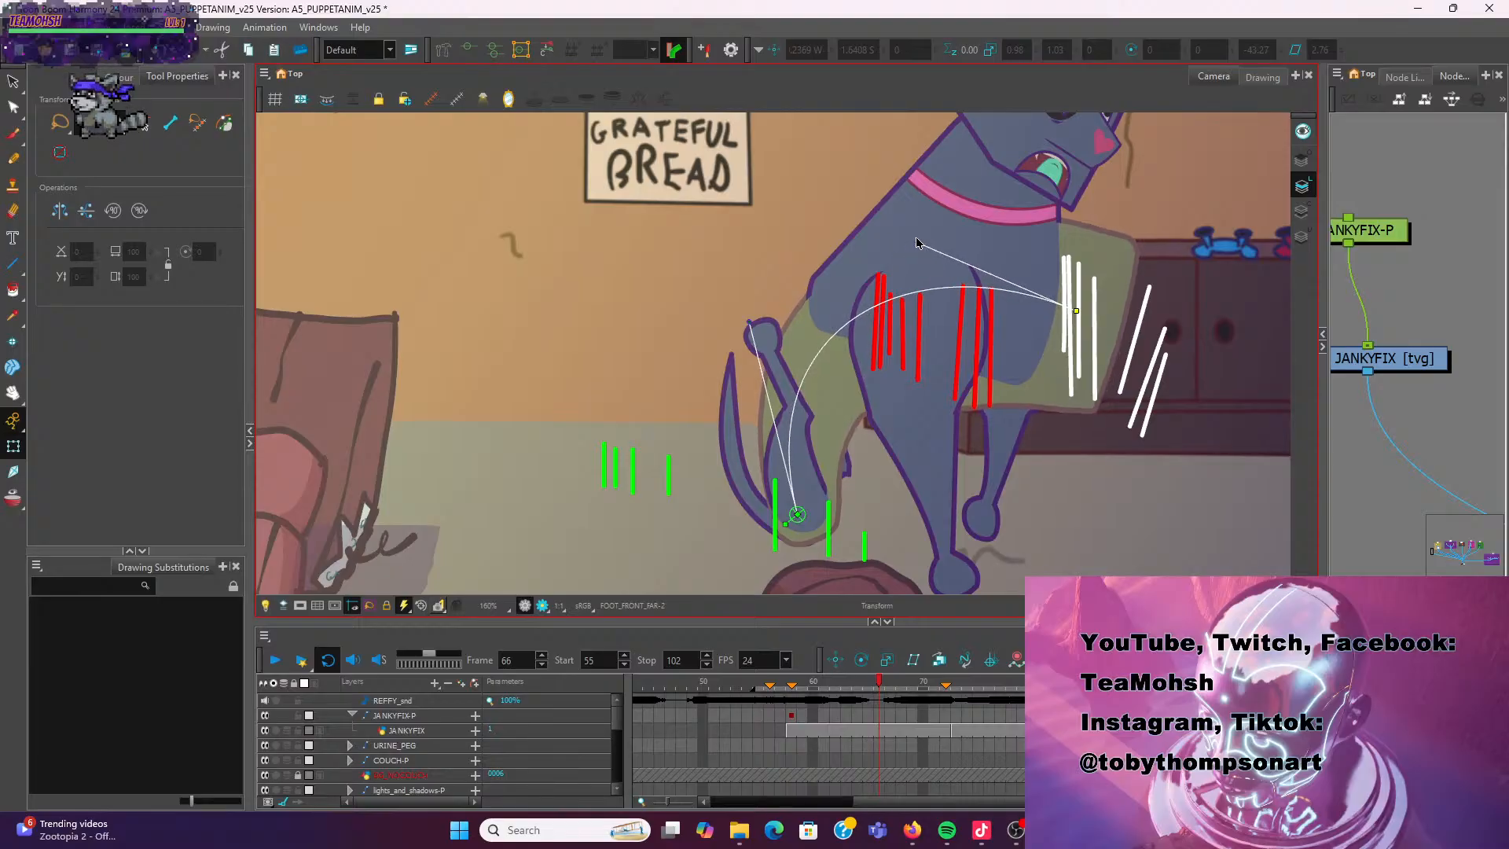
pyautogui.moveTo(1076, 312); pyautogui.dragTo(1089, 313)
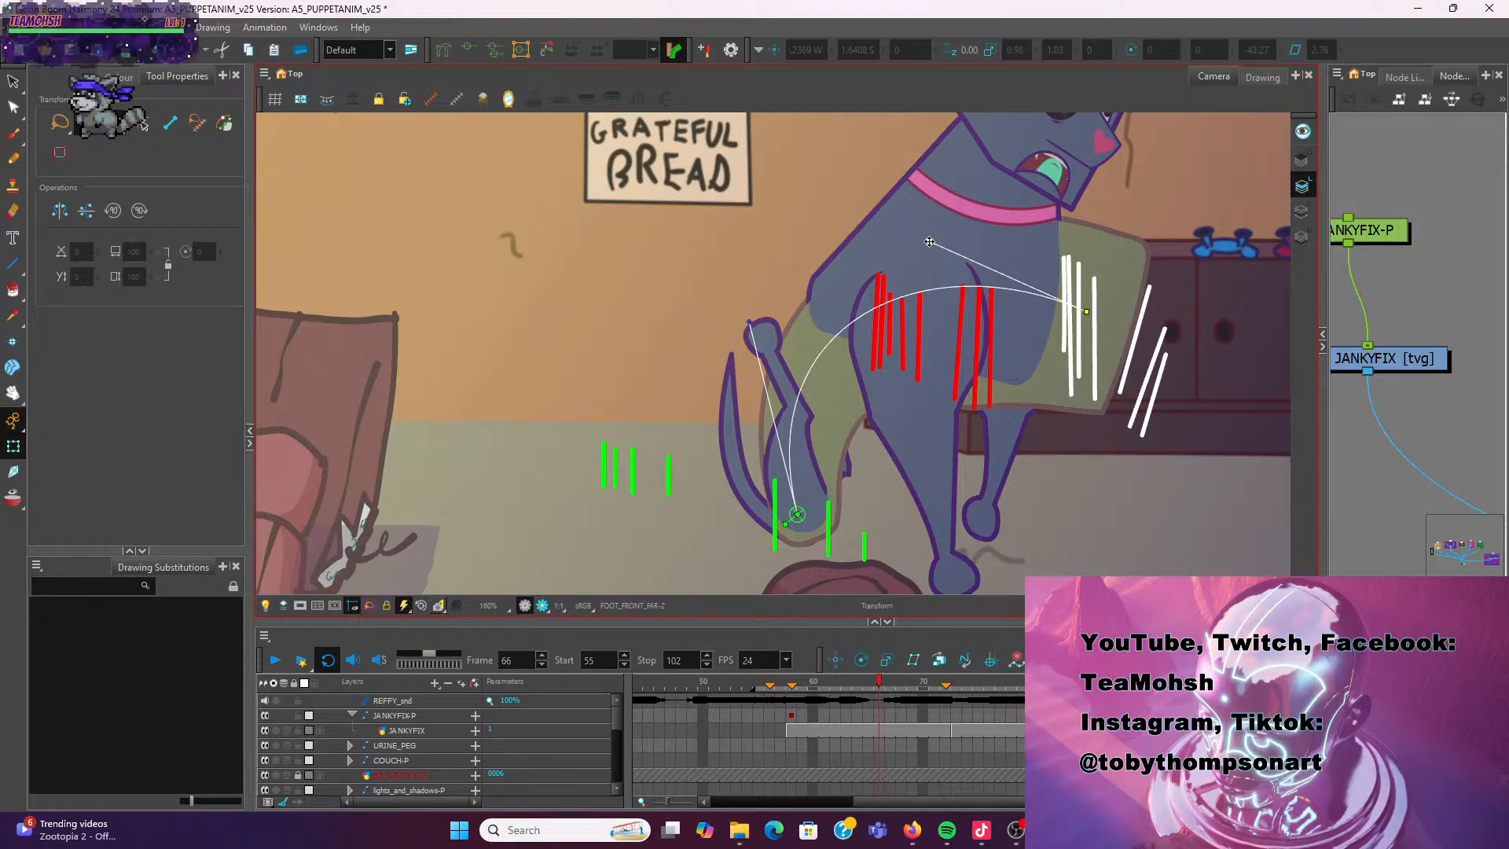
pyautogui.click(785, 209)
# Move the neck together with the collar forward and slightly down to sit over the stretched chest at frame 66
pyautogui.scroll(-2, 822, 196)
pyautogui.press('space')
pyautogui.moveTo(831, 204); pyautogui.dragTo(681, 329)
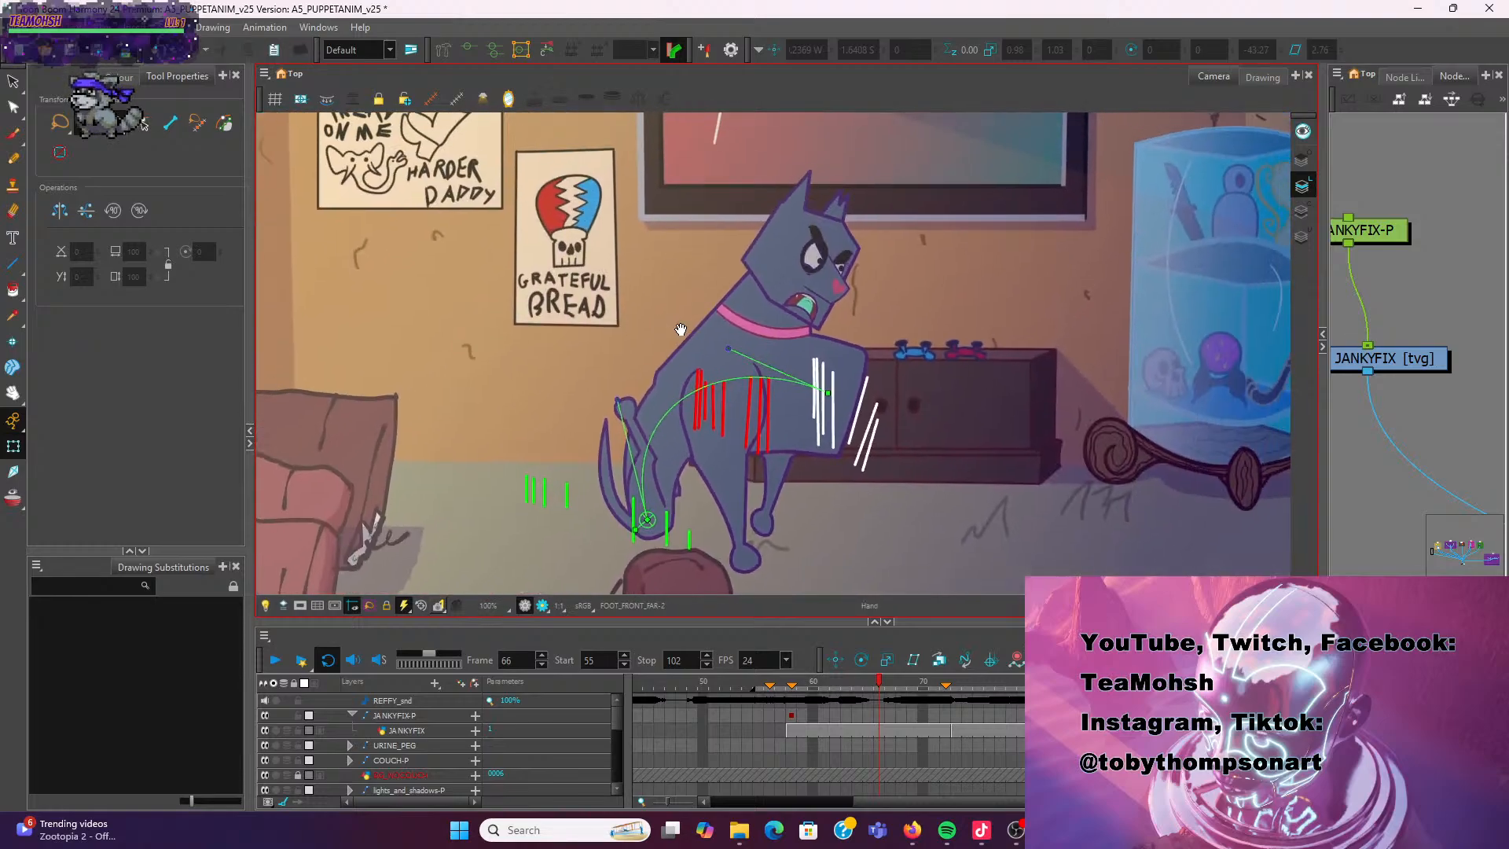
pyautogui.click(713, 331)
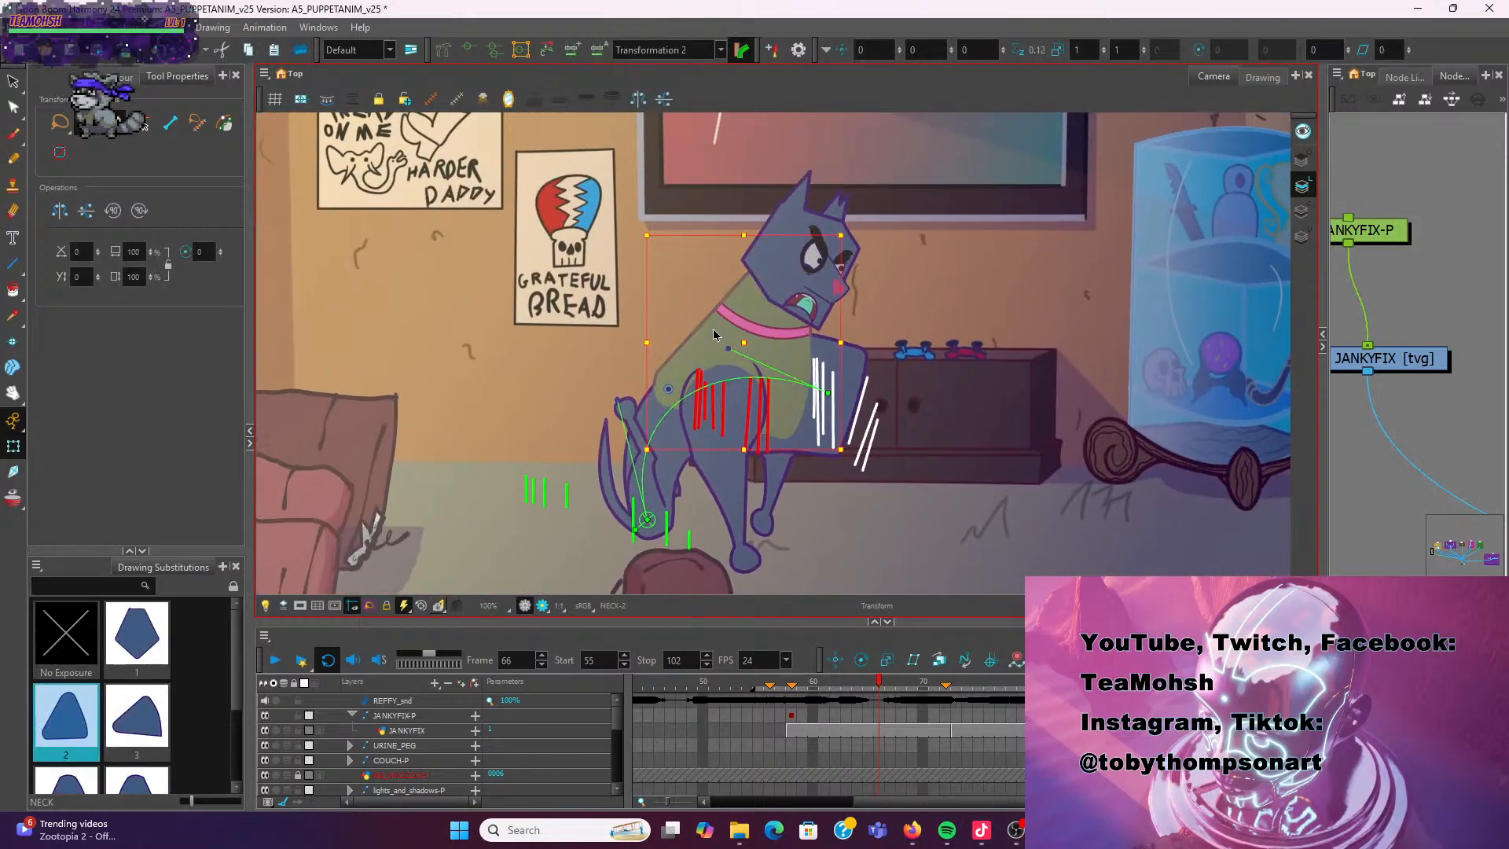
pyautogui.keyDown('shift'); pyautogui.click(768, 297); pyautogui.keyUp('shift')
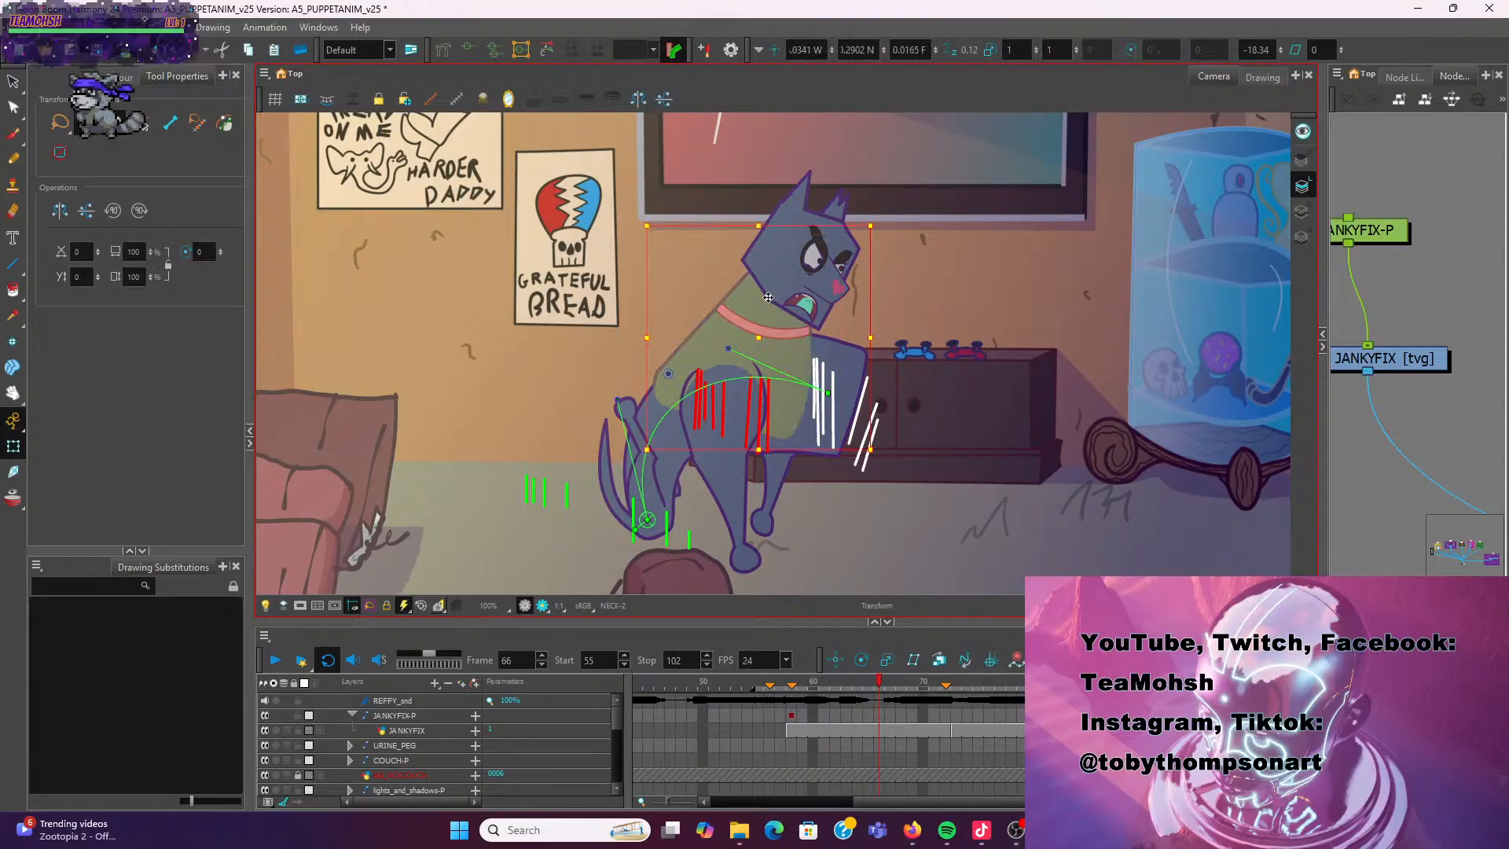
pyautogui.moveTo(768, 297); pyautogui.dragTo(805, 309)
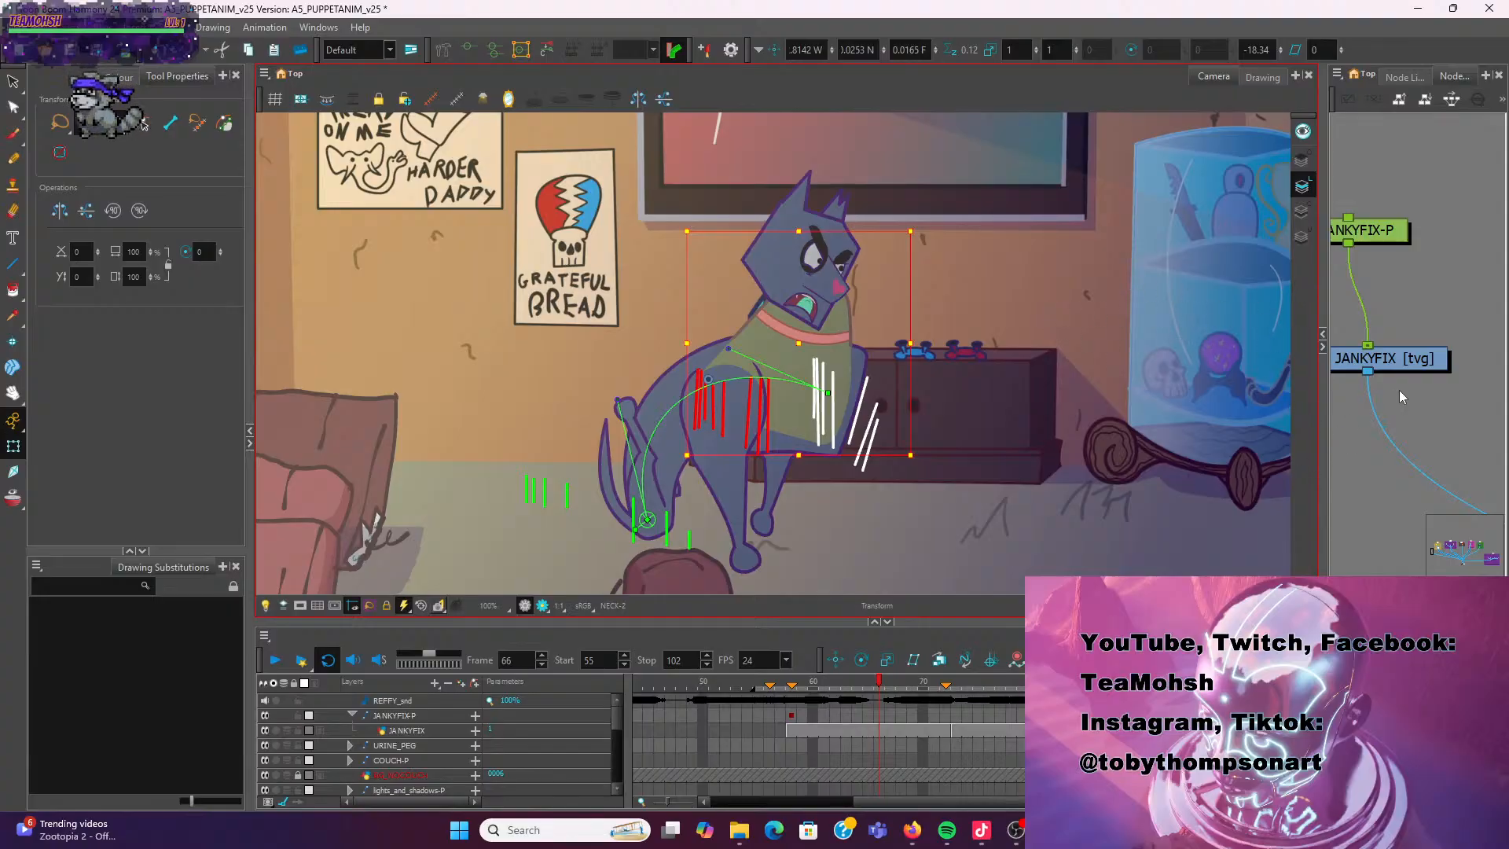
# Switch to Puppet Update Notes.docx in Word and append the bullet "Repeg so Neck and head can be grabbed together"
pyautogui.scroll(-2, 1399, 390)
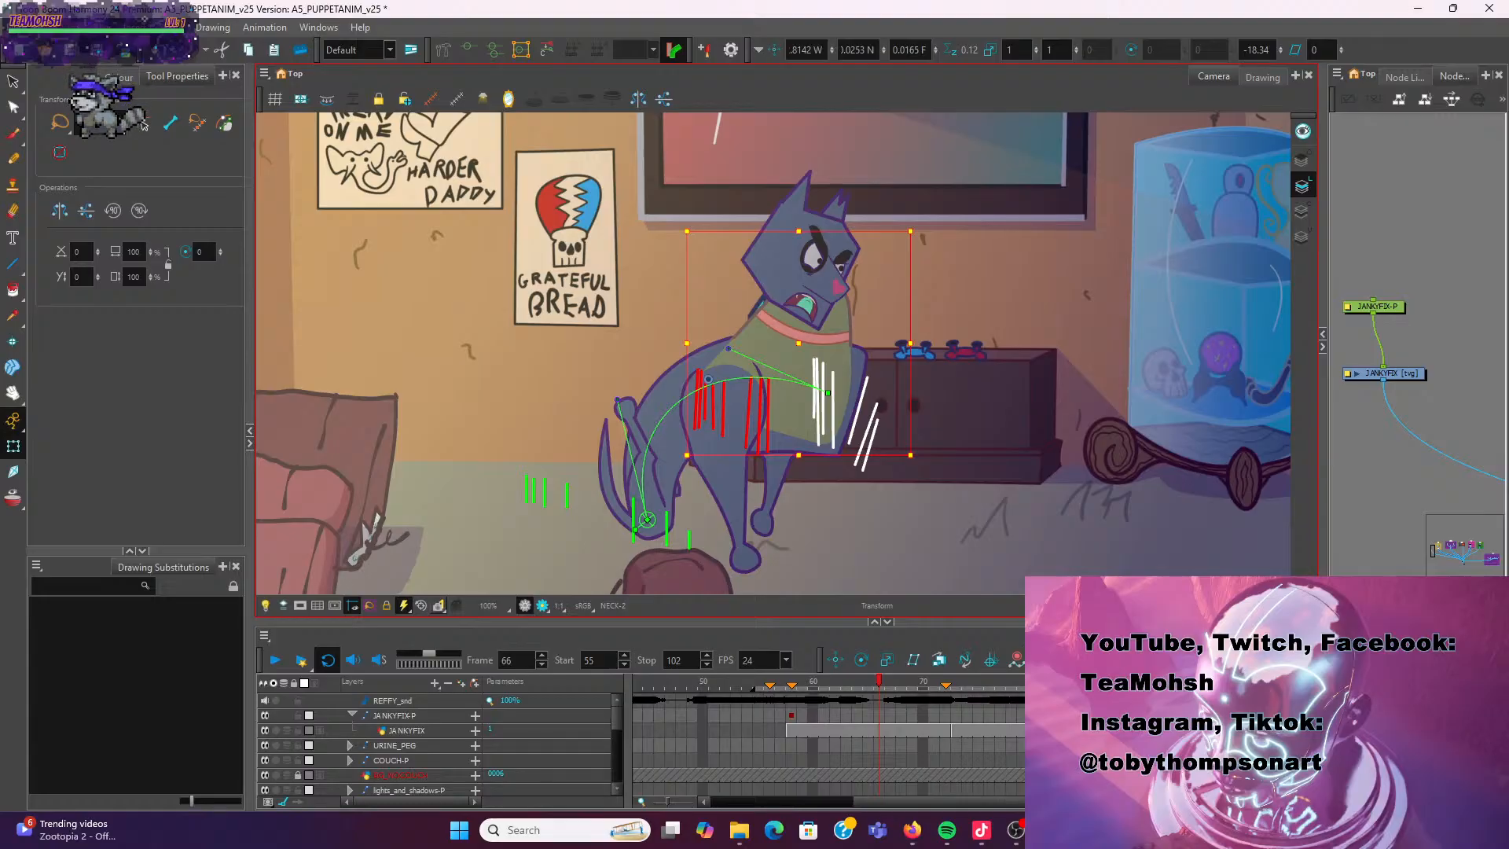
pyautogui.hotkey('alt', 'Tab')
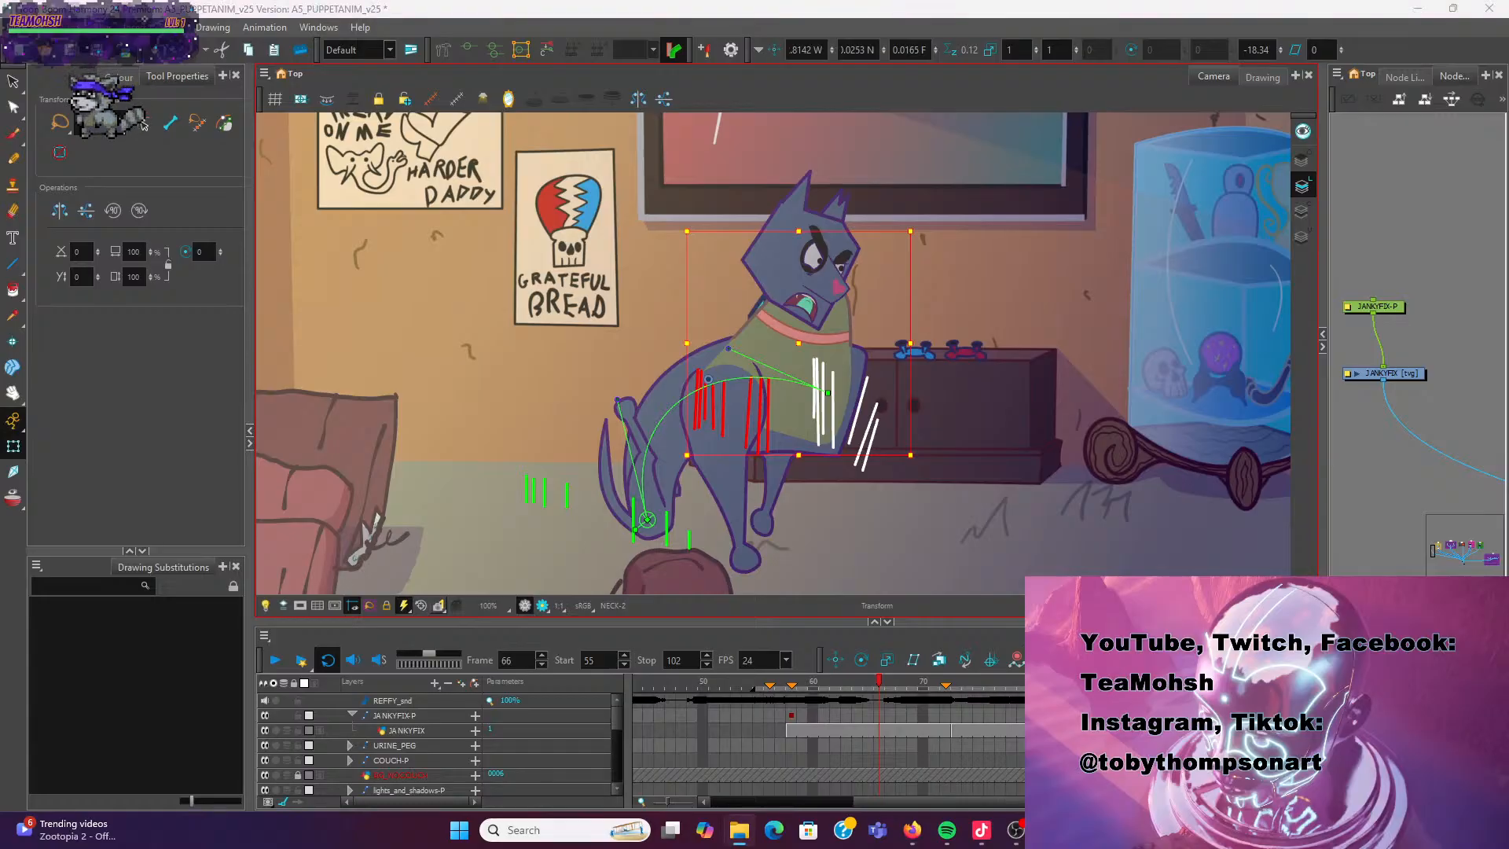
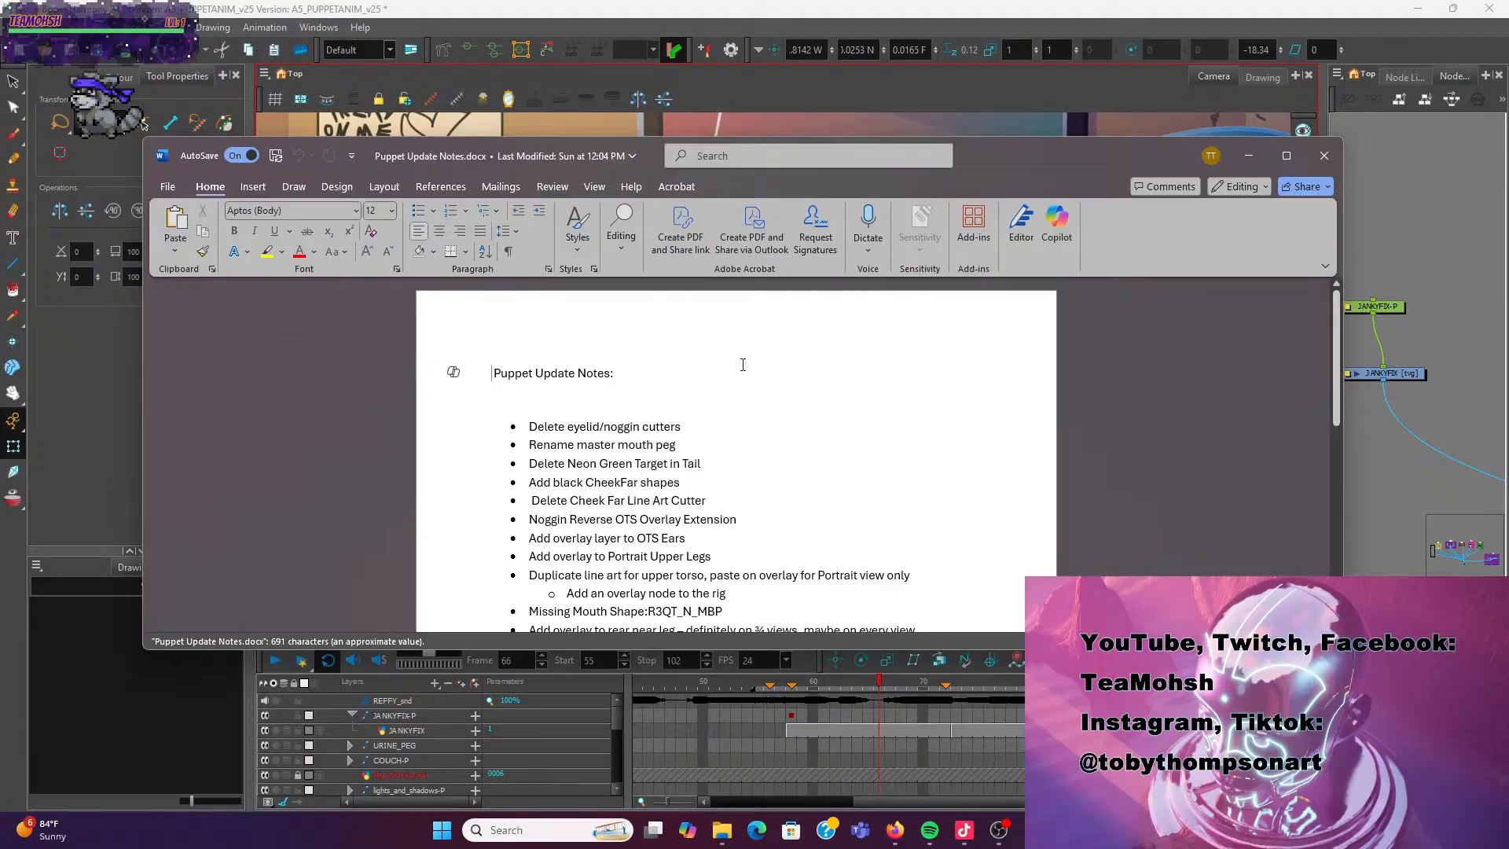
pyautogui.scroll(-5, 754, 409)
pyautogui.scroll(-5, 767, 435)
pyautogui.scroll(1, 906, 389)
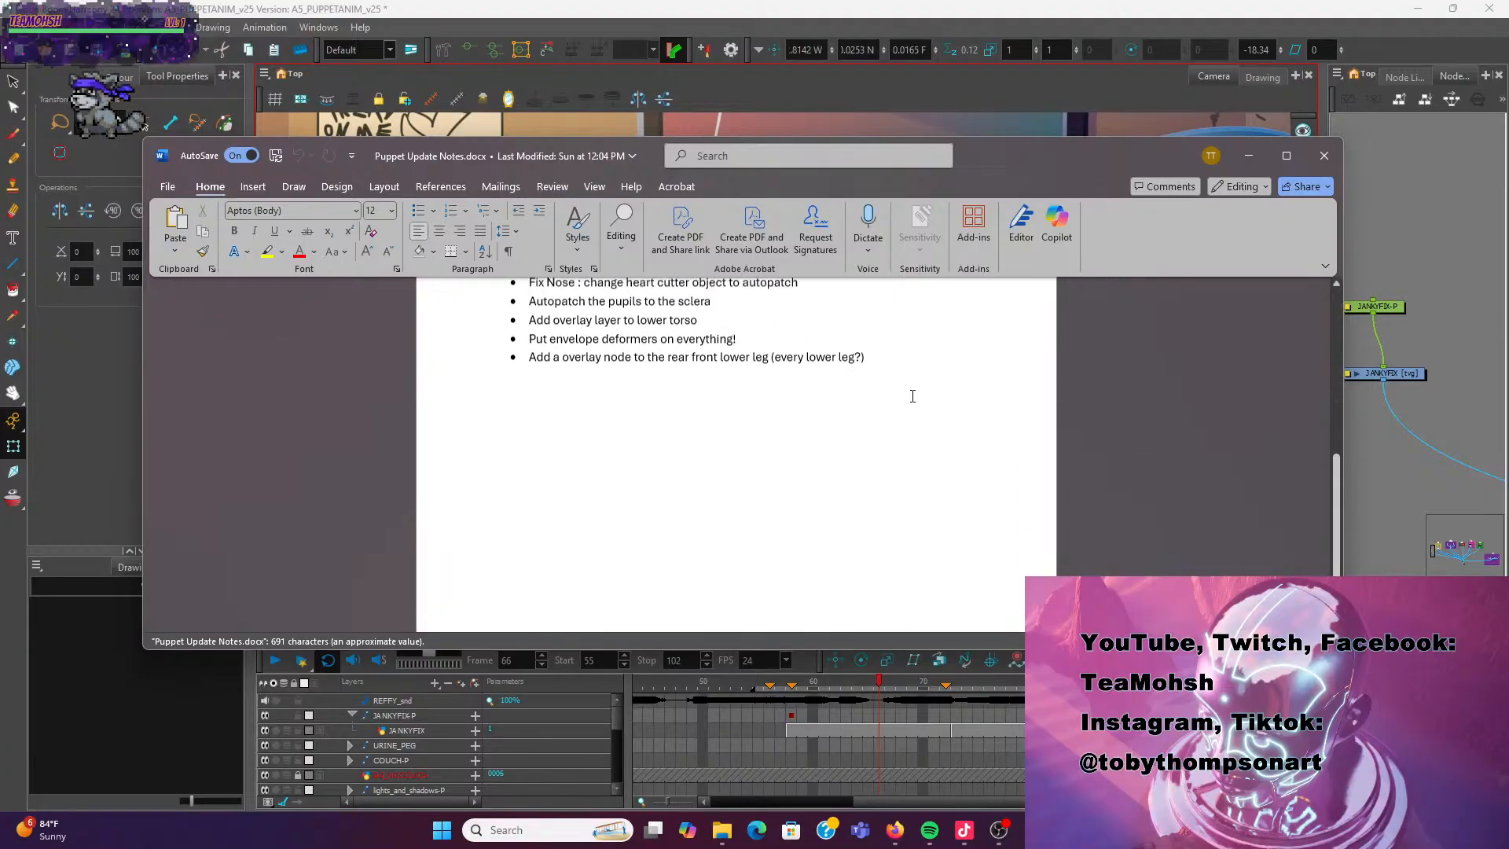
pyautogui.click(905, 379)
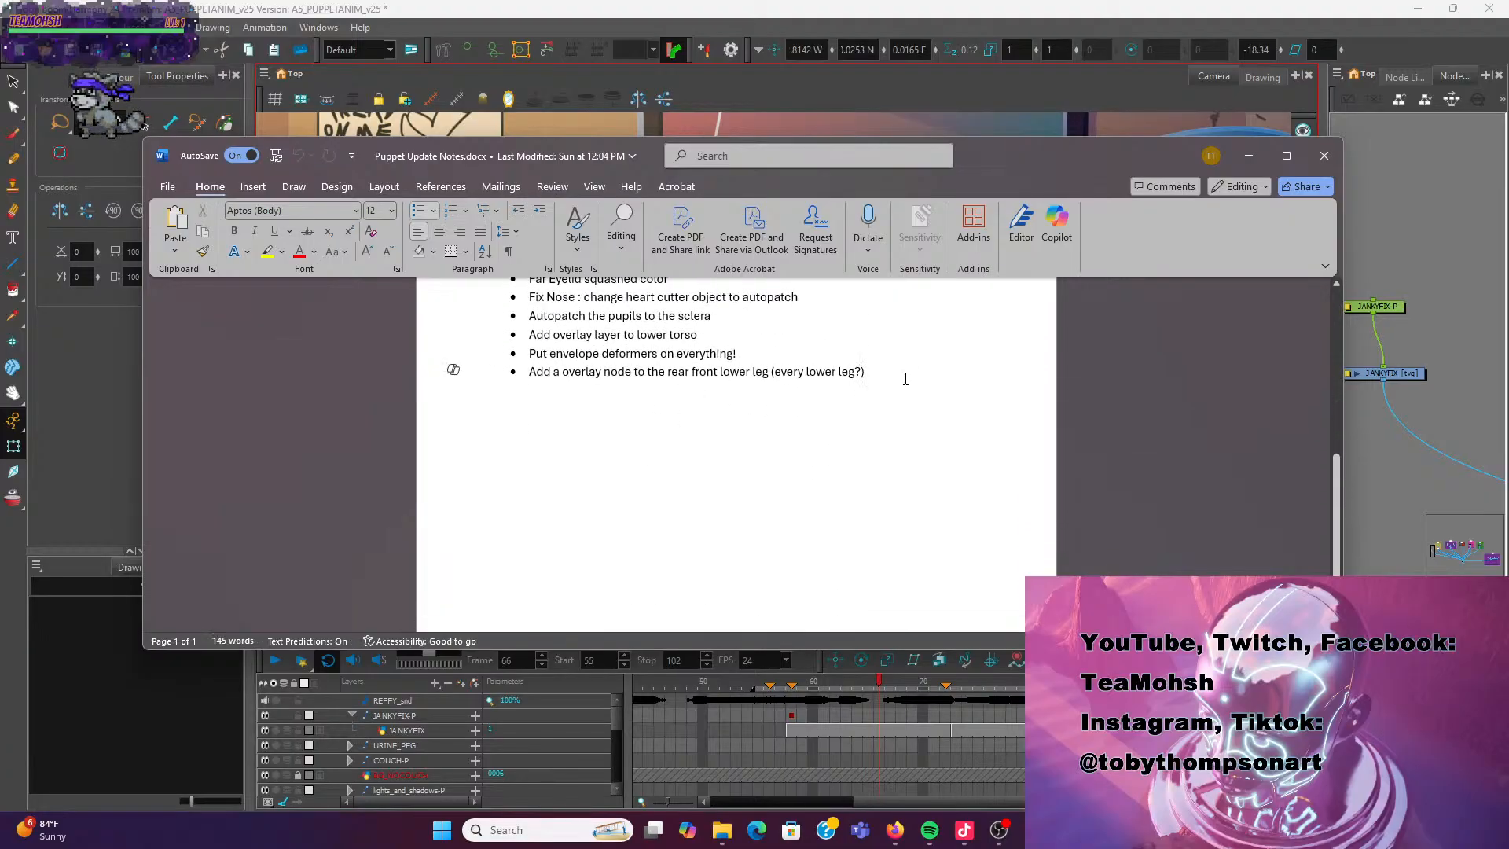
pyautogui.press('Return')
pyautogui.write('Repe')
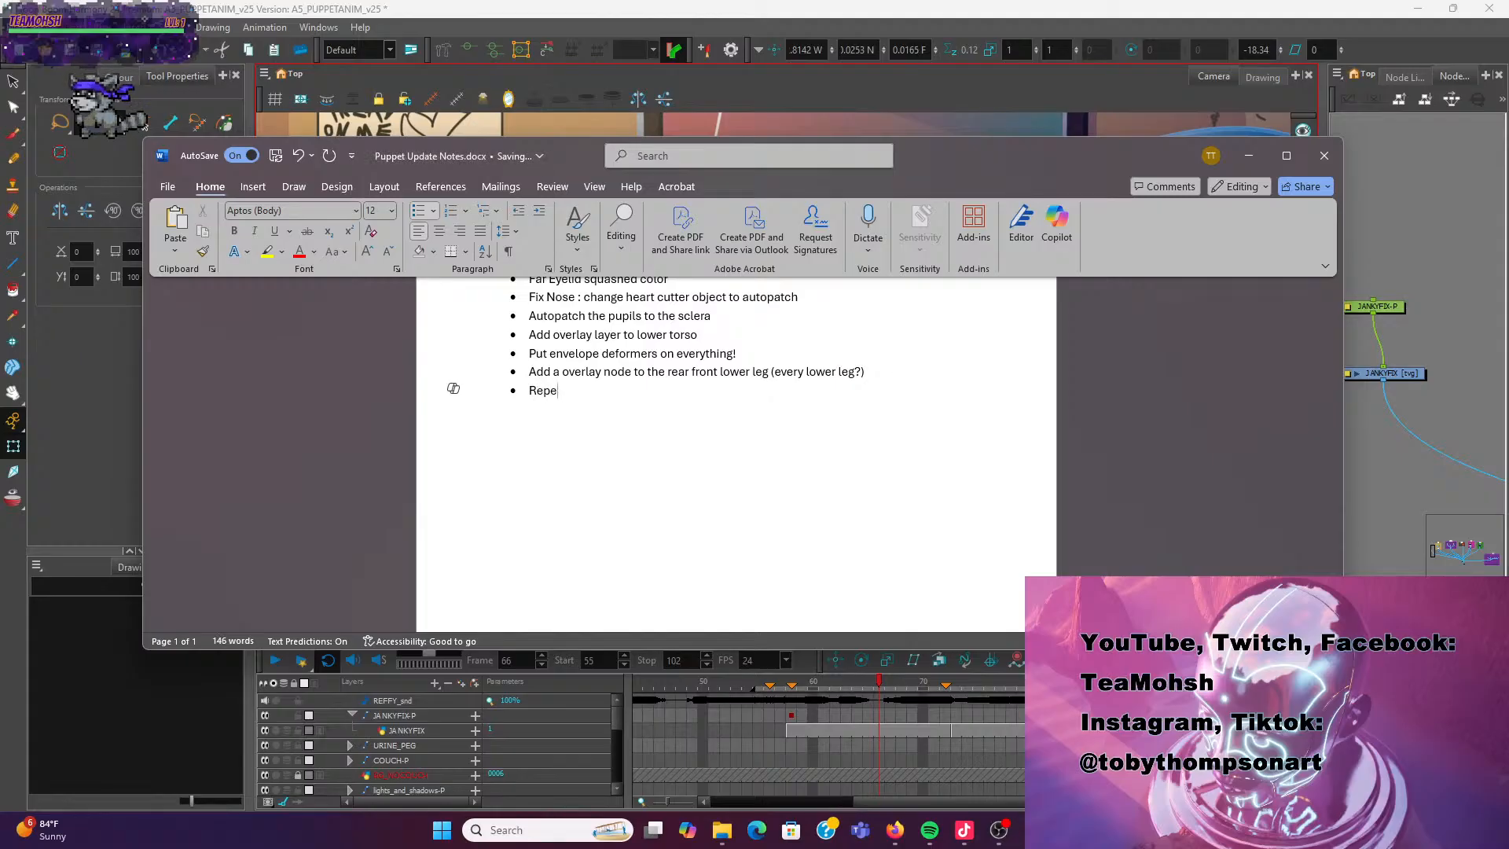
pyautogui.write('g so Neck and head can b')
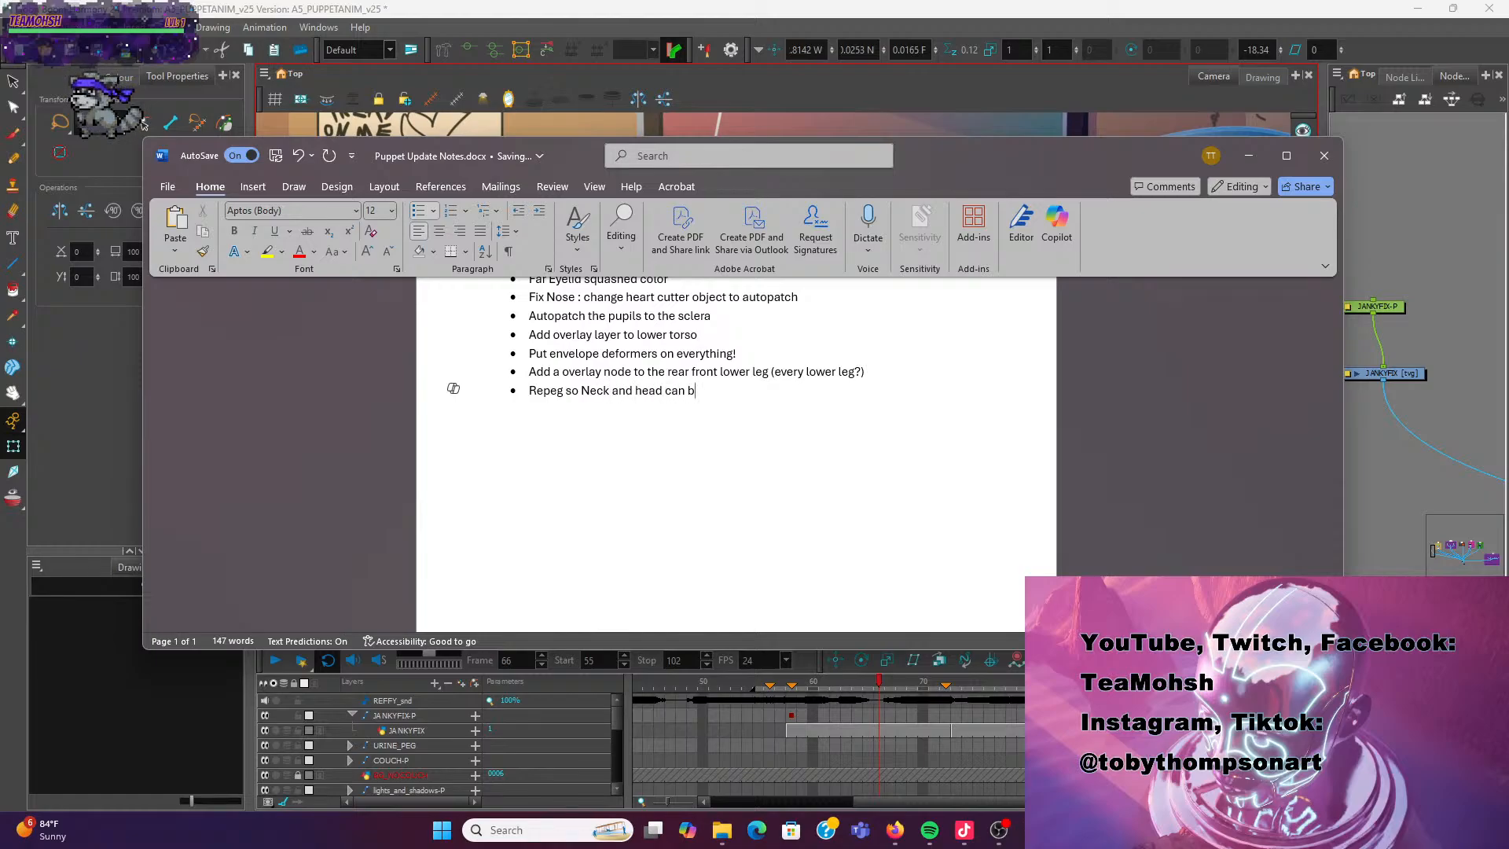
pyautogui.write('e grabbed together')
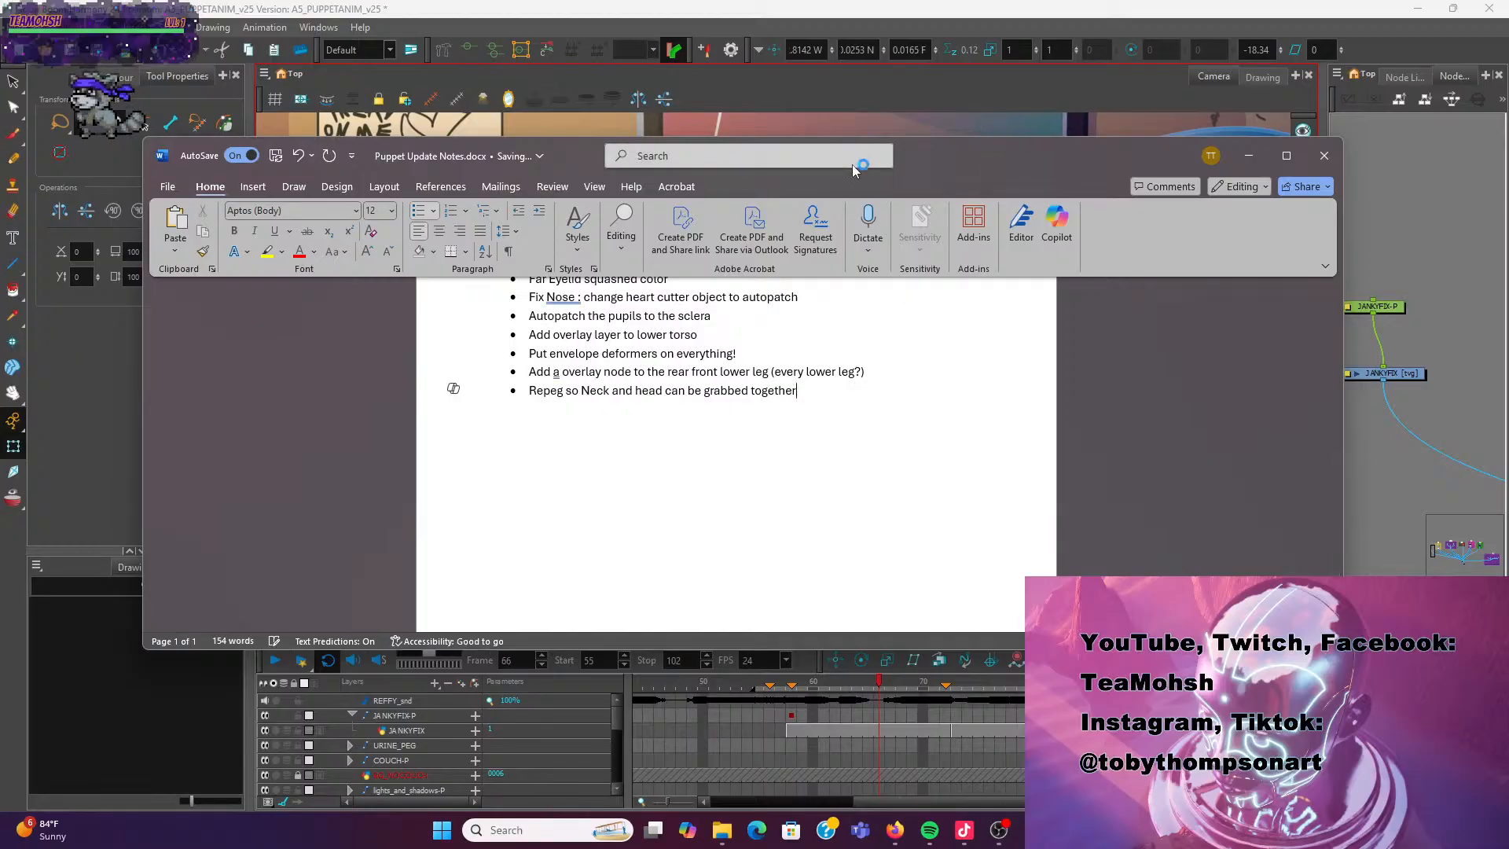
pyautogui.click(1248, 155)
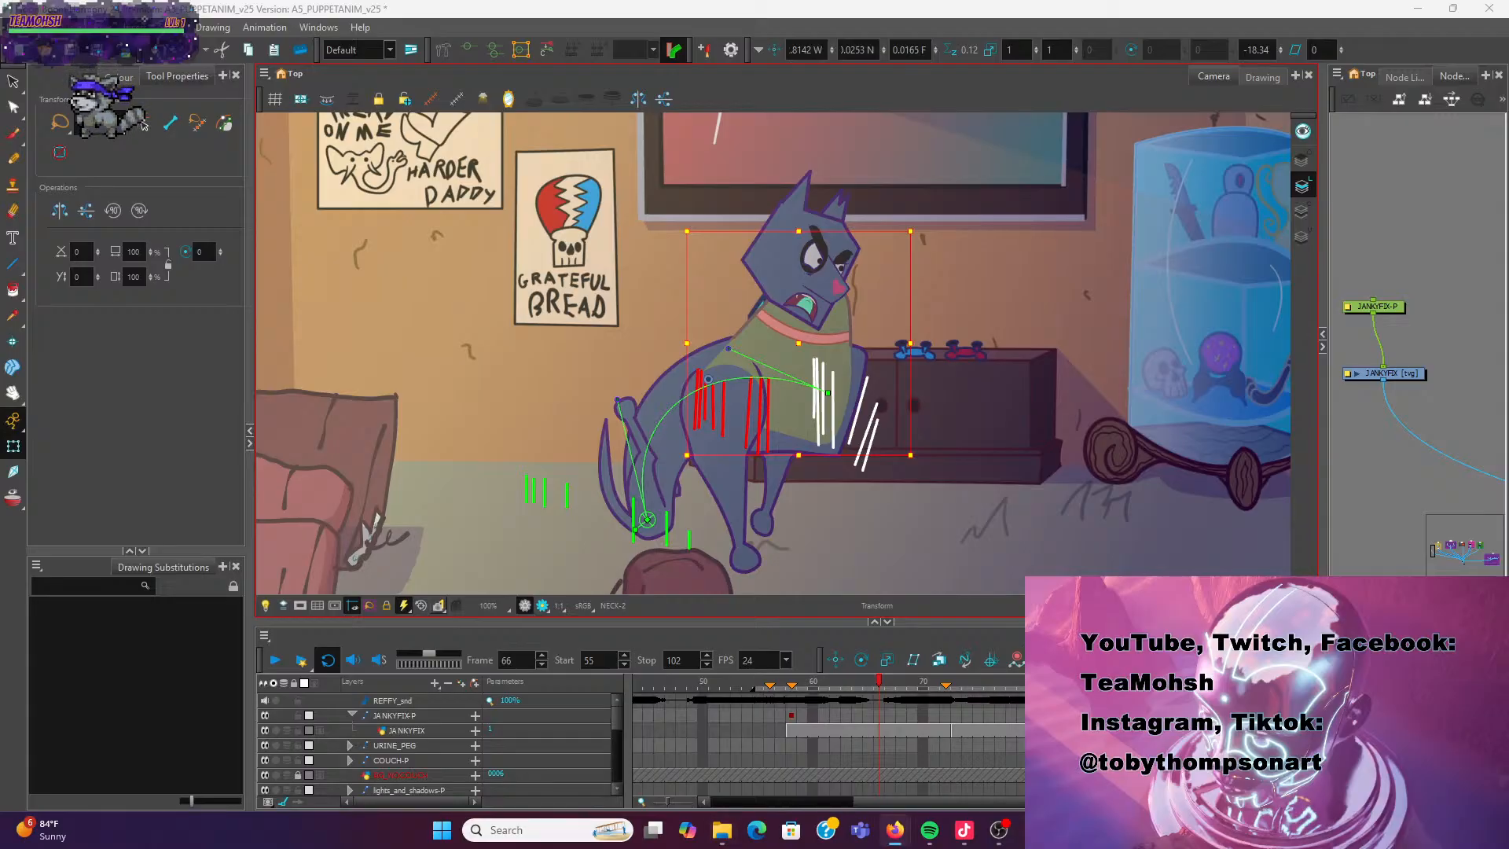
# Switch to Mojo's SoundCloud page in the browser and play "Live From The Black Box"
pyautogui.moveTo(0, 437); pyautogui.dragTo(644, 64)
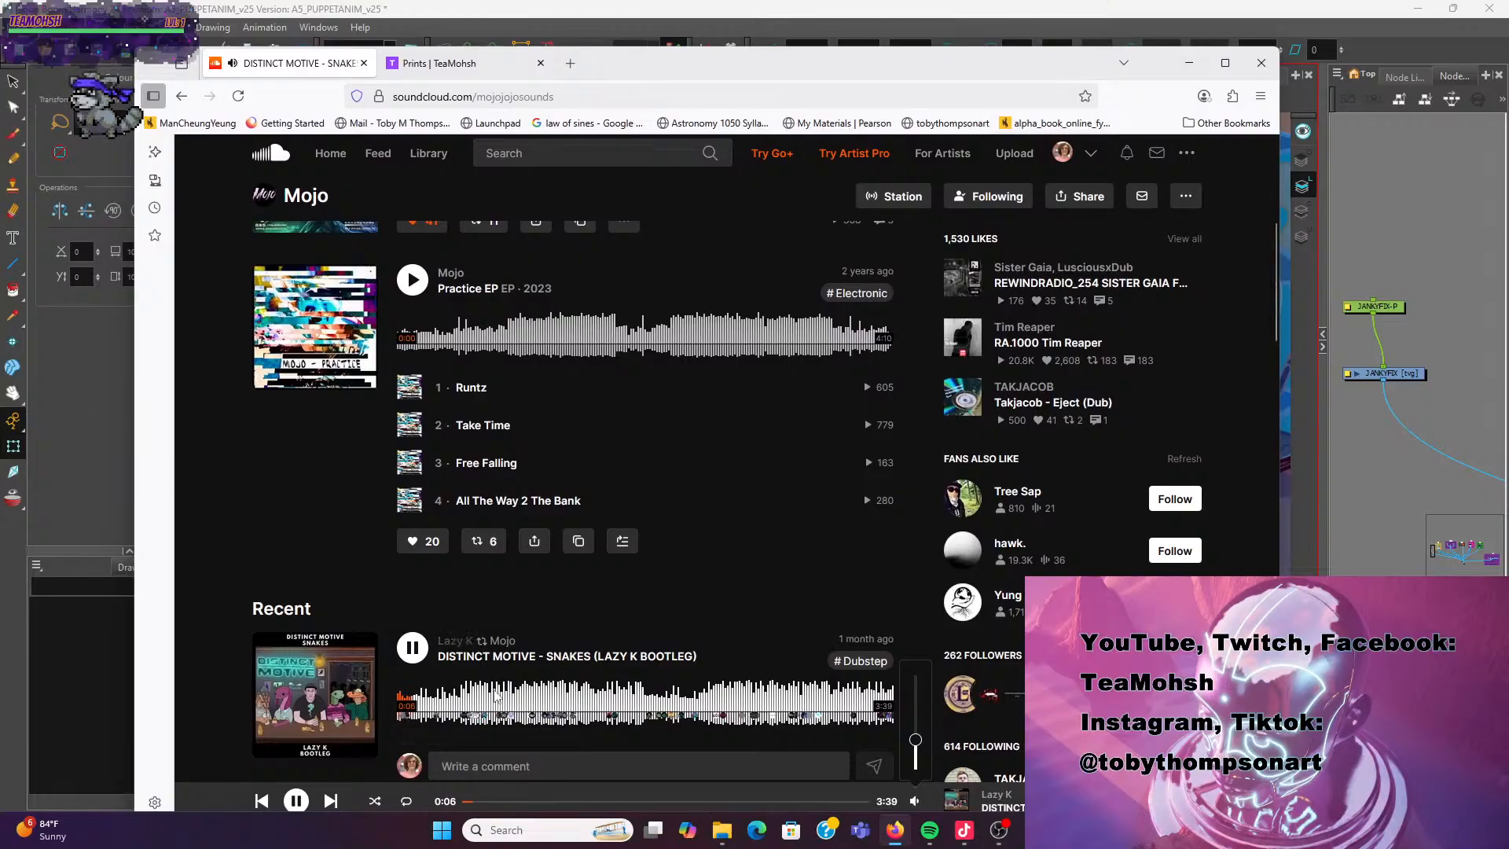
pyautogui.scroll(1, 499, 699)
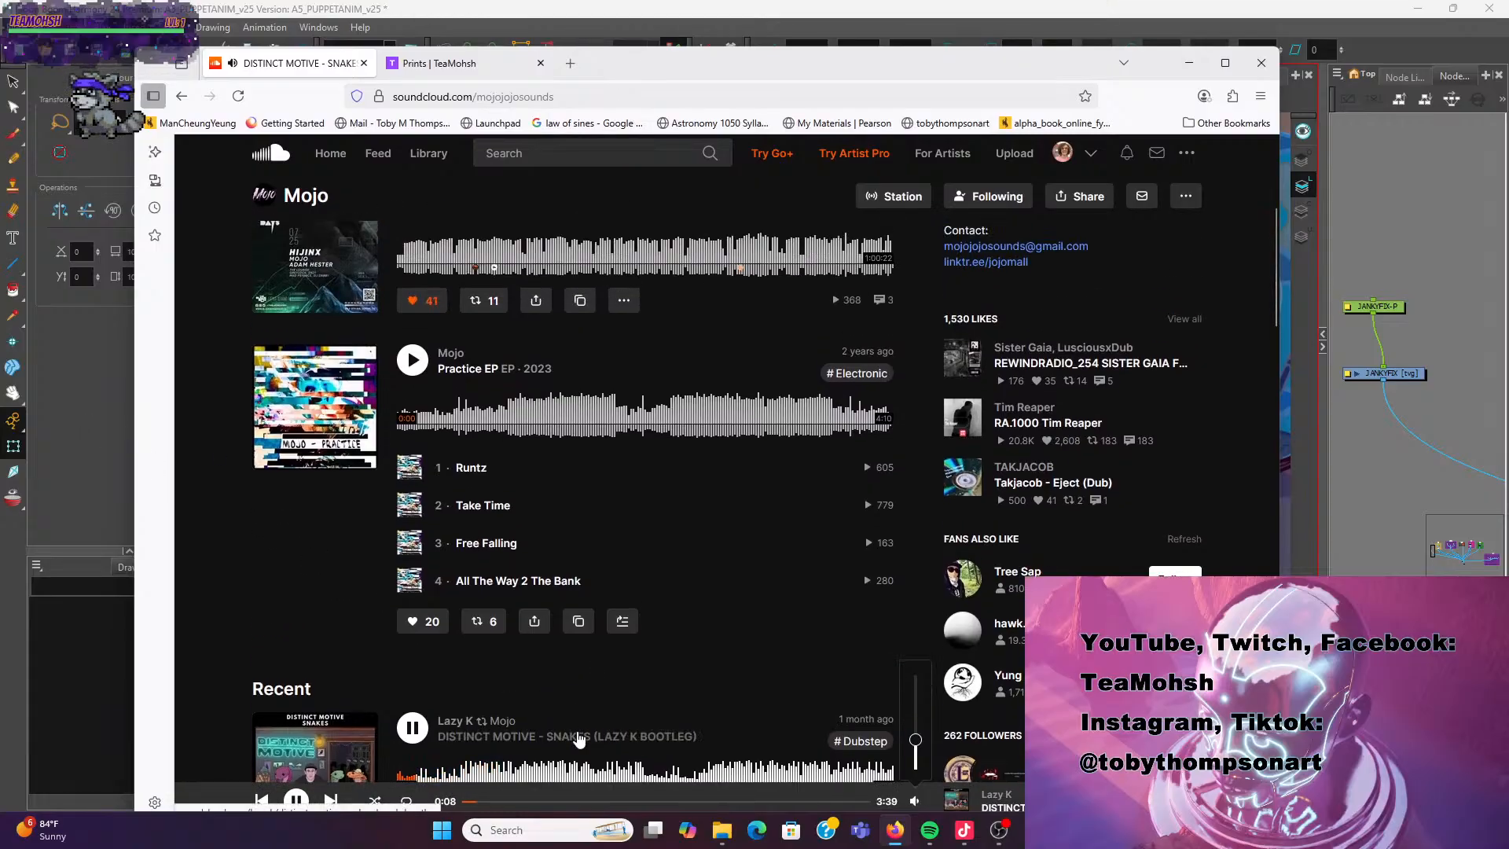
pyautogui.click(578, 736)
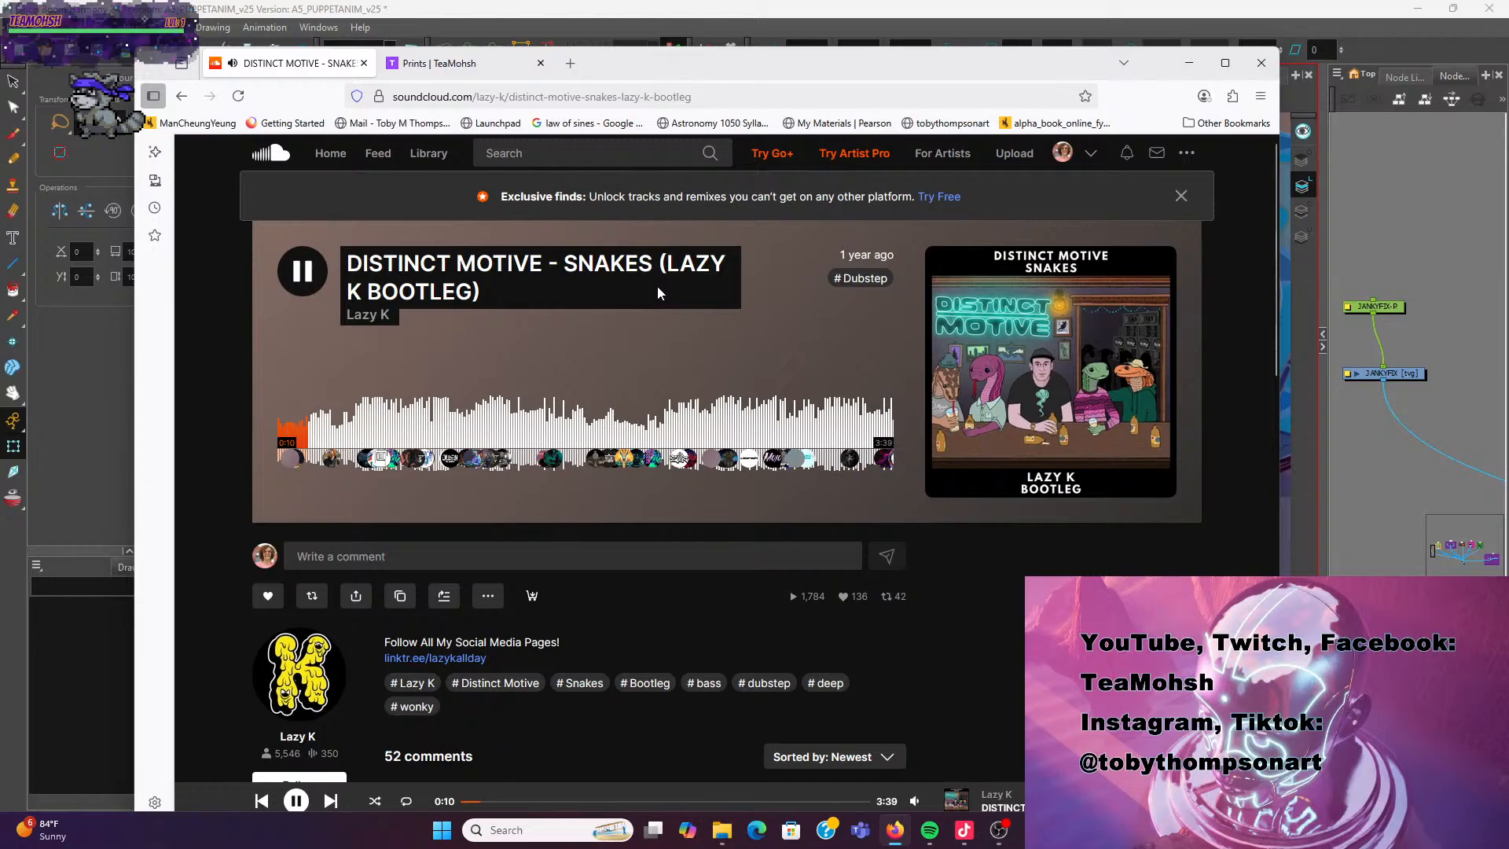
pyautogui.click(182, 97)
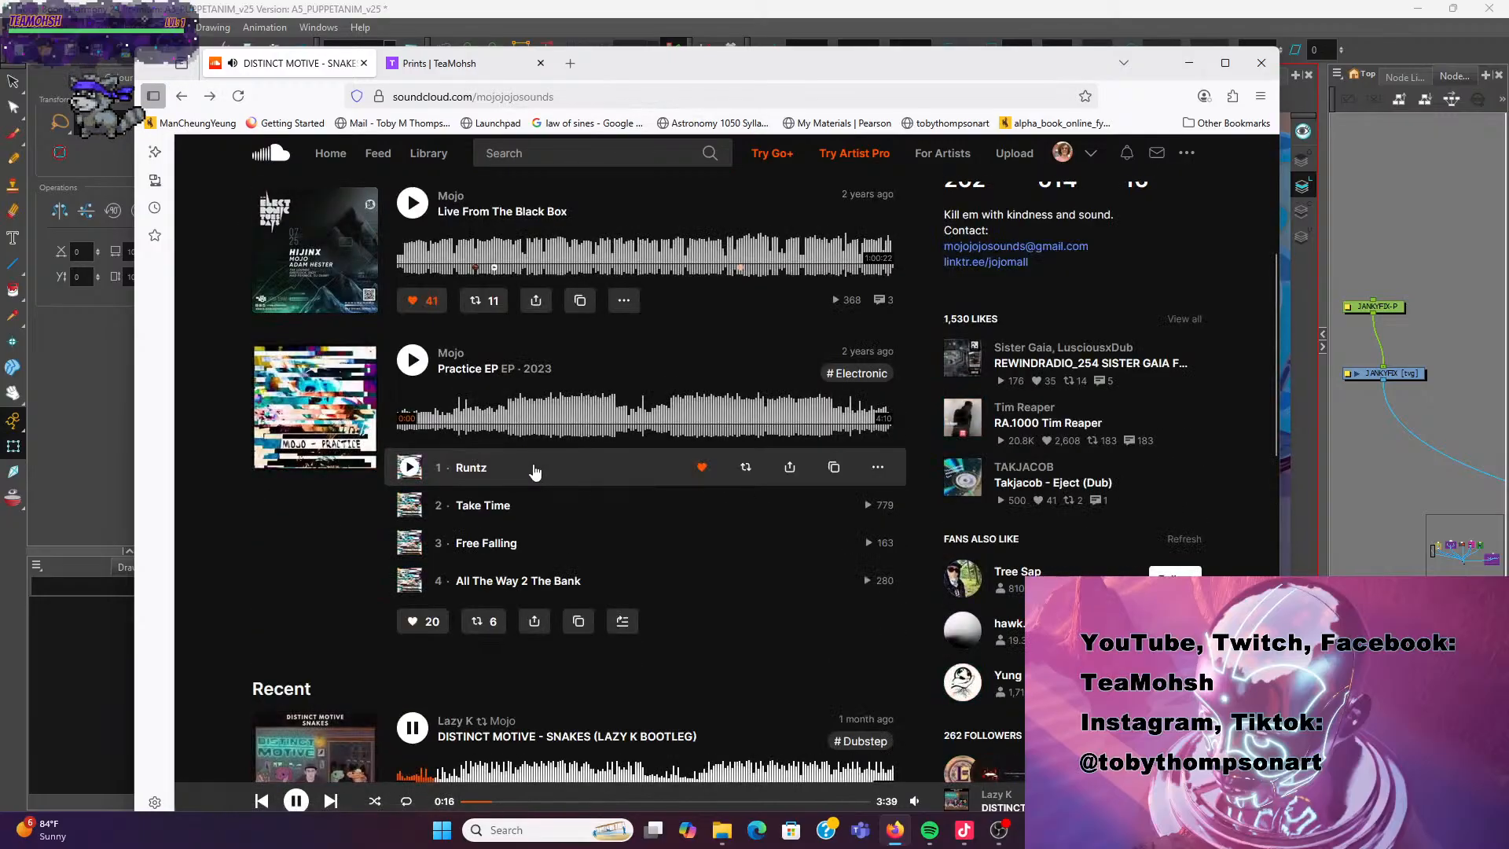
pyautogui.scroll(5, 534, 470)
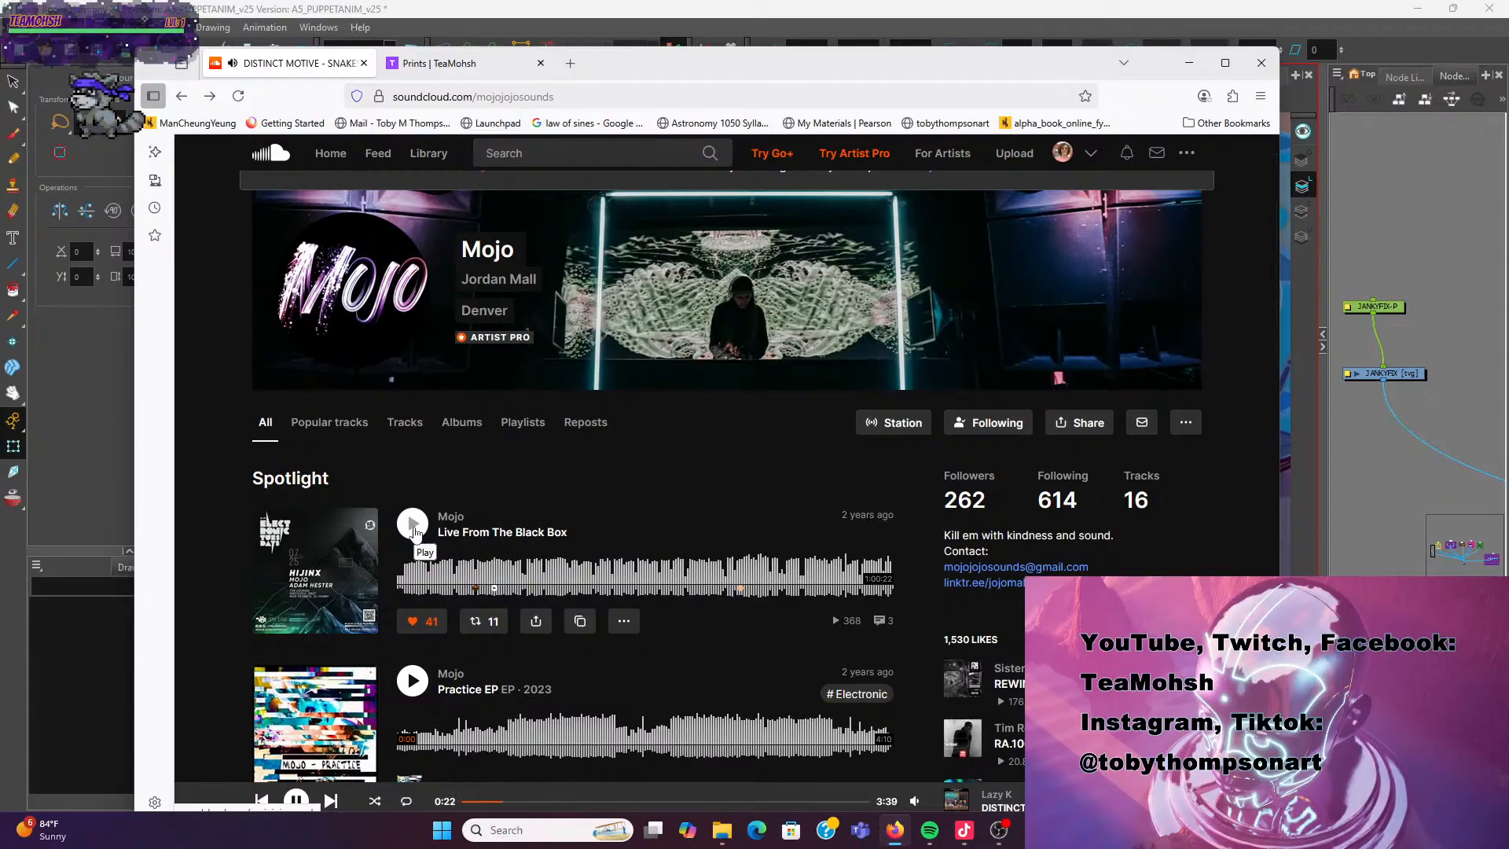
pyautogui.click(412, 523)
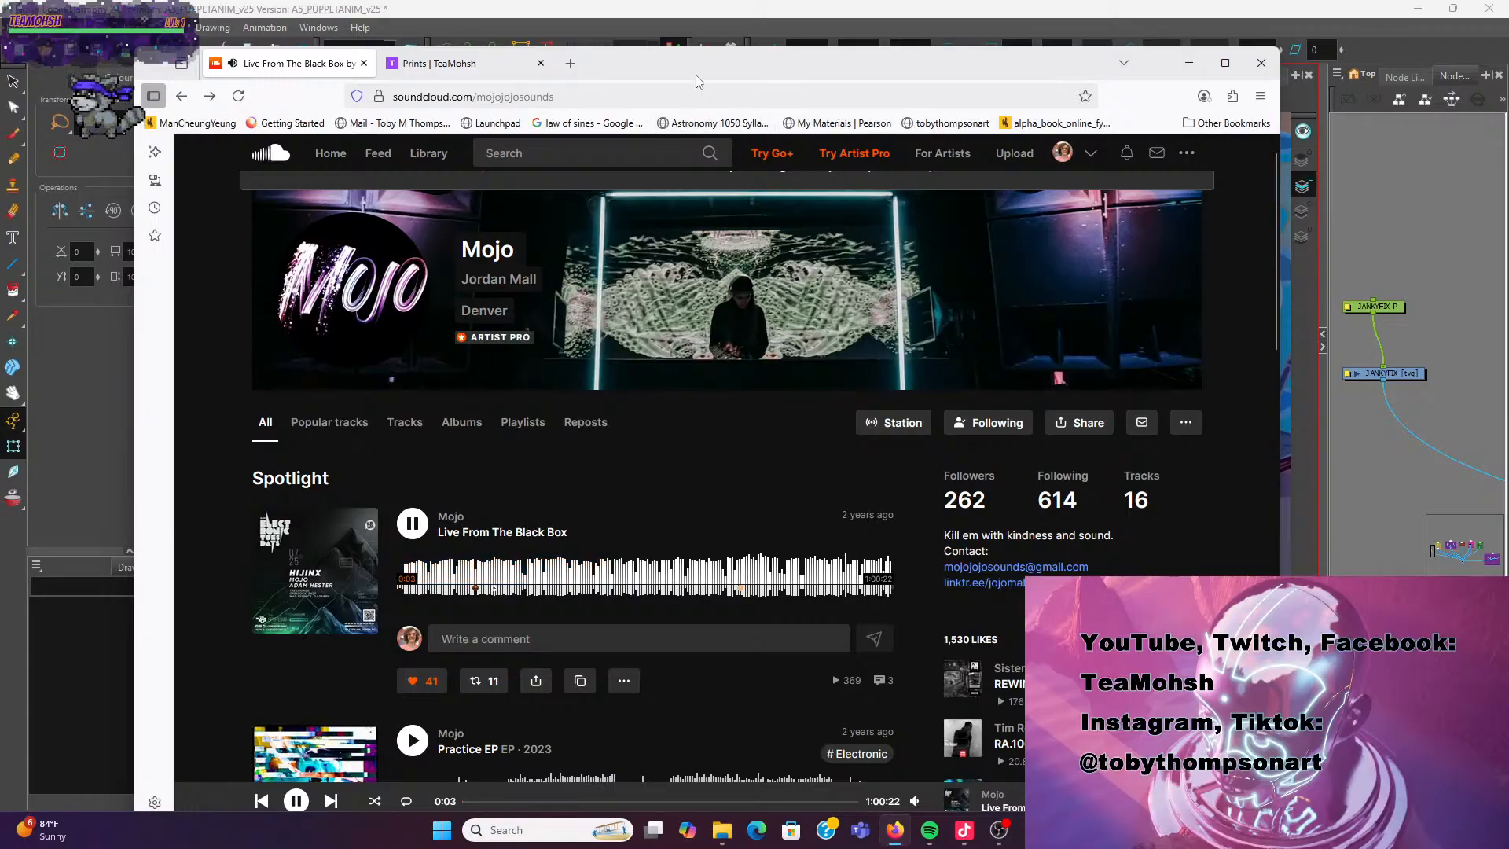
pyautogui.moveTo(705, 69); pyautogui.dragTo(0, 207)
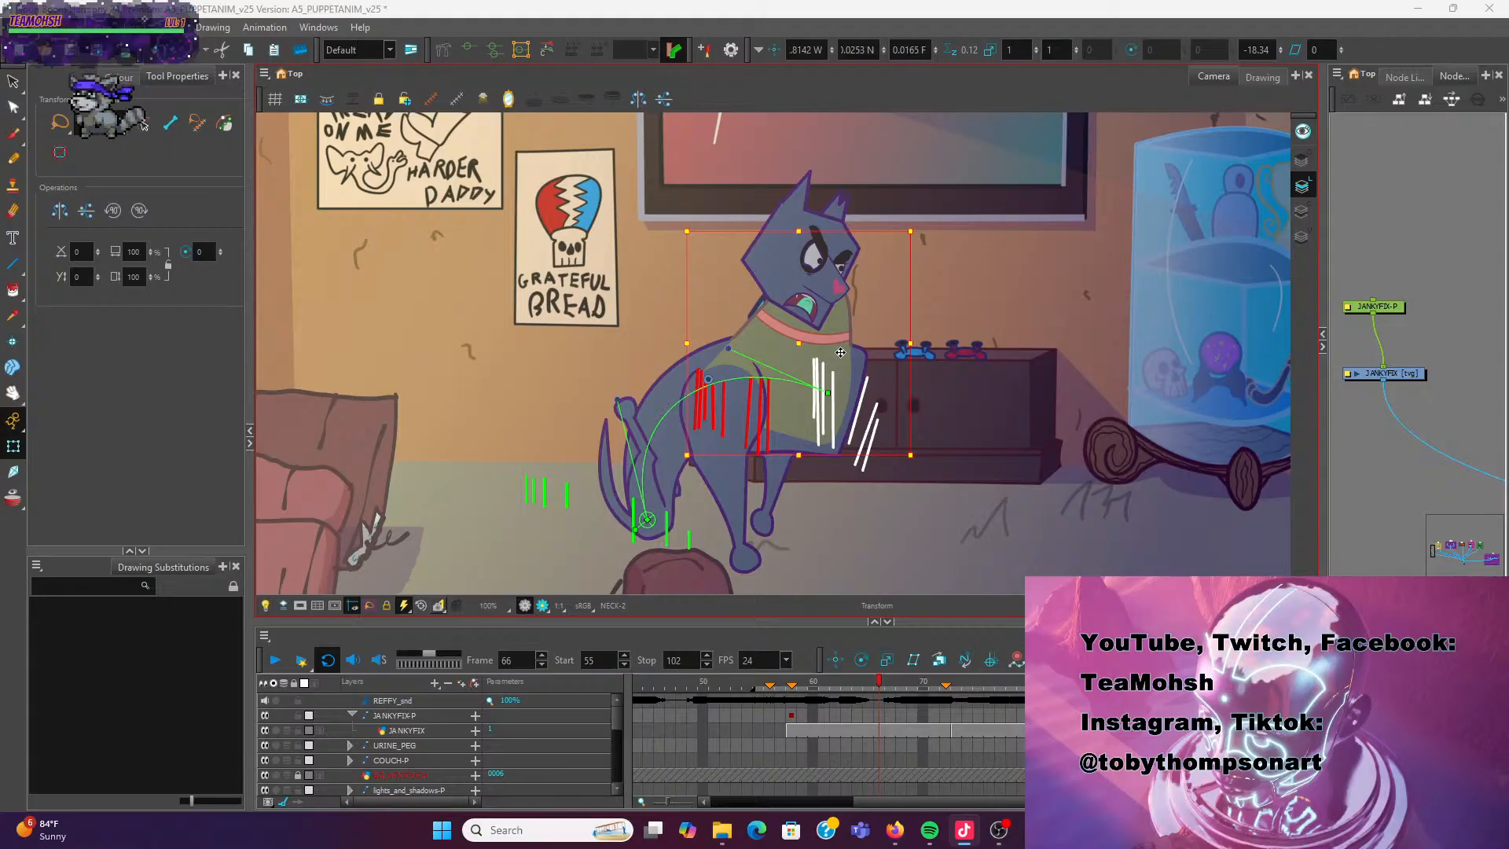
# Back in the animation at frame 66, nudge the neck slightly forward and move the whole head forward and down onto it
pyautogui.moveTo(839, 350); pyautogui.dragTo(844, 349)
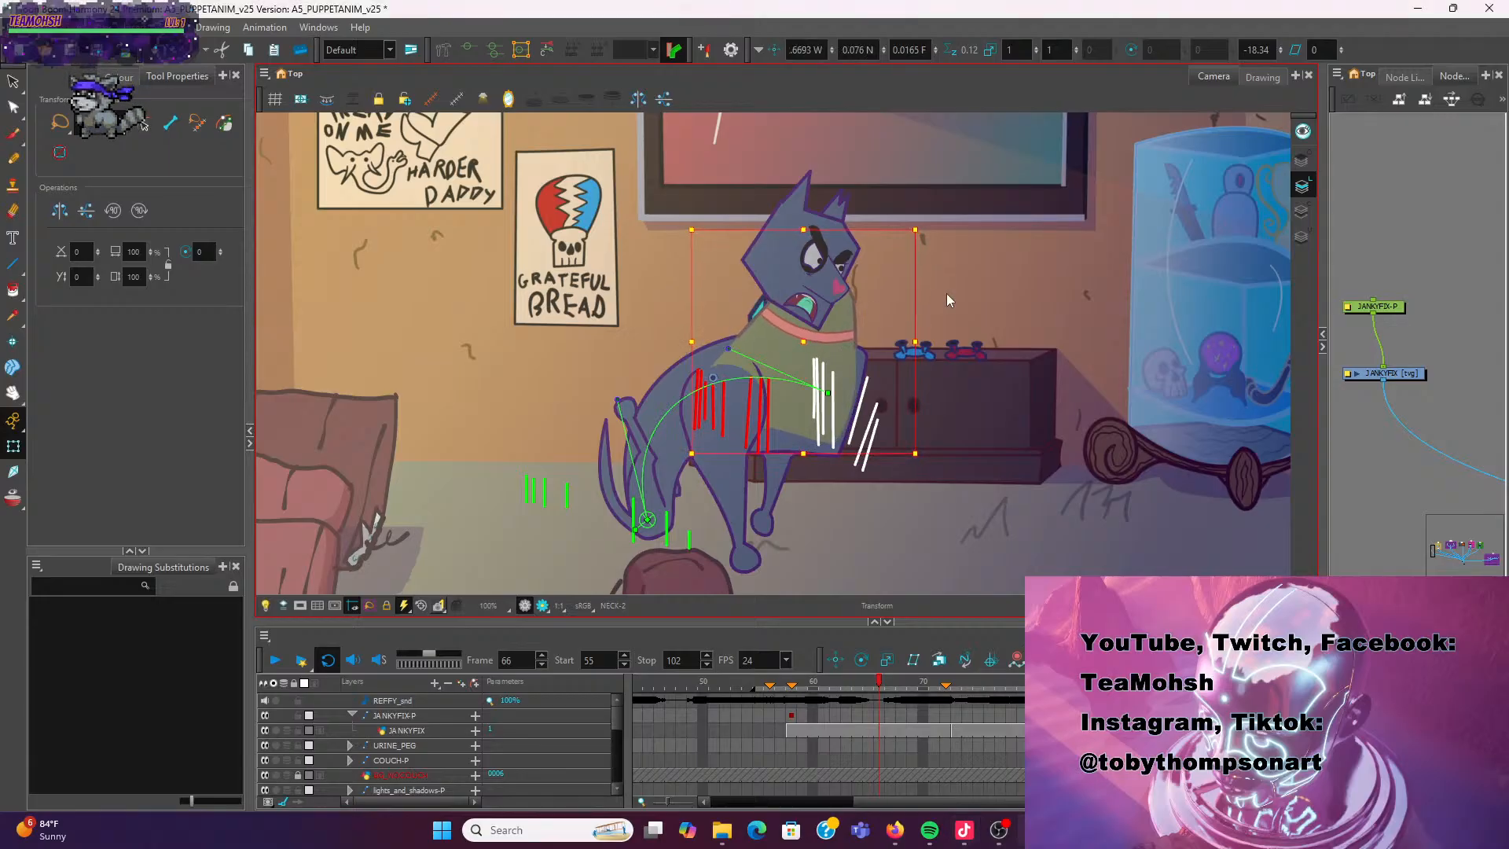
pyautogui.press('Escape')
pyautogui.click(787, 238)
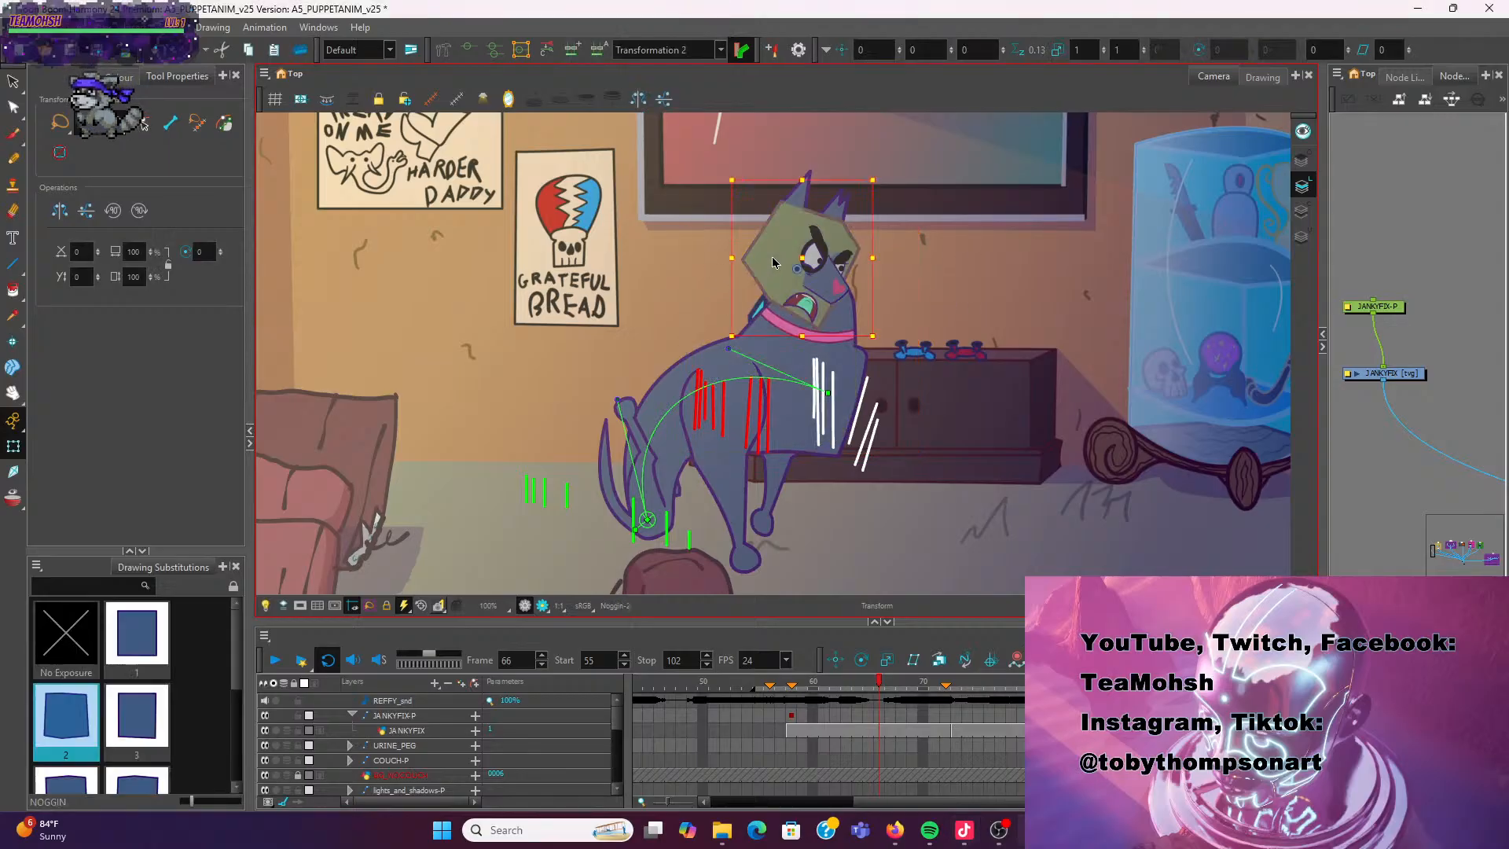
pyautogui.press('Escape')
pyautogui.click(787, 242)
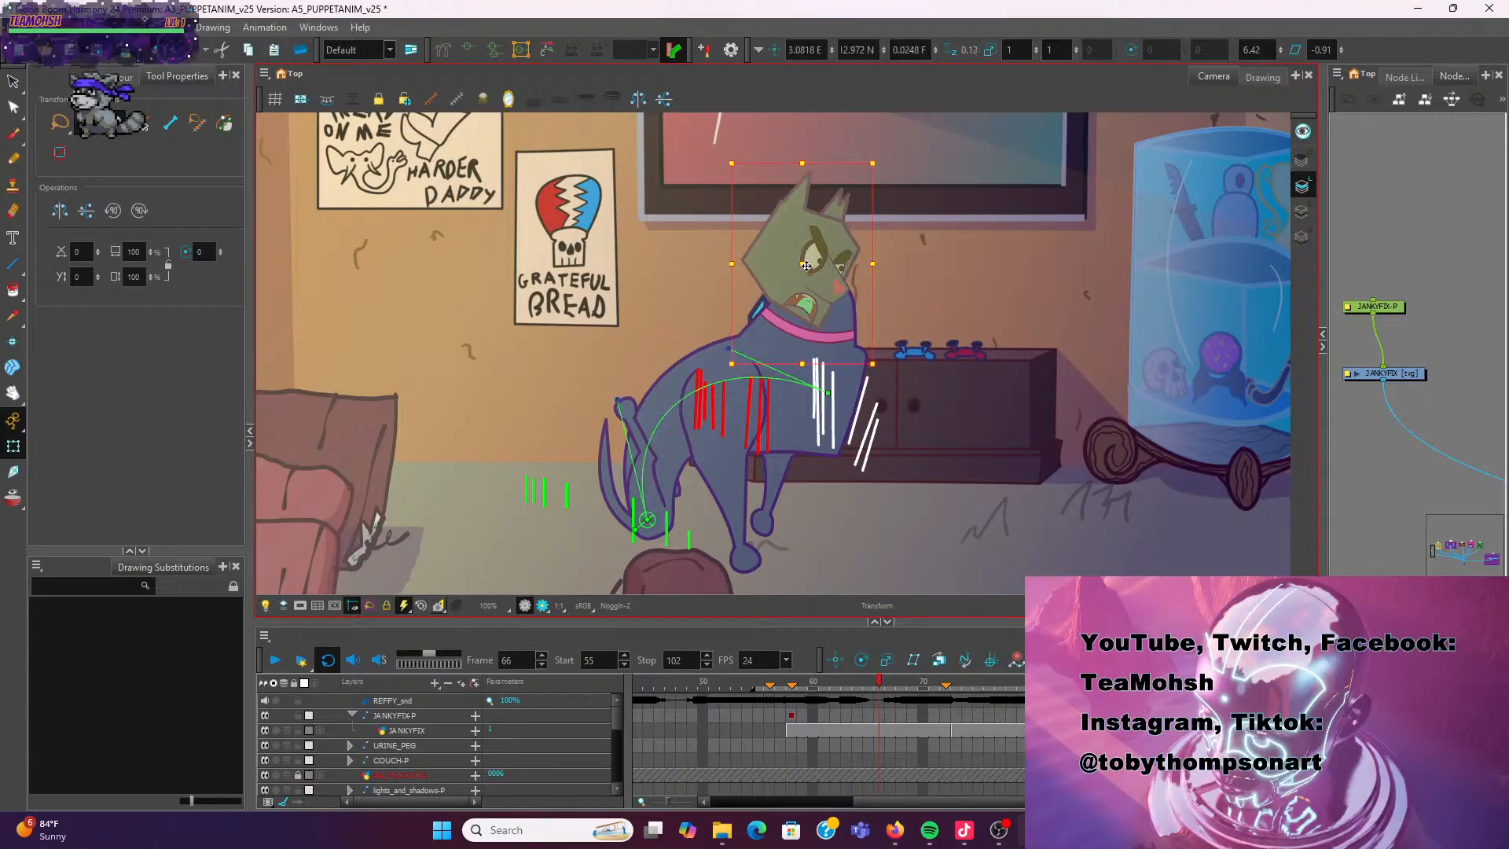
pyautogui.moveTo(810, 267); pyautogui.dragTo(854, 288)
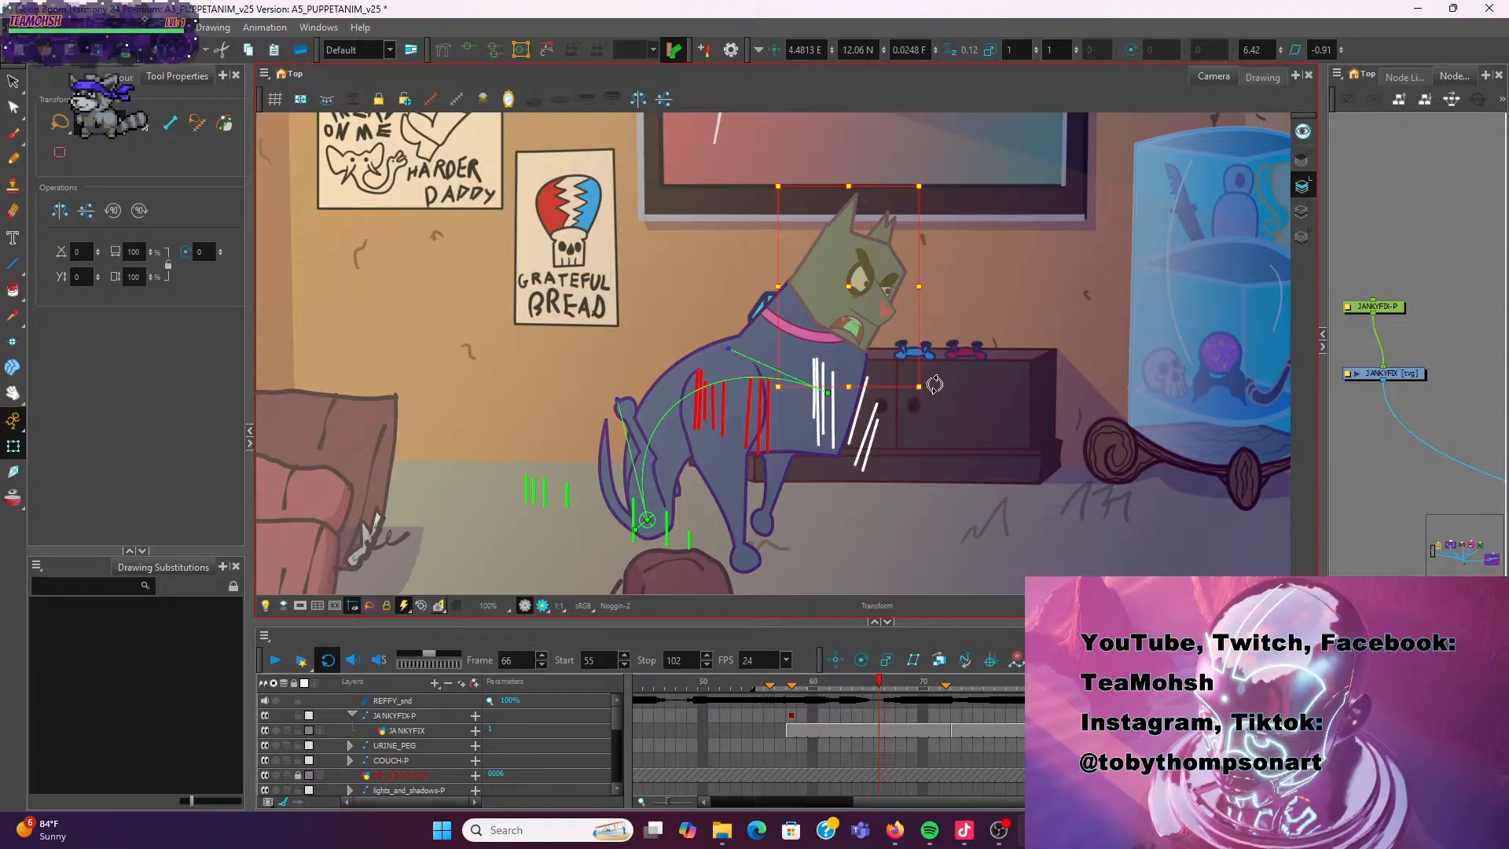
# Rotate the dog's head upright at frame 66 and nudge it back and up onto the neck
pyautogui.scroll(-2, 992, 352)
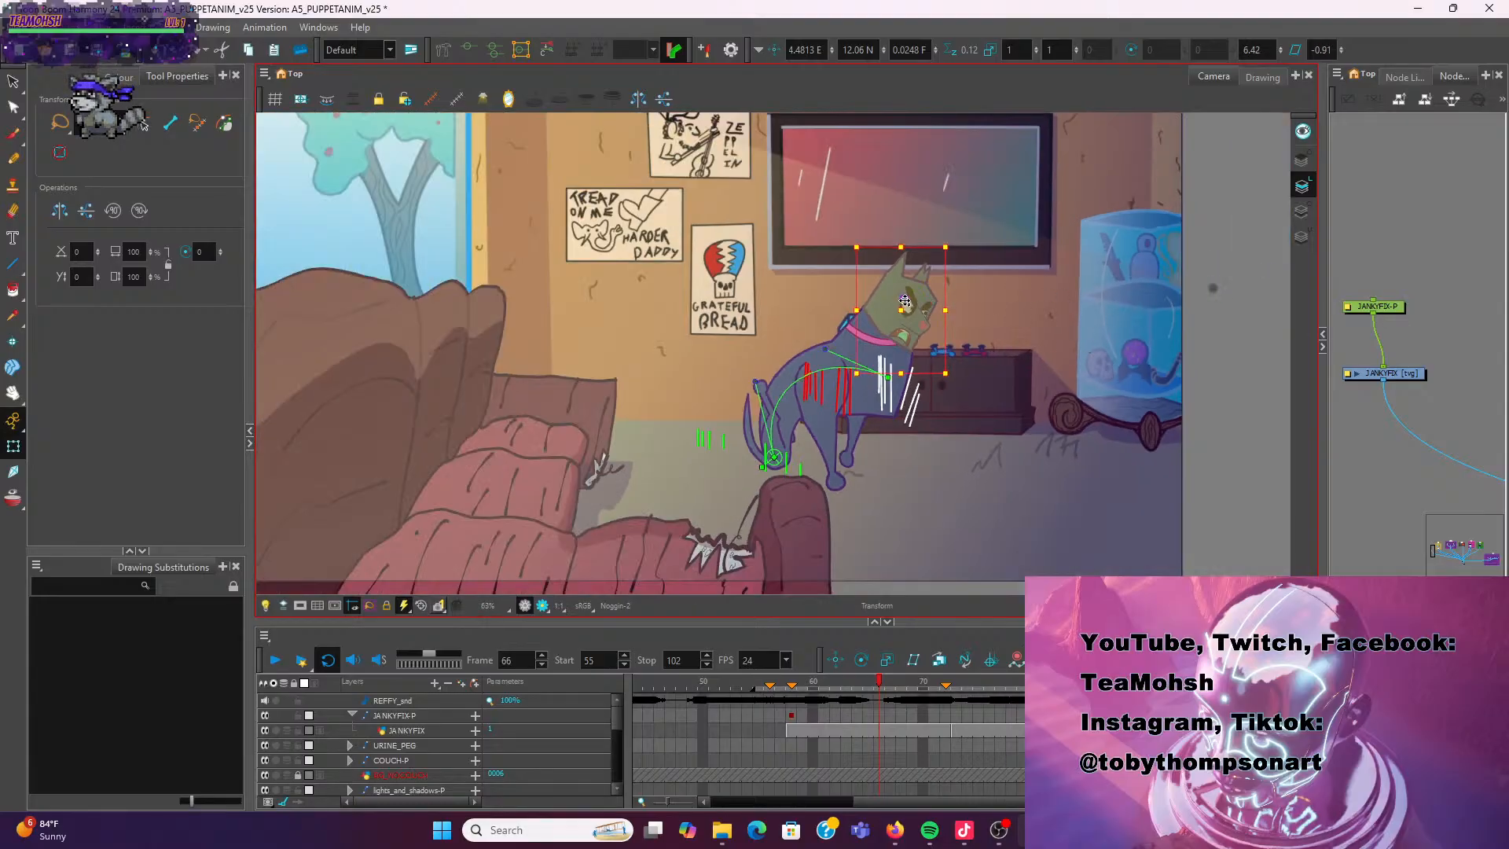
pyautogui.scroll(4, 903, 304)
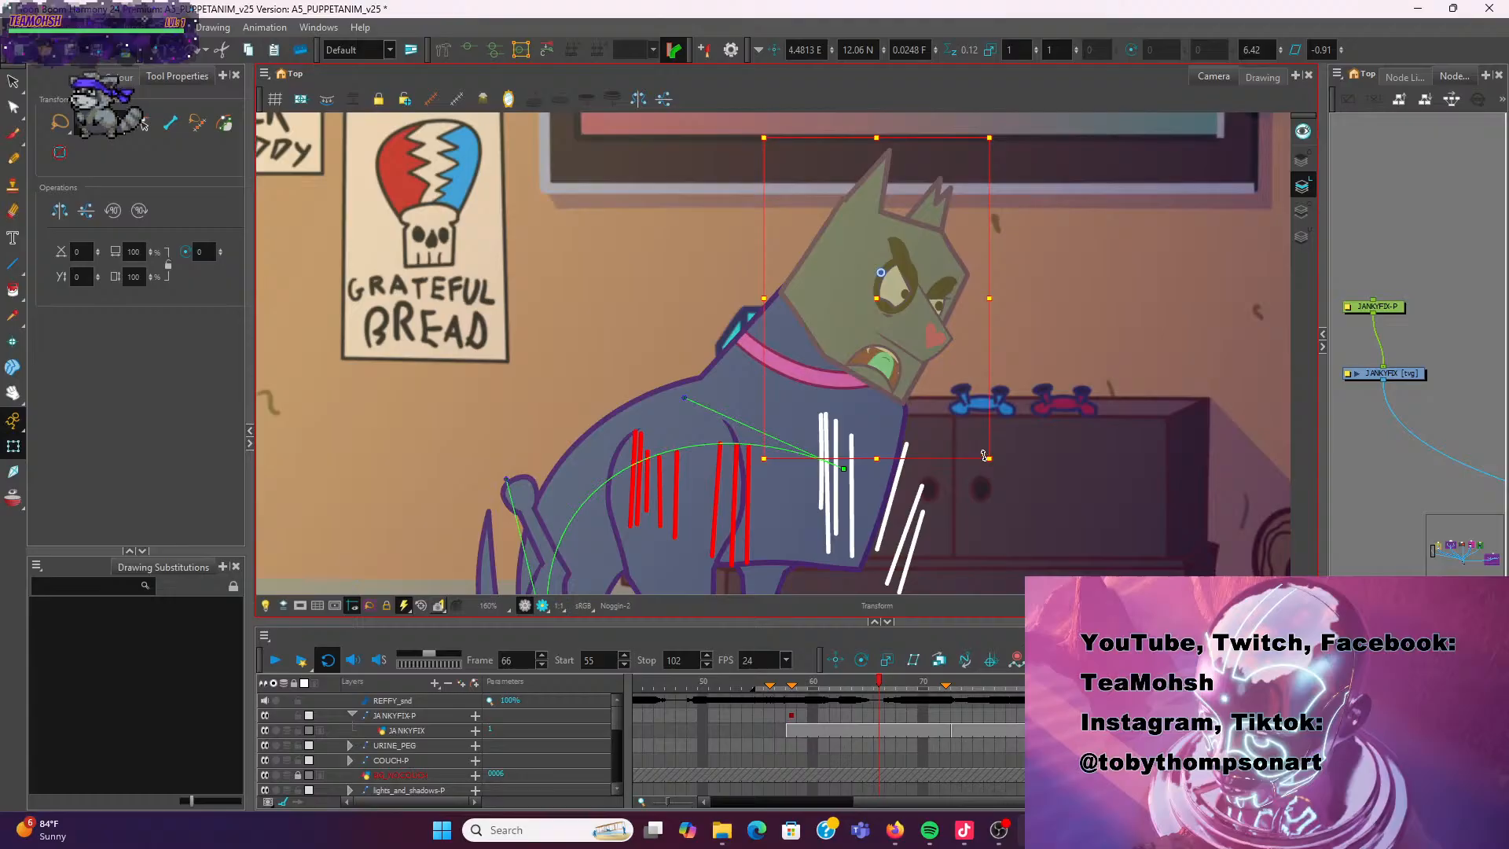
pyautogui.moveTo(984, 456); pyautogui.dragTo(1033, 381)
pyautogui.moveTo(840, 346); pyautogui.dragTo(819, 330)
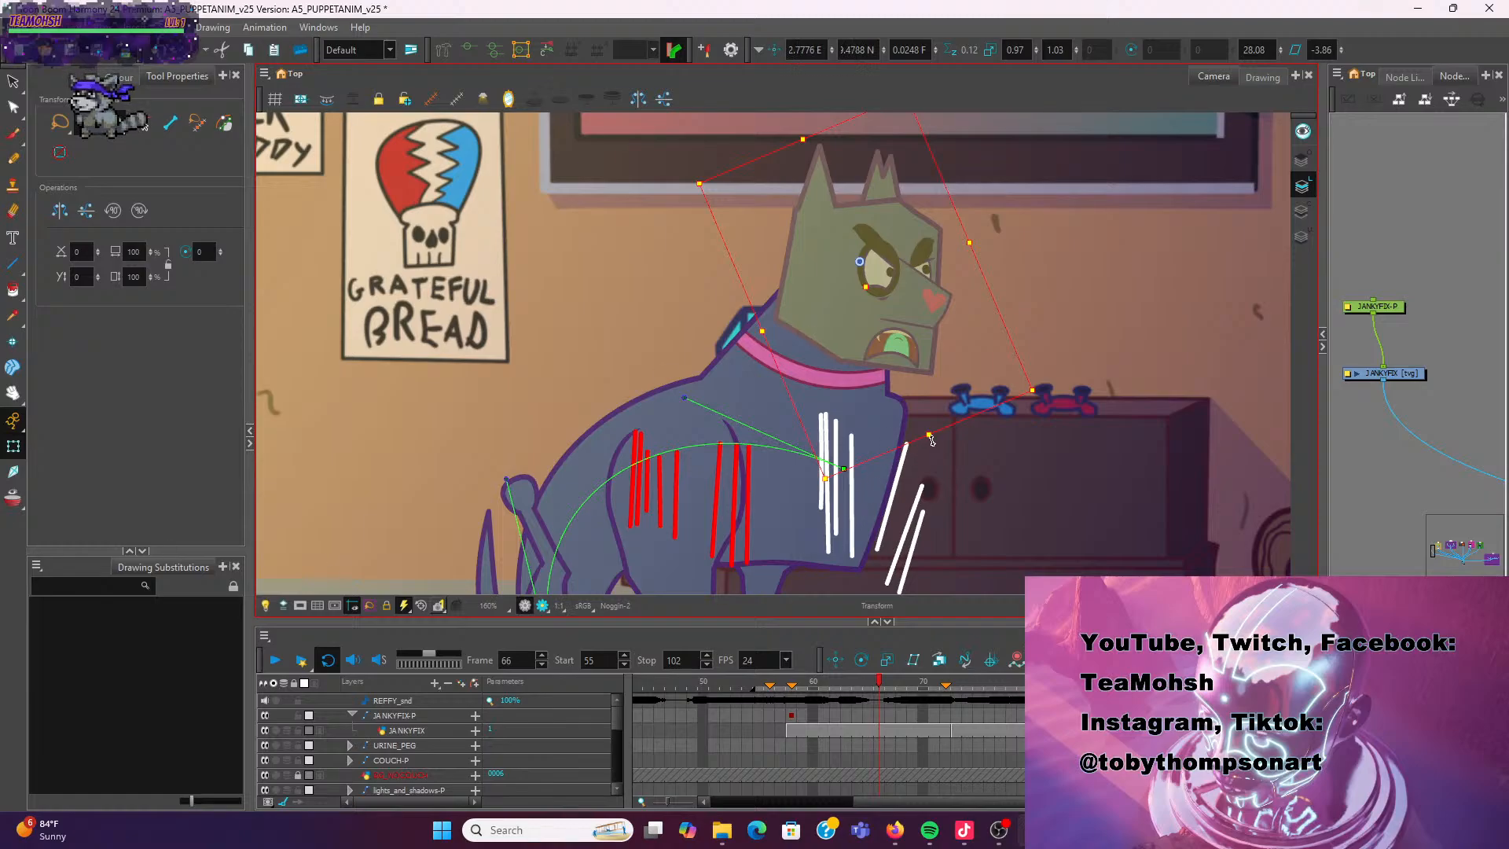
pyautogui.scroll(-5, 799, 389)
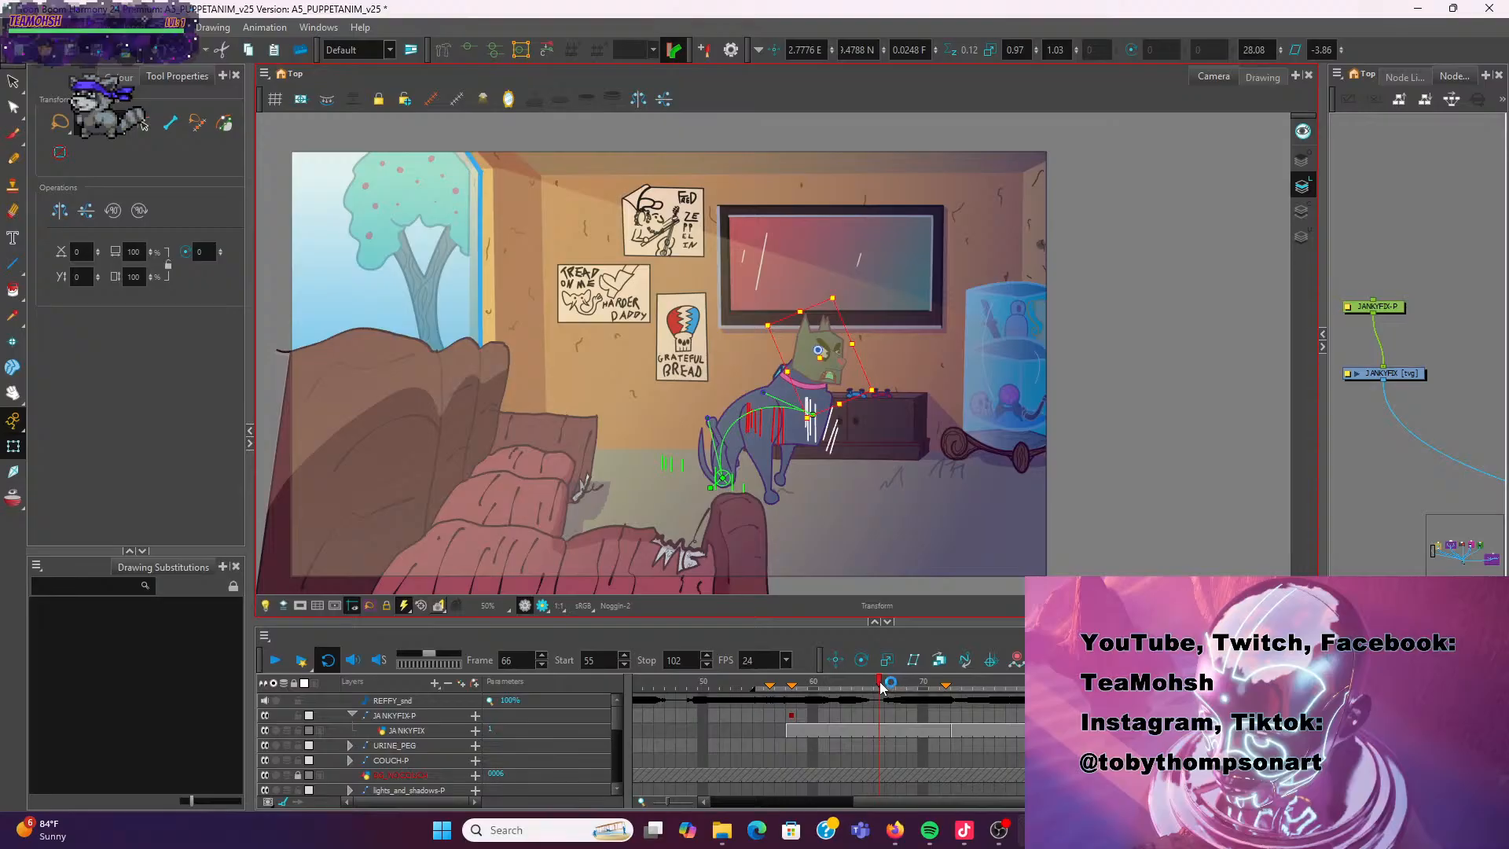
# Show the neck's deformation points at frame 66 and pull its rear base and collar-side points outward to widen the back of the neck
pyautogui.scroll(5, 885, 472)
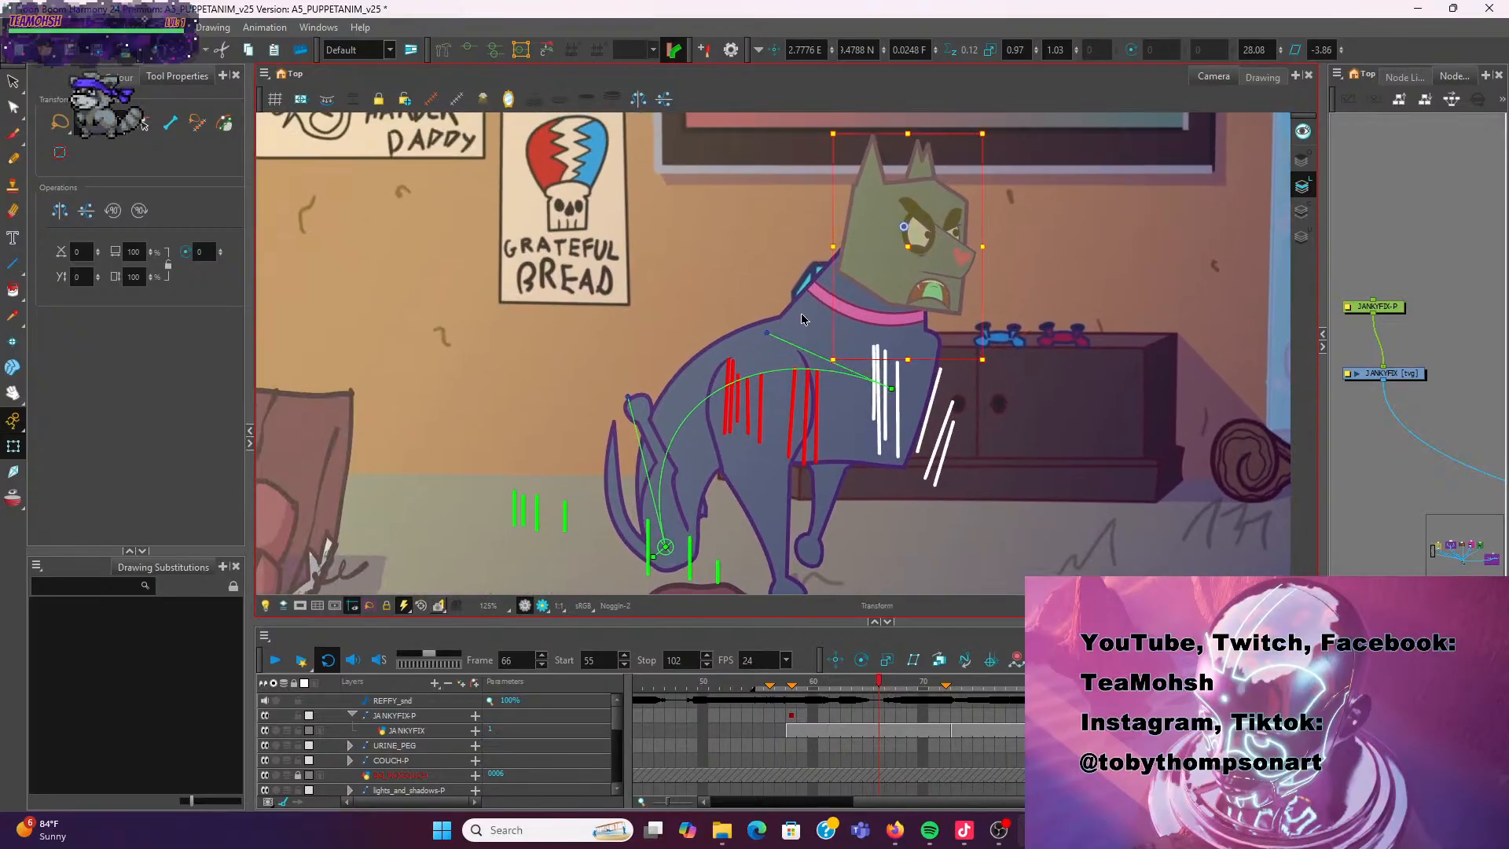
pyautogui.click(800, 313)
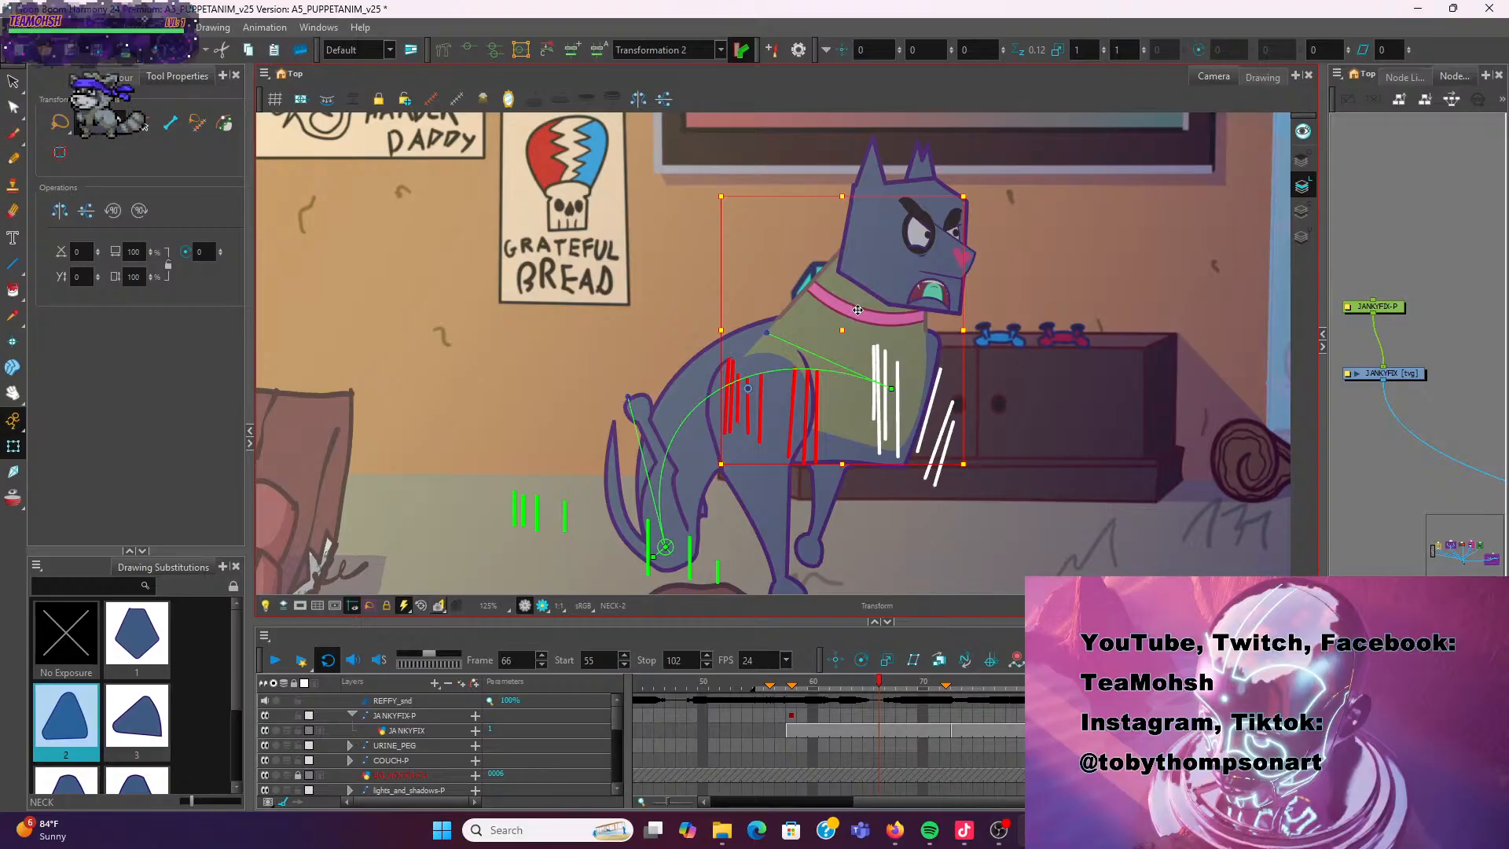
pyautogui.press(',')
pyautogui.press(',')
pyautogui.press('.')
pyautogui.press('.')
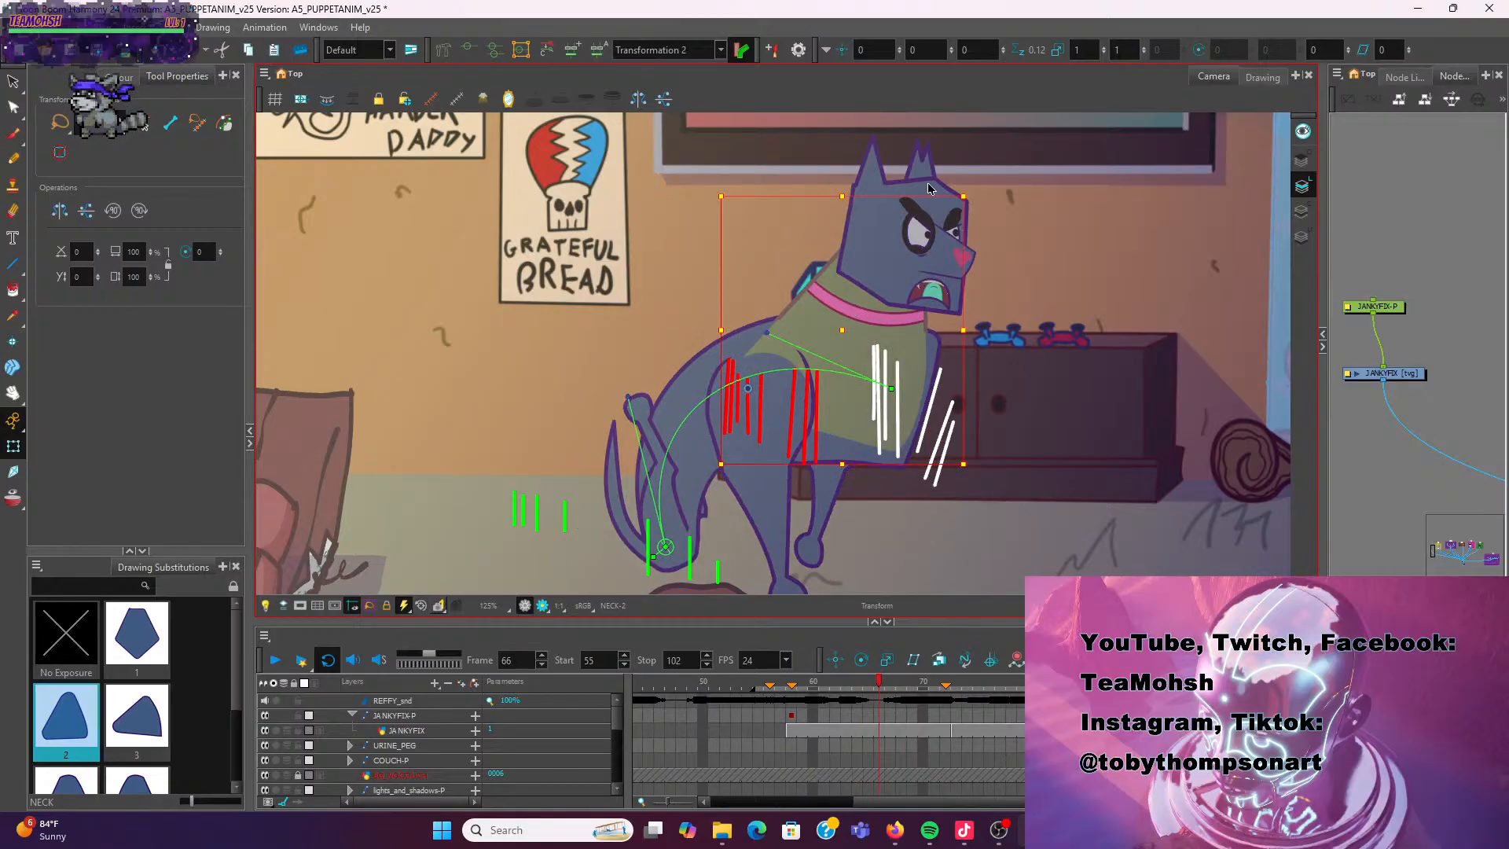
pyautogui.click(468, 50)
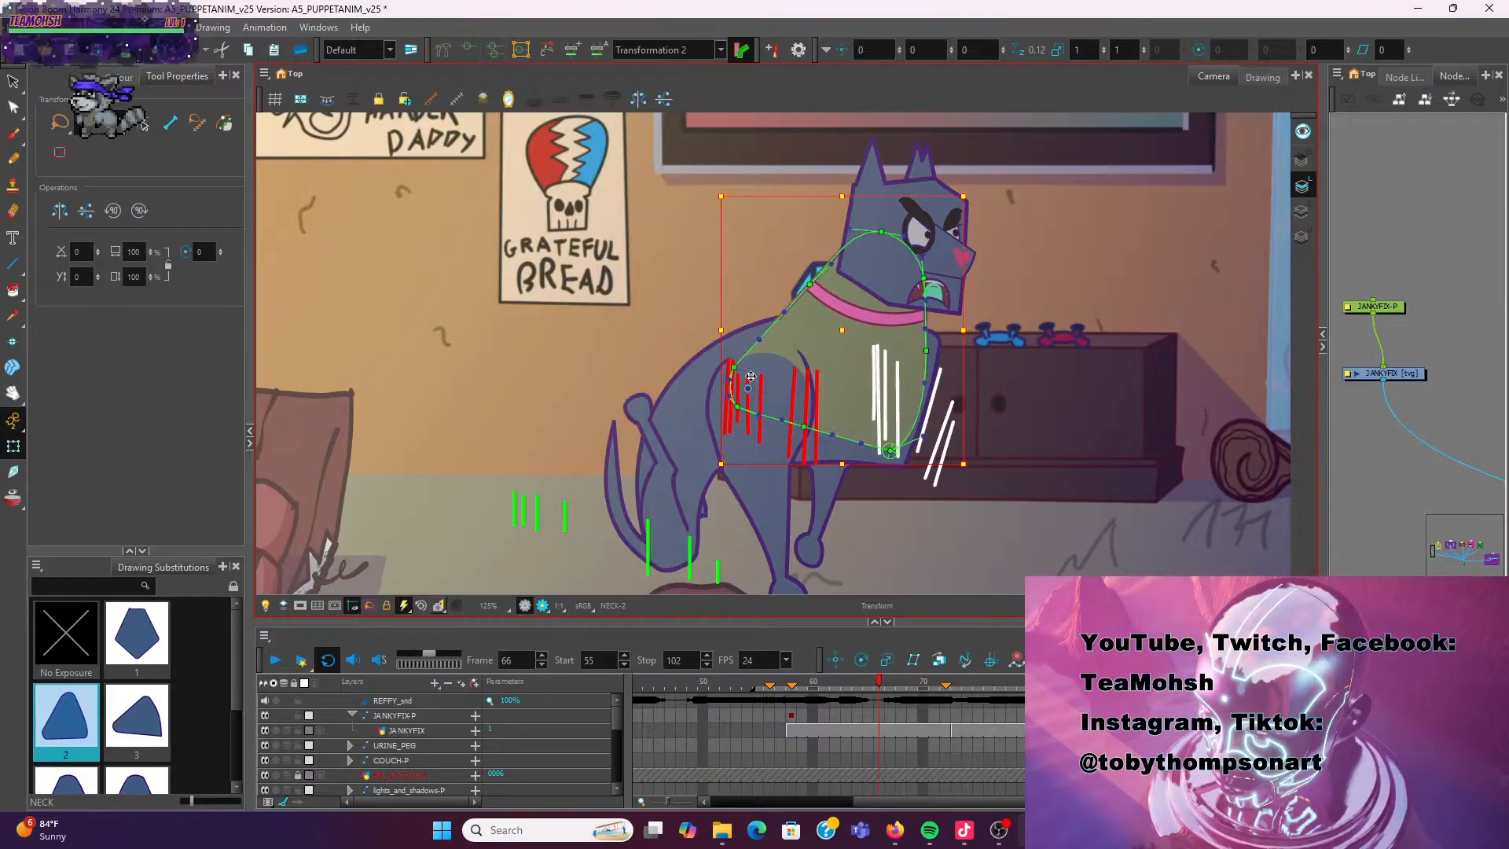
pyautogui.moveTo(731, 368); pyautogui.dragTo(702, 365)
pyautogui.hotkey('ctrl', 'z')
pyautogui.click(677, 286)
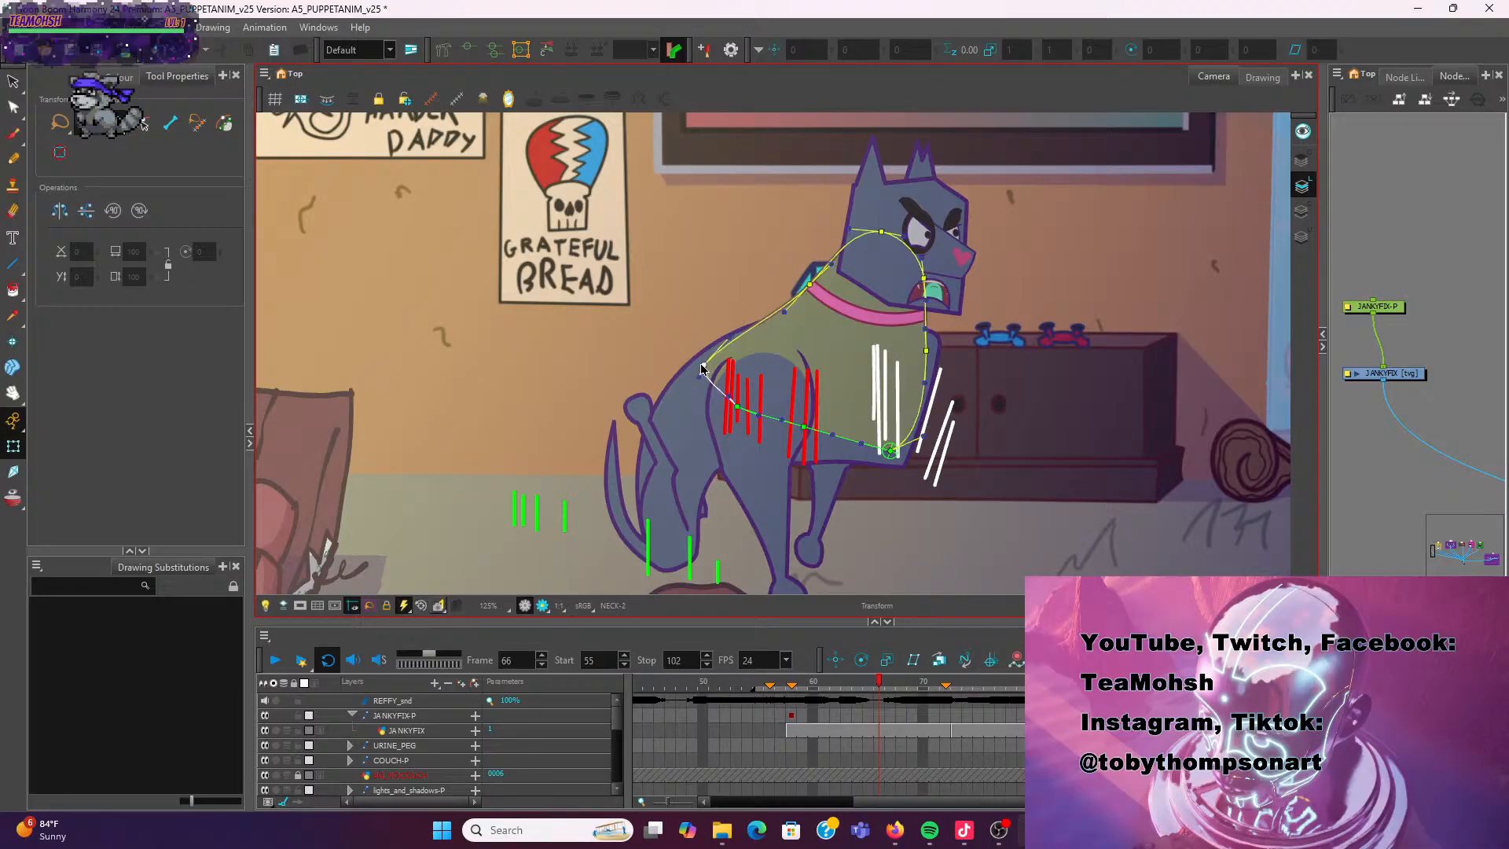
pyautogui.moveTo(810, 285); pyautogui.dragTo(786, 275)
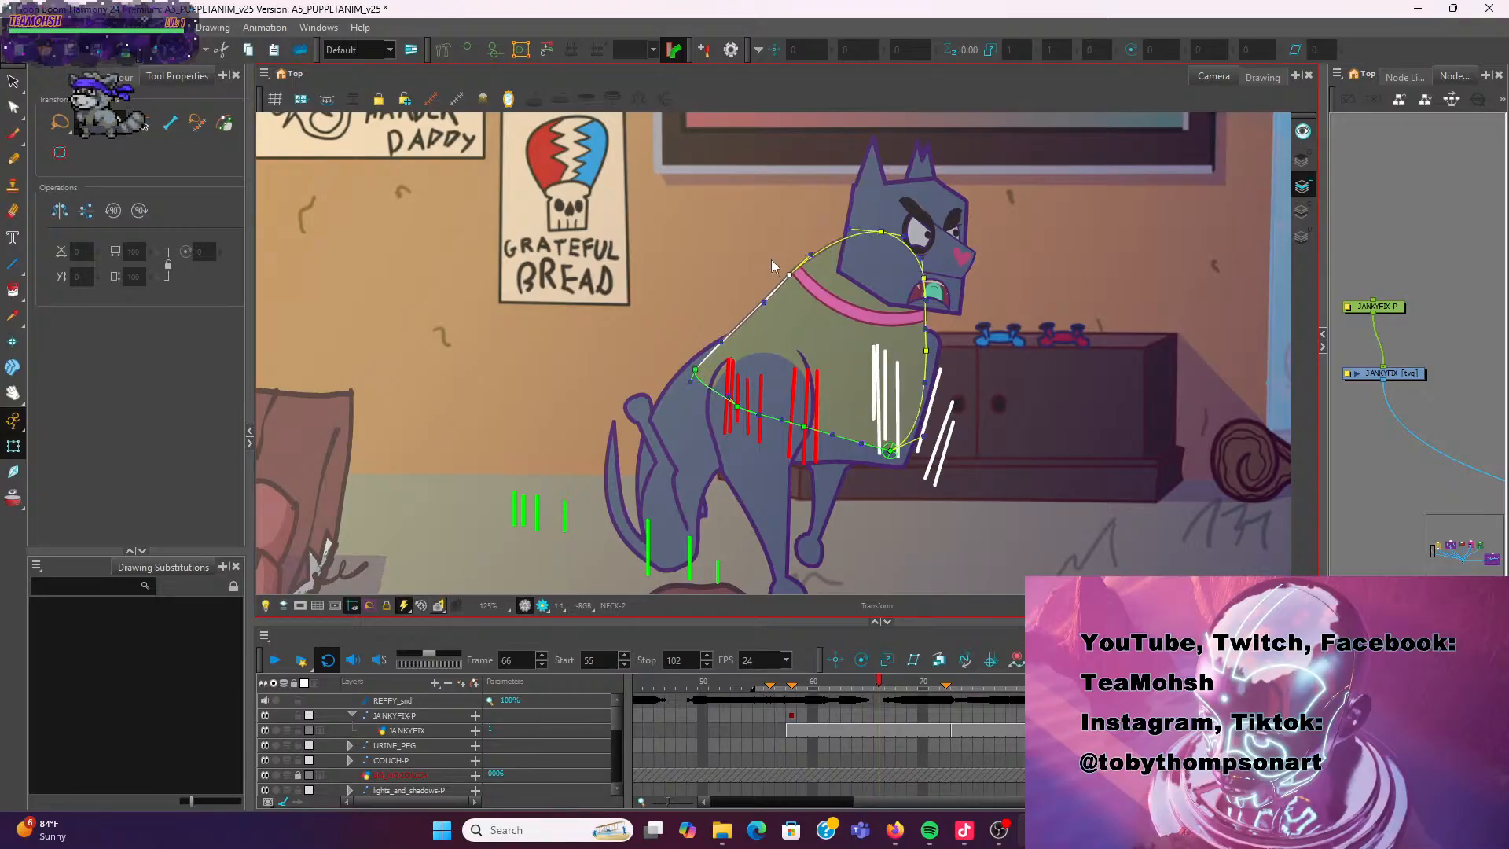
# Straighten the upper back of the neck by adjusting its top curve handle and collar-side point, and hide the deformation controls
pyautogui.scroll(3, 837, 297)
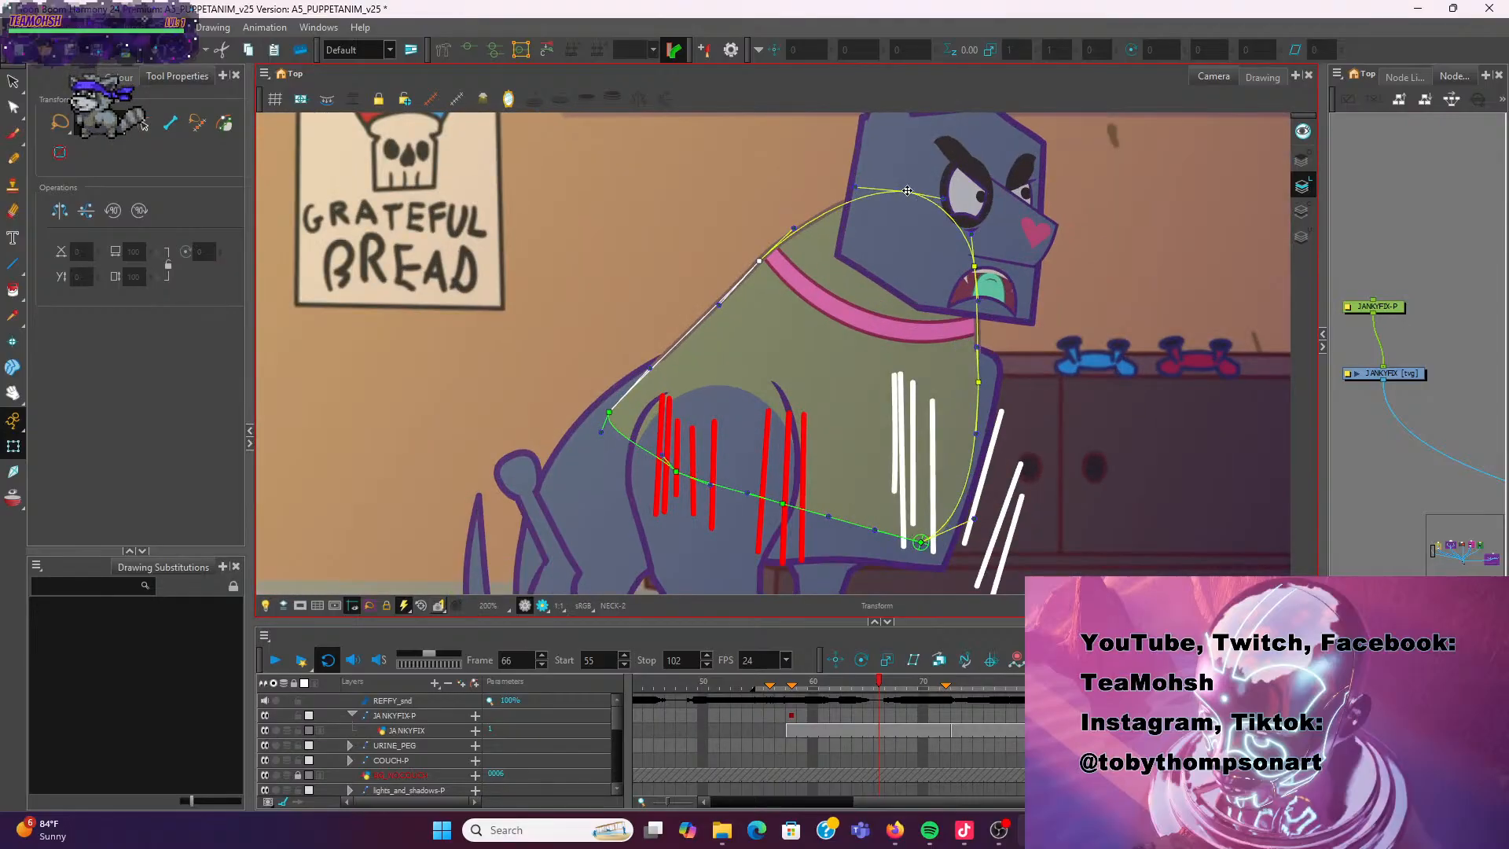
pyautogui.moveTo(907, 190); pyautogui.dragTo(841, 190)
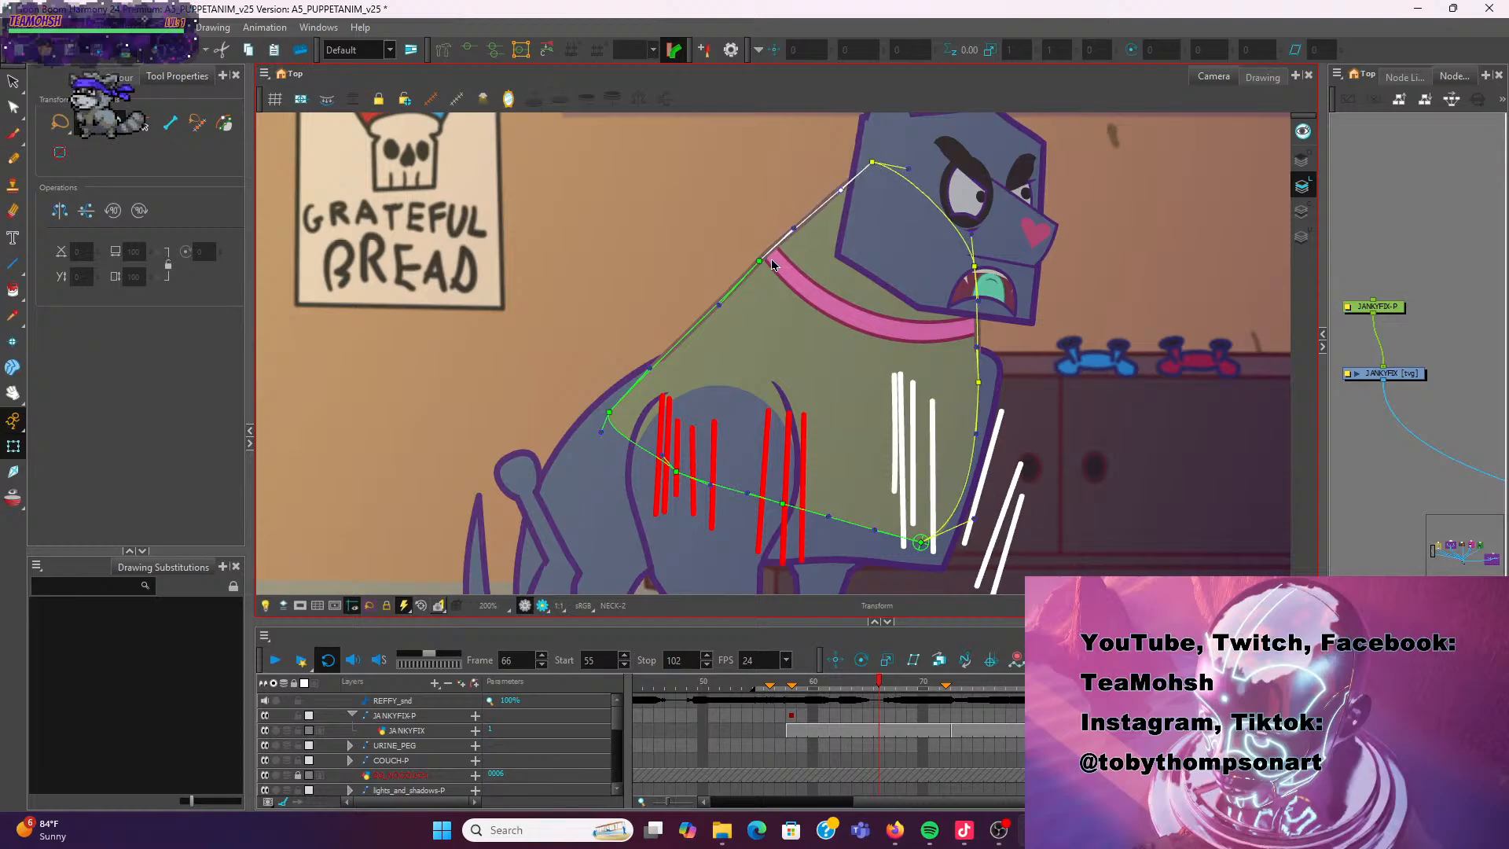
pyautogui.moveTo(760, 262); pyautogui.dragTo(764, 266)
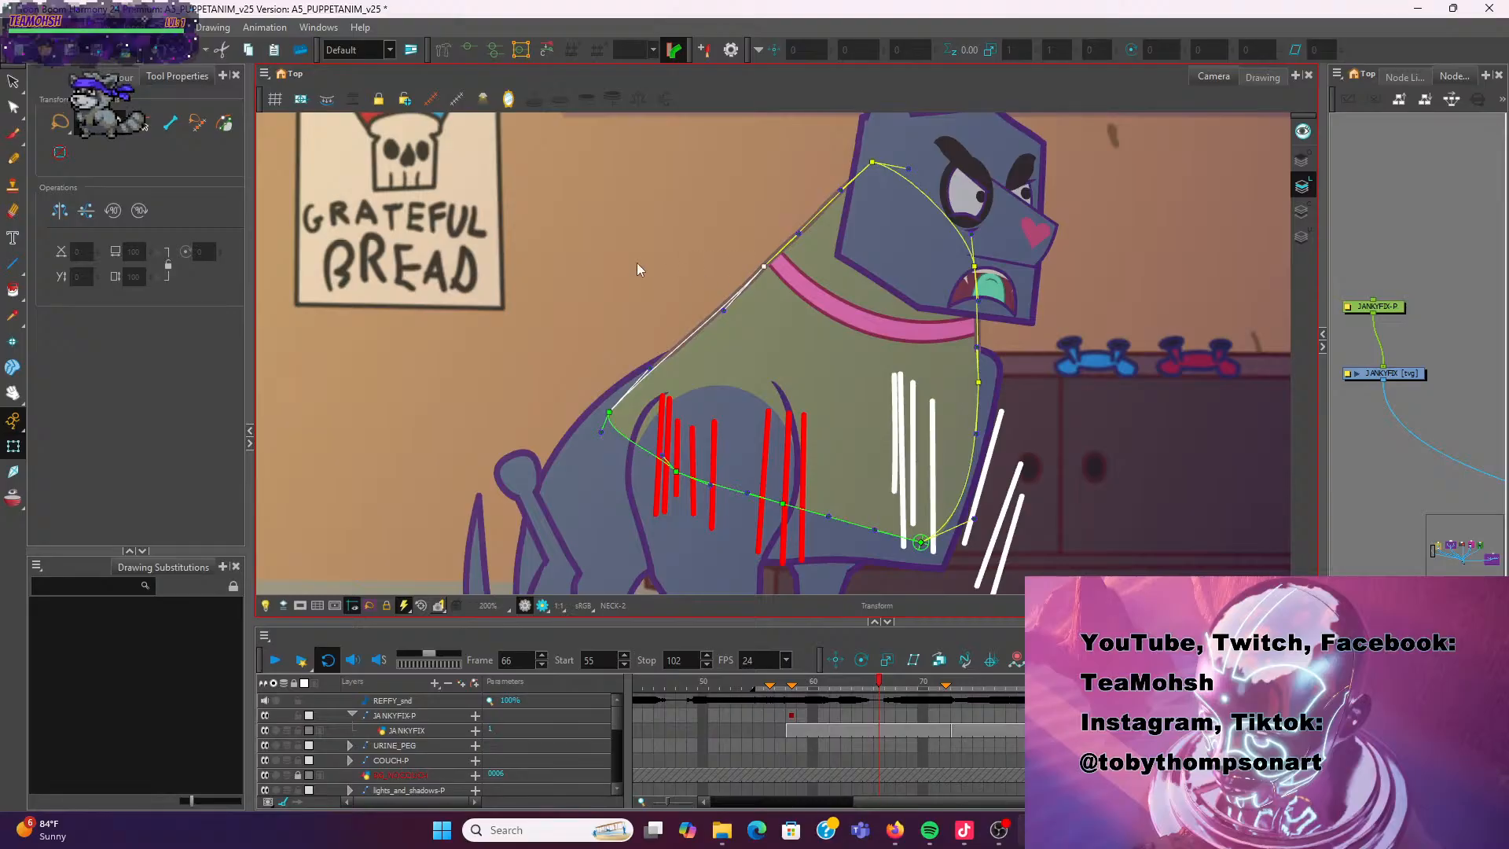
pyautogui.click(636, 268)
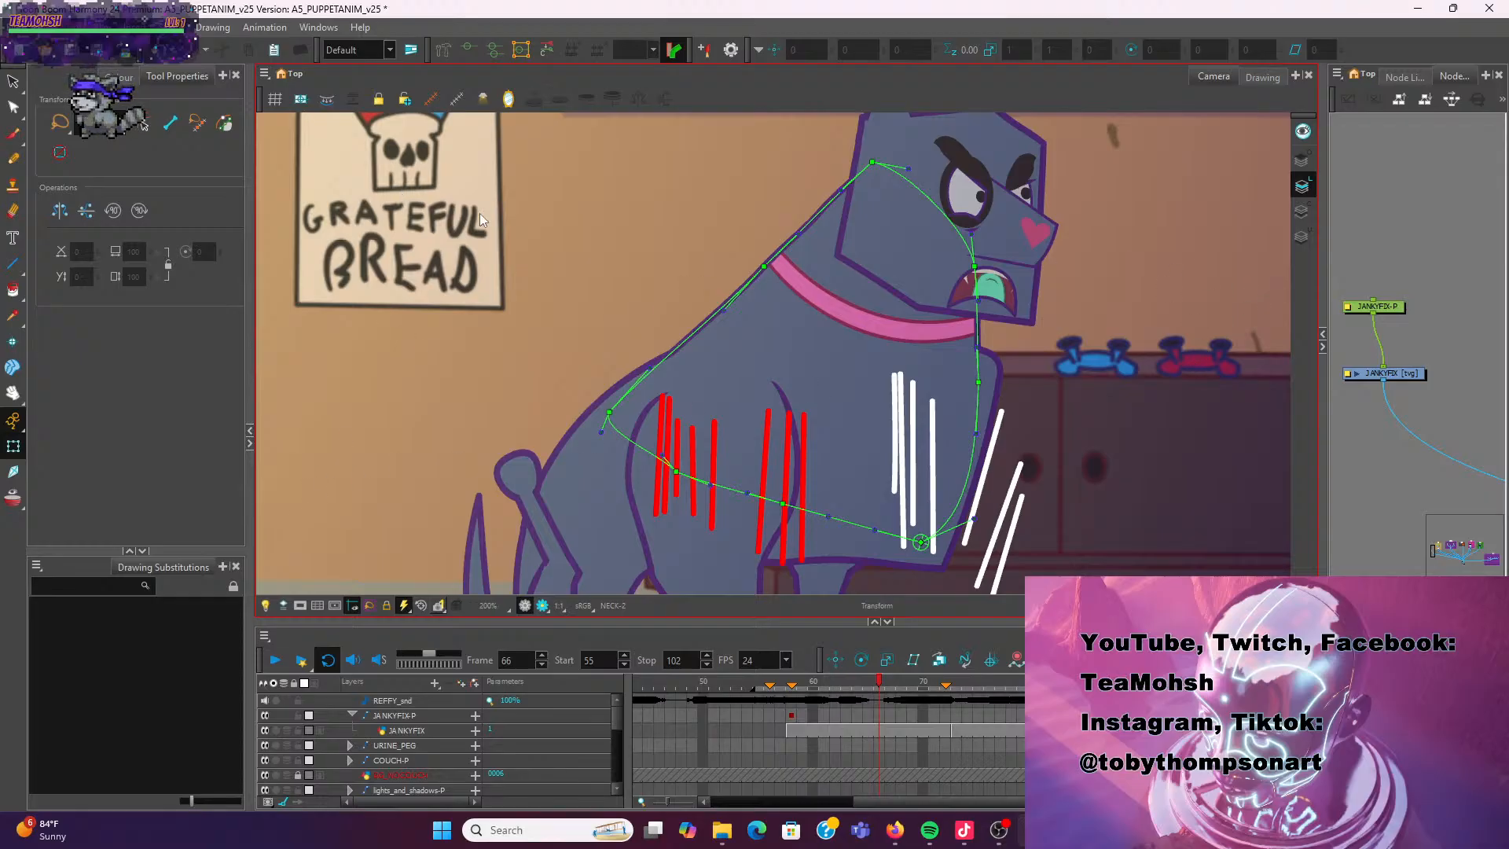
pyautogui.click(470, 47)
# Compare the frame 66 pose with its neighbouring frames and step back to frame 58 to review the motion
pyautogui.scroll(-2, 966, 309)
pyautogui.moveTo(1075, 382); pyautogui.dragTo(871, 375)
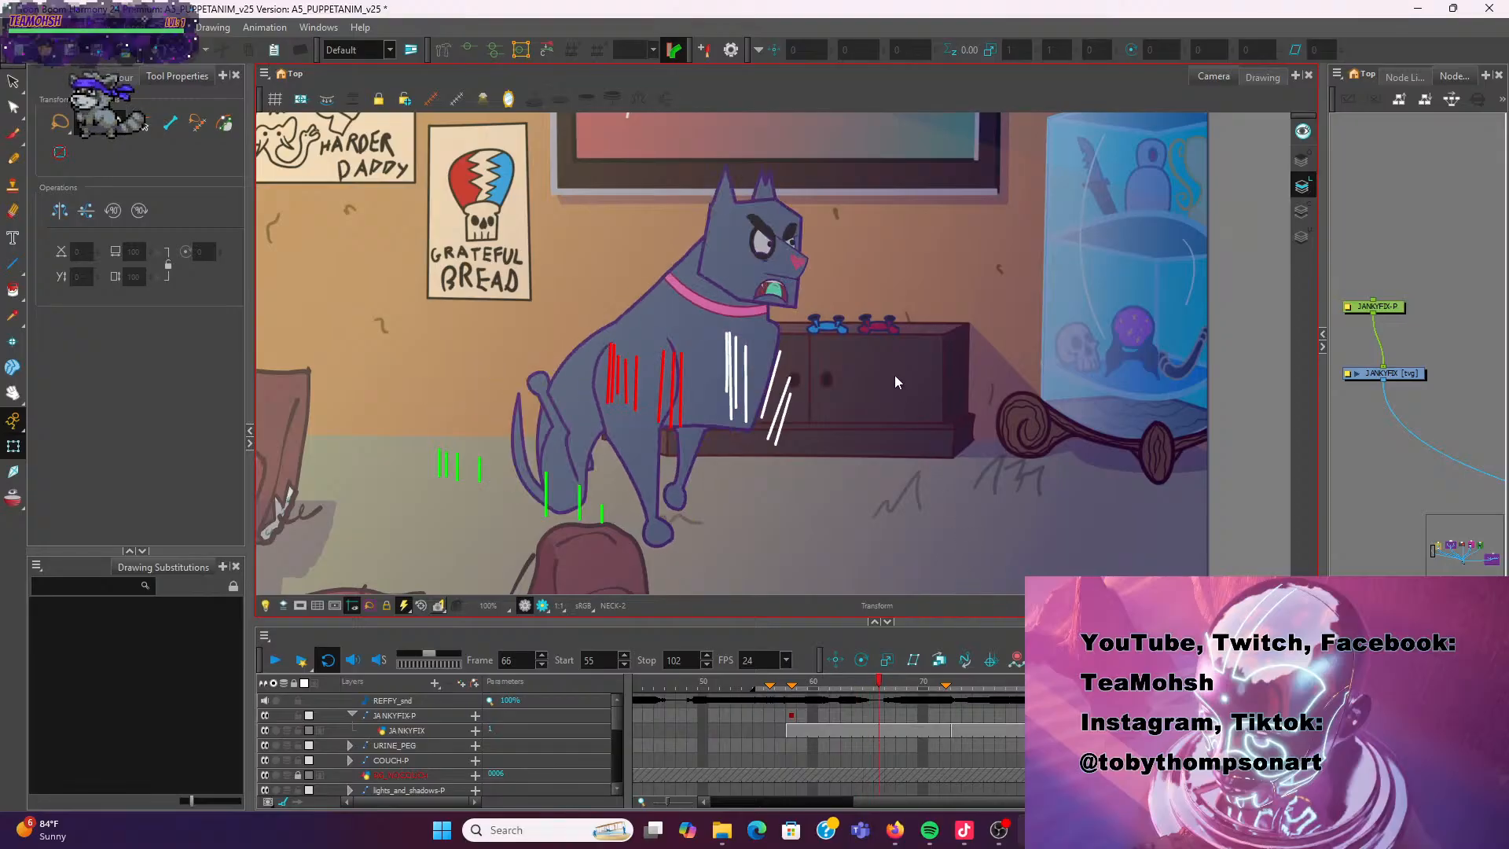
pyautogui.press(',')
pyautogui.press('.')
pyautogui.press(',')
pyautogui.press('.')
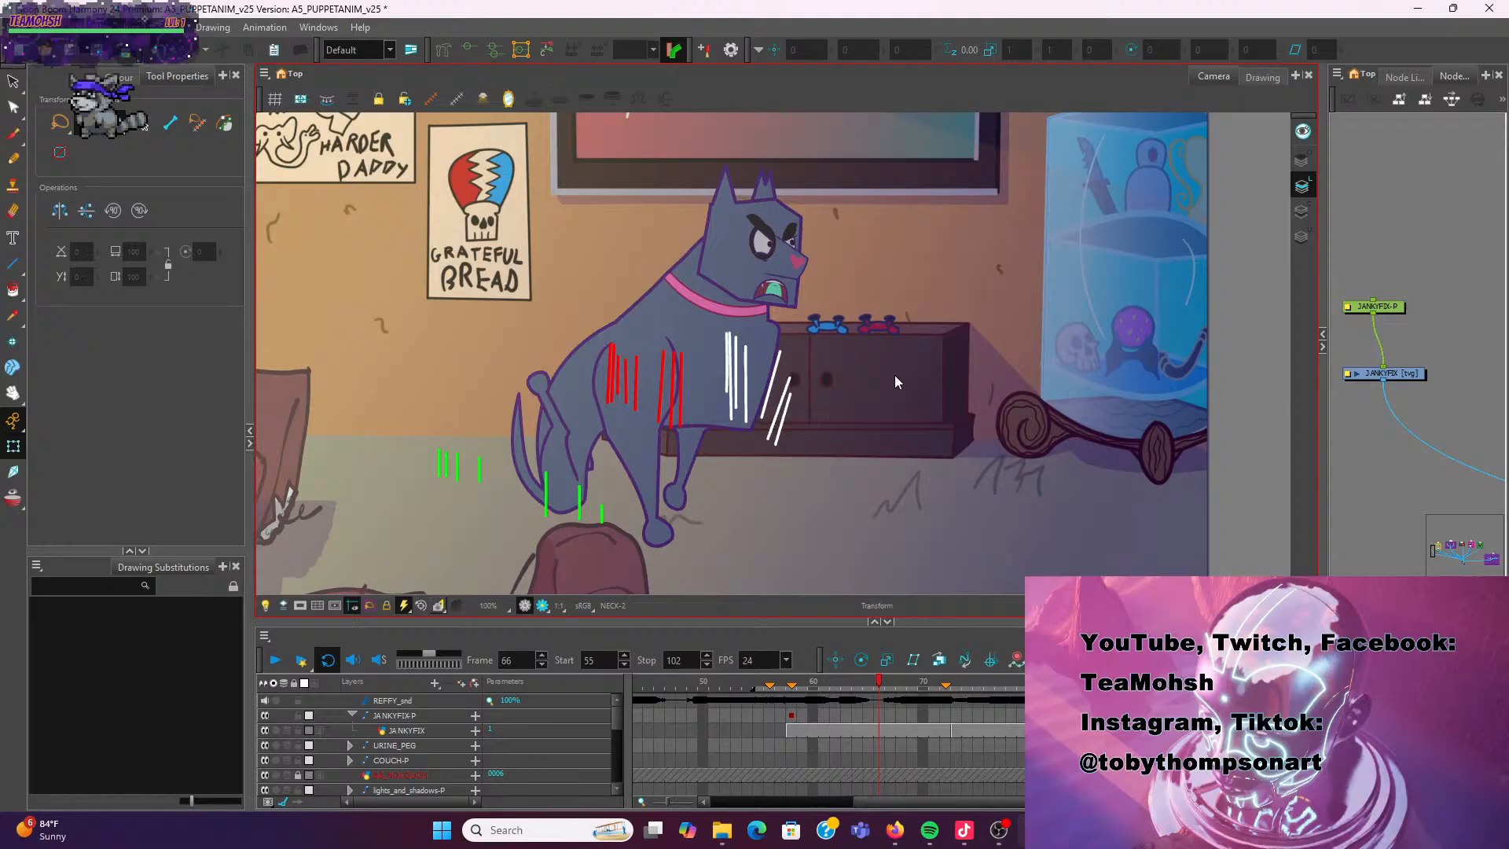
pyautogui.press(',')
pyautogui.press(',')
pyautogui.press(',')
pyautogui.press(',')
pyautogui.press(',')
pyautogui.press(',')
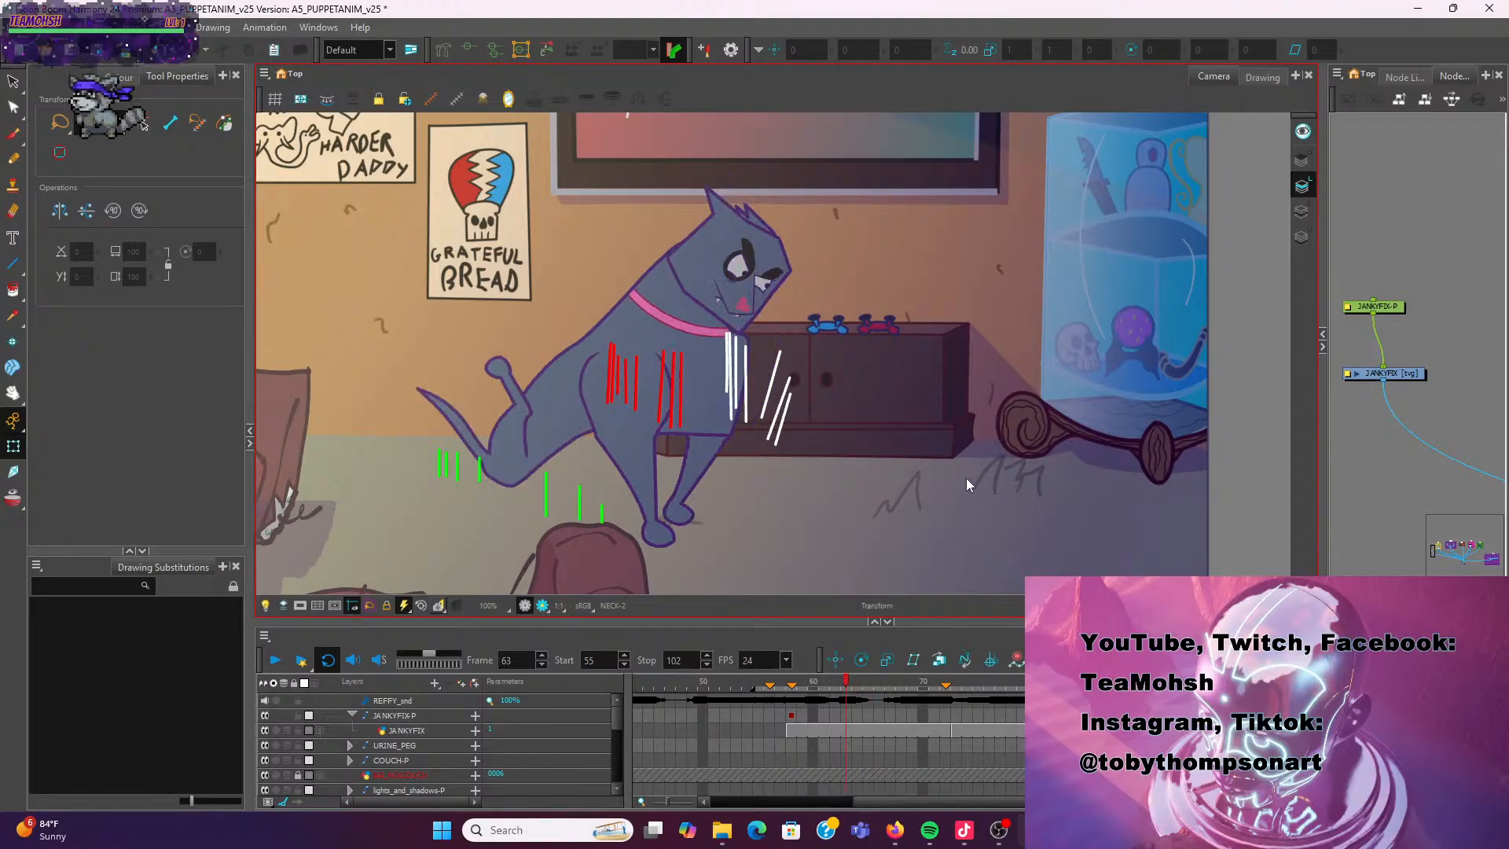
pyautogui.press(',')
pyautogui.press(',')
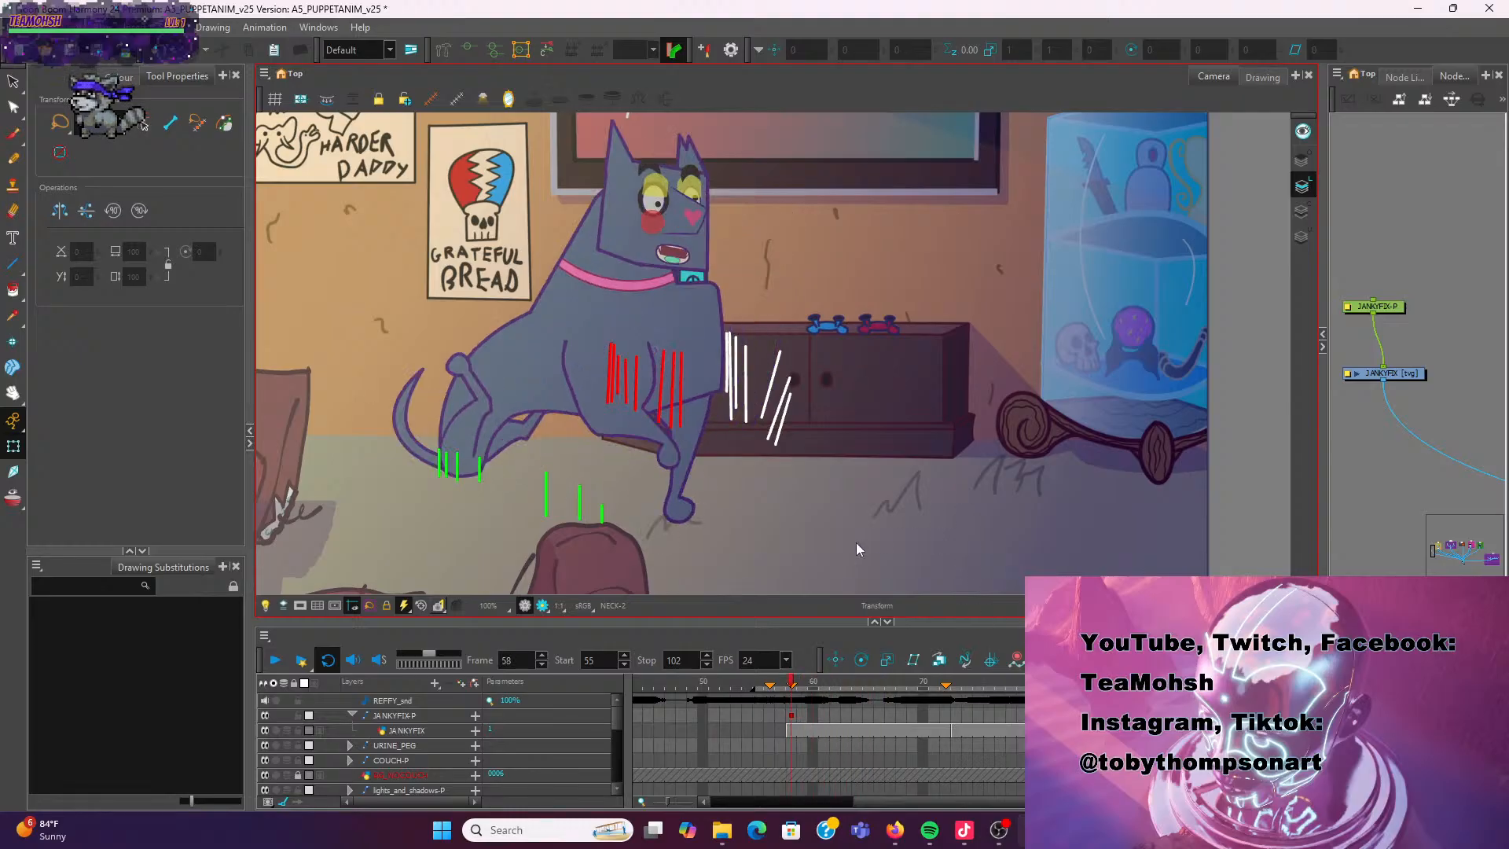
# Step from frame 58 to frame 69 up close, checking the chest's movement against the JANKYFIX guide lines
pyautogui.scroll(3, 857, 543)
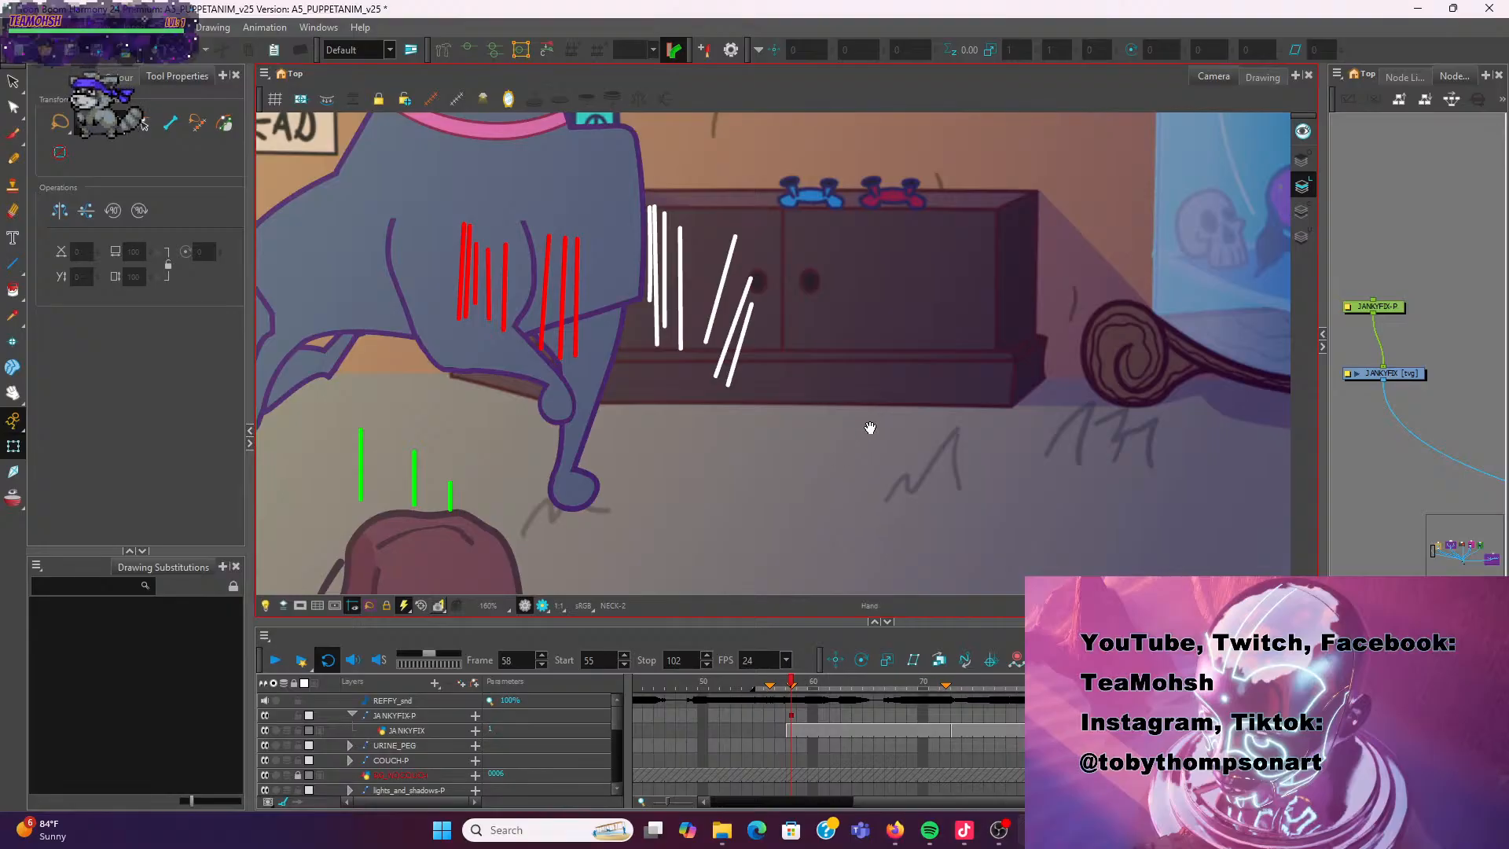
pyautogui.moveTo(866, 428); pyautogui.dragTo(819, 539)
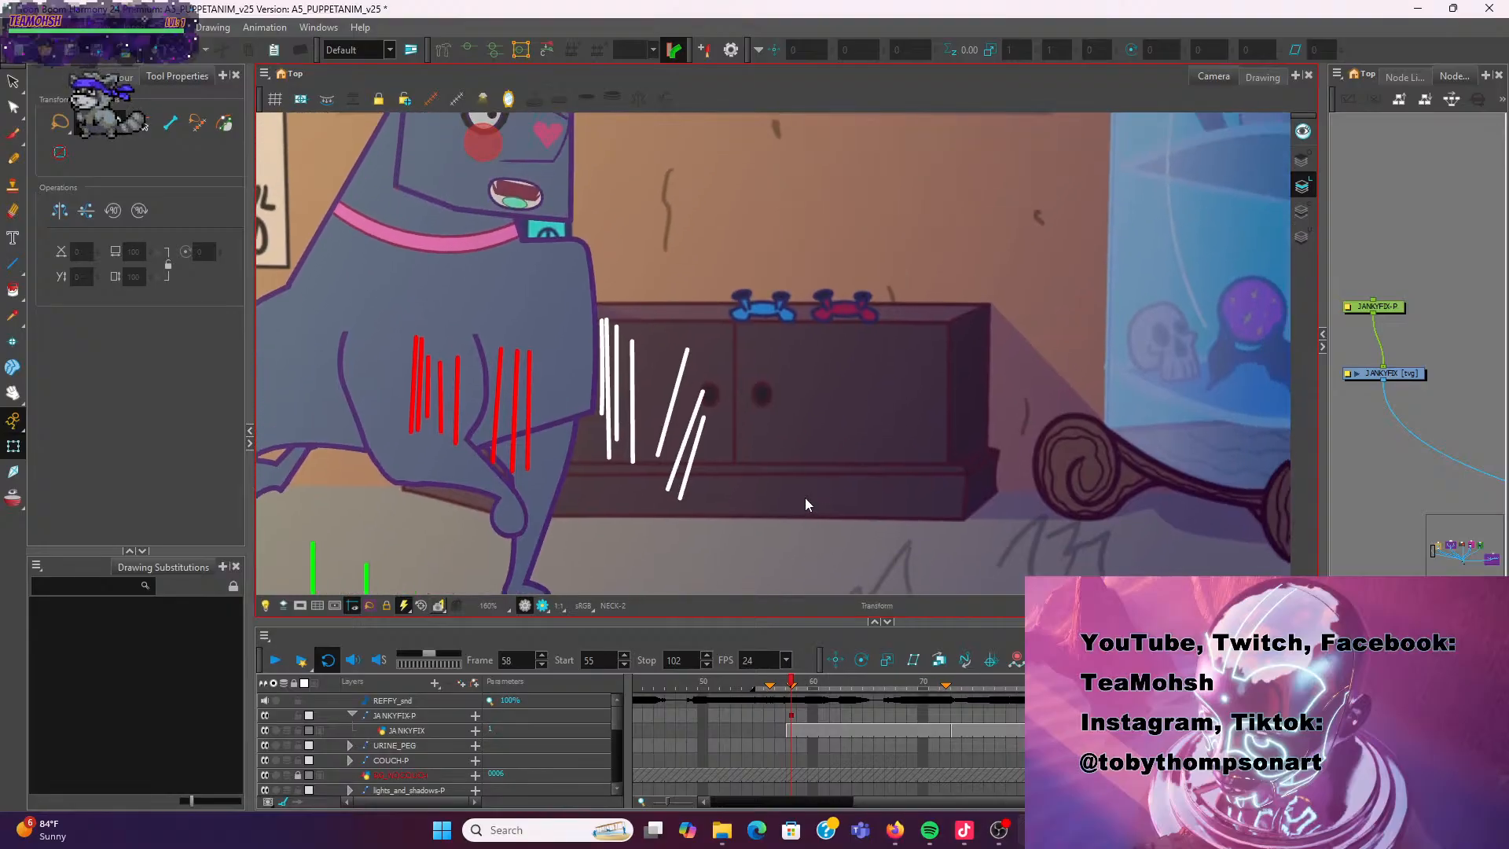
pyautogui.press('.')
pyautogui.press('.')
pyautogui.press('.')
pyautogui.press('.')
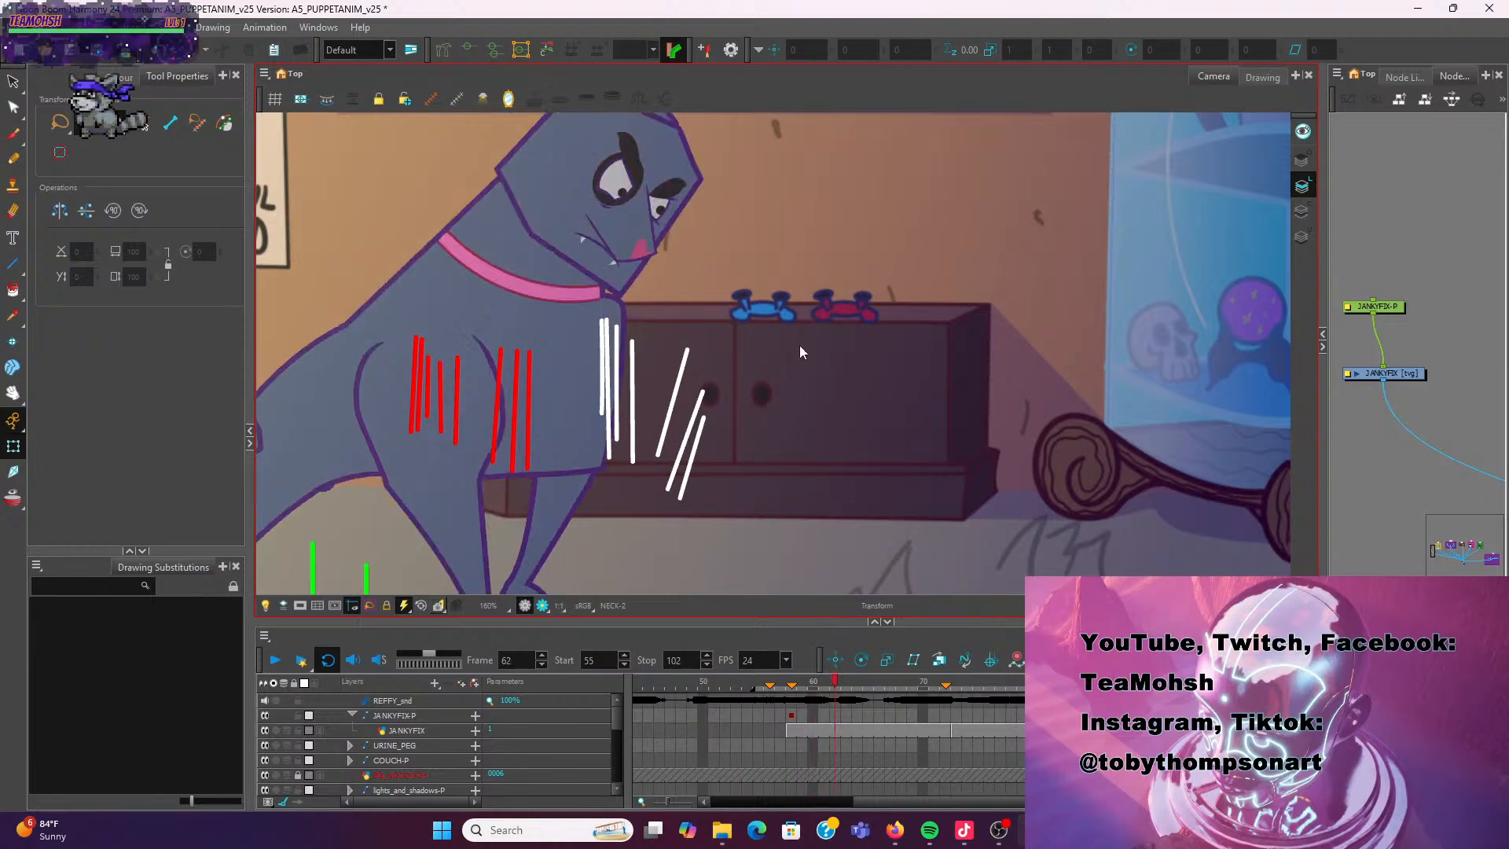
pyautogui.press('.')
pyautogui.press('.')
pyautogui.press('.')
pyautogui.press('.')
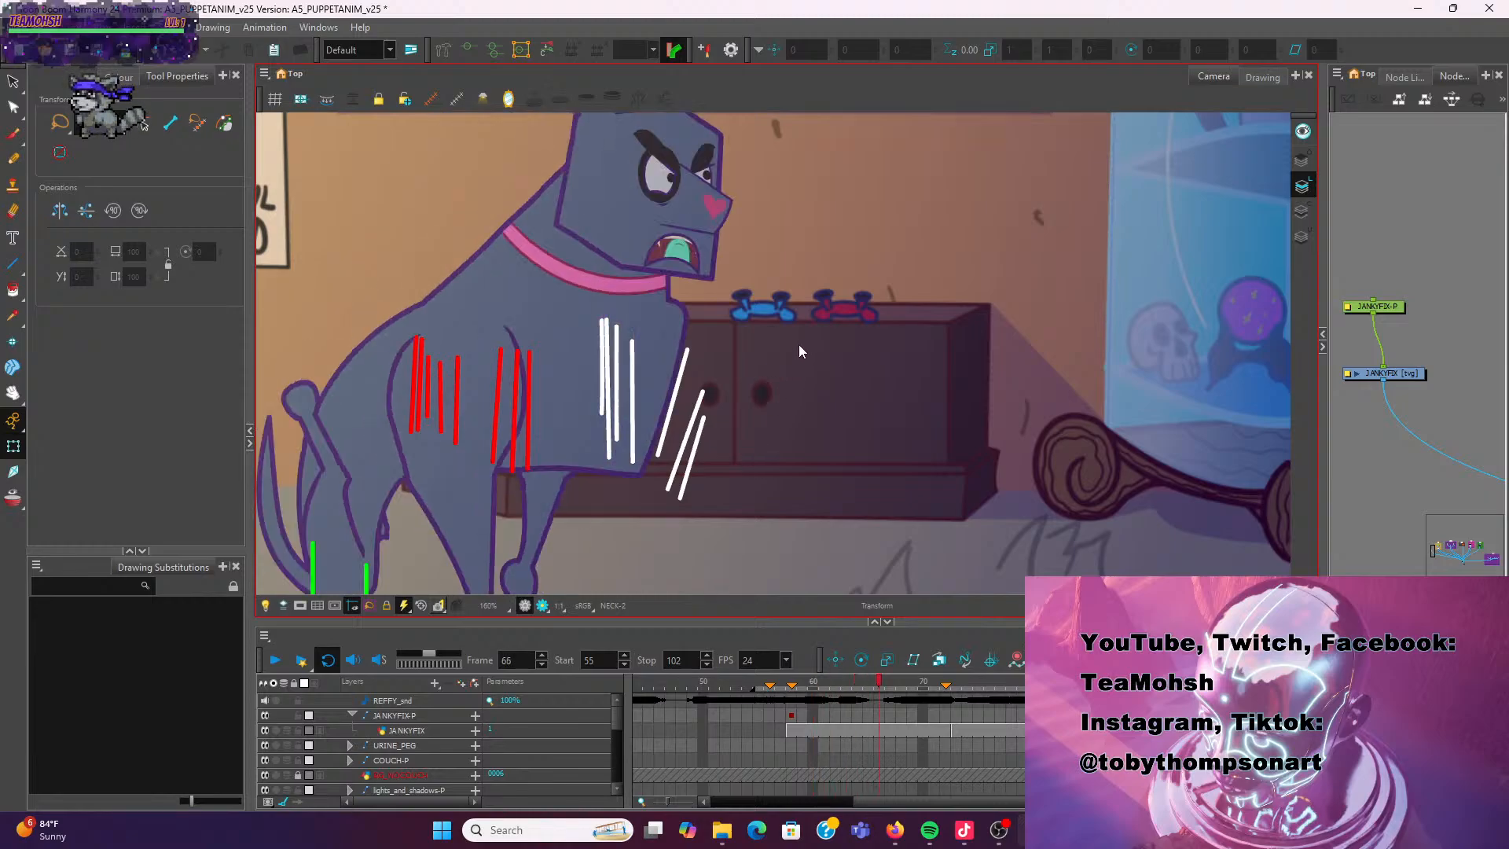
pyautogui.press('.')
pyautogui.press('.')
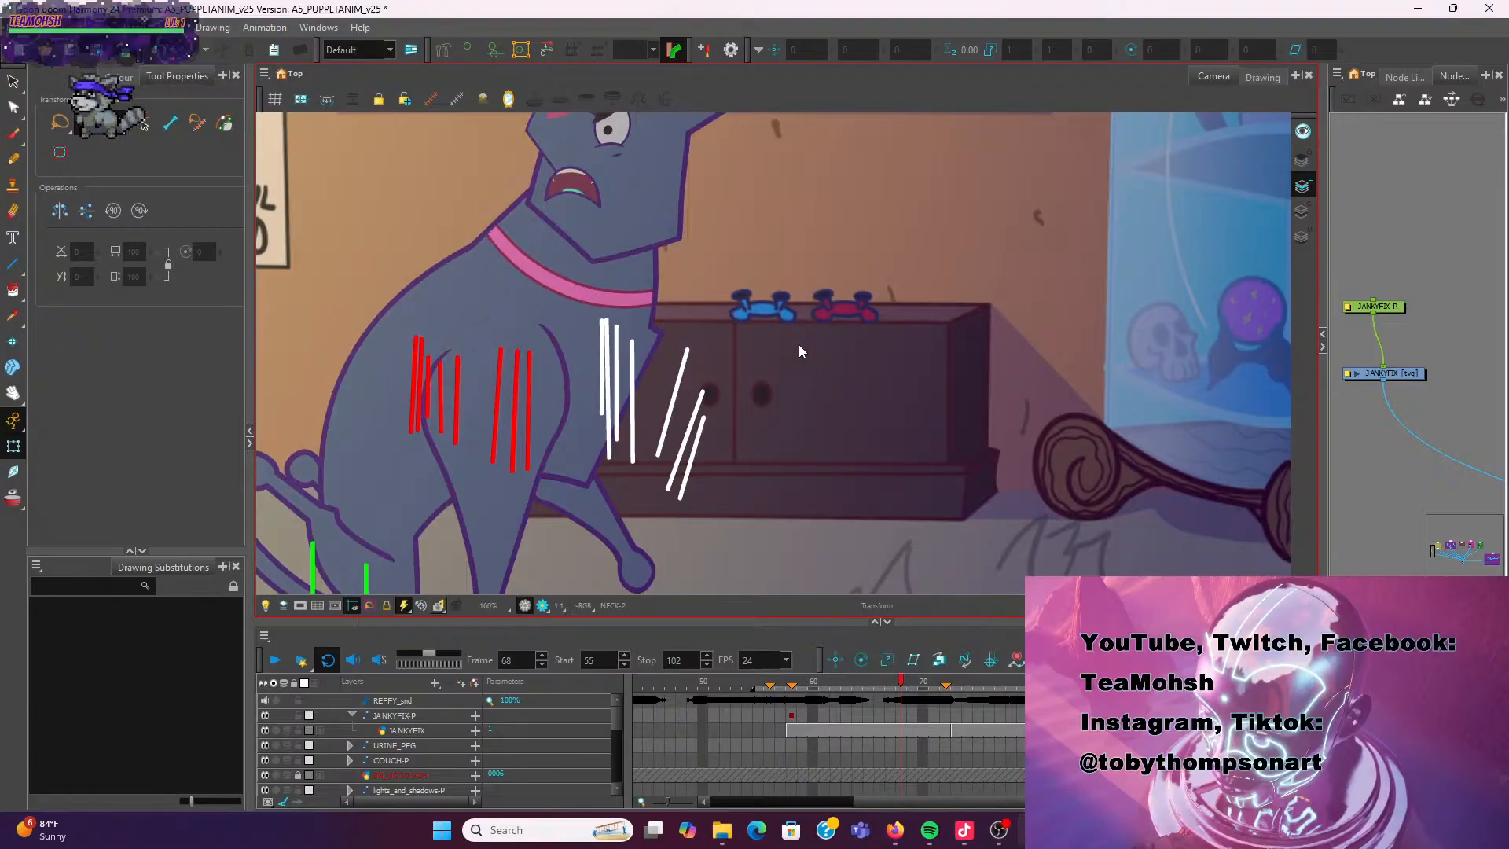
pyautogui.press(',')
pyautogui.press('.')
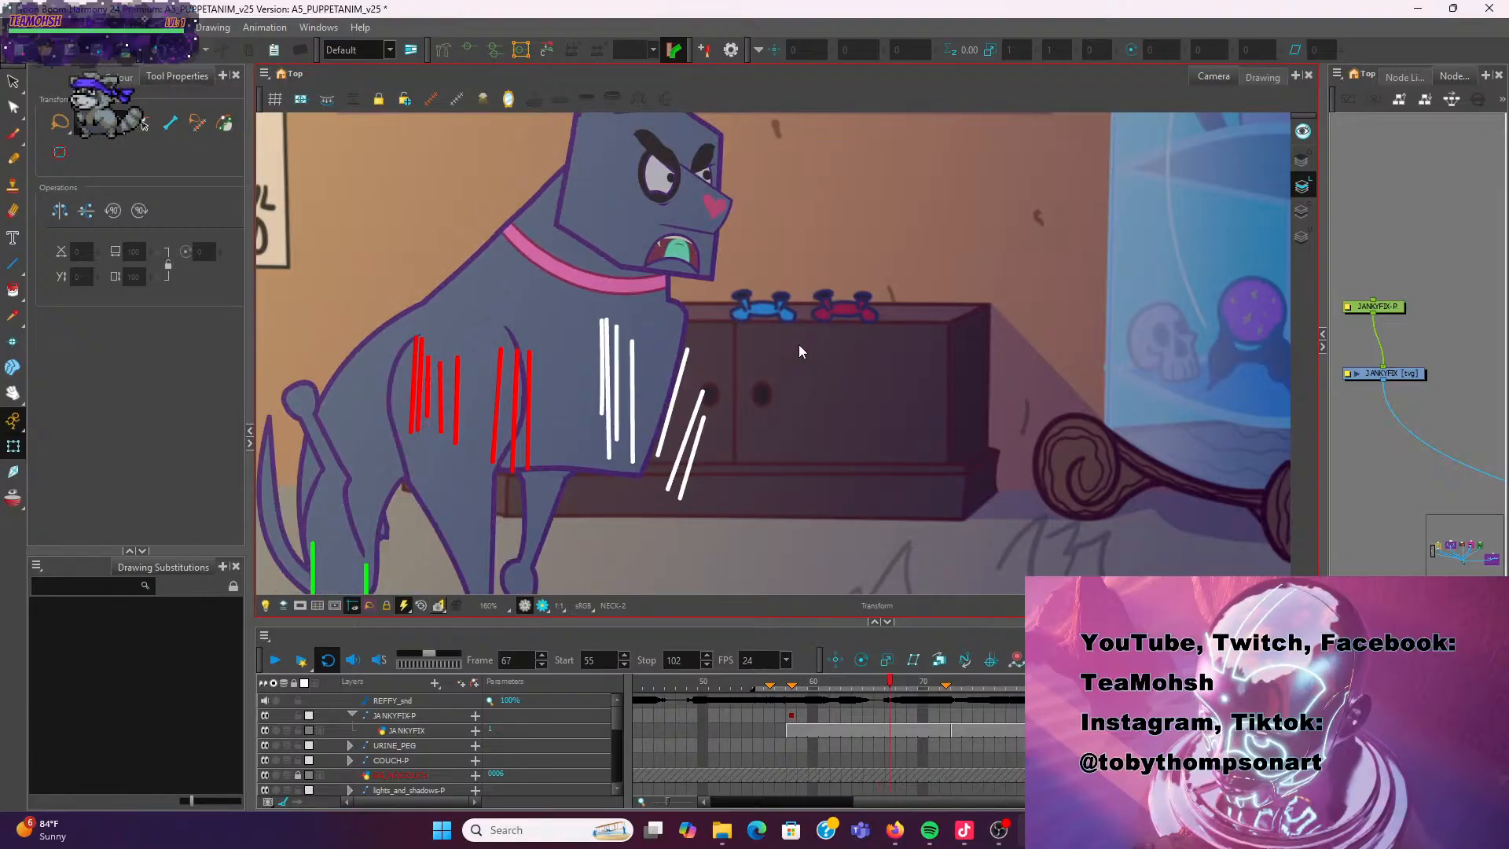
pyautogui.press('.')
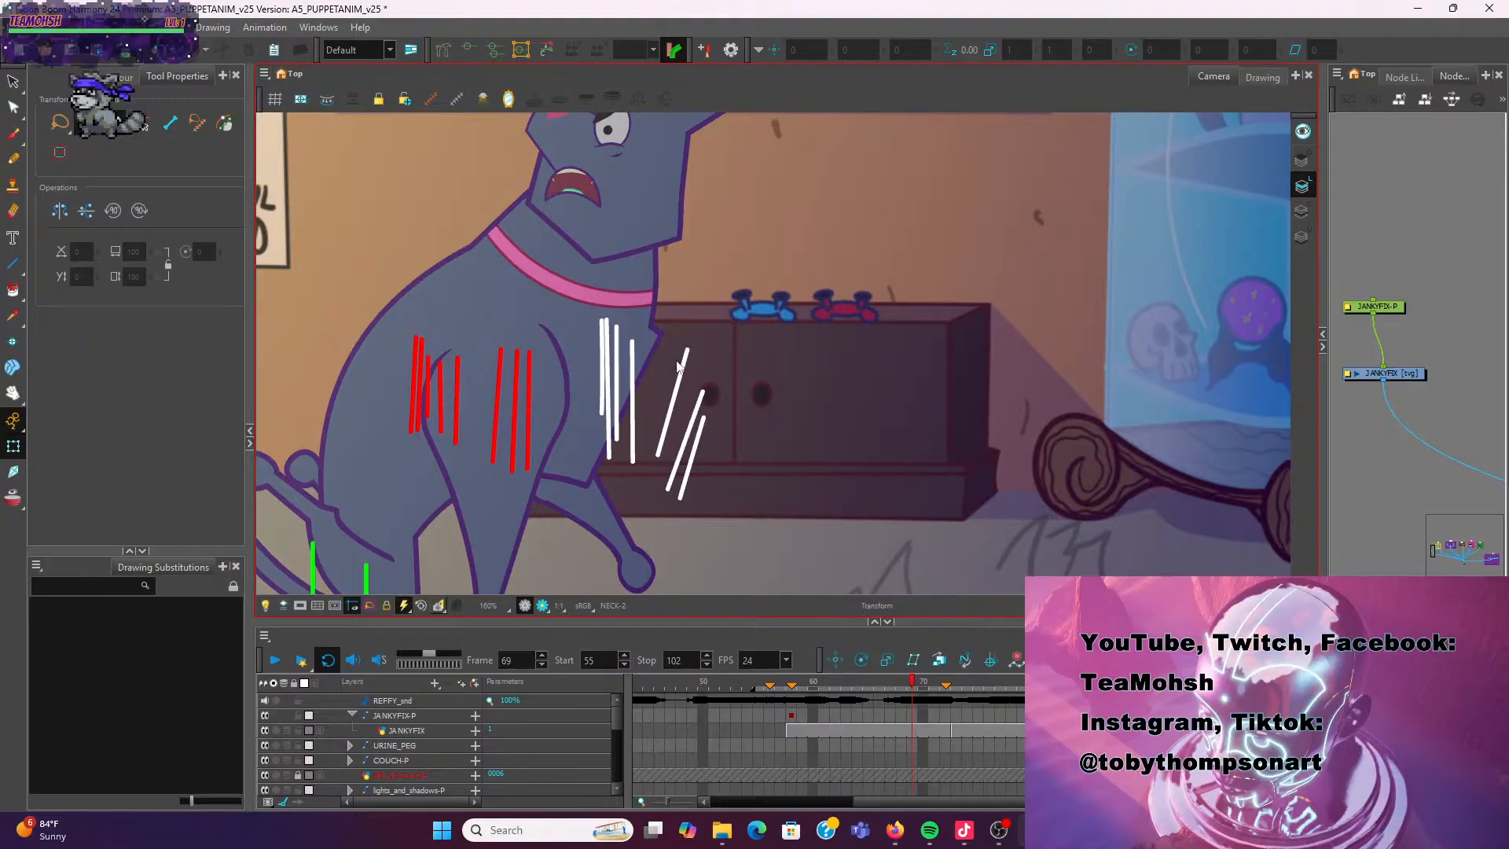
# Flip back and forth between frames 65 and 69 to compare the chest, neck and foreleg positions with the guides
pyautogui.press(',')
pyautogui.press(',')
pyautogui.press('.')
pyautogui.press('.')
pyautogui.press(',')
pyautogui.press(',')
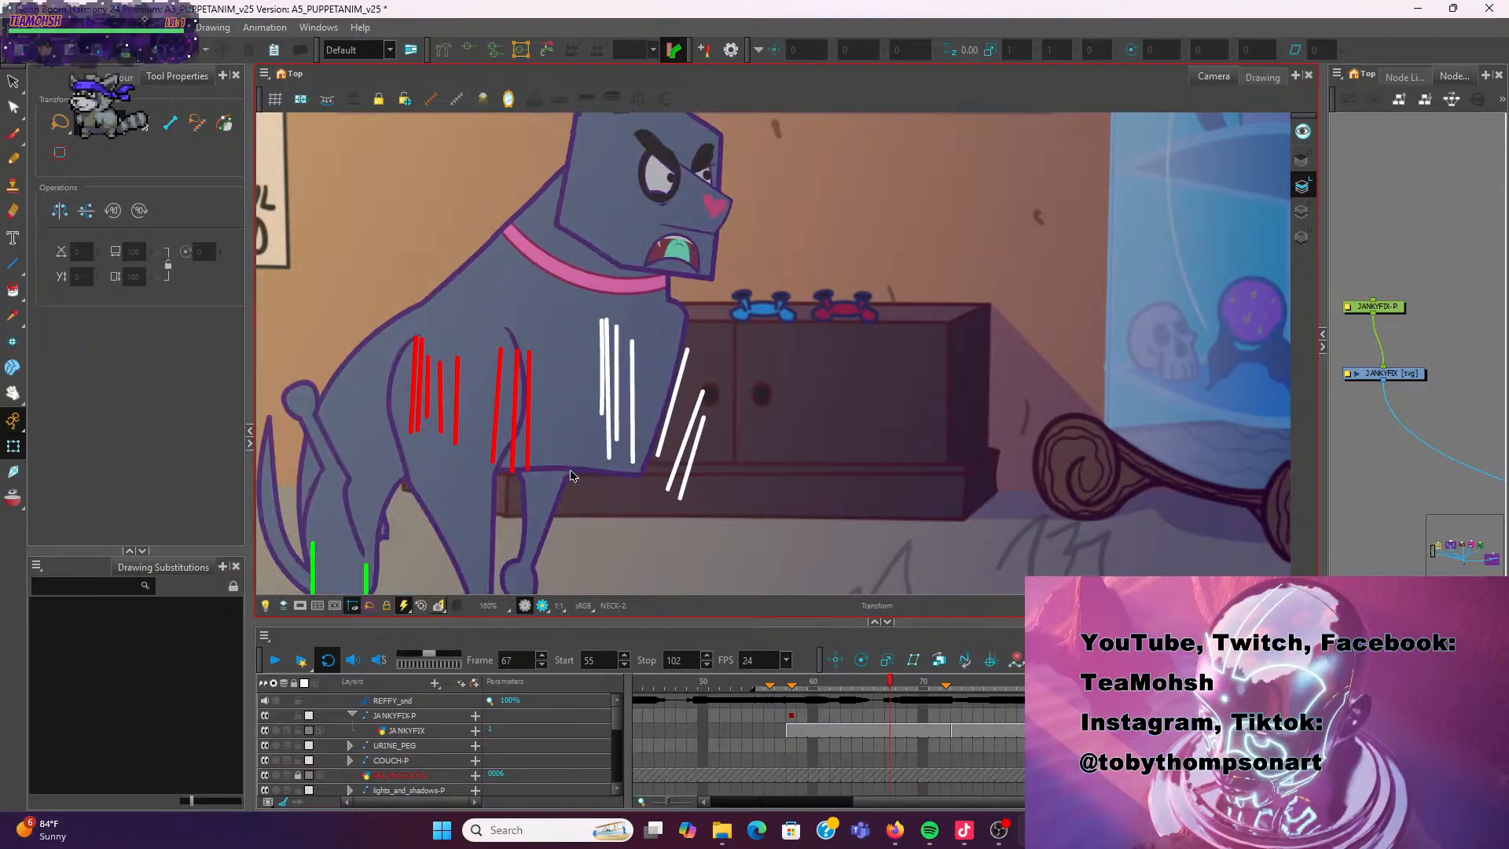
pyautogui.press('.')
pyautogui.press('.')
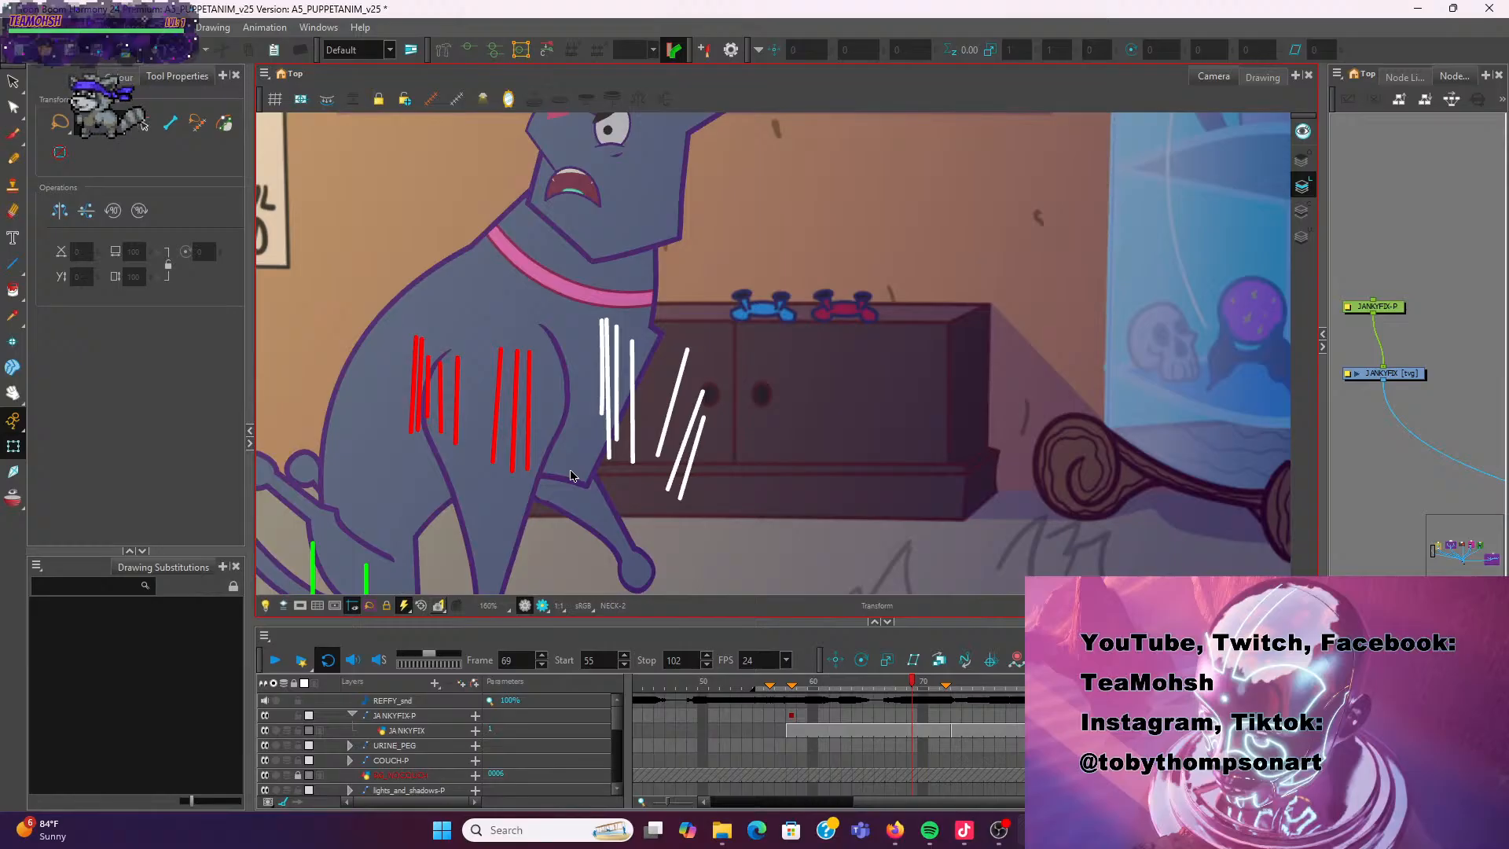
pyautogui.press(',')
pyautogui.press(',')
pyautogui.press(',')
pyautogui.press(',')
pyautogui.press(',')
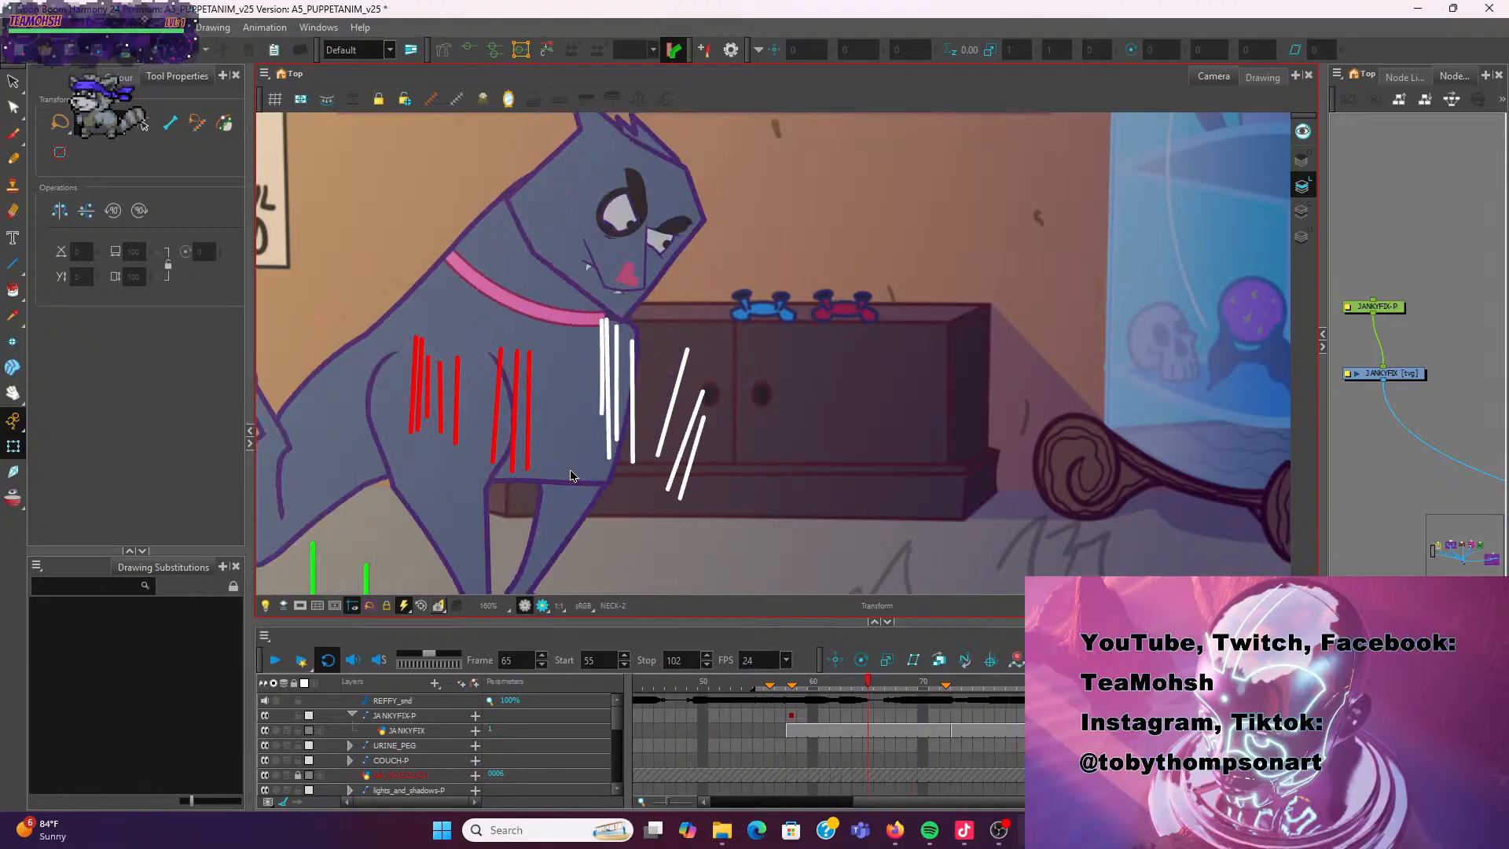
pyautogui.press('.')
pyautogui.press('.')
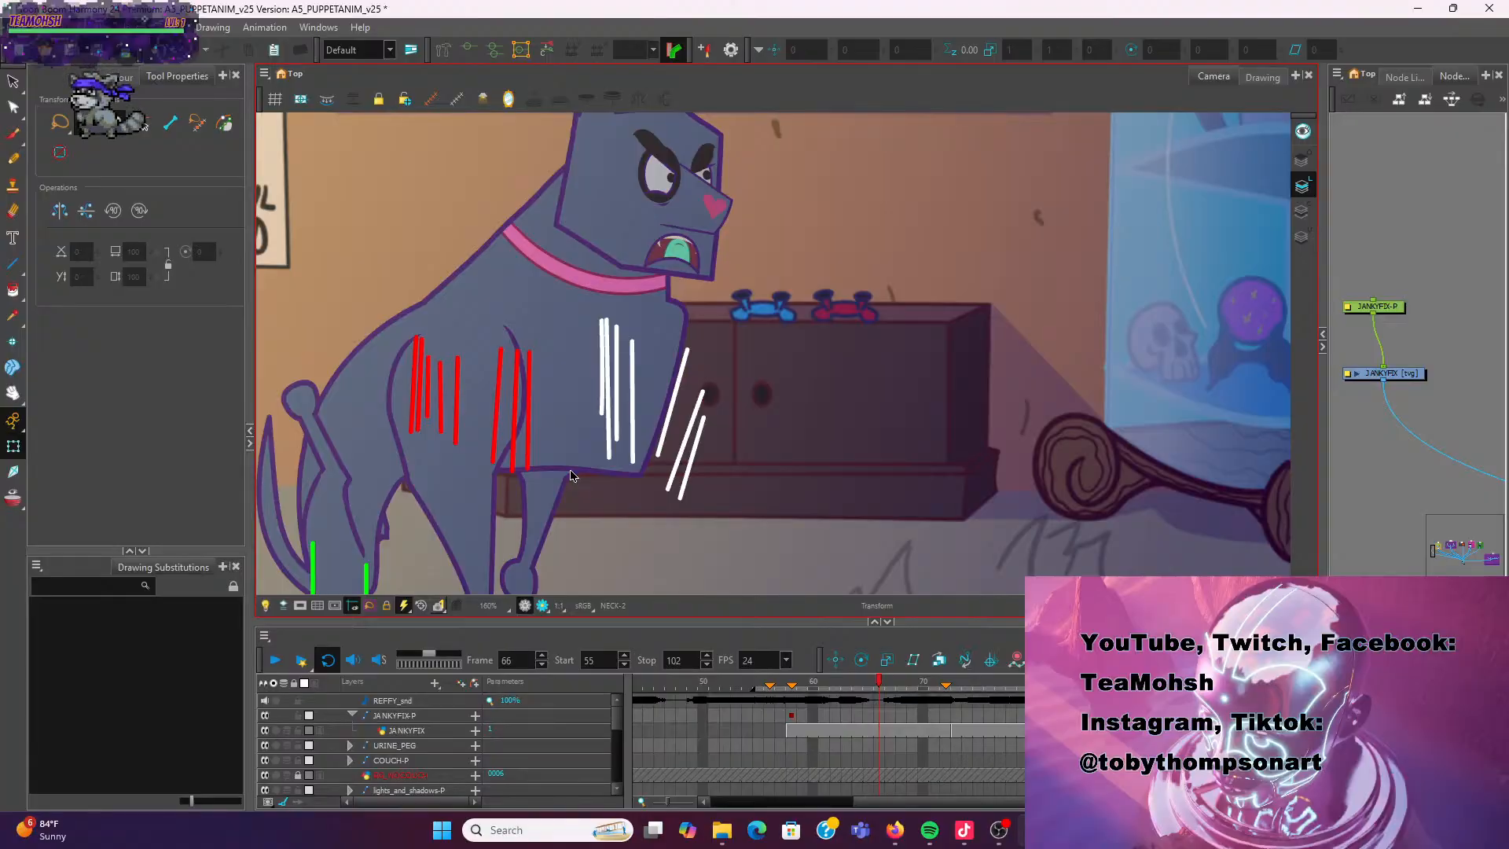
pyautogui.press(',')
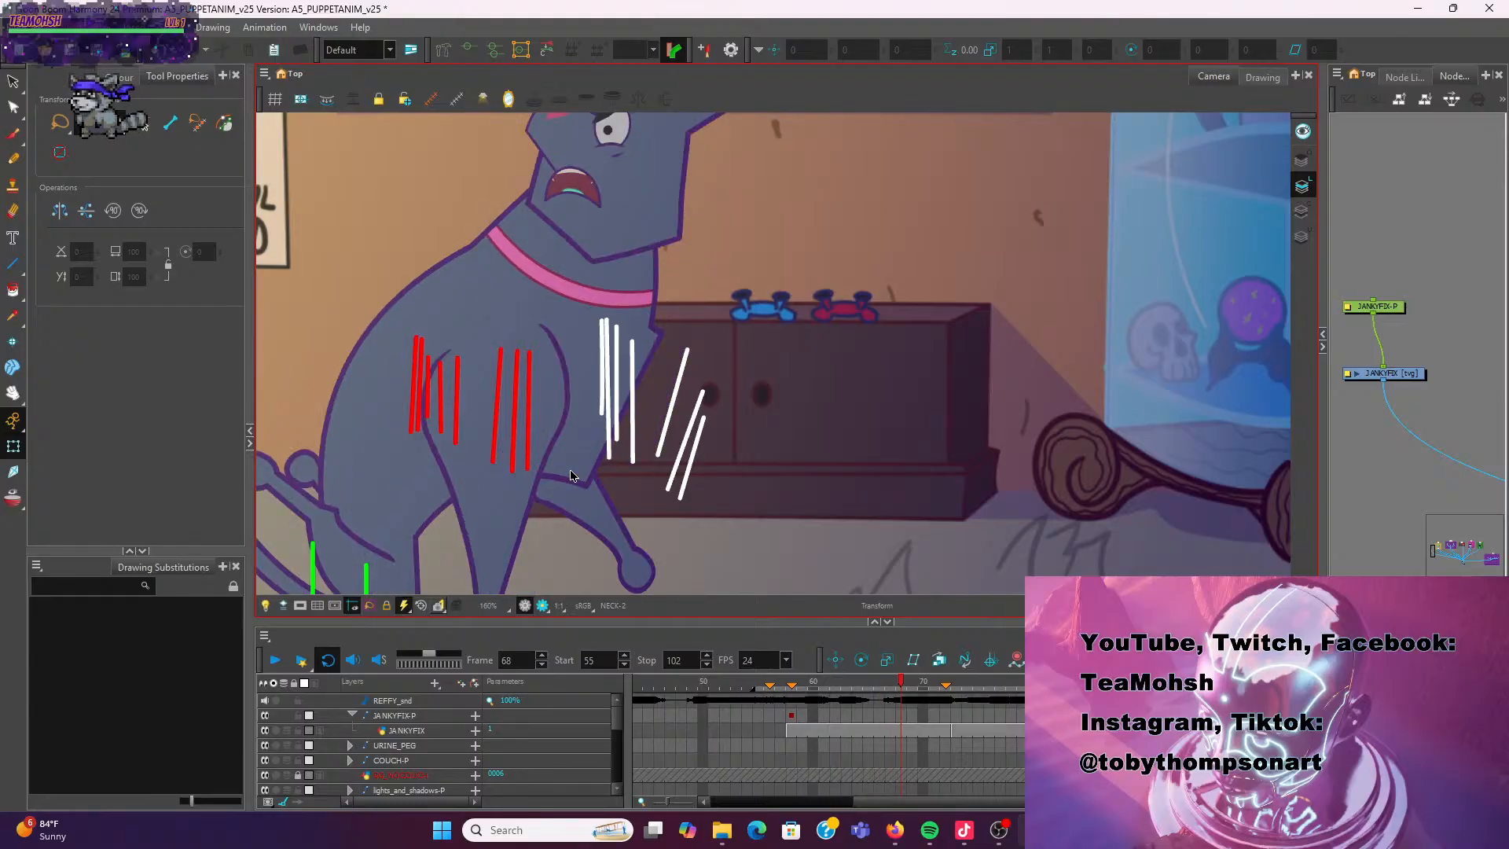
pyautogui.press('.')
pyautogui.press(',')
pyautogui.press('.')
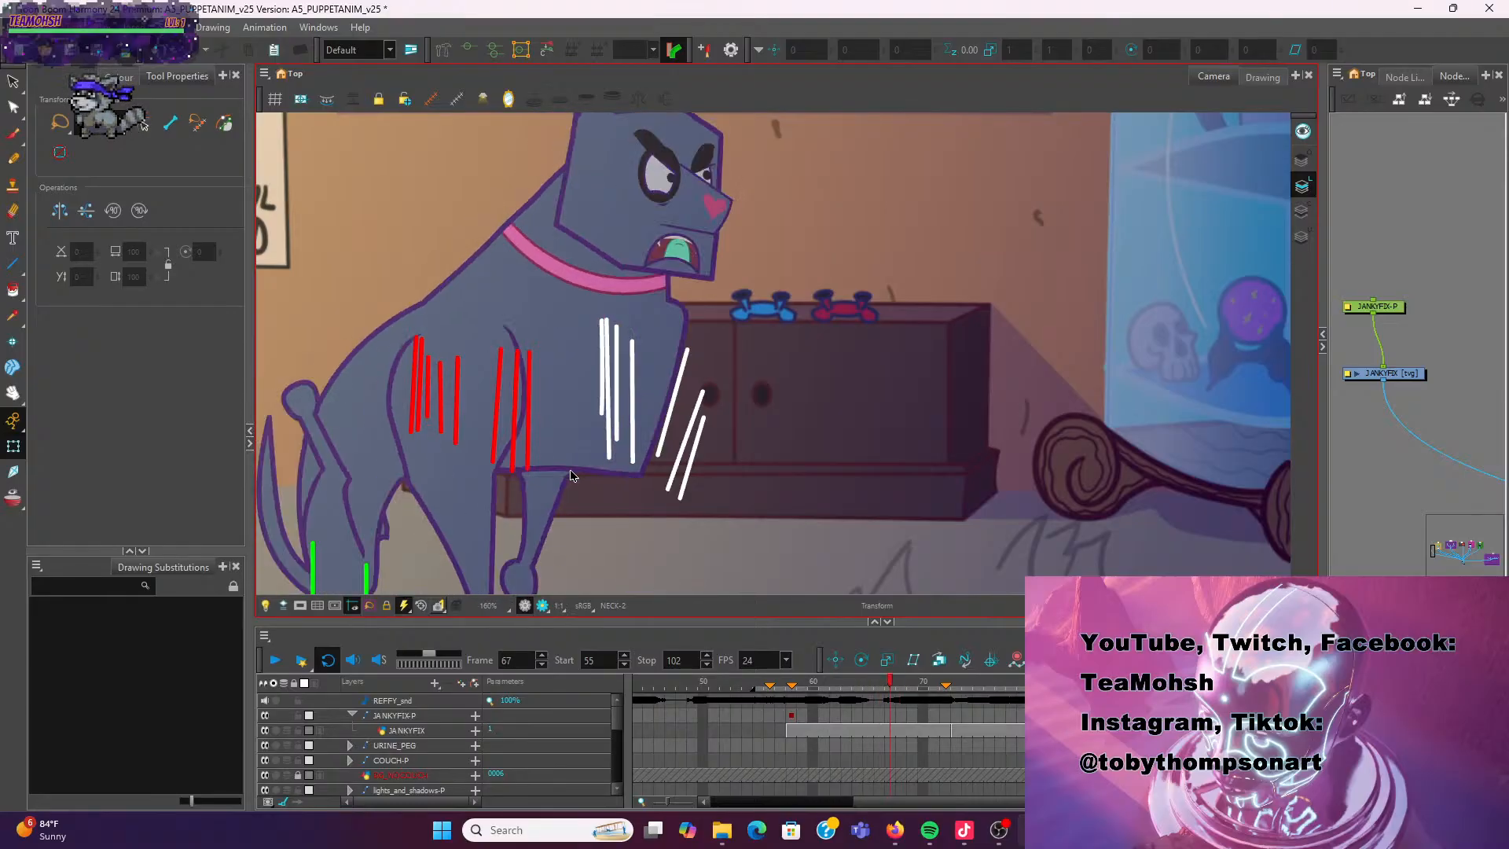
pyautogui.press(',')
pyautogui.press('.')
pyautogui.press('.')
pyautogui.press('.')
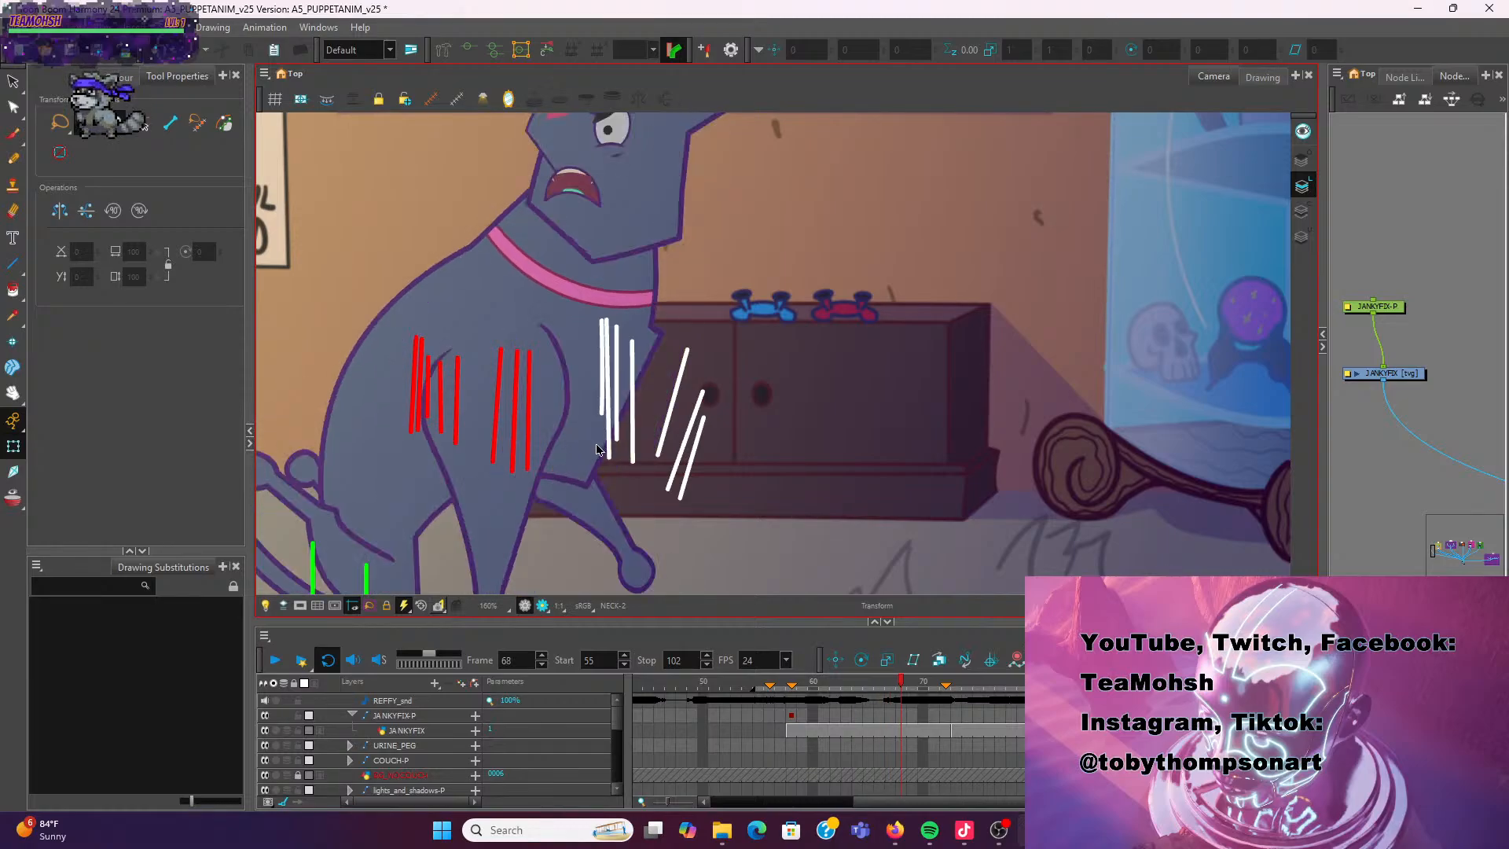
# Try to extend the chest outward at frame 68 by moving the upper torso's Transformation 2 curve handle away from the body
pyautogui.click(591, 464)
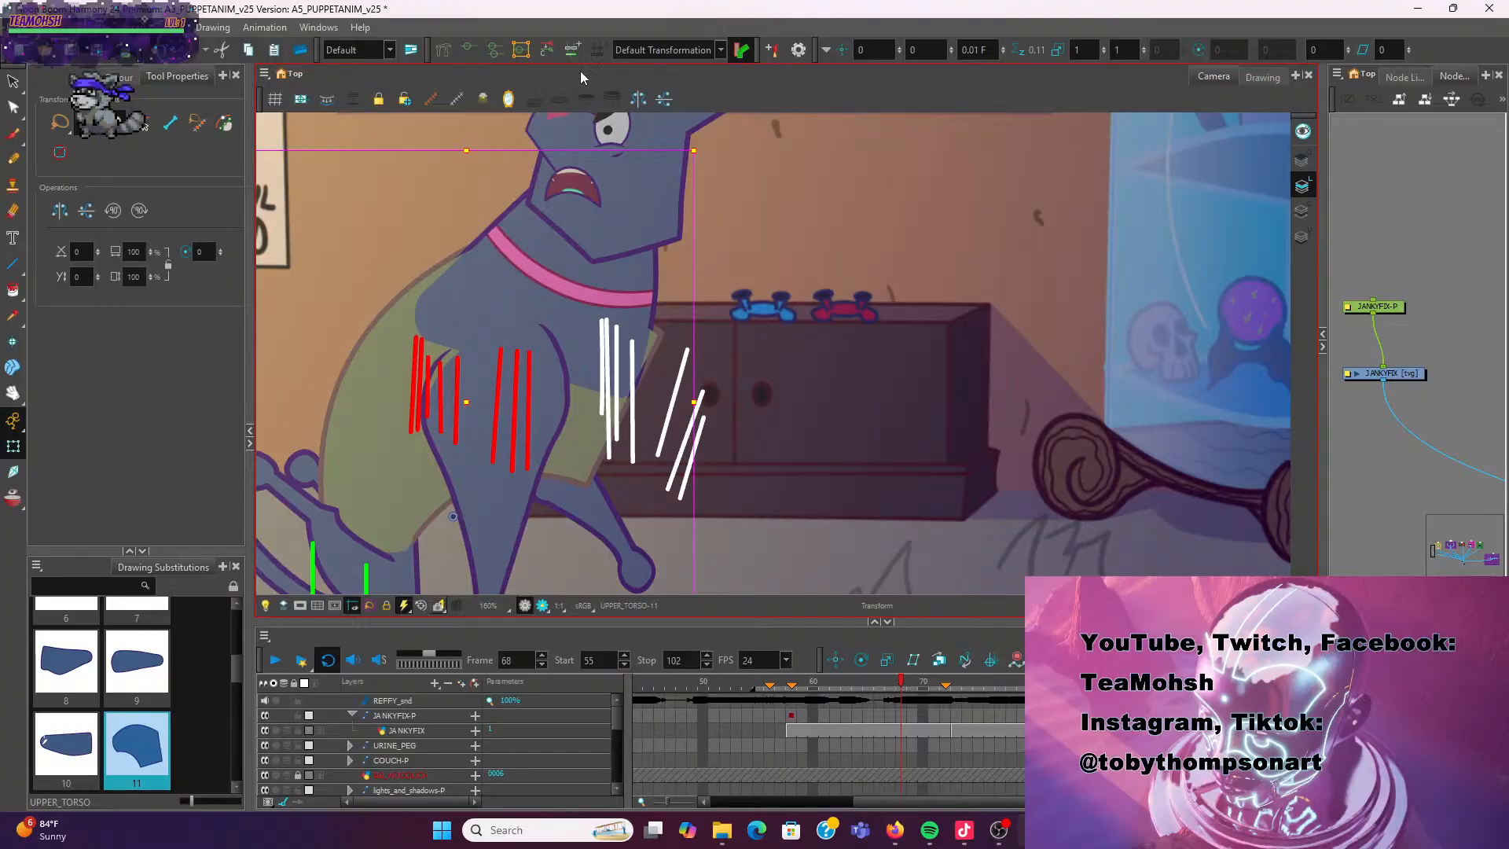
pyautogui.scroll(-2, 600, 317)
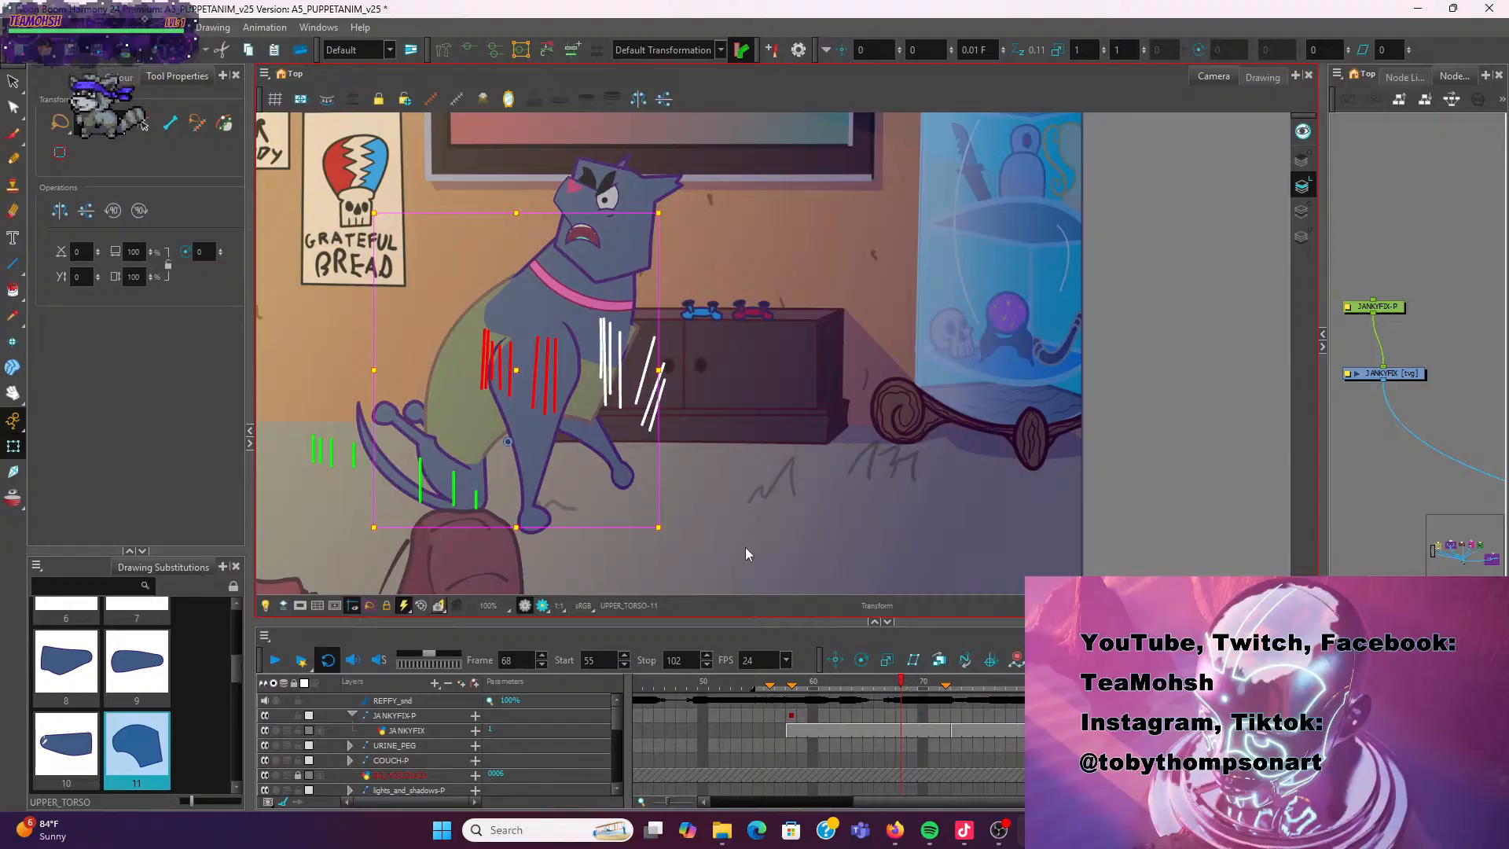
pyautogui.click(715, 52)
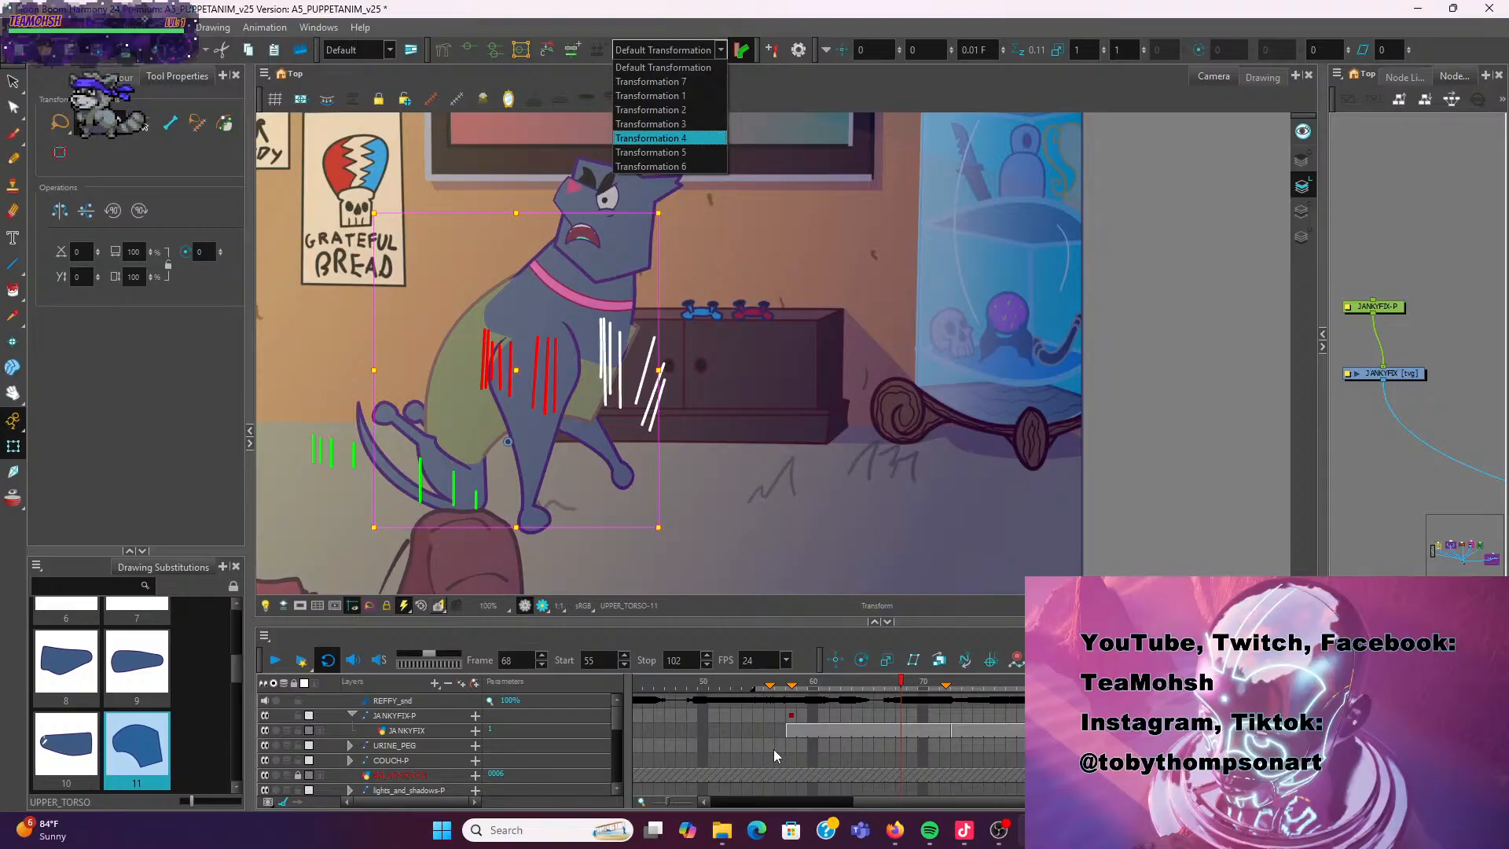
pyautogui.click(880, 686)
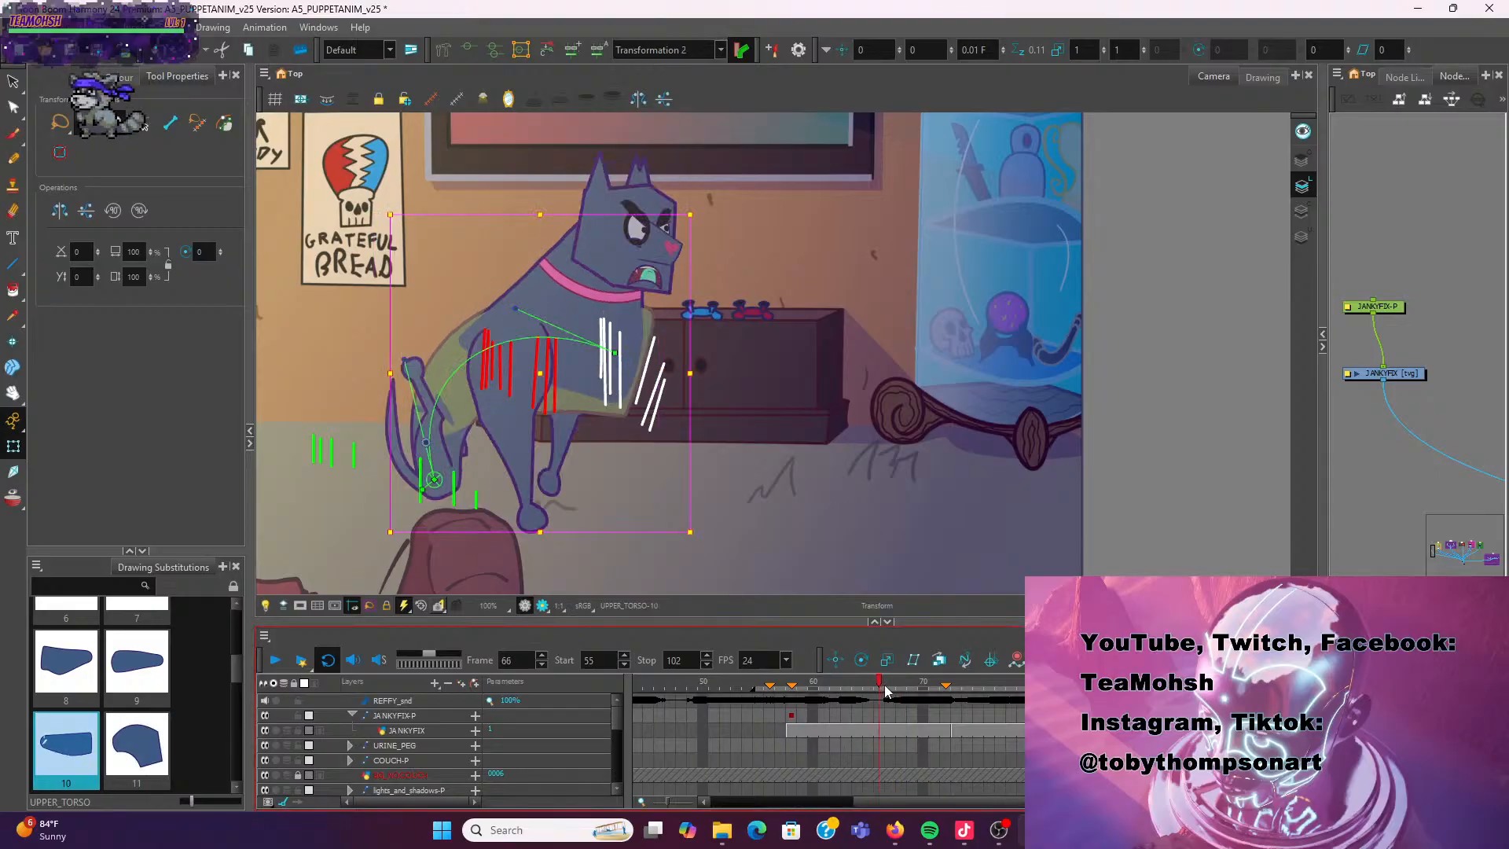
pyautogui.click(899, 685)
pyautogui.click(715, 51)
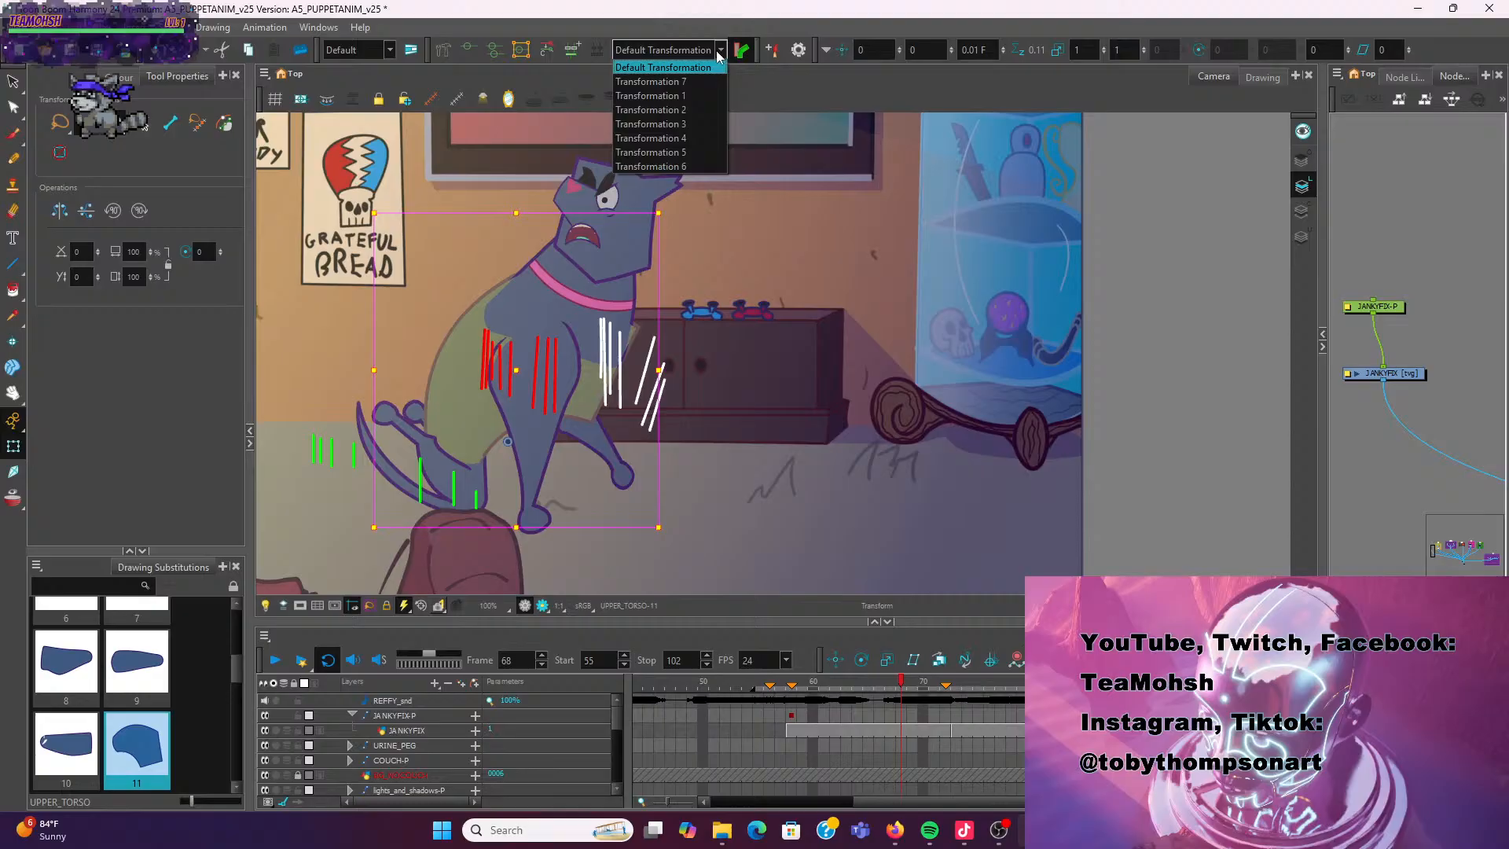
pyautogui.click(686, 110)
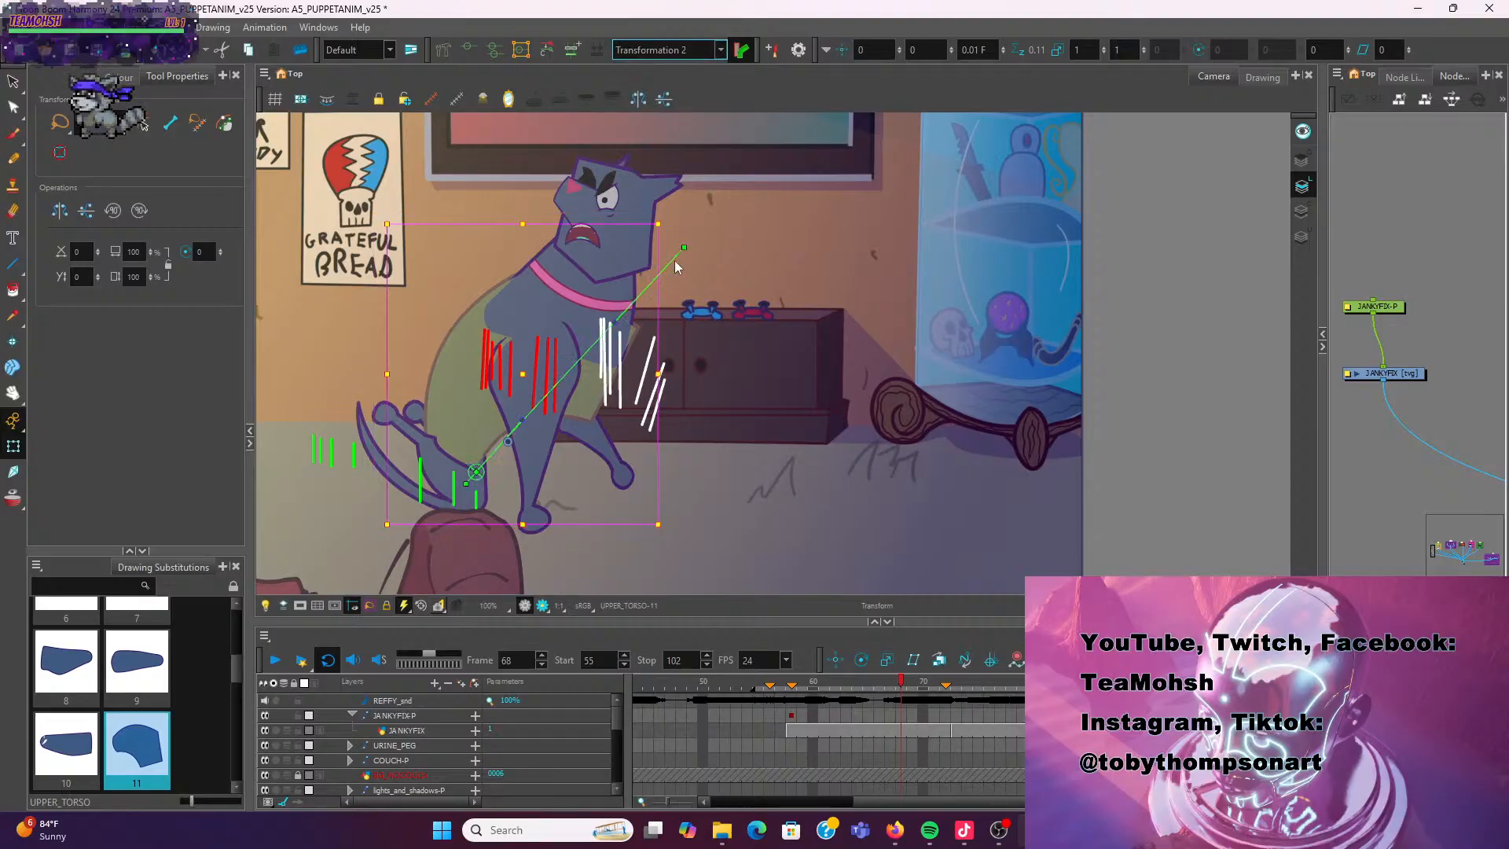
pyautogui.scroll(2, 635, 338)
pyautogui.scroll(-1, 686, 275)
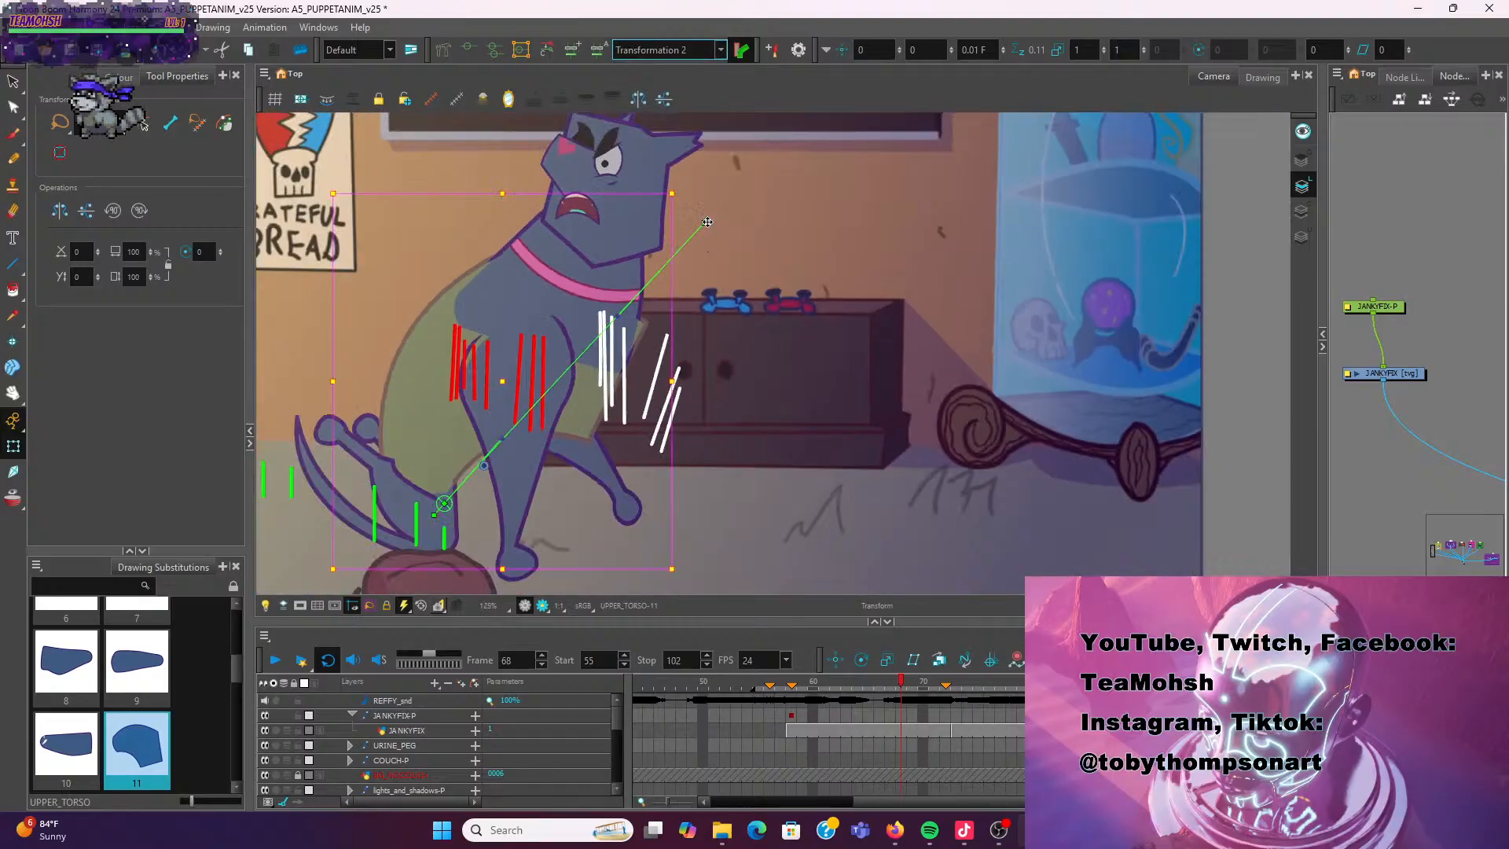
pyautogui.click(707, 223)
pyautogui.moveTo(707, 223); pyautogui.dragTo(743, 224)
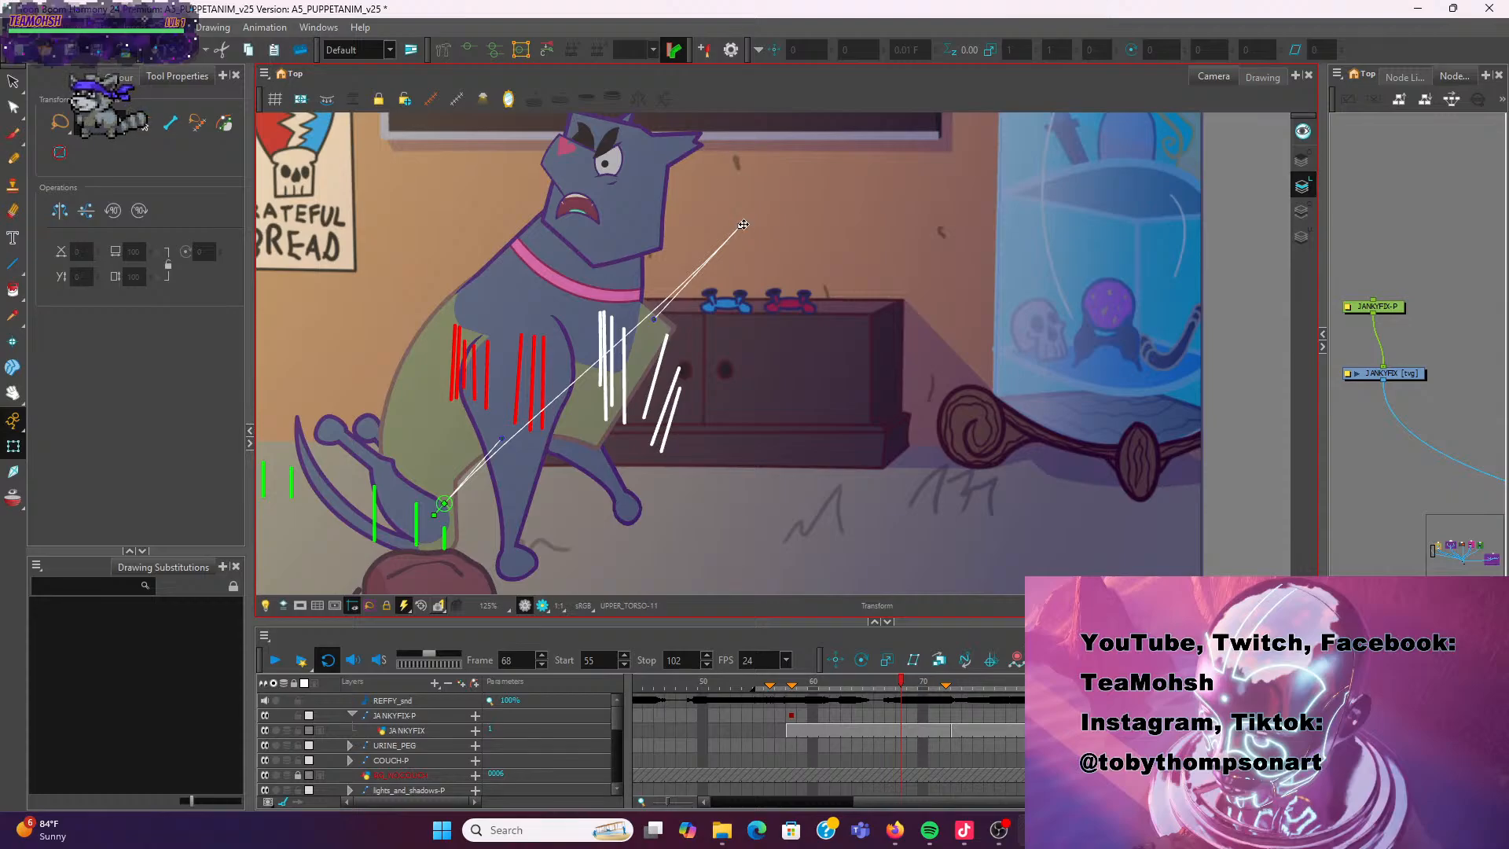
# Check the neighbouring frames, pull the chest handle farther out and down toward the white guides, and undo the end-point adjustment
pyautogui.press(',')
pyautogui.press(',')
pyautogui.press('.')
pyautogui.press('.')
pyautogui.moveTo(743, 224); pyautogui.dragTo(768, 238)
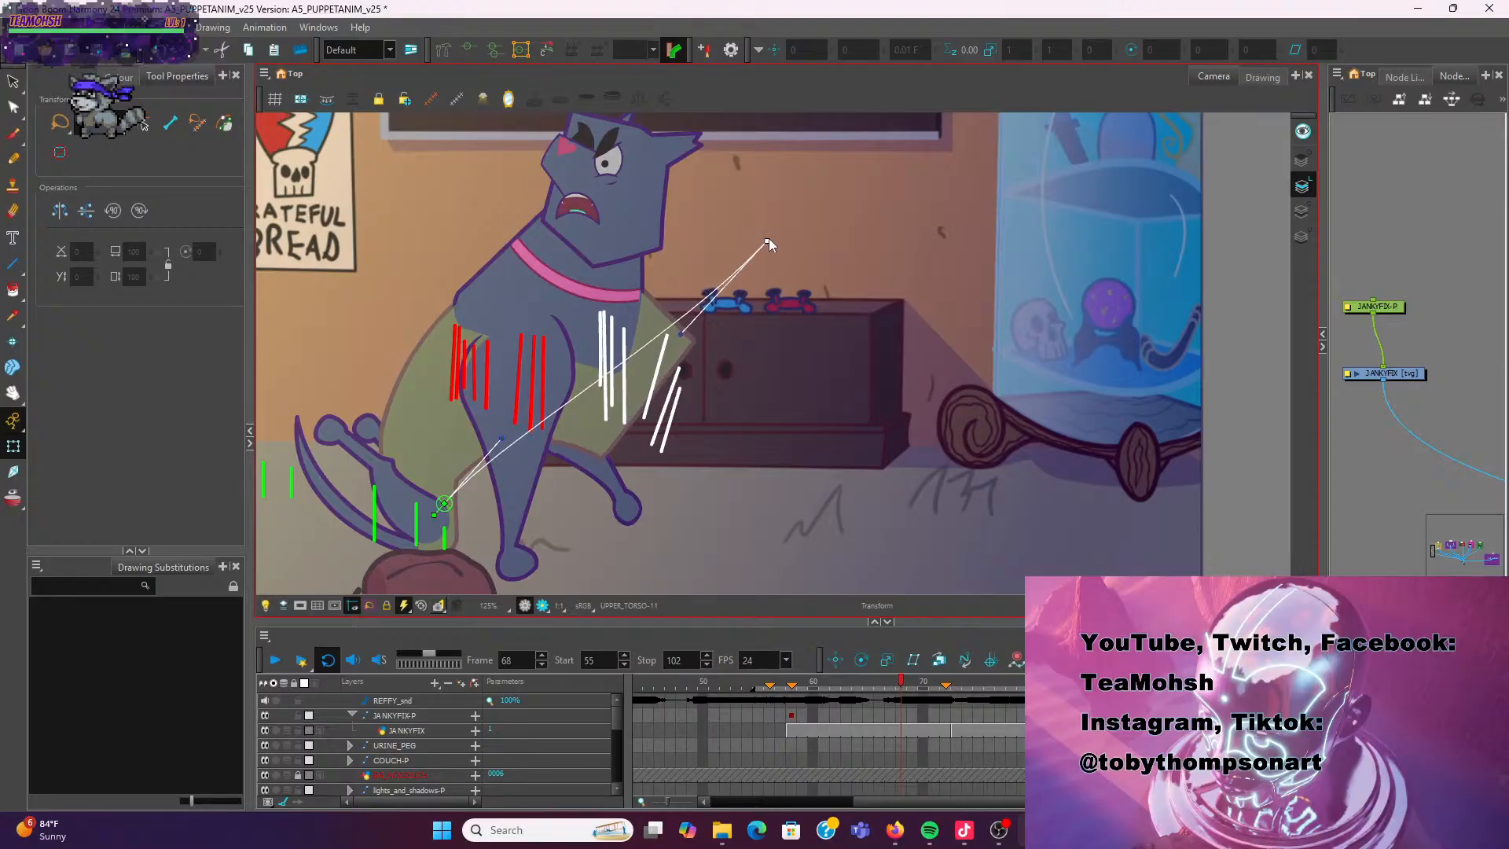
pyautogui.moveTo(680, 332)
pyautogui.mouseDown()
pyautogui.moveTo(697, 336)
pyautogui.moveTo(679, 318)
pyautogui.moveTo(748, 360)
pyautogui.moveTo(682, 318)
pyautogui.moveTo(710, 340)
pyautogui.moveTo(704, 324)
pyautogui.mouseUp()
pyautogui.hotkey('ctrl', 'z')
# Flip between frames 66 and 68 to compare the torso's shape and position against the guides
pyautogui.click(866, 516)
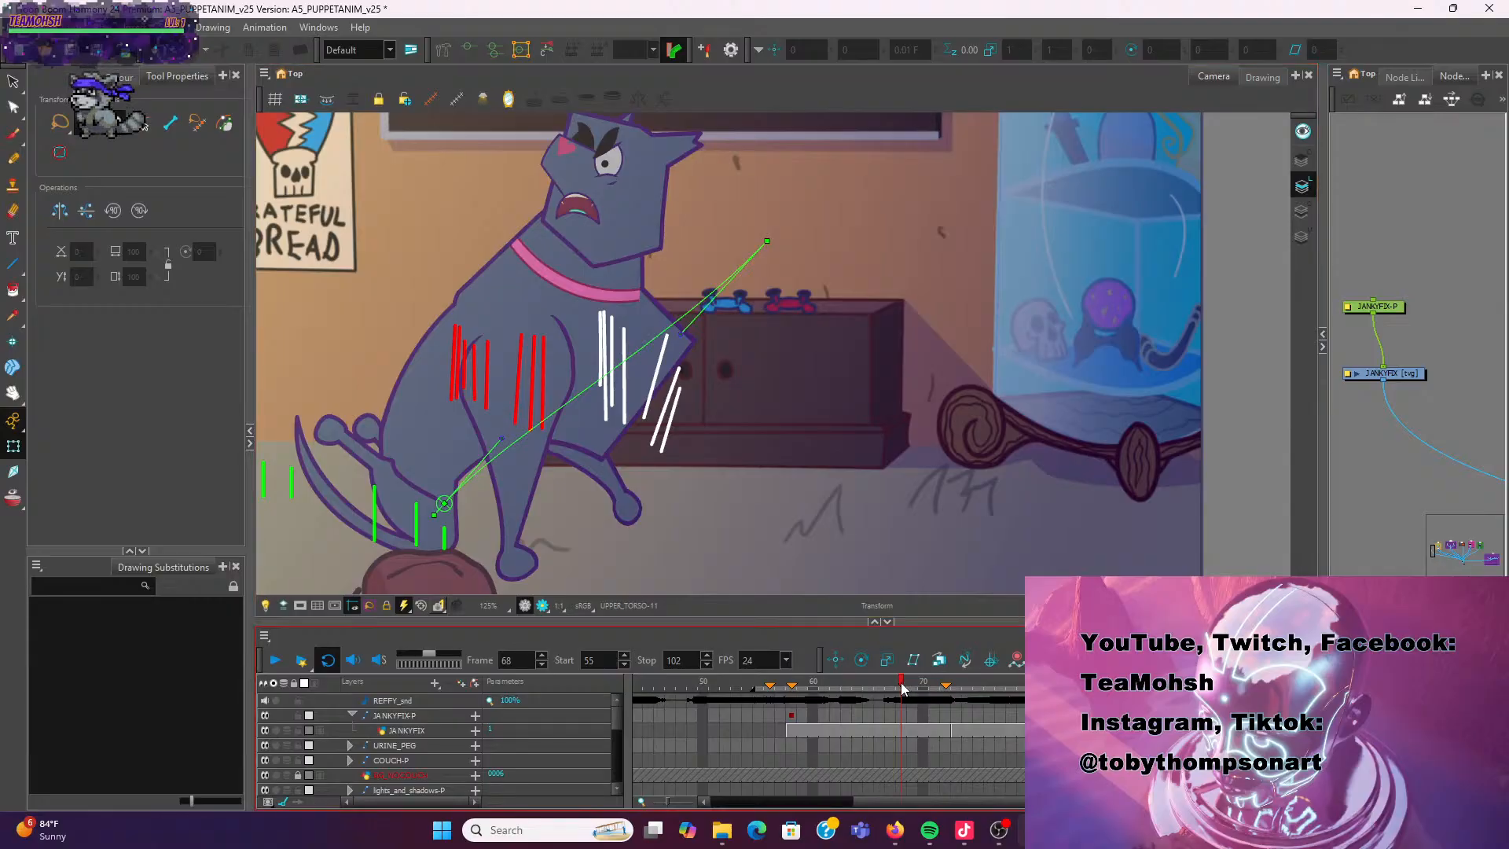
pyautogui.moveTo(902, 688); pyautogui.dragTo(882, 684)
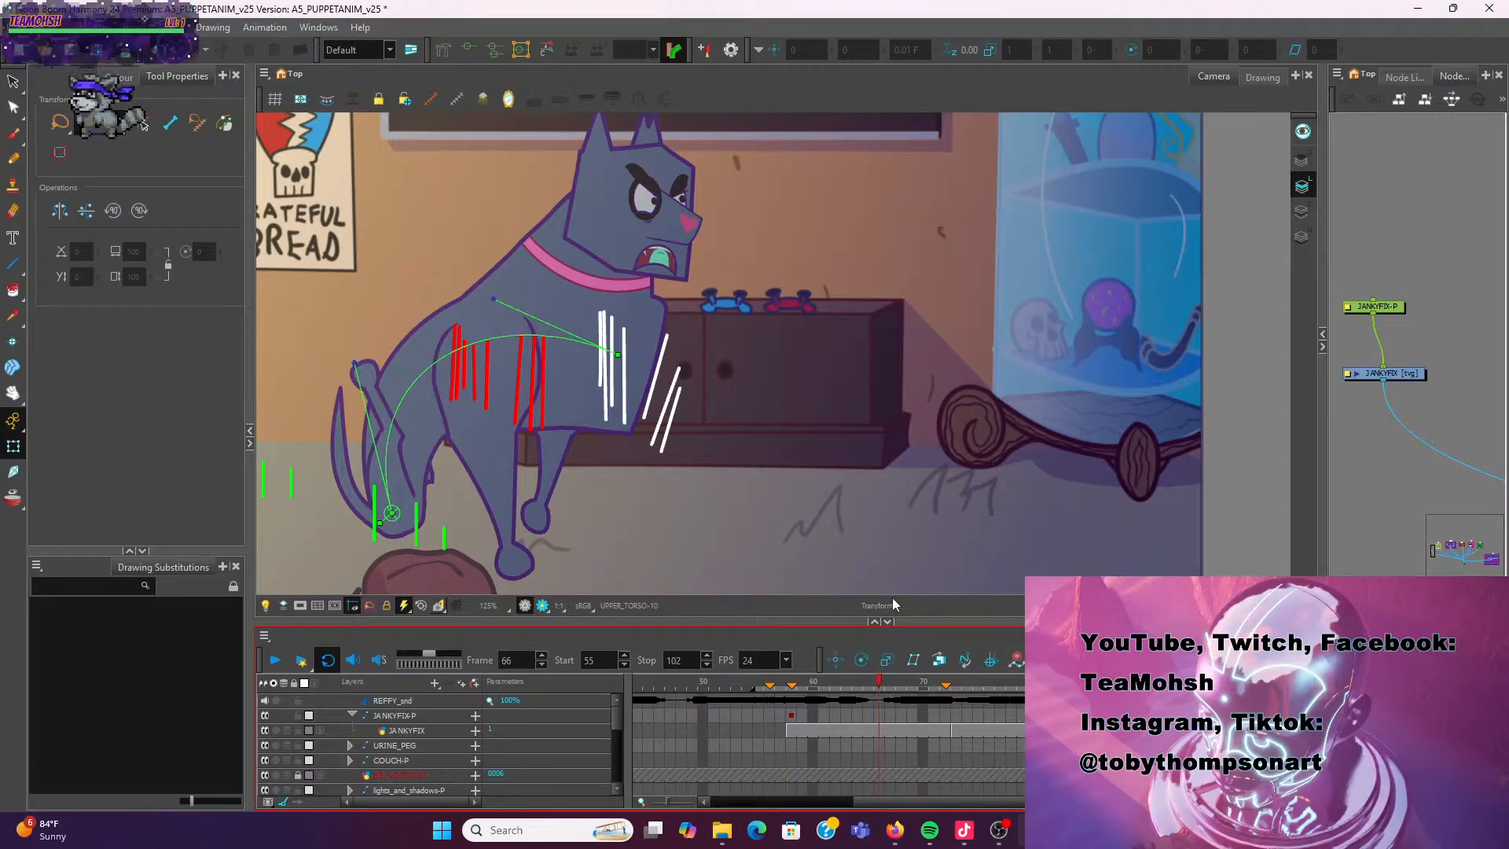
pyautogui.press('.')
pyautogui.press('.')
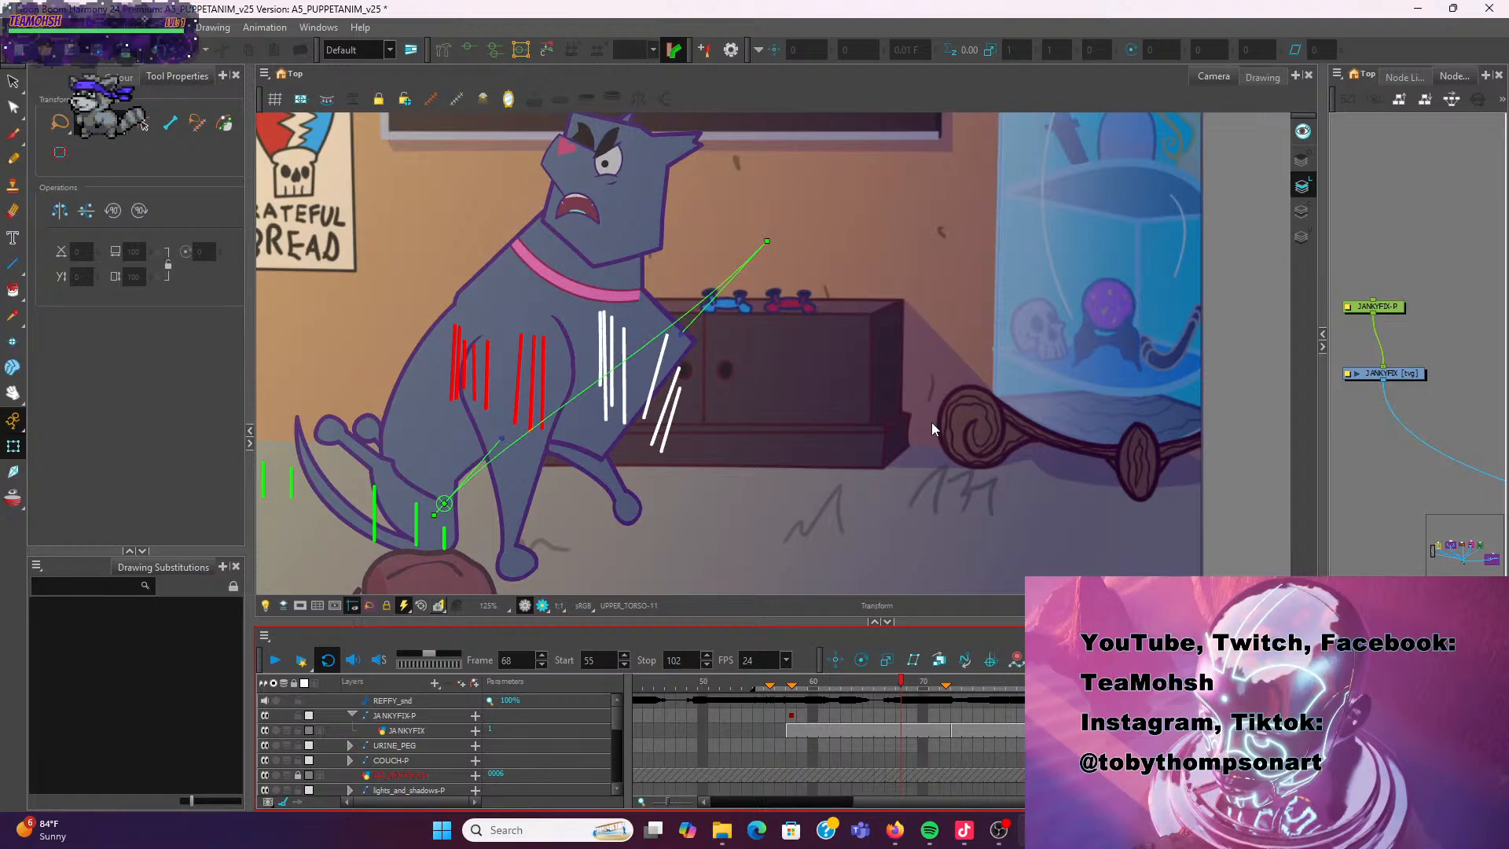
pyautogui.press(',')
pyautogui.press('.')
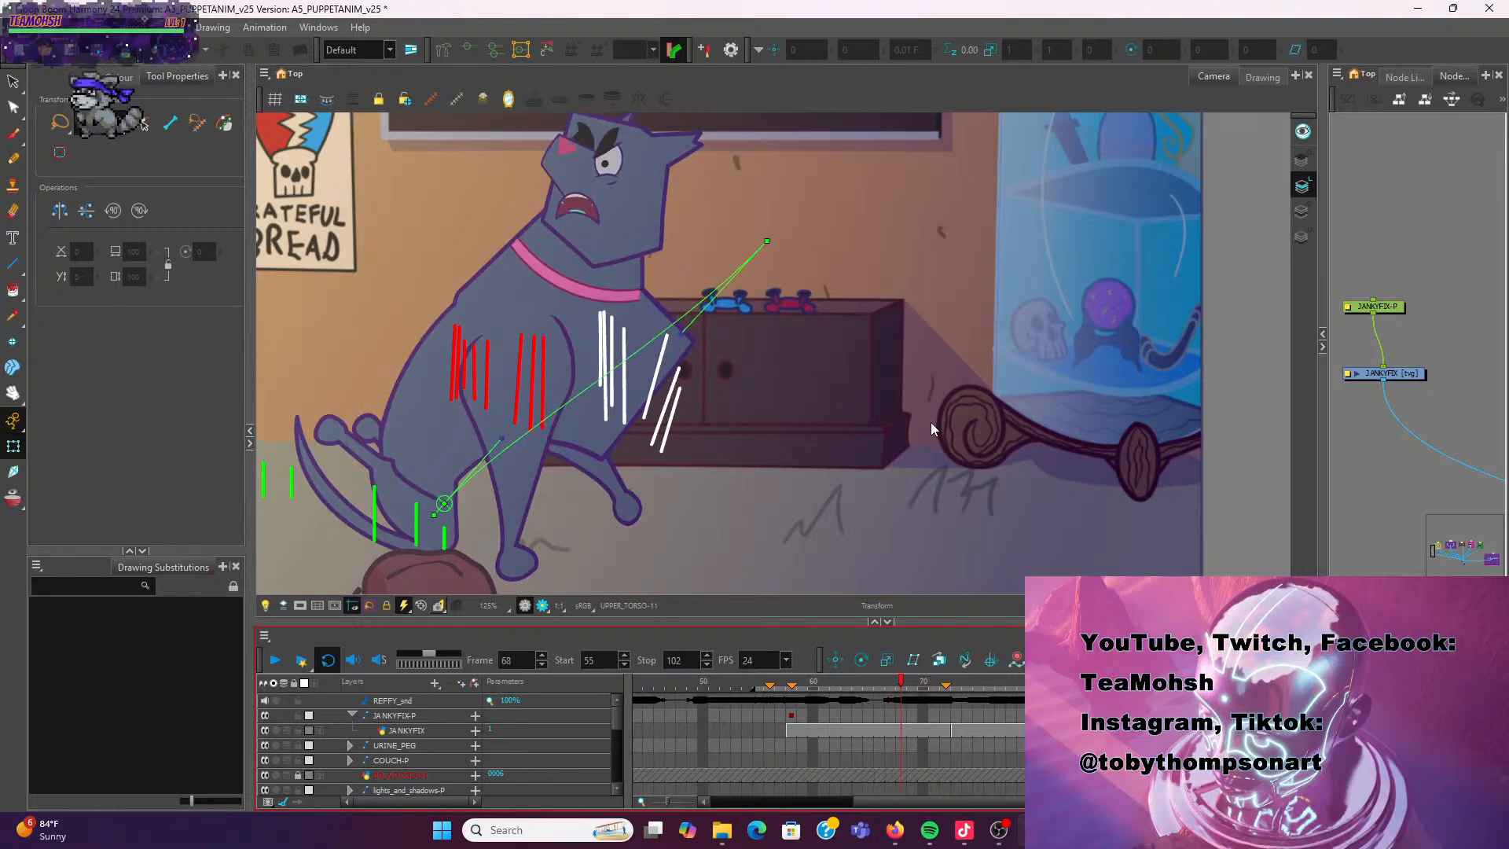
# Copy the upper torso's keyframe from frame 66 and paste it onto the same layer at frame 68
pyautogui.click(608, 442)
pyautogui.press(',')
pyautogui.press(',')
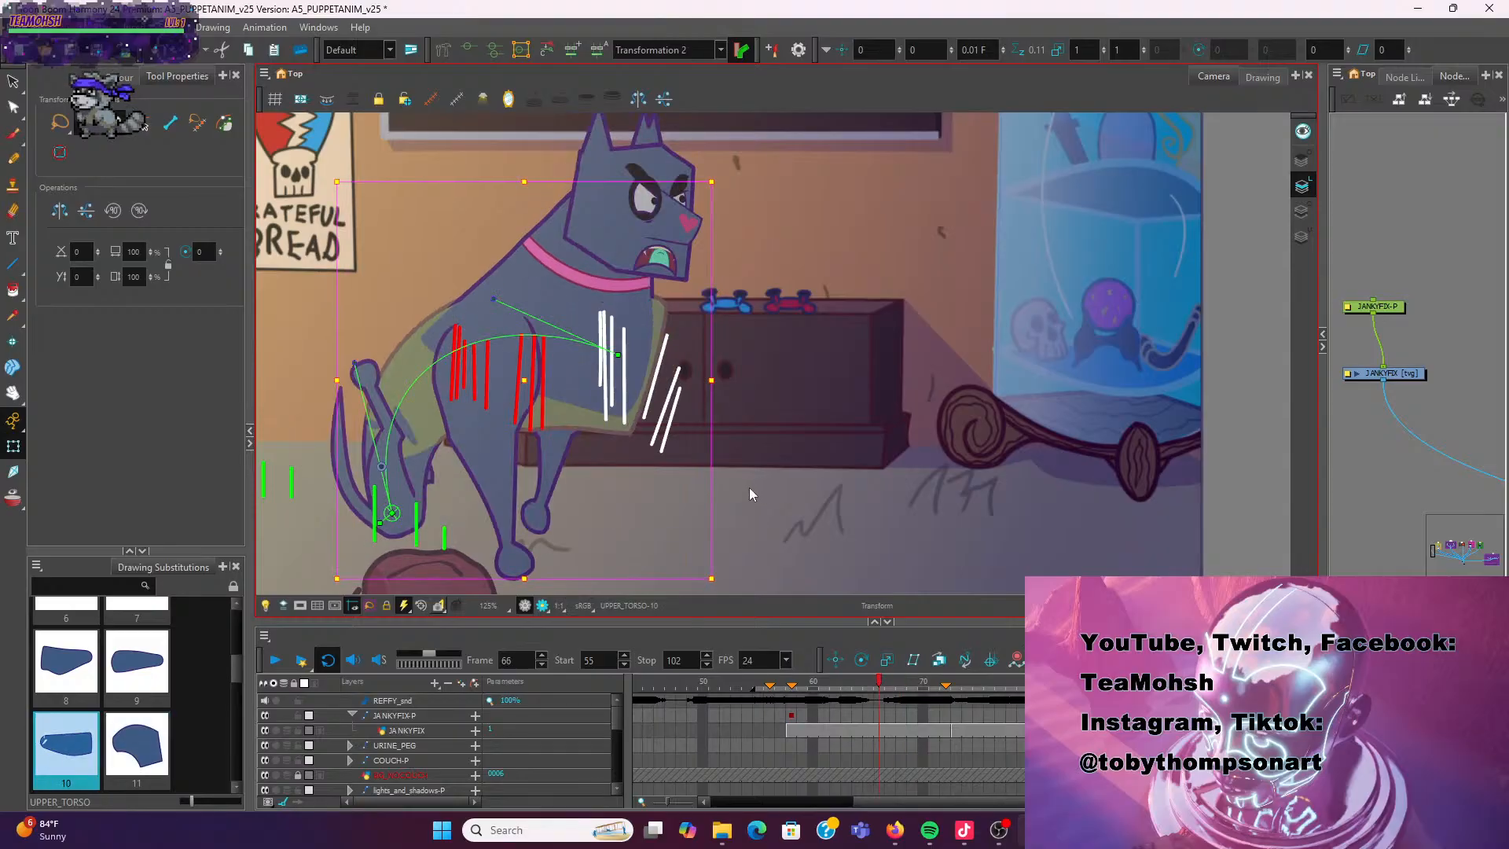
pyautogui.click(634, 502)
pyautogui.click(426, 444)
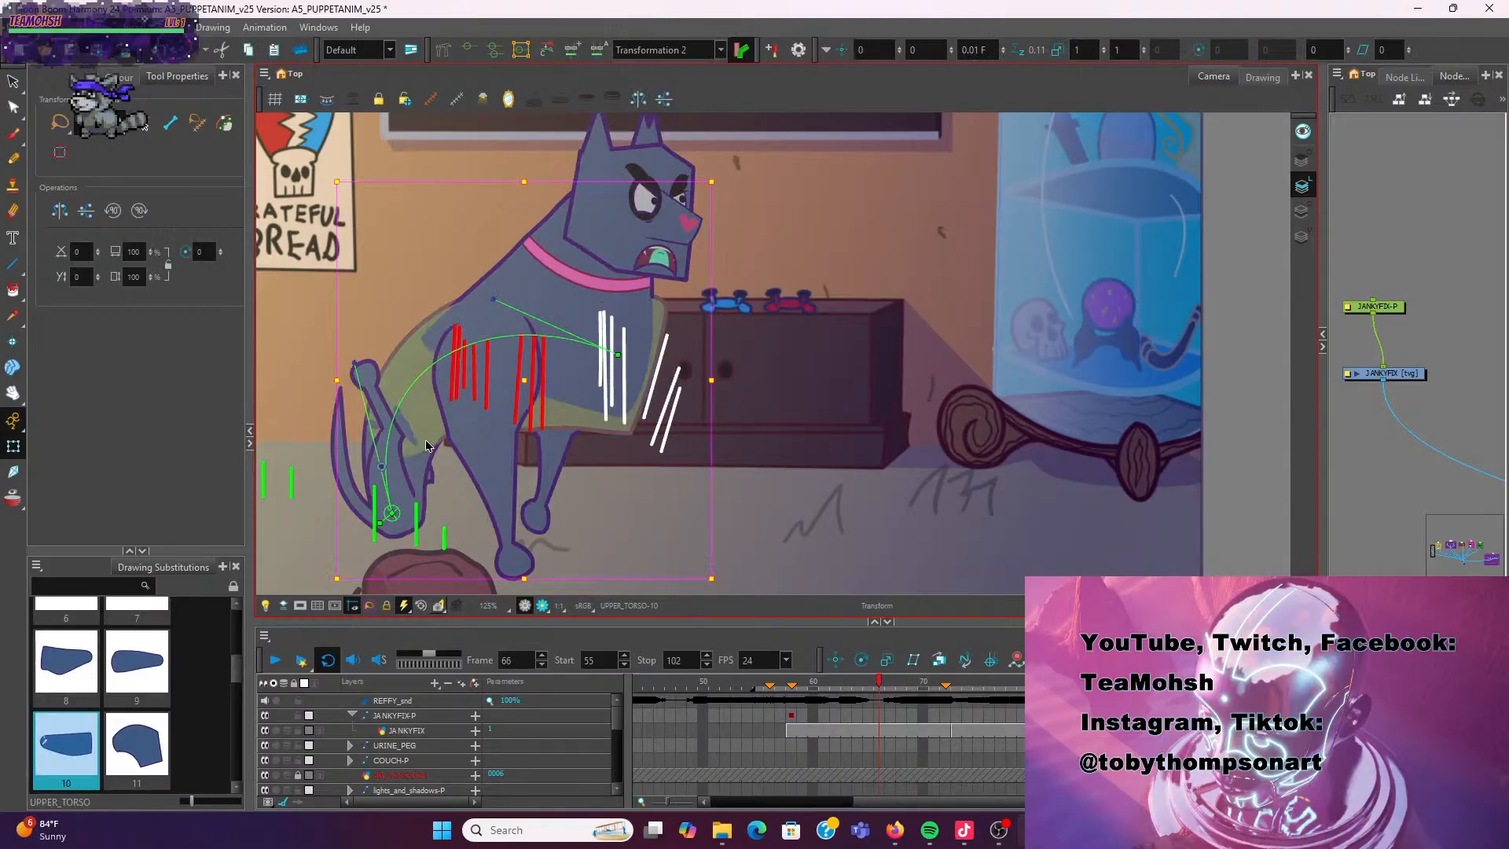
pyautogui.click(426, 445)
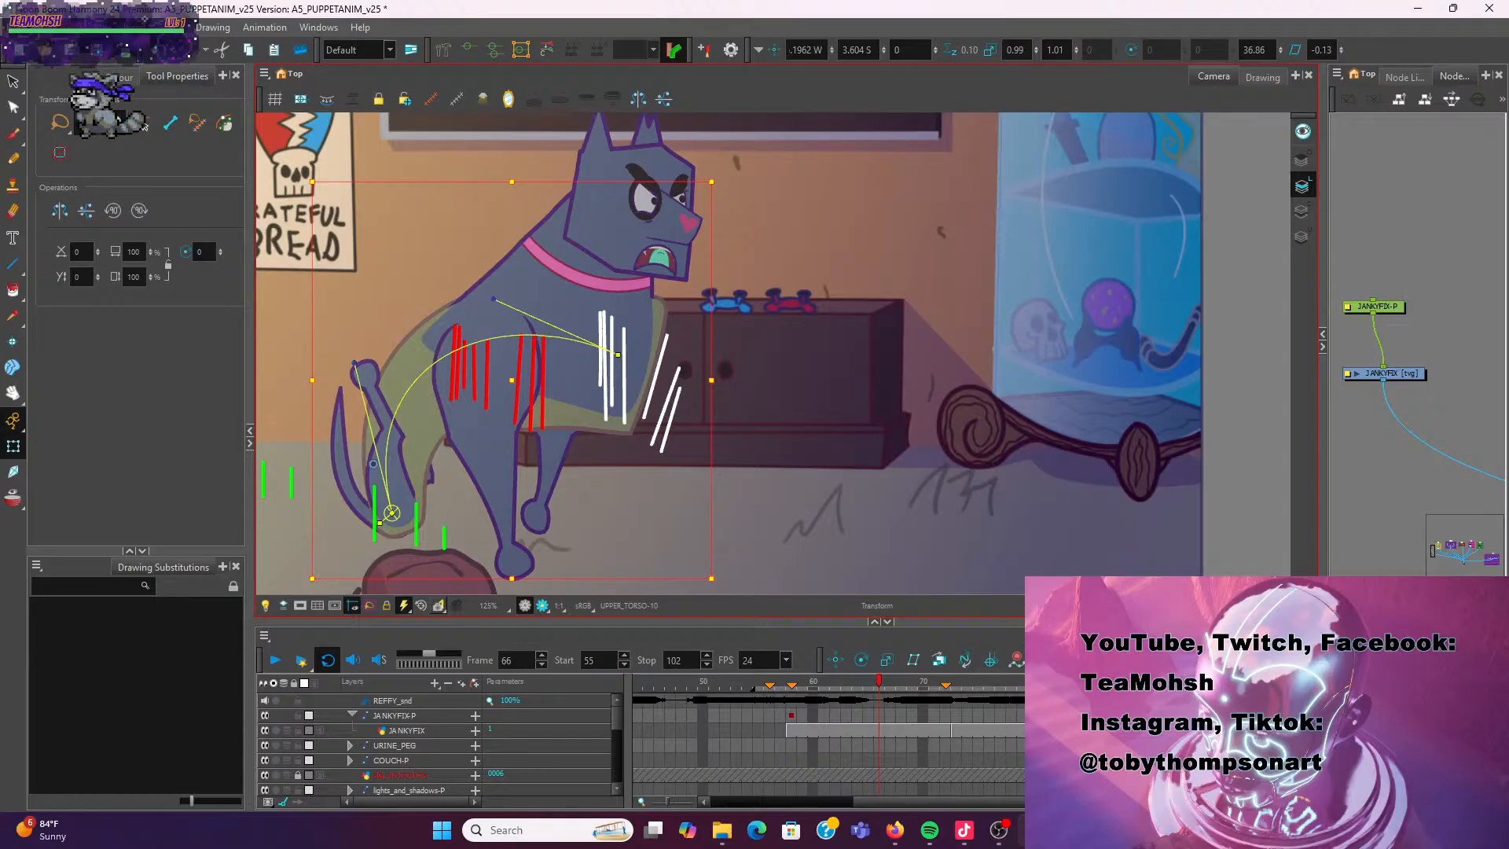
pyautogui.click(991, 659)
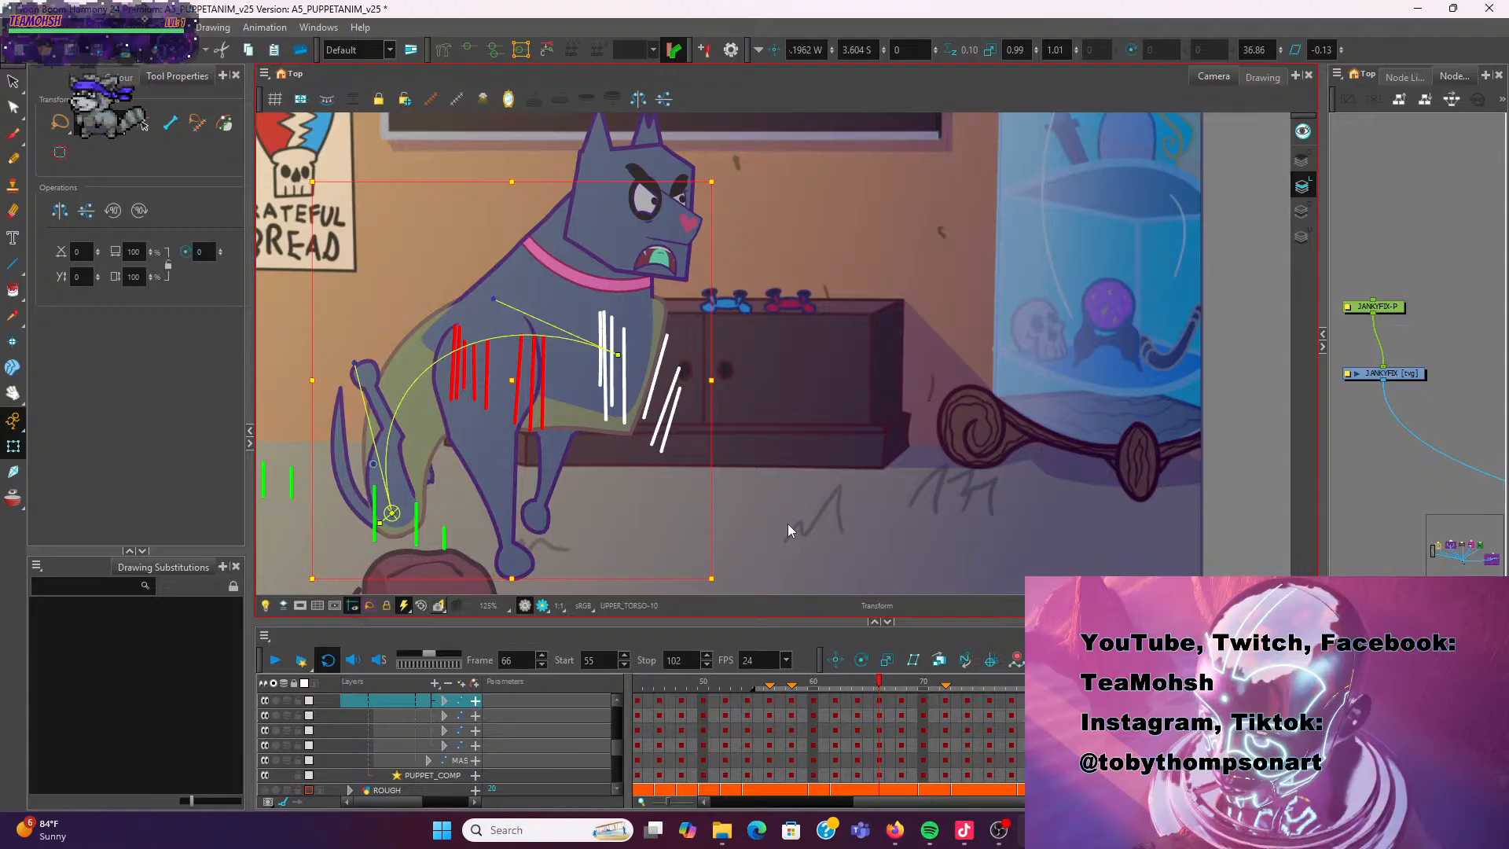
pyautogui.click(880, 699)
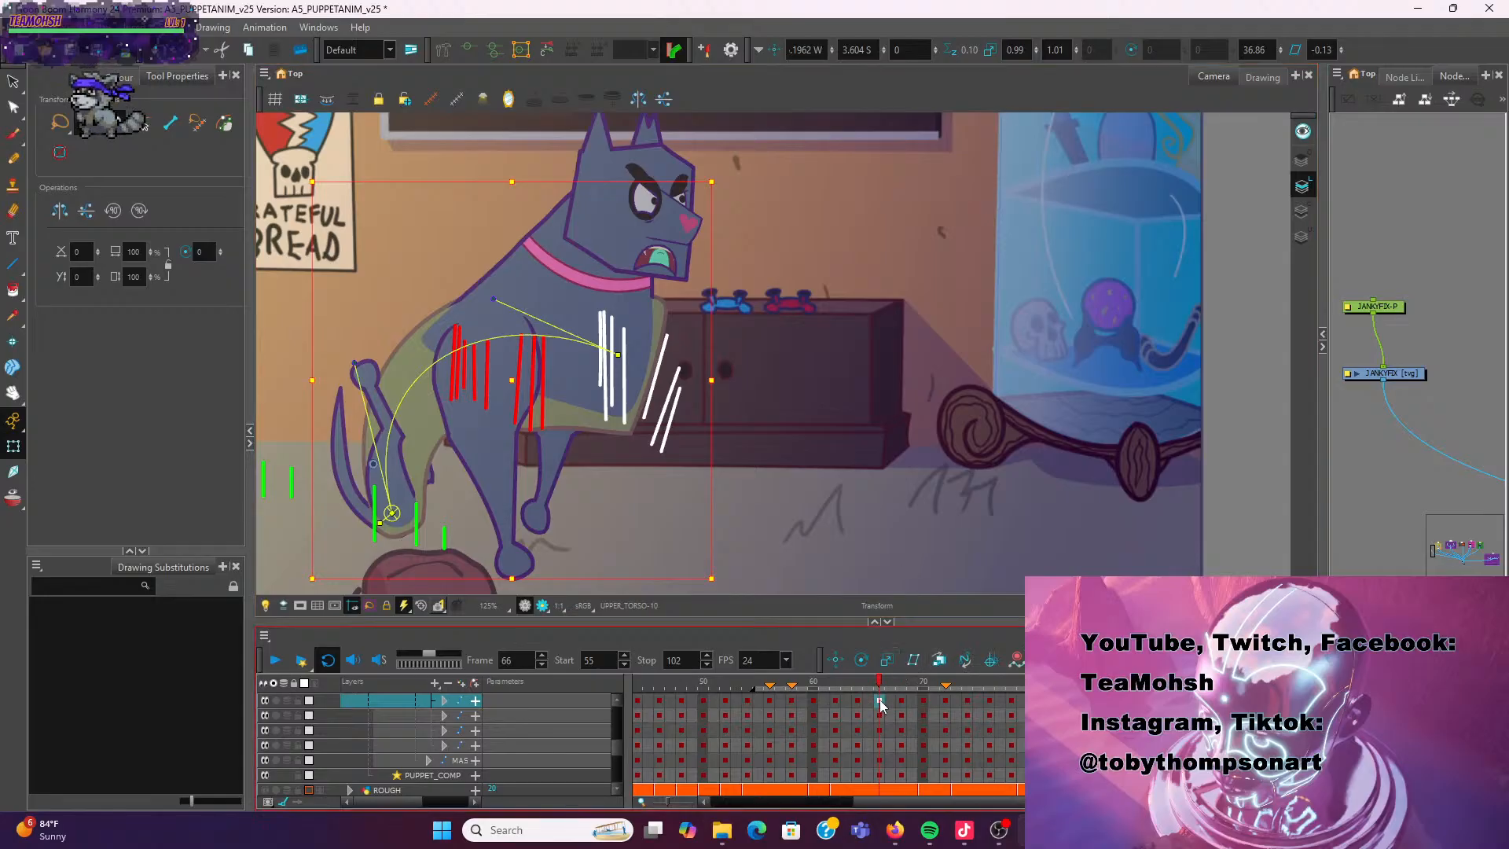
pyautogui.click(902, 699)
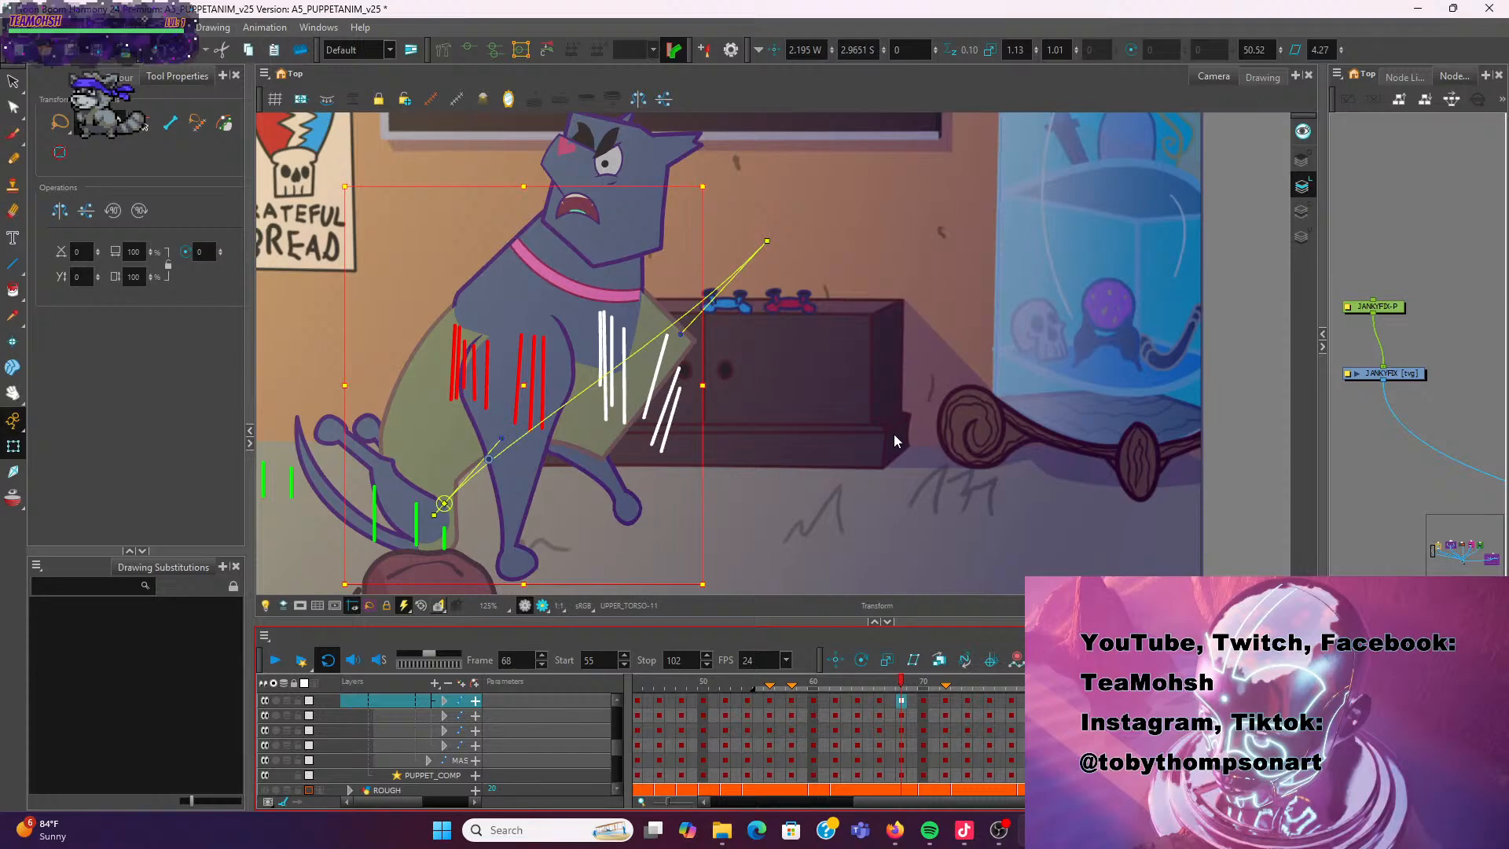
# Move the pasted upper torso back onto the dog, with its hip end over the hindquarters at the middle green guide
pyautogui.scroll(-3, 948, 426)
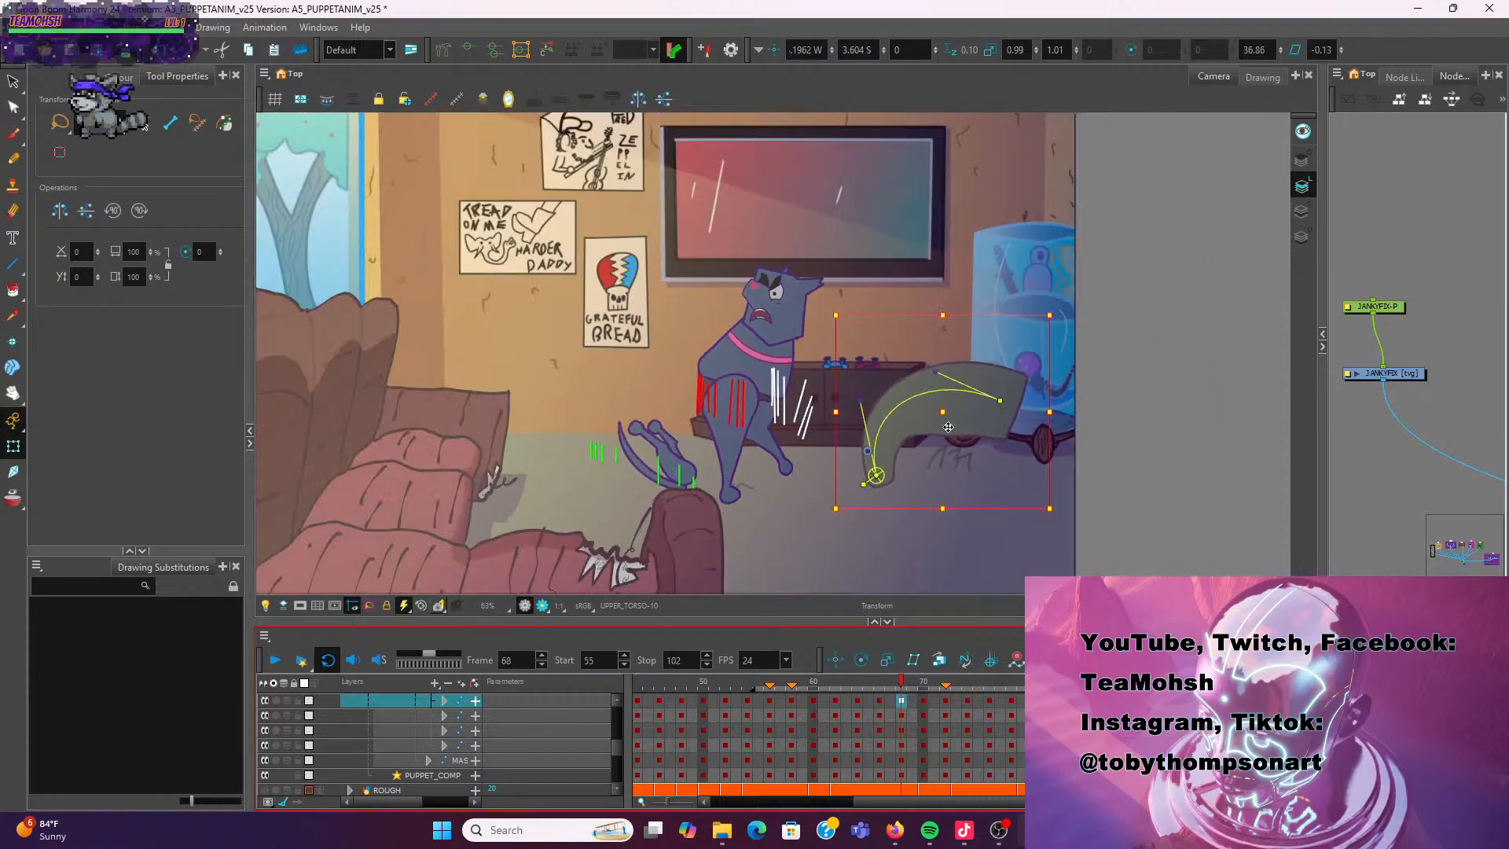
pyautogui.scroll(3, 948, 427)
pyautogui.moveTo(948, 427); pyautogui.dragTo(502, 433)
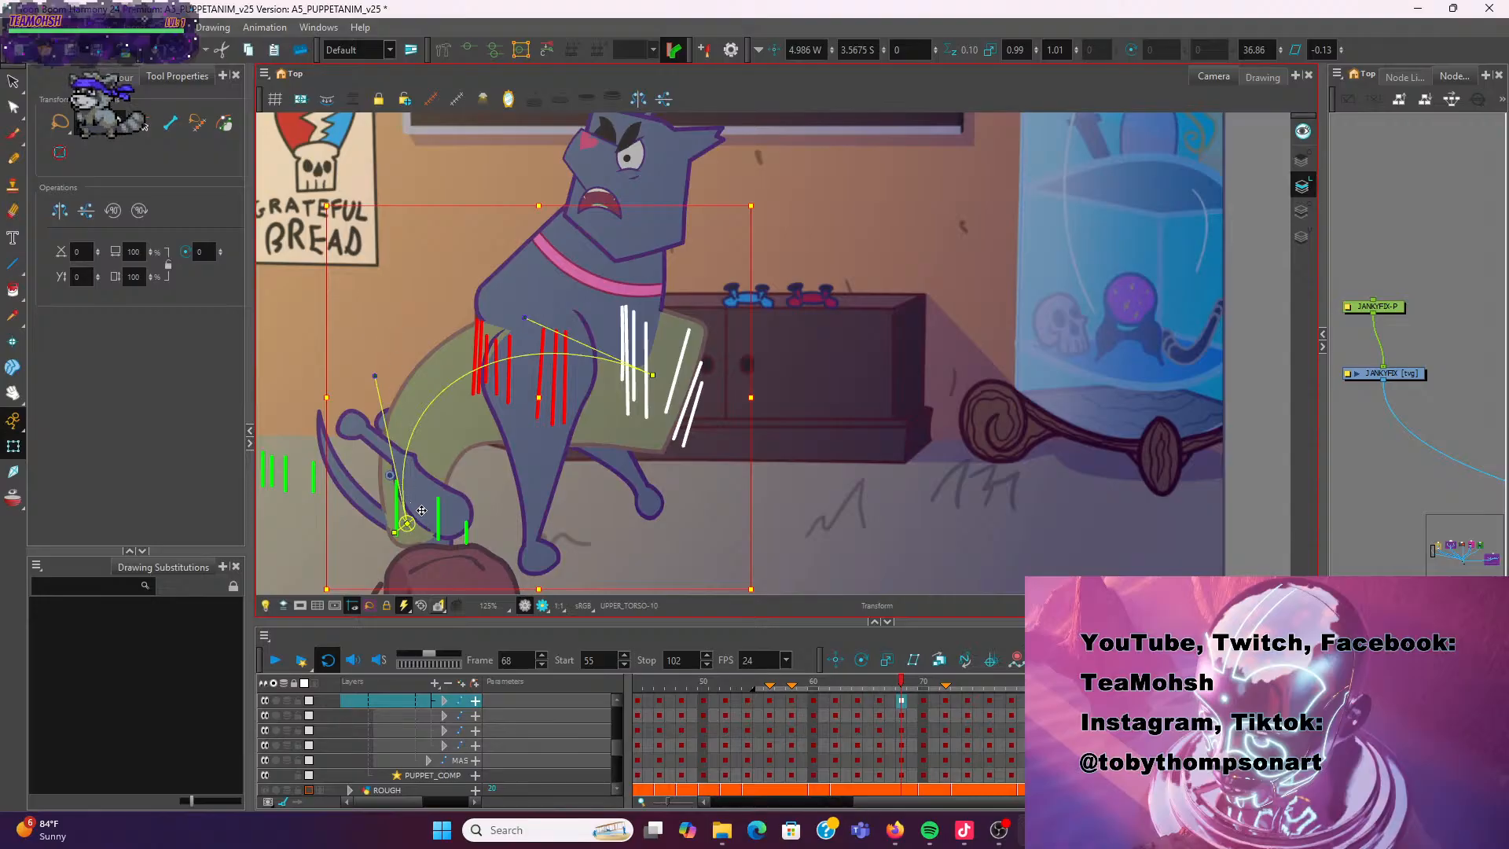
pyautogui.moveTo(423, 512); pyautogui.dragTo(433, 510)
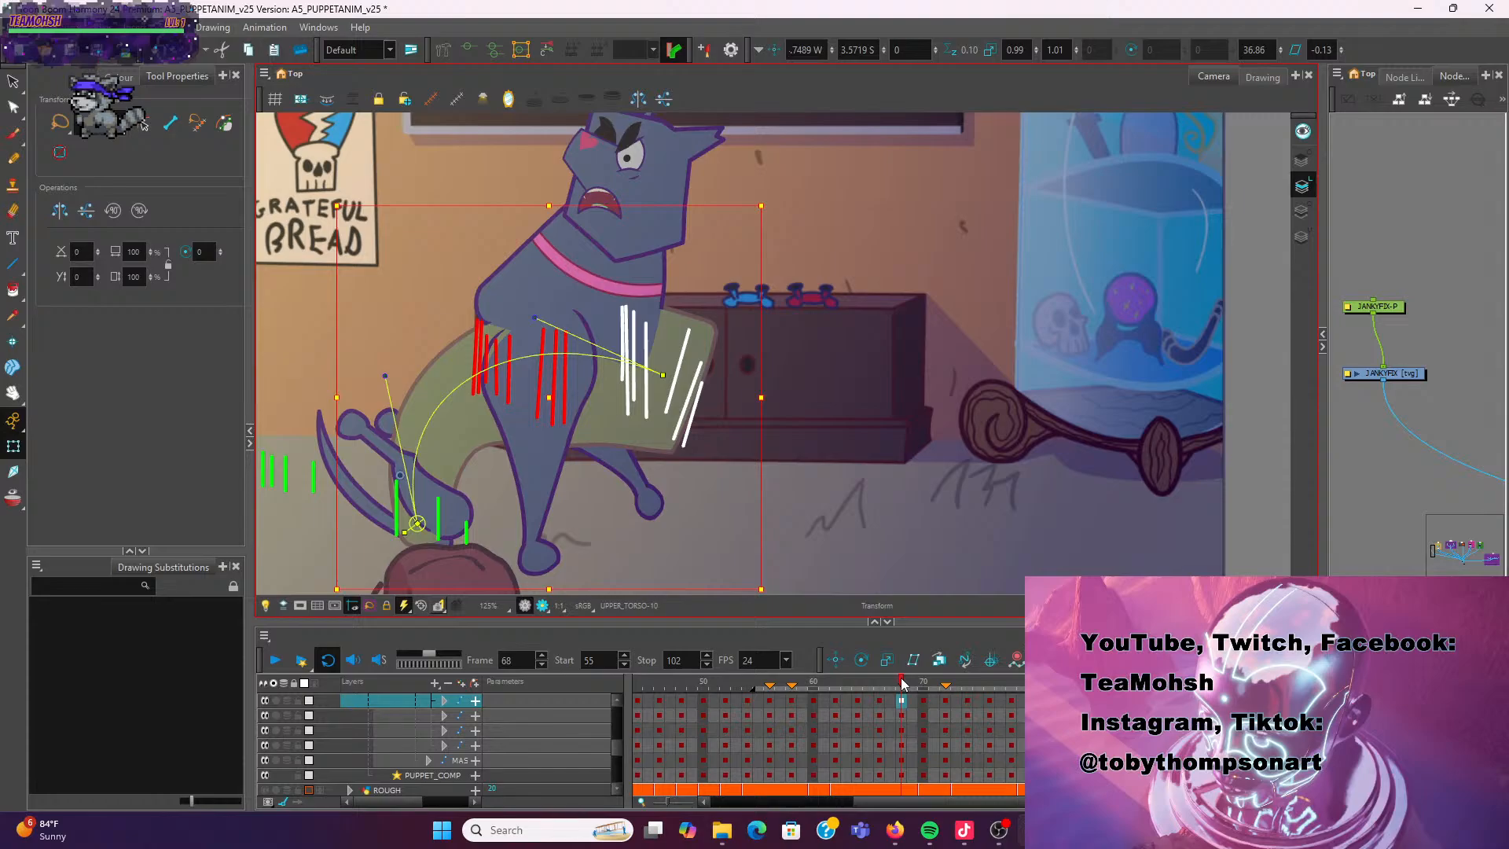
pyautogui.moveTo(425, 524); pyautogui.dragTo(452, 523)
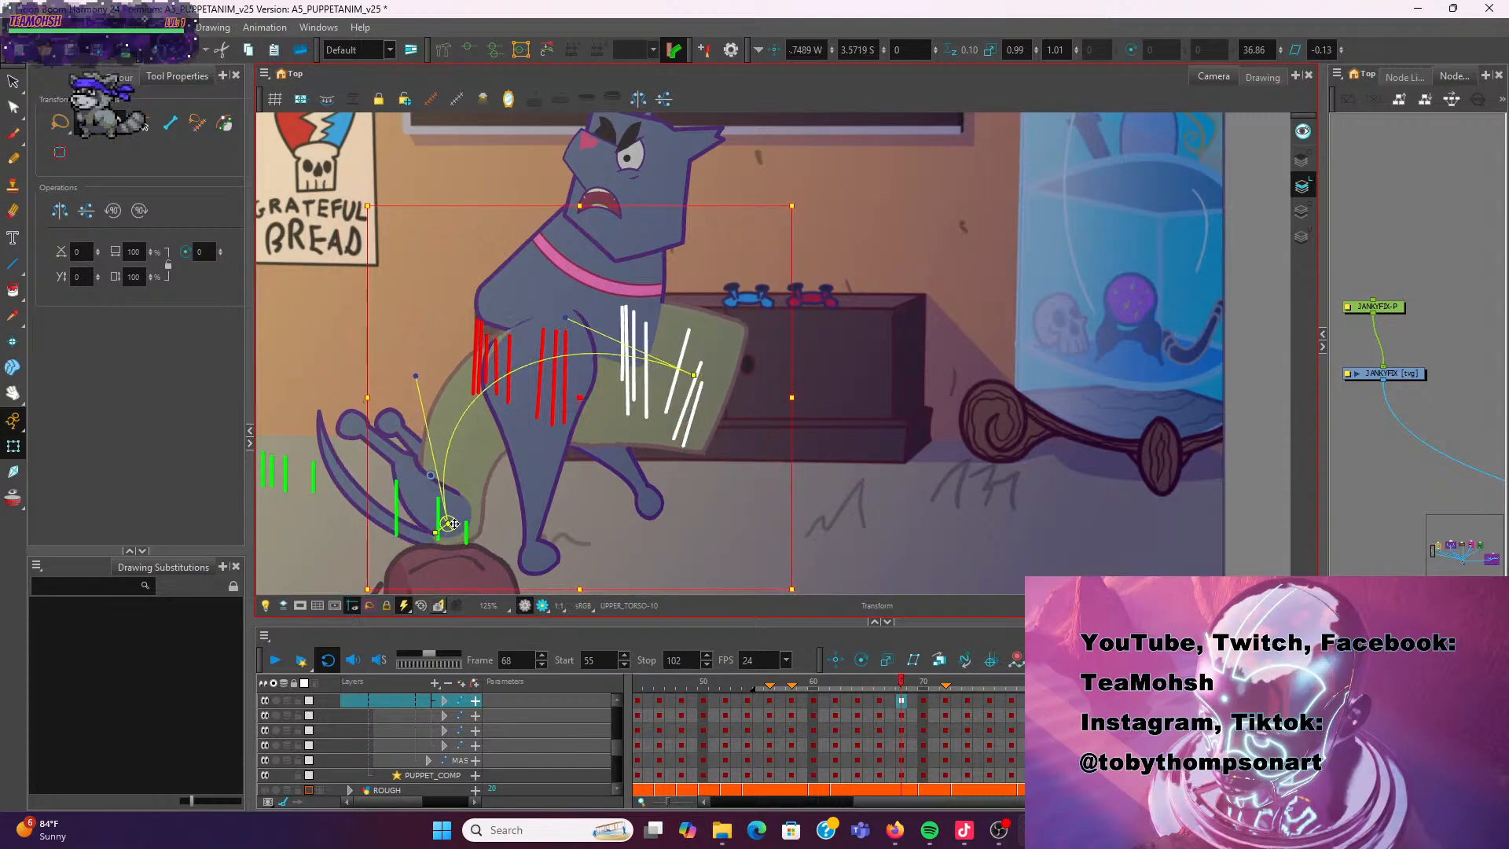
# Shorten the torso at frame 68 by moving its chest-side deformation point back toward the white guide lines
pyautogui.click(696, 372)
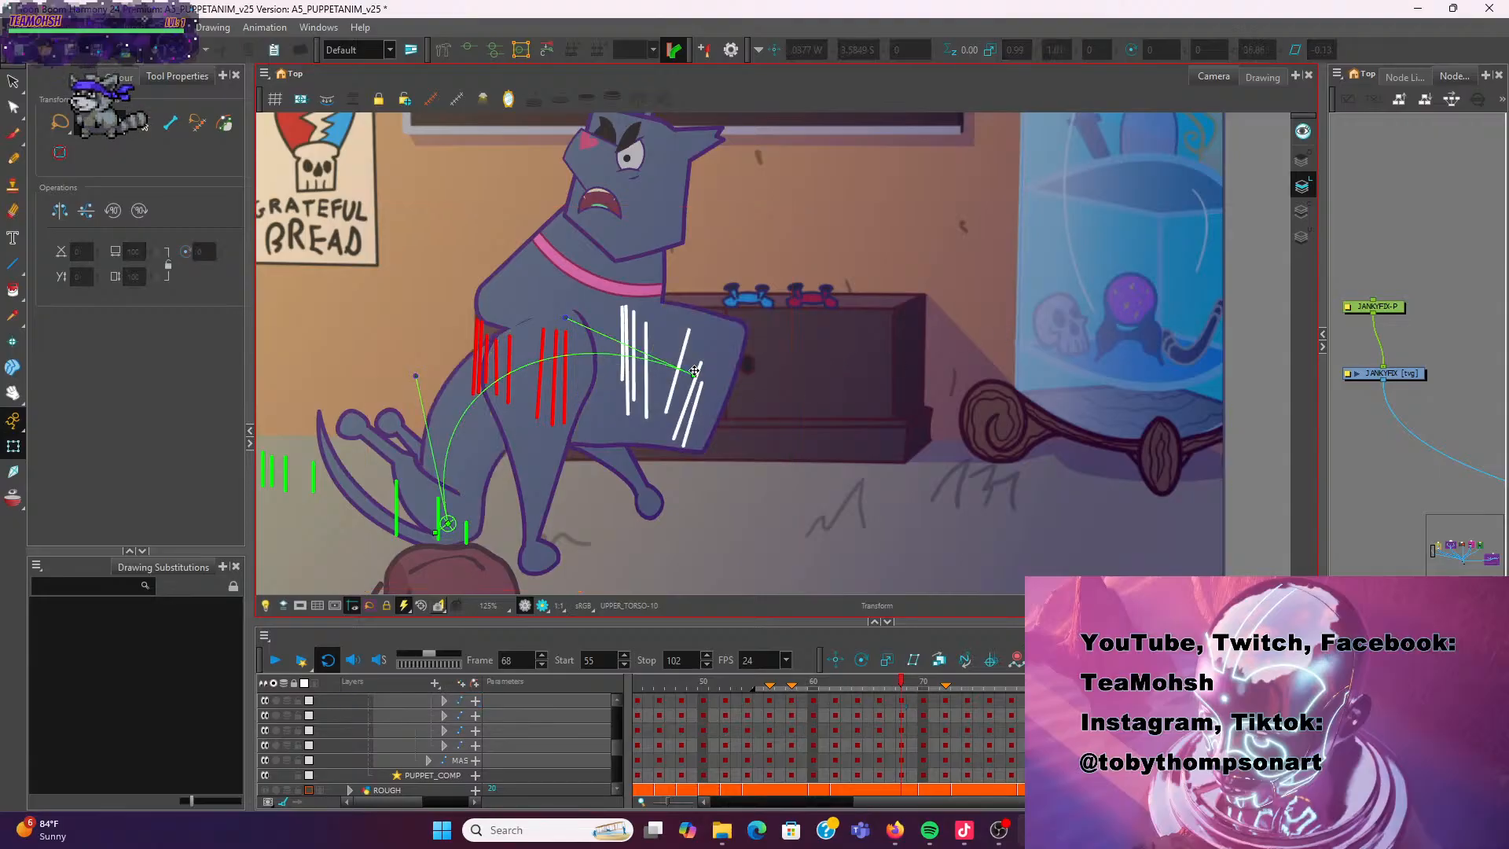
pyautogui.moveTo(694, 371); pyautogui.dragTo(642, 352)
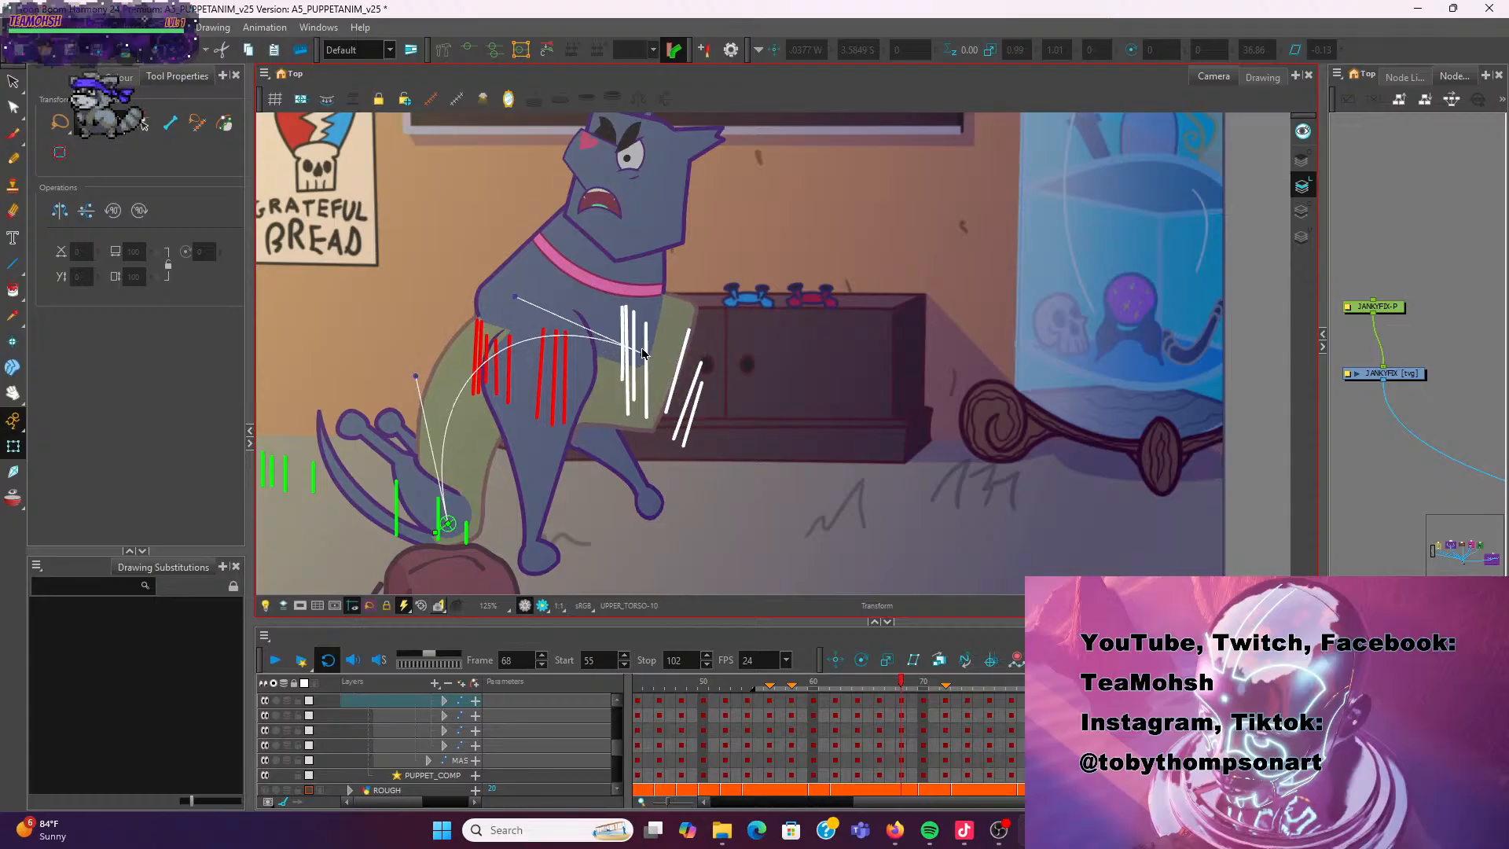
pyautogui.moveTo(643, 352); pyautogui.dragTo(657, 363)
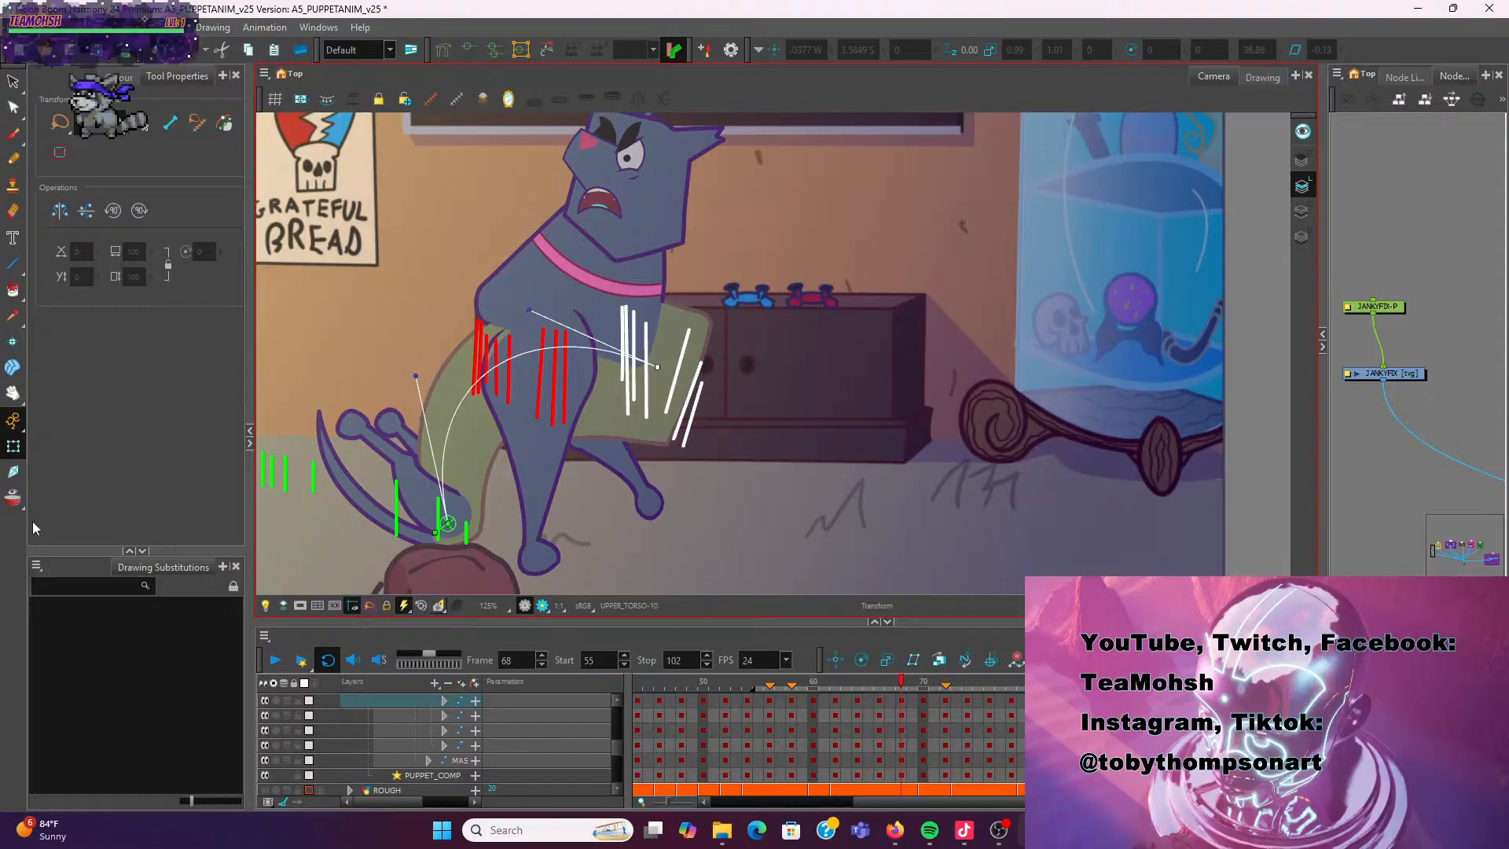
# Turn on onion skin and shift the neck with its collar forward and down onto the reshaped chest
pyautogui.click(14, 498)
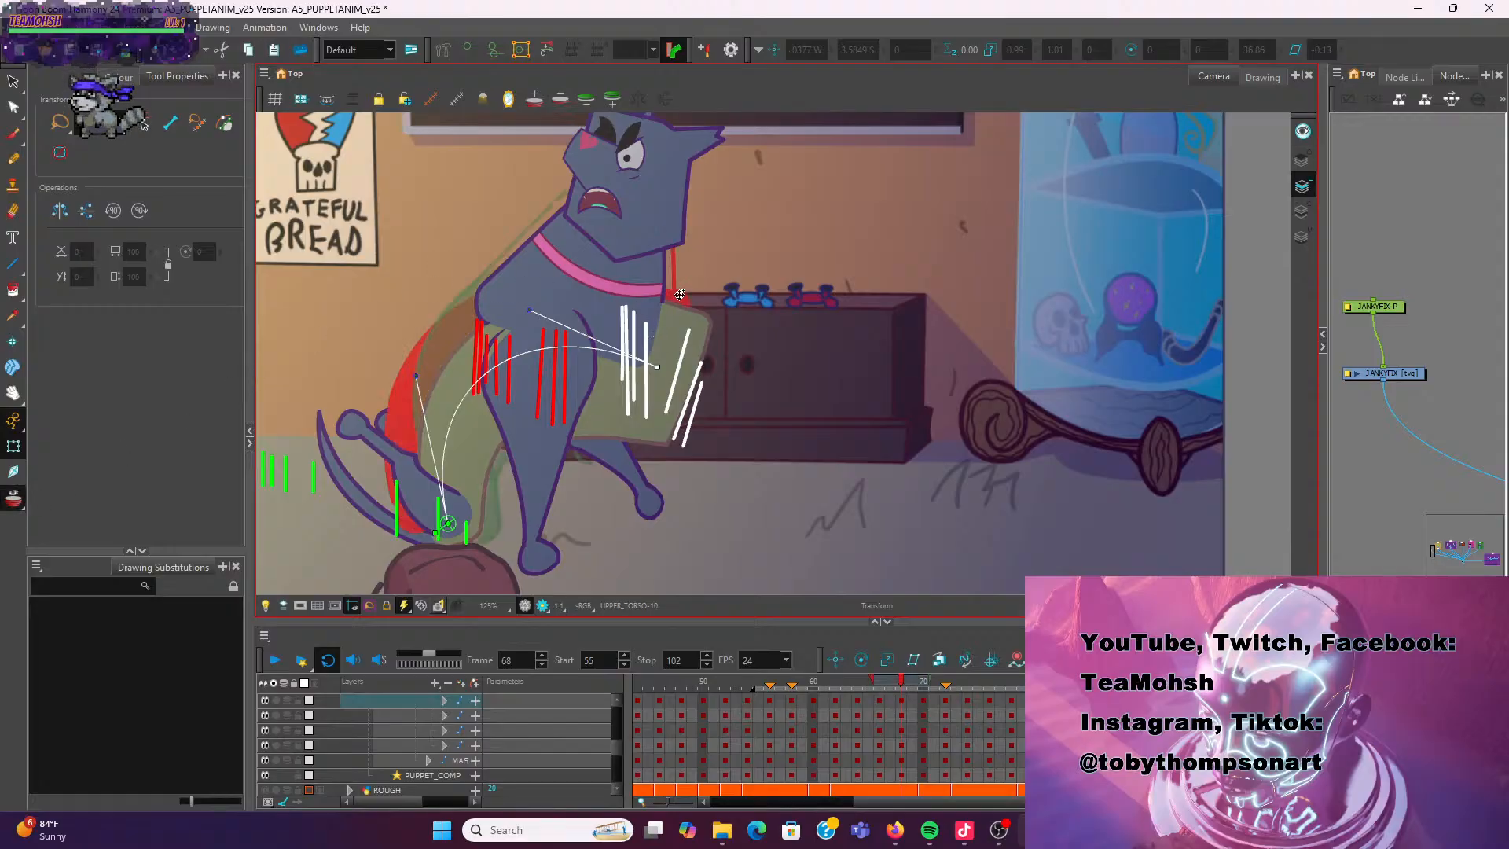
pyautogui.click(637, 275)
pyautogui.click(639, 272)
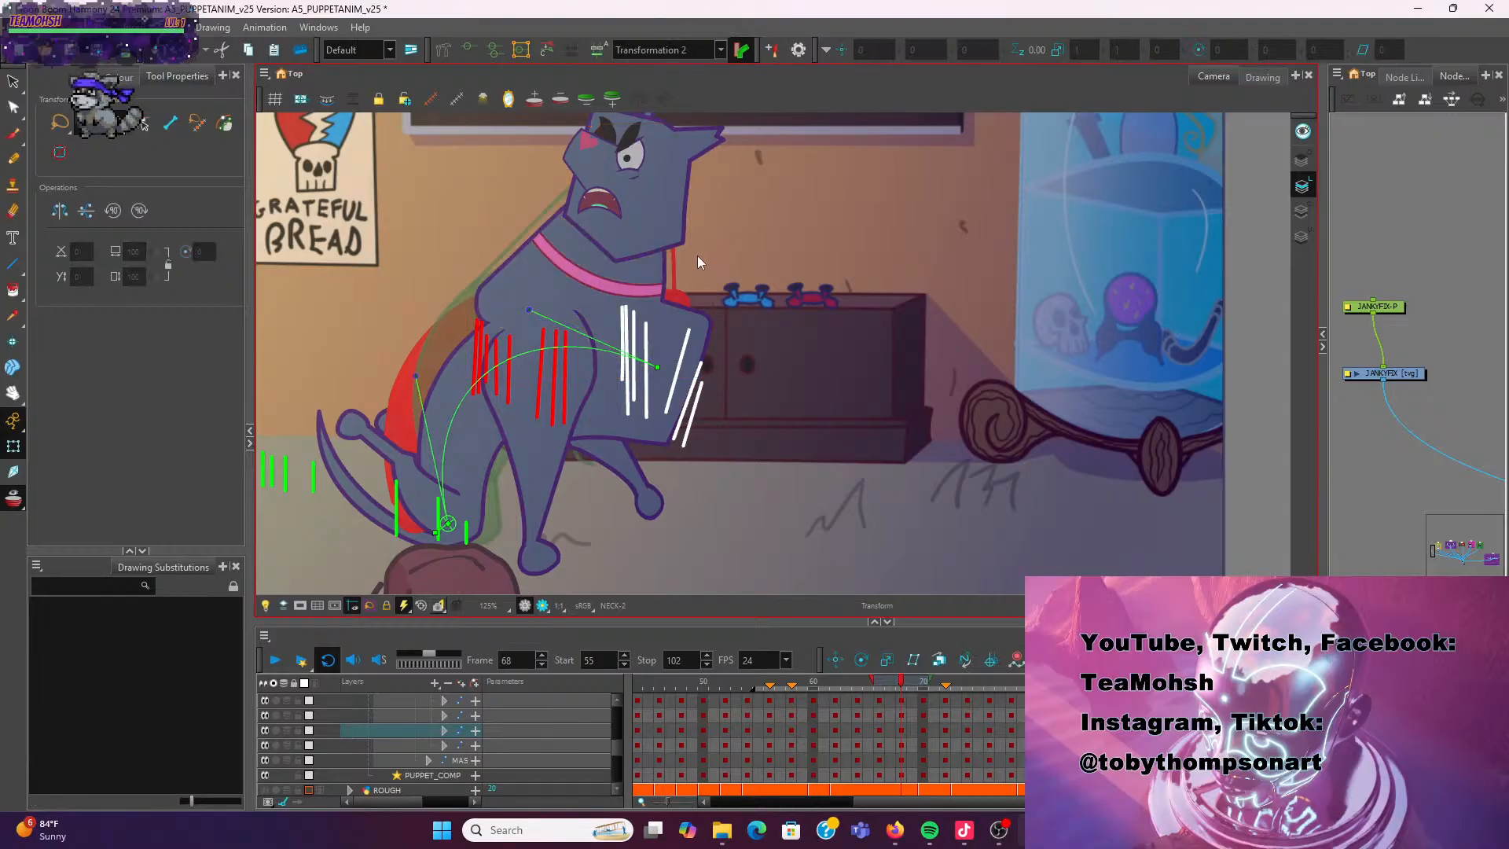
pyautogui.moveTo(639, 269)
pyautogui.mouseDown()
pyautogui.moveTo(676, 286)
pyautogui.moveTo(672, 301)
pyautogui.mouseUp()
pyautogui.click(734, 221)
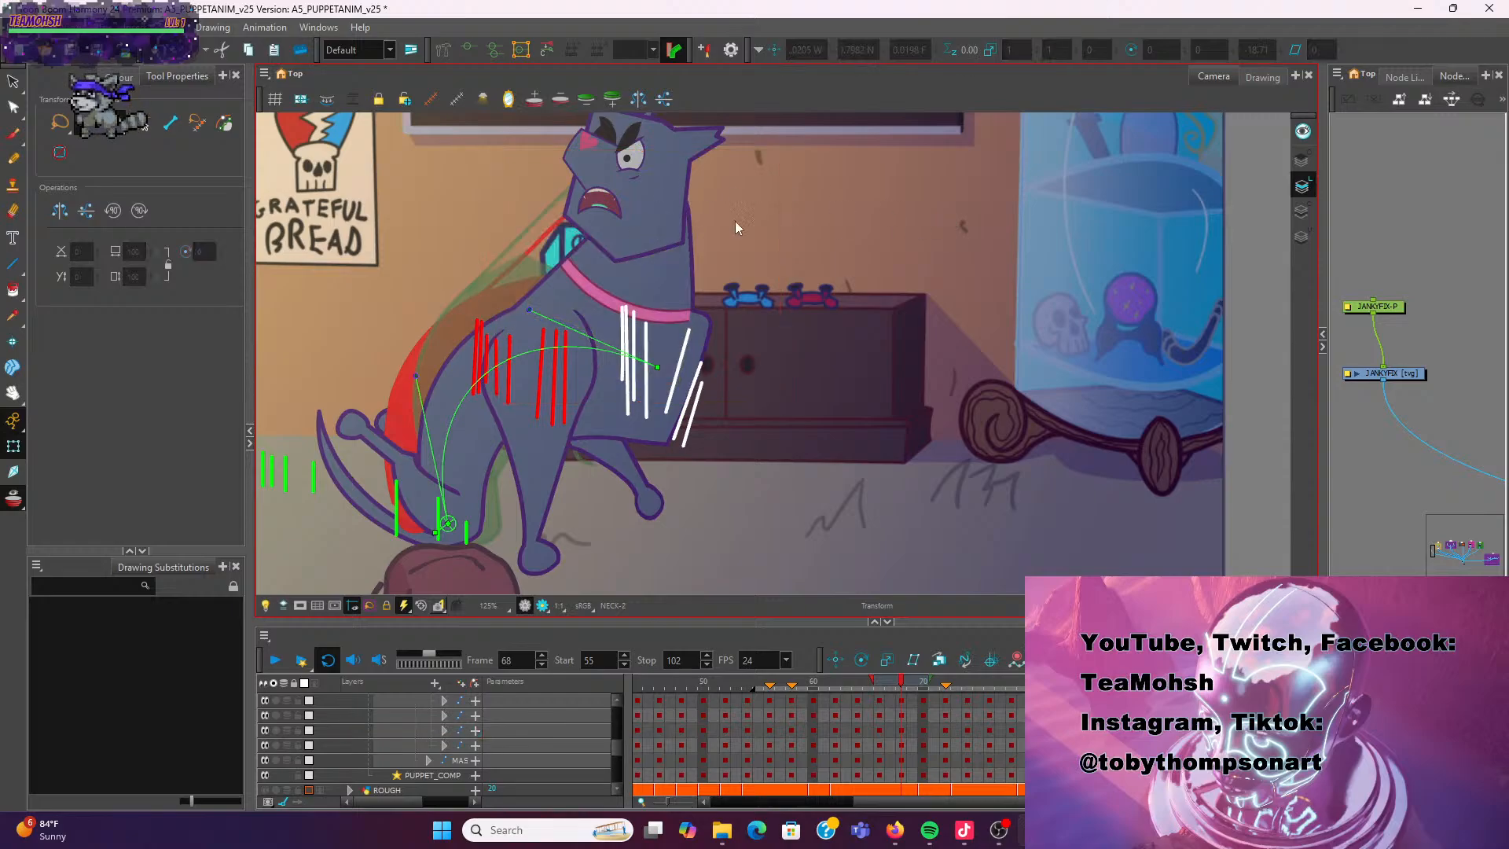
# Undo the move of the head outline alone, and shift the whole head forward and down to sit on the neck
pyautogui.scroll(-1, 757, 227)
pyautogui.click(674, 219)
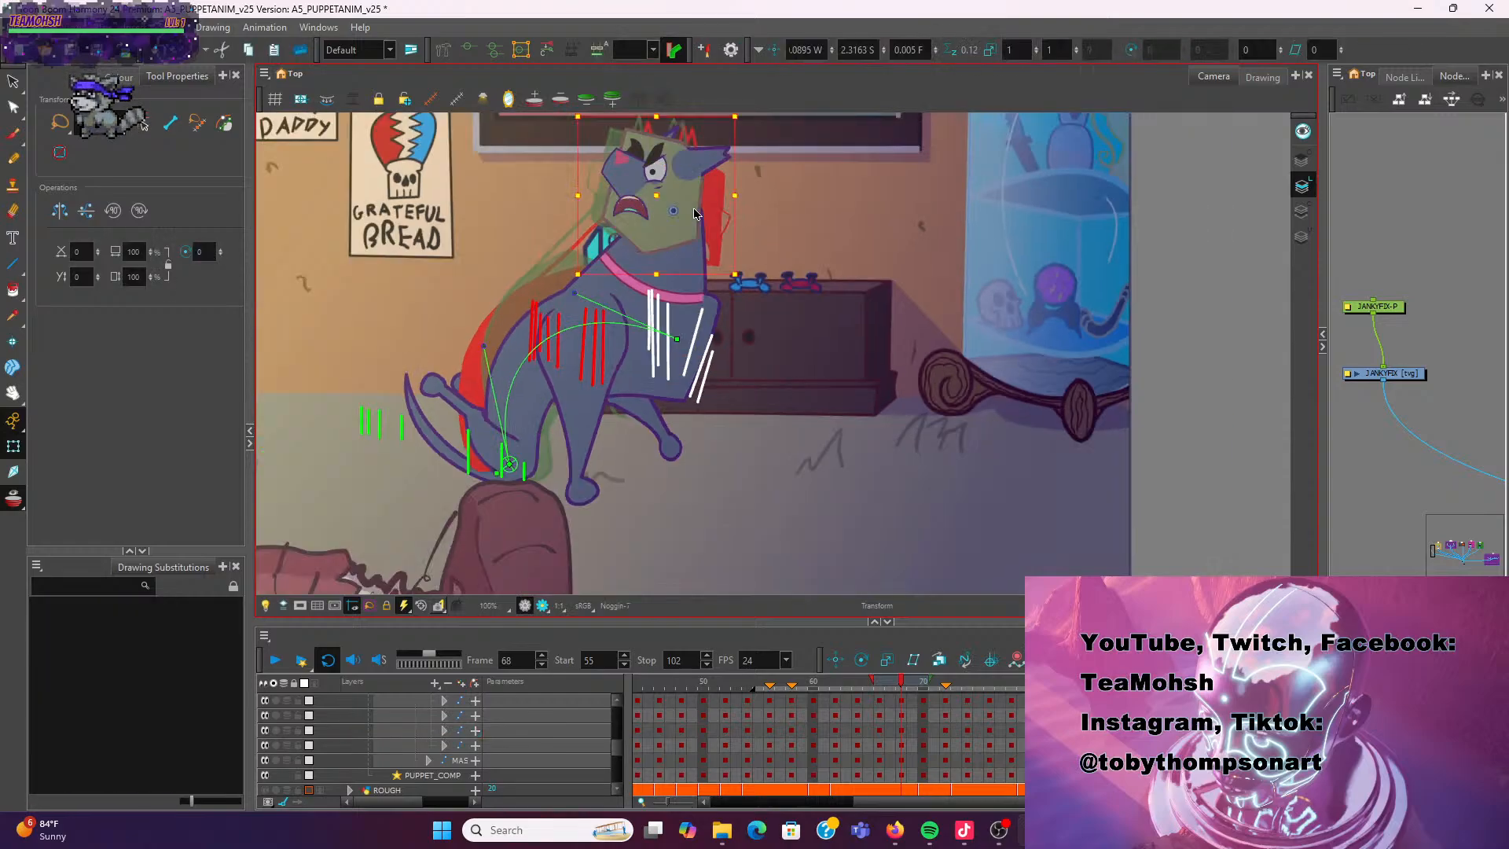
pyautogui.moveTo(678, 219); pyautogui.dragTo(687, 224)
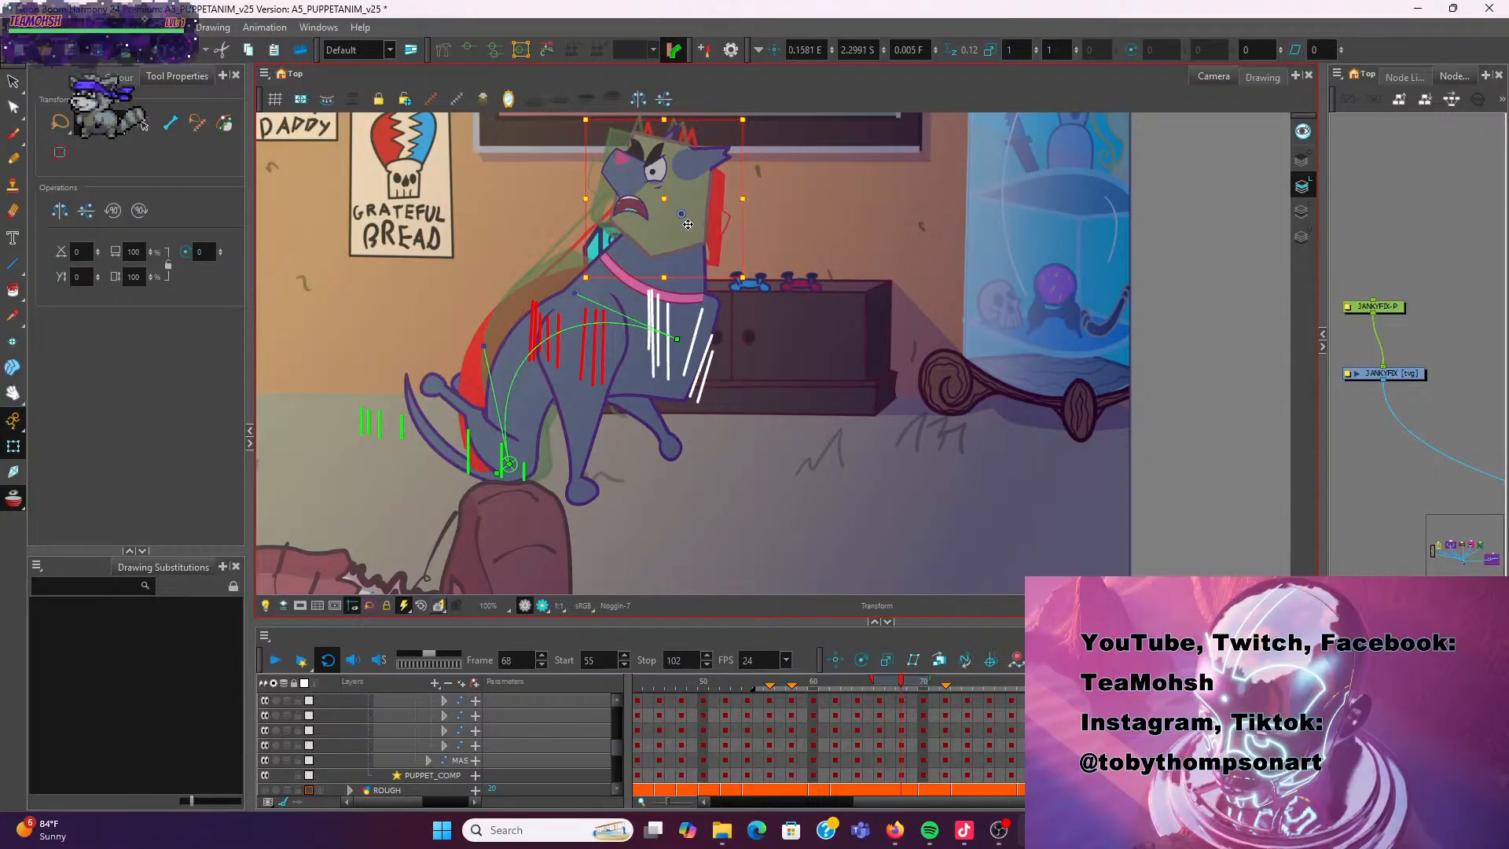
pyautogui.hotkey('ctrl', 'z')
pyautogui.press('b')
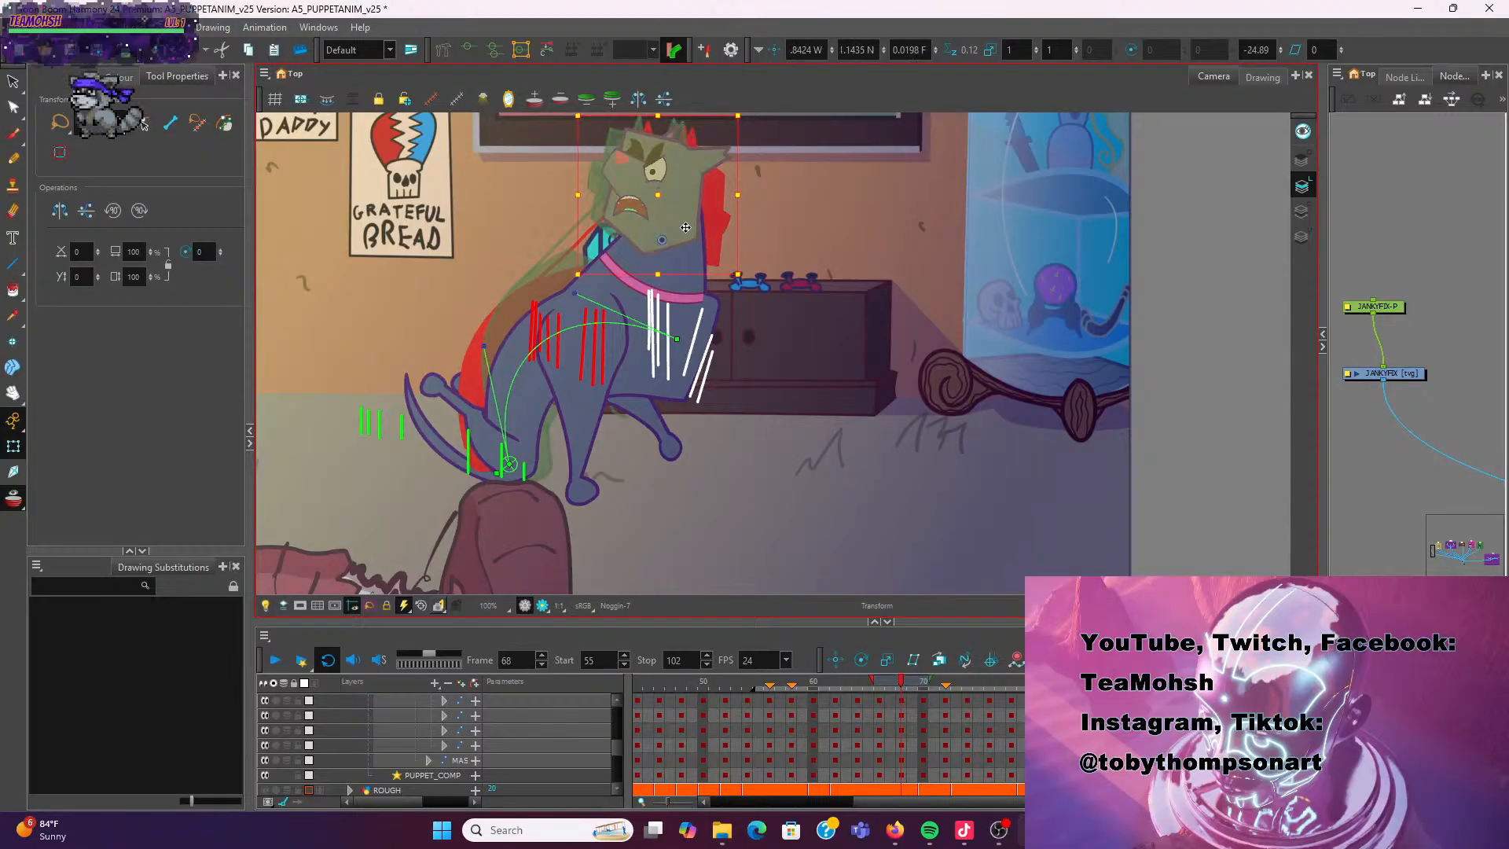
pyautogui.moveTo(688, 228); pyautogui.dragTo(702, 238)
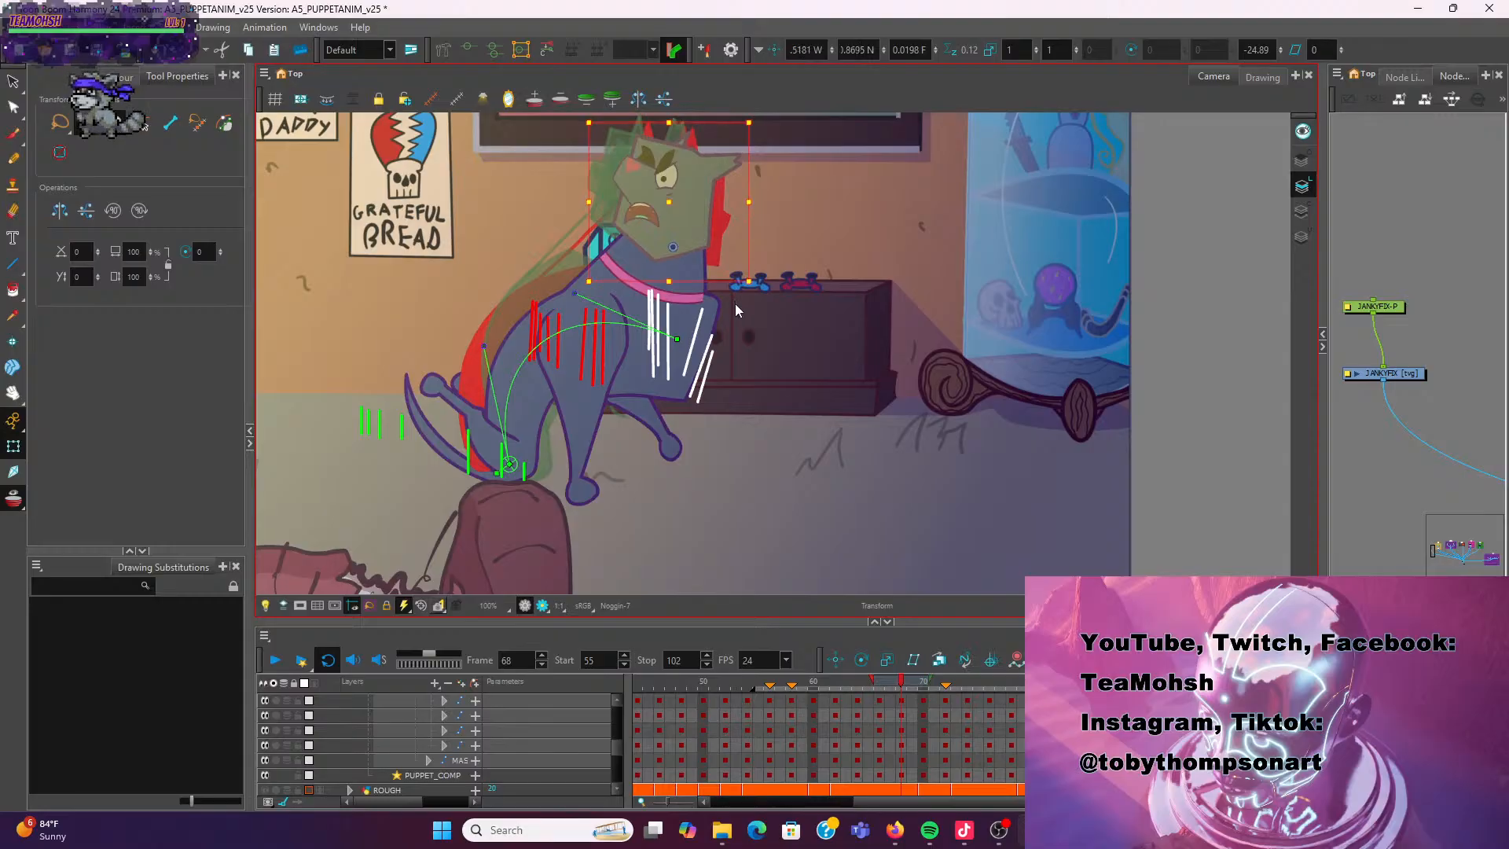
pyautogui.click(734, 305)
# Rotate the collar slightly counter-clockwise to follow the base of the neck at frame 68
pyautogui.scroll(2, 734, 306)
pyautogui.click(641, 284)
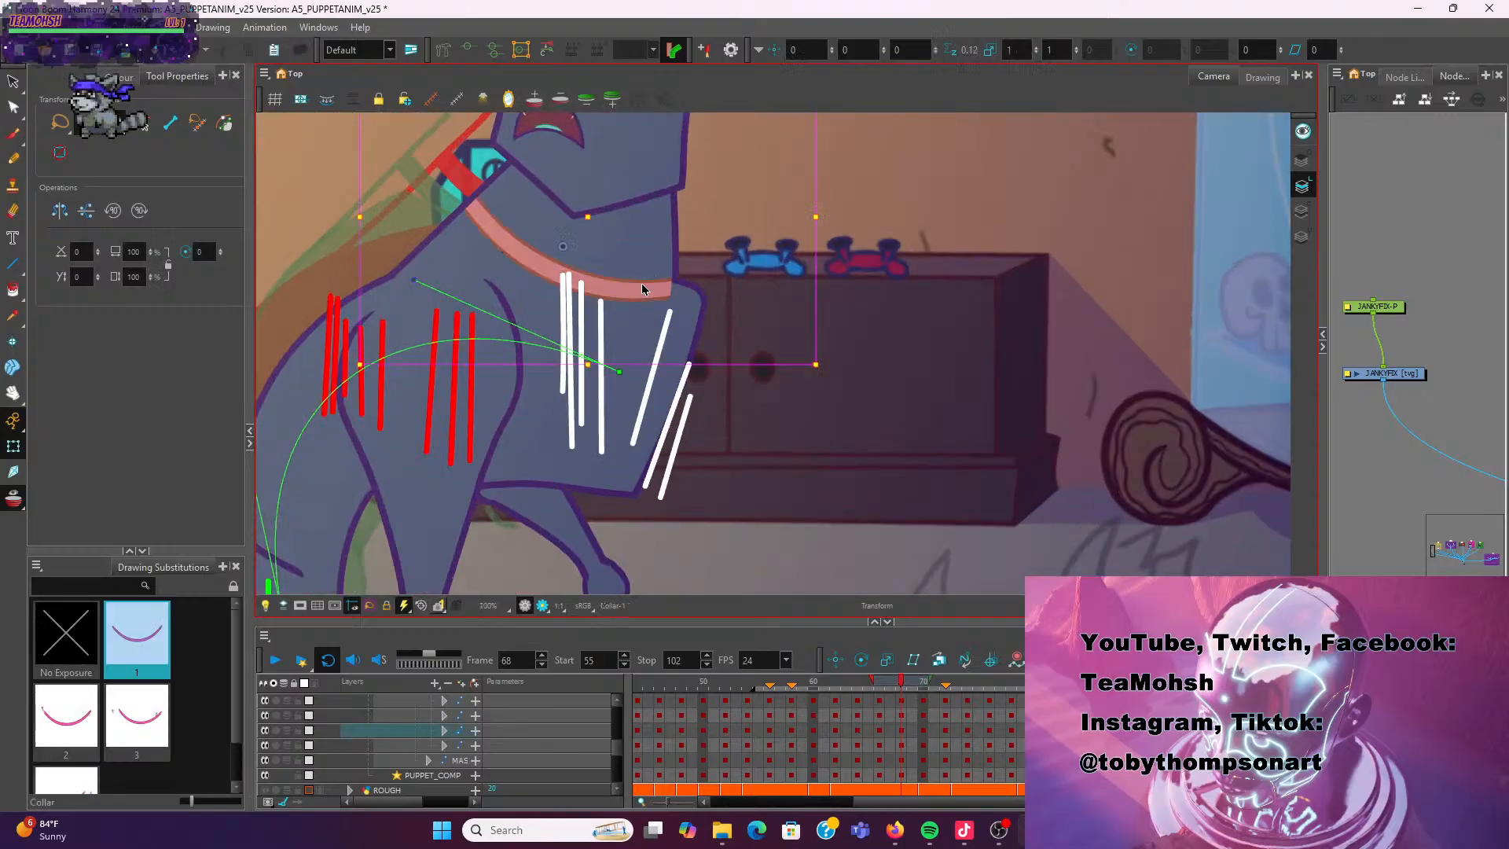
pyautogui.moveTo(817, 365); pyautogui.dragTo(835, 317)
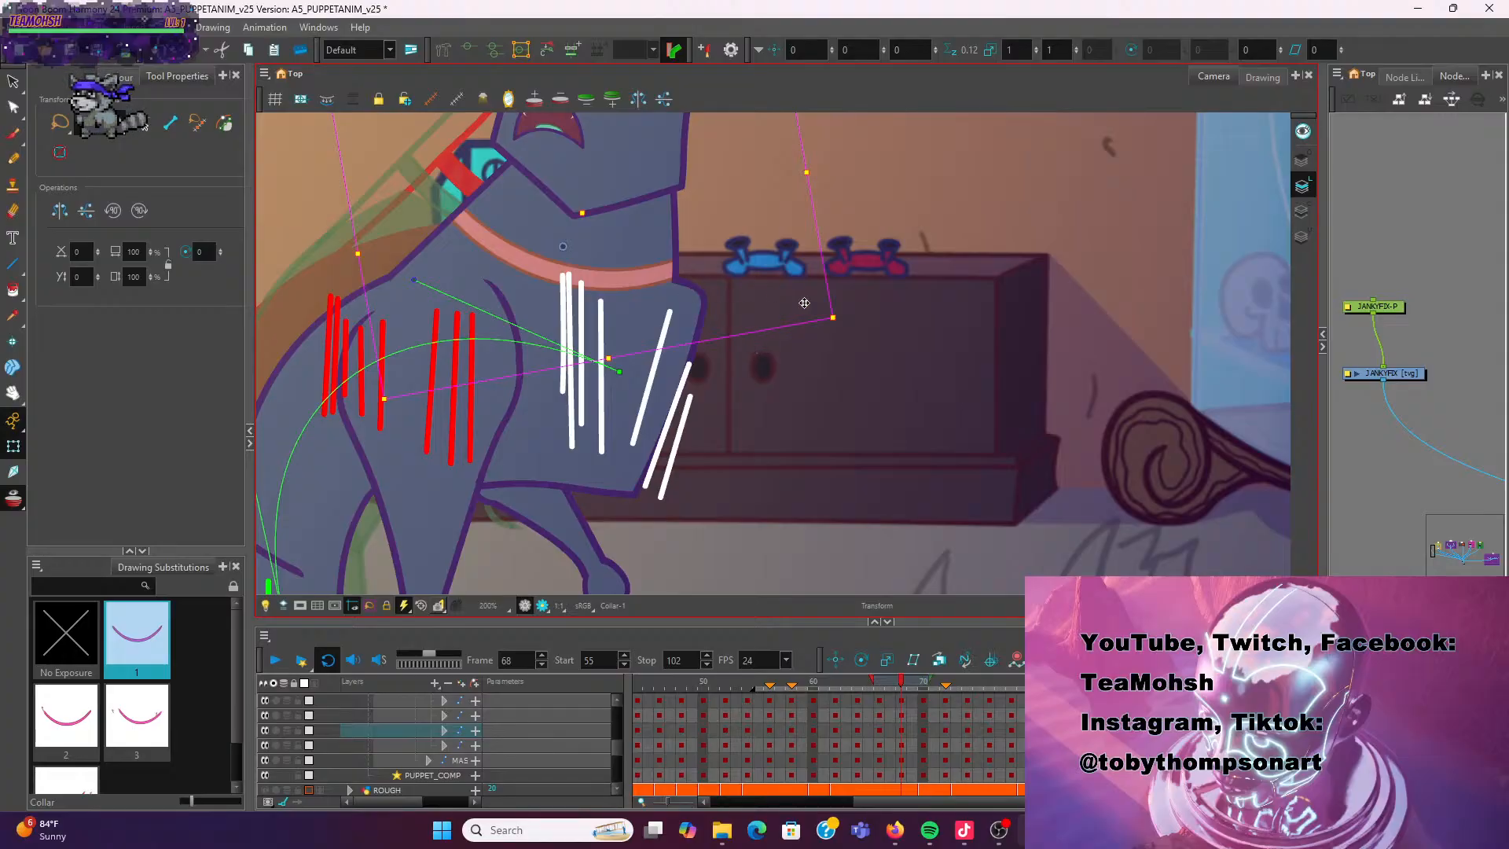
pyautogui.scroll(-3, 907, 366)
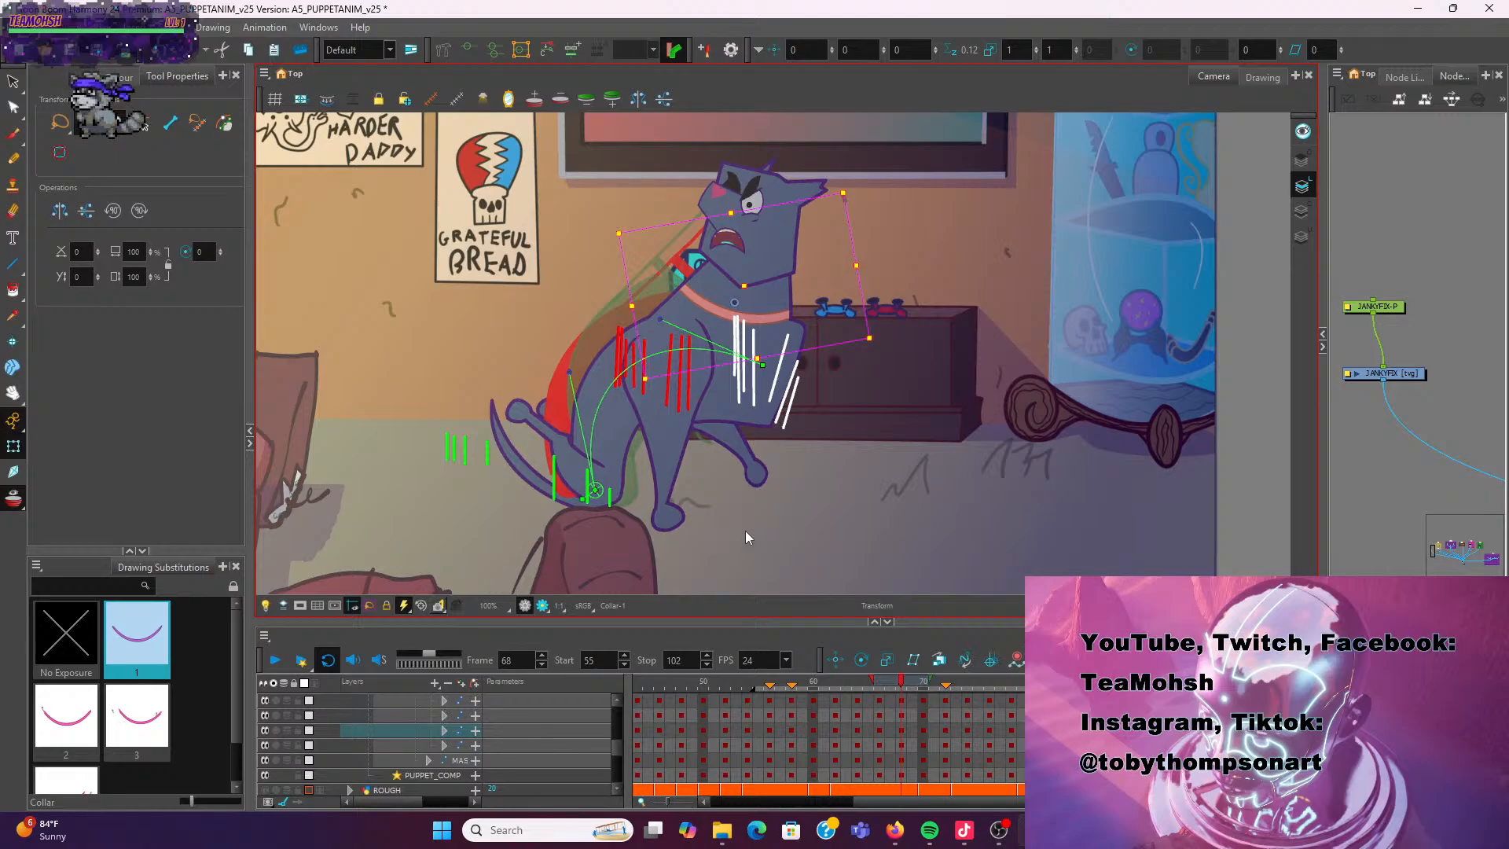
pyautogui.scroll(3, 745, 531)
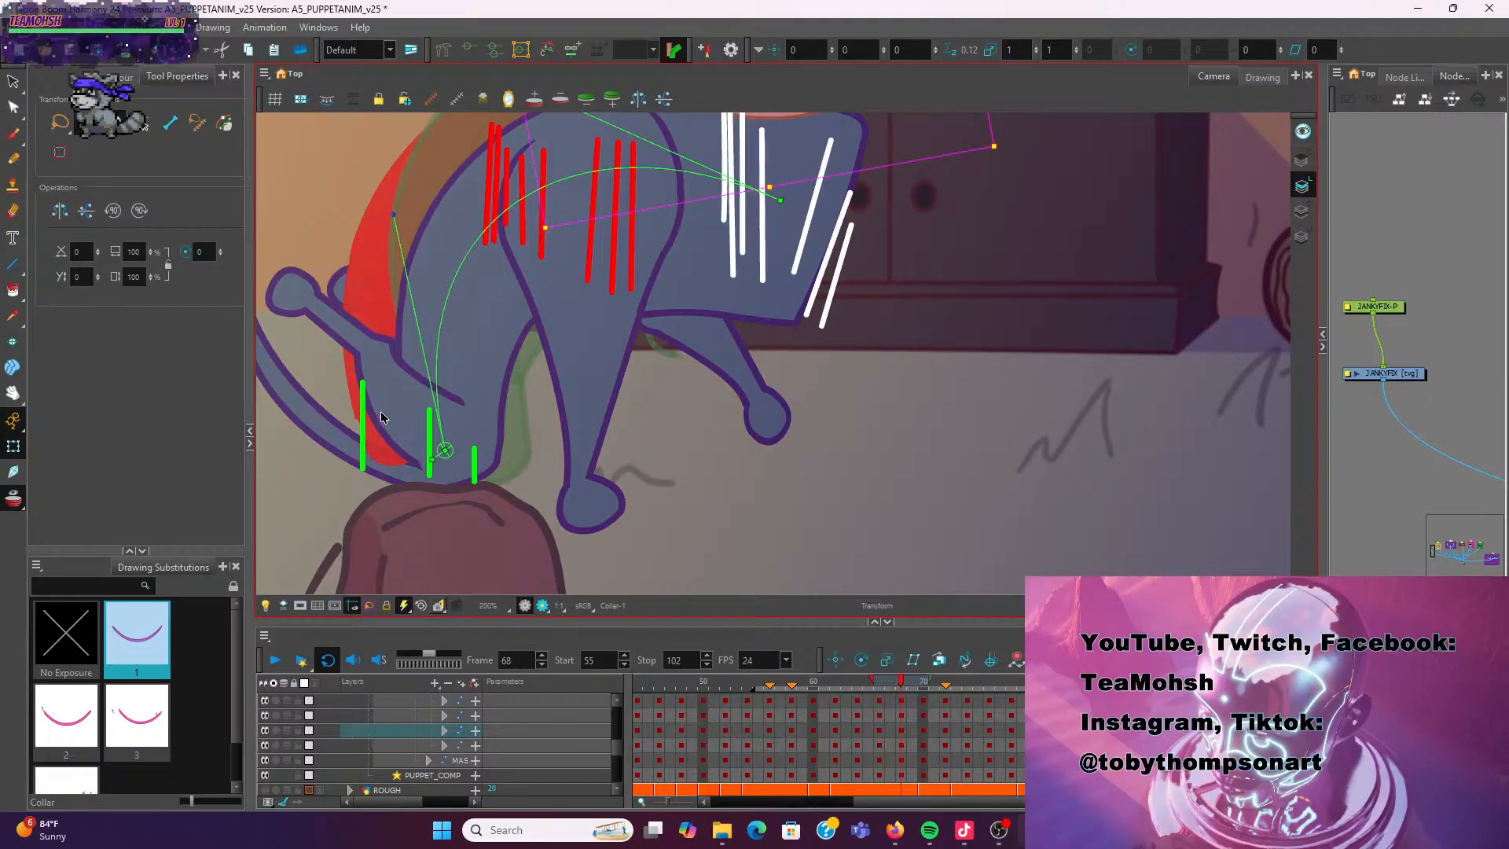
pyautogui.click(381, 413)
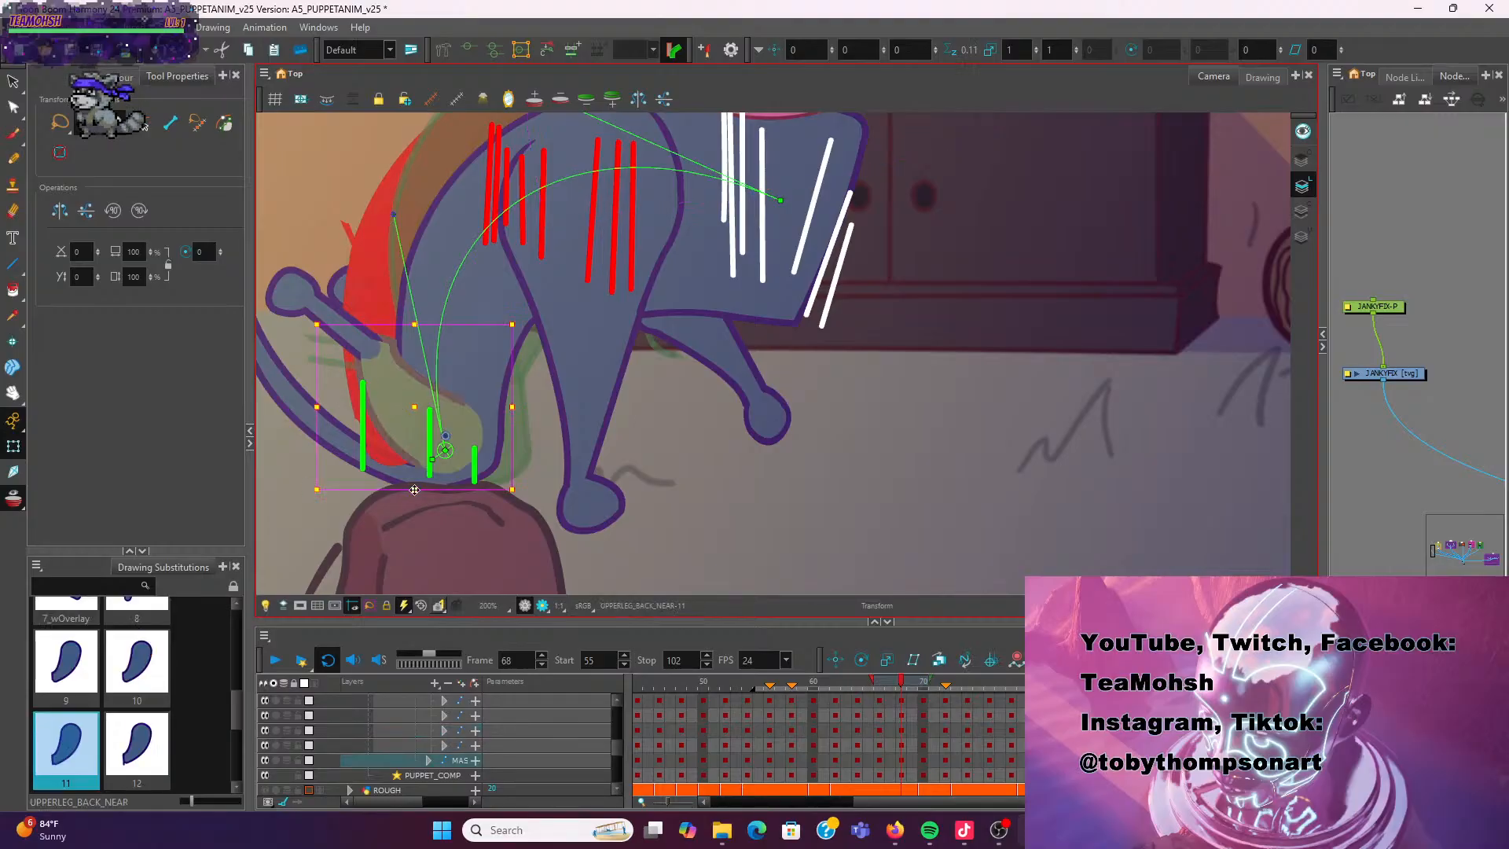
pyautogui.moveTo(872, 516)
pyautogui.mouseDown()
pyautogui.moveTo(826, 605)
pyautogui.moveTo(909, 522)
pyautogui.moveTo(822, 562)
pyautogui.moveTo(857, 523)
pyautogui.moveTo(866, 541)
pyautogui.mouseUp()
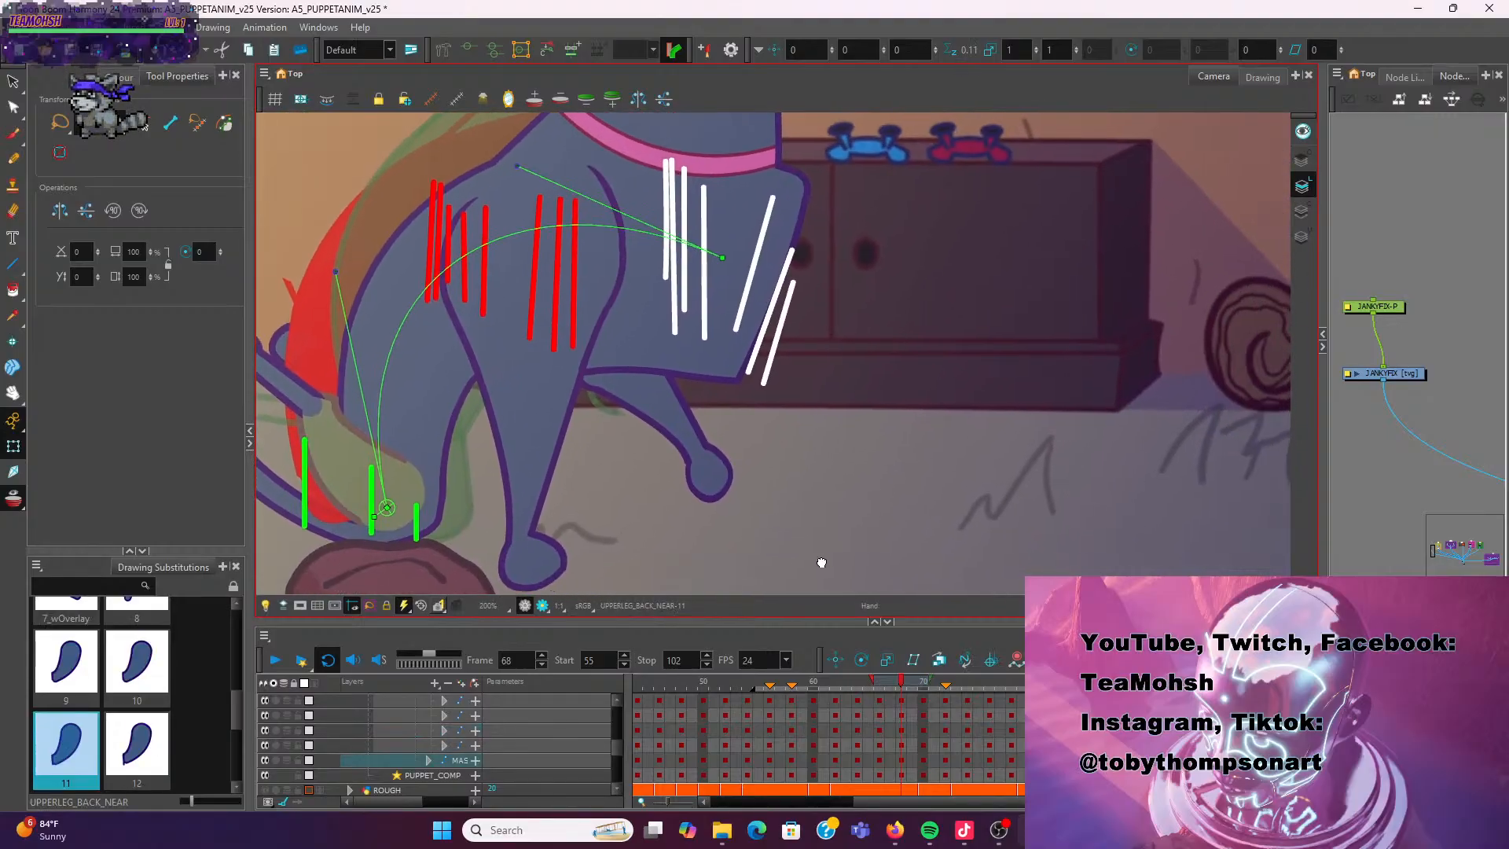
pyautogui.scroll(-1, 936, 461)
pyautogui.scroll(-2, 936, 461)
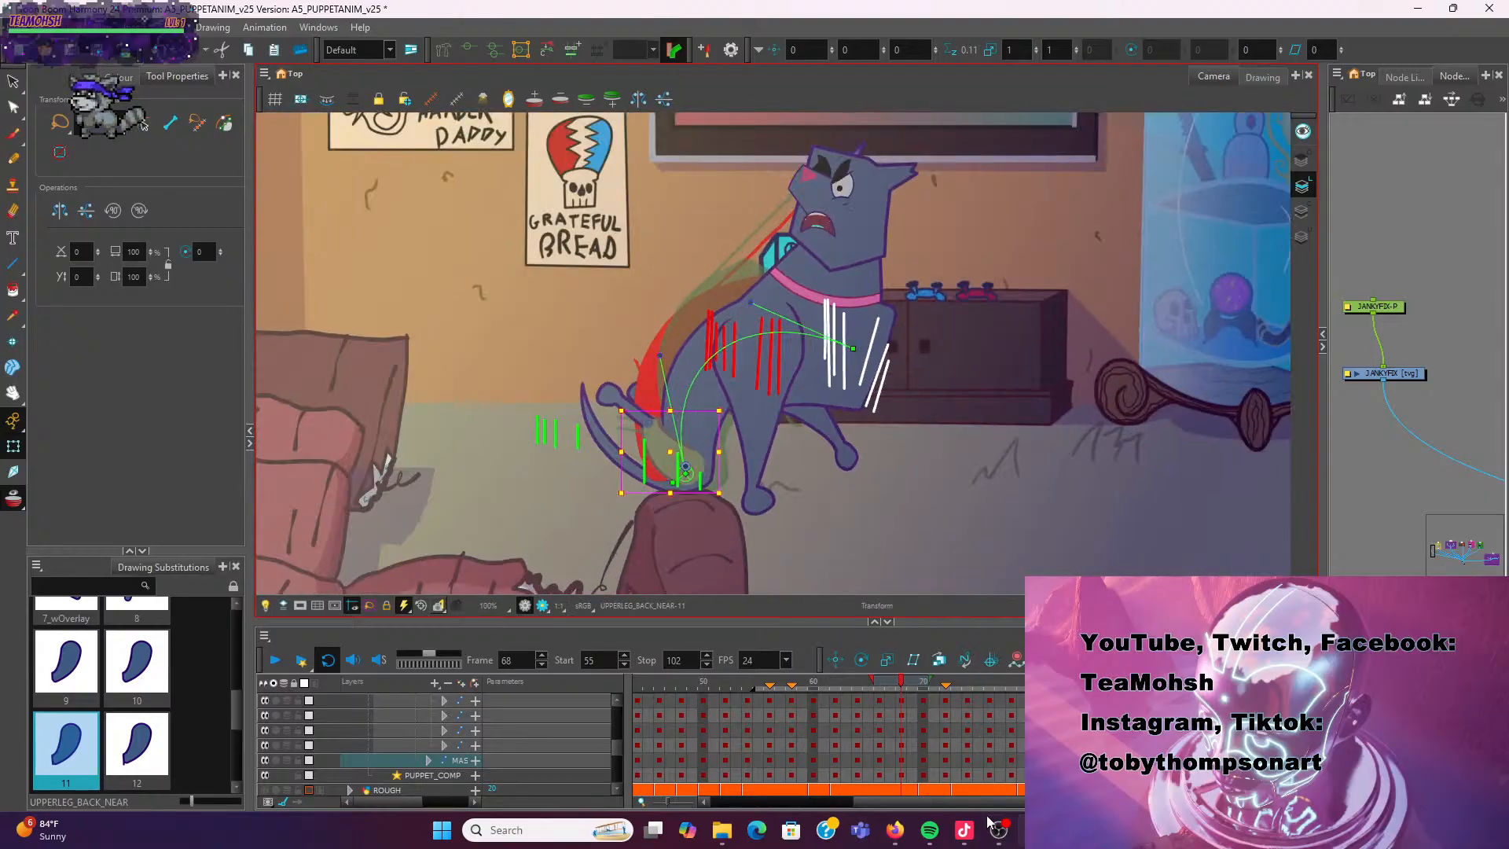
# Set the playback range to frames 53 through 74 and play it to review the dog's motion
pyautogui.click(946, 700)
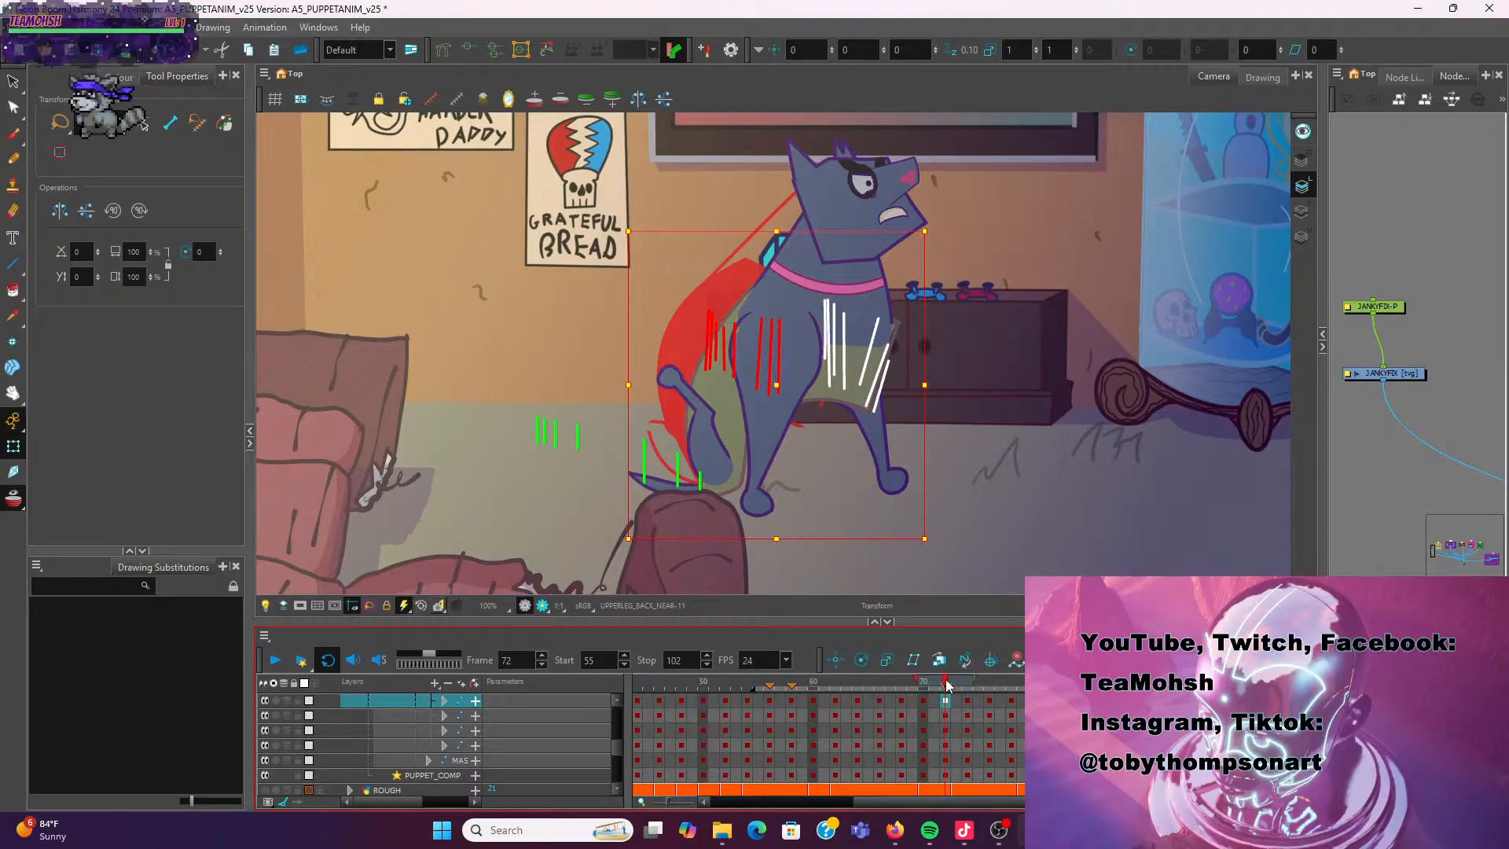
pyautogui.moveTo(944, 680); pyautogui.dragTo(734, 686)
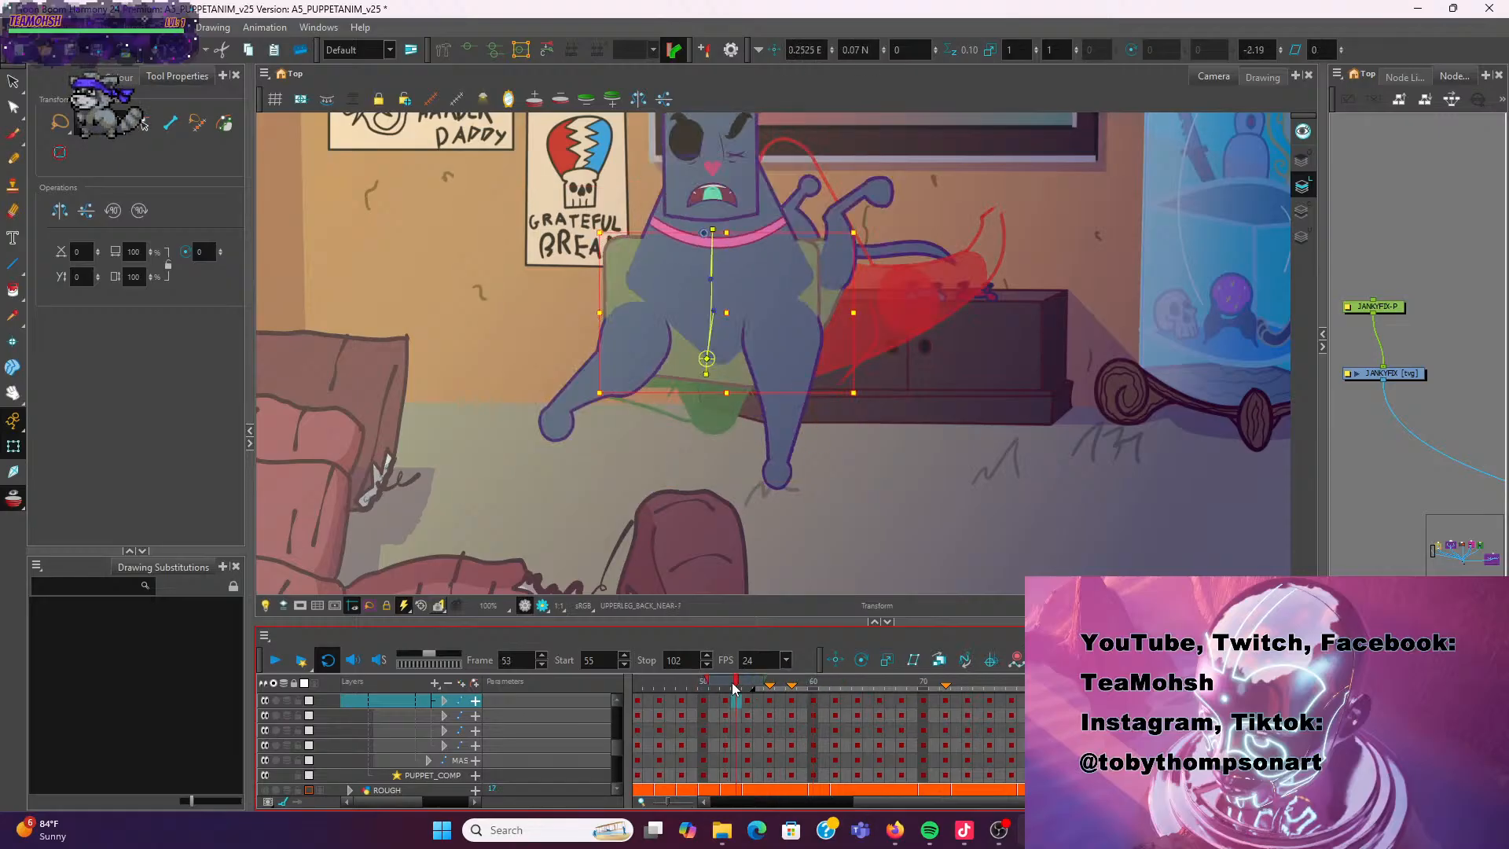
pyautogui.click(573, 667)
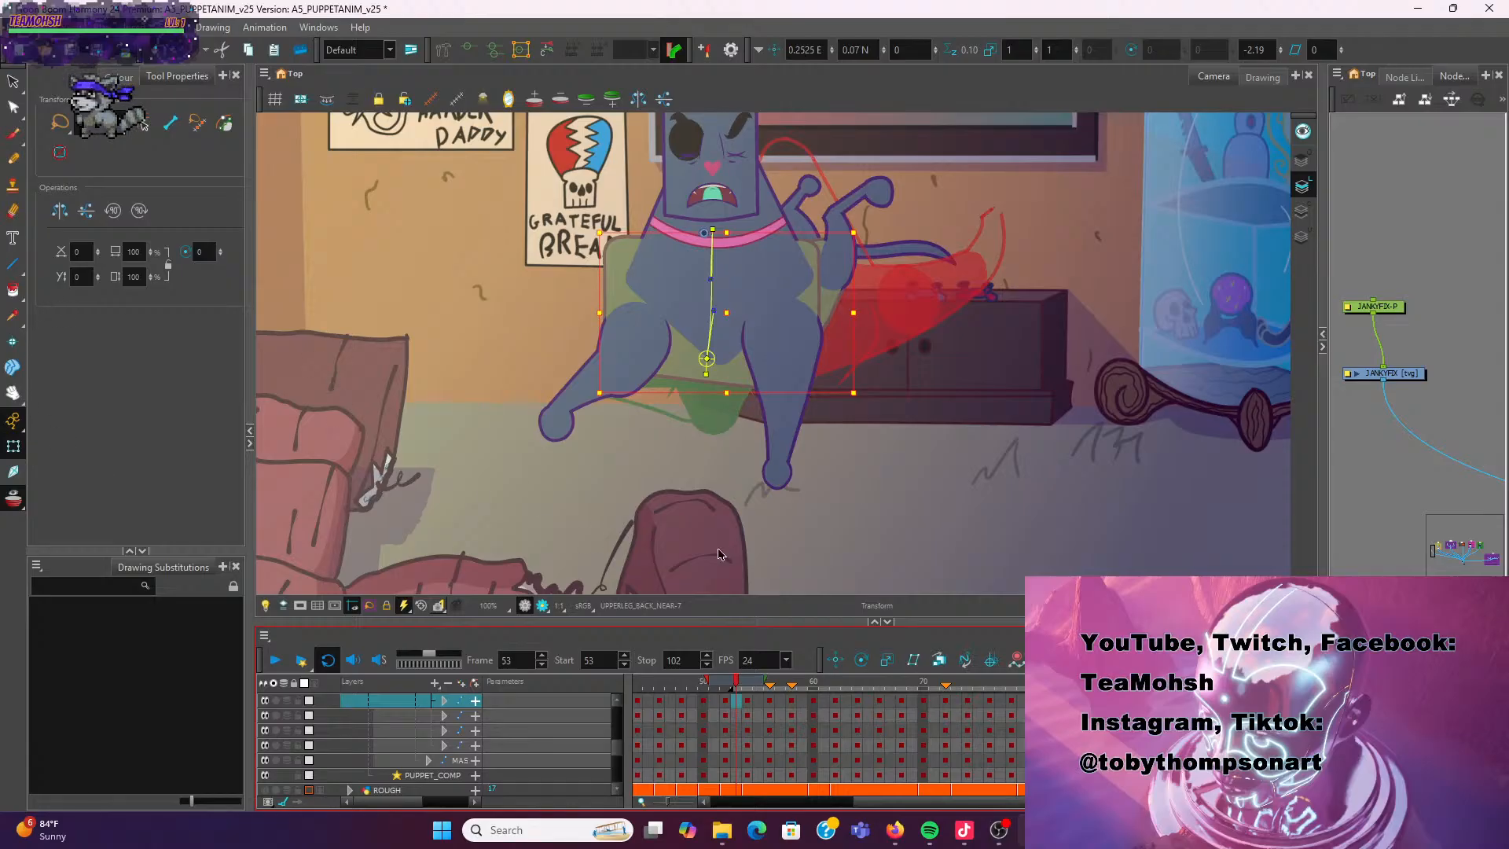
pyautogui.click(969, 687)
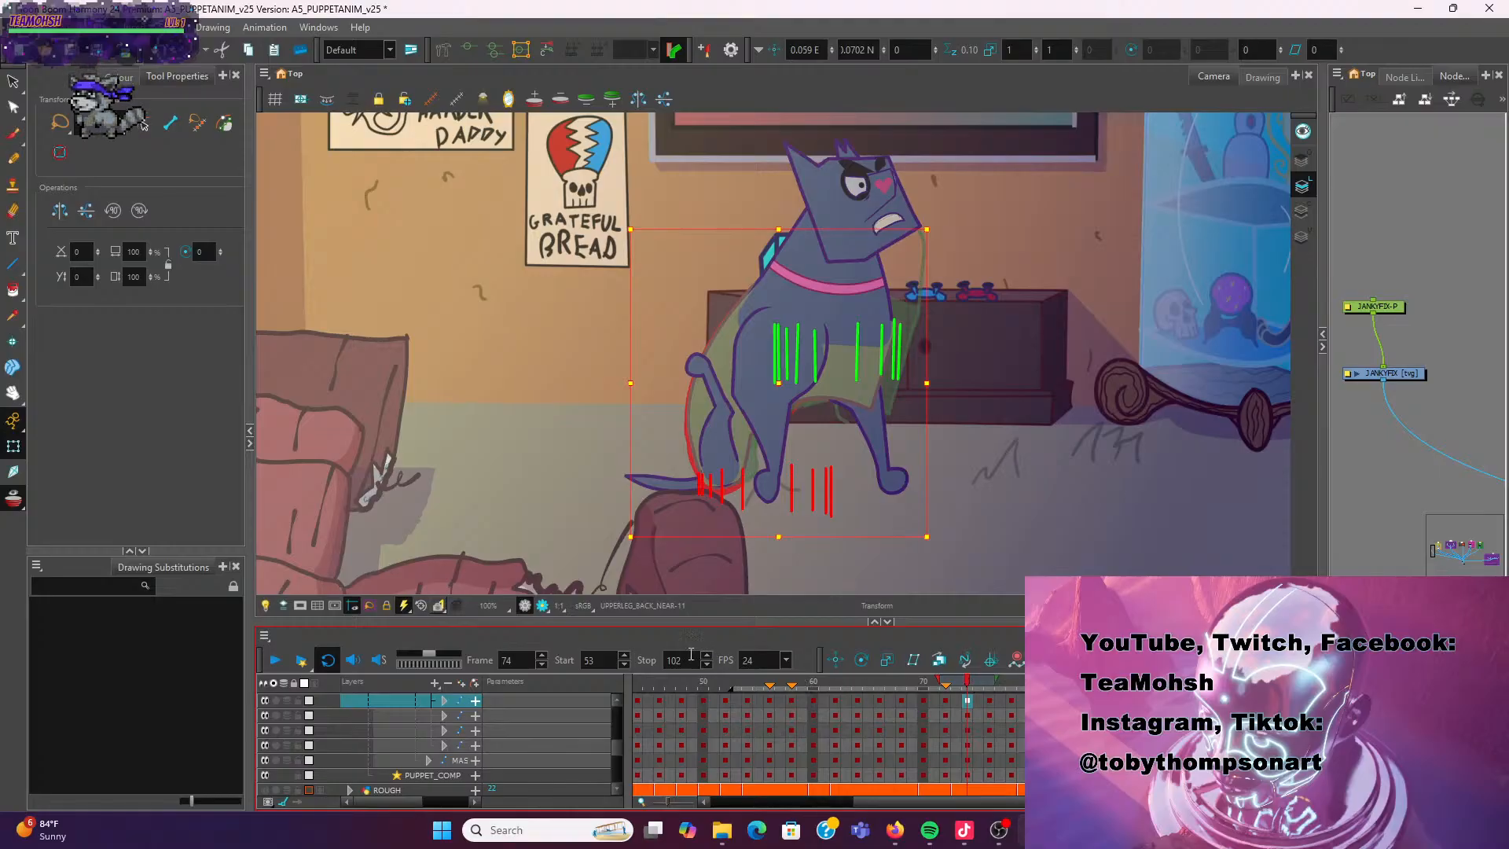
pyautogui.click(646, 666)
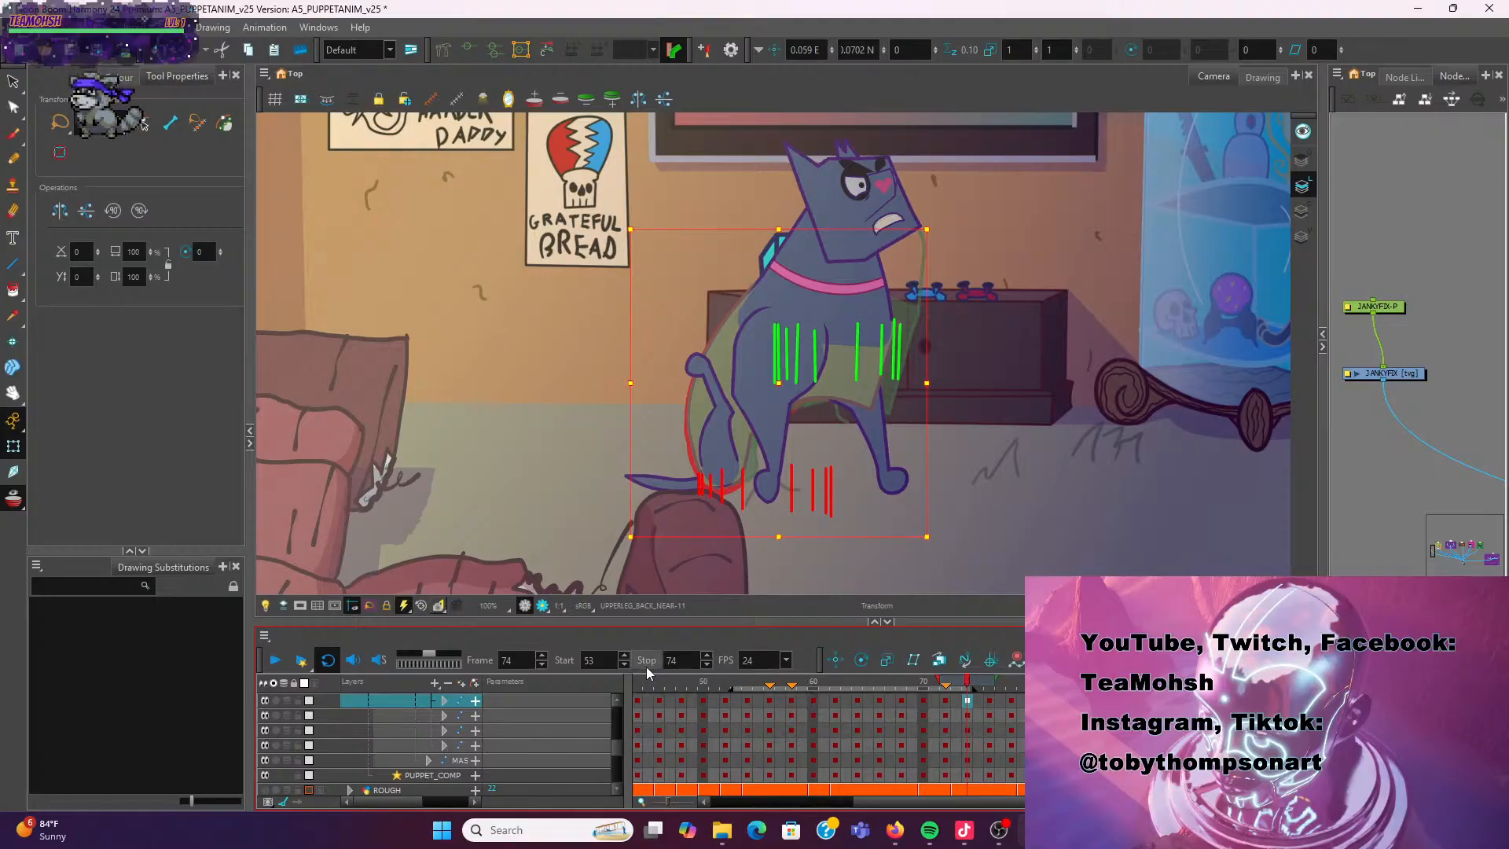
pyautogui.click(279, 664)
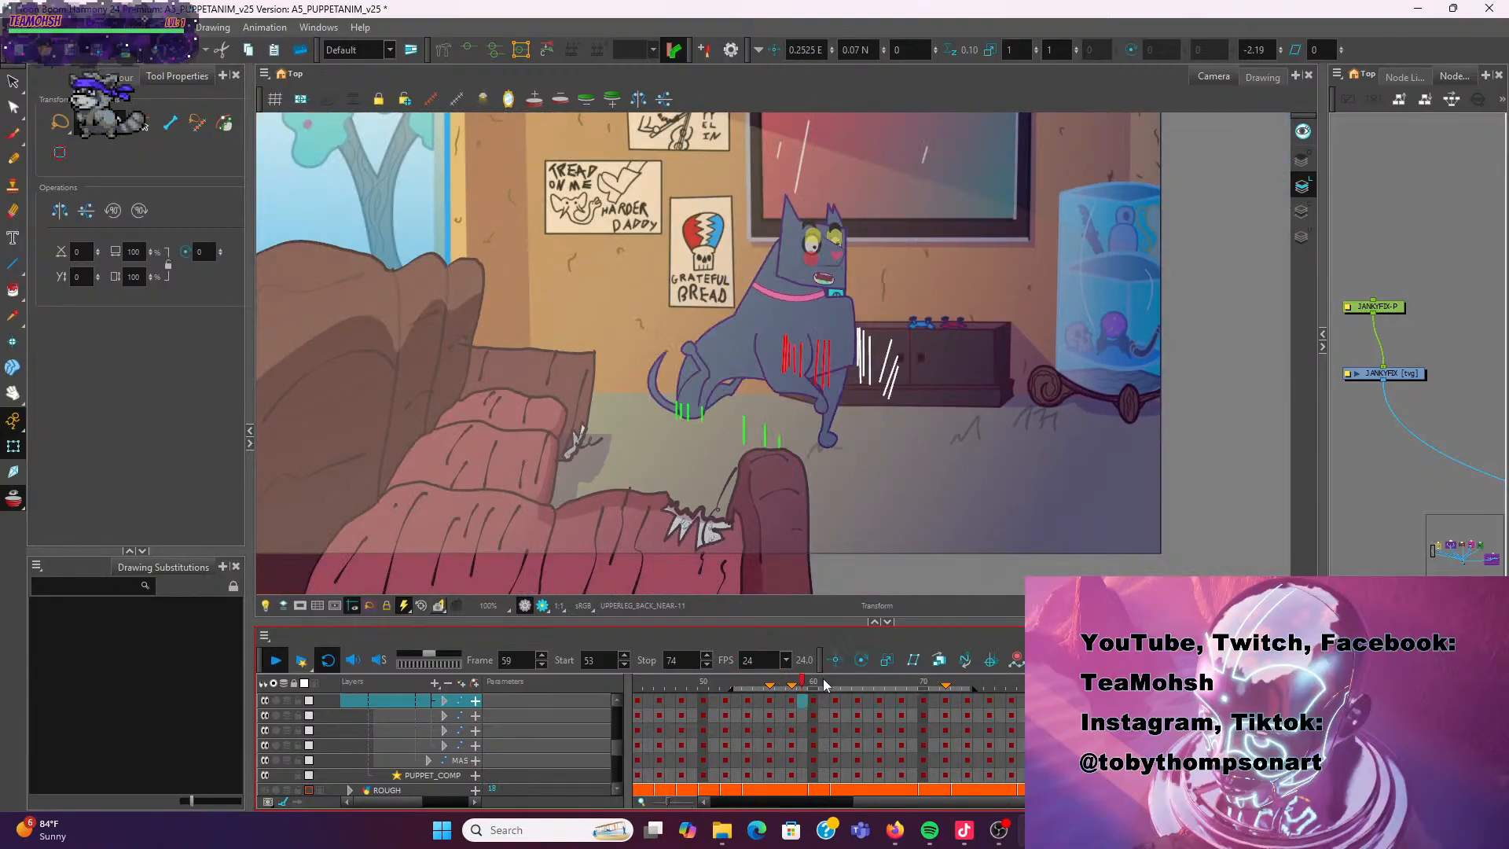
# Narrow the playback range to frames 56 through 72 and play the loop
pyautogui.moveTo(823, 686); pyautogui.dragTo(770, 681)
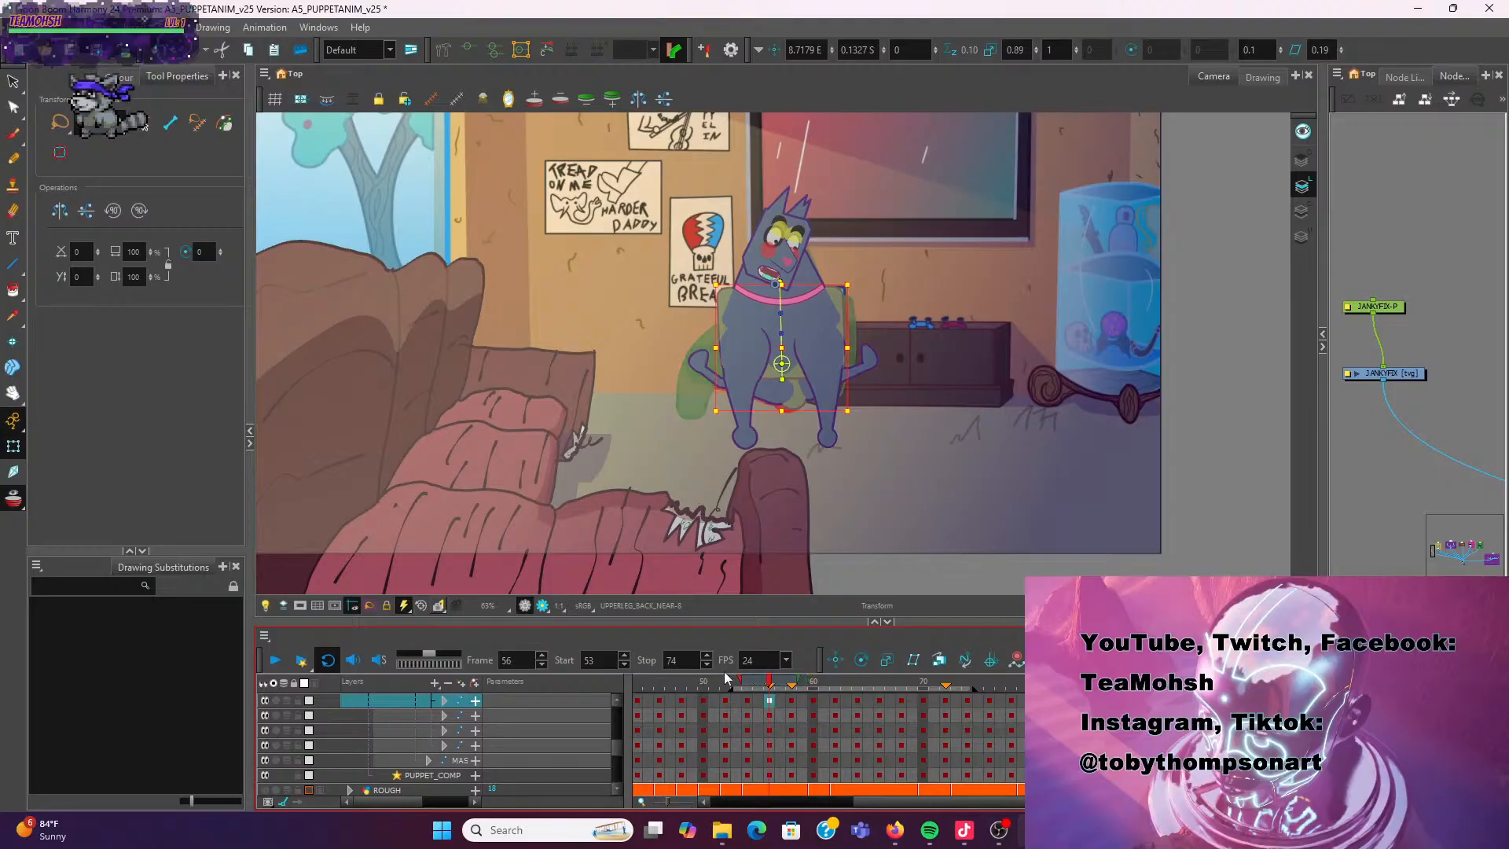
pyautogui.click(573, 655)
pyautogui.click(299, 660)
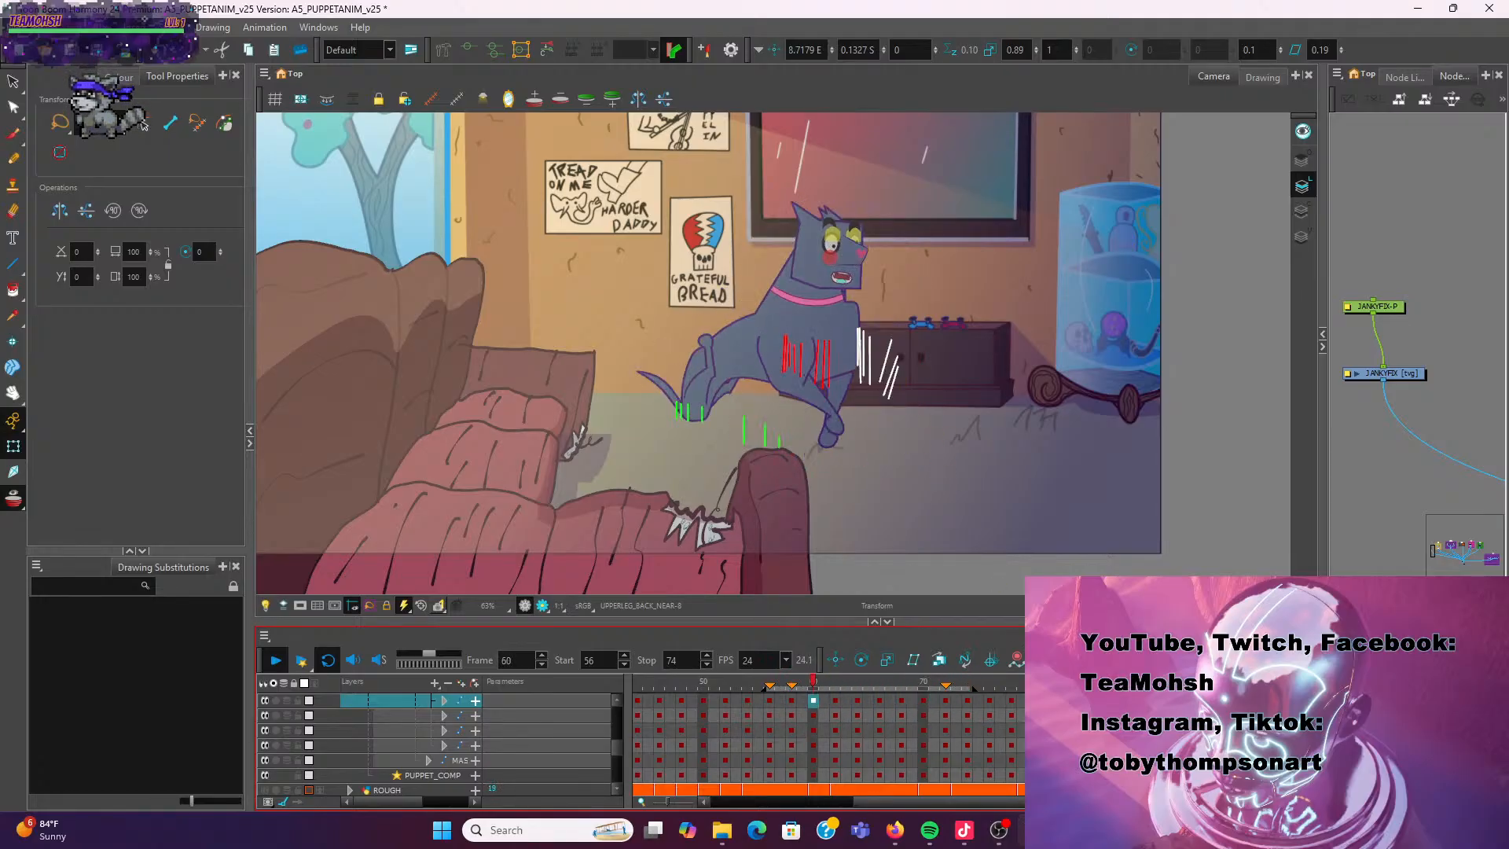
pyautogui.click(955, 682)
pyautogui.moveTo(955, 682); pyautogui.dragTo(948, 682)
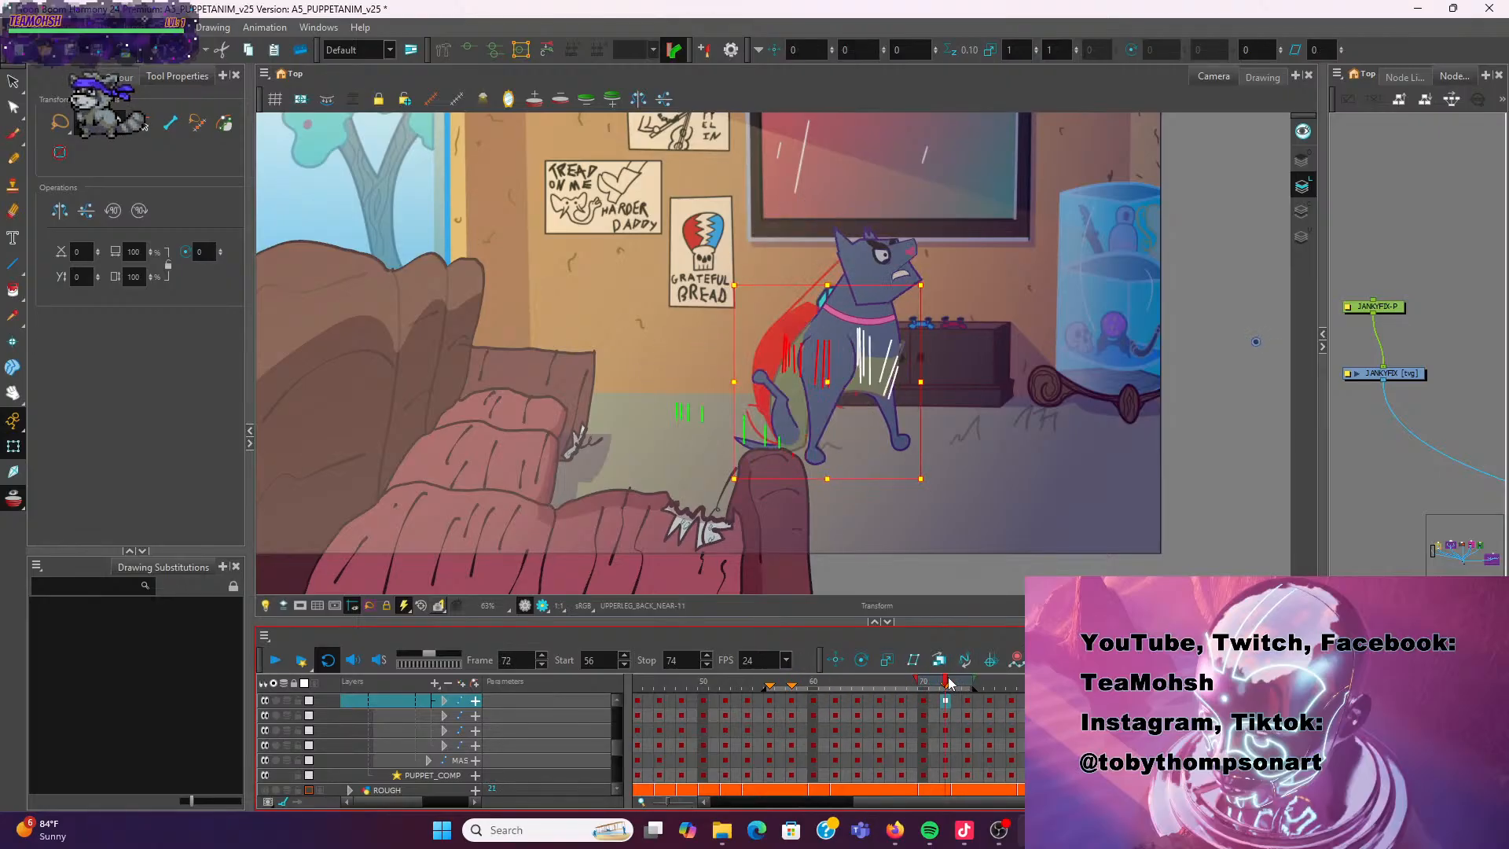
pyautogui.click(649, 661)
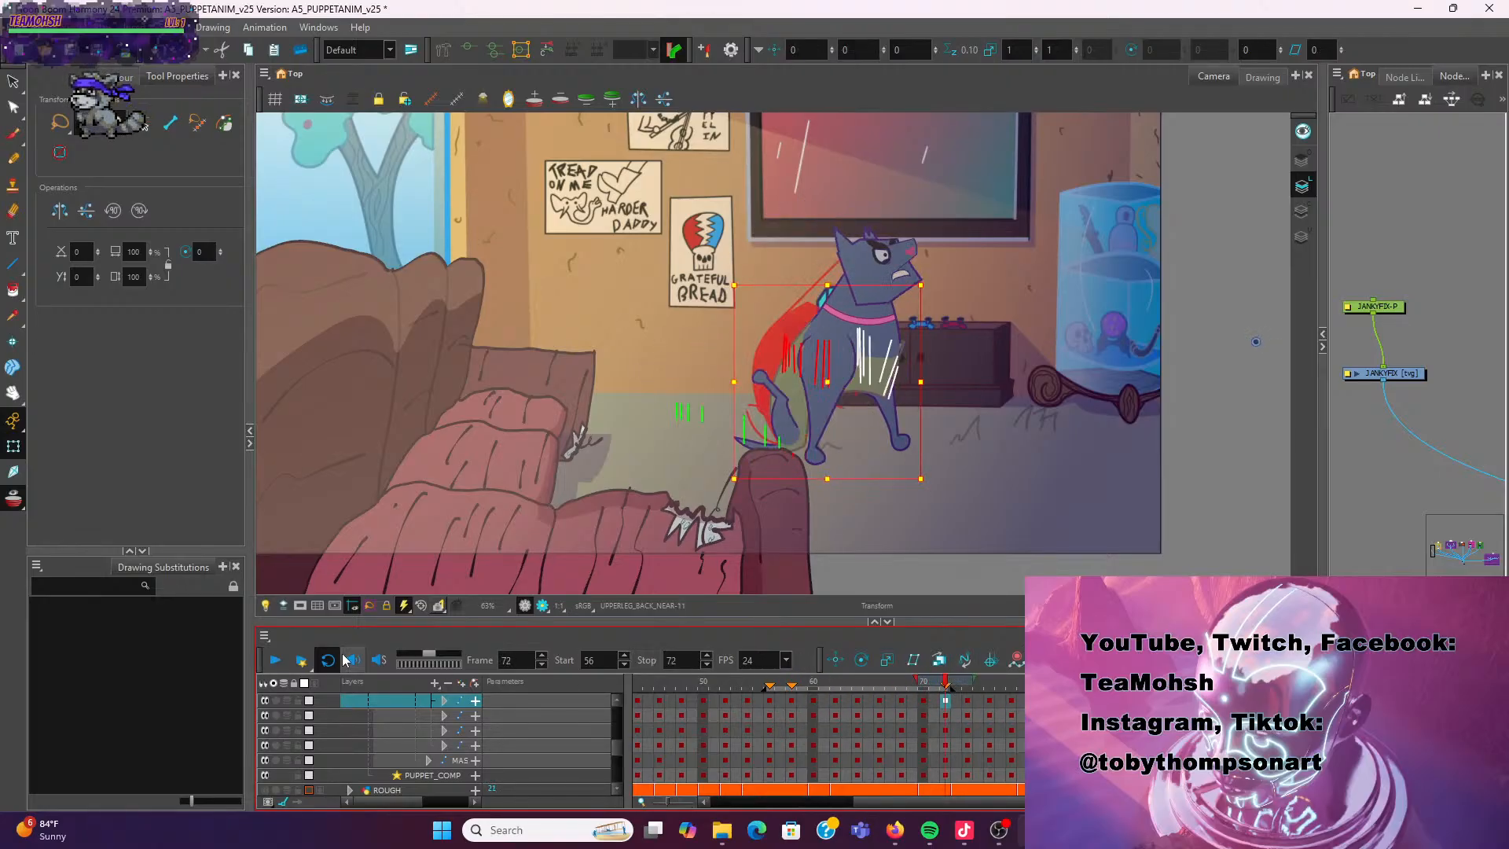
pyautogui.click(276, 660)
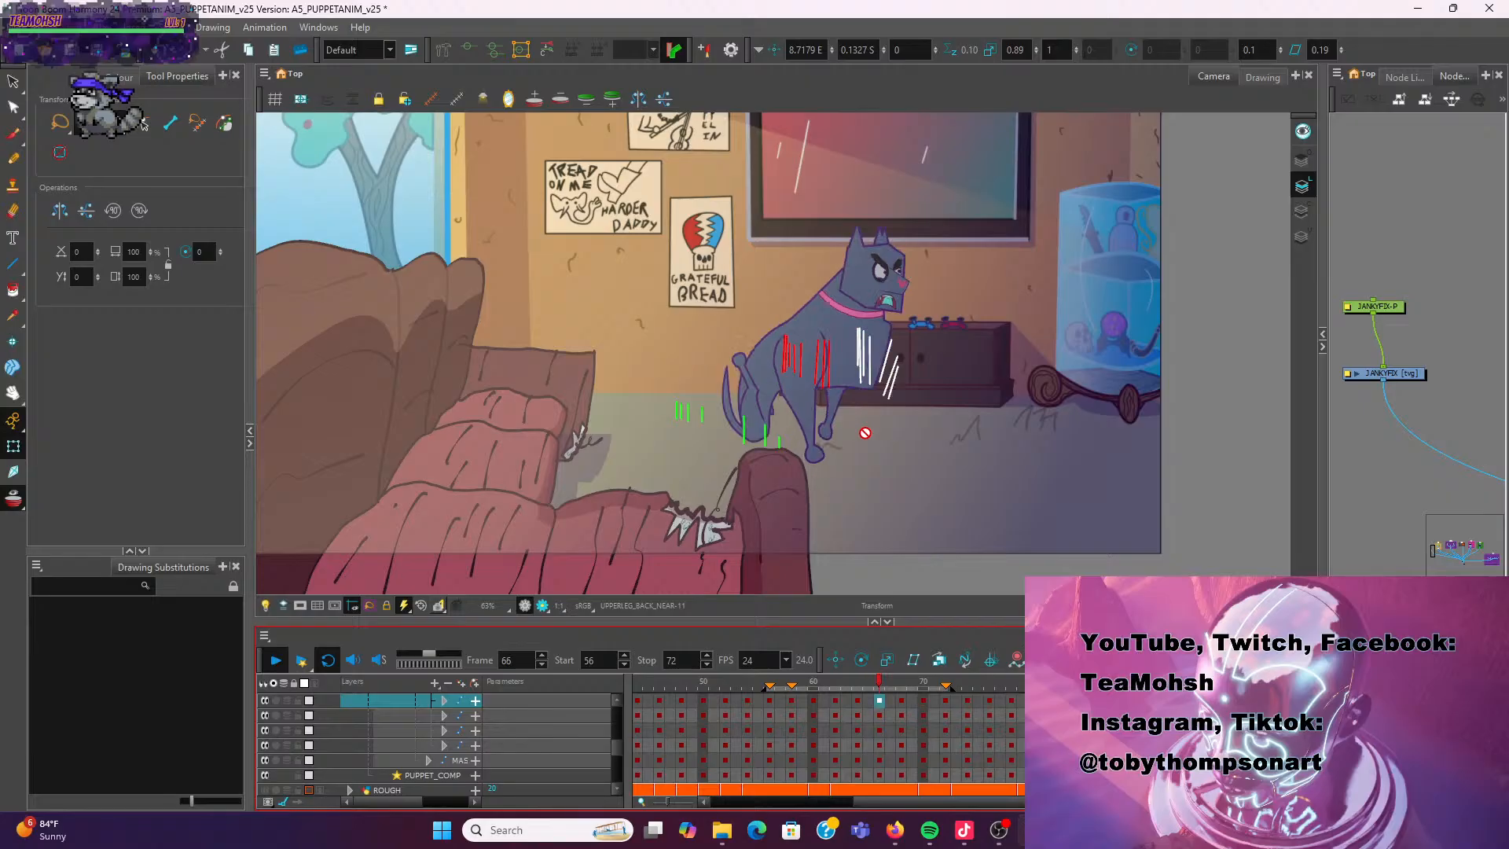
# Collapse the PUPPET_CTHULULU-P layers at frame 72, then expand JANKYFIX-P and select its JANKYFIX drawing layer
pyautogui.click(967, 685)
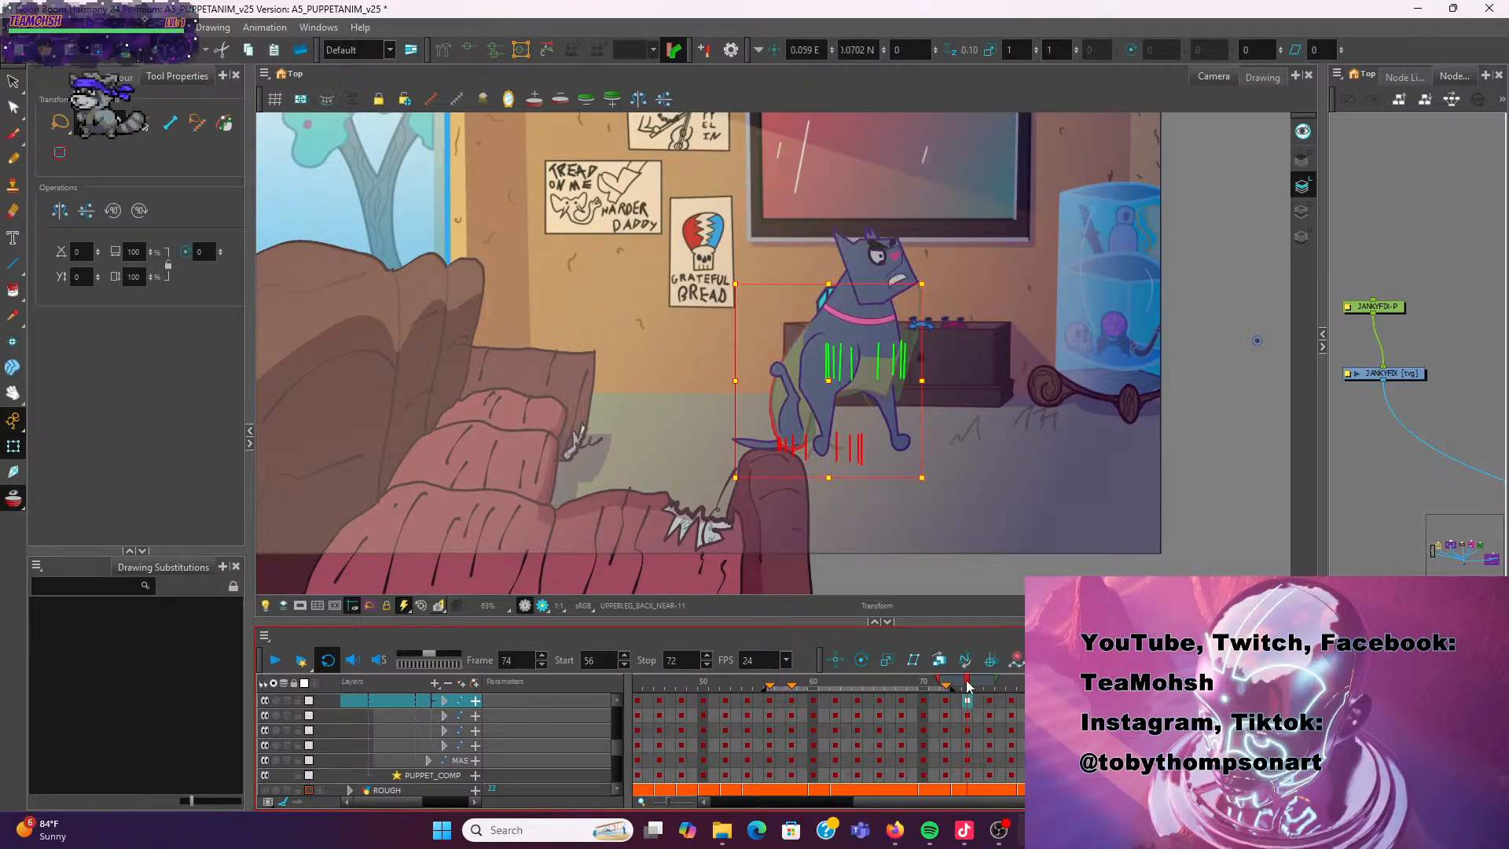
pyautogui.moveTo(968, 686); pyautogui.dragTo(945, 681)
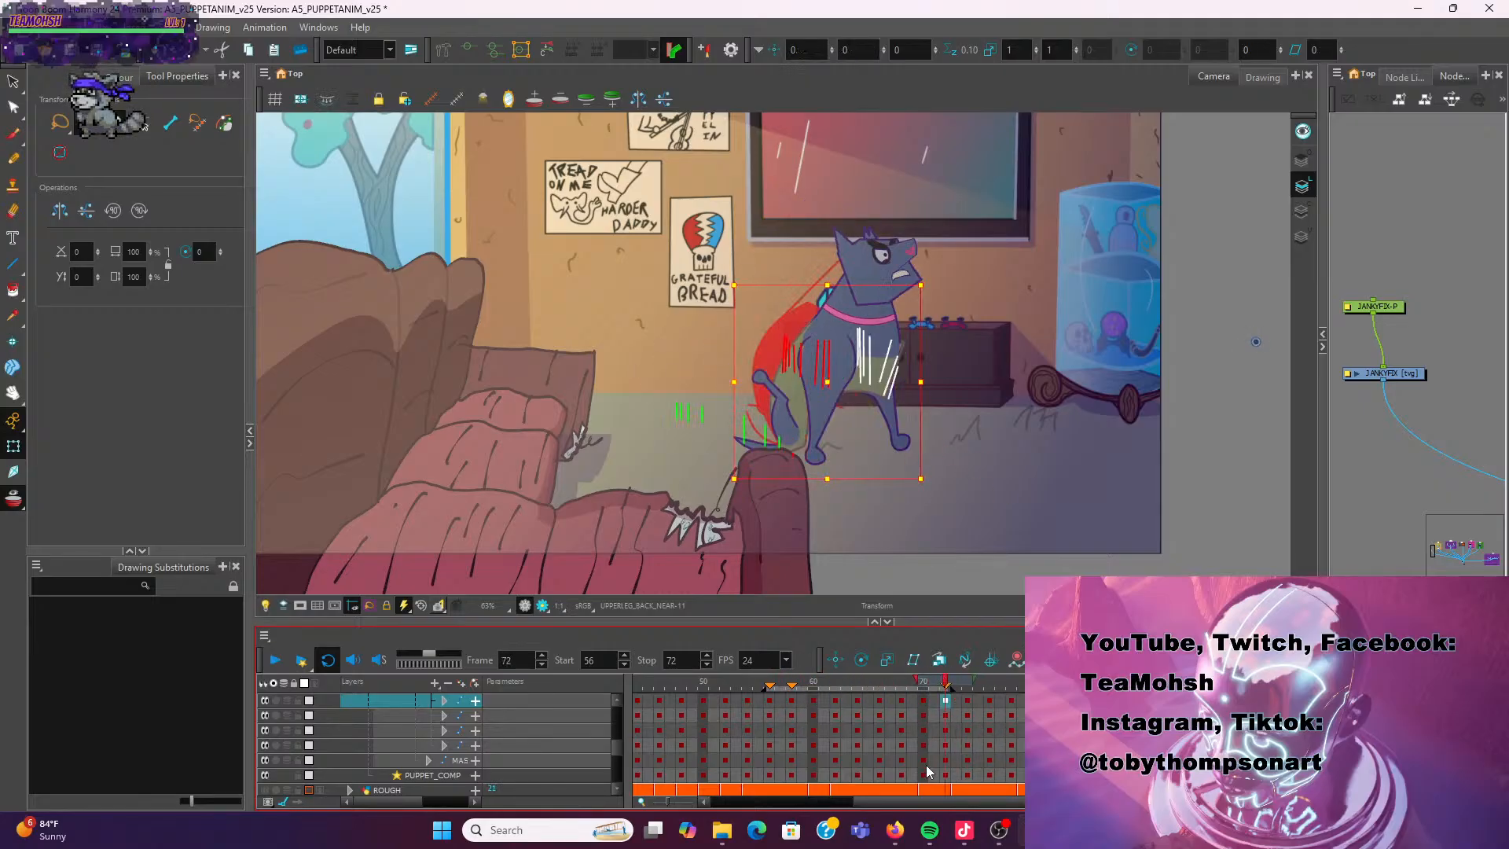
pyautogui.scroll(-2, 707, 739)
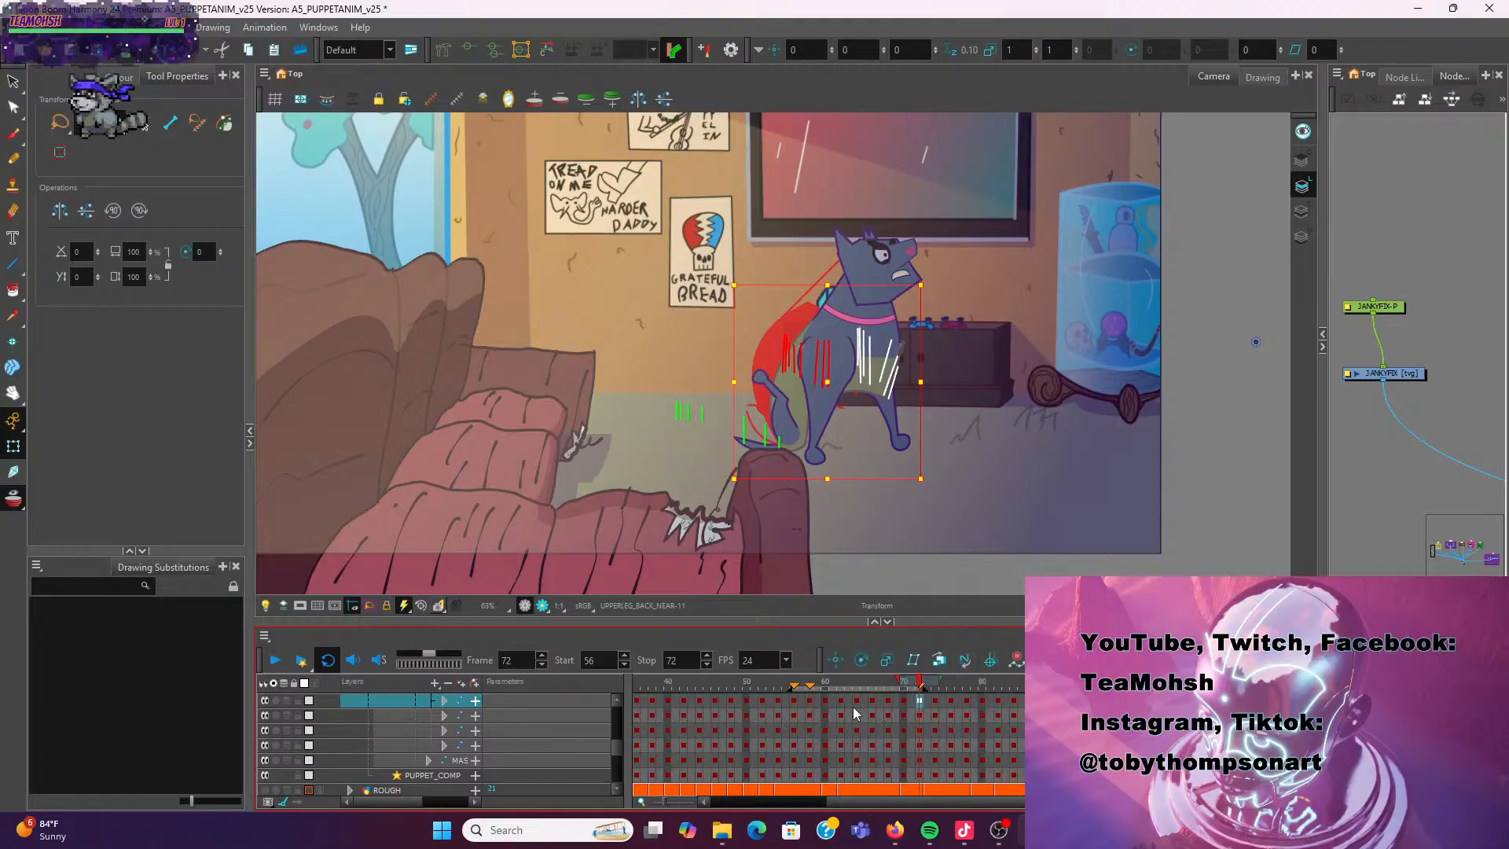
pyautogui.moveTo(618, 751); pyautogui.dragTo(623, 727)
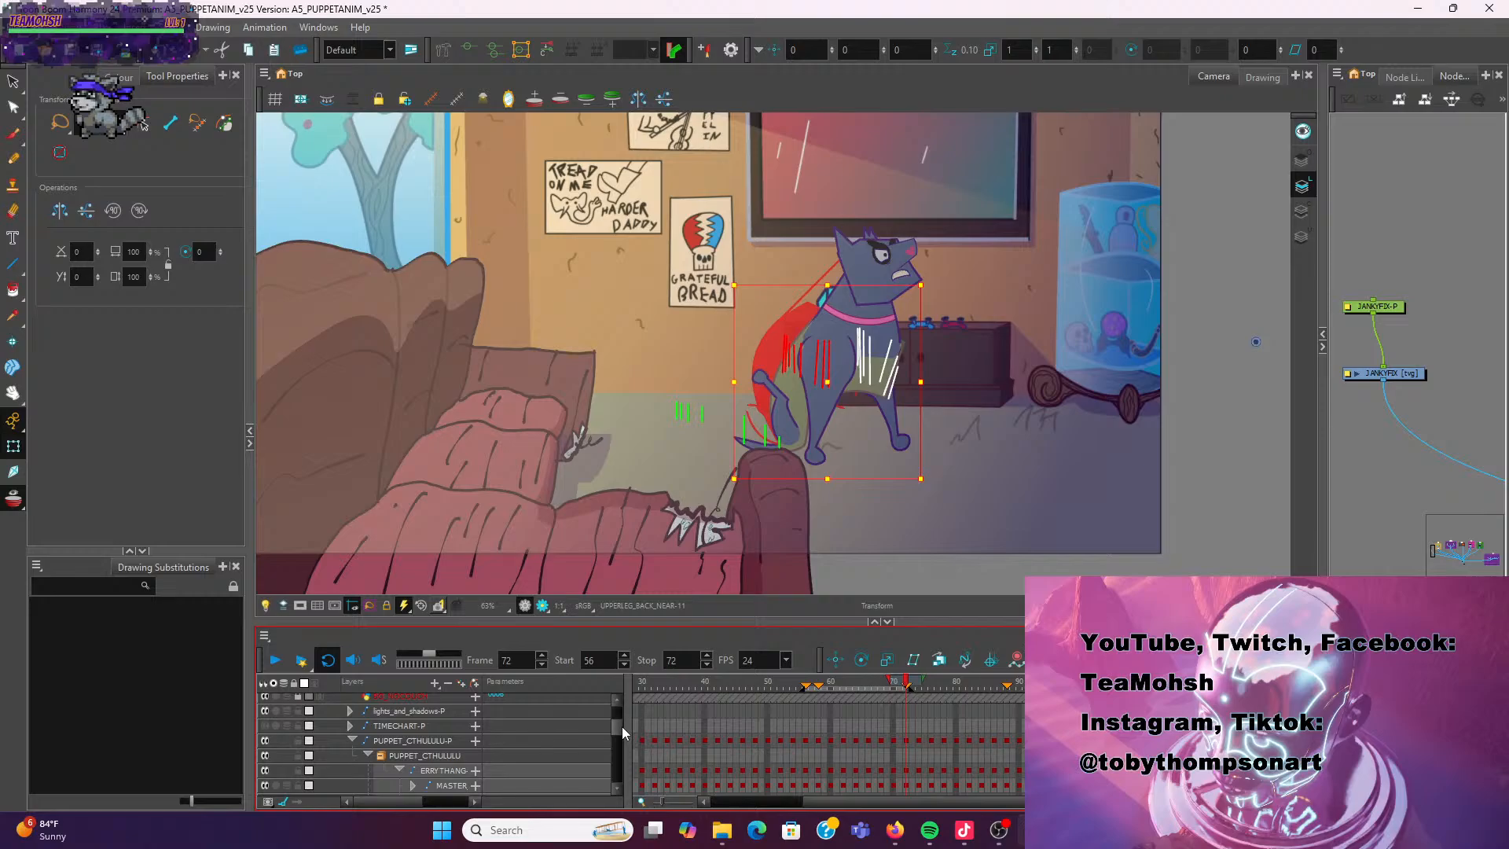
pyautogui.click(438, 742)
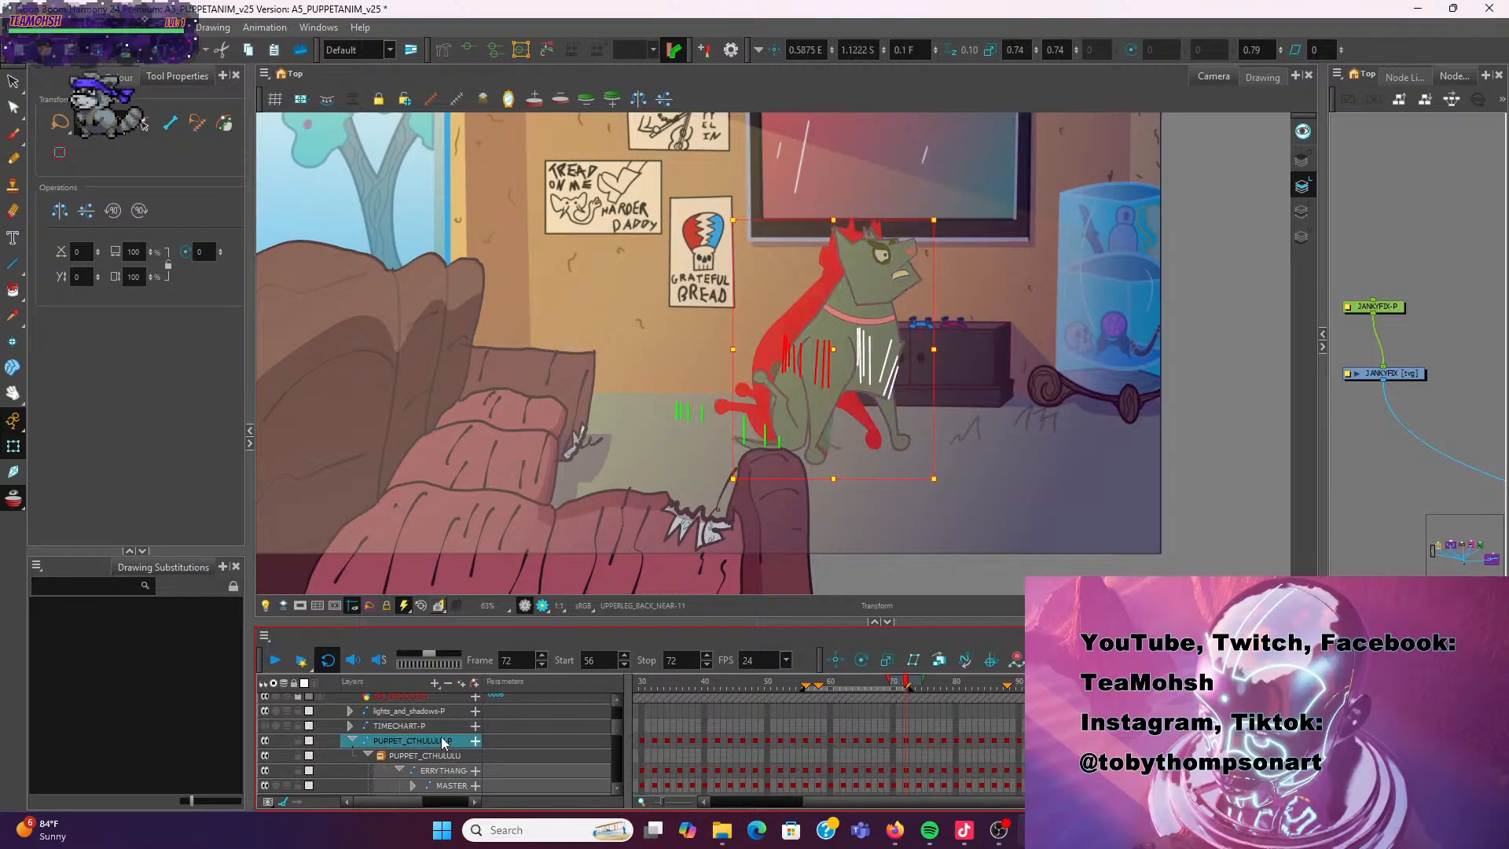
pyautogui.press('f')
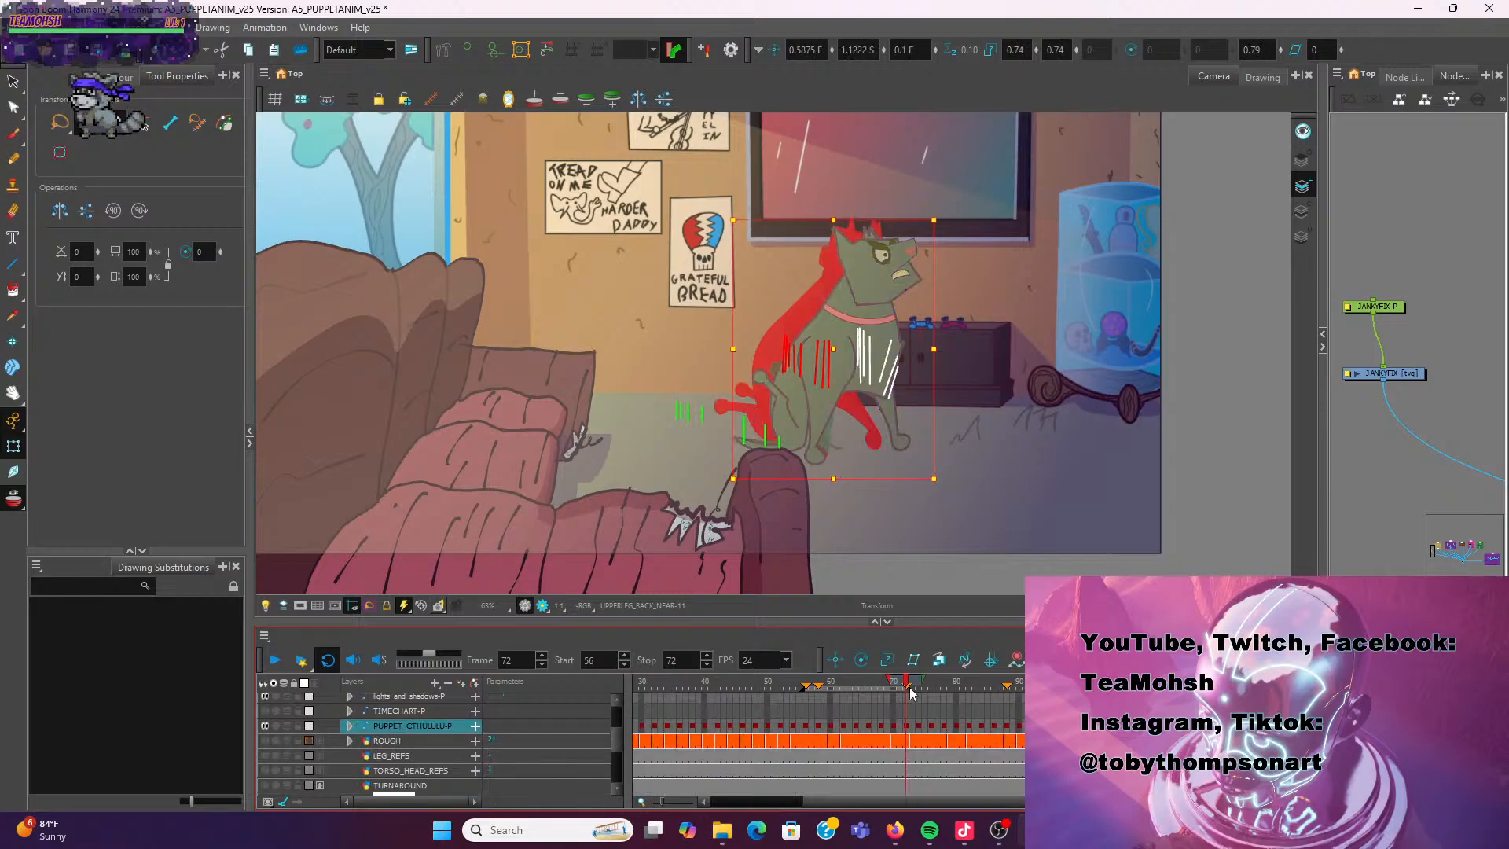
pyautogui.scroll(3, 847, 719)
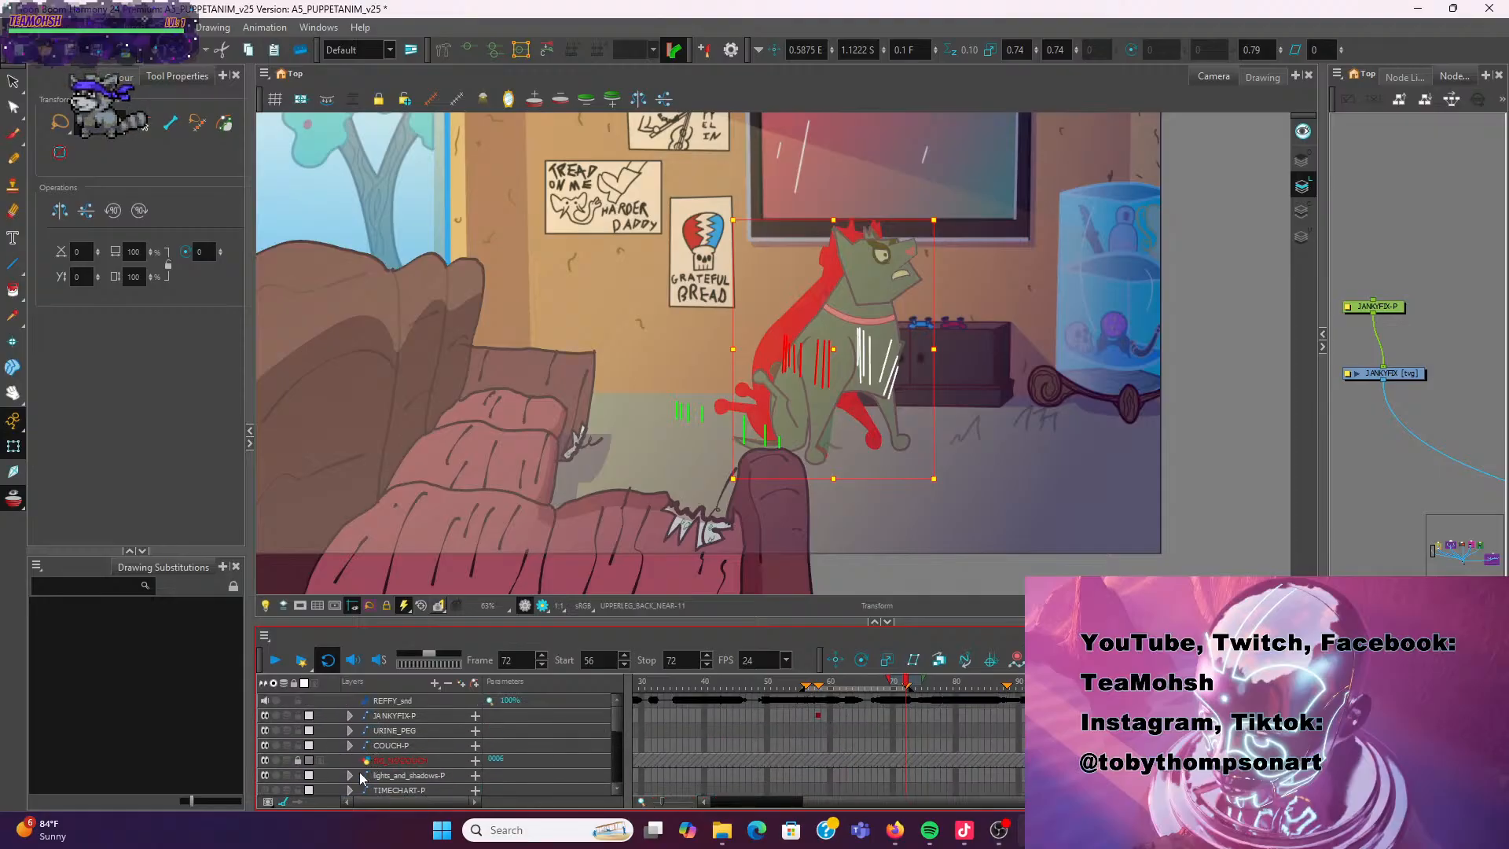
pyautogui.click(350, 716)
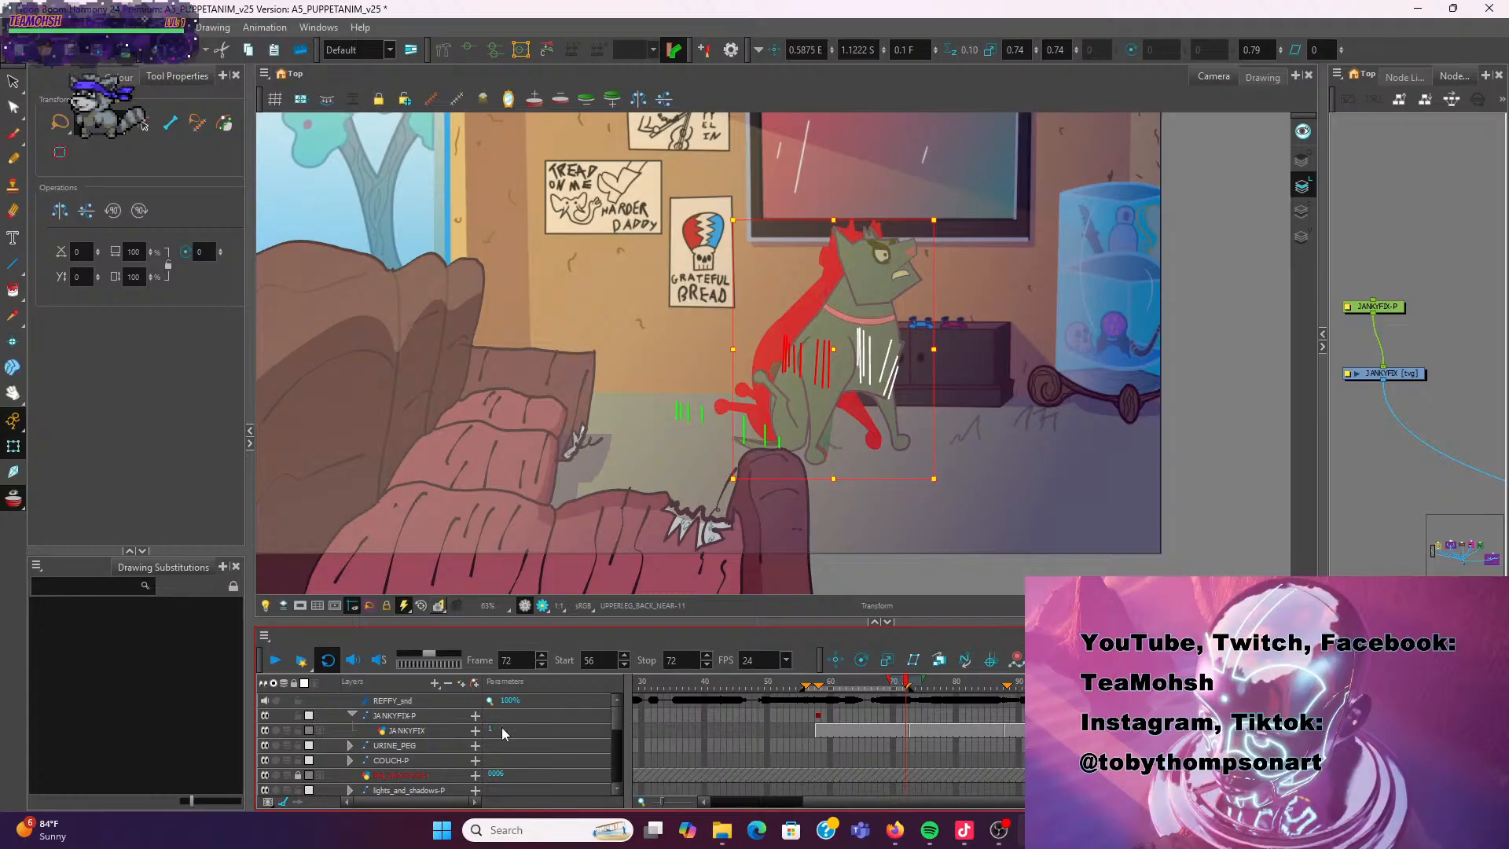
pyautogui.click(426, 730)
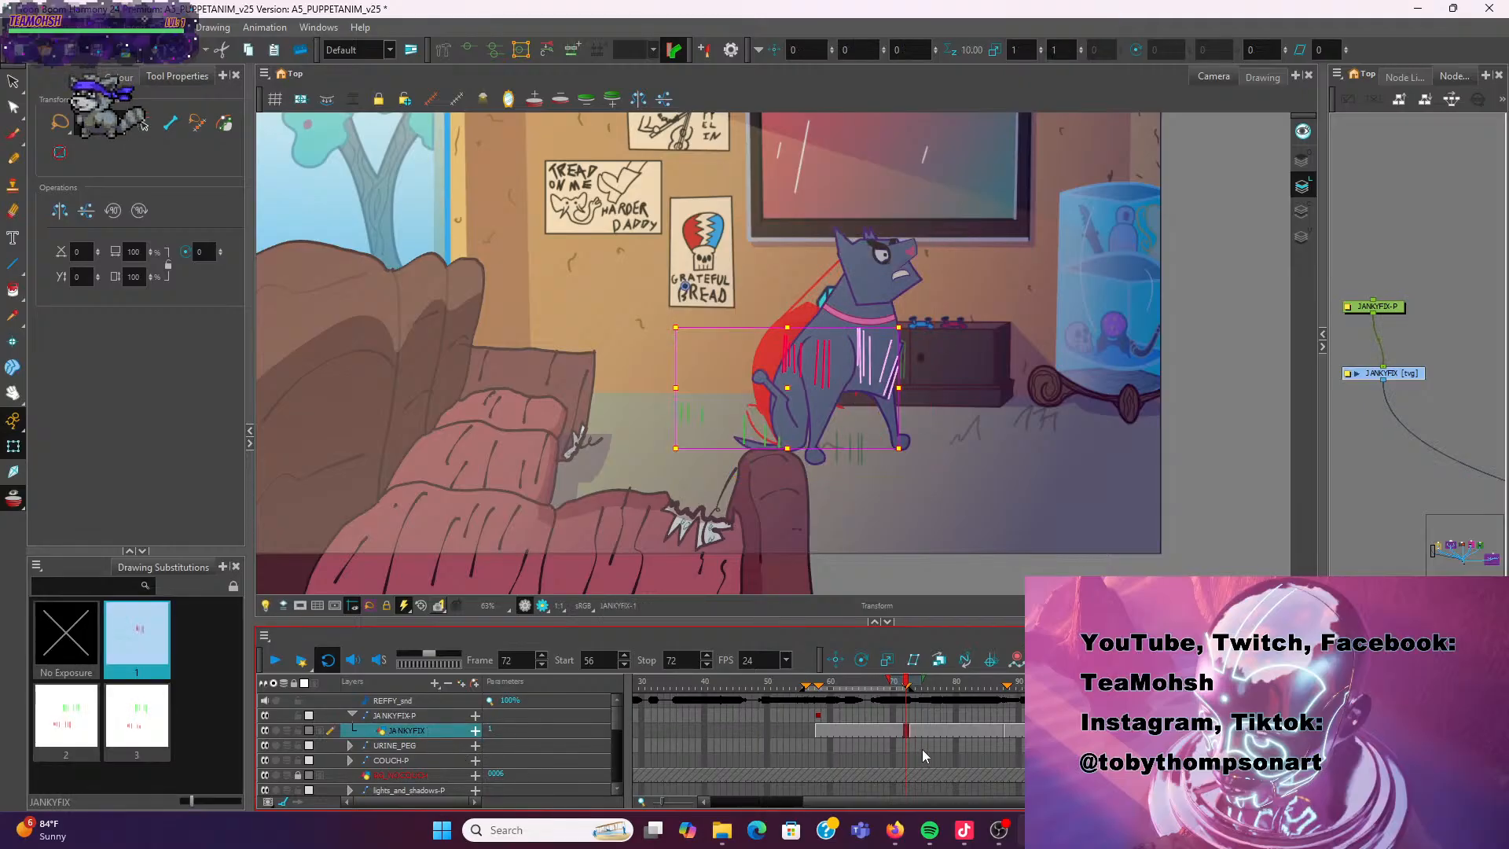
# Shorten the exposure of JANKYFIX drawing 1 to end at frame 71, so drawing 2 starts at frame 72
pyautogui.scroll(3, 922, 748)
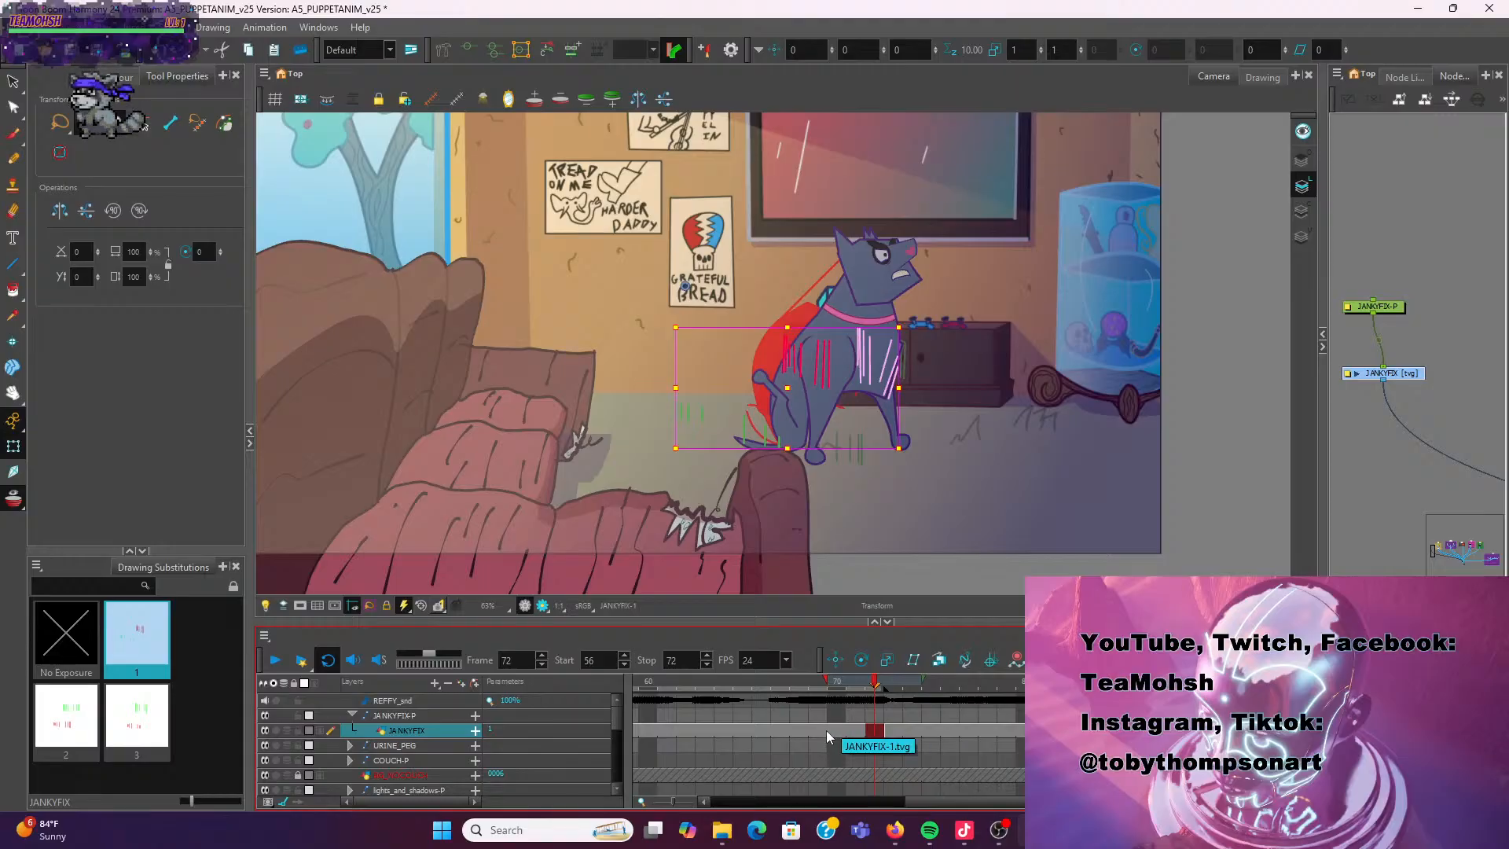
pyautogui.click(861, 730)
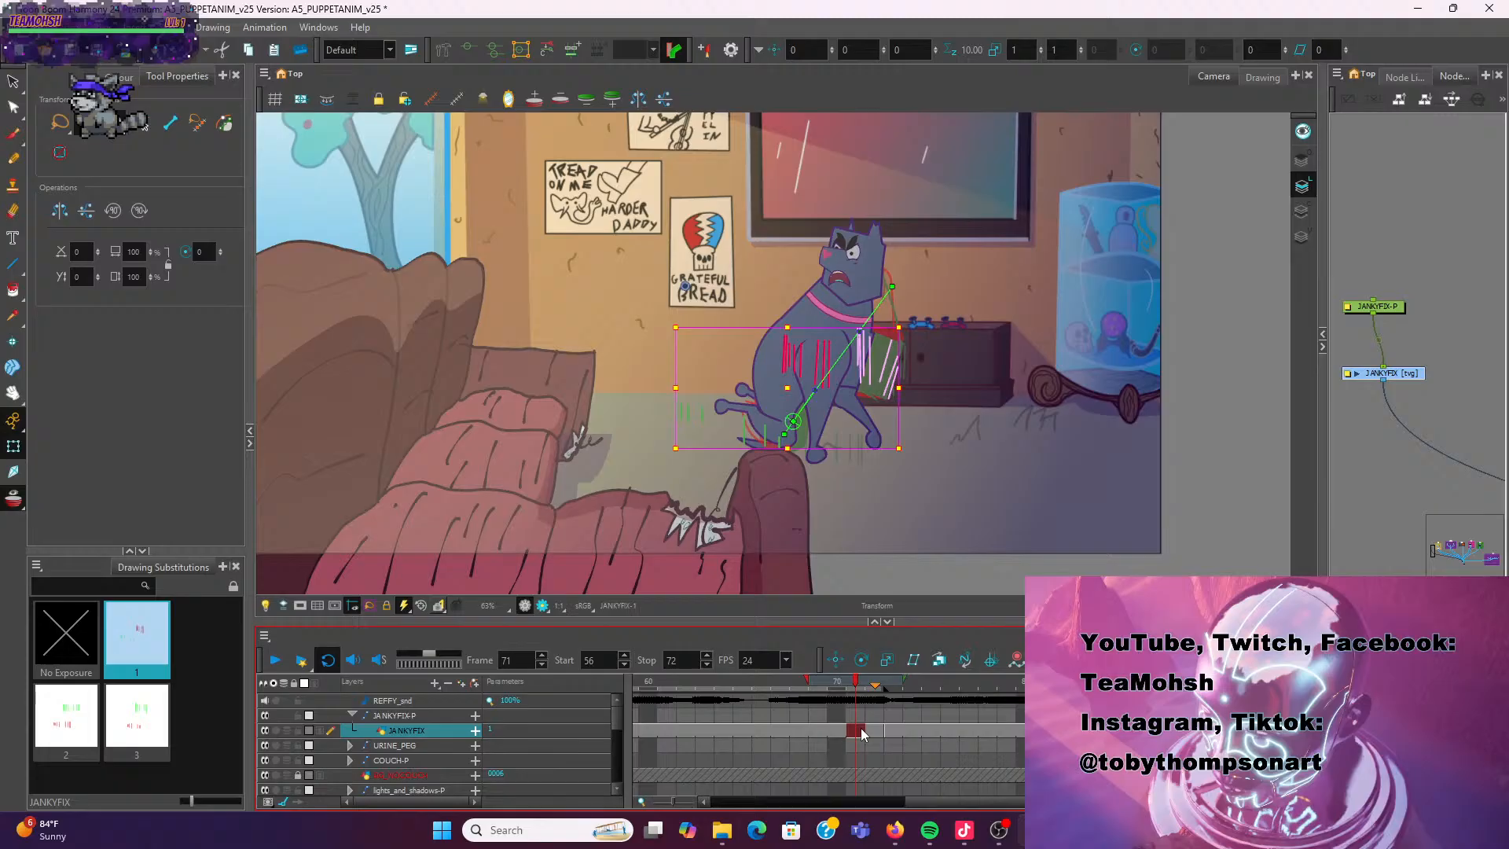
pyautogui.click(875, 681)
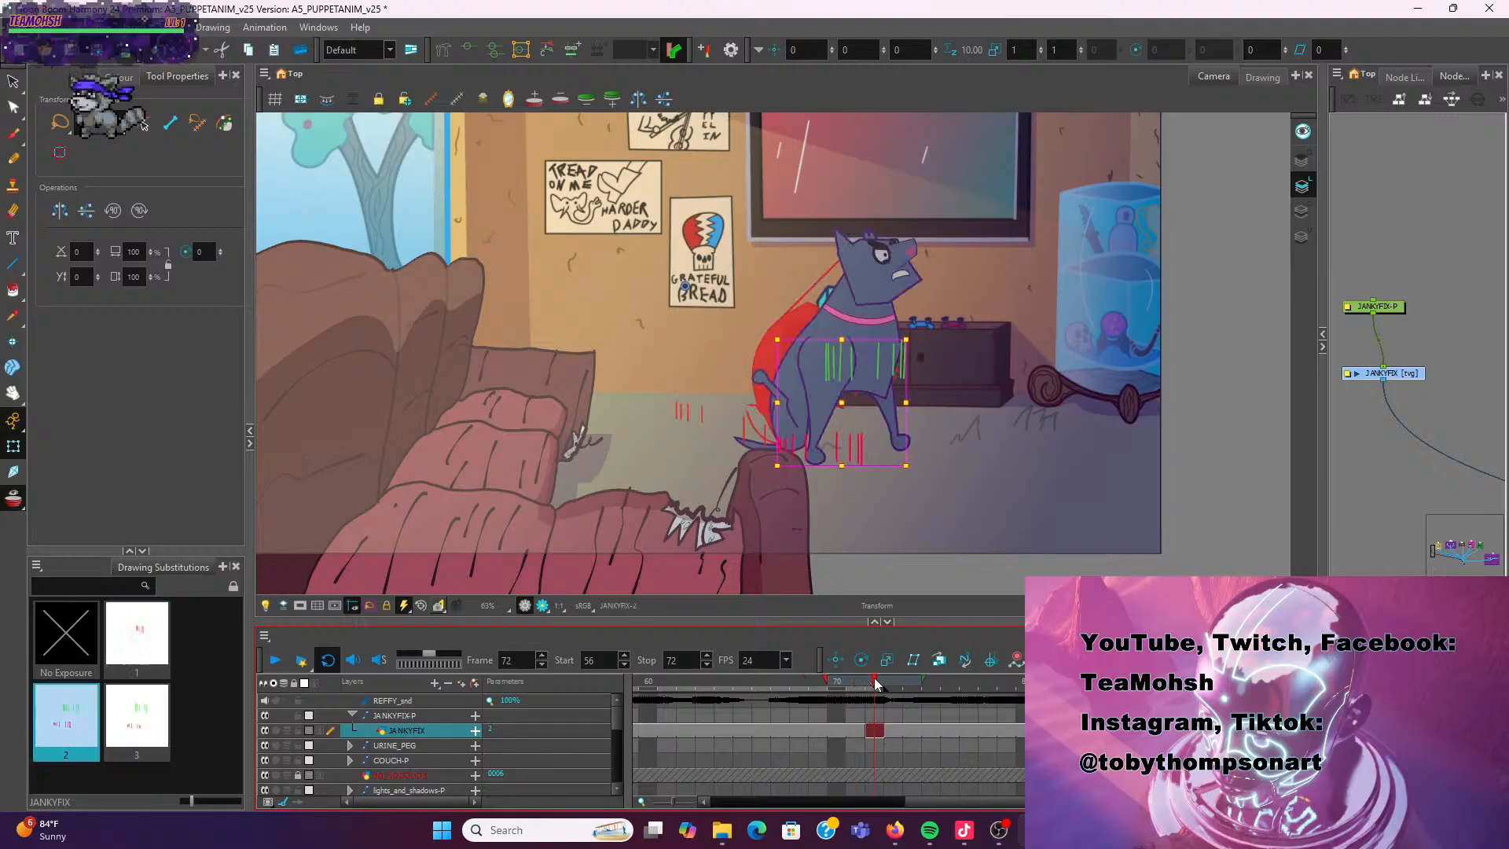
# Examine the dog's poses against the JANKYFIX guides from frame 72 through 89, and return to frame 72
pyautogui.moveTo(874, 681); pyautogui.dragTo(1140, 680)
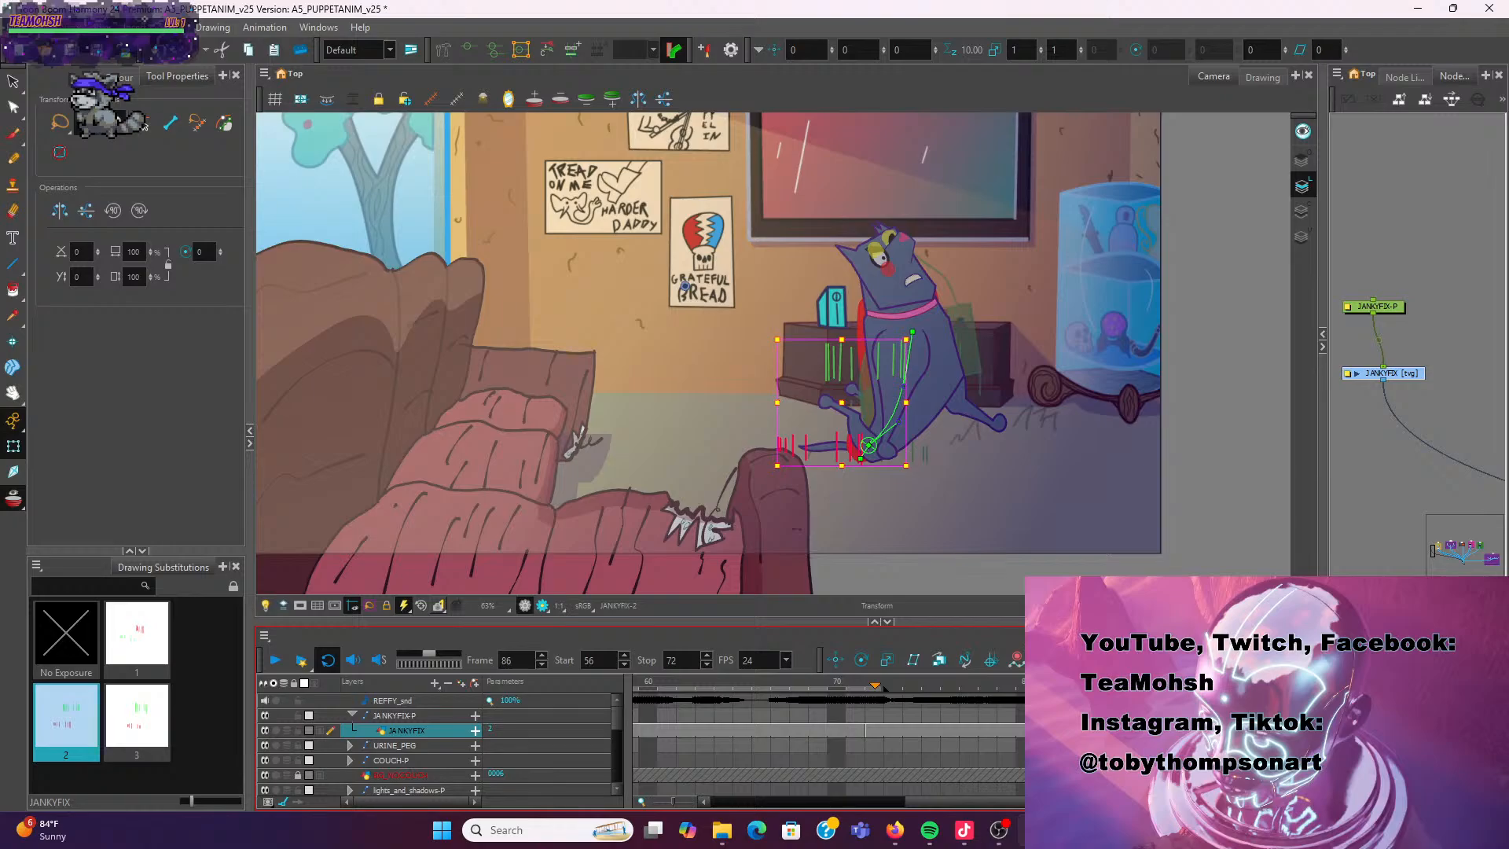
pyautogui.press('.')
pyautogui.press('.')
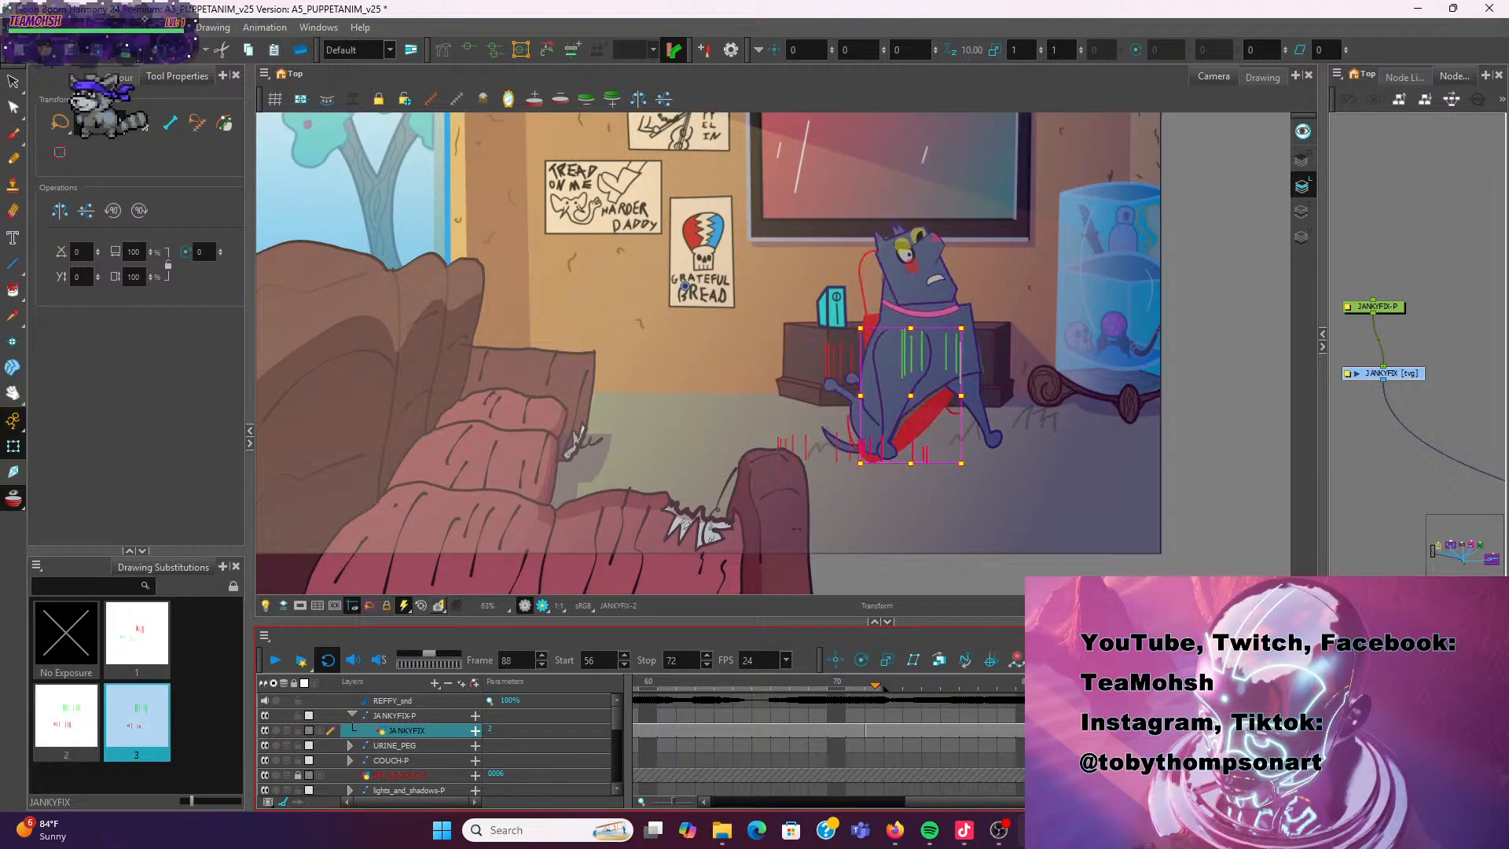
pyautogui.press('.')
pyautogui.press('.')
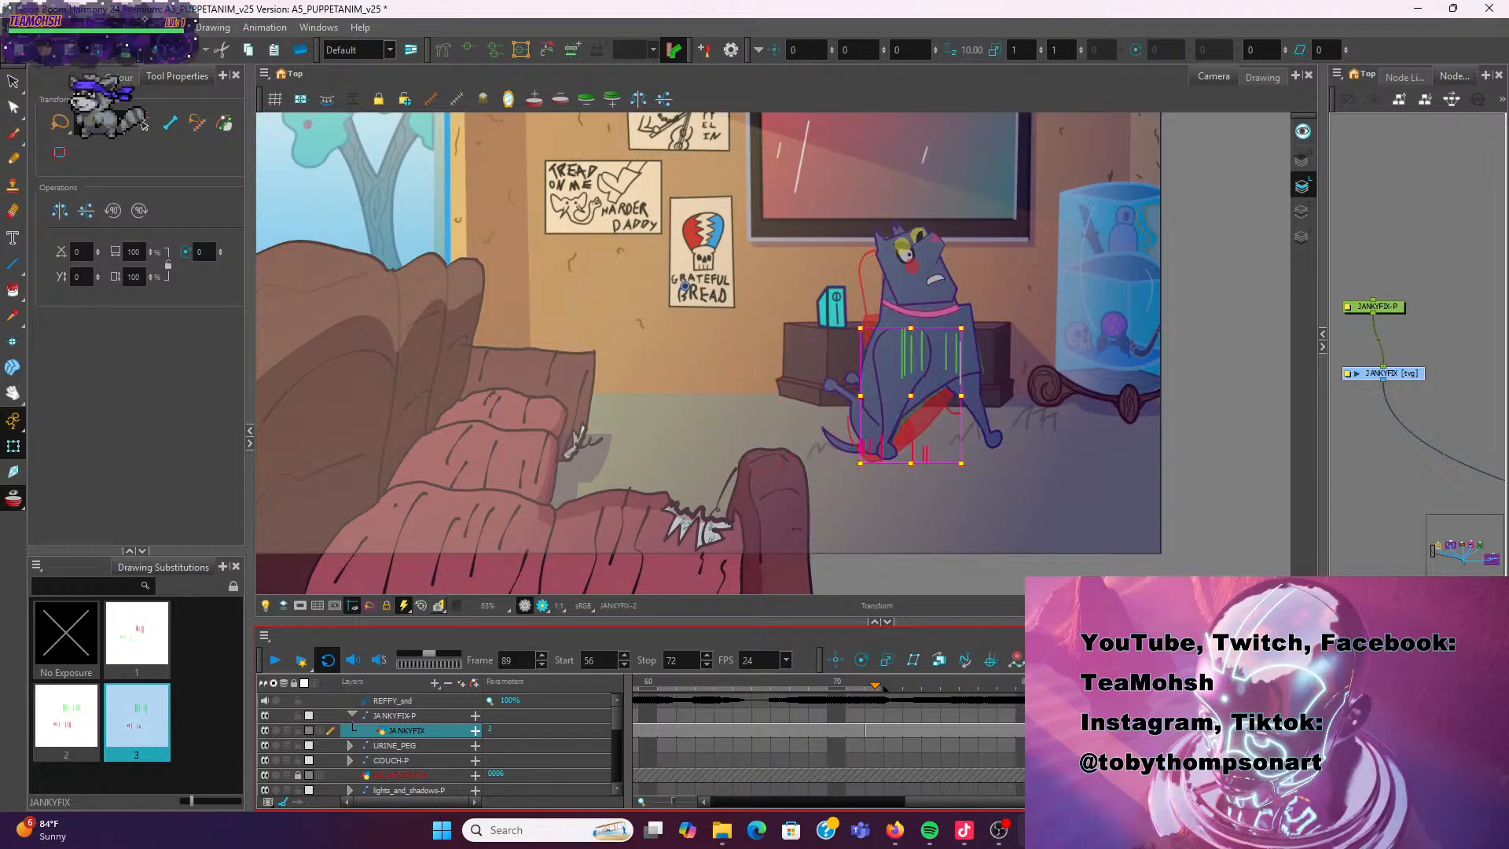
pyautogui.press(',')
pyautogui.press(',')
pyautogui.press(',')
pyautogui.press(',')
pyautogui.press(',')
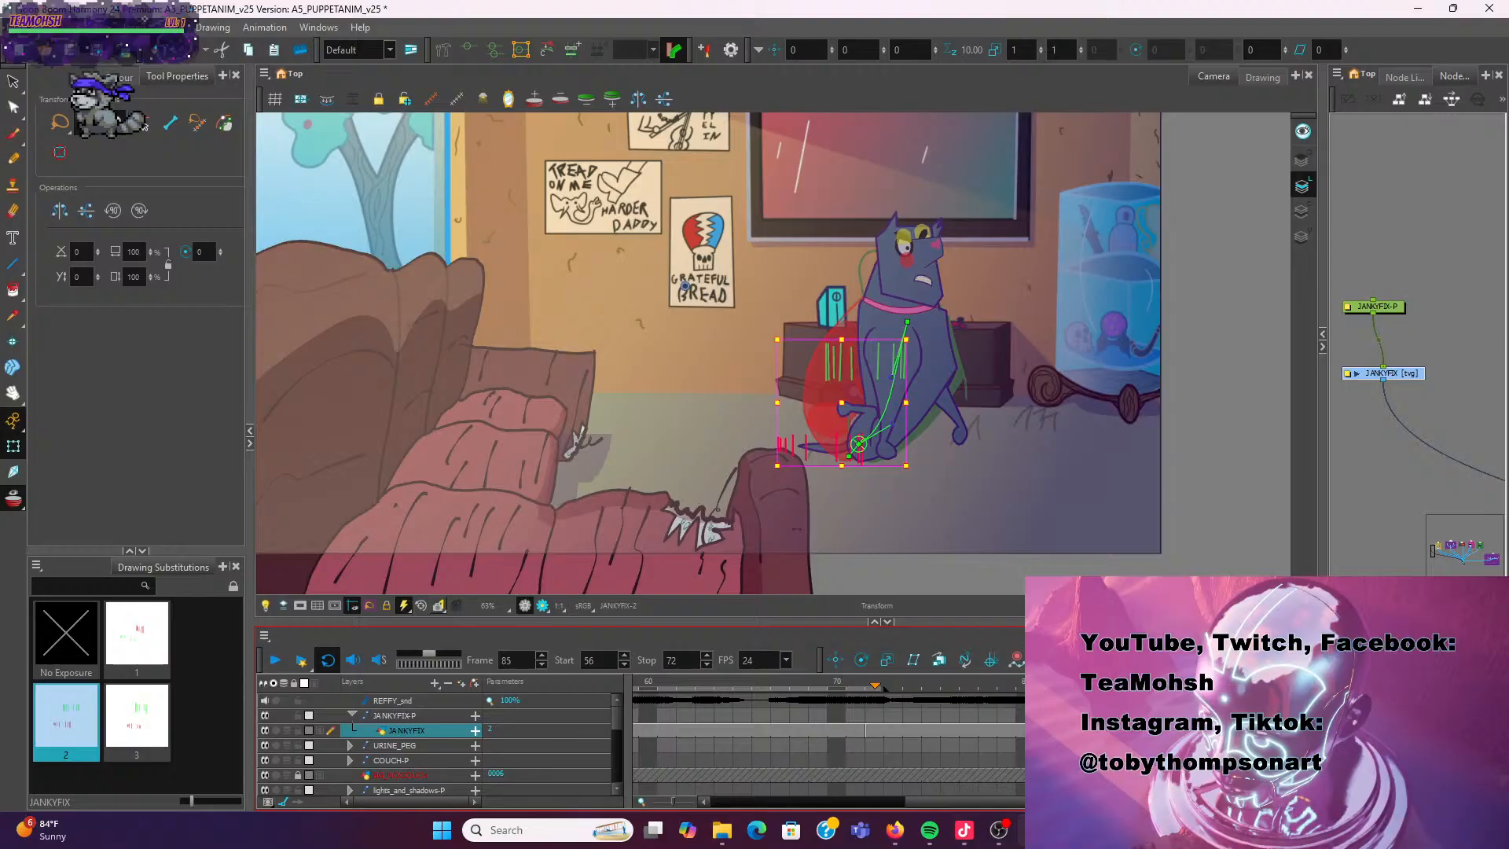
pyautogui.moveTo(1018, 687); pyautogui.dragTo(868, 727)
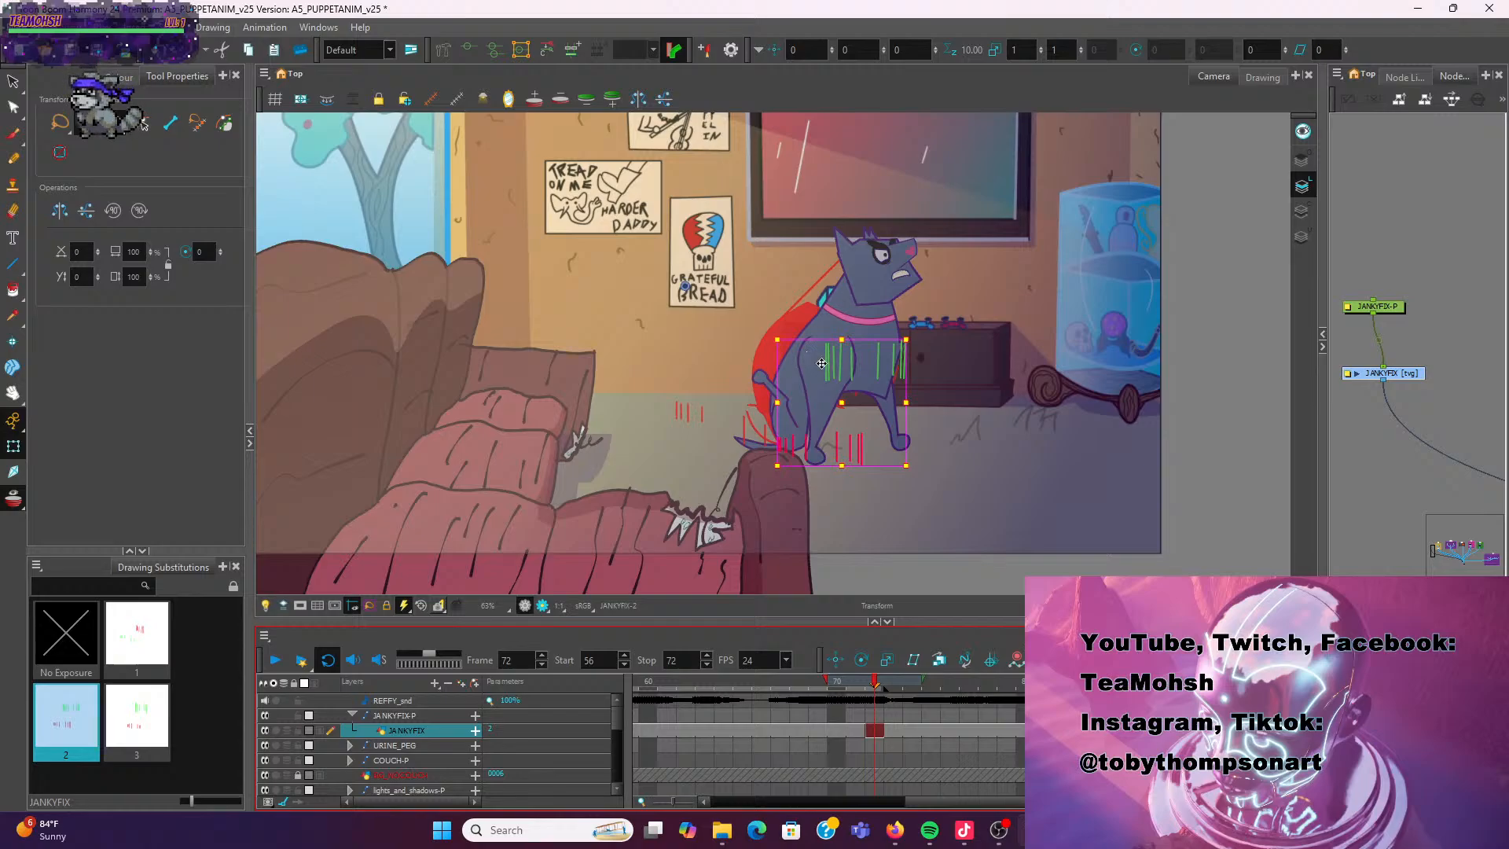
# Undo the shift of the JANKYFIX guides at frame 72, and draw a slanted white line along the front of the dog's chest
pyautogui.moveTo(816, 382); pyautogui.dragTo(818, 389)
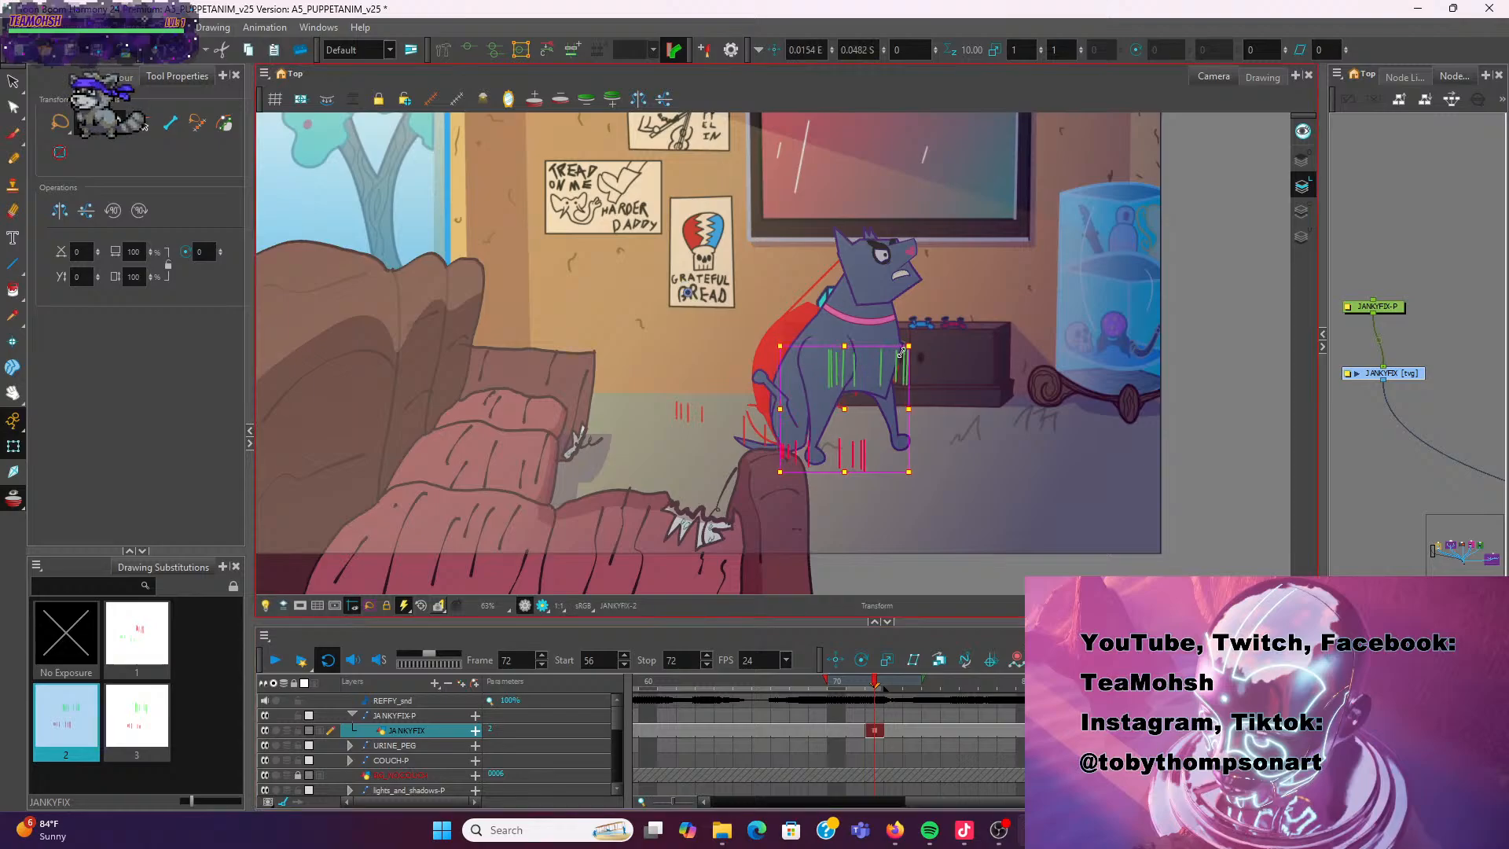
pyautogui.hotkey('ctrl', 'z')
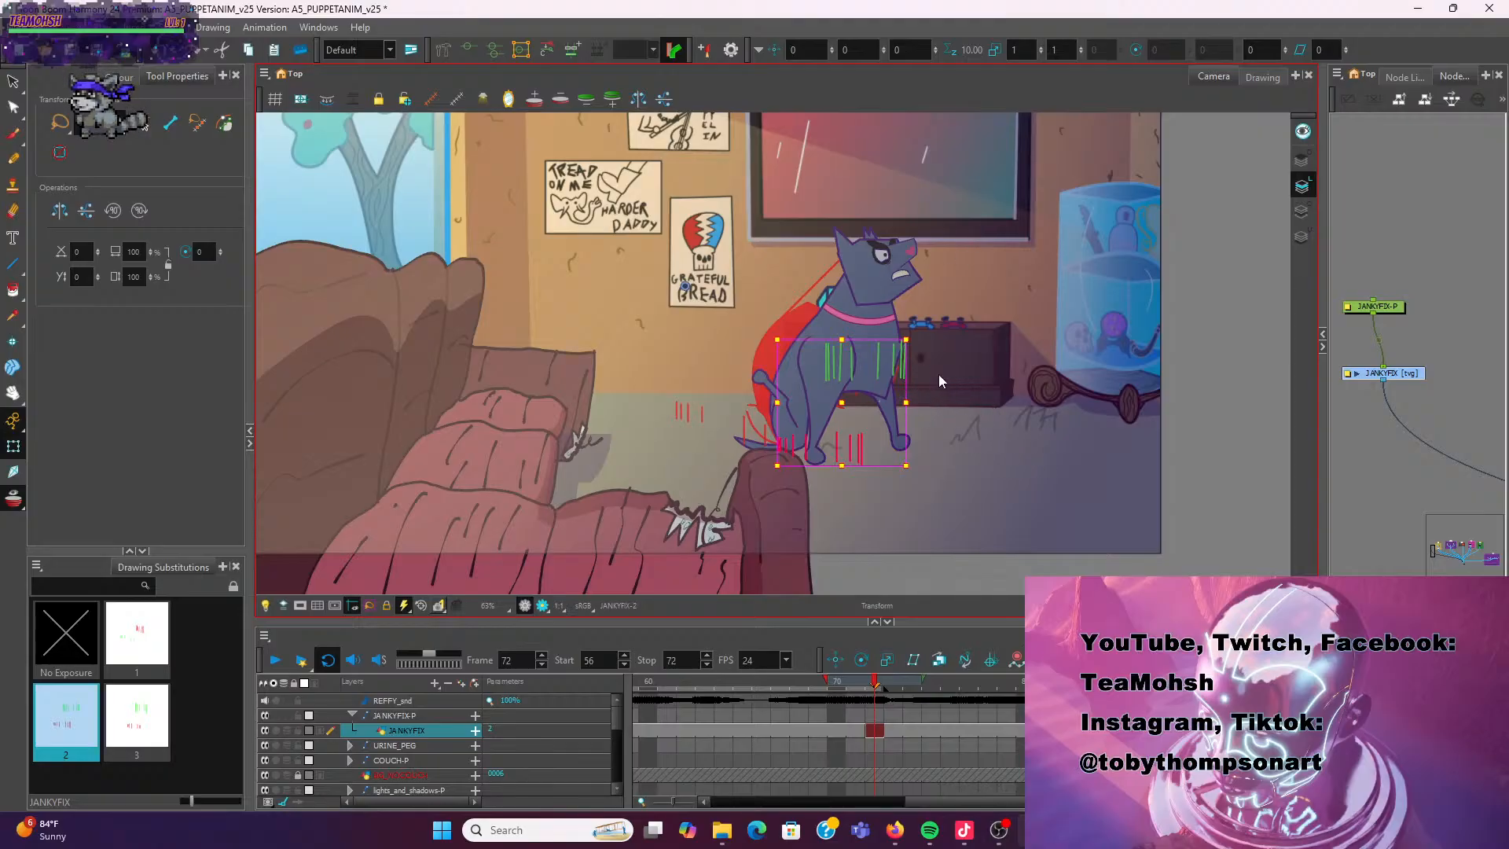
pyautogui.click(118, 77)
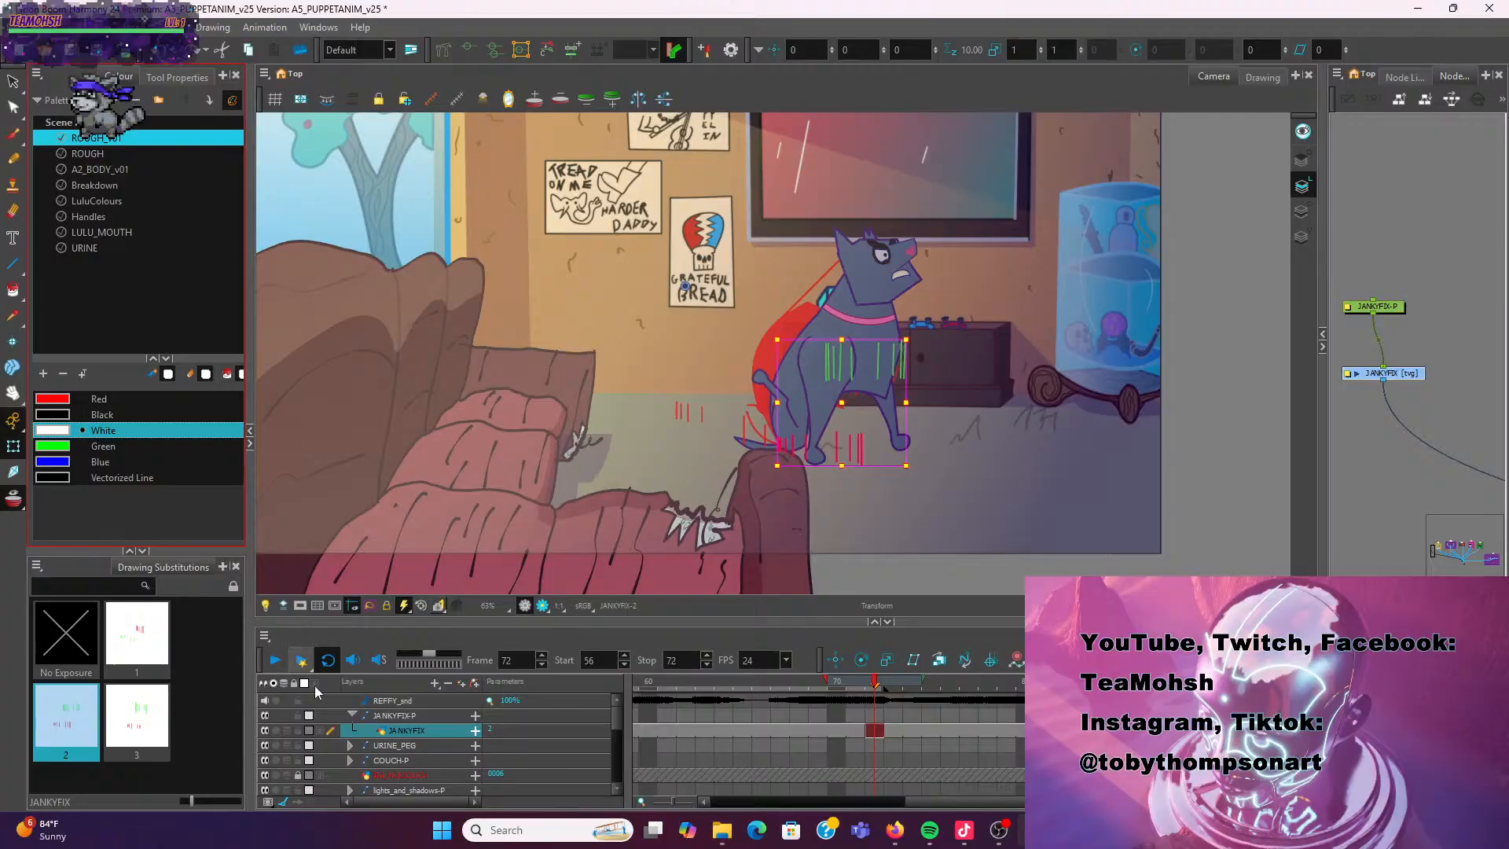
pyautogui.click(418, 737)
pyautogui.click(12, 263)
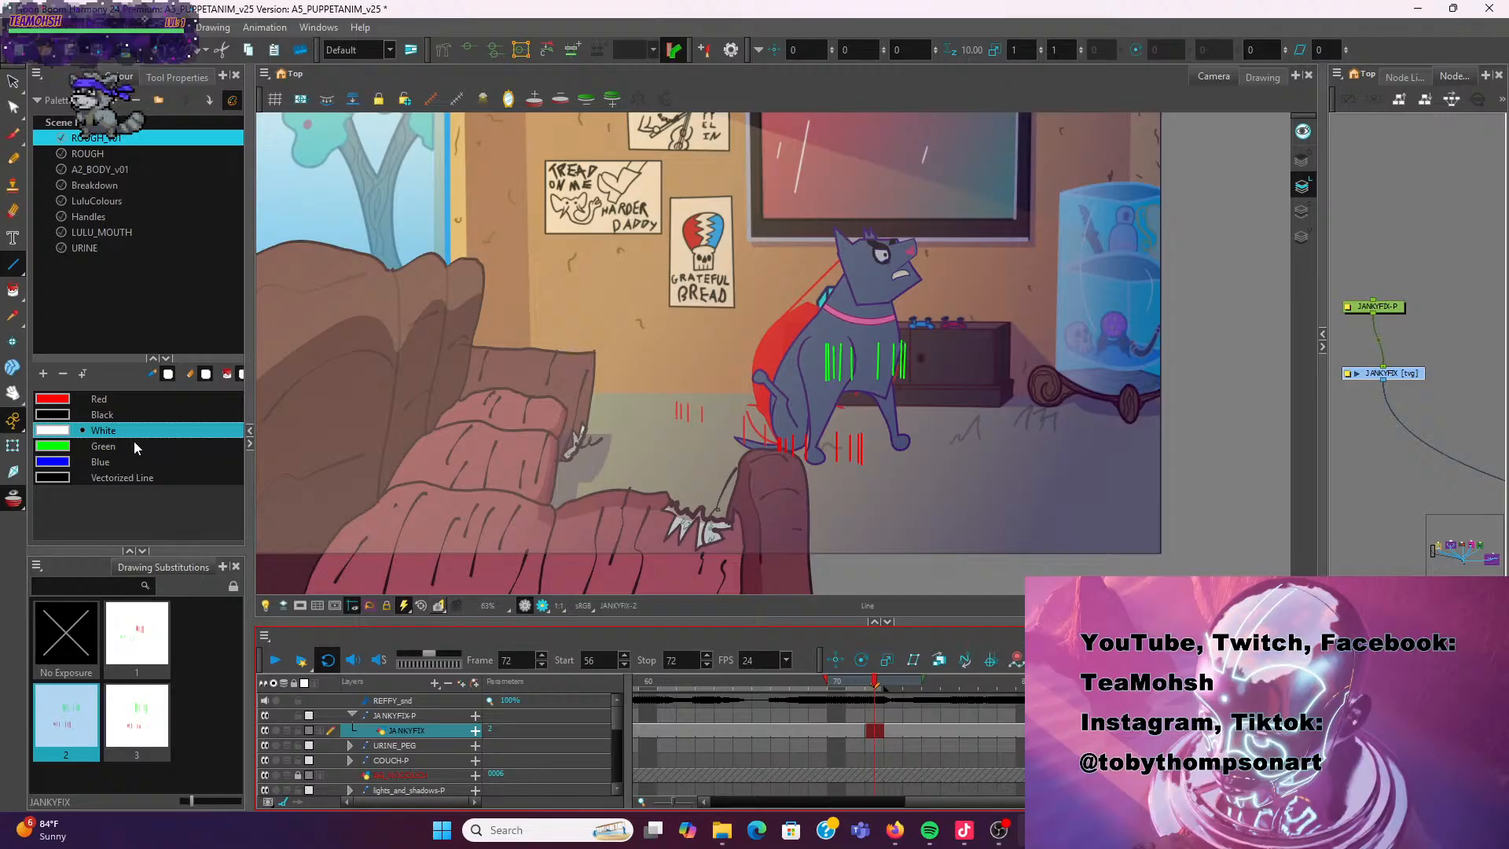
pyautogui.click(162, 447)
pyautogui.scroll(4, 946, 338)
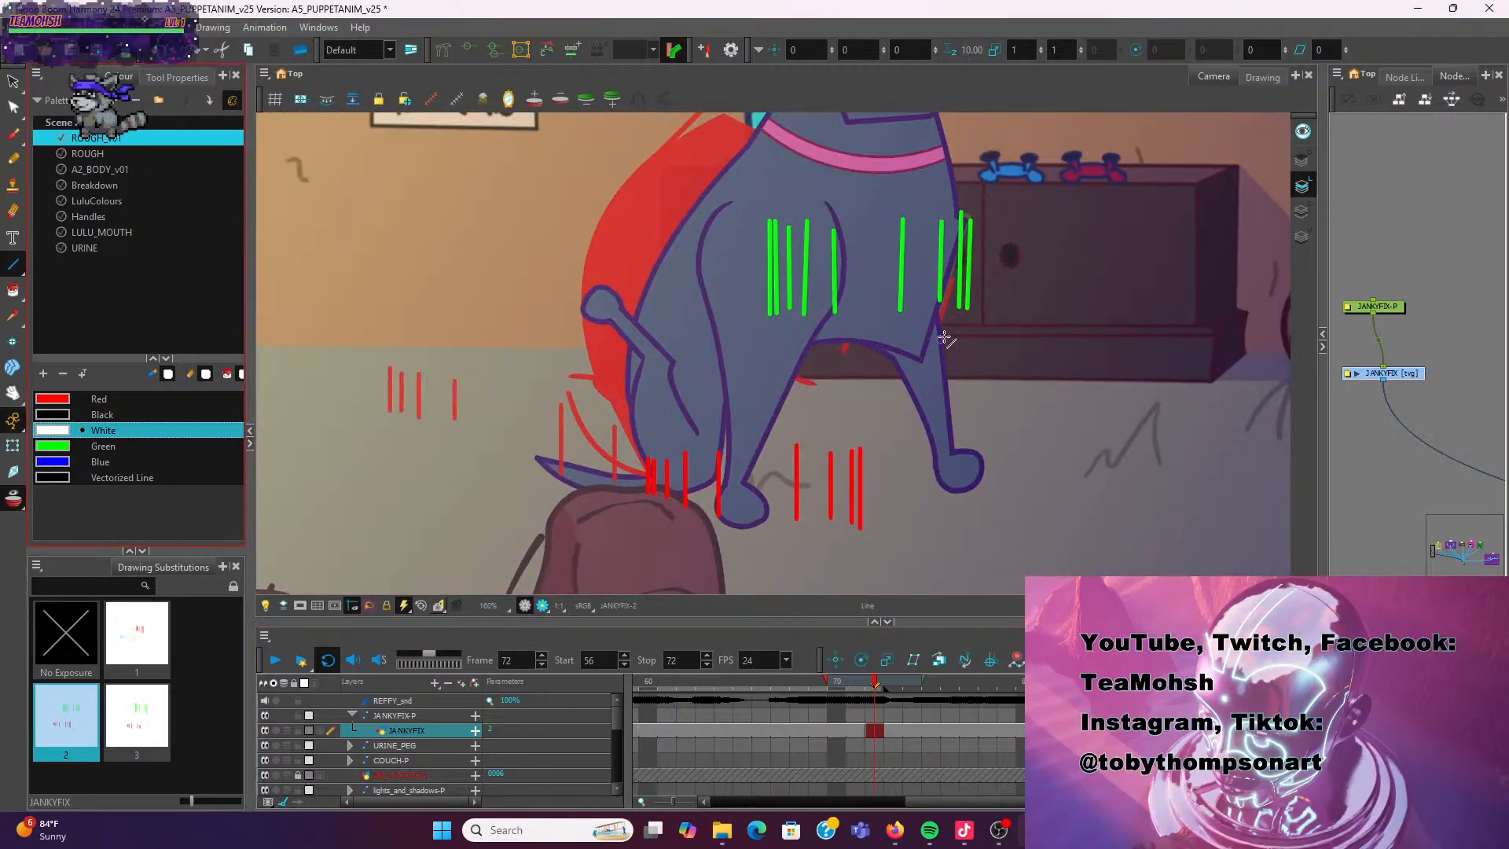
pyautogui.moveTo(1010, 259); pyautogui.dragTo(789, 344)
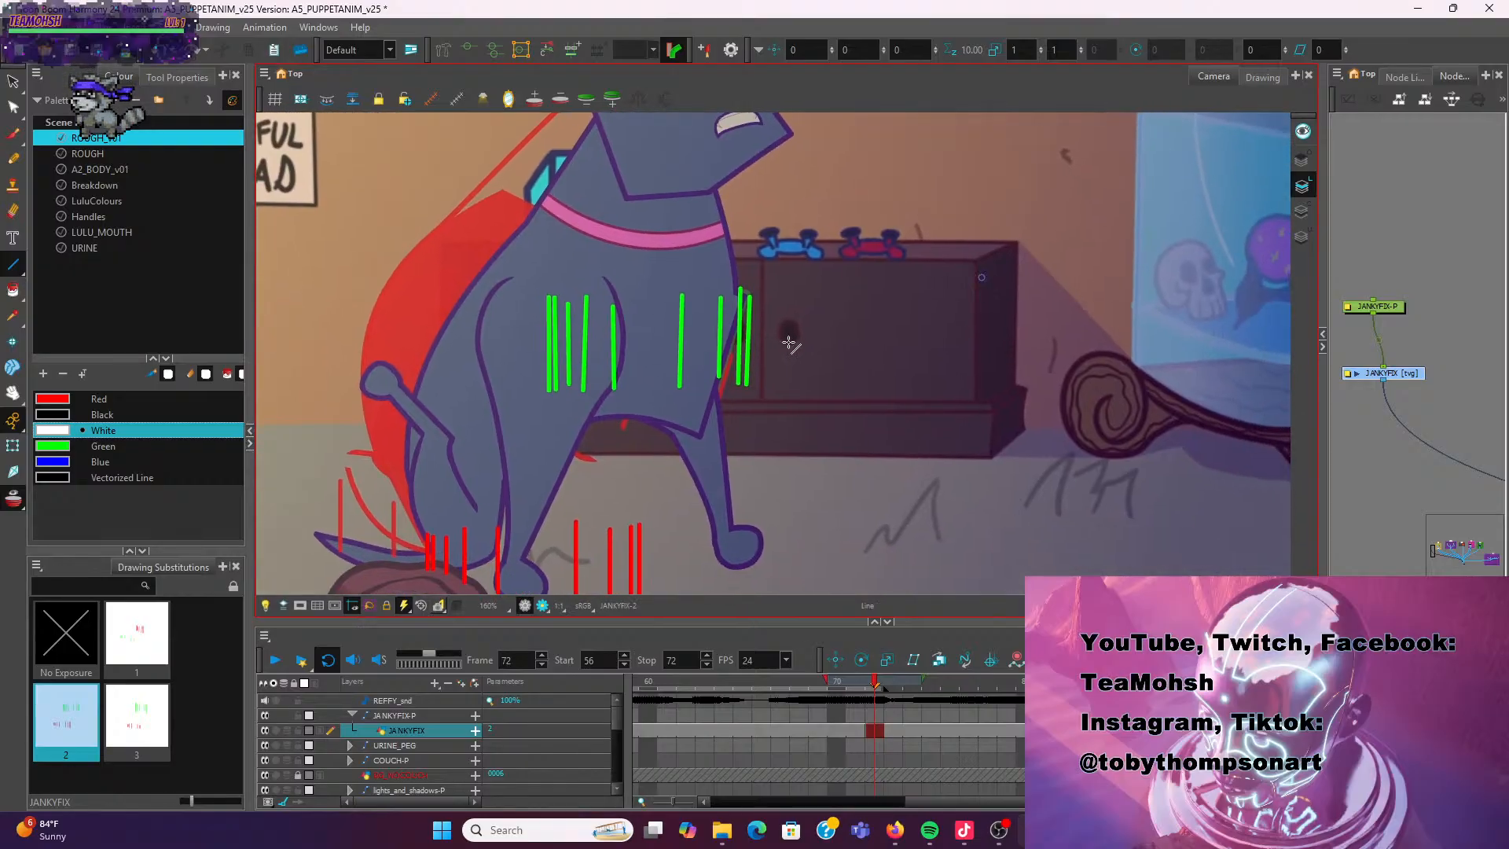
pyautogui.moveTo(707, 422)
pyautogui.mouseDown()
pyautogui.moveTo(740, 307)
pyautogui.moveTo(767, 315)
pyautogui.moveTo(740, 307)
pyautogui.mouseUp()
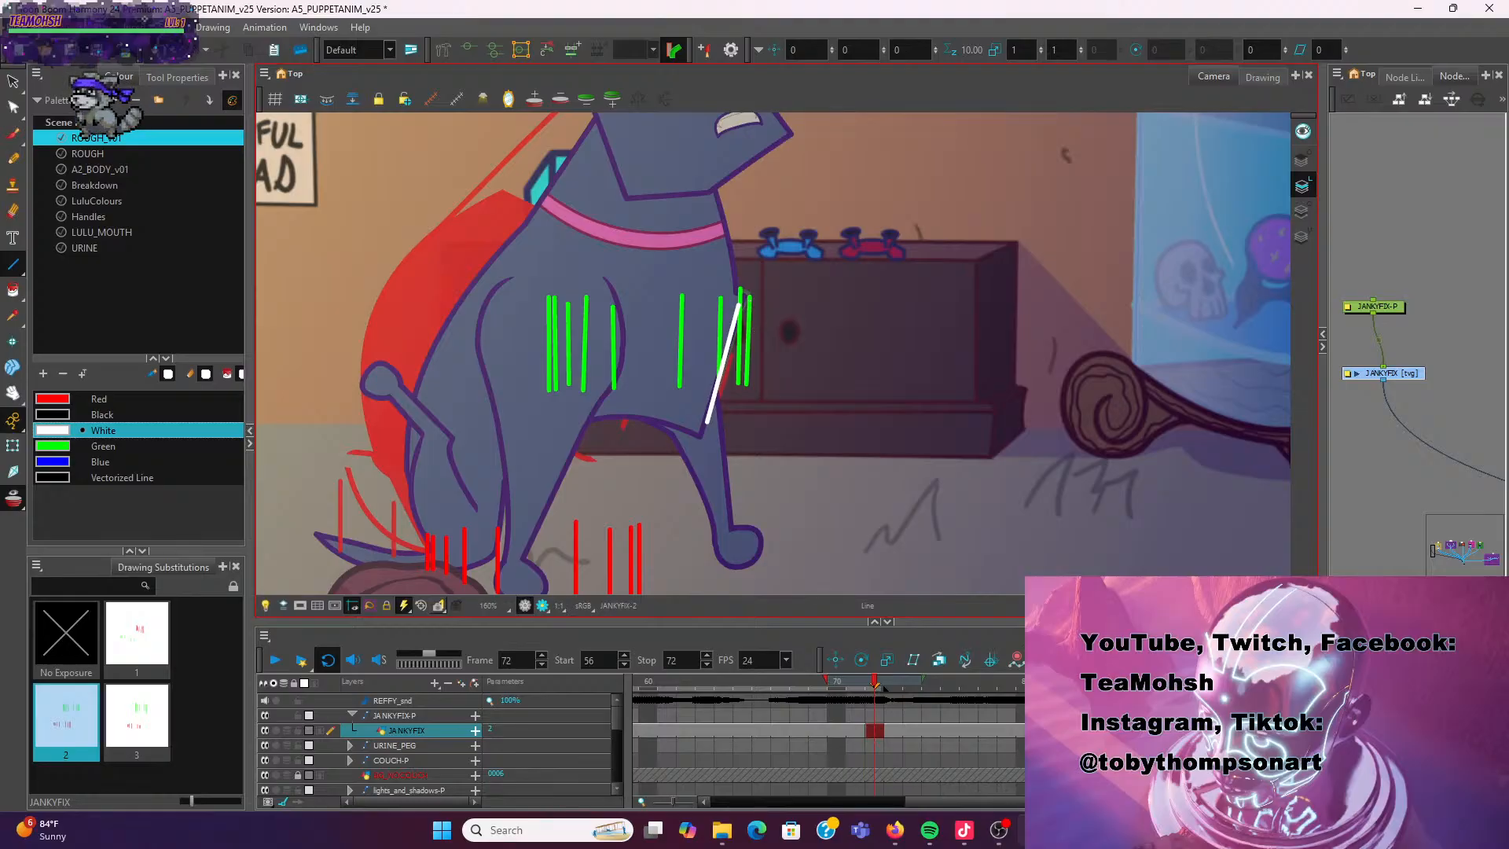
# Draw a straight white line along the front edge of the dog's chest at frame 88, and return to frame 72
pyautogui.click(1177, 700)
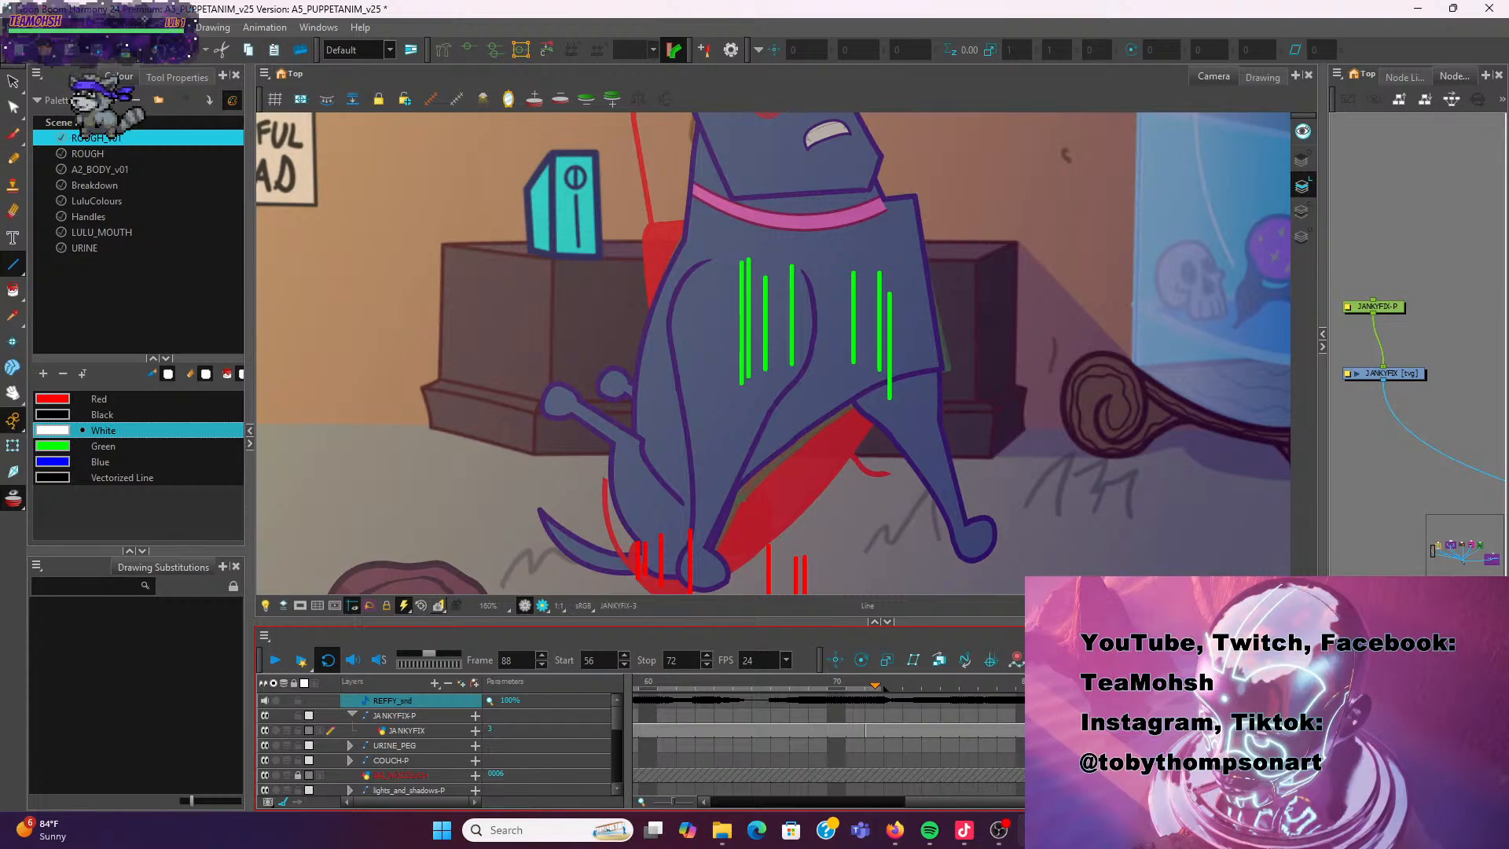
pyautogui.click(1158, 730)
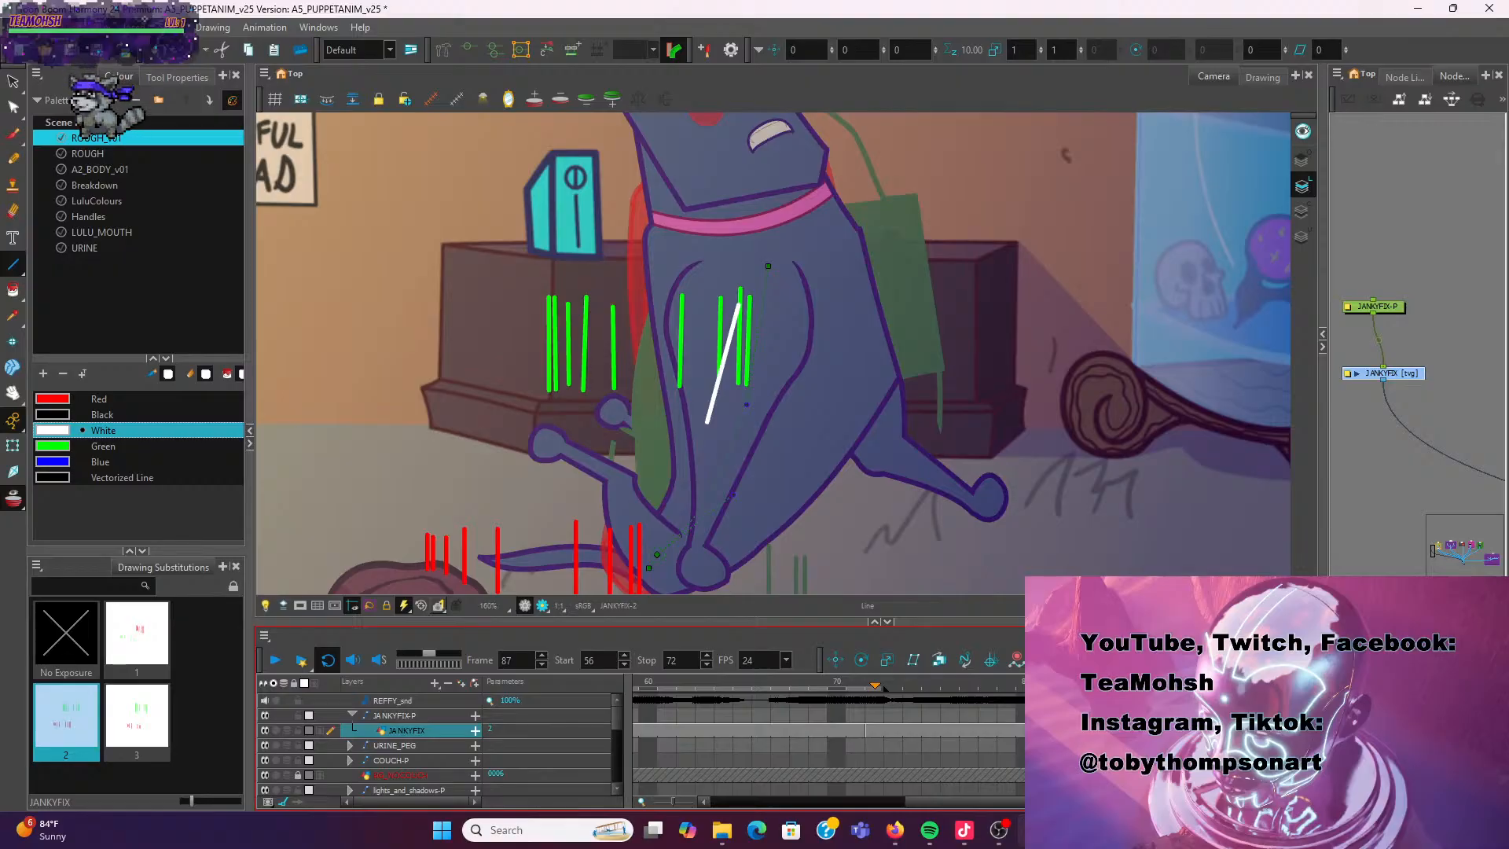
pyautogui.click(1177, 715)
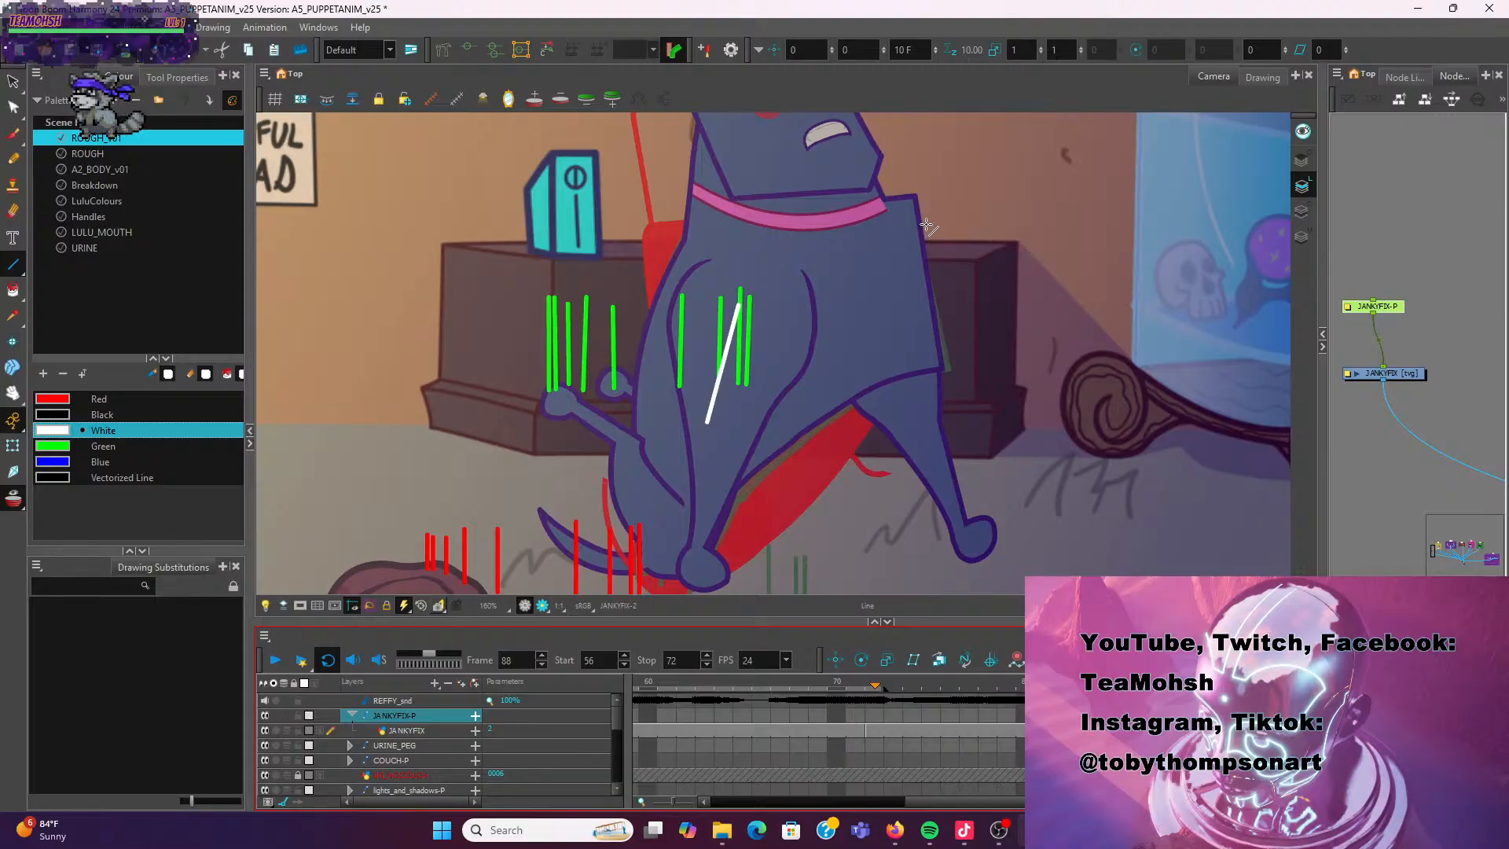
pyautogui.moveTo(922, 222); pyautogui.dragTo(947, 371)
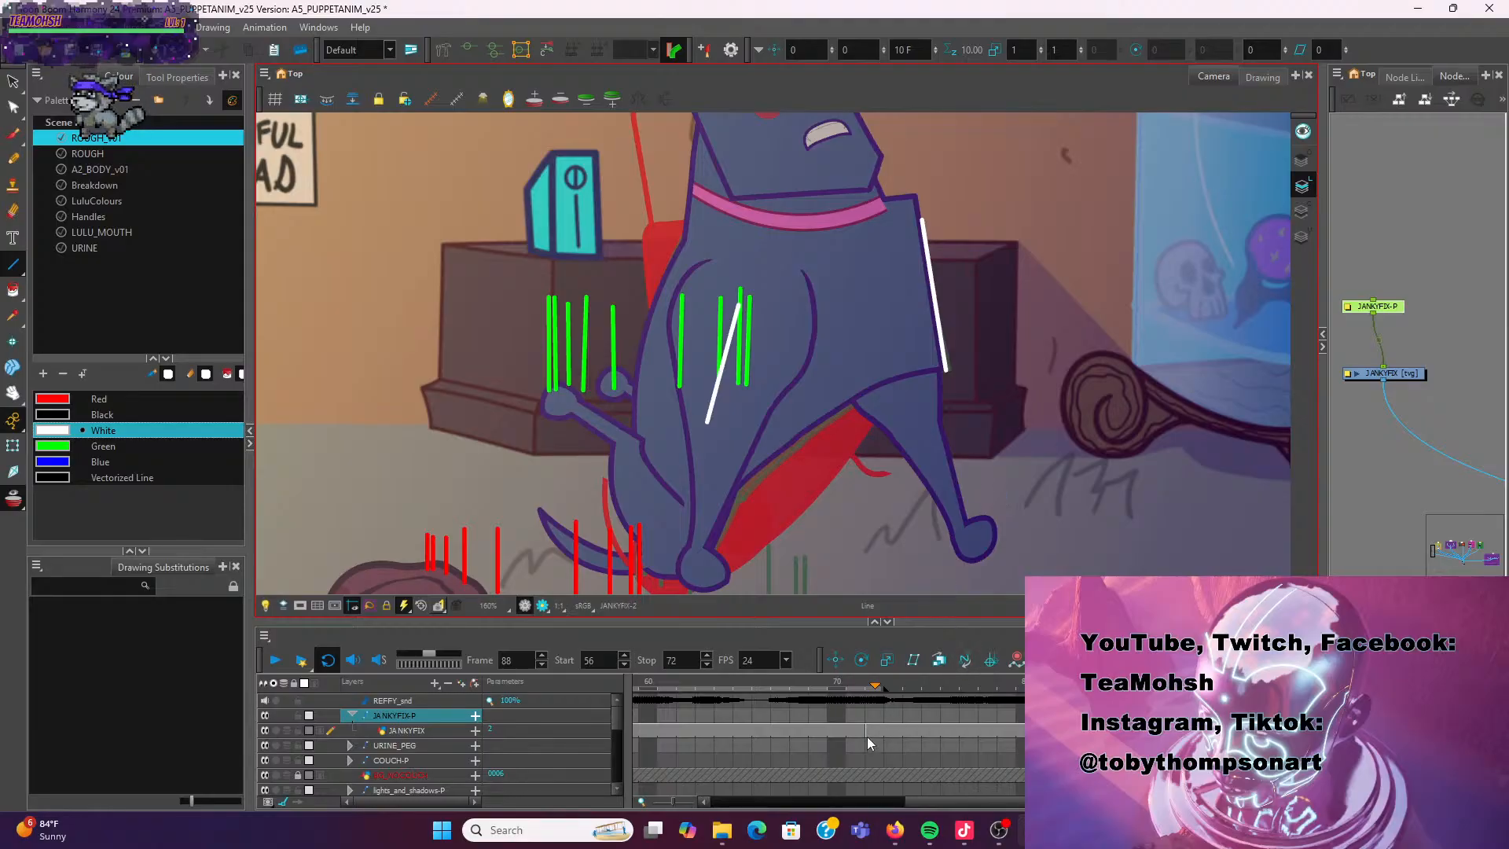
pyautogui.click(875, 715)
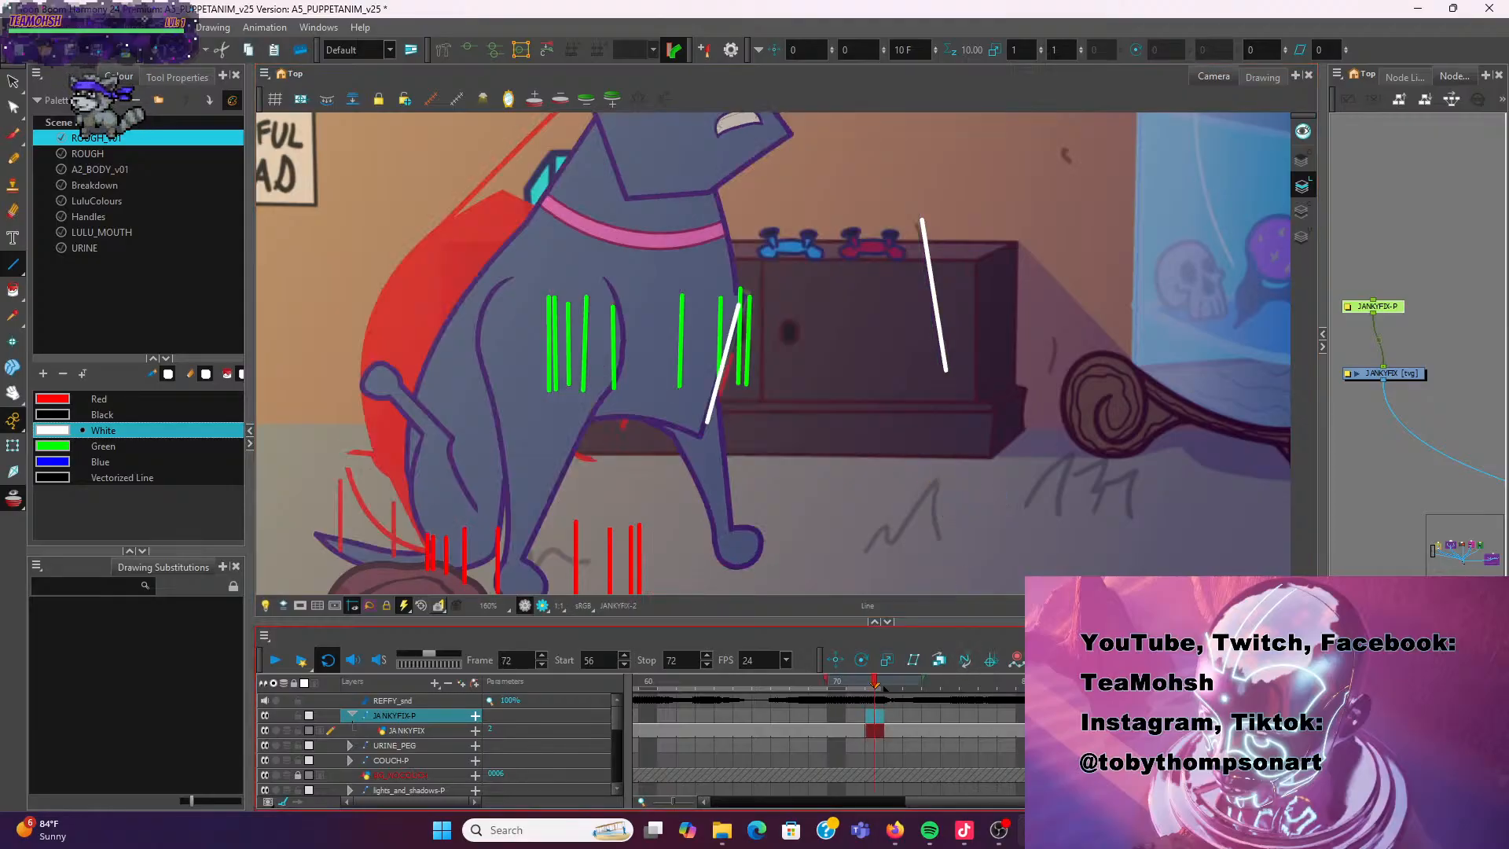
pyautogui.click(1176, 716)
pyautogui.click(874, 716)
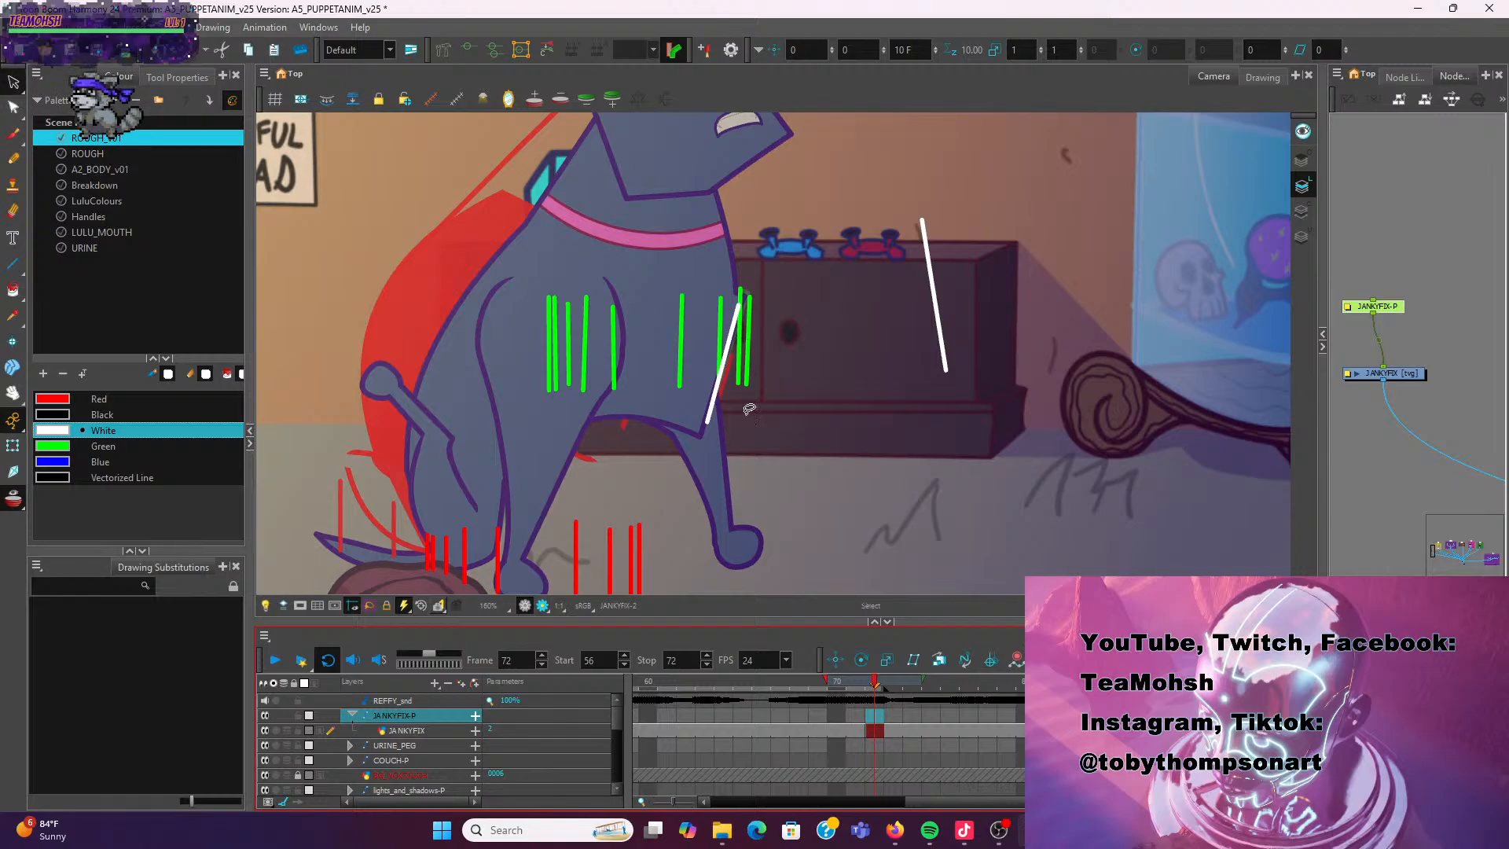
# Rotate the two slanted white lines marking the start and end chest positions so that both stand upright
pyautogui.click(700, 404)
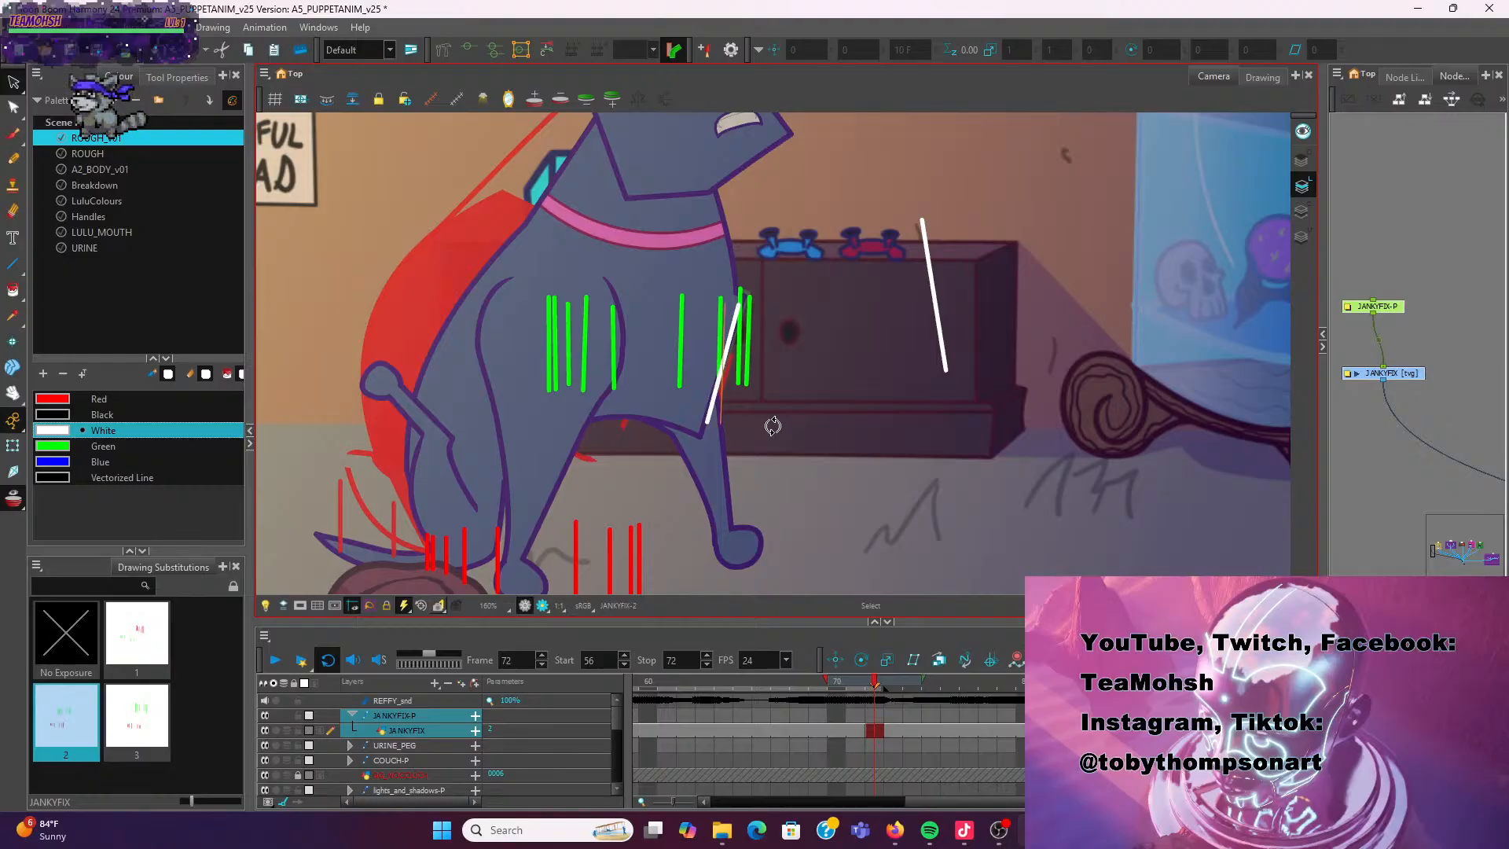
pyautogui.moveTo(778, 429)
pyautogui.mouseDown()
pyautogui.moveTo(977, 375)
pyautogui.moveTo(947, 378)
pyautogui.mouseUp()
pyautogui.click(941, 349)
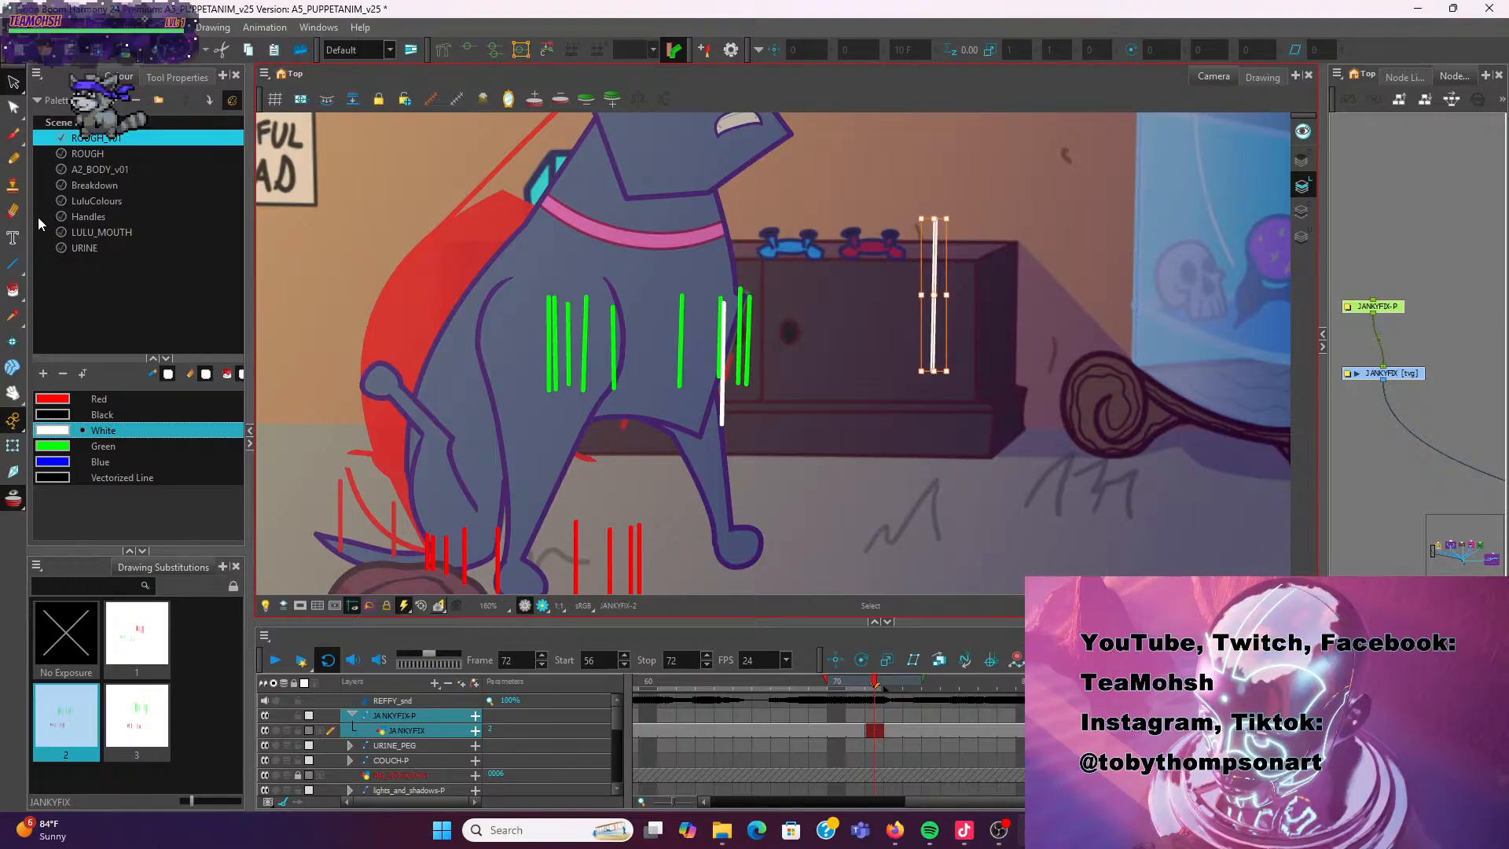
# Draw a second upright white line close beside the starting white line at the dog's chest
pyautogui.click(15, 267)
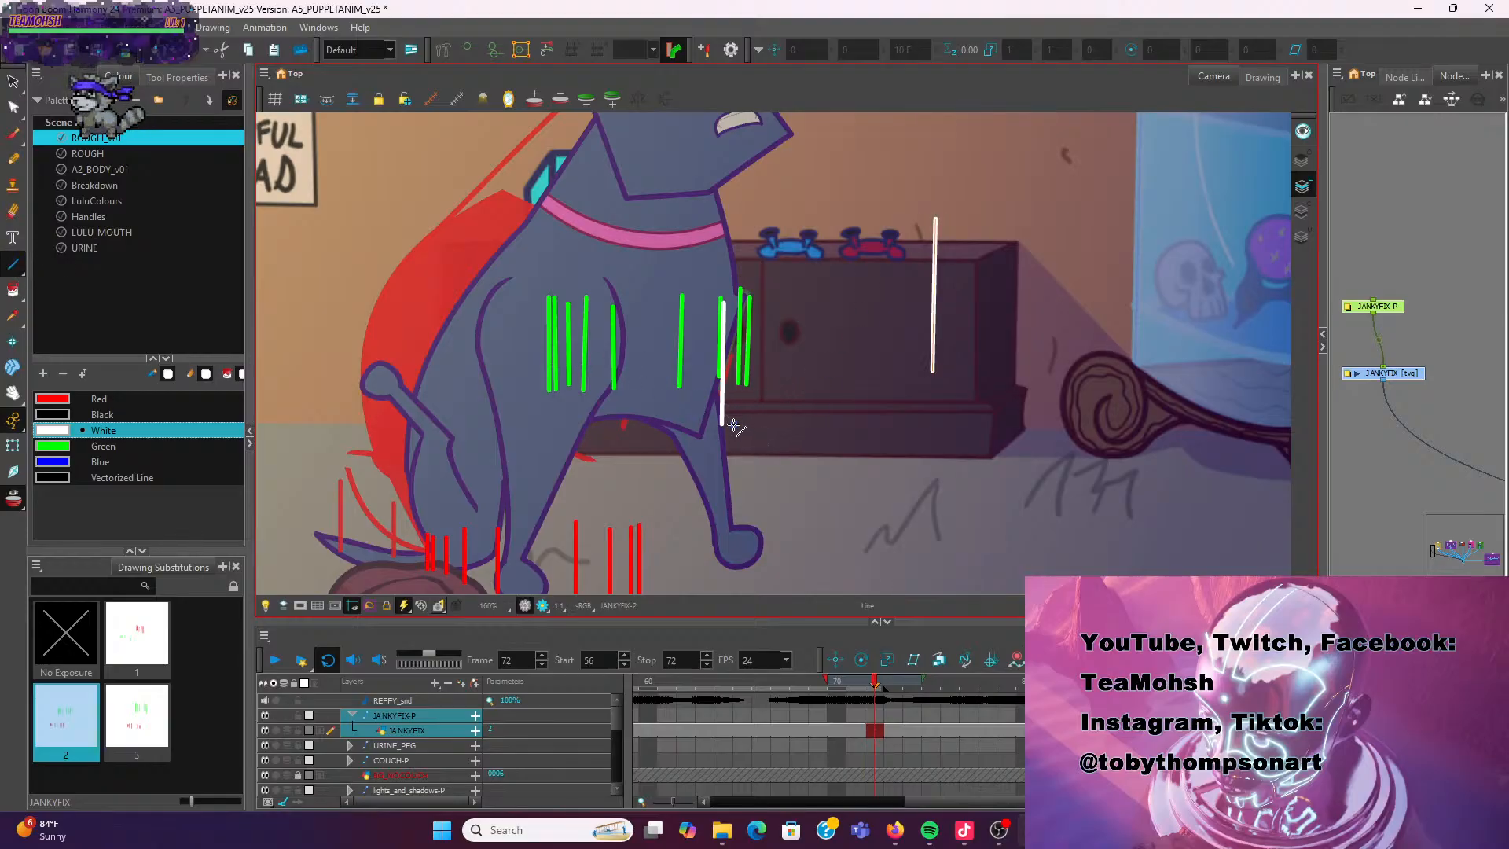
pyautogui.moveTo(732, 426); pyautogui.dragTo(734, 309)
pyautogui.hotkey('ctrl', 'z')
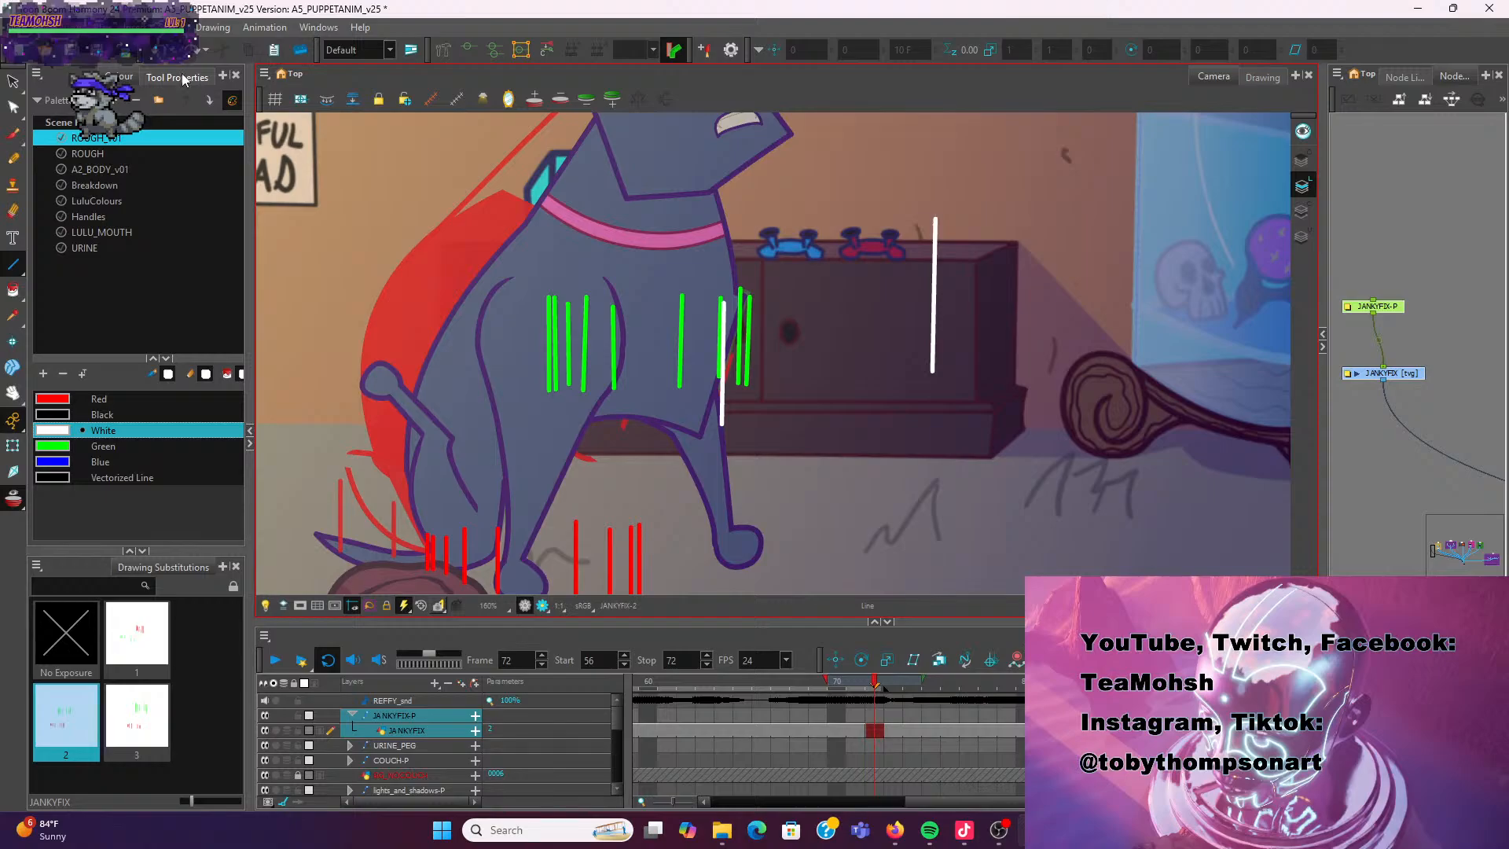
pyautogui.click(177, 76)
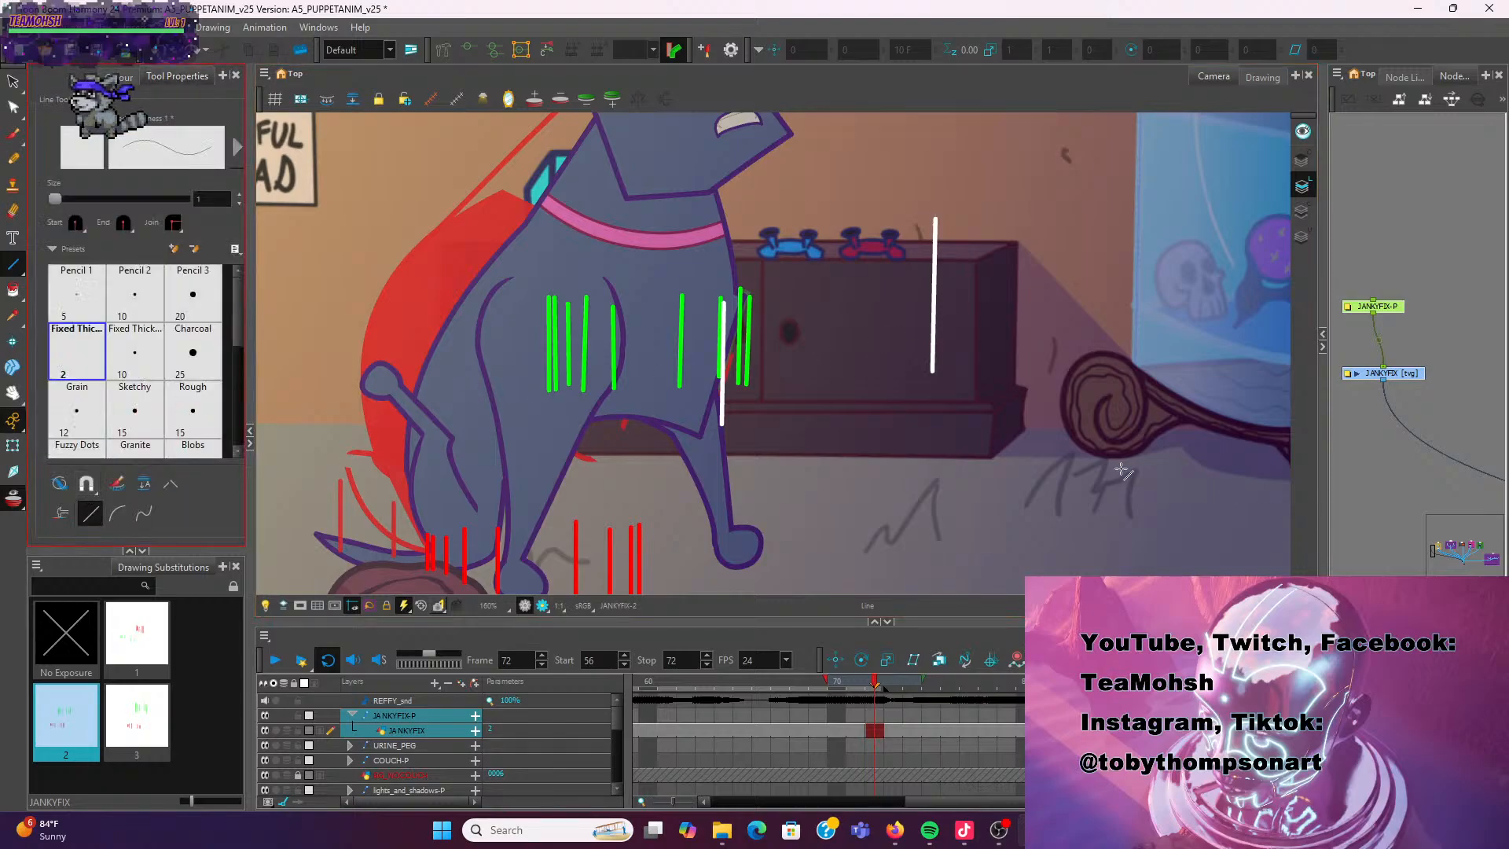
pyautogui.moveTo(724, 425); pyautogui.dragTo(734, 305)
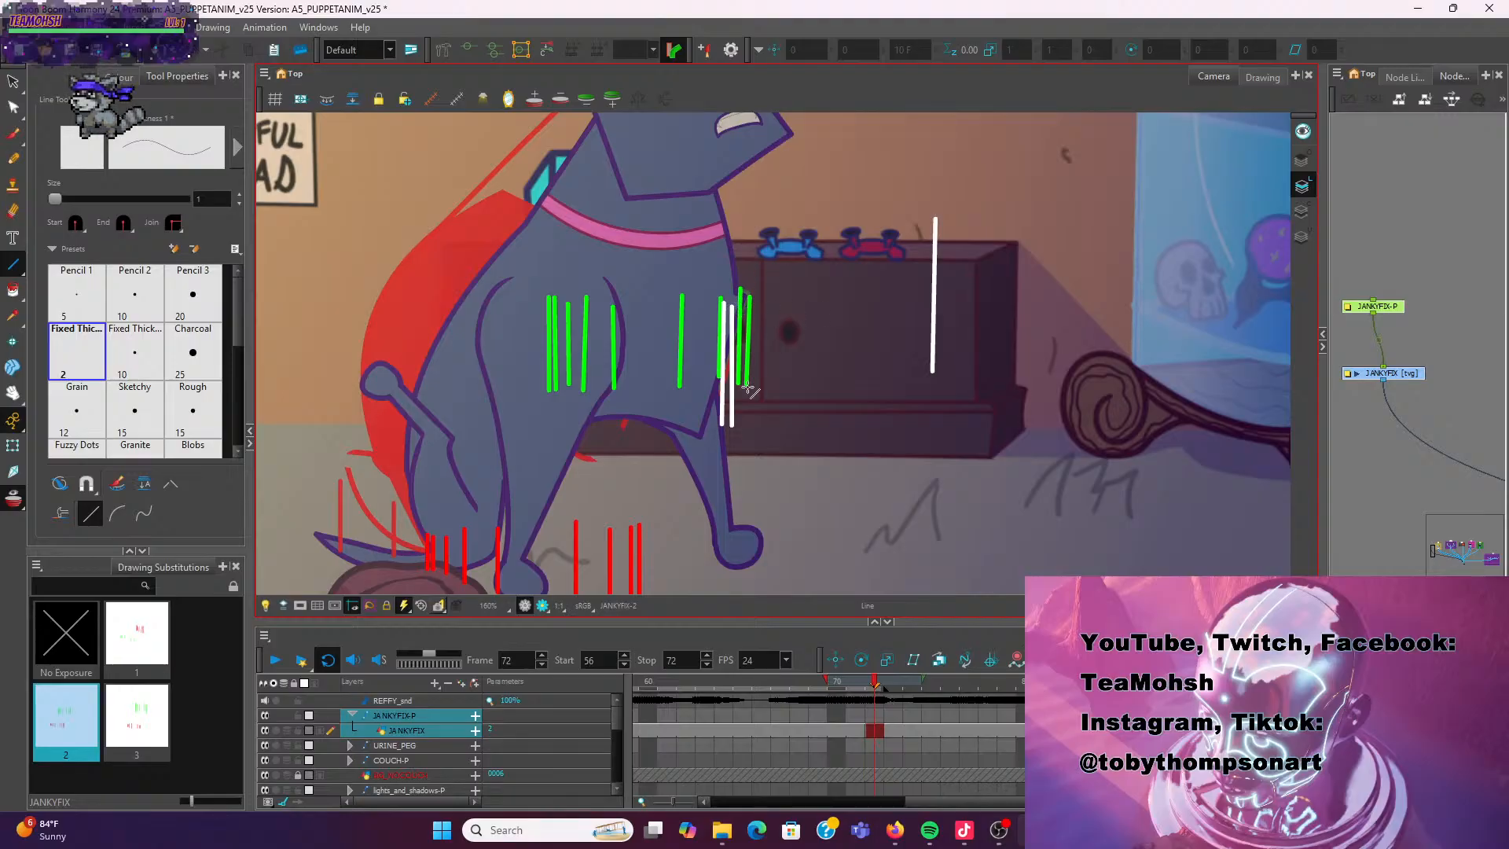
pyautogui.moveTo(753, 425); pyautogui.dragTo(754, 304)
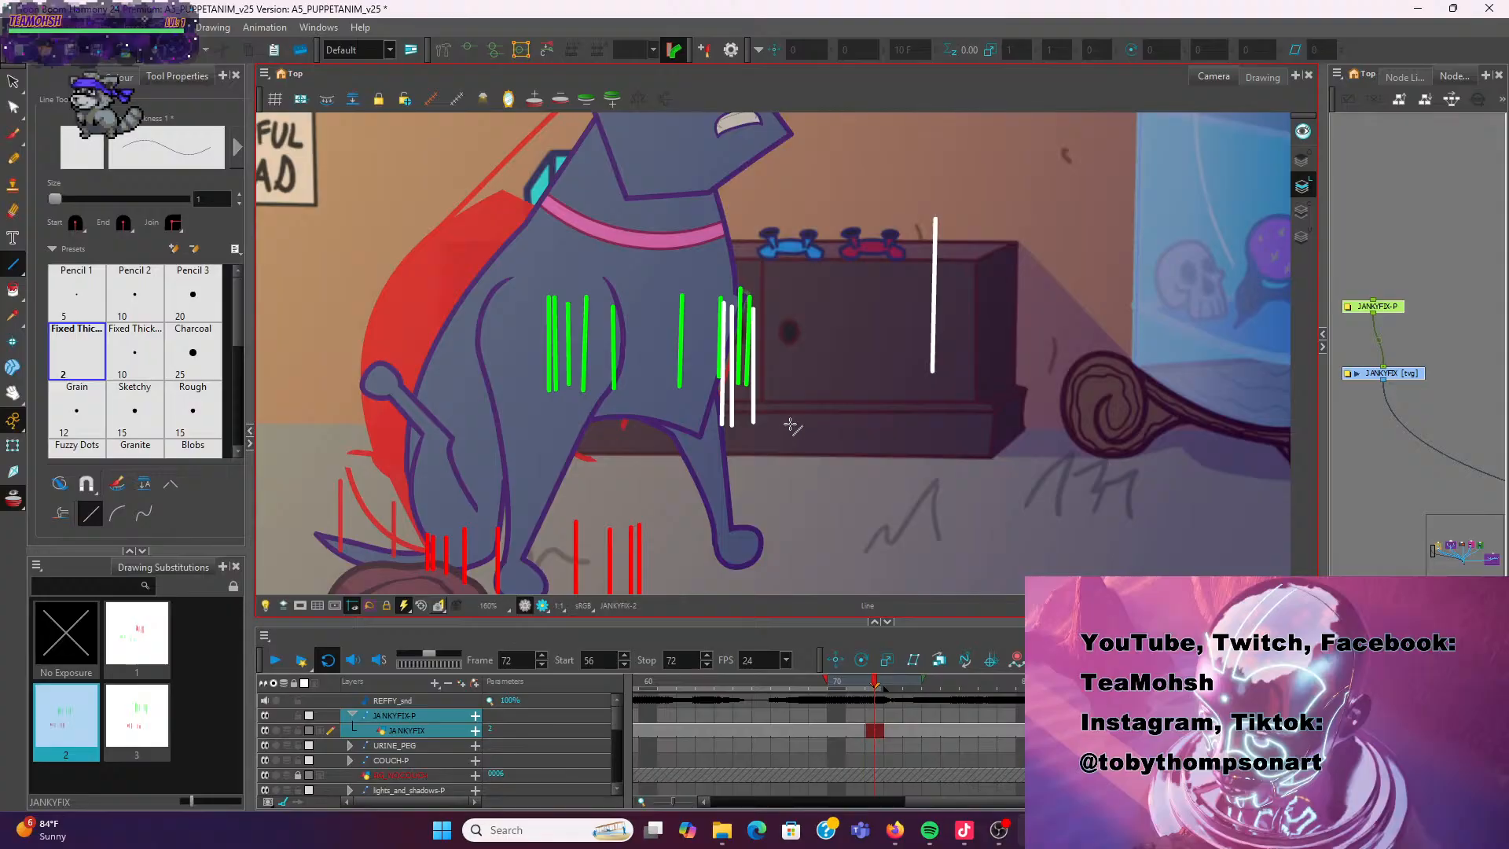
pyautogui.moveTo(783, 431); pyautogui.dragTo(781, 293)
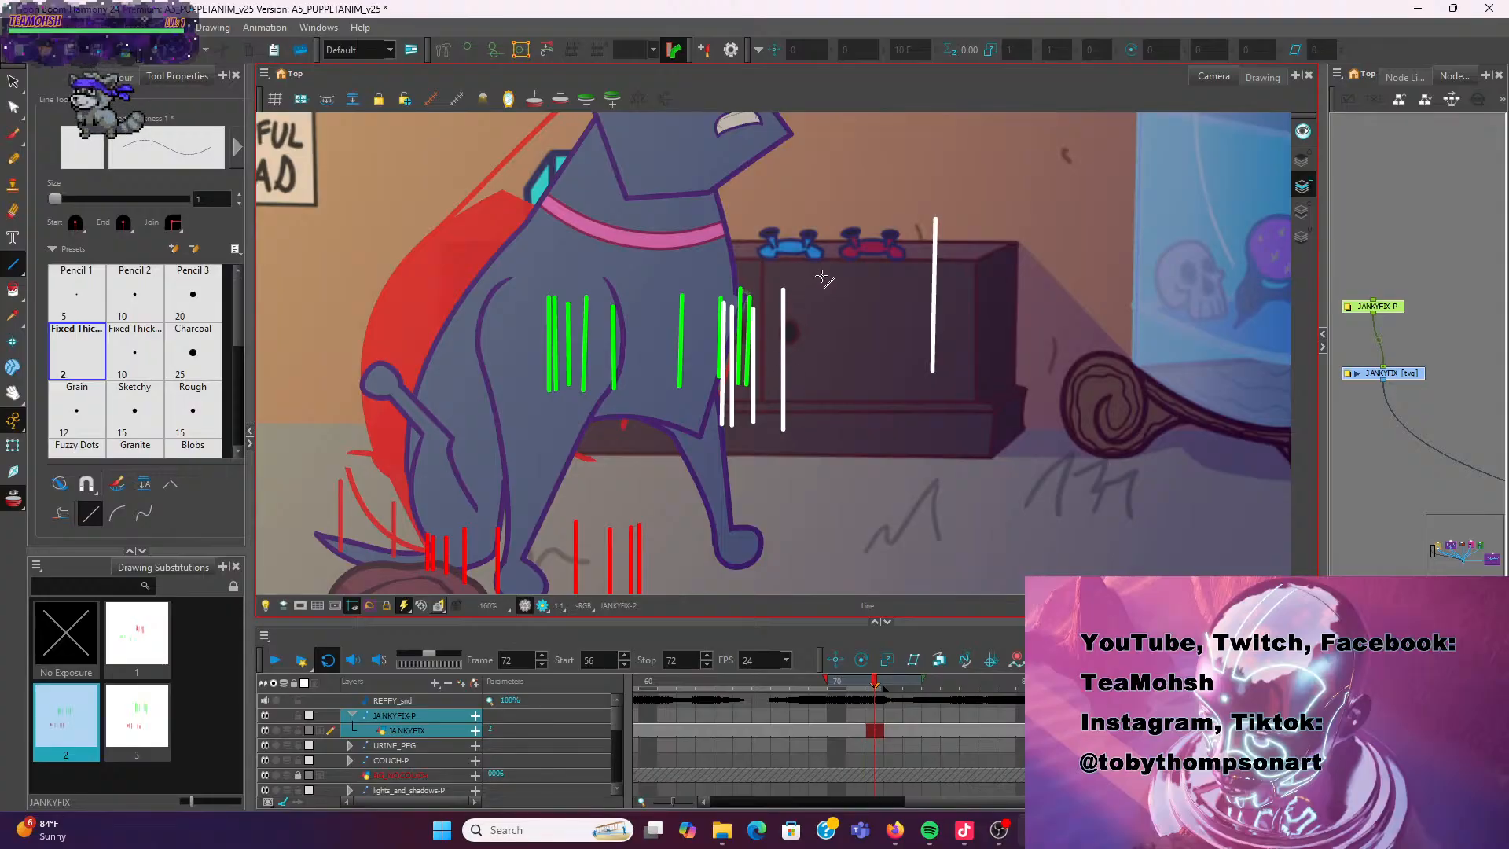
pyautogui.hotkey('ctrl', 'z')
pyautogui.hotkey('ctrl', 'z')
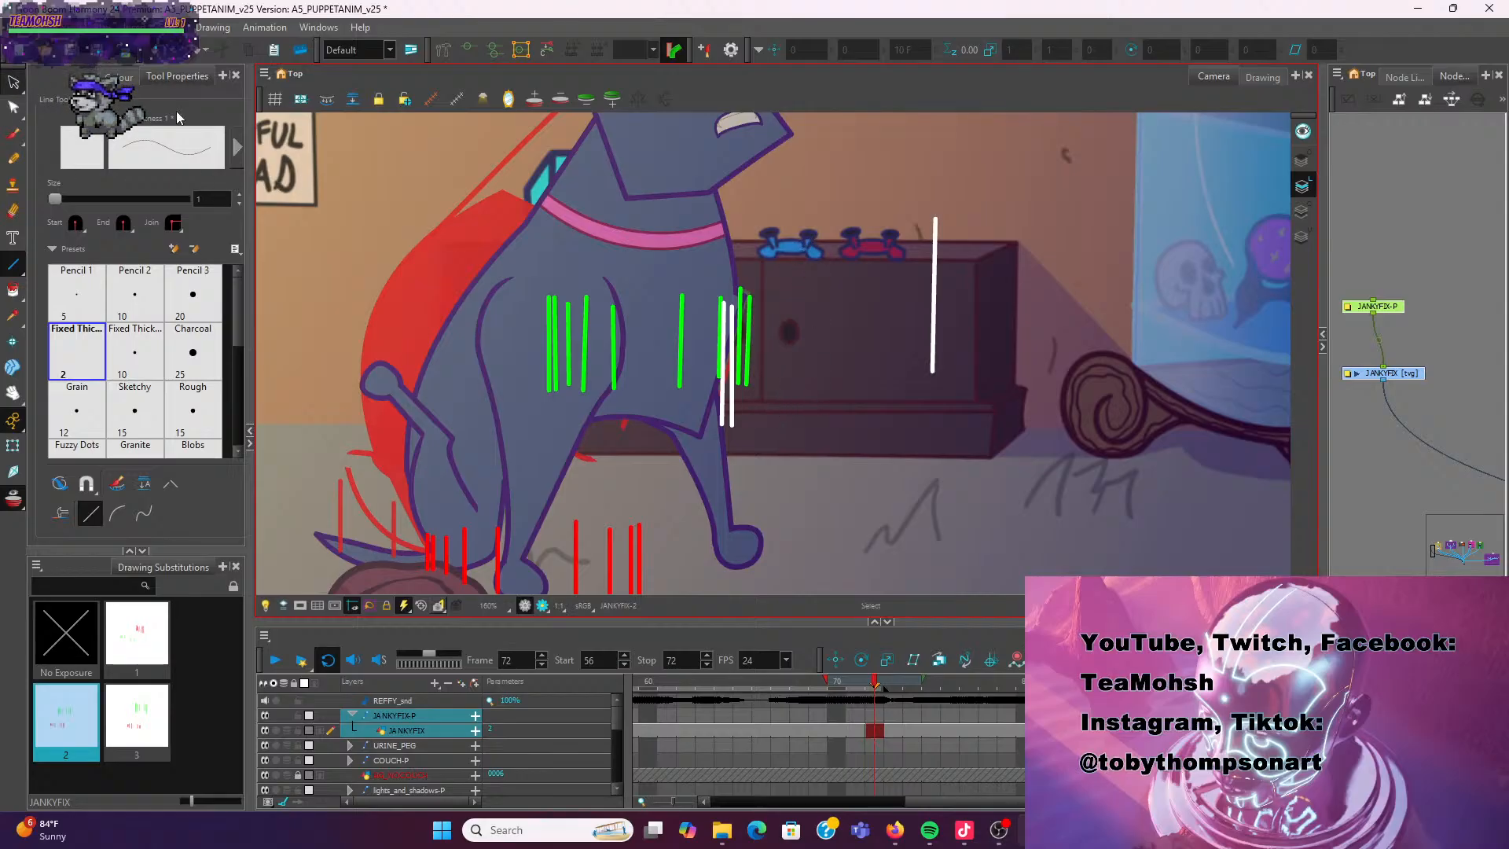
# Rotate the two neighbouring white lines at the chest together so they slant along the dog's chest edge
pyautogui.scroll(4, 745, 212)
pyautogui.moveTo(808, 480); pyautogui.dragTo(860, 297)
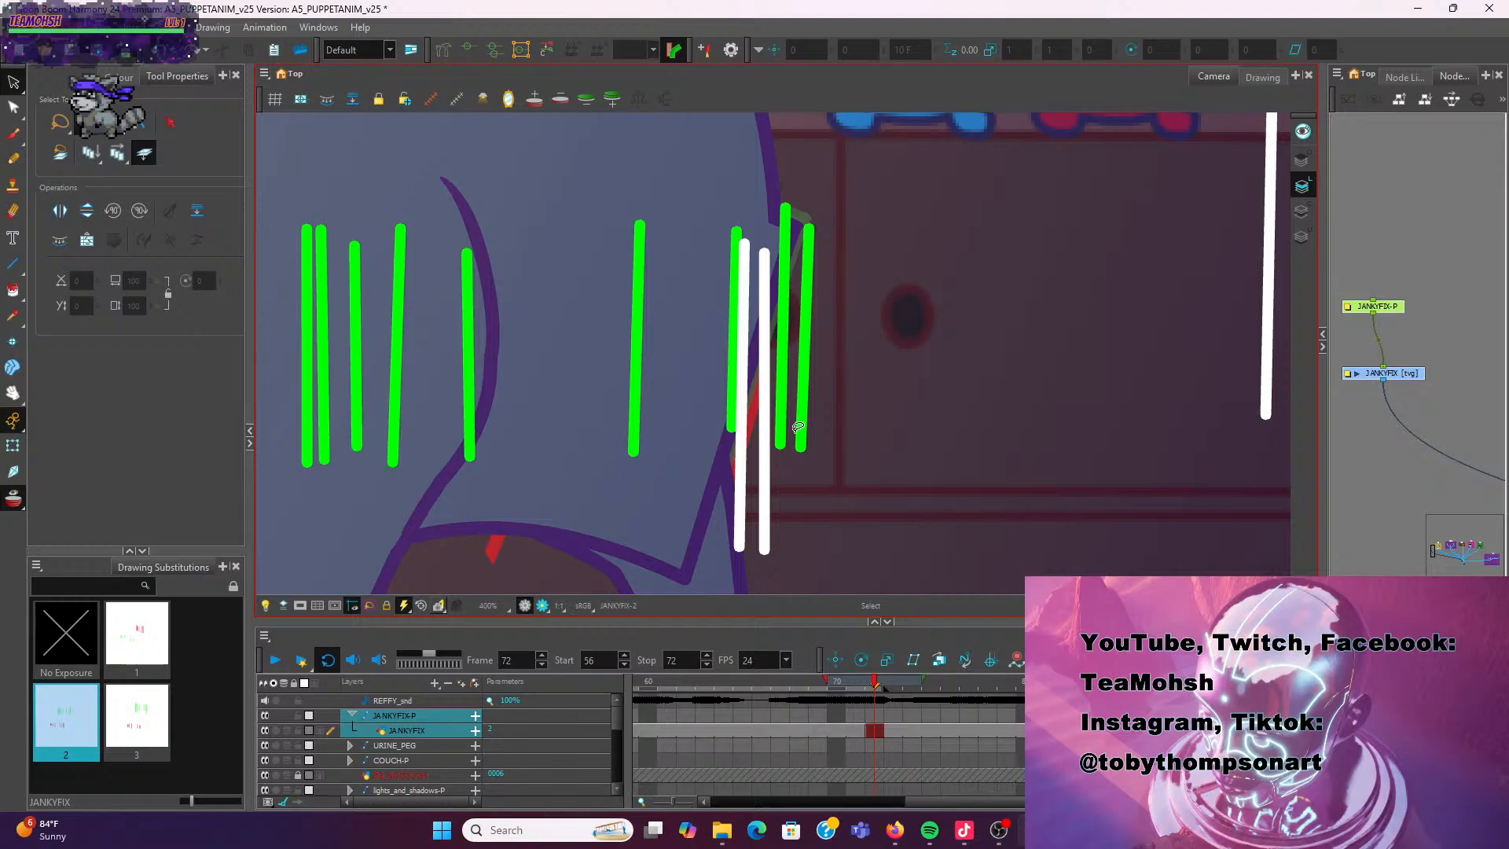
pyautogui.click(767, 470)
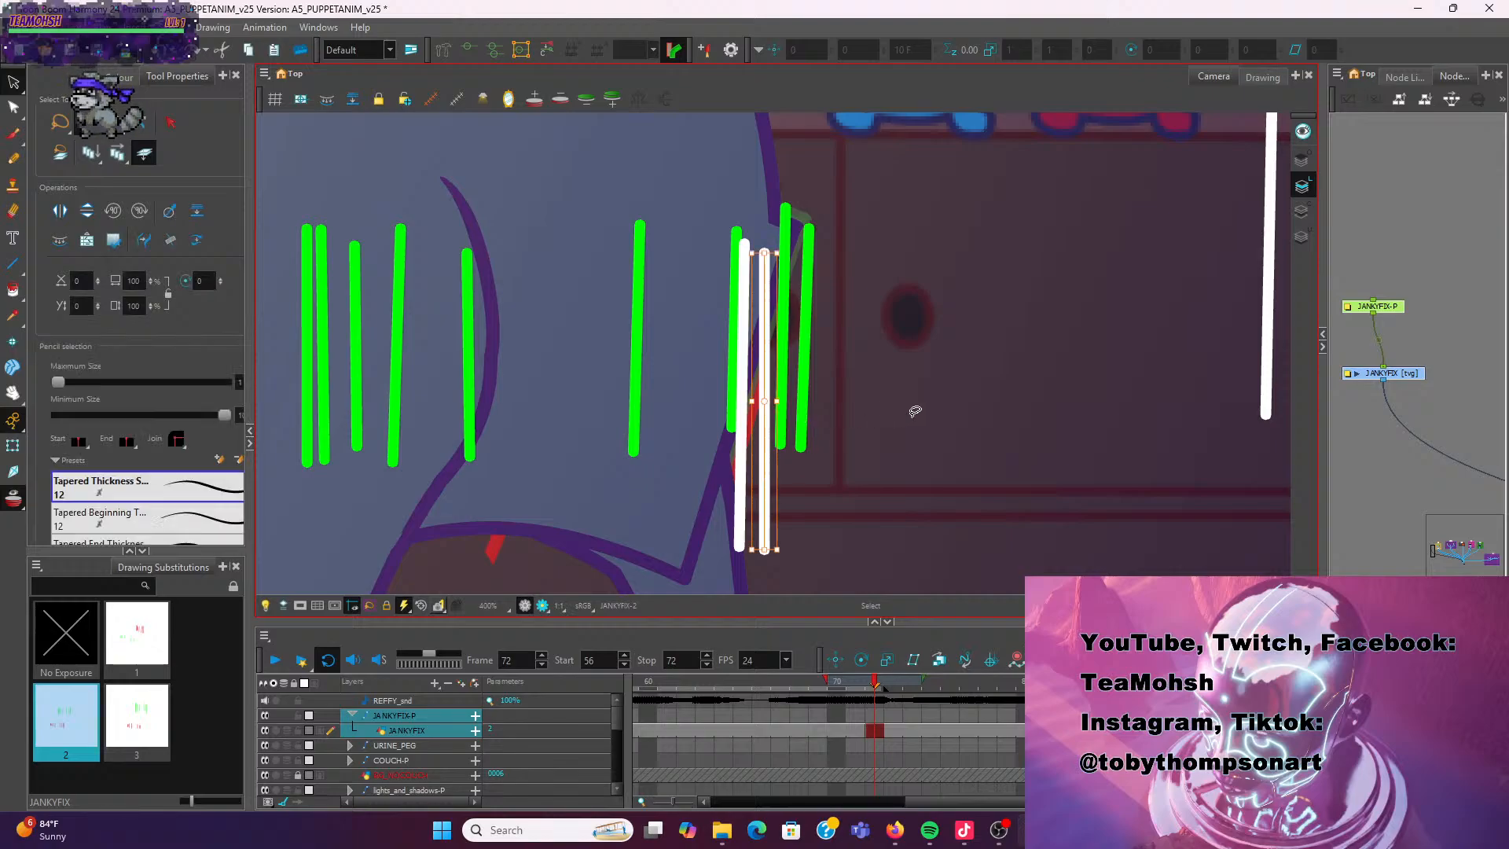
pyautogui.keyDown('shift'); pyautogui.click(741, 468); pyautogui.keyUp('shift')
pyautogui.scroll(-2, 781, 463)
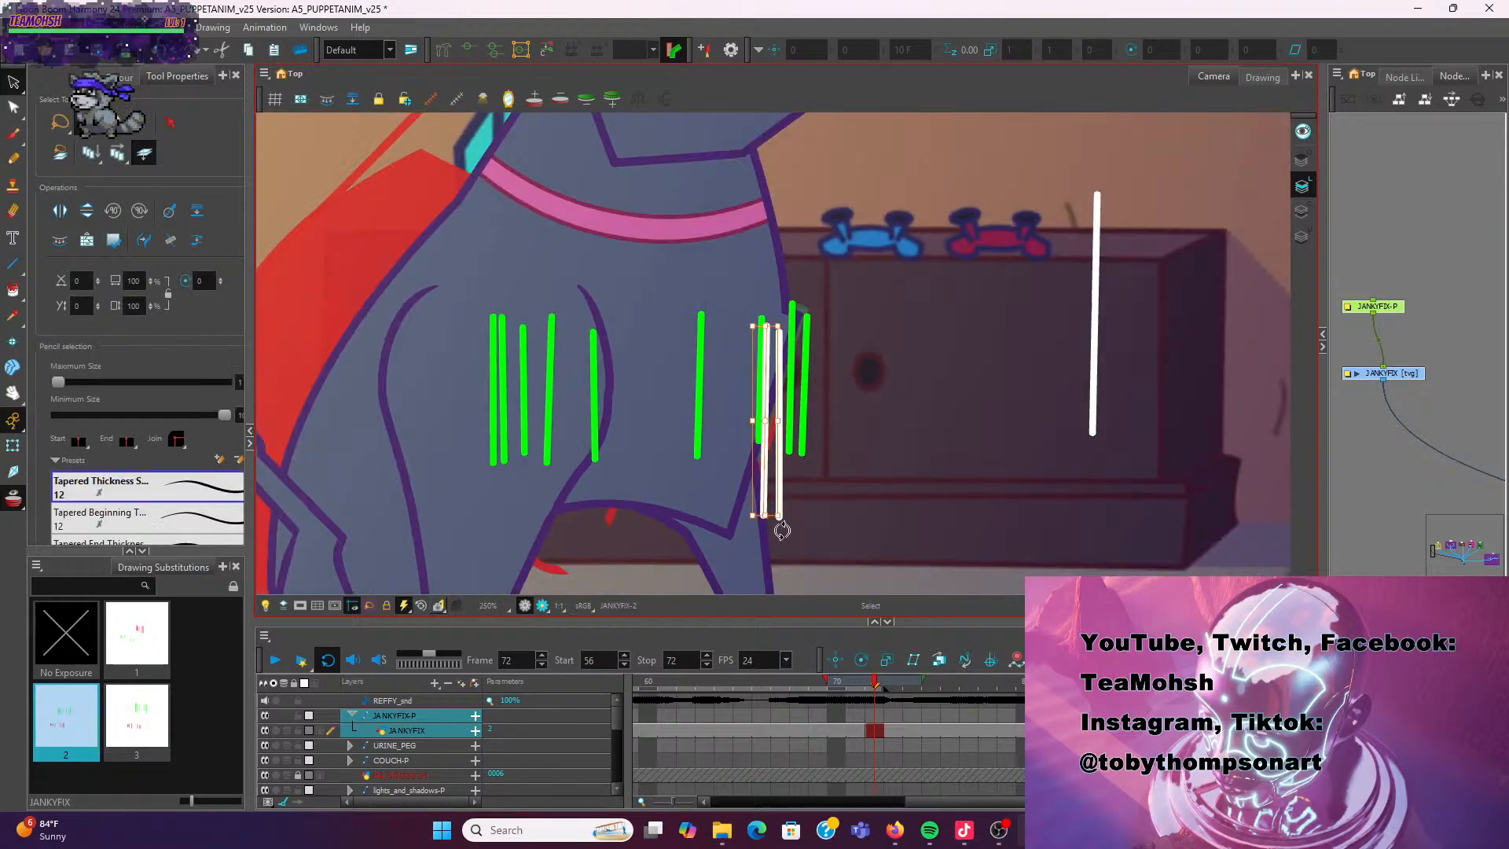
pyautogui.moveTo(782, 530)
pyautogui.mouseDown()
pyautogui.moveTo(761, 529)
pyautogui.moveTo(786, 496)
pyautogui.moveTo(809, 511)
pyautogui.moveTo(773, 531)
pyautogui.mouseUp()
pyautogui.moveTo(767, 456); pyautogui.dragTo(764, 456)
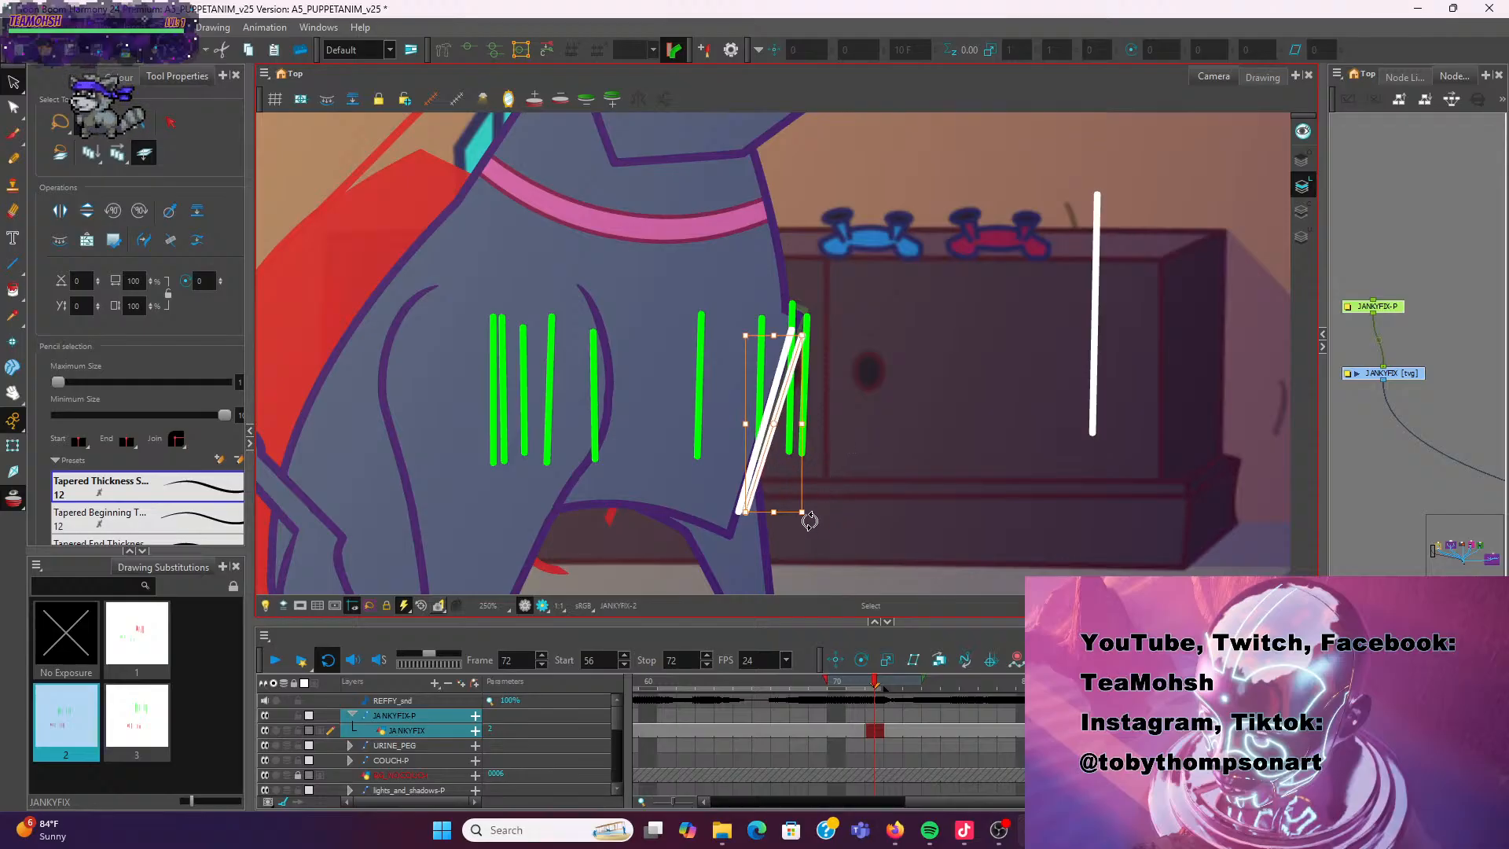
# Fine-tune the angle of the second slanted white line so it runs nearly parallel to the first
pyautogui.click(815, 519)
pyautogui.click(815, 518)
pyautogui.click(811, 520)
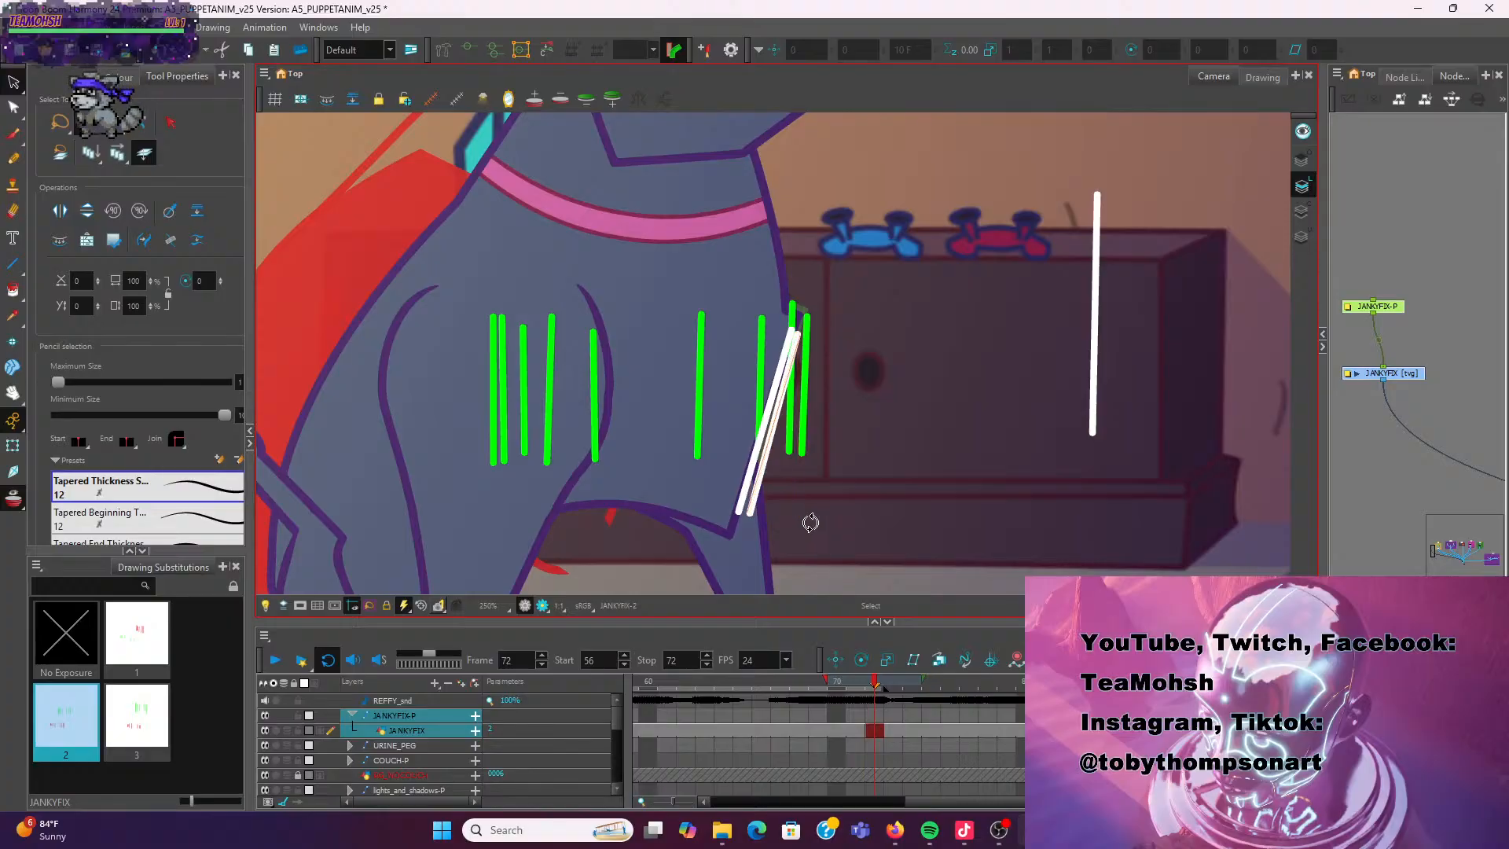
pyautogui.click(810, 522)
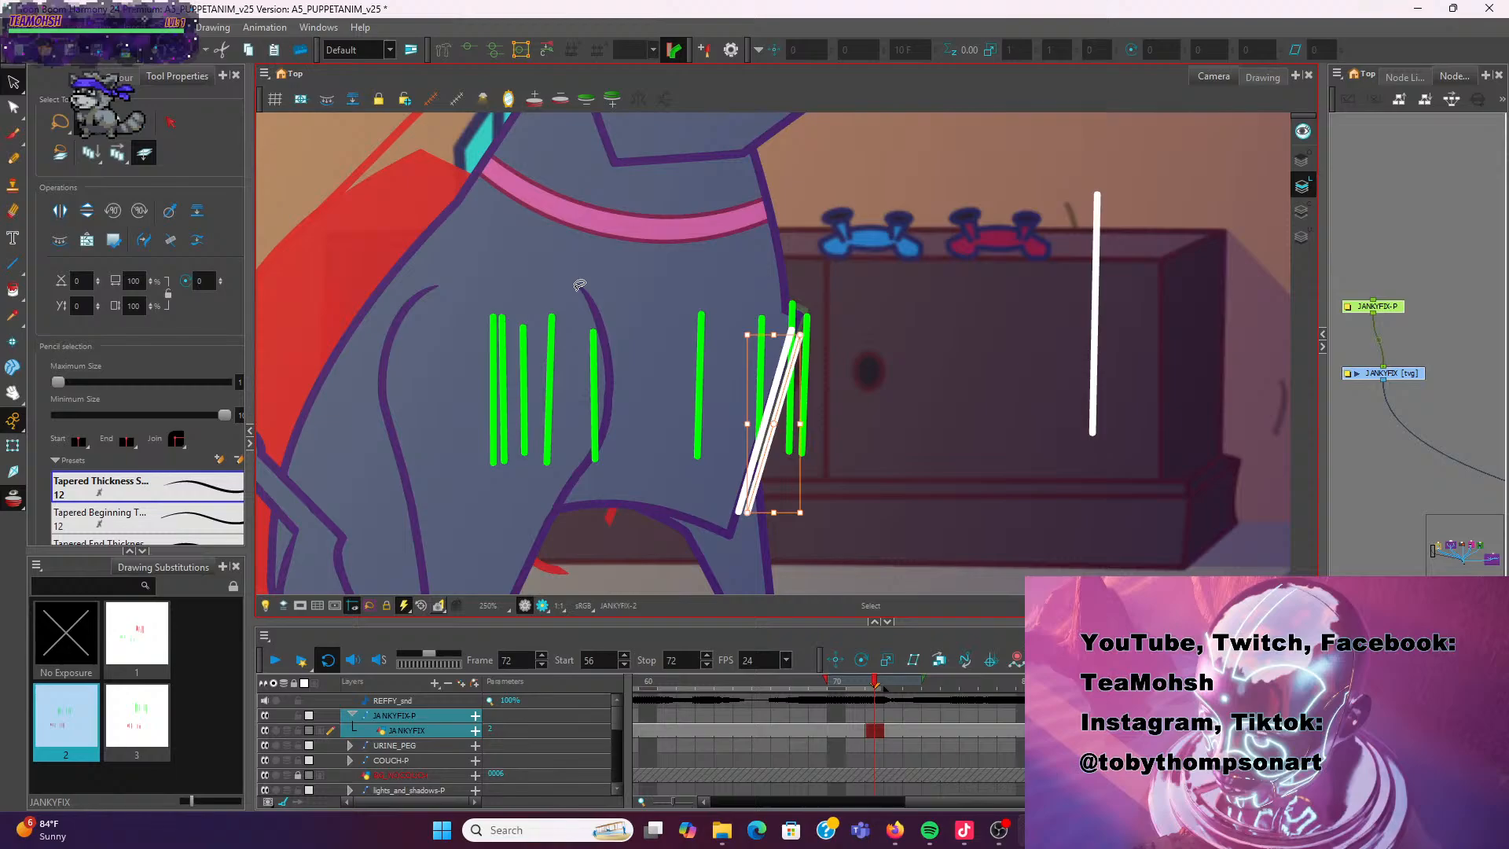
pyautogui.click(902, 414)
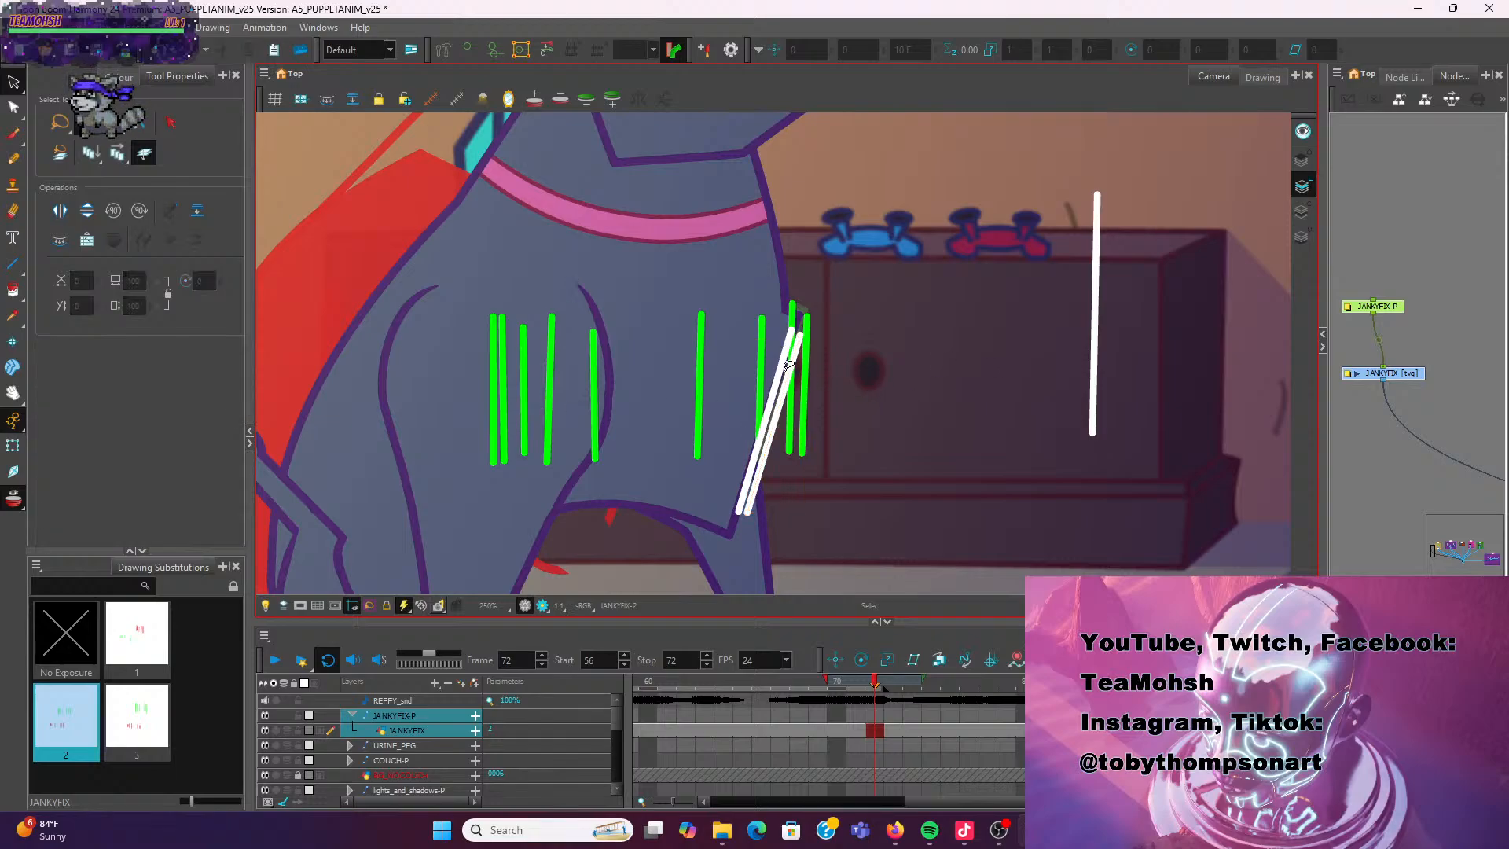
# Draw three more slanted white lines ahead of the chest, spaced progressively wider and becoming slightly steeper
pyautogui.click(18, 263)
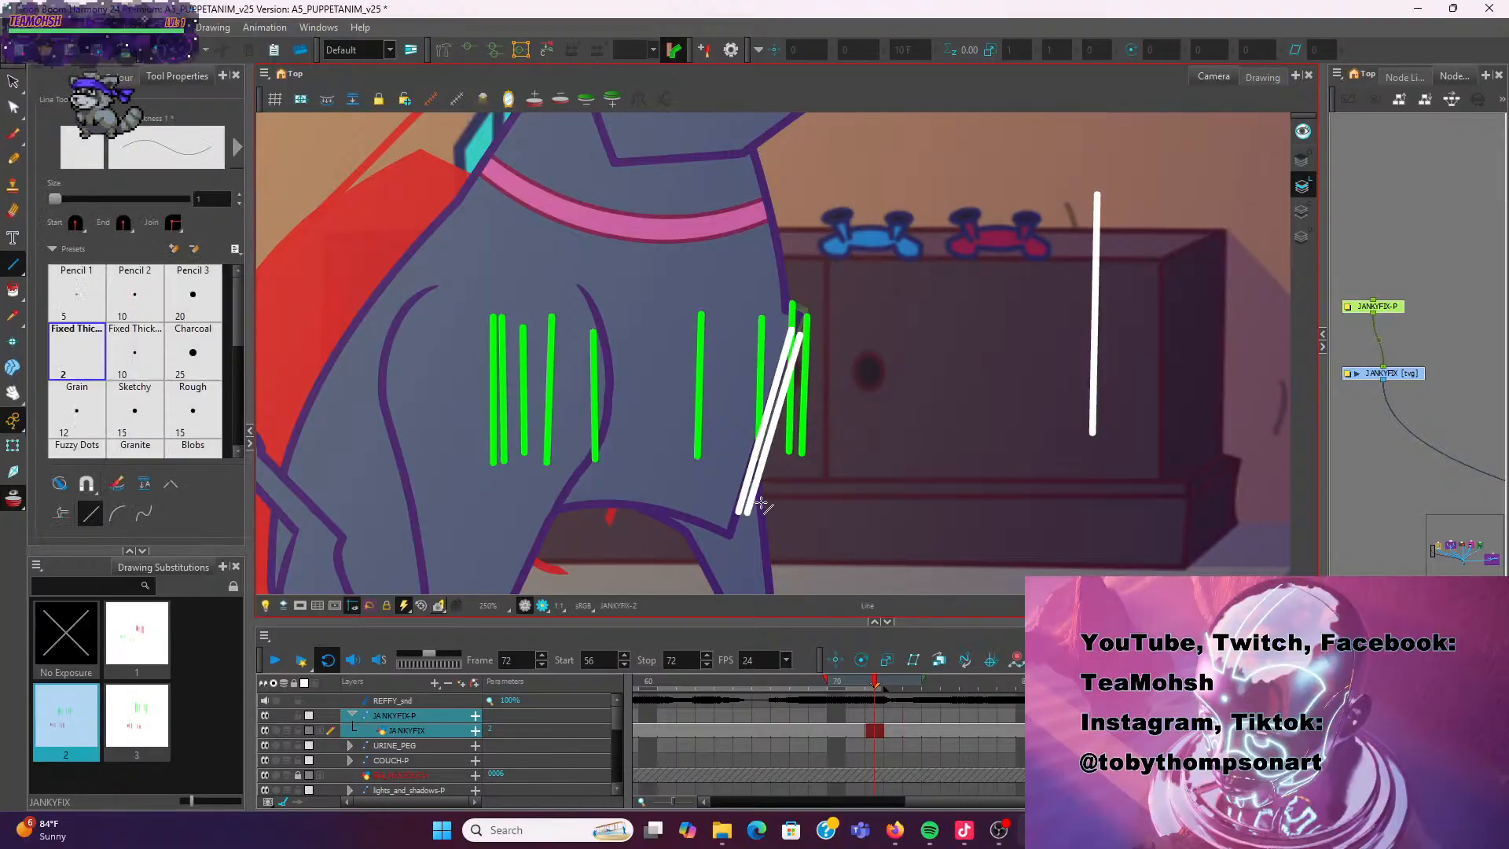
pyautogui.moveTo(758, 522); pyautogui.dragTo(820, 327)
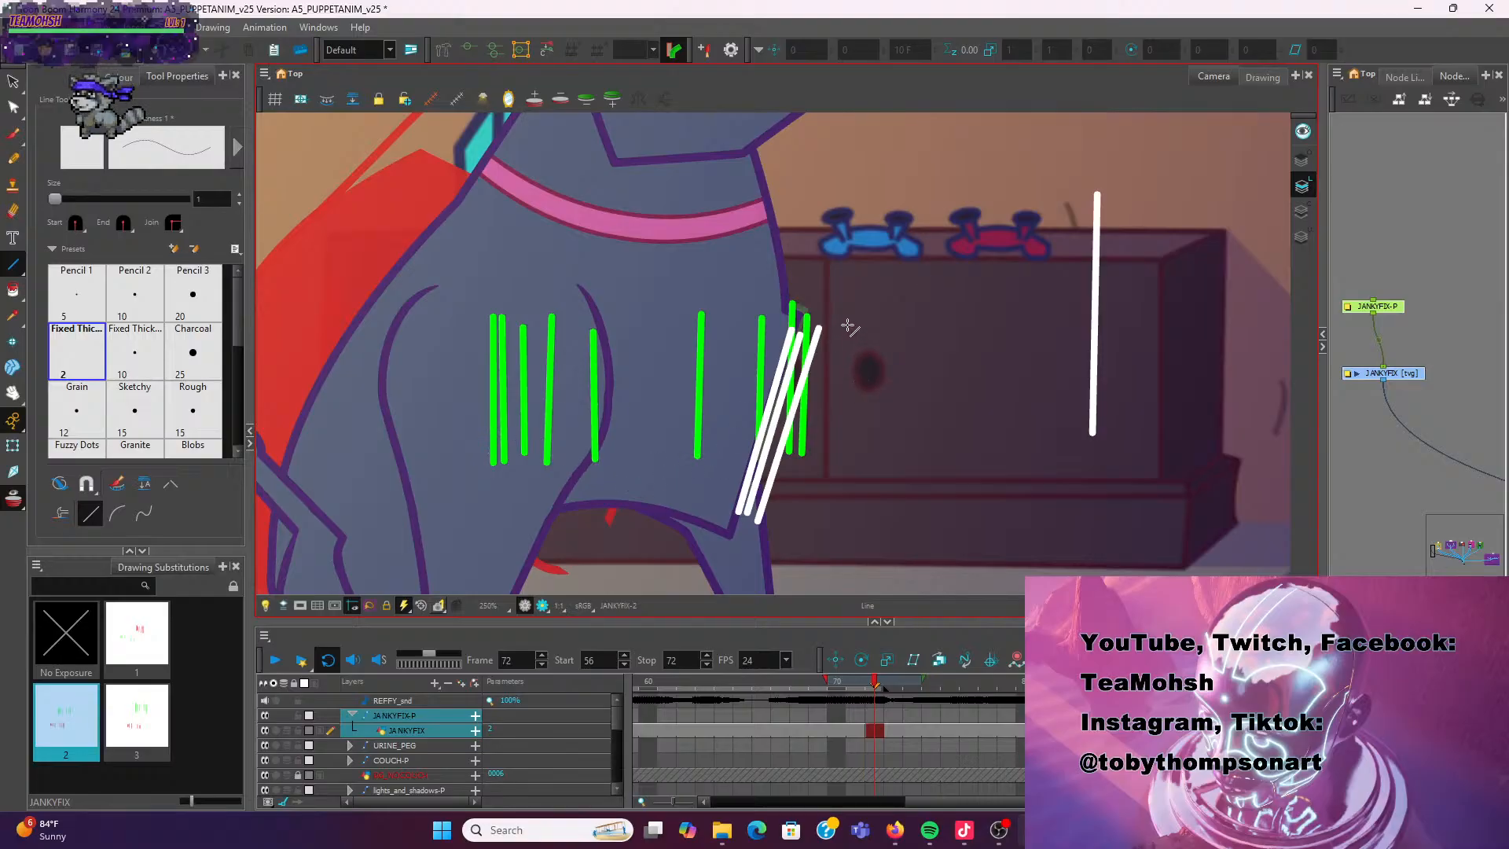
pyautogui.moveTo(849, 322); pyautogui.dragTo(787, 532)
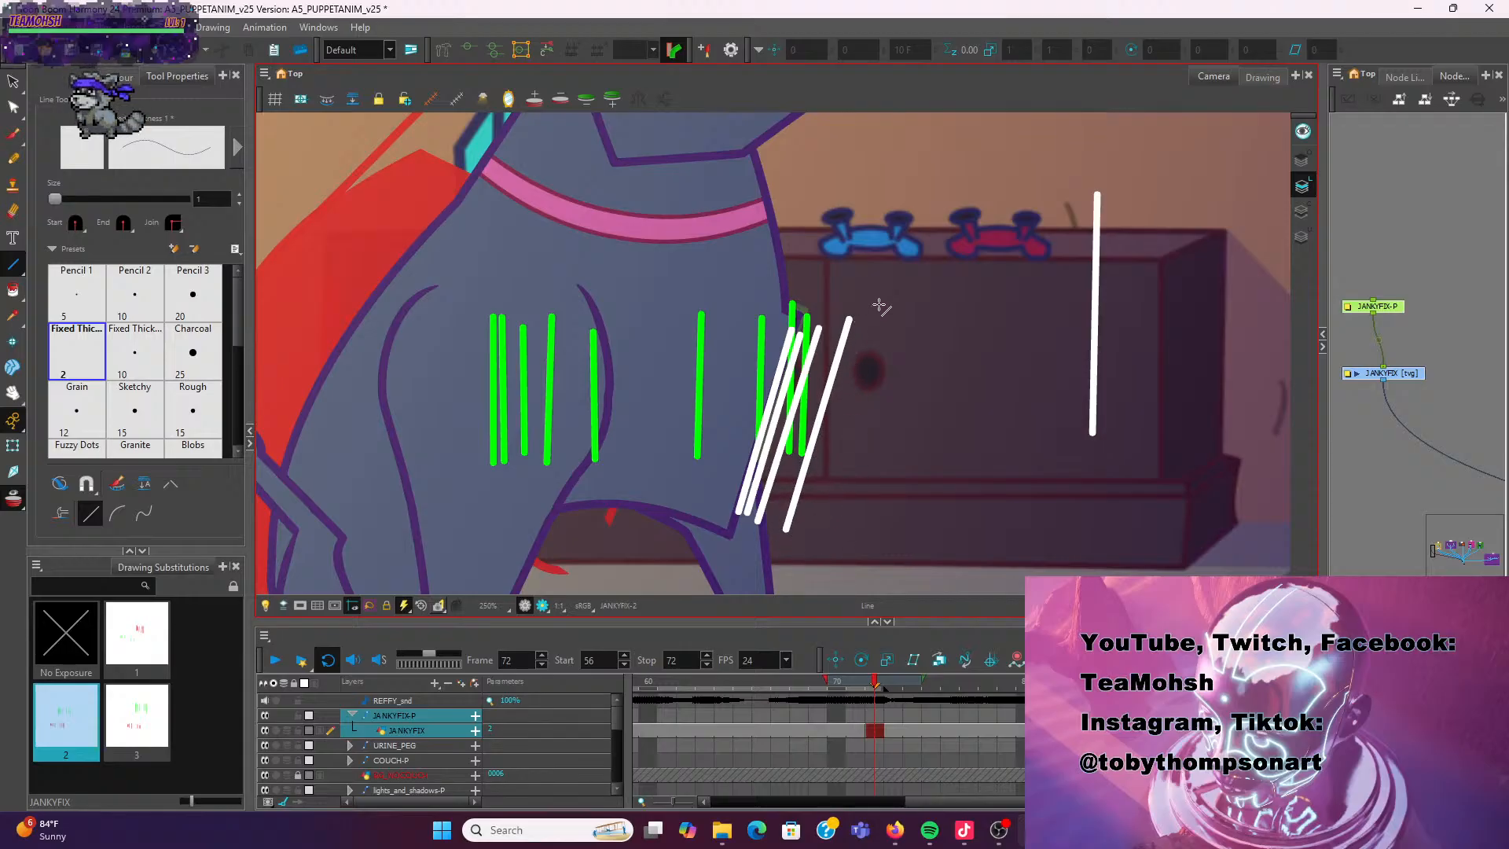
pyautogui.moveTo(883, 309); pyautogui.dragTo(825, 556)
pyautogui.hotkey('ctrl', 'z')
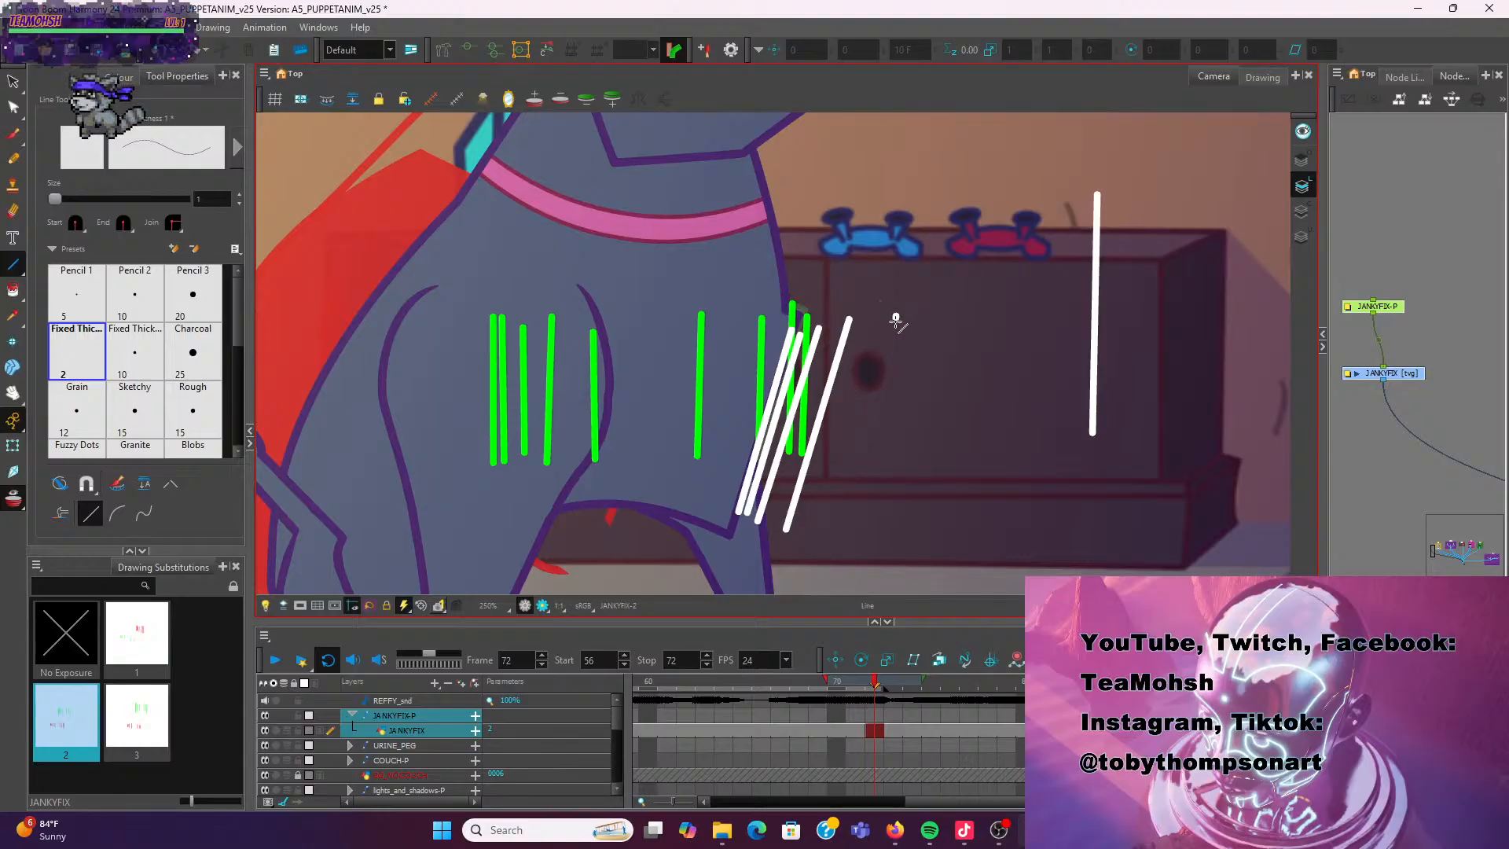
pyautogui.moveTo(896, 316)
pyautogui.mouseDown()
pyautogui.moveTo(845, 578)
pyautogui.moveTo(846, 557)
pyautogui.mouseUp()
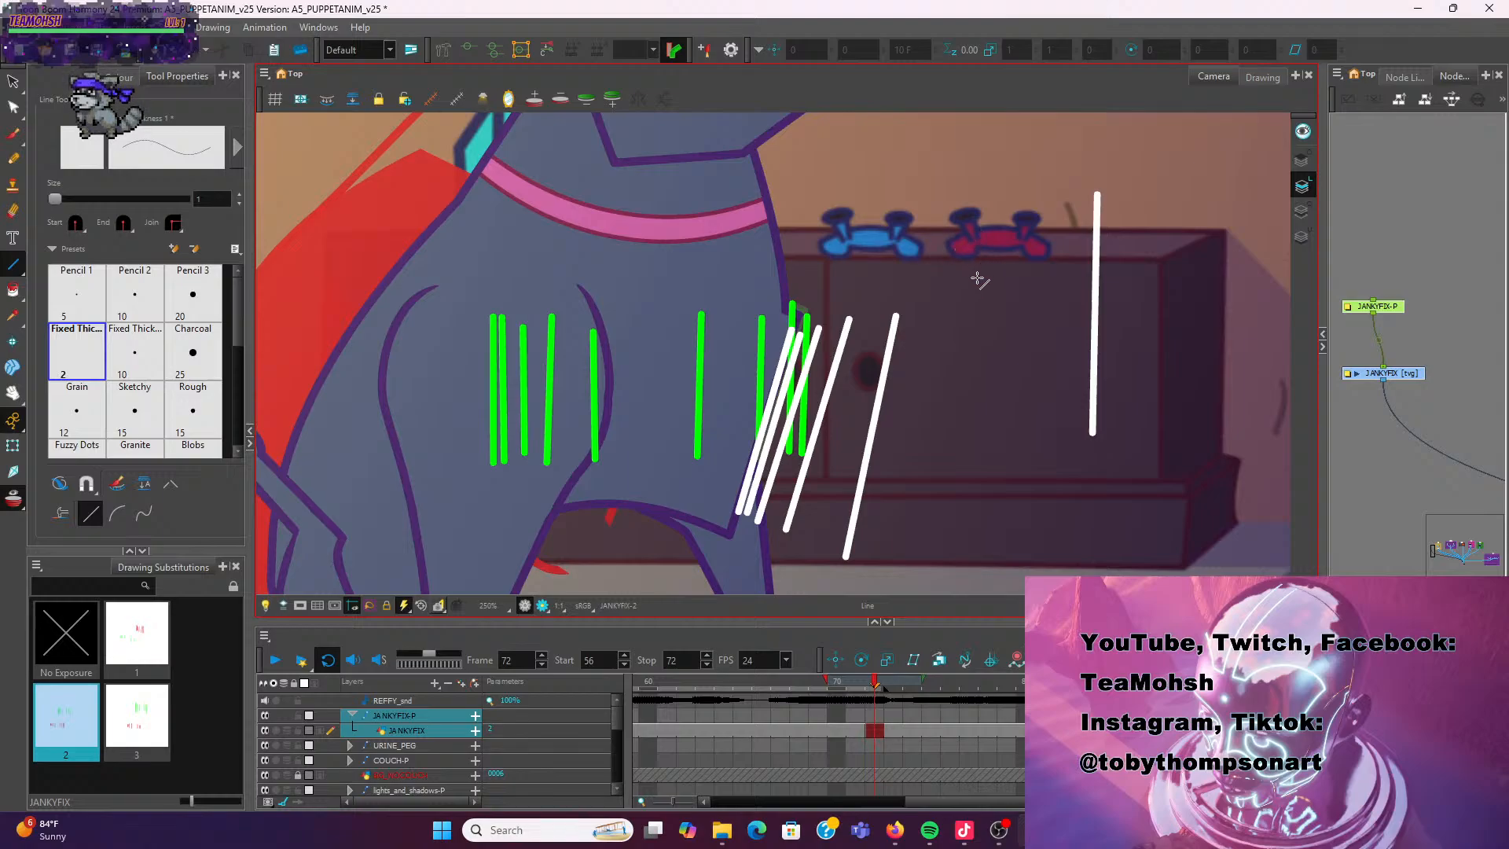
# Draw three upright white lines before the end-position line, spaced progressively closer together towards it
pyautogui.moveTo(996, 219); pyautogui.dragTo(990, 550)
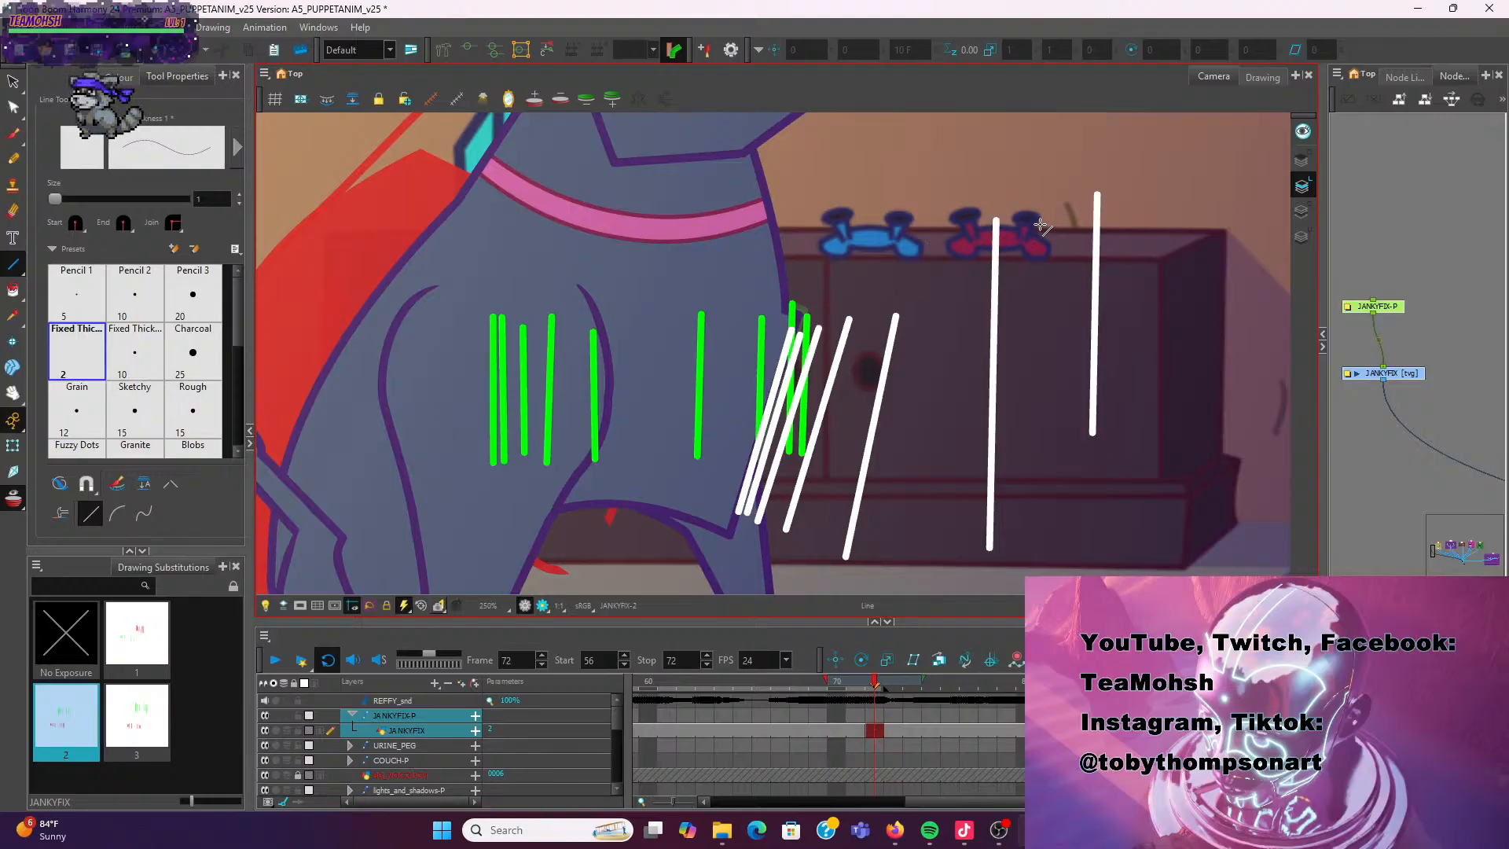
pyautogui.moveTo(1039, 226); pyautogui.dragTo(1042, 541)
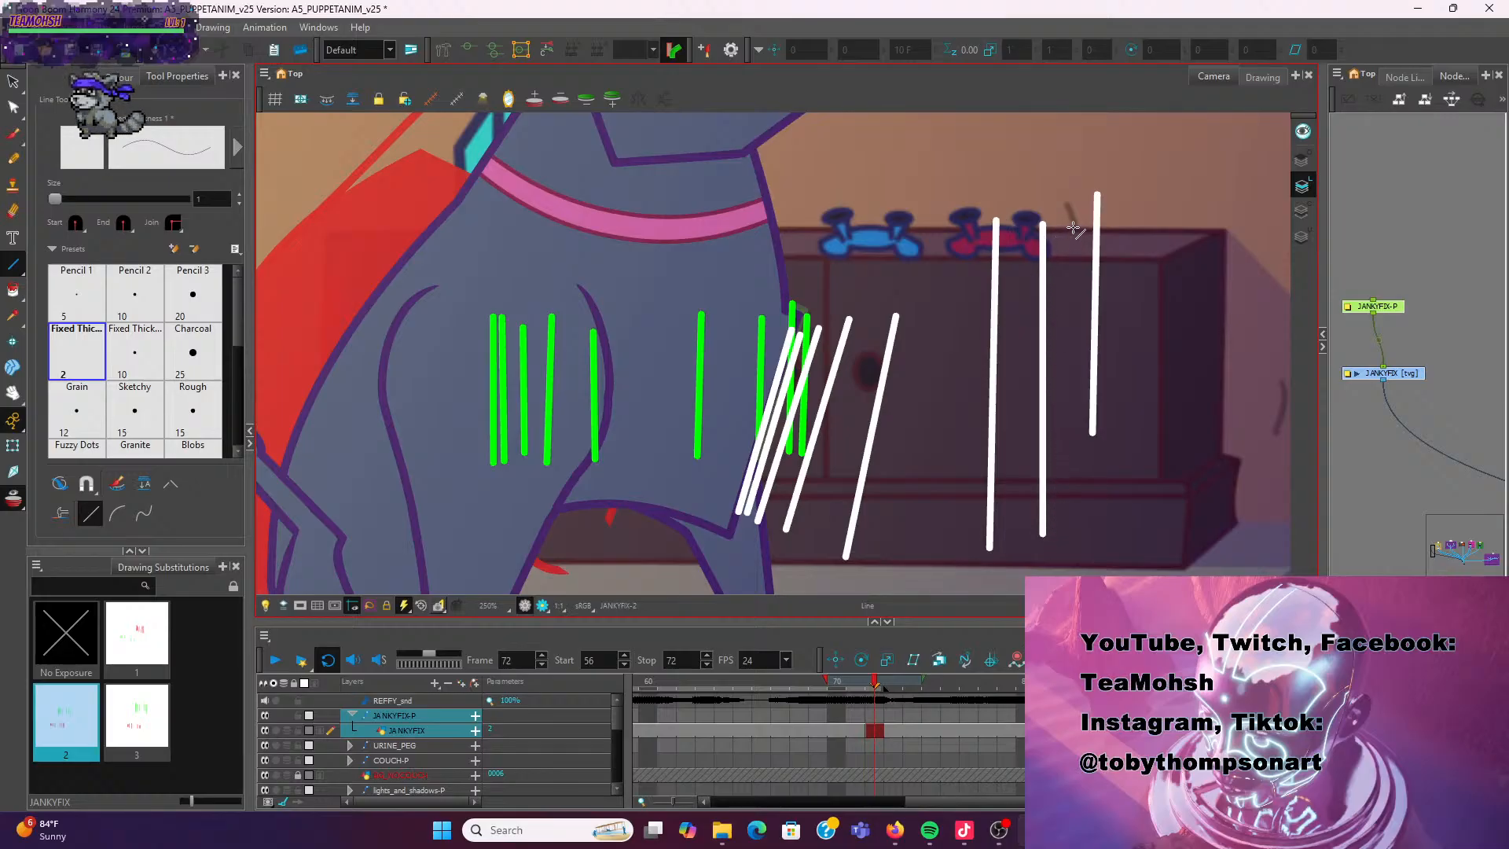
pyautogui.moveTo(1073, 226); pyautogui.dragTo(1075, 535)
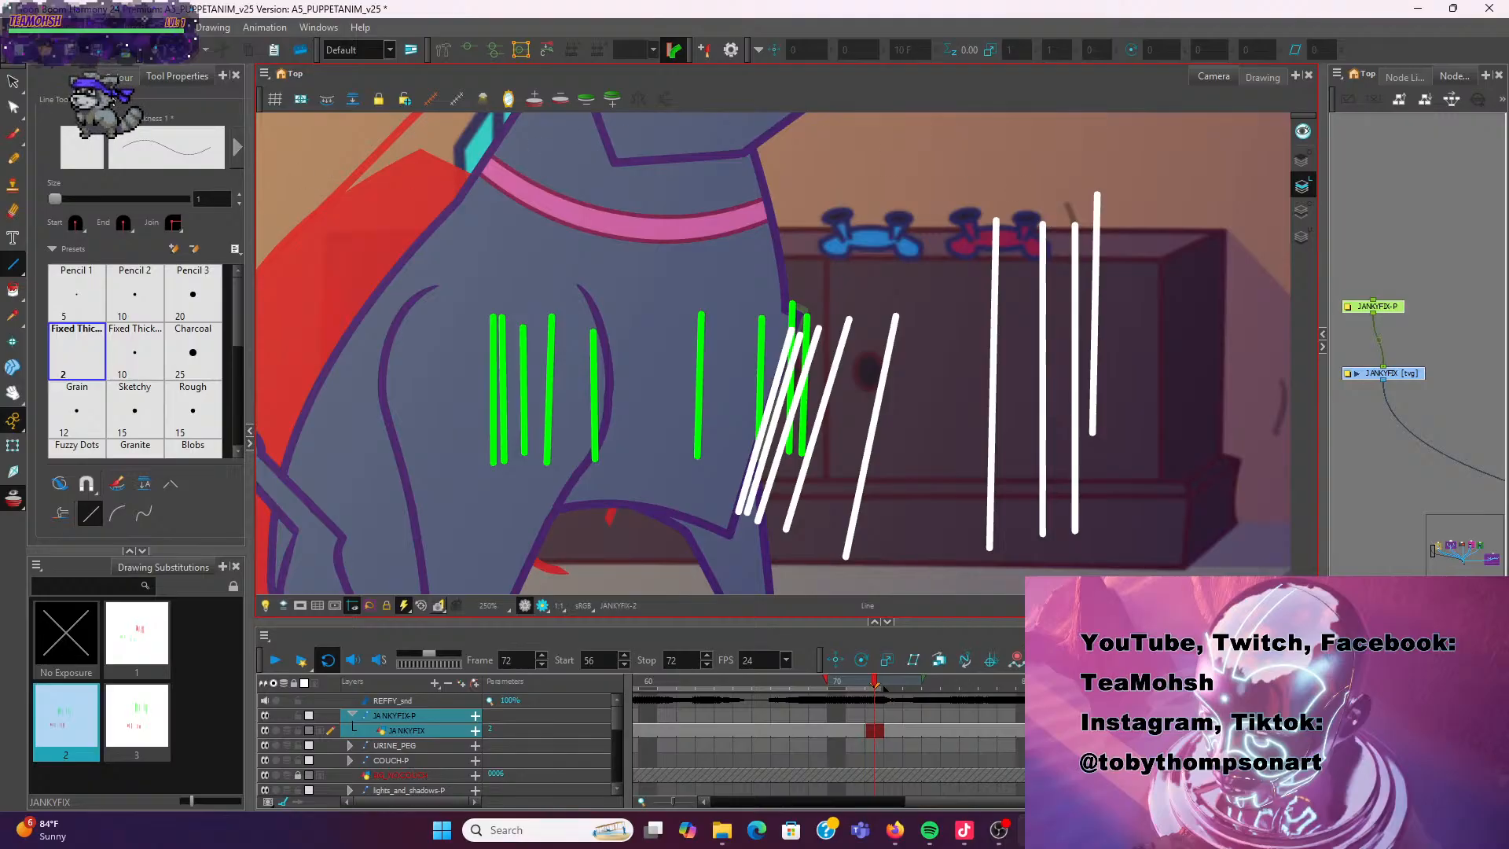
# Move the two upright white lines just before the end-position line slightly towards it to tighten the spacing at the end of the chart
pyautogui.click(13, 82)
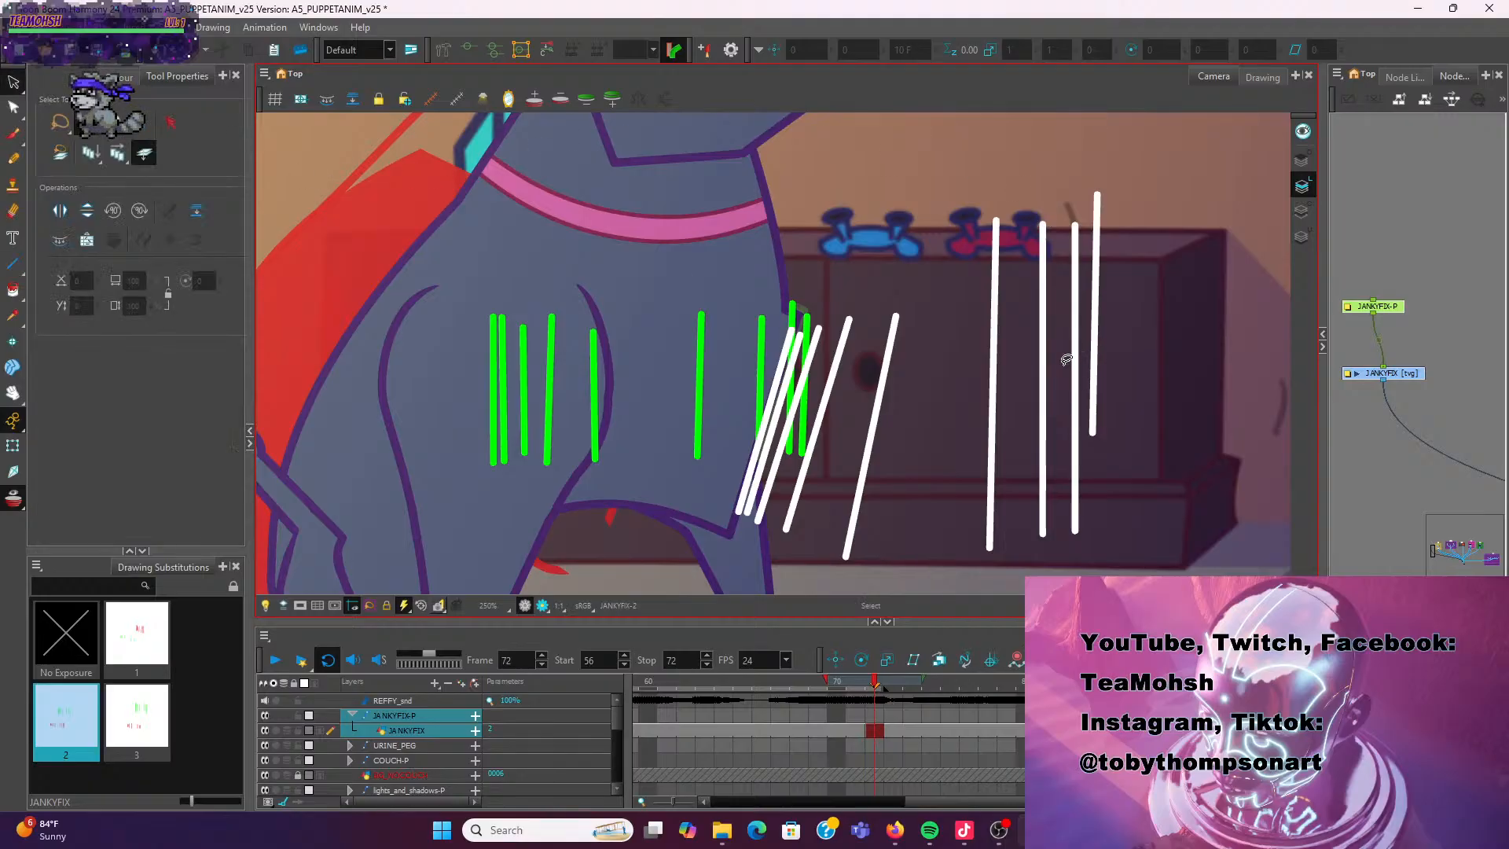
pyautogui.click(1043, 345)
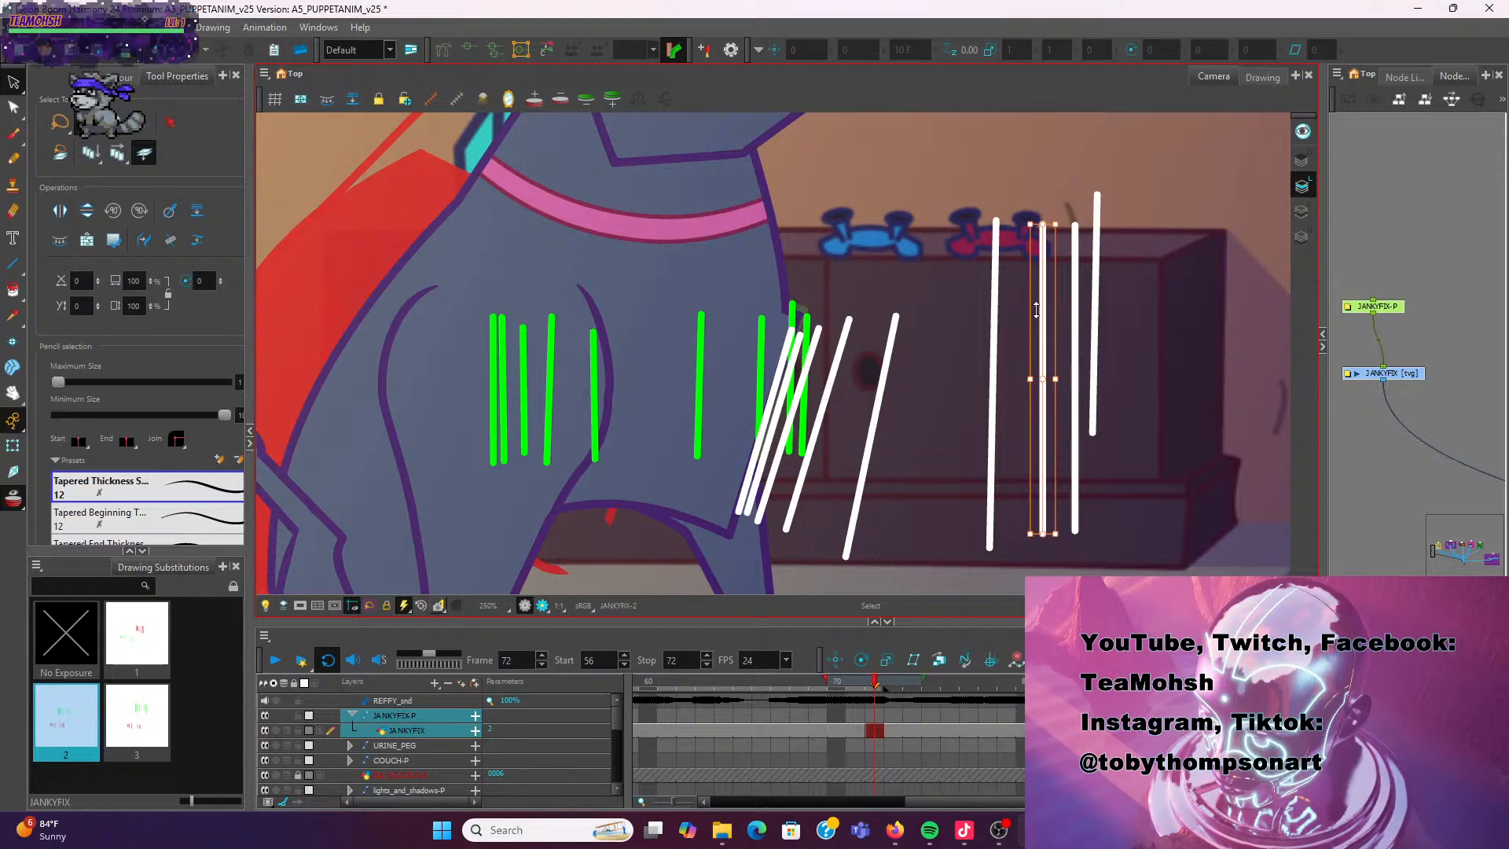
pyautogui.moveTo(1046, 313); pyautogui.dragTo(1053, 312)
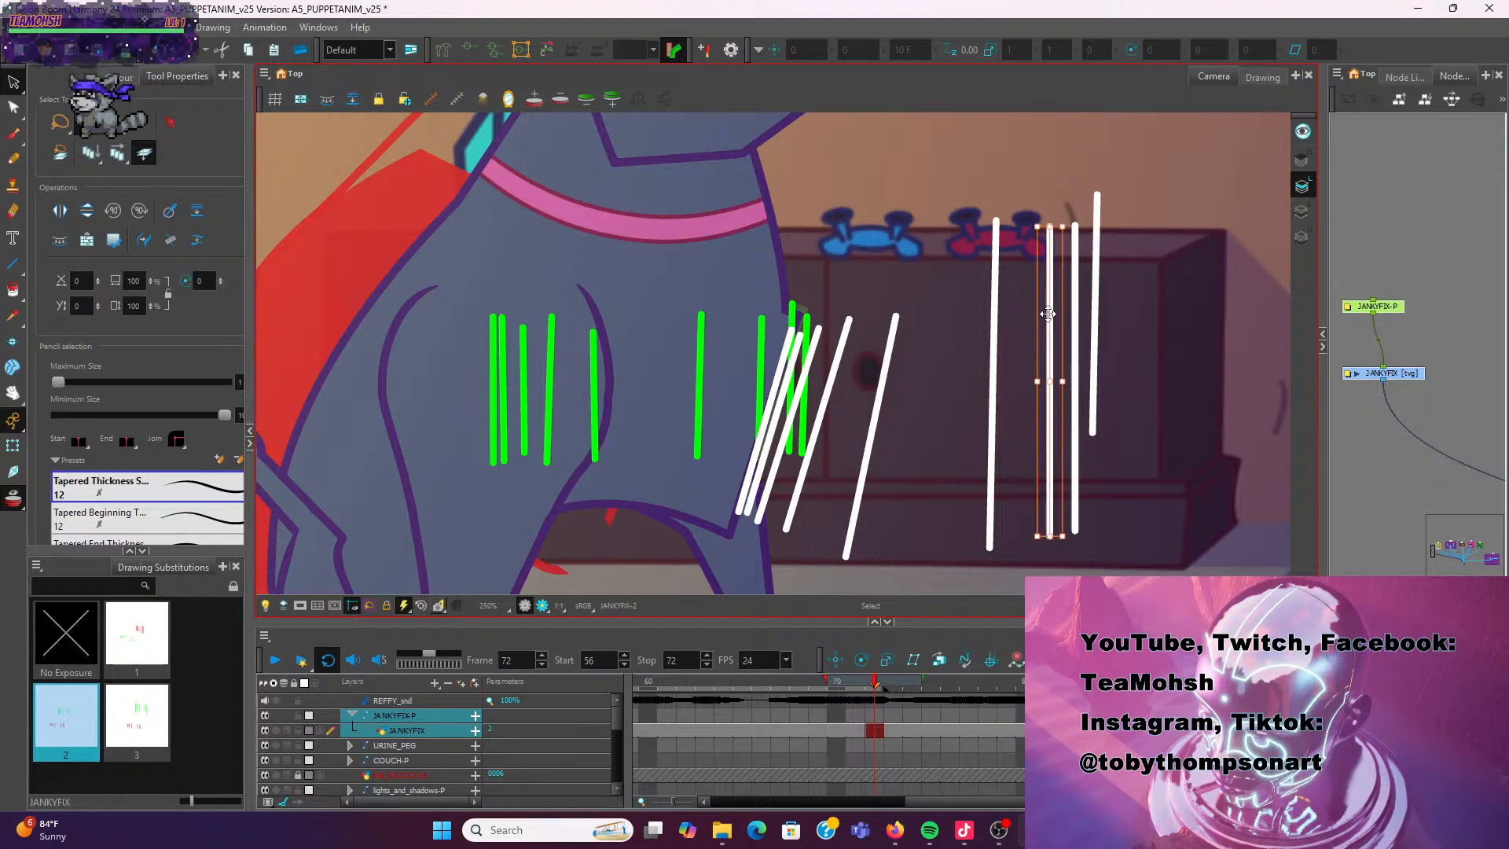
pyautogui.click(994, 298)
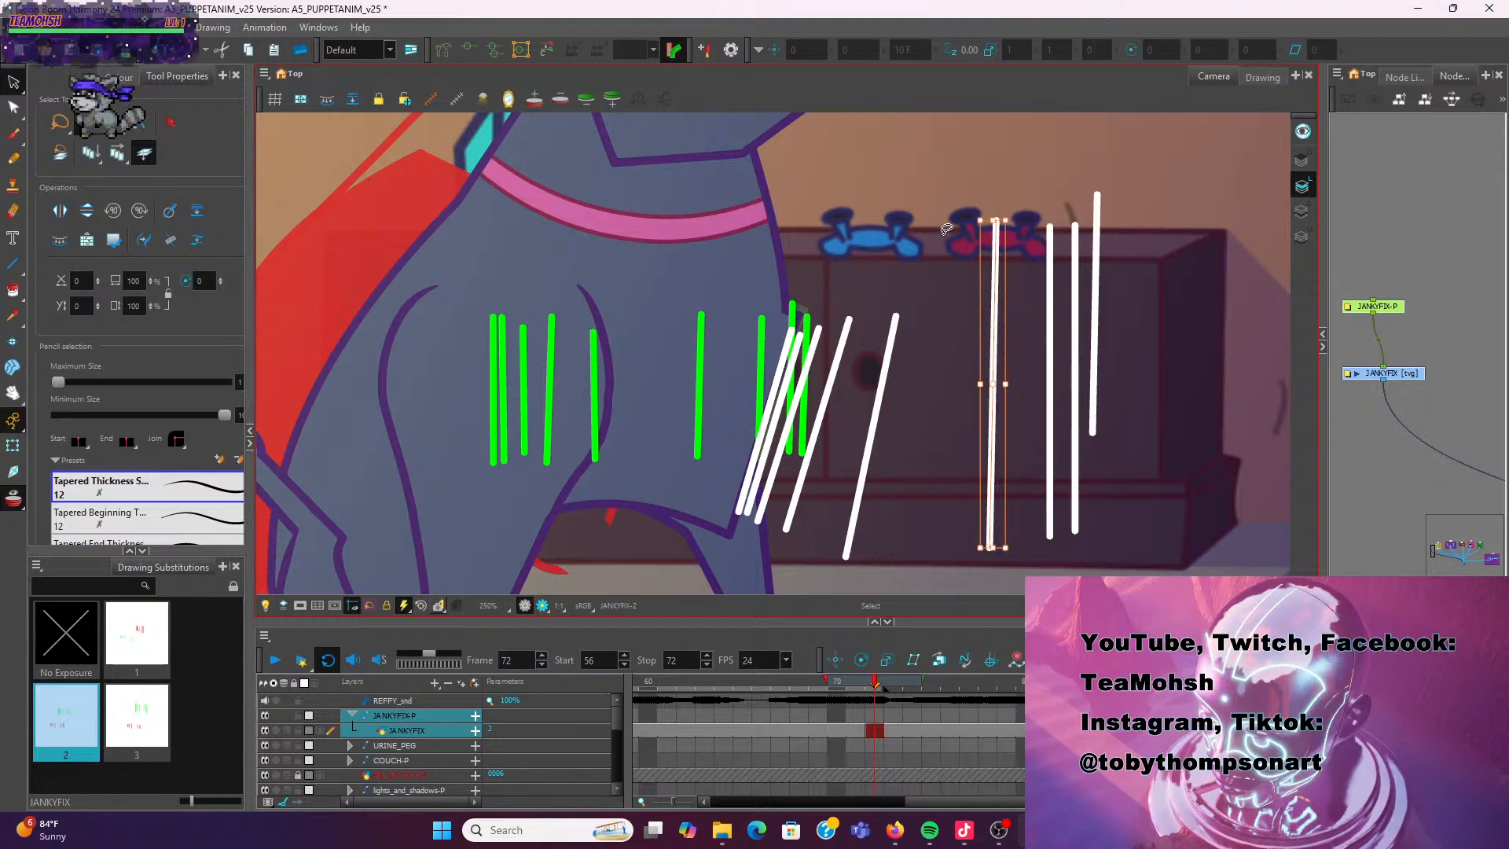
pyautogui.click(1077, 212)
pyautogui.click(1076, 279)
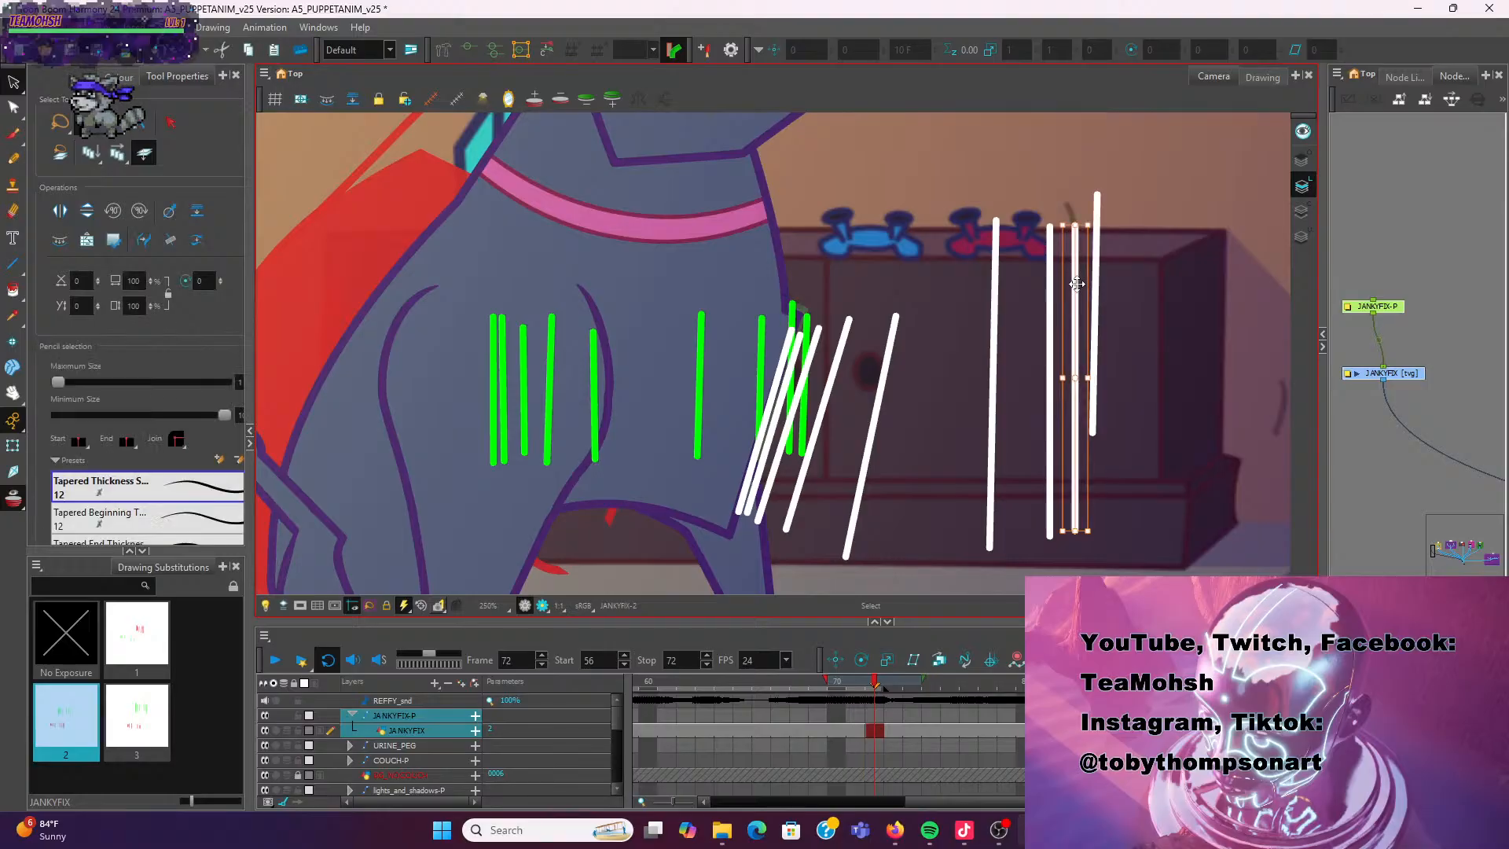
pyautogui.moveTo(1077, 283); pyautogui.dragTo(1081, 283)
pyautogui.click(1136, 238)
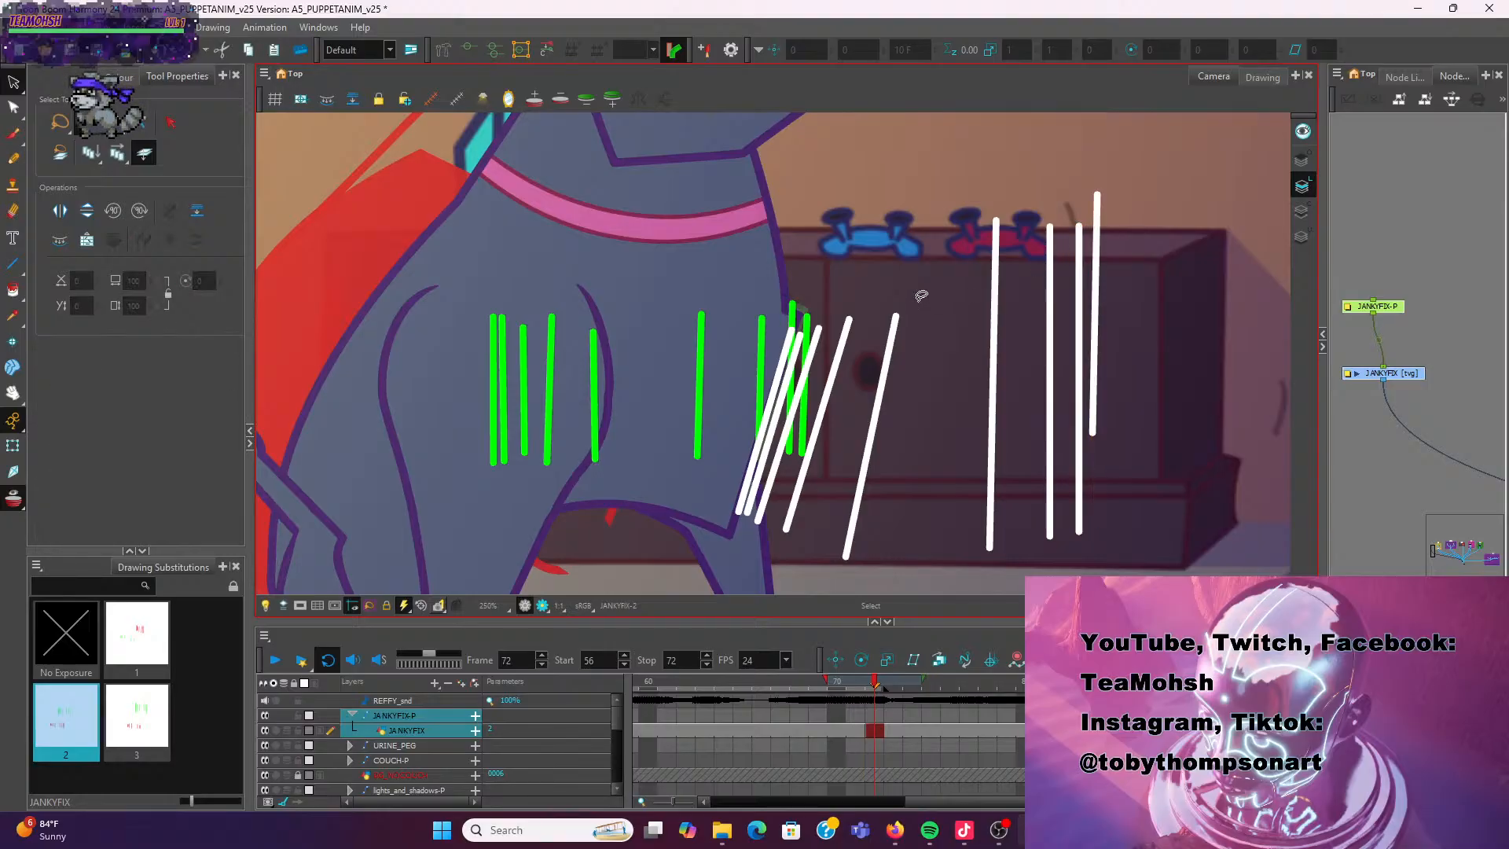
# Select the dog's upper torso and flip between frames 72 and 74 to compare its chest edge with the white spacing lines
pyautogui.scroll(-2, 921, 296)
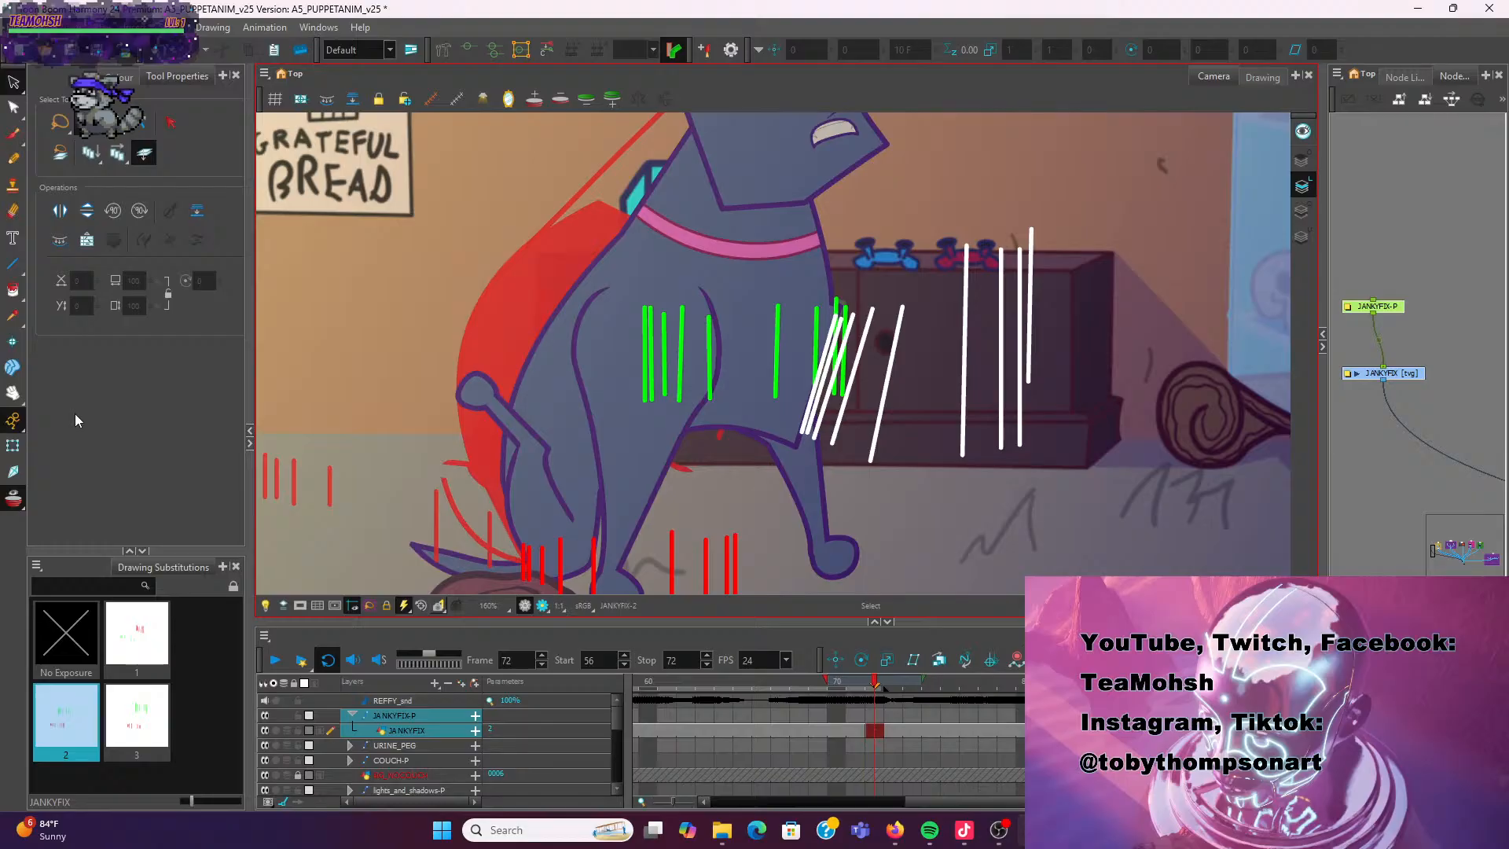
pyautogui.click(13, 446)
pyautogui.click(823, 401)
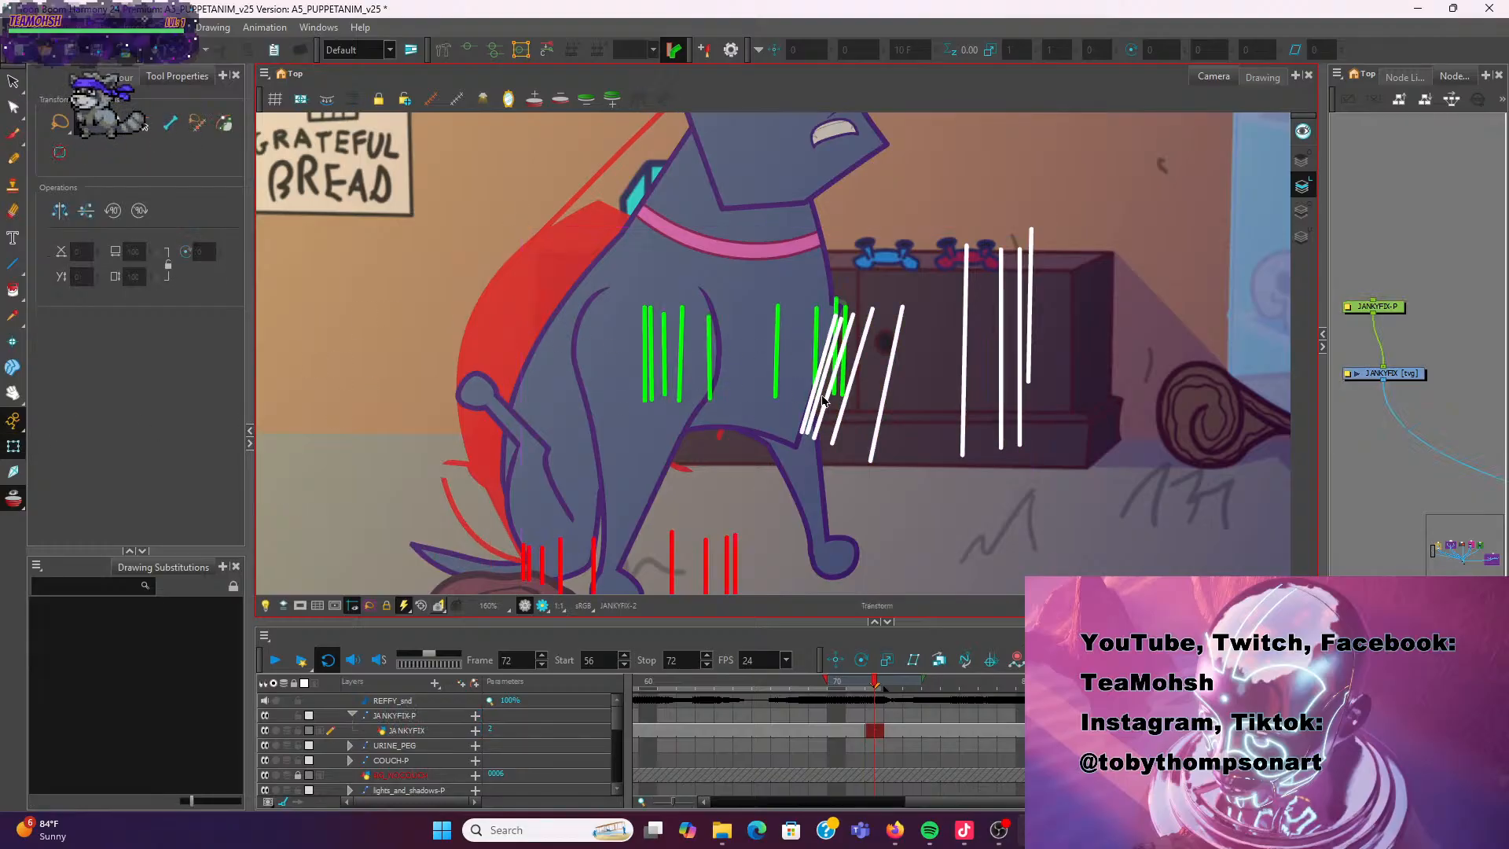
pyautogui.click(761, 413)
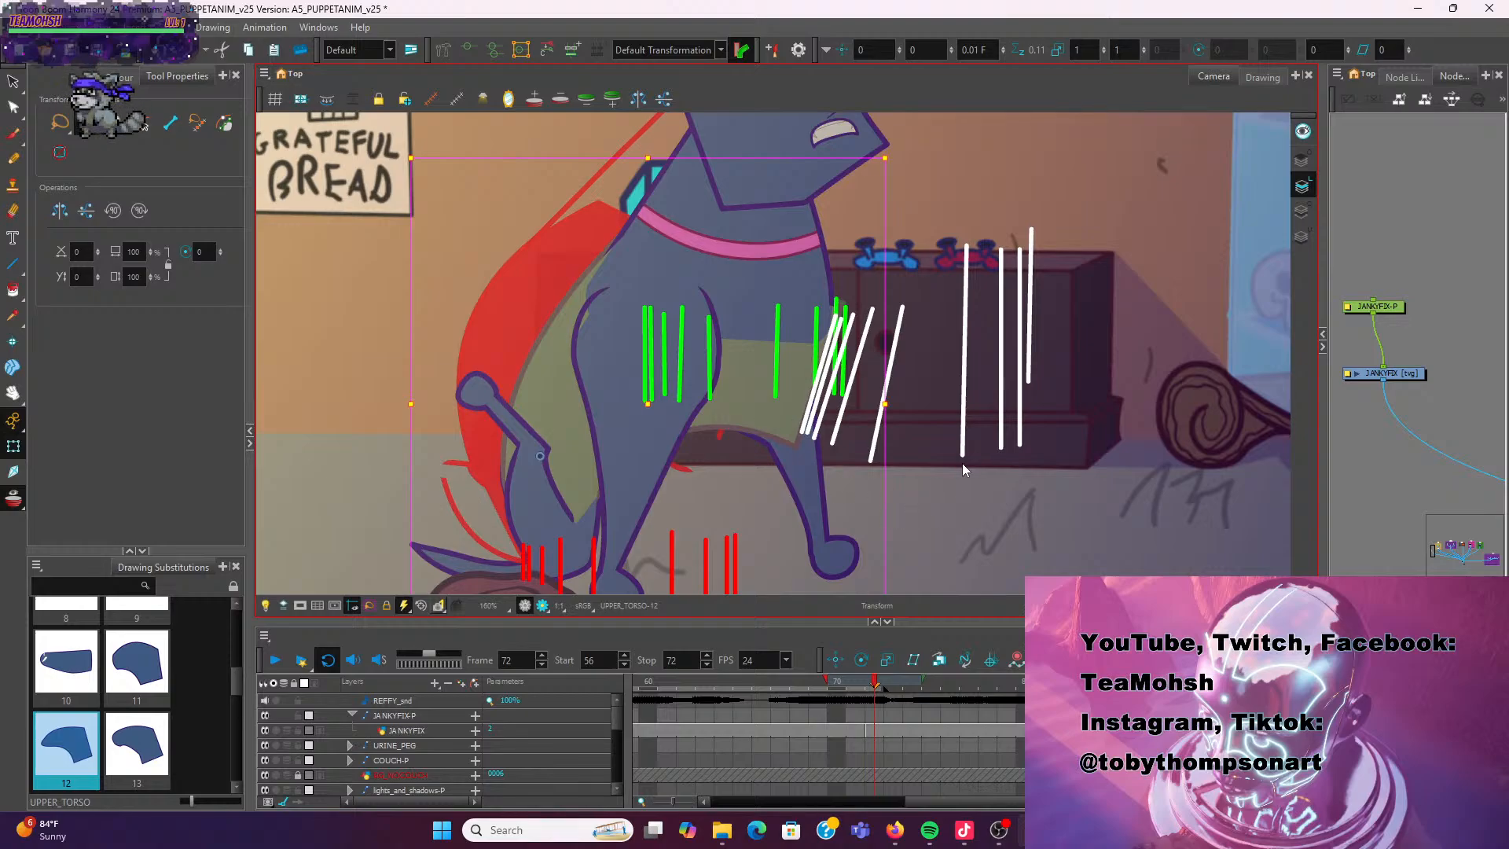
pyautogui.press('.')
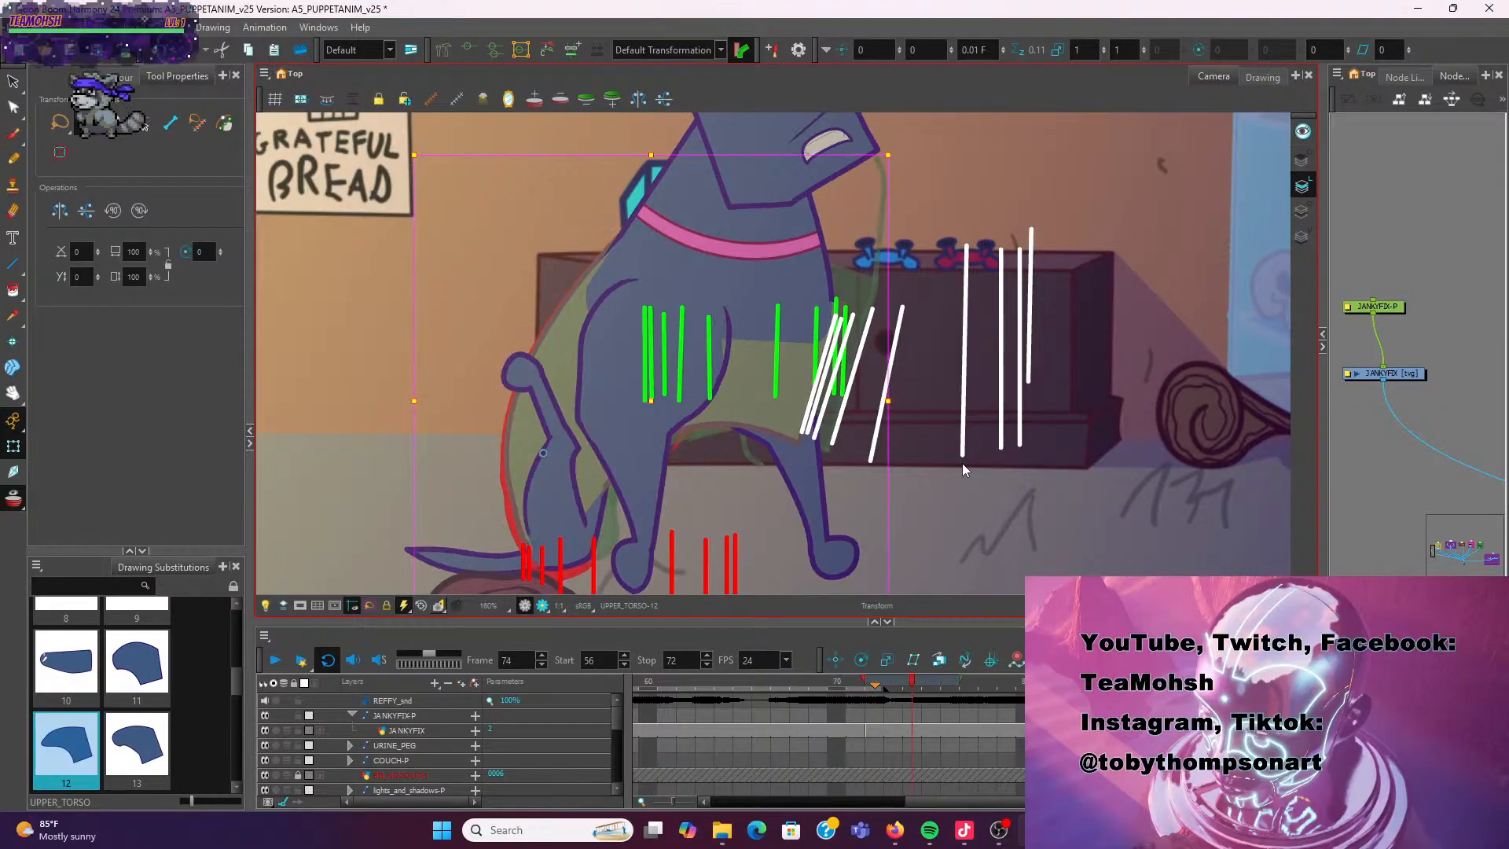
pyautogui.press('.')
pyautogui.scroll(3, 959, 465)
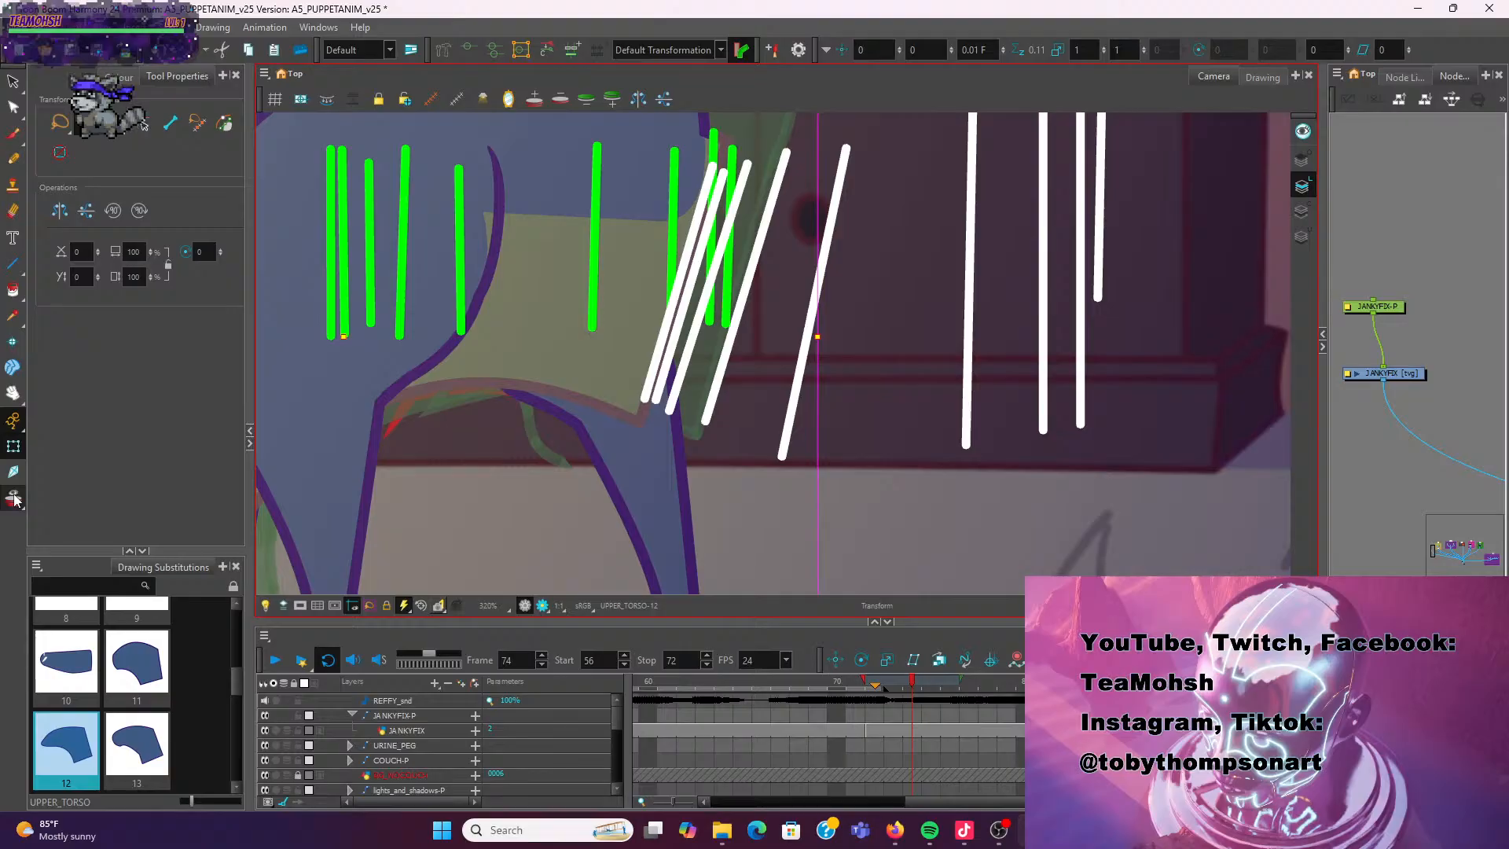
pyautogui.press(',')
pyautogui.press(',')
pyautogui.press('.')
pyautogui.press('.')
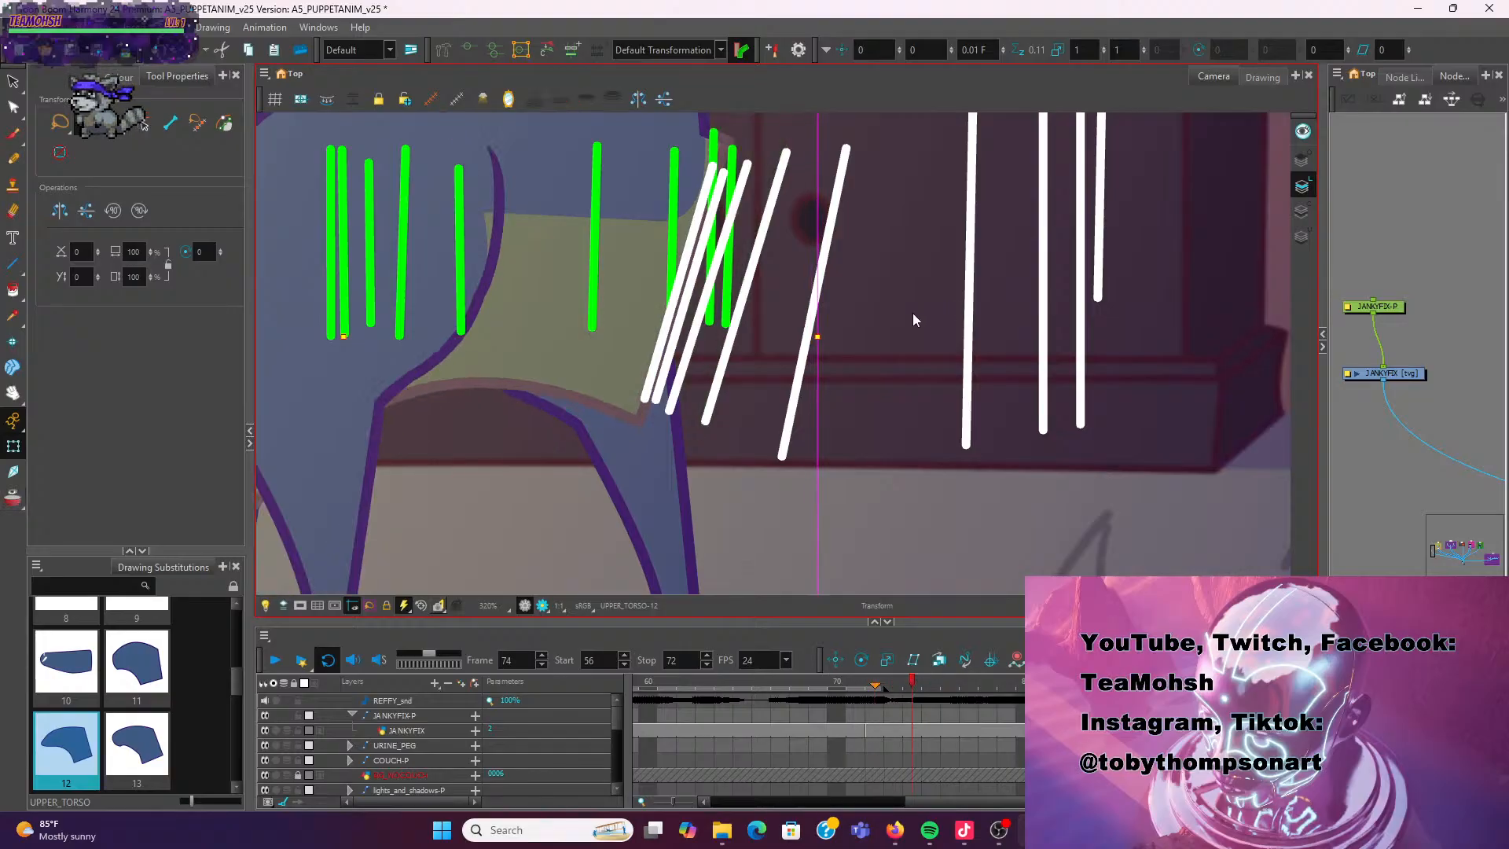
pyautogui.press(',')
pyautogui.press(',')
pyautogui.press('.')
pyautogui.press('.')
pyautogui.scroll(-1, 909, 393)
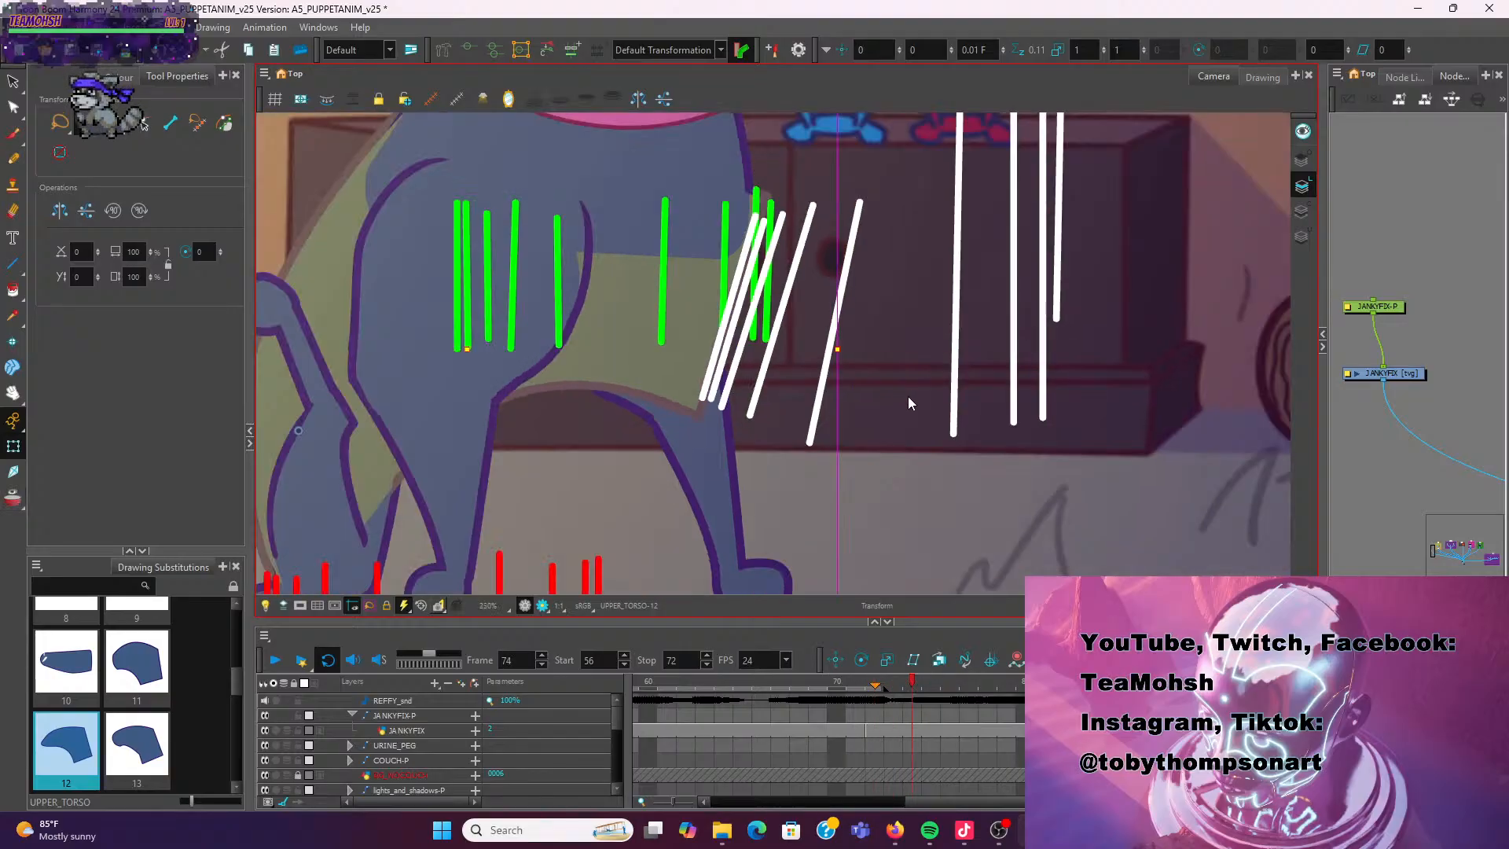
# Step through frames 74, 76 and 78 to check the torso's chest position against the white chart lines
pyautogui.press('.')
pyautogui.press('.')
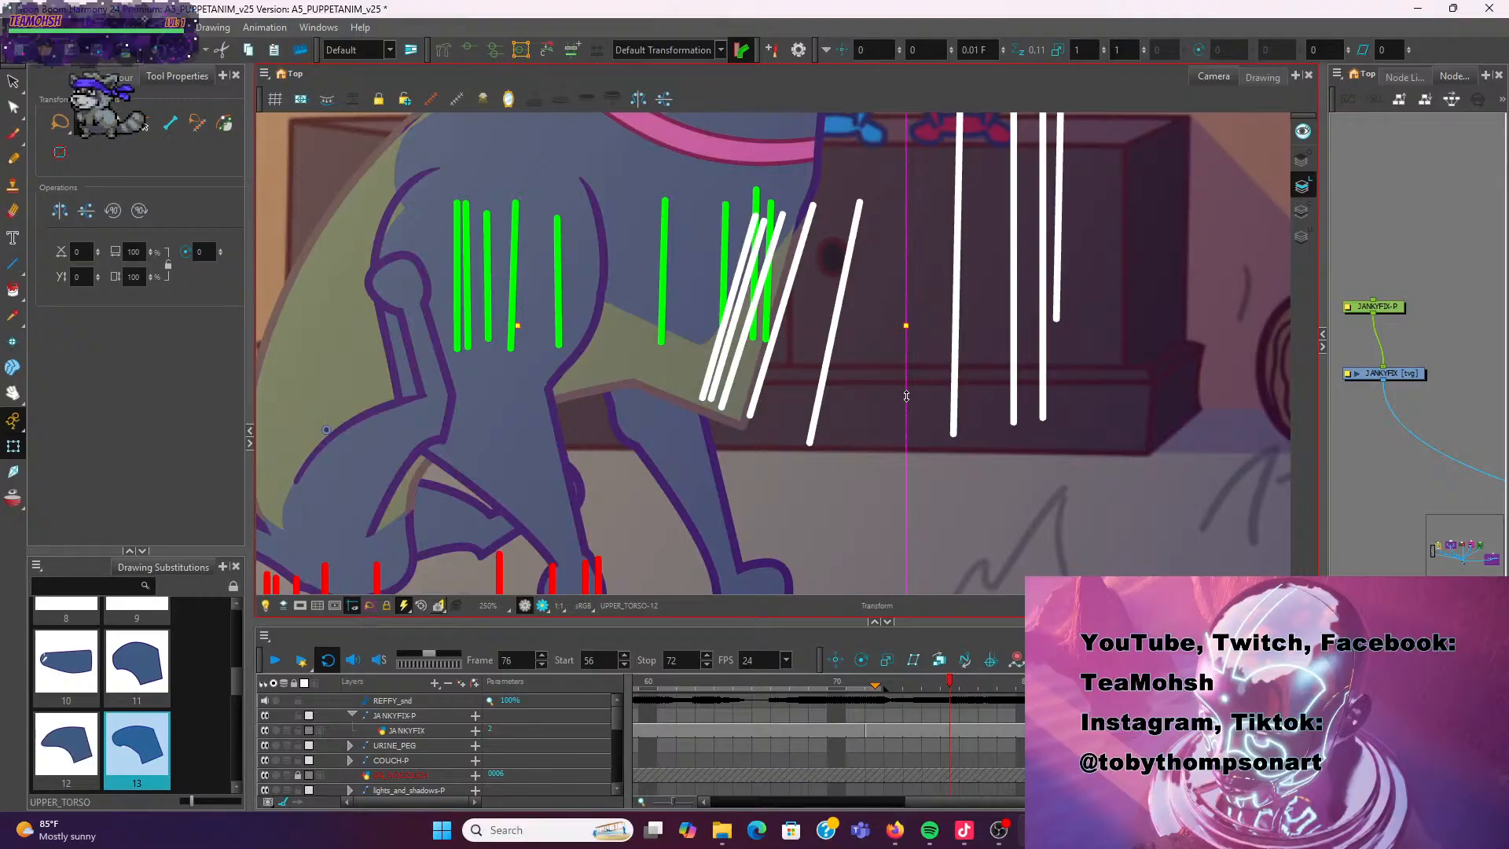
pyautogui.press(',')
pyautogui.press('.')
pyautogui.press(',')
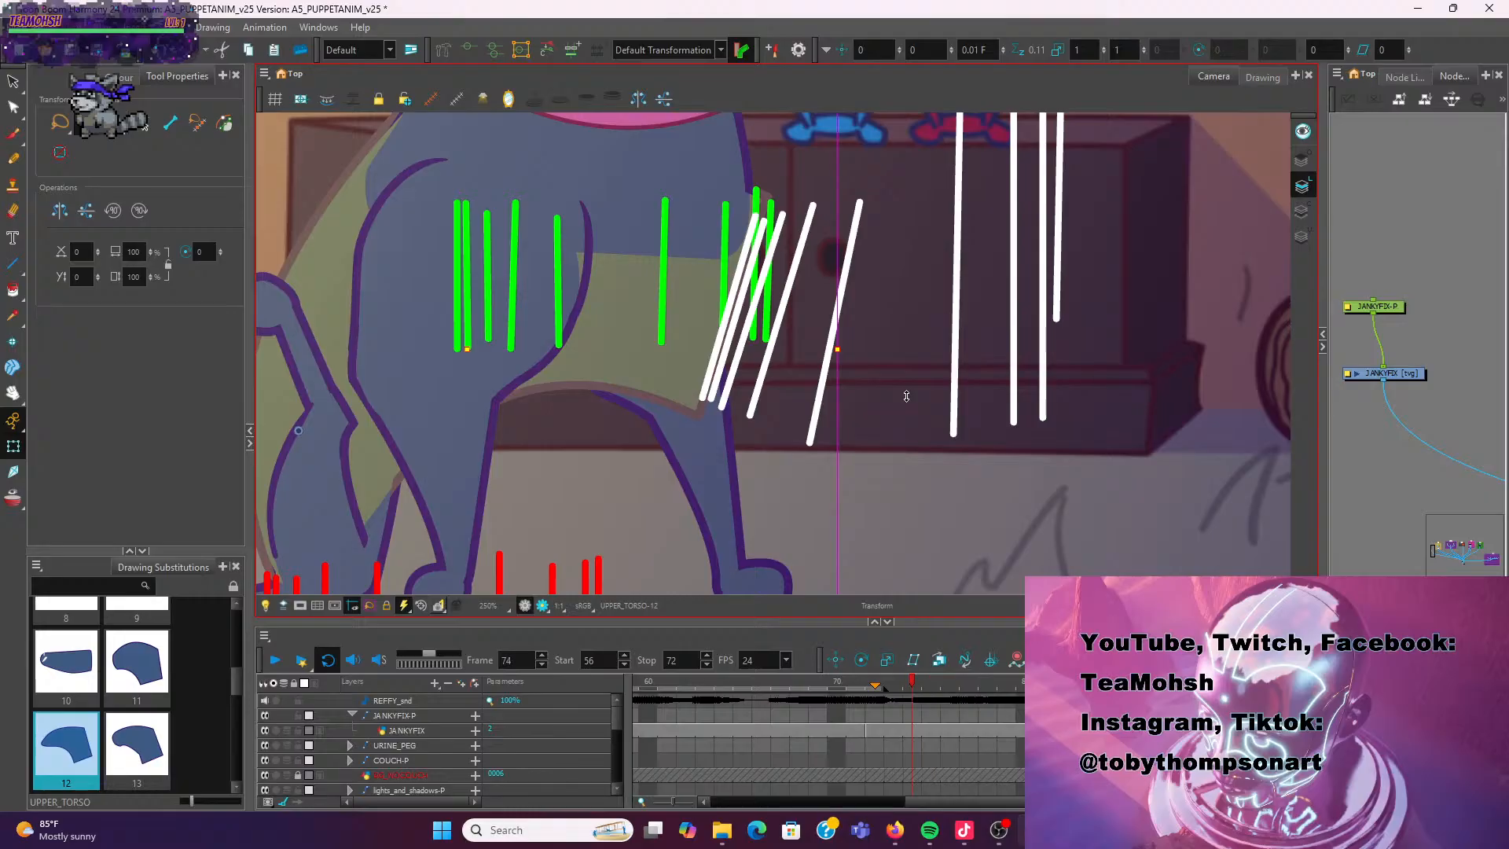
pyautogui.press('.')
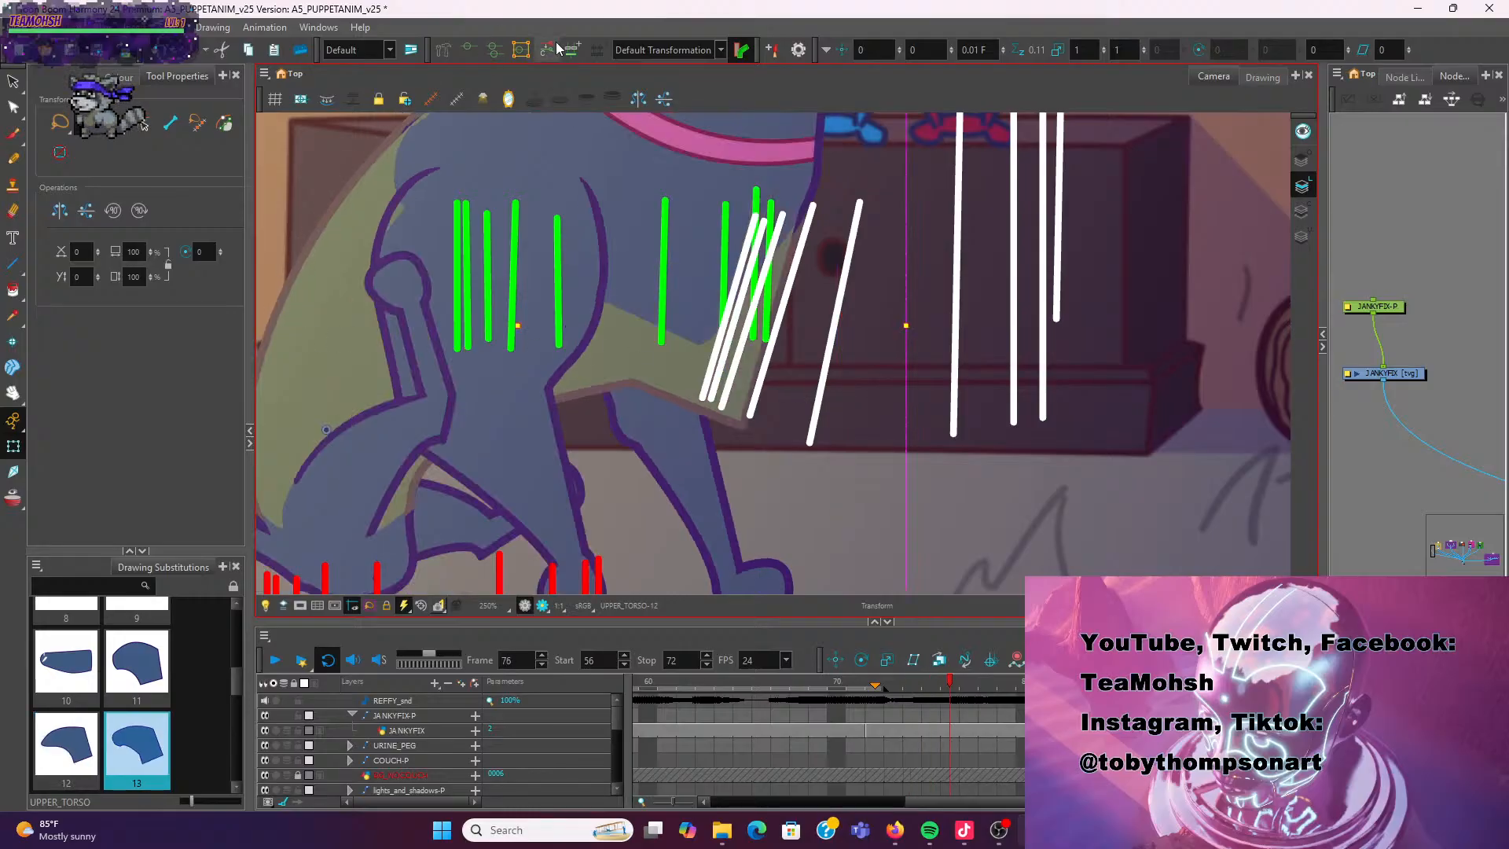
pyautogui.scroll(-2, 849, 294)
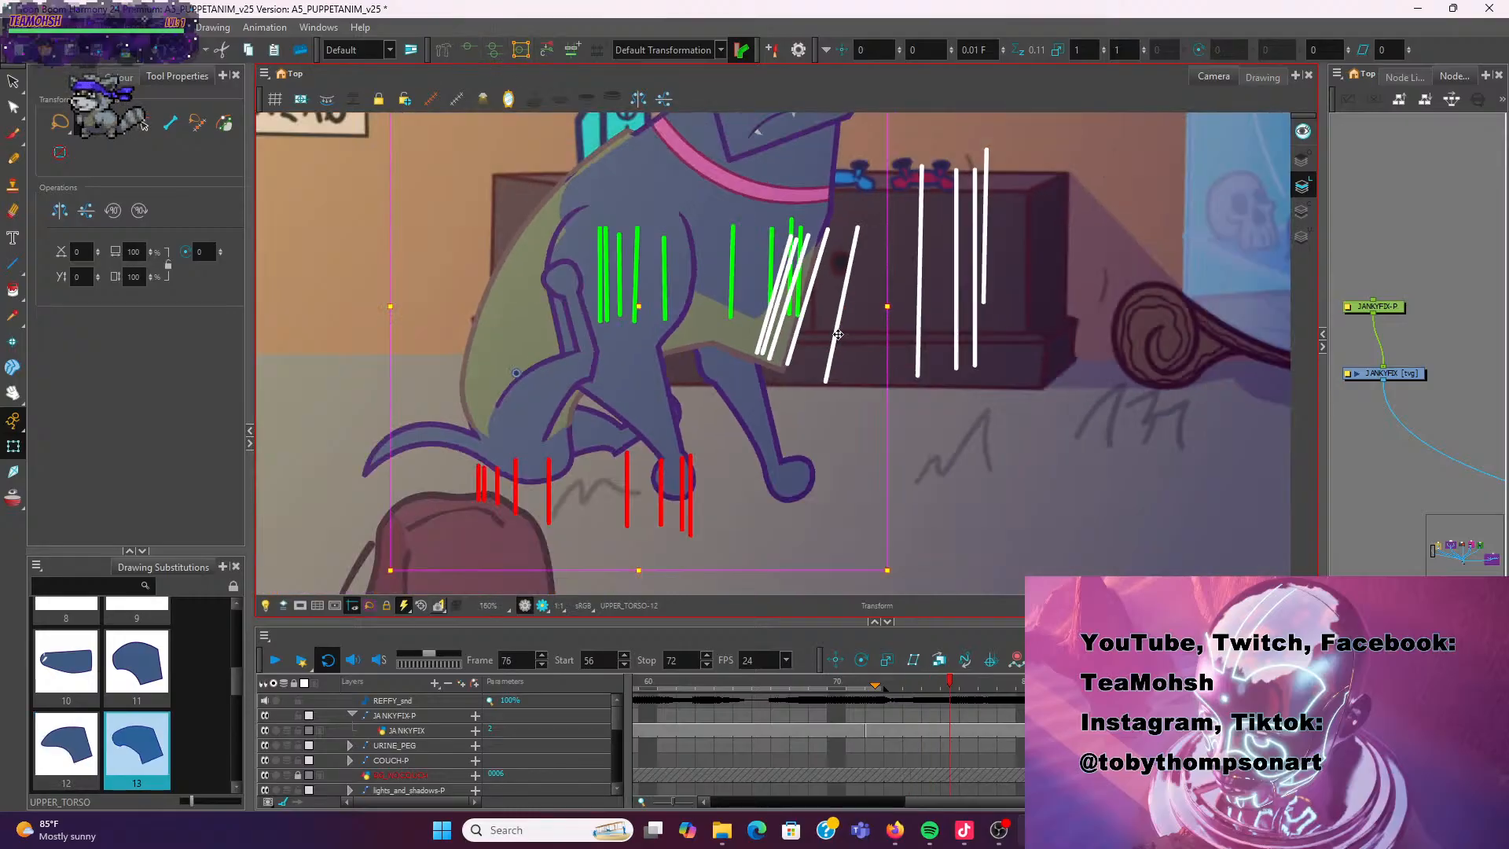
pyautogui.scroll(1, 839, 334)
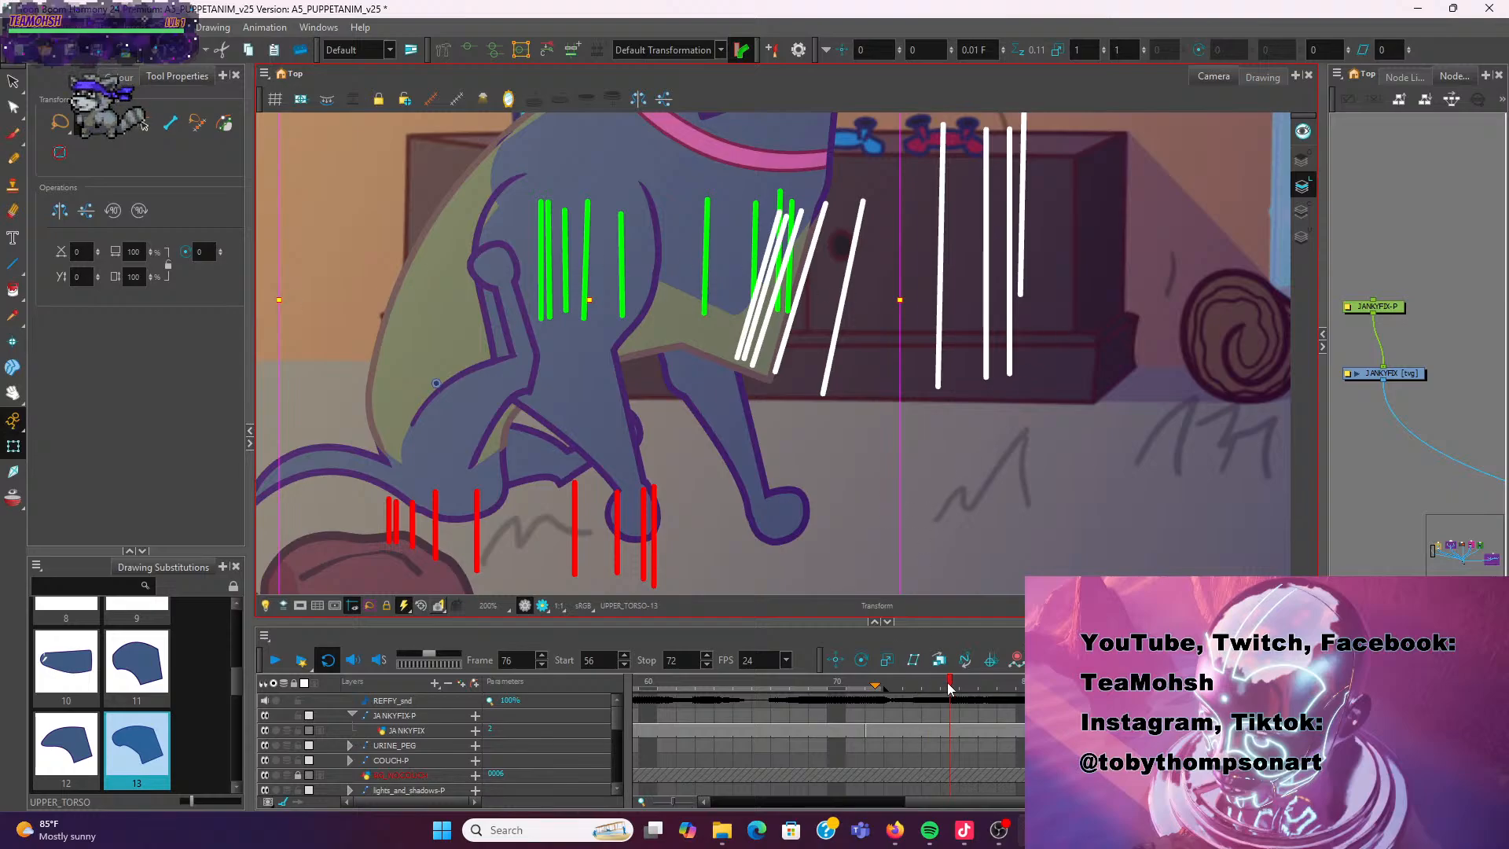
pyautogui.click(913, 678)
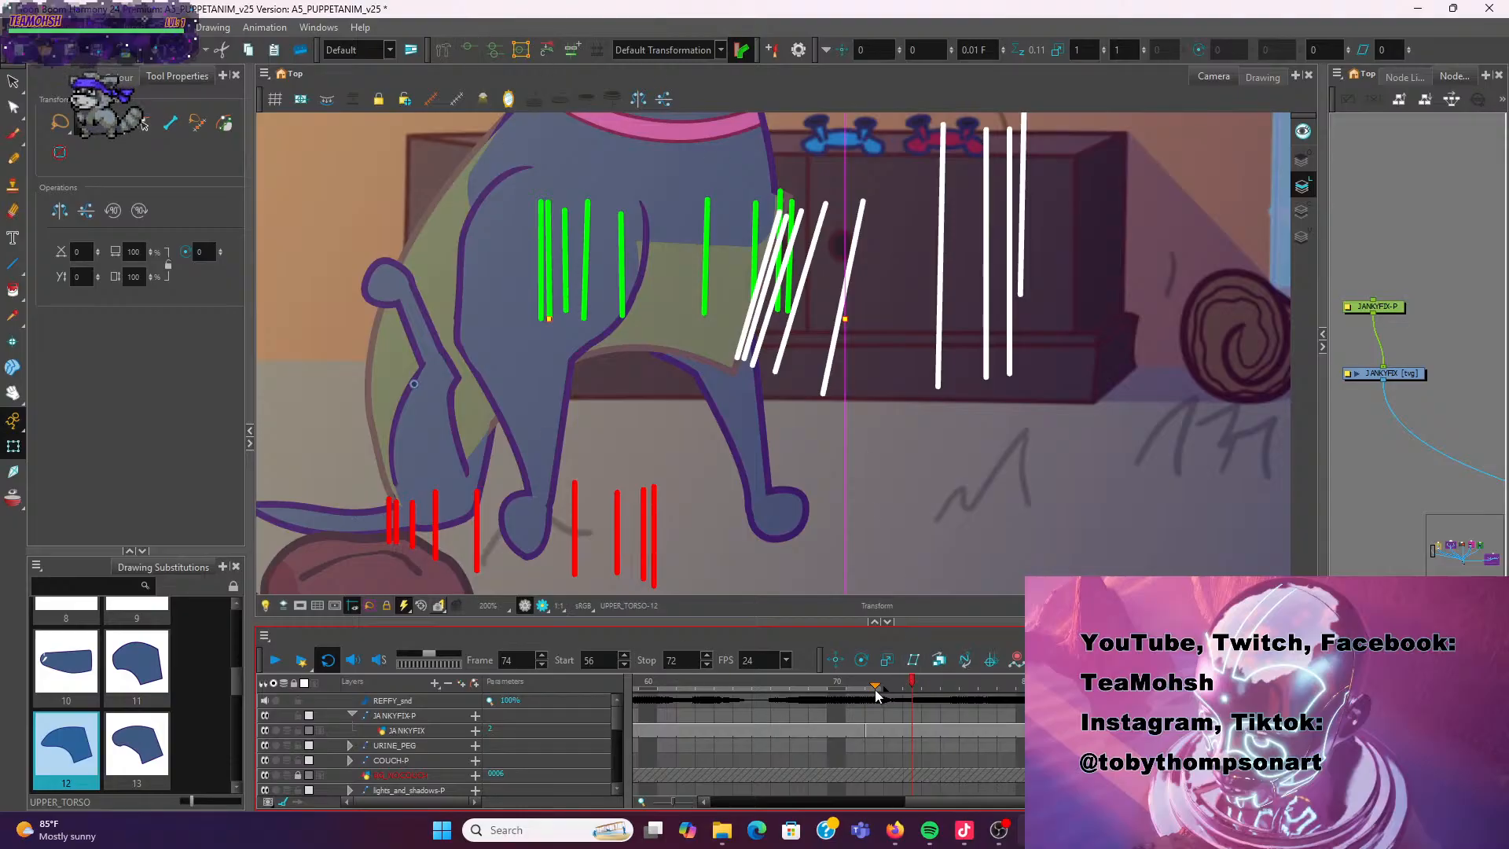
pyautogui.click(951, 681)
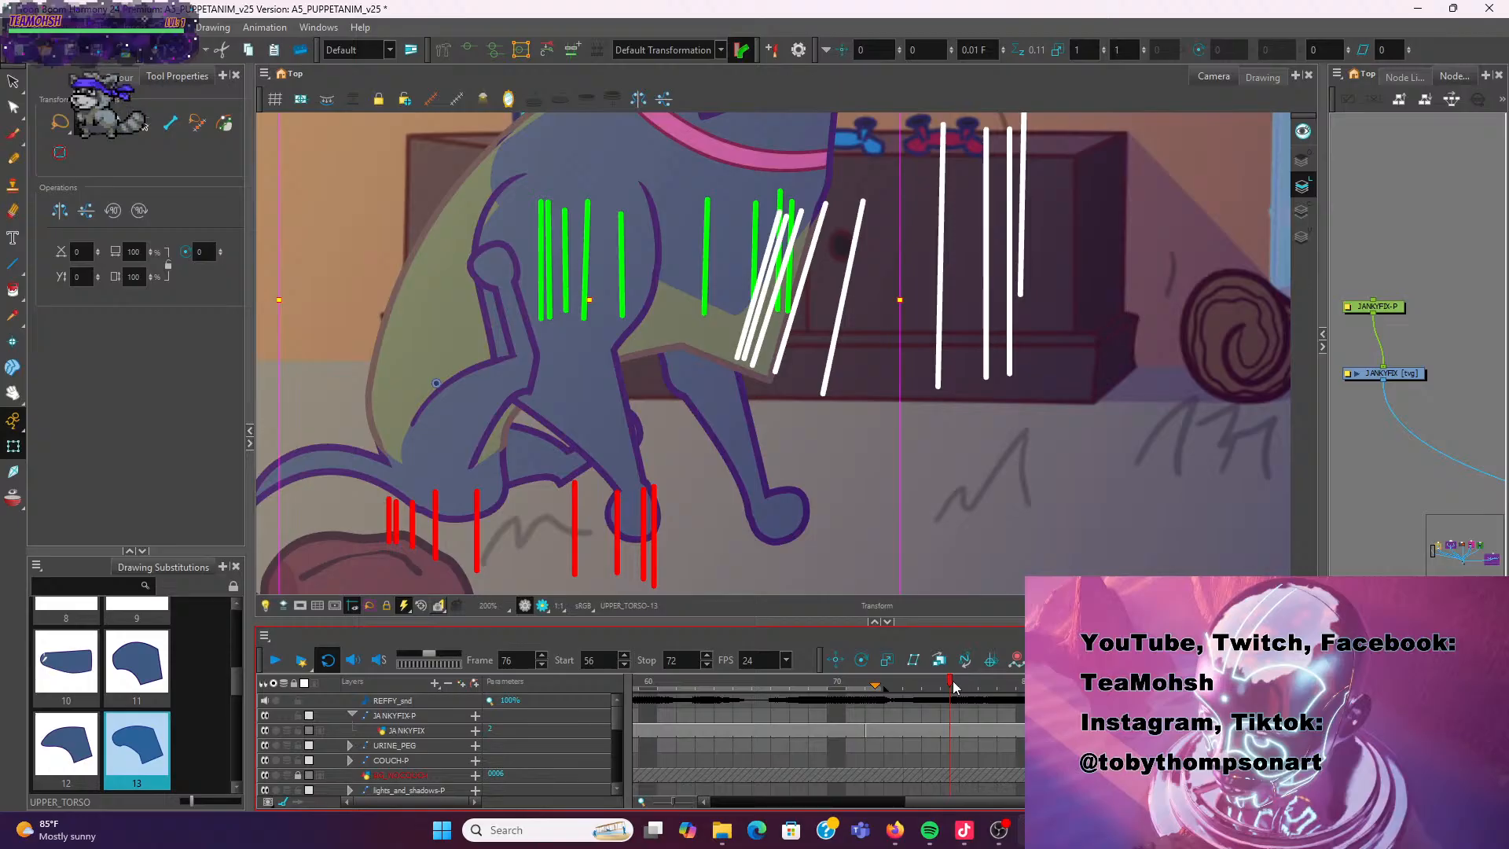
pyautogui.click(989, 691)
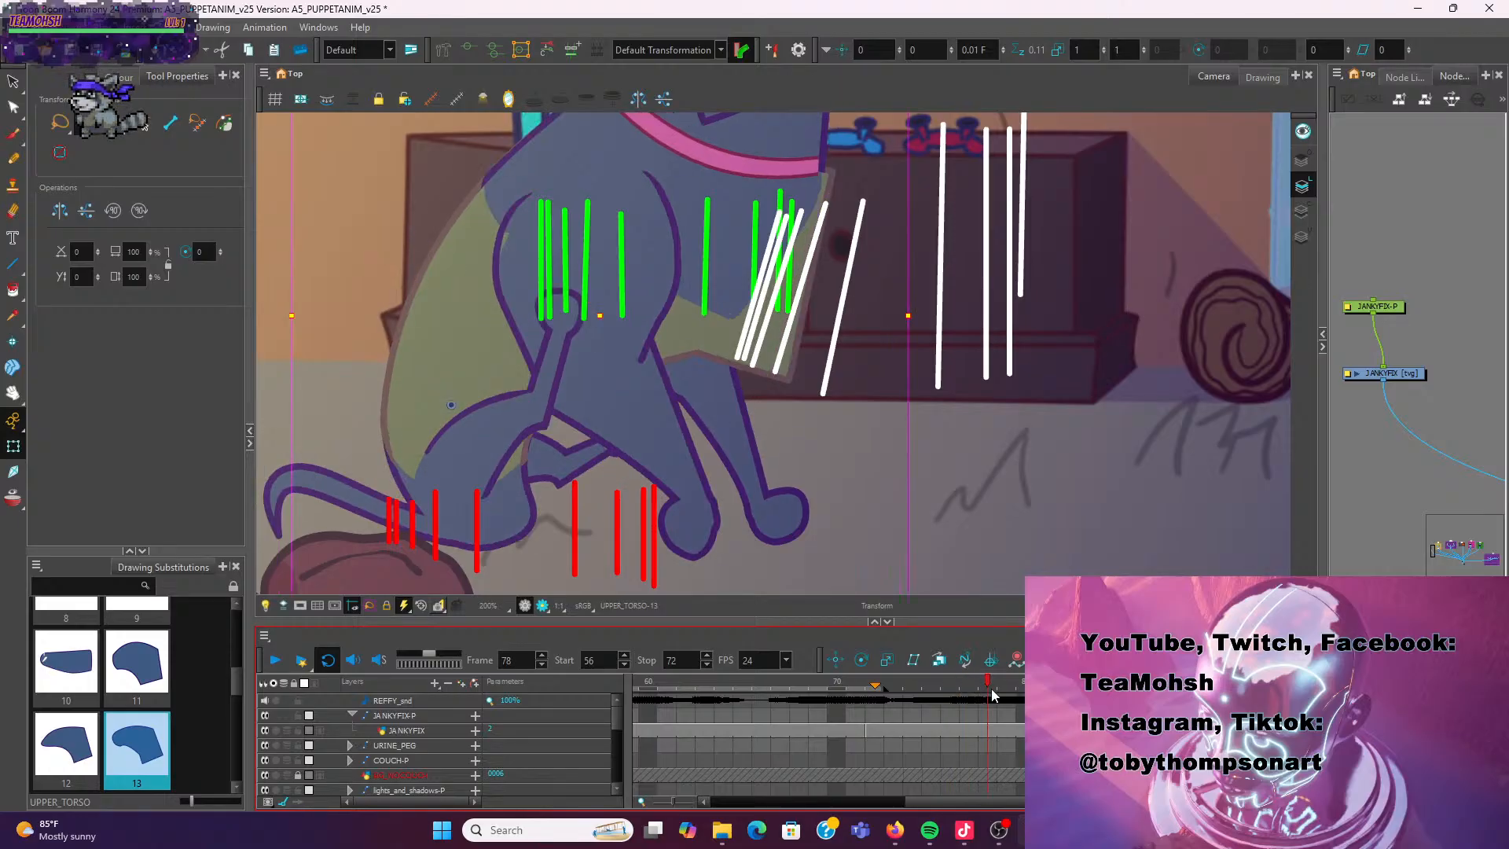
# Switch the upper torso's deformation to Transformation 2 and examine its existing curve deformer, which sits away from the dog
pyautogui.click(720, 51)
pyautogui.click(685, 110)
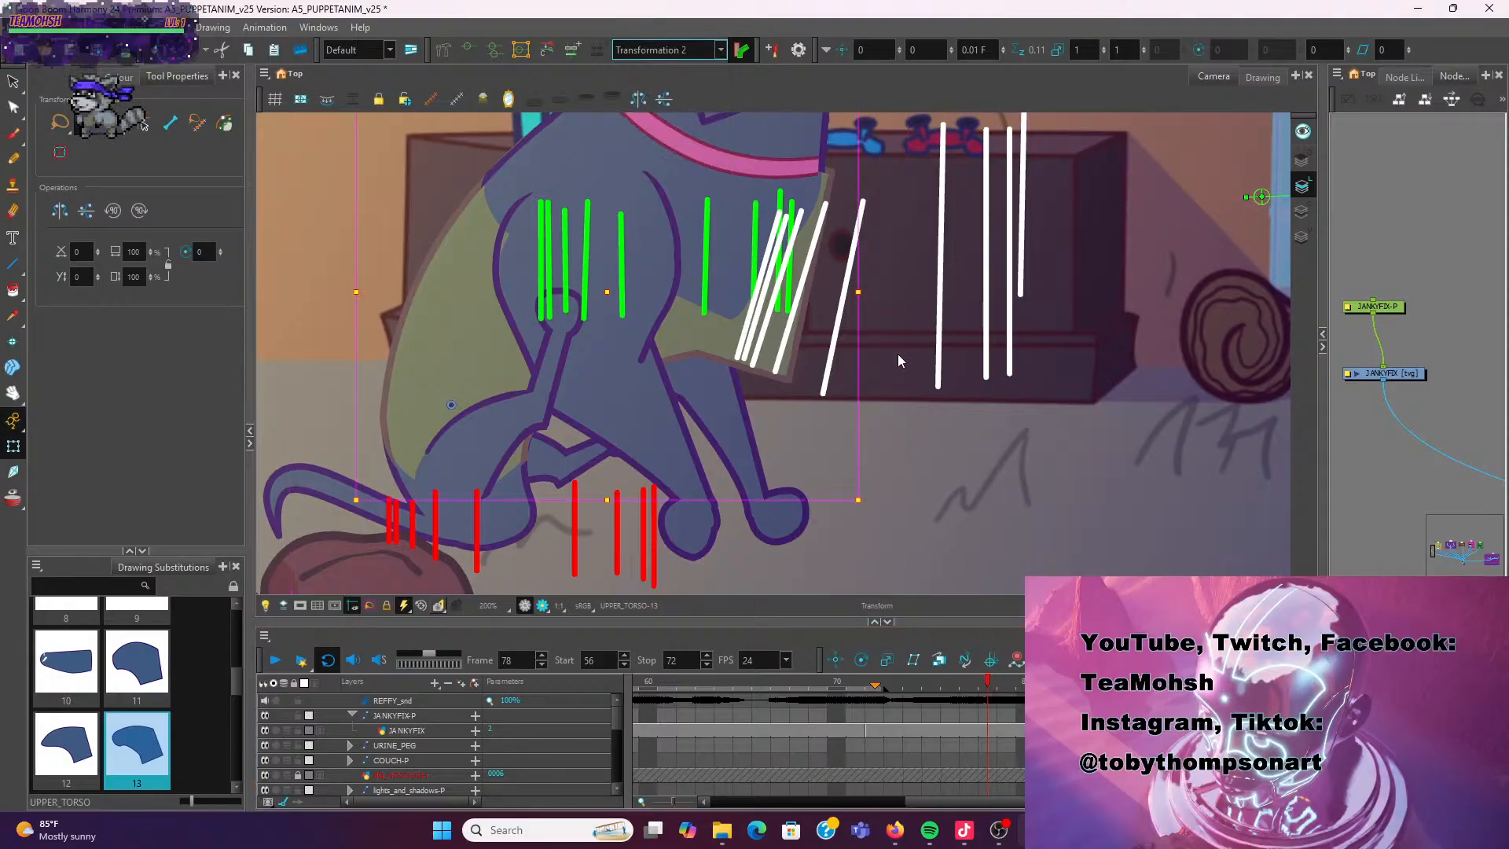
pyautogui.scroll(-5, 974, 381)
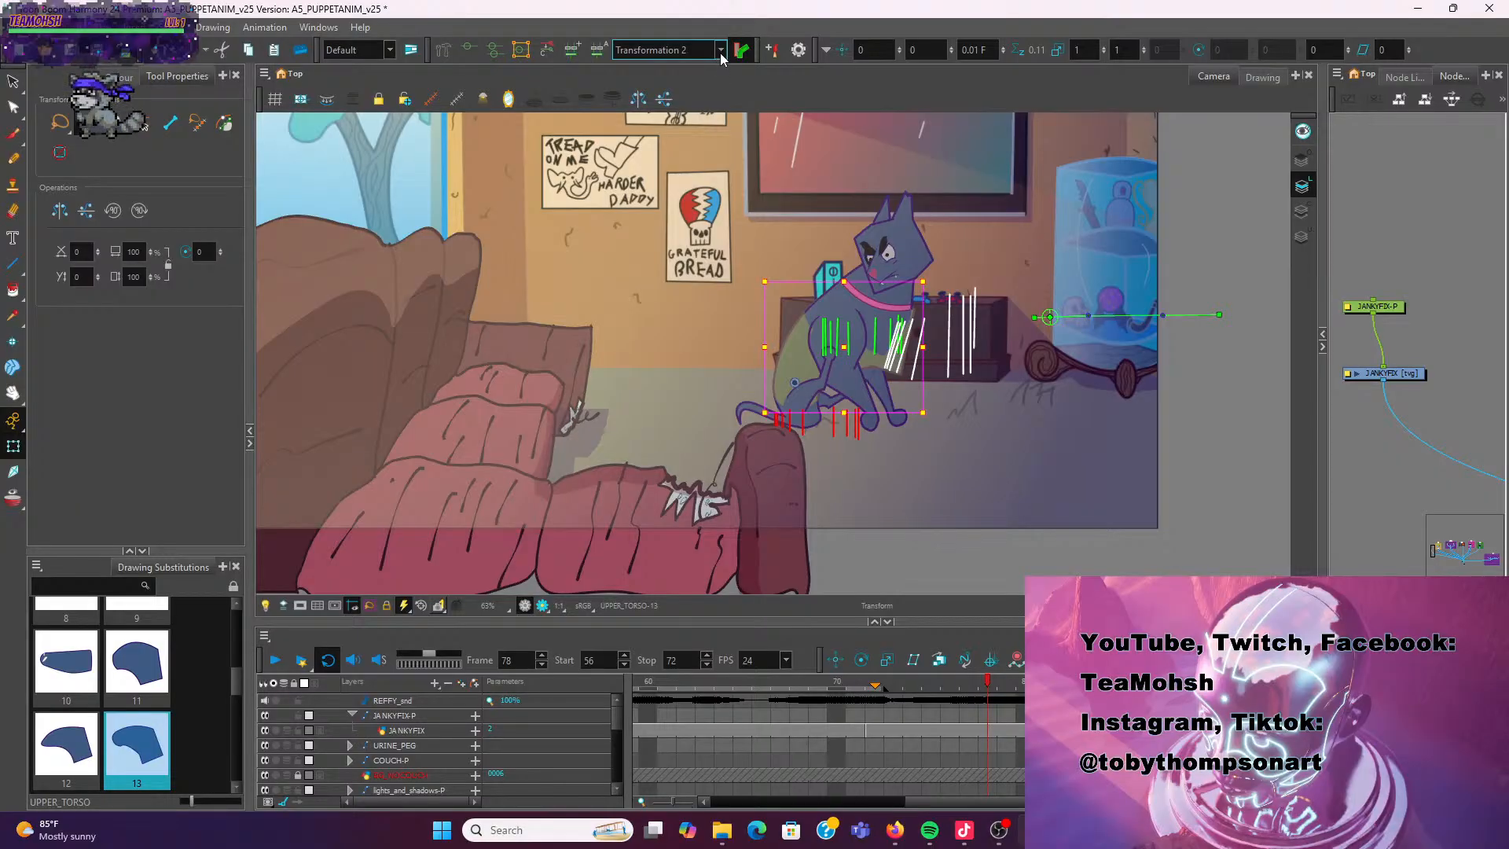
pyautogui.scroll(2, 993, 341)
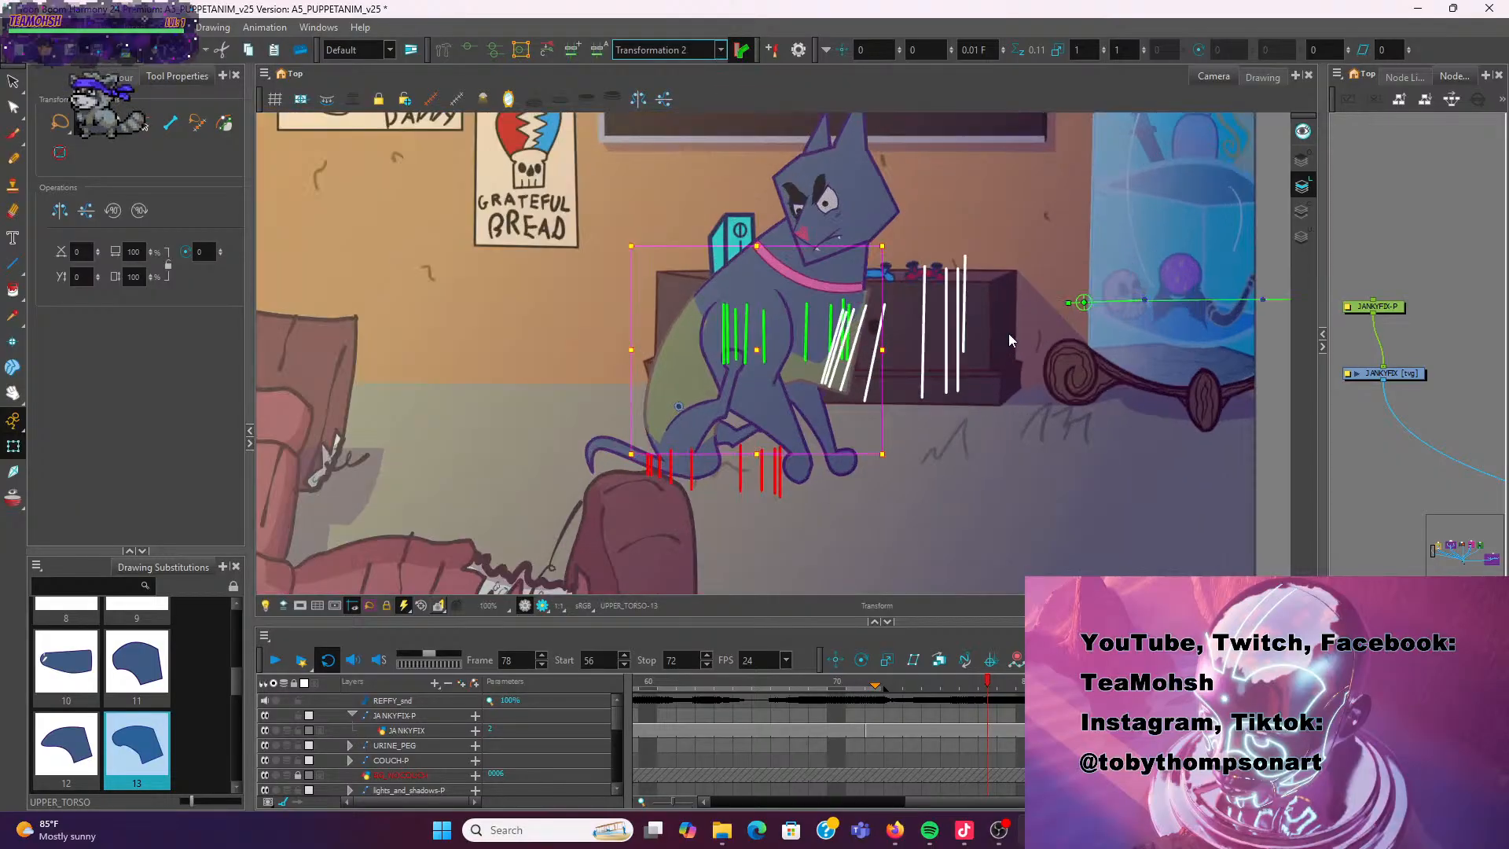
pyautogui.click(1145, 298)
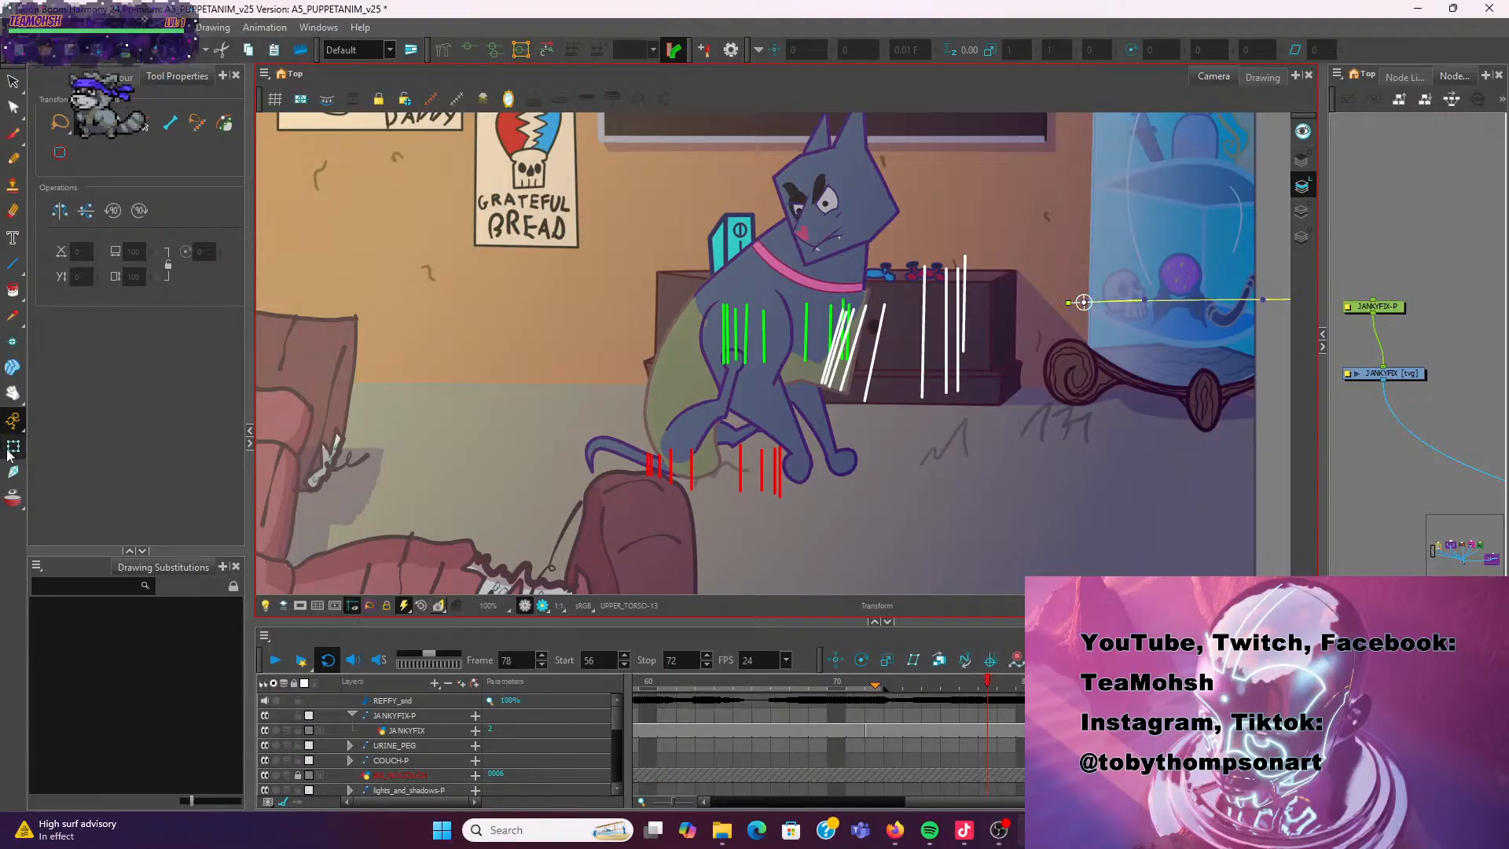
pyautogui.click(674, 50)
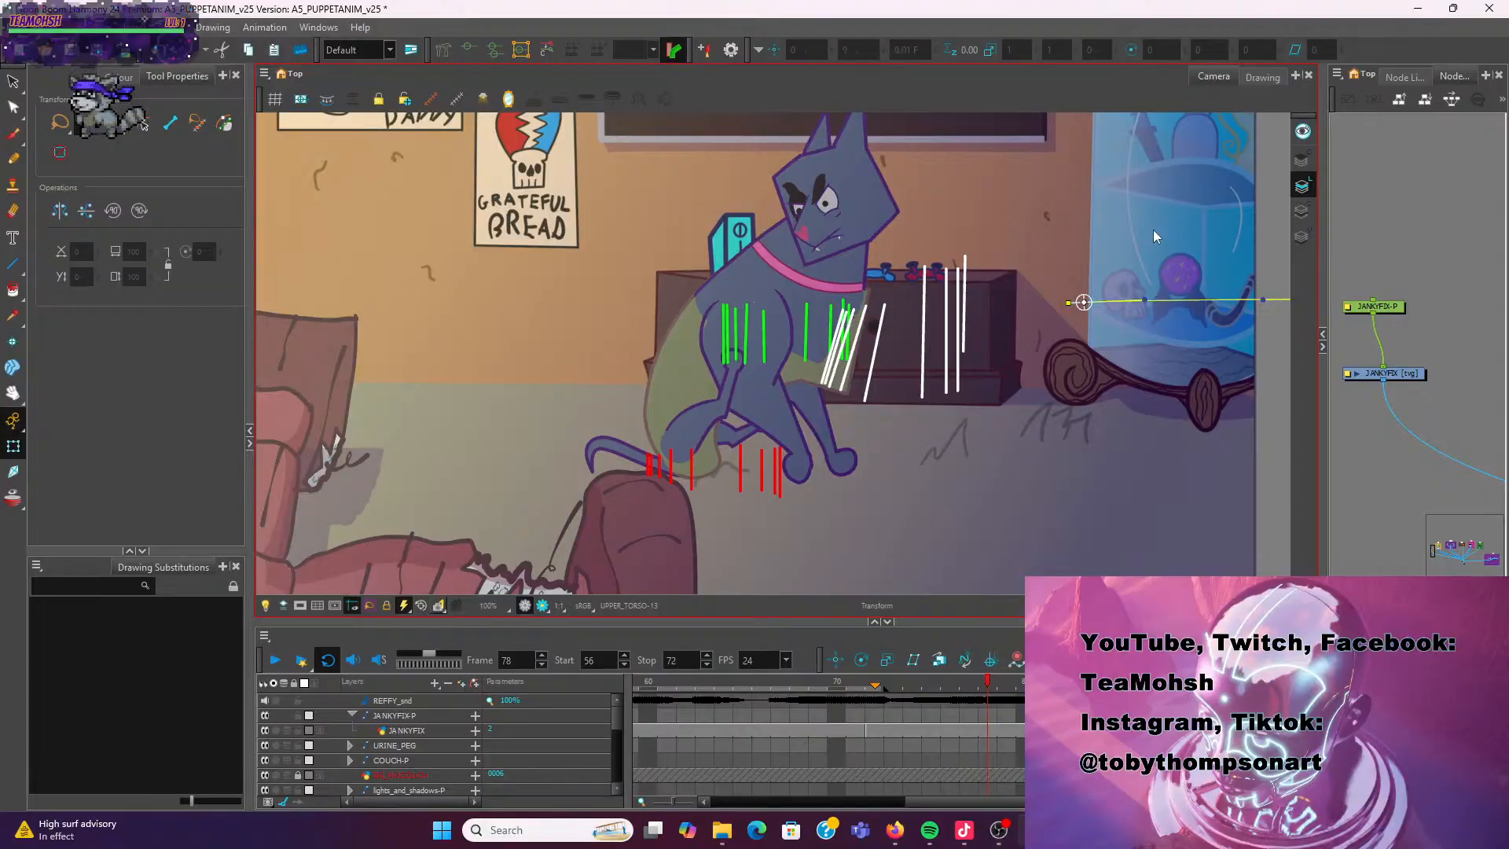
pyautogui.click(1172, 223)
# Create a new deformation chain for the dog's upper torso at frame 78 and activate the Rigging tool
pyautogui.click(681, 366)
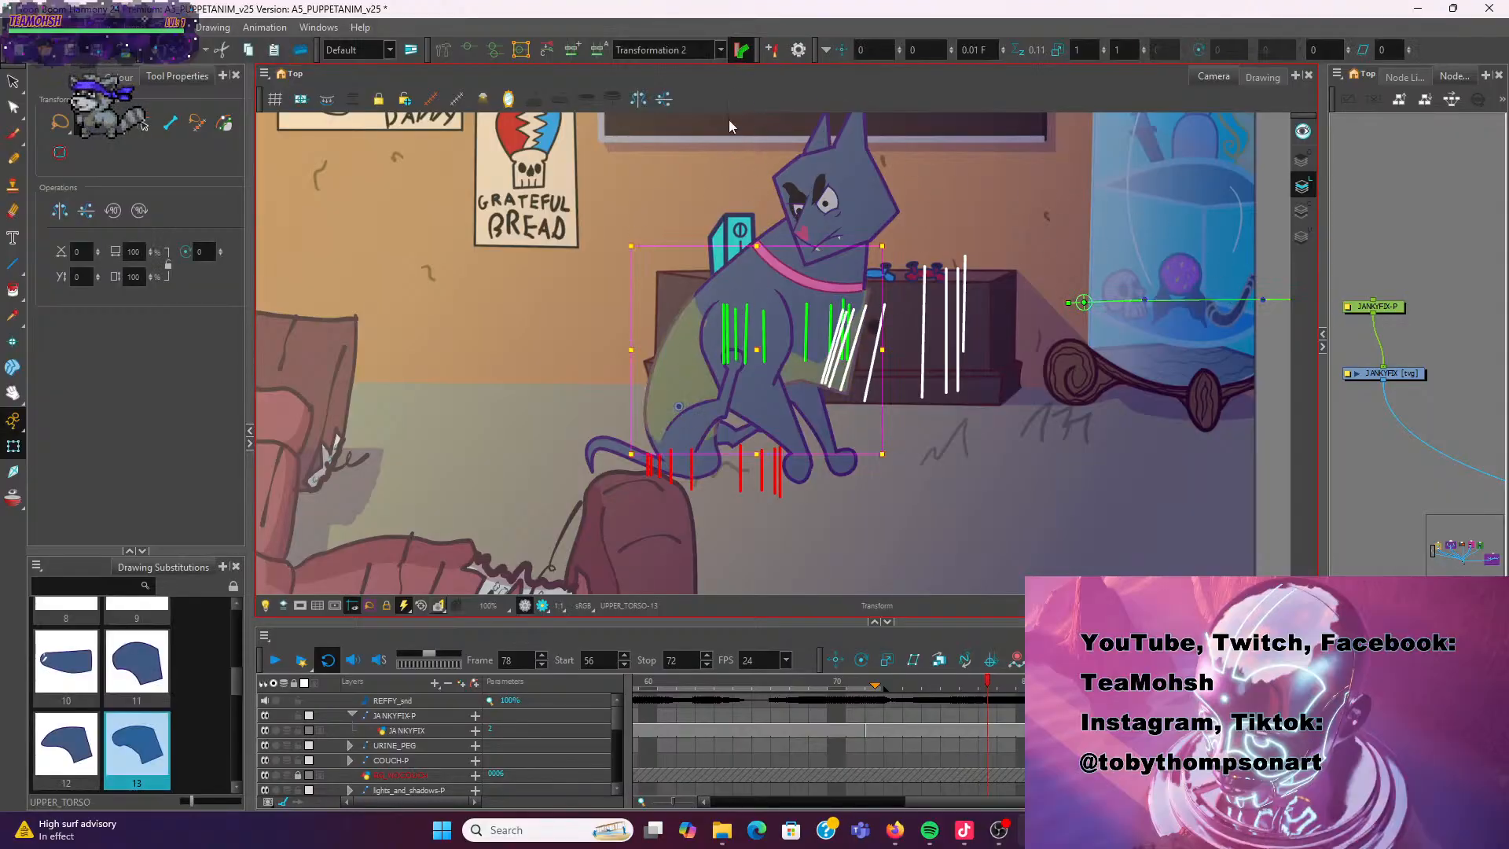
pyautogui.click(579, 55)
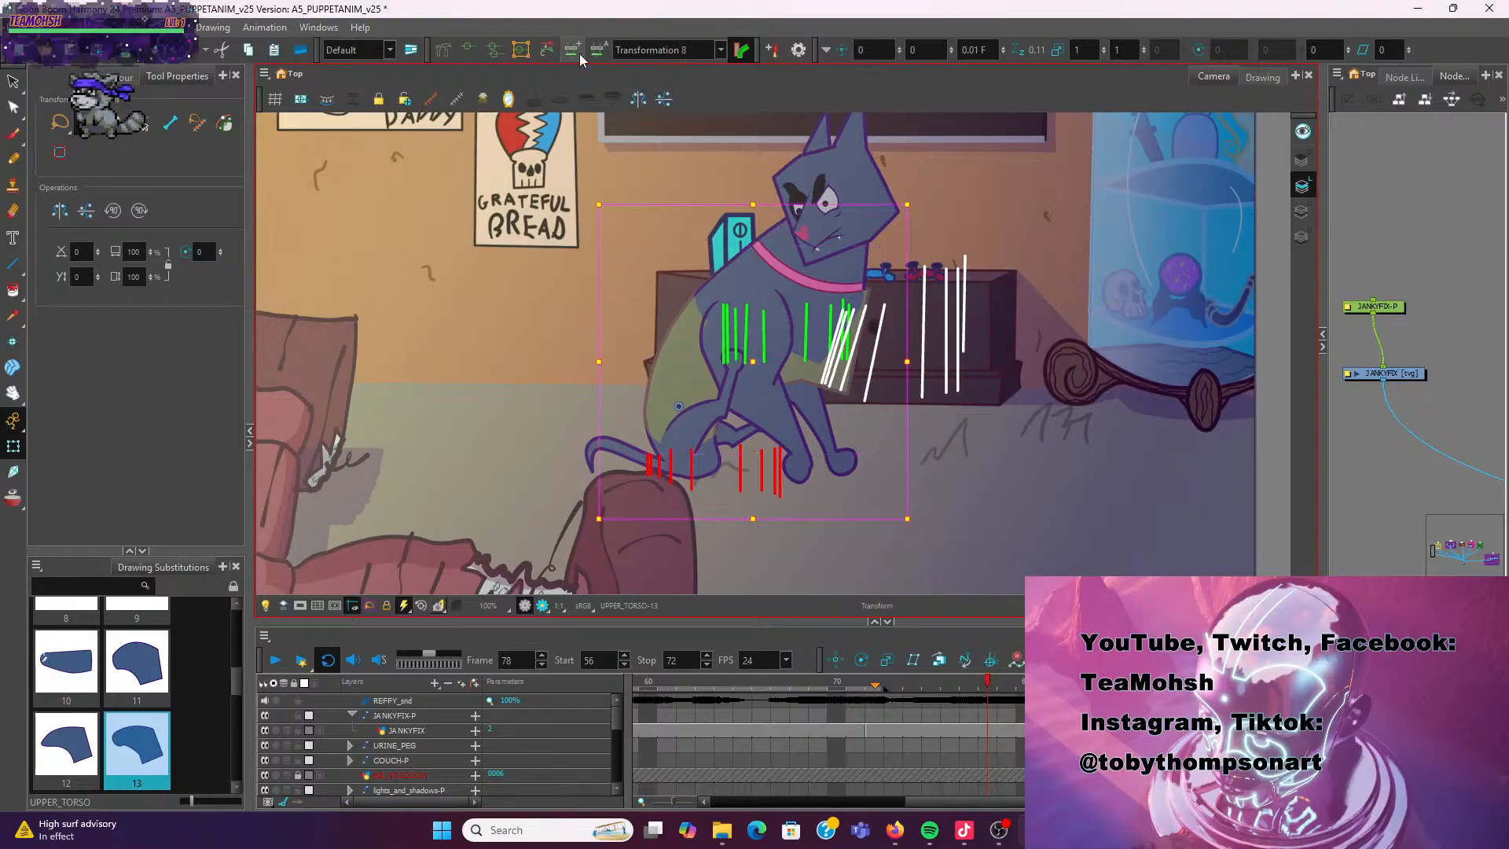
pyautogui.click(451, 52)
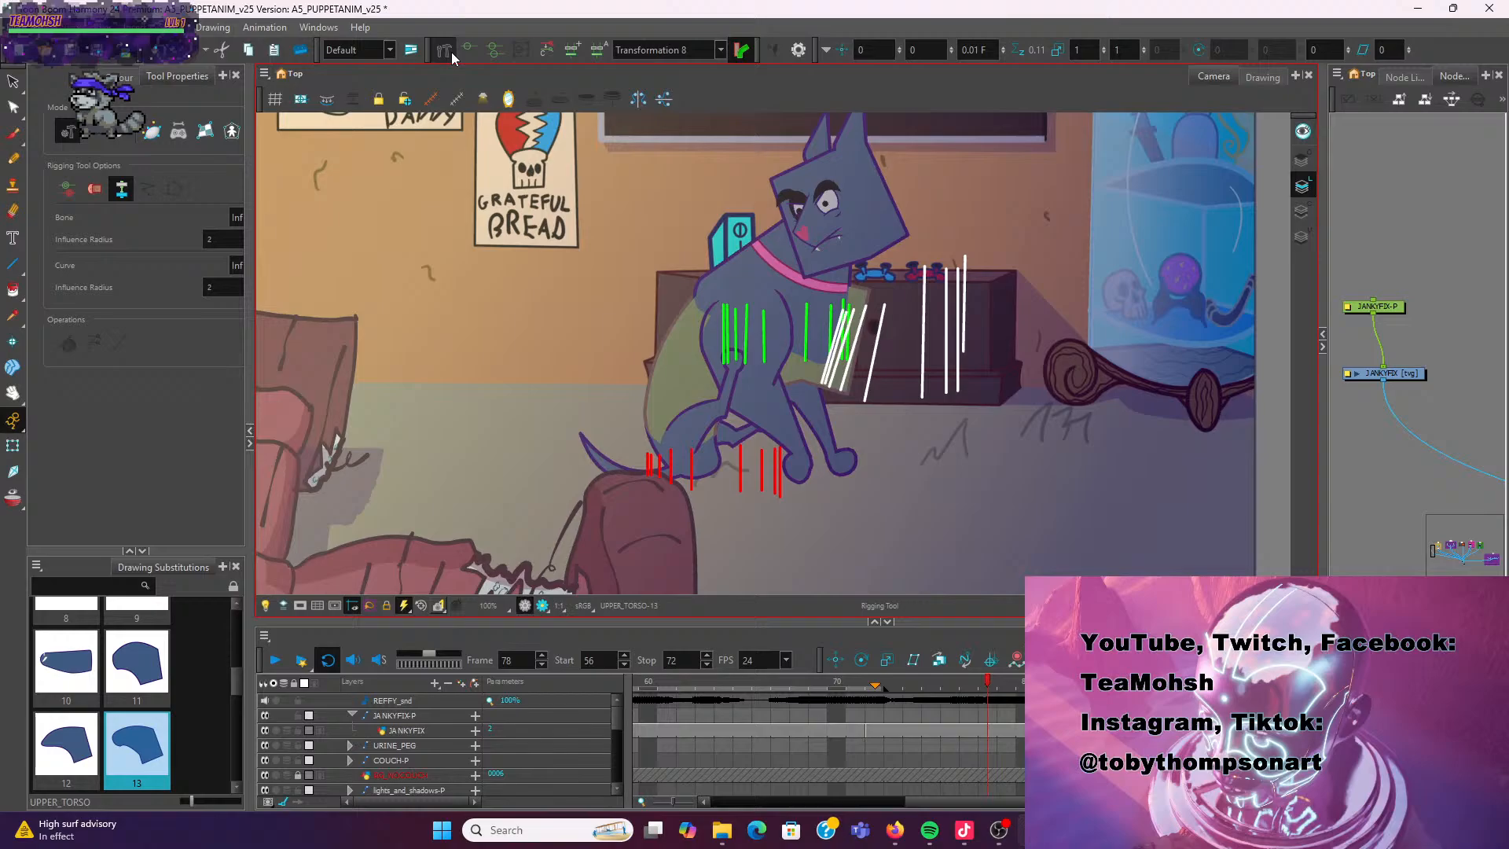
pyautogui.press('Escape')
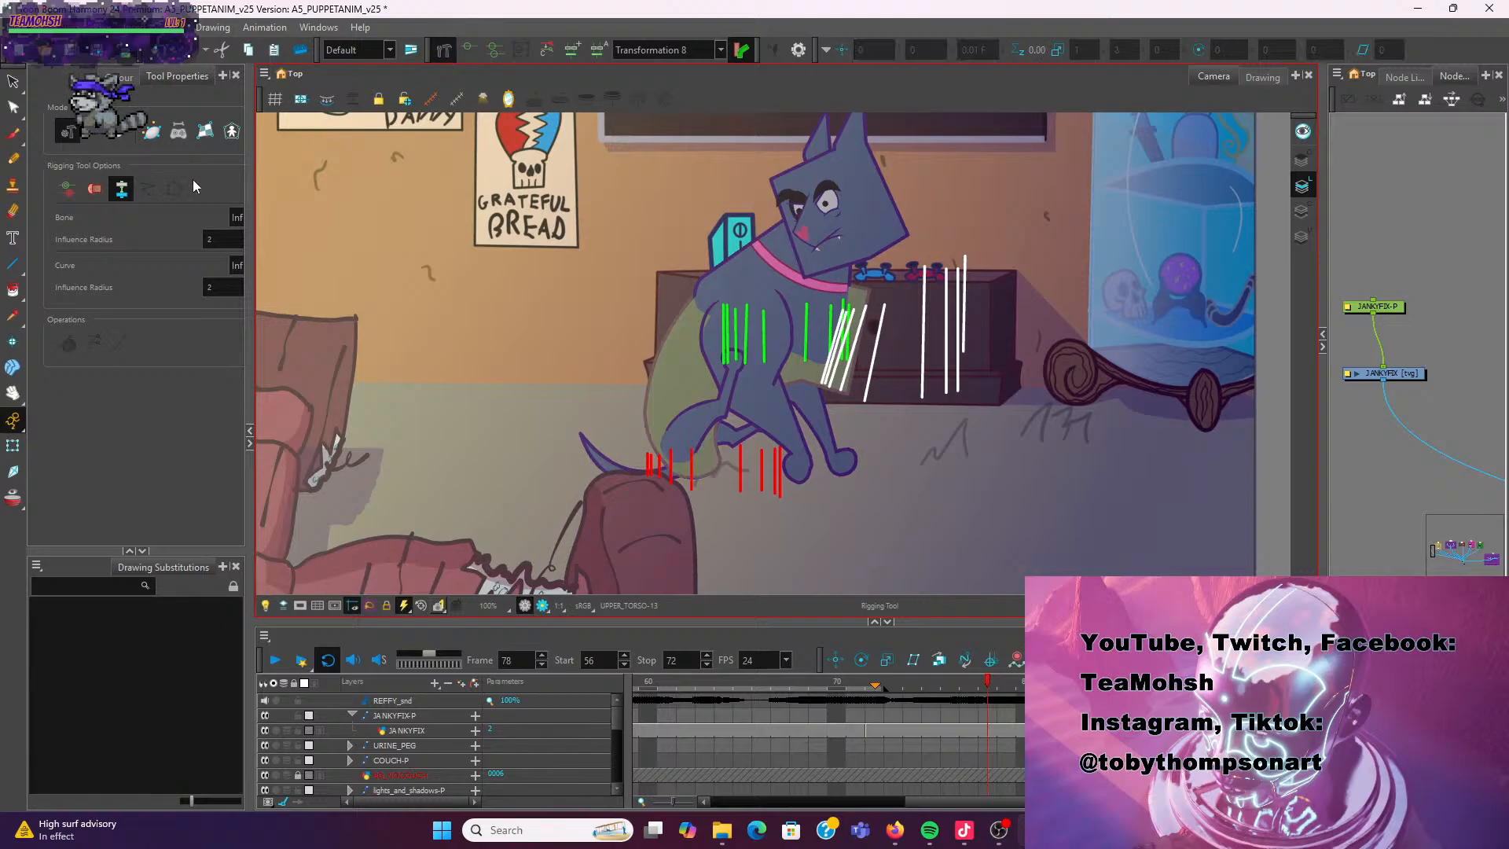
# Draw a curve deformer through the upper torso in curve mode, arching from the dog's rump over its back to the chest edge
pyautogui.click(124, 132)
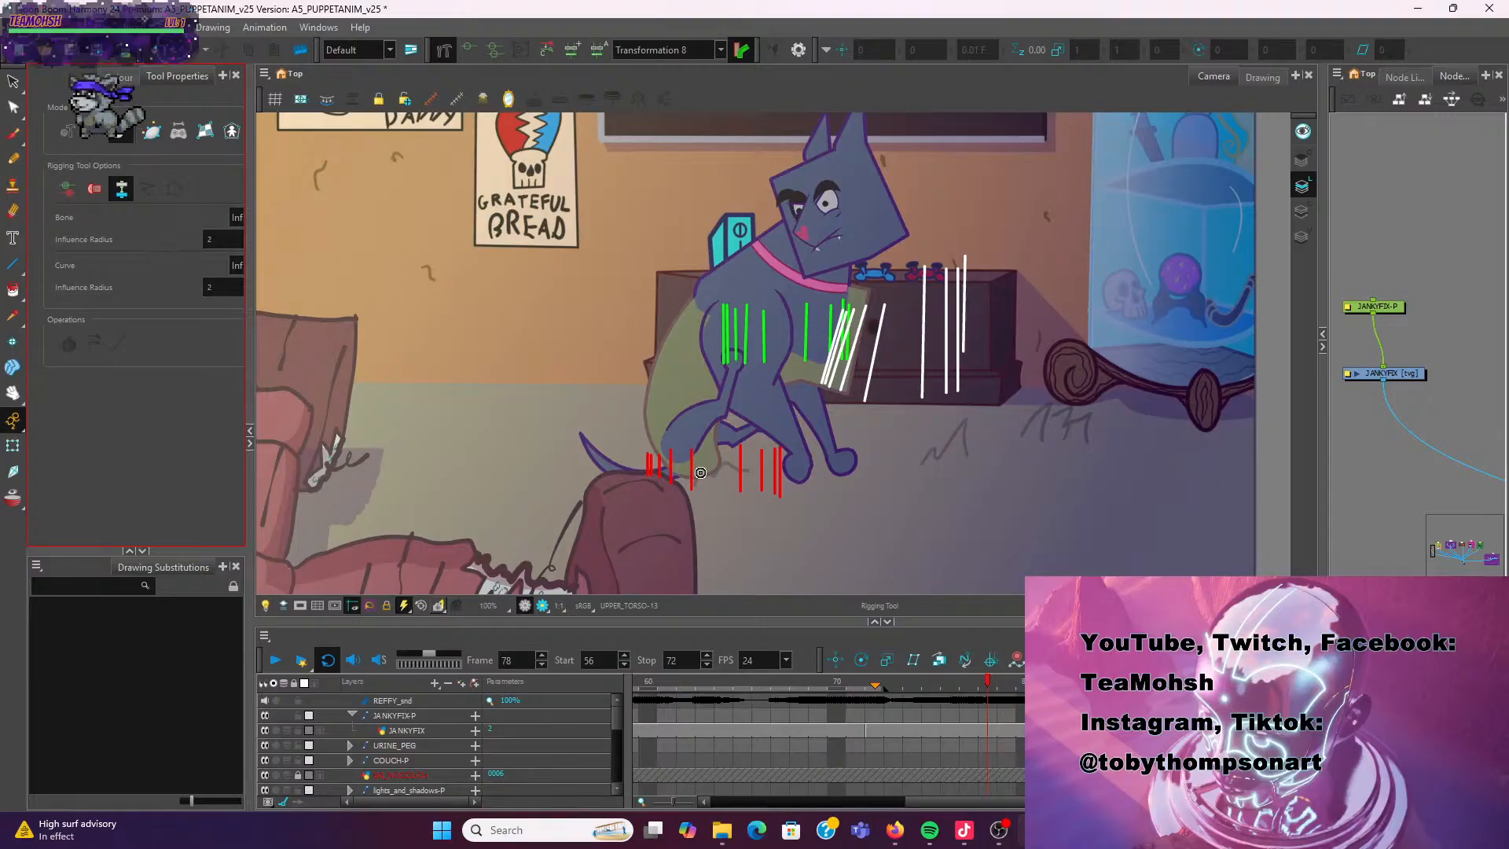
pyautogui.moveTo(701, 472); pyautogui.dragTo(684, 362)
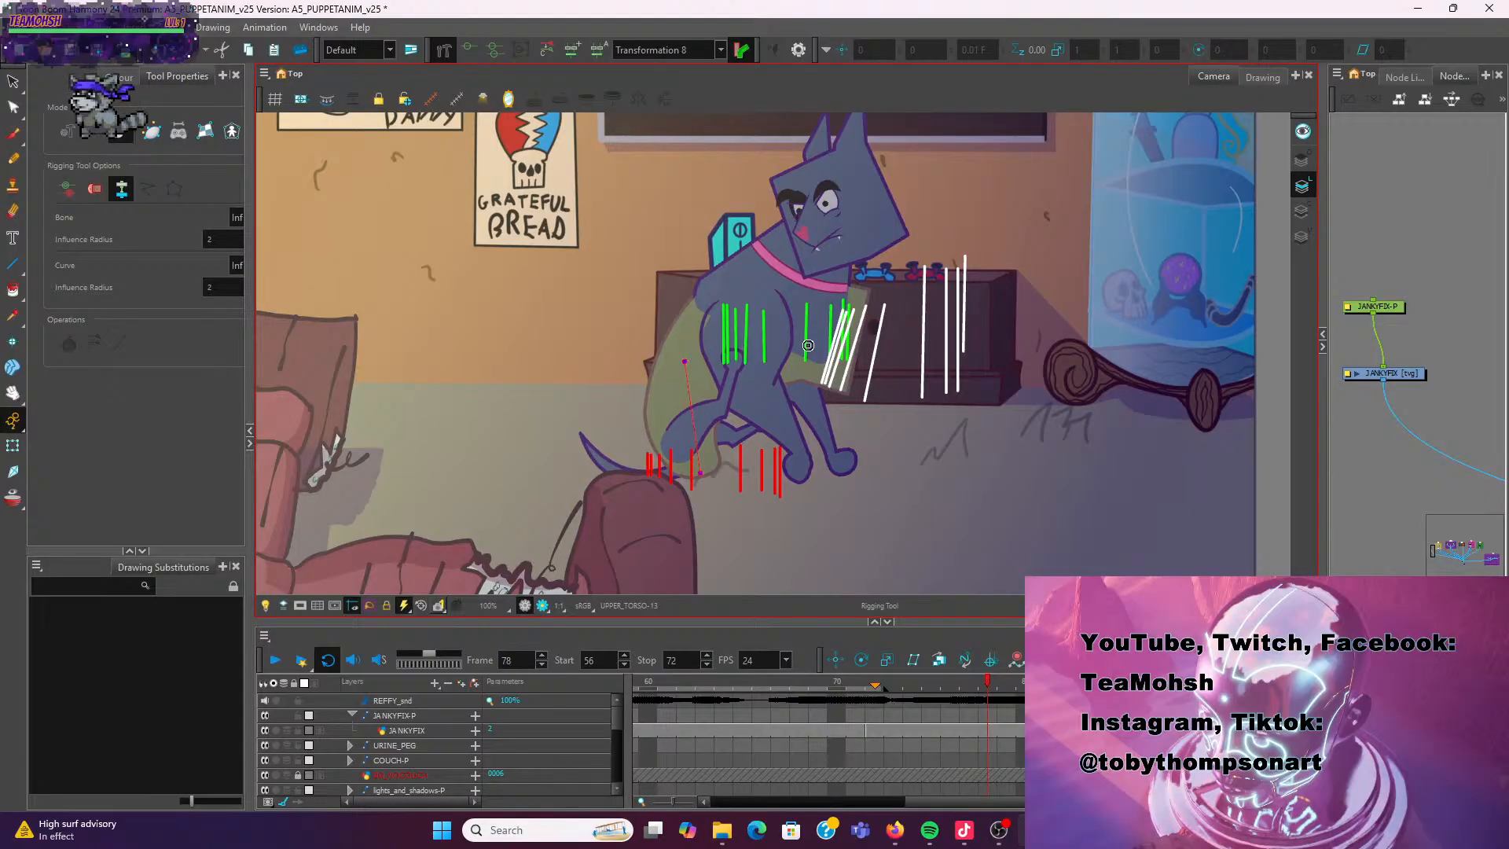
pyautogui.click(853, 334)
pyautogui.click(715, 291)
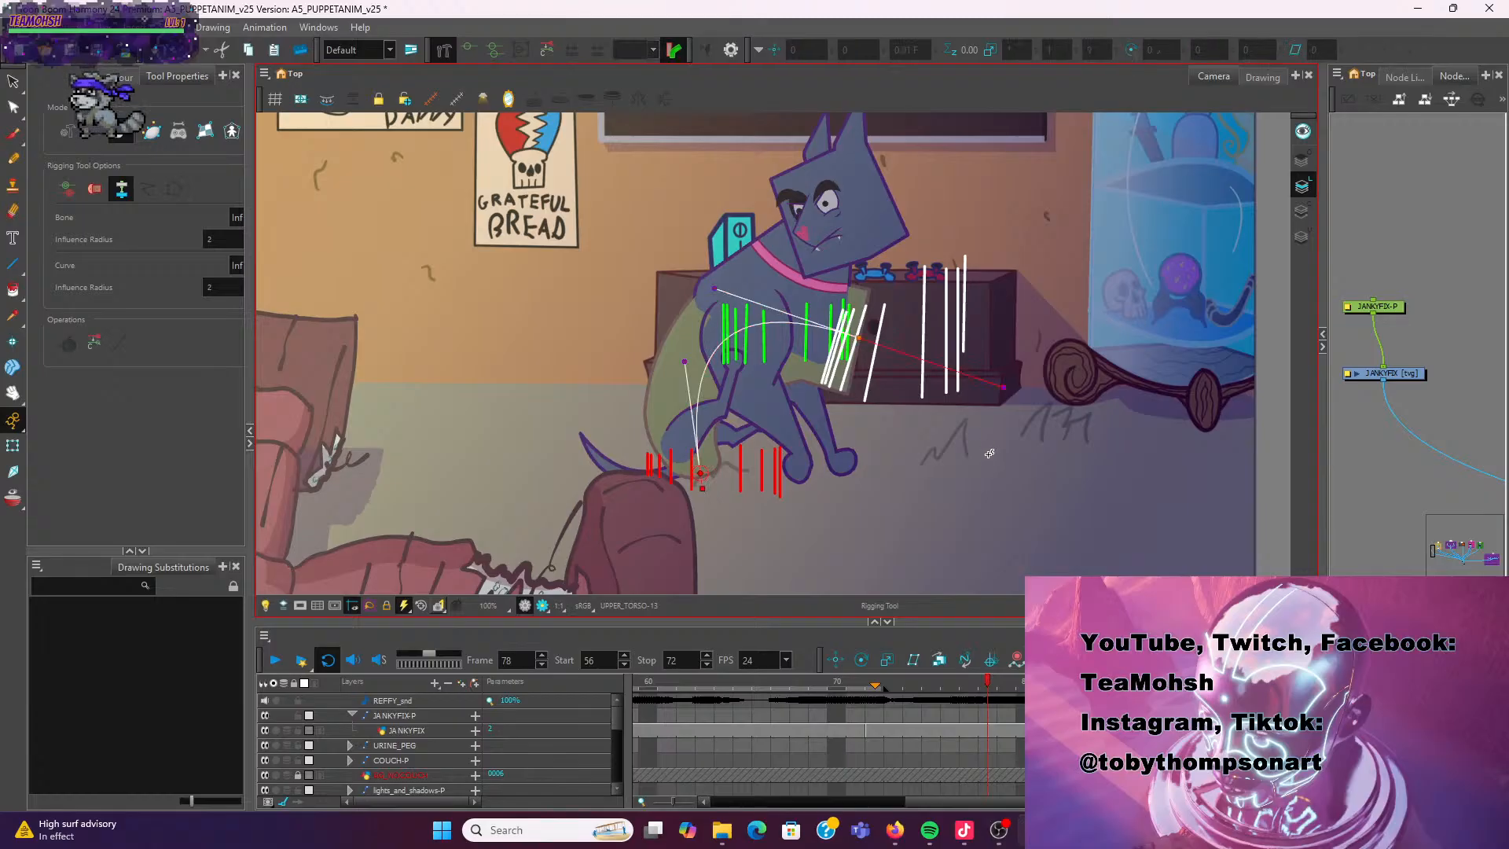
pyautogui.scroll(3, 845, 340)
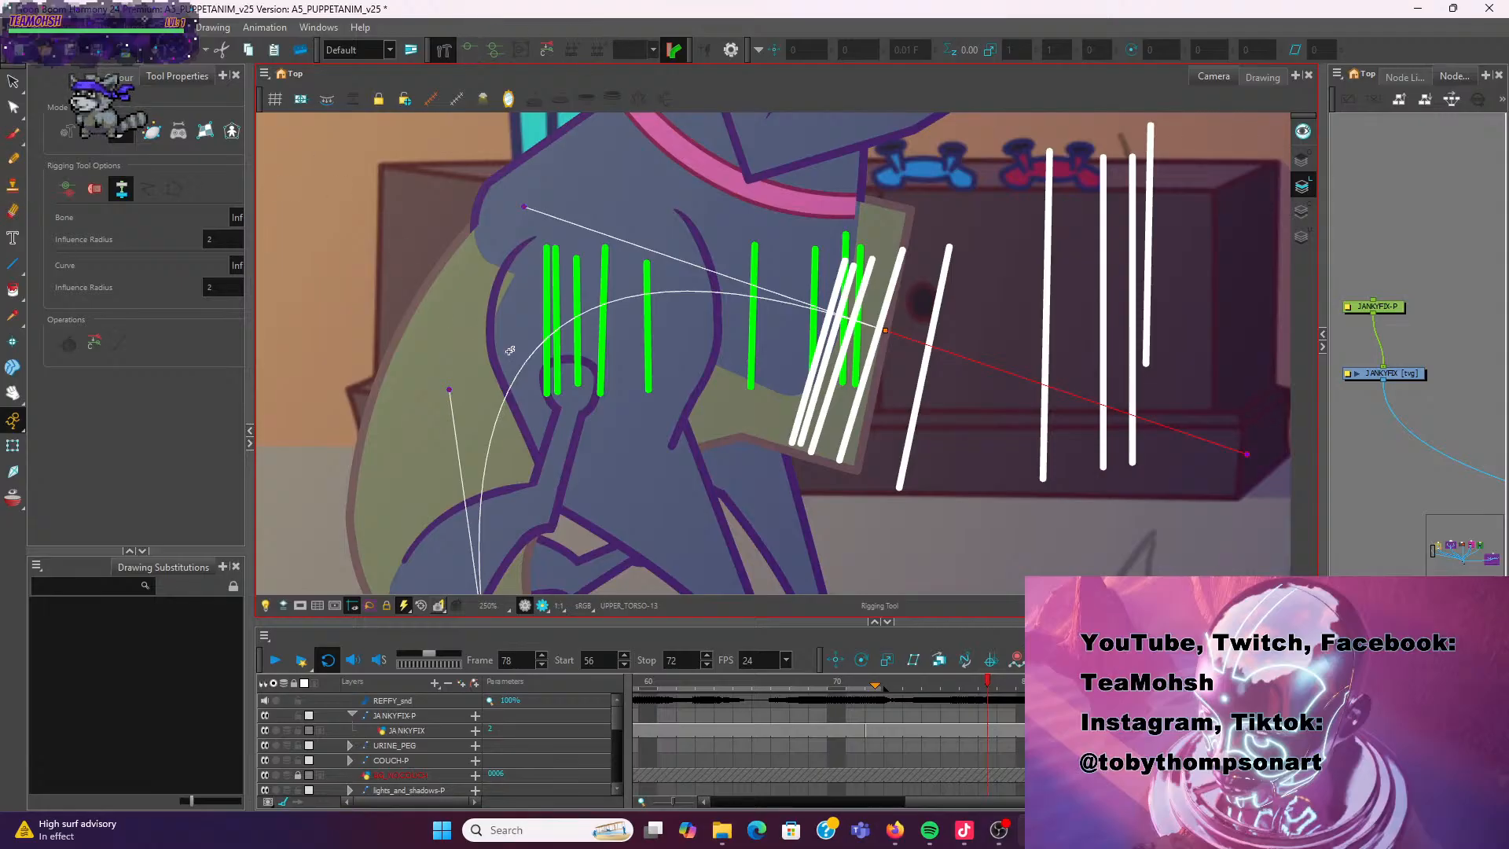
pyautogui.scroll(-1, 481, 328)
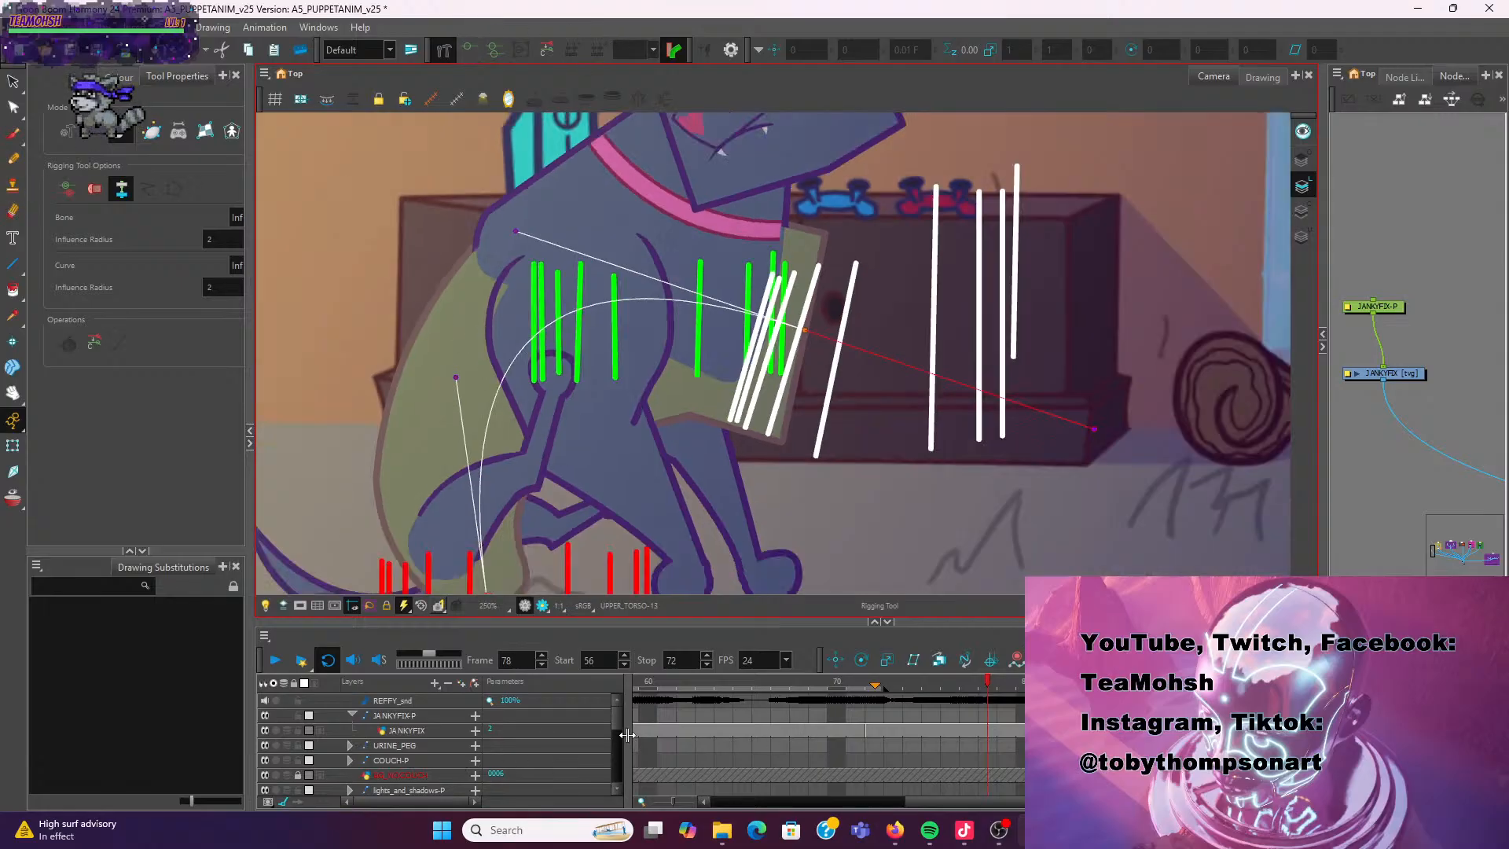
# Select the PUPPET_CTHULULU-P layer and step through frames 76 to 80 to check the new torso curve against the chart, ending on frame 78
pyautogui.scroll(-1, 461, 723)
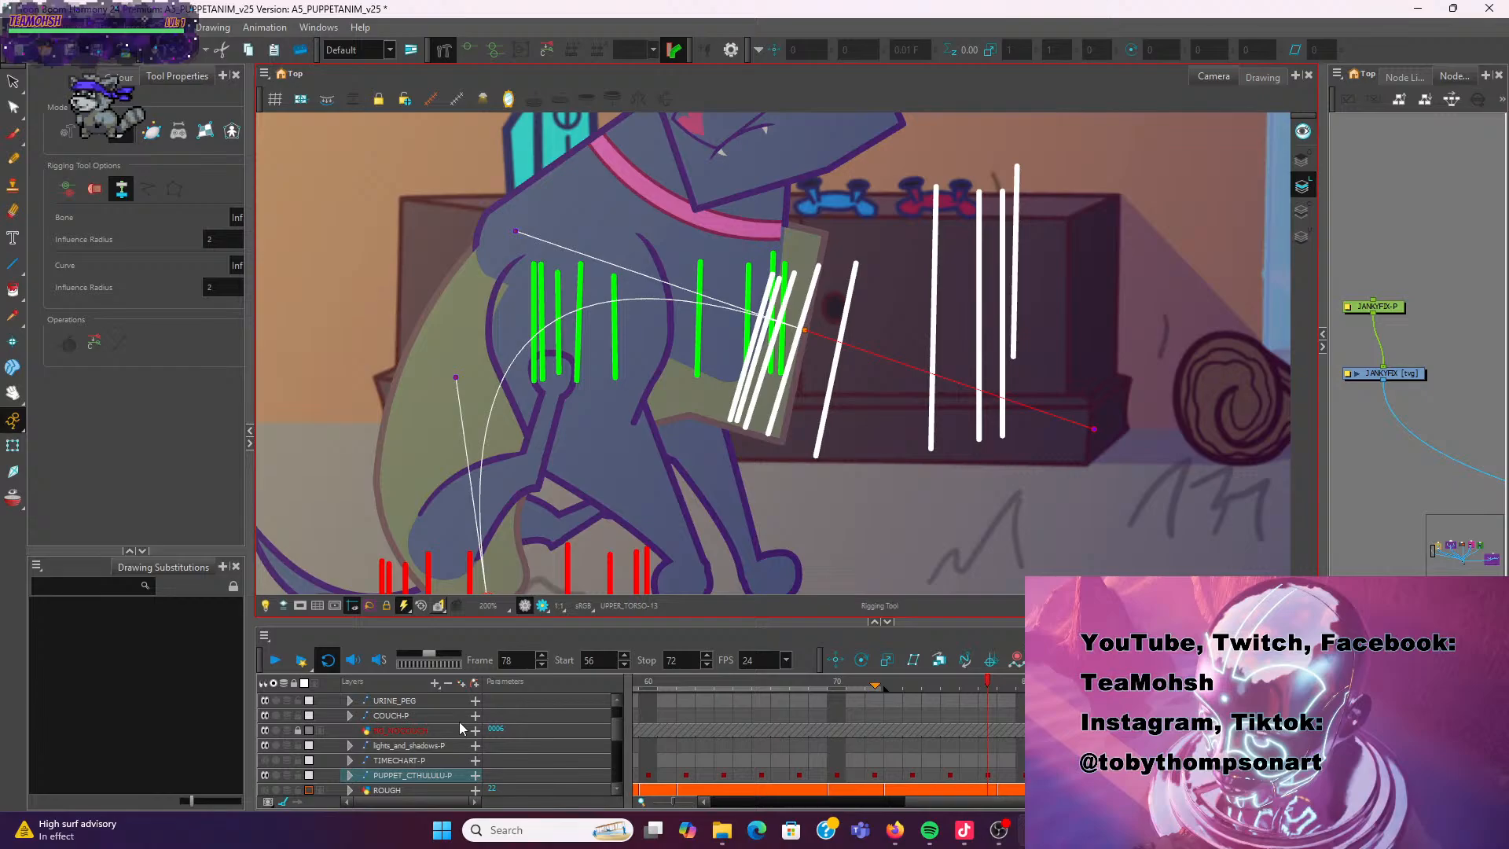
pyautogui.click(425, 777)
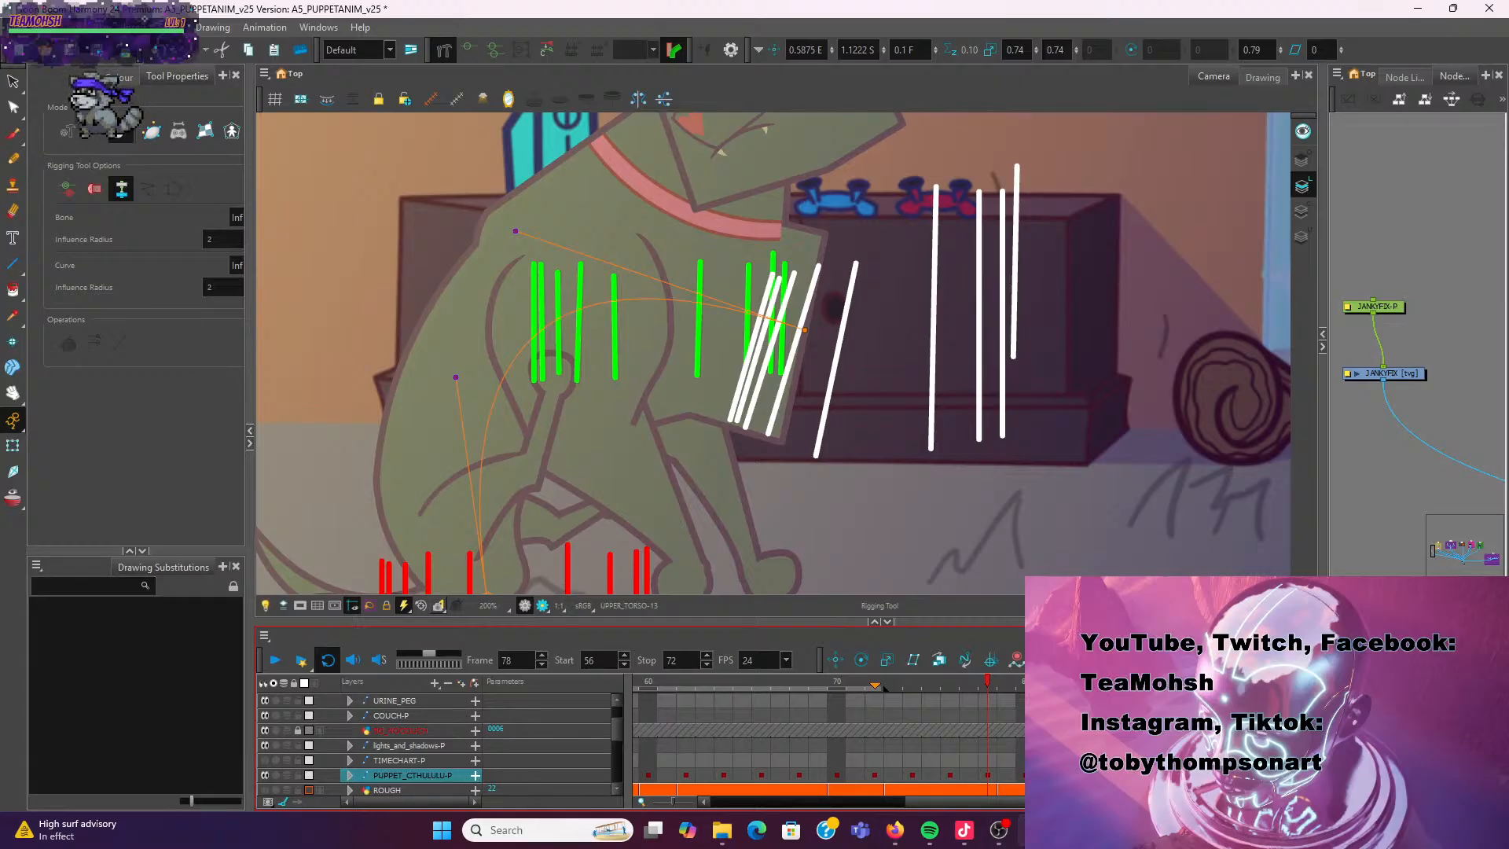
pyautogui.click(949, 682)
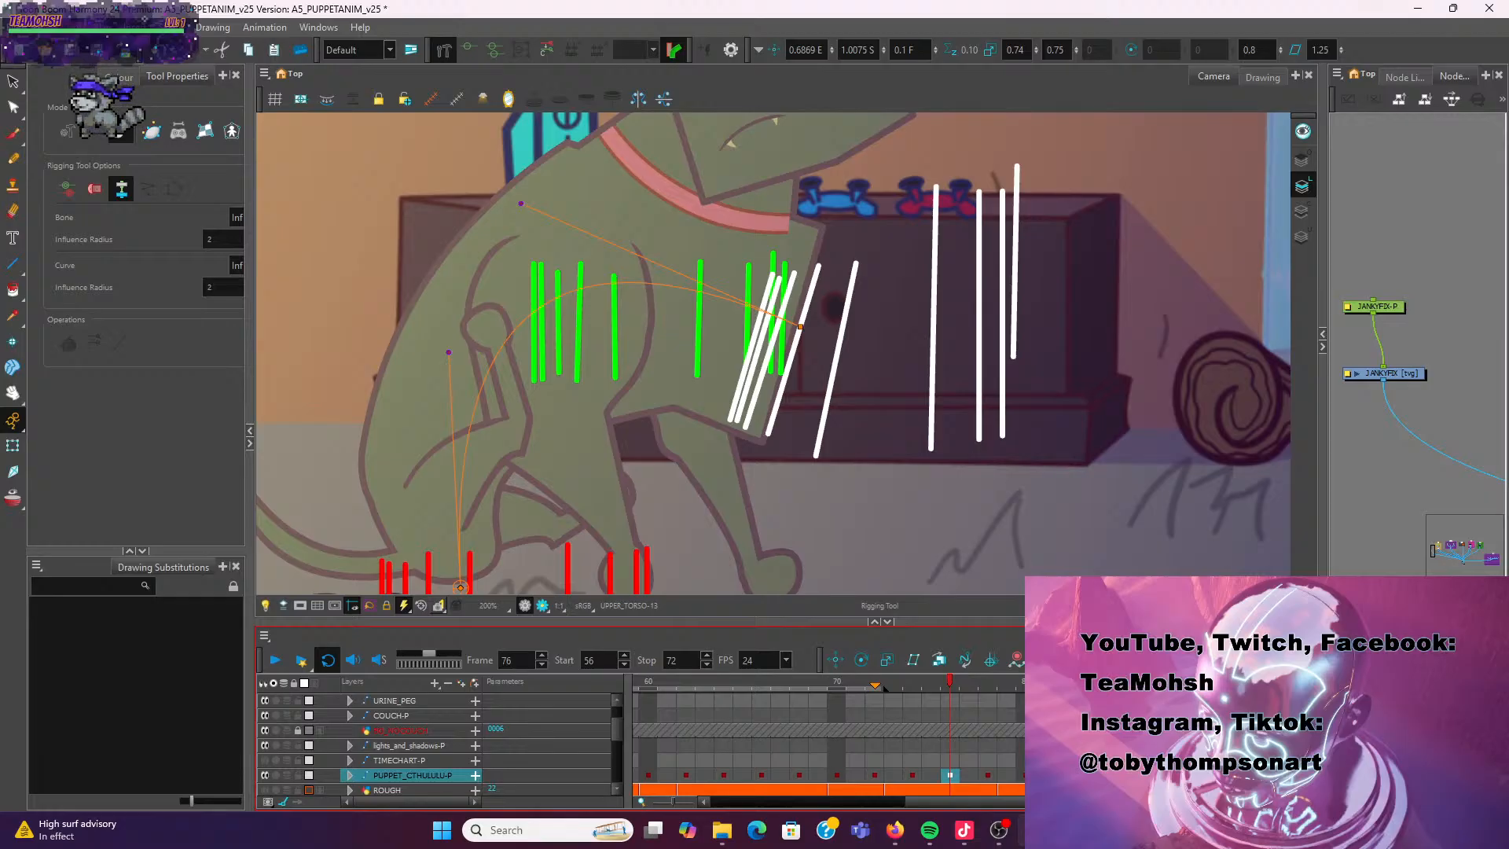
pyautogui.press('.')
pyautogui.press('.')
pyautogui.press('.')
pyautogui.press('.')
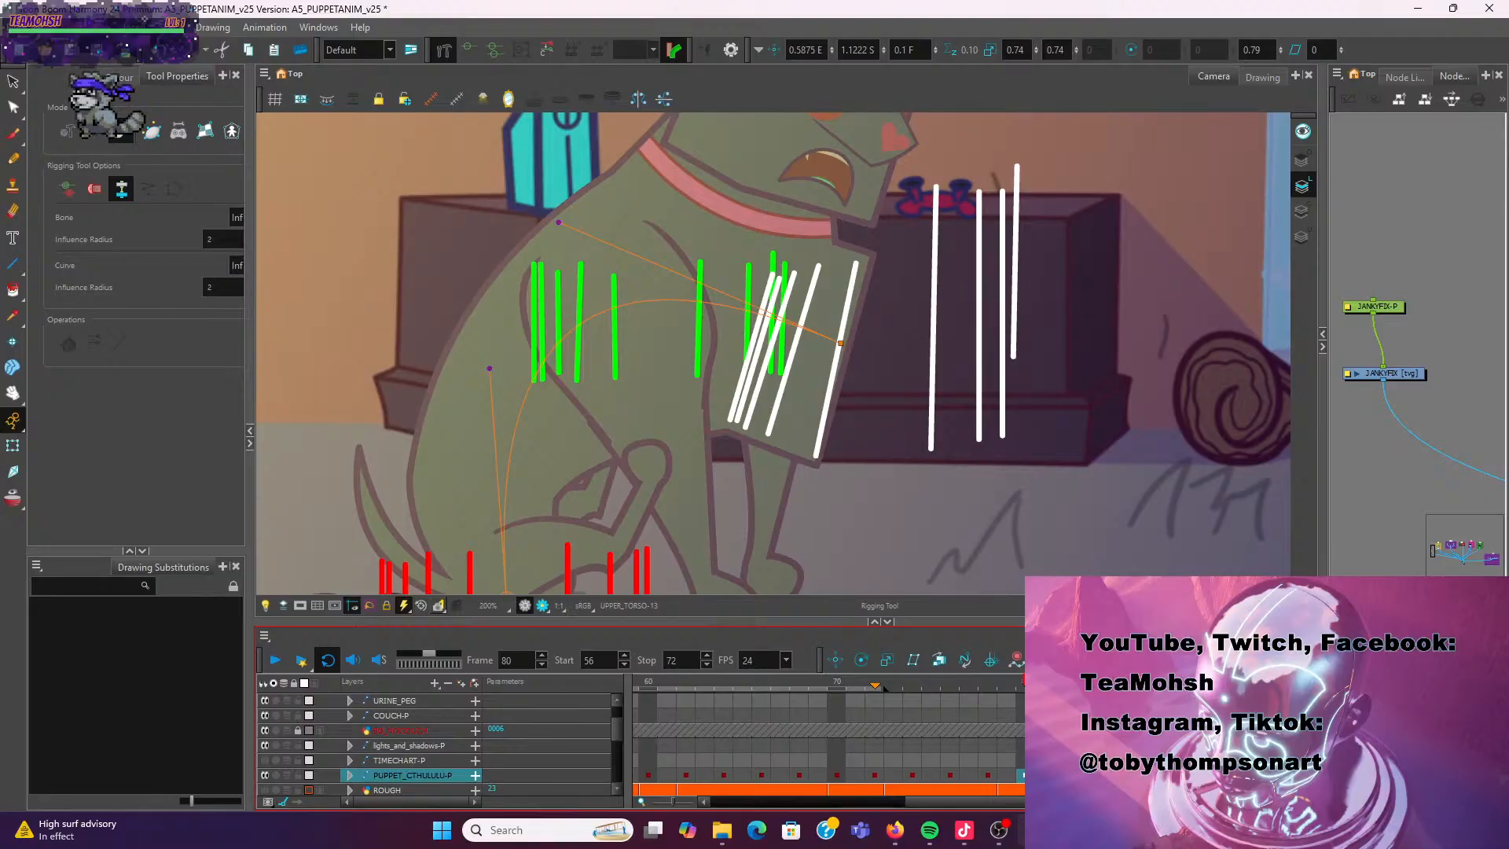
pyautogui.click(994, 685)
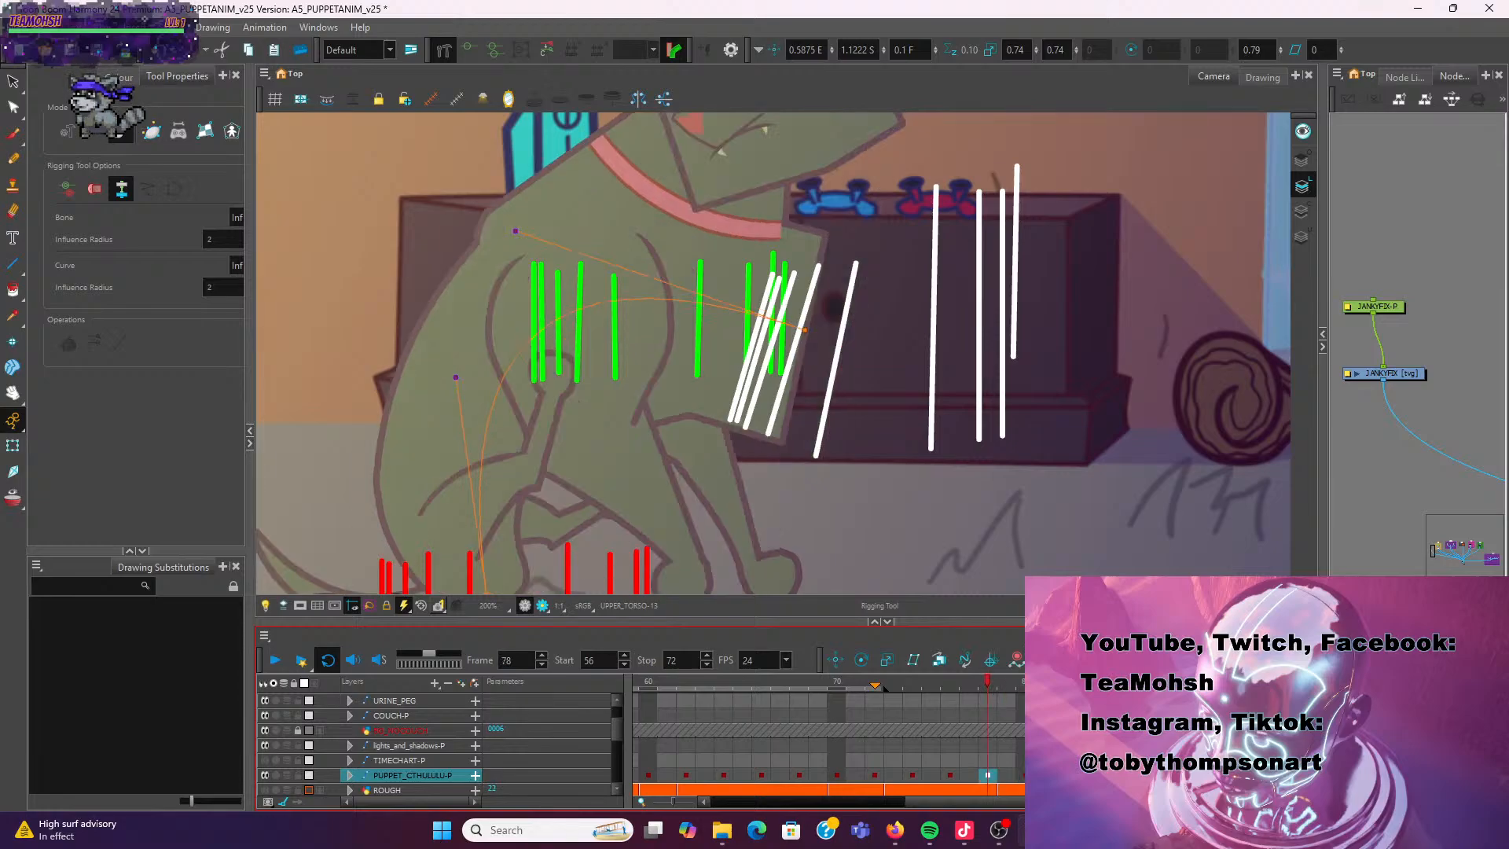
pyautogui.press('f')
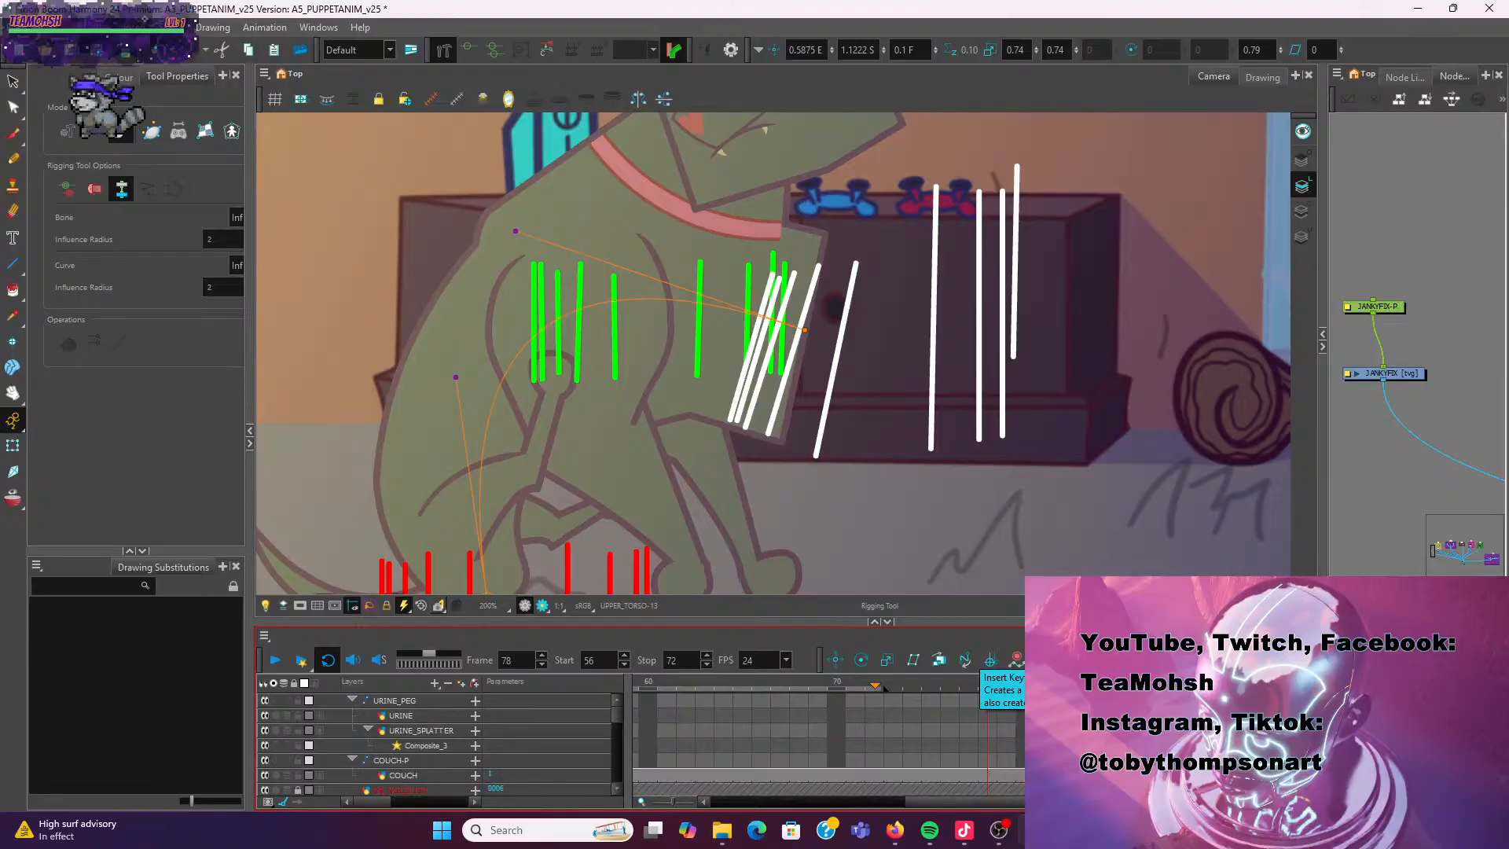
pyautogui.hotkey('shift', 'f')
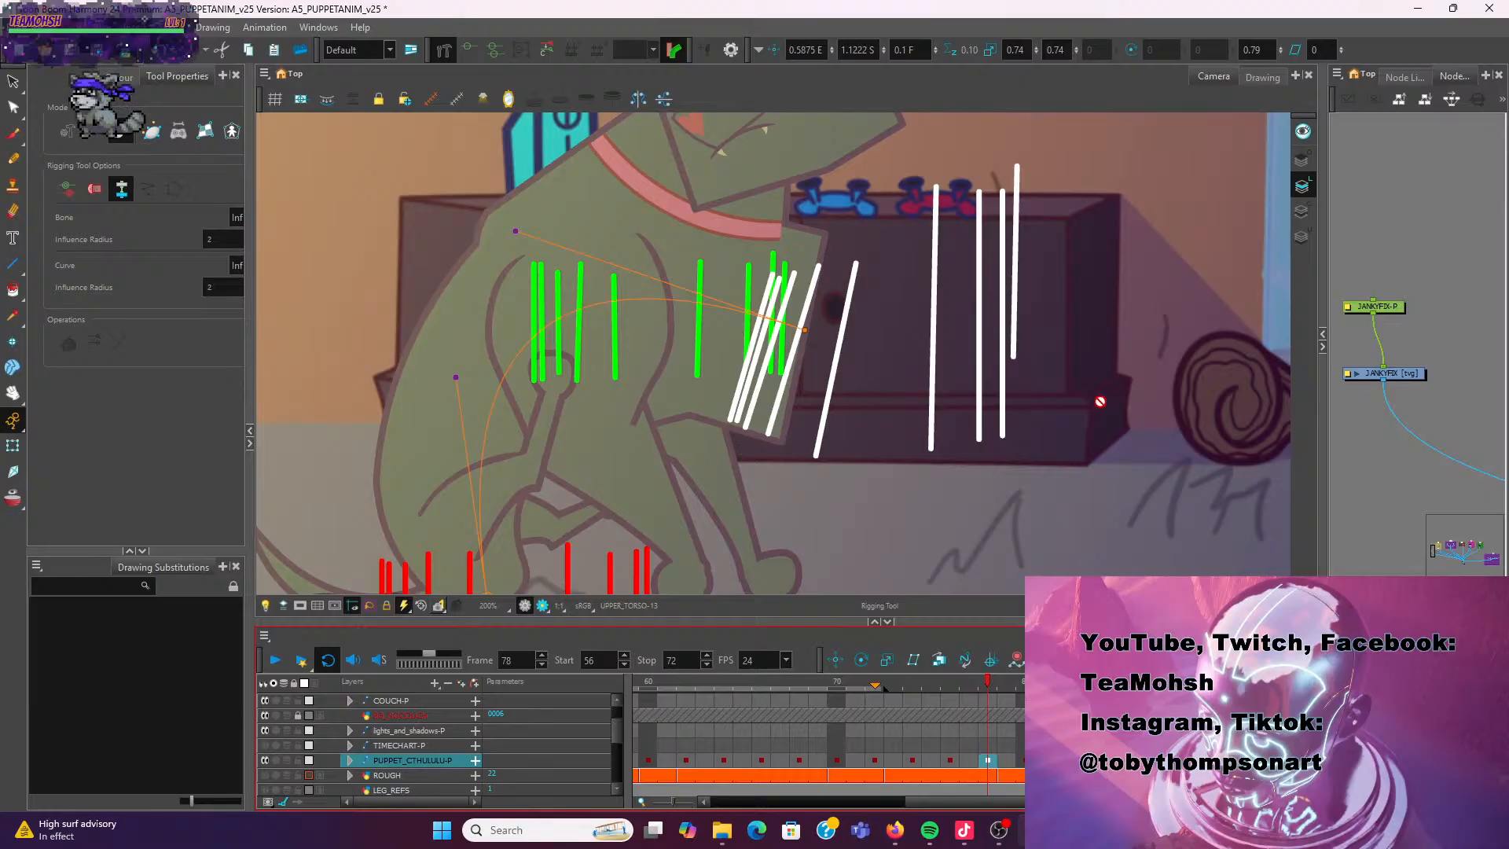
pyautogui.click(975, 686)
pyautogui.press('.')
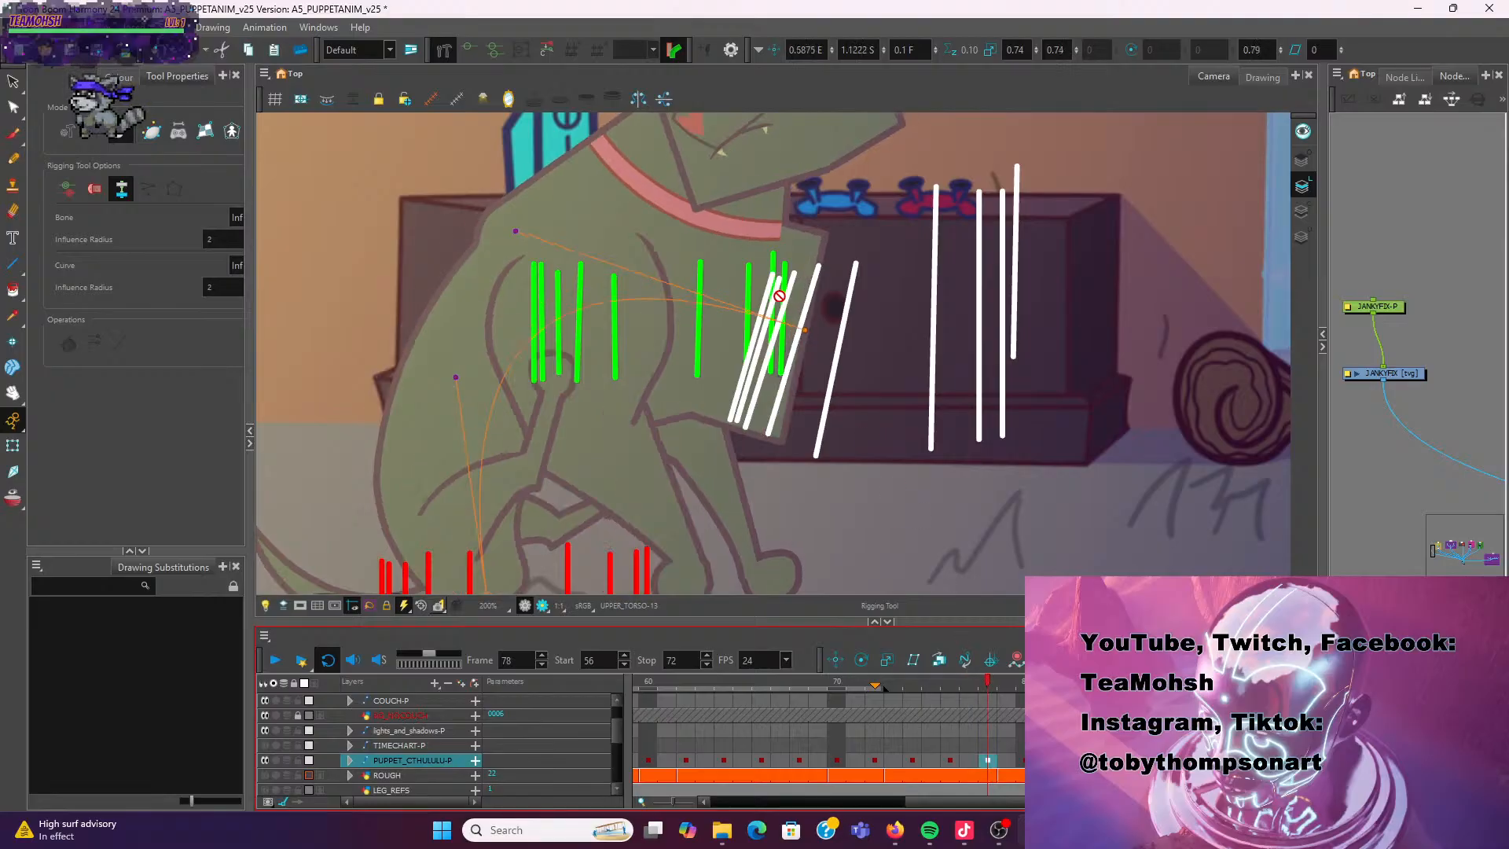
# At frame 78, use the Transform tool to pull the torso curve's chest end back along the white chart lines and shift its upper handle forward
pyautogui.click(12, 445)
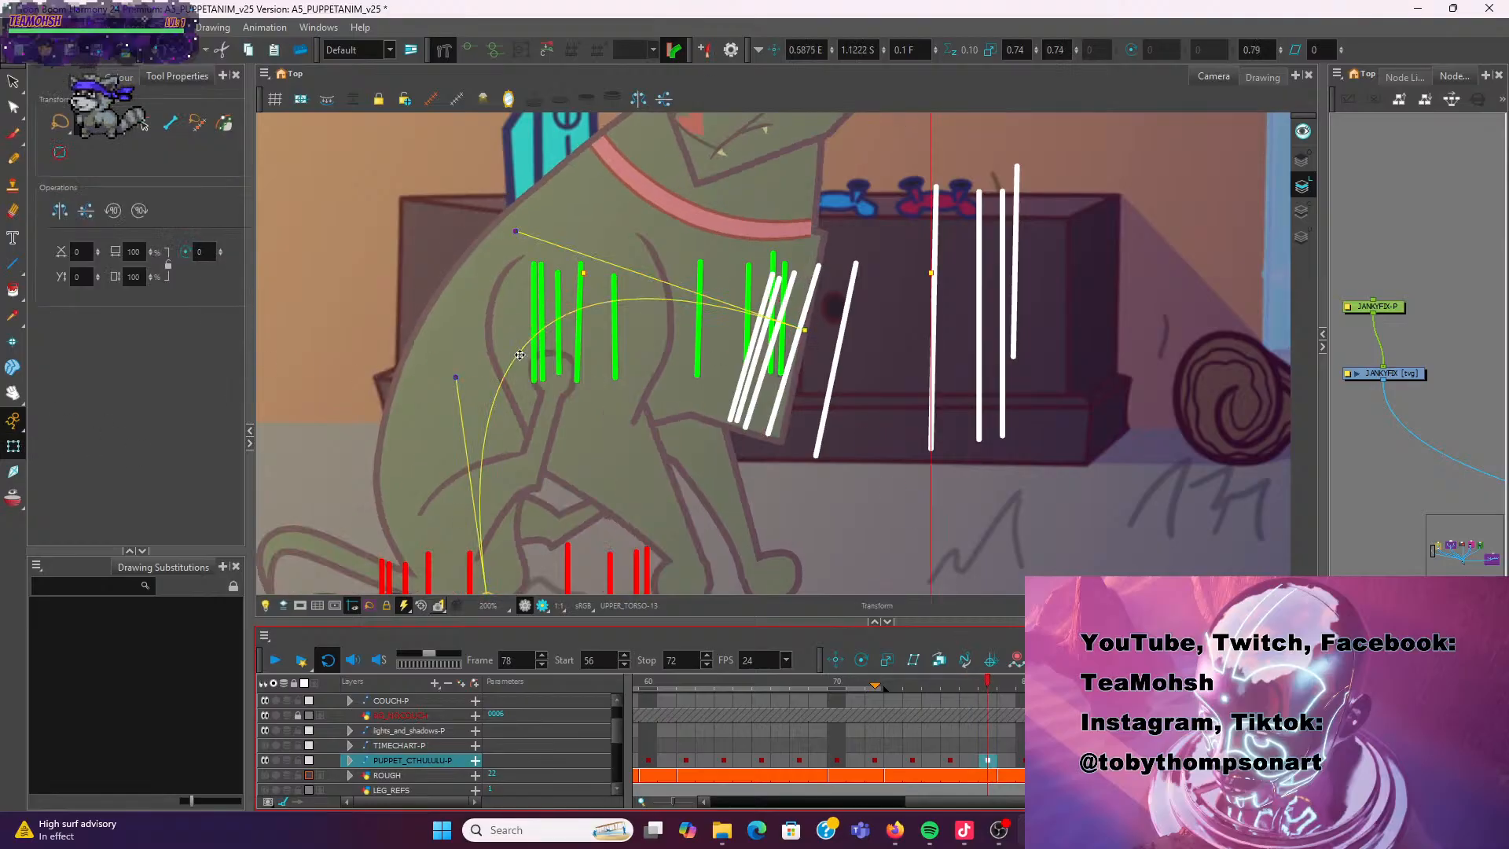
pyautogui.click(1072, 421)
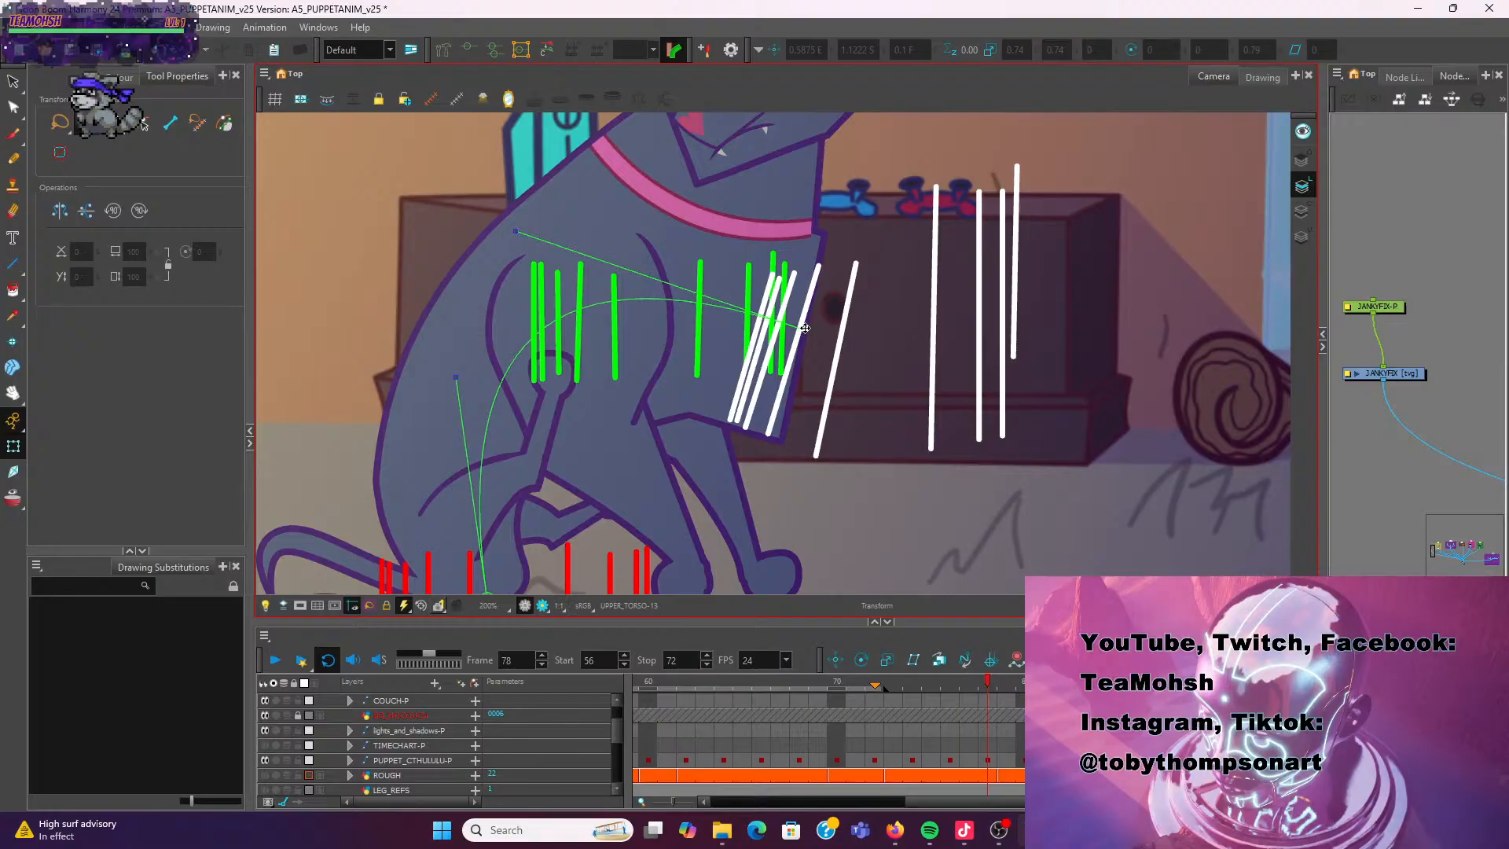
pyautogui.moveTo(804, 328); pyautogui.dragTo(771, 323)
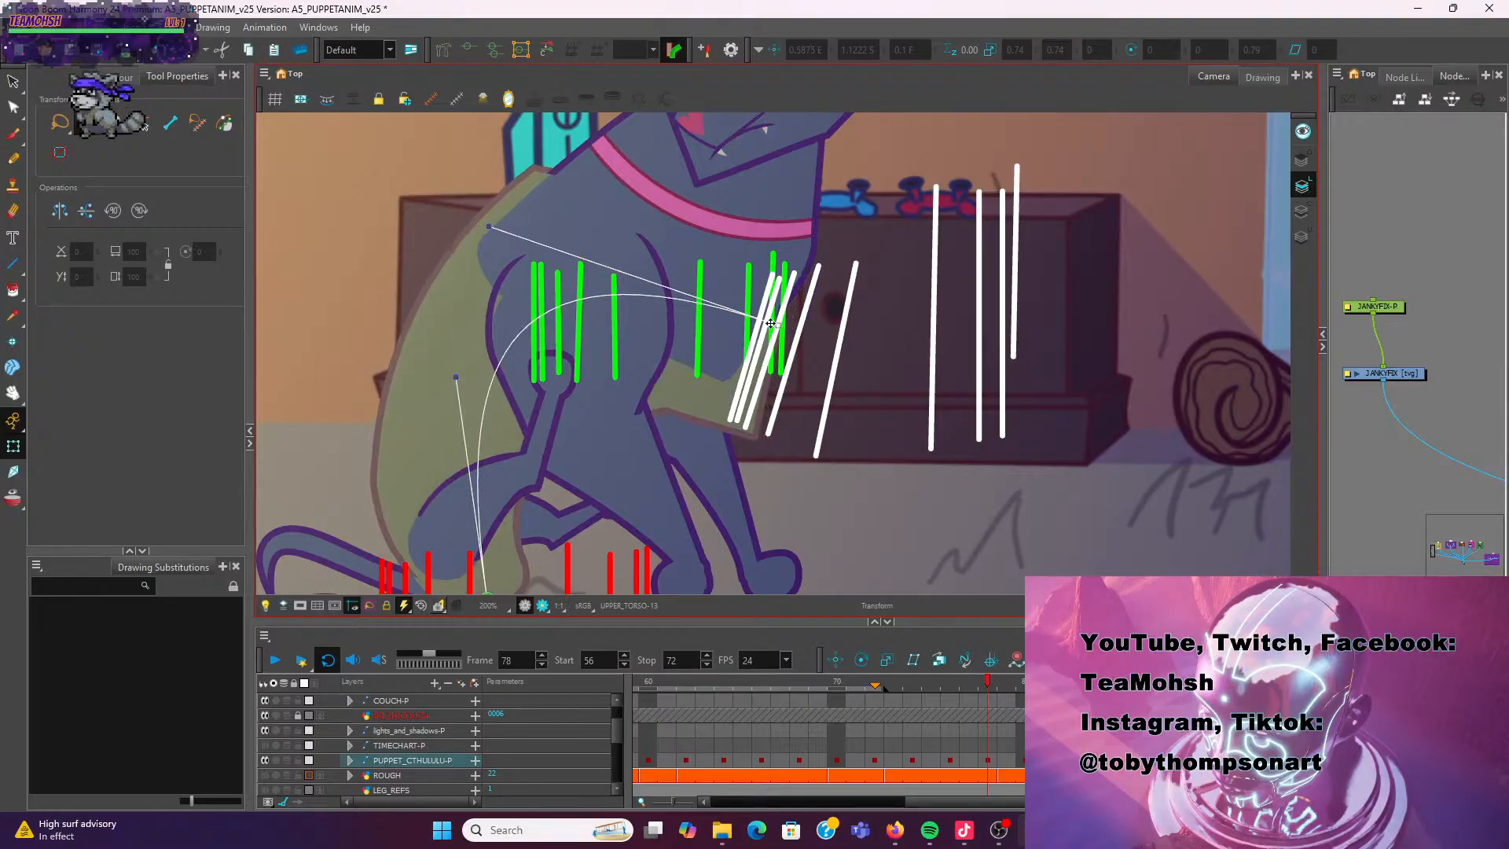
pyautogui.moveTo(494, 223); pyautogui.dragTo(556, 221)
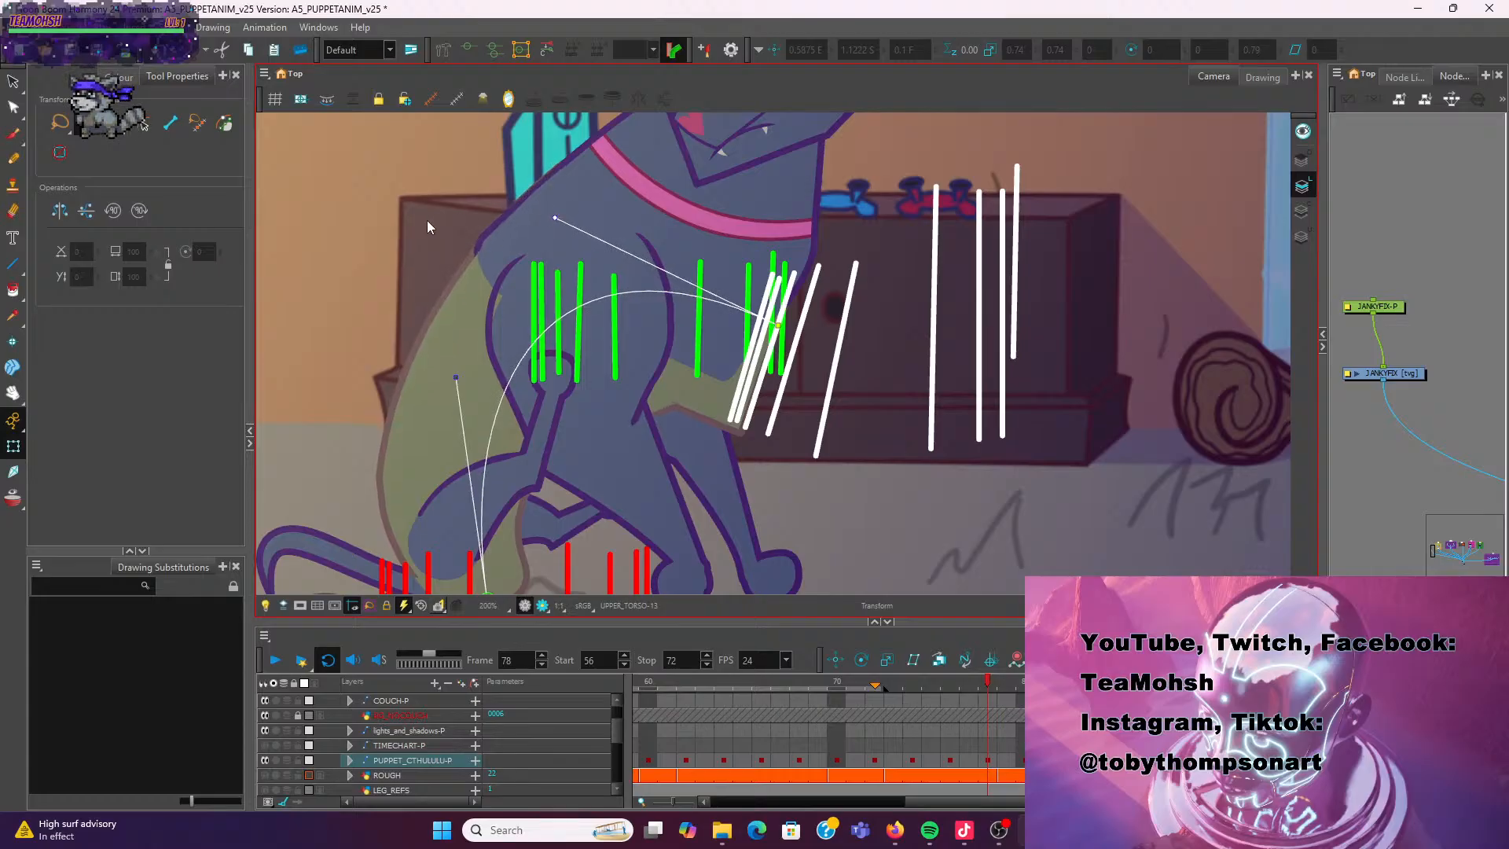
# Display the neck's envelope deformer and move its front point and handles inward to line up with the adjusted chest at frame 78
pyautogui.scroll(-3, 427, 226)
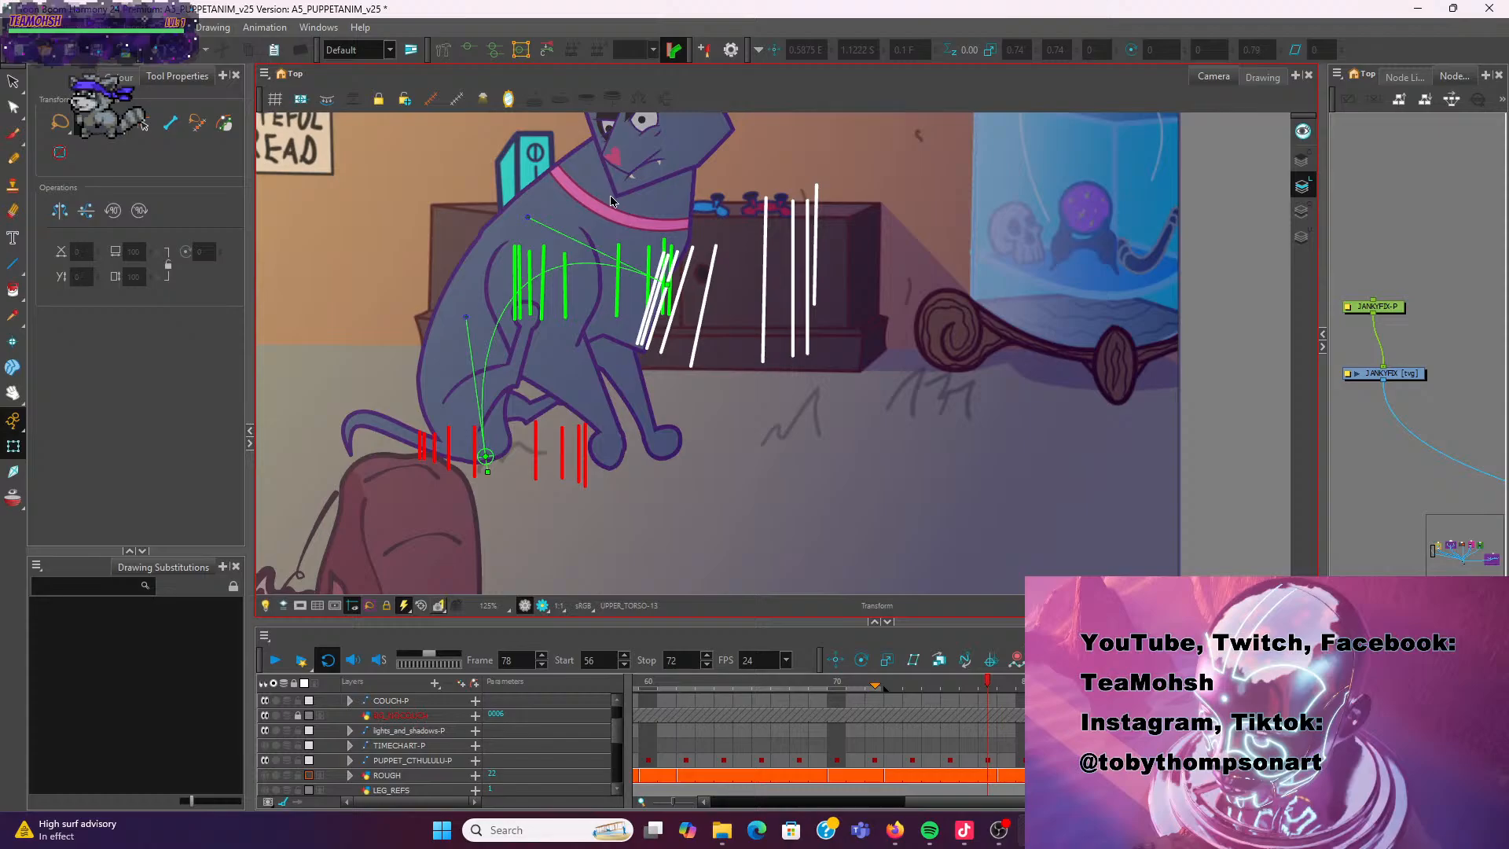
pyautogui.click(611, 198)
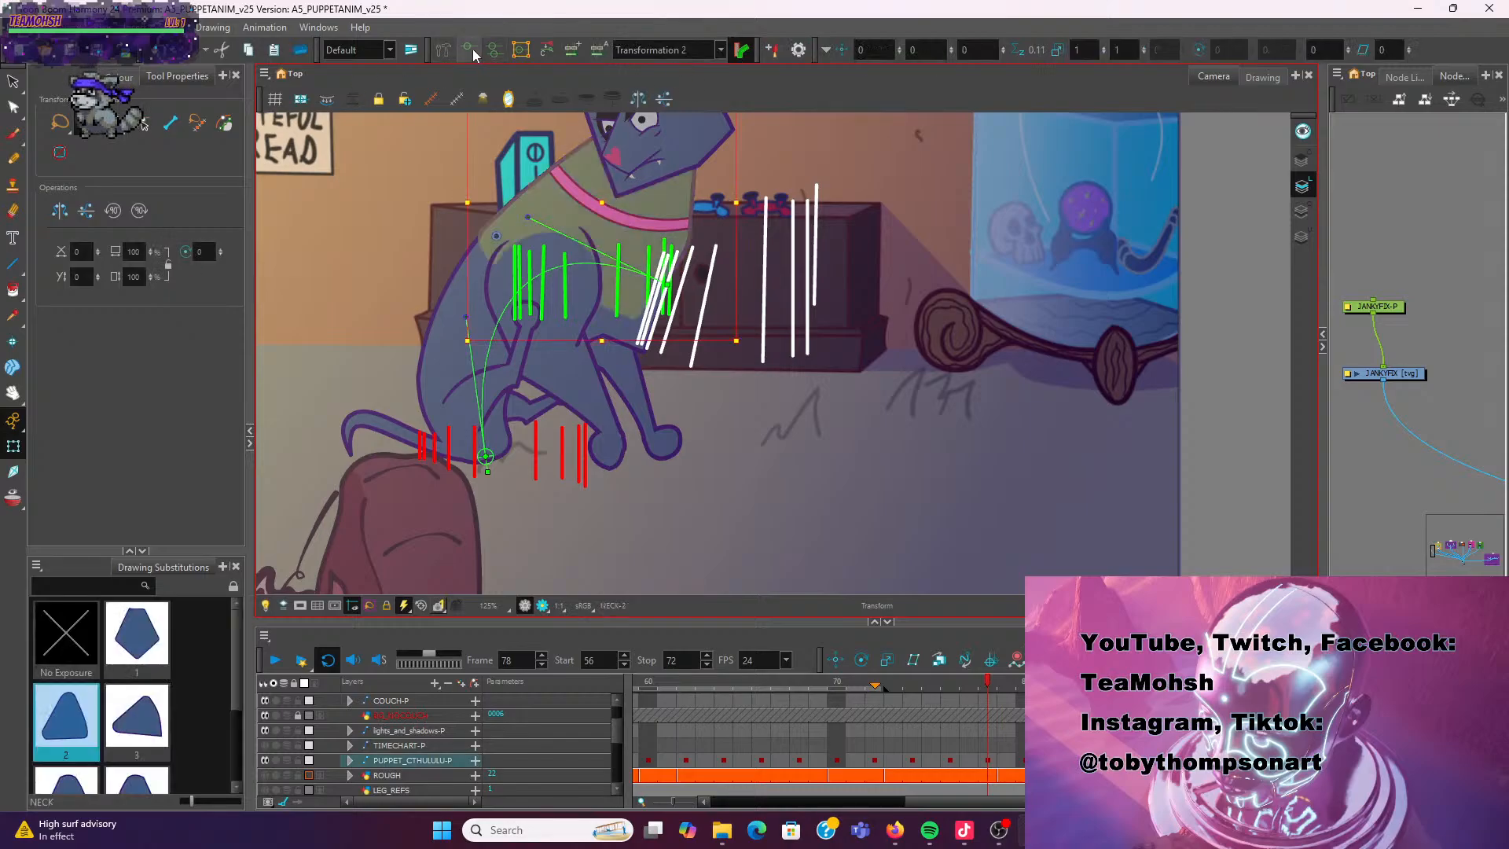
pyautogui.scroll(3, 757, 206)
pyautogui.moveTo(628, 256); pyautogui.dragTo(597, 279)
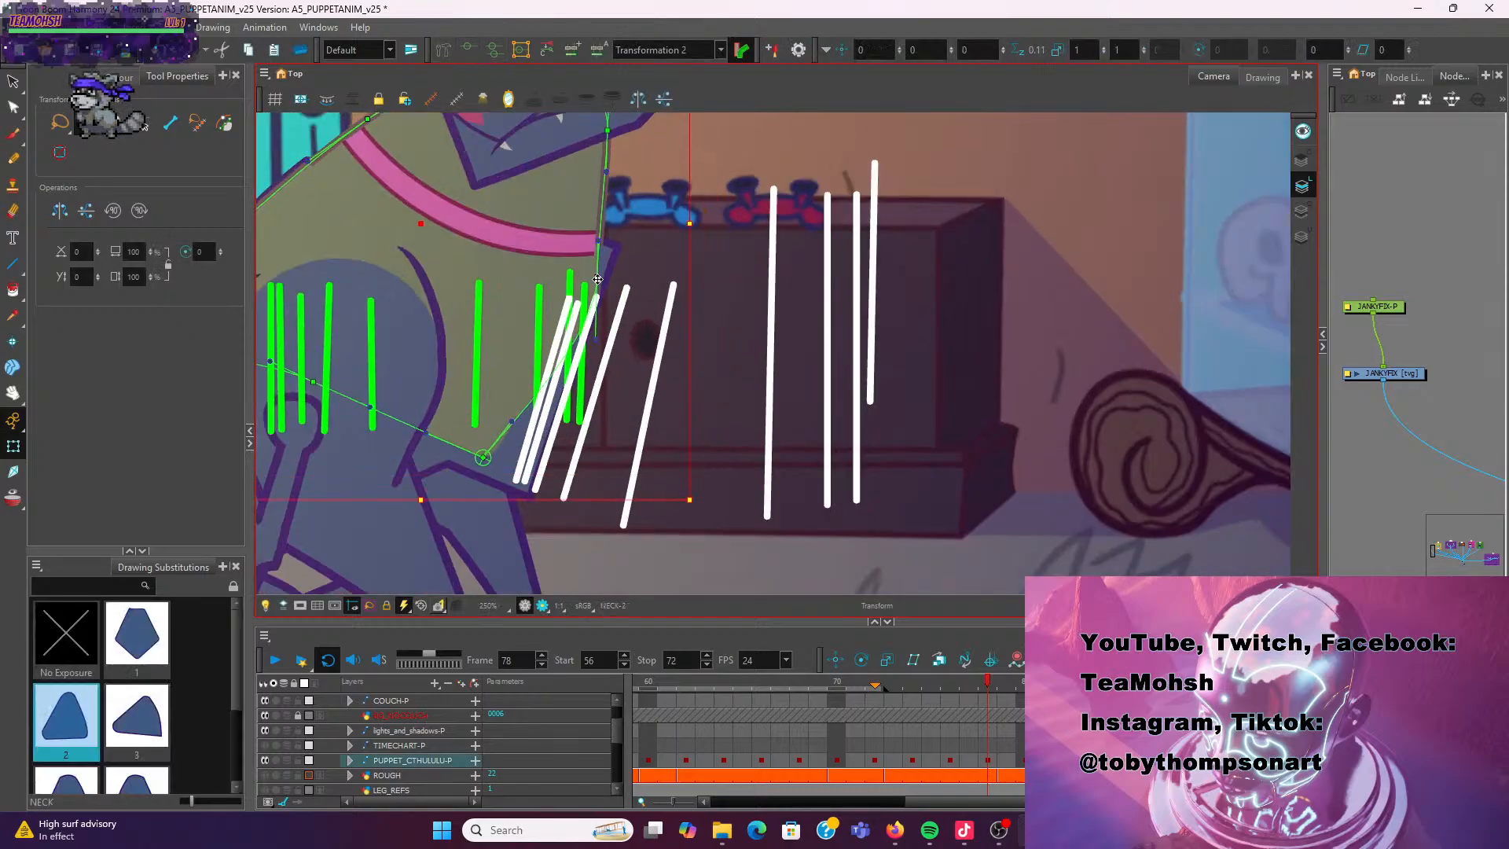
pyautogui.hotkey('ctrl', 'z')
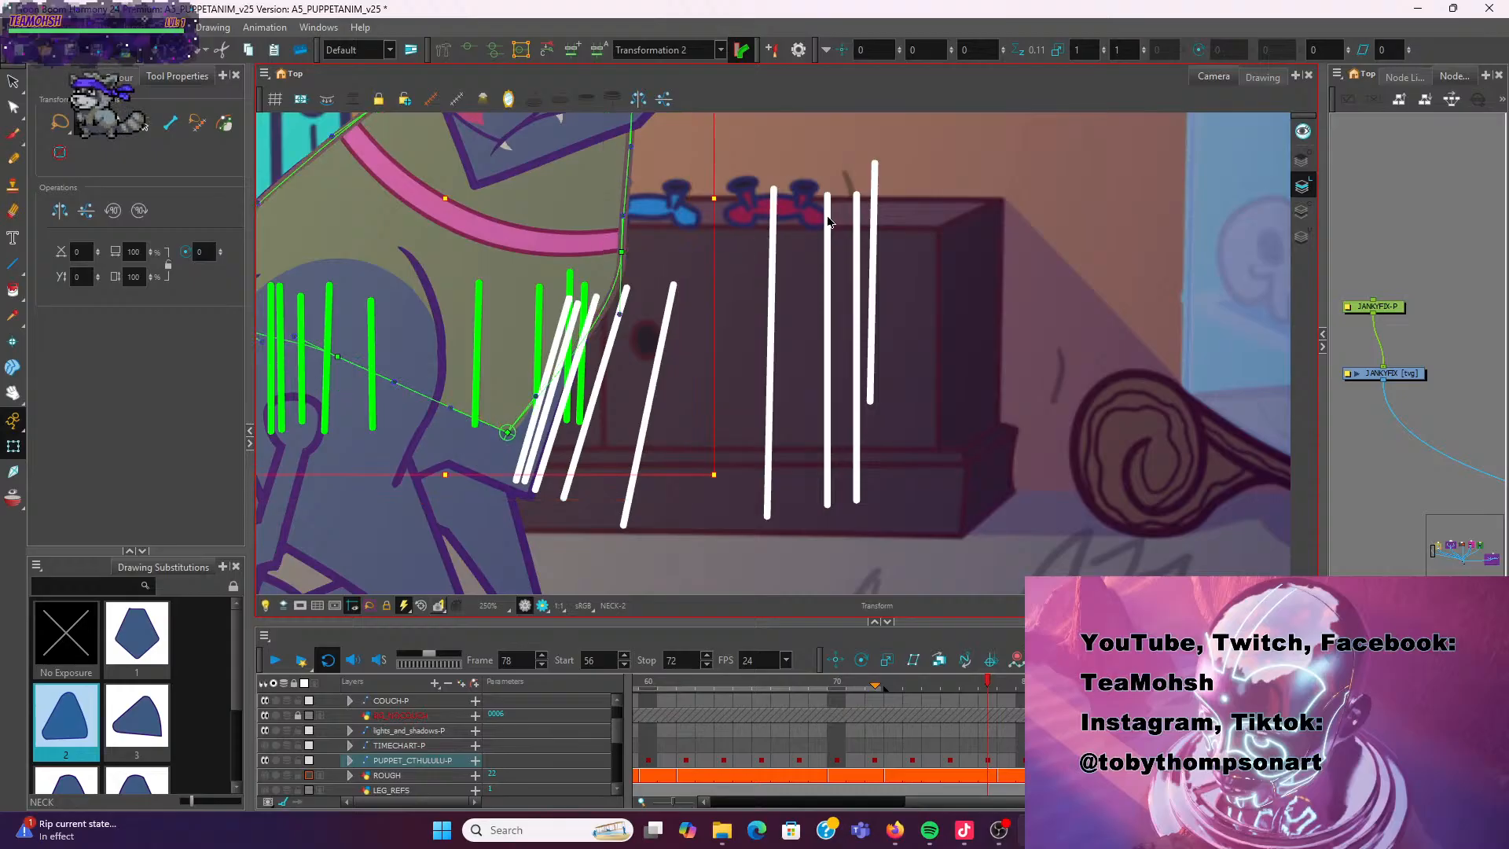
pyautogui.press('Escape')
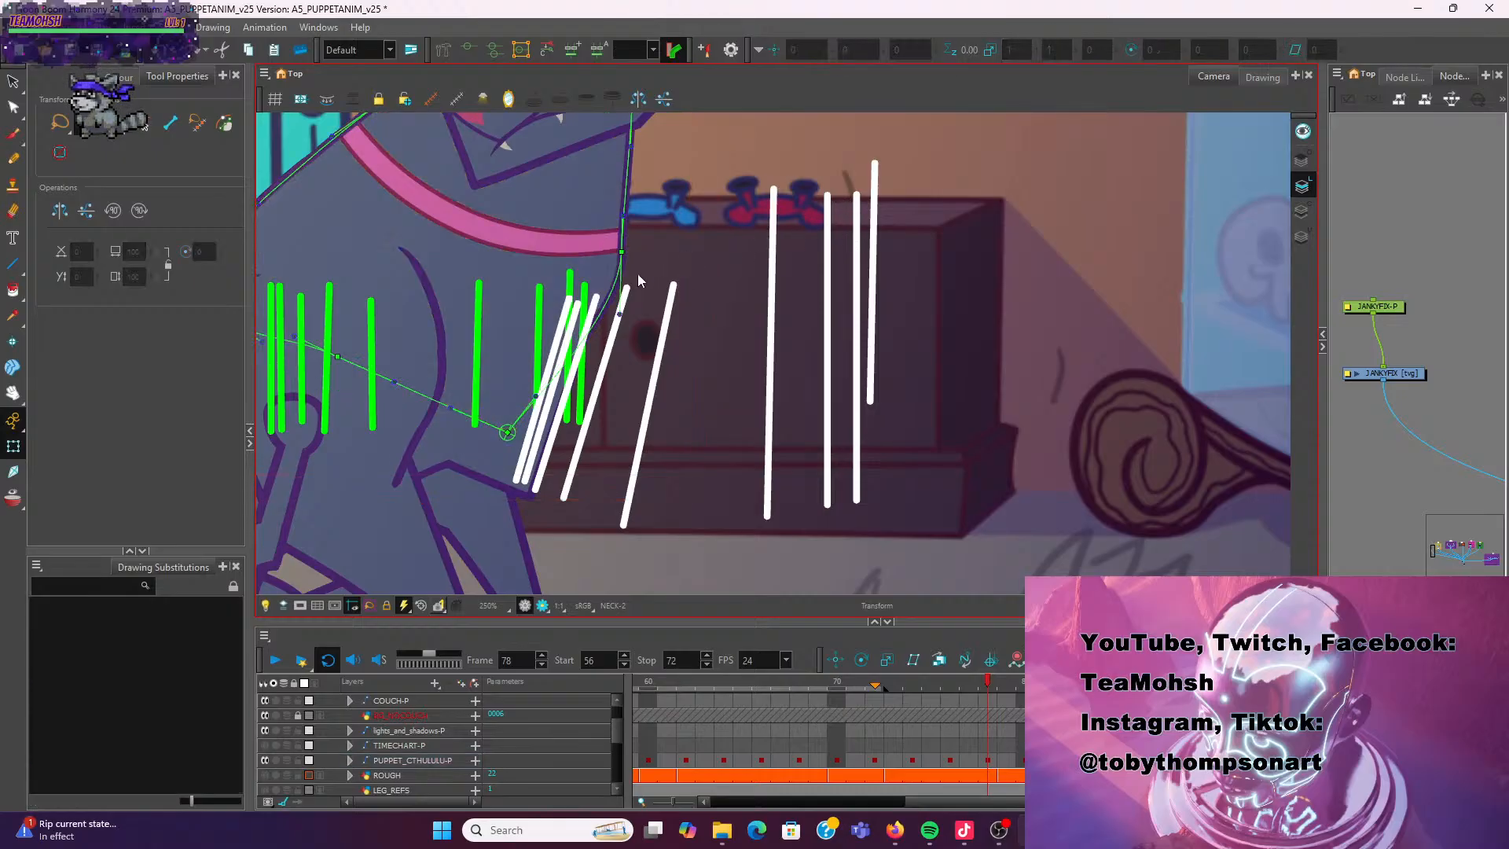
pyautogui.moveTo(626, 251); pyautogui.dragTo(613, 204)
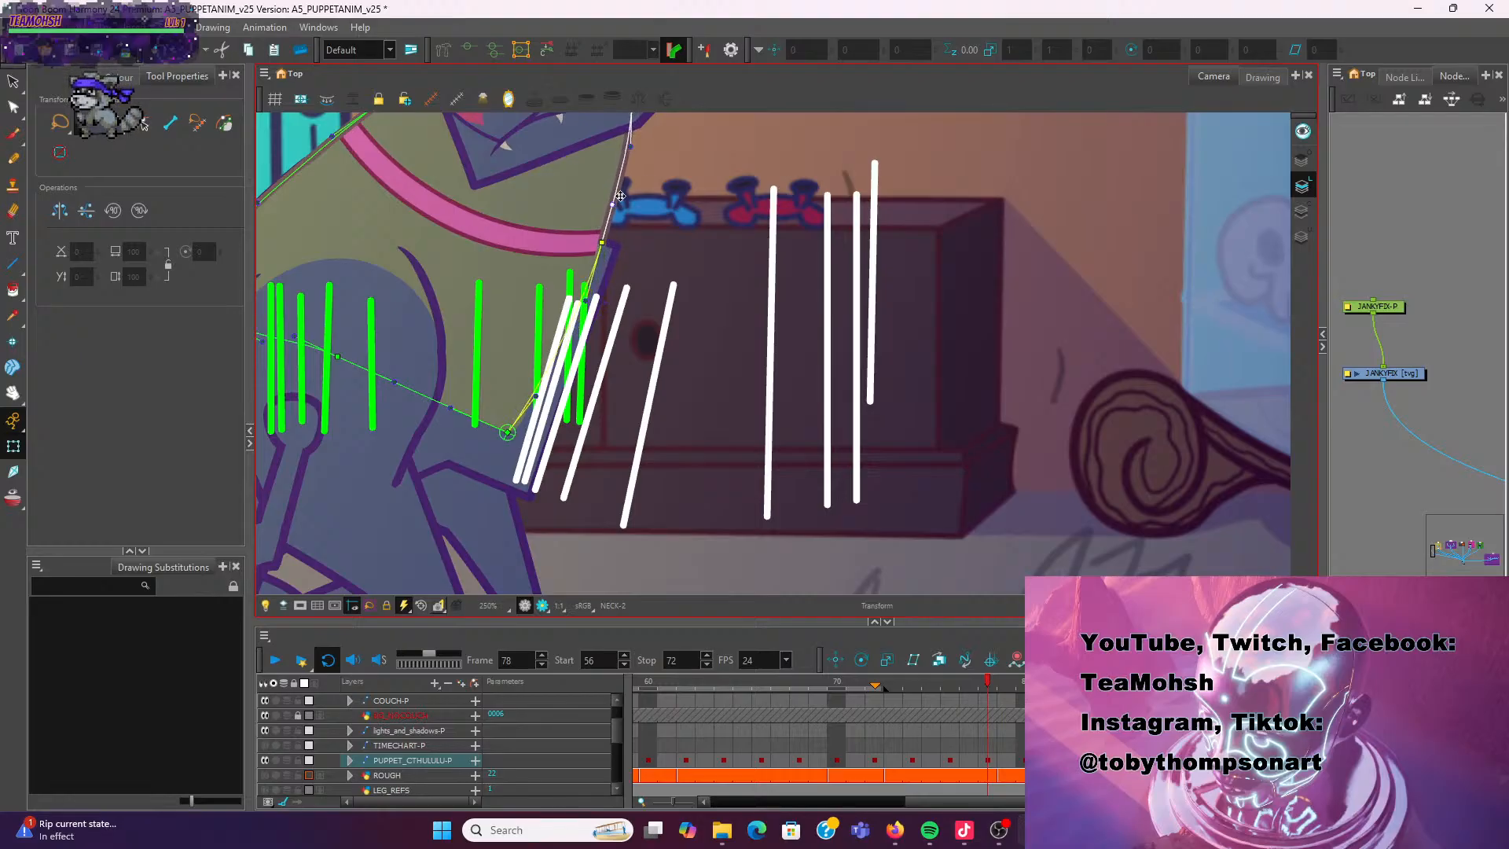
pyautogui.moveTo(631, 148); pyautogui.dragTo(624, 147)
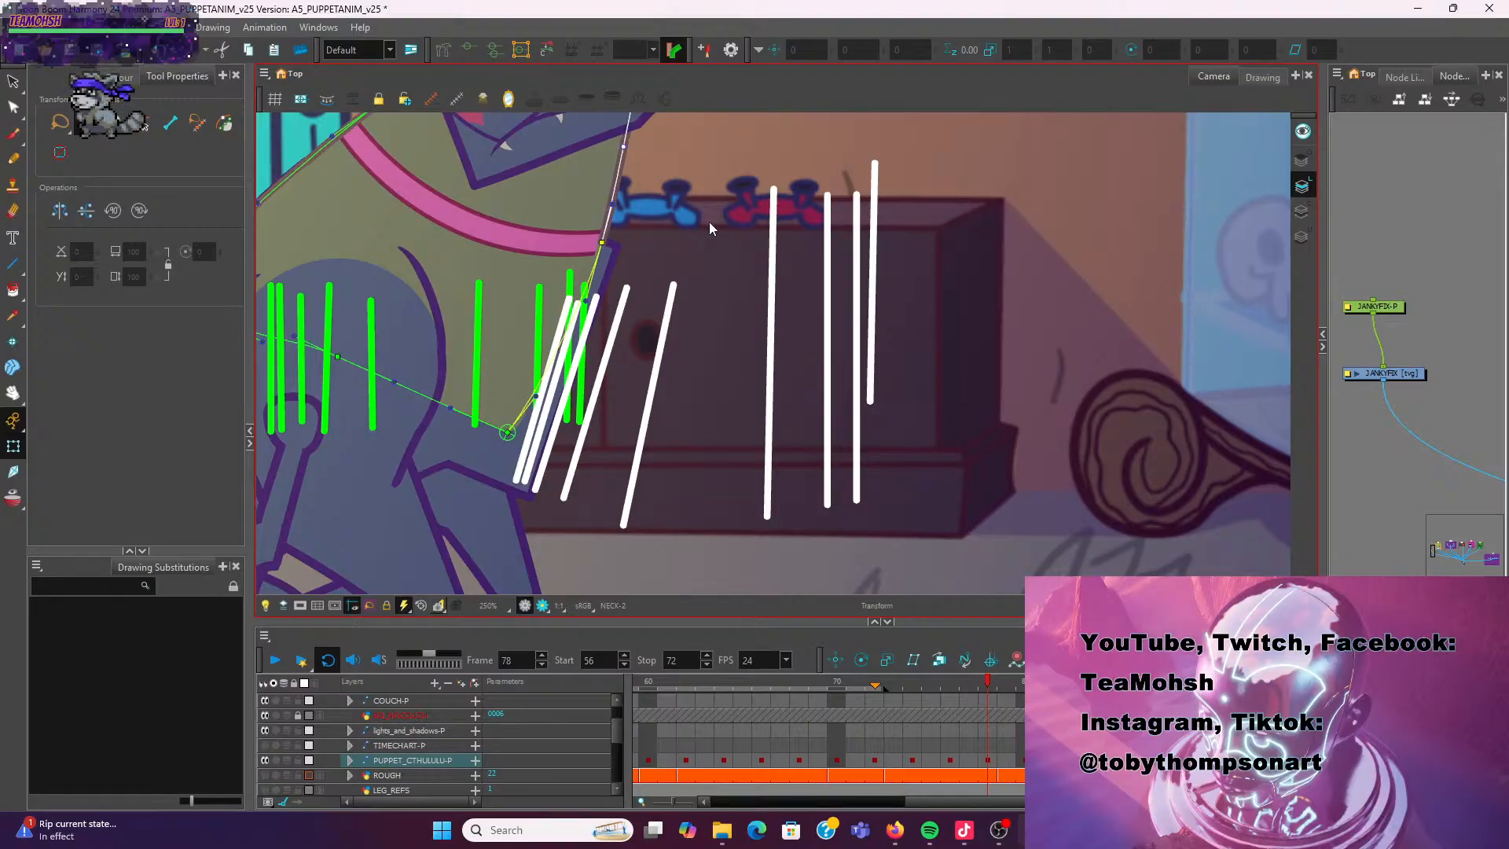
# Select the dog's upper torso and examine how its chest edge lines up with the neck and the white chart lines at frame 78
pyautogui.scroll(-3, 709, 222)
pyautogui.click(509, 334)
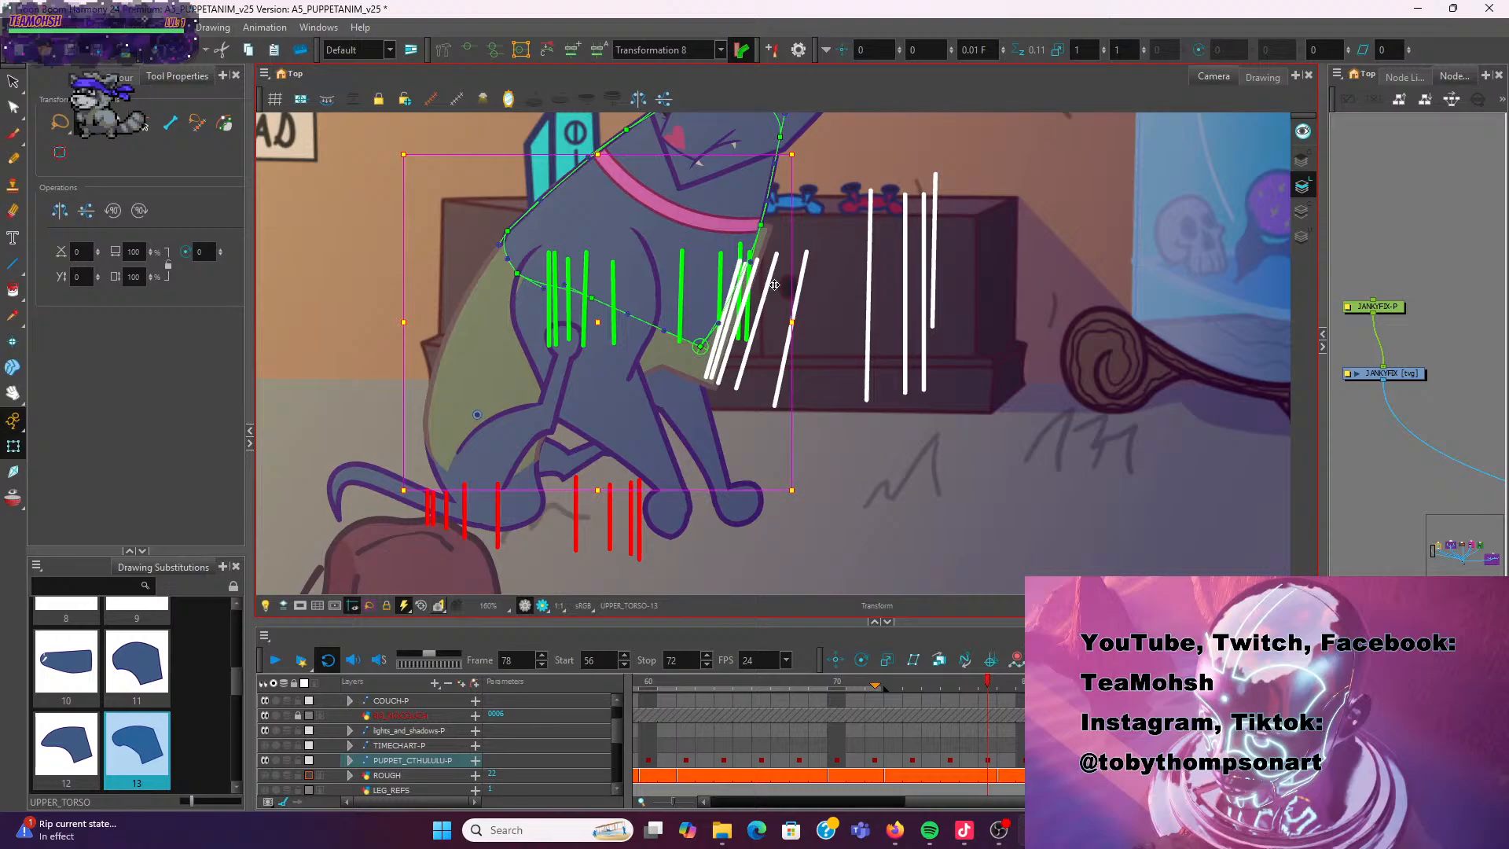
pyautogui.scroll(2, 819, 272)
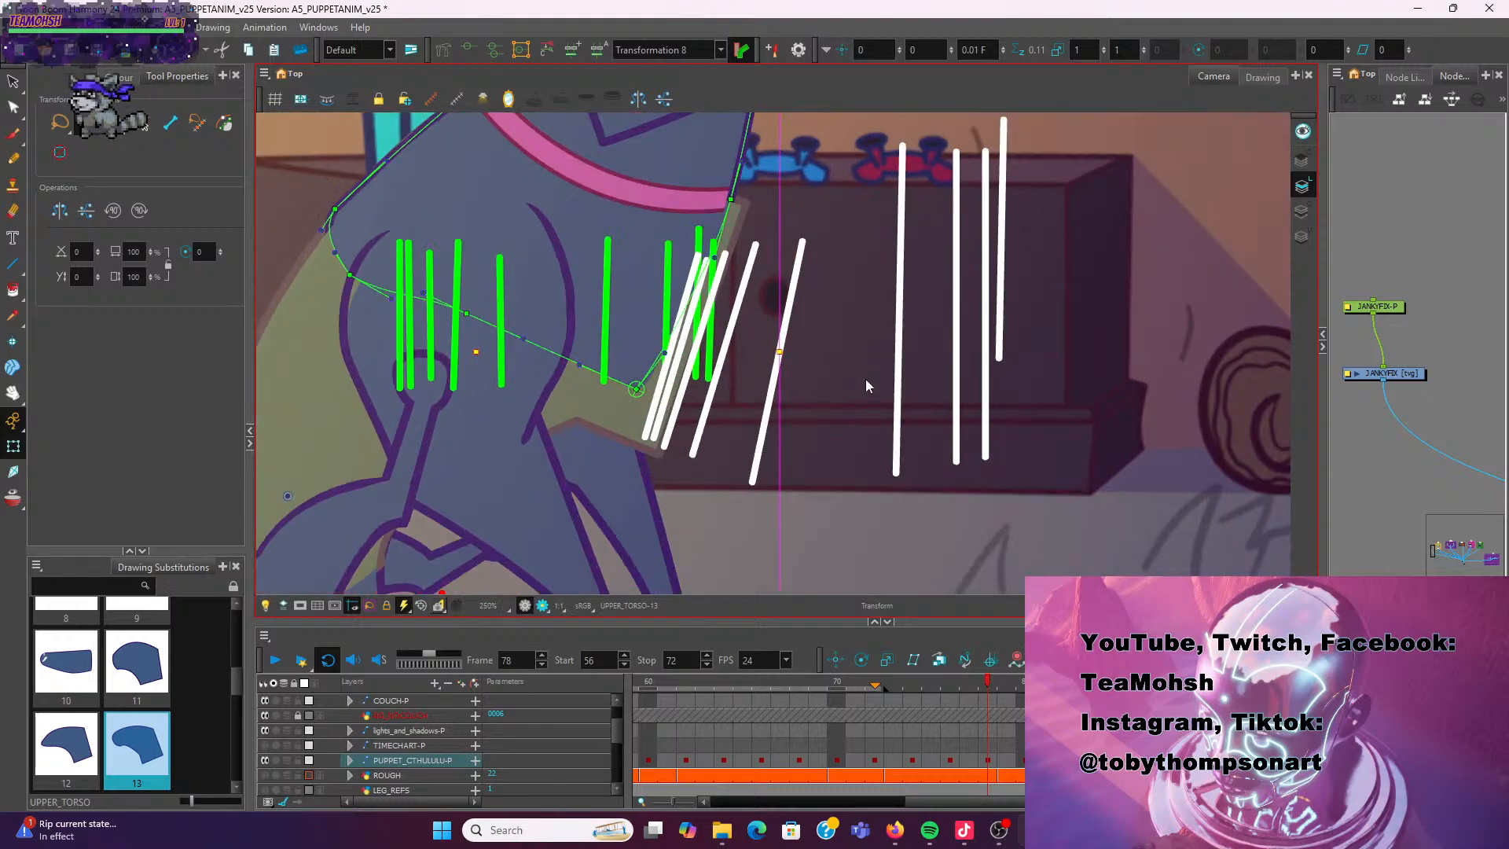
pyautogui.scroll(-1, 865, 379)
pyautogui.moveTo(861, 366); pyautogui.dragTo(879, 302)
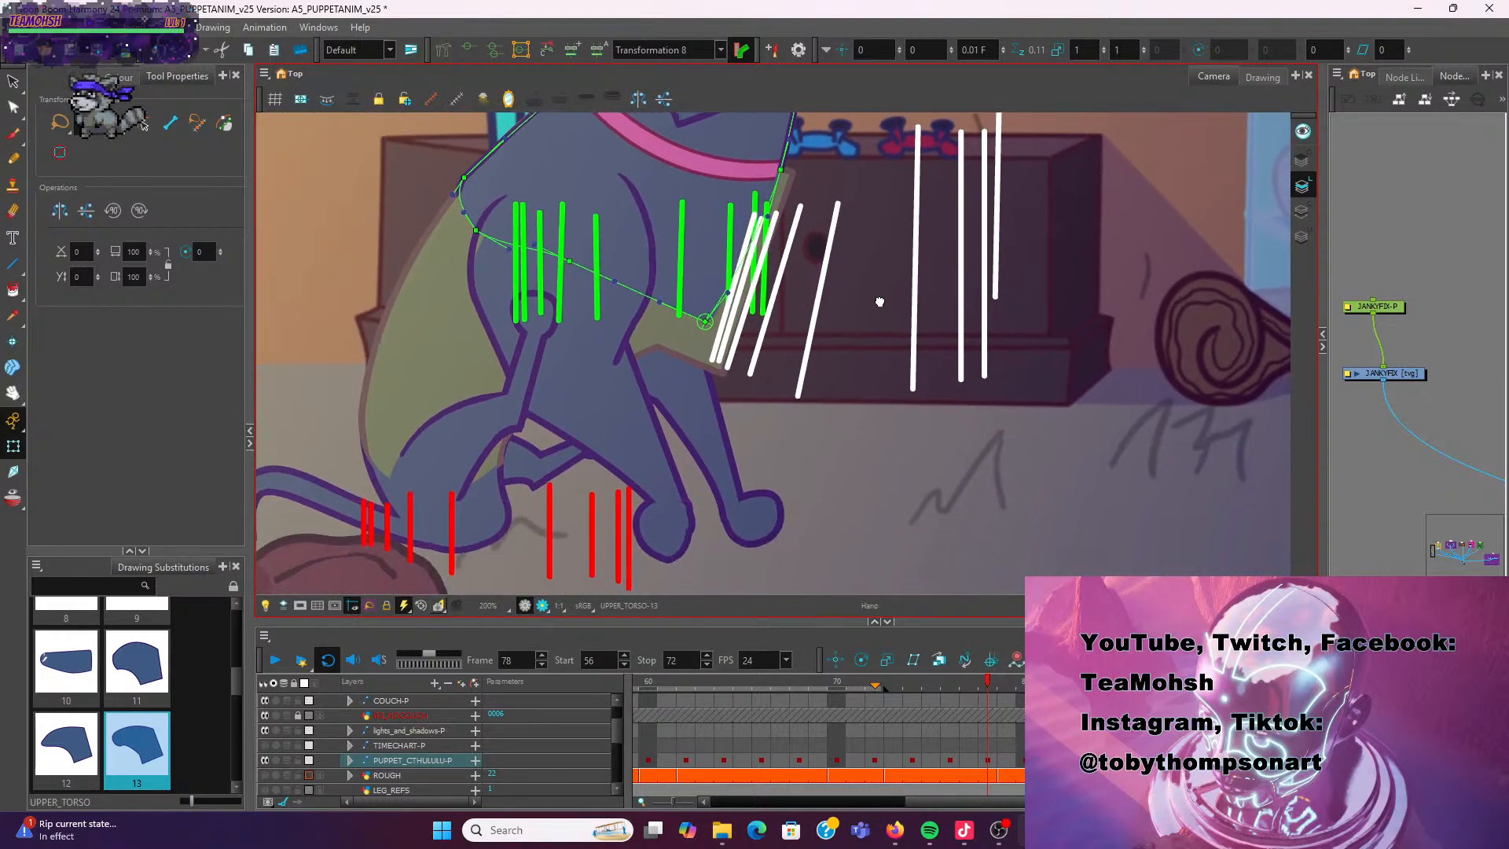
pyautogui.scroll(-3, 880, 302)
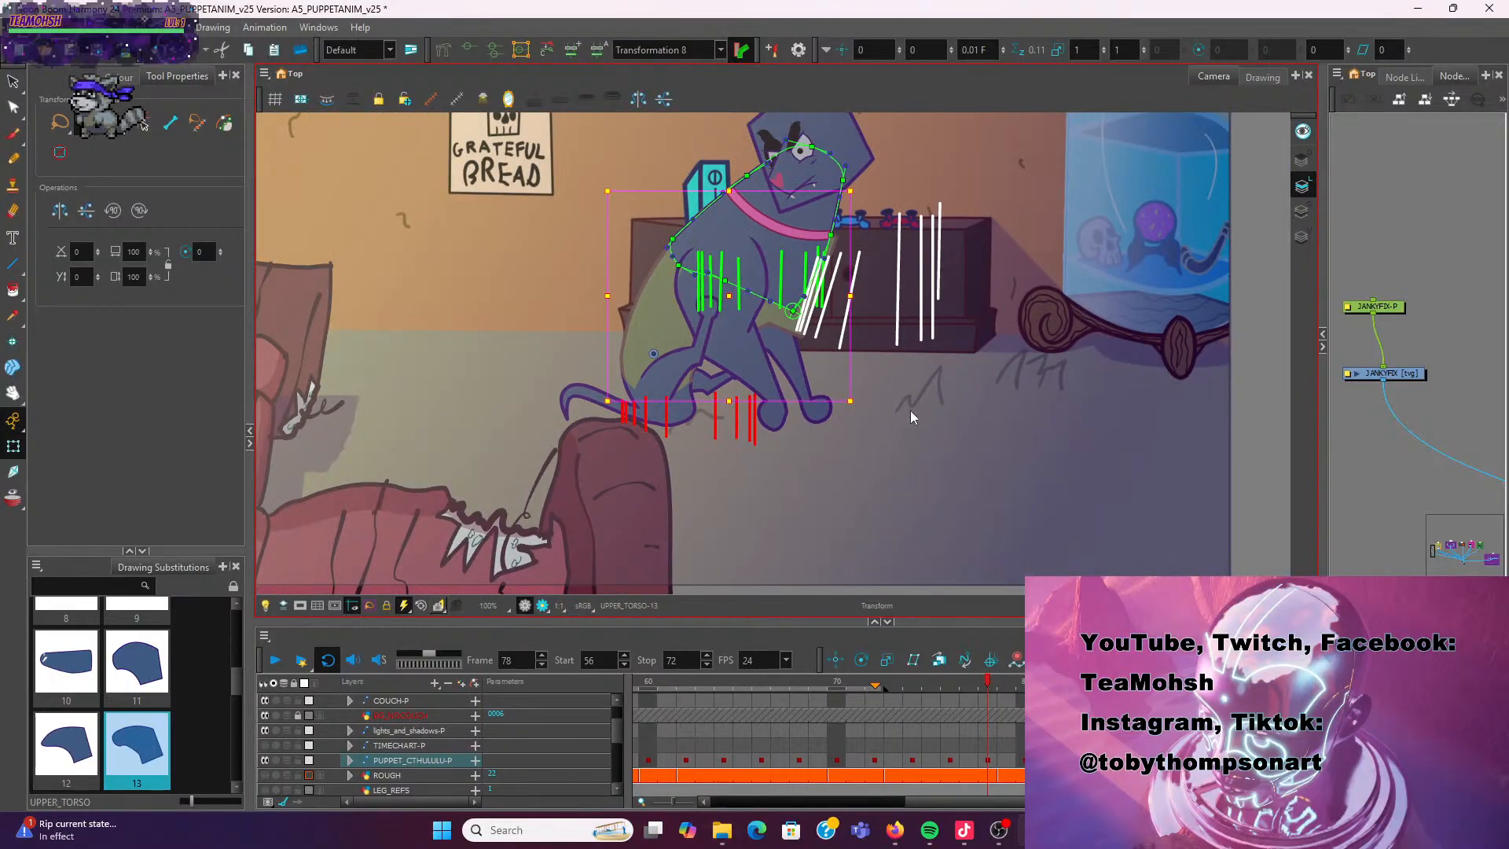
pyautogui.moveTo(910, 410); pyautogui.dragTo(863, 530)
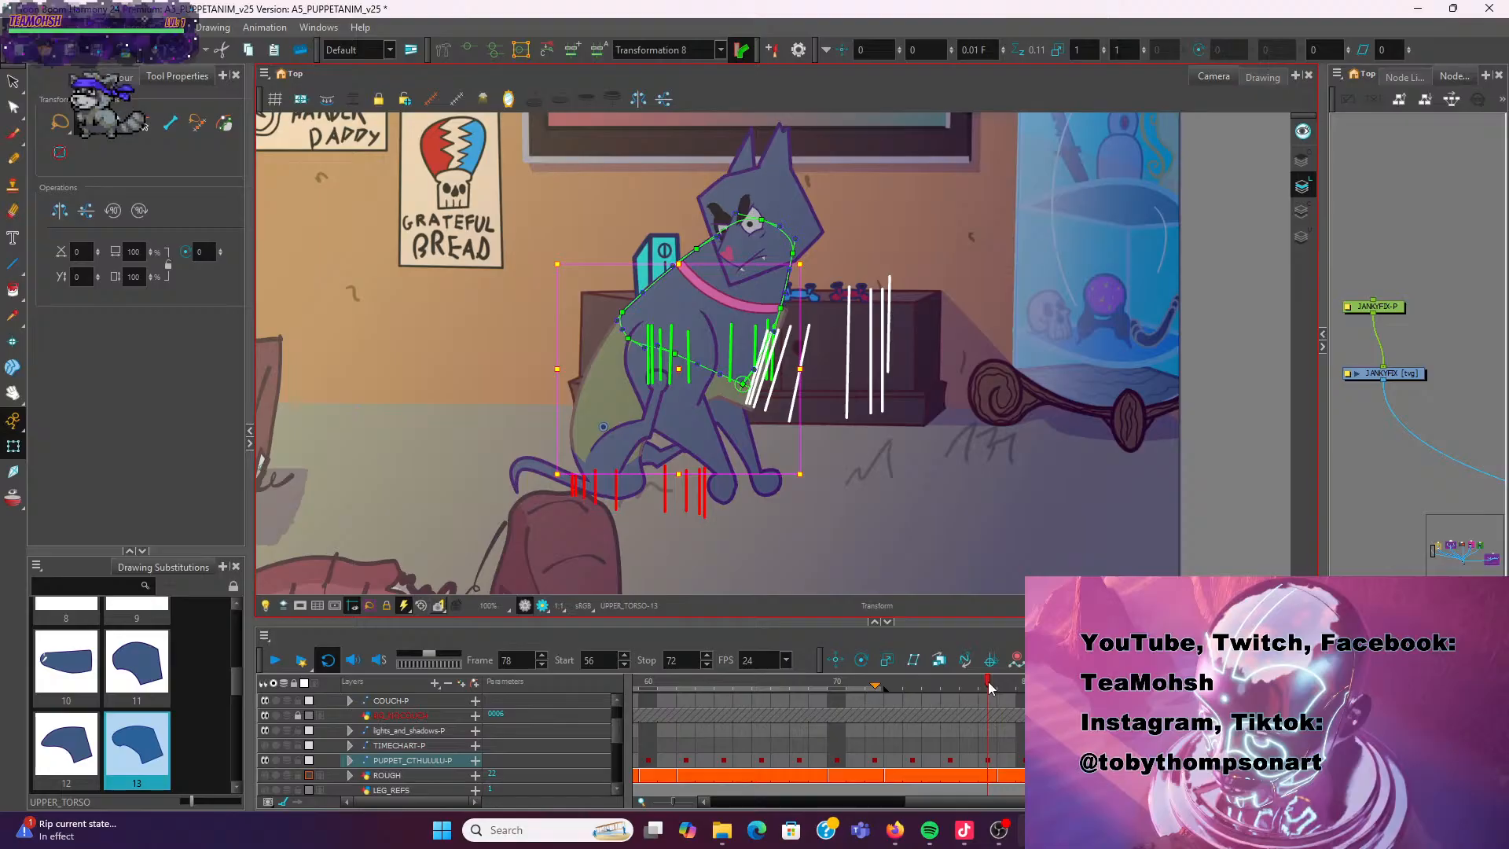
pyautogui.scroll(3, 964, 433)
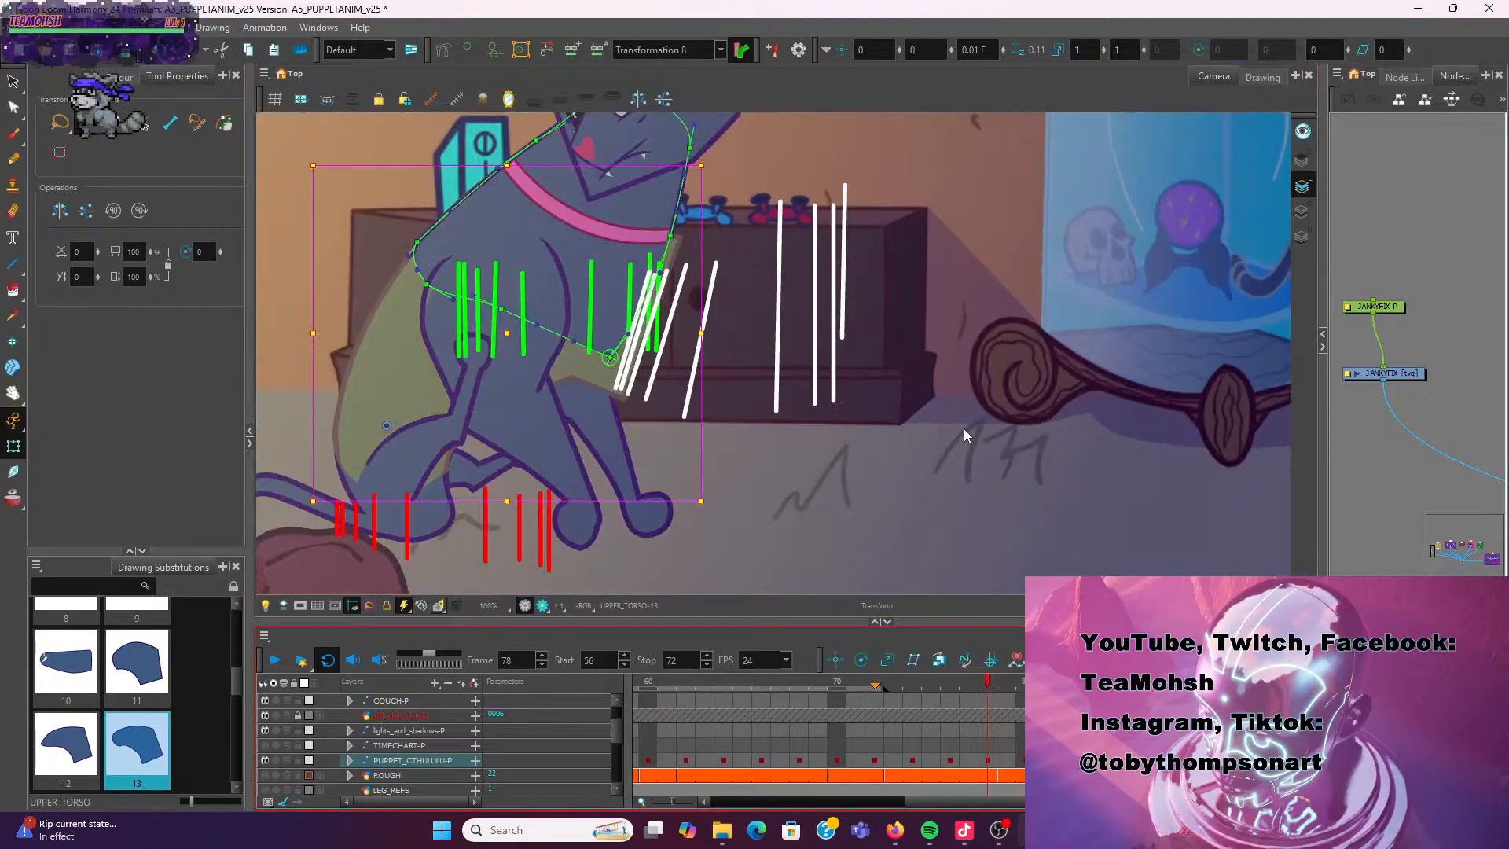
# Step back and forth between frames 72 and 78 to check the chest's spacing against the white chart lines
pyautogui.press(',')
pyautogui.press(',')
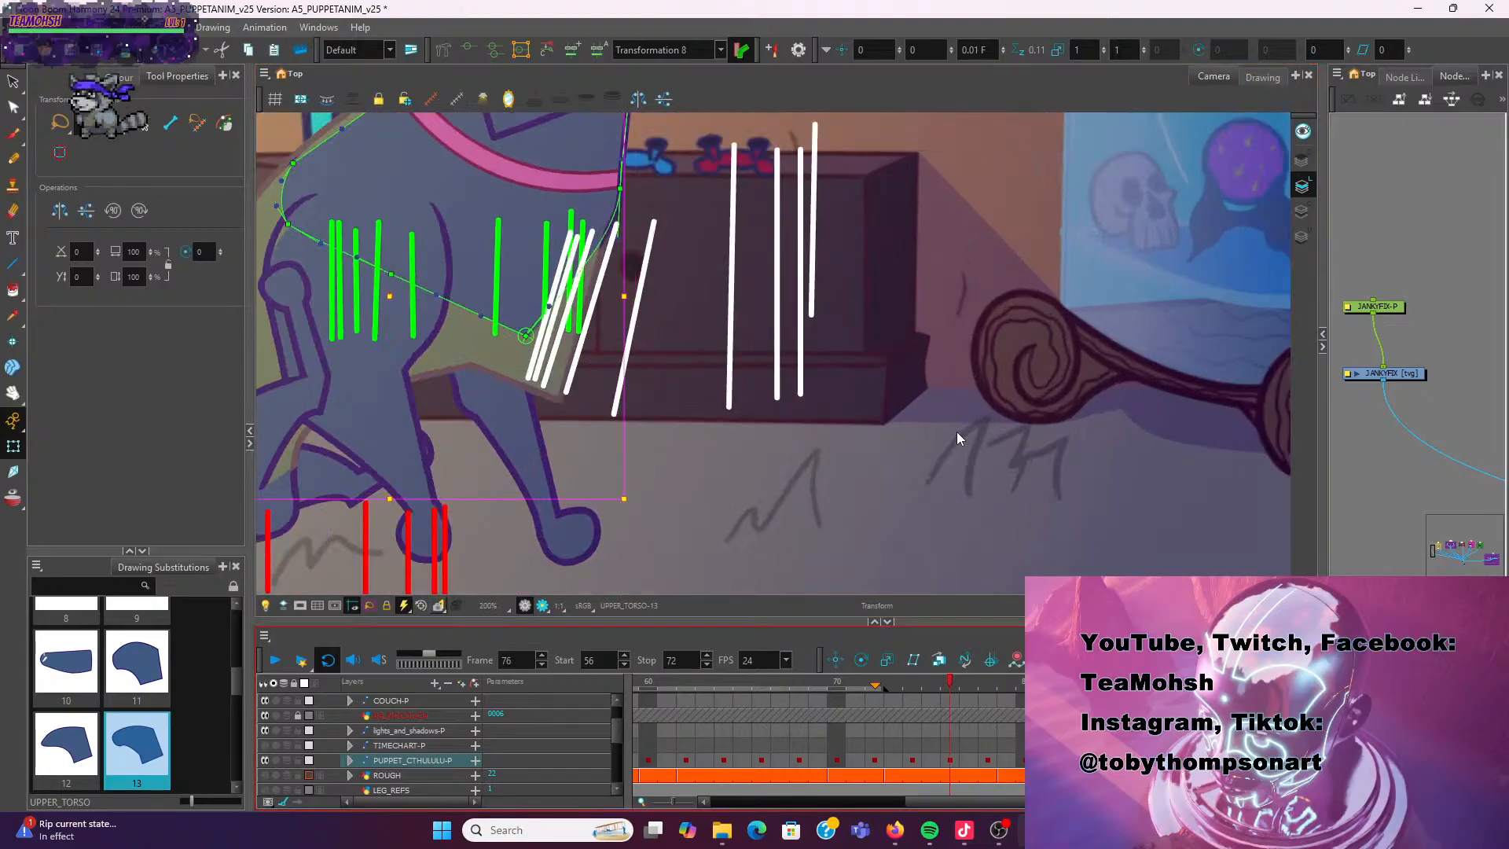
pyautogui.press(',')
pyautogui.press(',')
pyautogui.press(',')
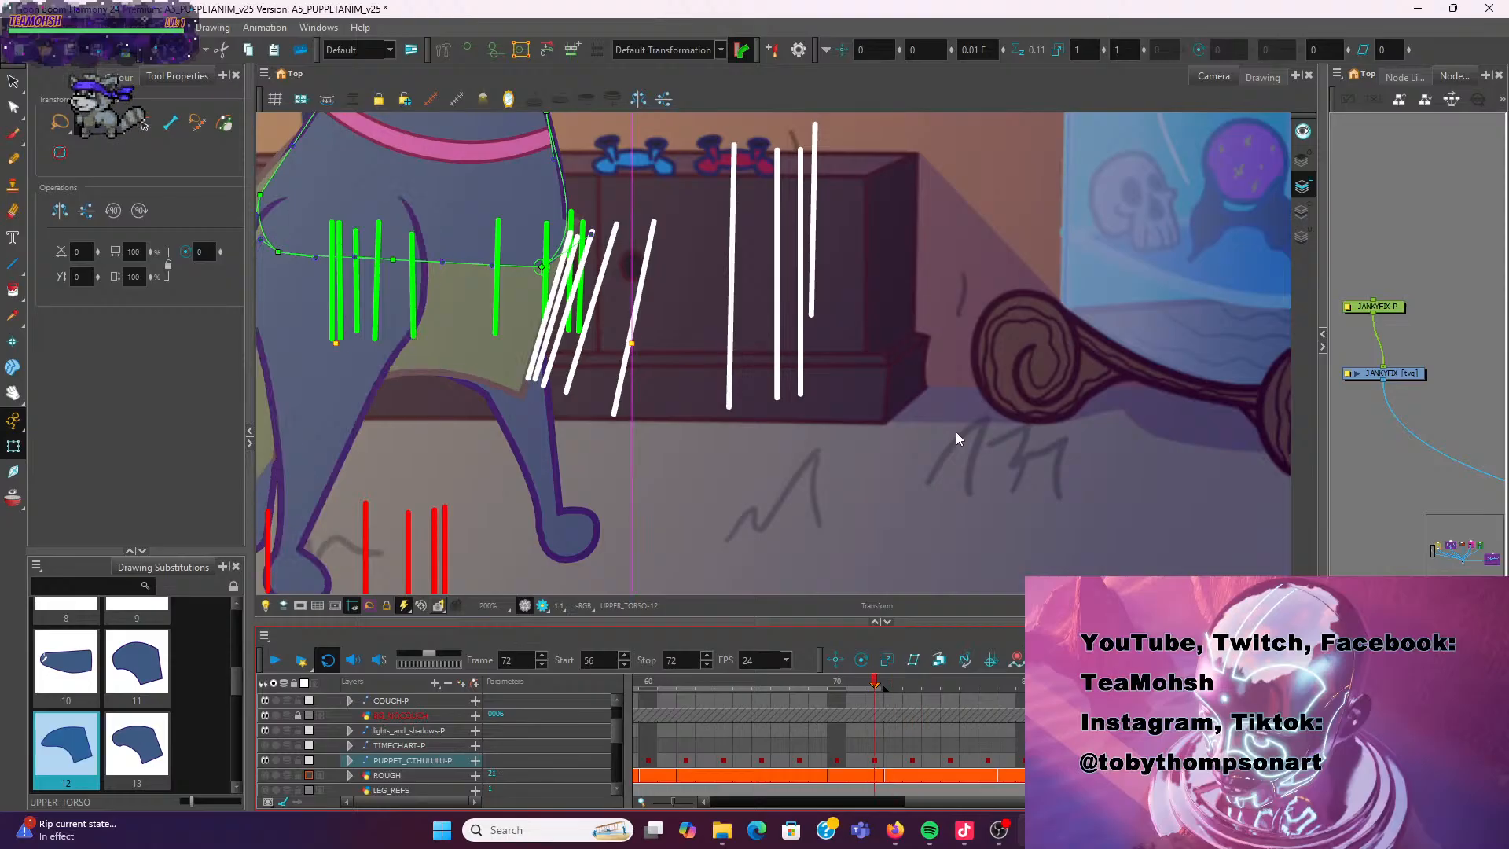
pyautogui.press('.')
pyautogui.press('.')
pyautogui.press('.')
pyautogui.press('.')
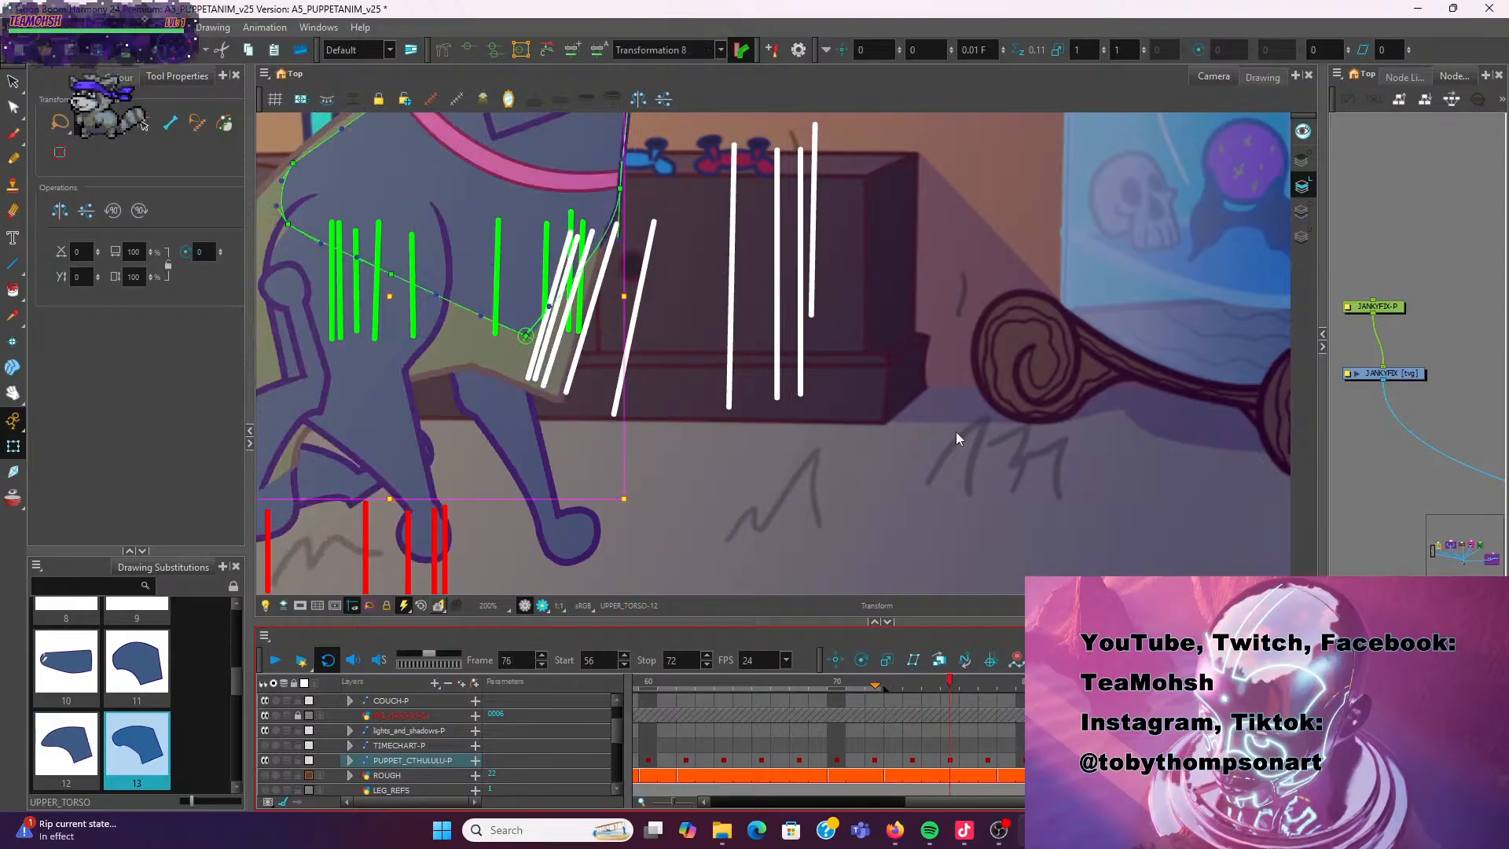
pyautogui.press('.')
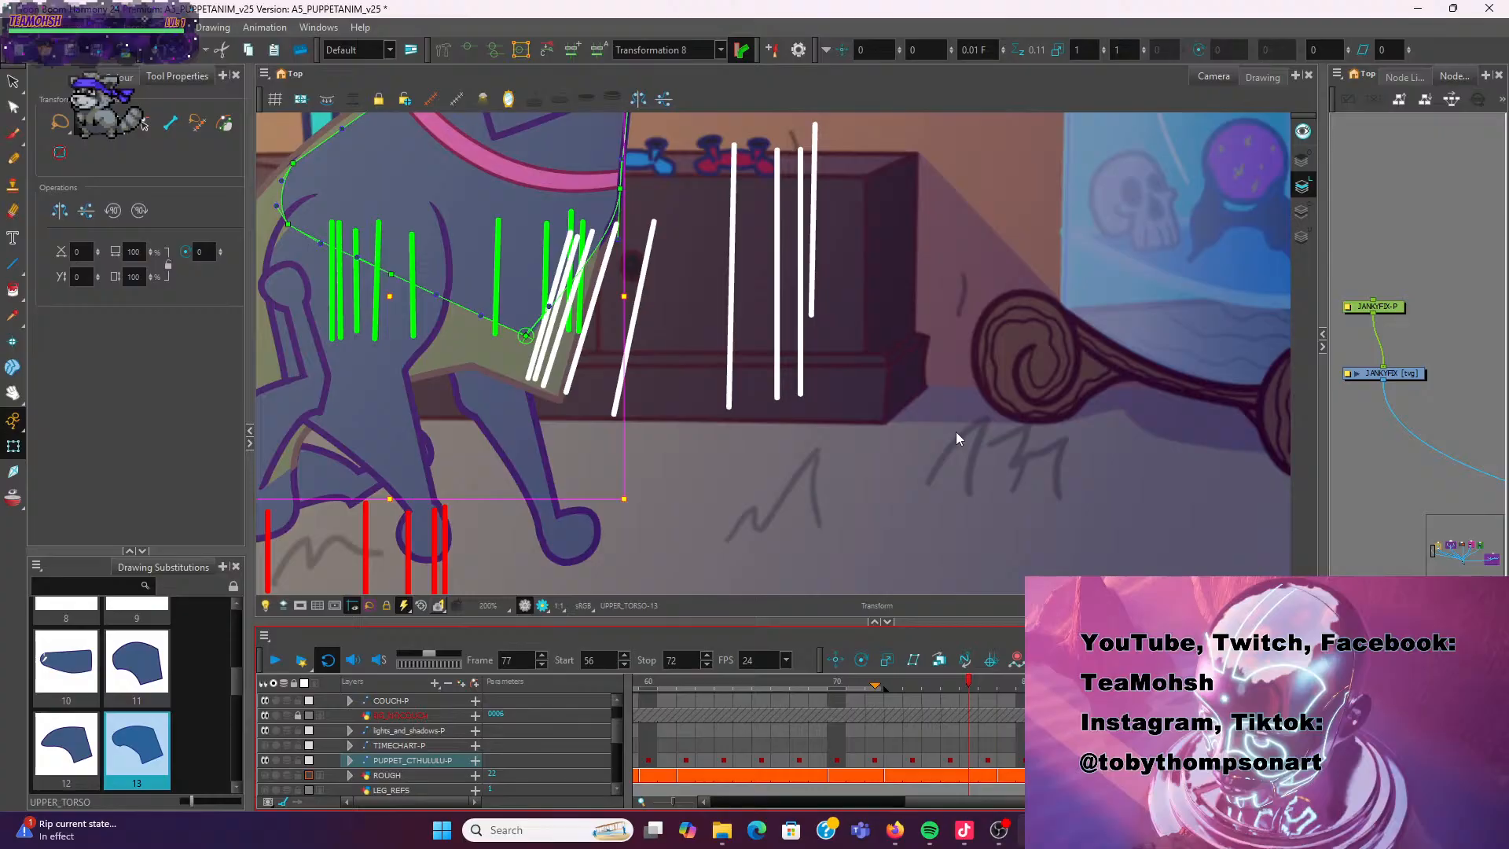
pyautogui.press('.')
pyautogui.press(',')
pyautogui.press('.')
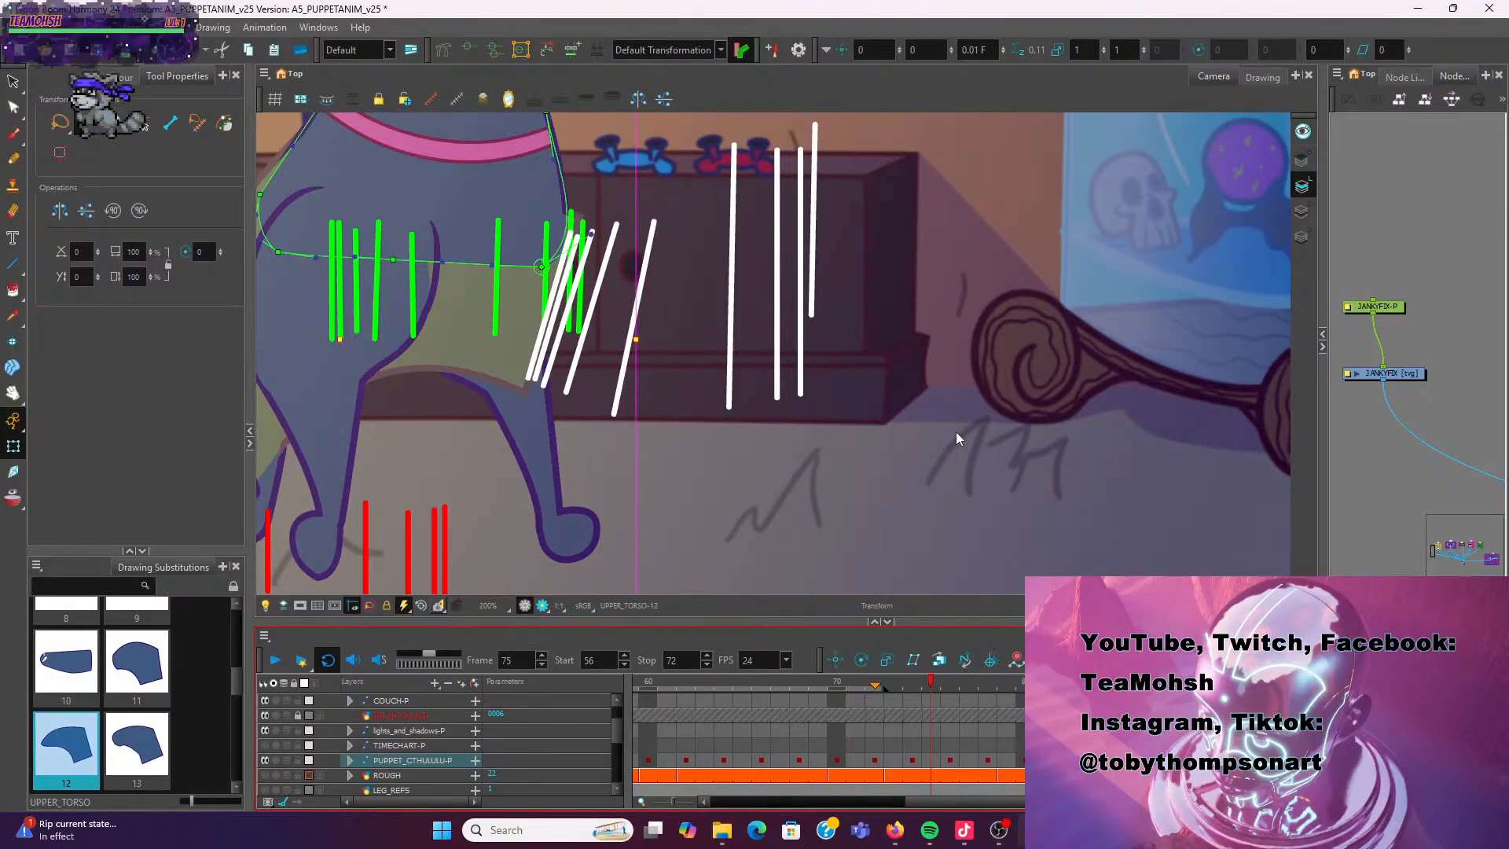
pyautogui.press(',')
pyautogui.press('.')
pyautogui.press('.')
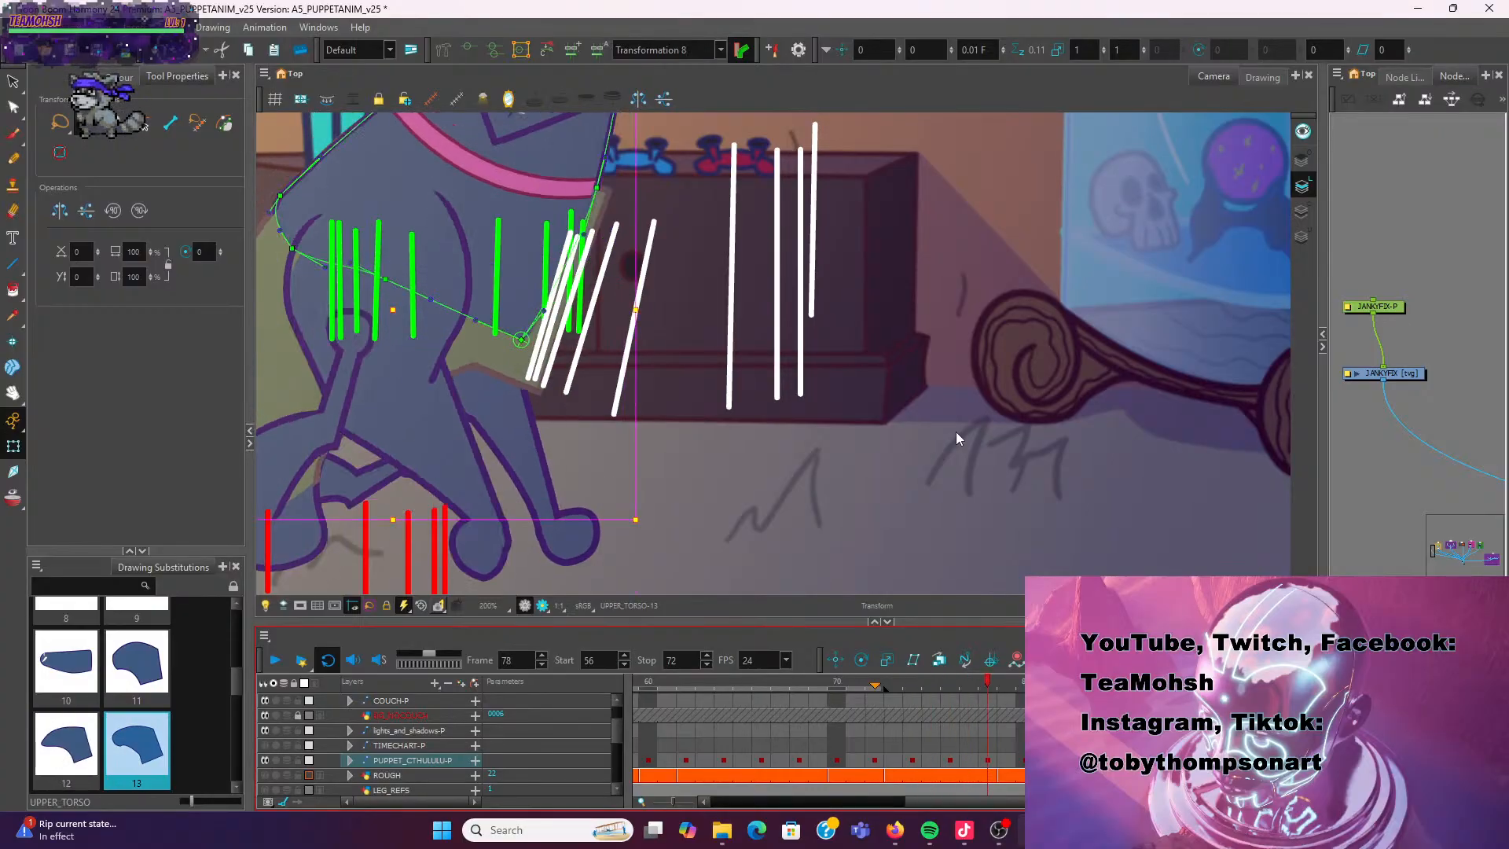
pyautogui.press('2')
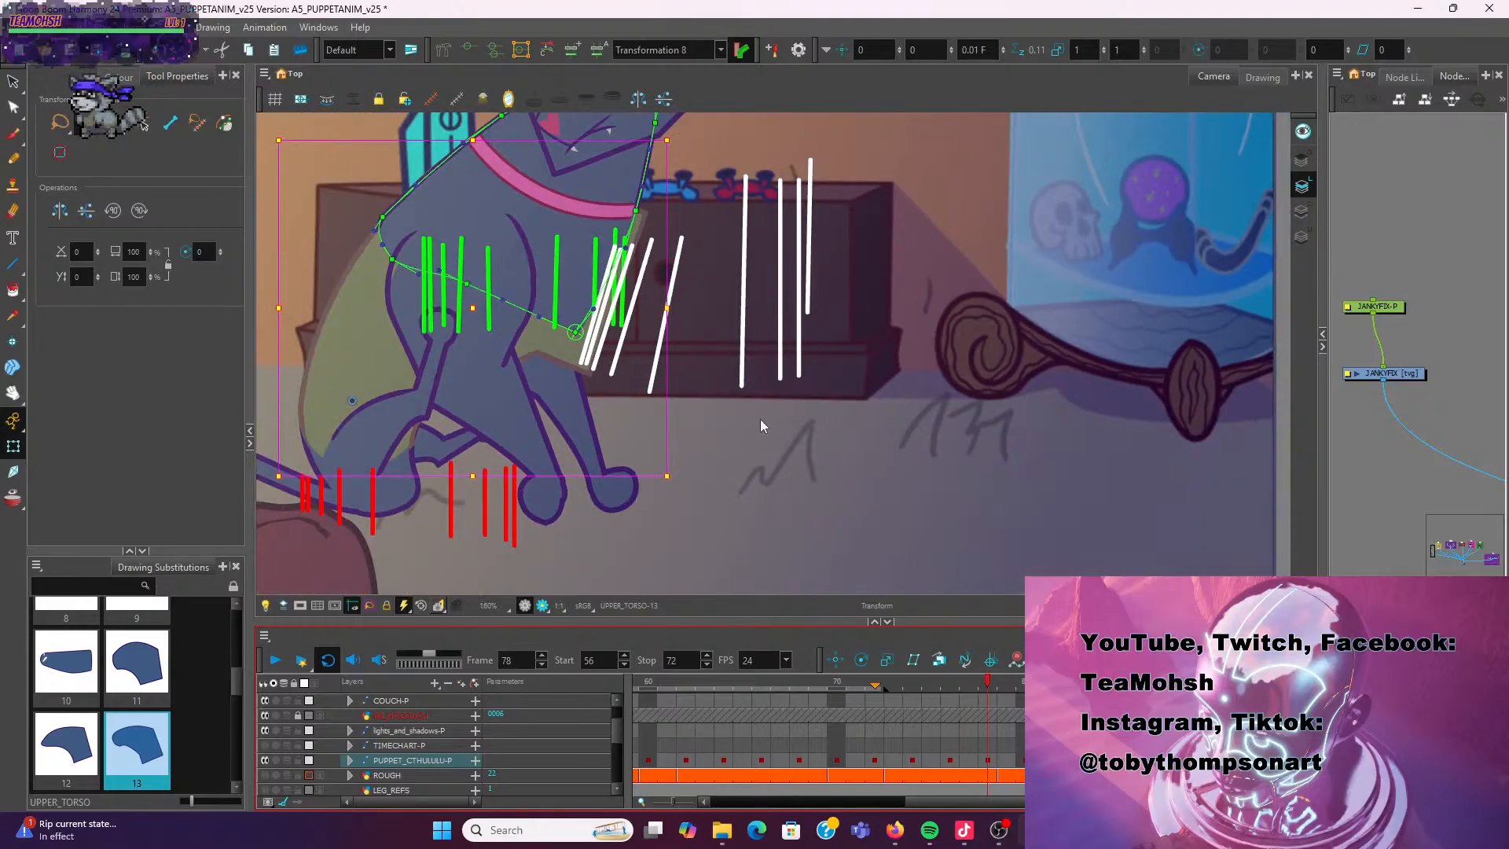
pyautogui.press(',')
pyautogui.press(',')
pyautogui.press(',')
pyautogui.press(',')
pyautogui.press(',')
pyautogui.press(',')
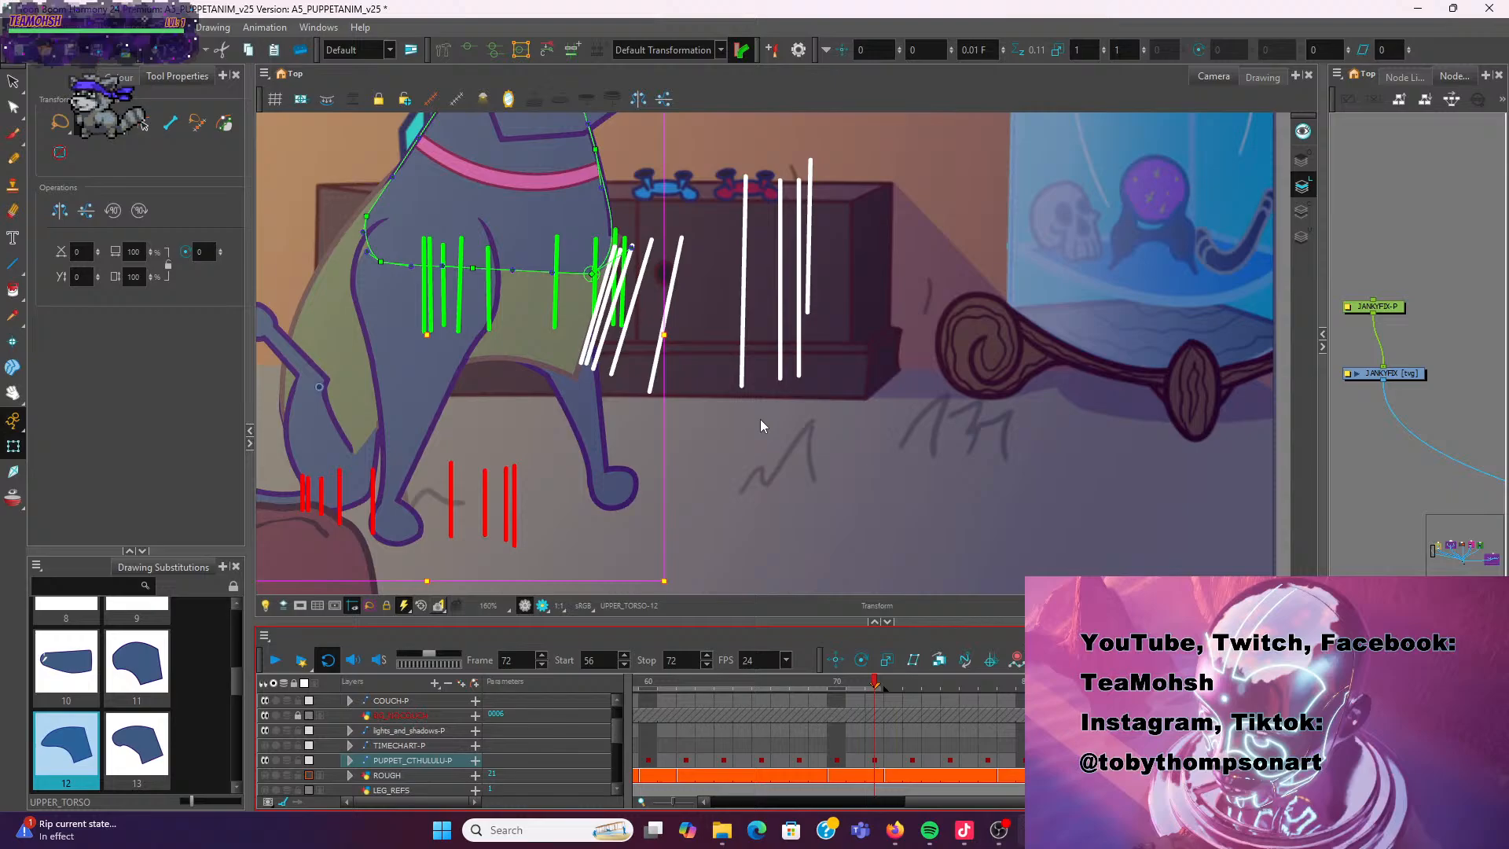
# At frame 76, shift the dog's upper torso back so its chest edge meets the next white chart line
pyautogui.press('.')
pyautogui.press('.')
pyautogui.press('.')
pyautogui.press('.')
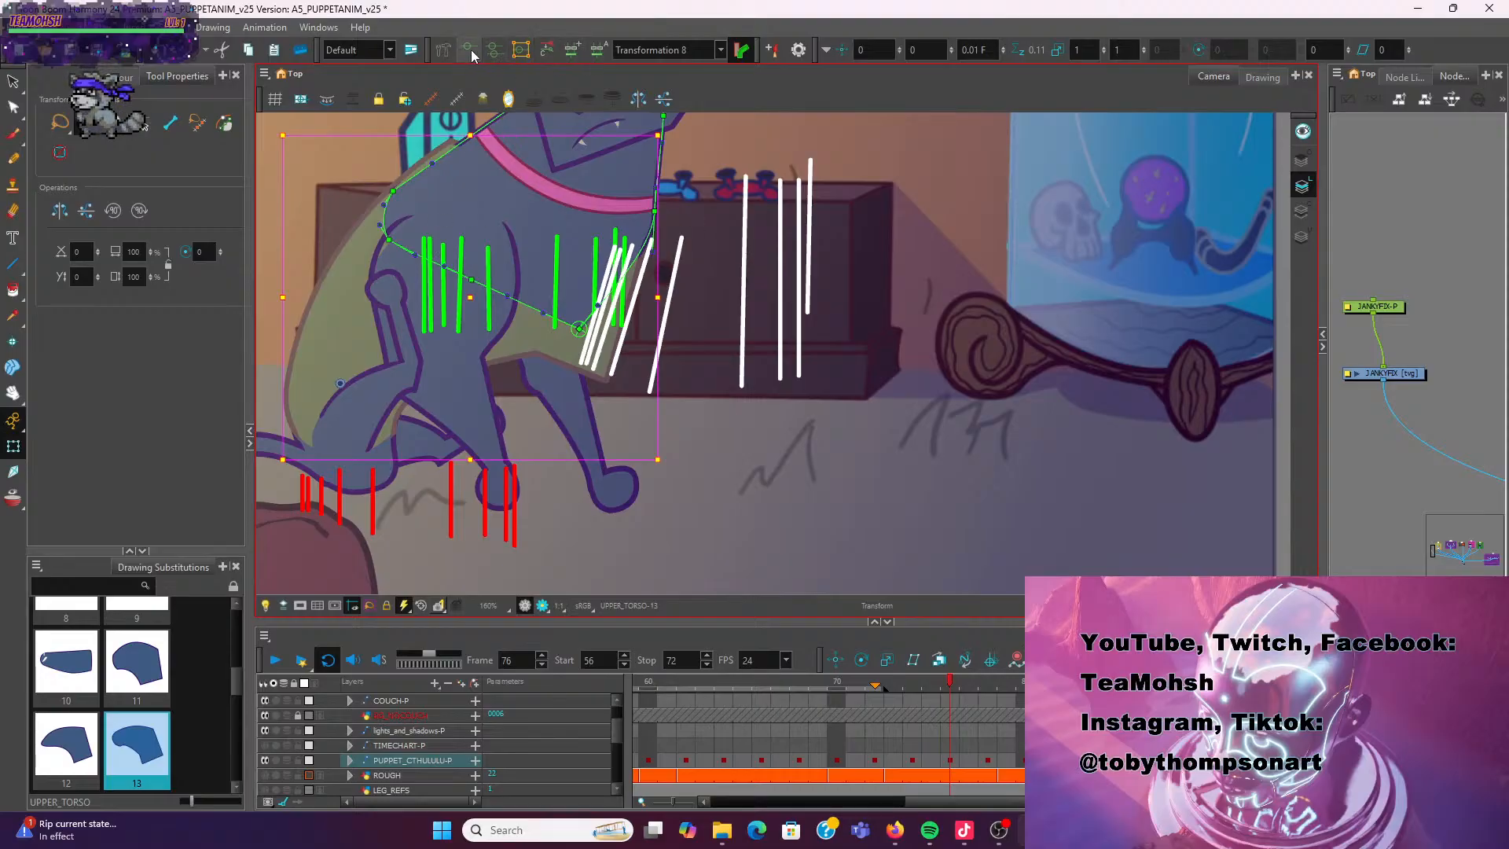
pyautogui.press('space')
pyautogui.moveTo(866, 361); pyautogui.dragTo(973, 382)
pyautogui.scroll(1, 757, 310)
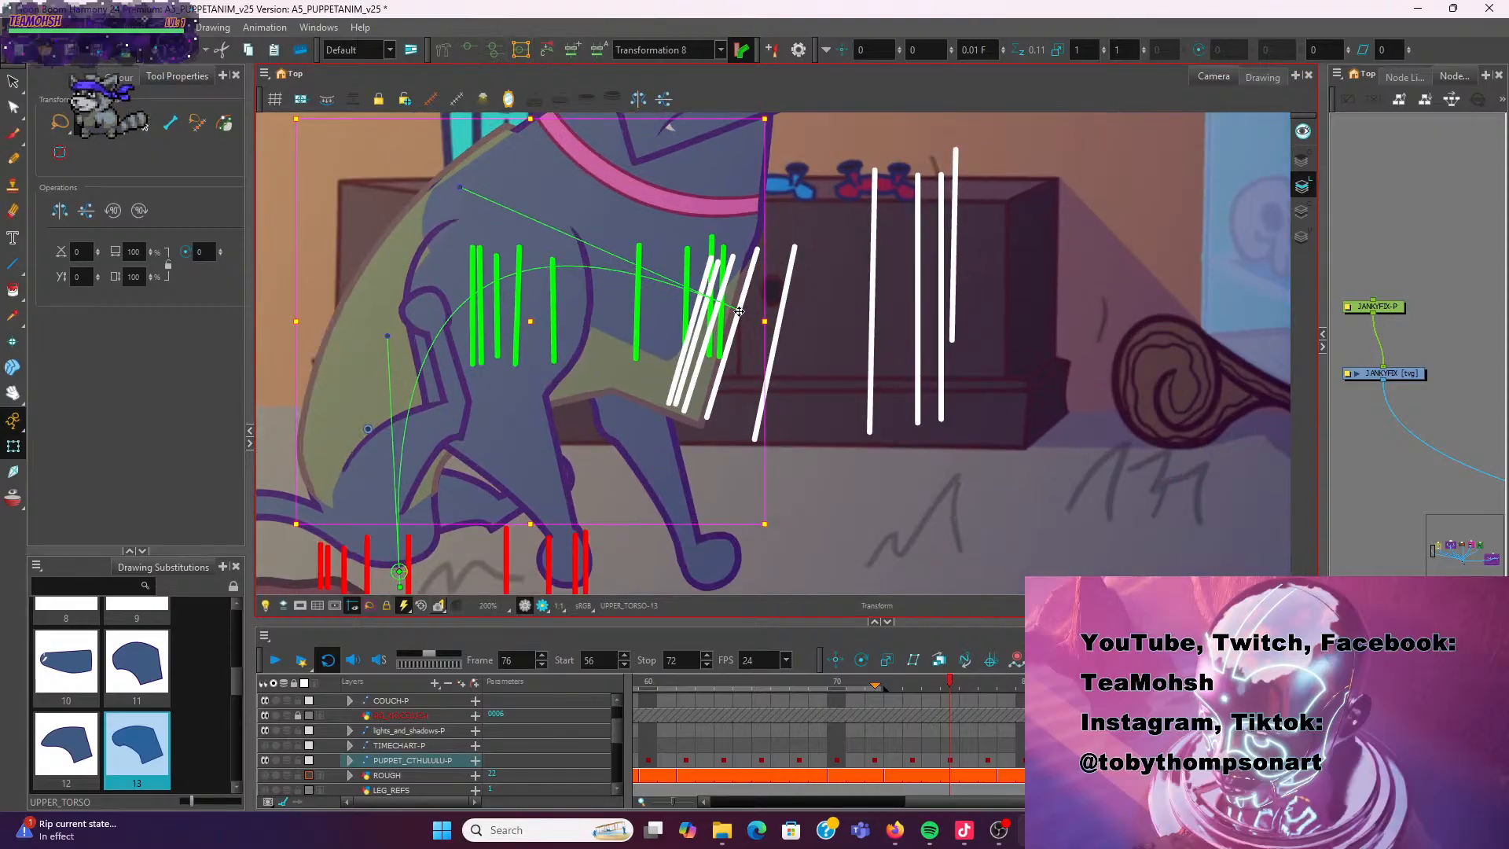
pyautogui.moveTo(738, 312); pyautogui.dragTo(722, 308)
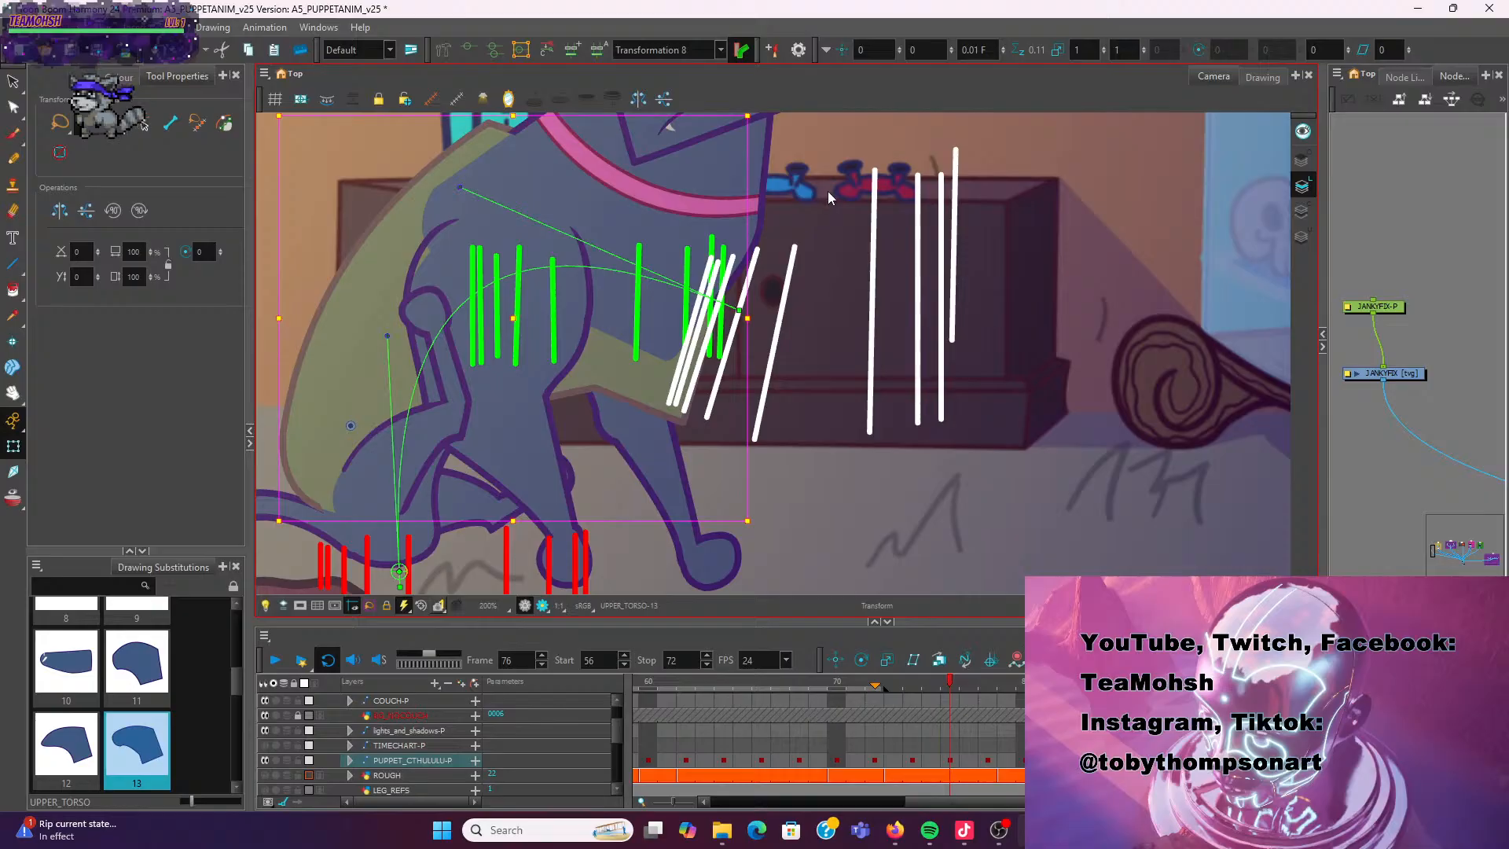
# Select the neck together with its parent rig and move it back and slightly down over the shifted torso at frame 76
pyautogui.press('space')
pyautogui.moveTo(832, 185); pyautogui.dragTo(906, 317)
pyautogui.click(788, 301)
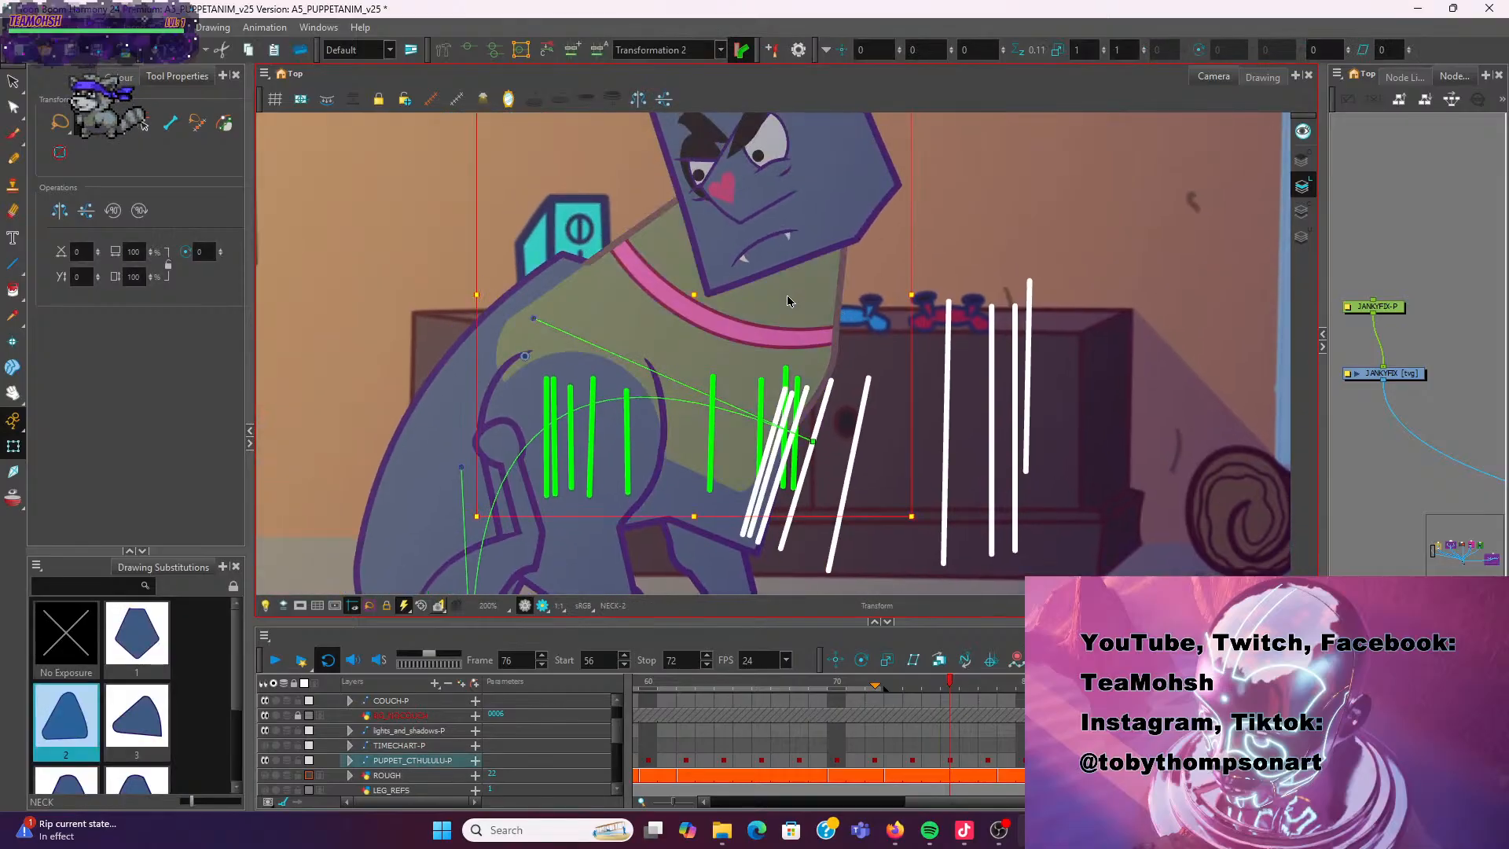
pyautogui.click(788, 300)
pyautogui.moveTo(778, 297); pyautogui.dragTo(756, 307)
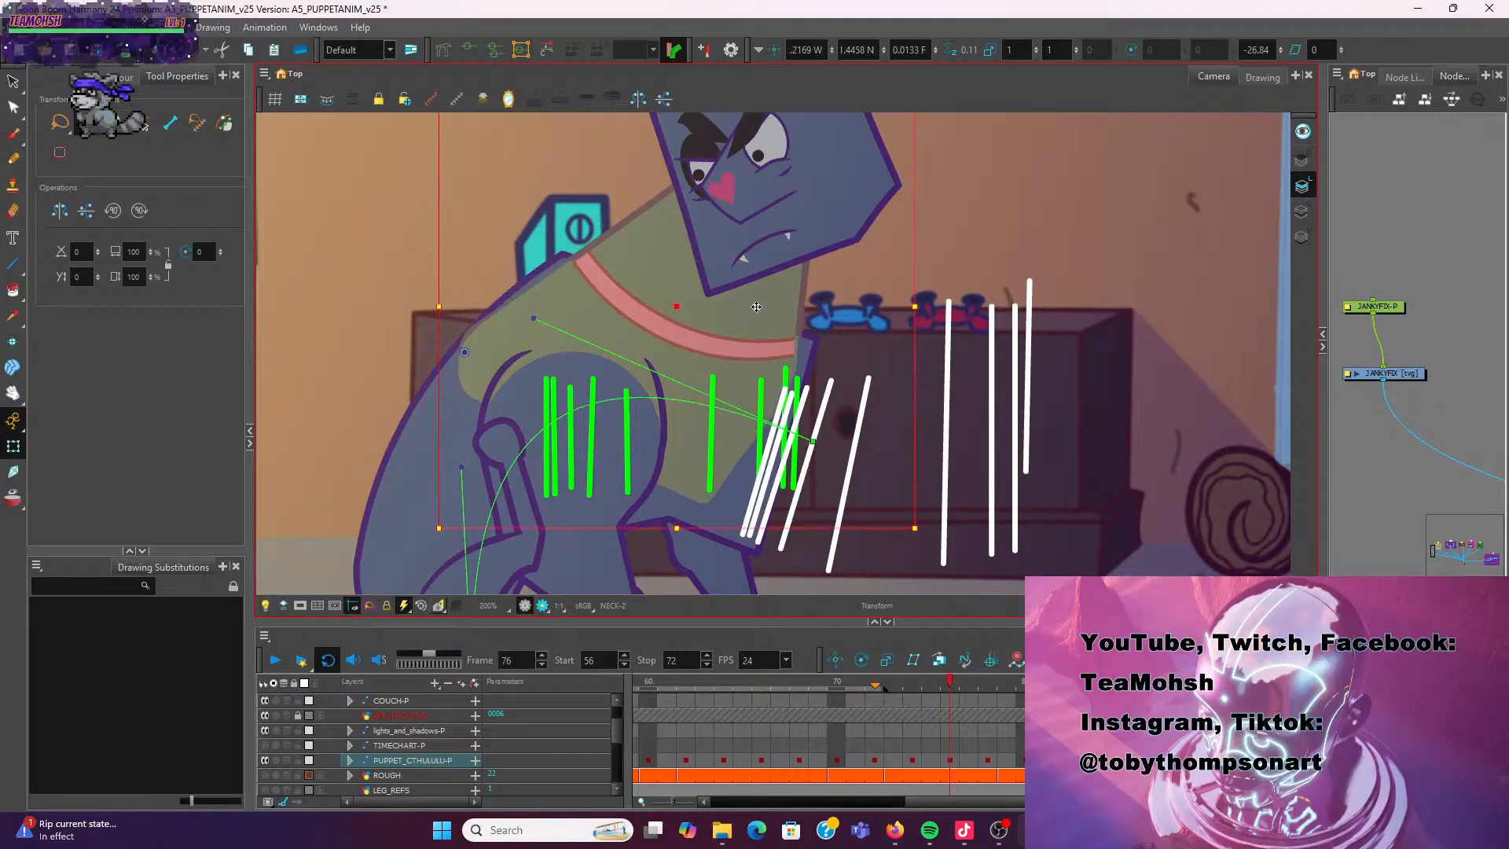
# Display the neck's envelope deformer and pull the handles along its back edge outward to round the nape
pyautogui.click(469, 49)
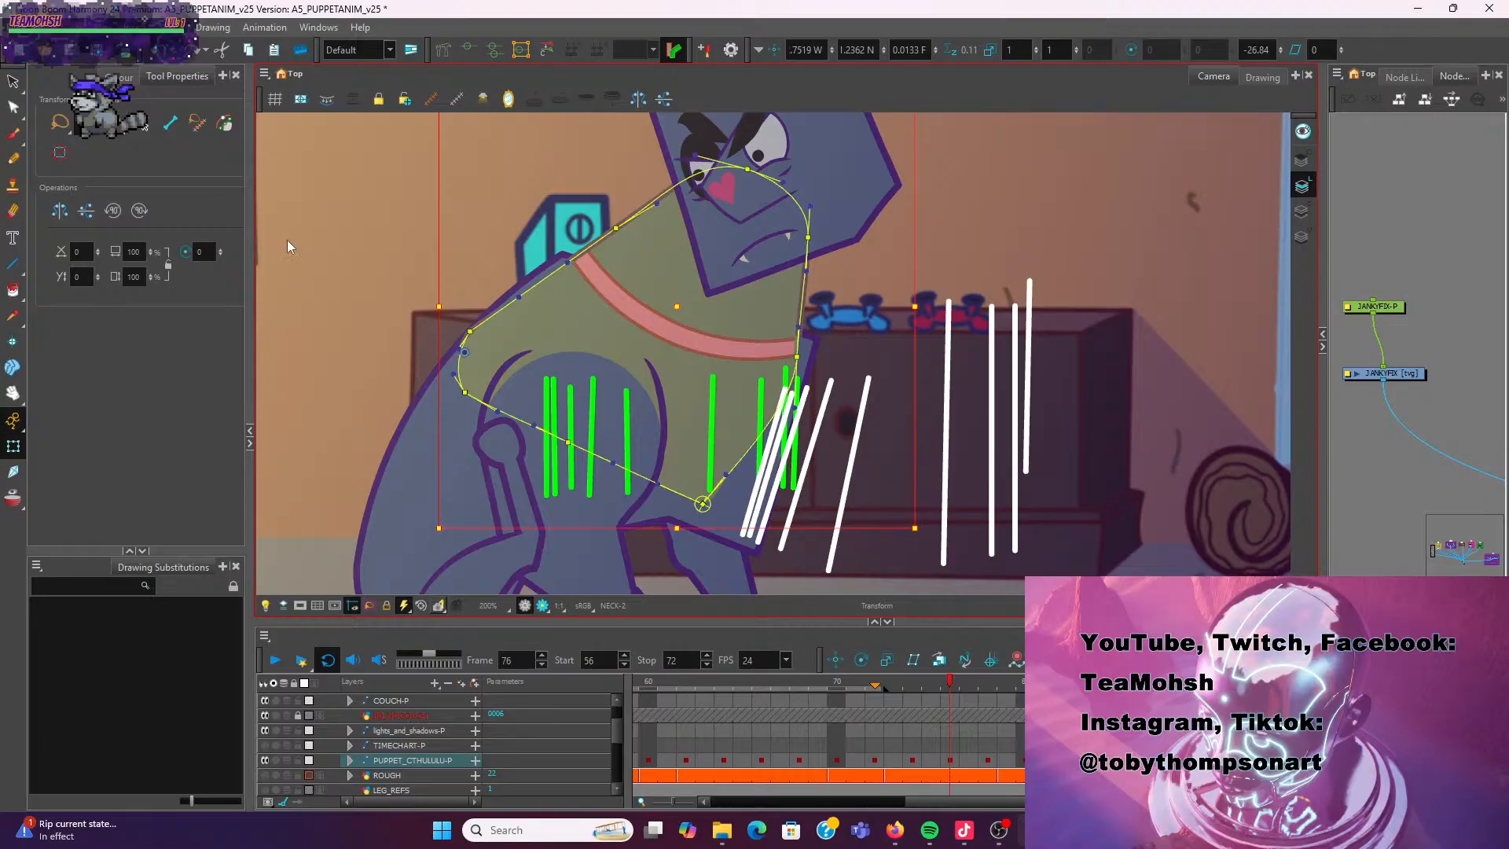
pyautogui.click(372, 249)
pyautogui.click(571, 263)
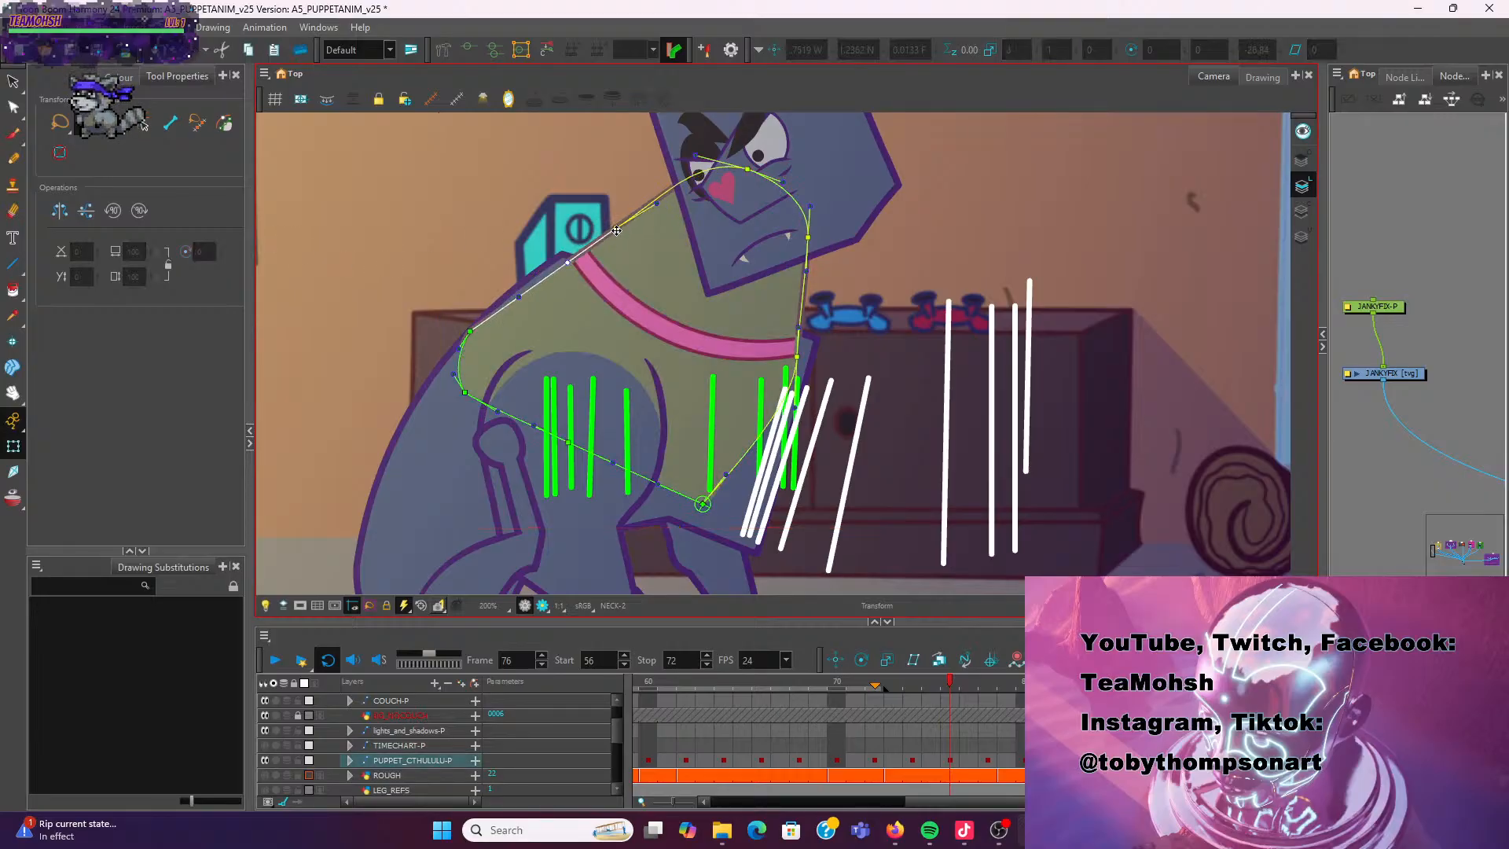
pyautogui.moveTo(619, 230); pyautogui.dragTo(585, 211)
pyautogui.moveTo(520, 294); pyautogui.dragTo(512, 280)
# Reposition the neck envelope's top and back points and adjust their handles to smooth the nape into the shoulder at frame 76
pyautogui.scroll(5, 583, 167)
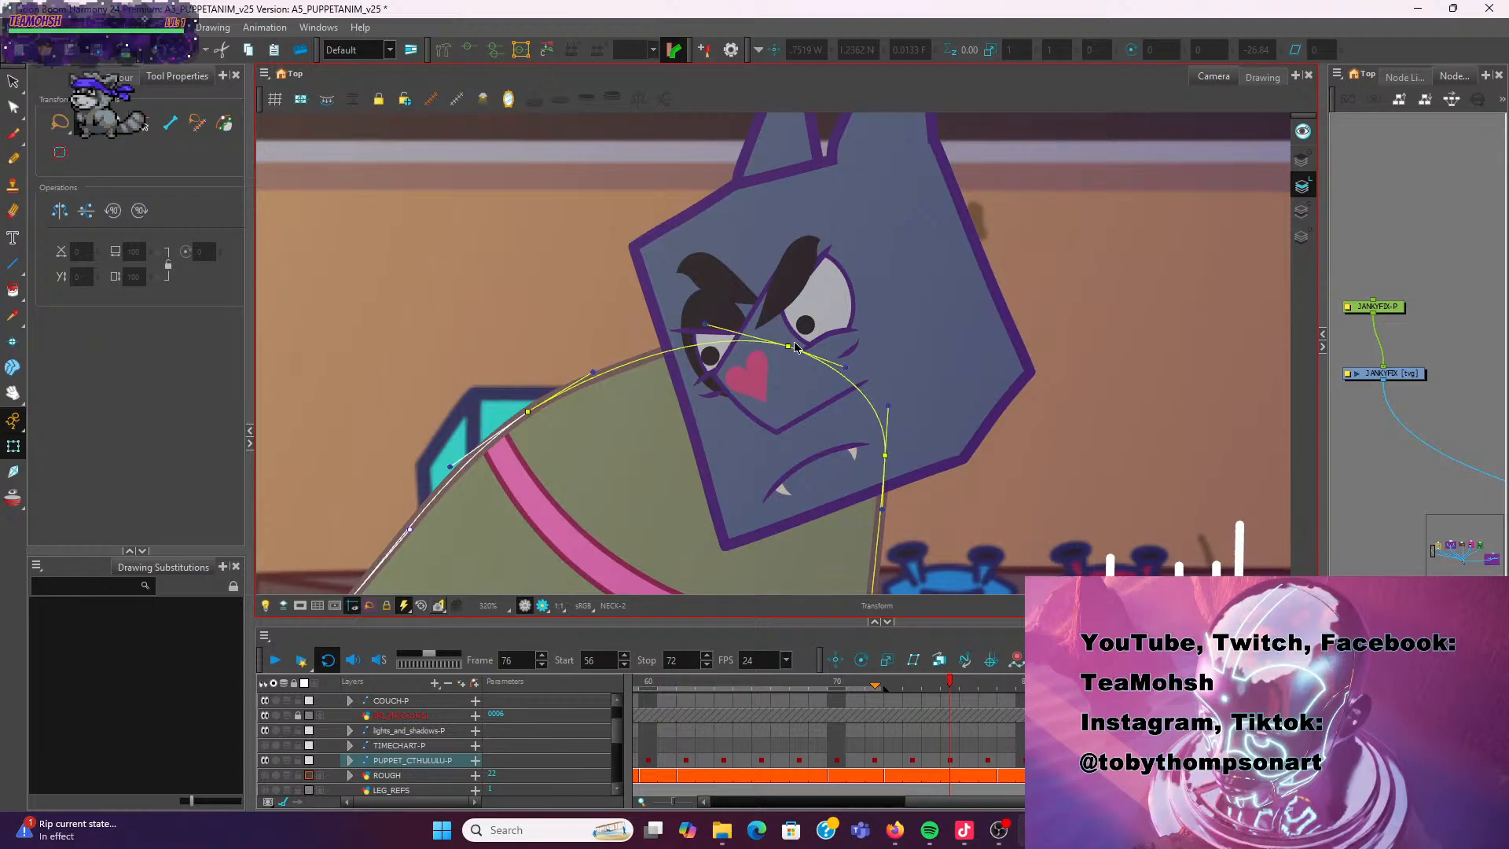
pyautogui.moveTo(788, 345); pyautogui.dragTo(763, 336)
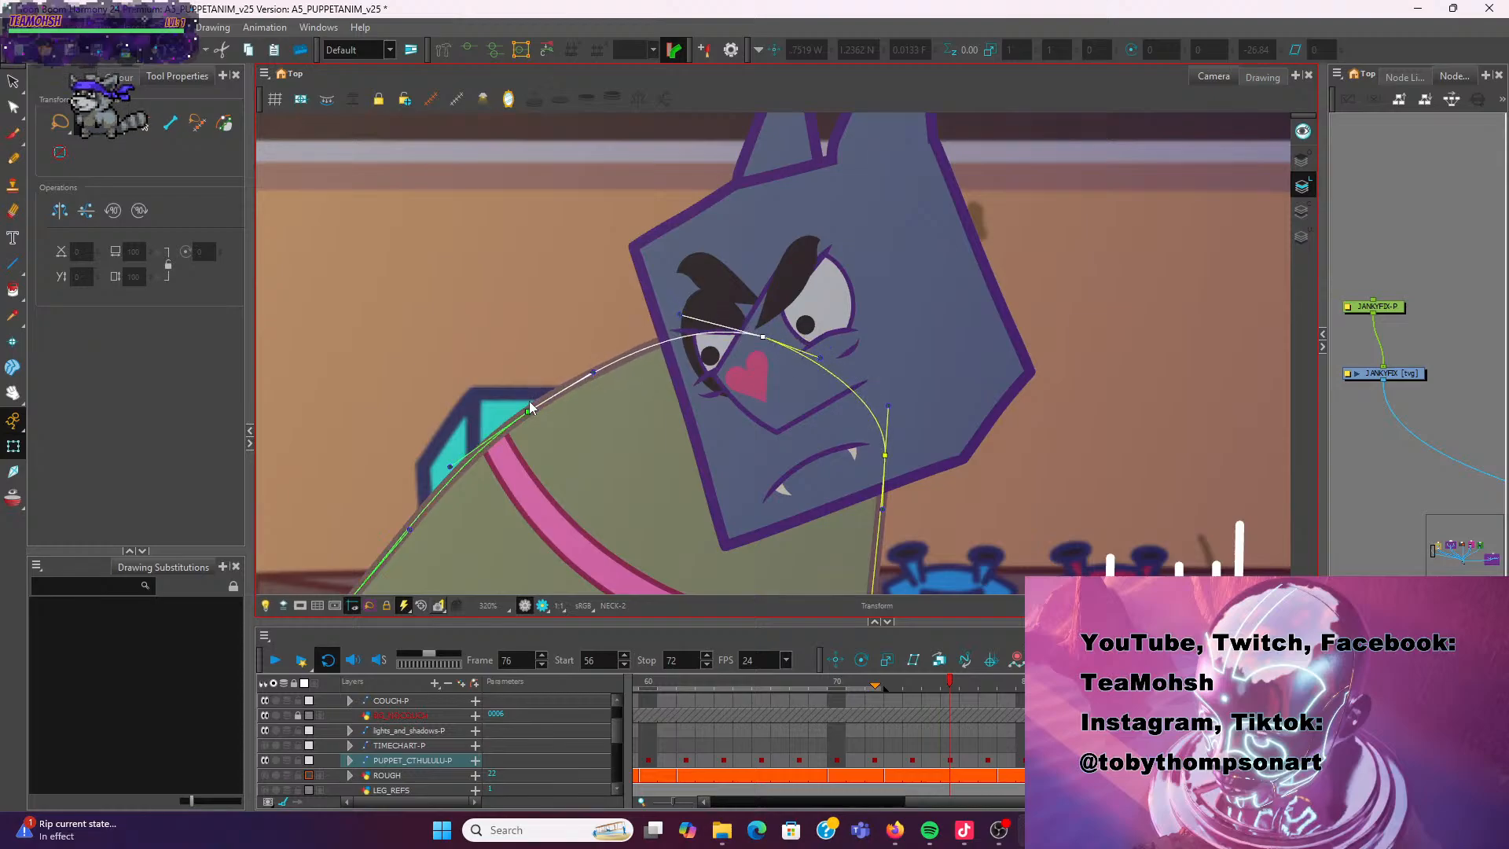
pyautogui.moveTo(527, 412); pyautogui.dragTo(536, 427)
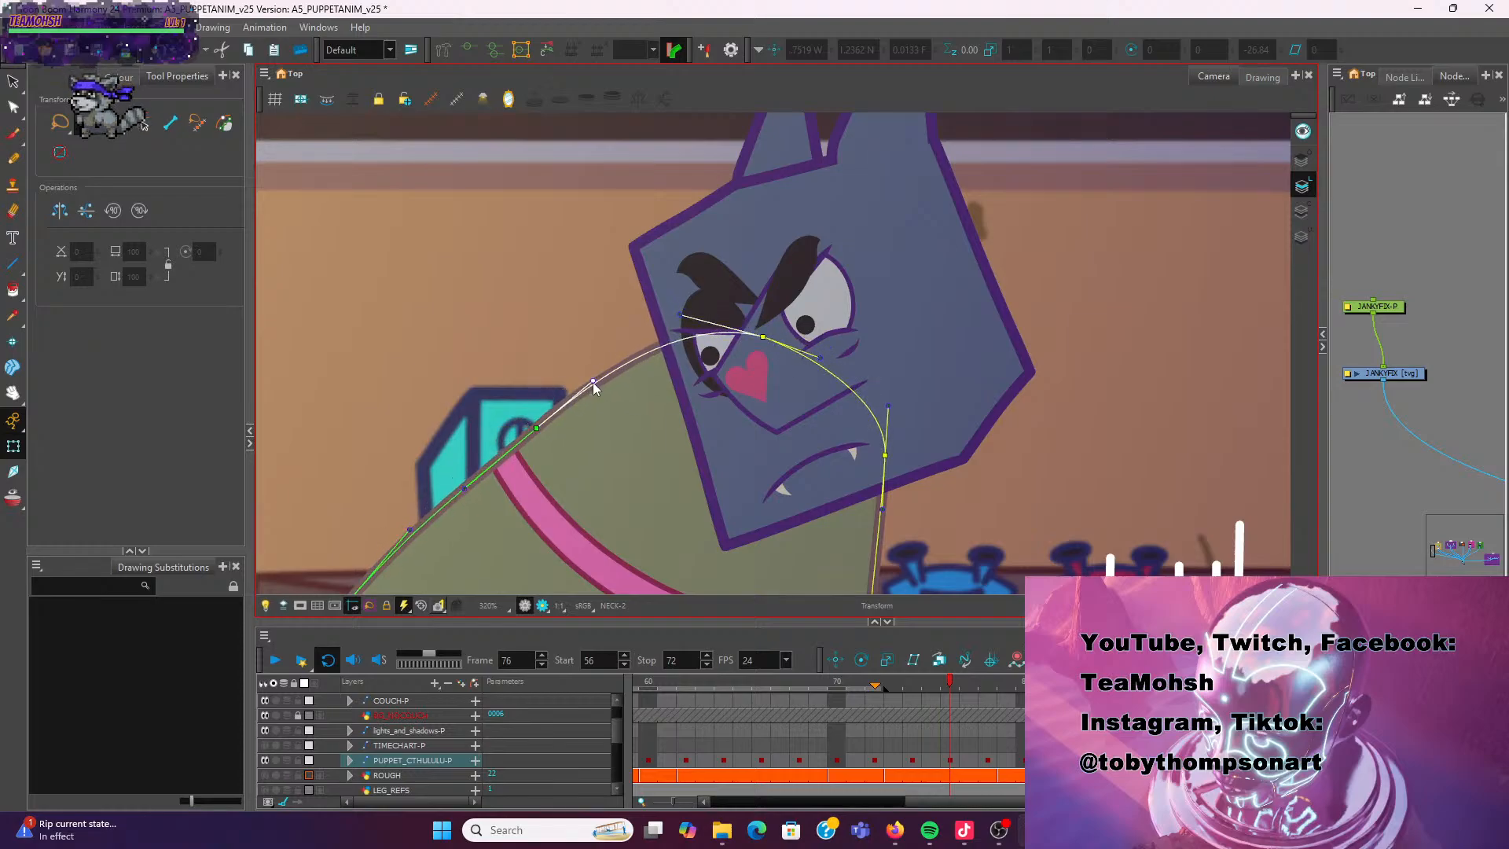
pyautogui.scroll(-3, 593, 381)
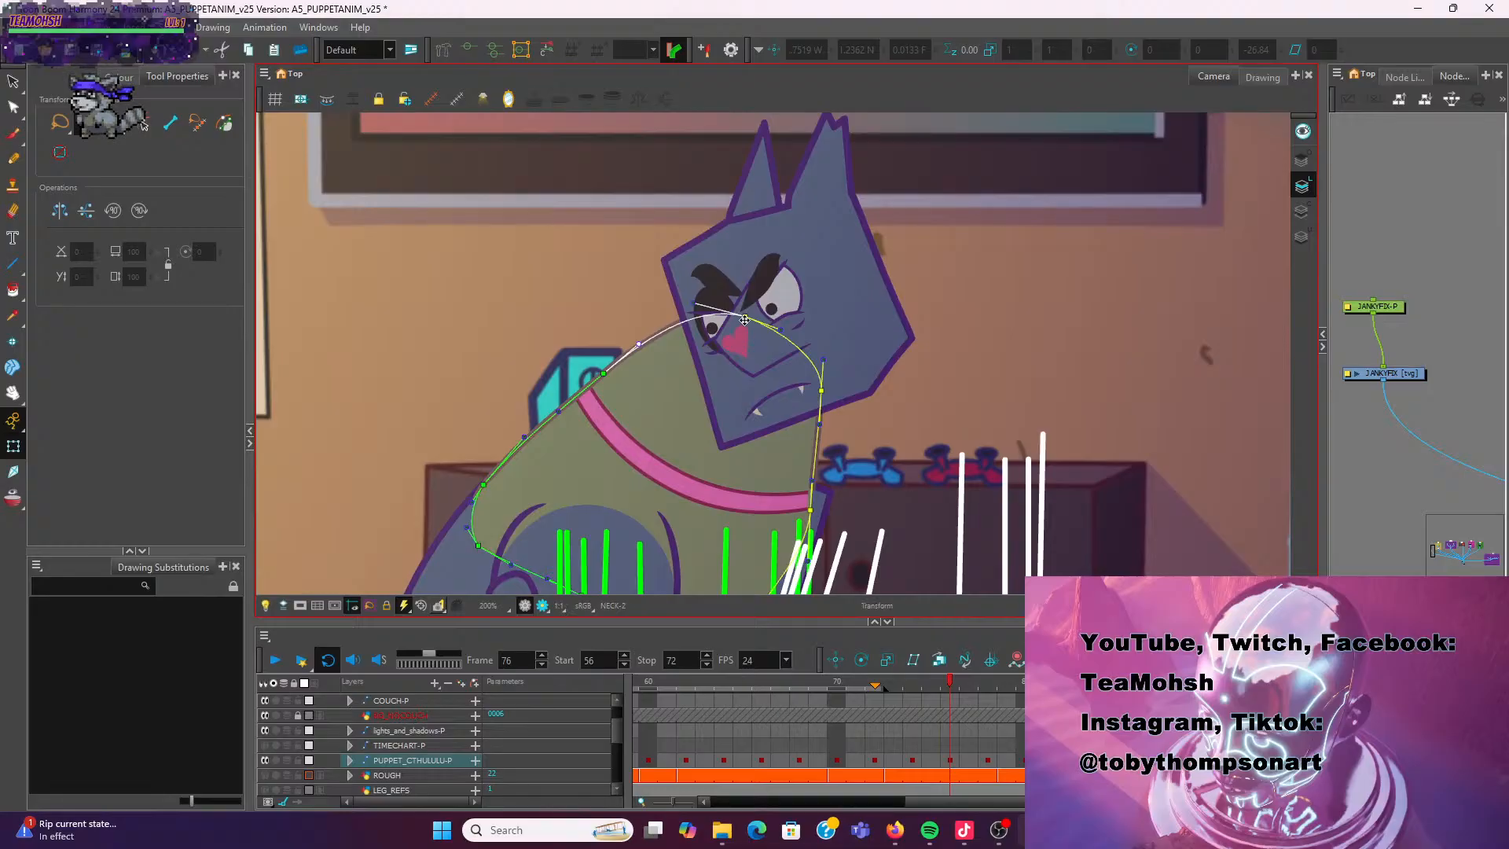
pyautogui.moveTo(744, 320)
pyautogui.mouseDown()
pyautogui.moveTo(711, 325)
pyautogui.moveTo(737, 324)
pyautogui.mouseUp()
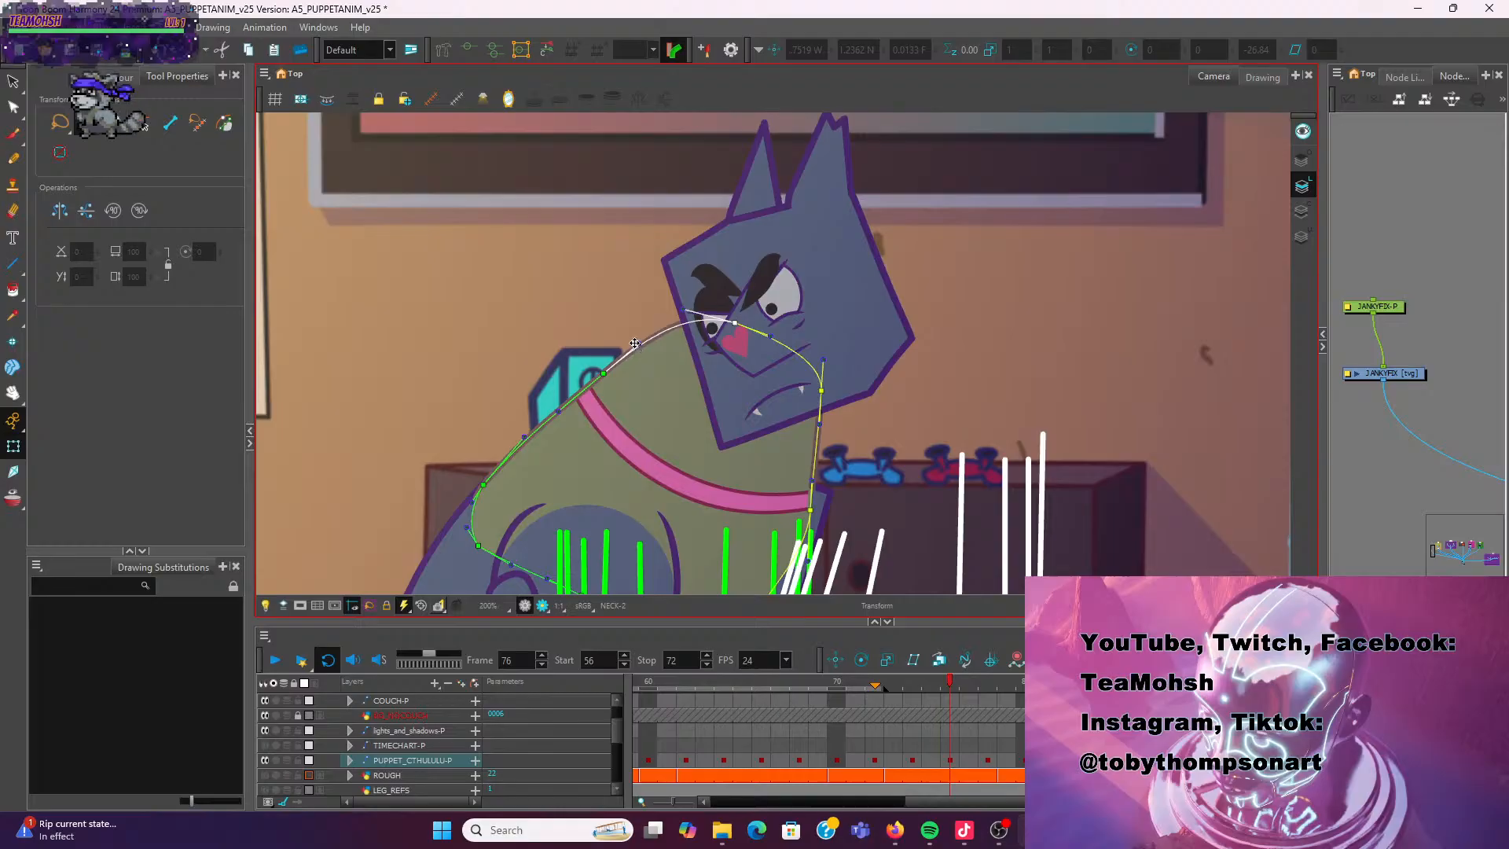
pyautogui.moveTo(638, 344); pyautogui.dragTo(643, 344)
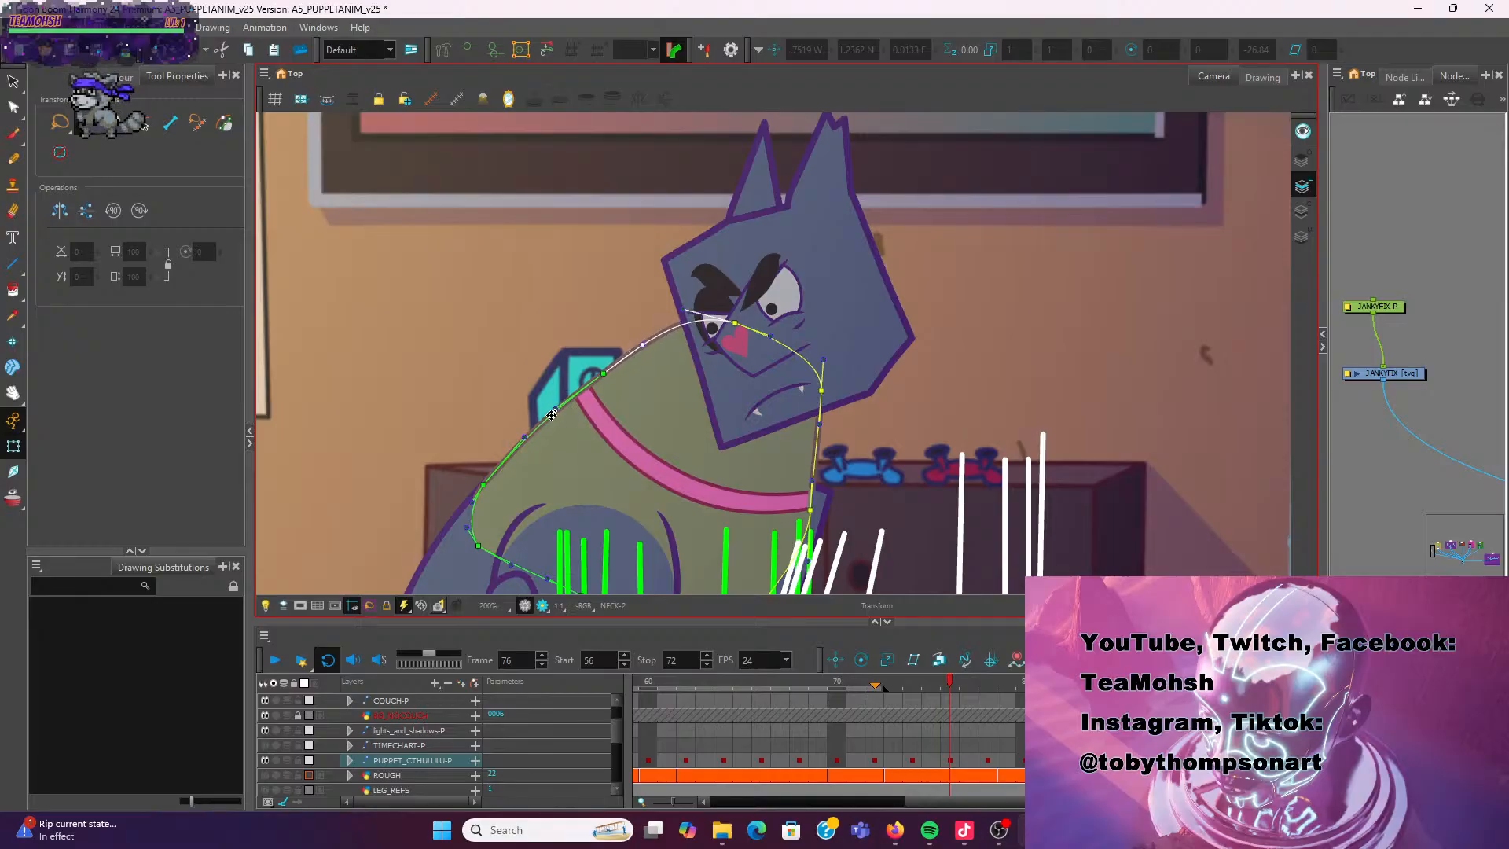
pyautogui.moveTo(556, 409); pyautogui.dragTo(528, 442)
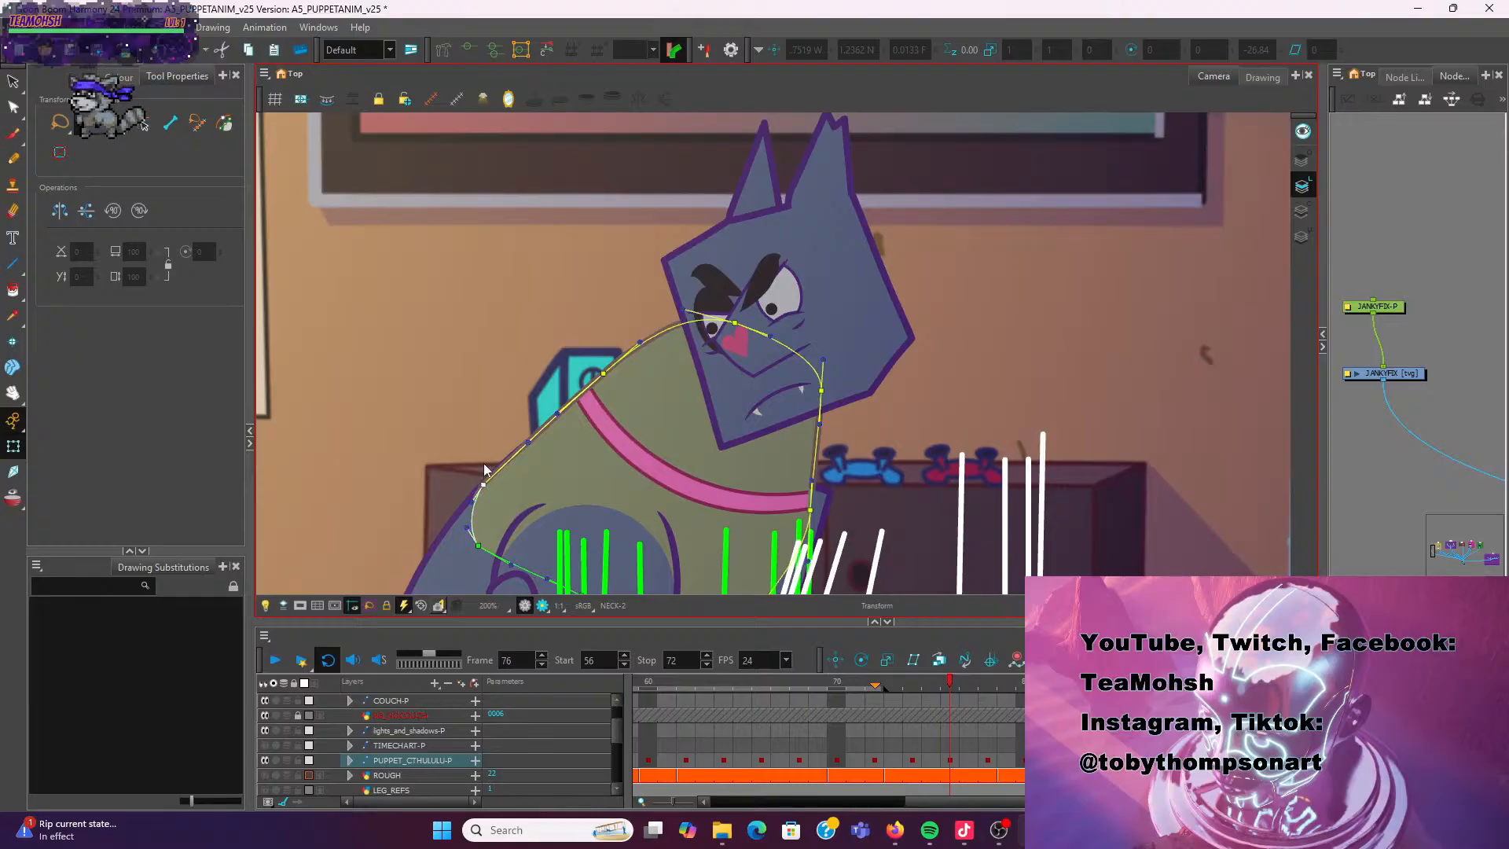
# Compare the whole dog's pose at frames 74 and 76
pyautogui.scroll(-1, 483, 352)
pyautogui.click(482, 352)
pyautogui.scroll(-3, 808, 304)
pyautogui.press('space')
pyautogui.moveTo(865, 412); pyautogui.dragTo(901, 370)
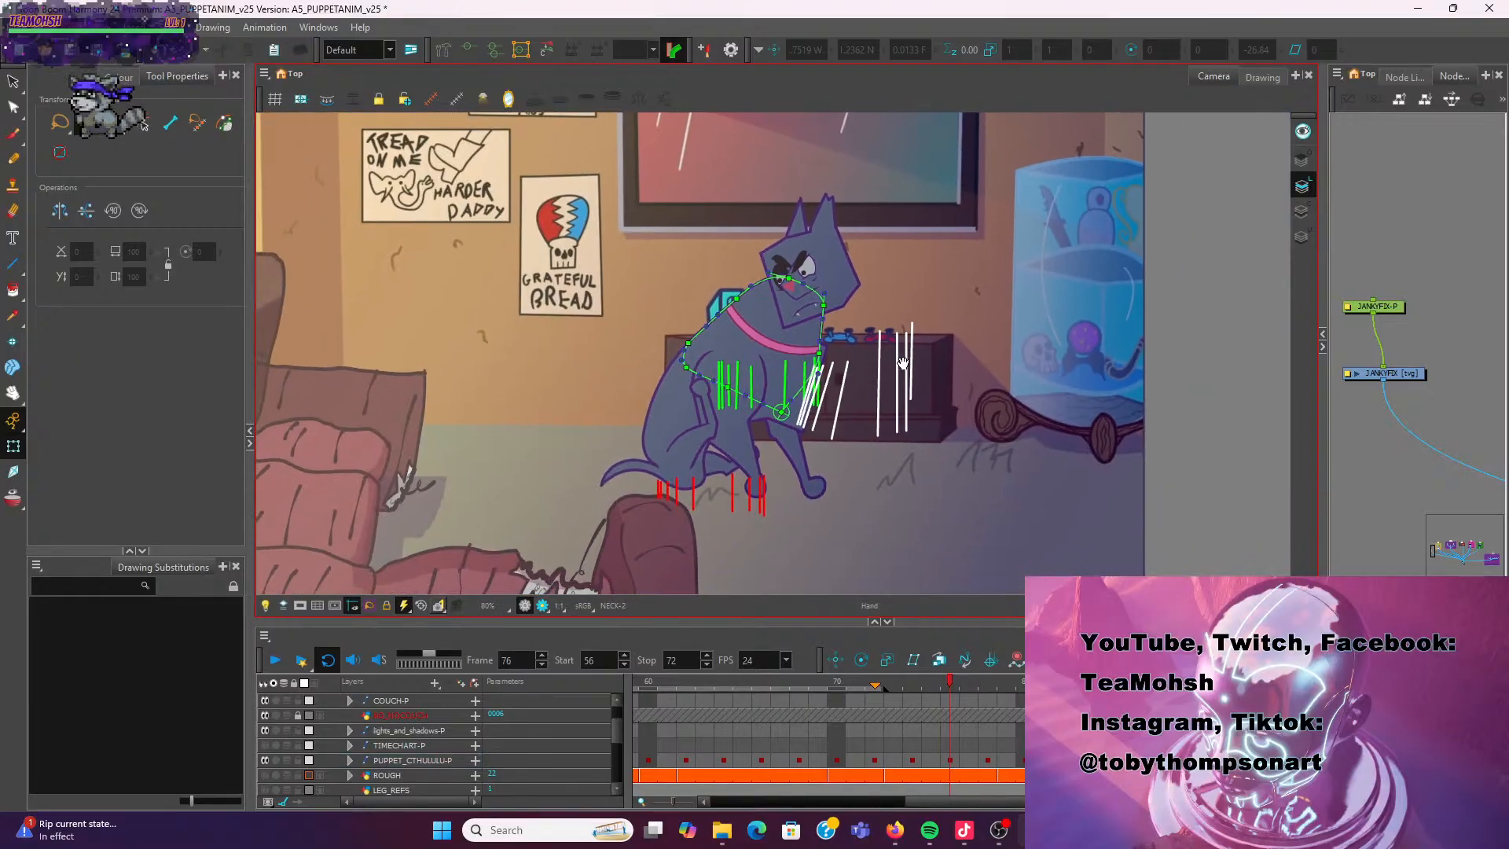
pyautogui.click(911, 679)
pyautogui.click(947, 681)
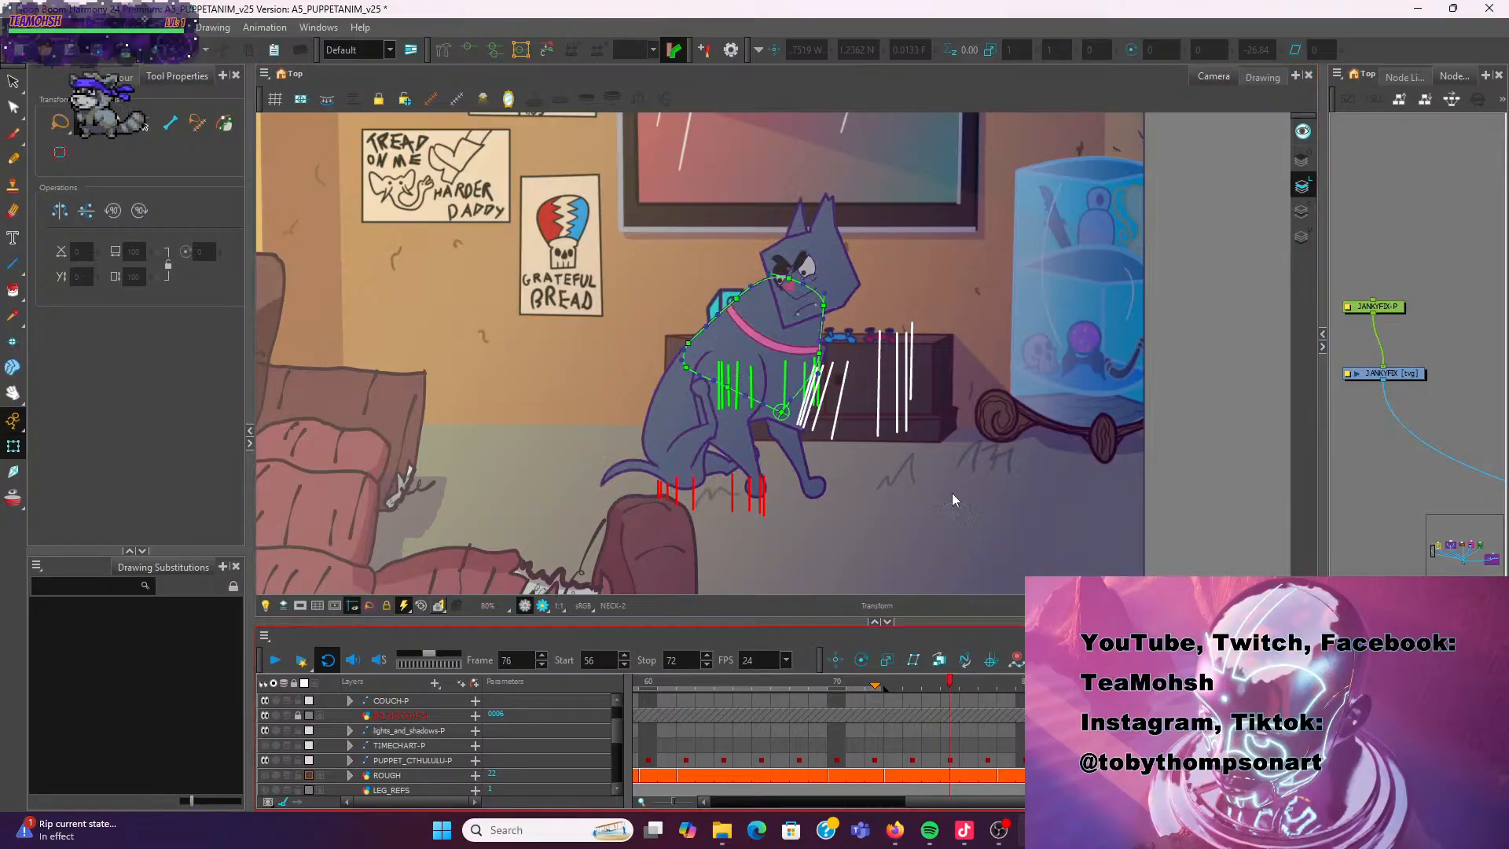
# Select the whole head with its facial features and shift it back and slightly down to follow the neck at frame 76
pyautogui.scroll(2, 916, 396)
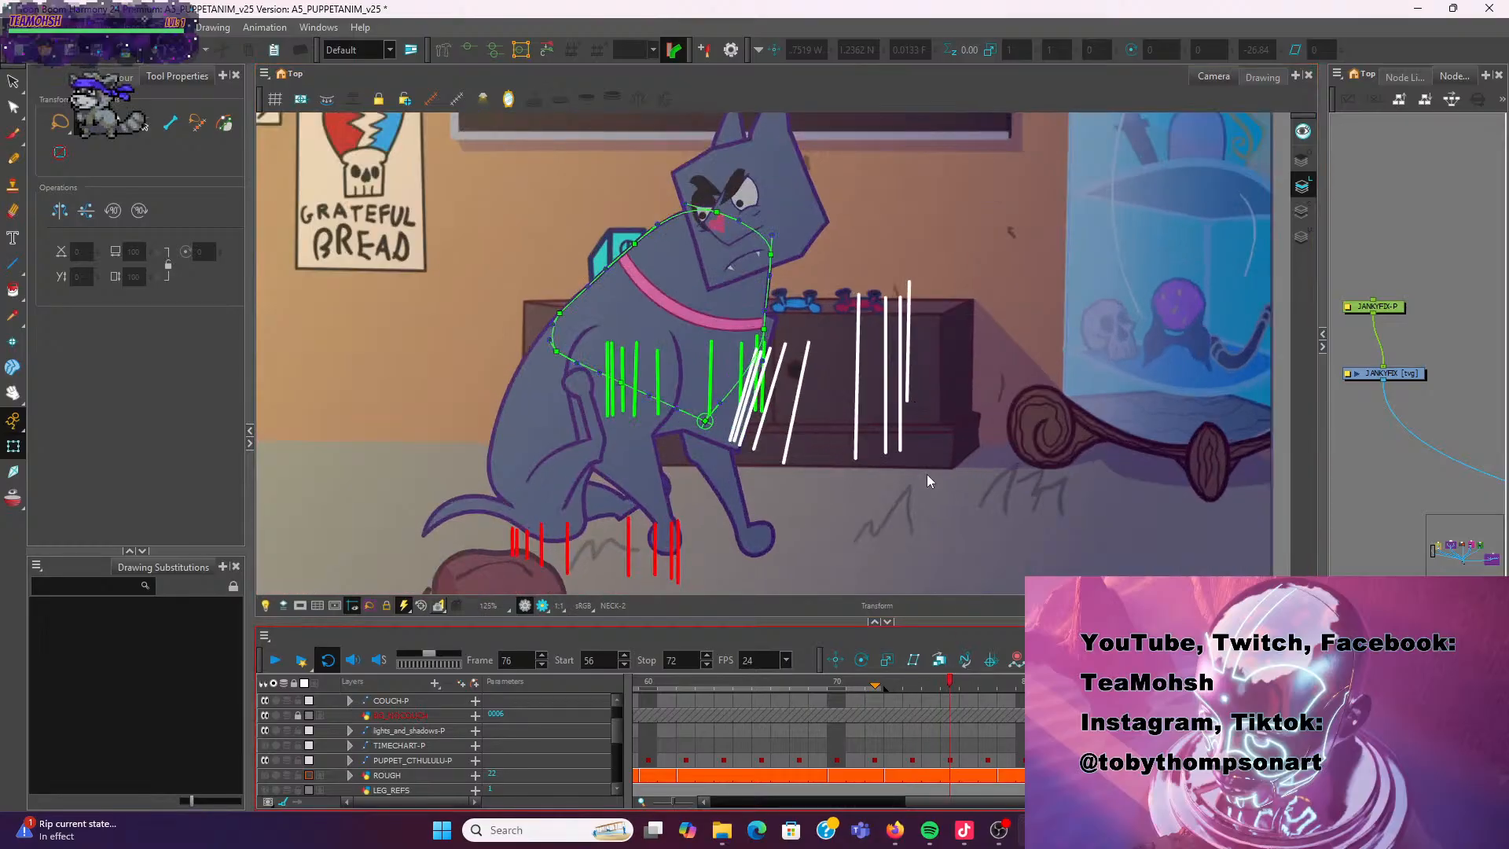
pyautogui.scroll(1, 818, 303)
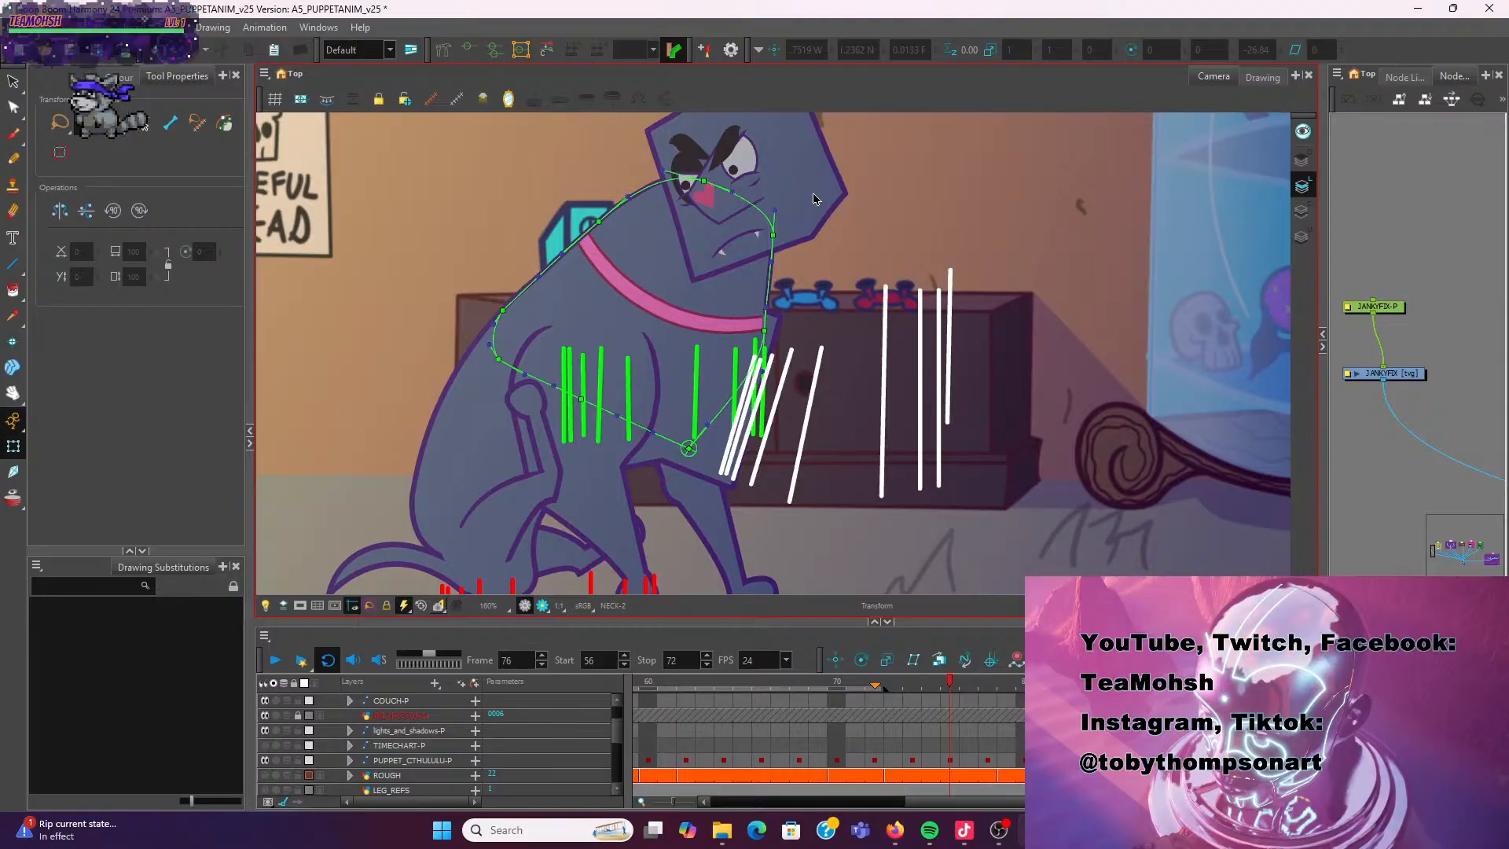
pyautogui.click(818, 195)
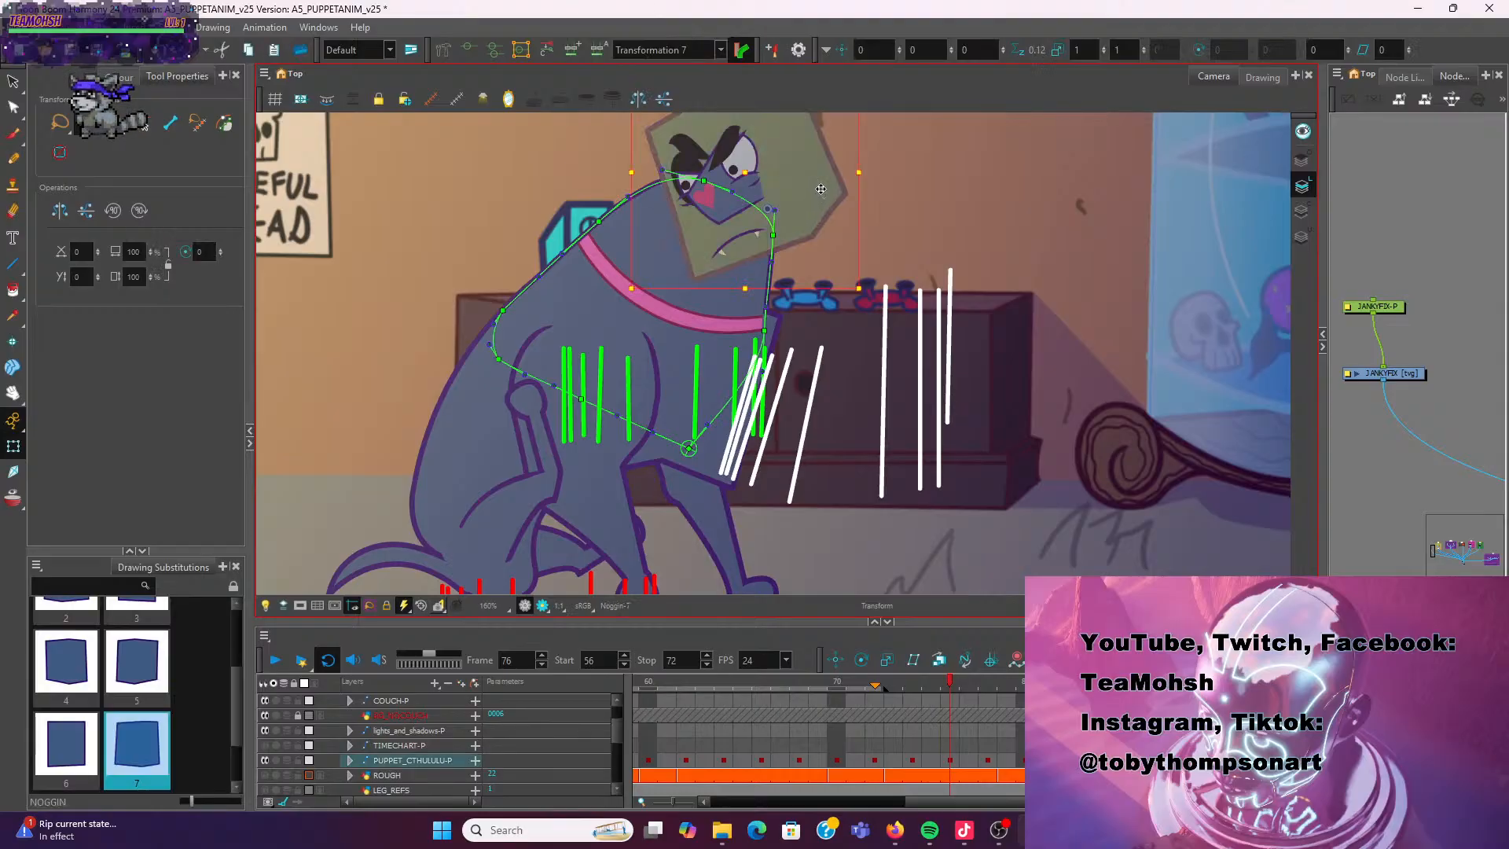
pyautogui.moveTo(820, 189); pyautogui.dragTo(792, 203)
pyautogui.hotkey('ctrl', 'z')
pyautogui.press('b')
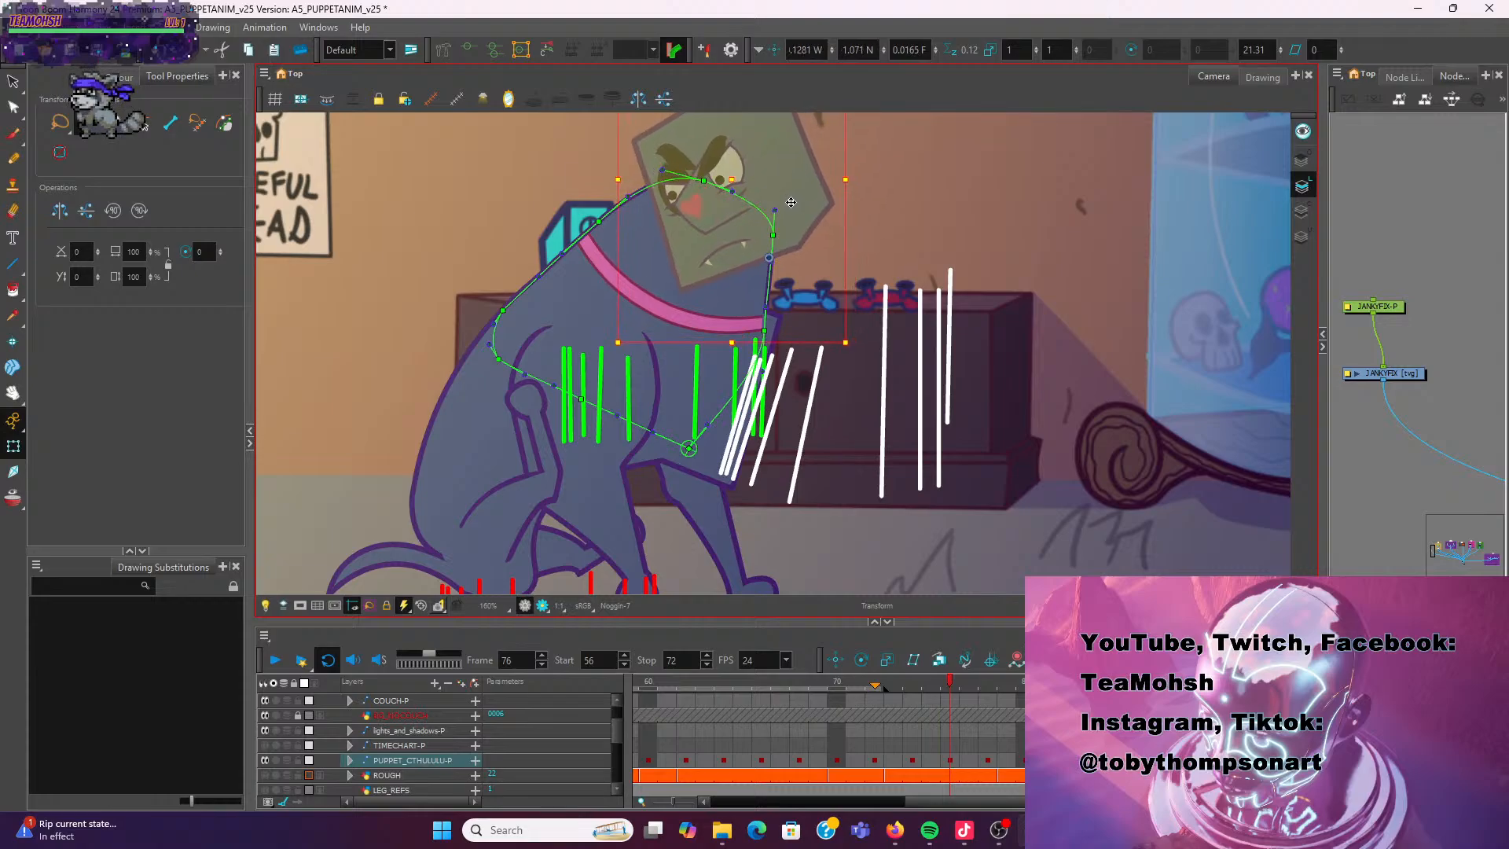
pyautogui.click(905, 199)
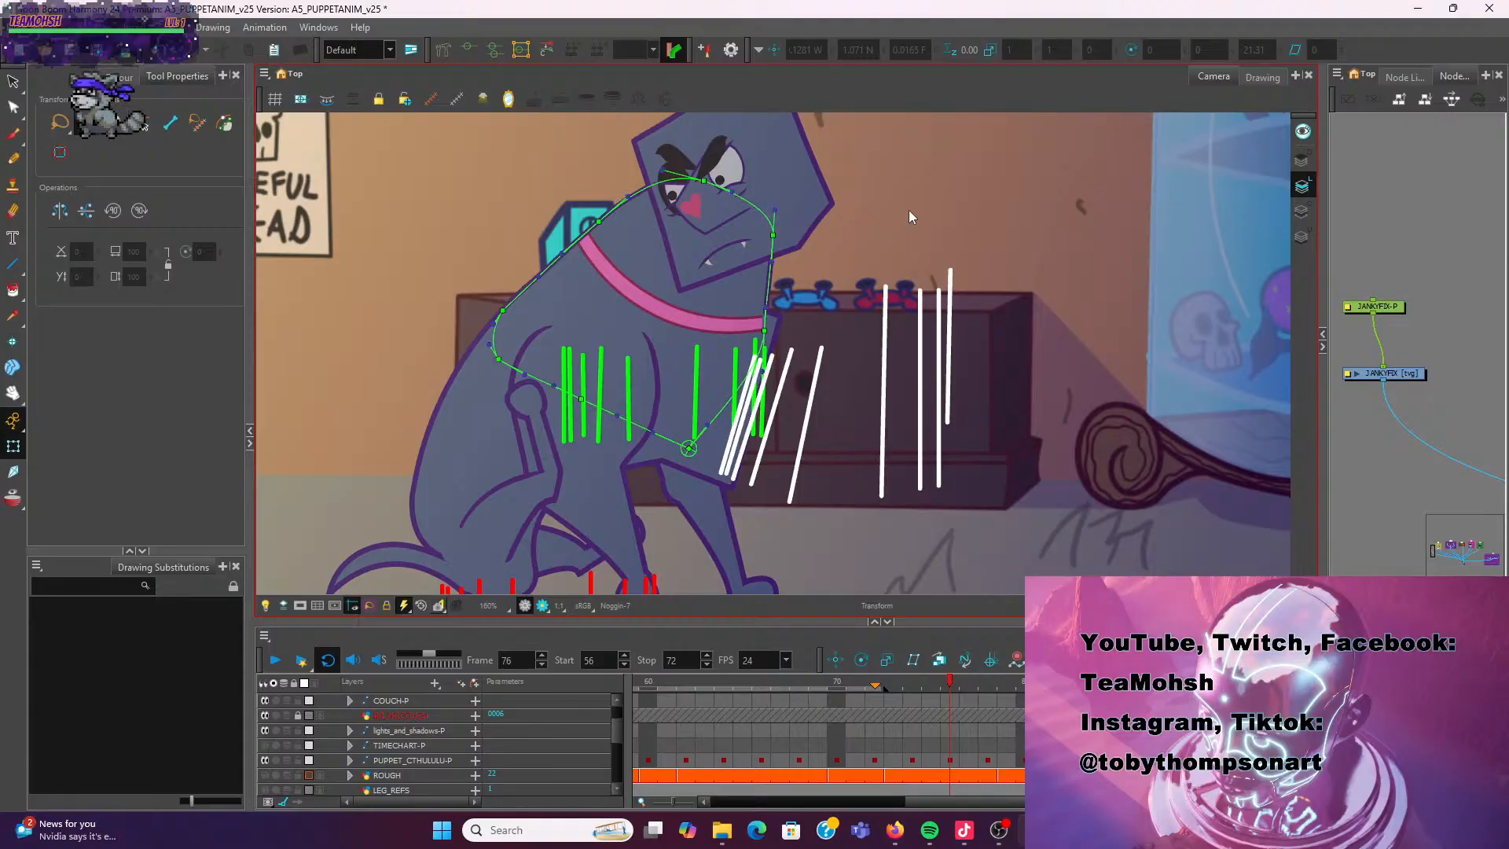
# Flip back and forth between frames 75 and 76 to check the movement of the dog's head and chest
pyautogui.scroll(-3, 908, 209)
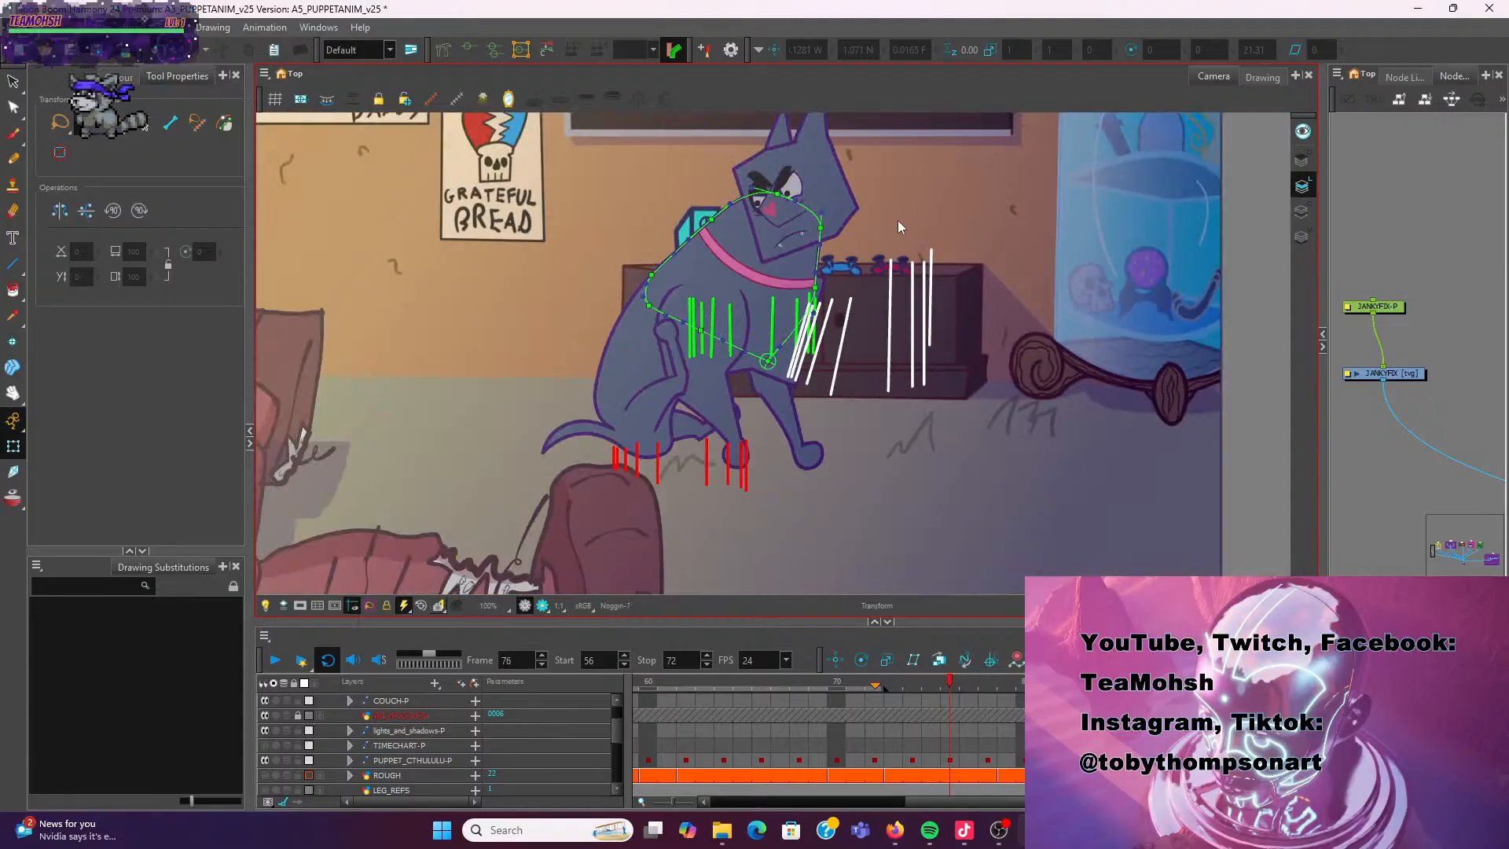
pyautogui.press(',')
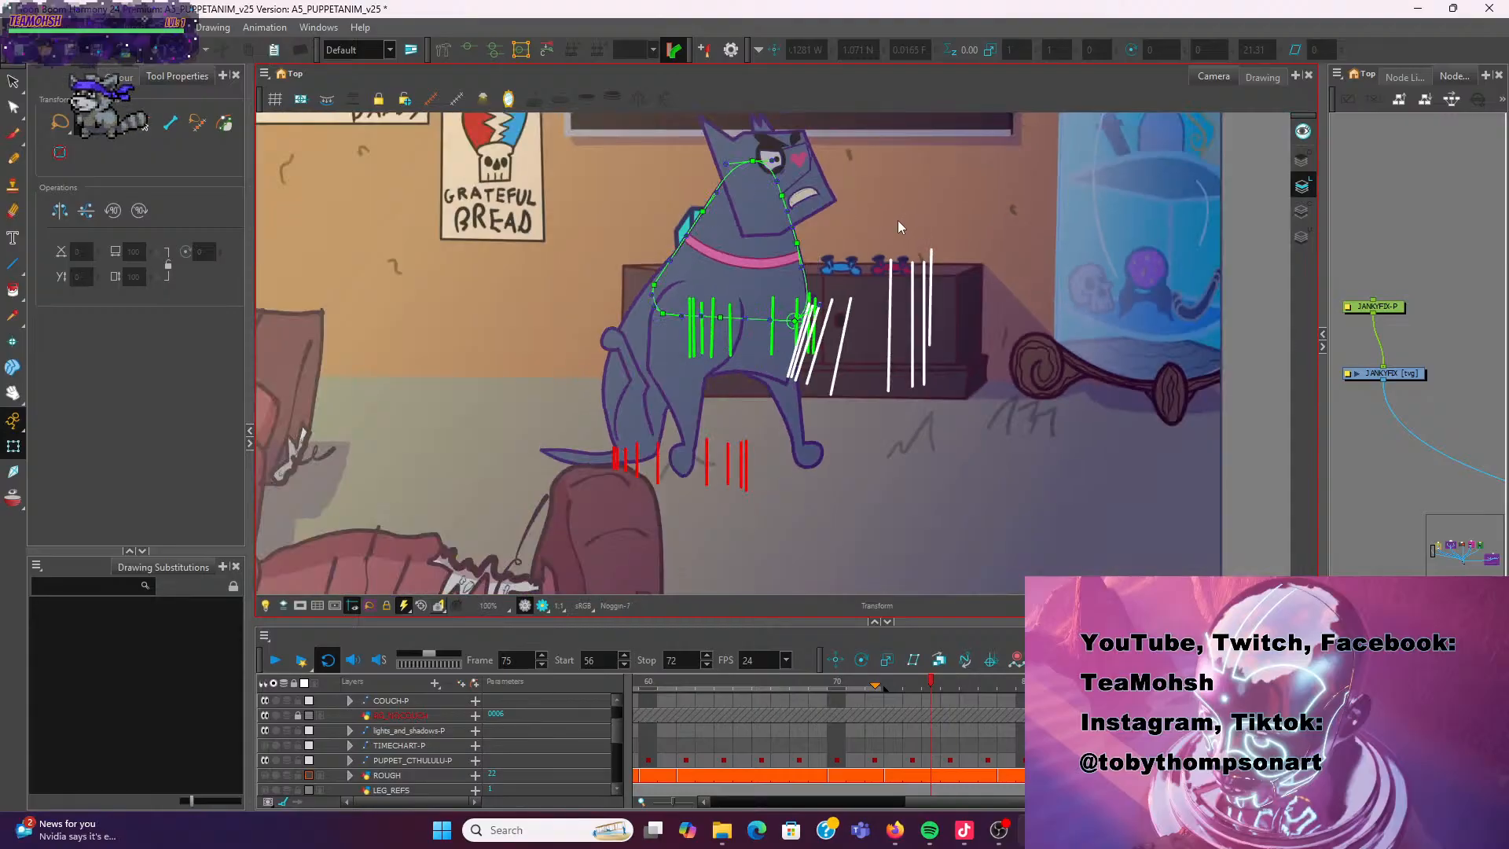
pyautogui.press('.')
pyautogui.press(',')
pyautogui.press('.')
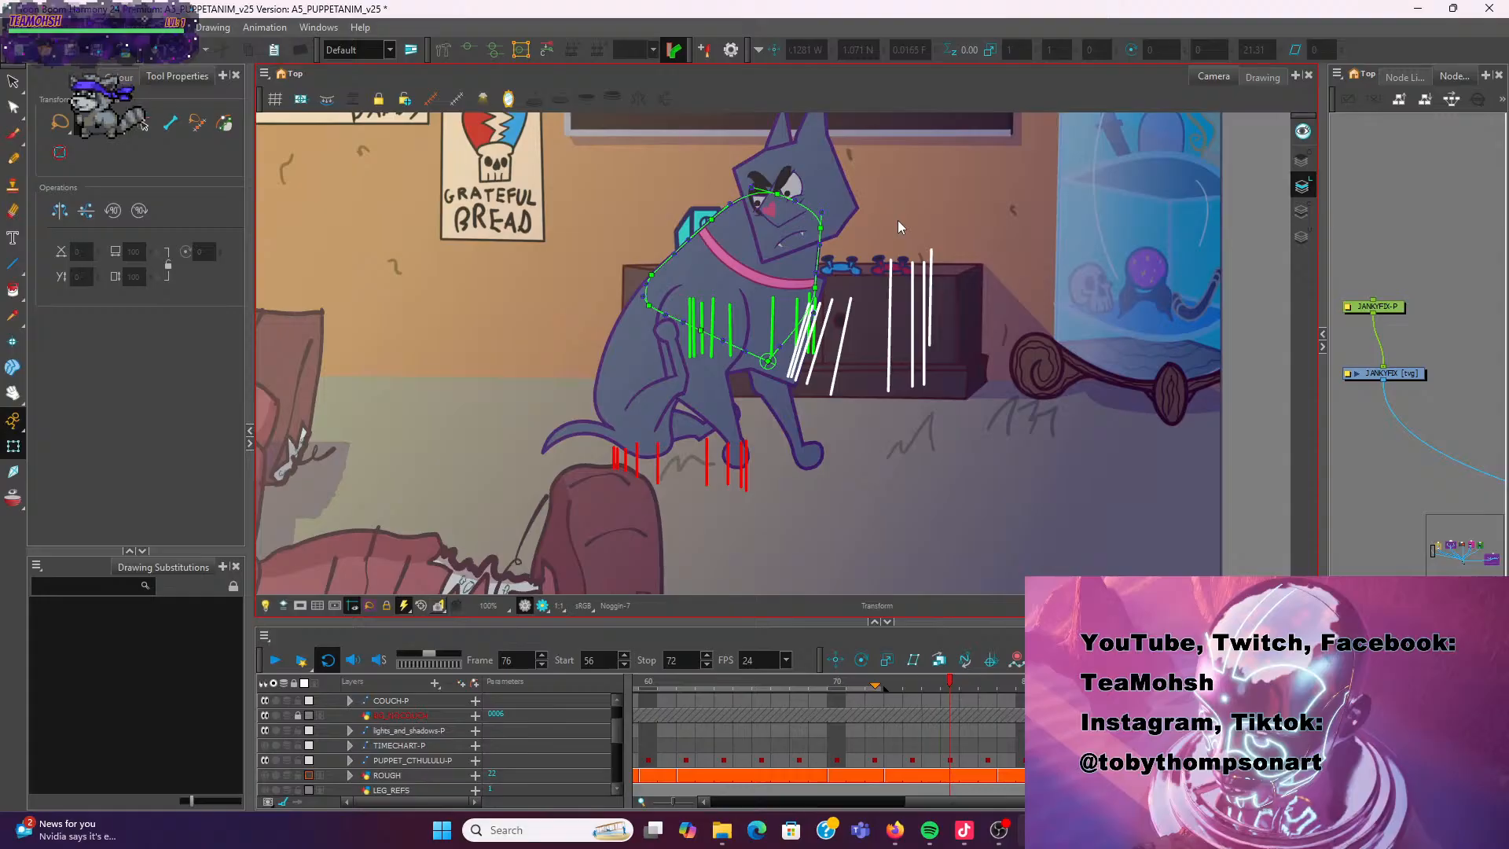
pyautogui.press(',')
pyautogui.press('.')
pyautogui.press(',')
pyautogui.press('.')
# Pull the neck envelope's top point back and down toward the head's rear edge and align the nape handles with the shoulder line
pyautogui.scroll(3, 674, 184)
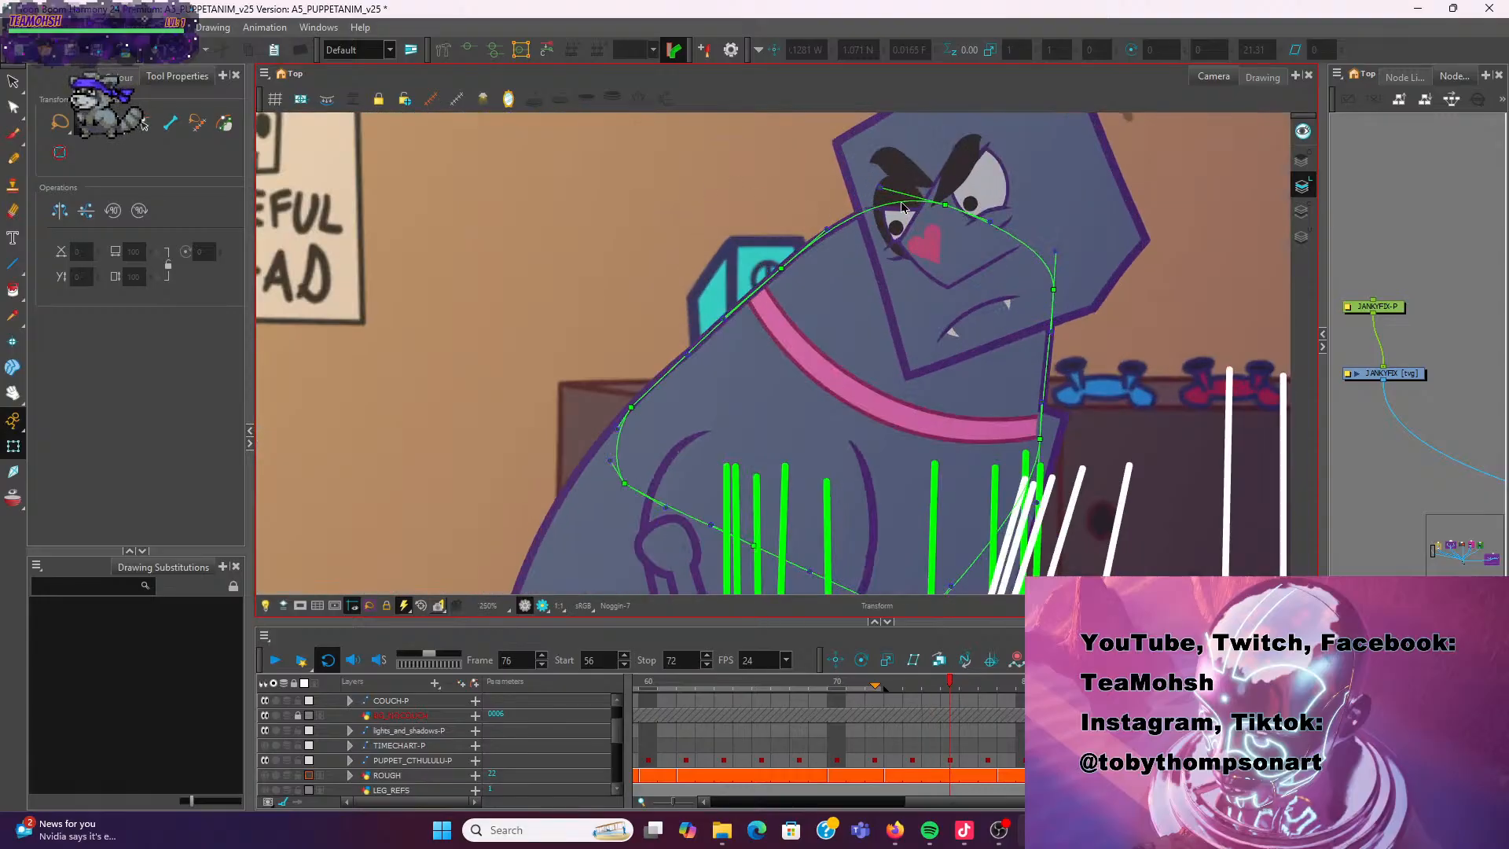
pyautogui.moveTo(945, 207); pyautogui.dragTo(775, 282)
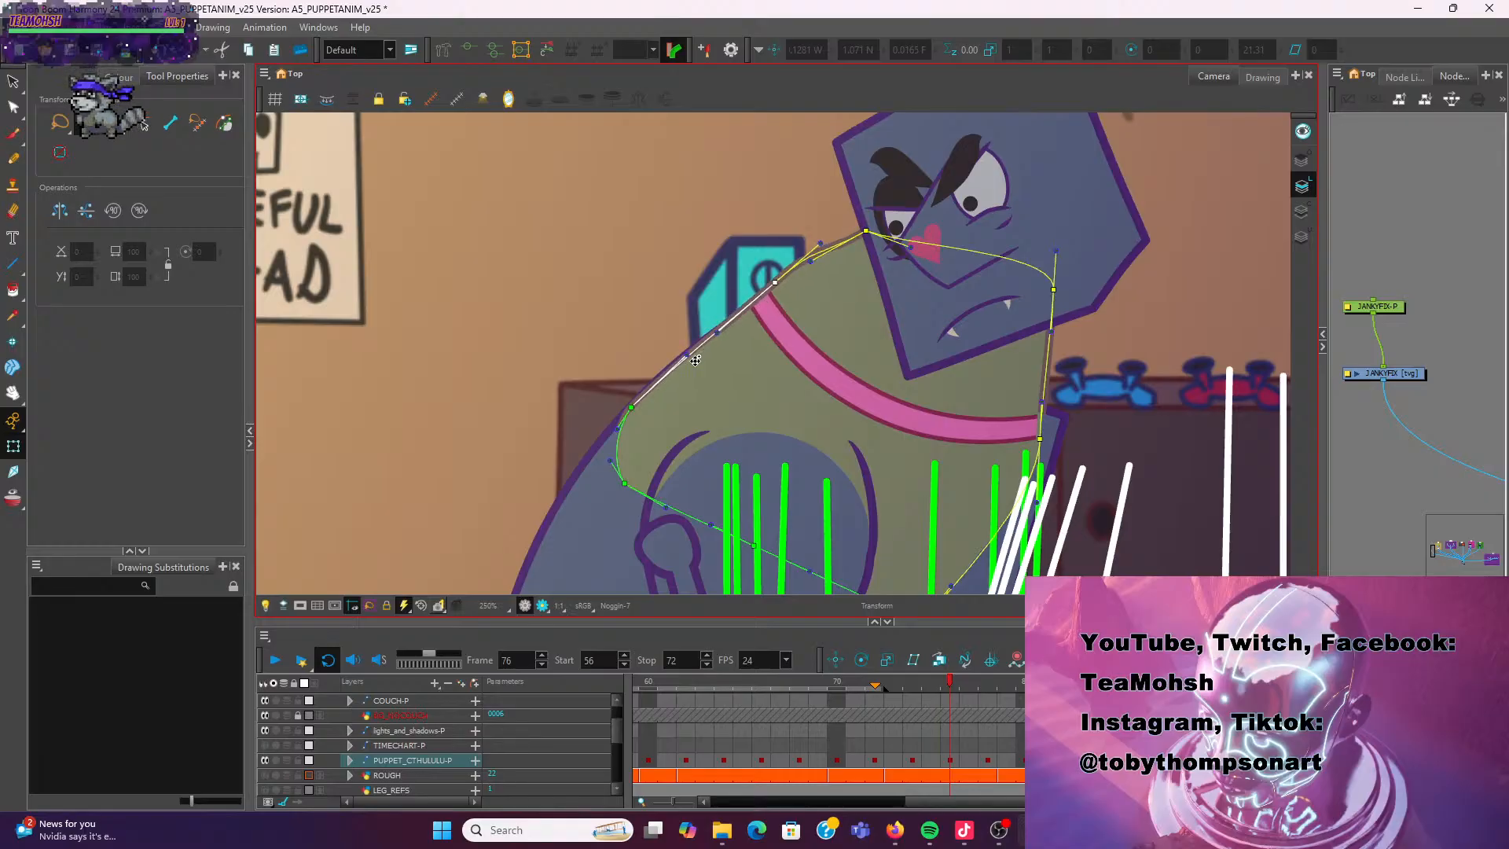
pyautogui.click(826, 250)
pyautogui.click(682, 352)
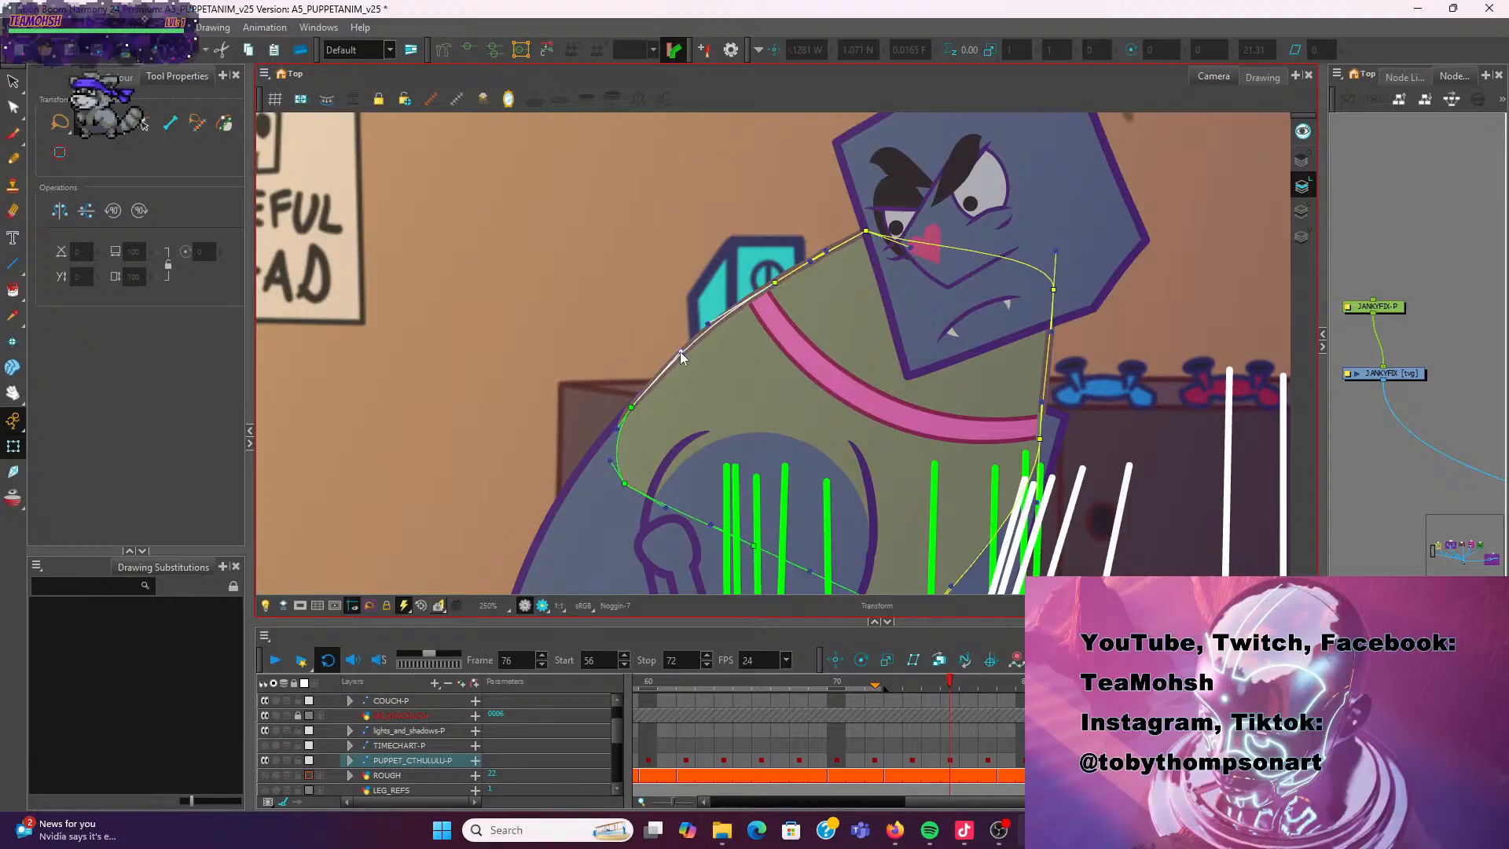
pyautogui.click(694, 188)
# Refine the neck envelope's nape point and handles, and tuck its top point further behind the face for a smoother back line
pyautogui.scroll(-2, 697, 195)
pyautogui.scroll(4, 785, 206)
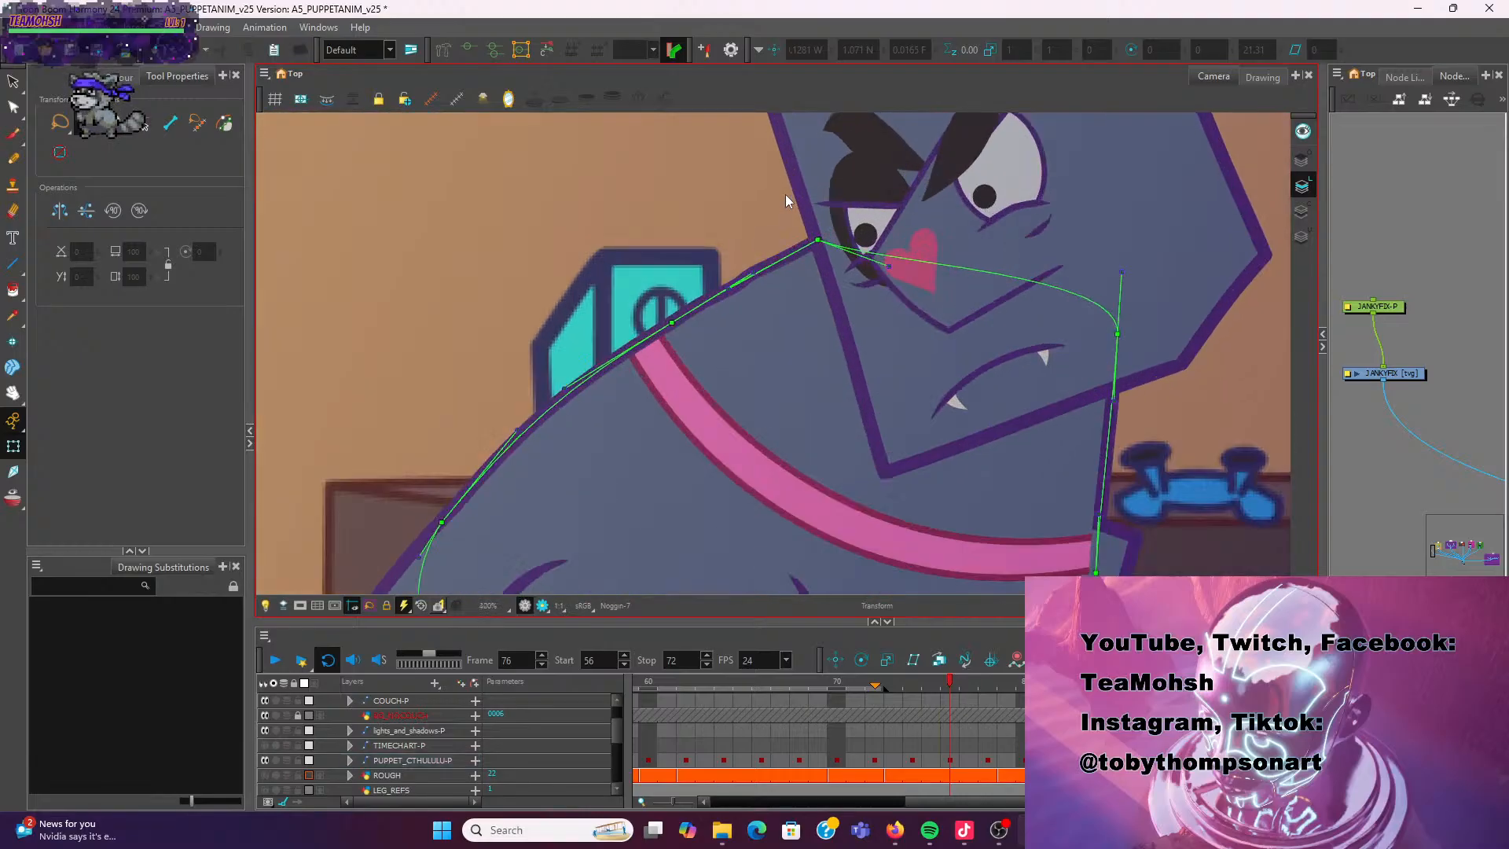
pyautogui.click(817, 246)
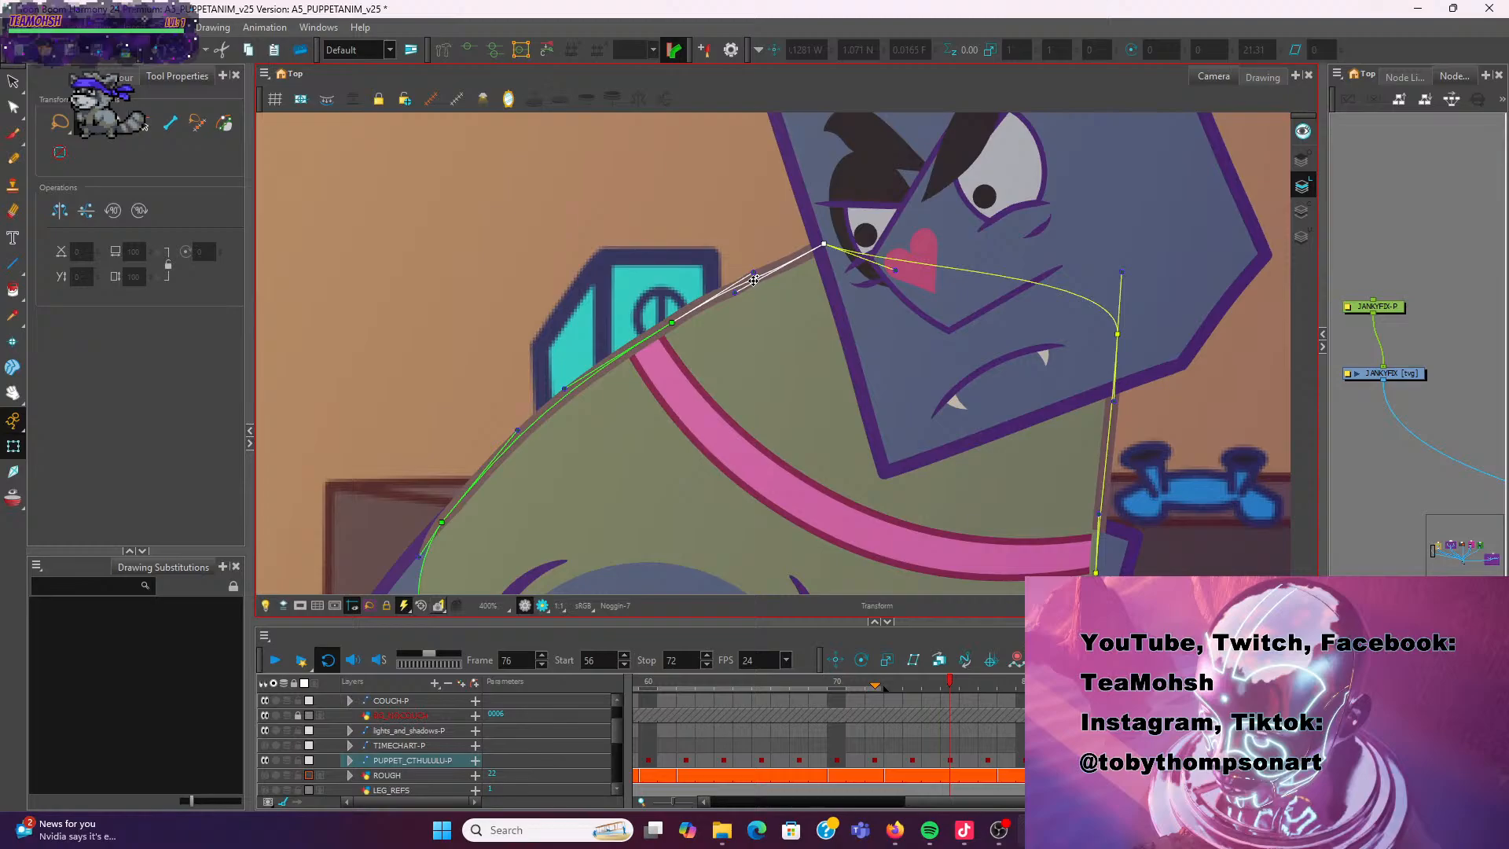
pyautogui.moveTo(752, 272); pyautogui.dragTo(751, 274)
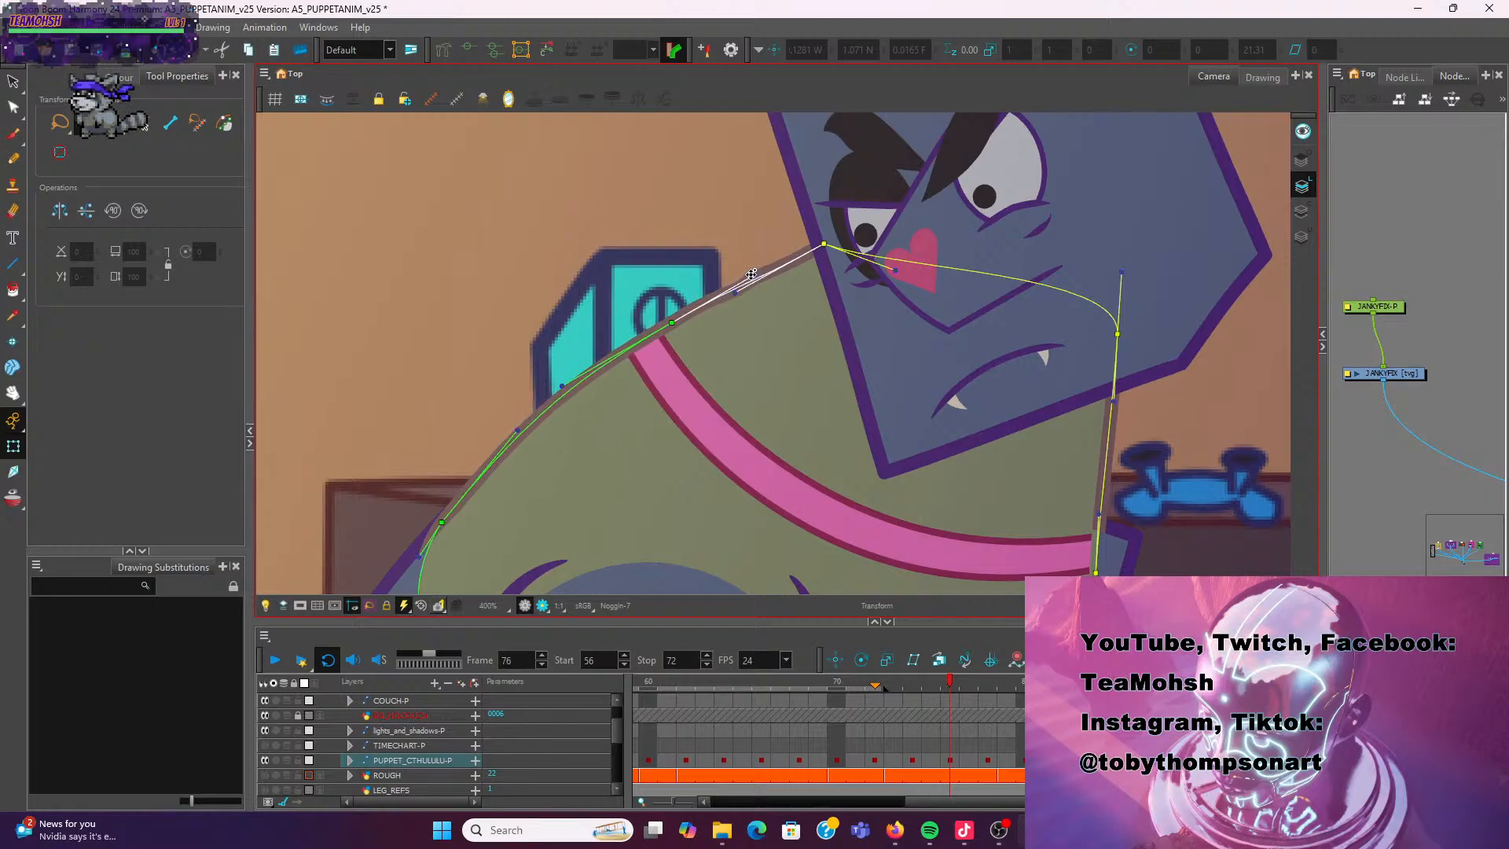
pyautogui.click(668, 328)
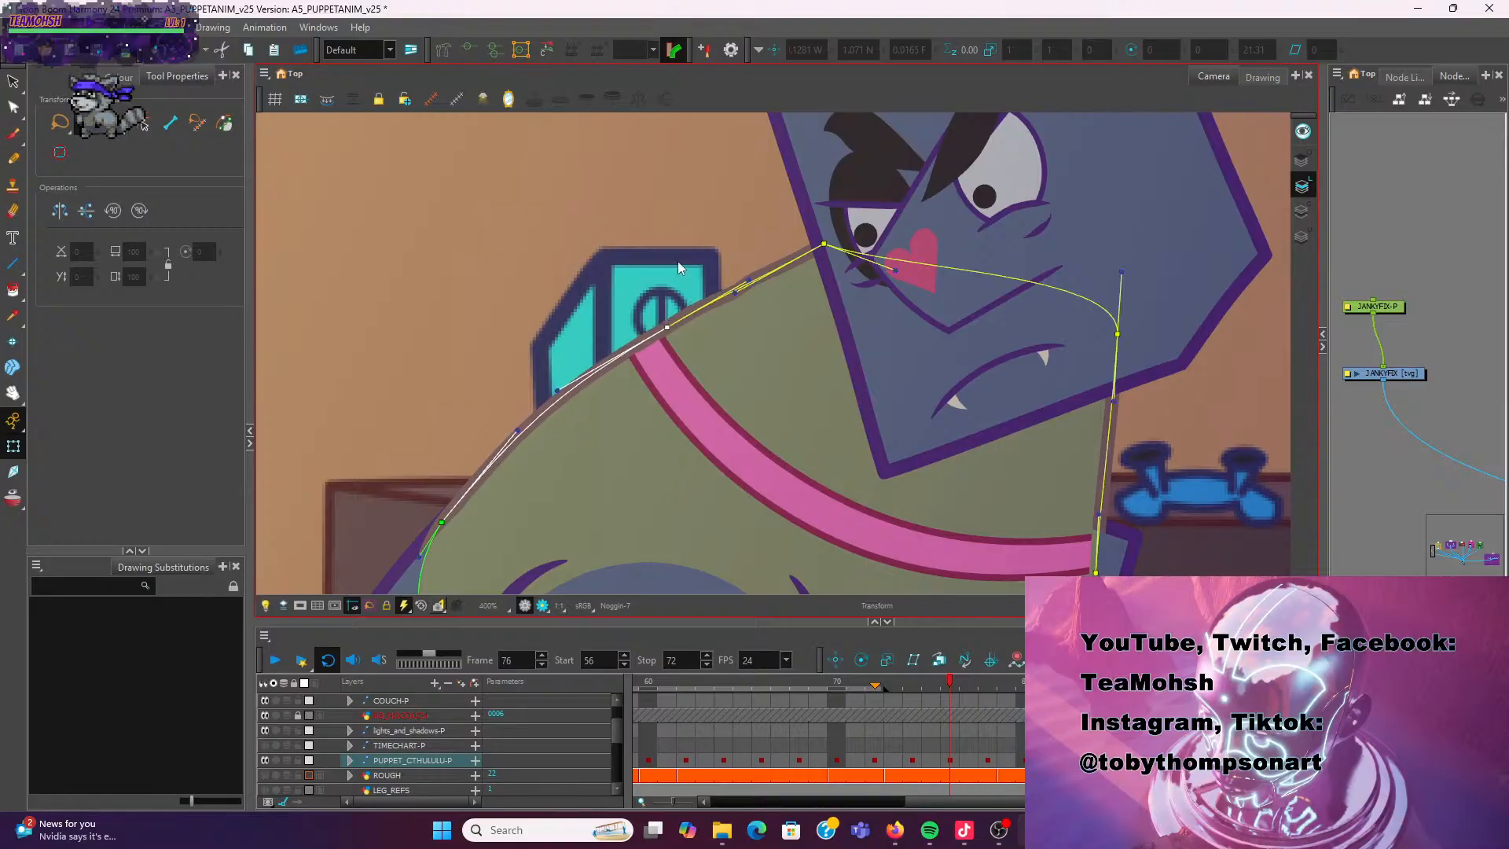
pyautogui.press('Escape')
pyautogui.moveTo(825, 246); pyautogui.dragTo(850, 232)
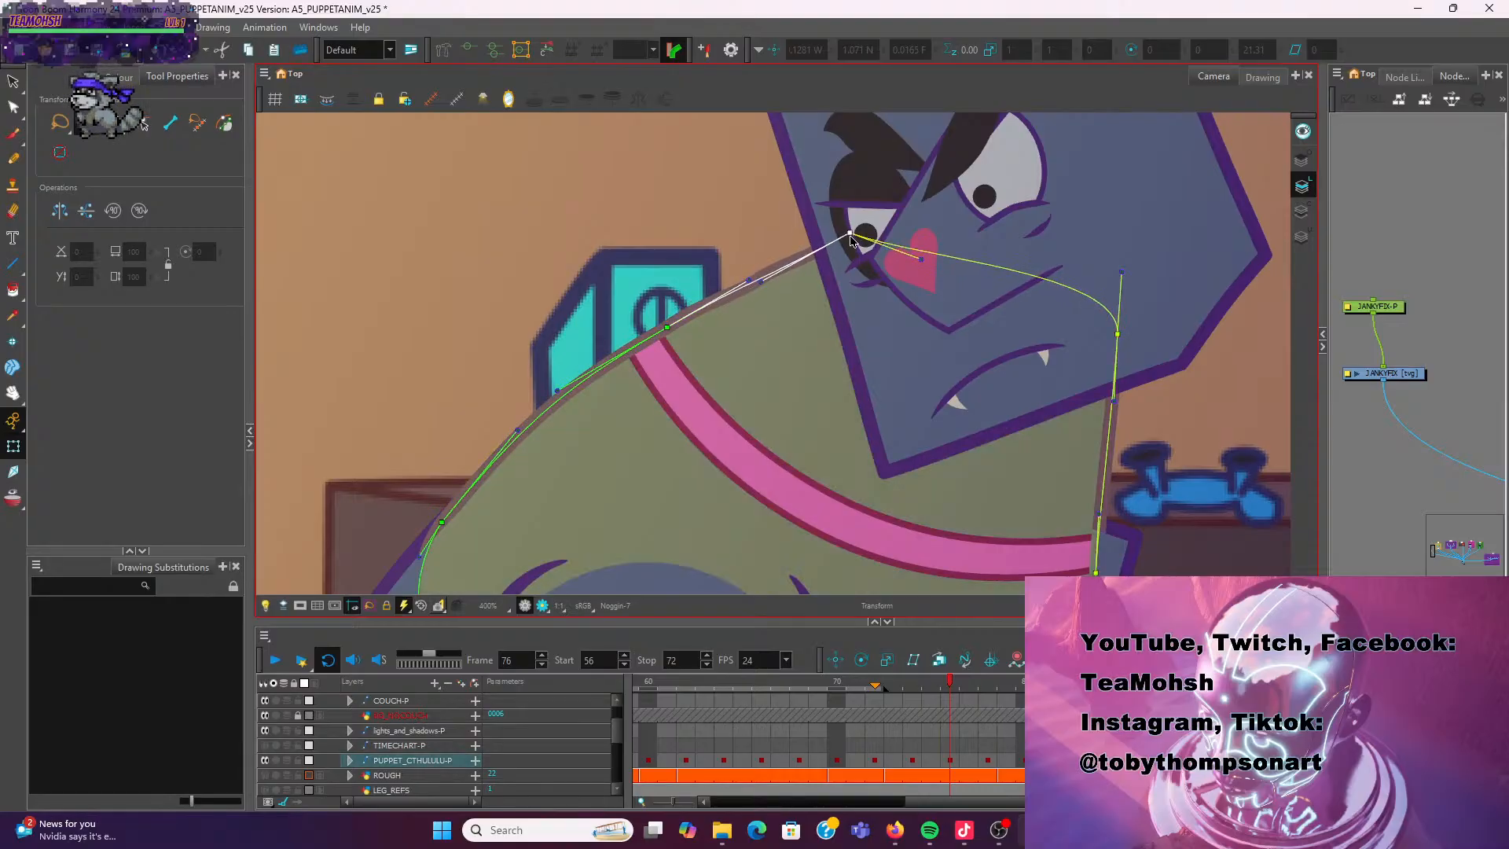
pyautogui.moveTo(750, 282); pyautogui.dragTo(765, 281)
pyautogui.click(665, 228)
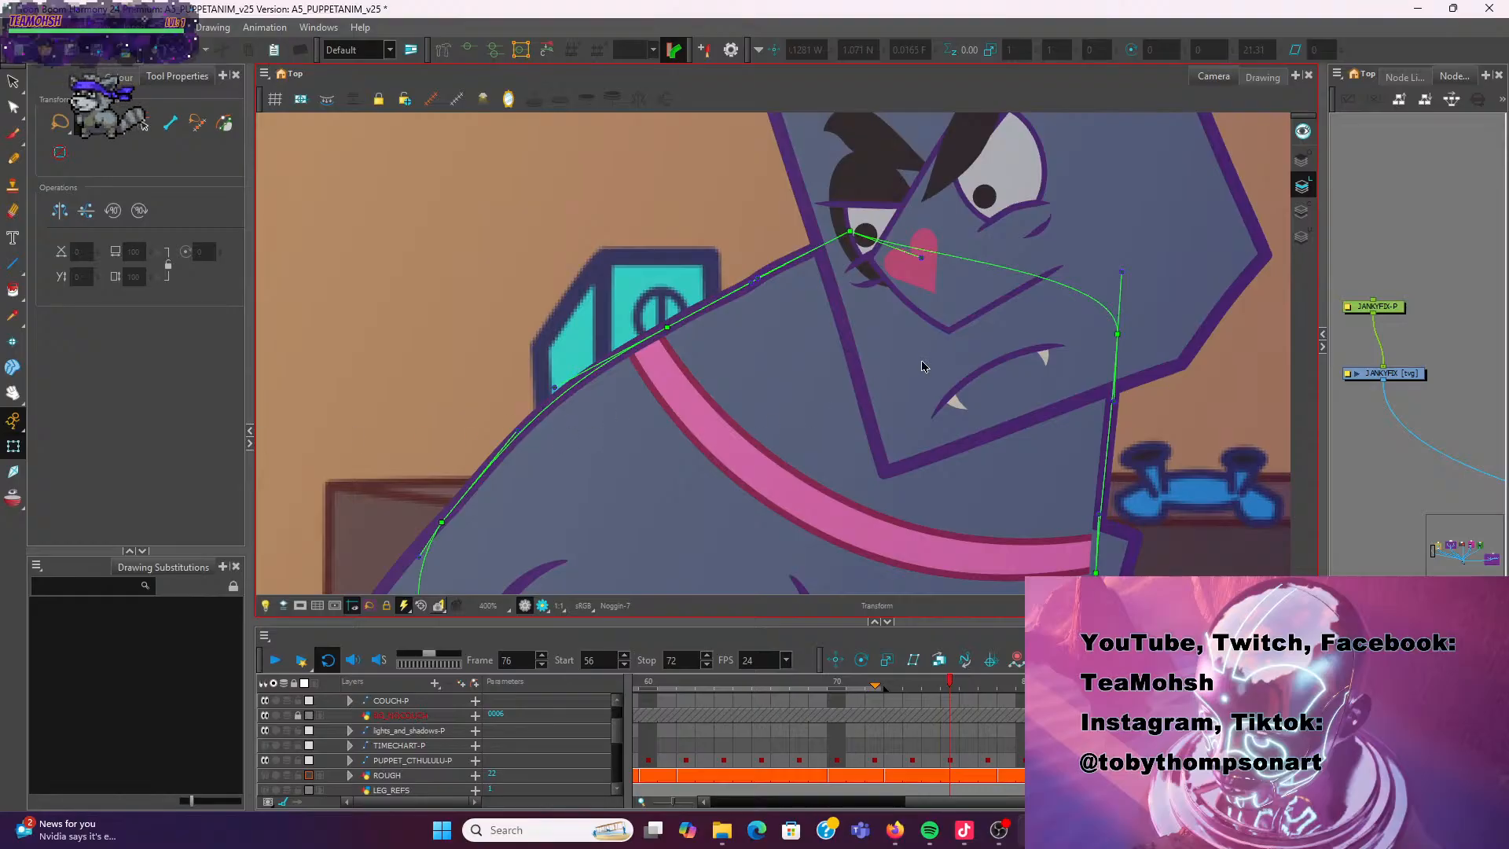
pyautogui.scroll(-2, 899, 402)
pyautogui.moveTo(1007, 416); pyautogui.dragTo(979, 377)
pyautogui.scroll(2, 973, 455)
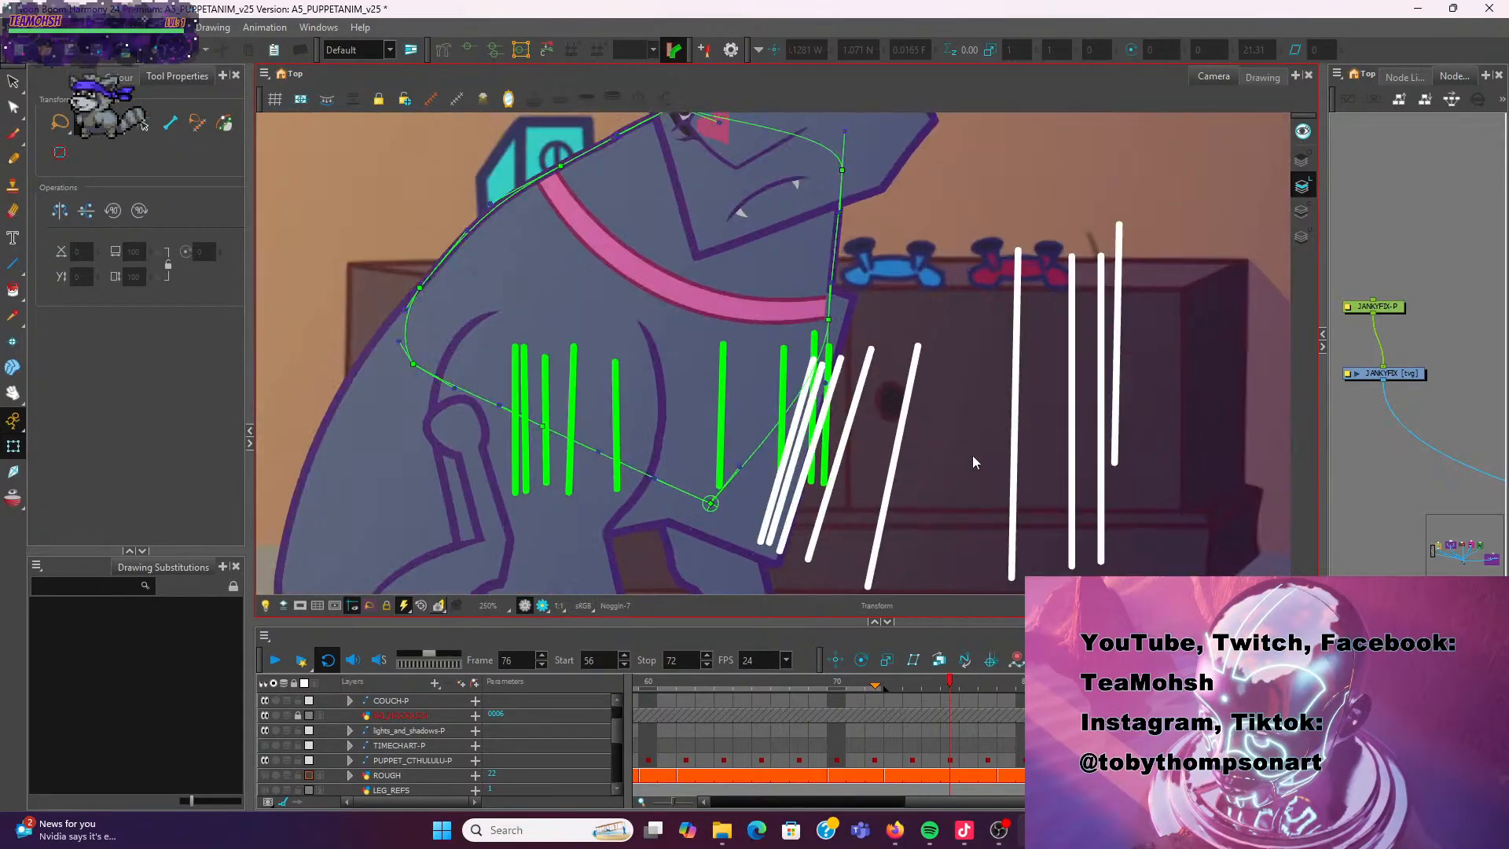
pyautogui.scroll(2, 927, 297)
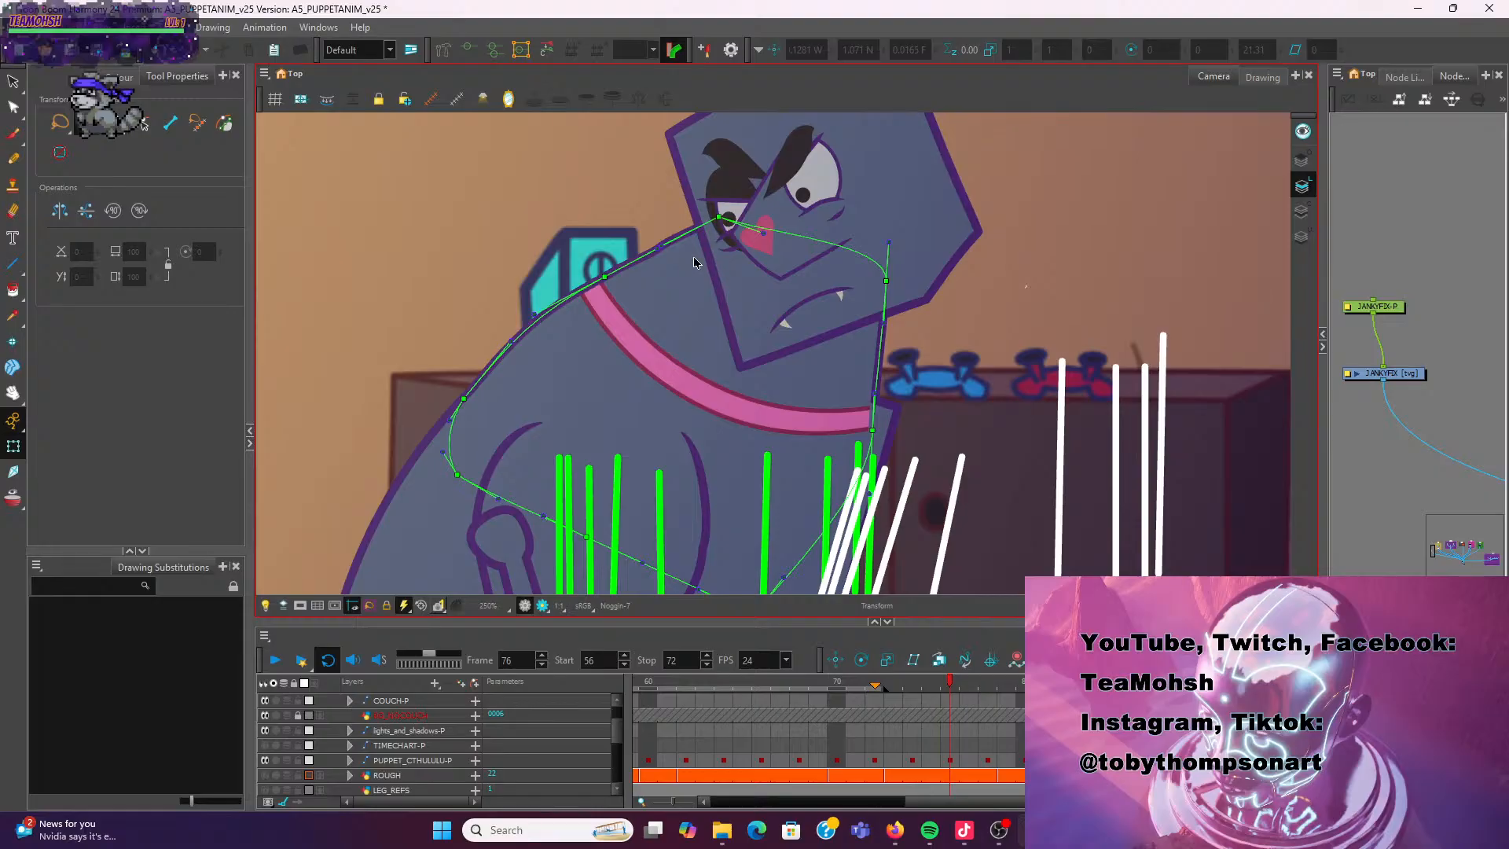
# Adjust the neck envelope's nape and upper-back handles at frame 76 to smooth its curve along the shoulder line
pyautogui.scroll(2, 665, 247)
pyautogui.click(715, 215)
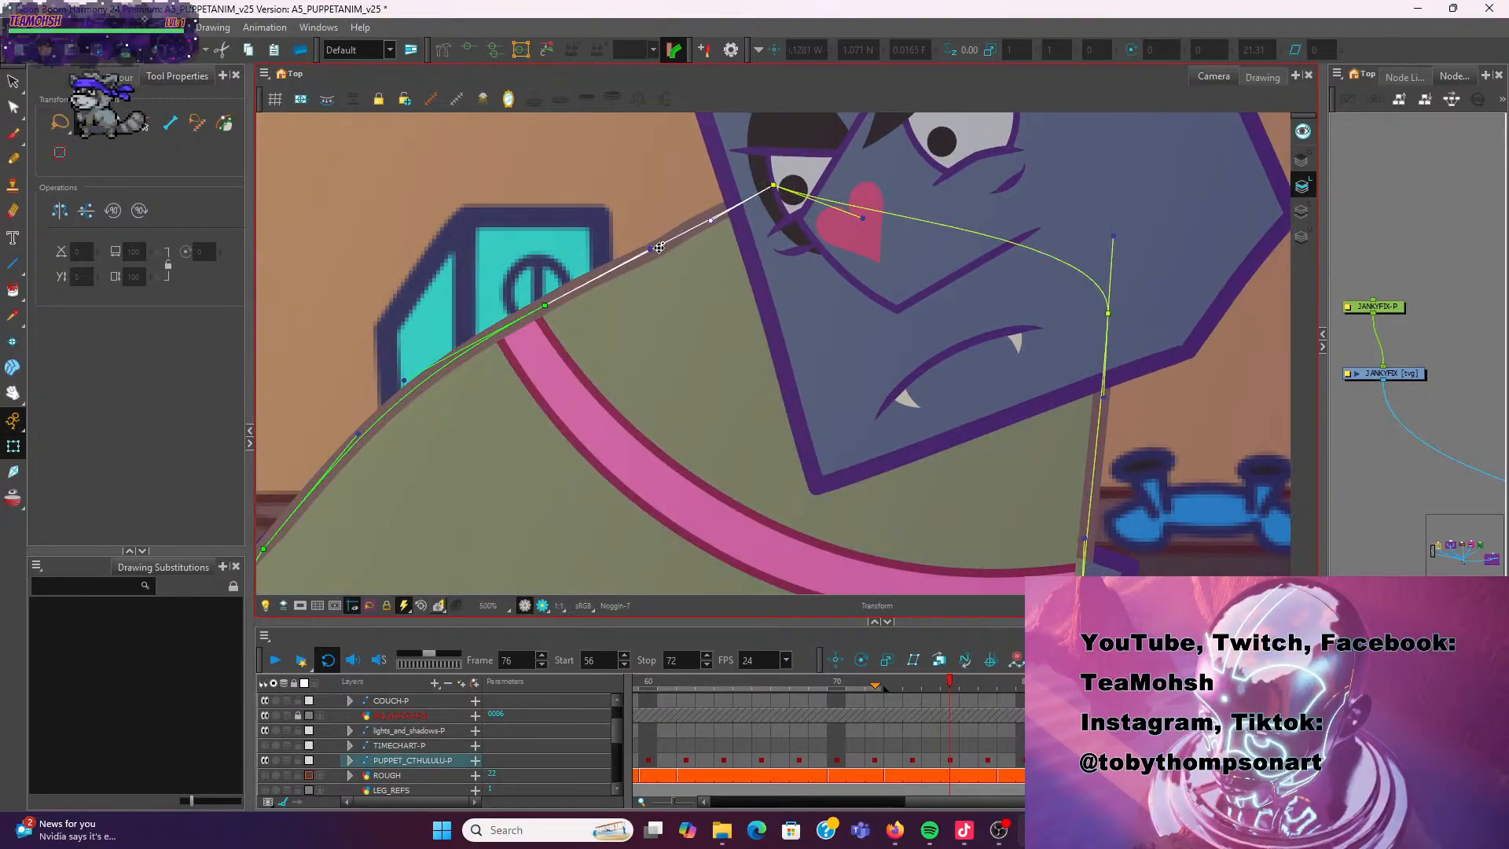
pyautogui.moveTo(635, 259); pyautogui.dragTo(586, 279)
pyautogui.scroll(-2, 426, 352)
pyautogui.moveTo(390, 363); pyautogui.dragTo(479, 358)
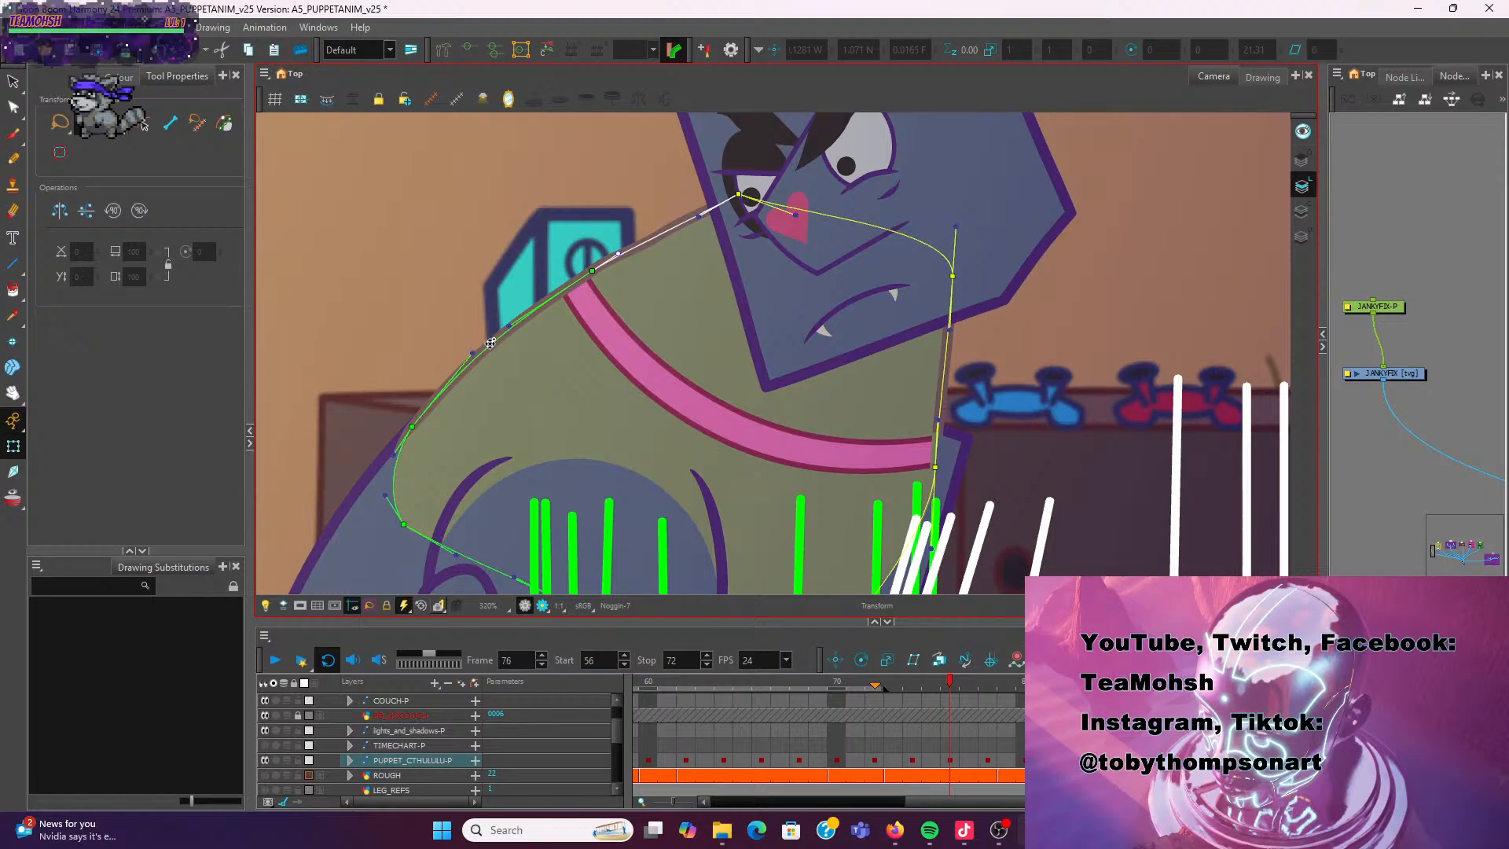
pyautogui.click(465, 326)
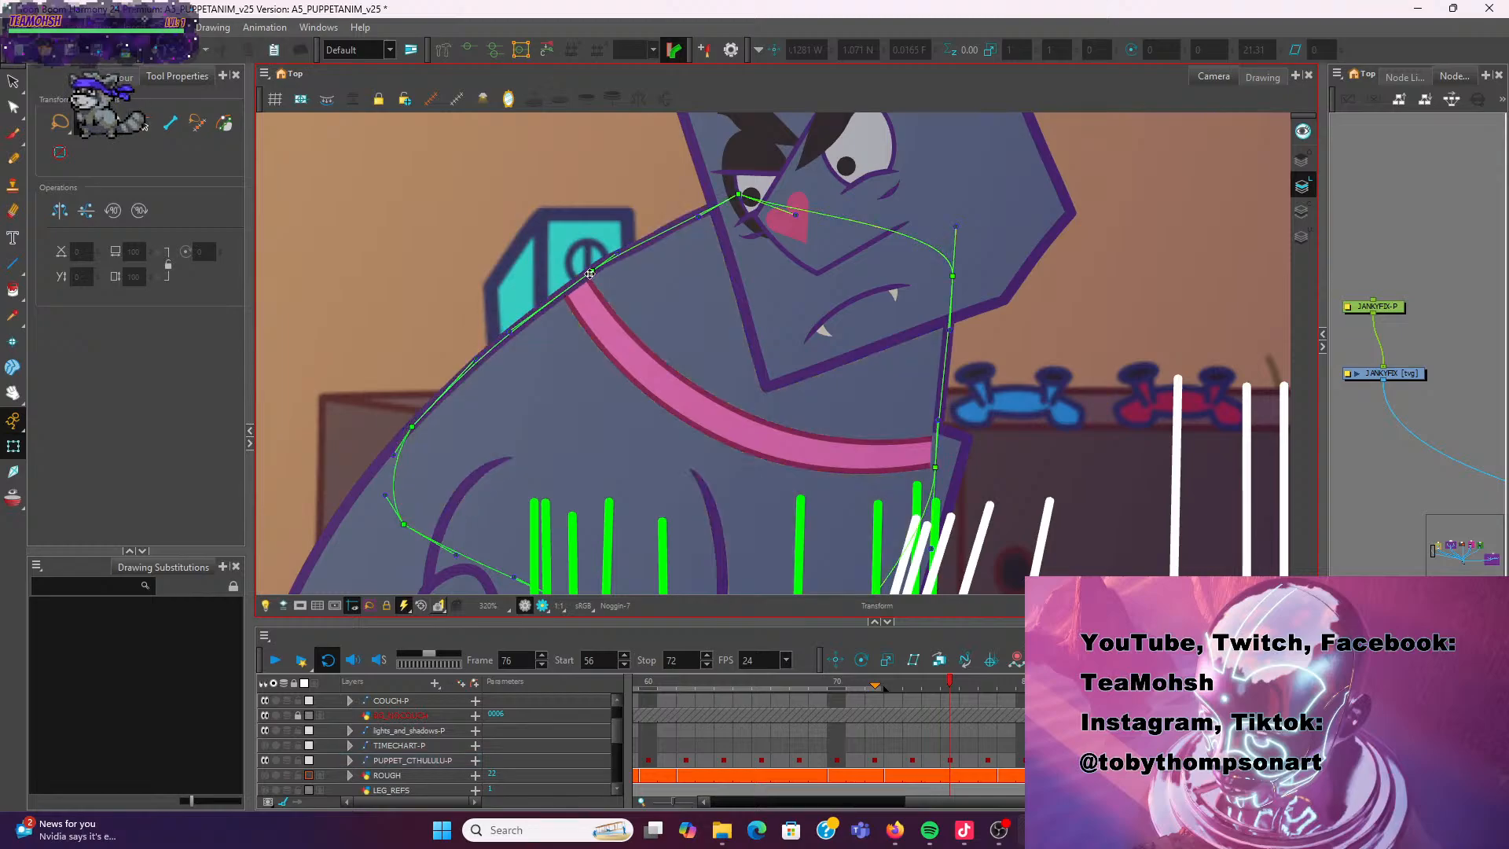
# Move the neck envelope's top point up and deeper behind the face, and pull the nape point up to the head's rear edge
pyautogui.scroll(-2, 574, 220)
pyautogui.scroll(4, 574, 224)
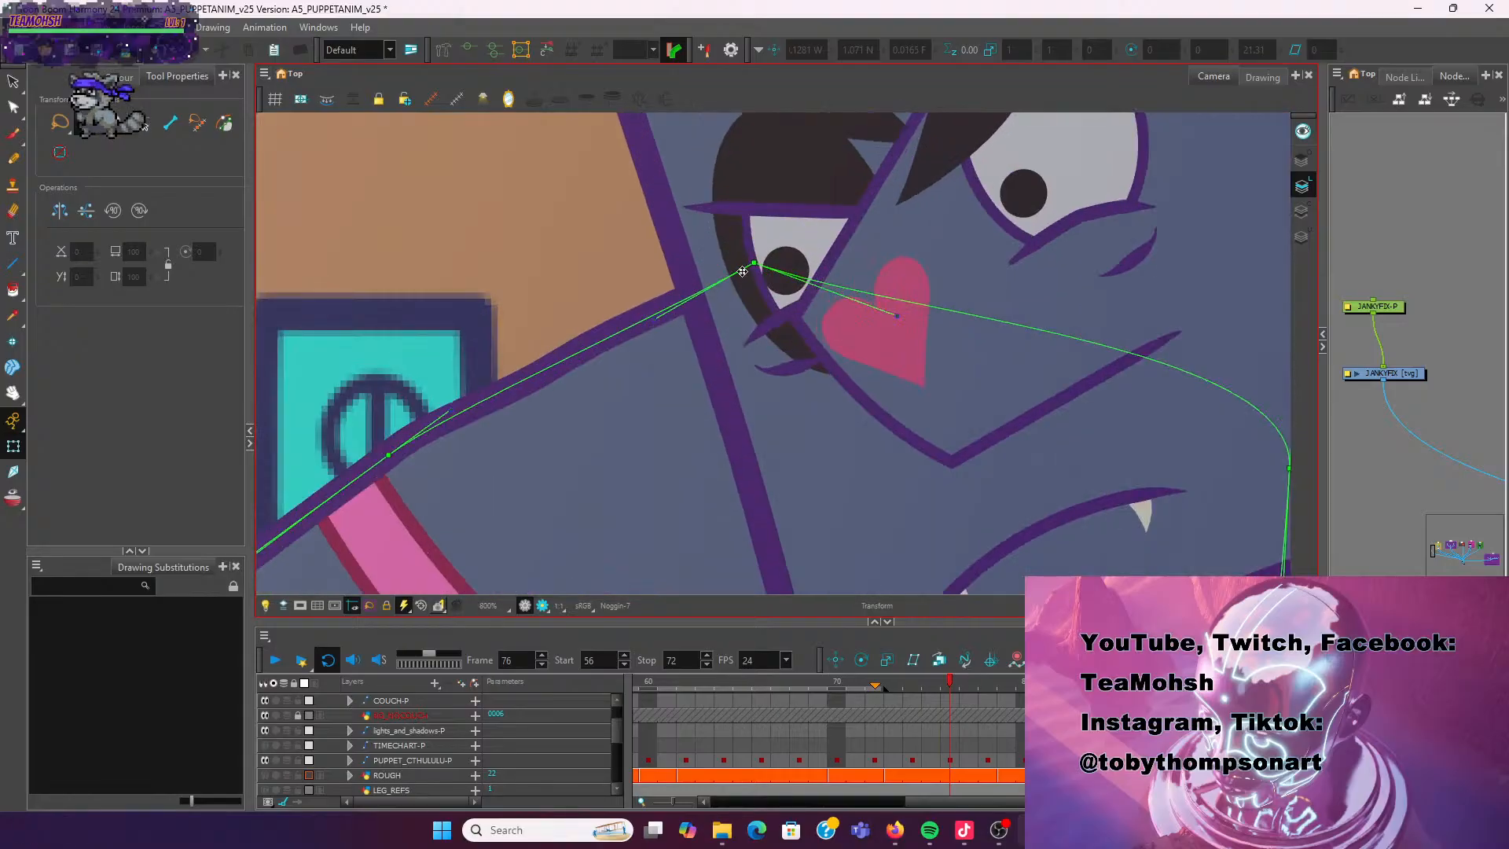
pyautogui.click(853, 214)
pyautogui.moveTo(852, 214); pyautogui.dragTo(888, 190)
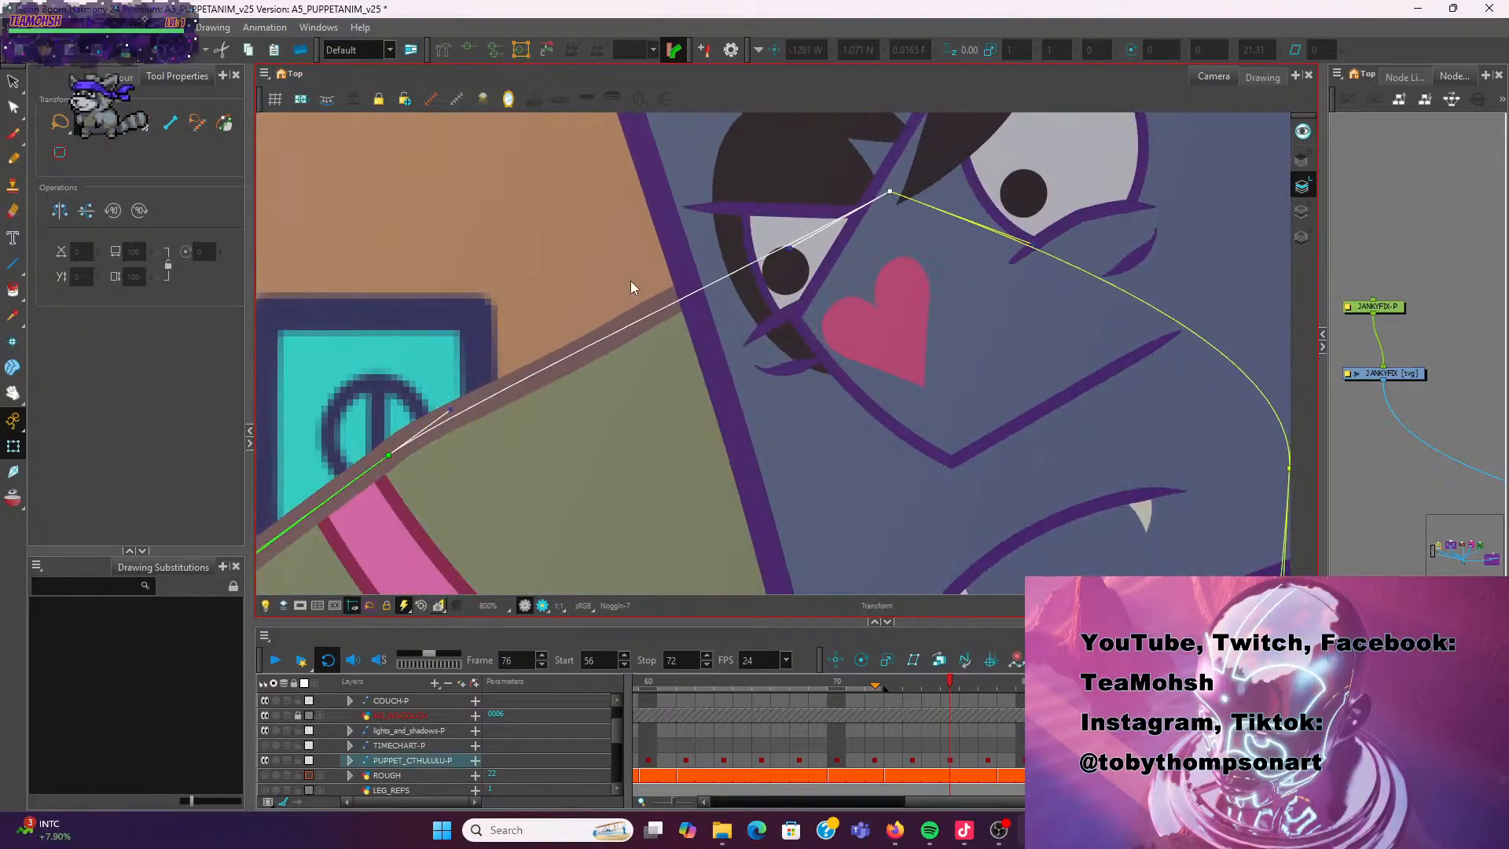
pyautogui.scroll(-4, 488, 362)
pyautogui.moveTo(466, 381); pyautogui.dragTo(551, 315)
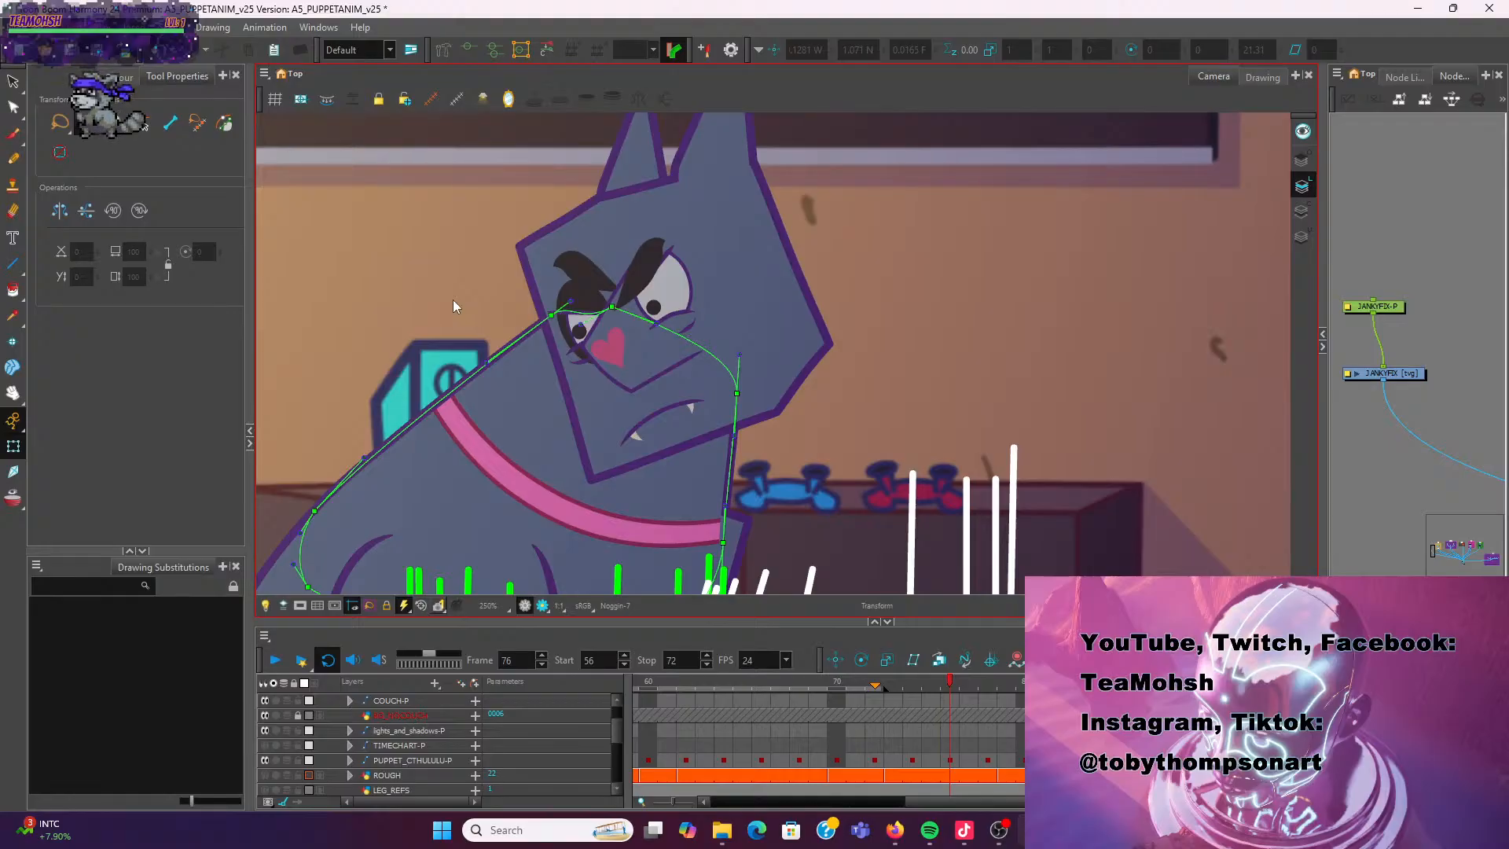
# Flip through frames 76 to 80 to compare the dog's upper-body poses against the spacing charts
pyautogui.scroll(-5, 894, 462)
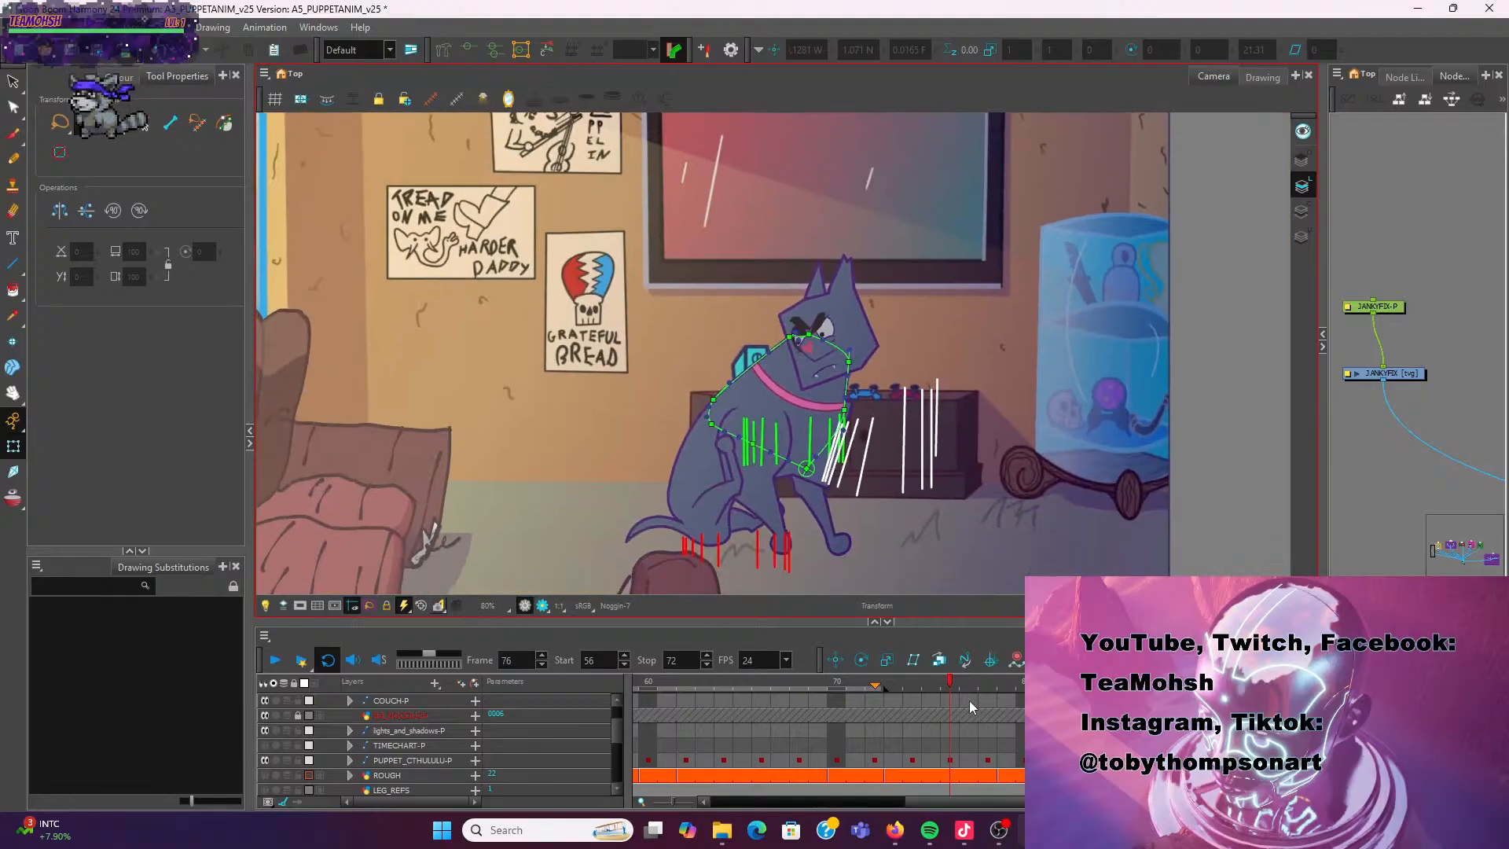
pyautogui.click(988, 681)
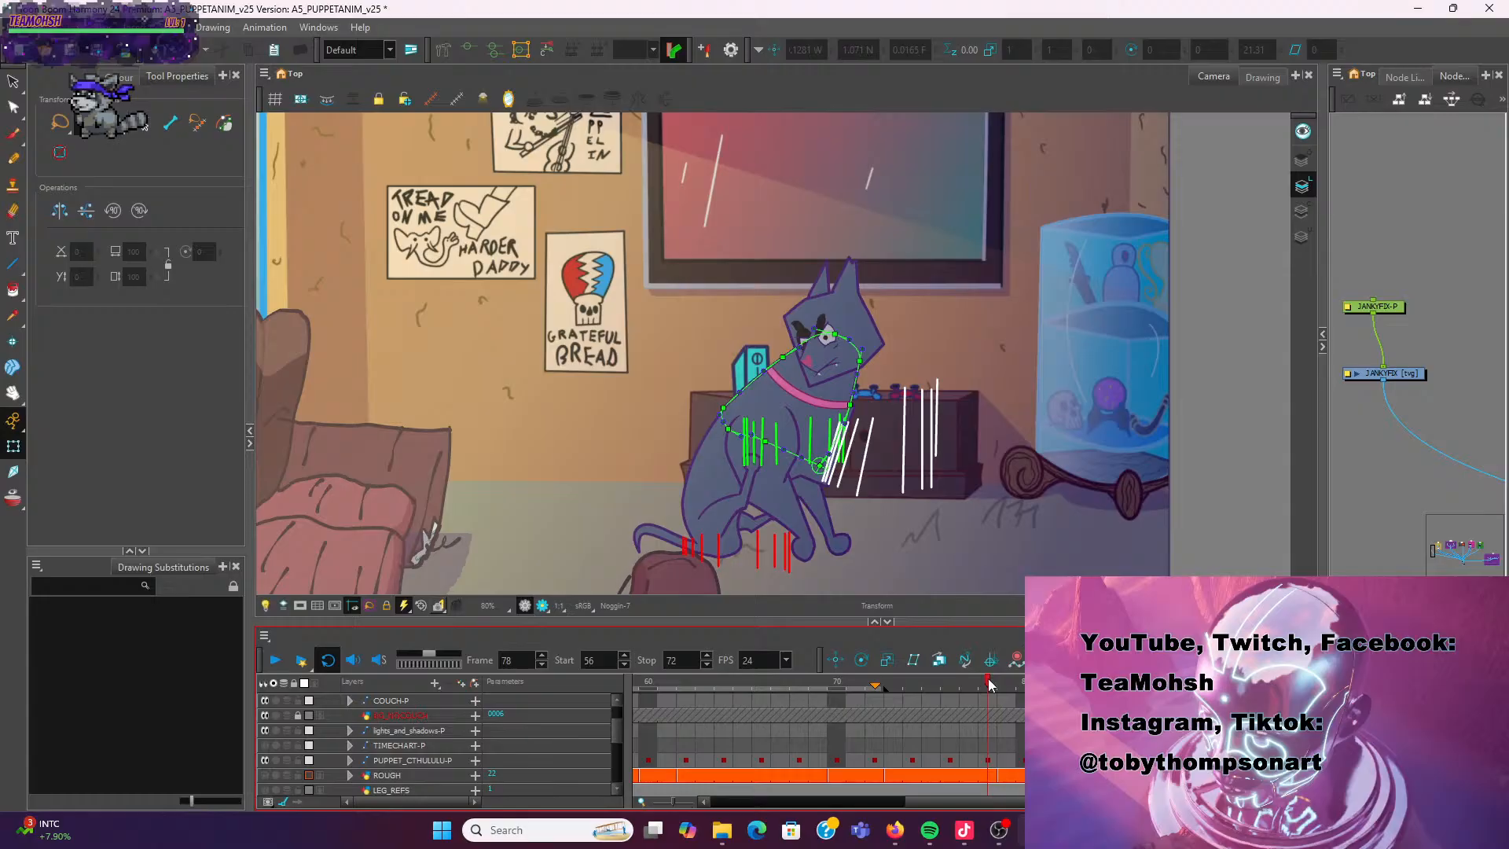
pyautogui.click(952, 679)
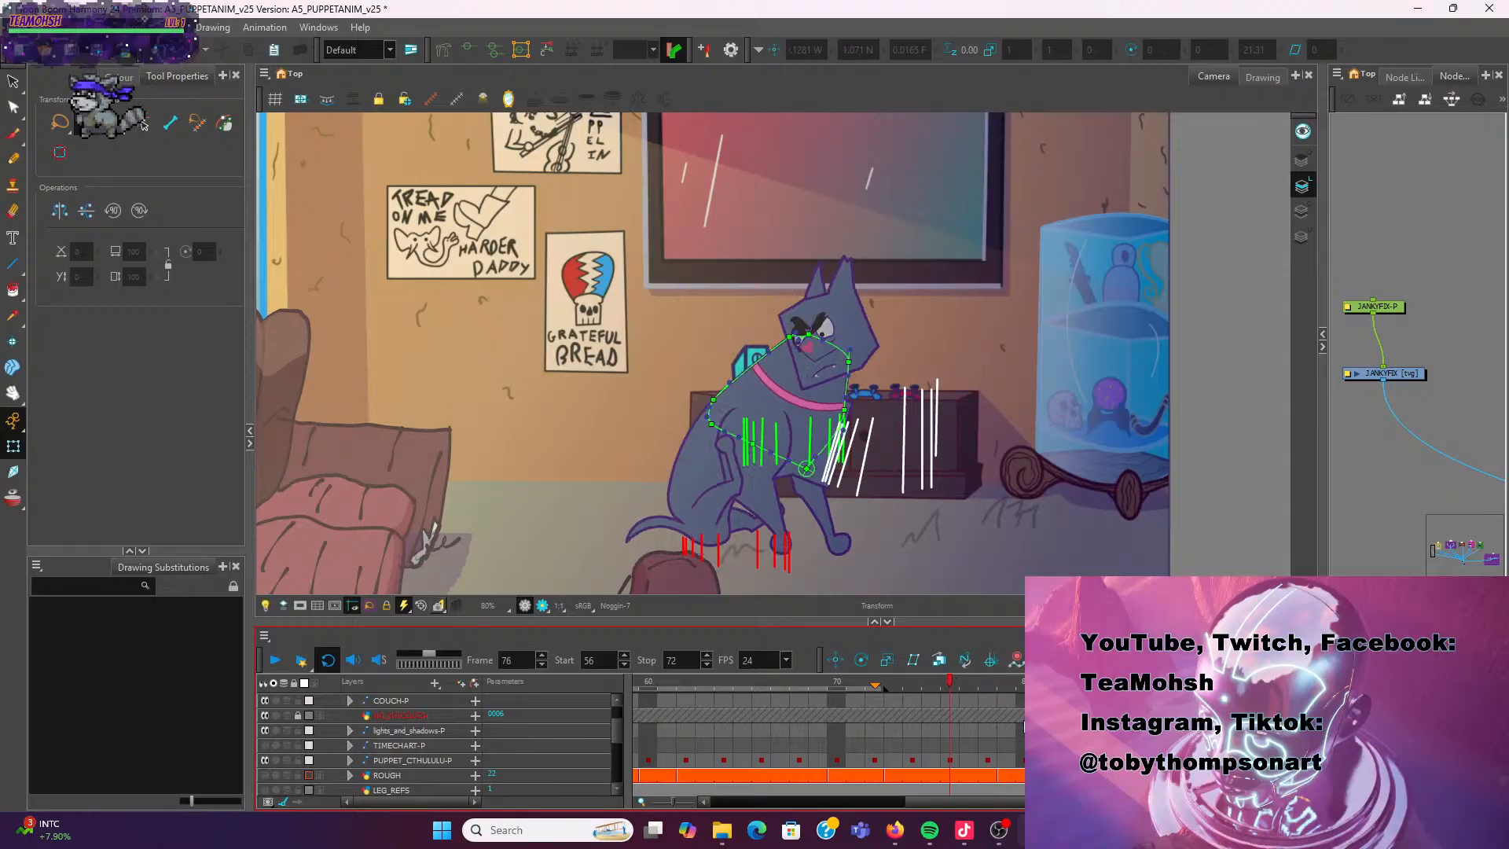
pyautogui.press('.')
pyautogui.press('.')
pyautogui.press('.')
pyautogui.press('.')
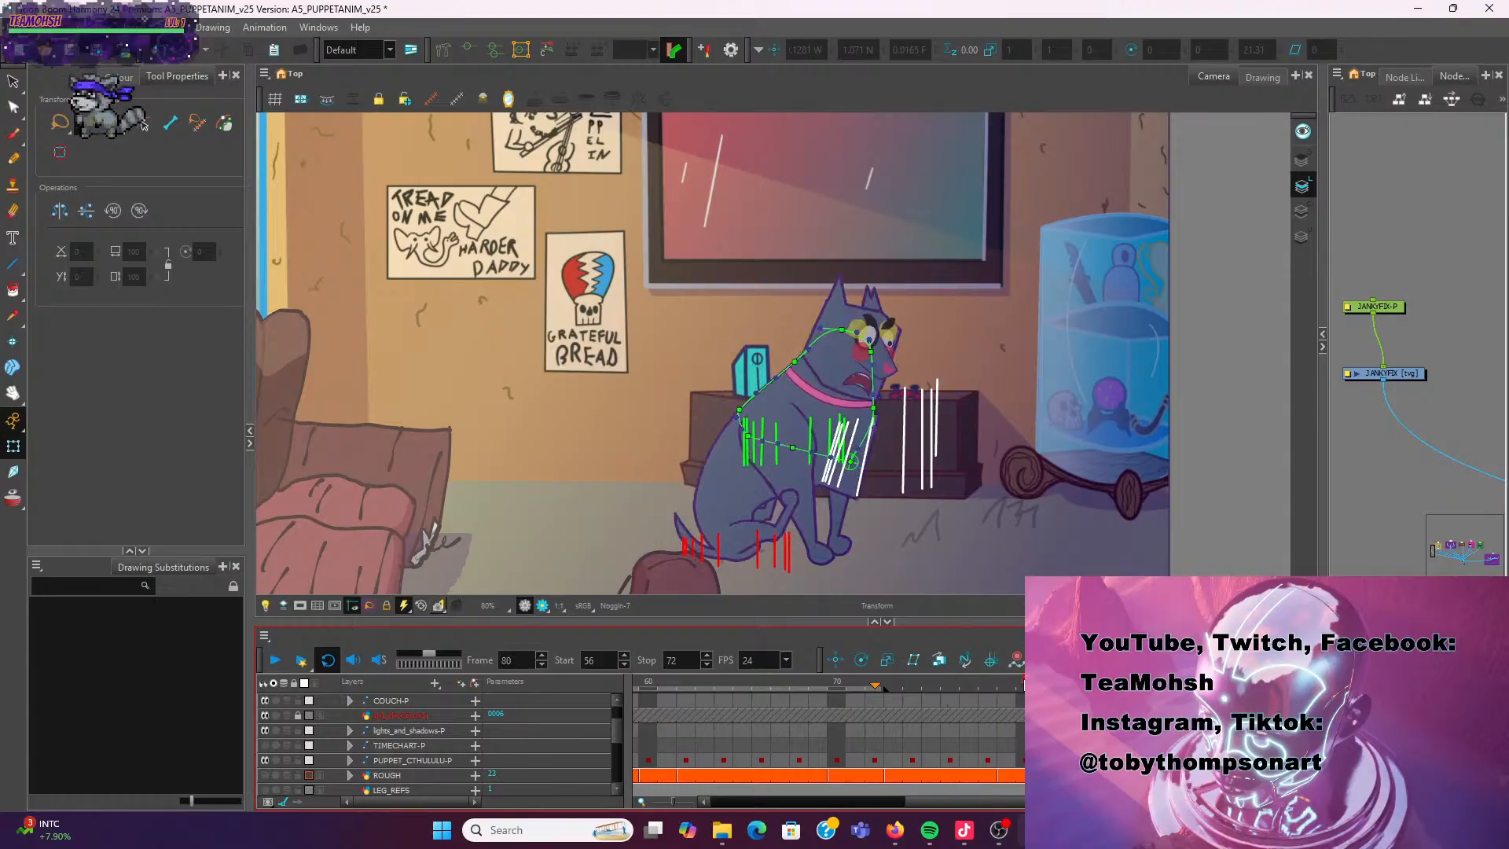
pyautogui.click(988, 681)
pyautogui.scroll(2, 978, 502)
pyautogui.scroll(2, 977, 502)
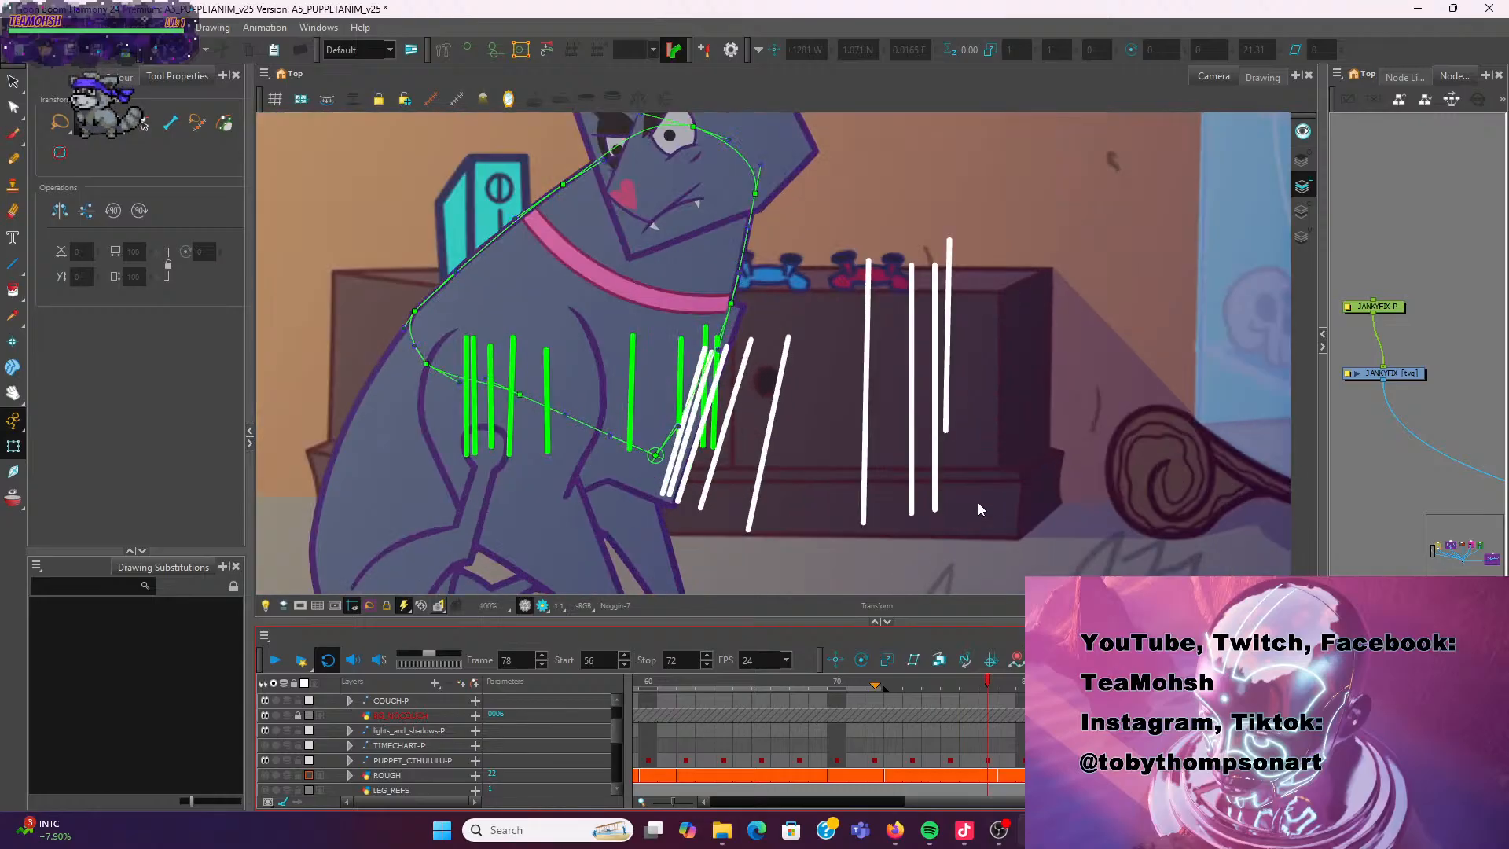
pyautogui.scroll(2, 977, 502)
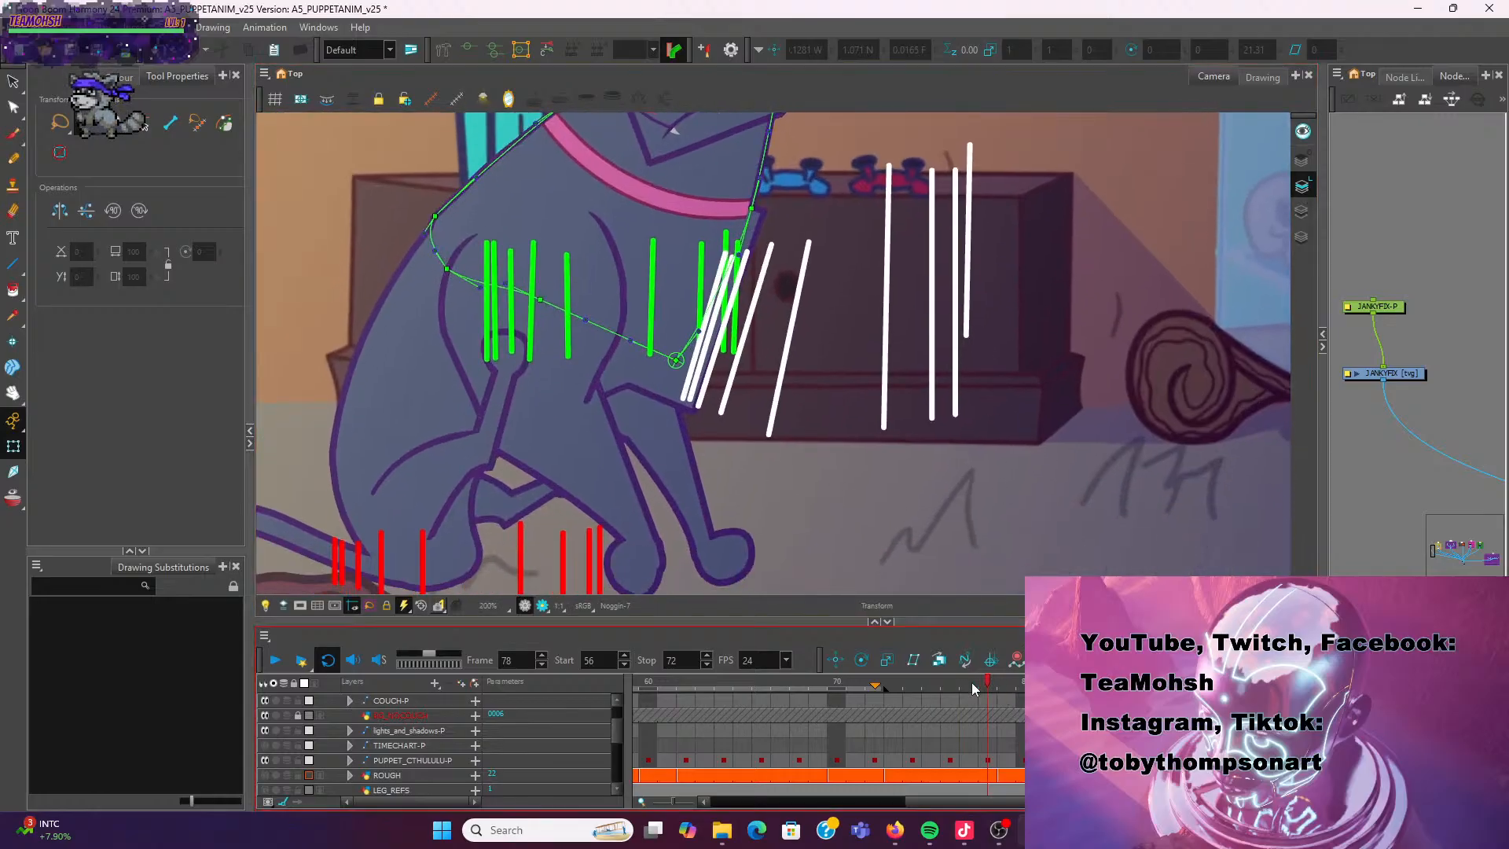
pyautogui.click(877, 684)
pyautogui.moveTo(878, 688); pyautogui.dragTo(979, 723)
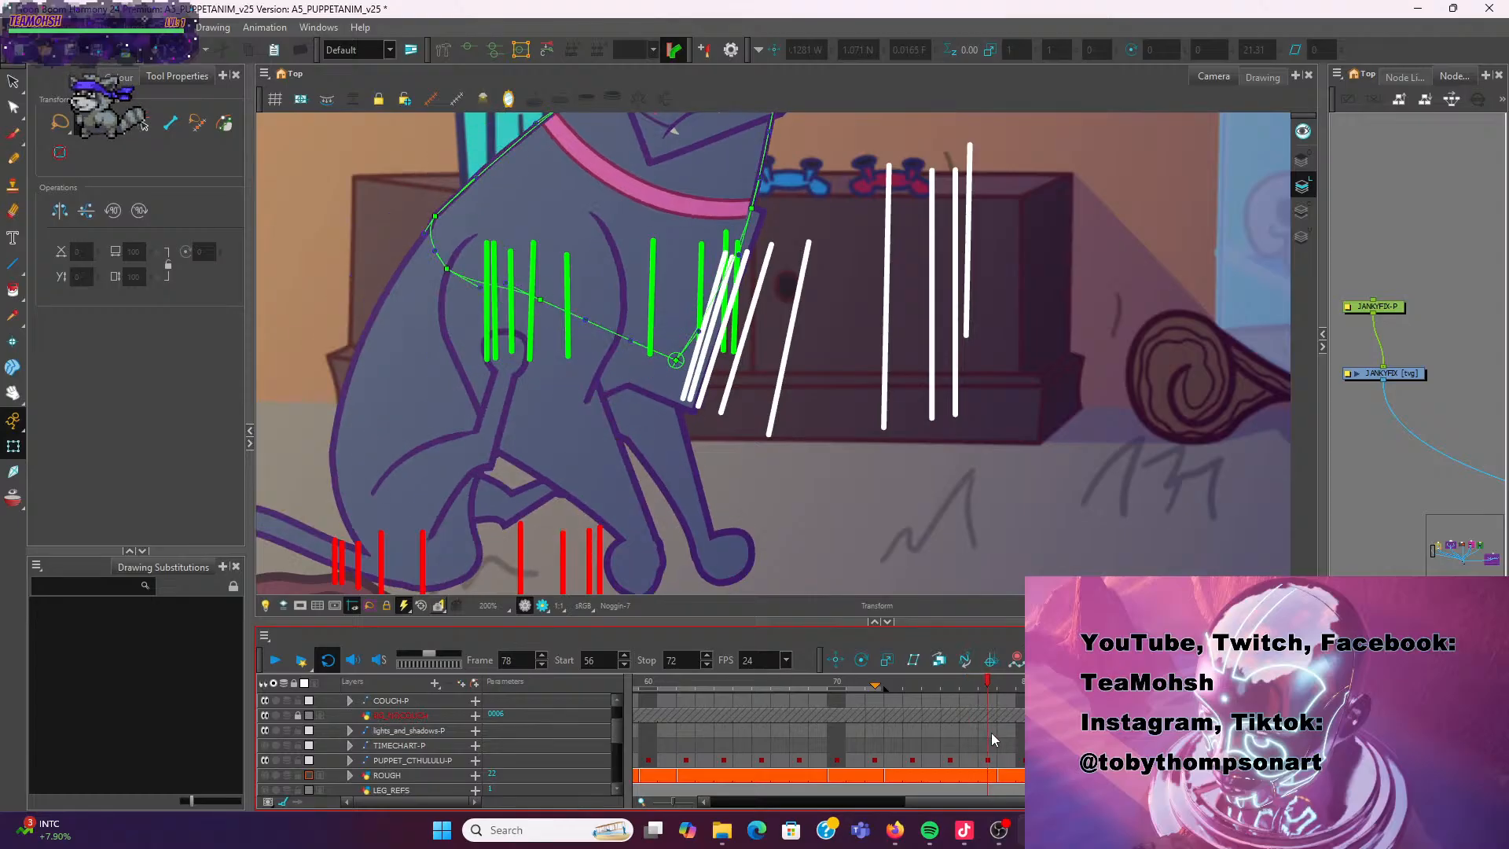
# Display the upper torso's deformer and step between frames 71 and 78 to check the chest against the white spacing chart
pyautogui.click(370, 442)
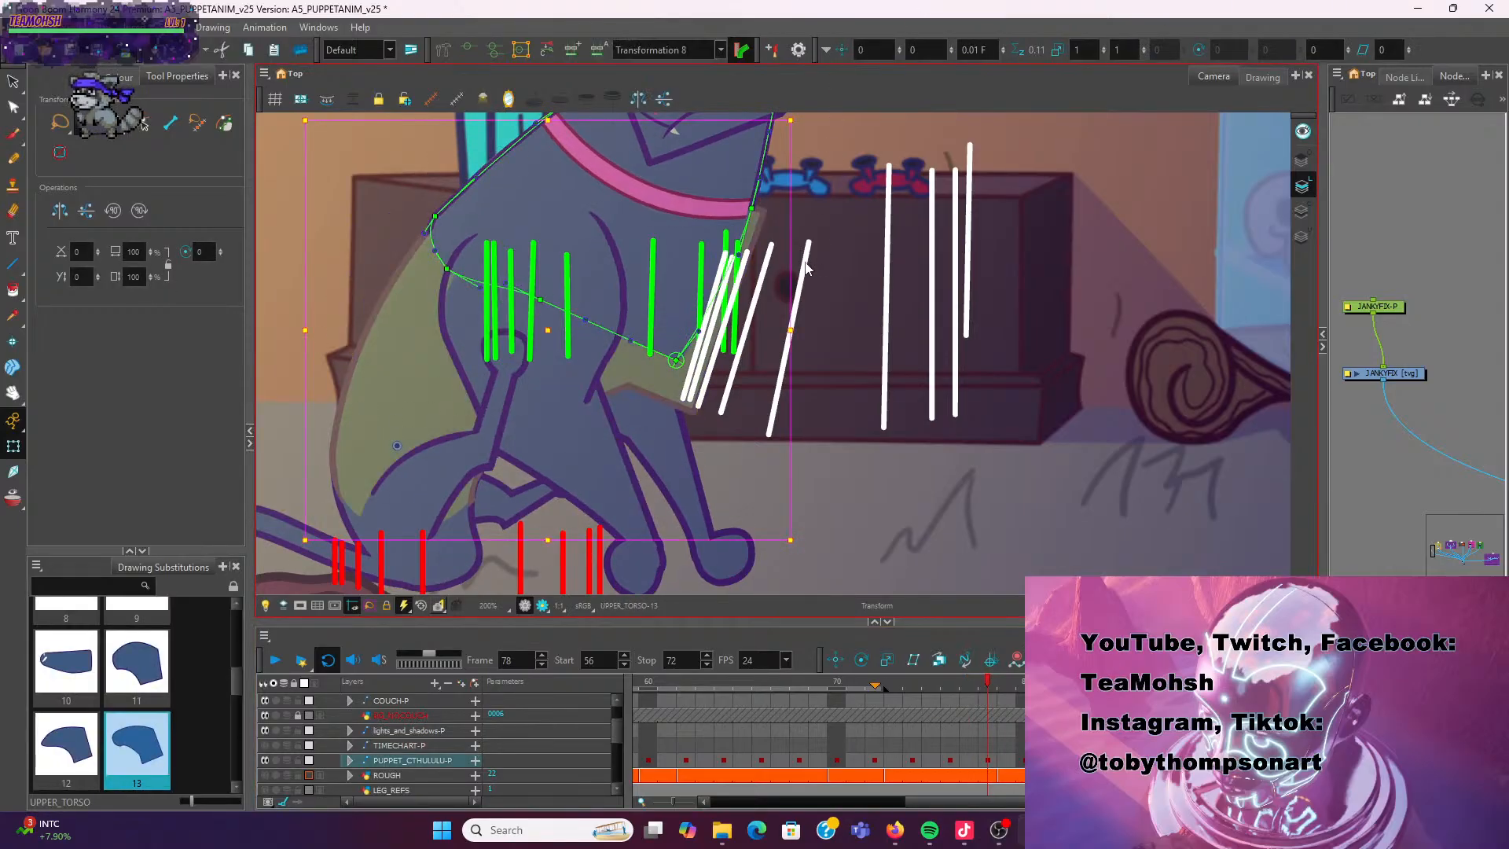
pyautogui.scroll(-2, 803, 262)
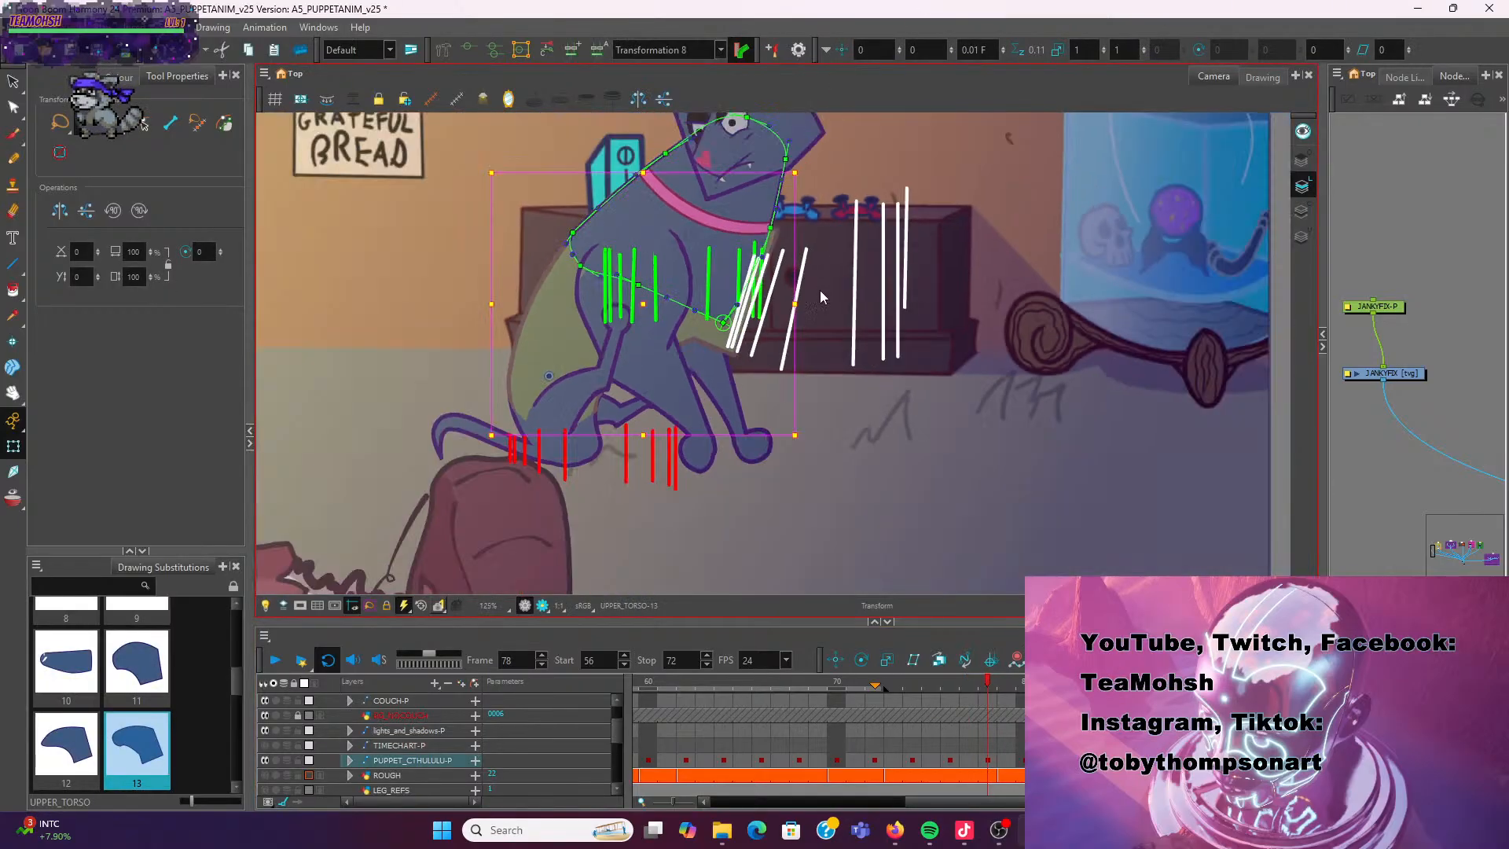
pyautogui.click(467, 52)
pyautogui.press(',')
pyautogui.press(',')
pyautogui.press(',')
pyautogui.press(',')
pyautogui.press(',')
pyautogui.press(',')
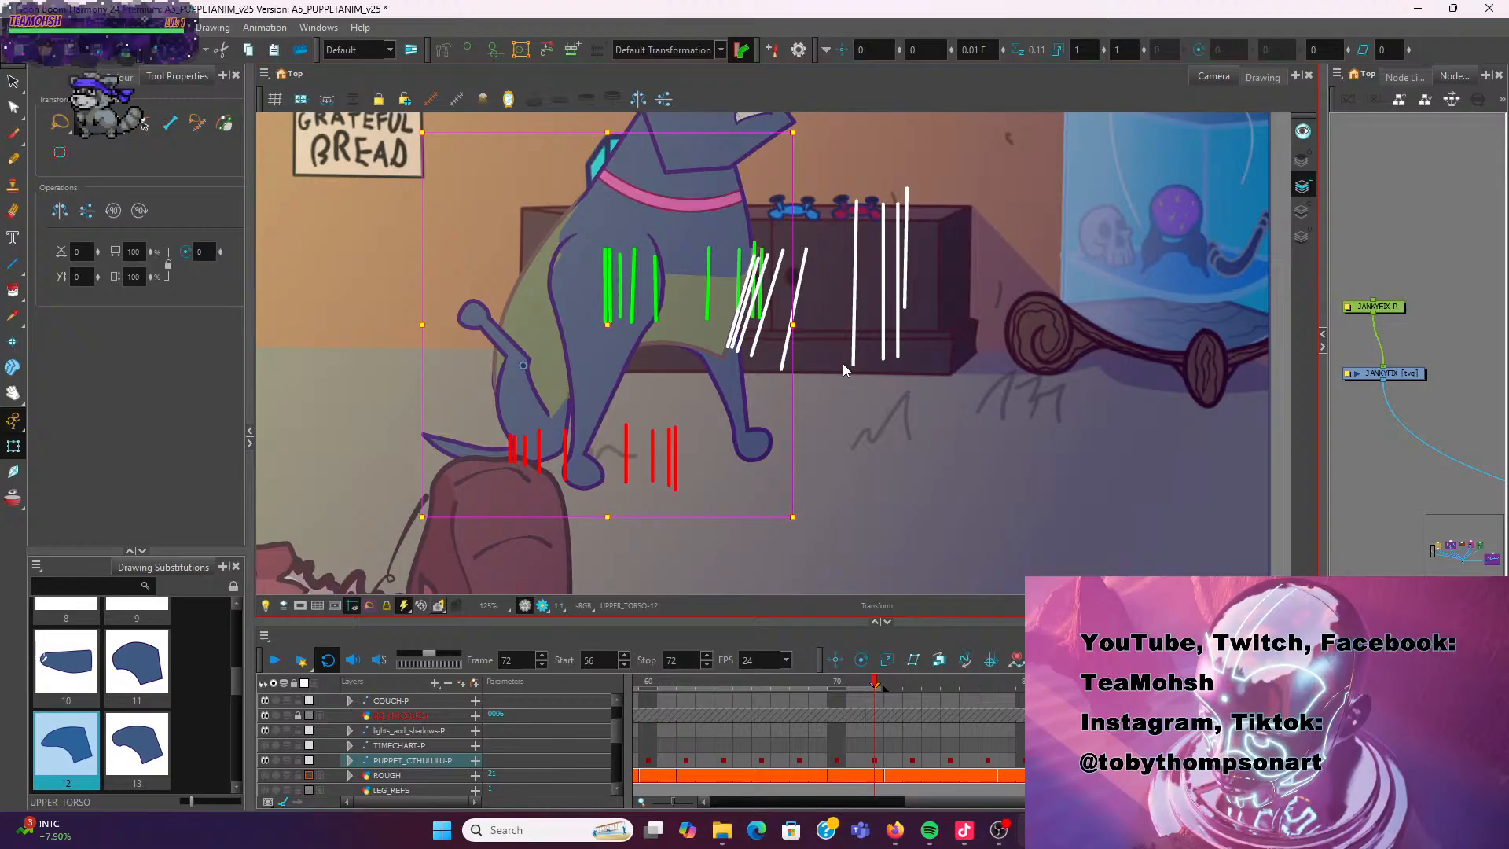
pyautogui.press('f')
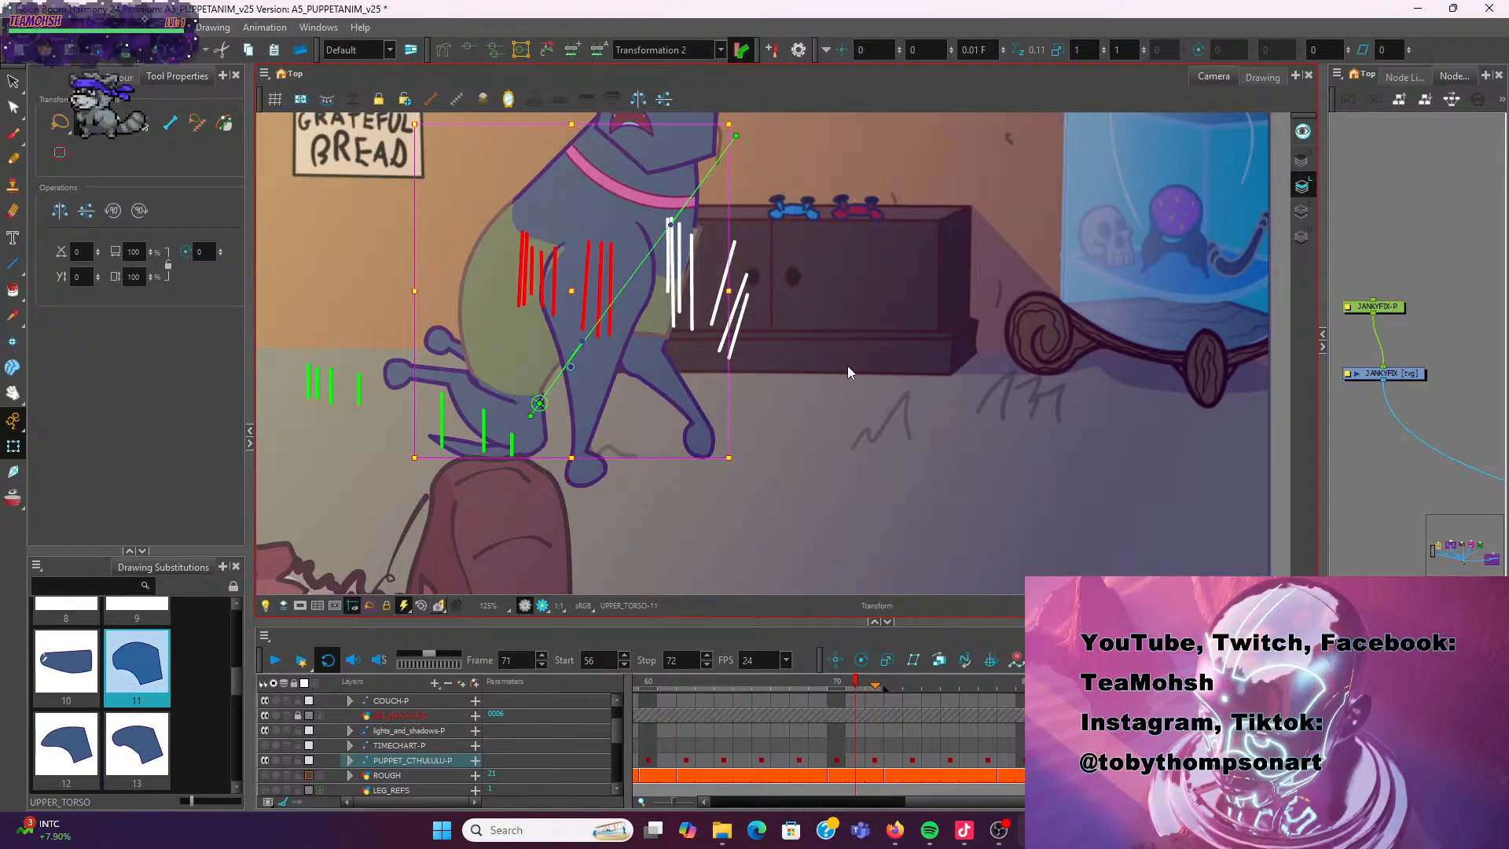
pyautogui.press('g')
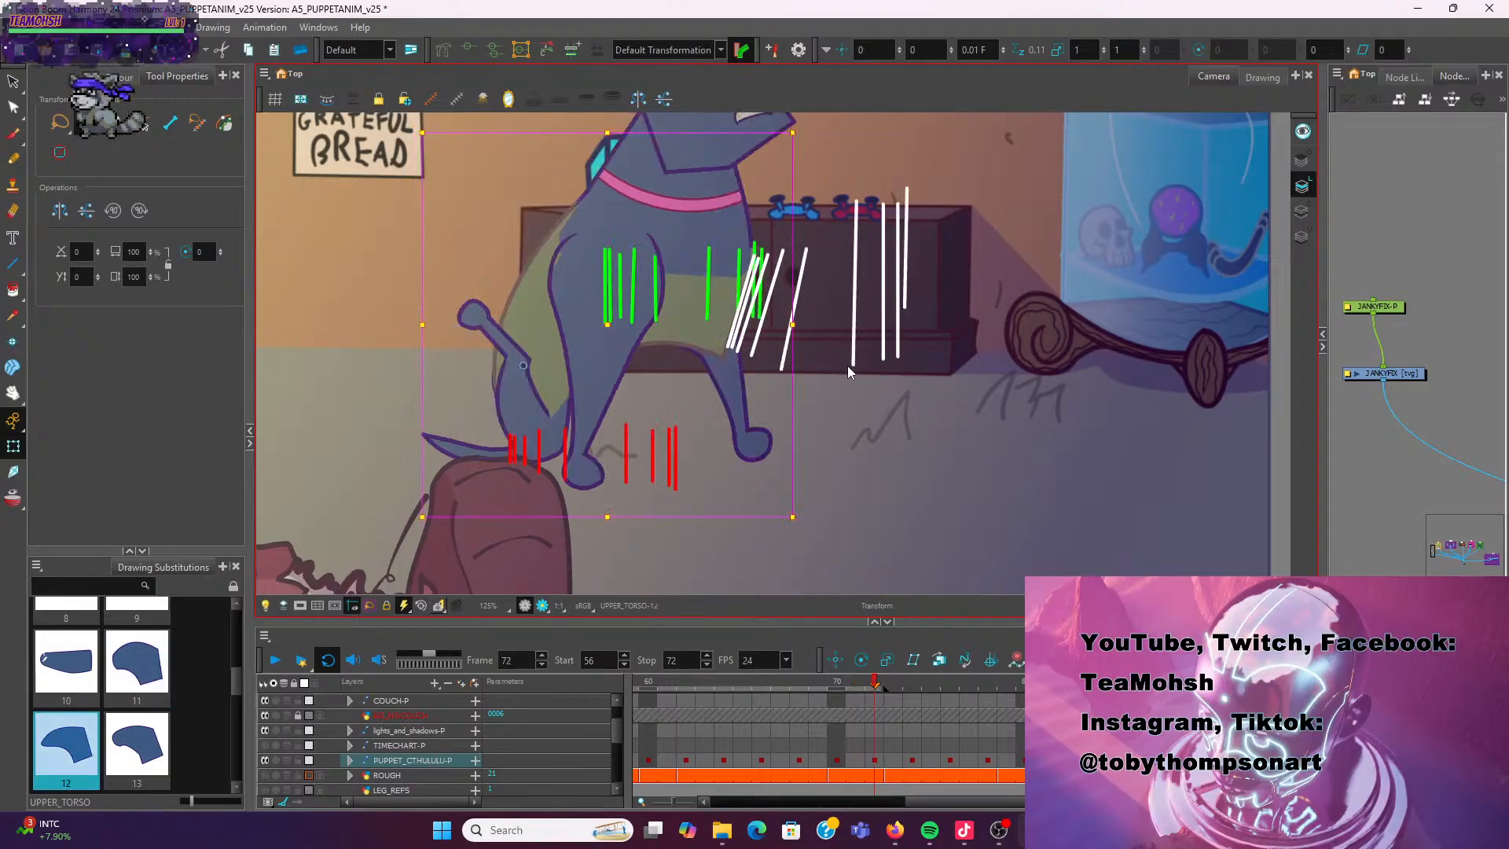
pyautogui.press('g')
pyautogui.press('2')
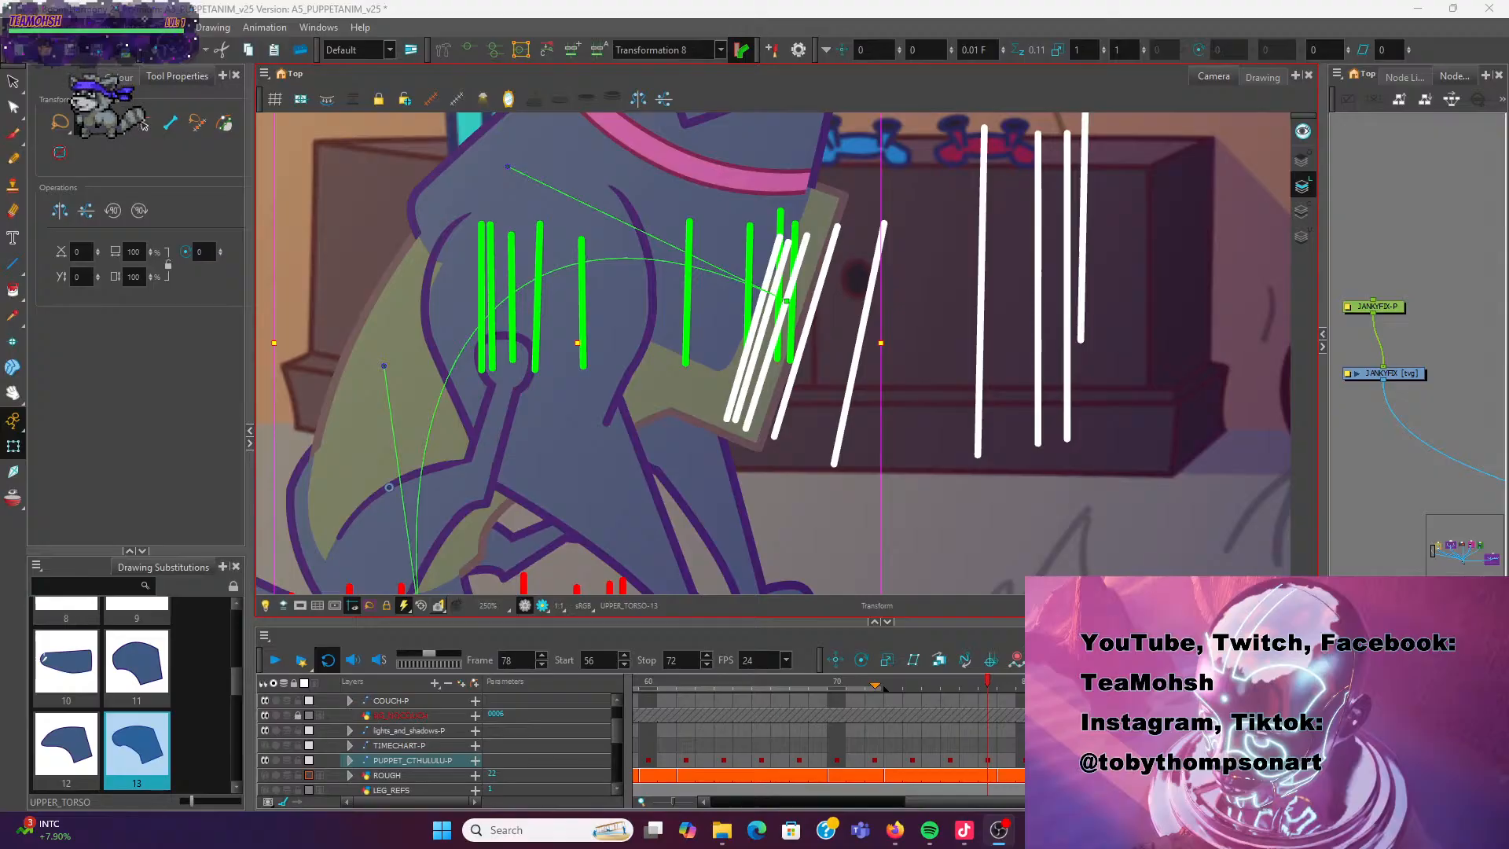
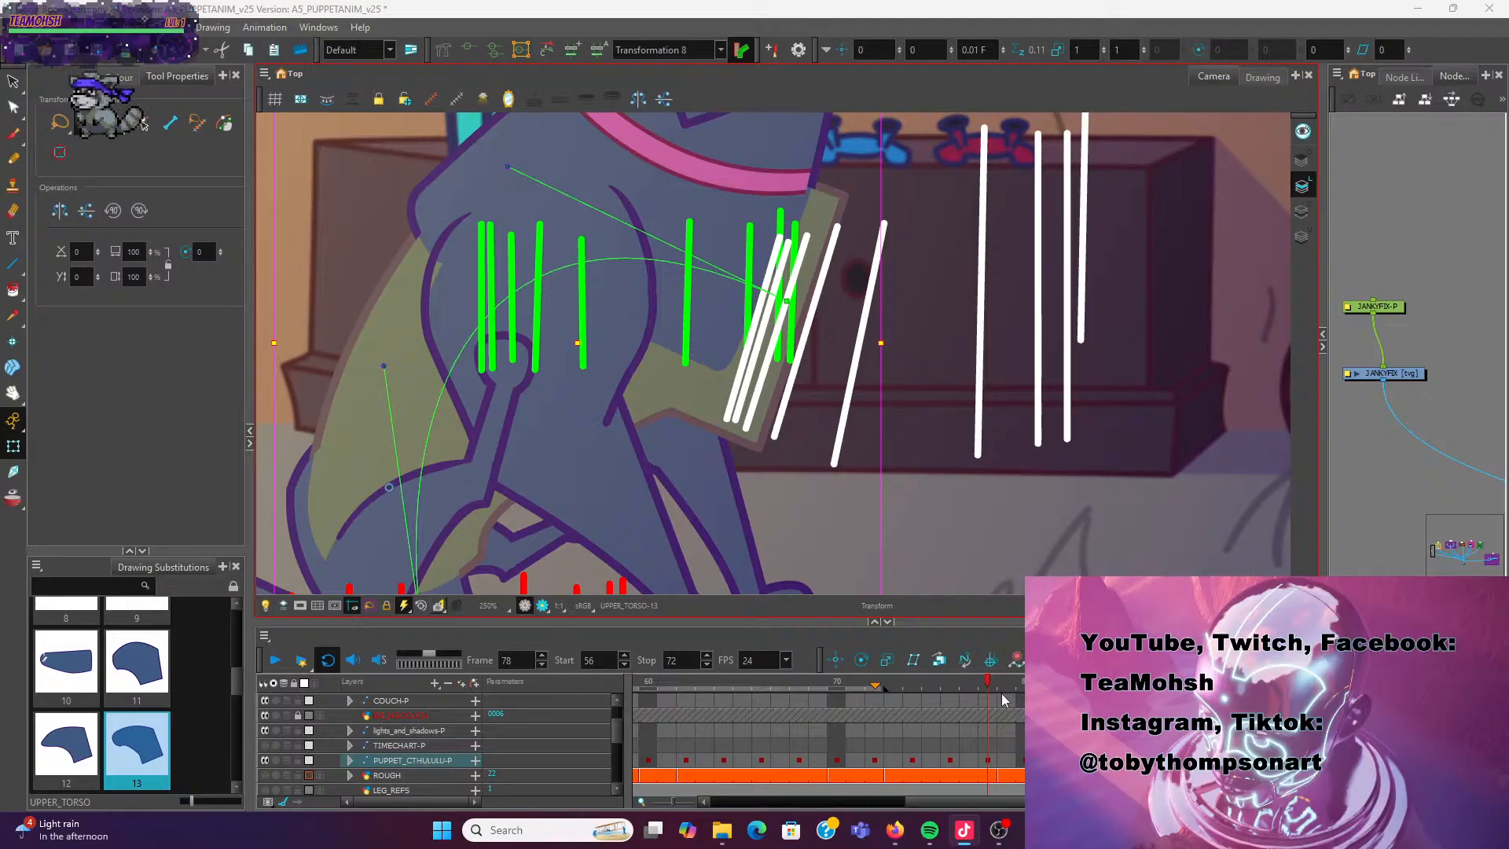
pyautogui.click(950, 678)
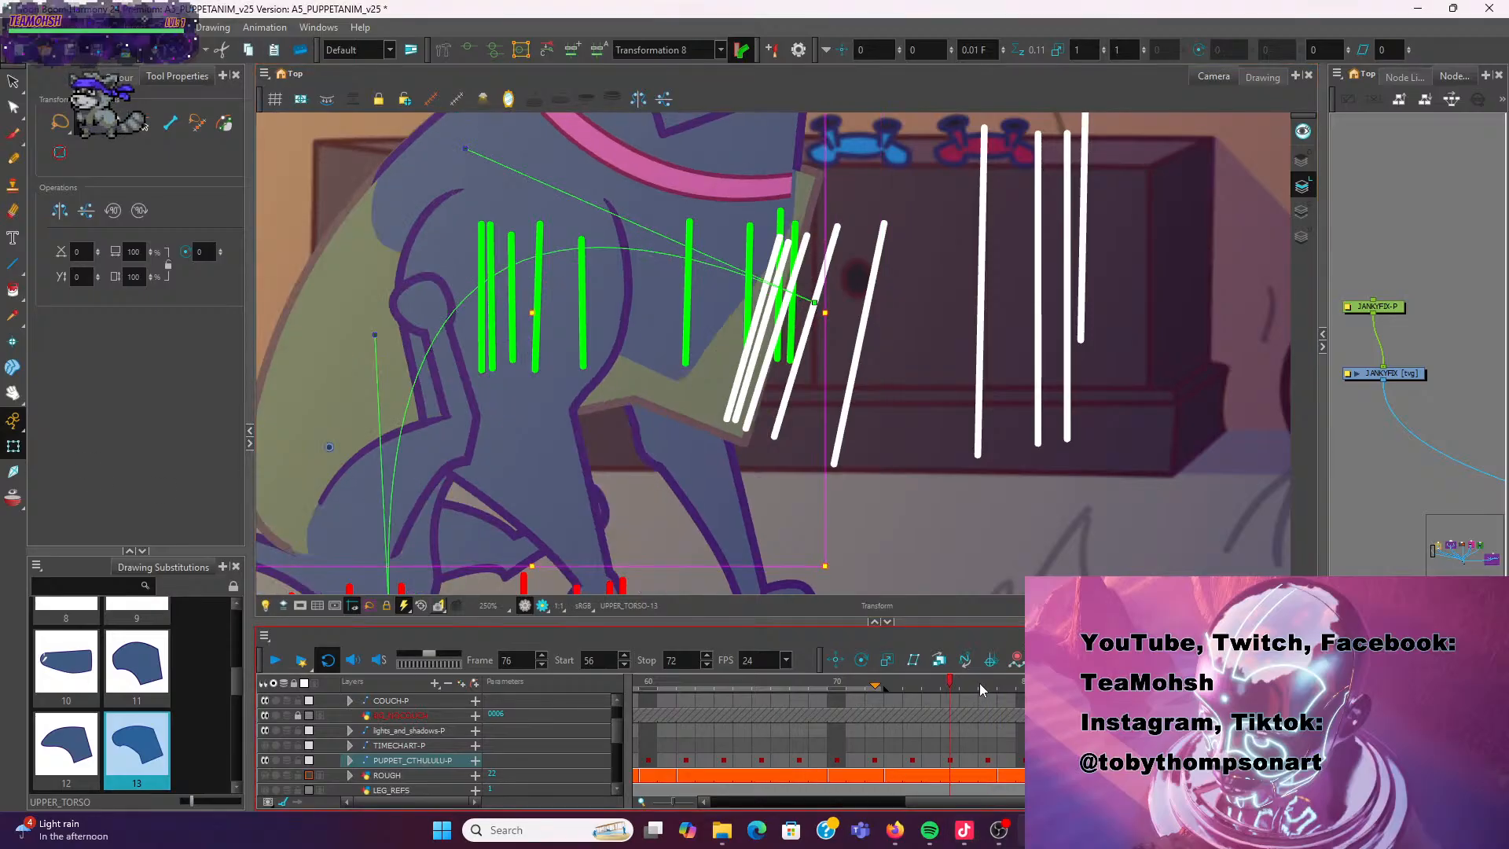
pyautogui.click(983, 682)
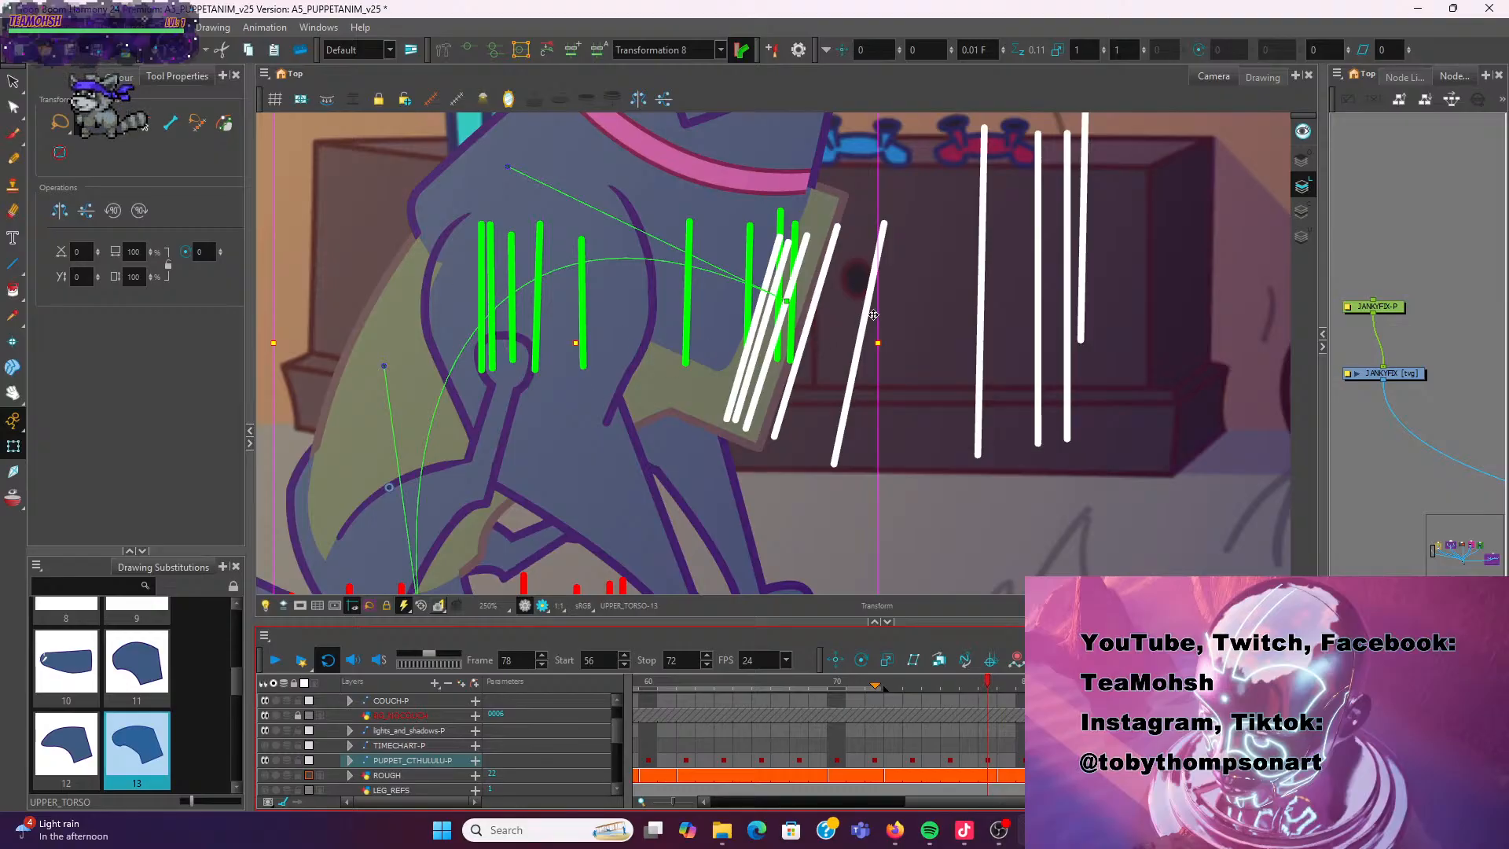
# Select the whole neck at frame 78 and shift it slightly forward and down over the torso
pyautogui.click(943, 286)
pyautogui.scroll(-3, 944, 286)
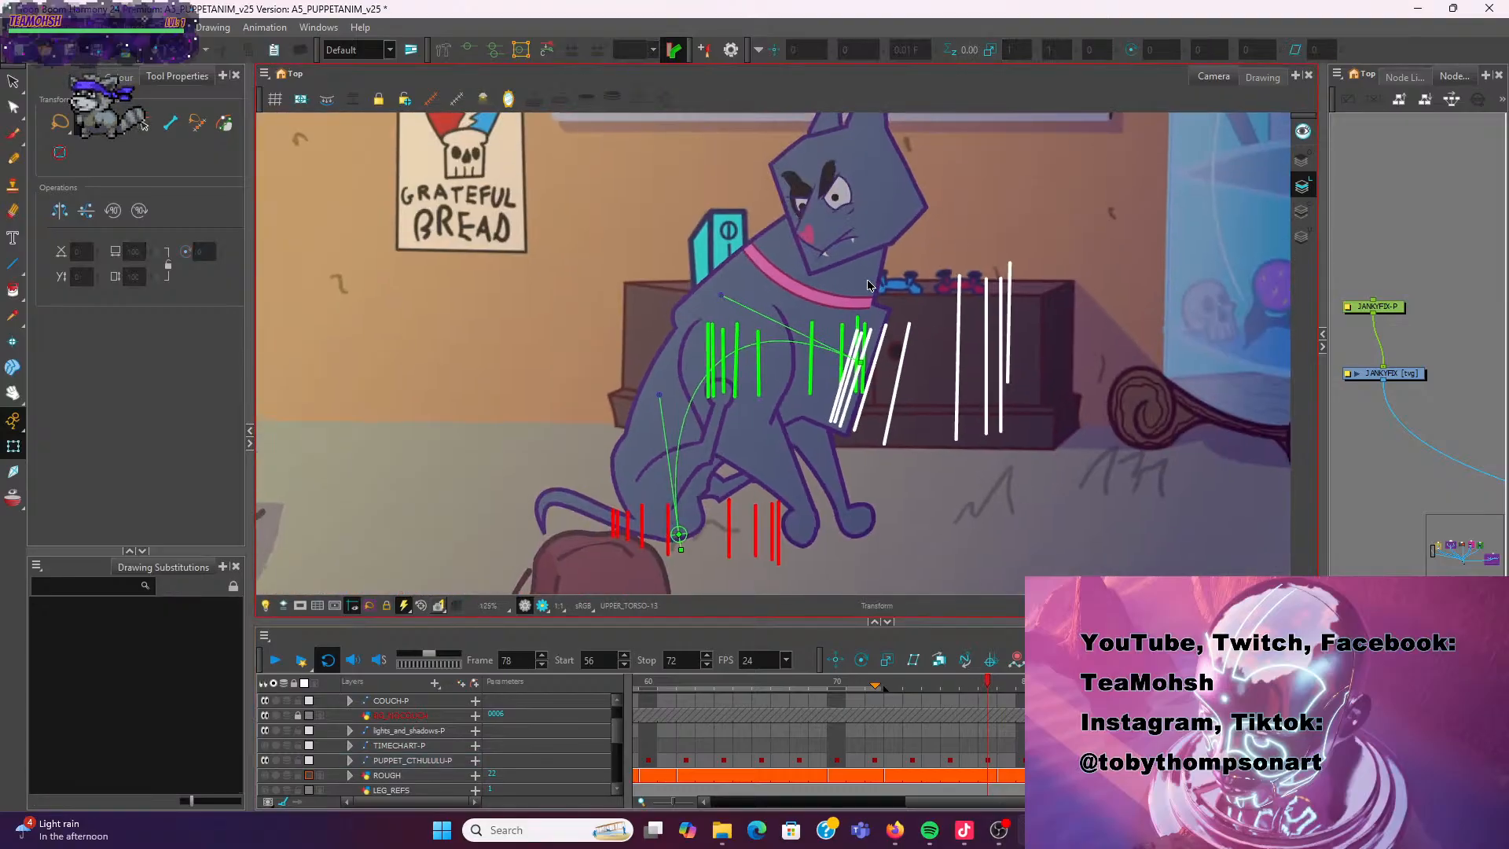
pyautogui.click(866, 280)
pyautogui.press('b')
pyautogui.press('b')
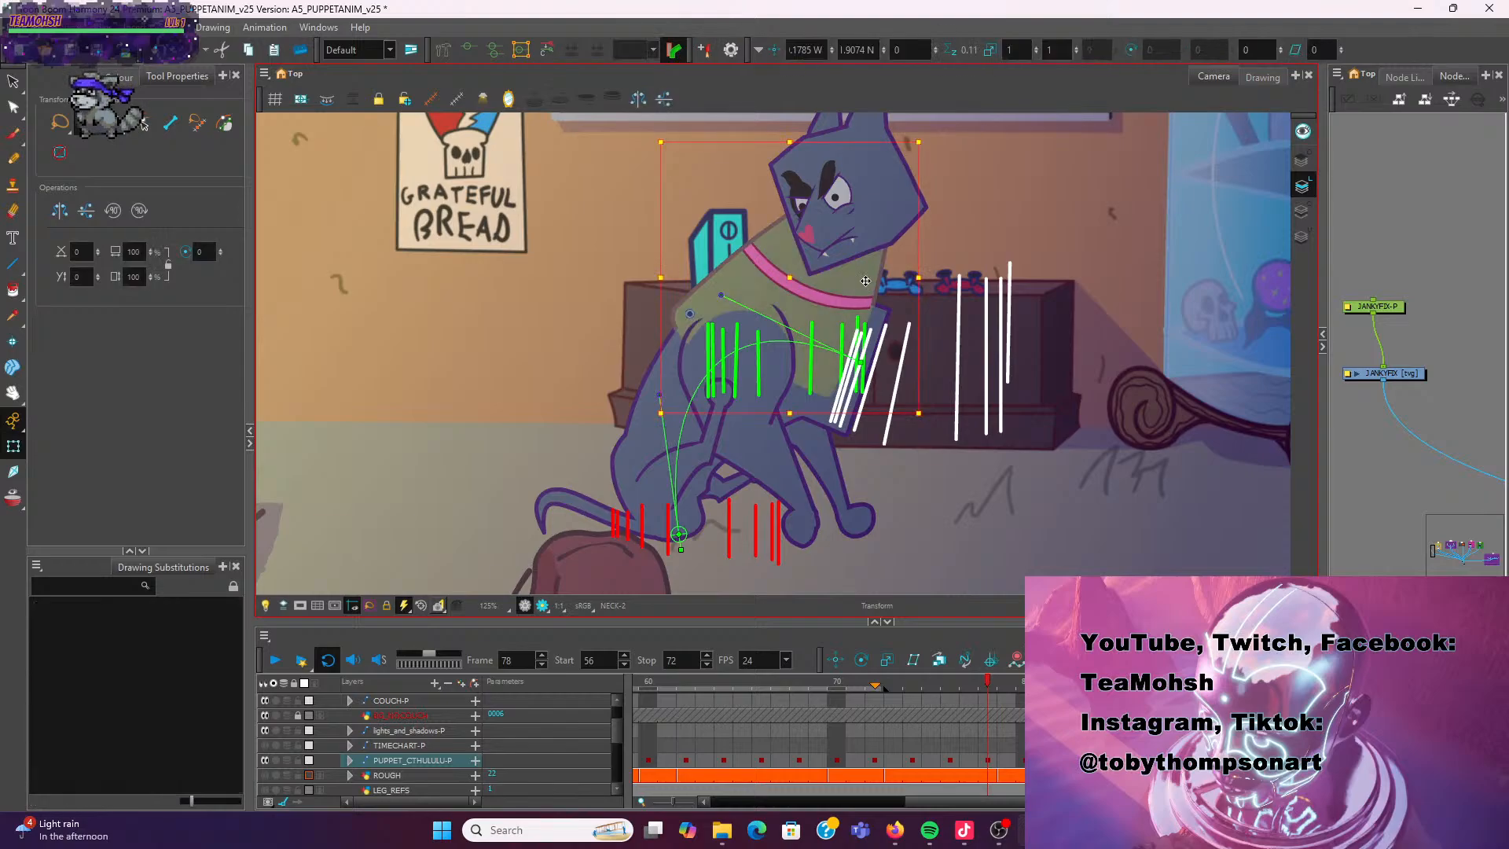
pyautogui.moveTo(865, 280)
pyautogui.mouseDown()
pyautogui.moveTo(872, 259)
pyautogui.moveTo(871, 289)
pyautogui.mouseUp()
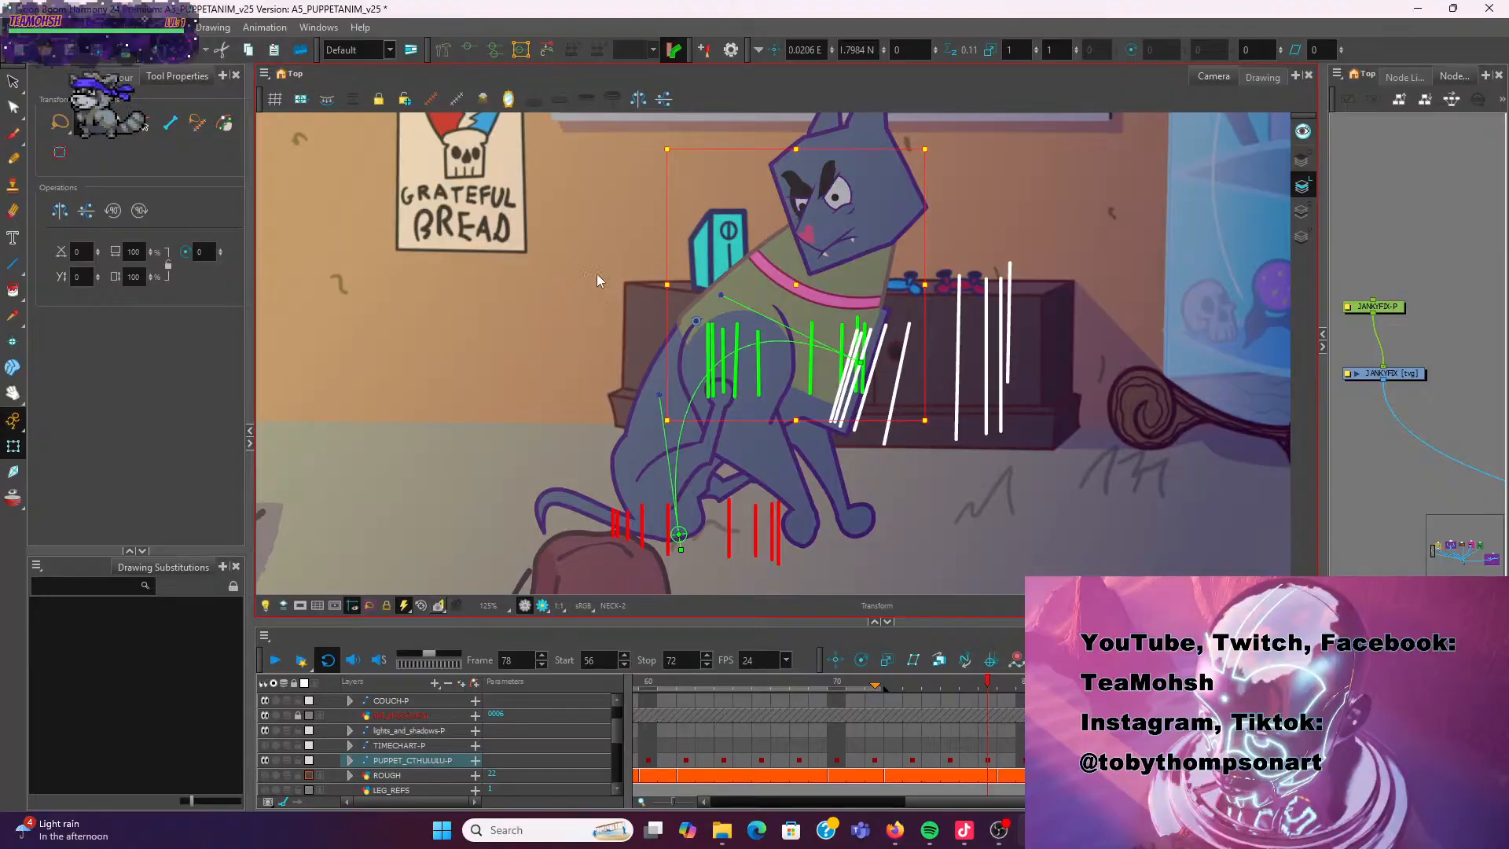
# Reposition the neck envelope's rear shoulder point and its upper handle at frame 78 to line up with the back outline
pyautogui.scroll(5, 582, 251)
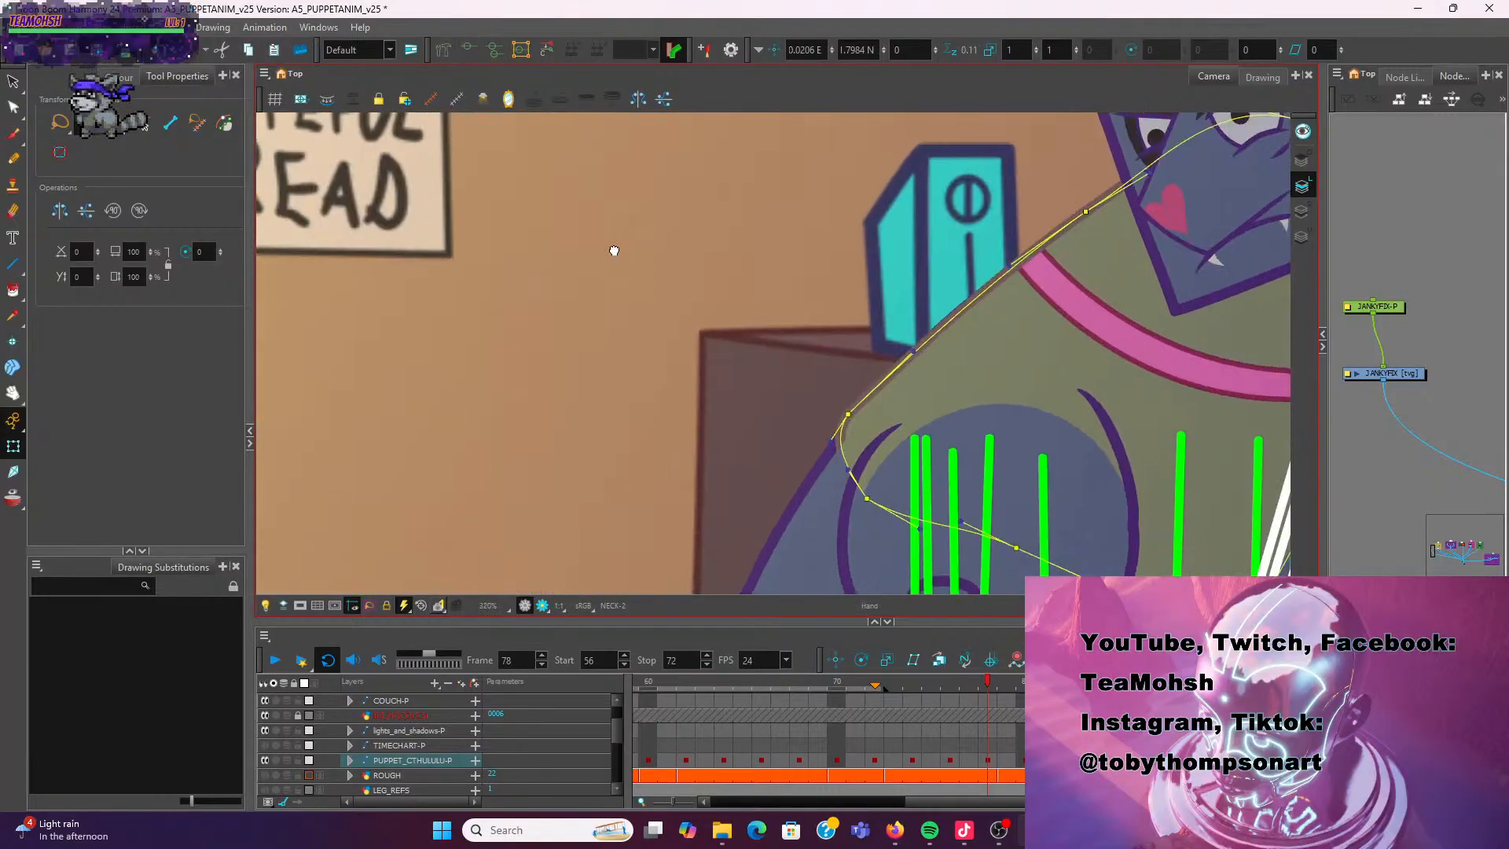
pyautogui.moveTo(614, 250); pyautogui.dragTo(523, 190)
pyautogui.click(750, 351)
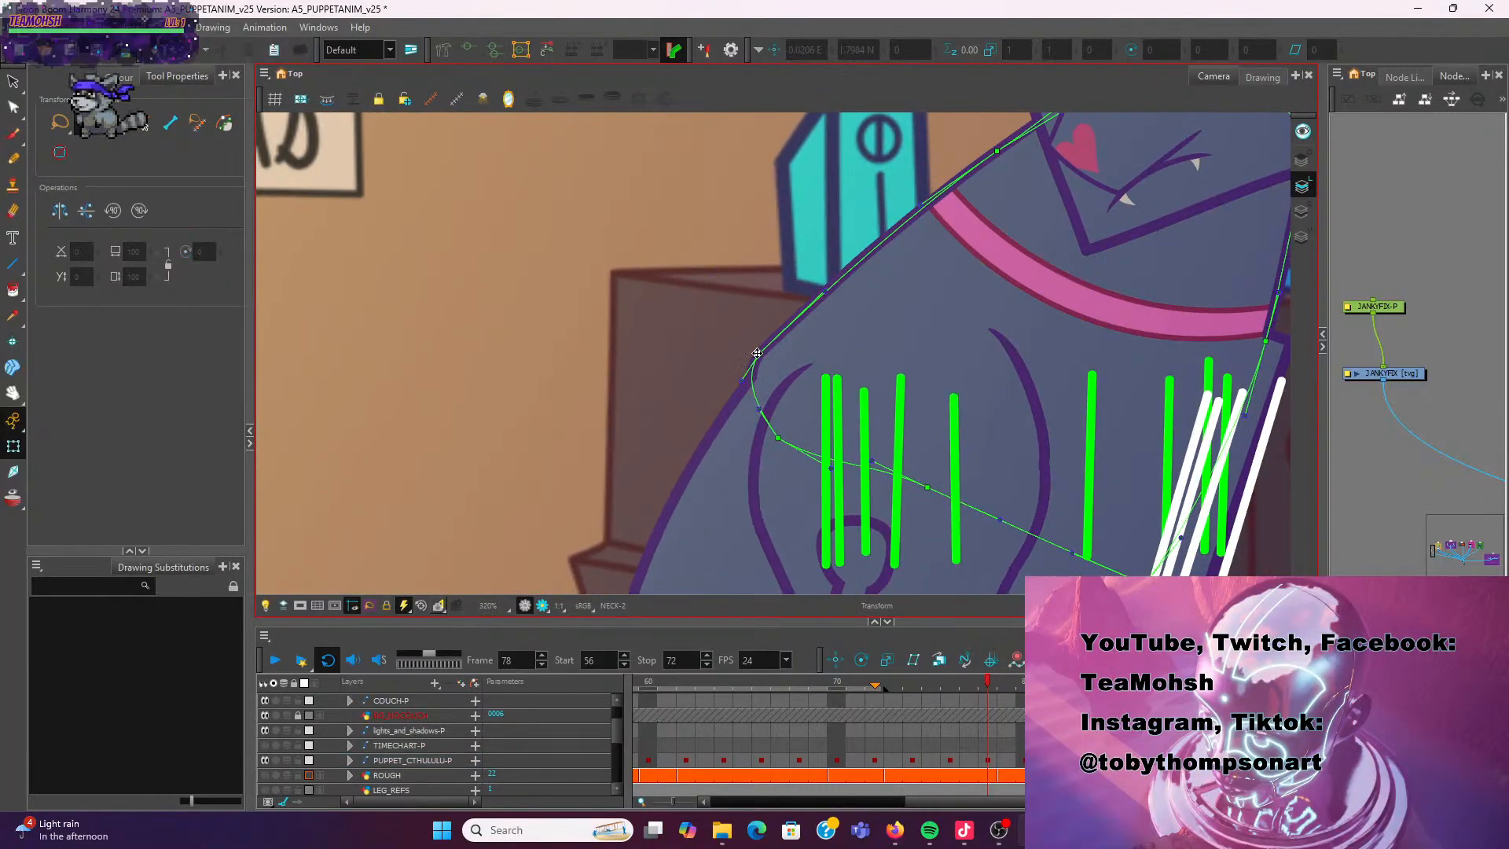
pyautogui.click(757, 358)
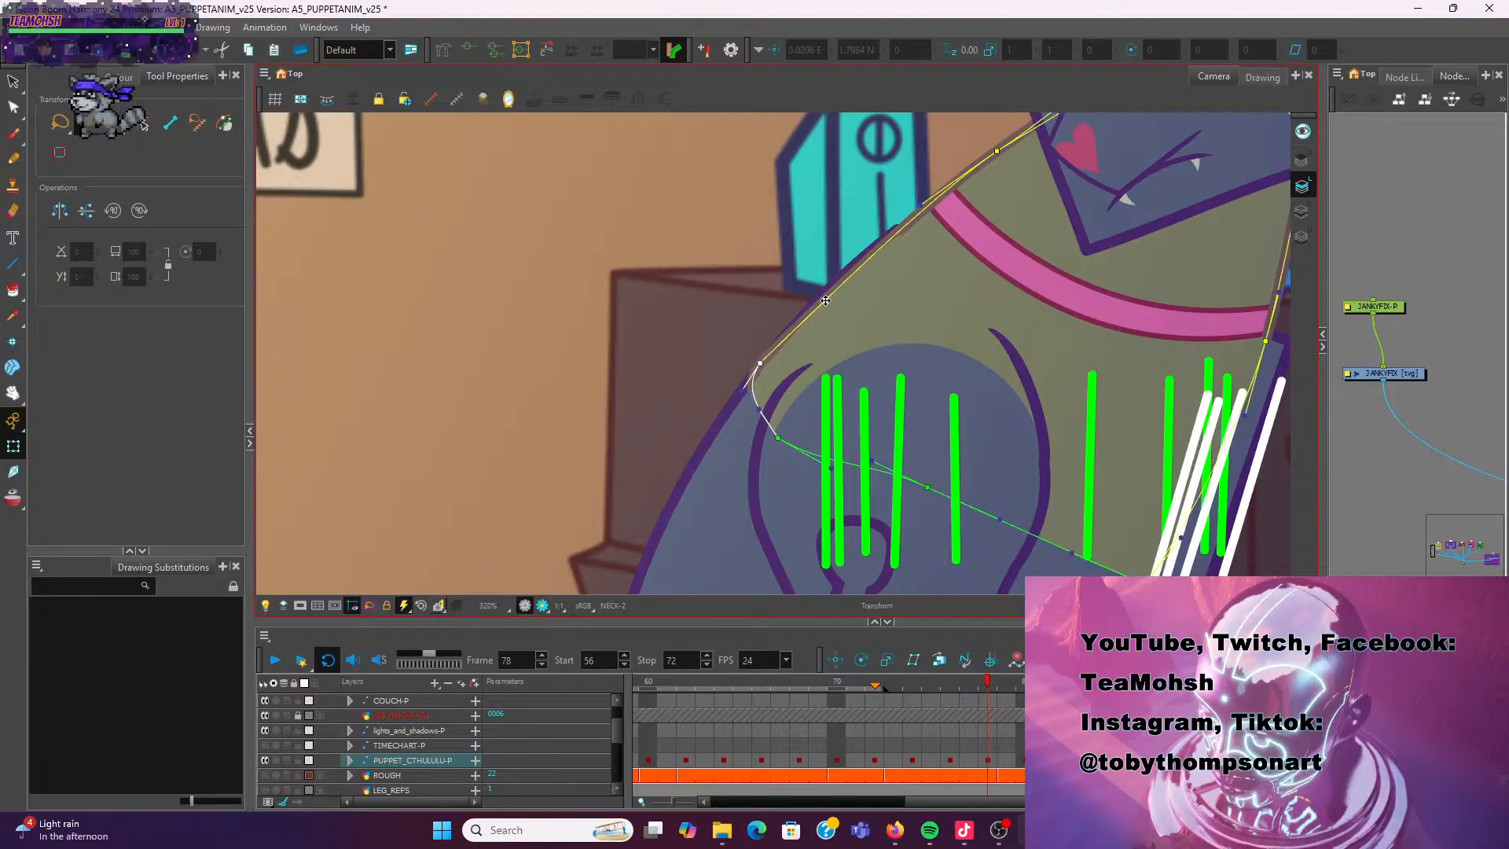
pyautogui.moveTo(825, 301); pyautogui.dragTo(814, 291)
# Compare frames 77 and 78, and raise the neck envelope's nape point slightly at the head's rear edge on frame 77
pyautogui.press(',')
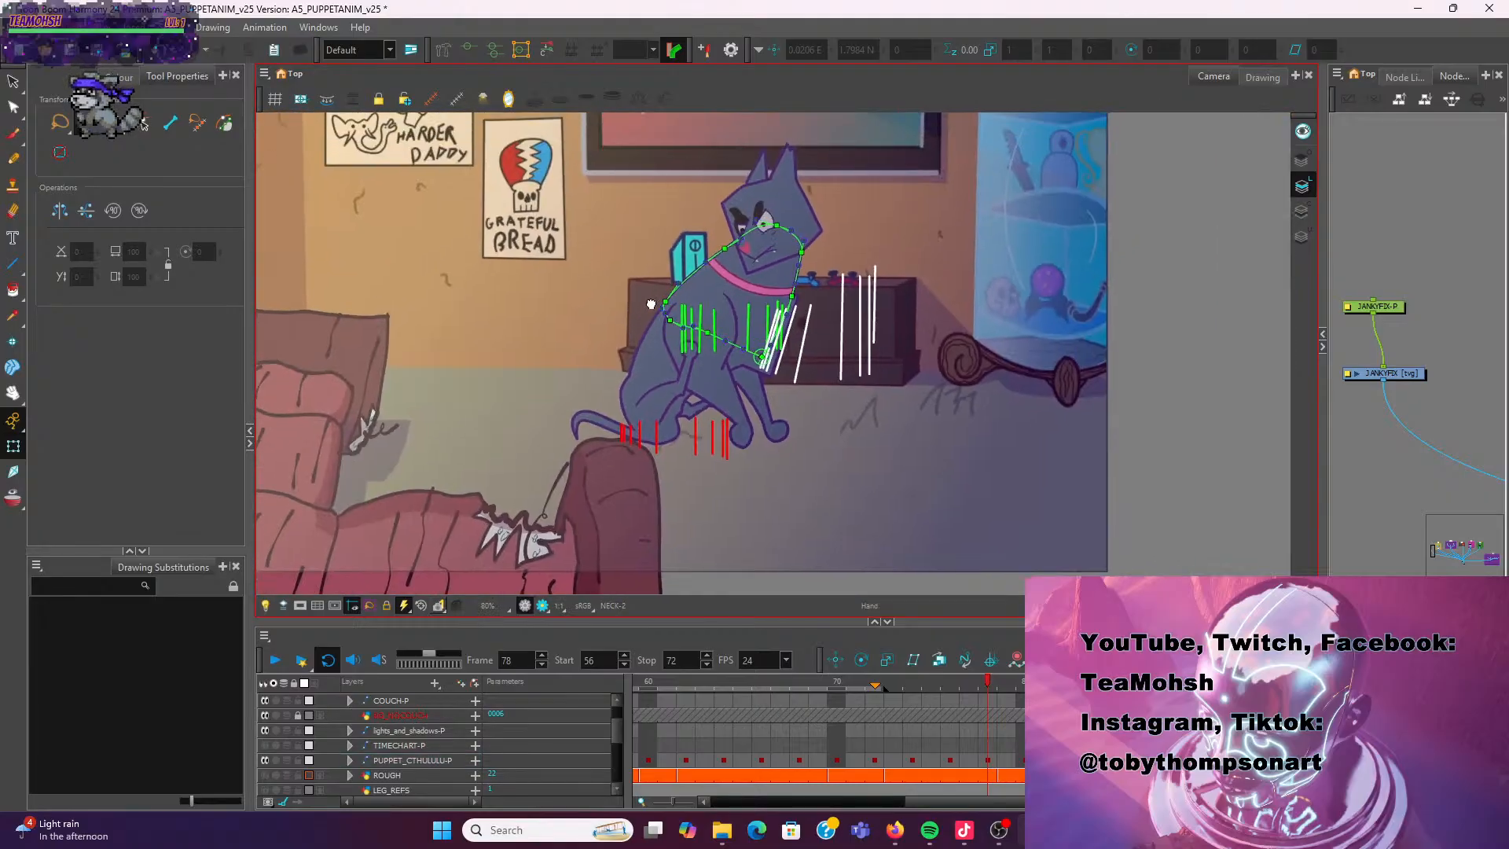
pyautogui.press('.')
pyautogui.press(',')
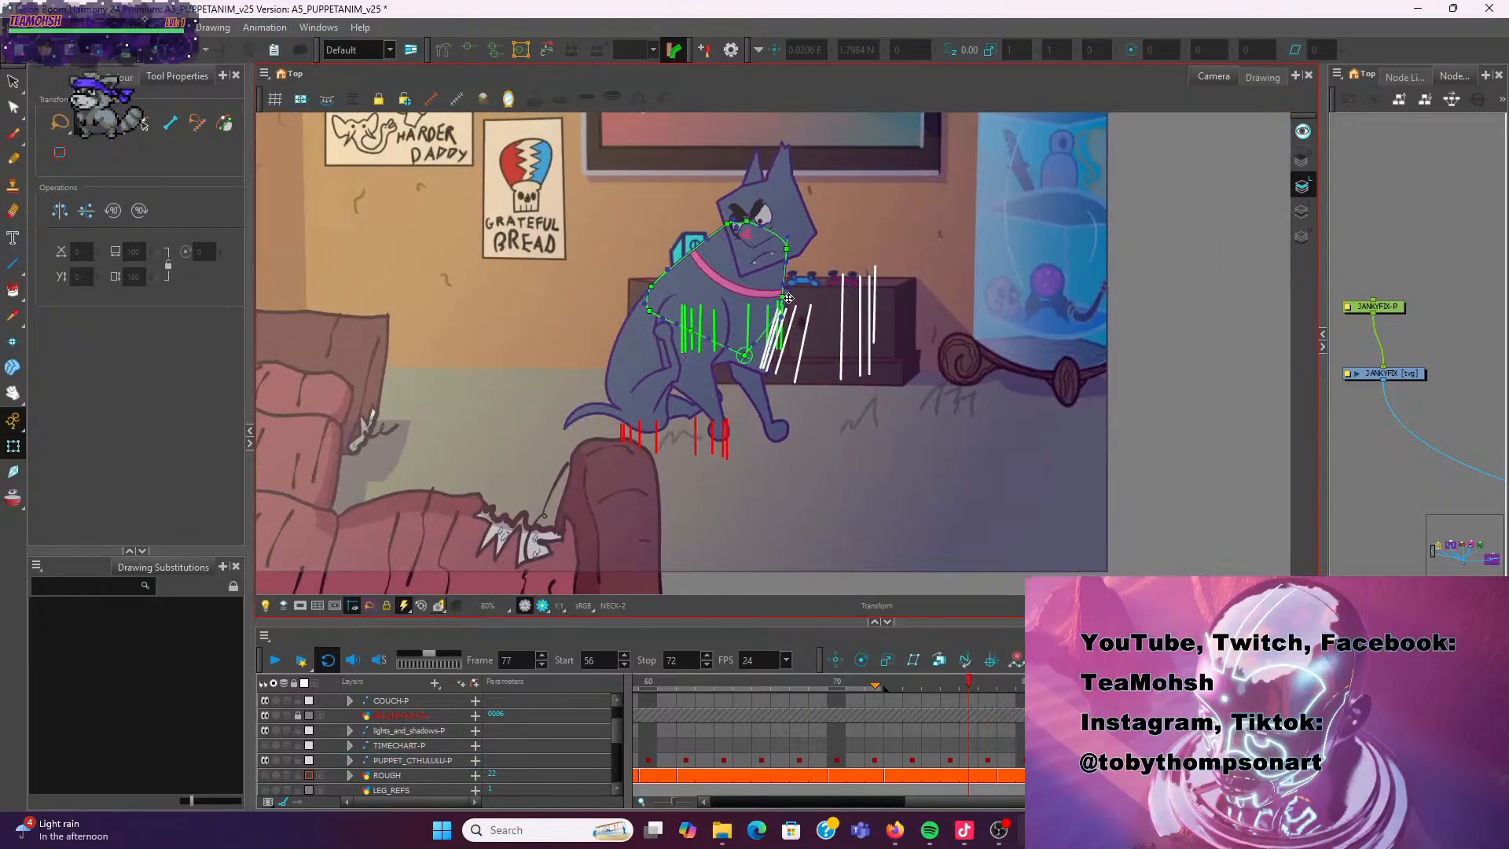
pyautogui.press('.')
pyautogui.press(',')
pyautogui.scroll(3, 778, 223)
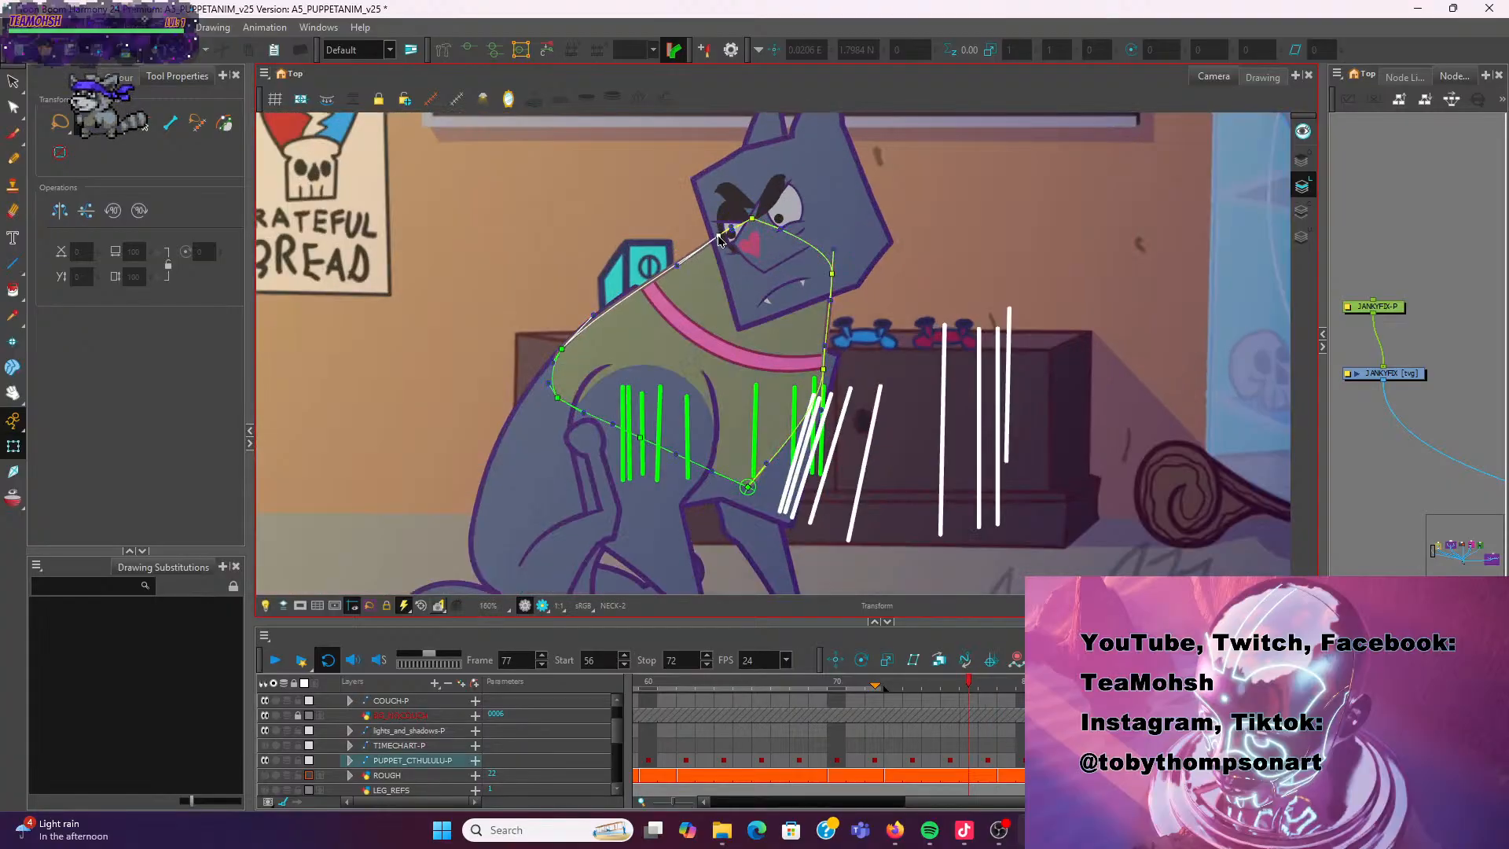
pyautogui.click(712, 226)
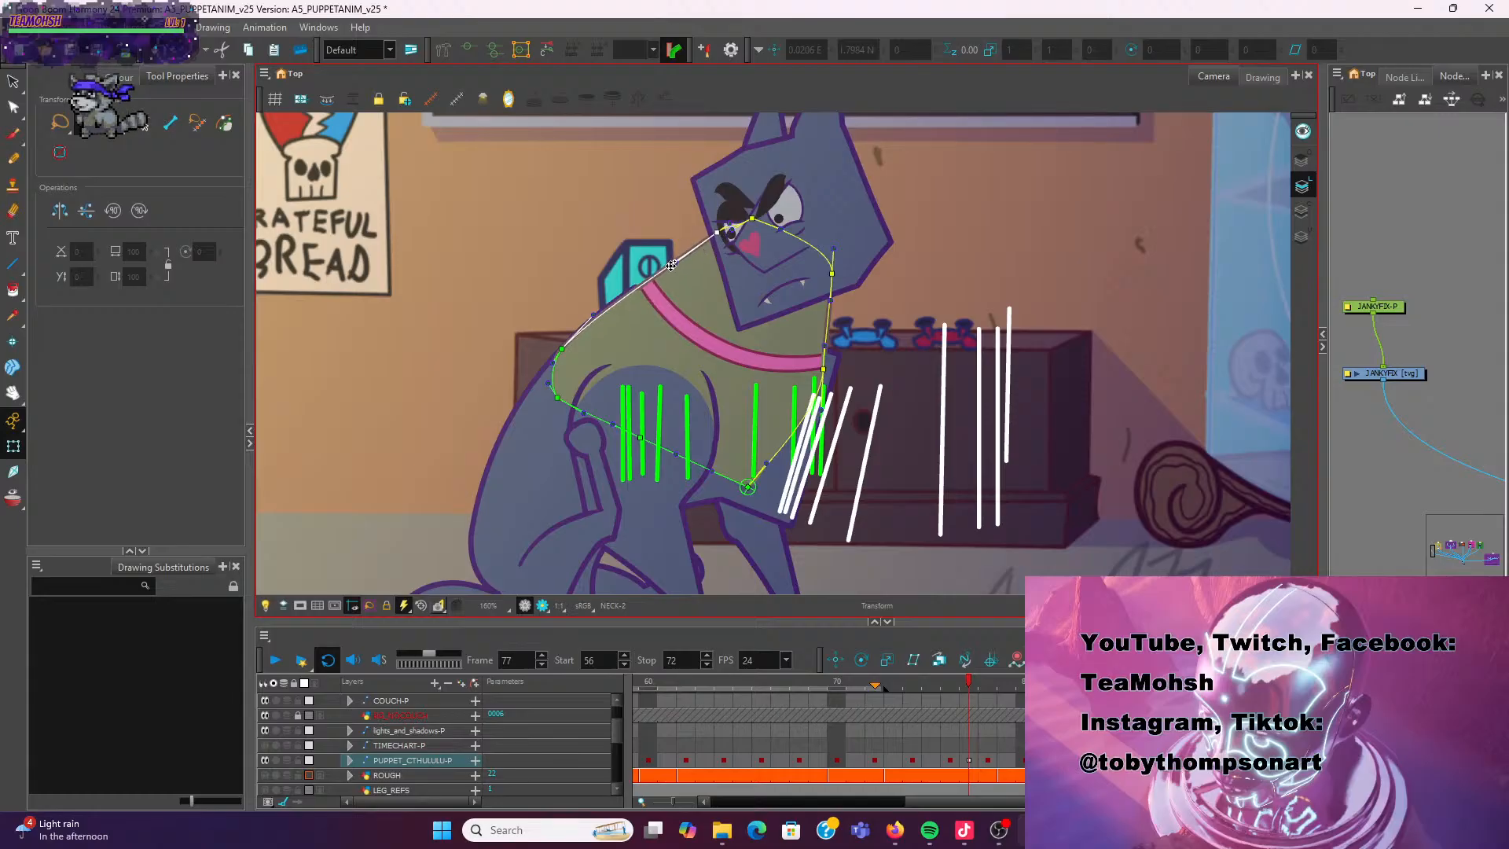
# Display the upper torso's deformer at frame 77 and lower the chest end's curve handle slightly
pyautogui.click(528, 469)
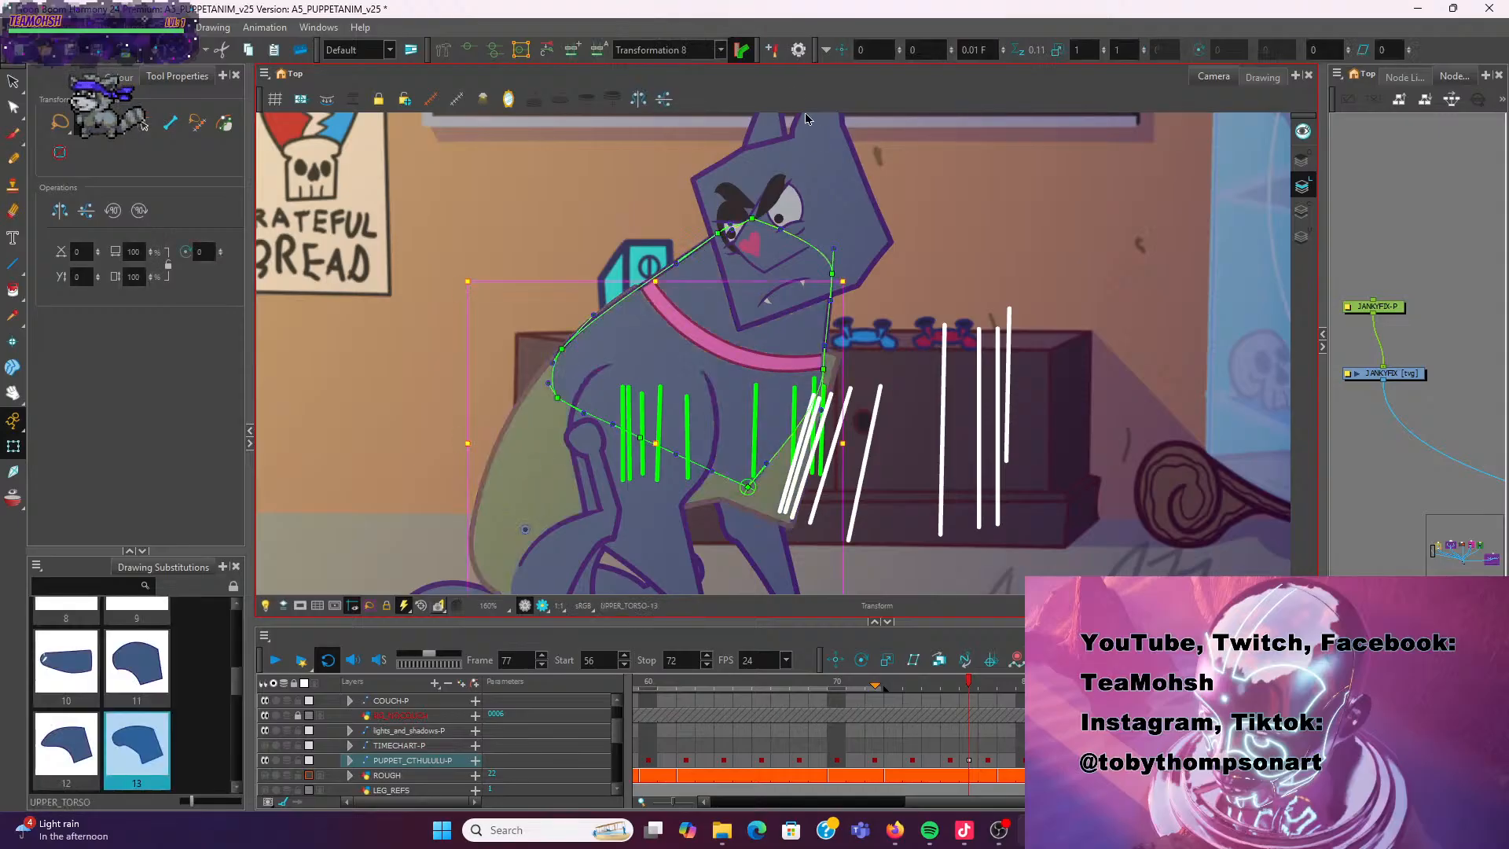
pyautogui.click(747, 404)
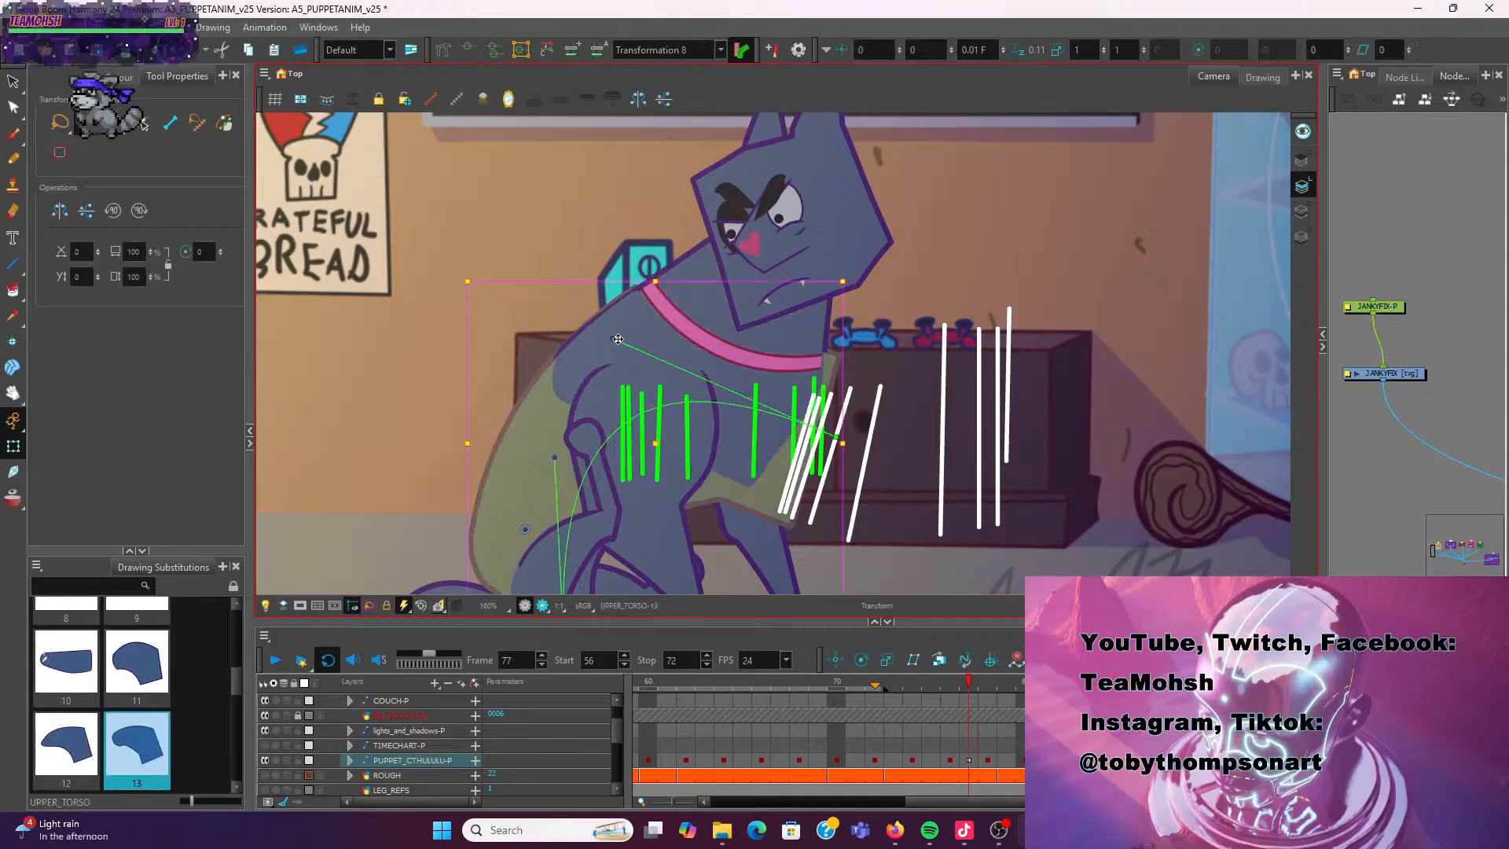
pyautogui.moveTo(615, 340); pyautogui.dragTo(612, 351)
pyautogui.hotkey('ctrl', 'z')
# Check the neck envelope against the back outline at frame 77, and nudge the upper torso deformer's upper curve handle slightly down
pyautogui.click(588, 252)
pyautogui.click(699, 275)
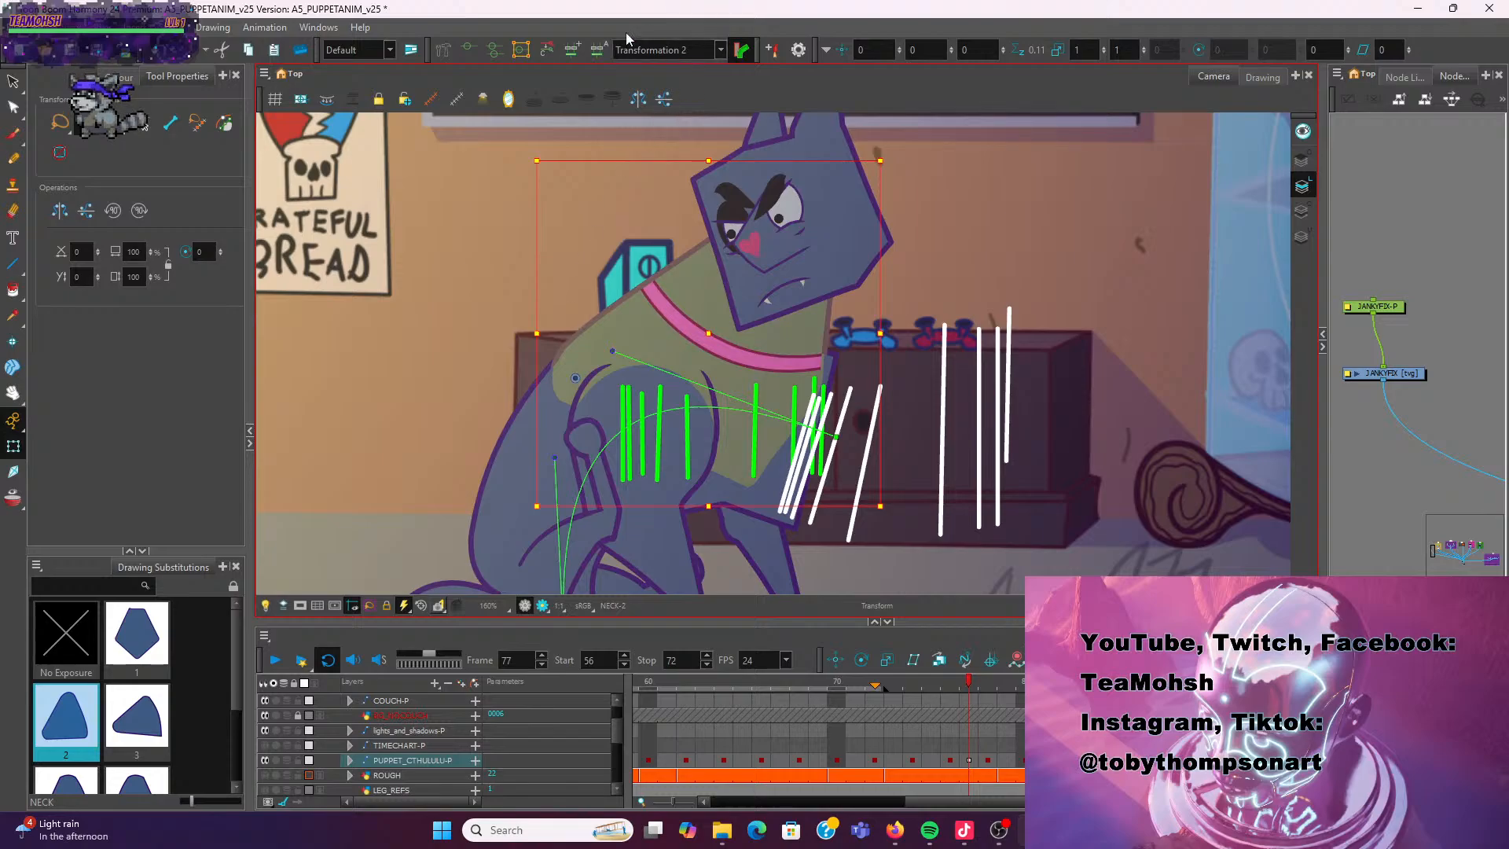
pyautogui.scroll(3, 508, 349)
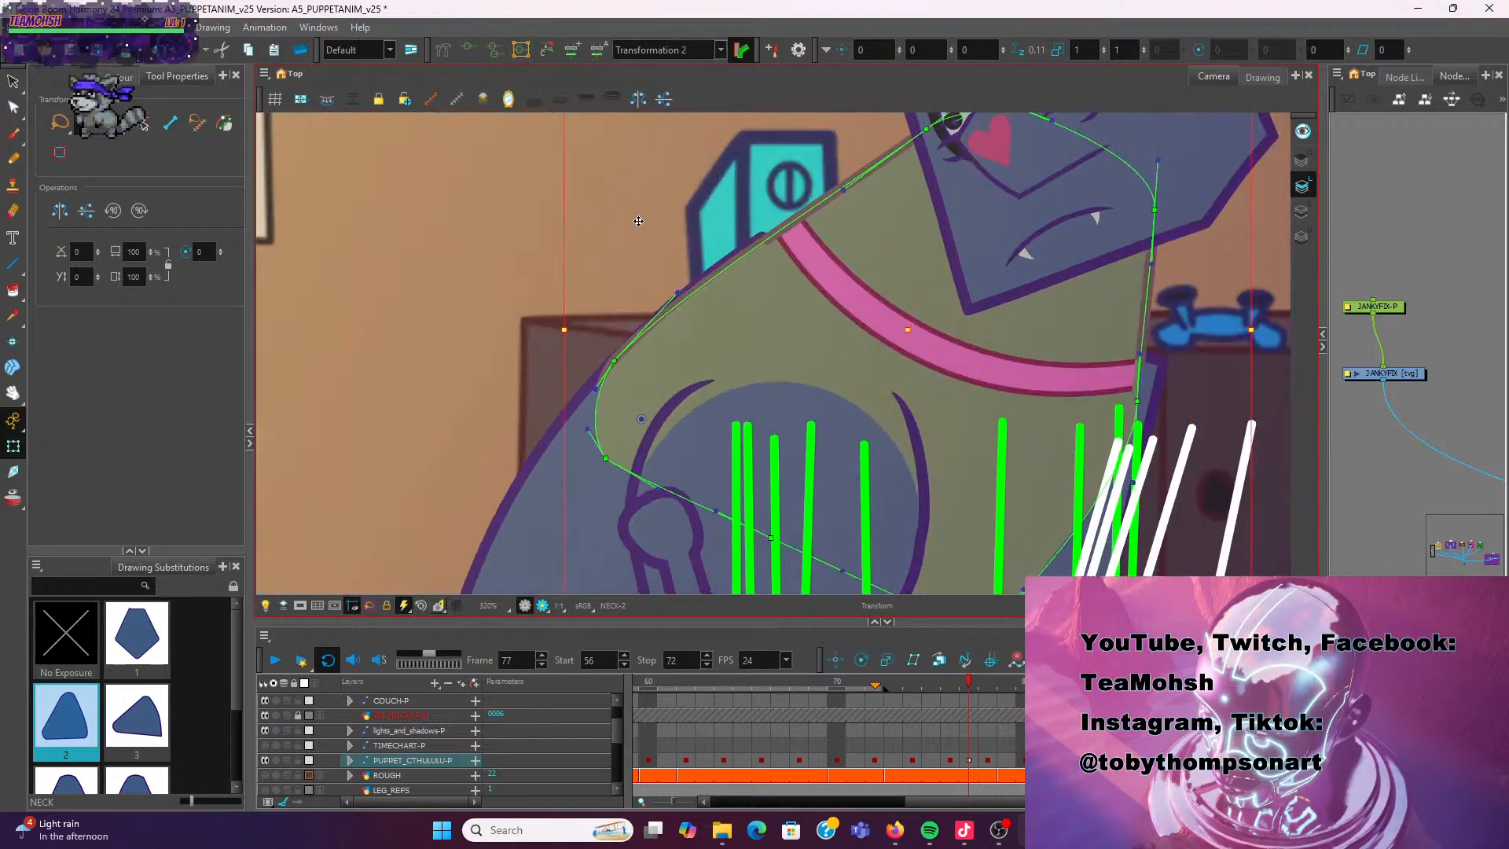
pyautogui.click(532, 528)
pyautogui.scroll(-3, 759, 372)
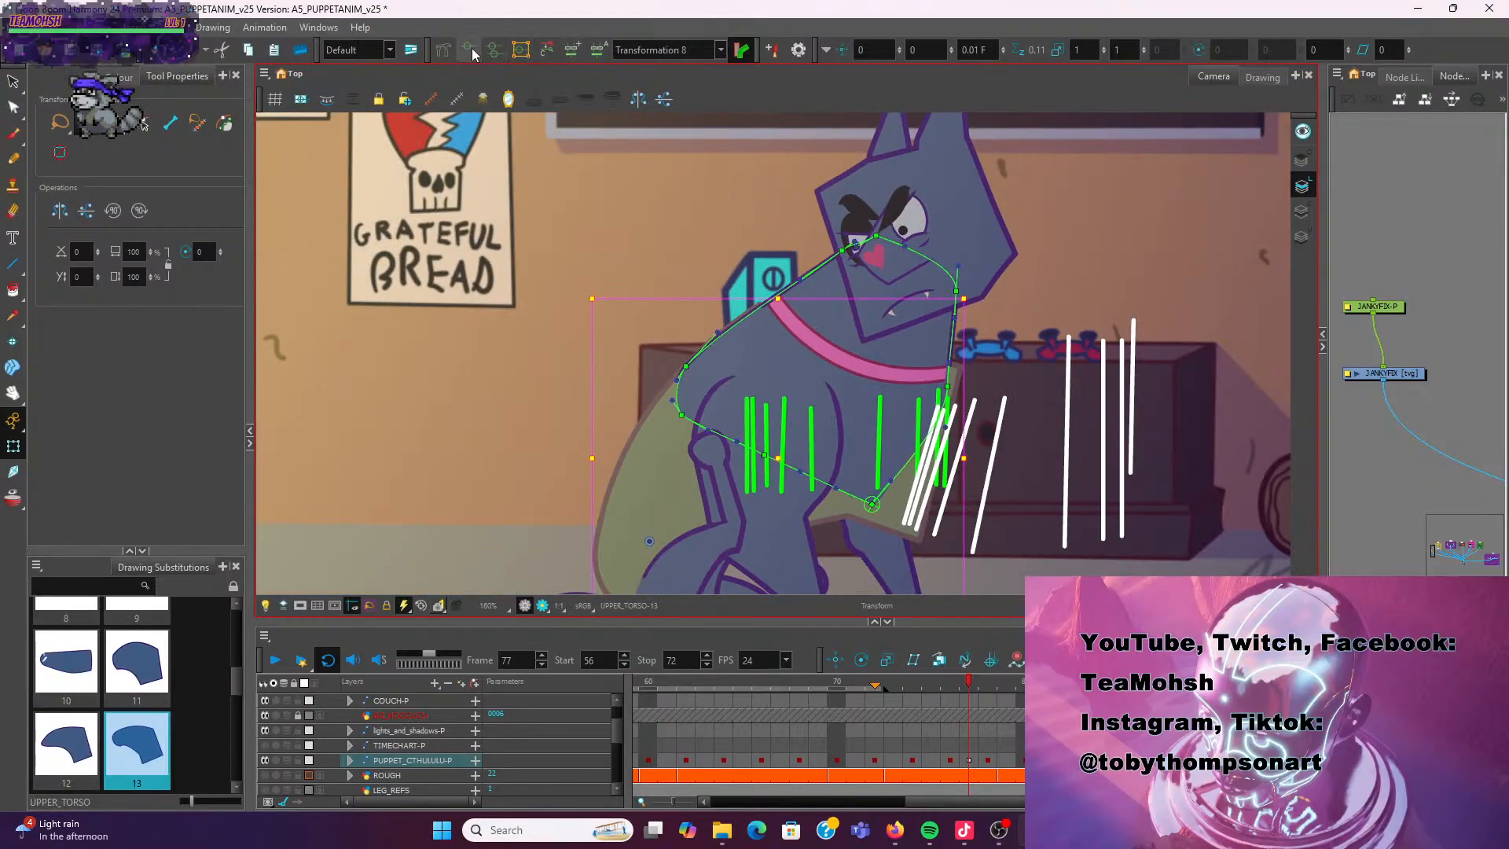
pyautogui.click(471, 52)
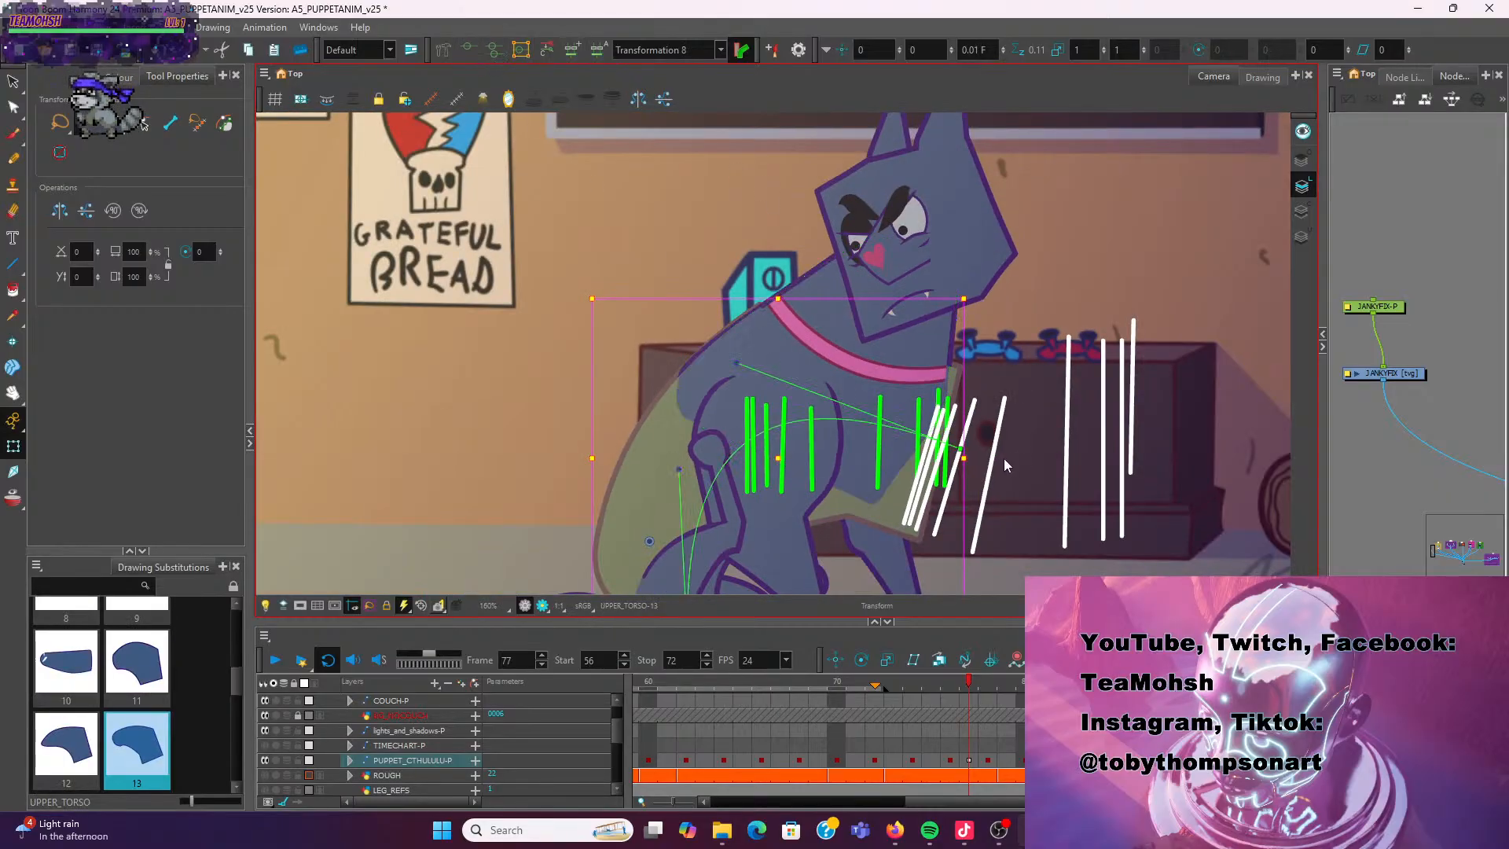
pyautogui.press('Escape')
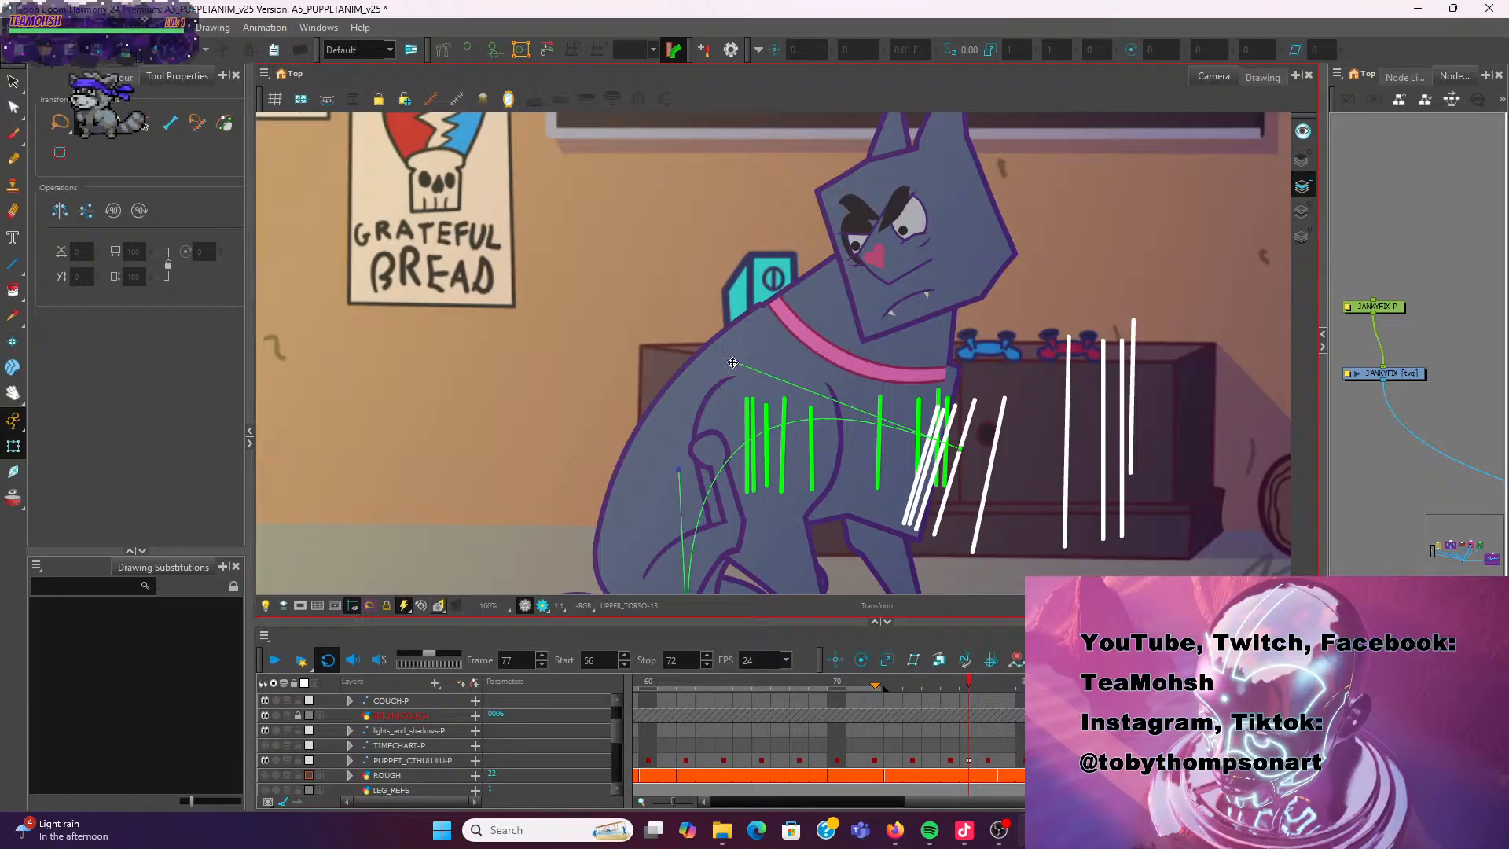
pyautogui.click(736, 364)
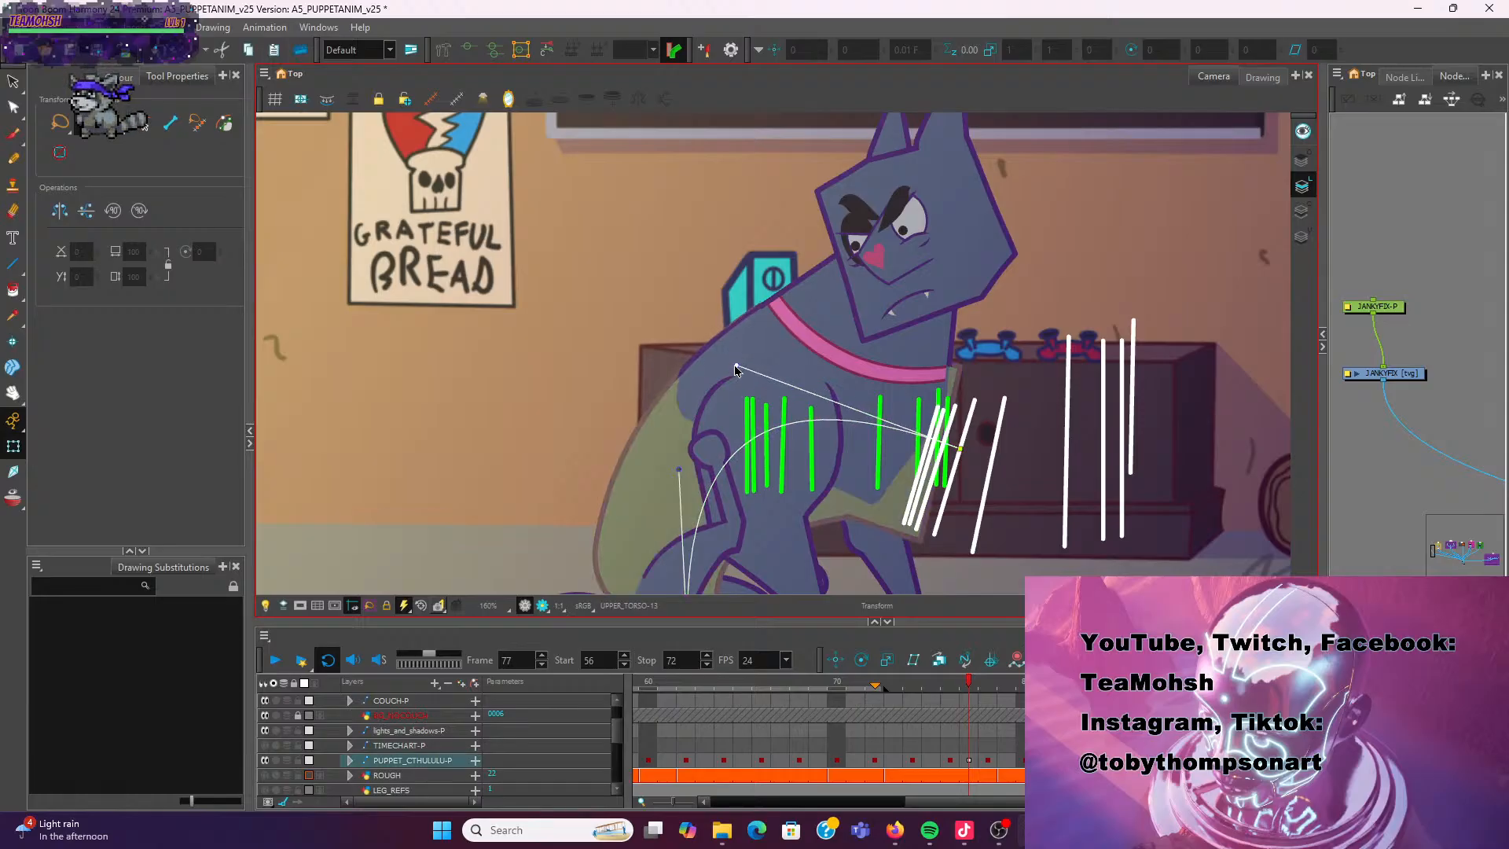
pyautogui.press('Escape')
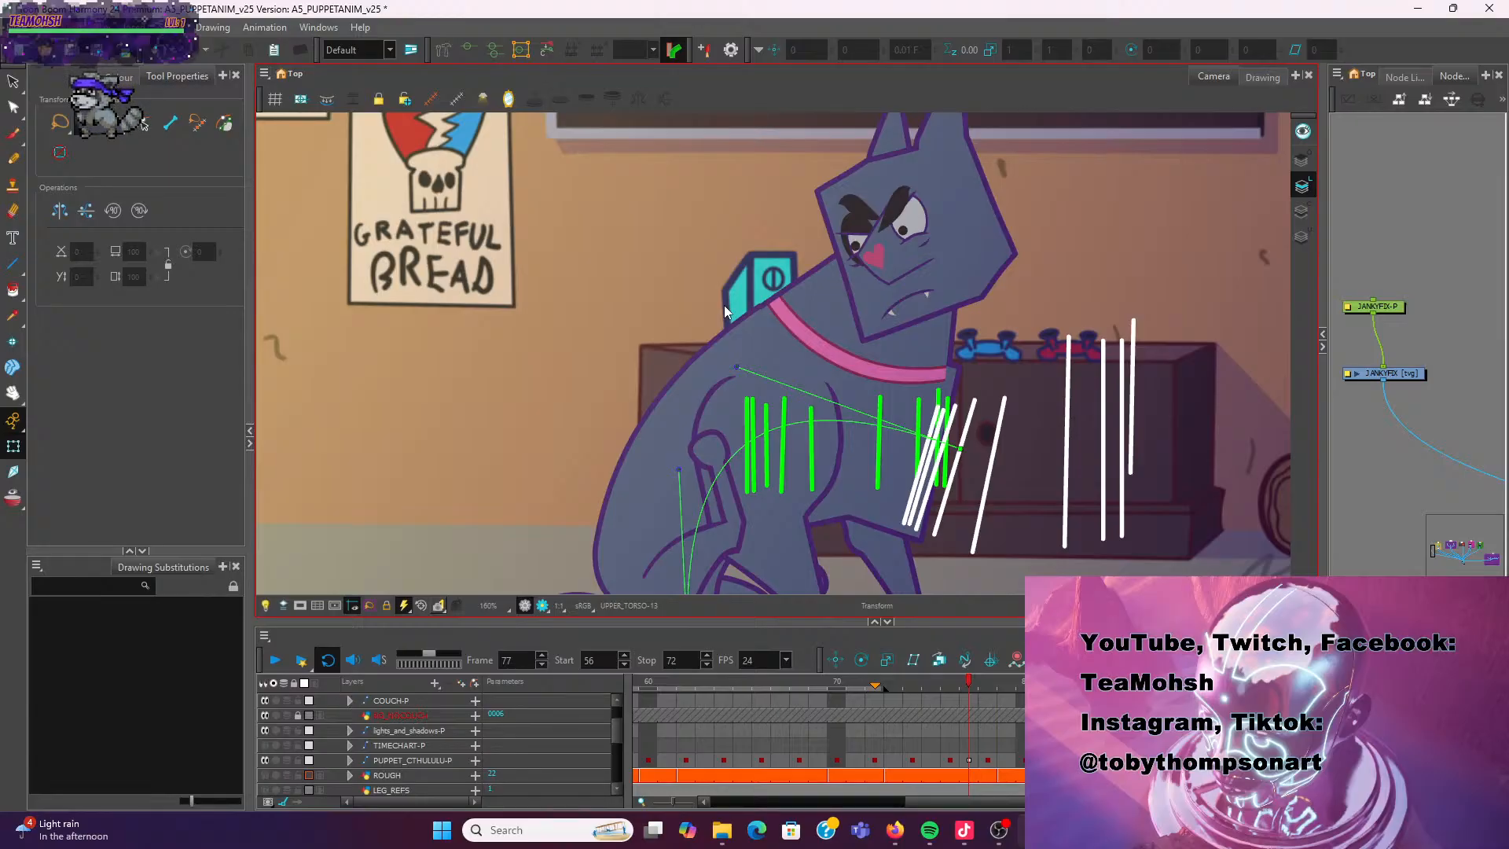
# Try to delete the puppet's keyframe at frame 77
pyautogui.scroll(-1, 974, 474)
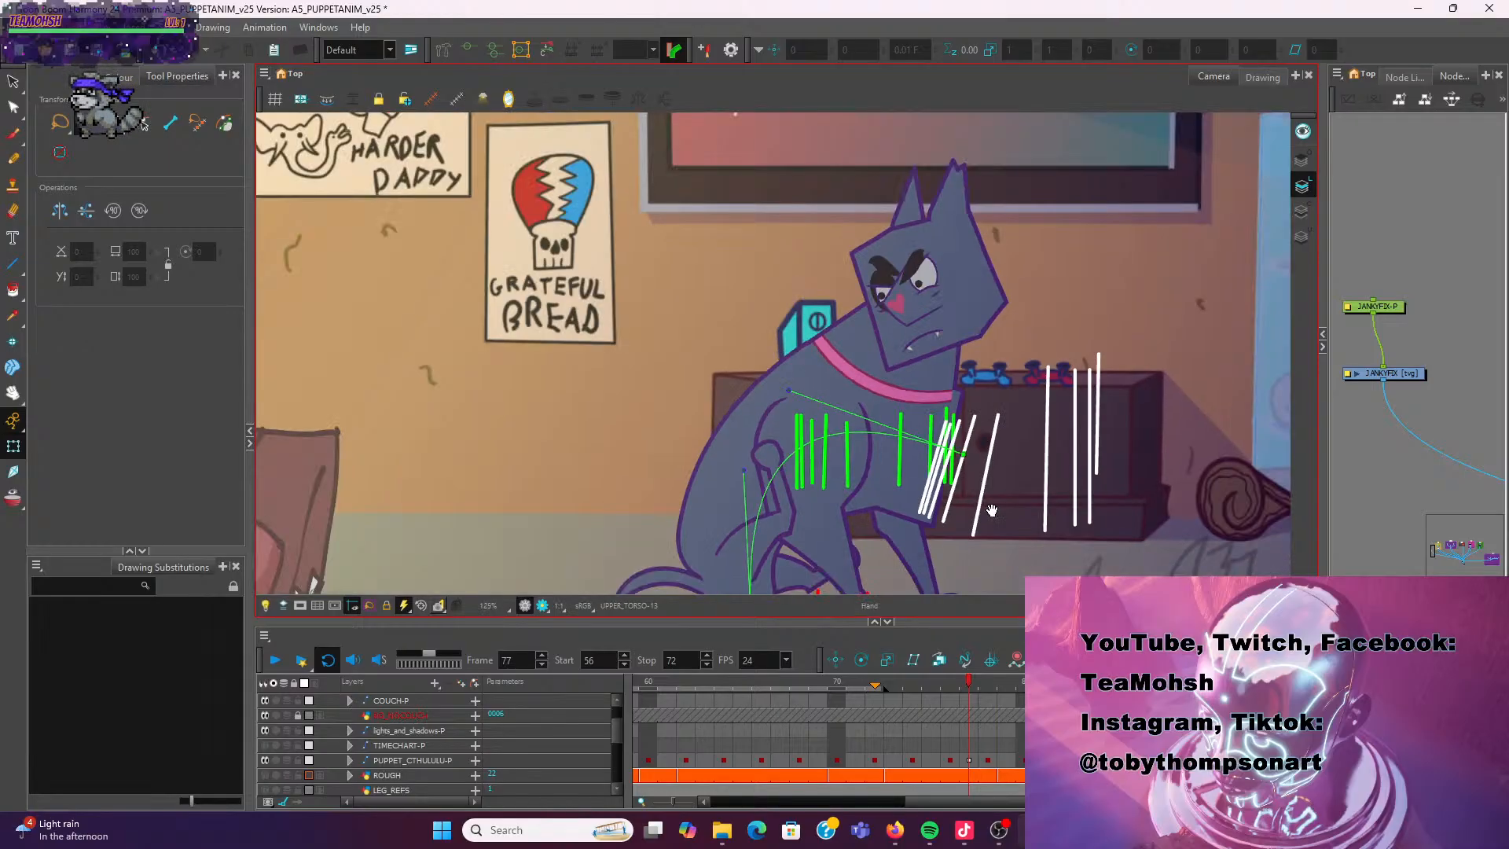
pyautogui.moveTo(990, 504); pyautogui.dragTo(999, 474)
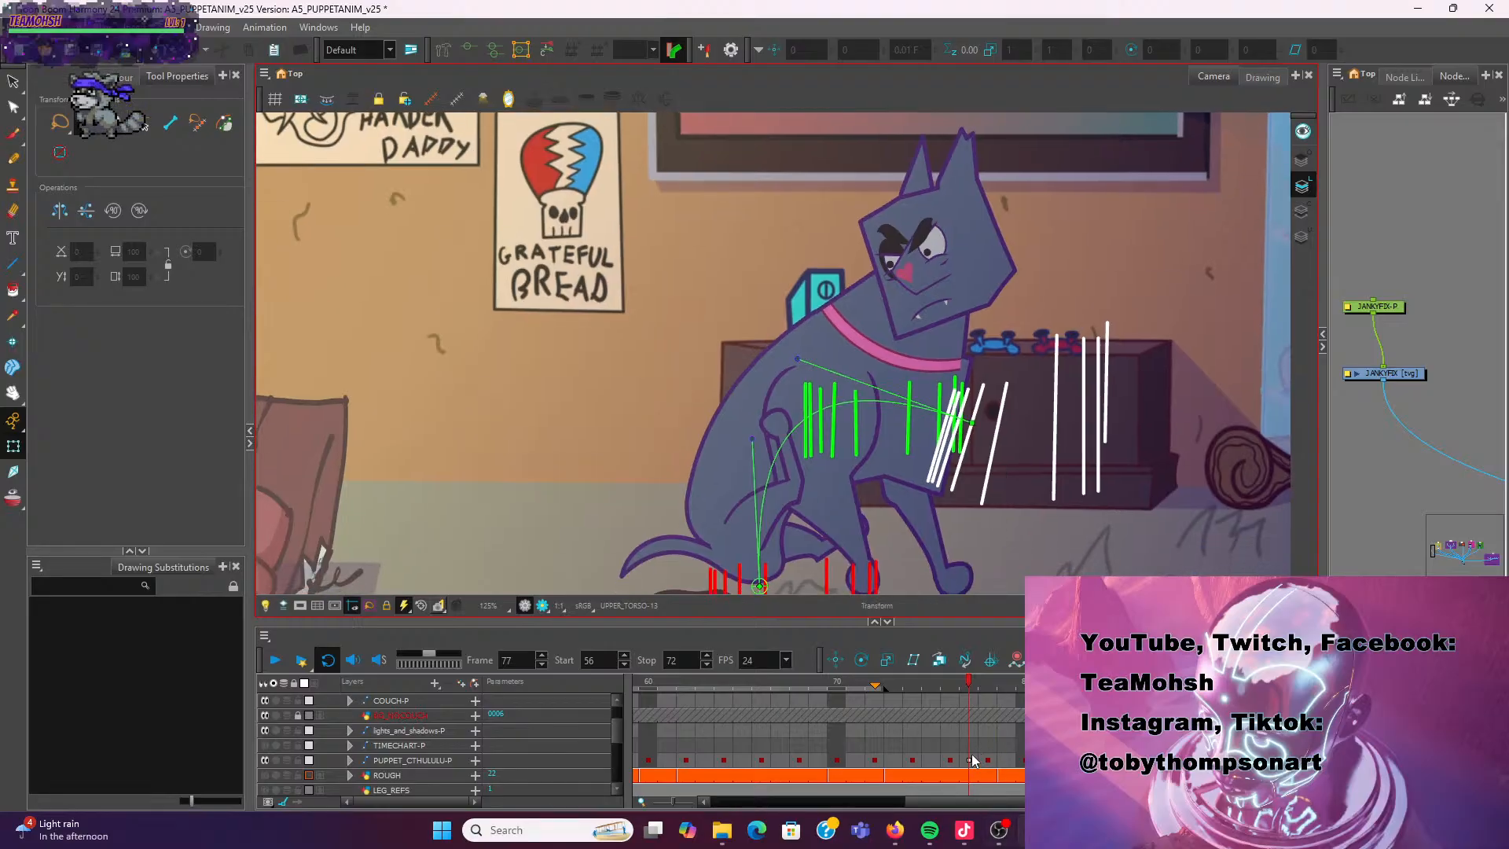
pyautogui.click(971, 760)
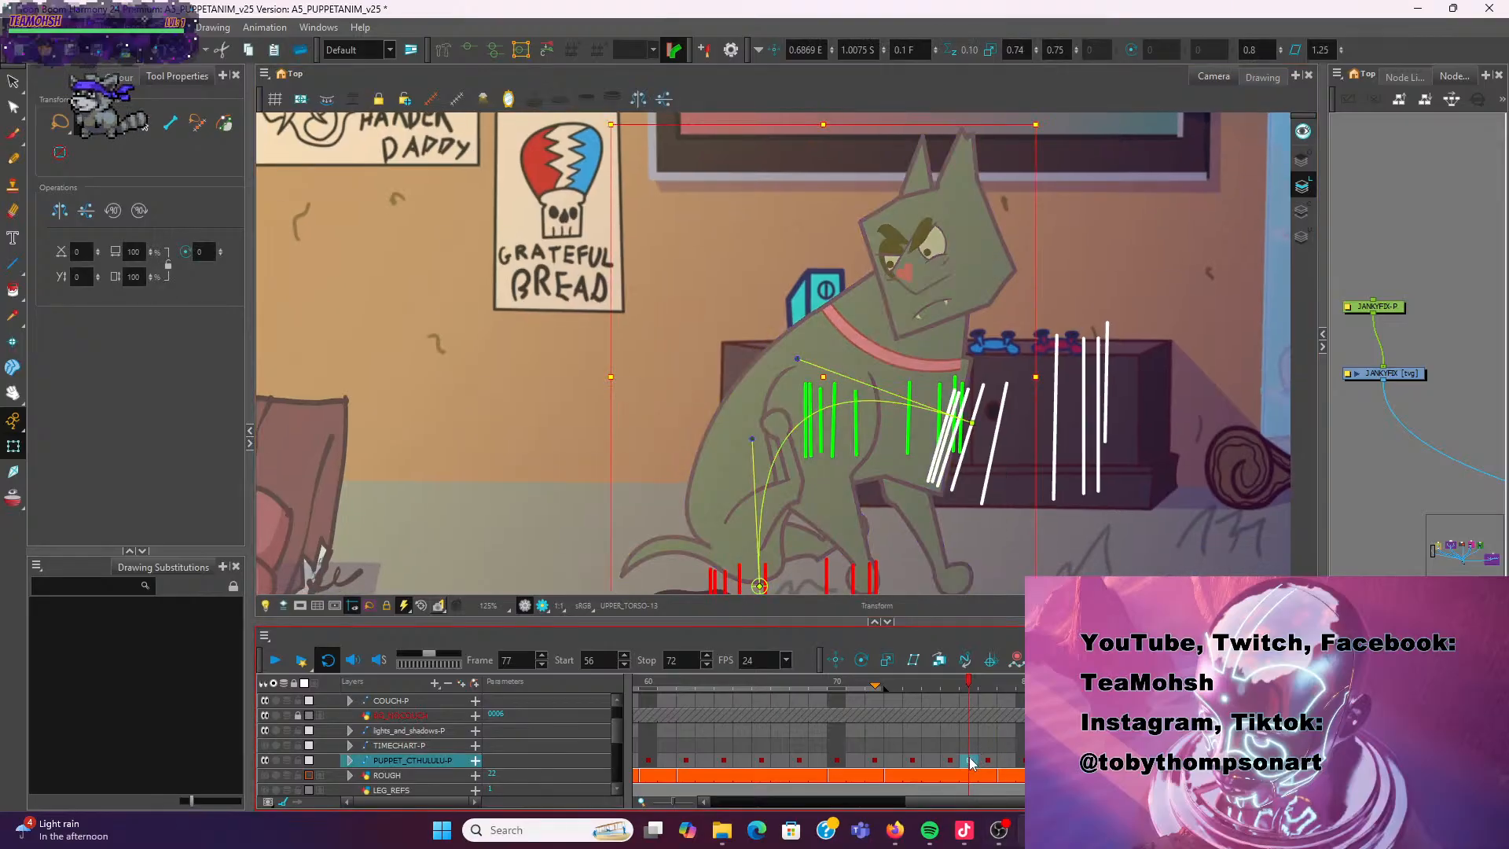
pyautogui.click(951, 760)
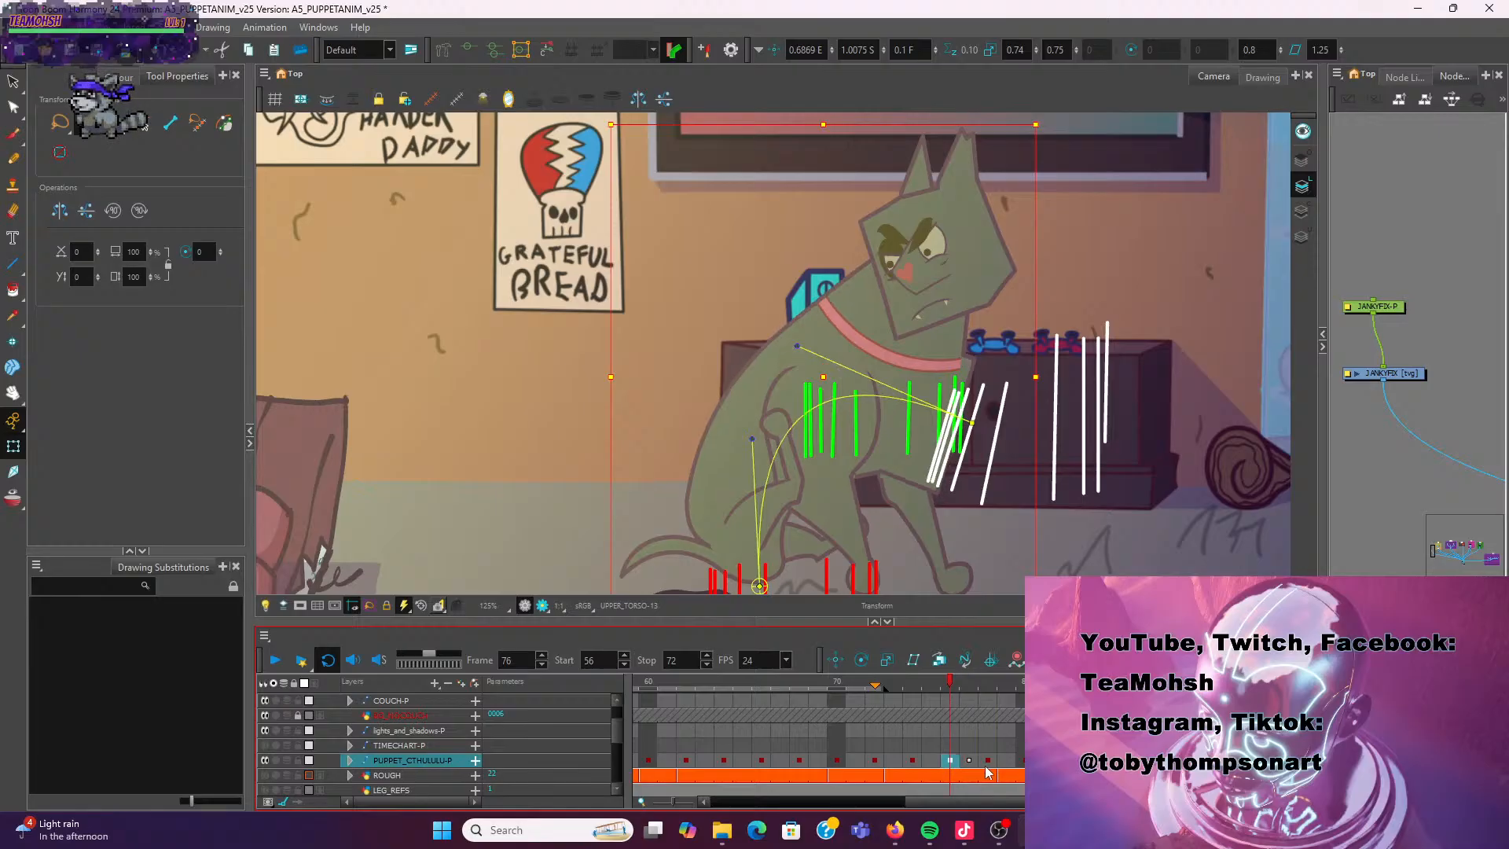
pyautogui.rightClick(970, 762)
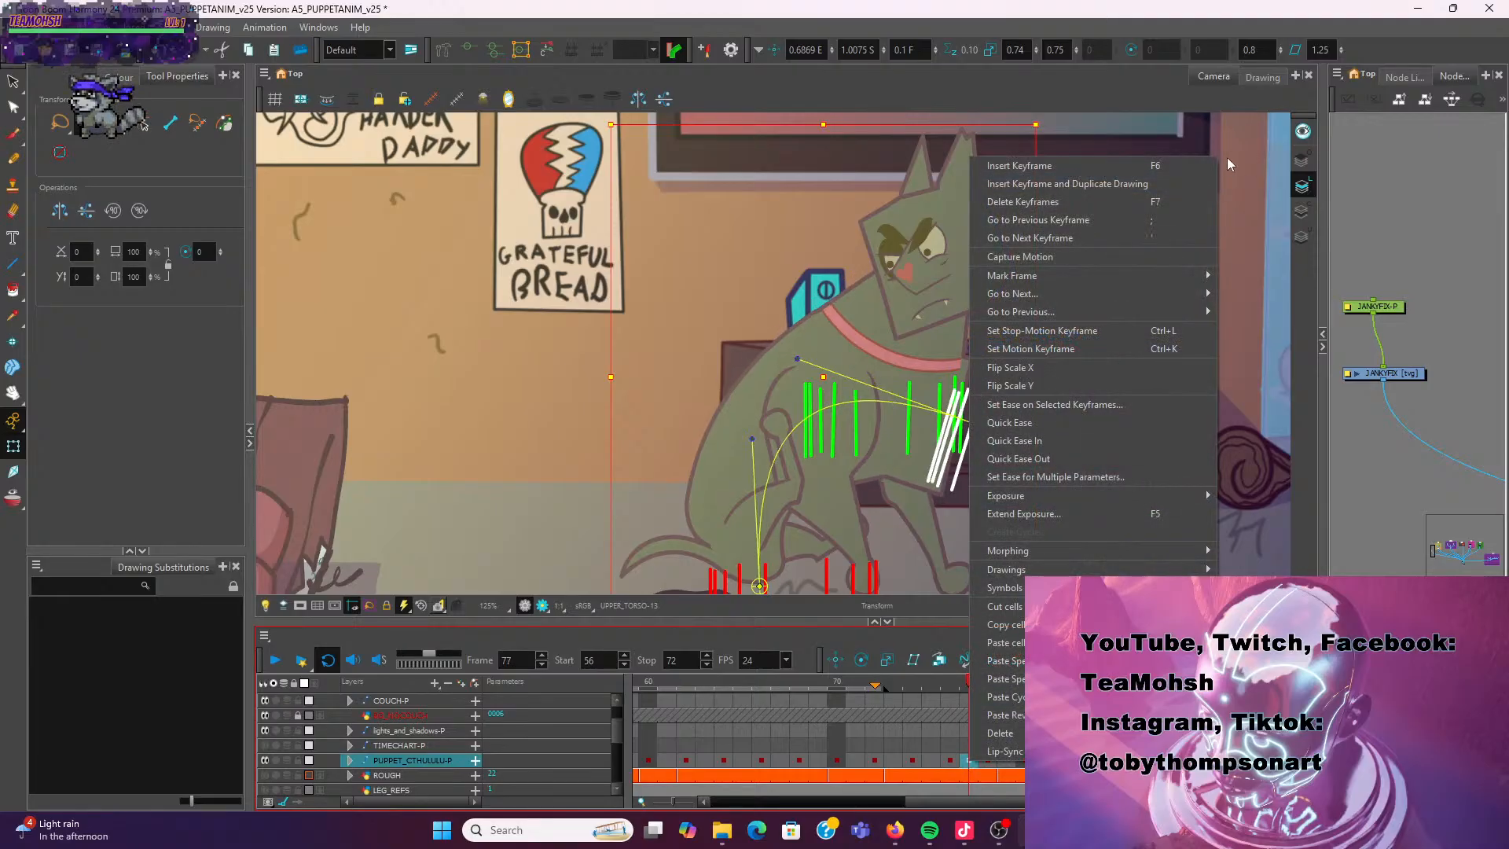
pyautogui.click(1114, 204)
pyautogui.press('Escape')
# Rotate the collar slightly counterclockwise at frame 77 so it follows the neck
pyautogui.scroll(3, 921, 324)
pyautogui.click(952, 365)
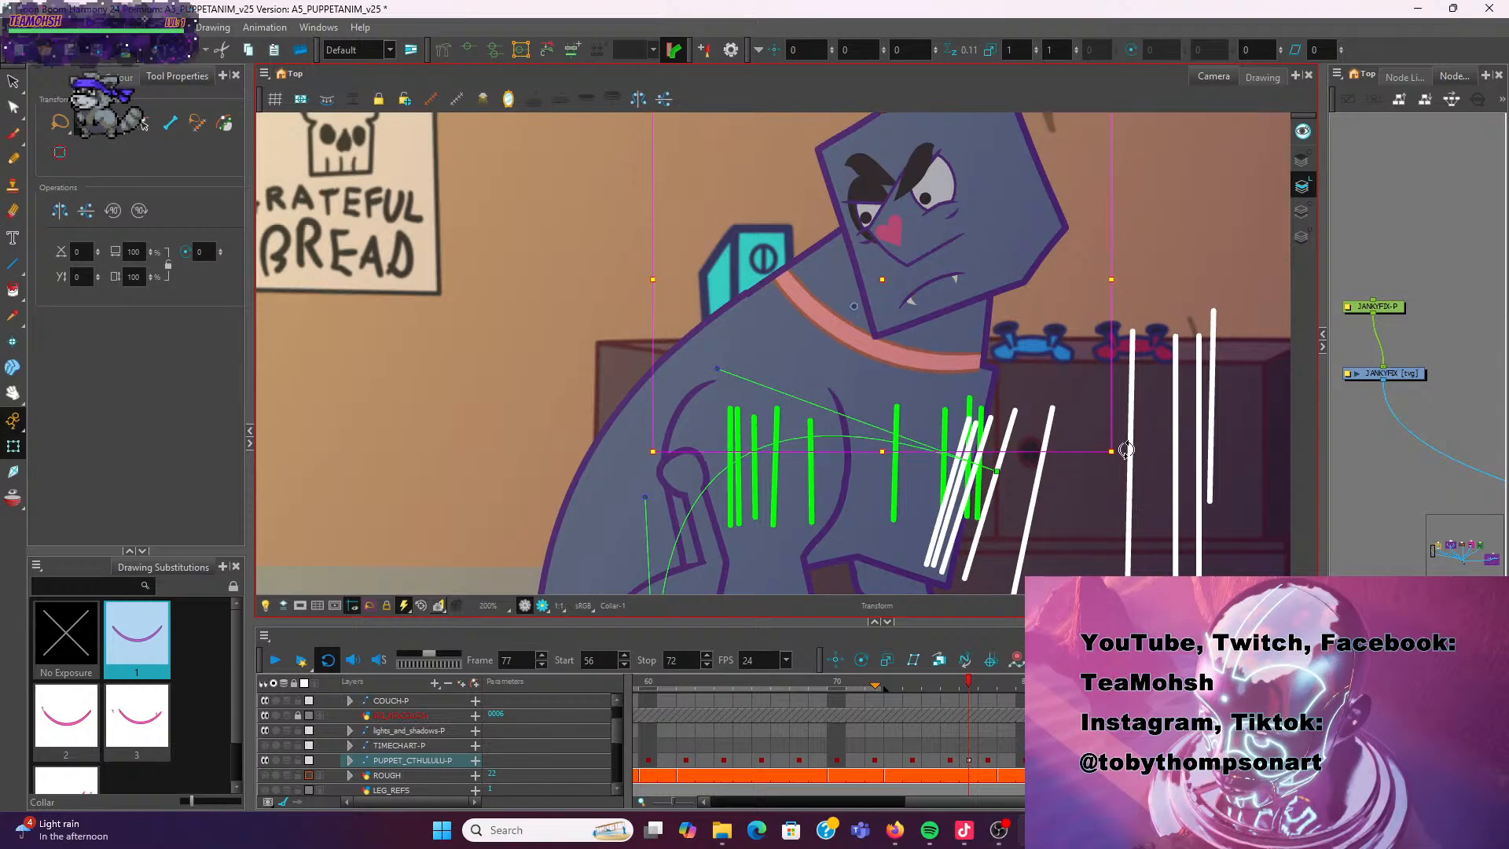
pyautogui.moveTo(1129, 453); pyautogui.dragTo(1139, 434)
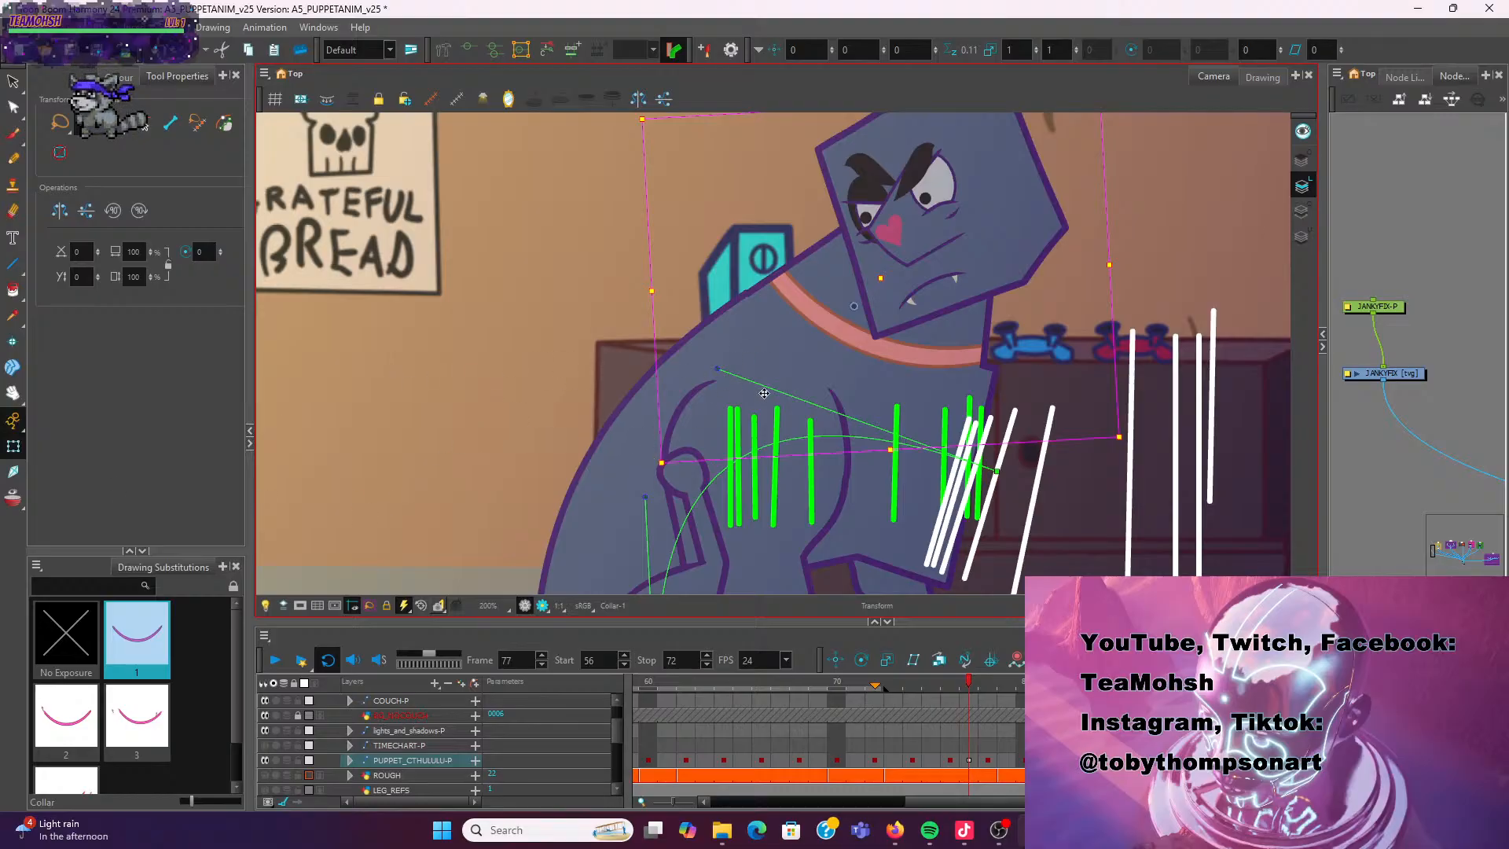
pyautogui.click(1083, 522)
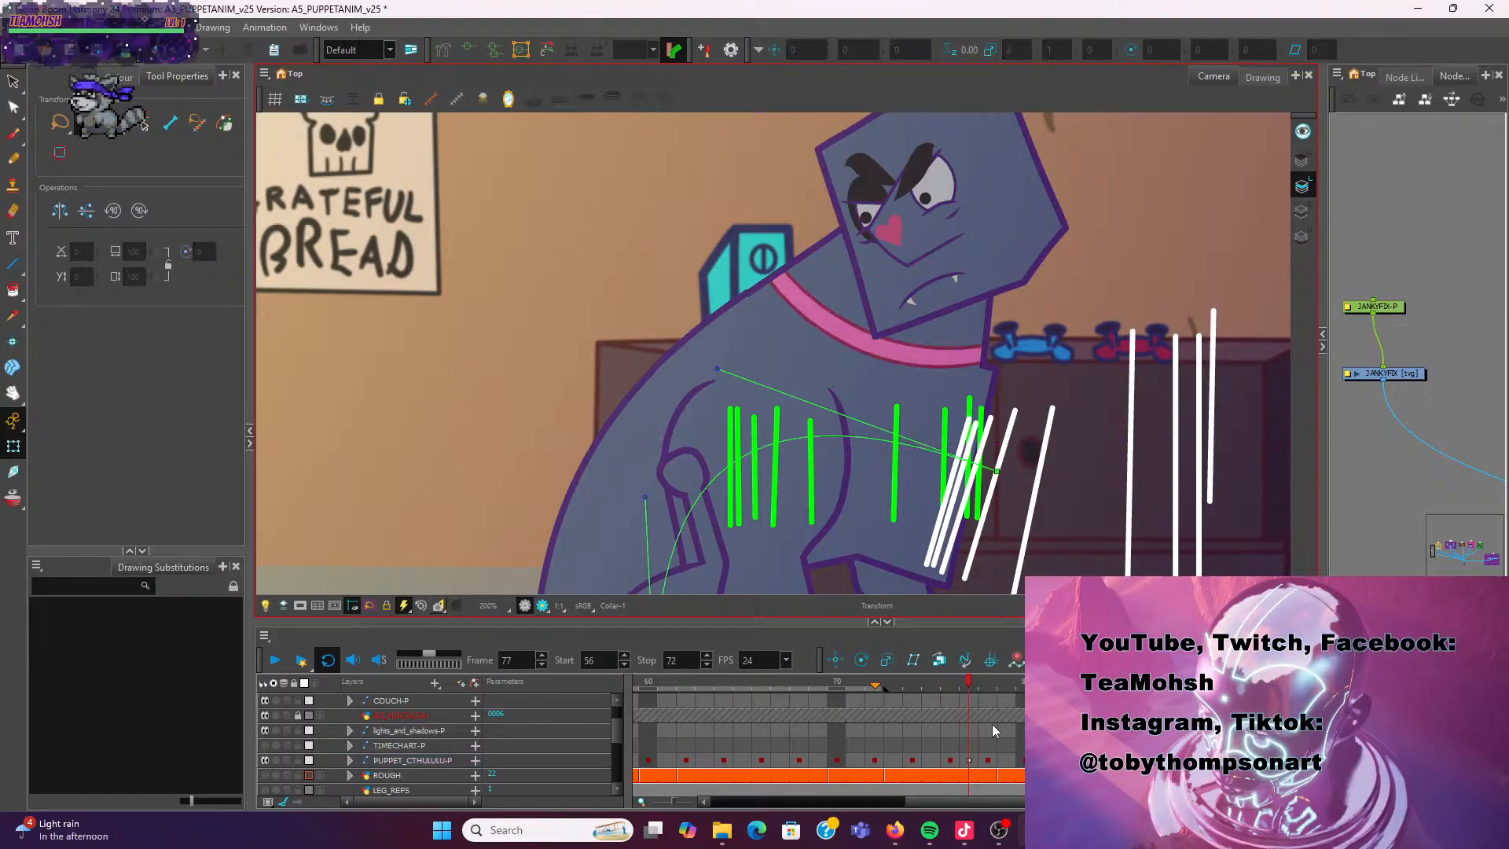
# Delete the keyframe at frame 77 on the puppet's collapsed timeline layer
pyautogui.click(971, 761)
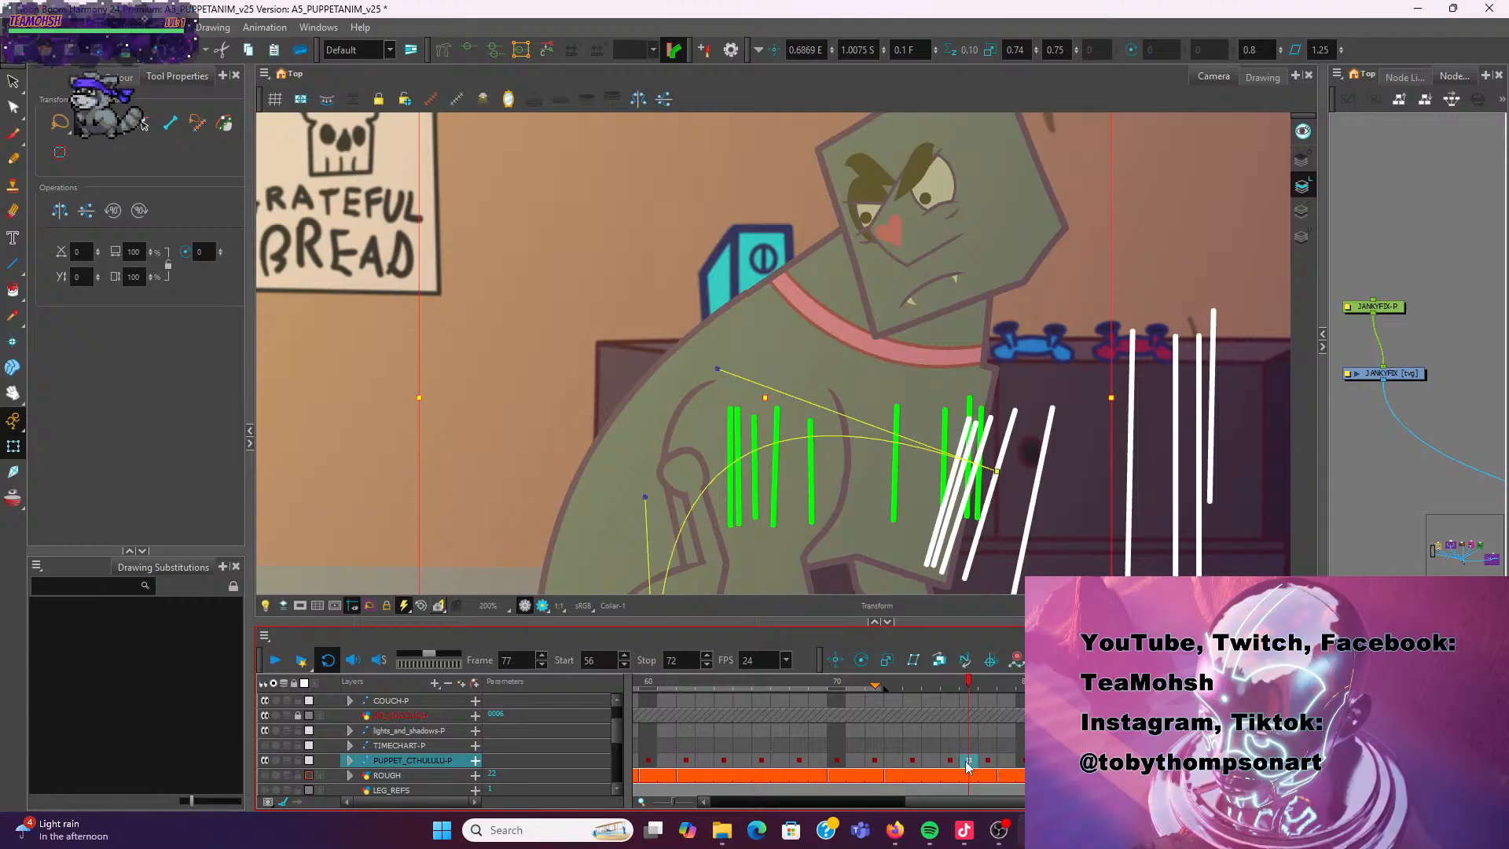
pyautogui.press(',')
pyautogui.rightClick(970, 763)
pyautogui.click(1039, 201)
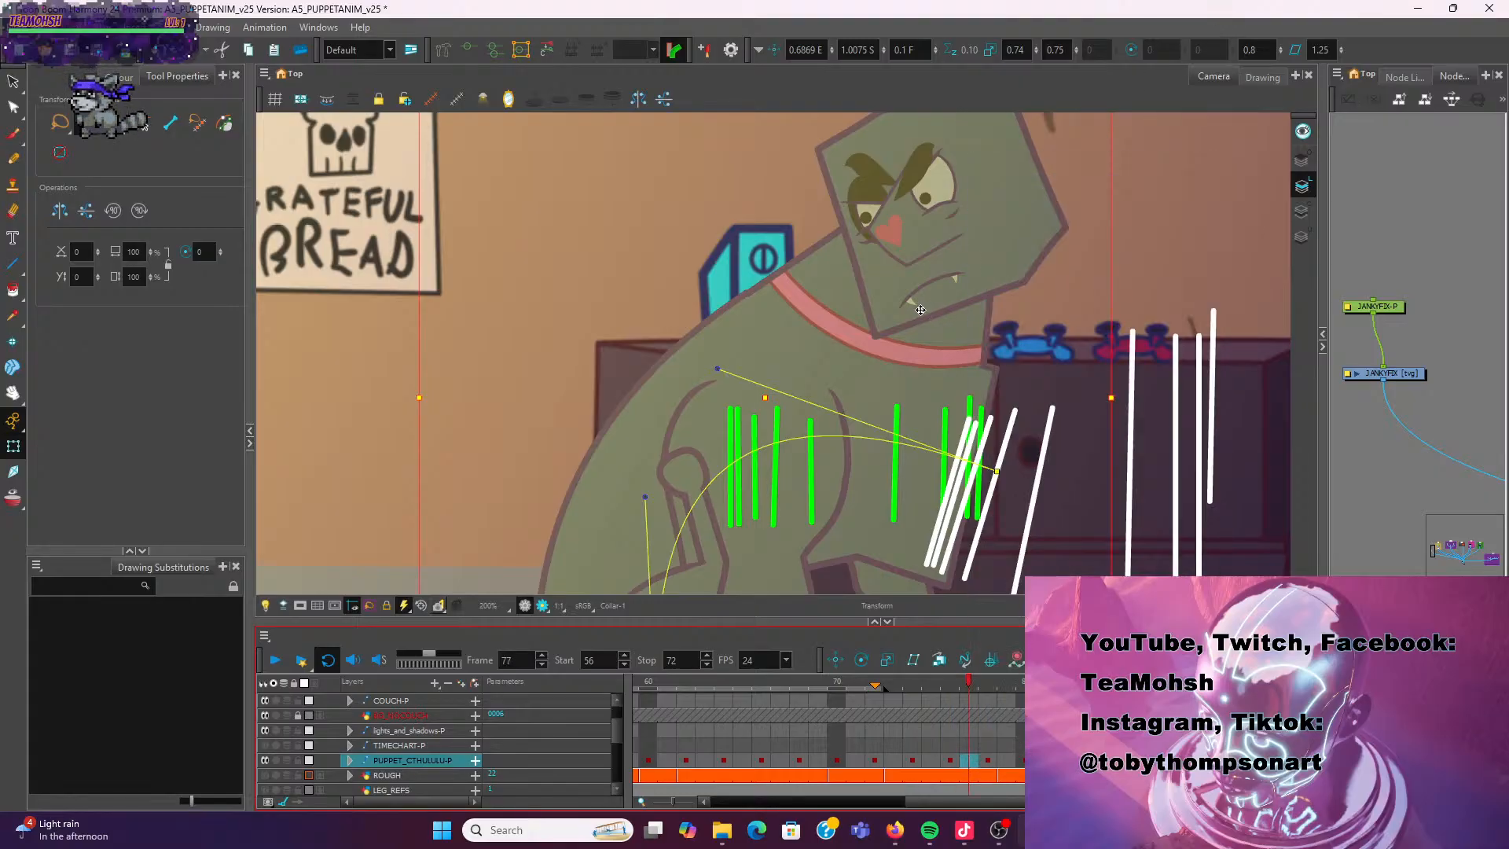
pyautogui.click(1150, 256)
# Step through frames 78 to 82 and compare the chest positions at frames 81 and 82 against the white spacing chart
pyautogui.scroll(-2, 1150, 253)
pyautogui.press('space')
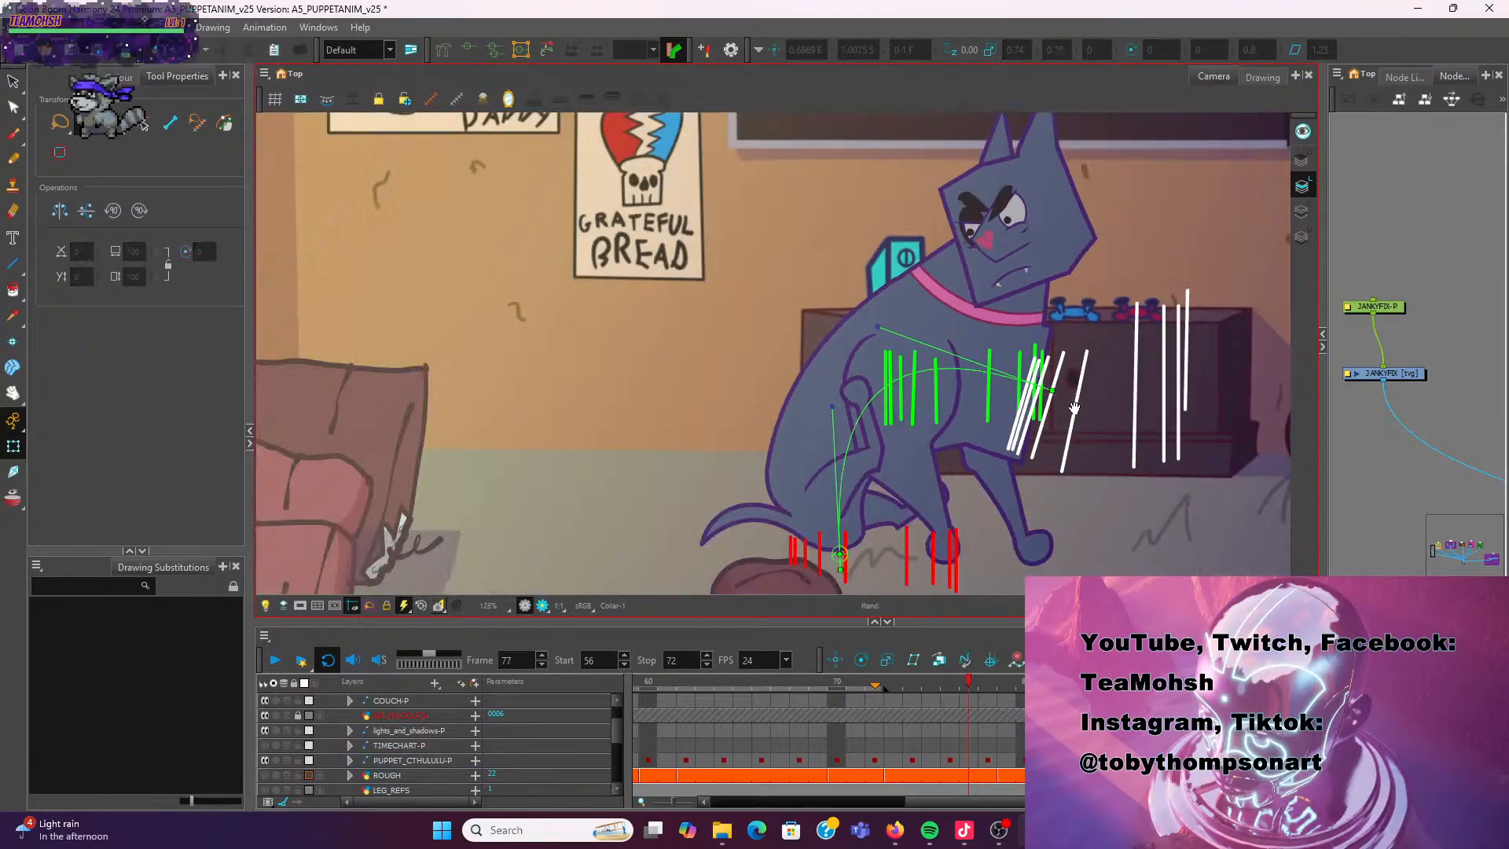
pyautogui.moveTo(1087, 436); pyautogui.dragTo(1071, 413)
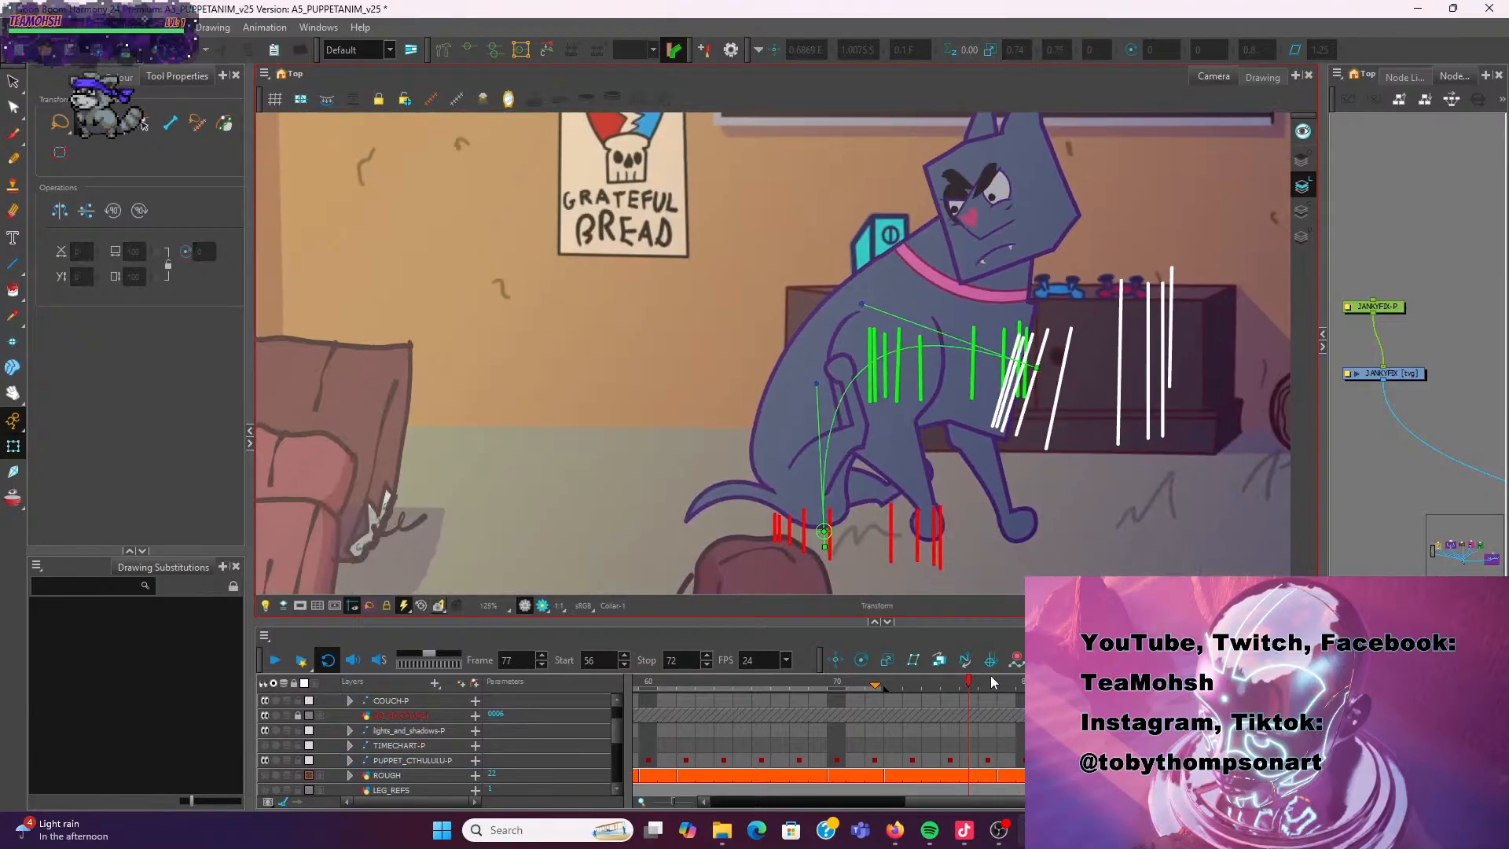
pyautogui.click(985, 687)
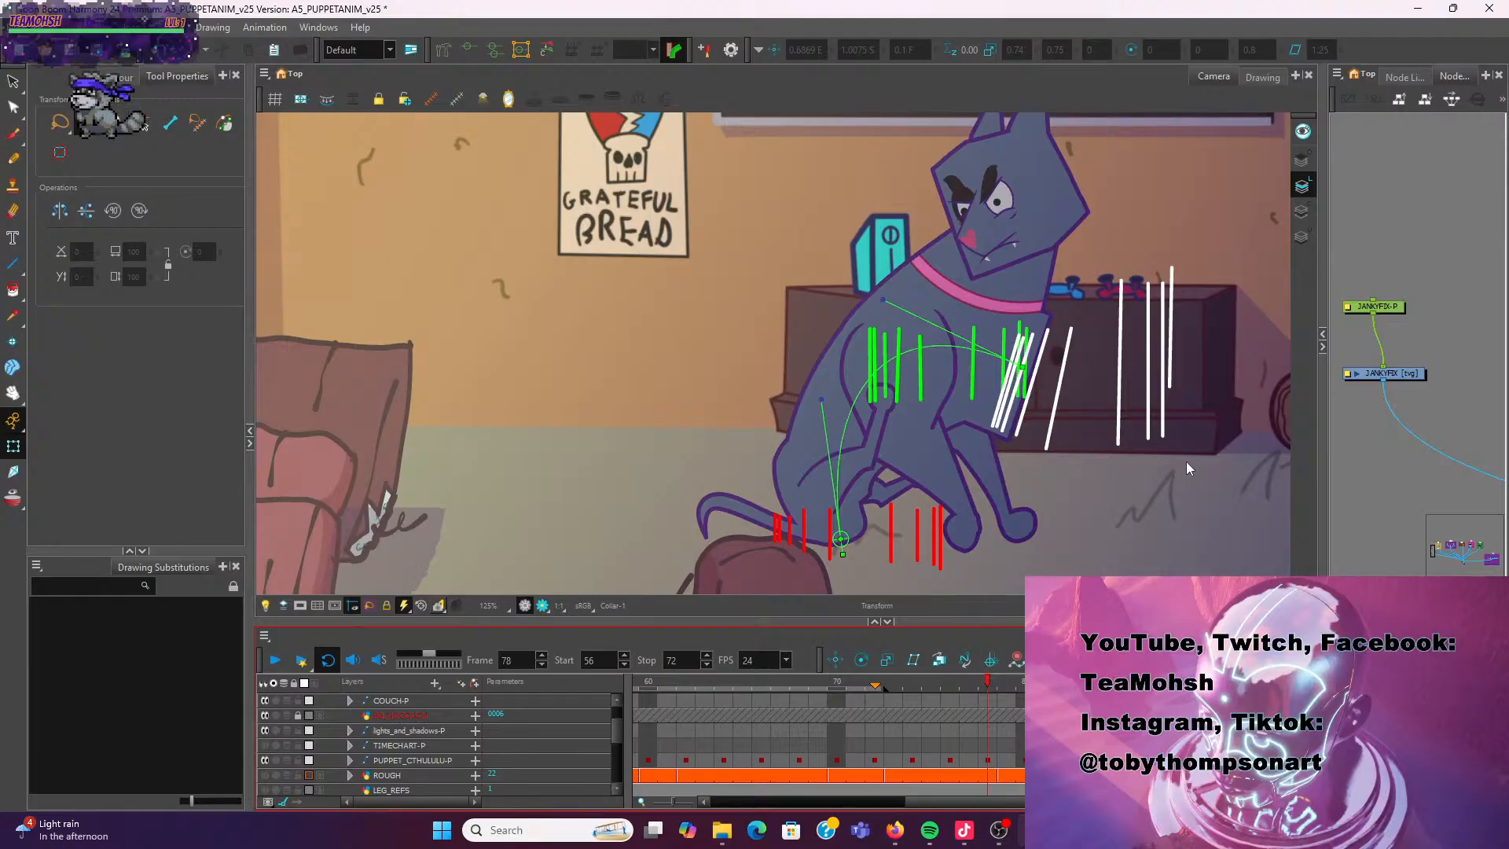
pyautogui.press('.')
pyautogui.press('.')
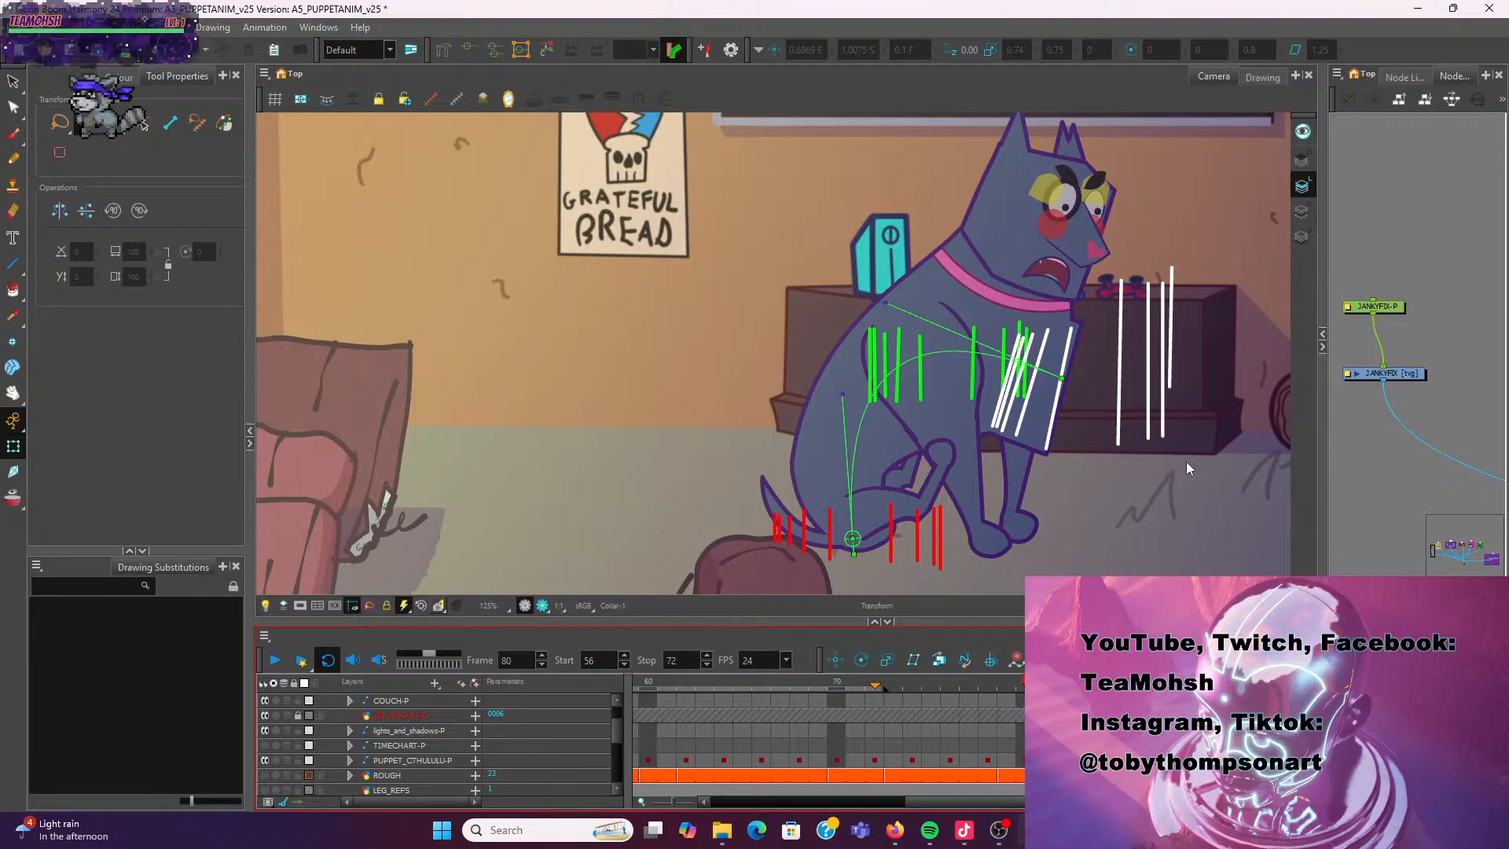
pyautogui.press('.')
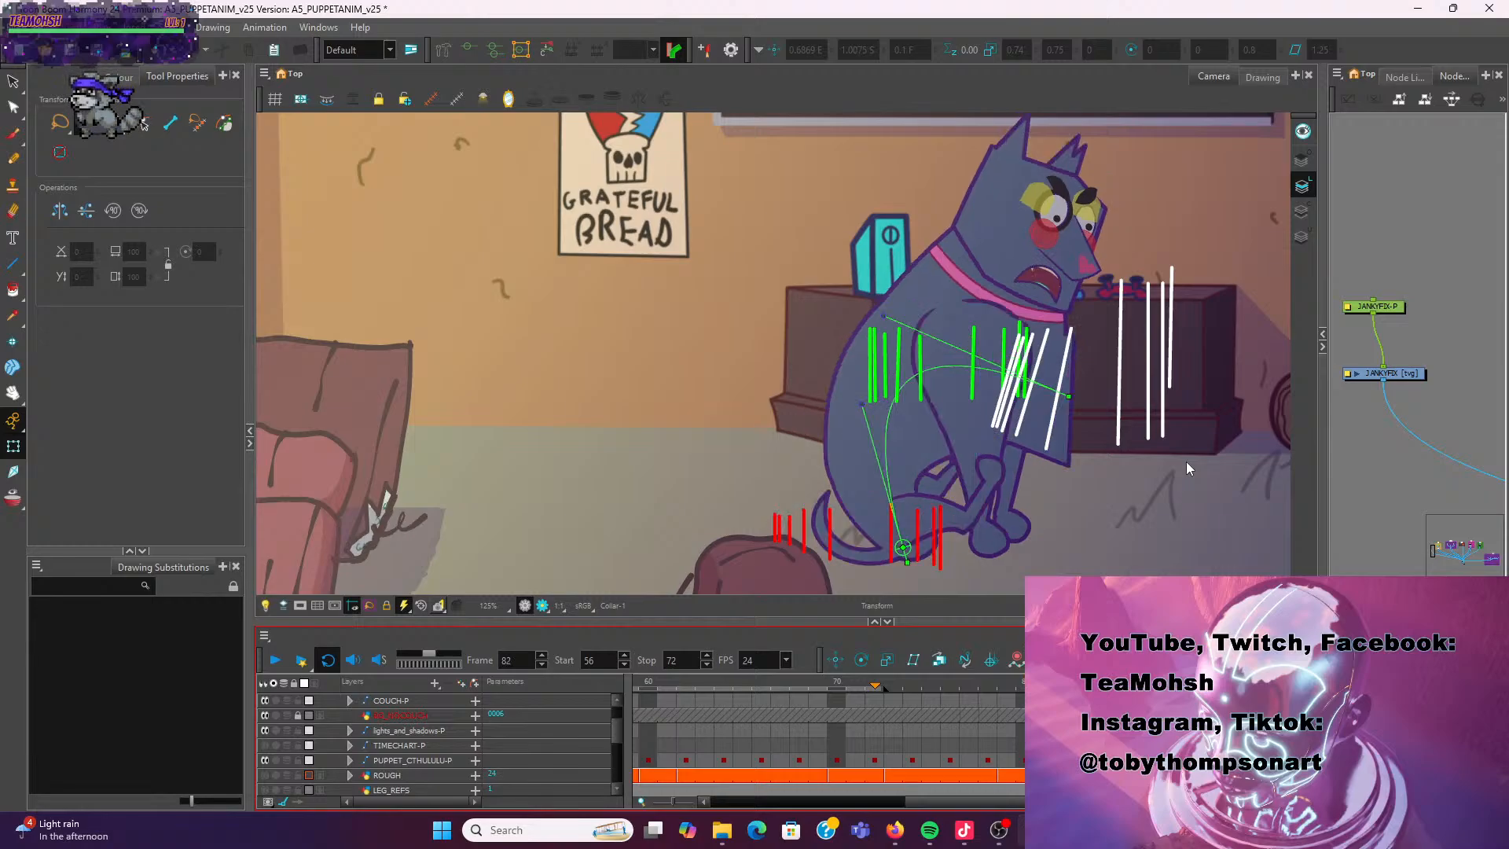
pyautogui.press(',')
pyautogui.press(',')
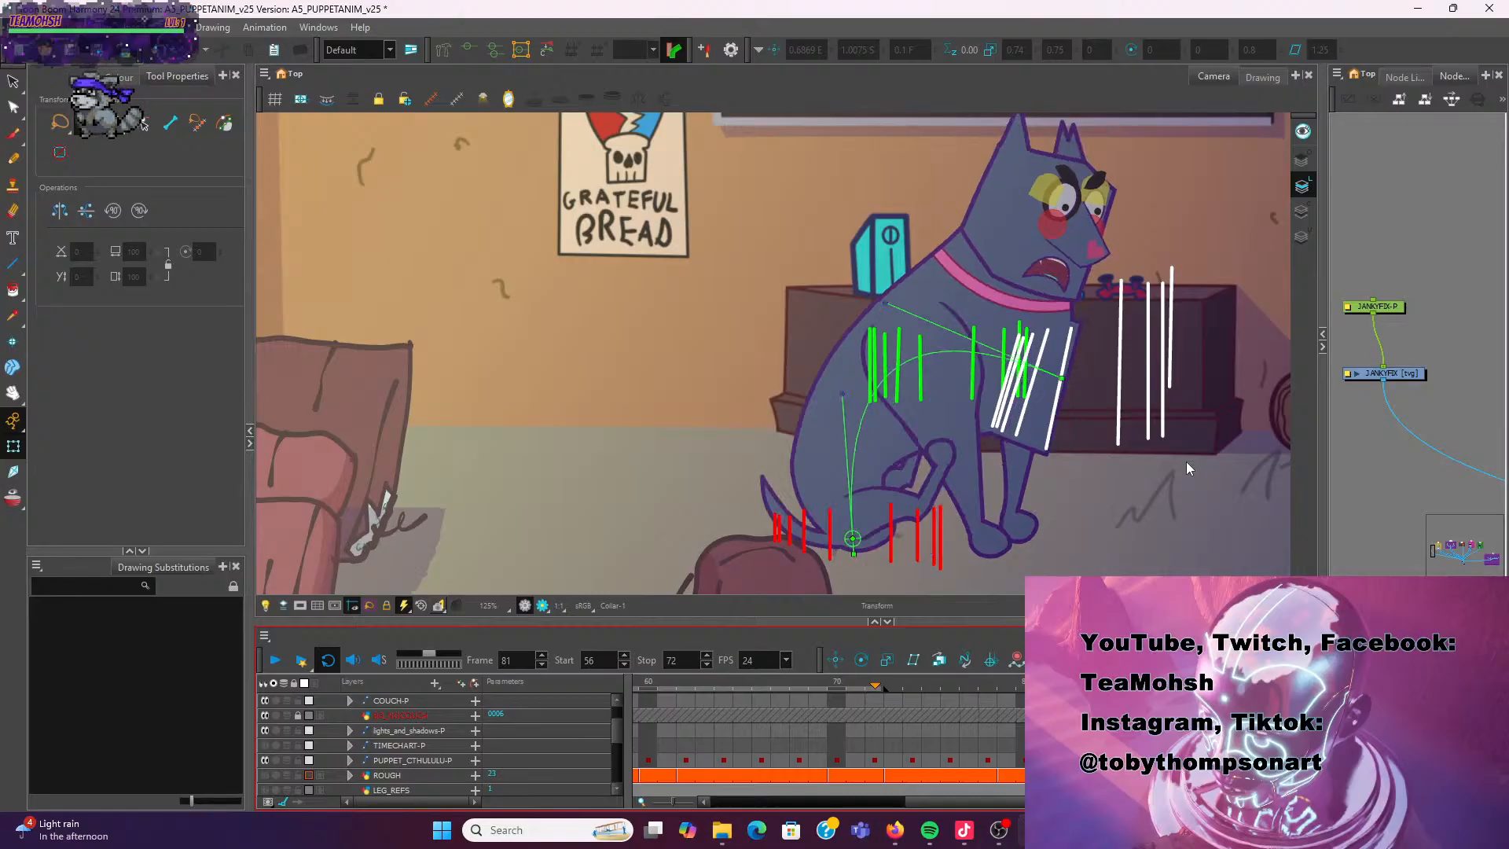
pyautogui.press('.')
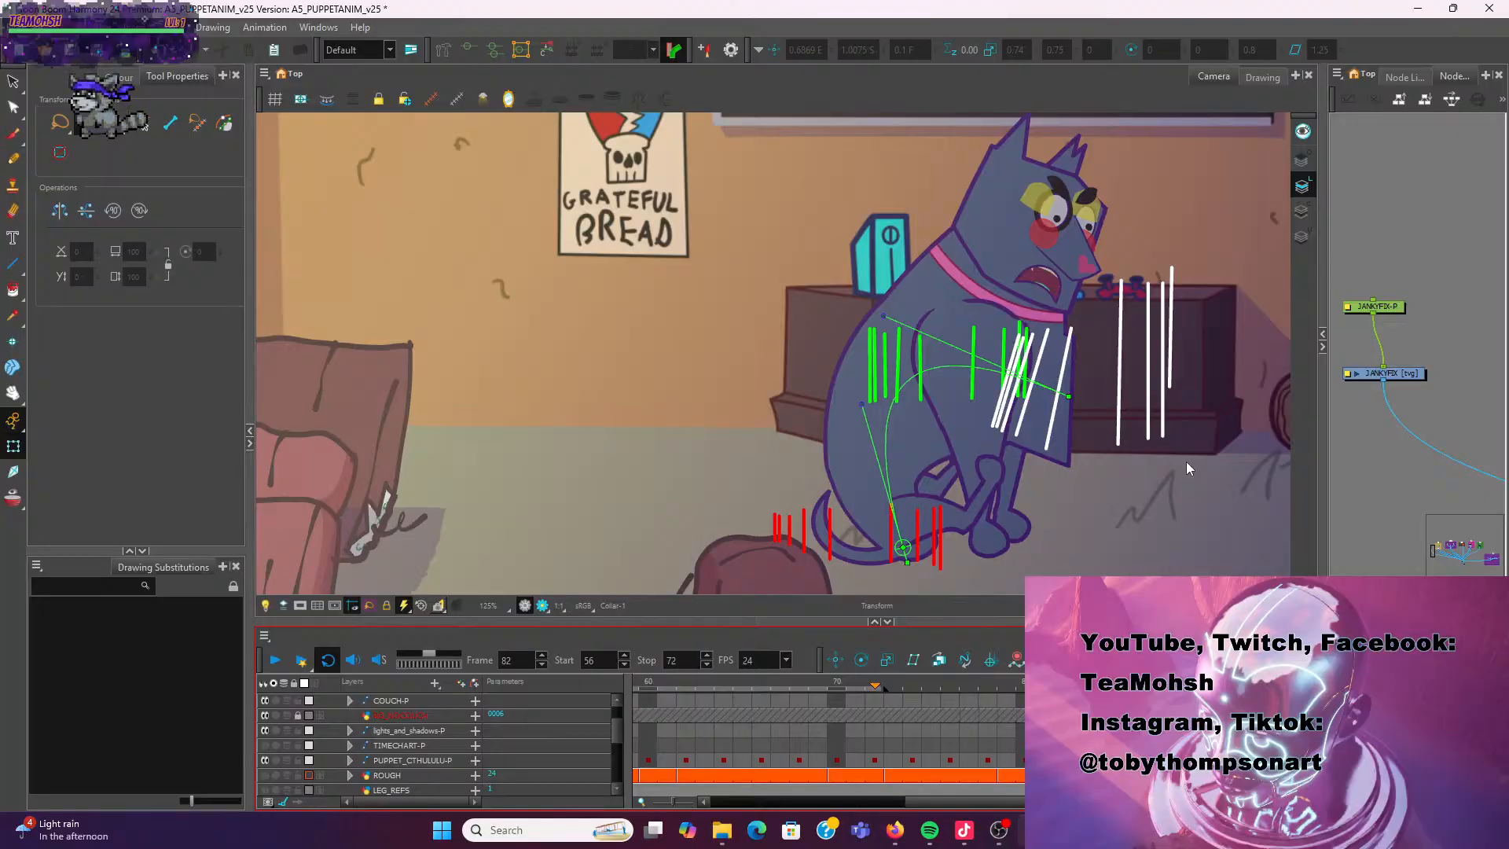
pyautogui.press(',')
pyautogui.press('.')
pyautogui.press(',')
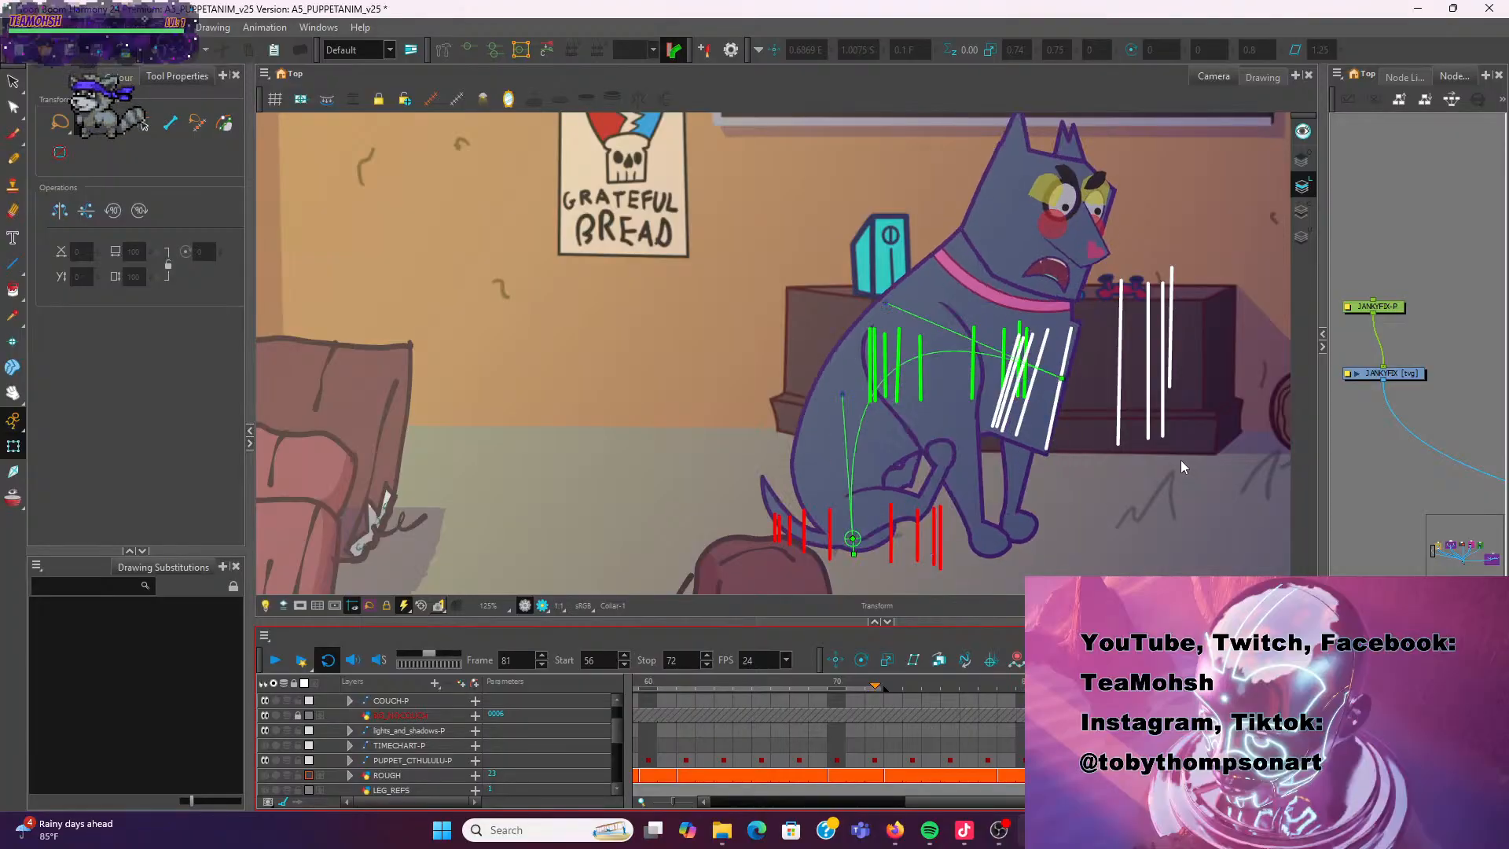
pyautogui.press('.')
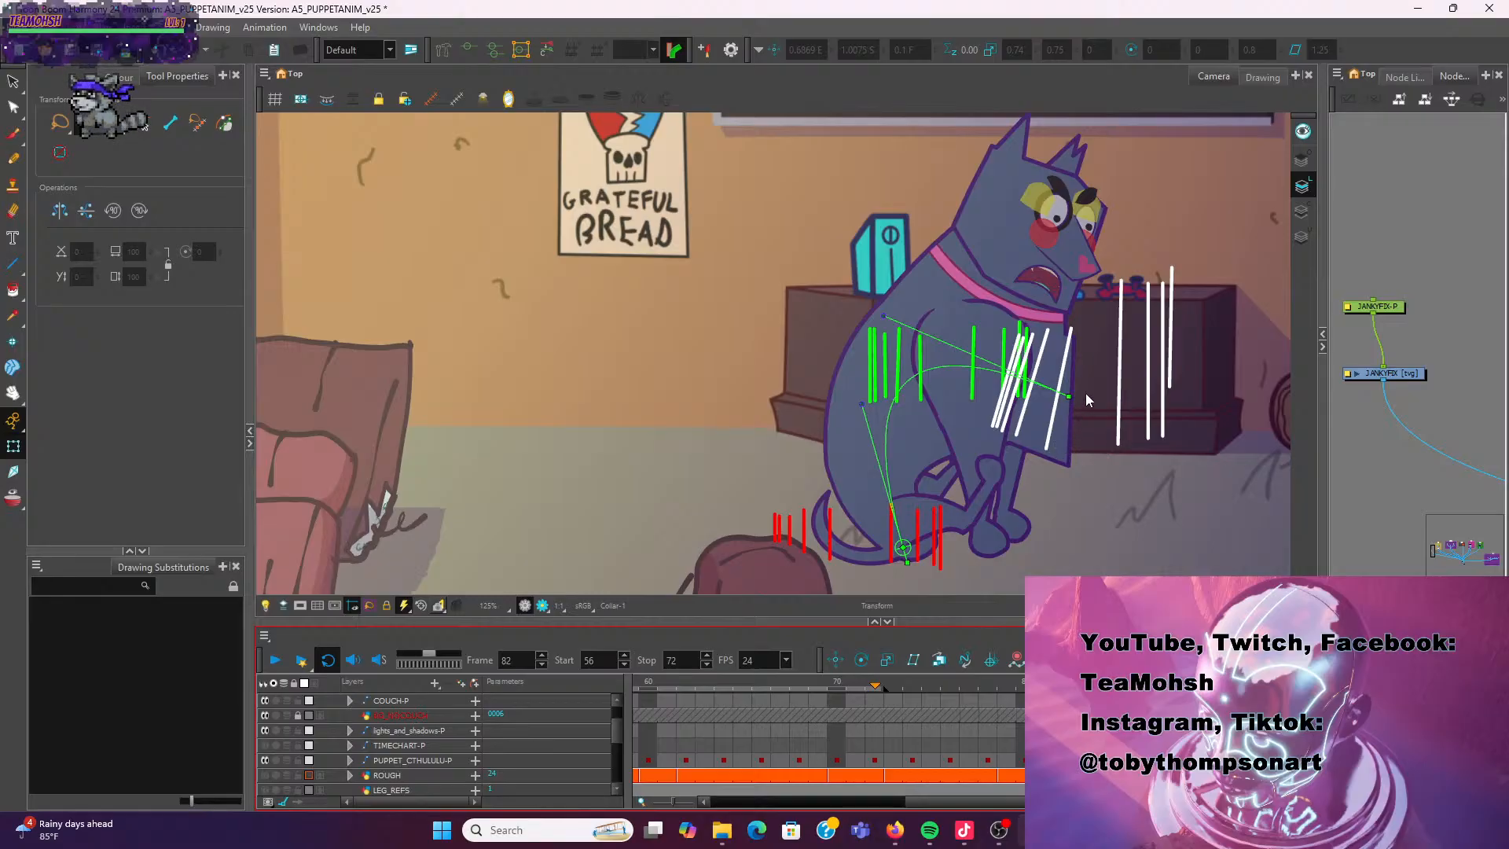
# Move the chest end of the upper torso's deformer at frame 82 forward and up to reach the next white chart line
pyautogui.moveTo(1068, 396); pyautogui.dragTo(1114, 363)
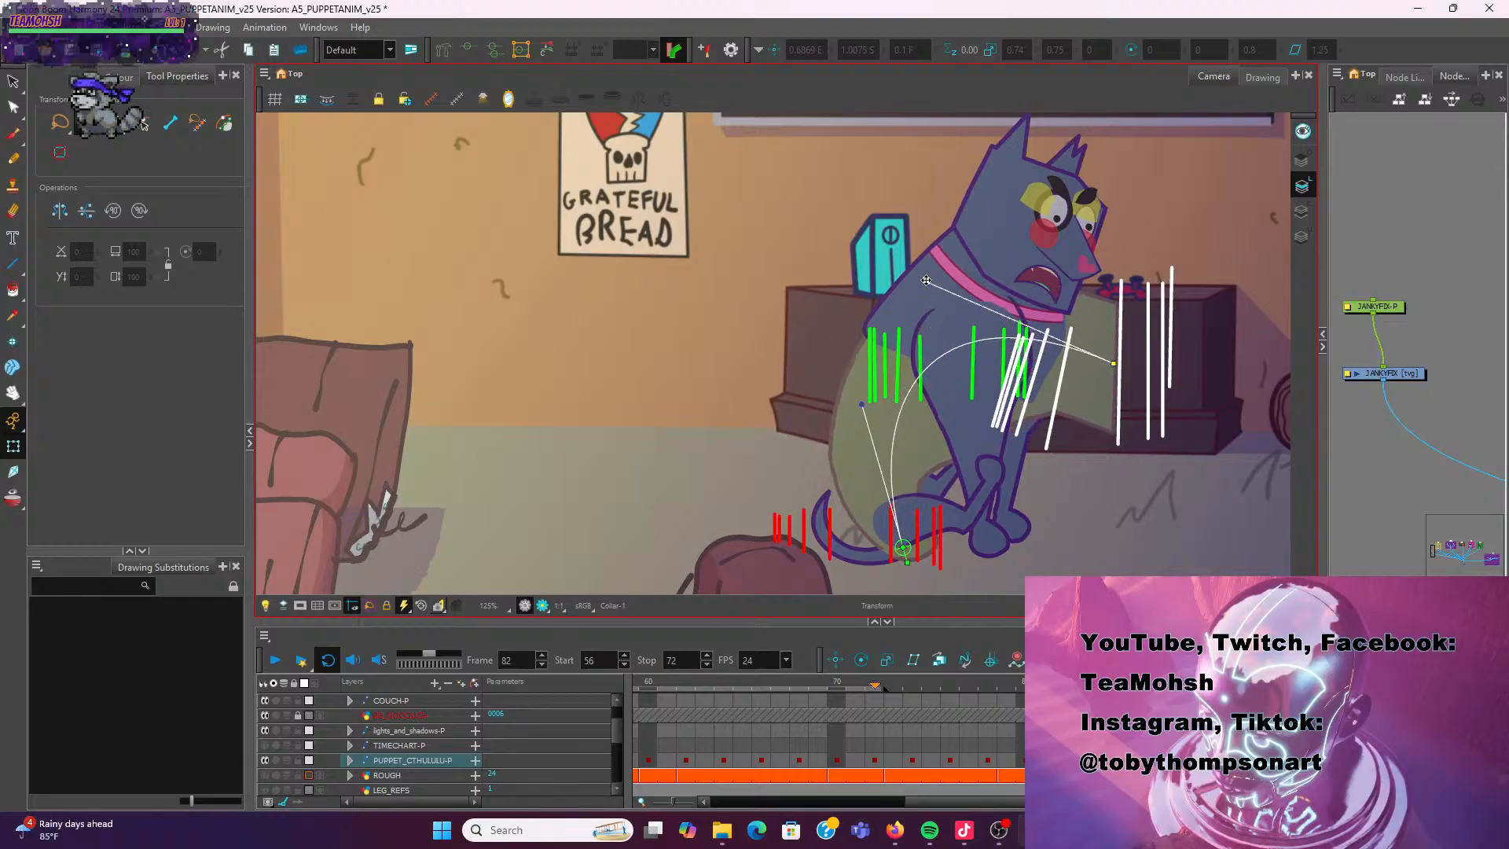
pyautogui.moveTo(916, 281)
pyautogui.mouseDown()
pyautogui.moveTo(899, 280)
pyautogui.moveTo(885, 310)
pyautogui.moveTo(937, 288)
pyautogui.moveTo(899, 275)
pyautogui.mouseUp()
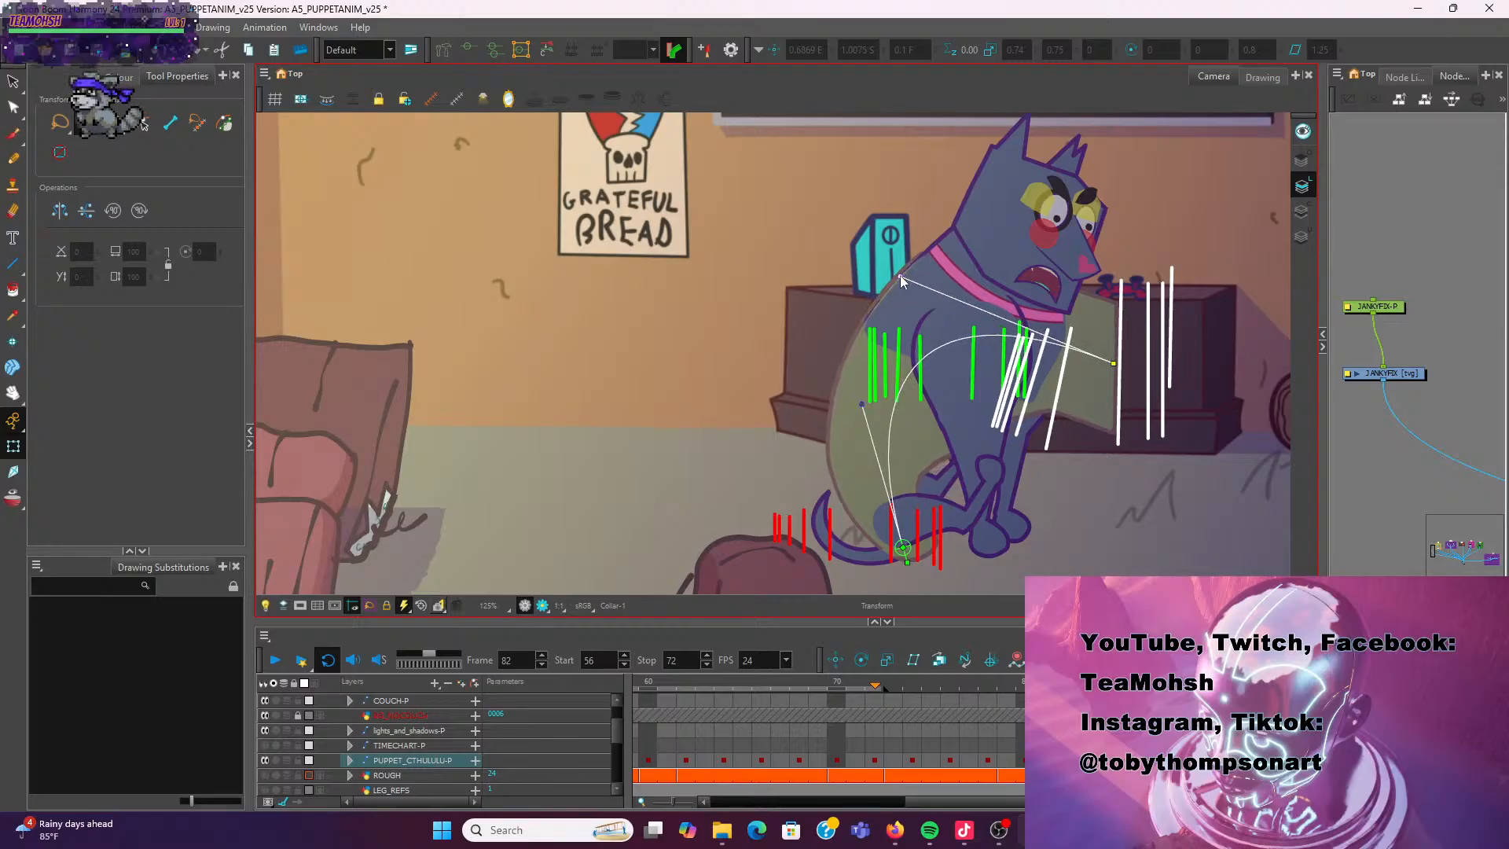
pyautogui.hotkey('ctrl', 'z')
pyautogui.click(915, 225)
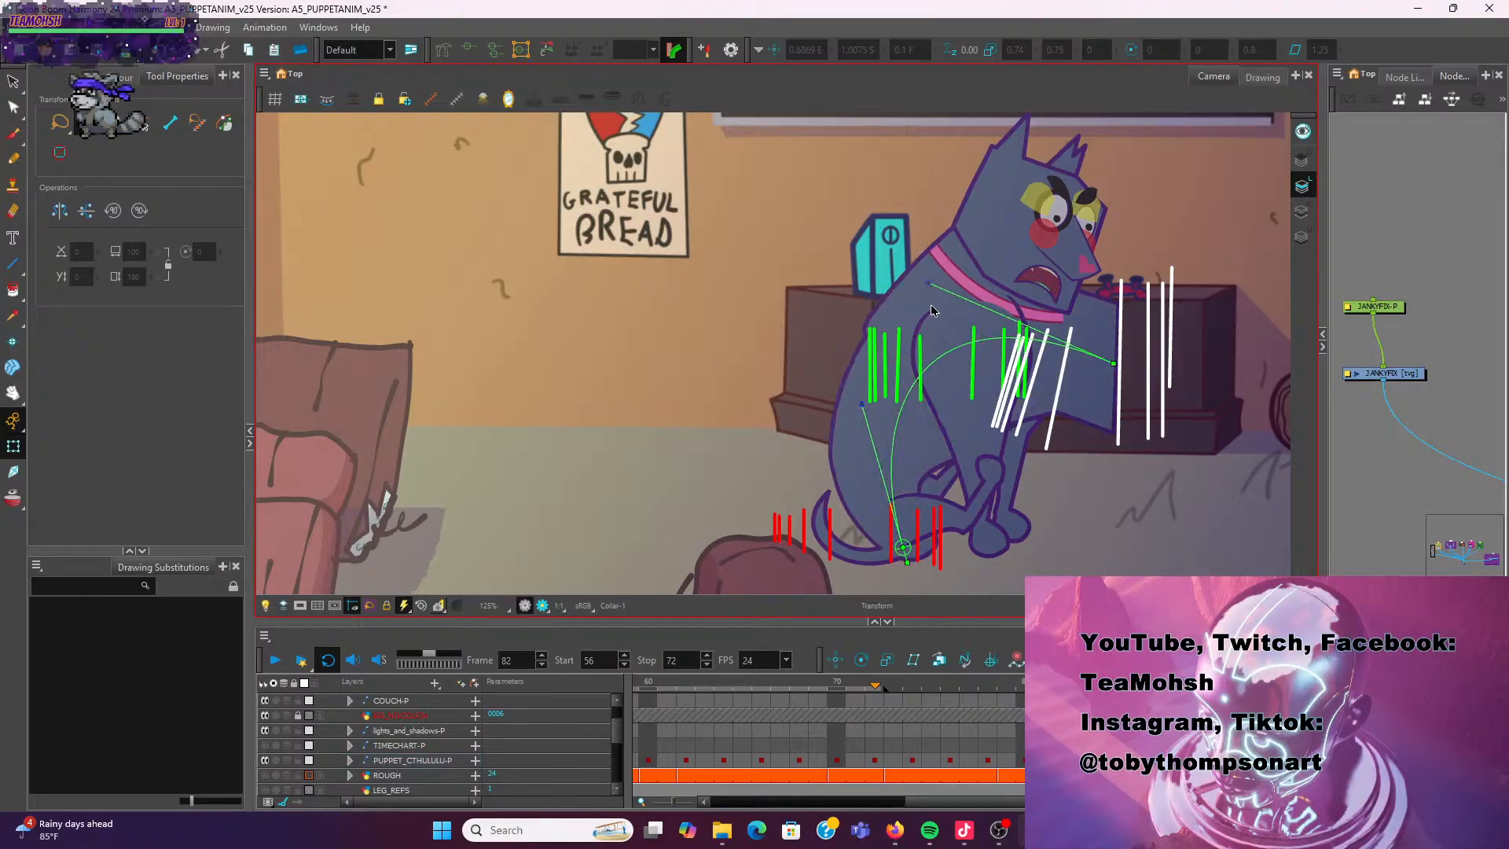
# Select the neck with its collar at frame 82 and shift it forward over the moved torso
pyautogui.click(927, 283)
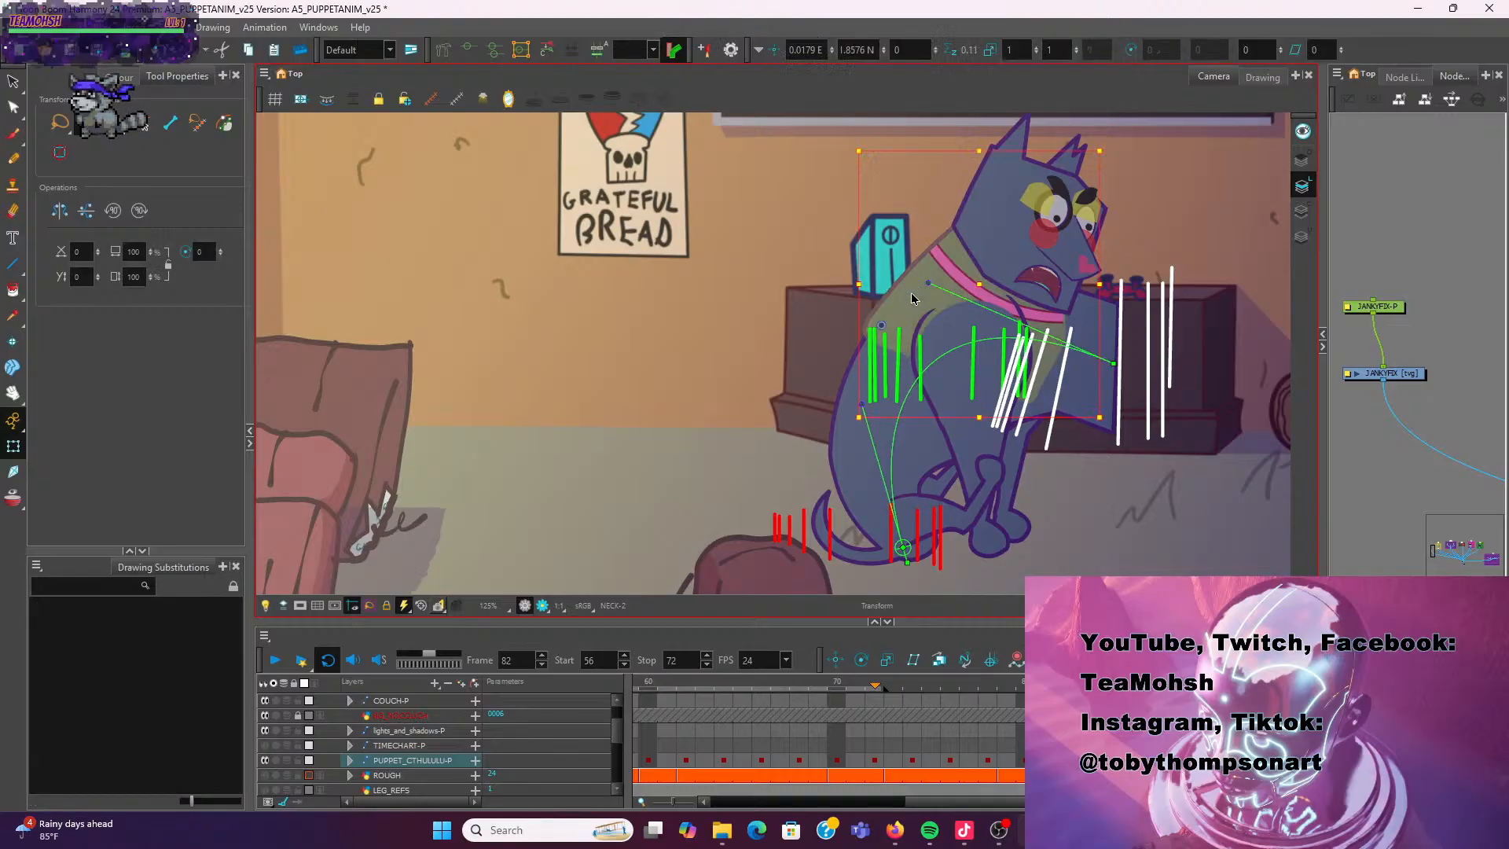
pyautogui.press('b')
pyautogui.moveTo(917, 299)
pyautogui.mouseDown()
pyautogui.moveTo(958, 308)
pyautogui.moveTo(947, 276)
pyautogui.moveTo(986, 287)
pyautogui.mouseUp()
# Select the whole head at frame 82 and move it forward and slightly down to sit on the shifted neck
pyautogui.click(1002, 216)
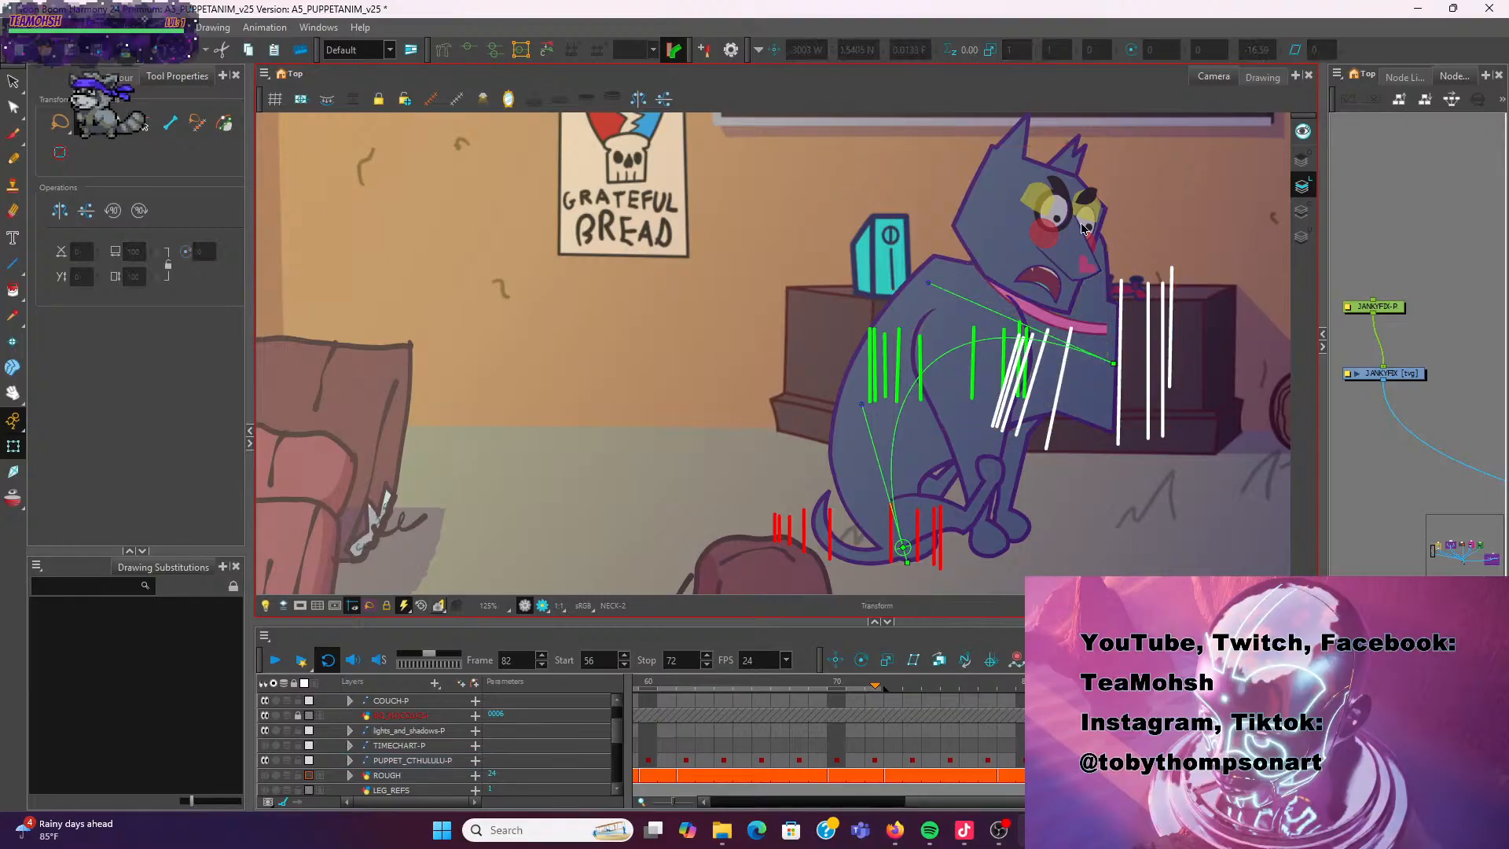
pyautogui.press('b')
pyautogui.press('b')
pyautogui.press('b')
pyautogui.press('b')
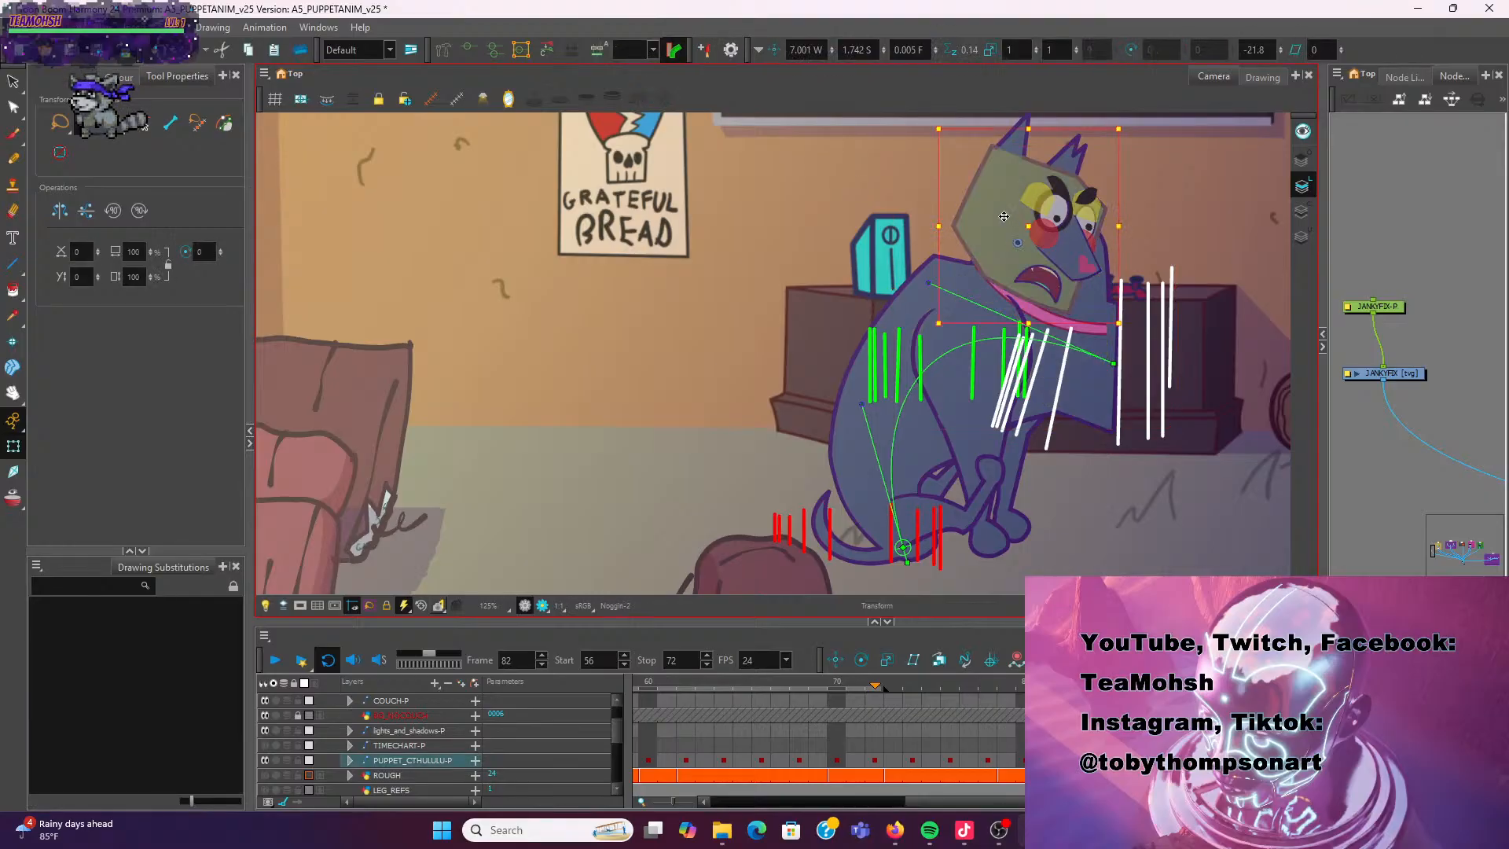
pyautogui.moveTo(1001, 217); pyautogui.dragTo(1055, 228)
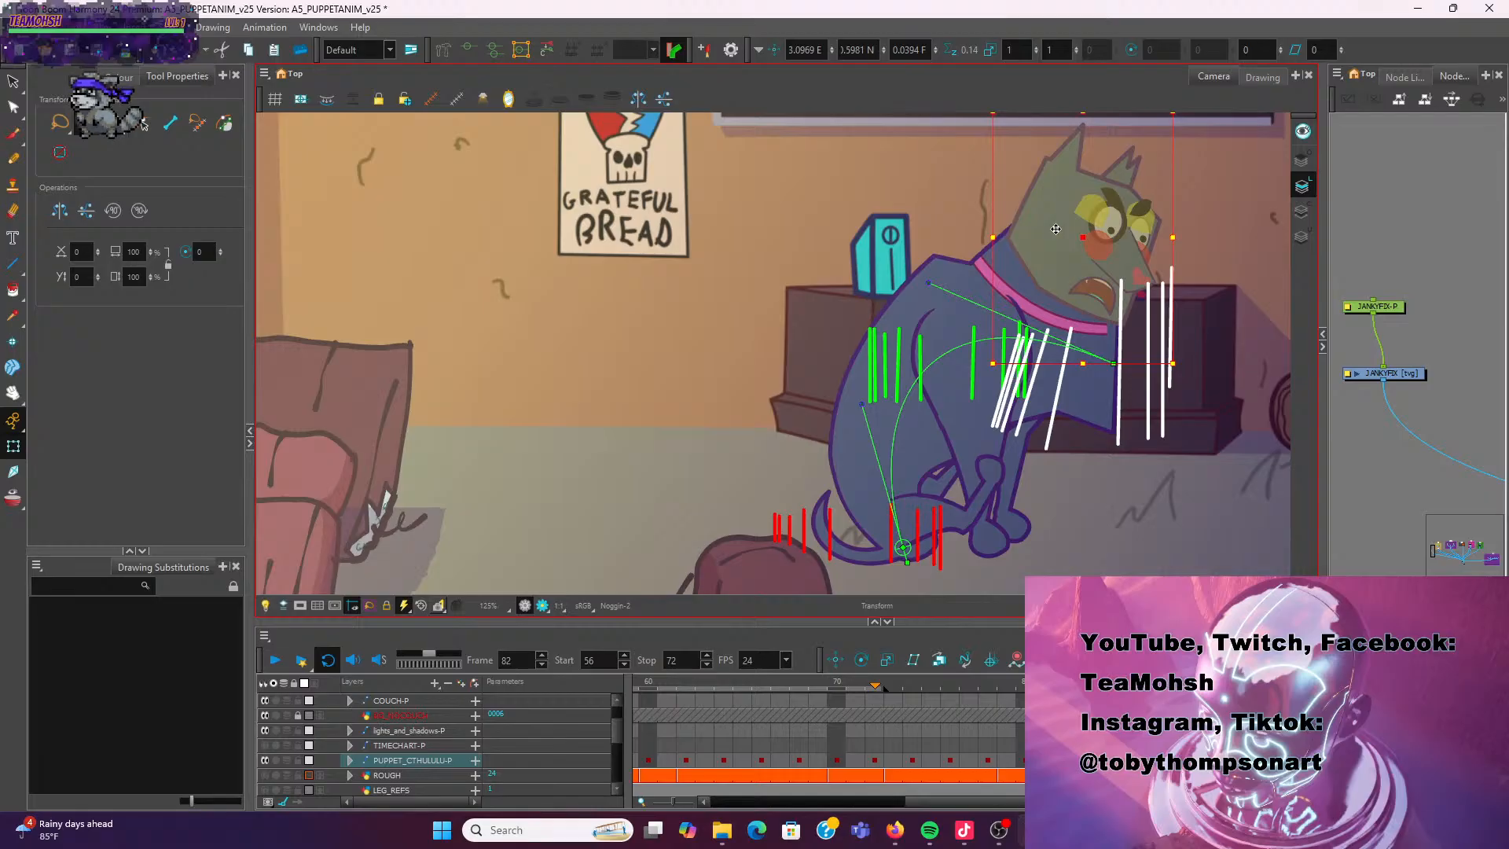
pyautogui.moveTo(1056, 230); pyautogui.dragTo(1080, 279)
pyautogui.hotkey('ctrl', 'z')
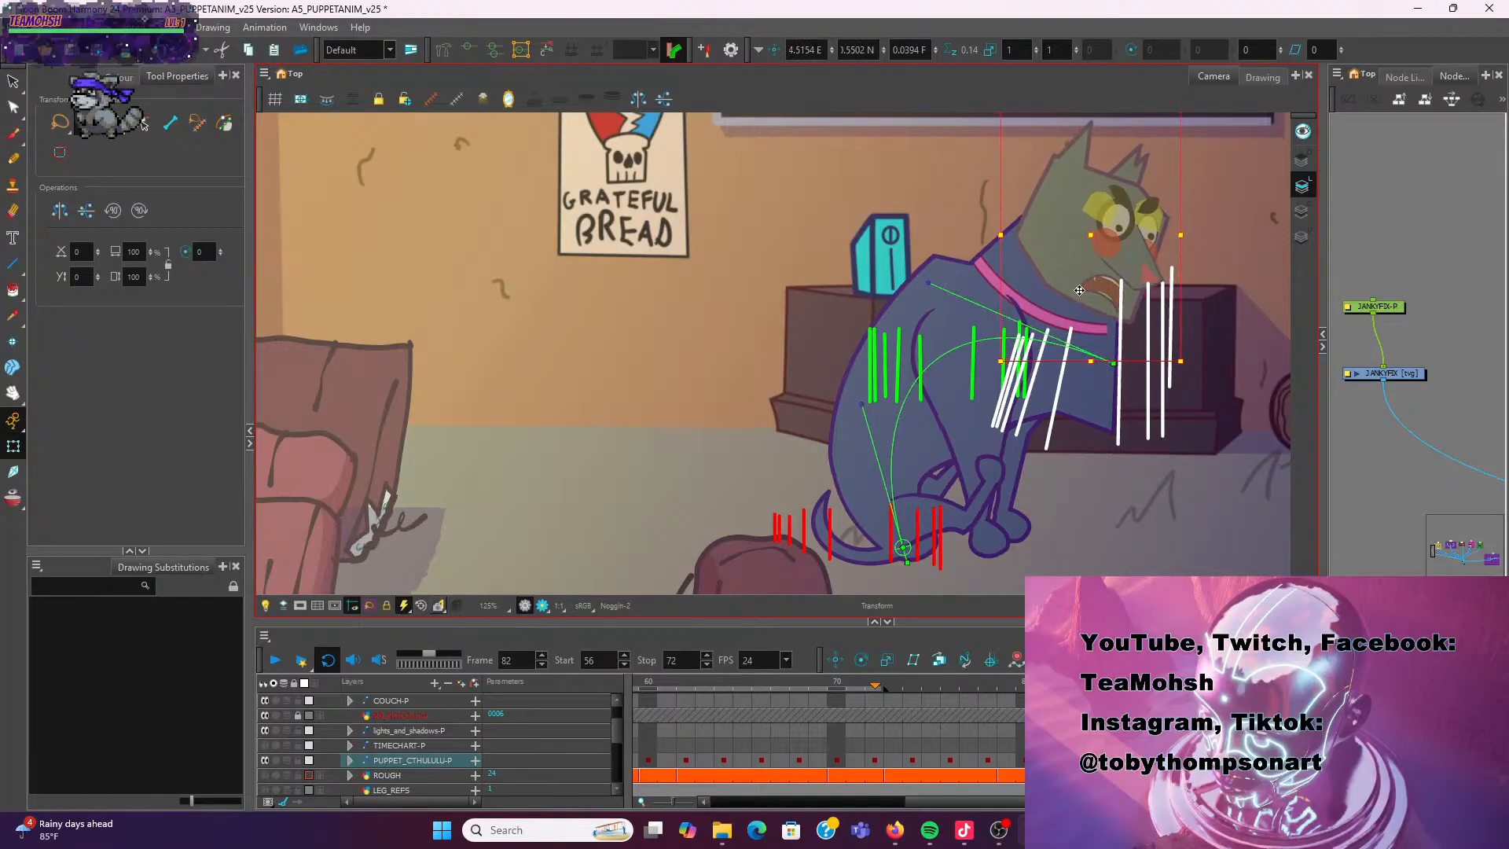
pyautogui.press('Escape')
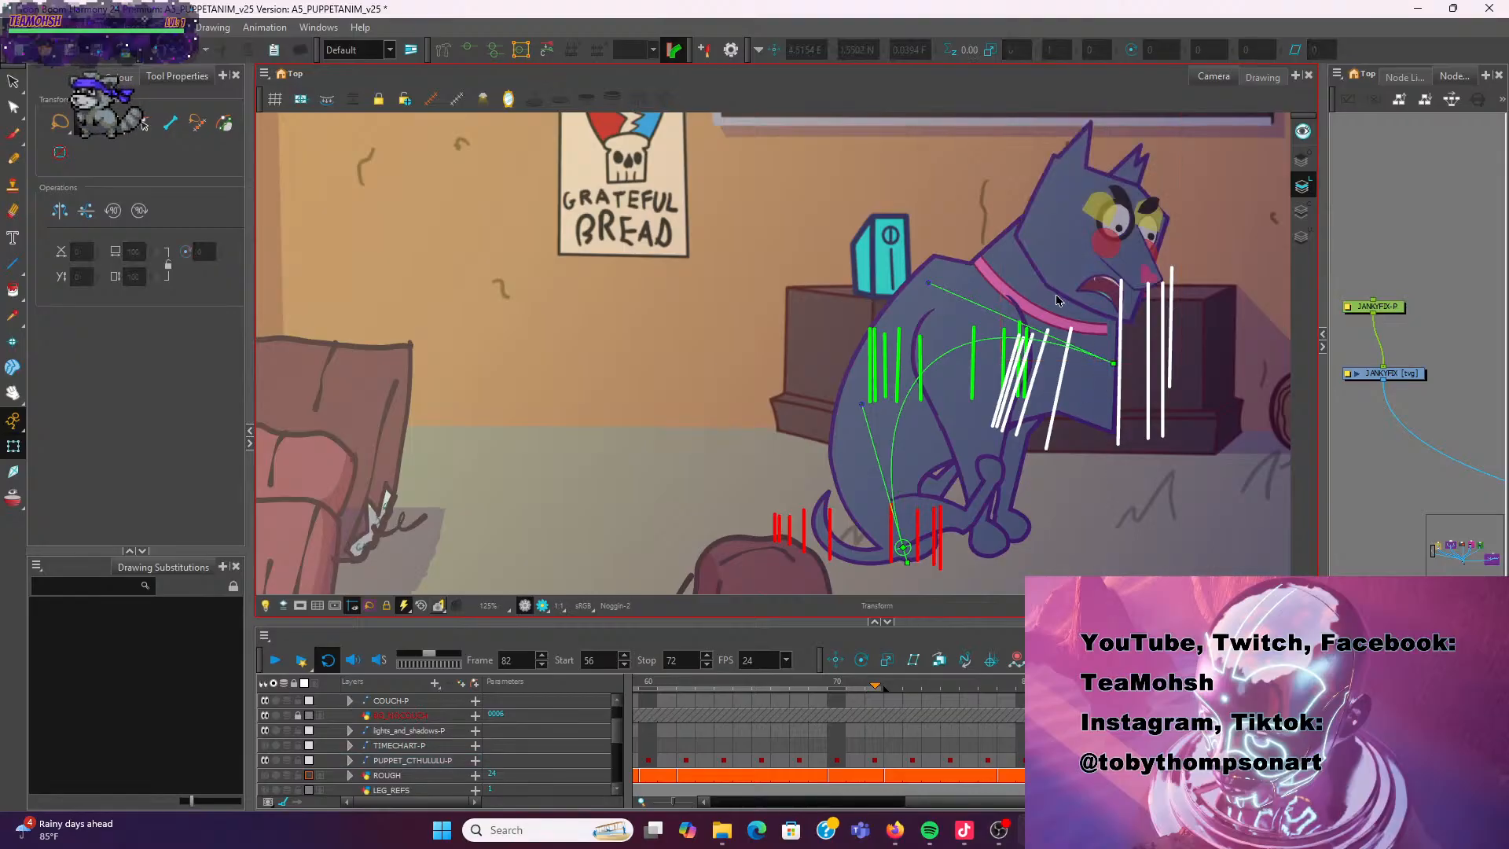
# Select the neck with its collar at frame 82 and nudge it slightly forward to line up with the head
pyautogui.click(1031, 286)
pyautogui.click(1032, 287)
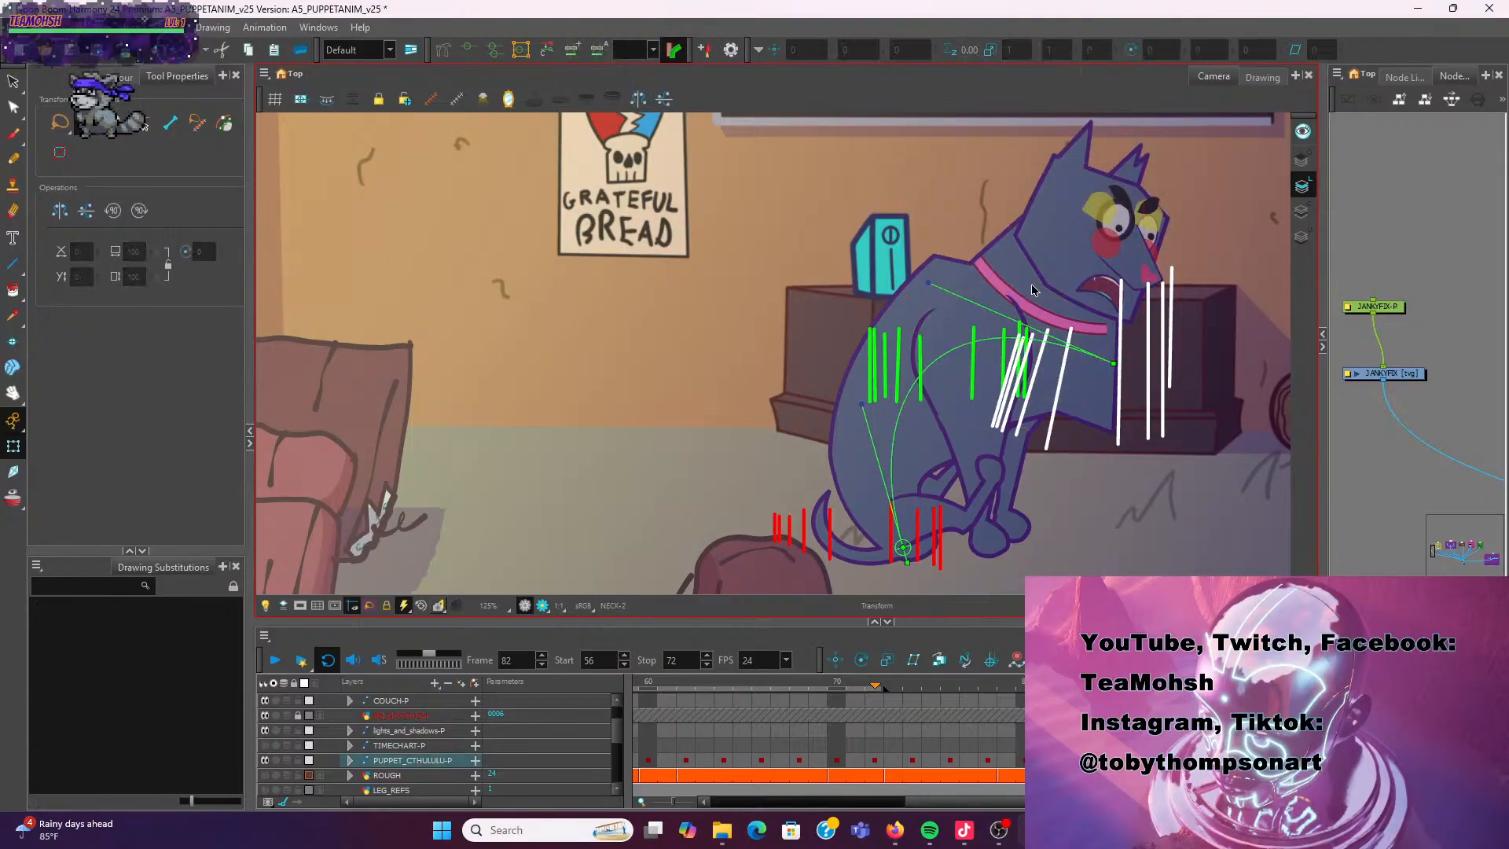
pyautogui.moveTo(1040, 292); pyautogui.dragTo(1050, 291)
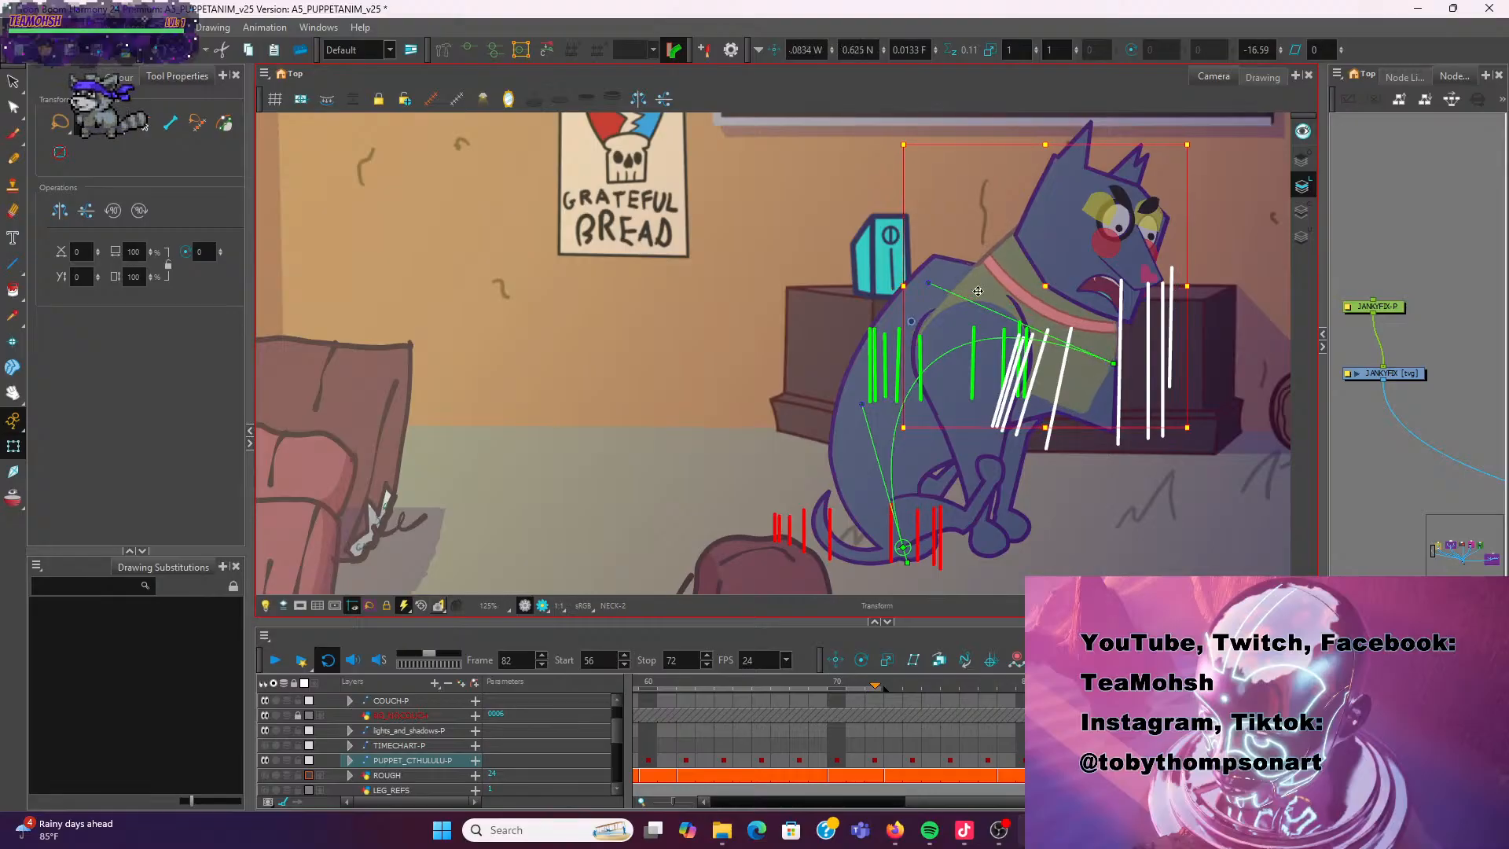
pyautogui.click(905, 270)
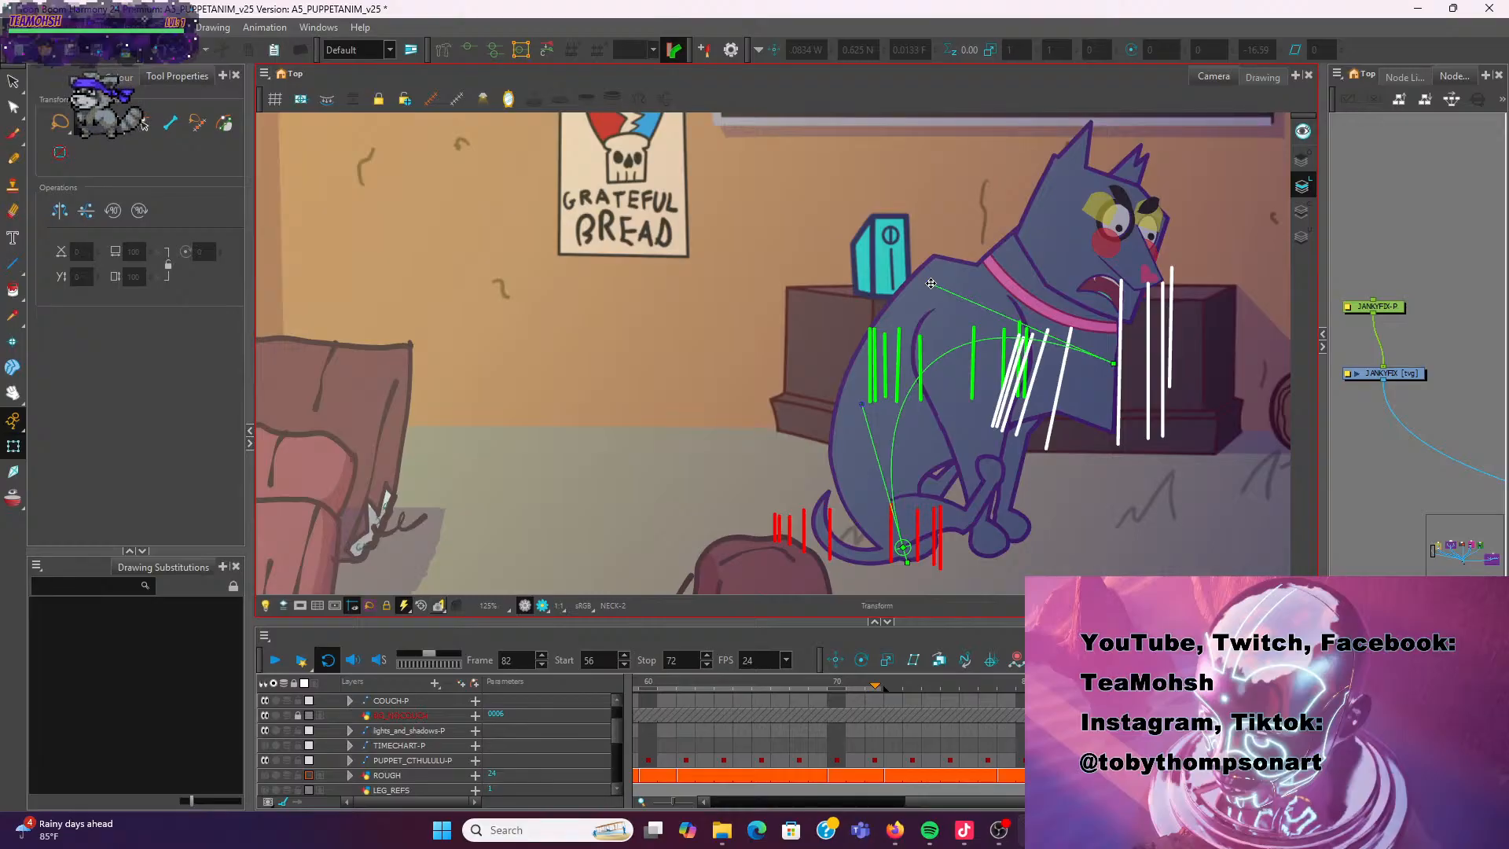
# Try a lower back handle on the upper torso's deformer at frame 82 and preview alternative UPPER_TORSO drawing substitutions
pyautogui.moveTo(930, 283)
pyautogui.mouseDown()
pyautogui.moveTo(1010, 298)
pyautogui.moveTo(1013, 315)
pyautogui.moveTo(911, 297)
pyautogui.mouseUp()
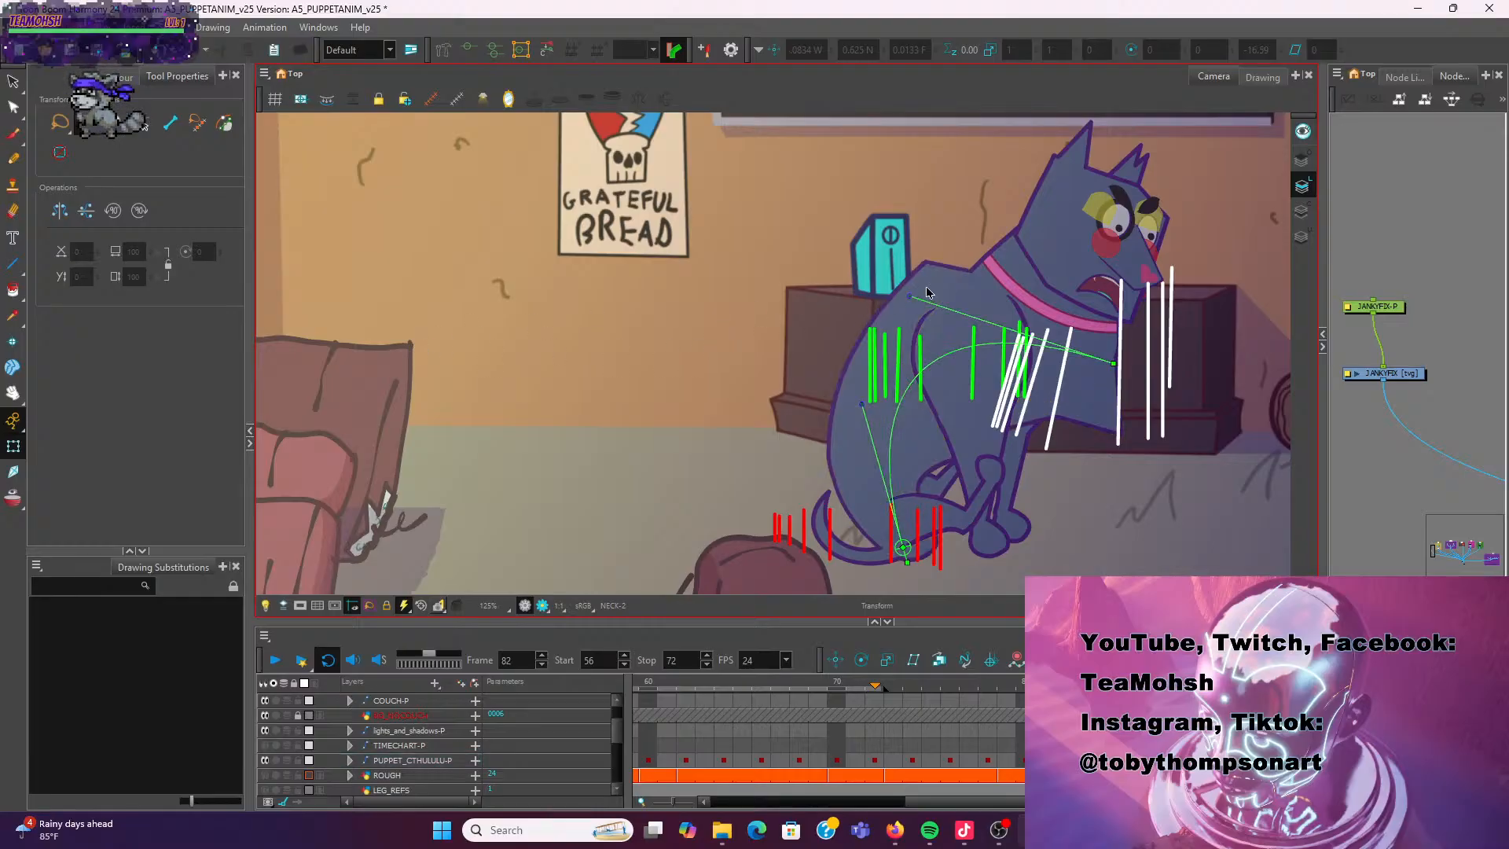
pyautogui.click(912, 288)
pyautogui.click(92, 743)
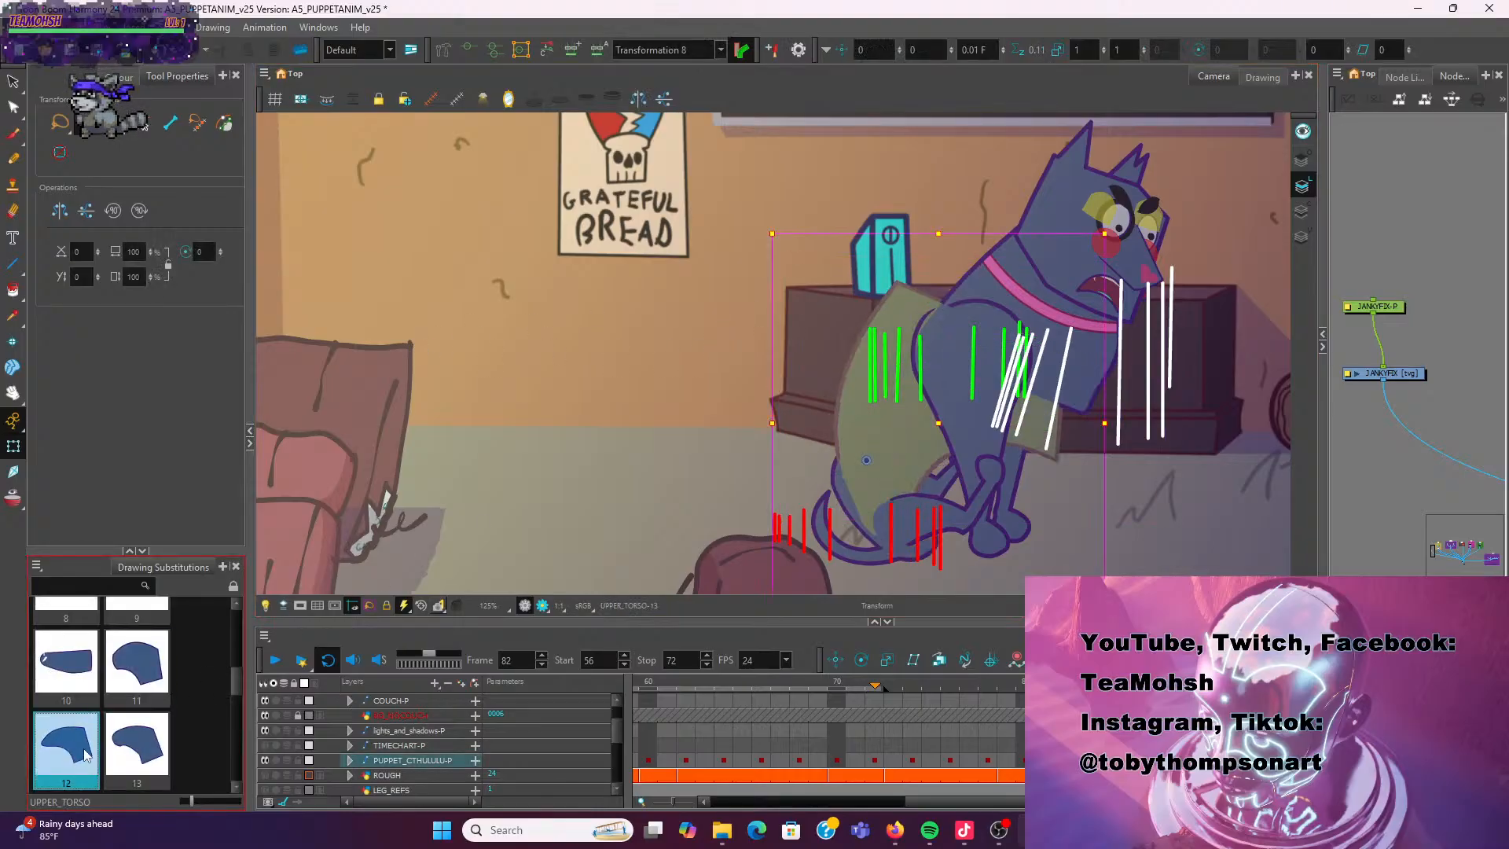
pyautogui.click(139, 702)
pyautogui.click(84, 710)
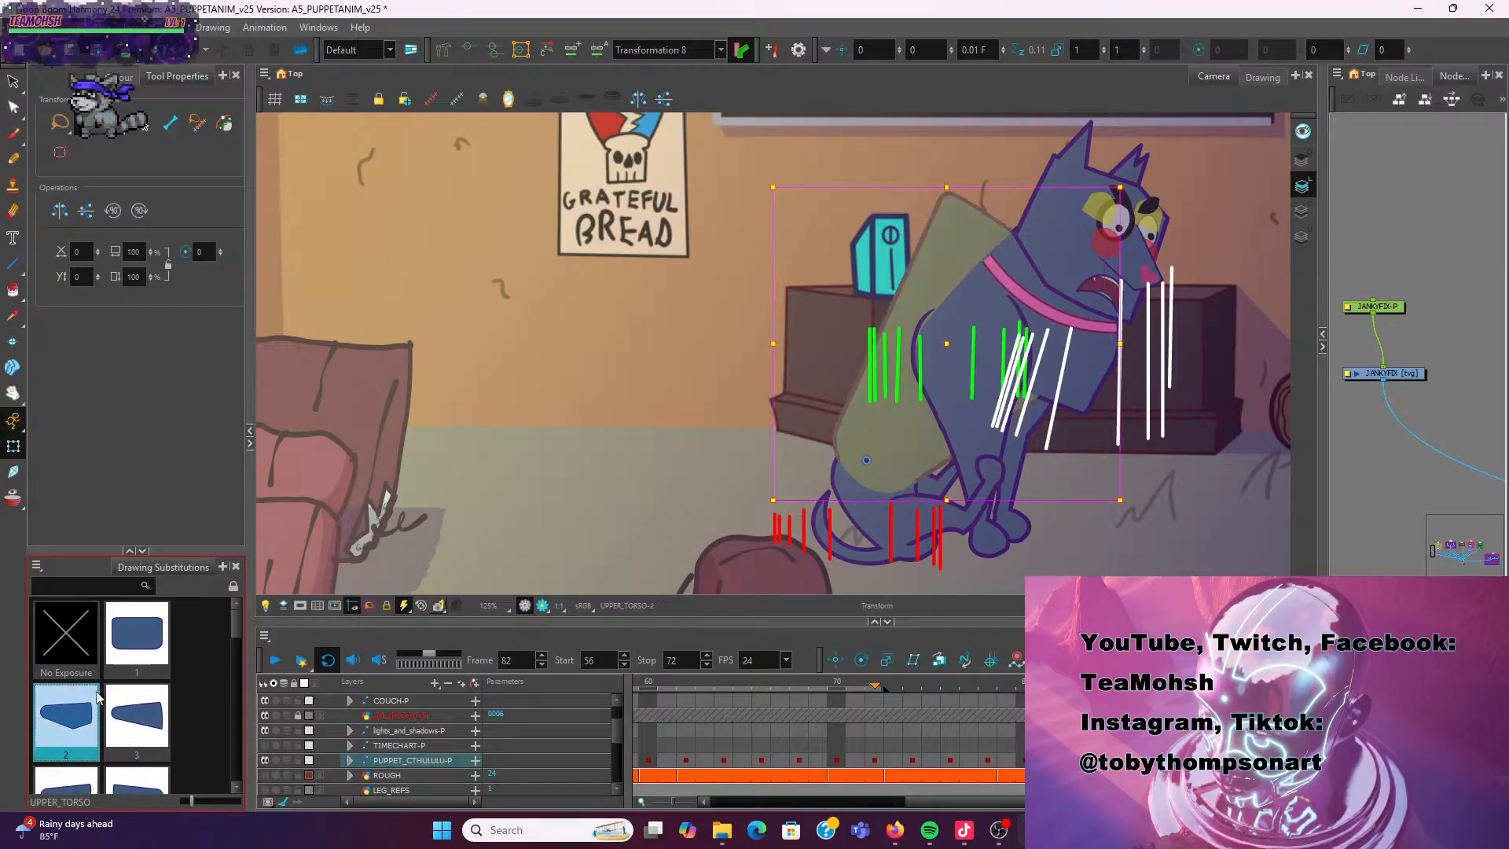
pyautogui.scroll(-3, 145, 653)
pyautogui.click(86, 702)
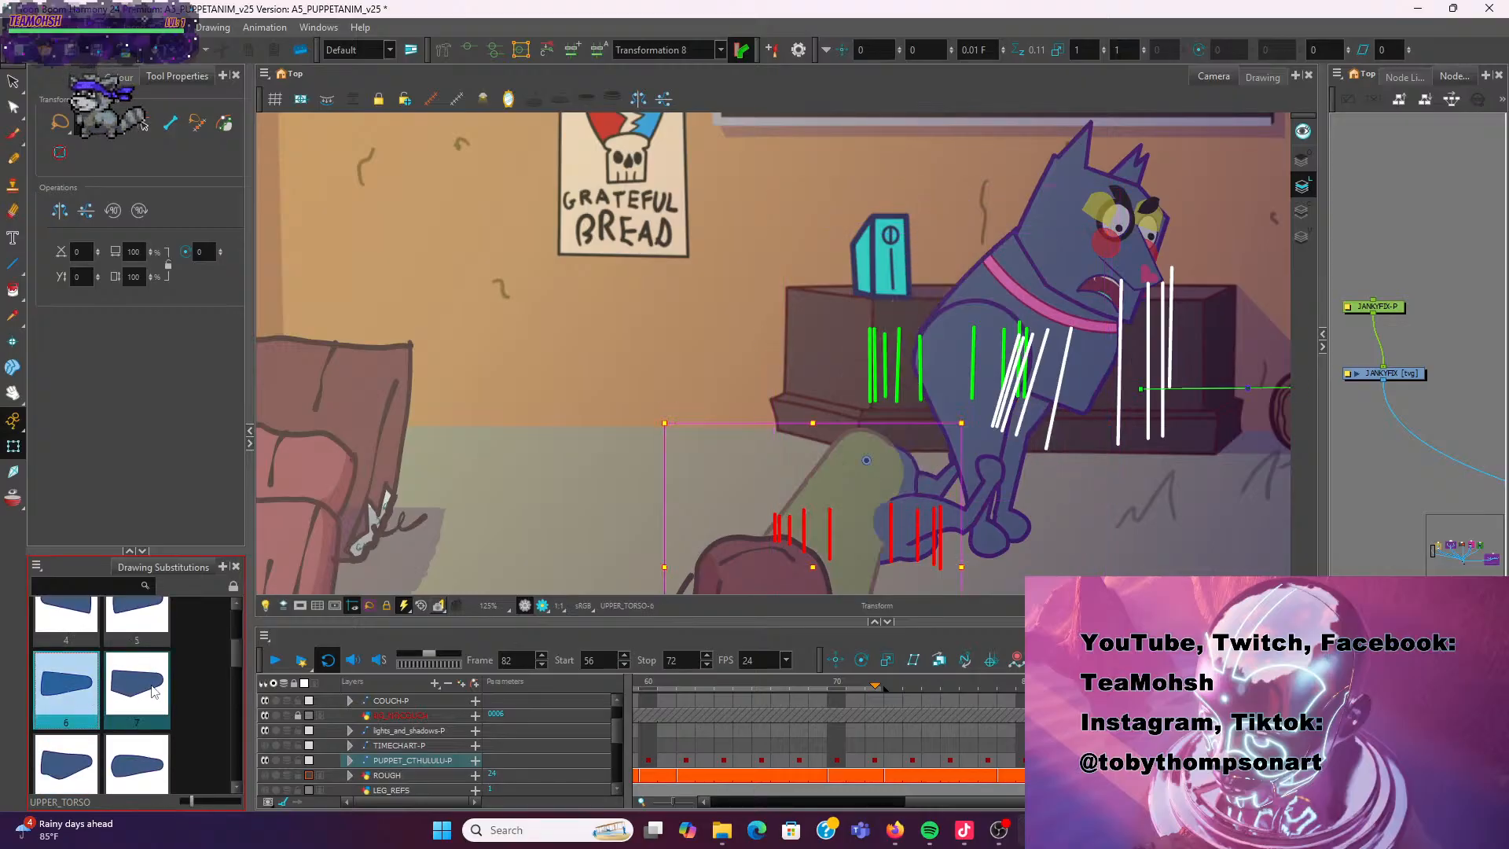
pyautogui.scroll(-6, 114, 690)
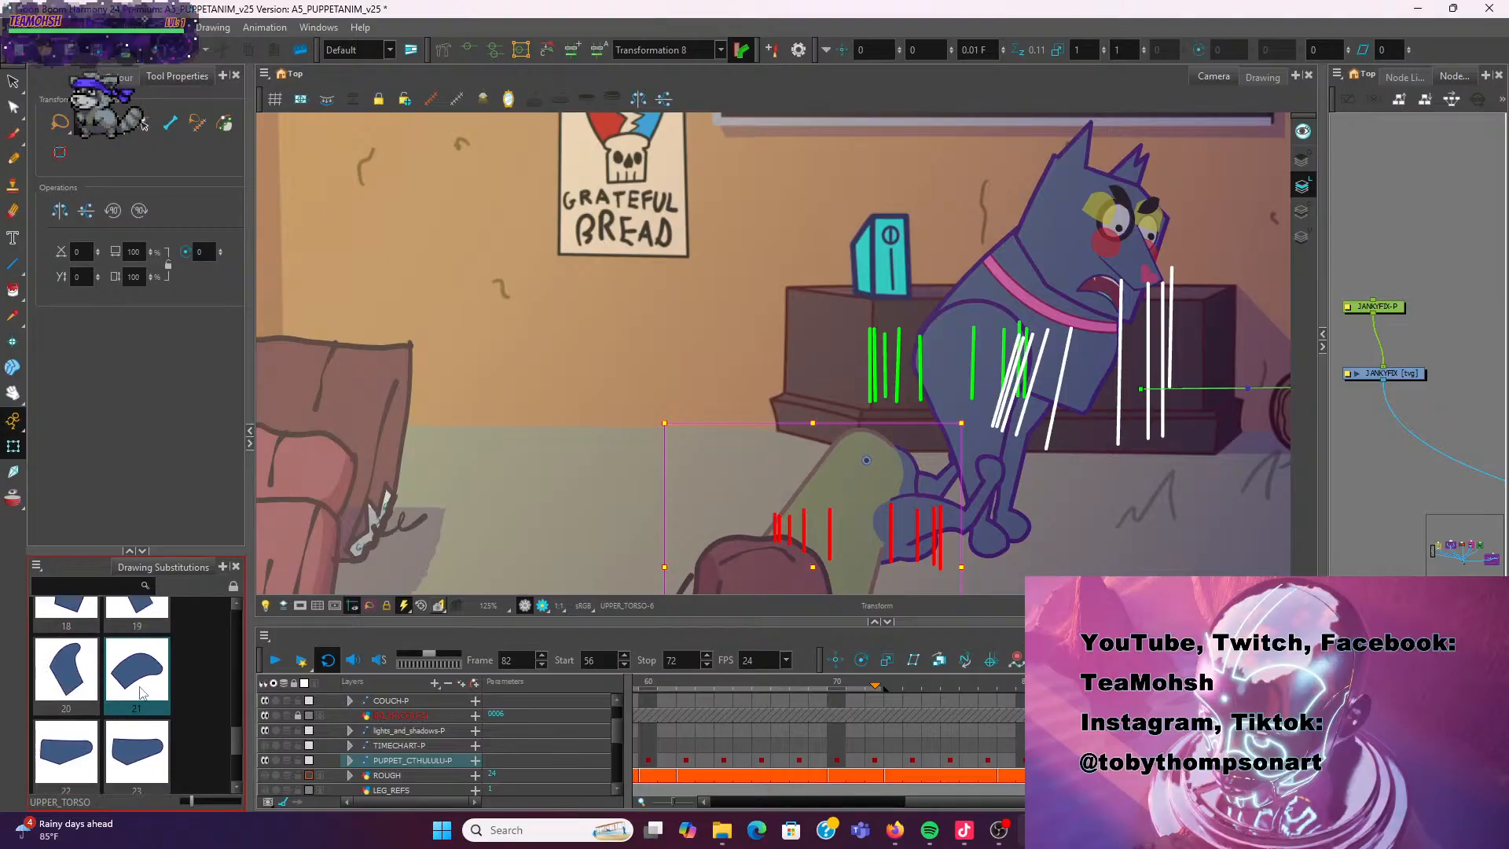
pyautogui.scroll(6, 139, 688)
pyautogui.click(66, 715)
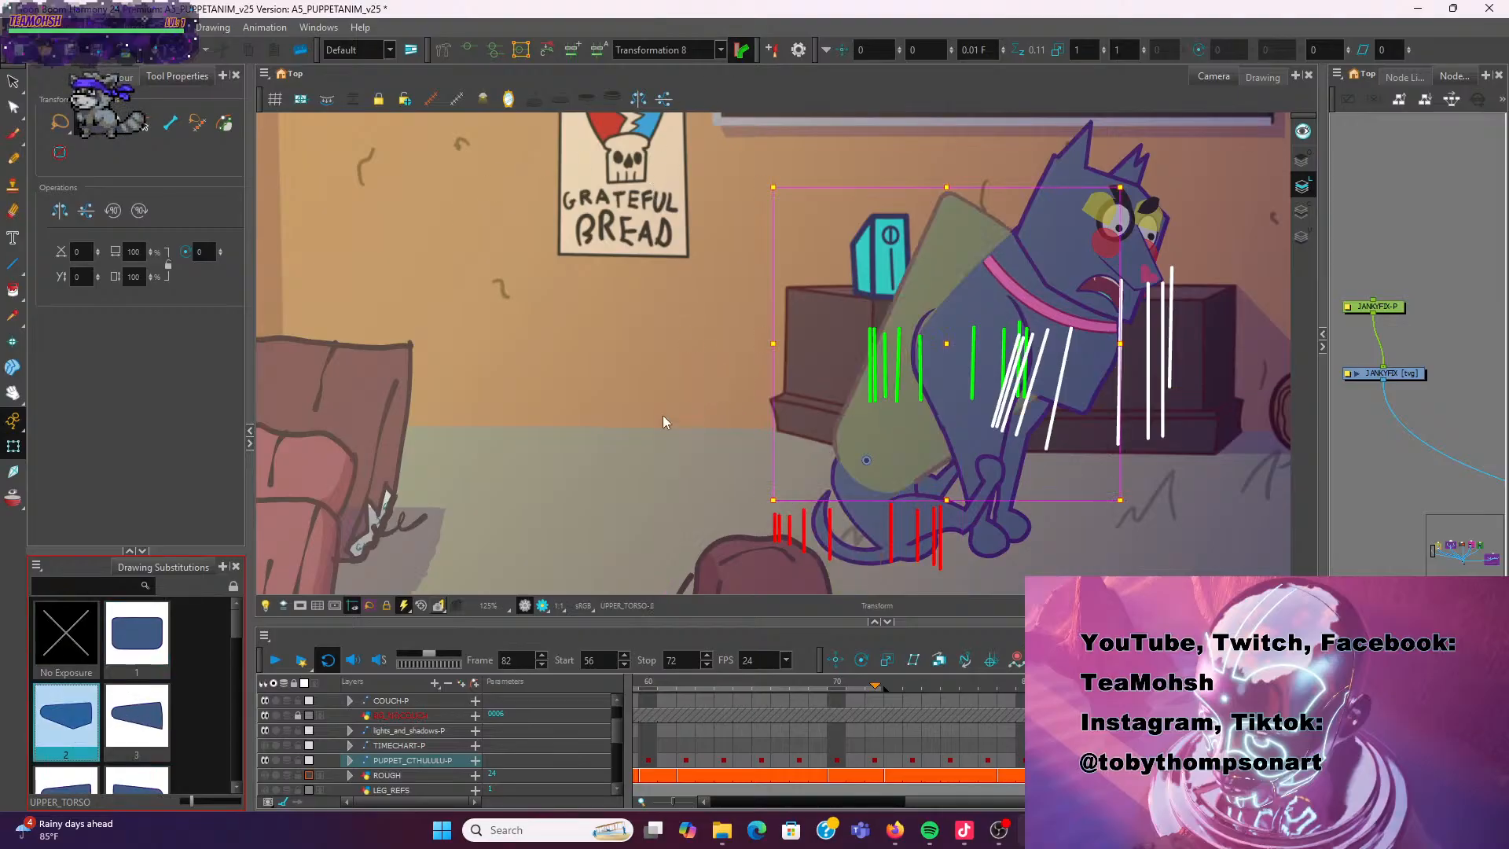
pyautogui.scroll(-10, 192, 687)
pyautogui.click(140, 682)
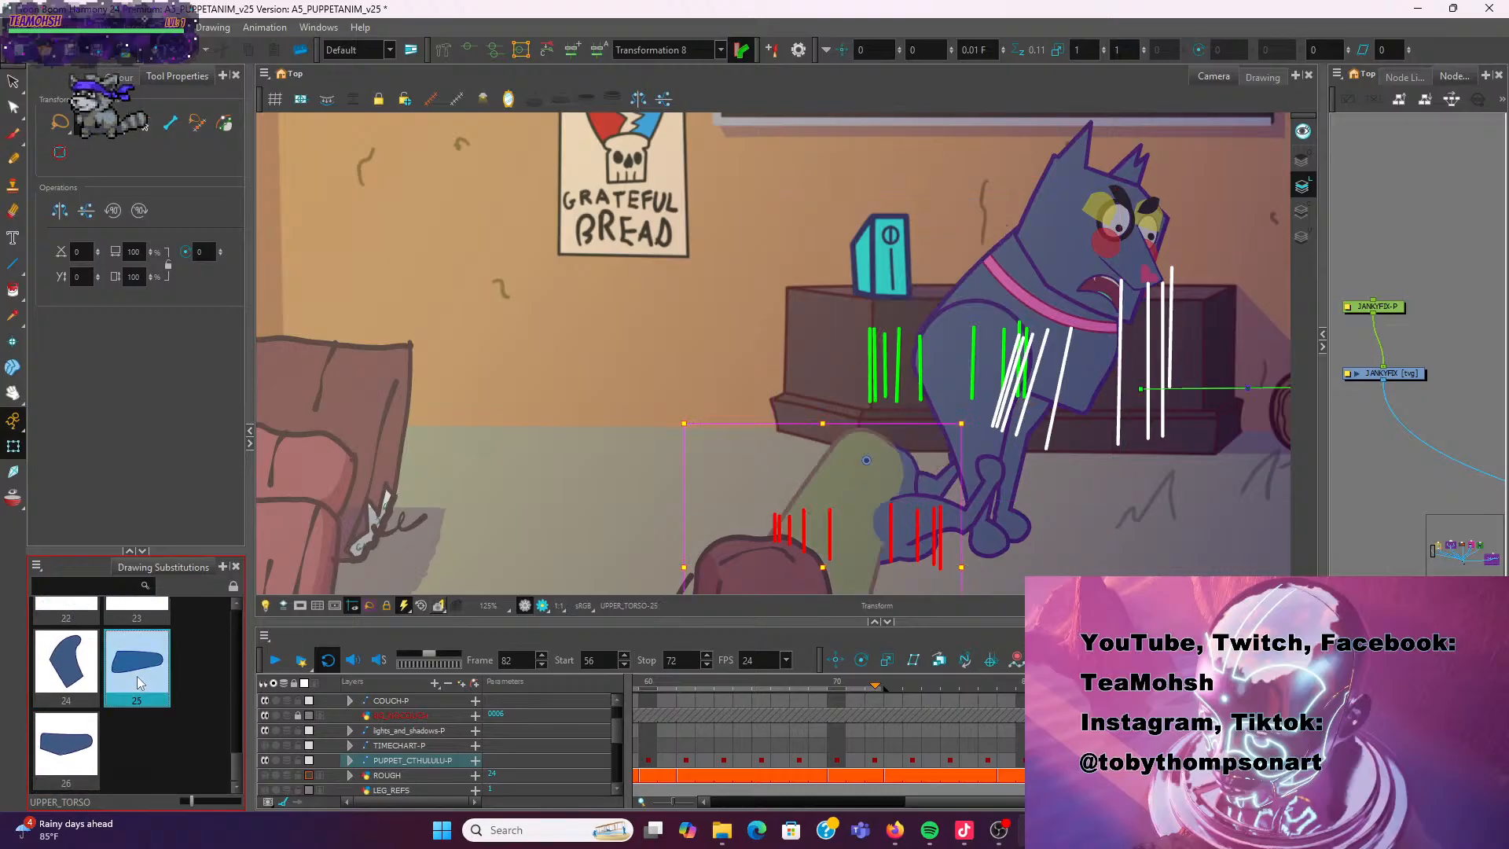
pyautogui.click(63, 747)
pyautogui.scroll(3, 118, 684)
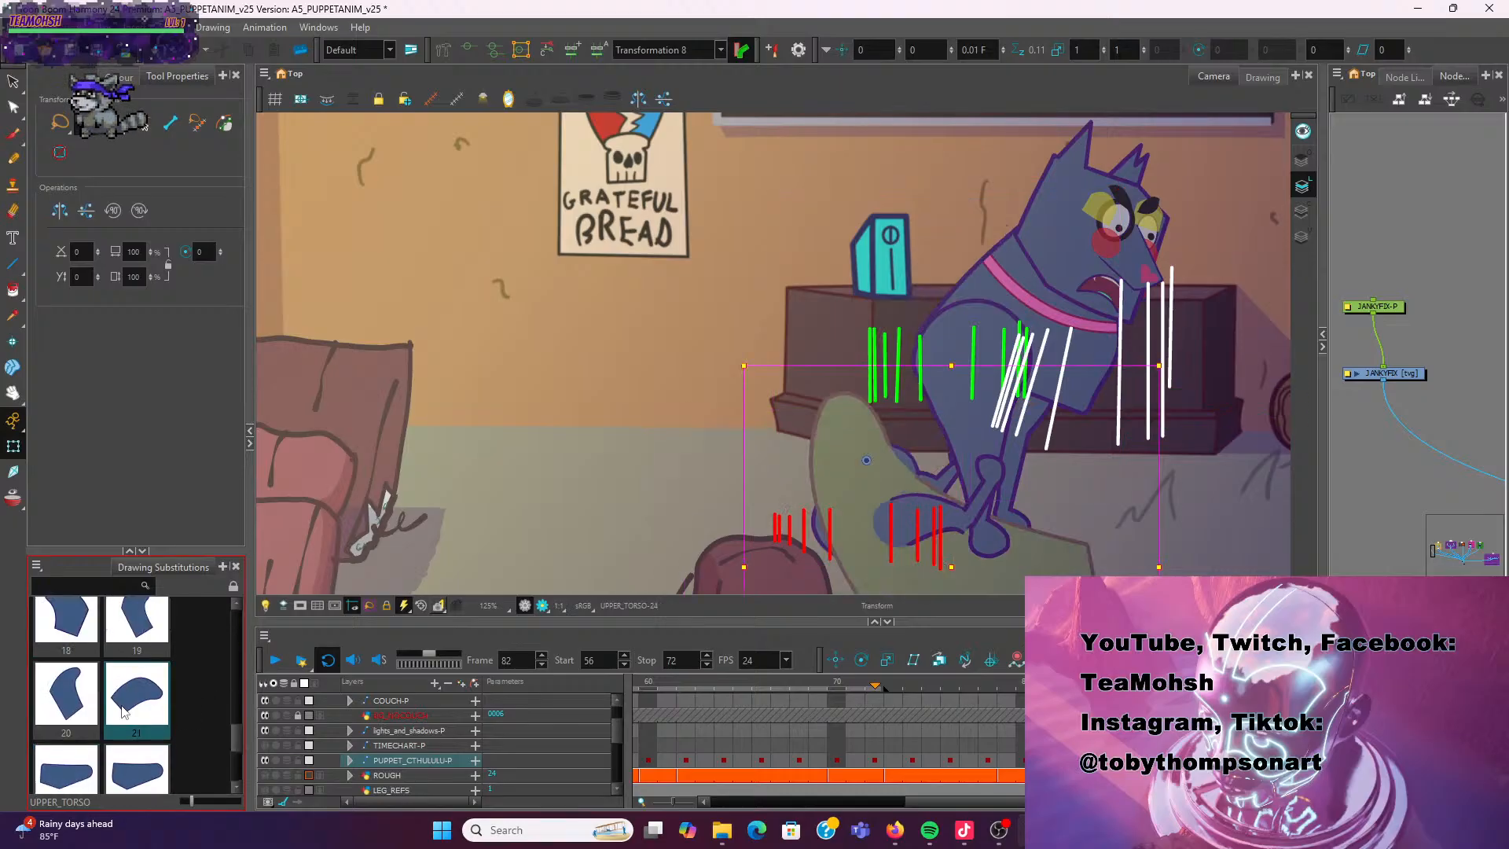
pyautogui.click(156, 700)
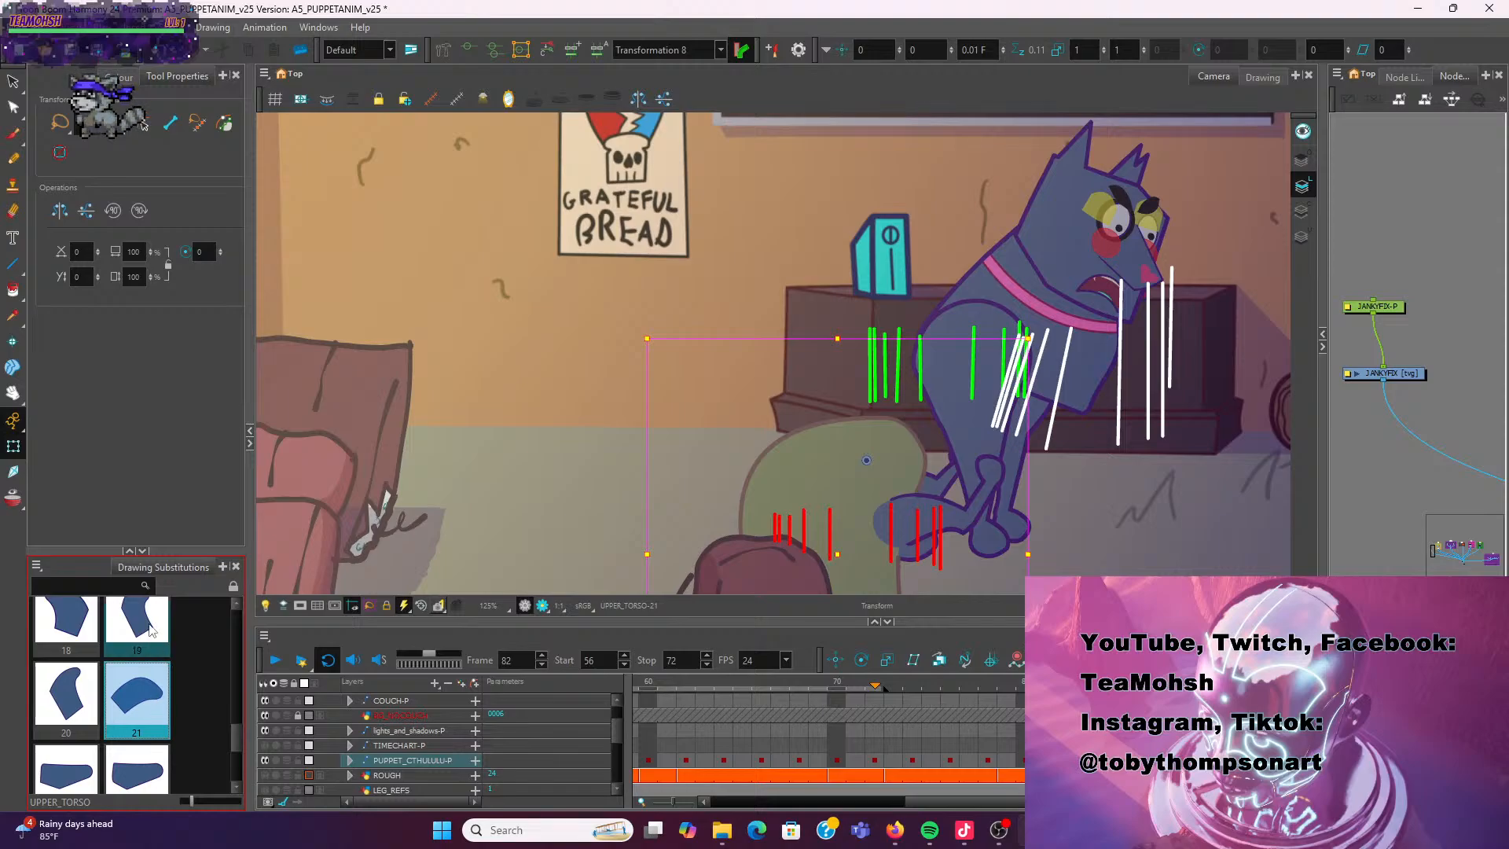
pyautogui.scroll(3, 117, 691)
pyautogui.click(85, 712)
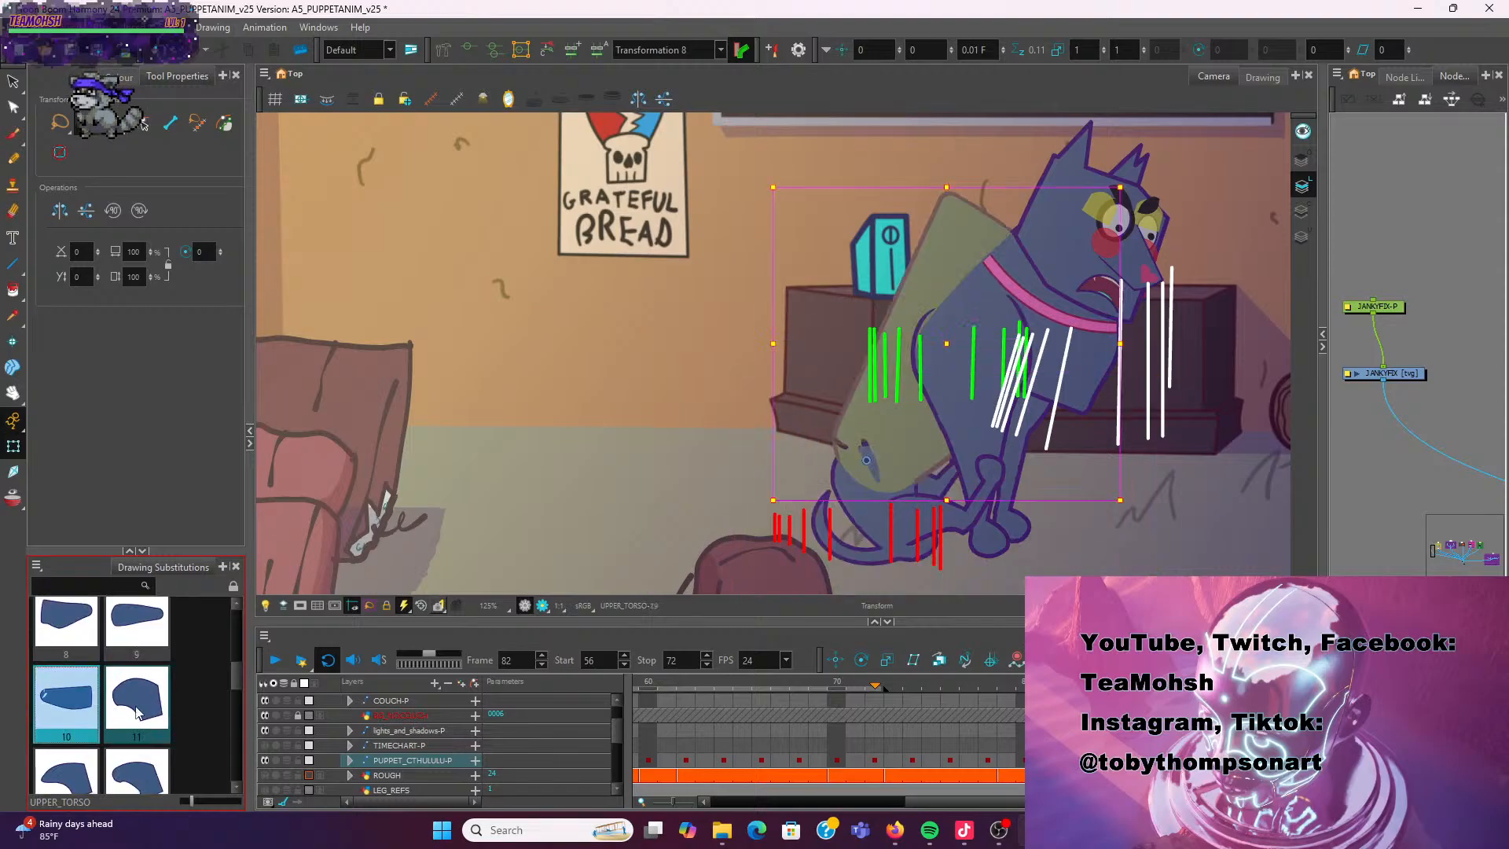
pyautogui.click(153, 707)
# Cycle forward and back through the deformation groups of the substituted upper torso at frame 82
pyautogui.press('=')
pyautogui.press('=')
pyautogui.press('=')
pyautogui.press('=')
pyautogui.press('=')
pyautogui.press('=')
pyautogui.press('=')
pyautogui.press('=')
pyautogui.press('=')
pyautogui.press('=')
pyautogui.press('=')
pyautogui.press('=')
pyautogui.press('=')
pyautogui.press('=')
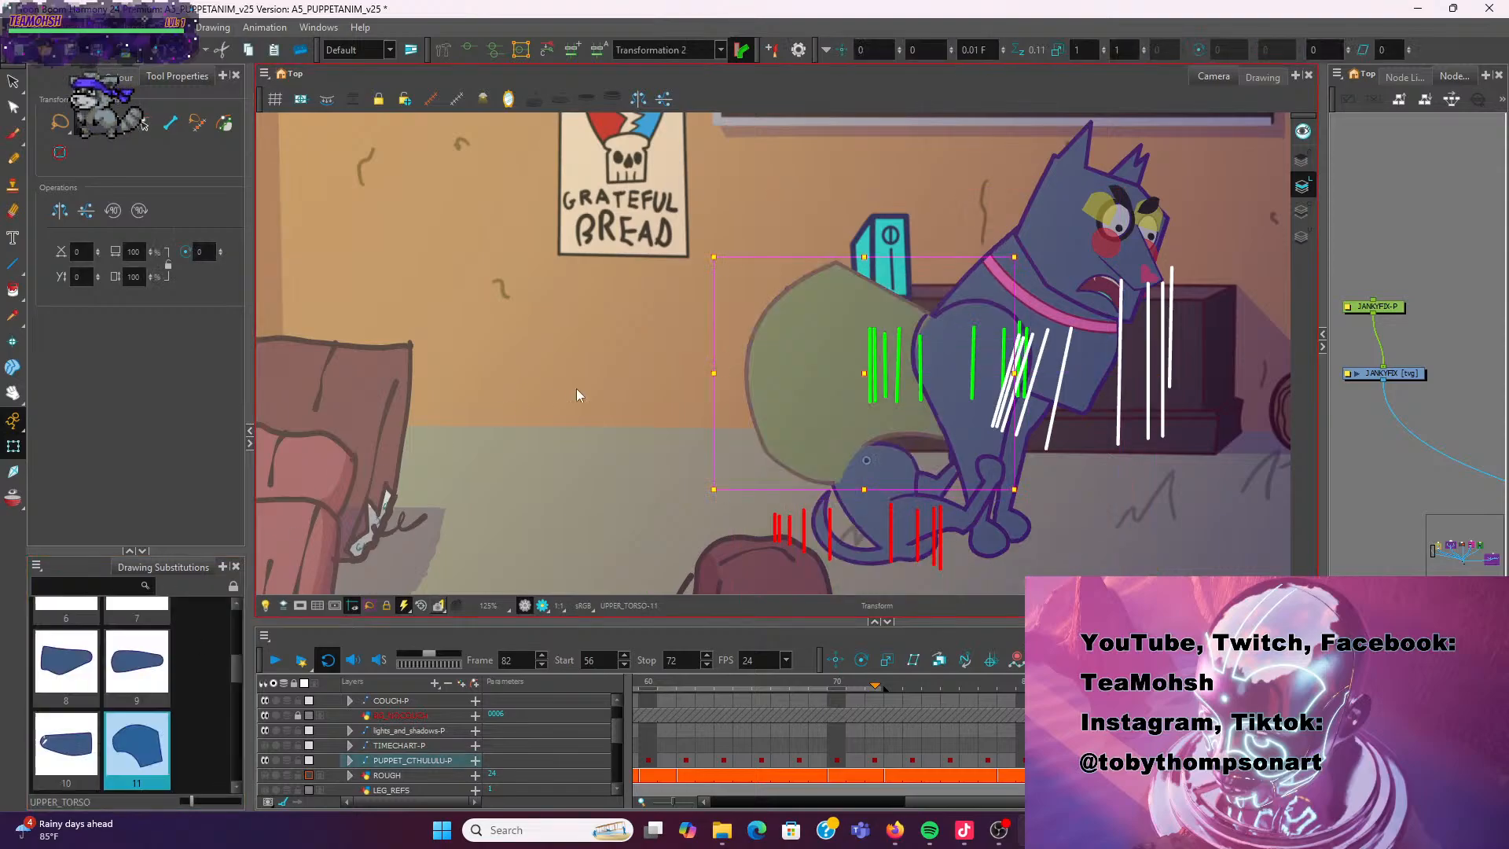
pyautogui.press('-')
pyautogui.press('-')
pyautogui.press('-')
pyautogui.press('-')
pyautogui.press('-')
pyautogui.press('-')
pyautogui.press('-')
pyautogui.press('-')
pyautogui.press('-')
pyautogui.press('-')
pyautogui.press('-')
pyautogui.press('-')
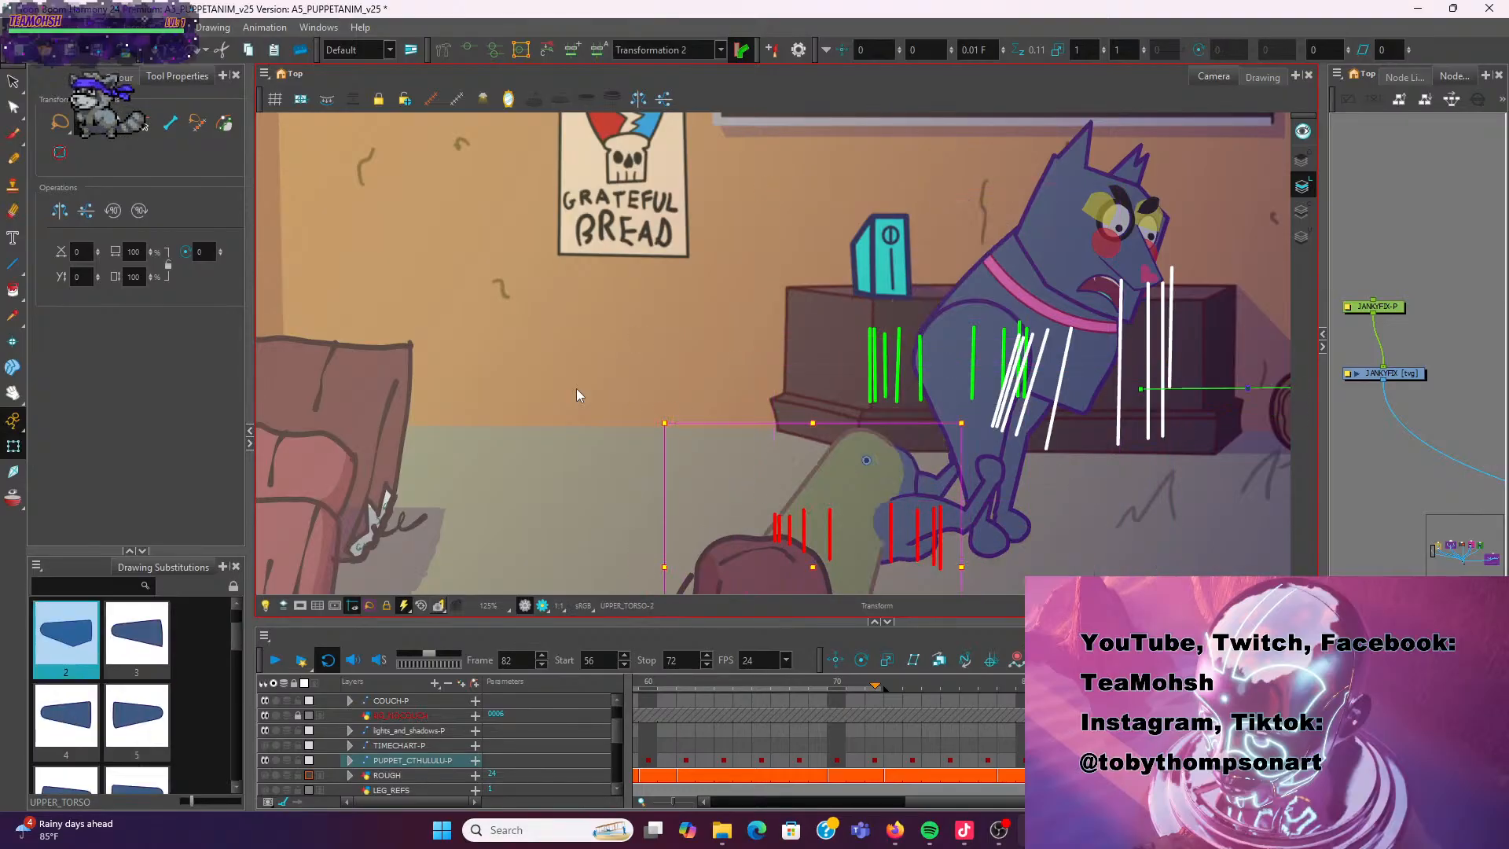
# Undo the upper torso's drawing and deformation trials together with the last move of its back deformer handle
pyautogui.hotkey('ctrl', 'z')
pyautogui.hotkey('ctrl', 'z')
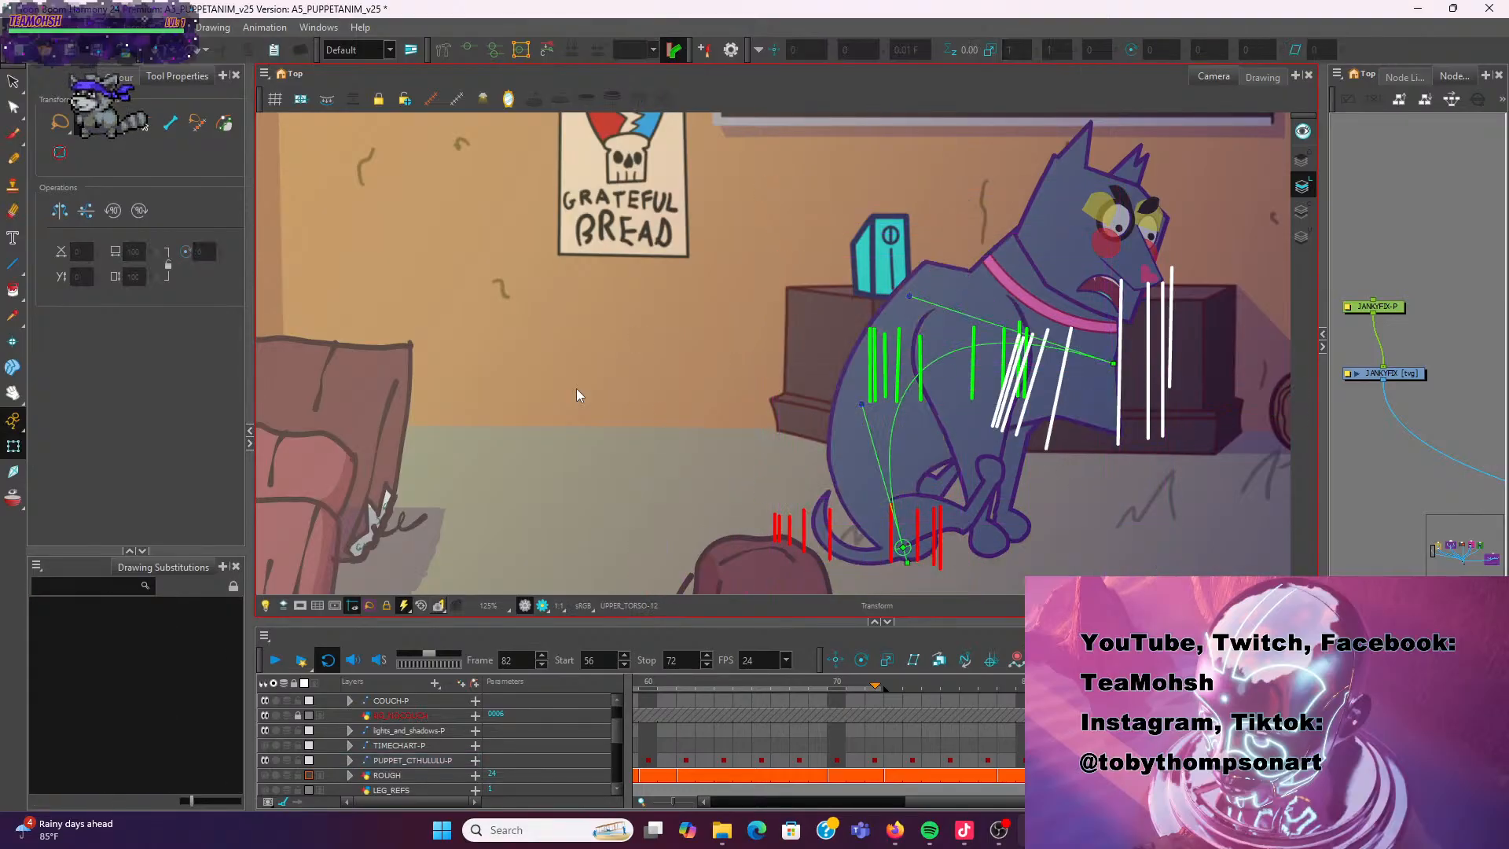
pyautogui.hotkey('ctrl', 'z')
pyautogui.hotkey('ctrl', 'z')
pyautogui.hotkey('ctrl', 'z')
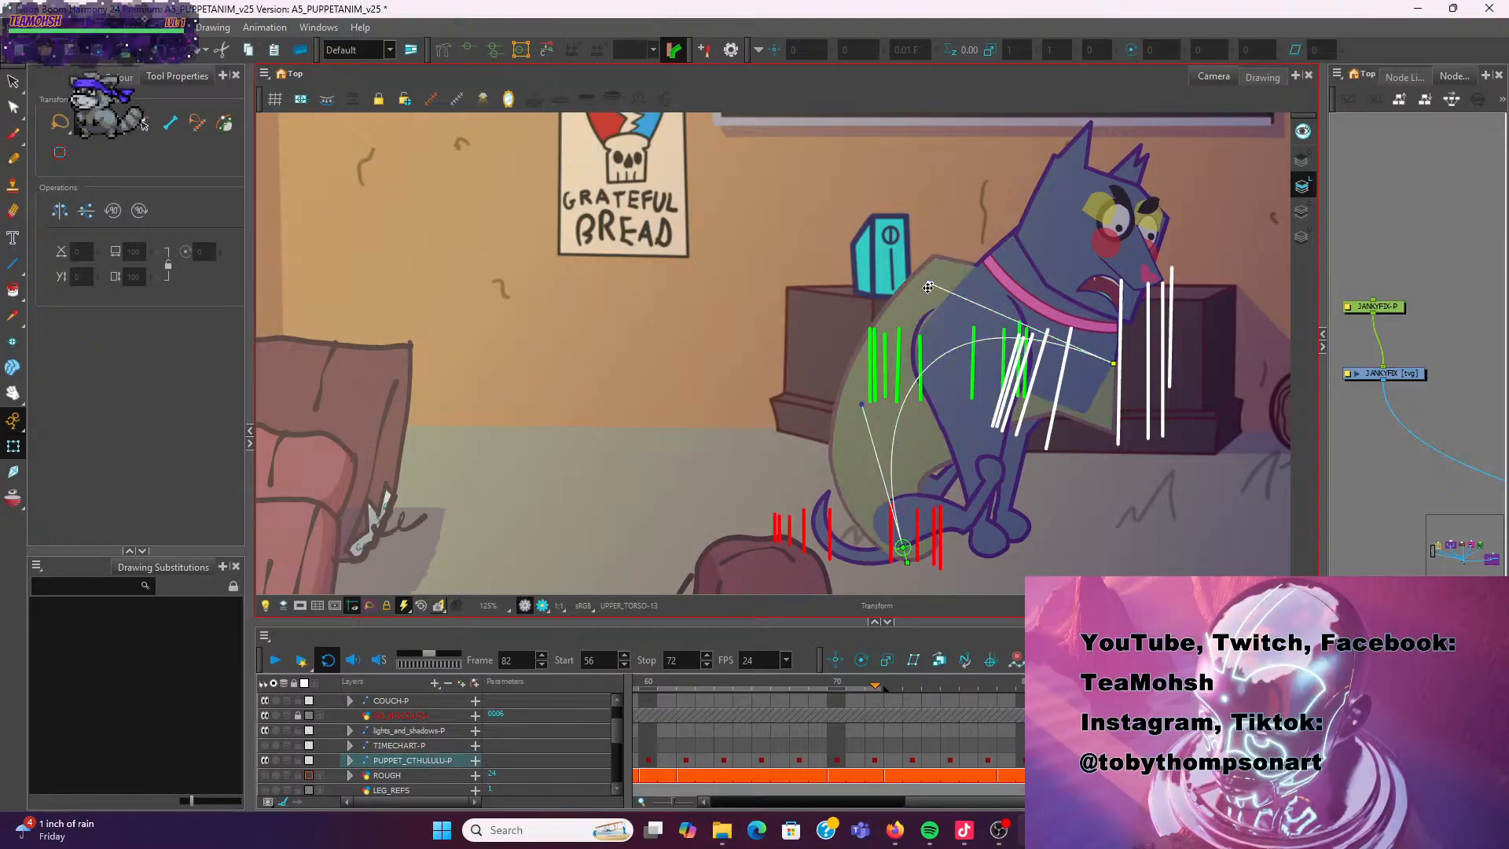
# Move both curve handles of the upper torso's deformer forward at frame 82 to flatten the bulging back
pyautogui.moveTo(928, 287); pyautogui.dragTo(1001, 315)
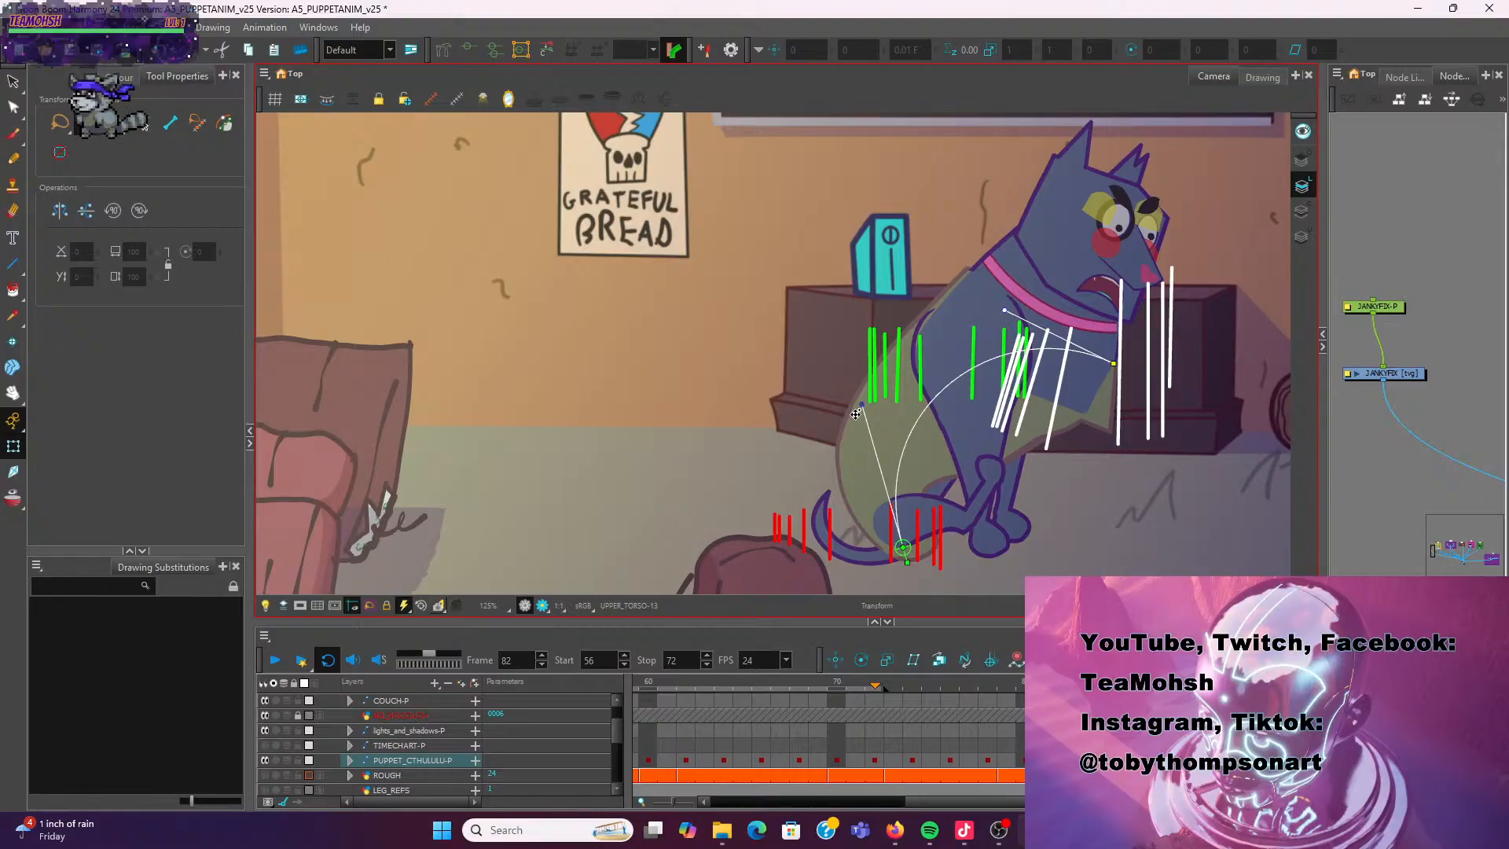
pyautogui.moveTo(861, 406); pyautogui.dragTo(947, 349)
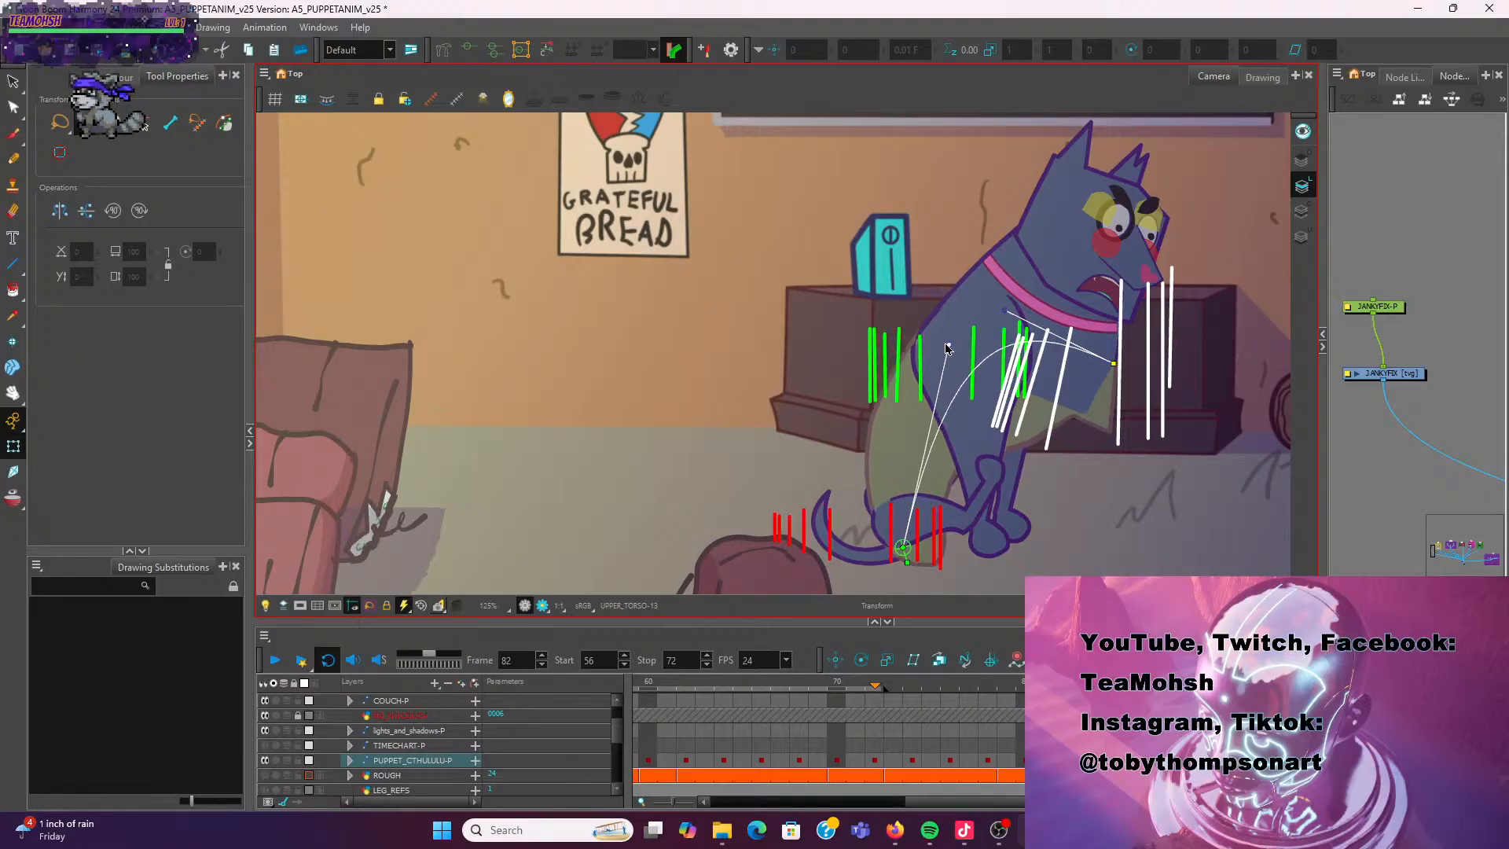
pyautogui.click(769, 353)
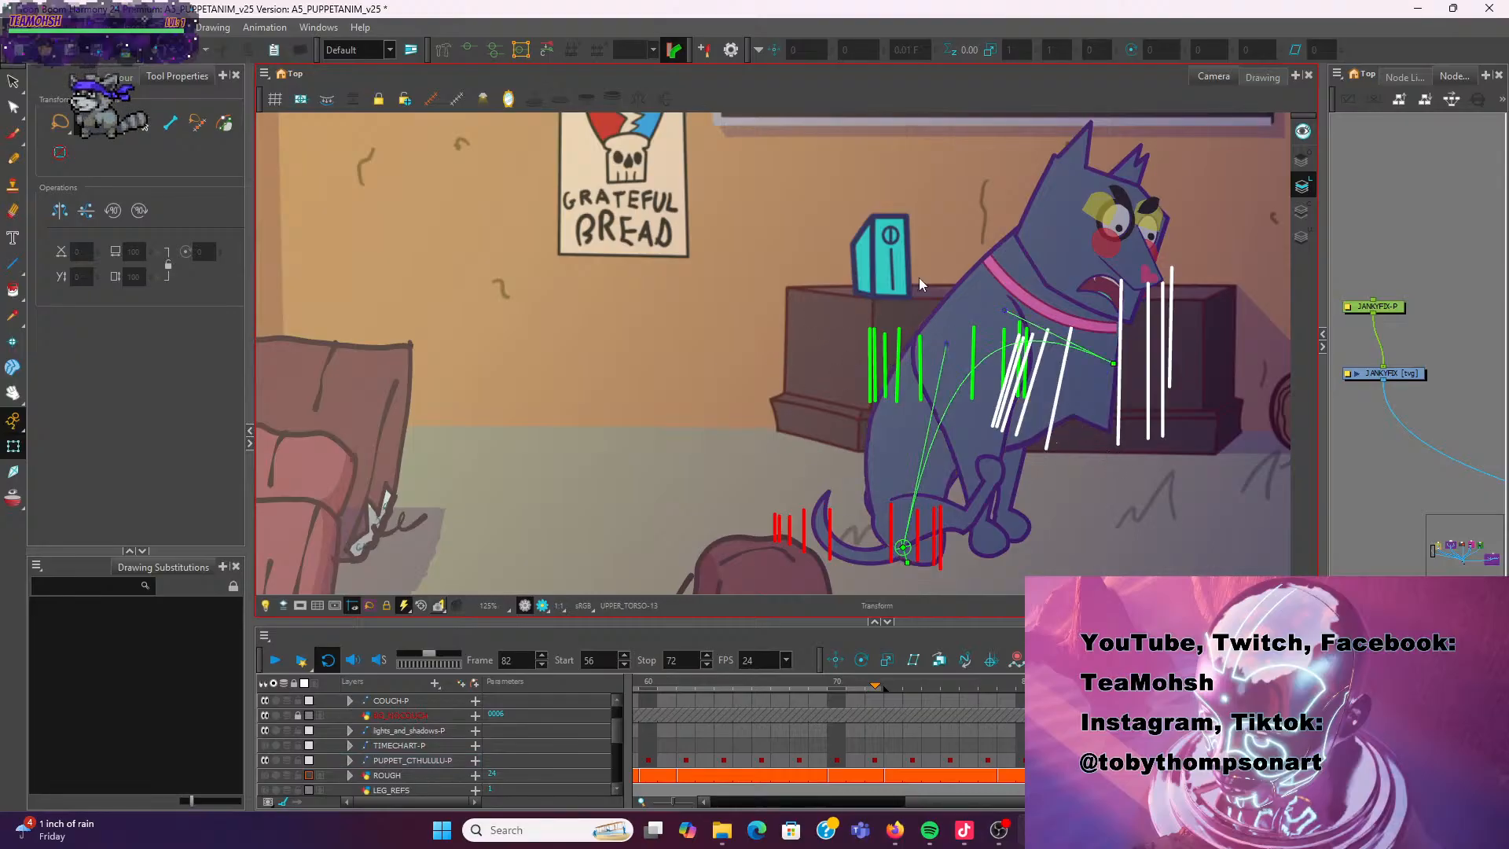
# Reshape the belly contour of upper torso drawing 27 with the Contour Editor, moving its underside points back toward the haunch
pyautogui.hotkey('alt', 'q')
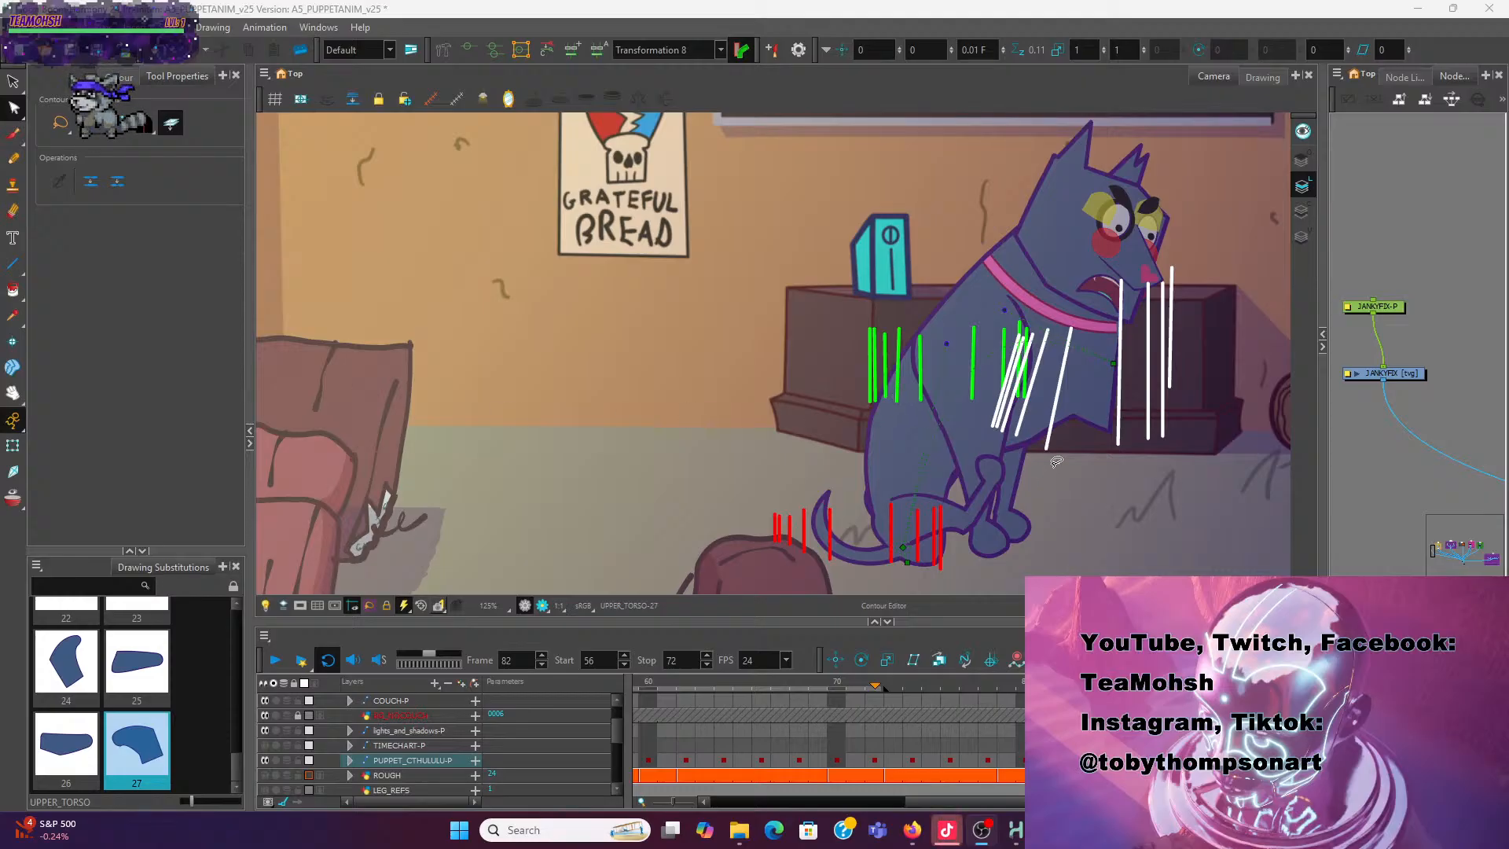
pyautogui.moveTo(1049, 444)
pyautogui.mouseDown()
pyautogui.moveTo(947, 429)
pyautogui.moveTo(1000, 477)
pyautogui.moveTo(770, 479)
pyautogui.mouseUp()
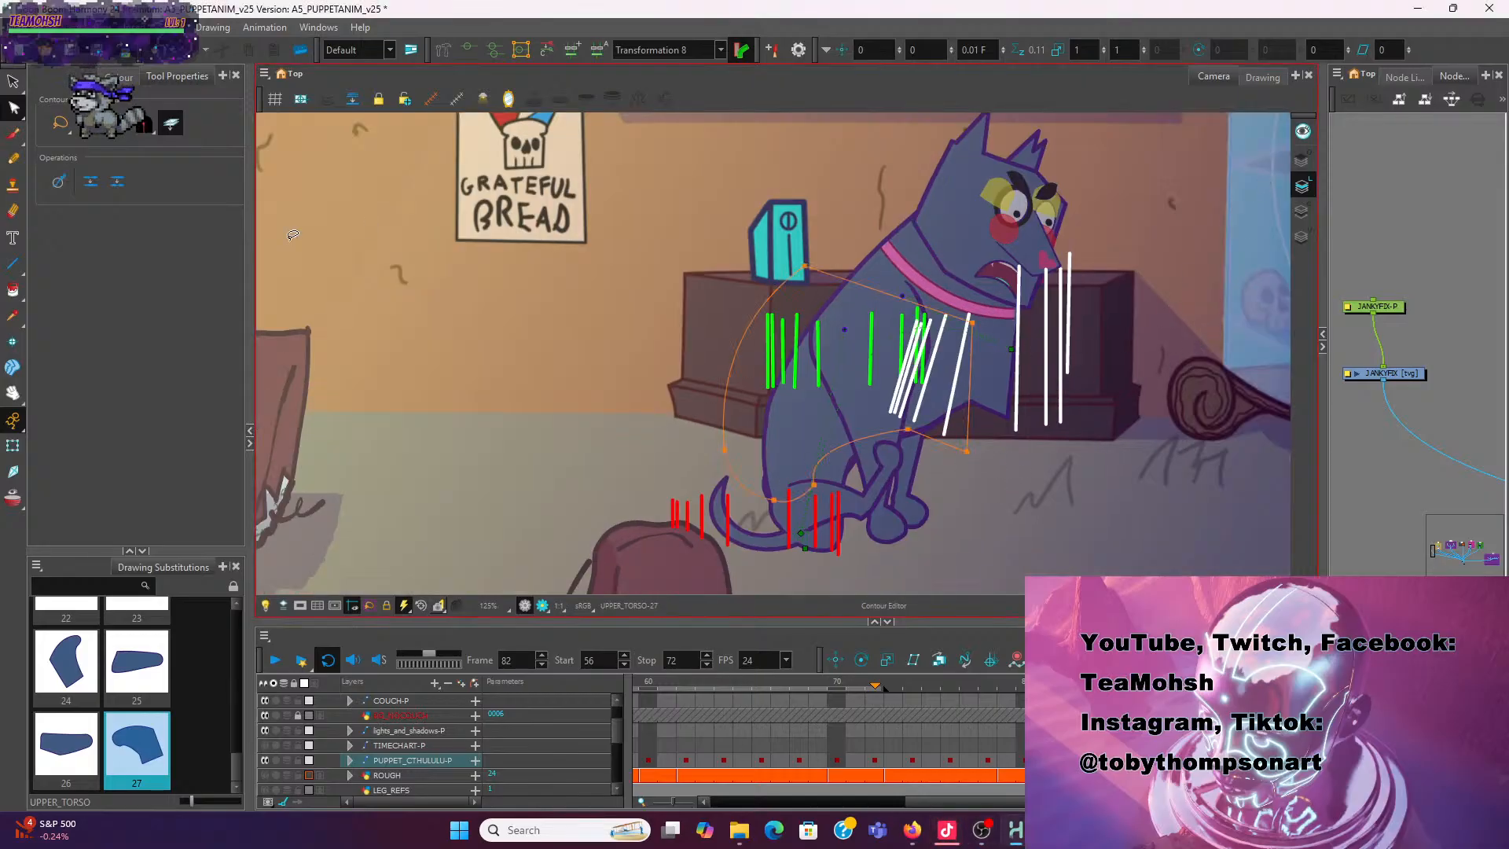
pyautogui.scroll(2, 1049, 429)
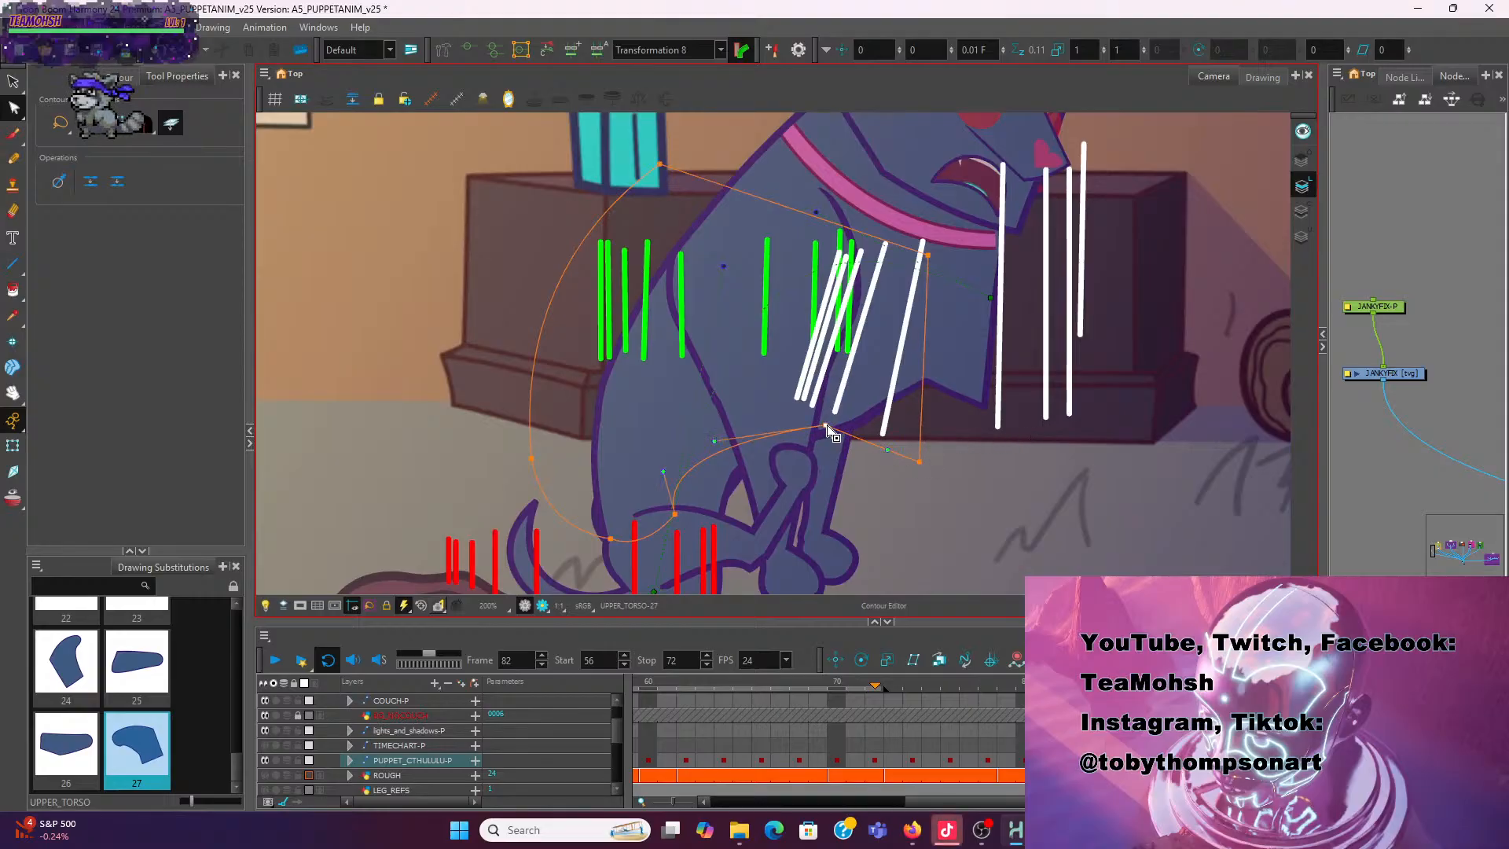
pyautogui.moveTo(830, 439); pyautogui.dragTo(753, 425)
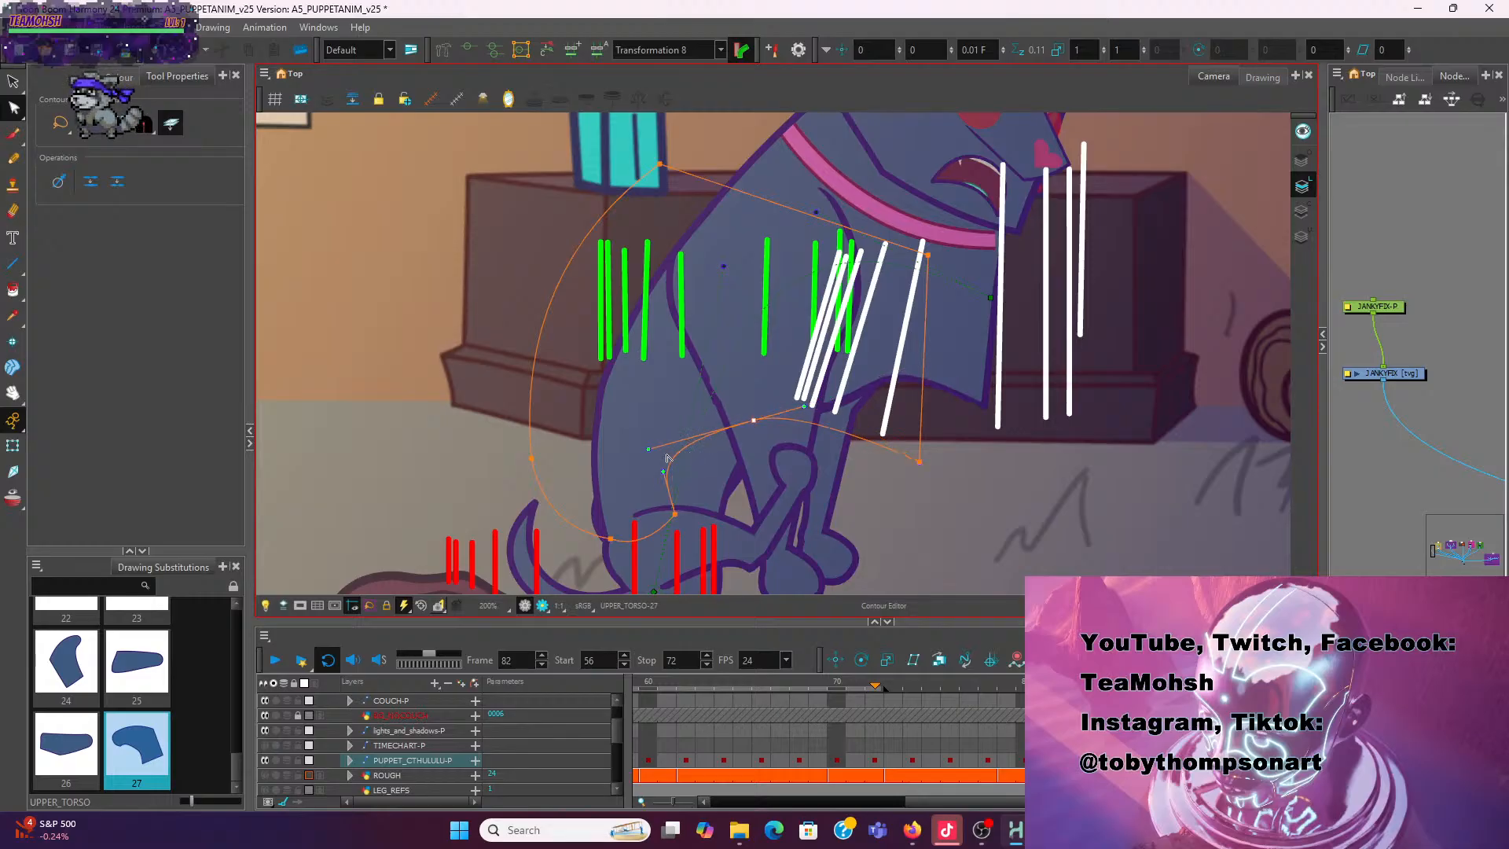
pyautogui.moveTo(649, 449); pyautogui.dragTo(668, 460)
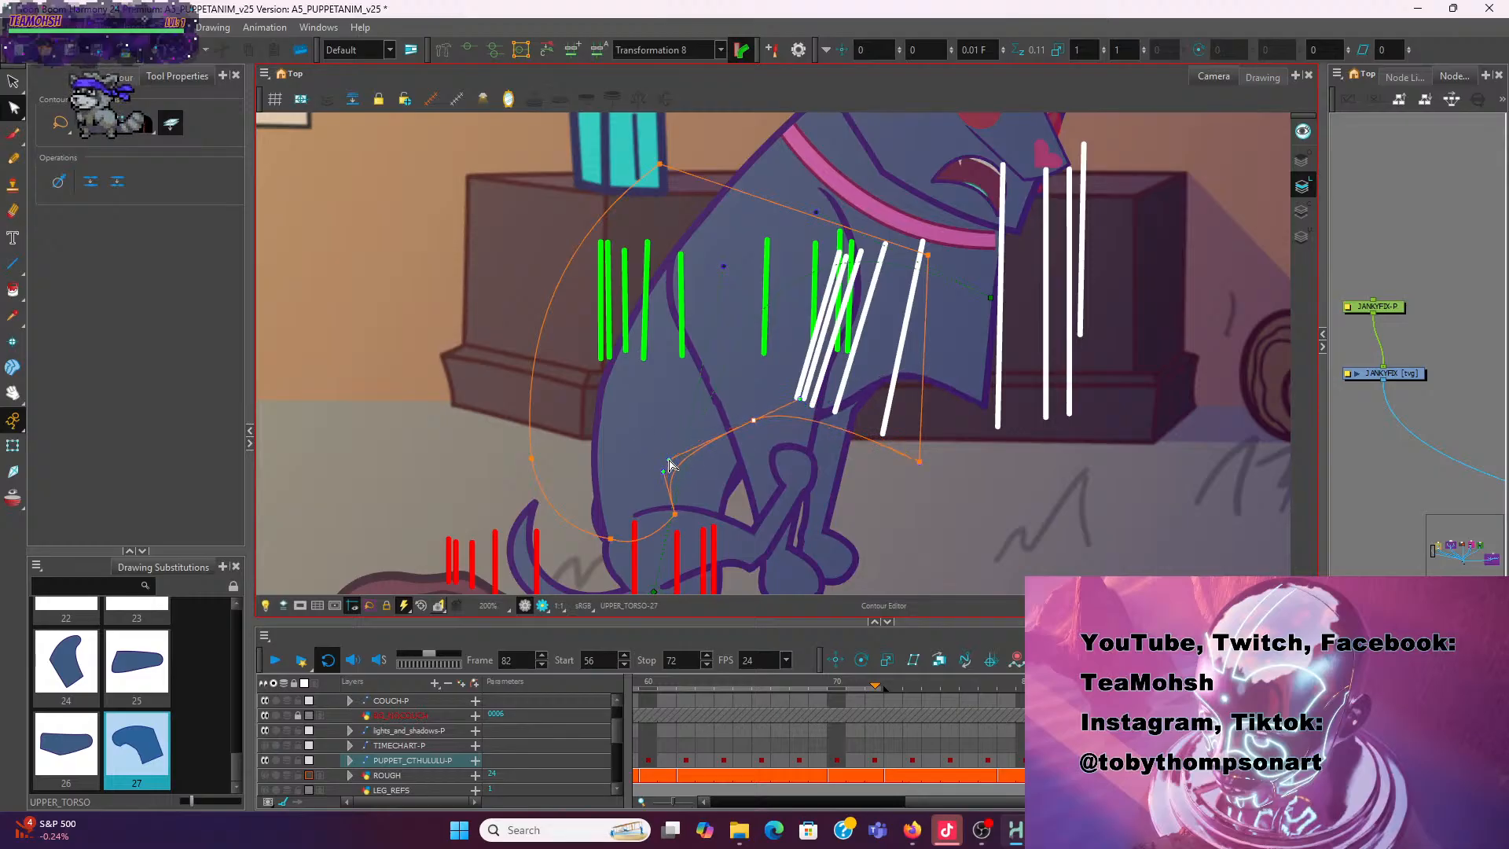
pyautogui.hotkey('ctrl', 'z')
pyautogui.hotkey('ctrl', 'z')
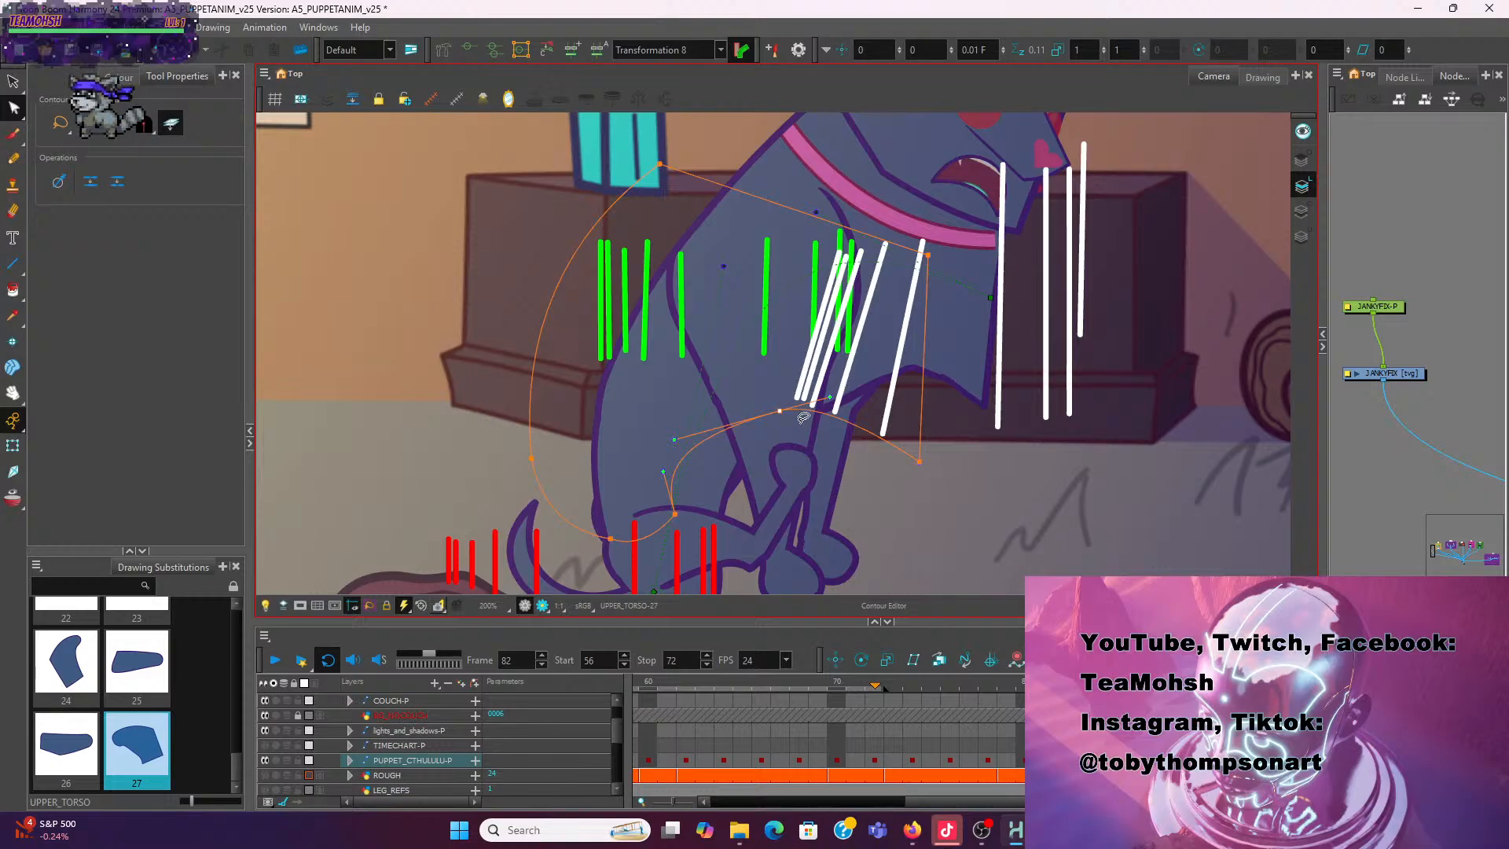
pyautogui.moveTo(780, 412); pyautogui.dragTo(753, 424)
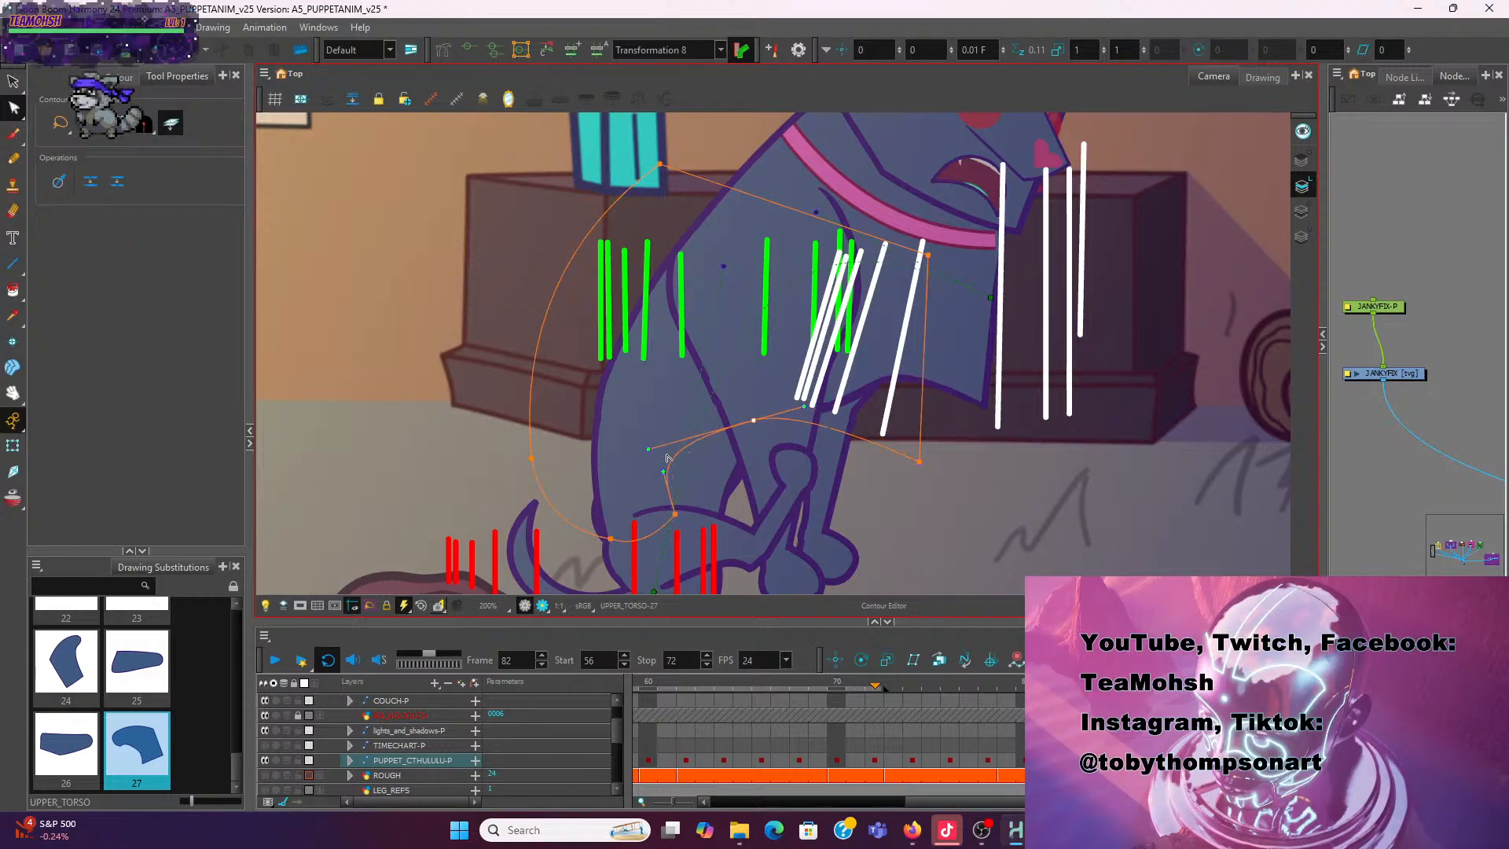
pyautogui.moveTo(649, 450); pyautogui.dragTo(669, 460)
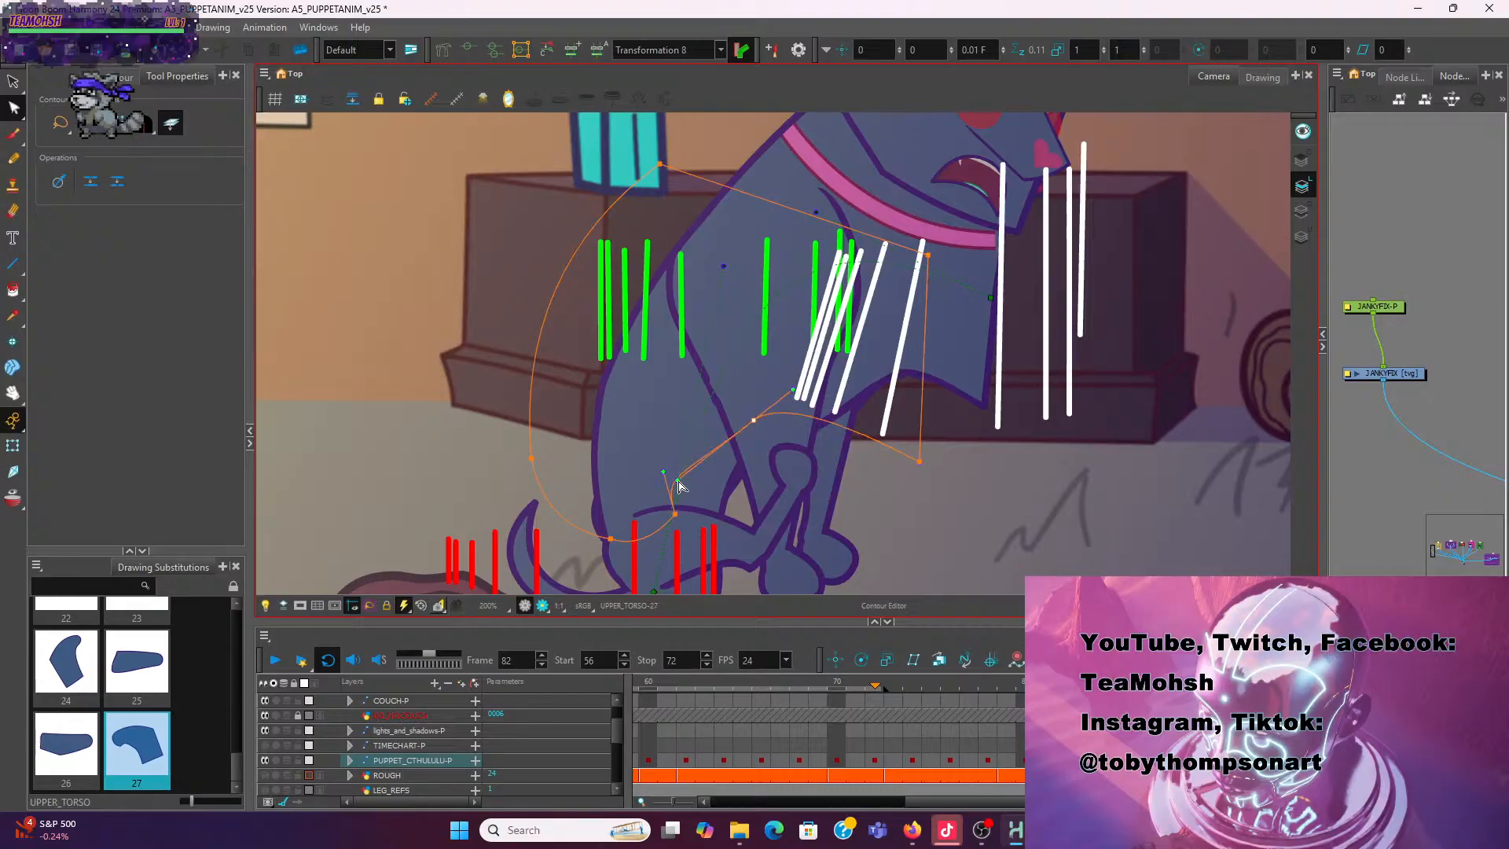
pyautogui.hotkey('ctrl', 'z')
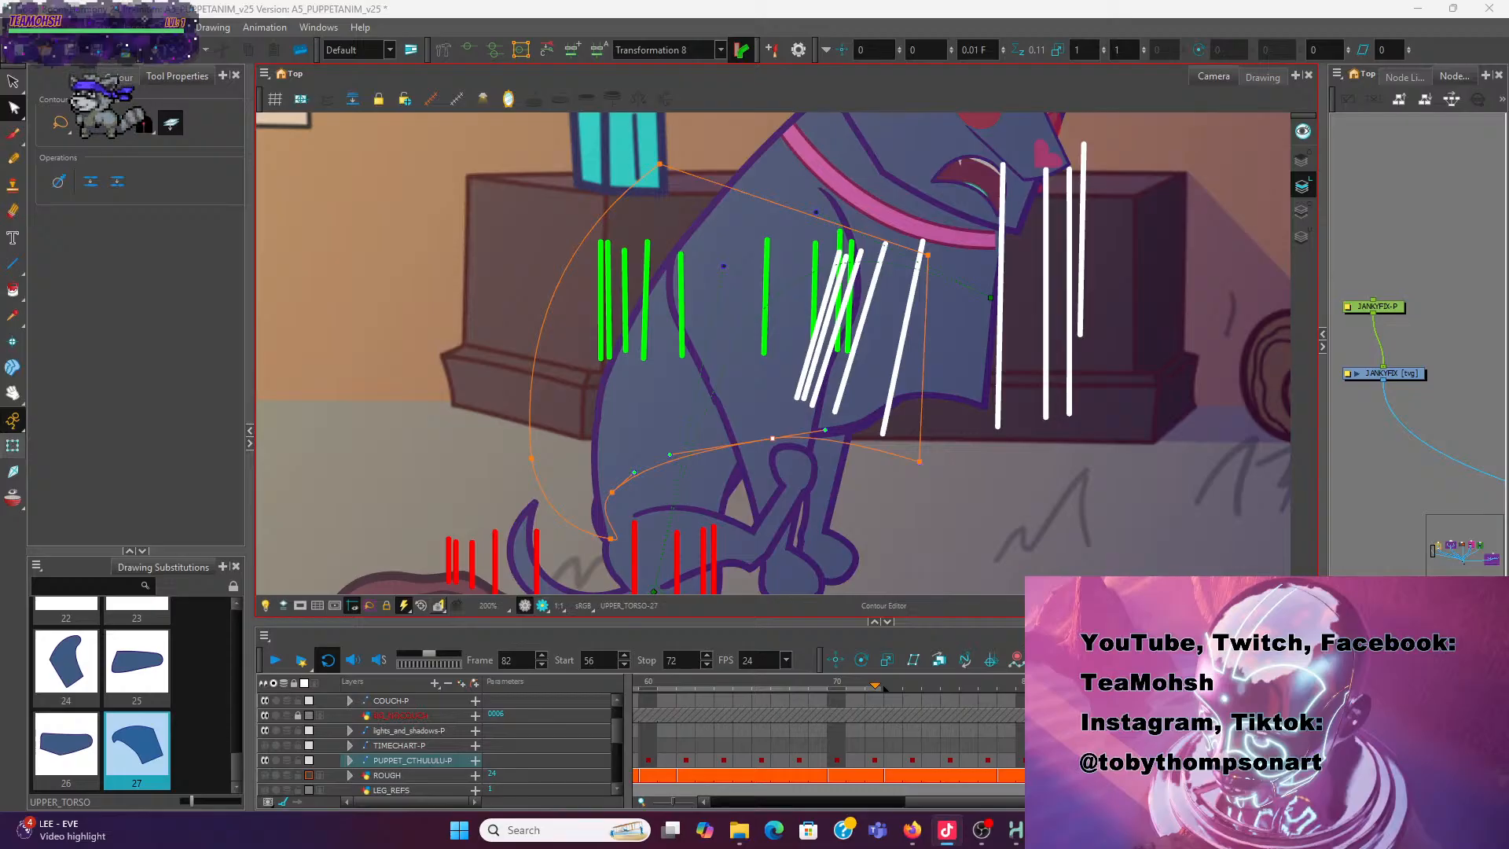
# Lean the dog's far front leg forward under the reshaped chest at frame 82 while keeping its paw planted
pyautogui.hotkey('shift', 't')
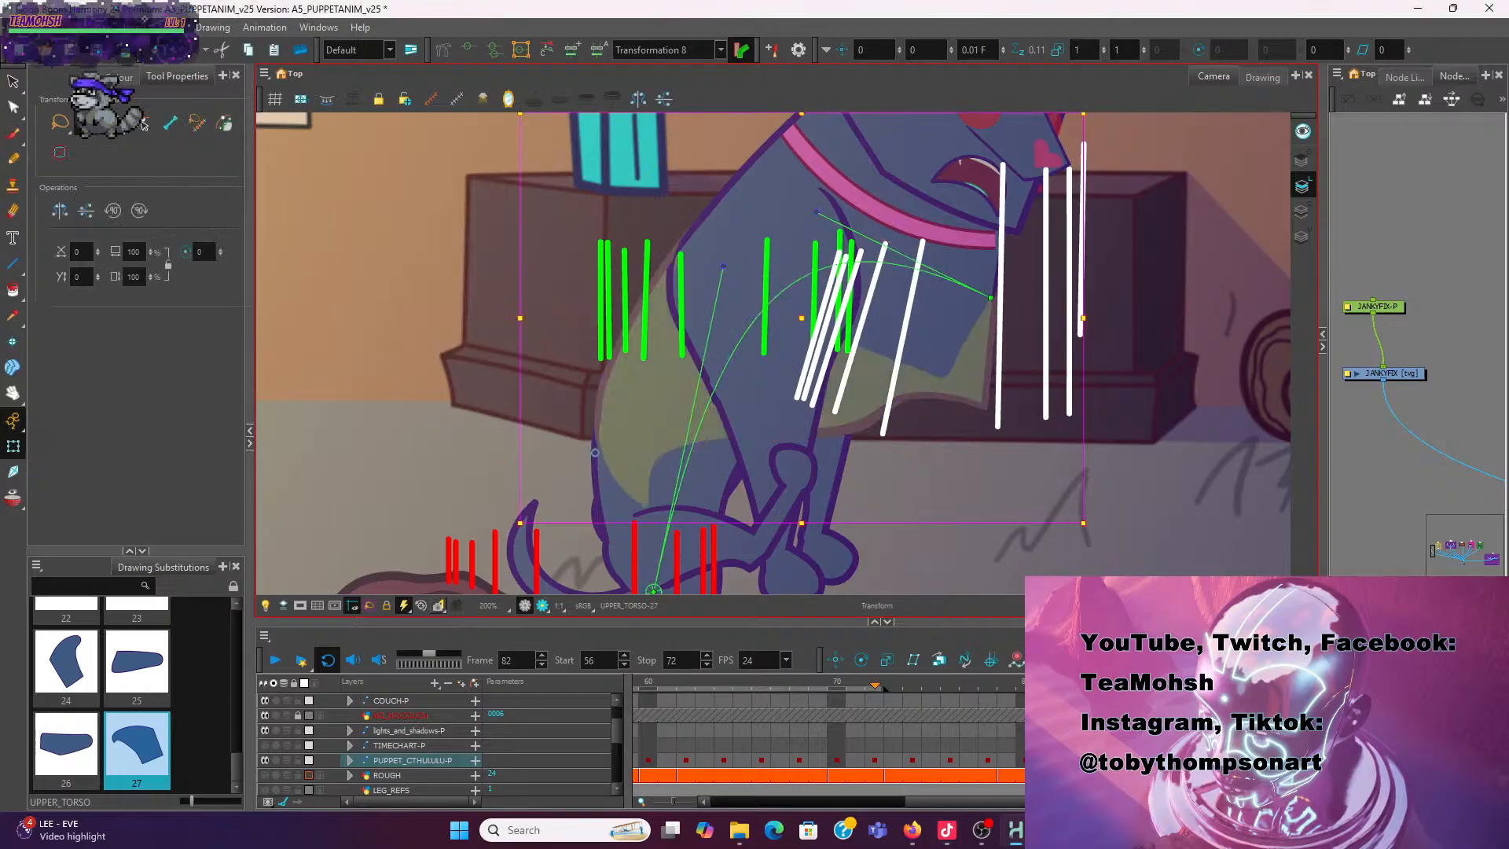
pyautogui.scroll(-3, 581, 556)
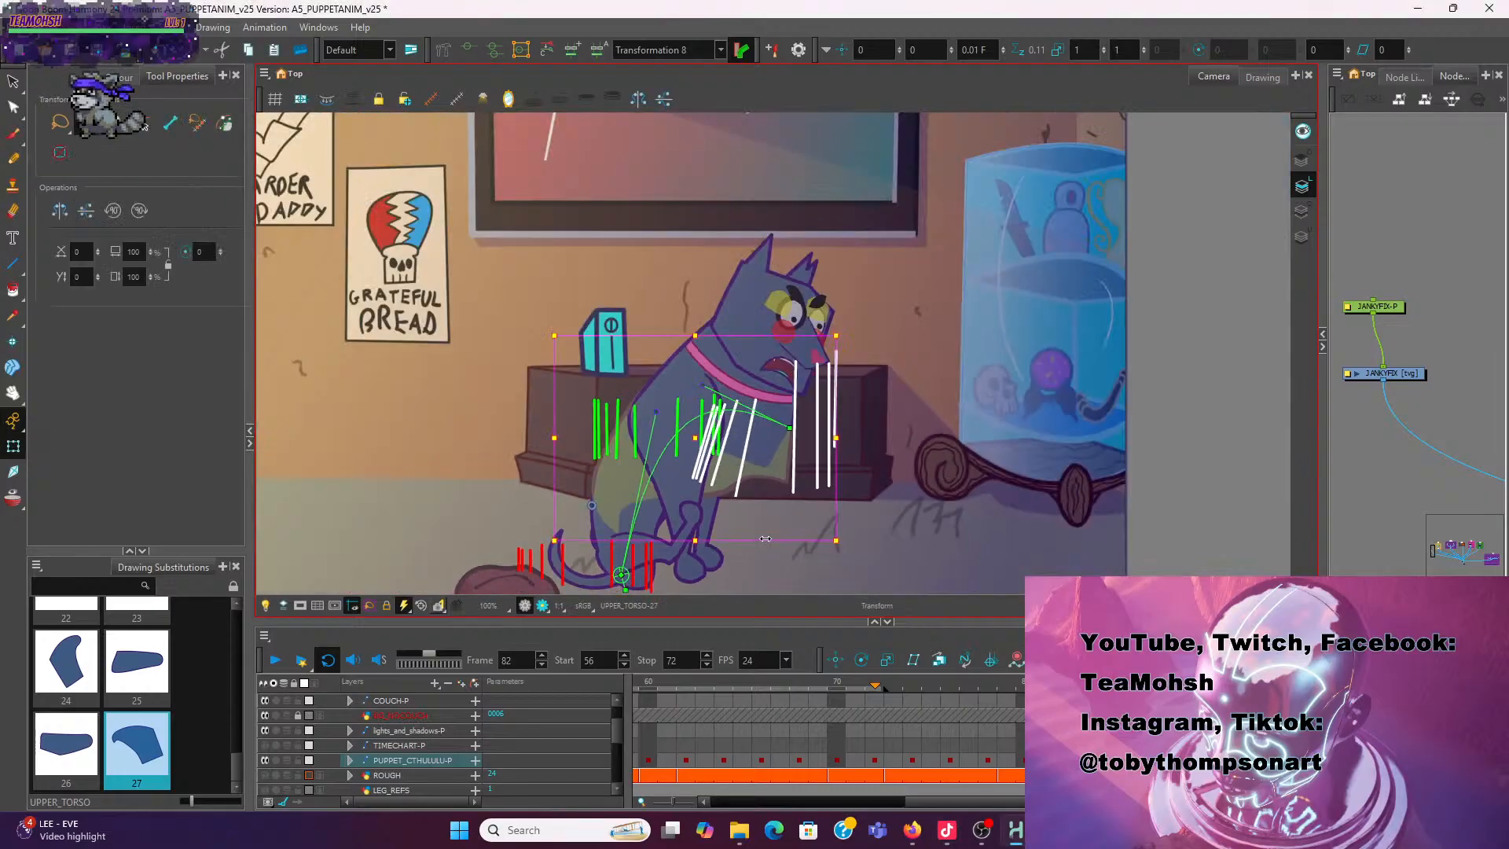
pyautogui.scroll(1, 763, 550)
pyautogui.click(762, 559)
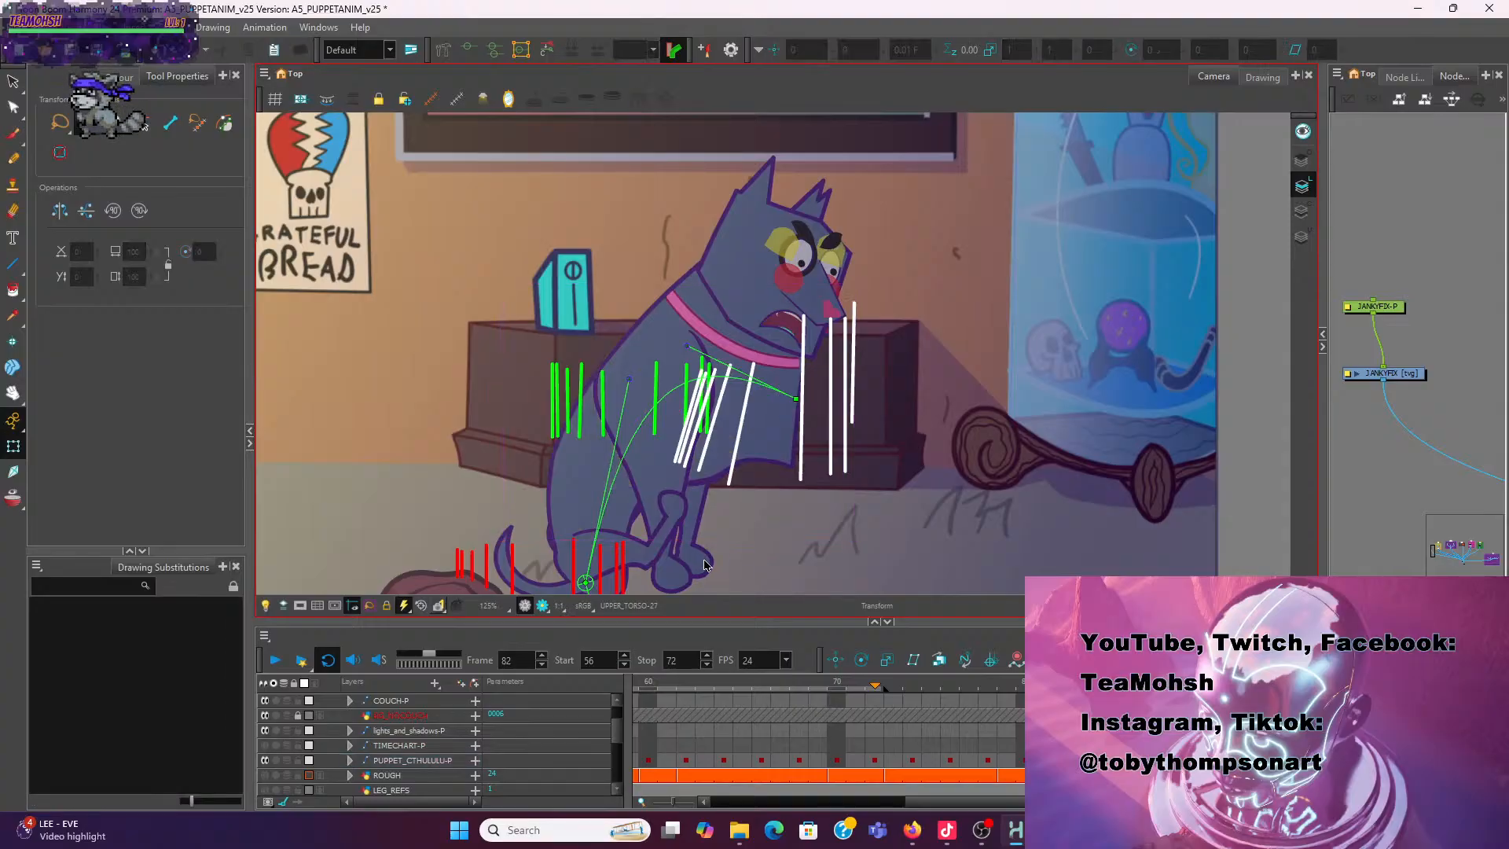
pyautogui.click(692, 556)
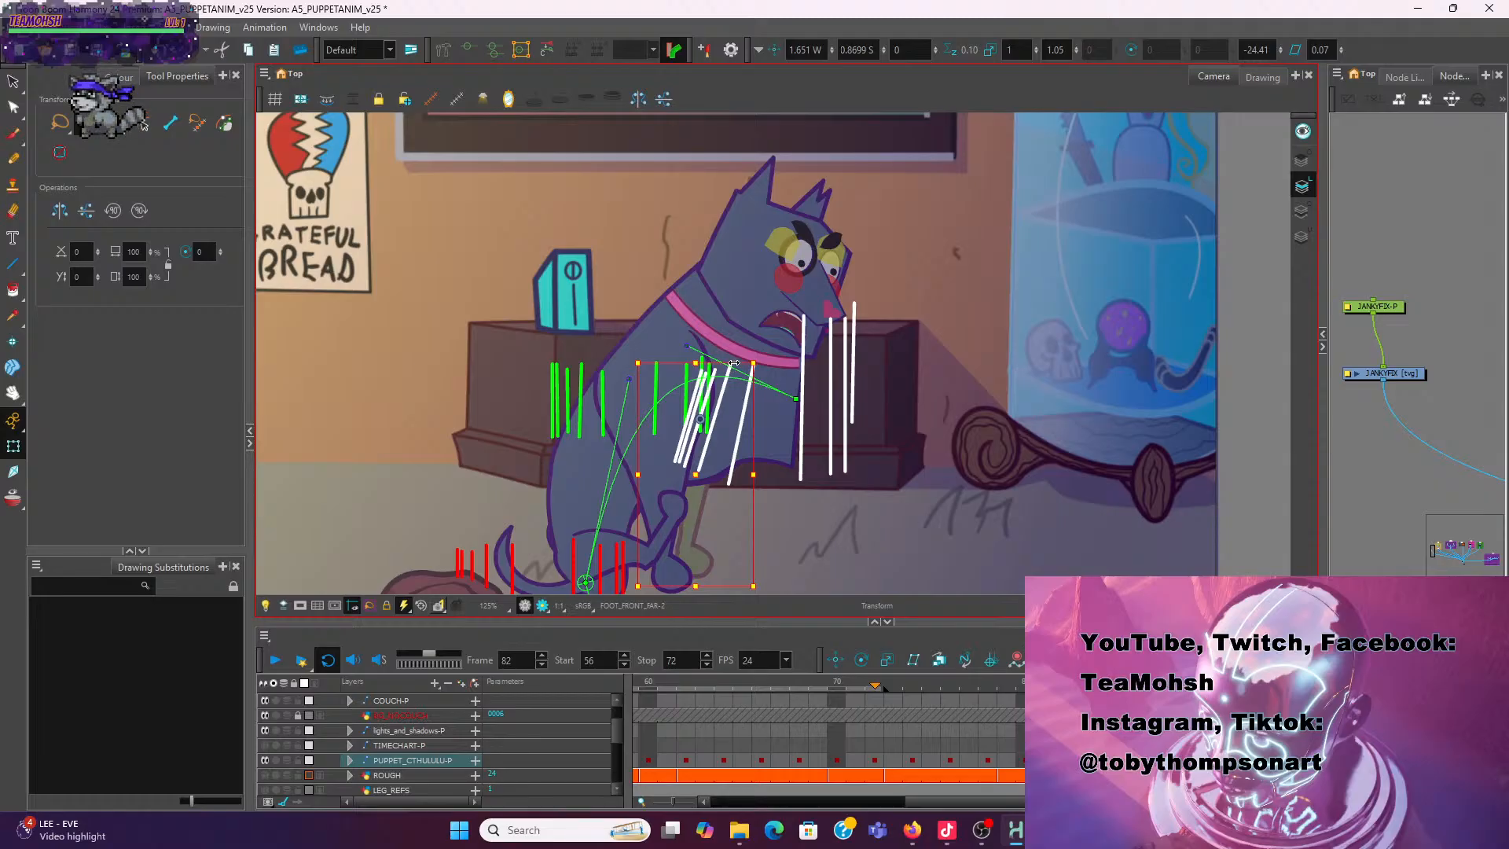
pyautogui.scroll(-1, 799, 507)
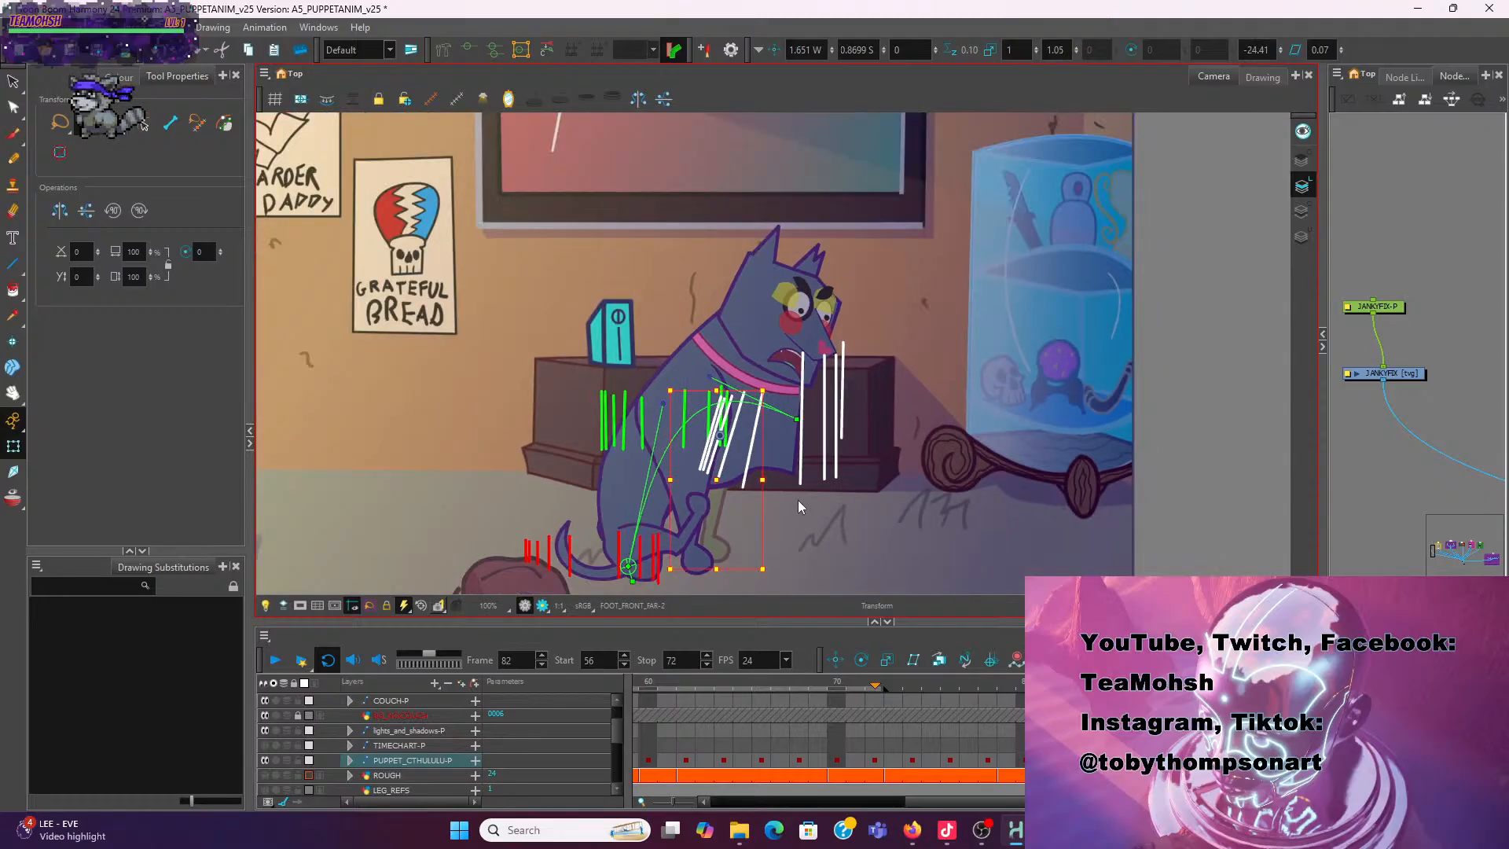
pyautogui.scroll(3, 798, 502)
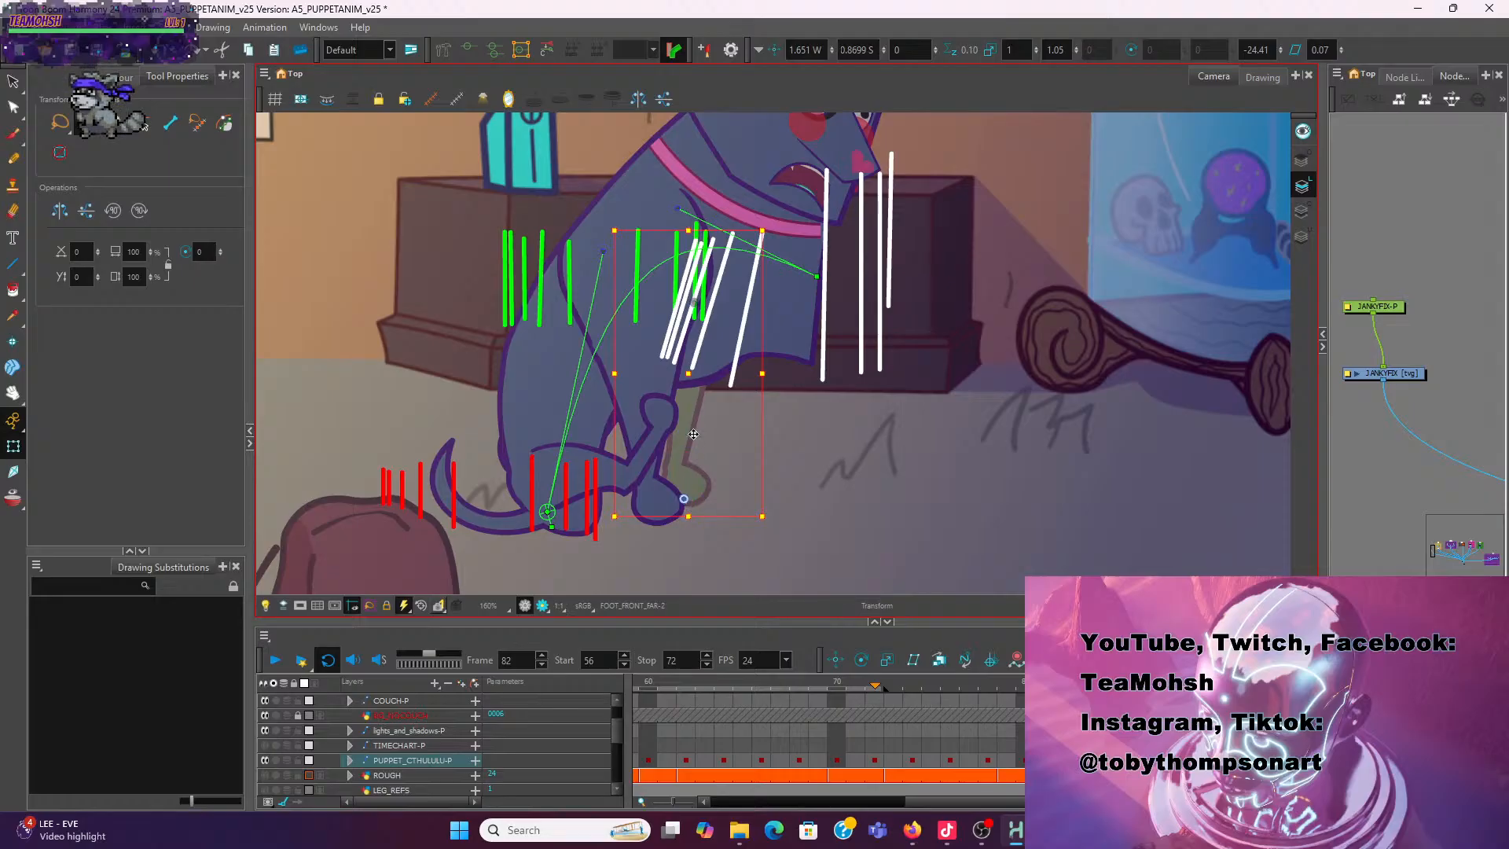
pyautogui.moveTo(713, 229)
pyautogui.mouseDown()
pyautogui.moveTo(794, 251)
pyautogui.moveTo(819, 272)
pyautogui.moveTo(794, 259)
pyautogui.moveTo(801, 278)
pyautogui.mouseUp()
pyautogui.click(1028, 684)
# Stretch the far front leg taller into the chest at frame 82 and narrow it slightly, checking against the neighbouring frame
pyautogui.press('.')
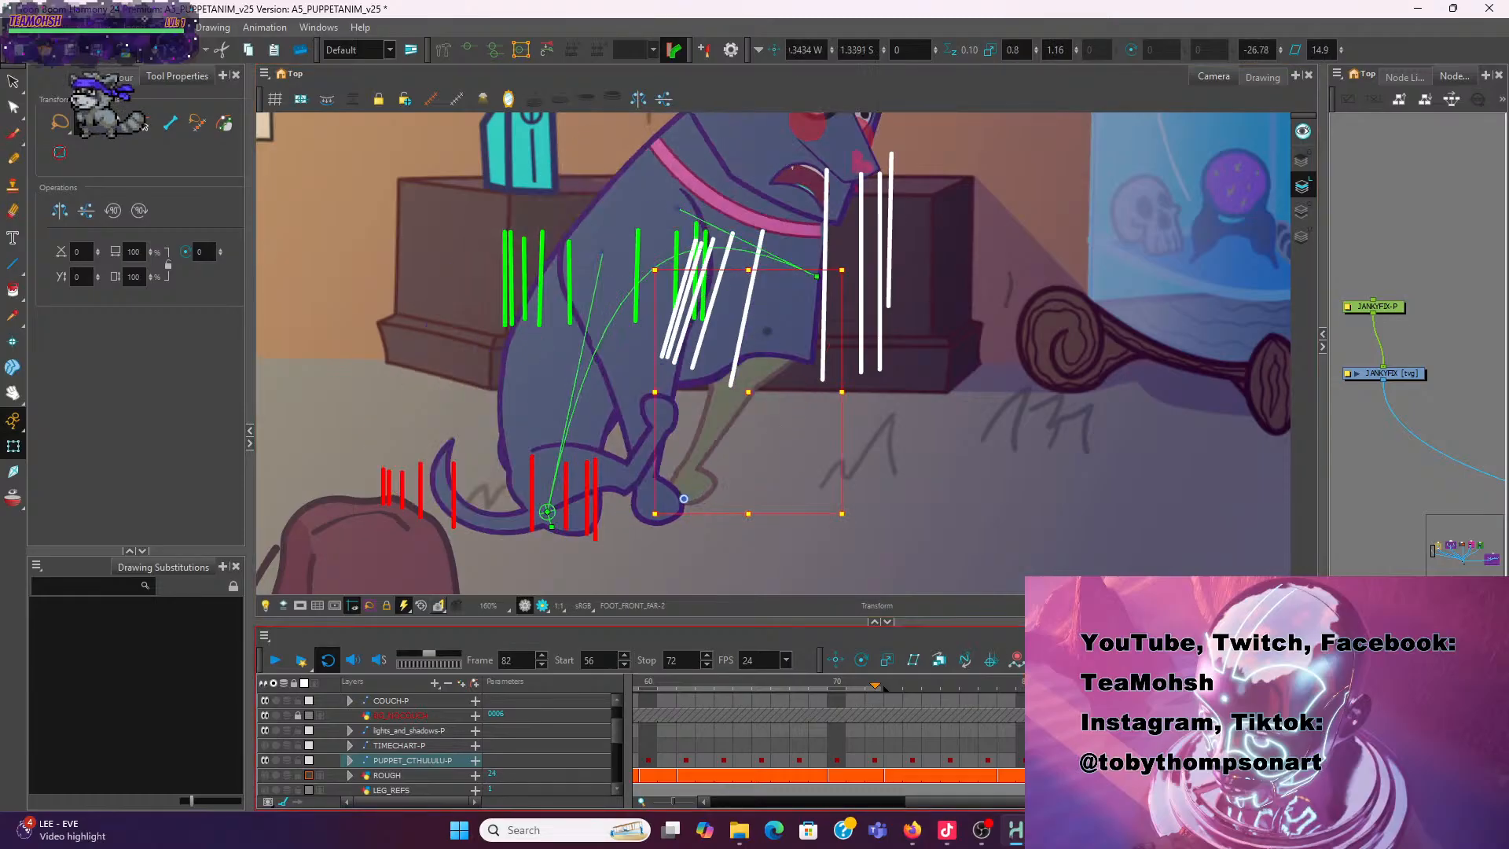
pyautogui.press(',')
pyautogui.press('.')
pyautogui.moveTo(748, 269); pyautogui.dragTo(786, 243)
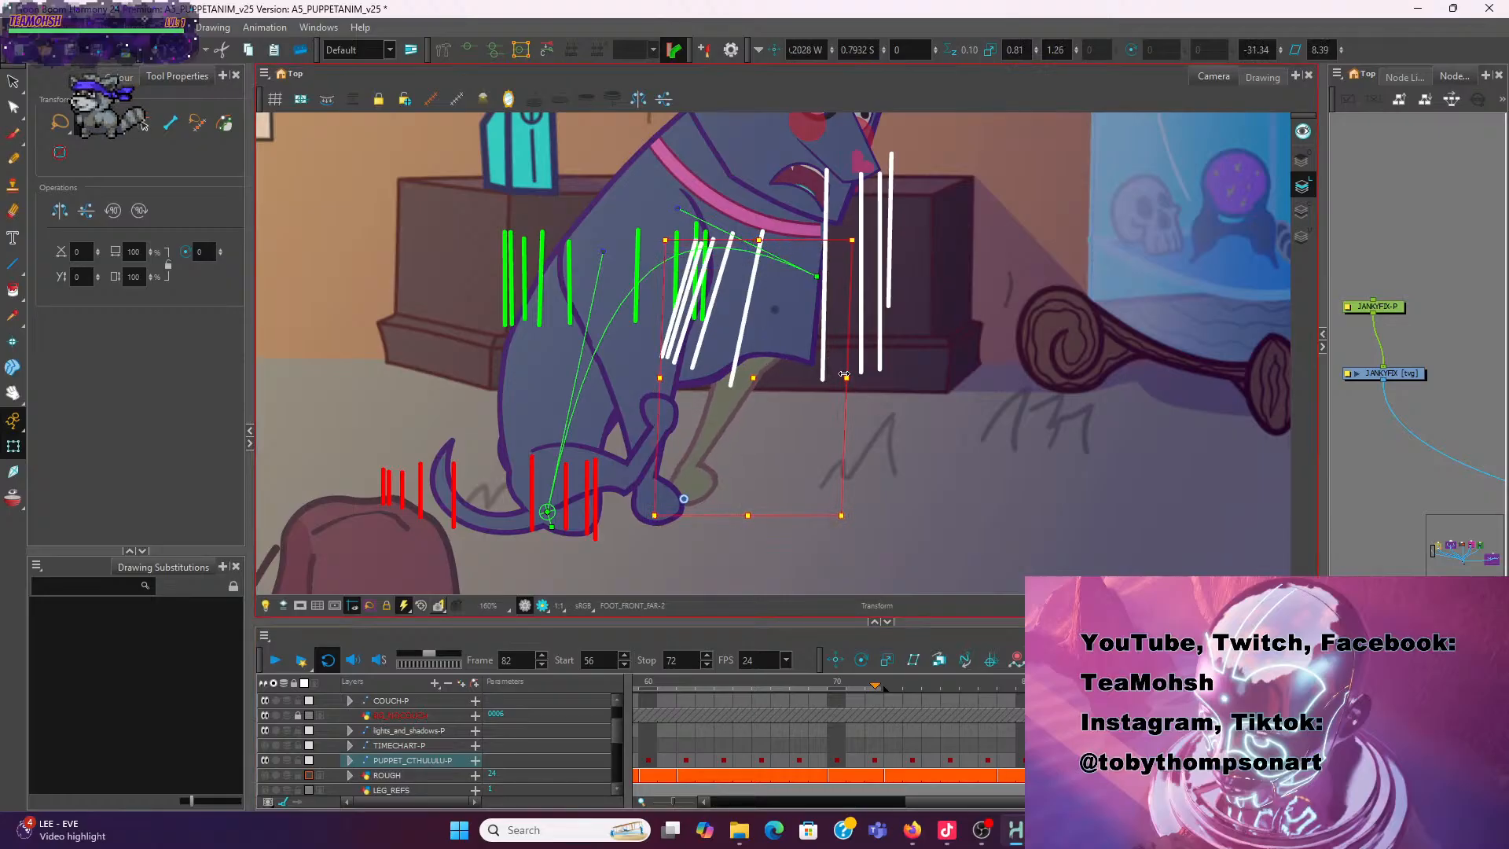
pyautogui.moveTo(844, 373); pyautogui.dragTo(836, 375)
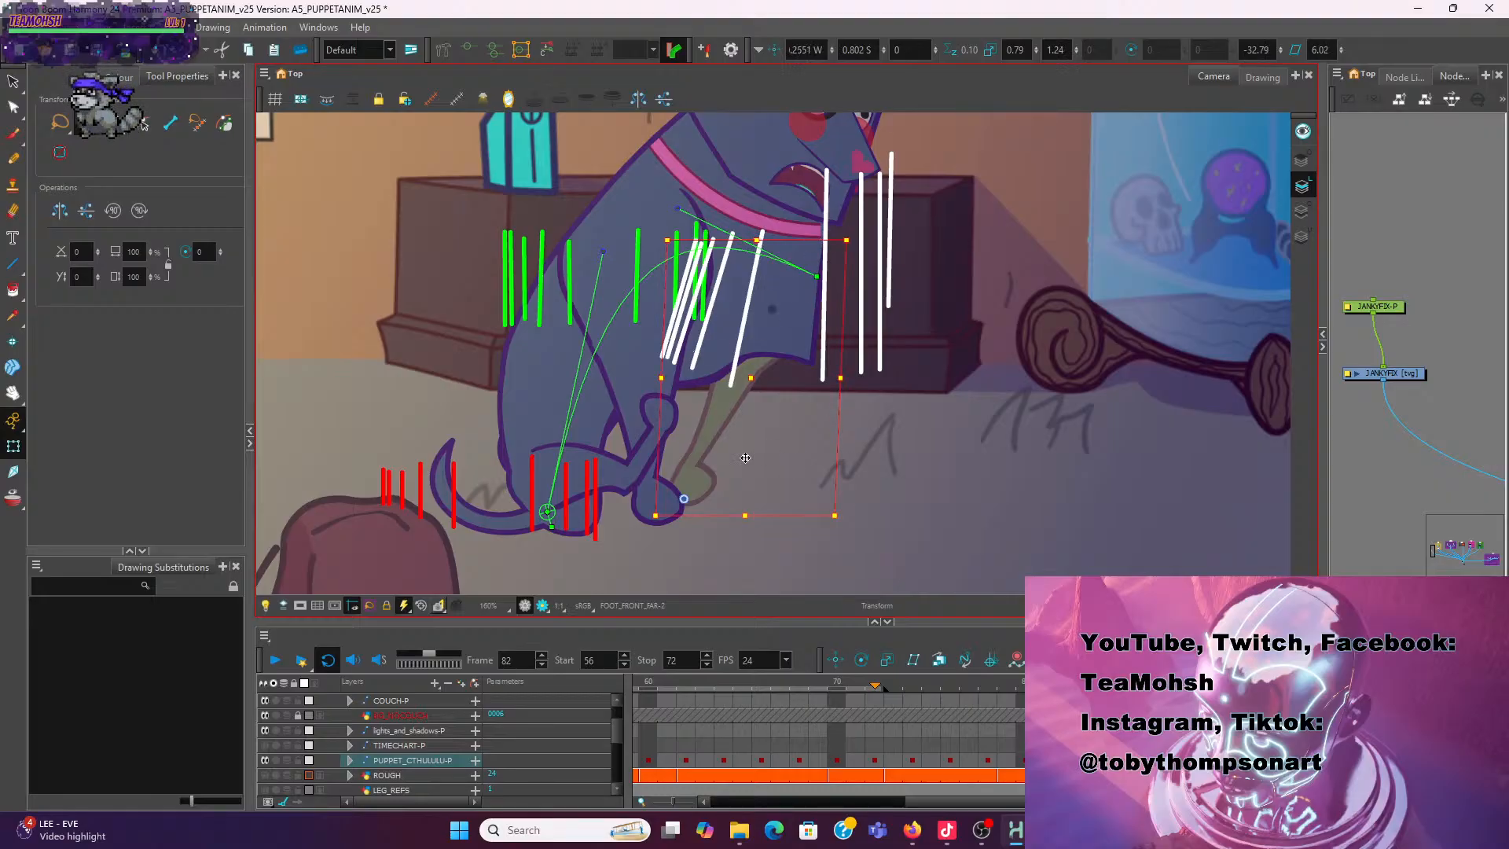
# Switch the upper torso to Default Transformation and turn on onion skin for editing the contour of drawing 27
pyautogui.click(383, 306)
pyautogui.click(798, 342)
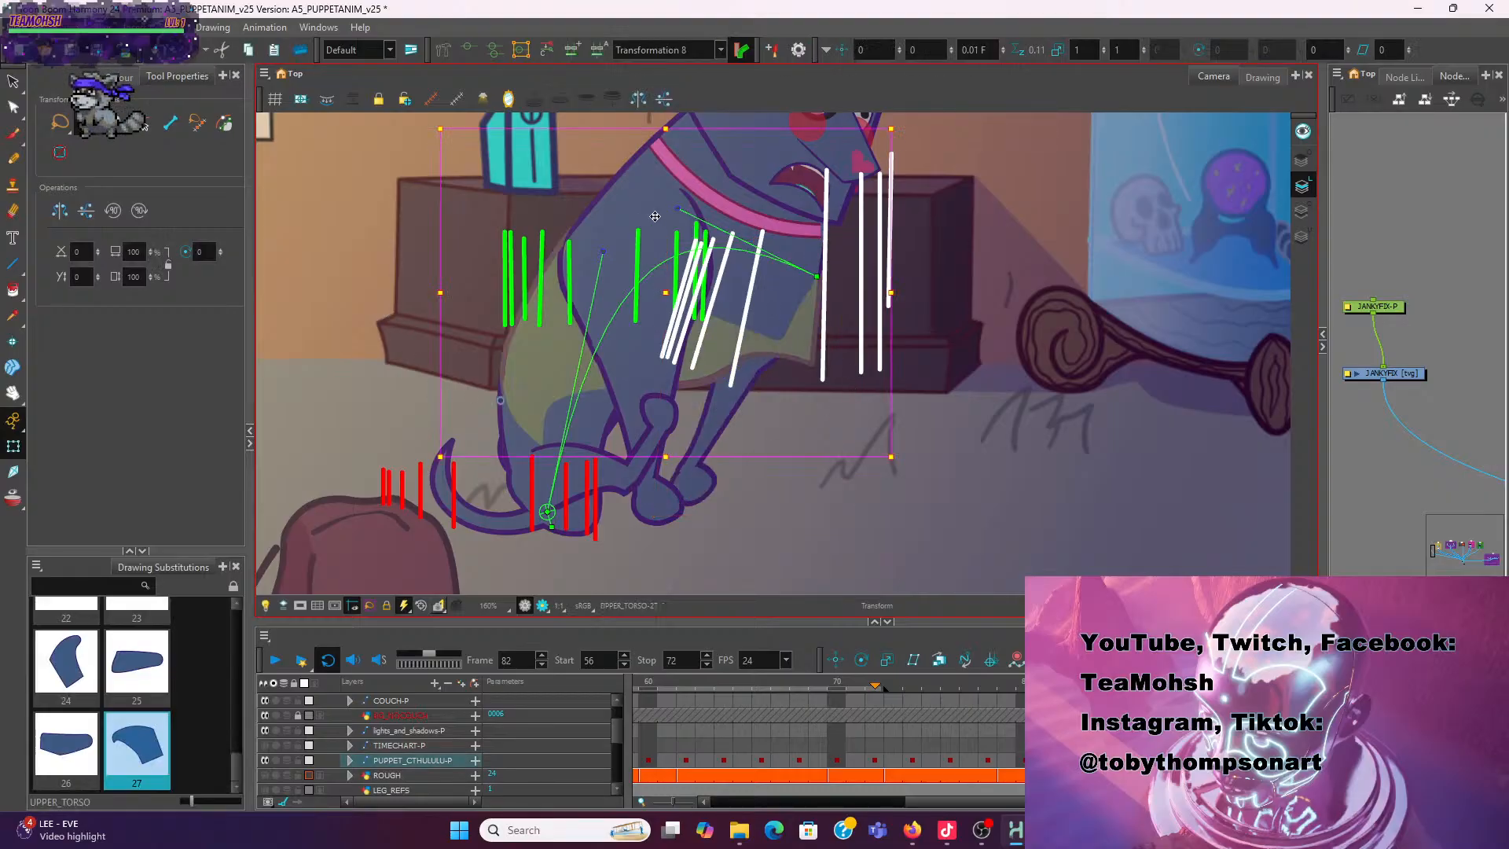
pyautogui.click(722, 52)
pyautogui.click(692, 64)
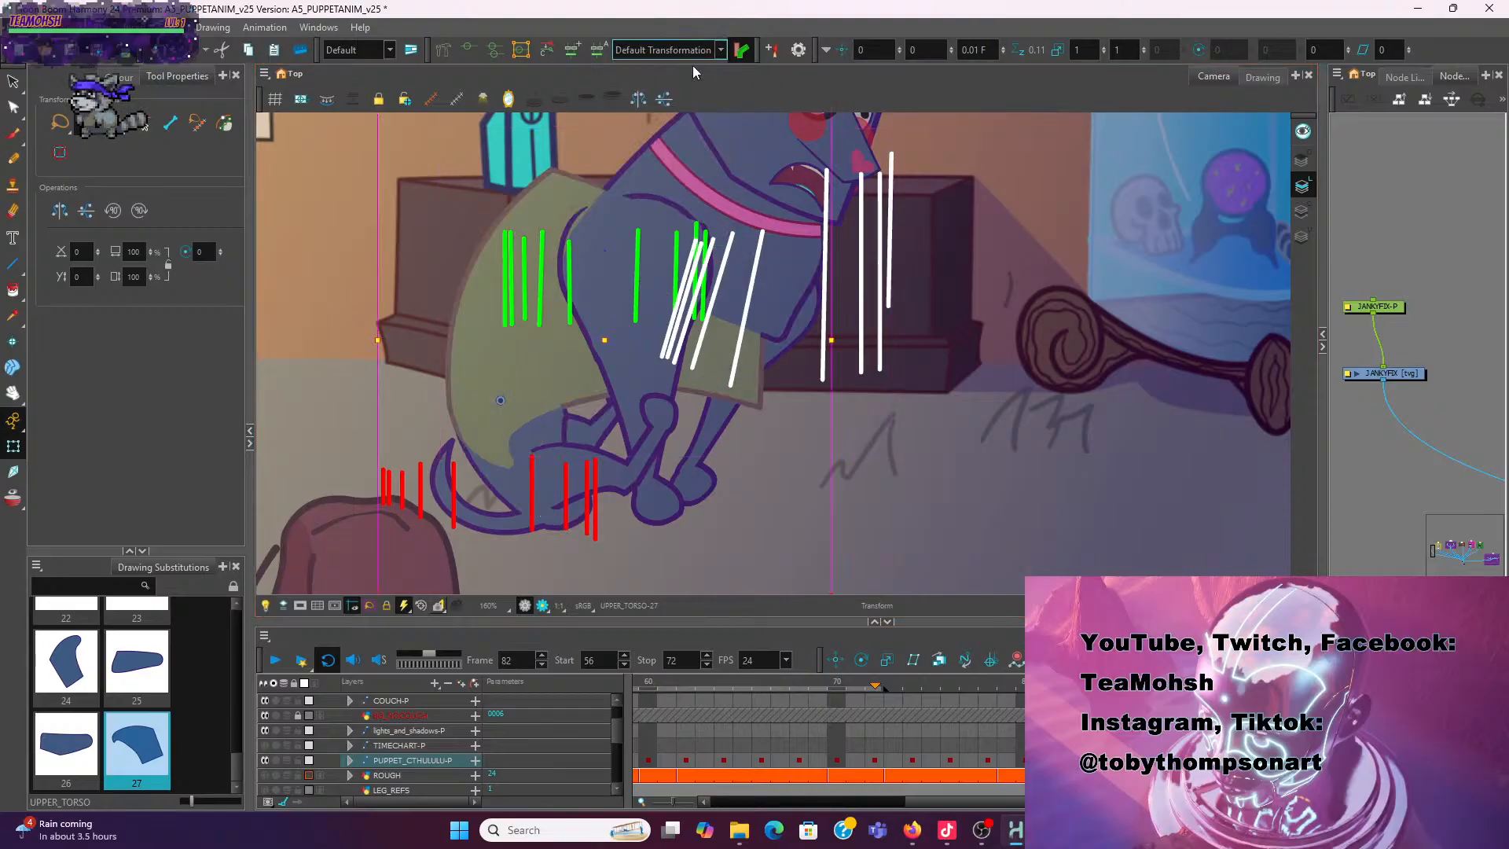
pyautogui.click(14, 108)
pyautogui.click(767, 415)
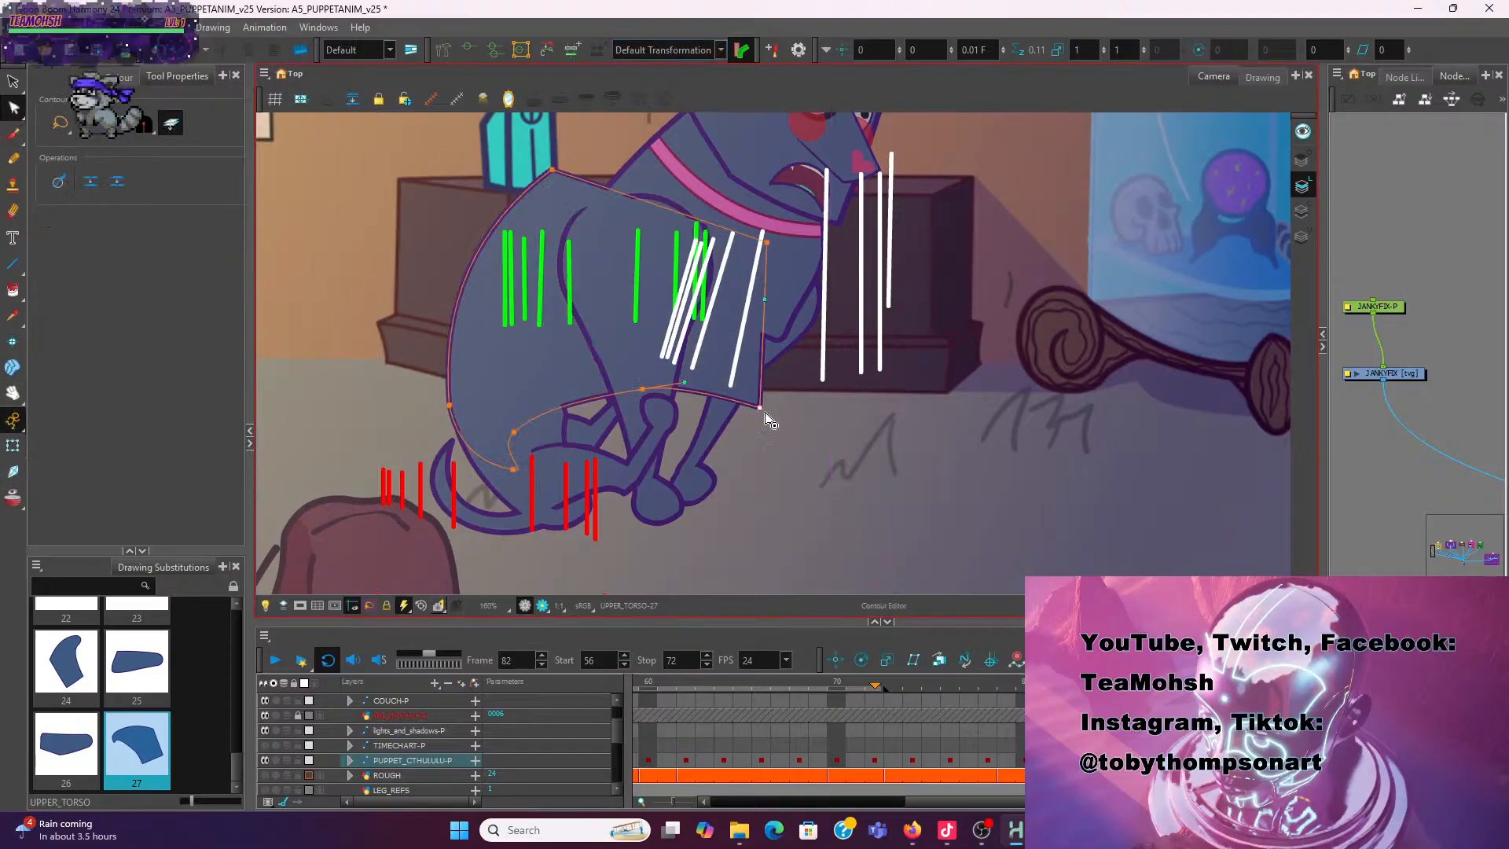
pyautogui.moveTo(761, 408)
pyautogui.mouseDown()
pyautogui.moveTo(798, 397)
pyautogui.moveTo(761, 410)
pyautogui.mouseUp()
pyautogui.click(14, 497)
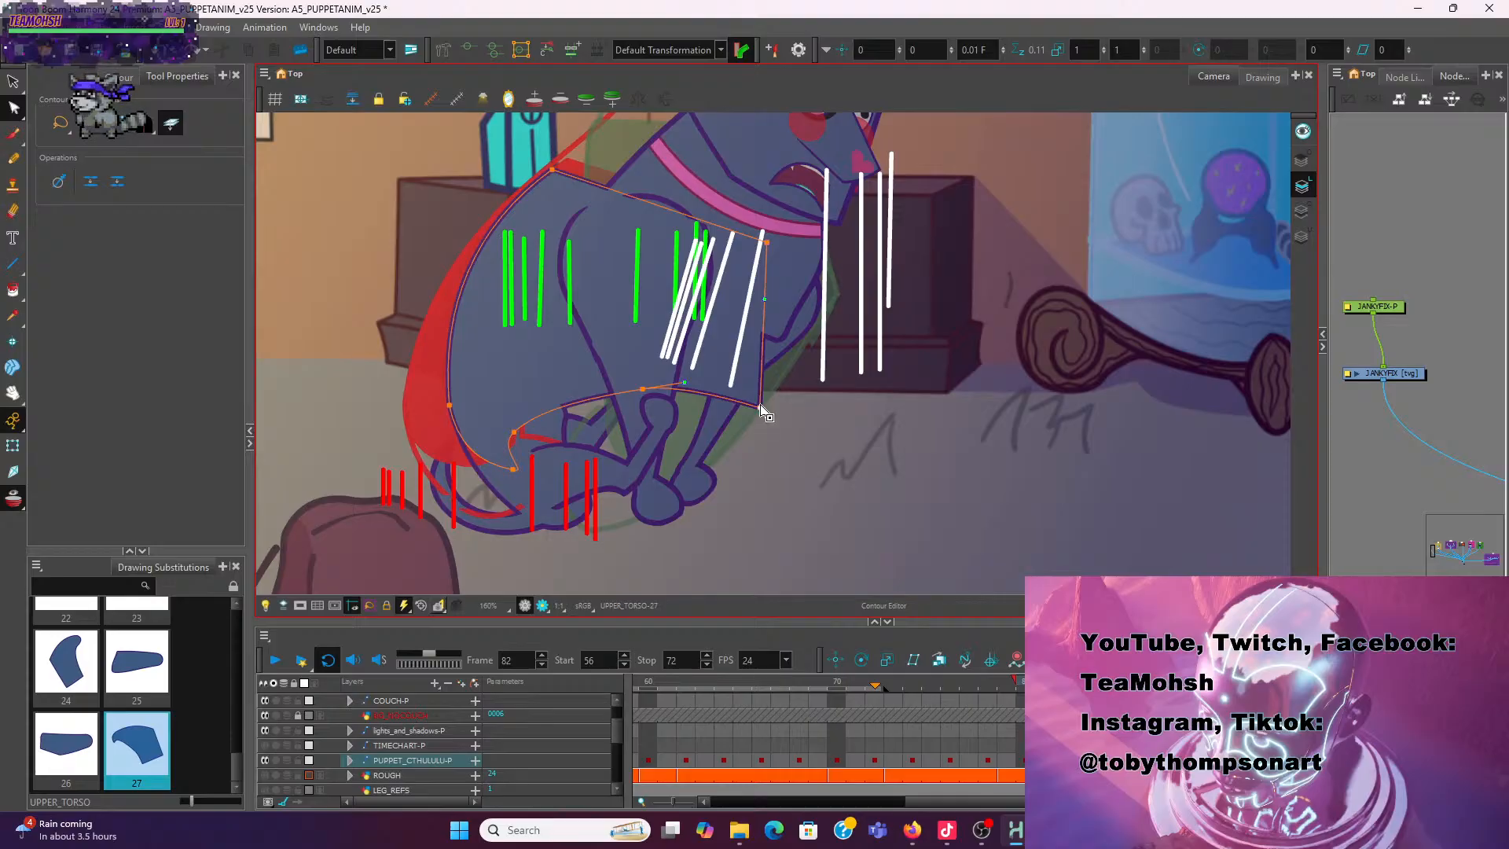
# Reshape upper torso drawing 27, moving both chest corners forward to the white chart line and the upper back contour toward the collar
pyautogui.moveTo(760, 407); pyautogui.dragTo(817, 404)
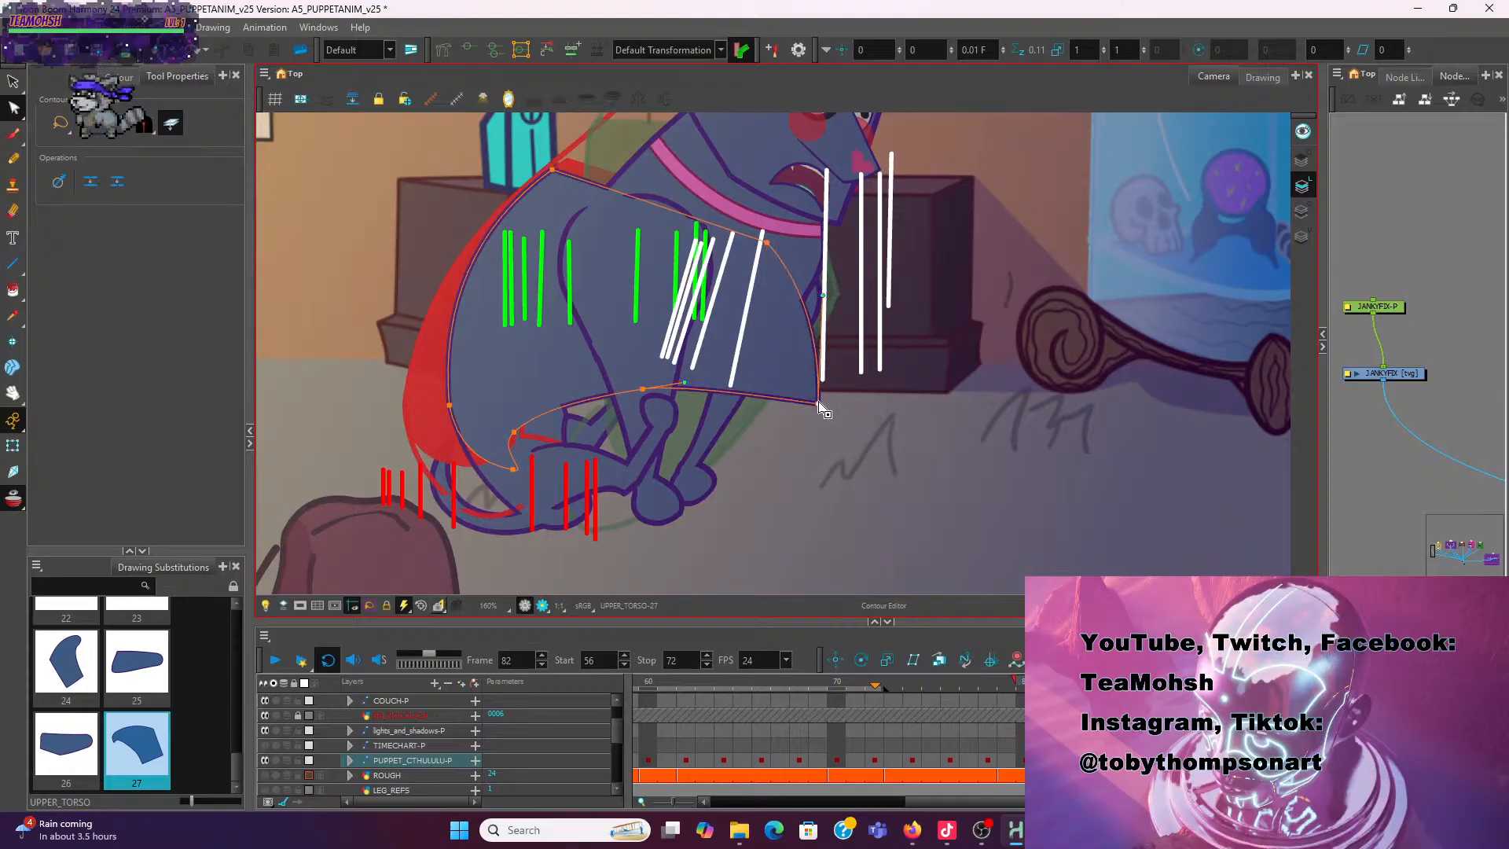
pyautogui.moveTo(770, 244); pyautogui.dragTo(825, 263)
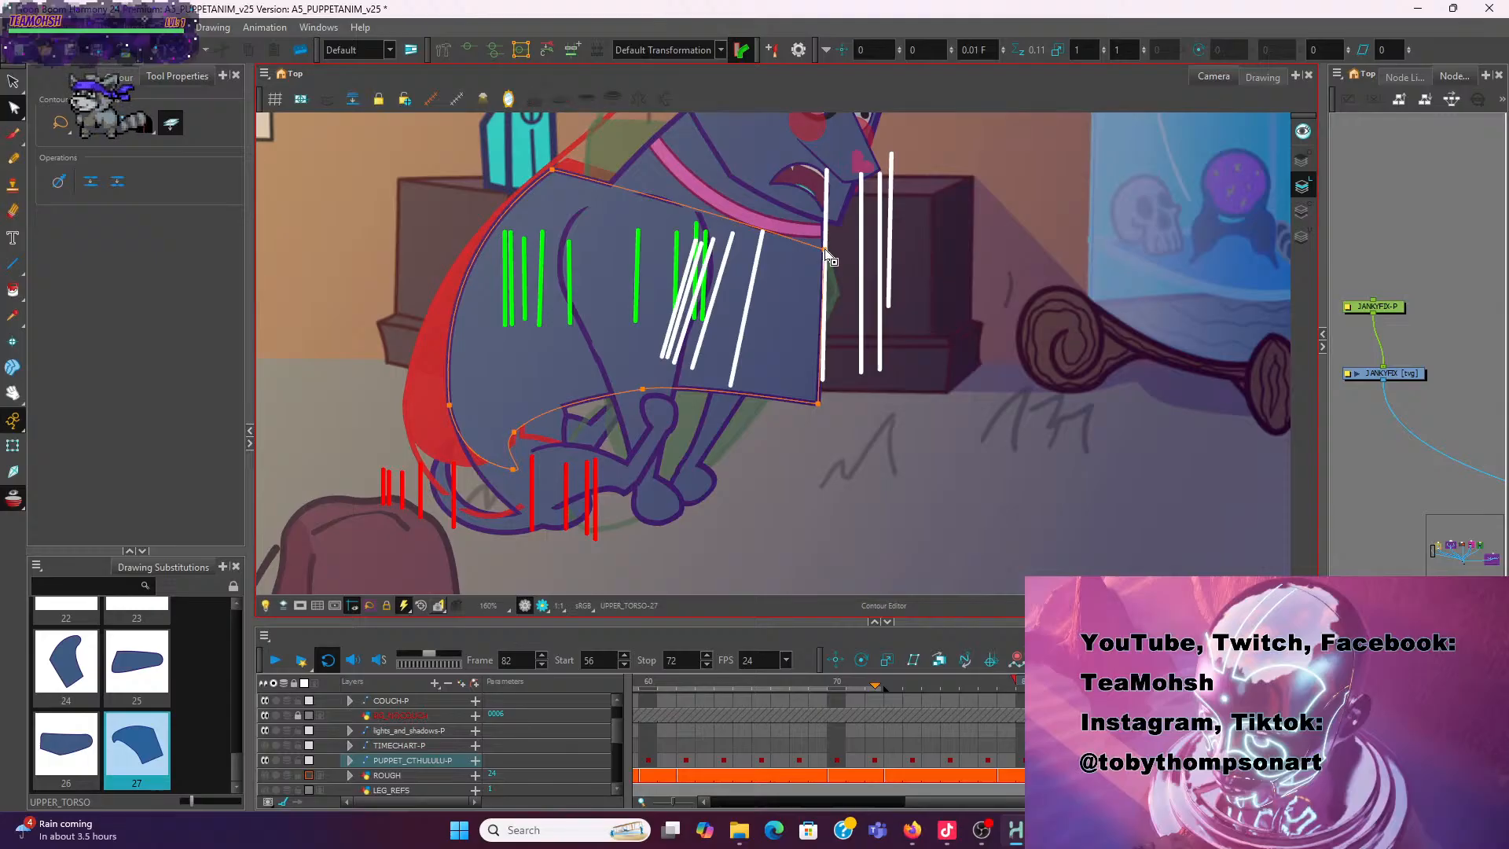
pyautogui.click(826, 252)
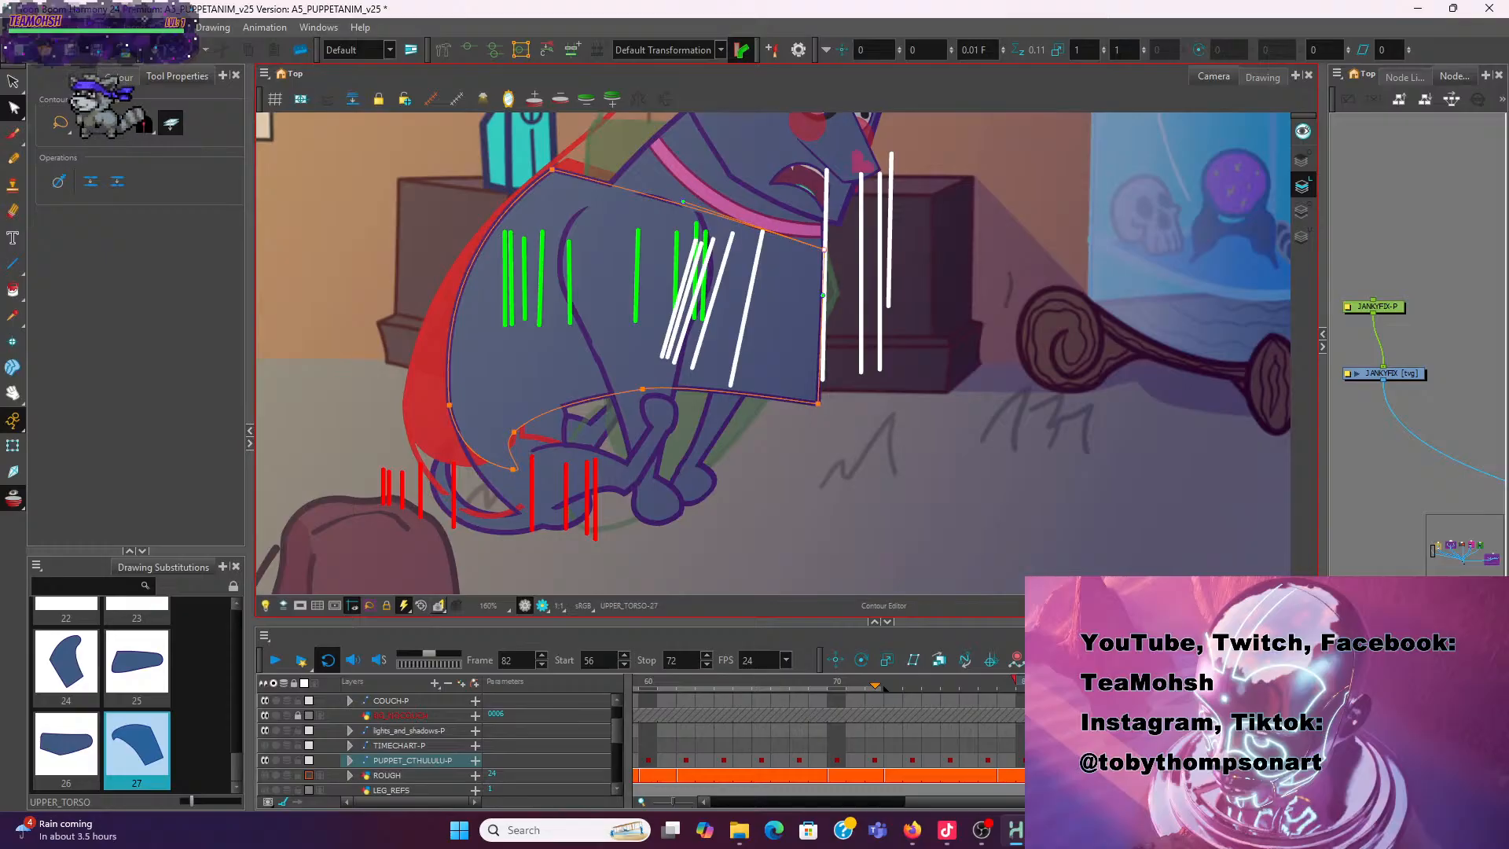
pyautogui.click(554, 172)
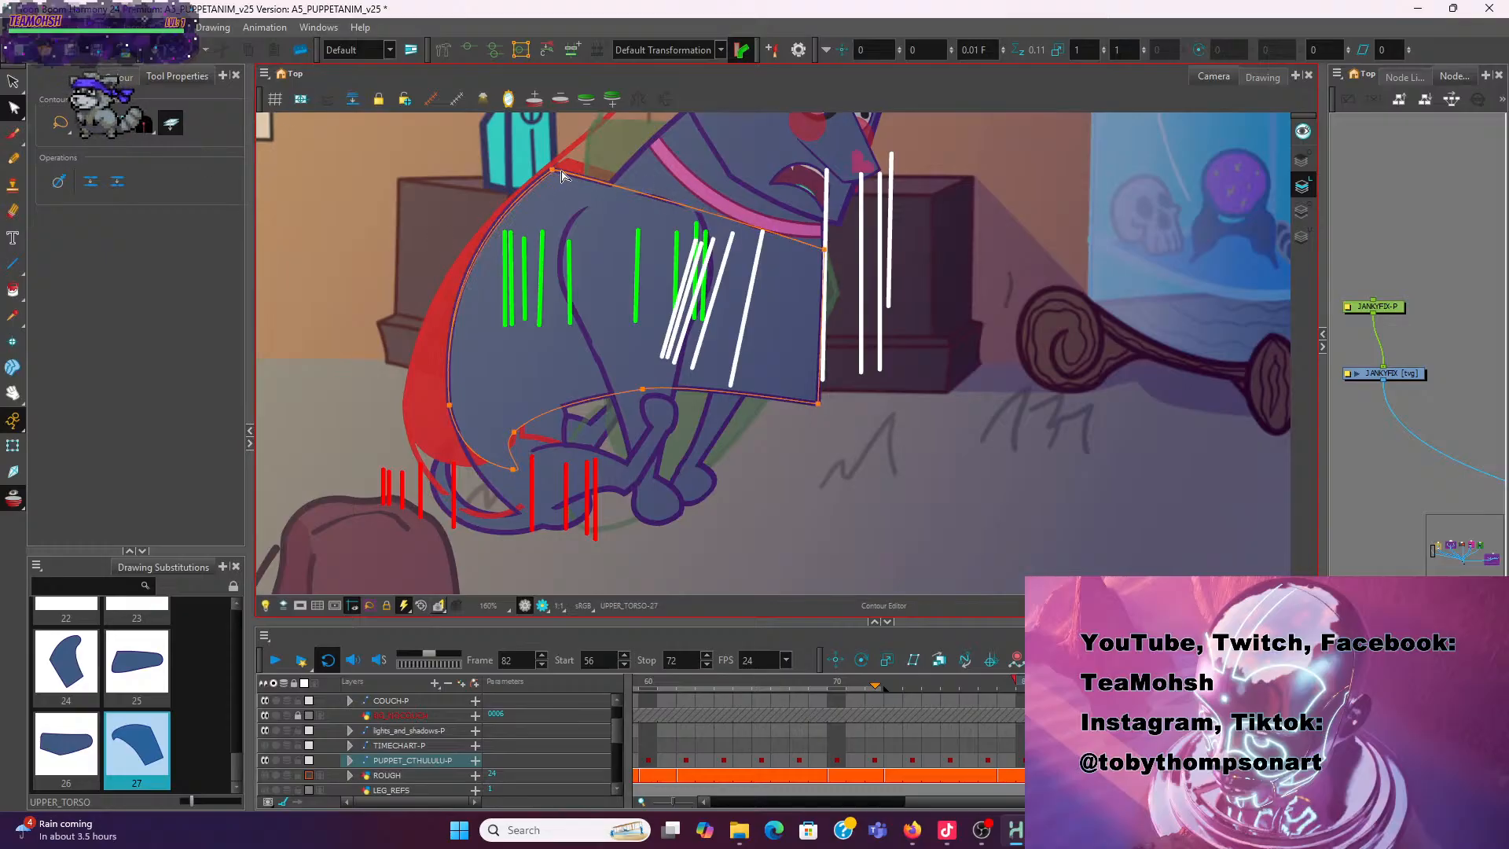
pyautogui.moveTo(592, 177); pyautogui.dragTo(633, 163)
# Flip repeatedly between frame 82 and its neighbouring frame to compare the dog's reshaped torso poses
pyautogui.scroll(-4, 836, 334)
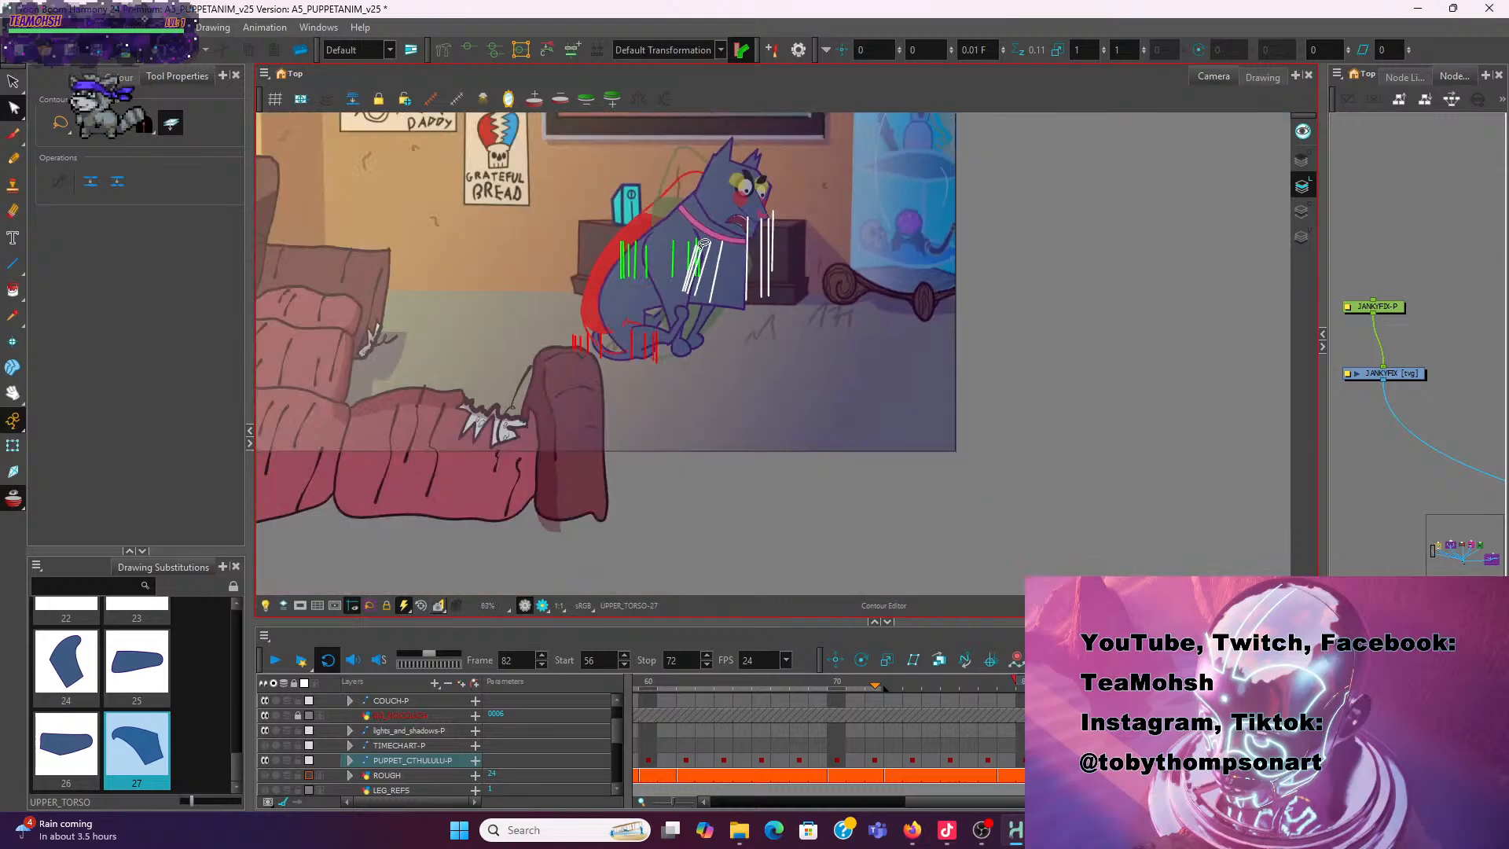
pyautogui.moveTo(836, 334); pyautogui.dragTo(790, 450)
pyautogui.scroll(2, 728, 439)
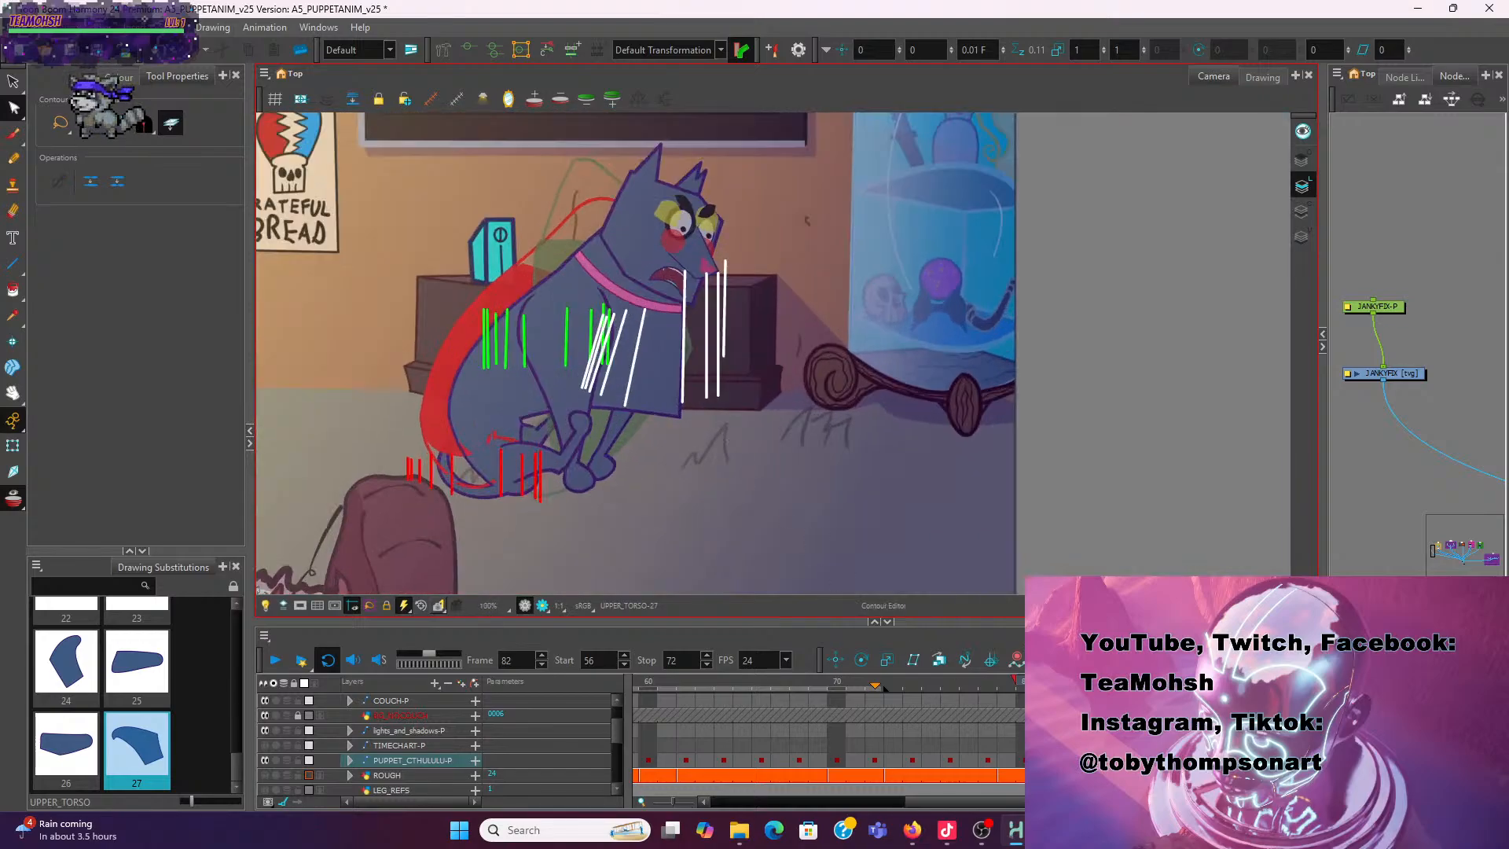
pyautogui.press(',')
pyautogui.press('.')
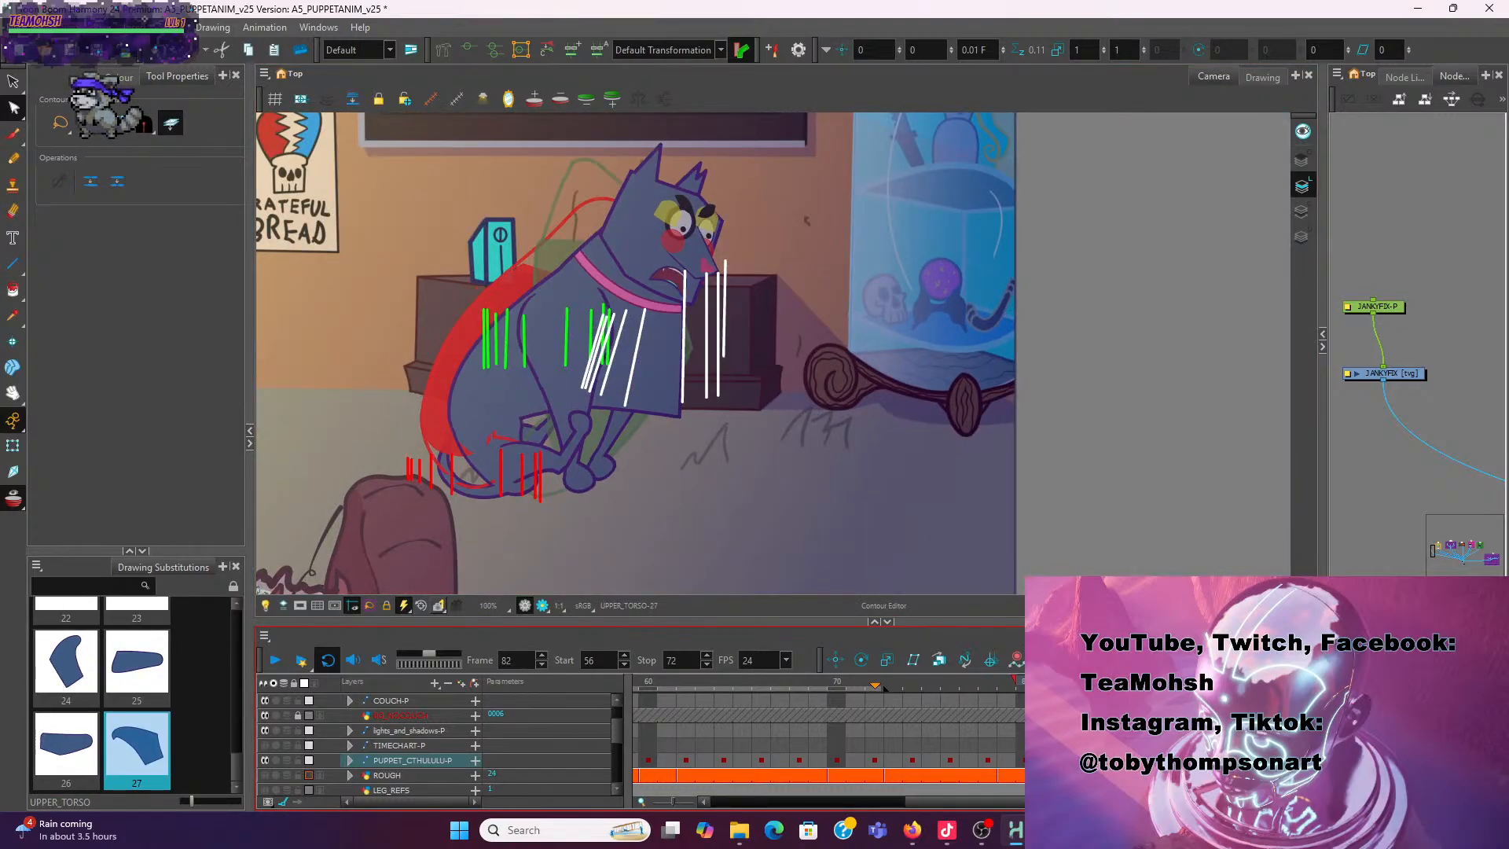
pyautogui.press(',')
pyautogui.press('.')
pyautogui.press(',')
pyautogui.press('.')
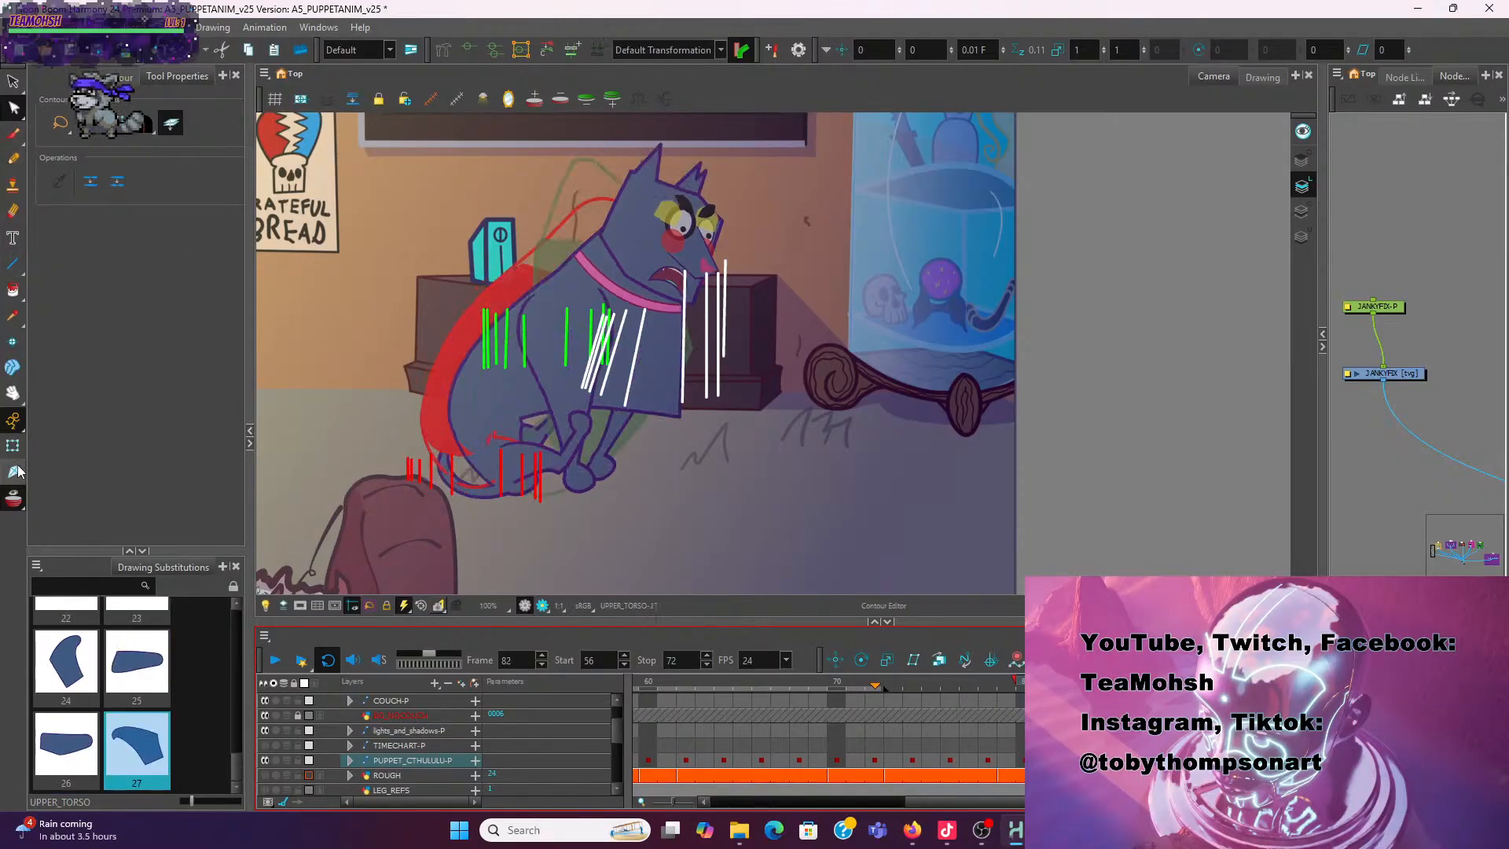
# Rotate the lower torso slightly at frame 82 to fit it beneath the reshaped upper torso
pyautogui.hotkey('ctrl', 'a')
pyautogui.hotkey('shift', 't')
pyautogui.click(824, 488)
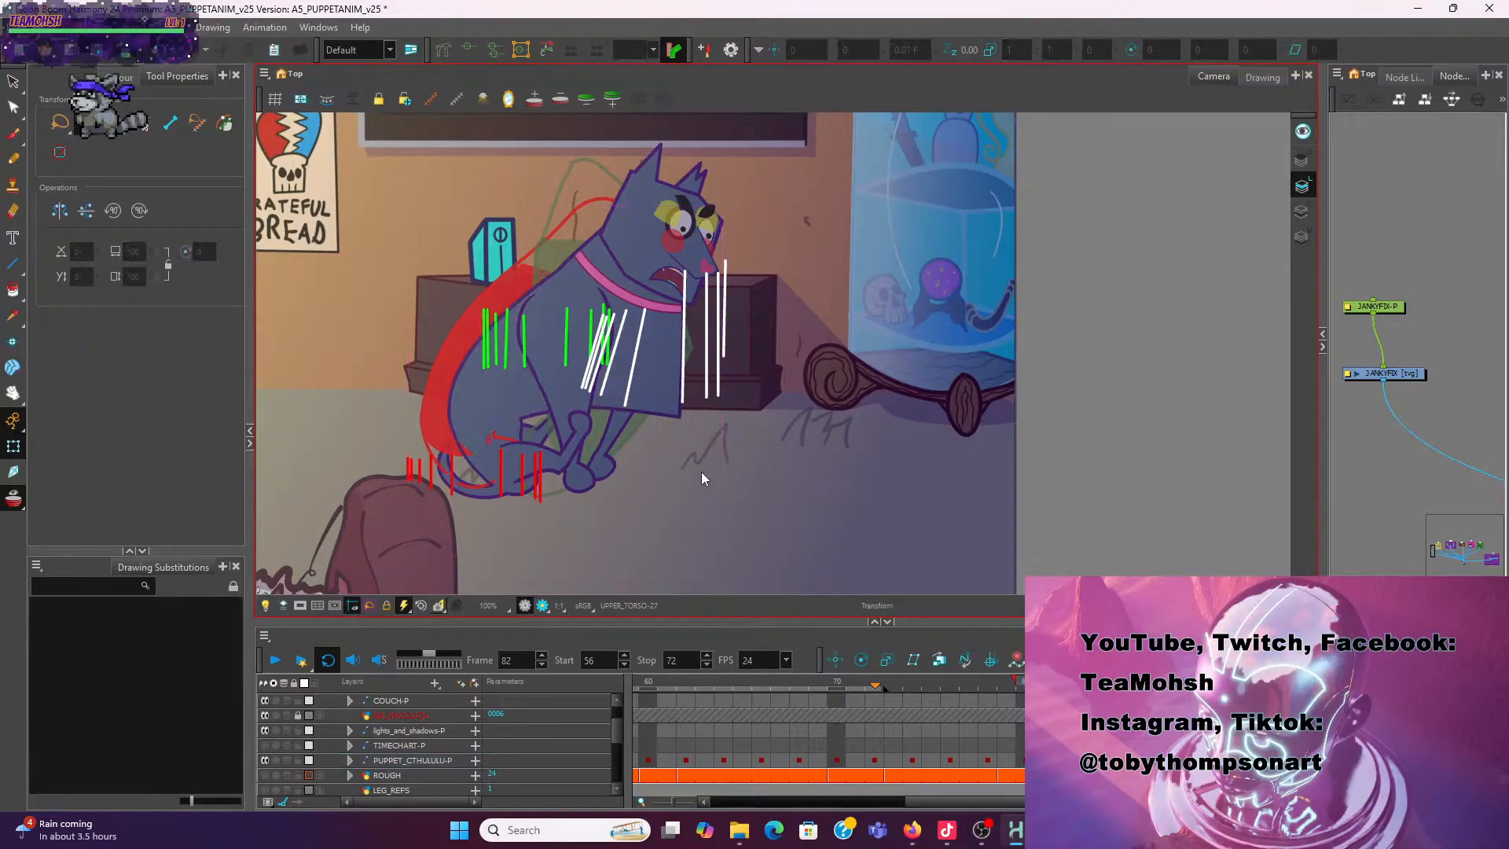
pyautogui.click(518, 437)
pyautogui.scroll(2, 519, 437)
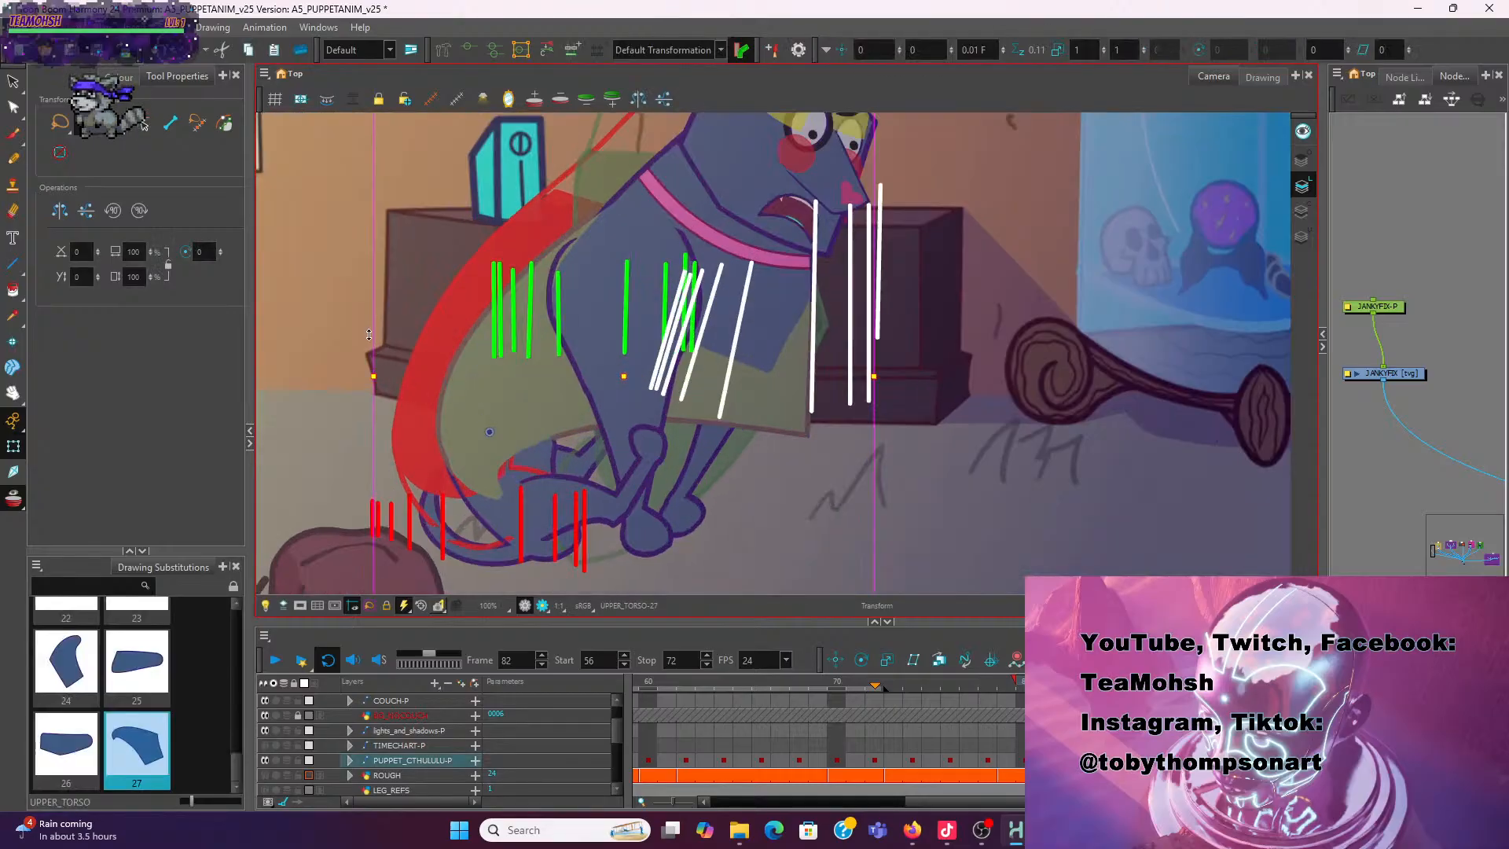
pyautogui.click(804, 520)
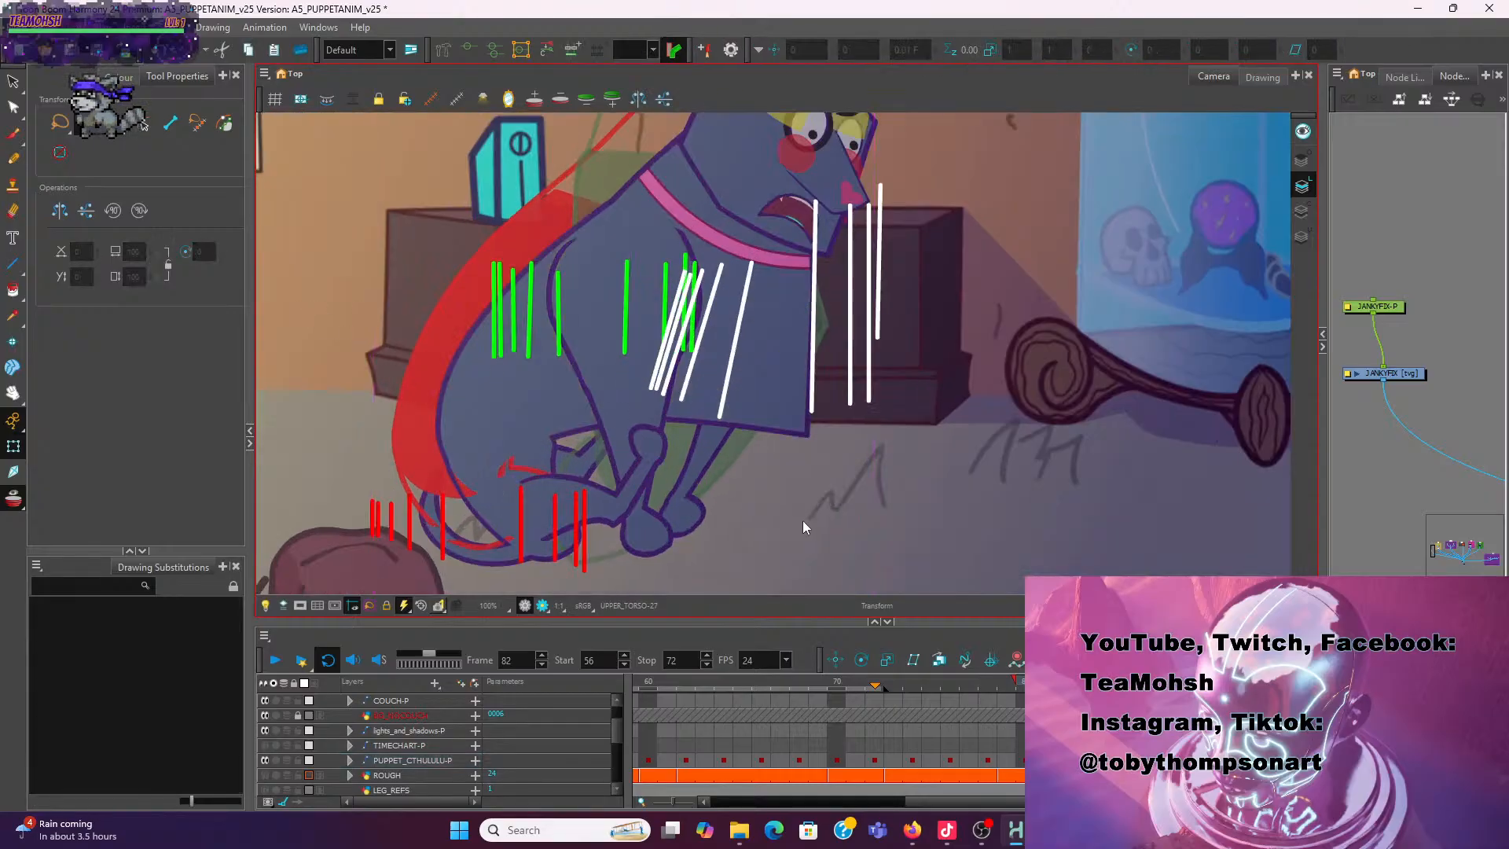
pyautogui.click(487, 510)
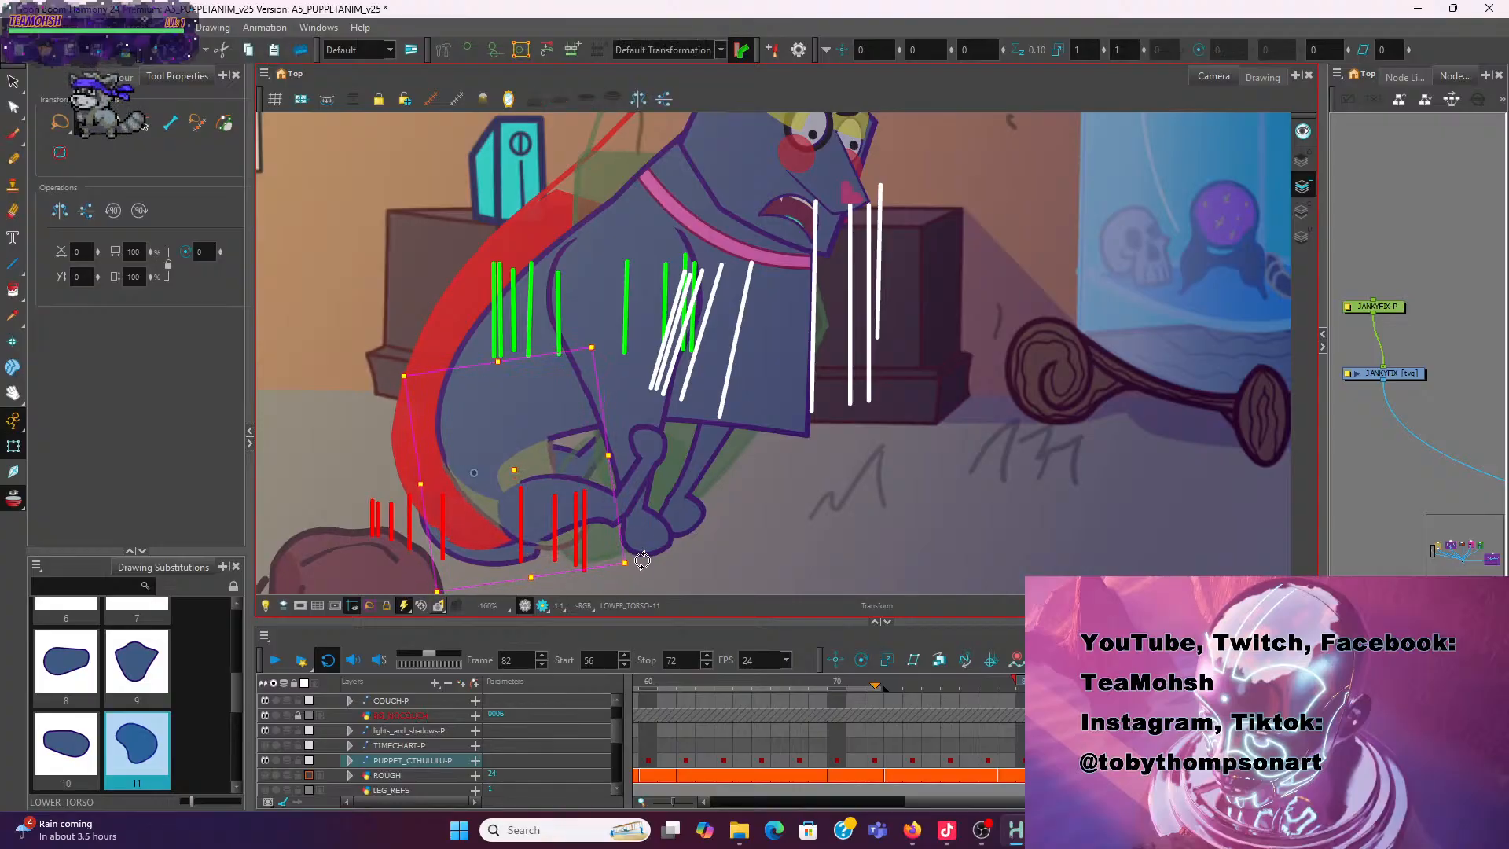
pyautogui.moveTo(642, 560); pyautogui.dragTo(642, 562)
pyautogui.click(377, 283)
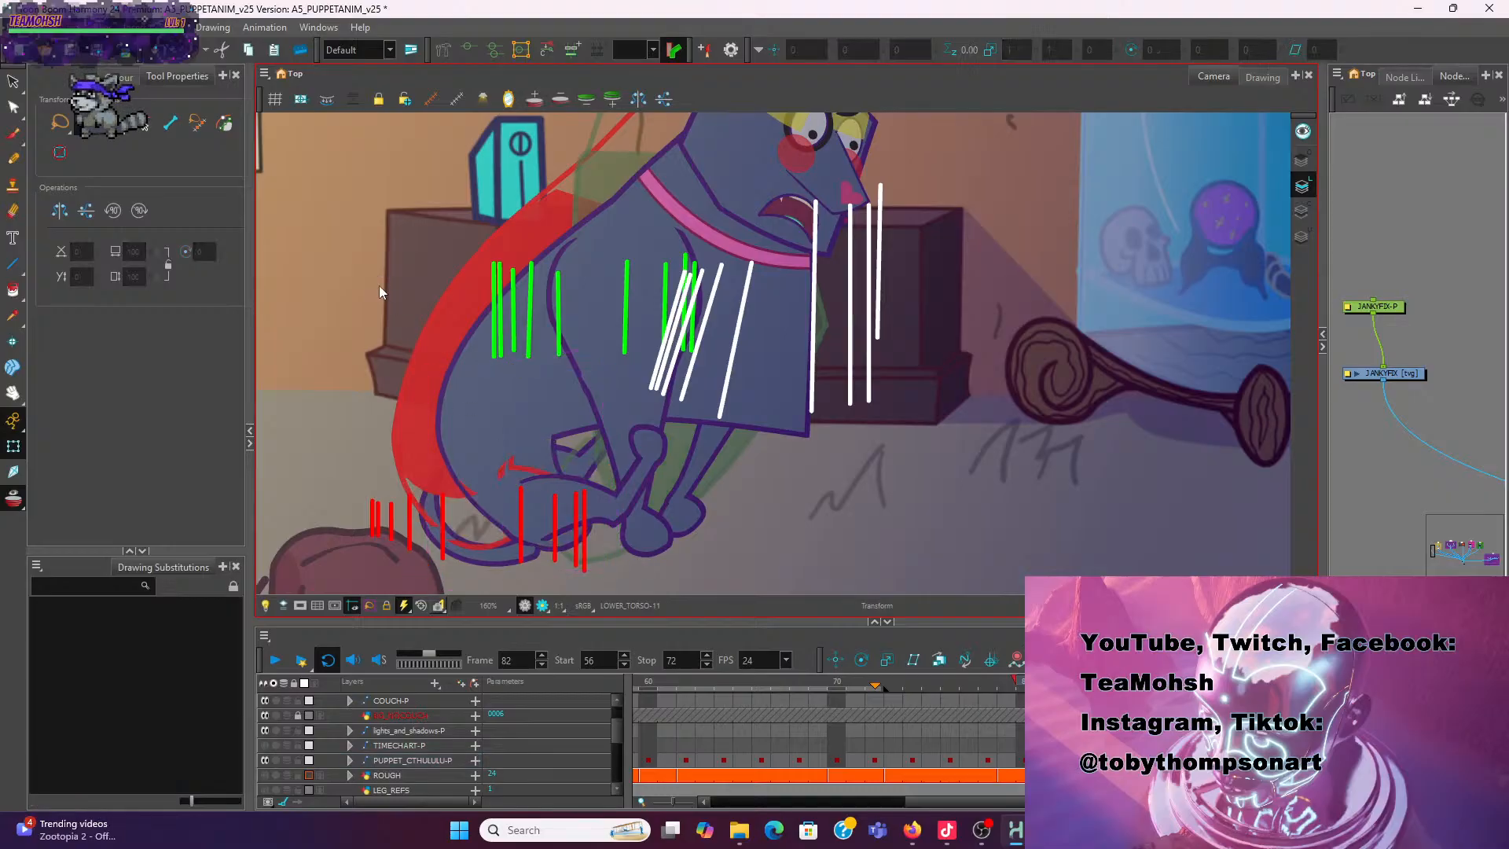
# Rotate the tail at frame 82 and move its tip deformer point slightly backward to bend it
pyautogui.click(507, 561)
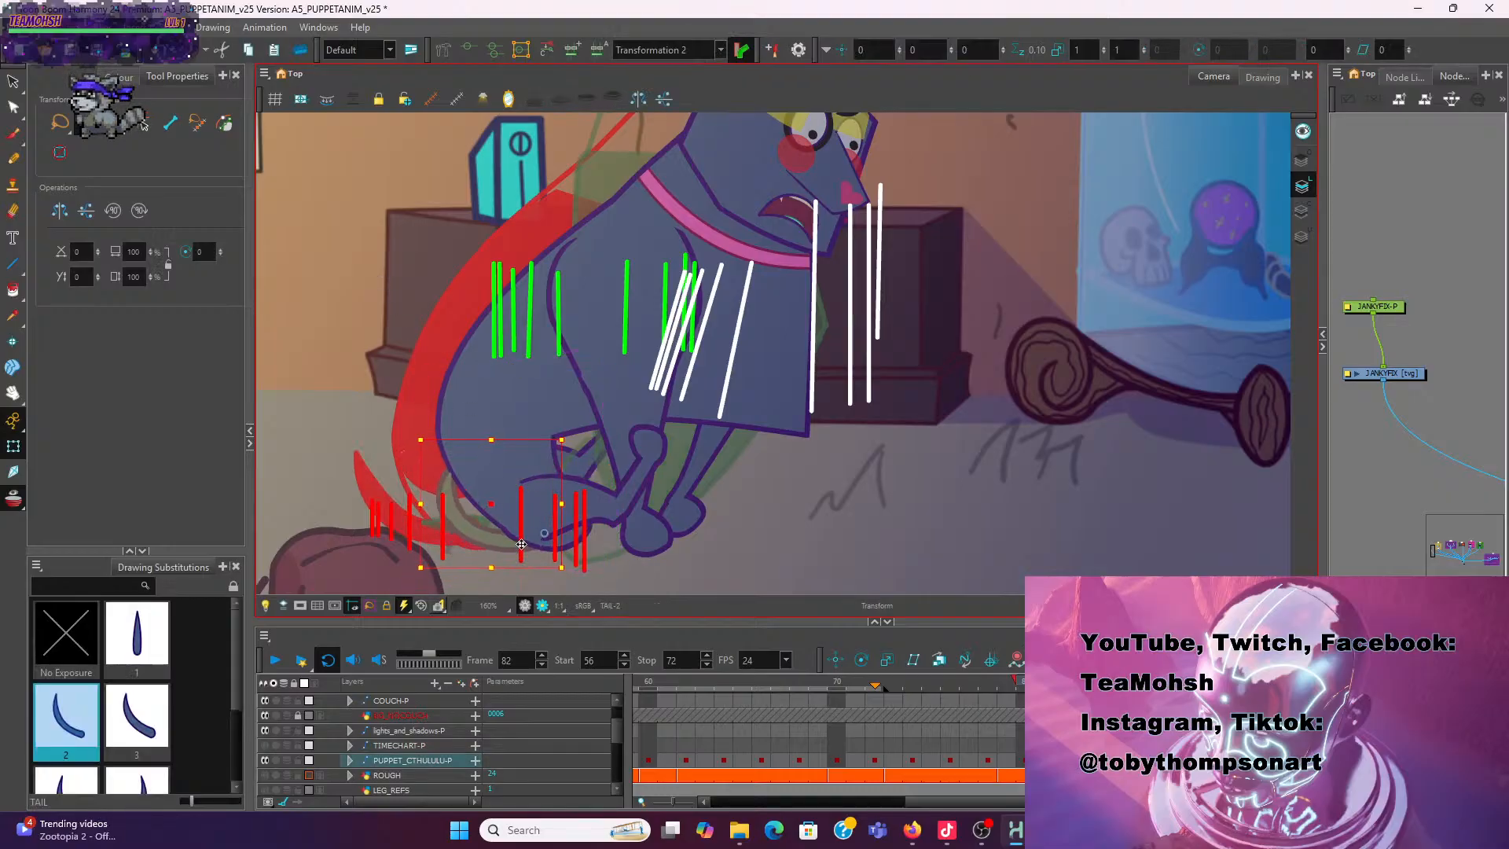
pyautogui.moveTo(576, 578); pyautogui.dragTo(582, 564)
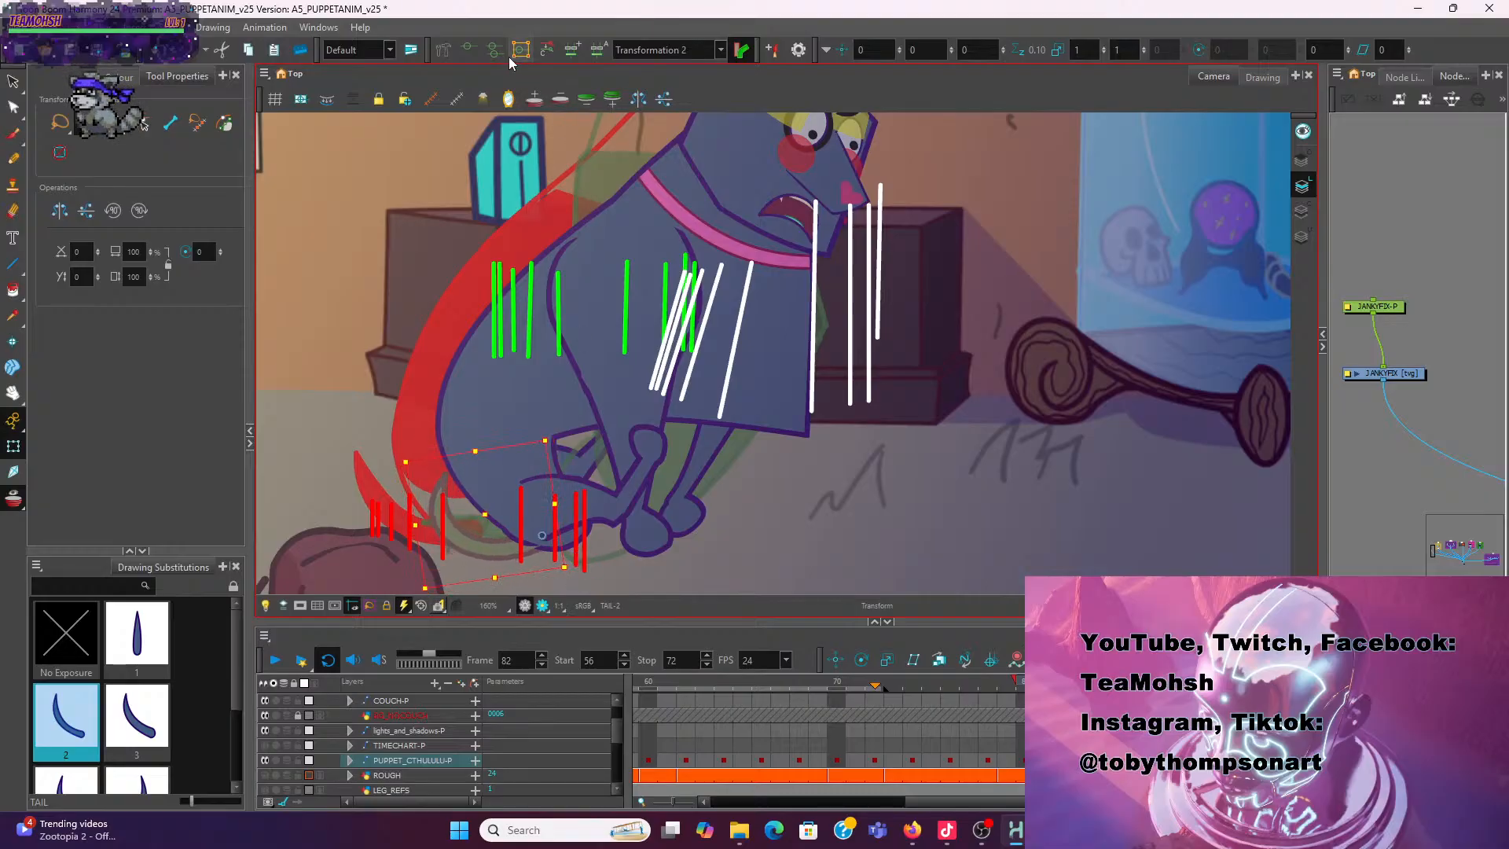
pyautogui.click(471, 49)
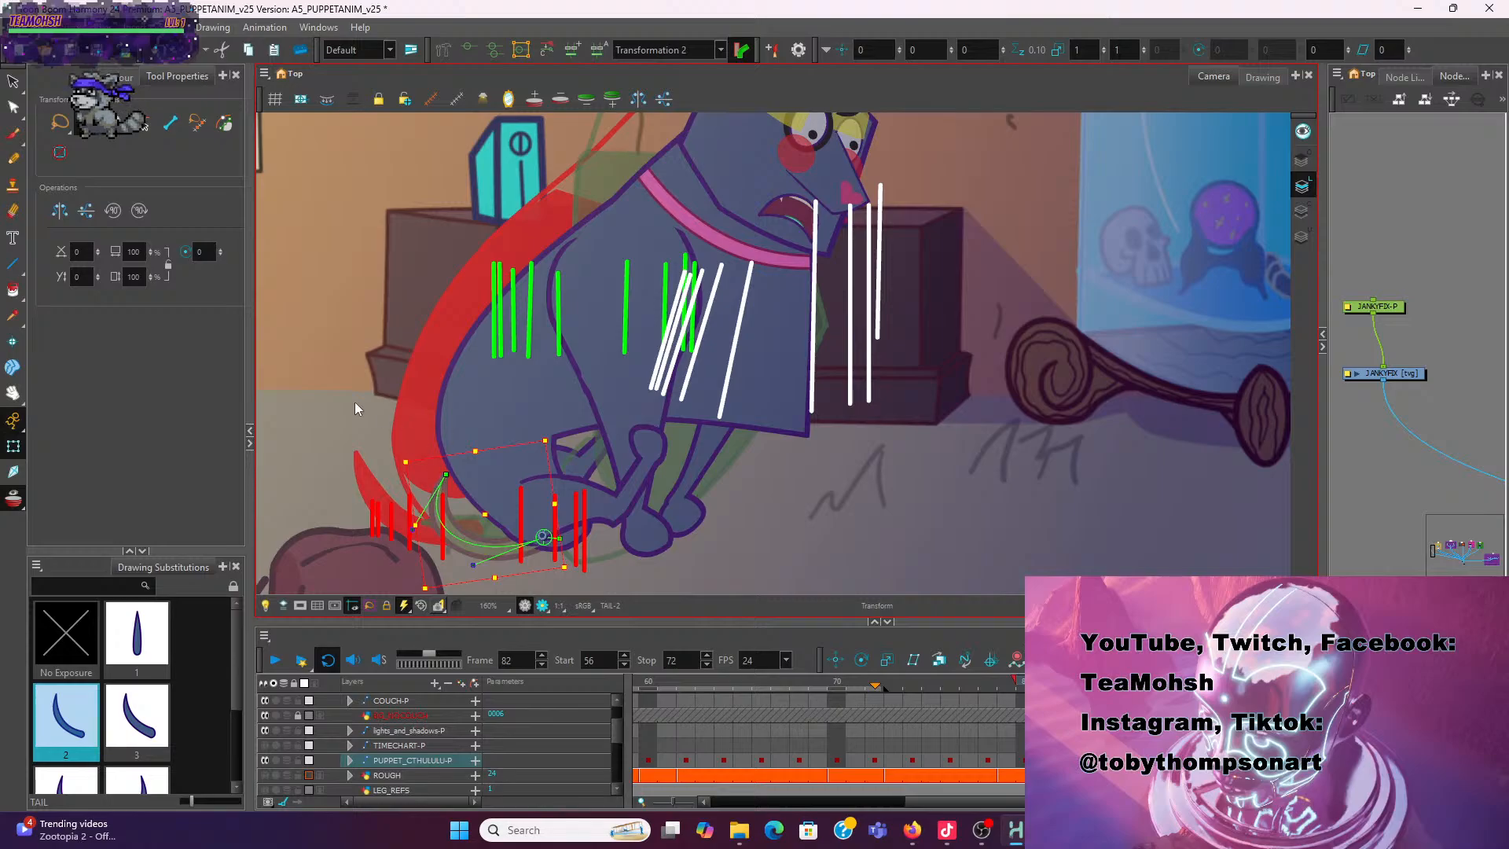
pyautogui.moveTo(445, 474); pyautogui.dragTo(431, 470)
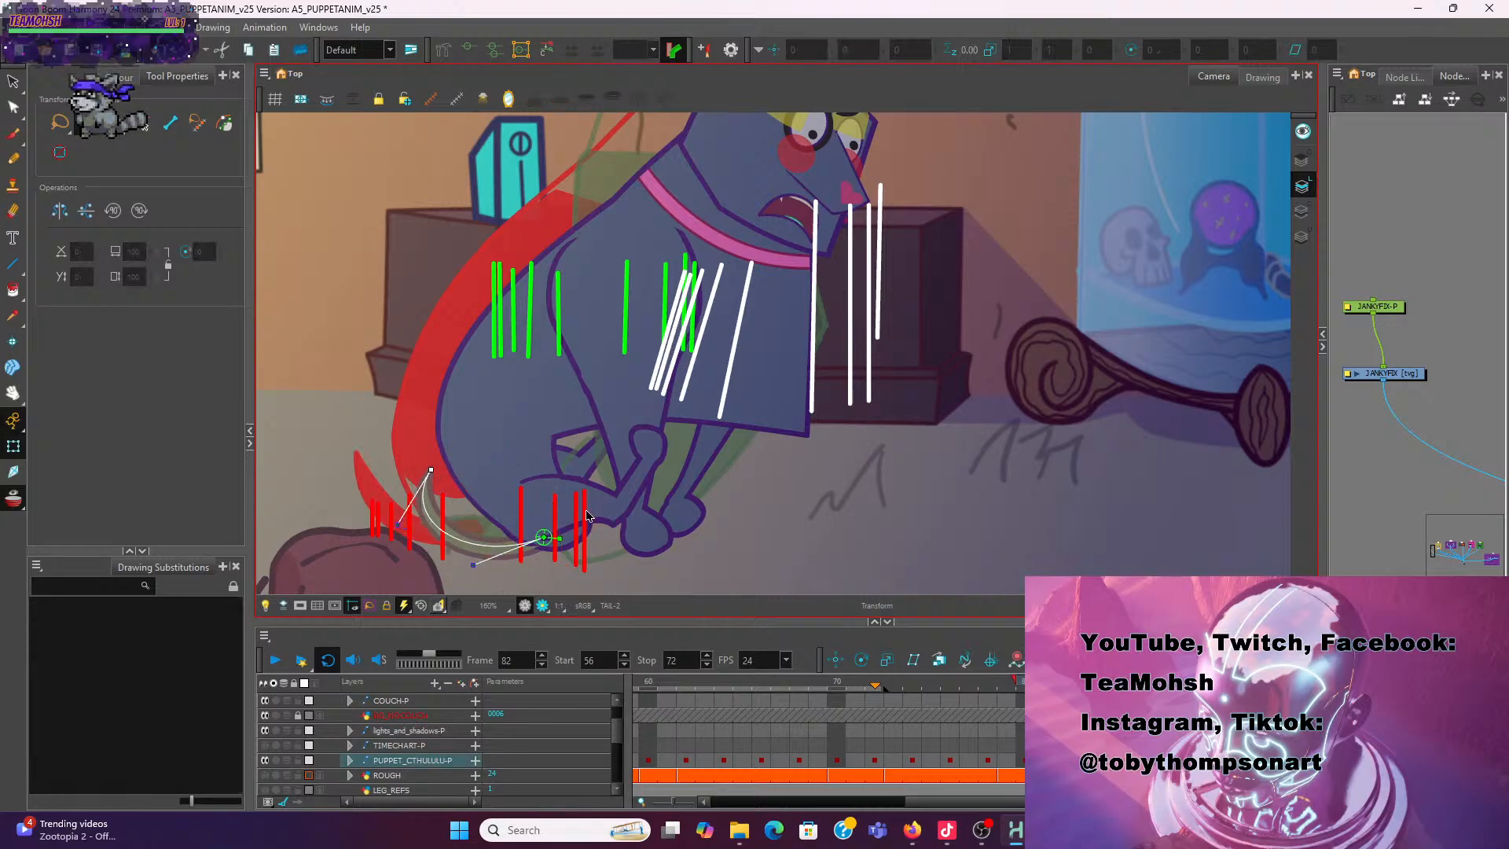
pyautogui.click(638, 558)
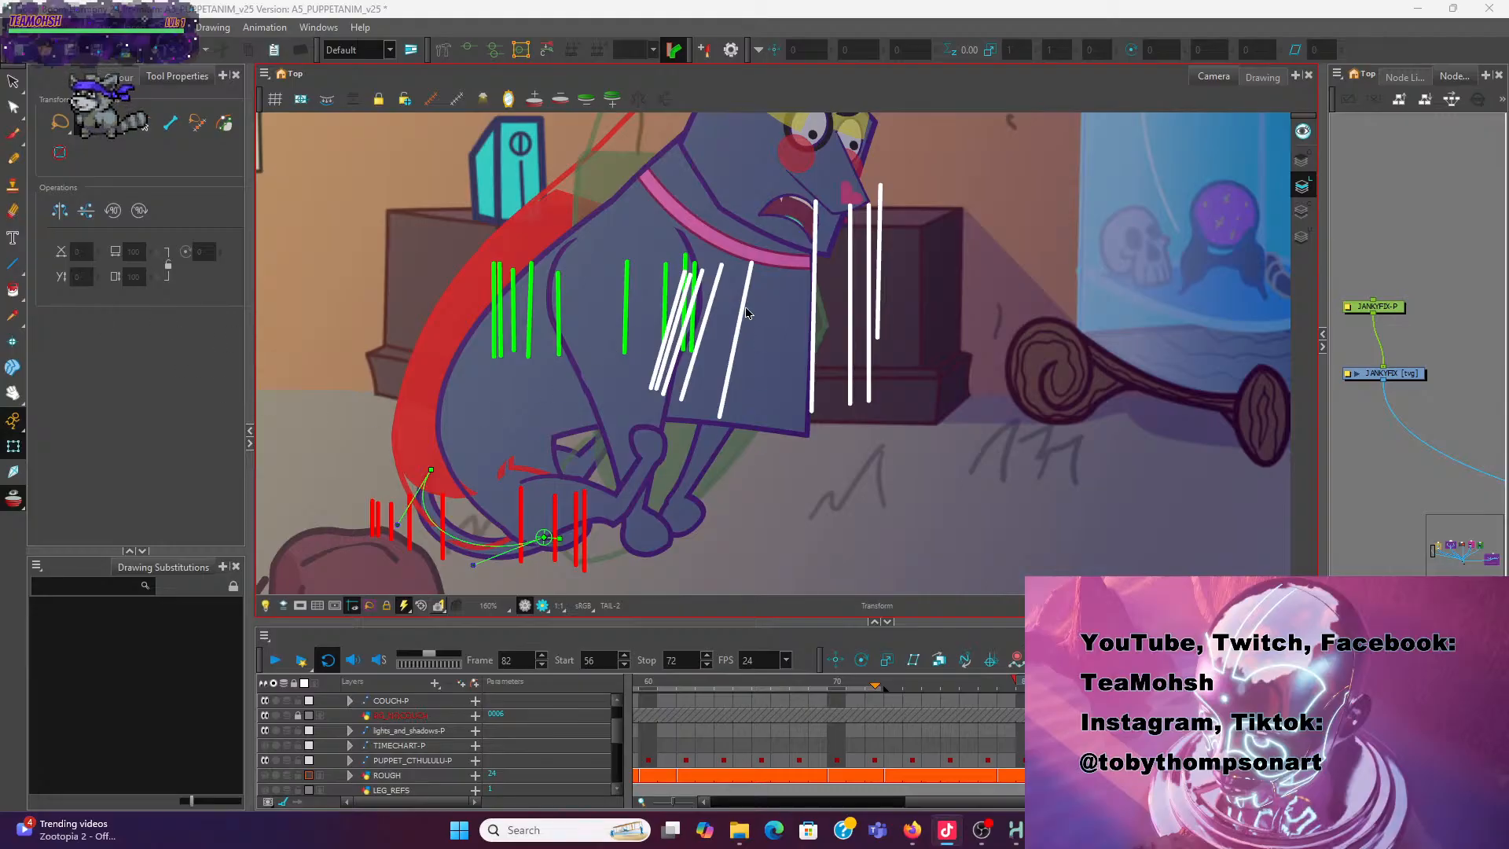
# Place the far front leg's pivot at its paw, then shorten the leg and skew it forward at frame 82
pyautogui.click(689, 523)
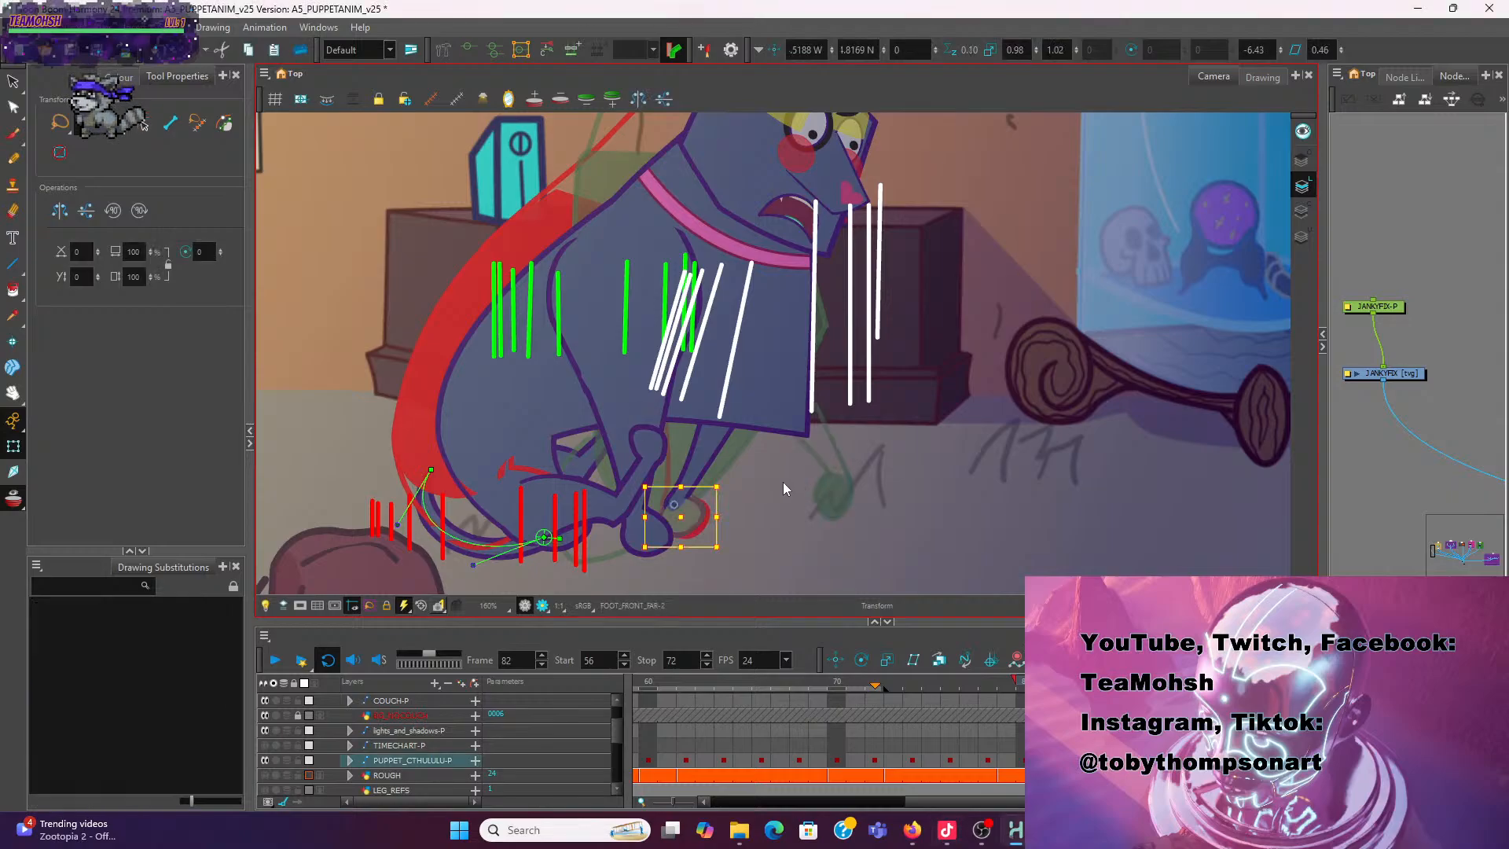
pyautogui.click(776, 442)
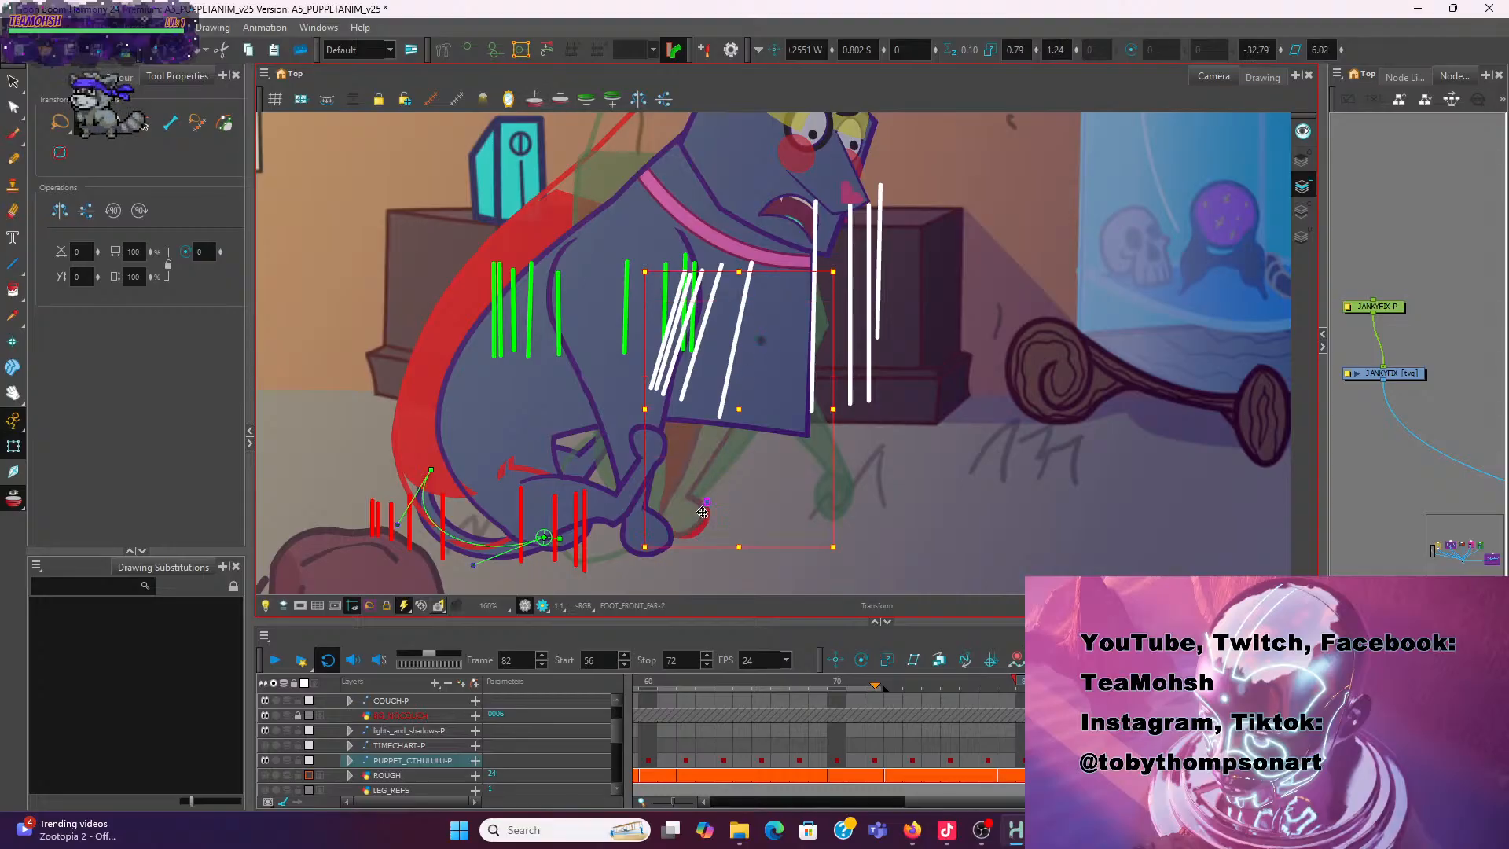
pyautogui.moveTo(702, 513); pyautogui.dragTo(672, 534)
pyautogui.moveTo(739, 272); pyautogui.dragTo(759, 352)
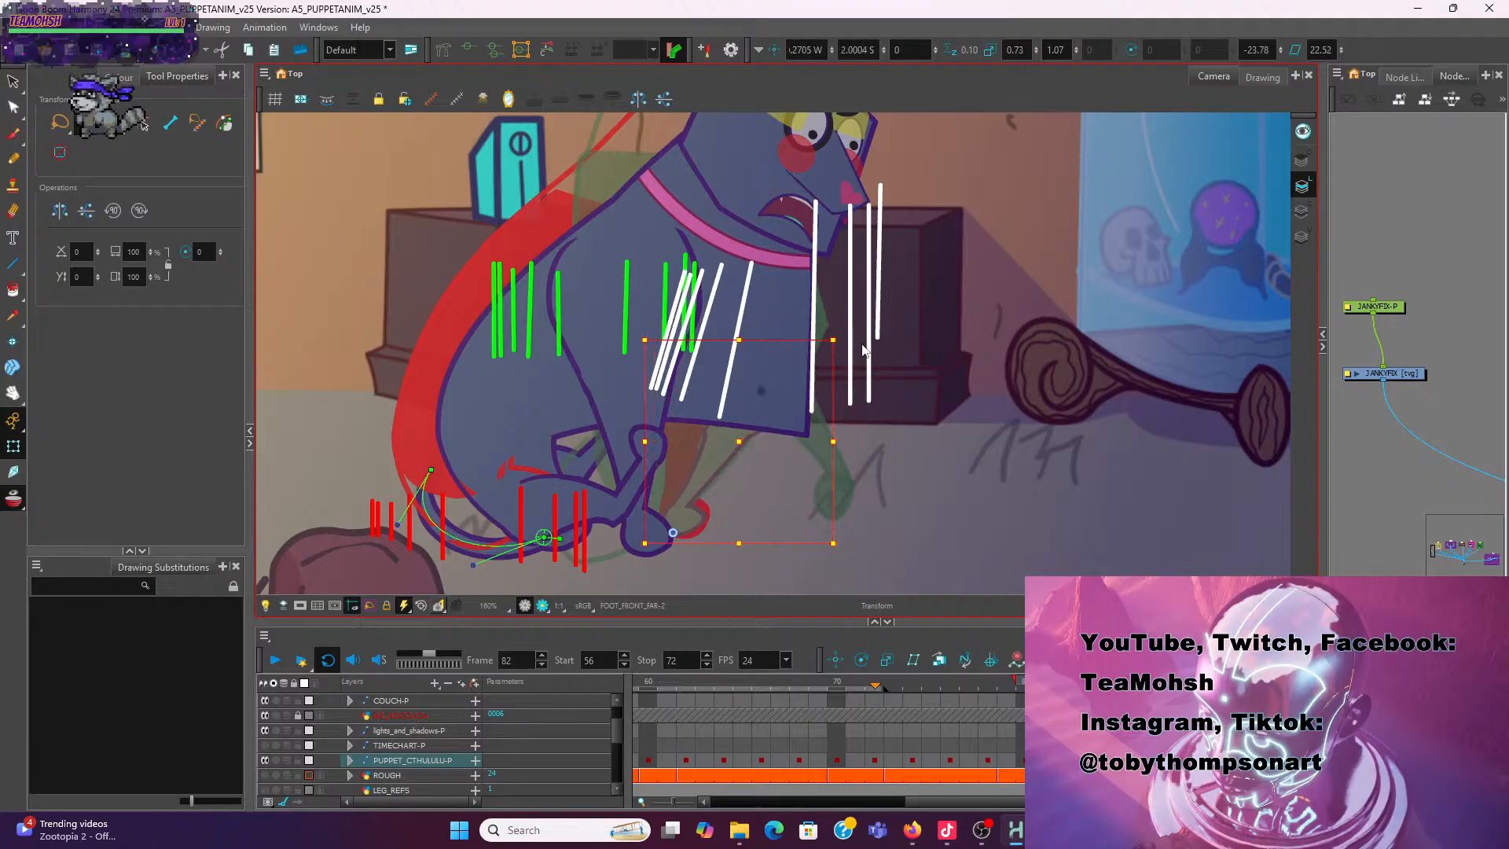
# Rotate the far front leg's upper segment slightly at frame 82 and move it down to overlap the lower leg
pyautogui.click(863, 355)
pyautogui.click(736, 434)
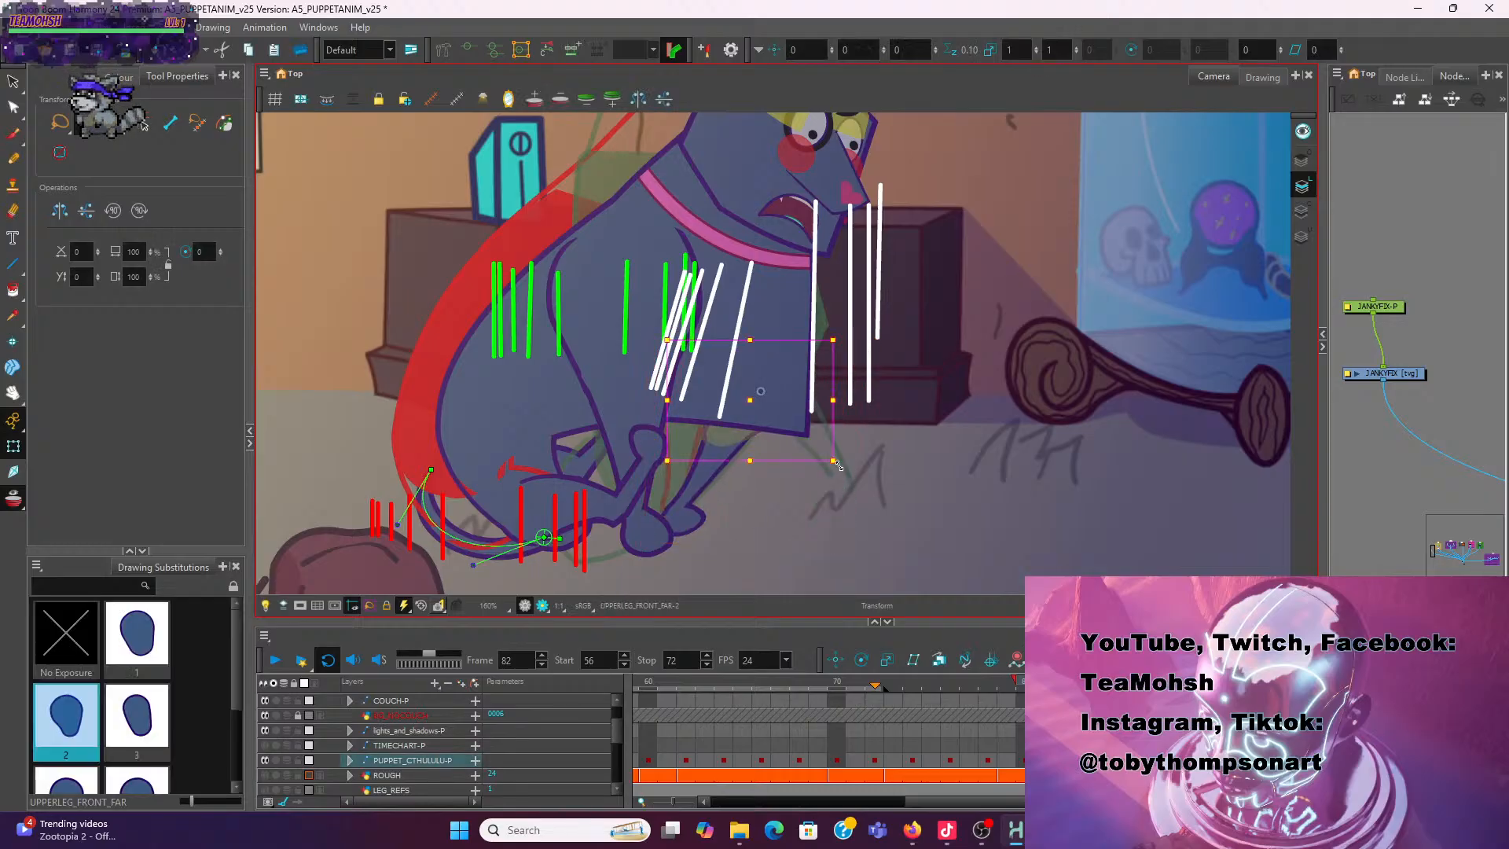
pyautogui.moveTo(838, 465); pyautogui.dragTo(864, 453)
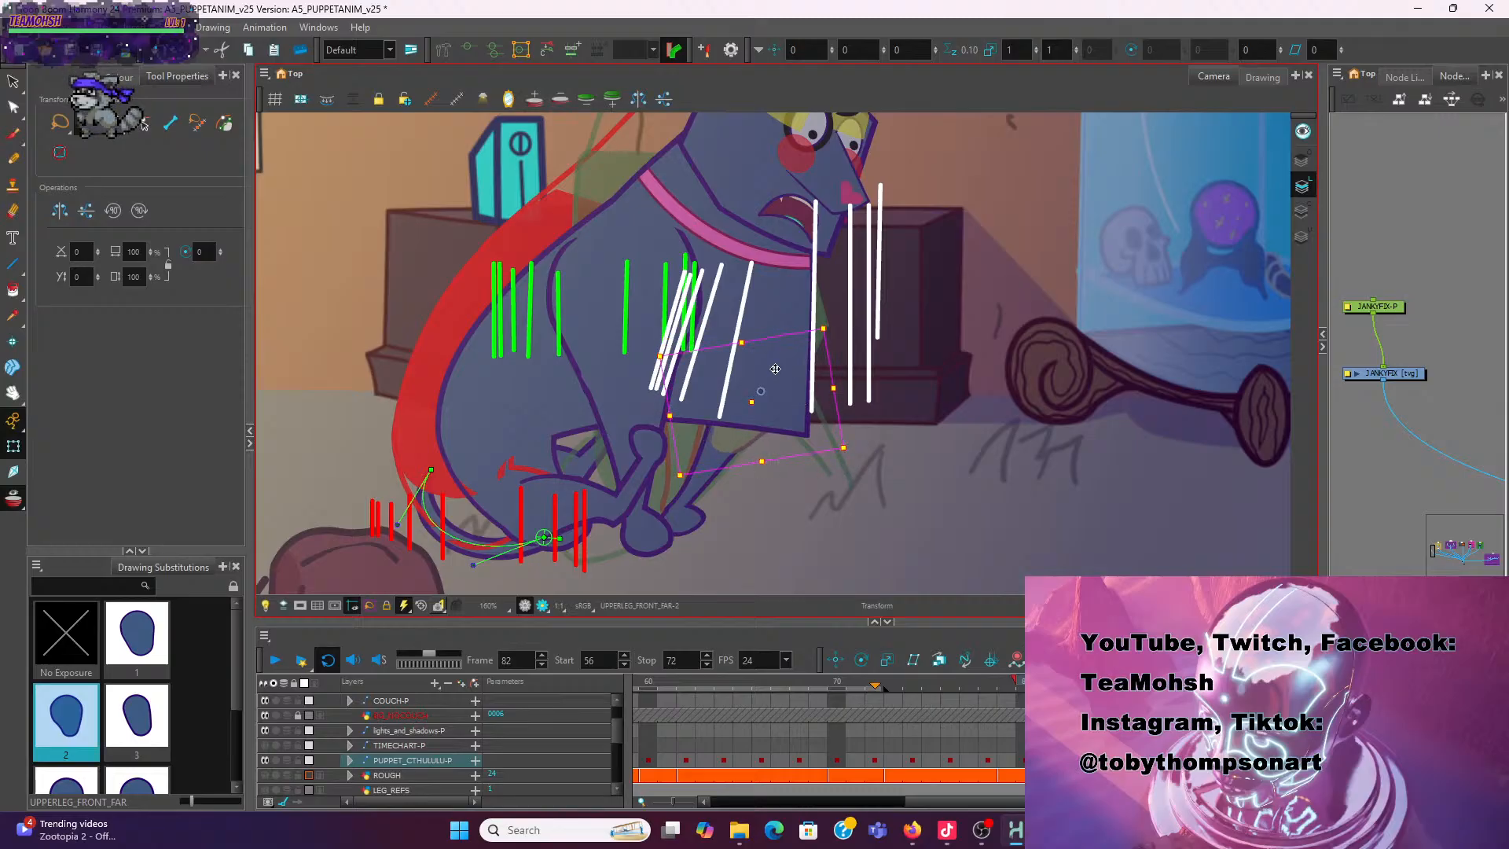
pyautogui.moveTo(775, 368); pyautogui.dragTo(778, 393)
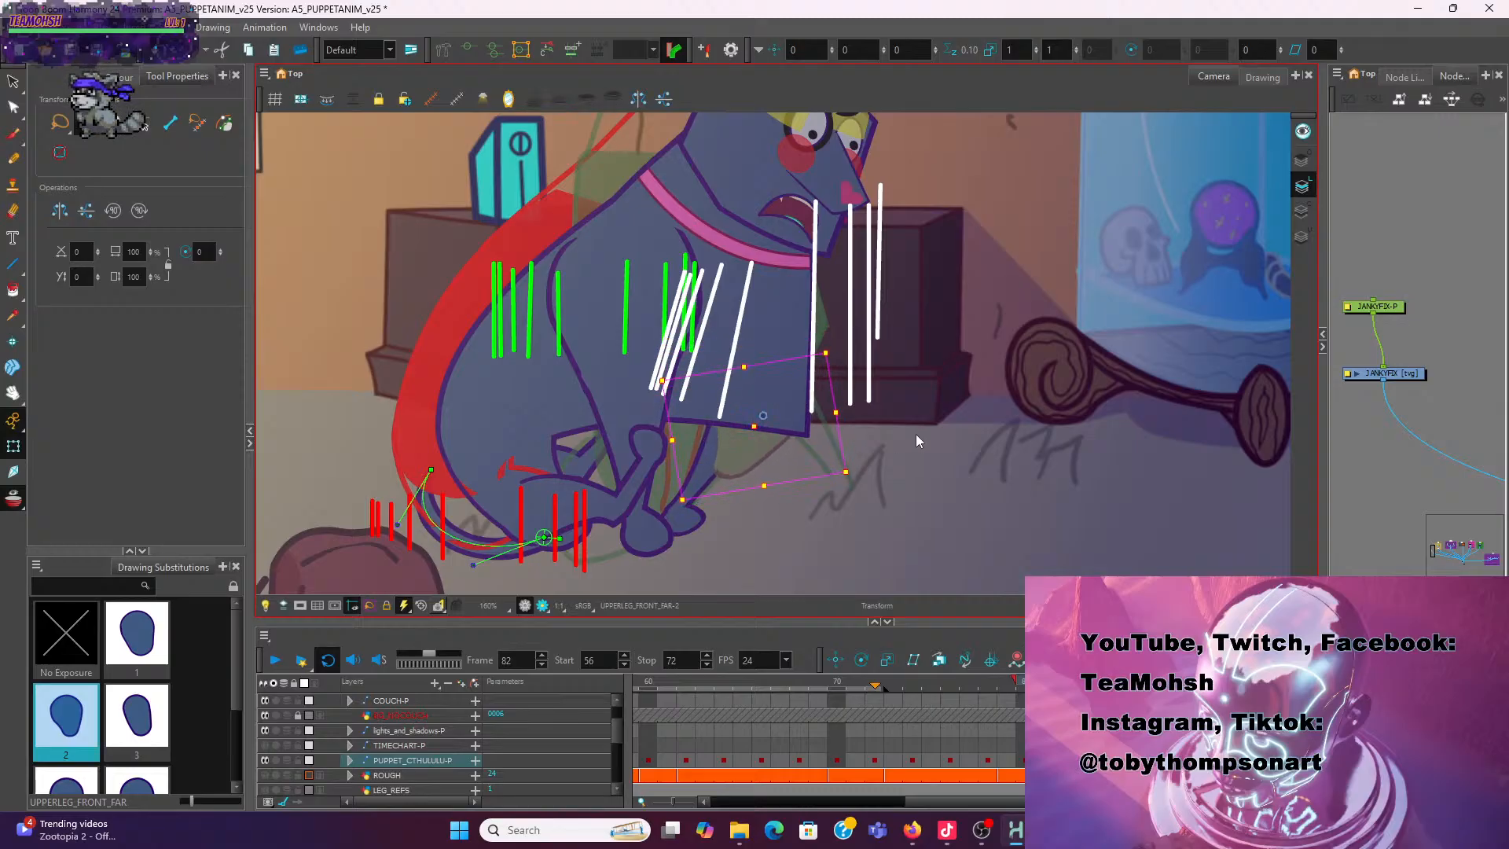
pyautogui.click(738, 428)
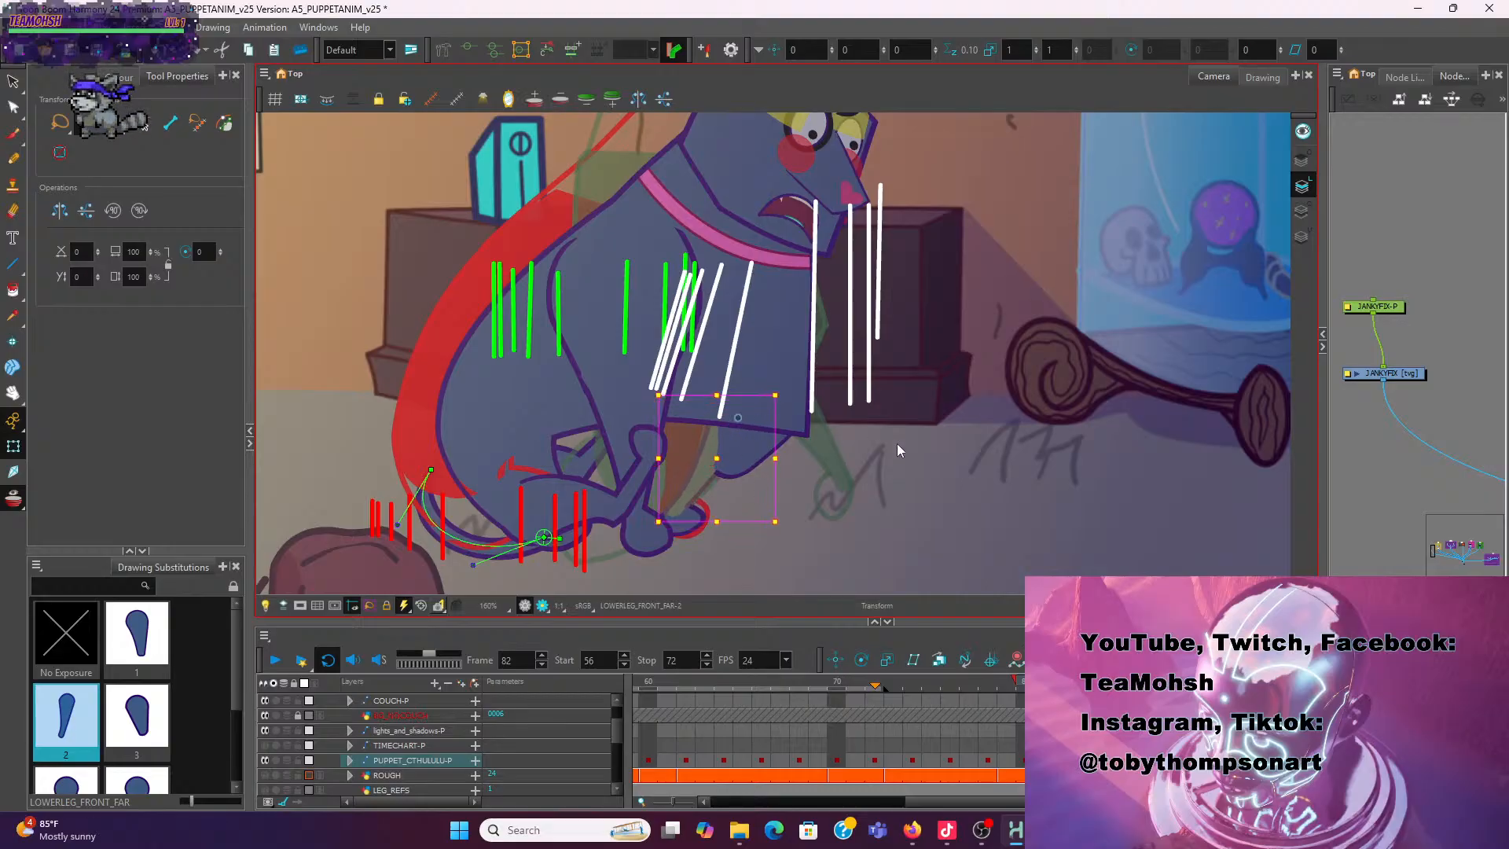
pyautogui.press('Escape')
pyautogui.click(715, 450)
pyautogui.press('Escape')
pyautogui.click(761, 449)
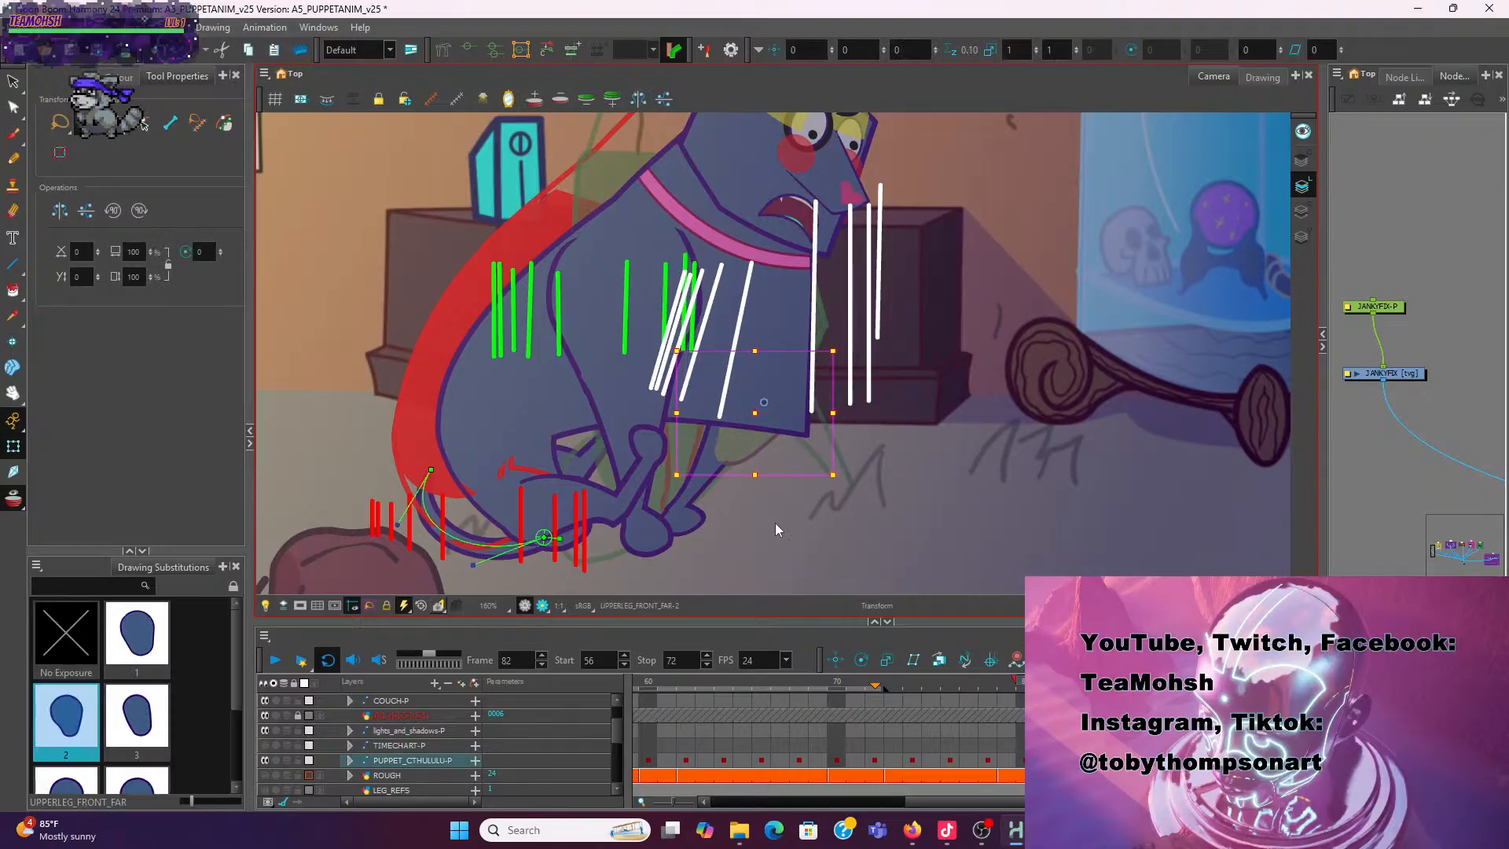
pyautogui.press('Escape')
pyautogui.click(716, 448)
pyautogui.press('Escape')
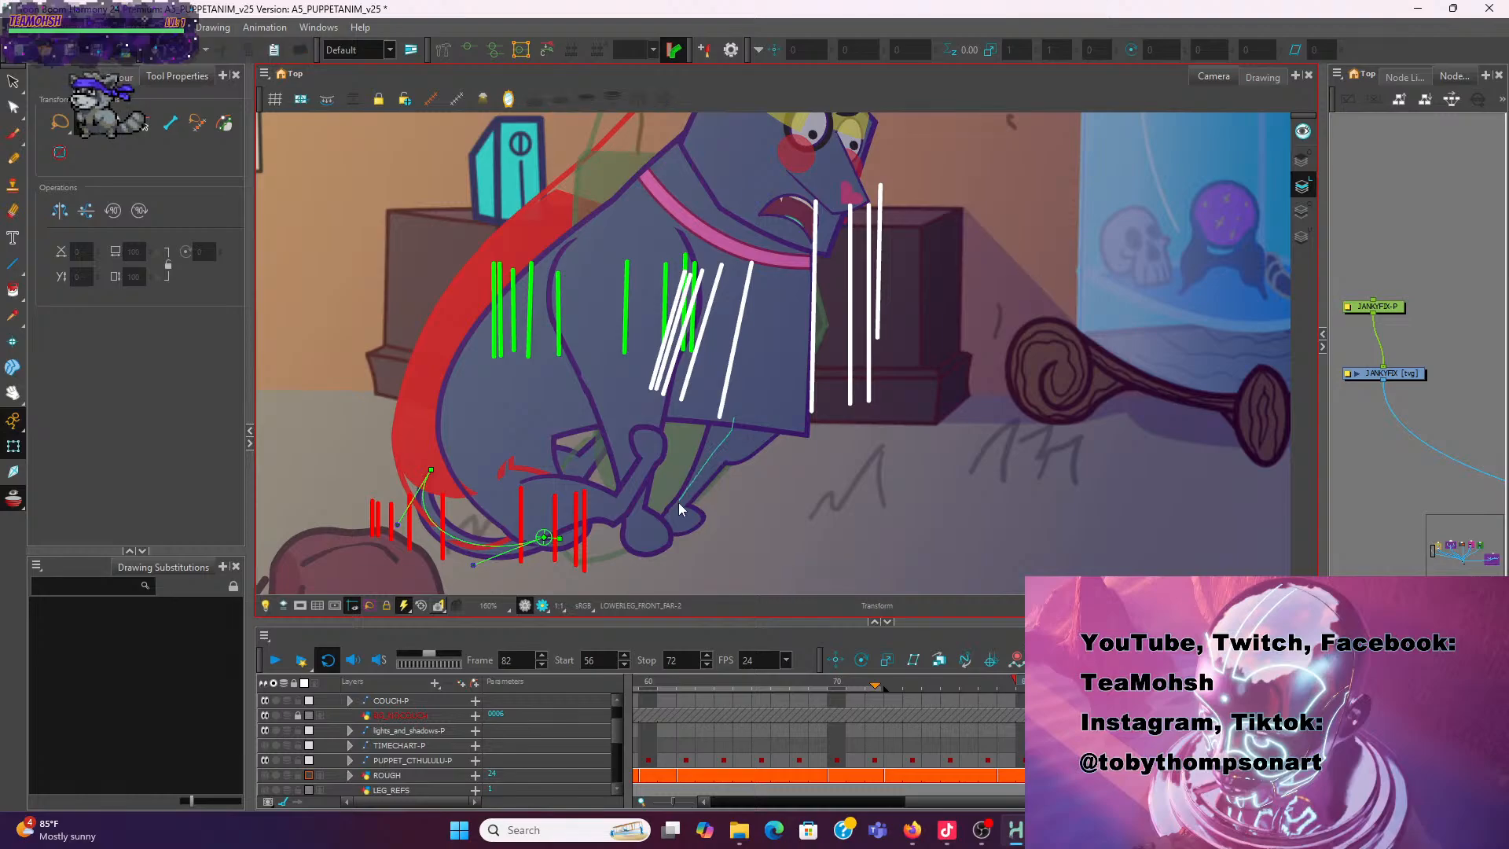
pyautogui.click(765, 417)
pyautogui.hotkey('ctrl', 'z')
pyautogui.hotkey('ctrl', 'z')
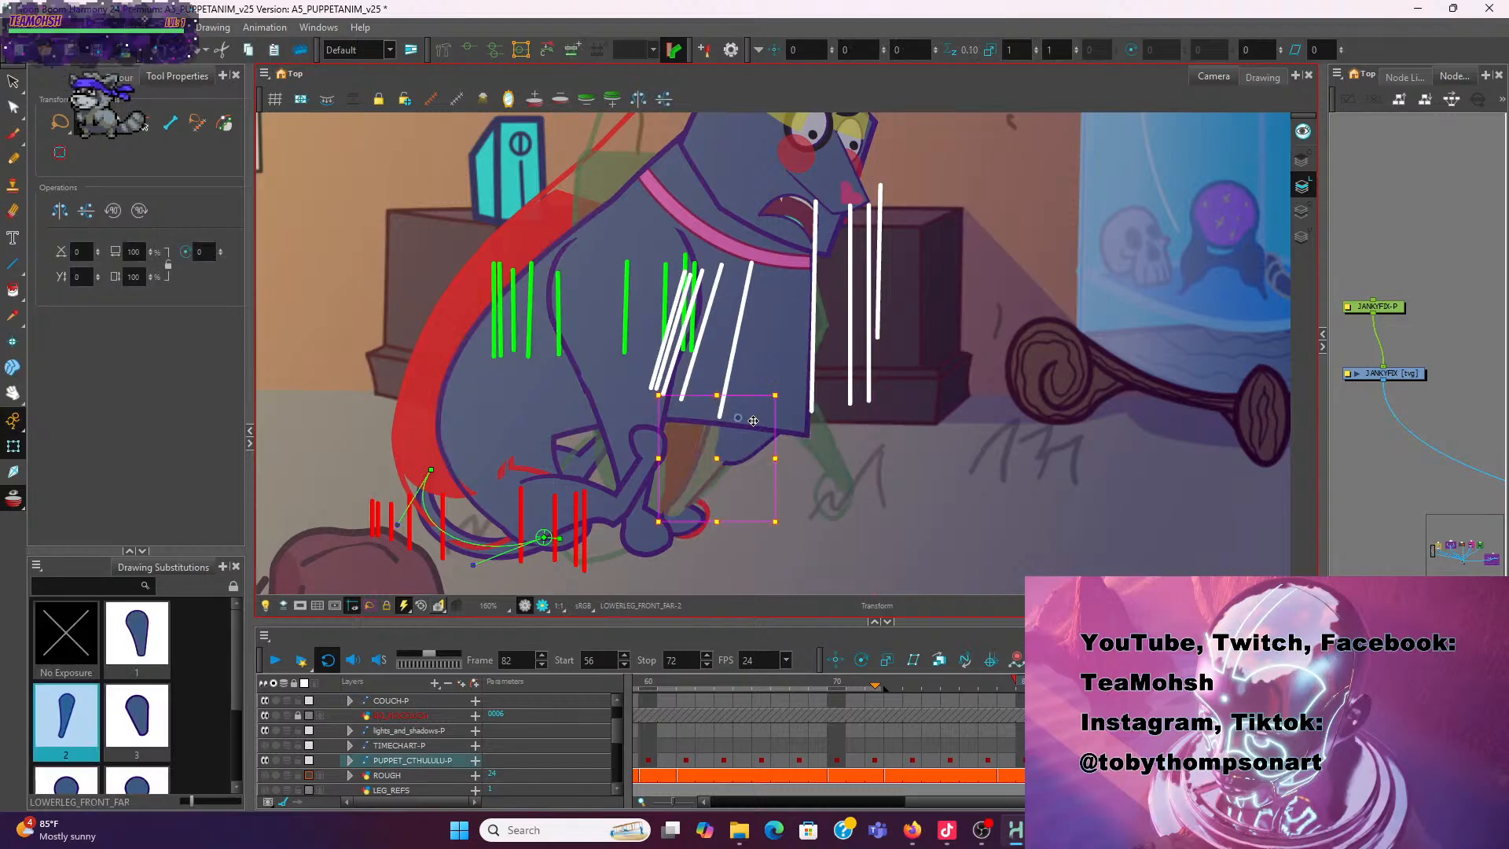
pyautogui.press('Escape')
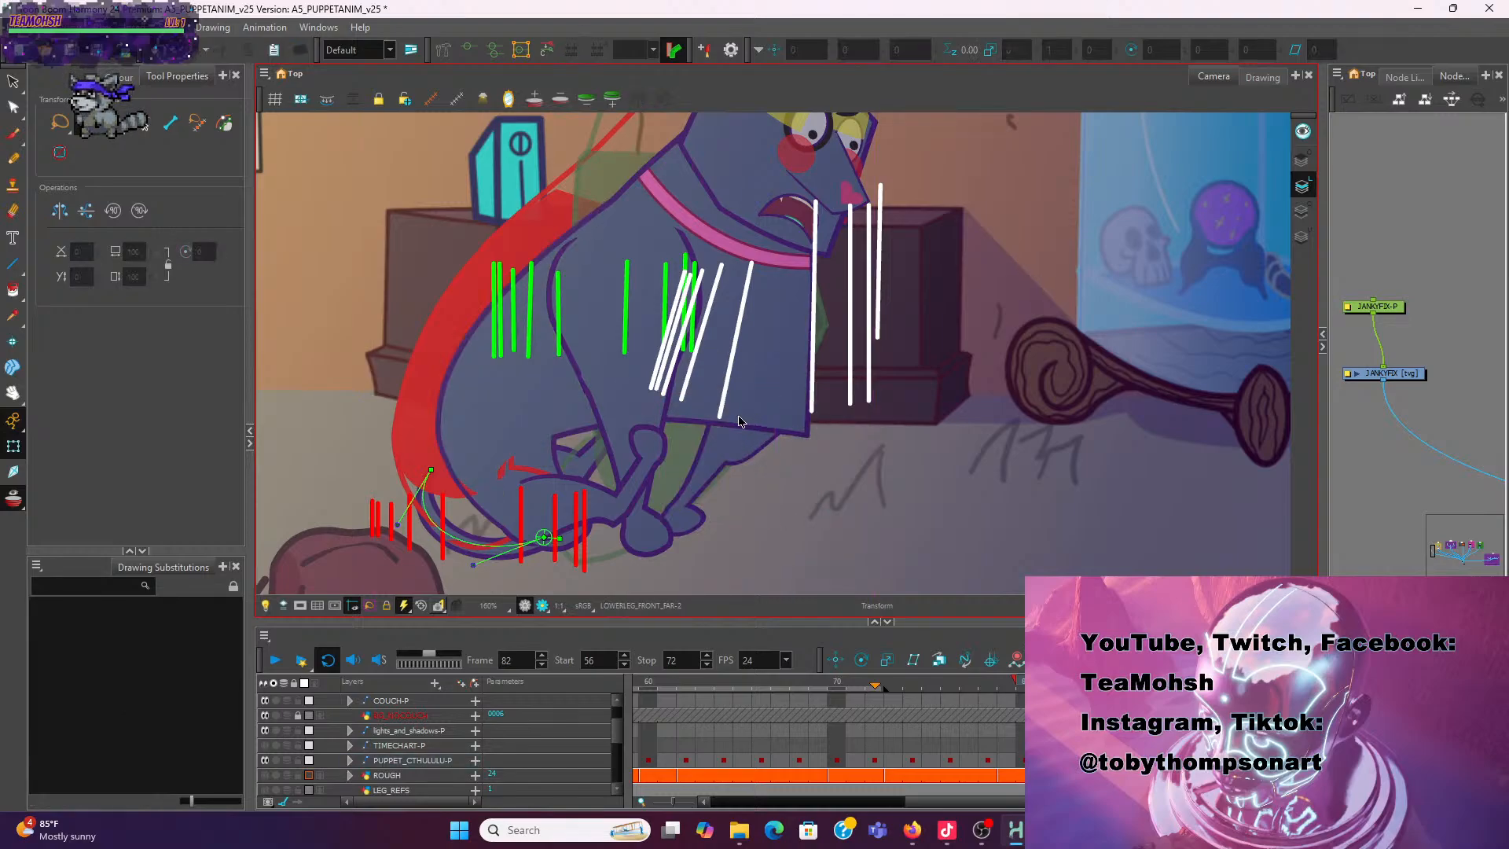
pyautogui.click(721, 451)
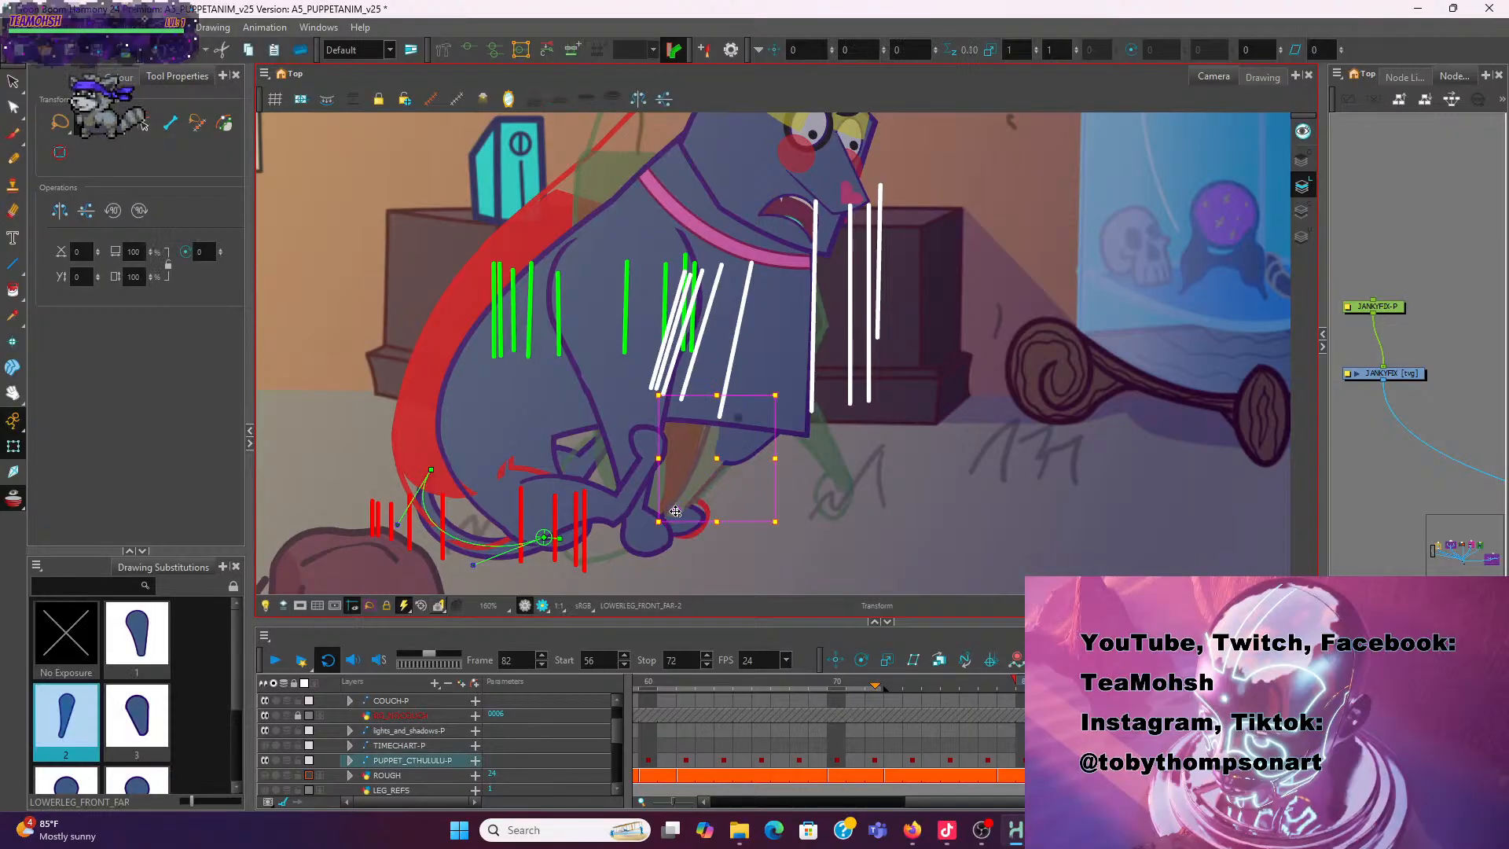
pyautogui.click(857, 467)
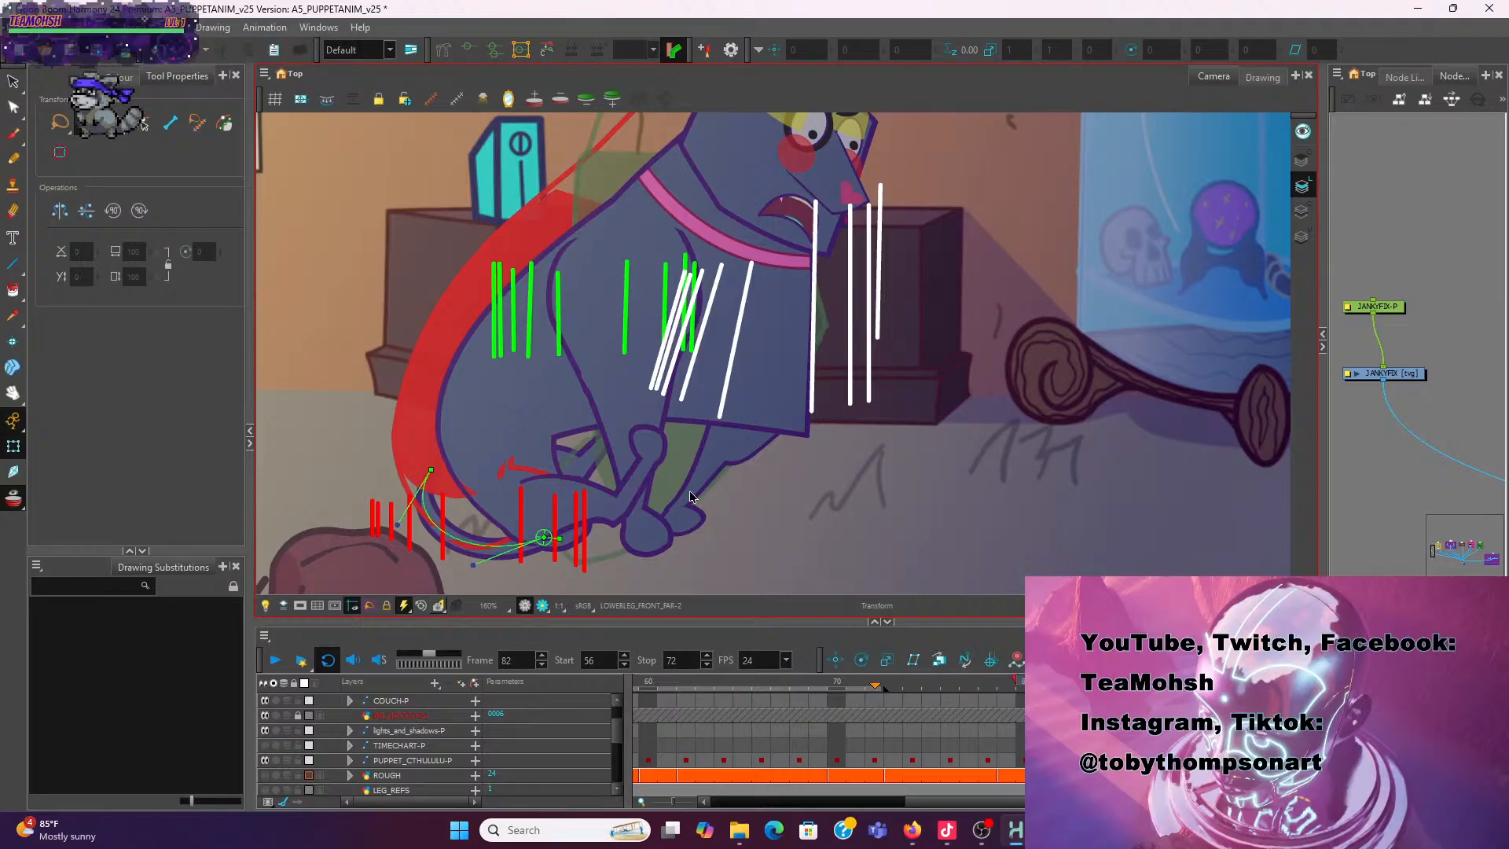
# Place the far front lower leg's pivot at its paw, nudge the segment down and rotate it to meet the upper leg
pyautogui.click(695, 495)
pyautogui.moveTo(738, 417); pyautogui.dragTo(681, 503)
pyautogui.hotkey('ctrl', 'z')
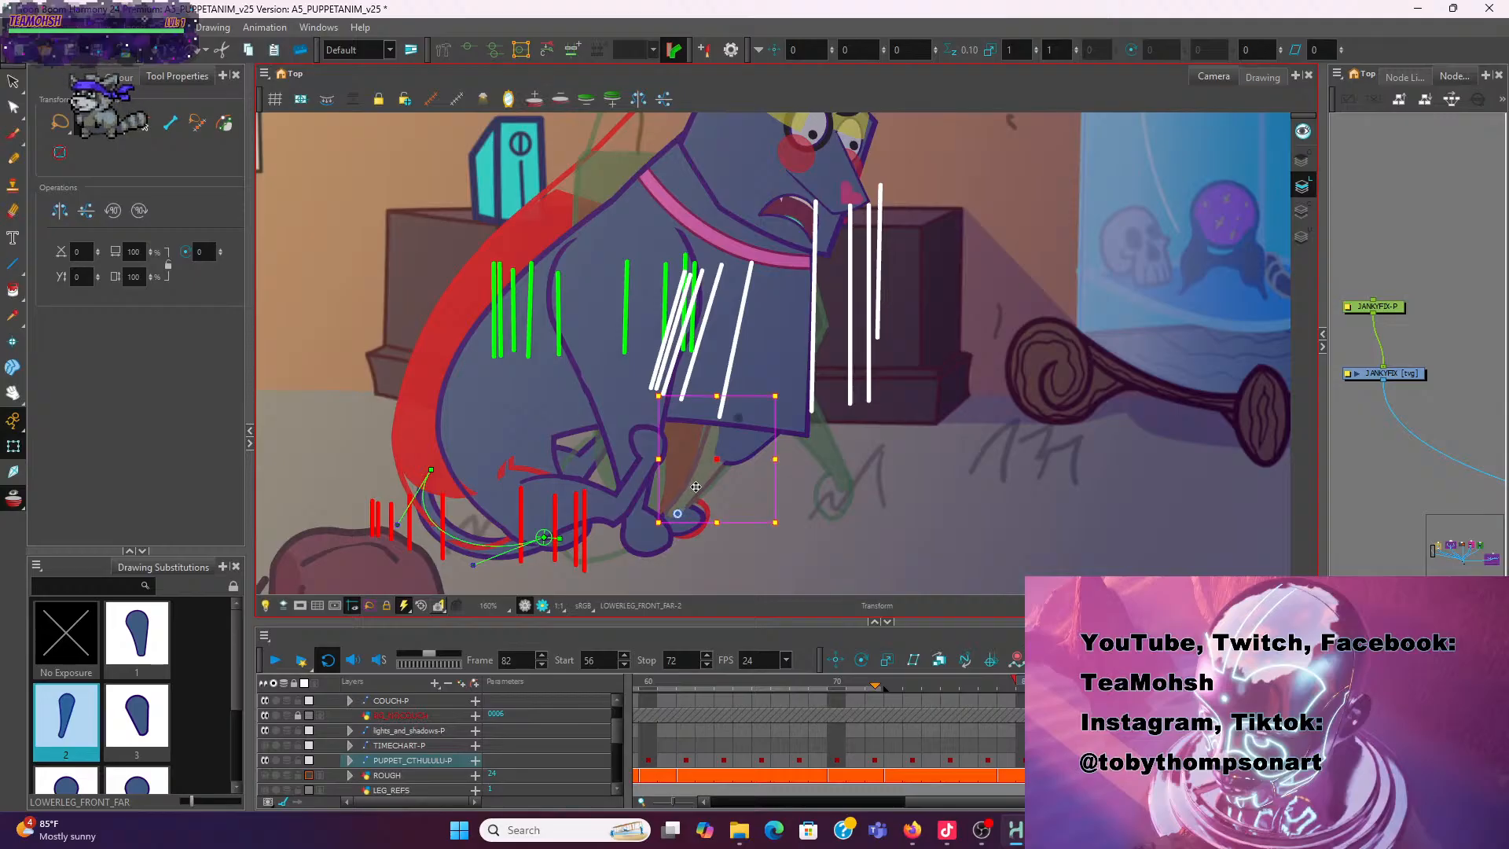
pyautogui.moveTo(696, 487); pyautogui.dragTo(697, 490)
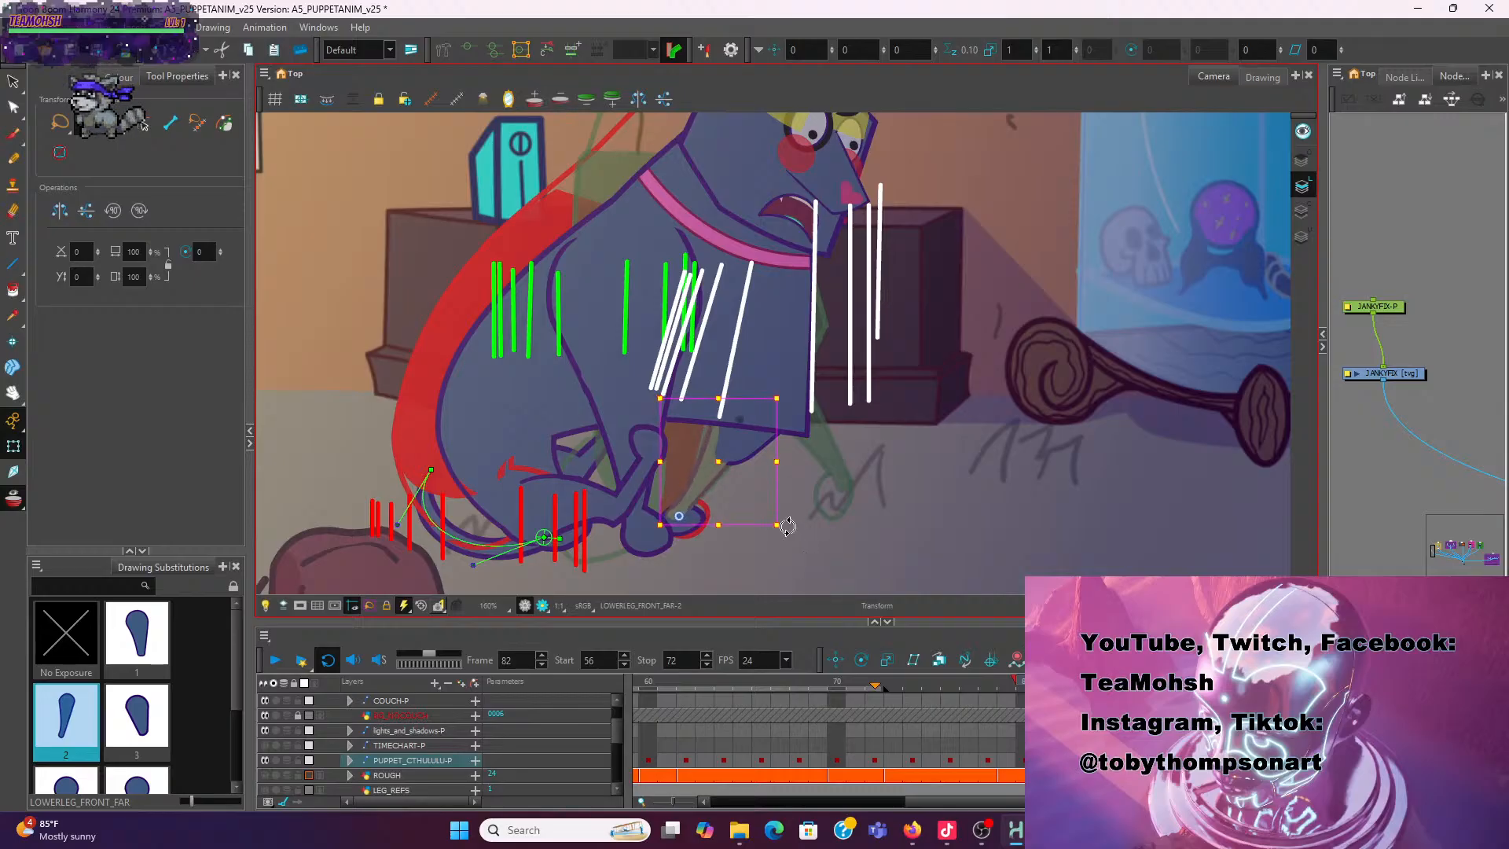
pyautogui.moveTo(788, 526); pyautogui.dragTo(792, 541)
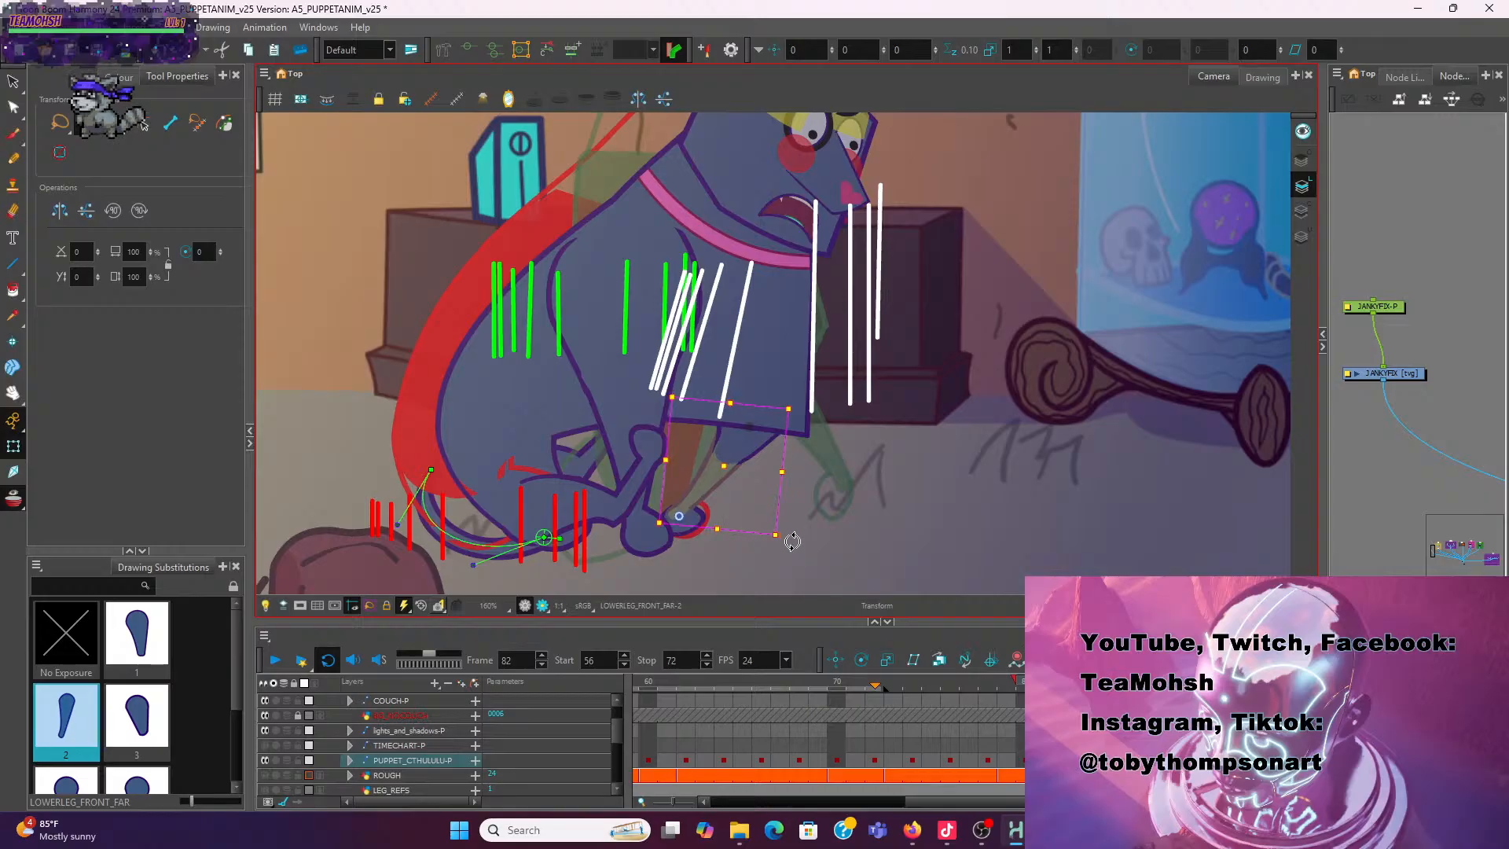
pyautogui.click(879, 505)
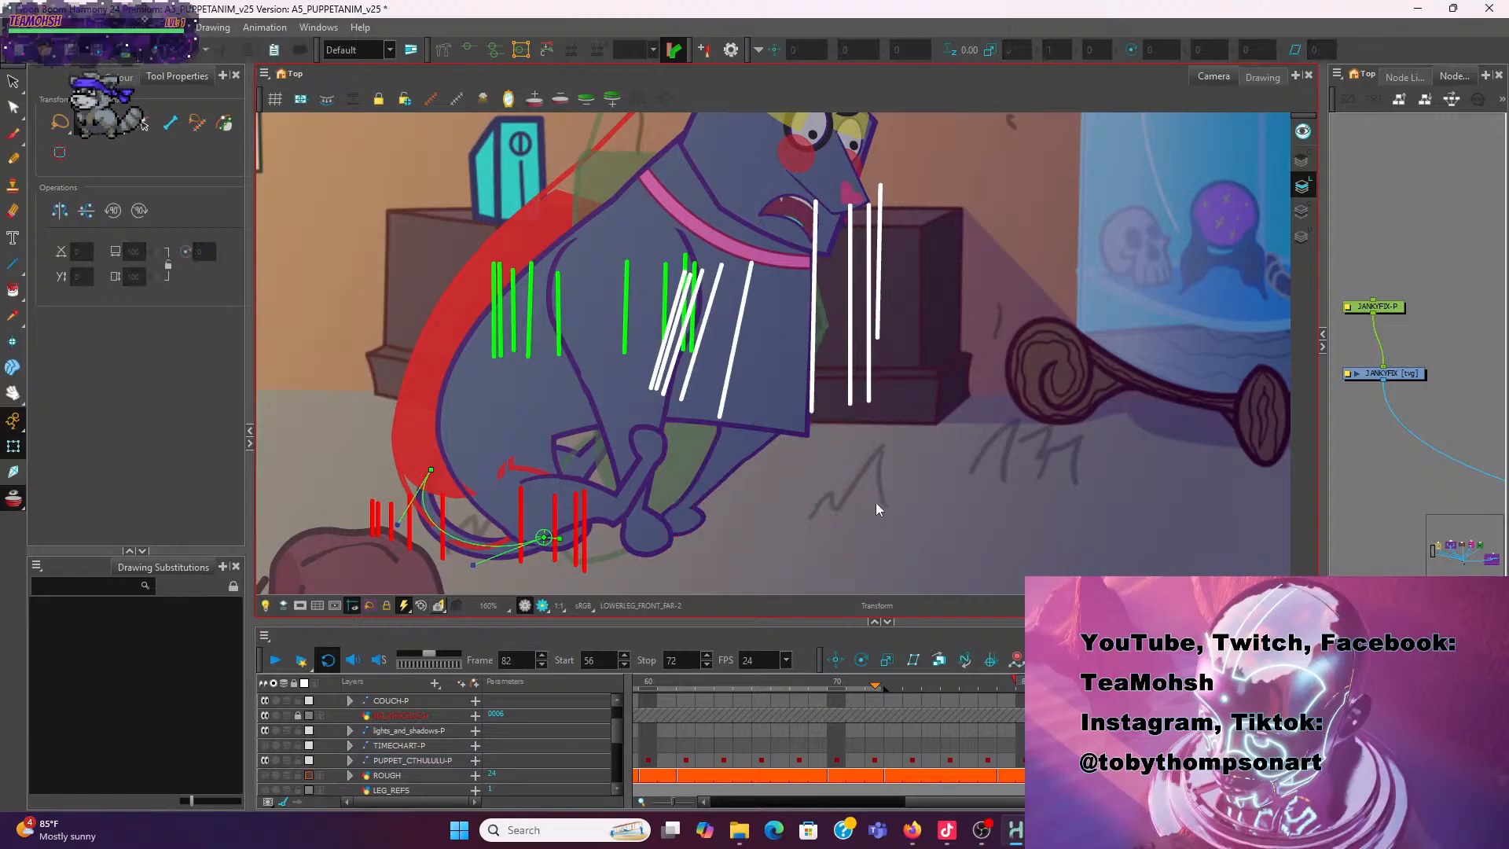
# Flip repeatedly between frames 81 and 82 to compare the dog's front leg and torso poses
pyautogui.press(',')
pyautogui.press('.')
pyautogui.press(',')
pyautogui.press('.')
pyautogui.press(',')
pyautogui.press('.')
pyautogui.press(',')
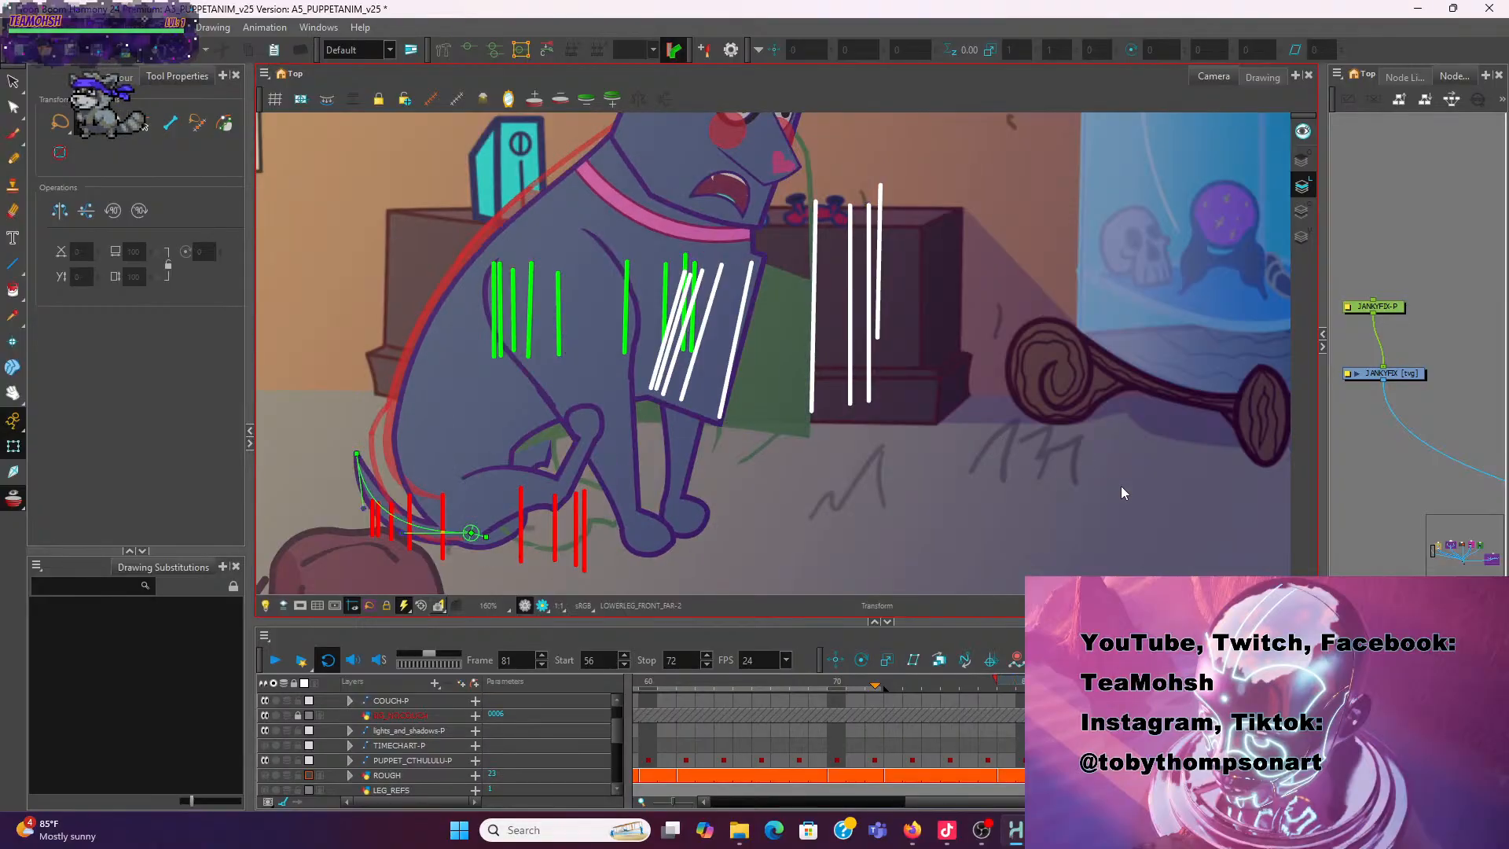
# Advance to frame 84, select the dog's upper torso and frame the whole upper body
pyautogui.press('.')
pyautogui.press('.')
pyautogui.press('.')
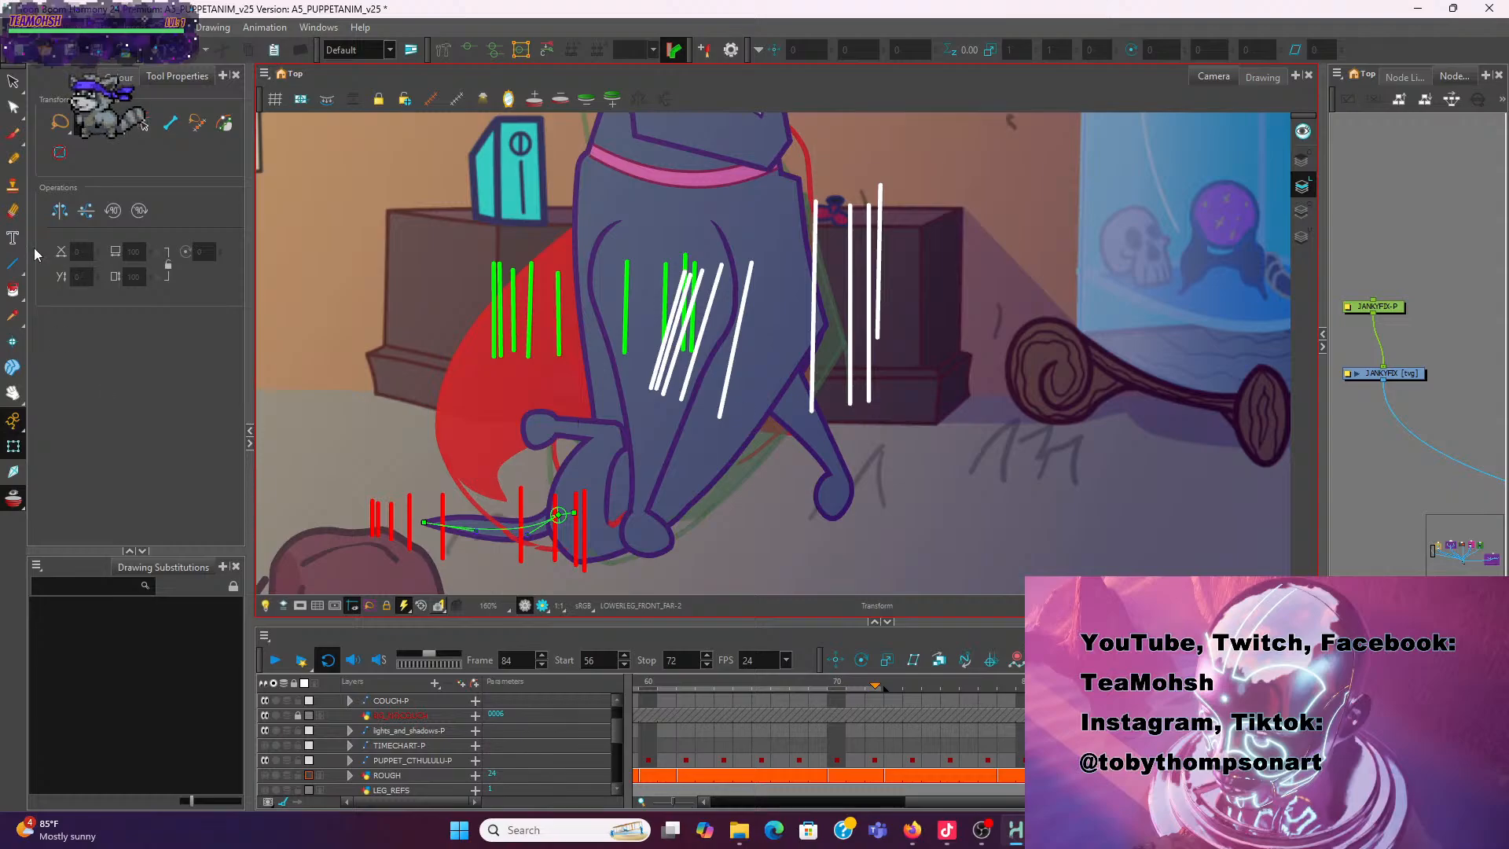
pyautogui.click(17, 440)
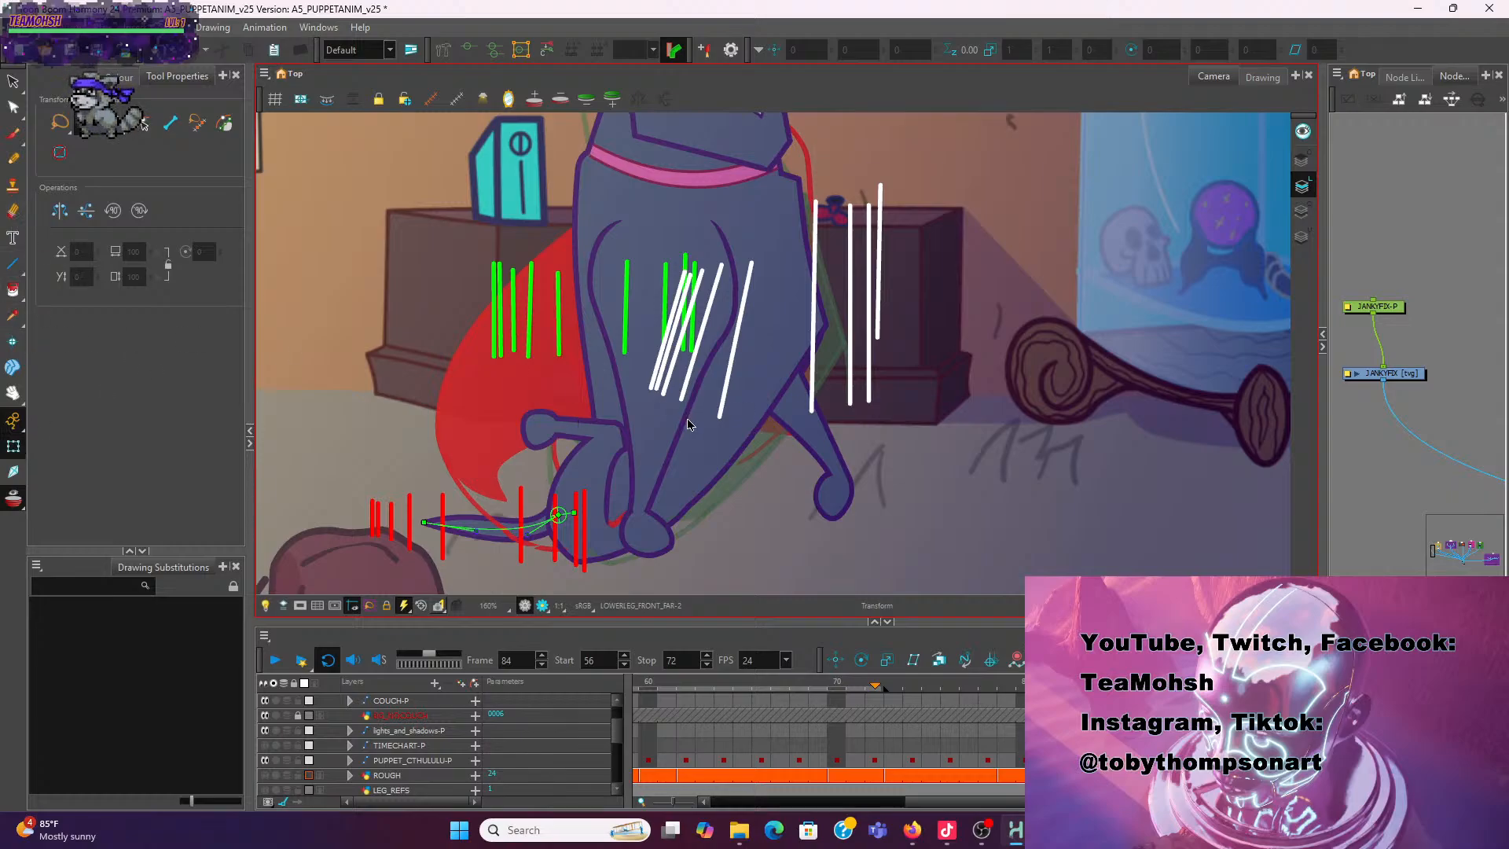
pyautogui.click(709, 453)
pyautogui.scroll(-2, 854, 381)
pyautogui.press('space')
pyautogui.moveTo(983, 346)
pyautogui.mouseDown()
pyautogui.moveTo(919, 431)
pyautogui.moveTo(918, 393)
pyautogui.mouseUp()
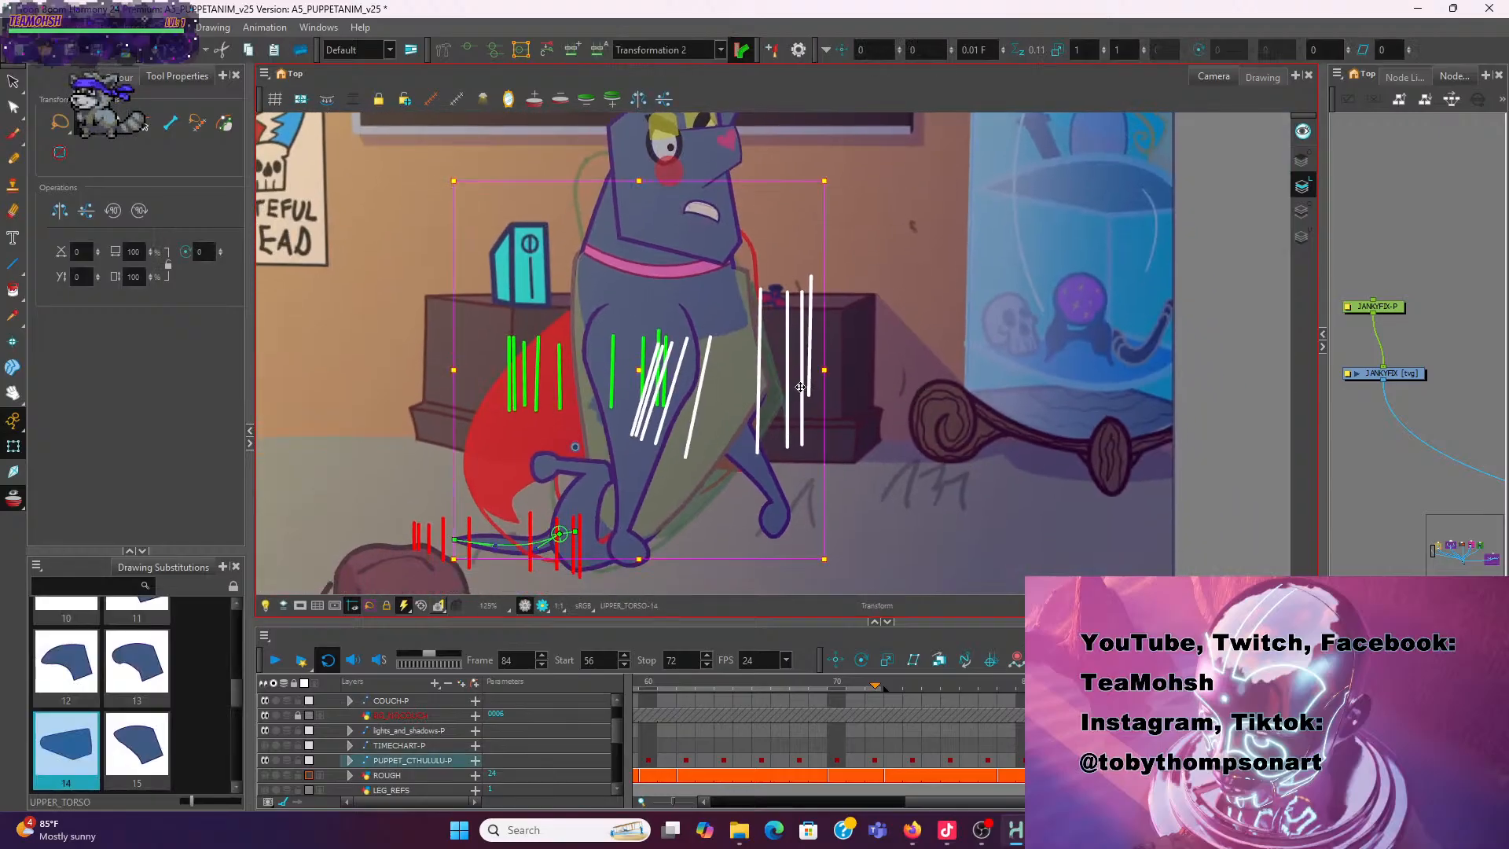
pyautogui.click(468, 50)
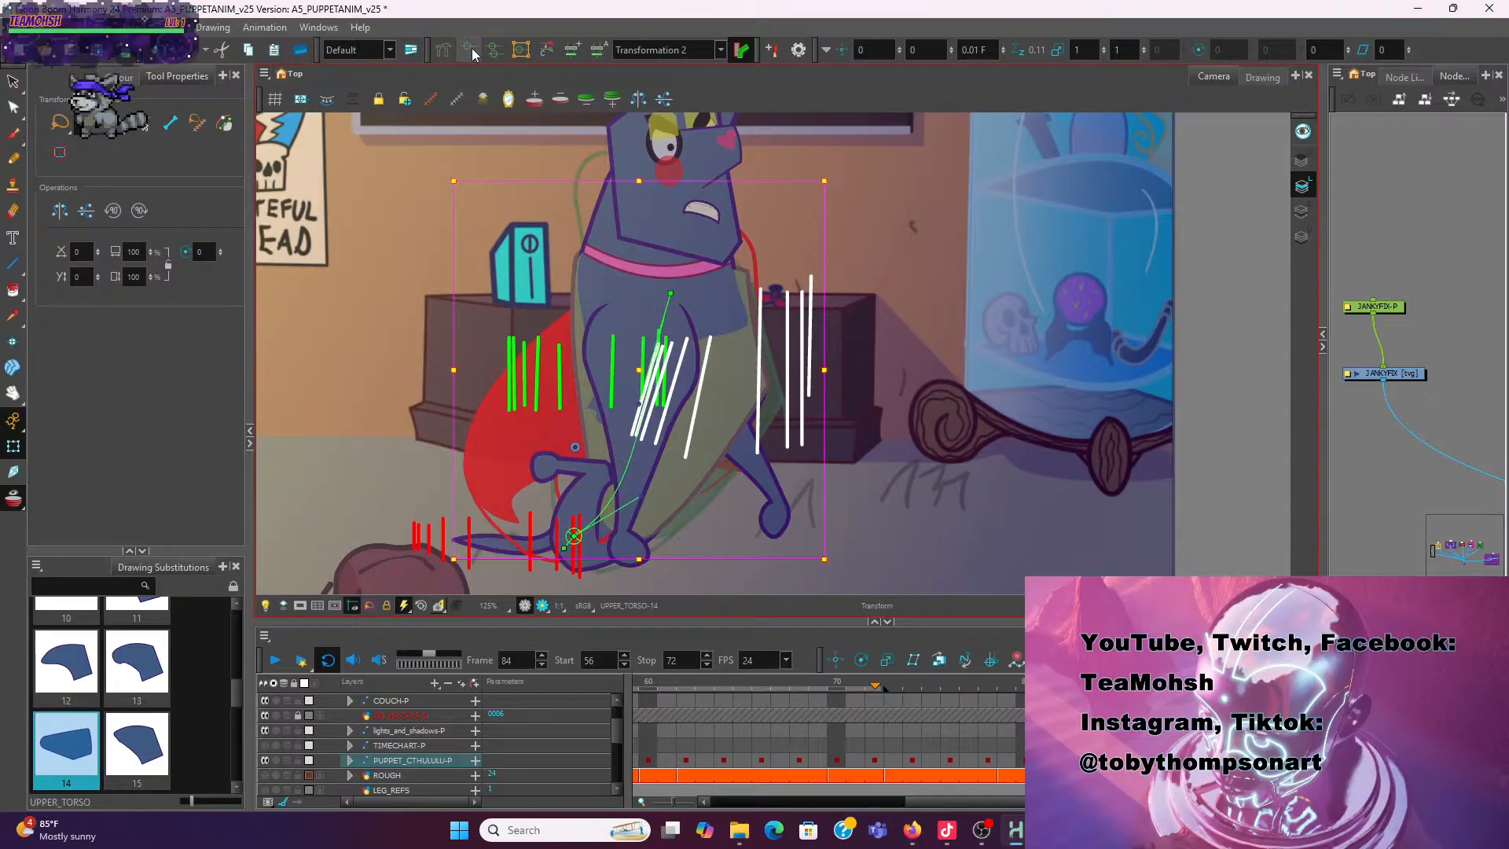
pyautogui.moveTo(675, 296); pyautogui.dragTo(694, 309)
pyautogui.hotkey('ctrl', 'z')
pyautogui.hotkey('ctrl', 'z')
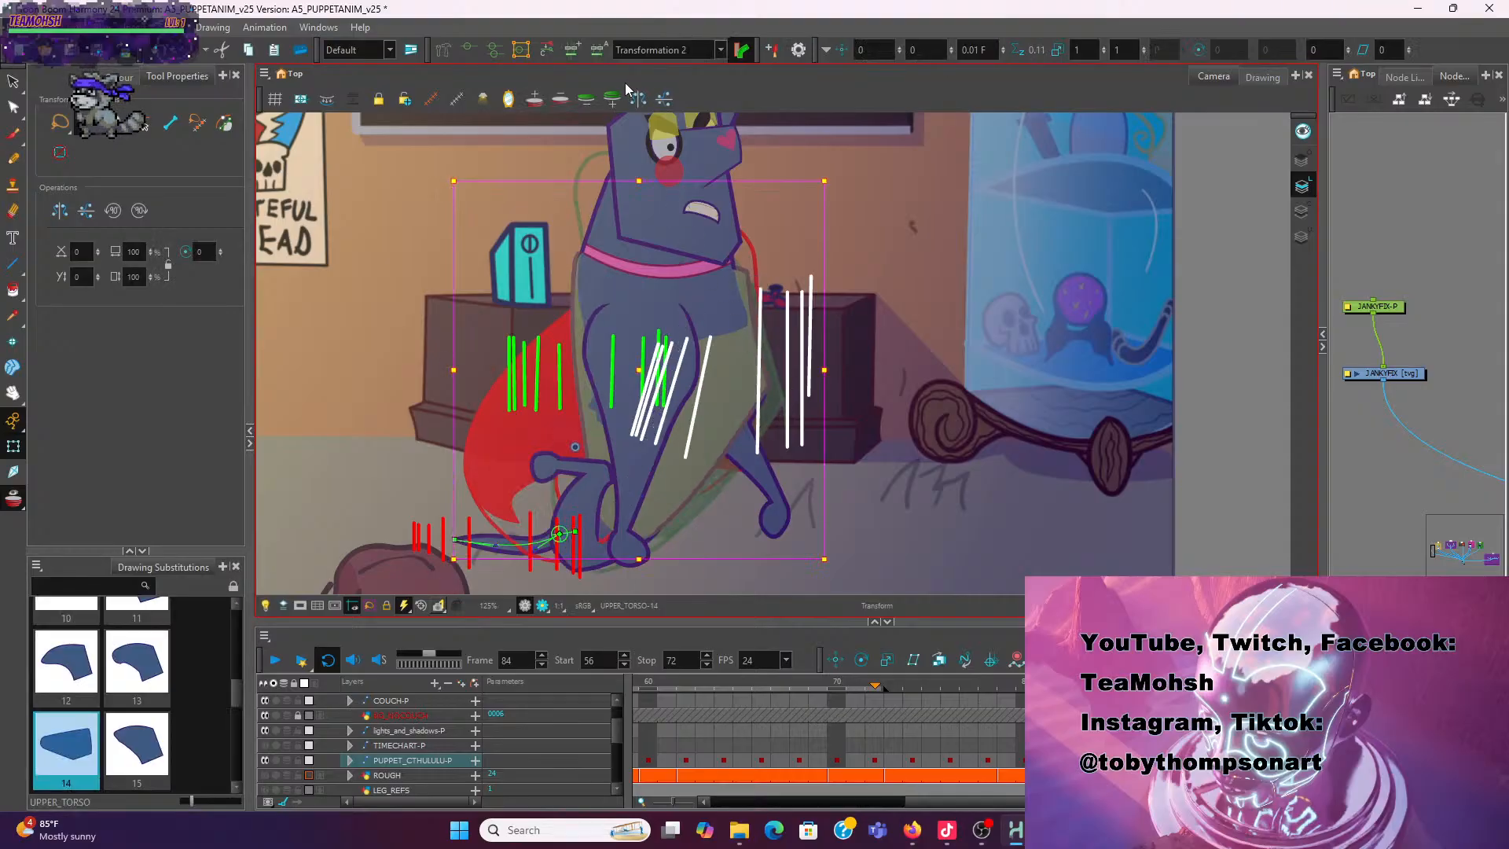
# Show the upper torso's deformer at frame 84, move its end point forward and straighten its curve
pyautogui.click(467, 50)
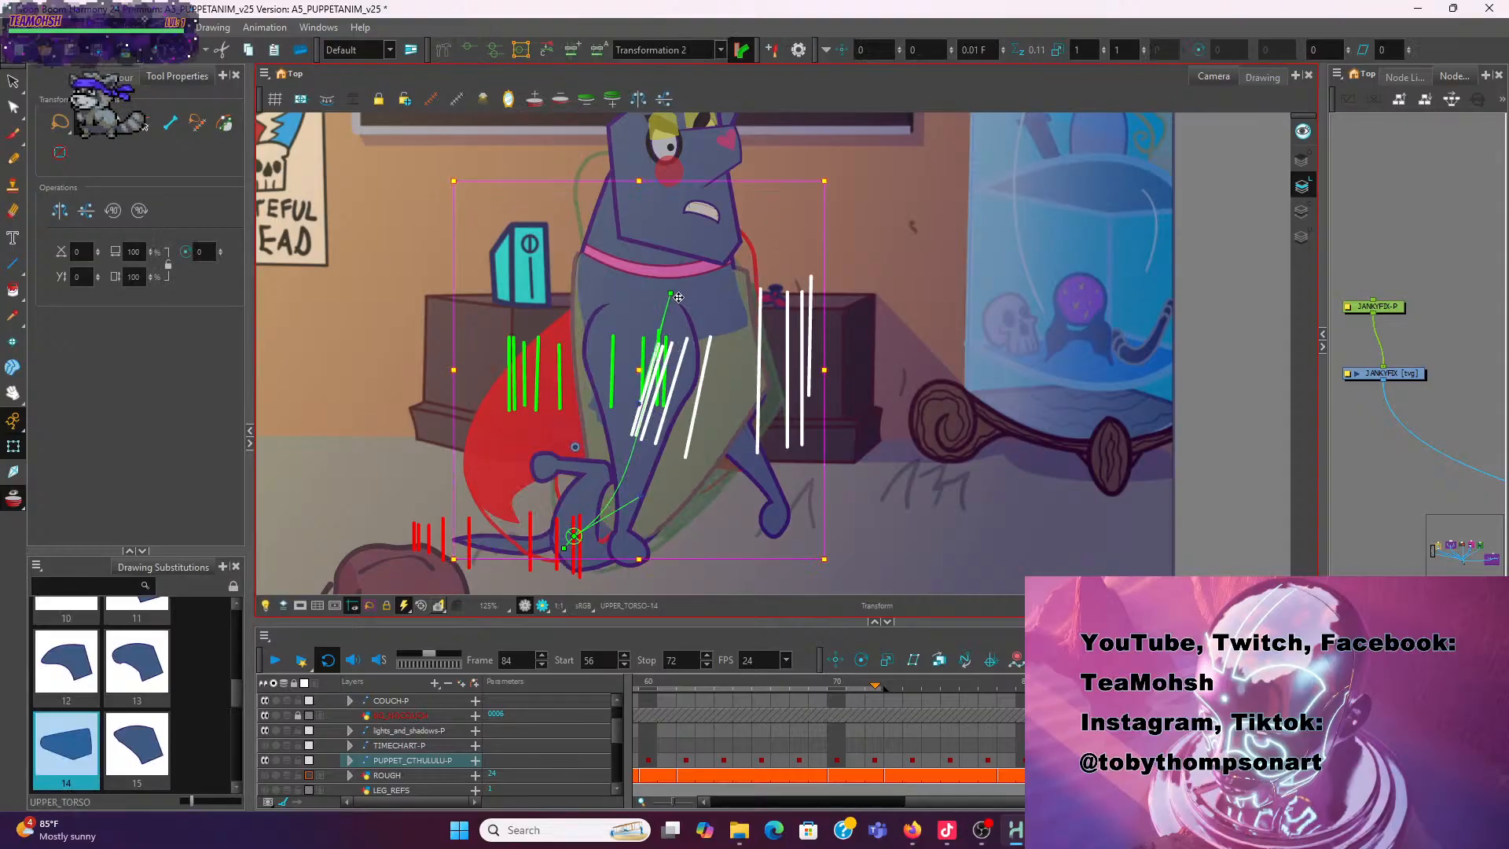
pyautogui.click(954, 264)
pyautogui.moveTo(674, 295); pyautogui.dragTo(691, 306)
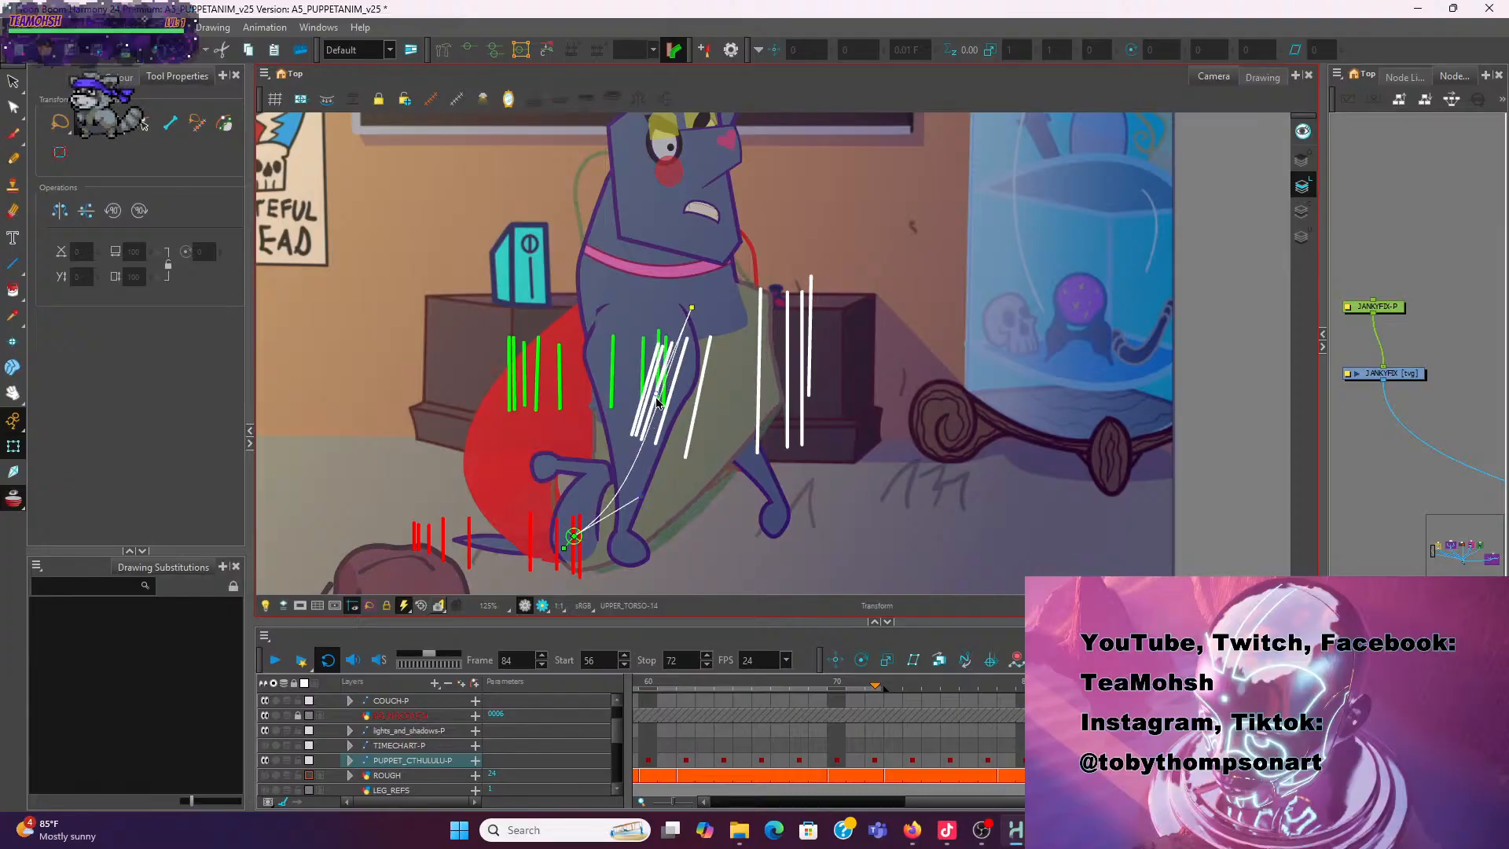
pyautogui.moveTo(677, 405); pyautogui.dragTo(675, 385)
# Show the neck's deformer at frame 84 and move its front point inward beneath the jaw
pyautogui.click(638, 284)
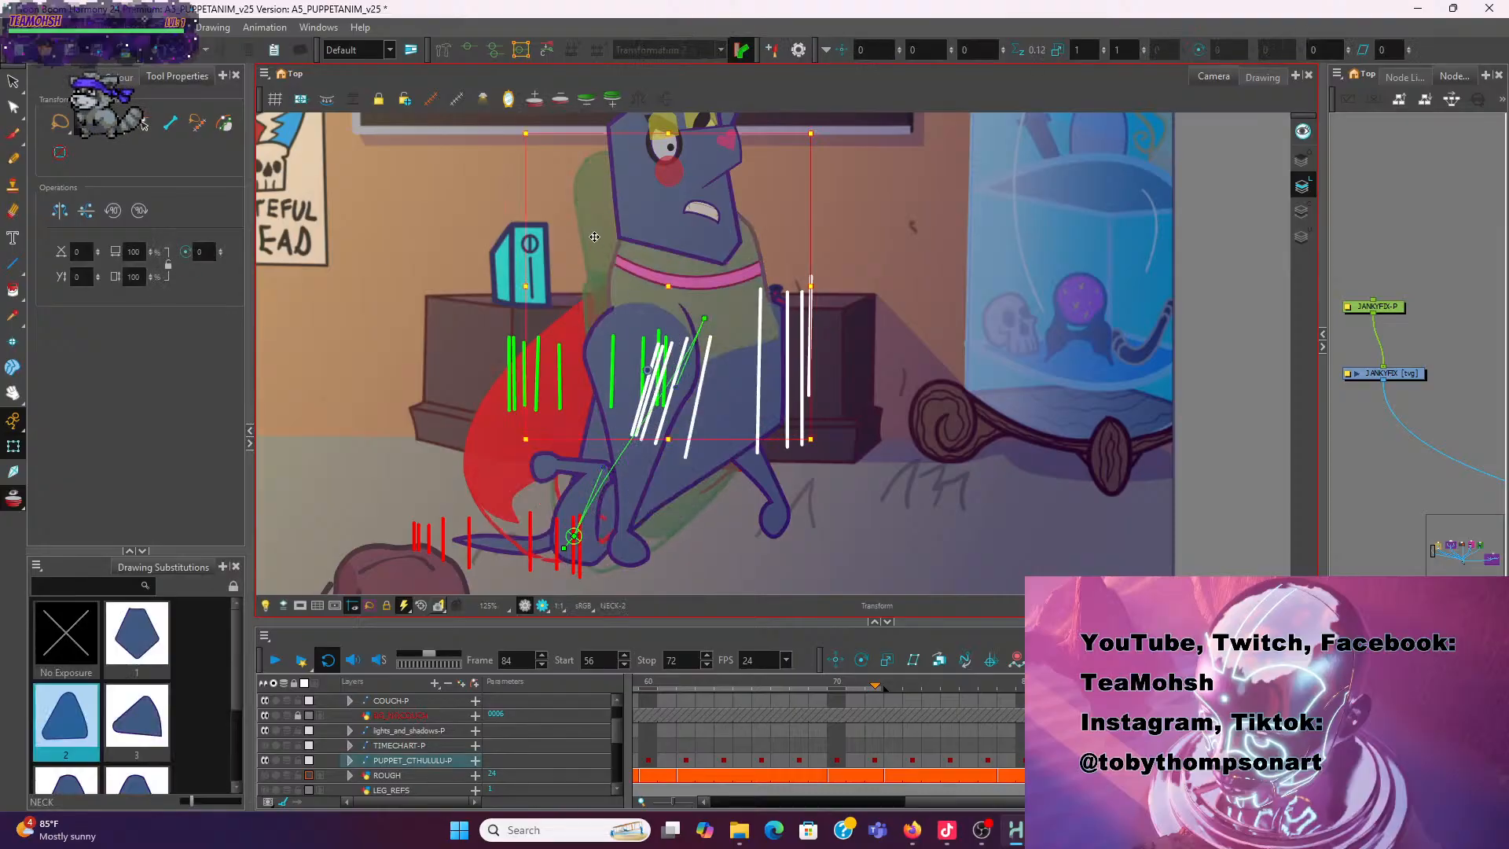
pyautogui.scroll(2, 557, 281)
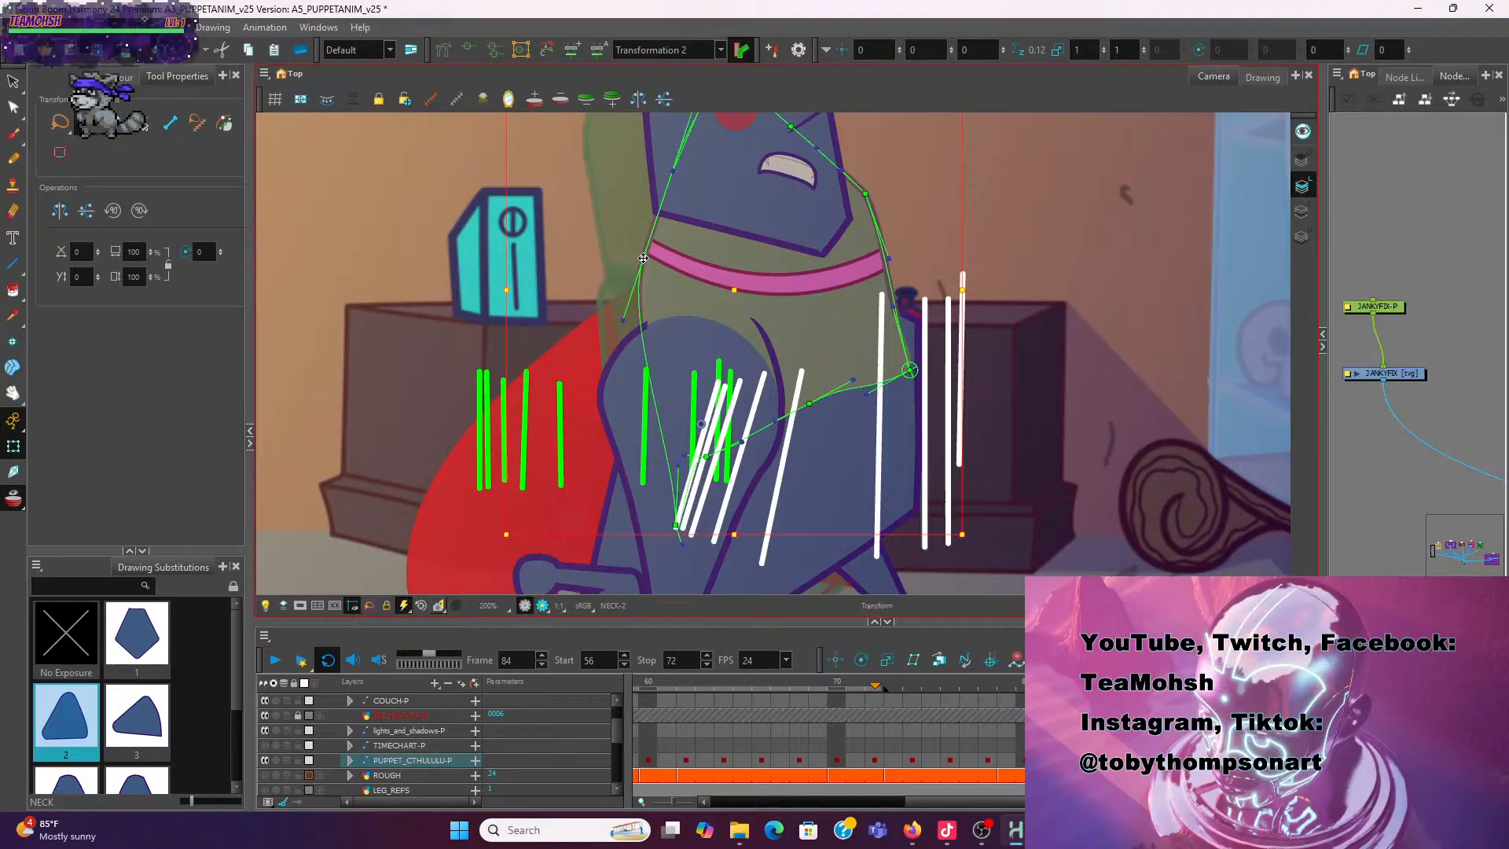
pyautogui.click(647, 259)
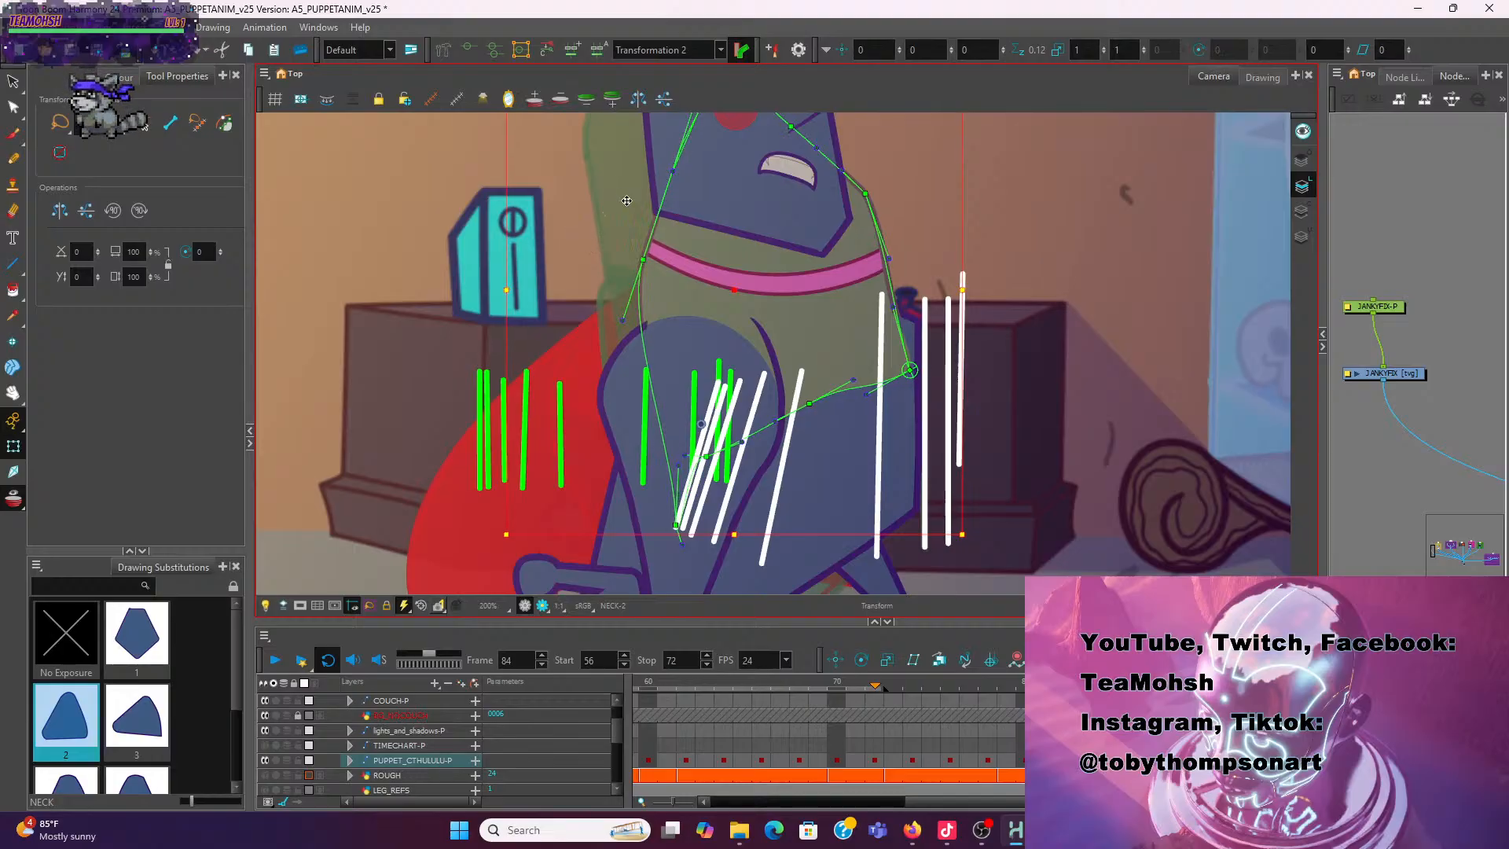
pyautogui.scroll(-1, 628, 202)
pyautogui.moveTo(605, 225); pyautogui.dragTo(565, 244)
pyautogui.click(613, 215)
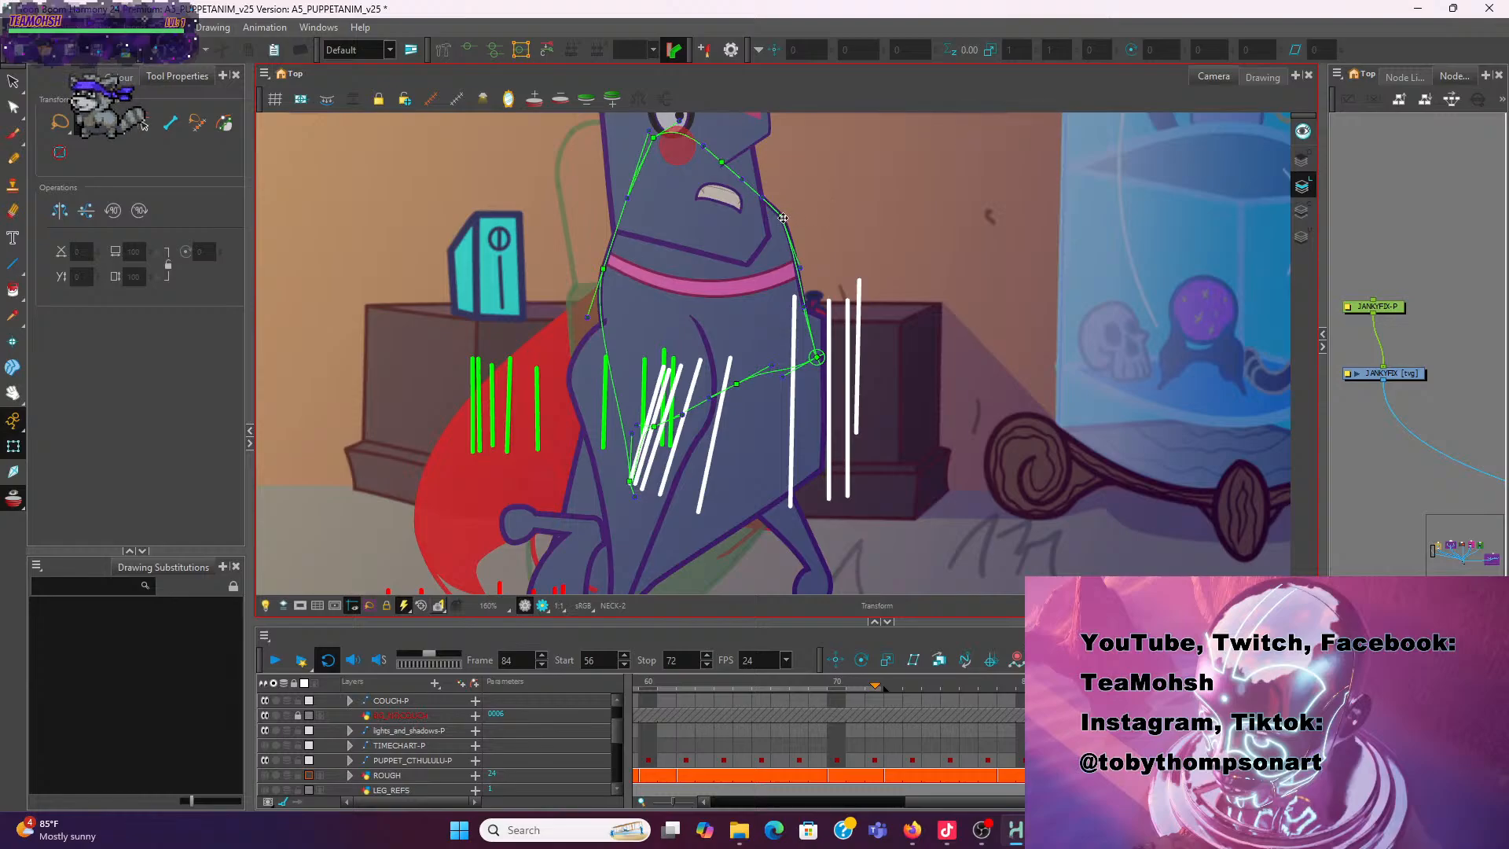
pyautogui.moveTo(783, 218)
pyautogui.mouseDown()
pyautogui.moveTo(772, 248)
pyautogui.moveTo(756, 216)
pyautogui.mouseUp()
# Move the neck deformer's back point down to the shoulder so the neck overlaps the torso at frame 84
pyautogui.scroll(3, 604, 309)
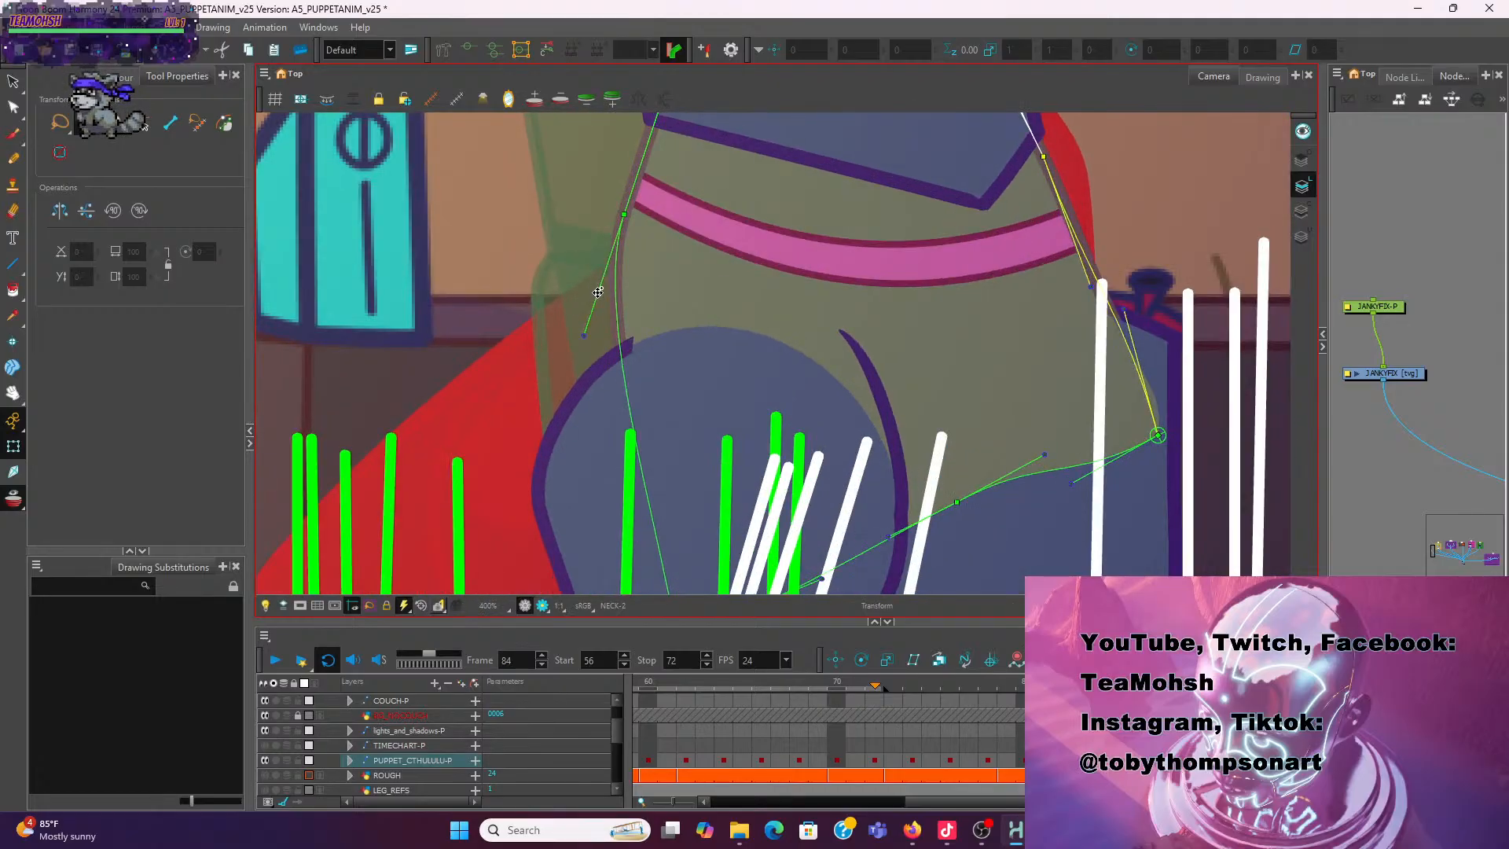
pyautogui.scroll(-3, 602, 321)
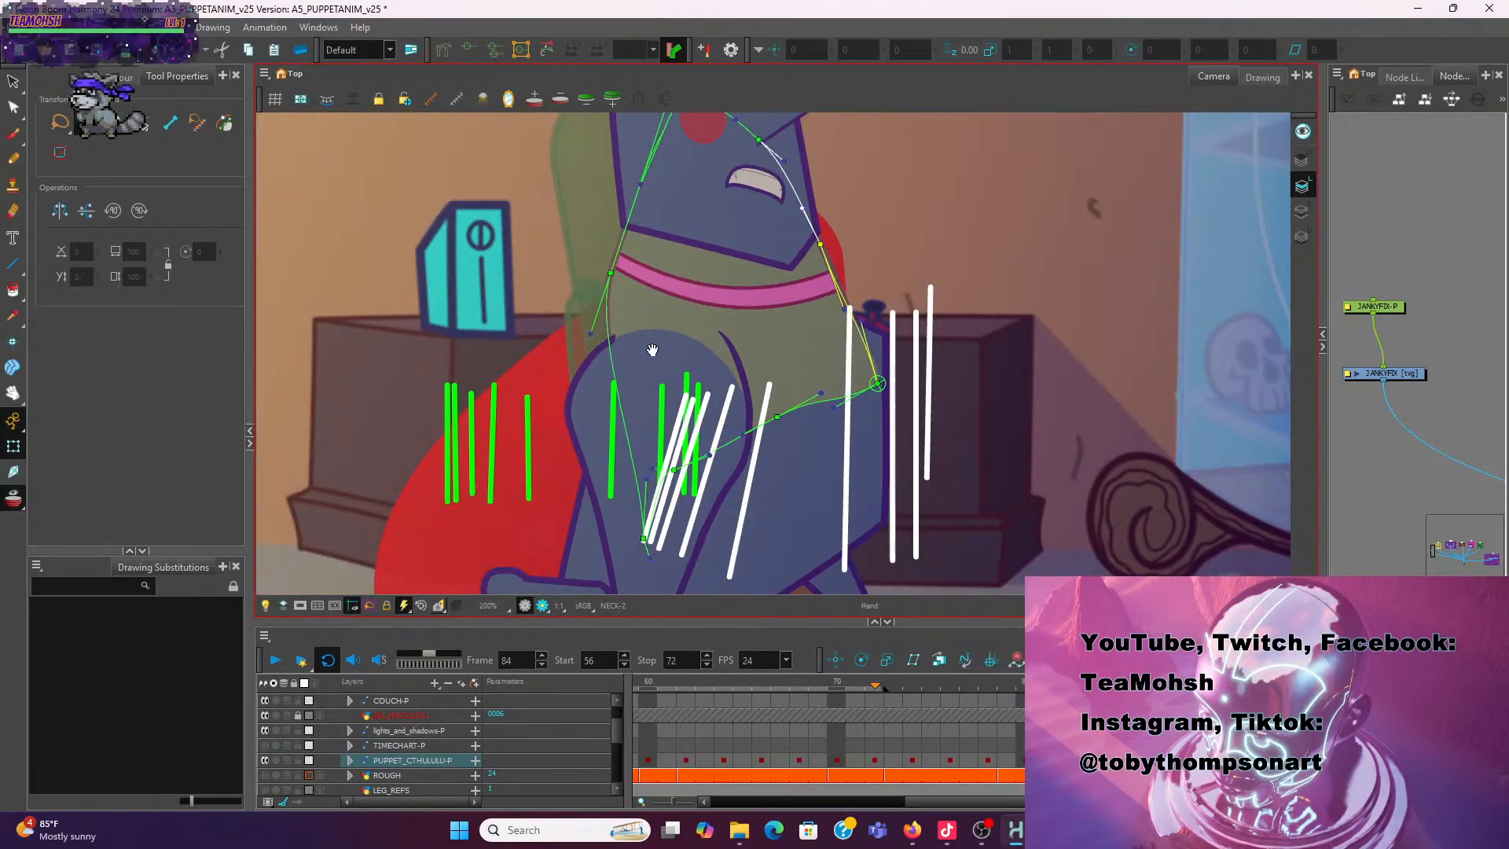
pyautogui.moveTo(652, 350); pyautogui.dragTo(670, 291)
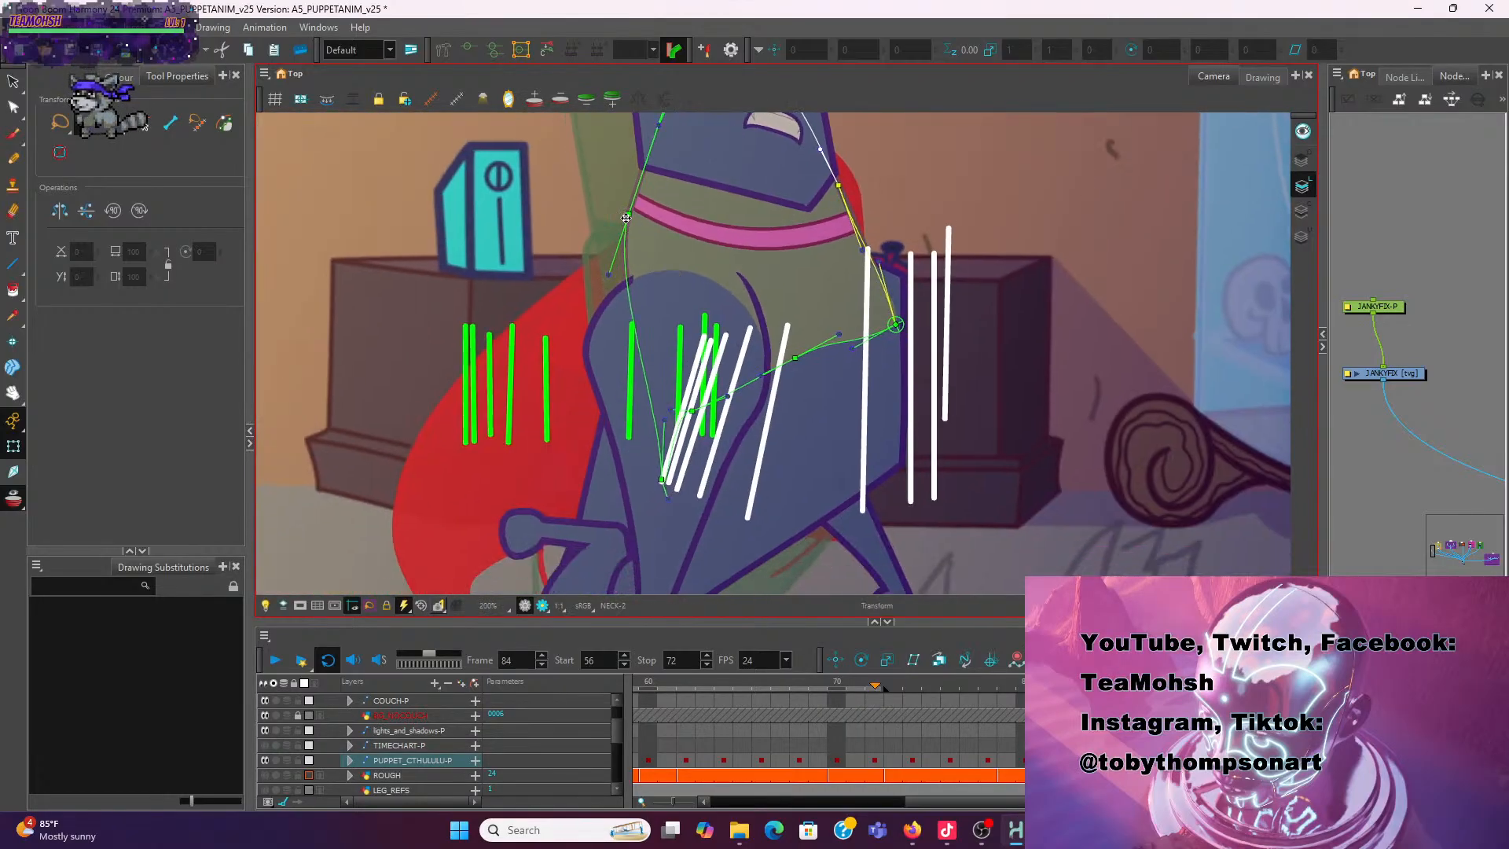
pyautogui.moveTo(627, 216); pyautogui.dragTo(609, 342)
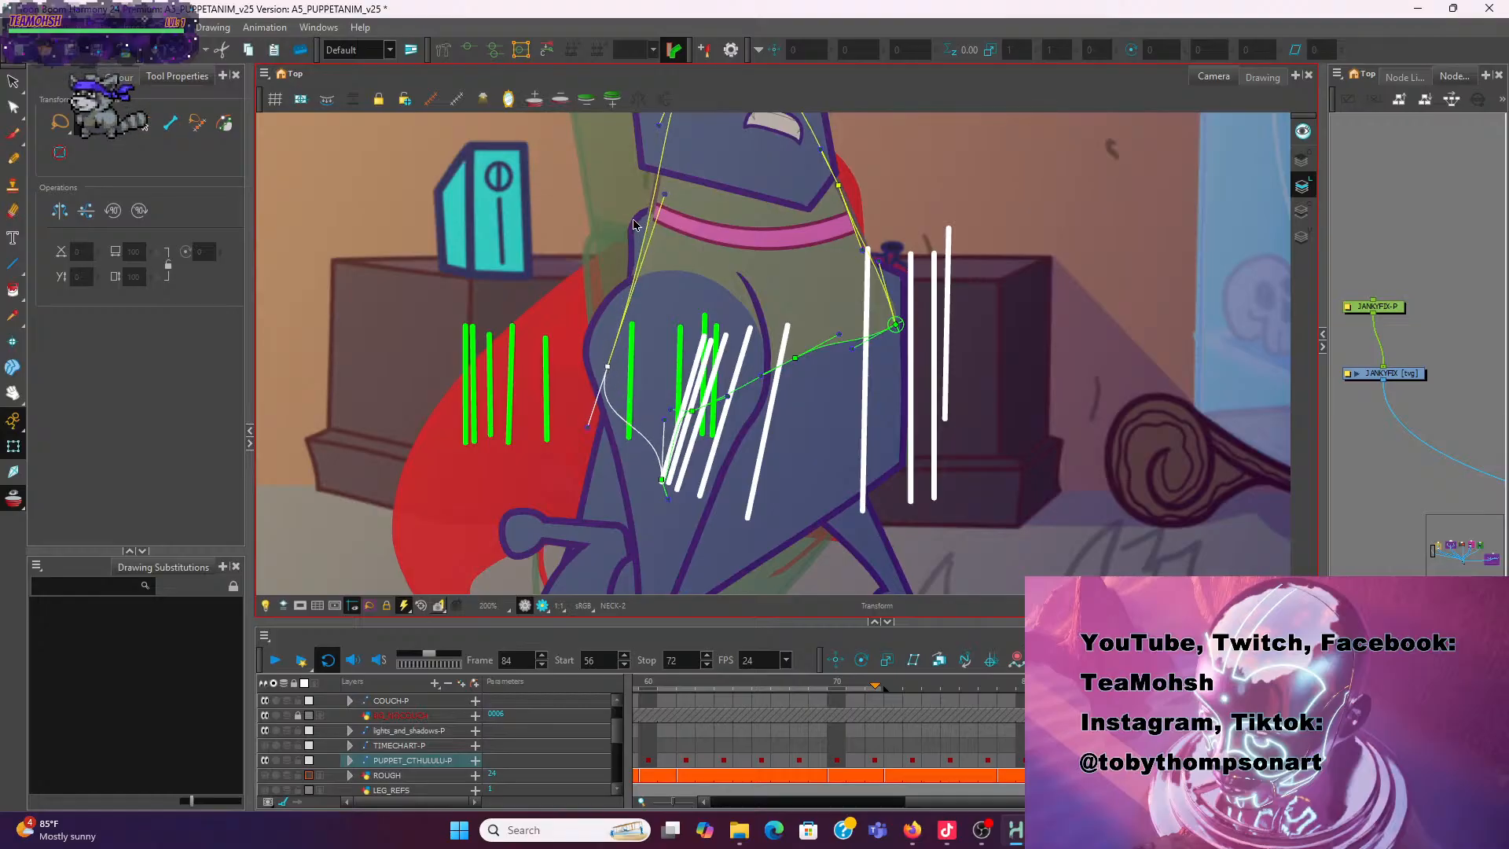
# Move the neck deformer's upper back point backward behind the dog's head at frame 84
pyautogui.scroll(-2, 641, 232)
pyautogui.moveTo(673, 117); pyautogui.dragTo(628, 125)
pyautogui.click(638, 208)
pyautogui.moveTo(637, 209); pyautogui.dragTo(721, 289)
pyautogui.hotkey('ctrl', 'z')
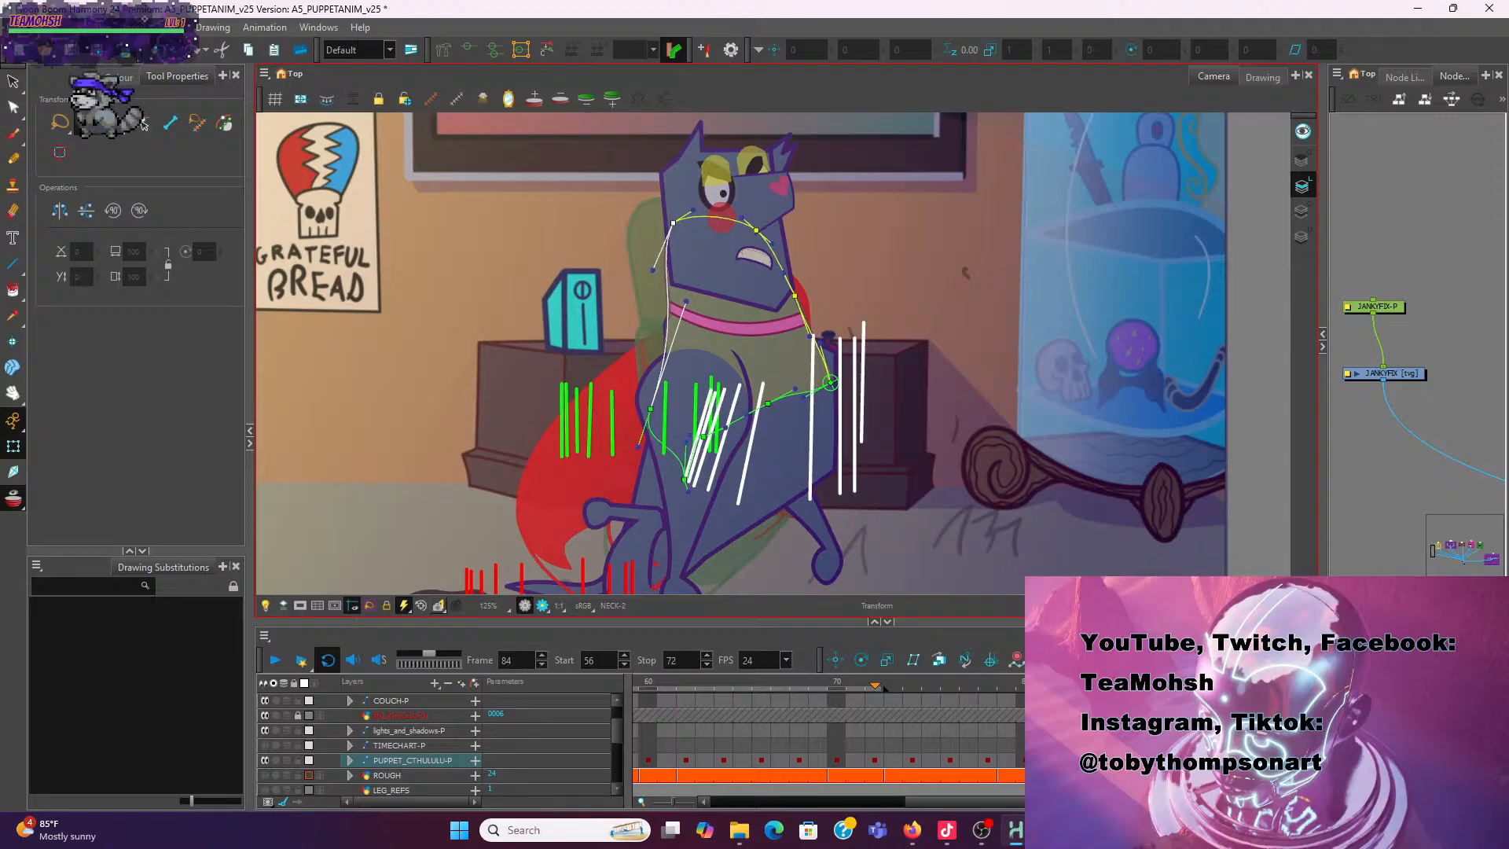
# Adjust the neck deformer's upper back point and handles to straighten the back of the neck at frame 84
pyautogui.scroll(1, 681, 312)
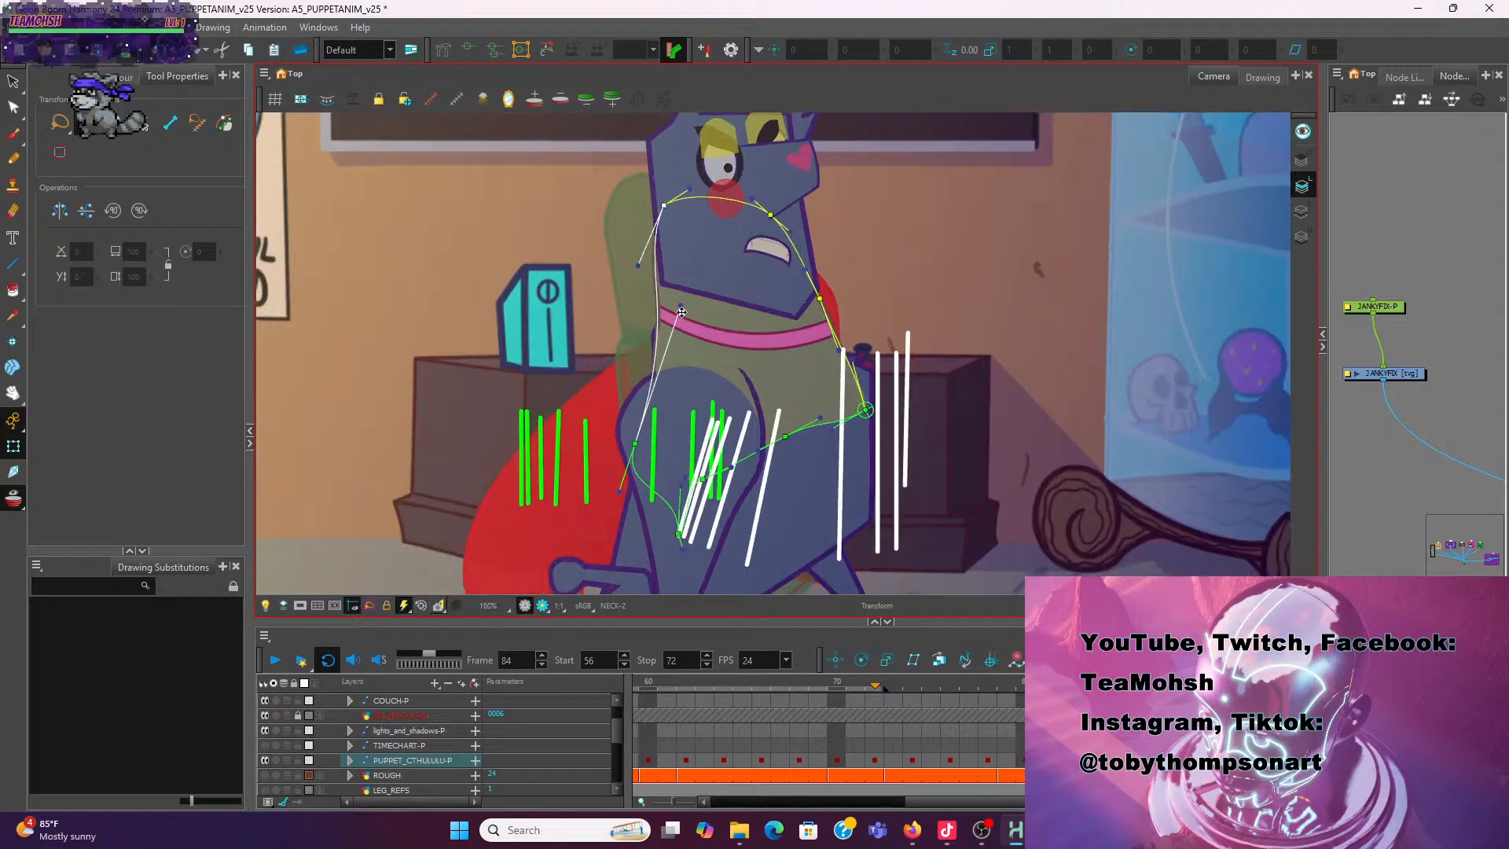
pyautogui.moveTo(683, 307); pyautogui.dragTo(646, 305)
pyautogui.moveTo(664, 205); pyautogui.dragTo(662, 201)
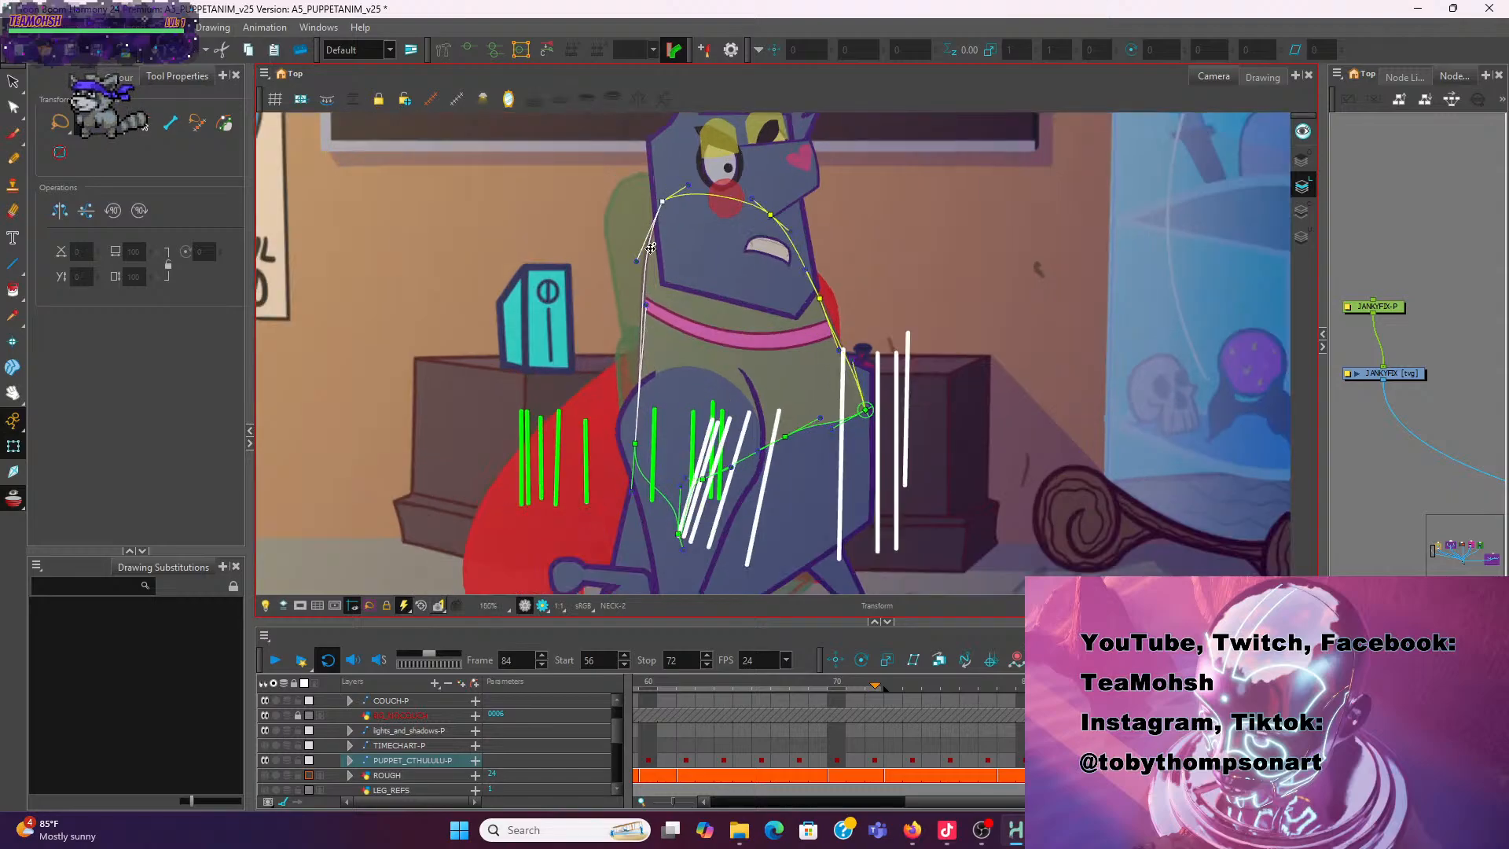
pyautogui.moveTo(638, 261); pyautogui.dragTo(650, 270)
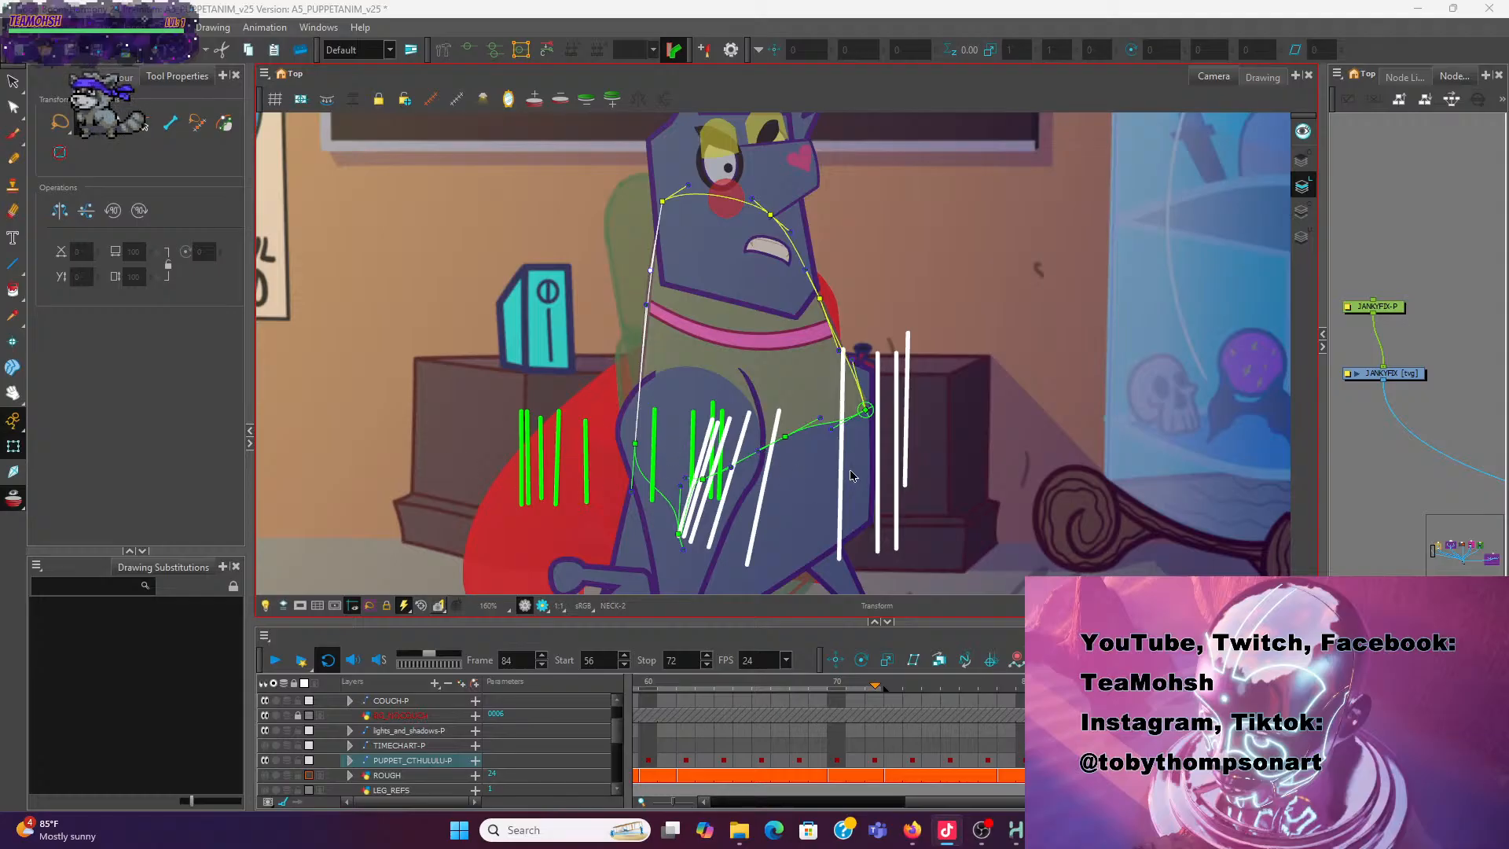
pyautogui.click(843, 267)
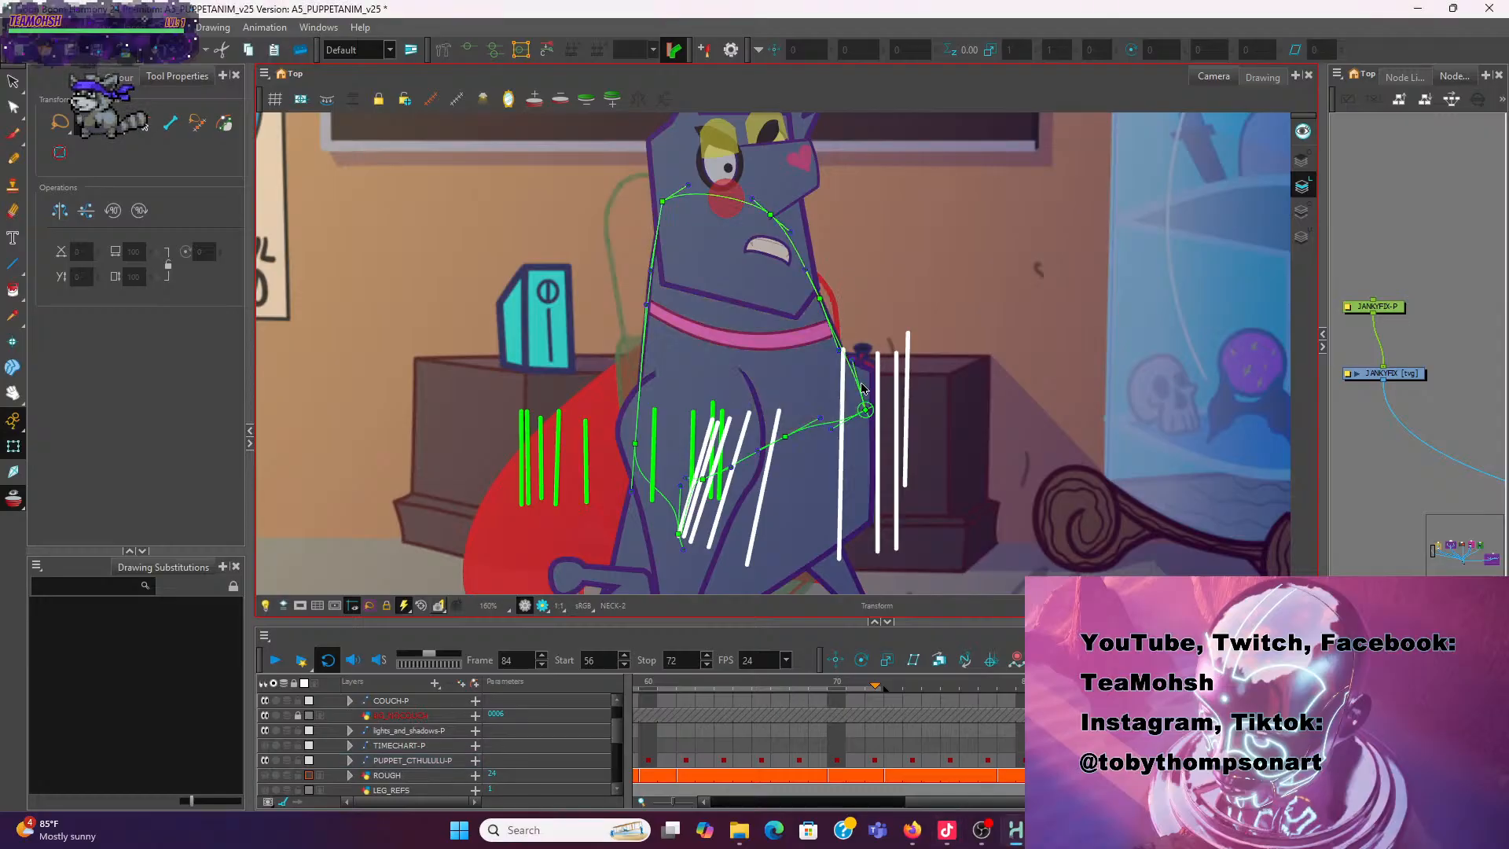
# Raise the neck deformer's lower front point at frame 84 and adjust the neighbouring handle and point to straighten the throat line
pyautogui.scroll(3, 863, 388)
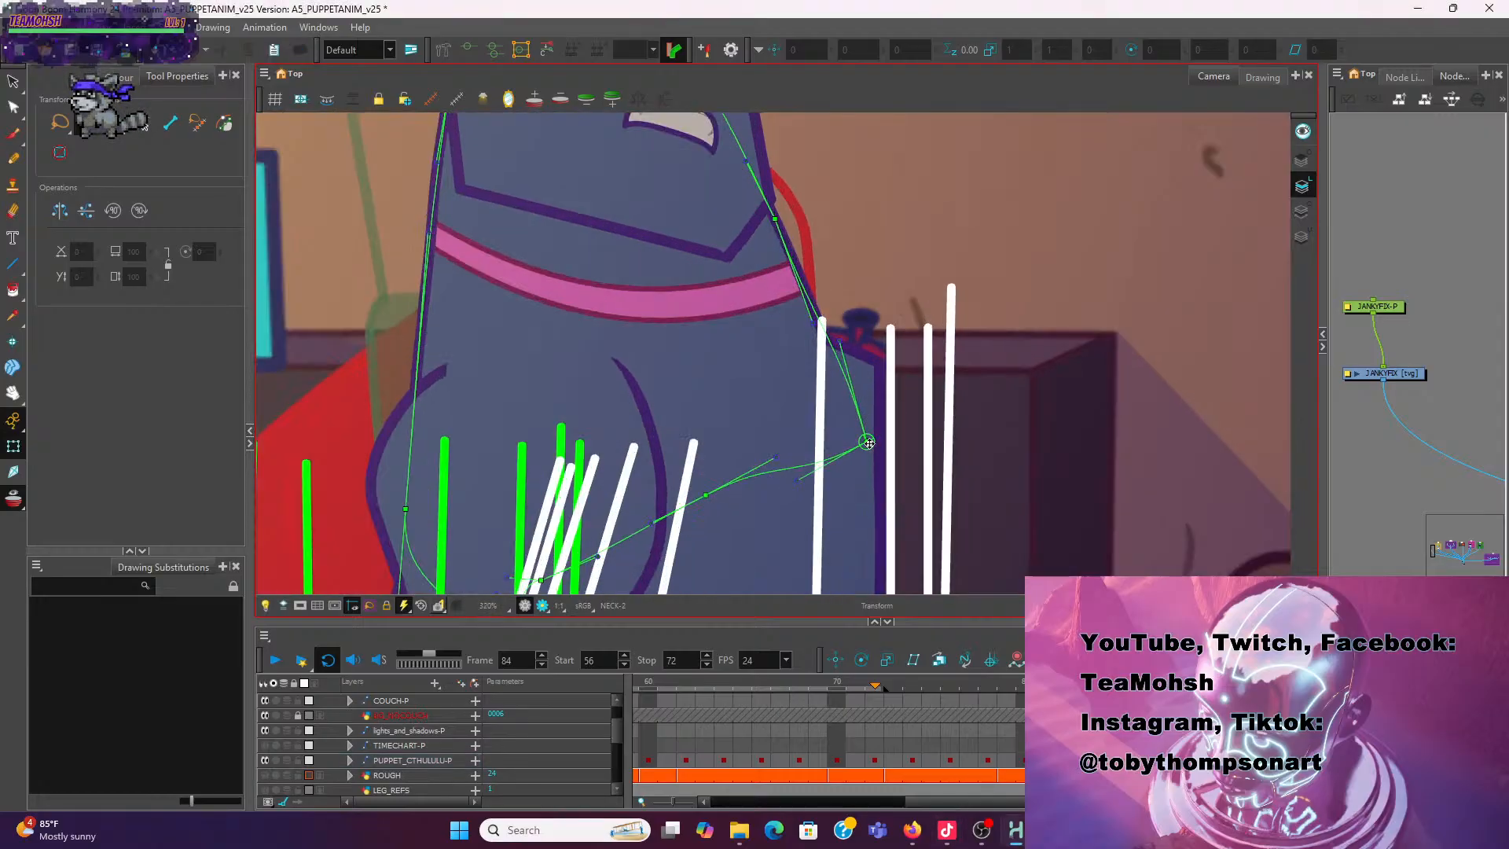
pyautogui.moveTo(867, 442); pyautogui.dragTo(865, 381)
pyautogui.scroll(-1, 869, 244)
pyautogui.moveTo(871, 214); pyautogui.dragTo(835, 348)
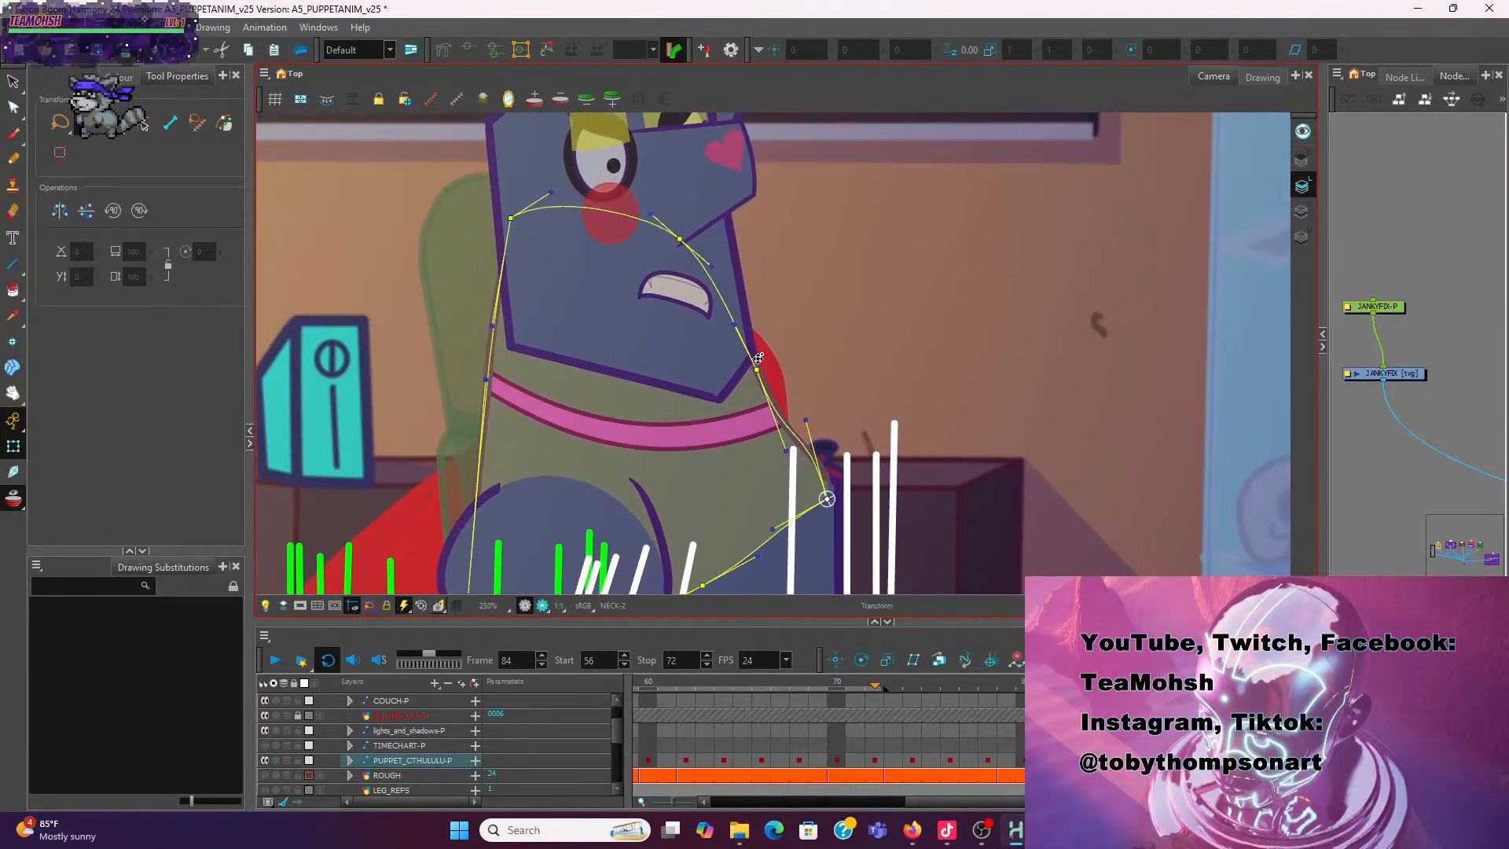
pyautogui.moveTo(808, 420); pyautogui.dragTo(797, 454)
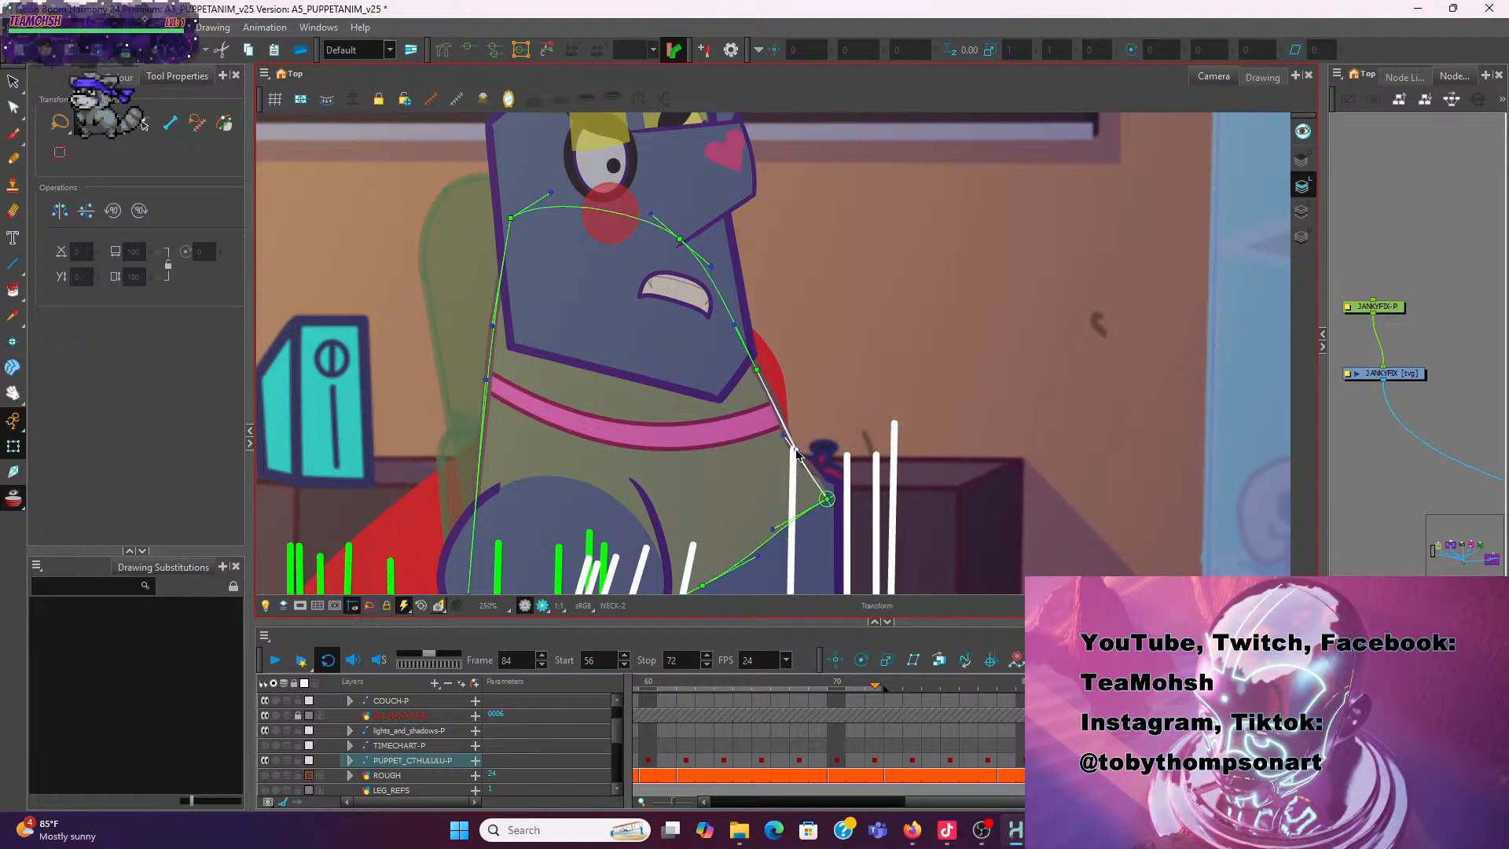
pyautogui.moveTo(756, 370); pyautogui.dragTo(751, 371)
pyautogui.click(865, 279)
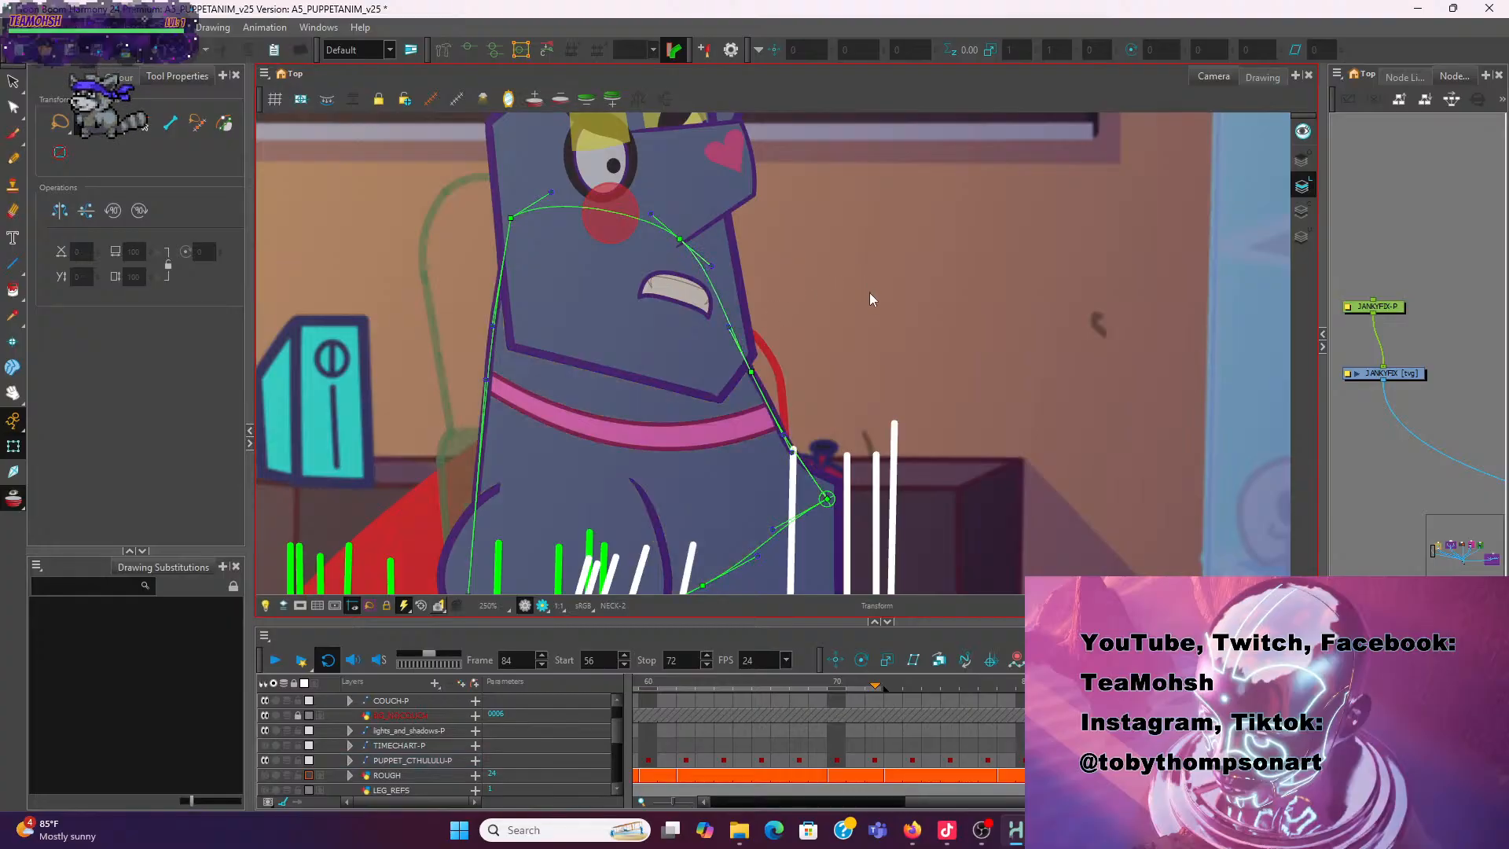
# Flip back and forth between frames 83 and 88 to examine the neck and chest motion against the spacing chart
pyautogui.scroll(-3, 869, 305)
pyautogui.press('space')
pyautogui.moveTo(913, 471); pyautogui.dragTo(908, 387)
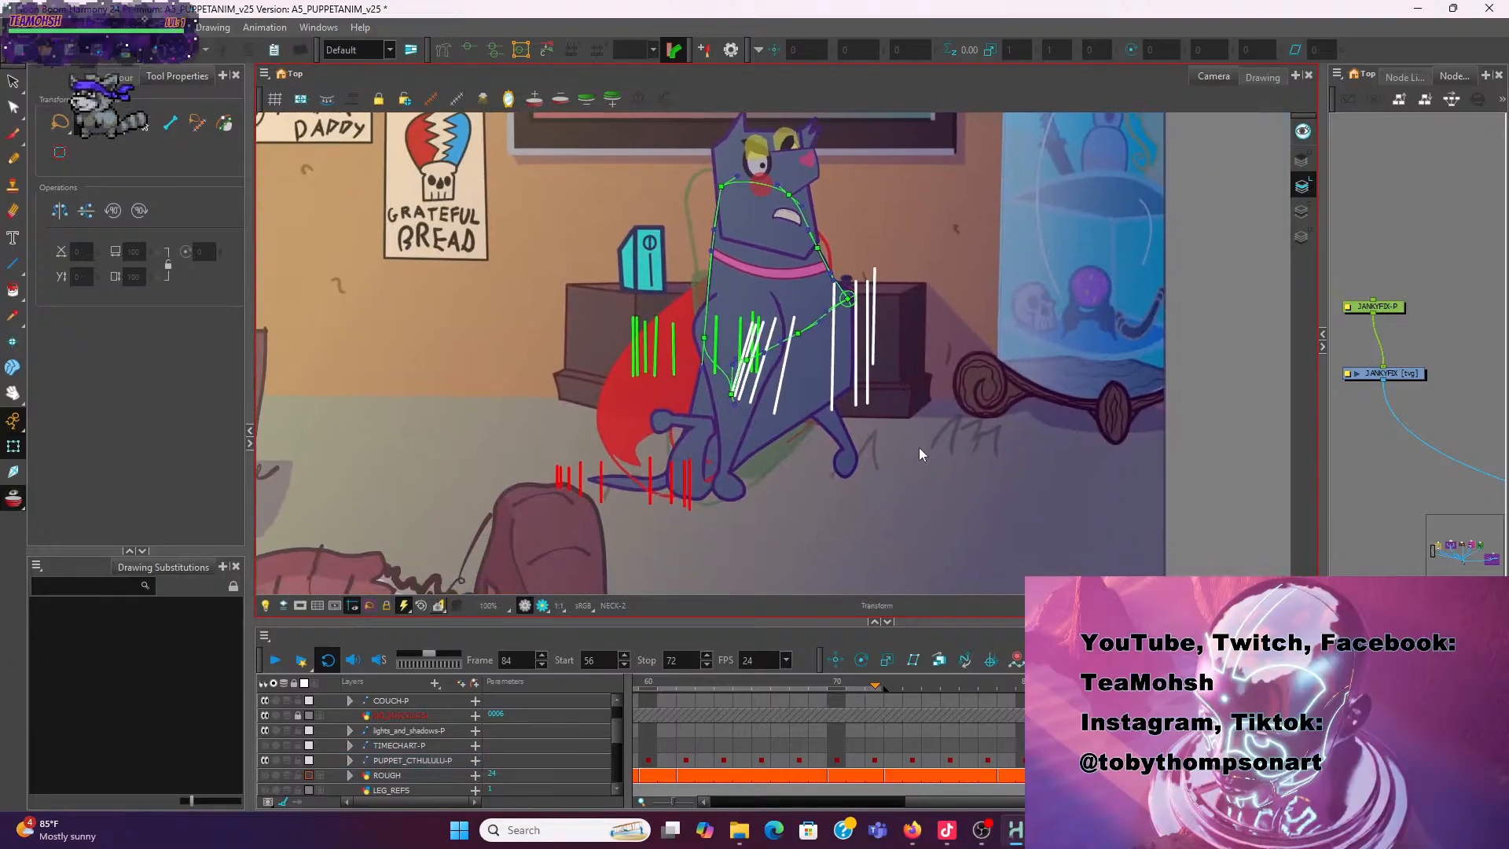
pyautogui.press('space')
pyautogui.click(1083, 685)
pyautogui.click(1101, 685)
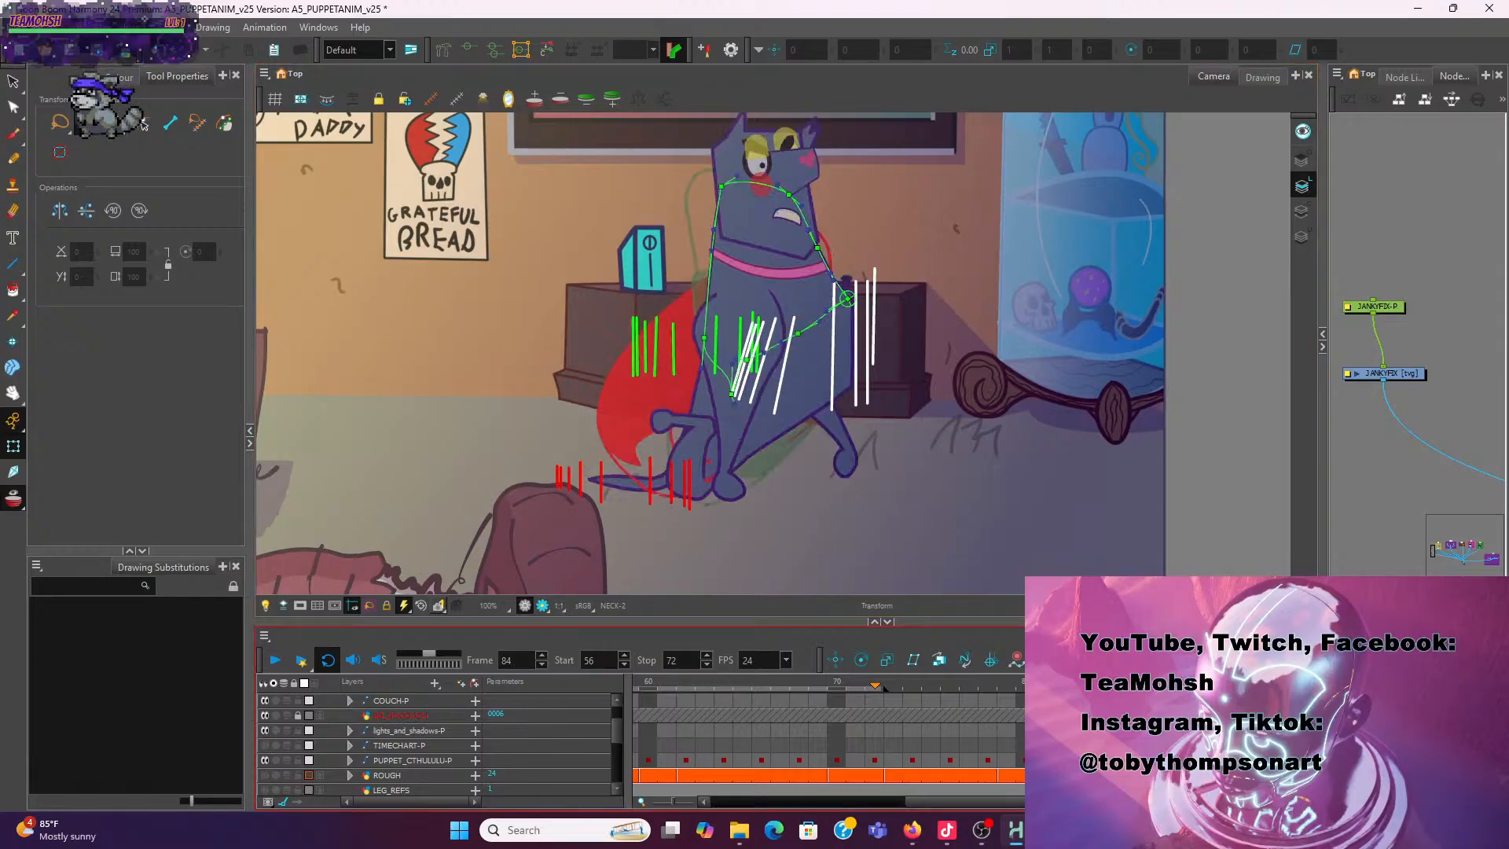
pyautogui.press(',')
pyautogui.press('.')
pyautogui.press(',')
pyautogui.press('.')
pyautogui.press(',')
pyautogui.press('.')
pyautogui.press(',')
pyautogui.press('.')
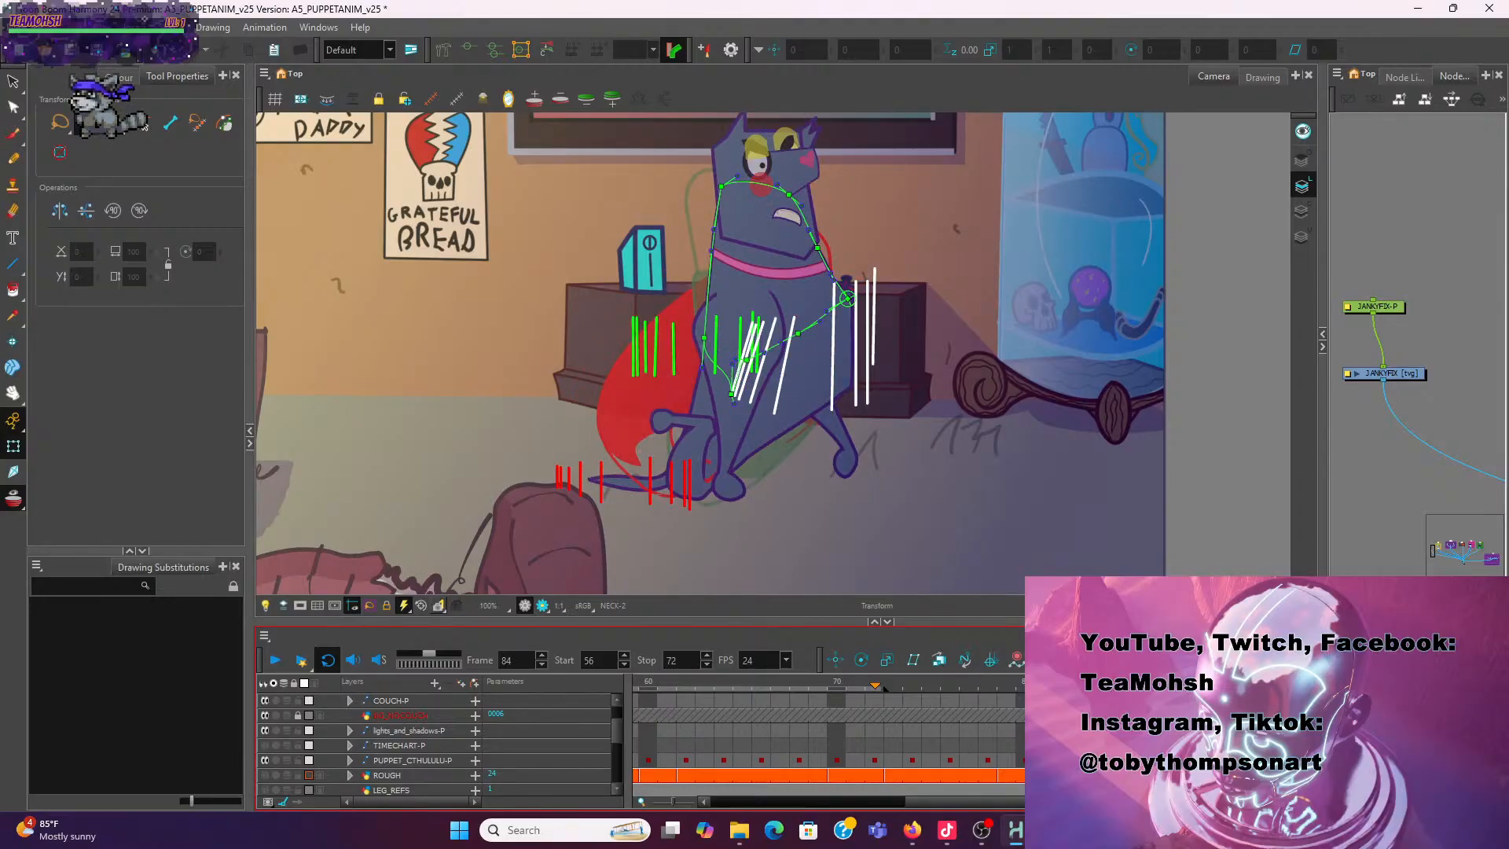
pyautogui.press(',')
pyautogui.press('.')
pyautogui.press(',')
pyautogui.press('.')
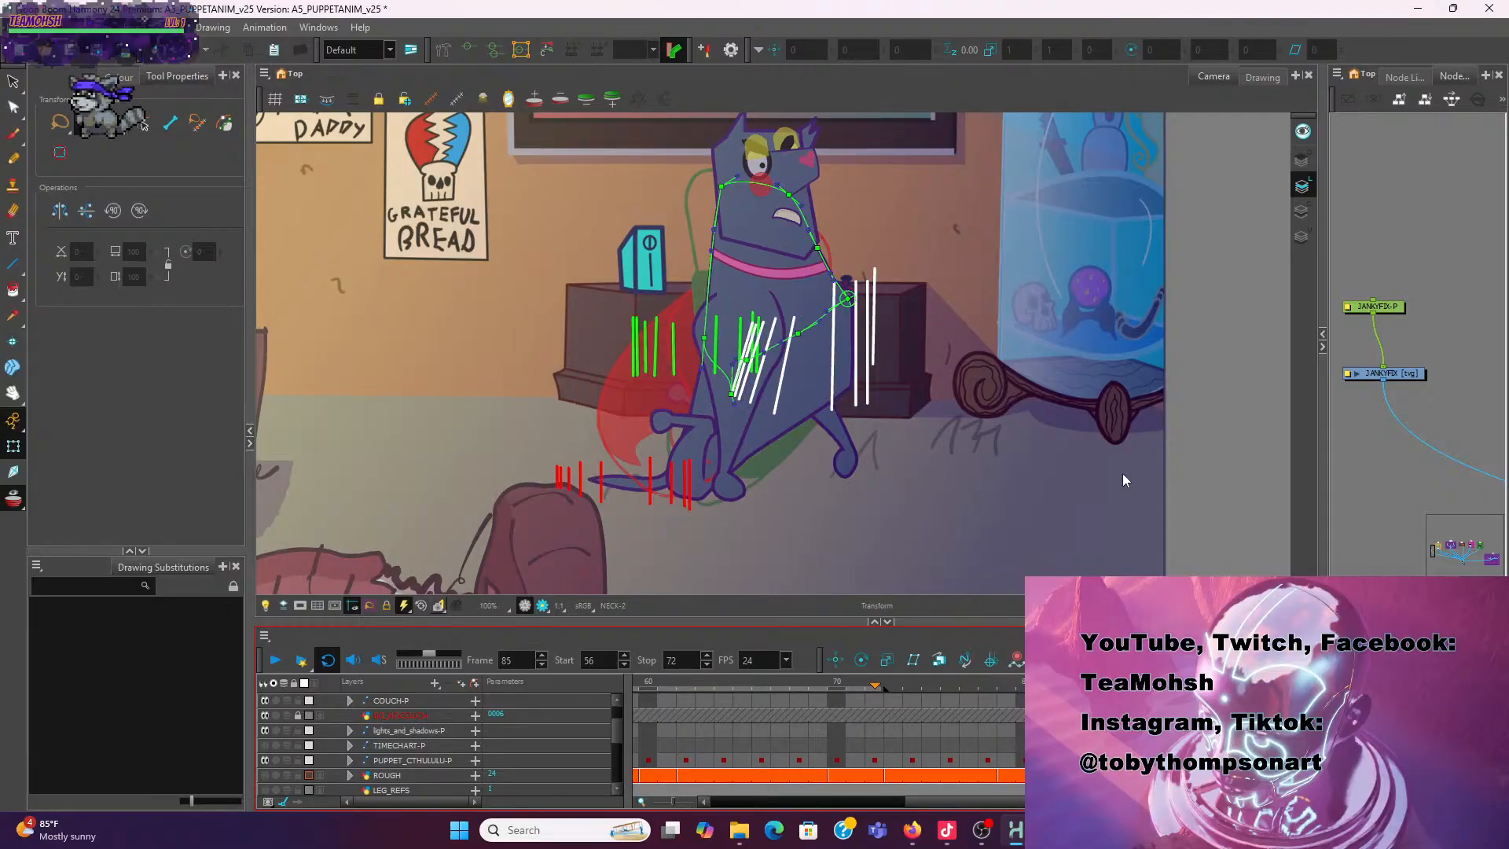
pyautogui.press('.')
pyautogui.press('.')
pyautogui.press('.')
pyautogui.press(',')
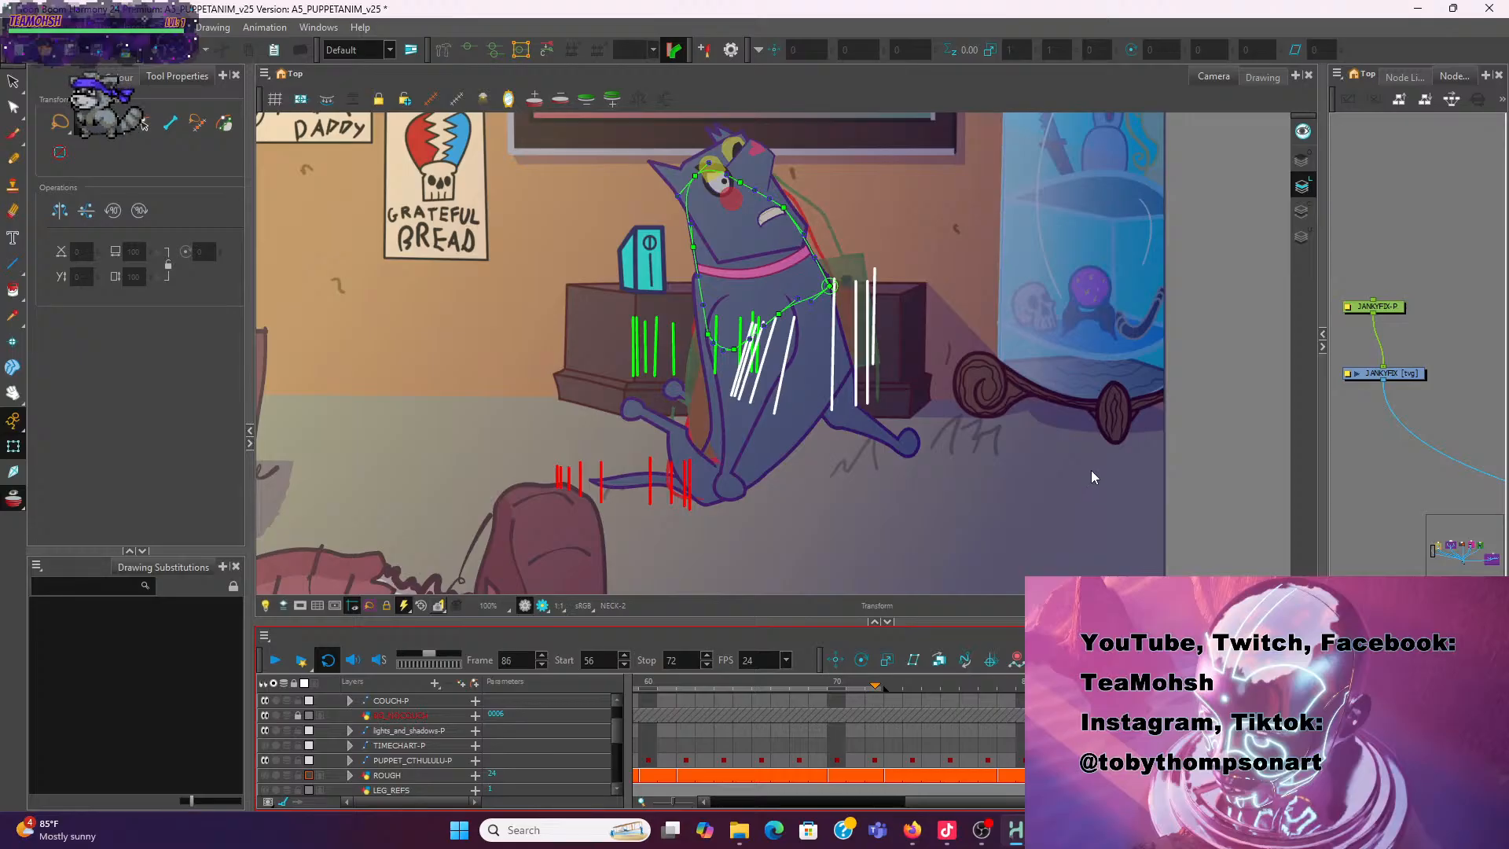
pyautogui.press(',')
pyautogui.press('.')
pyautogui.press('.')
pyautogui.press('.')
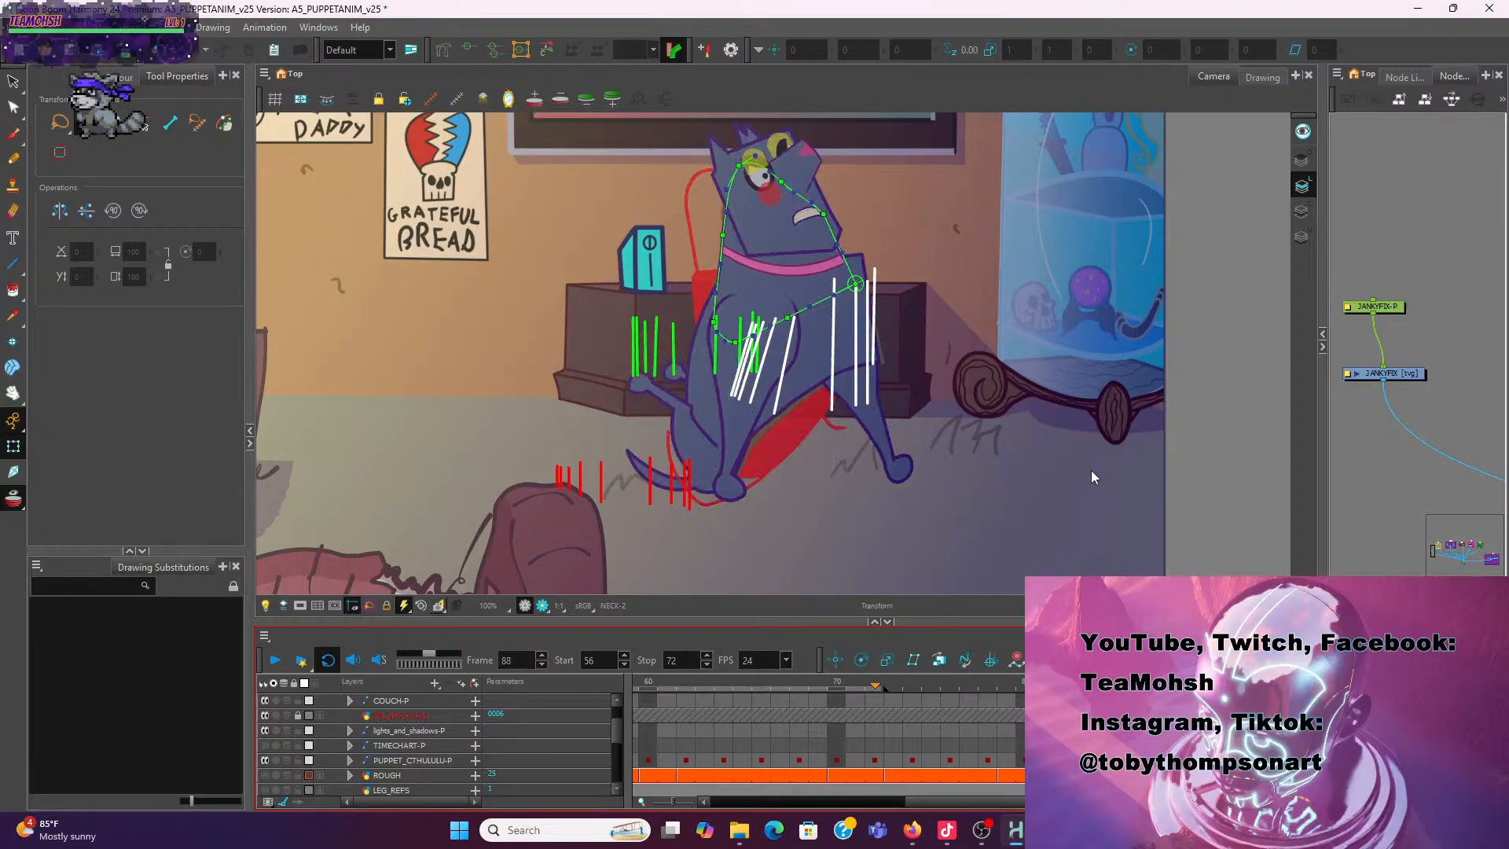
pyautogui.press(',')
pyautogui.press(',')
pyautogui.press(',')
pyautogui.press(',')
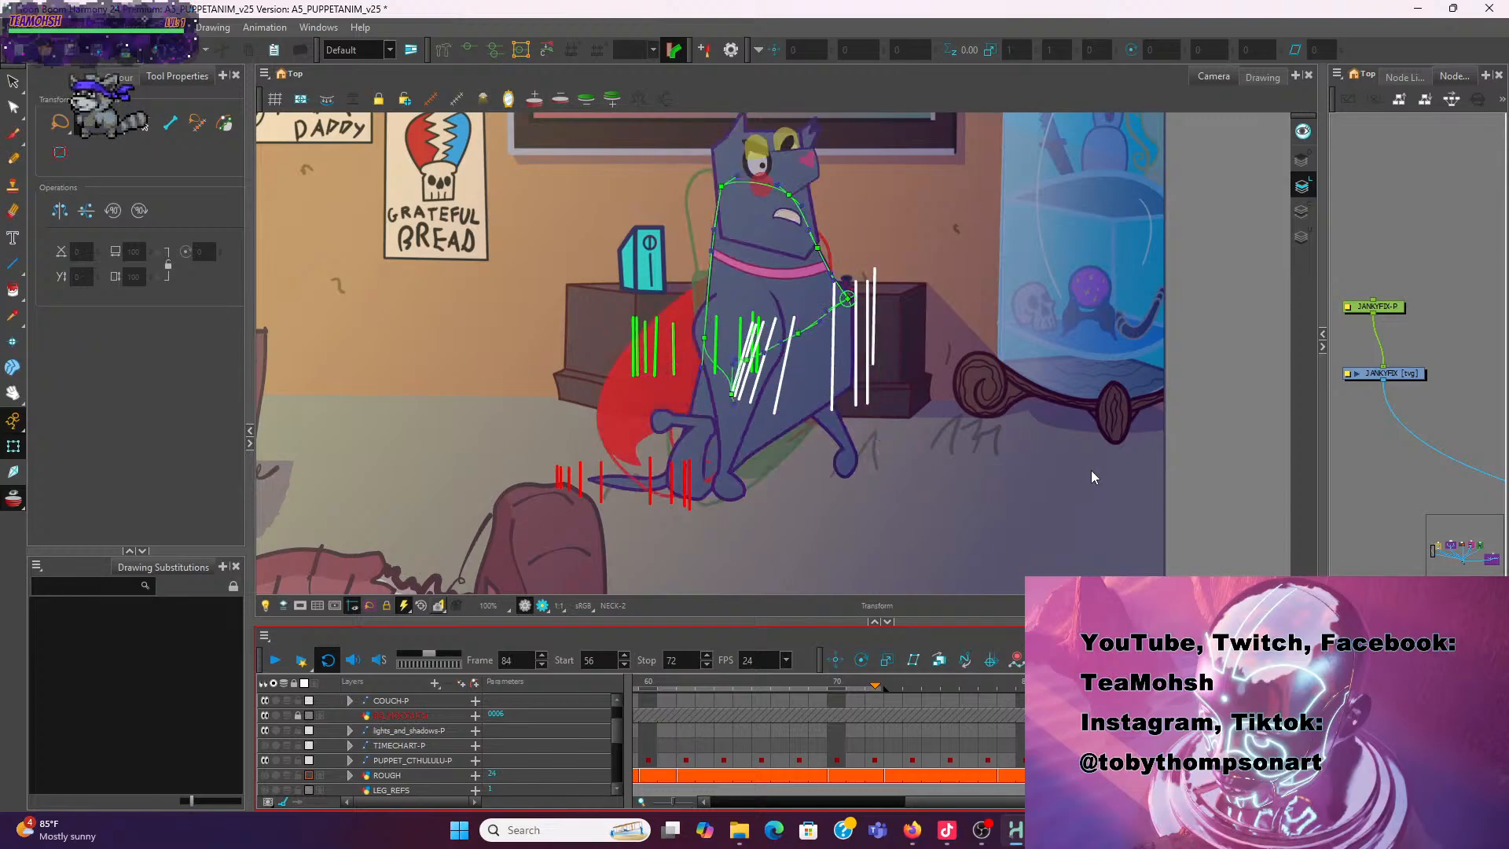
pyautogui.press(',')
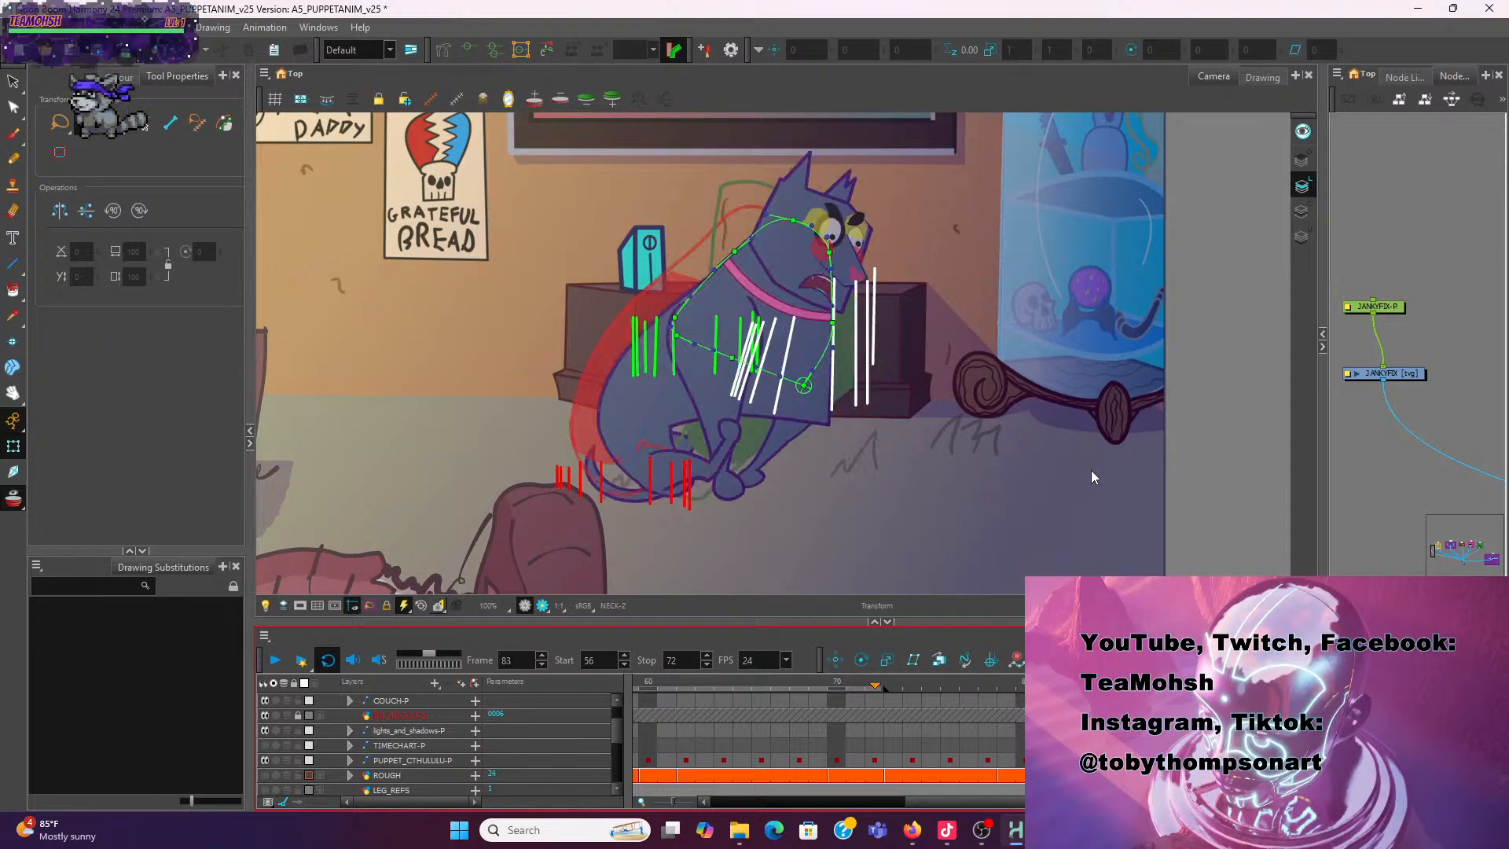
pyautogui.press('.')
pyautogui.press('.')
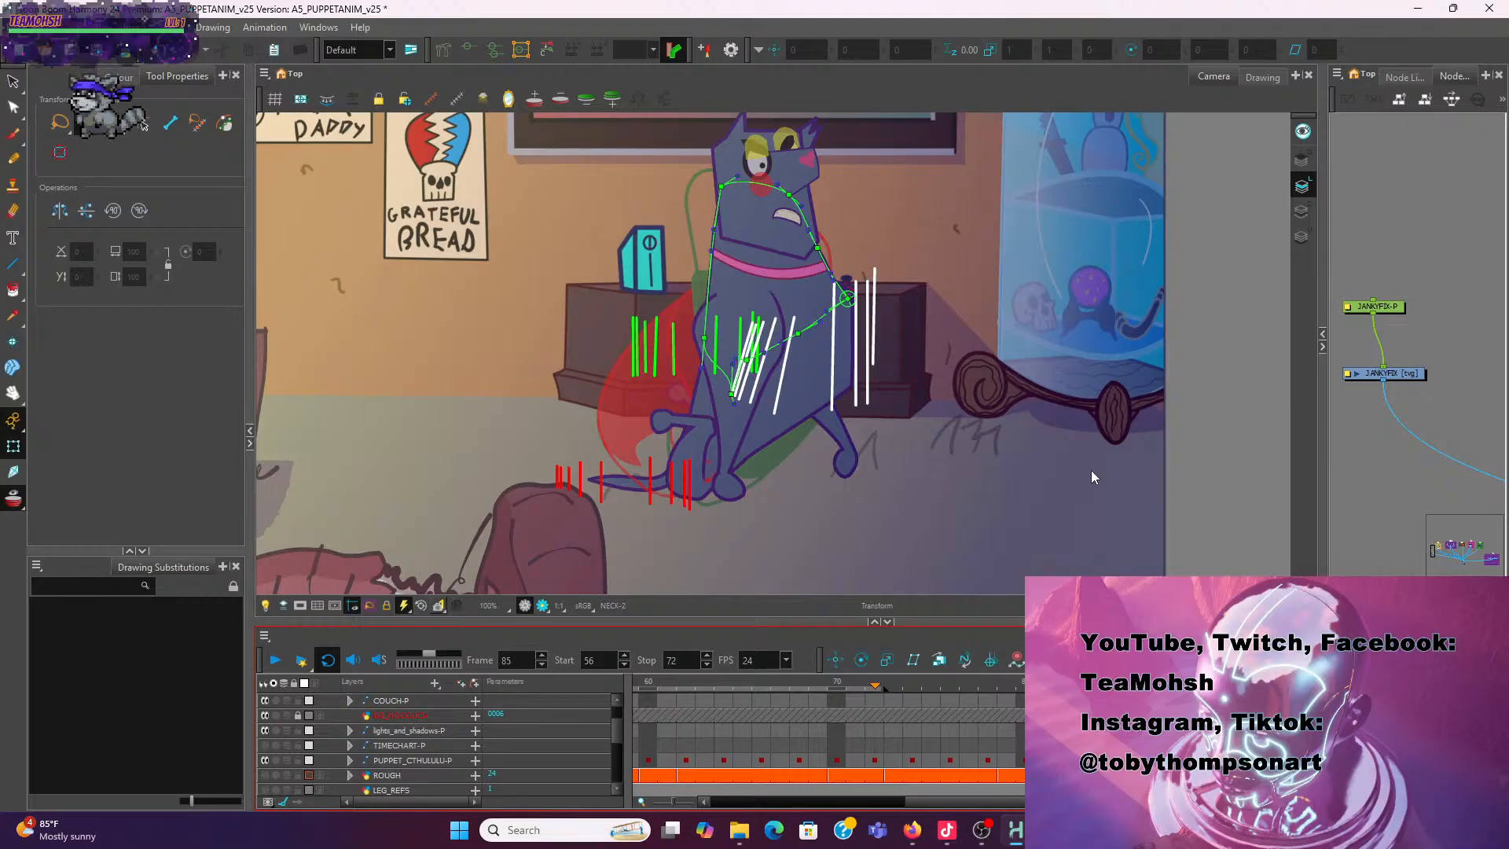
pyautogui.press('.')
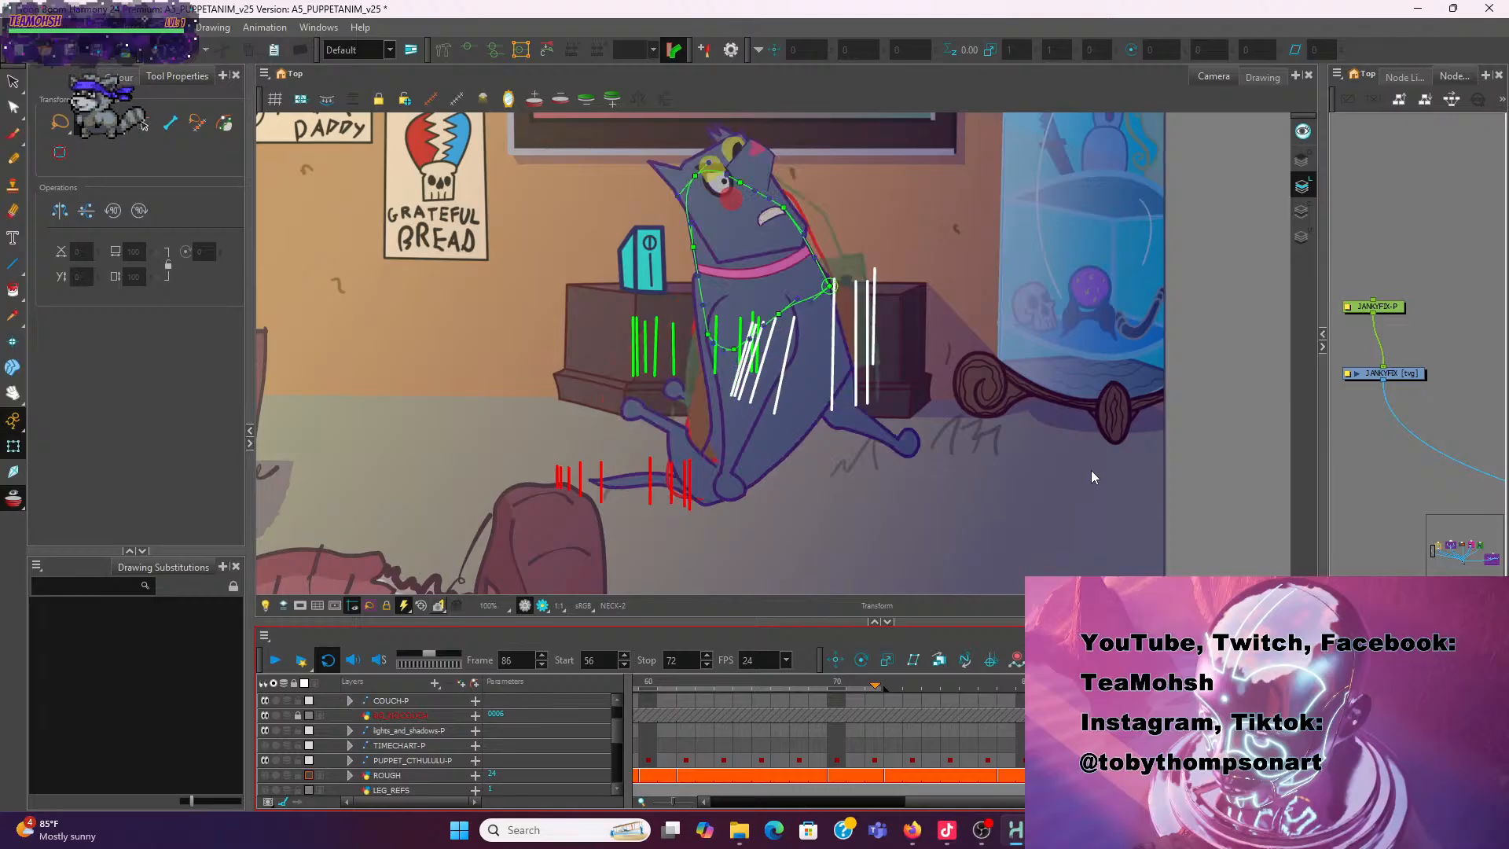
# Show the upper torso's deformer at frame 86 and move its upper point forward toward the chest
pyautogui.click(820, 354)
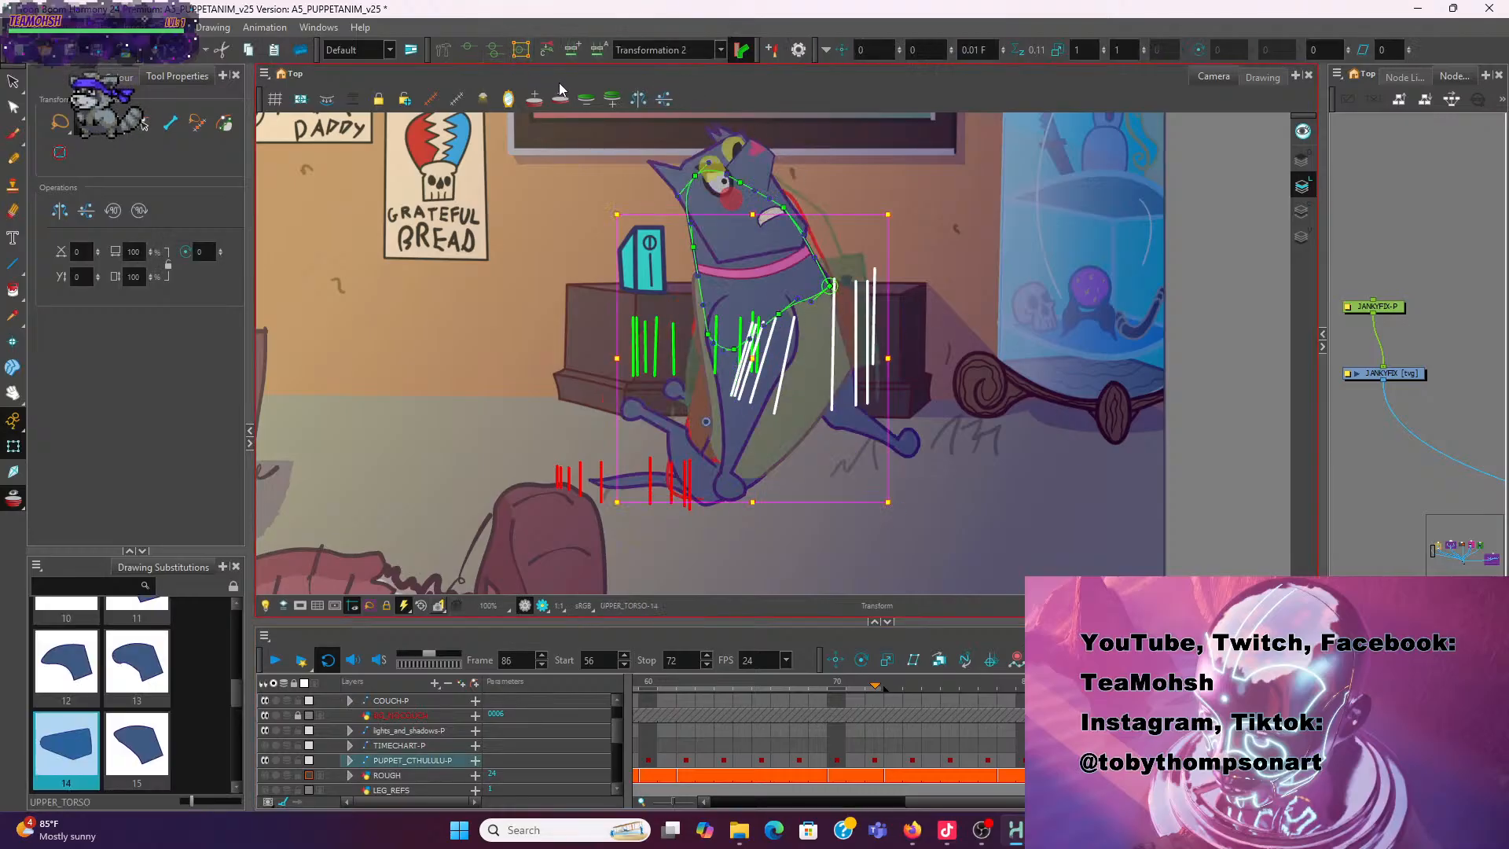
pyautogui.click(463, 56)
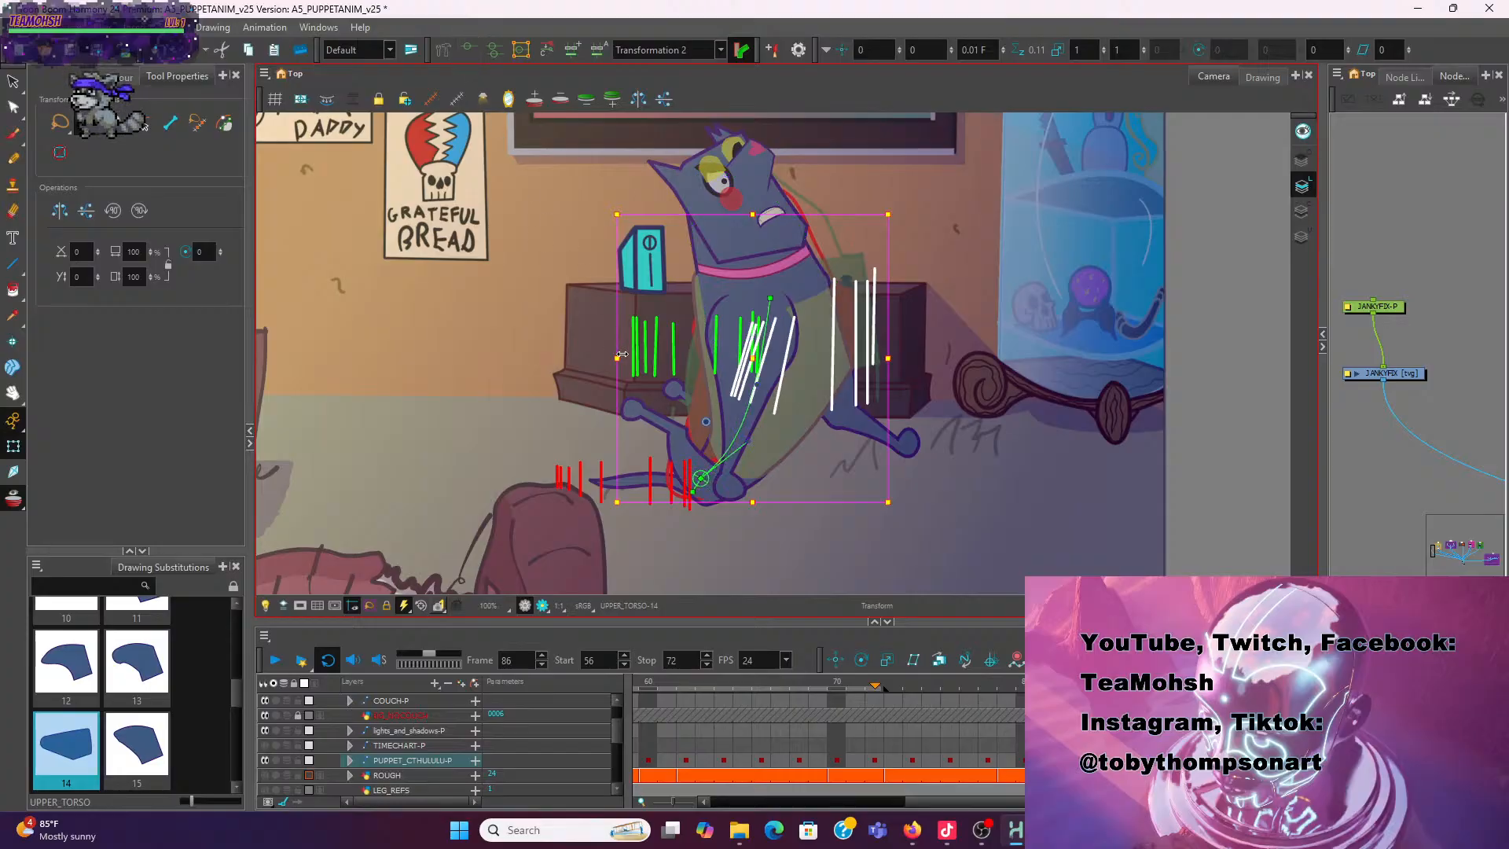
pyautogui.scroll(2, 621, 355)
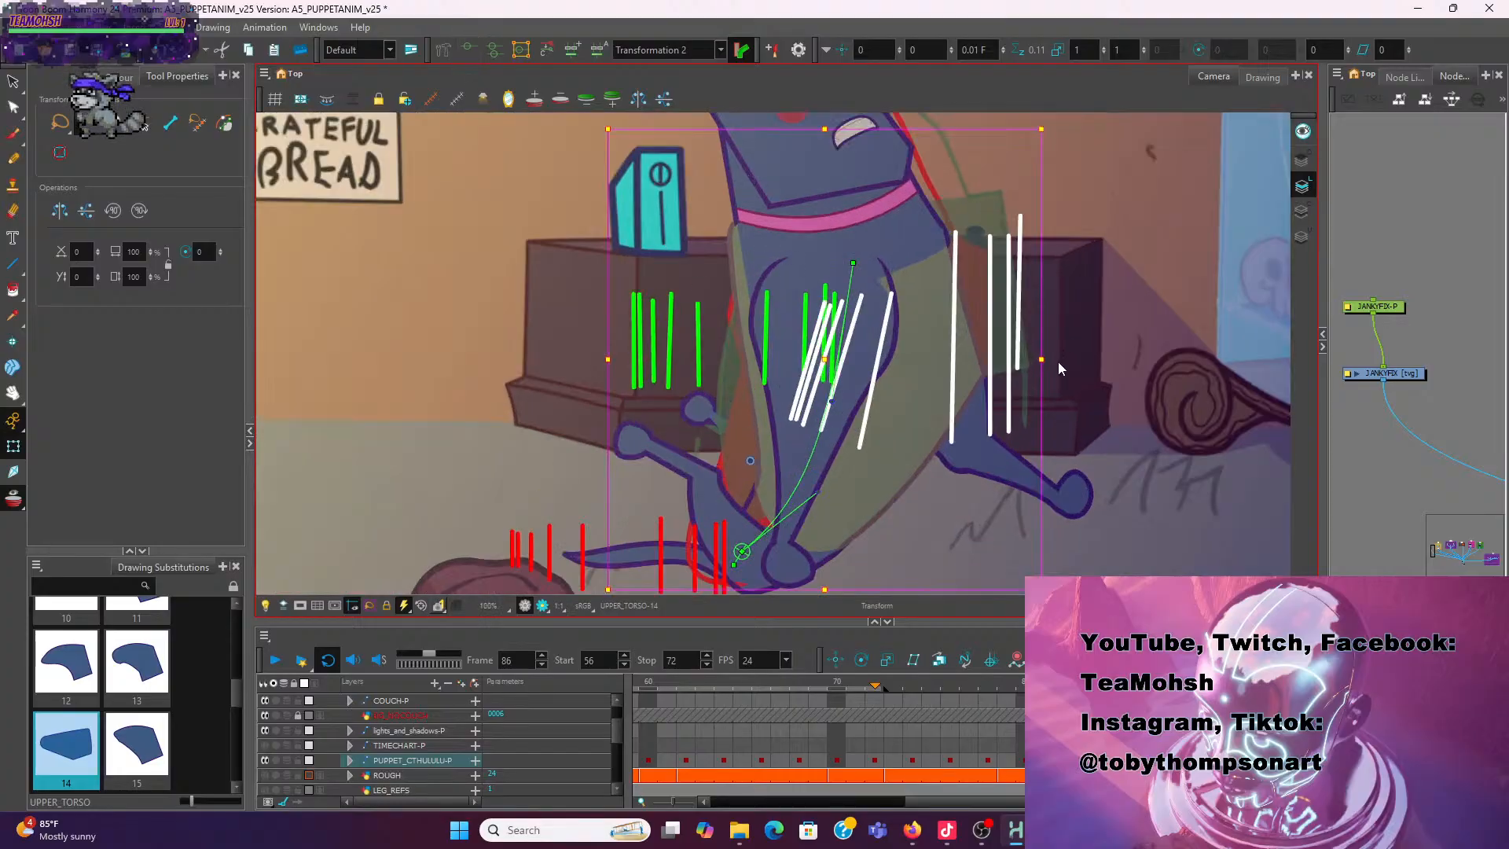
pyautogui.moveTo(1083, 390); pyautogui.dragTo(1043, 397)
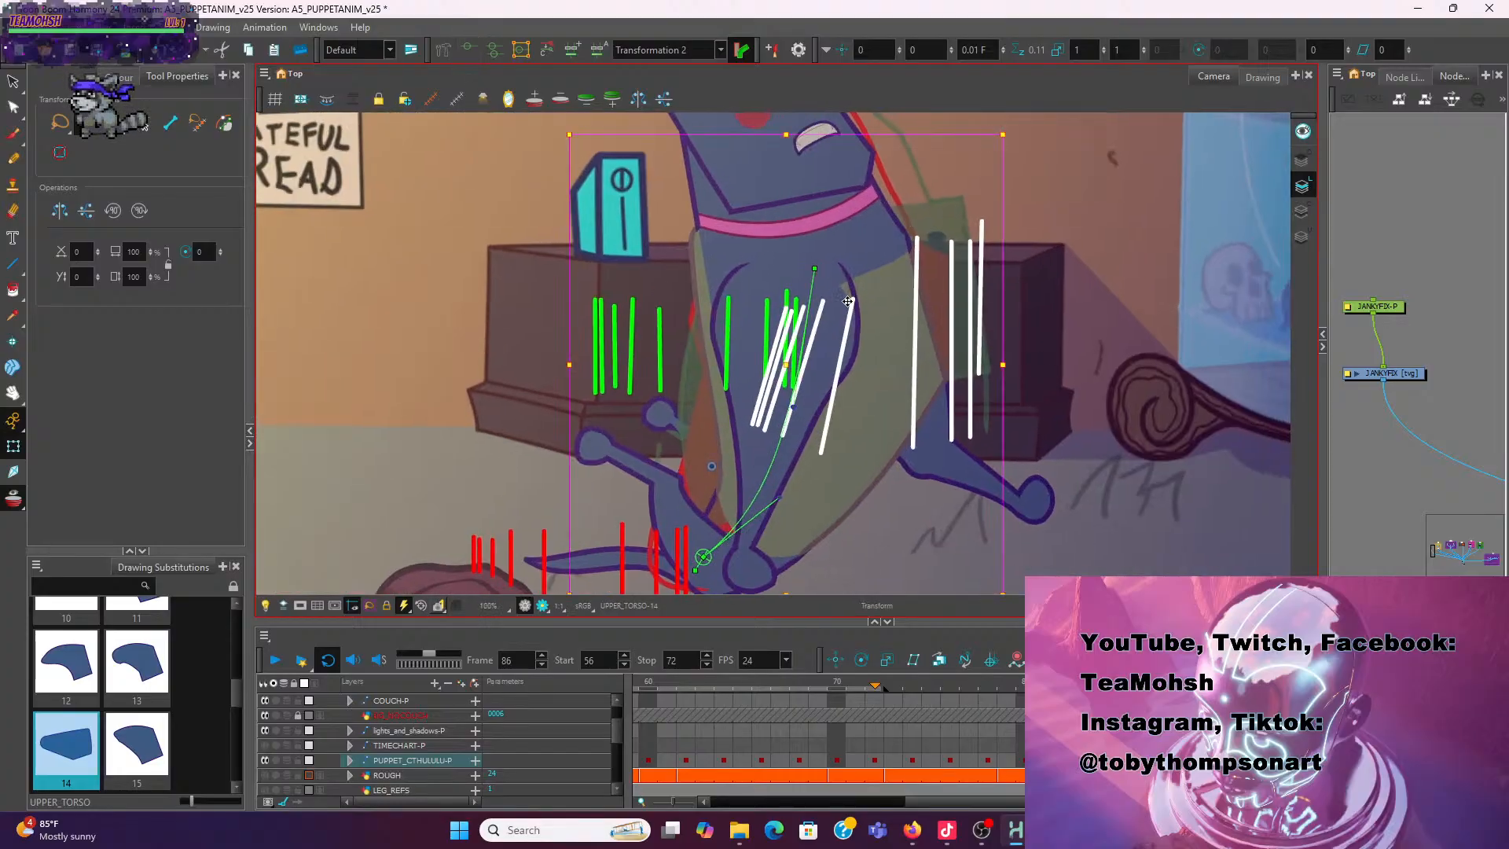
pyautogui.scroll(-2, 911, 237)
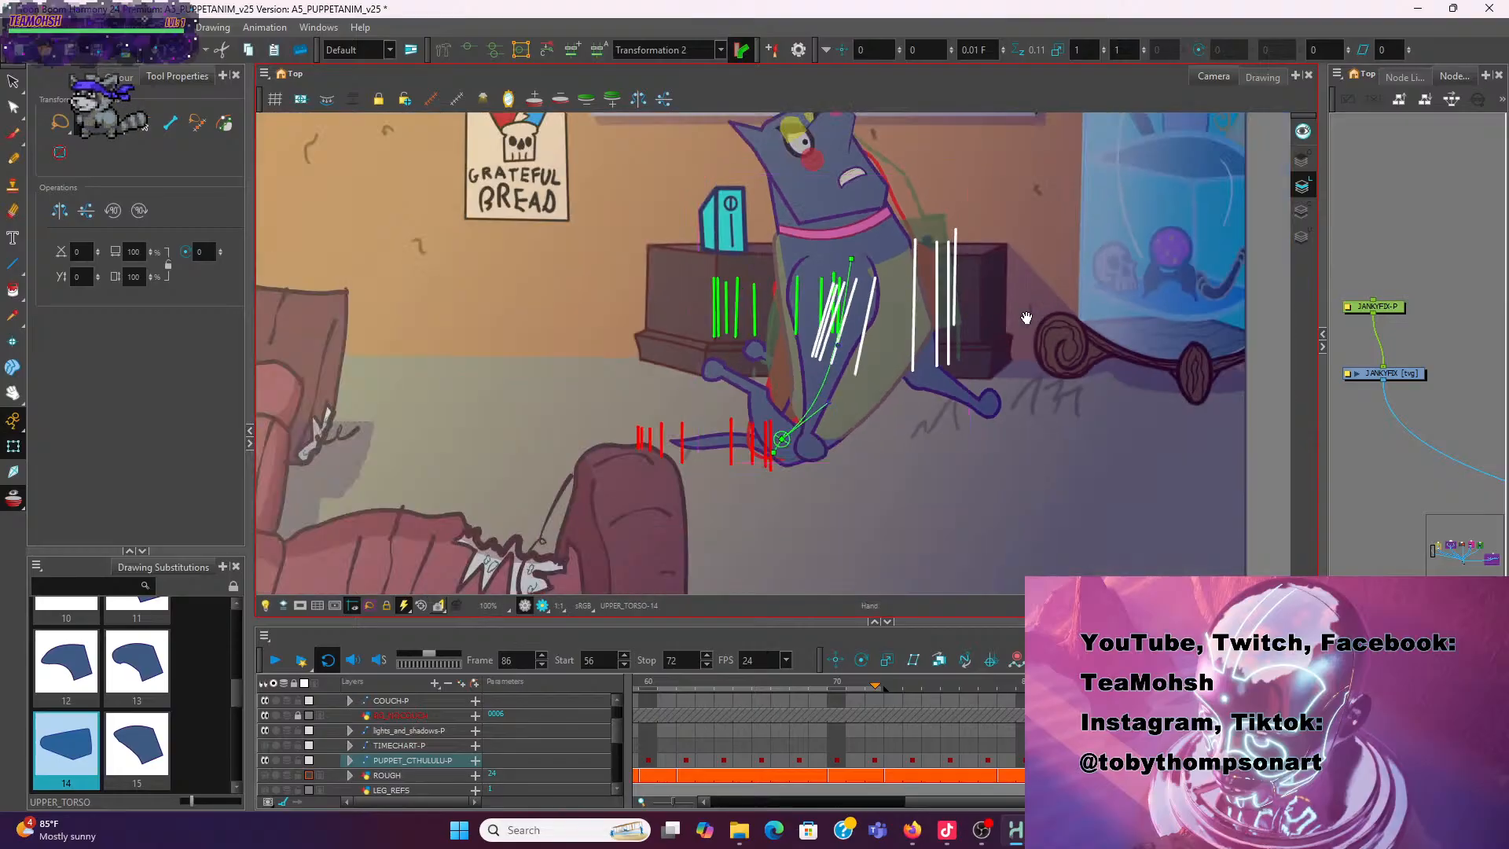
pyautogui.moveTo(912, 237); pyautogui.dragTo(803, 327)
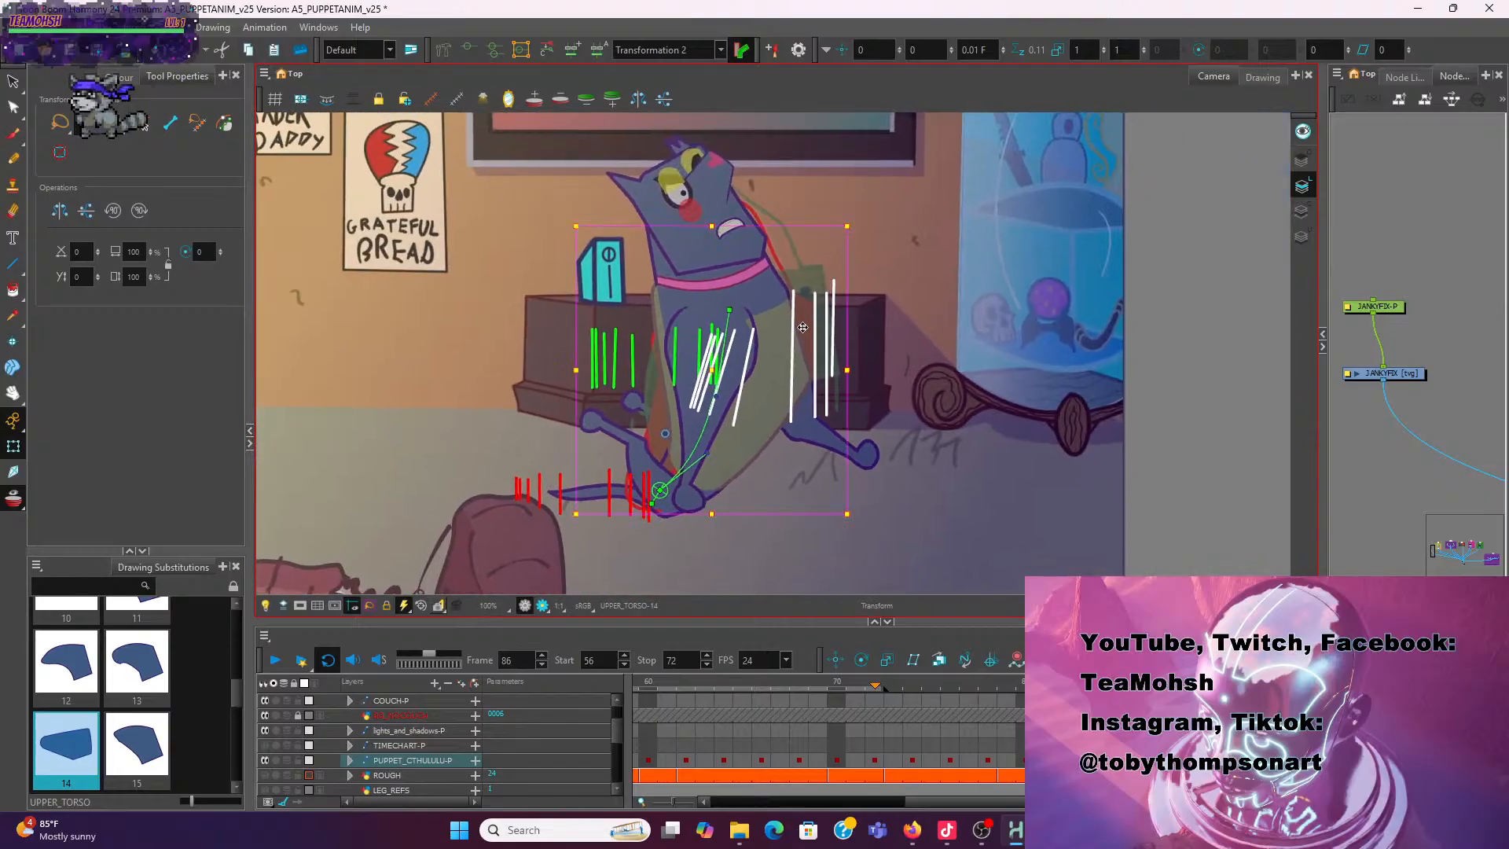
pyautogui.click(924, 301)
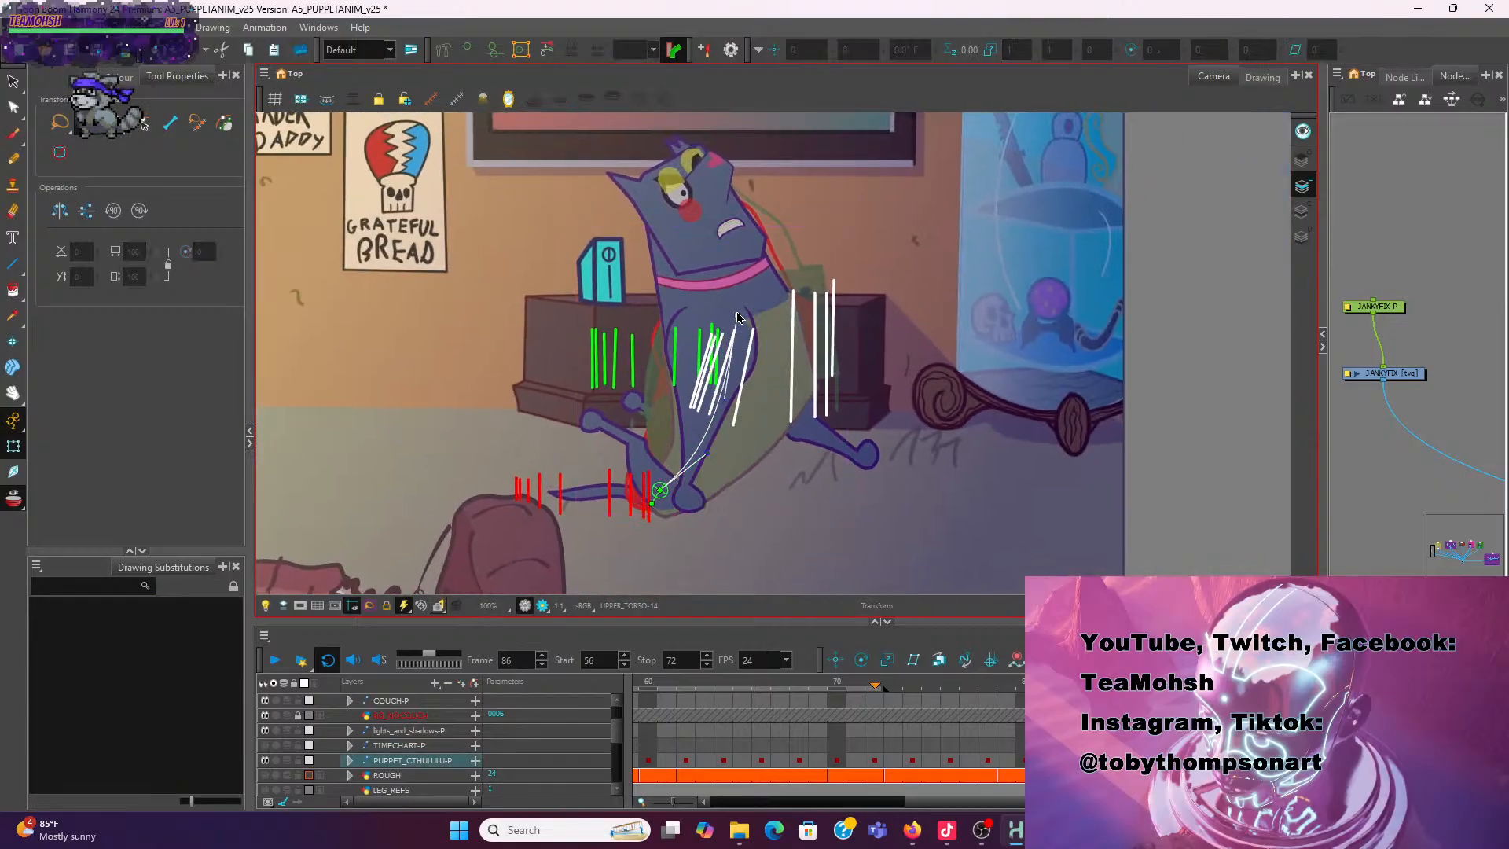
pyautogui.click(753, 316)
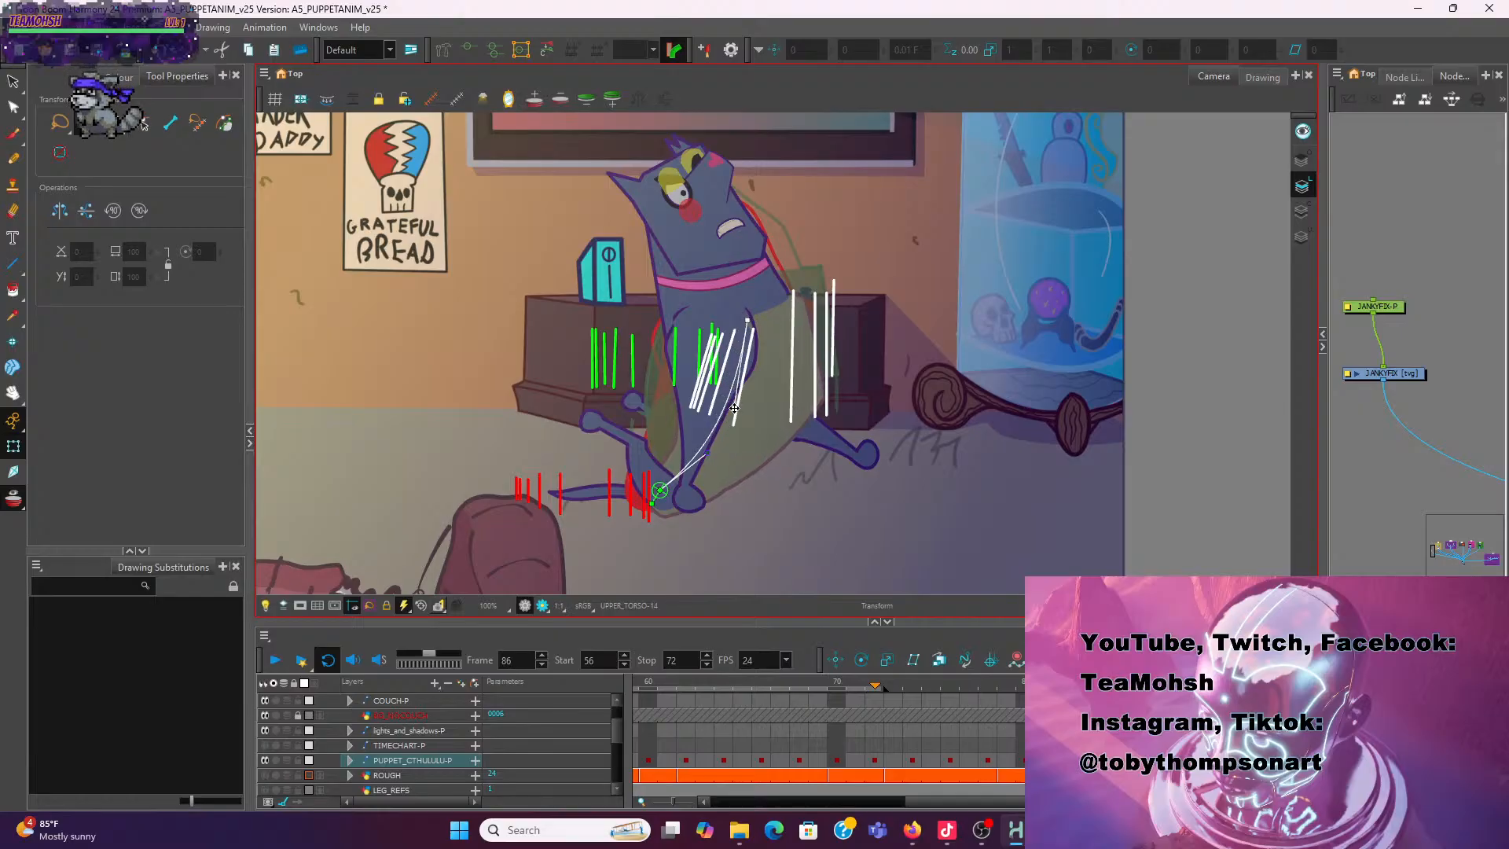
# Adjust the upper torso deformer's curve handles and extend its upper point further forward and up at frame 86
pyautogui.moveTo(735, 408); pyautogui.dragTo(711, 397)
pyautogui.moveTo(707, 454); pyautogui.dragTo(668, 432)
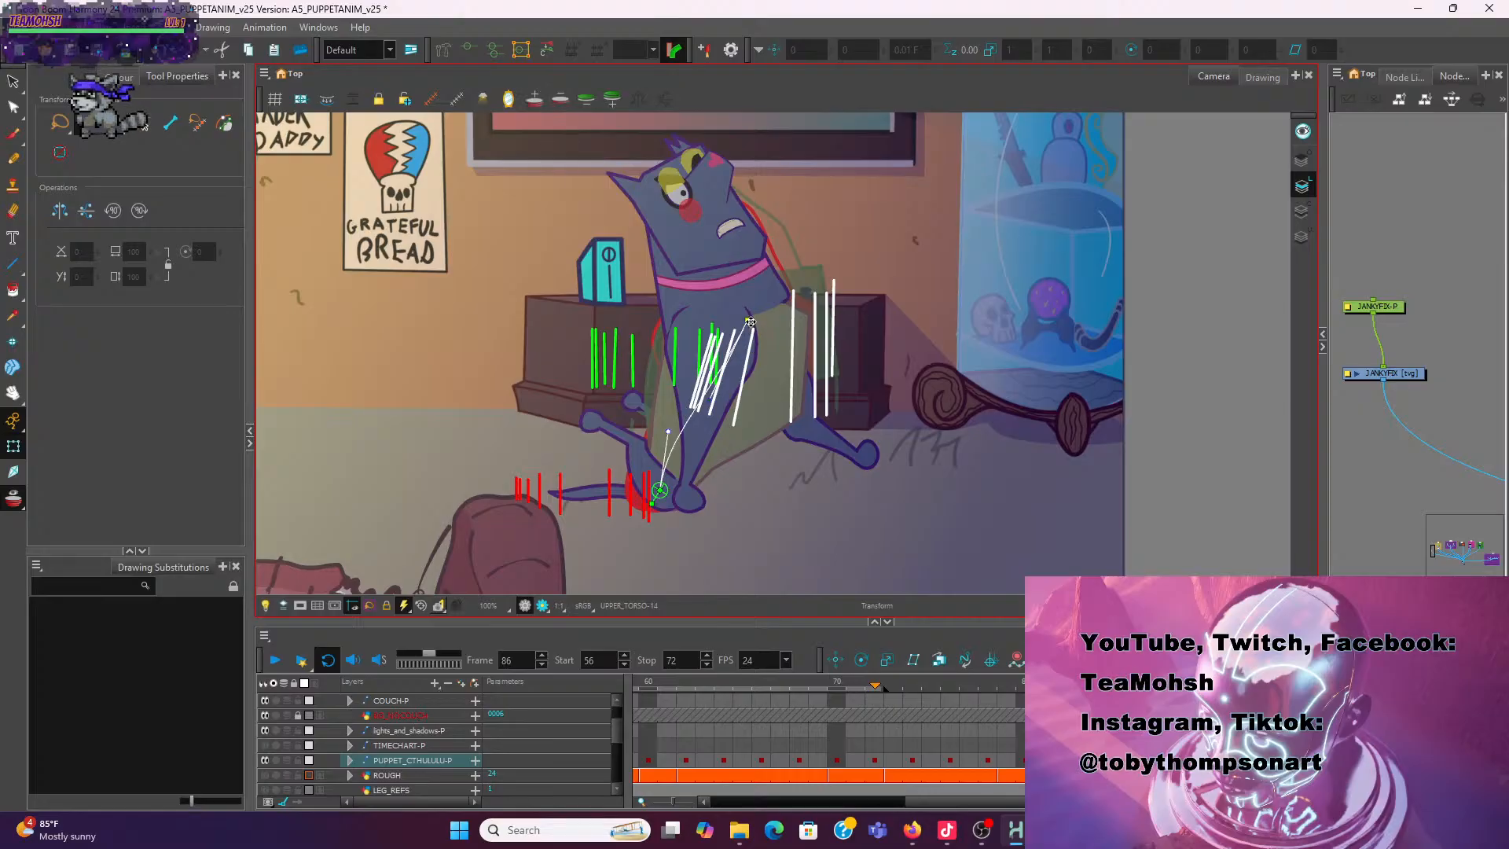
pyautogui.moveTo(750, 322); pyautogui.dragTo(765, 314)
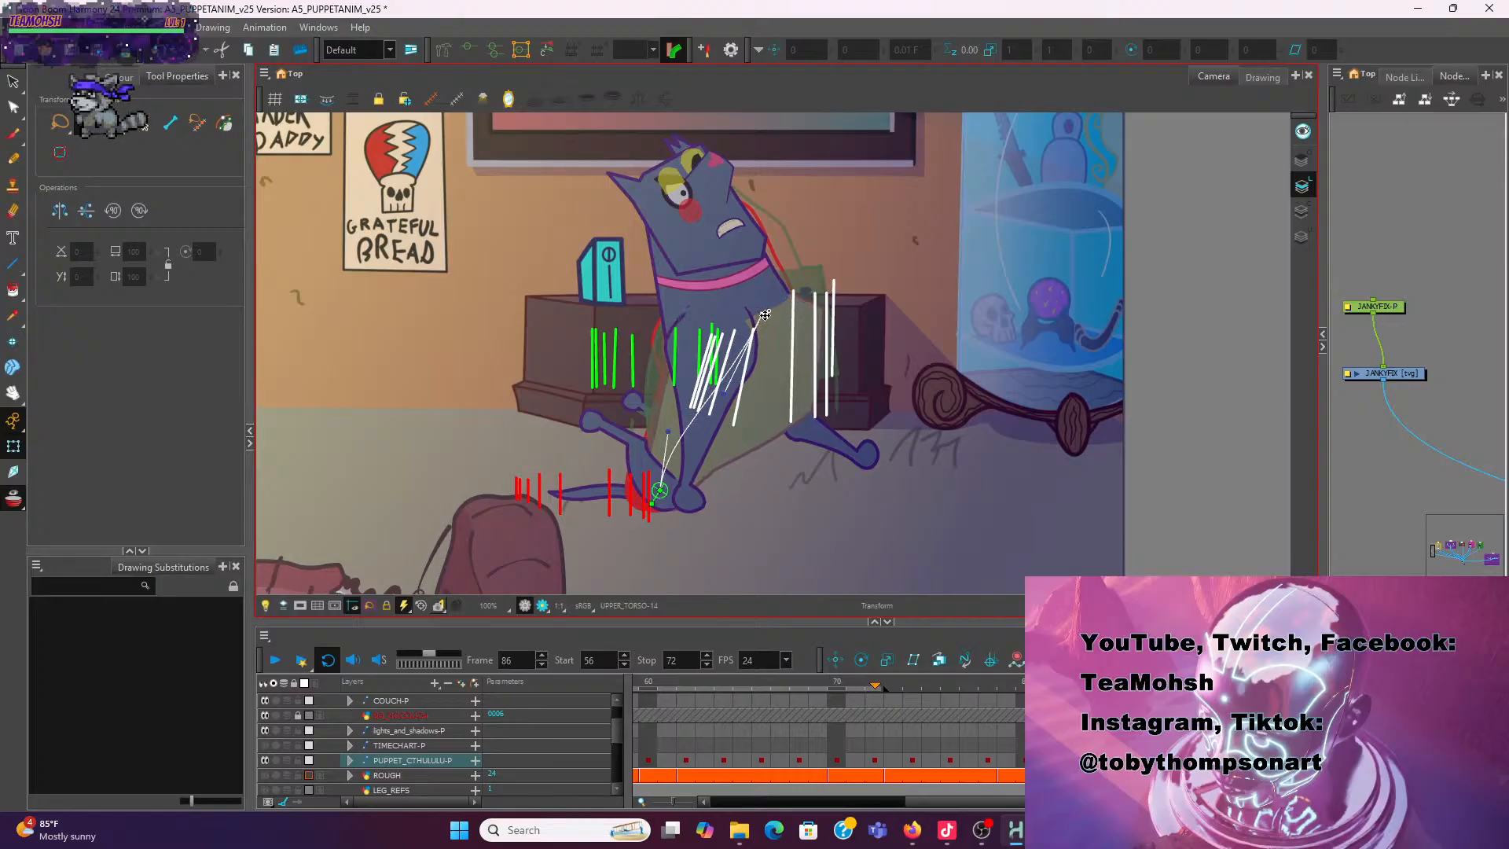
pyautogui.click(674, 440)
pyautogui.moveTo(667, 435); pyautogui.dragTo(703, 459)
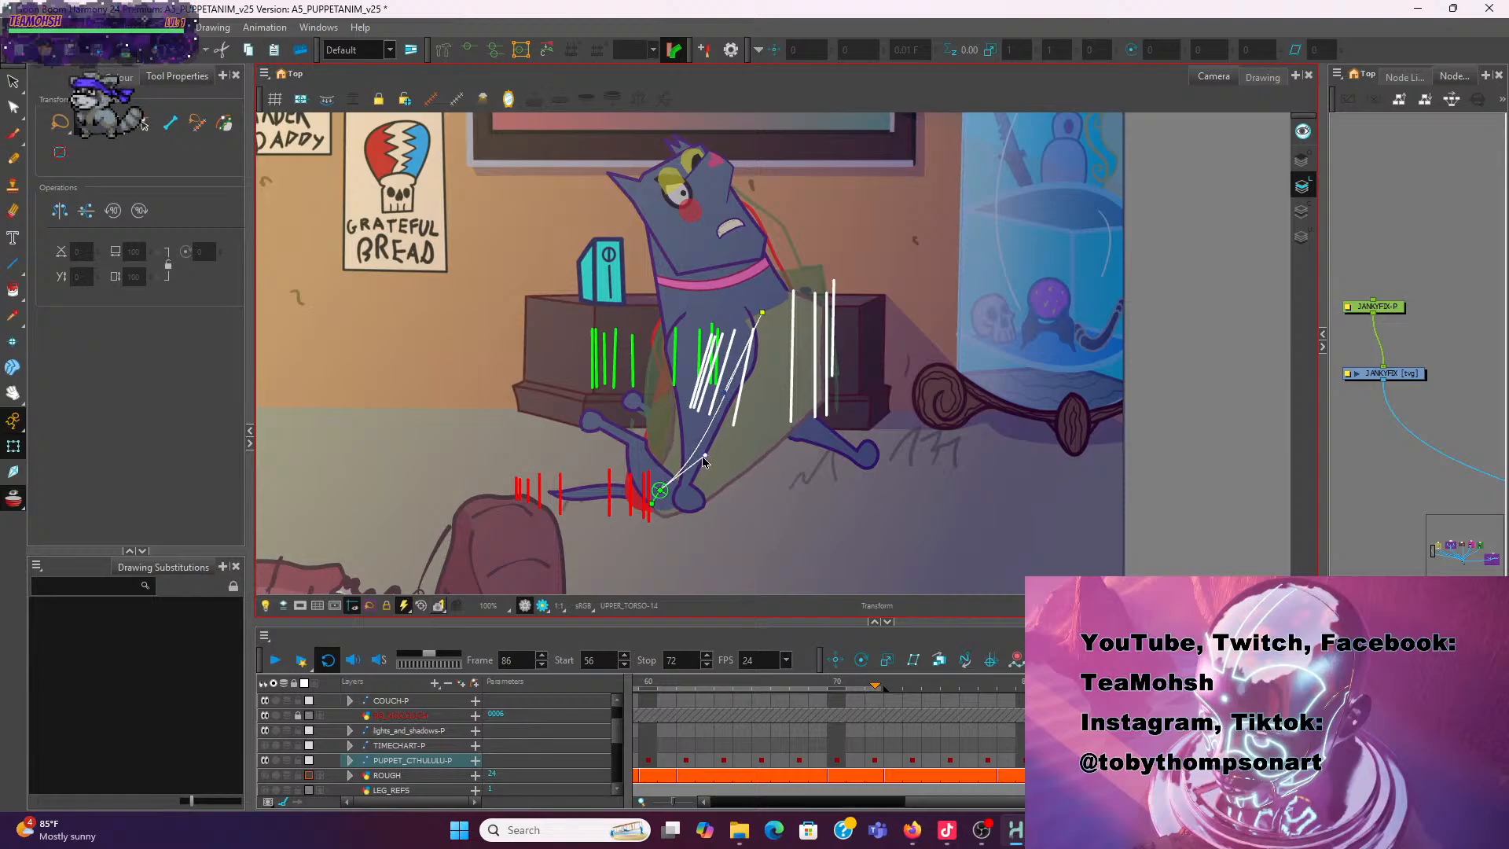
# Move the neck forward over the reshaped torso at frame 86 and shift the head forward to match
pyautogui.scroll(3, 639, 274)
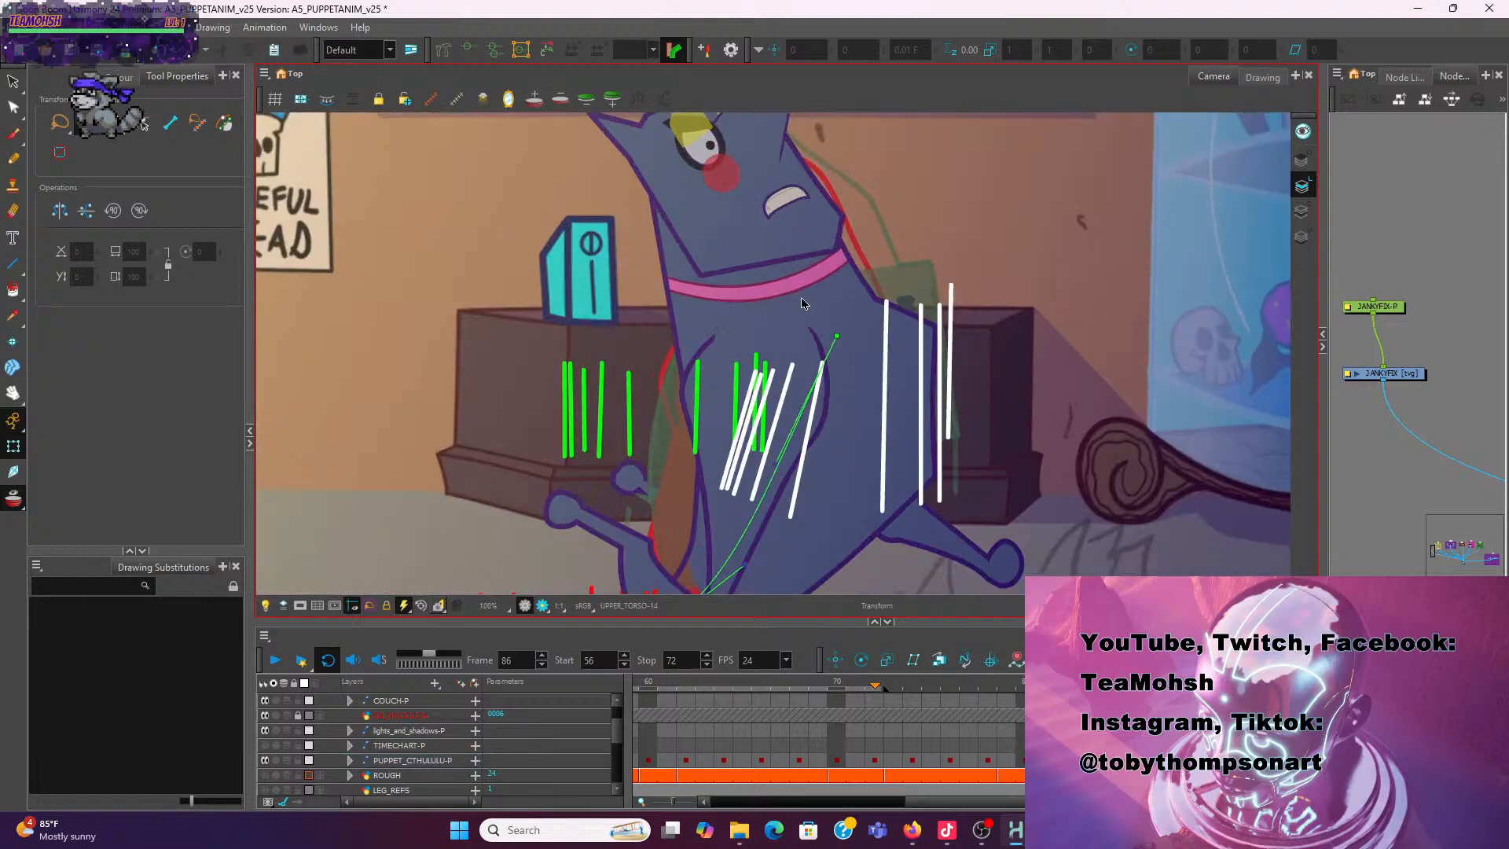
pyautogui.click(830, 298)
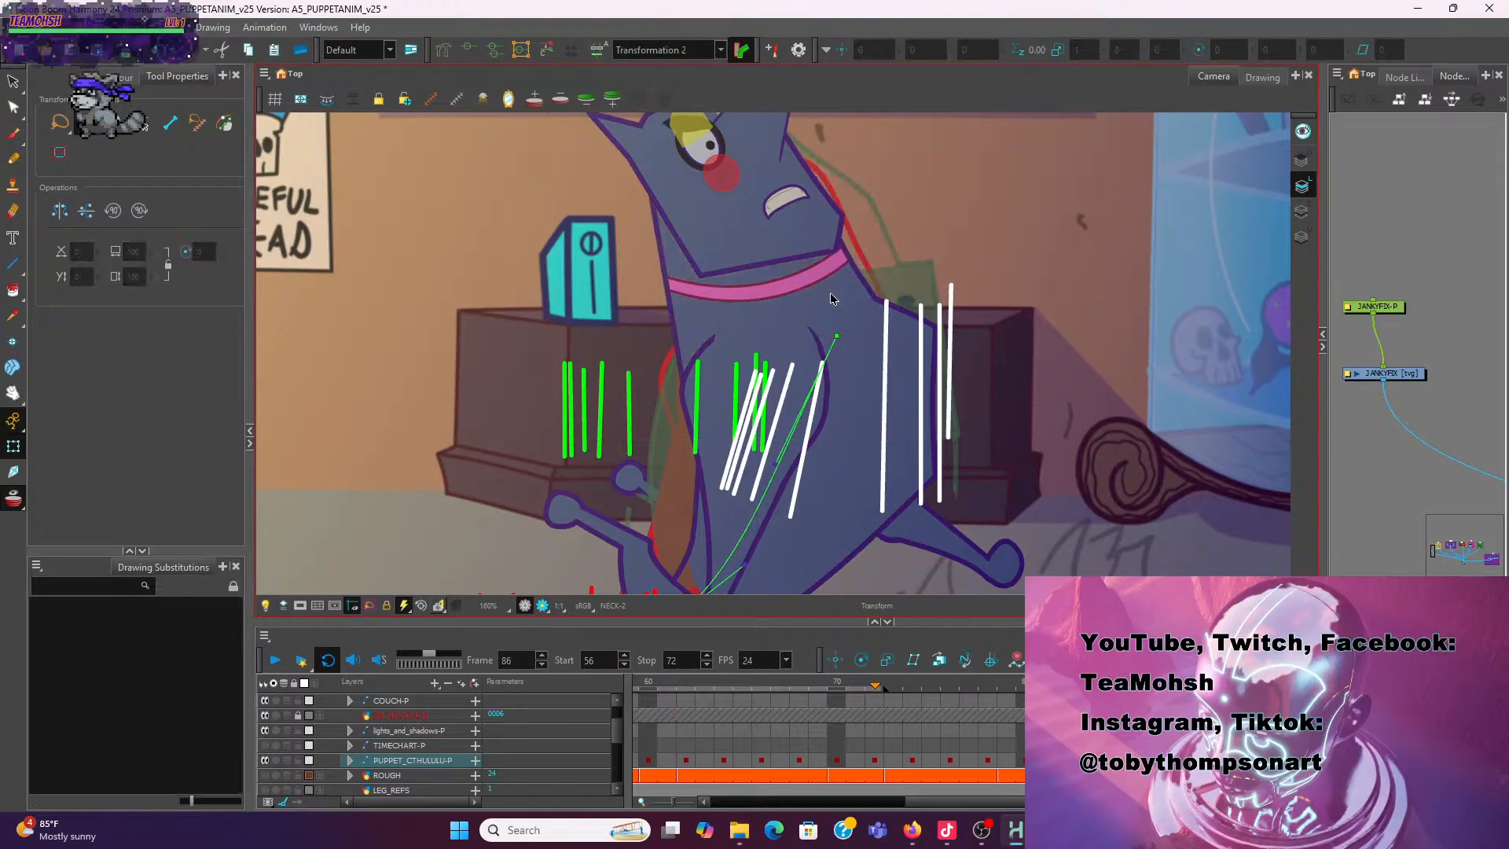
pyautogui.moveTo(830, 298); pyautogui.dragTo(871, 308)
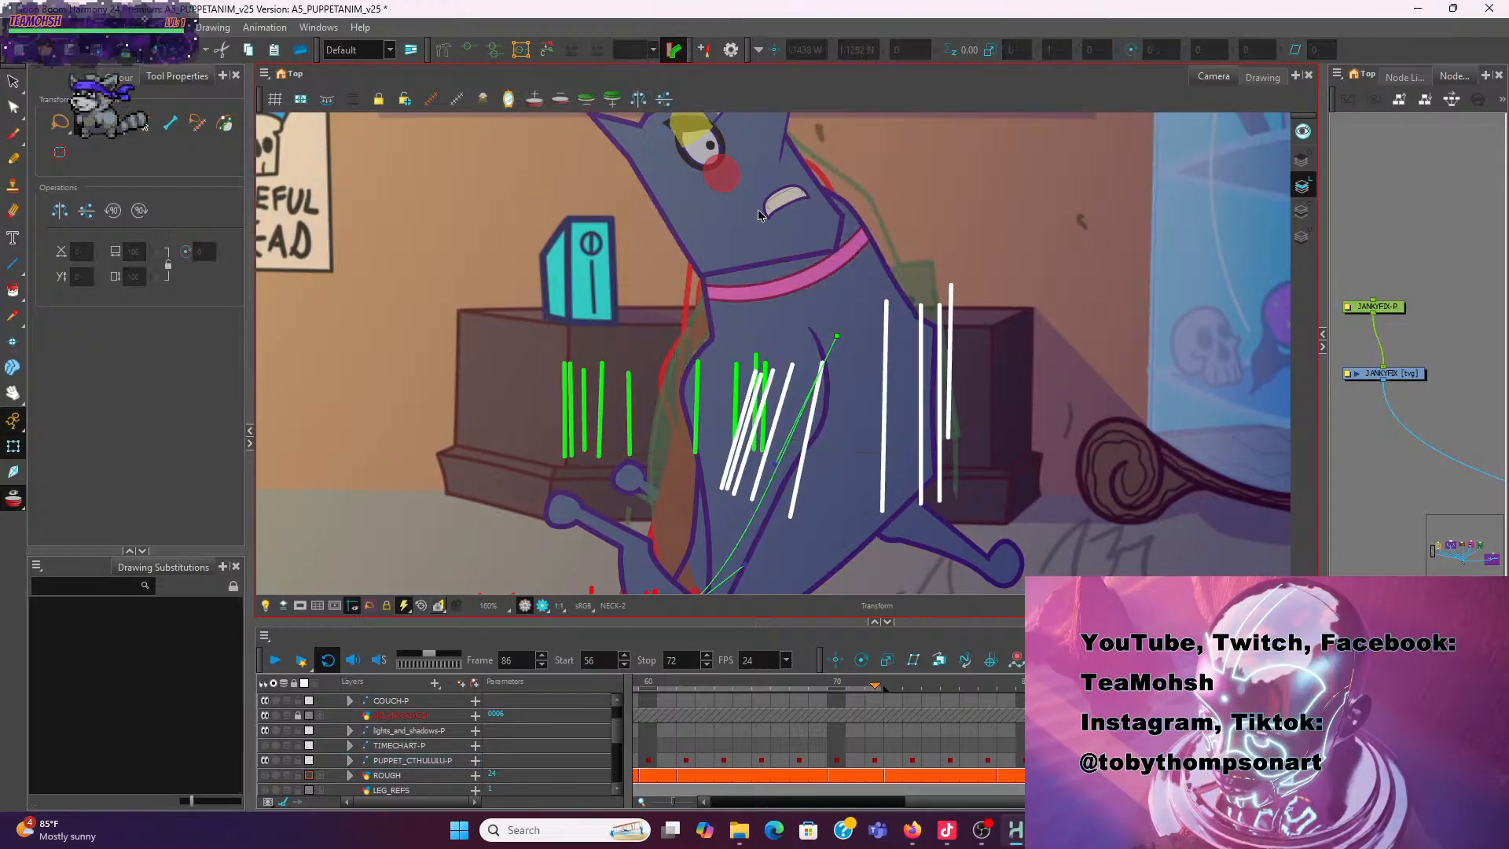
pyautogui.click(726, 220)
pyautogui.moveTo(726, 221); pyautogui.dragTo(761, 232)
pyautogui.click(621, 302)
# Move the collar forward and down onto the neck below the jaw at frame 86
pyautogui.click(775, 299)
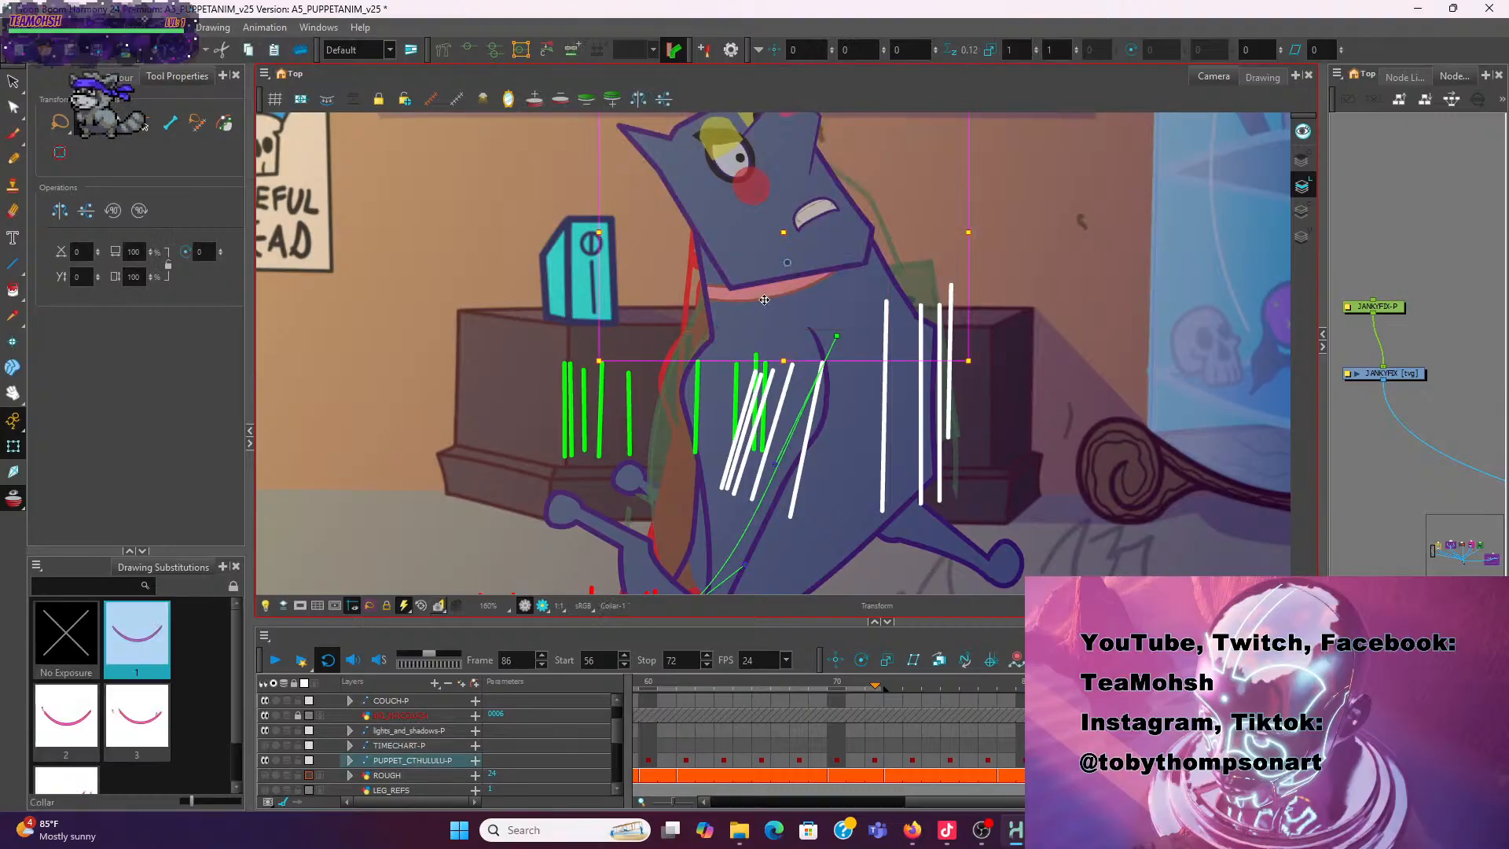
pyautogui.moveTo(774, 299); pyautogui.dragTo(796, 316)
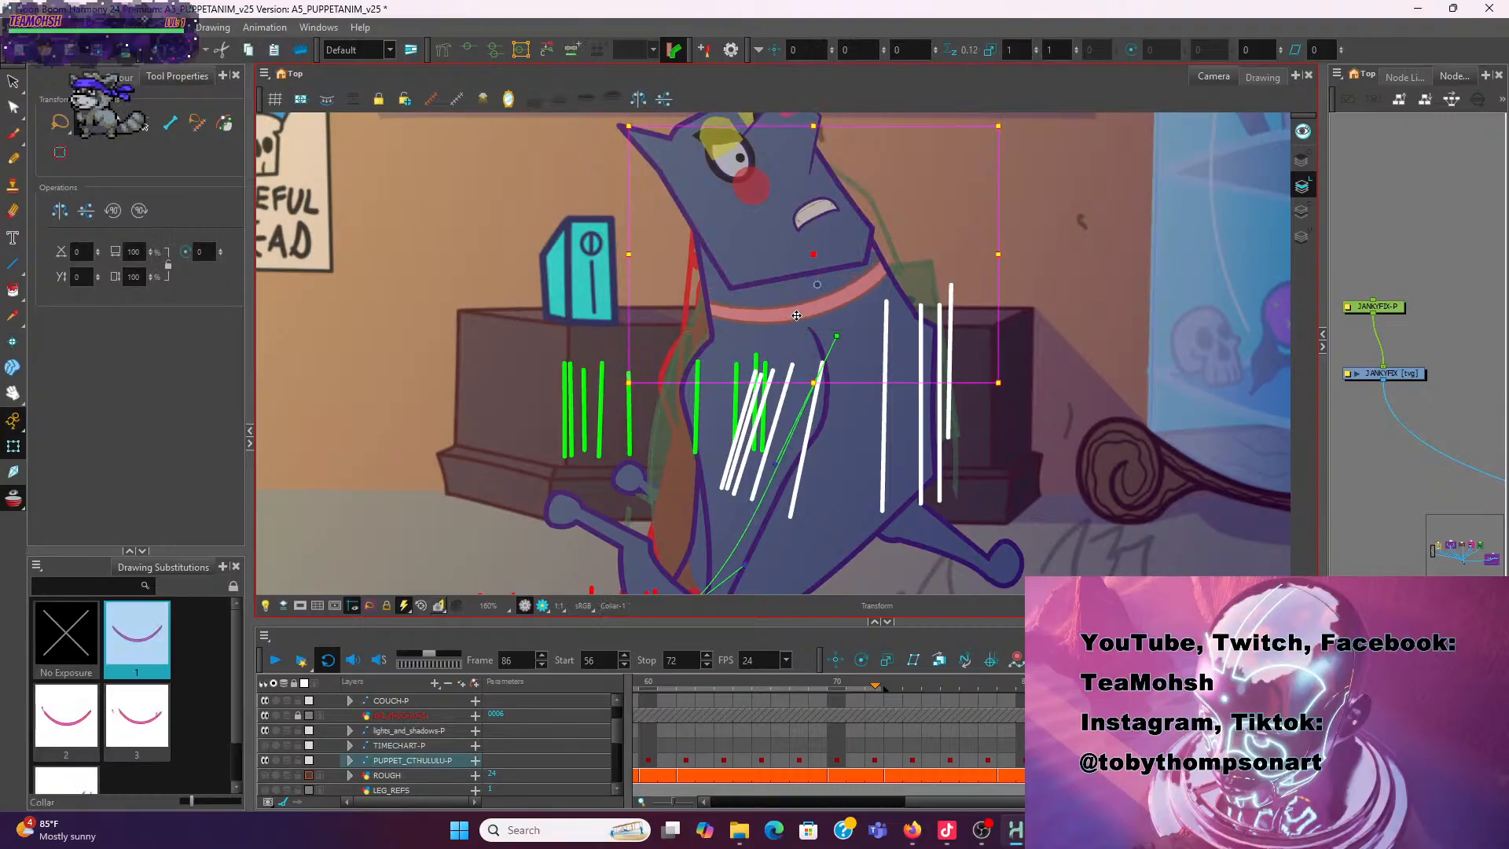
pyautogui.click(495, 328)
# At frame 88, move the lower chest point of the upper torso drawing's contour slightly back toward the last white chart line
pyautogui.press('.')
pyautogui.press('.')
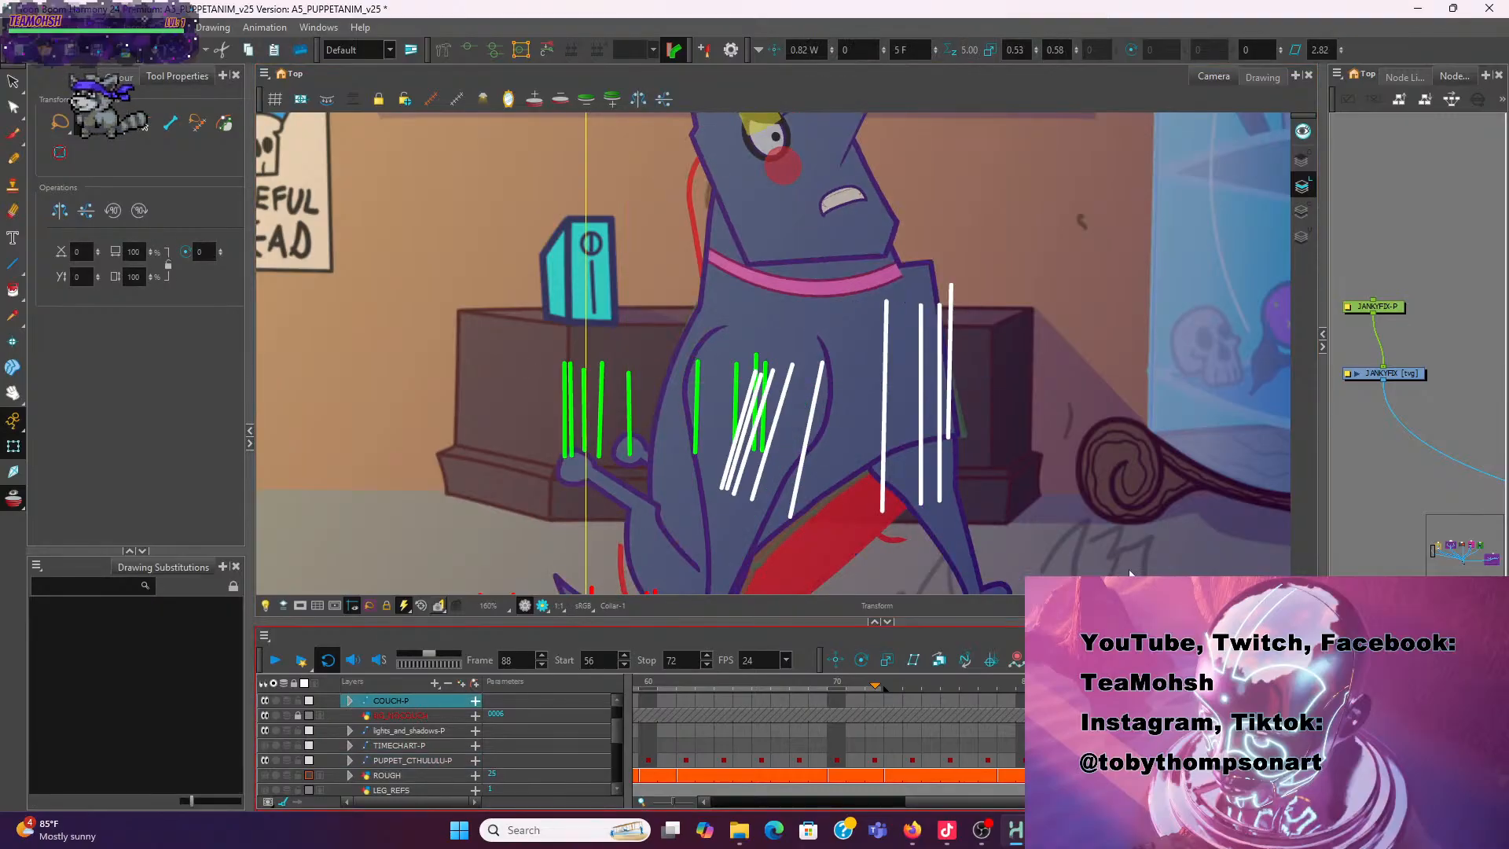
pyautogui.scroll(-3, 973, 403)
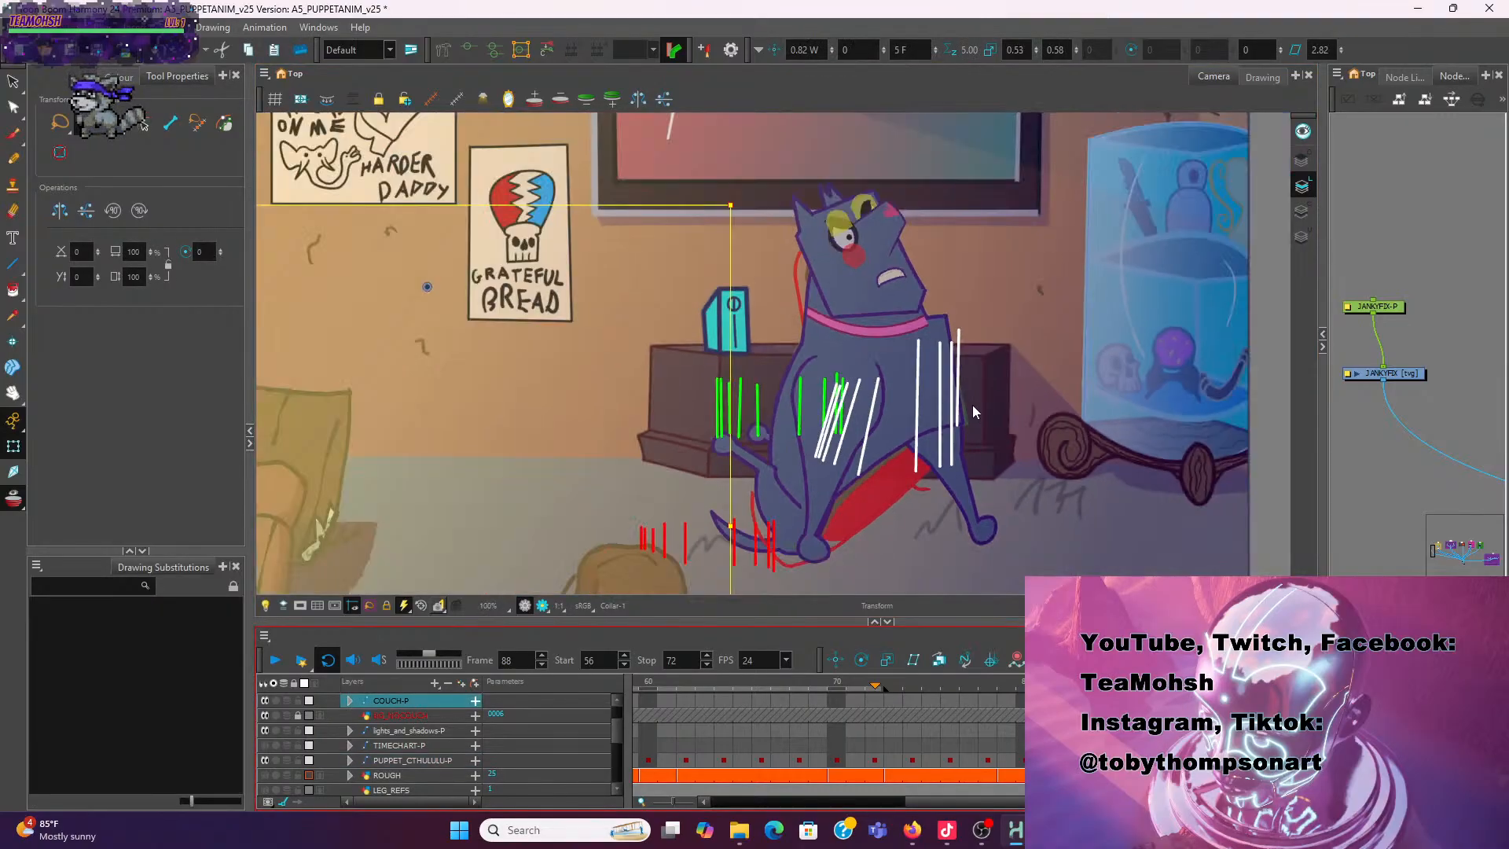
pyautogui.click(888, 444)
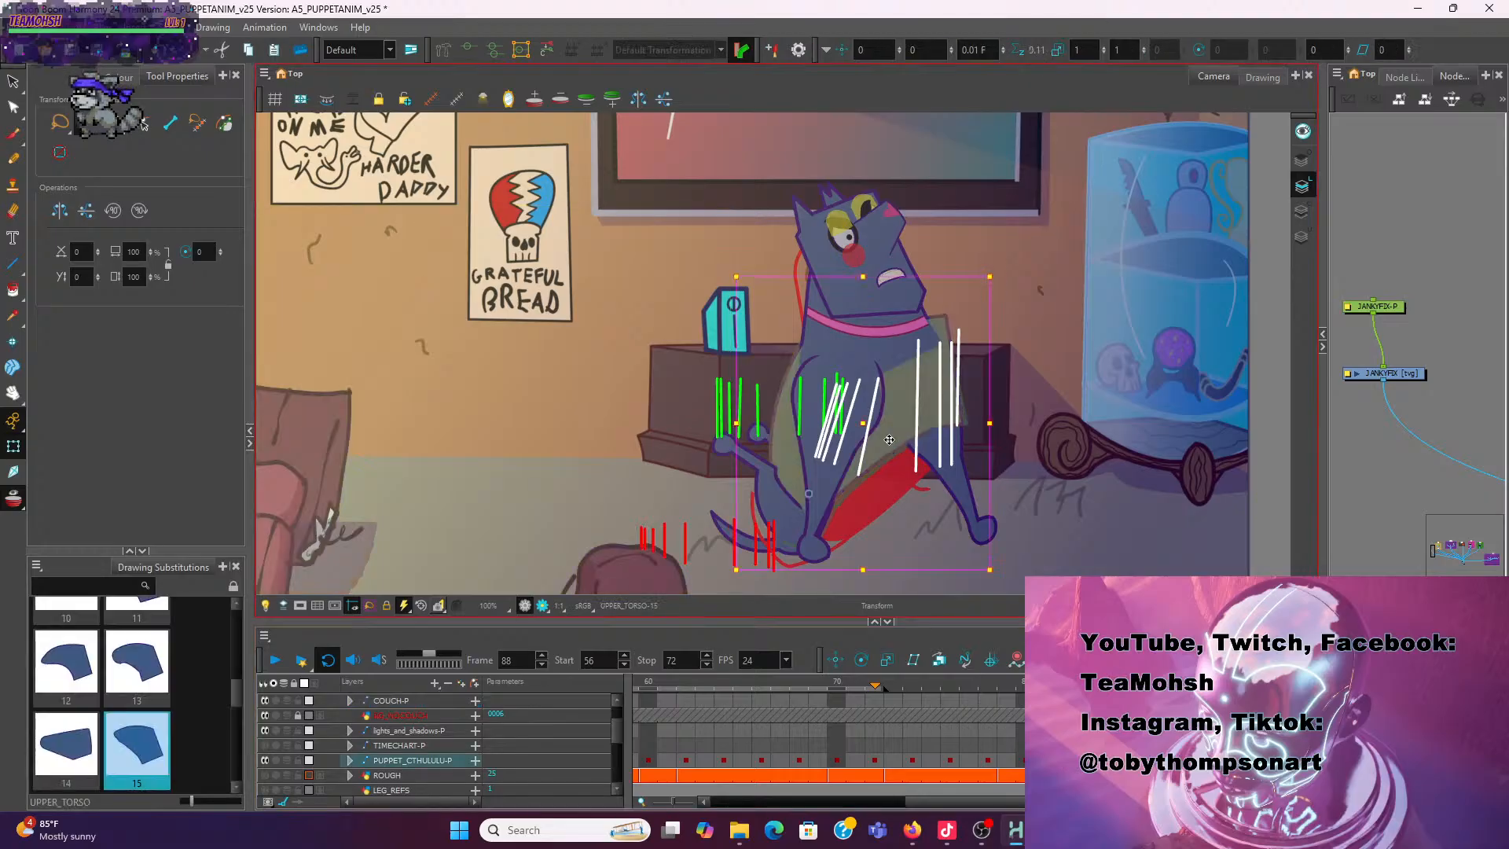
pyautogui.scroll(3, 1092, 330)
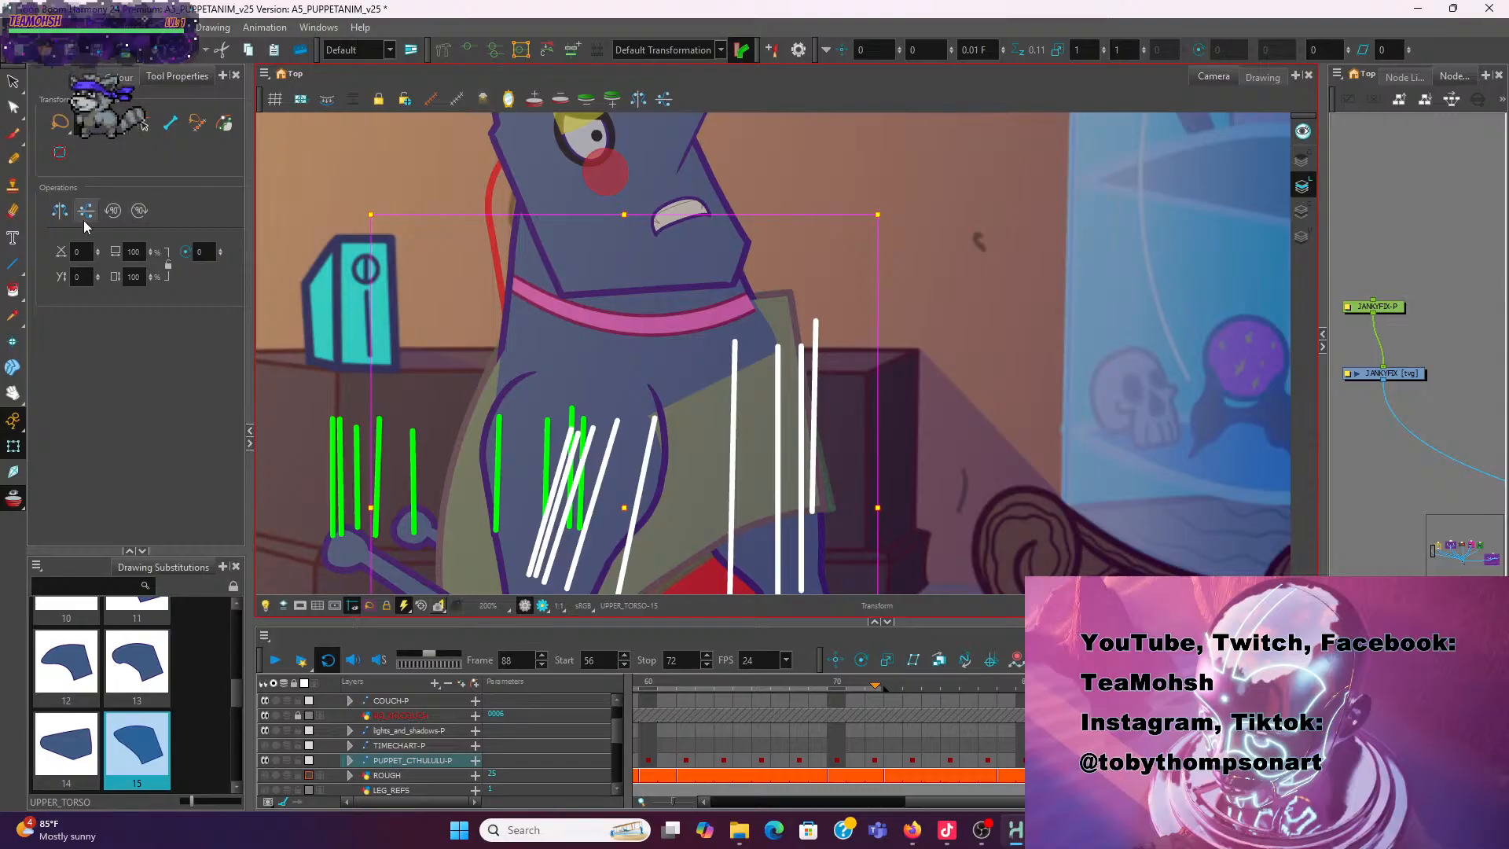
pyautogui.click(13, 107)
pyautogui.click(765, 455)
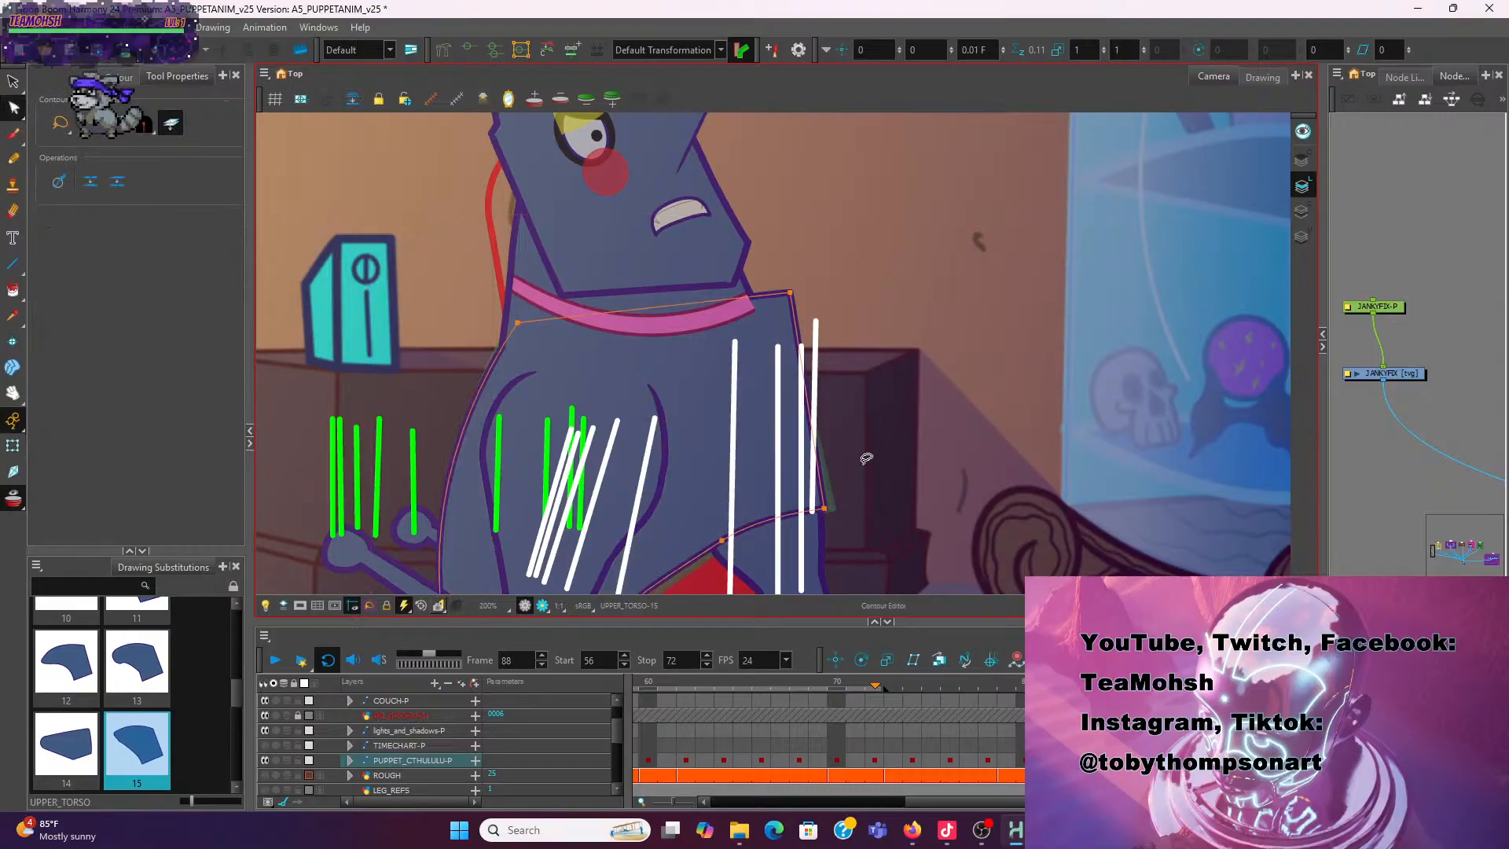
pyautogui.scroll(1, 812, 492)
pyautogui.moveTo(817, 516); pyautogui.dragTo(809, 516)
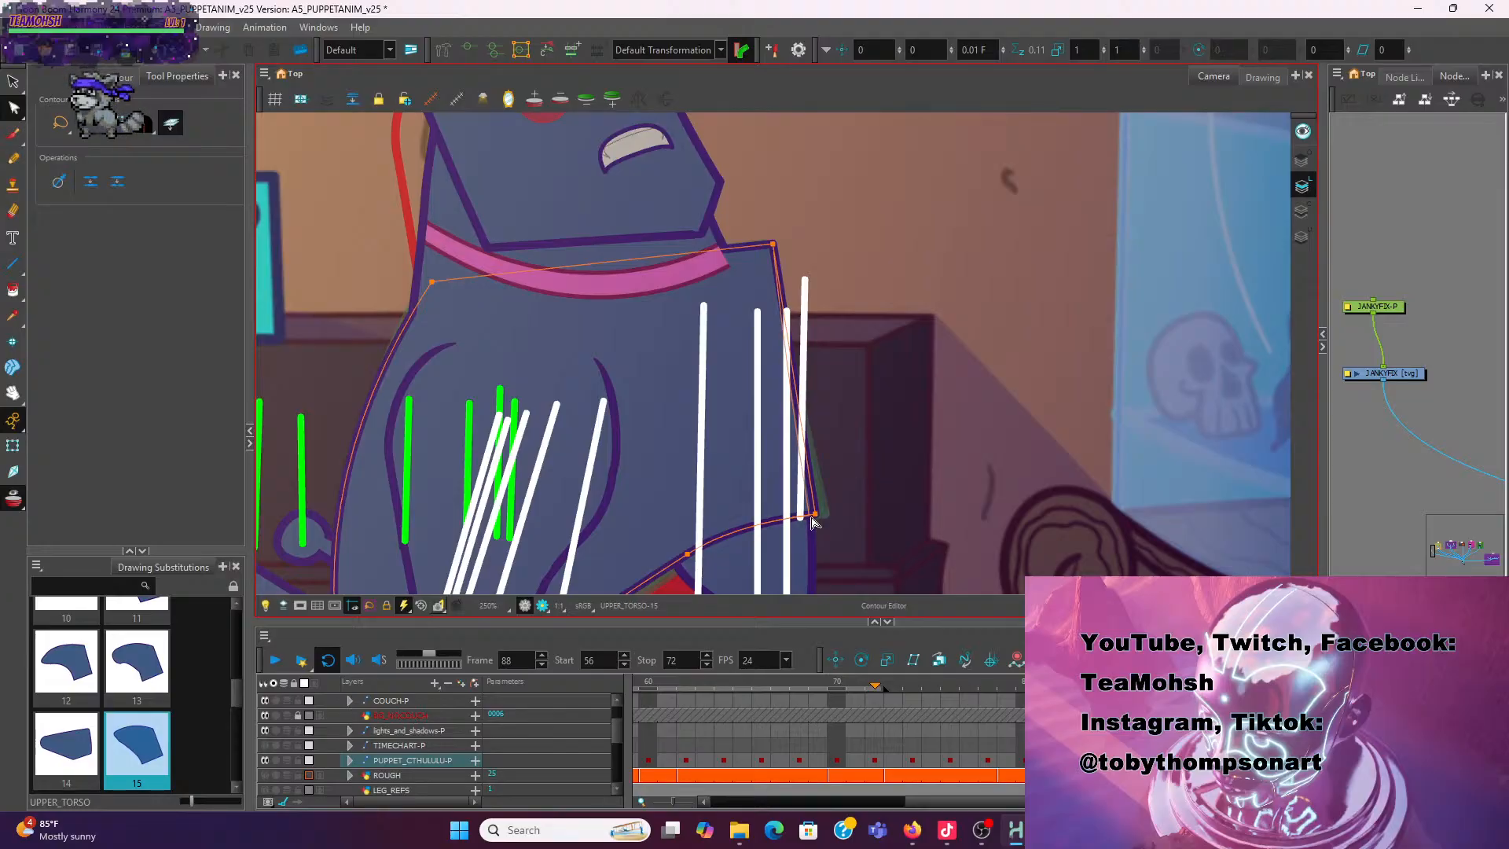
# Move the upper torso's top chest corner forward and straighten the front edge along the last white chart line at frame 88
pyautogui.moveTo(793, 254); pyautogui.dragTo(809, 255)
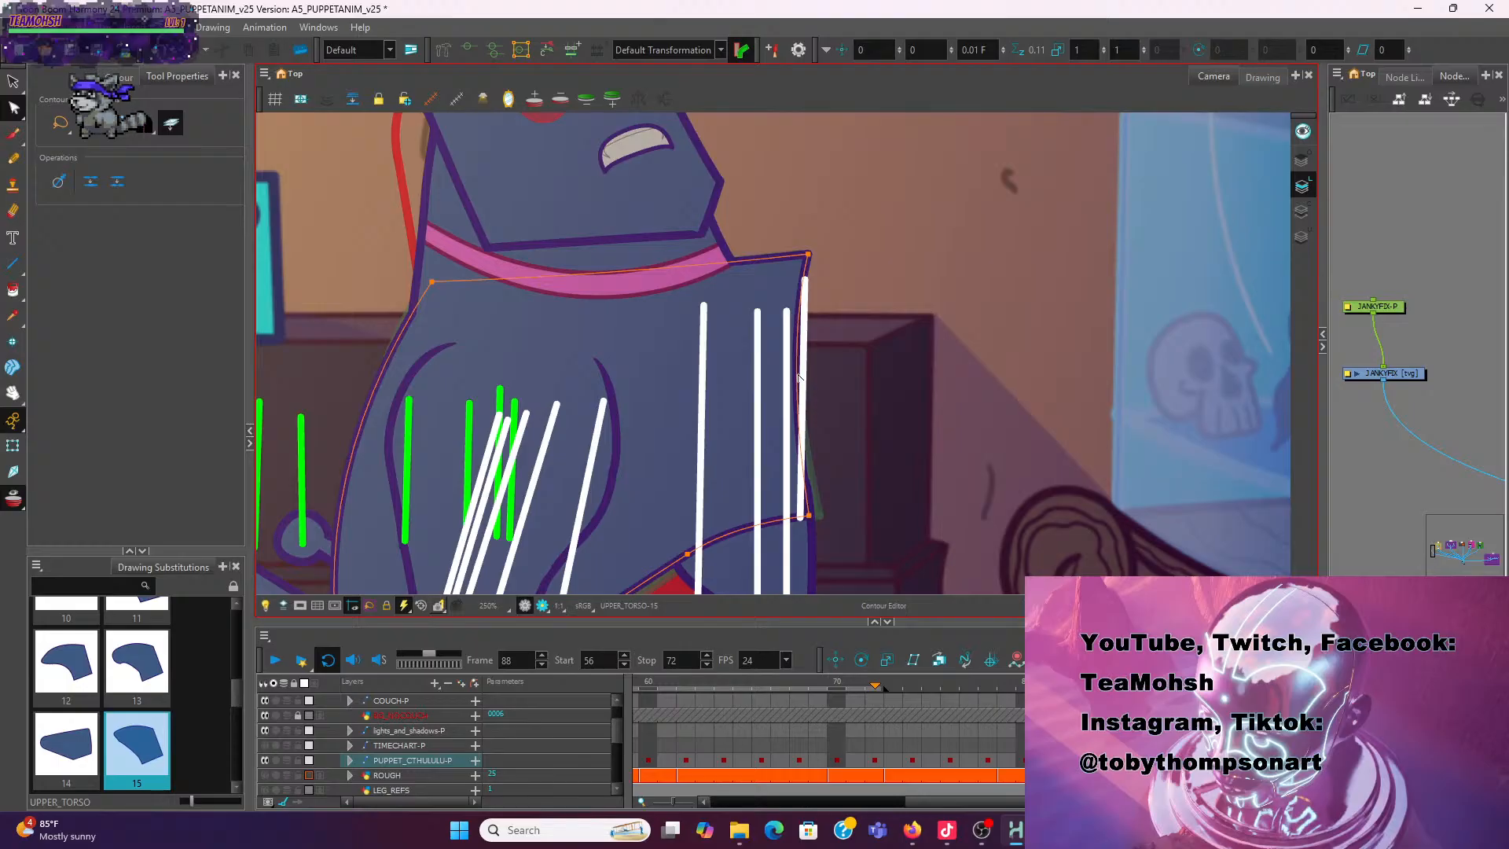
pyautogui.click(808, 255)
pyautogui.moveTo(782, 340); pyautogui.dragTo(802, 349)
pyautogui.hotkey('shift', 't')
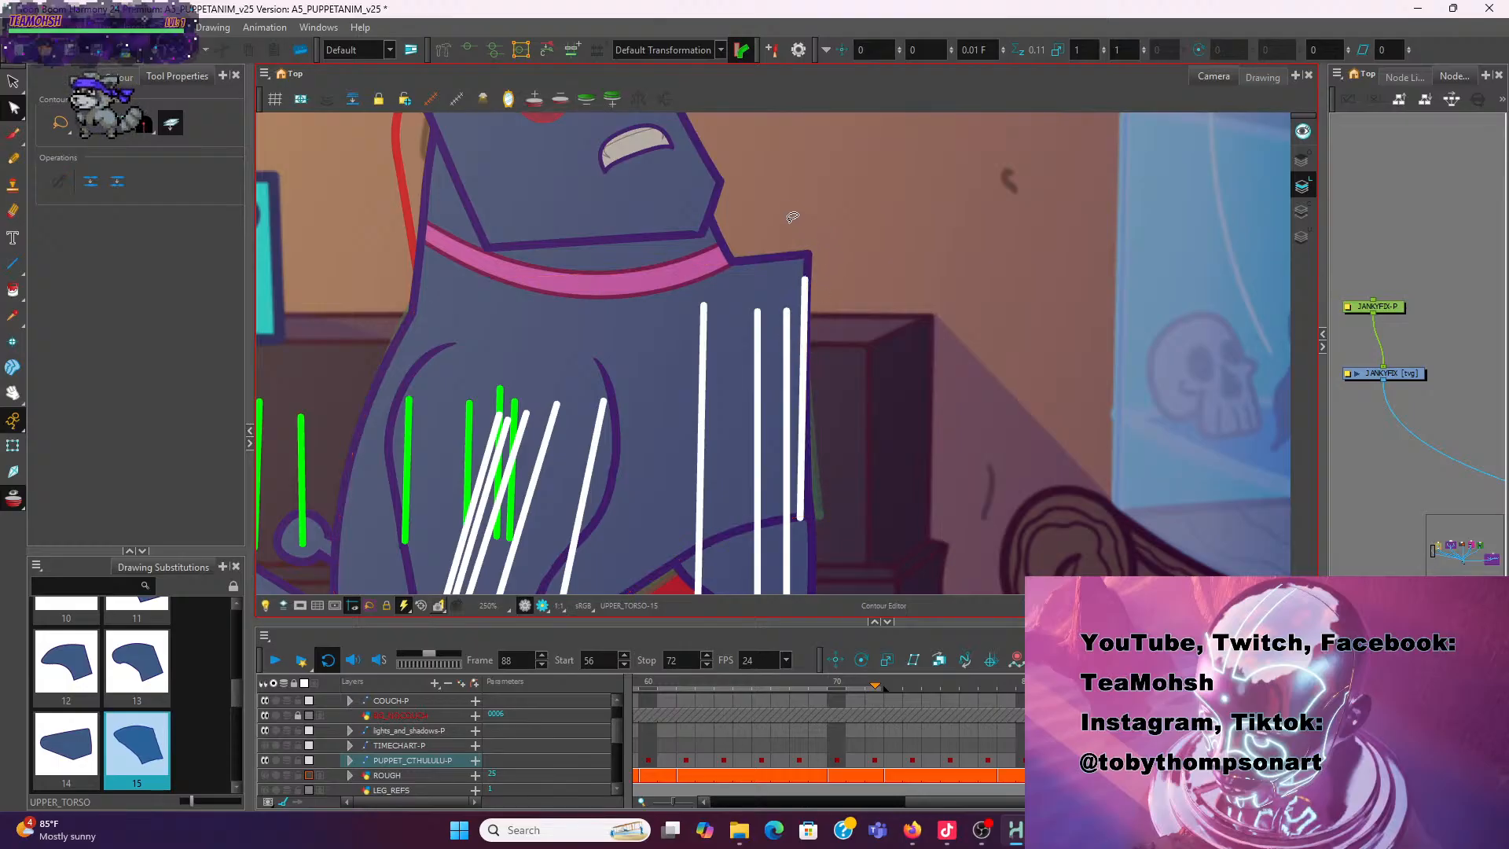
pyautogui.scroll(-1, 782, 222)
pyautogui.scroll(-2, 423, 308)
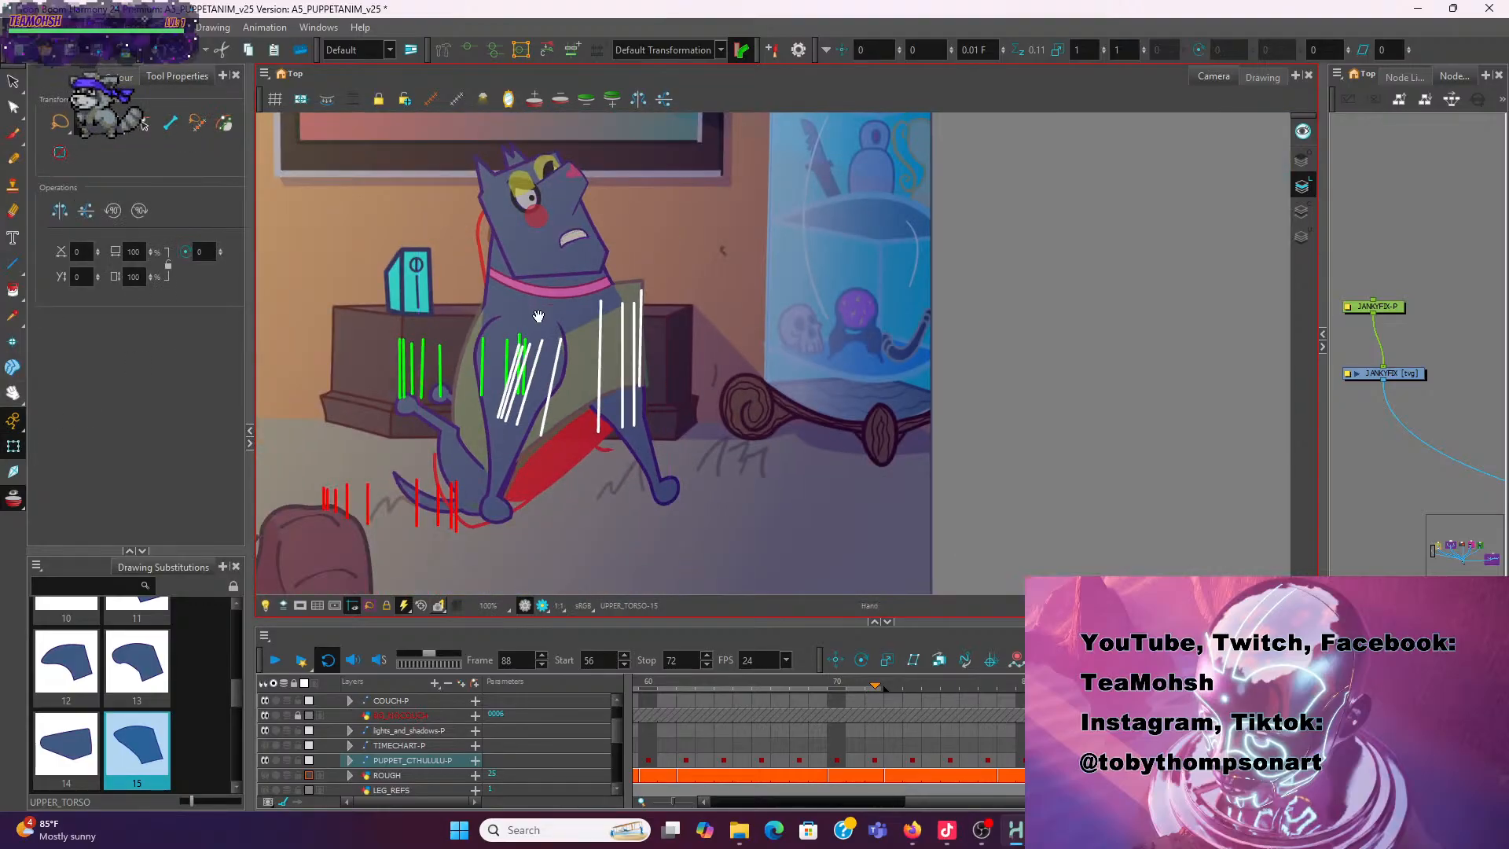
# Move and rotate the neck forward over the chest at frame 88
pyautogui.click(410, 244)
pyautogui.click(498, 299)
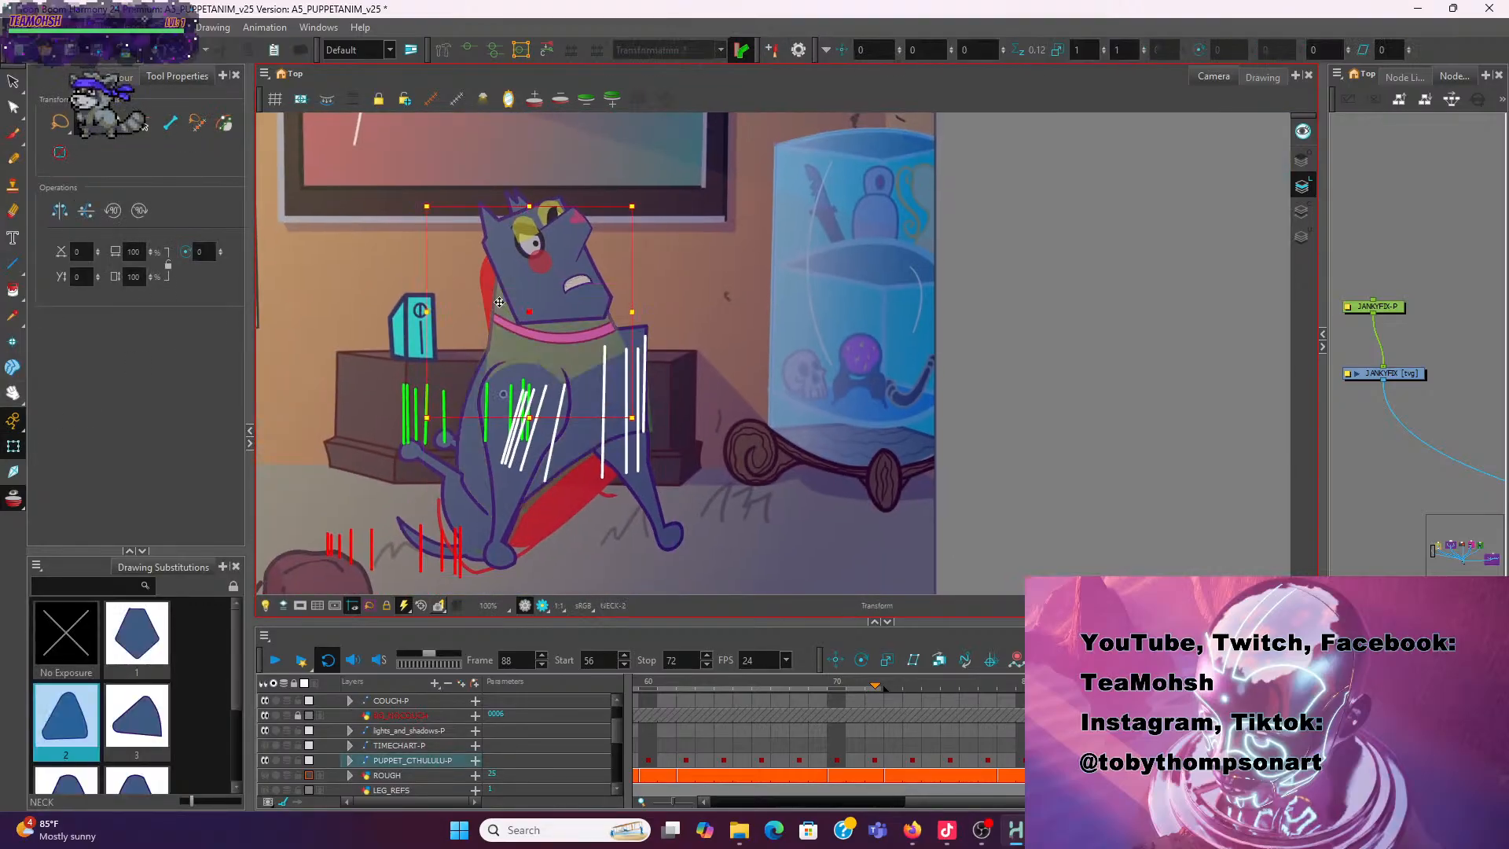
pyautogui.press('Escape')
pyautogui.click(501, 299)
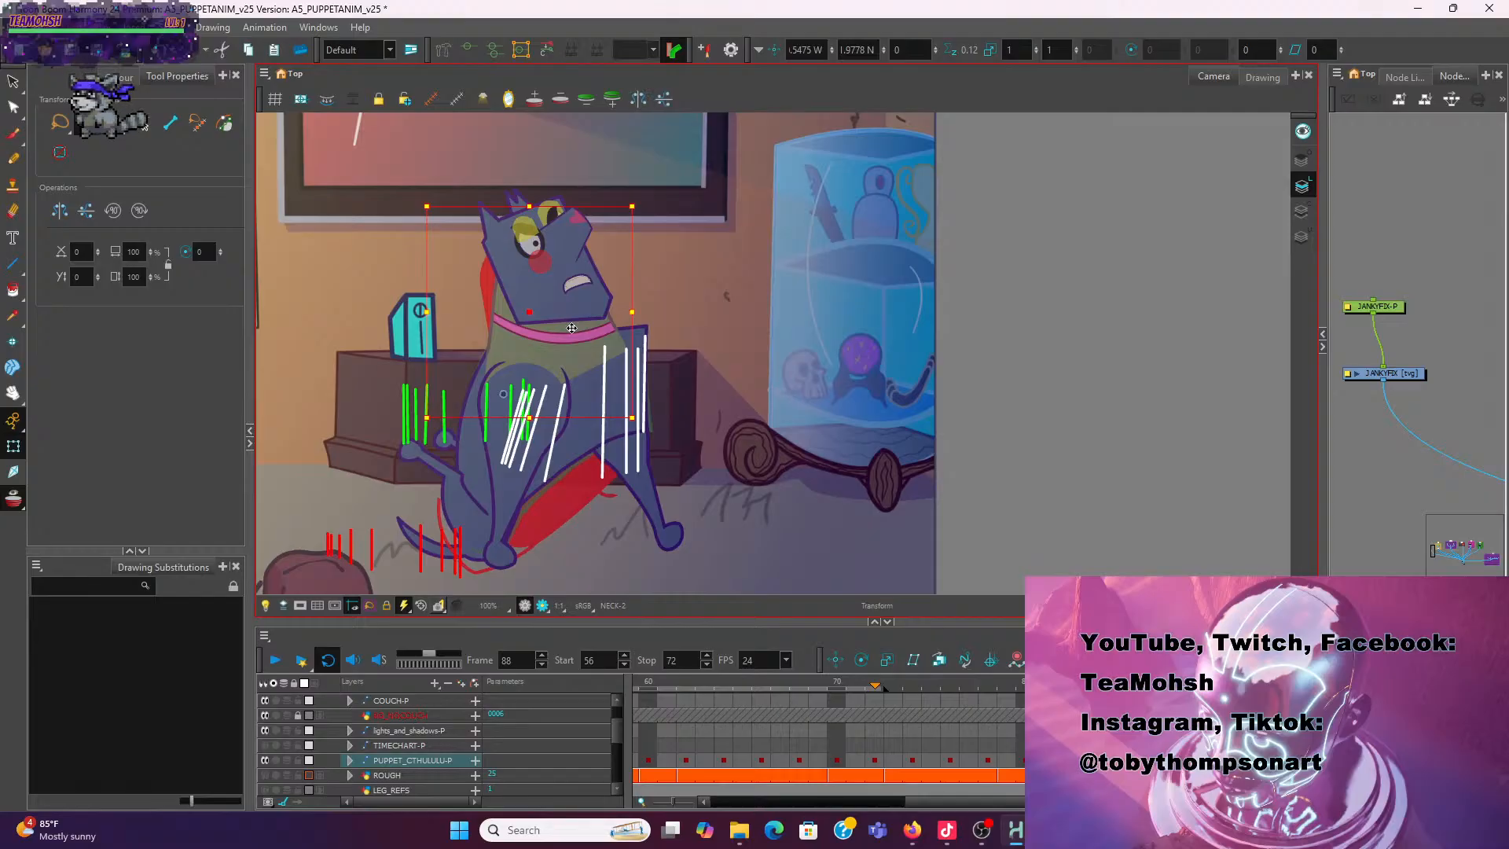
pyautogui.moveTo(595, 331); pyautogui.dragTo(591, 322)
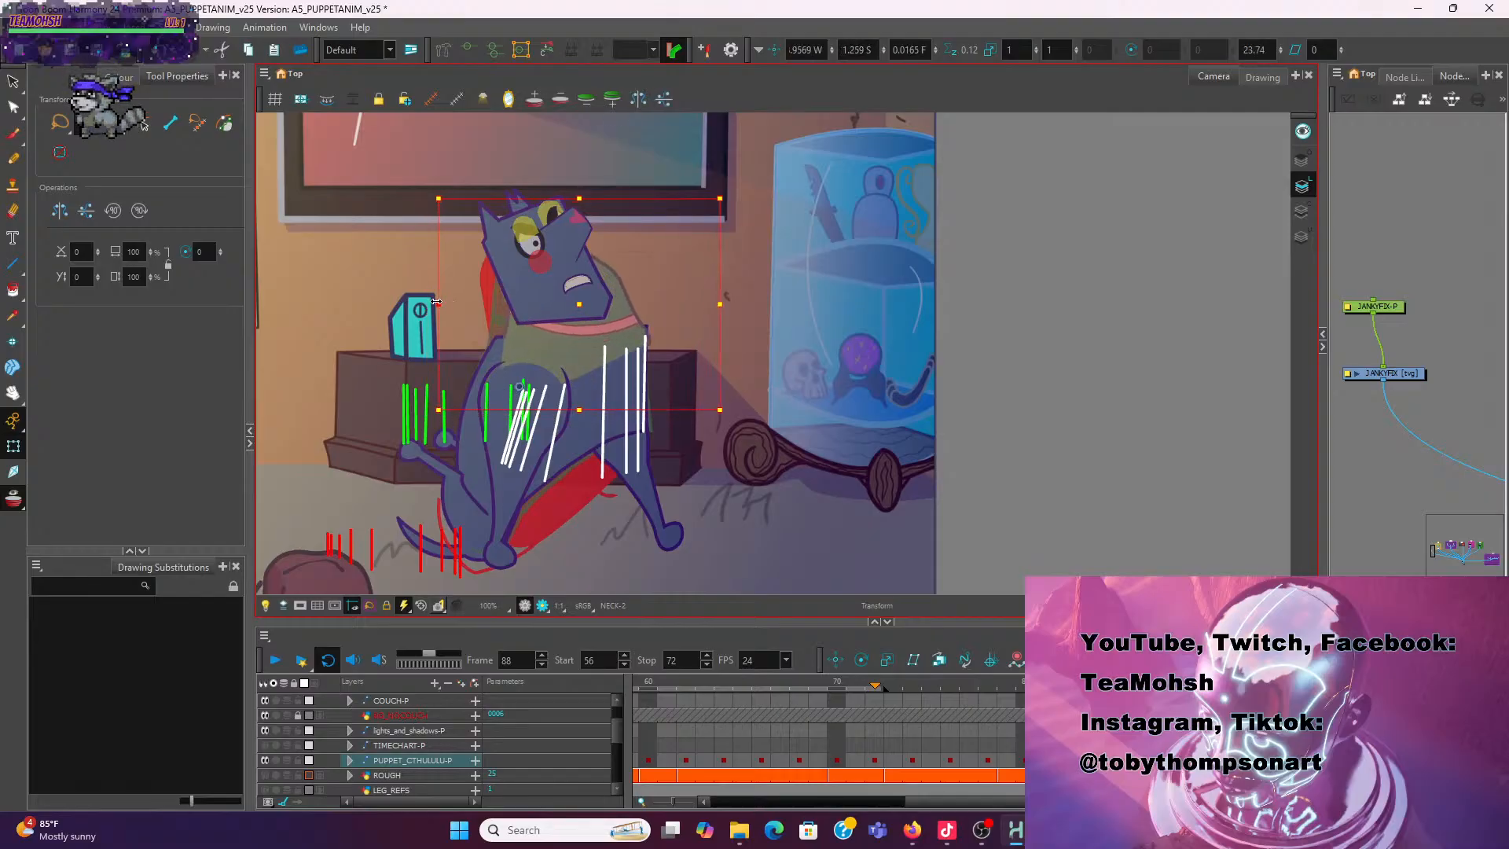
# Show the neck's deformer and pull its rear base point and back curve outward to meet the torso's back outline at frame 88
pyautogui.click(467, 49)
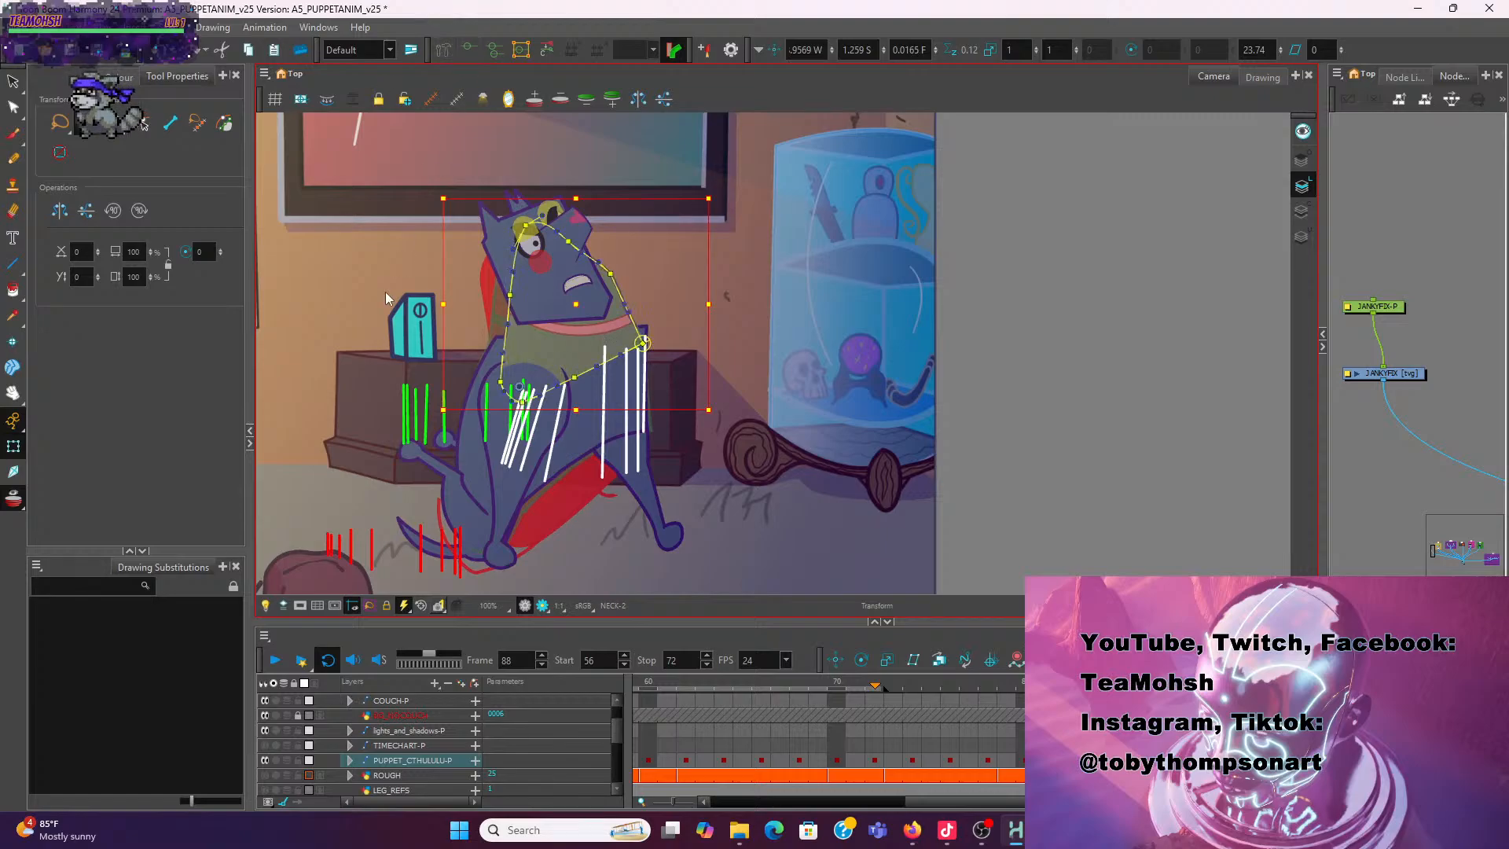
pyautogui.moveTo(501, 383); pyautogui.dragTo(475, 389)
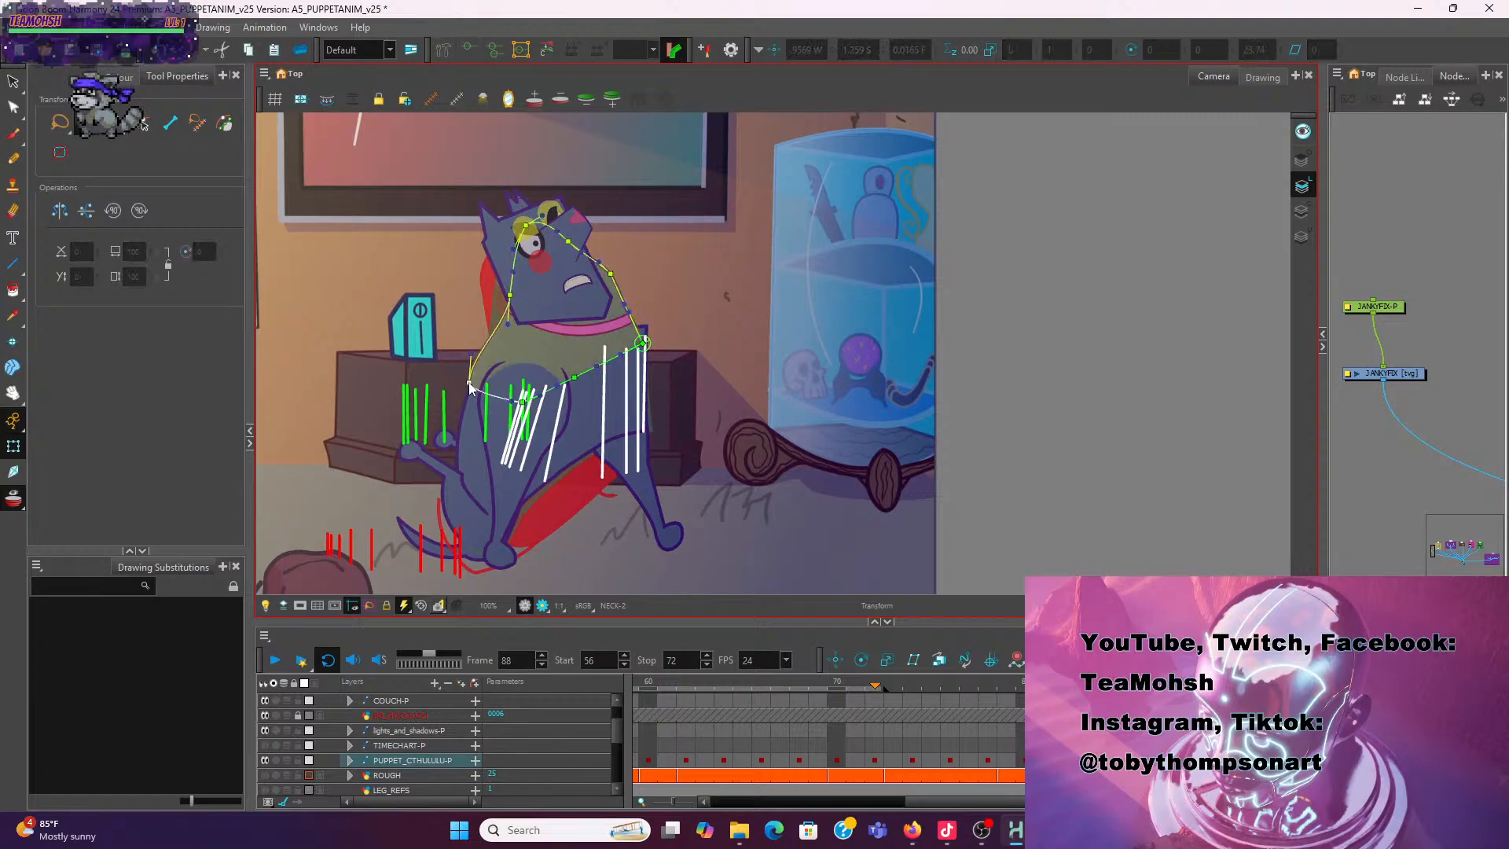
pyautogui.click(475, 390)
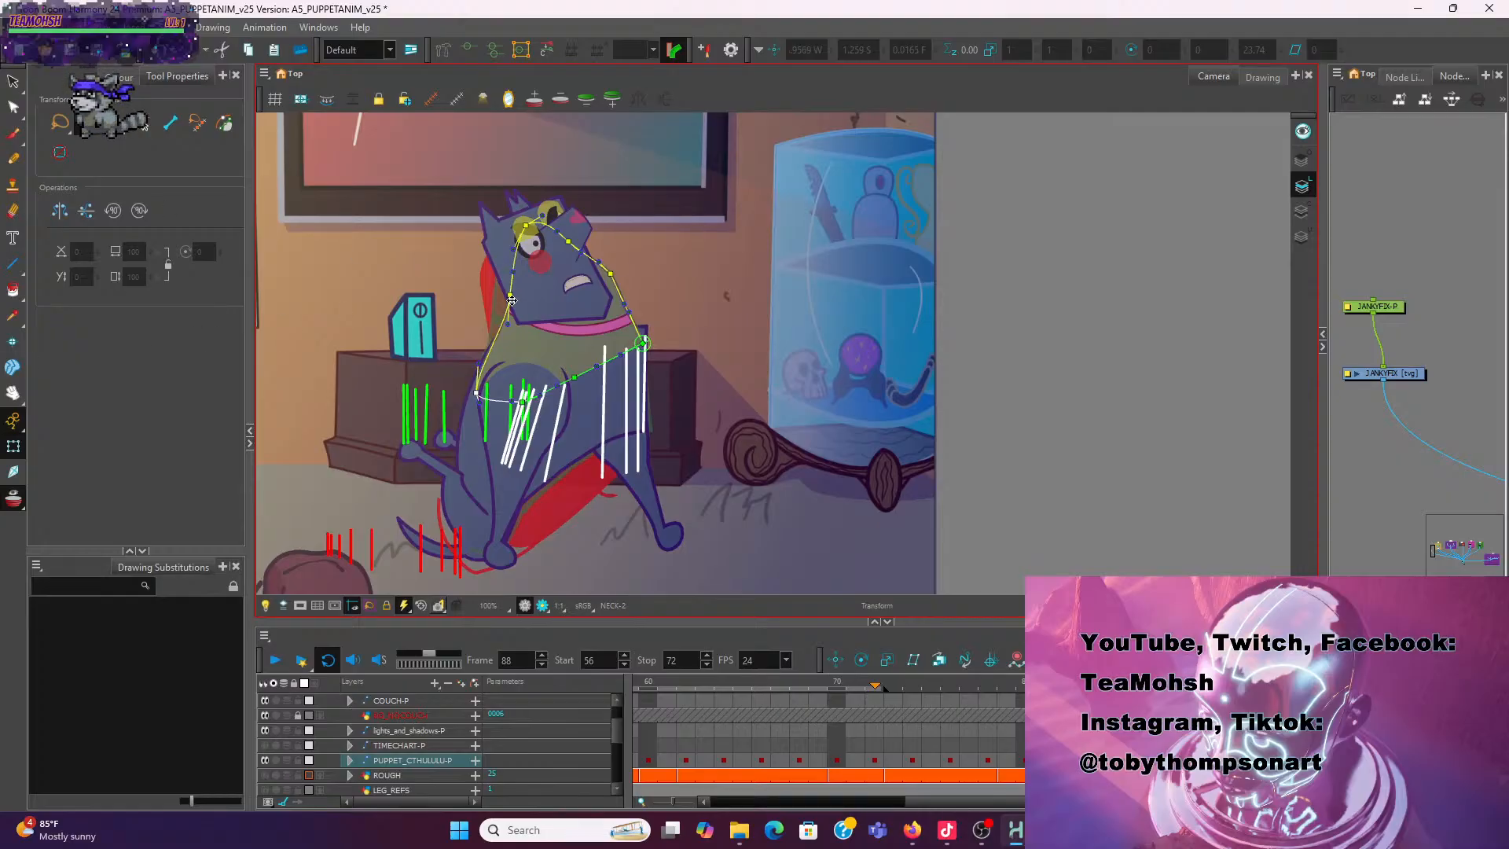
pyautogui.moveTo(511, 299); pyautogui.dragTo(492, 293)
pyautogui.scroll(2, 485, 364)
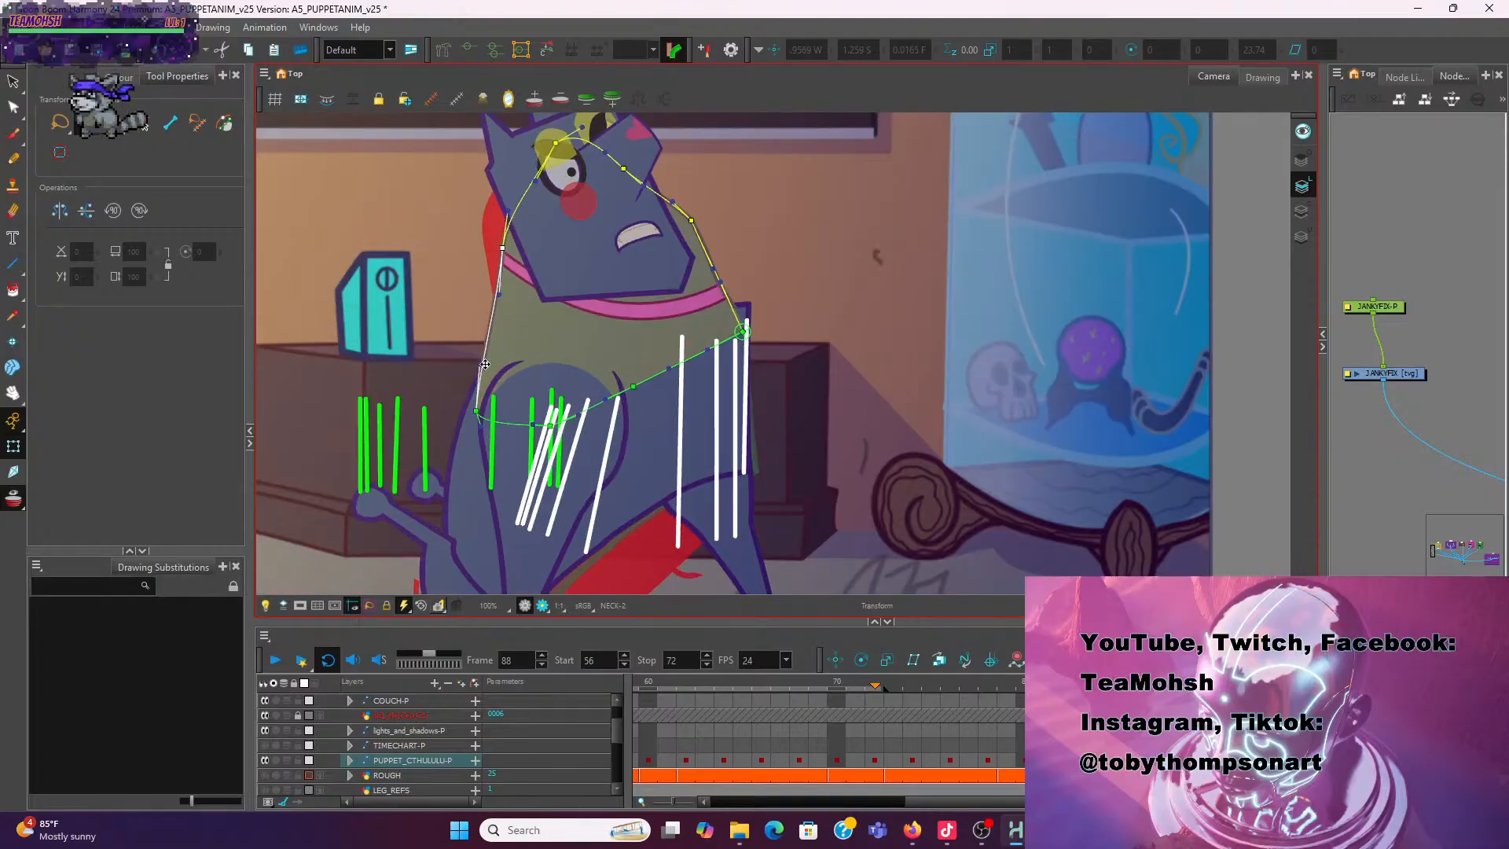
pyautogui.moveTo(481, 361); pyautogui.dragTo(488, 346)
# Pull the neck deformer's front curve in below the jaw and raise its front base point to the torso's chest corner
pyautogui.moveTo(505, 250); pyautogui.dragTo(588, 240)
pyautogui.scroll(-2, 479, 216)
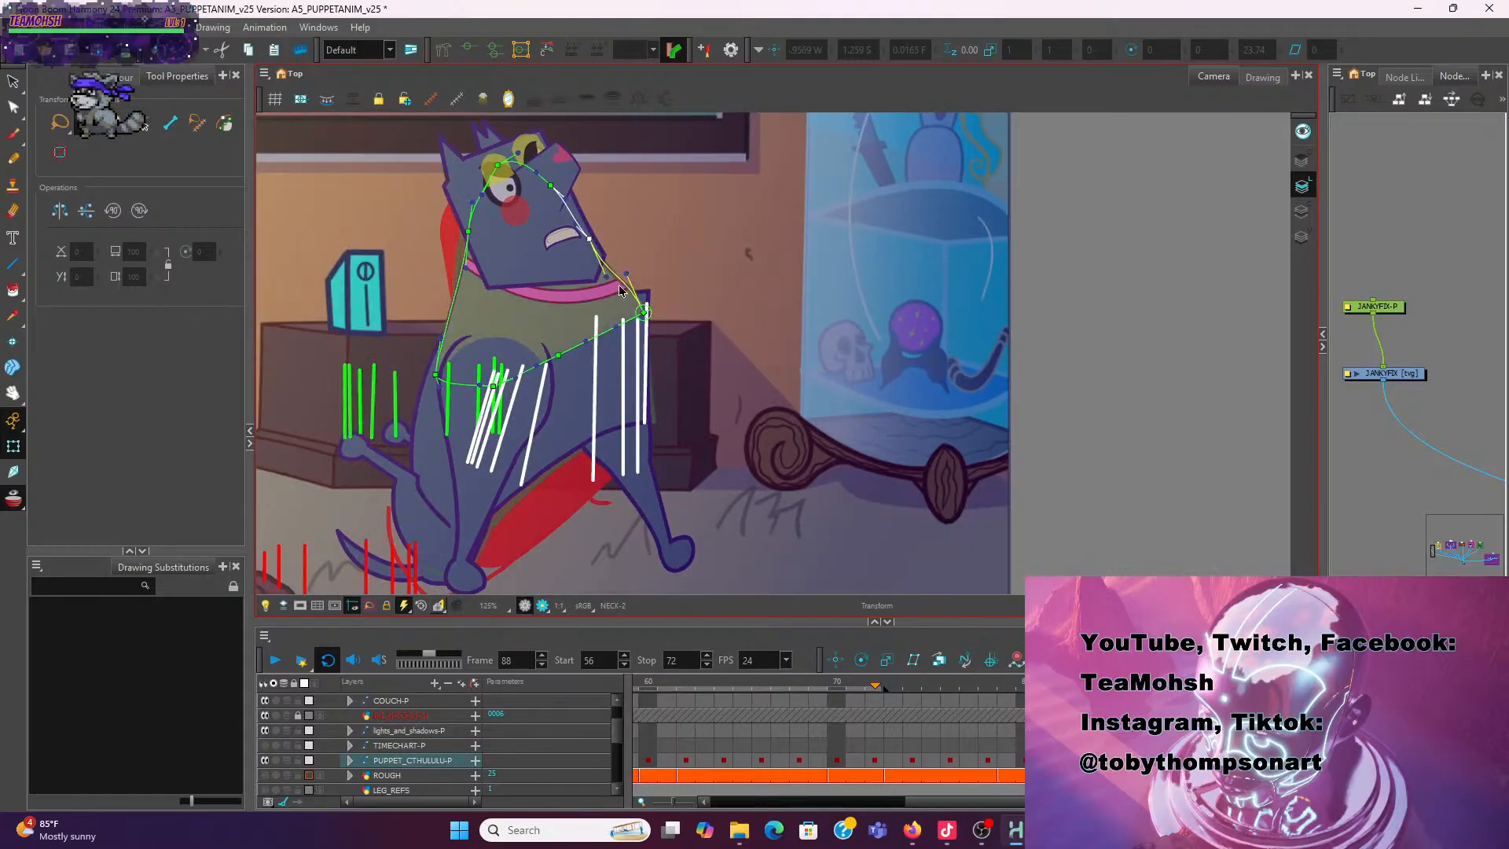
pyautogui.moveTo(620, 290)
pyautogui.mouseDown()
pyautogui.moveTo(644, 307)
pyautogui.moveTo(610, 273)
pyautogui.mouseUp()
pyautogui.click(644, 311)
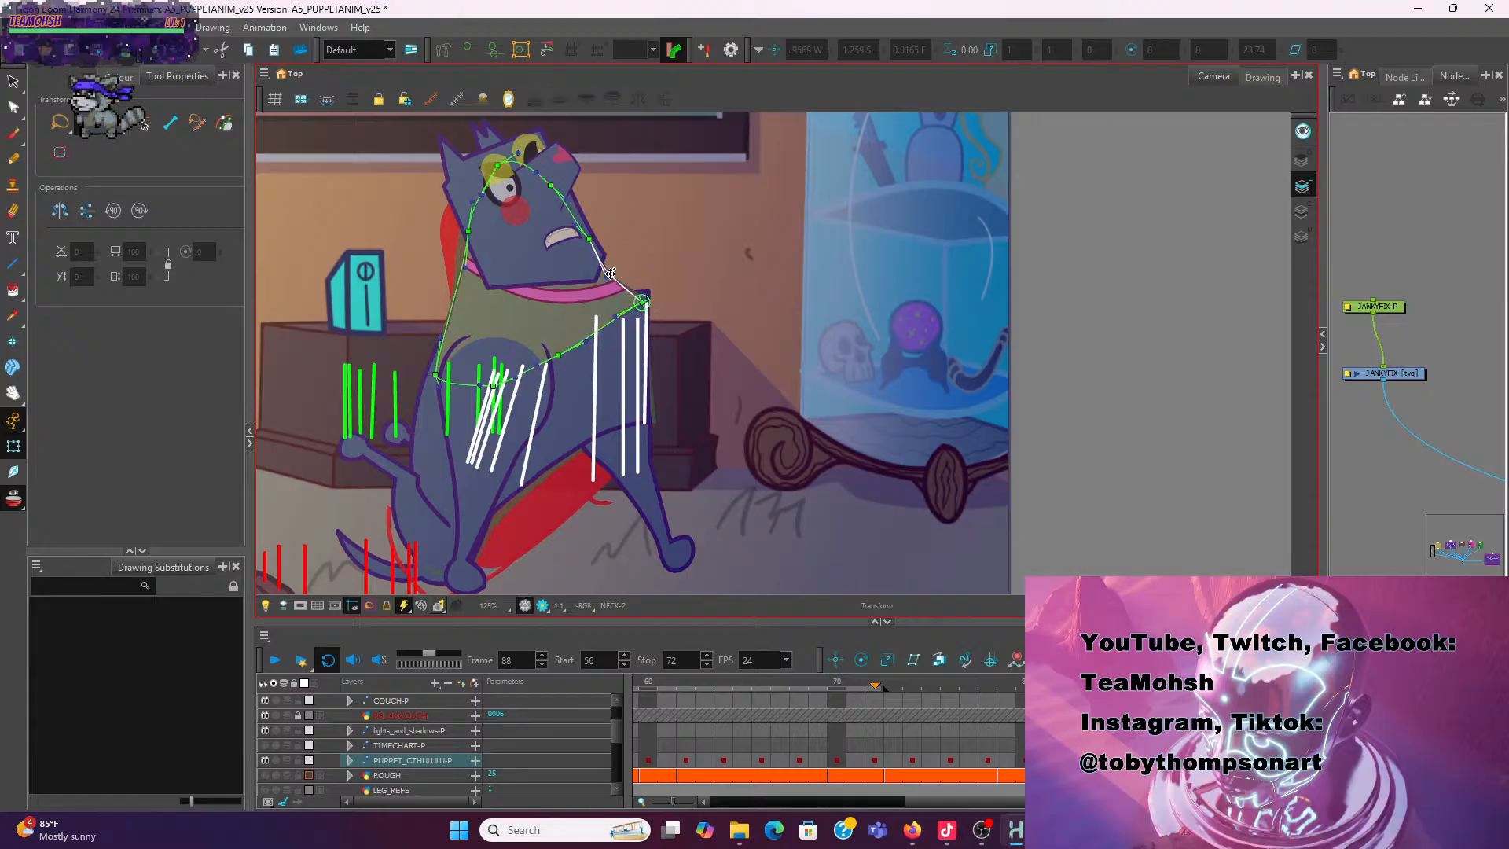
# Select the collar for repositioning on the reshaped neck at frame 88
pyautogui.click(639, 237)
pyautogui.click(604, 296)
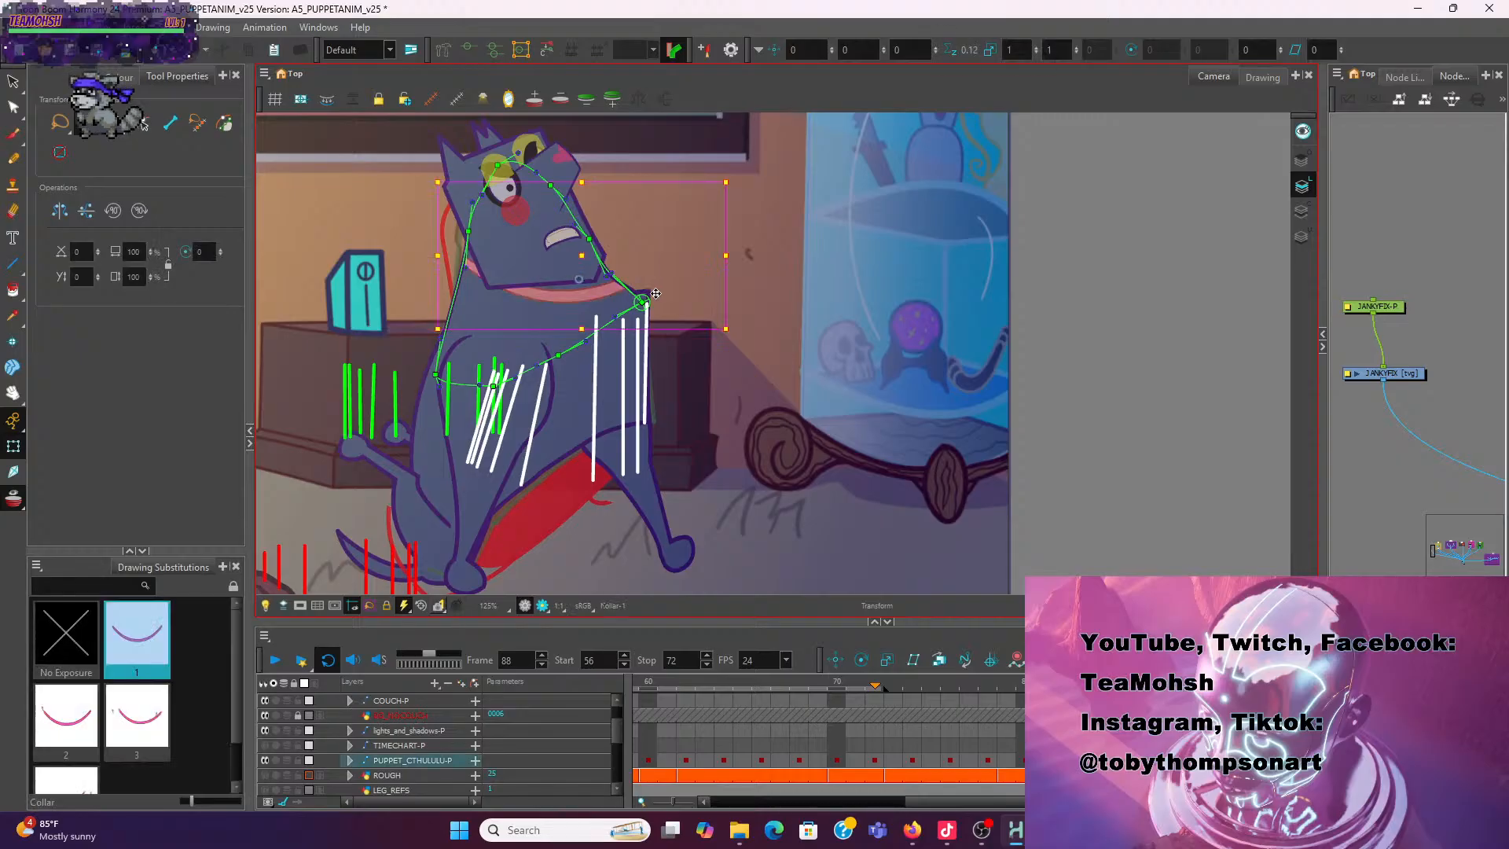
# Rotate the dog's collar counterclockwise at frame 88 so it follows the angle of the neck, and deselect it
pyautogui.moveTo(738, 326); pyautogui.dragTo(744, 274)
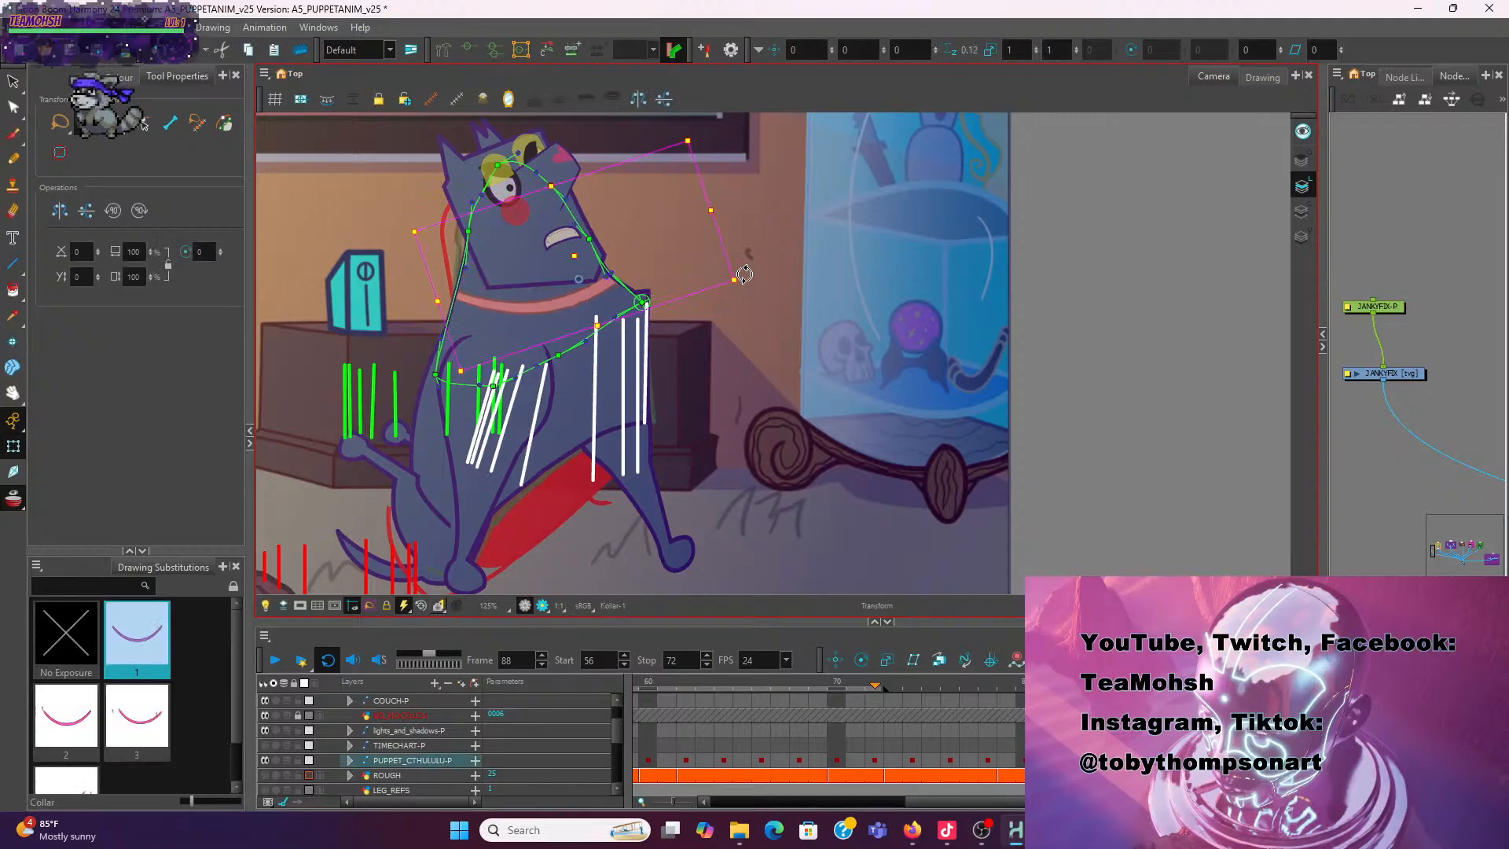
pyautogui.click(772, 333)
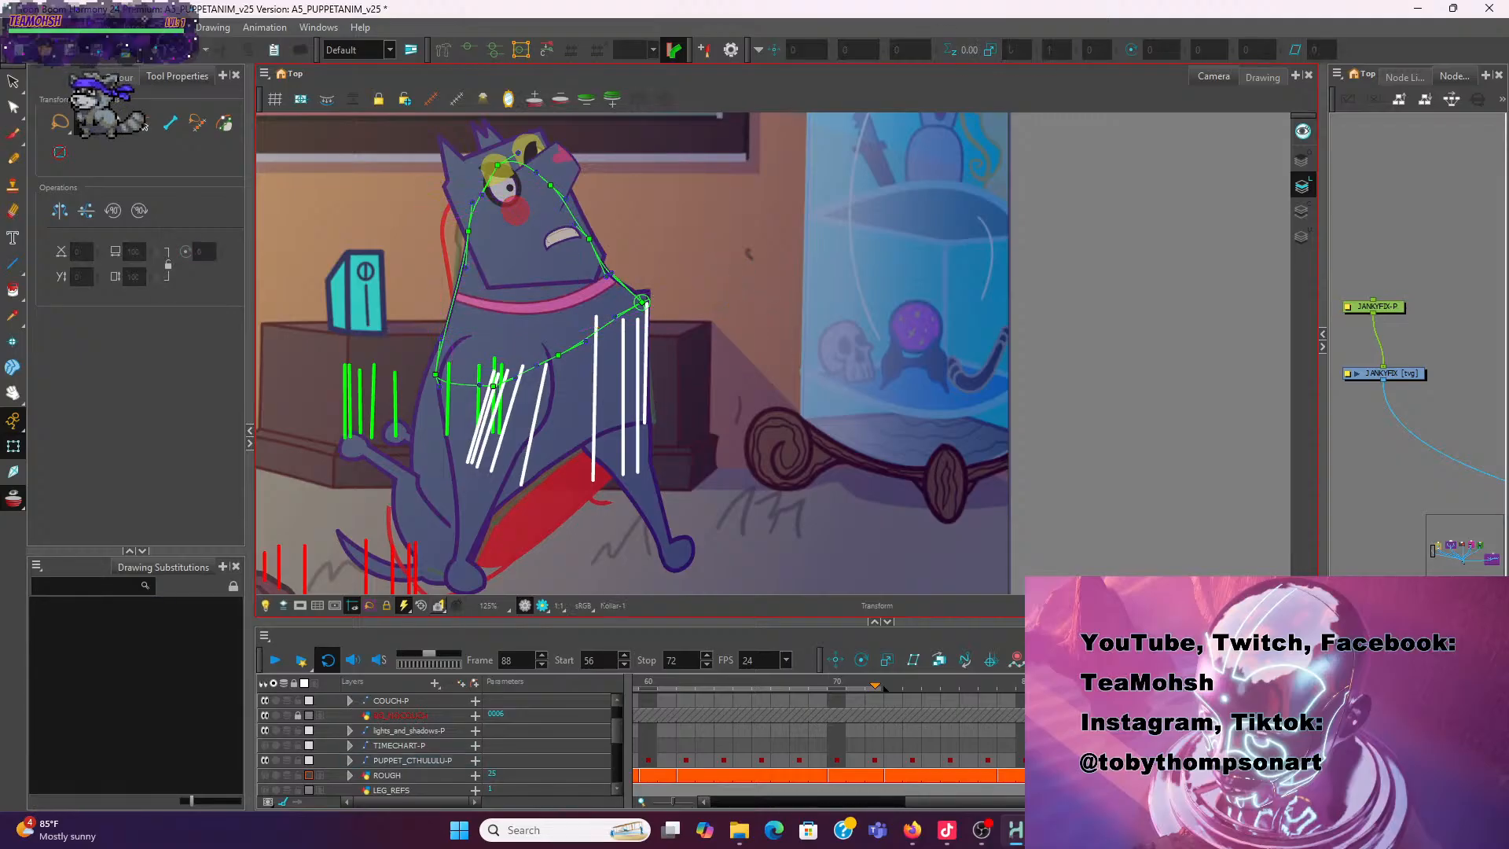
# Set the playback range to start at frame 72 and stop at frame 88
pyautogui.press('.')
pyautogui.press('.')
pyautogui.moveTo(1214, 703); pyautogui.dragTo(914, 719)
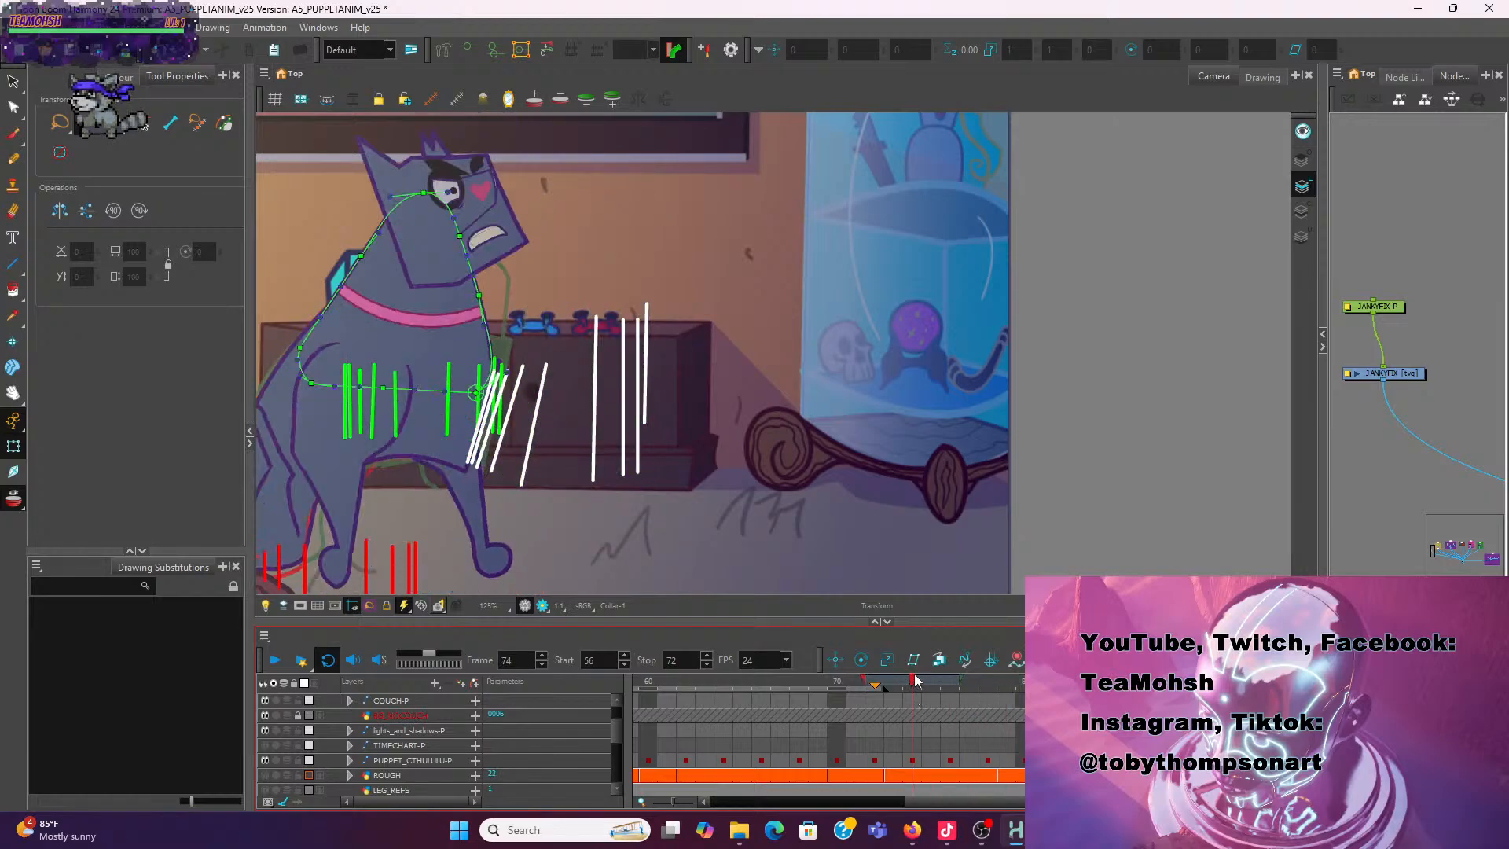
pyautogui.click(875, 682)
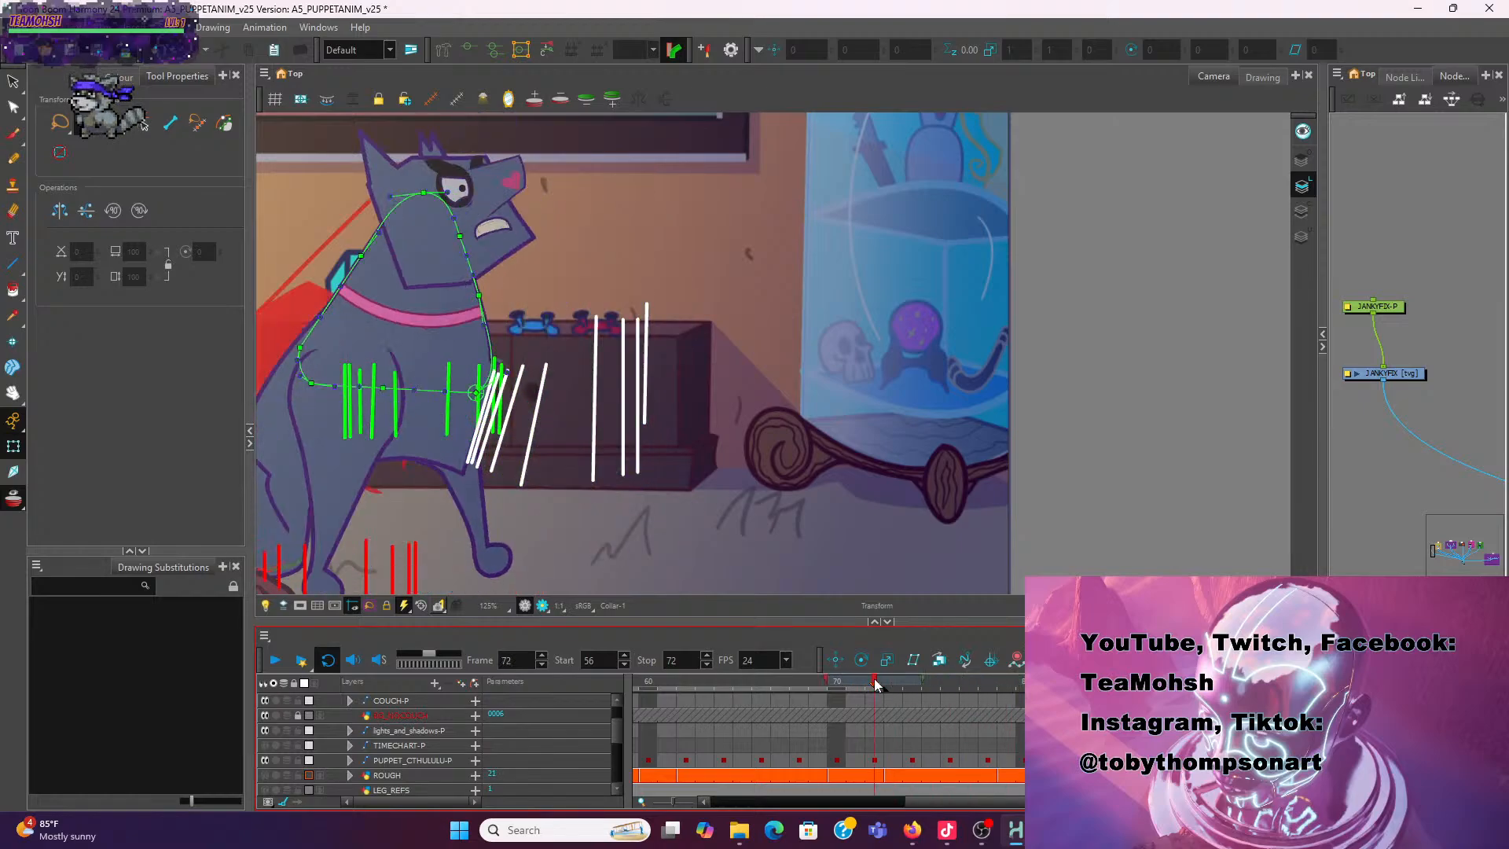
pyautogui.click(555, 661)
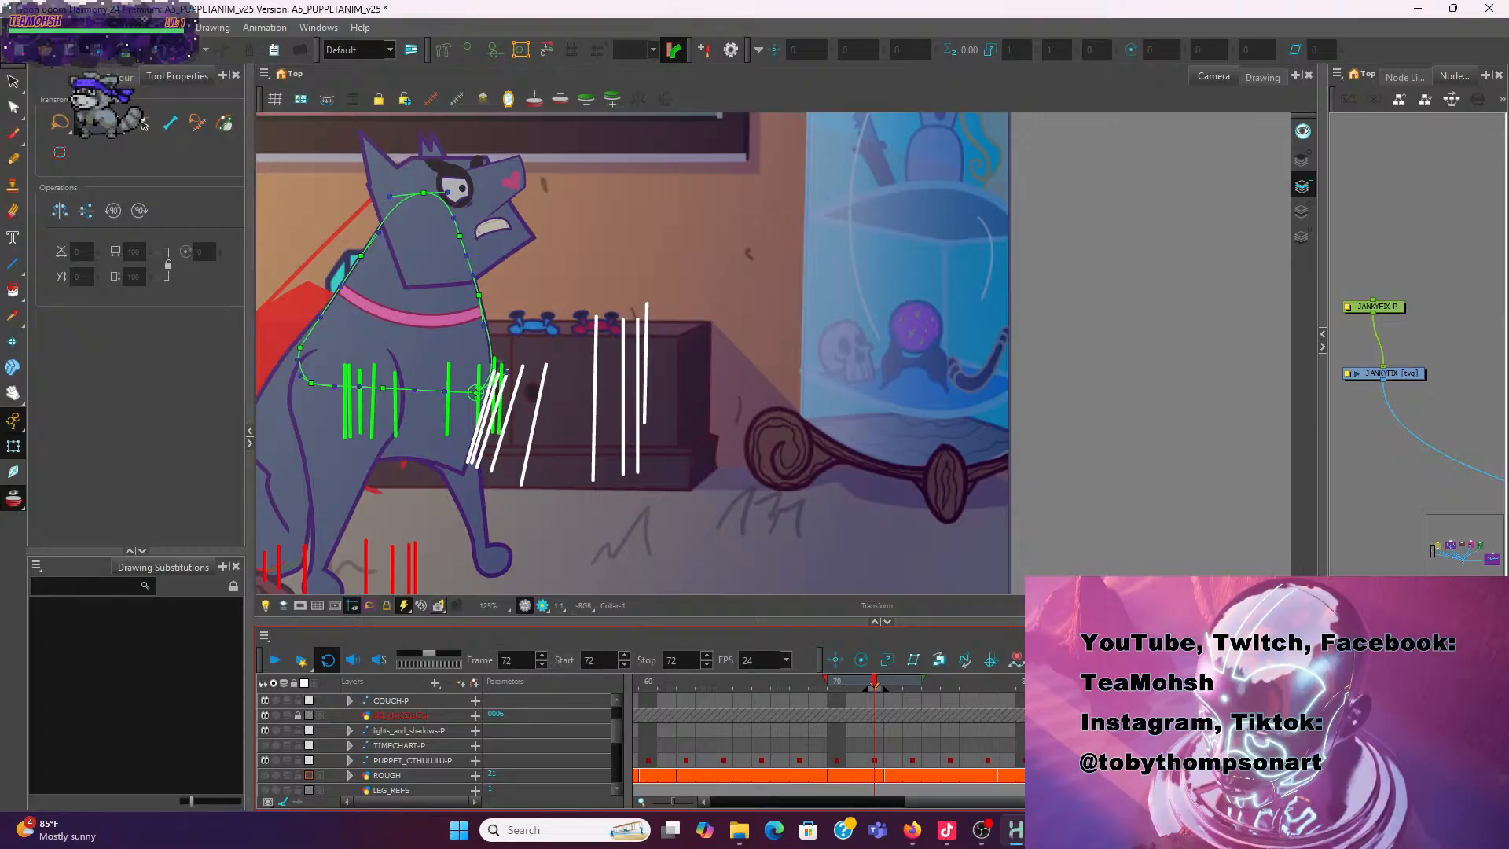
pyautogui.click(1176, 702)
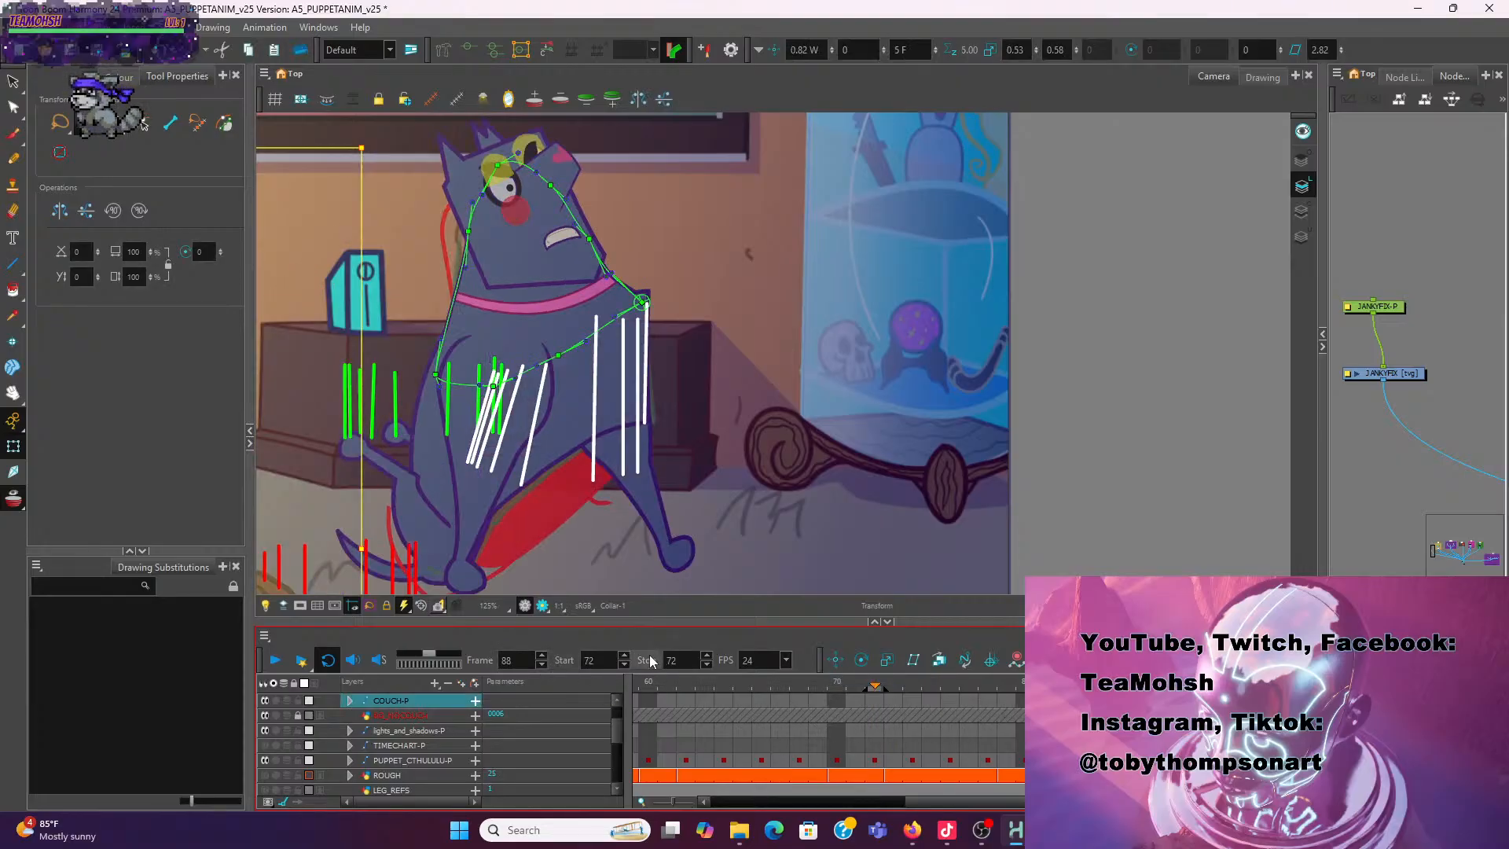
pyautogui.click(651, 662)
# Go back to frame 72, hide the deformation controls, and play the loop with the whole dog in view
pyautogui.click(877, 701)
pyautogui.scroll(-3, 708, 416)
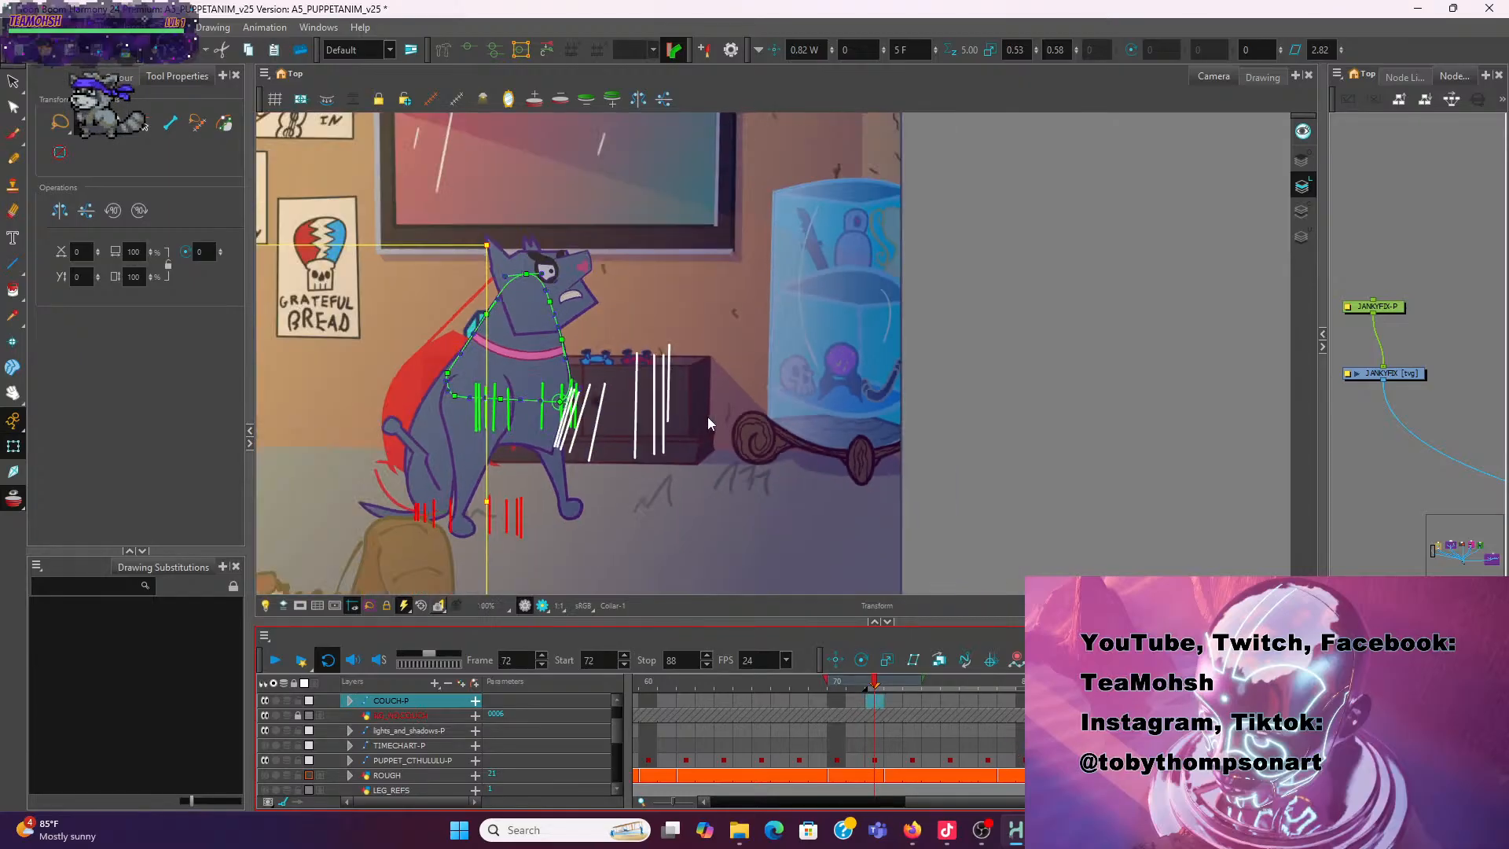
pyautogui.moveTo(715, 510); pyautogui.dragTo(722, 510)
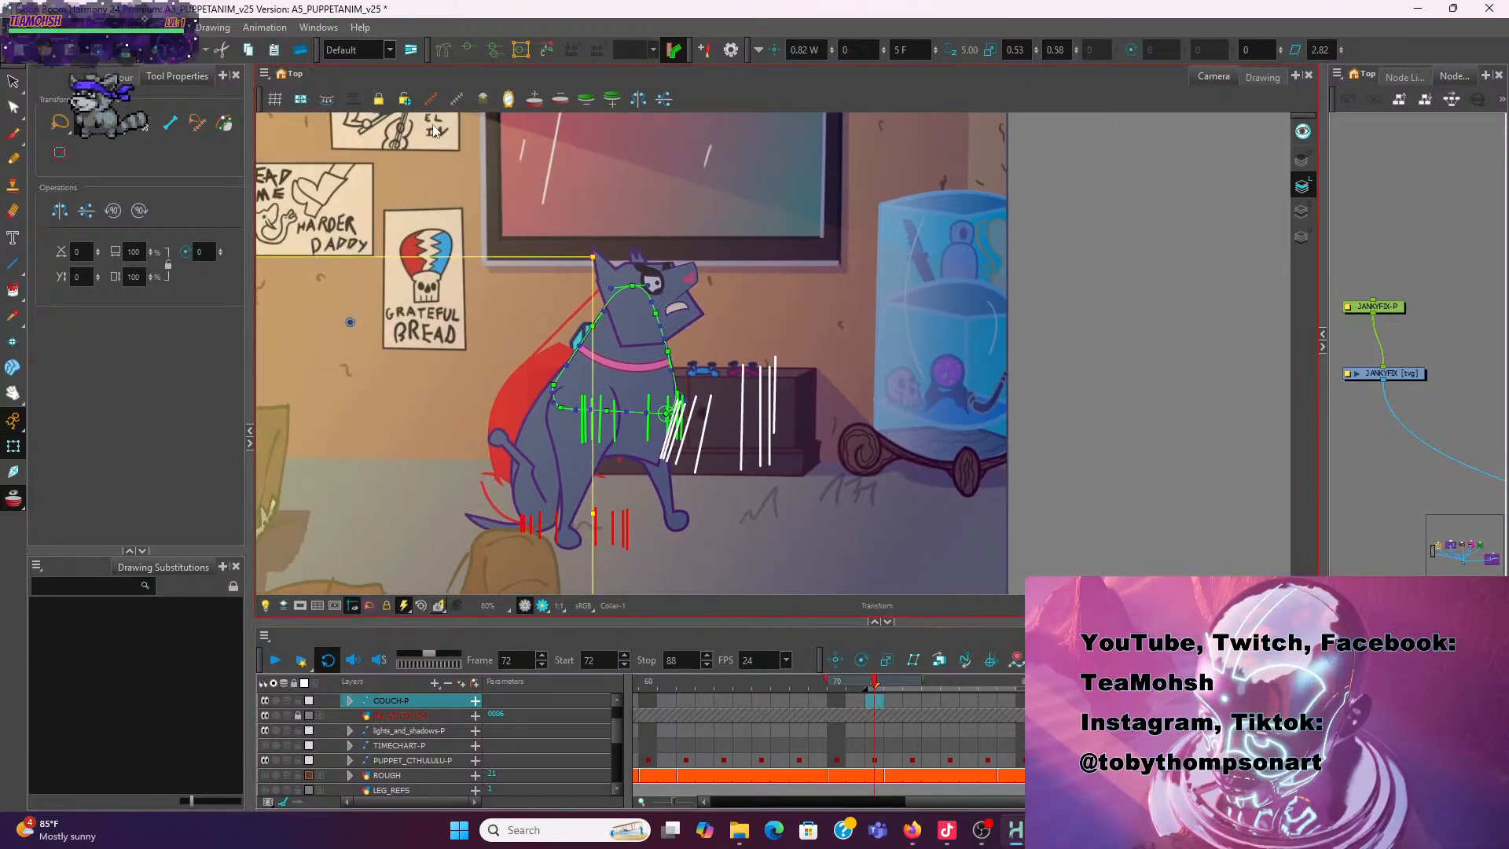
pyautogui.click(470, 51)
pyautogui.click(275, 659)
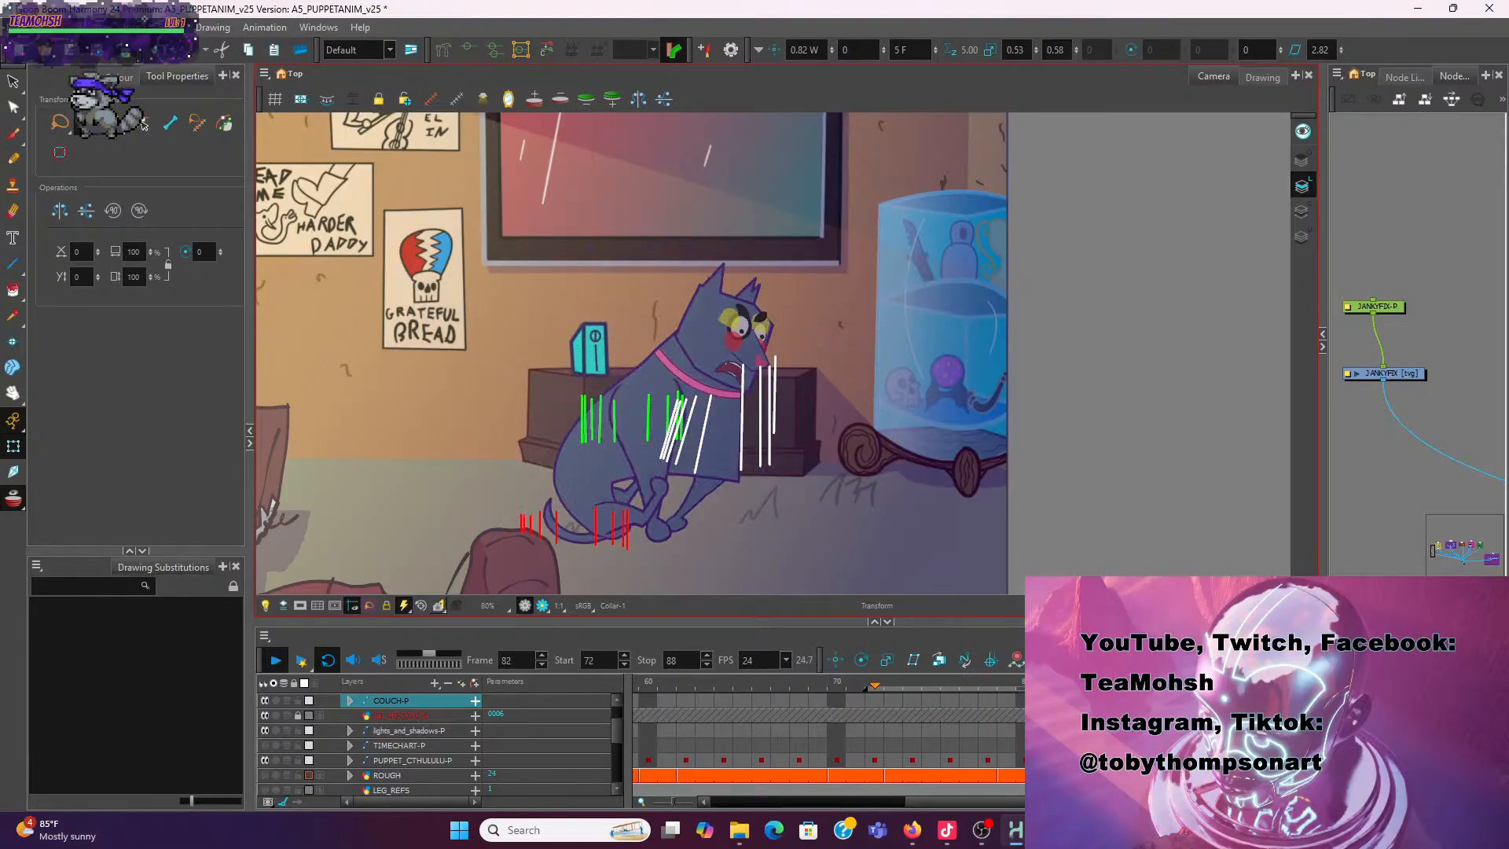
# Stop playback, compare the last frames, and squash the dog's upper torso slightly downward at frame 88
pyautogui.click(1157, 690)
pyautogui.press('.')
pyautogui.press(',')
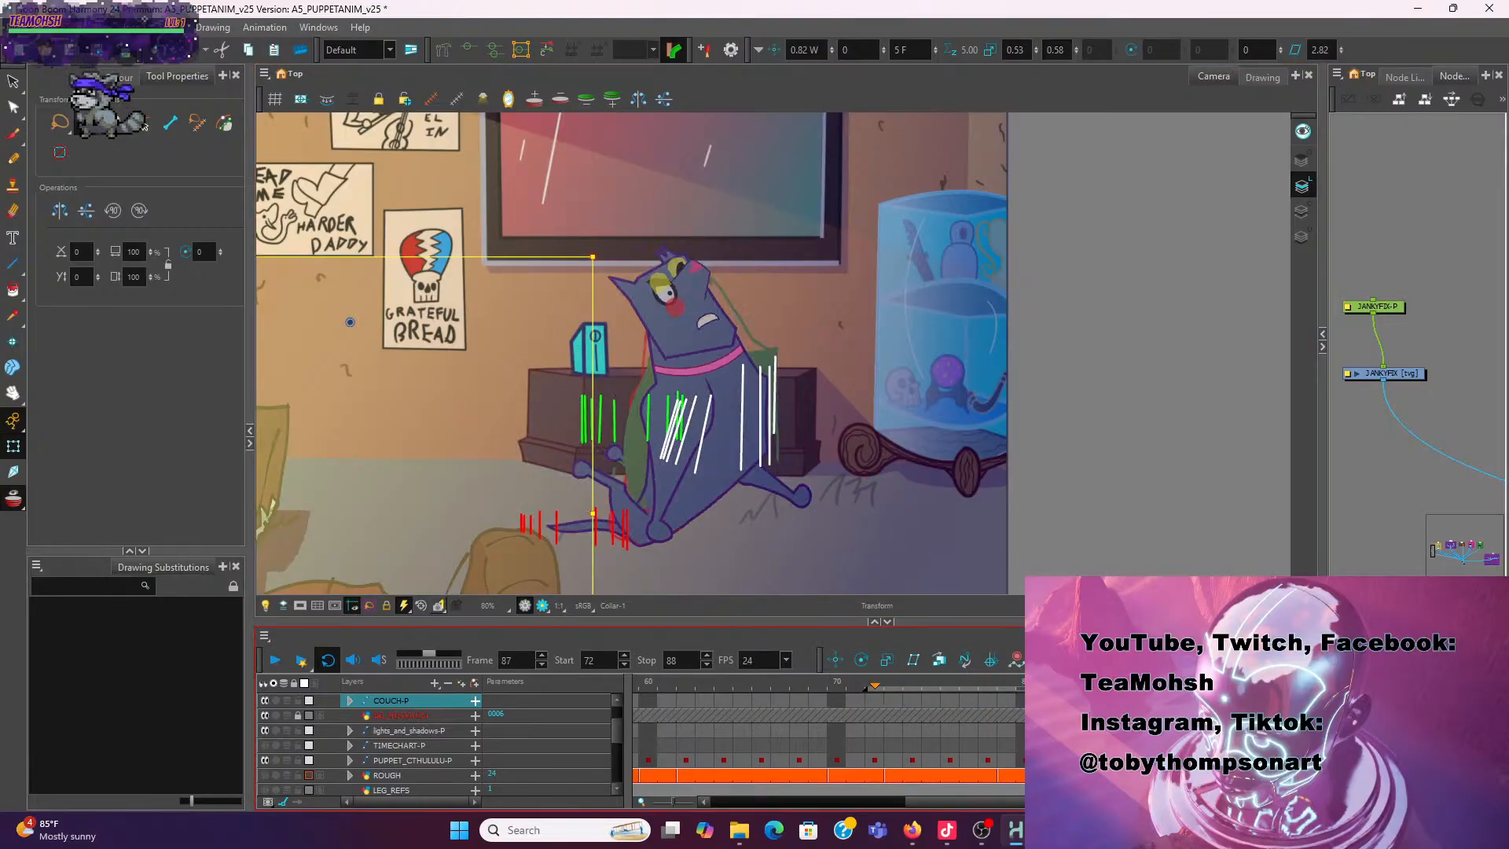
pyautogui.press('.')
pyautogui.scroll(2, 808, 379)
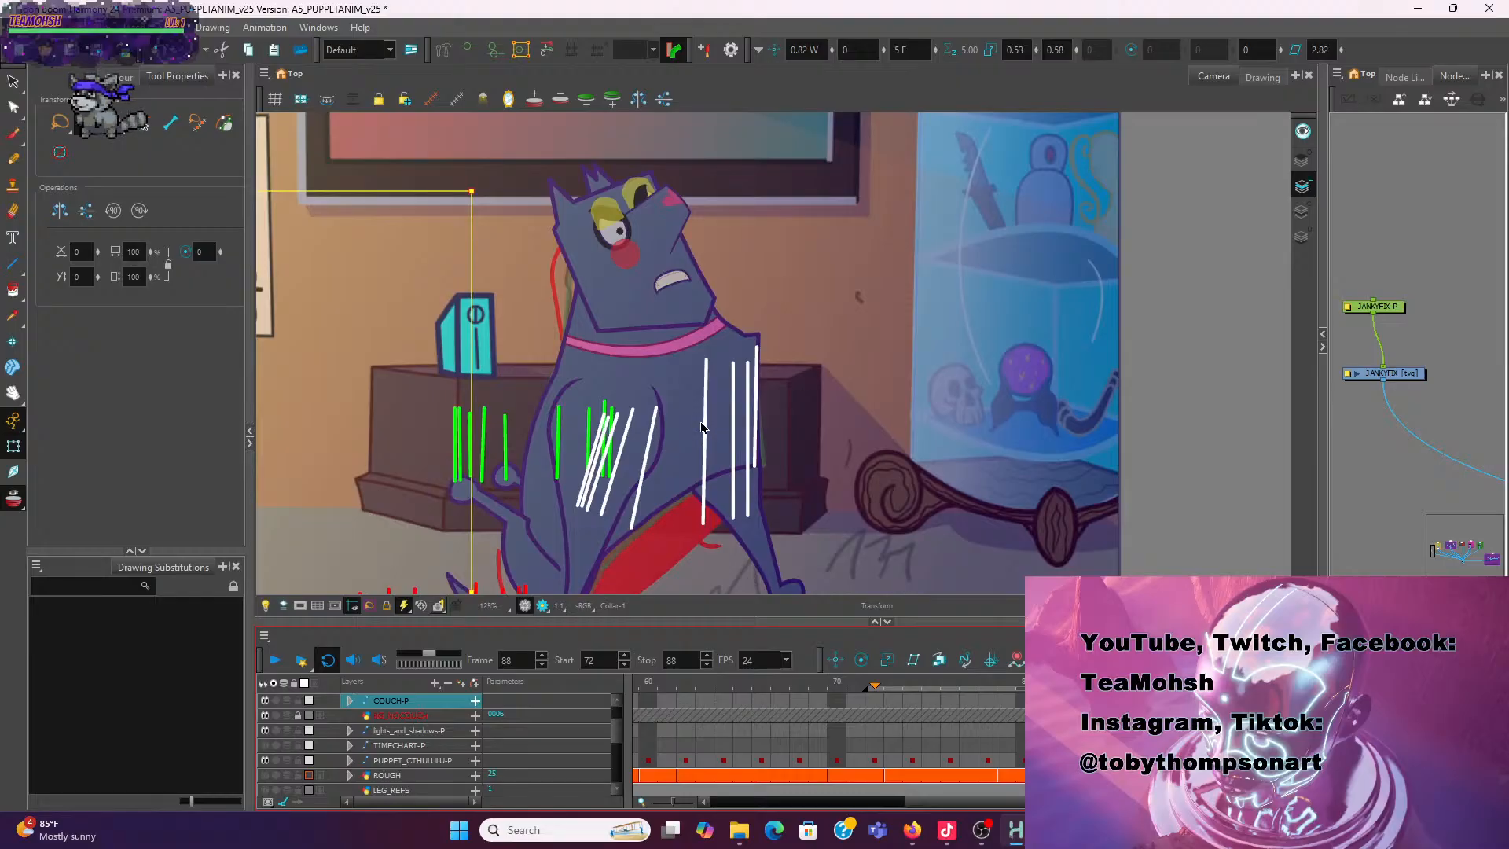
pyautogui.click(700, 422)
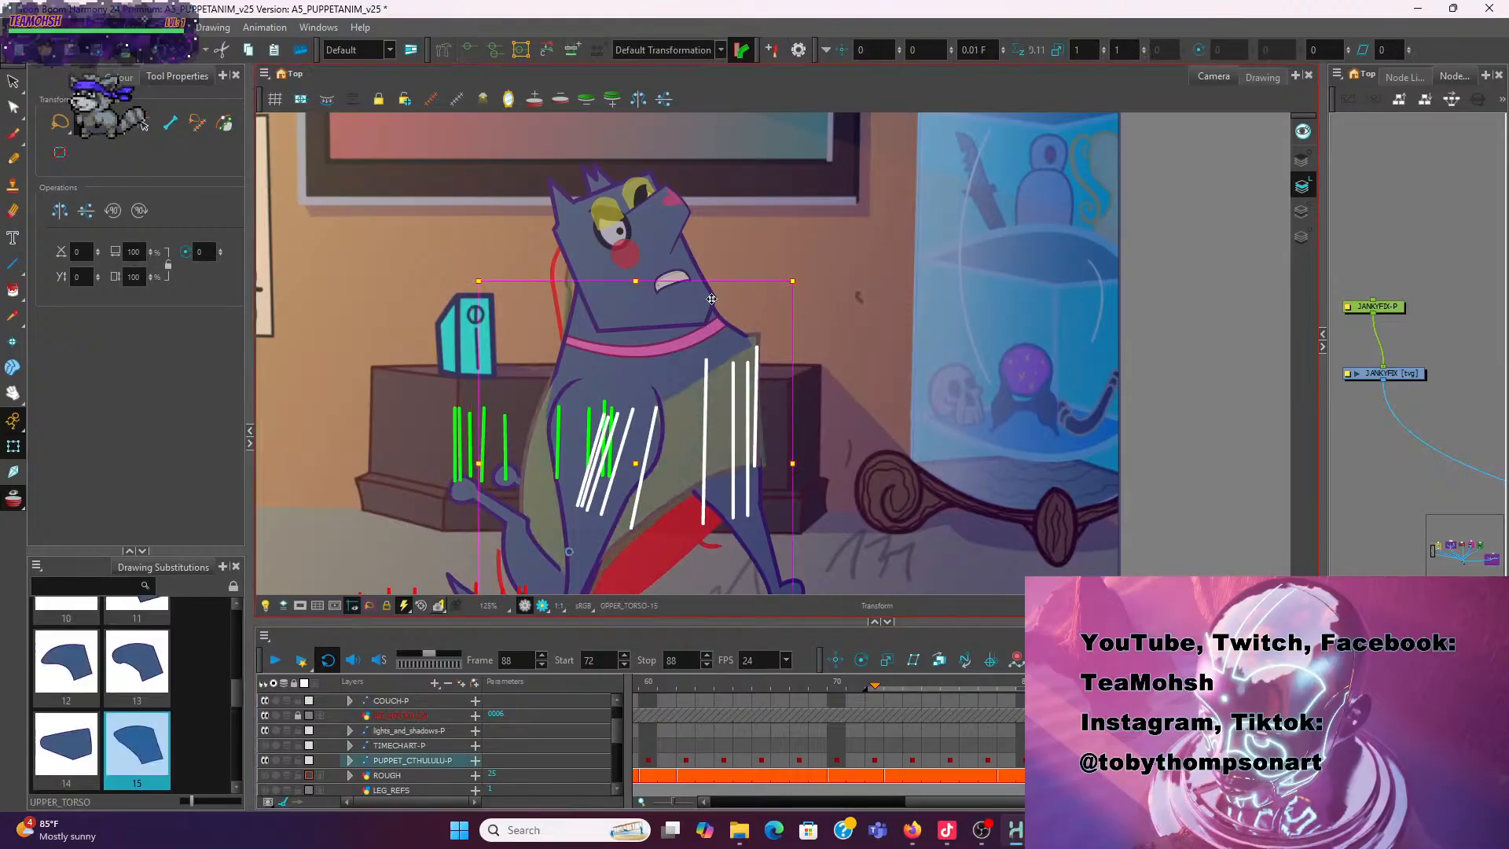
pyautogui.moveTo(689, 522); pyautogui.dragTo(735, 429)
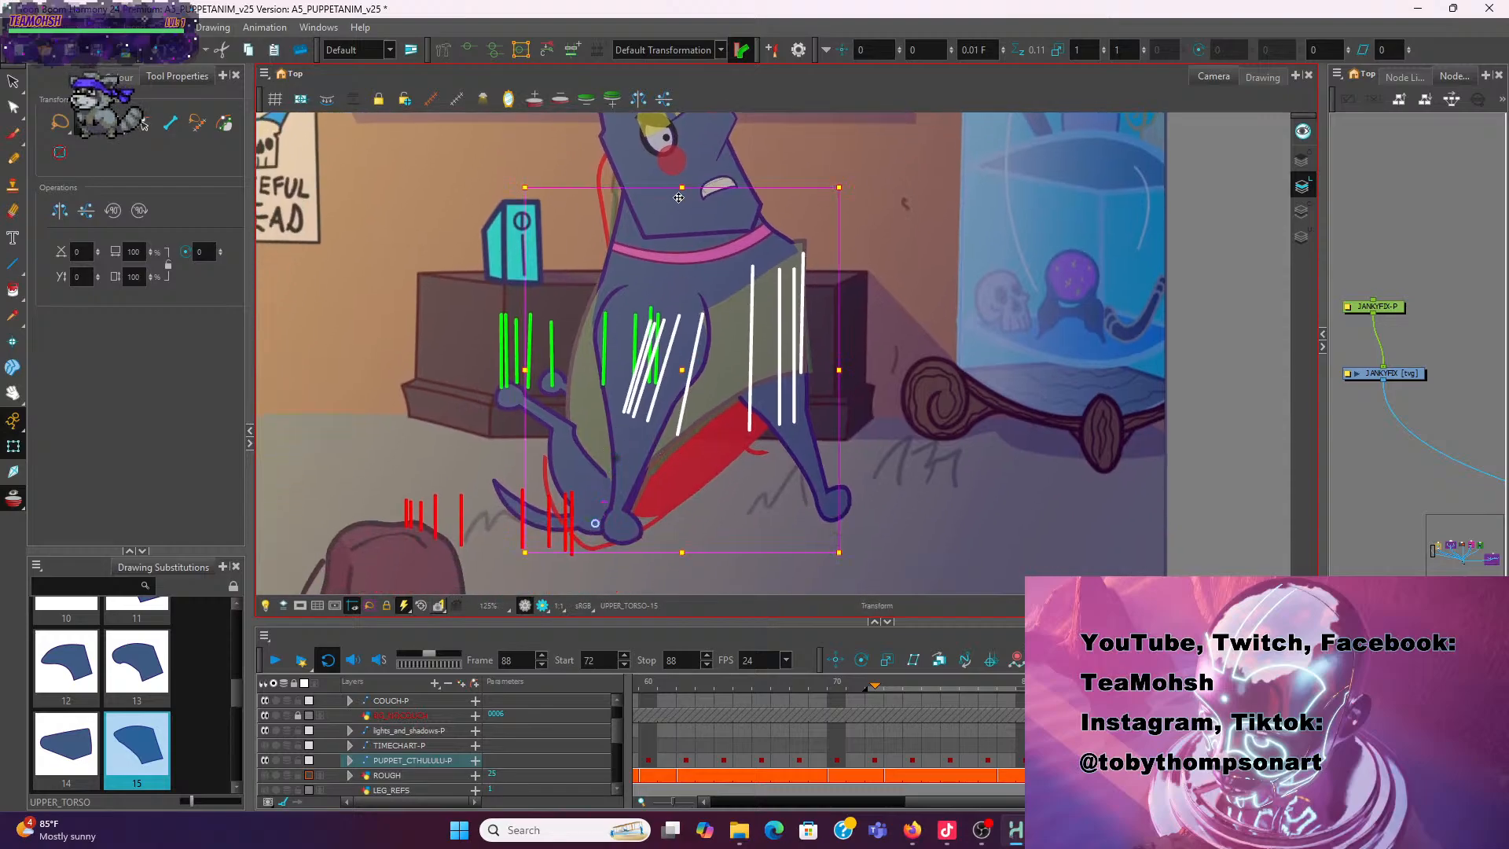
pyautogui.moveTo(682, 185); pyautogui.dragTo(682, 227)
pyautogui.click(664, 246)
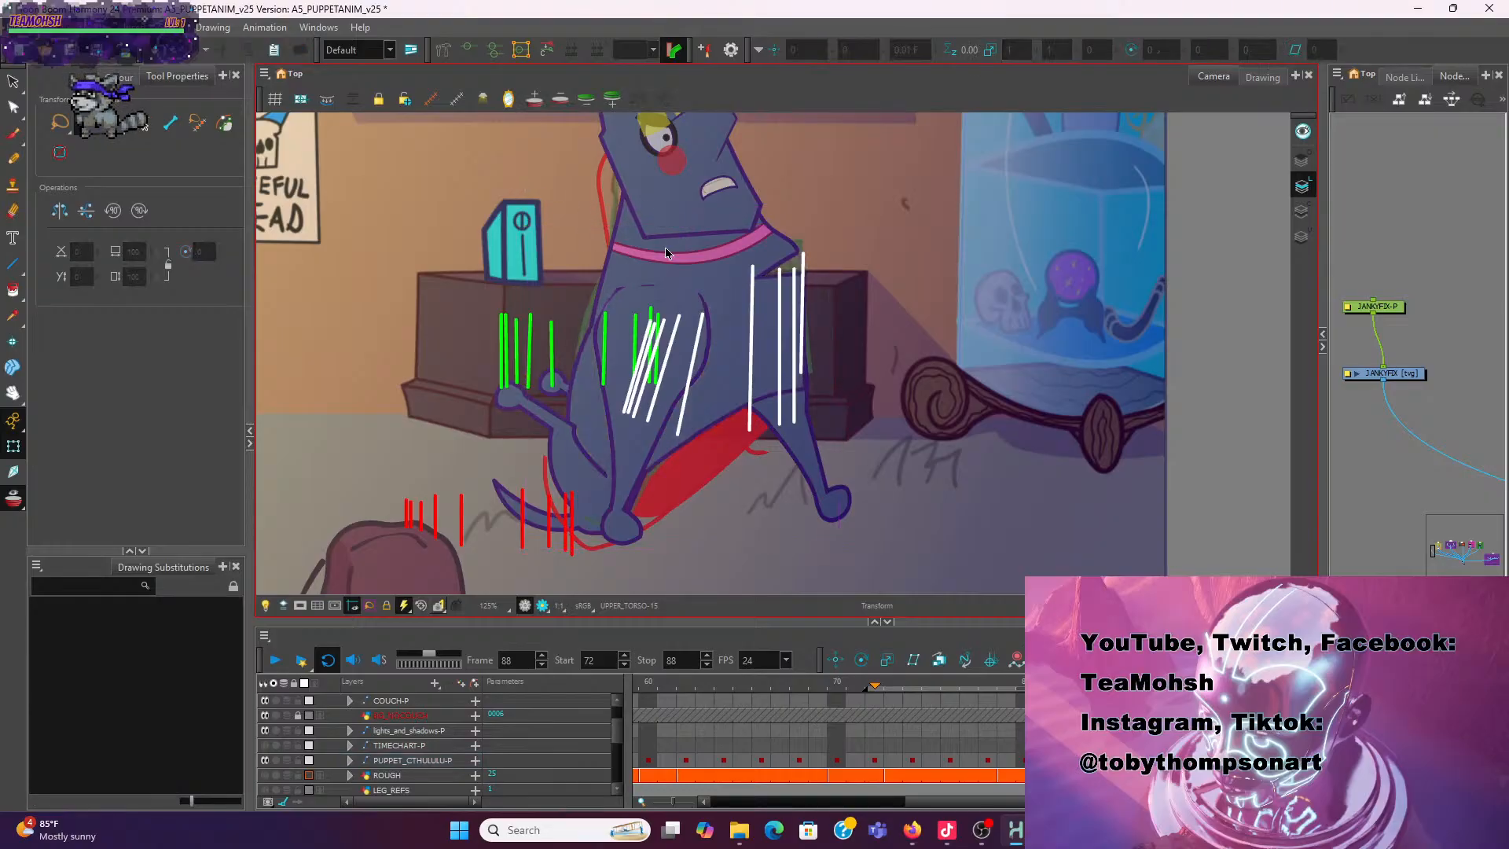
# Lower the dog's neck onto the squashed torso at frame 88 and shift the head slightly down to match
pyautogui.click(669, 251)
pyautogui.press('b')
pyautogui.press('b')
pyautogui.press('b')
pyautogui.press('b')
pyautogui.press('b')
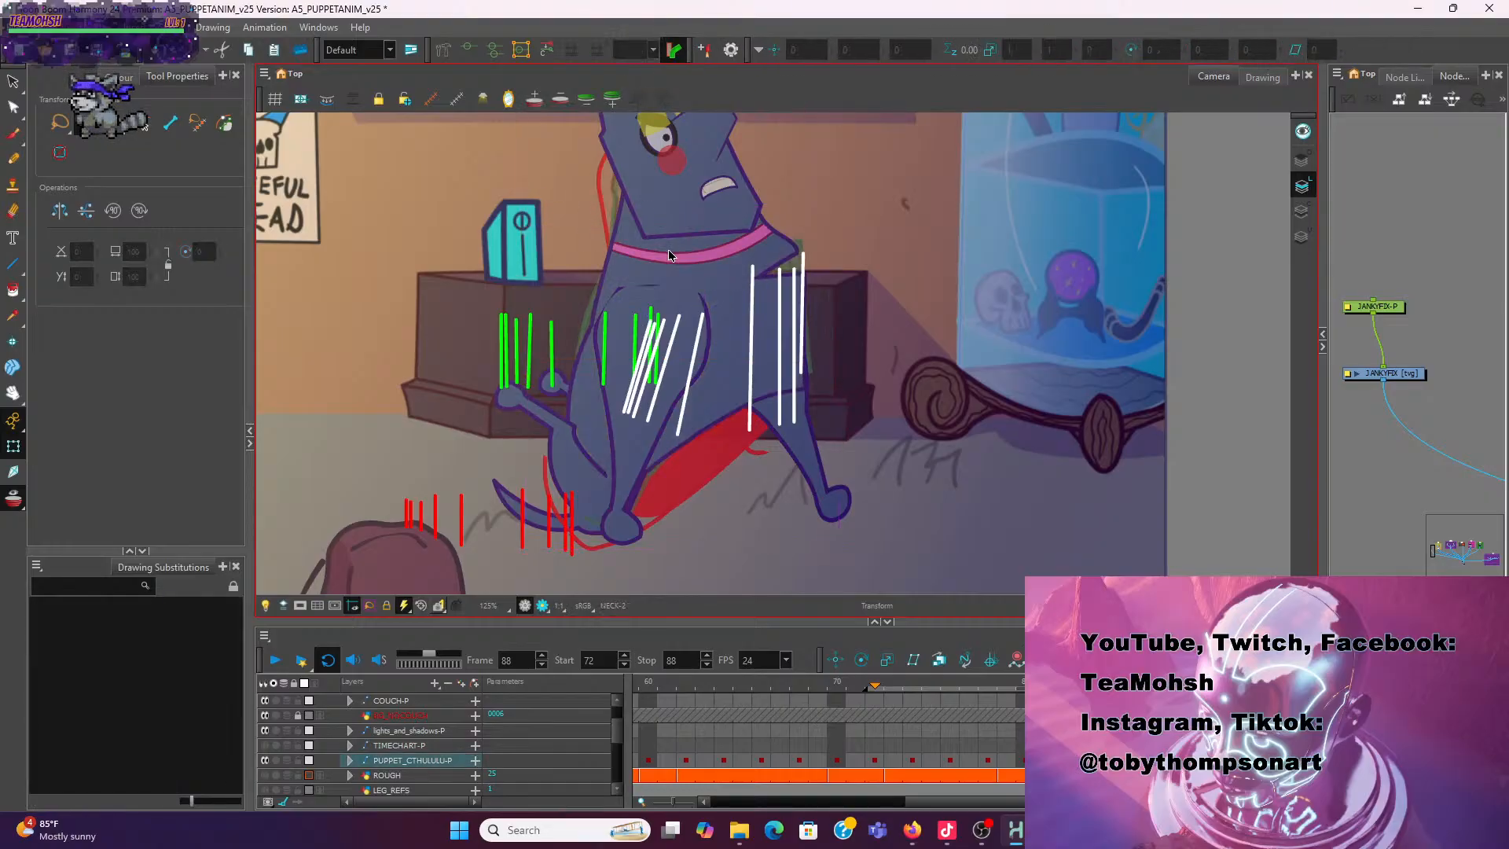
pyautogui.moveTo(674, 249); pyautogui.dragTo(676, 278)
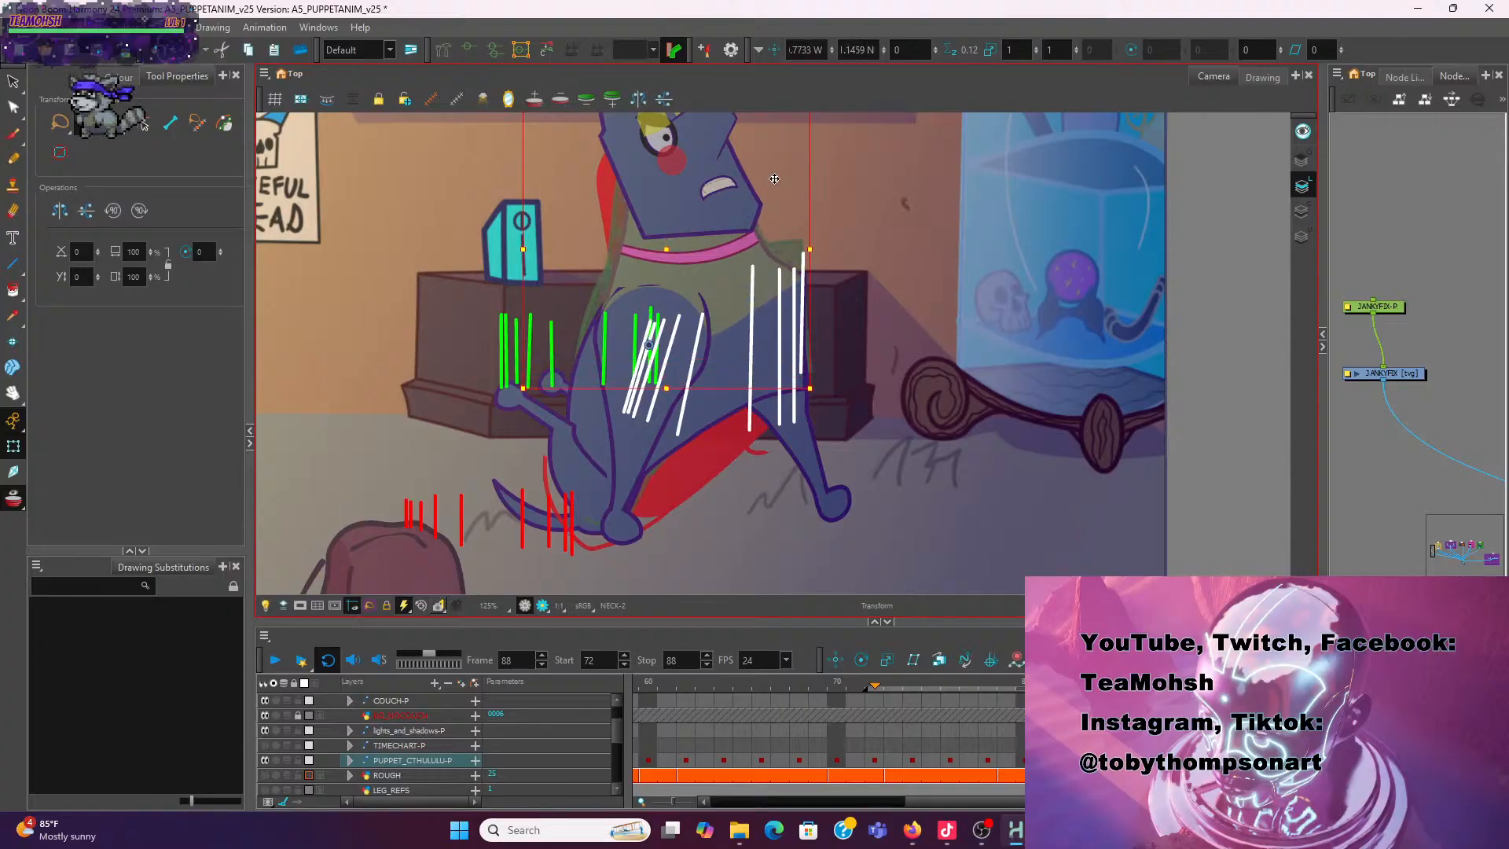
pyautogui.click(725, 215)
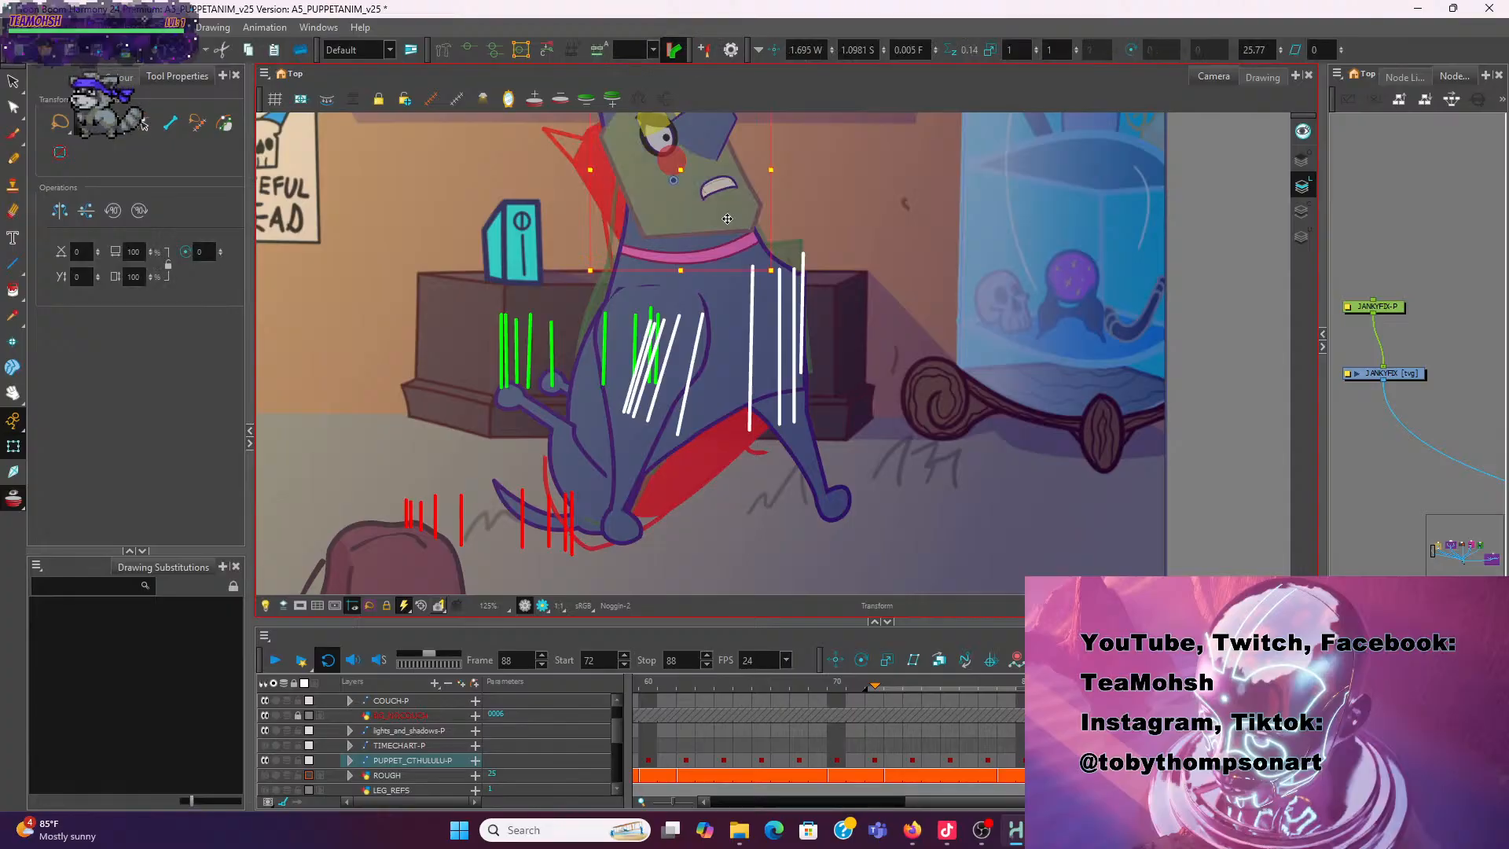
pyautogui.moveTo(706, 217); pyautogui.dragTo(710, 228)
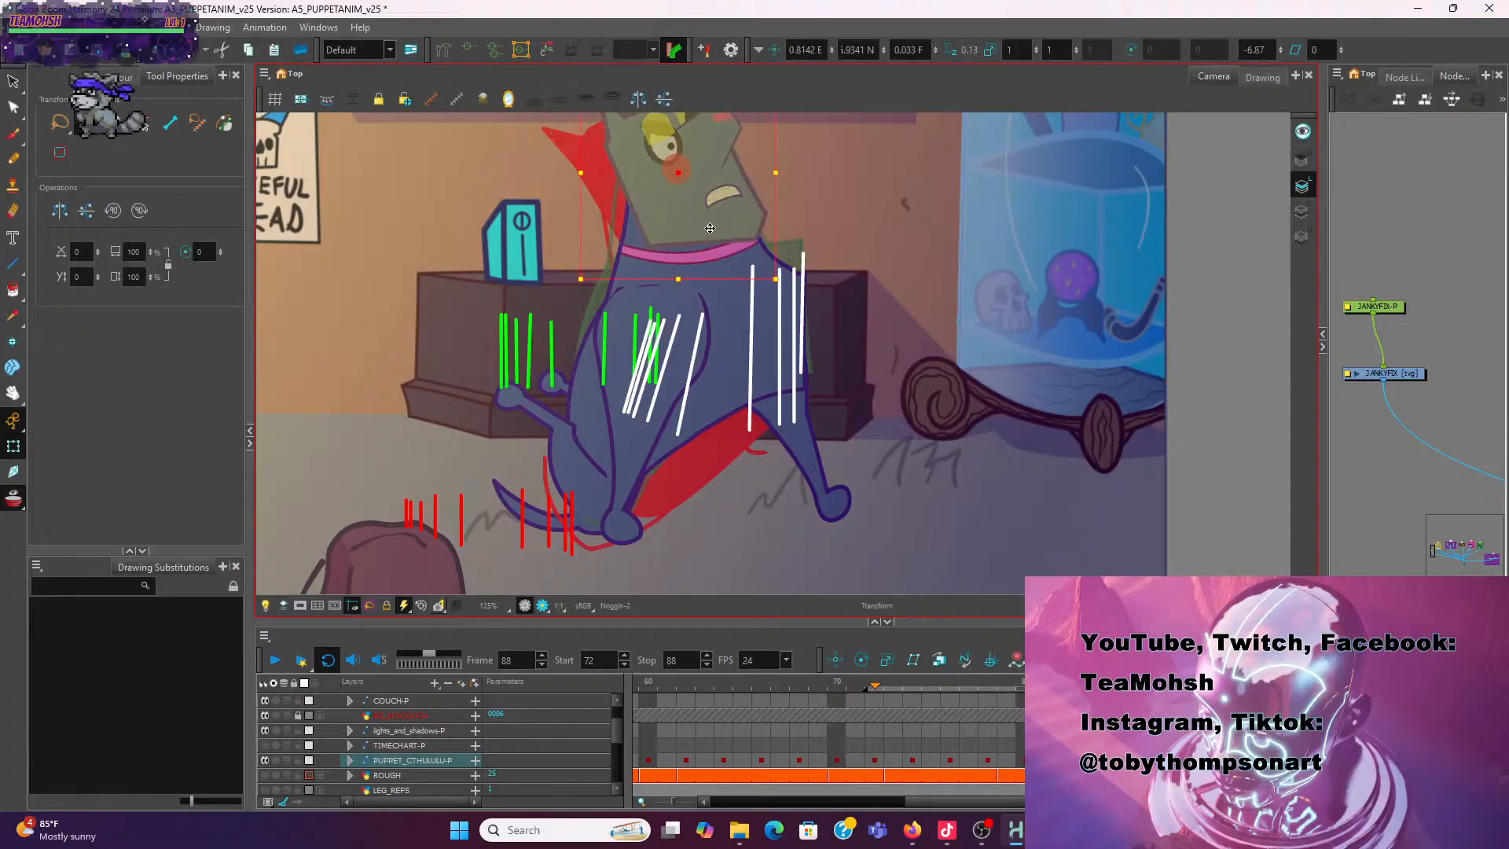
# Select the near front leg at frame 88, place its pivot at the foot, and shorten the leg slightly from the top
pyautogui.click(616, 534)
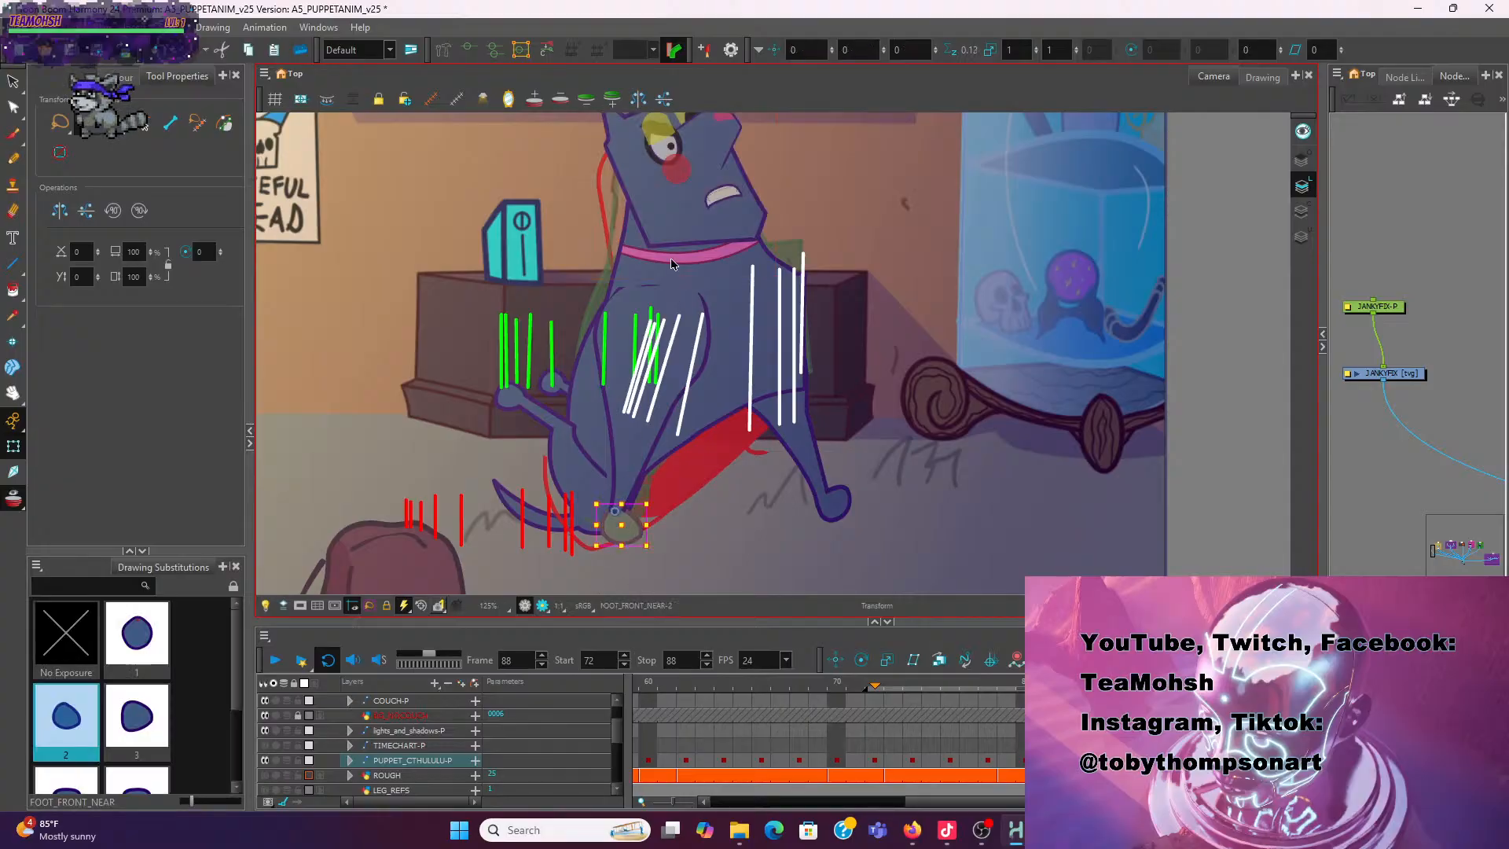
pyautogui.click(651, 308)
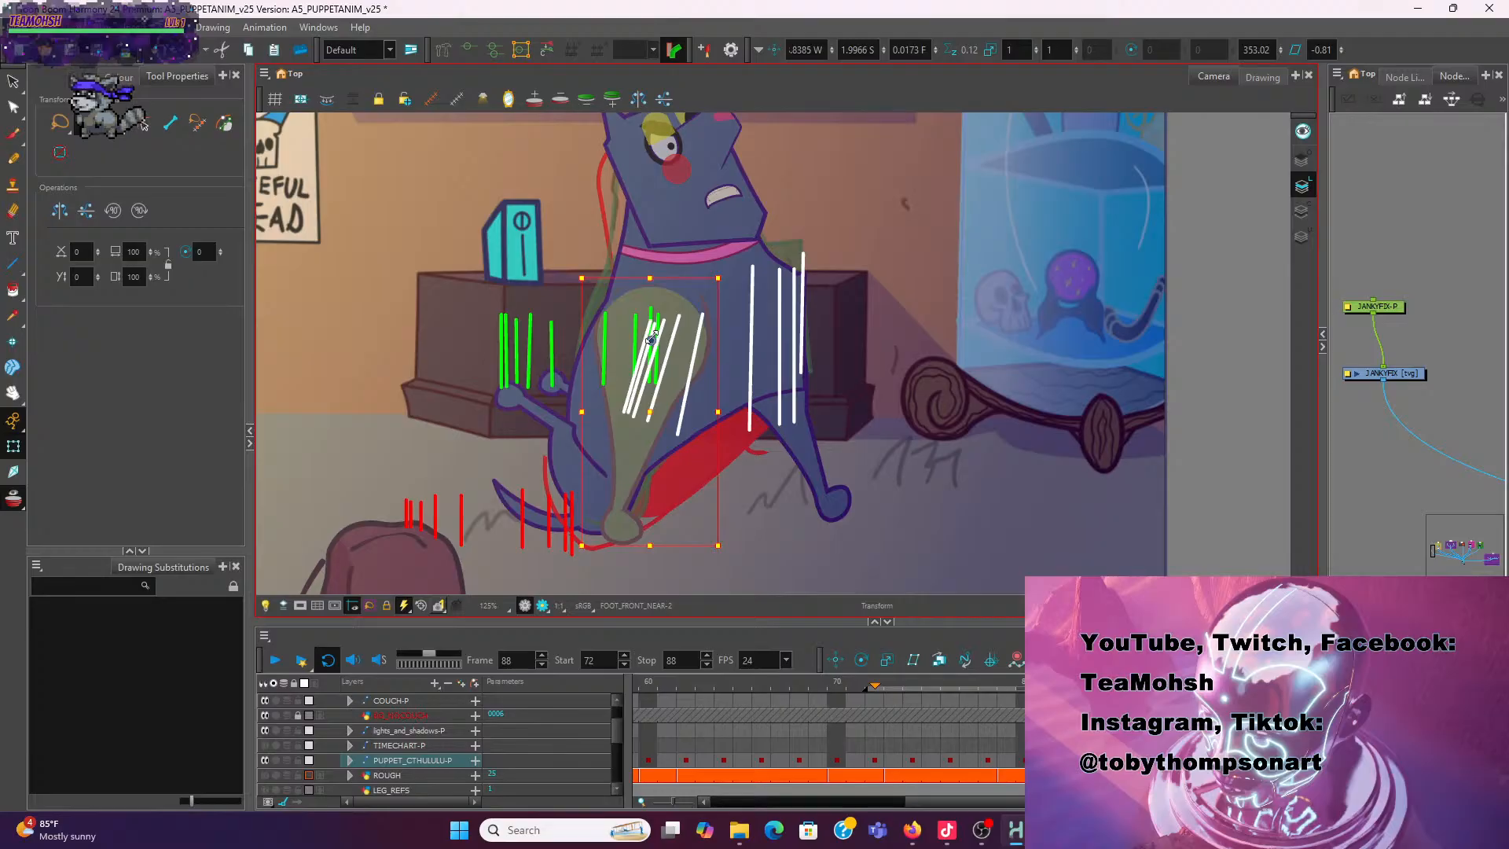
pyautogui.moveTo(650, 339); pyautogui.dragTo(621, 541)
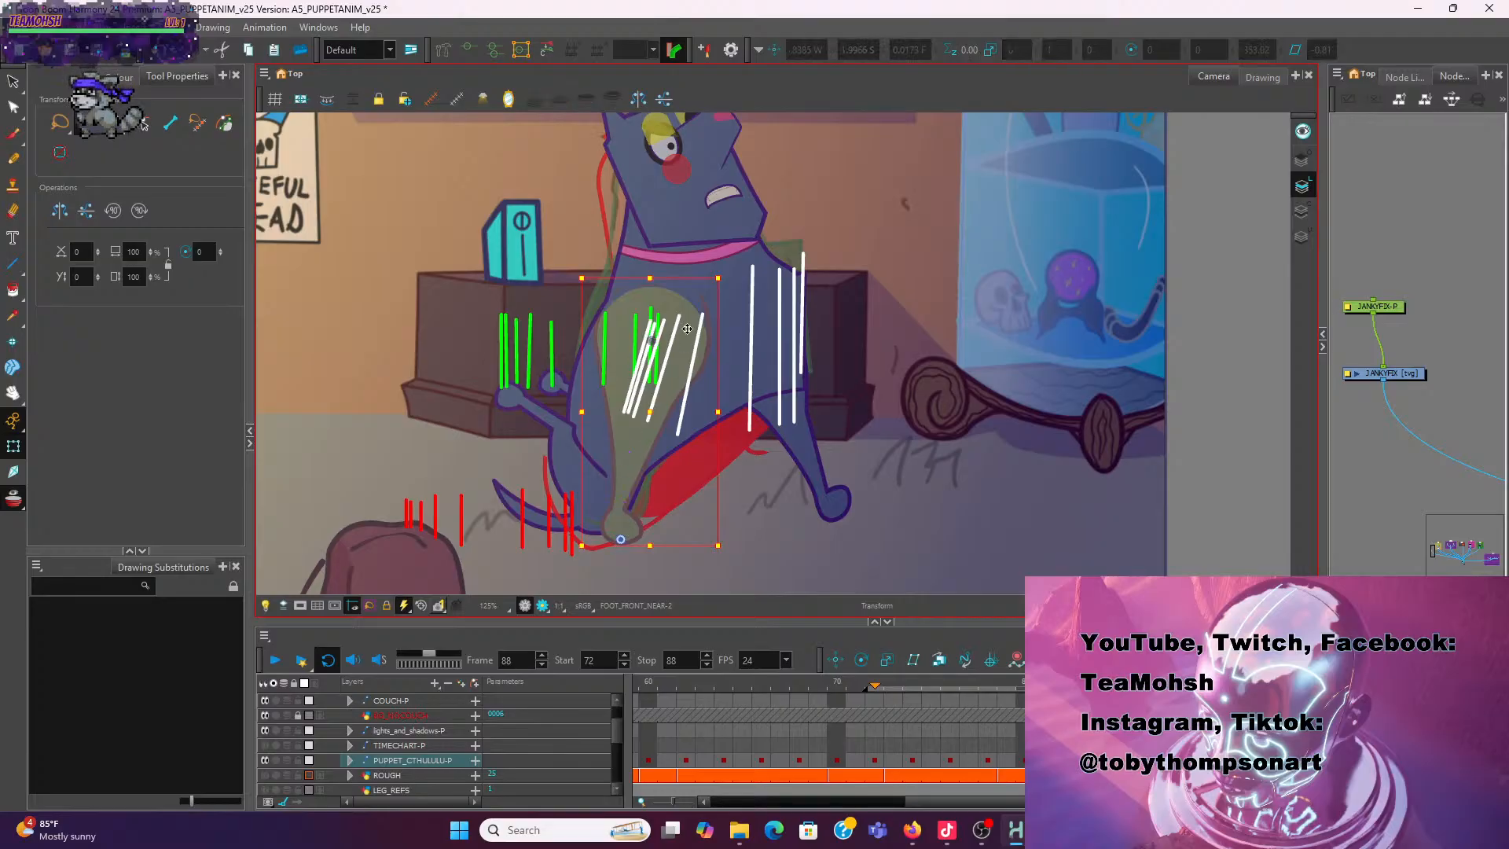
pyautogui.moveTo(652, 277); pyautogui.dragTo(652, 288)
pyautogui.click(630, 429)
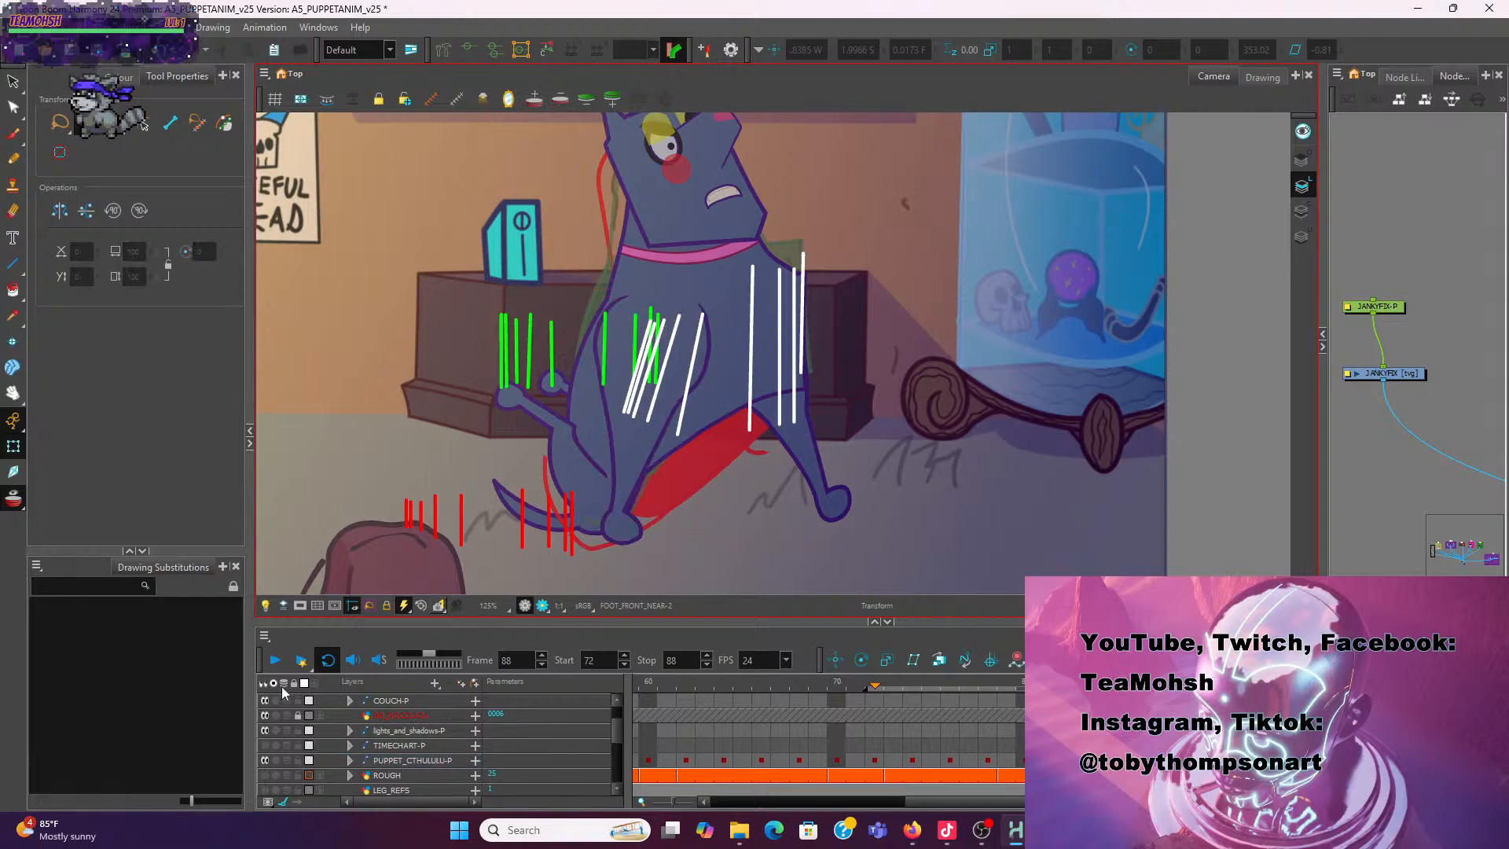
# Review the loop, extend the playback range to start at frame 58, and play it again
pyautogui.click(275, 660)
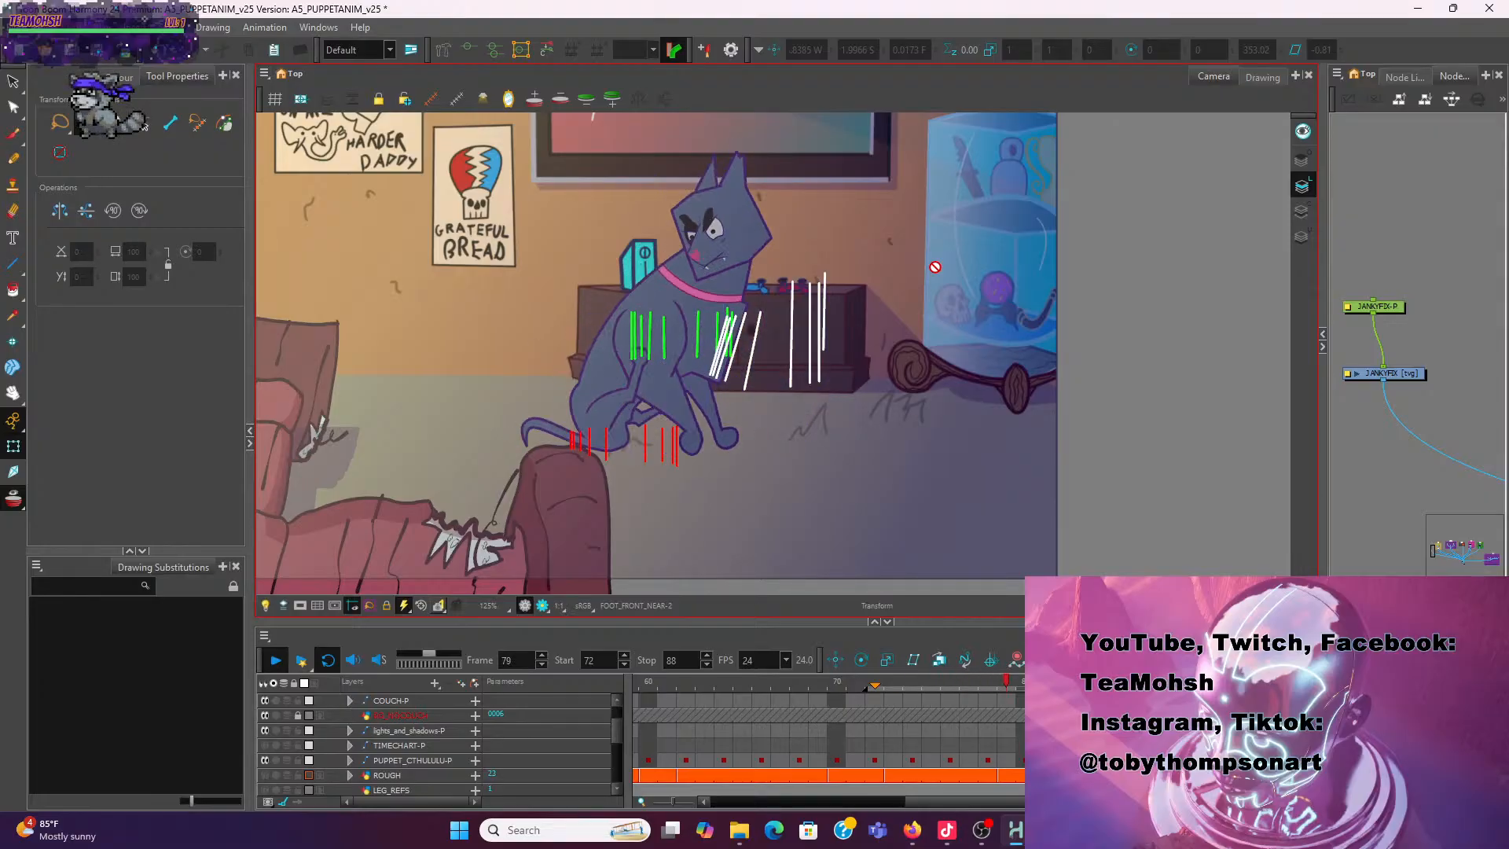
pyautogui.scroll(-1, 849, 703)
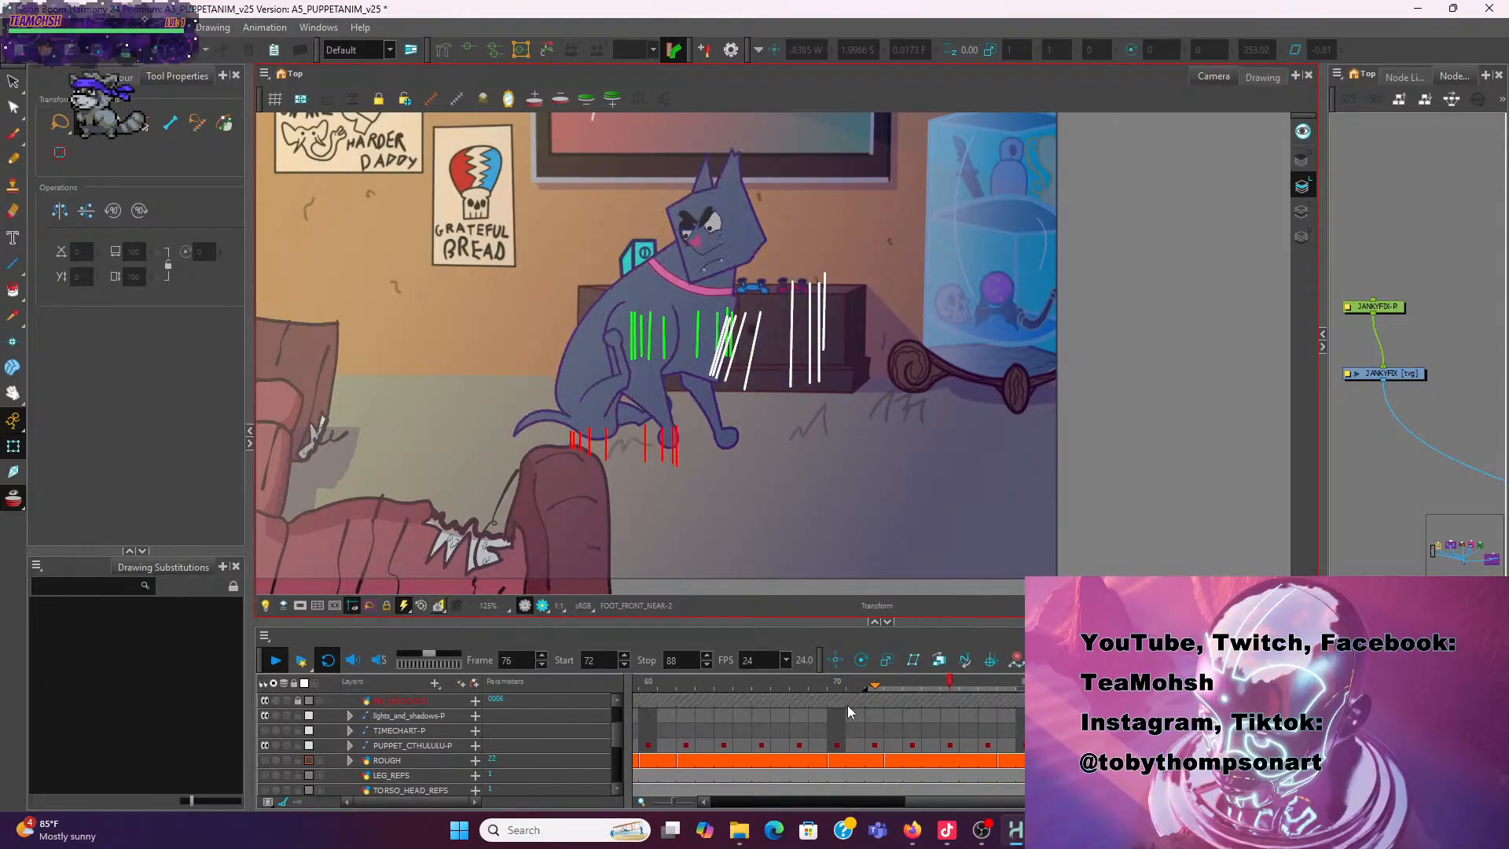
pyautogui.scroll(1, 865, 731)
pyautogui.hscroll(-3, 913, 794)
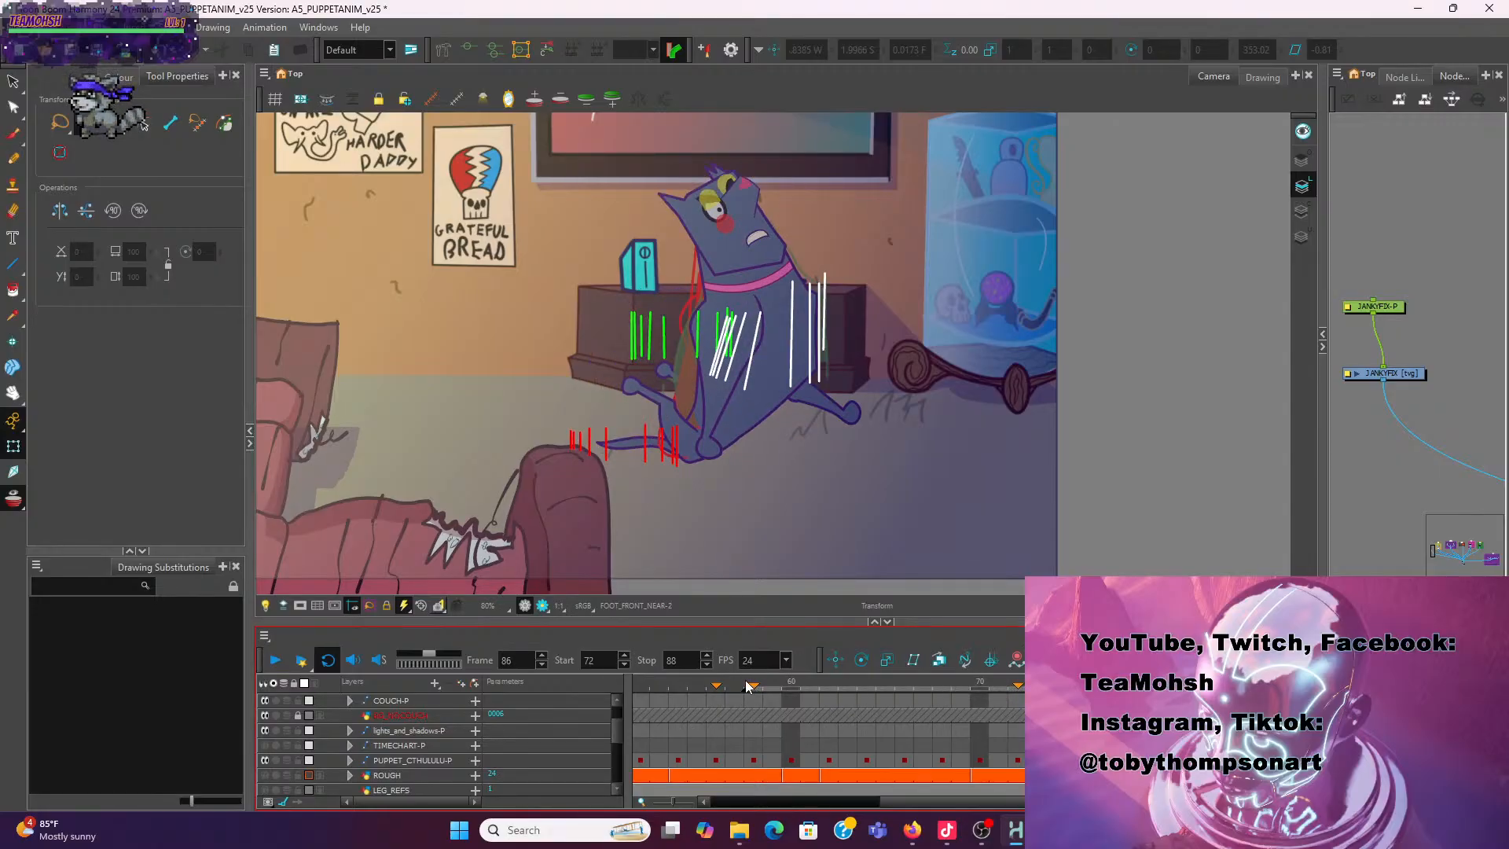
pyautogui.moveTo(740, 680); pyautogui.dragTo(741, 680)
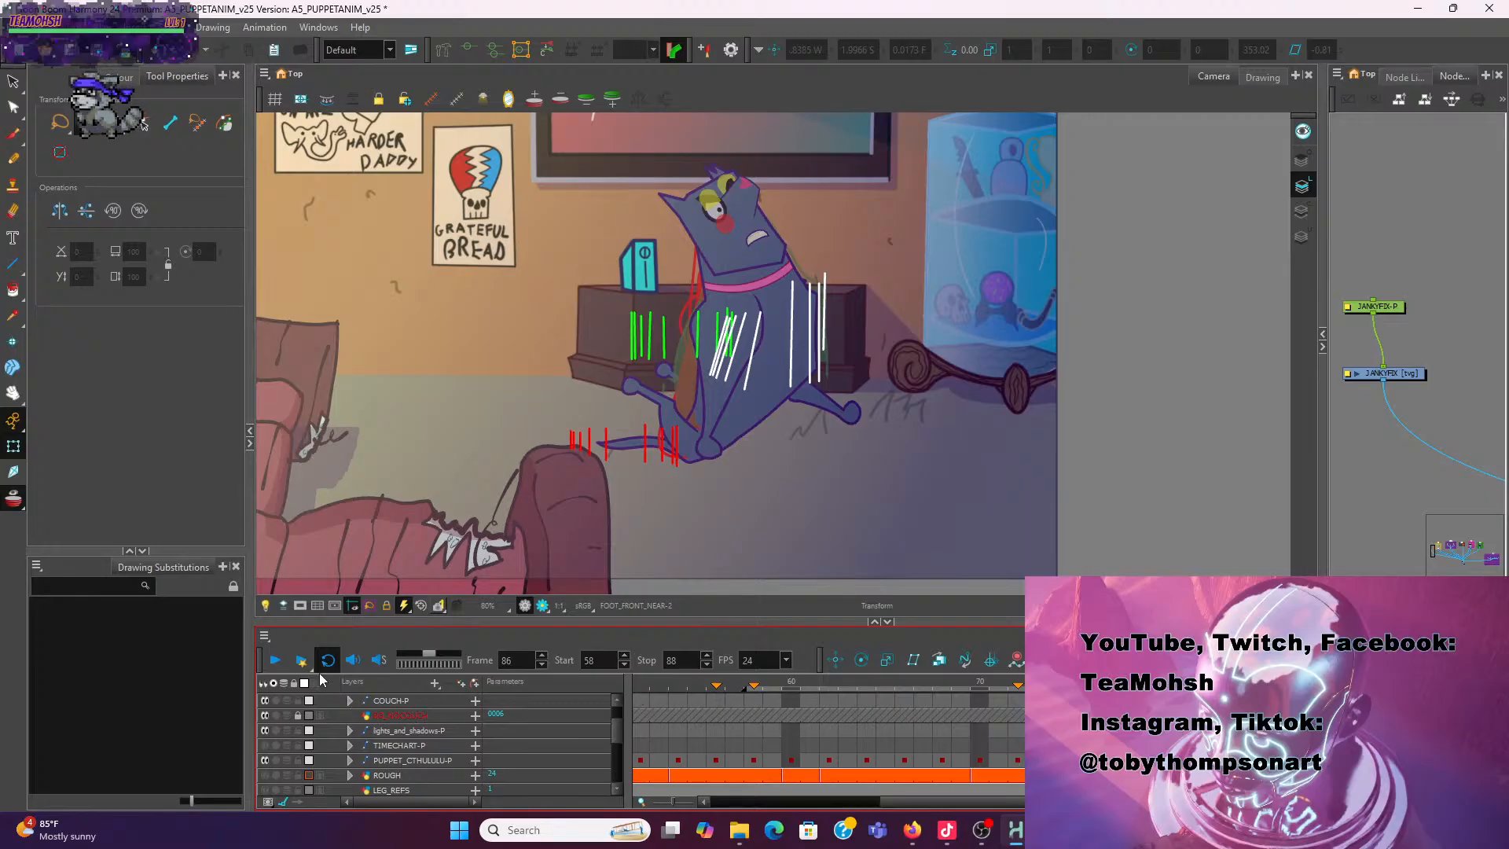
pyautogui.click(278, 659)
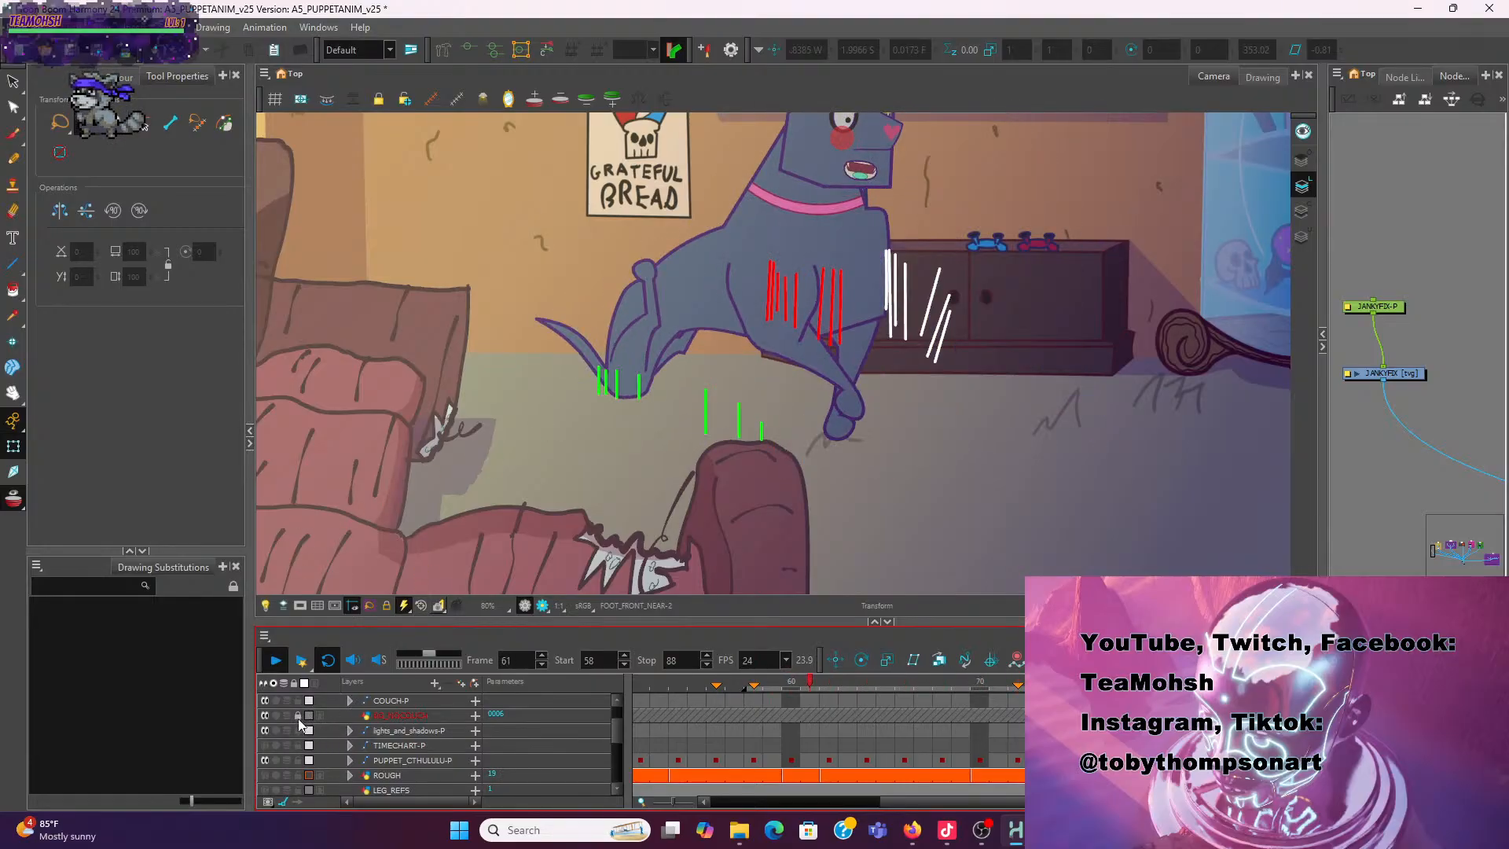
# Disable the JANKYFIX-P layer to hide the timing lines, and stop the animation on frame 70
pyautogui.scroll(1, 308, 749)
pyautogui.click(265, 715)
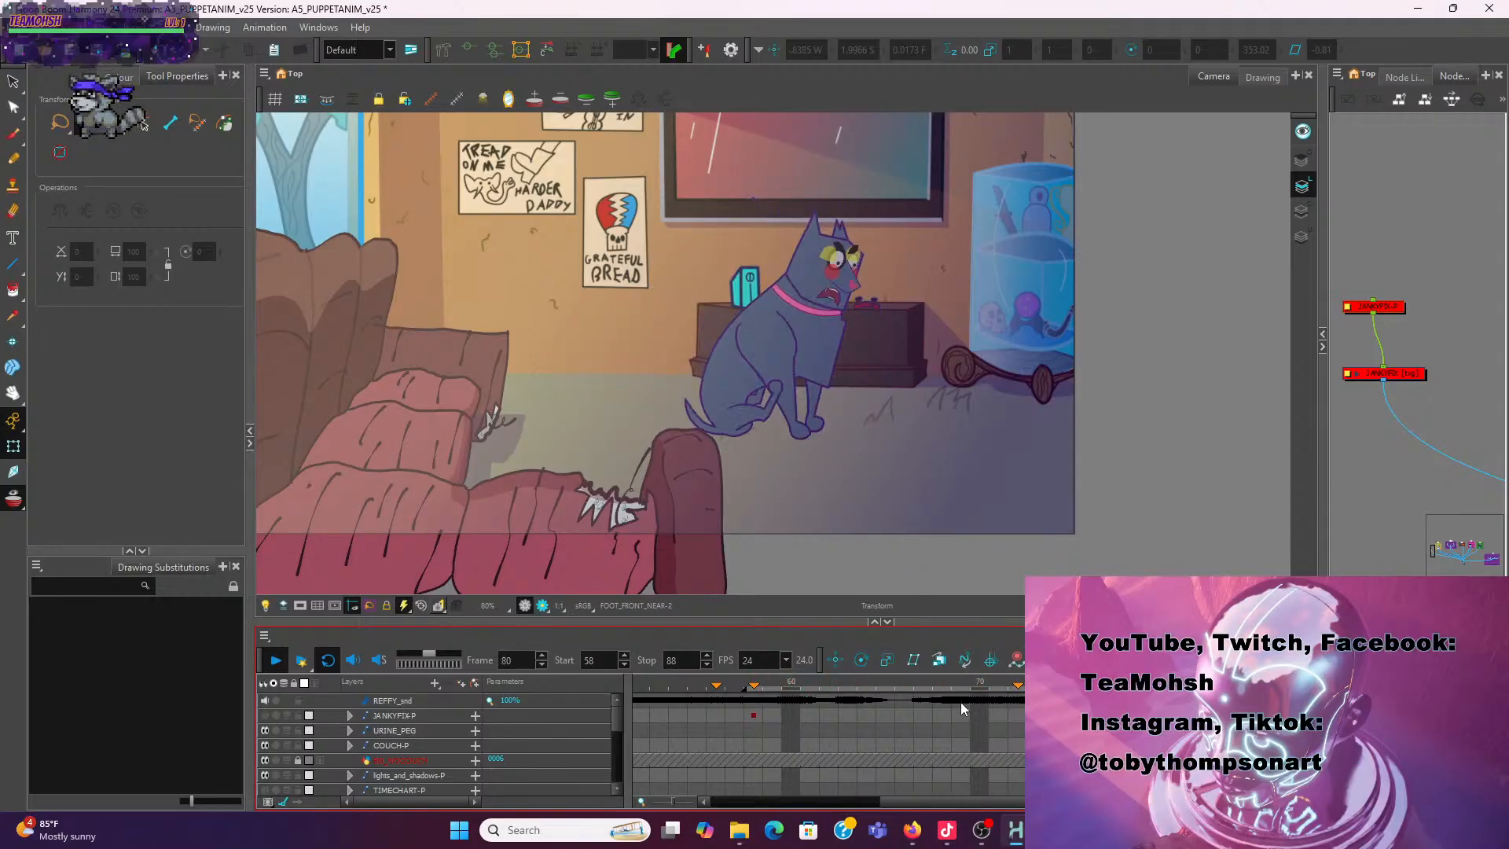
pyautogui.moveTo(964, 685)
pyautogui.mouseDown()
pyautogui.moveTo(992, 683)
pyautogui.moveTo(974, 688)
pyautogui.mouseUp()
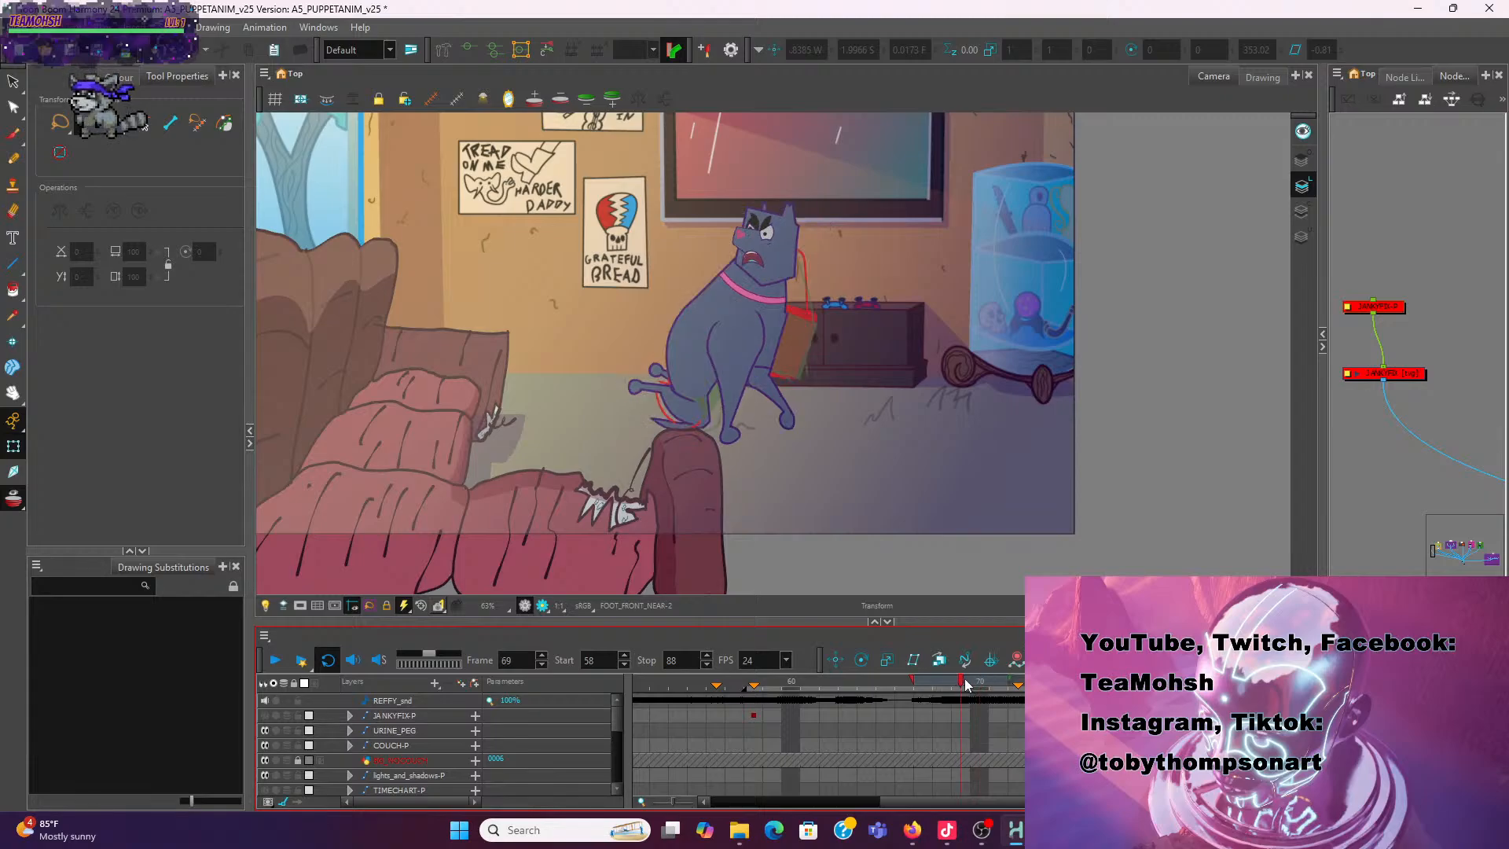
pyautogui.moveTo(975, 686); pyautogui.dragTo(979, 718)
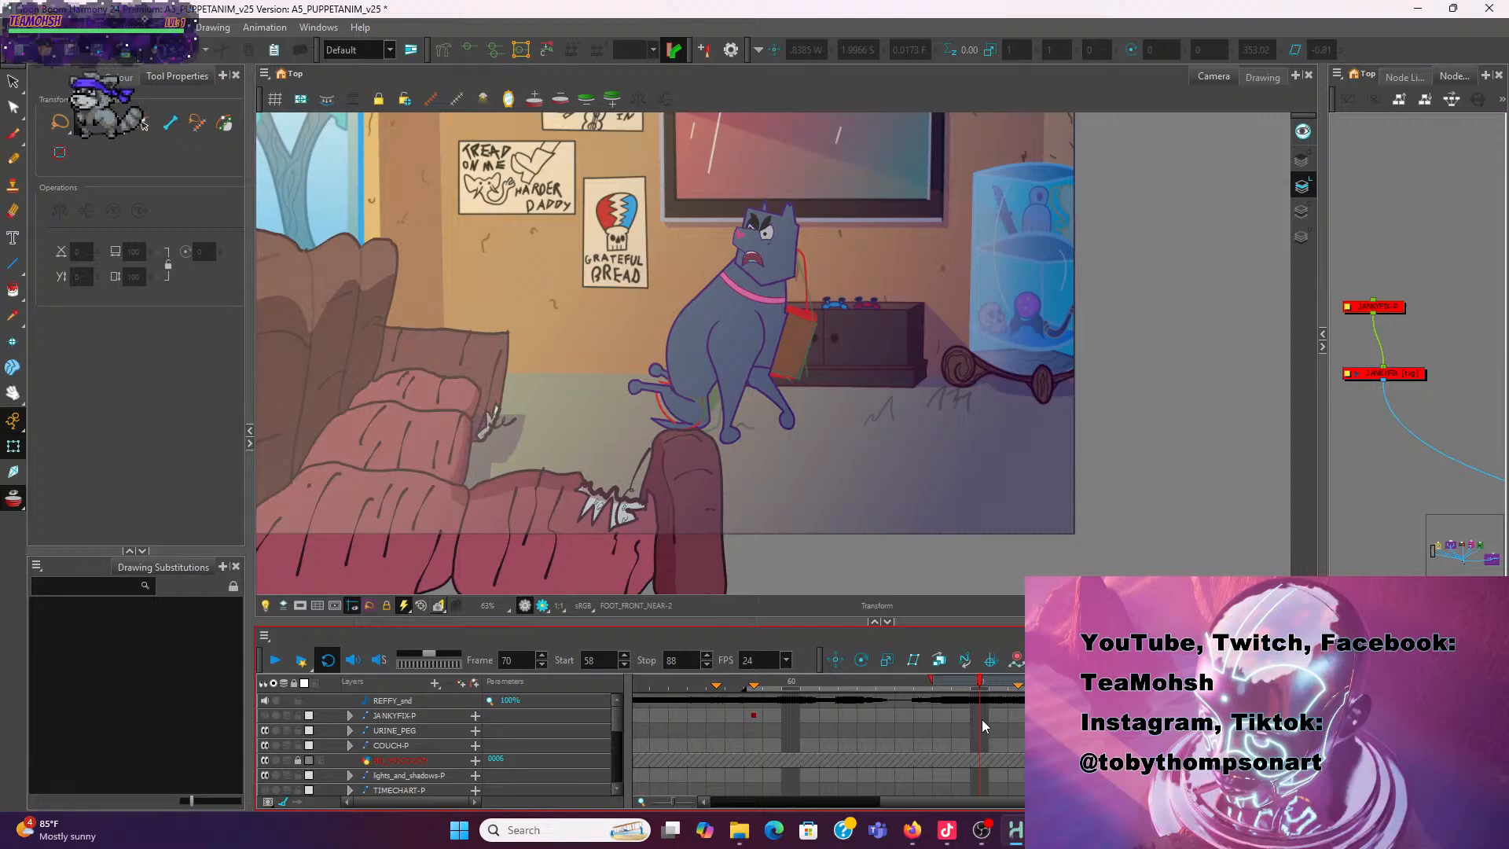
# Select the dog's upper torso at frame 70 and examine its deformer against the neighbouring poses
pyautogui.scroll(2, 852, 374)
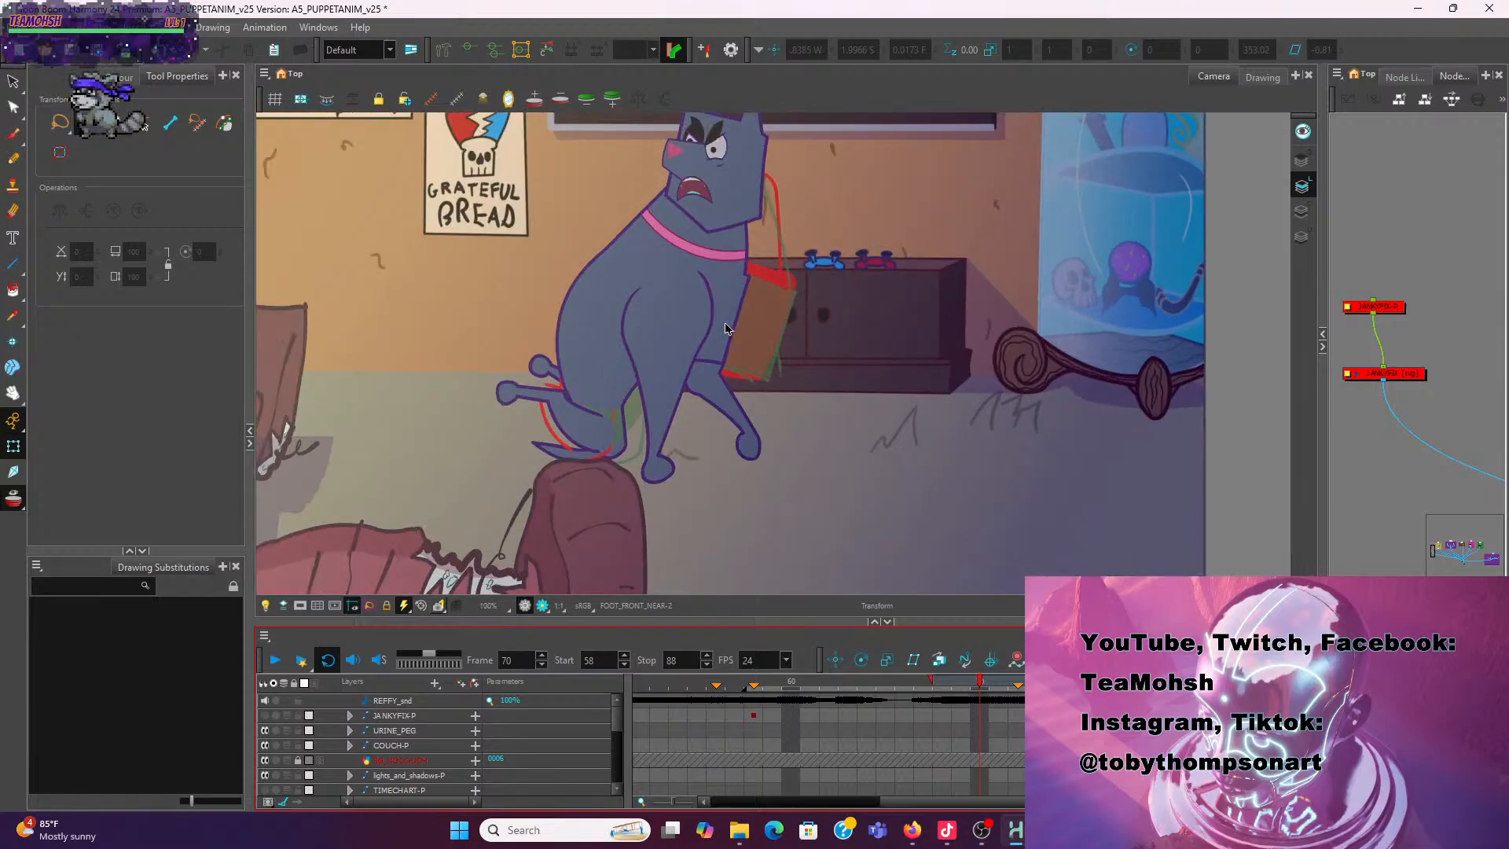
pyautogui.click(597, 338)
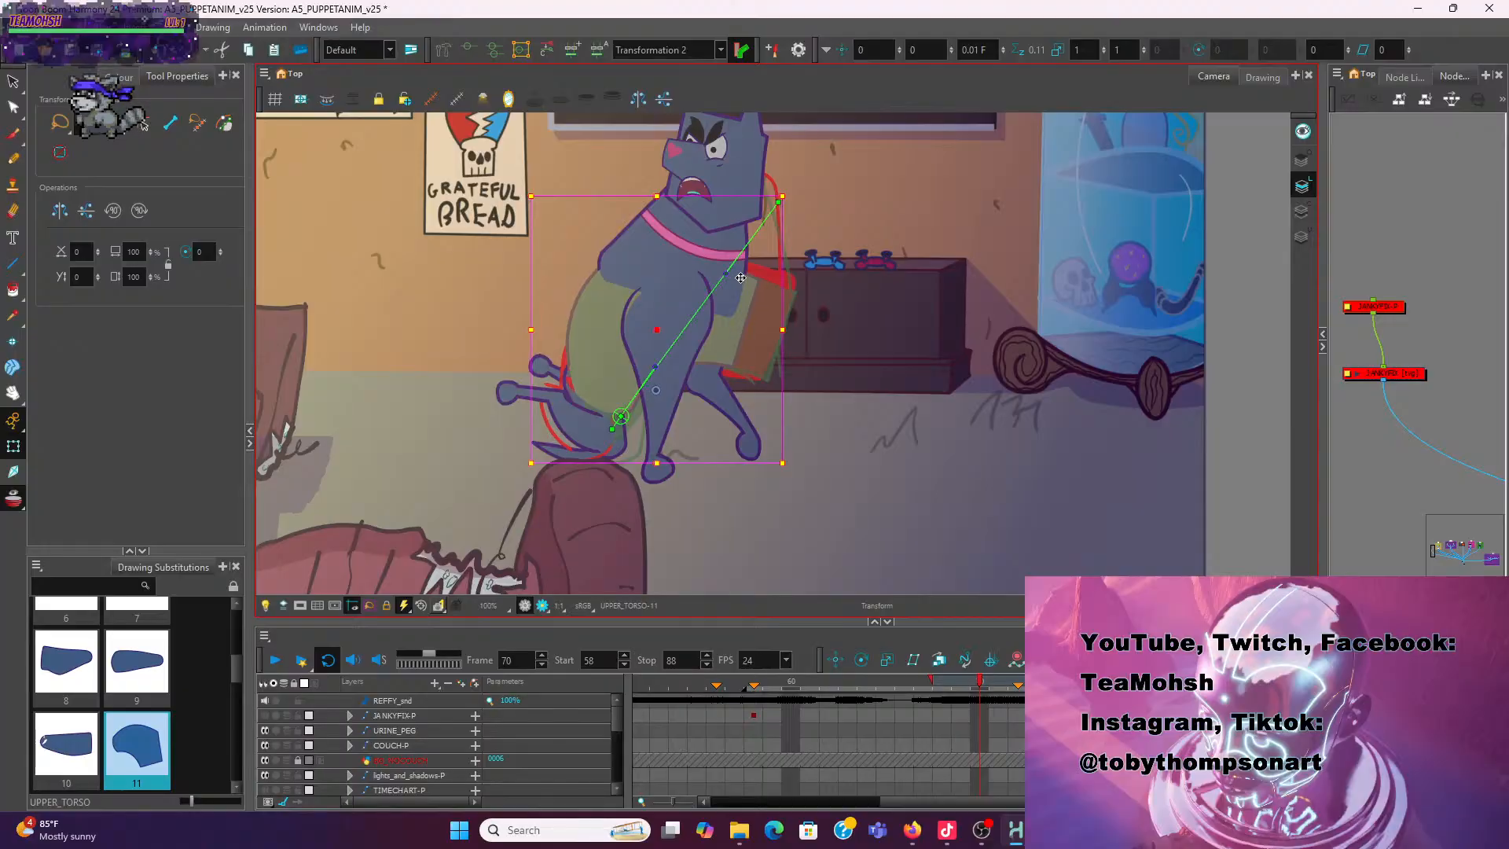
pyautogui.click(847, 235)
pyautogui.hotkey('ctrl', 'z')
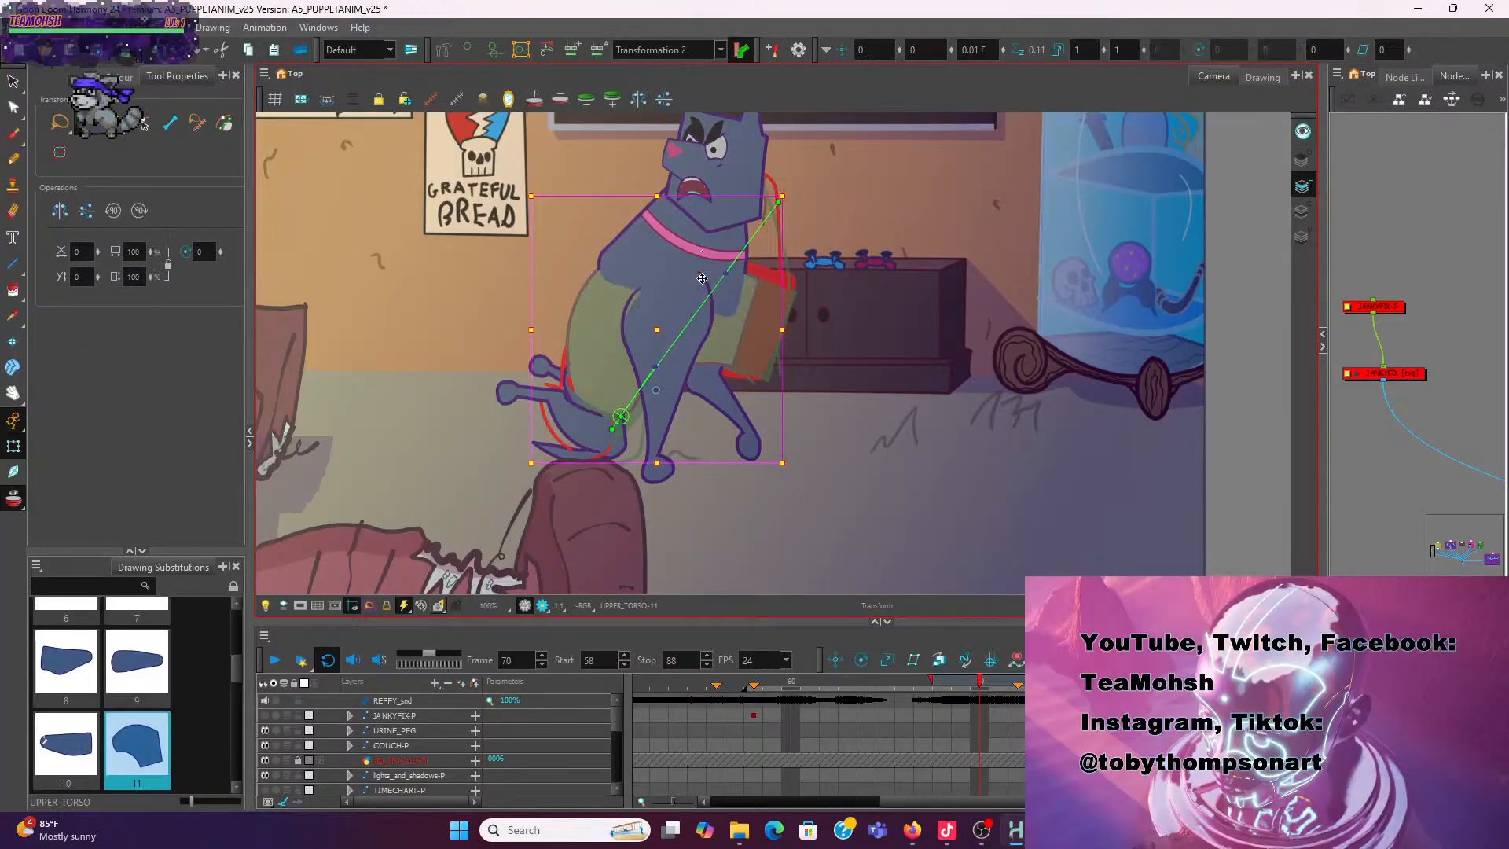
pyautogui.click(841, 260)
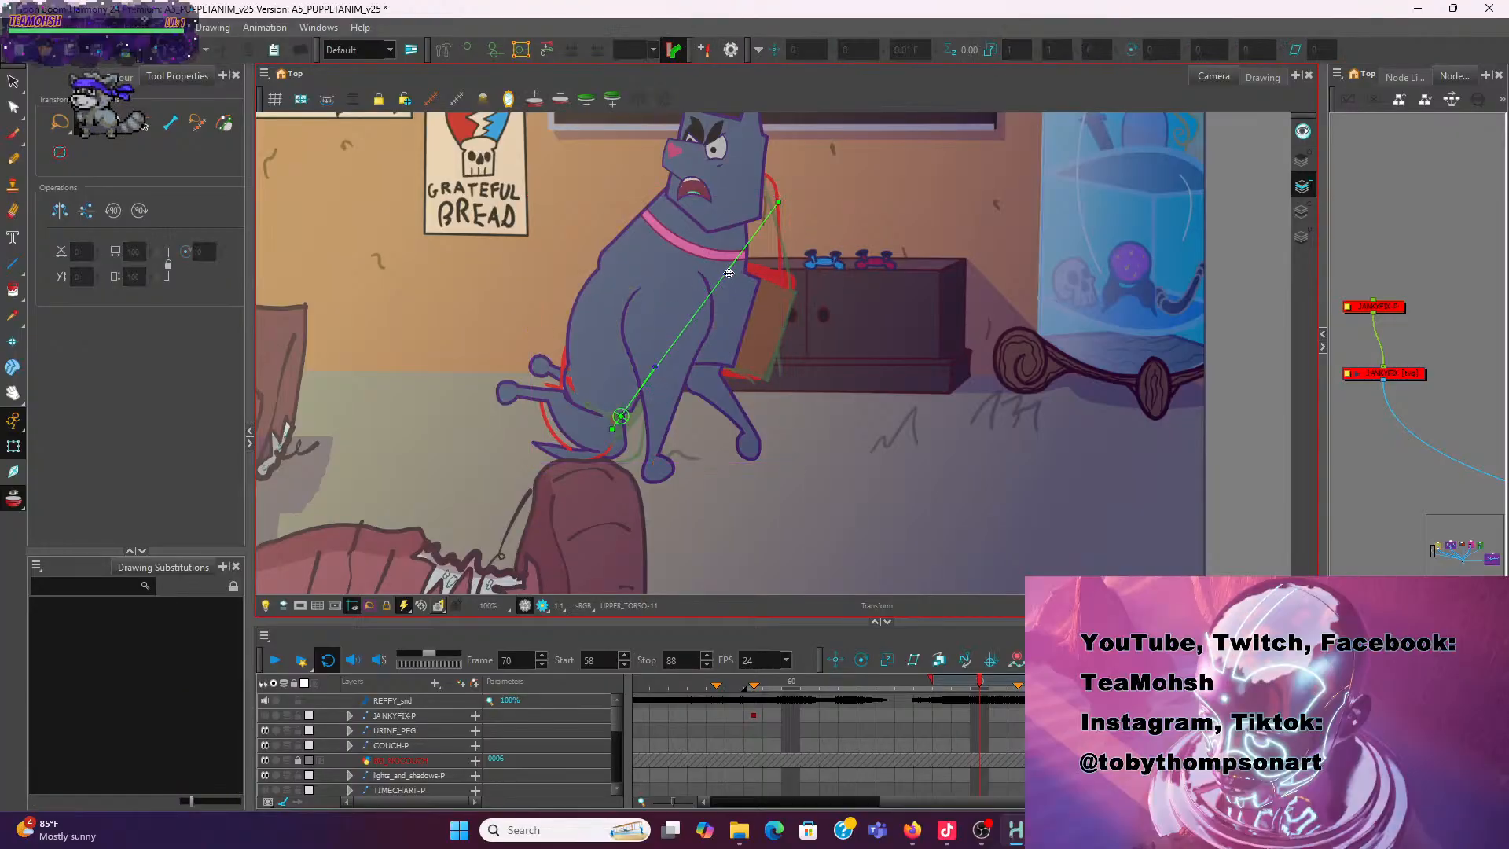
pyautogui.click(727, 277)
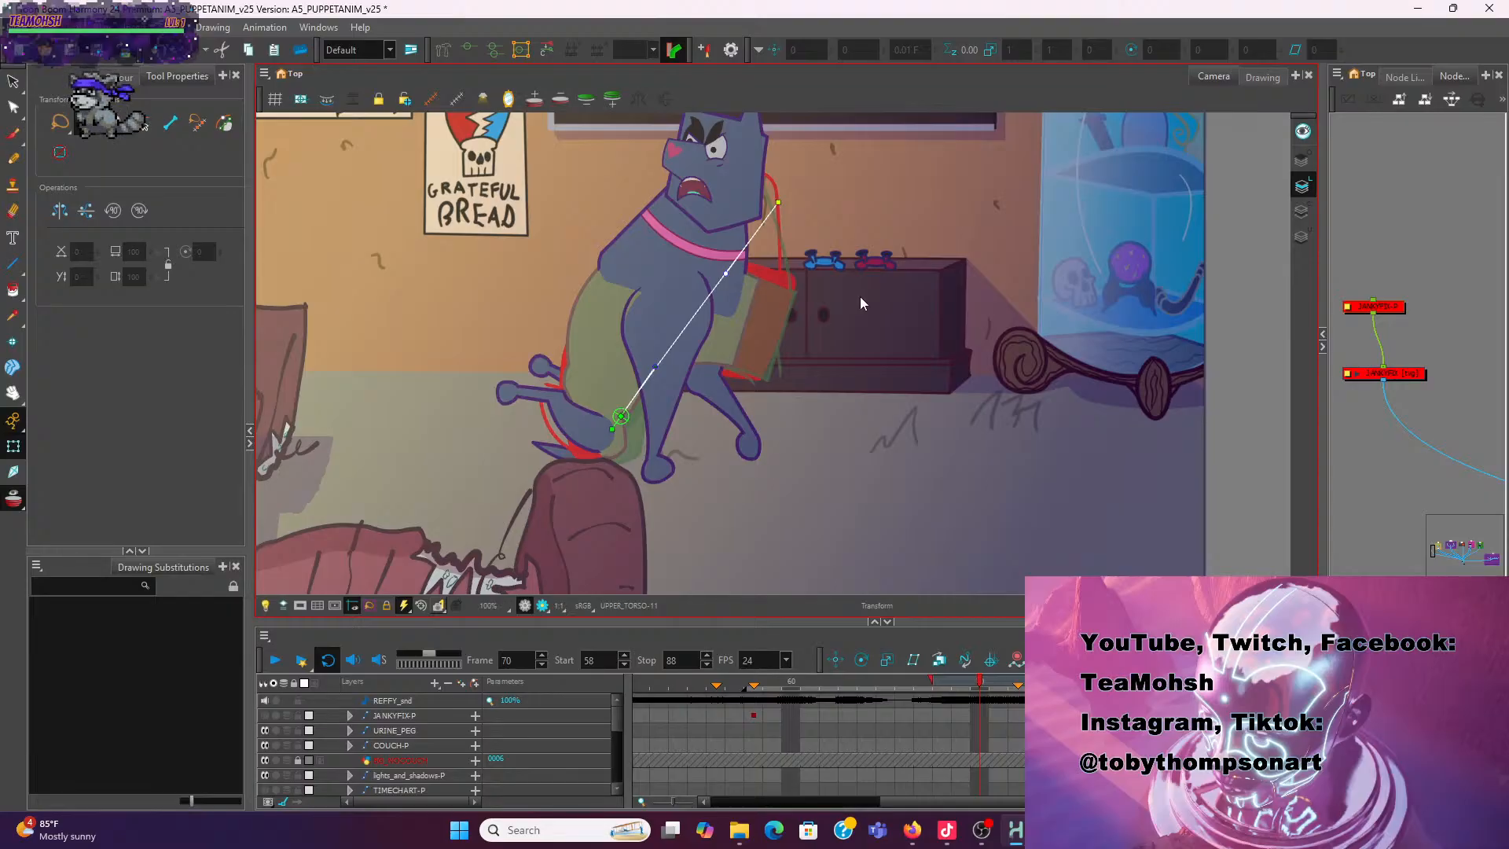
pyautogui.click(730, 277)
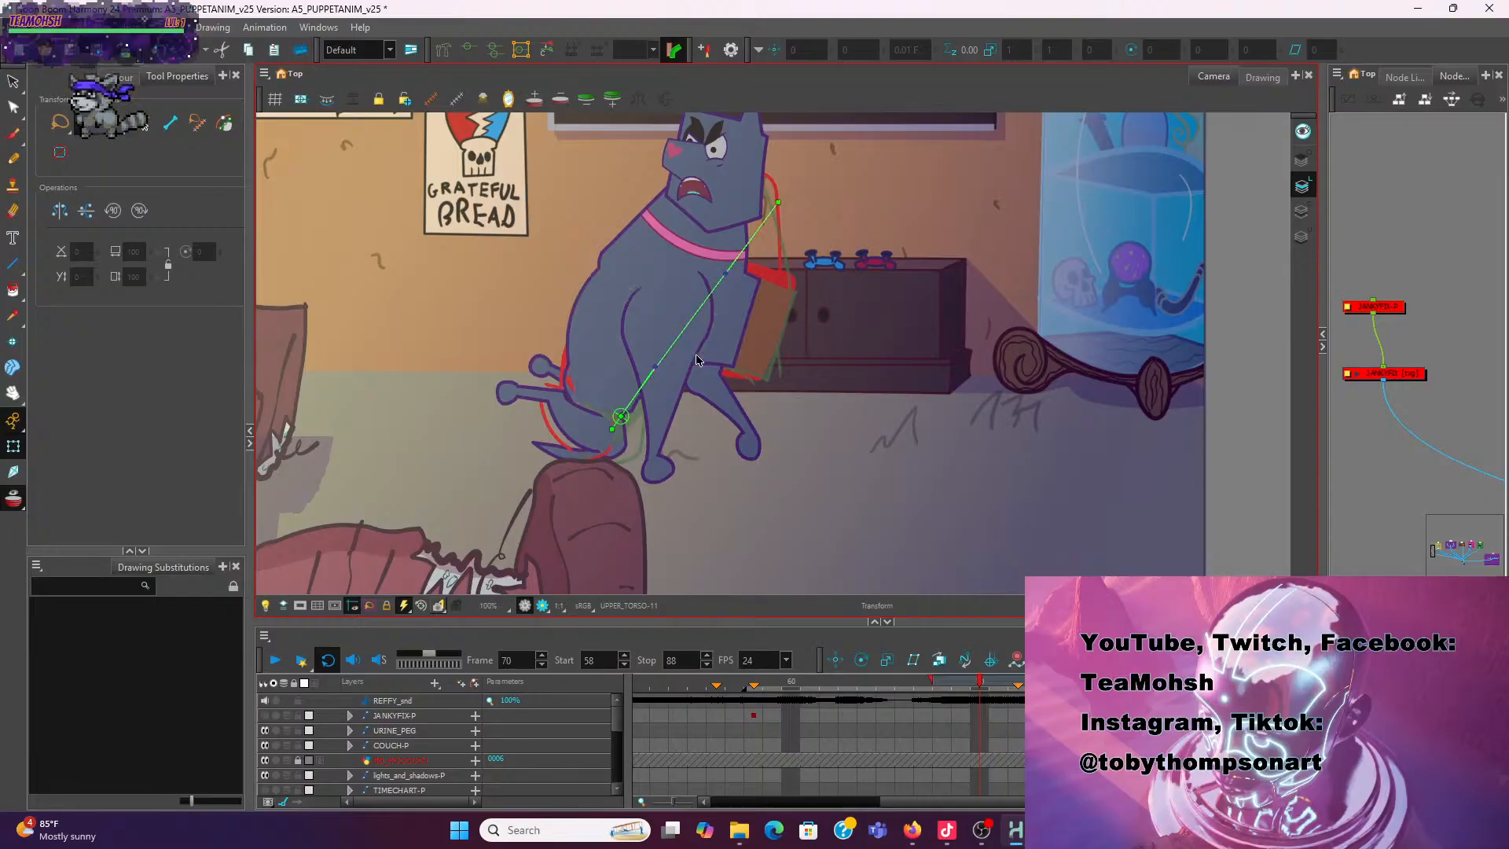
pyautogui.scroll(2, 691, 358)
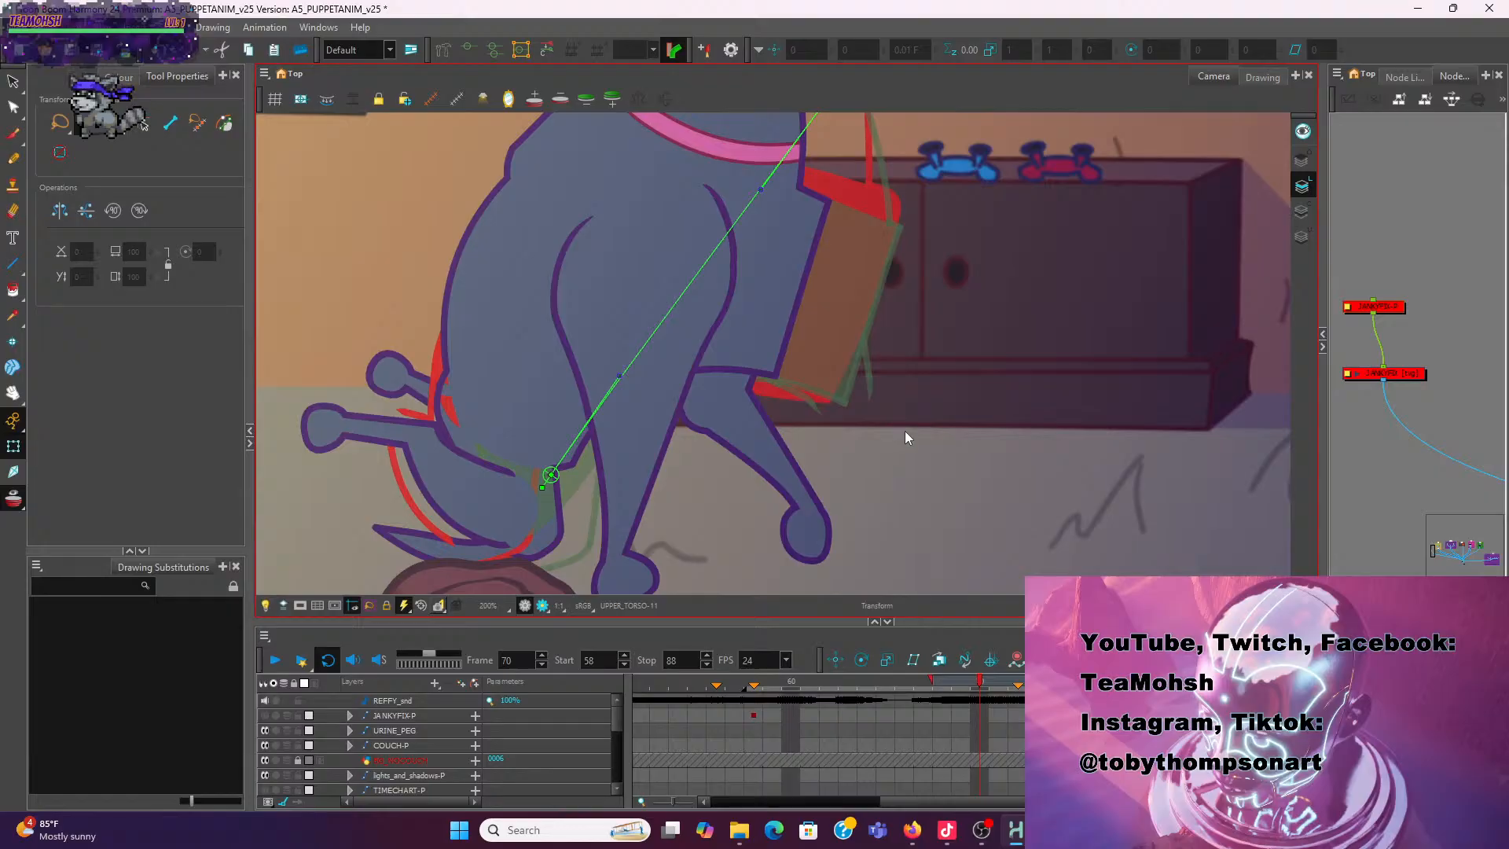
pyautogui.scroll(-4, 903, 430)
pyautogui.click(775, 393)
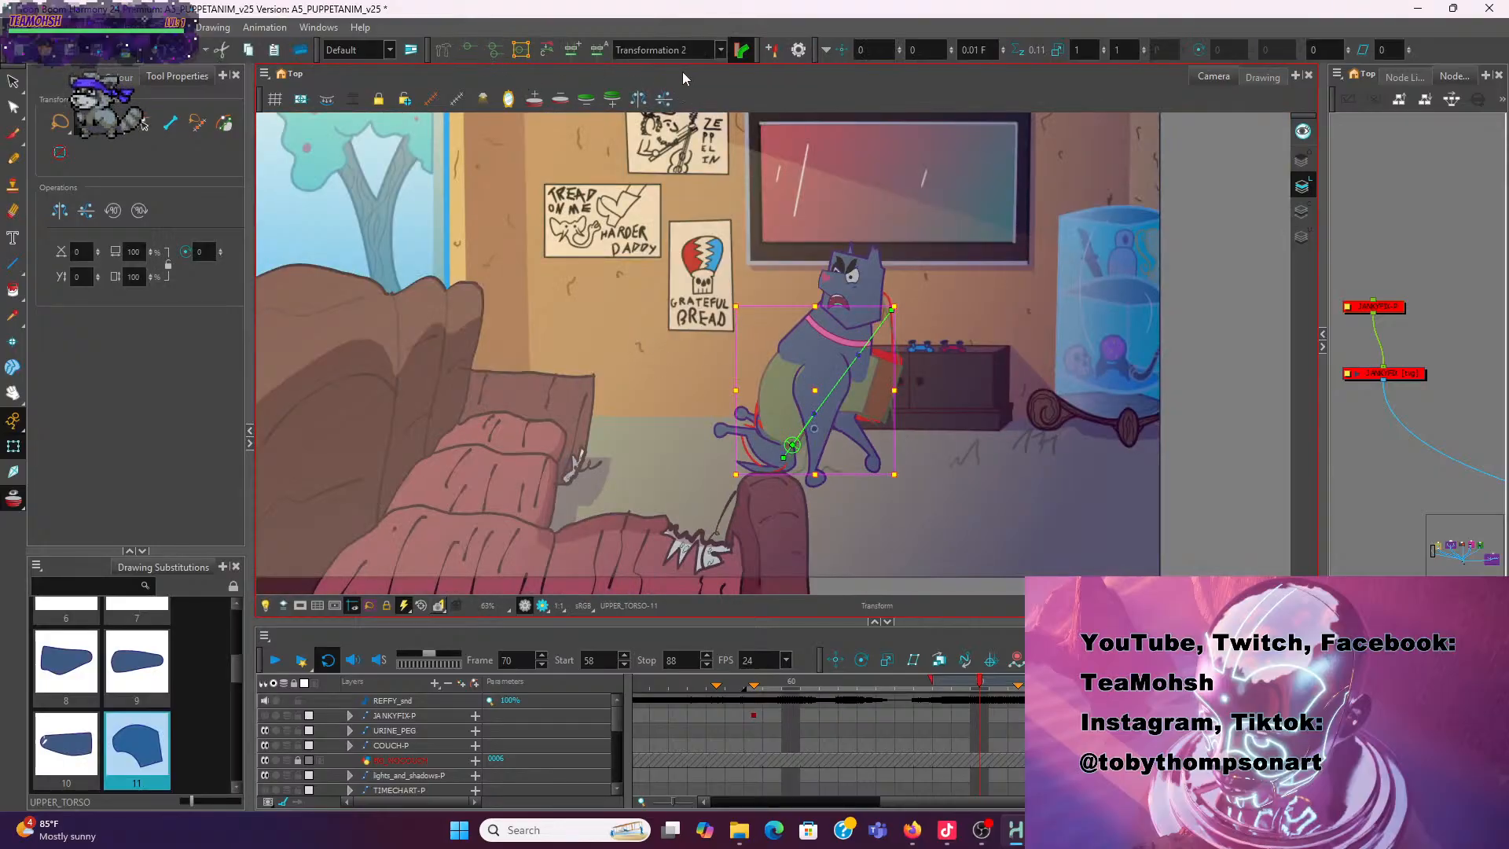
# Compare the upper torso's Transformation 1 deformation chain with Transformation 2 at frame 70, leaving Transformation 2 active
pyautogui.moveTo(980, 680)
pyautogui.mouseDown()
pyautogui.moveTo(962, 674)
pyautogui.moveTo(987, 672)
pyautogui.mouseUp()
pyautogui.scroll(2, 890, 294)
pyautogui.click(915, 334)
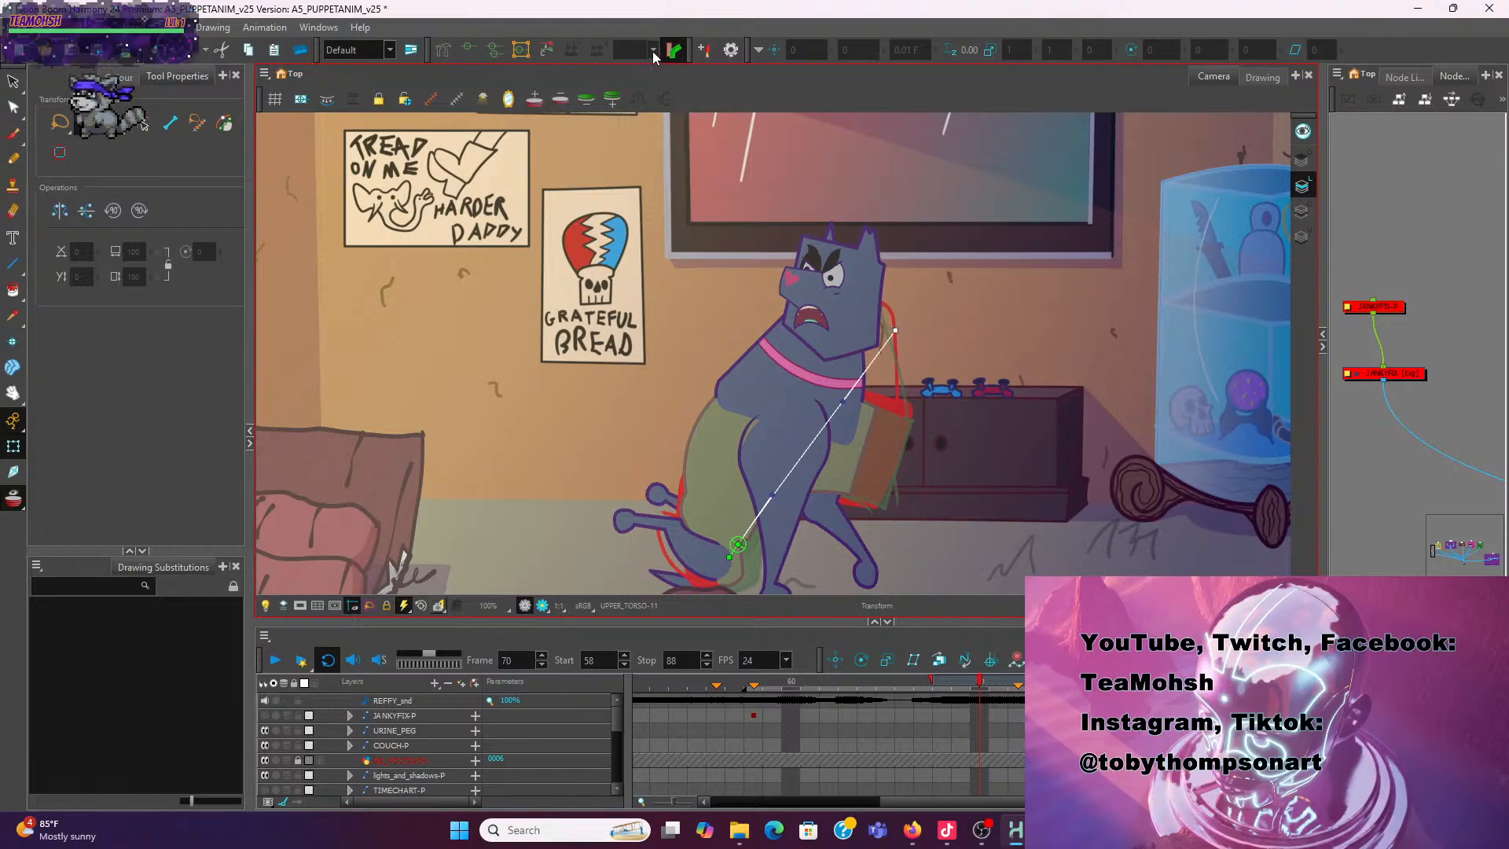
pyautogui.click(699, 429)
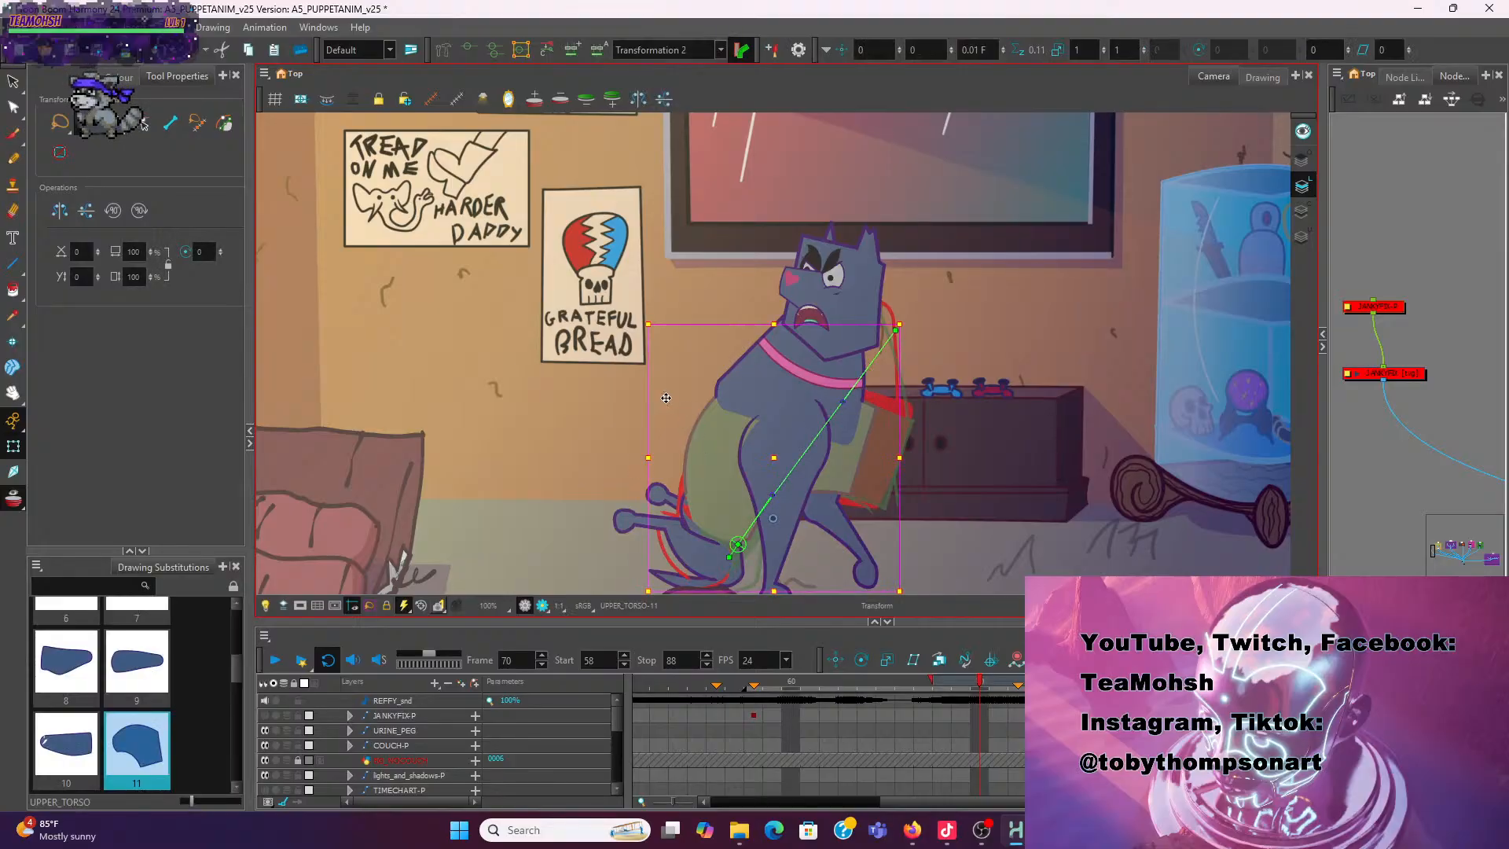
pyautogui.click(715, 52)
pyautogui.click(691, 91)
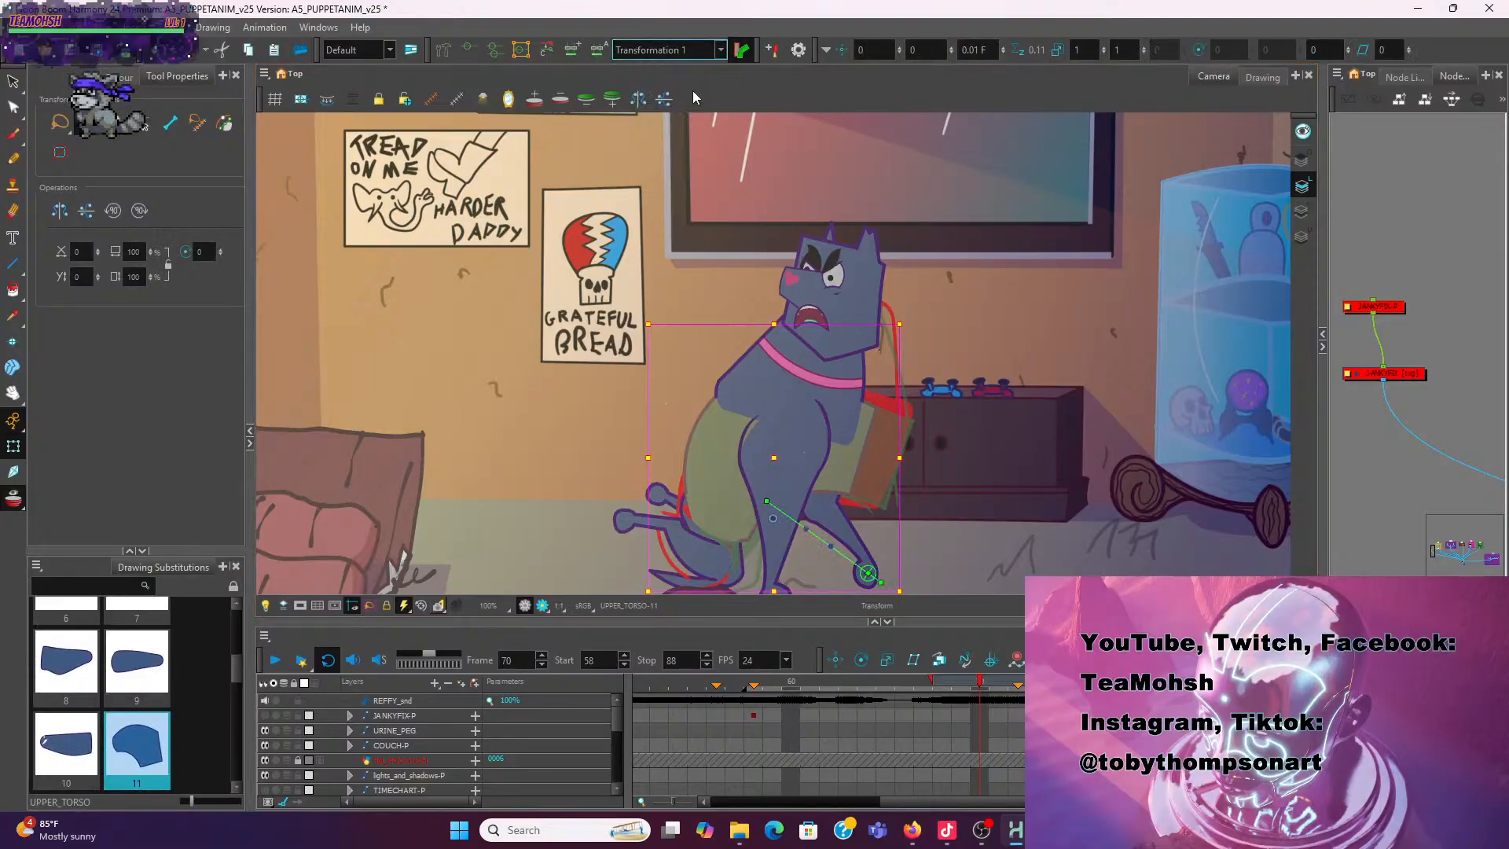
pyautogui.click(719, 50)
pyautogui.click(692, 110)
pyautogui.click(951, 401)
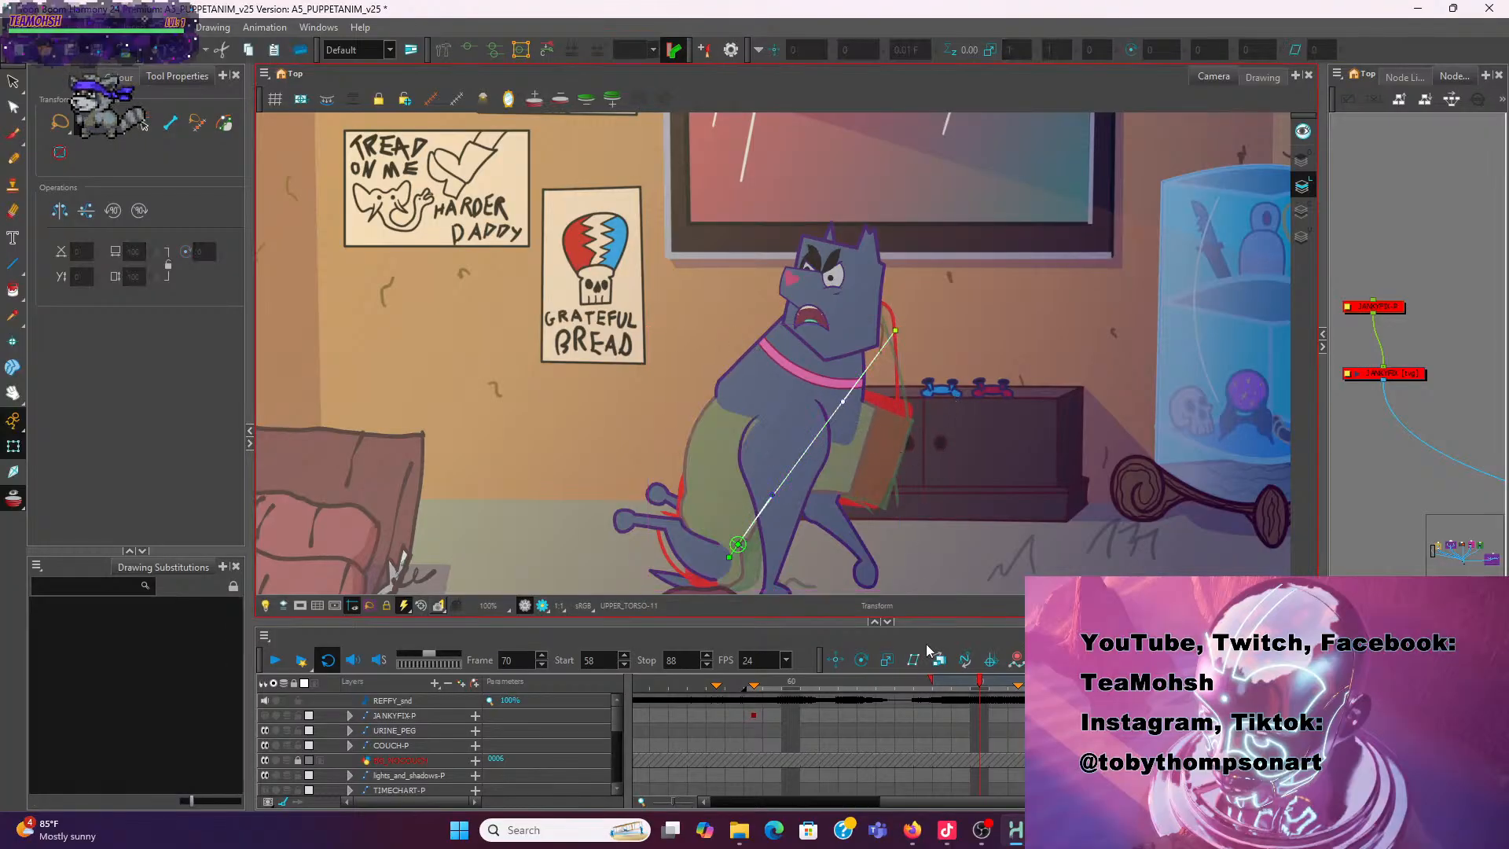
# Play the loop from around frame 60, re-enable the JANKYFIX-P layer to show the timing lines, and stop playback
pyautogui.moveTo(978, 682)
pyautogui.mouseDown()
pyautogui.moveTo(963, 684)
pyautogui.moveTo(1022, 702)
pyautogui.moveTo(924, 686)
pyautogui.moveTo(975, 685)
pyautogui.moveTo(989, 712)
pyautogui.moveTo(791, 695)
pyautogui.mouseUp()
pyautogui.click(274, 661)
pyautogui.scroll(-5, 1067, 499)
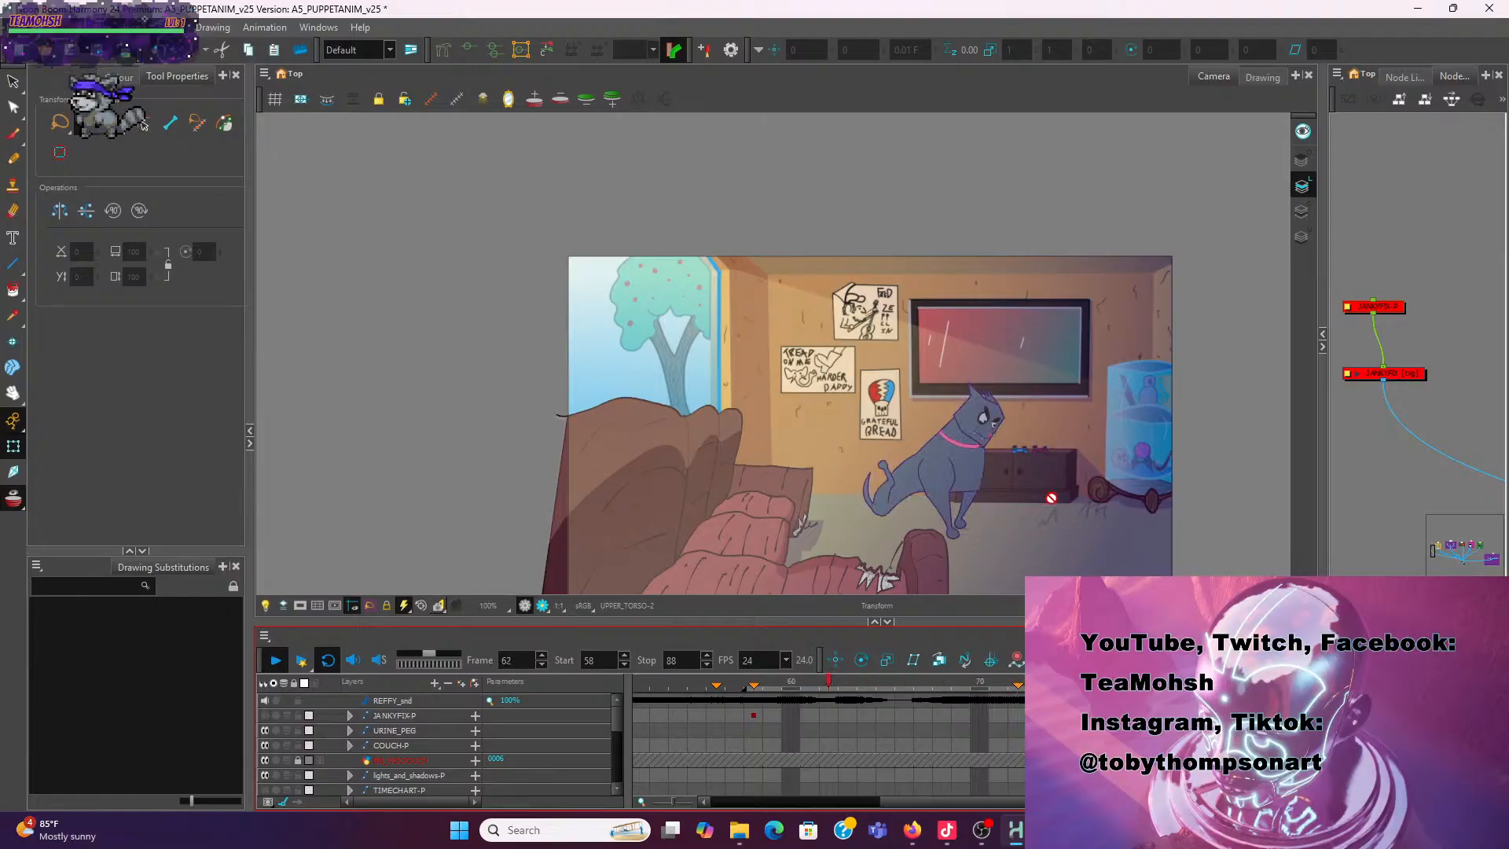
pyautogui.click(267, 716)
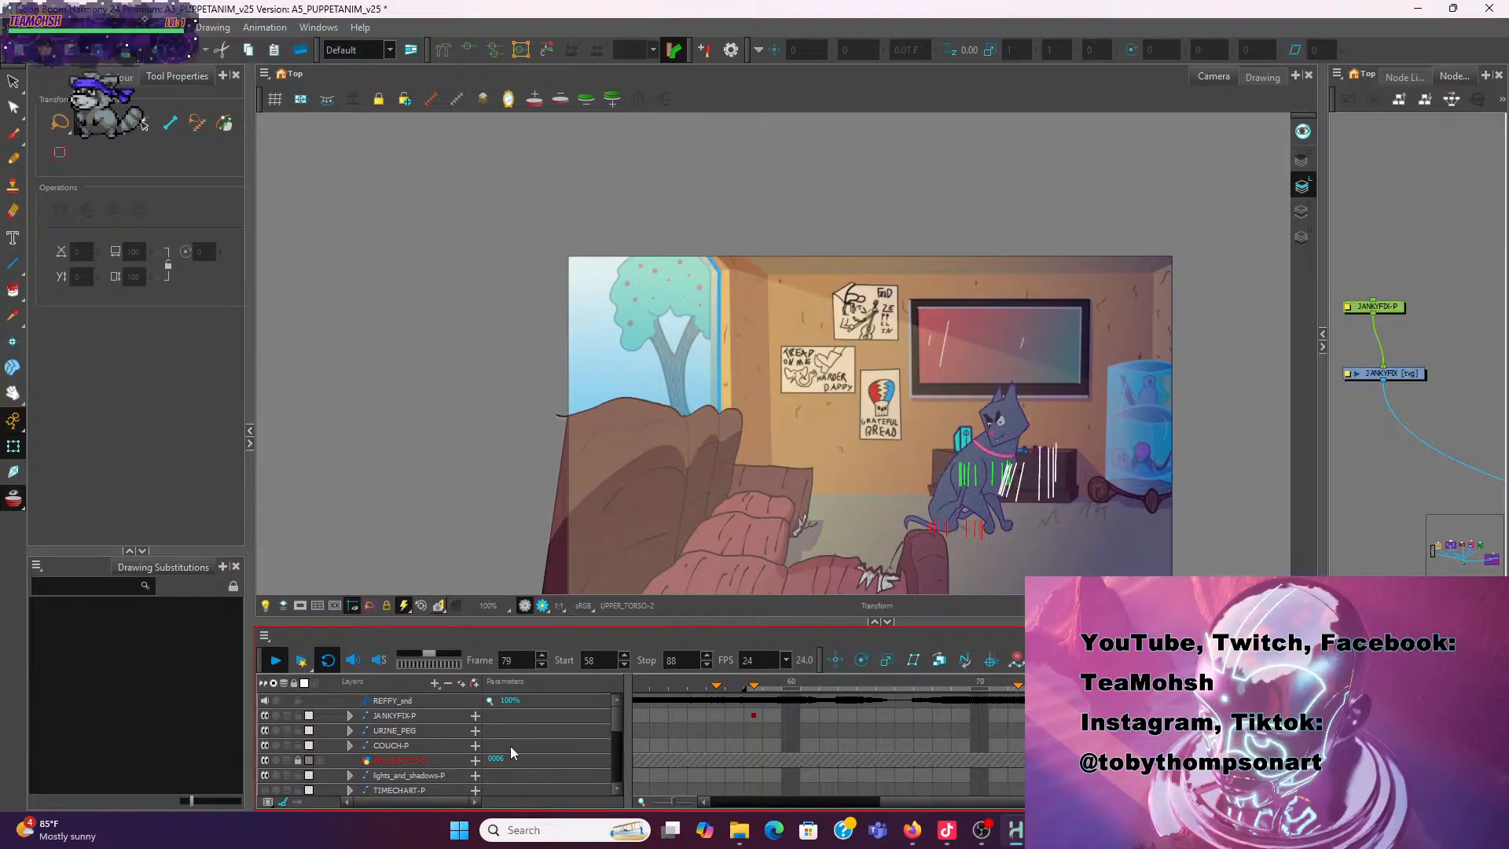
pyautogui.click(276, 660)
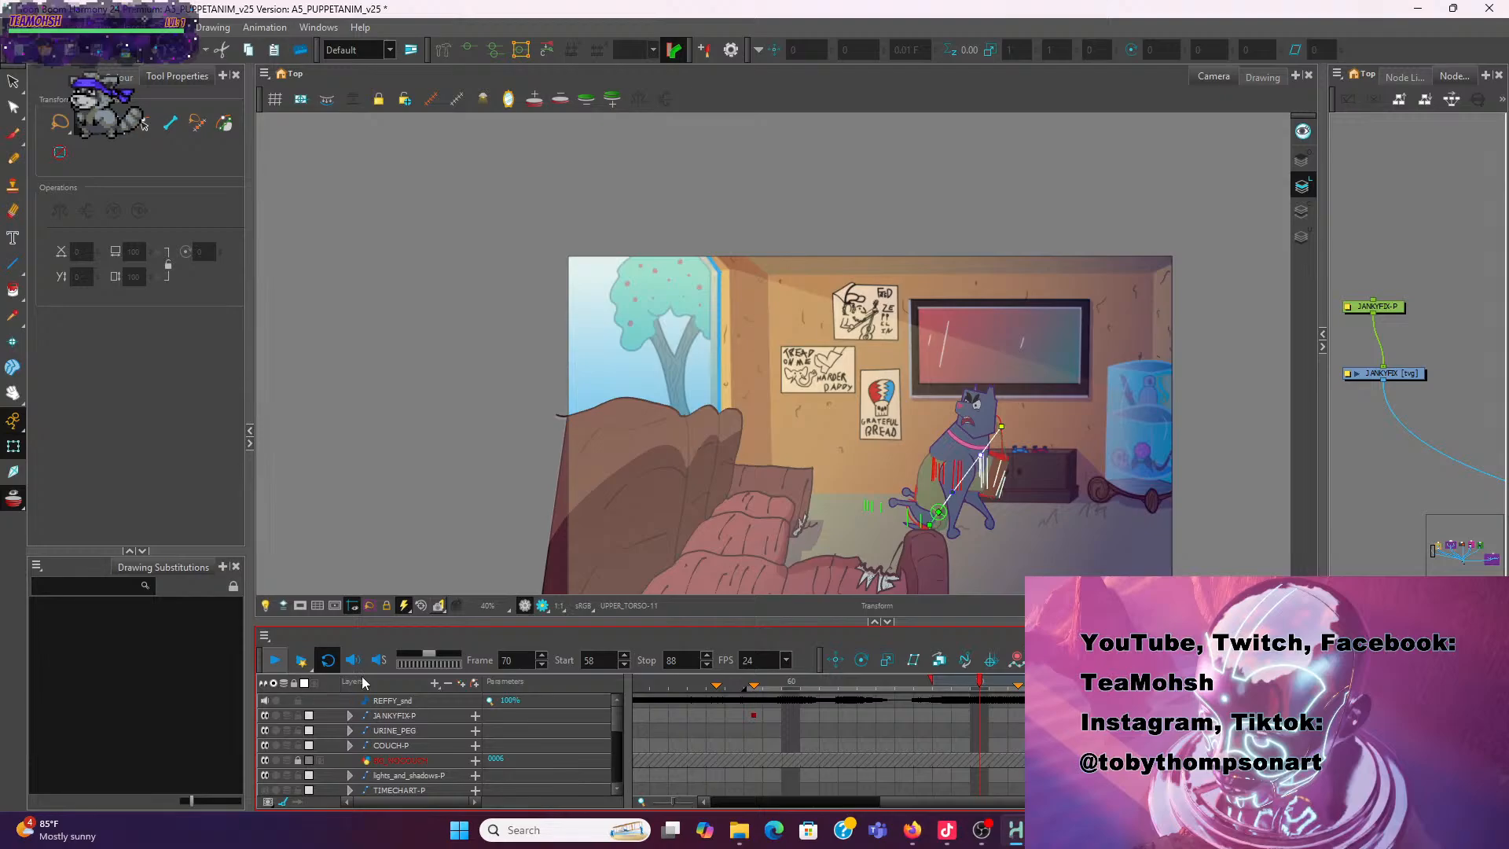
# Scrub between frames 69 and 71 to check the torso's spacing against the timing lines, ending on frame 70
pyautogui.click(965, 679)
pyautogui.click(979, 681)
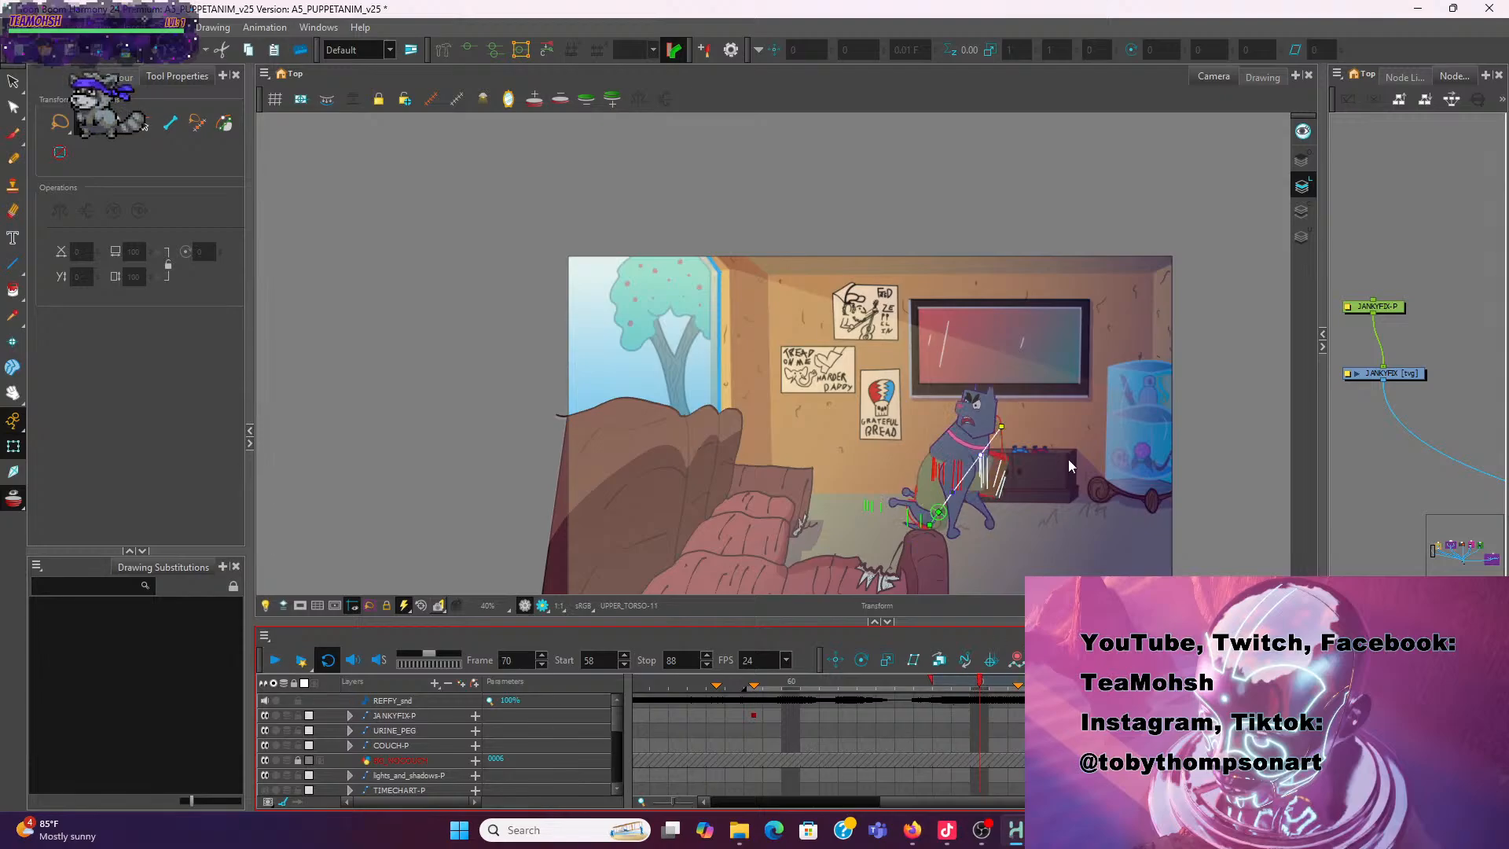
pyautogui.scroll(3, 1017, 459)
pyautogui.scroll(1, 973, 487)
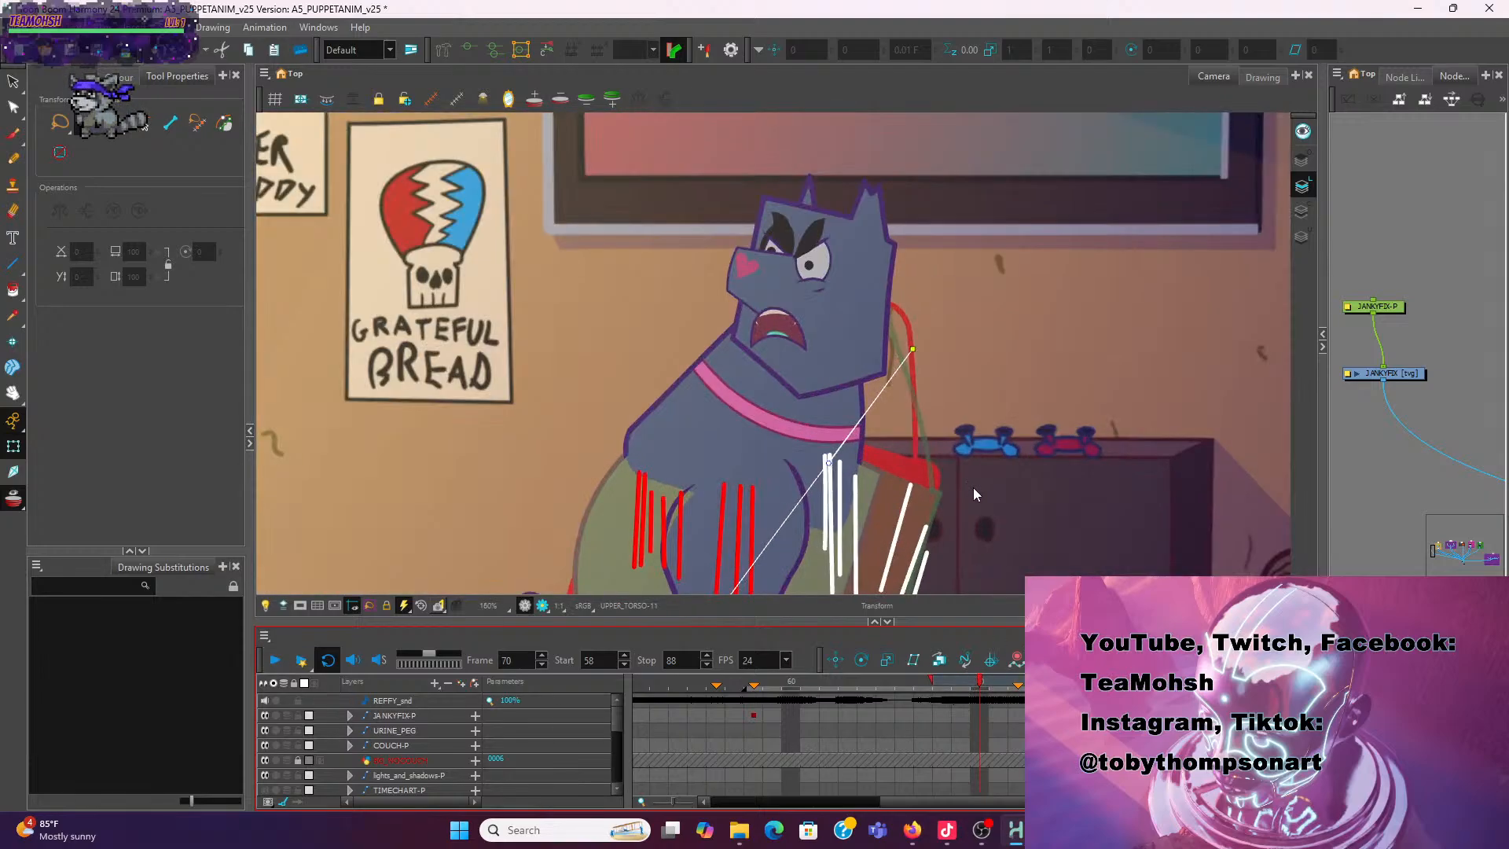
pyautogui.scroll(1, 973, 487)
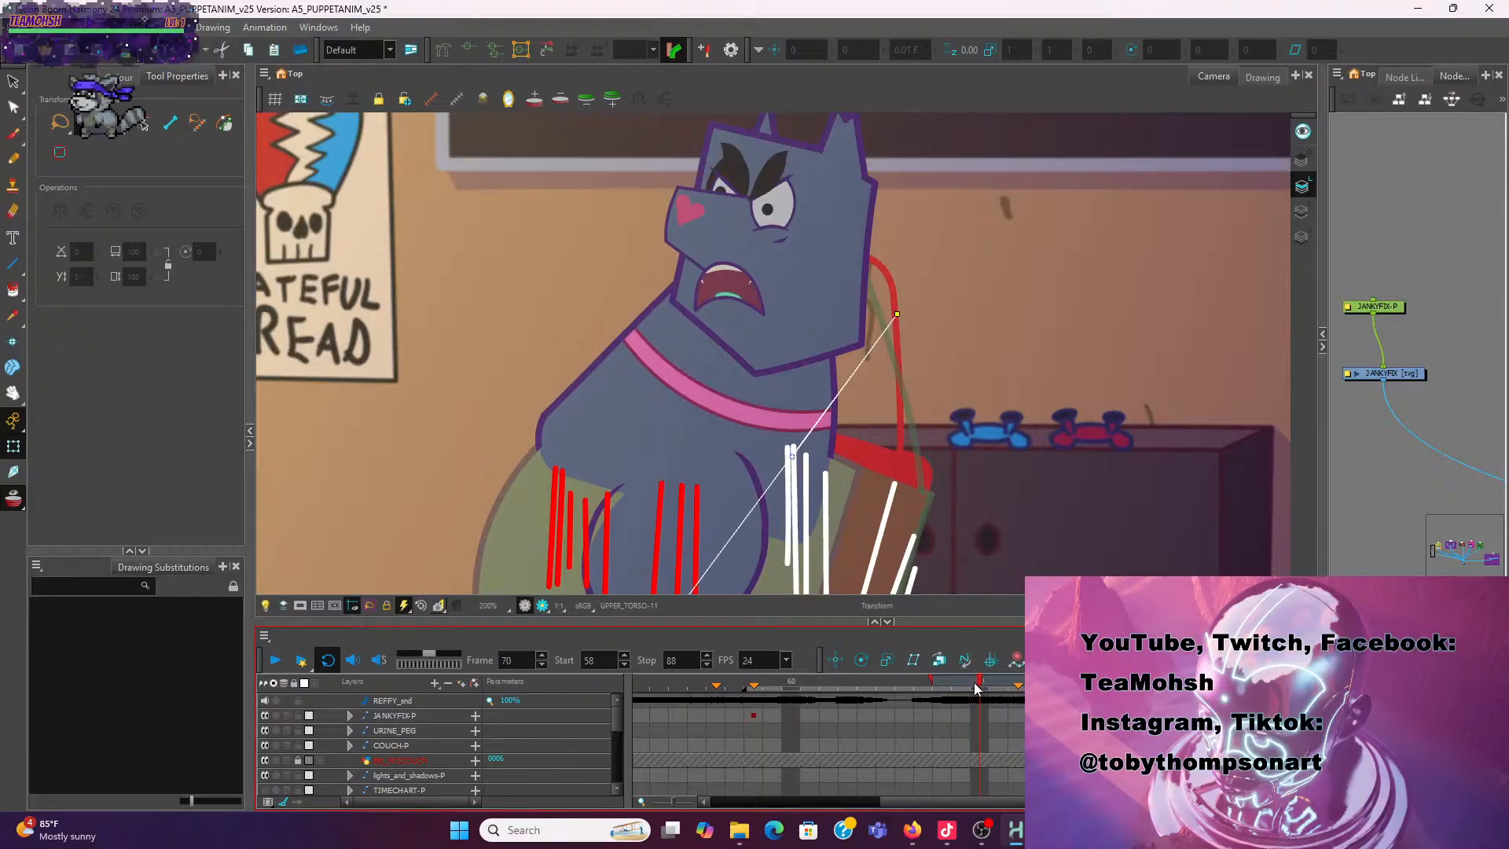
pyautogui.click(965, 686)
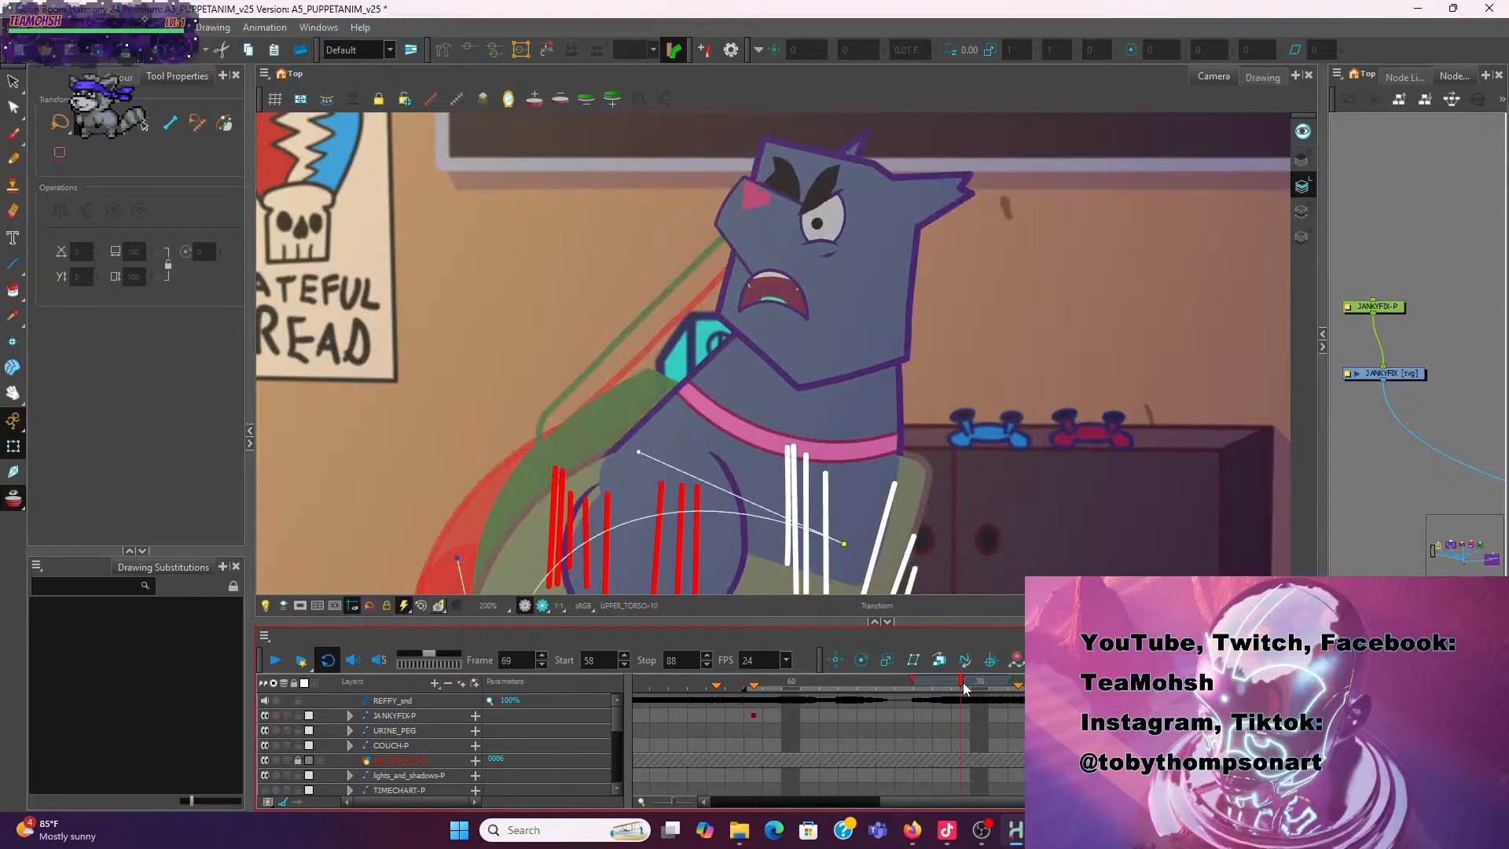
pyautogui.moveTo(965, 686); pyautogui.dragTo(994, 729)
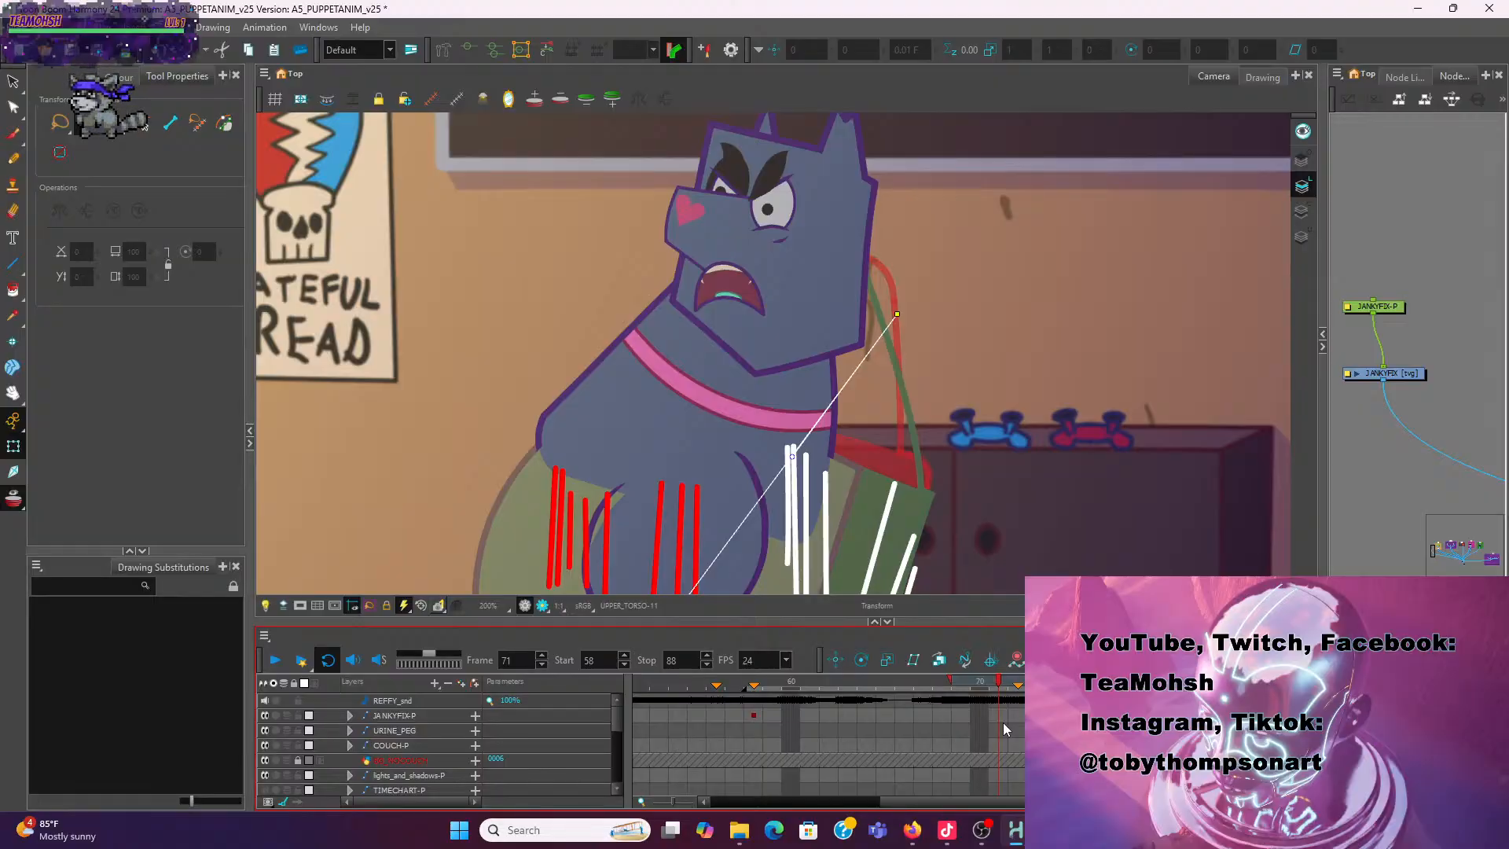
pyautogui.moveTo(1003, 723); pyautogui.dragTo(975, 717)
pyautogui.scroll(-1, 998, 734)
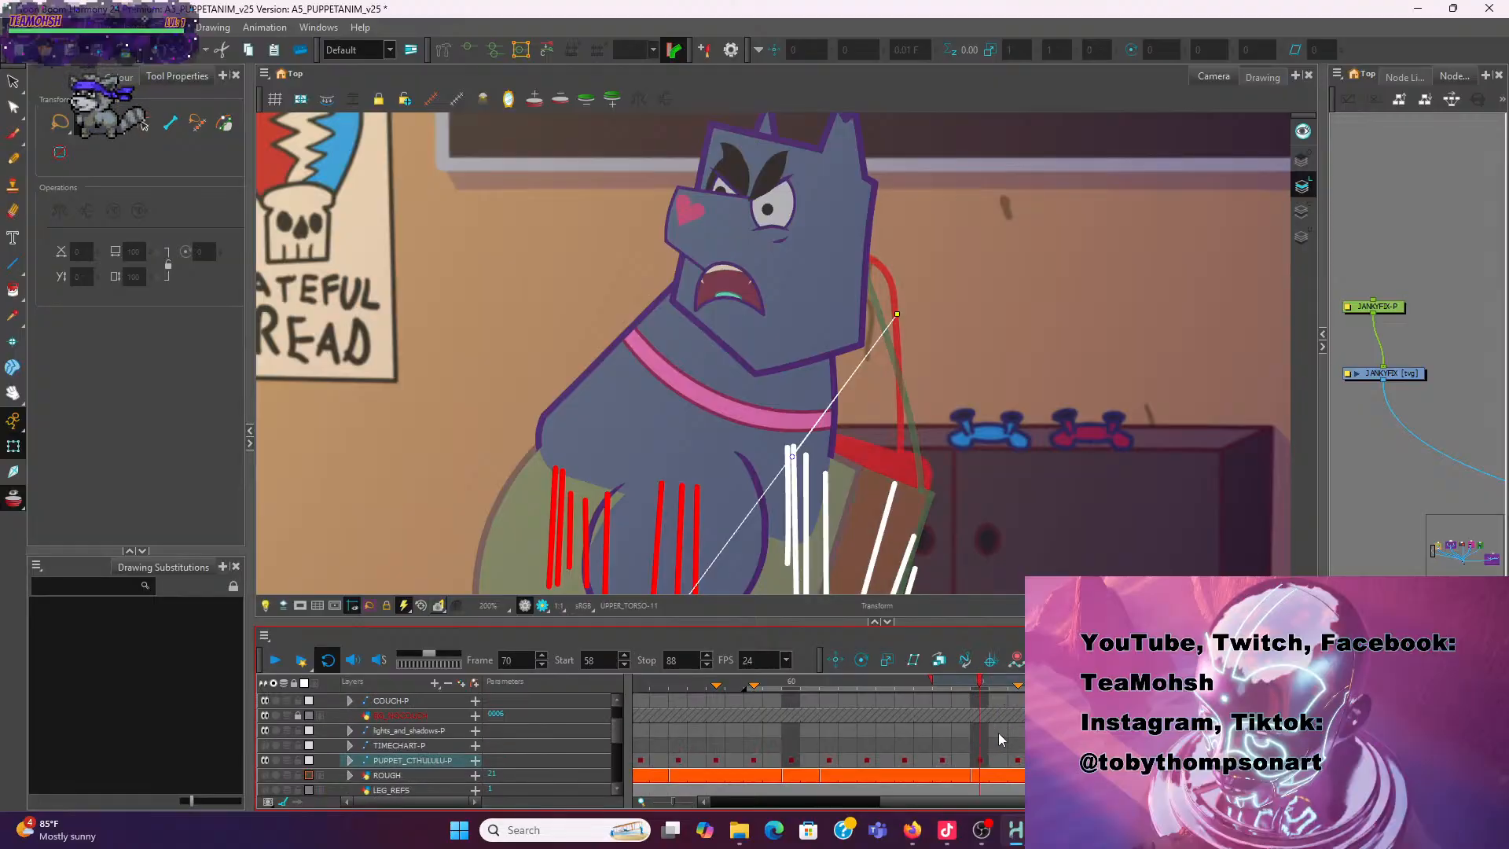
pyautogui.scroll(1, 998, 734)
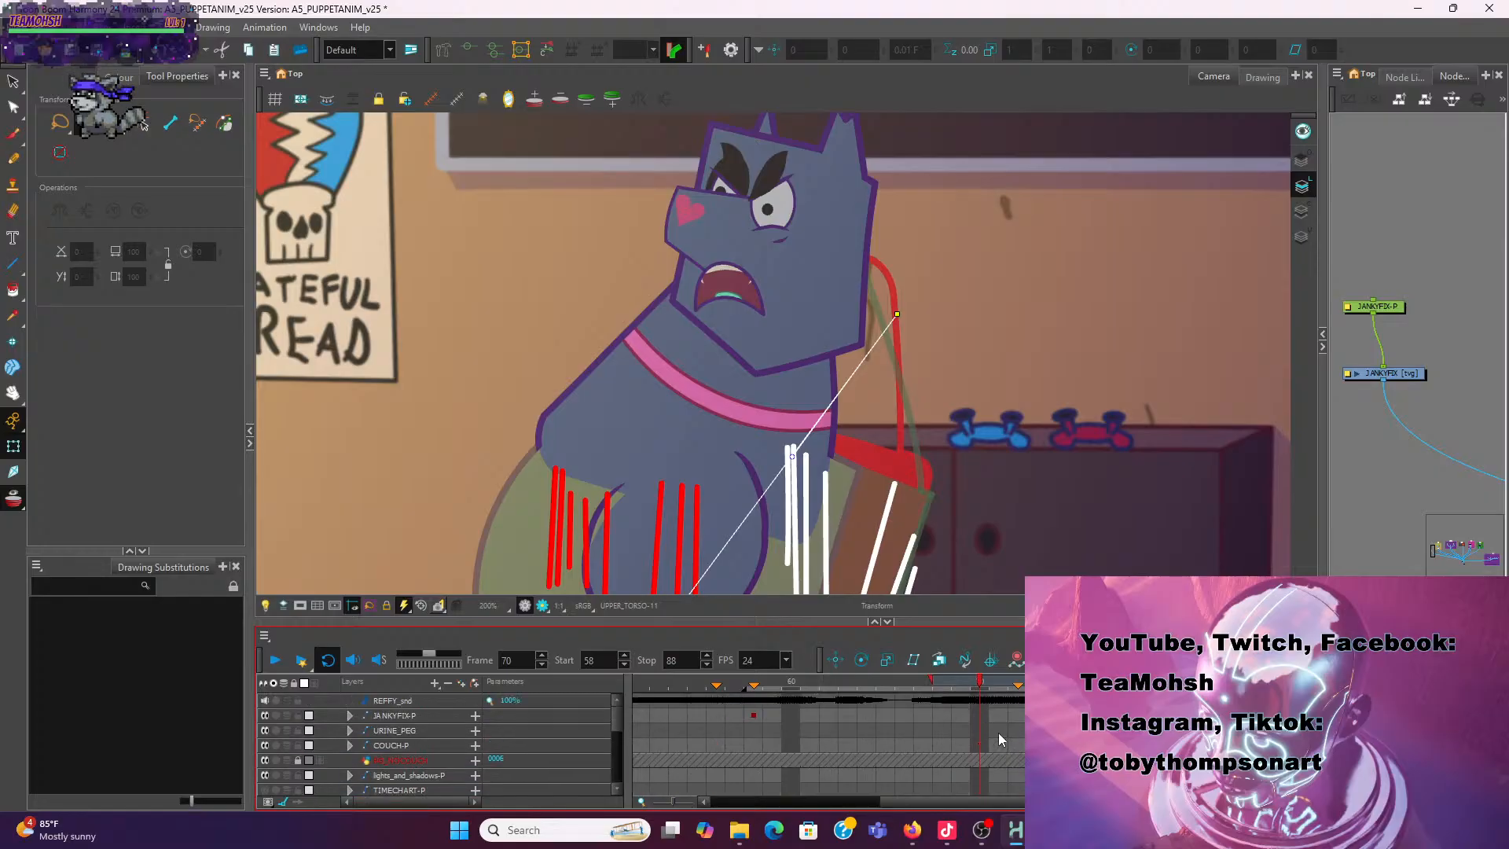
# Expand the JANKYFIX-P layer and compare the poses and timing lines at frames 70, 71, 72 and 88, returning to frame 70
pyautogui.click(349, 715)
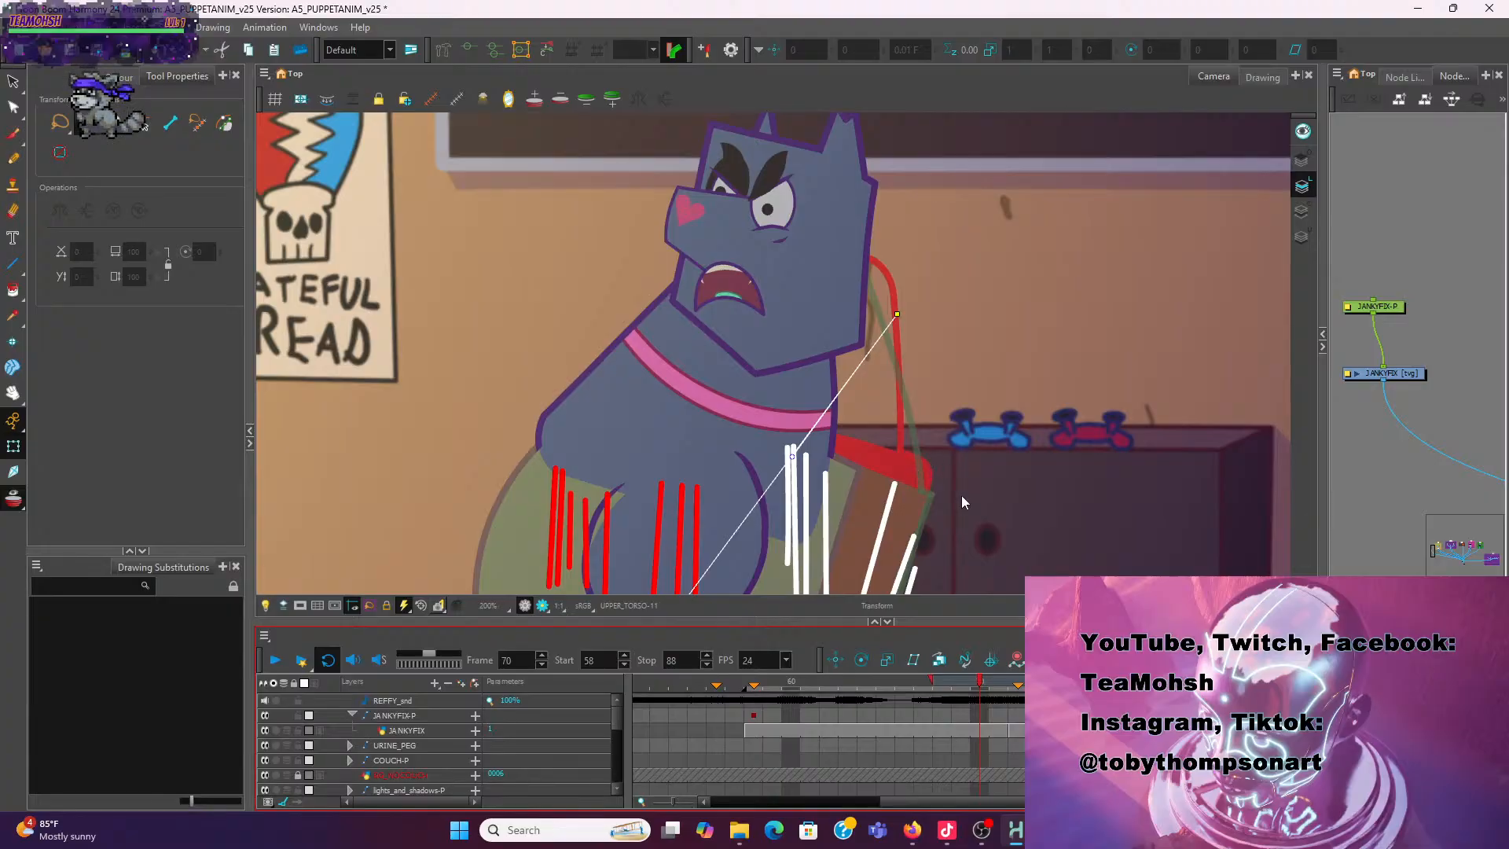
pyautogui.click(999, 690)
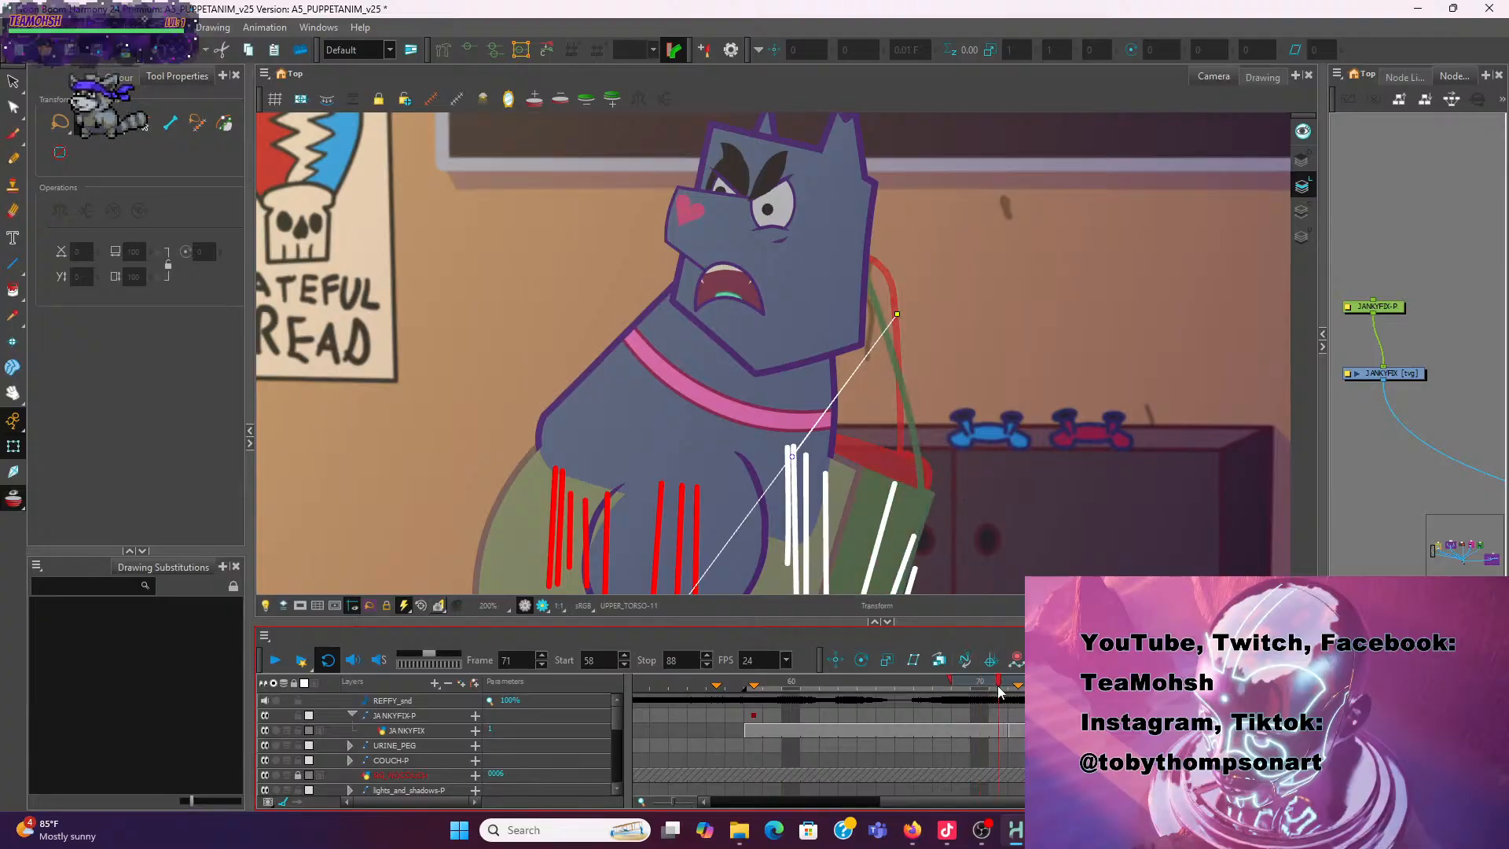
pyautogui.click(982, 683)
pyautogui.click(1018, 693)
pyautogui.scroll(-2, 998, 540)
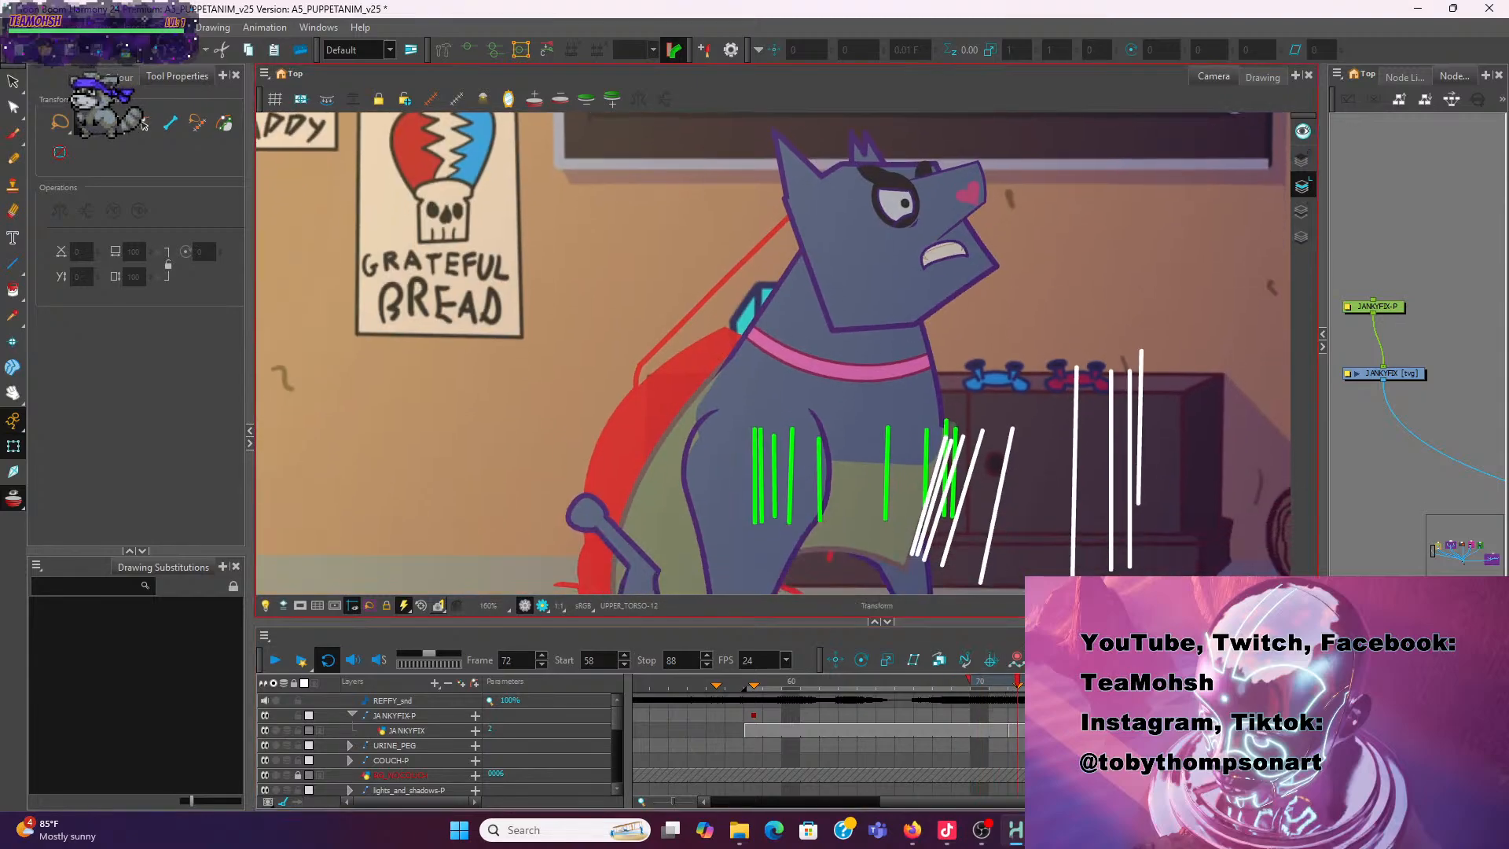
pyautogui.press('Return')
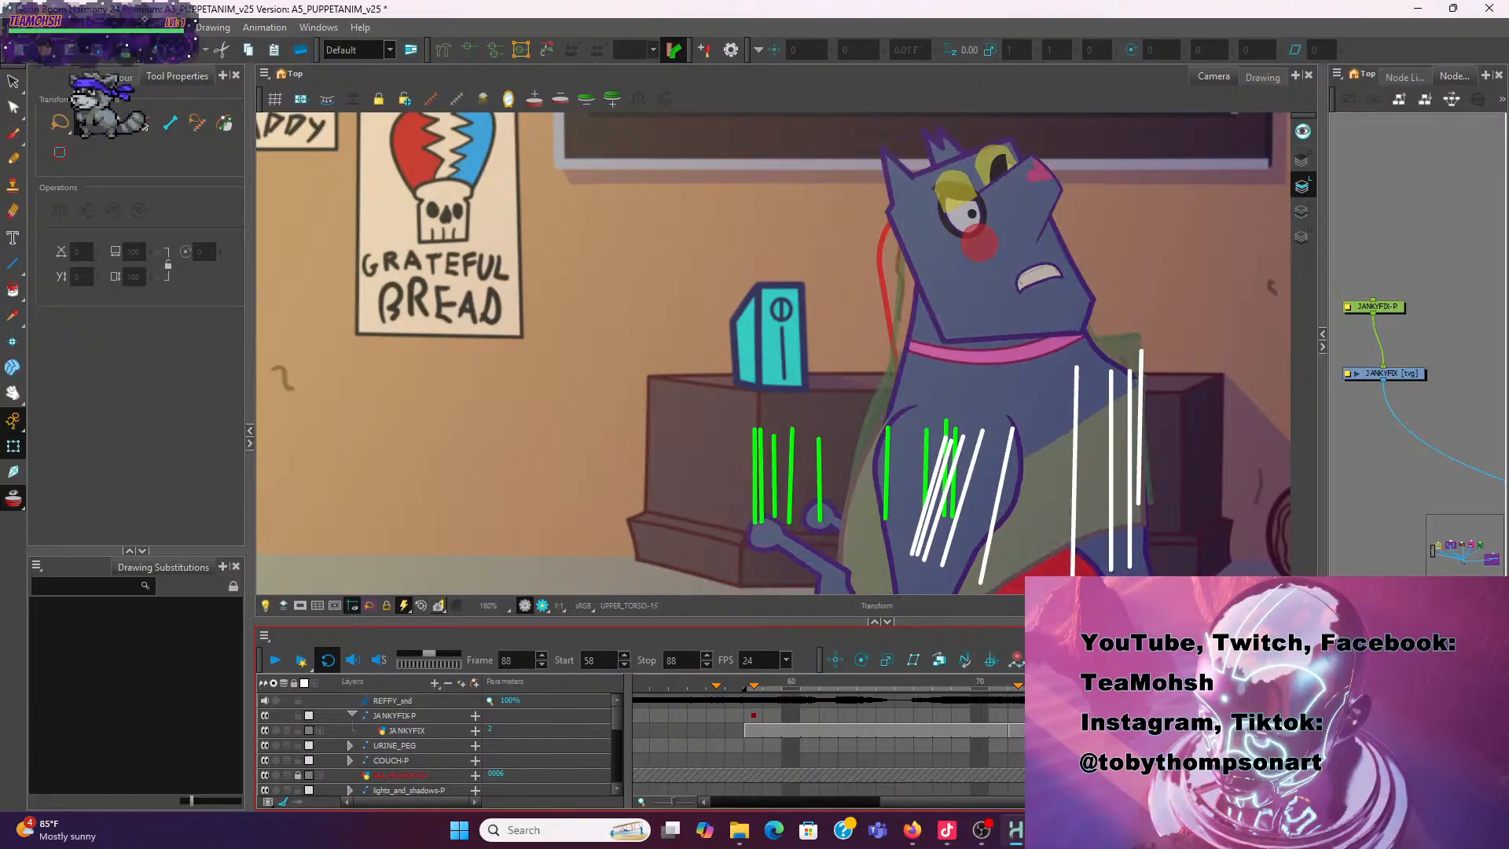
pyautogui.press('.')
pyautogui.press(',')
pyautogui.moveTo(1320, 687); pyautogui.dragTo(974, 692)
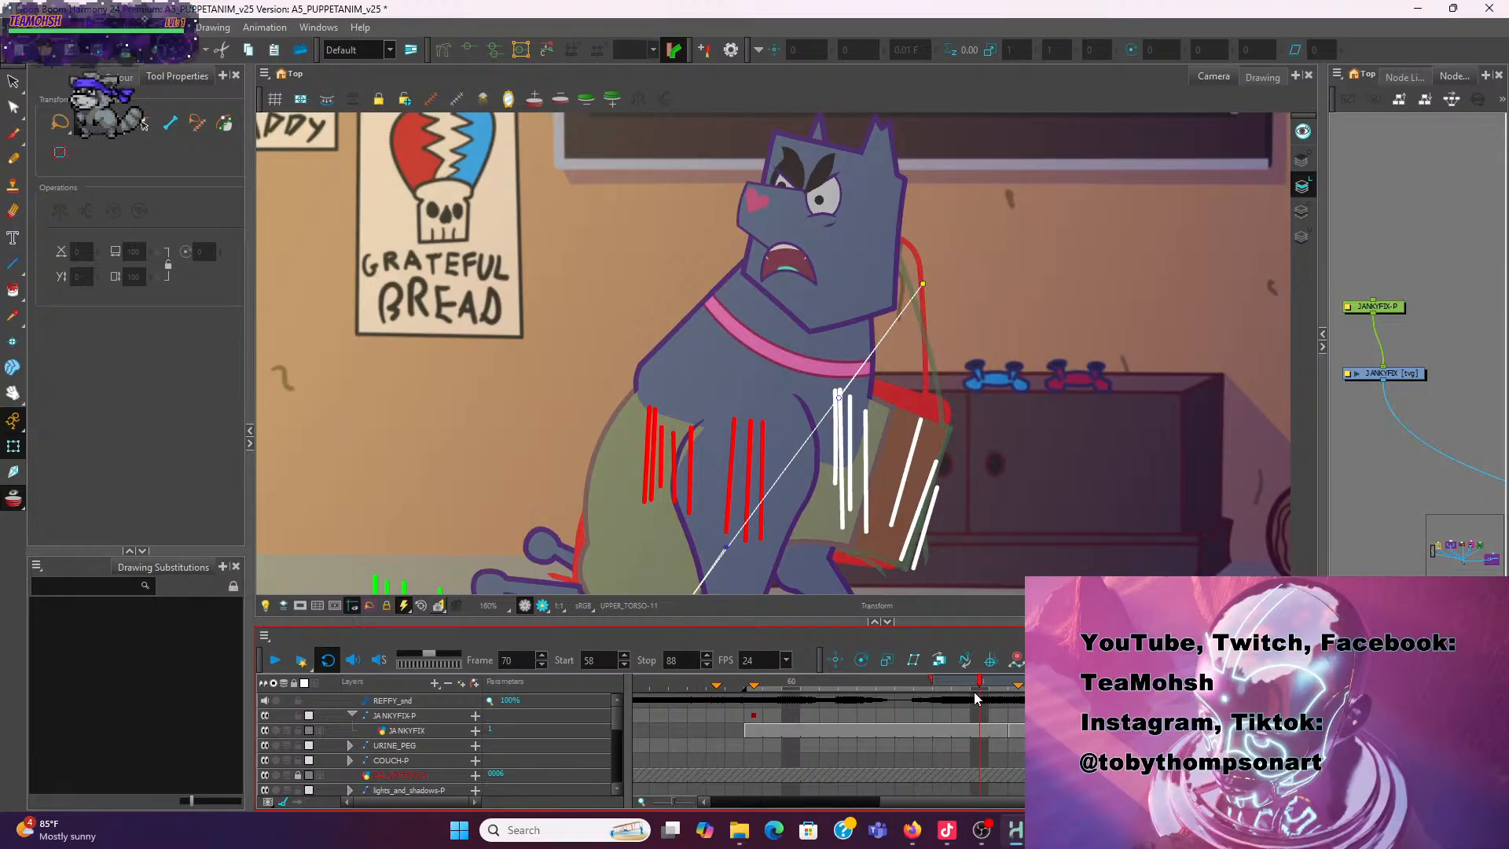
# Try substitution 5 for the upper torso's drawing at frame 70, and settle on substitution 2
pyautogui.moveTo(976, 698)
pyautogui.mouseDown()
pyautogui.moveTo(922, 710)
pyautogui.moveTo(973, 723)
pyautogui.mouseUp()
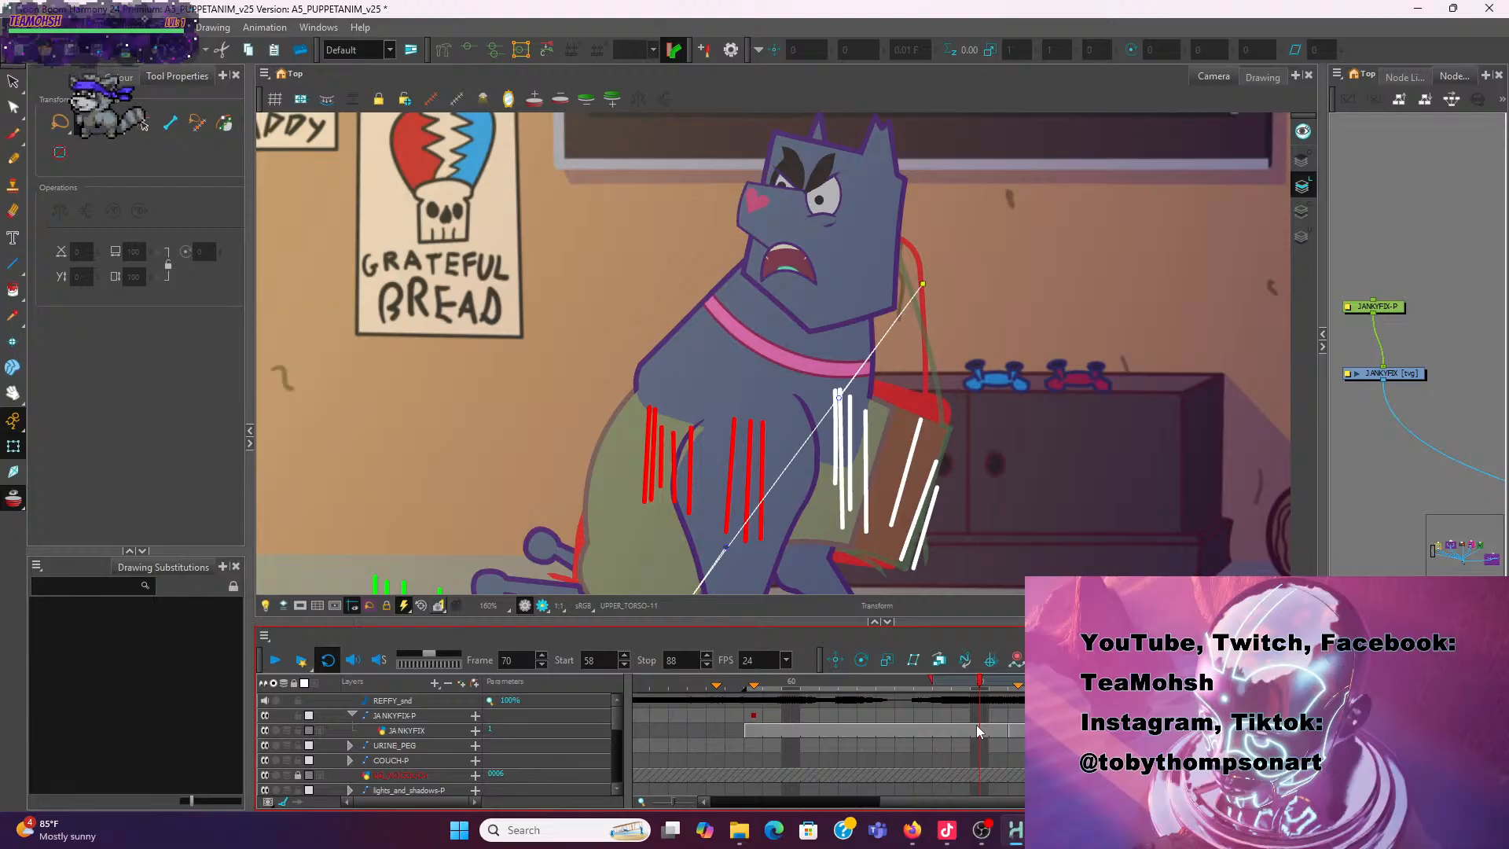
pyautogui.moveTo(976, 725)
pyautogui.mouseDown()
pyautogui.moveTo(1012, 734)
pyautogui.moveTo(987, 728)
pyautogui.mouseUp()
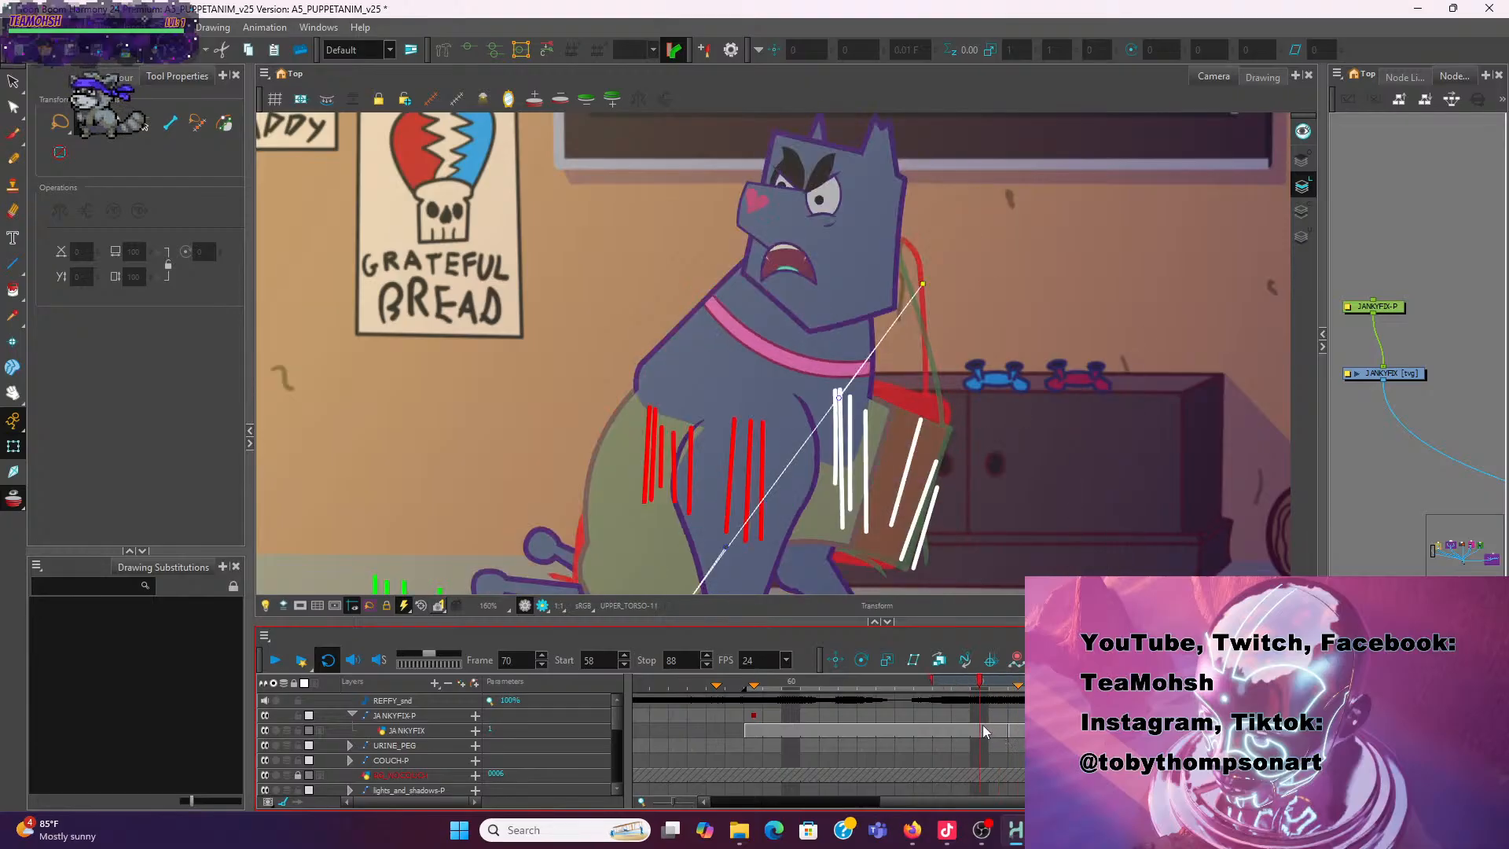
pyautogui.scroll(-2, 954, 425)
pyautogui.moveTo(971, 443); pyautogui.dragTo(922, 369)
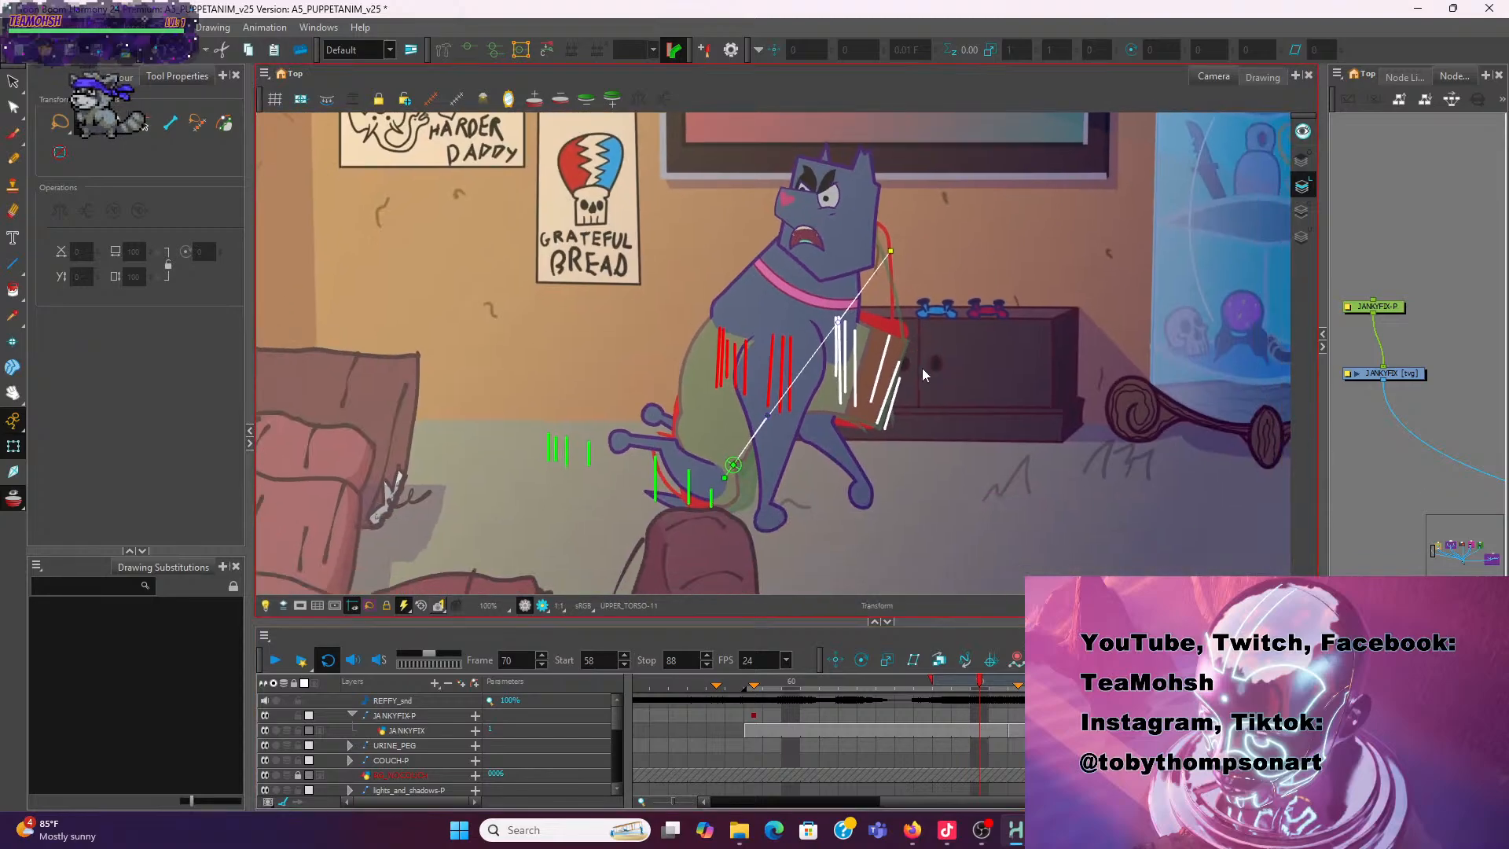
pyautogui.scroll(1, 877, 408)
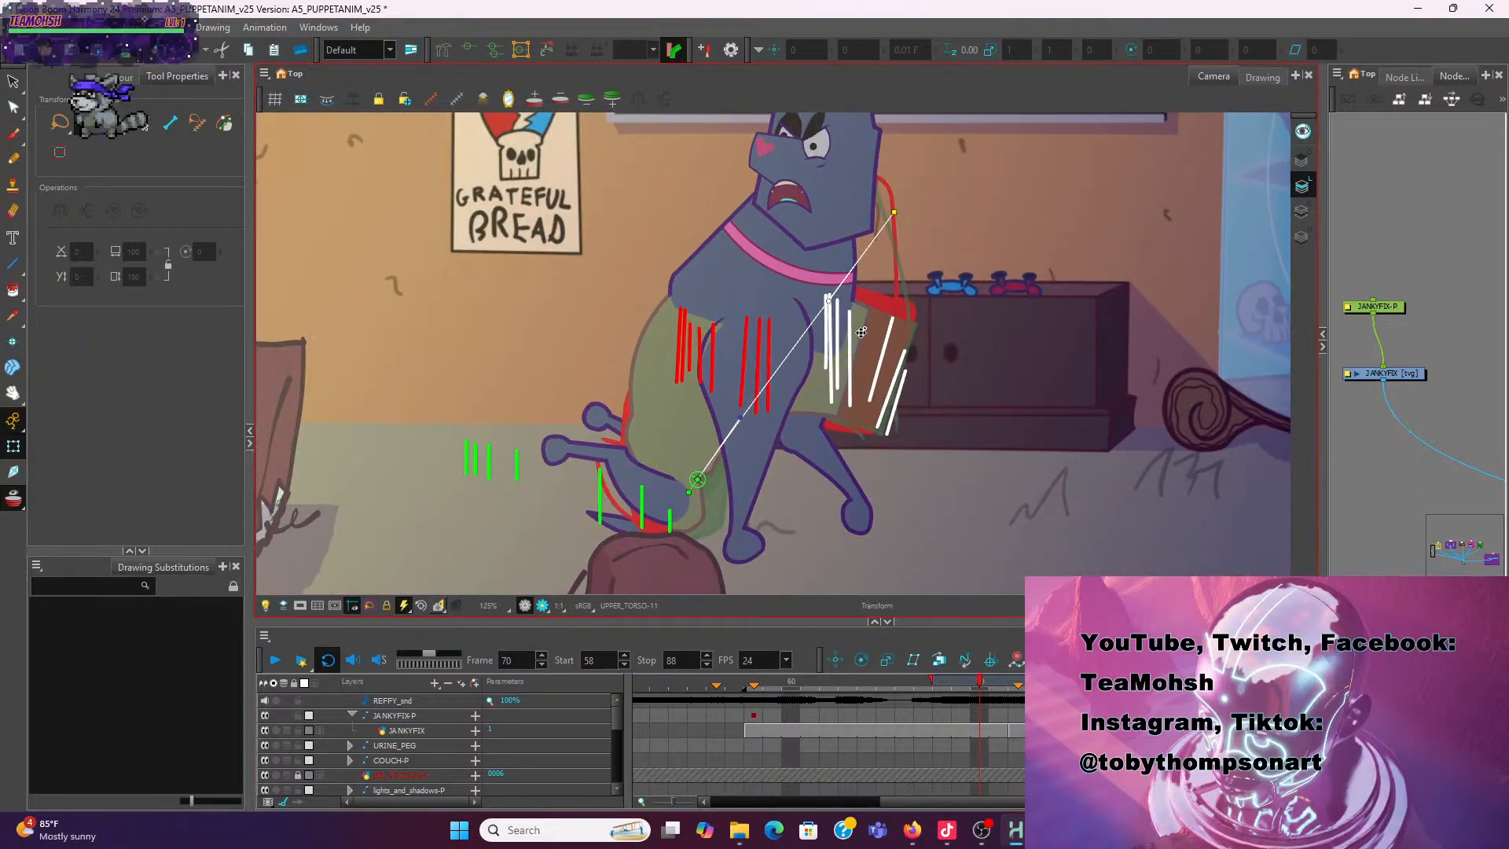
pyautogui.click(680, 400)
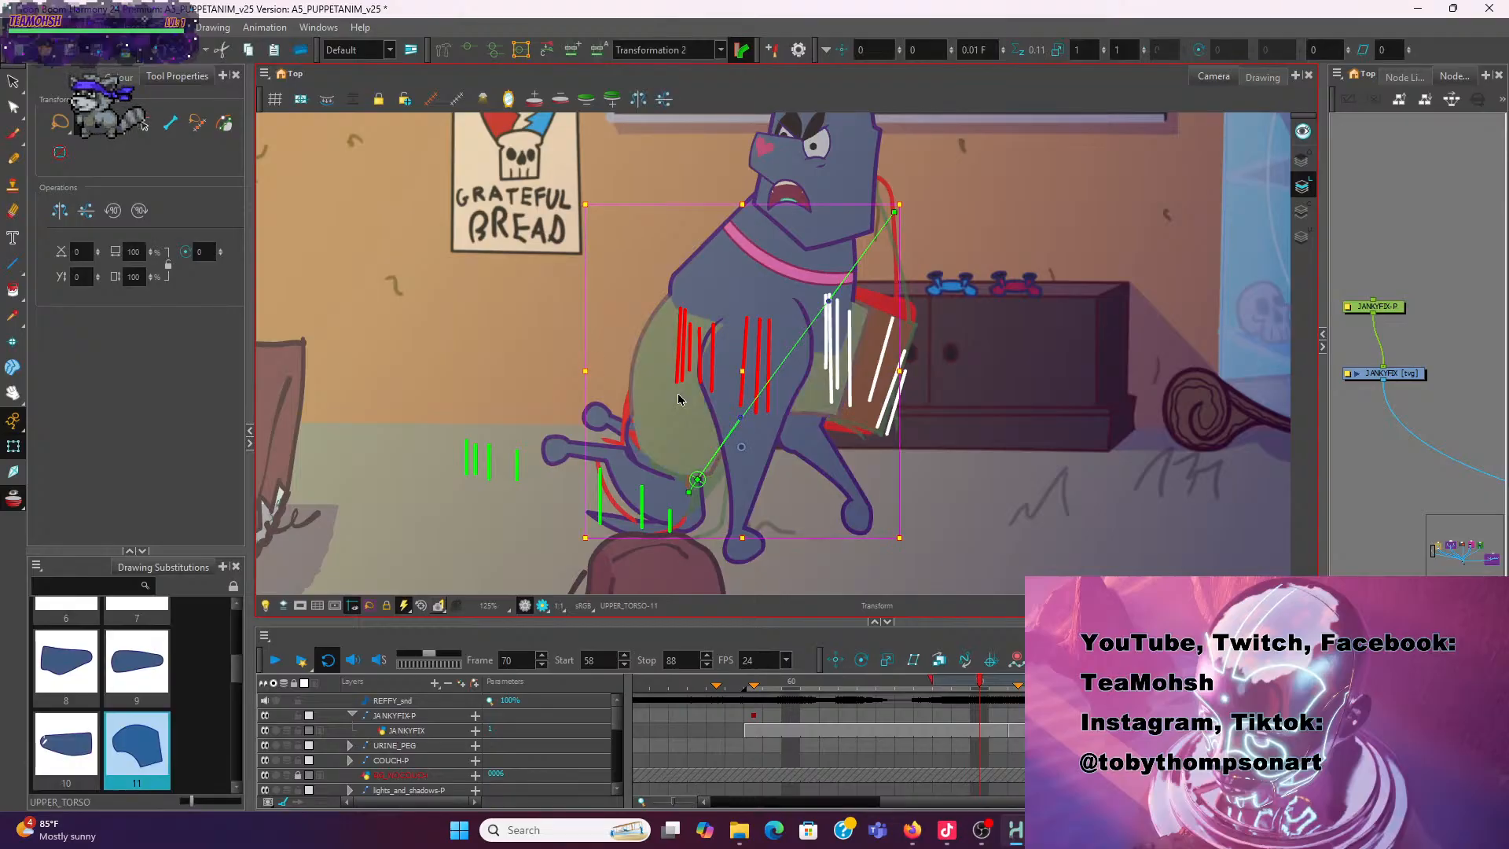
pyautogui.scroll(2, 138, 721)
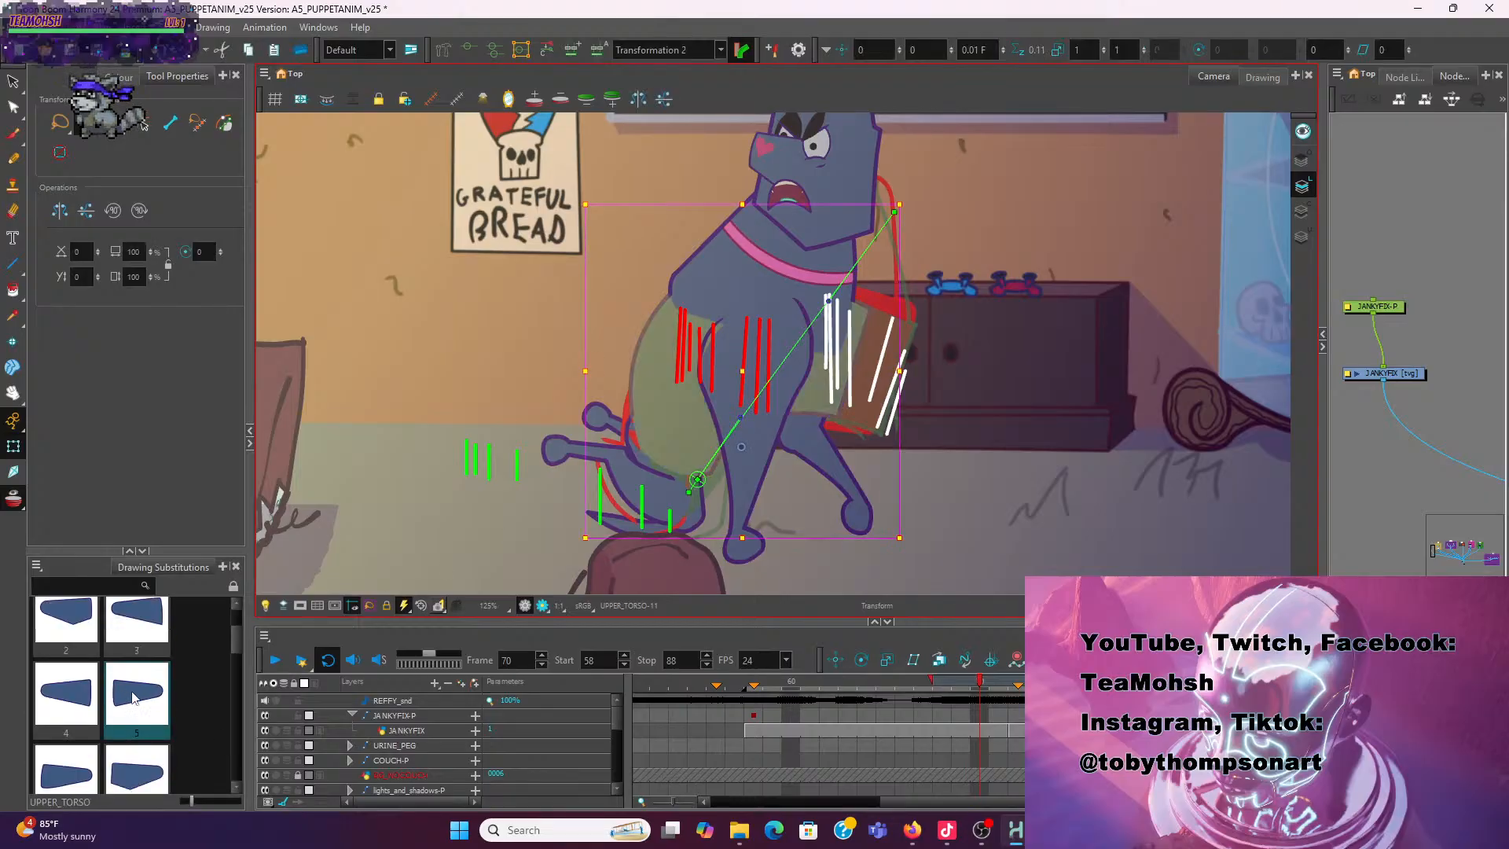
pyautogui.click(134, 698)
pyautogui.scroll(-1, 469, 477)
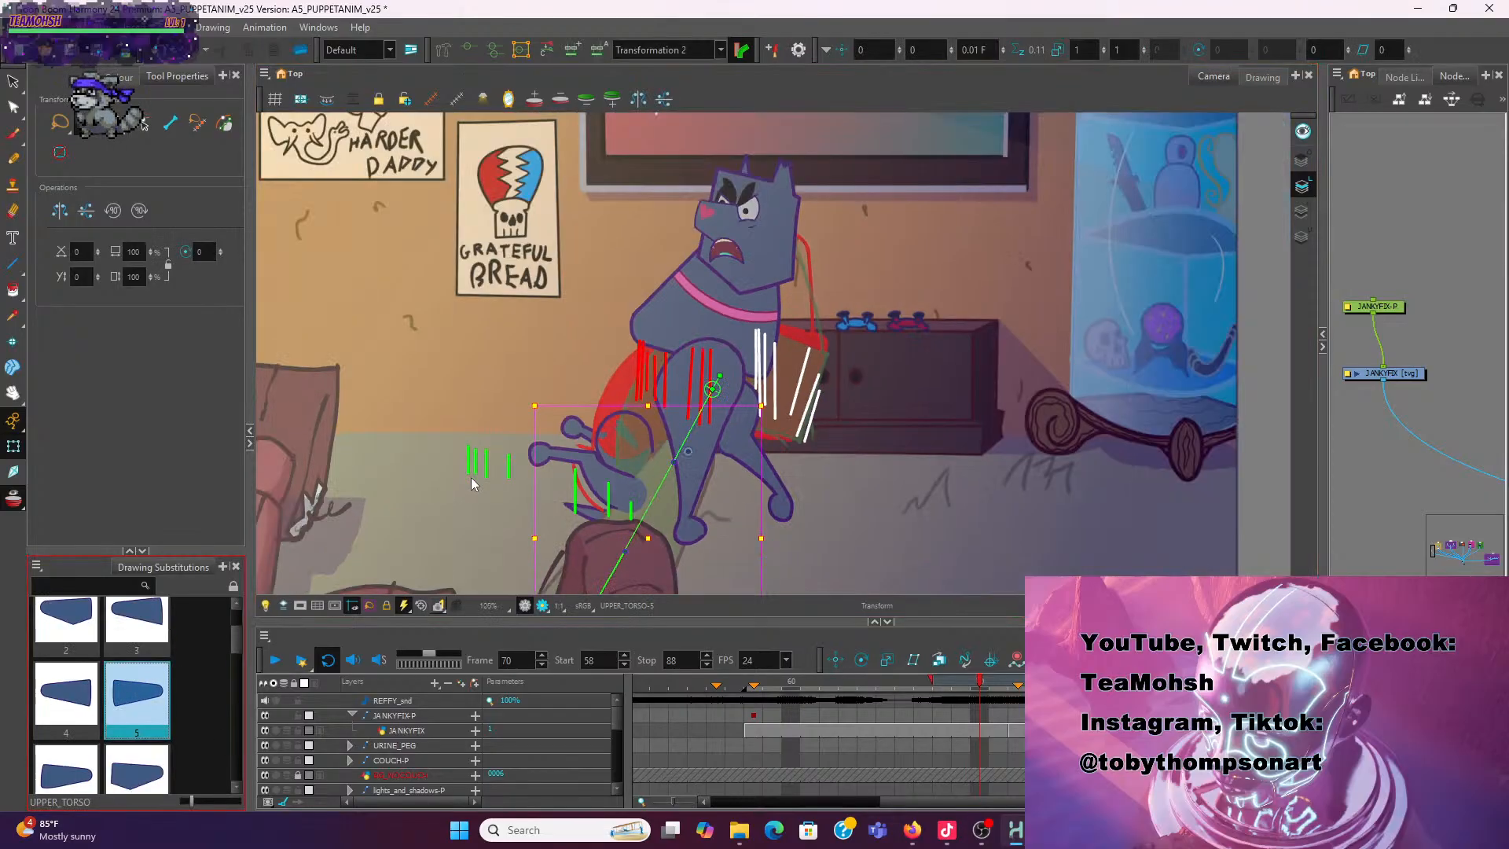
pyautogui.click(66, 624)
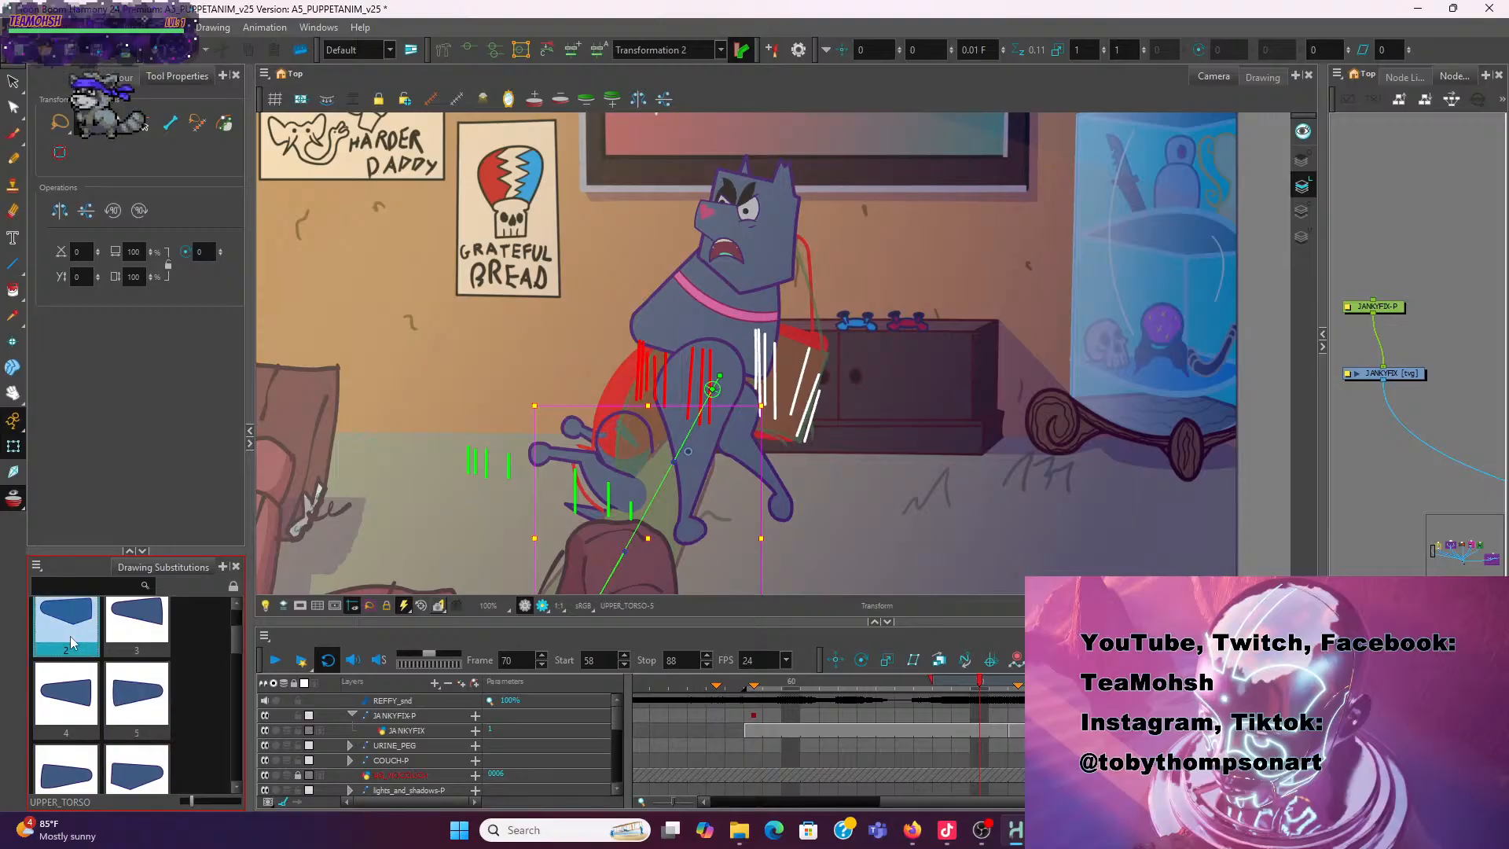
# Switch the lower torso's drawing at frame 70 to substitution 2
pyautogui.click(728, 544)
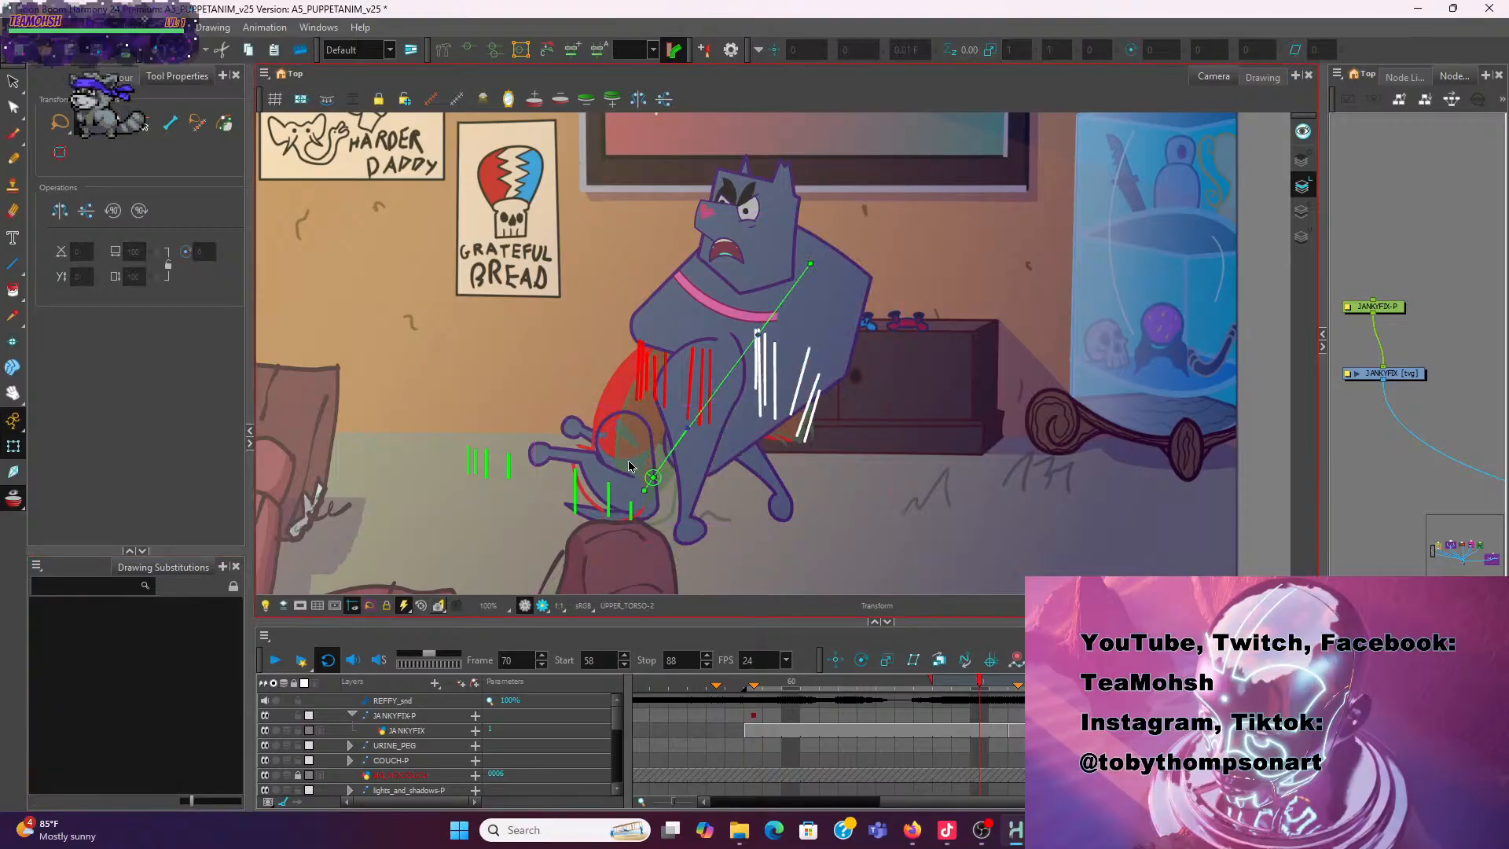
pyautogui.click(605, 438)
pyautogui.scroll(1, 723, 530)
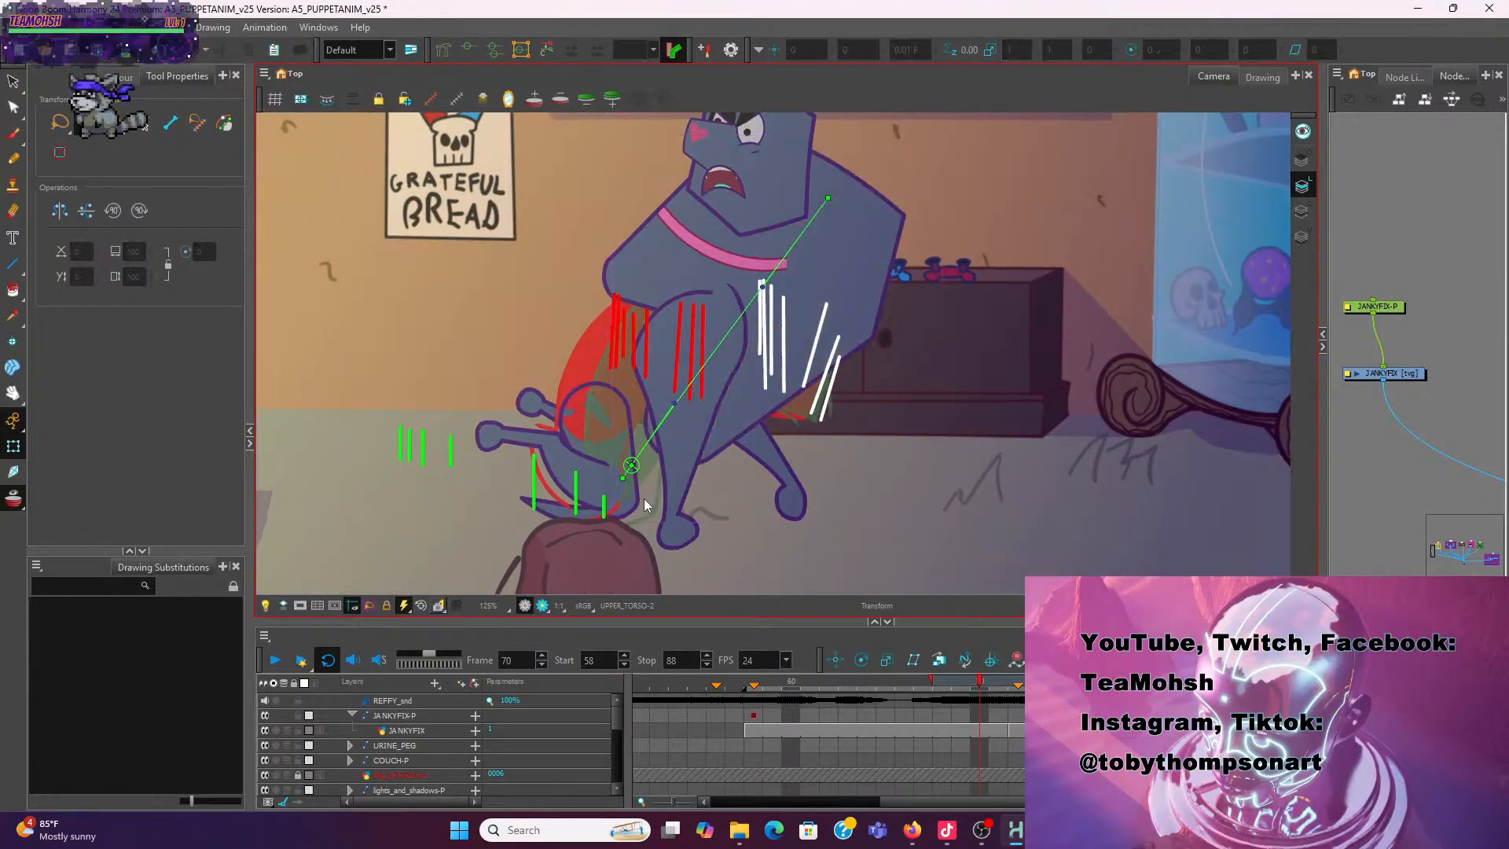
pyautogui.click(634, 509)
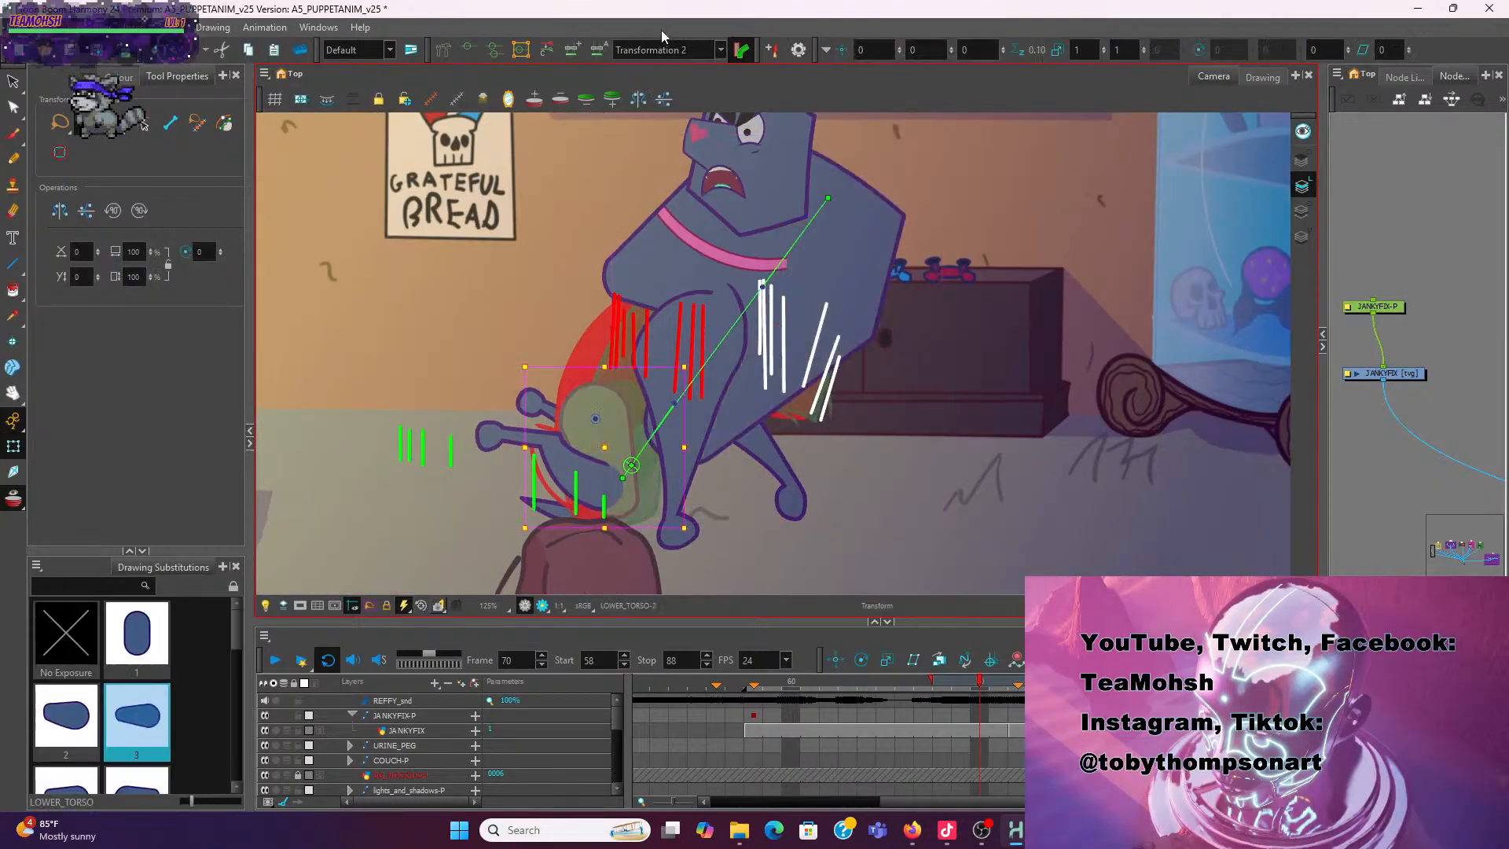
pyautogui.click(69, 743)
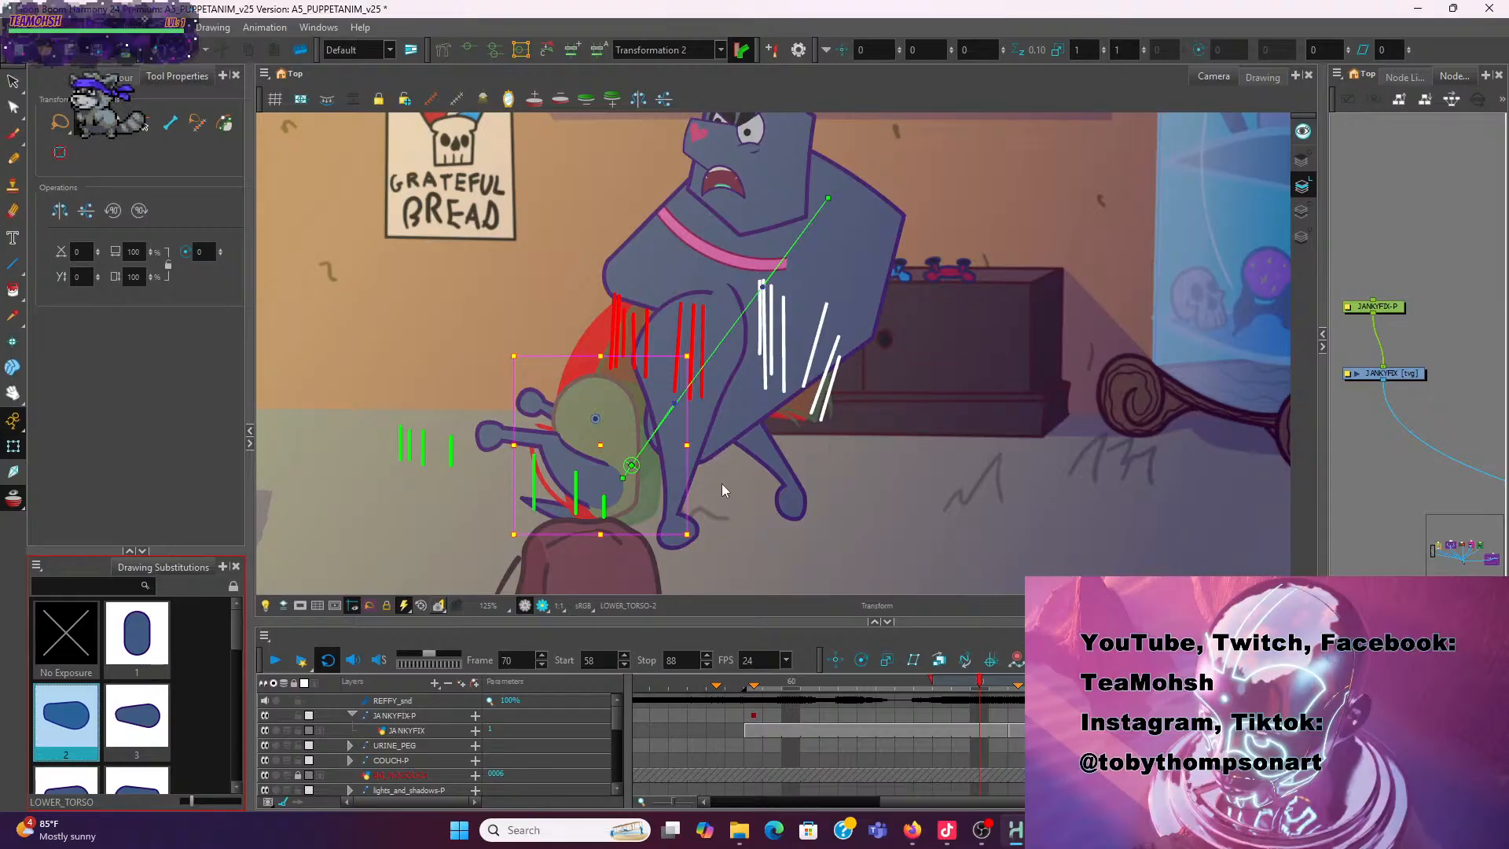
# Move the lower torso forward behind the front legs and rotate it clockwise so it tucks under the upper torso
pyautogui.moveTo(696, 529); pyautogui.dragTo(544, 514)
pyautogui.hotkey('ctrl', 'z')
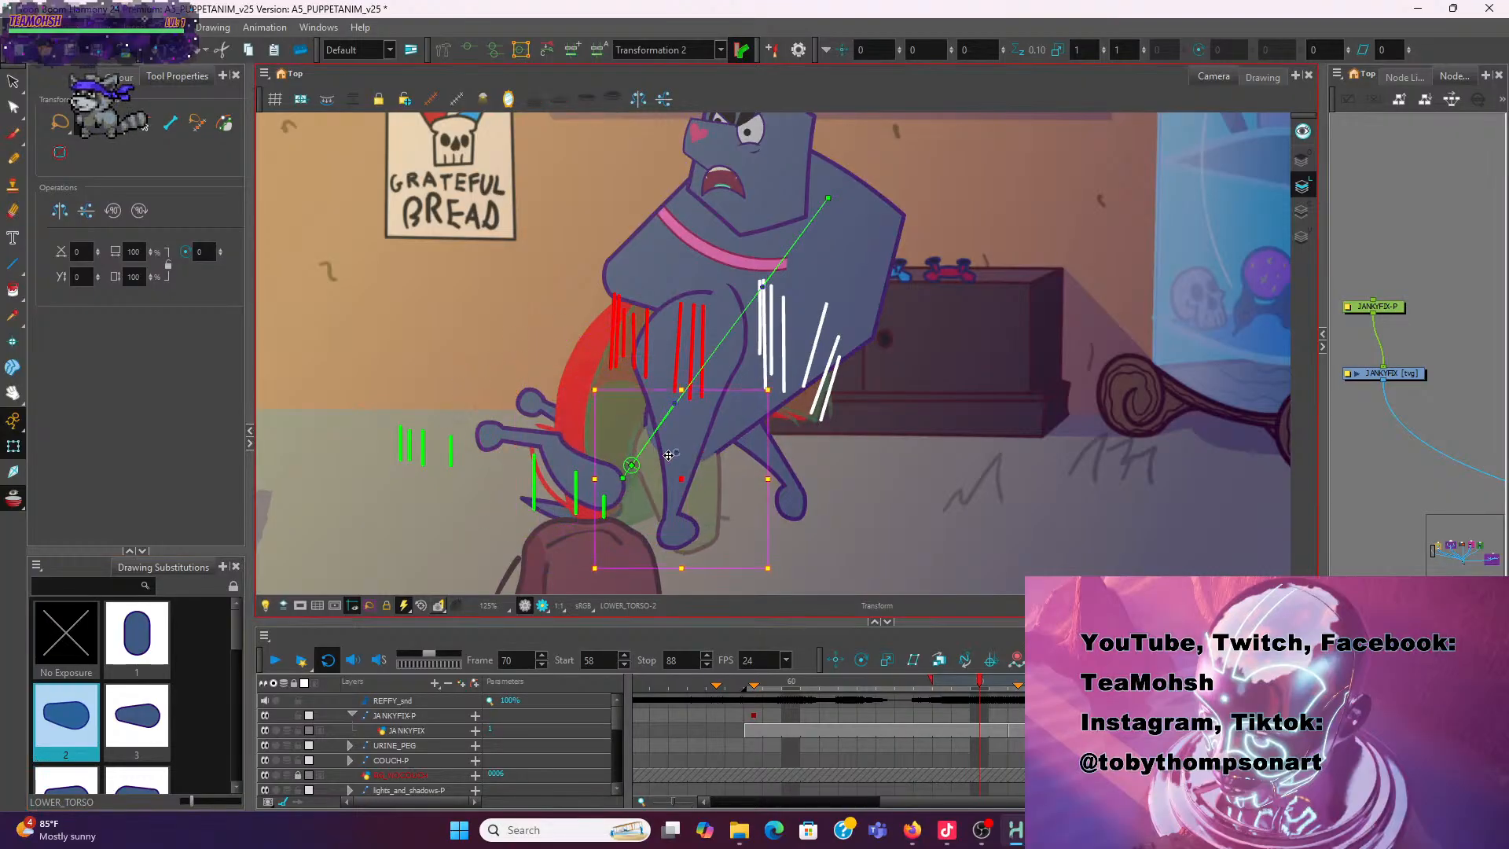
pyautogui.moveTo(672, 437); pyautogui.dragTo(676, 431)
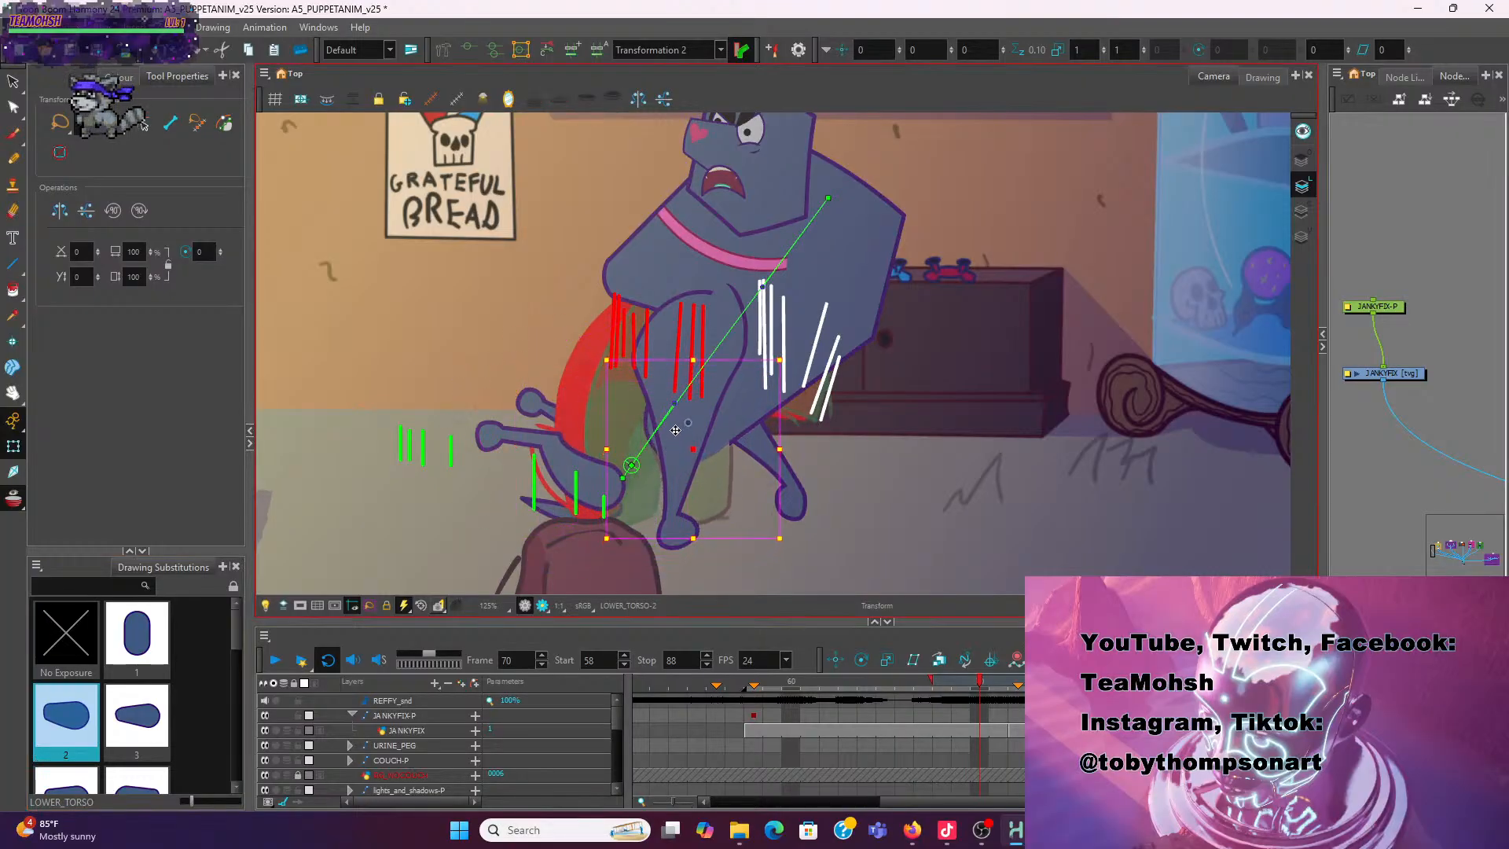
pyautogui.moveTo(789, 538); pyautogui.dragTo(644, 537)
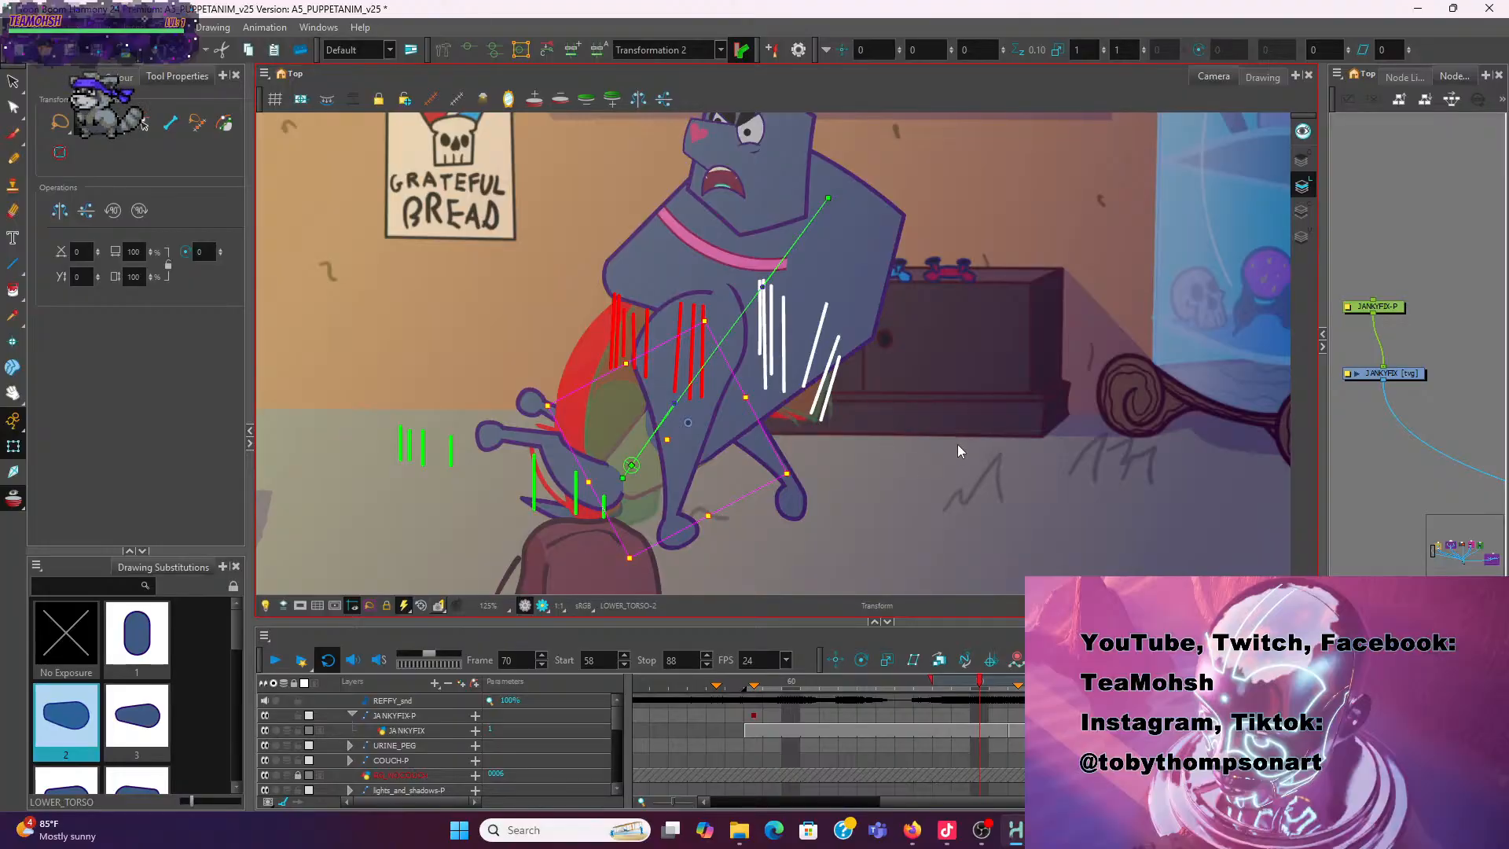
# Compare the torso pose with the timing lines at frames 72 and 68, returning to frame 70
pyautogui.click(1020, 718)
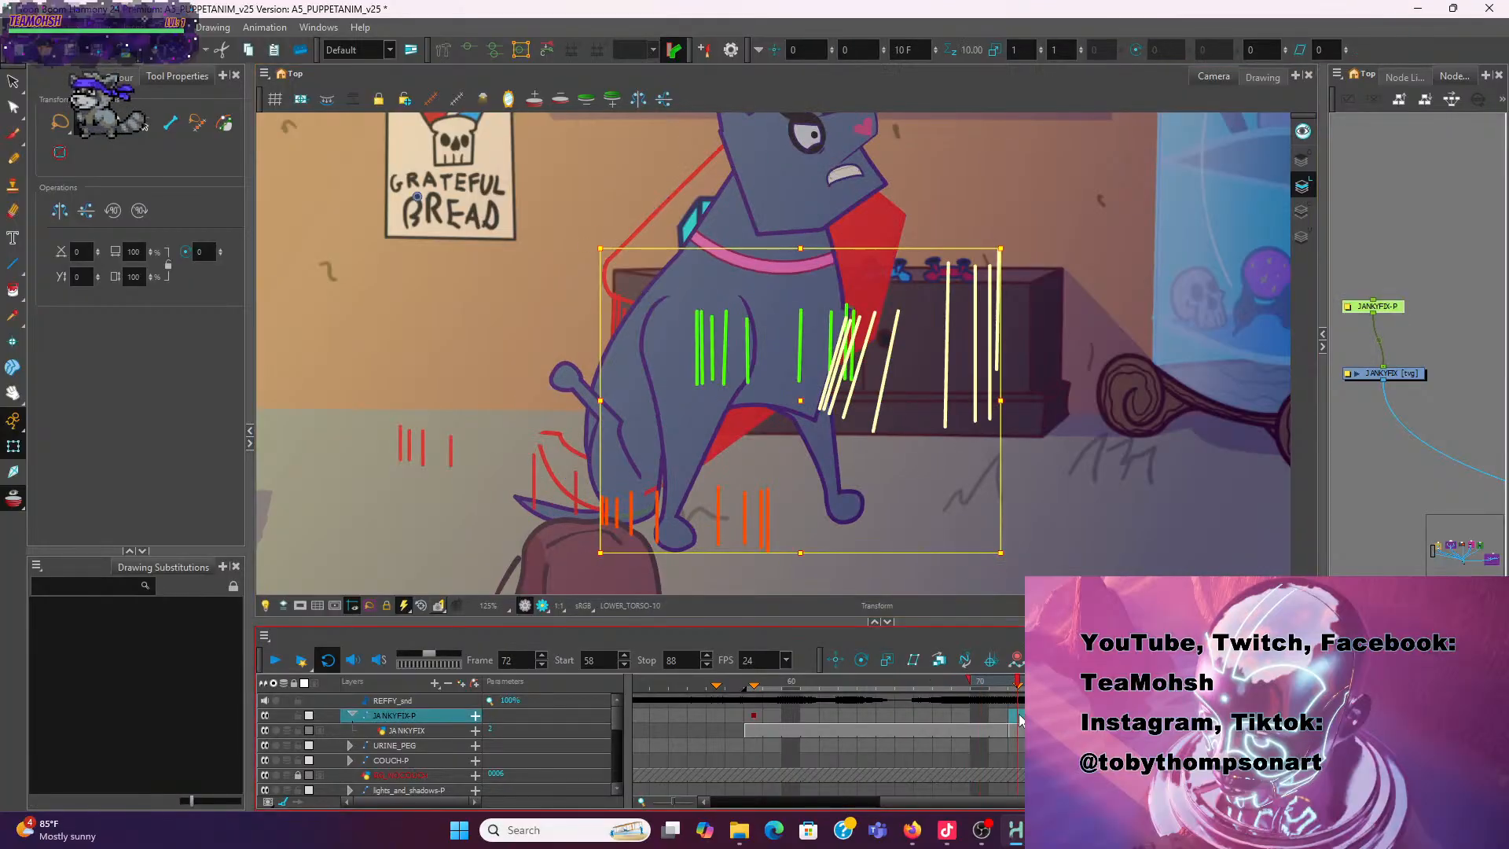
pyautogui.moveTo(983, 710)
pyautogui.mouseDown()
pyautogui.moveTo(943, 711)
pyautogui.moveTo(922, 682)
pyautogui.moveTo(890, 680)
pyautogui.moveTo(944, 698)
pyautogui.mouseUp()
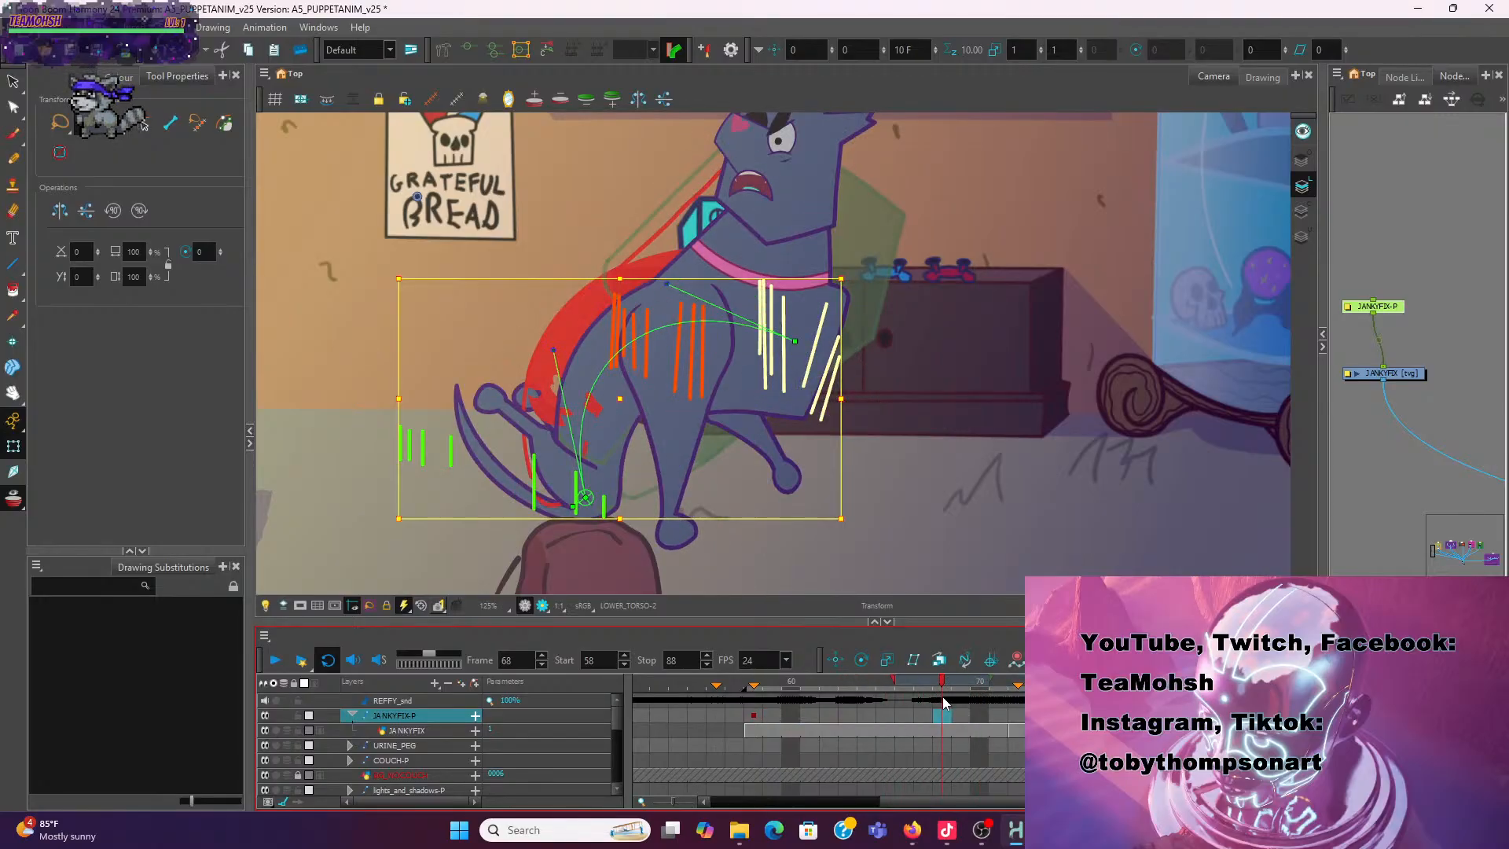
pyautogui.click(980, 713)
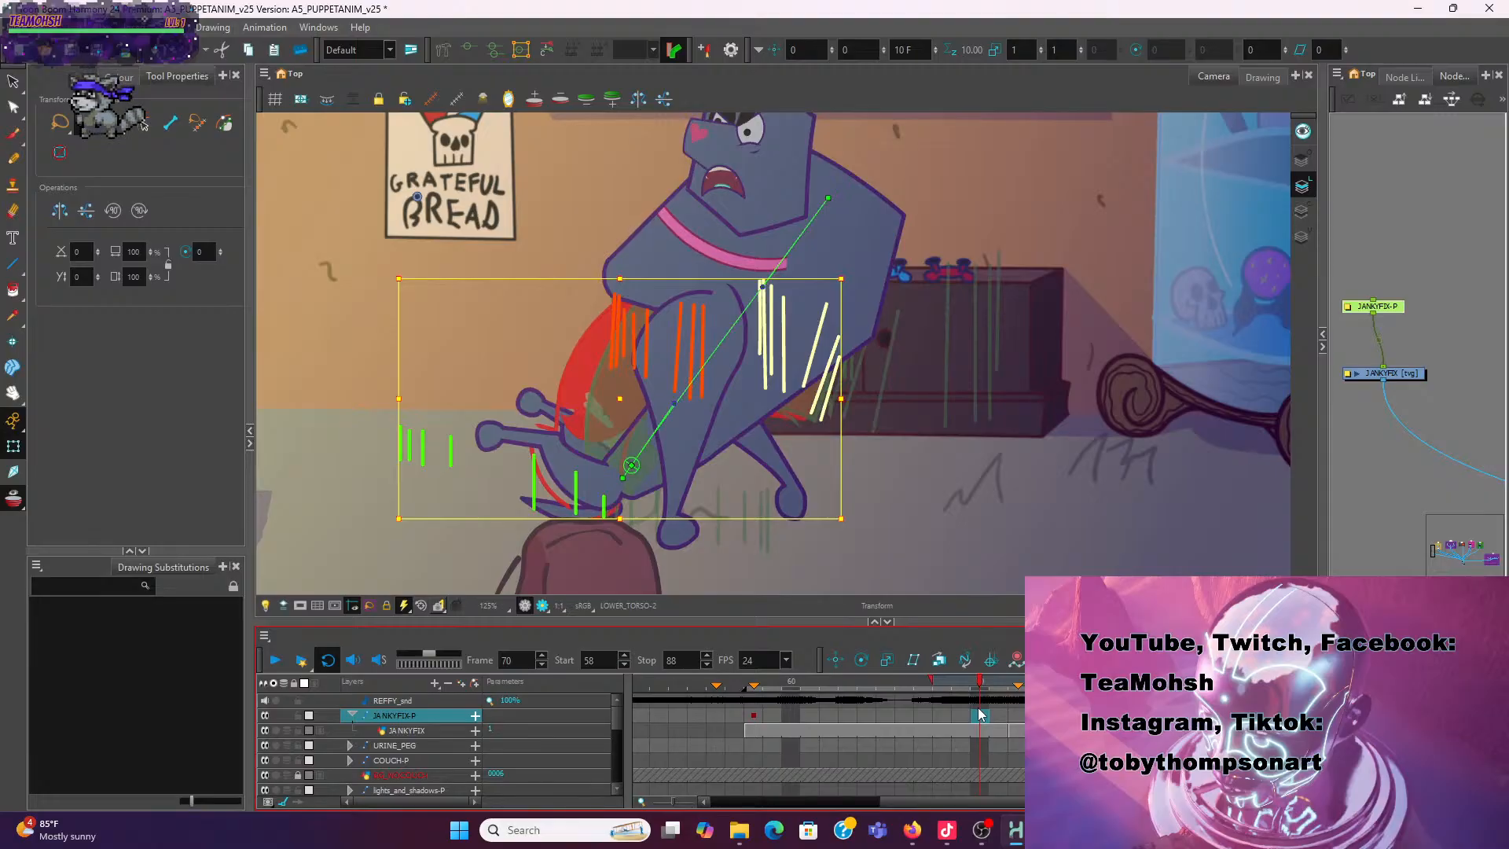
pyautogui.click(947, 346)
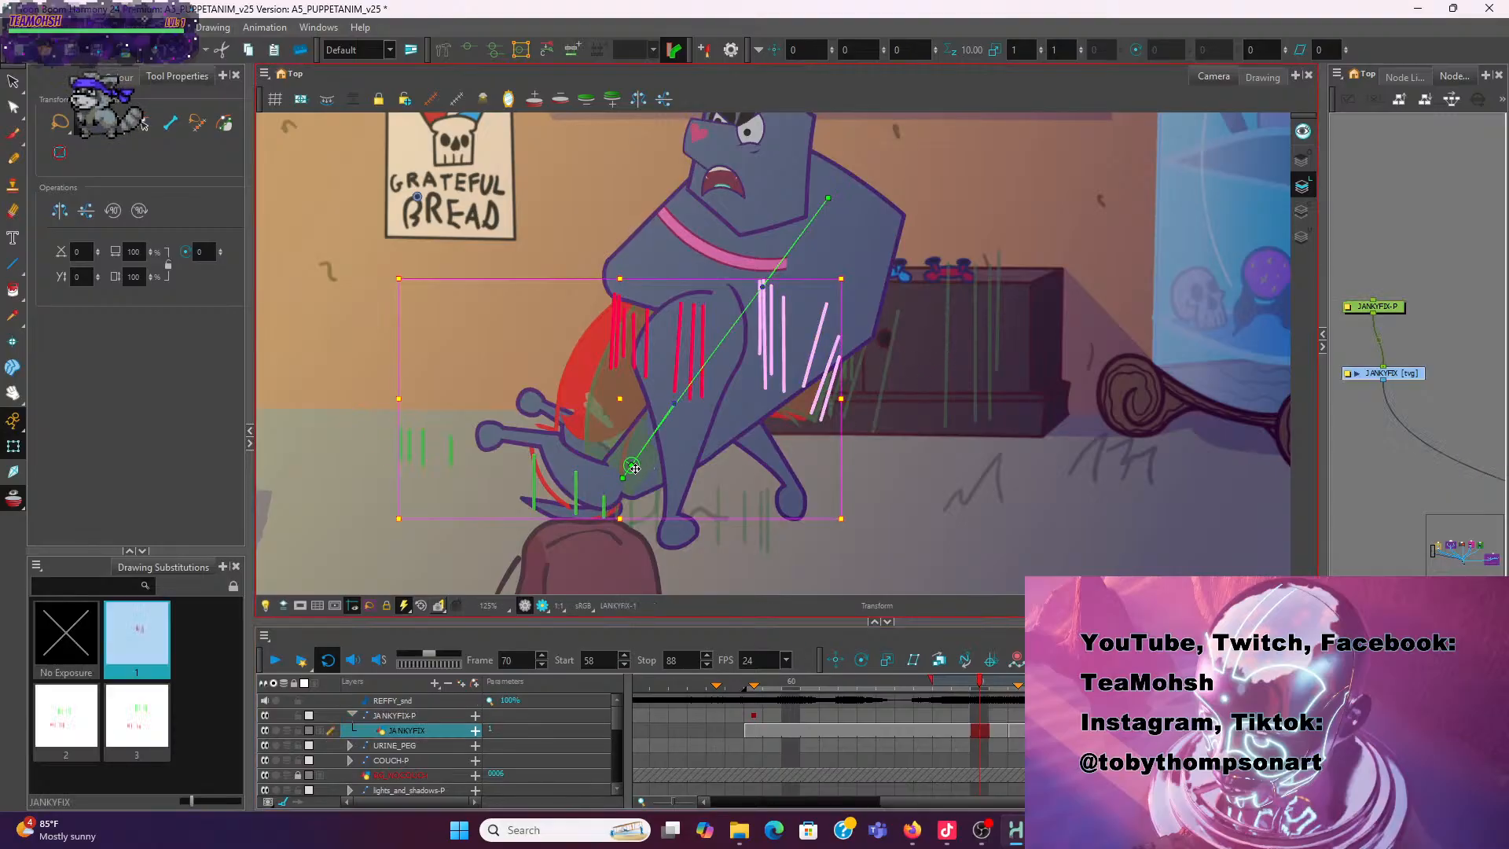
pyautogui.click(474, 211)
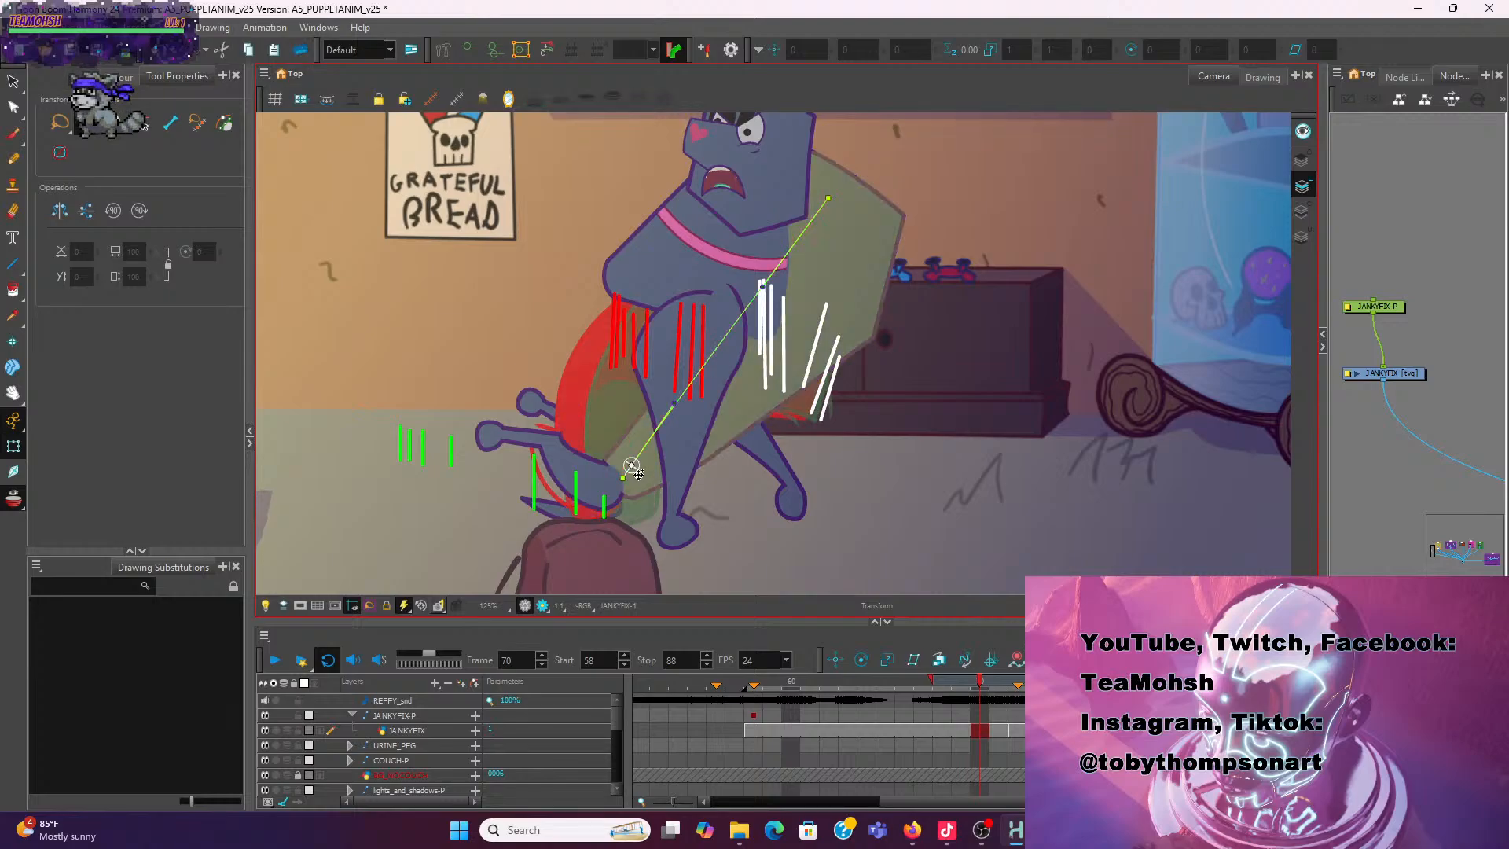
pyautogui.click(632, 468)
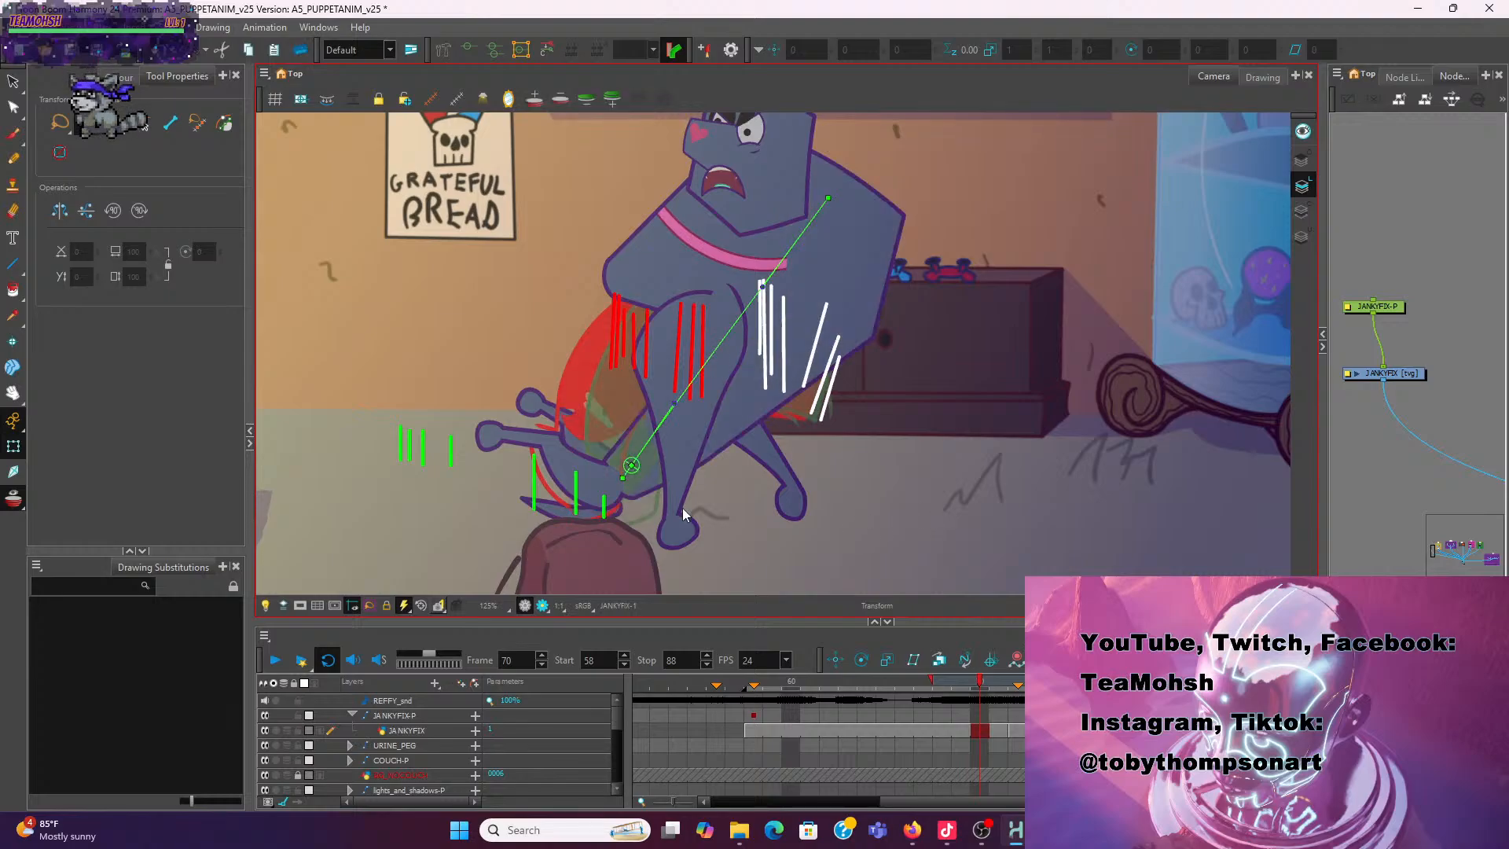
pyautogui.click(622, 473)
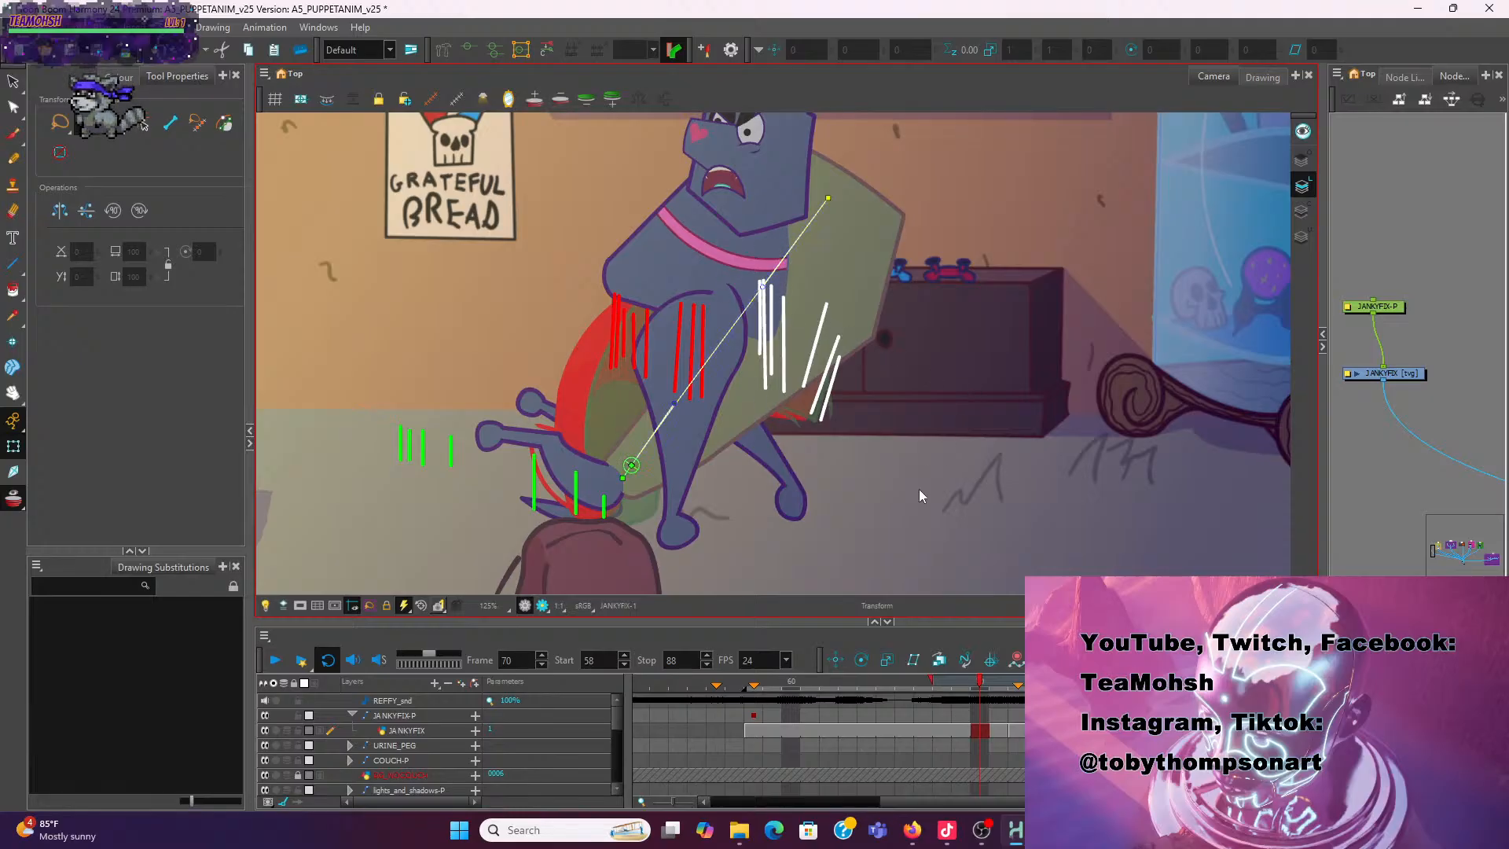
pyautogui.click(674, 403)
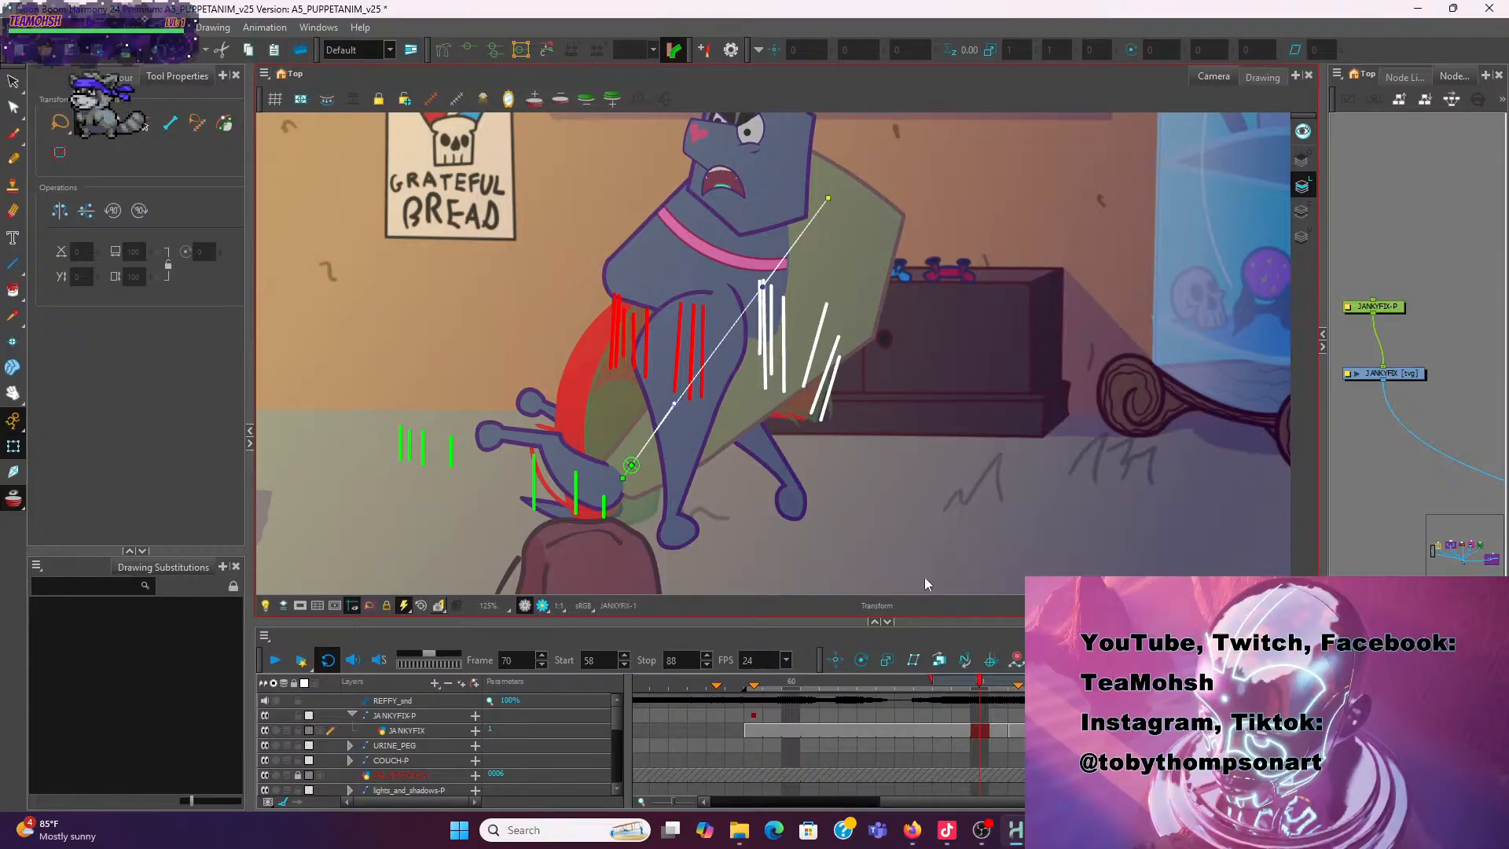
pyautogui.click(946, 511)
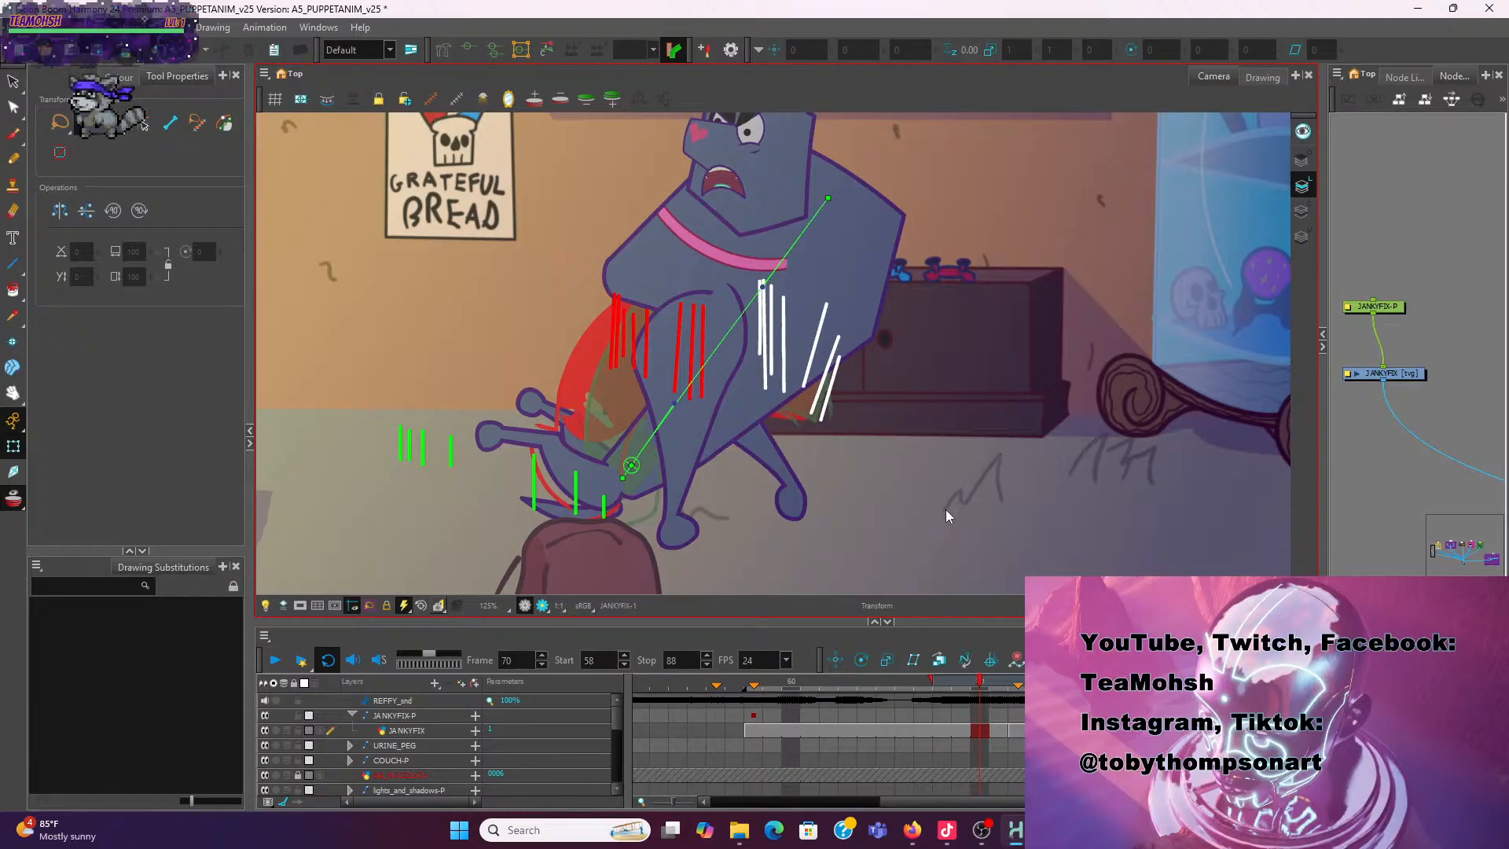
pyautogui.moveTo(980, 682)
pyautogui.mouseDown()
pyautogui.moveTo(944, 673)
pyautogui.moveTo(984, 685)
pyautogui.mouseUp()
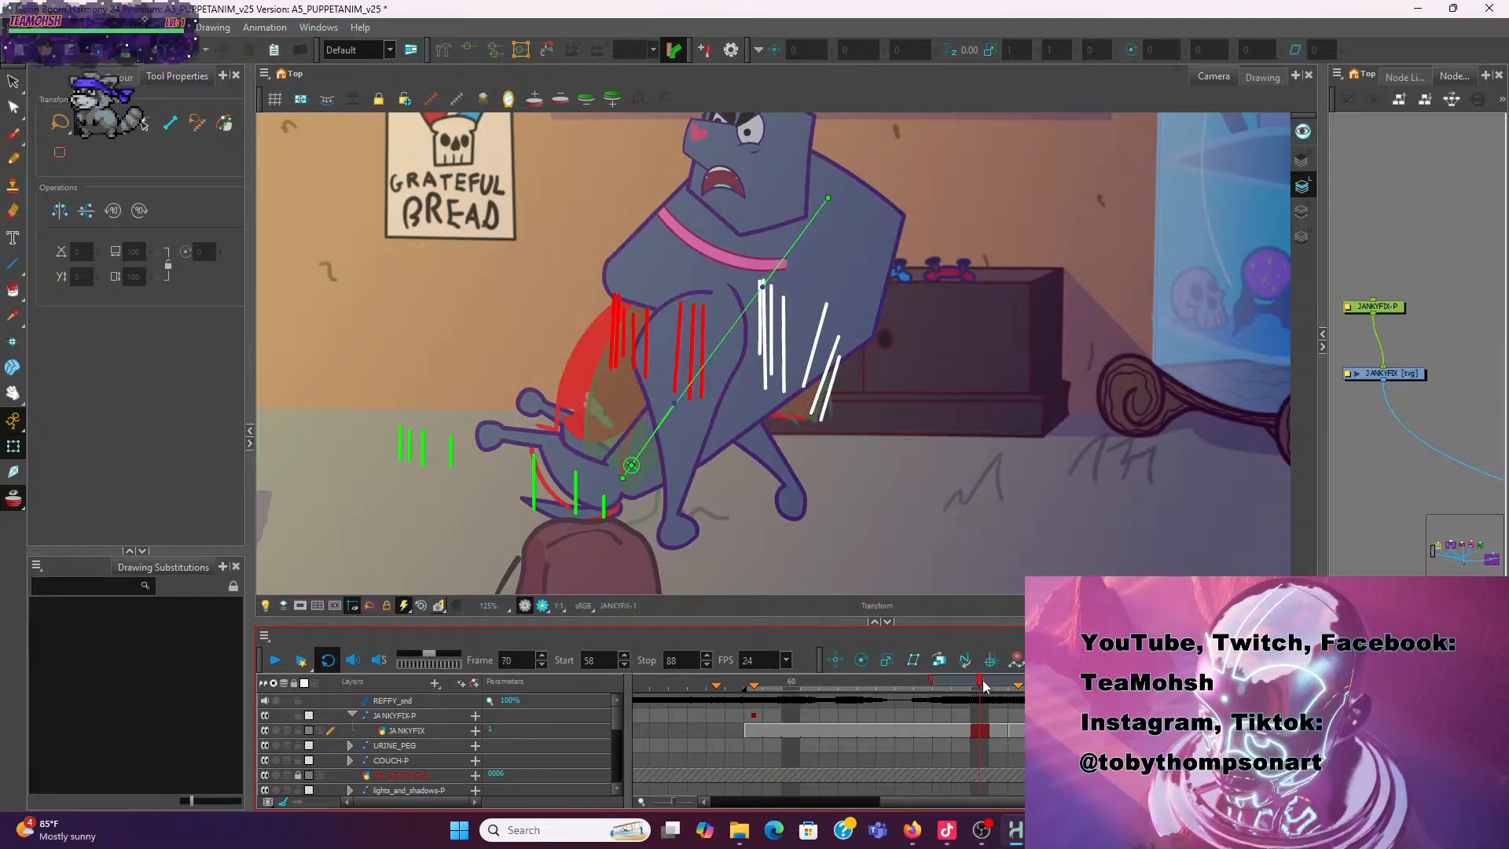
# Save the scene as a new file named A5_PUPPETANIM_v26.xstage in the A5 folder
pyautogui.click(17, 27)
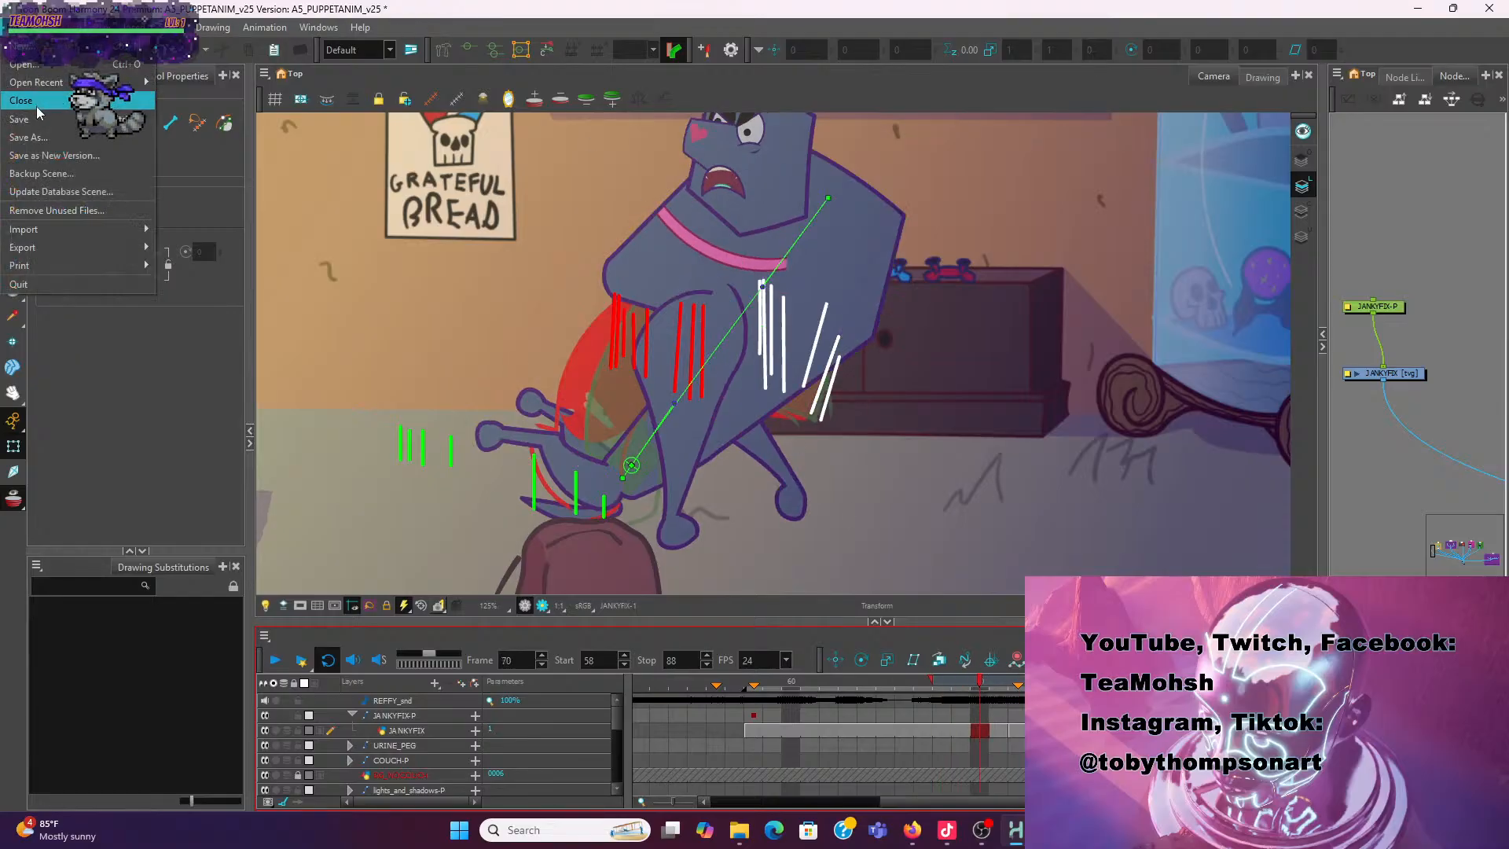
pyautogui.click(43, 141)
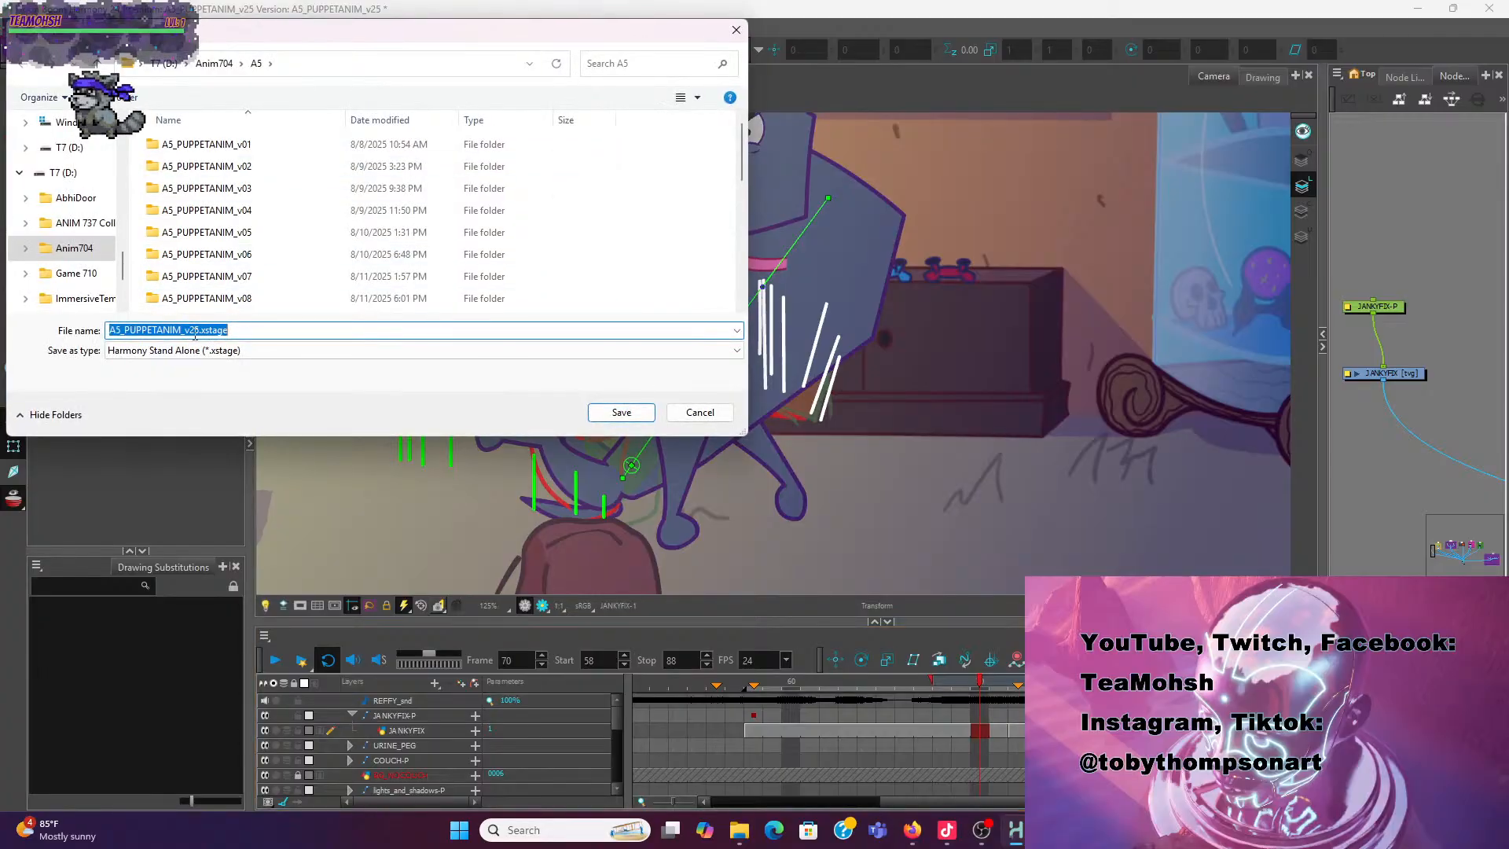
pyautogui.click(199, 329)
pyautogui.press('BackSpace')
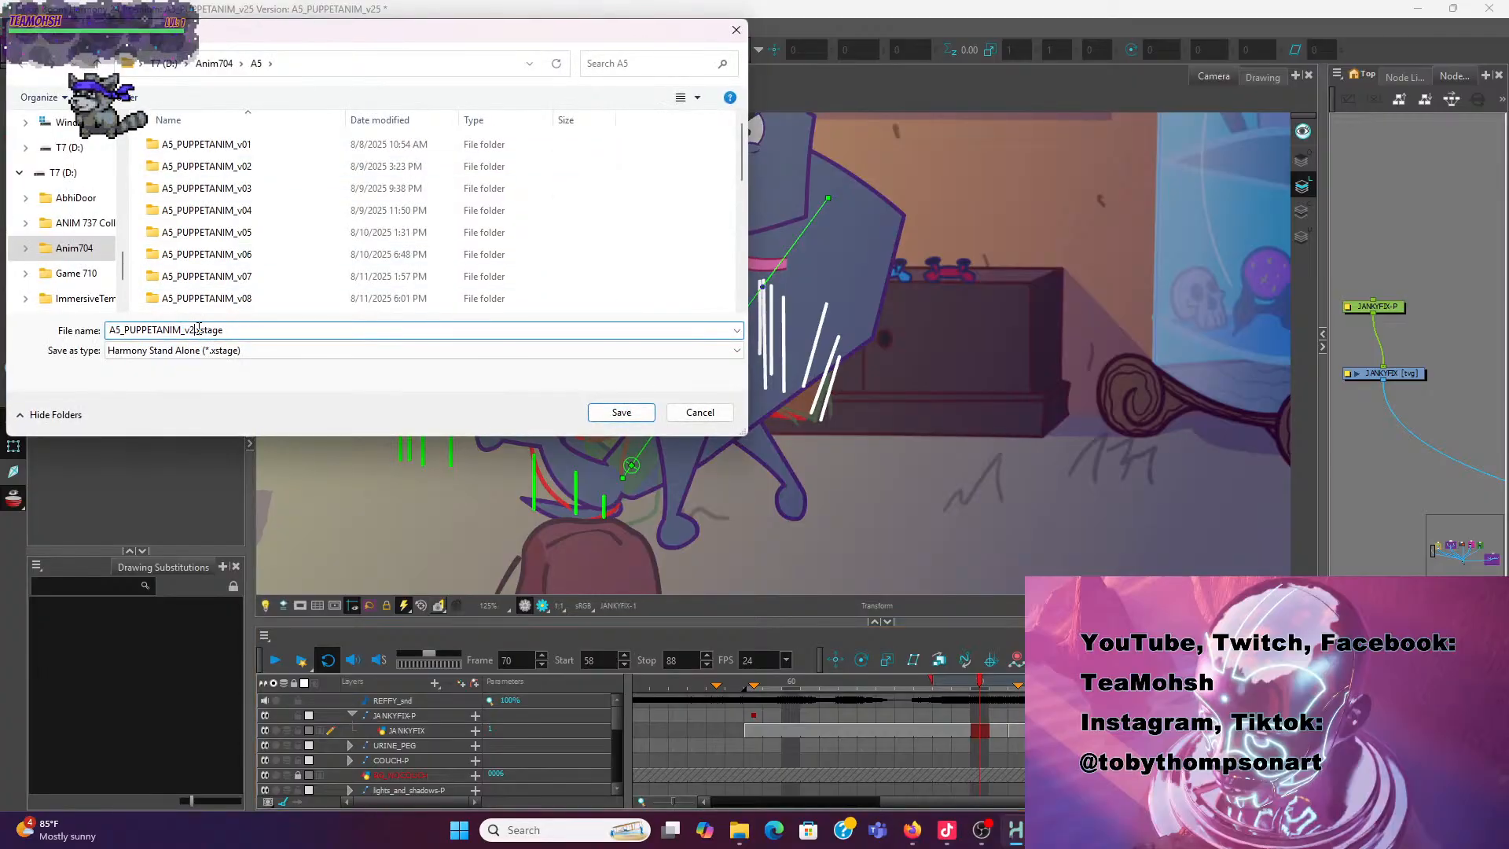
pyautogui.write('6')
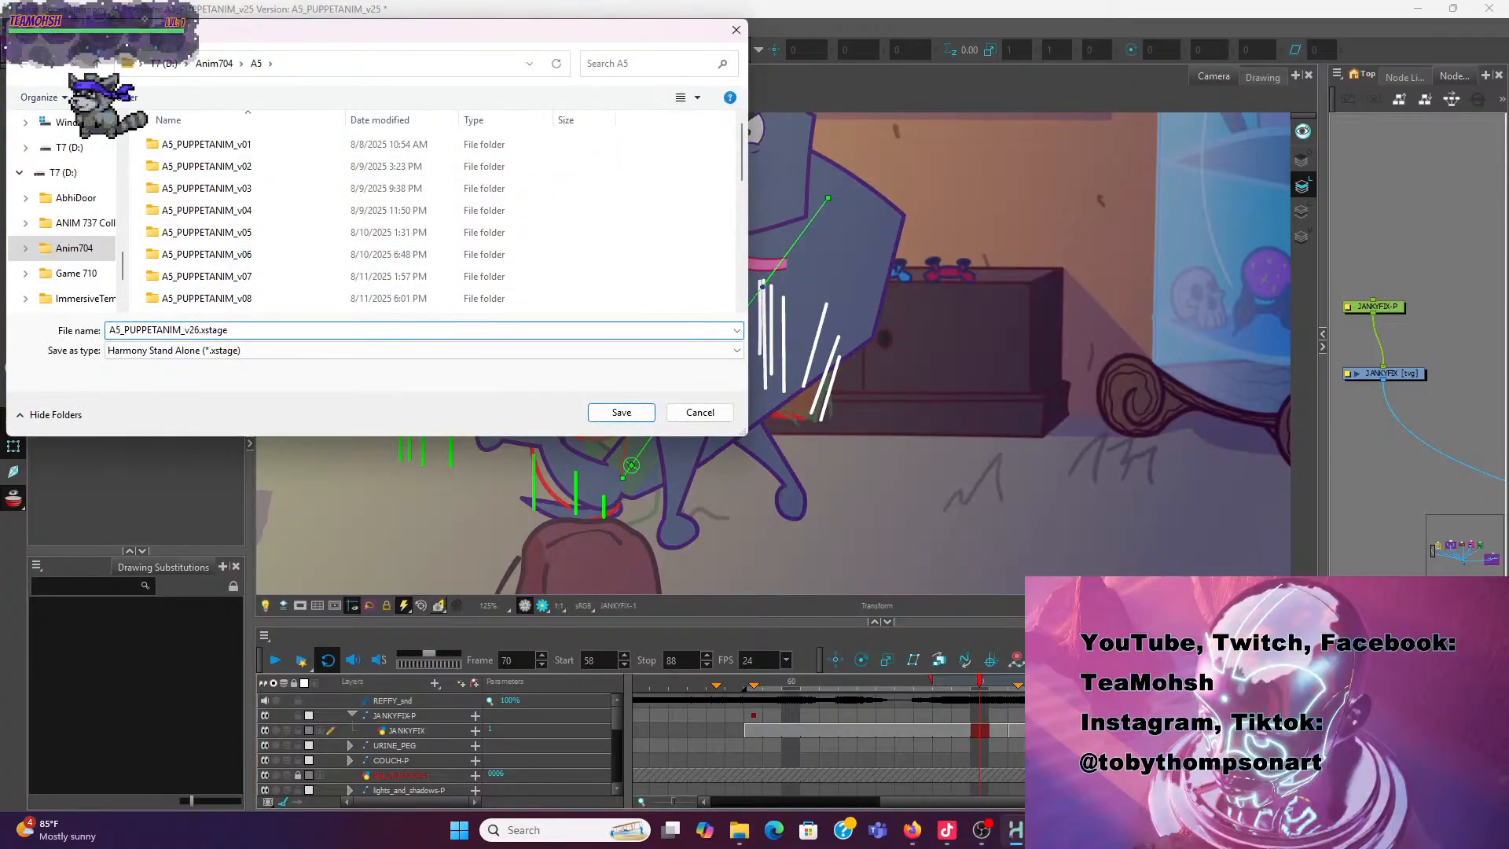
pyautogui.click(629, 414)
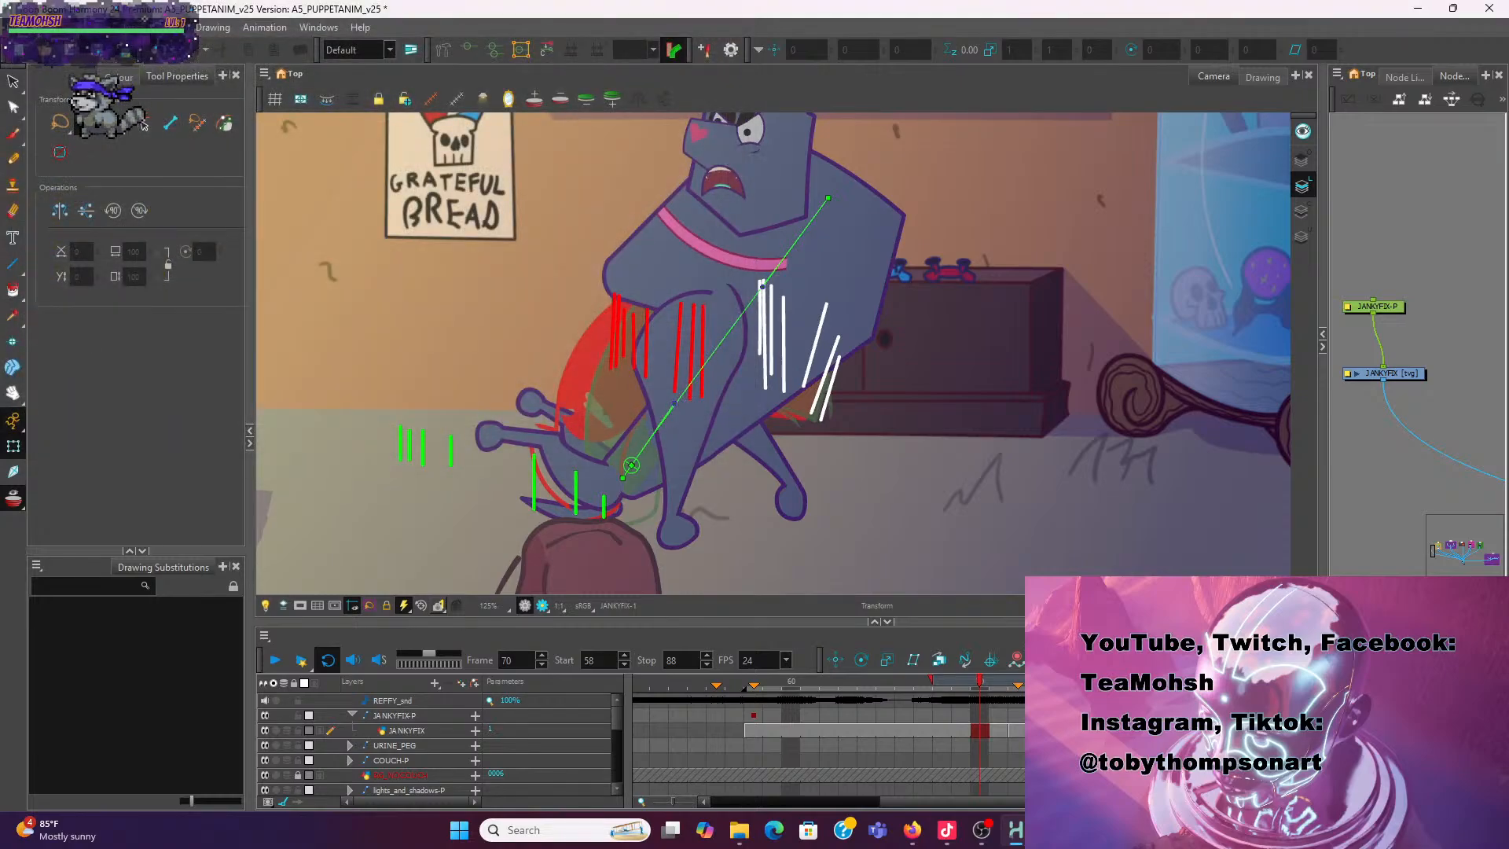
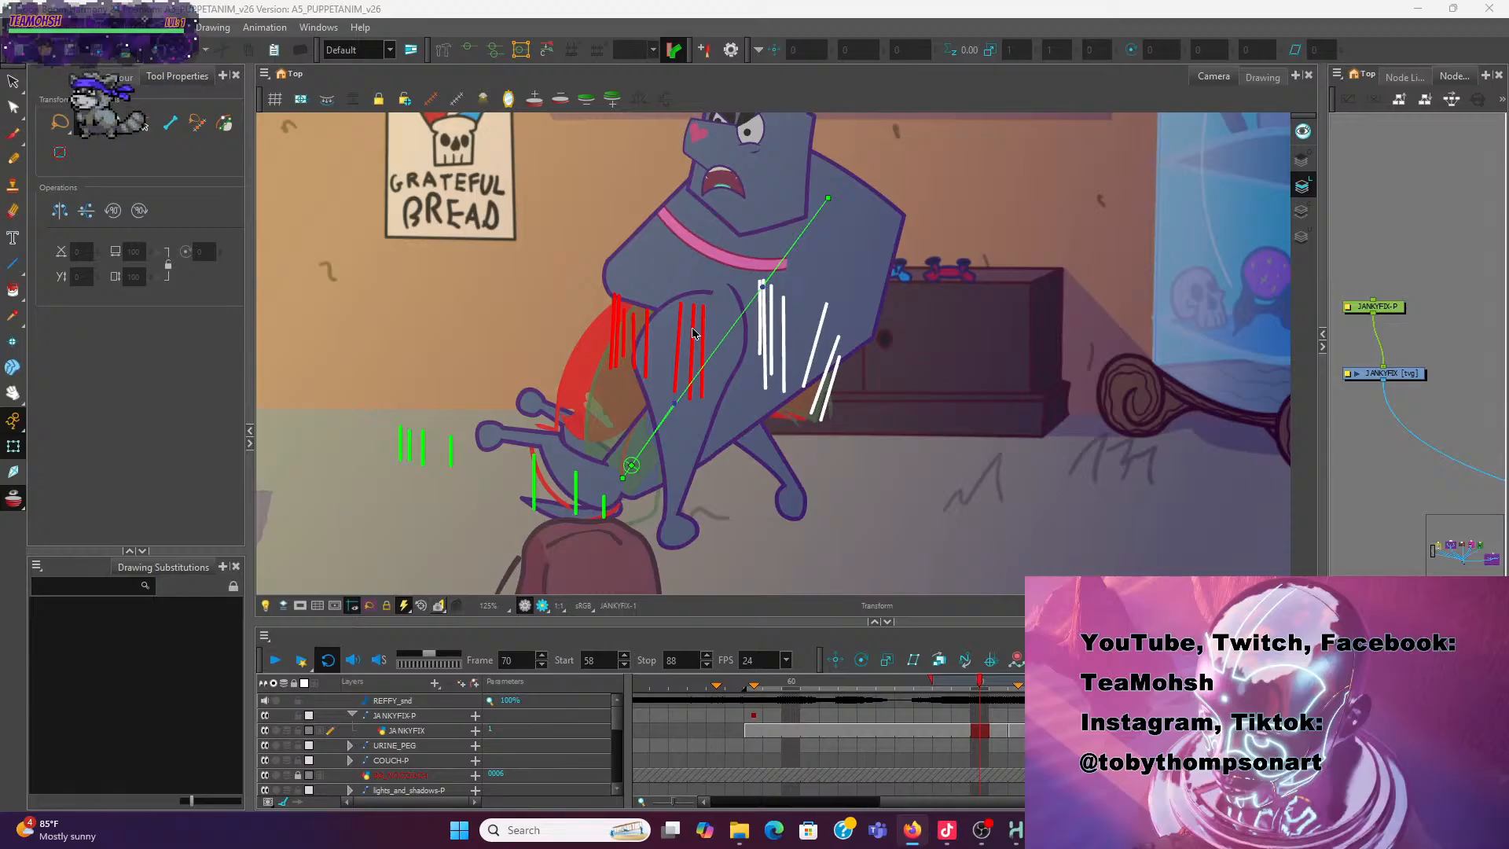
pyautogui.click(675, 402)
pyautogui.scroll(-3, 676, 405)
pyautogui.scroll(4, 676, 406)
pyautogui.press('Escape')
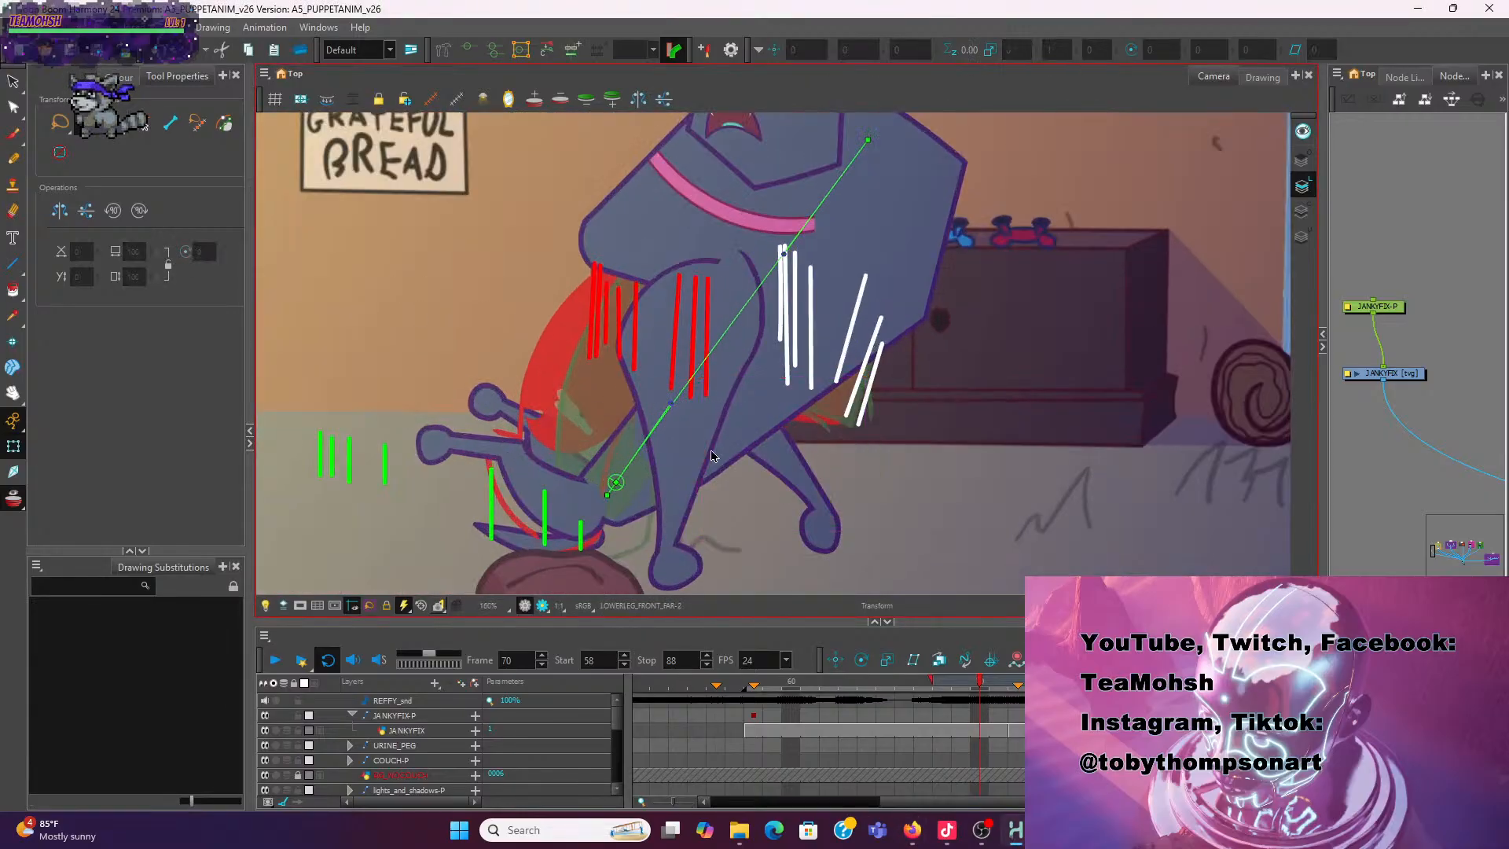
pyautogui.click(670, 405)
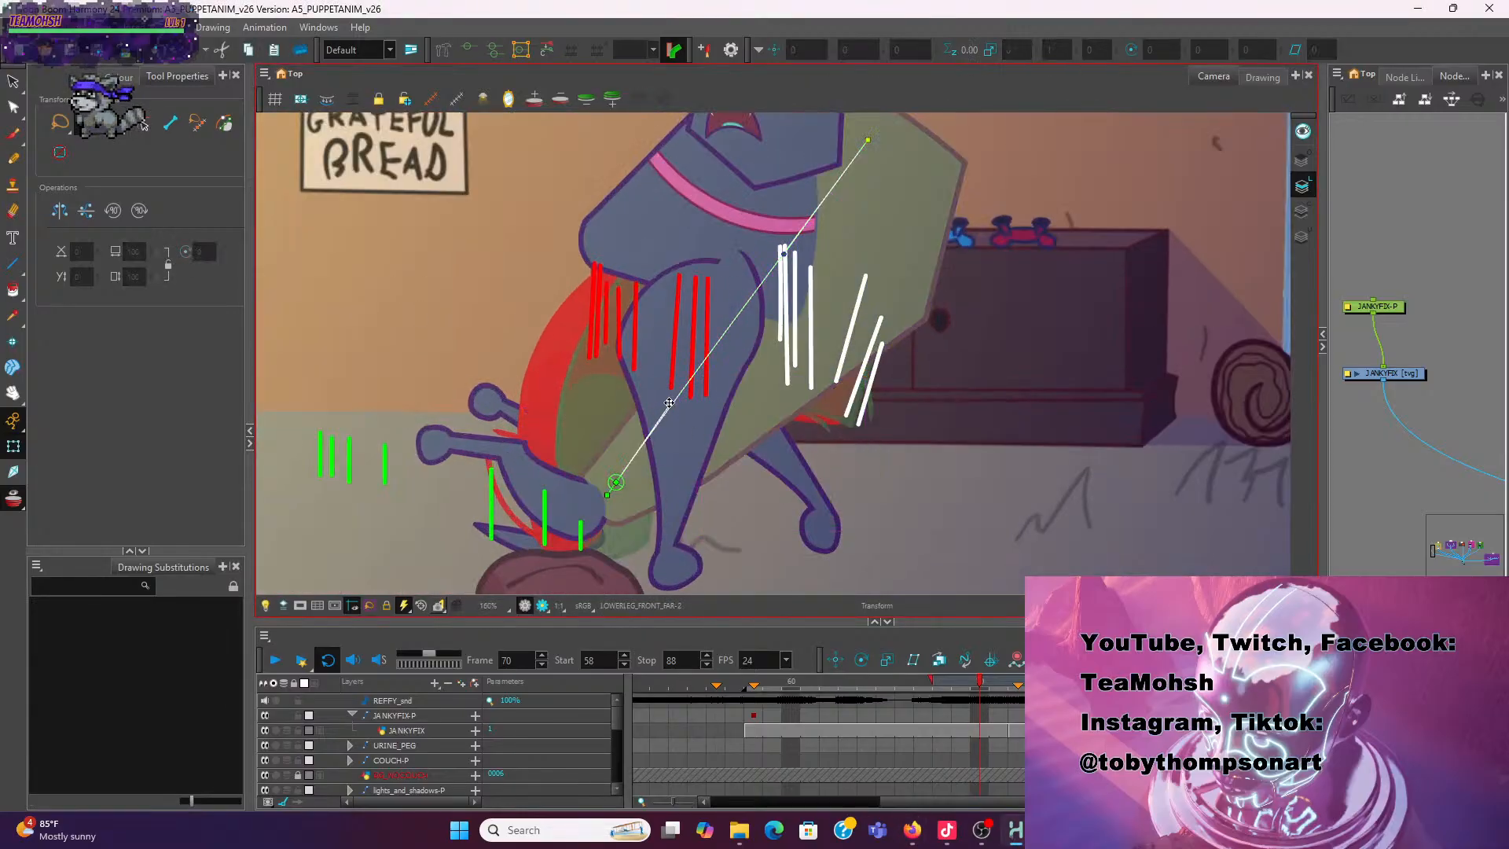
# Select the dog puppet's PUPPET_CTHULULU-P layer in the timeline at frame 70
pyautogui.scroll(-3, 421, 739)
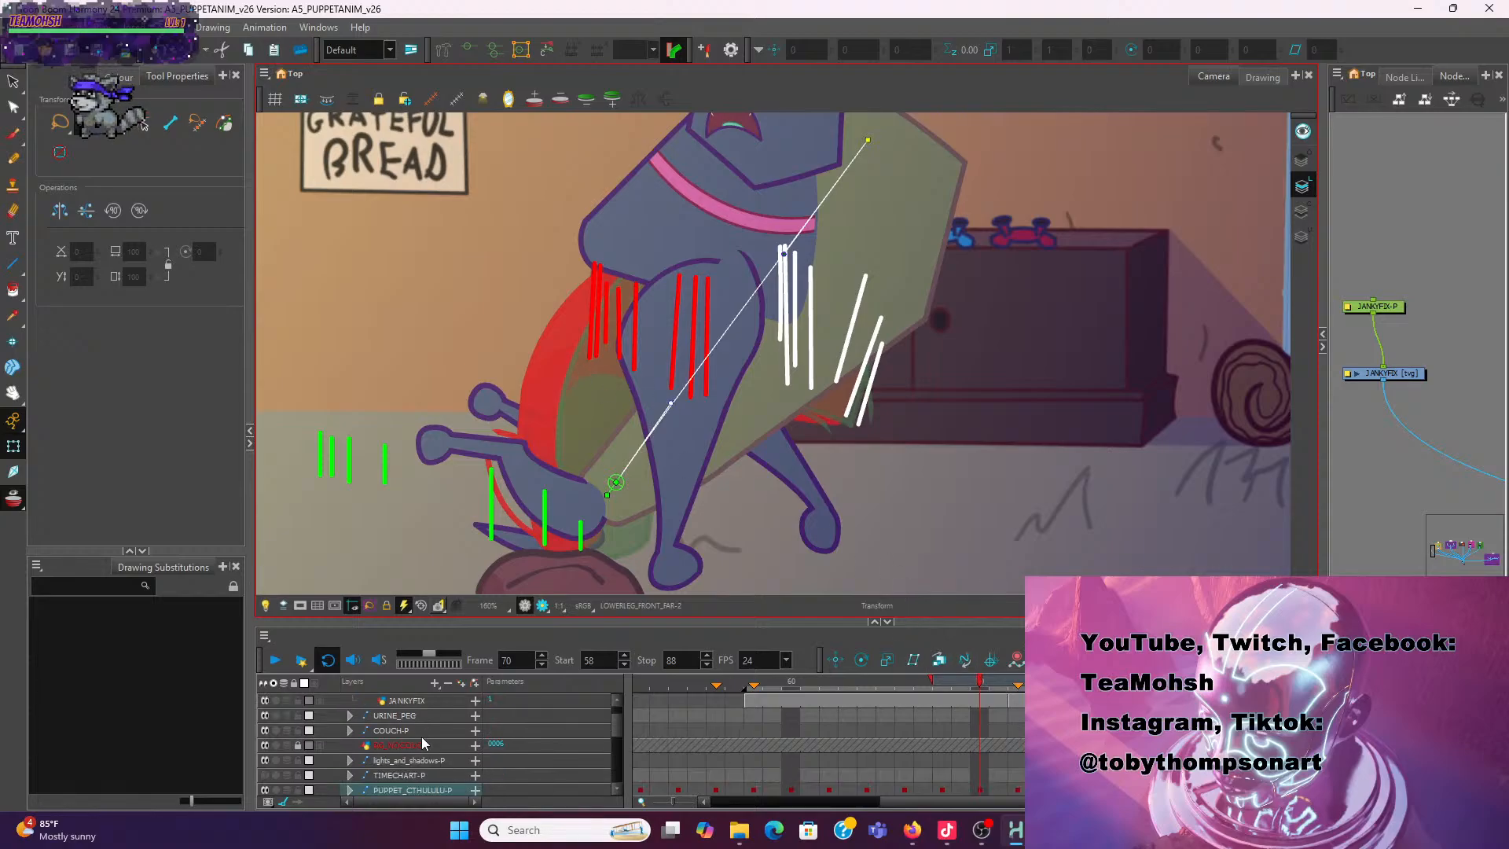
pyautogui.scroll(-1, 410, 763)
pyautogui.click(413, 761)
pyautogui.scroll(-1, 413, 761)
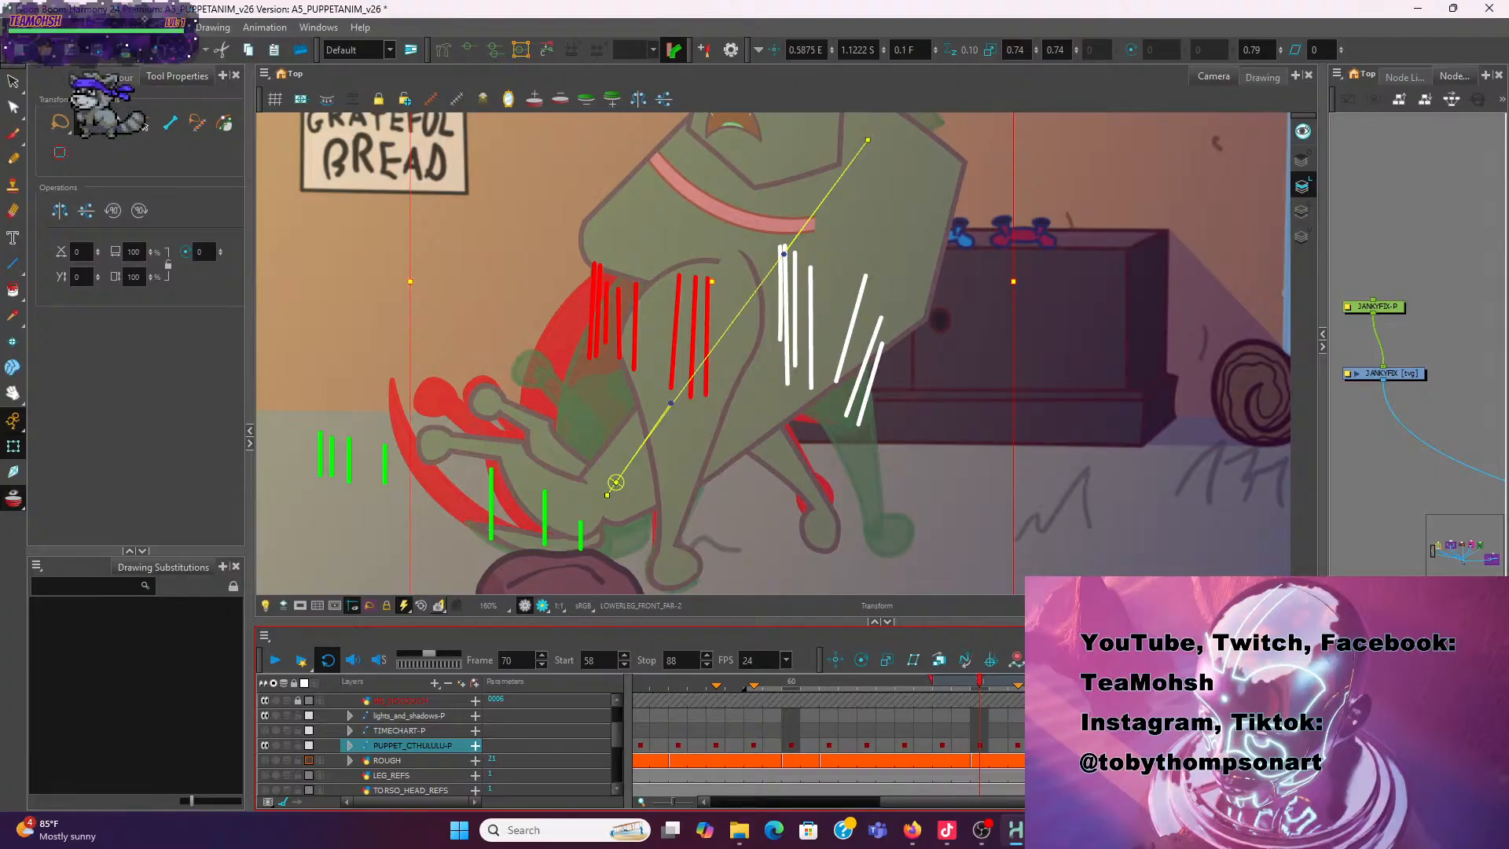
# Examine the upper torso and its deformation curve at frame 70, comparing the pose with frame 71
pyautogui.click(1055, 458)
pyautogui.click(667, 399)
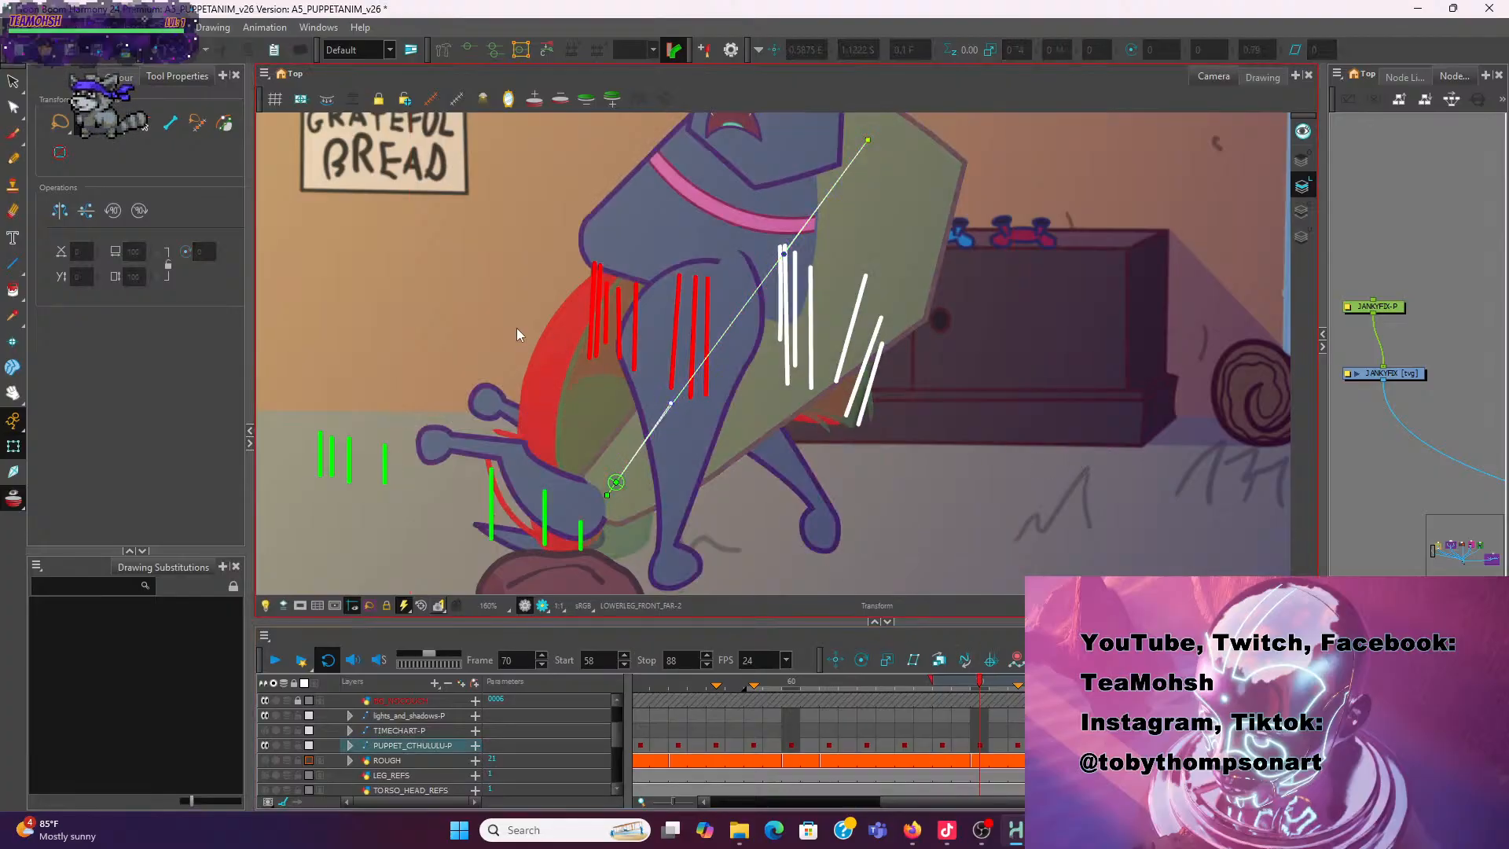
pyautogui.click(767, 303)
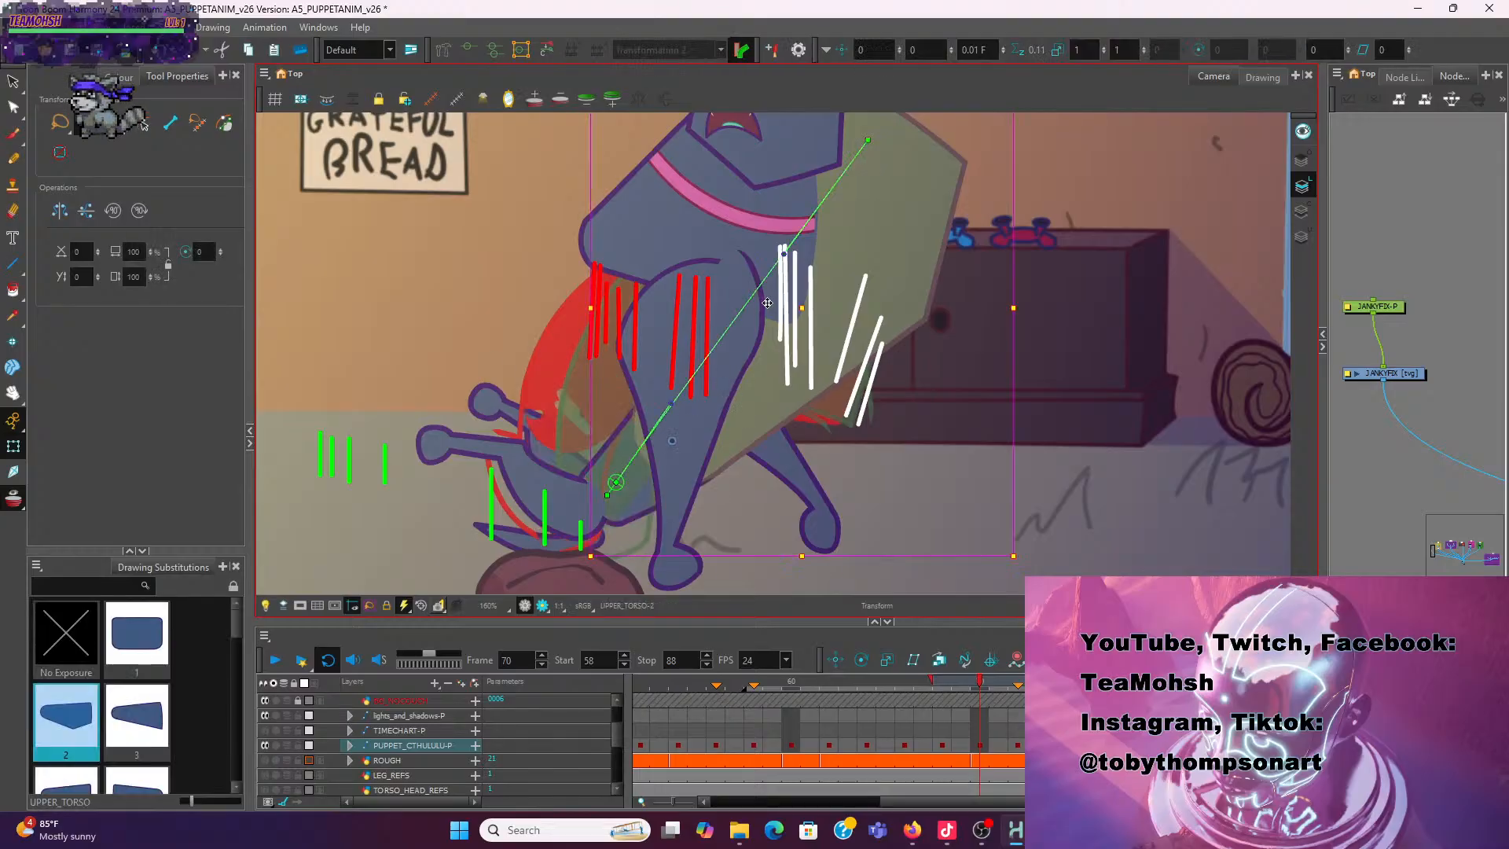
pyautogui.click(450, 242)
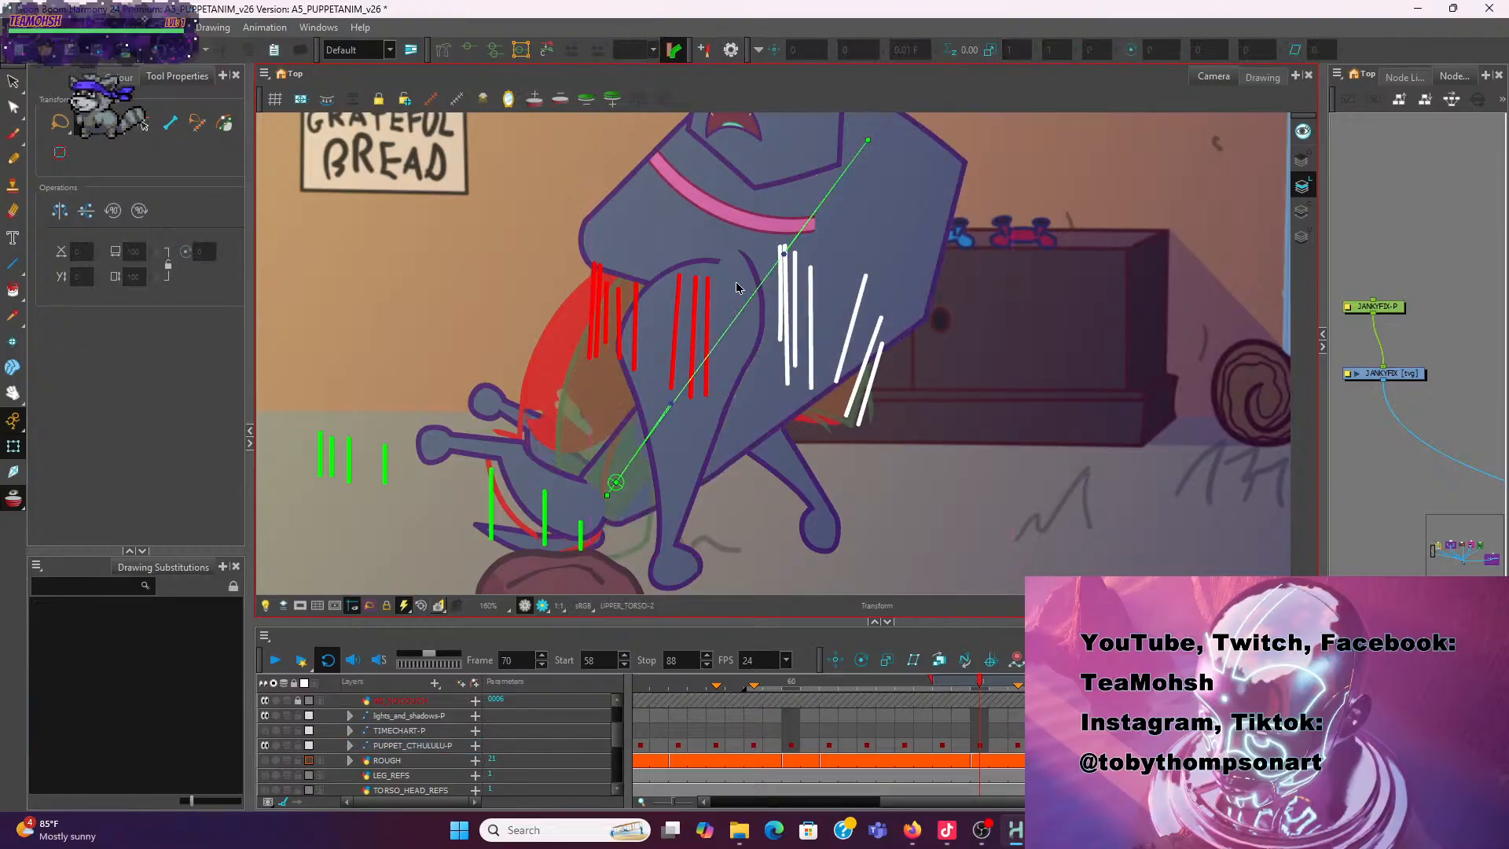
pyautogui.click(784, 251)
pyautogui.click(992, 458)
pyautogui.moveTo(980, 681); pyautogui.dragTo(1004, 721)
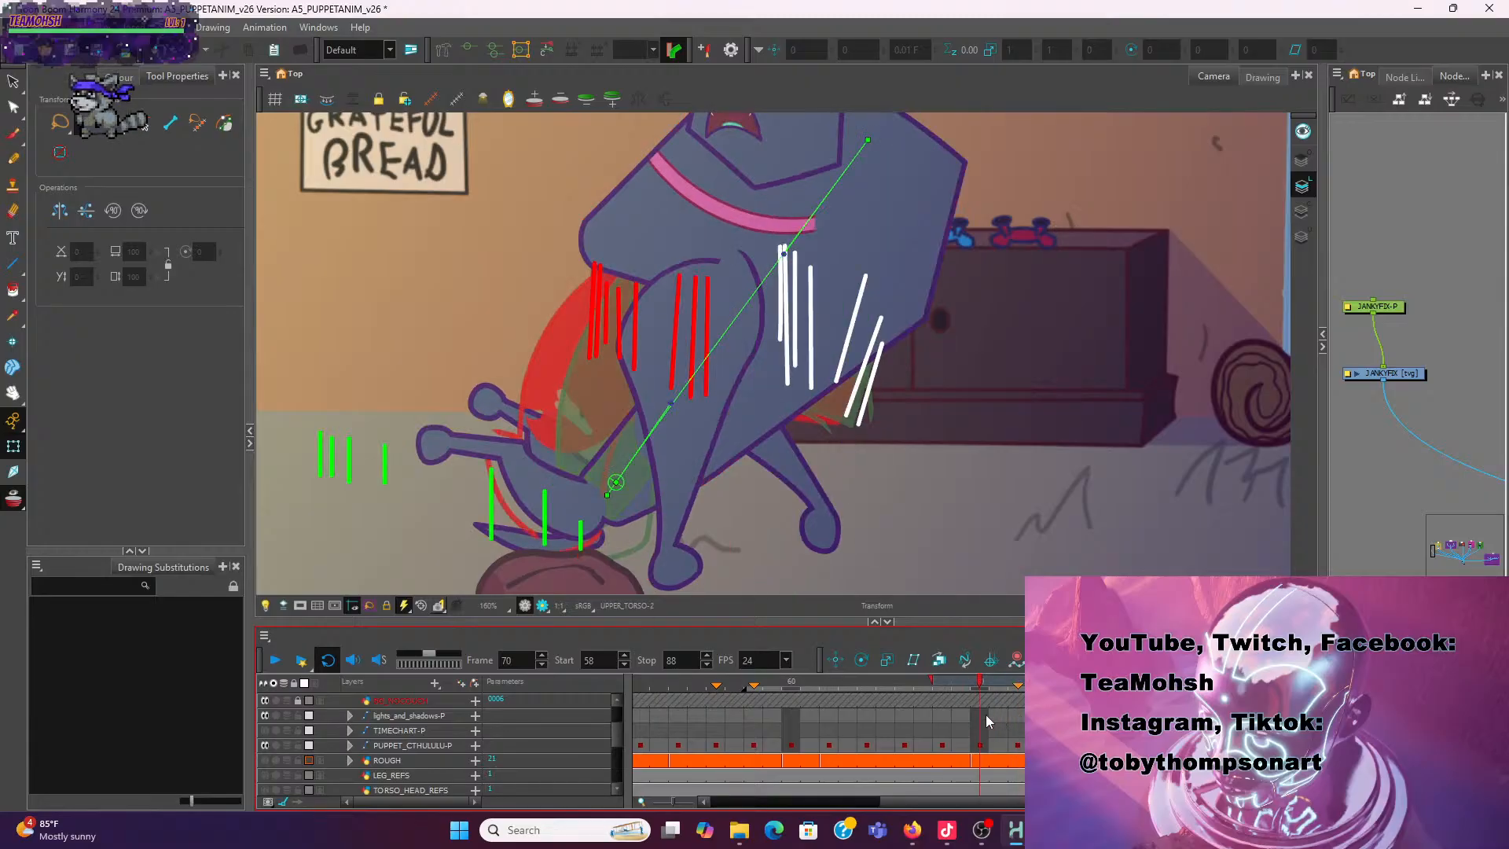
pyautogui.click(1010, 723)
pyautogui.click(1001, 723)
pyautogui.moveTo(1002, 723); pyautogui.dragTo(1003, 723)
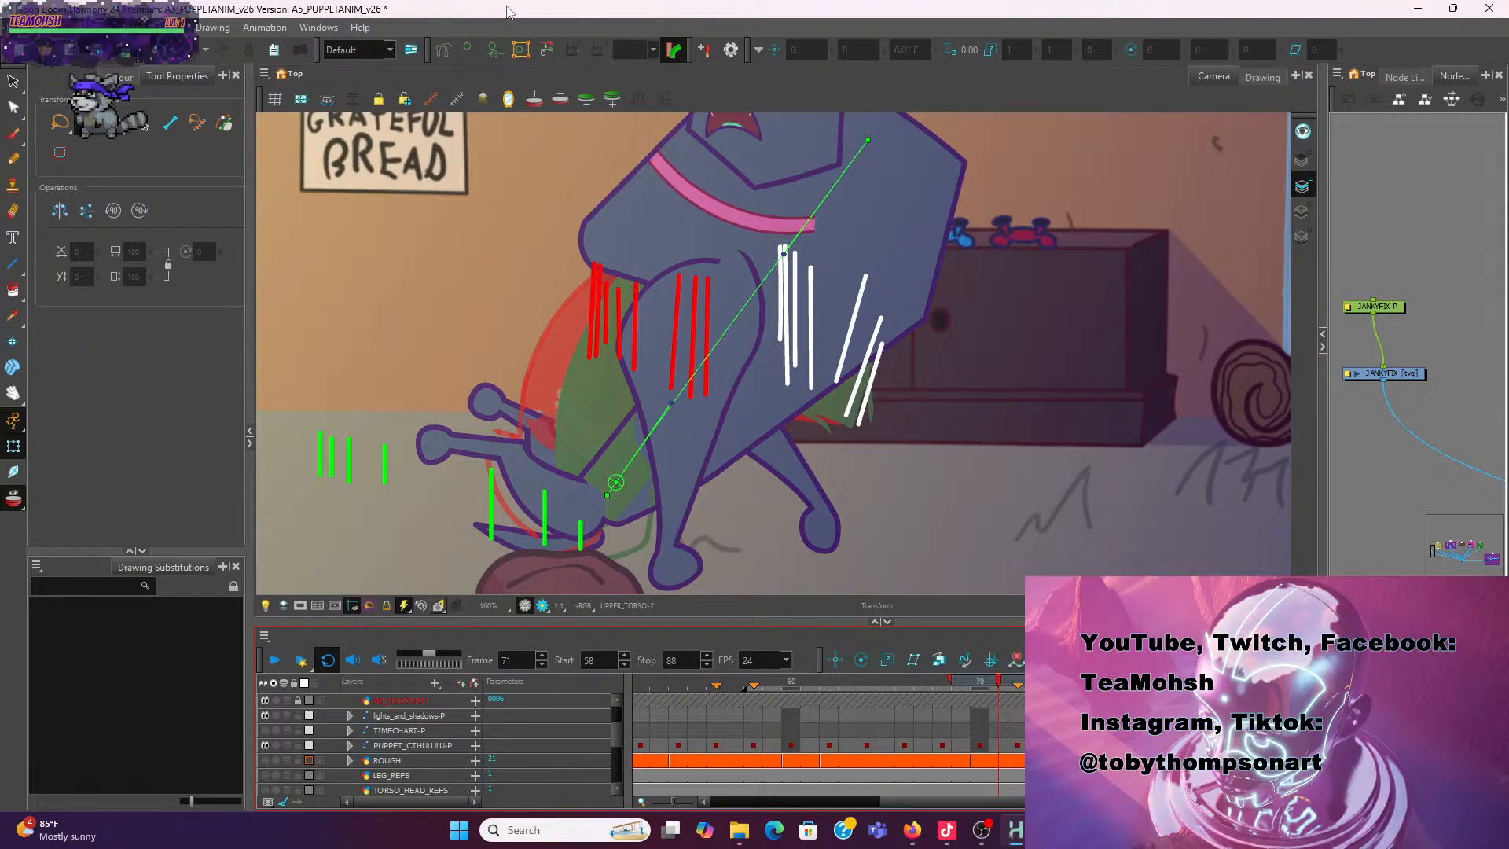
pyautogui.click(980, 680)
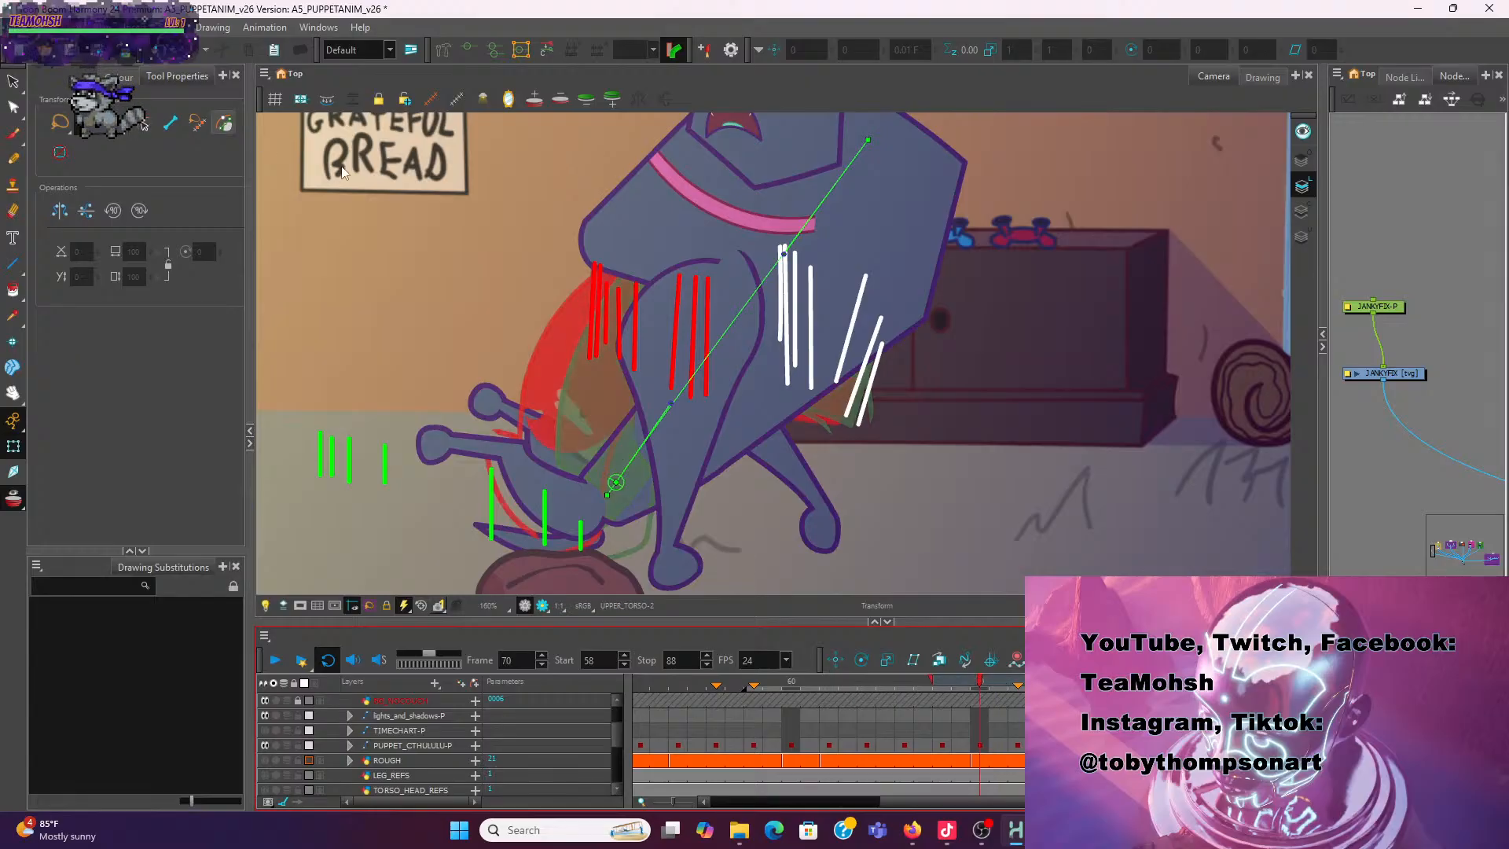
# Inspect the upper and lower torso pieces, their deformation curve and the Transformation 2 setting at frame 62
pyautogui.click(832, 690)
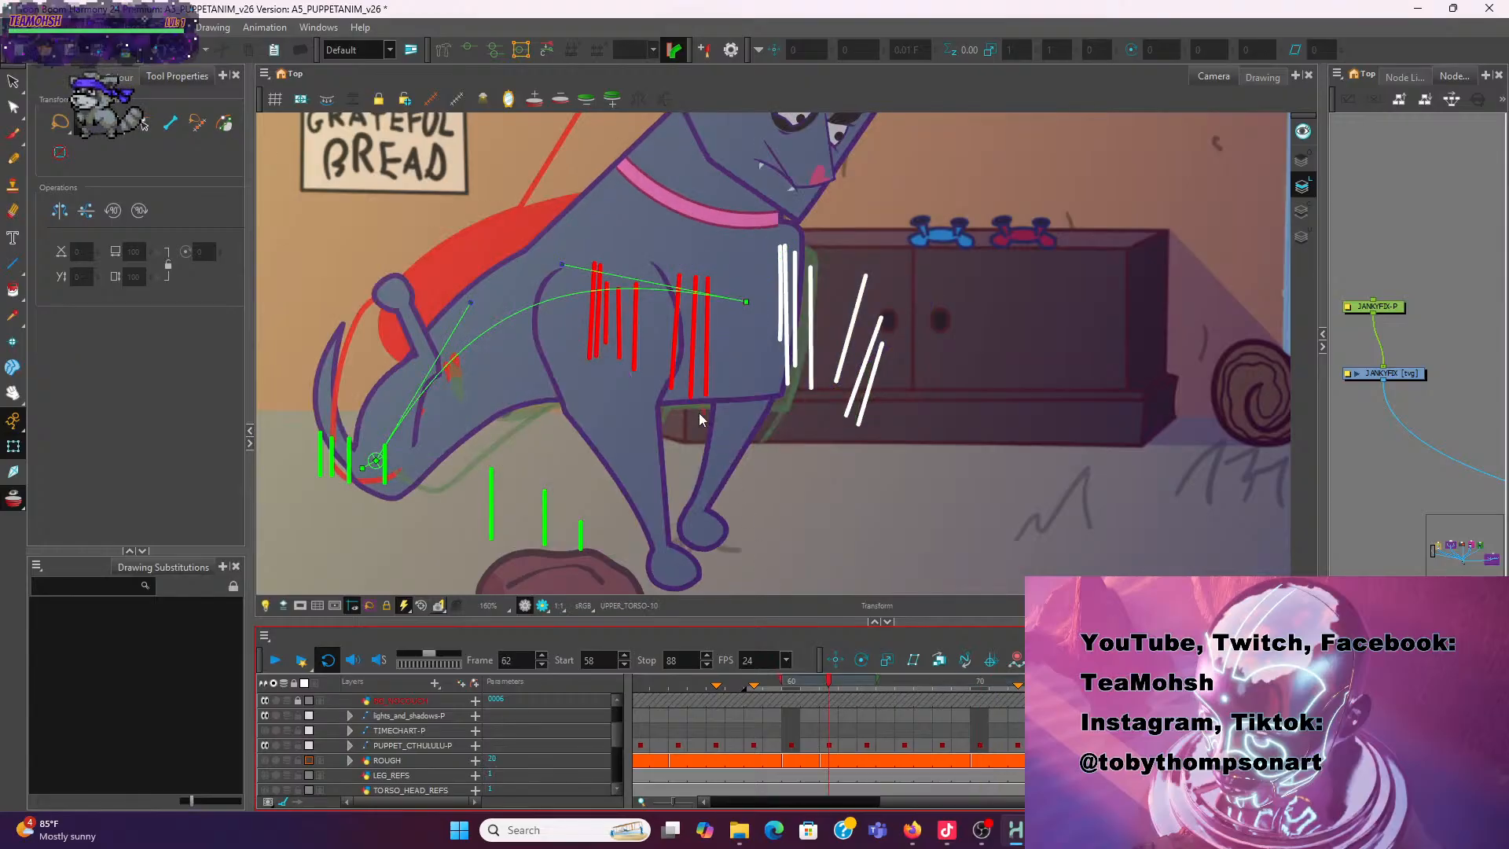
pyautogui.click(563, 263)
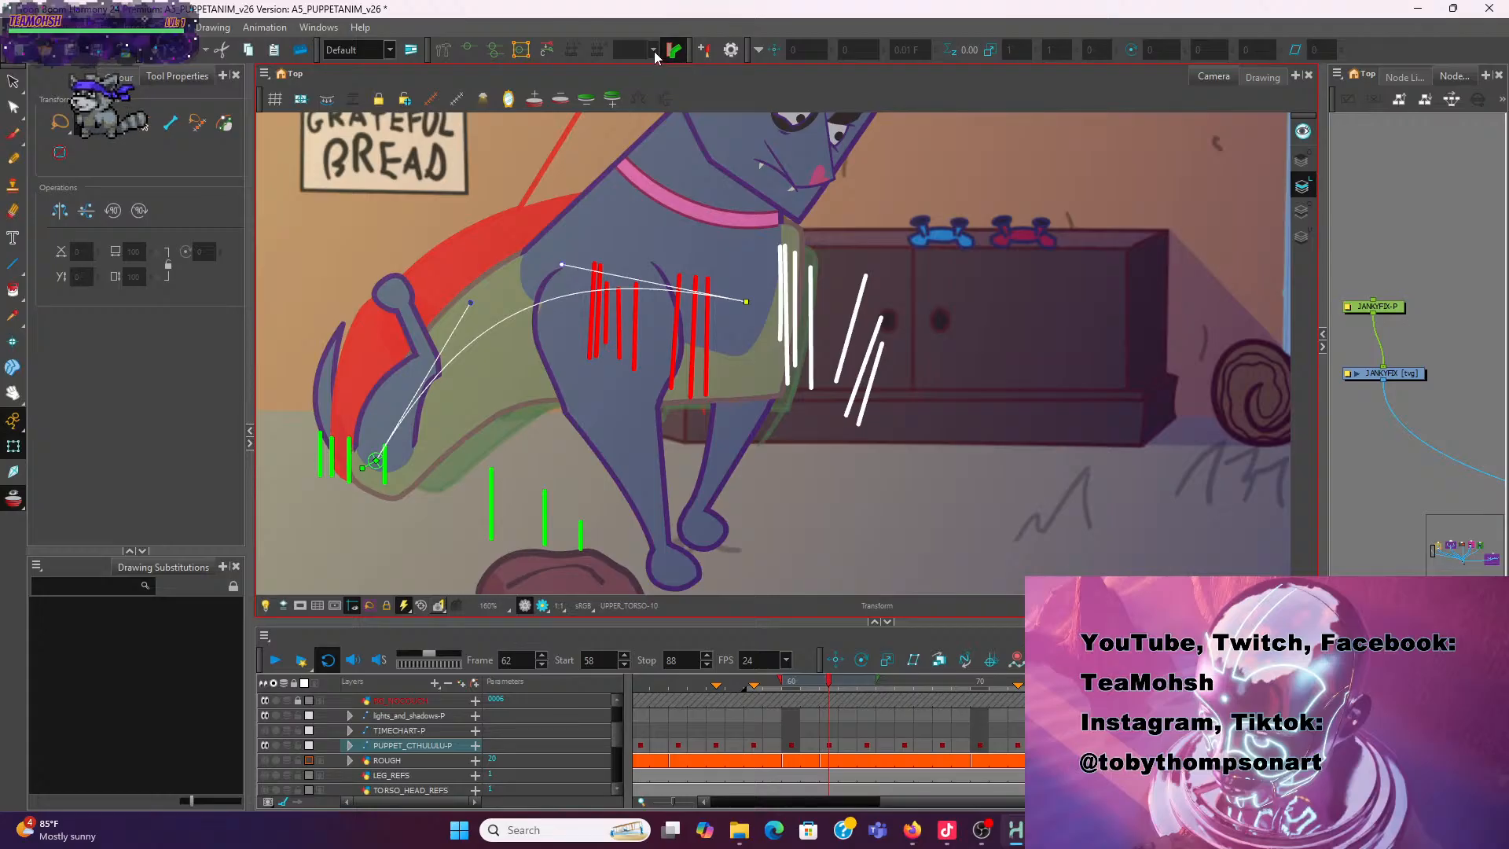
pyautogui.click(470, 406)
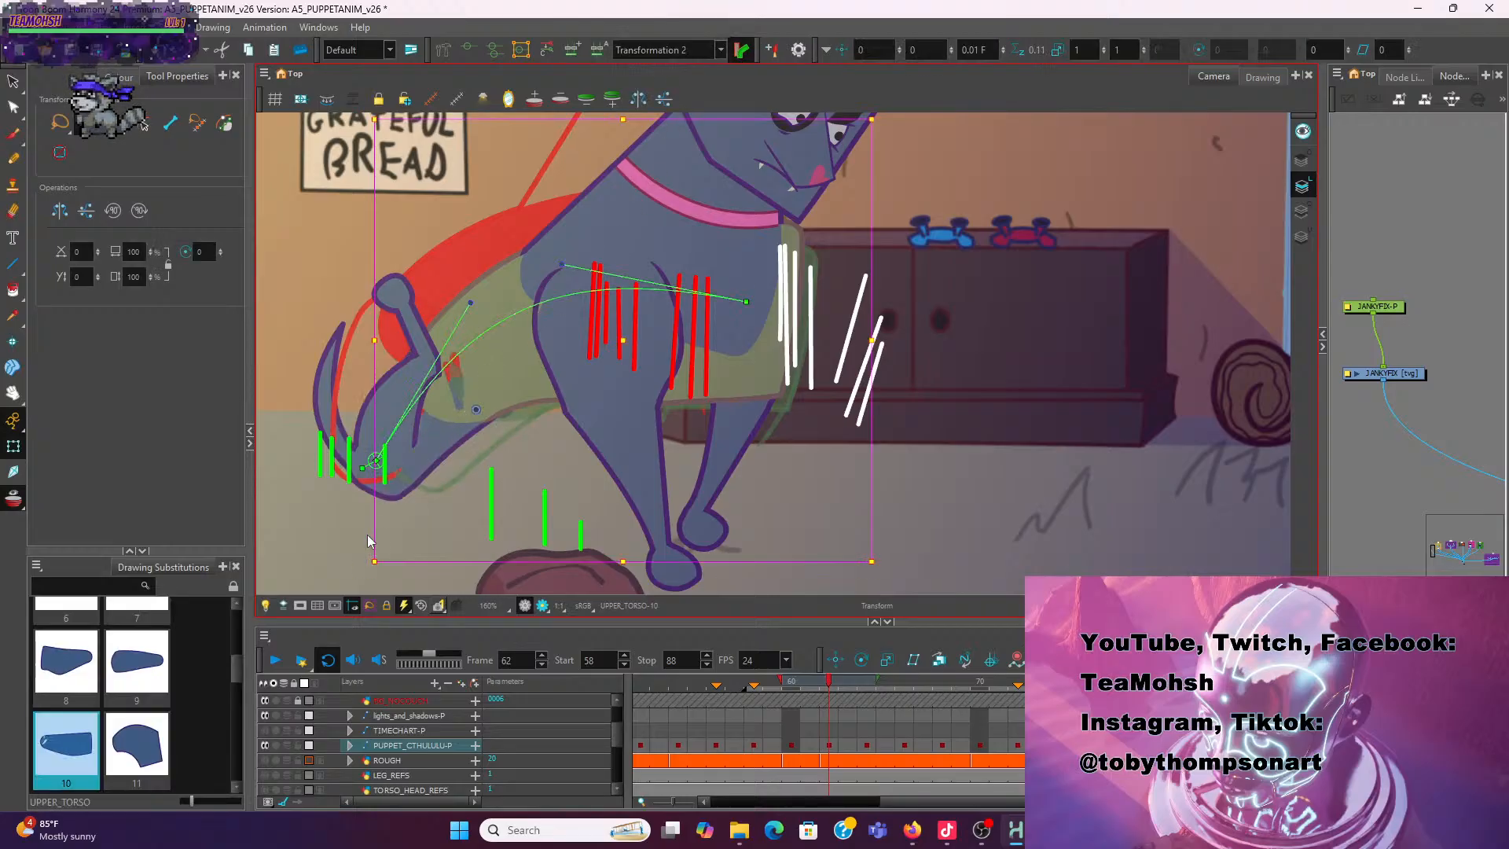
pyautogui.click(368, 225)
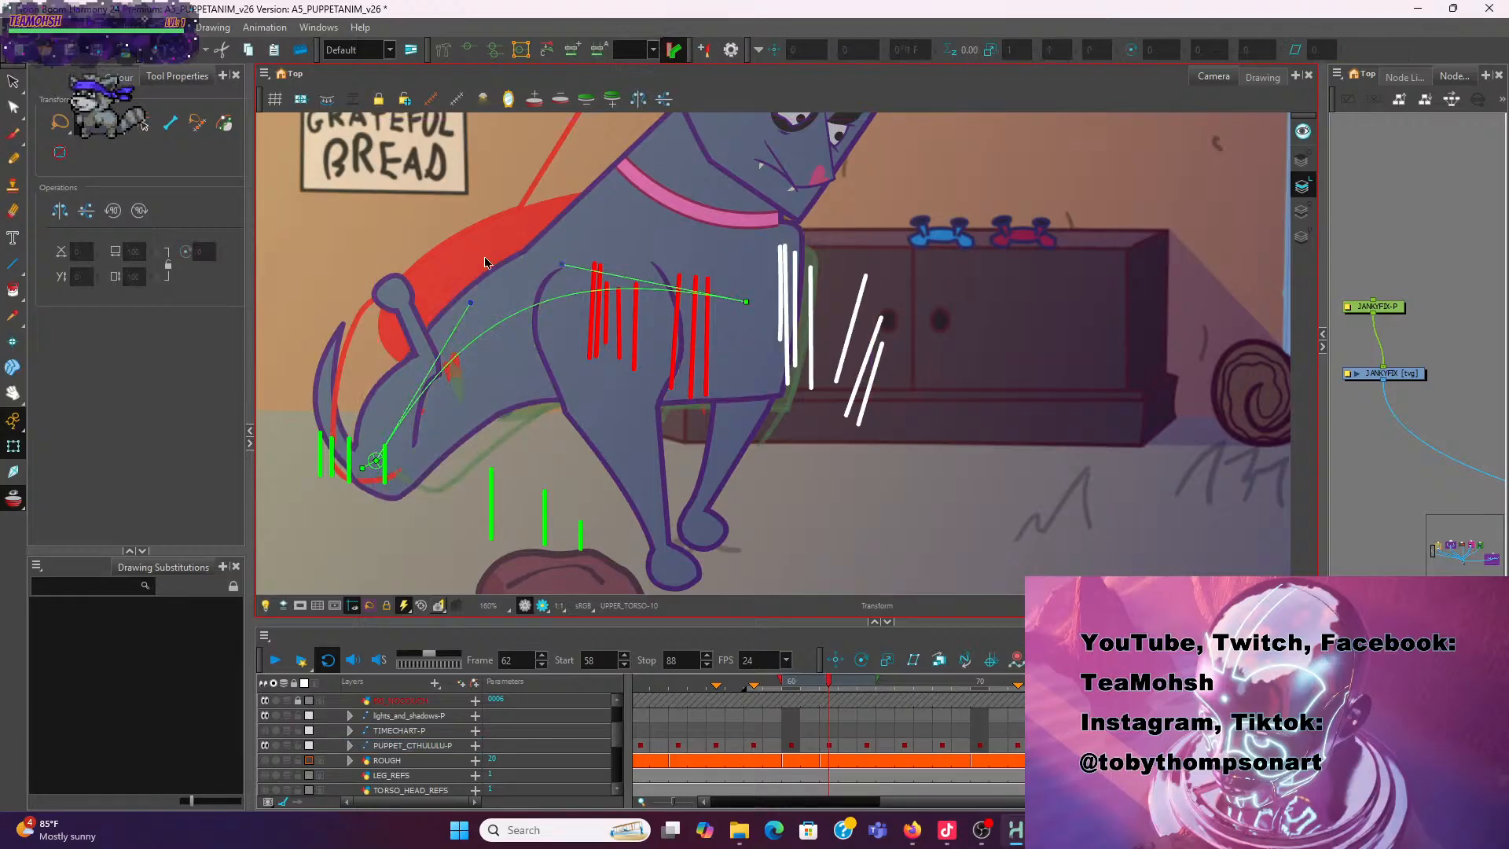
pyautogui.click(540, 293)
pyautogui.click(720, 49)
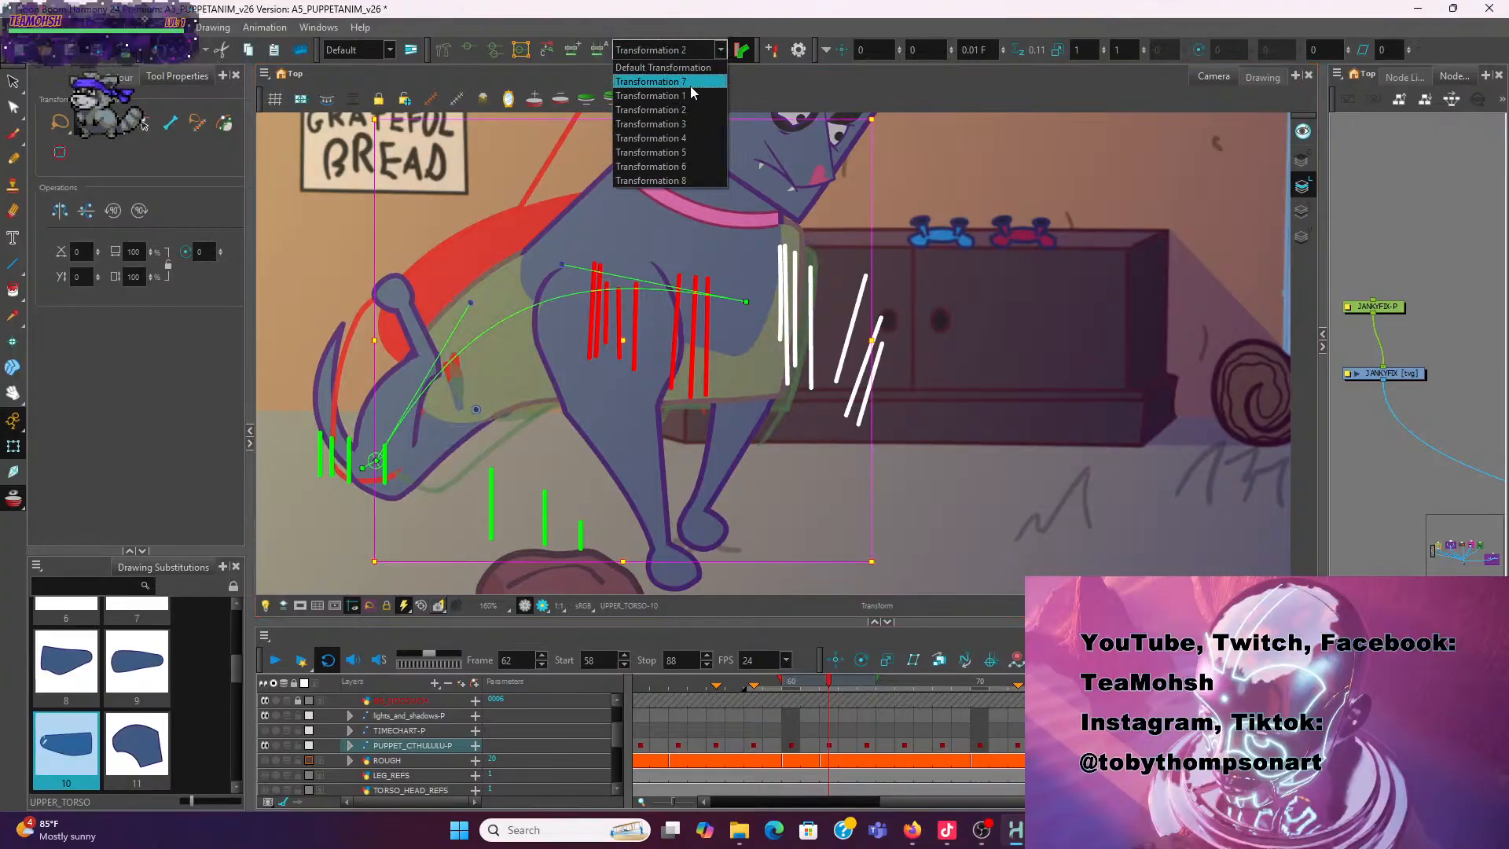
pyautogui.click(685, 108)
pyautogui.click(326, 333)
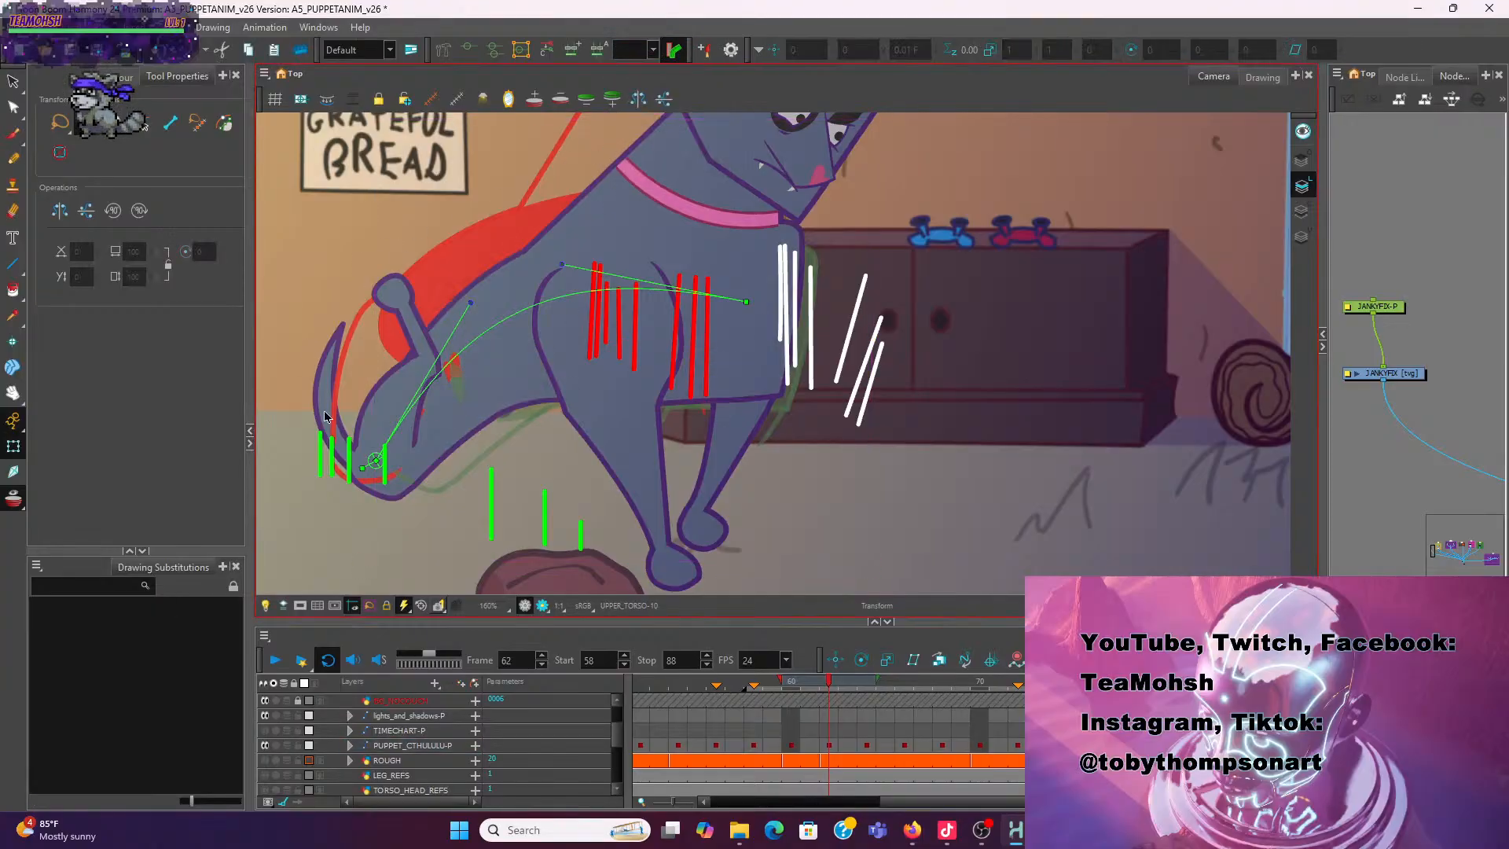
pyautogui.click(398, 493)
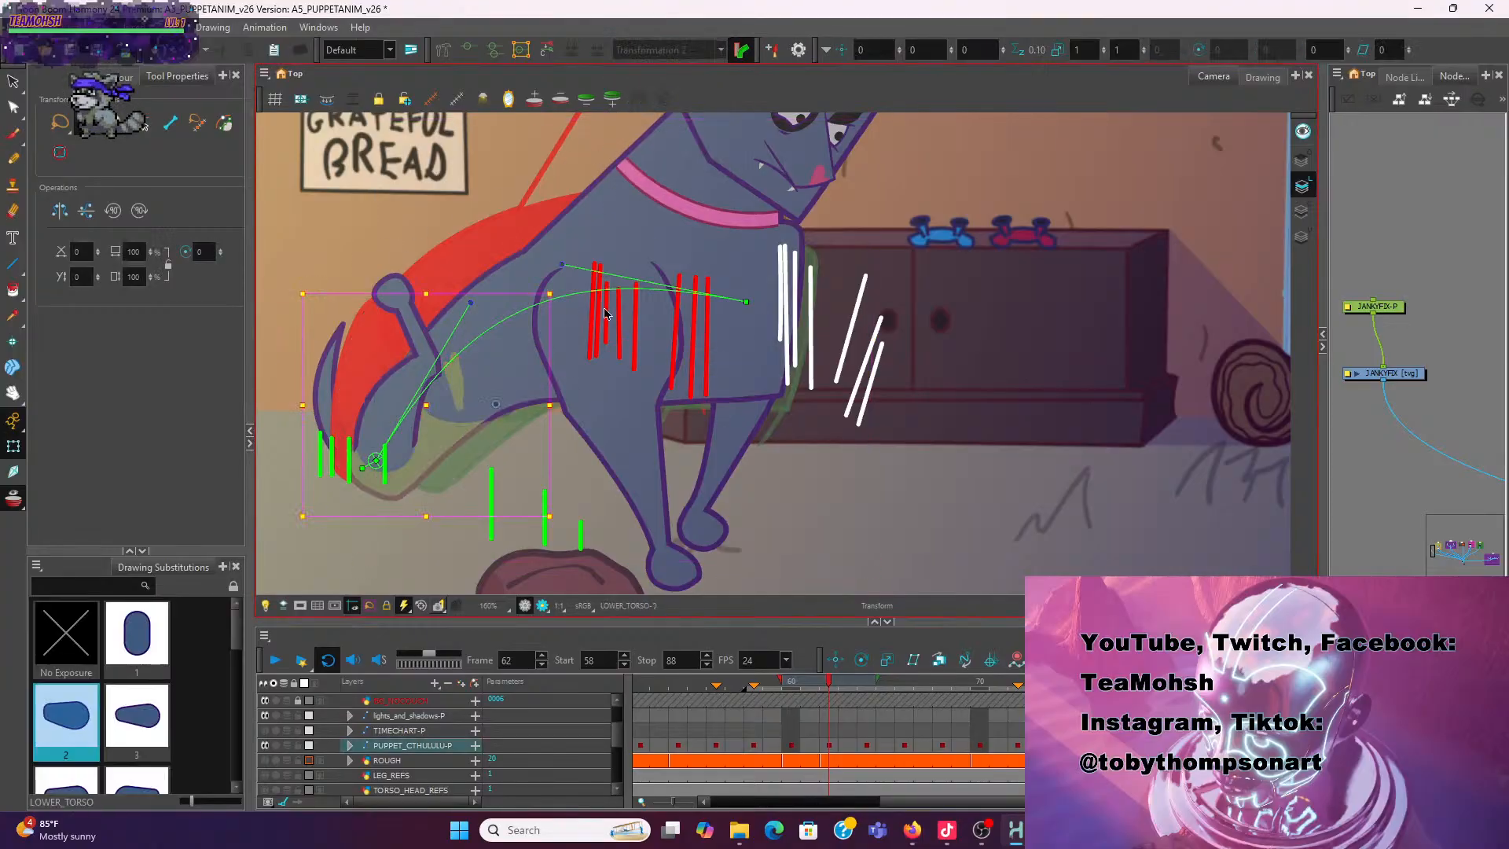
pyautogui.click(418, 229)
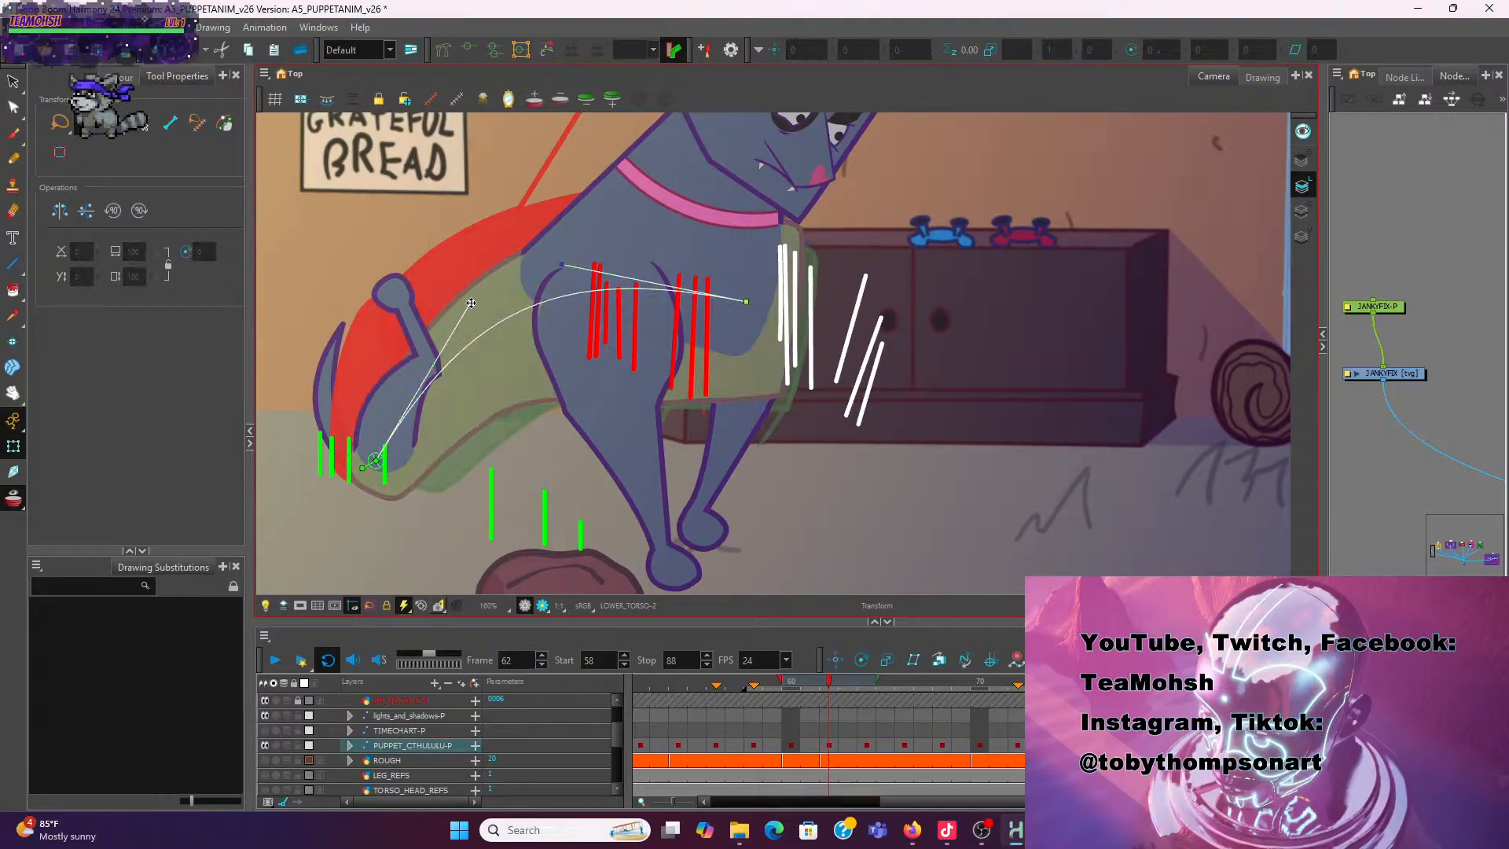
pyautogui.click(347, 233)
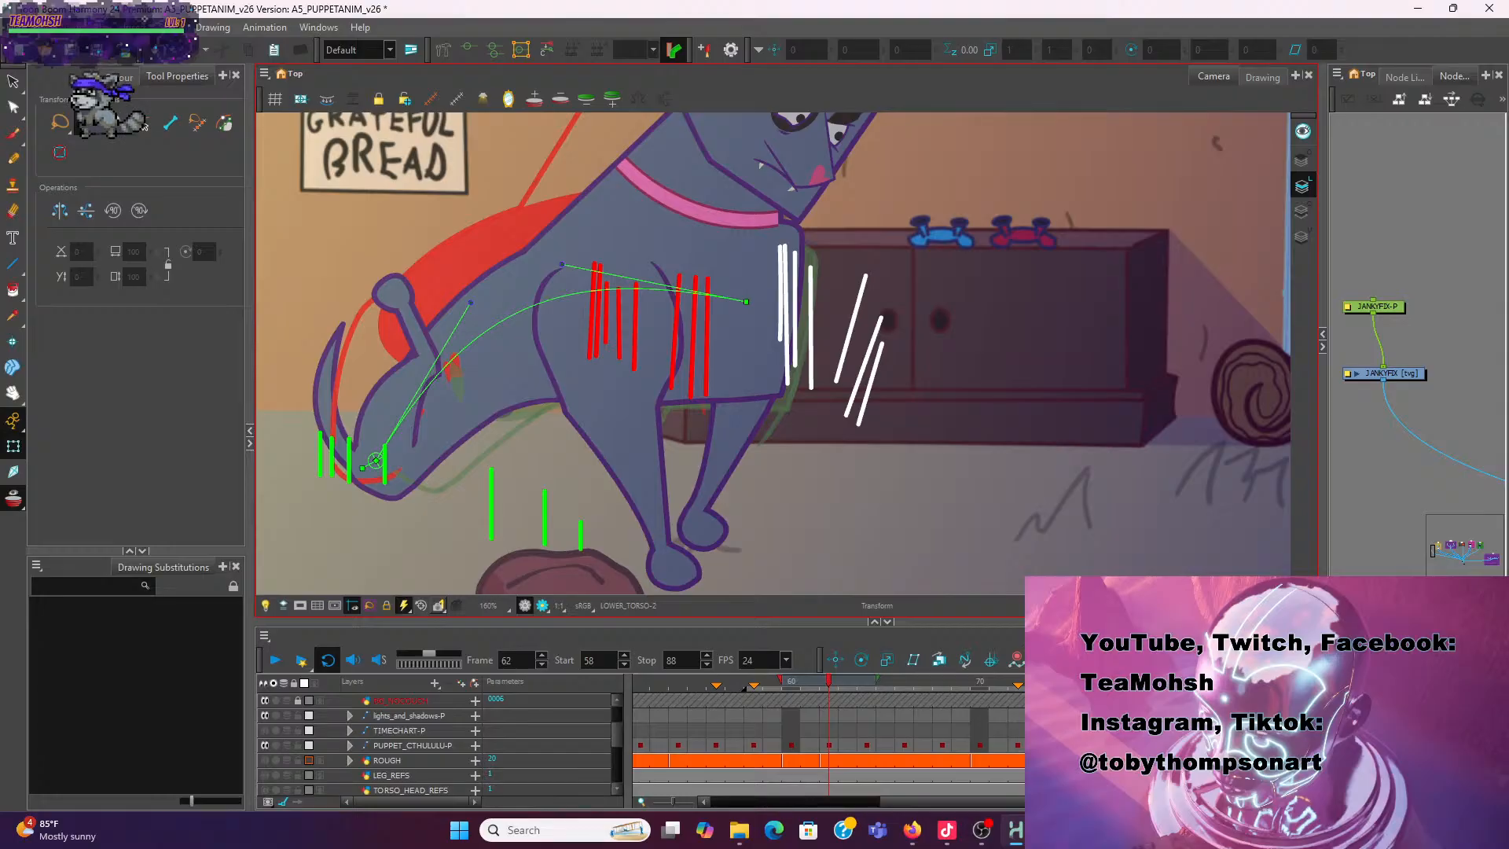
# Save the A5_PUPPETANIM_v26 scene
pyautogui.click(16, 27)
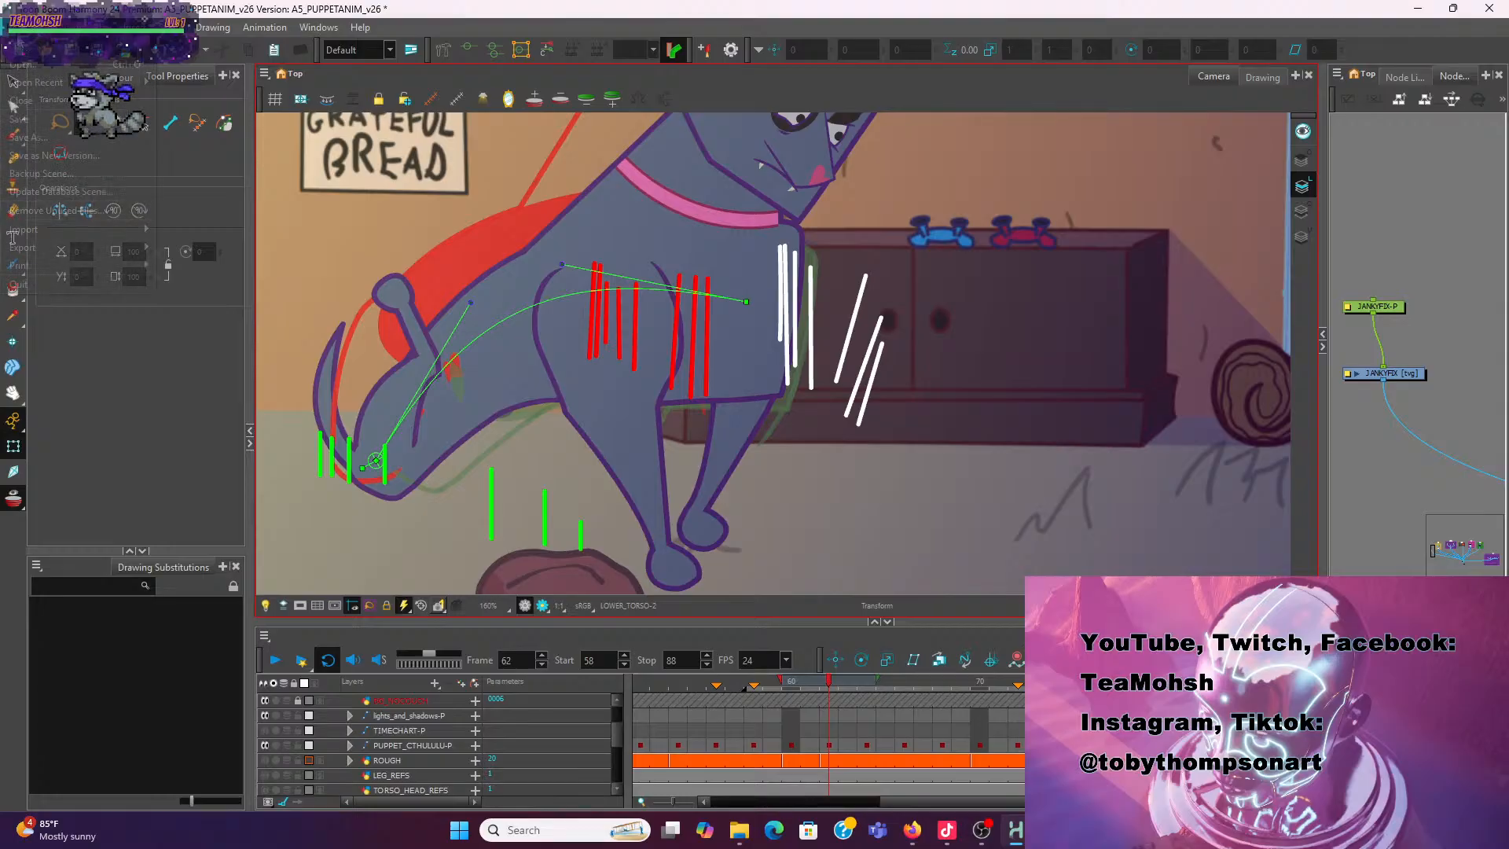
pyautogui.click(39, 117)
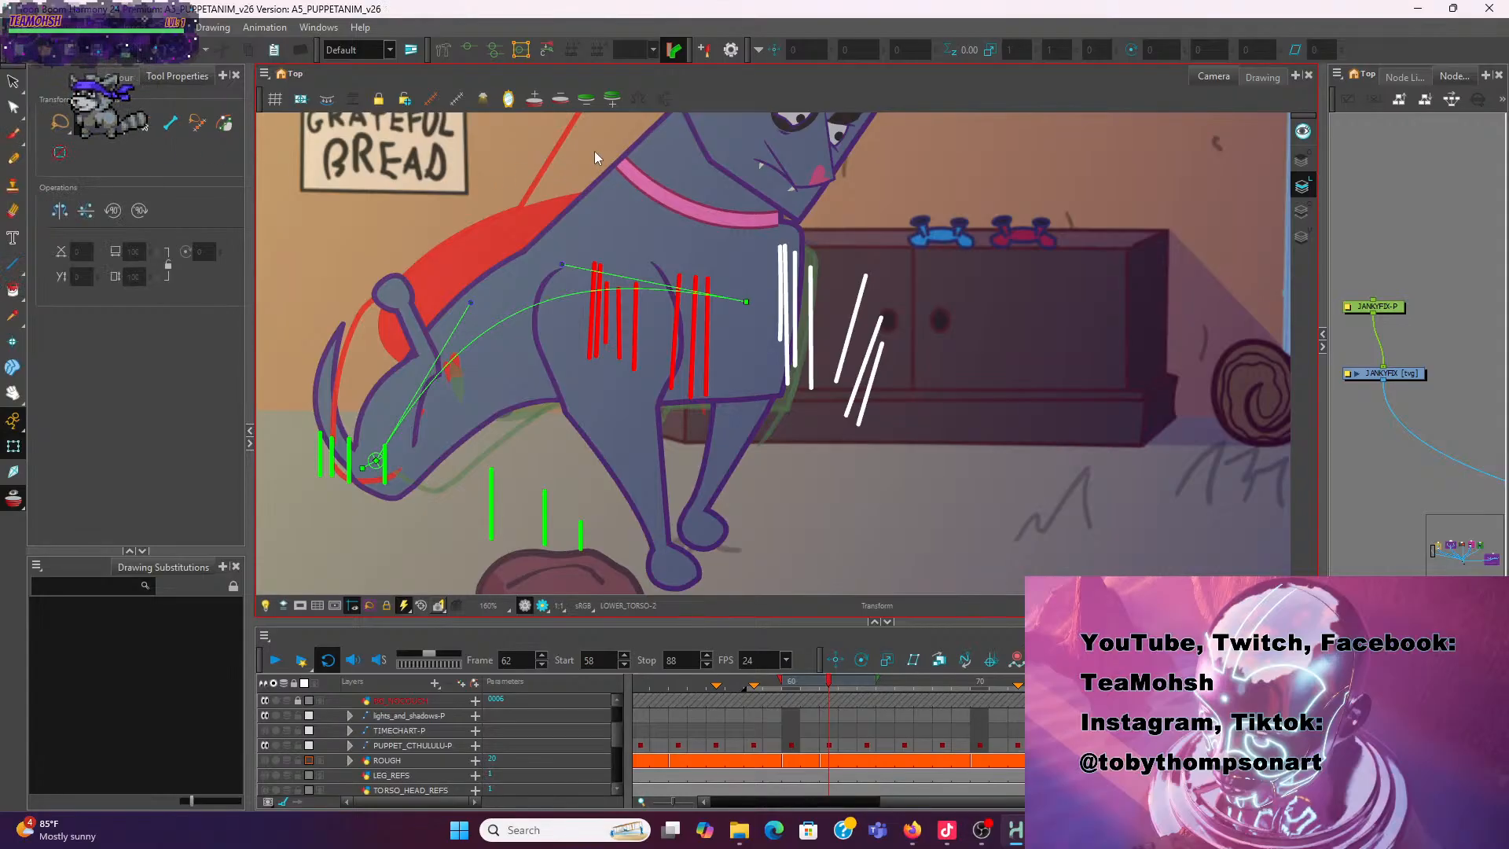
pyautogui.click(470, 300)
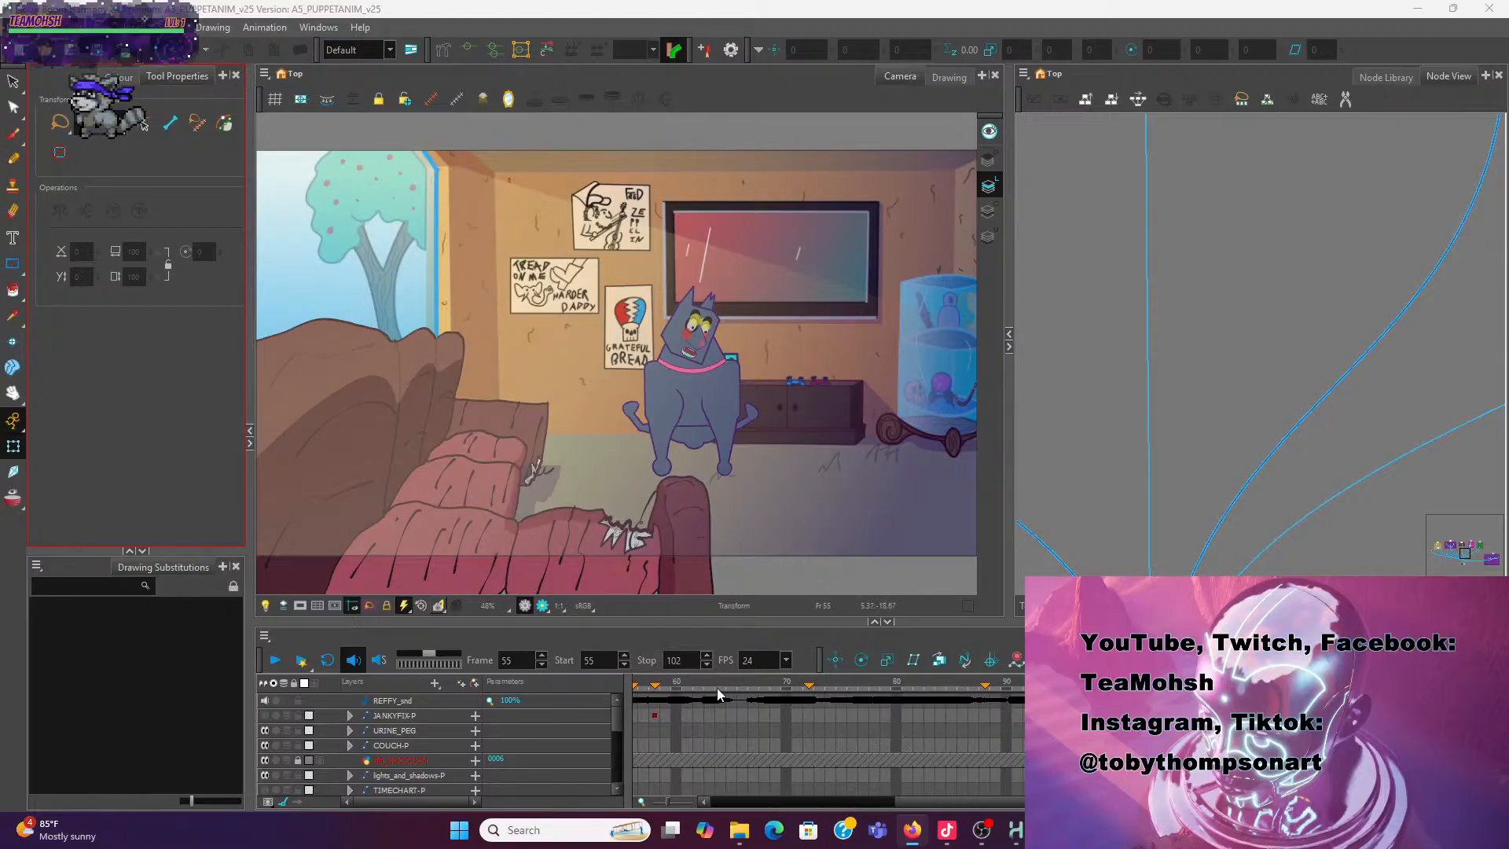
# Reopen the scene as version A5_PUPPETANIM_v26 and go to frame 70
pyautogui.click(692, 686)
pyautogui.press('Return')
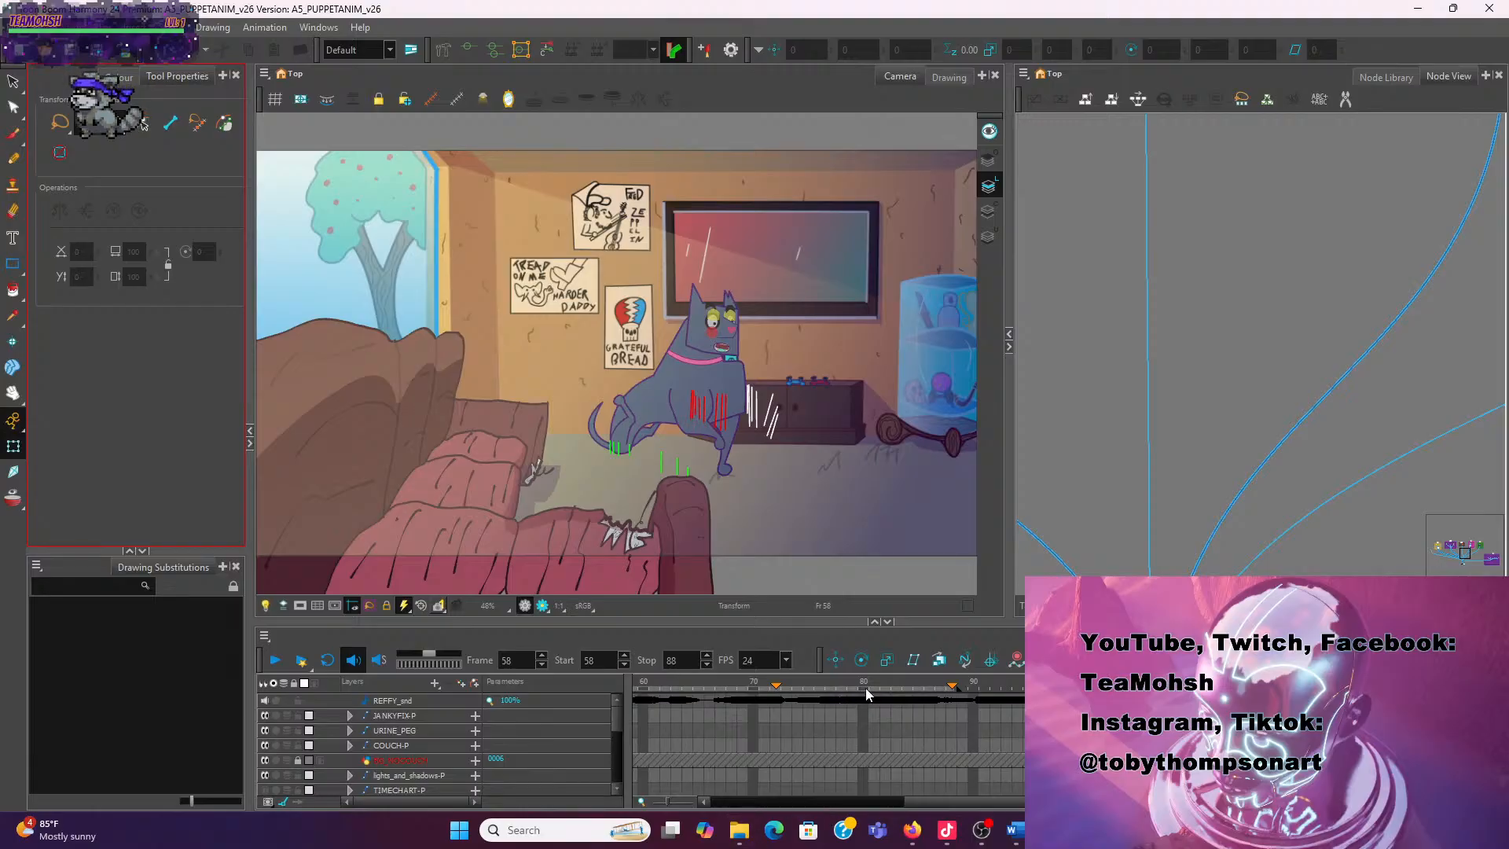
pyautogui.moveTo(866, 687); pyautogui.dragTo(751, 697)
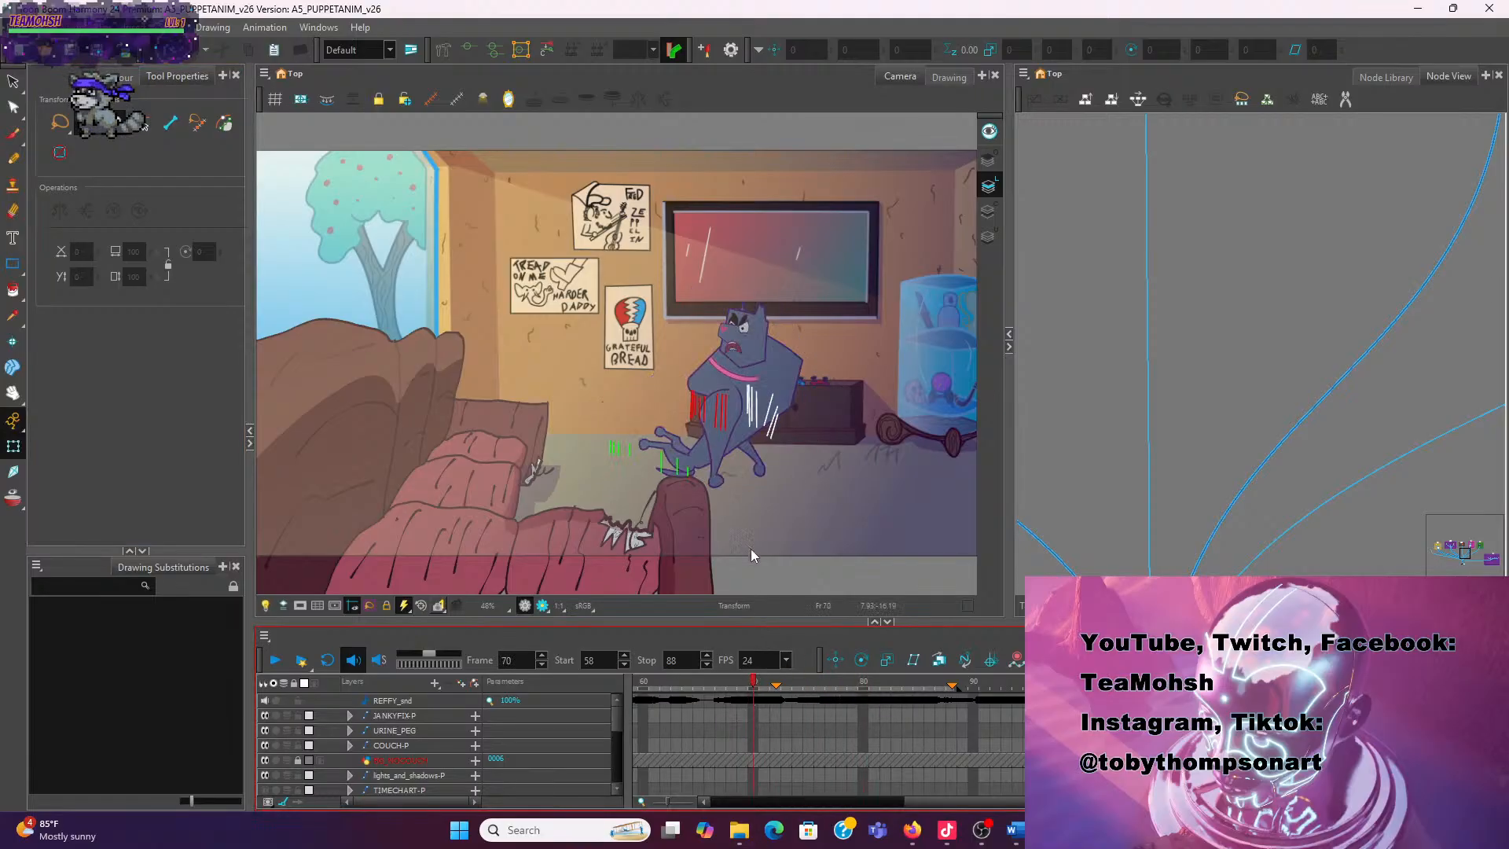
# Select the dog's upper torso at frame 70 and show its deformation controls
pyautogui.click(779, 377)
pyautogui.scroll(3, 785, 418)
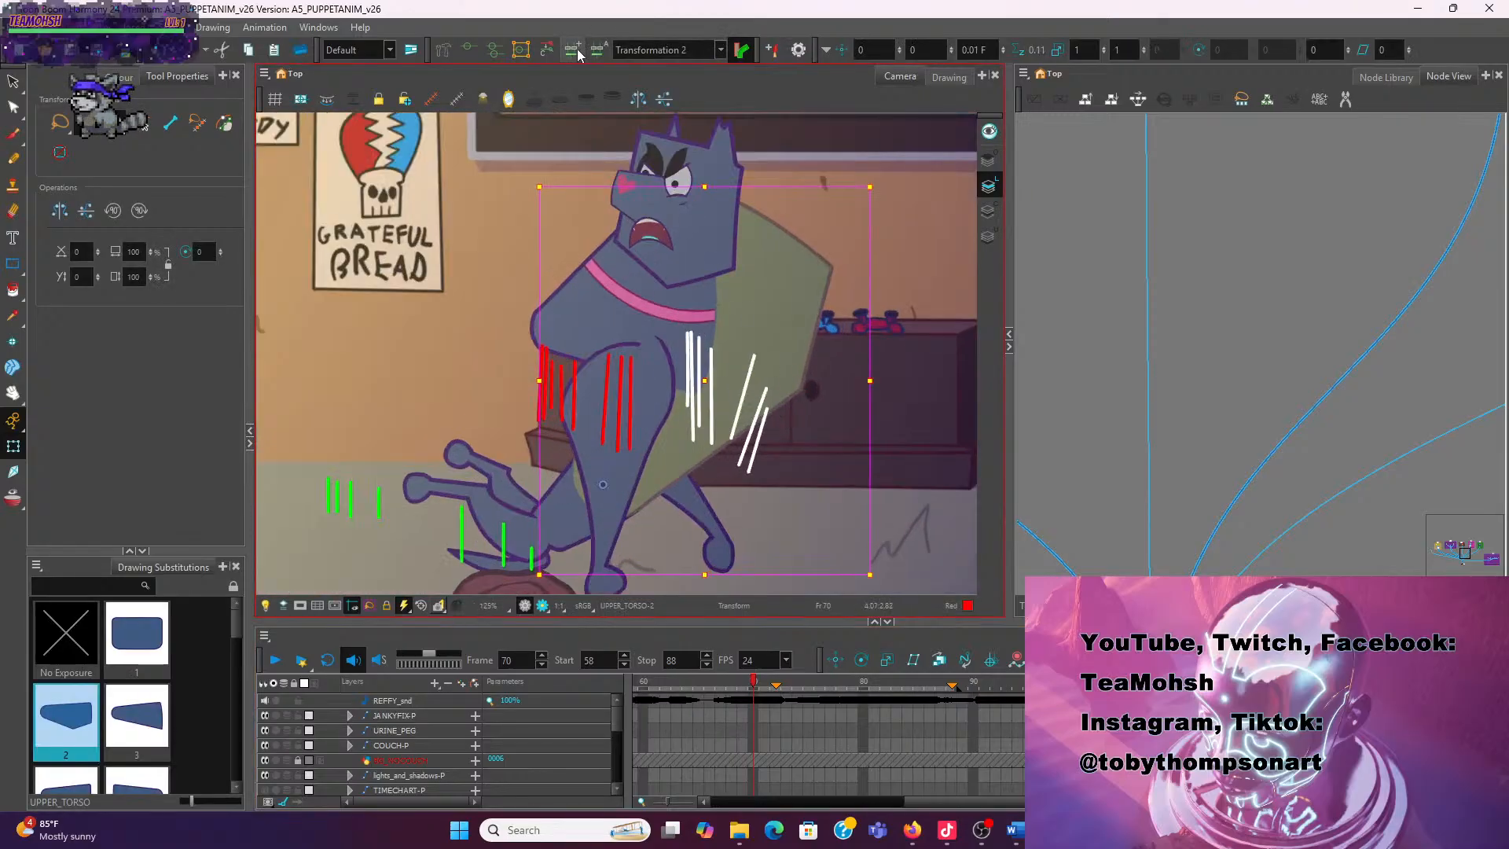
pyautogui.click(467, 54)
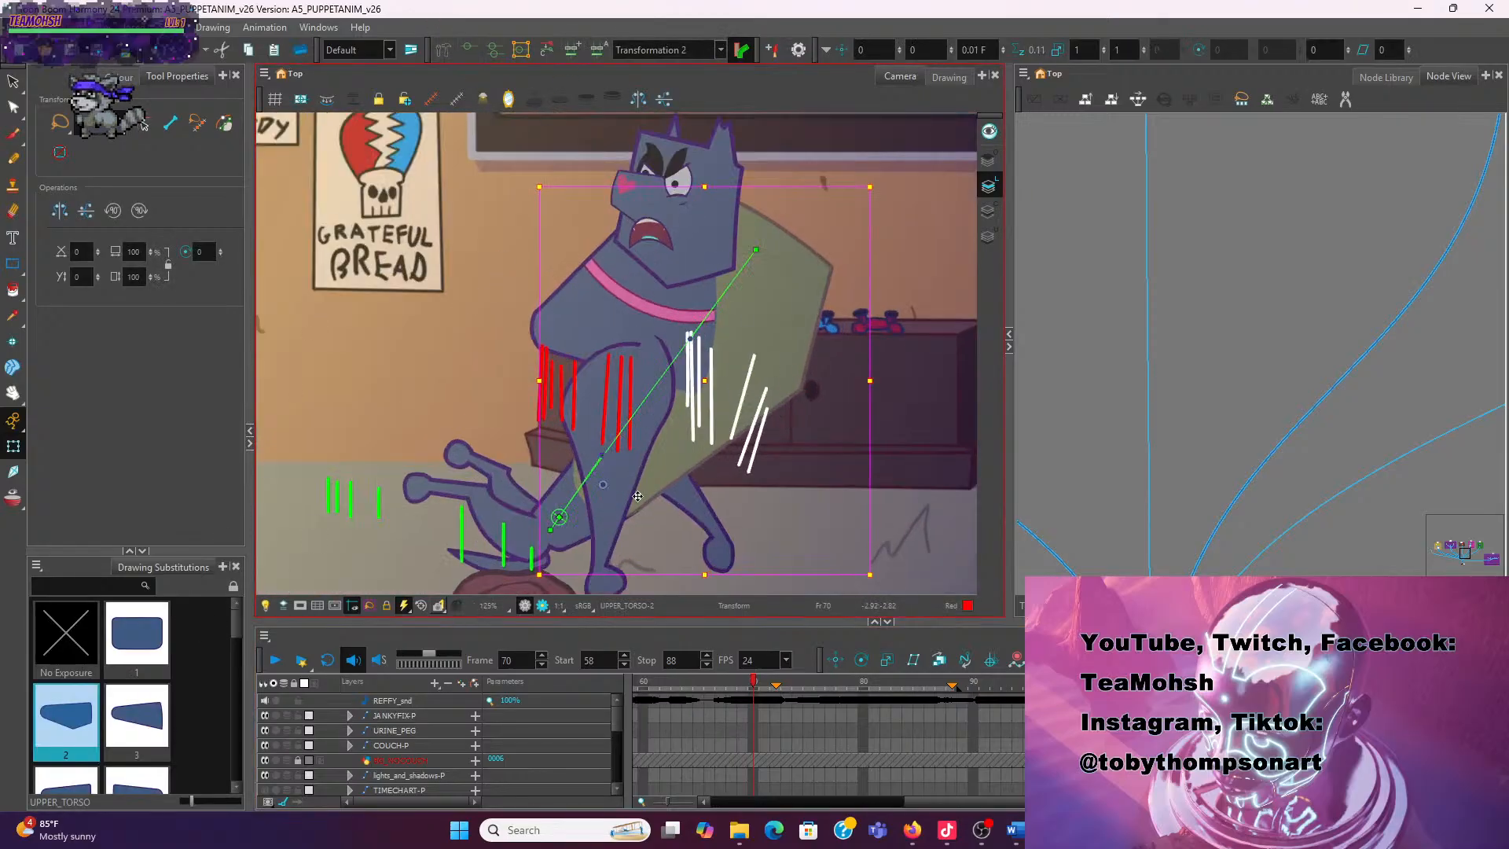
# Try bending the upper torso by pulling its front curve handle up toward the collar, and undo the bend
pyautogui.moveTo(690, 337); pyautogui.dragTo(574, 270)
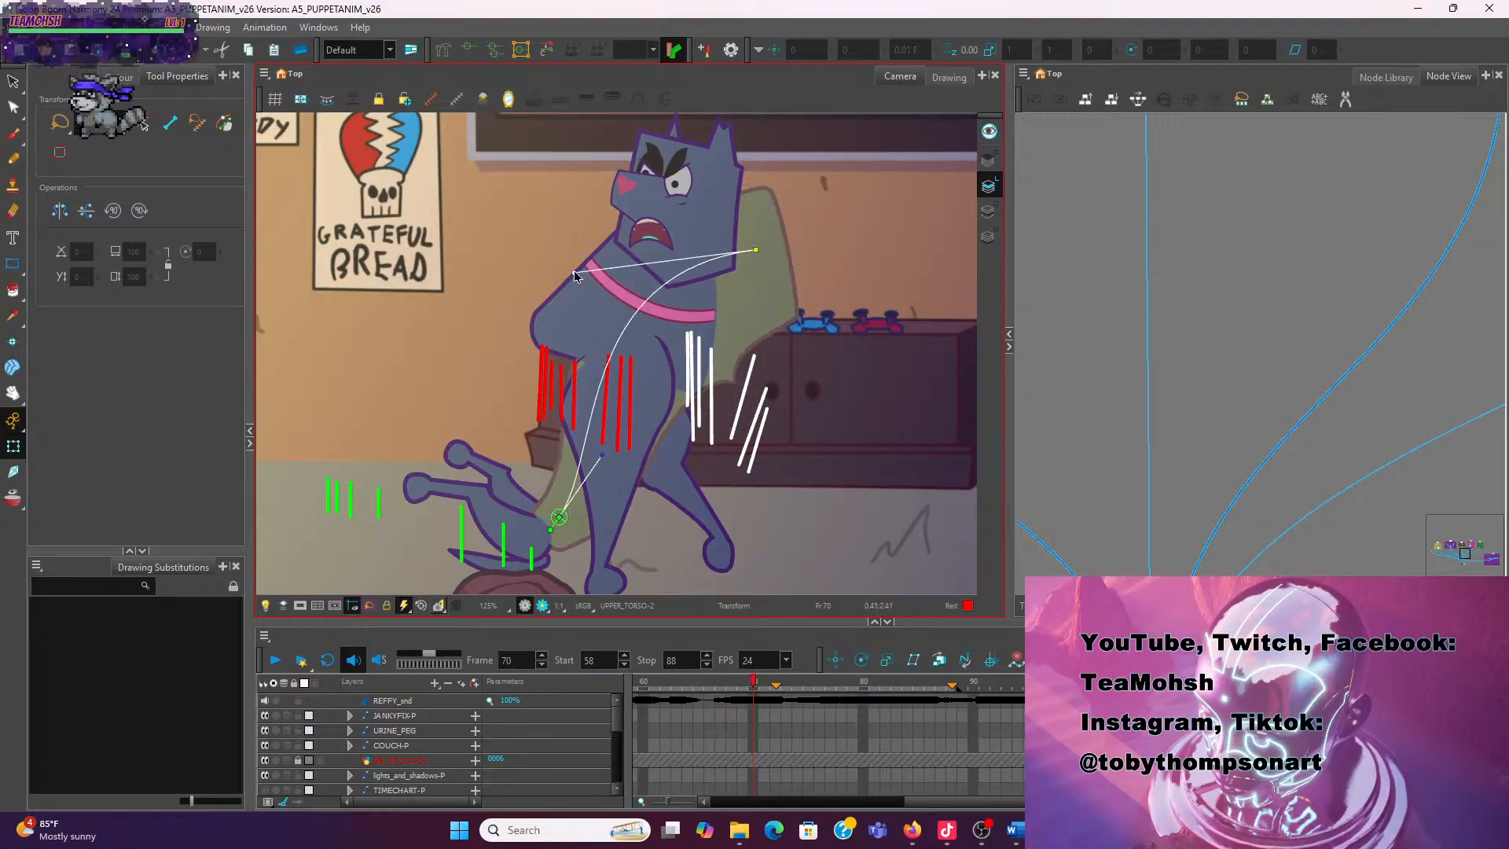
pyautogui.hotkey('ctrl', 'z')
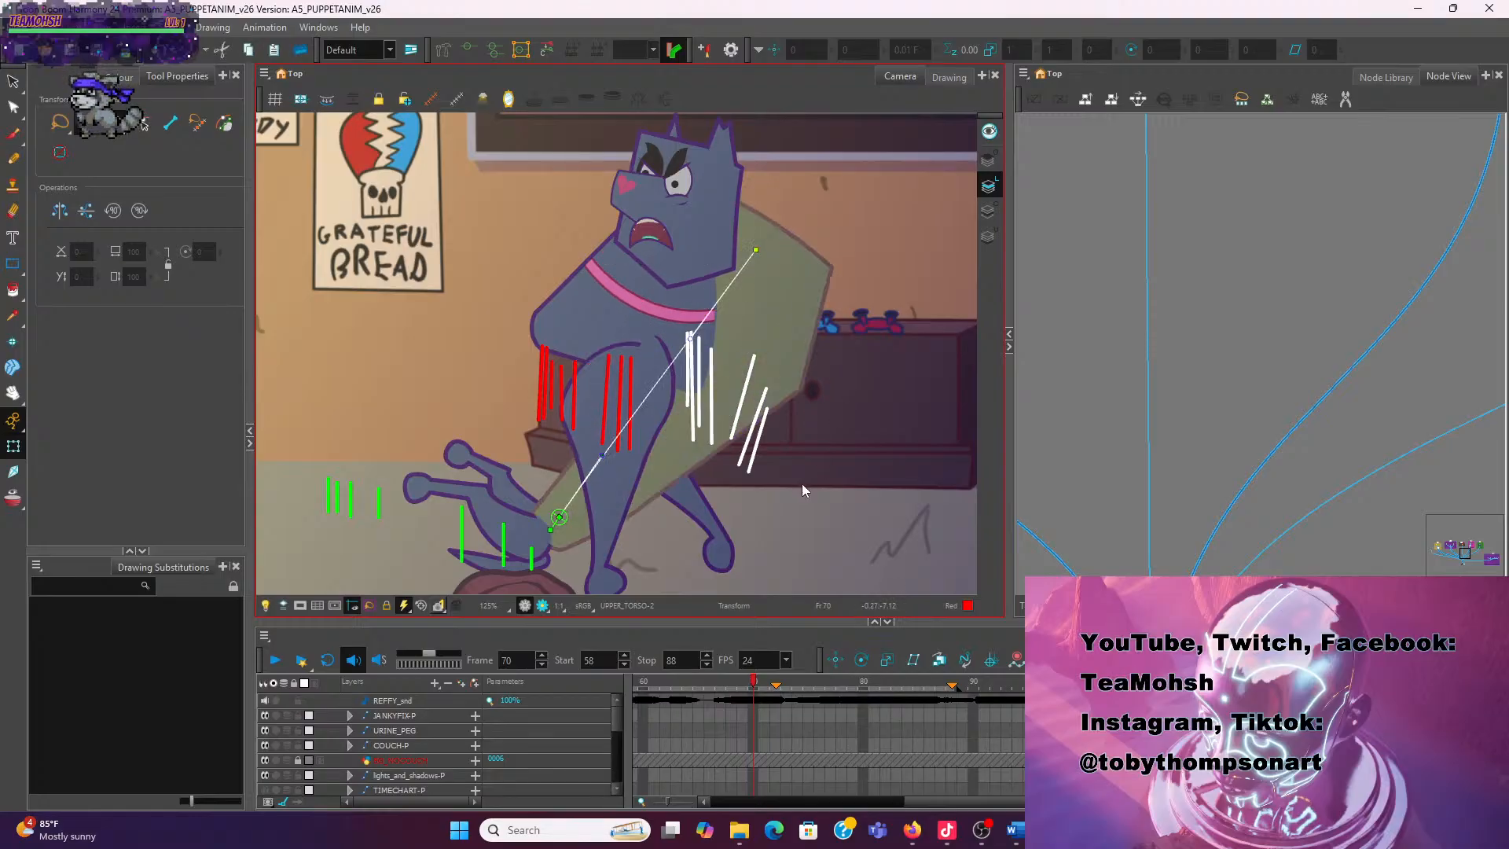
# Nudge the upper torso deformer's rear point and lower its front end point beside the white timing lines
pyautogui.scroll(2, 668, 440)
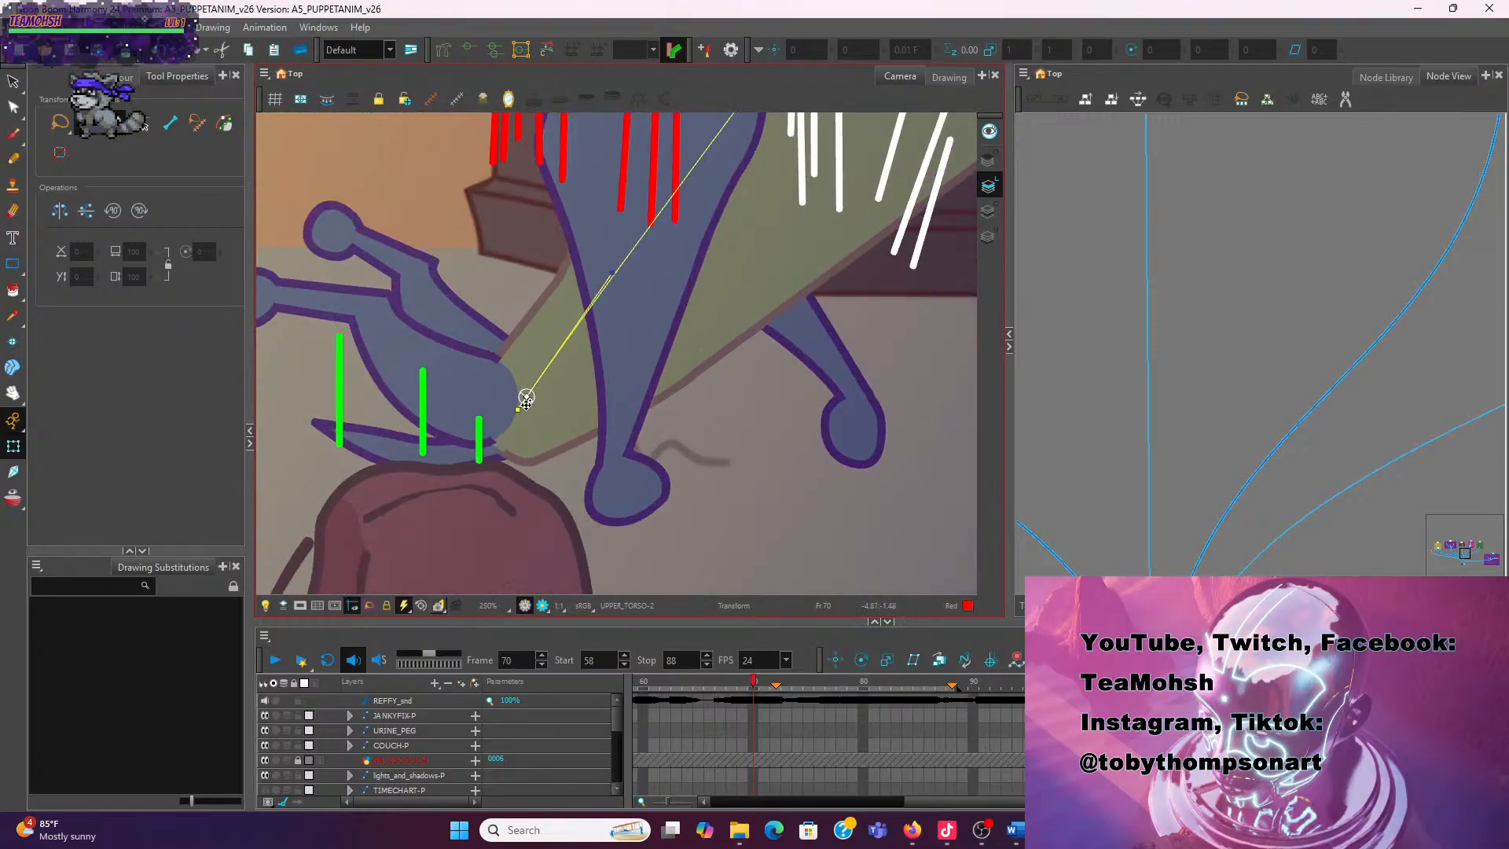
pyautogui.moveTo(526, 403); pyautogui.dragTo(534, 416)
pyautogui.moveTo(889, 370); pyautogui.dragTo(686, 524)
pyautogui.scroll(-3, 747, 419)
pyautogui.moveTo(704, 327); pyautogui.dragTo(668, 430)
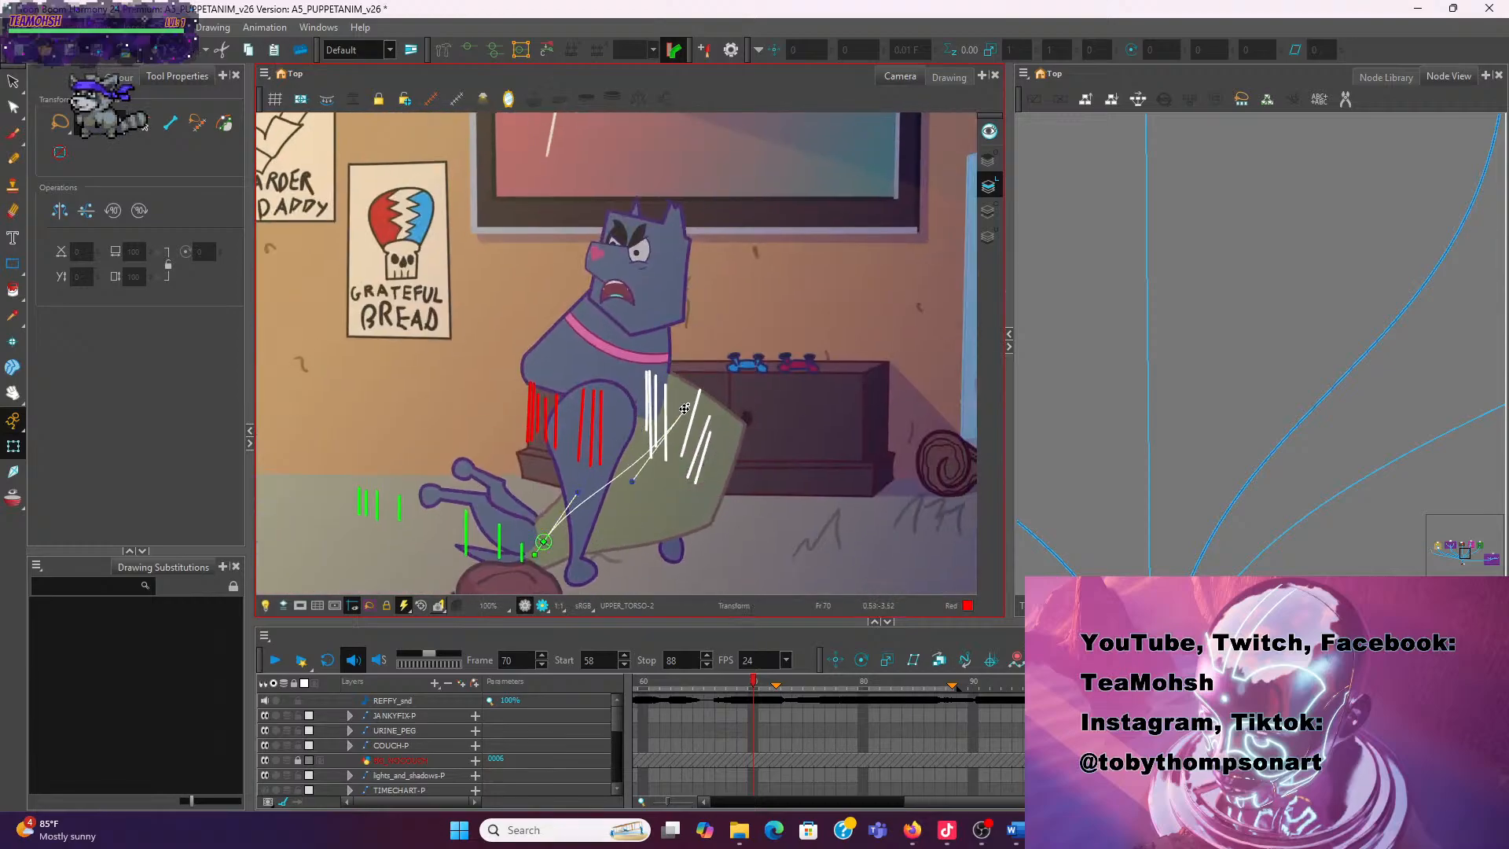
# Arch the upper torso upward with both curve handles and shift its front end point forward onto the slanted white timing lines
pyautogui.moveTo(617, 499); pyautogui.dragTo(581, 378)
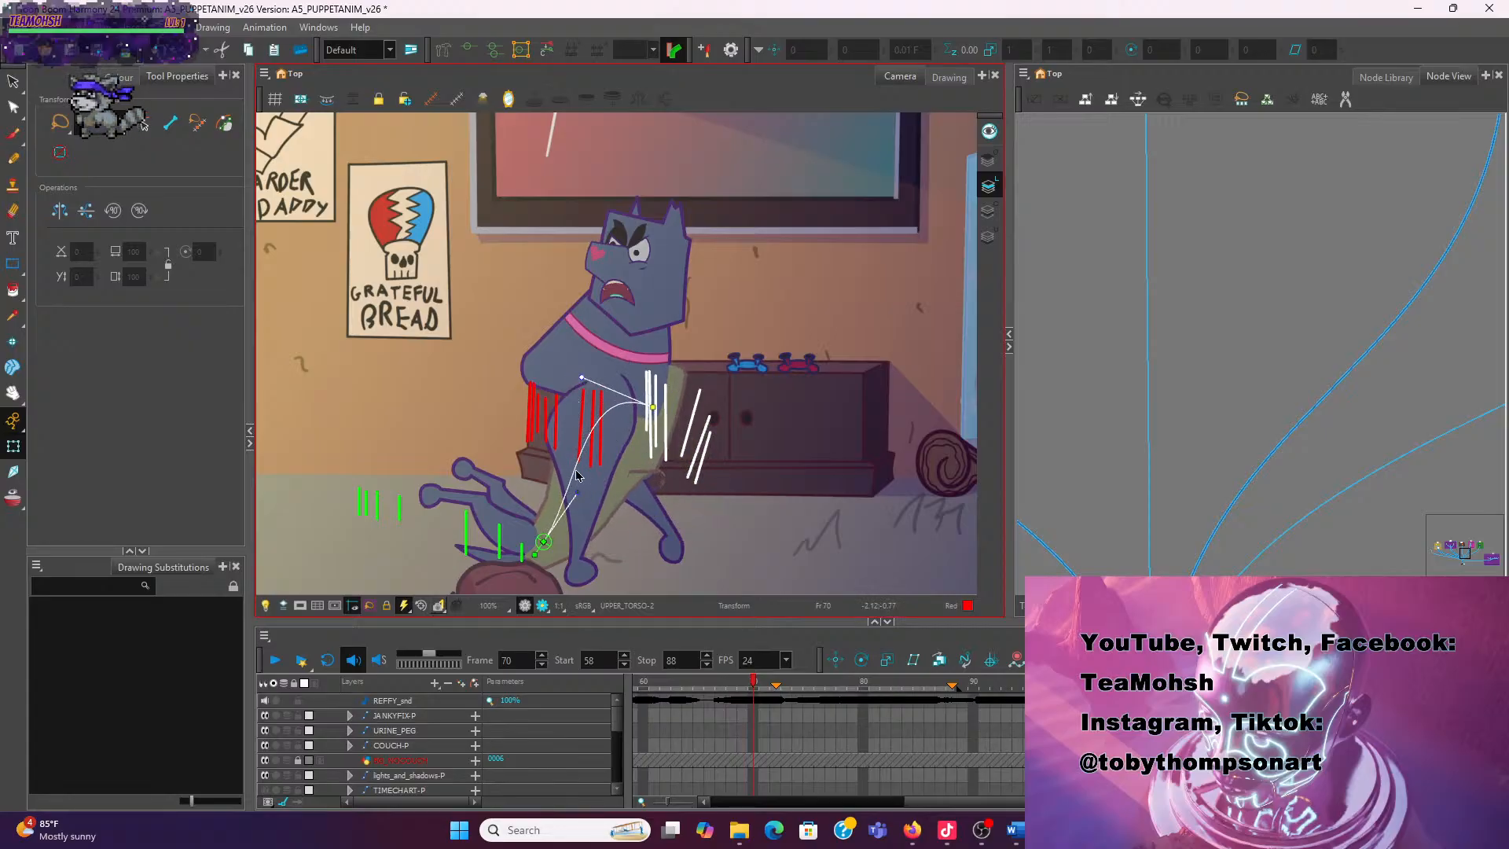
pyautogui.moveTo(576, 493); pyautogui.dragTo(501, 370)
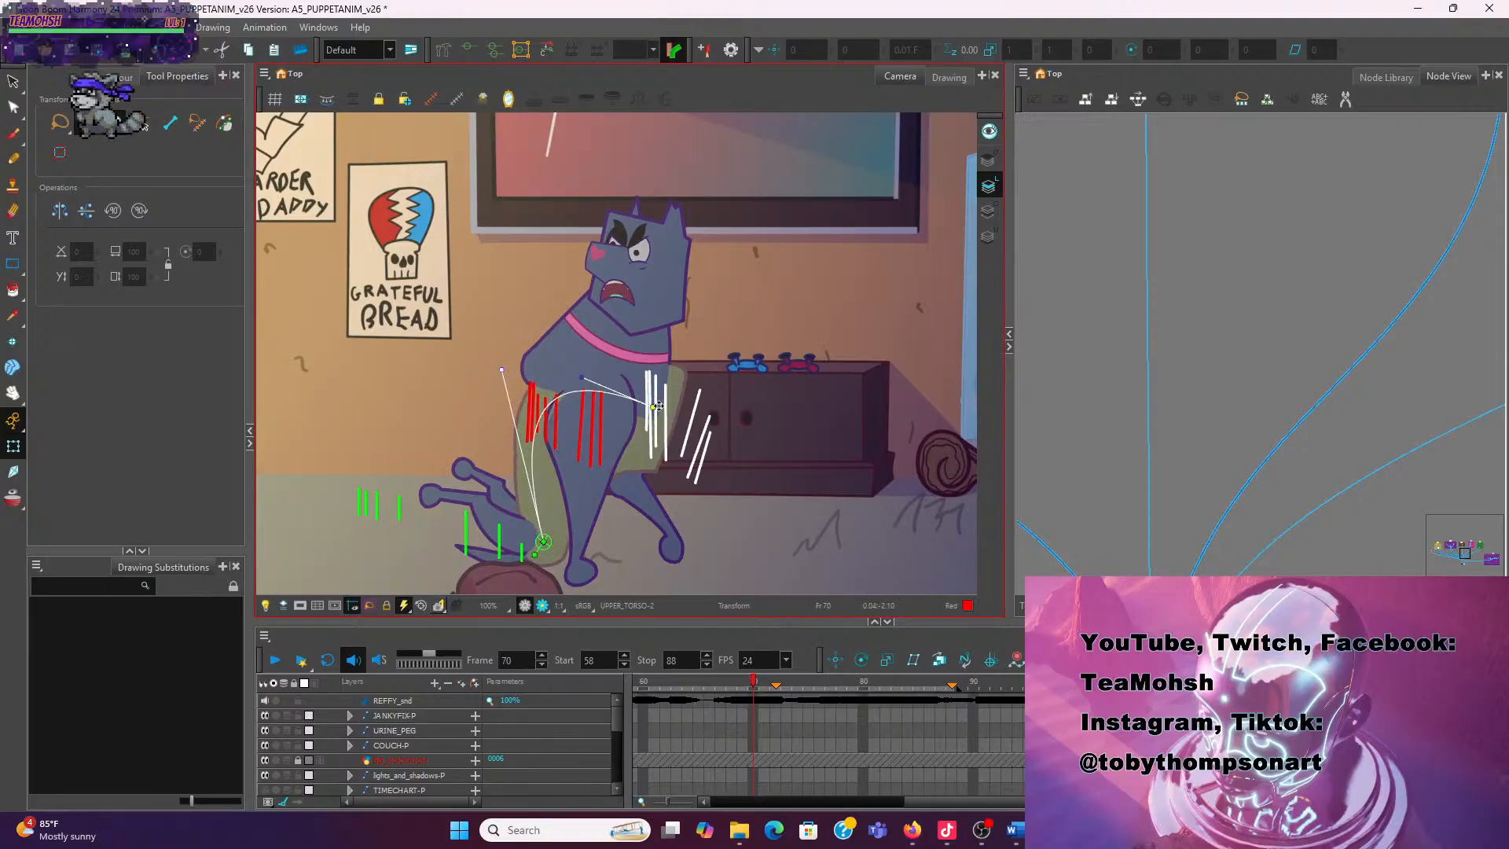
pyautogui.moveTo(655, 408); pyautogui.dragTo(690, 424)
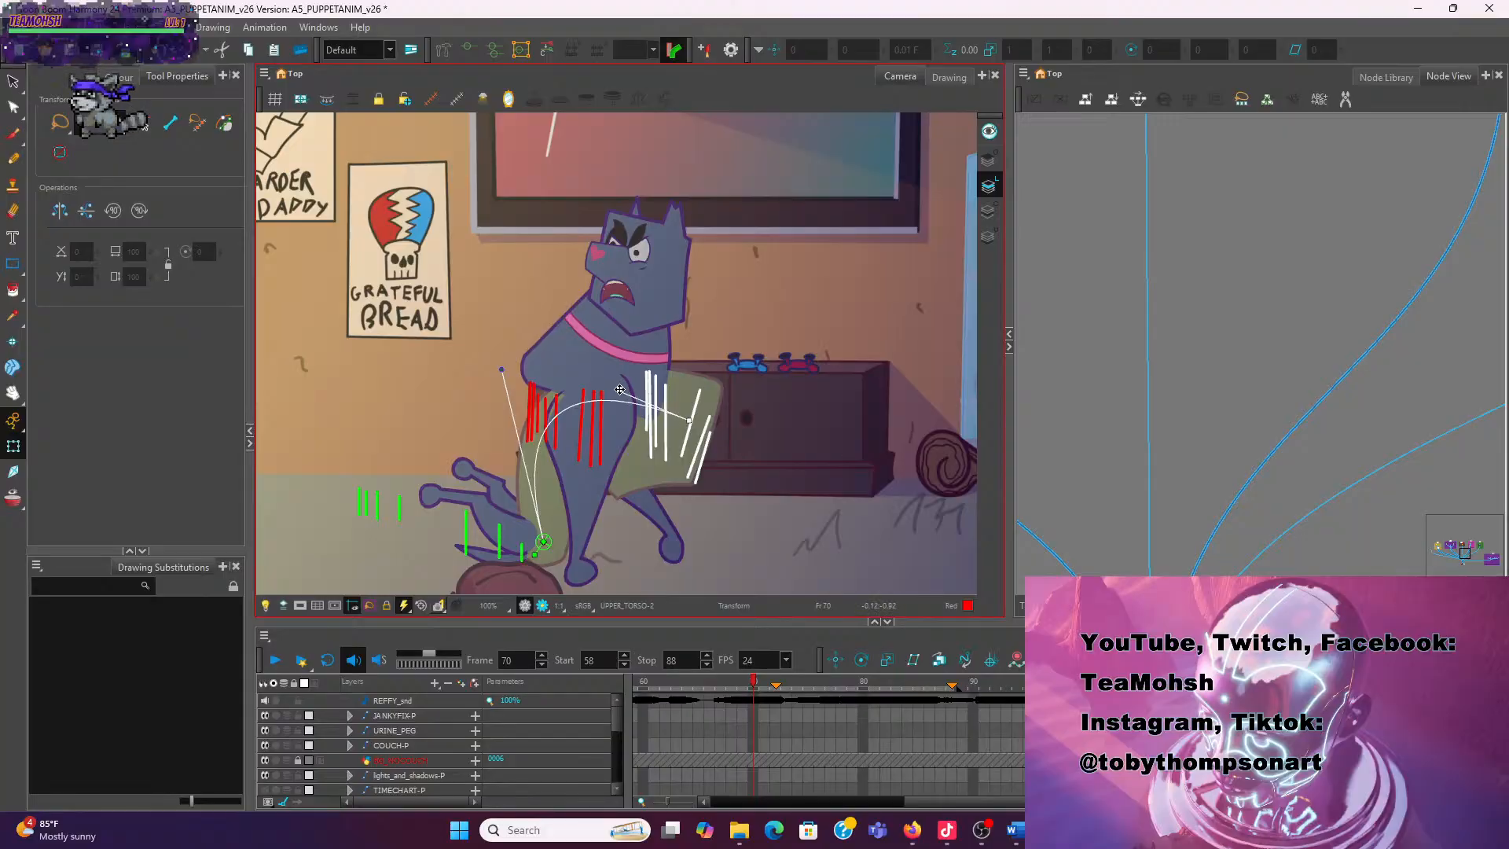
pyautogui.moveTo(620, 390); pyautogui.dragTo(631, 392)
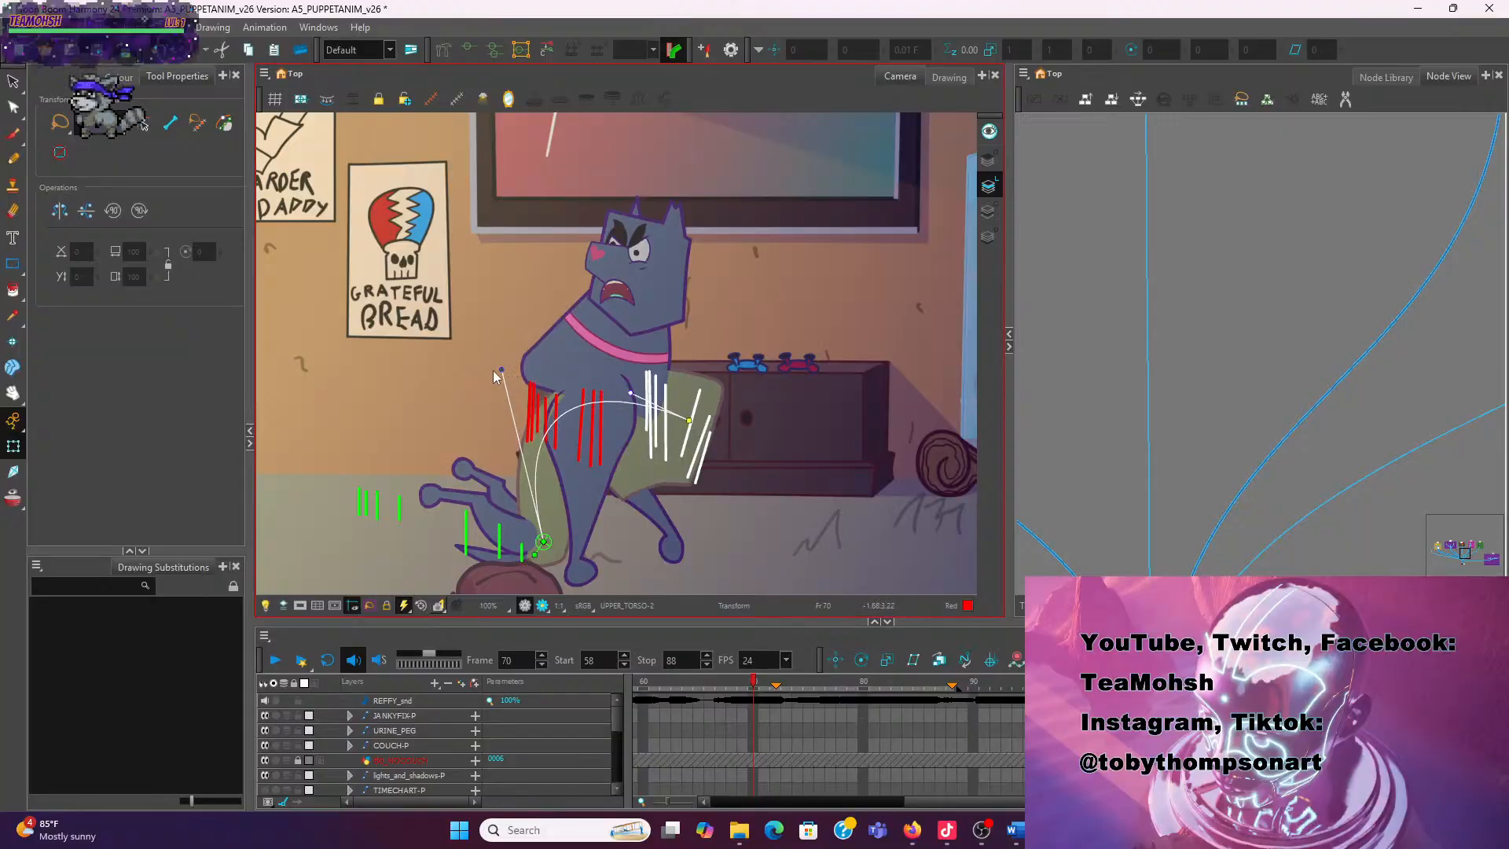
# Turn on onion skin and refine both upper torso curve handles so the back rounds out toward the previous pose
pyautogui.click(12, 497)
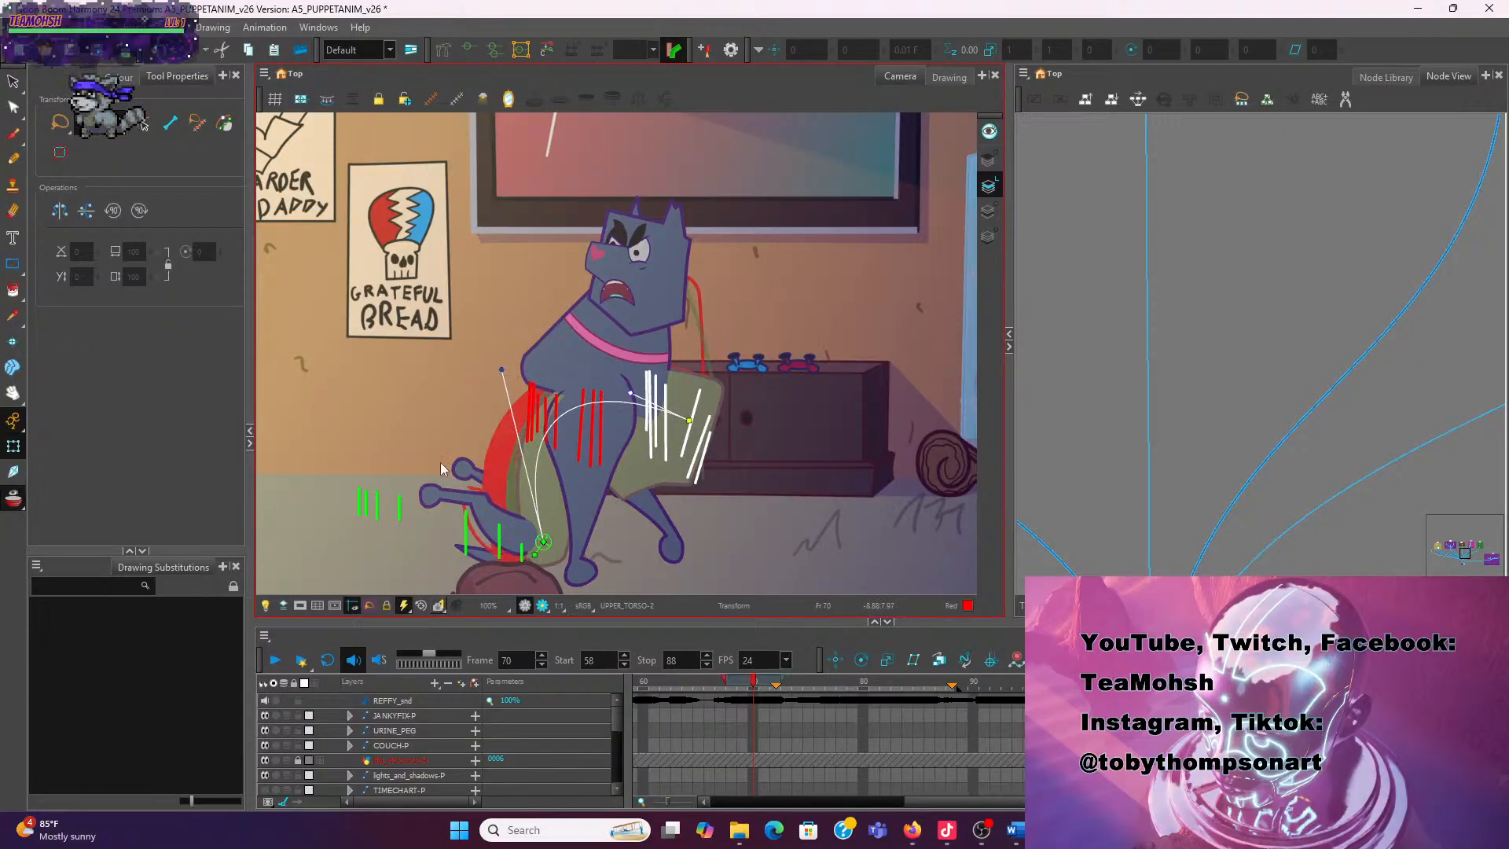
pyautogui.scroll(2, 534, 403)
pyautogui.moveTo(690, 384); pyautogui.dragTo(632, 364)
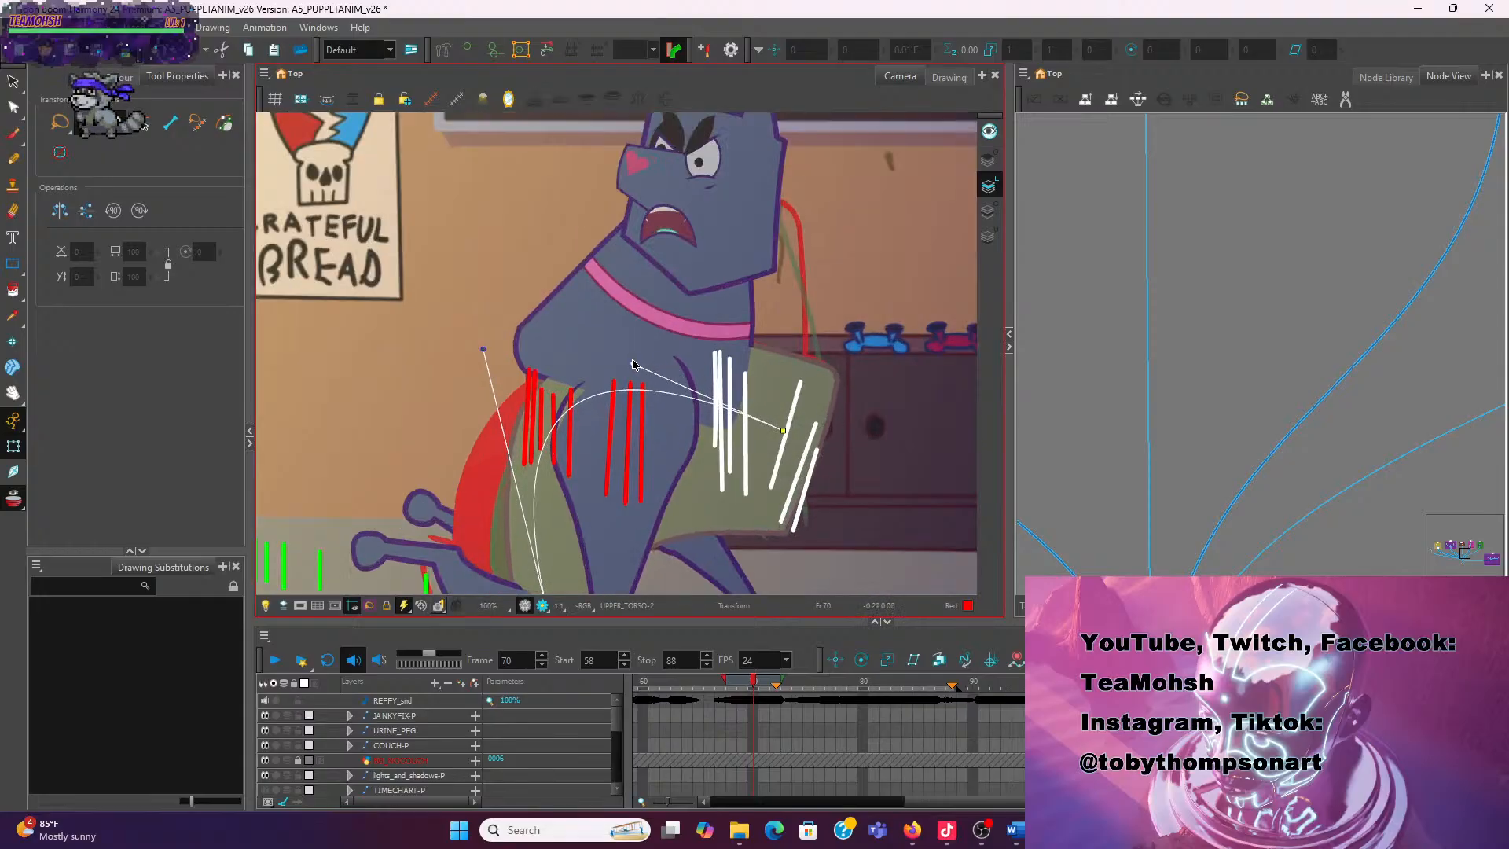
pyautogui.scroll(-1, 550, 422)
pyautogui.moveTo(639, 517); pyautogui.dragTo(675, 420)
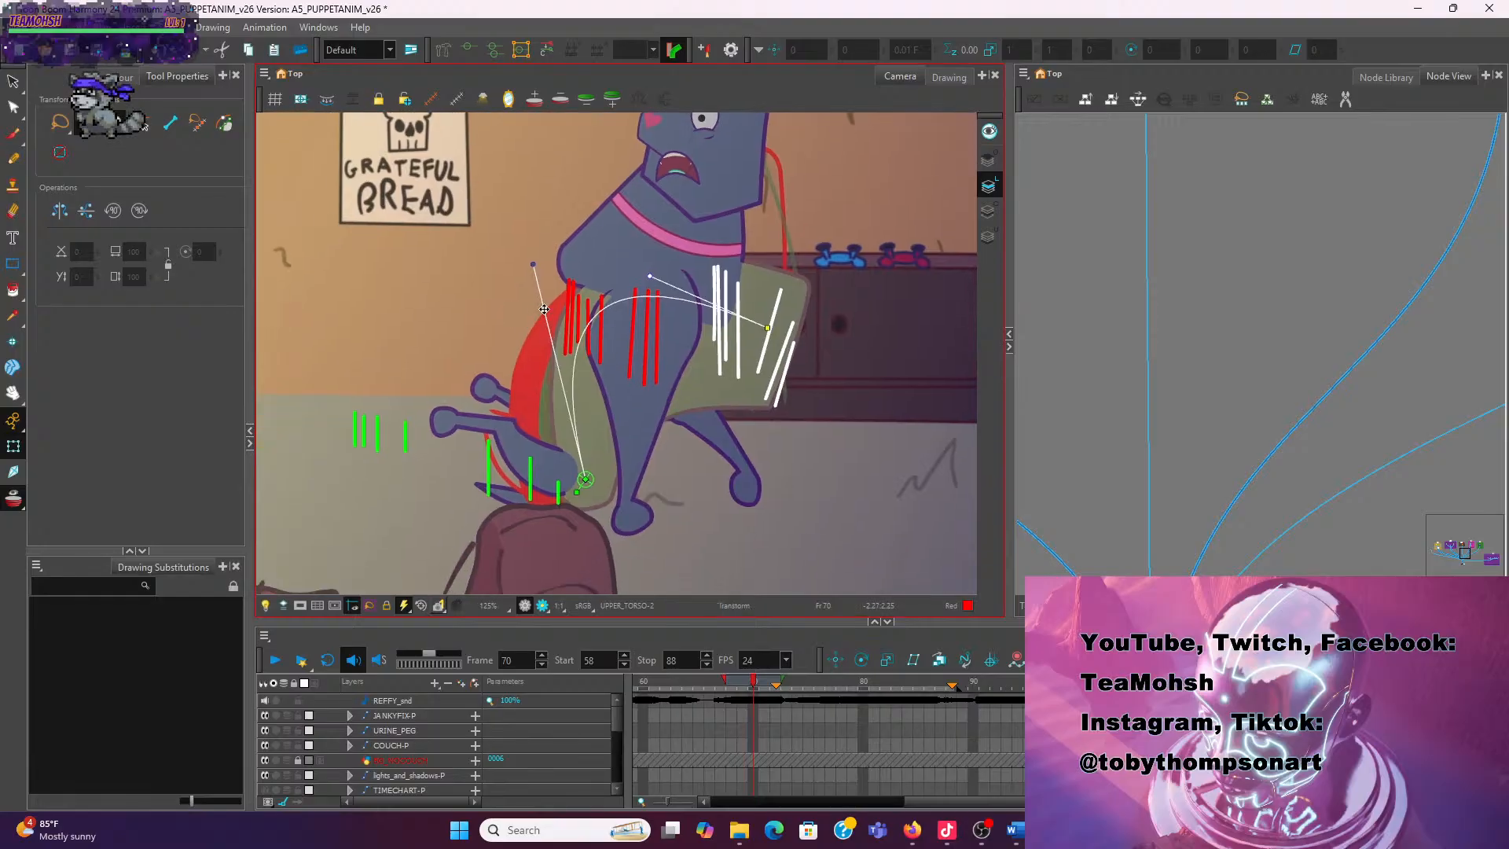
pyautogui.moveTo(533, 264); pyautogui.dragTo(484, 327)
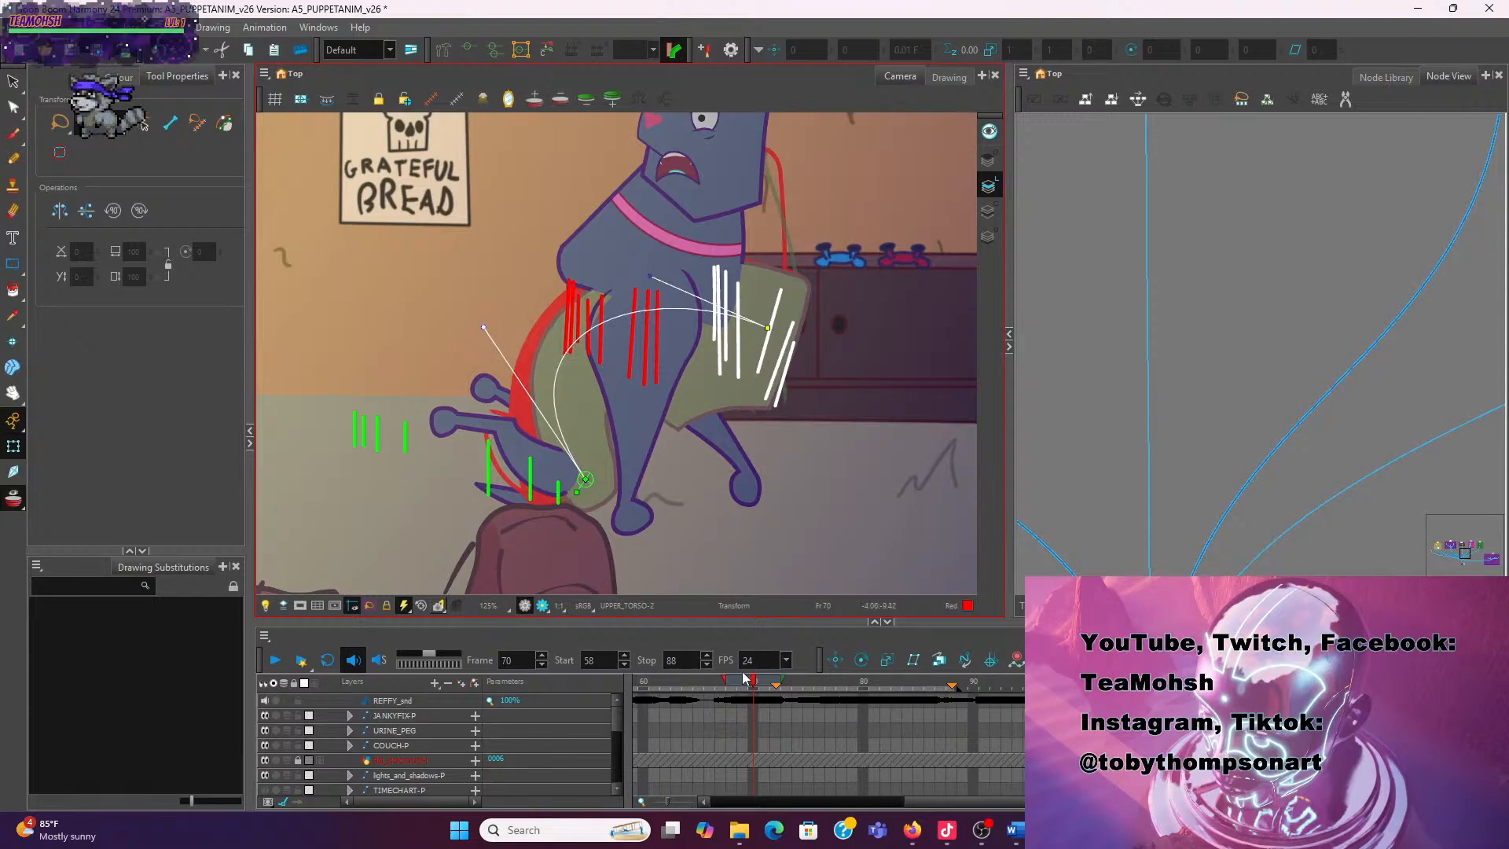
pyautogui.moveTo(755, 685); pyautogui.dragTo(758, 689)
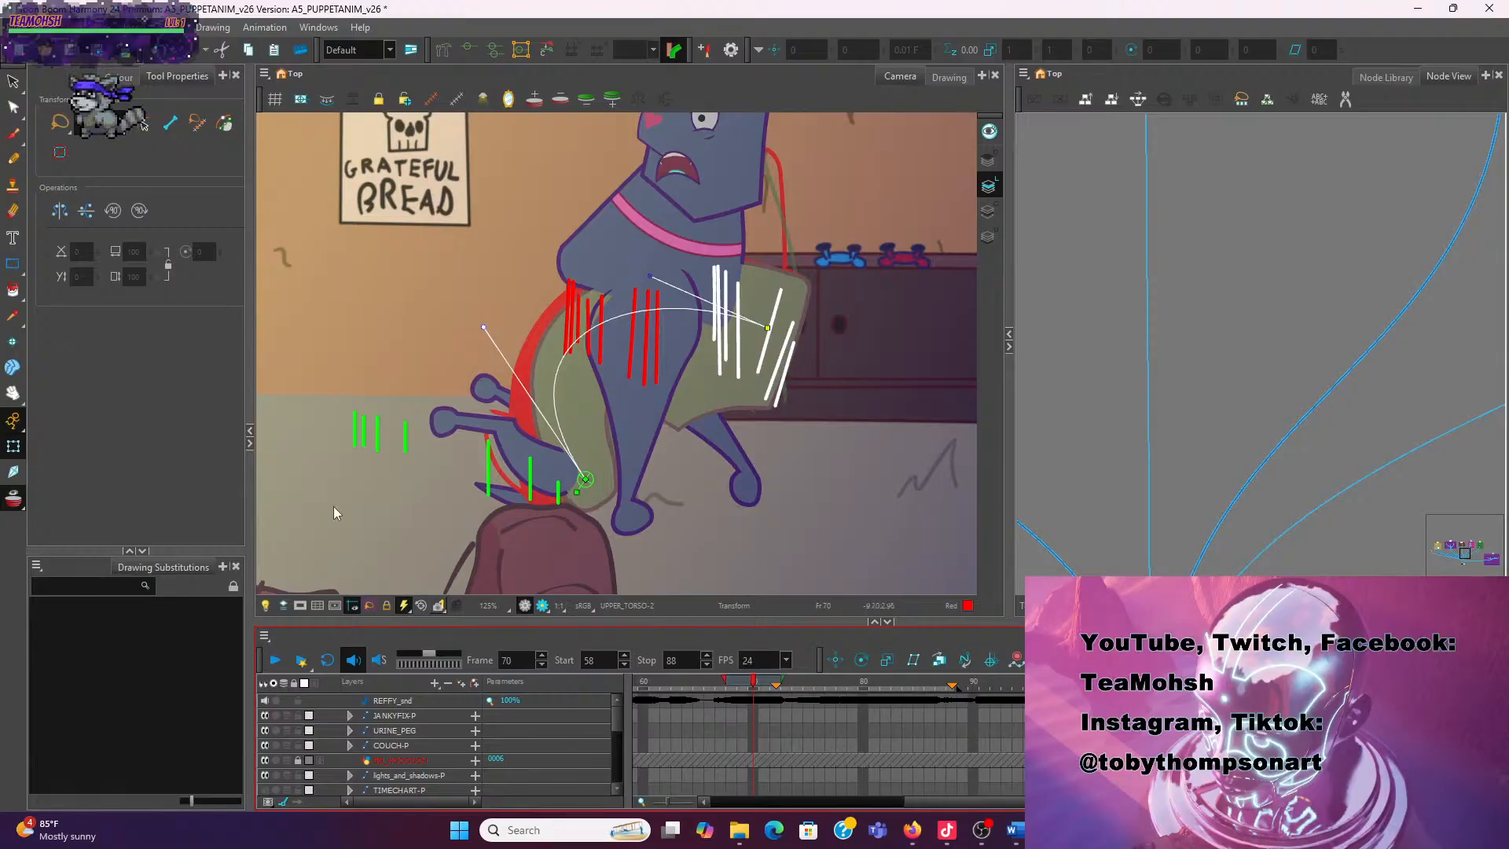
# Try duplicating the upper torso's drawing at frame 70 and assigning Transformation 2 to the copy
pyautogui.click(387, 355)
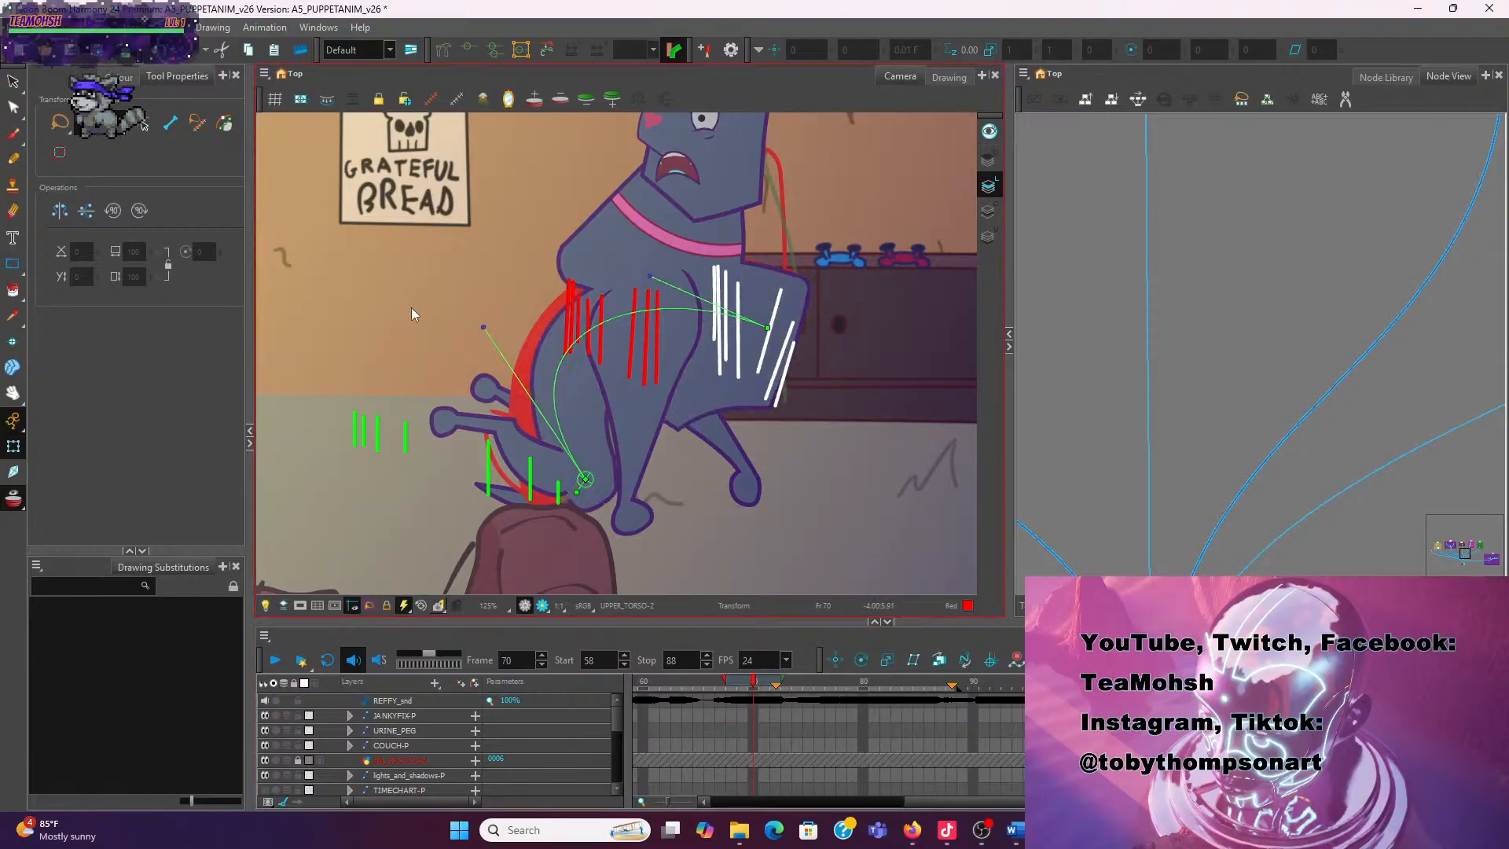
pyautogui.click(723, 400)
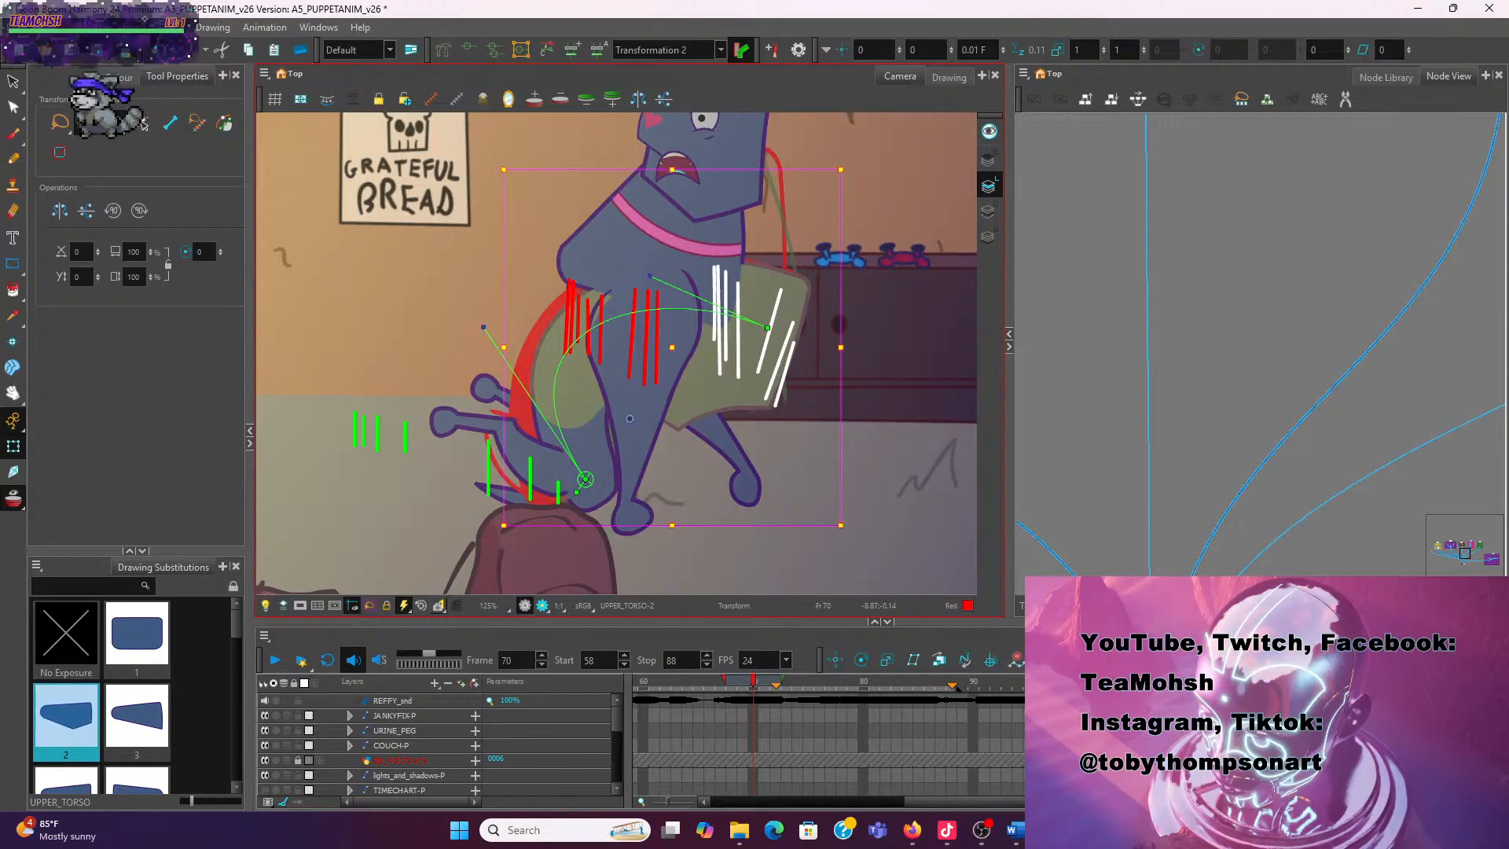
pyautogui.hotkey('alt', 'shift', 'd')
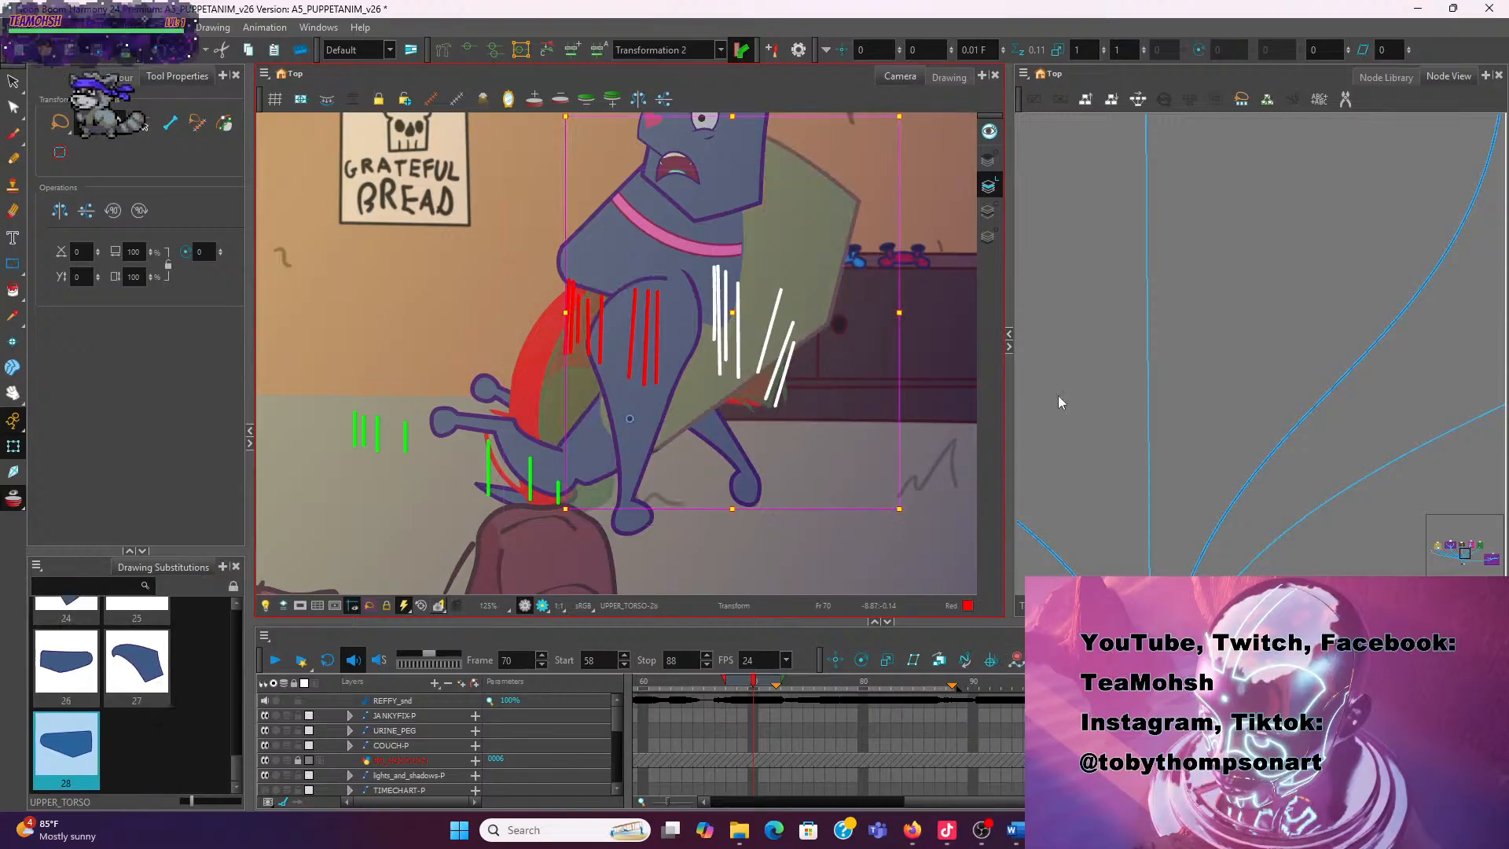
pyautogui.click(723, 49)
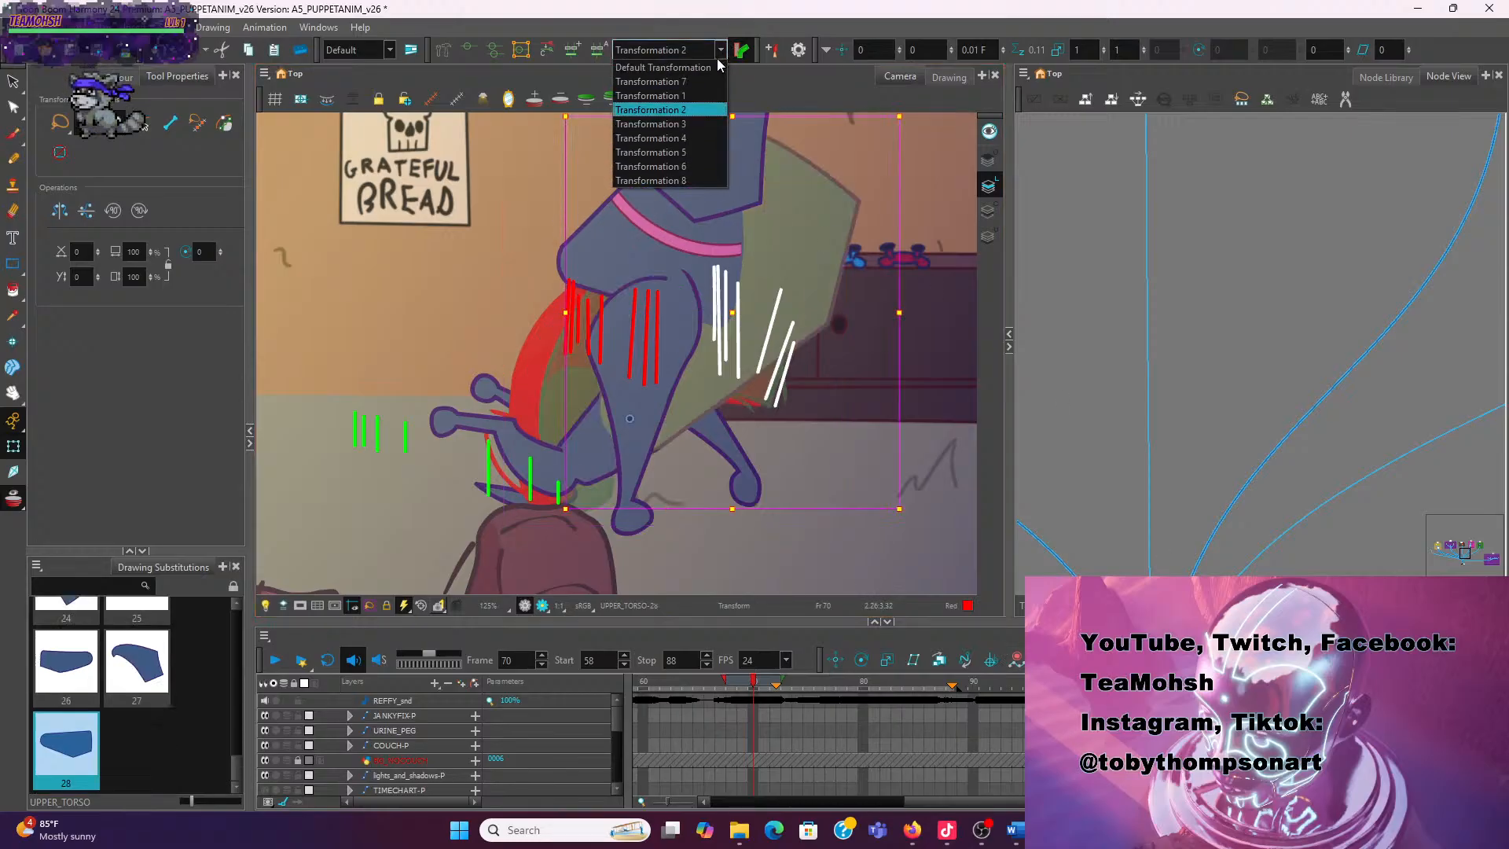
pyautogui.click(685, 106)
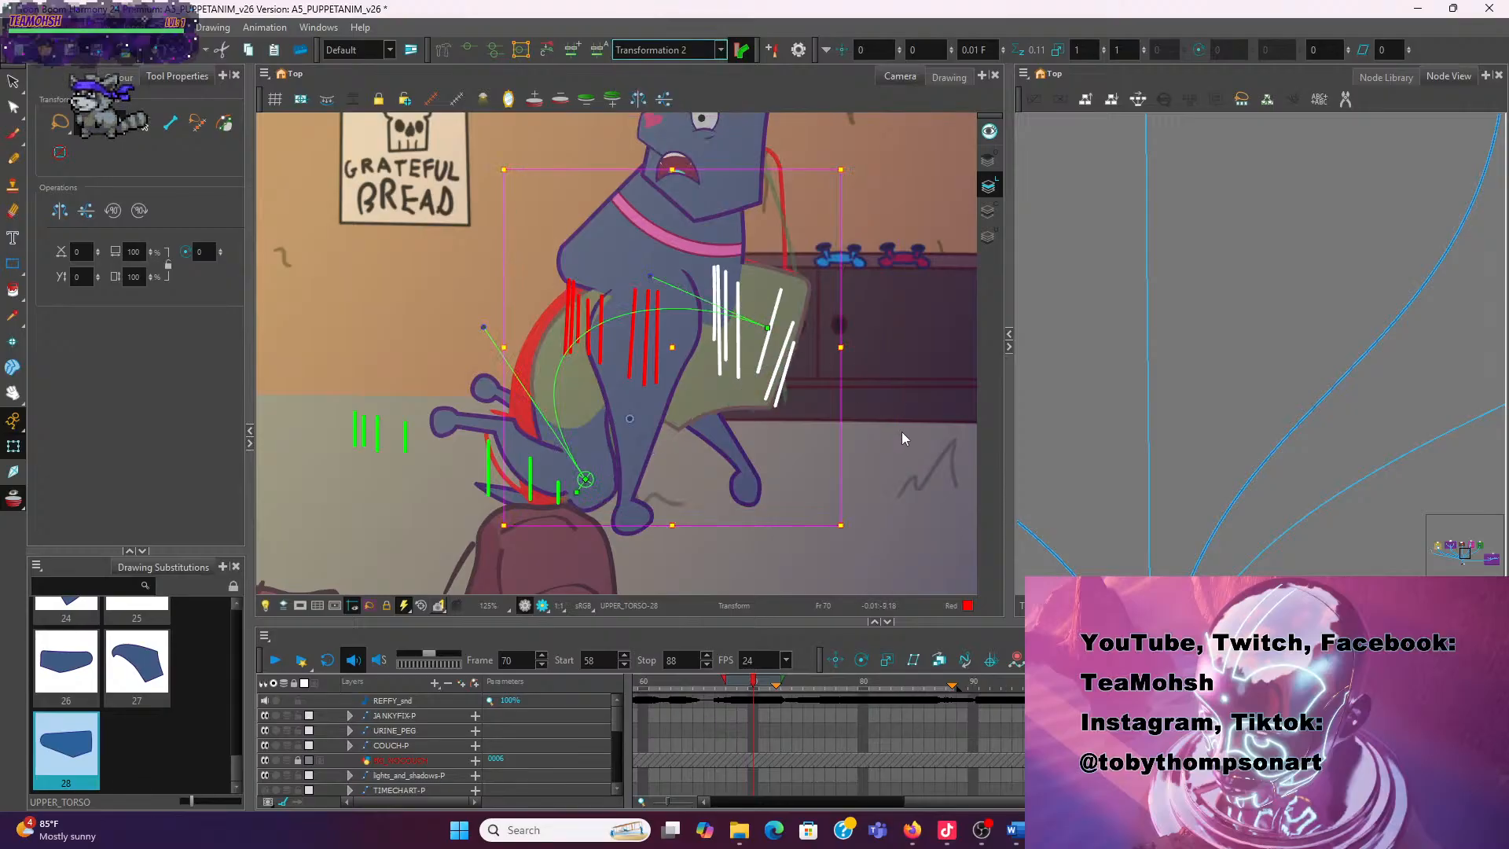
# Try pulling the lower front corner of the duplicated torso's outline inward with the Contour Editor
pyautogui.click(14, 110)
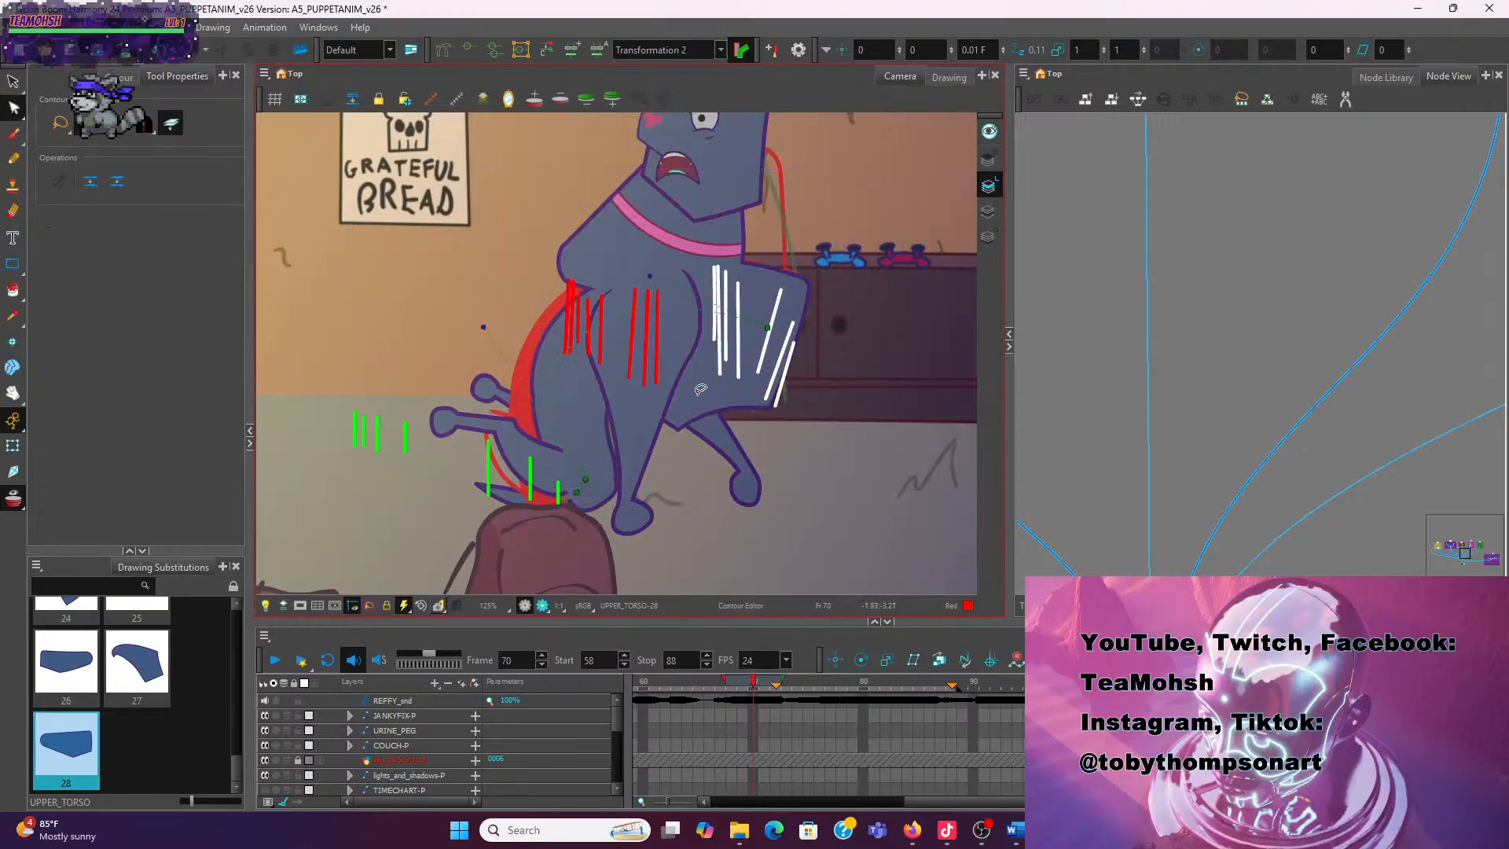
pyautogui.scroll(2, 703, 405)
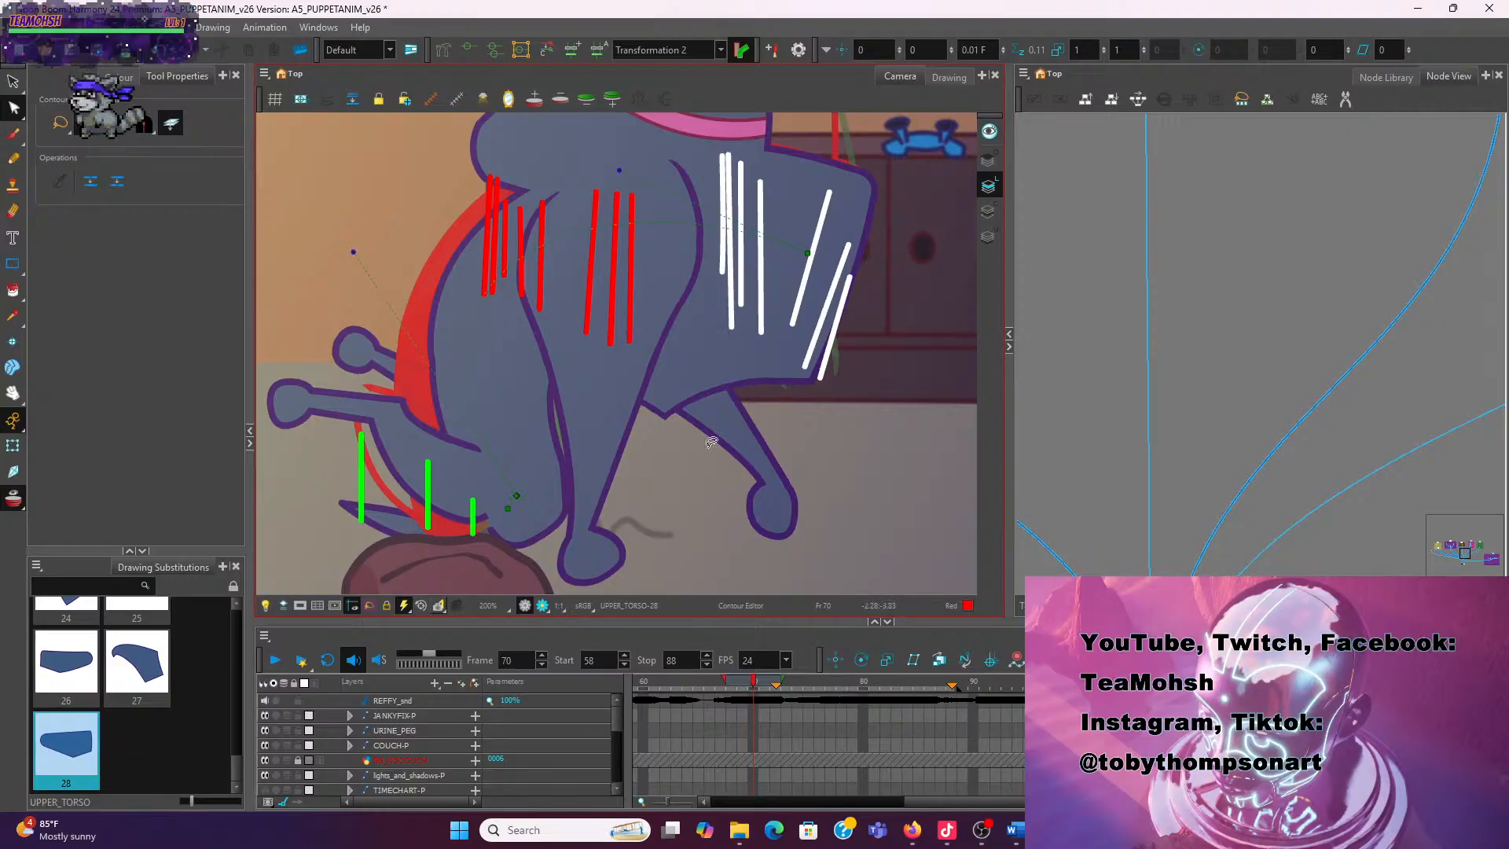
pyautogui.click(716, 432)
pyautogui.scroll(-1, 862, 388)
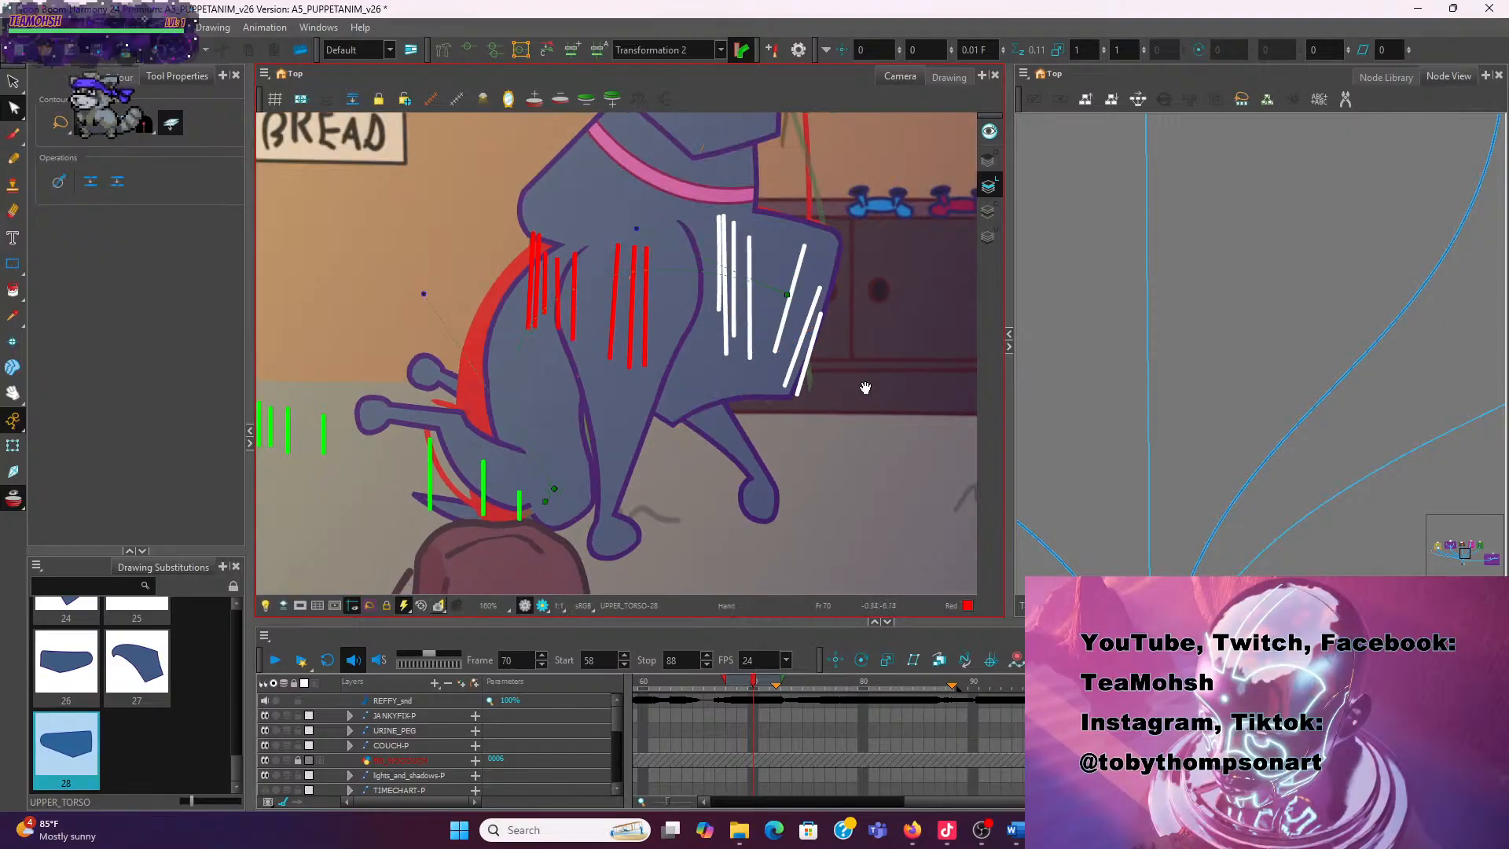
pyautogui.click(820, 395)
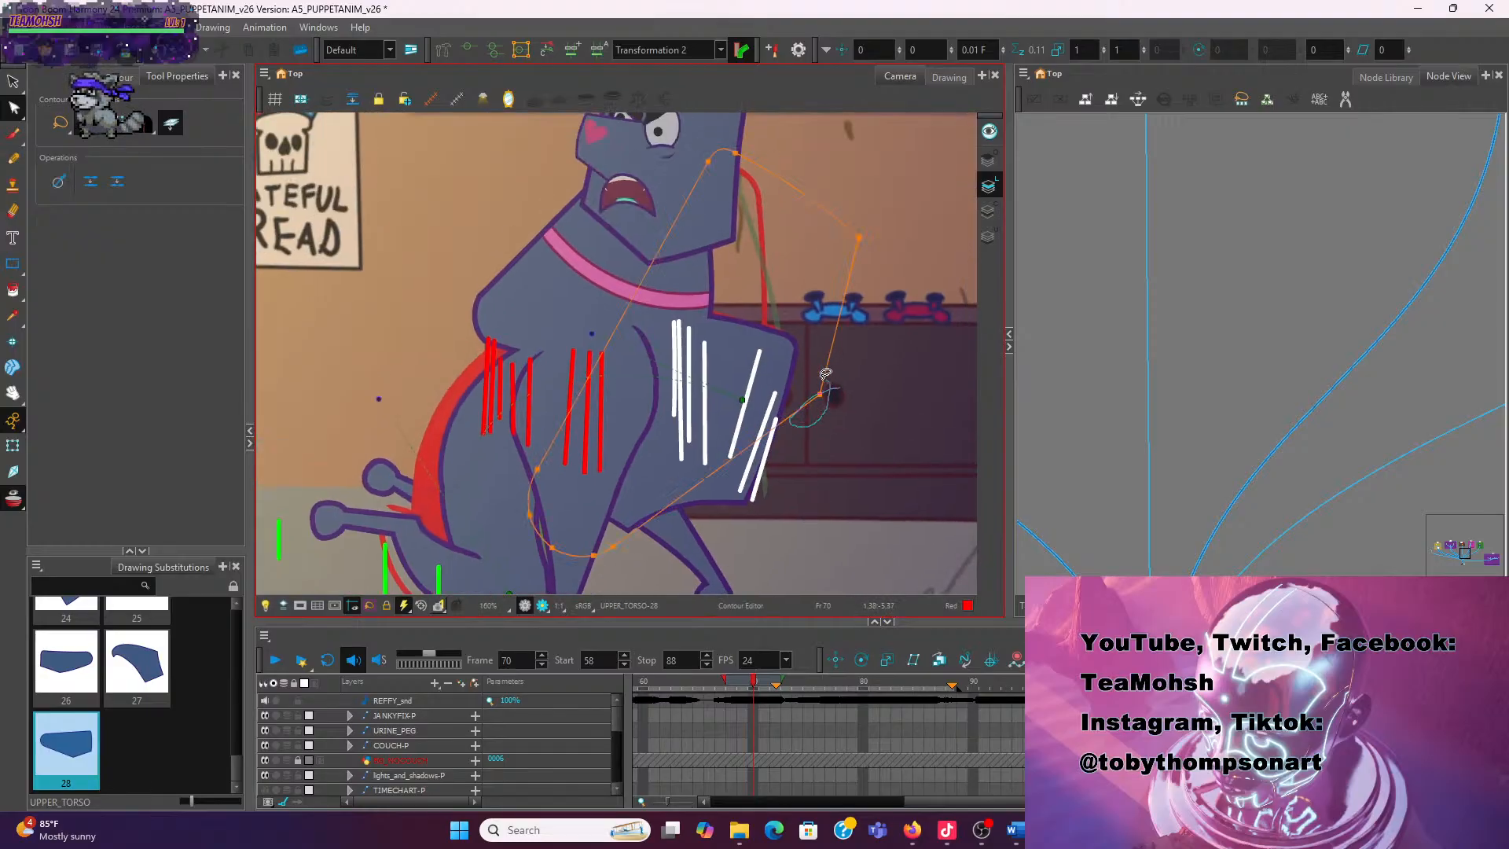
pyautogui.moveTo(821, 397); pyautogui.dragTo(803, 388)
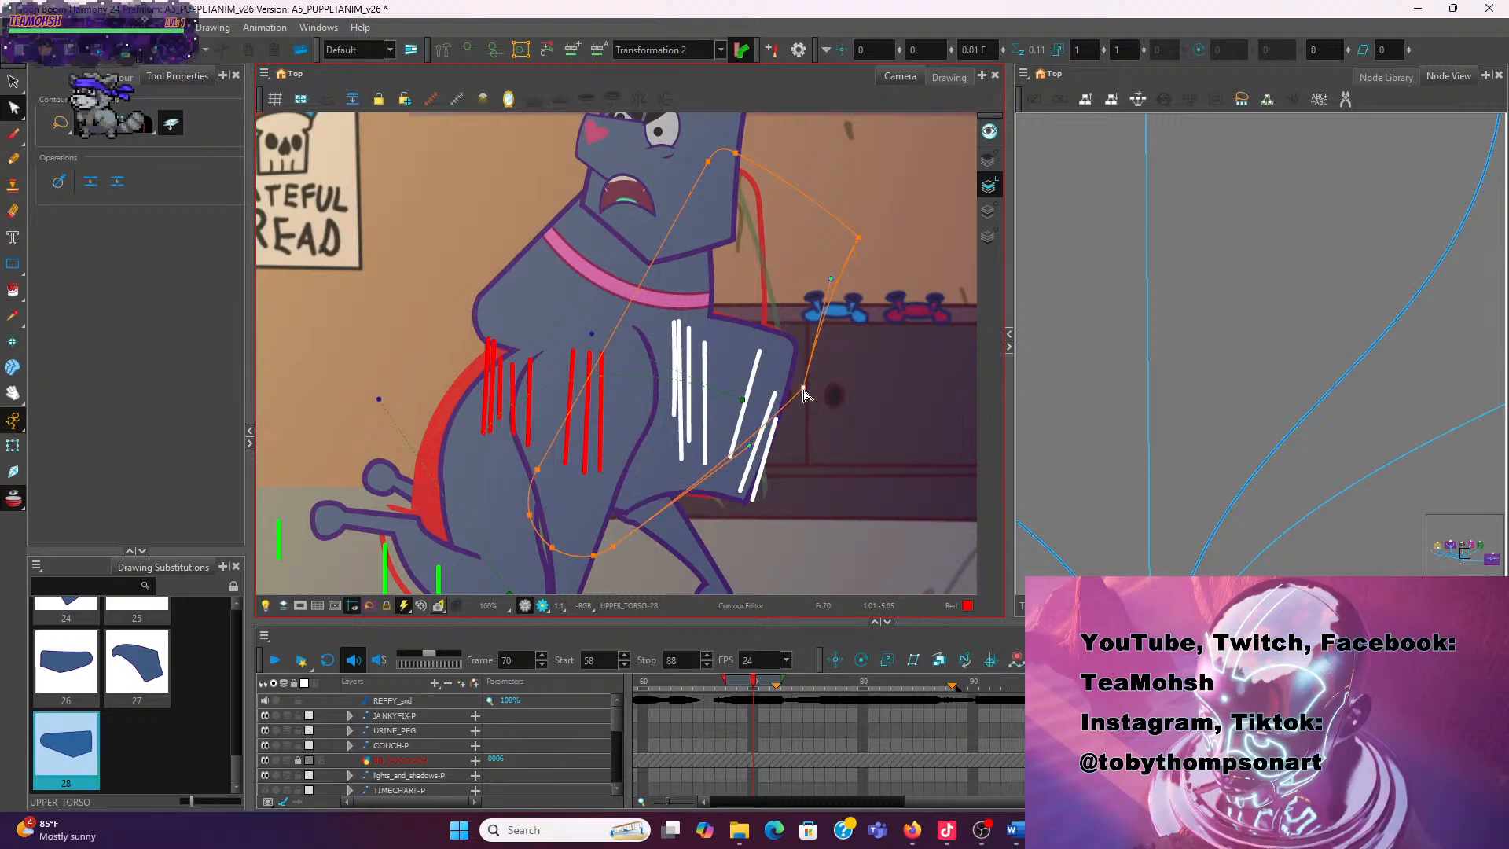
pyautogui.click(733, 442)
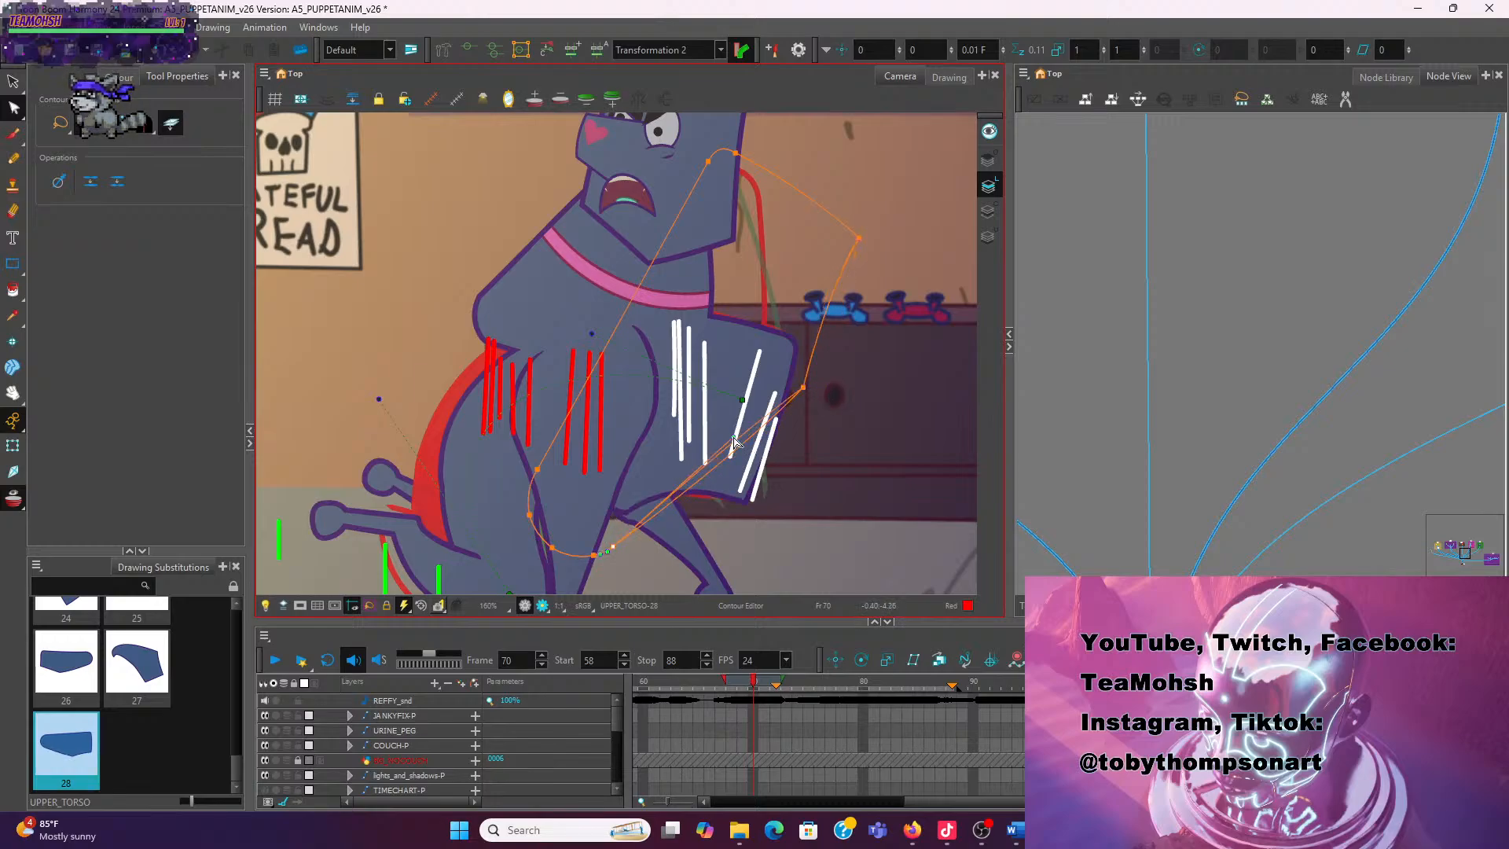
pyautogui.click(795, 386)
pyautogui.moveTo(791, 387); pyautogui.dragTo(818, 394)
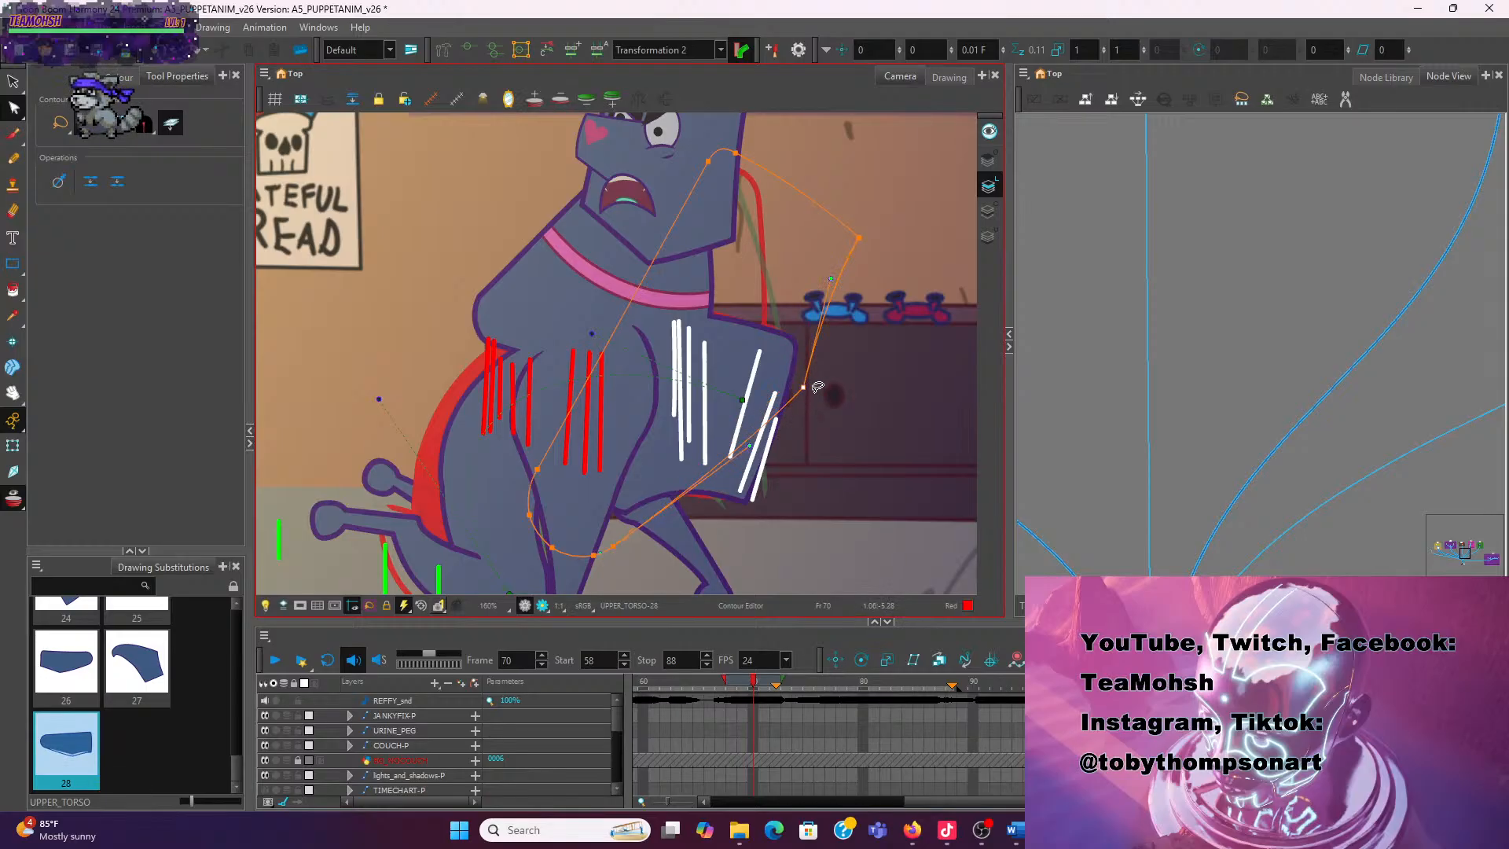
# Try moving the outline's lower front corner back onto the slanted white timing lines and adjusting its curve handle
pyautogui.click(179, 121)
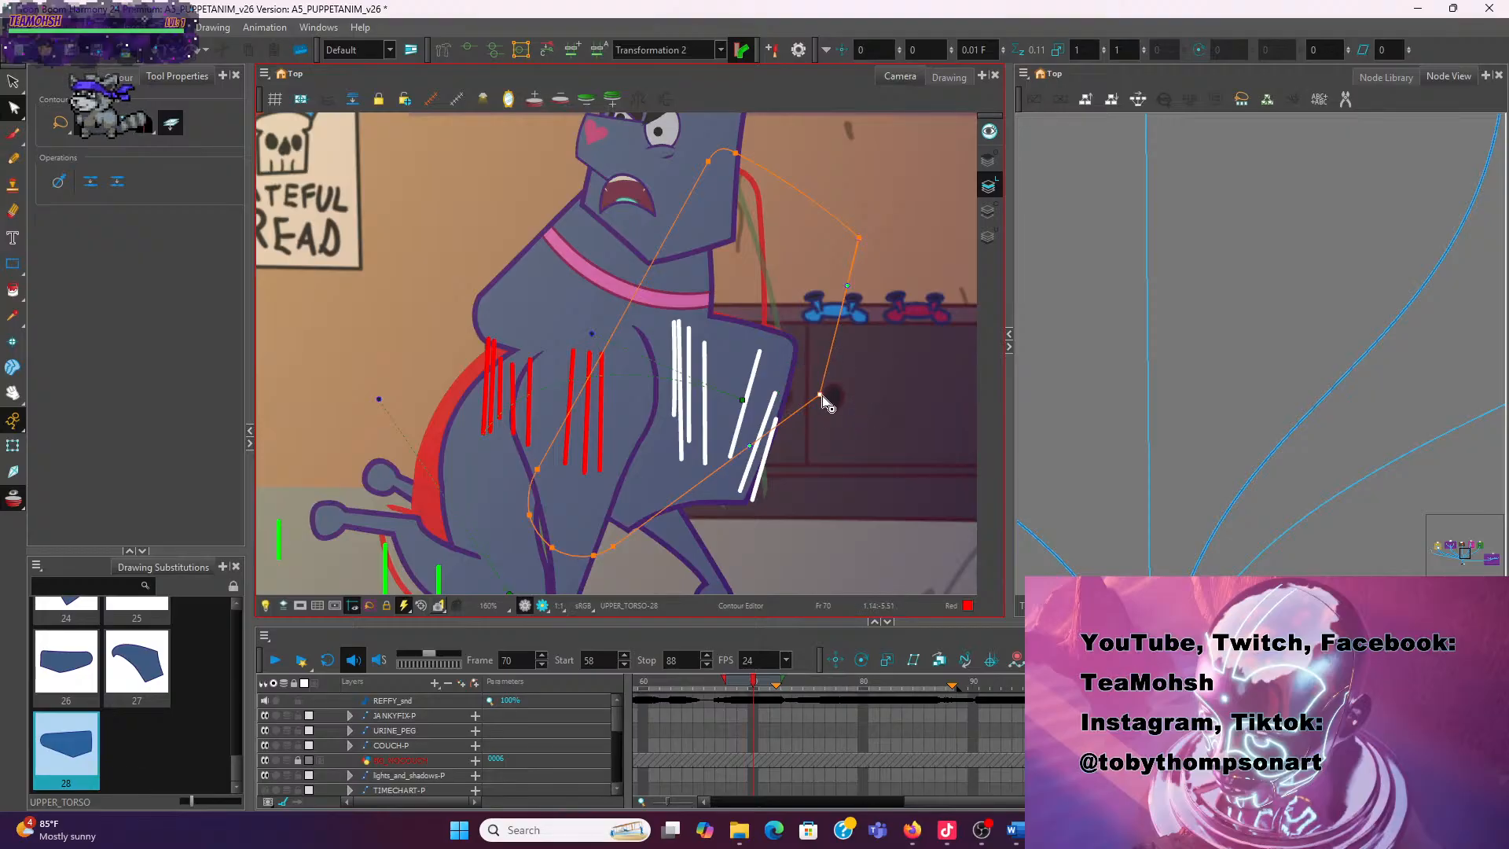
pyautogui.moveTo(819, 395)
pyautogui.mouseDown()
pyautogui.moveTo(779, 389)
pyautogui.moveTo(816, 411)
pyautogui.moveTo(767, 436)
pyautogui.mouseUp()
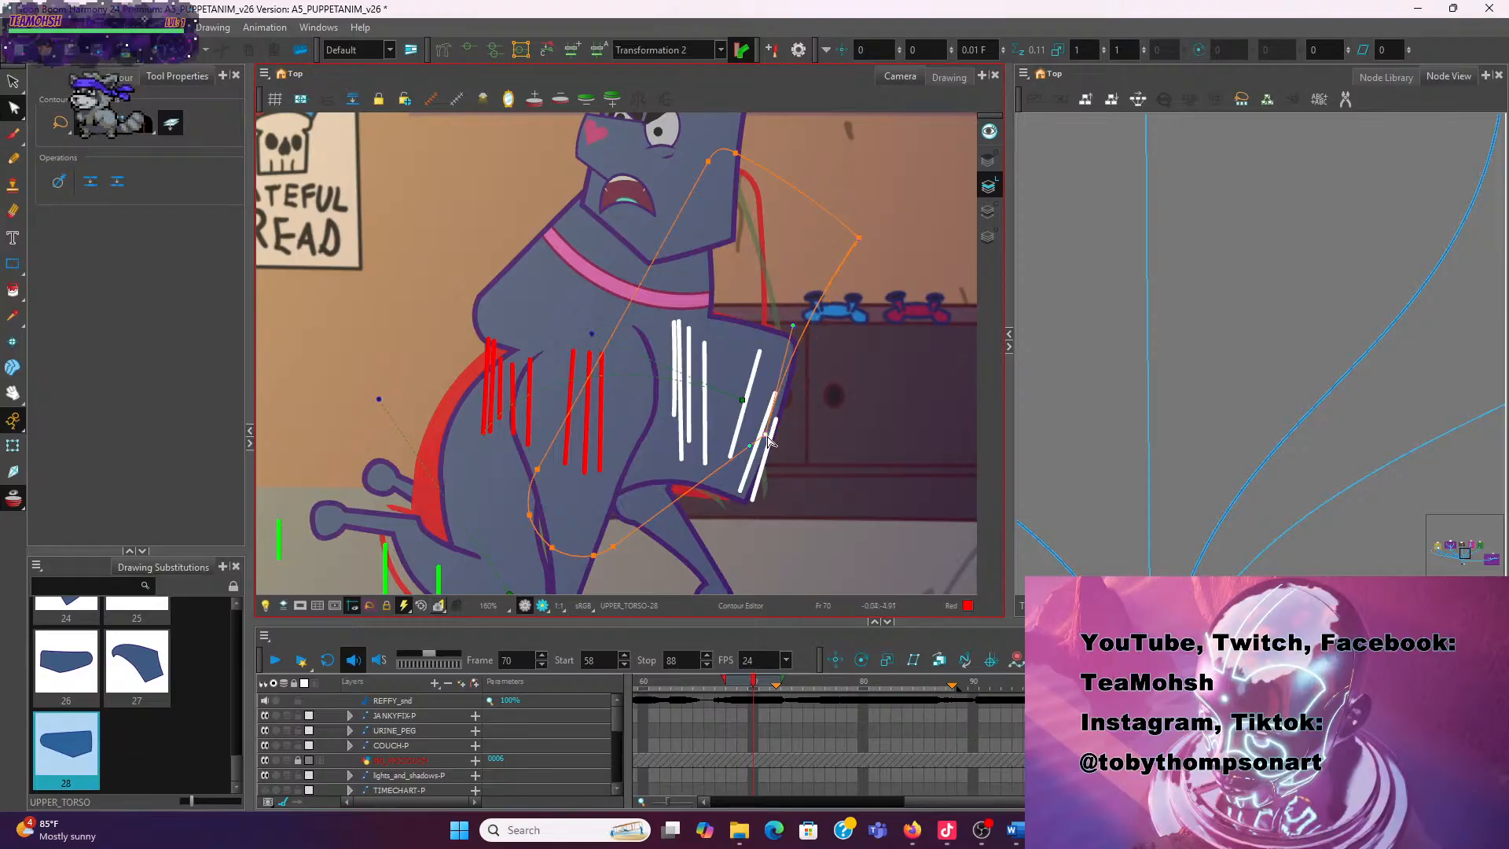
pyautogui.moveTo(791, 333); pyautogui.dragTo(811, 340)
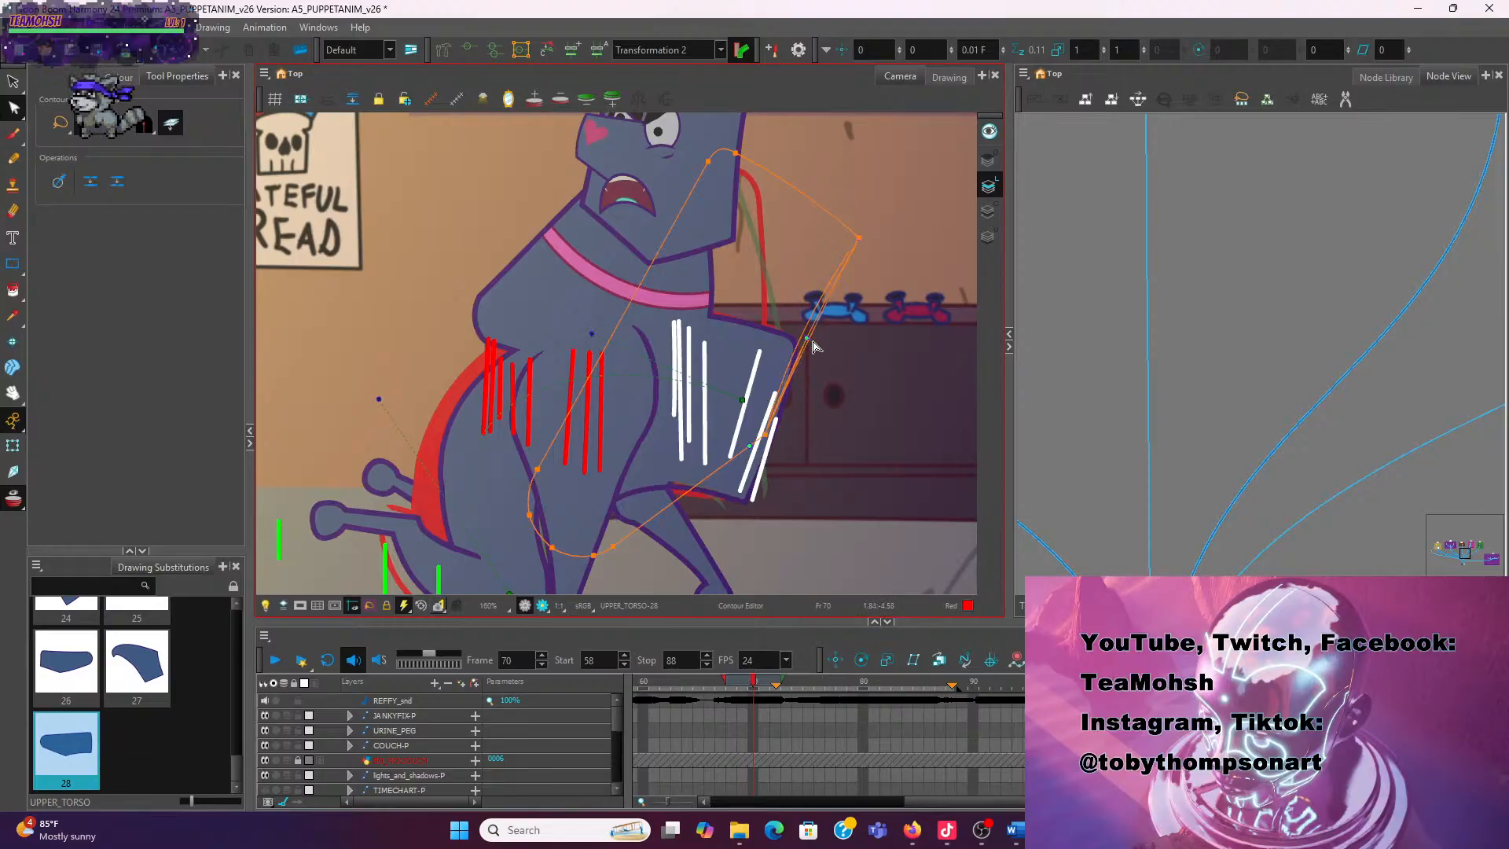
# Undo the outline edits and the duplication of the upper torso drawing
pyautogui.hotkey('ctrl', 'z')
pyautogui.hotkey('ctrl', 'z')
pyautogui.hotkey('ctrl', 'z')
pyautogui.hotkey('ctrl', 'z')
pyautogui.hotkey('ctrl', 'z')
pyautogui.hotkey('ctrl', 'z')
pyautogui.hotkey('ctrl', 'z')
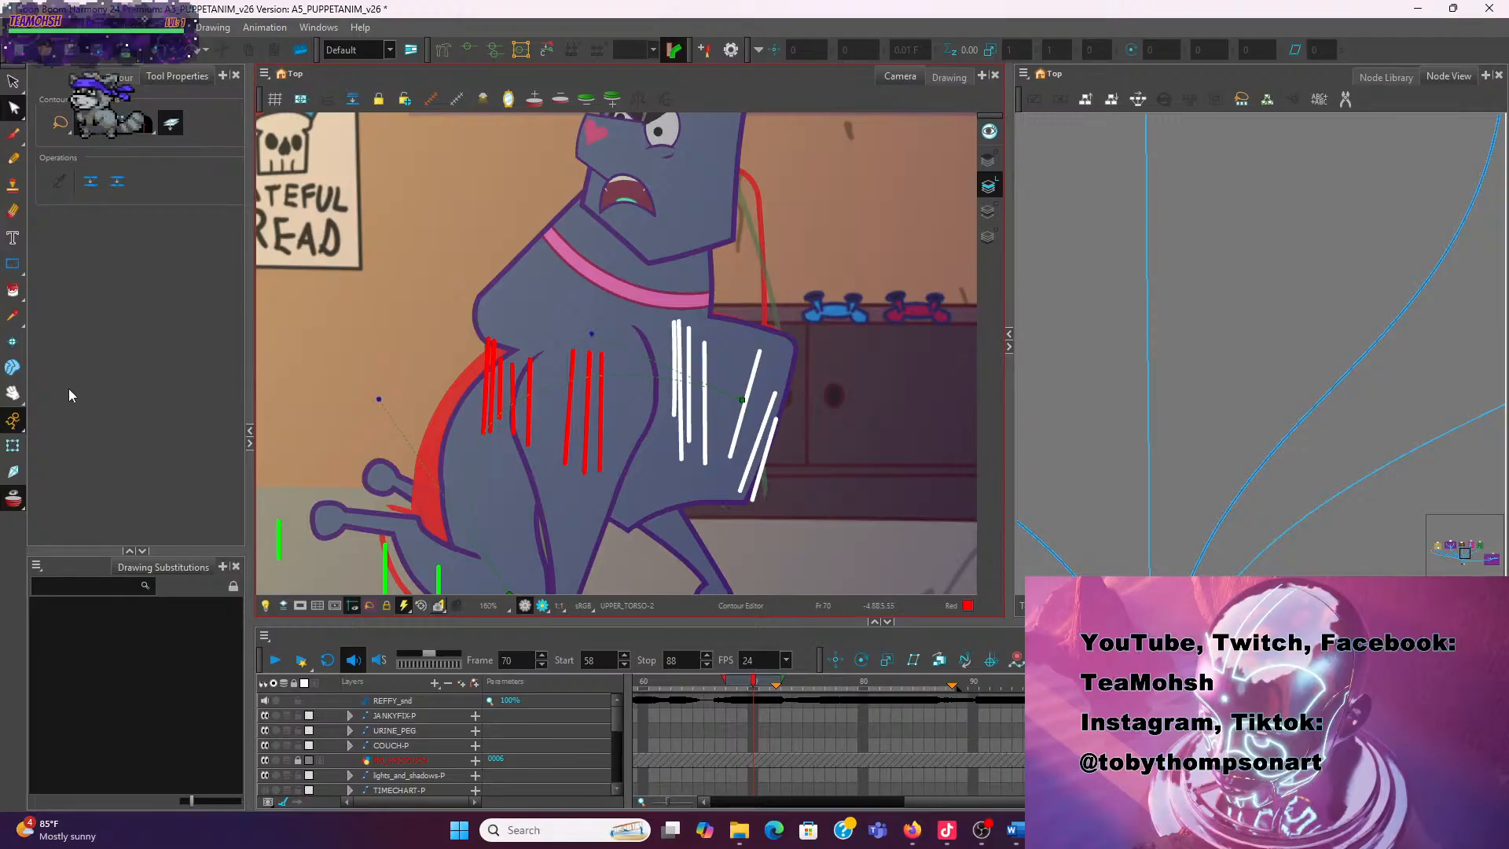
# Skew the top of the near front leg forward from a pivot placed at its paw
pyautogui.click(12, 446)
pyautogui.scroll(-3, 812, 488)
pyautogui.moveTo(724, 517); pyautogui.dragTo(712, 470)
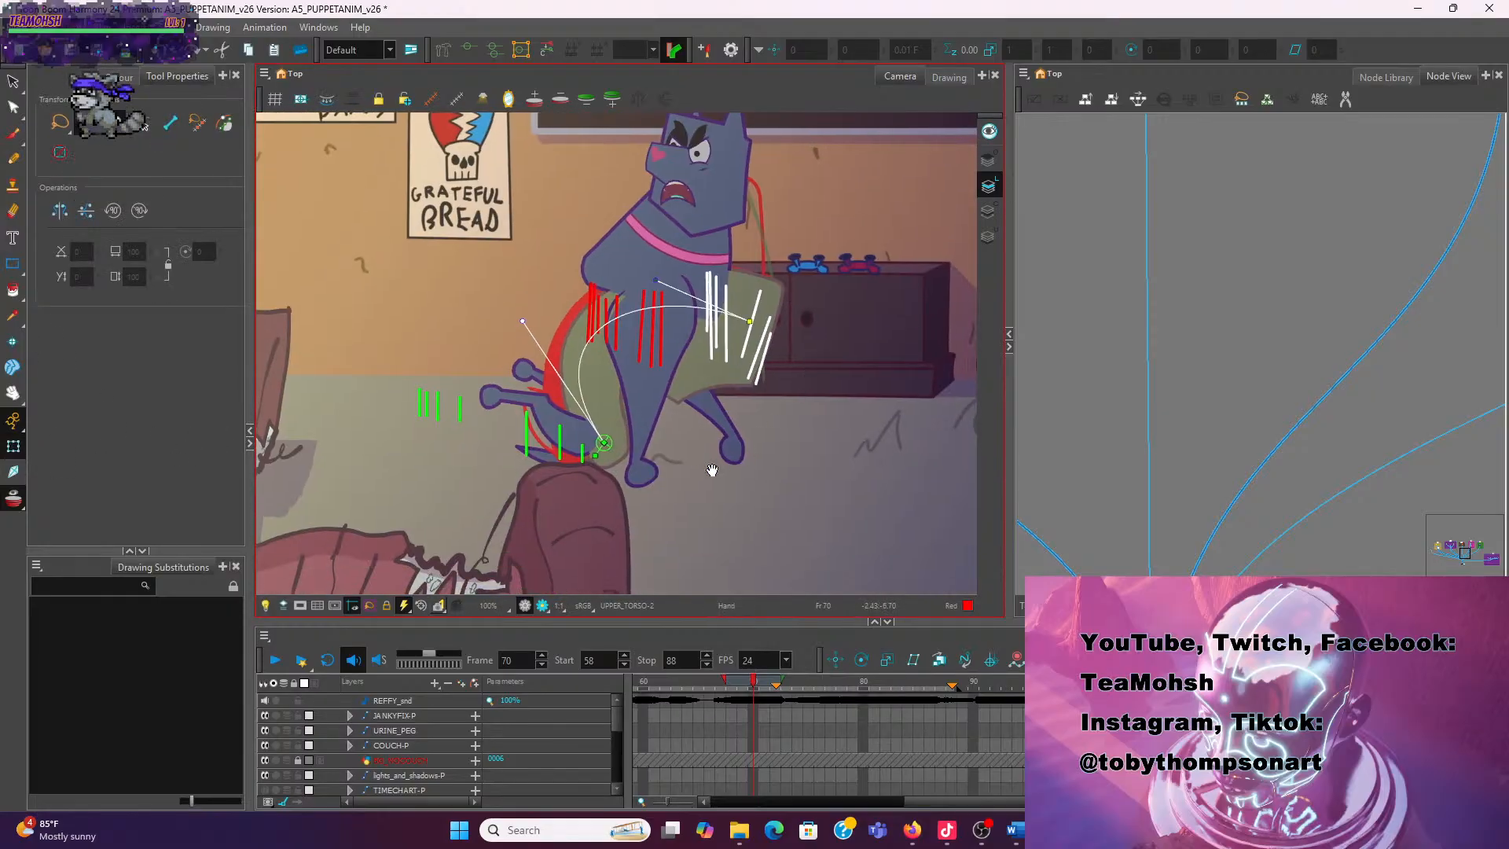
pyautogui.click(648, 476)
pyautogui.click(668, 334)
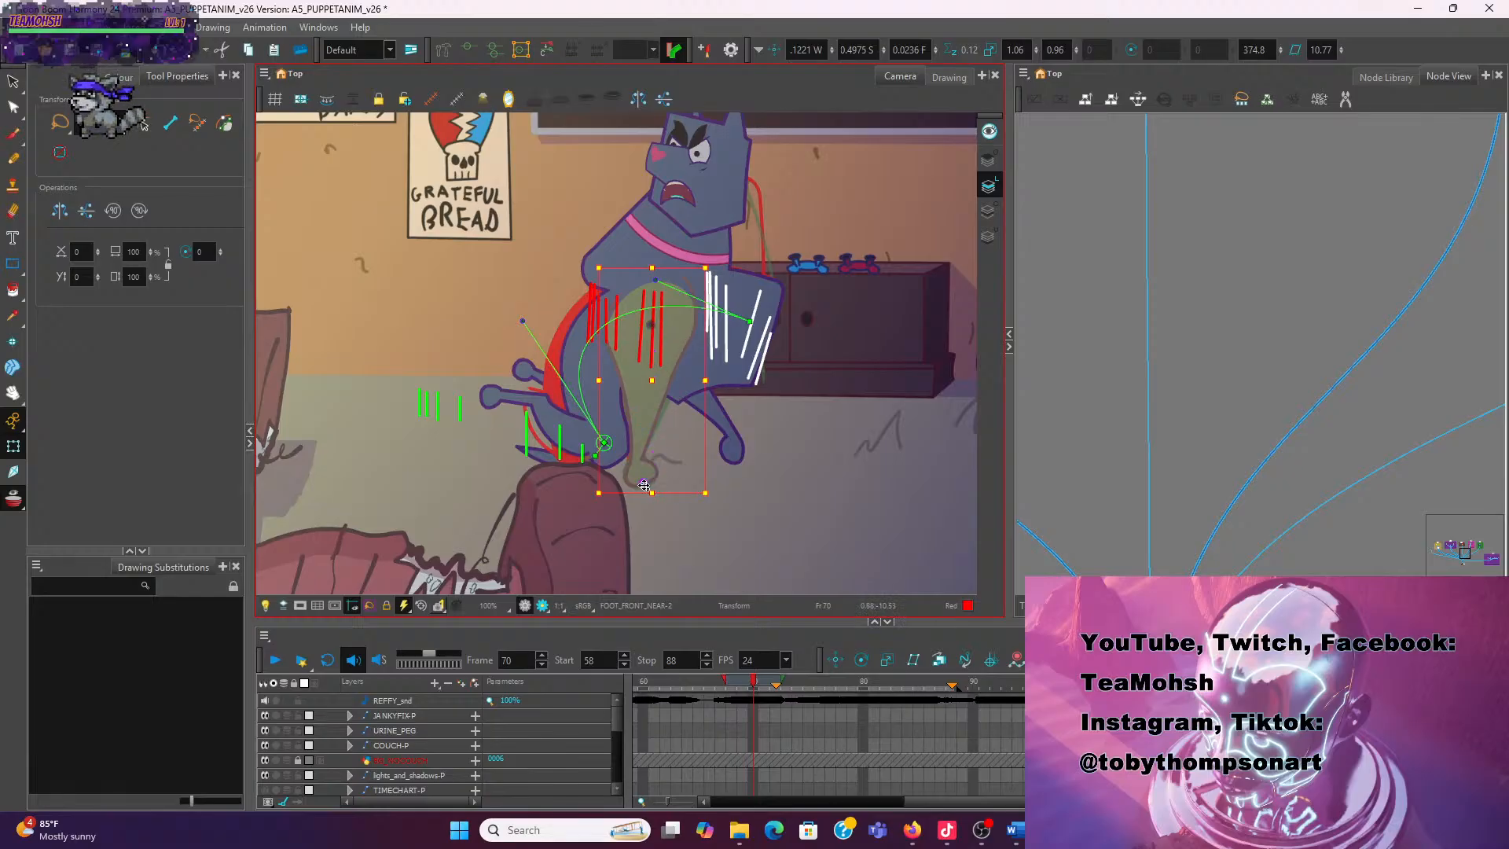
pyautogui.scroll(1, 658, 289)
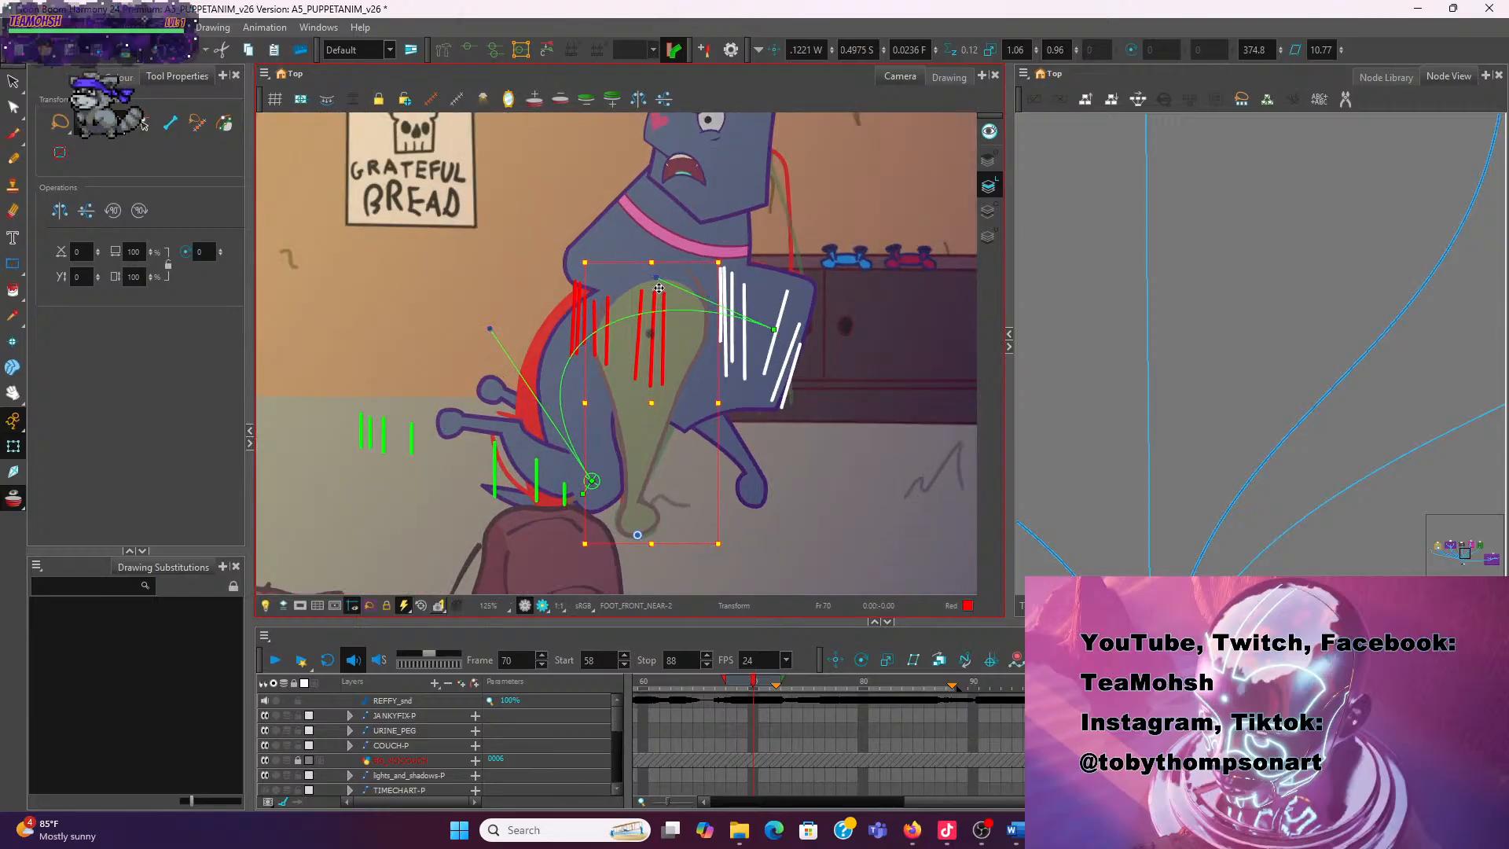
pyautogui.moveTo(669, 259); pyautogui.dragTo(688, 283)
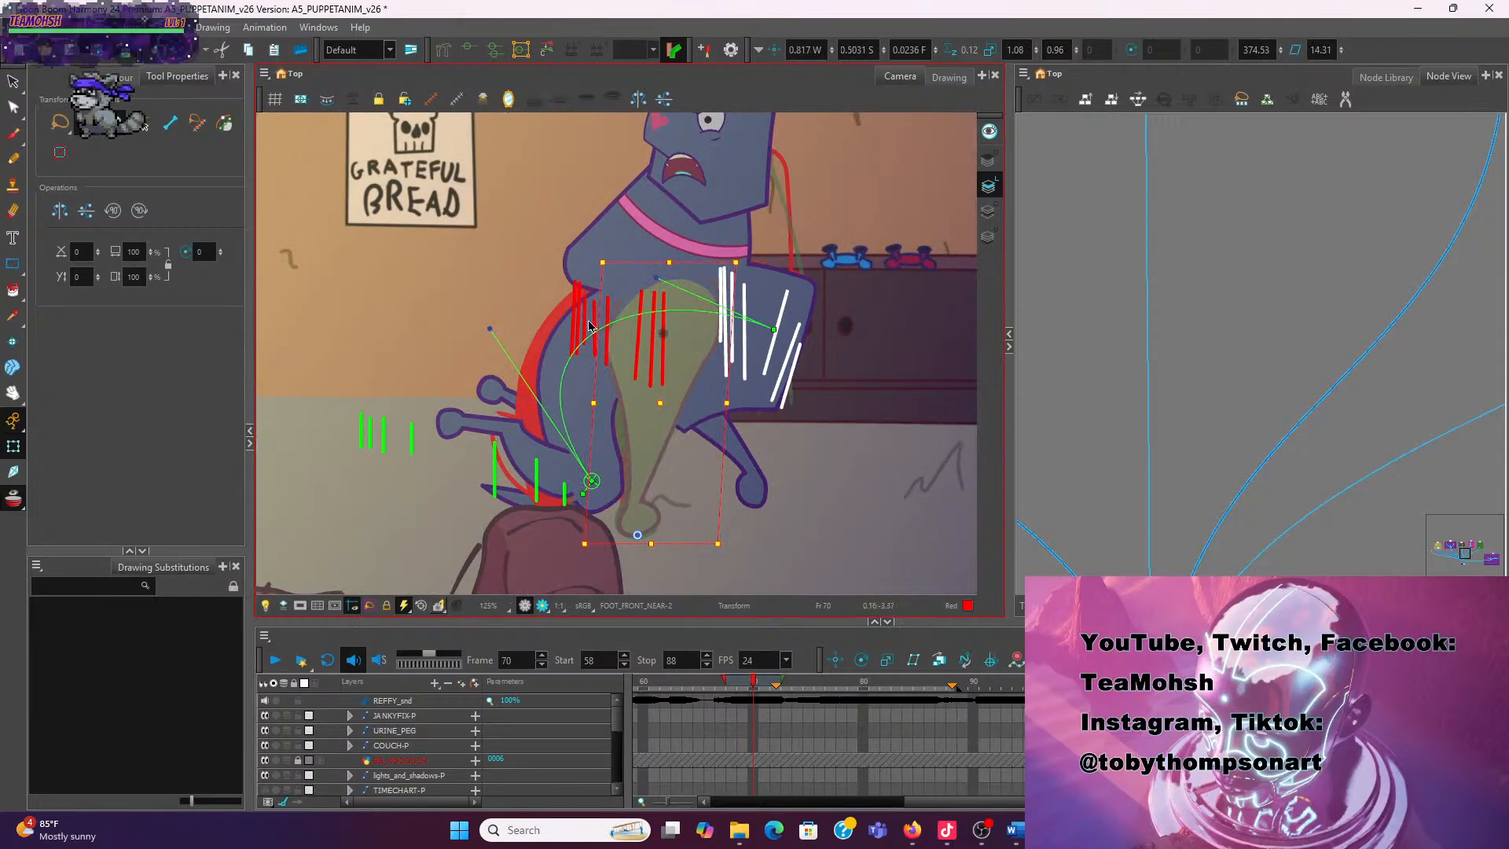
# Narrow the upper torso from a pivot at its back and slightly lower its deformer's front end point
pyautogui.click(807, 297)
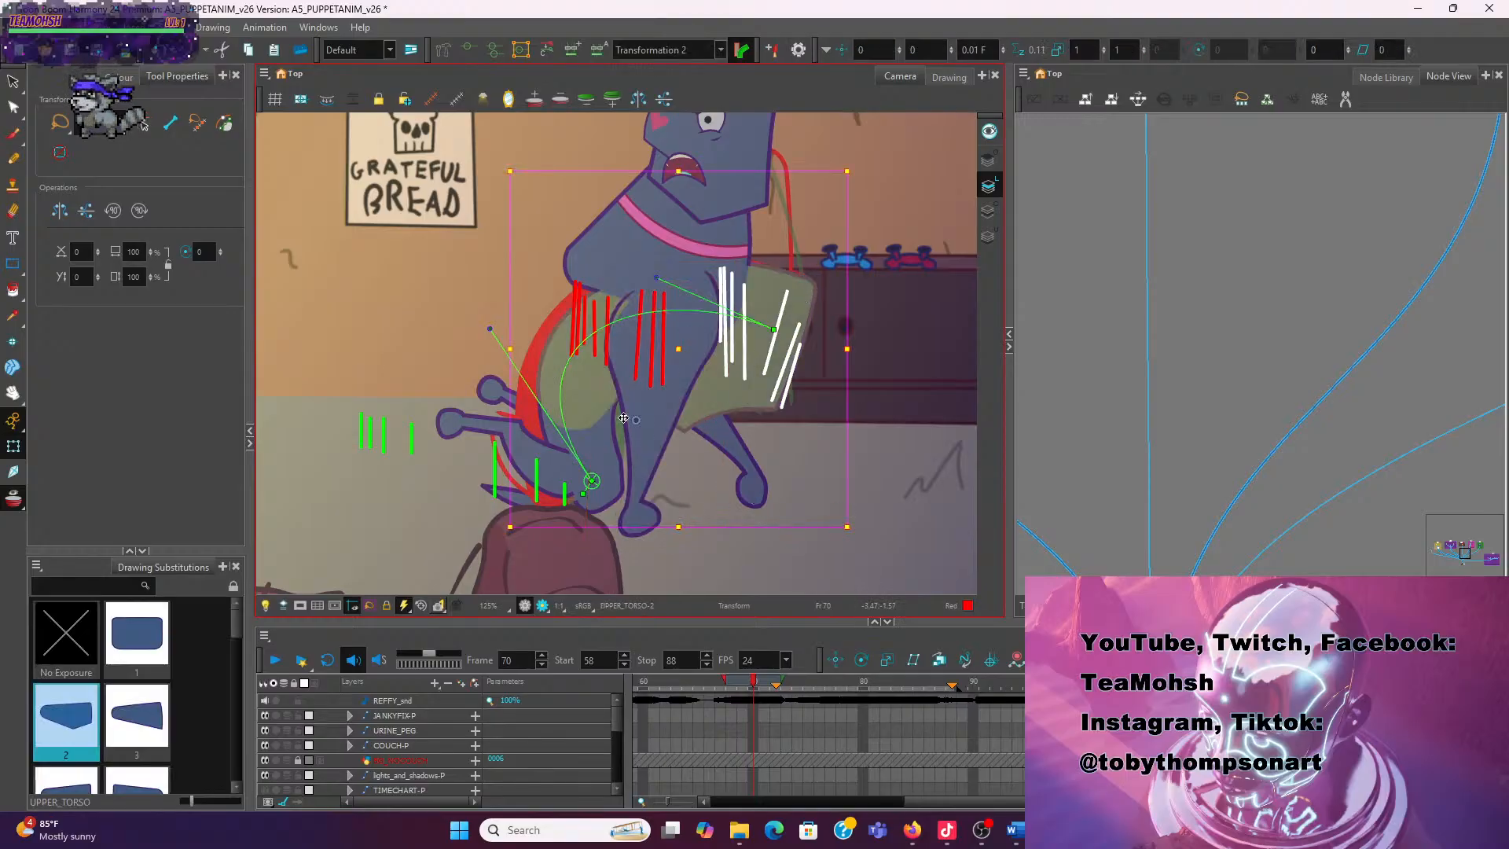
pyautogui.click(805, 281)
pyautogui.click(549, 397)
pyautogui.moveTo(847, 345); pyautogui.dragTo(823, 347)
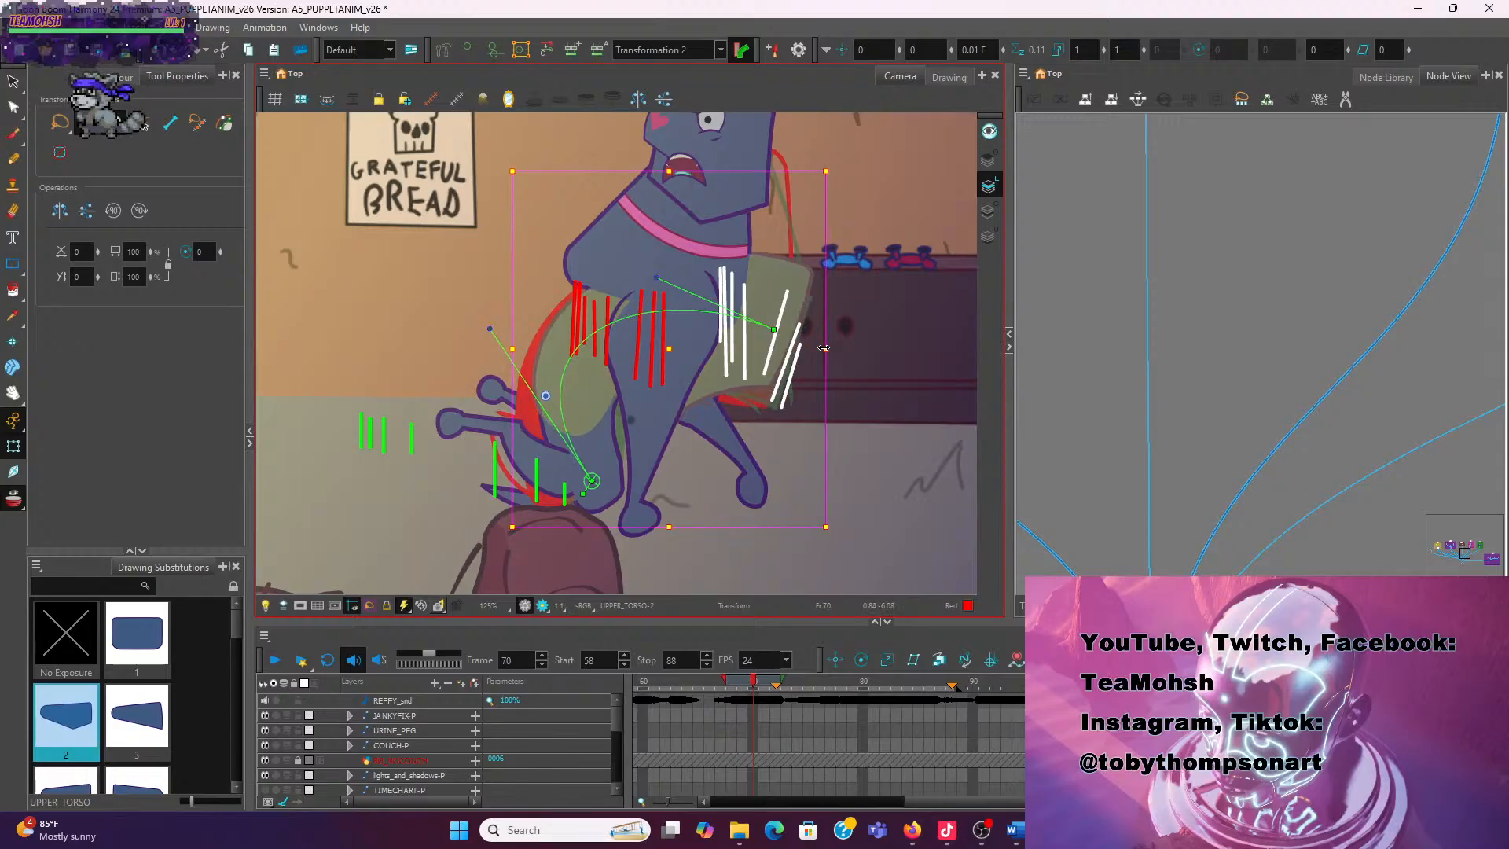
pyautogui.click(871, 293)
pyautogui.moveTo(774, 330); pyautogui.dragTo(776, 343)
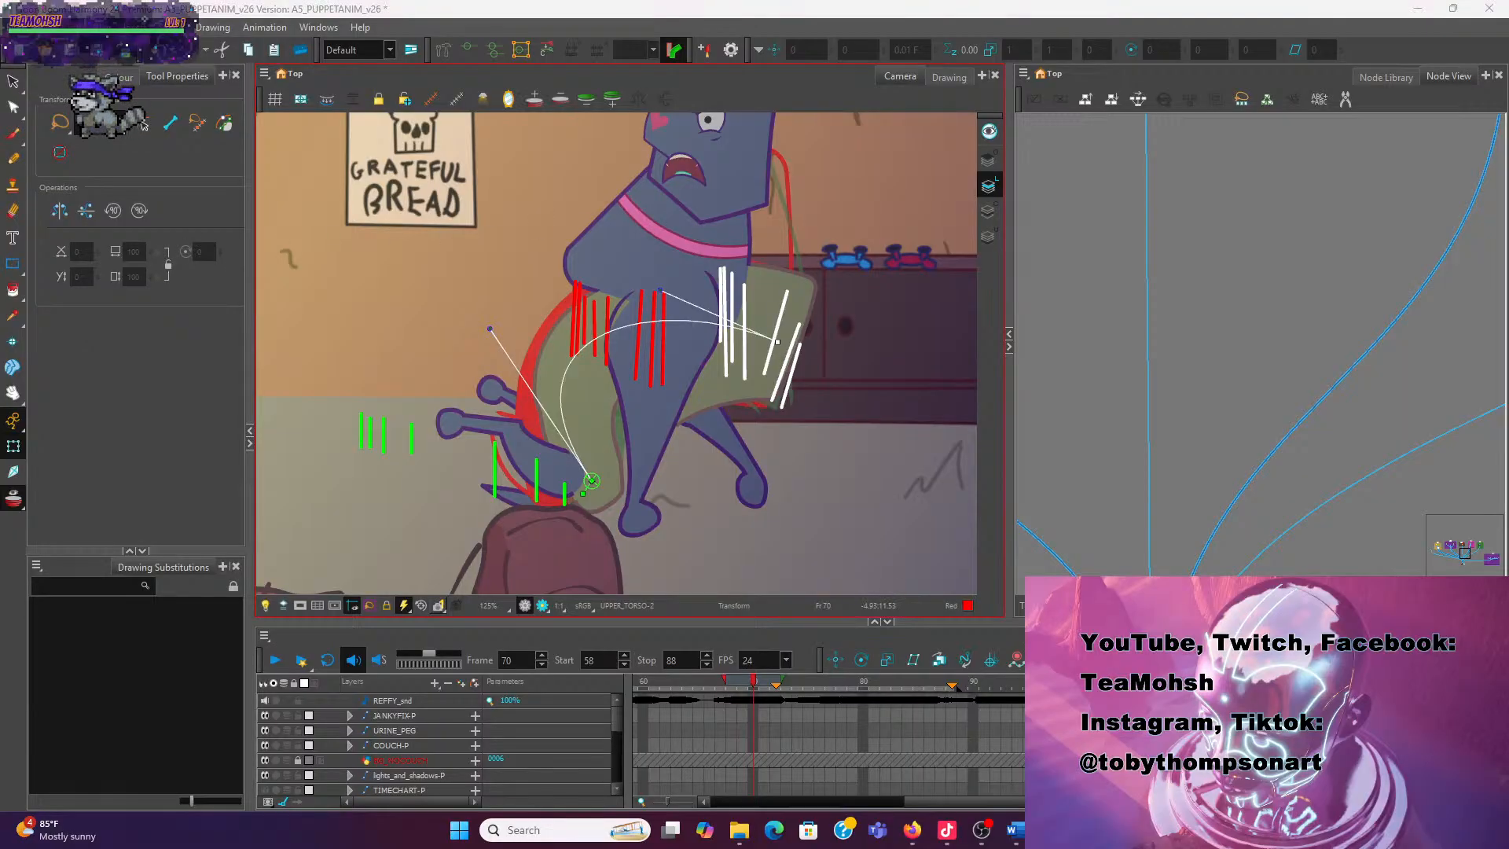
# Shift the neck and its collar forward over the chest
pyautogui.click(626, 268)
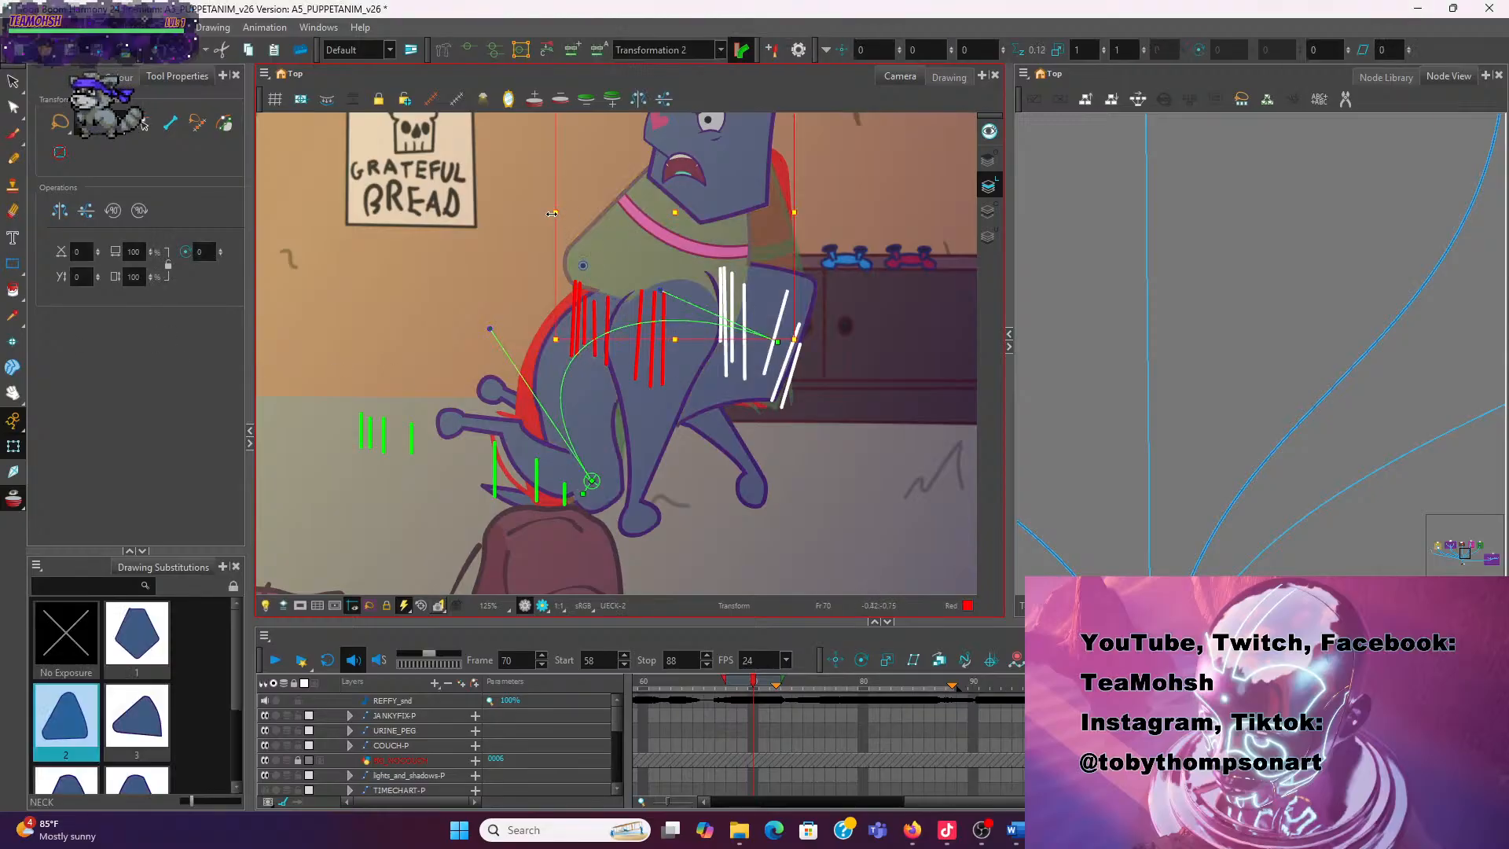
pyautogui.click(600, 217)
pyautogui.click(664, 264)
pyautogui.moveTo(664, 264); pyautogui.dragTo(684, 273)
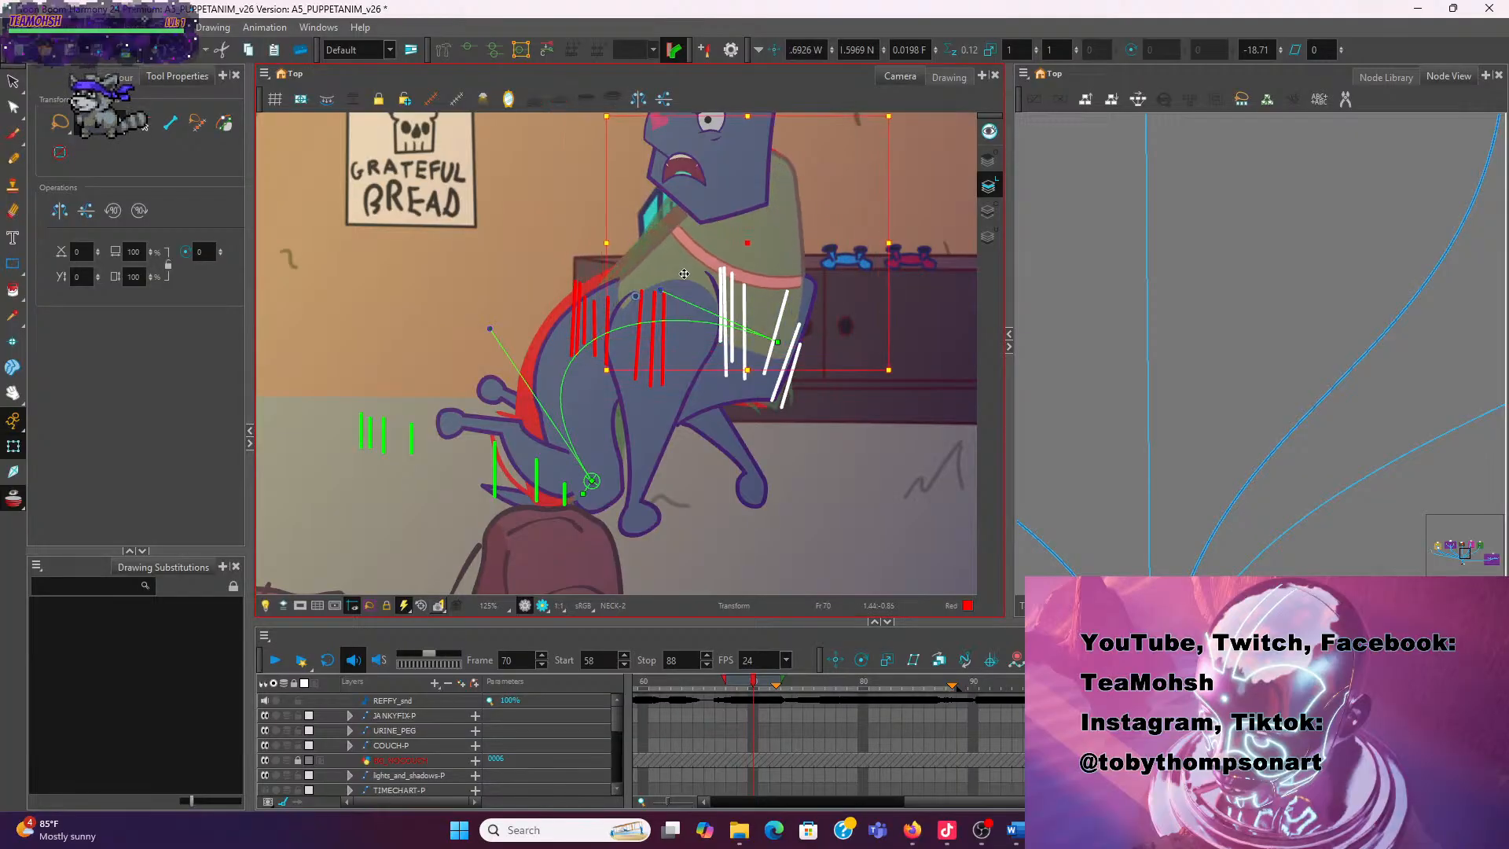
pyautogui.click(440, 205)
# Move the whole head forward onto the neck and raise the collar slightly
pyautogui.moveTo(464, 206); pyautogui.dragTo(361, 348)
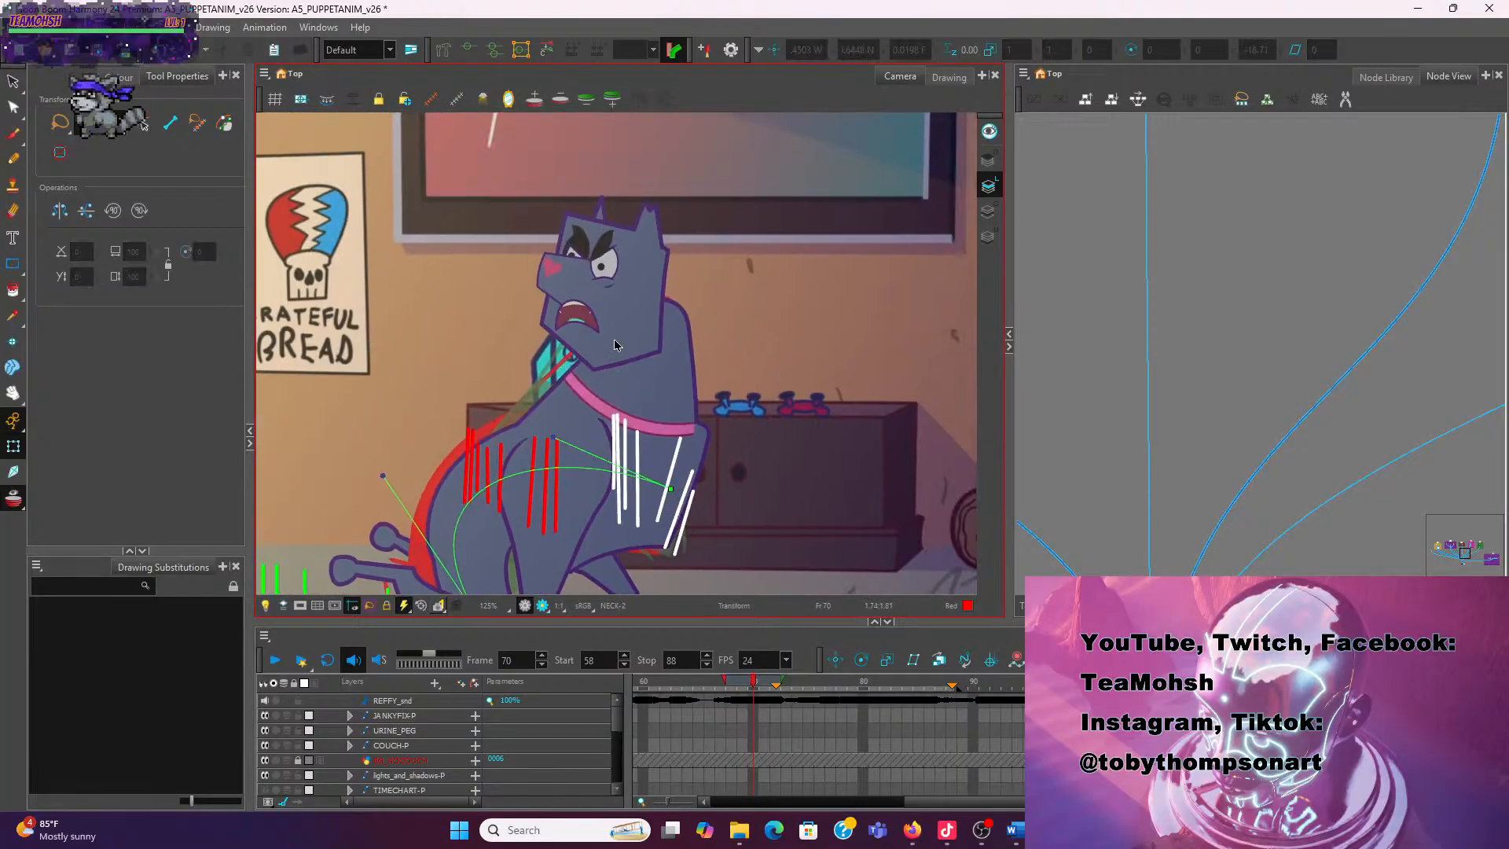
pyautogui.click(626, 343)
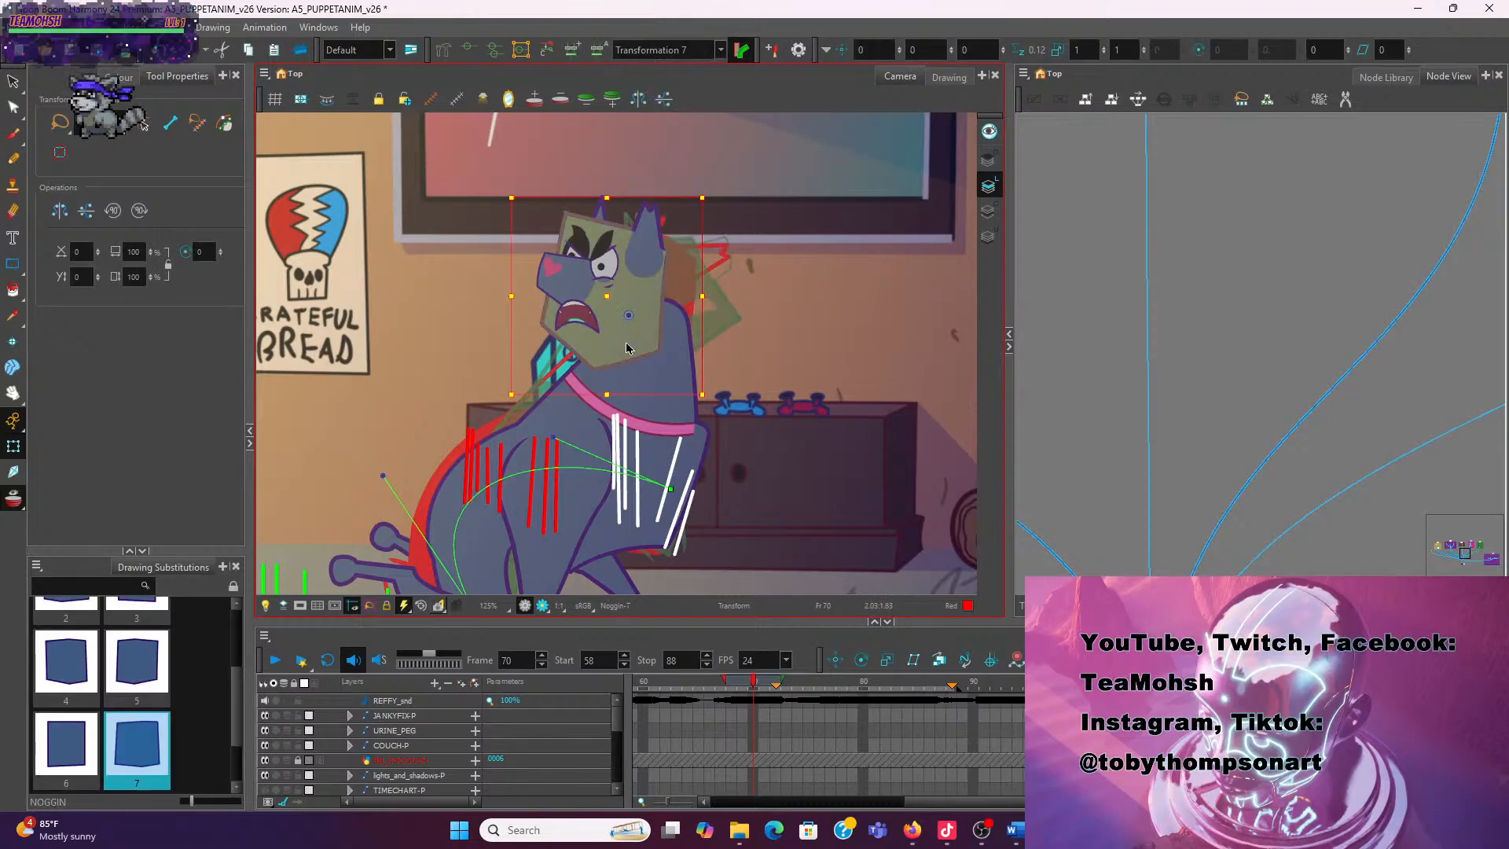
pyautogui.moveTo(627, 341); pyautogui.dragTo(700, 352)
pyautogui.hotkey('ctrl', 'z')
pyautogui.press('b')
pyautogui.press('b')
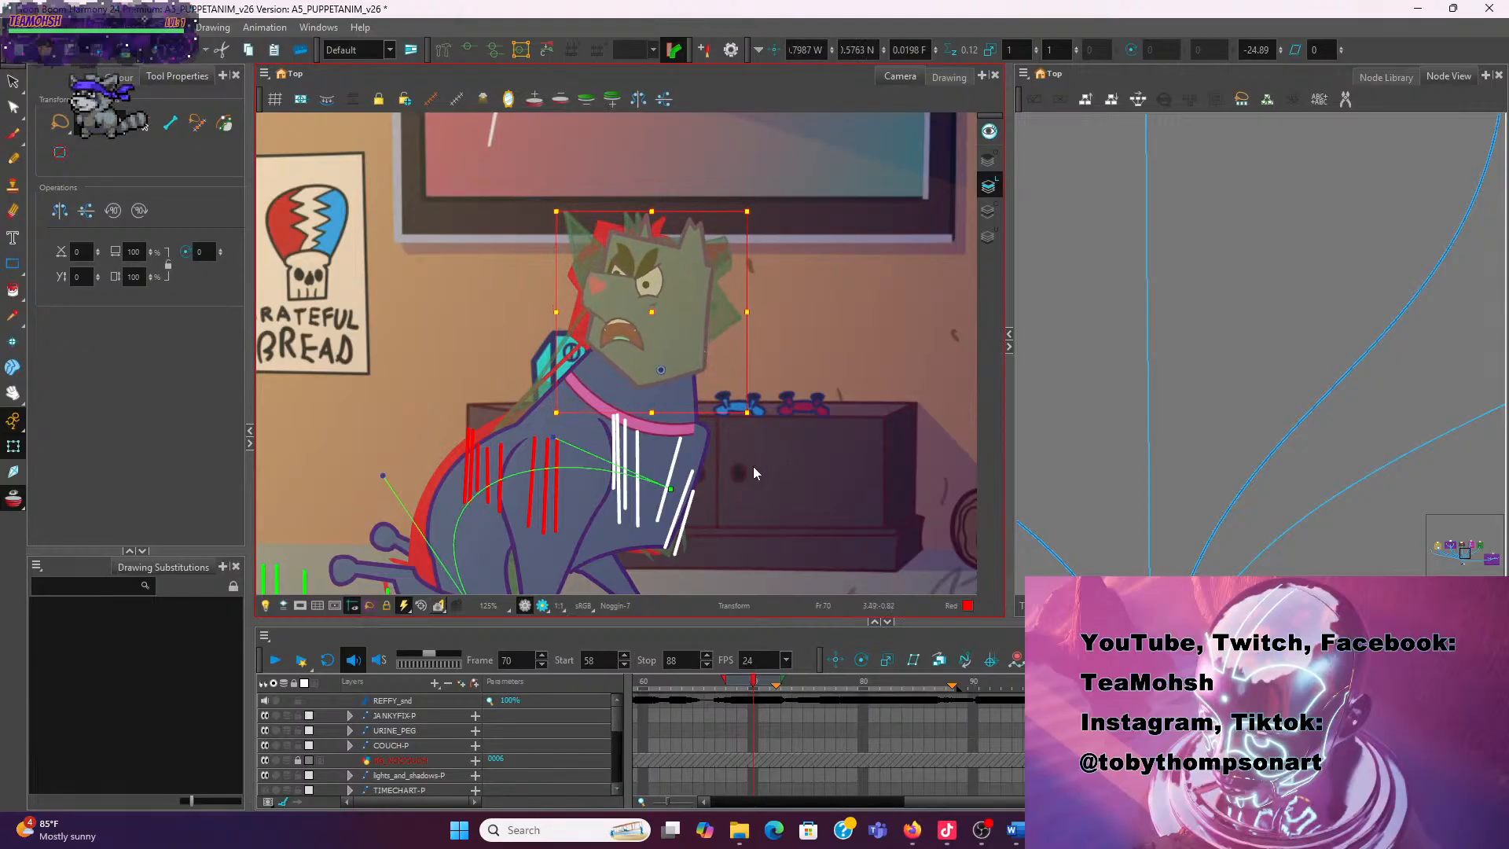
pyautogui.click(660, 432)
pyautogui.moveTo(660, 432); pyautogui.dragTo(671, 419)
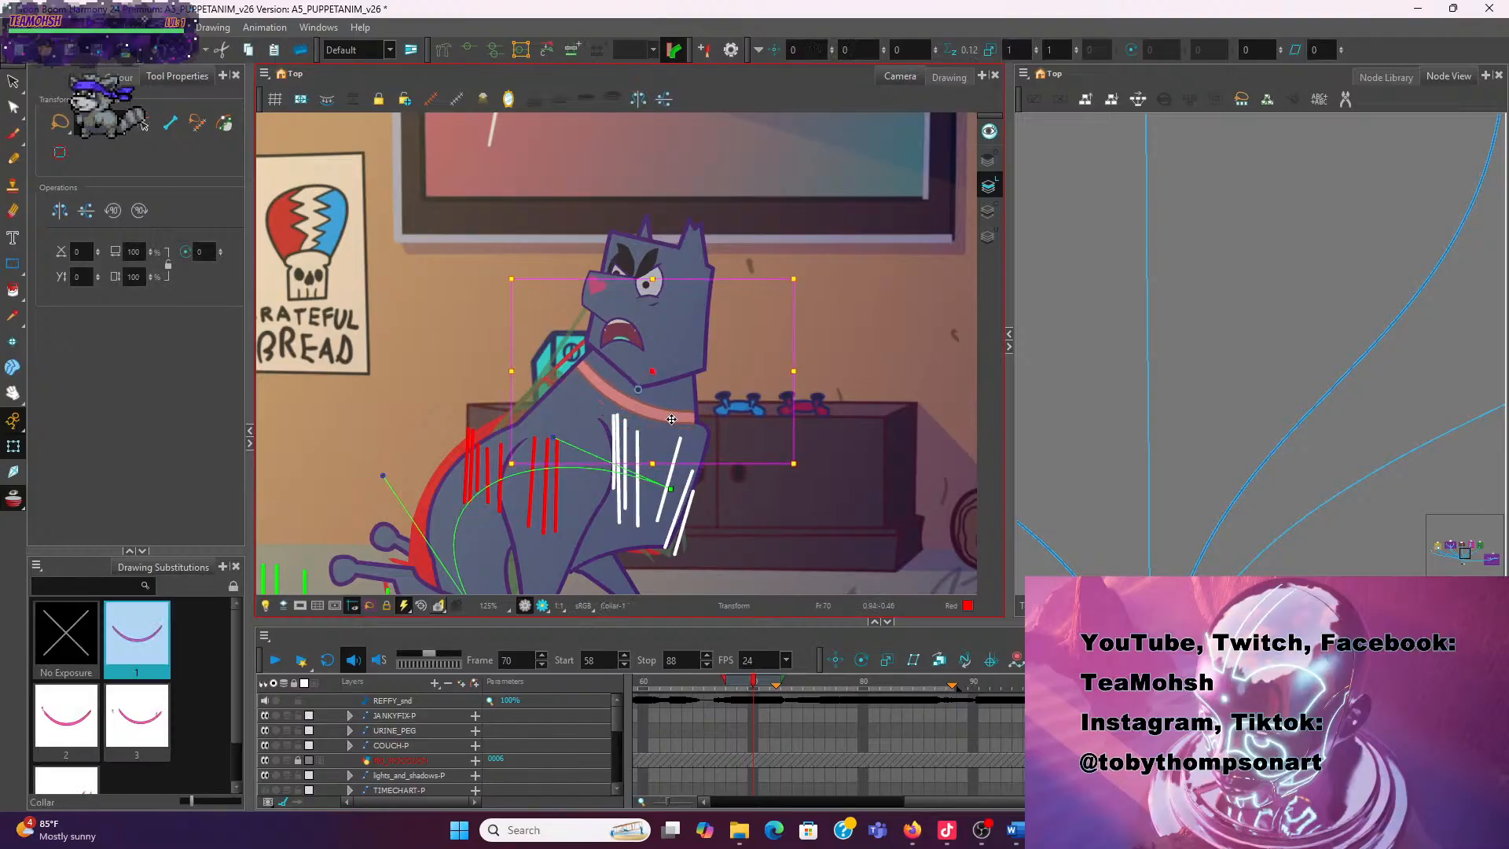
# Compare the dog's poses on frames 70, 72 and 73, ending on frame 73
pyautogui.click(775, 716)
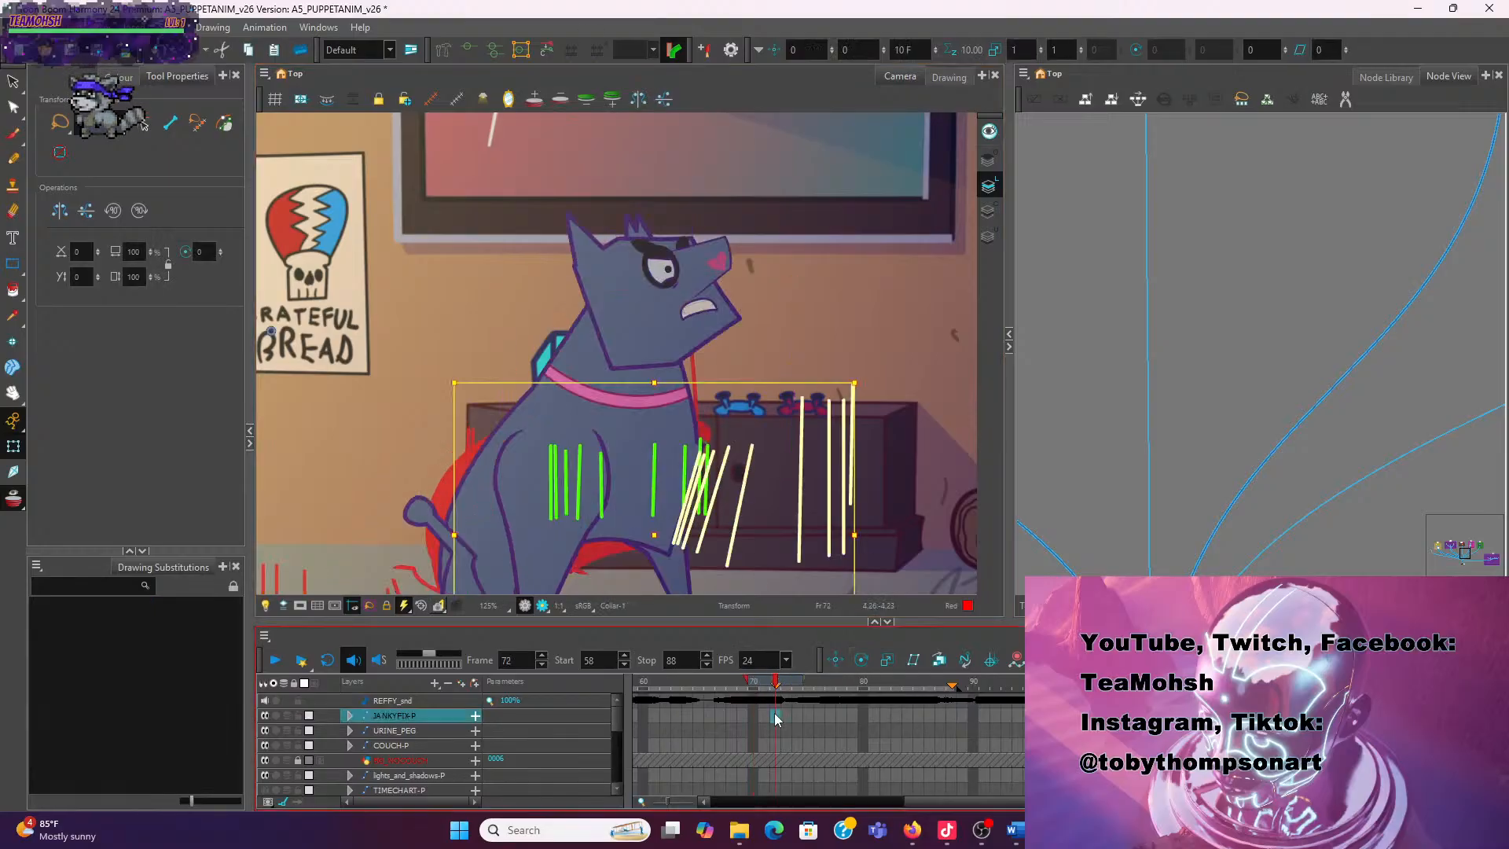
pyautogui.click(756, 719)
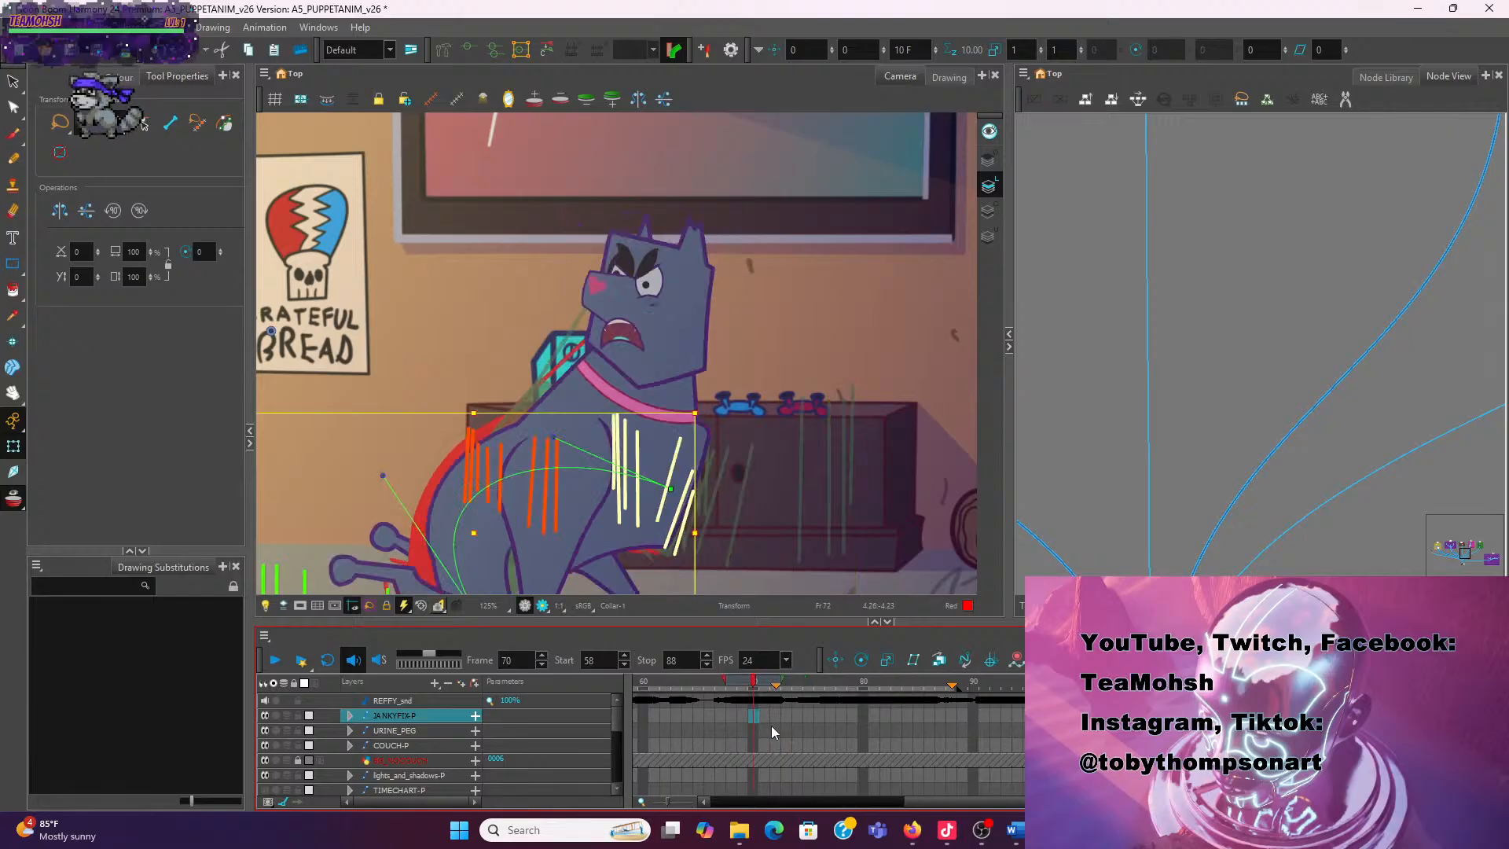
pyautogui.click(776, 715)
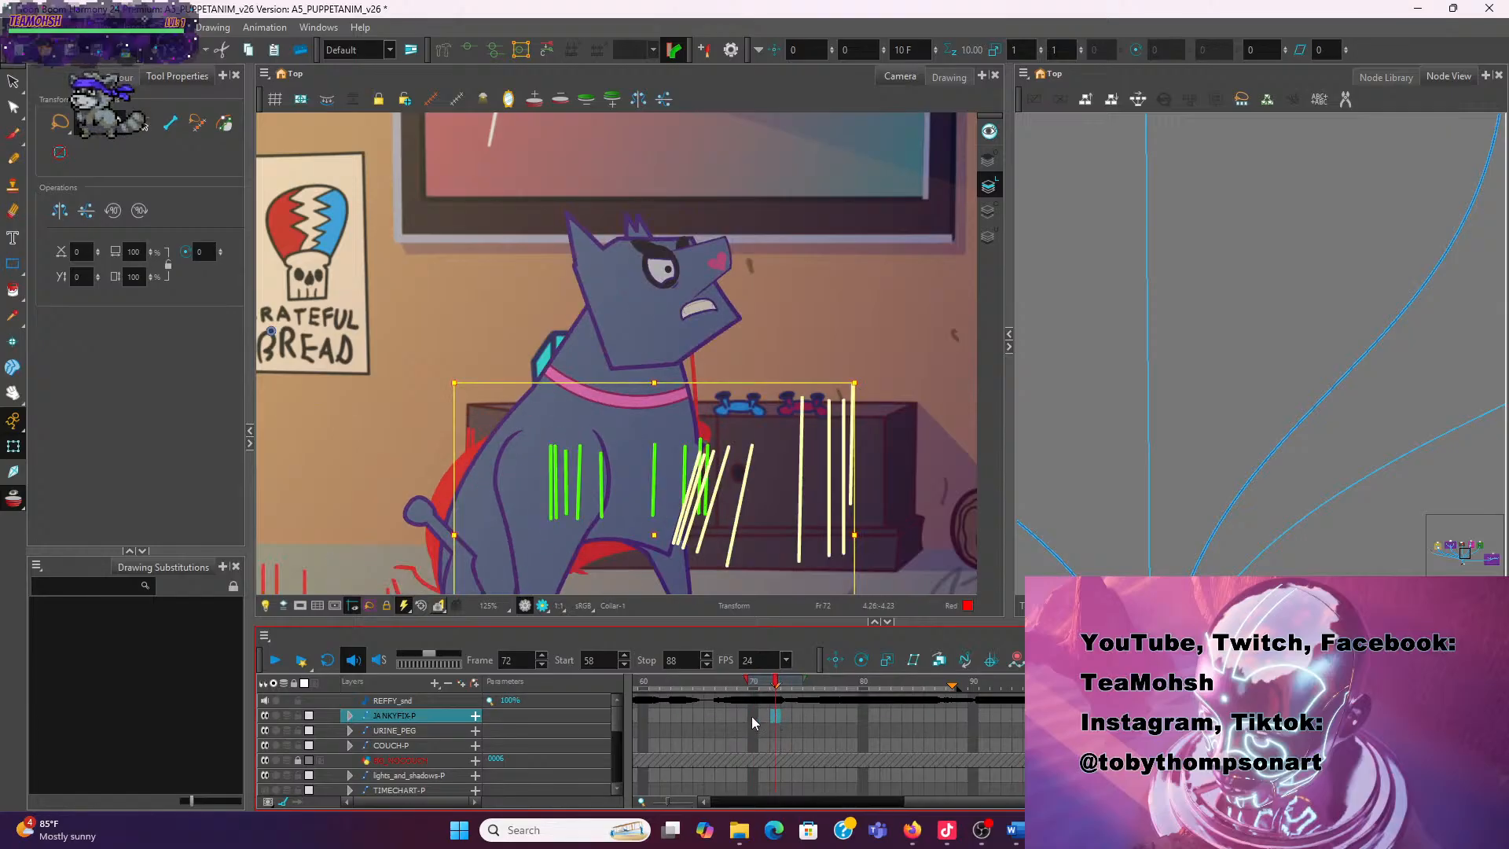
pyautogui.click(752, 715)
pyautogui.click(786, 716)
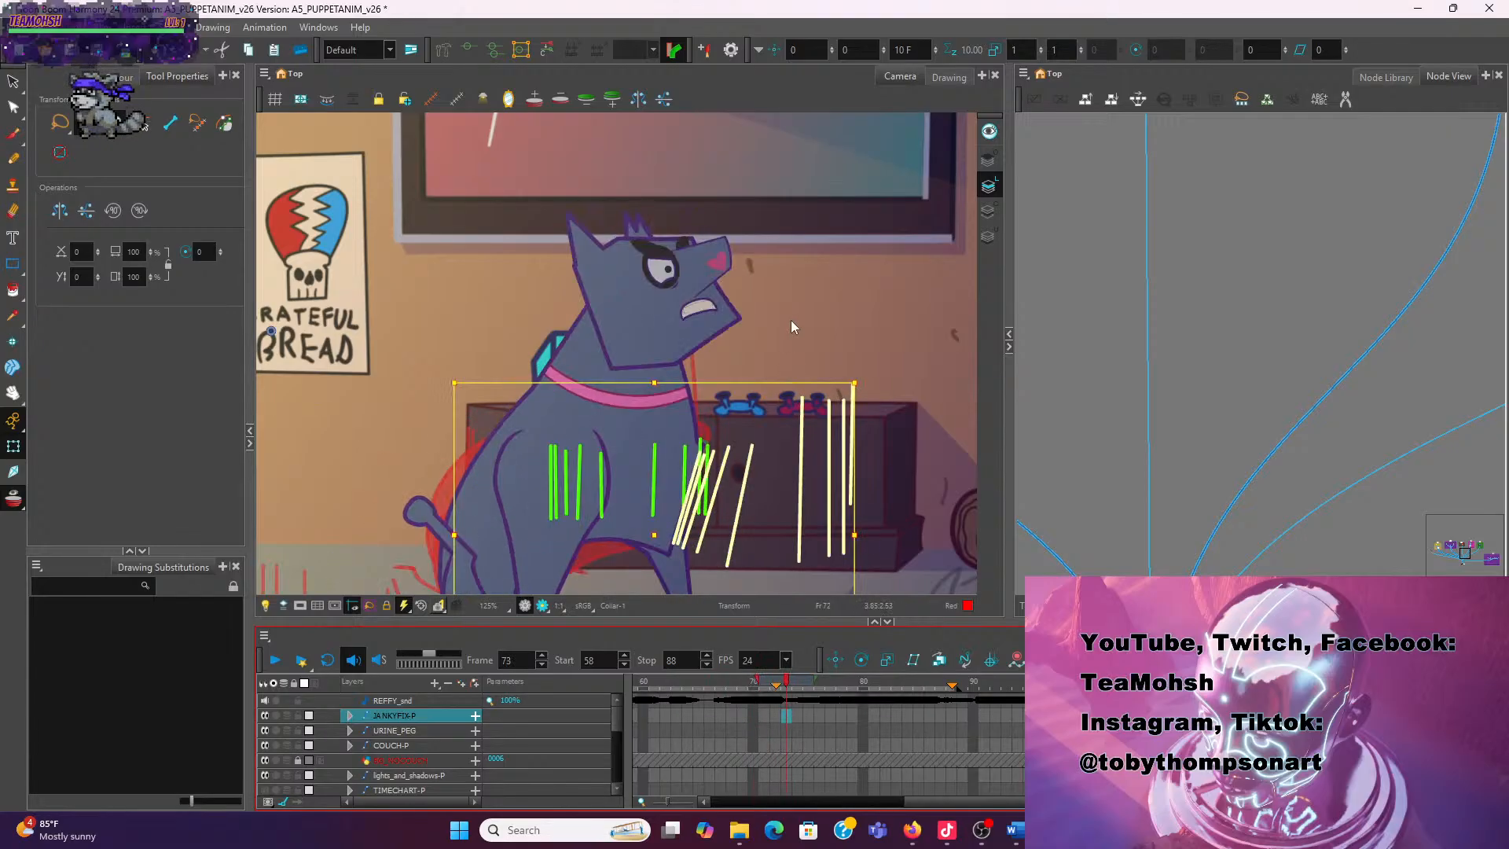
pyautogui.scroll(-2, 752, 347)
pyautogui.click(752, 347)
pyautogui.click(495, 414)
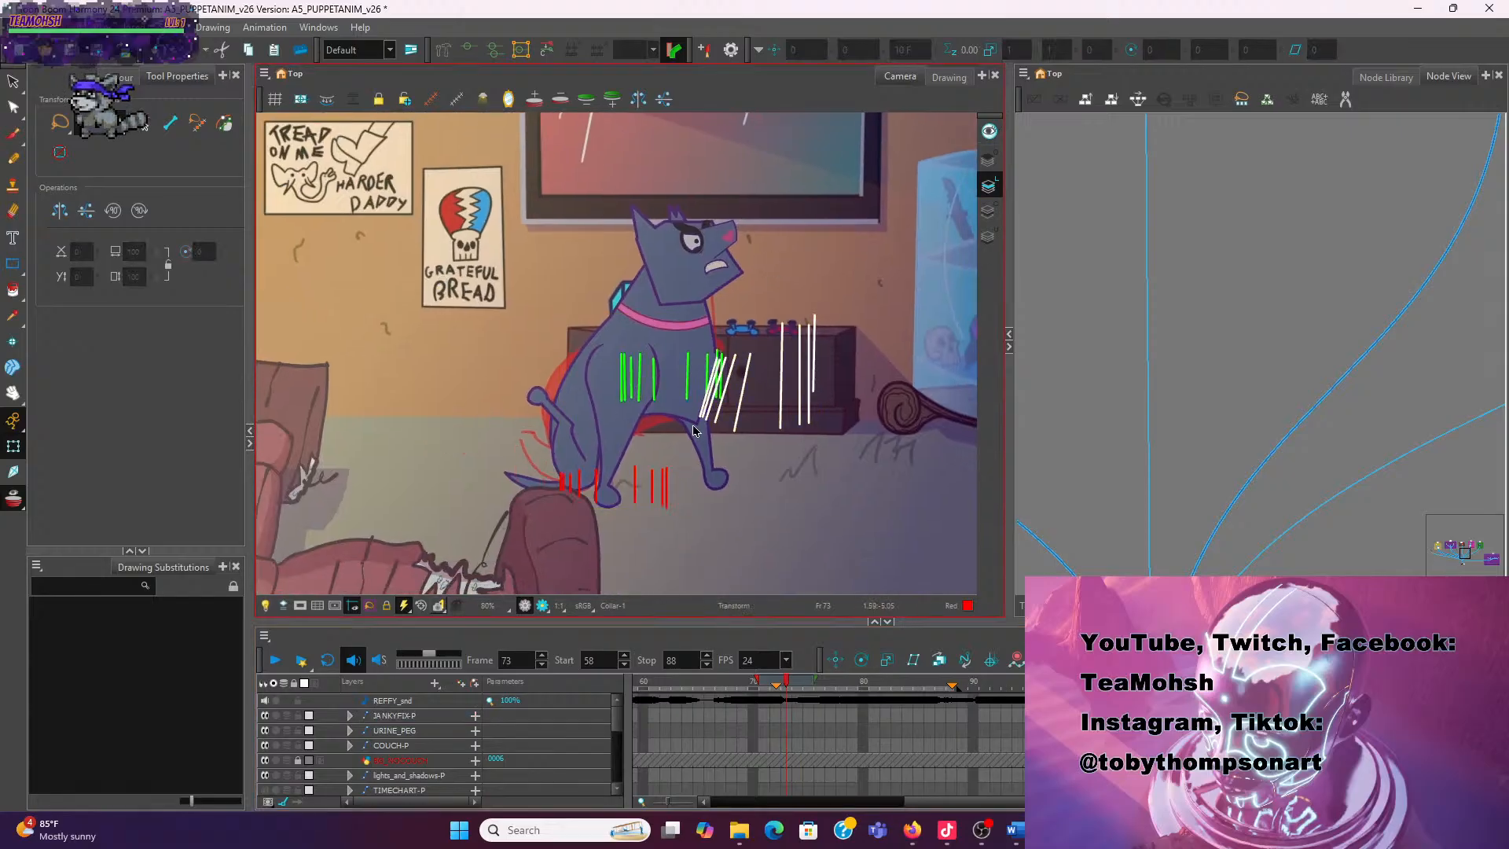
# Move the middle contour point of the upper torso's back slightly inward on frame 73 with the Contour Editor
pyautogui.click(696, 286)
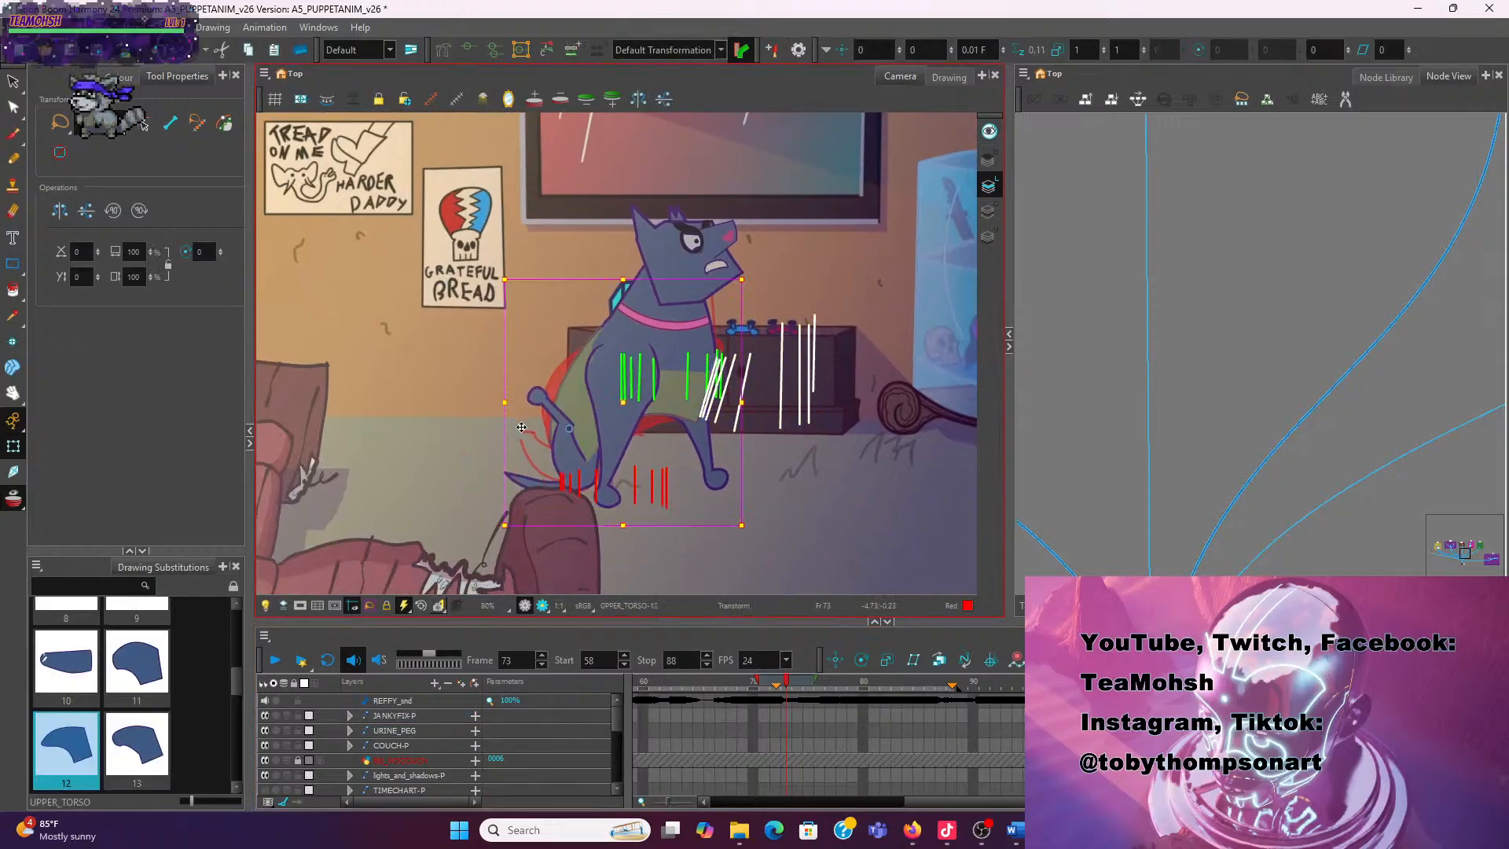
pyautogui.scroll(1, 512, 355)
pyautogui.scroll(1, 512, 355)
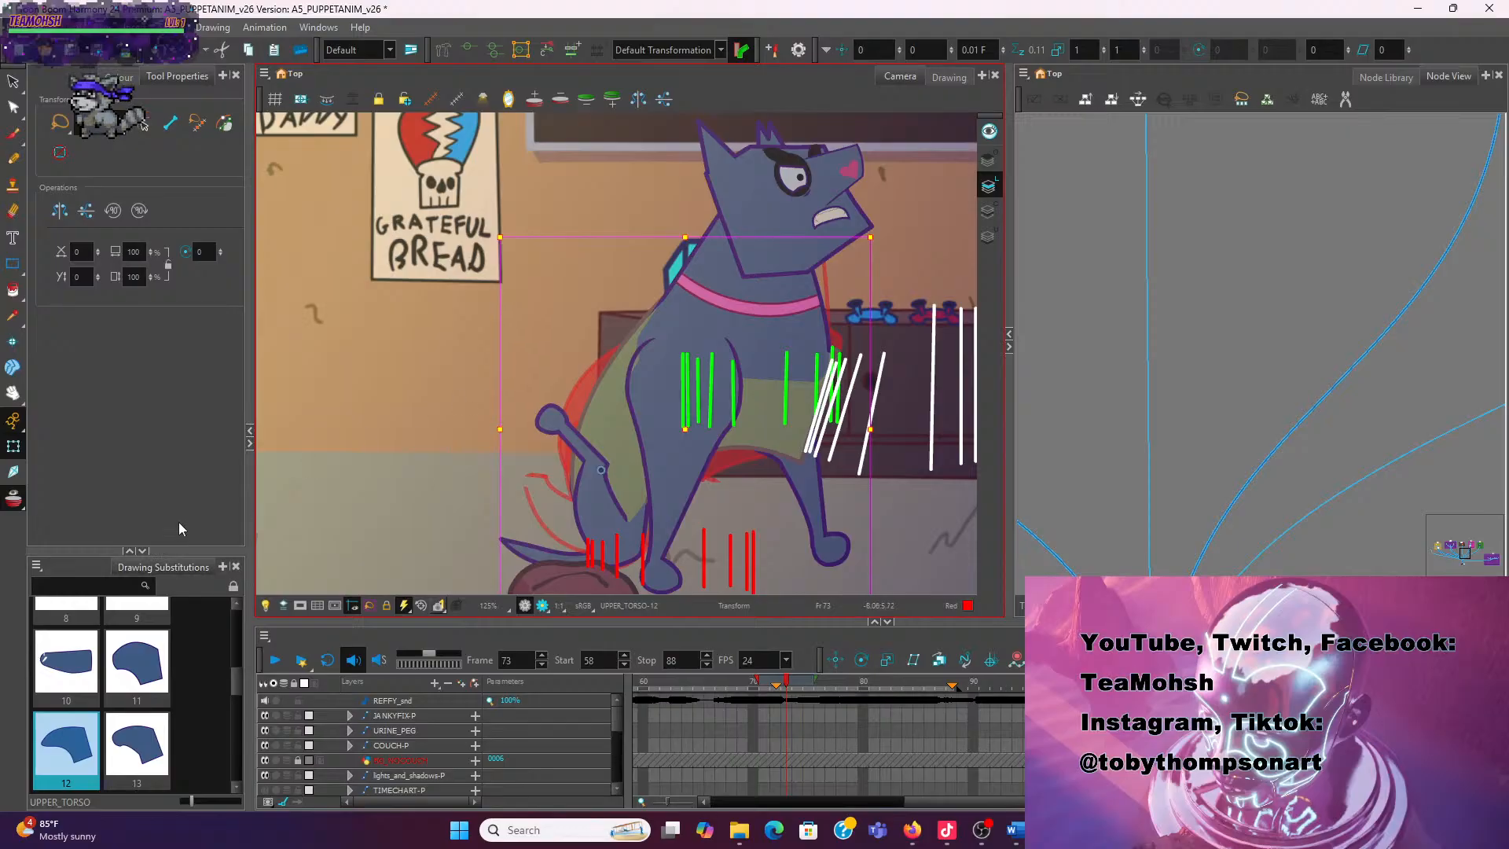
pyautogui.click(14, 110)
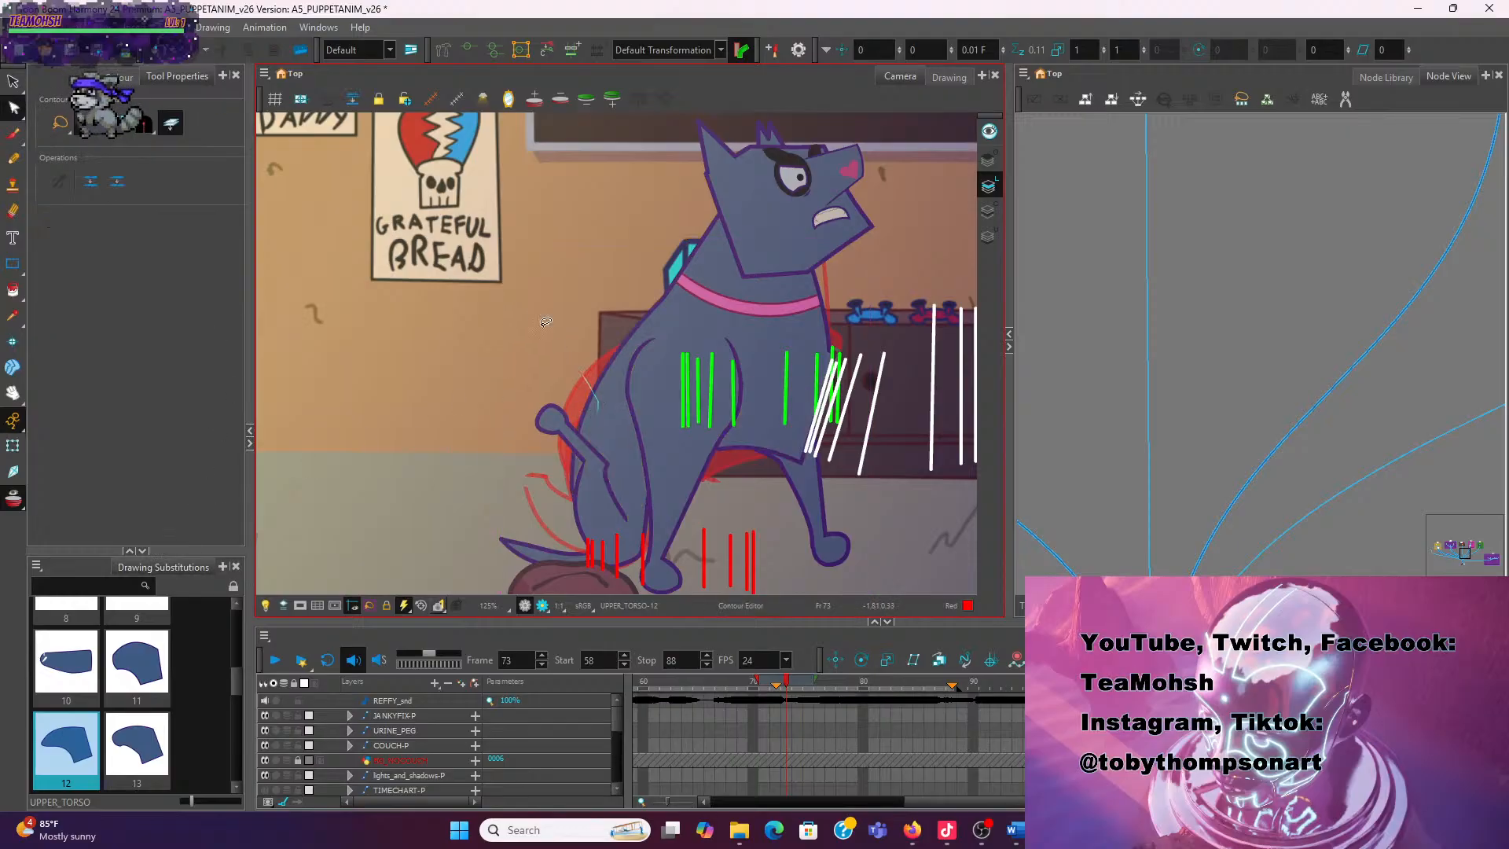
pyautogui.click(584, 393)
pyautogui.scroll(4, 583, 430)
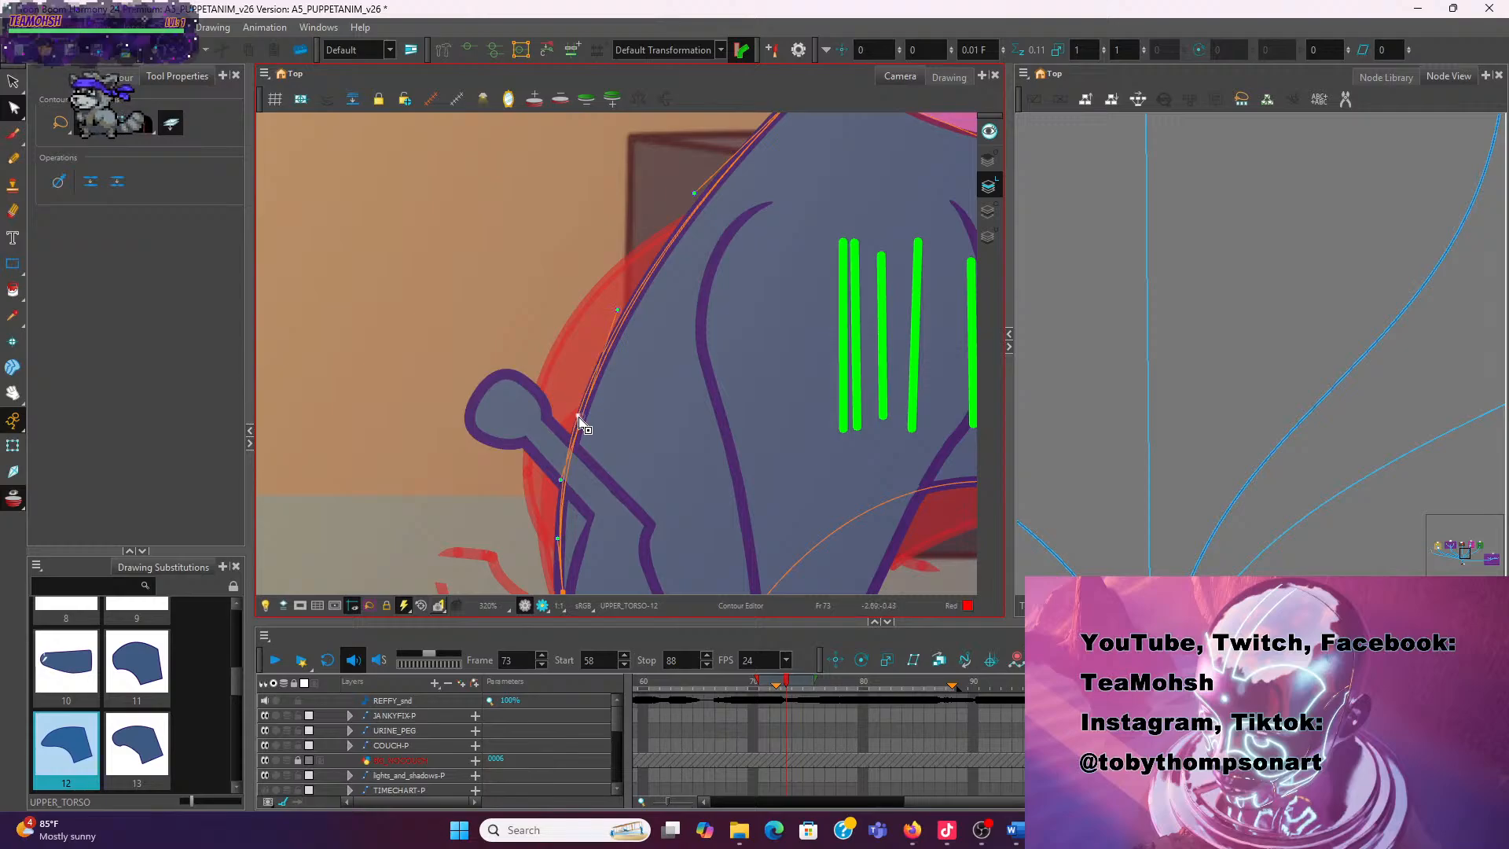
pyautogui.click(579, 417)
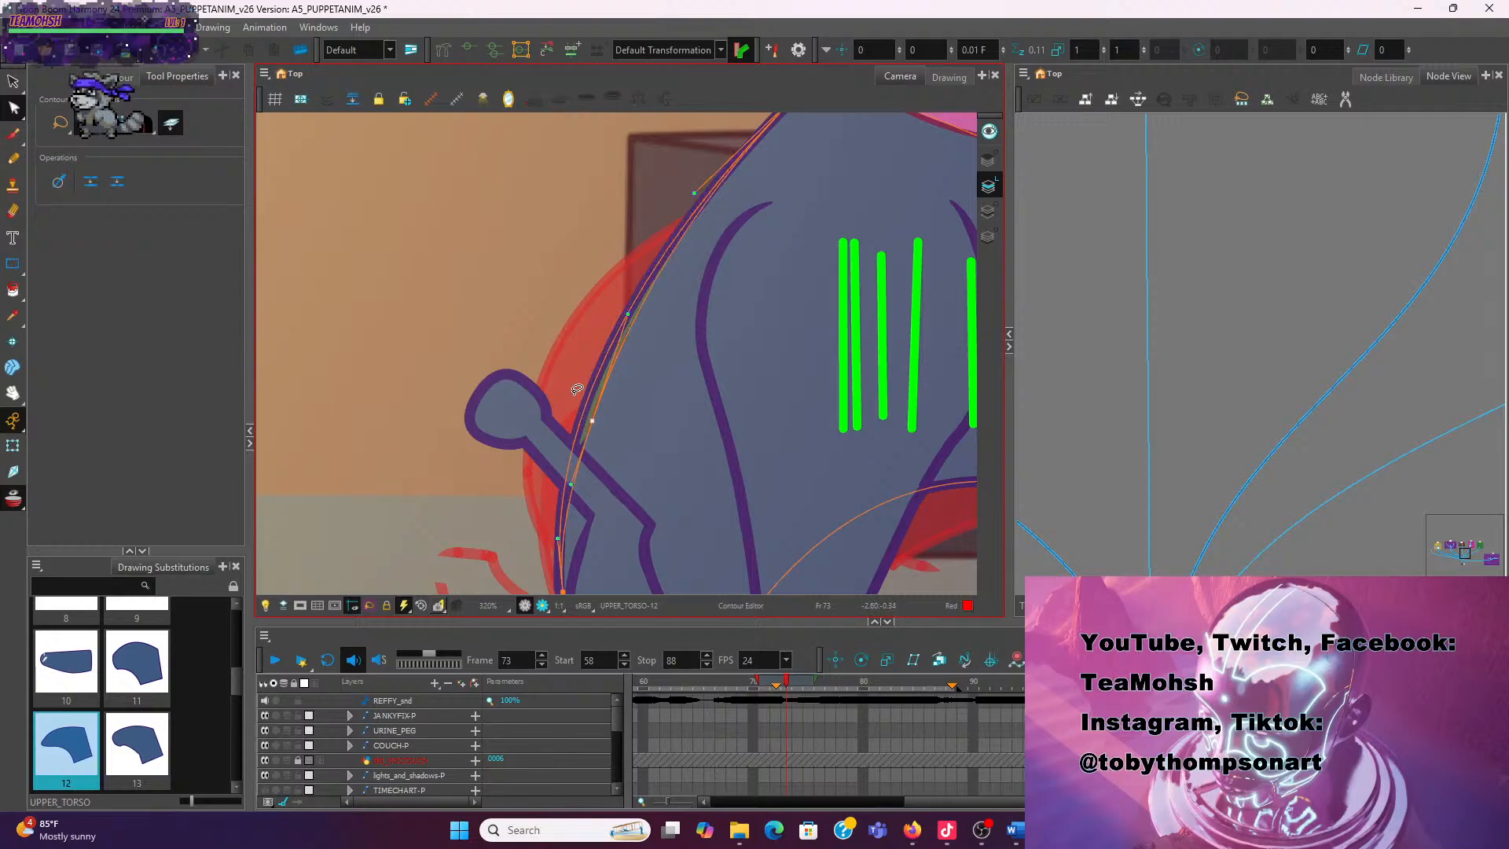
pyautogui.scroll(-3, 574, 345)
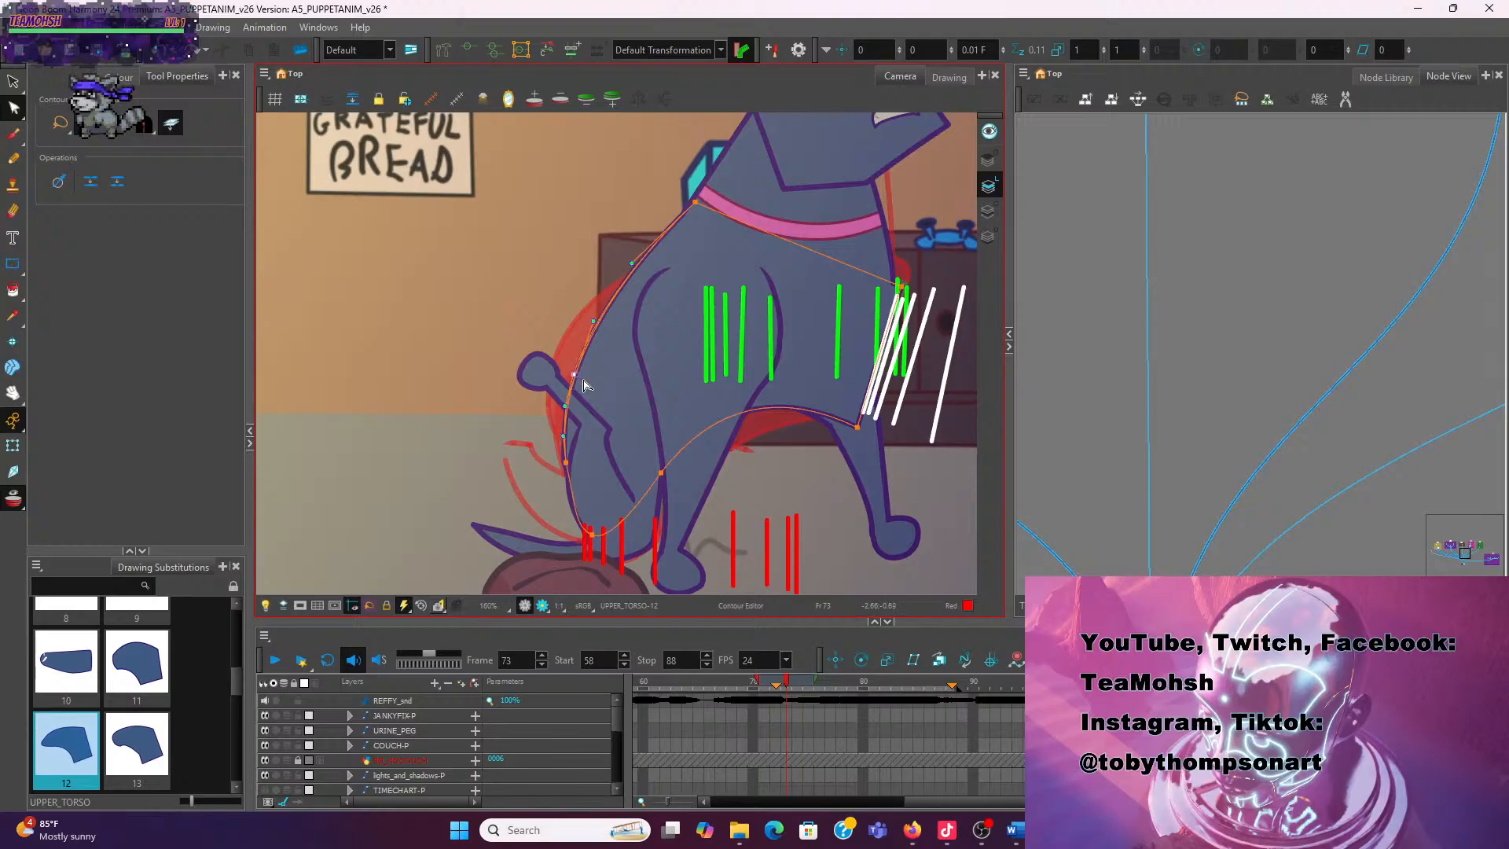
pyautogui.scroll(2, 585, 389)
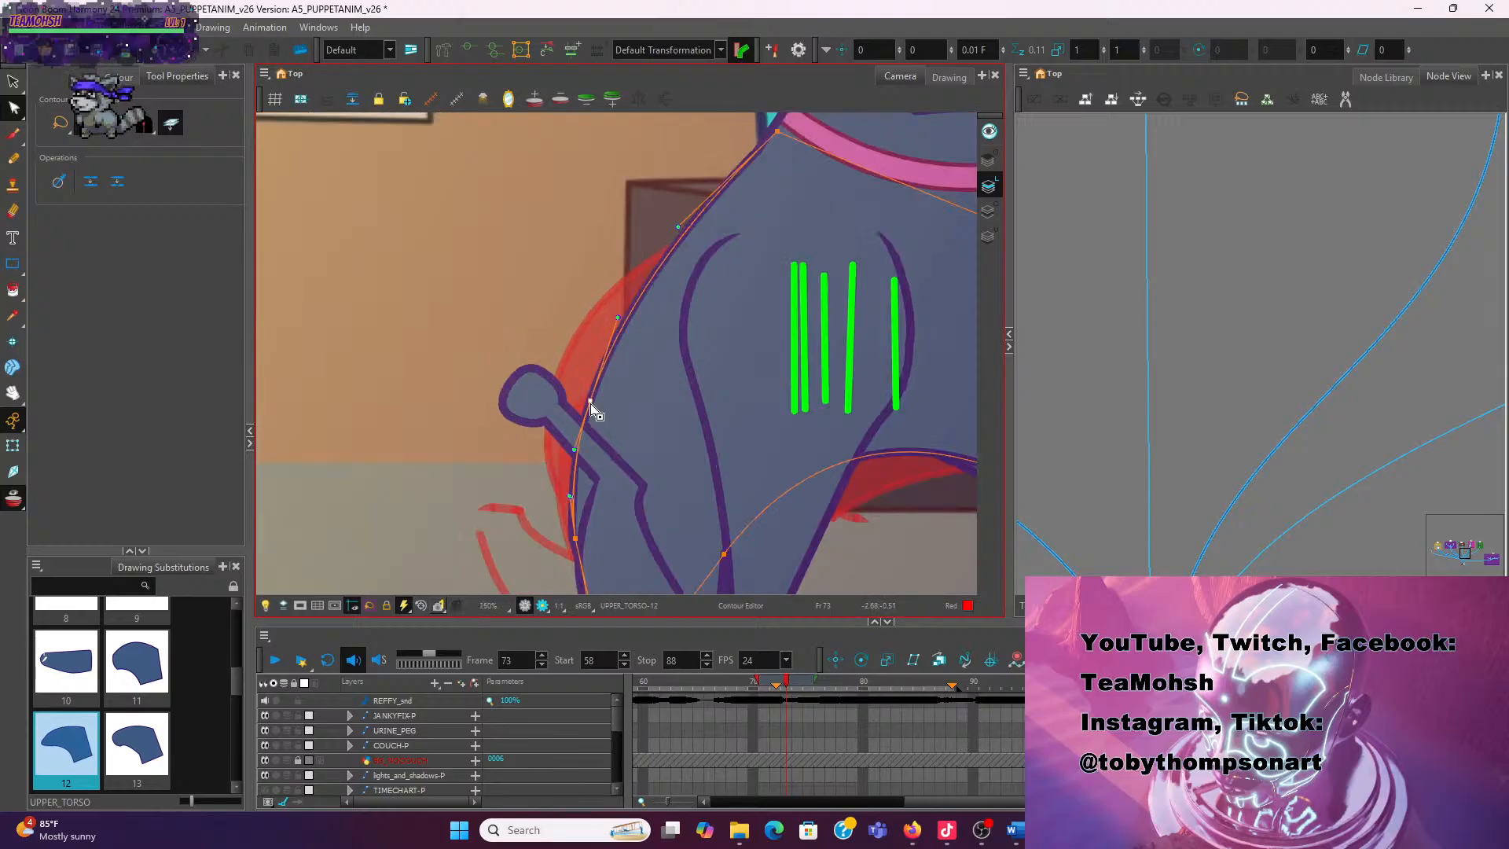
# Try to pull the torso's back contour further inward at its middle point and just below the collar
pyautogui.moveTo(592, 409); pyautogui.dragTo(600, 413)
pyautogui.hotkey('ctrl', 'z')
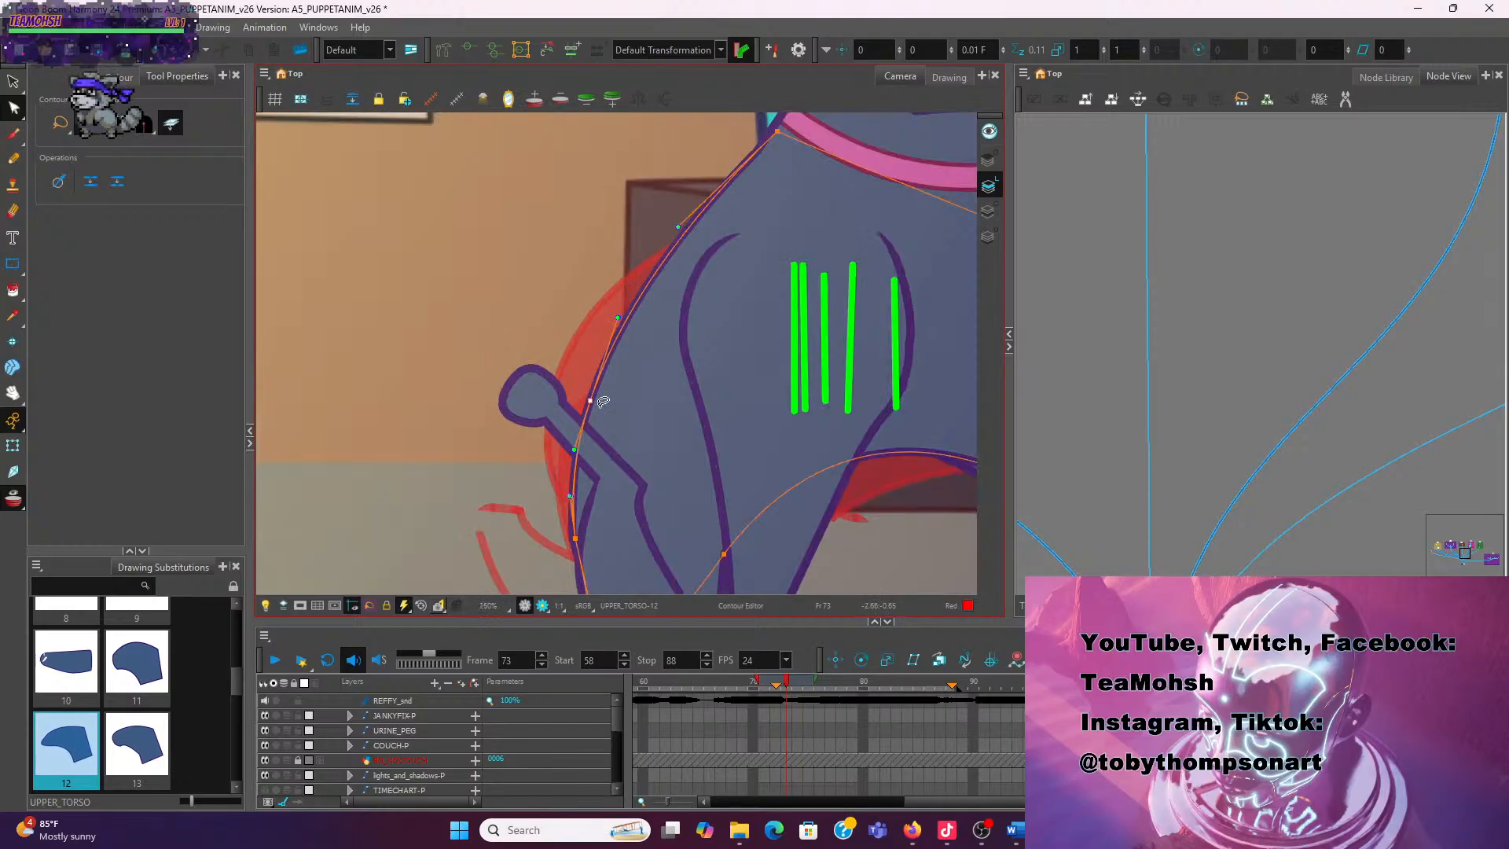
pyautogui.hotkey('ctrl', 'shift', 'z')
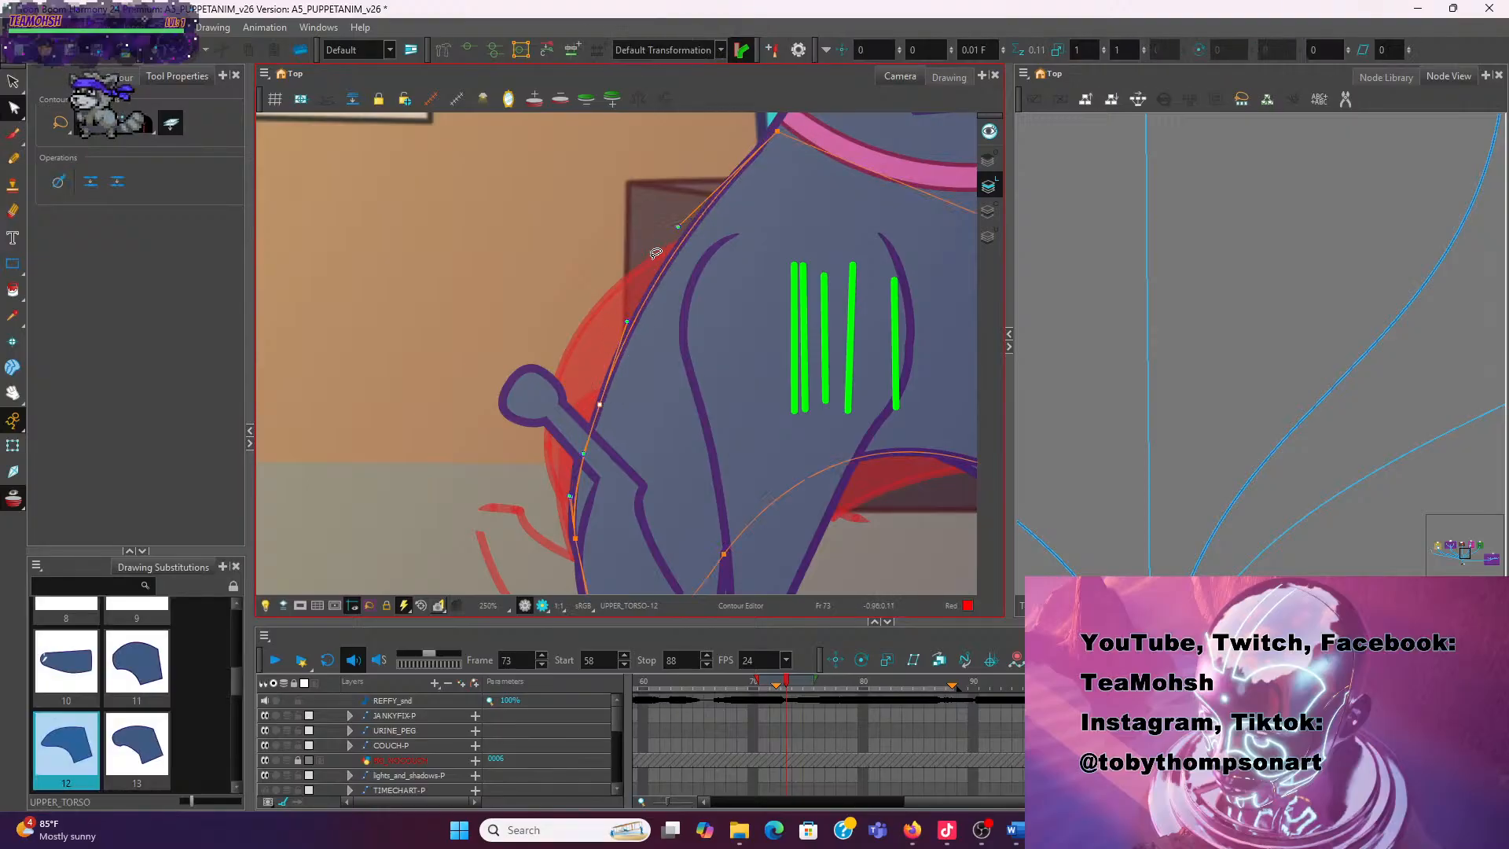
pyautogui.moveTo(685, 231); pyautogui.dragTo(691, 246)
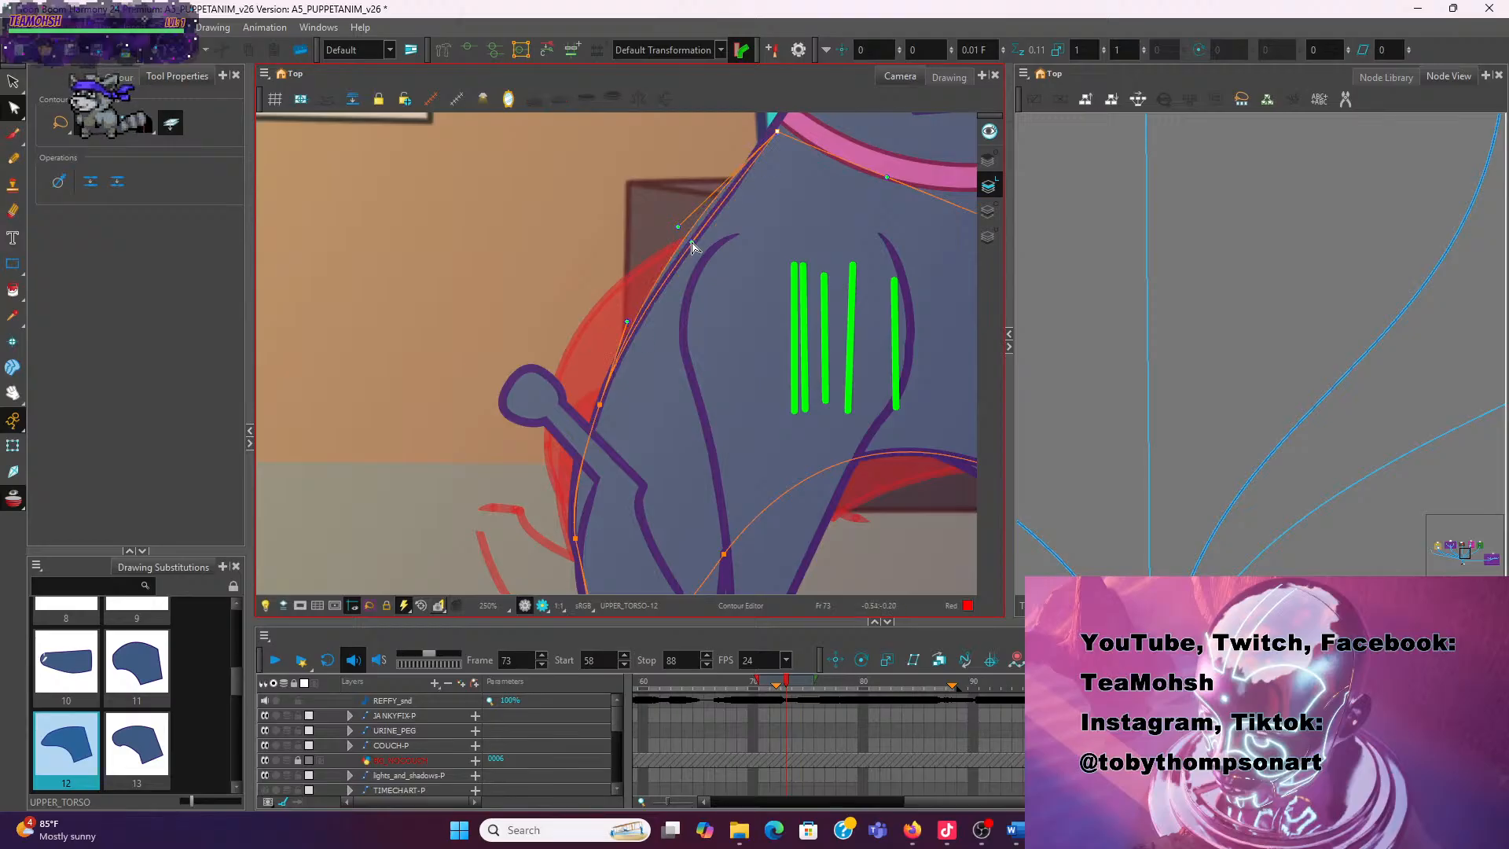
pyautogui.hotkey('ctrl', 'z')
pyautogui.hotkey('ctrl', 'z')
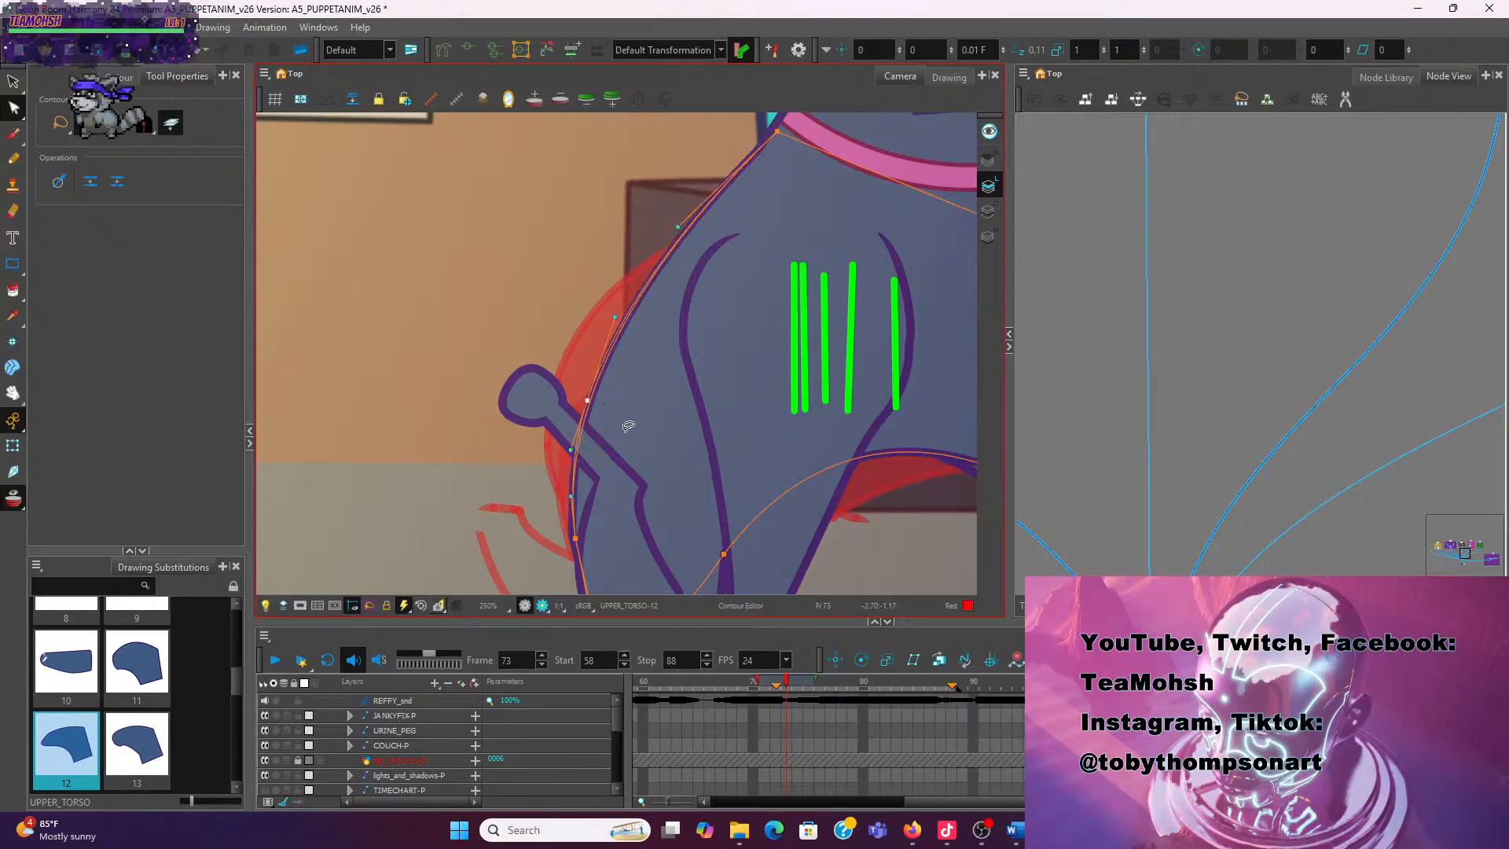
# Nudge the back's middle contour point slightly inward and try to refine the curve between it and the collar
pyautogui.click(589, 403)
pyautogui.click(681, 230)
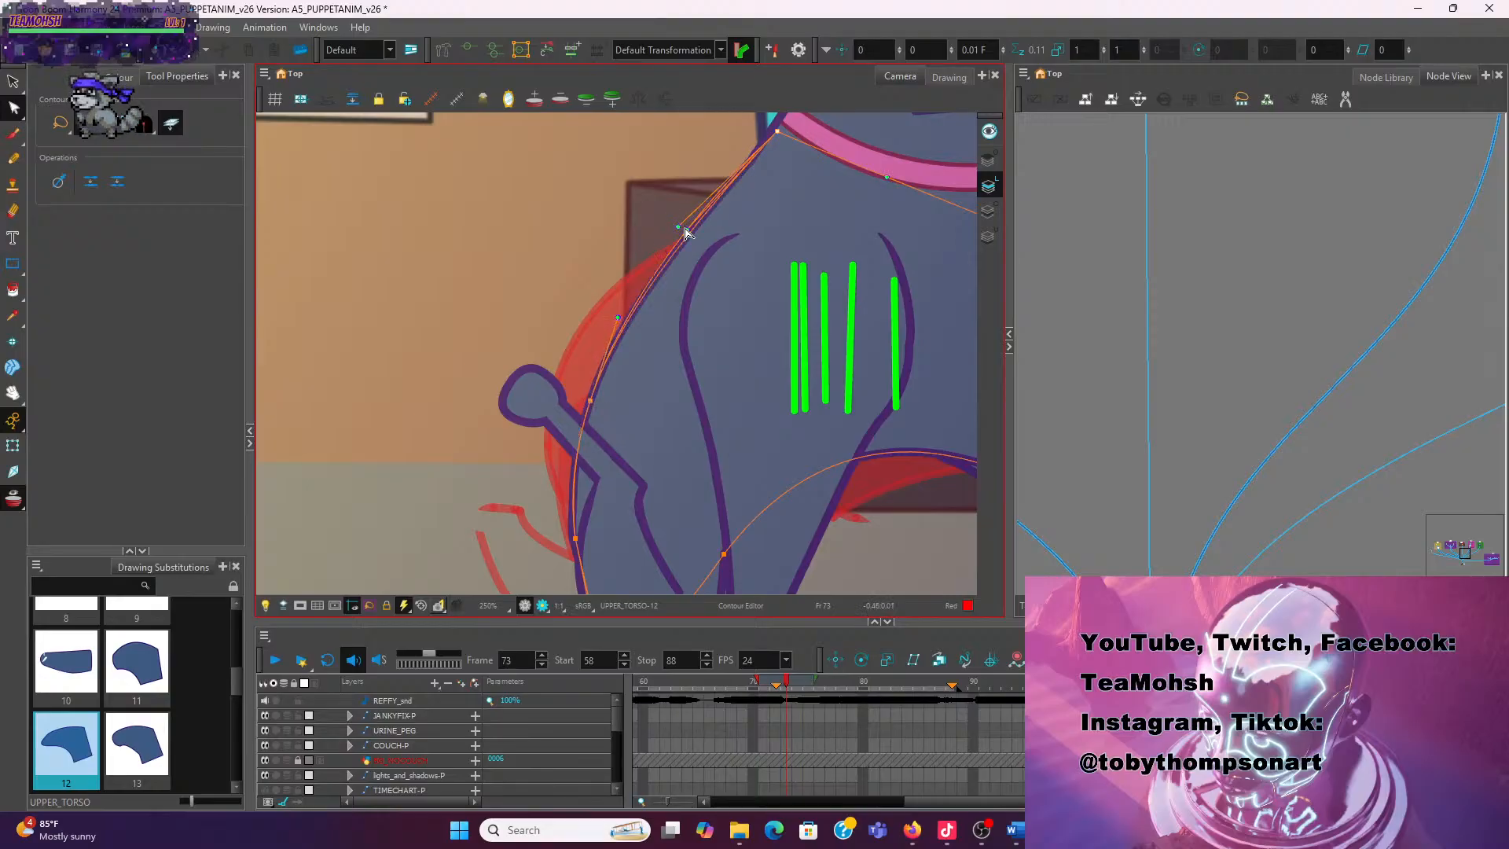
pyautogui.scroll(3, 674, 221)
pyautogui.click(663, 177)
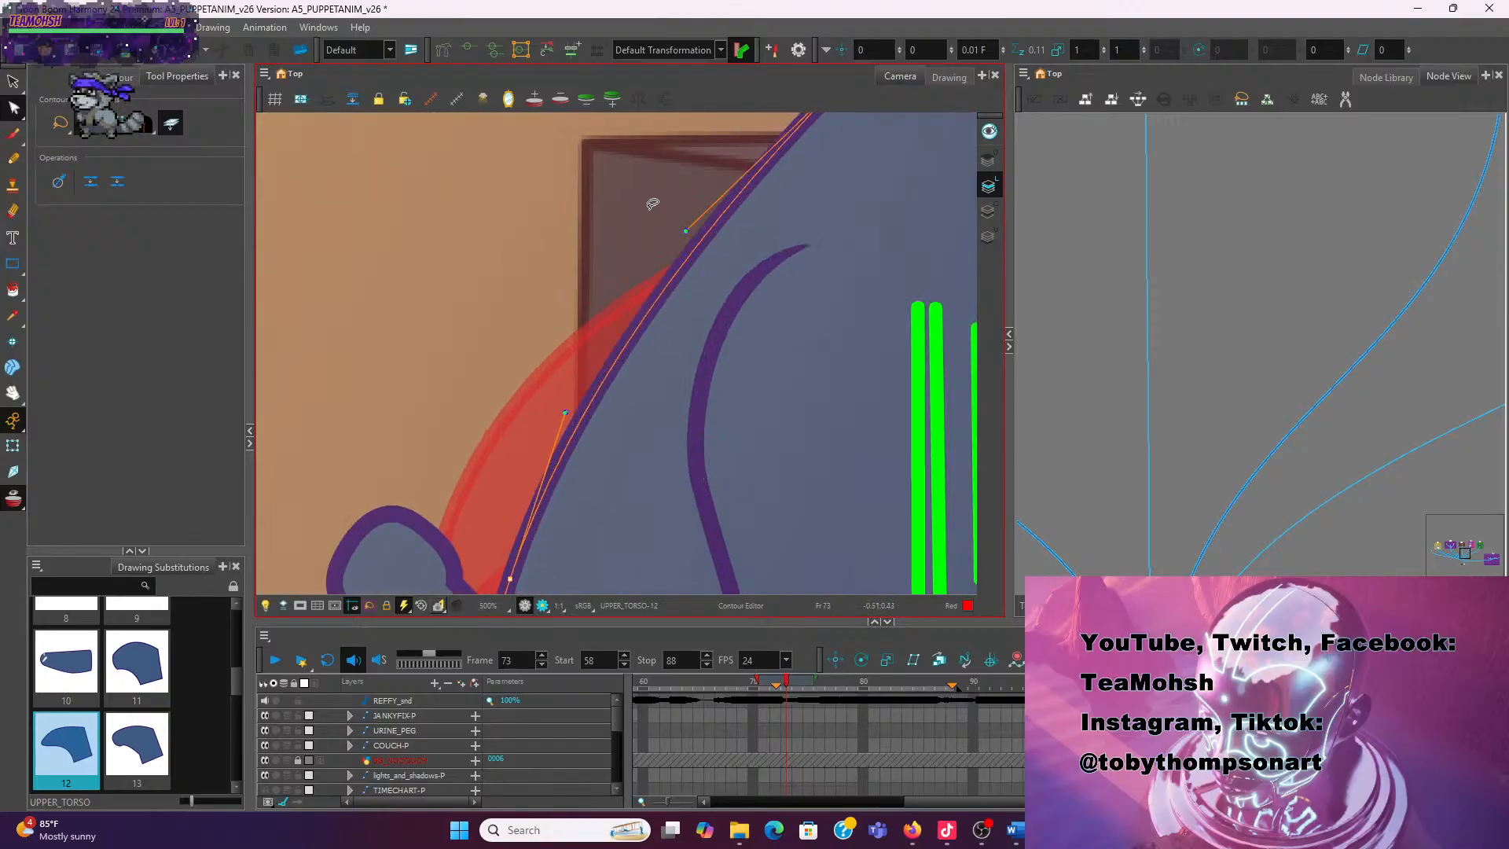
pyautogui.click(653, 204)
pyautogui.scroll(-5, 631, 236)
pyautogui.scroll(-2, 634, 239)
pyautogui.click(633, 289)
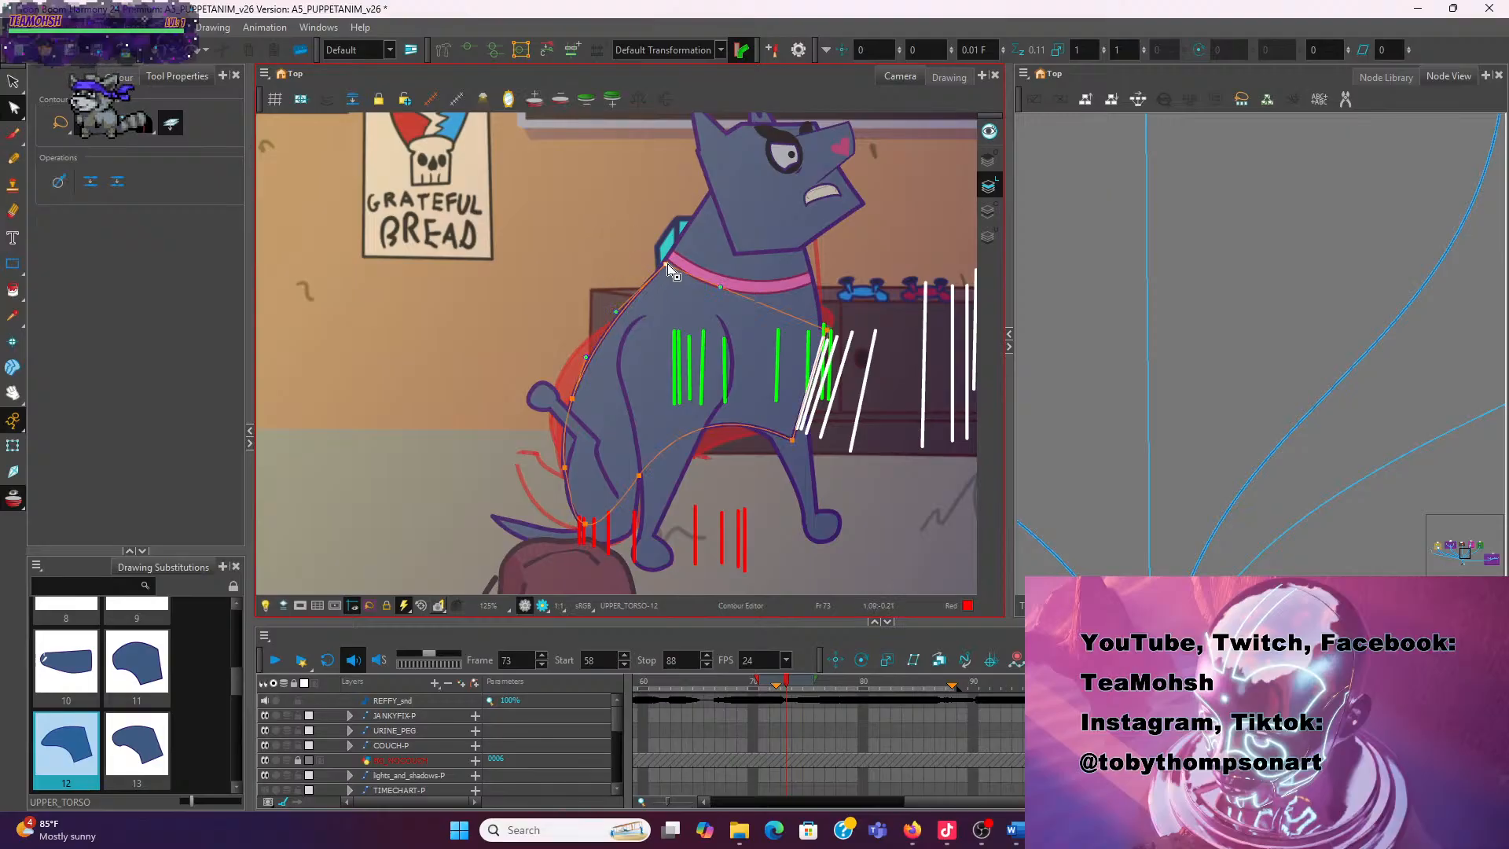
# Try an extra contour point on the torso's back below the collar and delete it again
pyautogui.scroll(2, 602, 333)
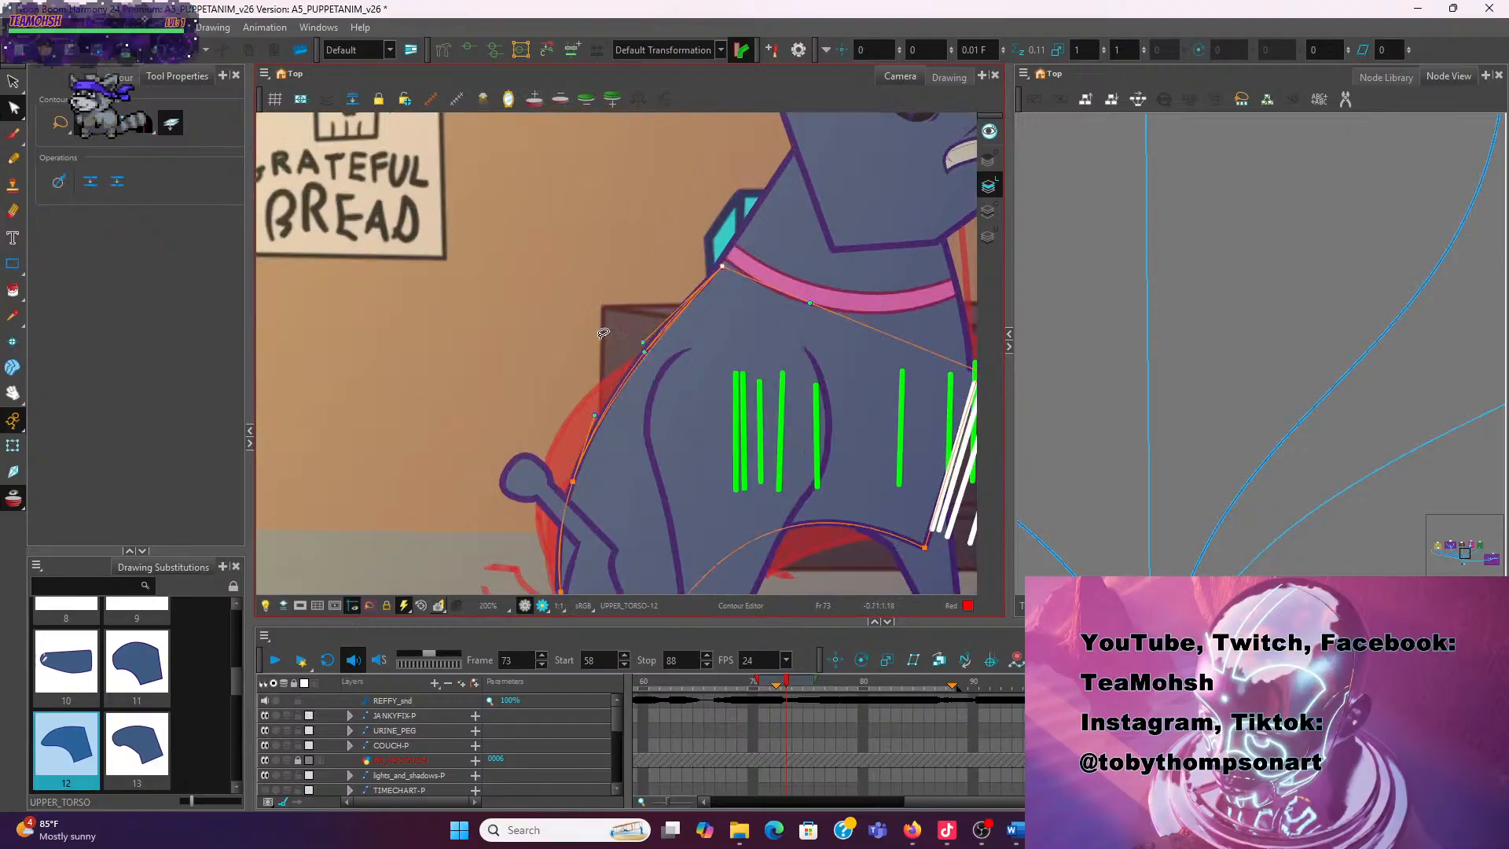
pyautogui.scroll(3, 603, 333)
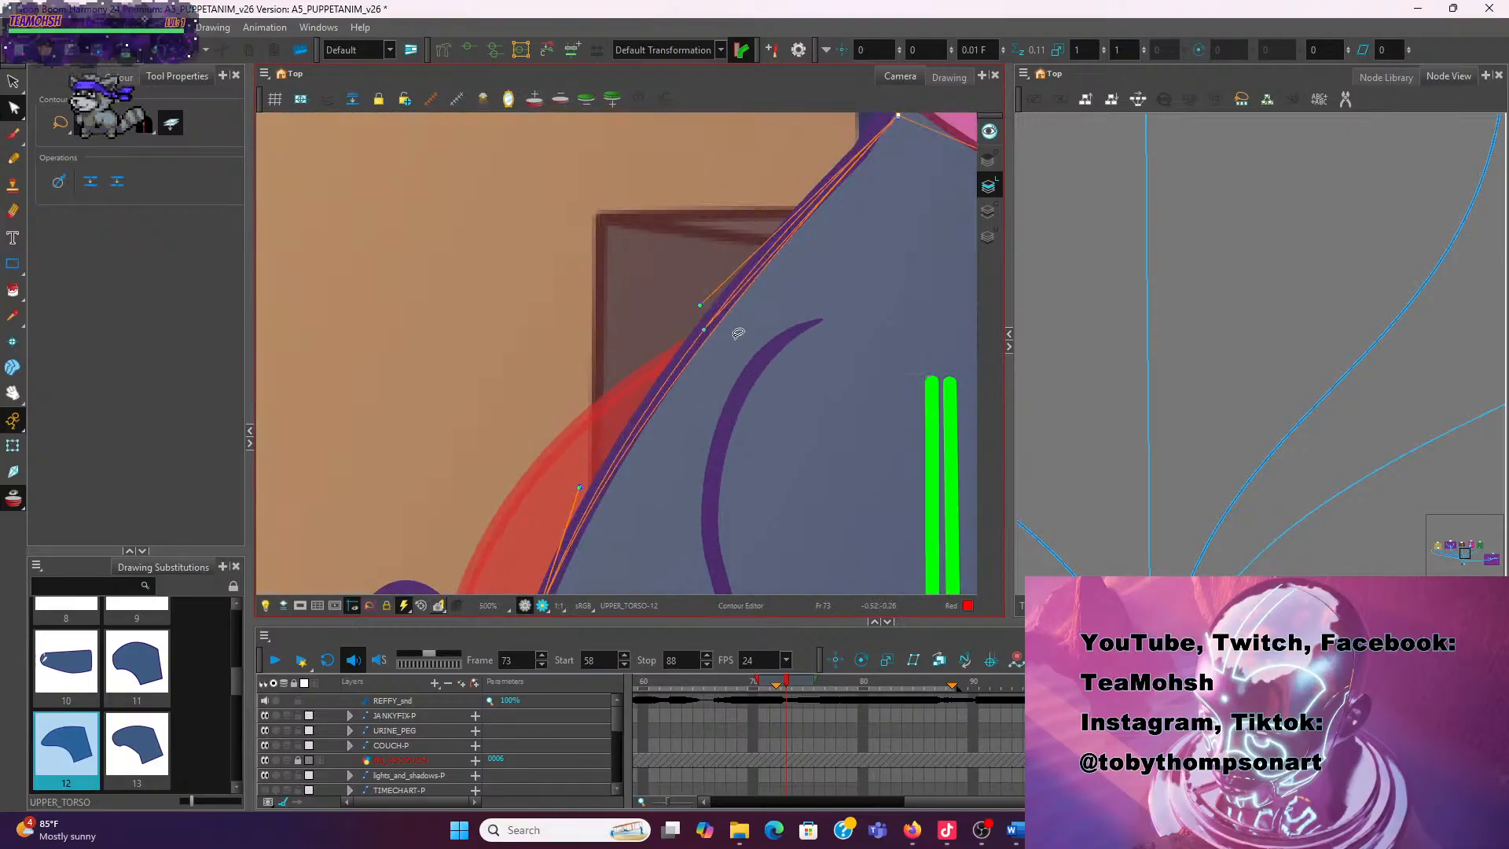
pyautogui.moveTo(682, 366); pyautogui.dragTo(674, 364)
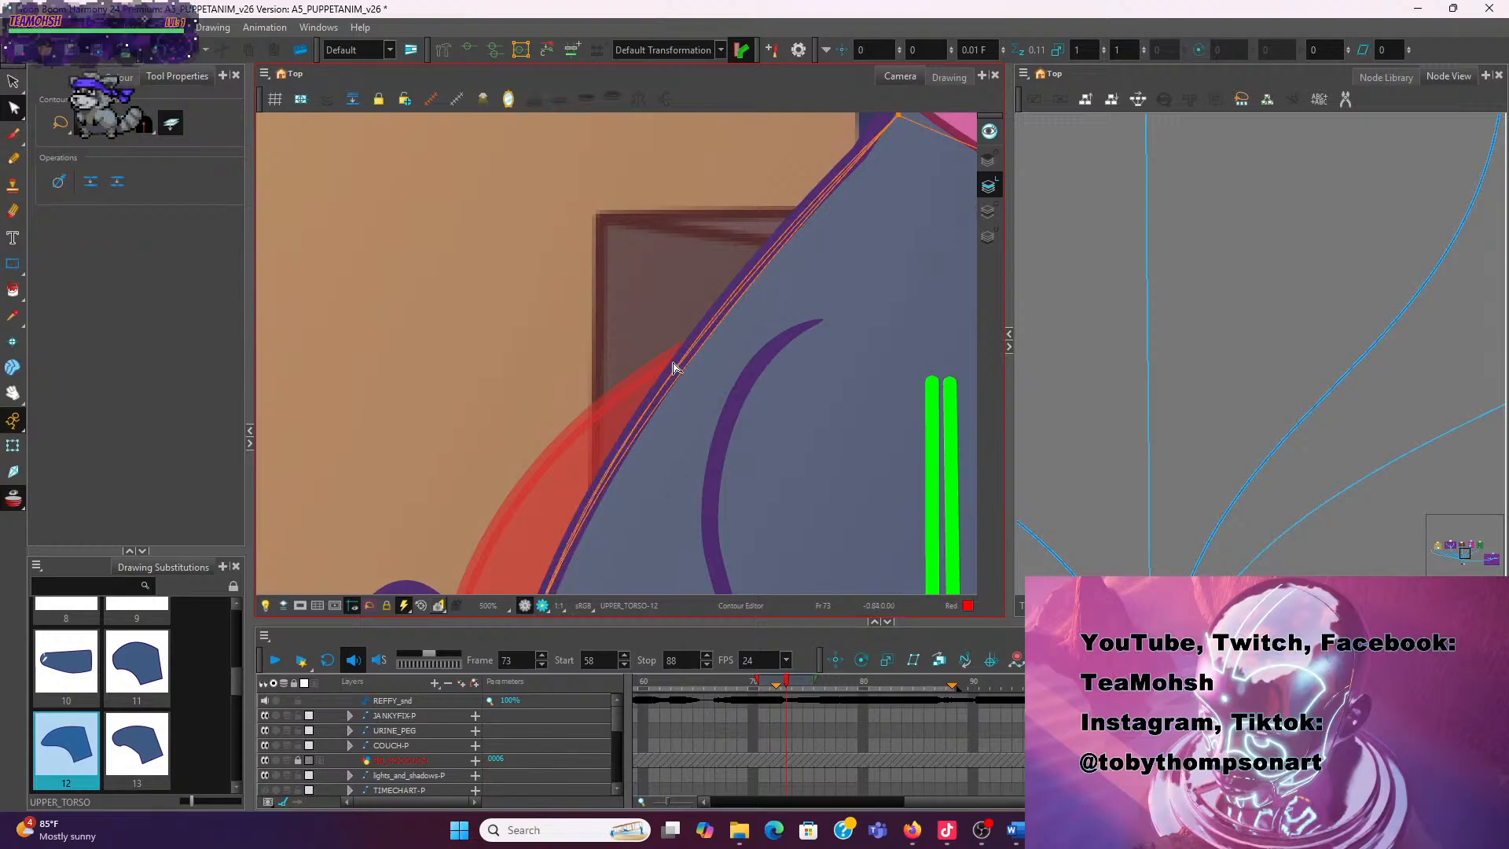
pyautogui.scroll(-3, 620, 323)
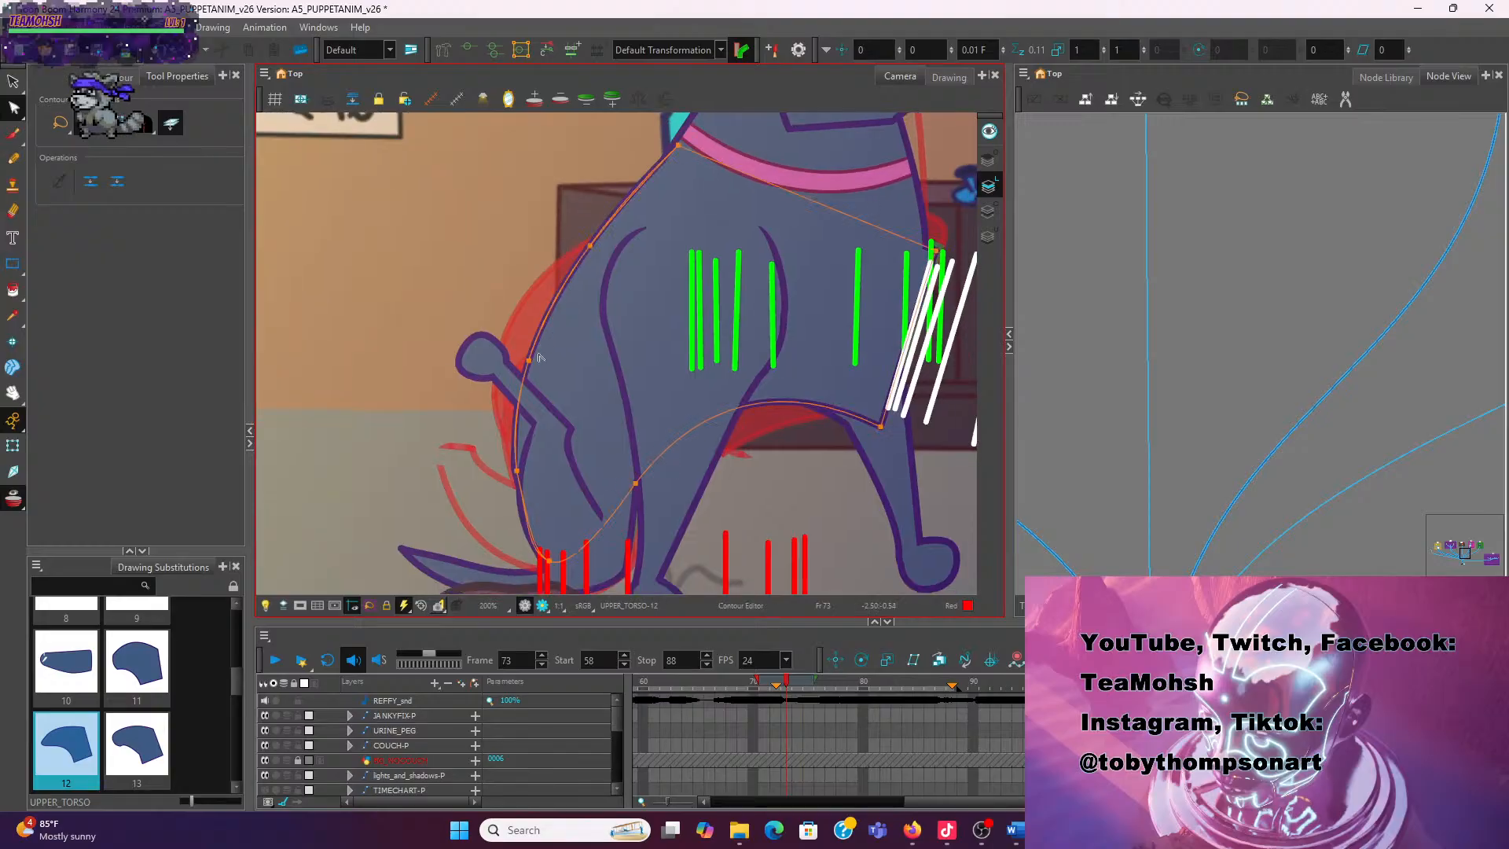
pyautogui.click(529, 361)
pyautogui.press('Delete')
pyautogui.hotkey('ctrl', 'z')
pyautogui.click(590, 245)
pyautogui.press('Delete')
pyautogui.scroll(-3, 690, 318)
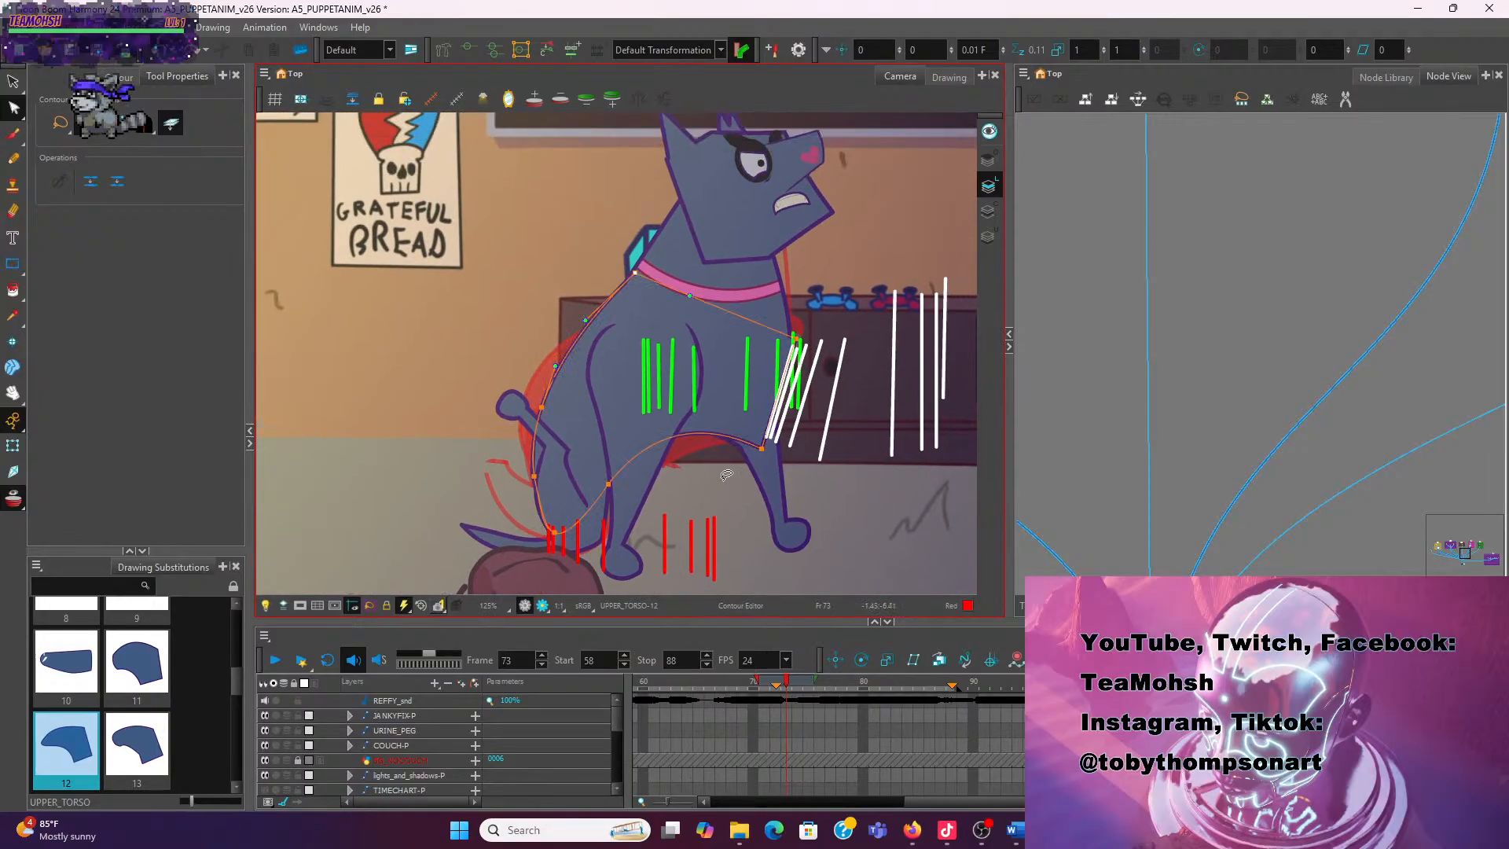
# Try to shift the upper torso slightly forward and down with the Transform tool
pyautogui.click(14, 446)
pyautogui.click(693, 436)
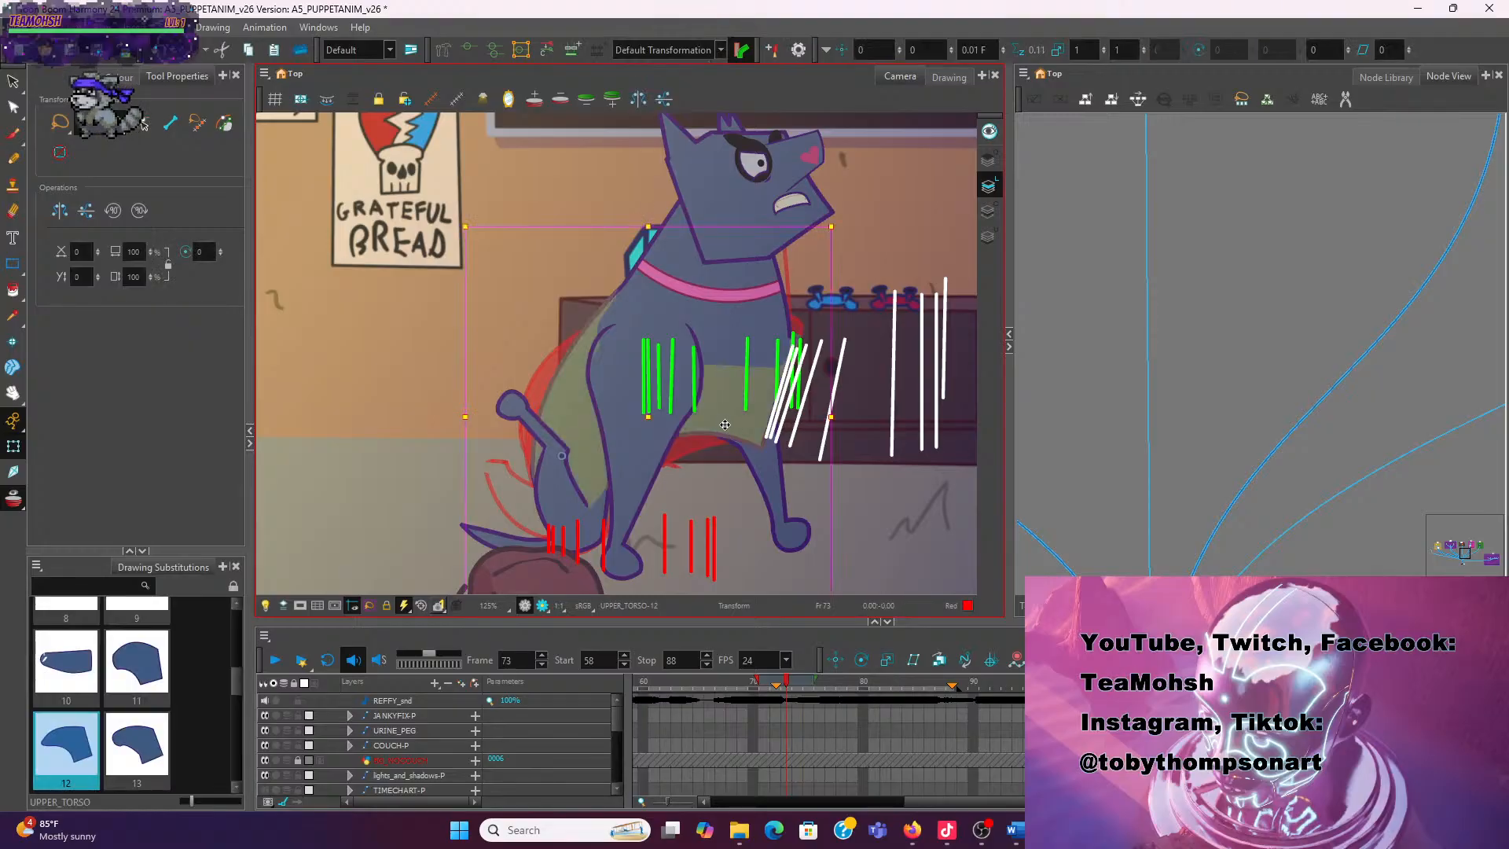
pyautogui.moveTo(725, 420); pyautogui.dragTo(731, 424)
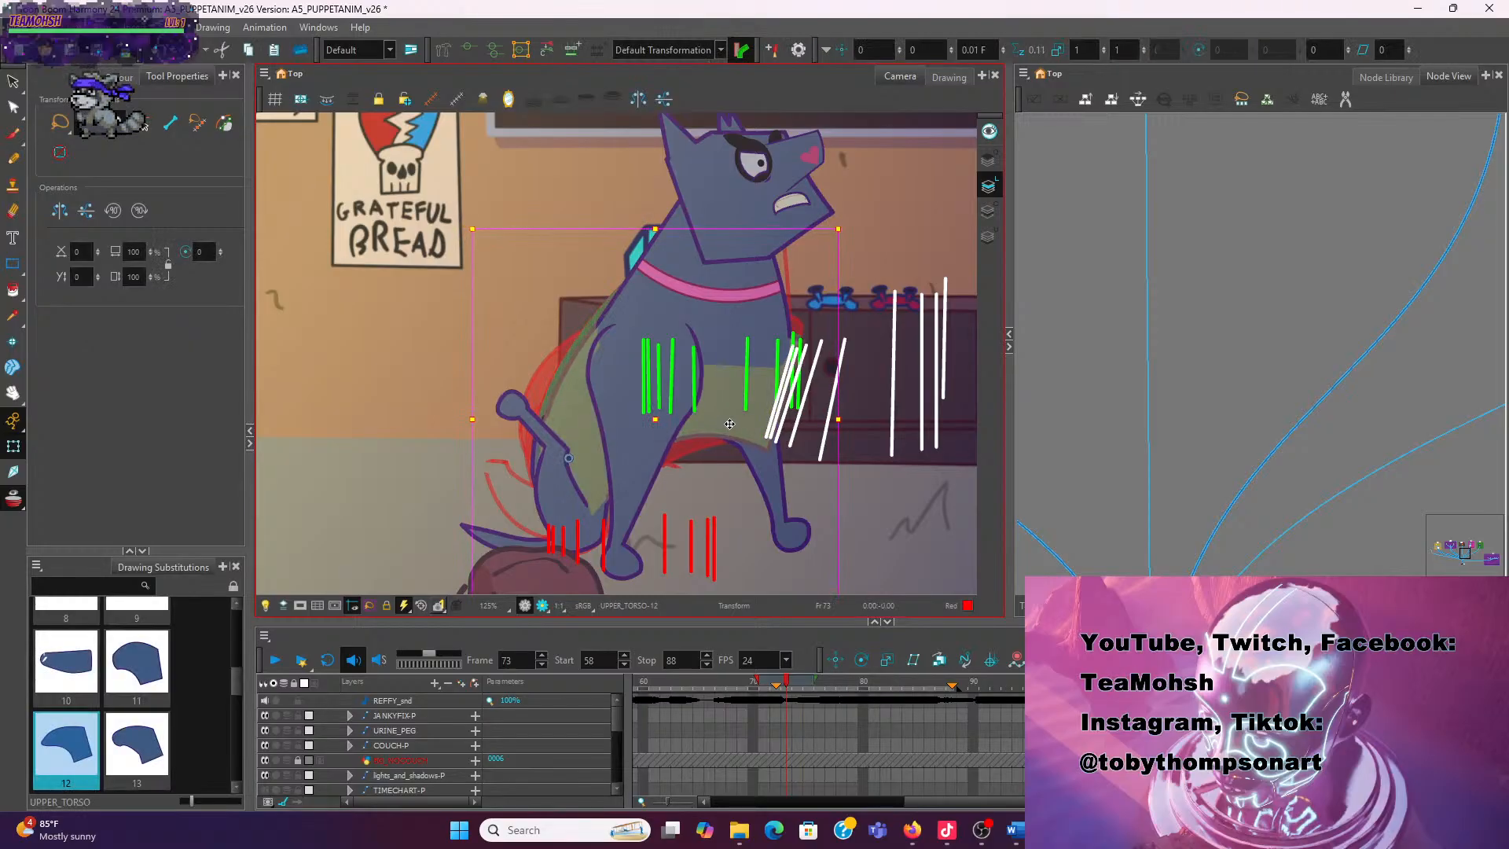
pyautogui.hotkey('ctrl', 'z')
# Select the dog's whole puppet layer and flip through frames 69 to 74 to check how the poses flow
pyautogui.moveTo(790, 684); pyautogui.dragTo(777, 681)
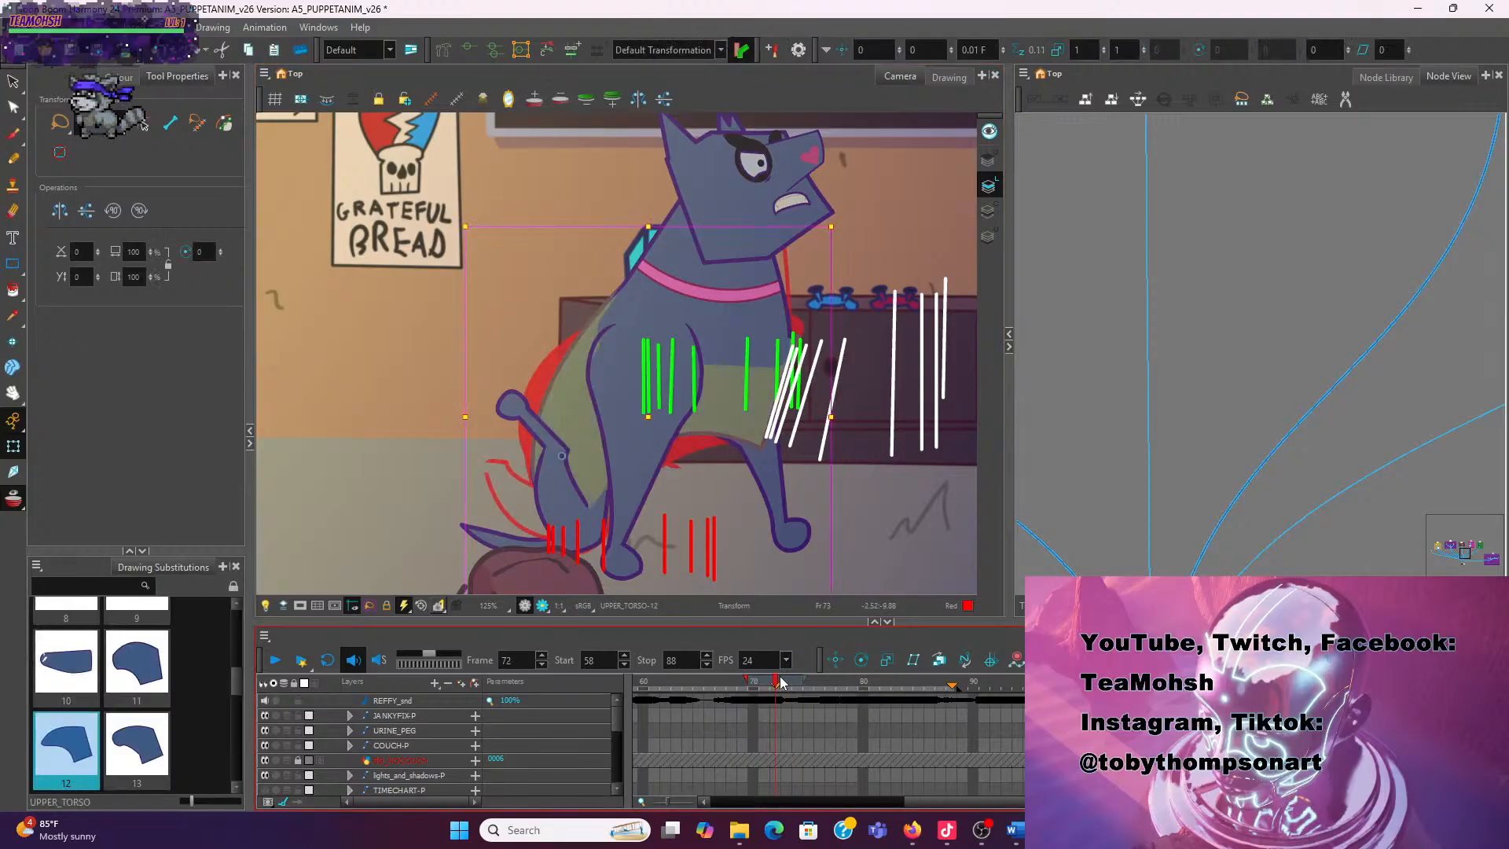
pyautogui.click(424, 731)
pyautogui.scroll(-1, 433, 766)
pyautogui.scroll(-3, 429, 782)
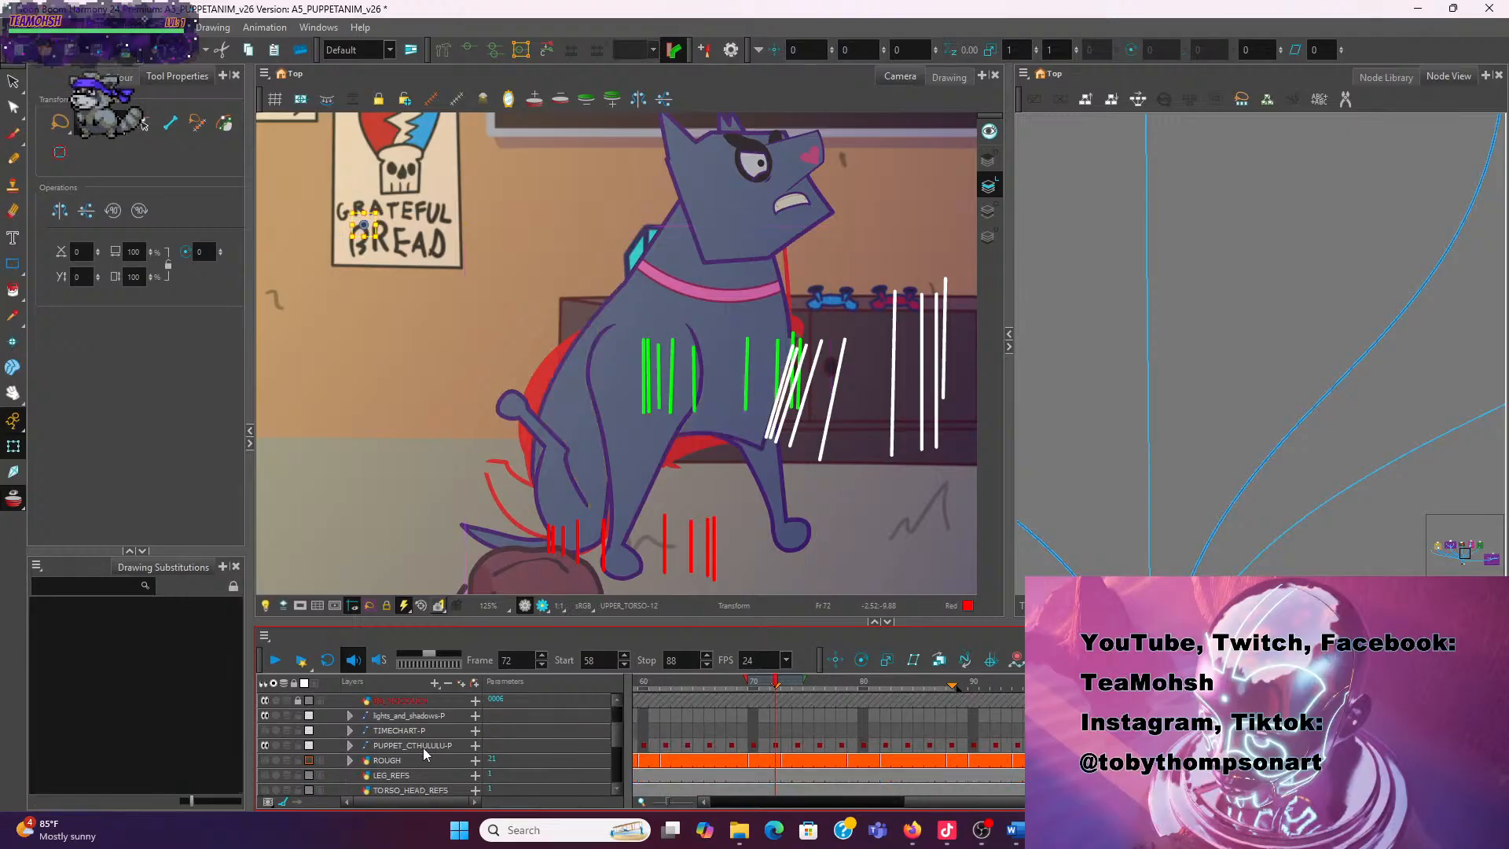
pyautogui.click(427, 747)
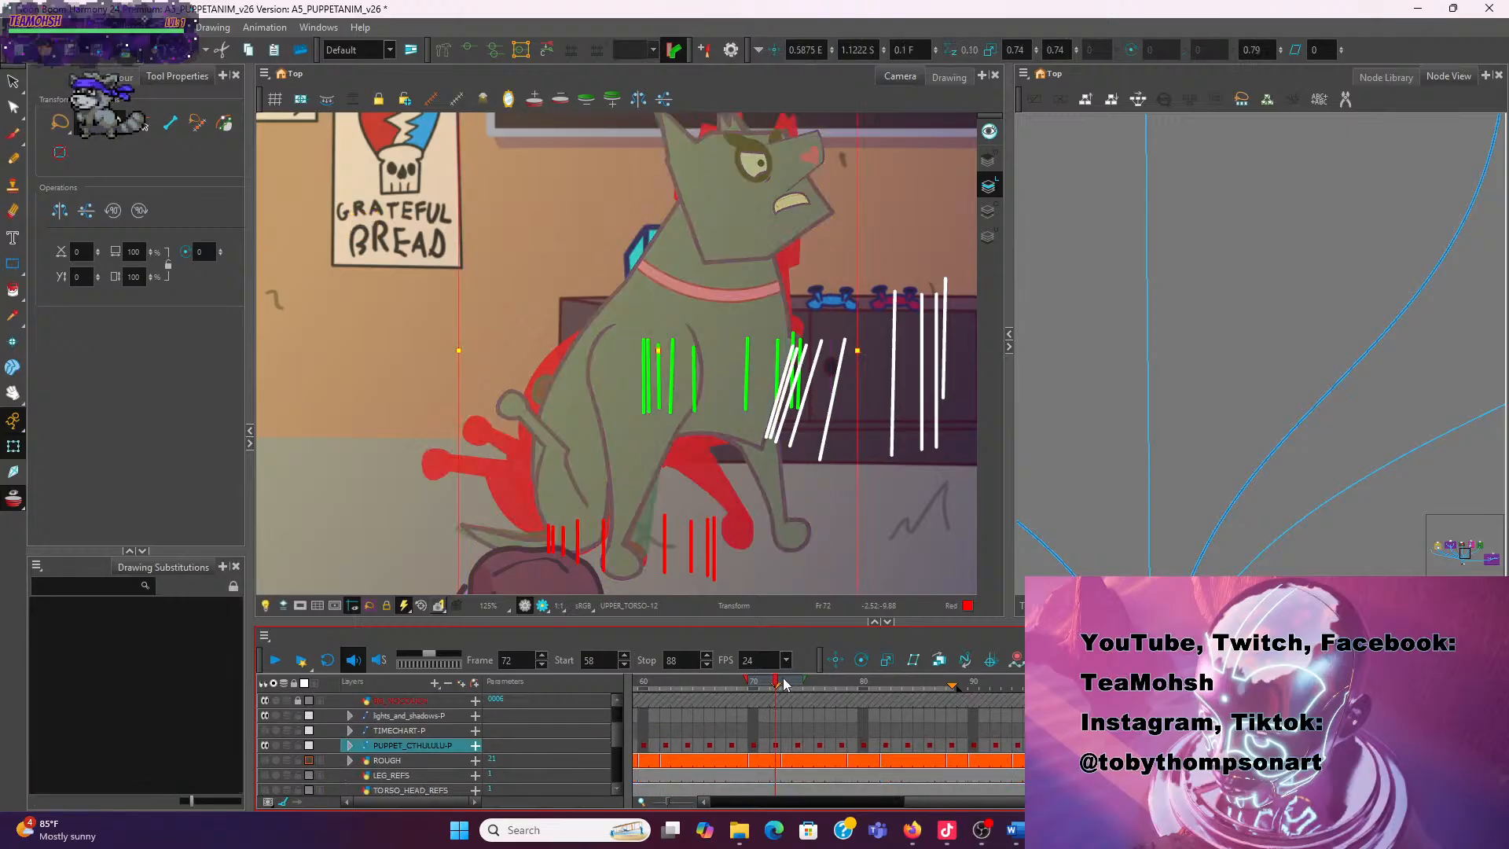
pyautogui.moveTo(783, 683); pyautogui.dragTo(769, 686)
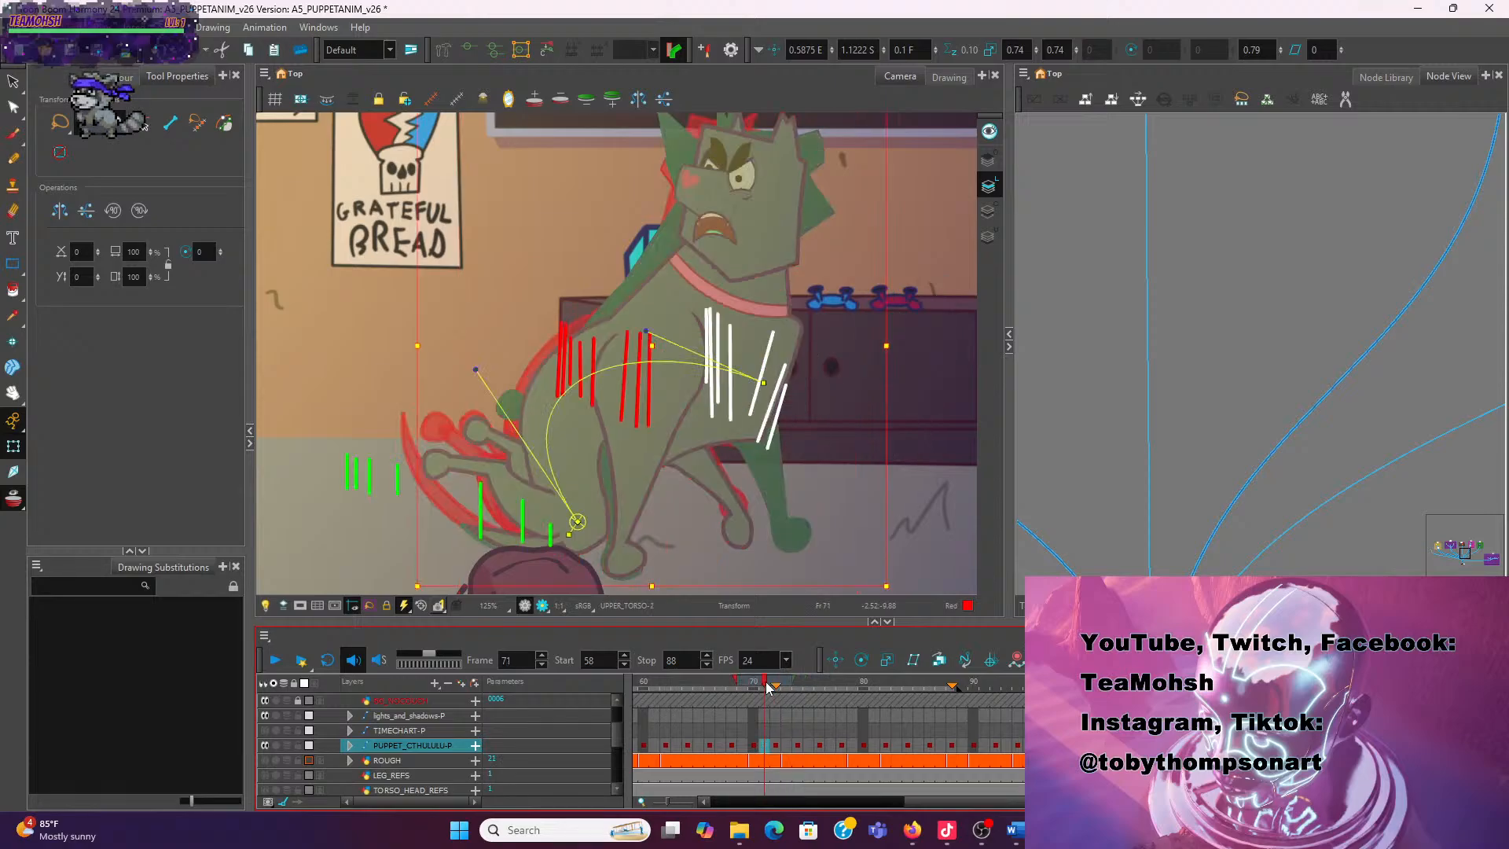
pyautogui.press('.')
pyautogui.press(',')
pyautogui.press('.')
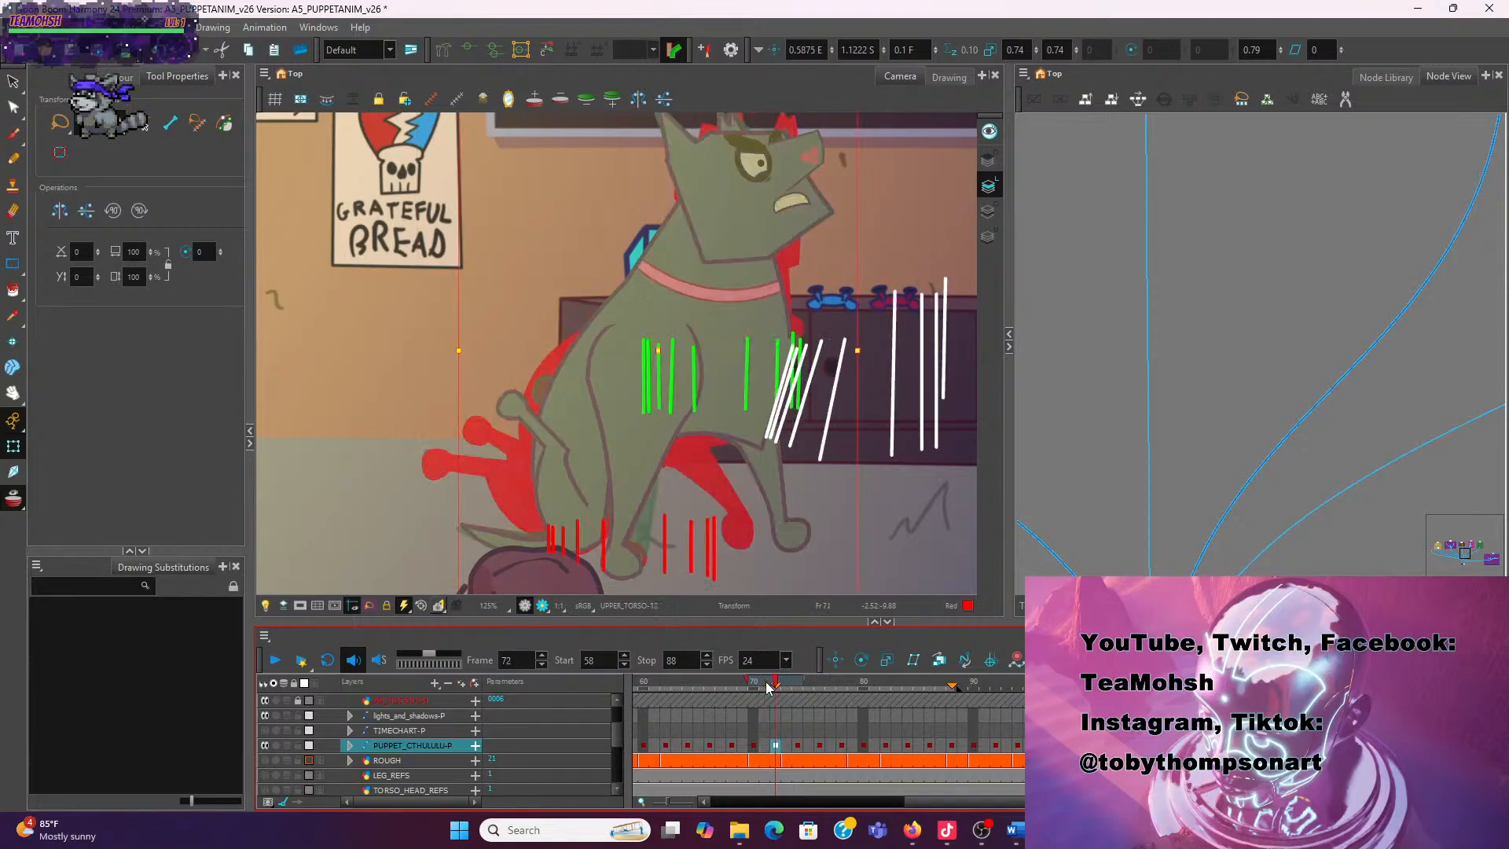
pyautogui.press('.')
pyautogui.press(',')
pyautogui.press('.')
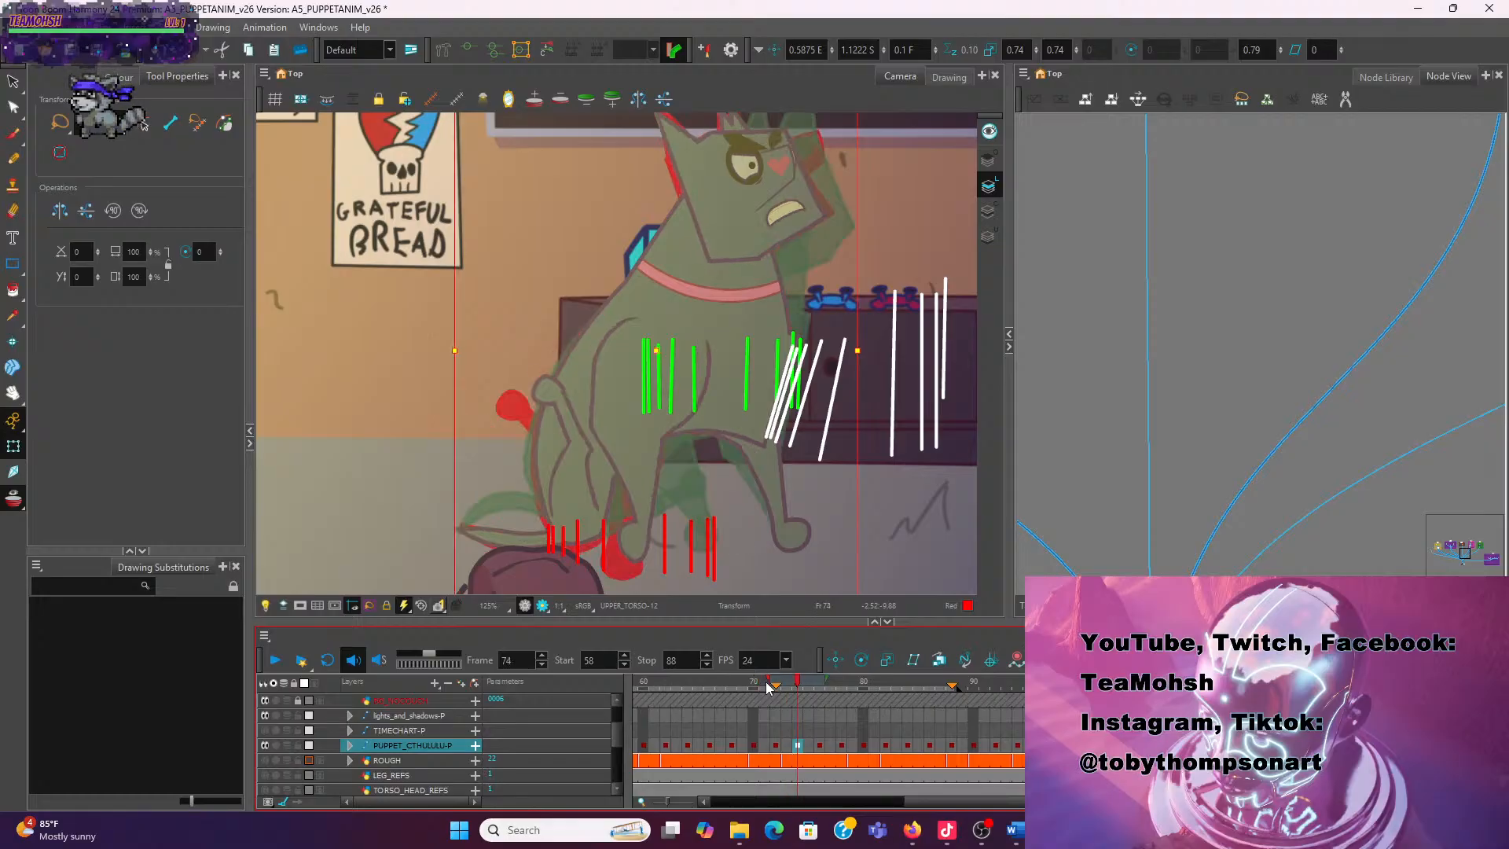
pyautogui.press(',')
pyautogui.press(',')
pyautogui.press('.')
pyautogui.press('.')
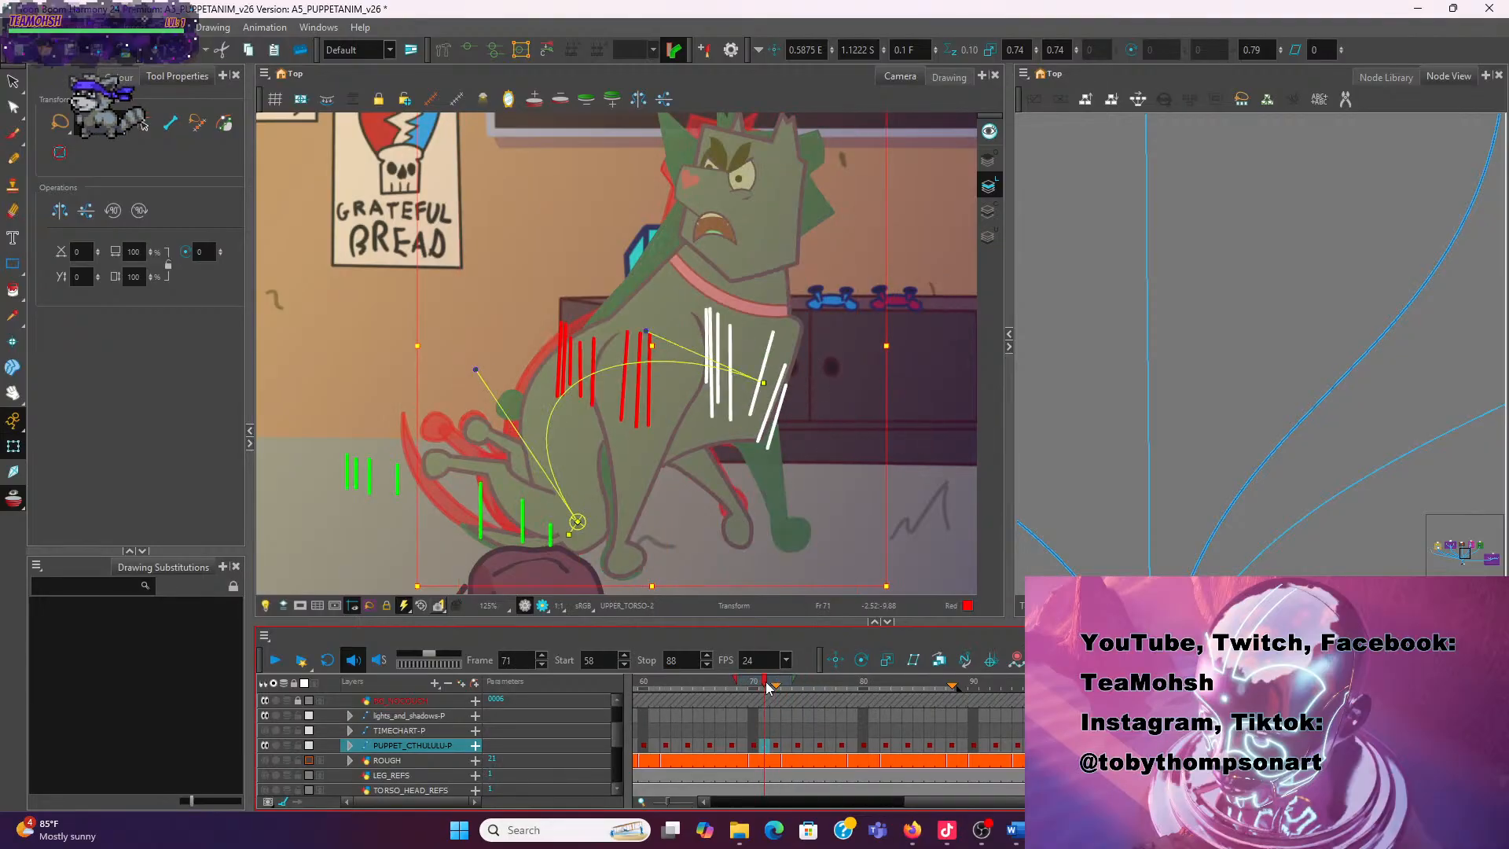
pyautogui.press(',')
pyautogui.press(',')
pyautogui.press('.')
pyautogui.press('.')
pyautogui.press('.')
pyautogui.press(',')
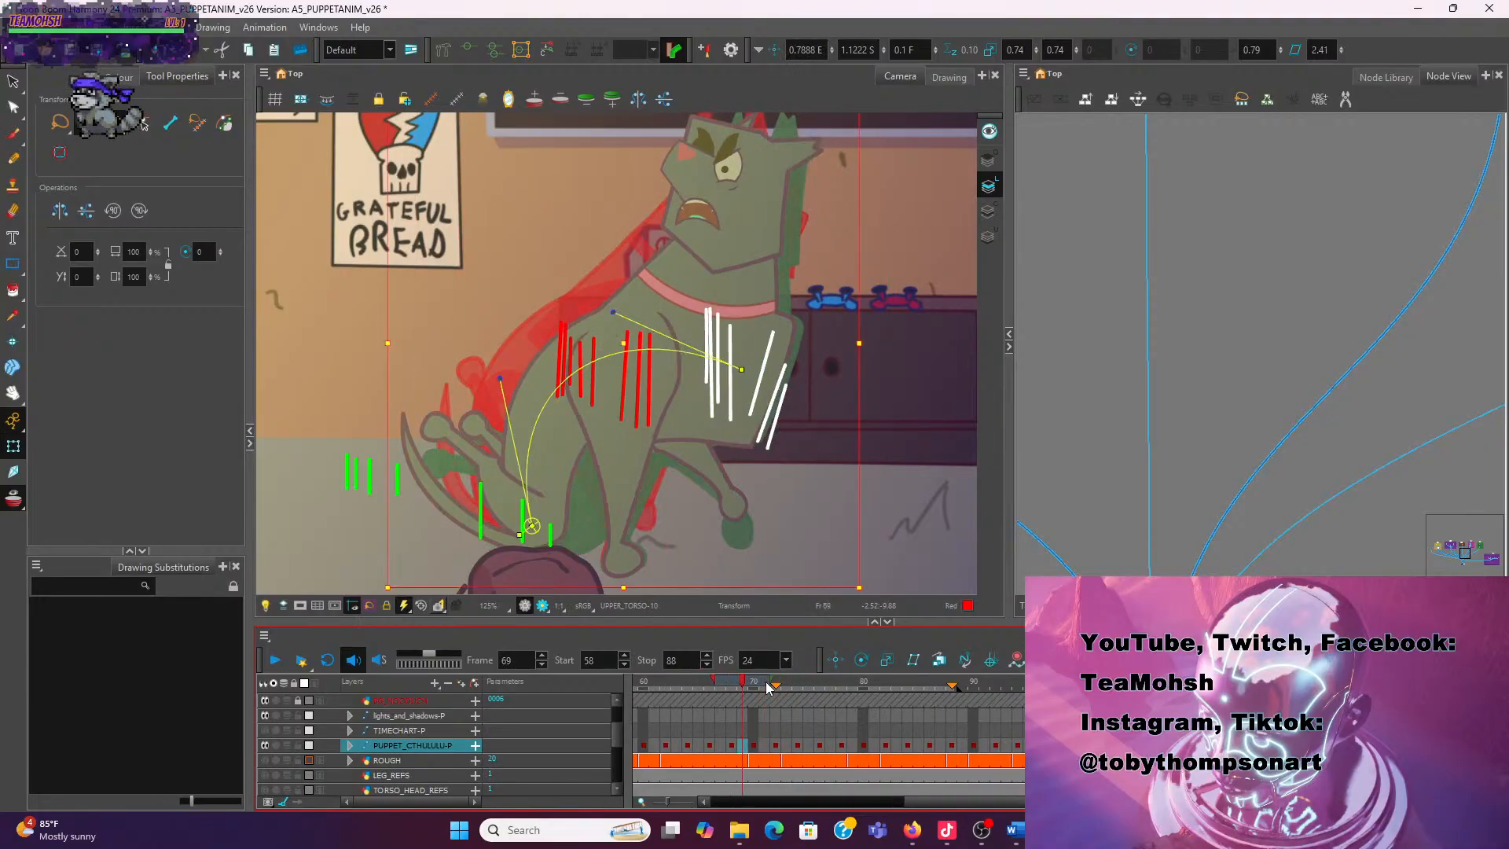
pyautogui.press(',')
pyautogui.press(',')
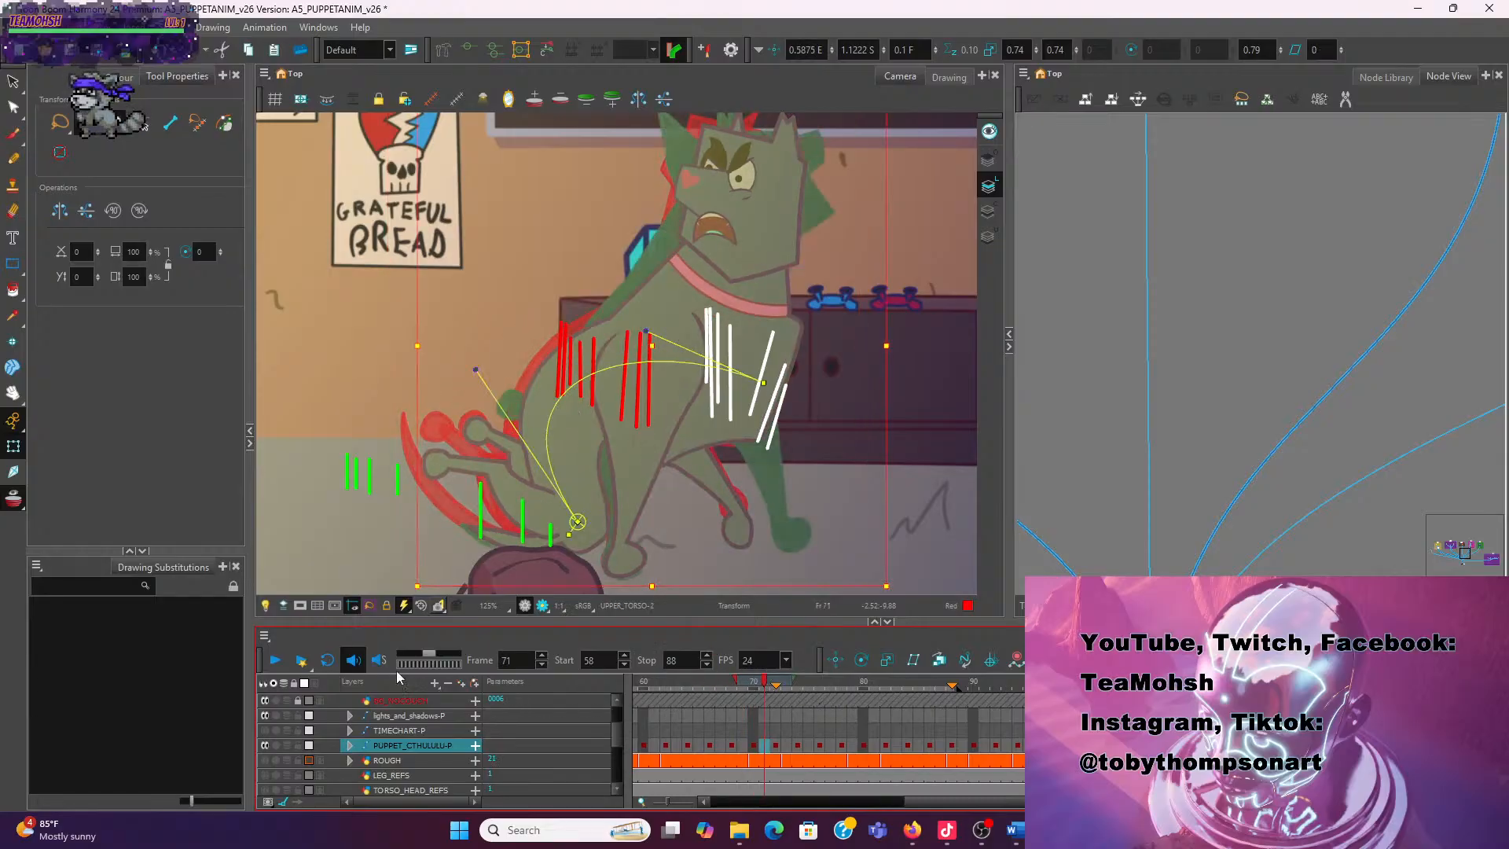
# Play back frames 58 to 88 several times to review the dog's motion through the new poses
pyautogui.click(275, 661)
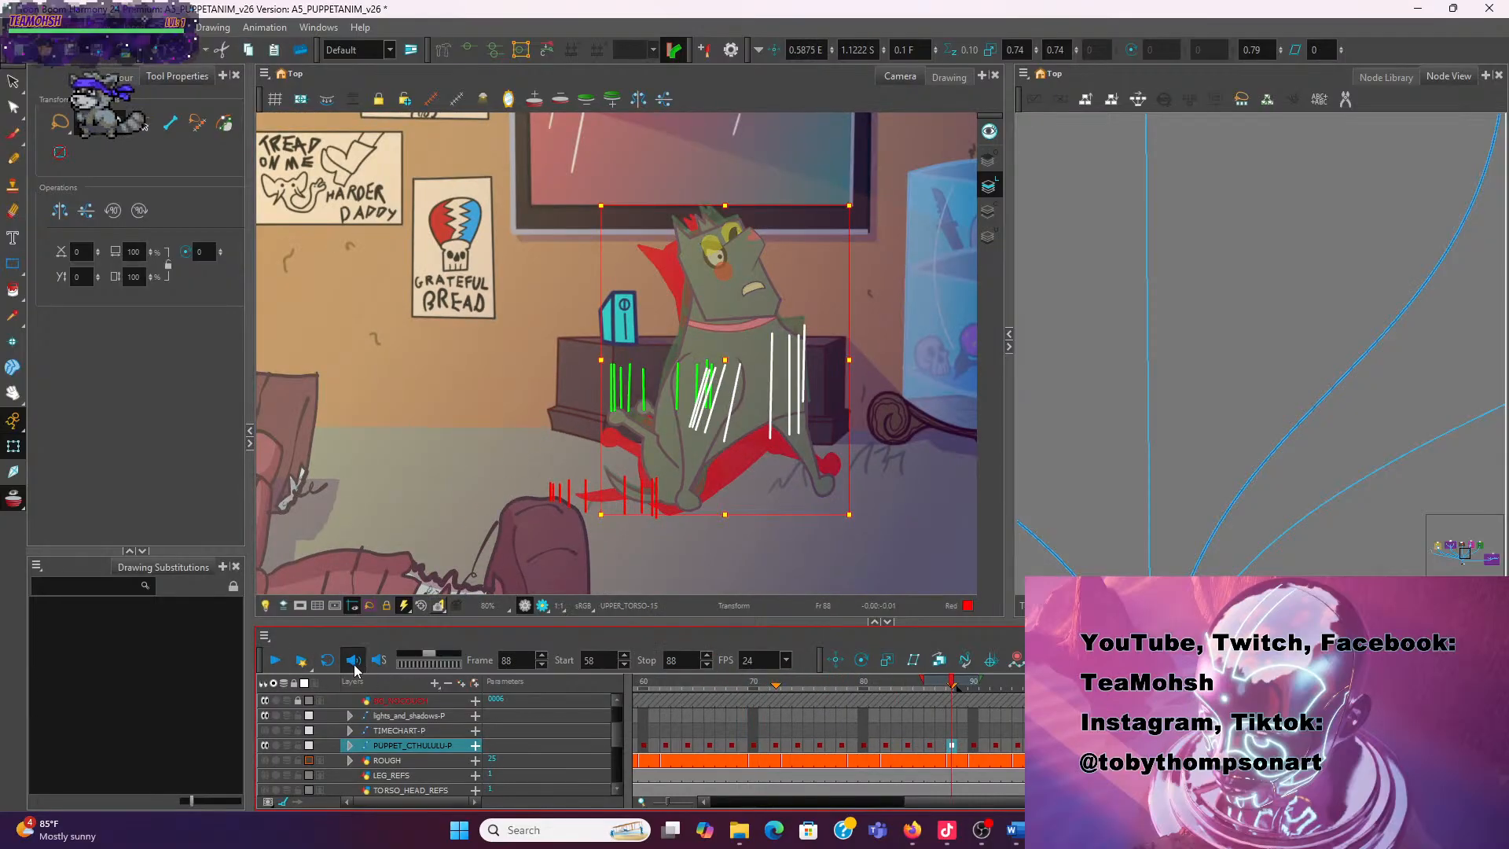
pyautogui.press('2')
pyautogui.press('2')
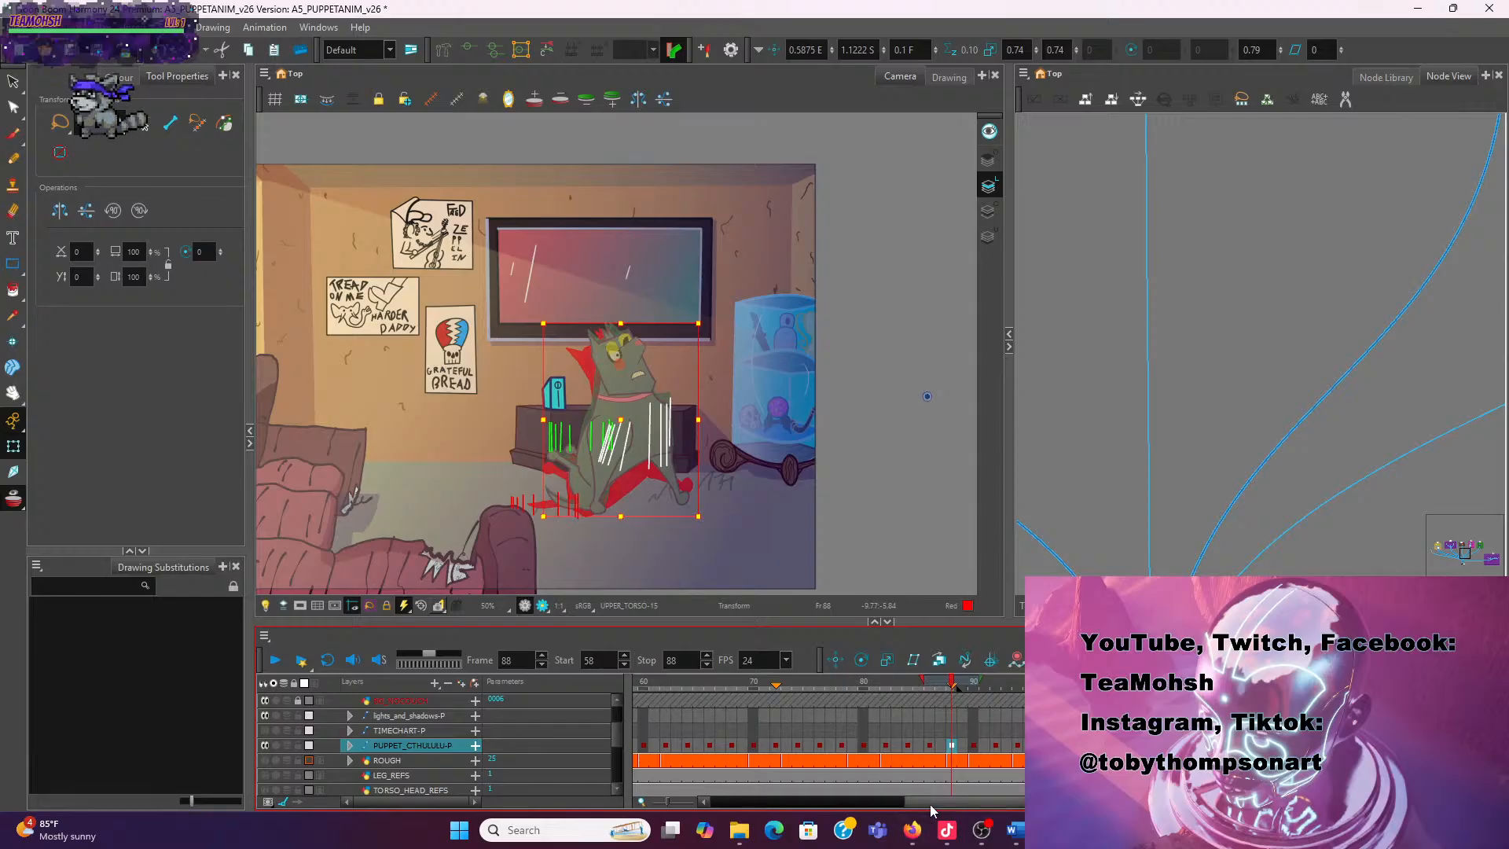
pyautogui.click(275, 660)
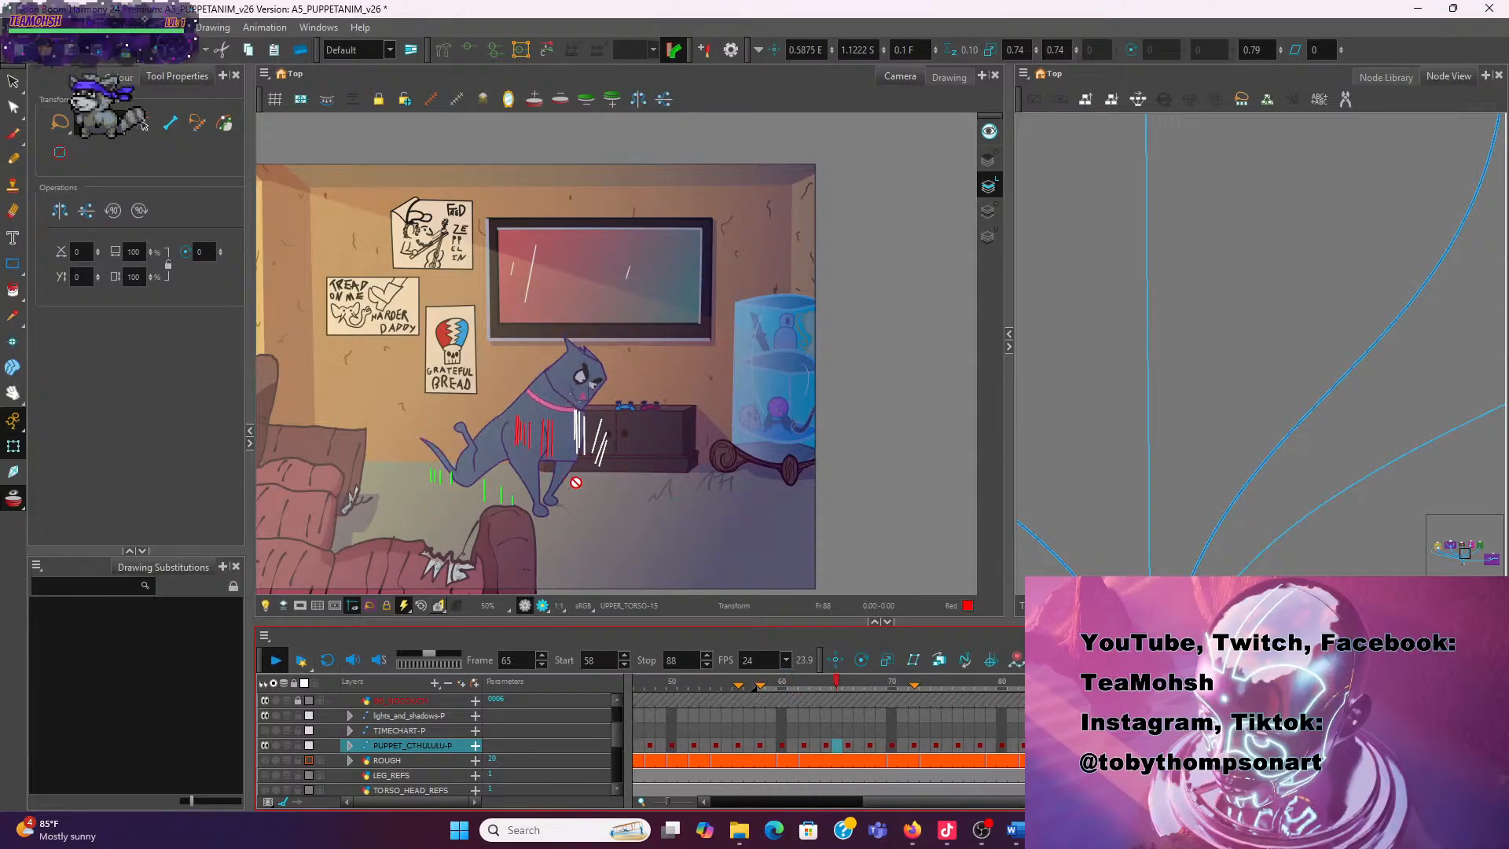
pyautogui.click(275, 660)
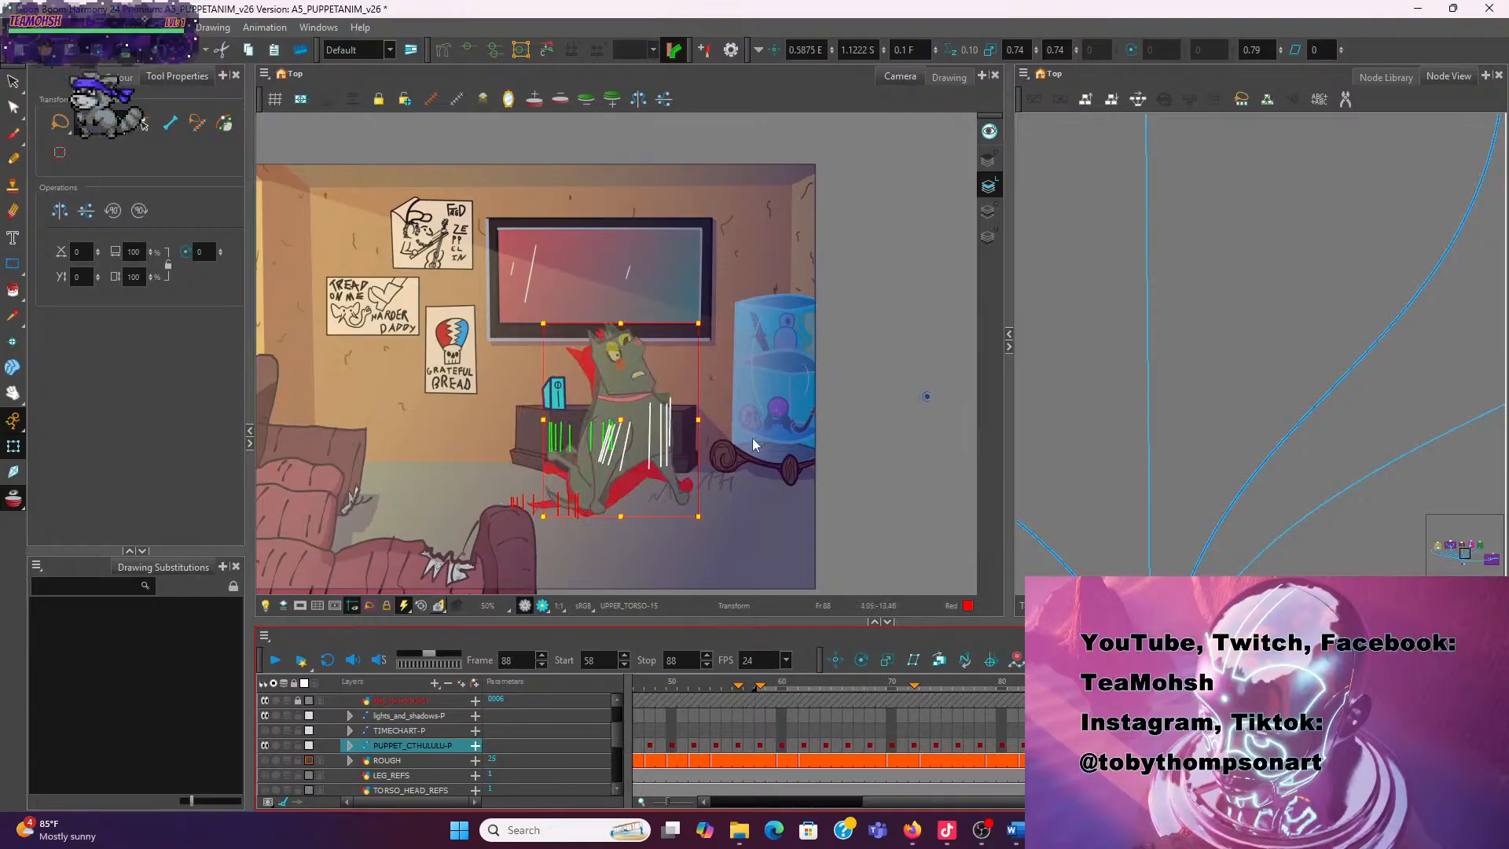
pyautogui.press('Return')
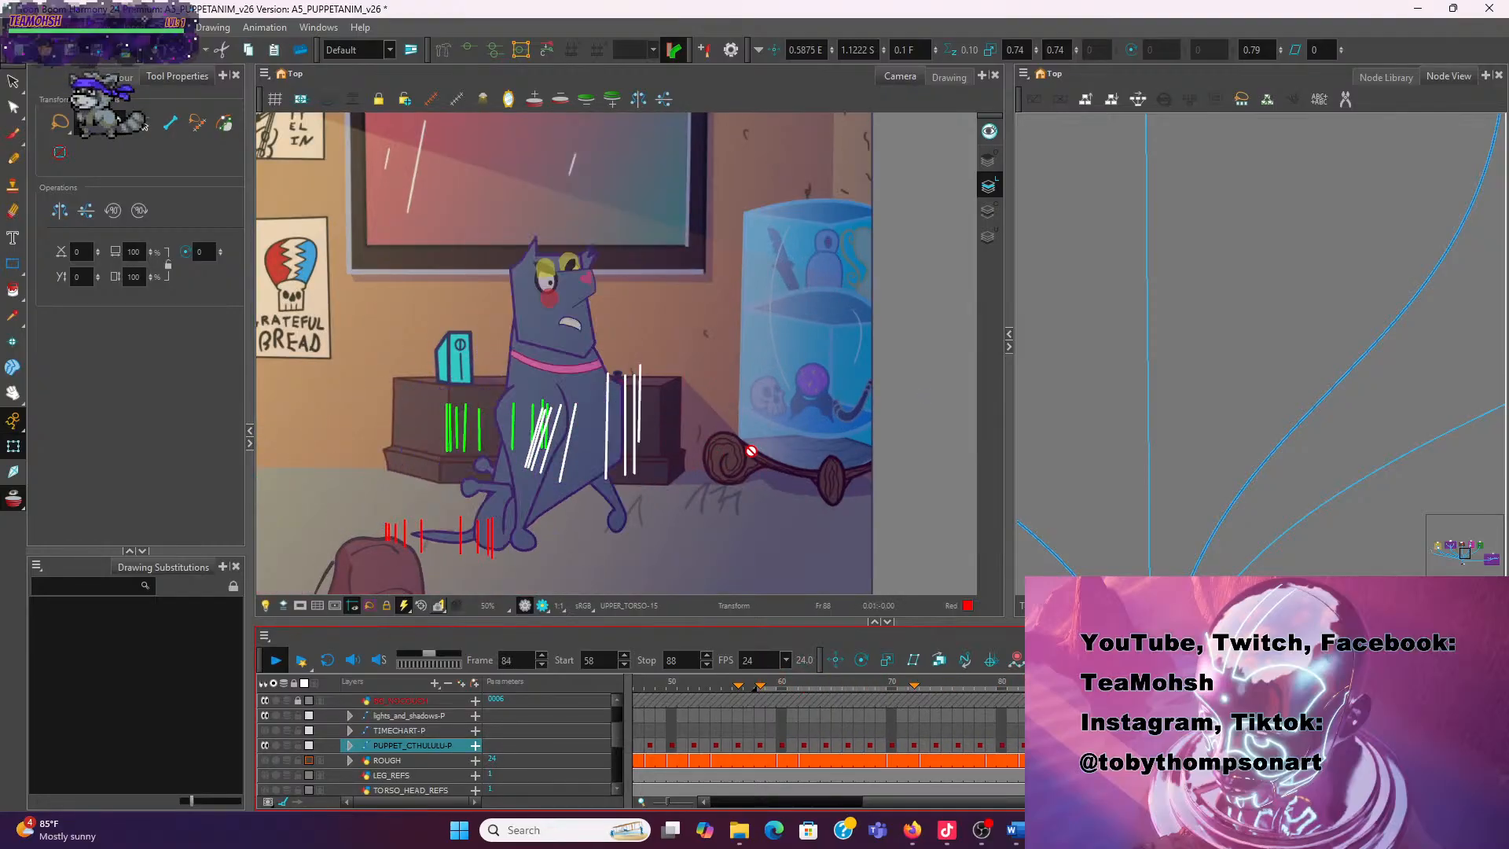
pyautogui.press('Return')
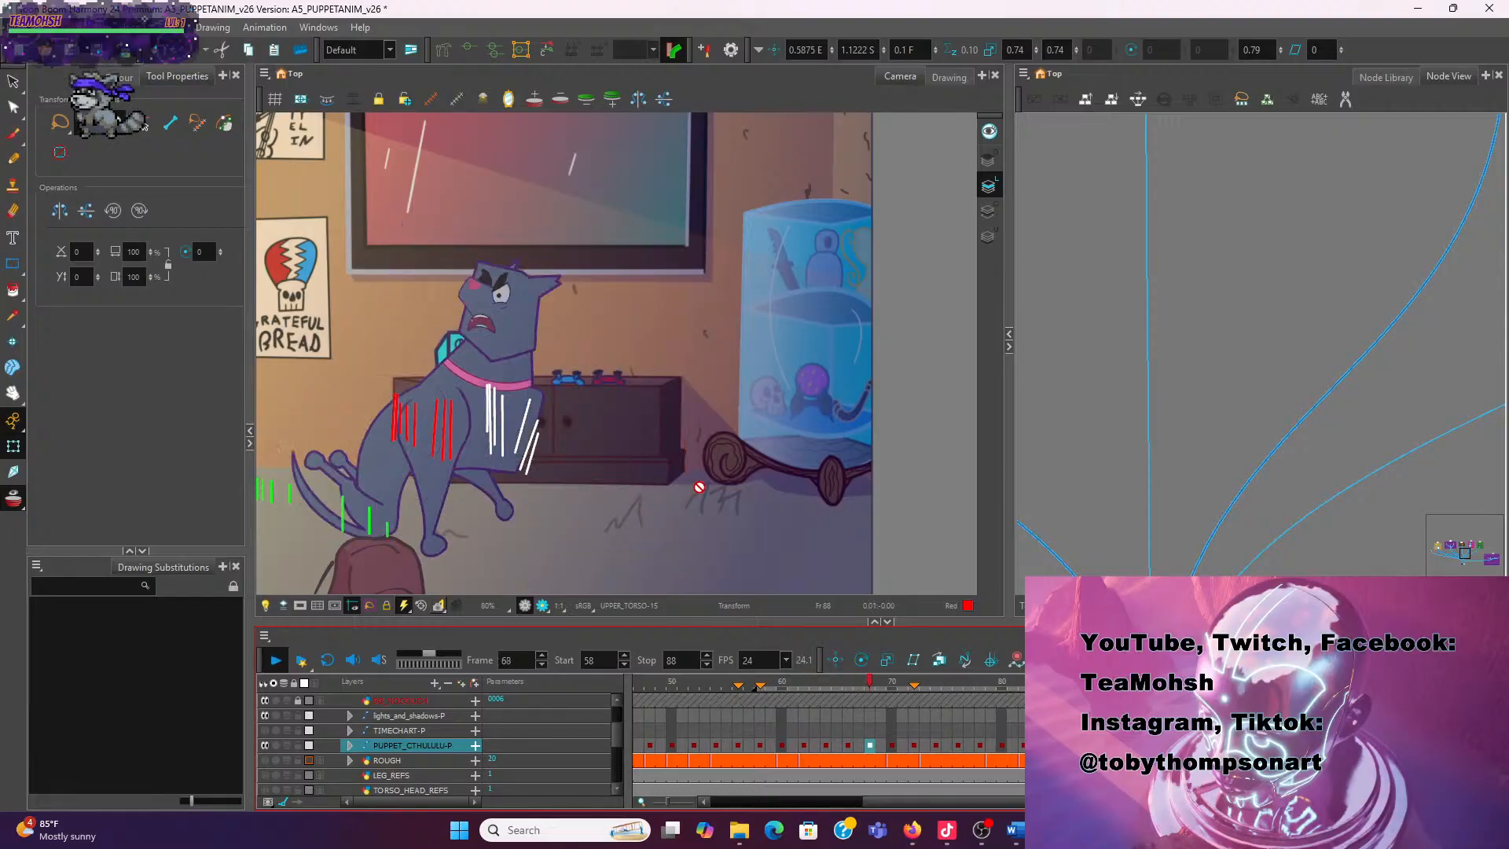
pyautogui.click(276, 661)
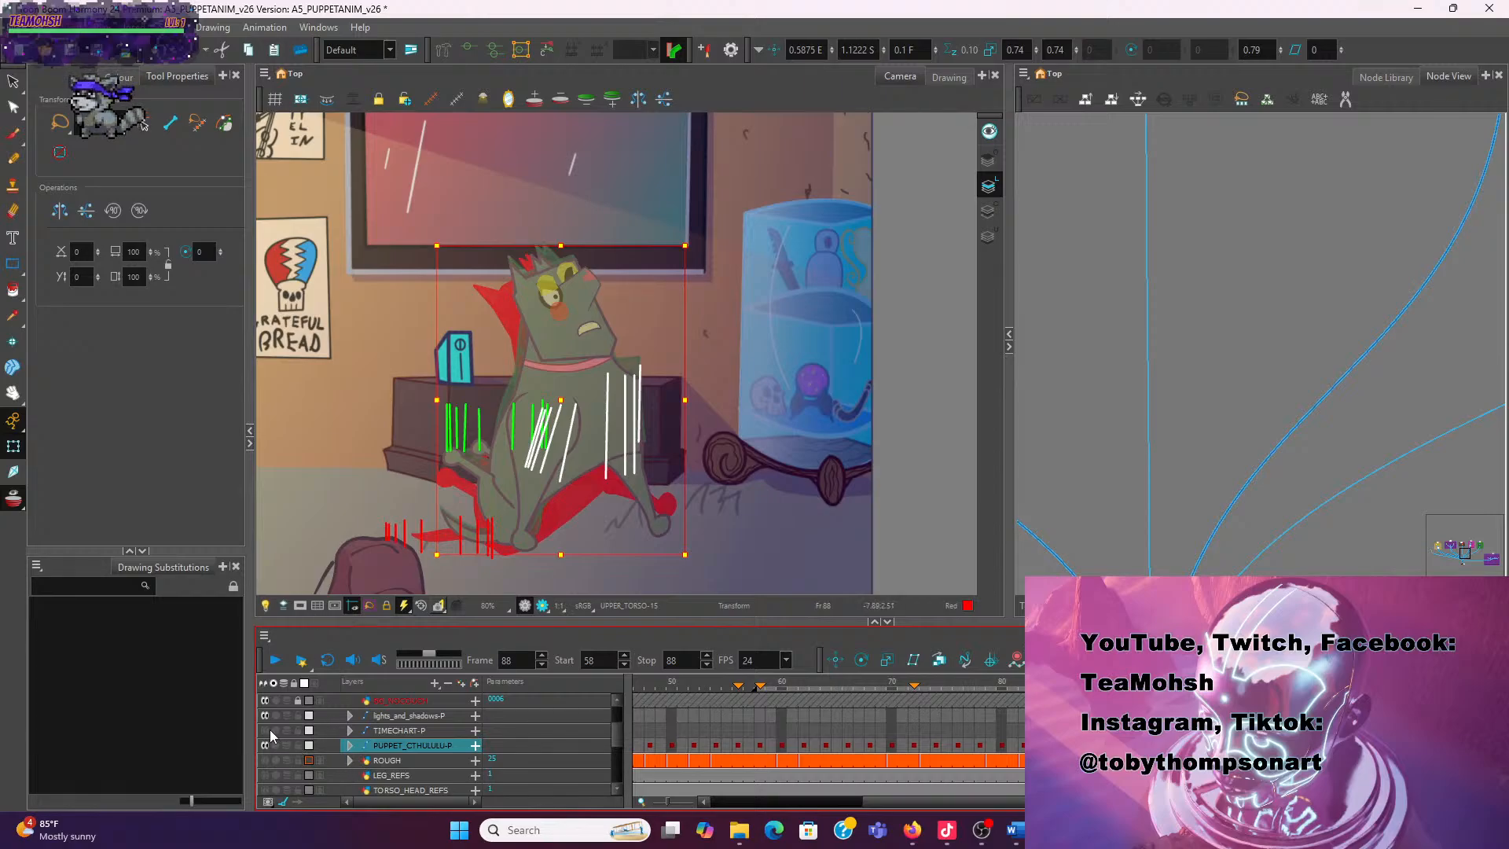
# Hide the JANKYFIX-P layer so its coloured stroke marks no longer cover the dog
pyautogui.scroll(2, 271, 729)
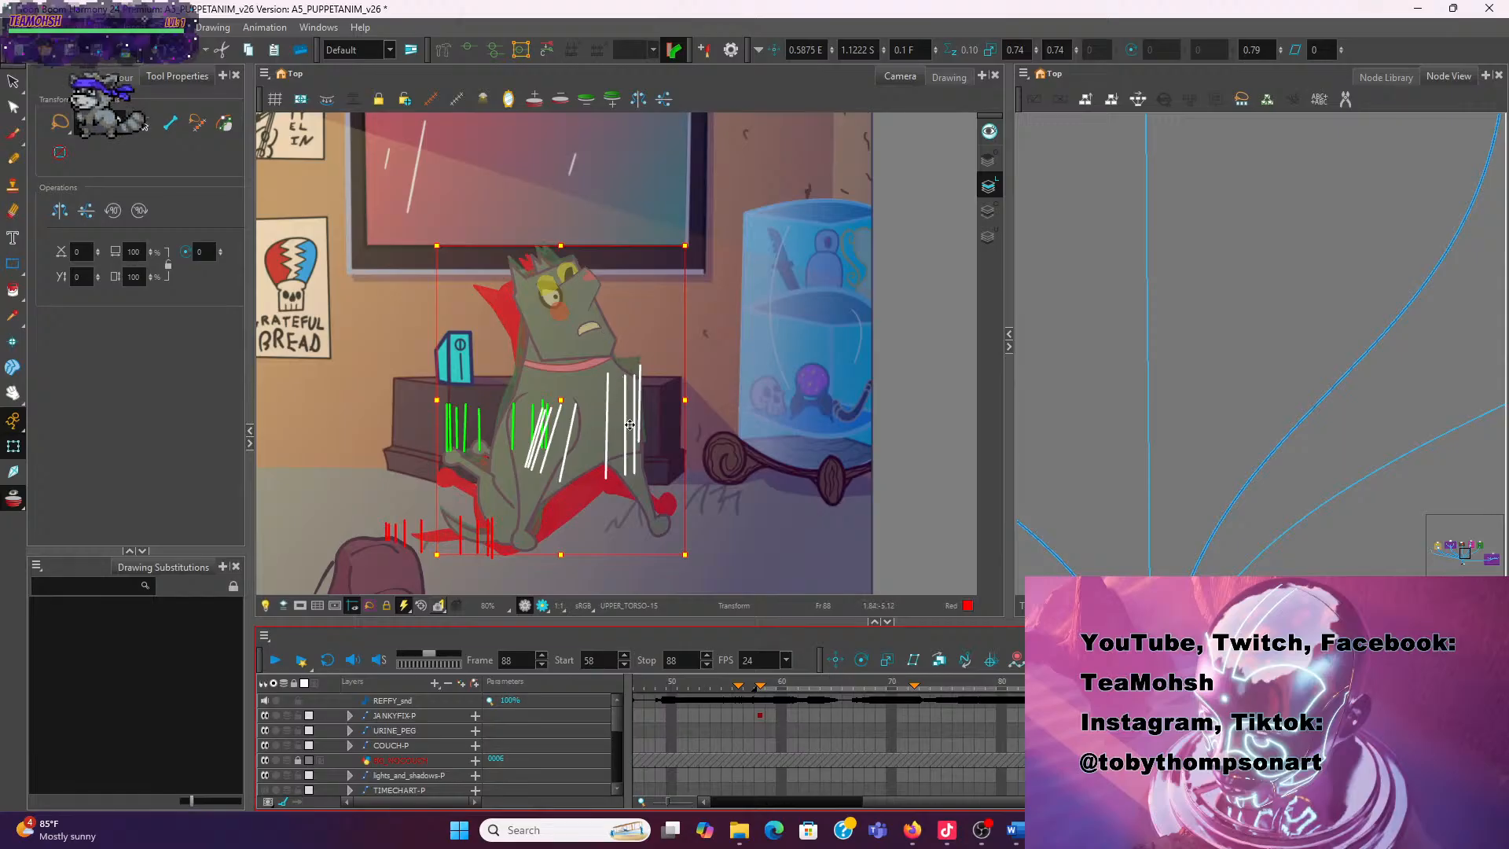
pyautogui.click(265, 714)
pyautogui.scroll(3, 707, 423)
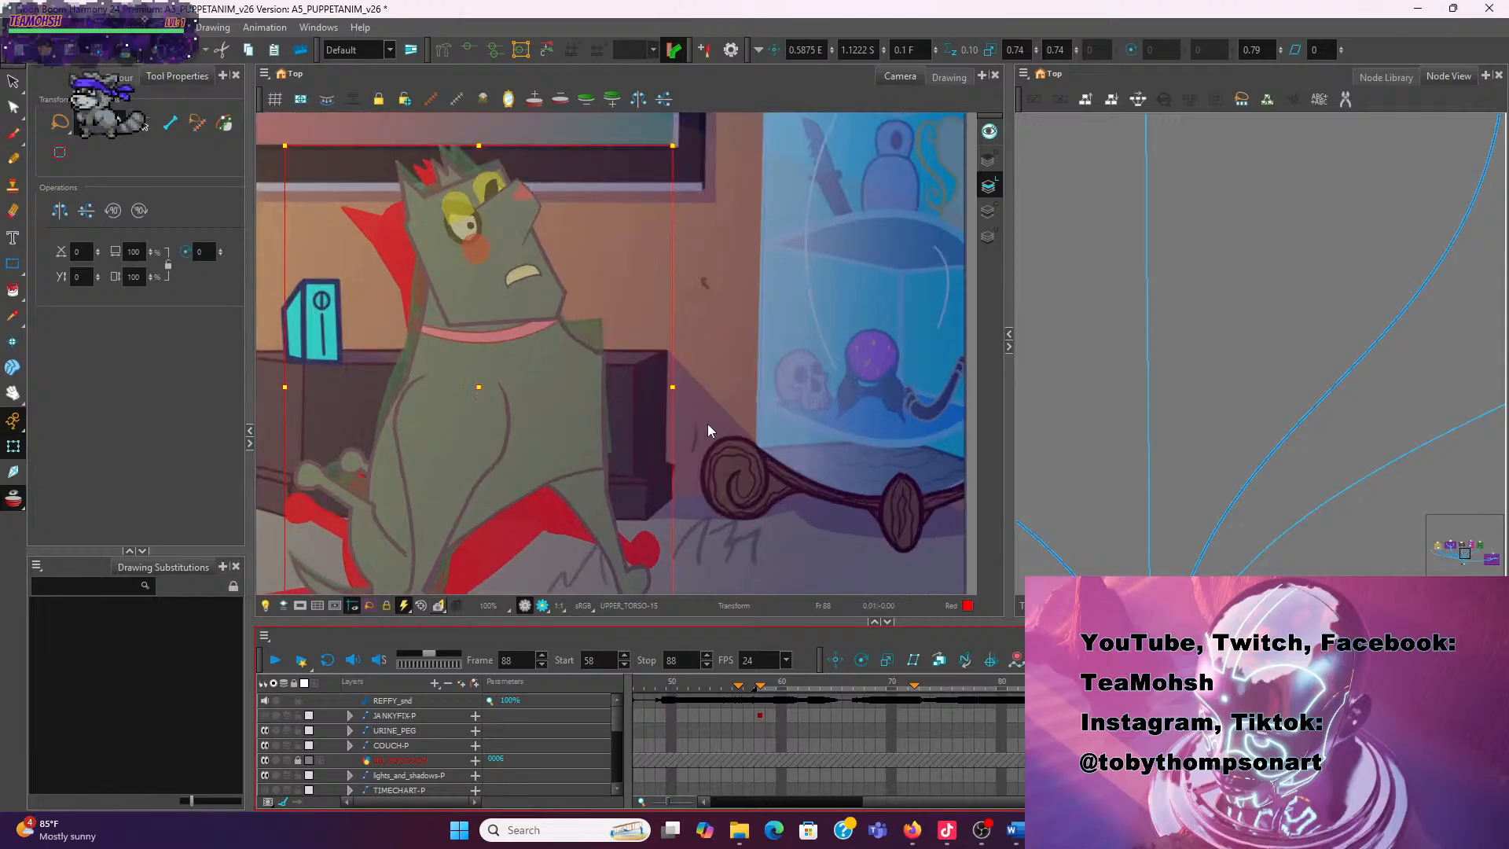
pyautogui.moveTo(737, 484); pyautogui.dragTo(872, 427)
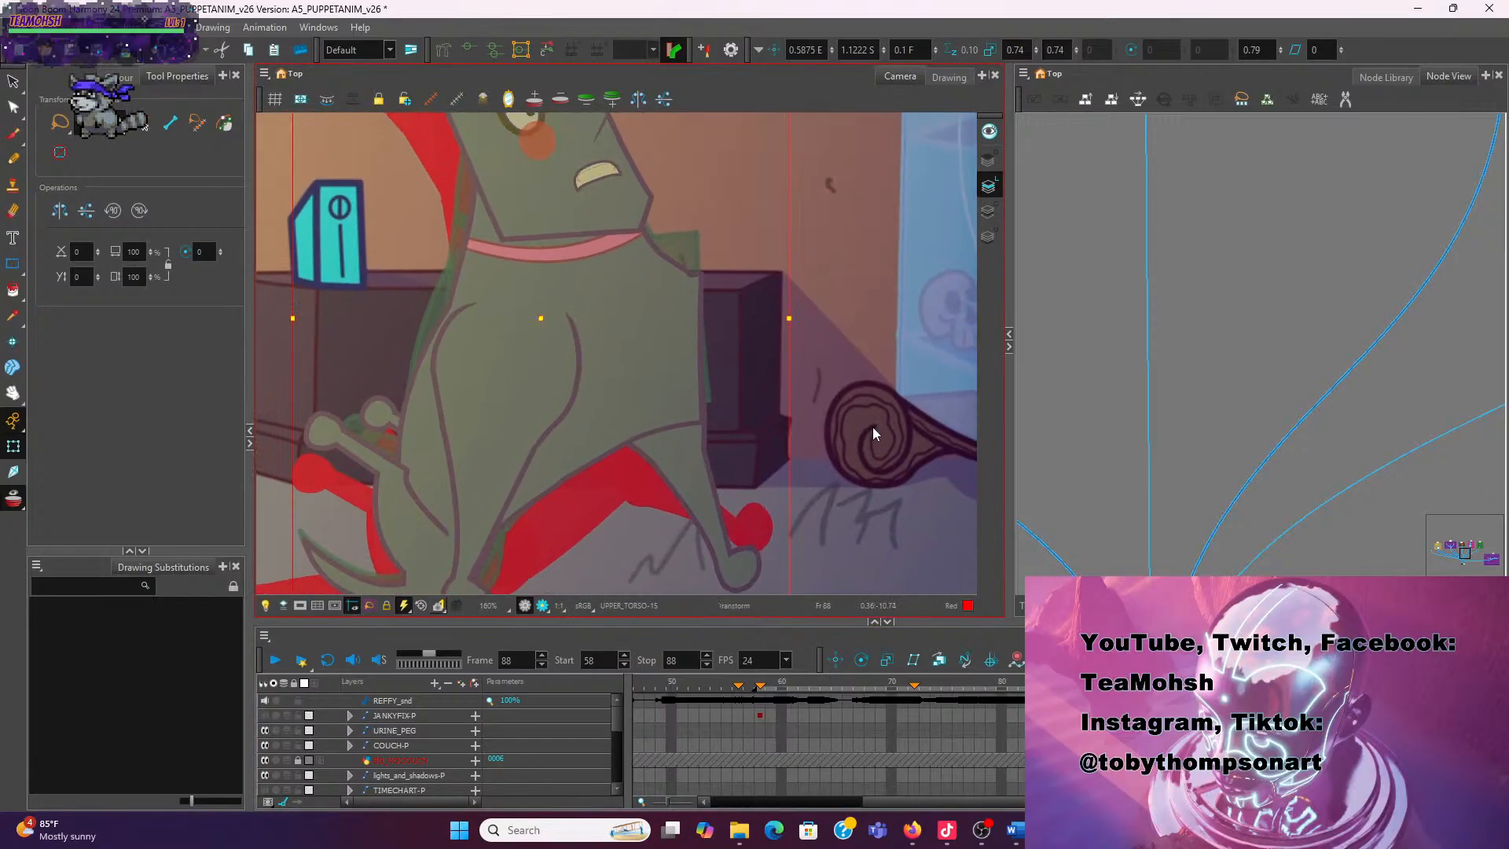
pyautogui.scroll(-2, 872, 433)
pyautogui.moveTo(888, 485); pyautogui.dragTo(879, 472)
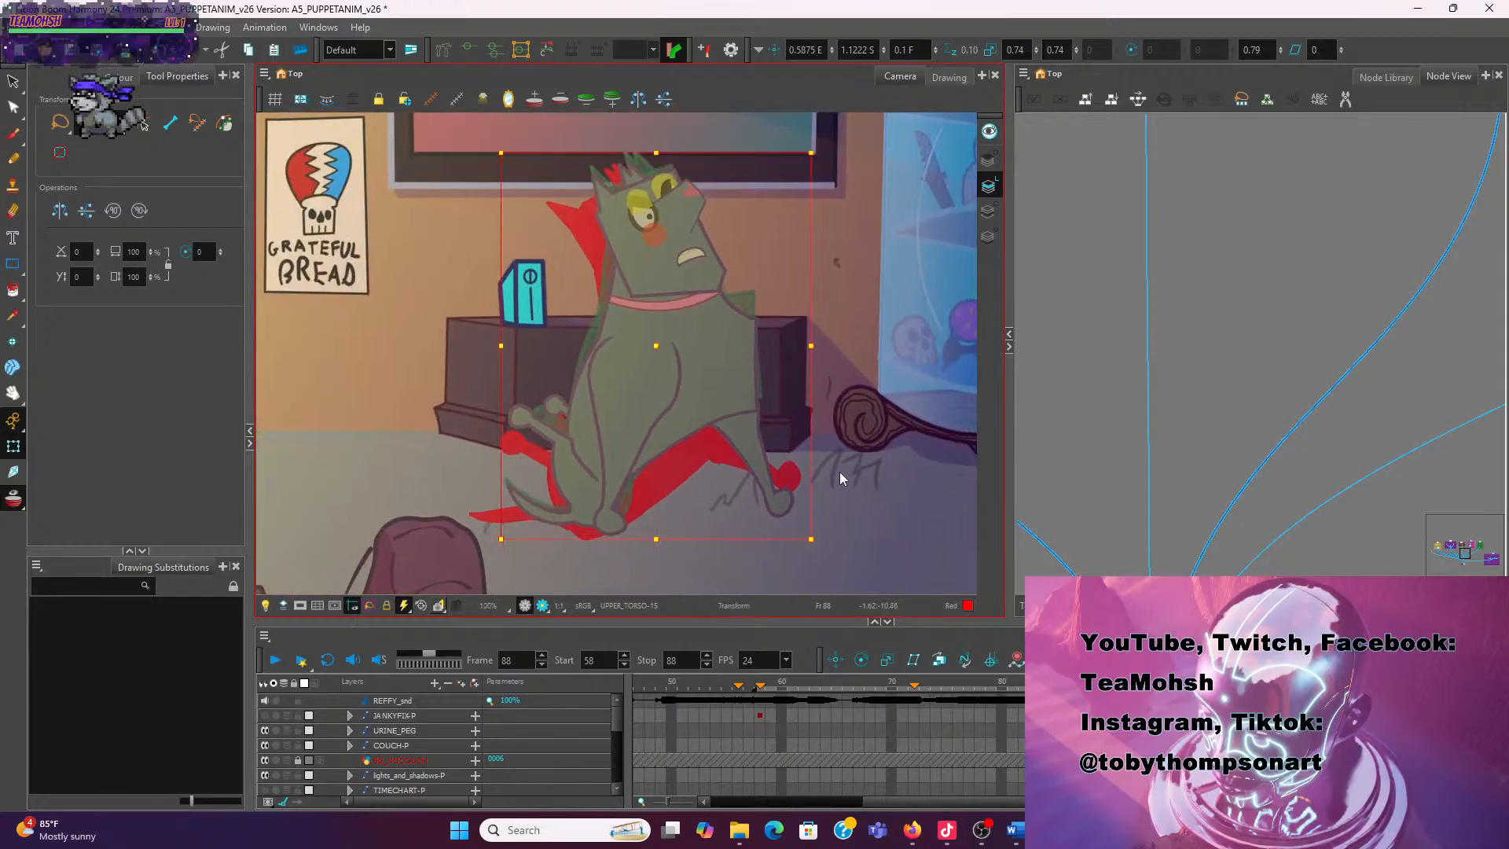
# At frame 72, select the dog's body without the head and skew it slightly forward from a pivot at the near front paw
pyautogui.moveTo(874, 695); pyautogui.dragTo(911, 705)
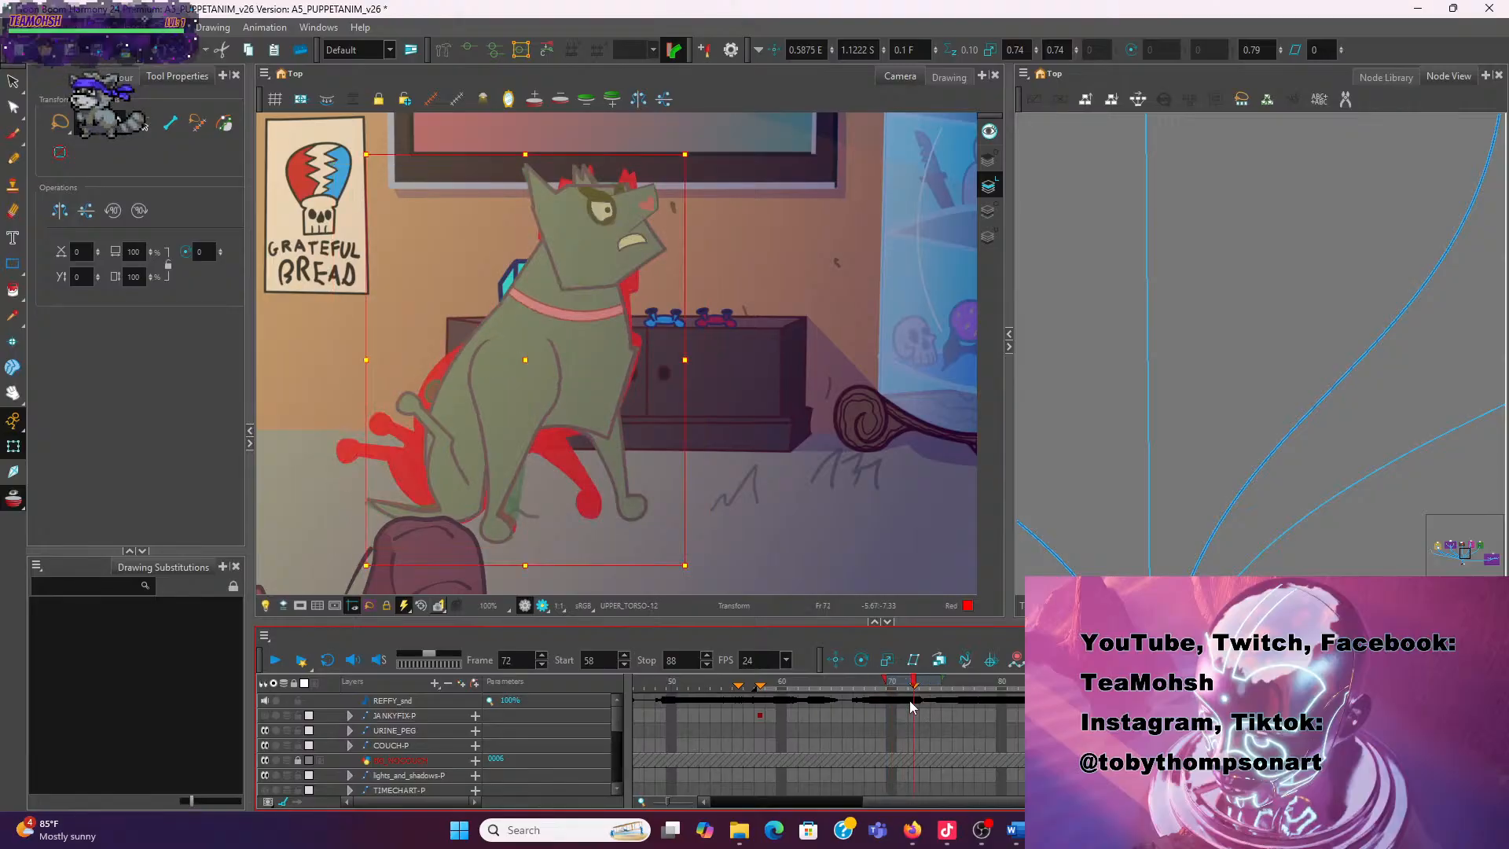
pyautogui.click(808, 500)
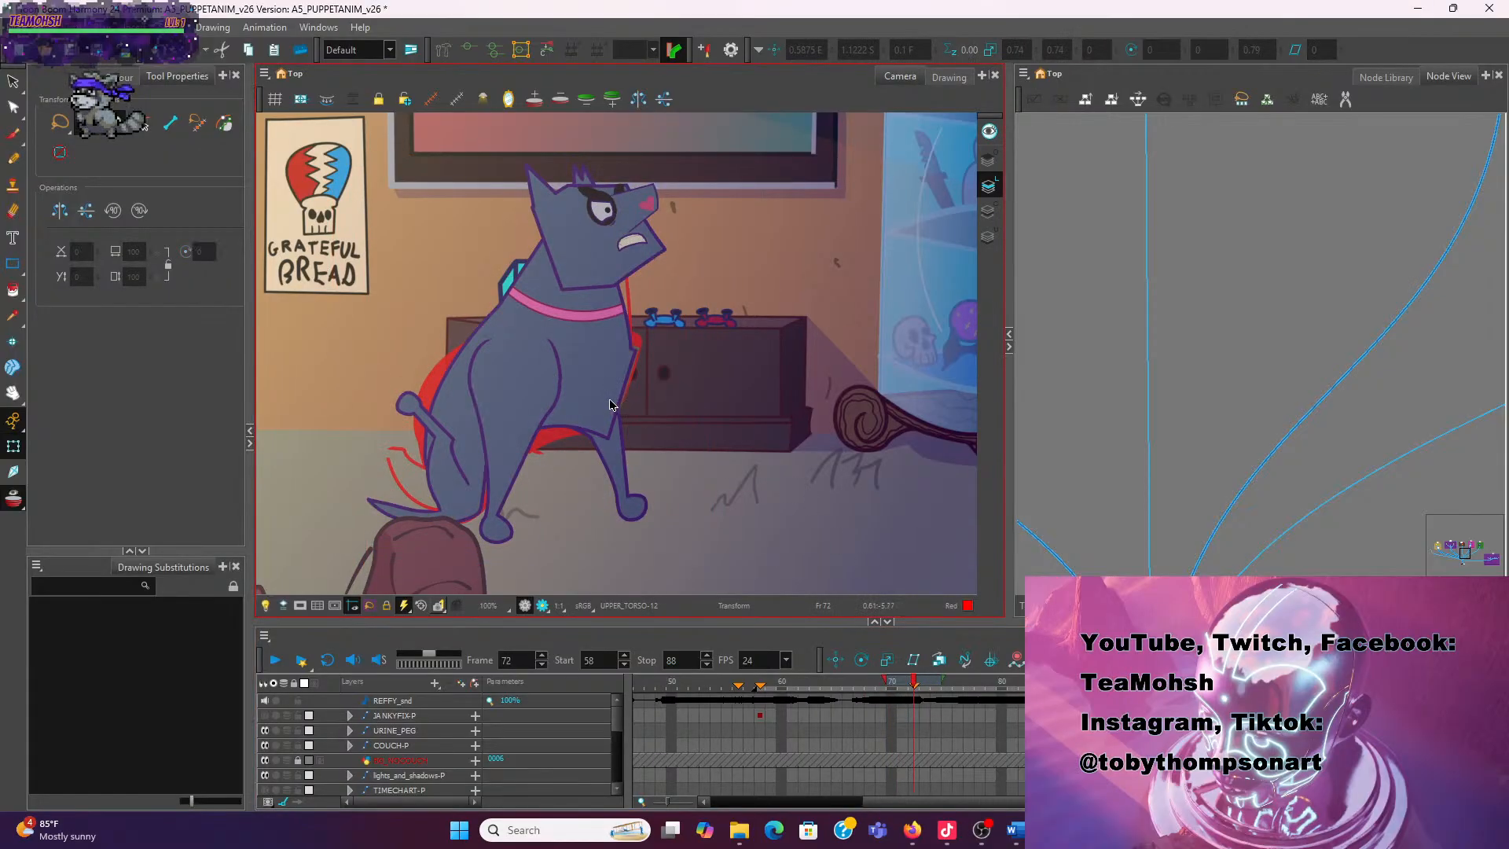
pyautogui.click(603, 399)
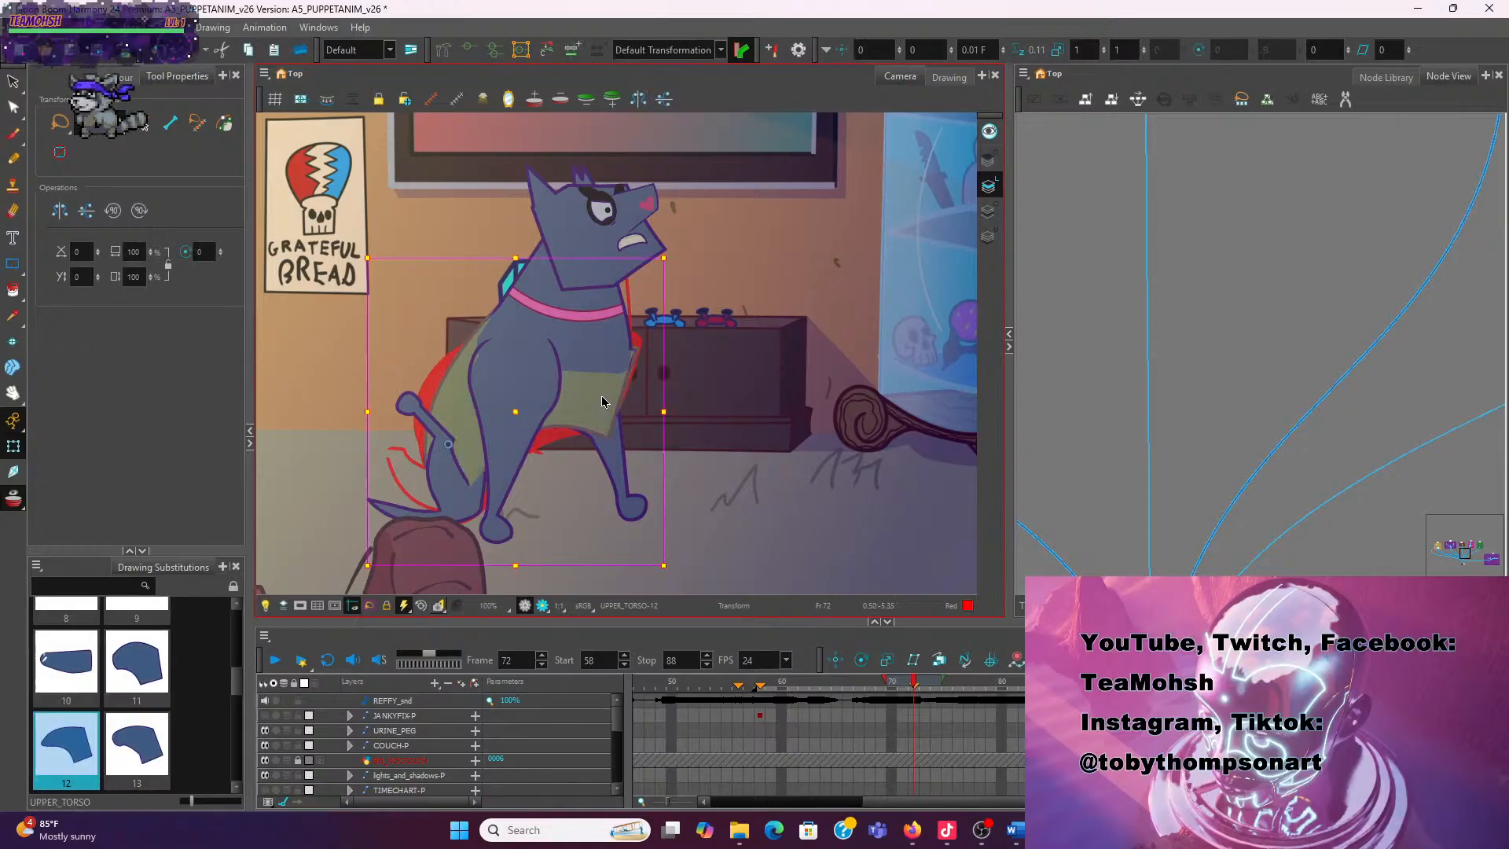
pyautogui.press('b')
pyautogui.click(607, 365)
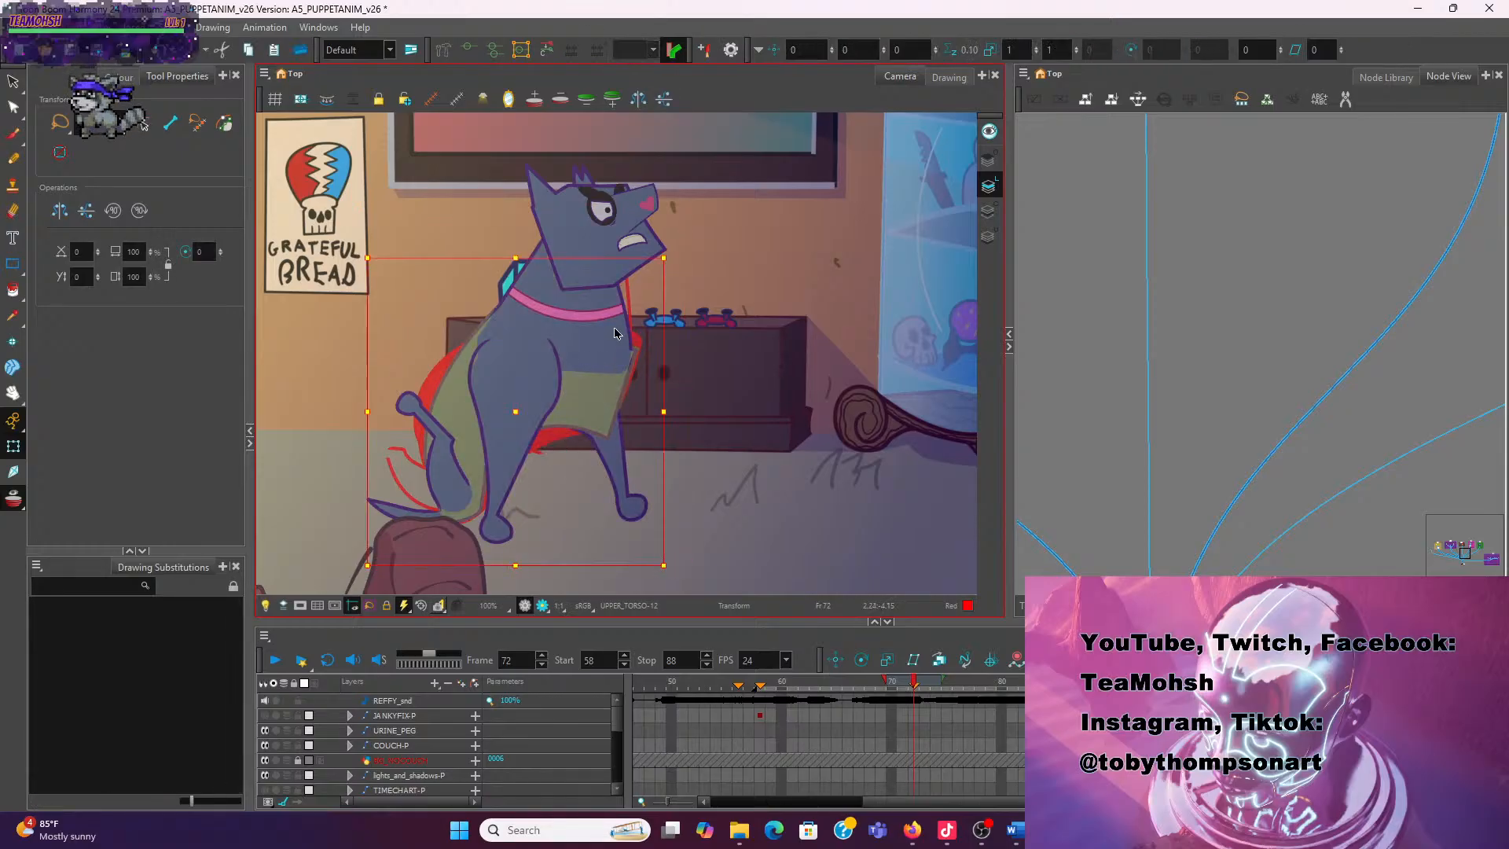
pyautogui.press('b')
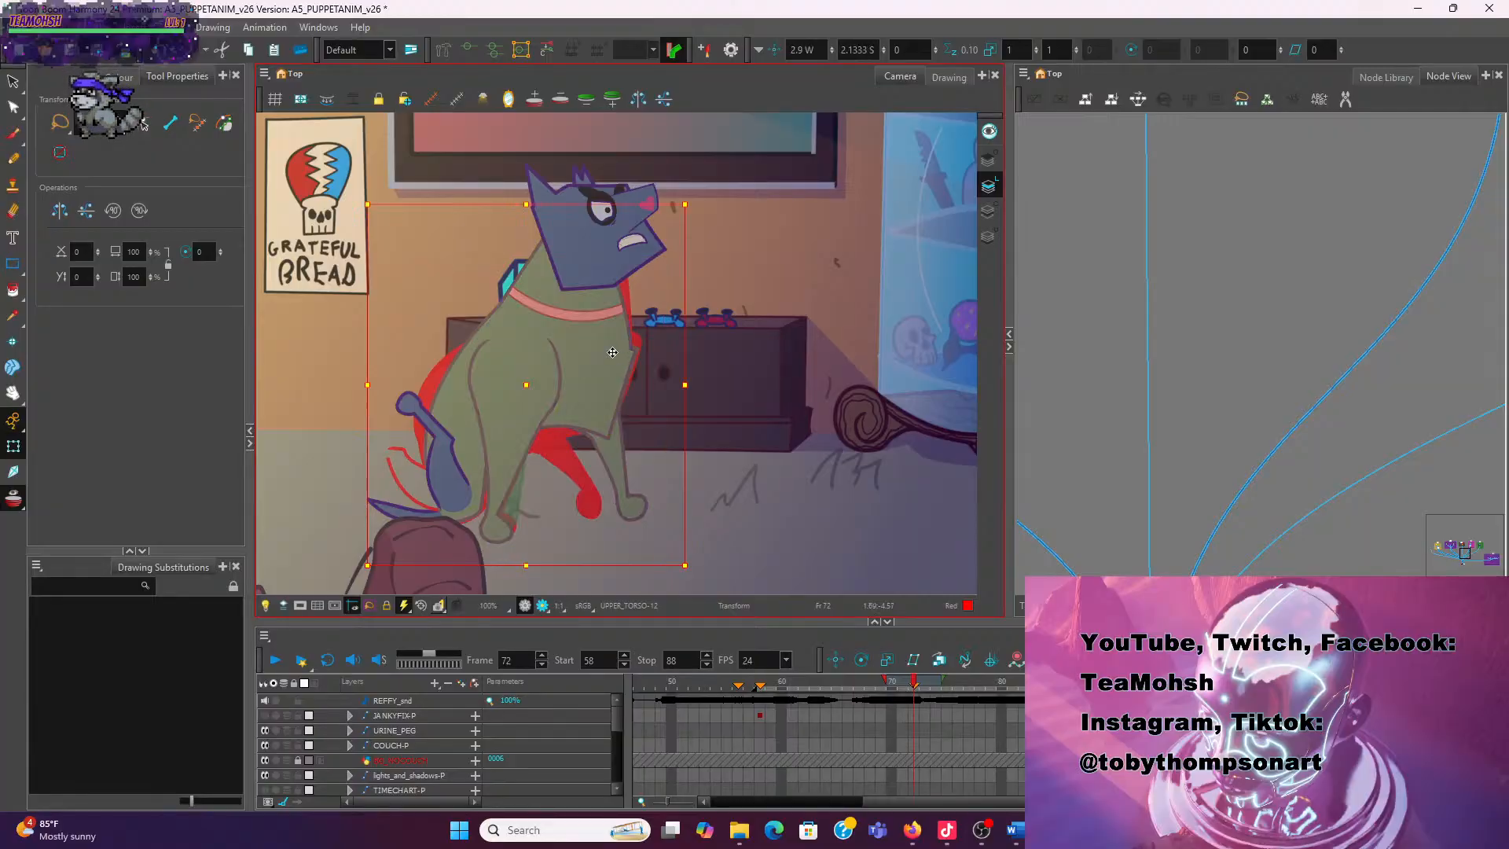
pyautogui.scroll(-3, 726, 391)
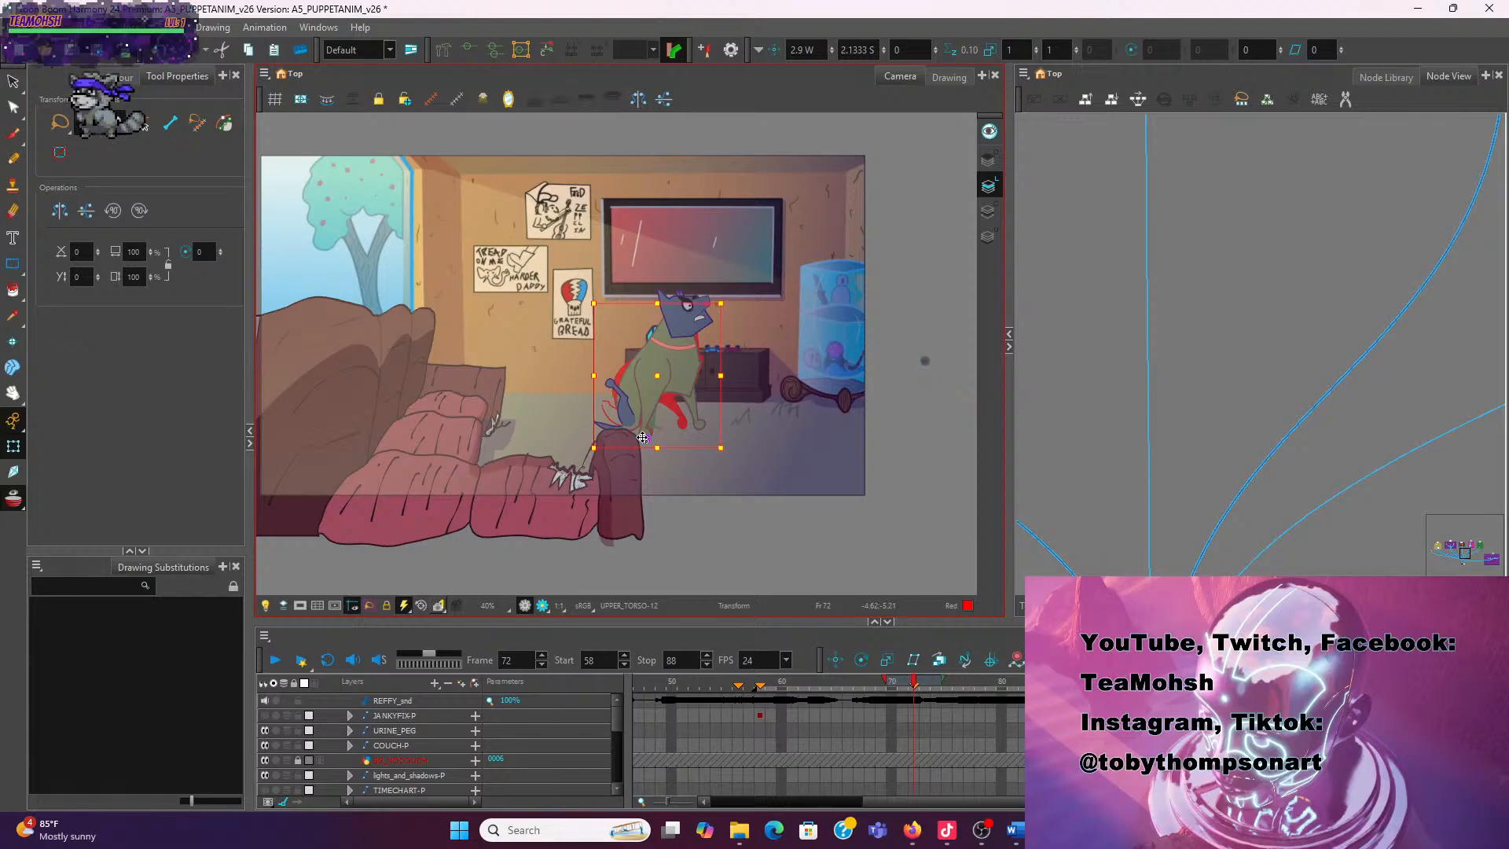
pyautogui.scroll(2, 643, 438)
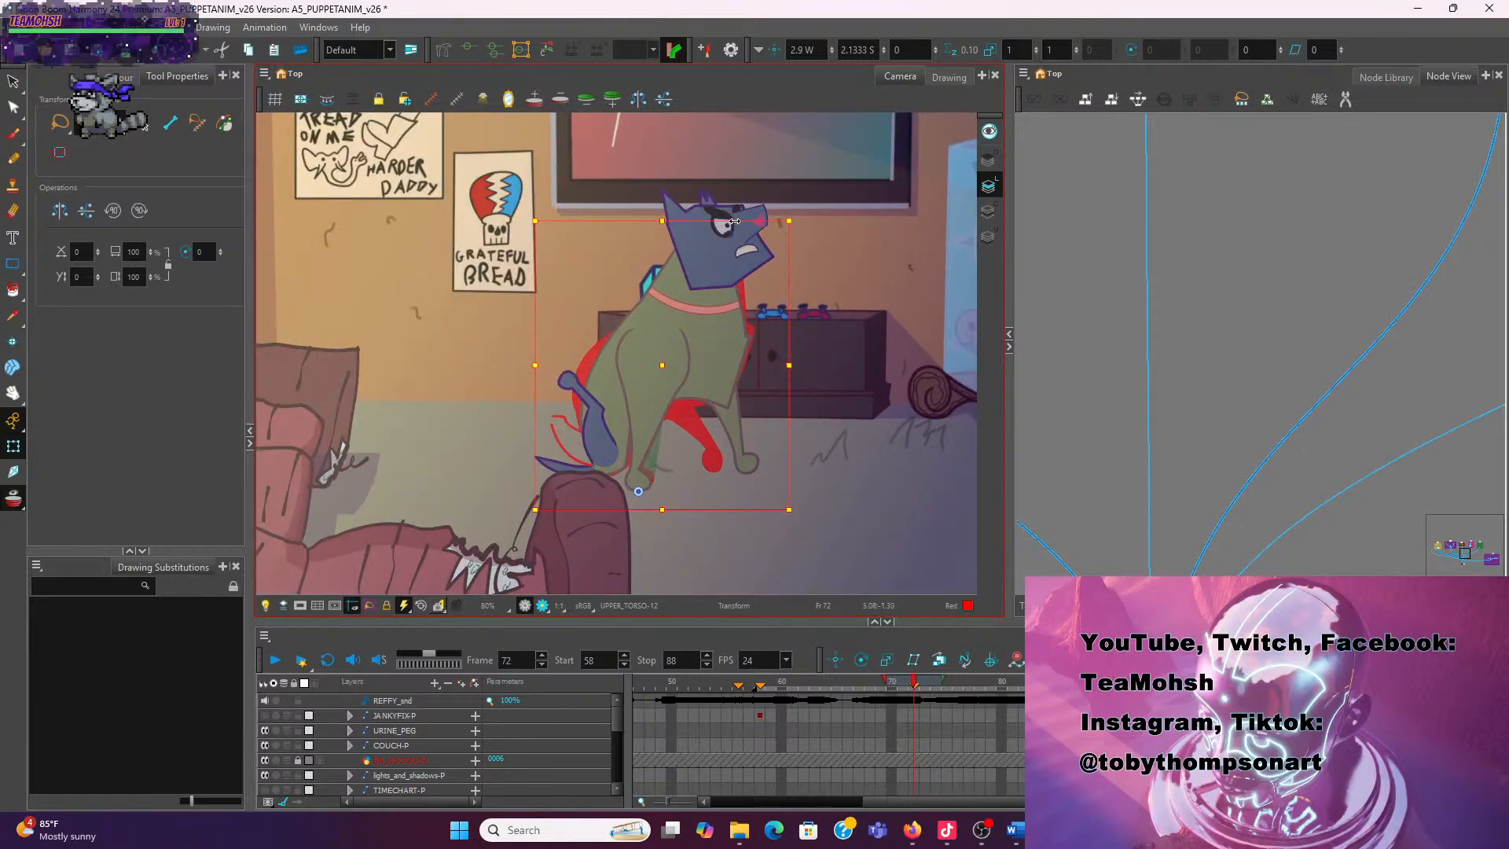
pyautogui.moveTo(734, 222); pyautogui.dragTo(748, 225)
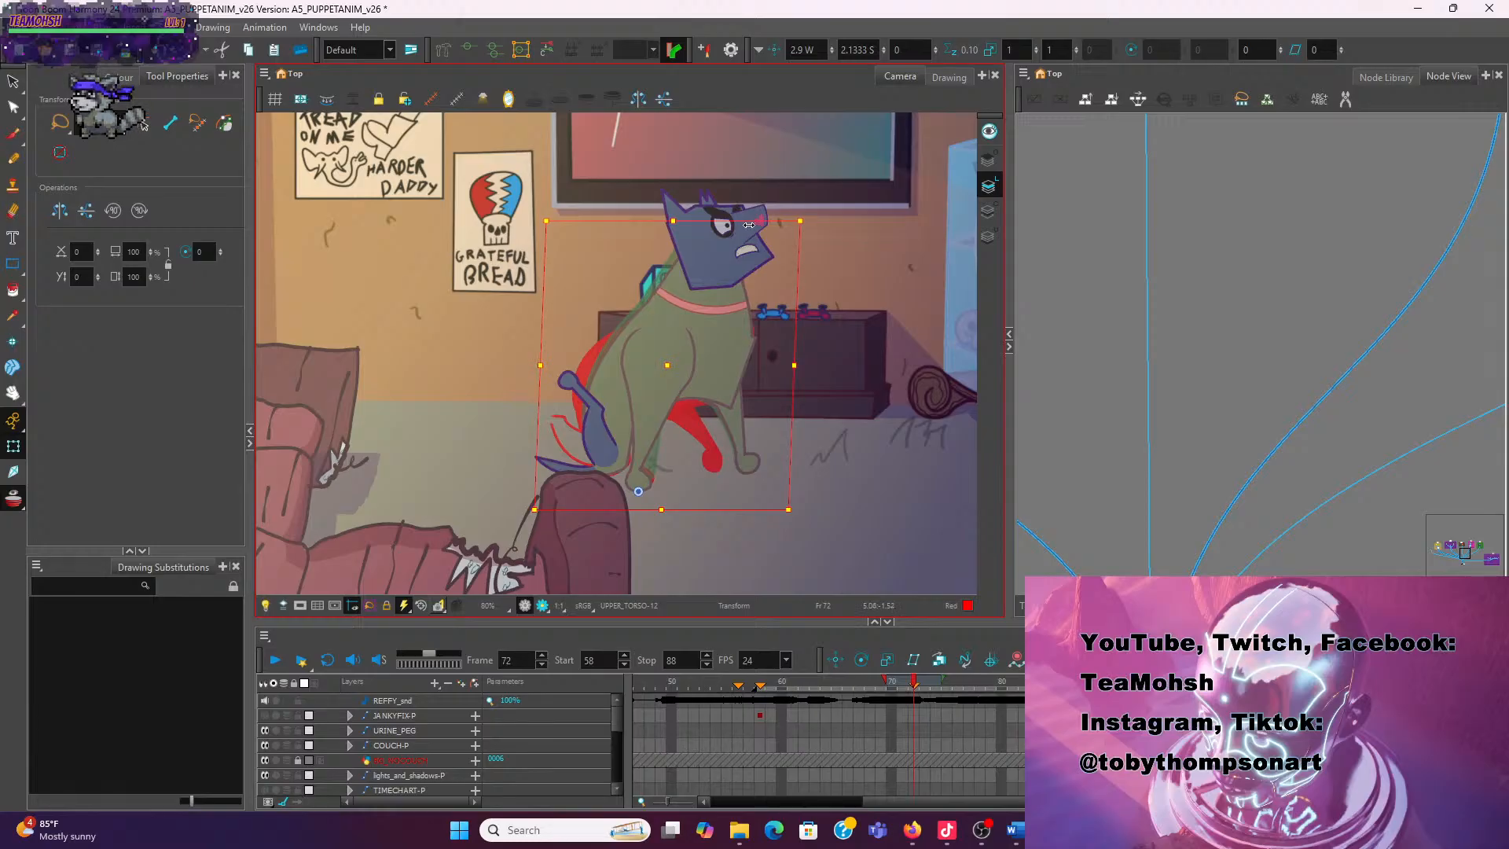
# At frame 74, skew the whole dog forward by about 3.34 from a pivot at the front paw and play the animation back
pyautogui.click(936, 712)
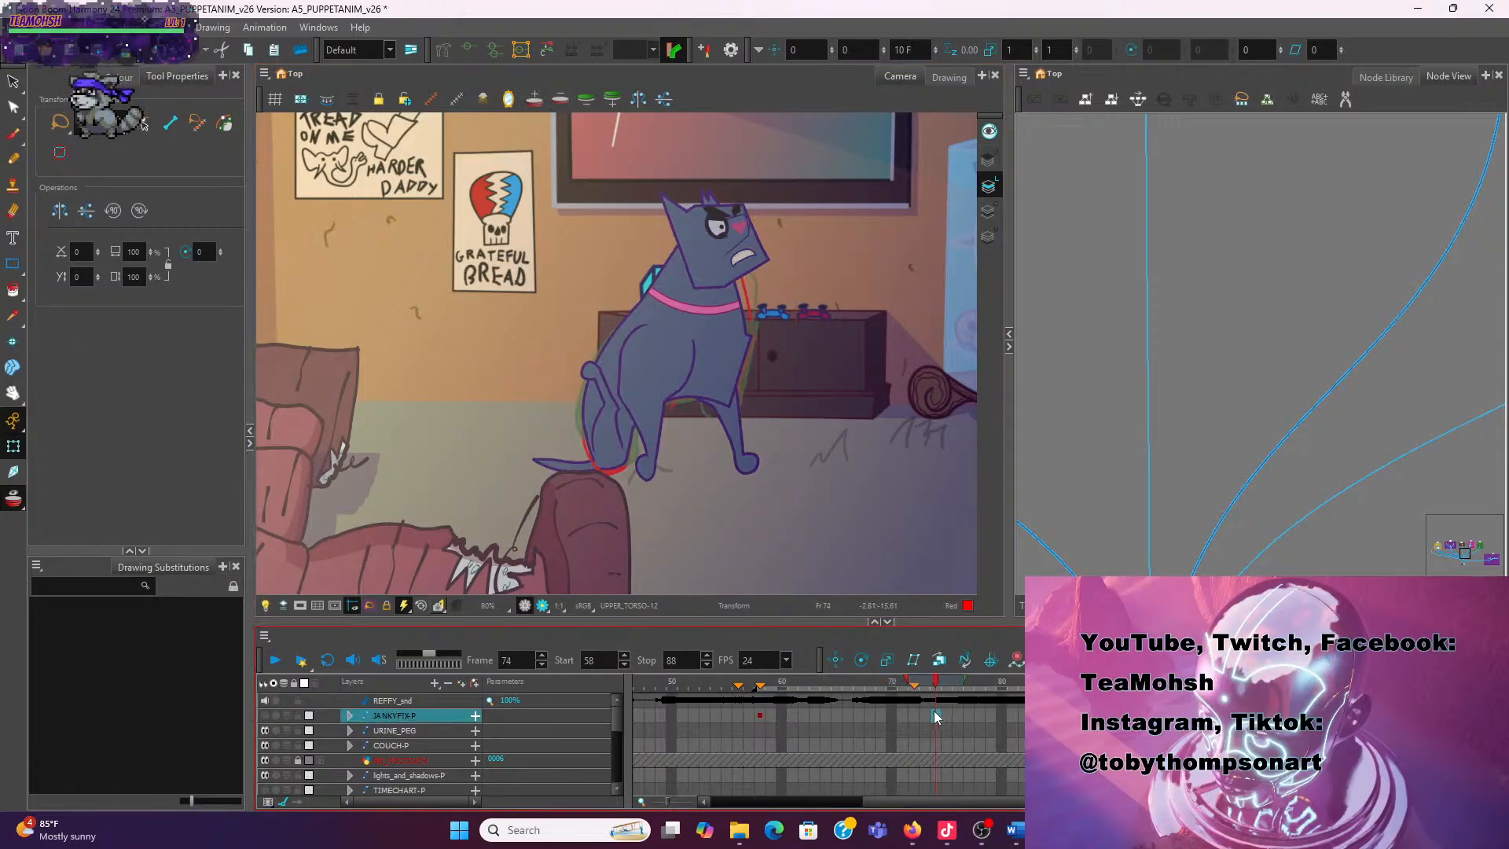
pyautogui.click(617, 458)
pyautogui.moveTo(616, 459)
pyautogui.mouseDown()
pyautogui.moveTo(685, 415)
pyautogui.moveTo(726, 445)
pyautogui.mouseUp()
pyautogui.click(726, 445)
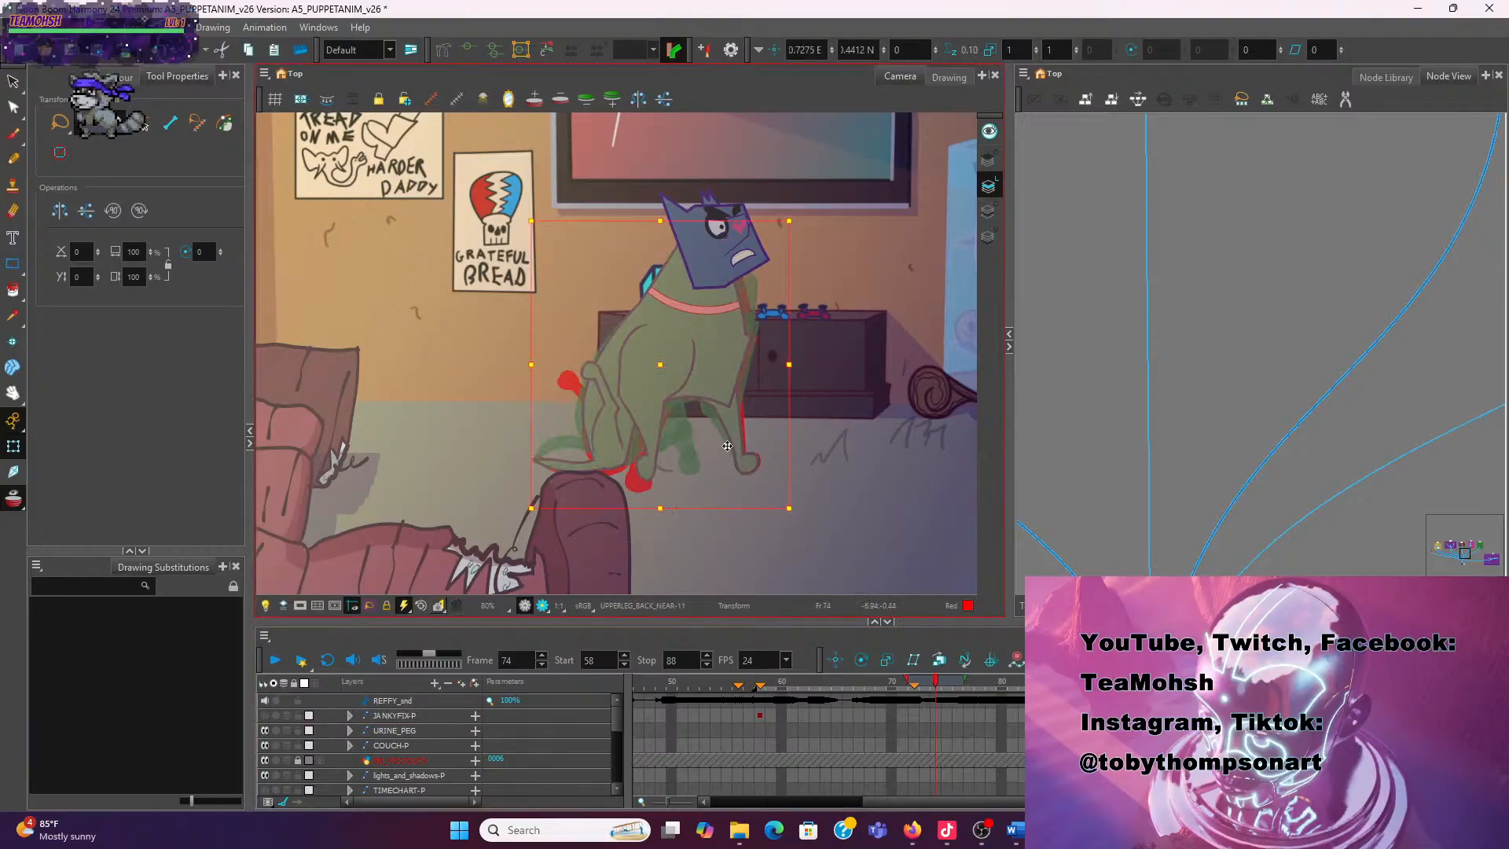
pyautogui.scroll(-2, 930, 442)
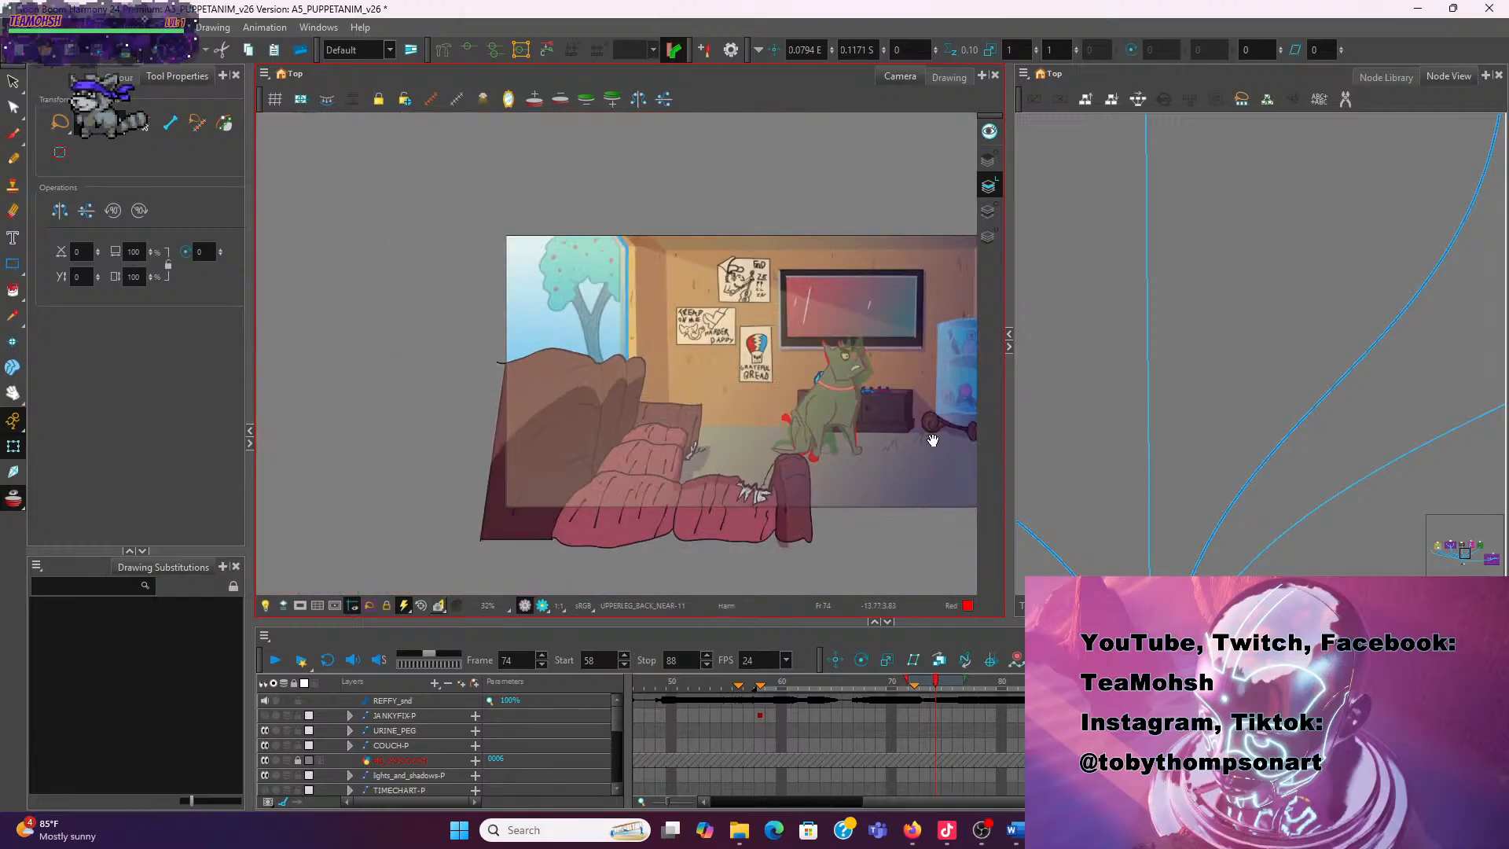
pyautogui.moveTo(931, 442); pyautogui.dragTo(753, 430)
pyautogui.scroll(1, 767, 430)
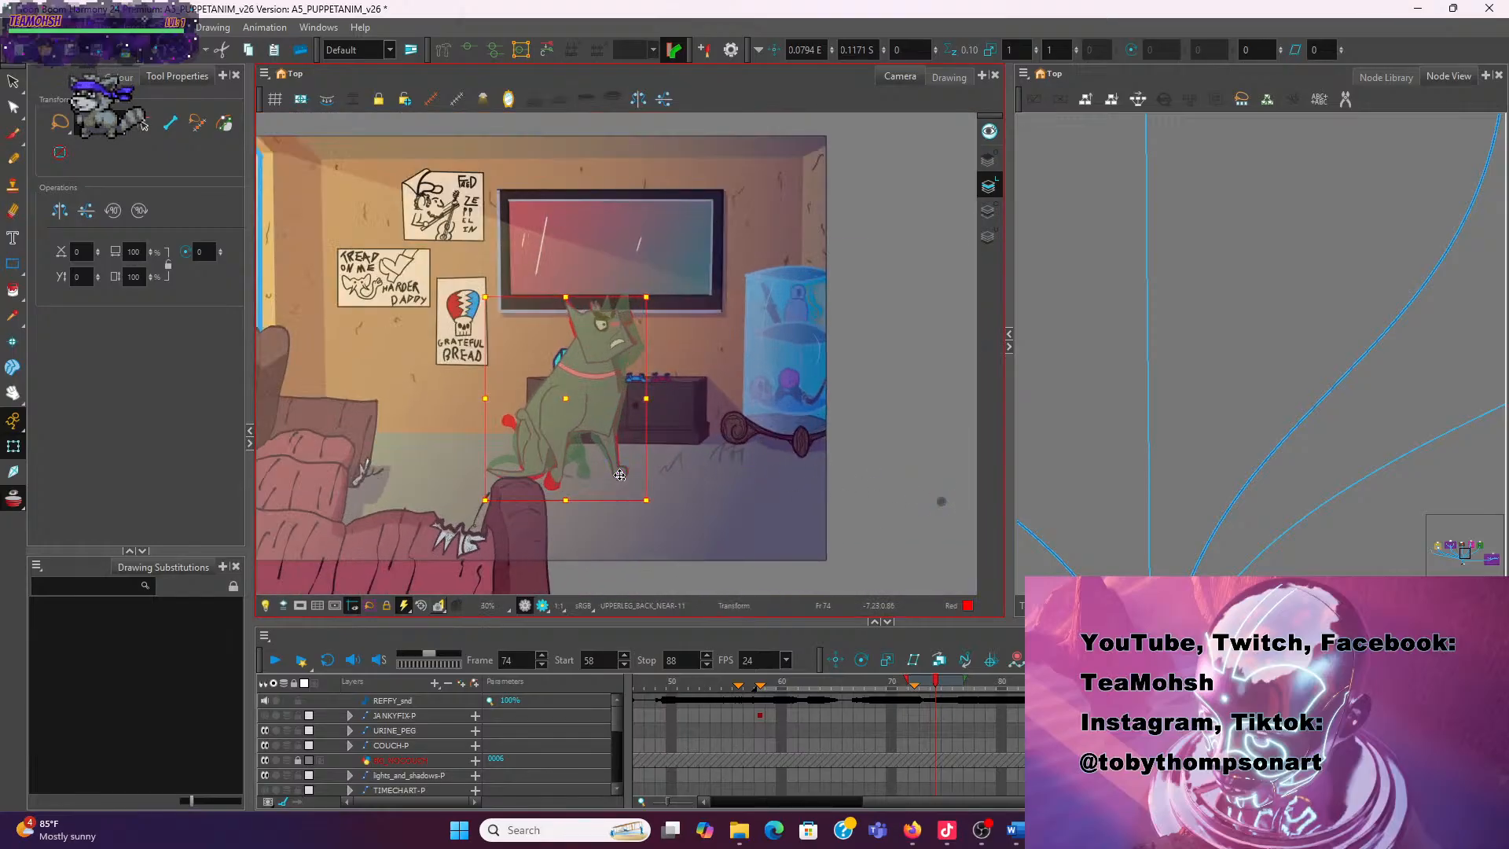
pyautogui.scroll(2, 620, 475)
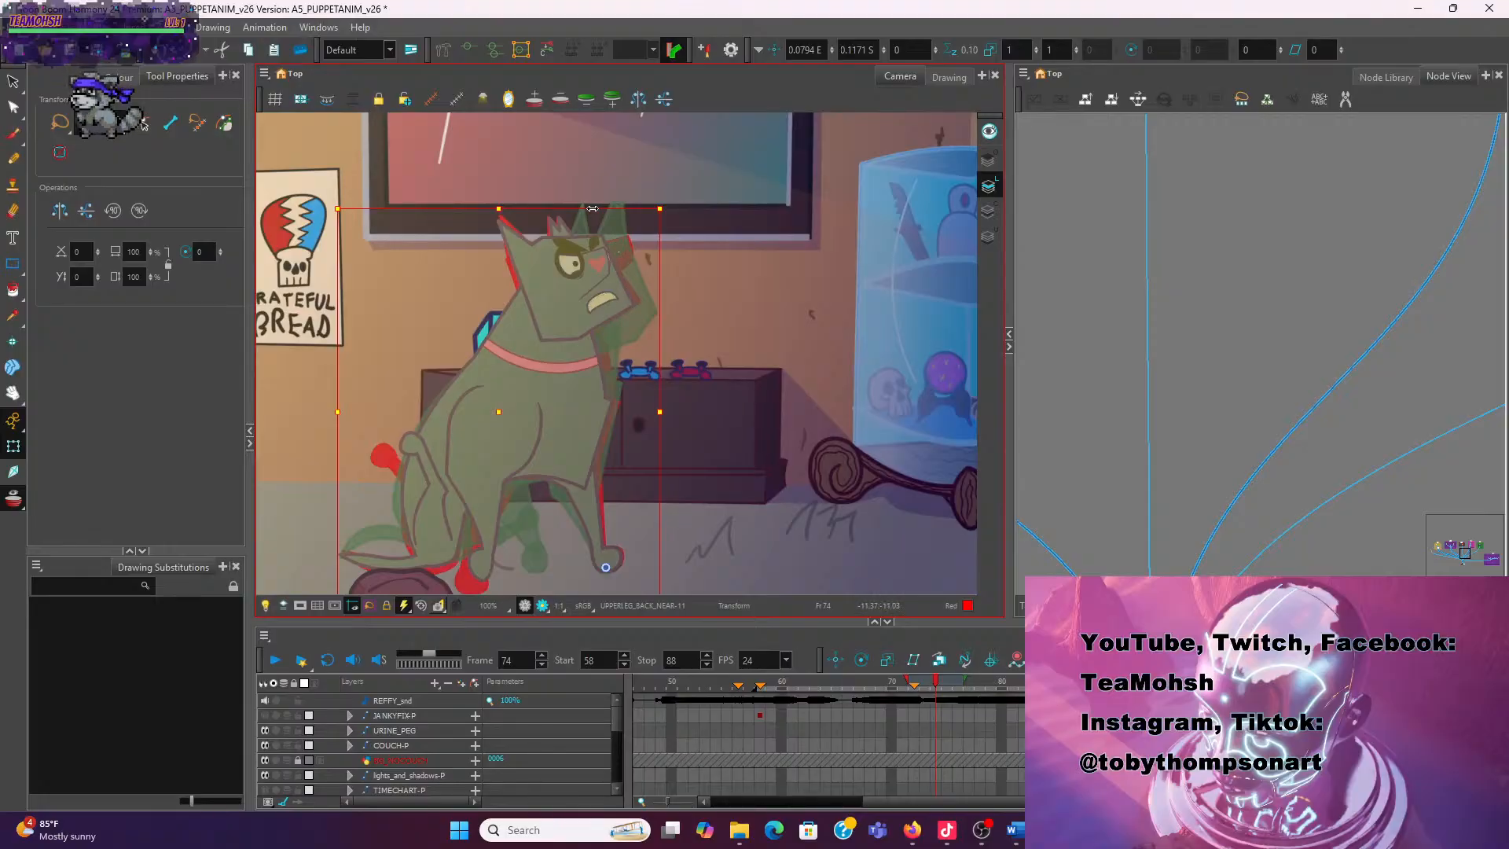
pyautogui.moveTo(594, 210); pyautogui.dragTo(615, 226)
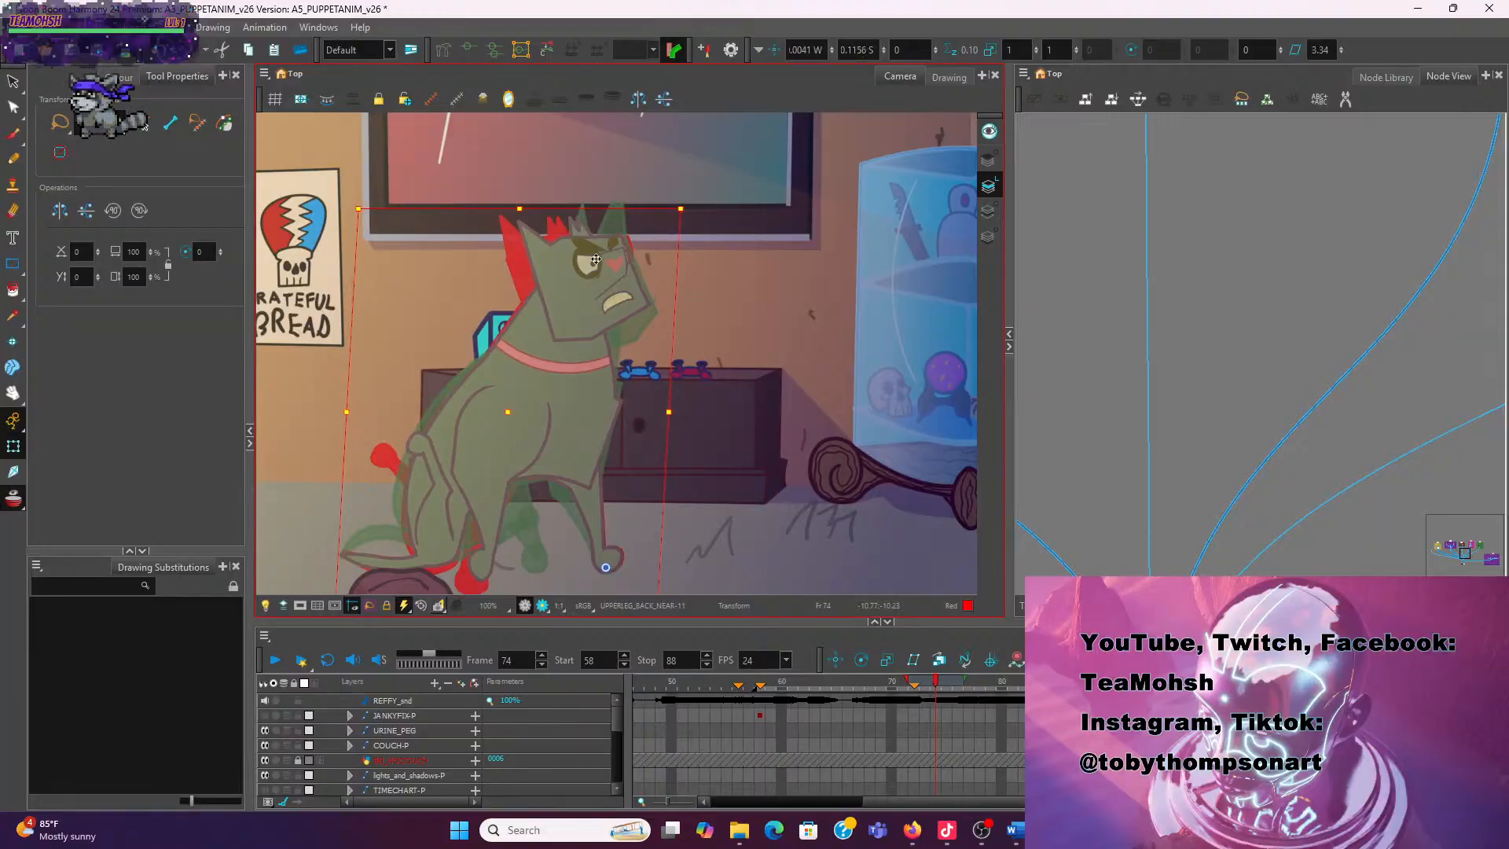
pyautogui.moveTo(833, 681); pyautogui.dragTo(786, 684)
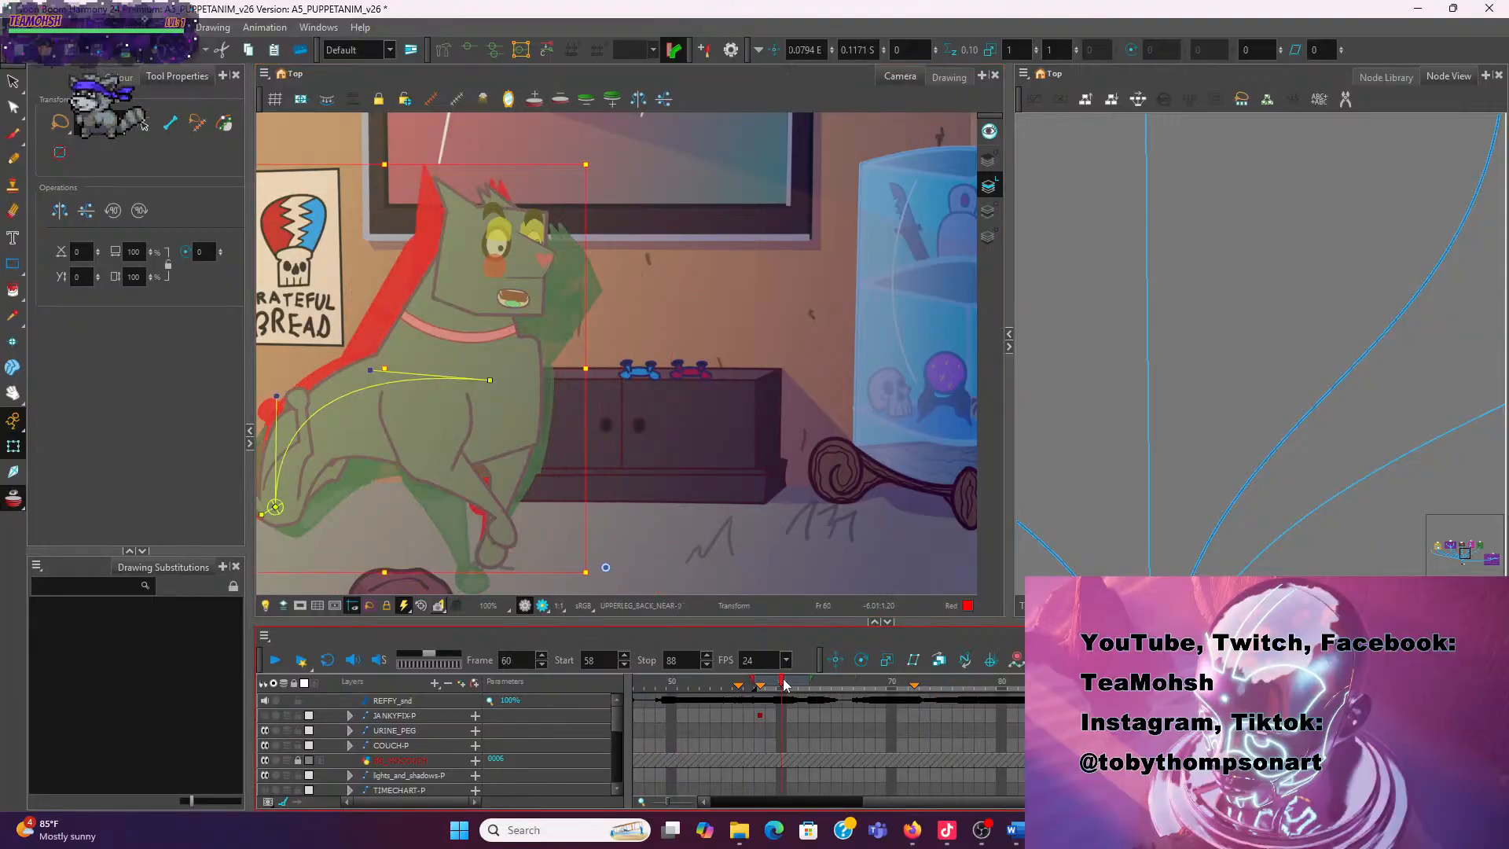
pyautogui.click(275, 660)
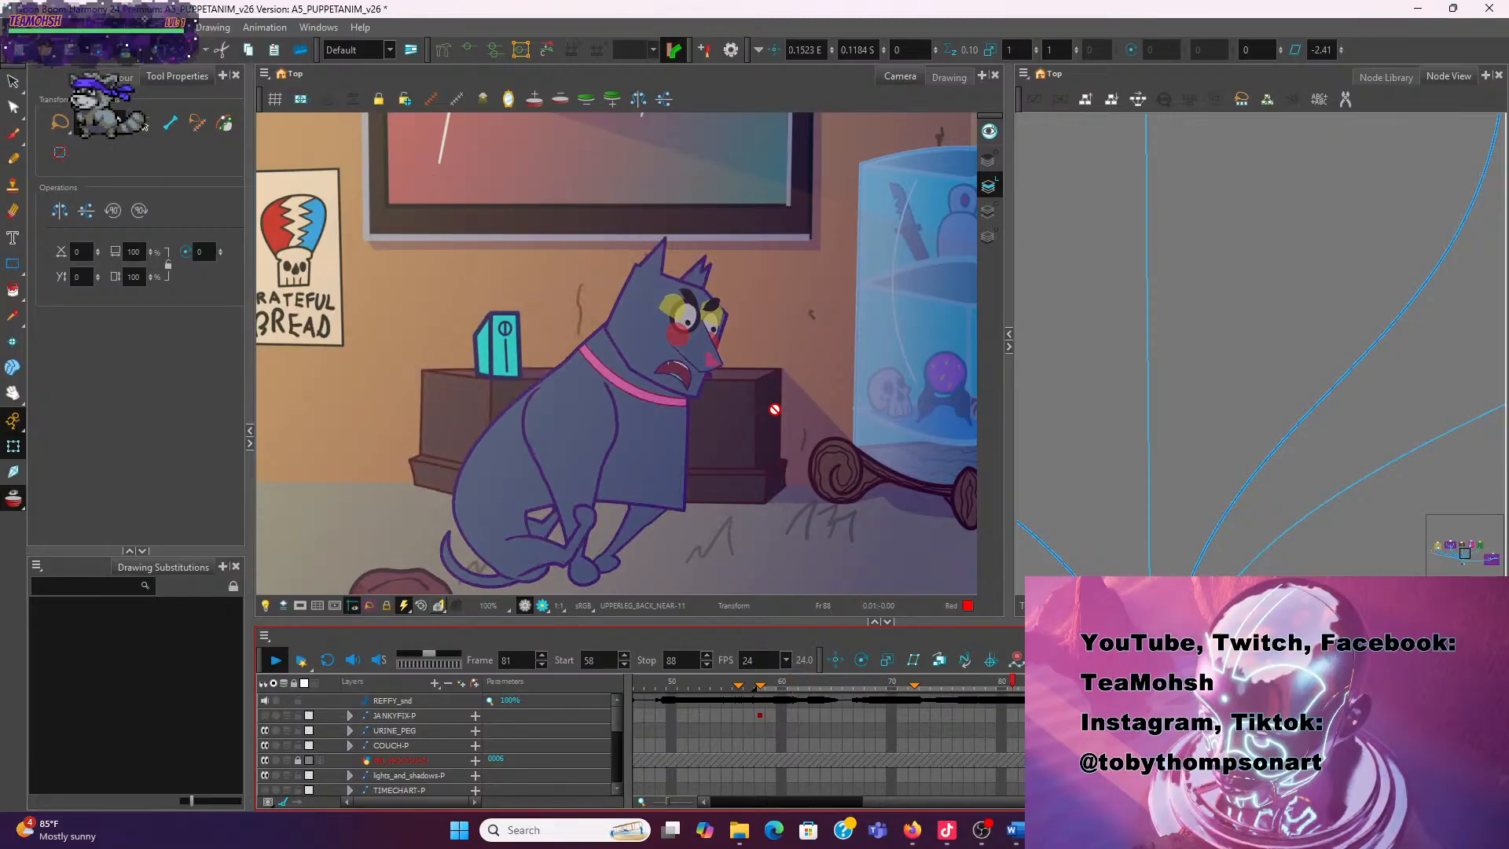
# At frame 73, shift the dog's neck and collar slightly down and back
pyautogui.moveTo(792, 690); pyautogui.dragTo(921, 701)
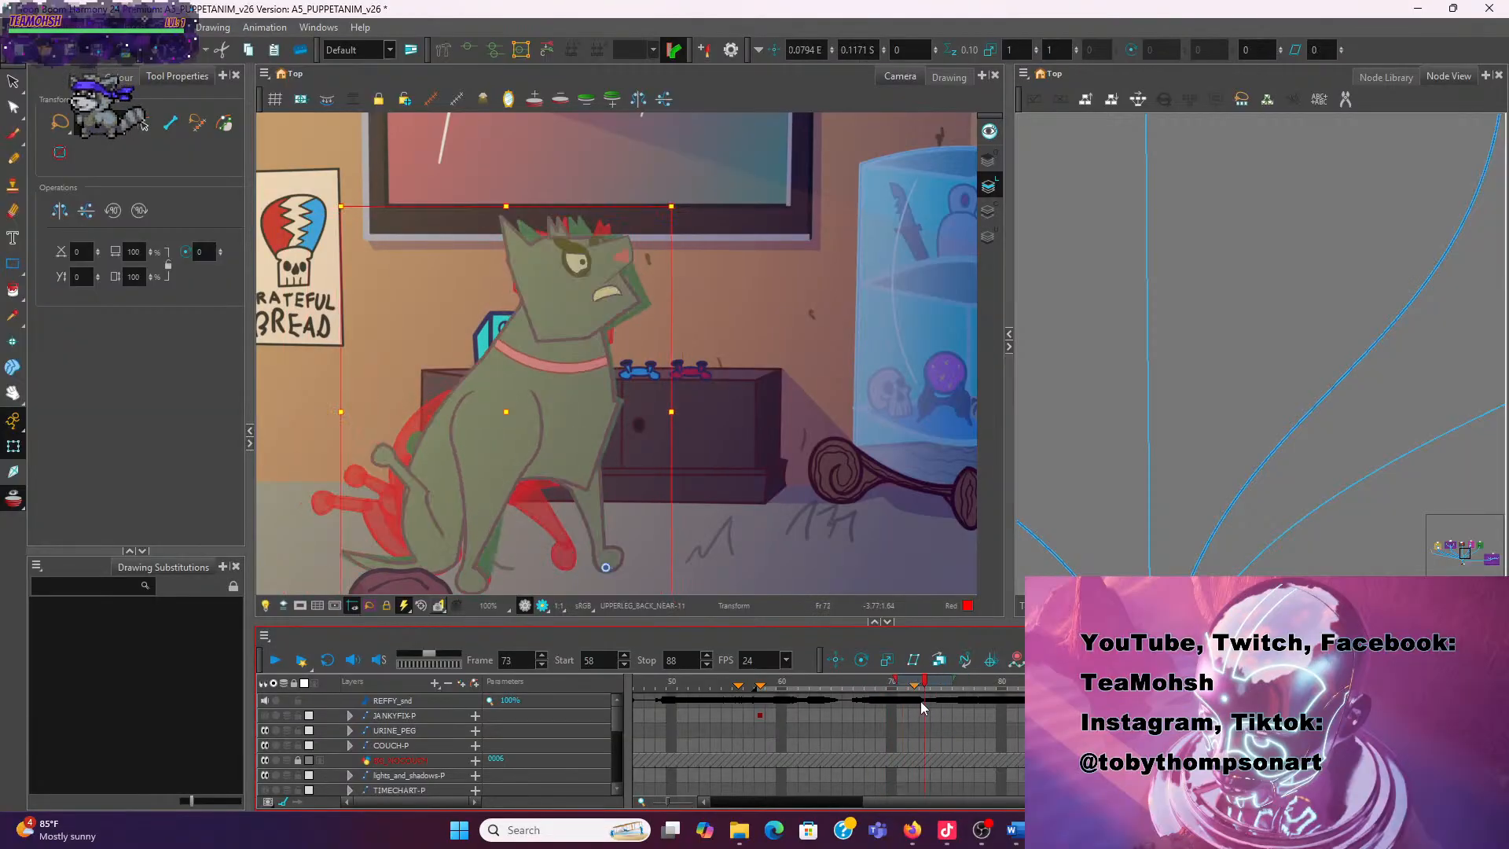
pyautogui.click(737, 329)
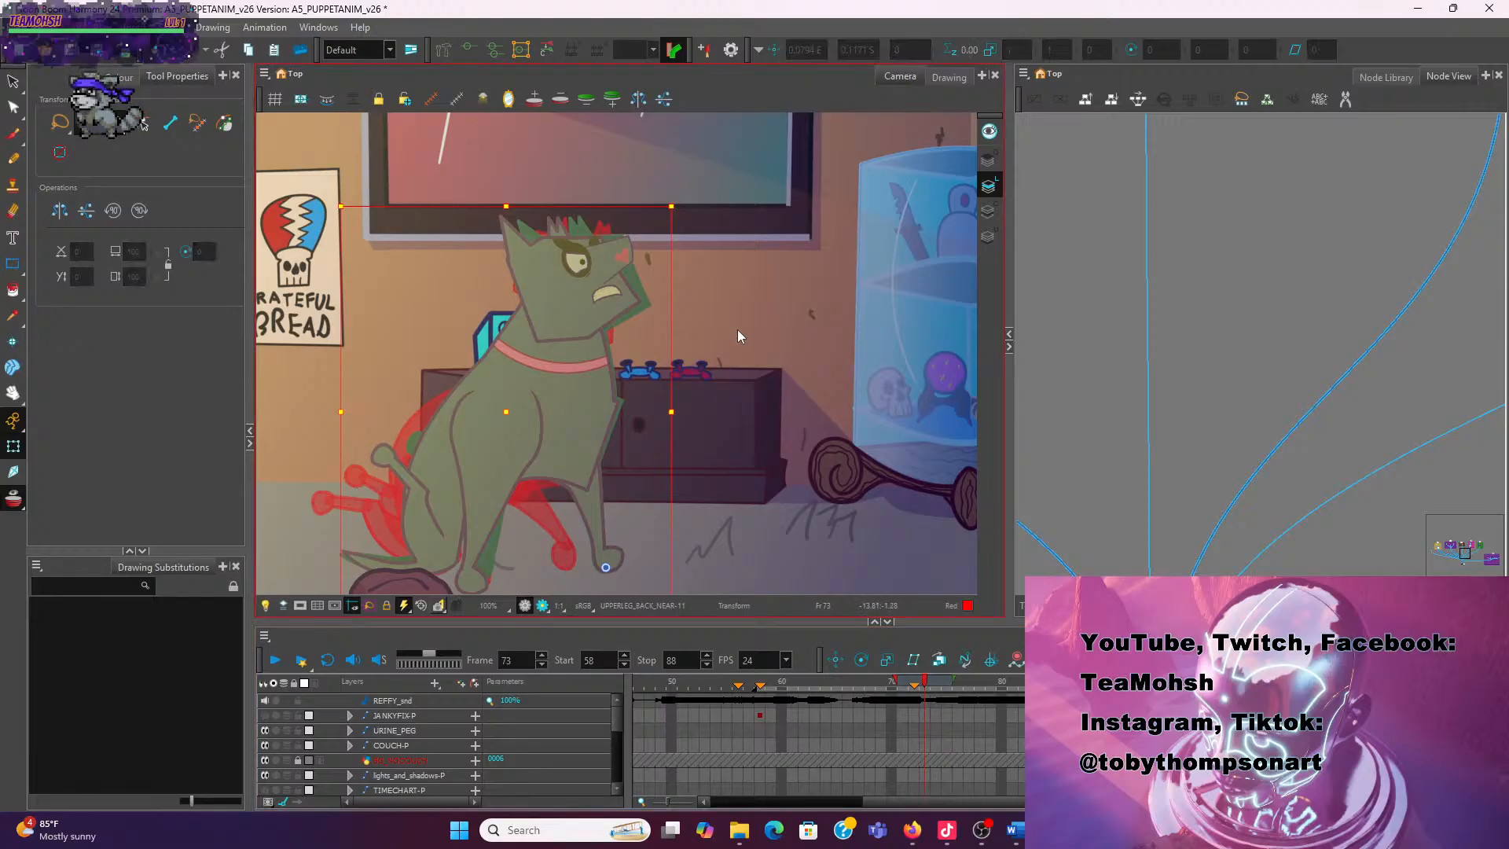
pyautogui.click(598, 383)
pyautogui.moveTo(598, 383); pyautogui.dragTo(591, 399)
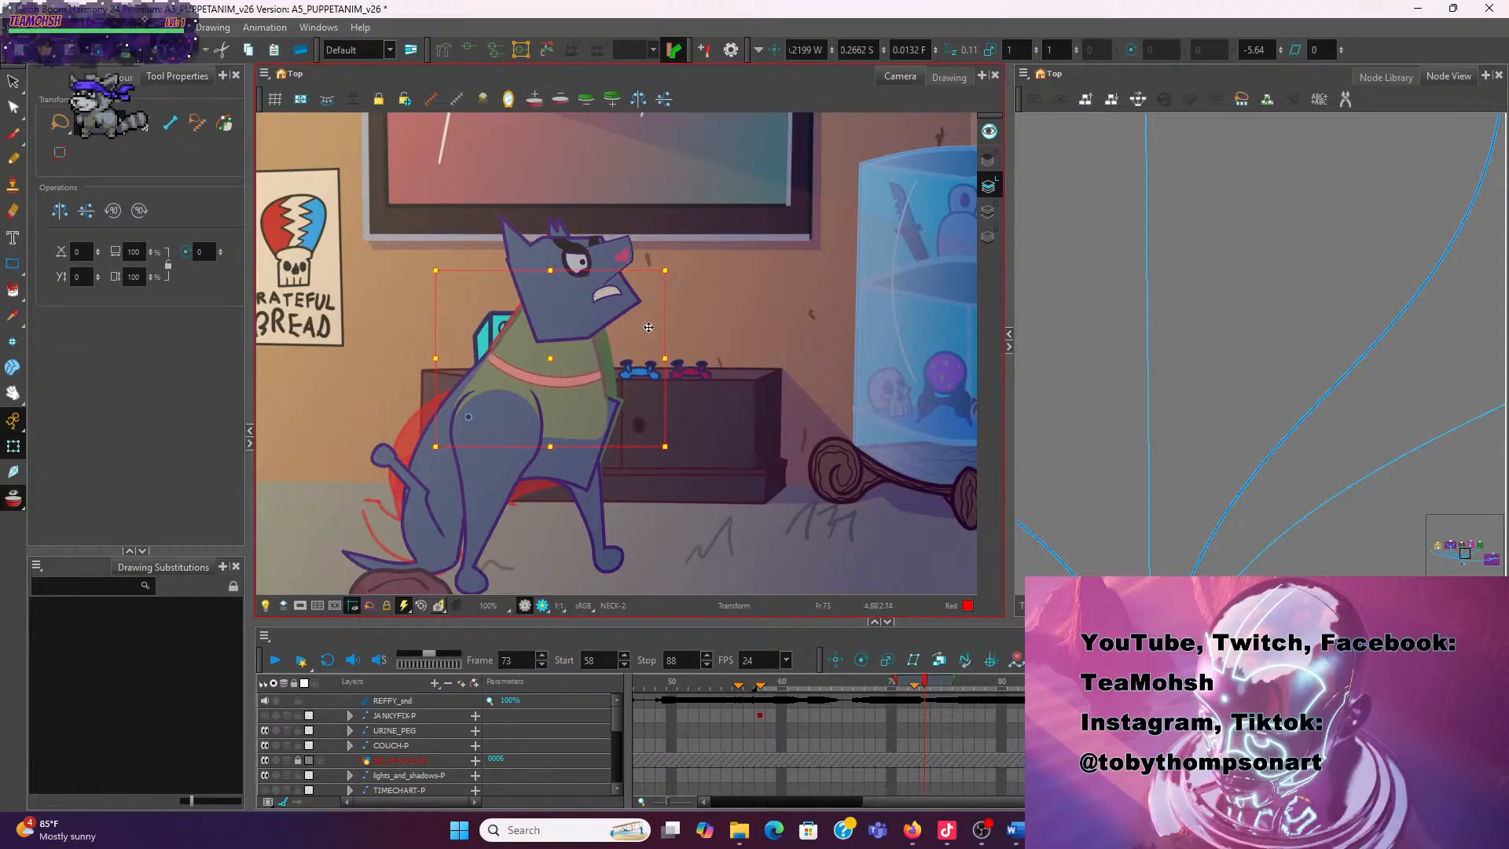
pyautogui.click(692, 344)
# Lower the whole head closer to the collar at frame 73 and nudge the neck slightly forward
pyautogui.click(582, 327)
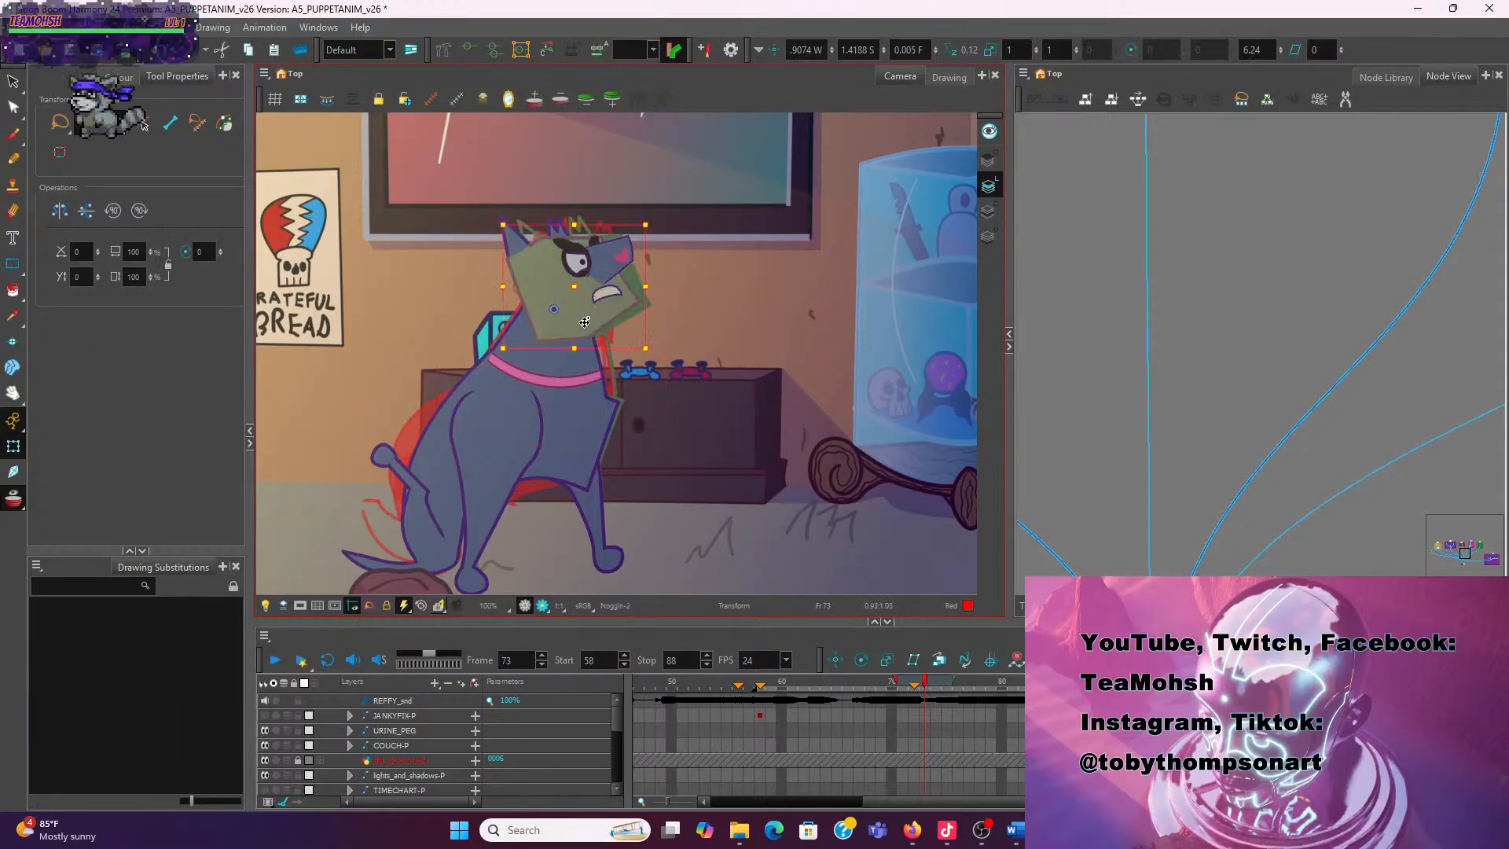
pyautogui.press('b')
pyautogui.press('b')
pyautogui.press('b')
pyautogui.press('b')
pyautogui.press('b')
pyautogui.press('b')
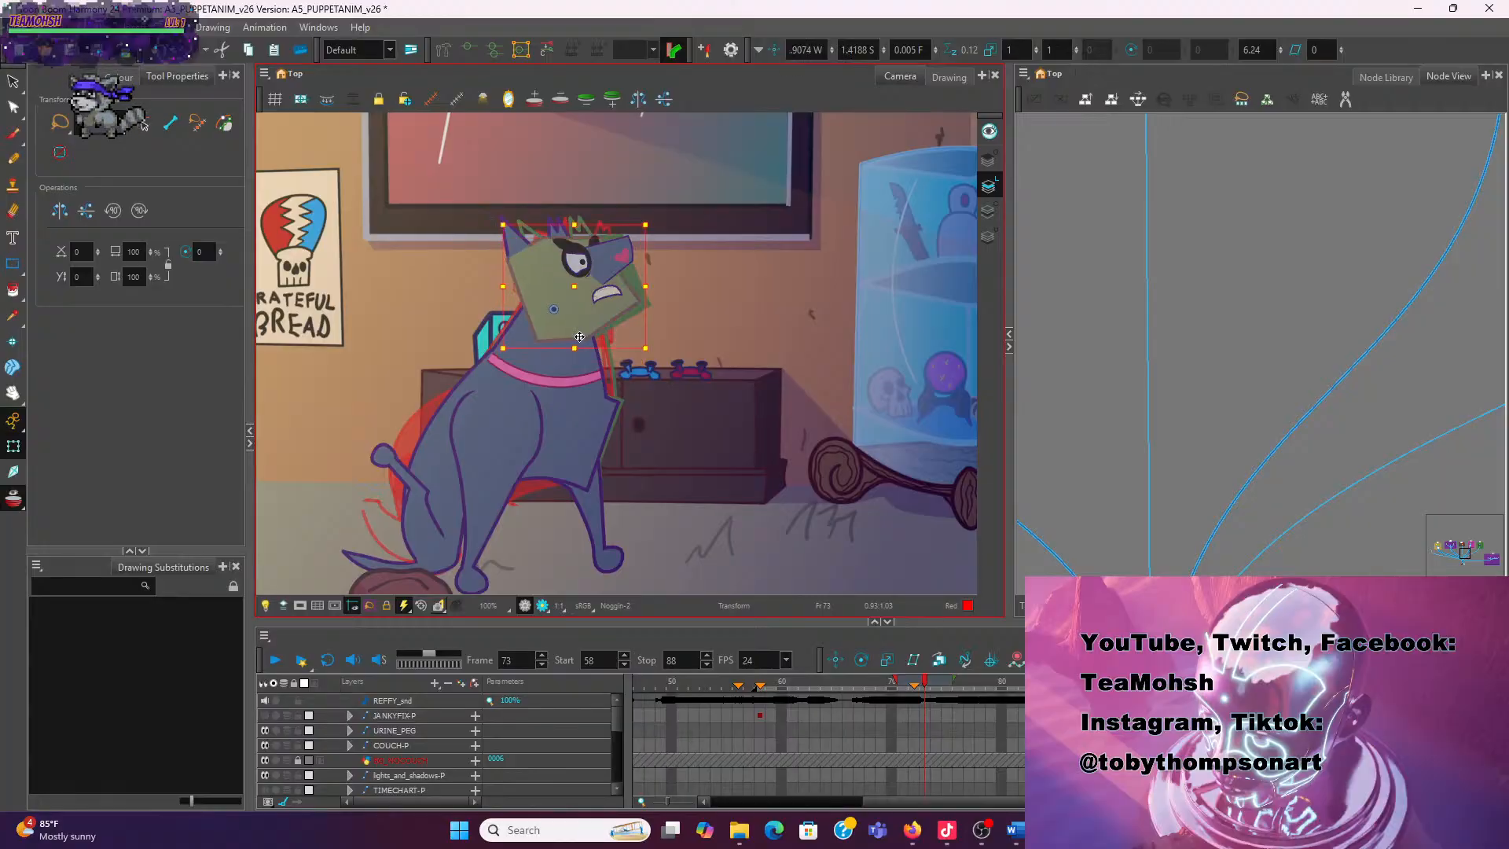
pyautogui.moveTo(585, 326); pyautogui.dragTo(585, 343)
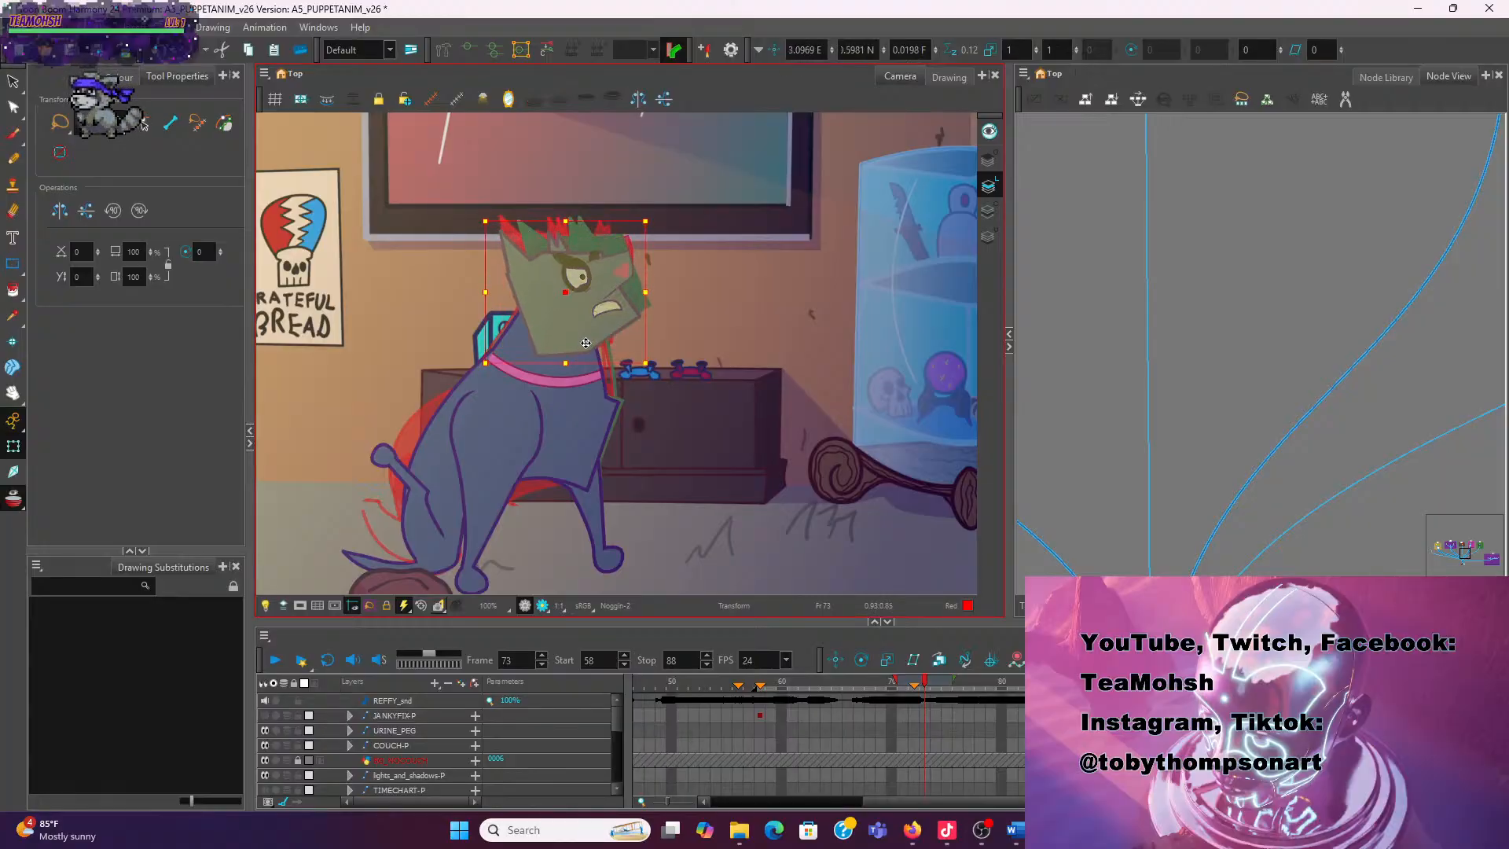
pyautogui.click(570, 370)
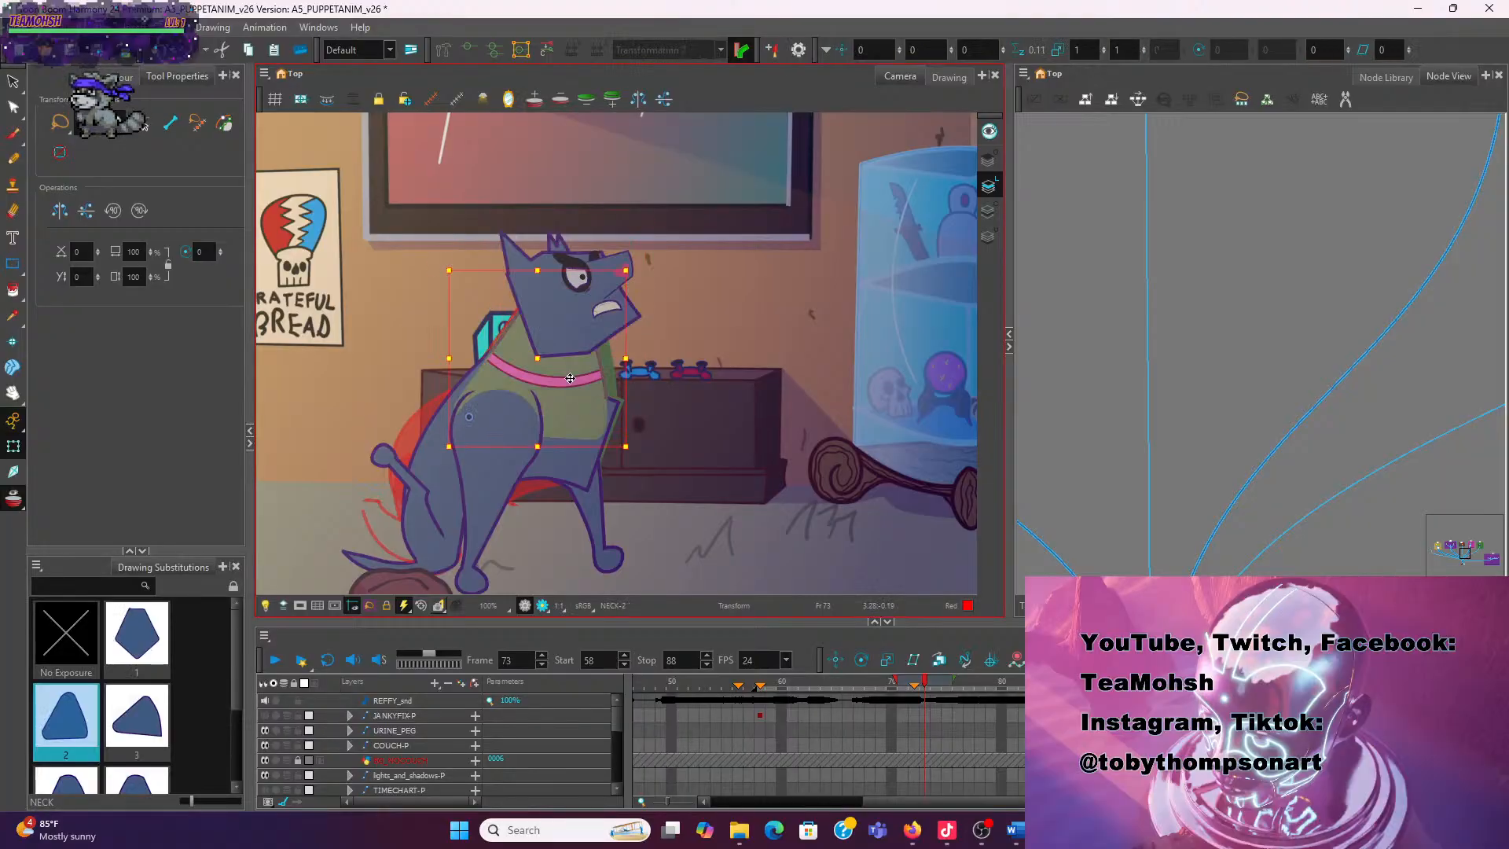
pyautogui.moveTo(576, 369); pyautogui.dragTo(577, 366)
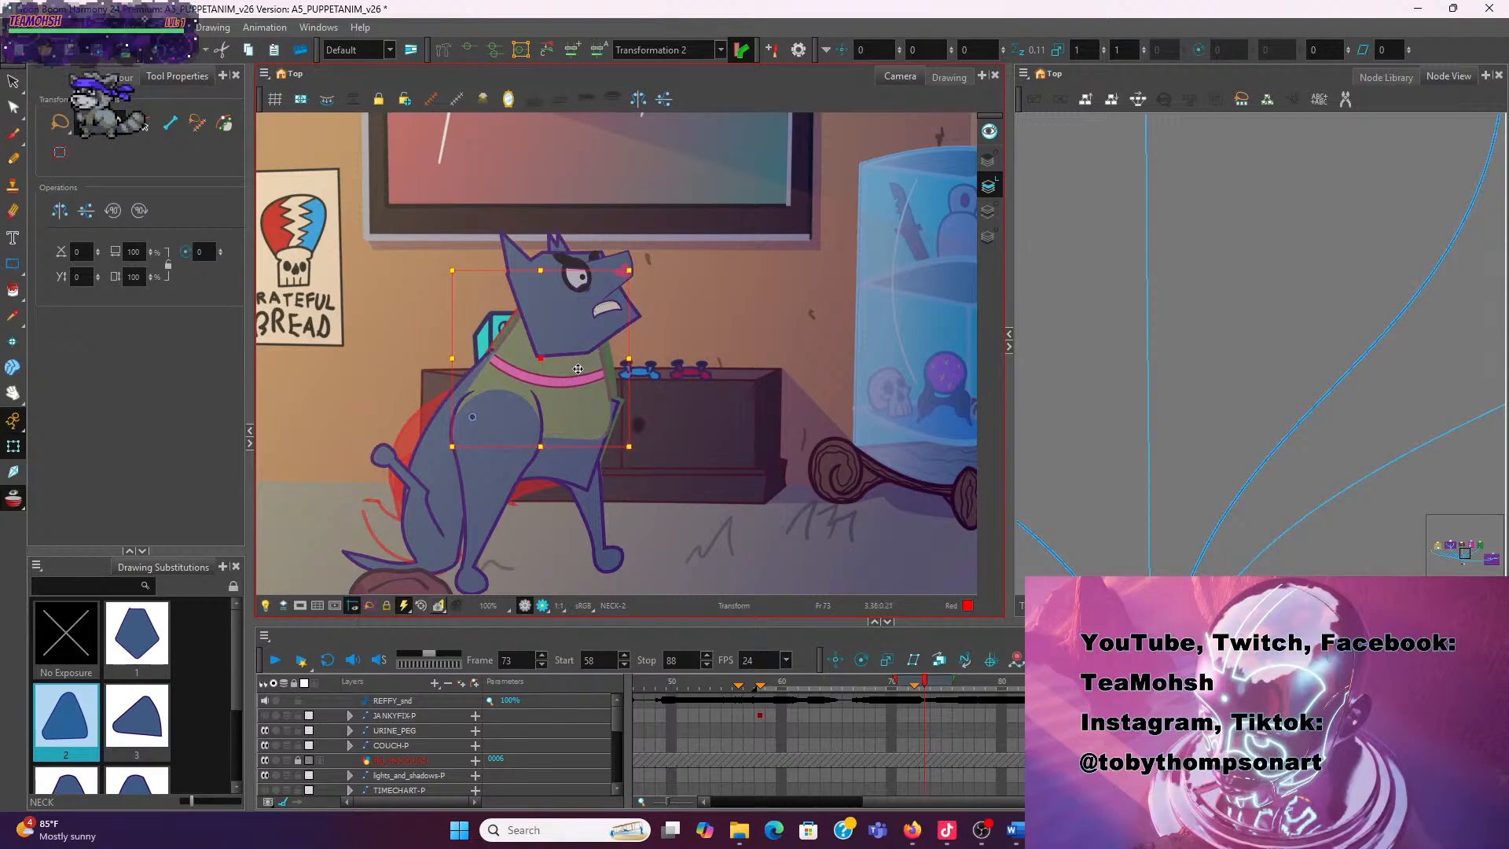
# At frame 73, reshape the front of the dog's neck with its deformer points and handles, bulging the curve slightly forward toward the chest
pyautogui.scroll(2, 707, 460)
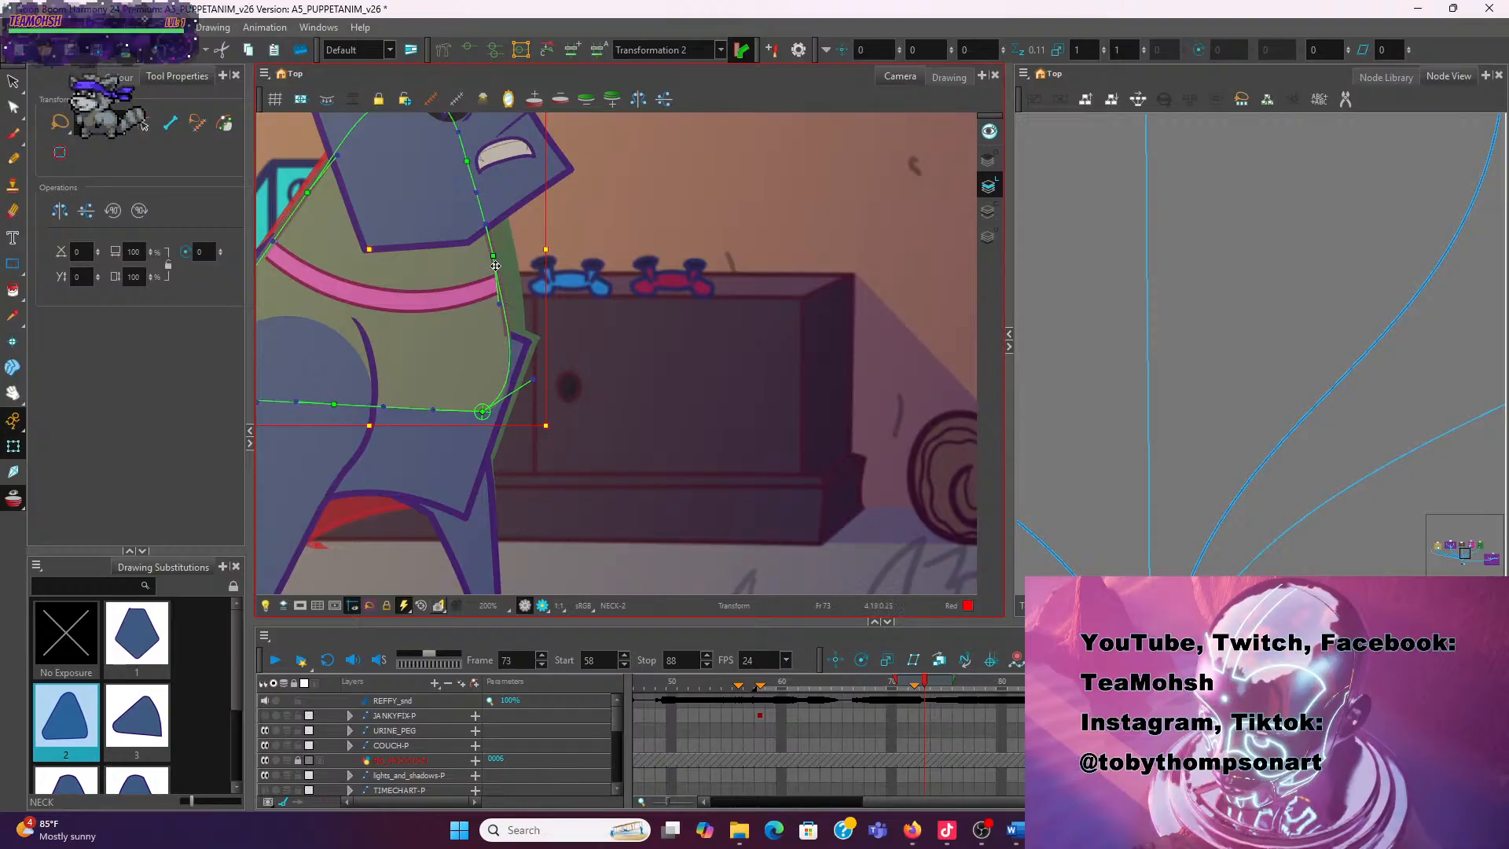
pyautogui.click(657, 323)
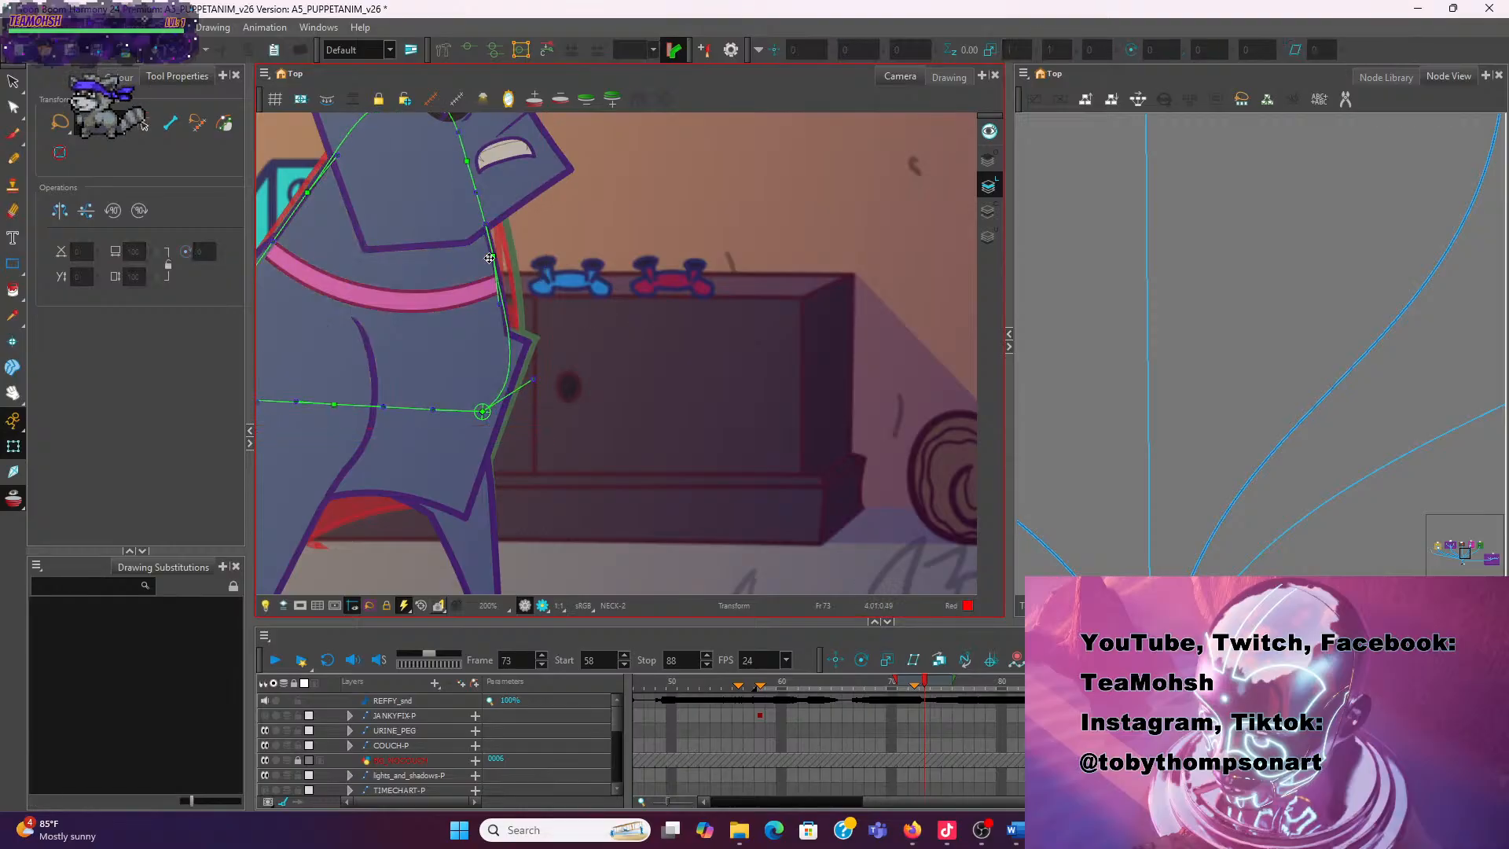
pyautogui.moveTo(503, 259); pyautogui.dragTo(507, 261)
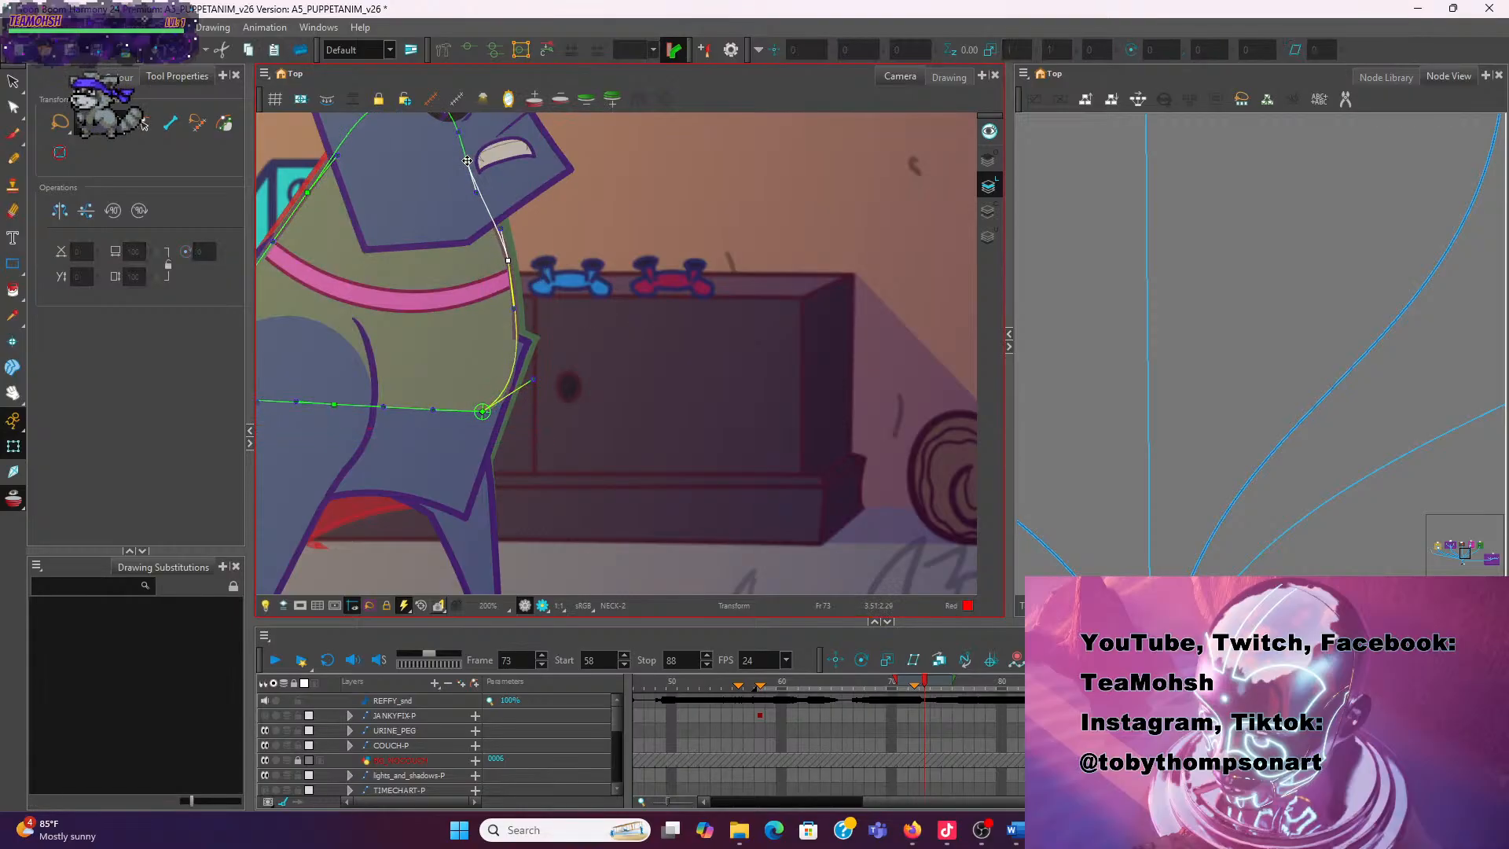
pyautogui.moveTo(466, 161); pyautogui.dragTo(481, 159)
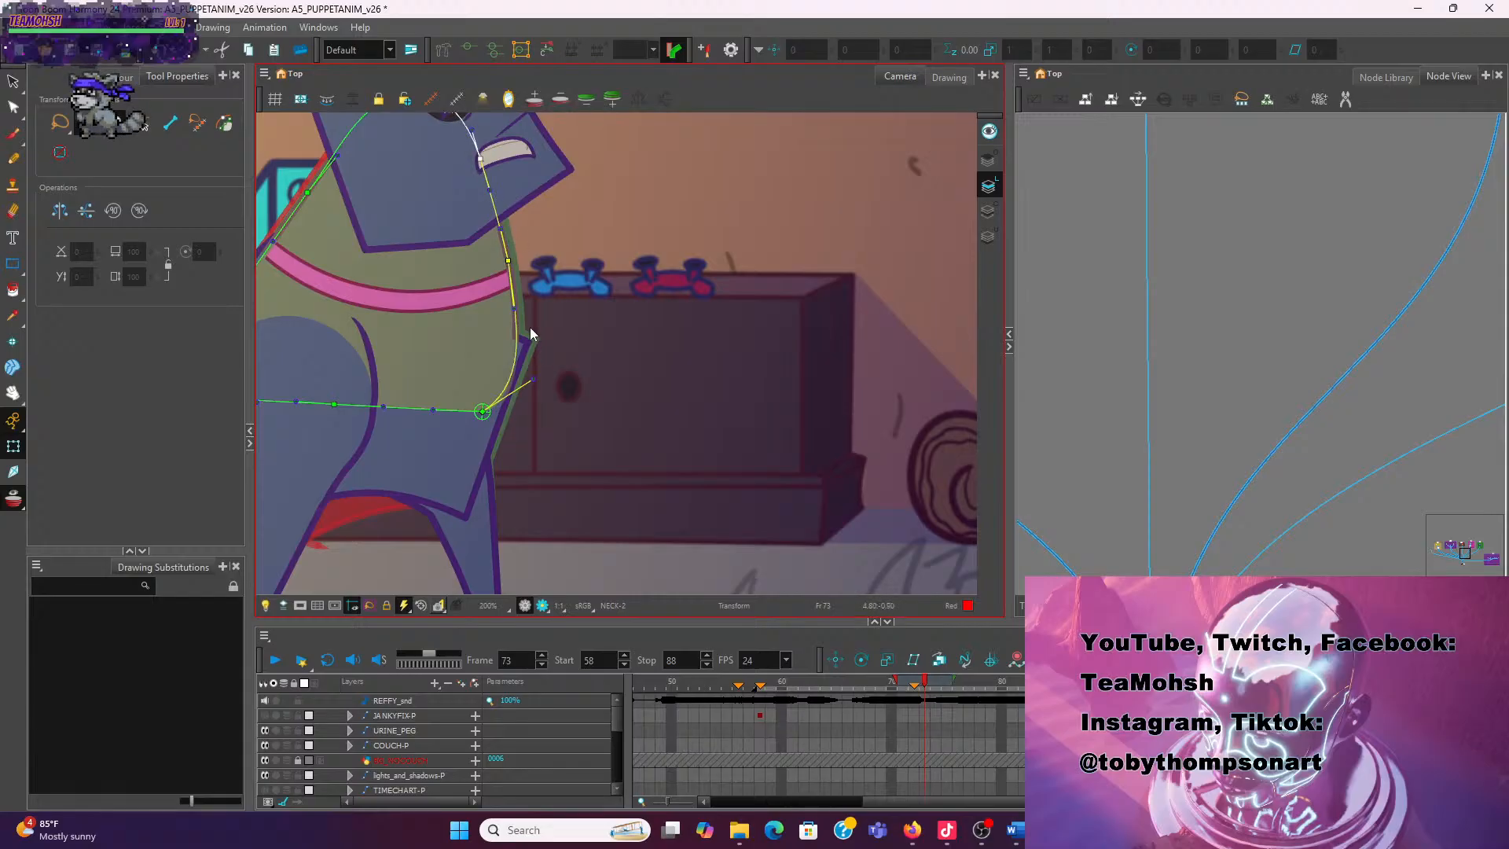
pyautogui.moveTo(516, 307); pyautogui.dragTo(514, 308)
pyautogui.click(507, 260)
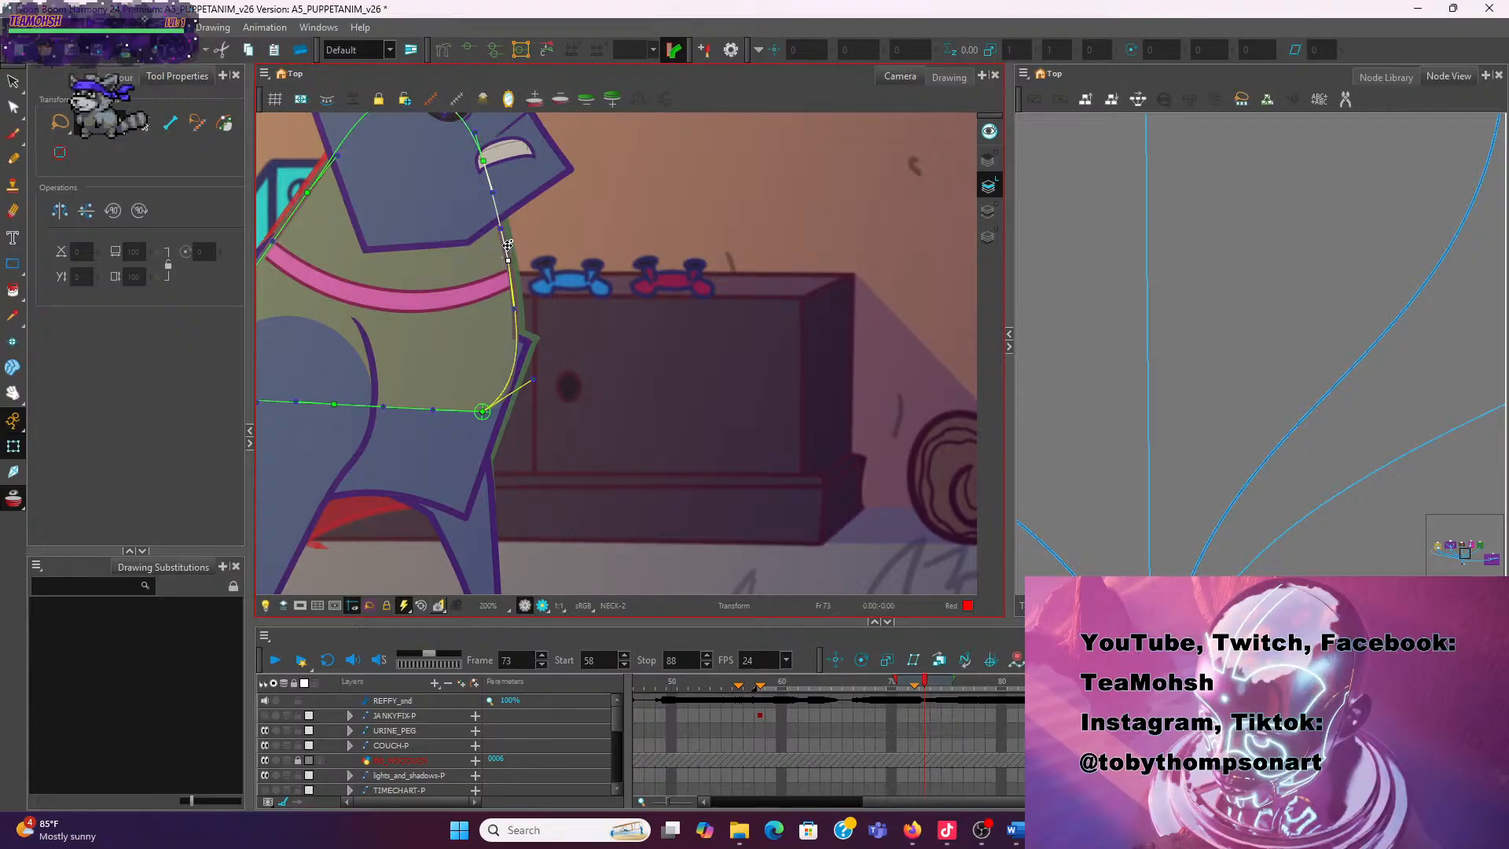
pyautogui.moveTo(502, 228); pyautogui.dragTo(504, 224)
pyautogui.click(526, 318)
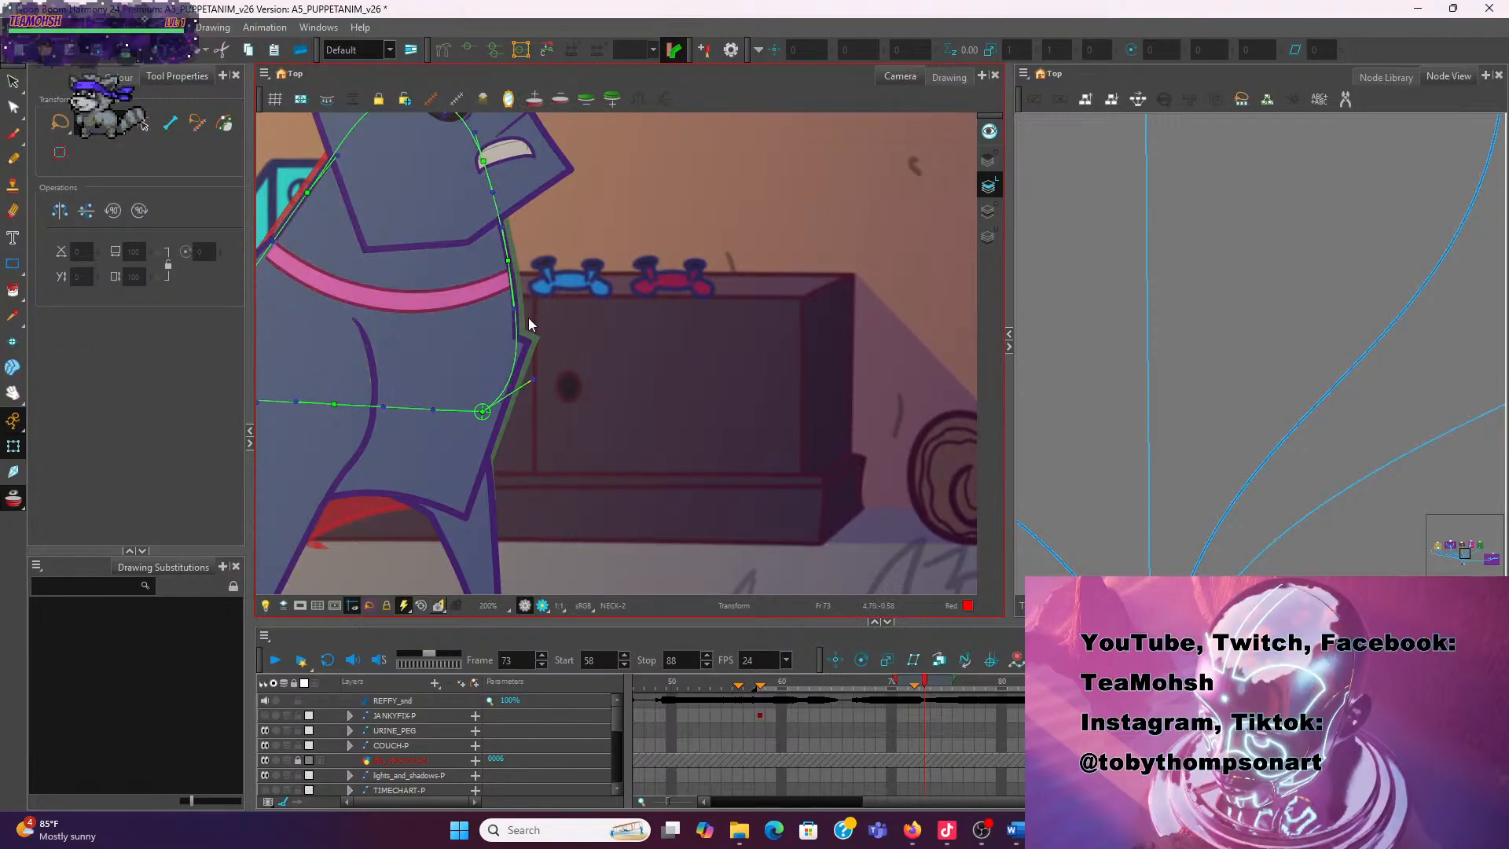
pyautogui.moveTo(514, 308); pyautogui.dragTo(524, 369)
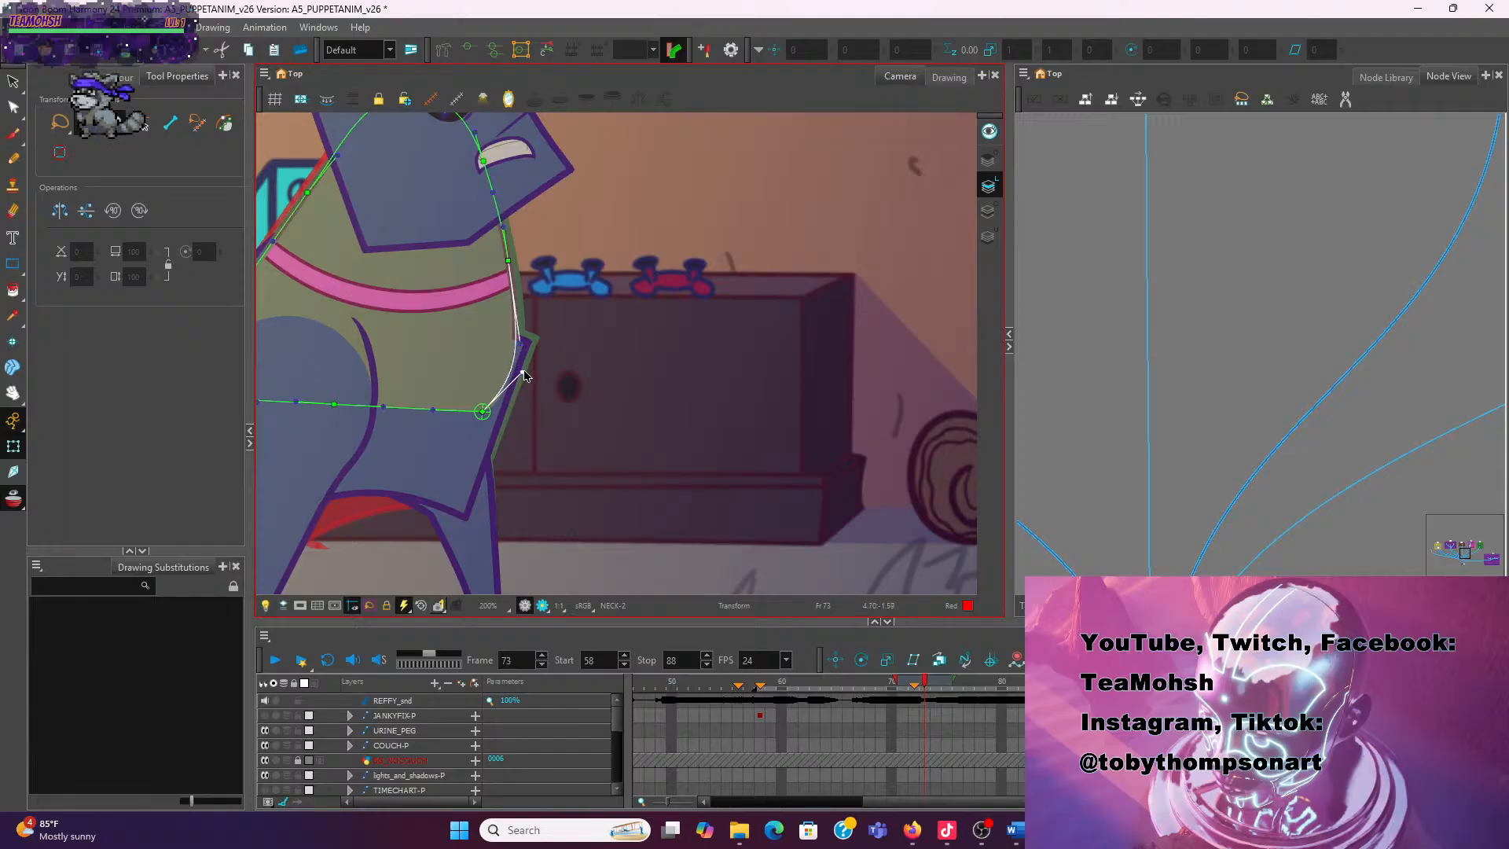
pyautogui.scroll(-5, 589, 271)
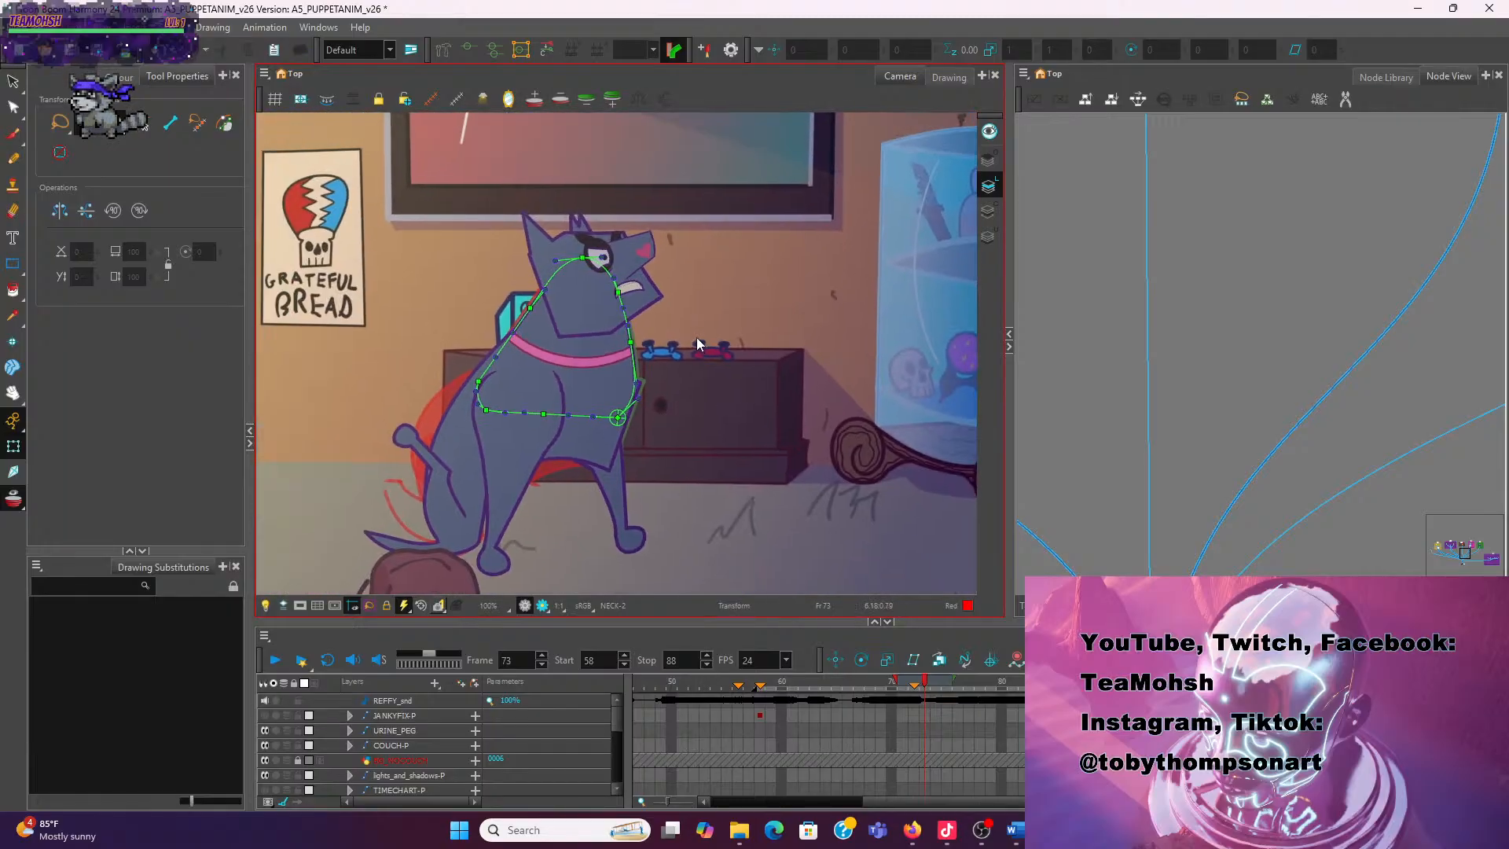
# At frame 73, push the deformer point on the back of the dog's neck slightly outward
pyautogui.scroll(6, 465, 301)
pyautogui.moveTo(435, 367); pyautogui.dragTo(759, 355)
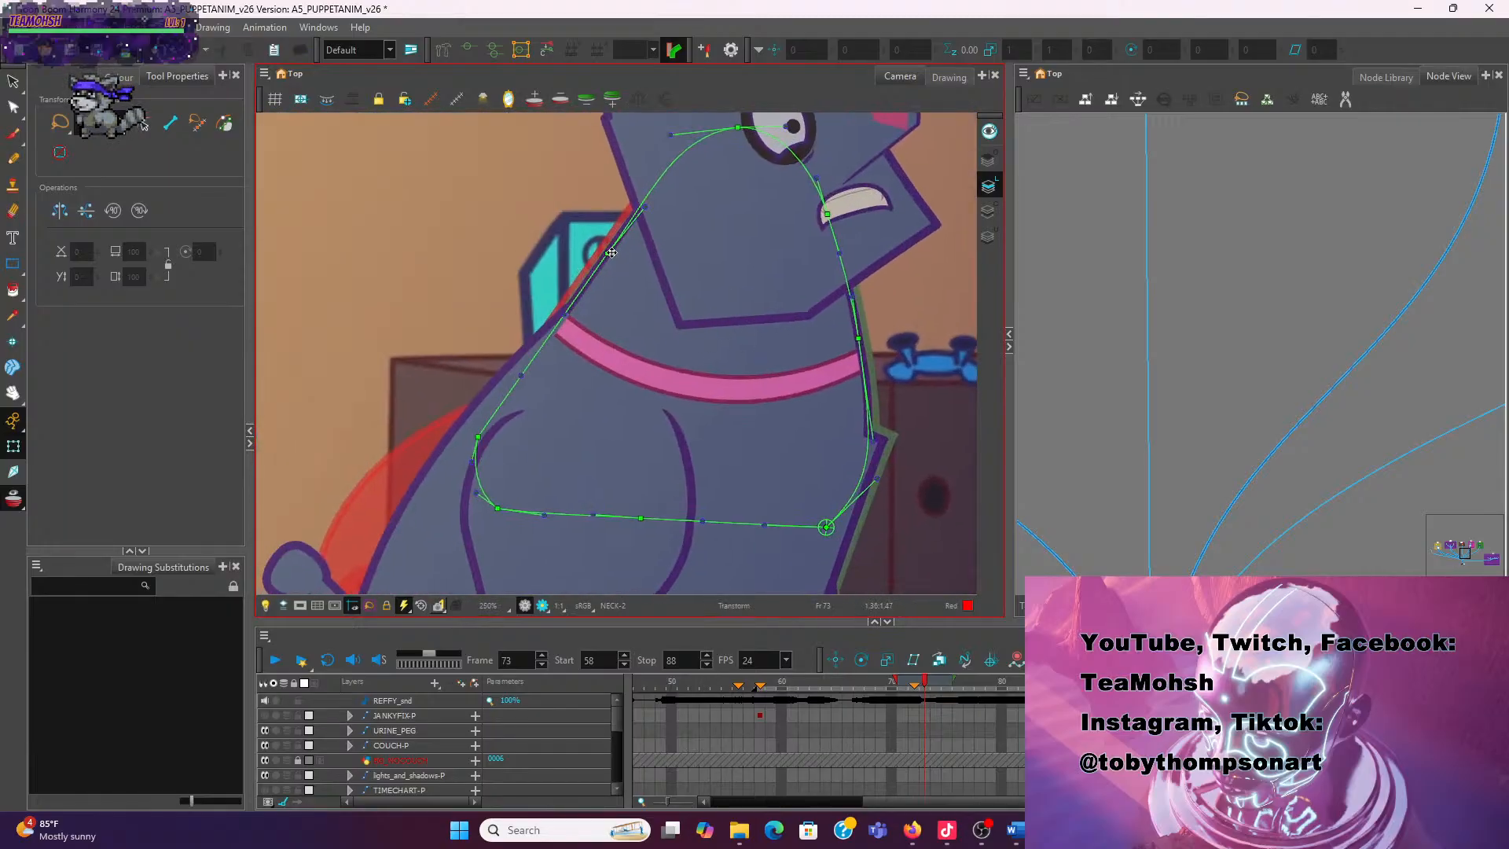
pyautogui.moveTo(610, 253); pyautogui.dragTo(602, 250)
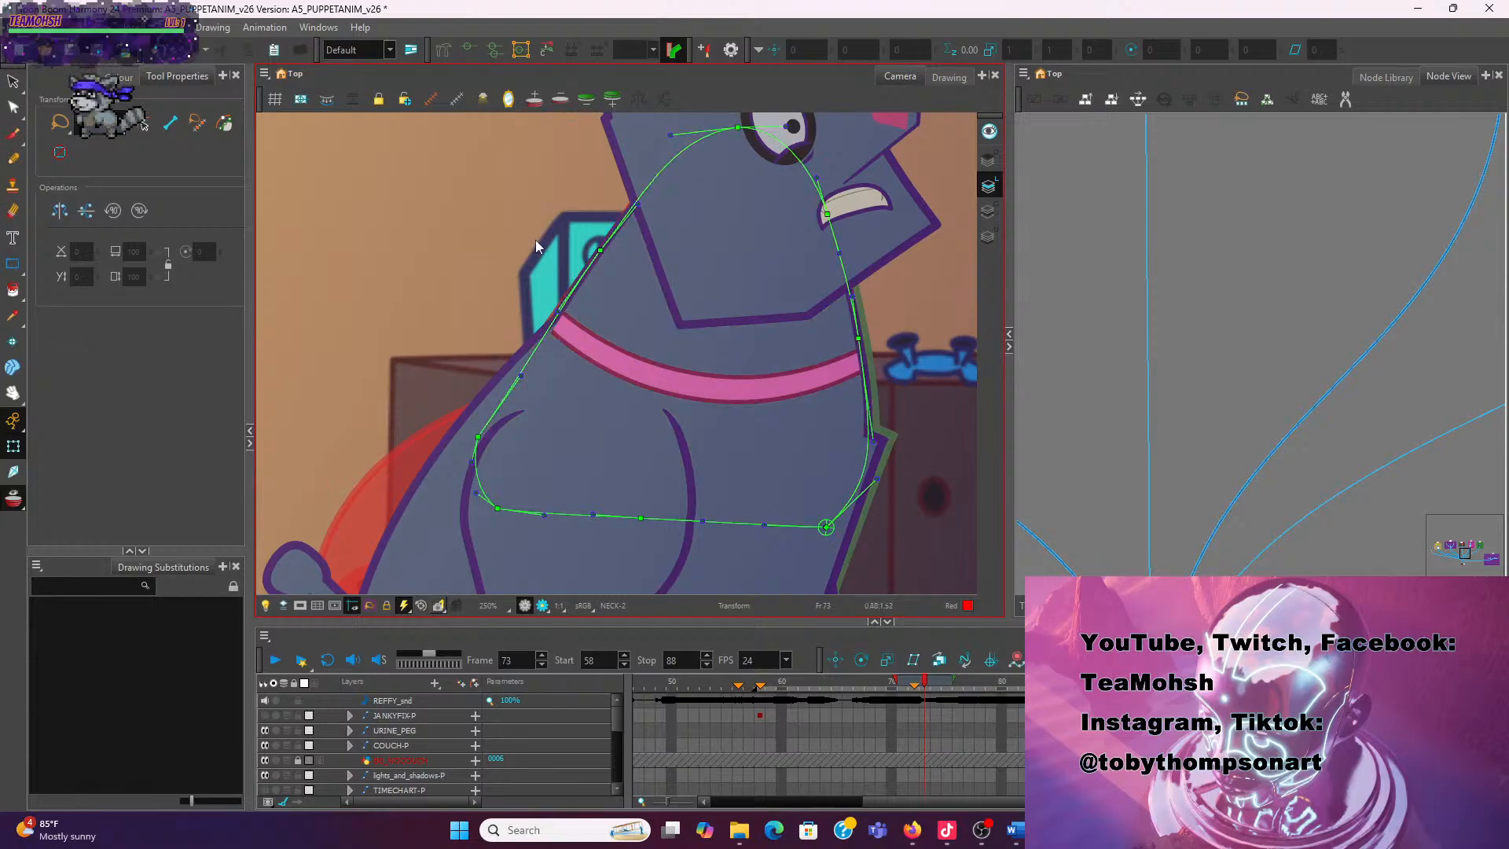
pyautogui.scroll(-3, 535, 239)
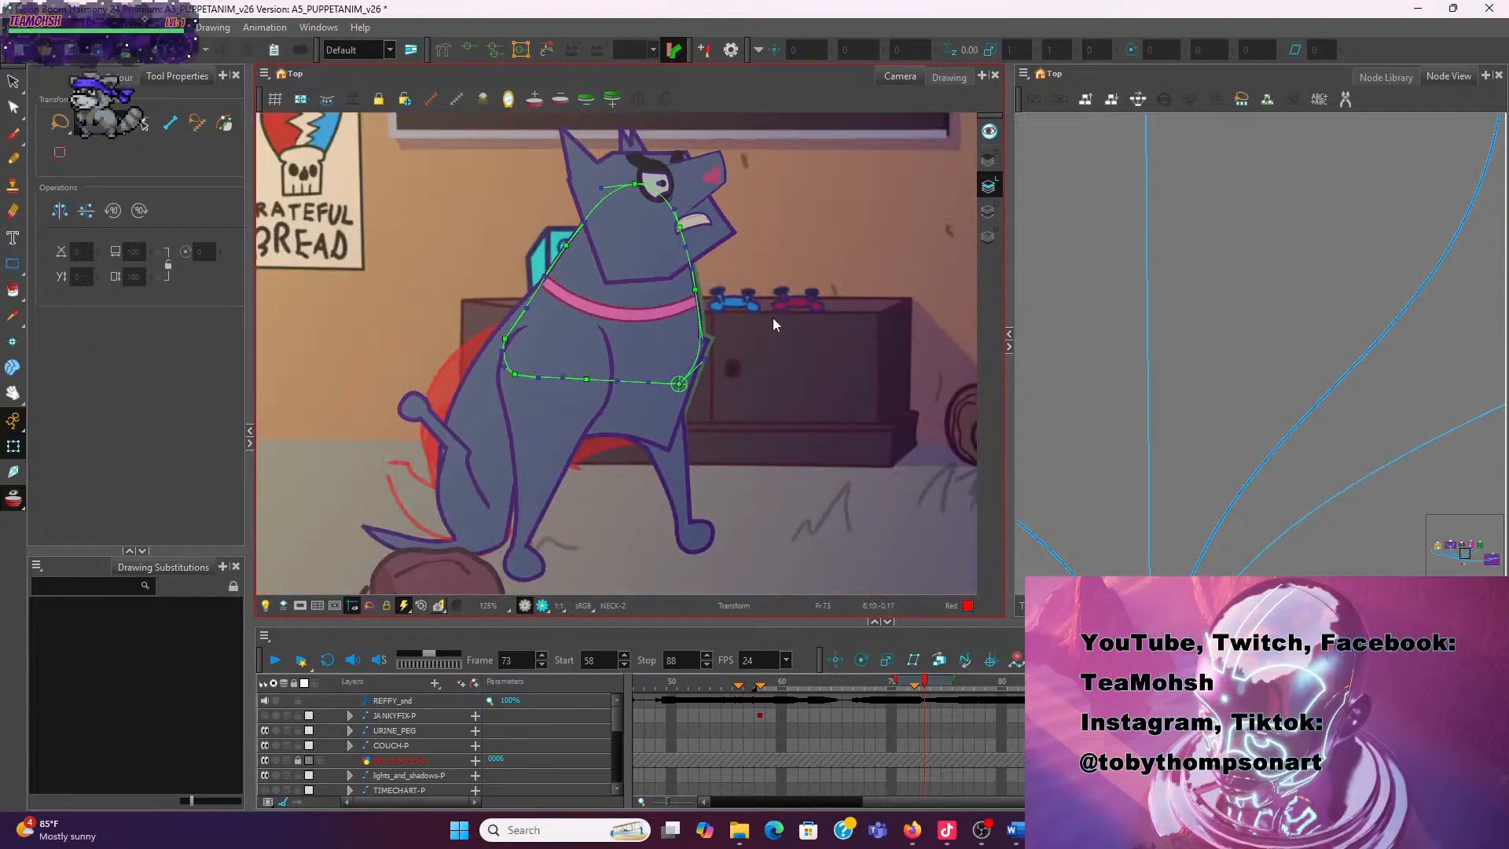
pyautogui.scroll(-3, 773, 324)
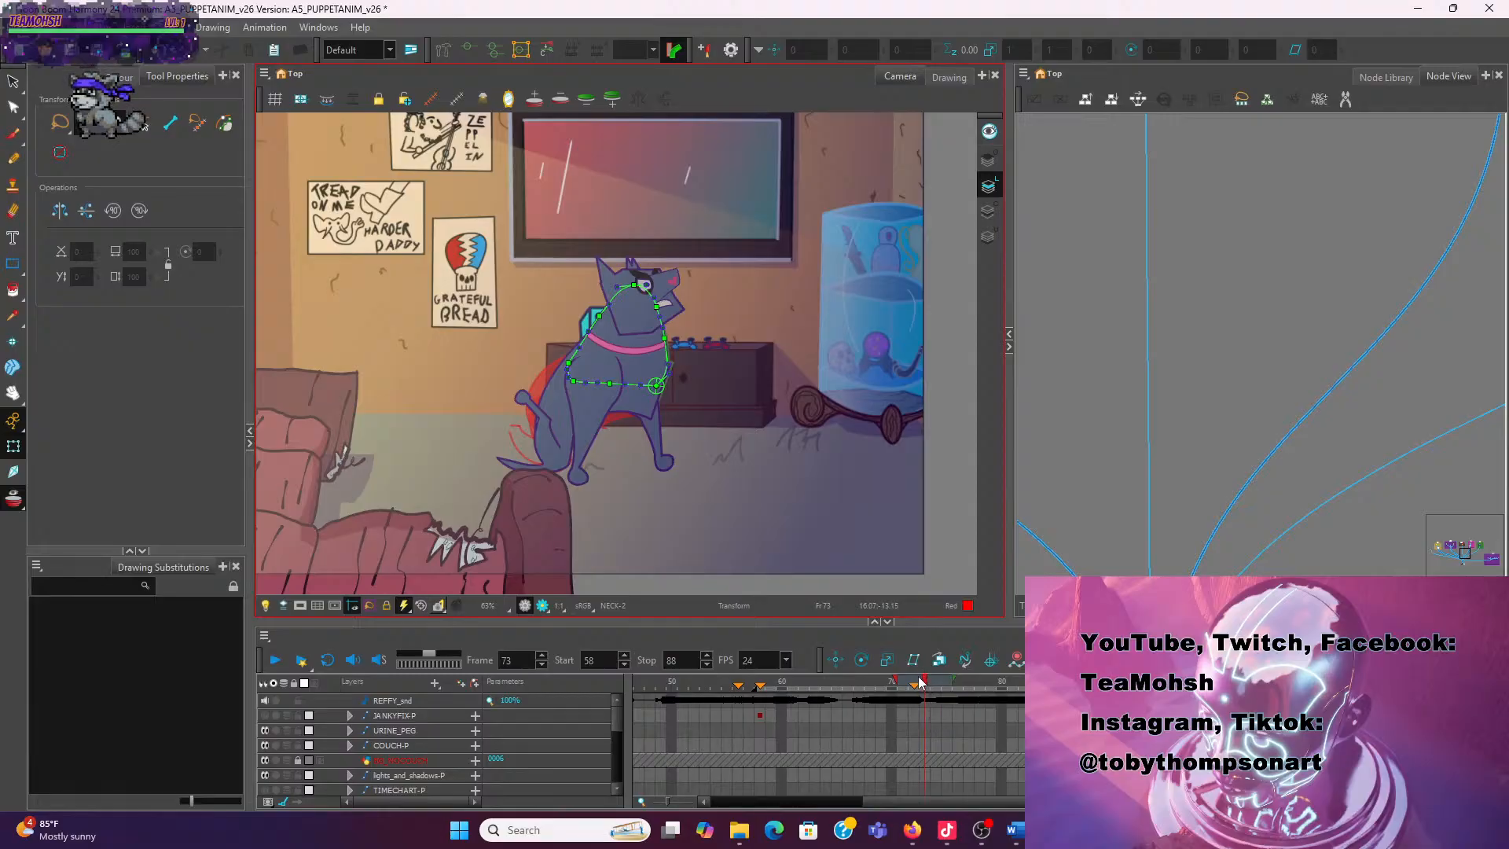
# Delete the frame 73 keyframe on the PUPPET_CTHULULU-P layer
pyautogui.scroll(-2, 426, 777)
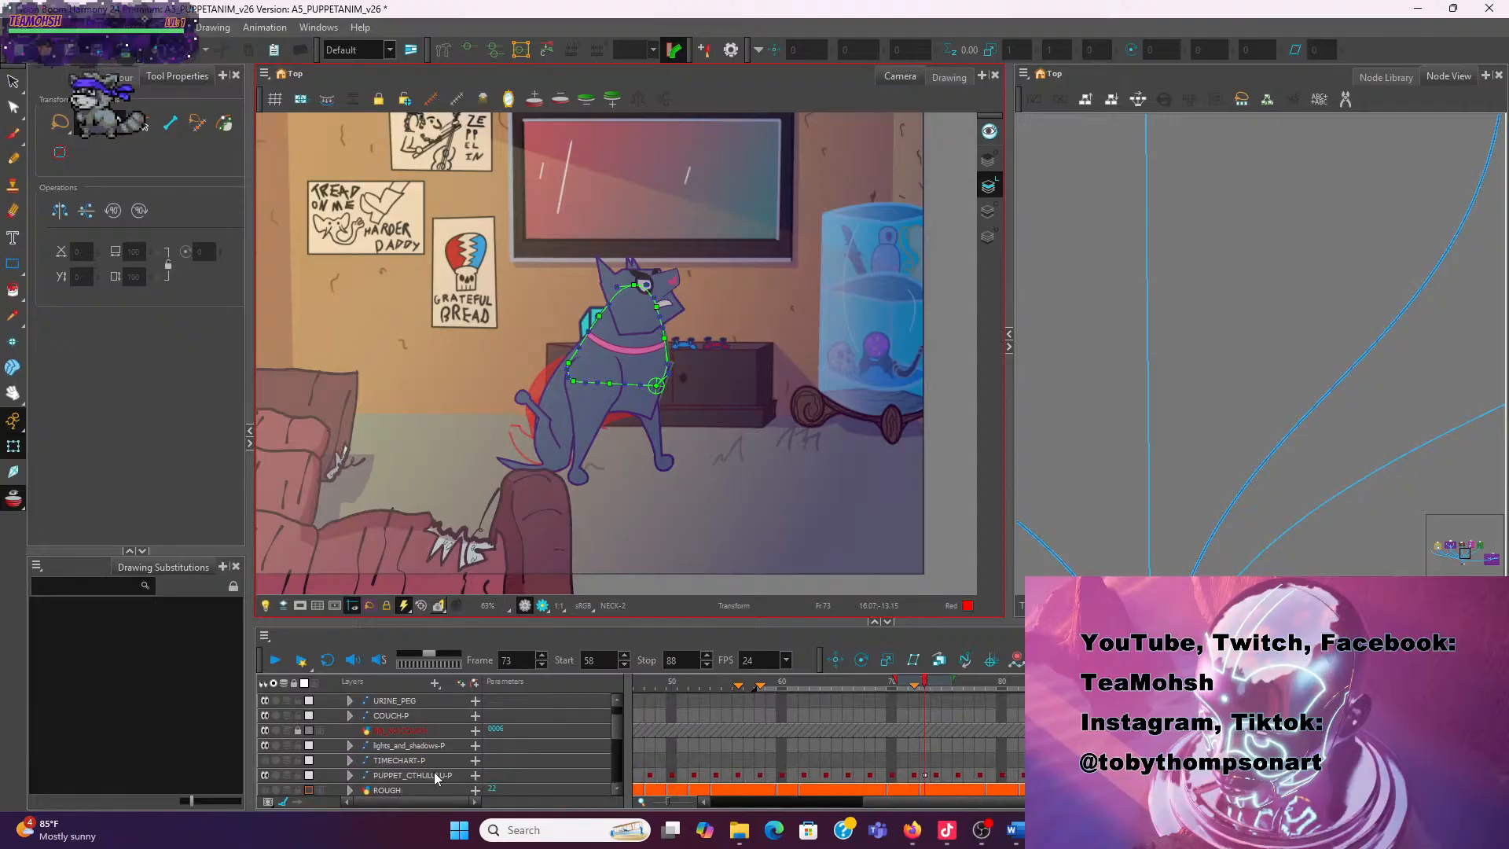
pyautogui.click(925, 776)
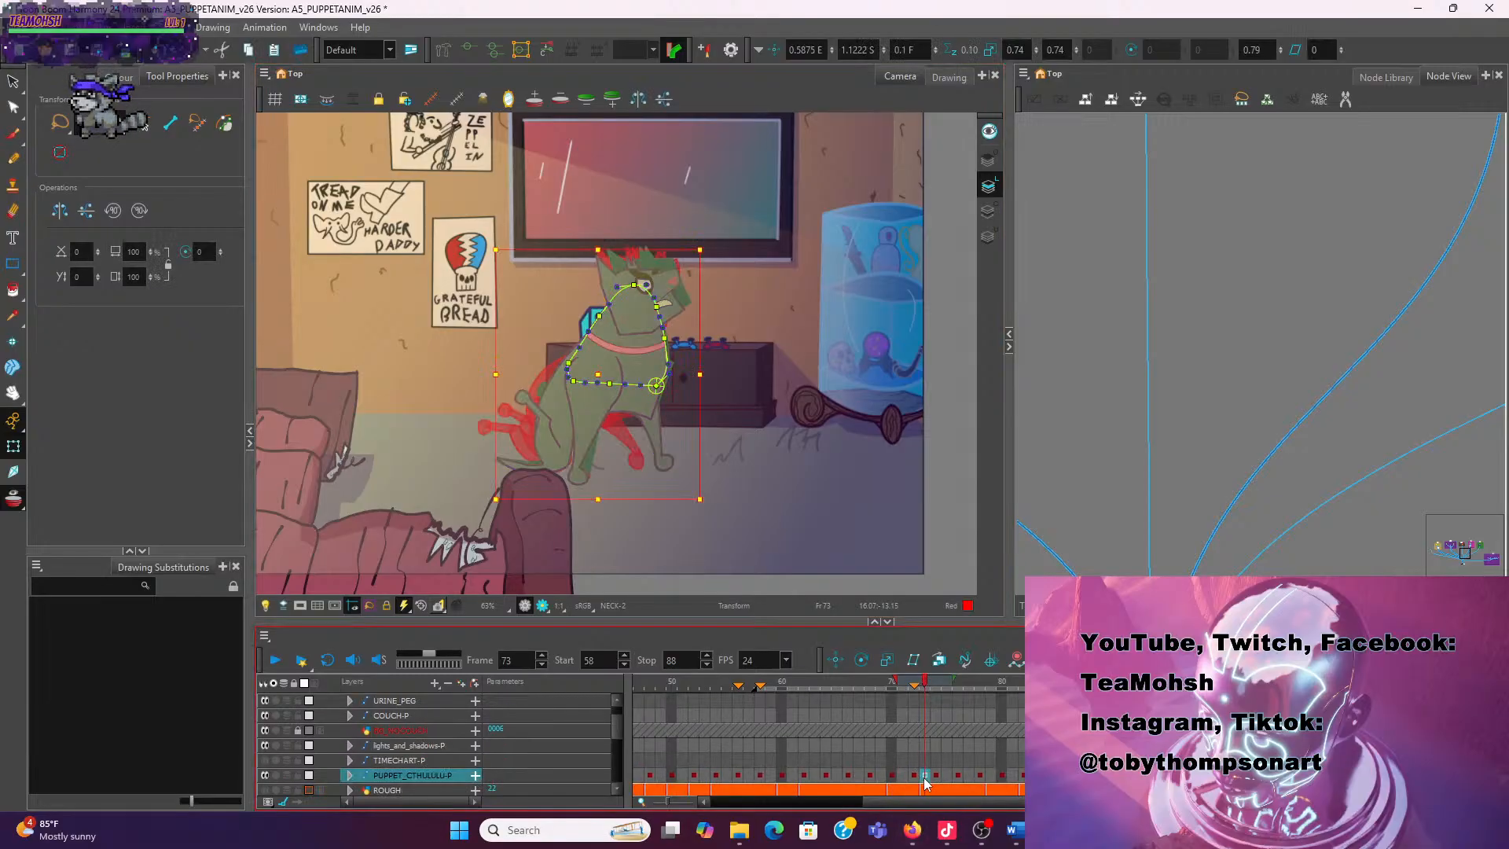
pyautogui.click(915, 777)
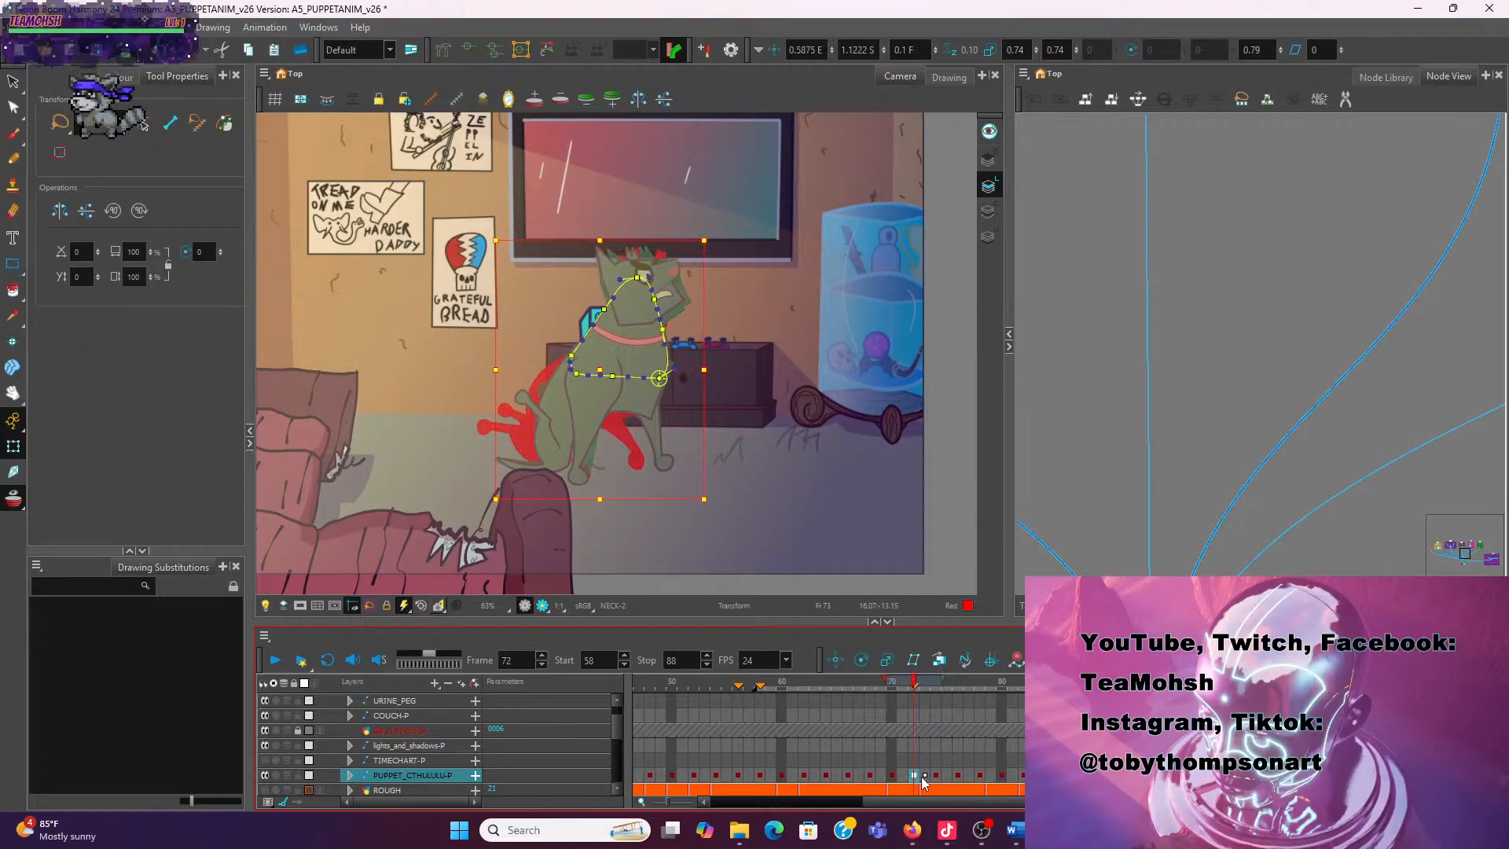
pyautogui.rightClick(925, 776)
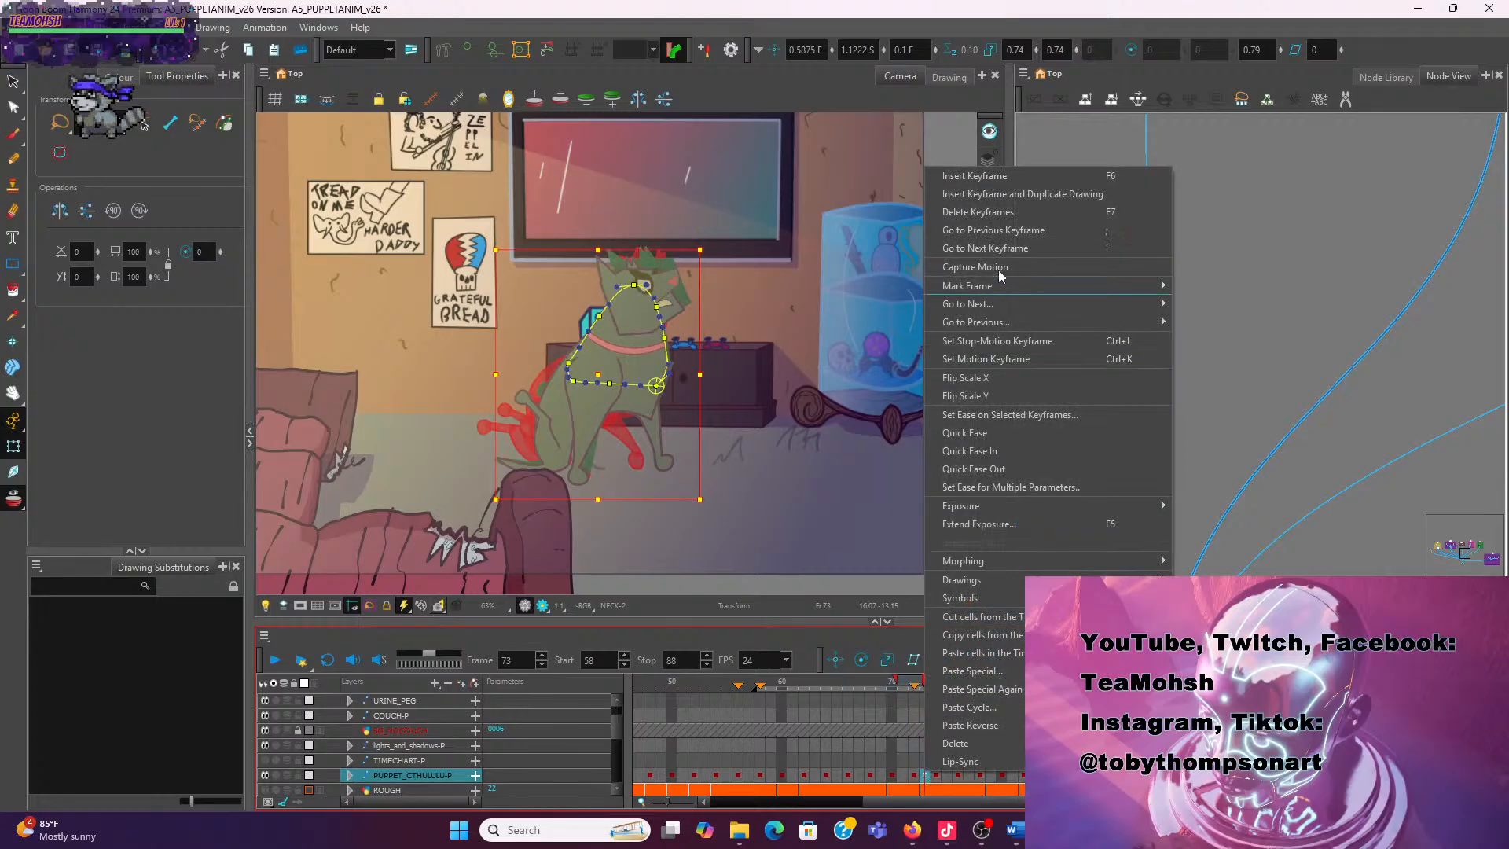
pyautogui.click(992, 215)
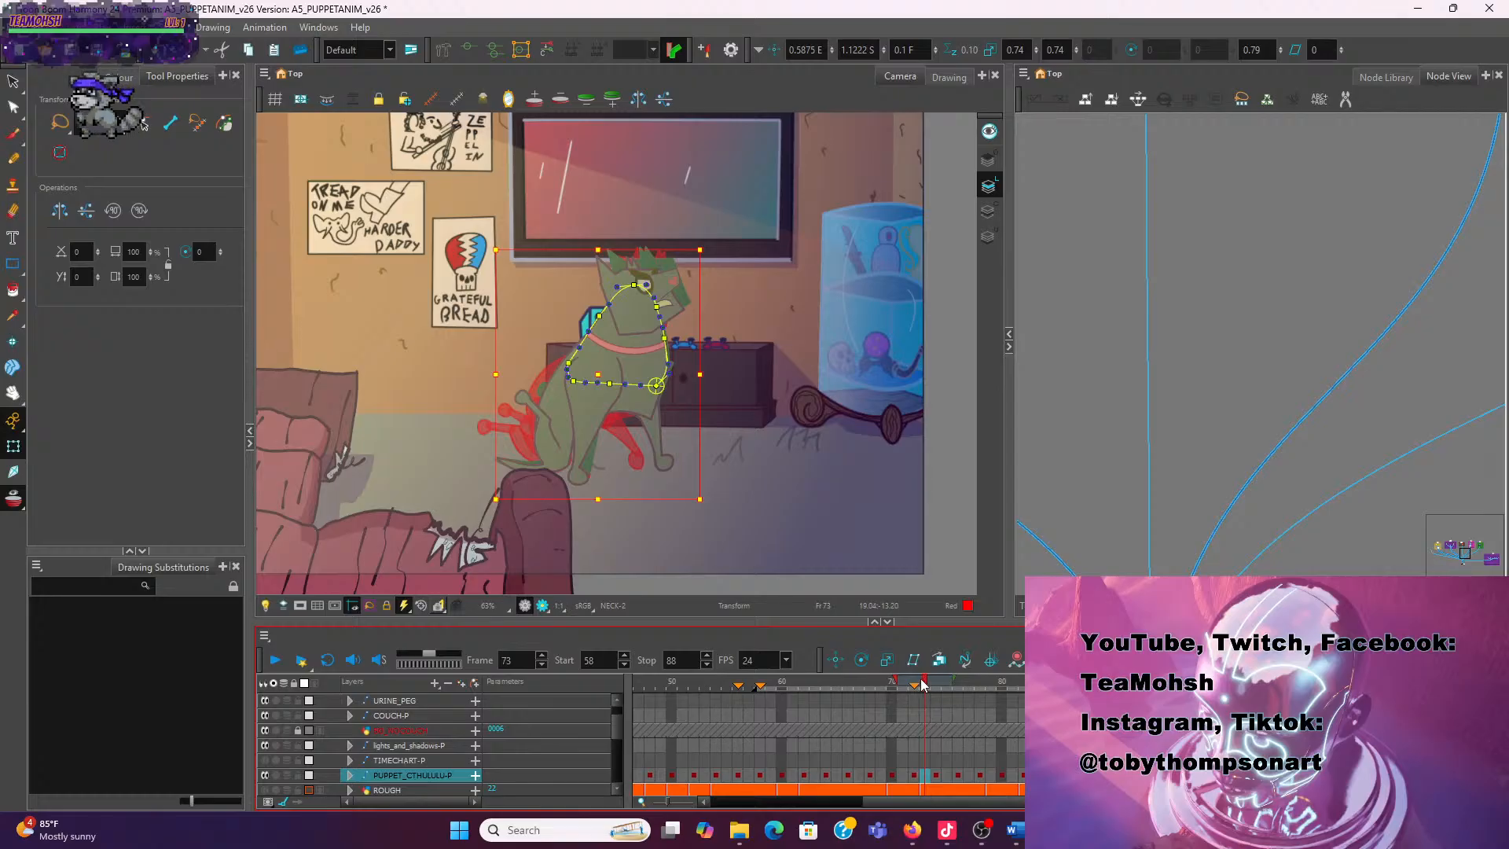
# Scrub the timeline between frames 61 and 81 to examine the dog's motion around frame 73
pyautogui.moveTo(925, 684); pyautogui.dragTo(793, 684)
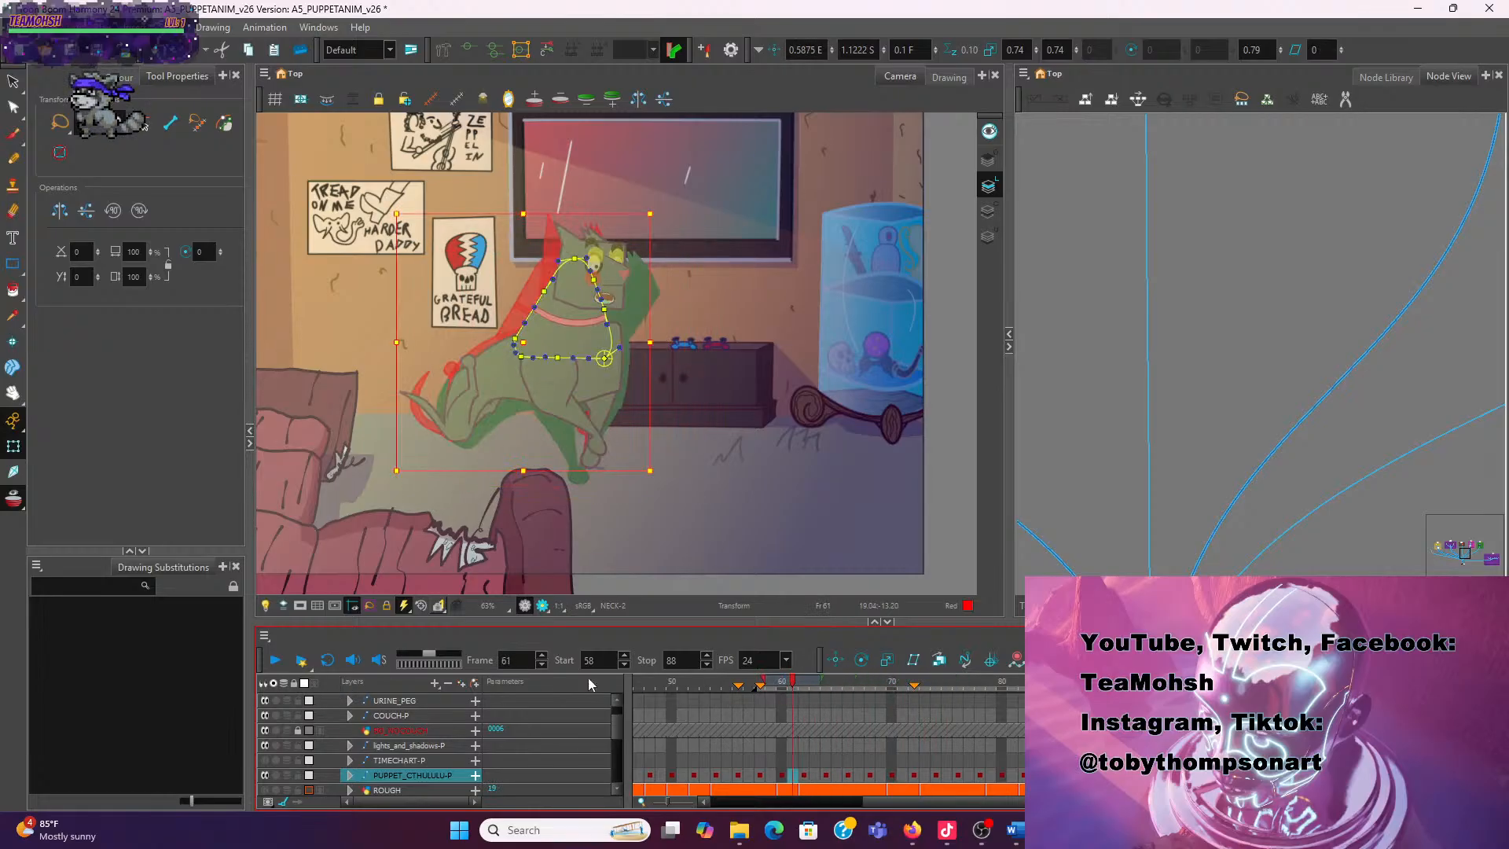
pyautogui.click(935, 686)
pyautogui.moveTo(935, 687); pyautogui.dragTo(923, 684)
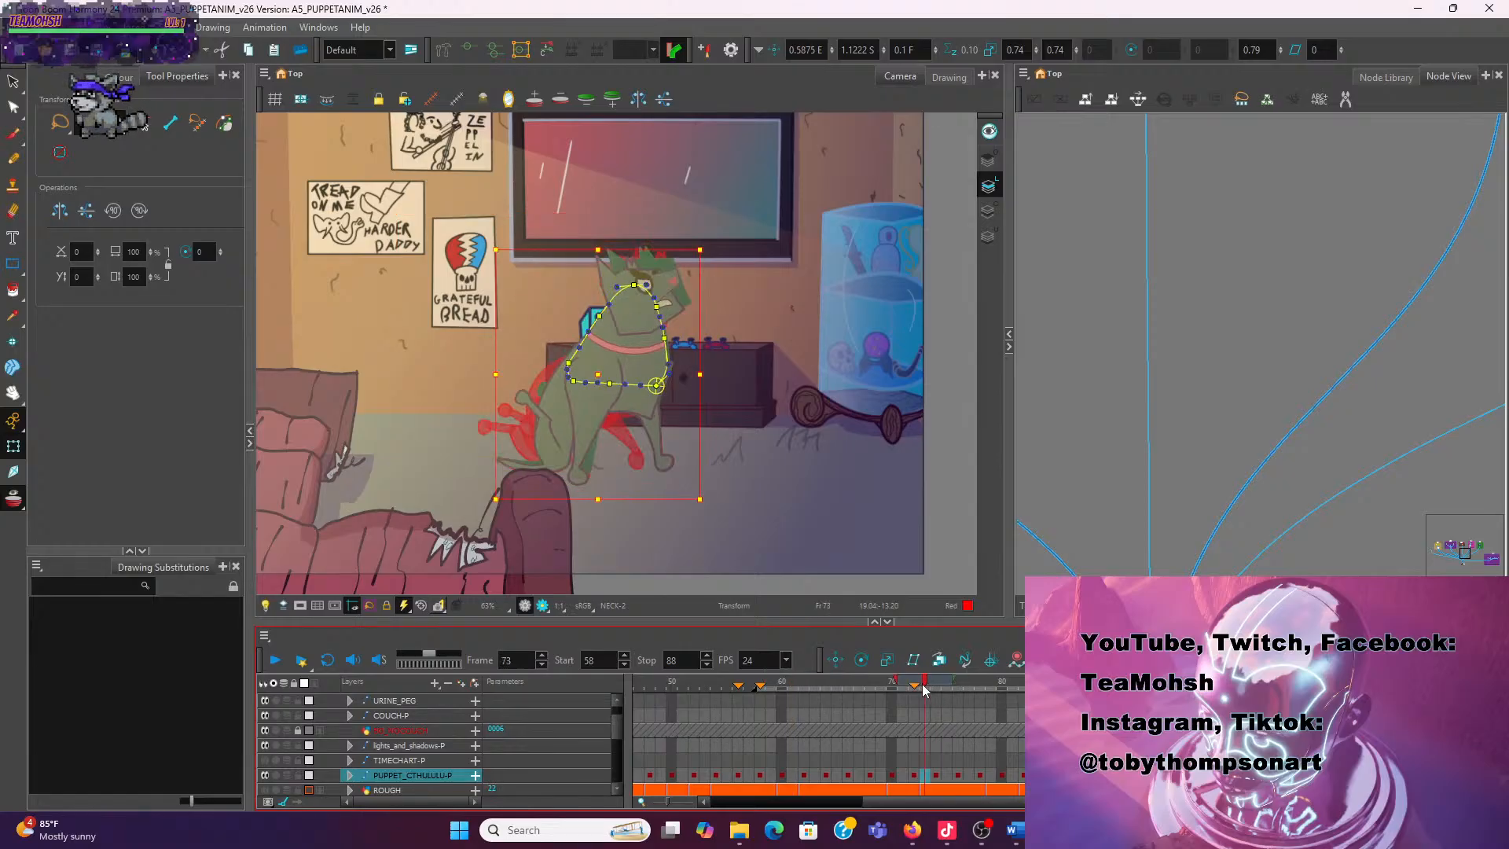
pyautogui.scroll(3, 809, 473)
pyautogui.press('space')
pyautogui.moveTo(796, 391); pyautogui.dragTo(827, 510)
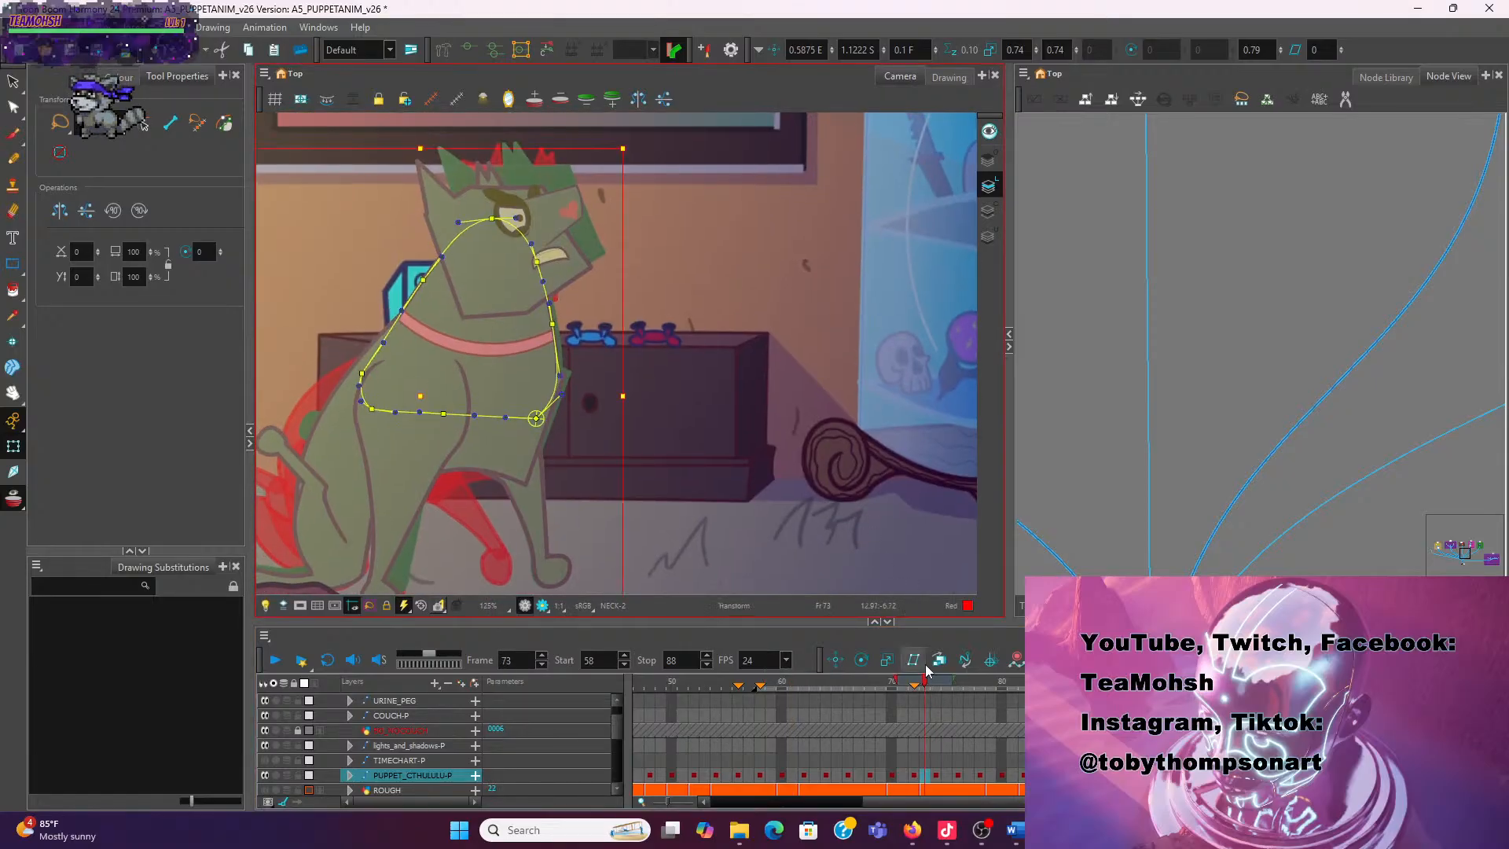
pyautogui.moveTo(928, 685); pyautogui.dragTo(1018, 725)
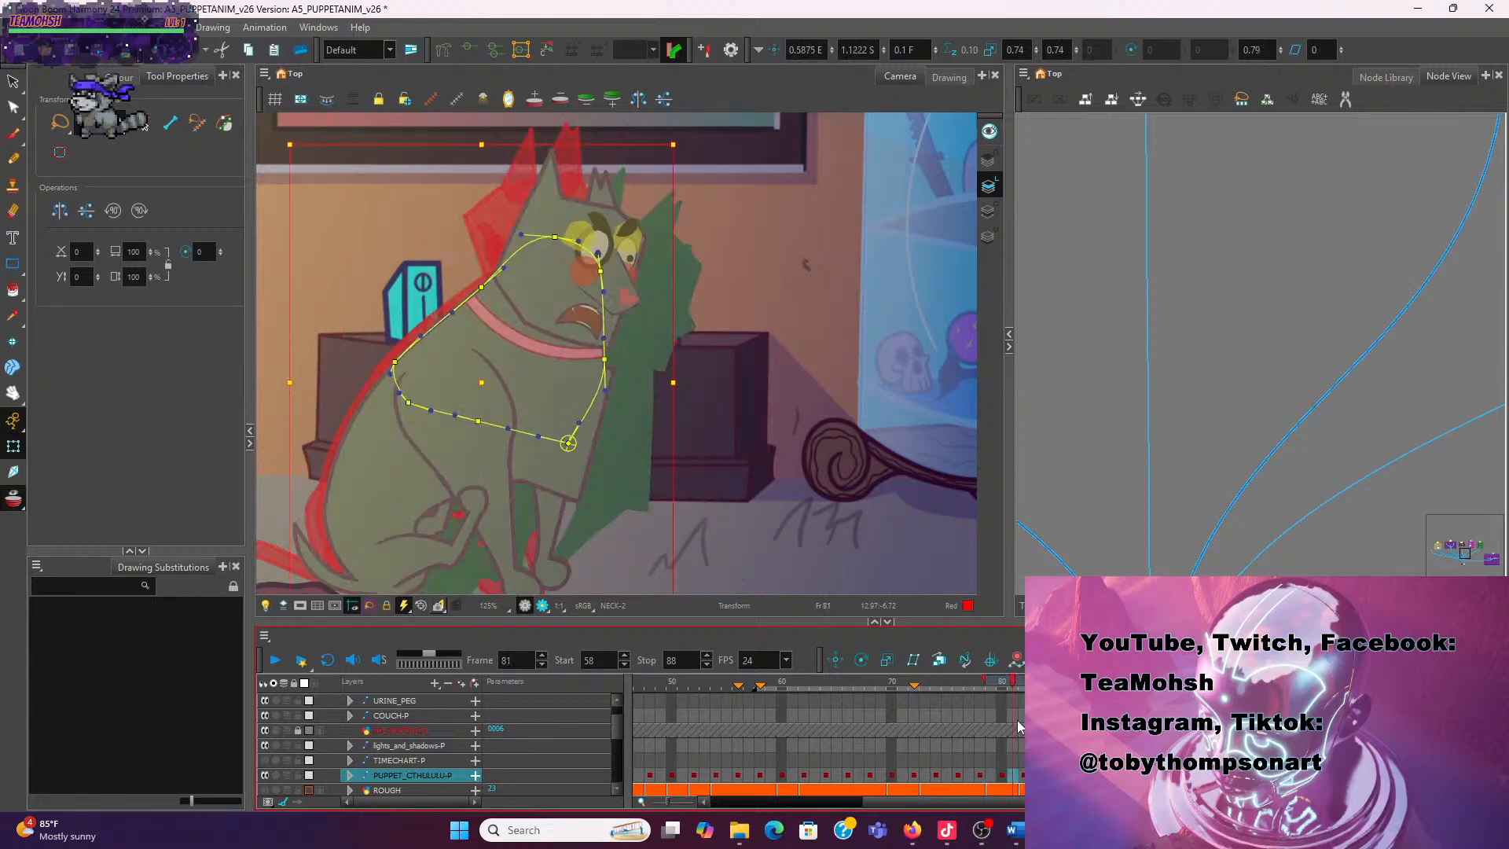
pyautogui.scroll(-2, 879, 336)
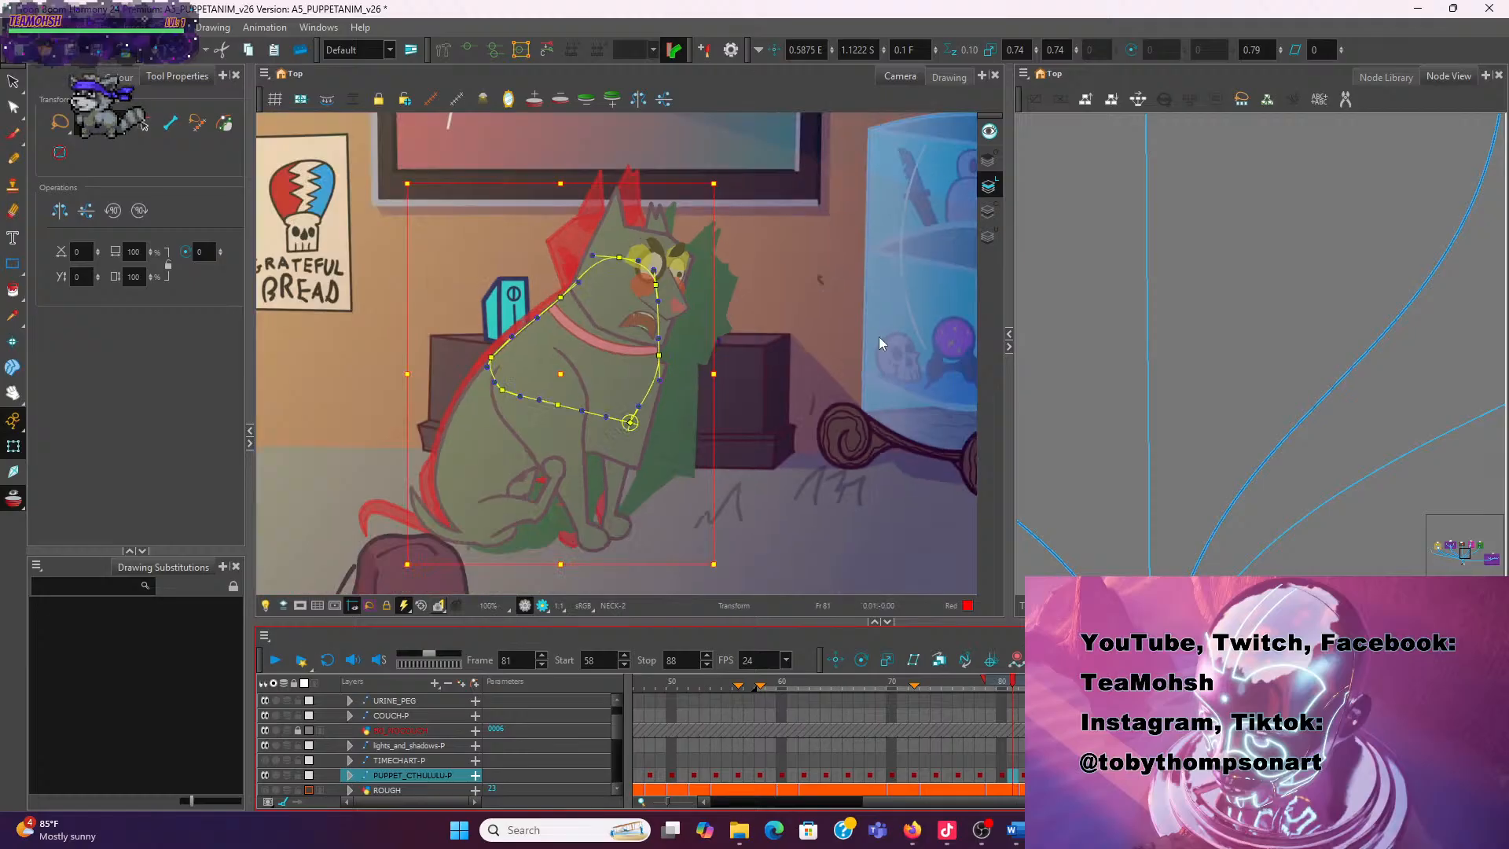
pyautogui.moveTo(819, 312); pyautogui.dragTo(972, 358)
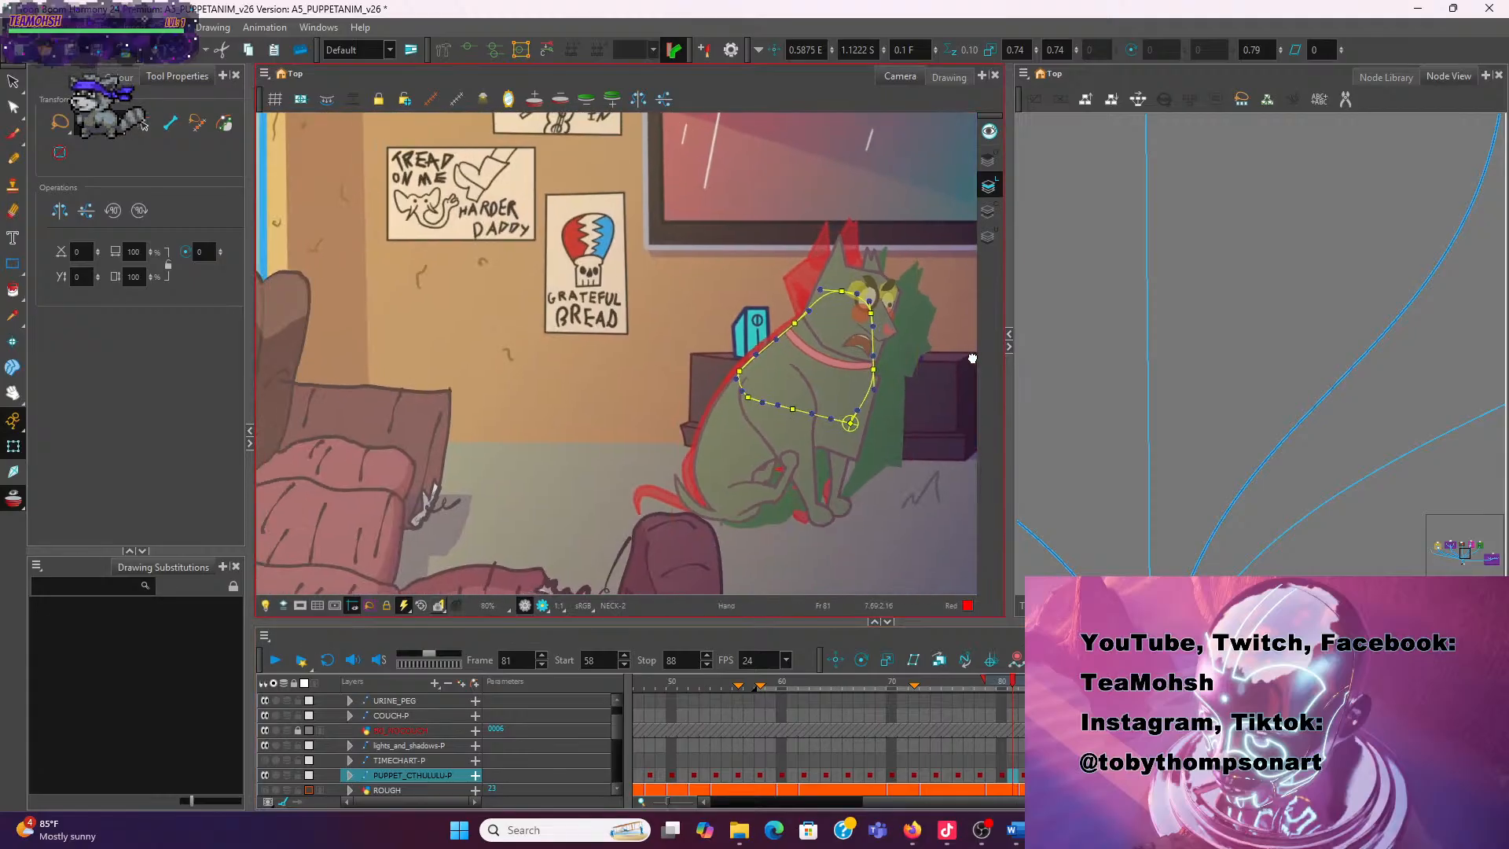
# Deselect the puppet and play frames 58 to 88 several times to review the dog's motion in the whole scene
pyautogui.press('Return')
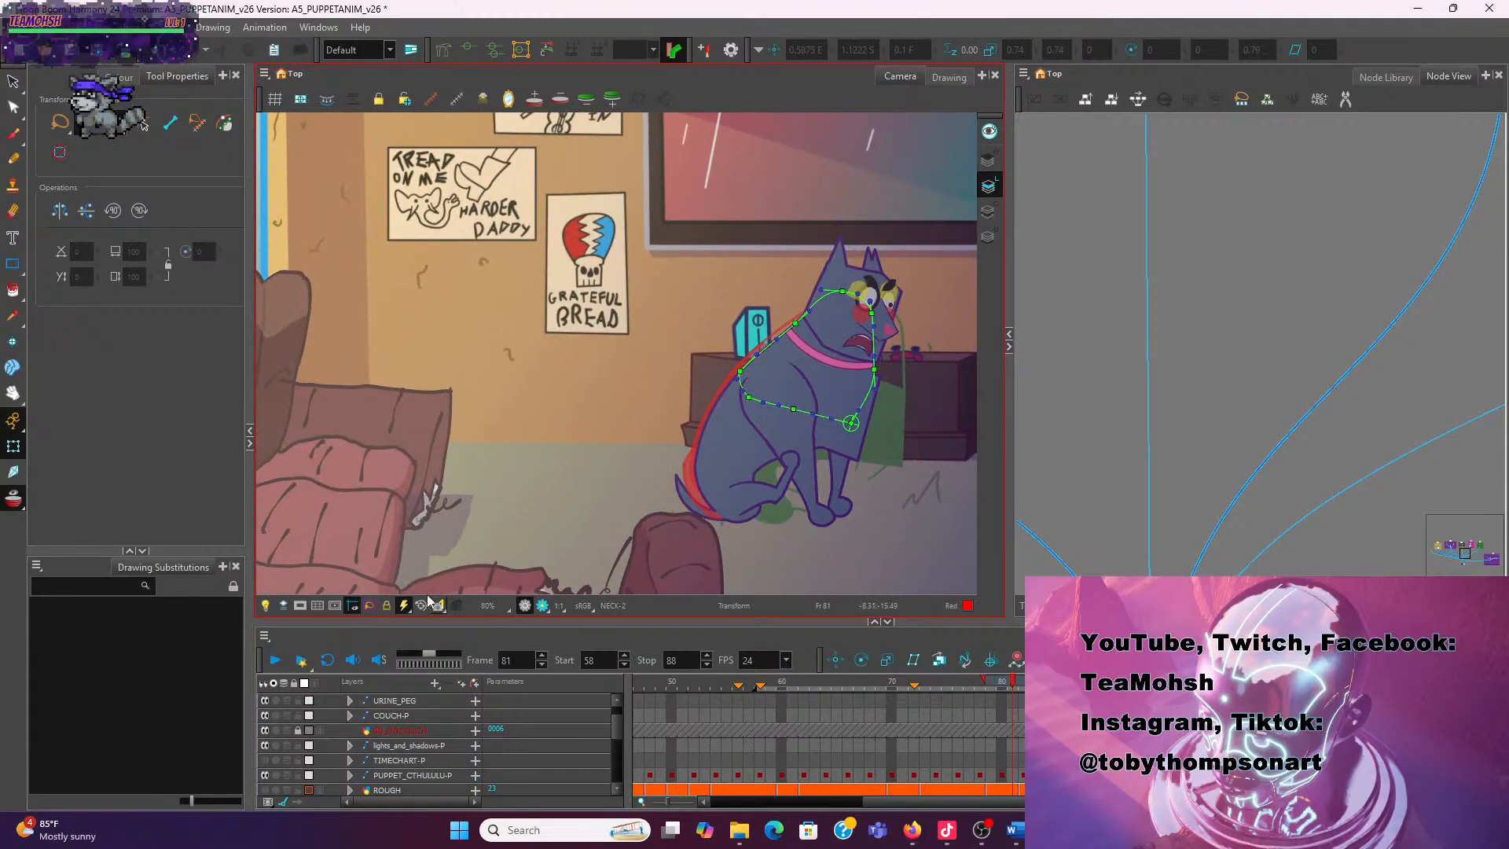
pyautogui.scroll(-2, 853, 503)
pyautogui.moveTo(829, 520); pyautogui.dragTo(573, 474)
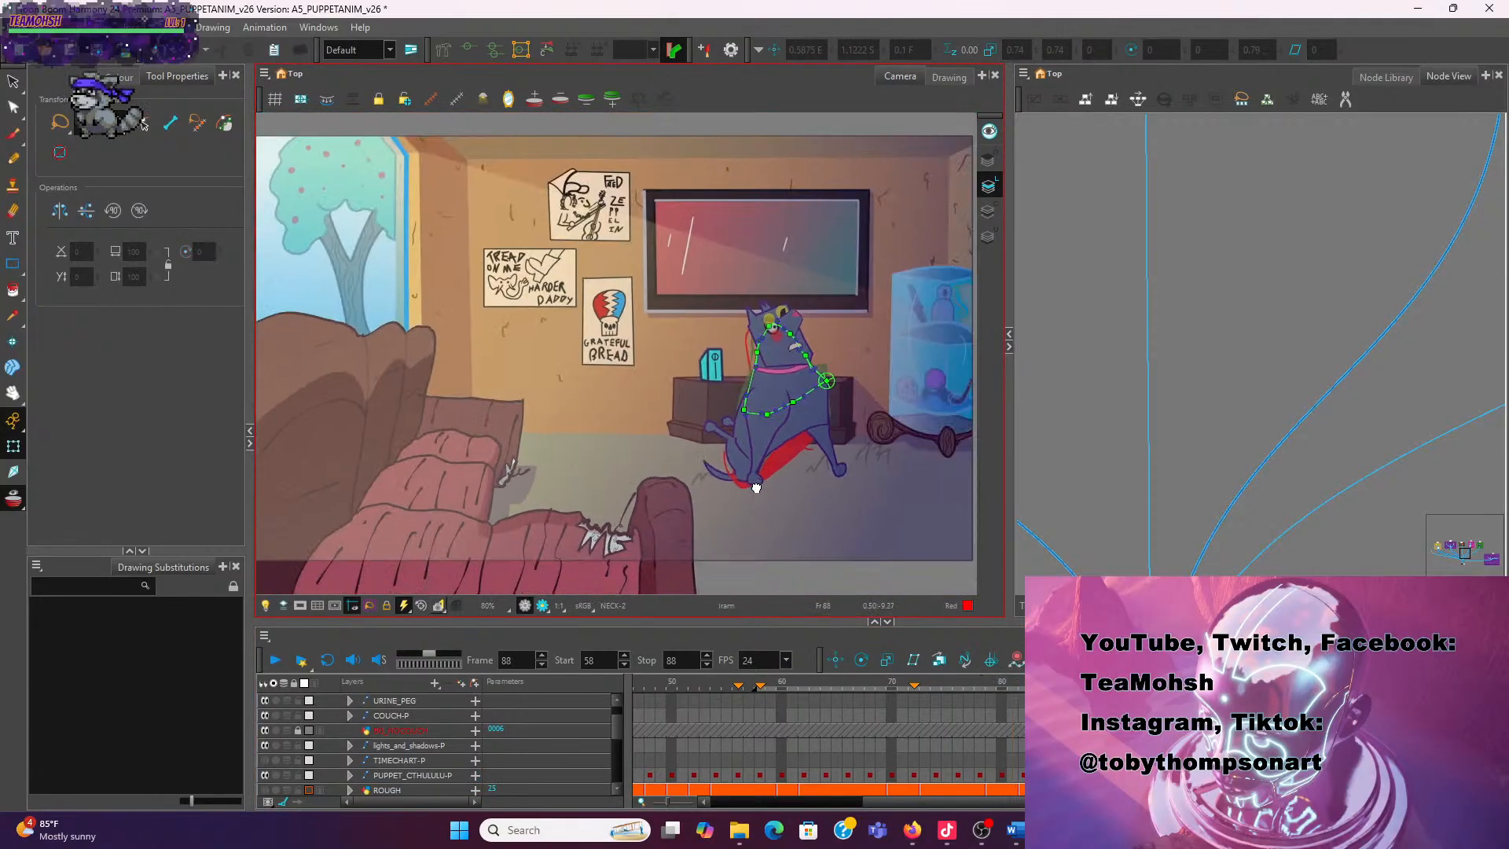
pyautogui.click(274, 661)
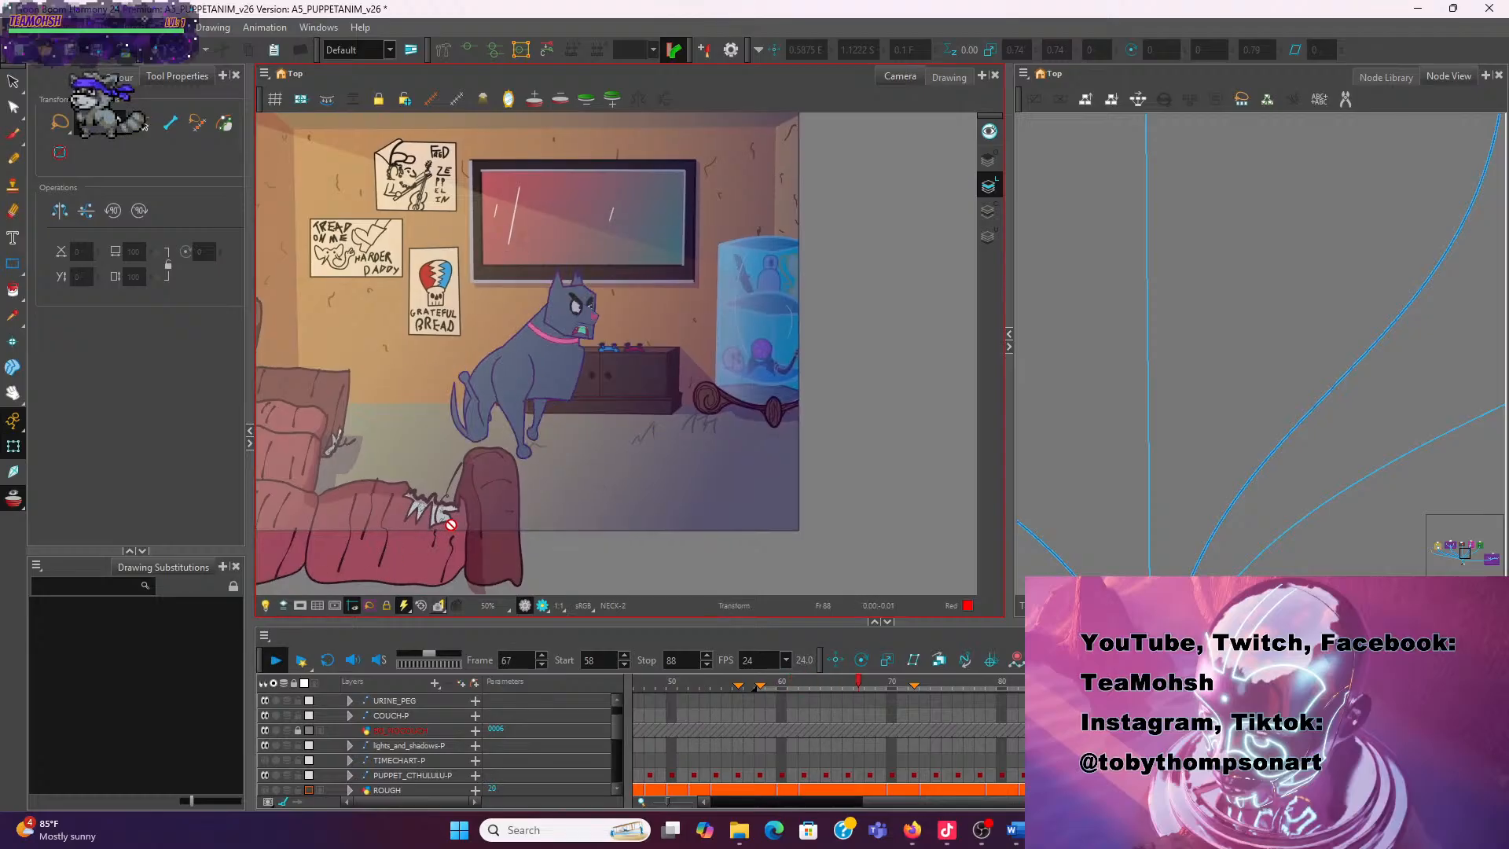
pyautogui.click(275, 661)
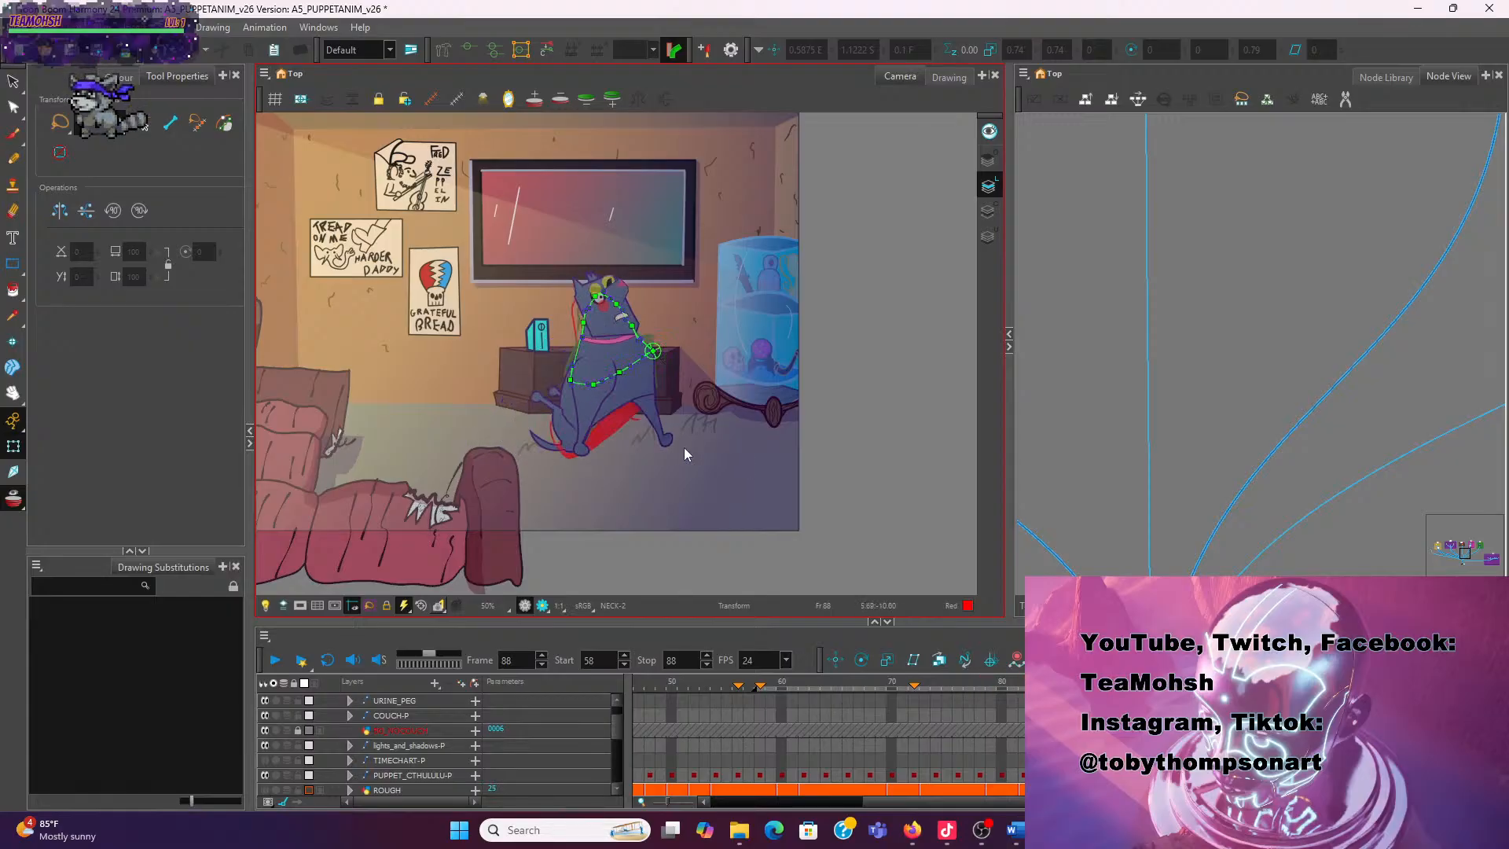
pyautogui.click(281, 658)
pyautogui.click(275, 660)
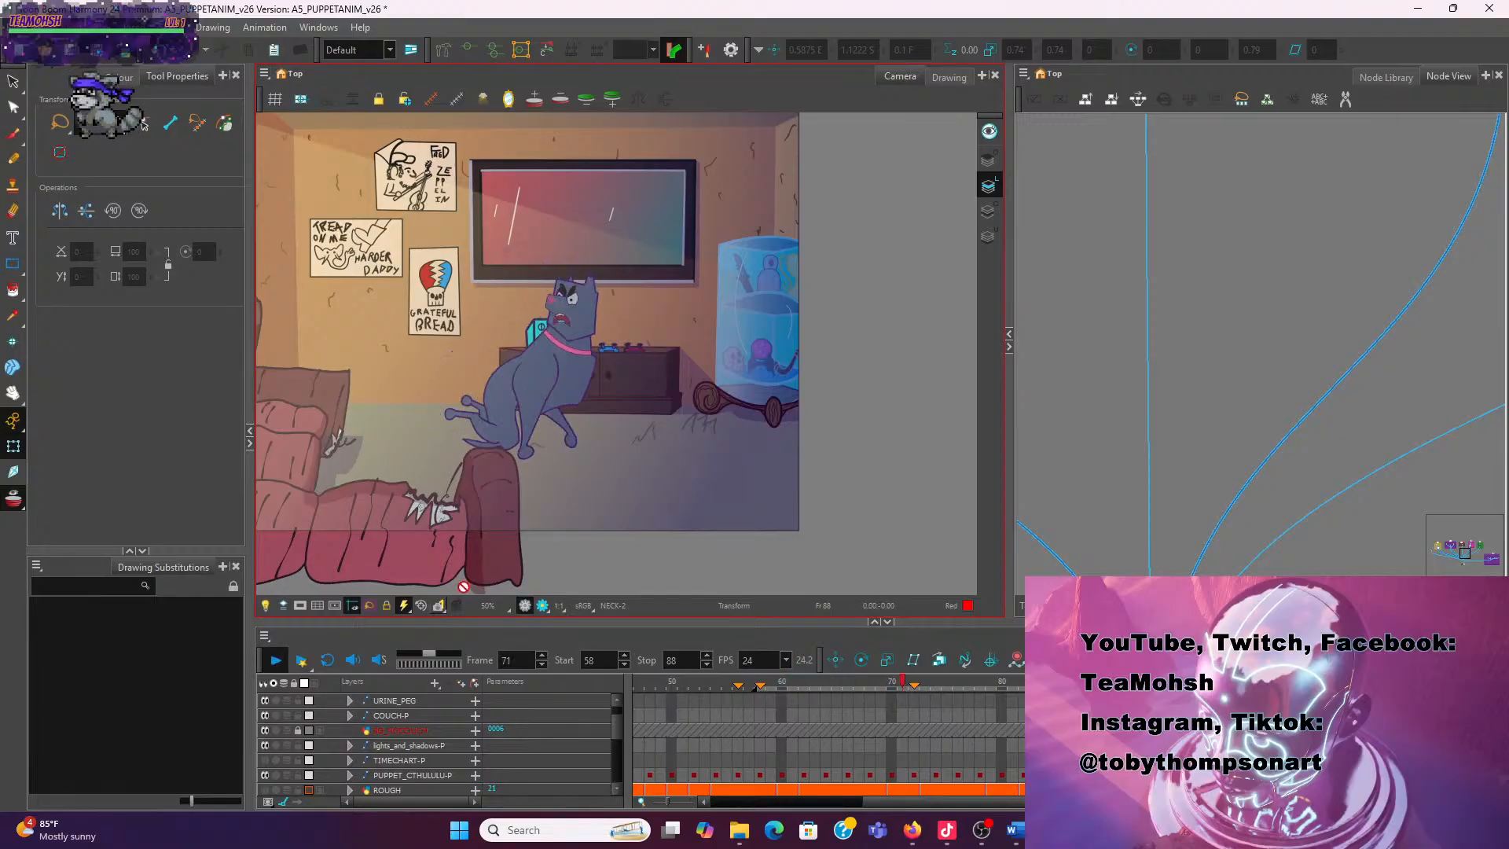
# Show the JANKYFIX-P layer's spacing marks over the dog, leaving the TIMECHART-P layer hidden
pyautogui.click(266, 761)
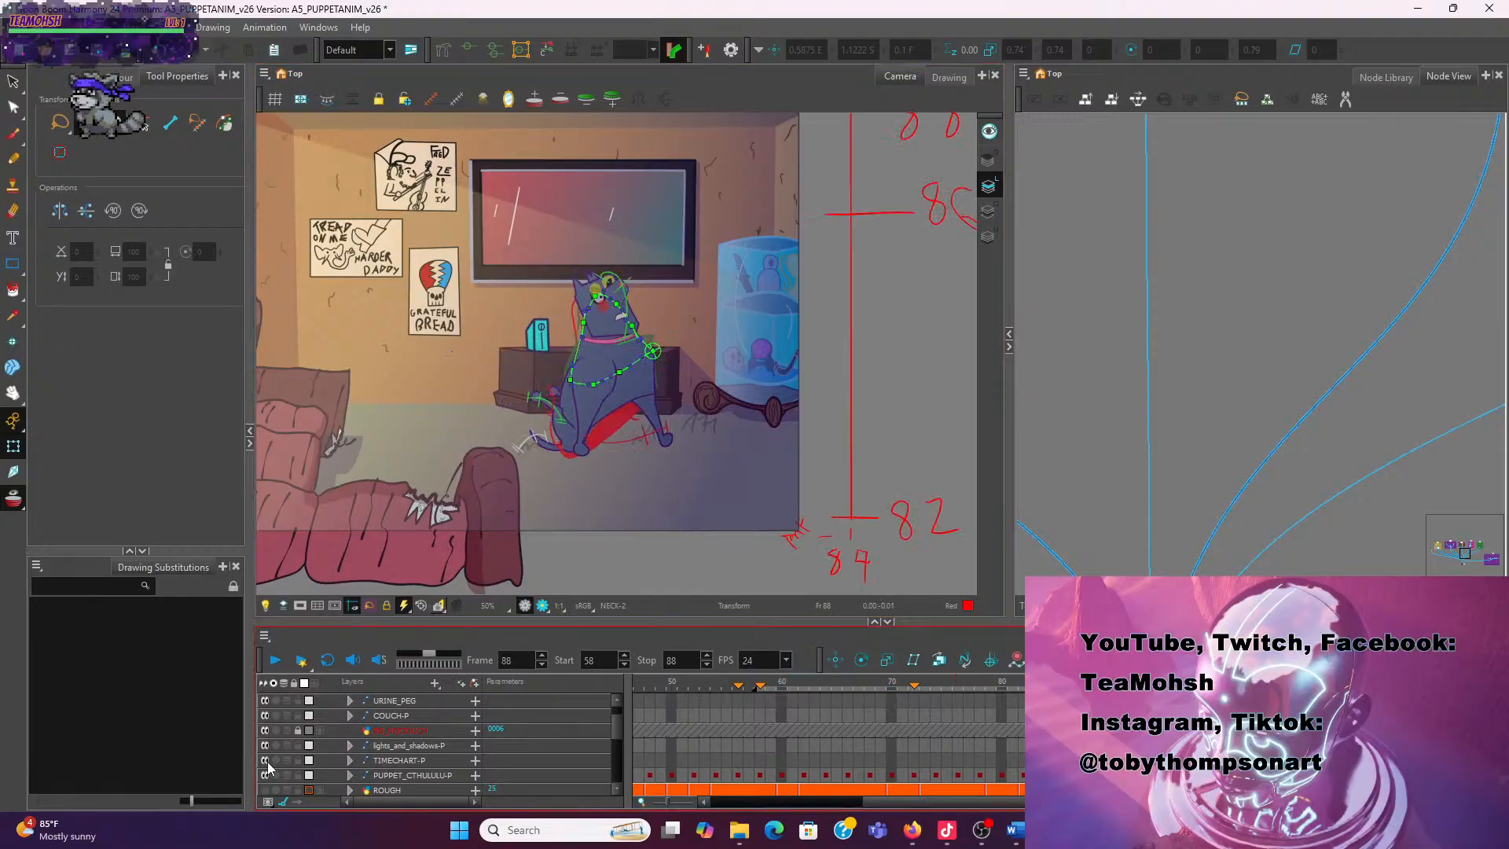
pyautogui.click(267, 760)
pyautogui.scroll(1, 277, 731)
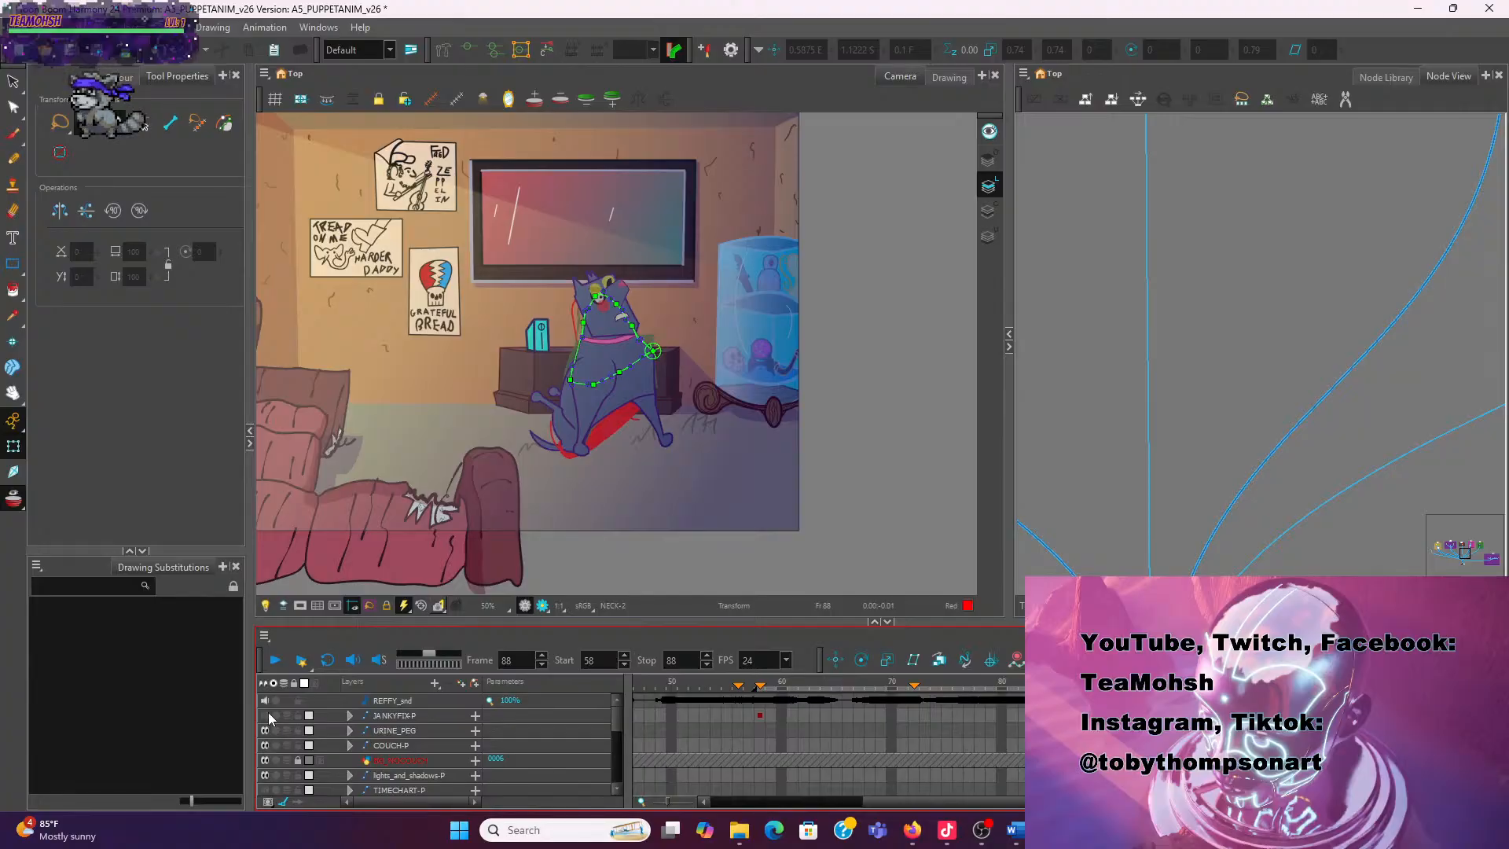
pyautogui.click(266, 715)
# Play frames 58 to 88 repeatedly and compare the dog's movement with the coloured spacing marks
pyautogui.scroll(3, 501, 451)
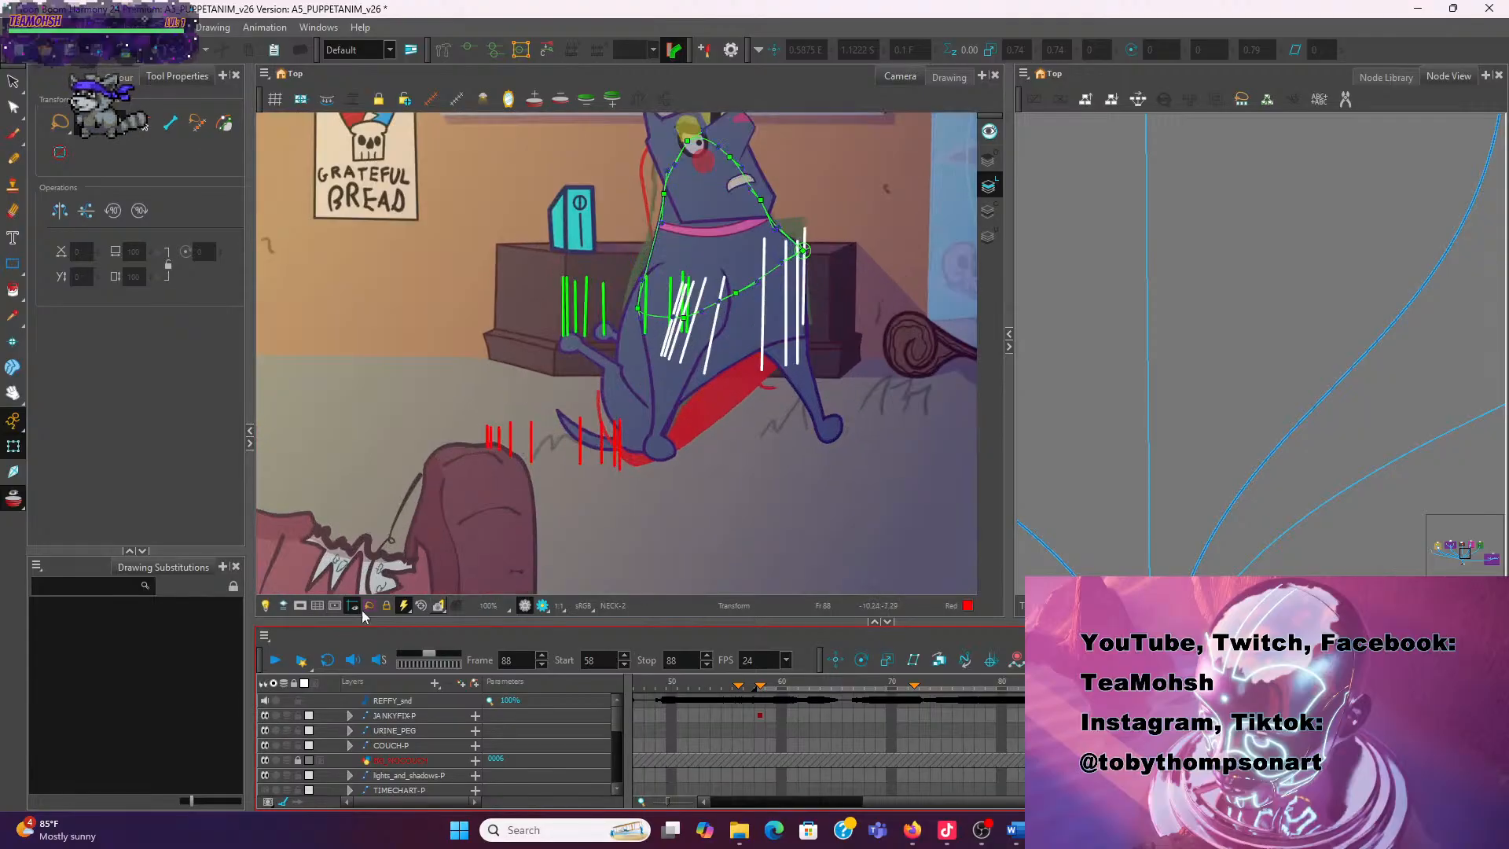
pyautogui.click(275, 660)
pyautogui.scroll(-2, 870, 422)
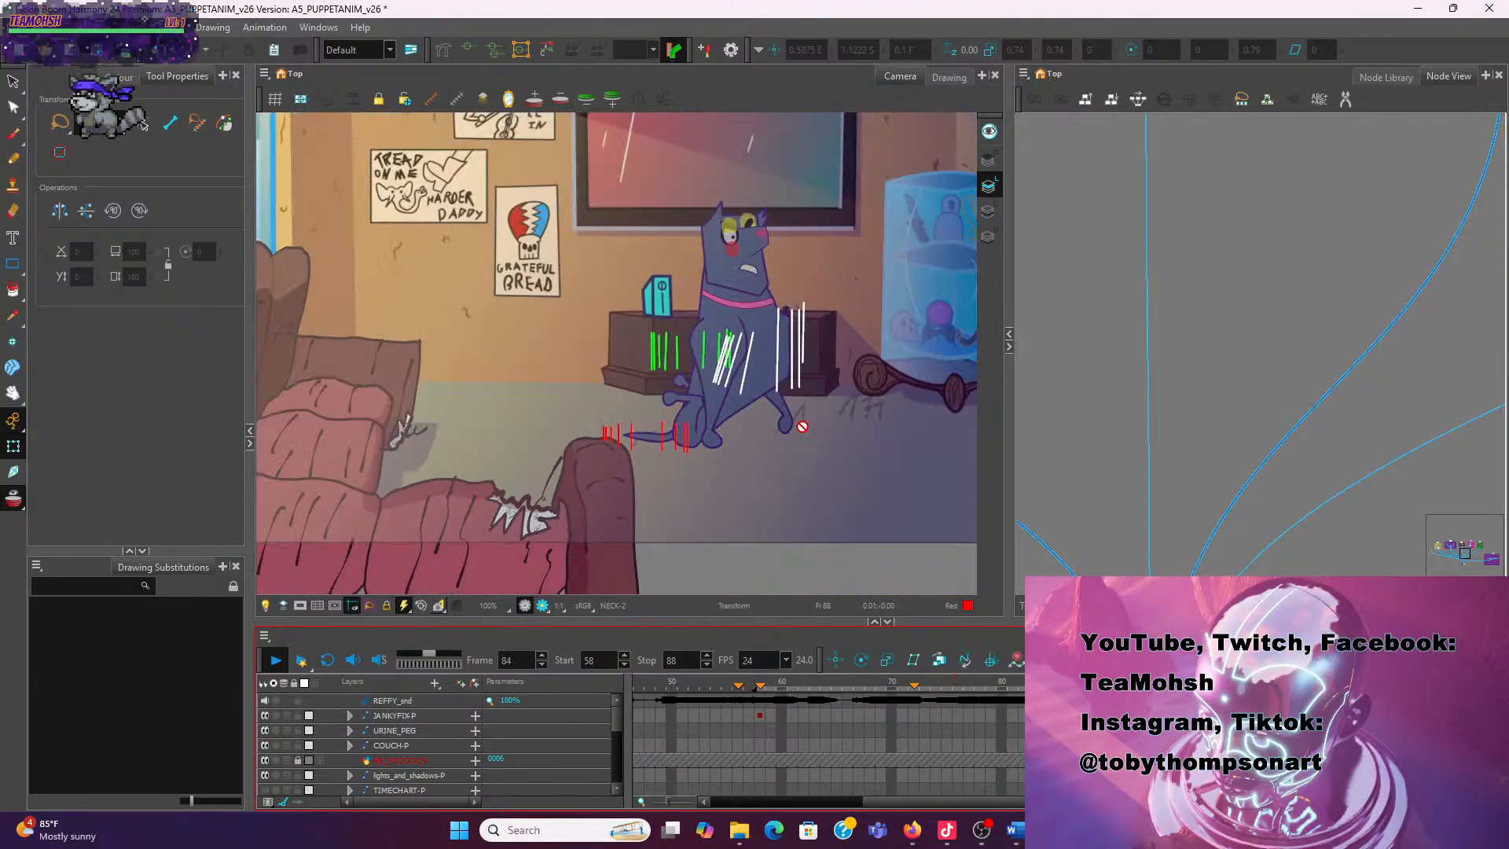
pyautogui.click(275, 660)
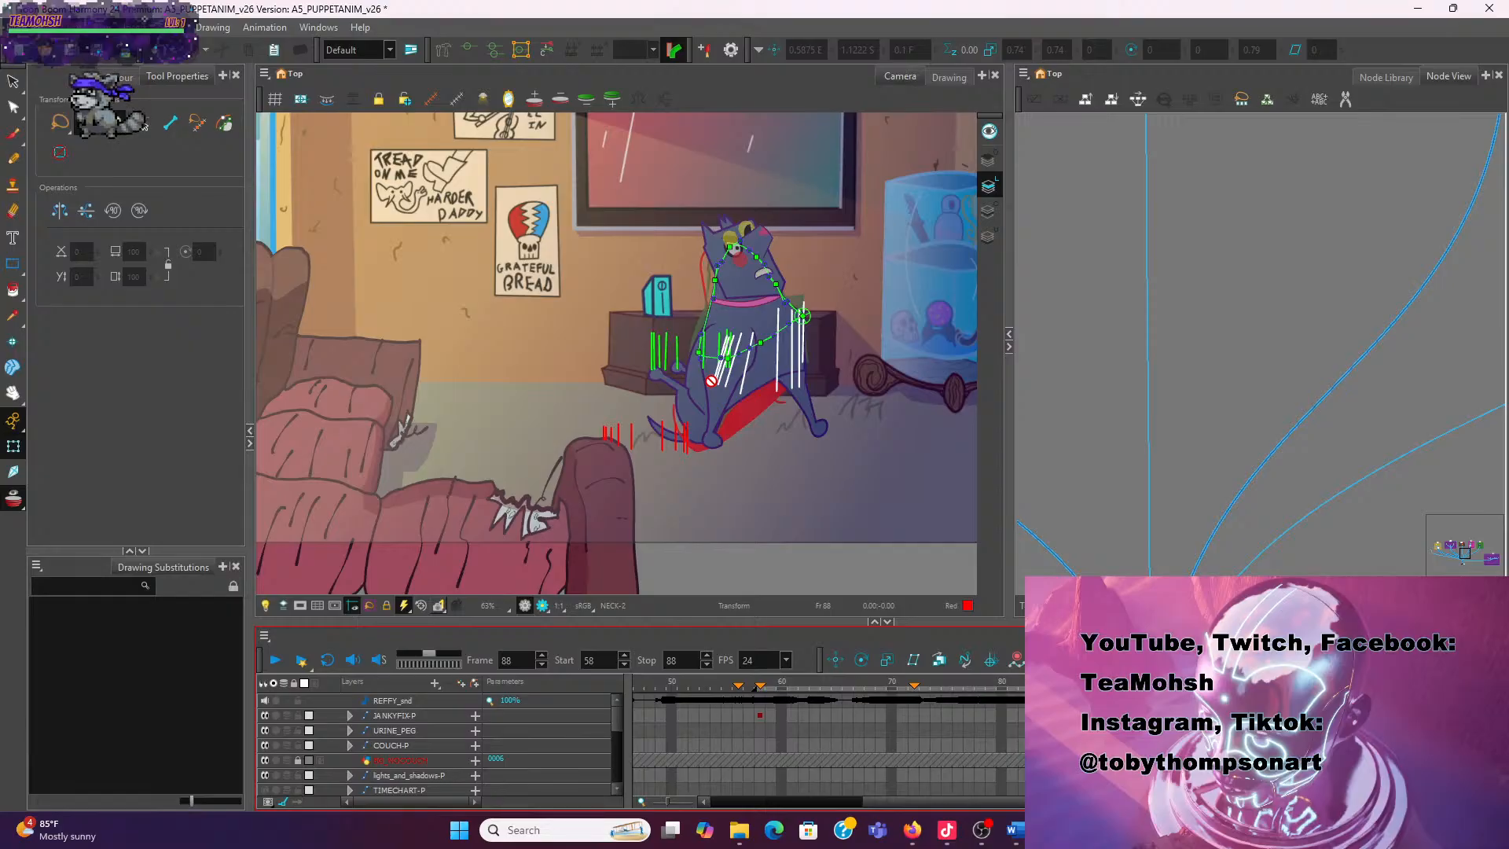
pyautogui.click(275, 663)
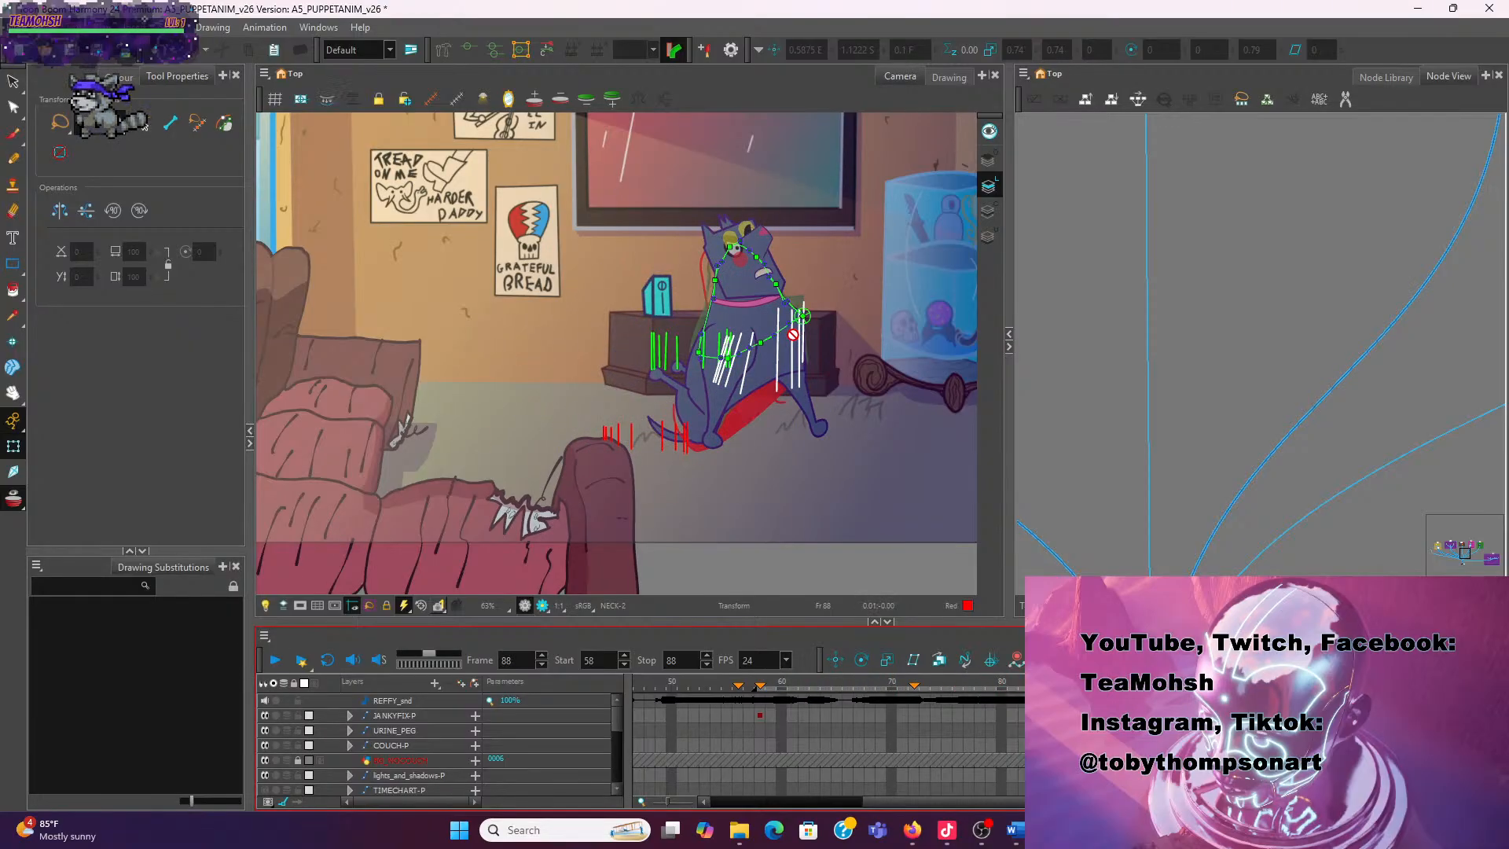
pyautogui.scroll(2, 809, 367)
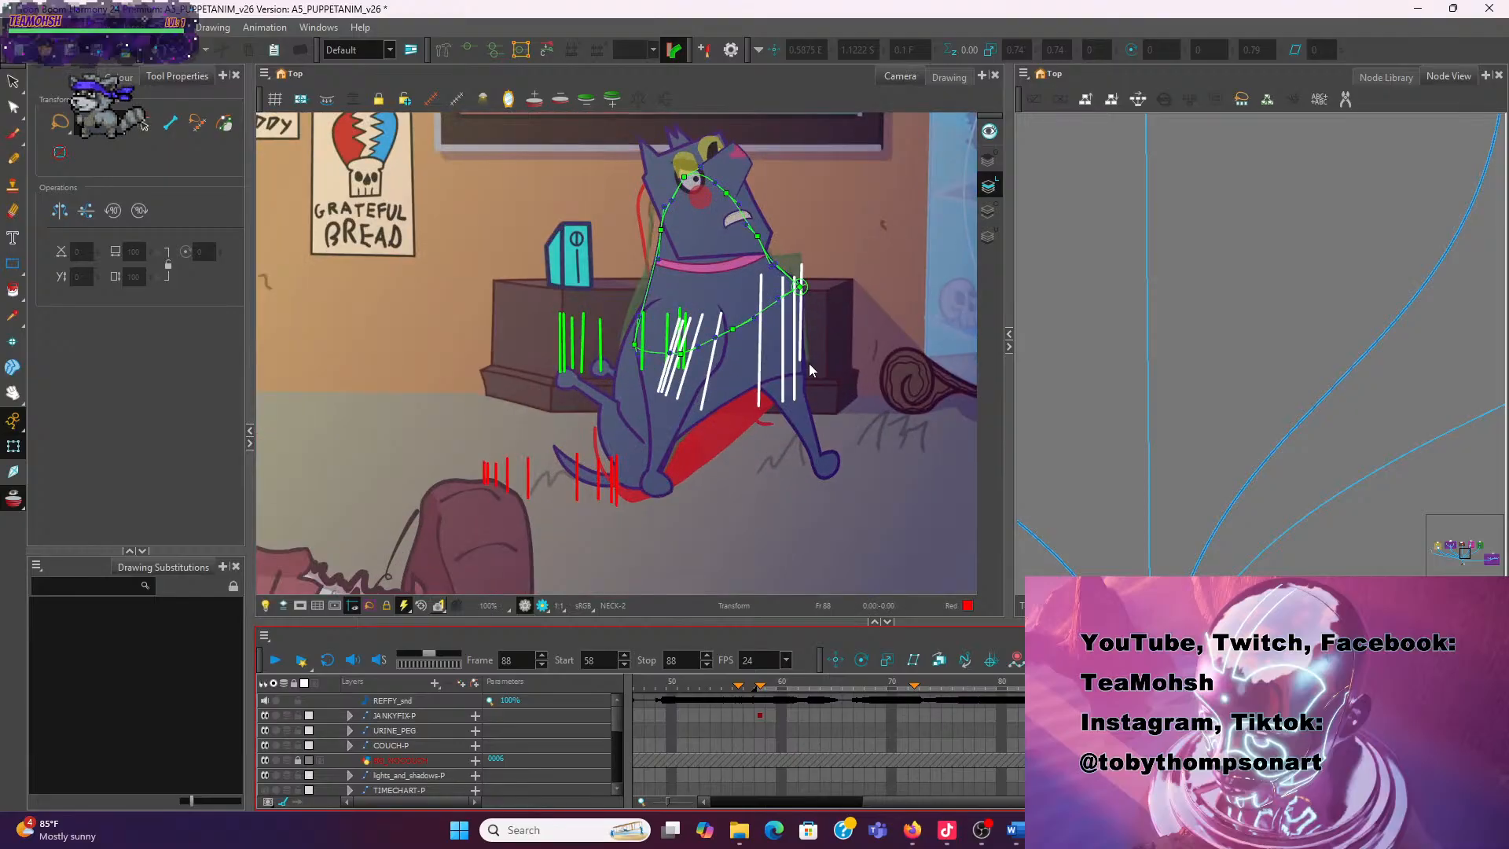
# Pull the neck deformer's curve handle outward at frame 88 to reshape the front edge of the dog's neck
pyautogui.scroll(-3, 1194, 364)
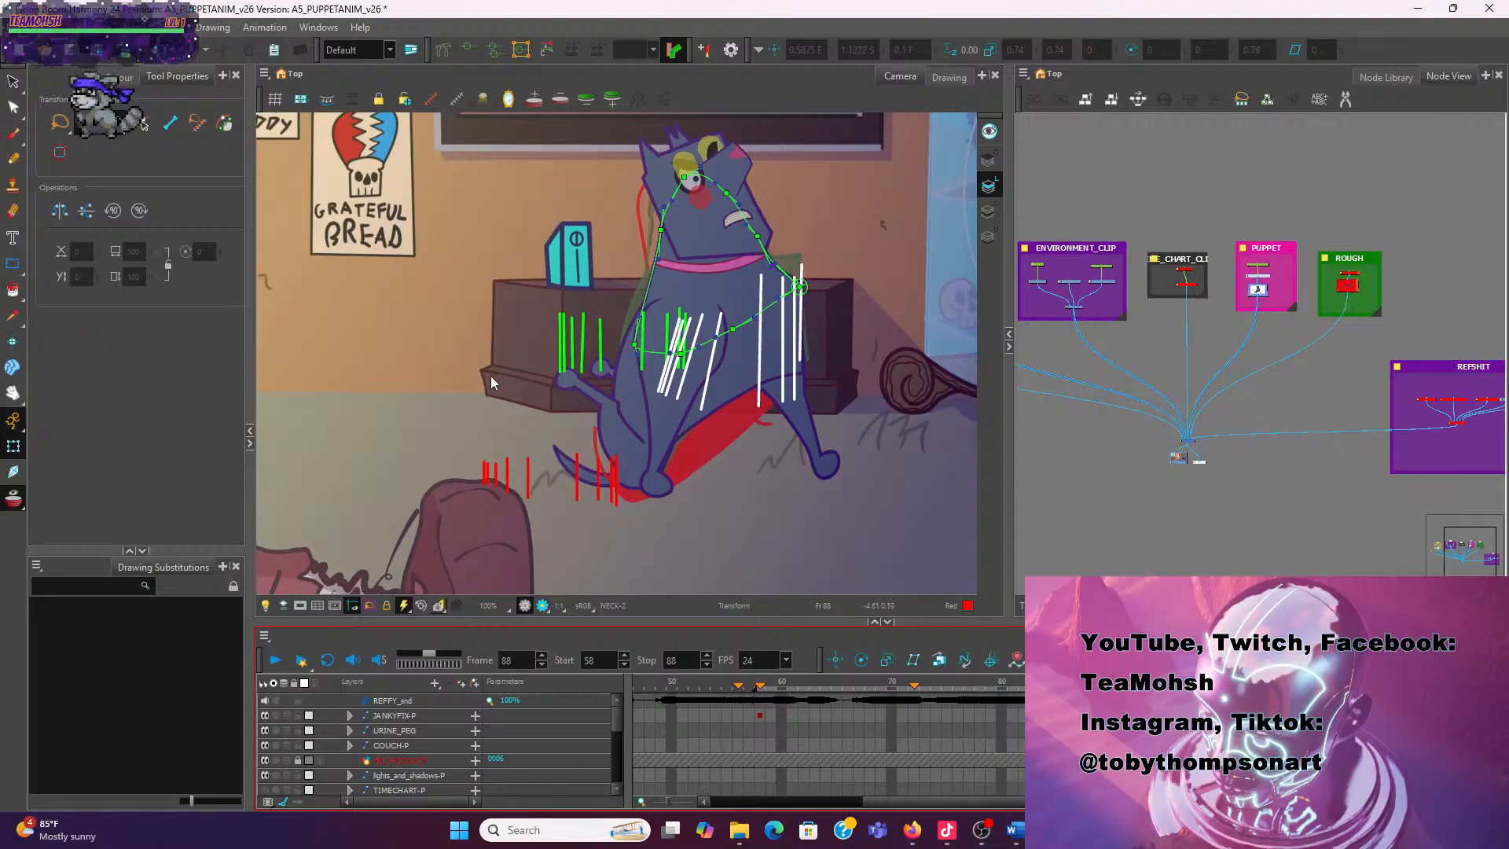
pyautogui.scroll(2, 565, 440)
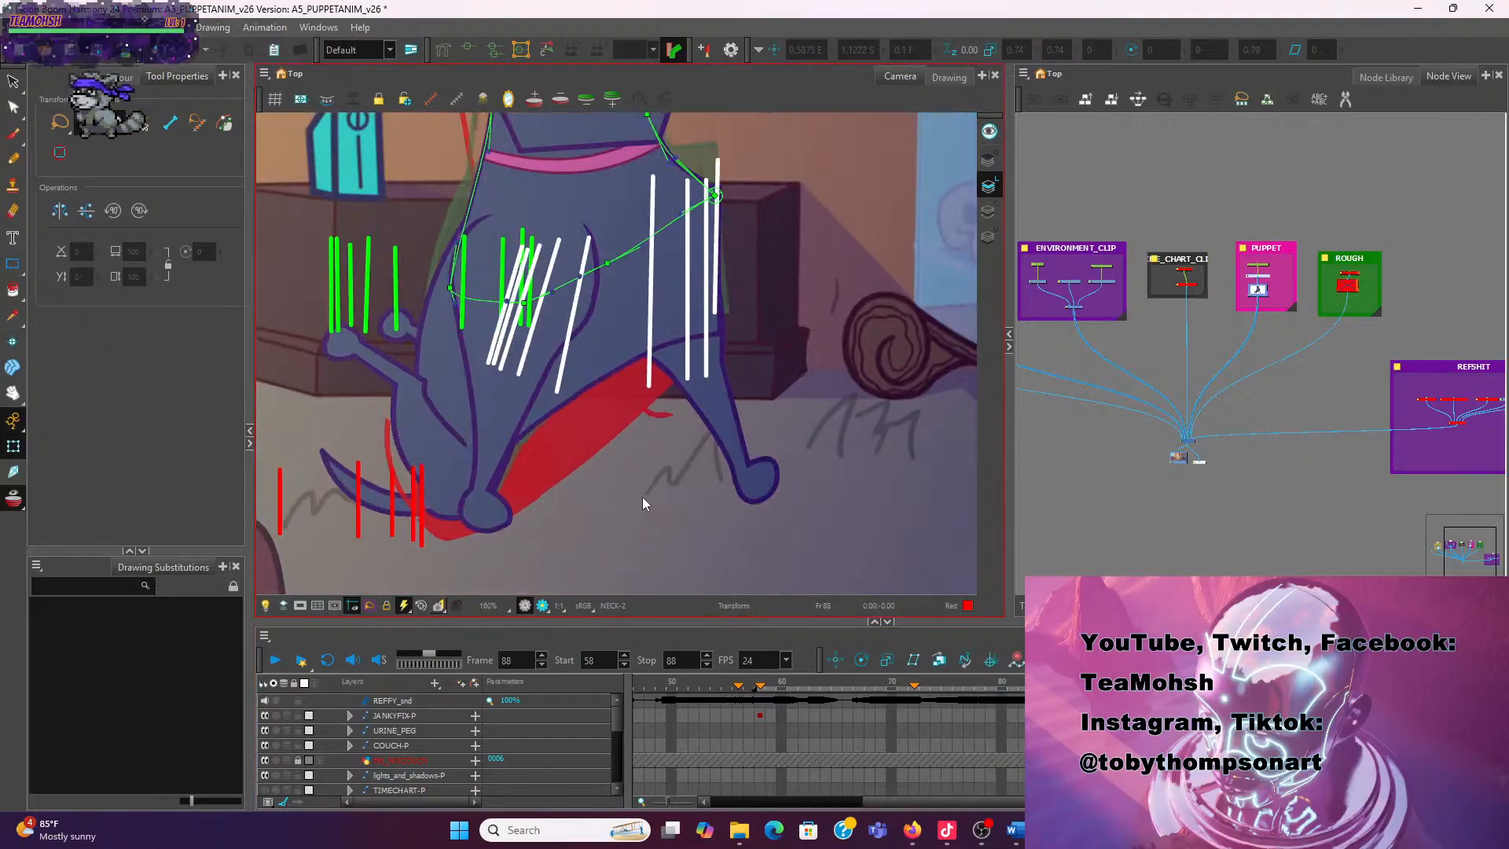
pyautogui.moveTo(563, 495); pyautogui.dragTo(664, 458)
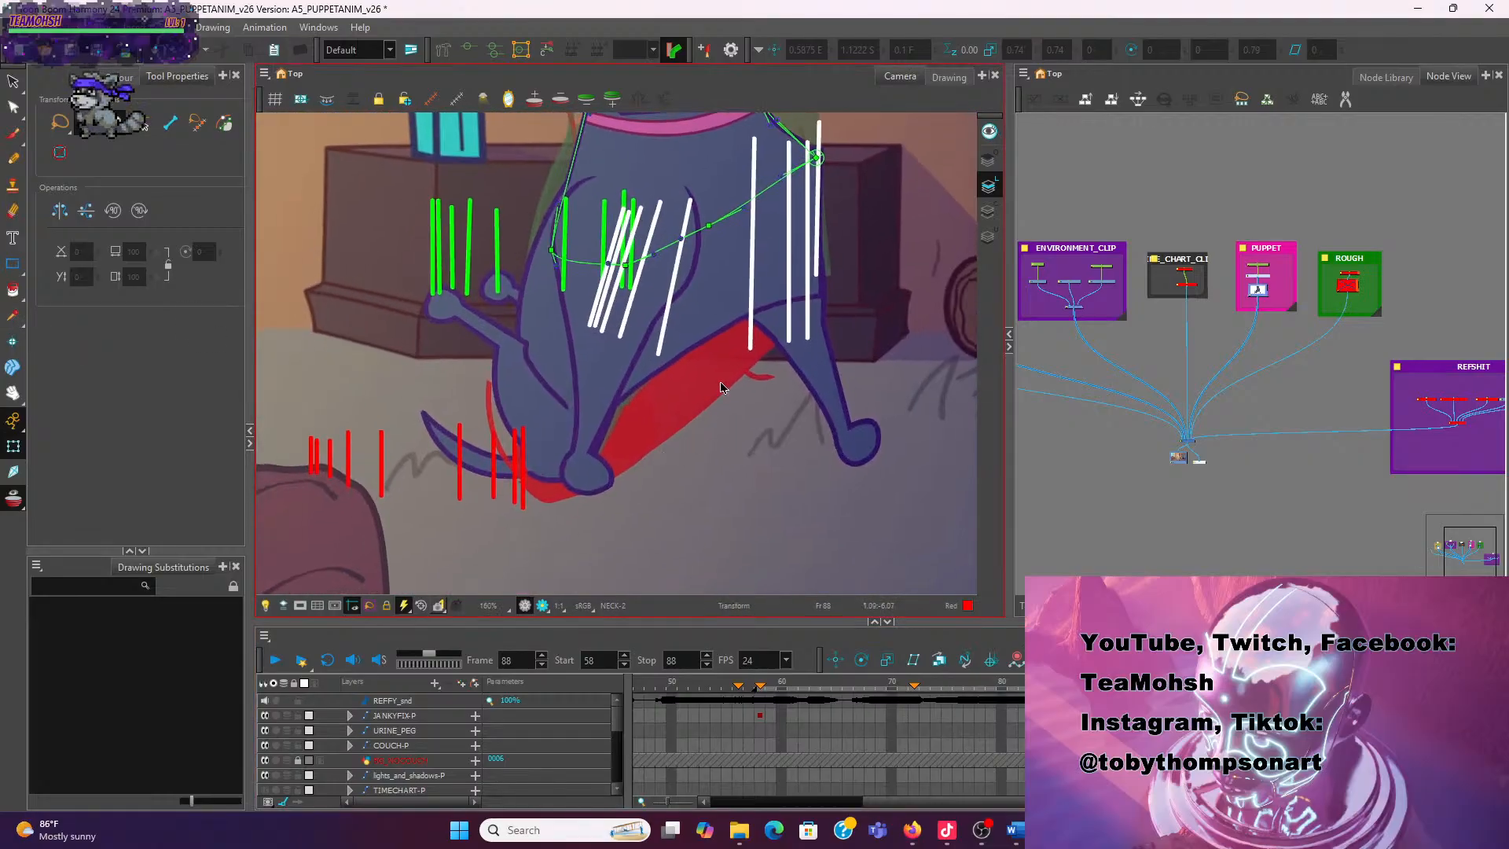
pyautogui.scroll(-2, 730, 393)
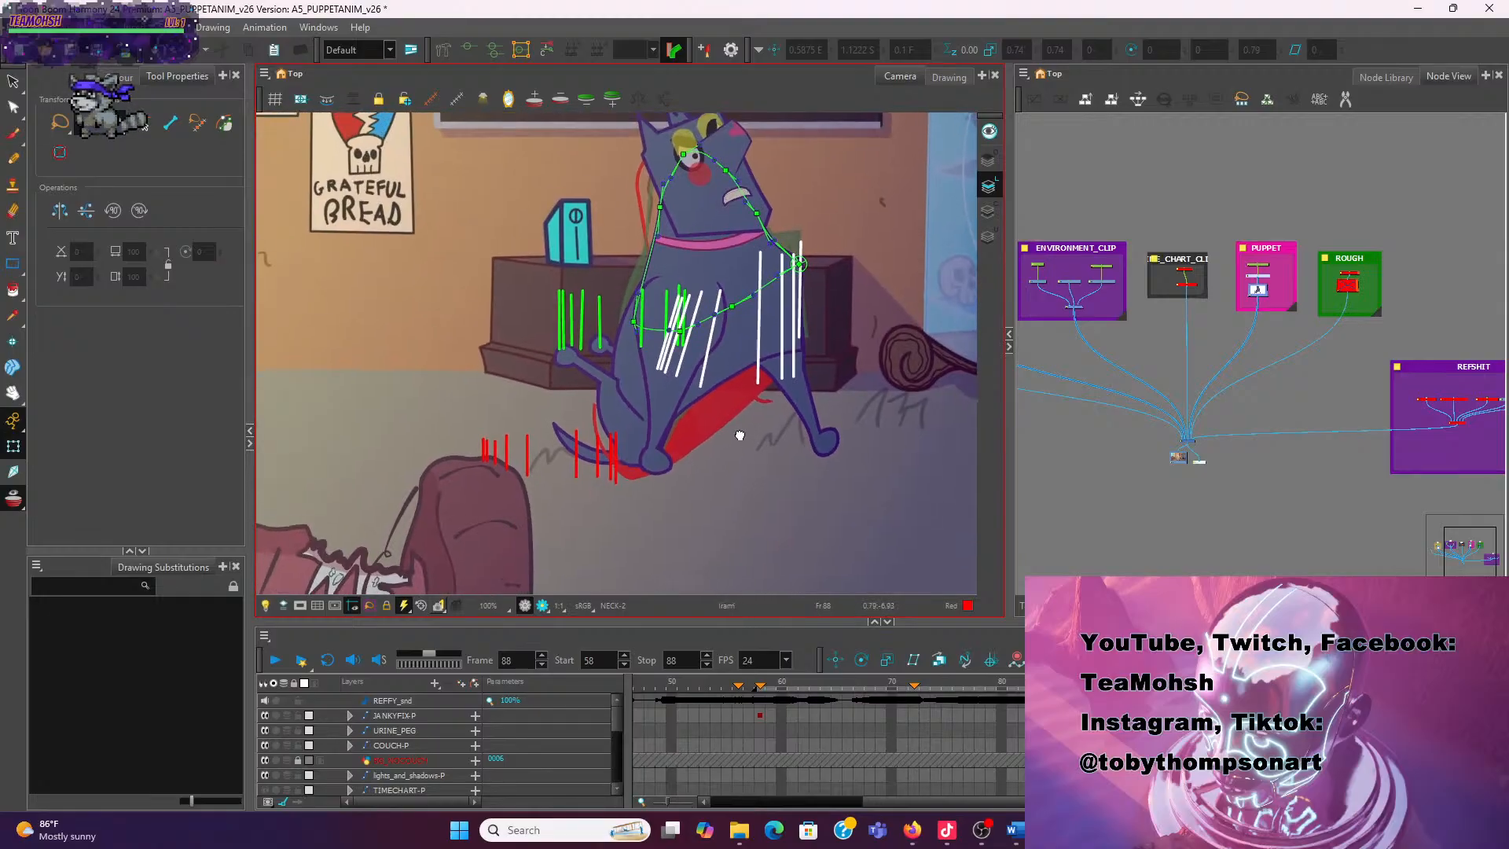
pyautogui.moveTo(740, 434); pyautogui.dragTo(754, 452)
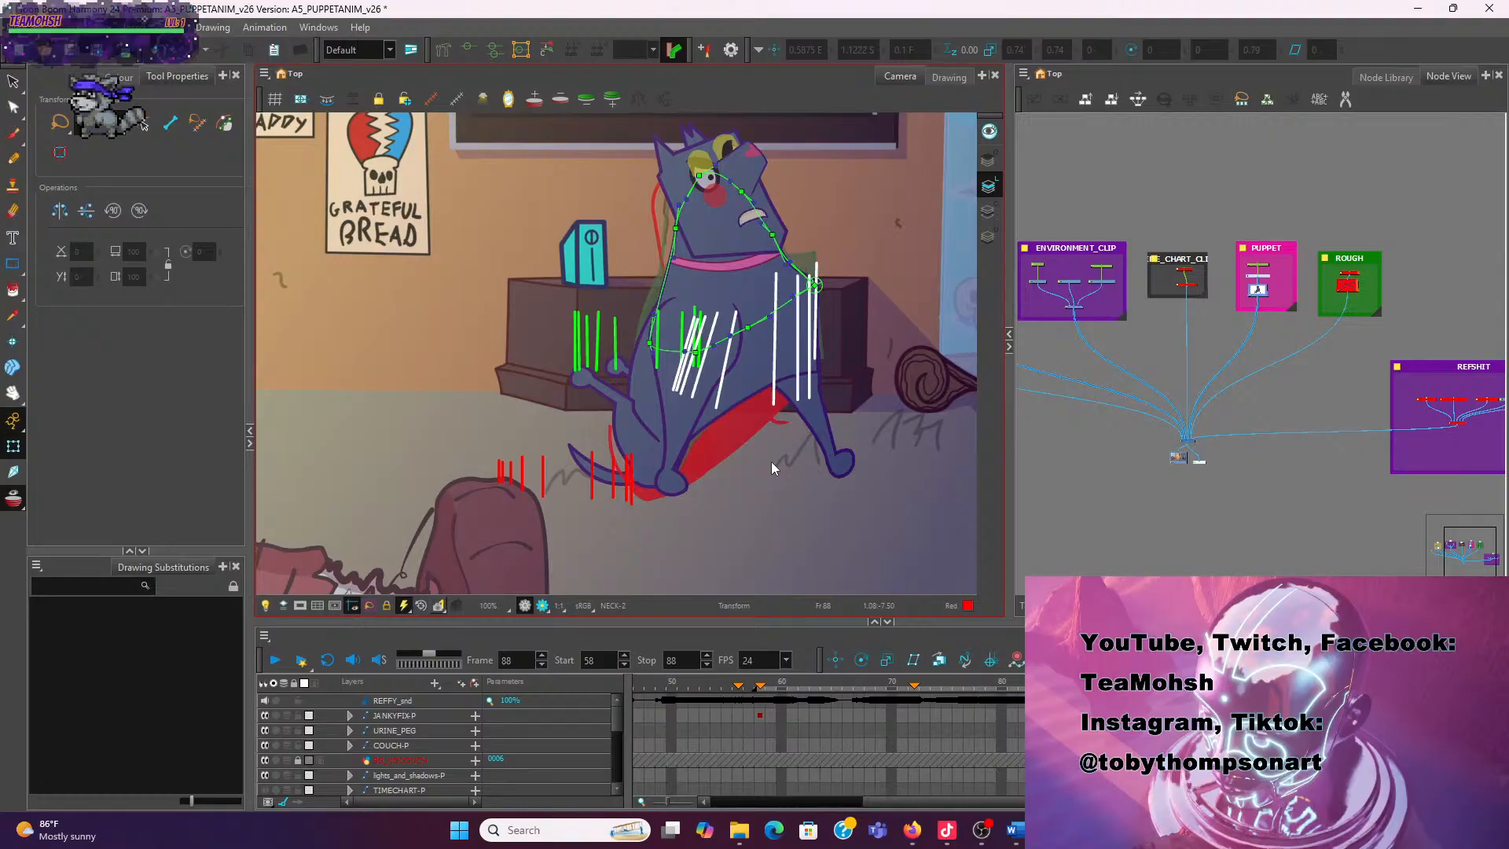
pyautogui.scroll(1, 749, 465)
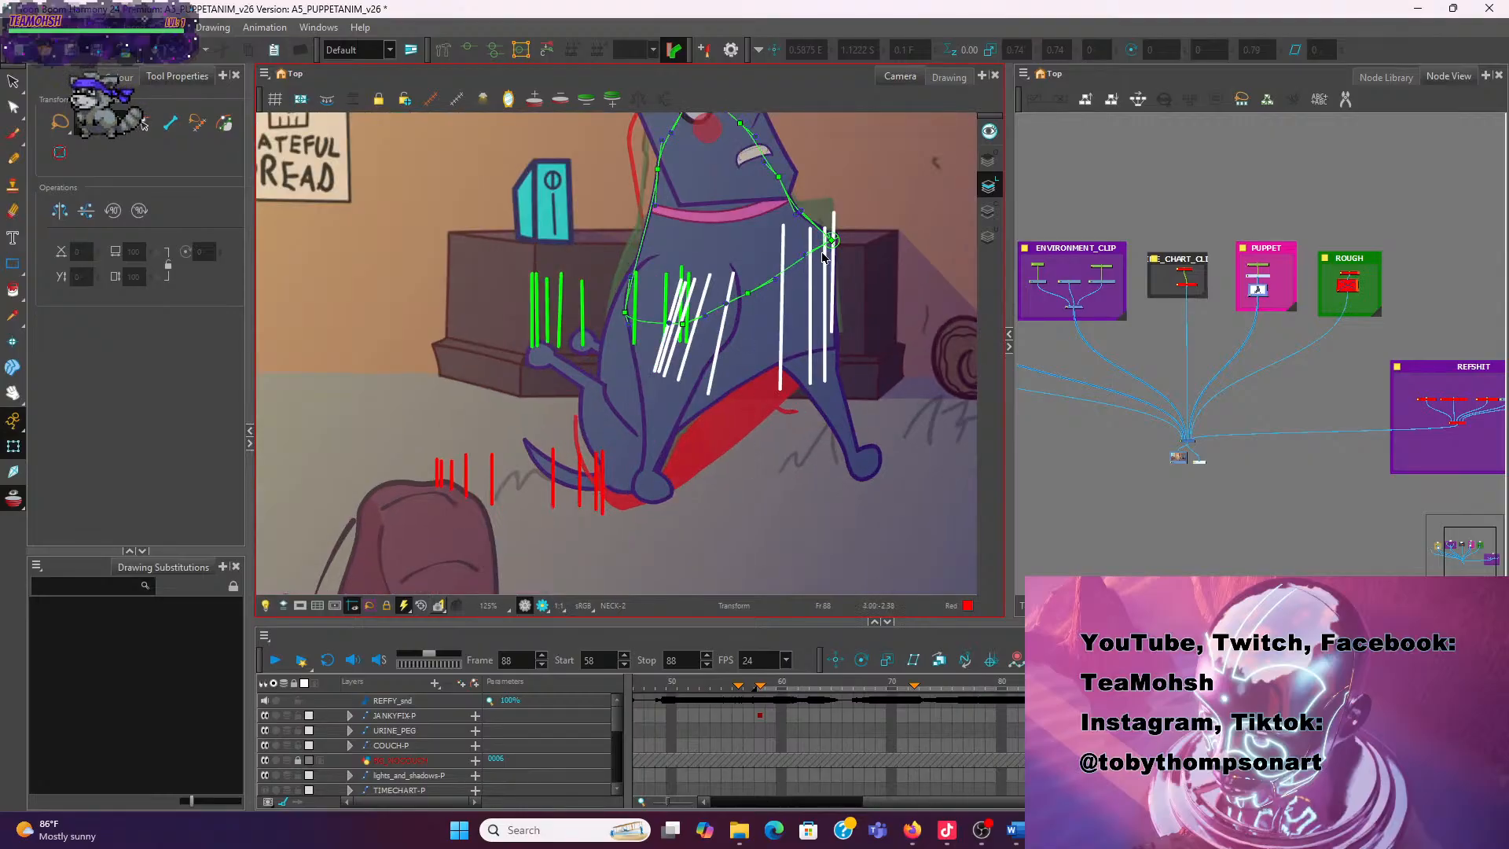
pyautogui.scroll(5, 874, 124)
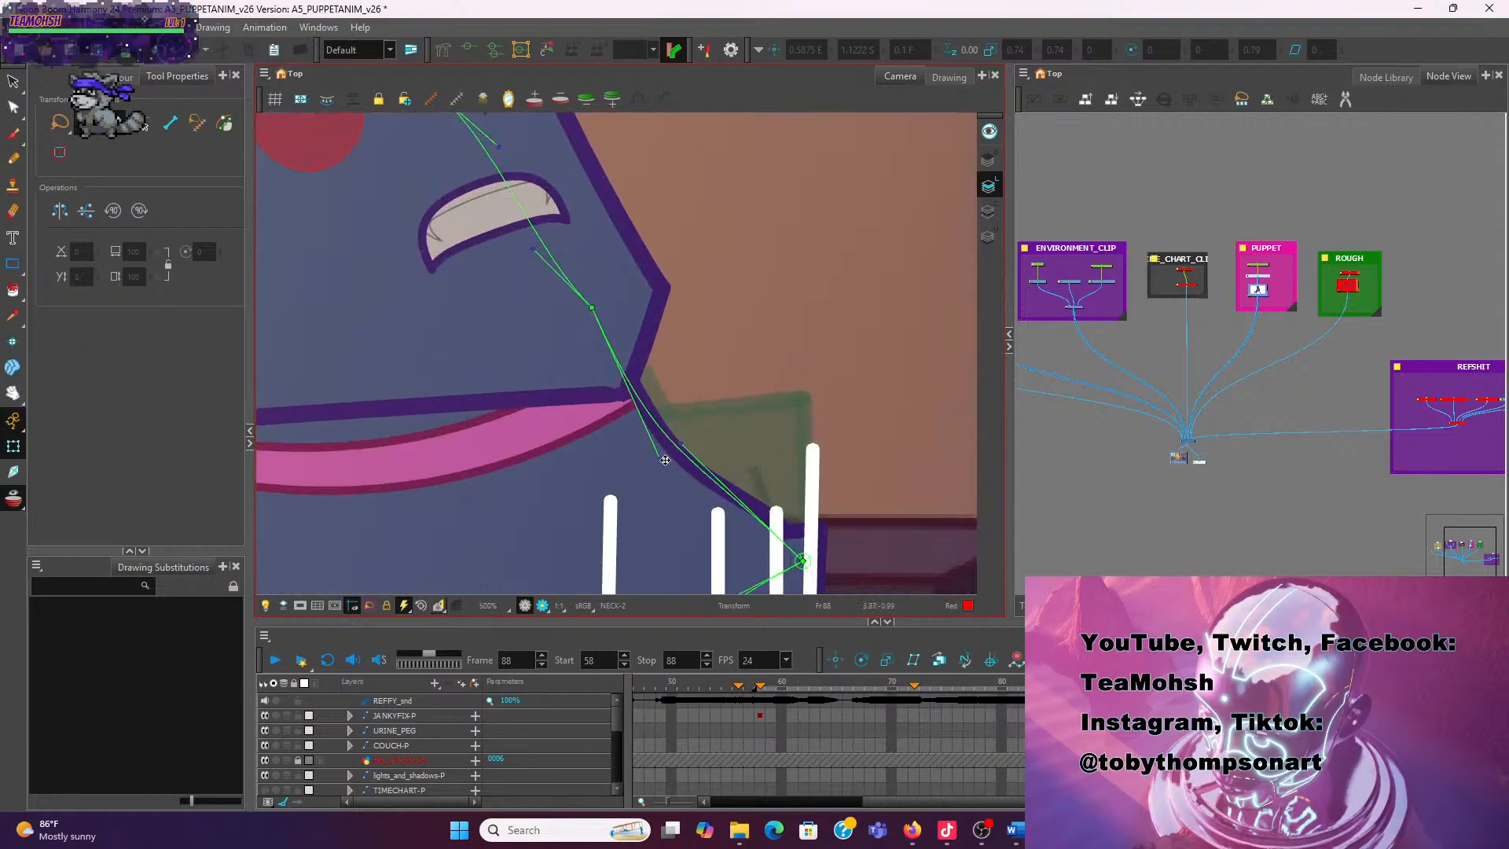
pyautogui.moveTo(665, 460)
pyautogui.mouseDown()
pyautogui.moveTo(687, 433)
pyautogui.moveTo(706, 439)
pyautogui.mouseUp()
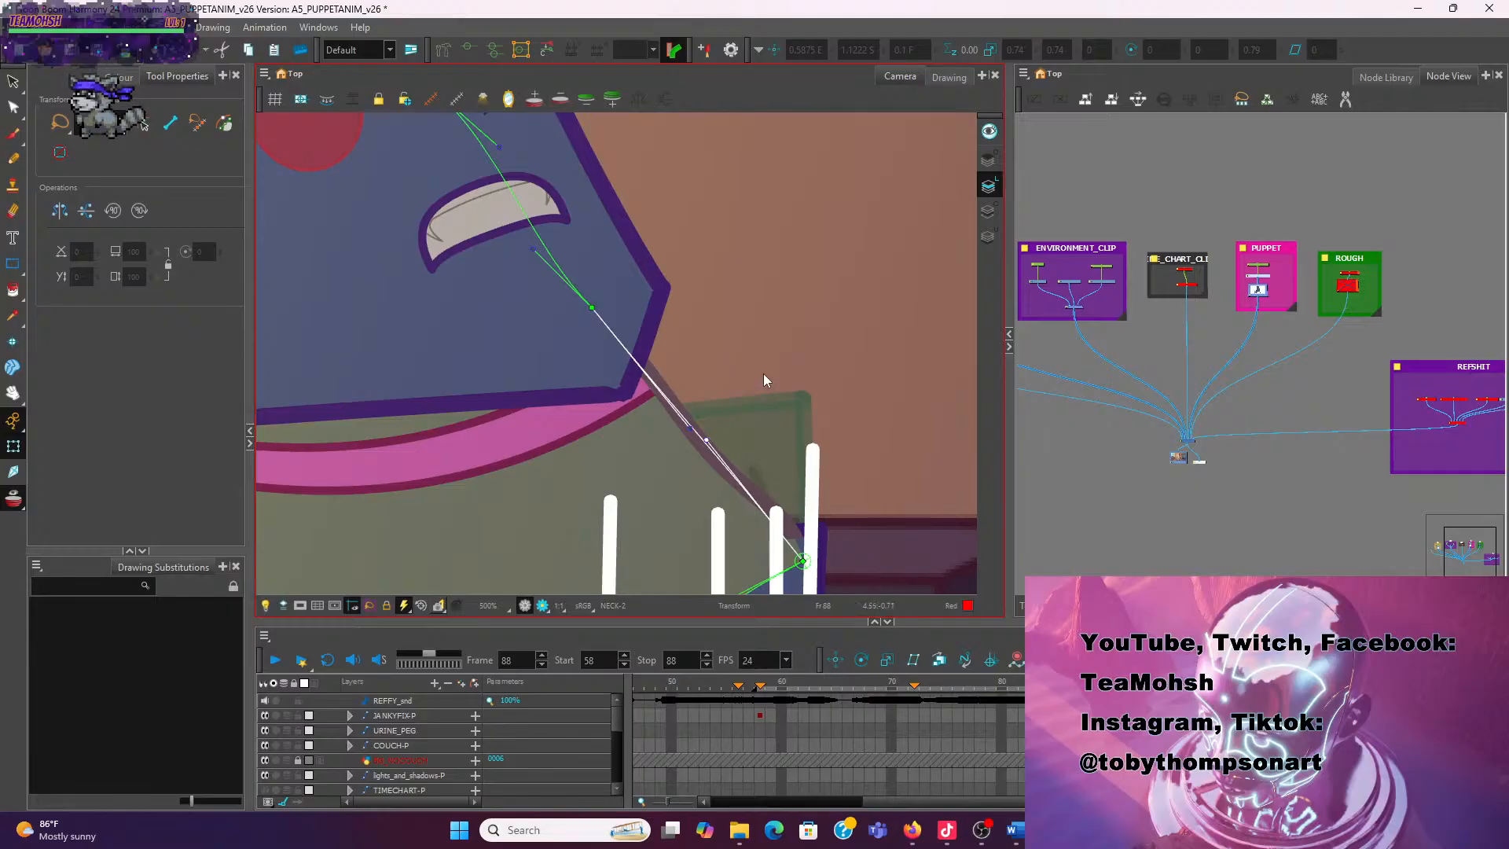
pyautogui.scroll(-6, 765, 356)
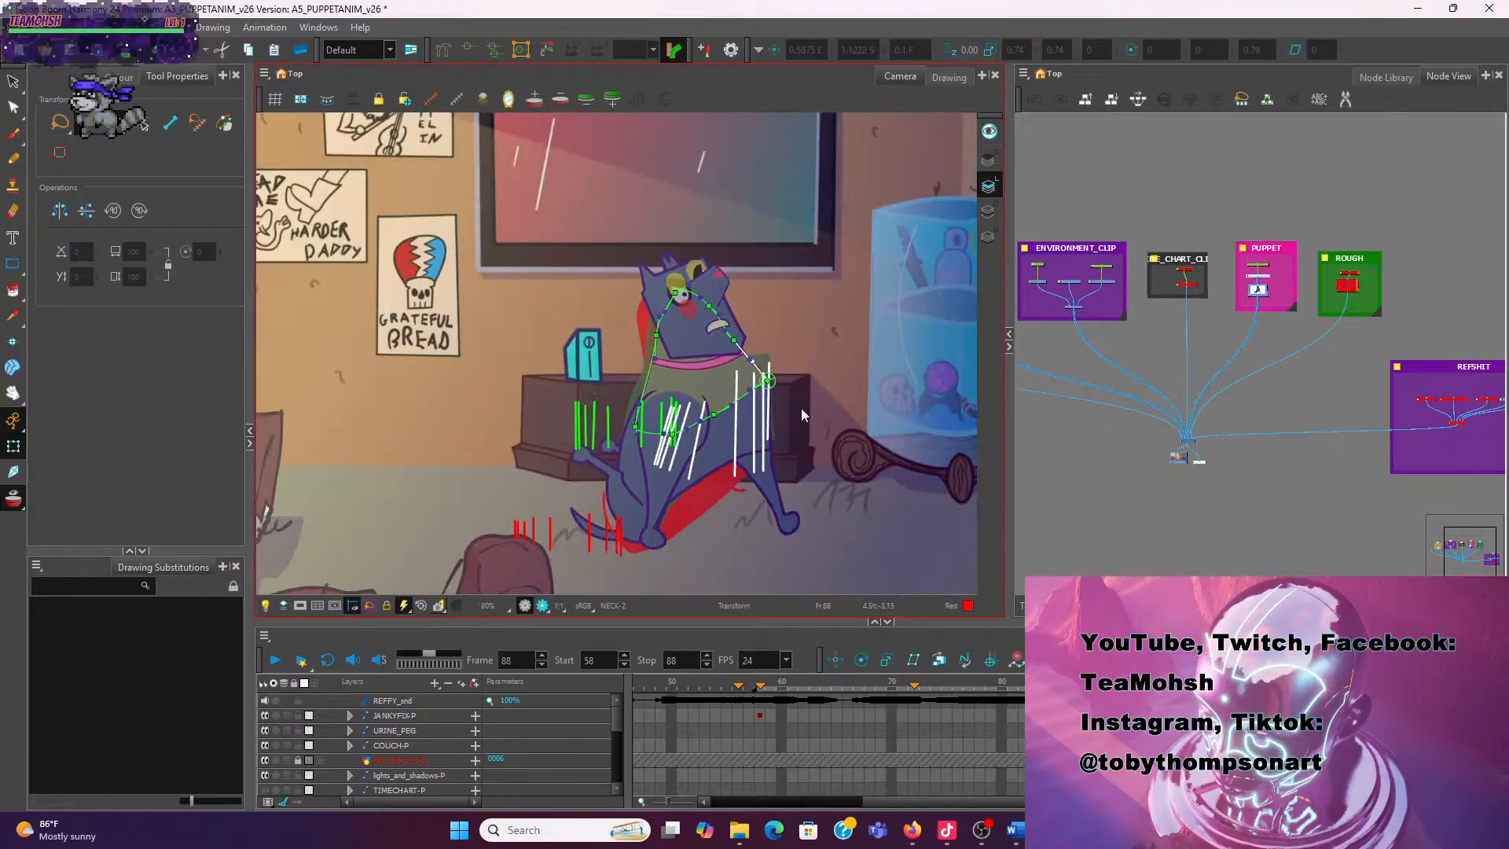
# Replay frames 58 to 88 several times to check the dog with its reshaped neck against the spacing marks
pyautogui.press('space')
pyautogui.moveTo(800, 408)
pyautogui.mouseDown()
pyautogui.moveTo(715, 321)
pyautogui.moveTo(705, 397)
pyautogui.mouseUp()
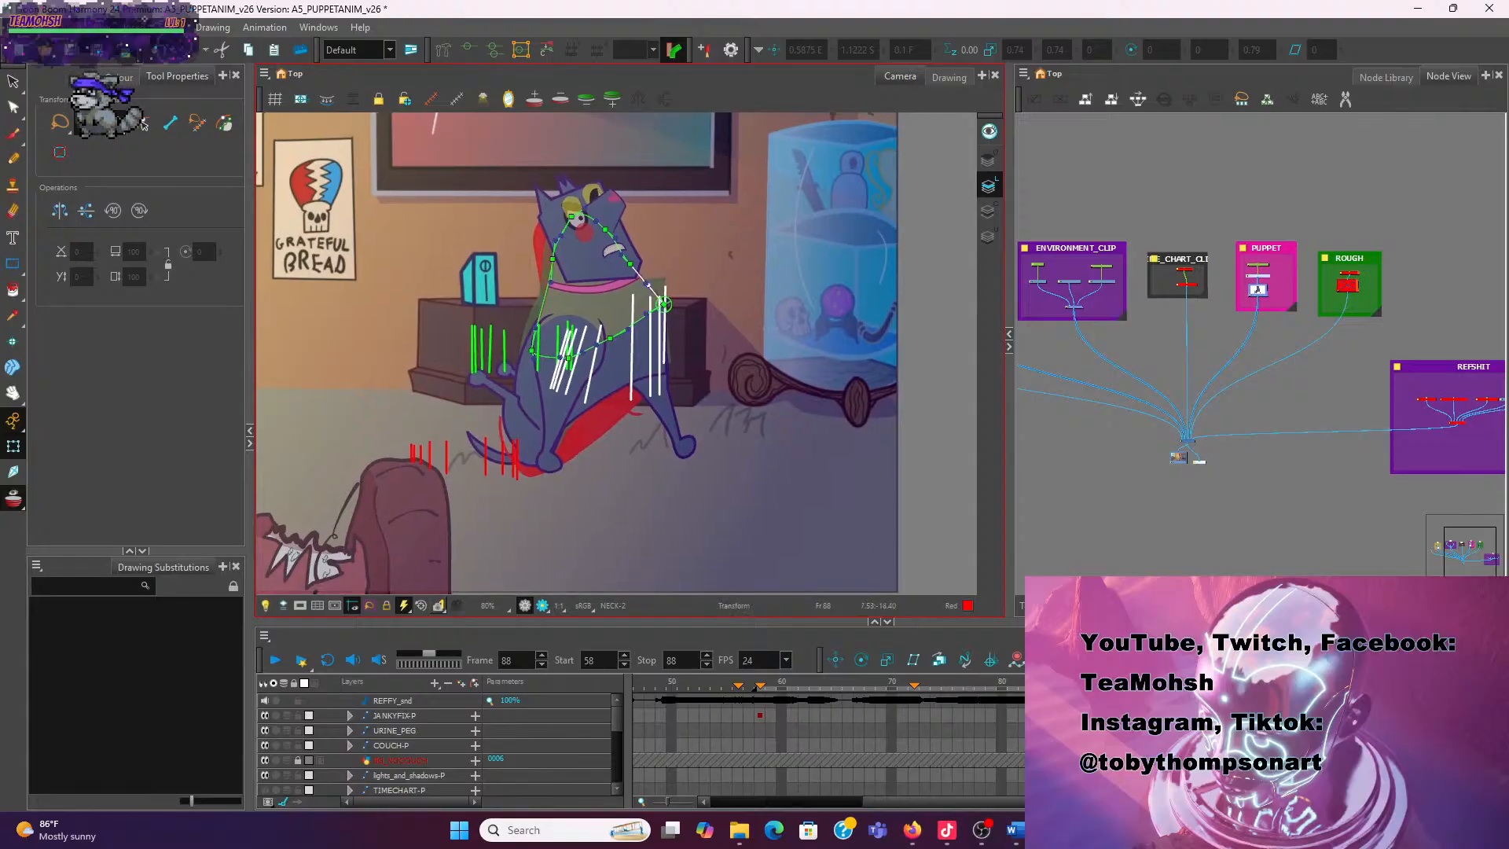
pyautogui.moveTo(1073, 681); pyautogui.dragTo(793, 681)
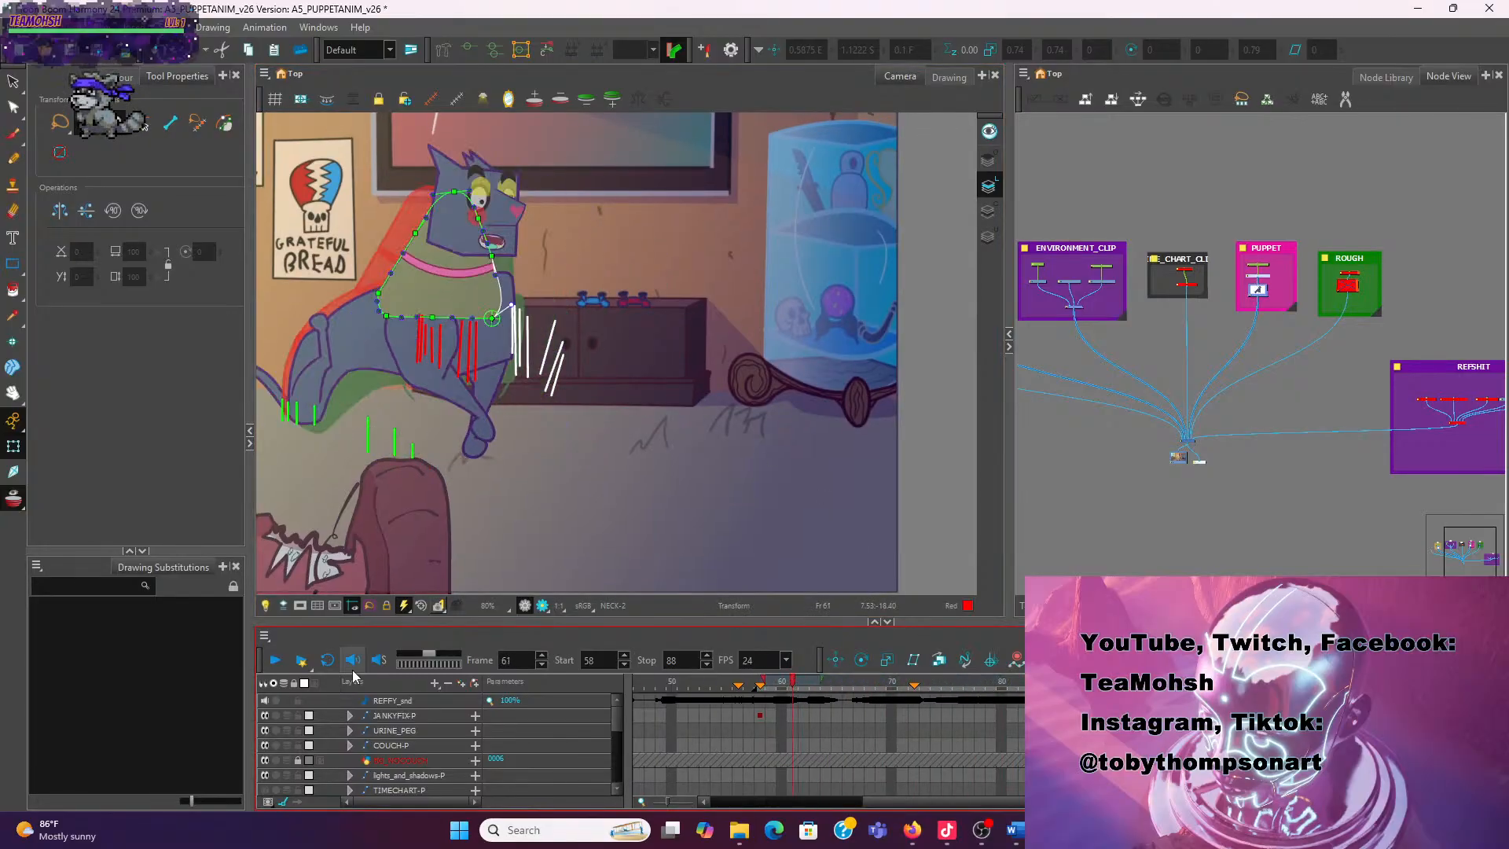
pyautogui.click(277, 660)
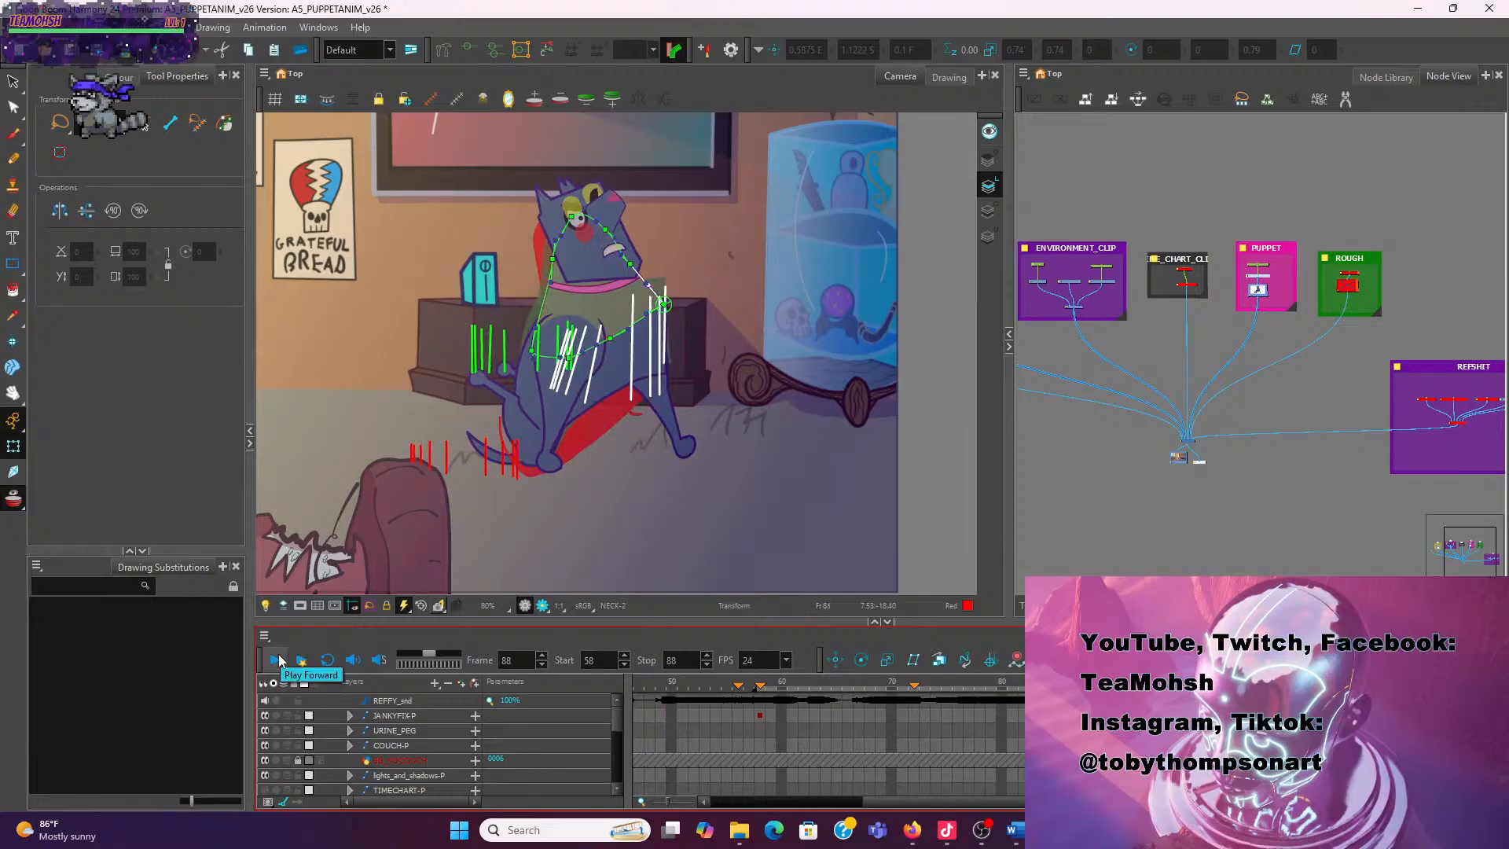
pyautogui.click(279, 660)
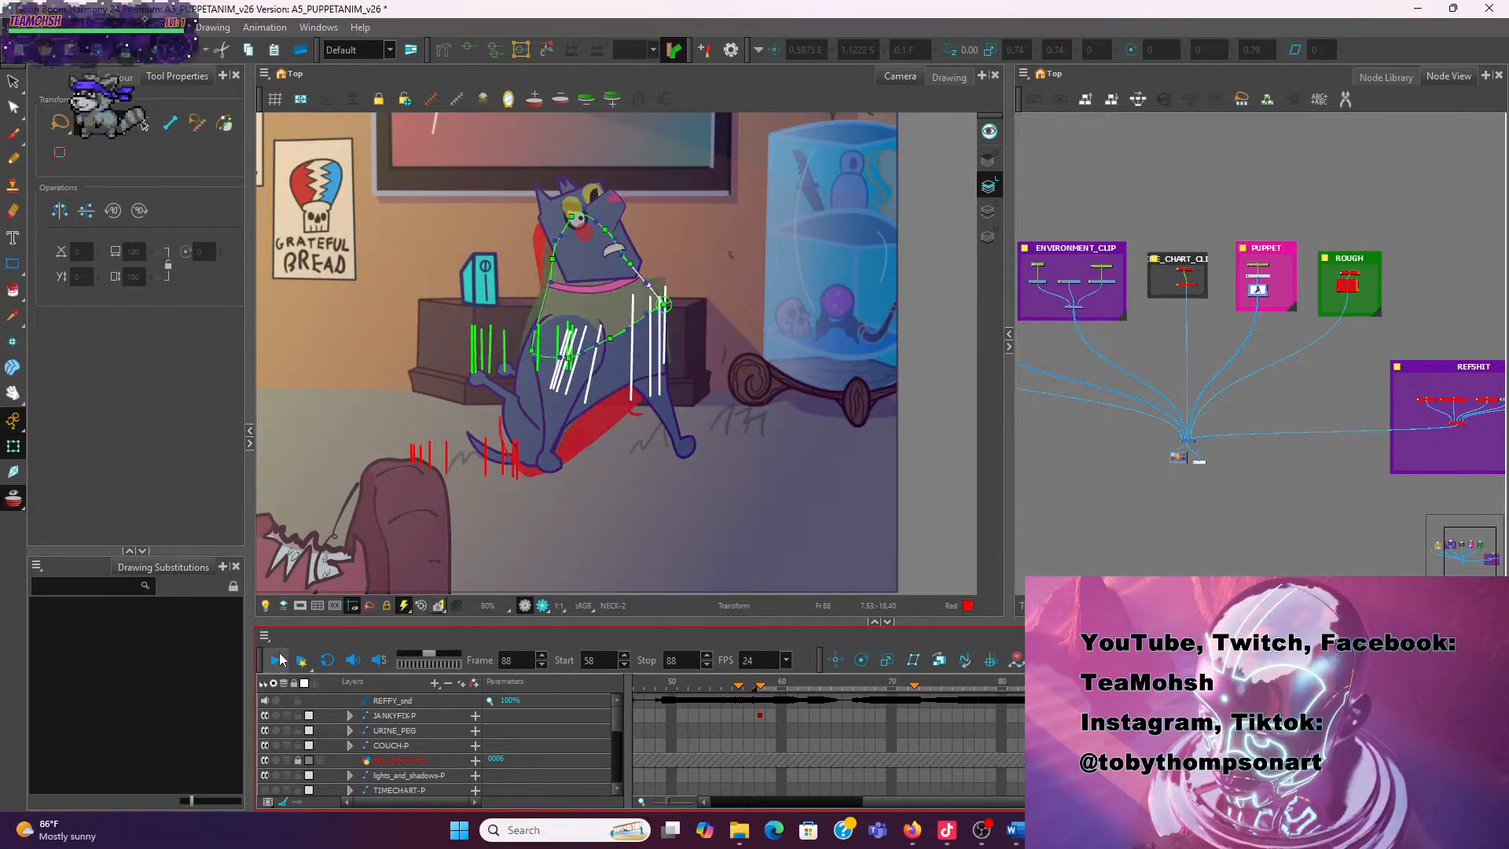
pyautogui.click(280, 660)
pyautogui.click(280, 660)
pyautogui.click(279, 661)
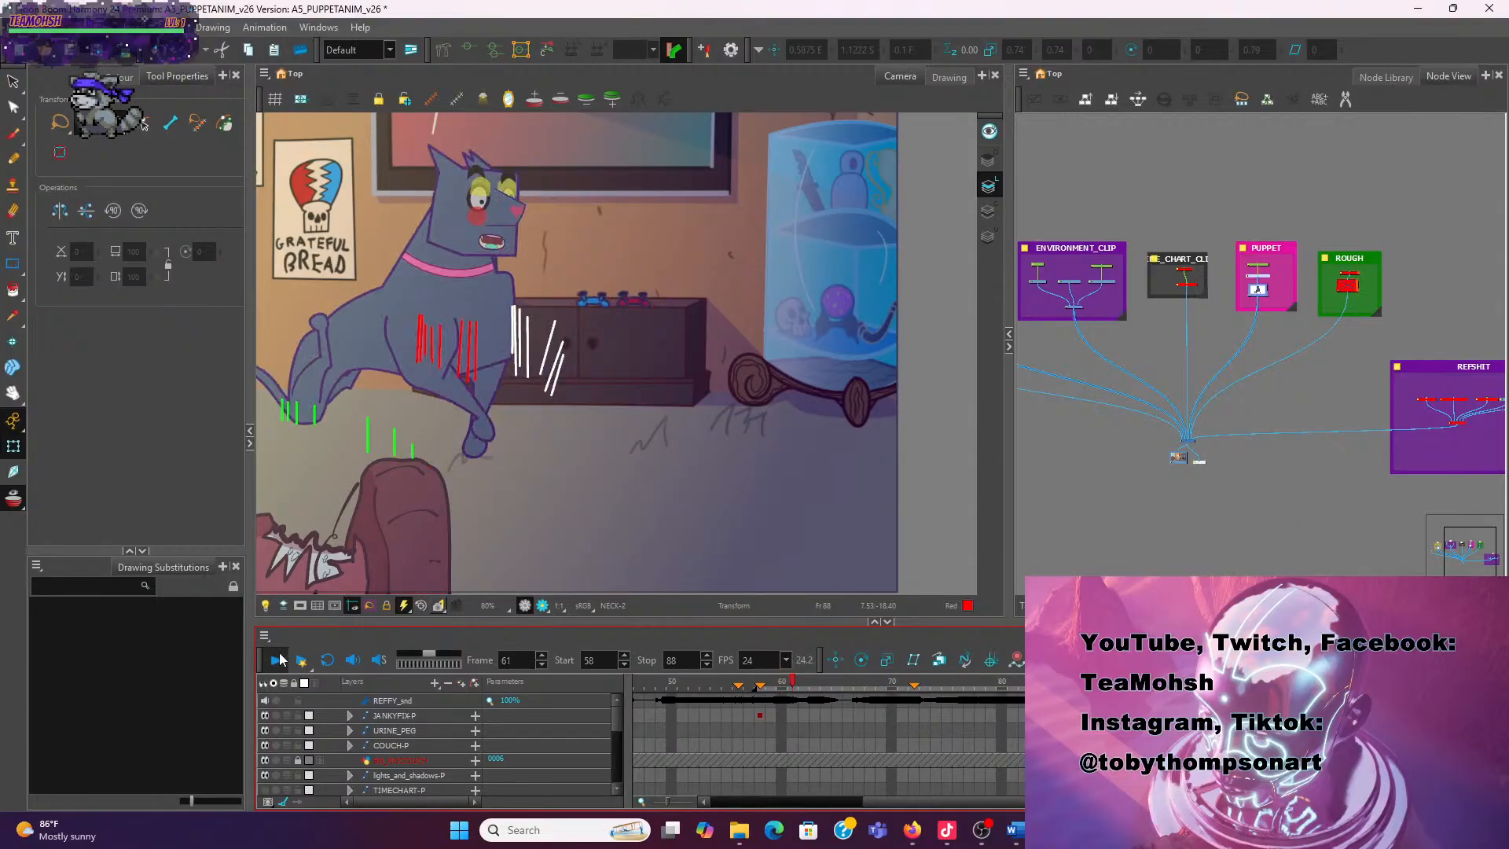
pyautogui.click(279, 661)
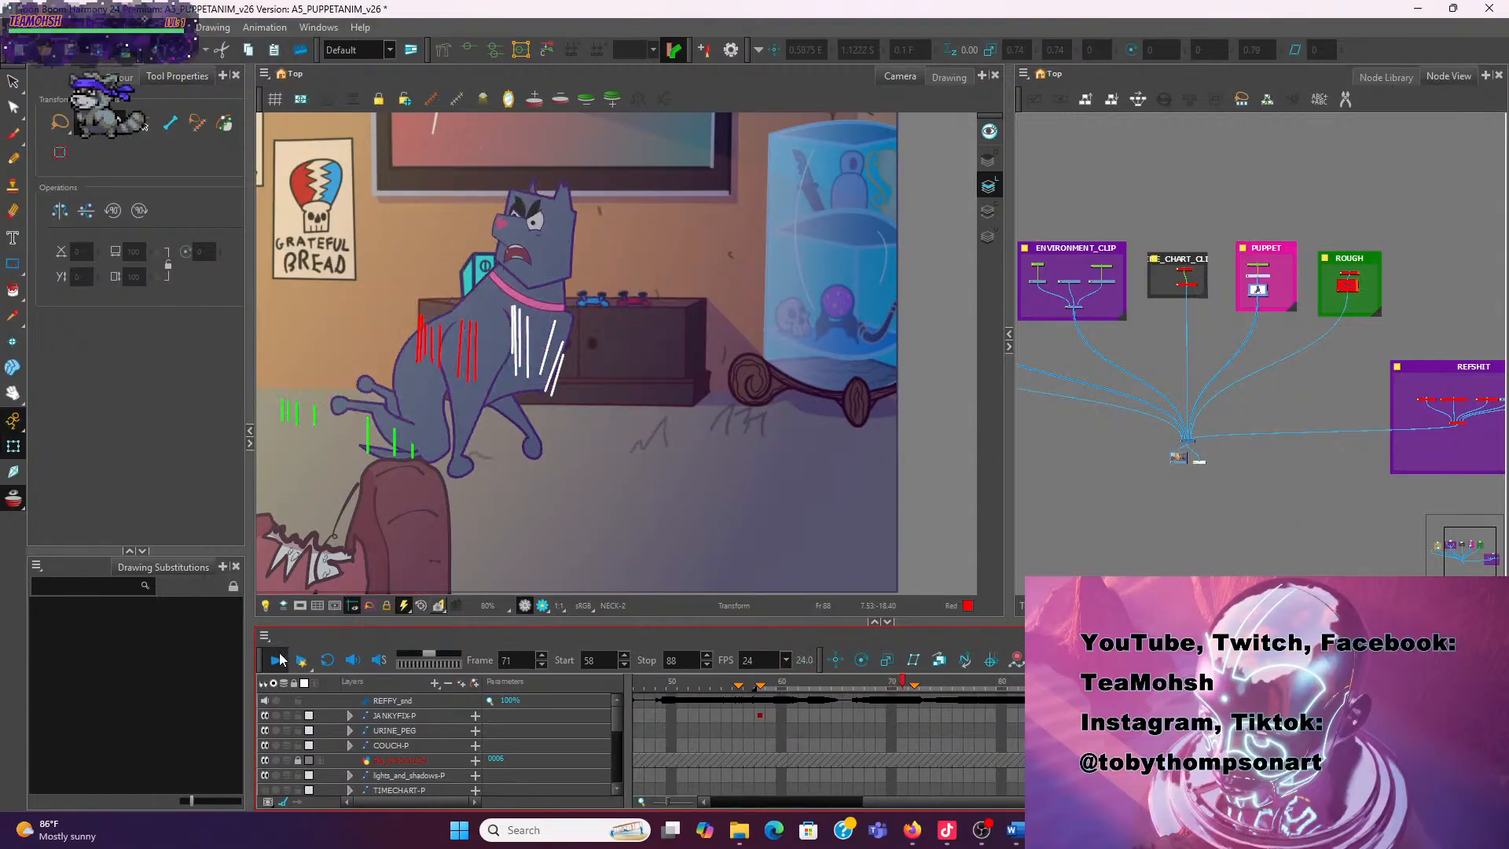
pyautogui.click(280, 661)
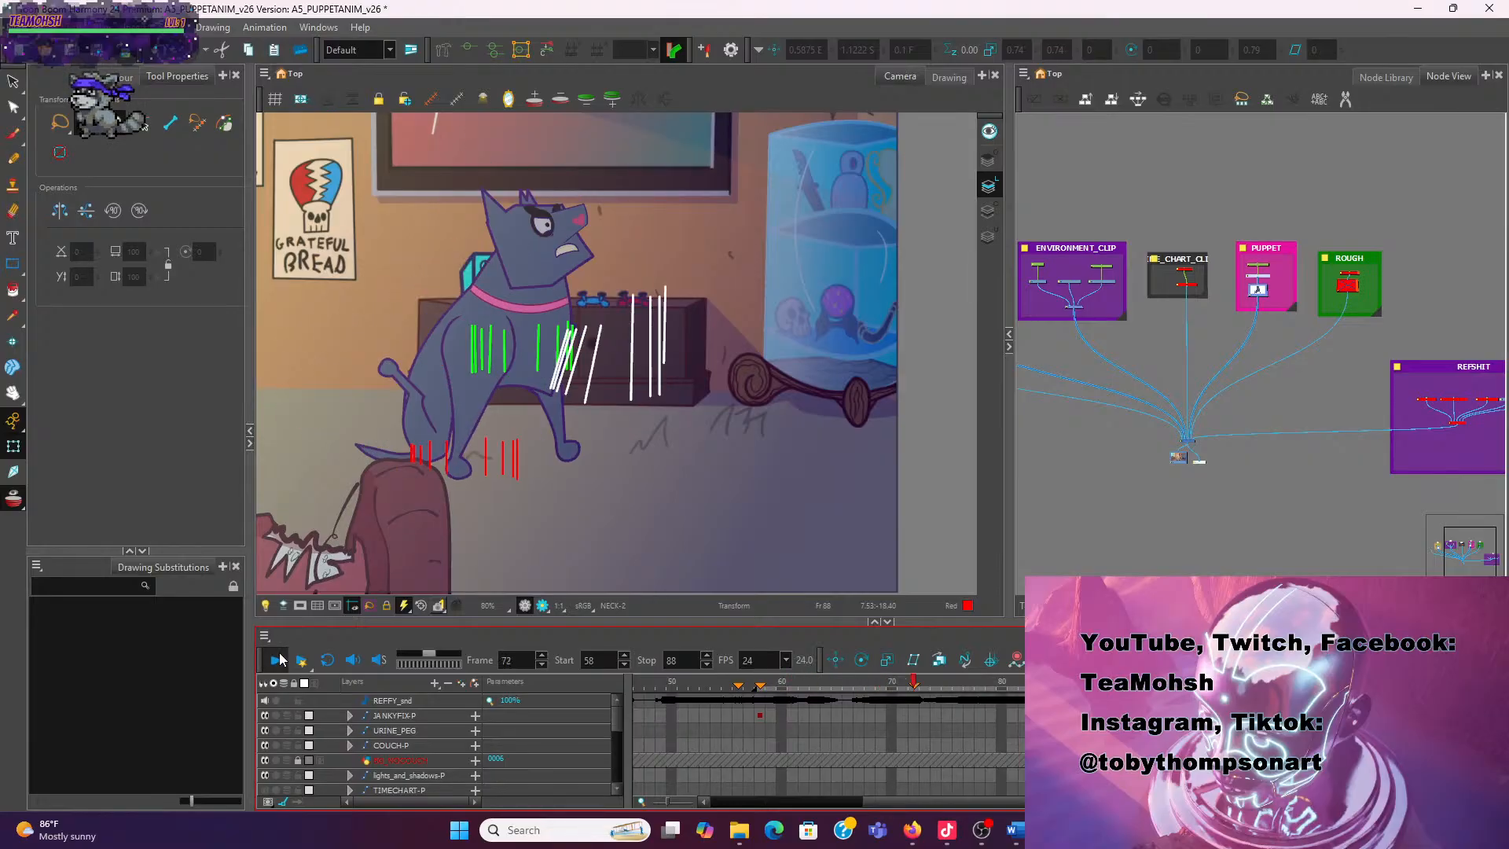
pyautogui.click(280, 661)
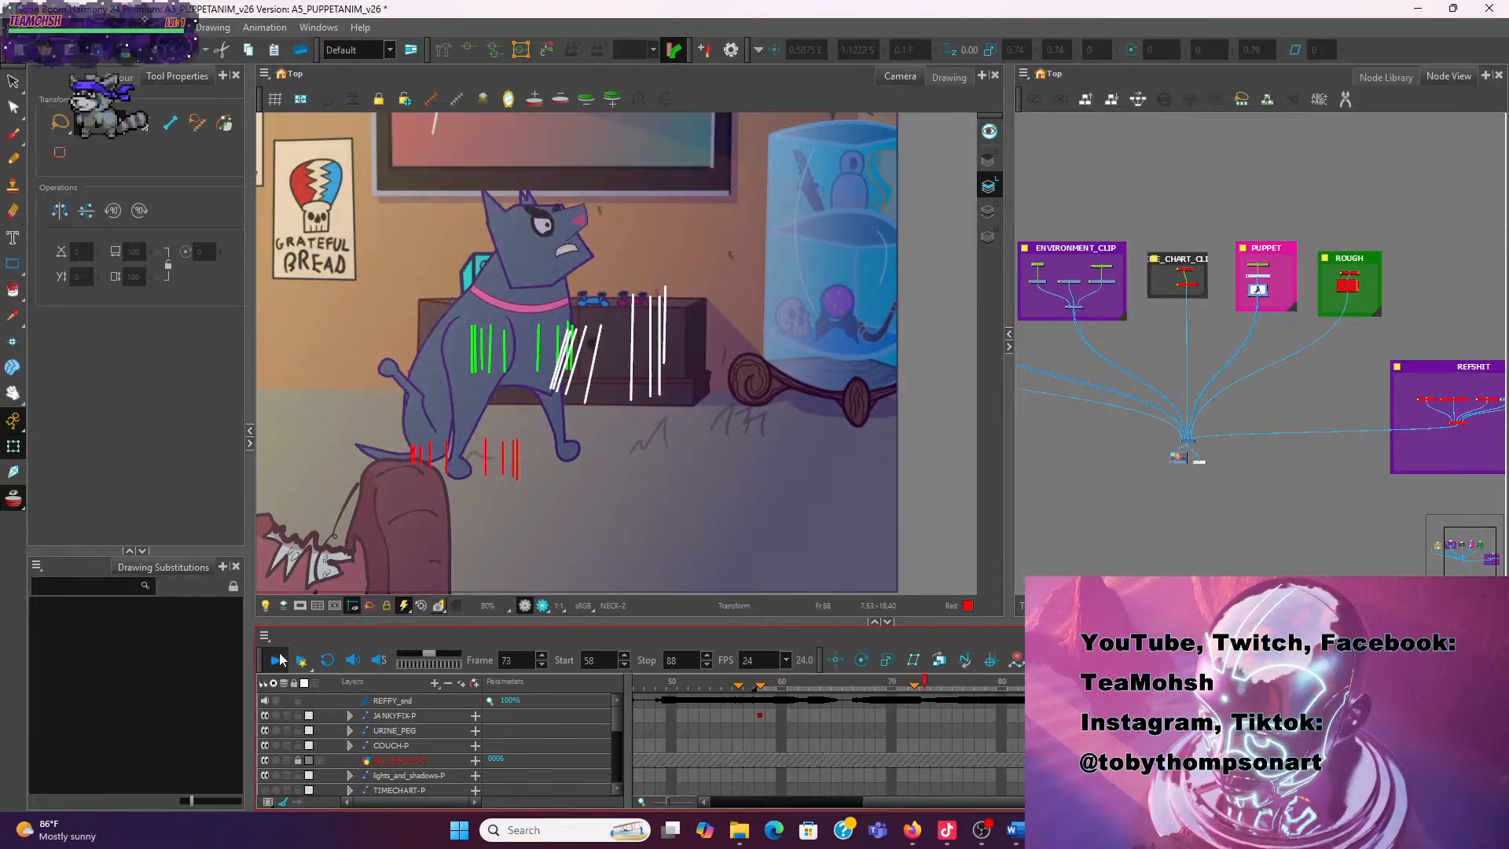
pyautogui.click(280, 660)
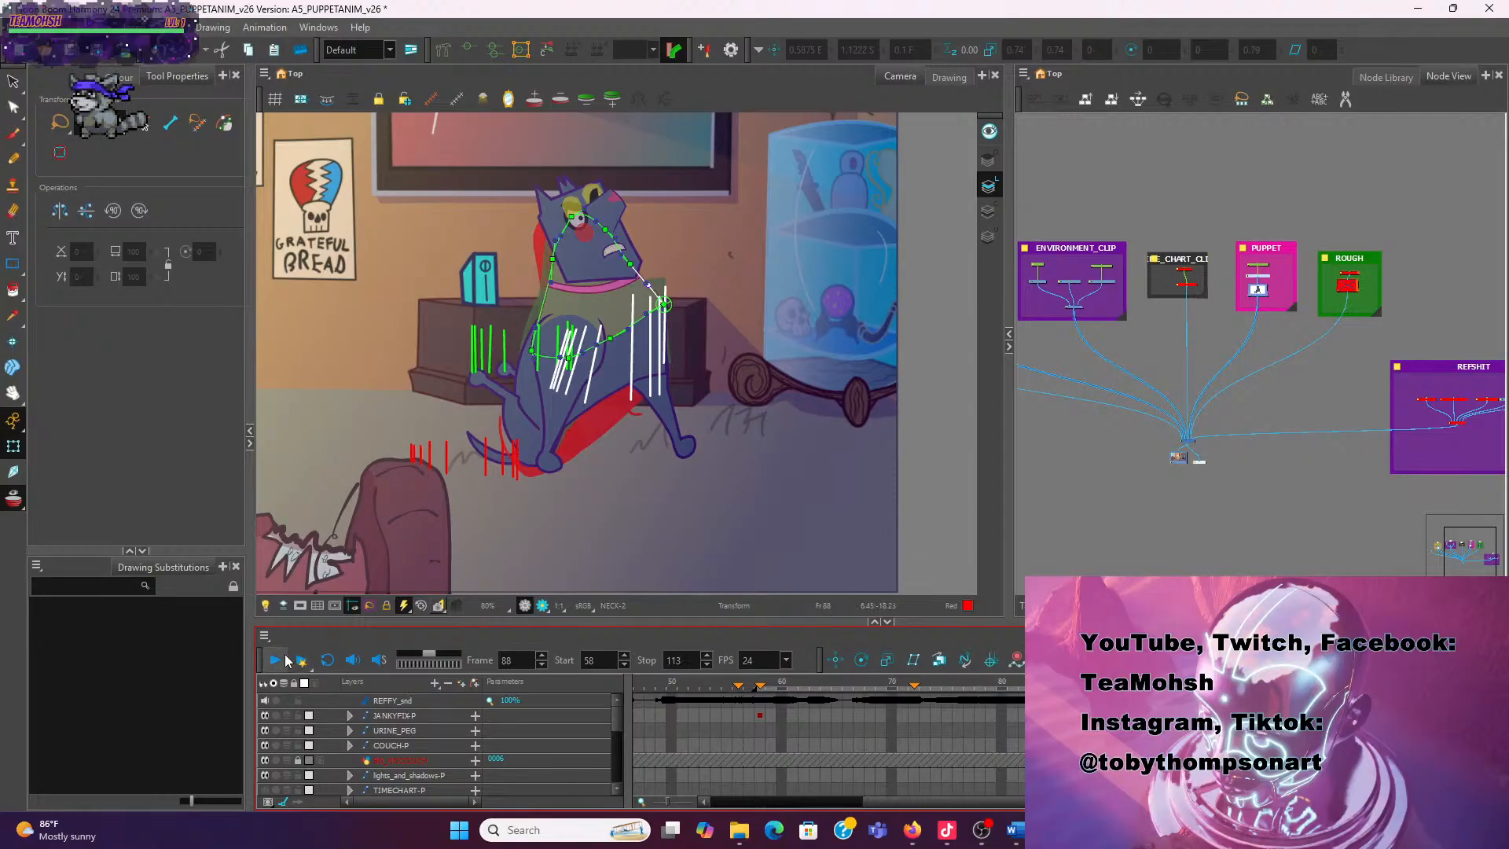
# Hide the JANKYFIX-P layer and play frames 58 to 113 to review the dog's longer movement without spacing marks
pyautogui.click(265, 715)
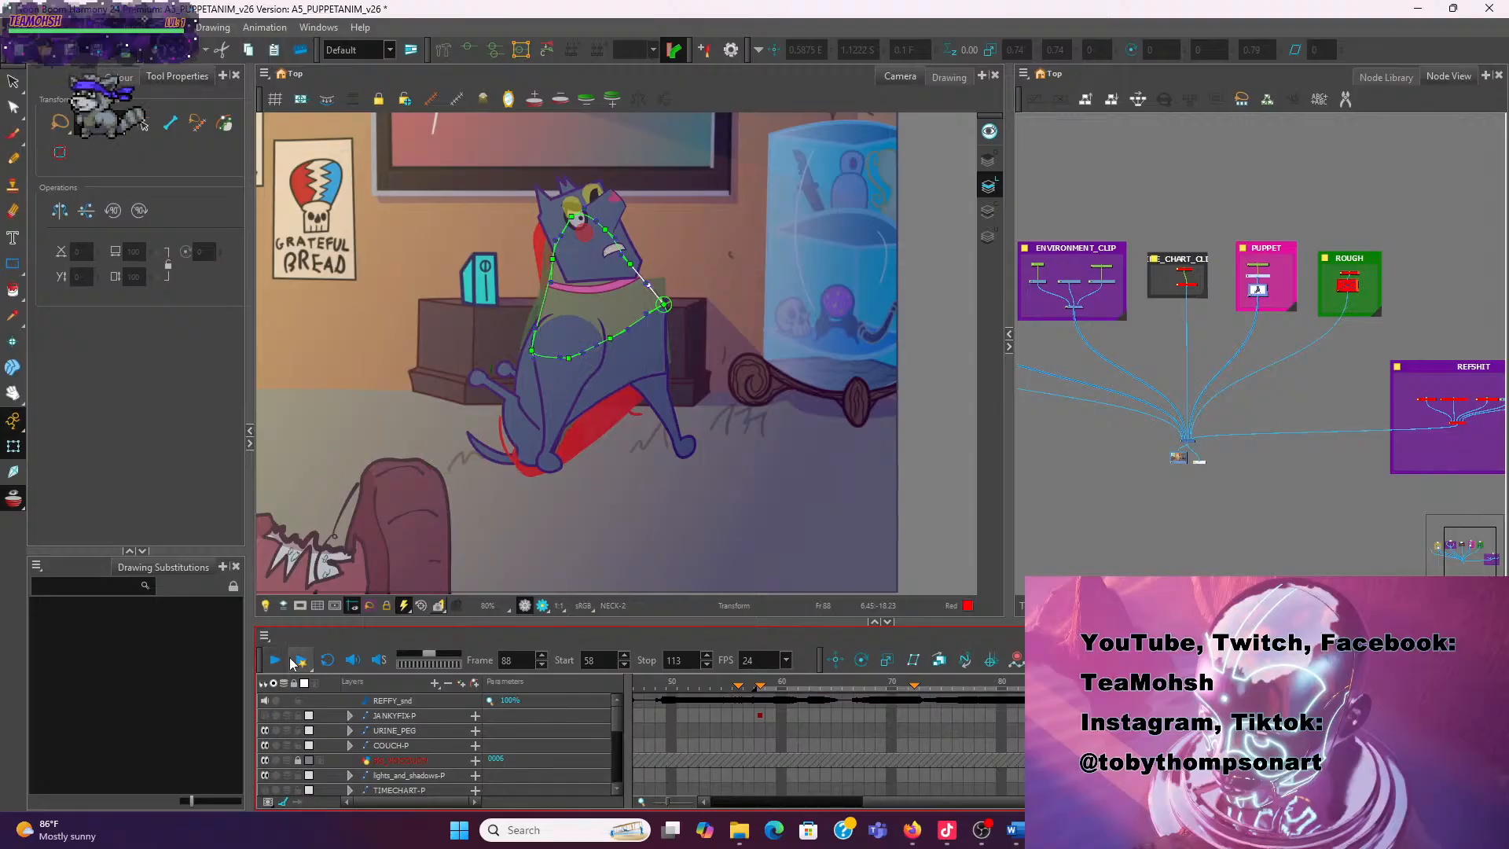
pyautogui.click(275, 660)
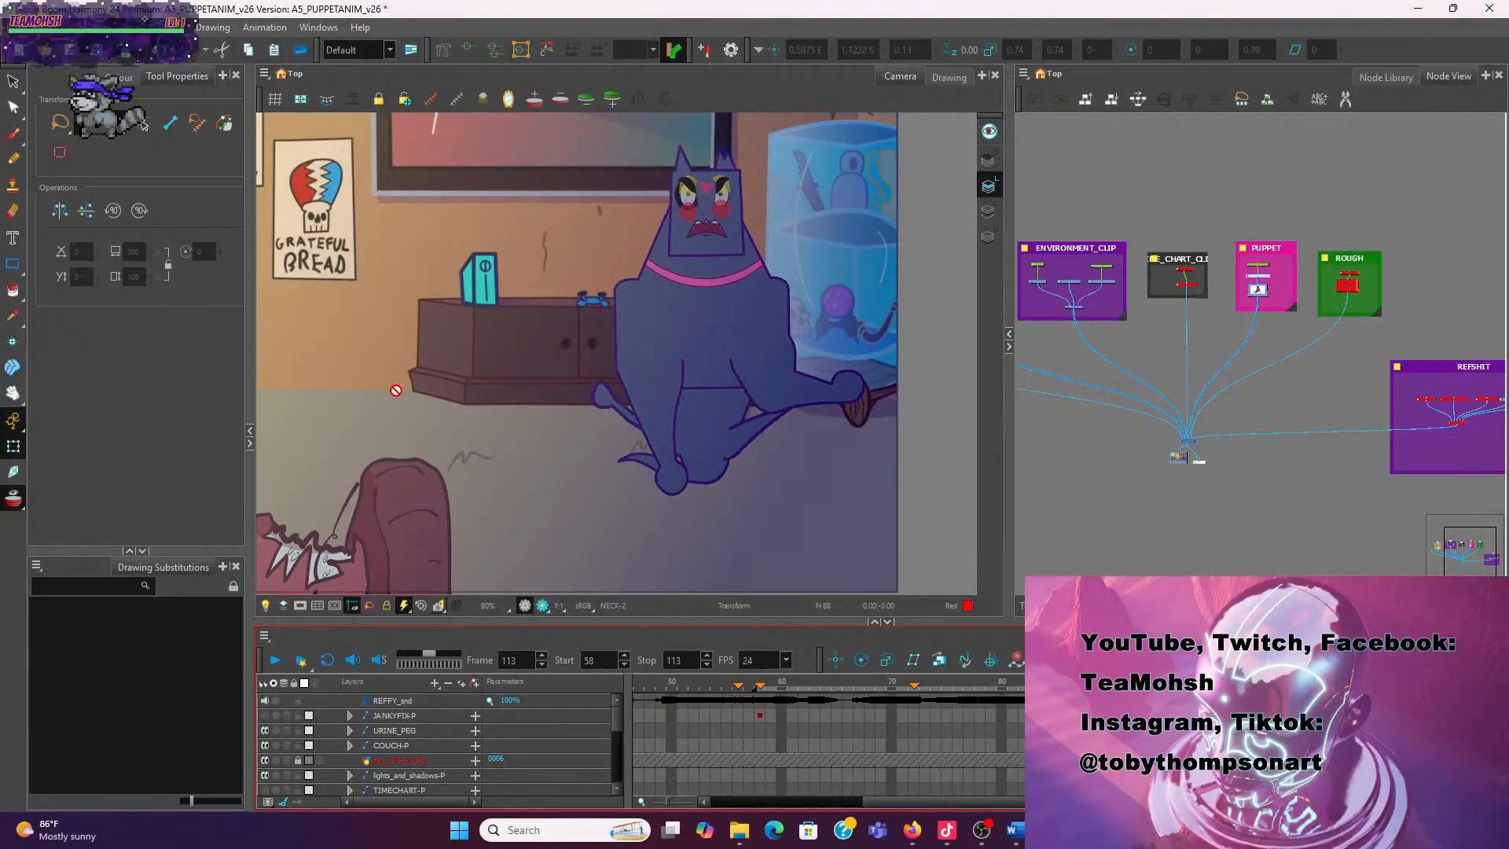
pyautogui.click(275, 660)
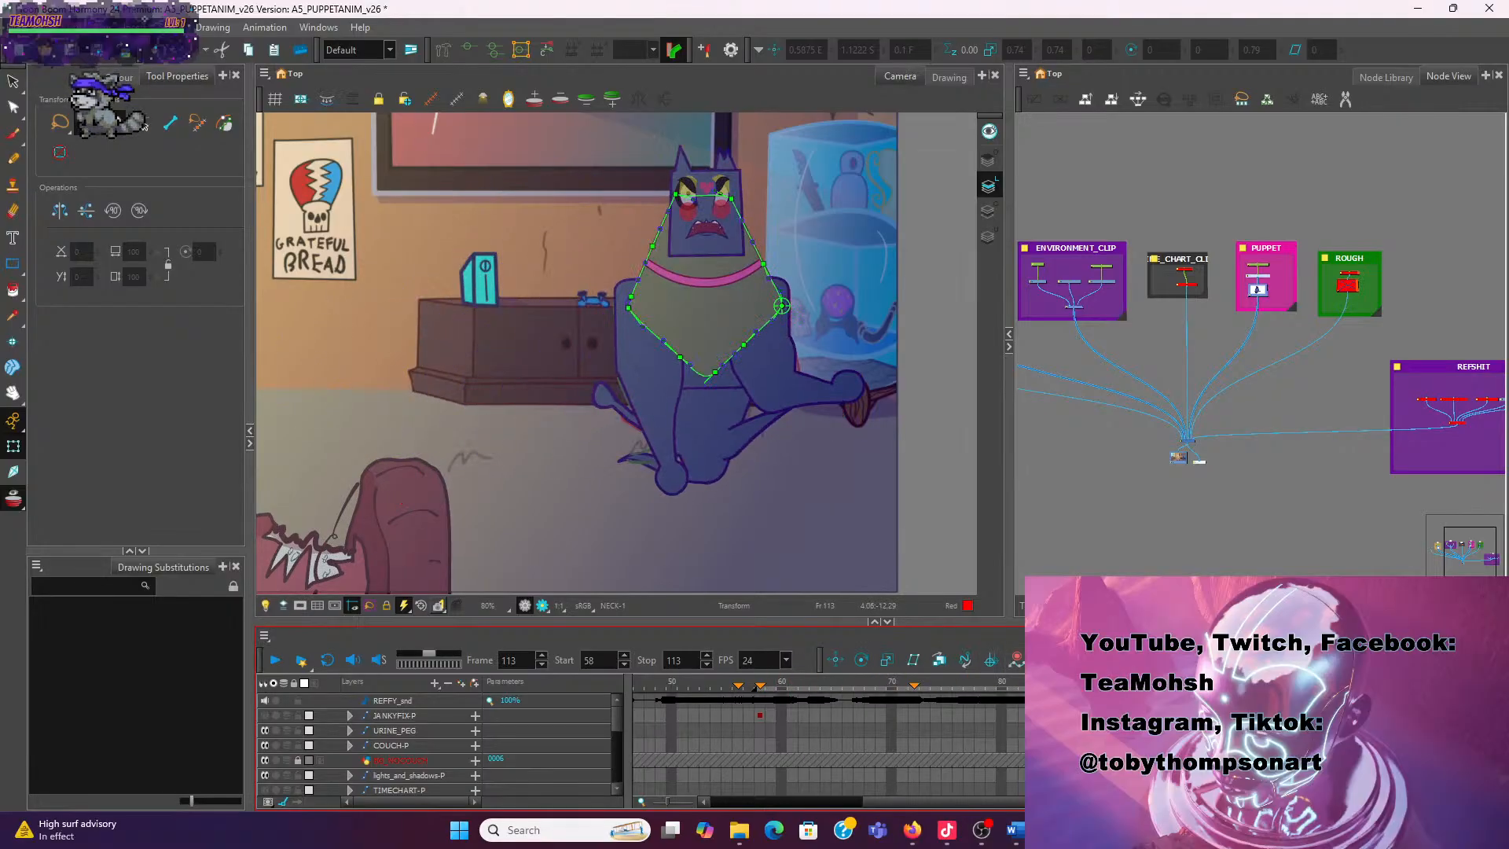
pyautogui.press('Return')
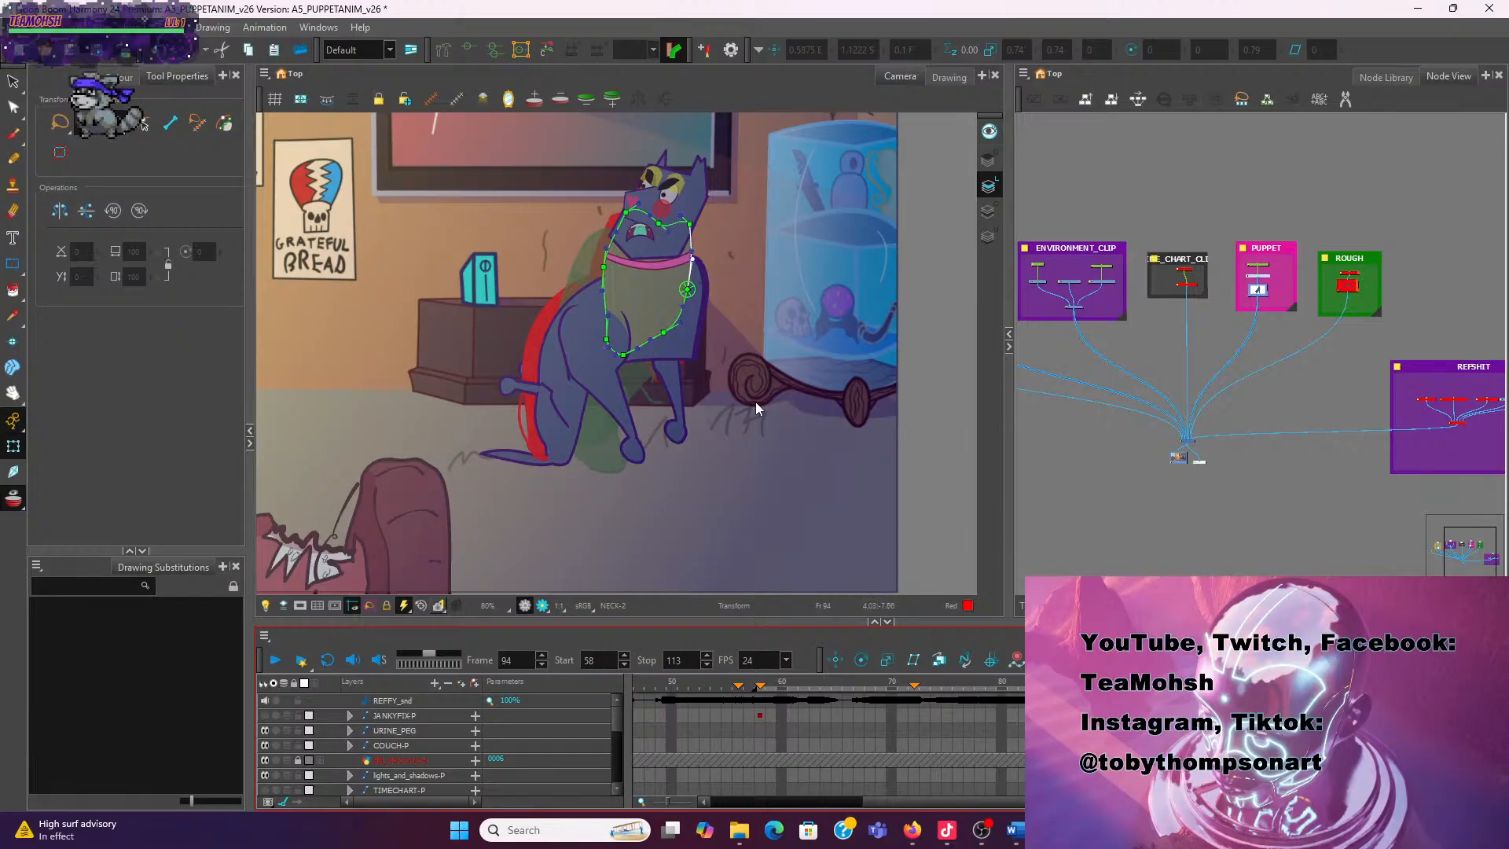
pyautogui.press('Return')
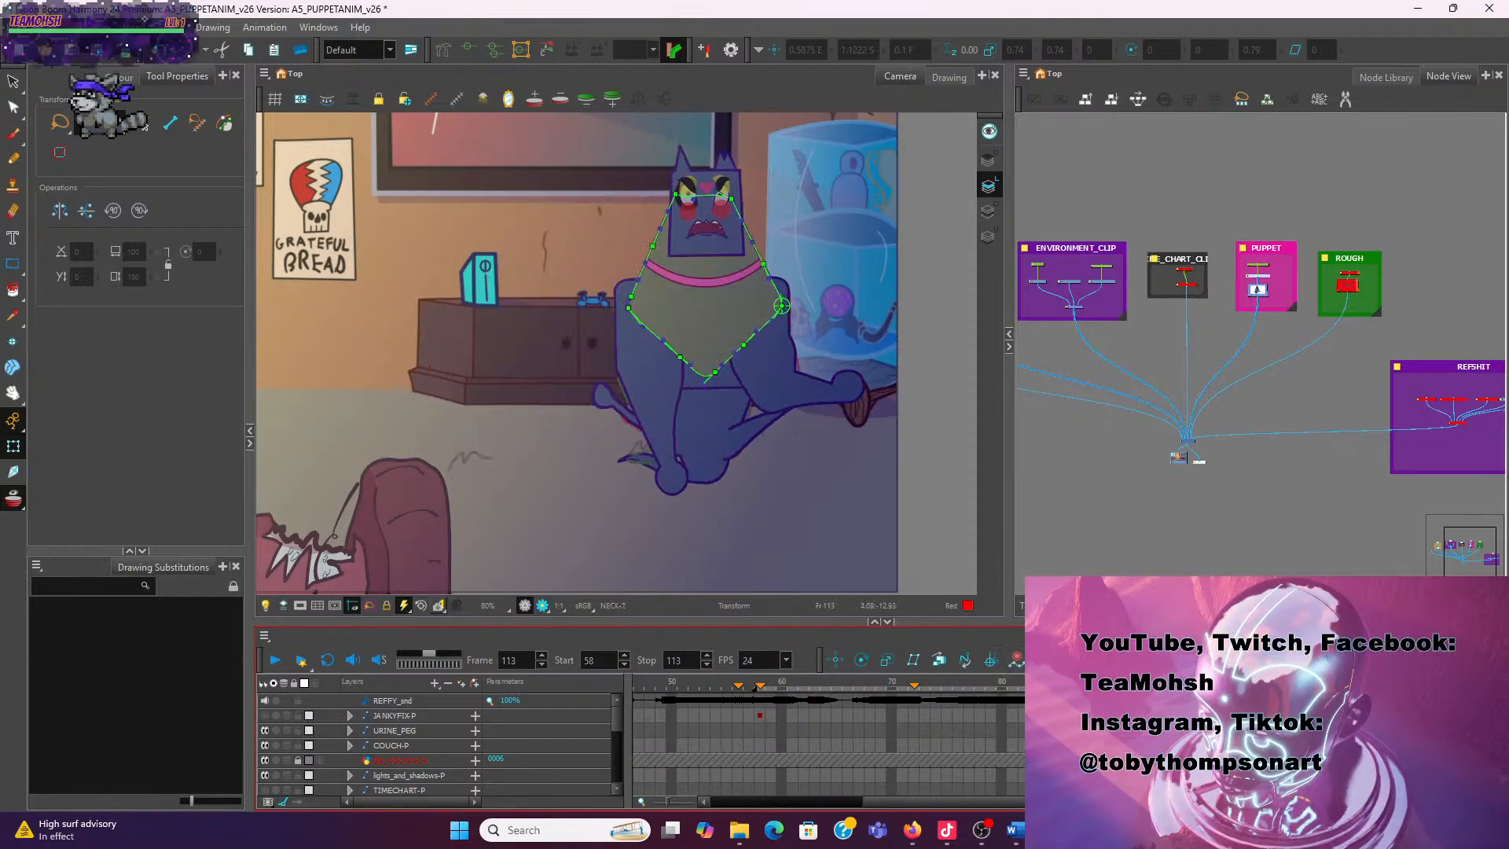
# Go back to frame 88, show the expanded JANKYFIX-P layer again and select its JANKYFIX drawing at frame 87
pyautogui.press(',')
pyautogui.press(',')
pyautogui.press(',')
pyautogui.press(',')
pyautogui.press(',')
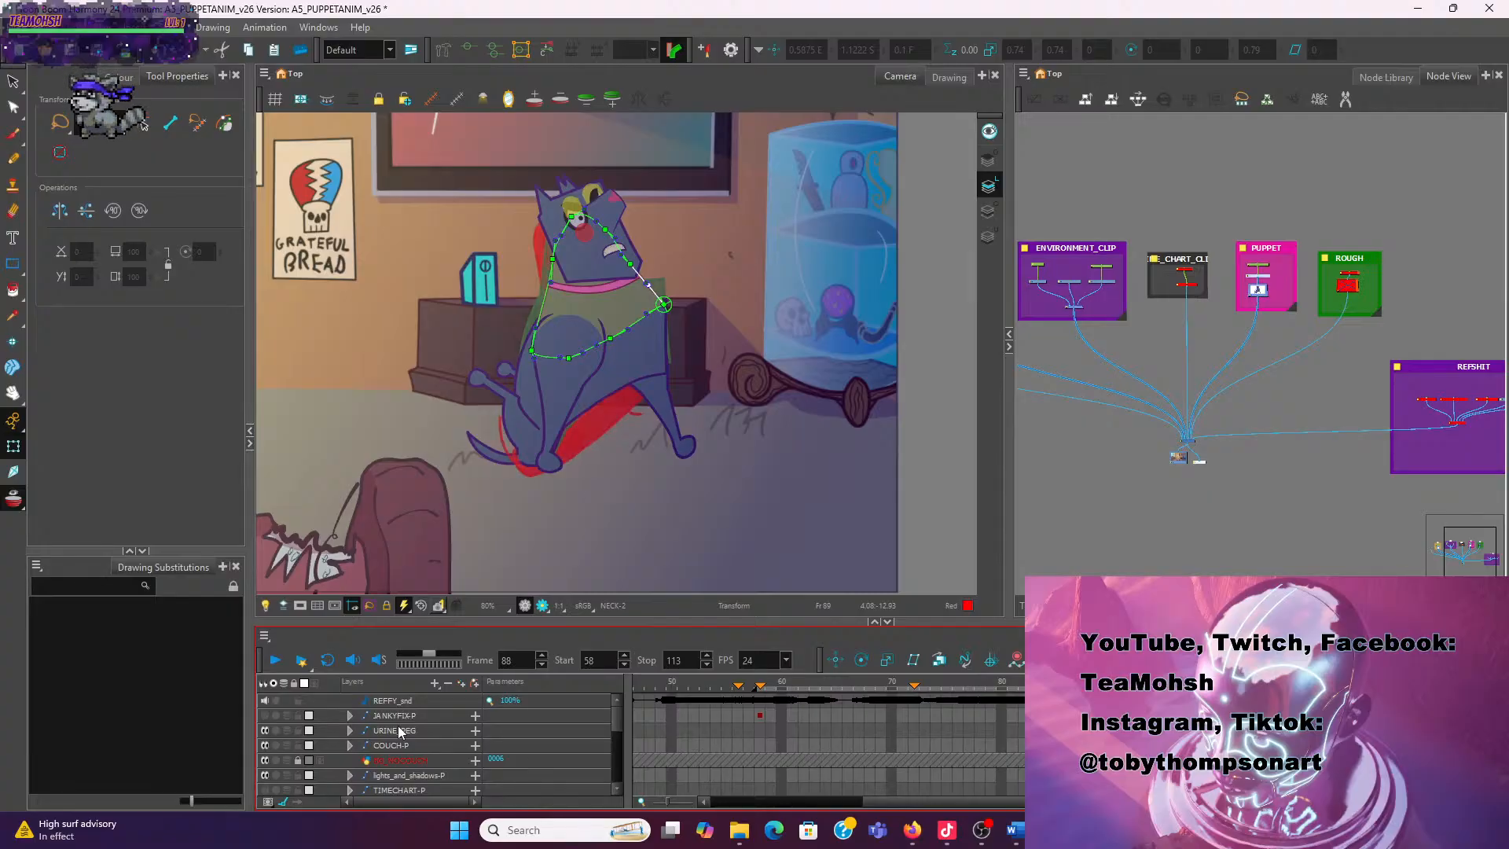
pyautogui.click(350, 716)
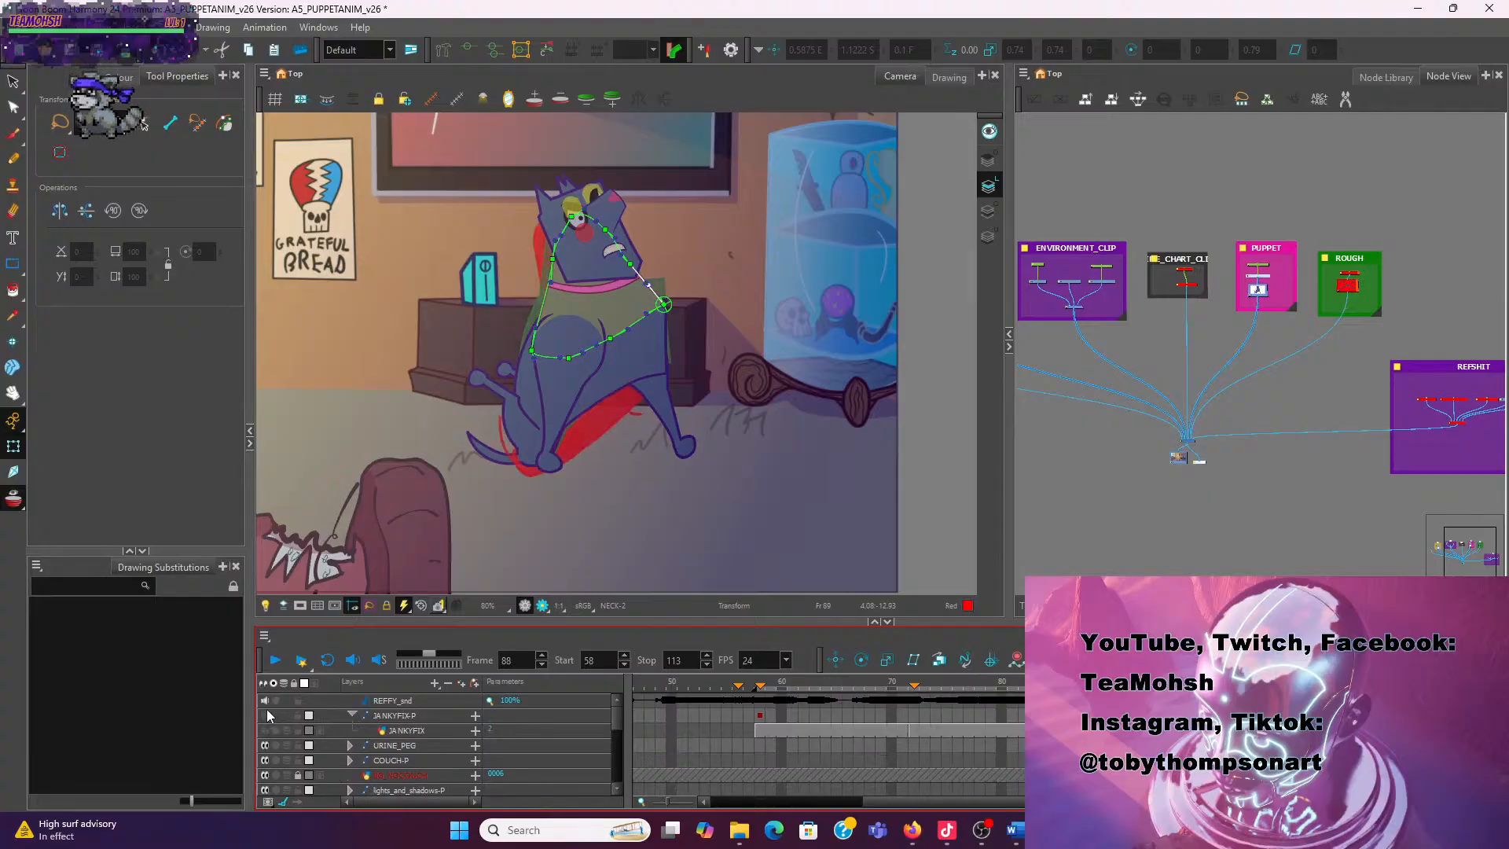
pyautogui.click(265, 715)
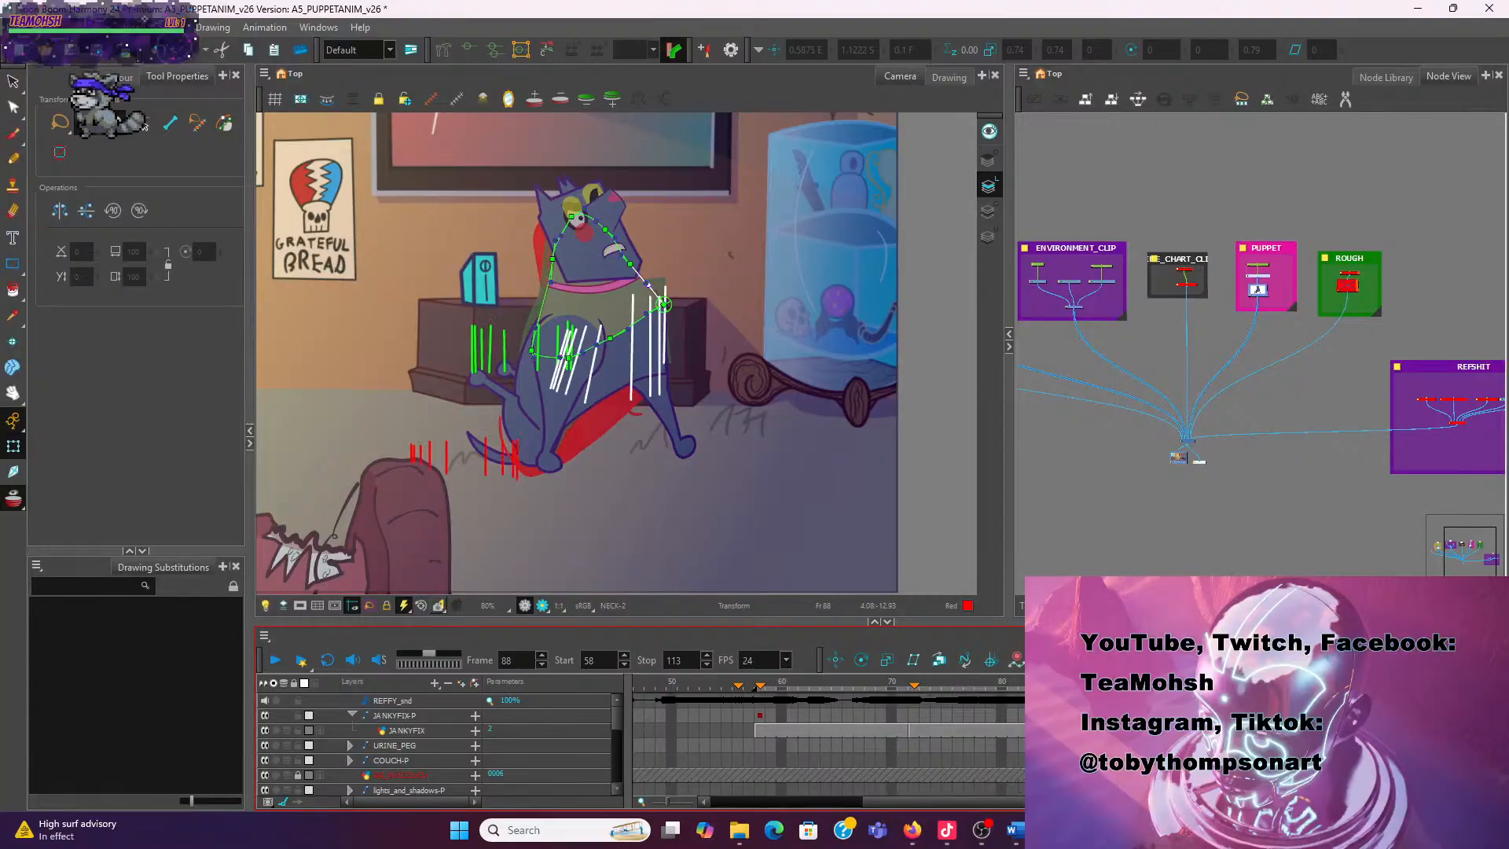
pyautogui.click(1079, 730)
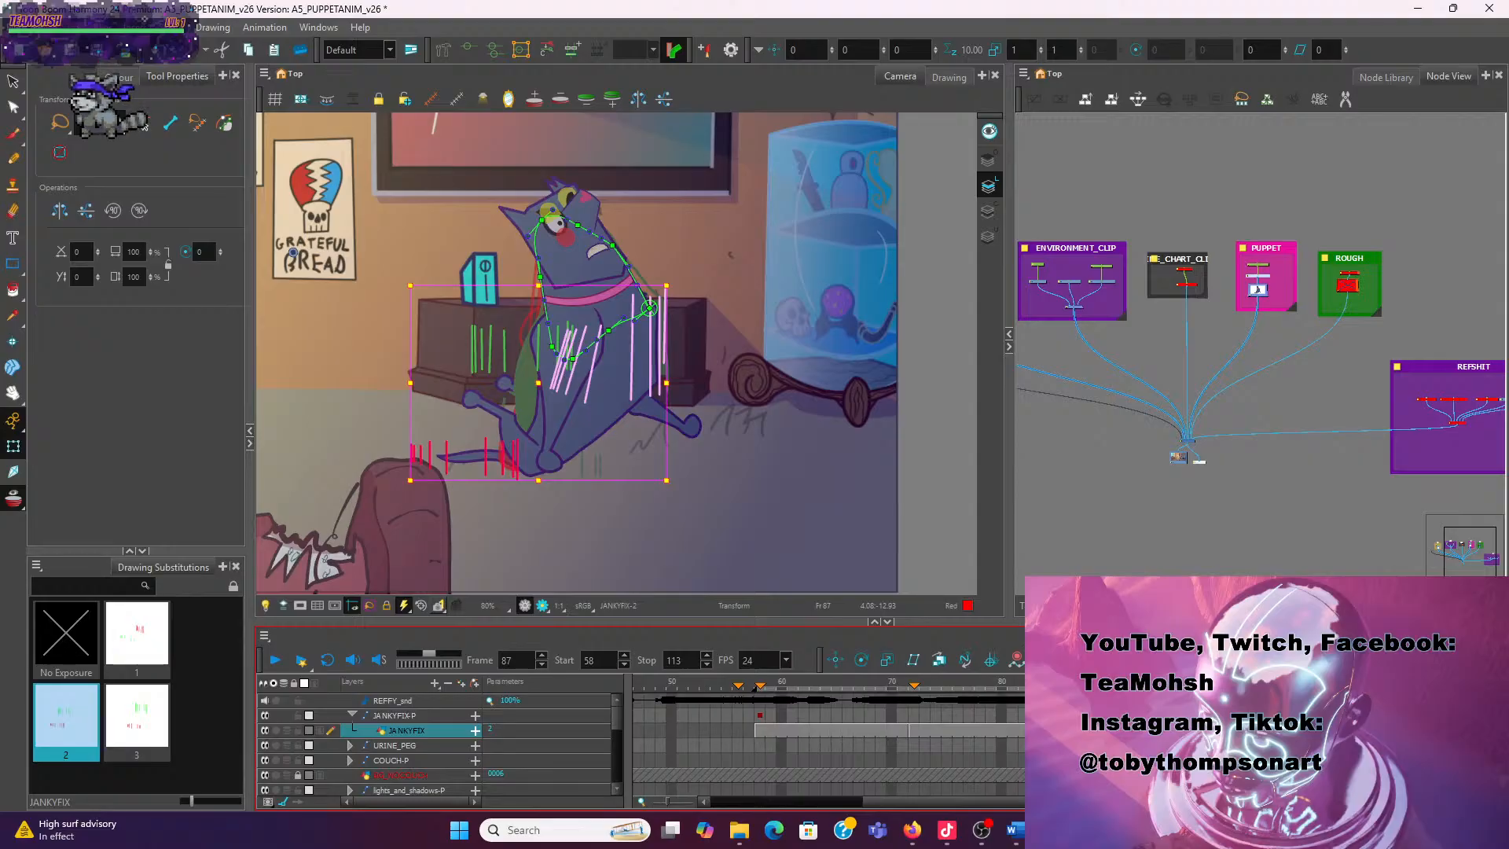
# Flip back and forth between frames 85 and 88 to compare the dog's poses with the JANKYFIX spacing marks
pyautogui.press('.')
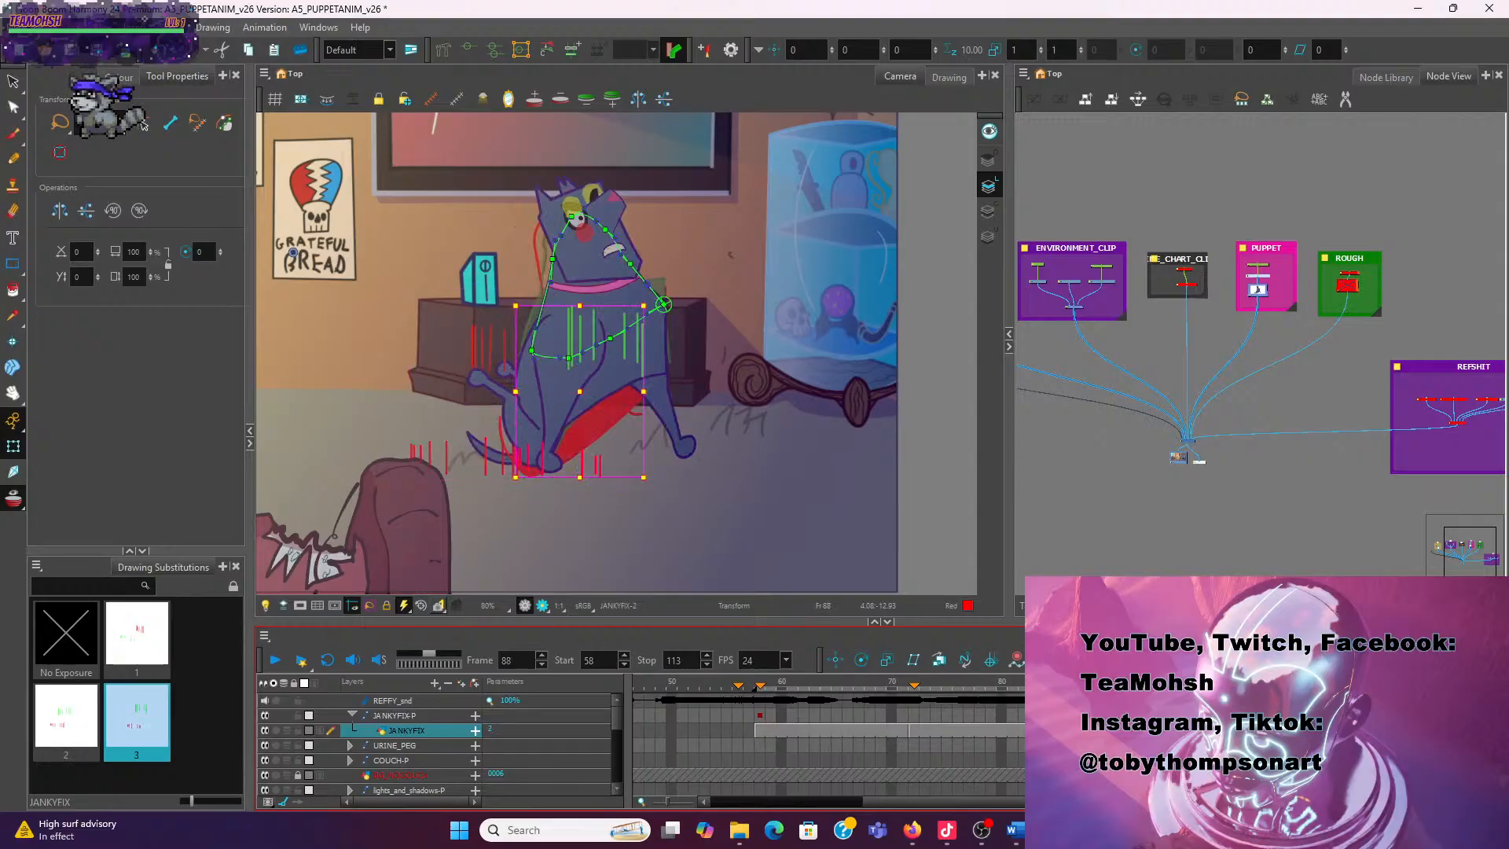
pyautogui.press(',')
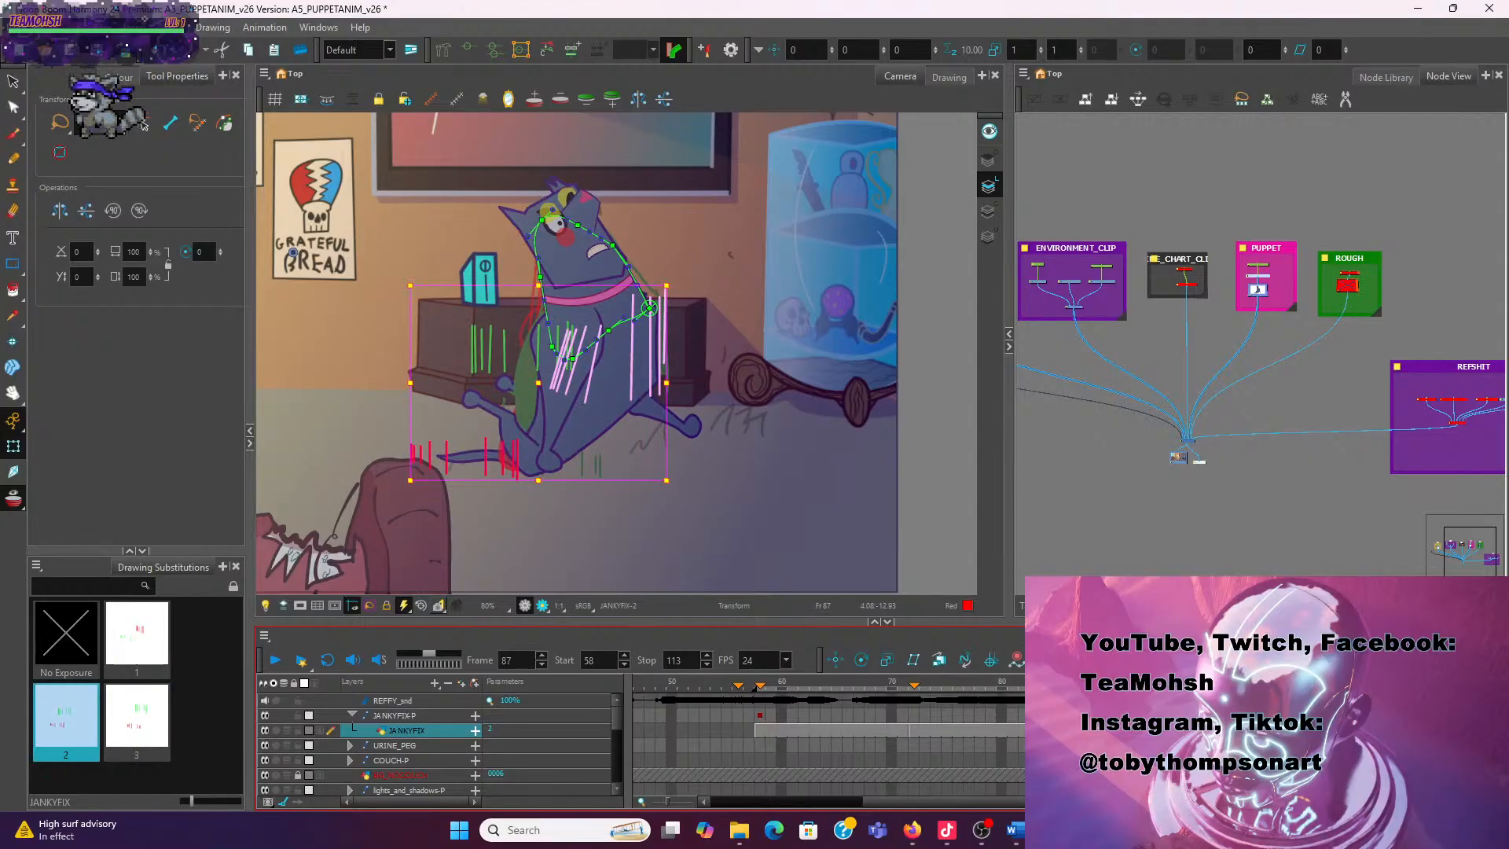
pyautogui.press('.')
pyautogui.press(',')
pyautogui.press(',')
pyautogui.press(',')
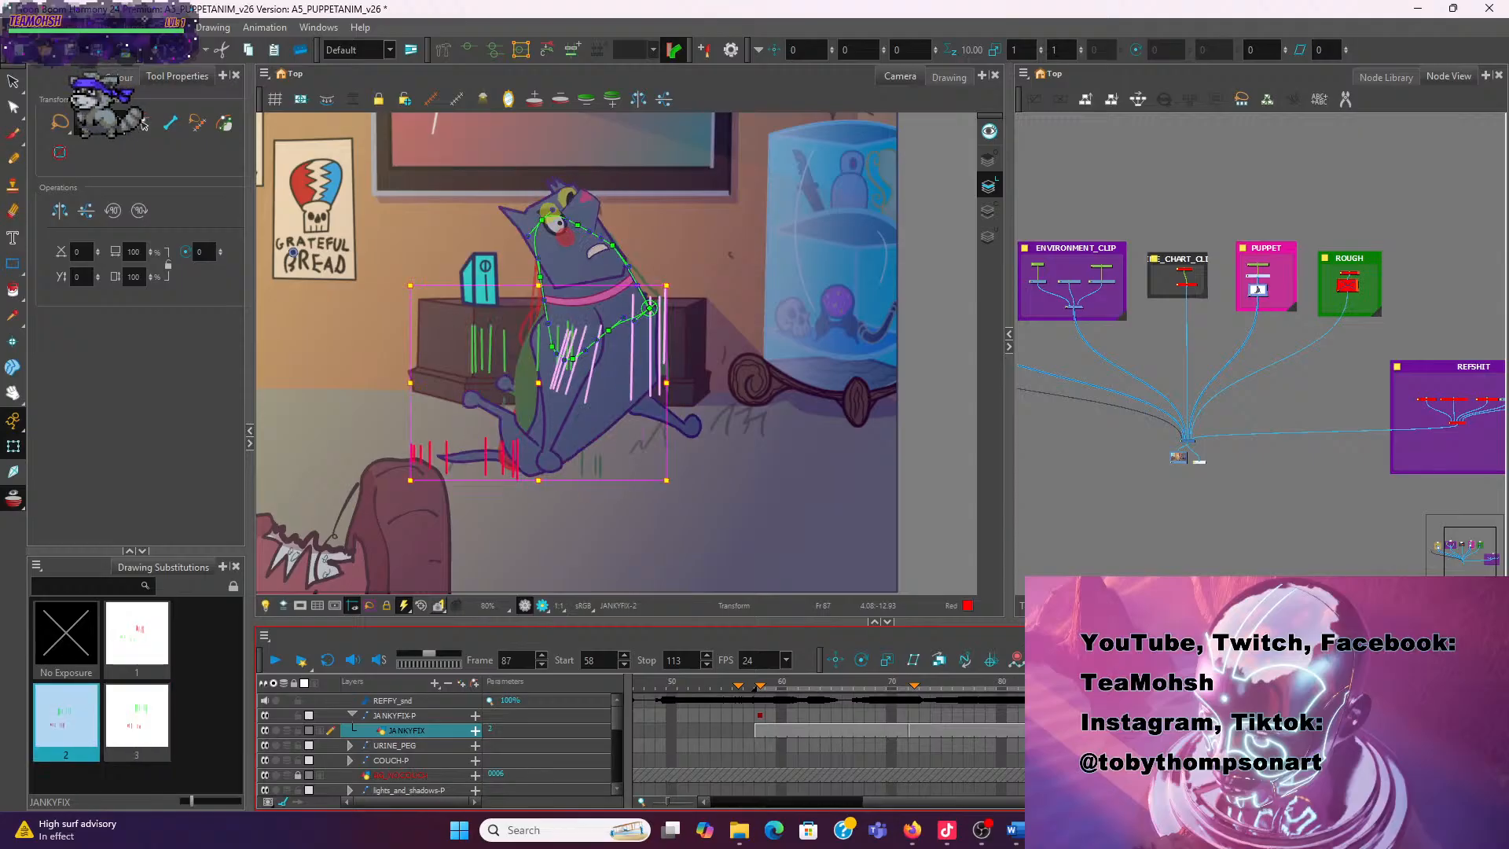
pyautogui.press('.')
pyautogui.press('.')
pyautogui.press('.')
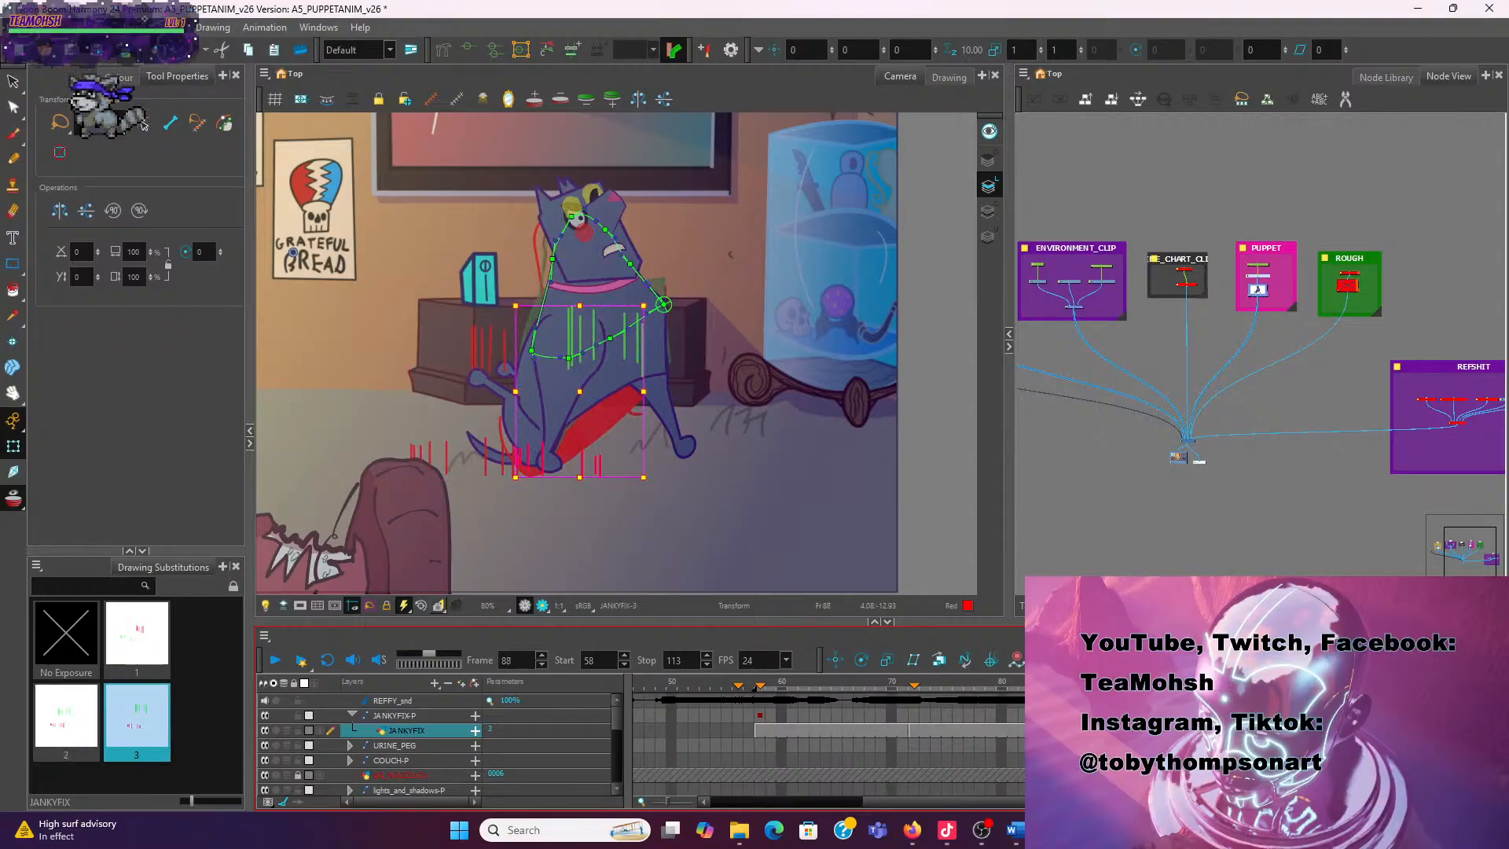
pyautogui.press(',')
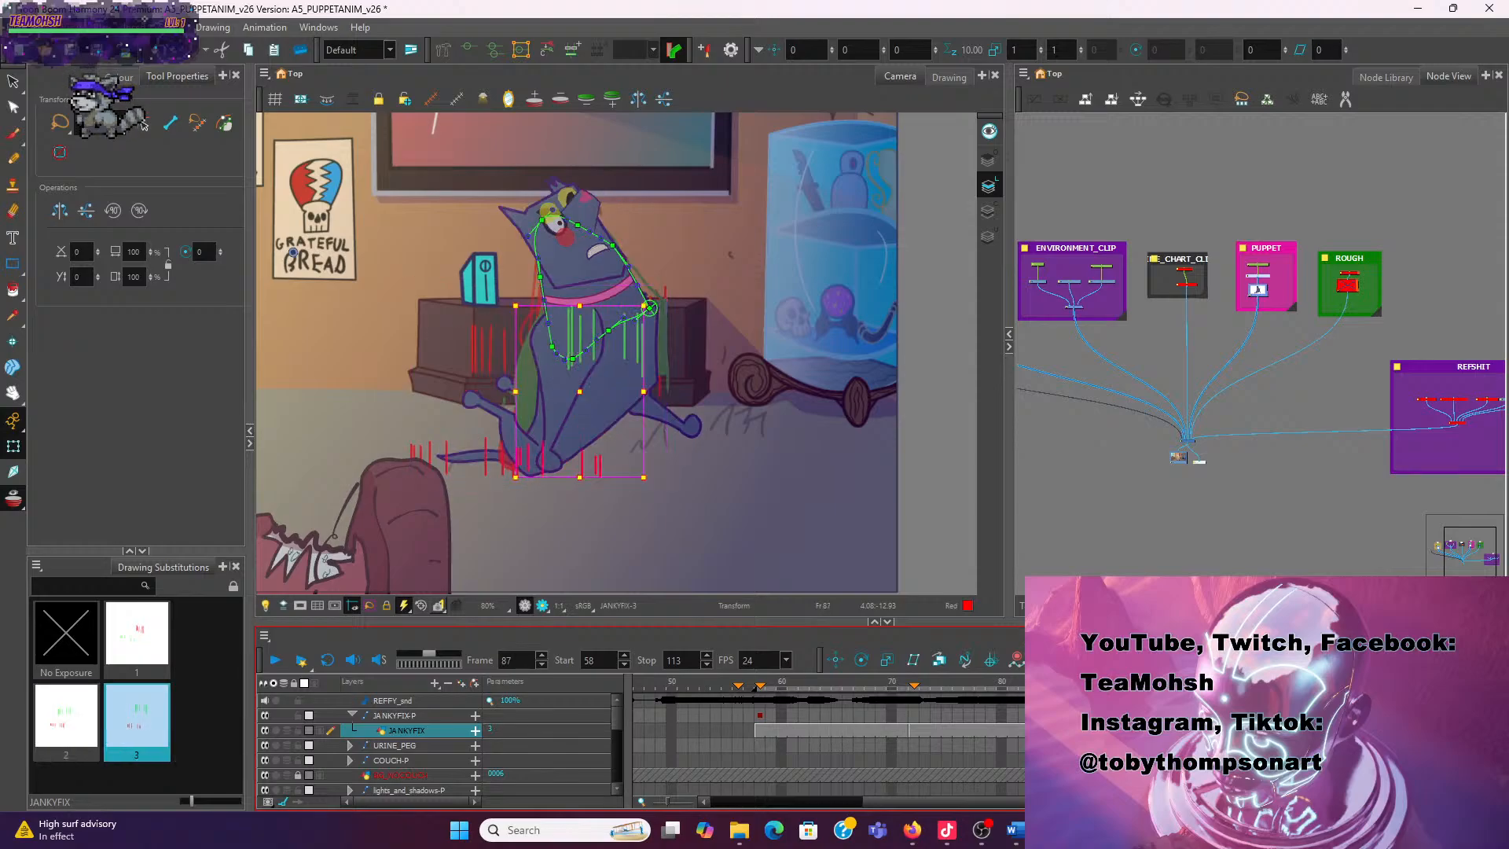
pyautogui.press('.')
pyautogui.press(',')
pyautogui.press(',')
pyautogui.press(',')
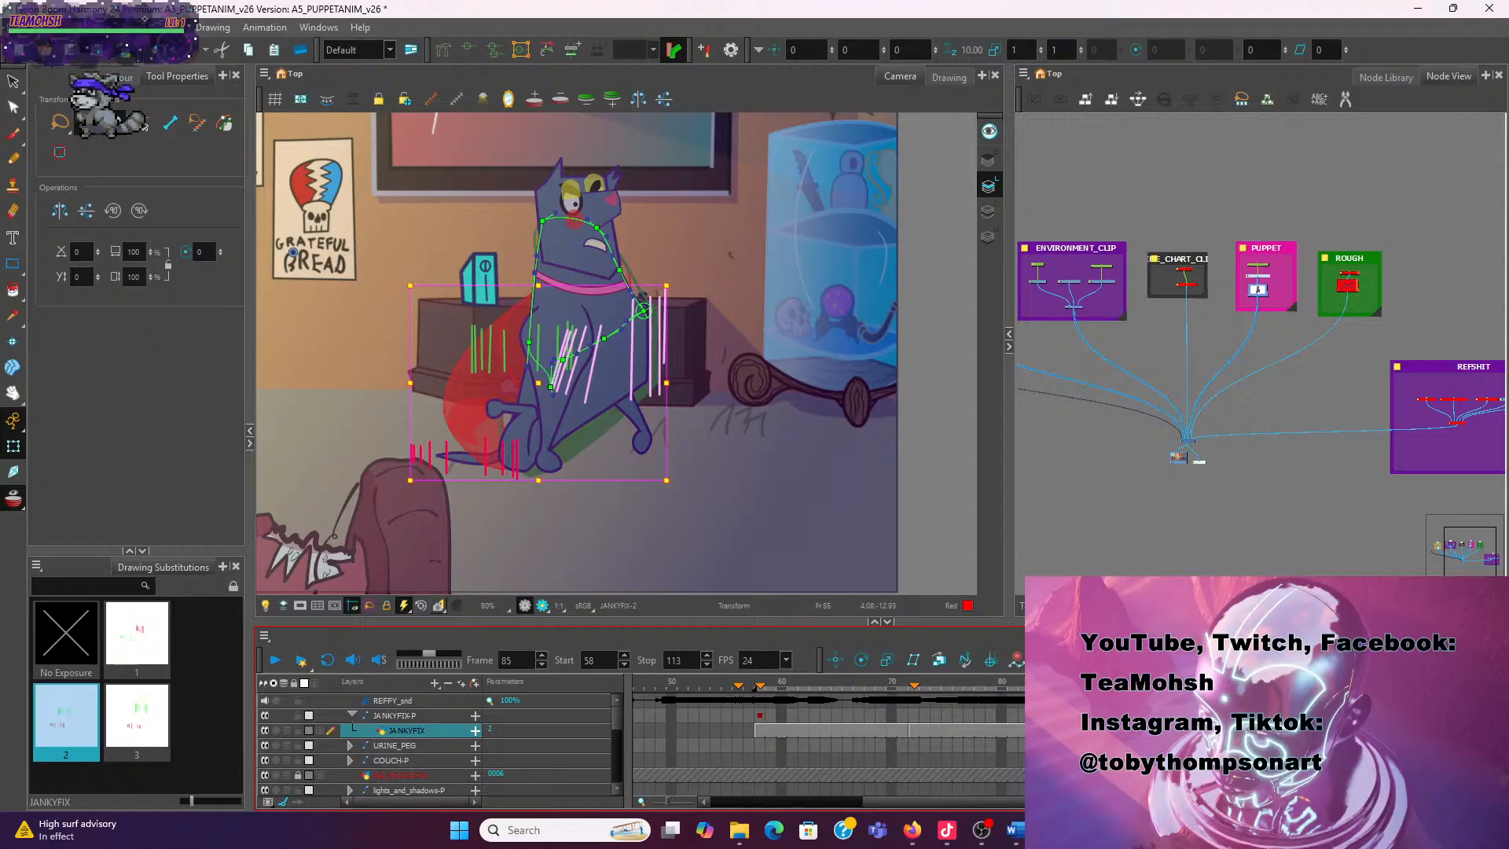
pyautogui.press('.')
pyautogui.press('.')
pyautogui.press('.')
# Select the JANKYFIX drawing at frame 100 and flip repeatedly between about frames 88 and 105 to compare the dog's poses with the spacing marks
pyautogui.press('b')
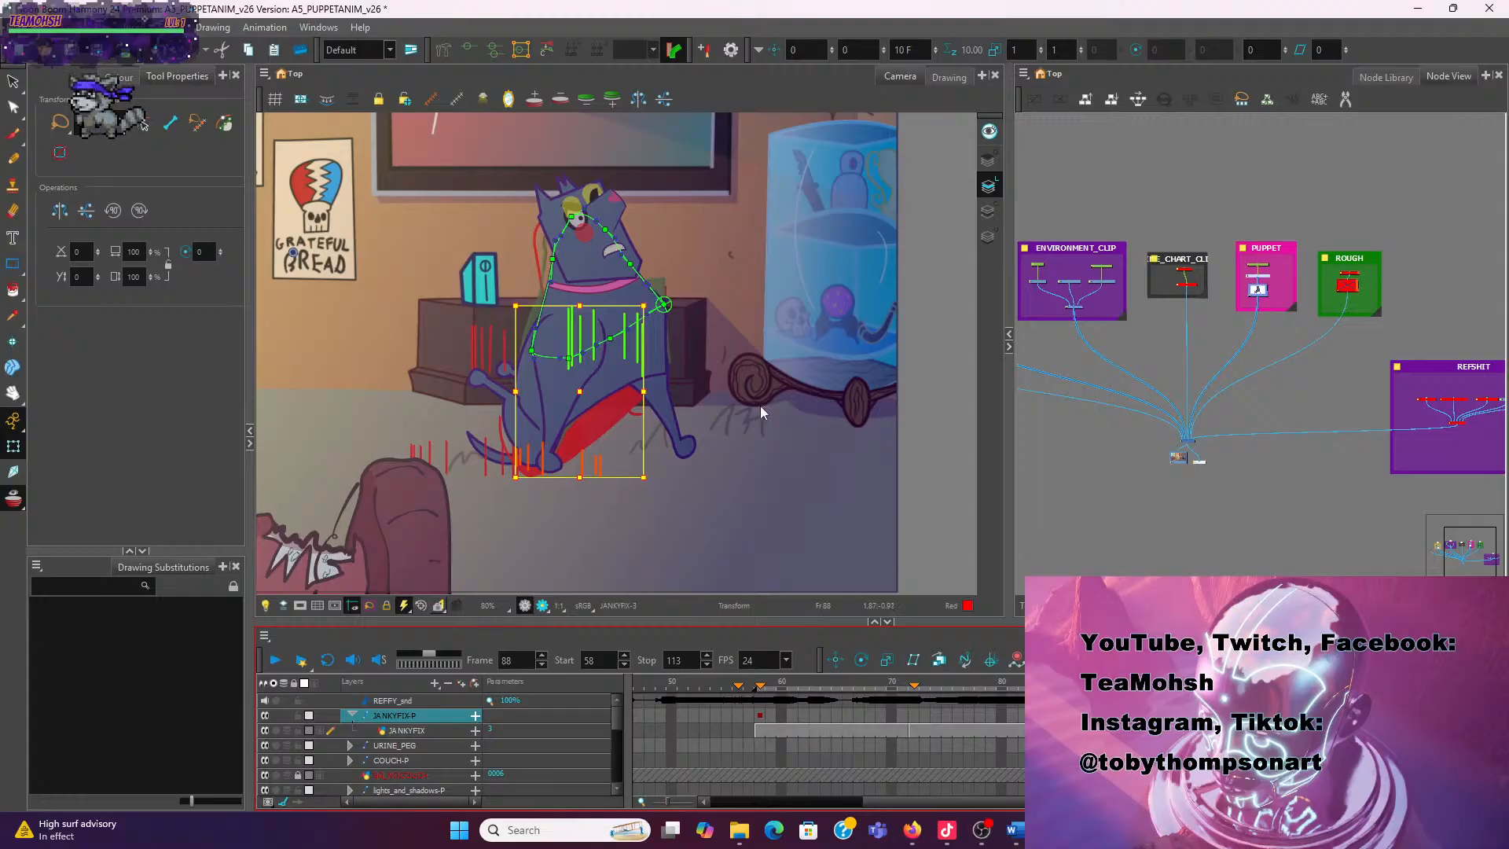
pyautogui.click(1222, 730)
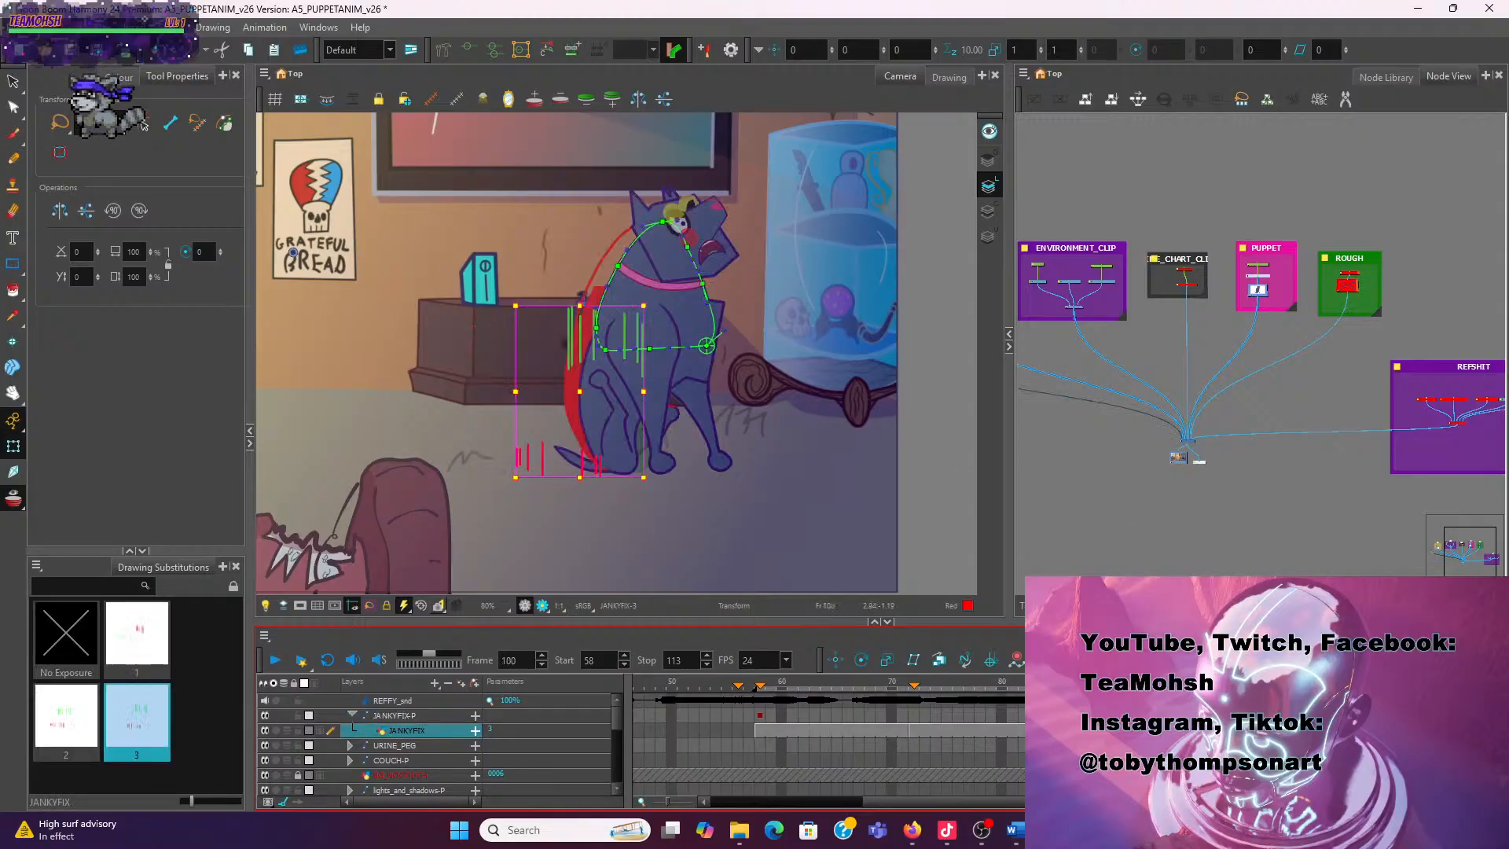
pyautogui.press(',')
pyautogui.press(',')
pyautogui.press(',')
pyautogui.press(',')
pyautogui.press(',')
pyautogui.press(',')
pyautogui.press(',')
pyautogui.press(',')
pyautogui.press(',')
pyautogui.press(',')
pyautogui.press(',')
pyautogui.press(',')
pyautogui.press(',')
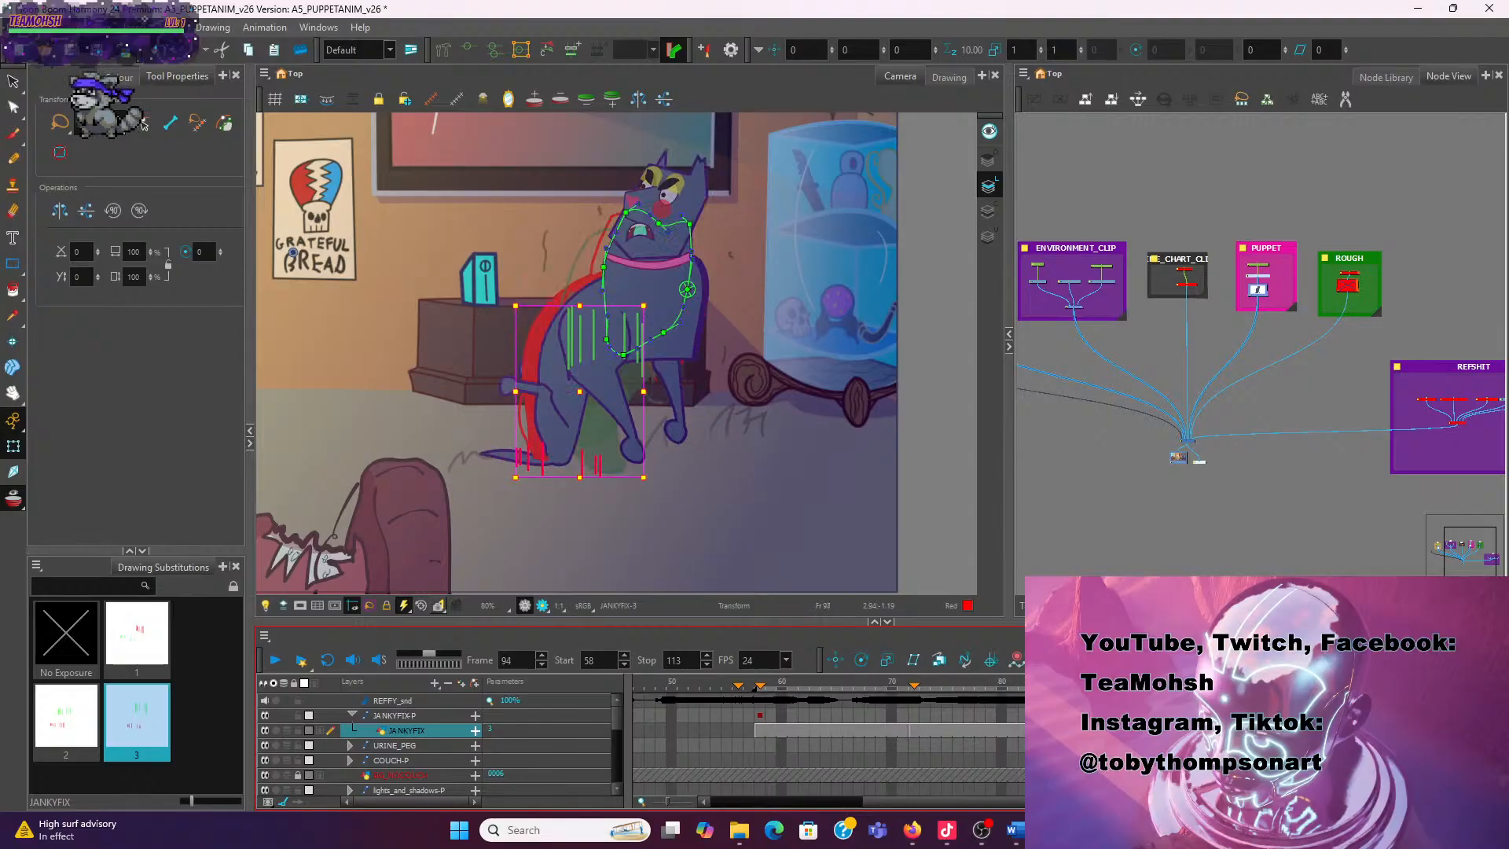
pyautogui.press('.')
pyautogui.press('.')
pyautogui.press('.')
pyautogui.press('.')
pyautogui.press('.')
pyautogui.press('.')
pyautogui.press('.')
pyautogui.press('.')
pyautogui.press('.')
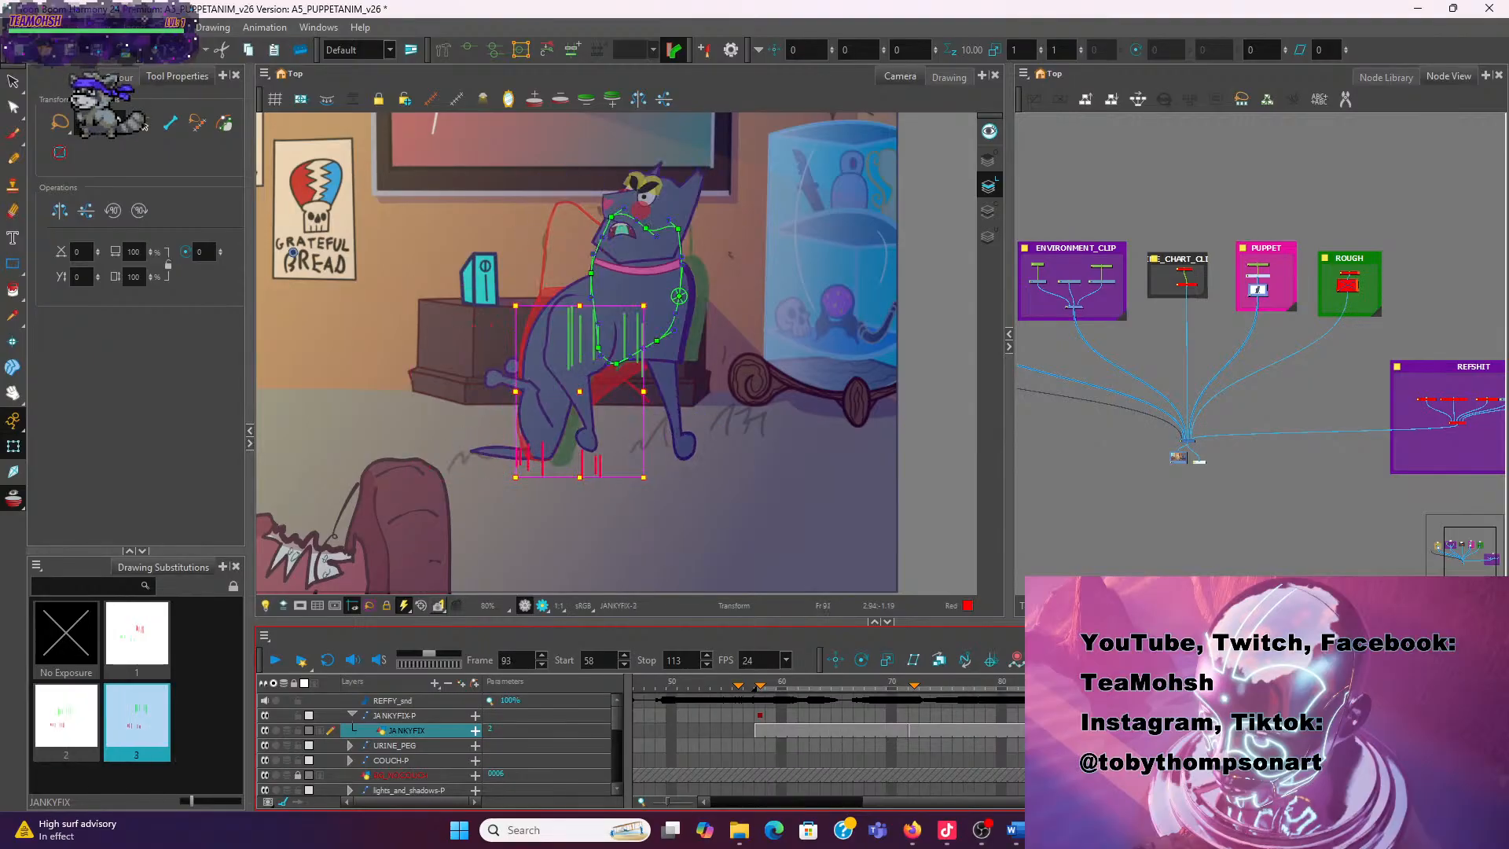
pyautogui.press('.')
pyautogui.press('.')
pyautogui.press('.')
pyautogui.press('.')
pyautogui.press('.')
pyautogui.press('.')
pyautogui.press('.')
pyautogui.press('.')
pyautogui.press('.')
pyautogui.press('.')
pyautogui.press('.')
pyautogui.press('.')
pyautogui.press('.')
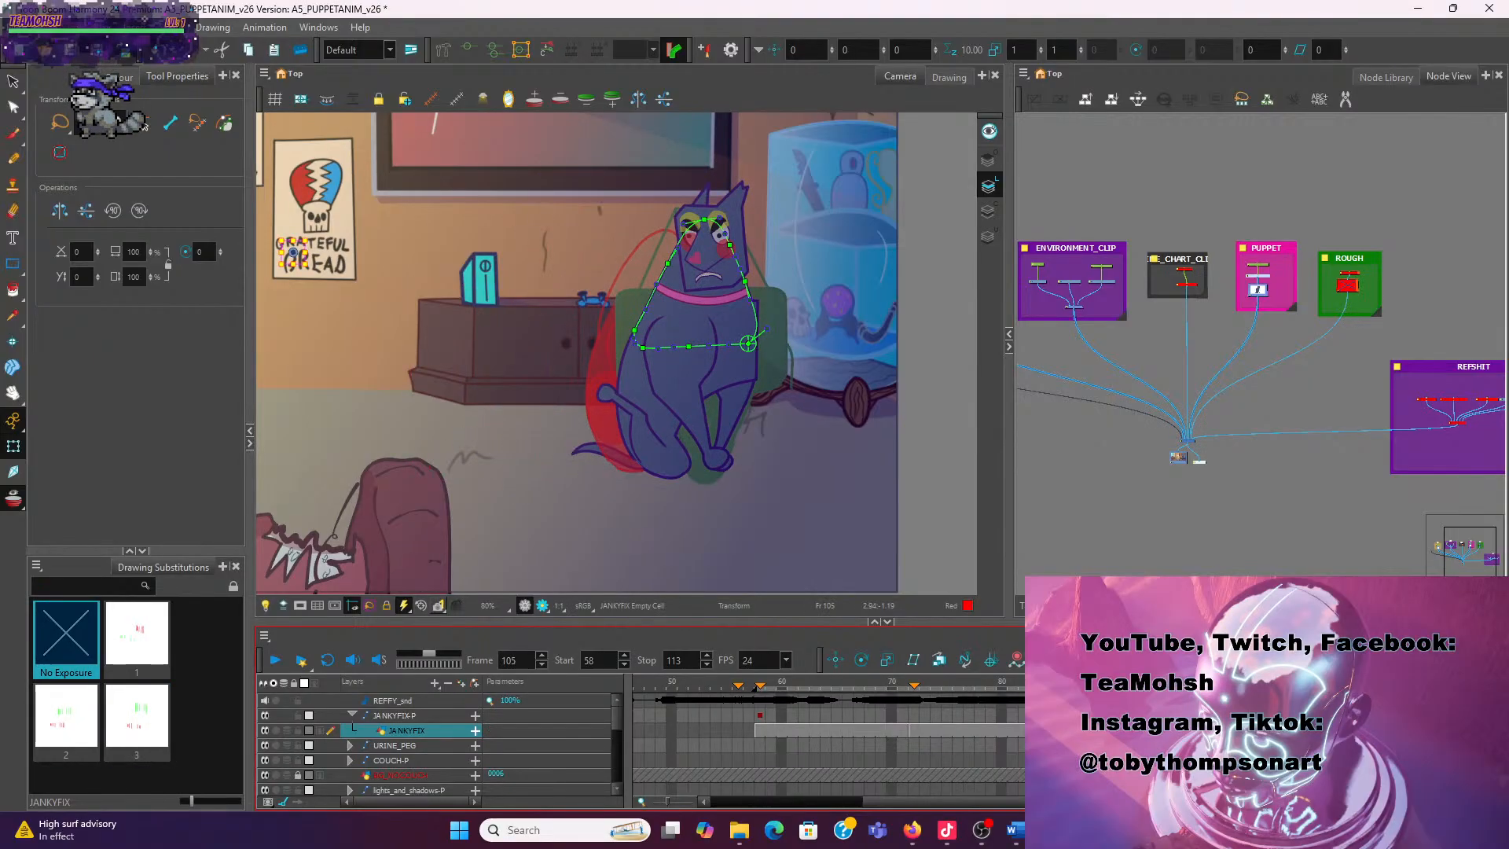
pyautogui.press(',')
pyautogui.press(',')
pyautogui.press(',')
pyautogui.press(',')
pyautogui.press(',')
pyautogui.press(',')
pyautogui.press(',')
pyautogui.press(',')
pyautogui.press(',')
pyautogui.press(',')
pyautogui.press(',')
pyautogui.press(',')
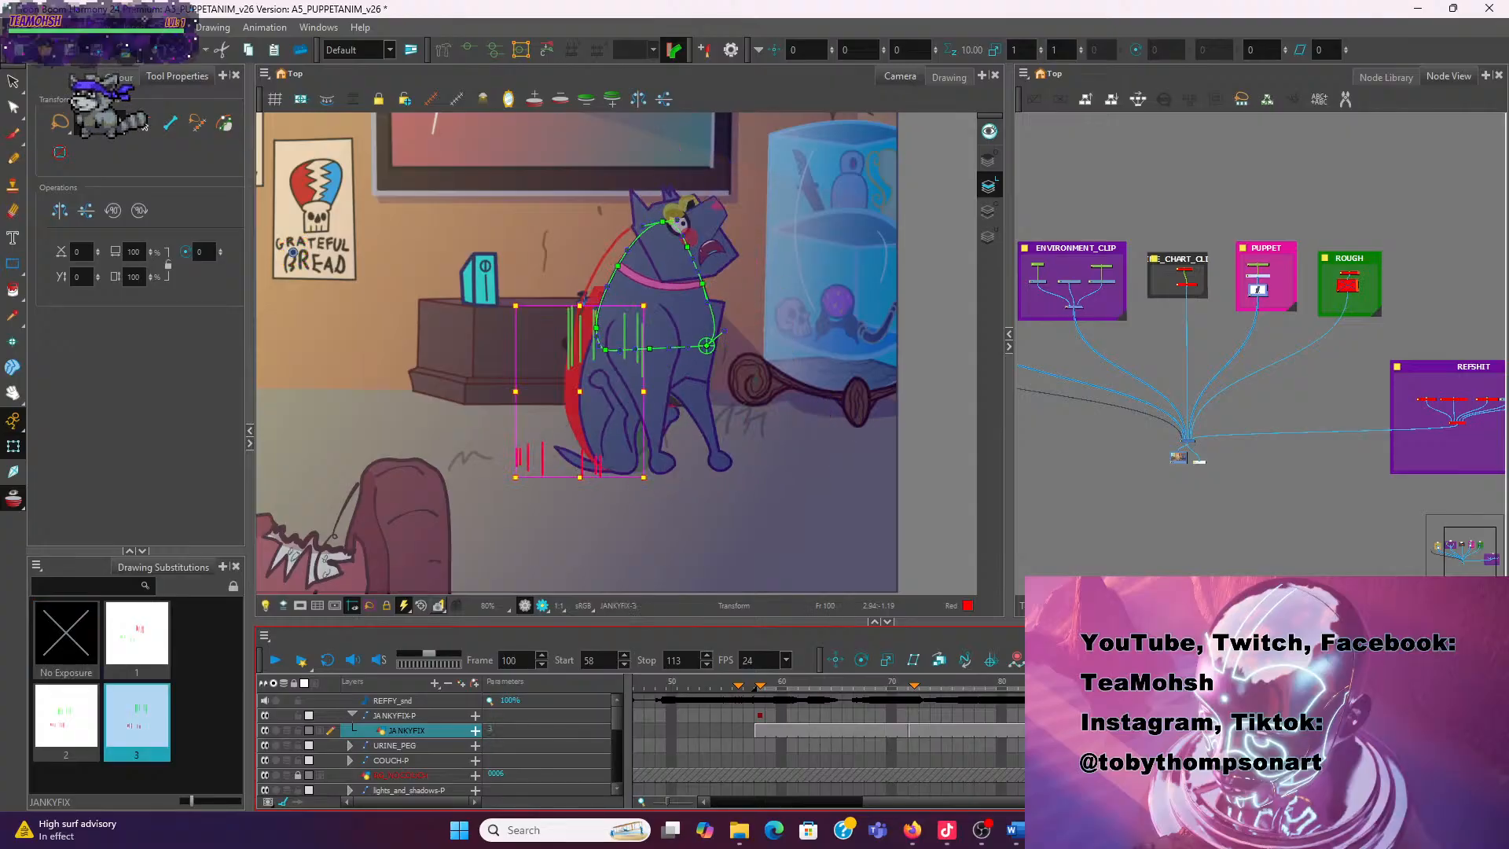
pyautogui.press('.')
pyautogui.press('.')
pyautogui.press('.')
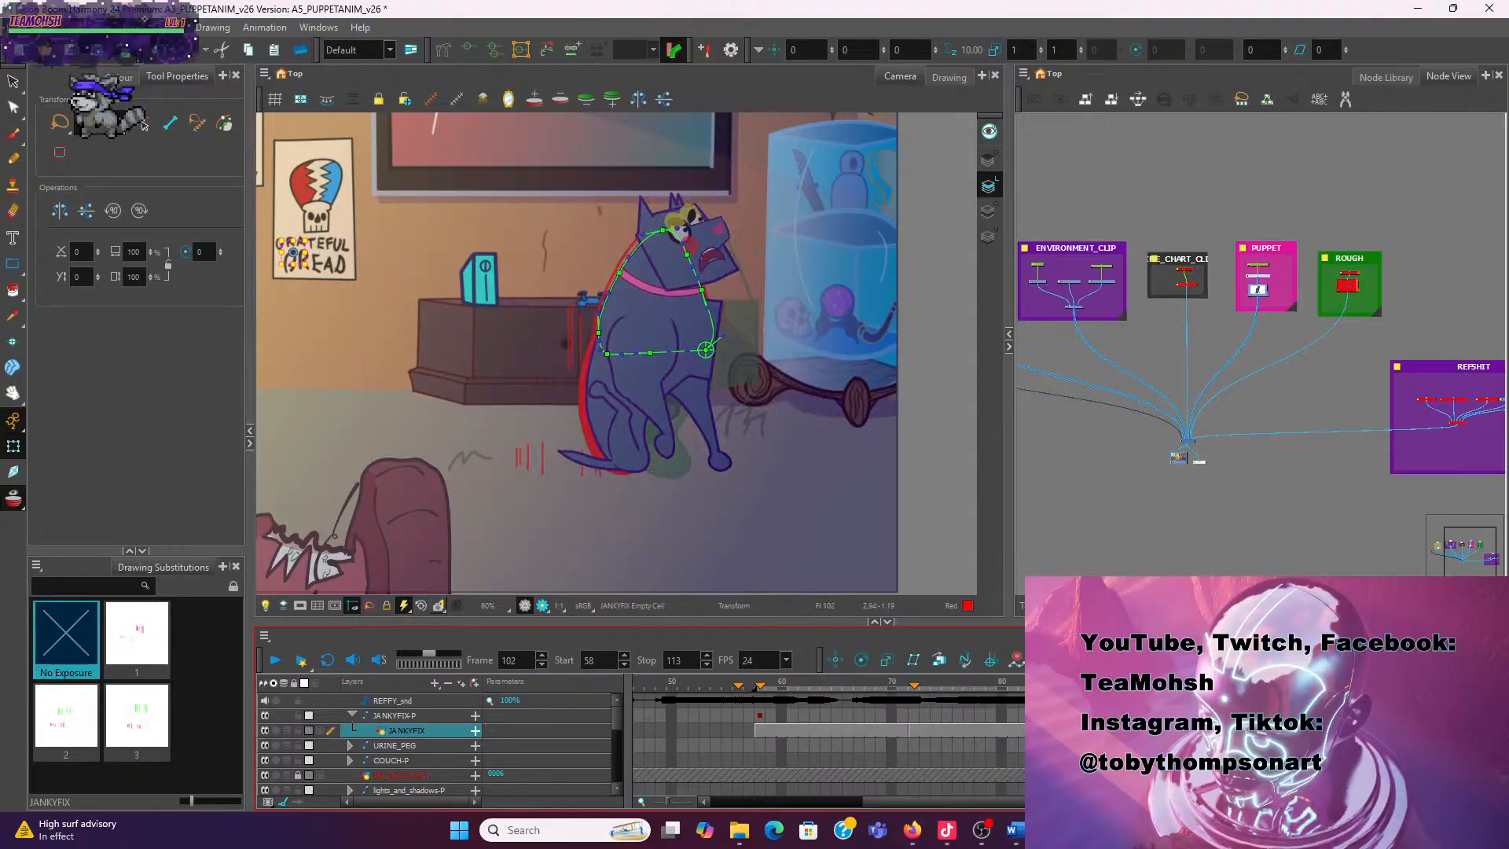
# Play the animation with the spacing marks shown to review the dog's movement in the full room
pyautogui.scroll(1, 790, 403)
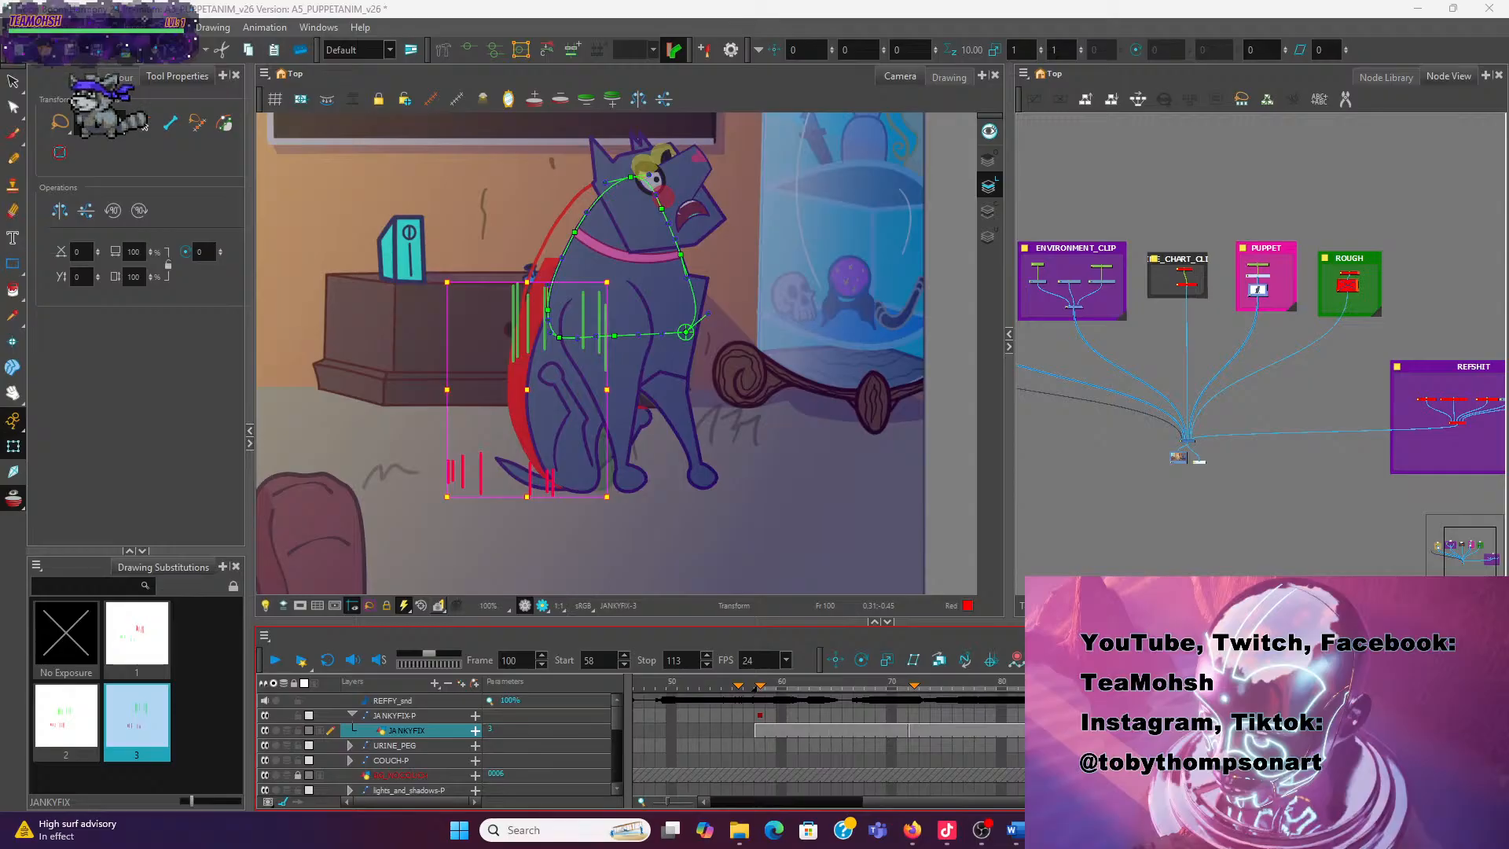
pyautogui.scroll(-1, 769, 385)
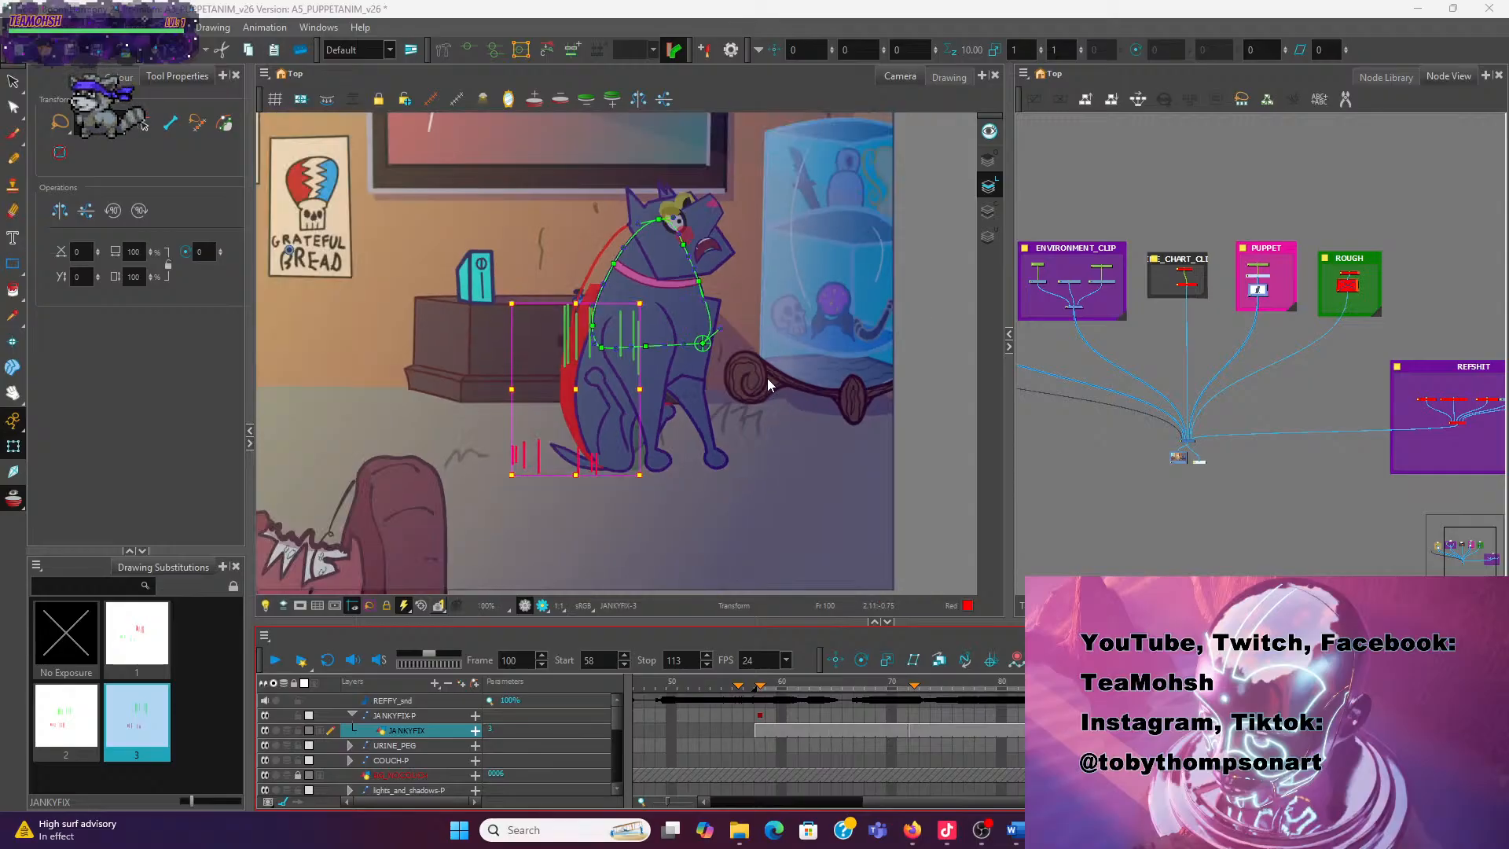
pyautogui.moveTo(871, 478); pyautogui.dragTo(956, 582)
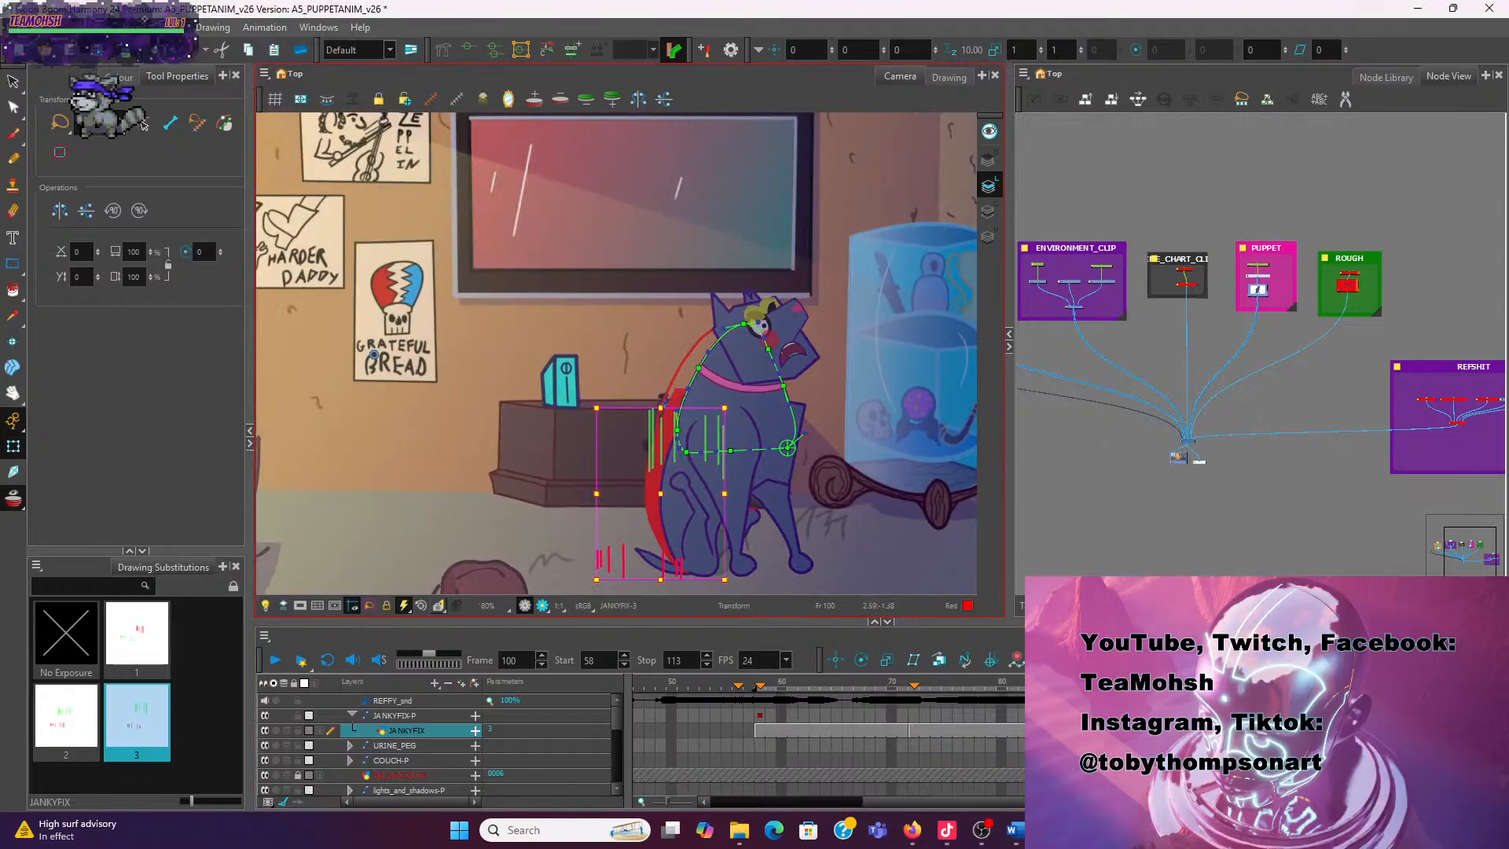
pyautogui.press('Return')
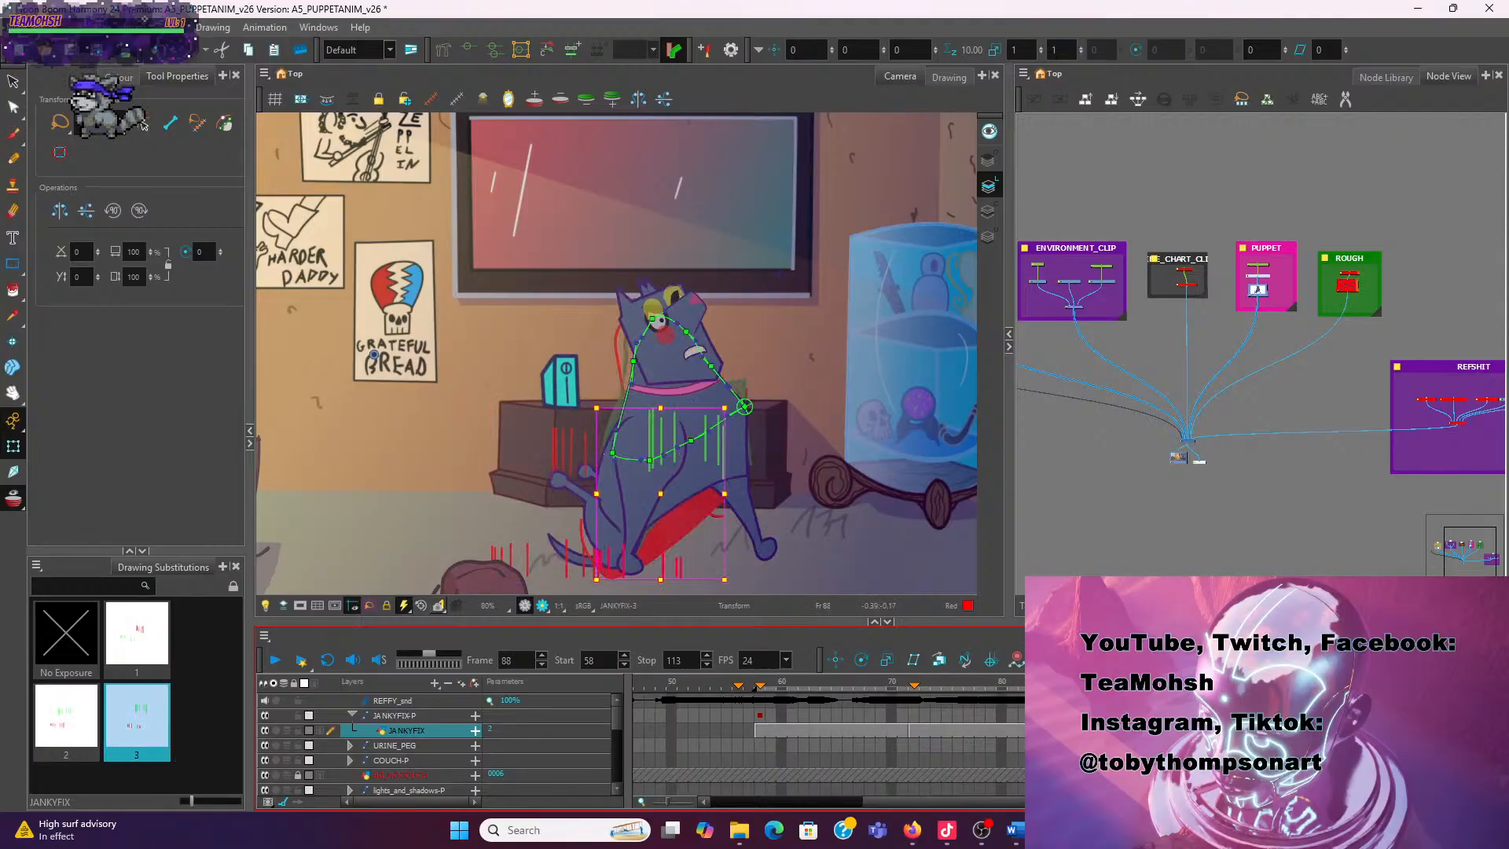
# Flip between frame 88 and its neighbouring frames to compare the dog's chest with the green spacing marks
pyautogui.scroll(2, 573, 475)
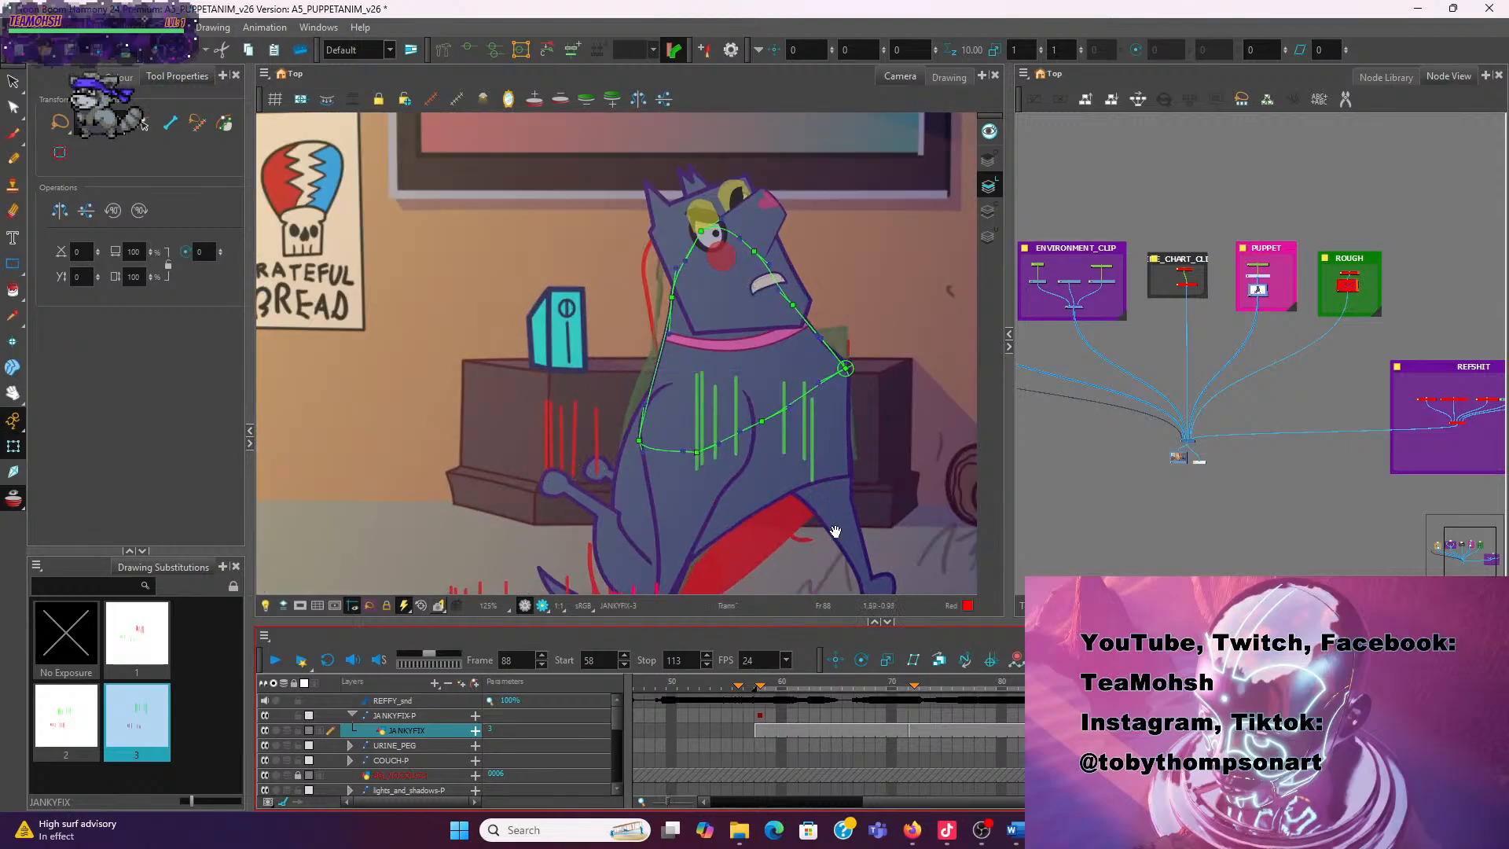
pyautogui.moveTo(939, 485); pyautogui.dragTo(843, 472)
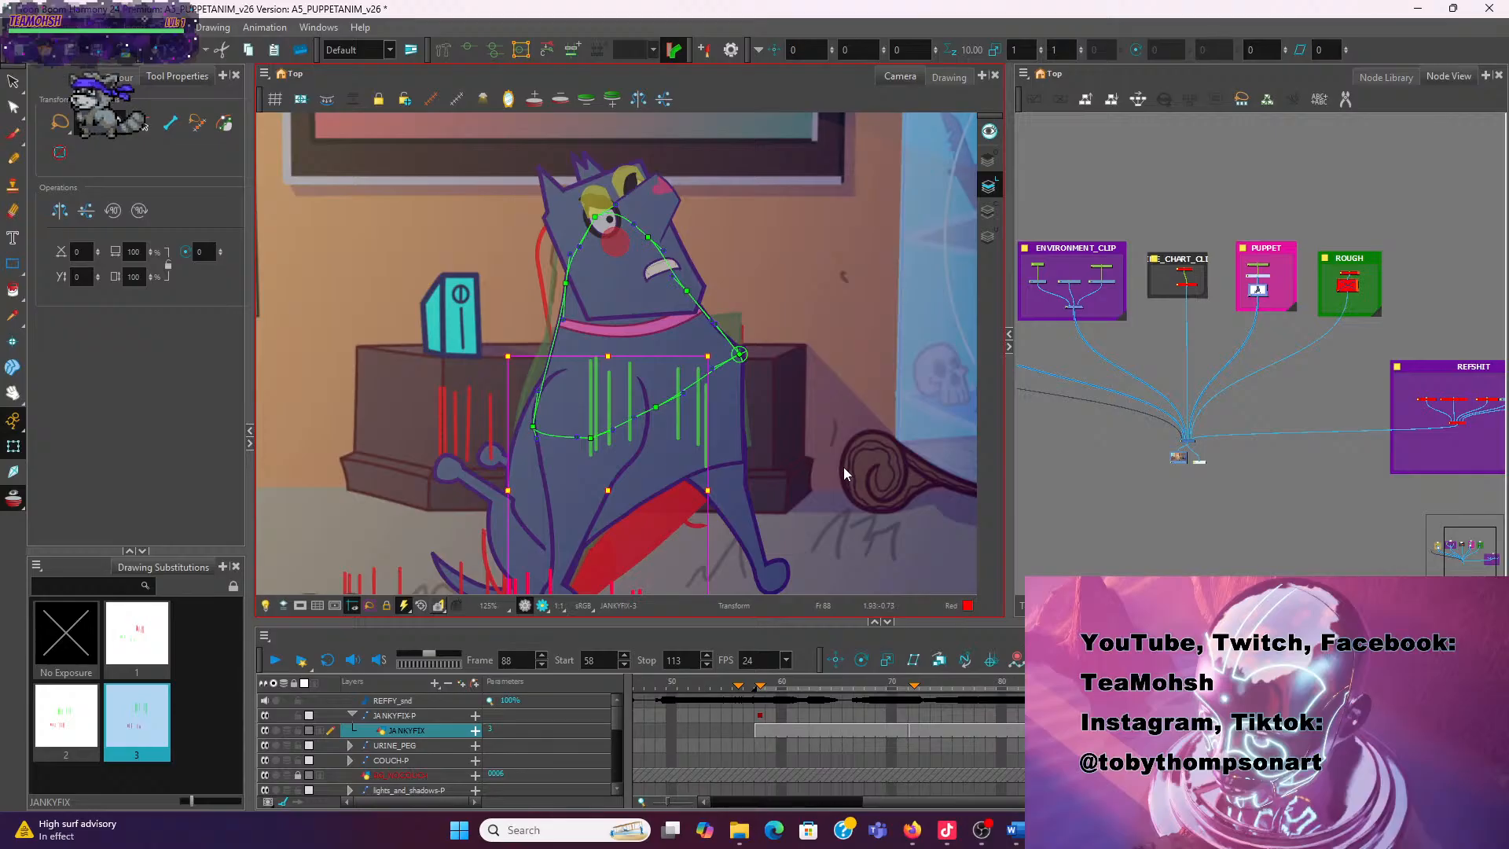
pyautogui.press('.')
pyautogui.press('.')
pyautogui.press(',')
pyautogui.press('.')
pyautogui.press(',')
pyautogui.press(',')
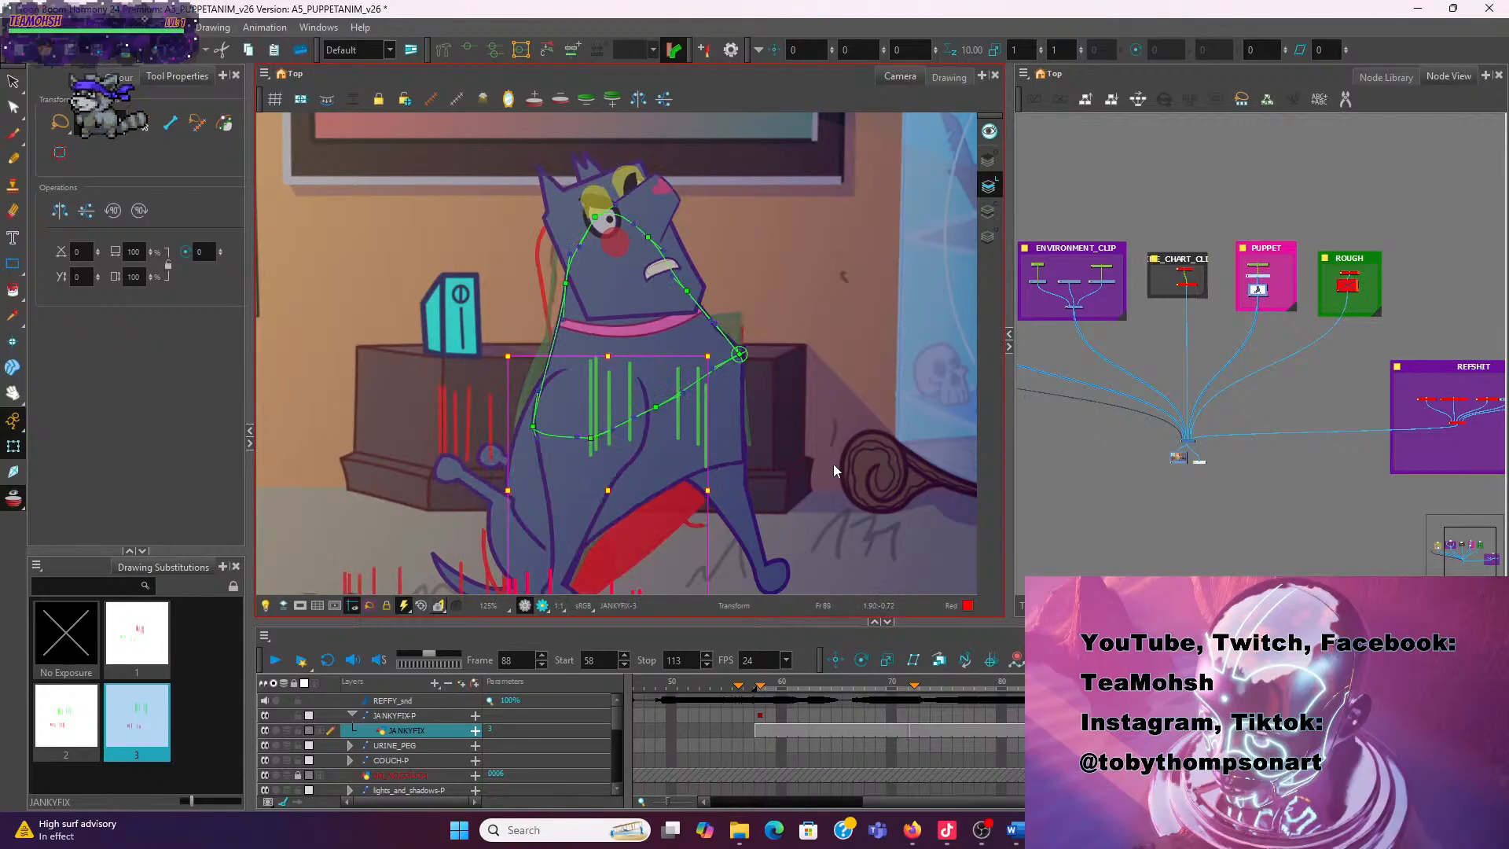
# Select the dog's near front leg at frame 88 and step to frame 100 to follow its motion against the spacing marks
pyautogui.scroll(-1, 708, 560)
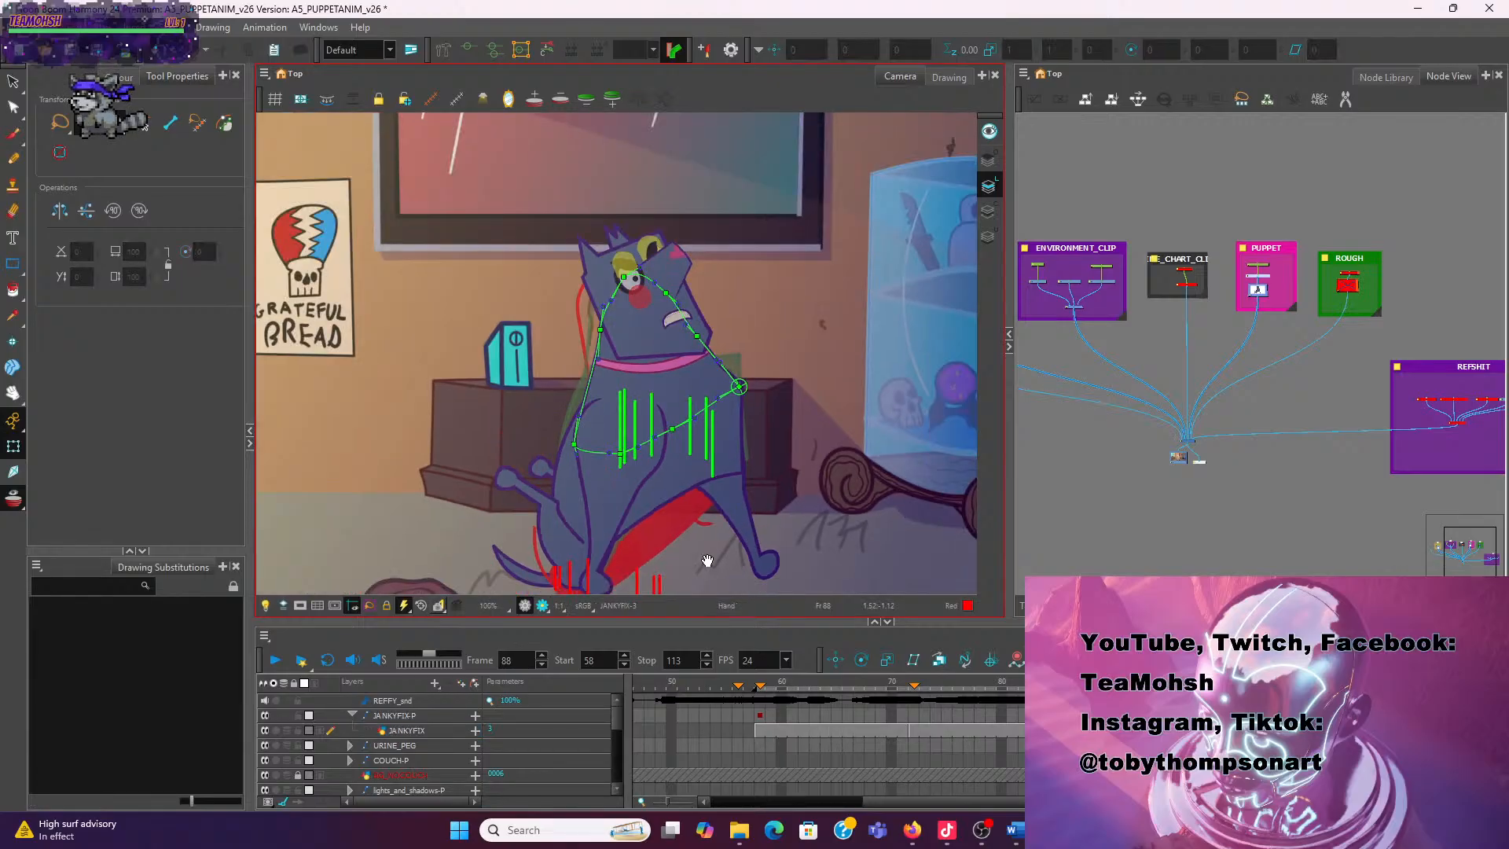
pyautogui.moveTo(707, 560); pyautogui.dragTo(744, 506)
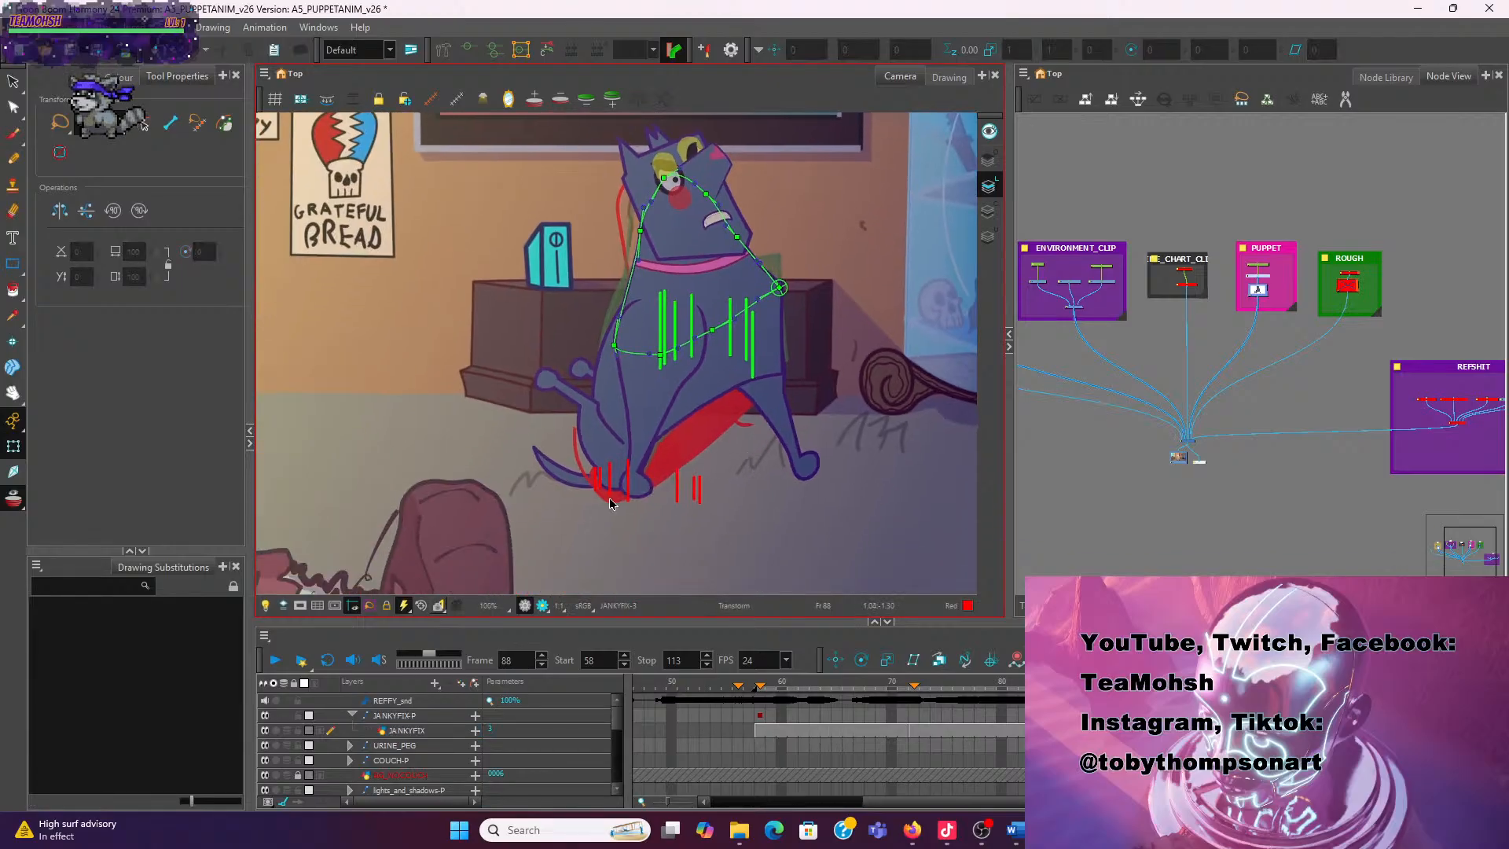
pyautogui.click(641, 489)
pyautogui.click(642, 488)
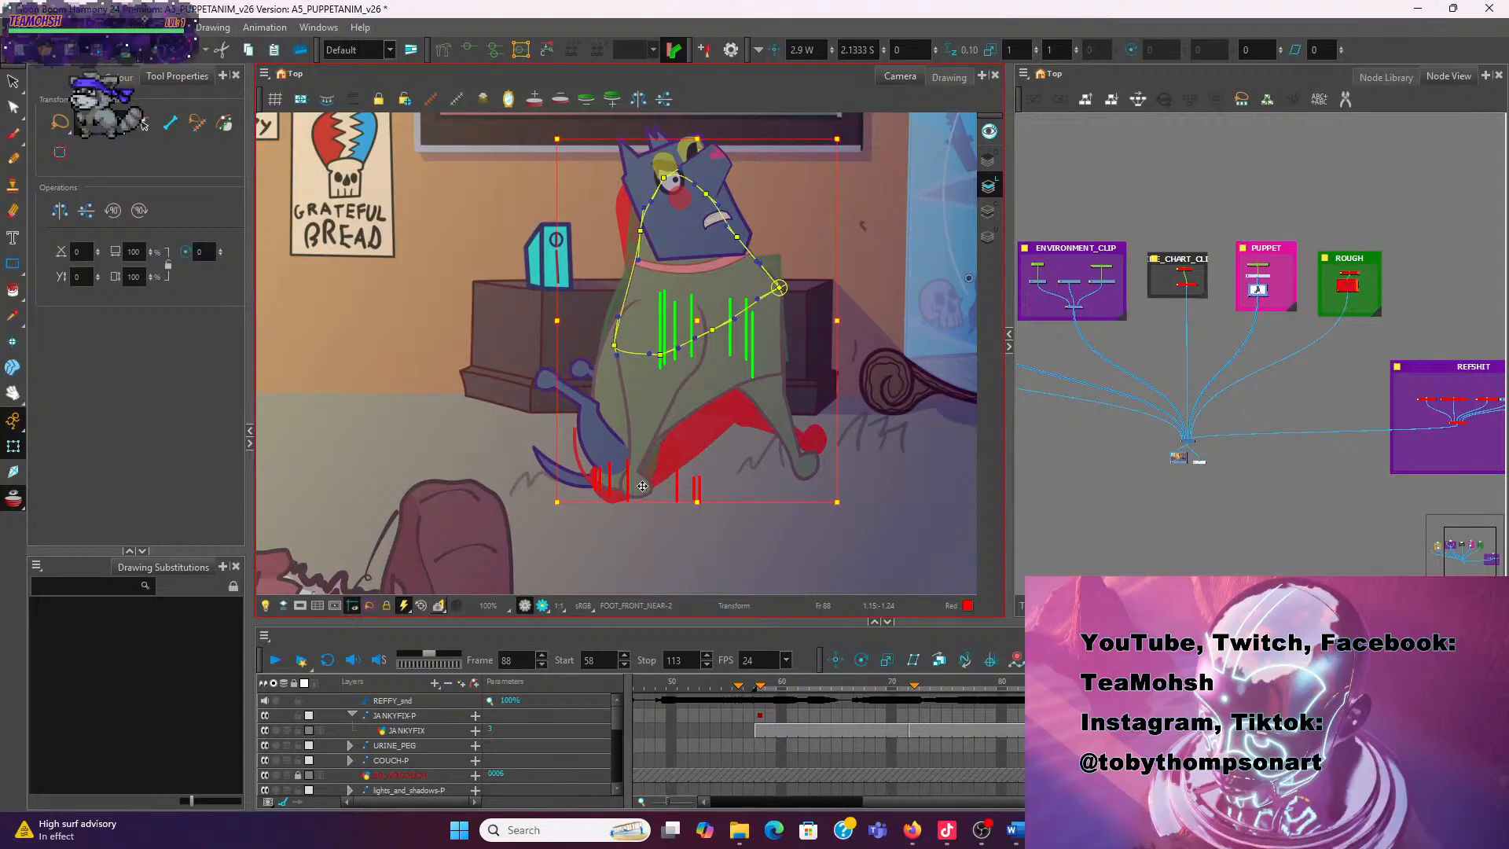
pyautogui.press('.')
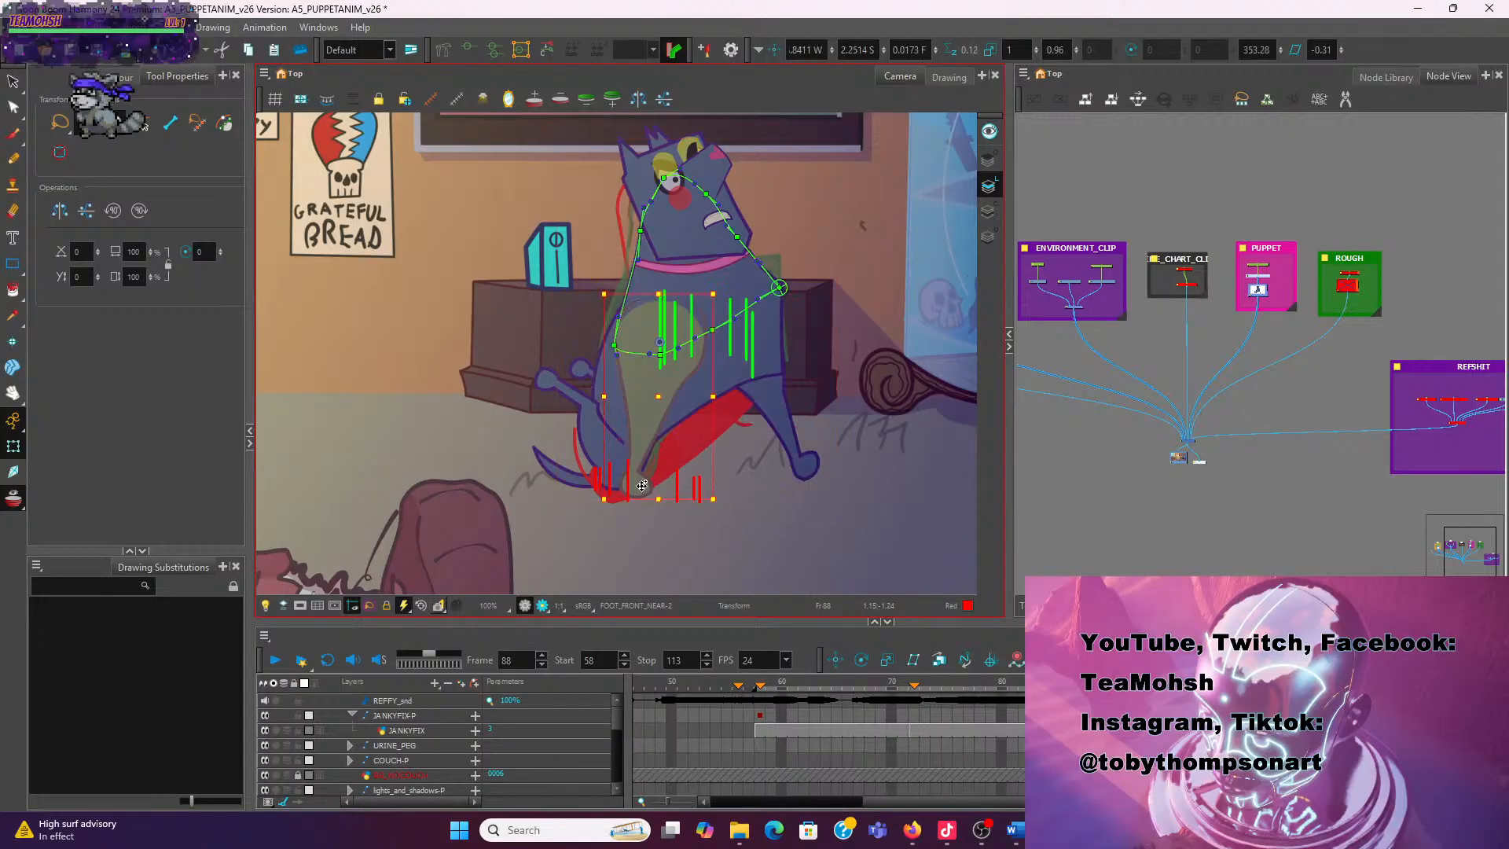
pyautogui.press('.')
pyautogui.press('.')
pyautogui.press('.')
pyautogui.press('.')
pyautogui.press('.')
pyautogui.press('.')
pyautogui.press('.')
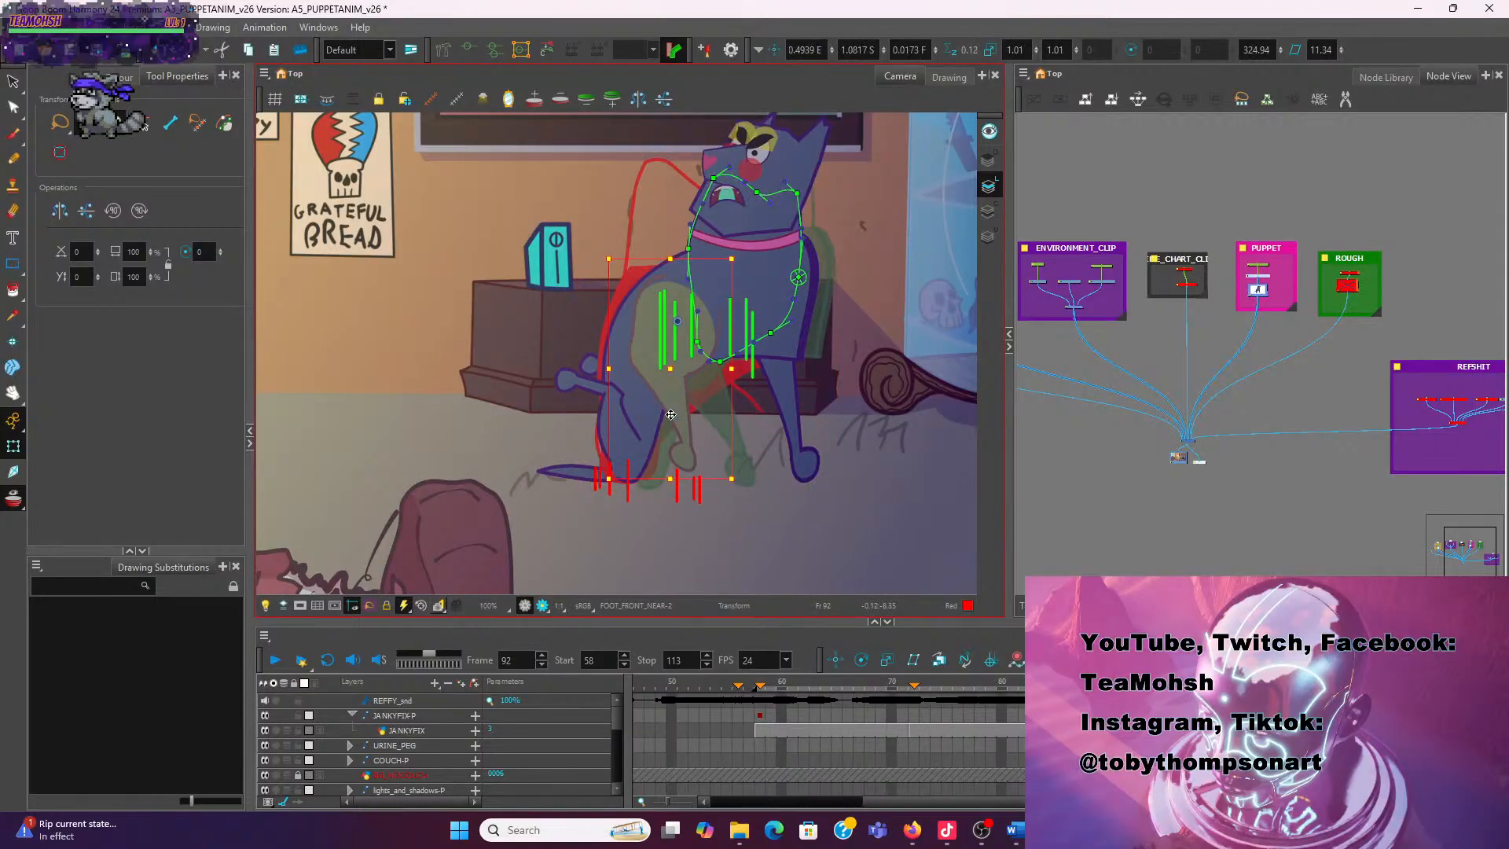
pyautogui.press('.')
pyautogui.press('.')
pyautogui.press('.')
pyautogui.press('.')
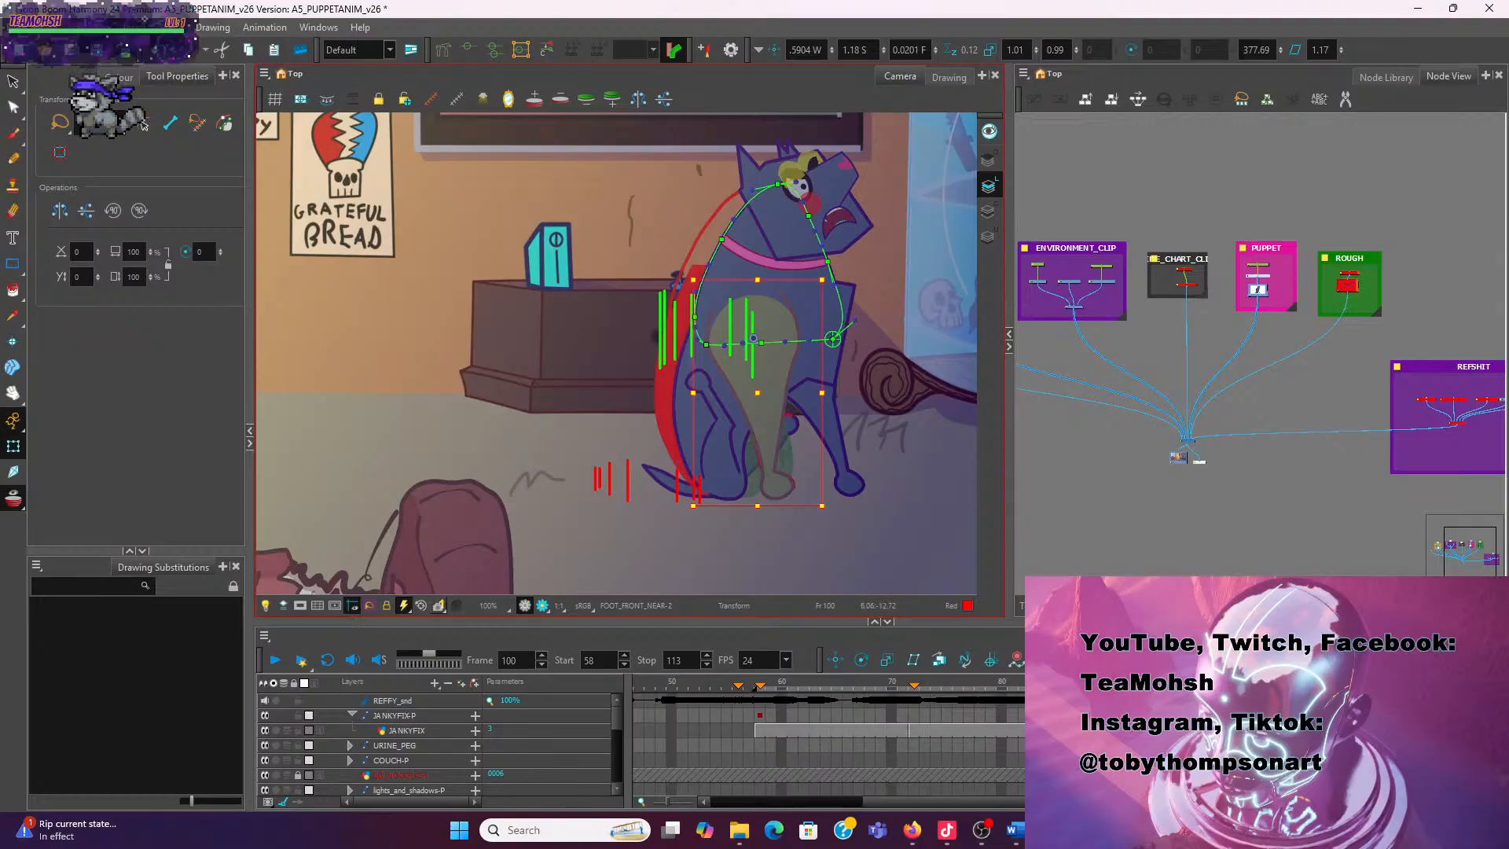
# Select the JANKYFIX drawing at frame 88 and set the Line tool to White, undoing the thick trial mark at the chest
pyautogui.click(1090, 716)
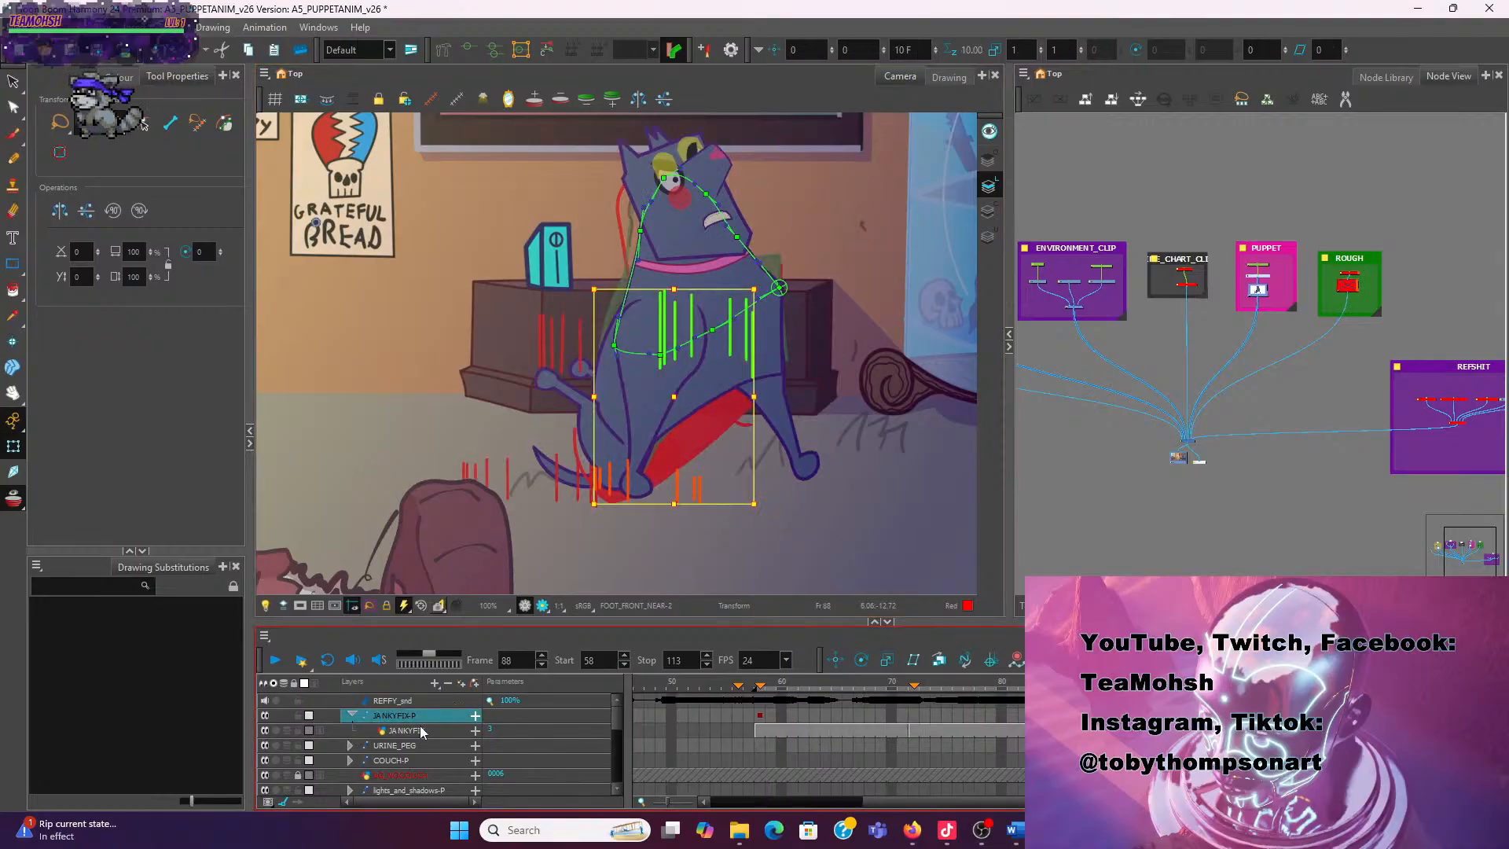
pyautogui.click(519, 727)
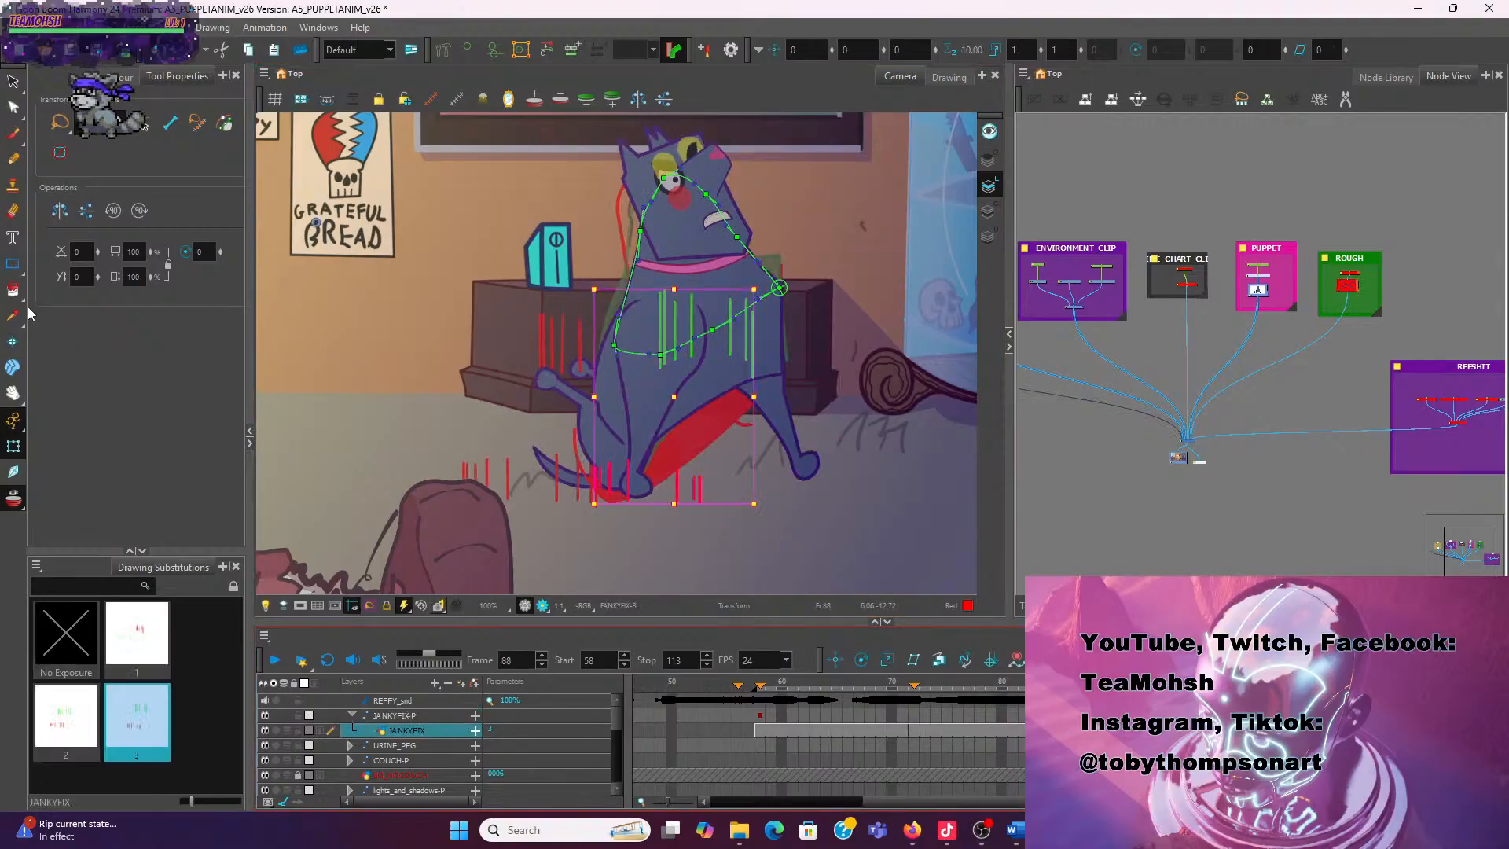
pyautogui.moveTo(13, 262); pyautogui.dragTo(74, 295)
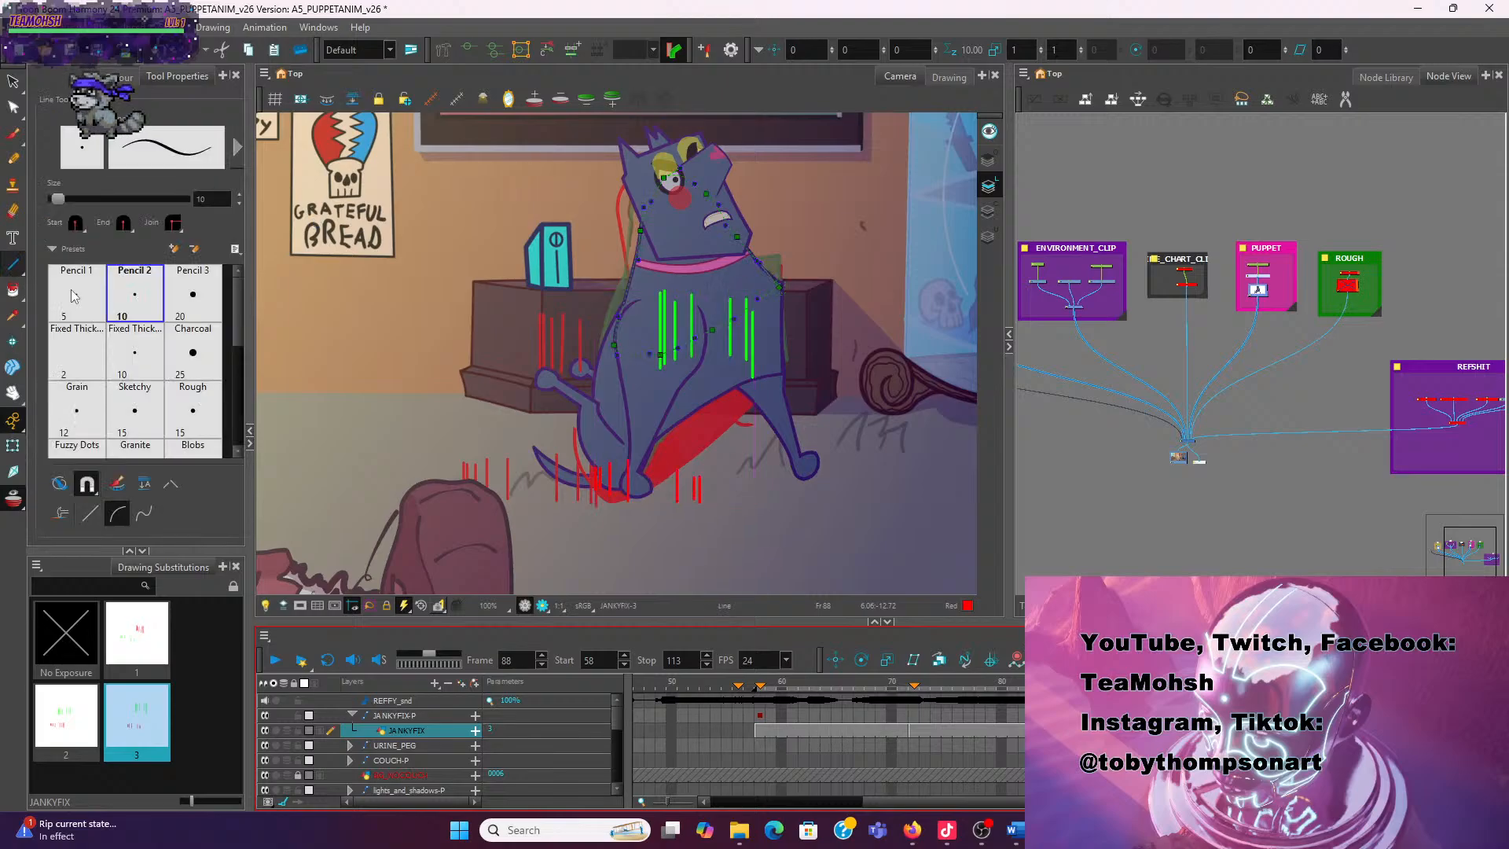
pyautogui.click(122, 76)
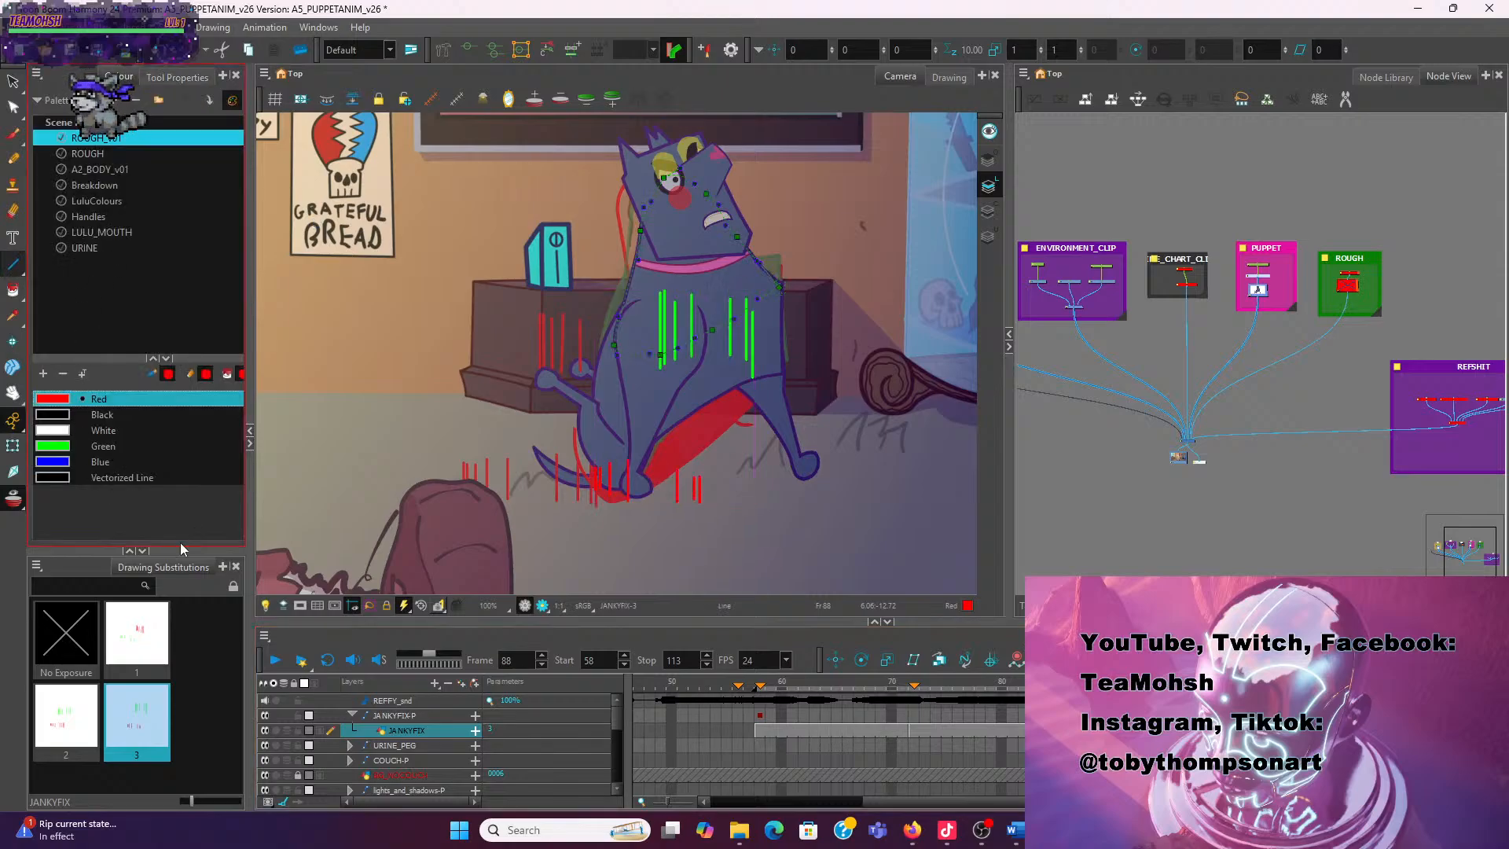
pyautogui.moveTo(139, 429); pyautogui.dragTo(133, 398)
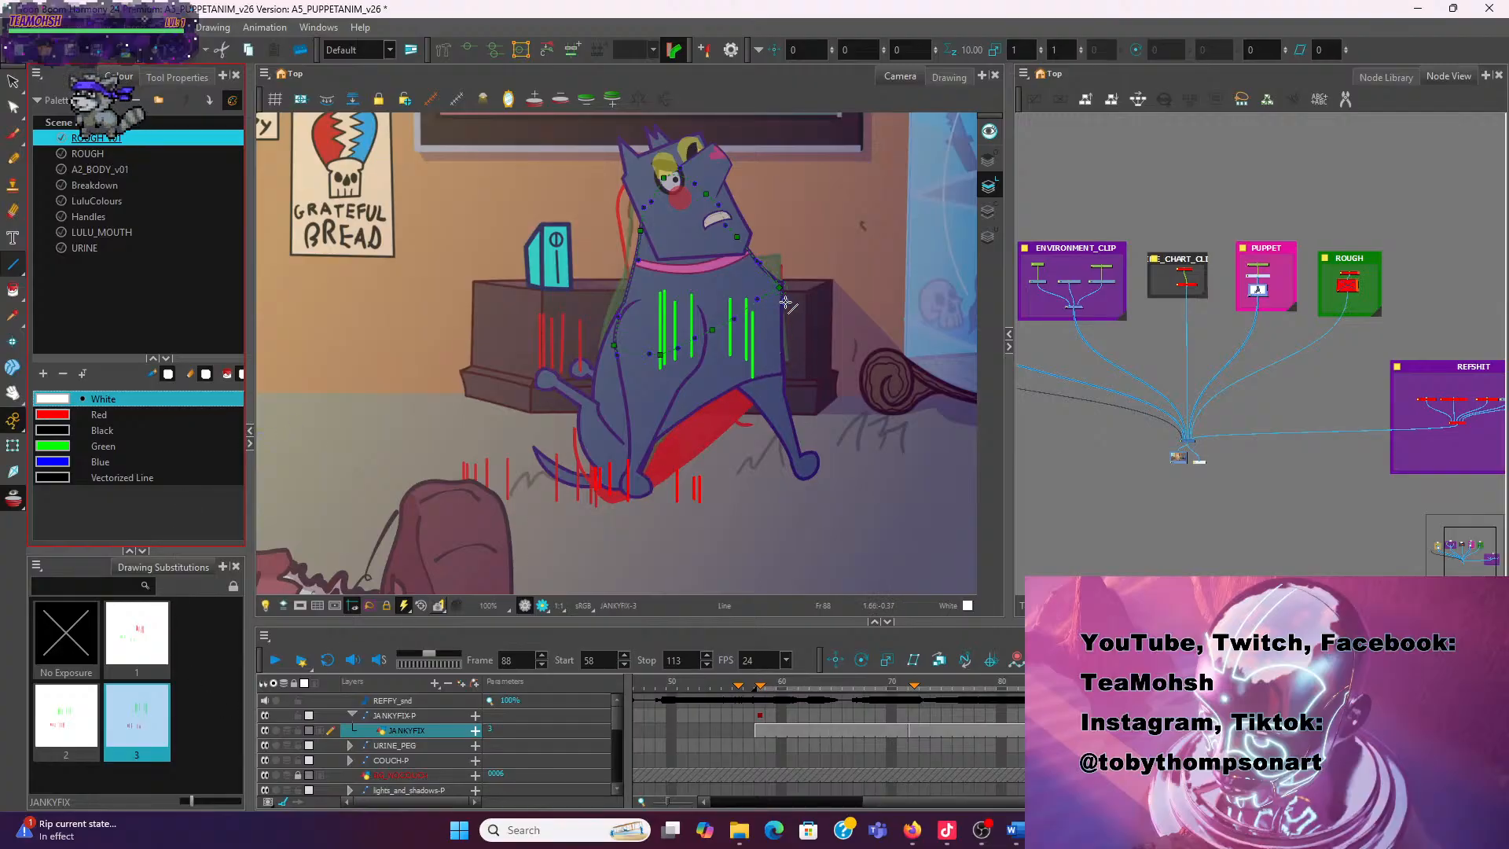
pyautogui.moveTo(783, 296); pyautogui.dragTo(790, 367)
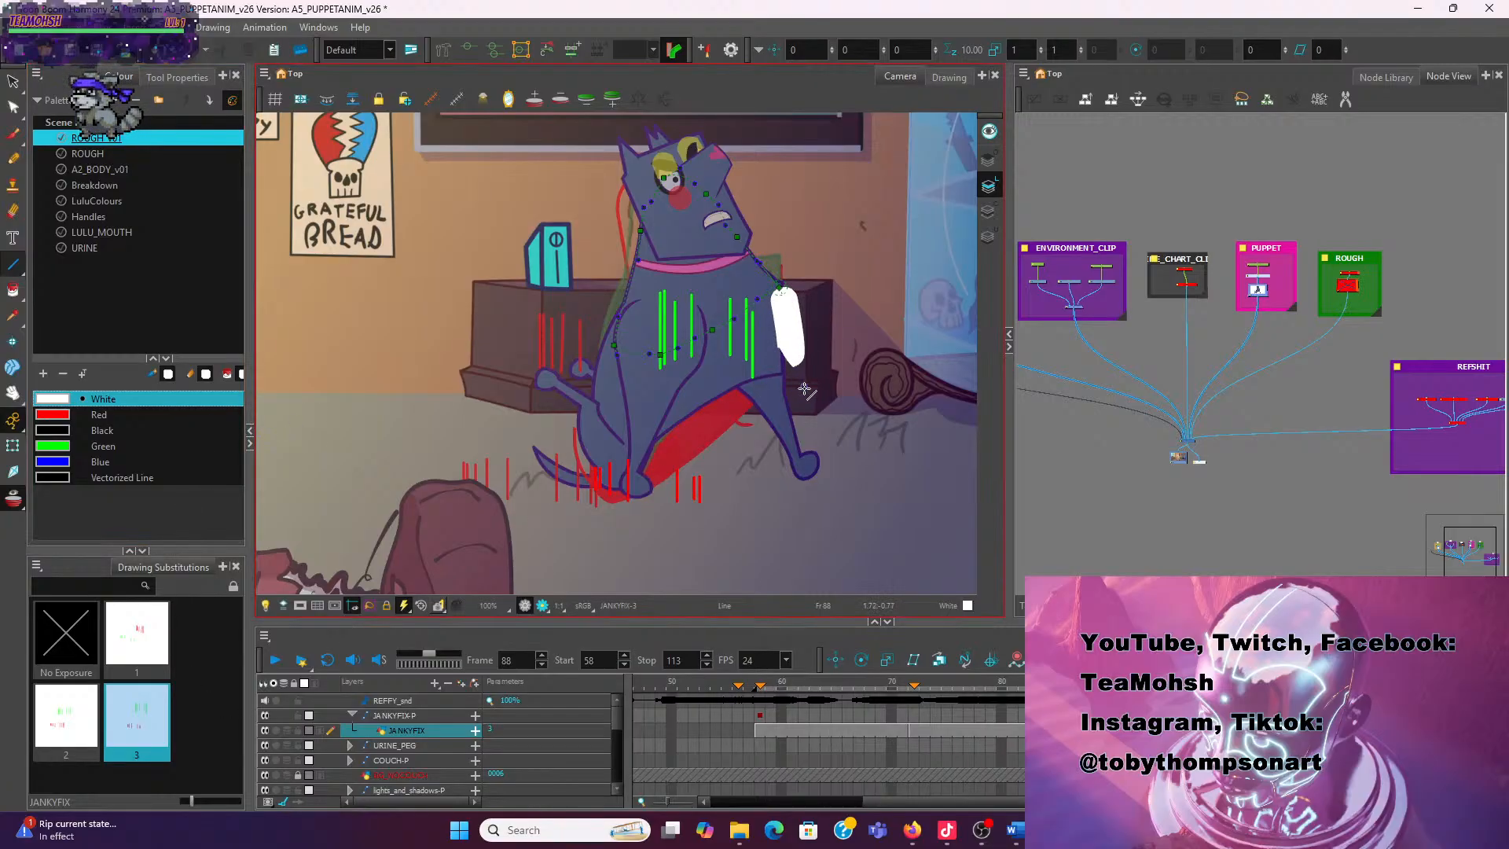
pyautogui.hotkey('ctrl', 'z')
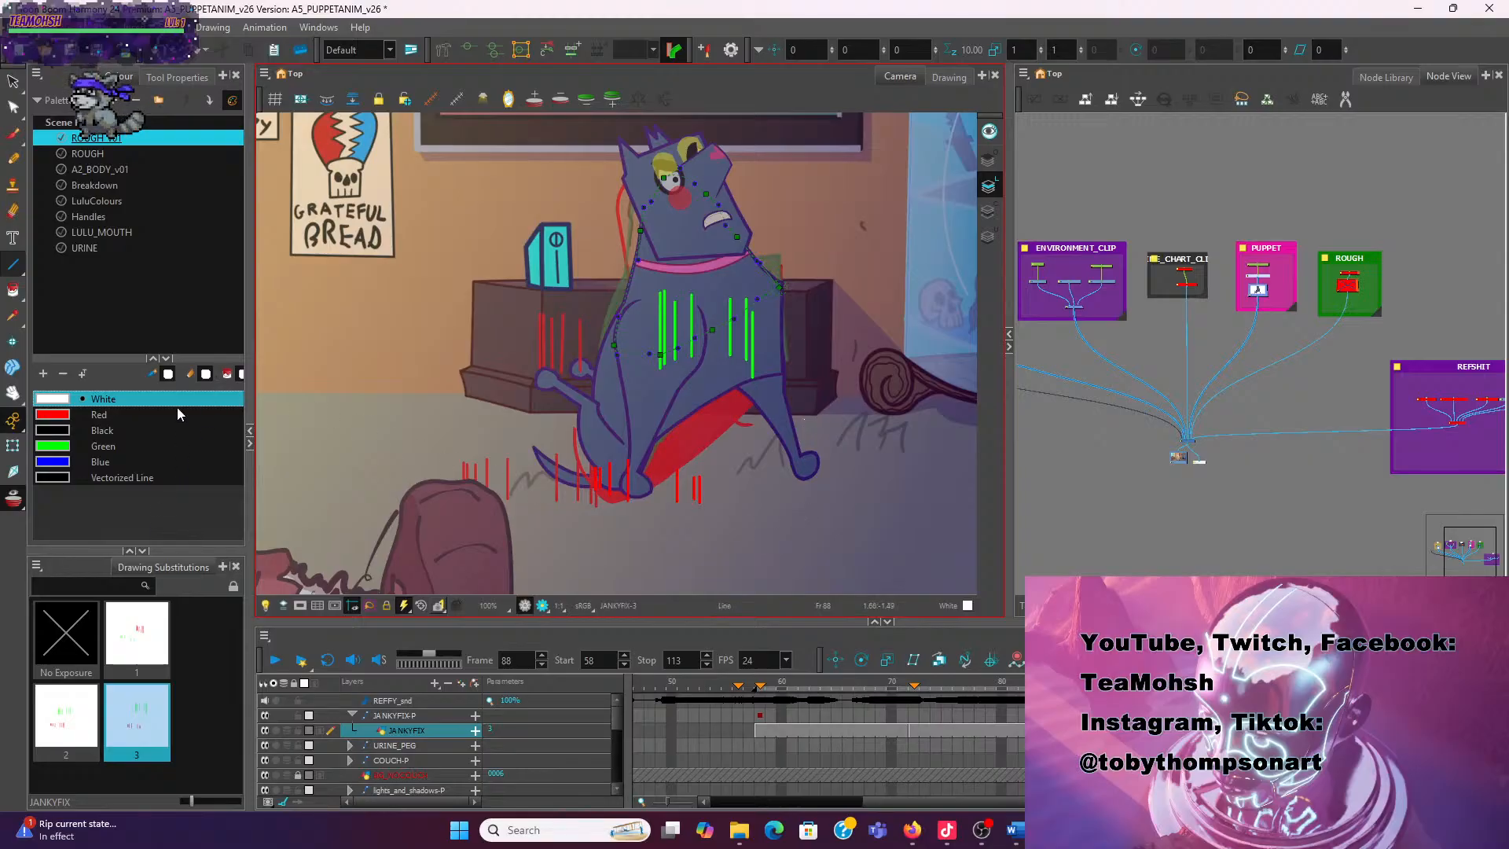
# Choose the size 2 Fixed Thickness preset for the Line tool
pyautogui.click(193, 79)
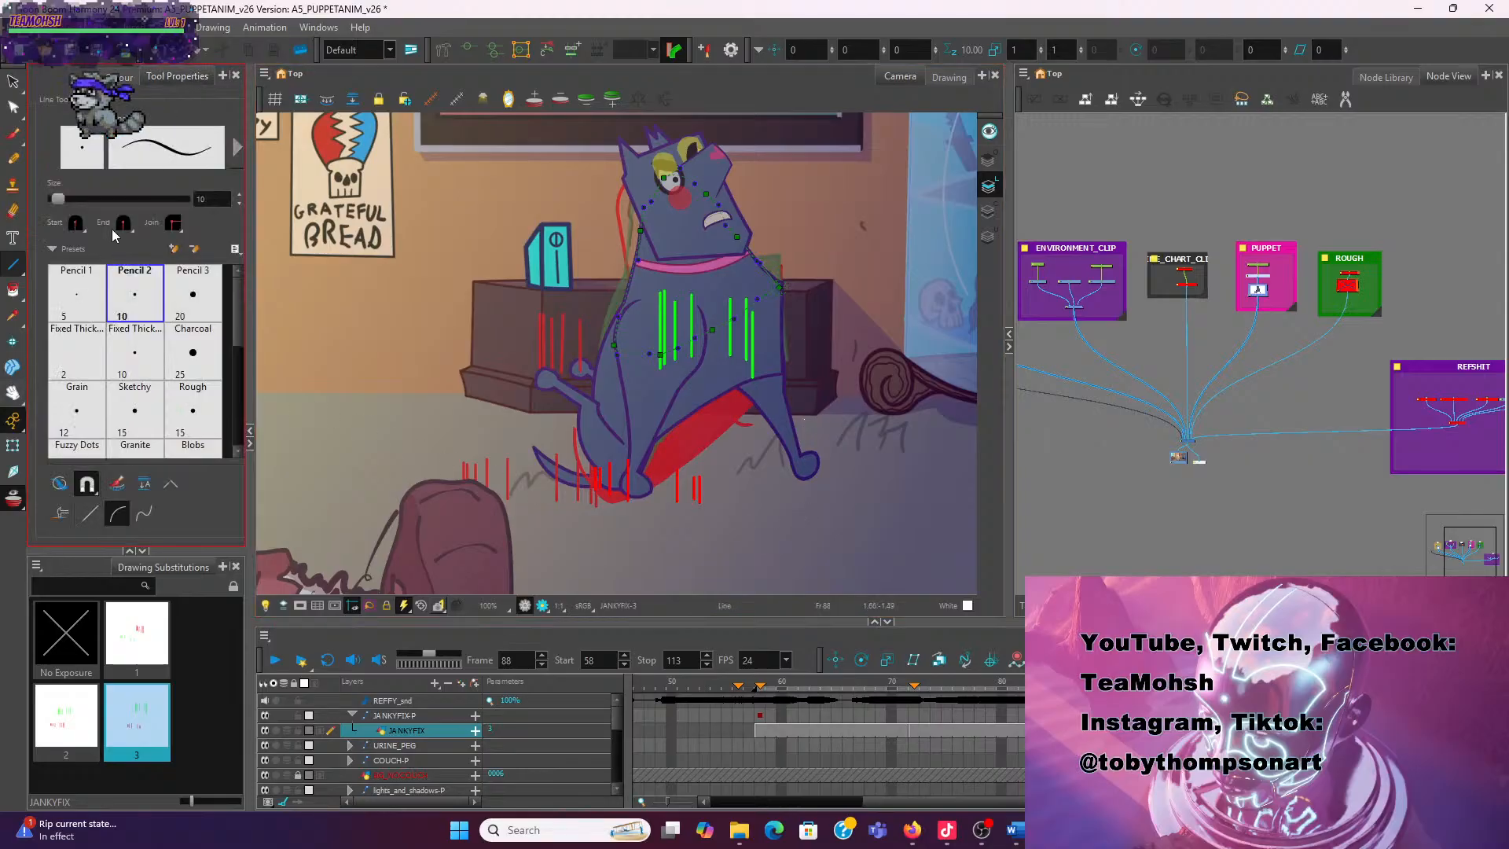
pyautogui.click(96, 301)
pyautogui.click(86, 373)
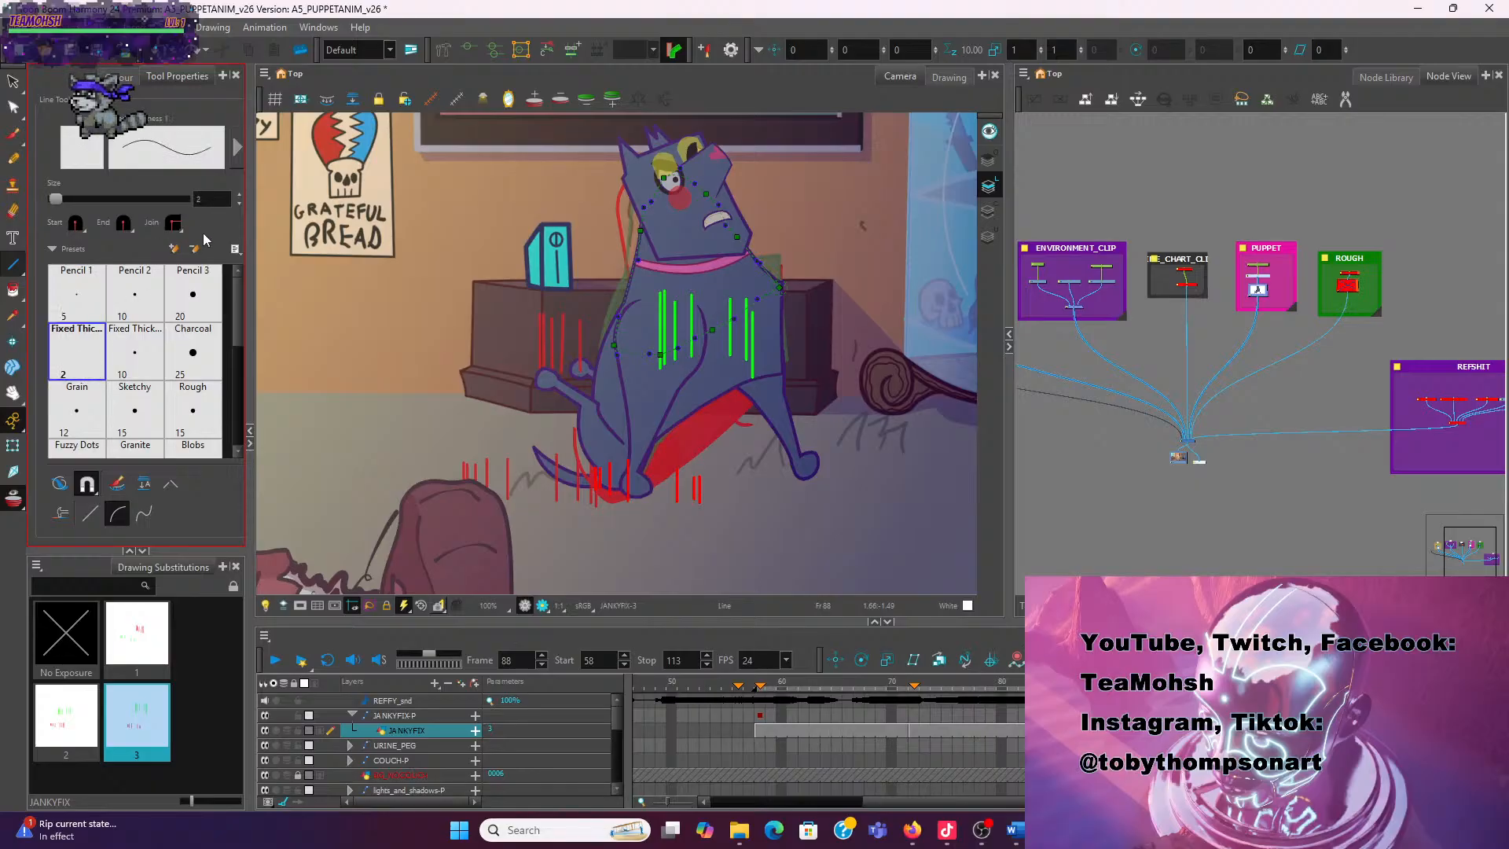
pyautogui.moveTo(788, 305); pyautogui.dragTo(794, 383)
pyautogui.click(809, 371)
pyautogui.hotkey('ctrl', 'z')
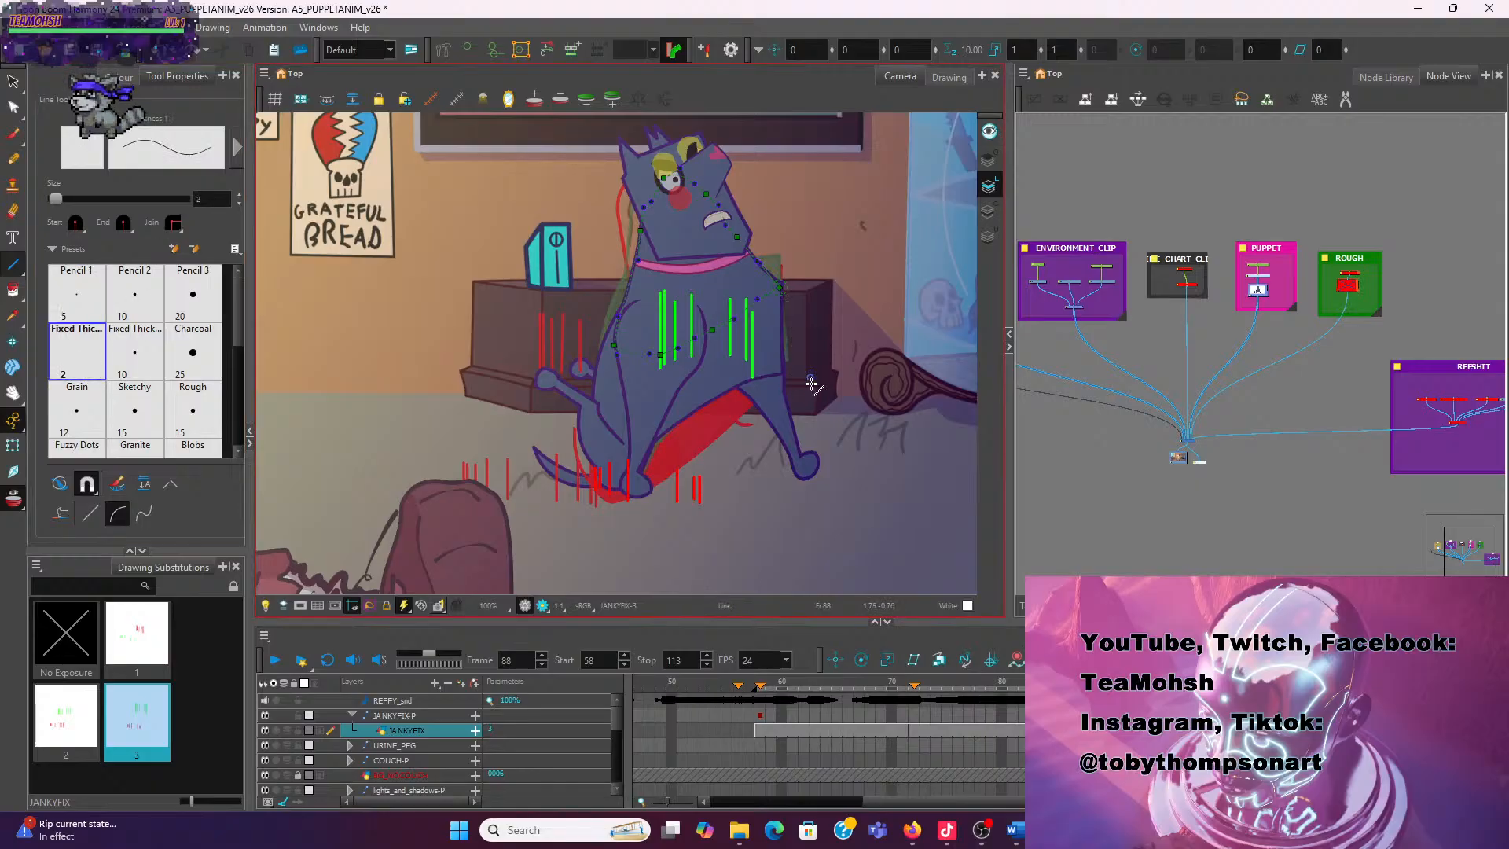
# Set the line size to 1 and draw a vertical white mark along the front edge of the dog's chest at frame 88
pyautogui.click(194, 199)
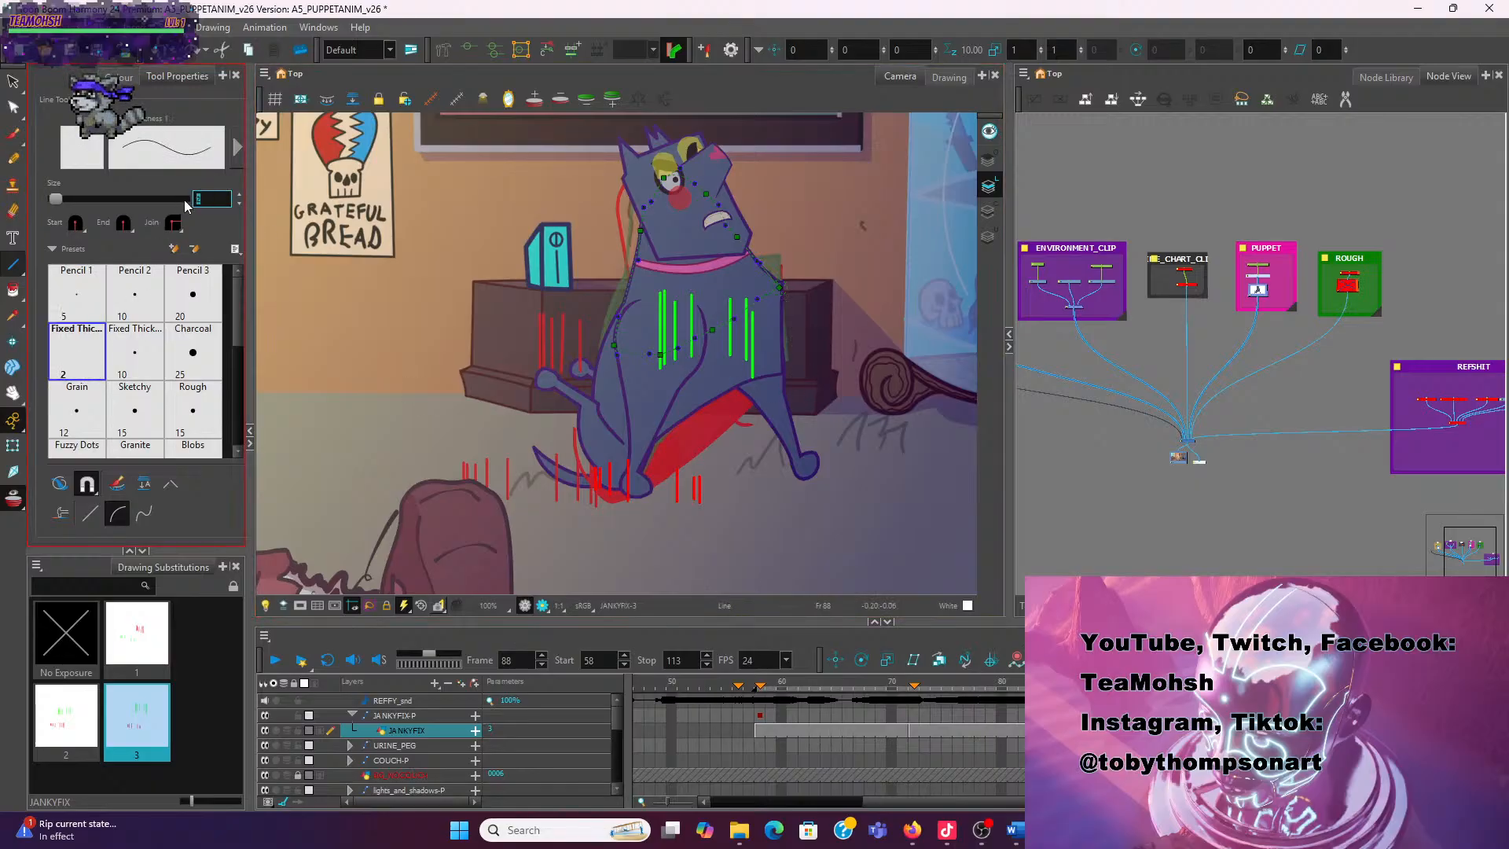
pyautogui.write('1')
pyautogui.press('Return')
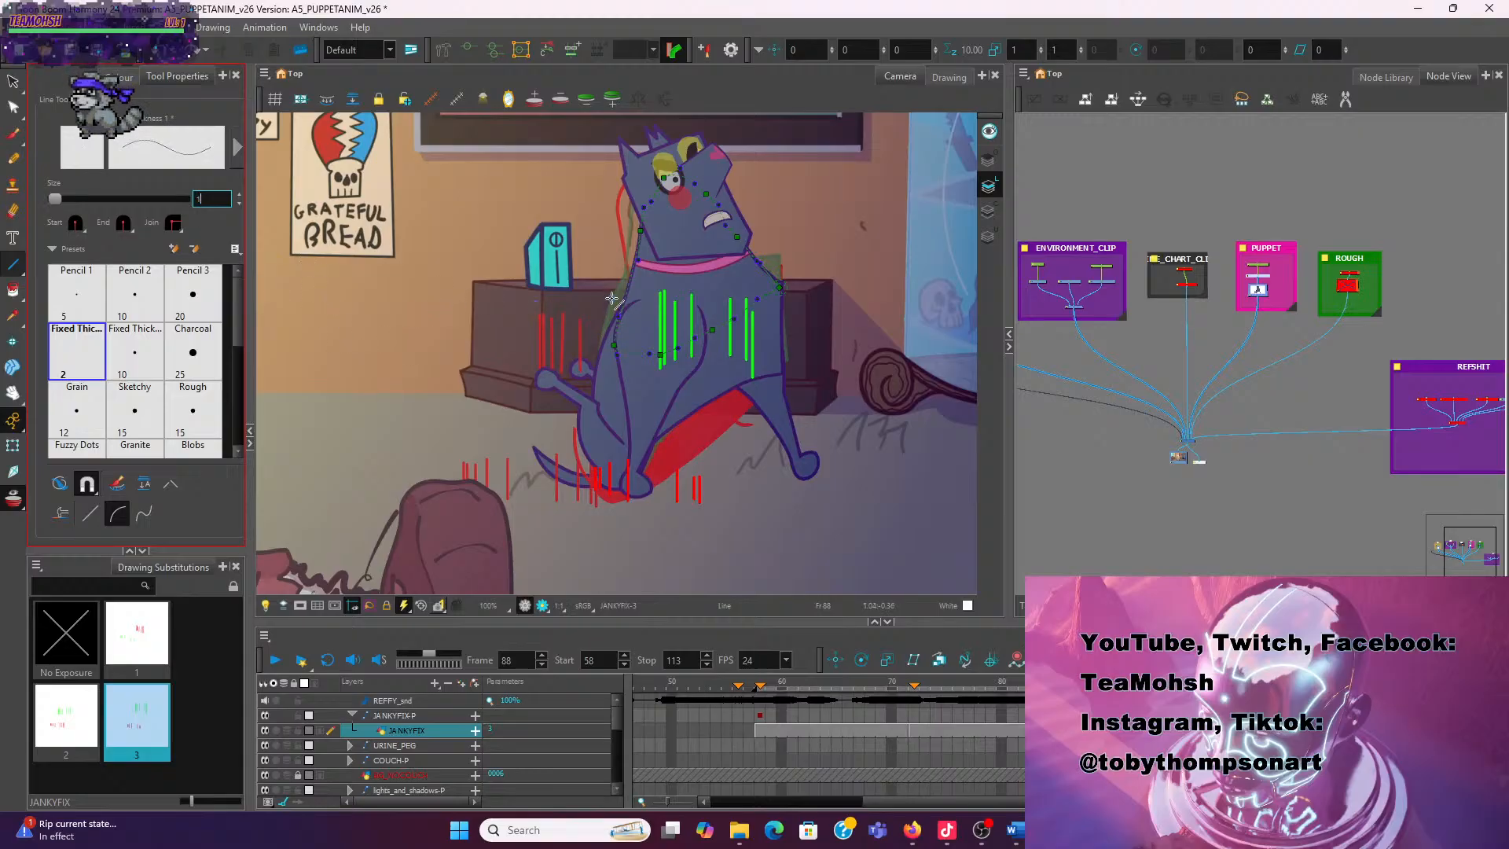
pyautogui.scroll(4, 613, 298)
pyautogui.moveTo(617, 299); pyautogui.dragTo(324, 226)
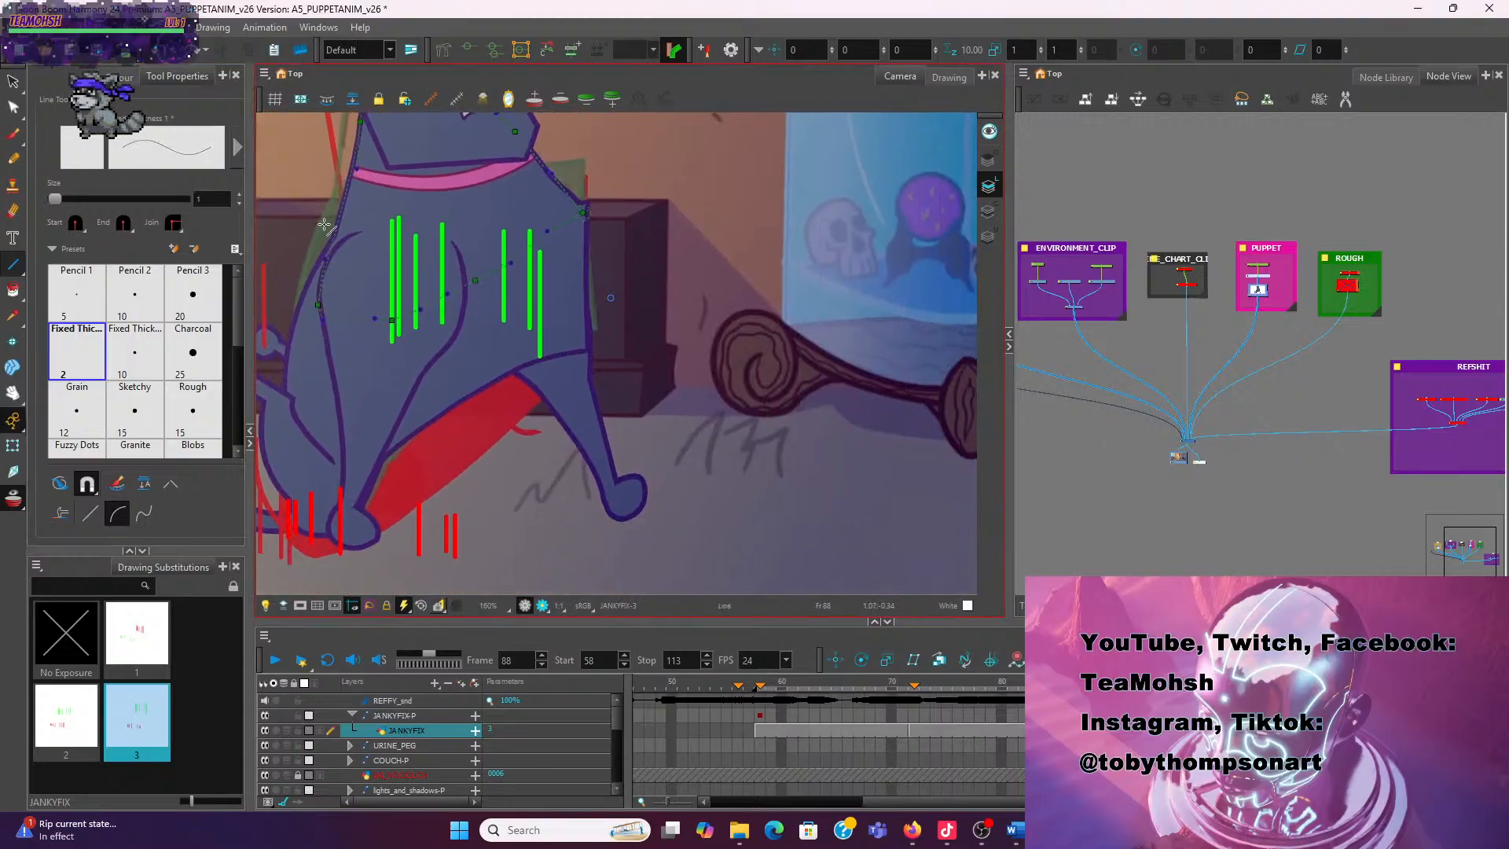
pyautogui.moveTo(589, 231); pyautogui.dragTo(591, 358)
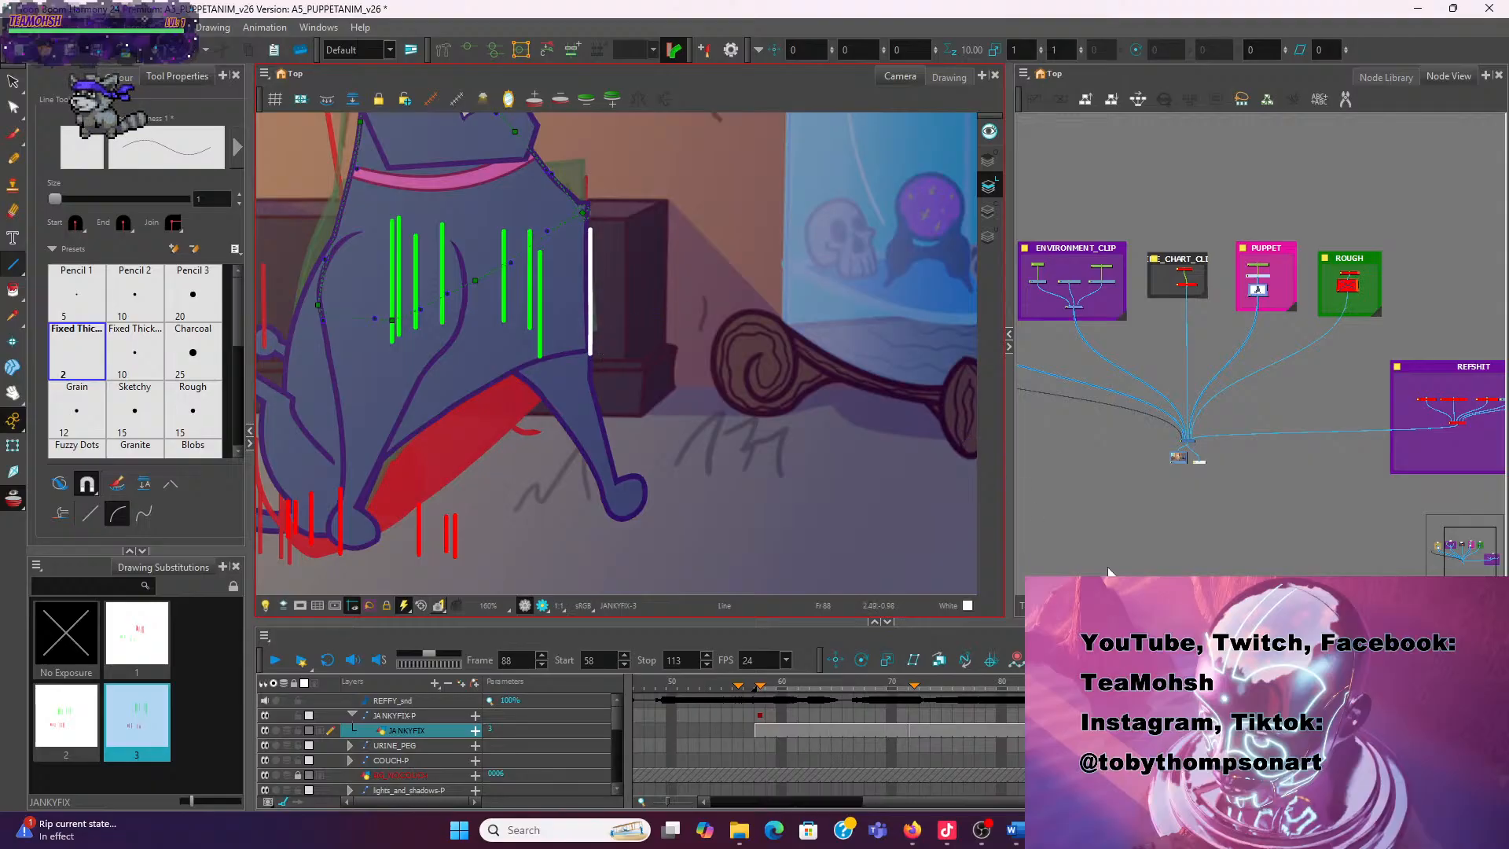
# At frame 100, draw a slanted white mark along the front edge of the dog's chest
pyautogui.press('g')
pyautogui.press('b')
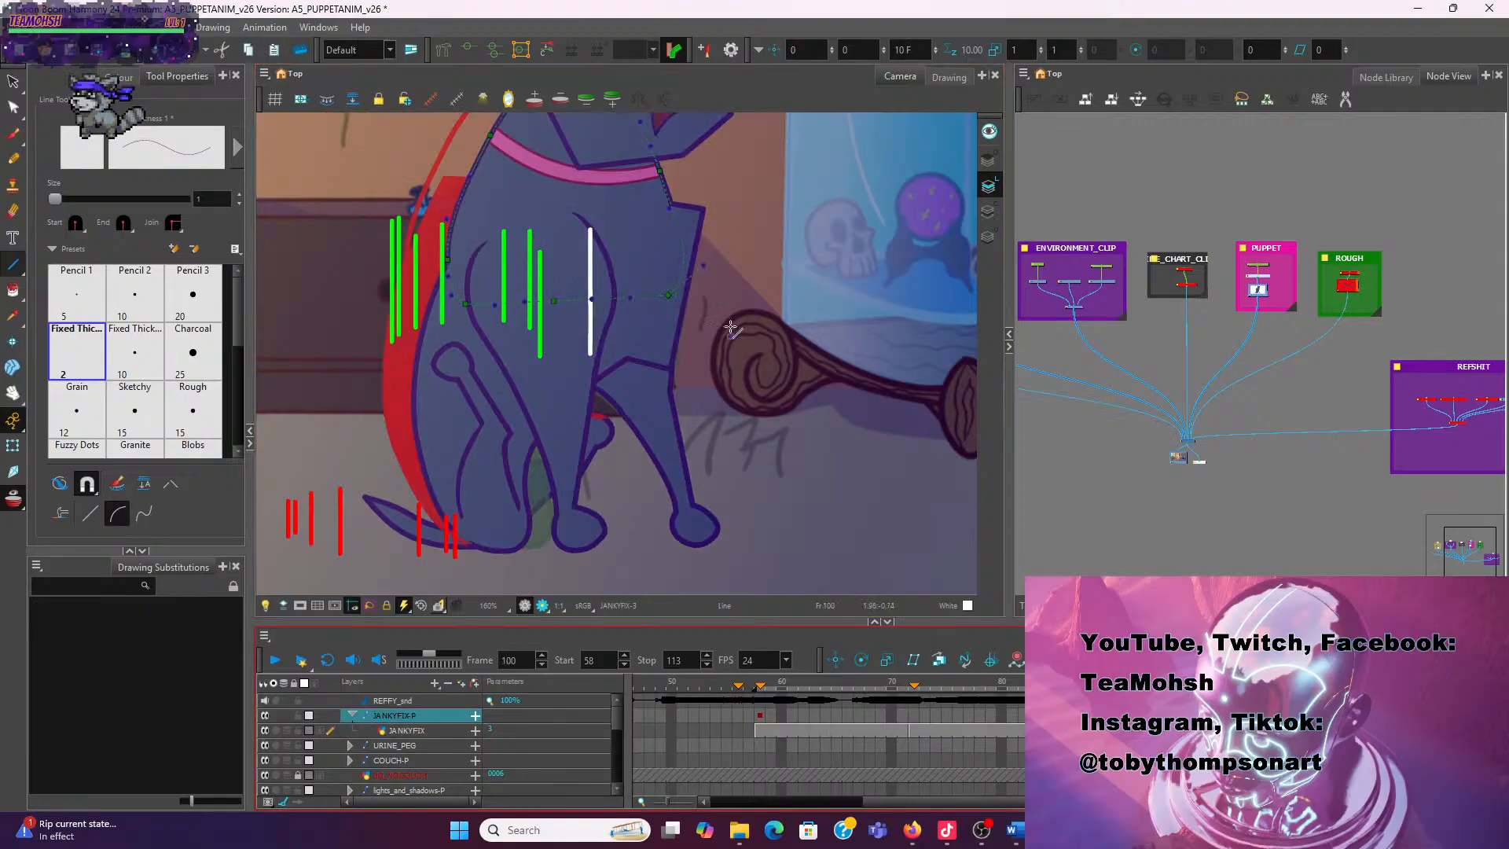
pyautogui.moveTo(674, 368)
pyautogui.mouseDown()
pyautogui.moveTo(719, 201)
pyautogui.moveTo(702, 209)
pyautogui.mouseUp()
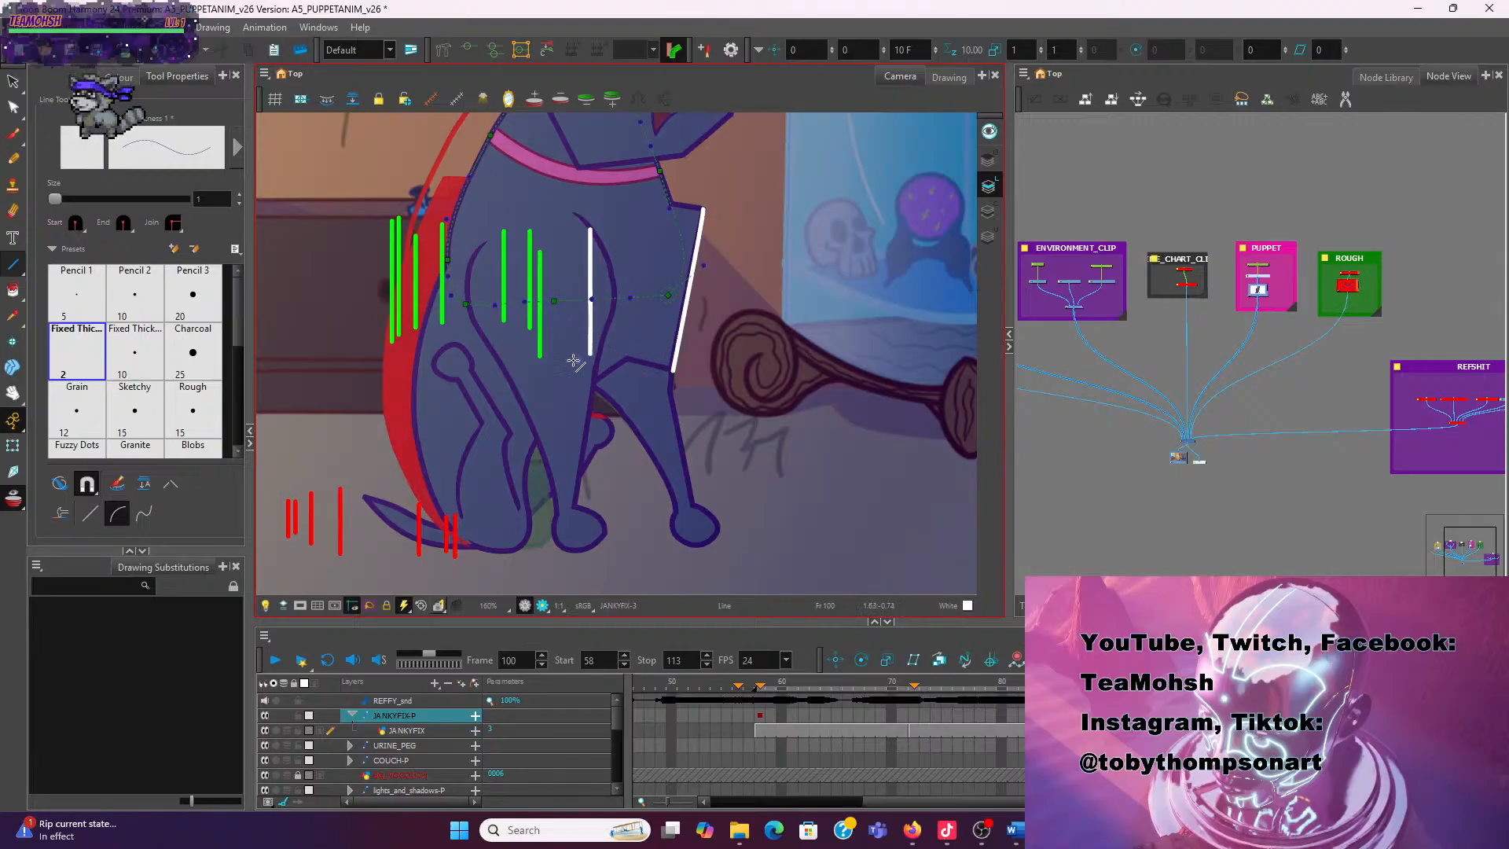
# Switch the Line tool to straight lines and draw a vertical white mark just ahead of the frame 88 mark, undoing two further trial marks
pyautogui.click(178, 78)
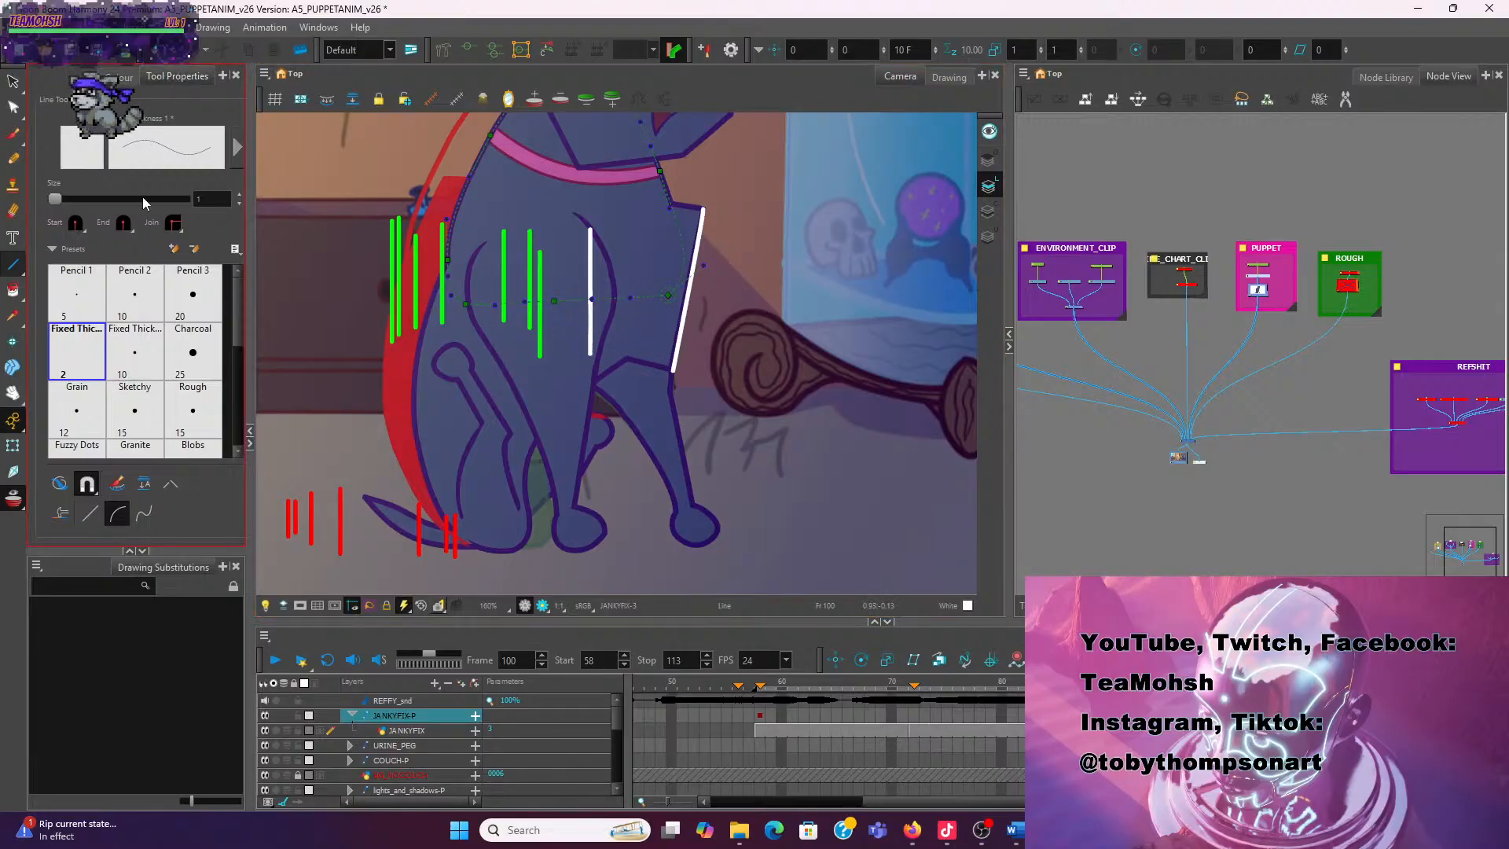
pyautogui.click(94, 514)
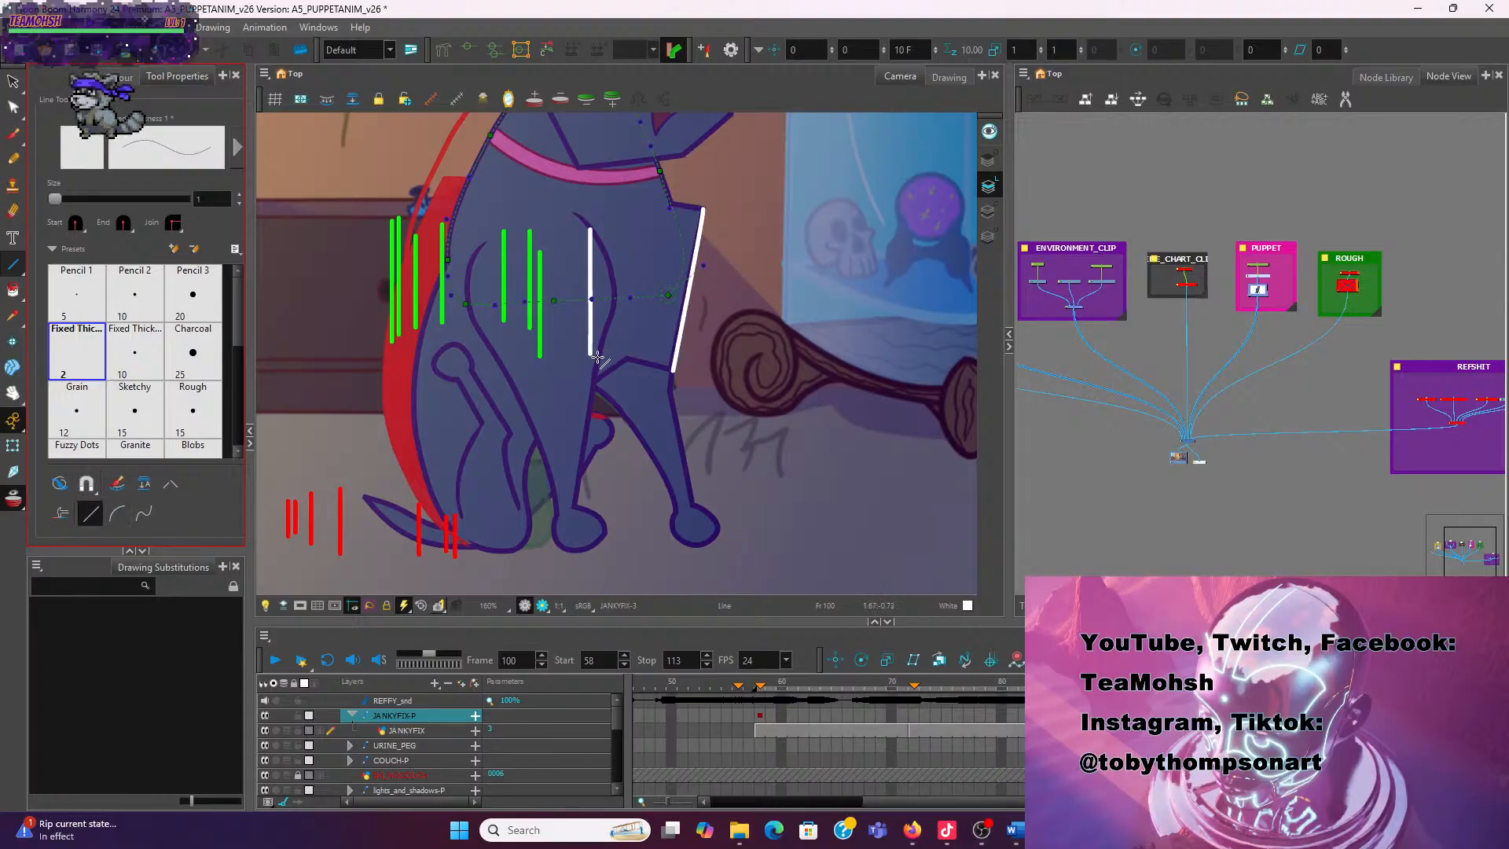
pyautogui.moveTo(599, 359); pyautogui.dragTo(597, 234)
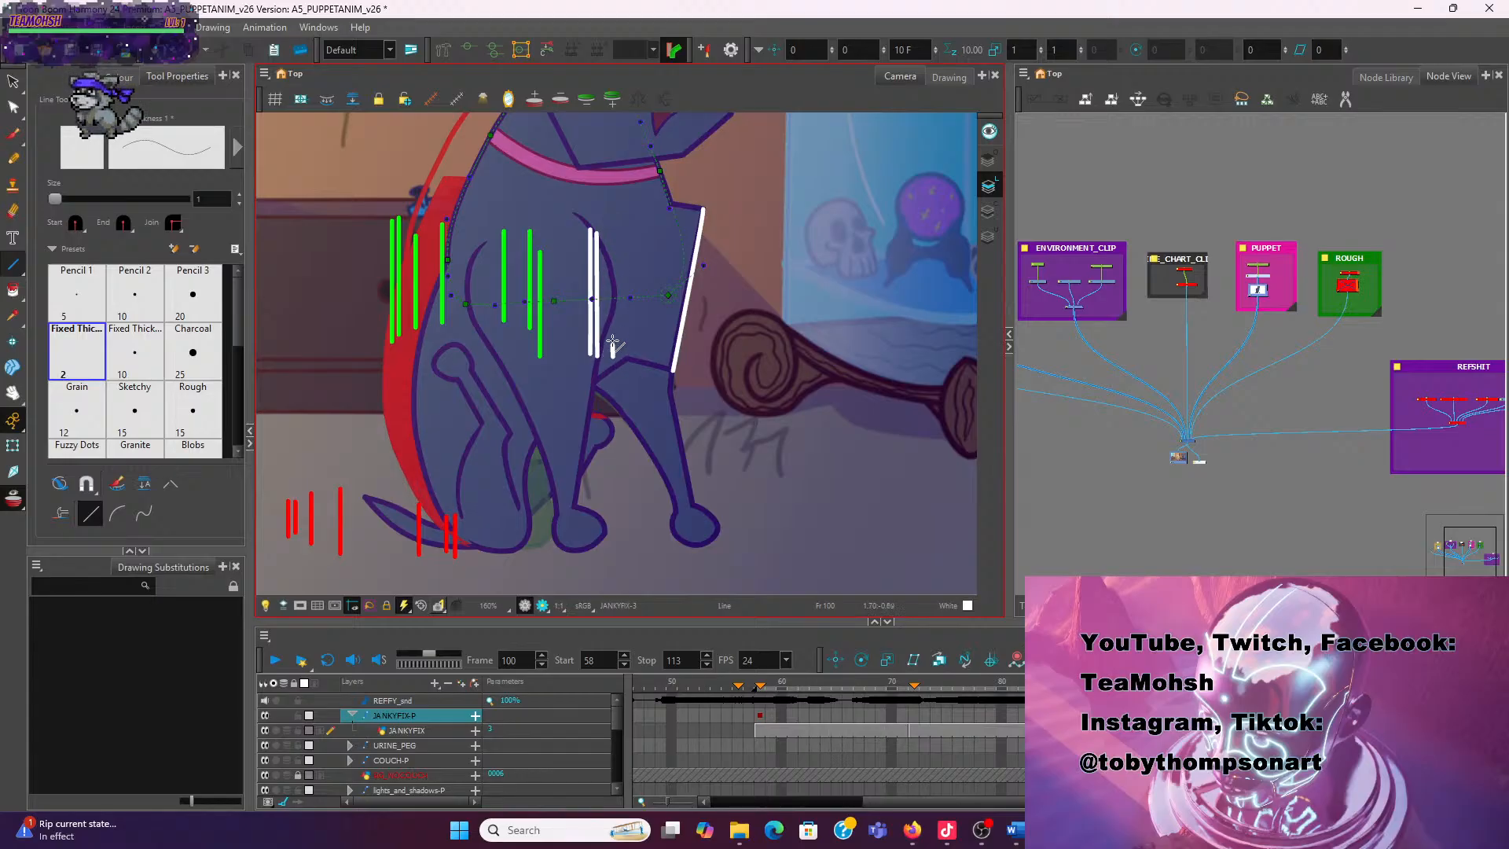
pyautogui.moveTo(612, 358); pyautogui.dragTo(612, 243)
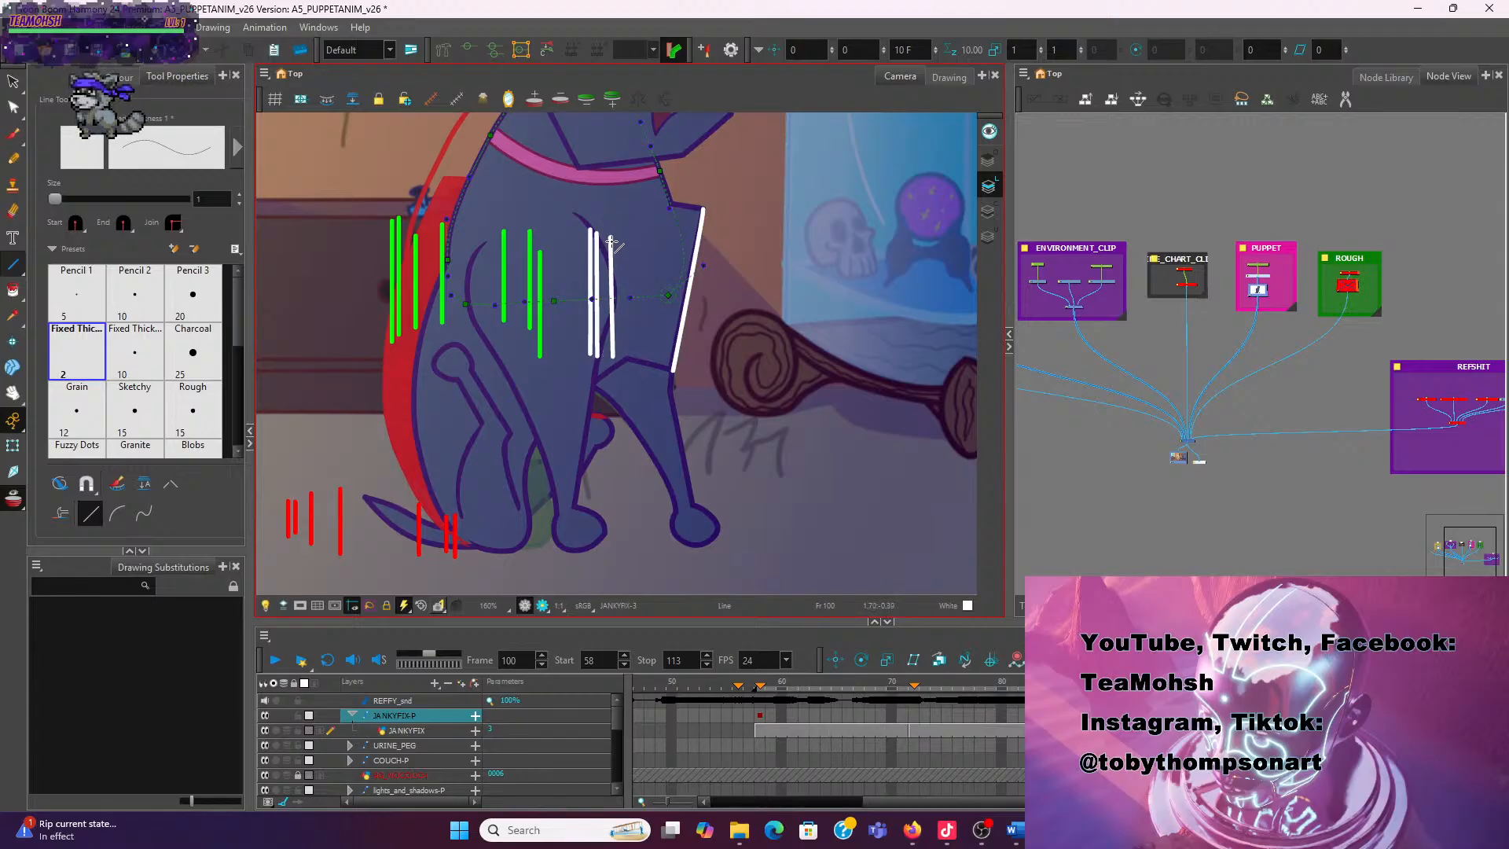
pyautogui.moveTo(635, 356); pyautogui.dragTo(635, 233)
pyautogui.hotkey('ctrl', 'z')
pyautogui.hotkey('ctrl', 'z')
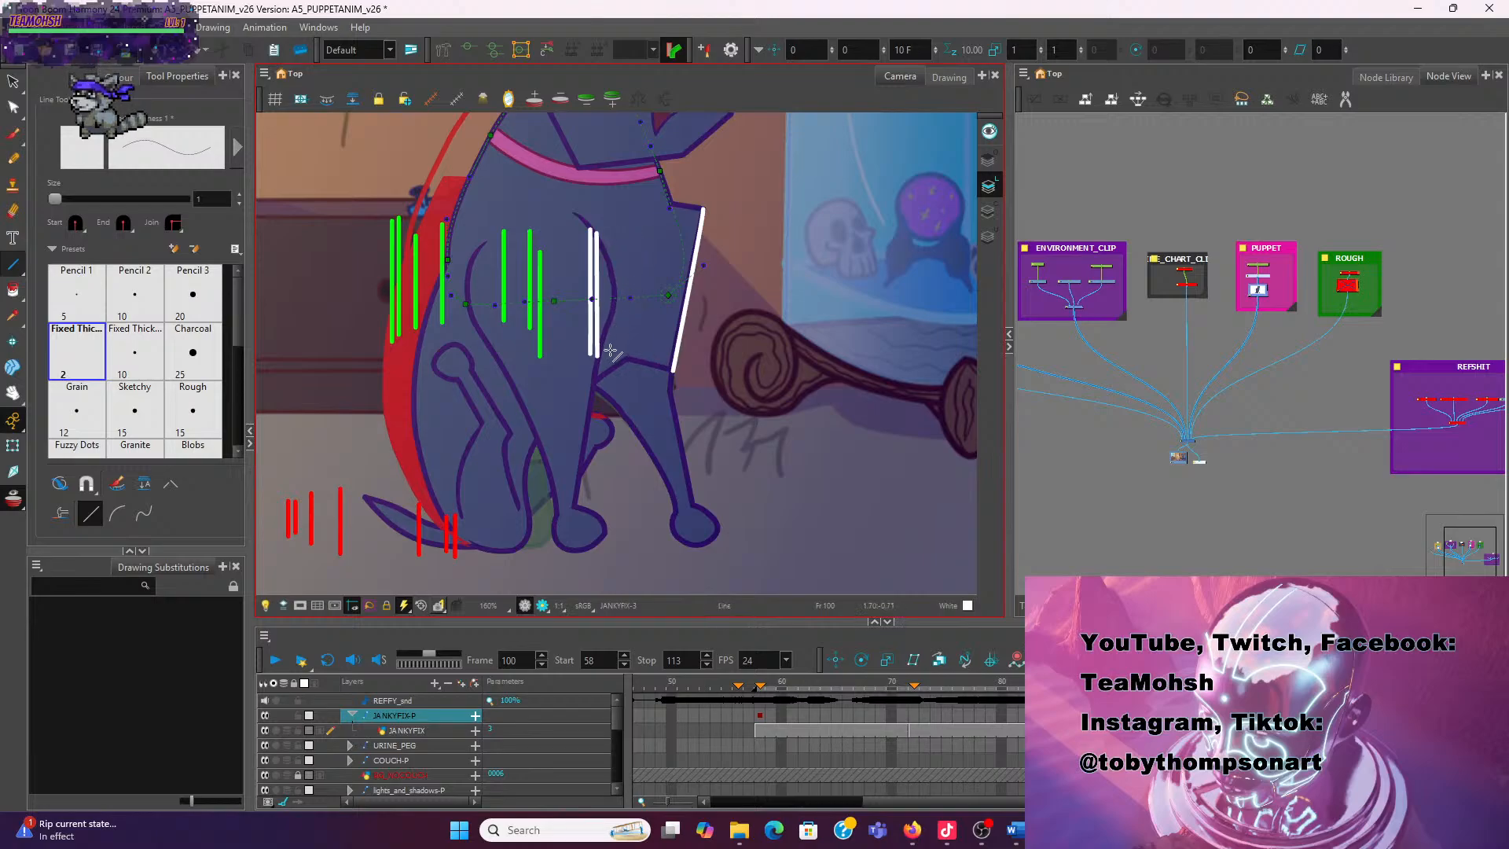
# Draw two more vertical and two slanted white marks across the gap to the frame 100 chest mark, widest apart in the middle
pyautogui.moveTo(610, 356); pyautogui.dragTo(607, 233)
pyautogui.moveTo(626, 350); pyautogui.dragTo(629, 229)
pyautogui.moveTo(645, 350); pyautogui.dragTo(677, 206)
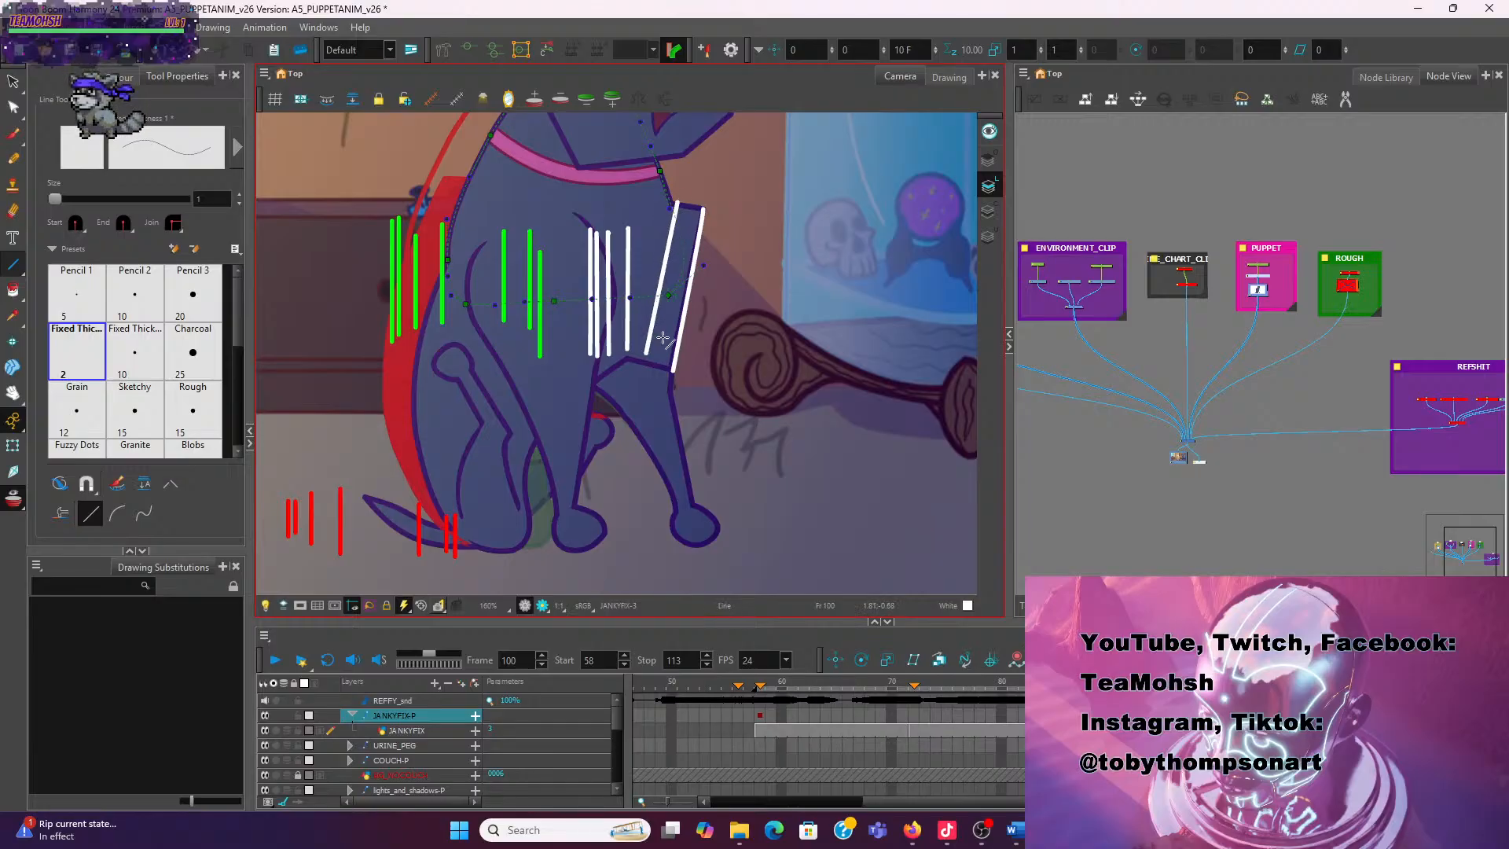
pyautogui.moveTo(663, 364); pyautogui.dragTo(695, 208)
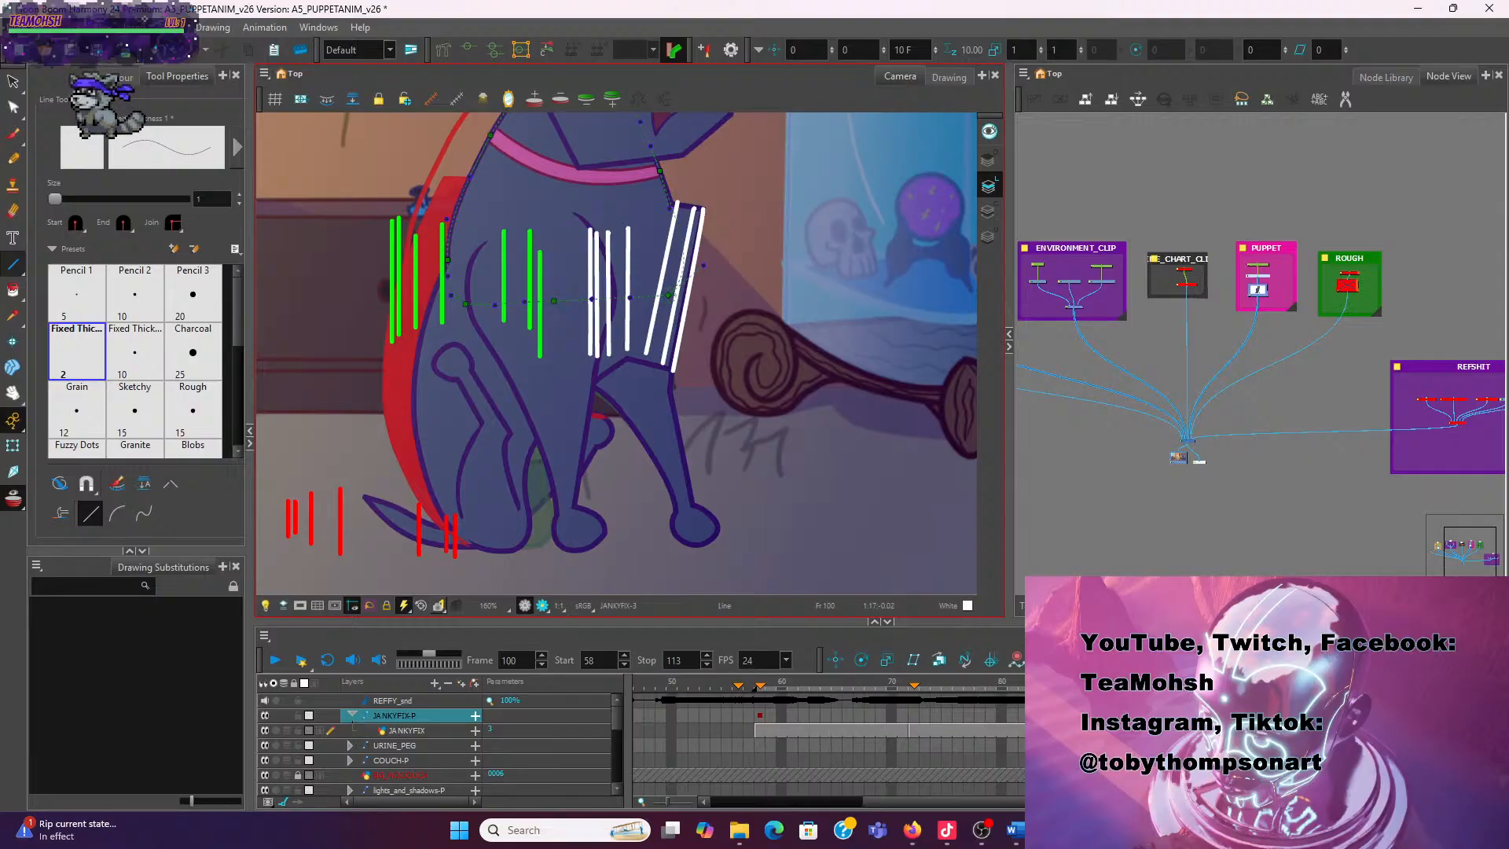
# Examine the spacing of the white chest marks against the dog's pose at frame 100
pyautogui.scroll(2, 842, 363)
pyautogui.scroll(-2, 682, 346)
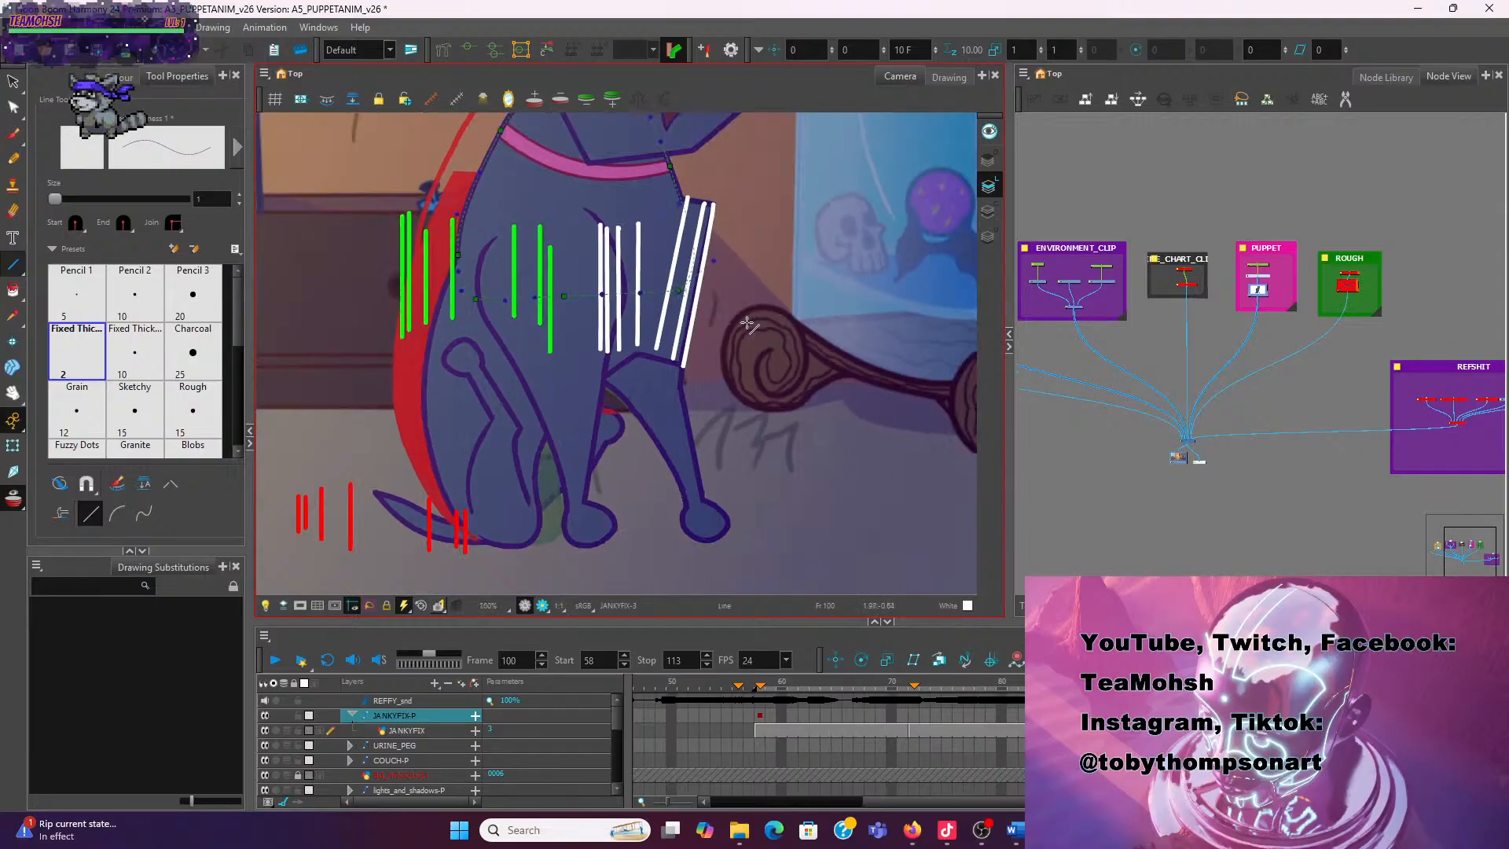
pyautogui.moveTo(845, 295); pyautogui.dragTo(859, 351)
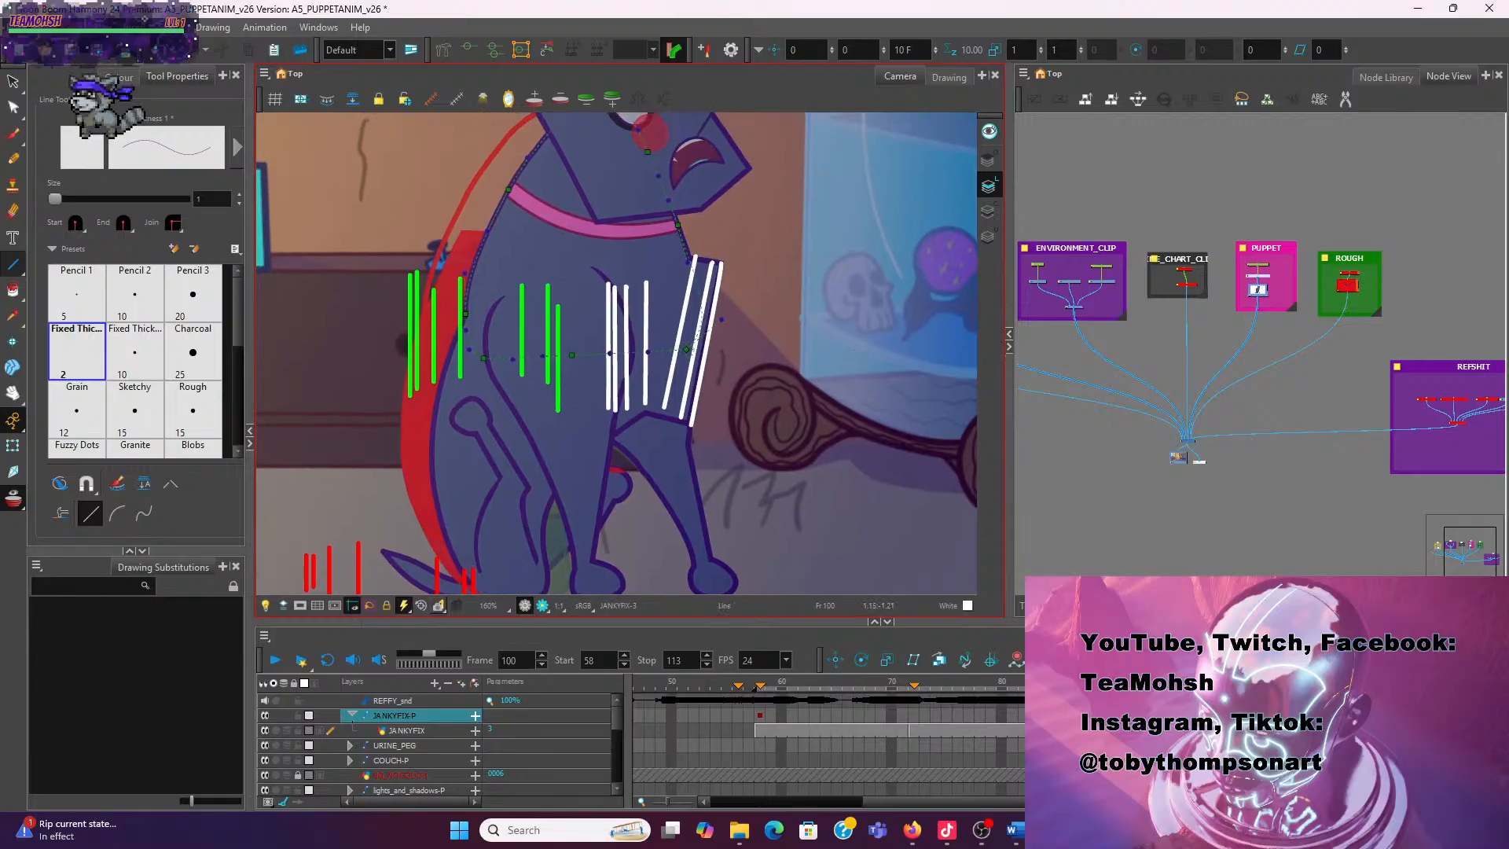
pyautogui.scroll(3, 547, 389)
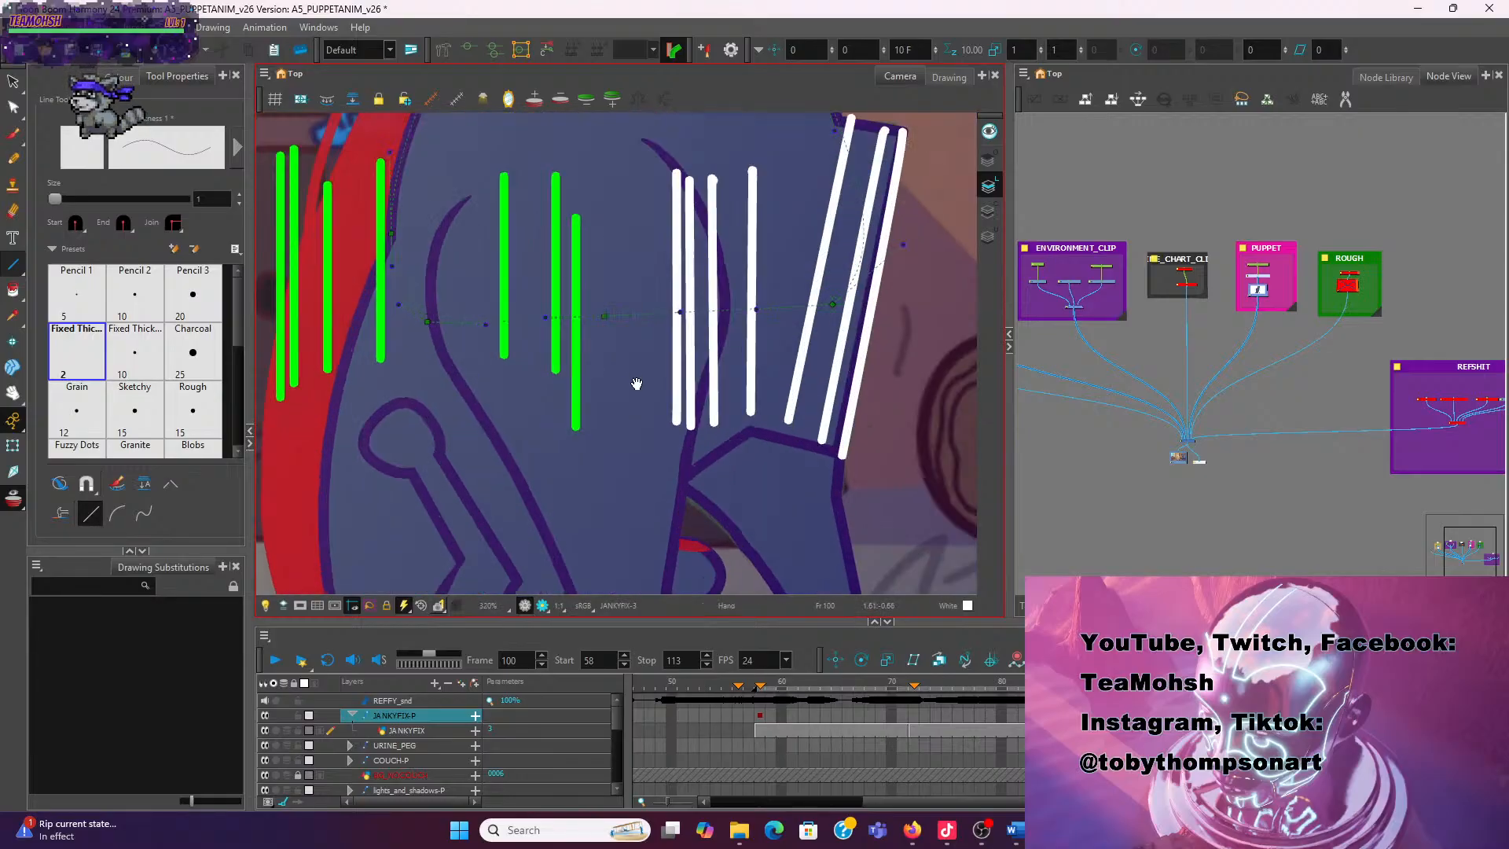
pyautogui.moveTo(634, 384); pyautogui.dragTo(378, 407)
pyautogui.scroll(-2, 480, 382)
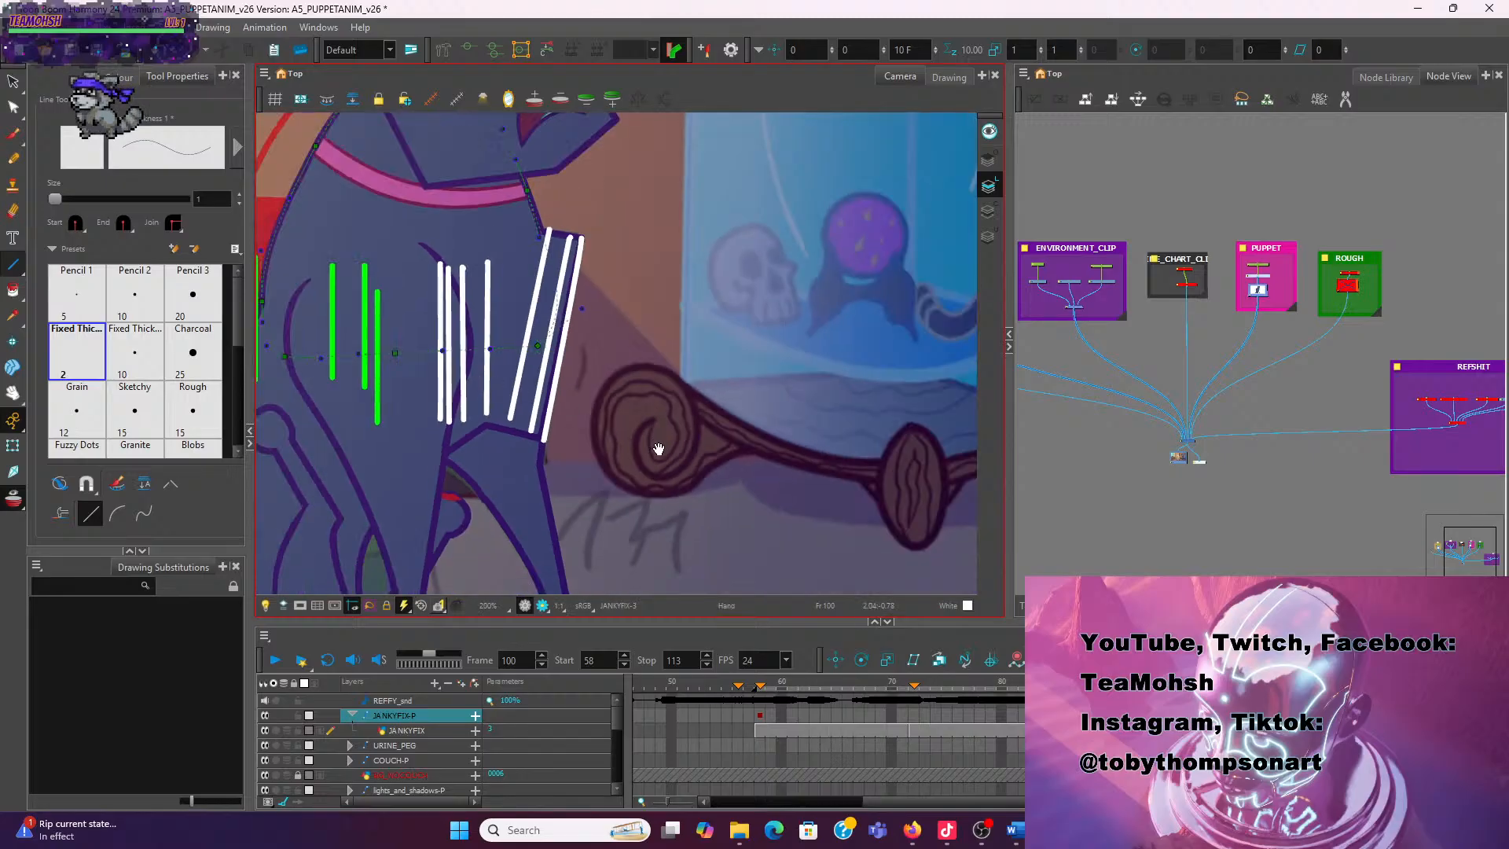
pyautogui.moveTo(658, 449)
pyautogui.mouseDown()
pyautogui.moveTo(784, 522)
pyautogui.moveTo(768, 488)
pyautogui.moveTo(673, 429)
pyautogui.mouseUp()
pyautogui.scroll(-2, 785, 512)
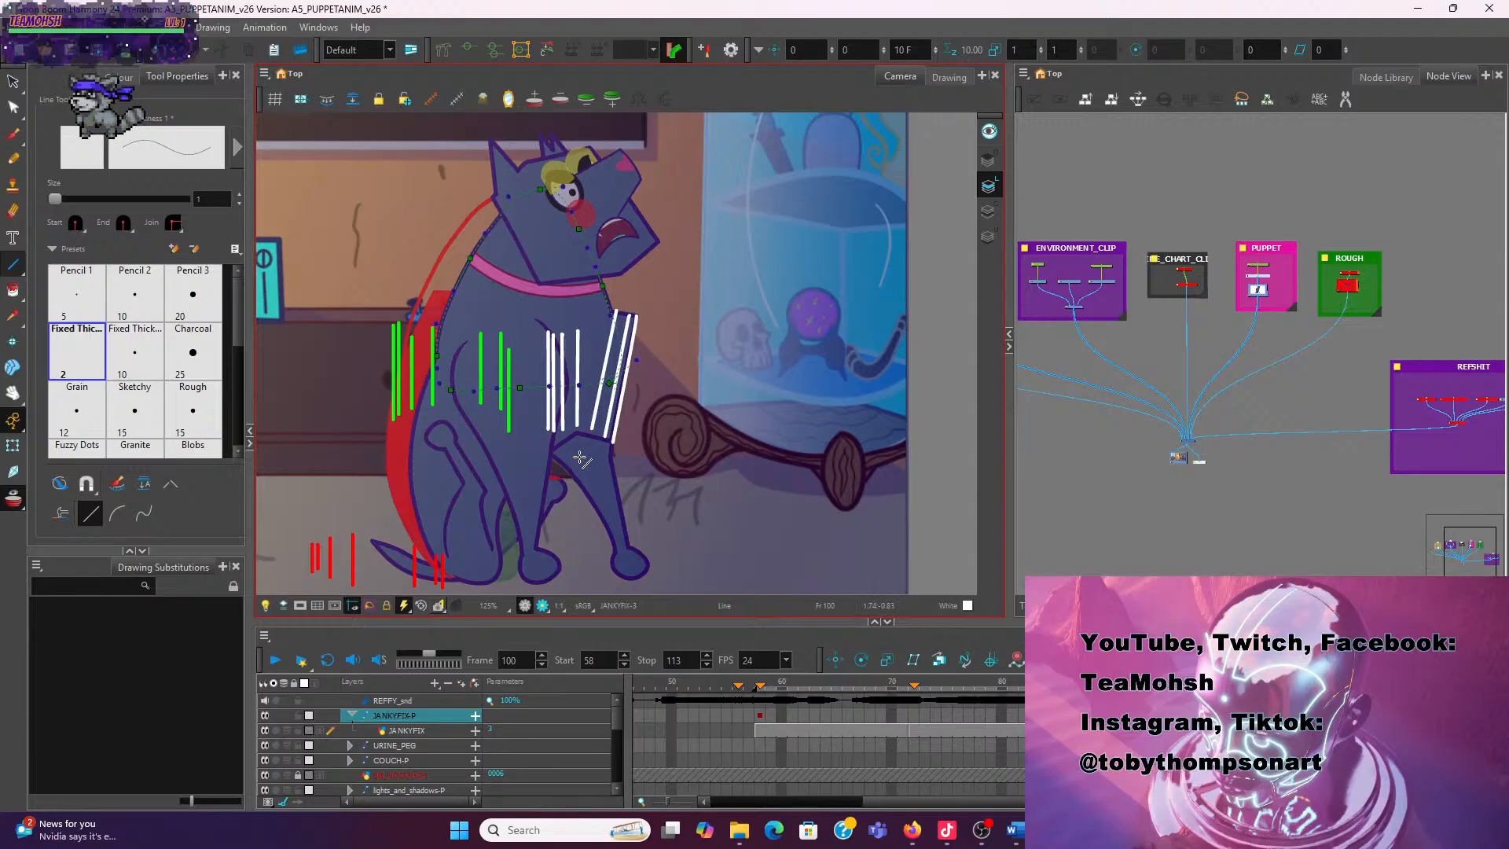
pyautogui.scroll(4, 641, 414)
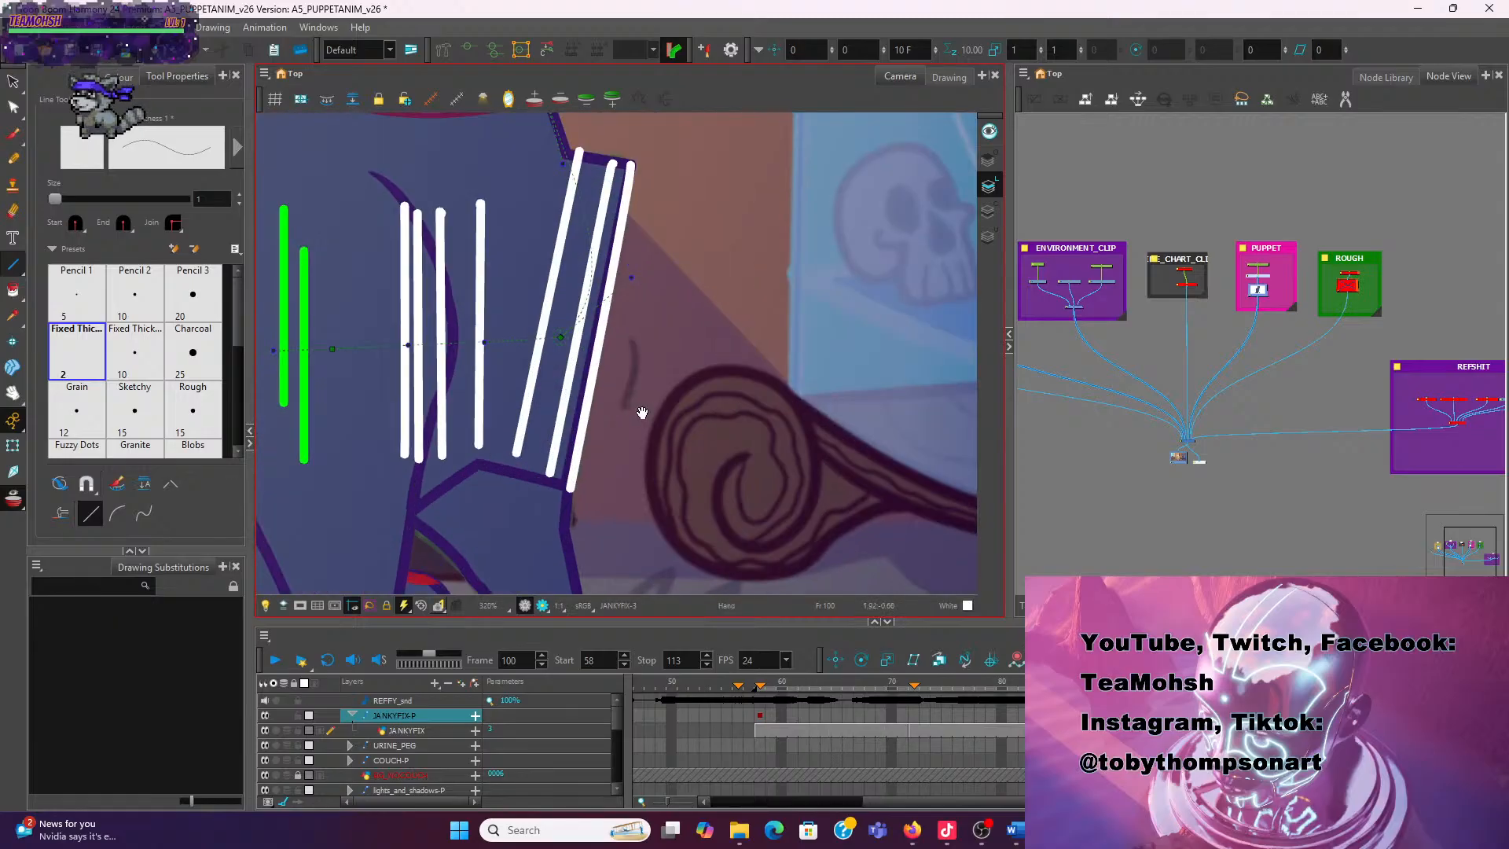
pyautogui.moveTo(640, 415)
pyautogui.mouseDown()
pyautogui.moveTo(691, 526)
pyautogui.moveTo(710, 487)
pyautogui.mouseUp()
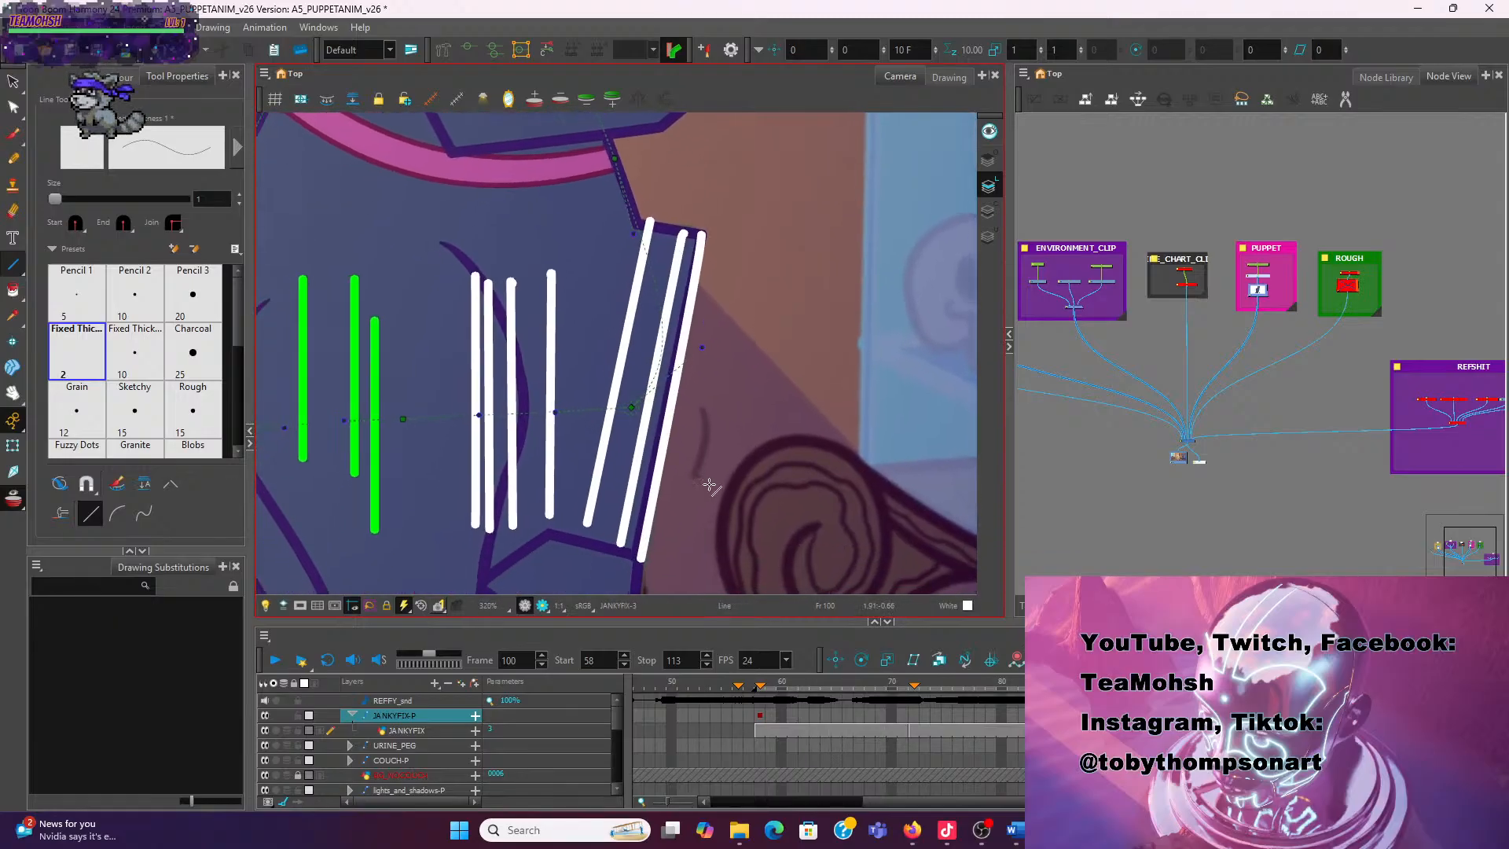
pyautogui.moveTo(748, 489); pyautogui.dragTo(743, 492)
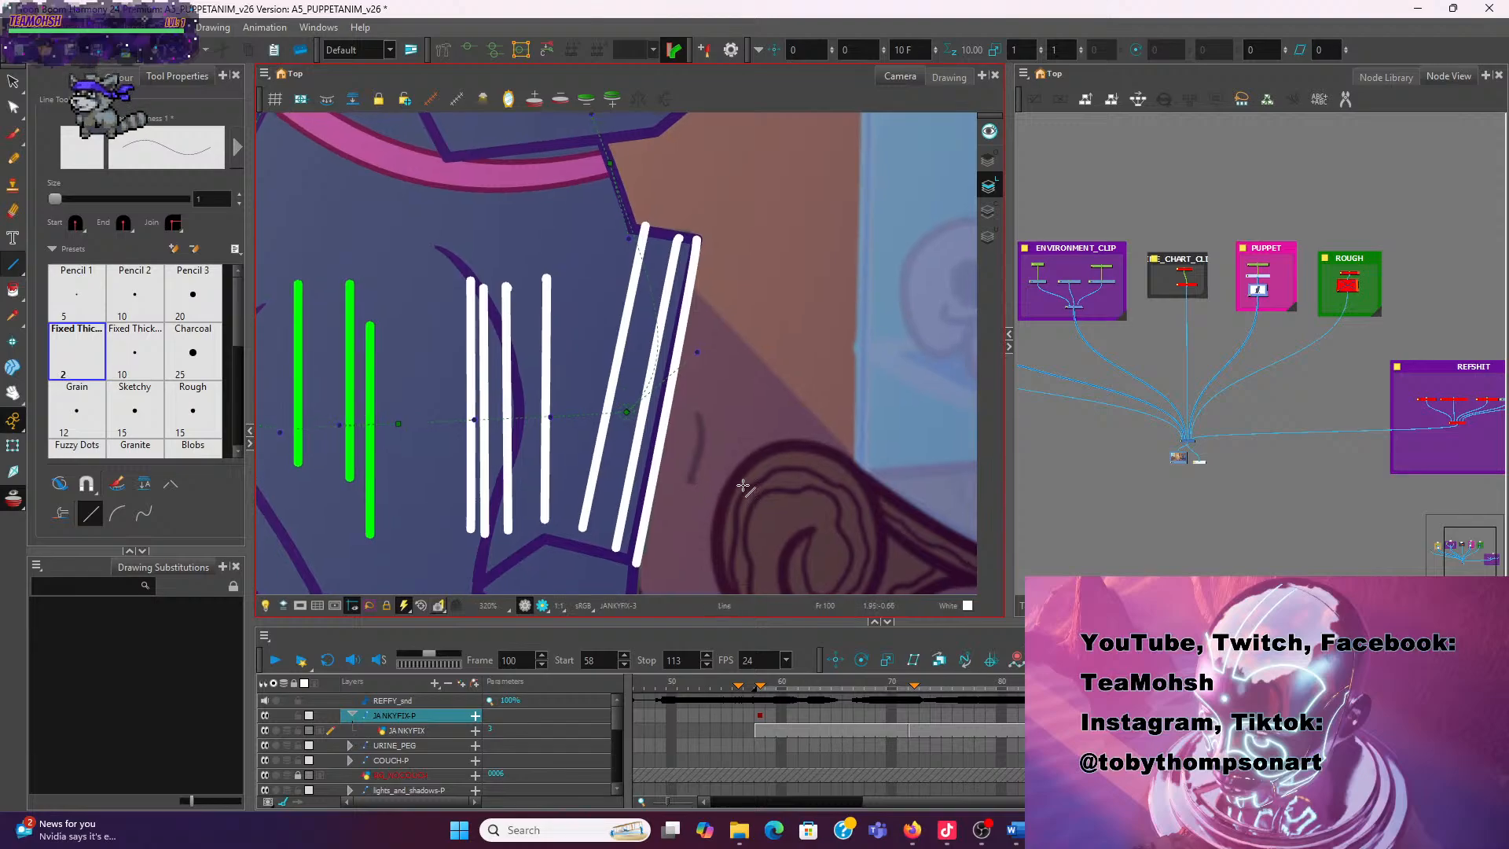
pyautogui.scroll(-3, 743, 487)
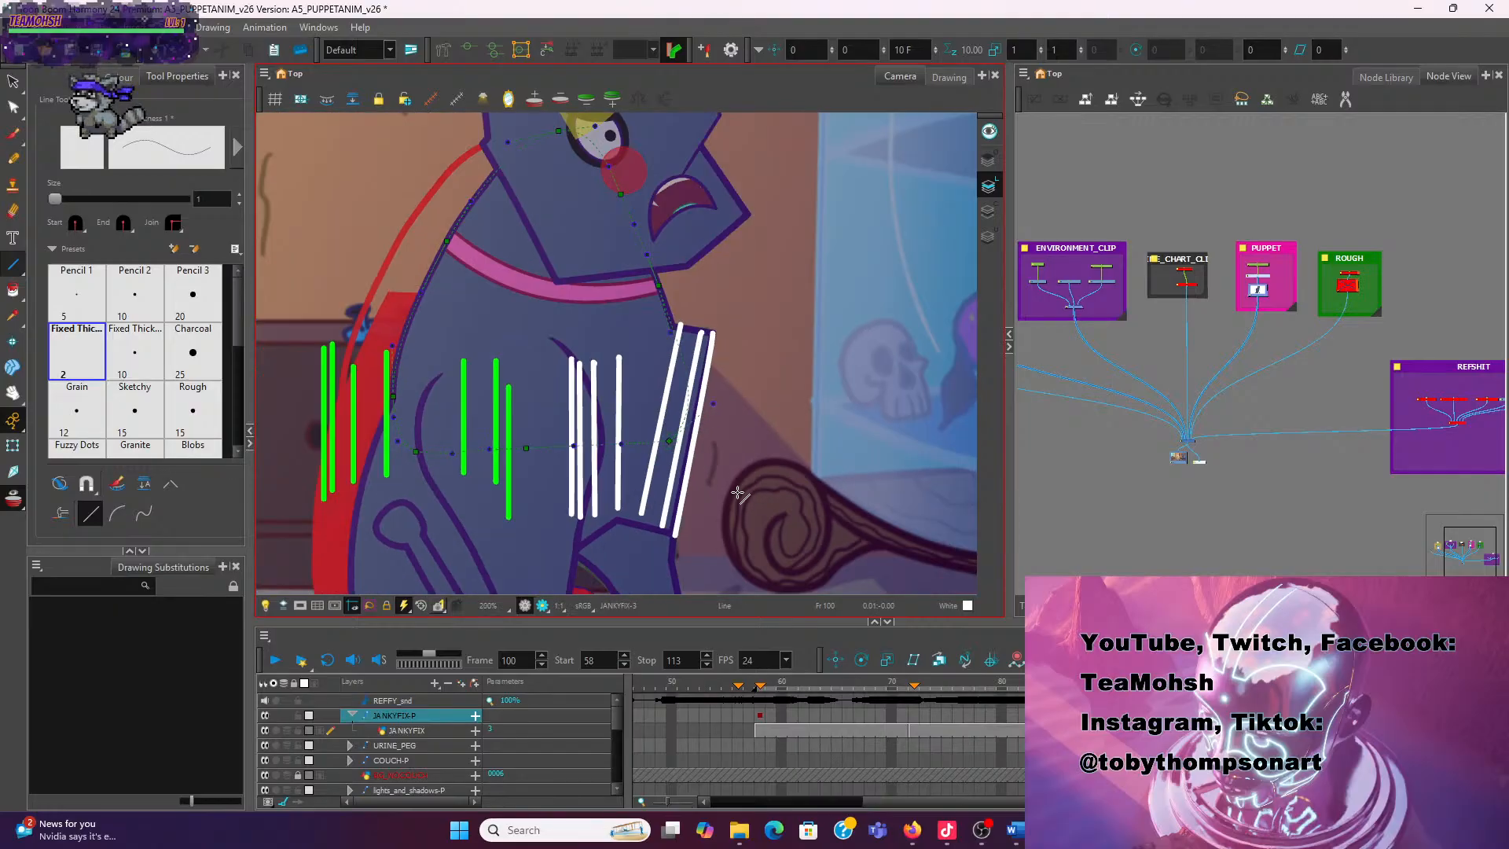
pyautogui.moveTo(743, 487); pyautogui.dragTo(748, 377)
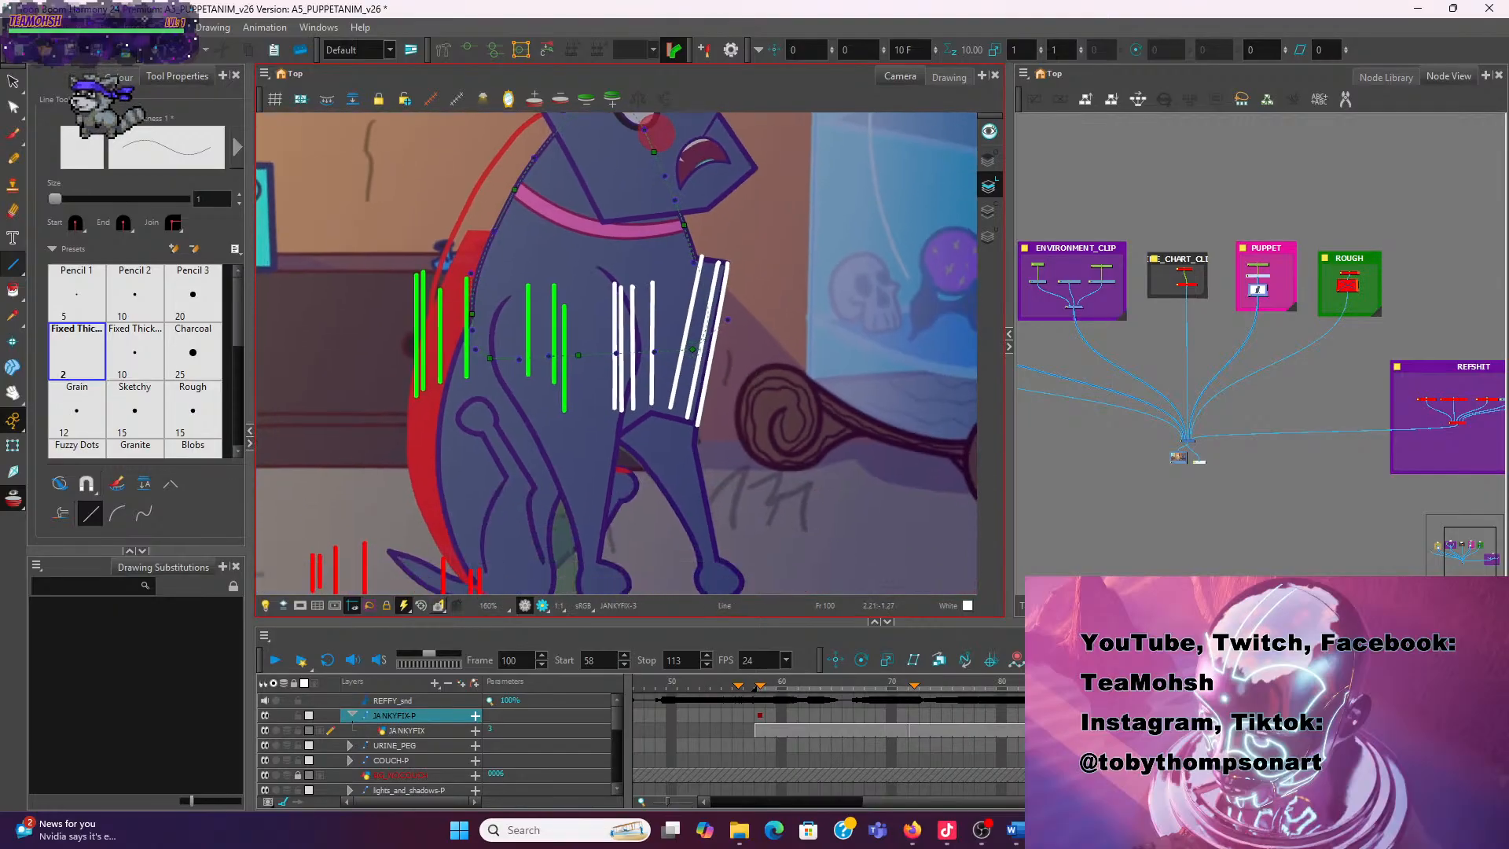
# Return to frame 88 and advance to frame 90, comparing the dog's chest edge with the white spacing marks
pyautogui.click(1090, 682)
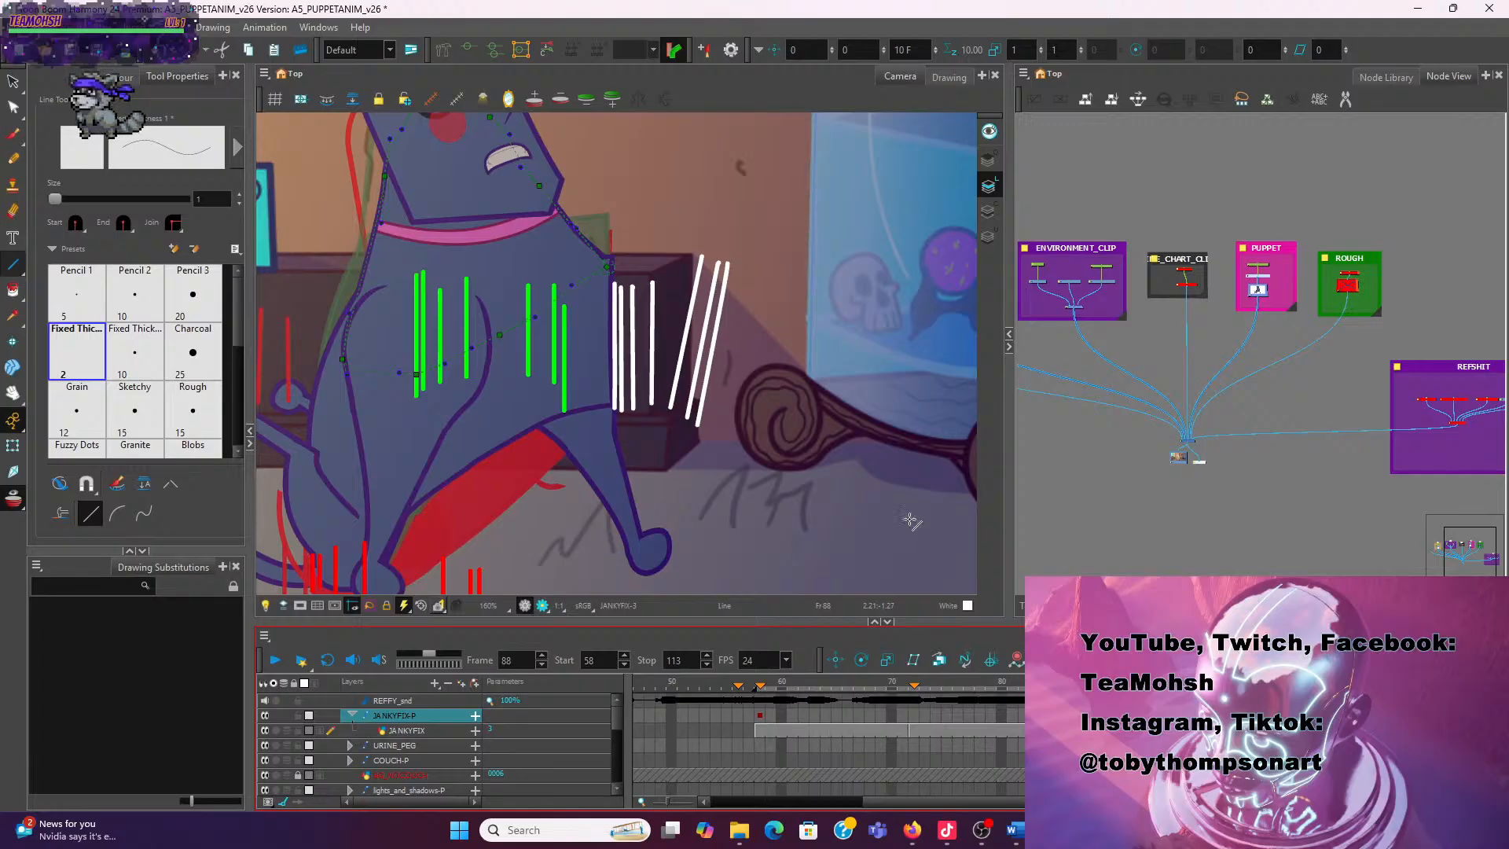
pyautogui.scroll(2, 755, 457)
pyautogui.moveTo(756, 438); pyautogui.dragTo(822, 494)
pyautogui.press('.')
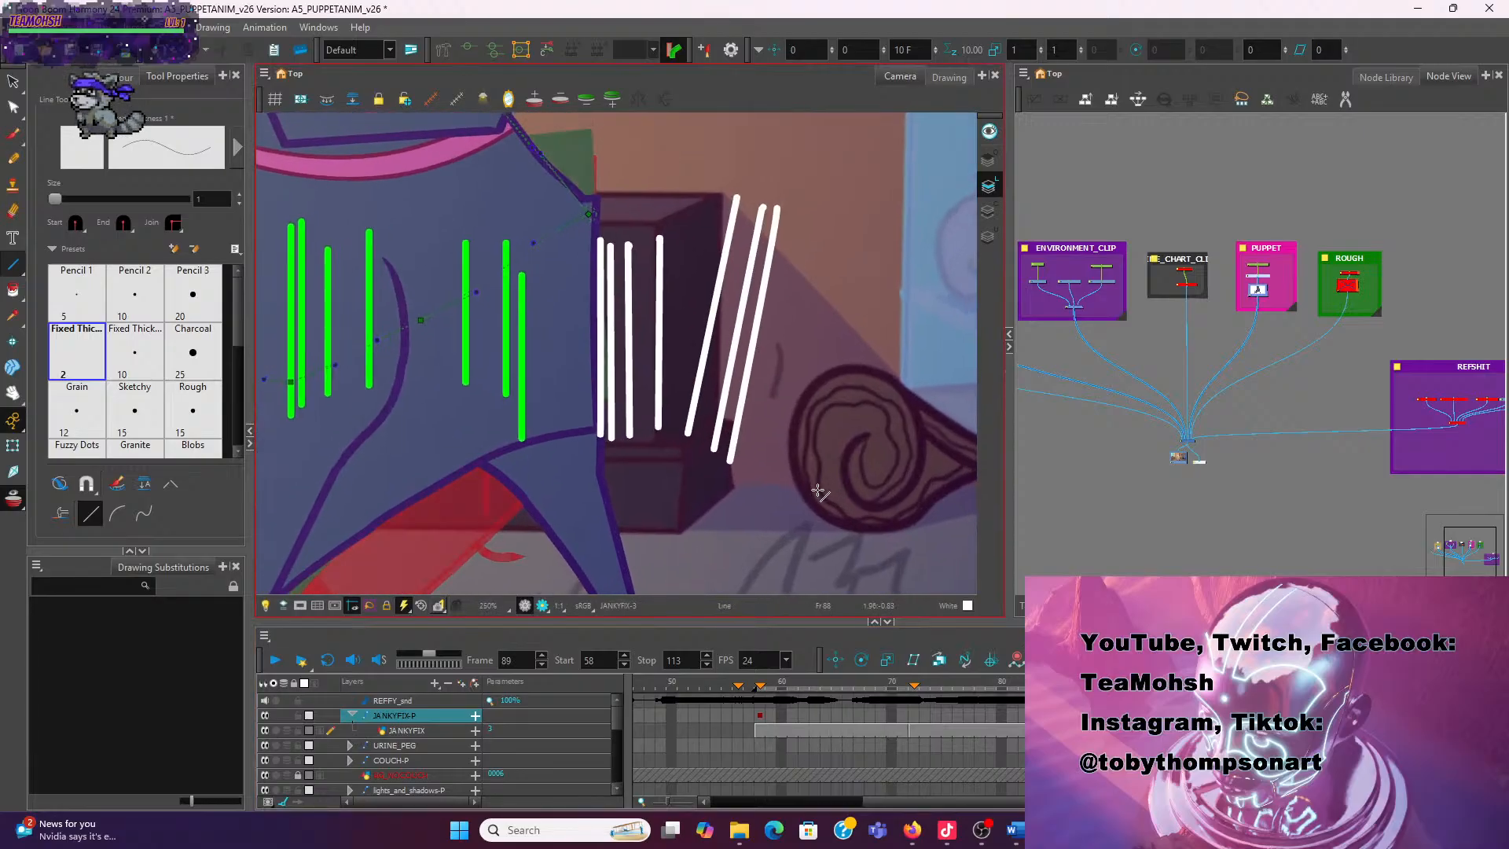
pyautogui.press('.')
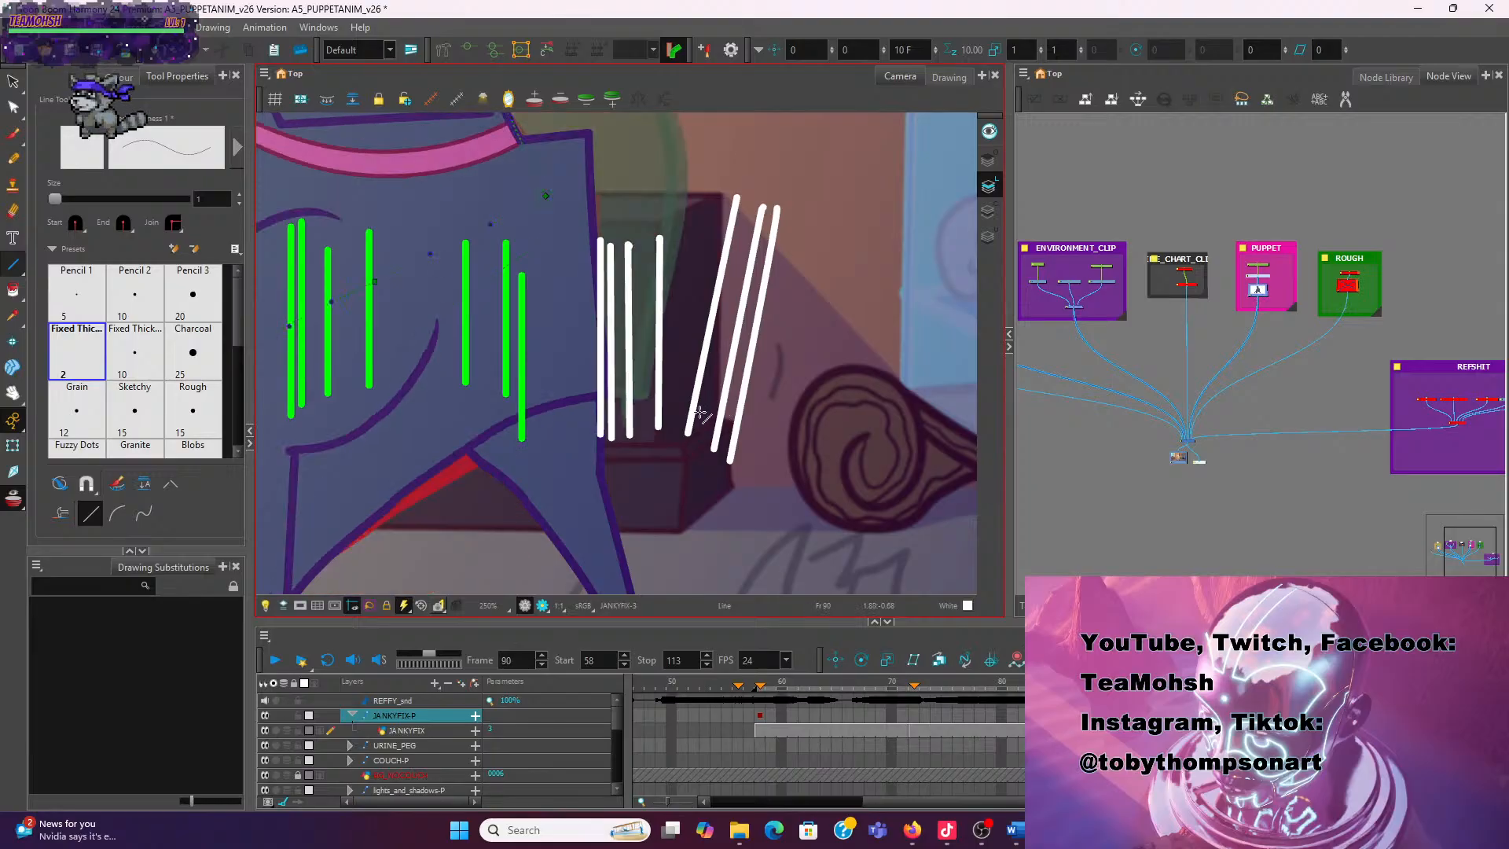
# Select the dog's upper torso with the Transform tool, switch its deformation to Transformation 2 and display the deformer controls
pyautogui.scroll(-3, 673, 341)
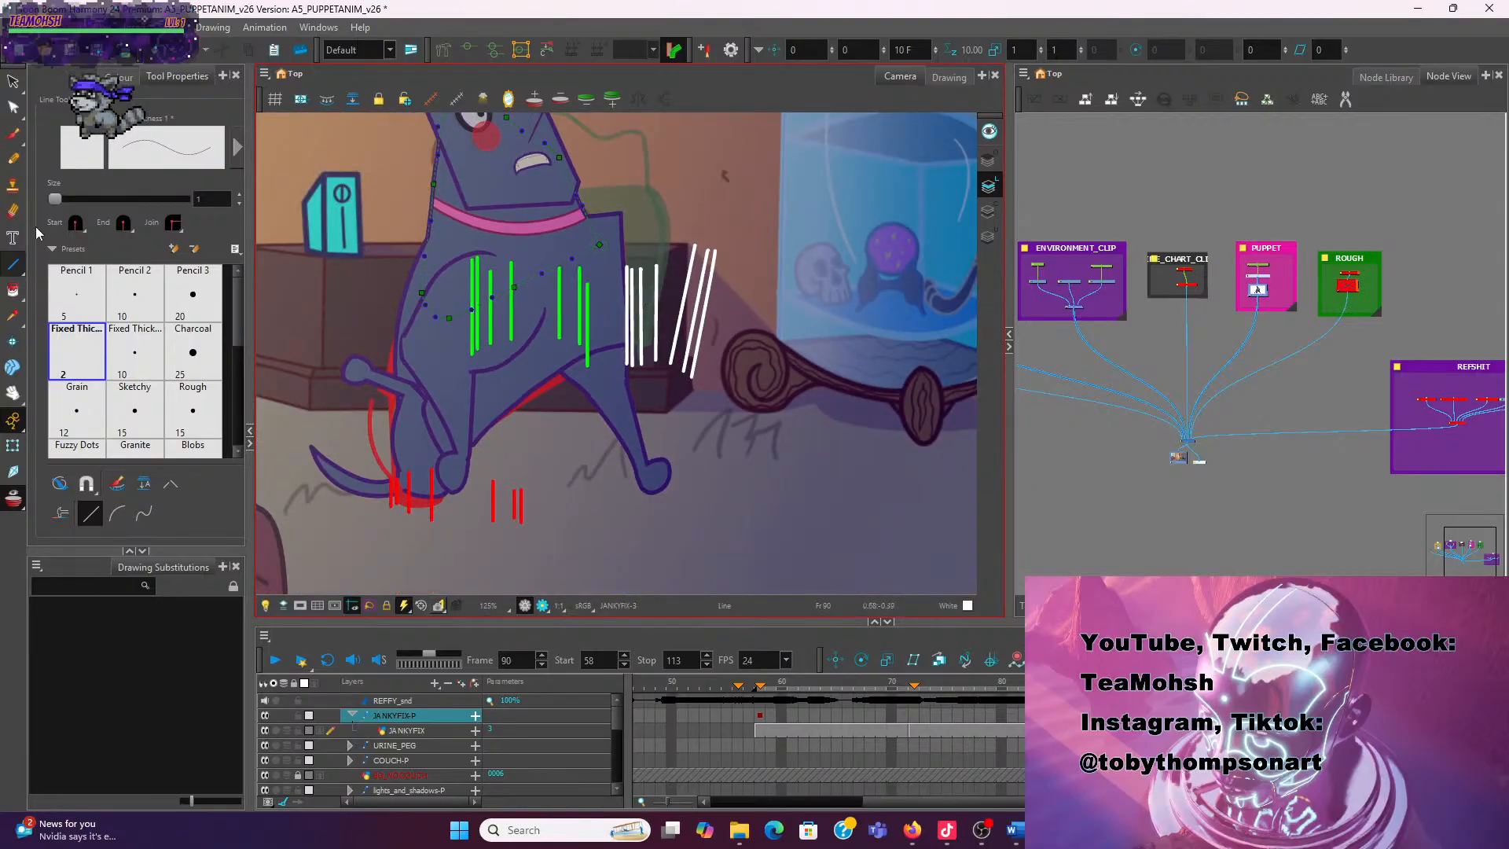
pyautogui.click(12, 445)
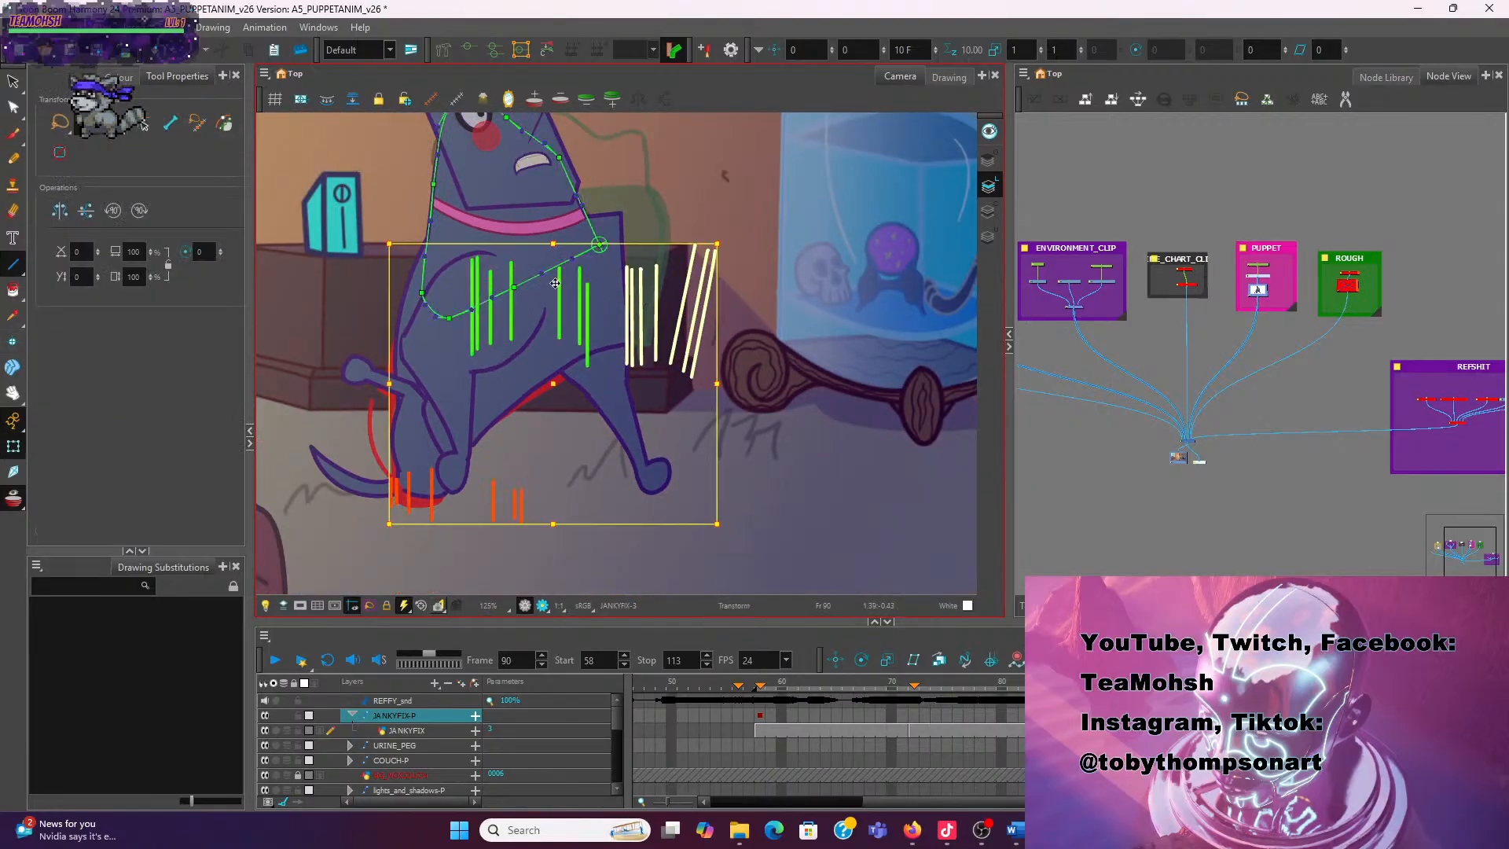
pyautogui.click(750, 207)
pyautogui.click(616, 335)
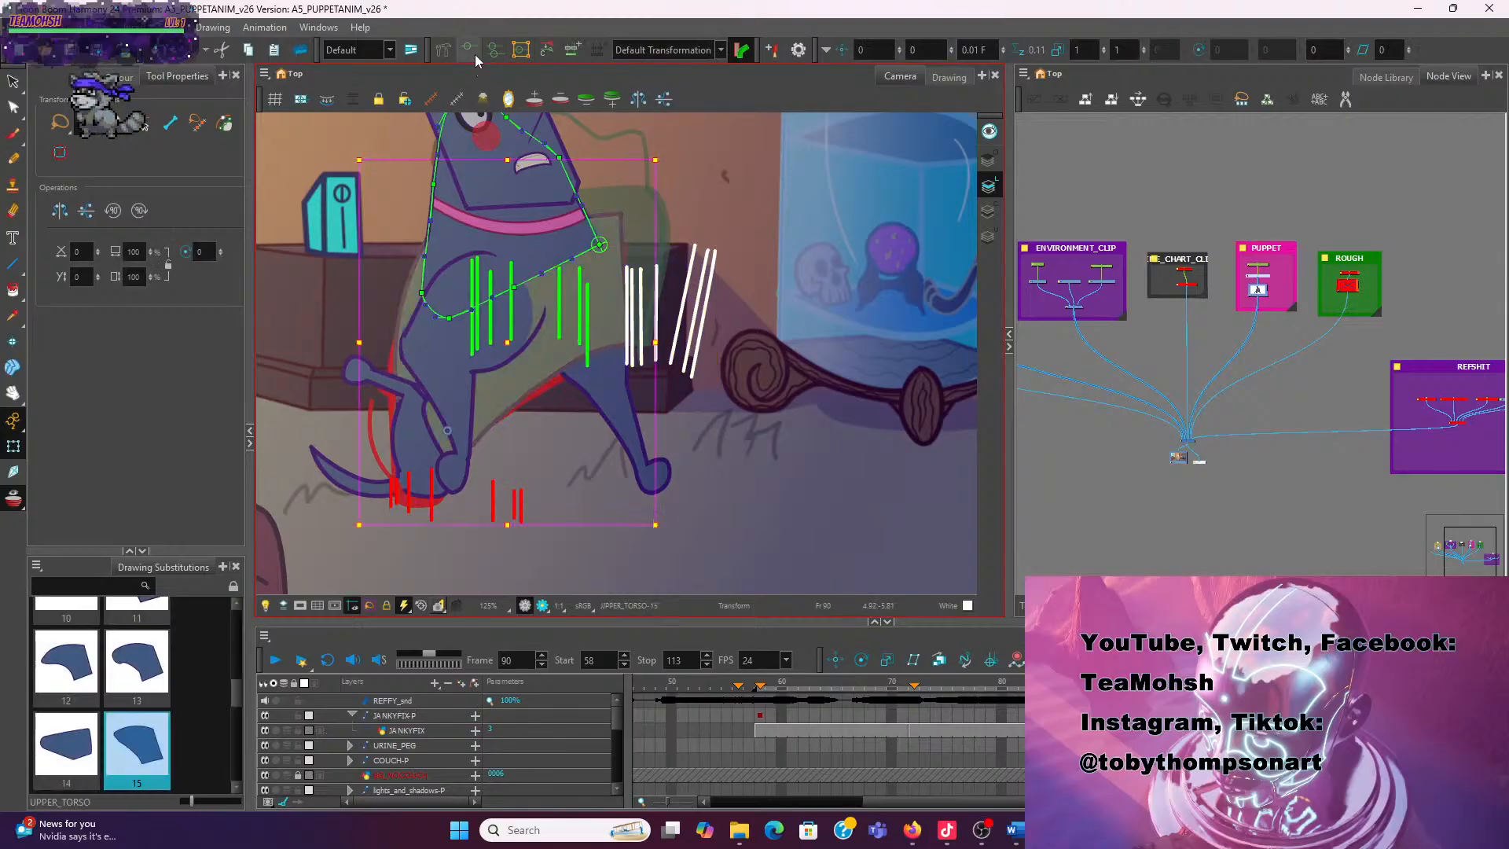
pyautogui.click(707, 49)
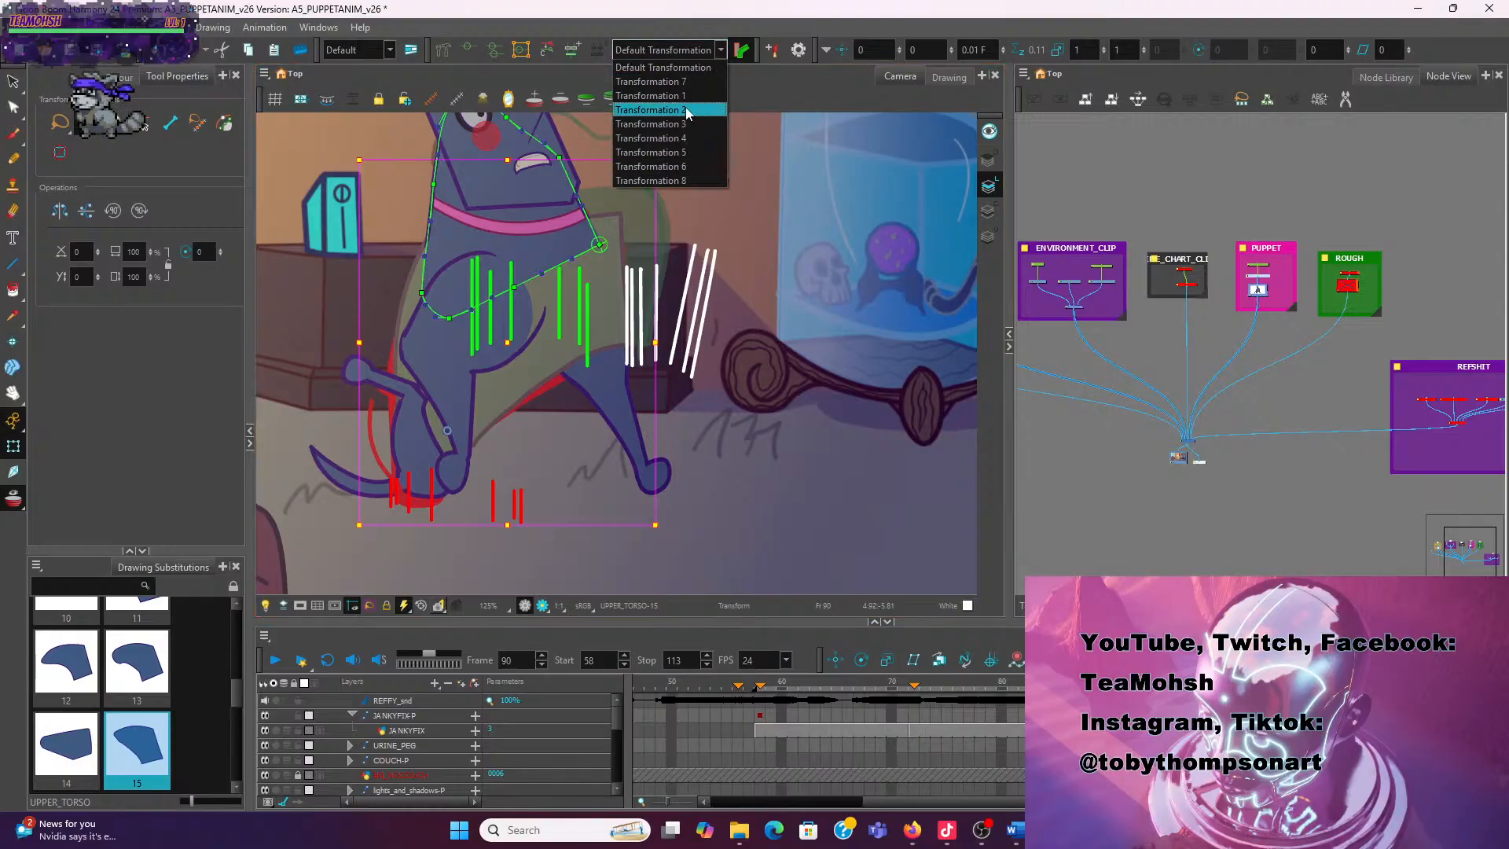
pyautogui.click(687, 113)
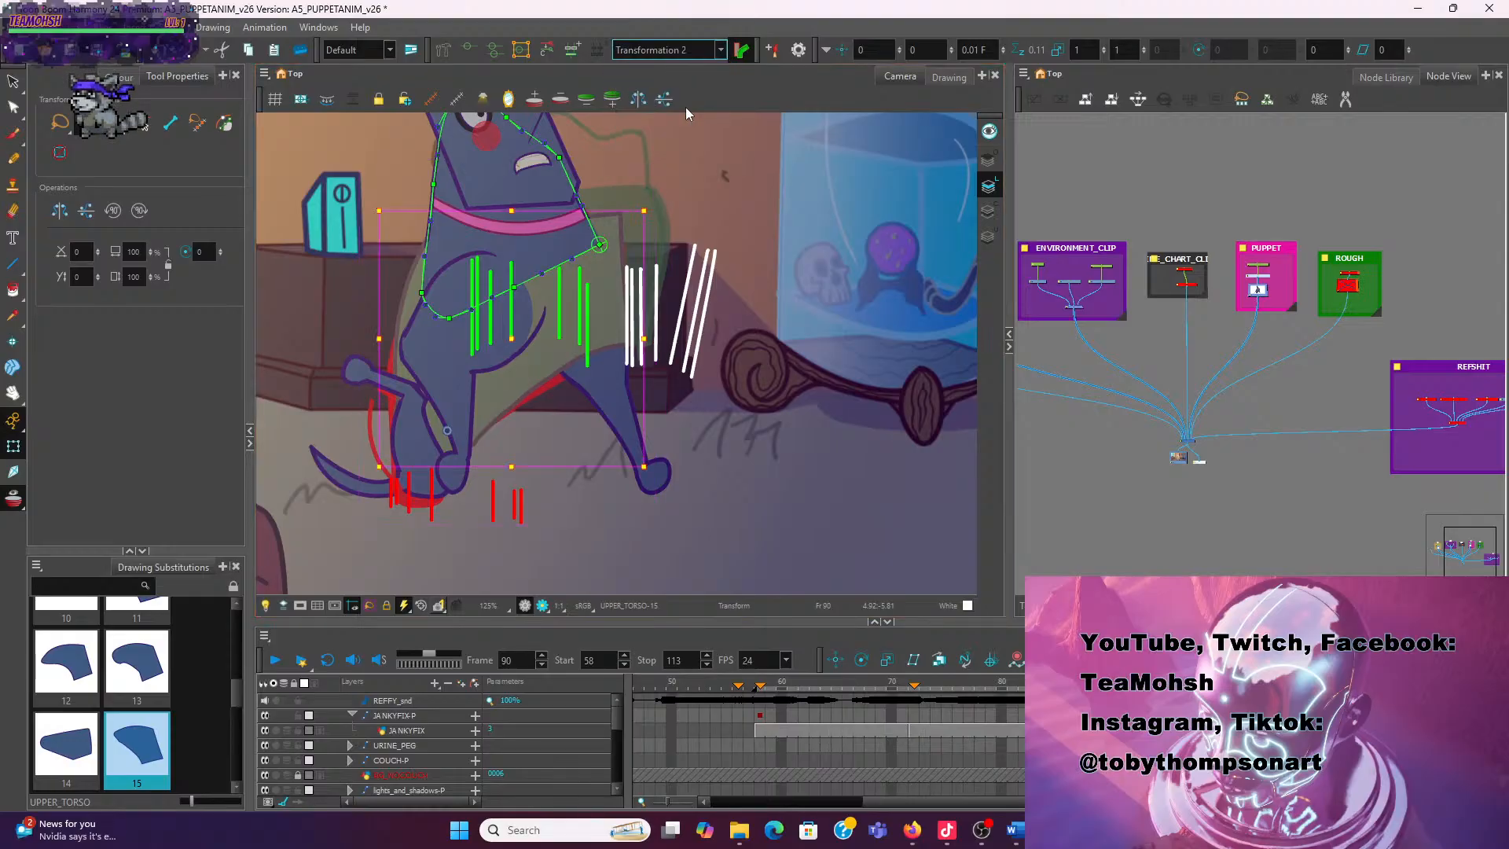
pyautogui.click(468, 49)
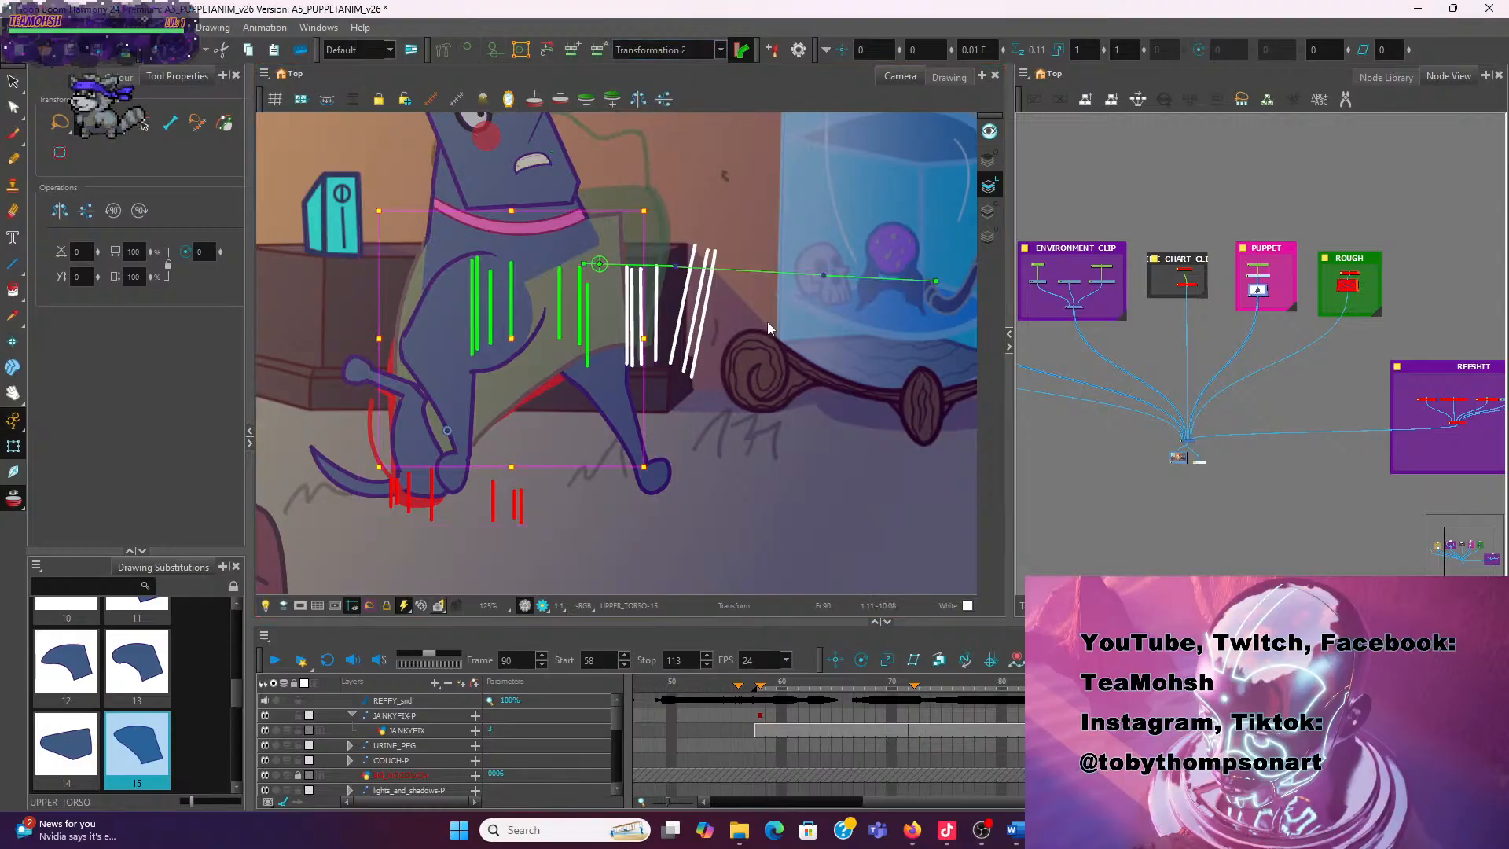
# Try to bend the torso with Transformation 2's end point and handle, undoing each change
pyautogui.click(933, 281)
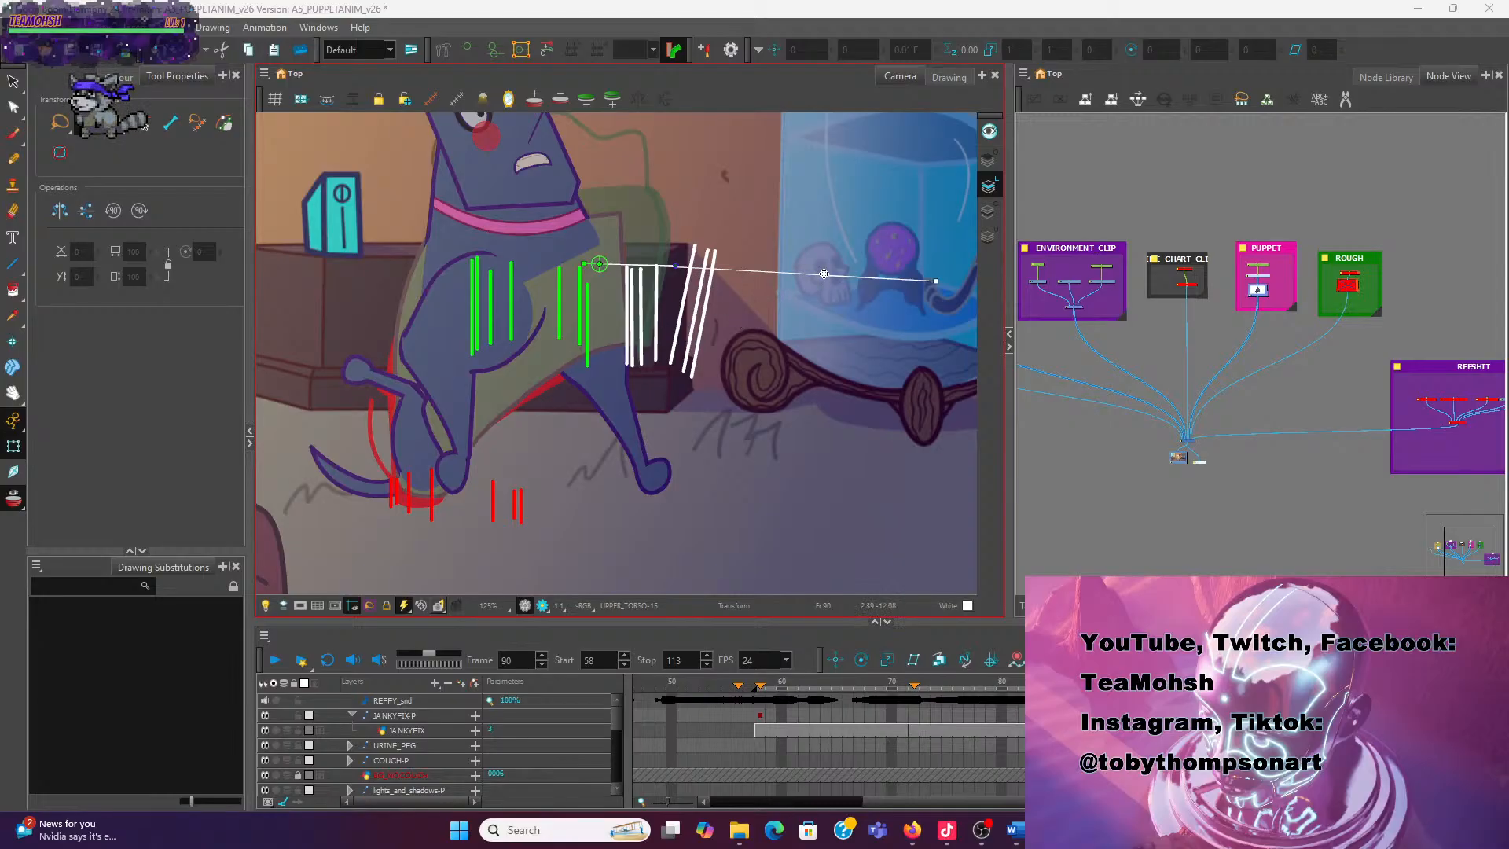
pyautogui.moveTo(824, 274); pyautogui.dragTo(816, 407)
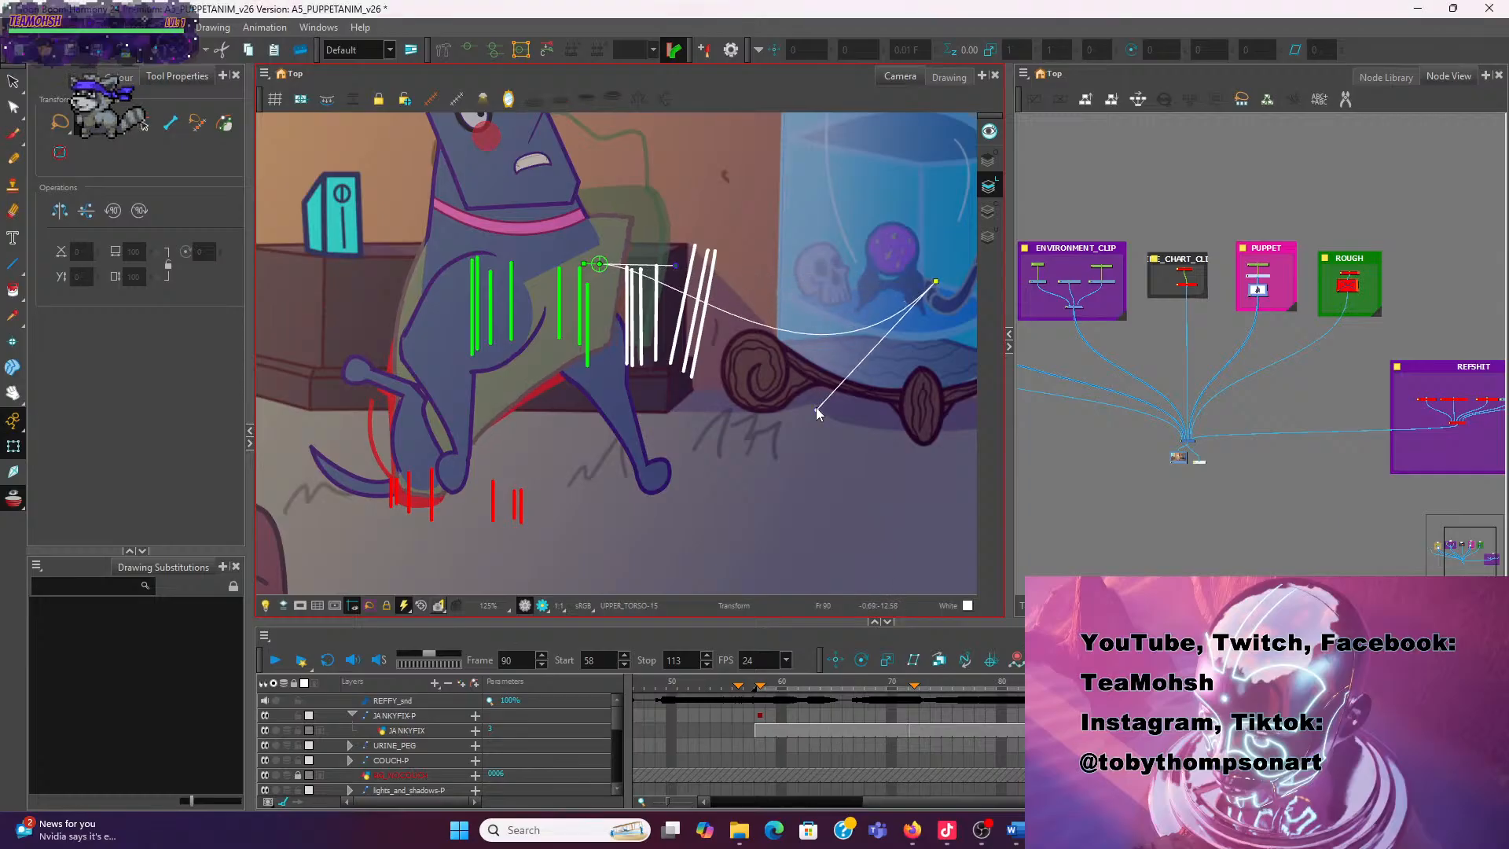
pyautogui.hotkey('ctrl', 'z')
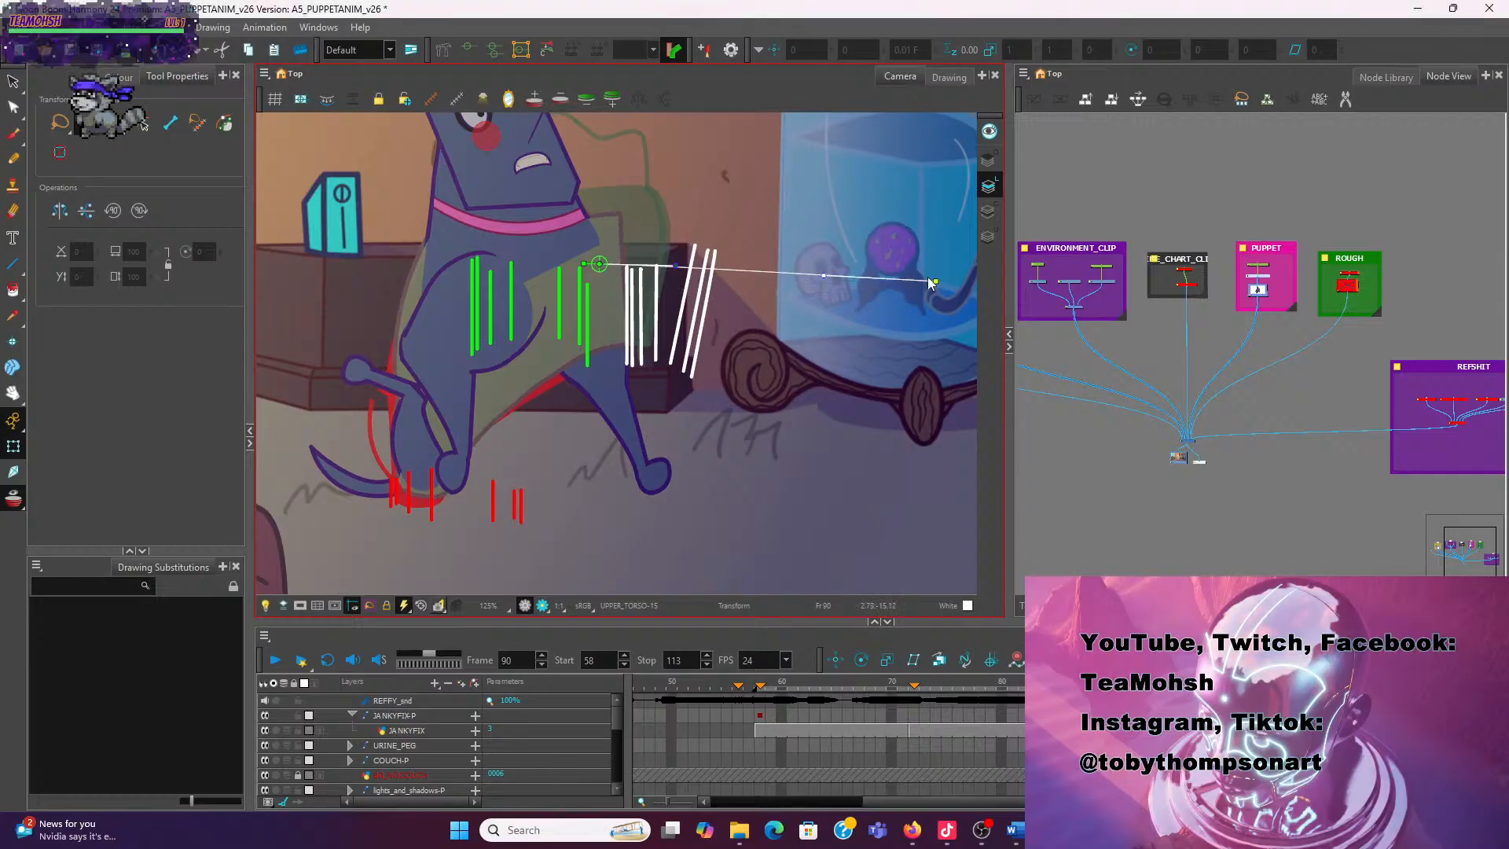
pyautogui.moveTo(933, 279); pyautogui.dragTo(920, 387)
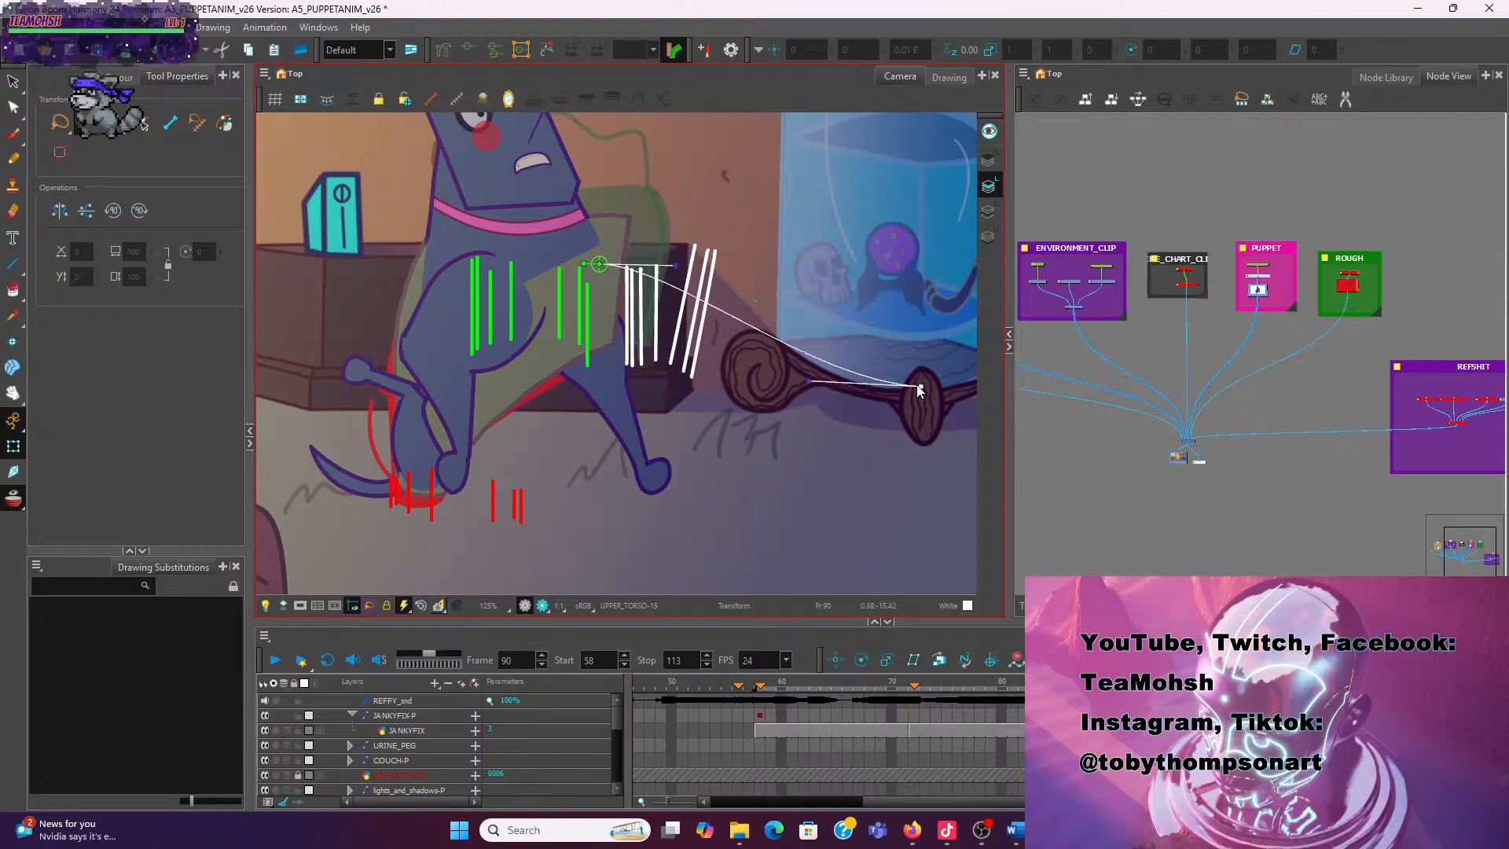
pyautogui.hotkey('ctrl', 'z')
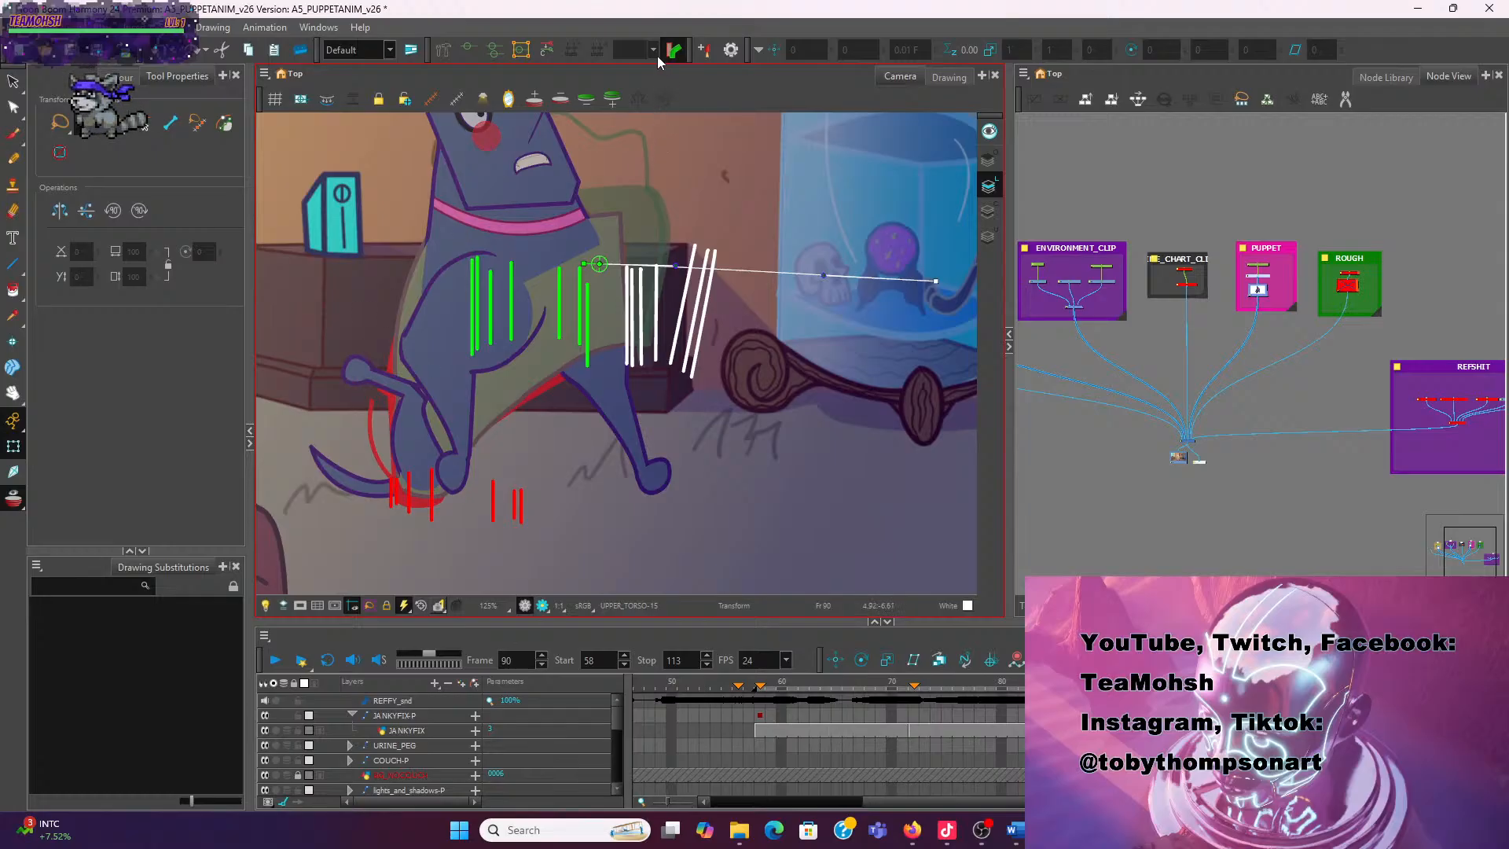
# Try Transformation 8 on the upper torso, then undo the switch
pyautogui.click(404, 292)
pyautogui.click(718, 51)
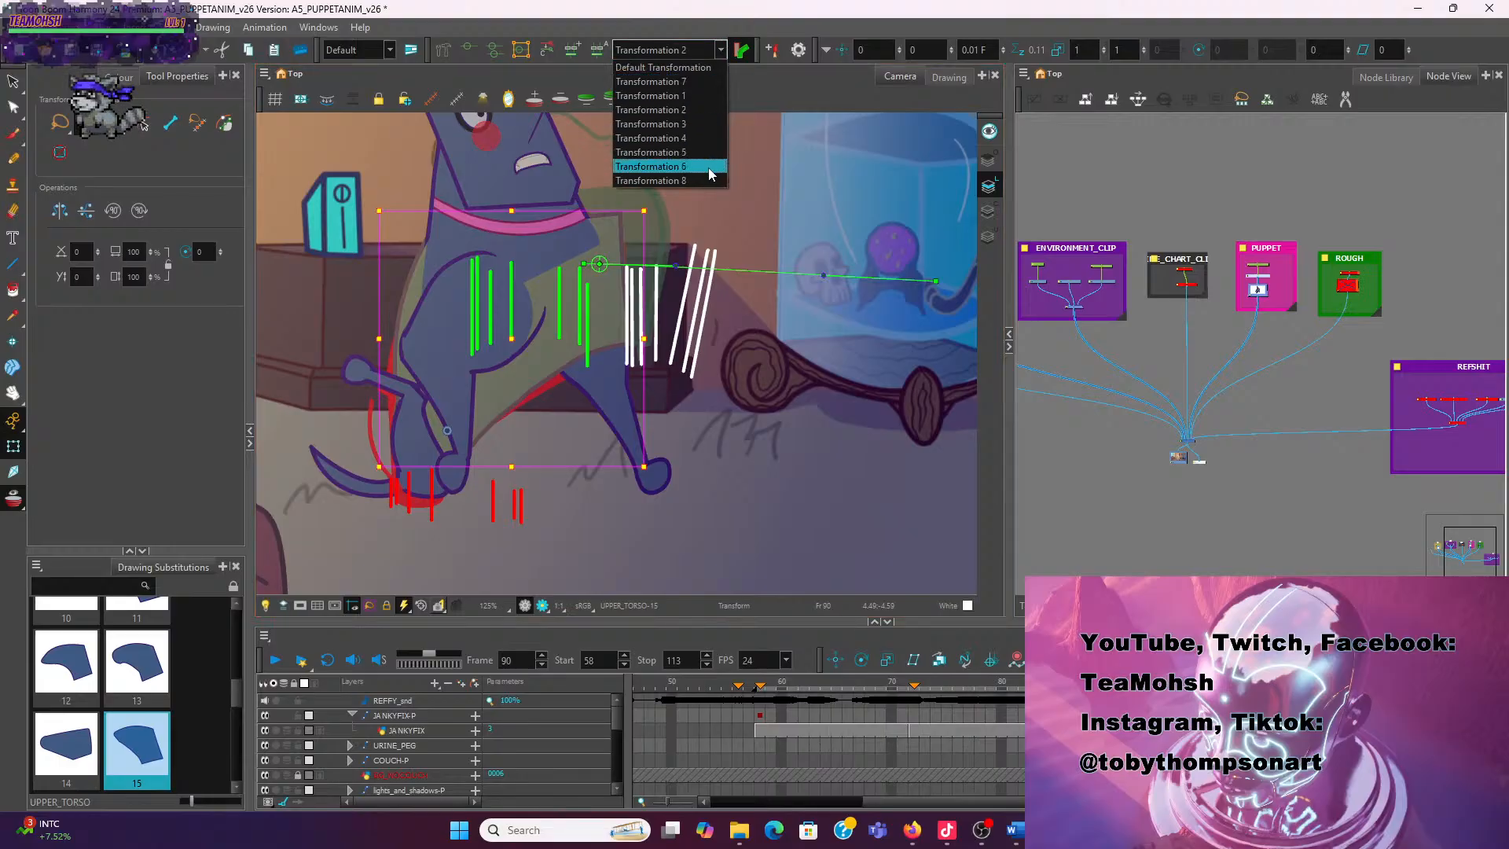
pyautogui.click(692, 176)
pyautogui.scroll(-2, 697, 180)
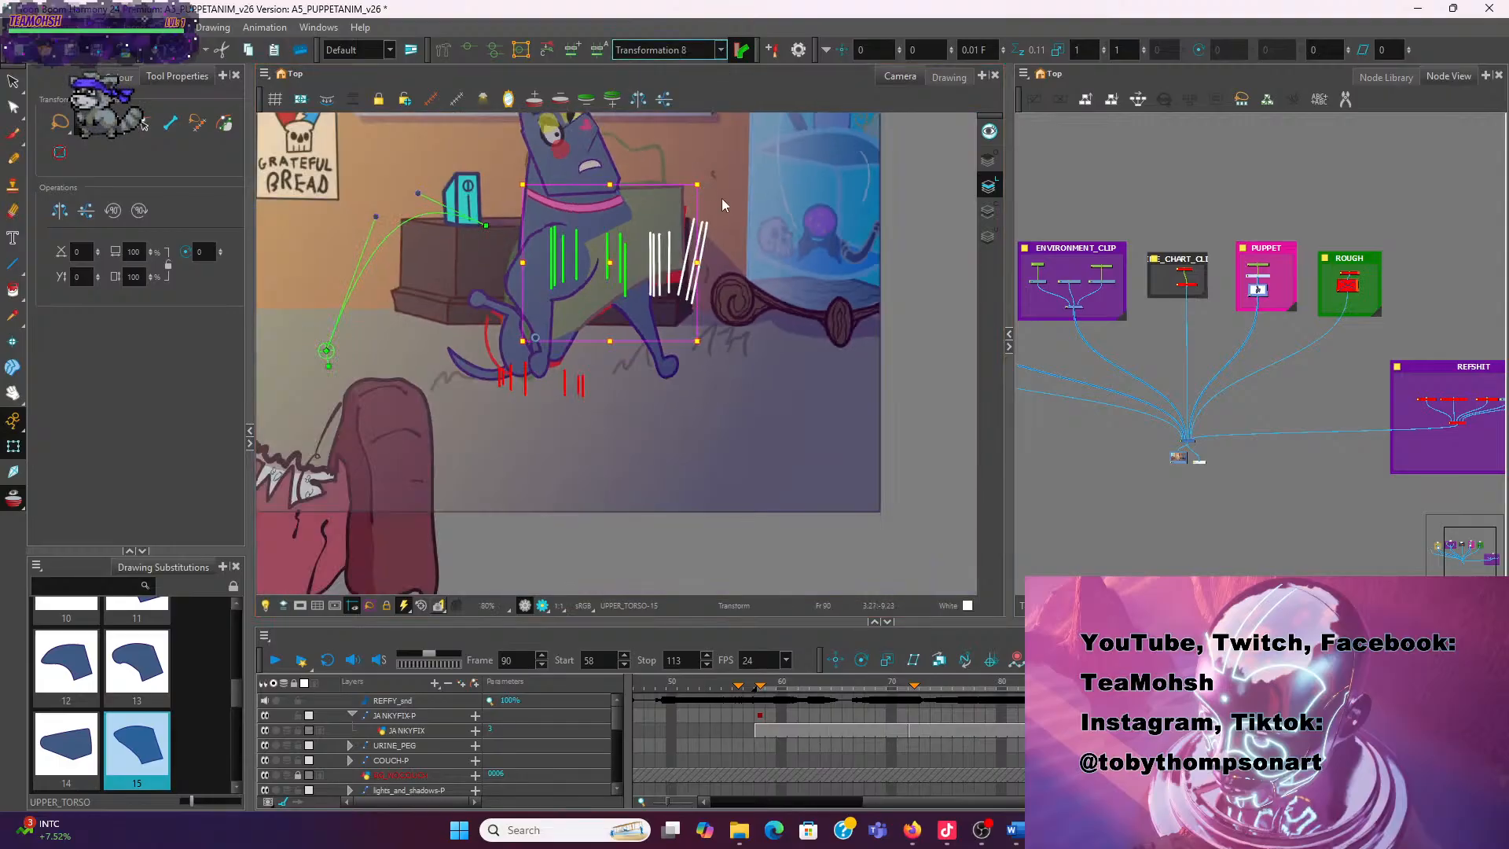
pyautogui.hotkey('ctrl', 'z')
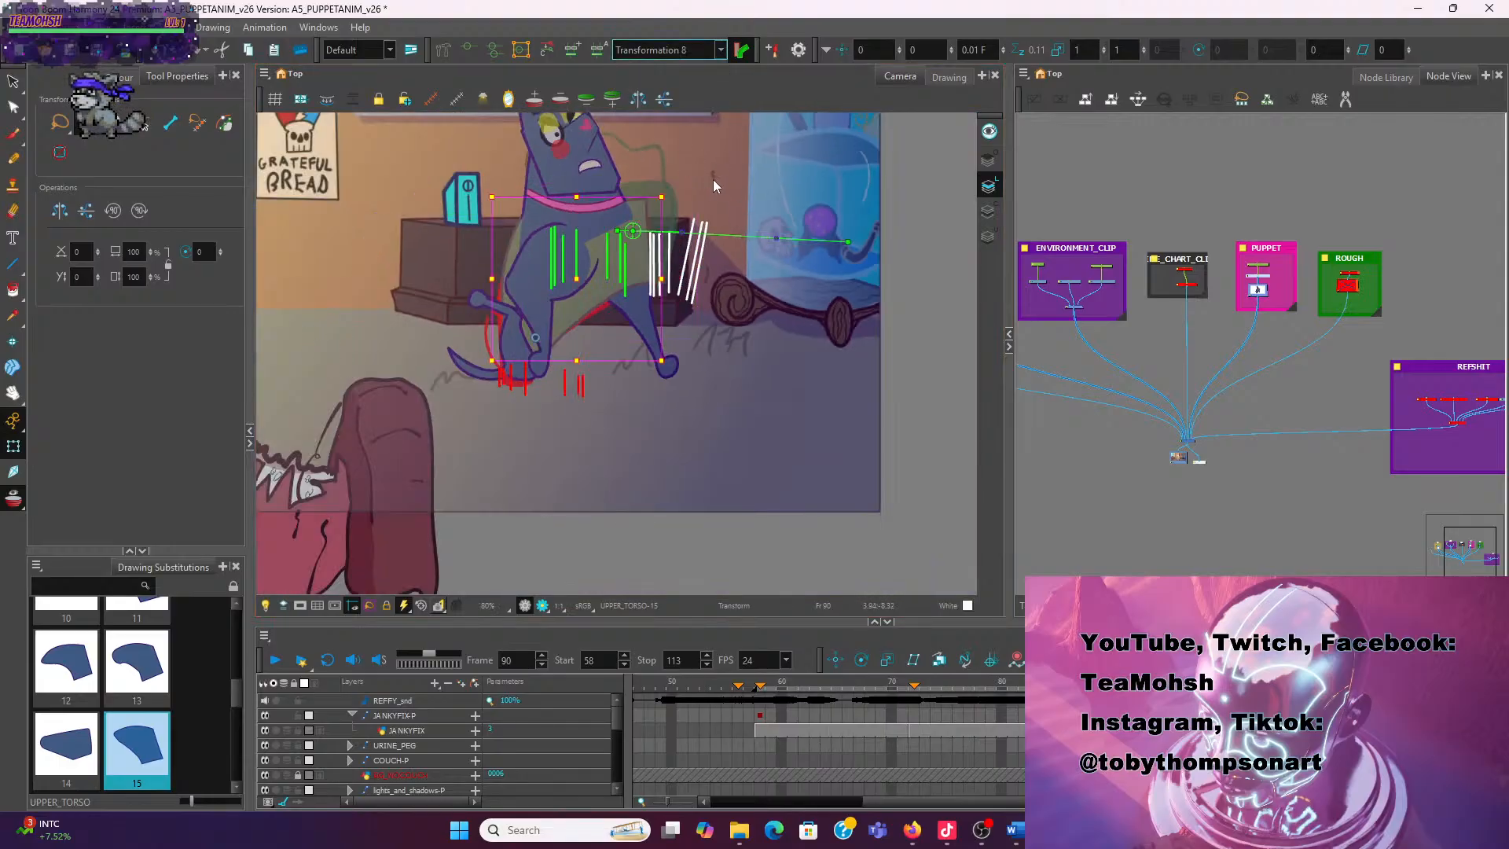
# Create Transformation 9 on the upper torso and rig it with a curve deformer running from the dog's rear to its chest
pyautogui.click(576, 50)
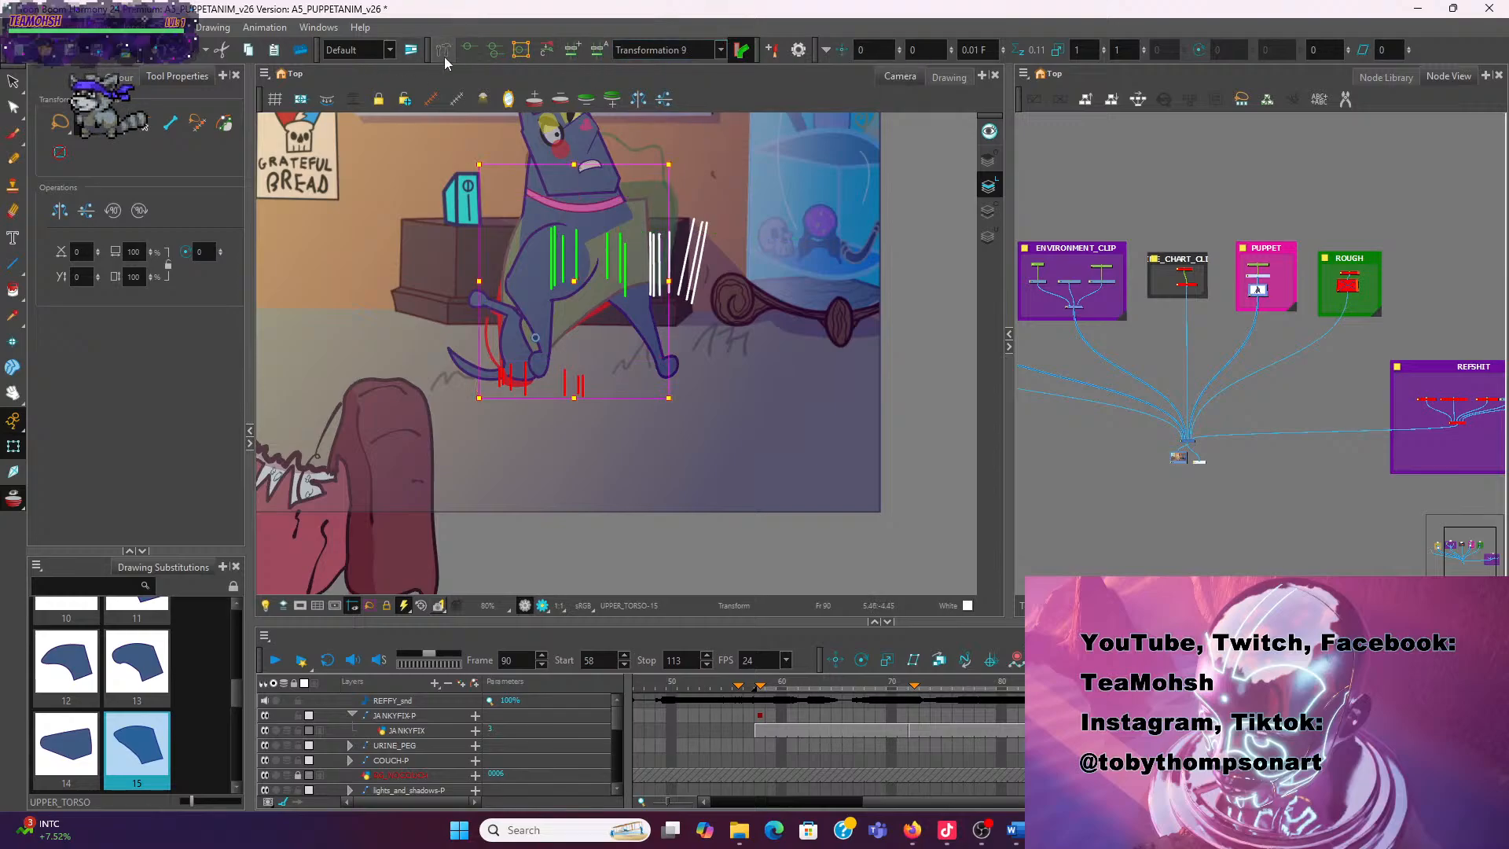
pyautogui.click(444, 54)
pyautogui.click(122, 133)
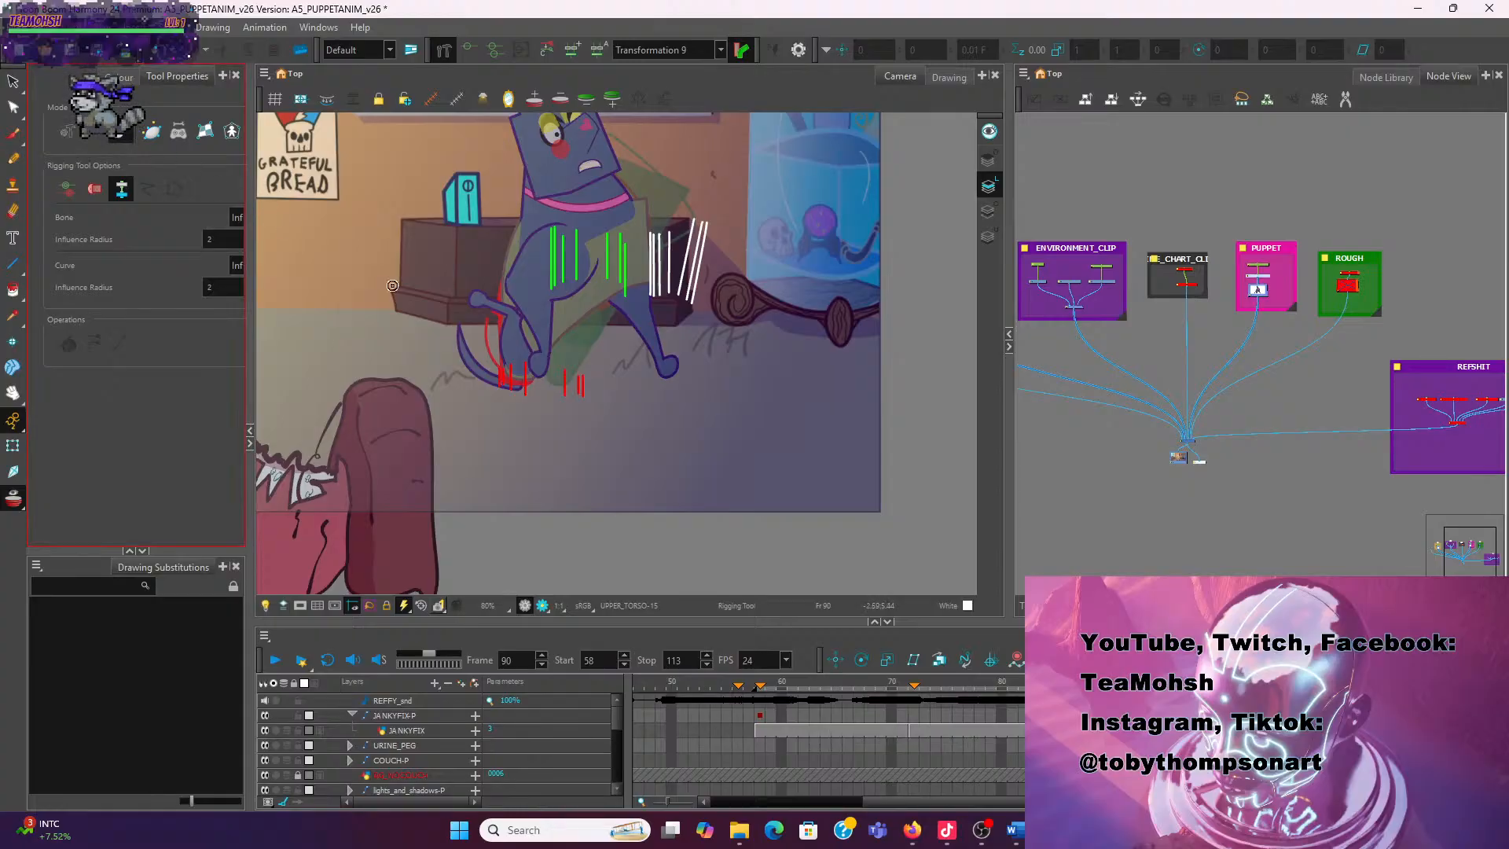
pyautogui.click(516, 374)
pyautogui.click(537, 294)
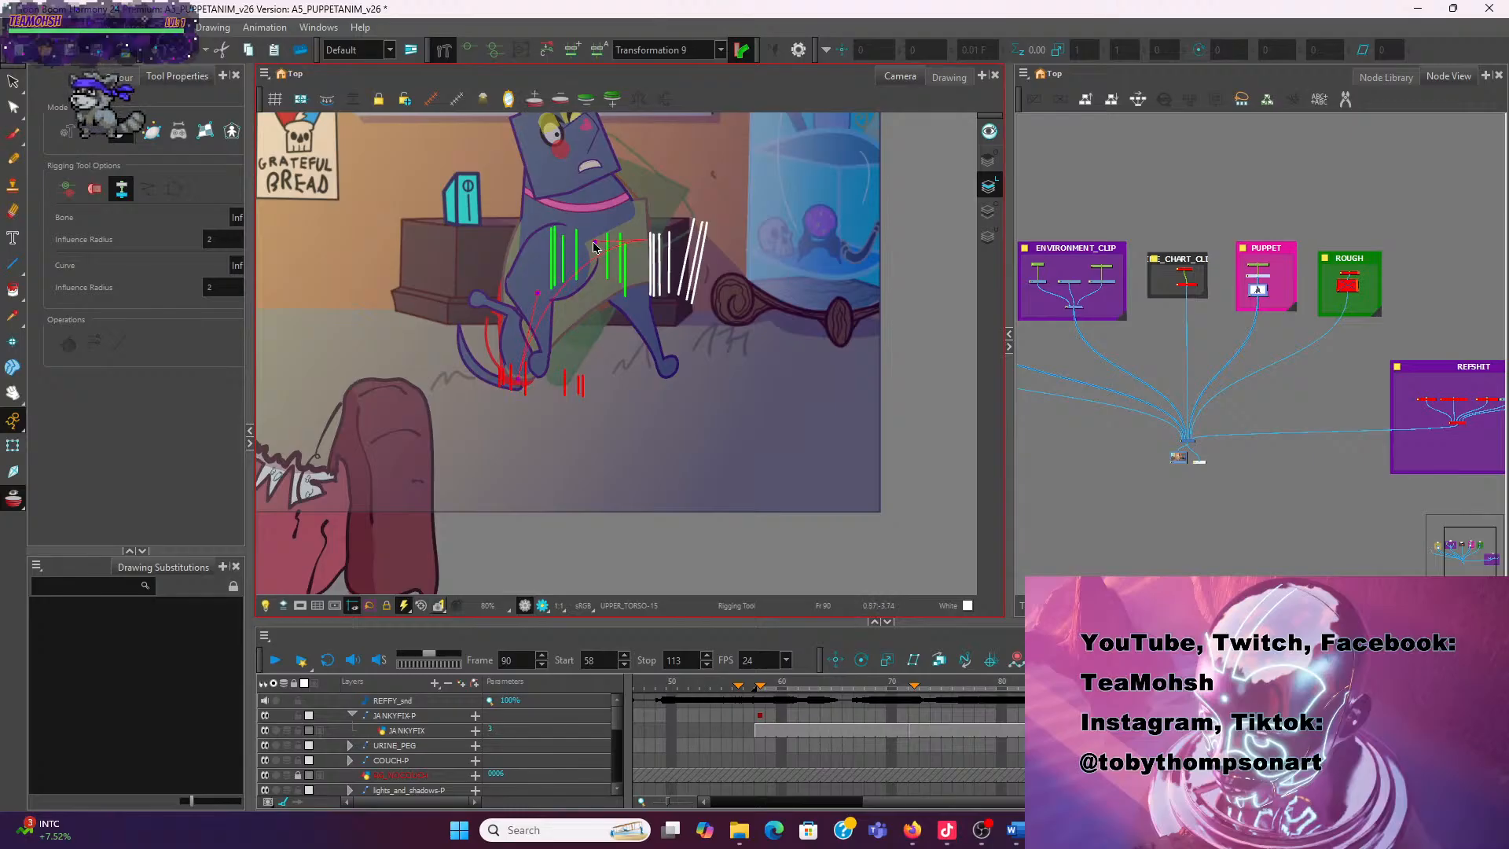
pyautogui.click(641, 245)
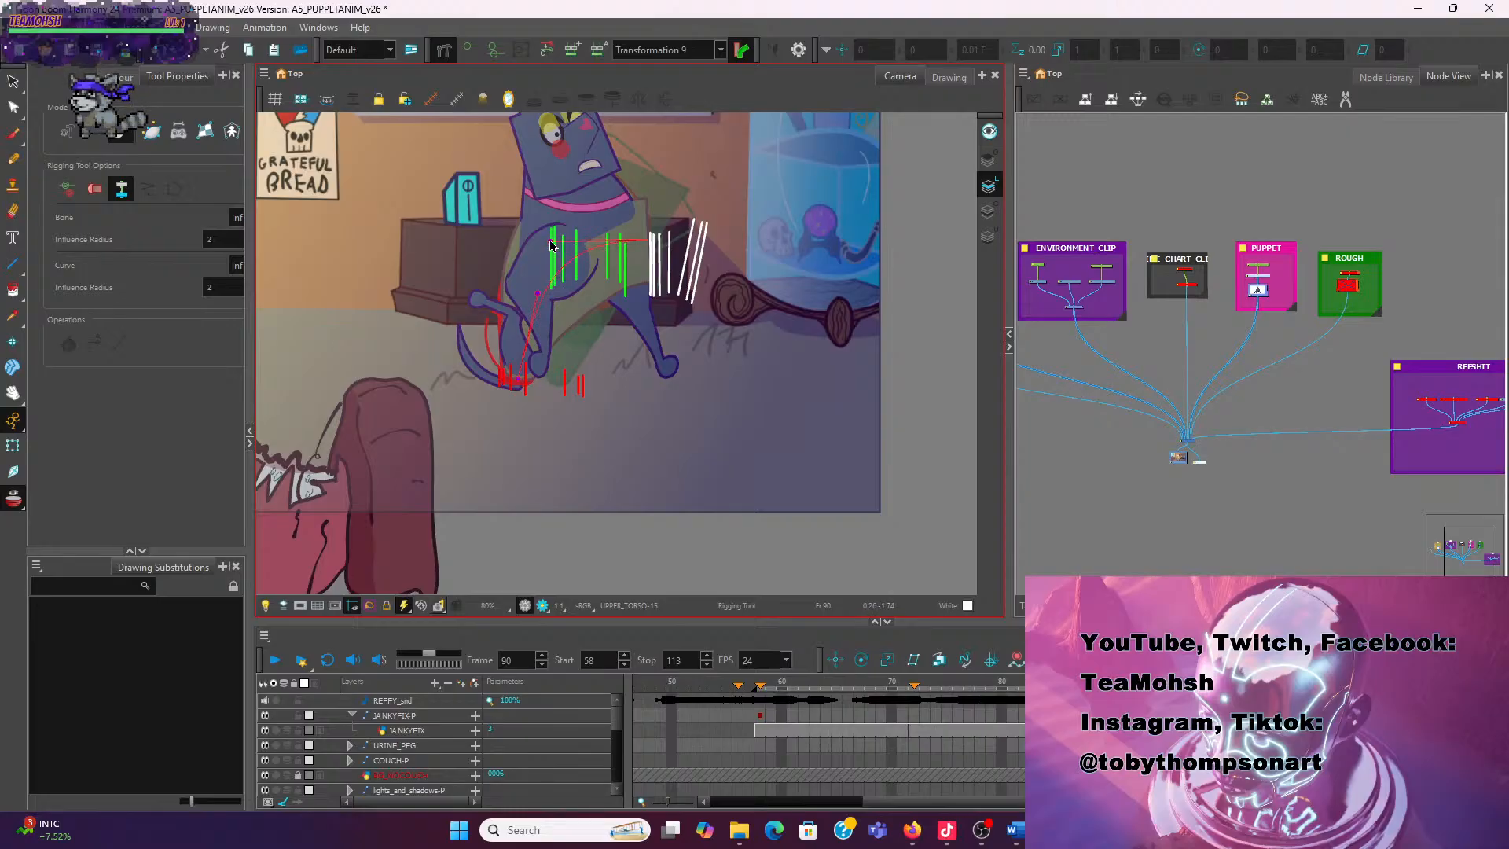
pyautogui.click(554, 242)
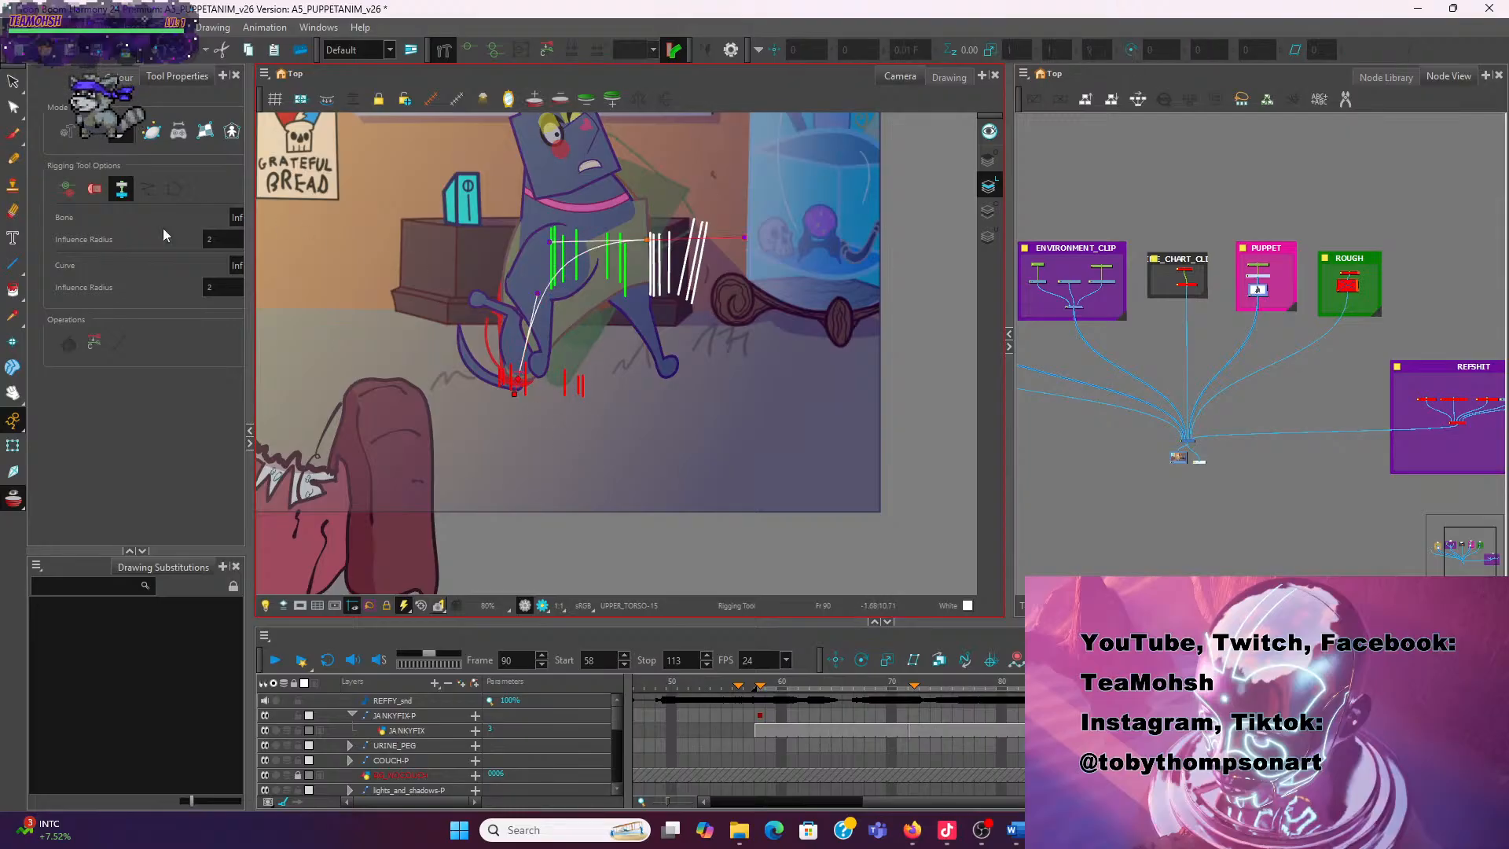
# Switch to the Transform tool and select the PUPPET_CTHULULU-P layer with the new torso curve displayed
pyautogui.click(13, 446)
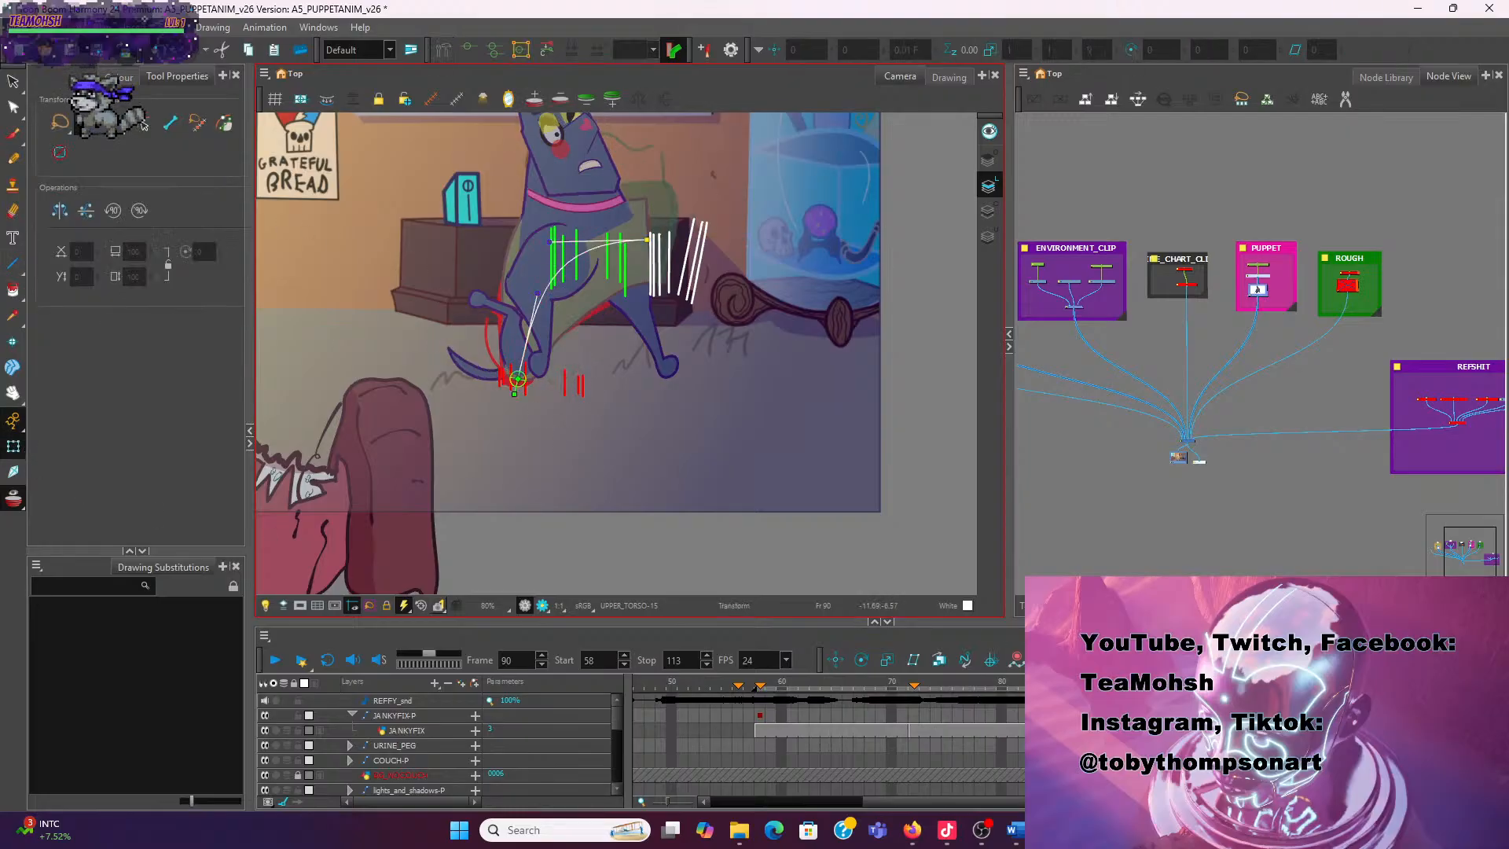
pyautogui.scroll(-1, 417, 773)
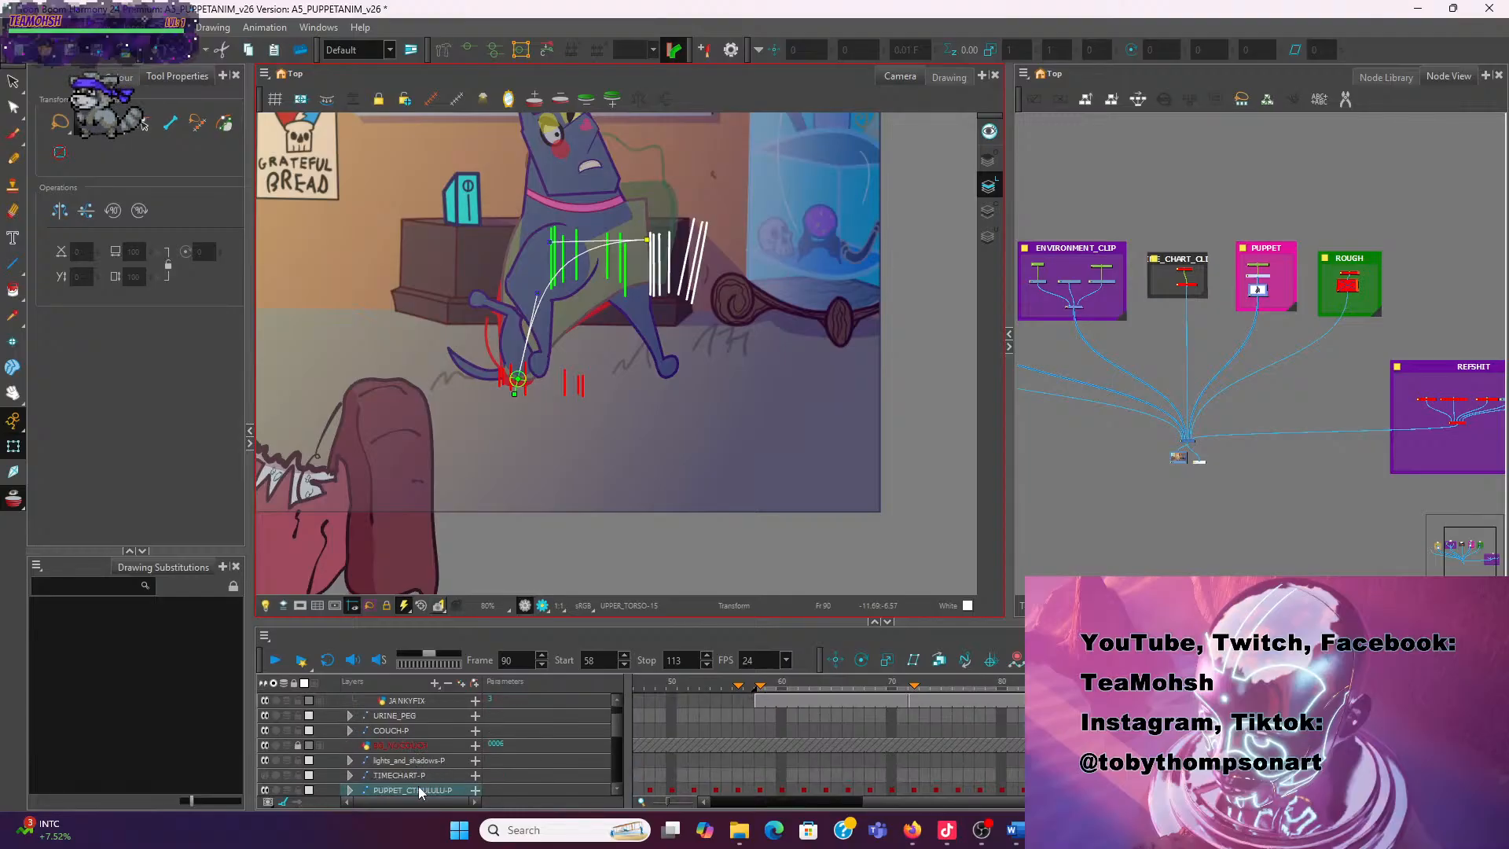
pyautogui.click(416, 790)
pyautogui.scroll(-1, 753, 686)
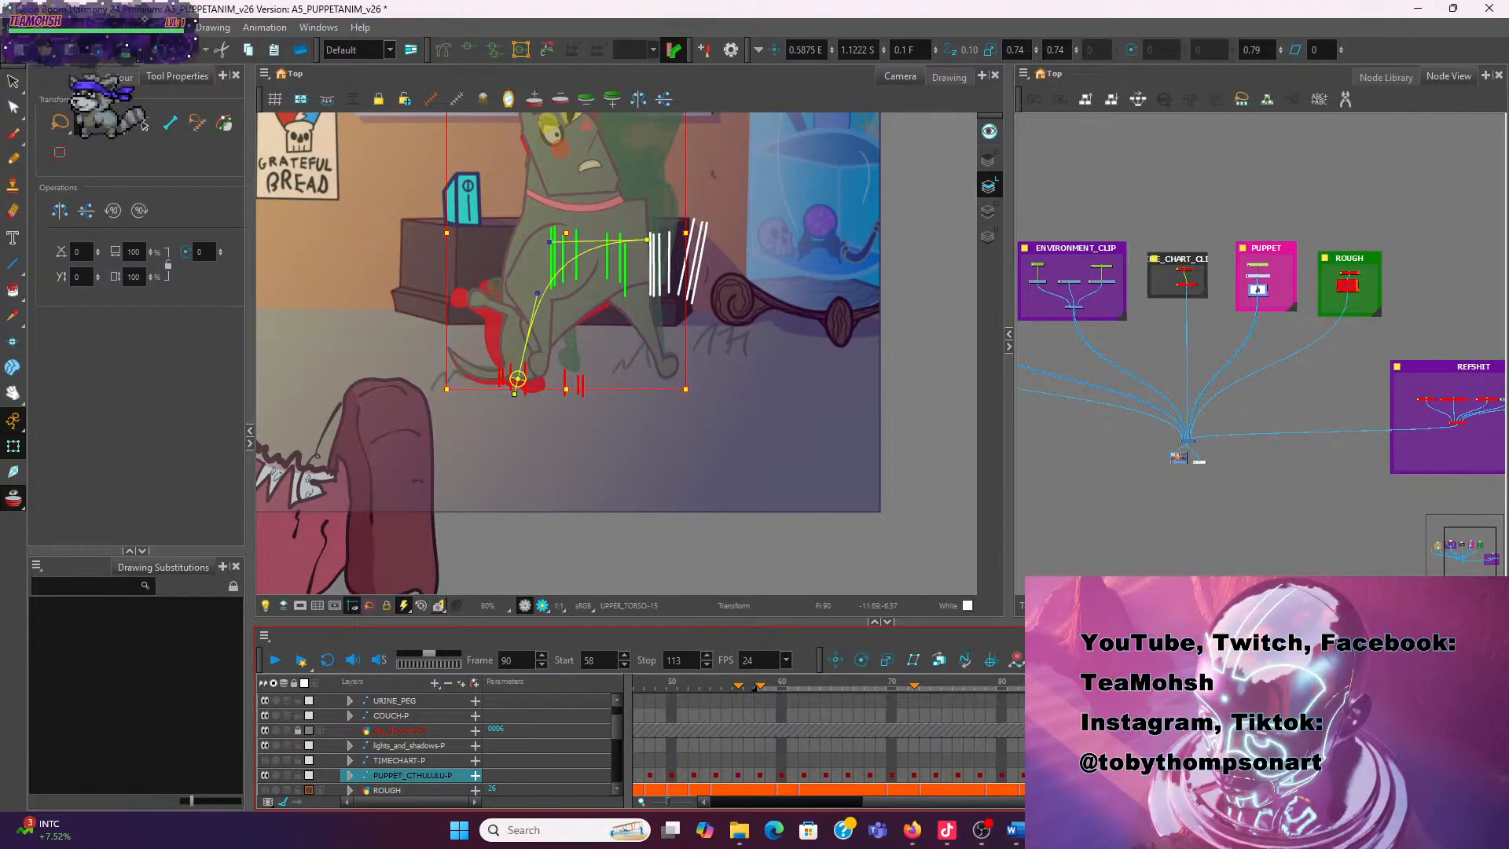
pyautogui.click(717, 295)
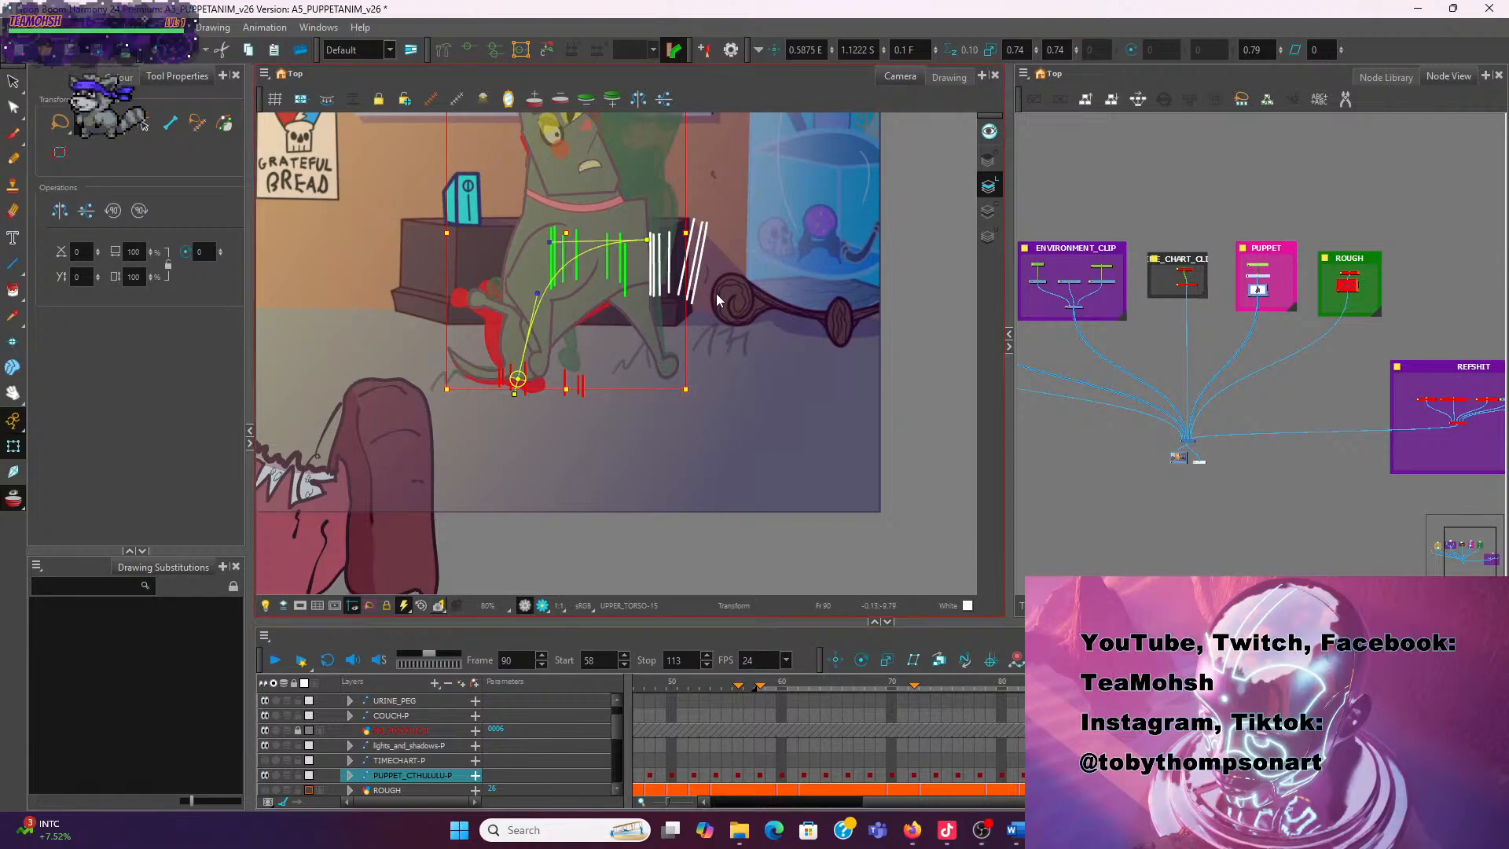
# Try to shift the torso curve's chest-end point down toward the first white spacing line, then undo the move
pyautogui.scroll(2, 663, 195)
pyautogui.moveTo(657, 238); pyautogui.dragTo(677, 245)
pyautogui.scroll(2, 655, 280)
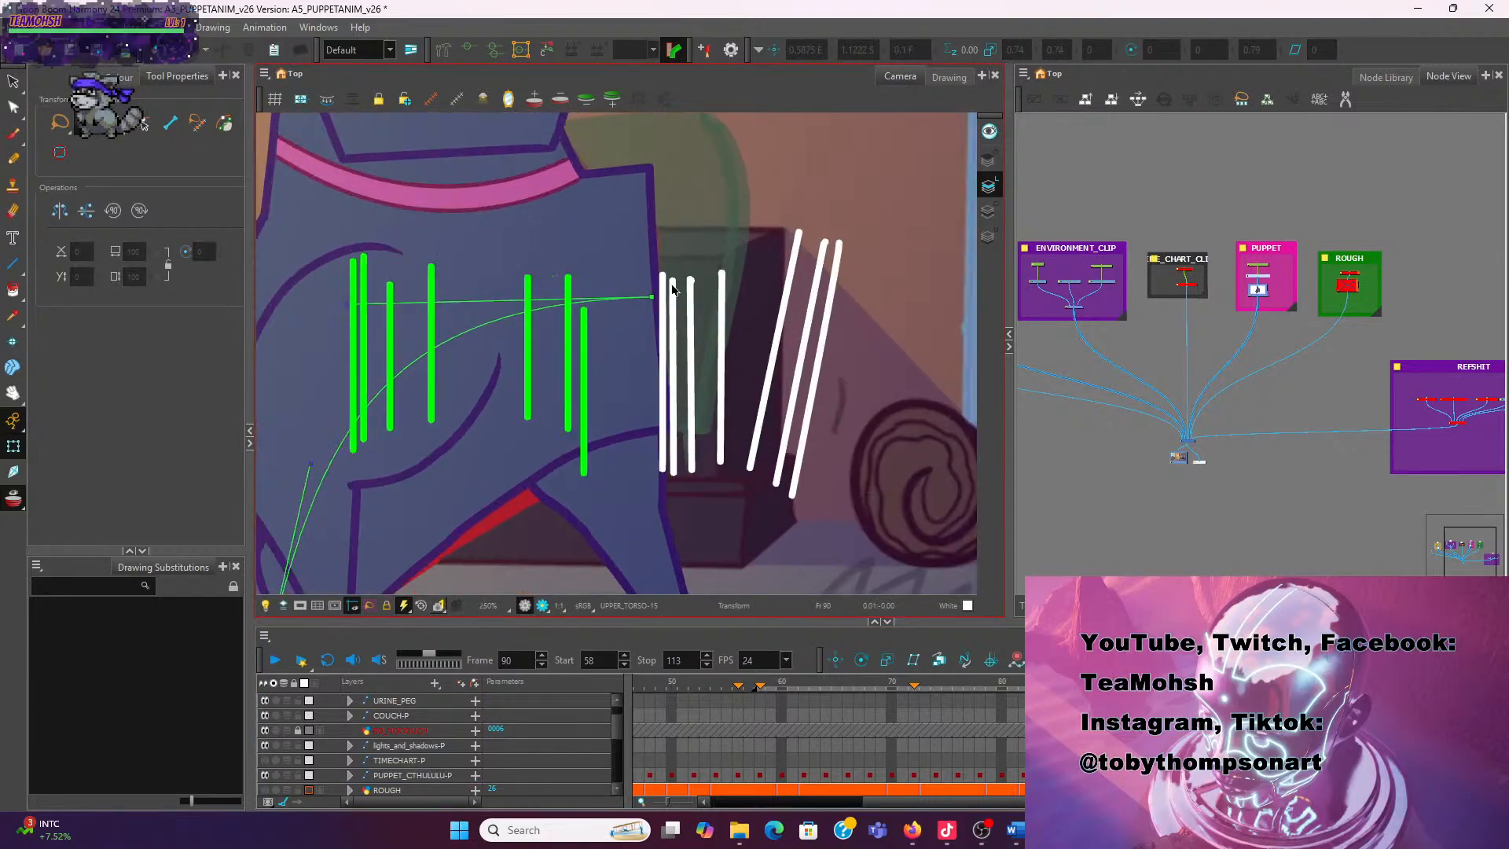
pyautogui.click(651, 298)
pyautogui.moveTo(650, 298); pyautogui.dragTo(661, 335)
pyautogui.hotkey('ctrl', 'z')
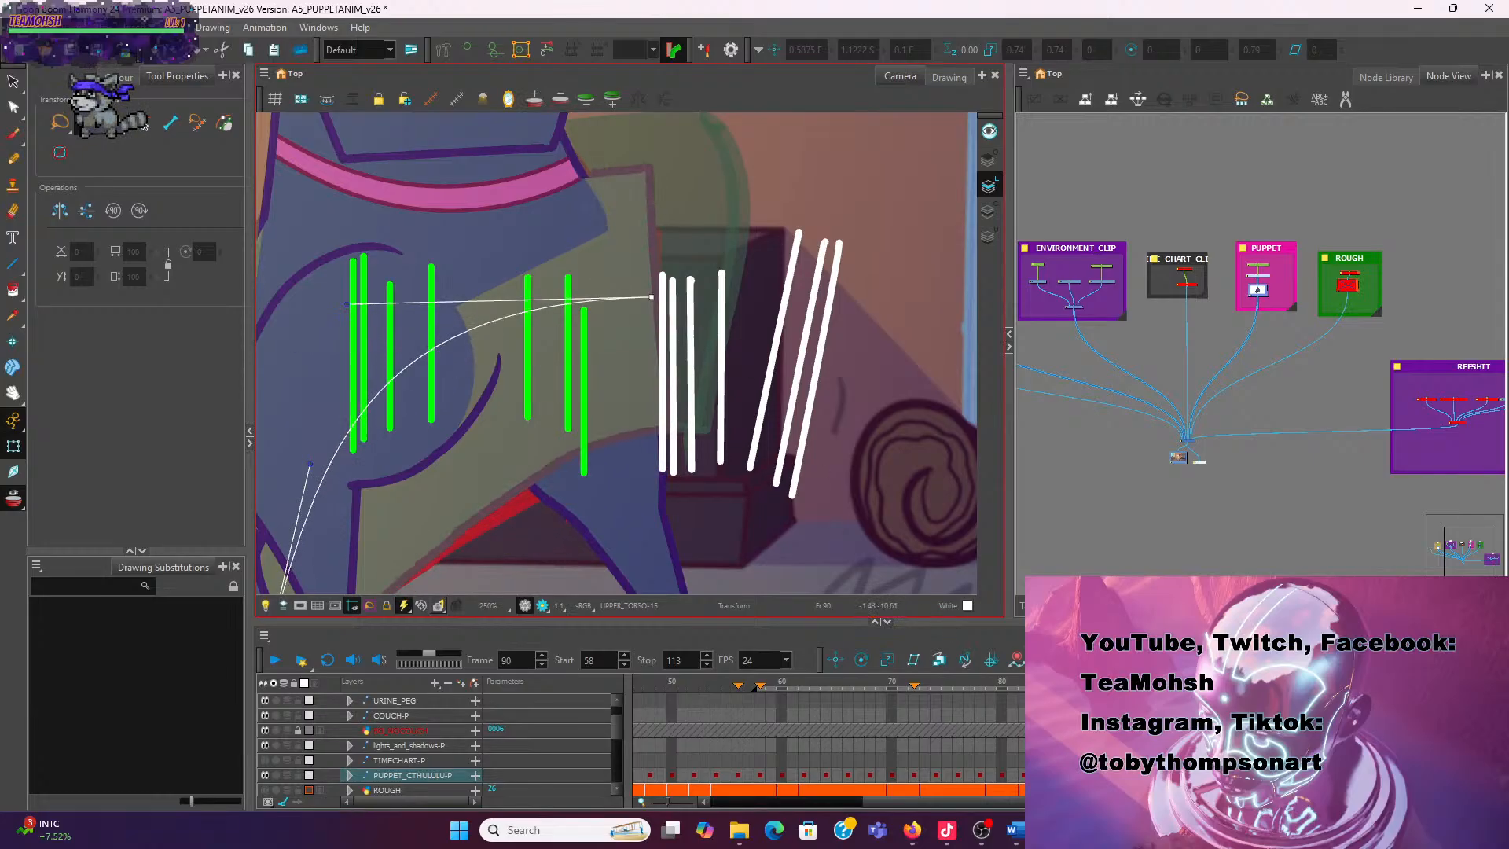
# Step through frames 88 to 93 to compare the torso poses and deformers with the spacing lines
pyautogui.press(',')
pyautogui.press(',')
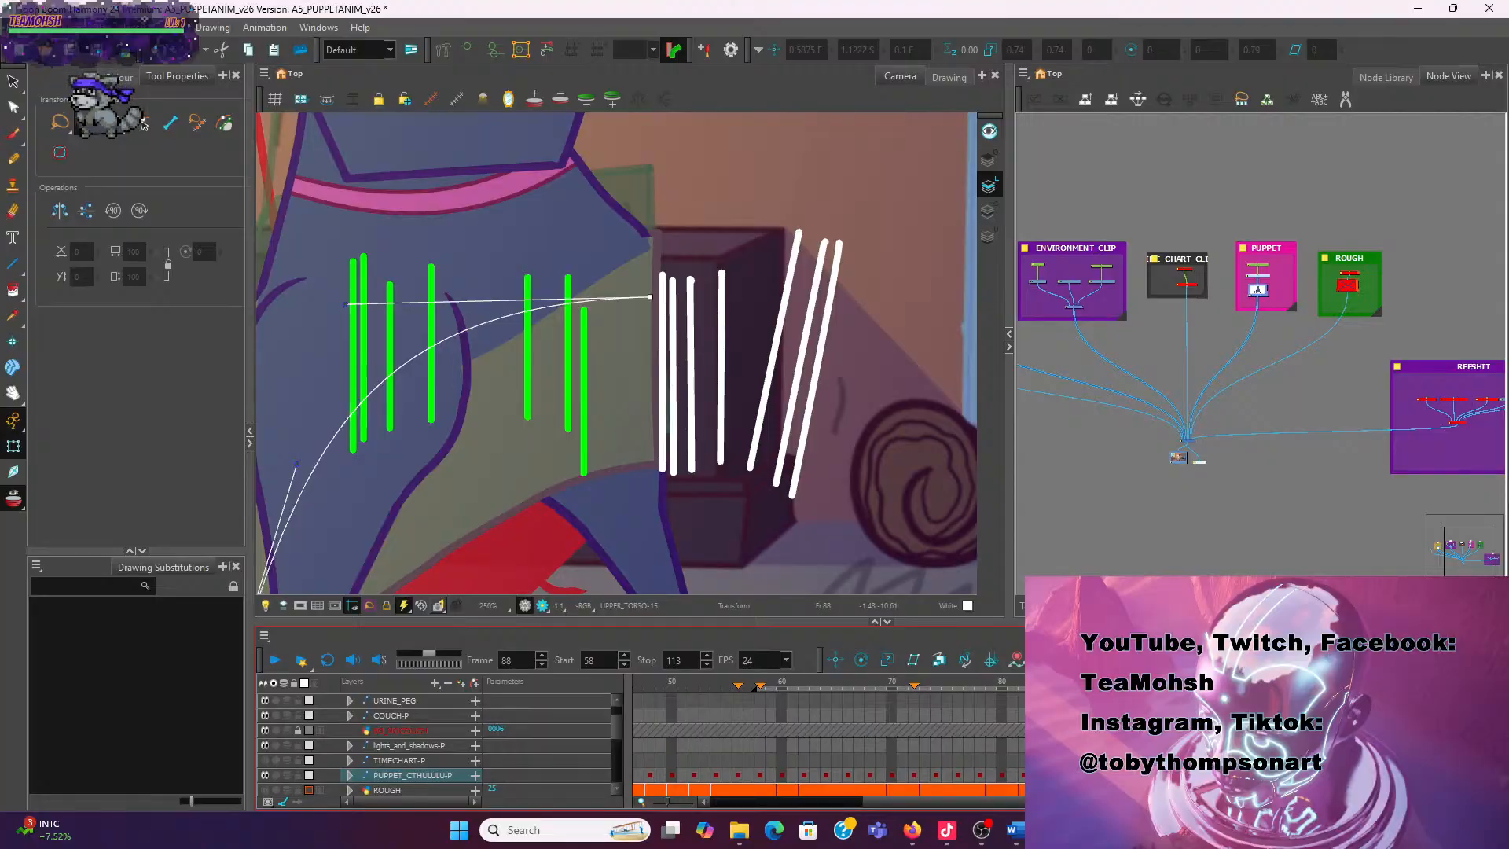
pyautogui.press('.')
pyautogui.press('.')
pyautogui.press('.')
pyautogui.press('.')
pyautogui.press('.')
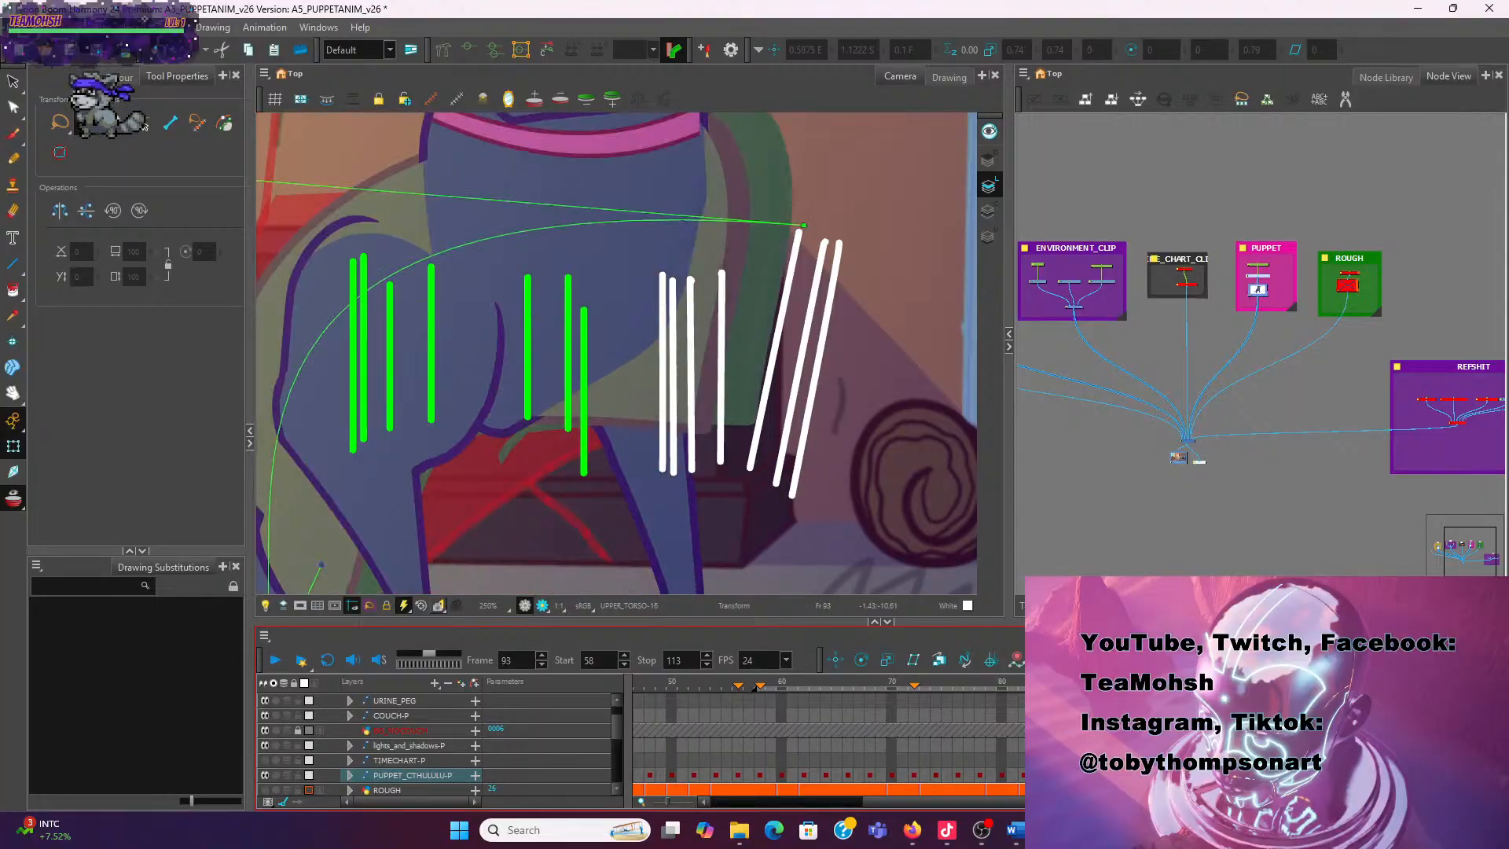
pyautogui.press(',')
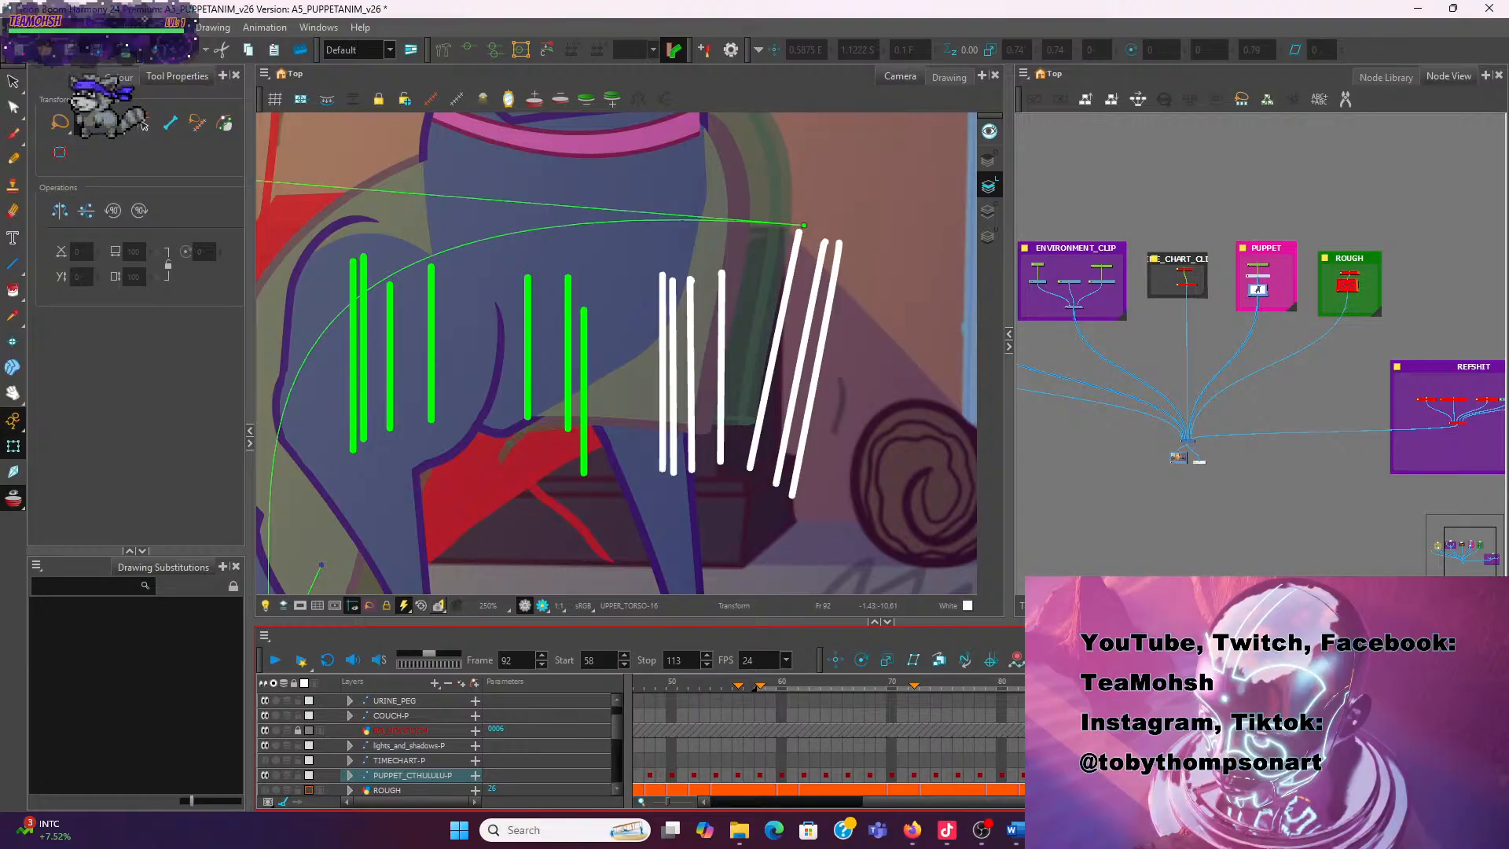
pyautogui.press(',')
pyautogui.press(',')
pyautogui.press(',')
pyautogui.press(',')
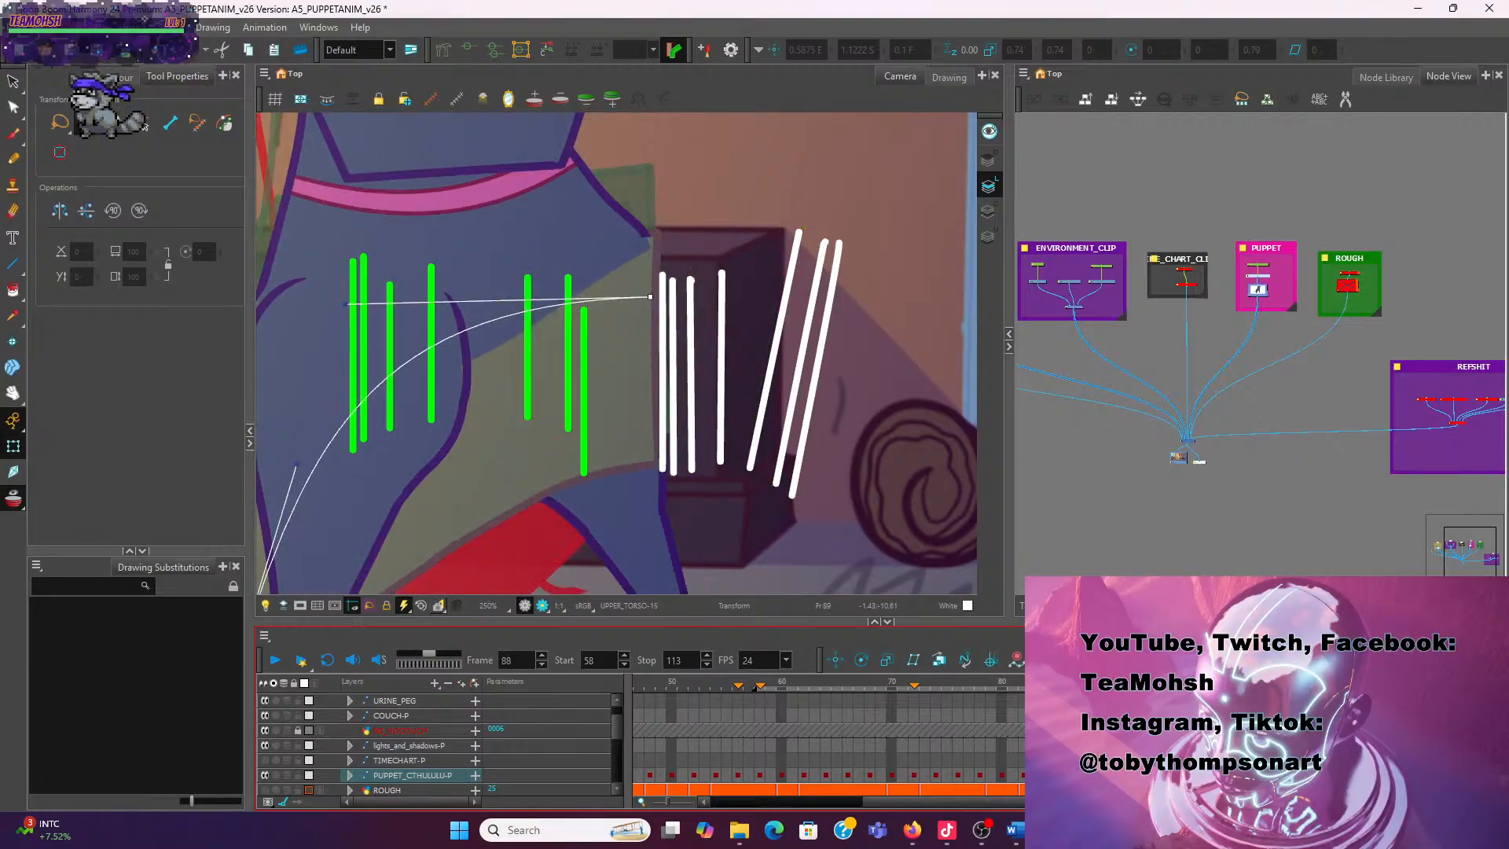
# Try to move the torso curve's chest-end point onto the first white spacing line at frame 88, then undo it
pyautogui.moveTo(652, 298)
pyautogui.mouseDown()
pyautogui.moveTo(639, 346)
pyautogui.moveTo(532, 398)
pyautogui.moveTo(573, 304)
pyautogui.moveTo(686, 298)
pyautogui.moveTo(667, 294)
pyautogui.mouseUp()
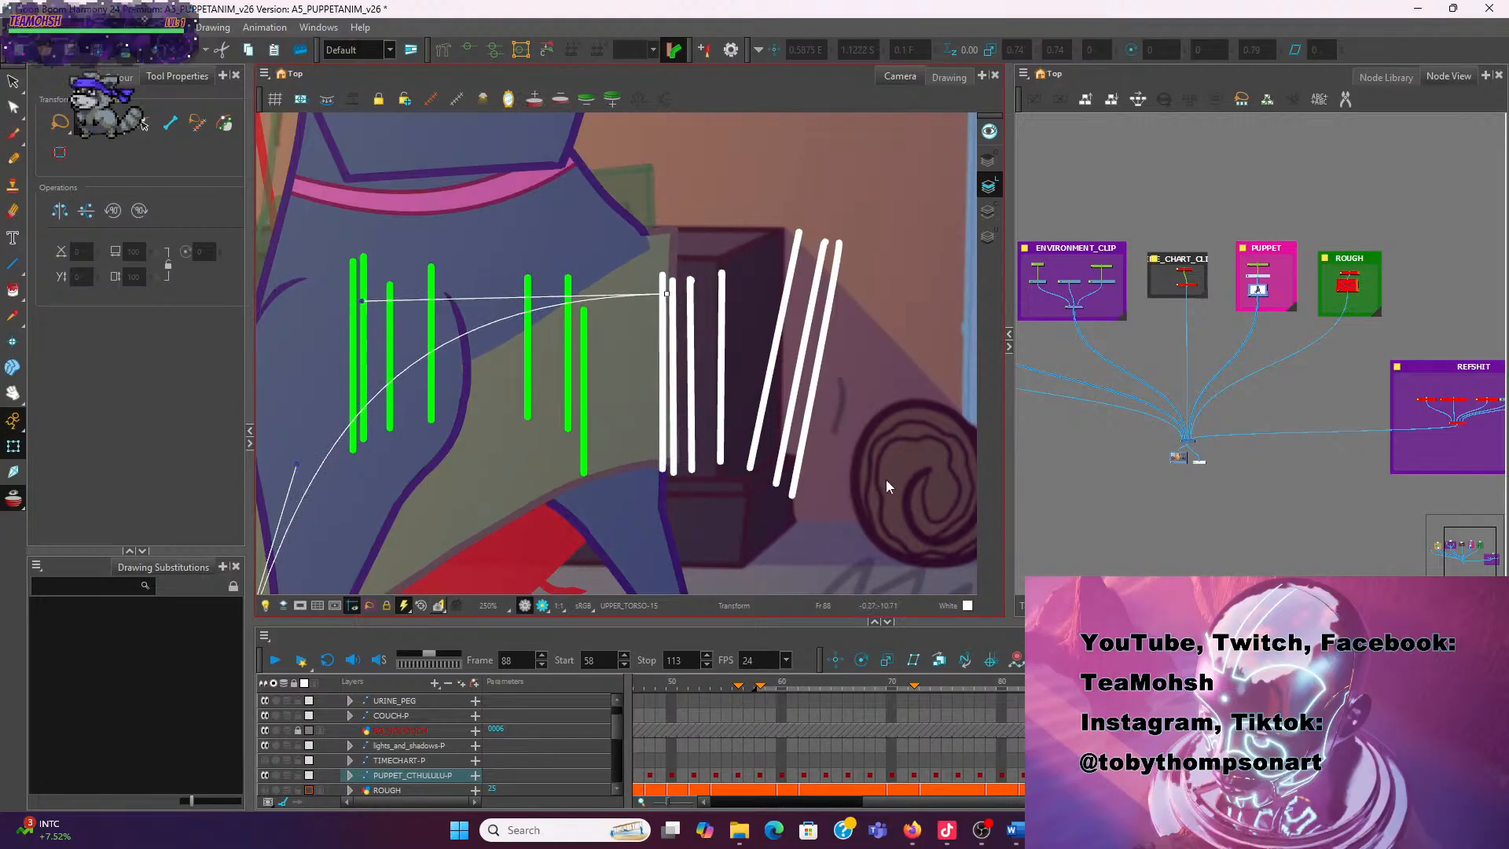
pyautogui.scroll(-1, 742, 401)
pyautogui.hotkey('ctrl', 'z')
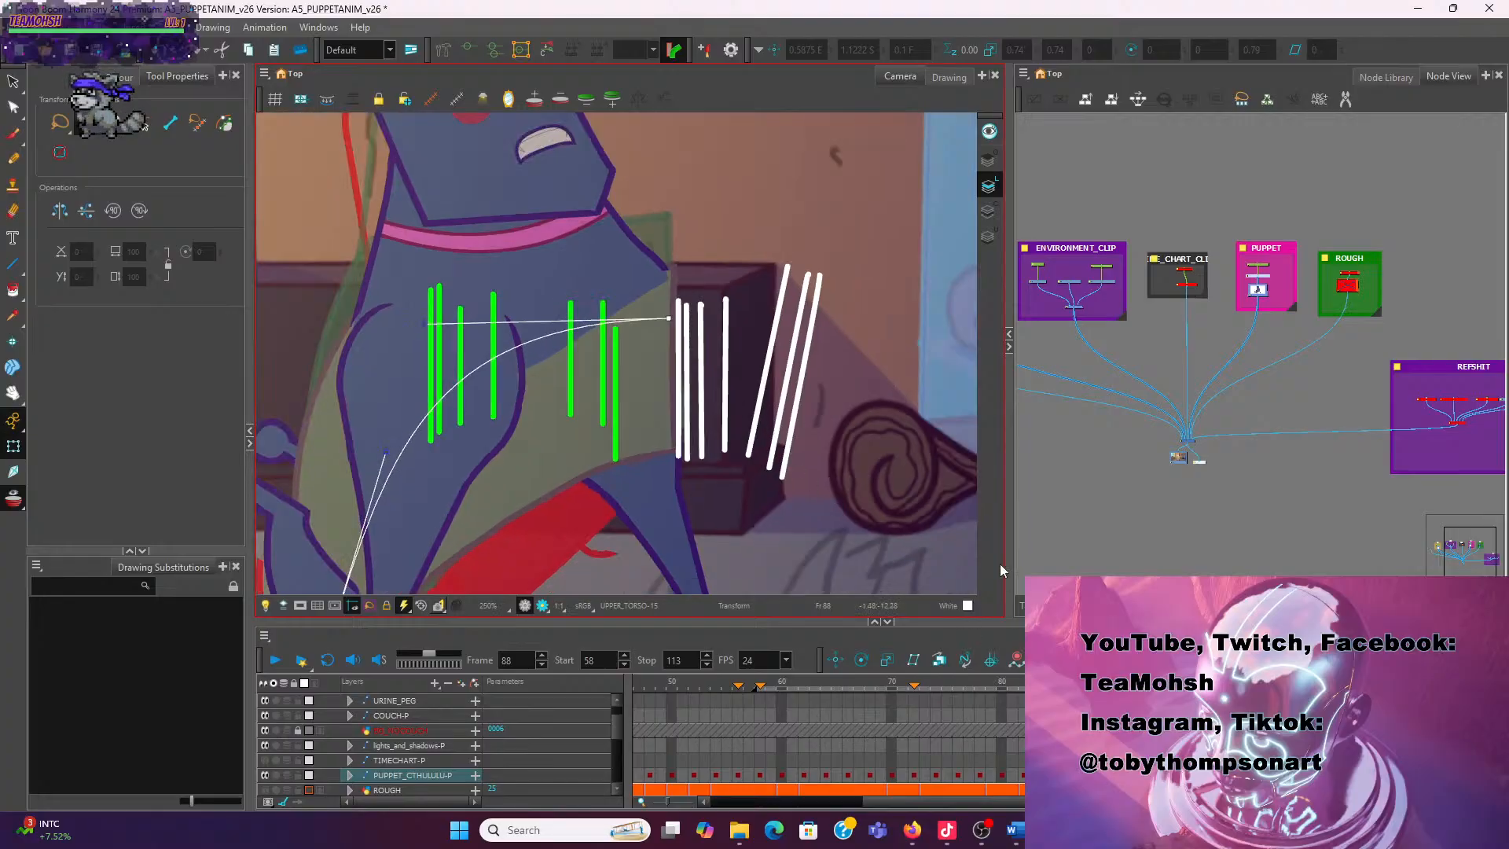
pyautogui.hotkey('ctrl', 'shift', 'z')
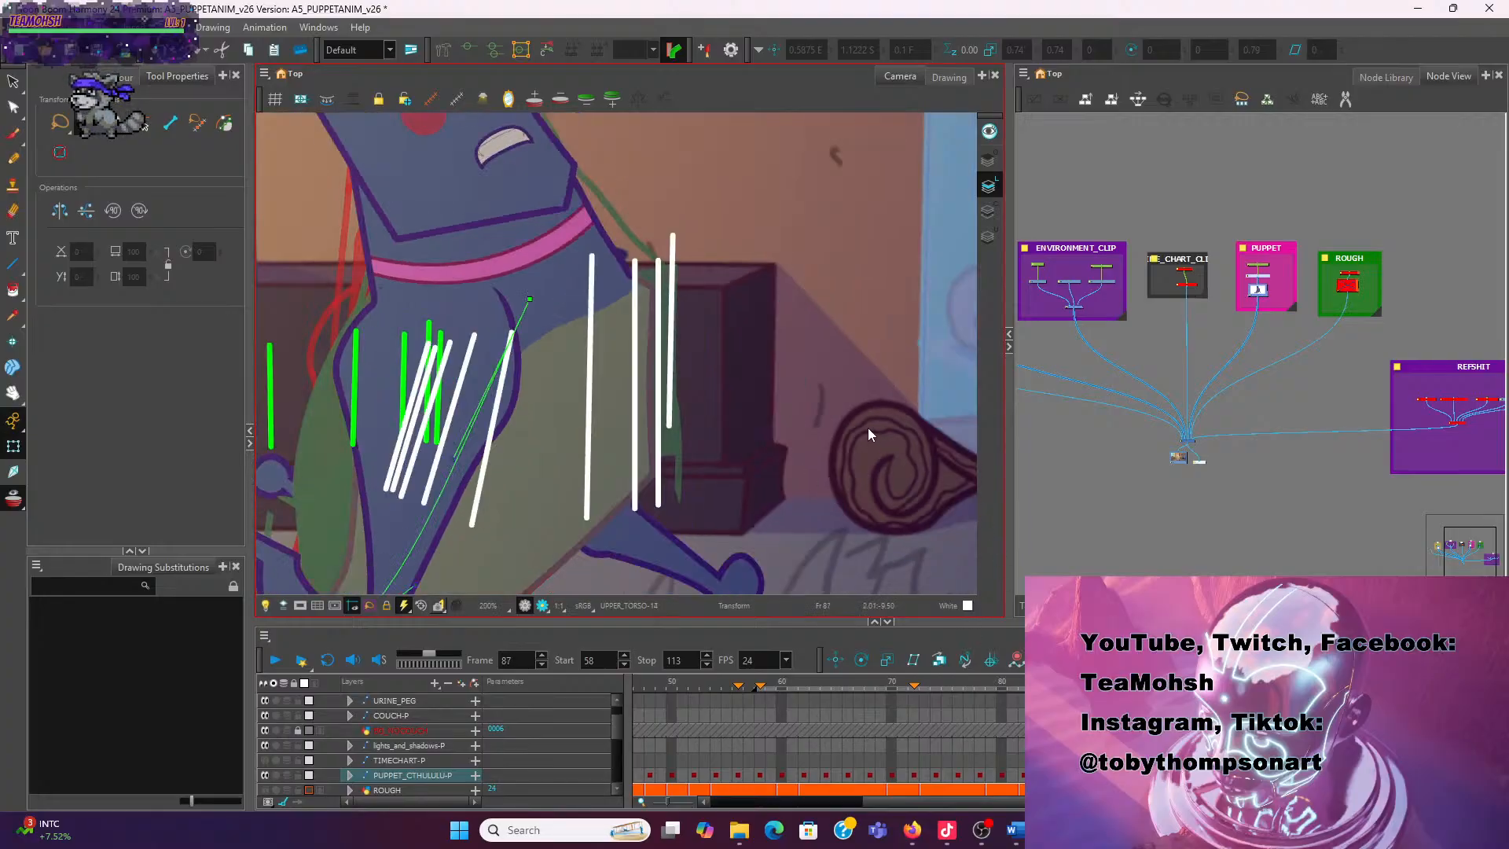
pyautogui.hotkey('ctrl', 'z')
# At frame 90, lower the torso curve's chest-end point onto the first white spacing line and adjust its handle to reshape the back
pyautogui.press('.')
pyautogui.press('.')
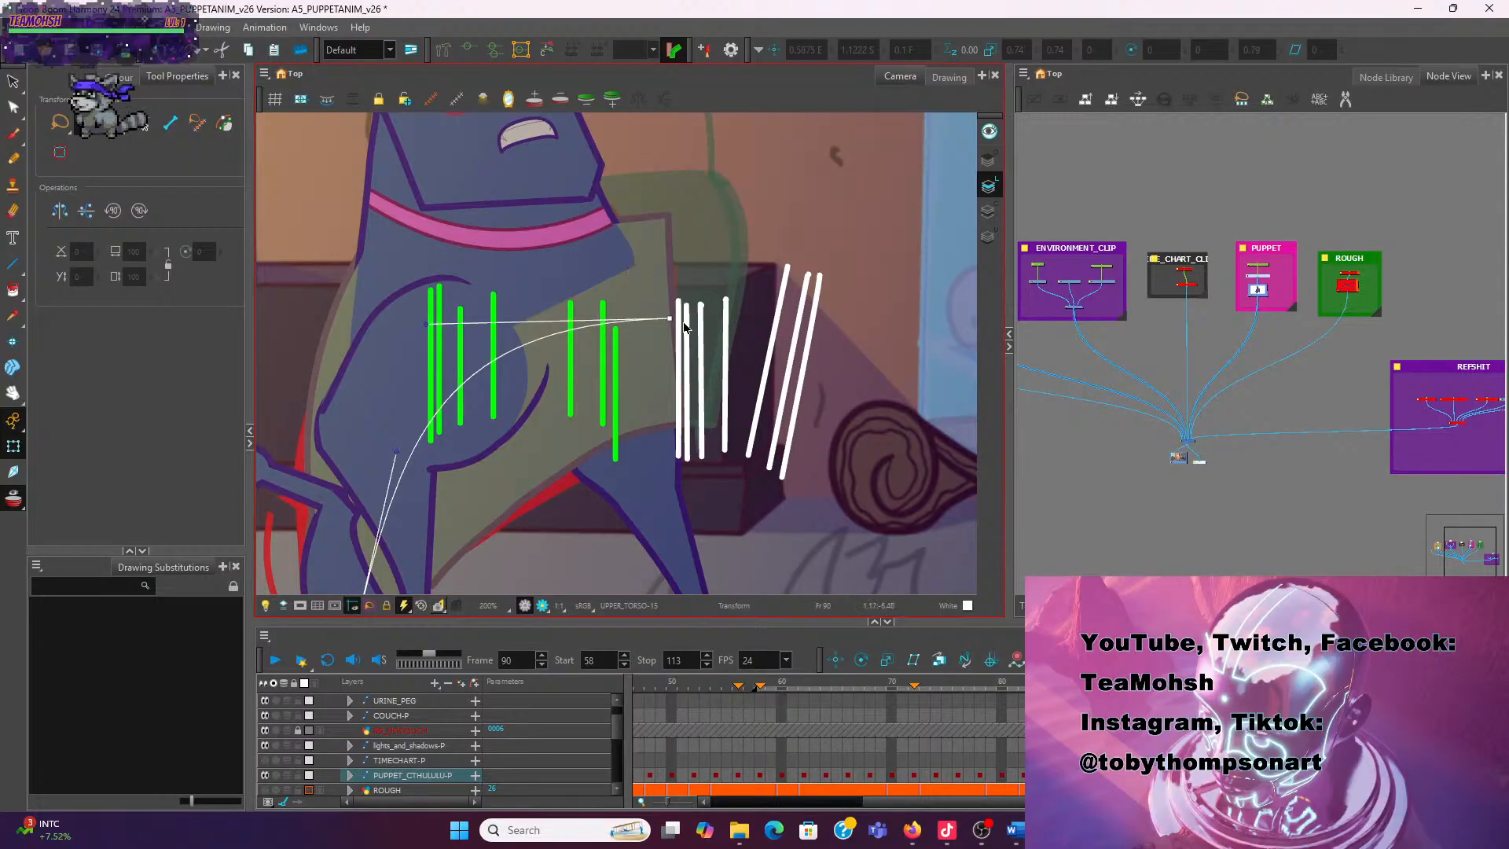
pyautogui.moveTo(672, 319)
pyautogui.mouseDown()
pyautogui.moveTo(665, 286)
pyautogui.moveTo(681, 341)
pyautogui.mouseUp()
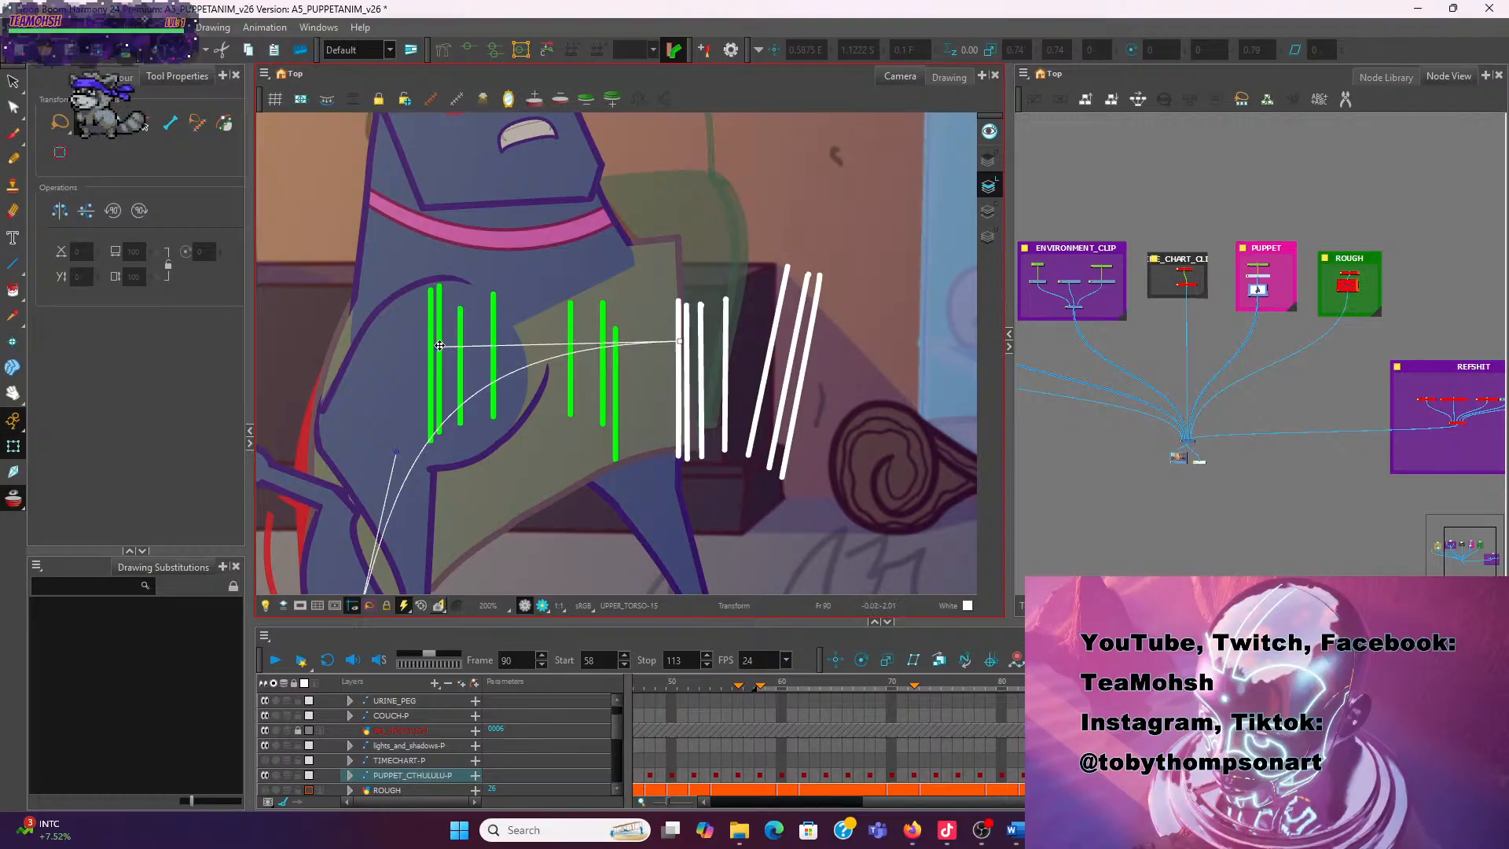
pyautogui.moveTo(439, 346); pyautogui.dragTo(473, 328)
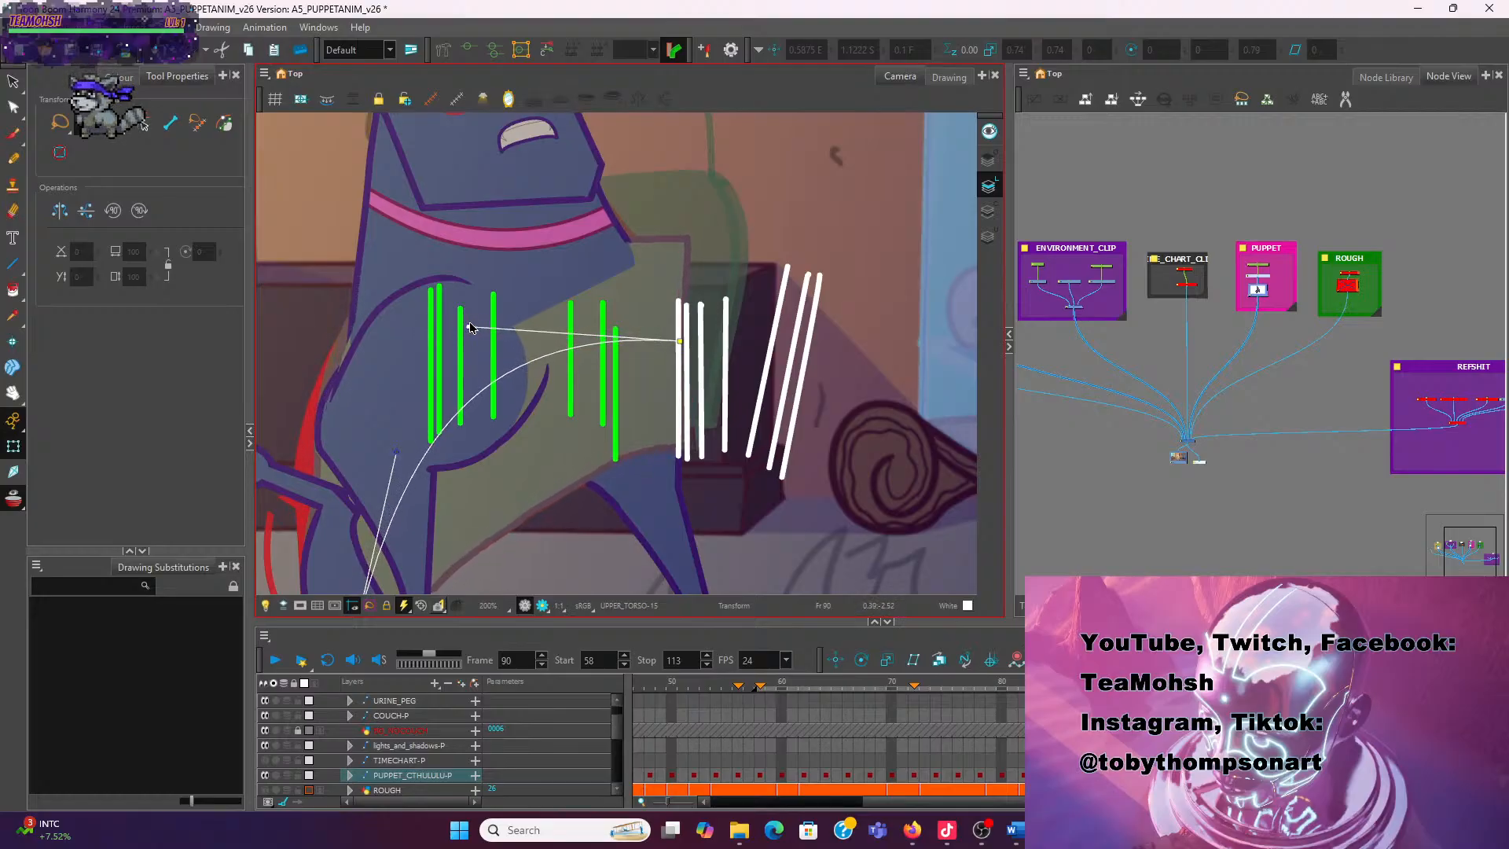
# Fine-tune the handle at the hip end of the torso curve at frame 90 to smooth the bend of the back
pyautogui.press('space')
pyautogui.moveTo(517, 559); pyautogui.dragTo(593, 404)
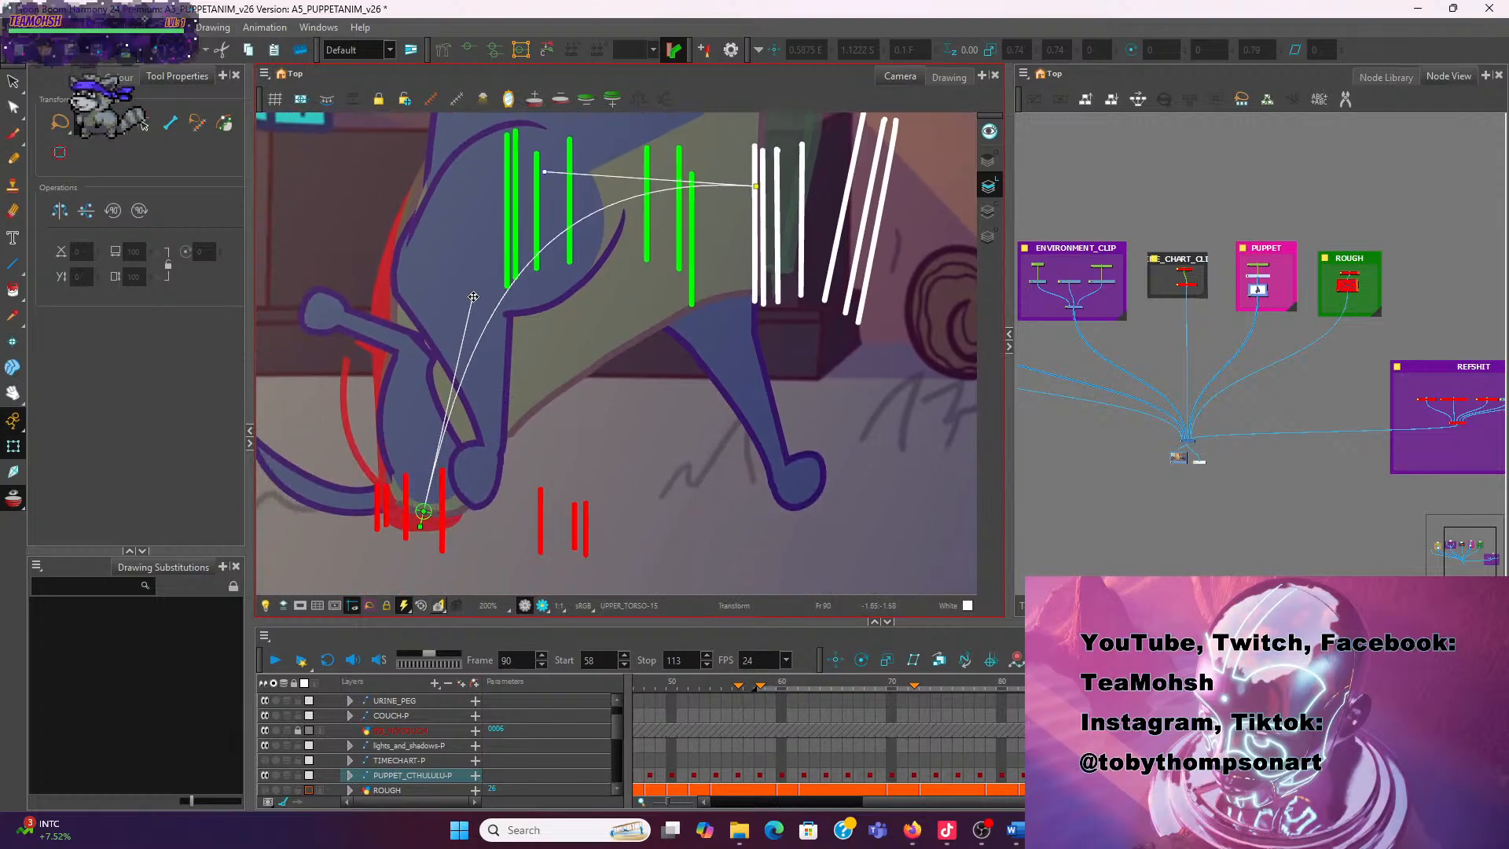
pyautogui.moveTo(471, 297)
pyautogui.mouseDown()
pyautogui.moveTo(451, 308)
pyautogui.moveTo(468, 308)
pyautogui.mouseUp()
pyautogui.scroll(-3, 614, 417)
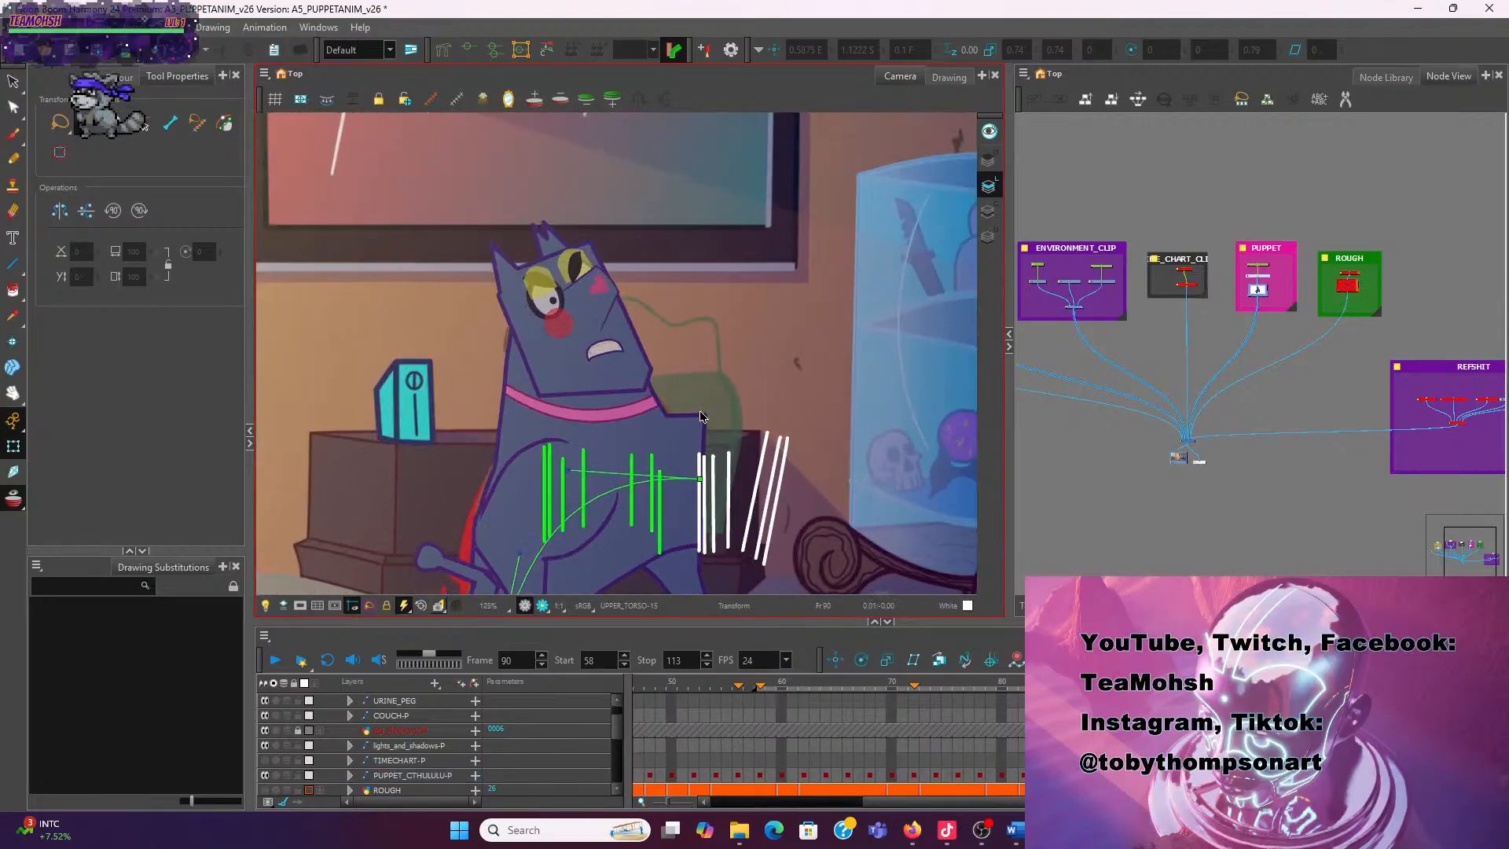
# Select the neck, rotate and nudge it slightly to sit on the reshaped torso, and show its deformer controls
pyautogui.scroll(3, 701, 416)
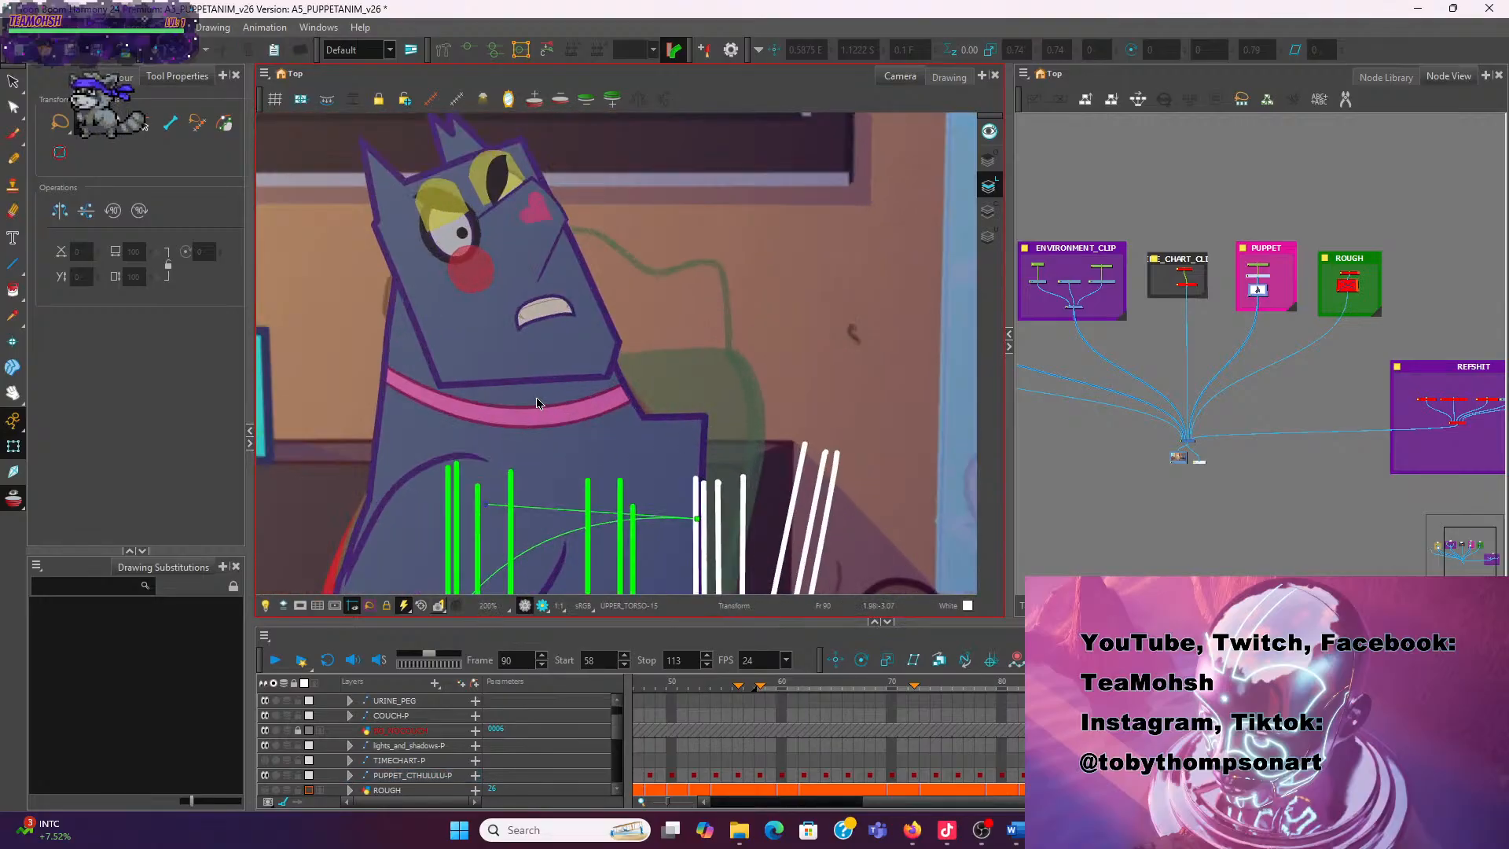
pyautogui.click(536, 397)
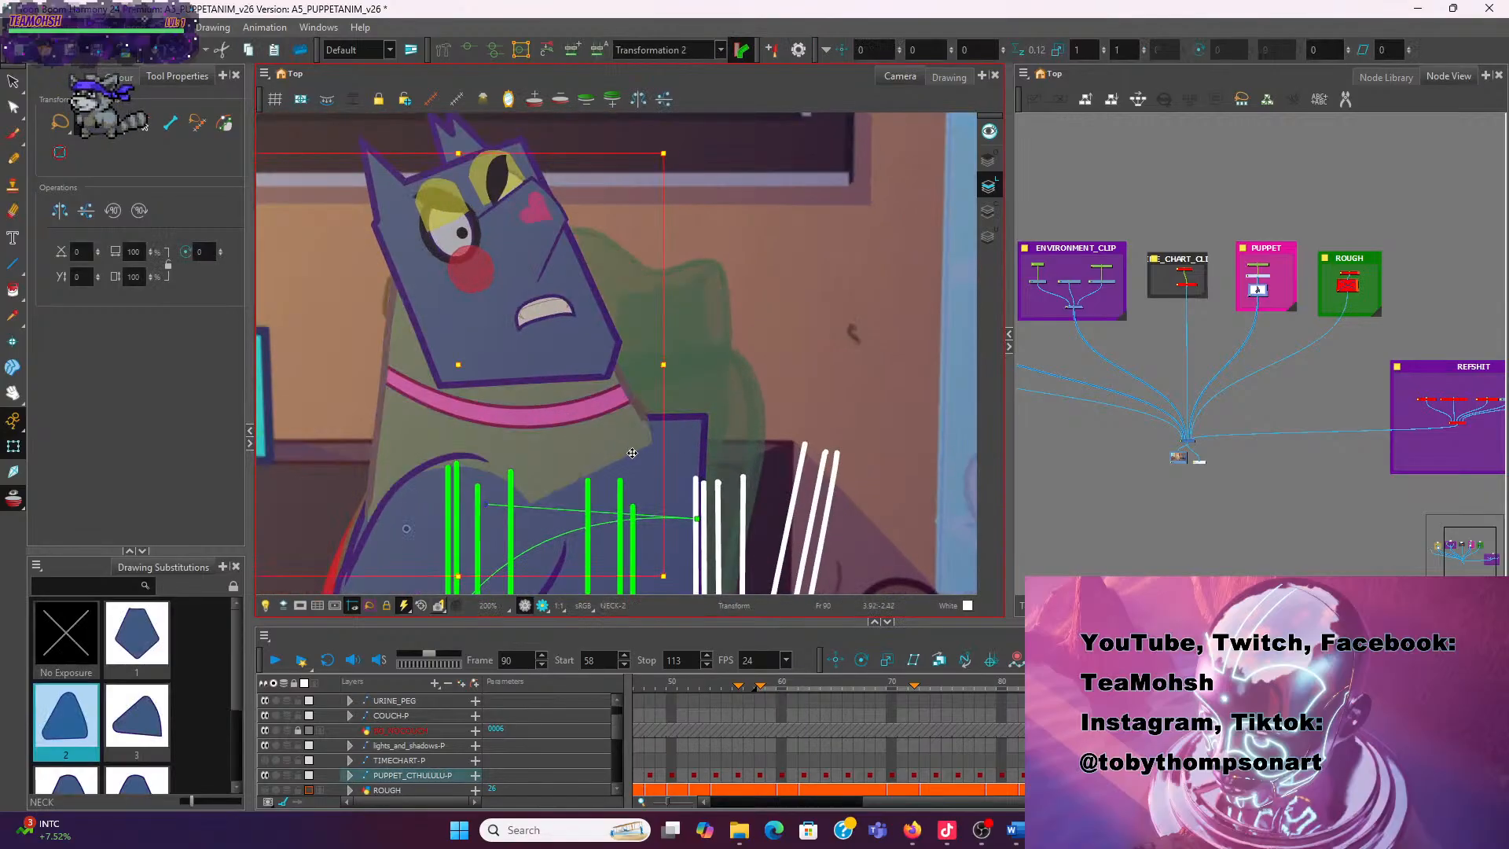
pyautogui.click(609, 438)
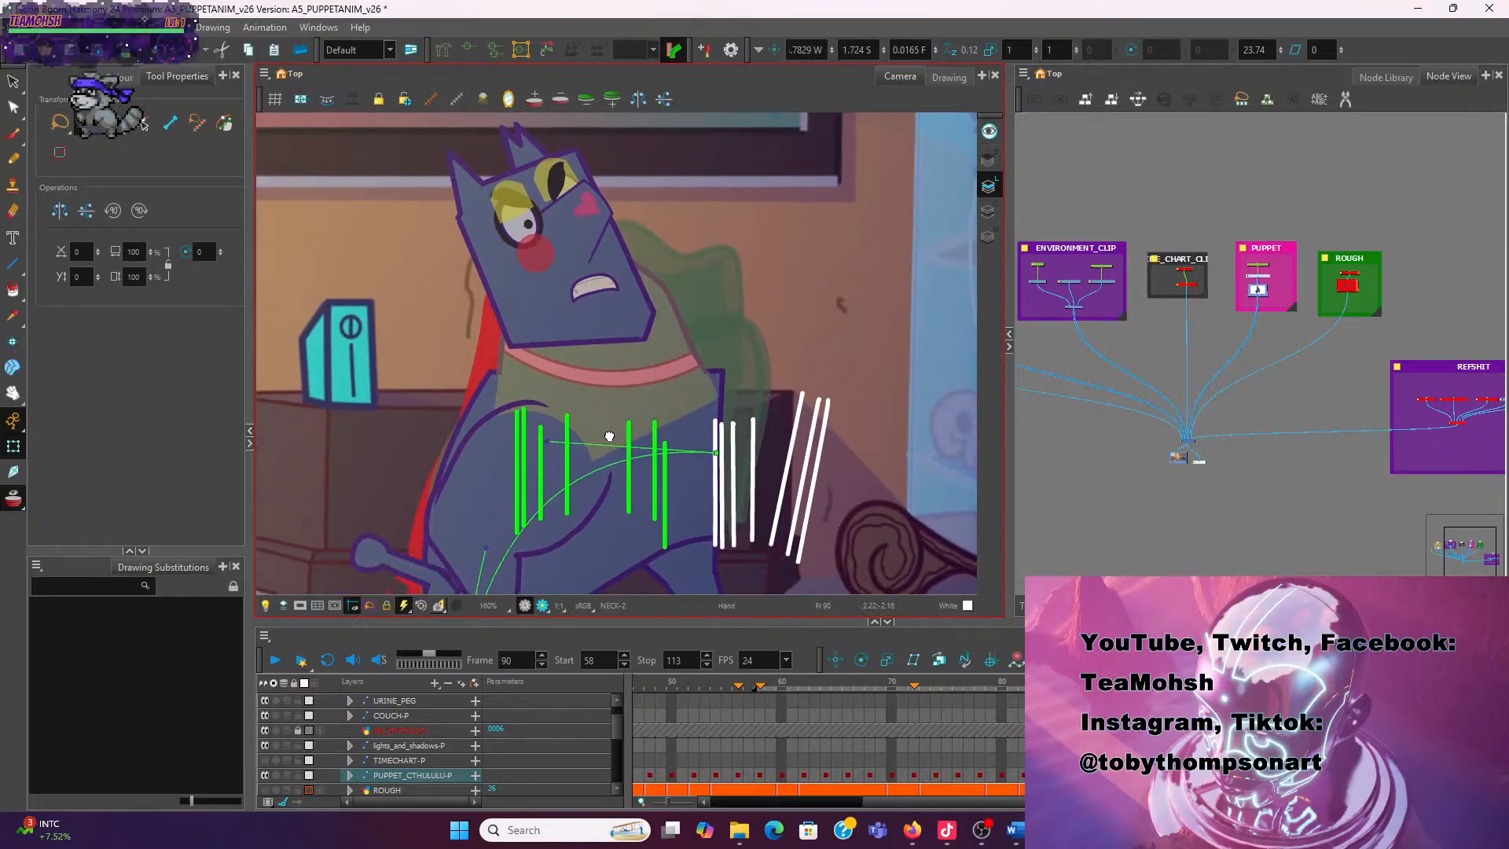
pyautogui.moveTo(833, 510); pyautogui.dragTo(803, 526)
pyautogui.moveTo(642, 357); pyautogui.dragTo(497, 315)
pyautogui.click(468, 50)
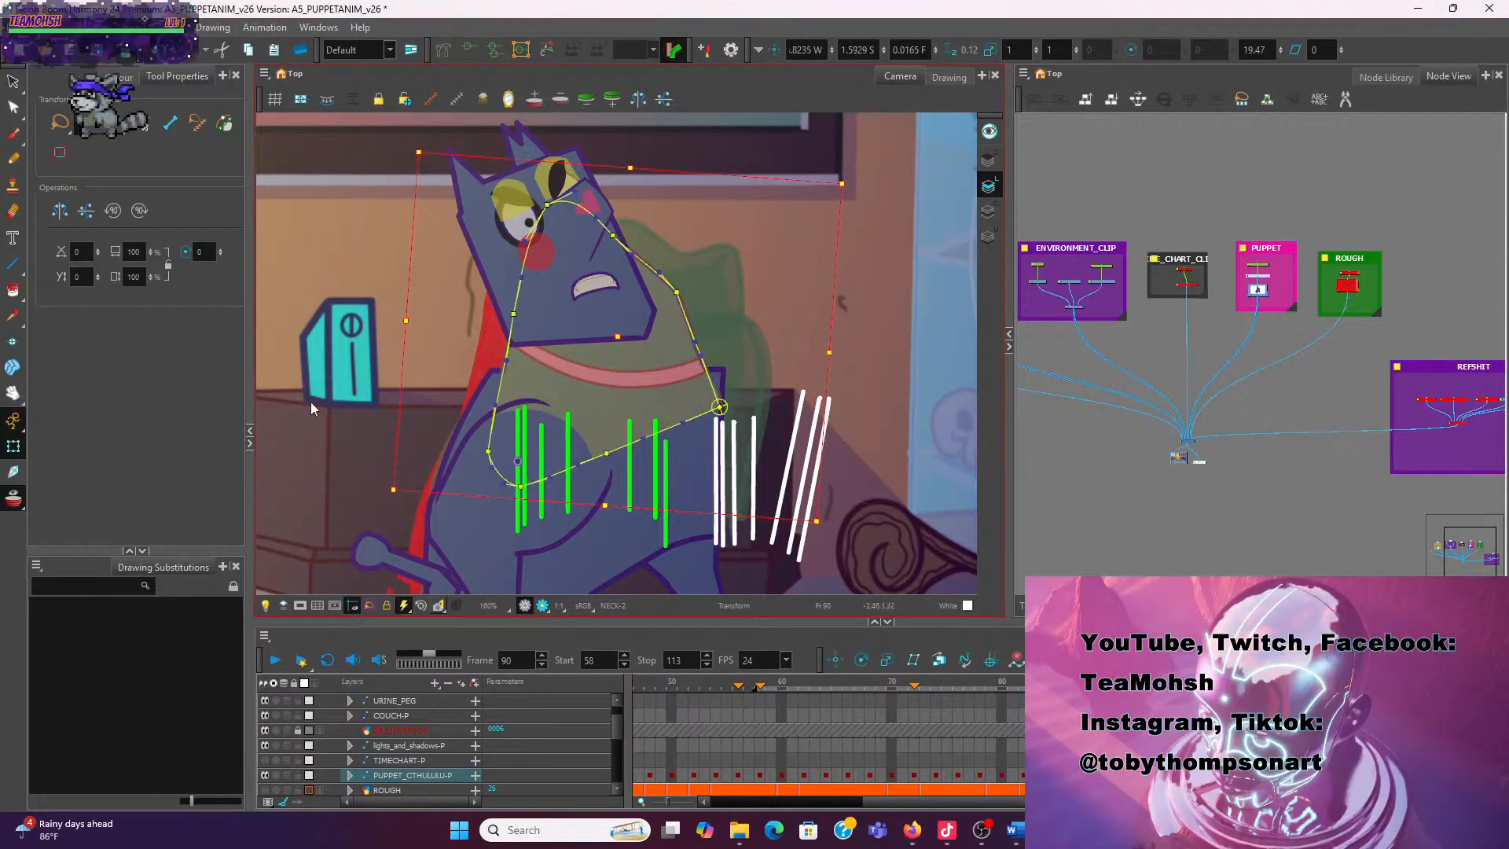
# Reshape the back side of the neck's envelope deformer, moving its points and handles outward to widen the neck behind the head
pyautogui.click(378, 368)
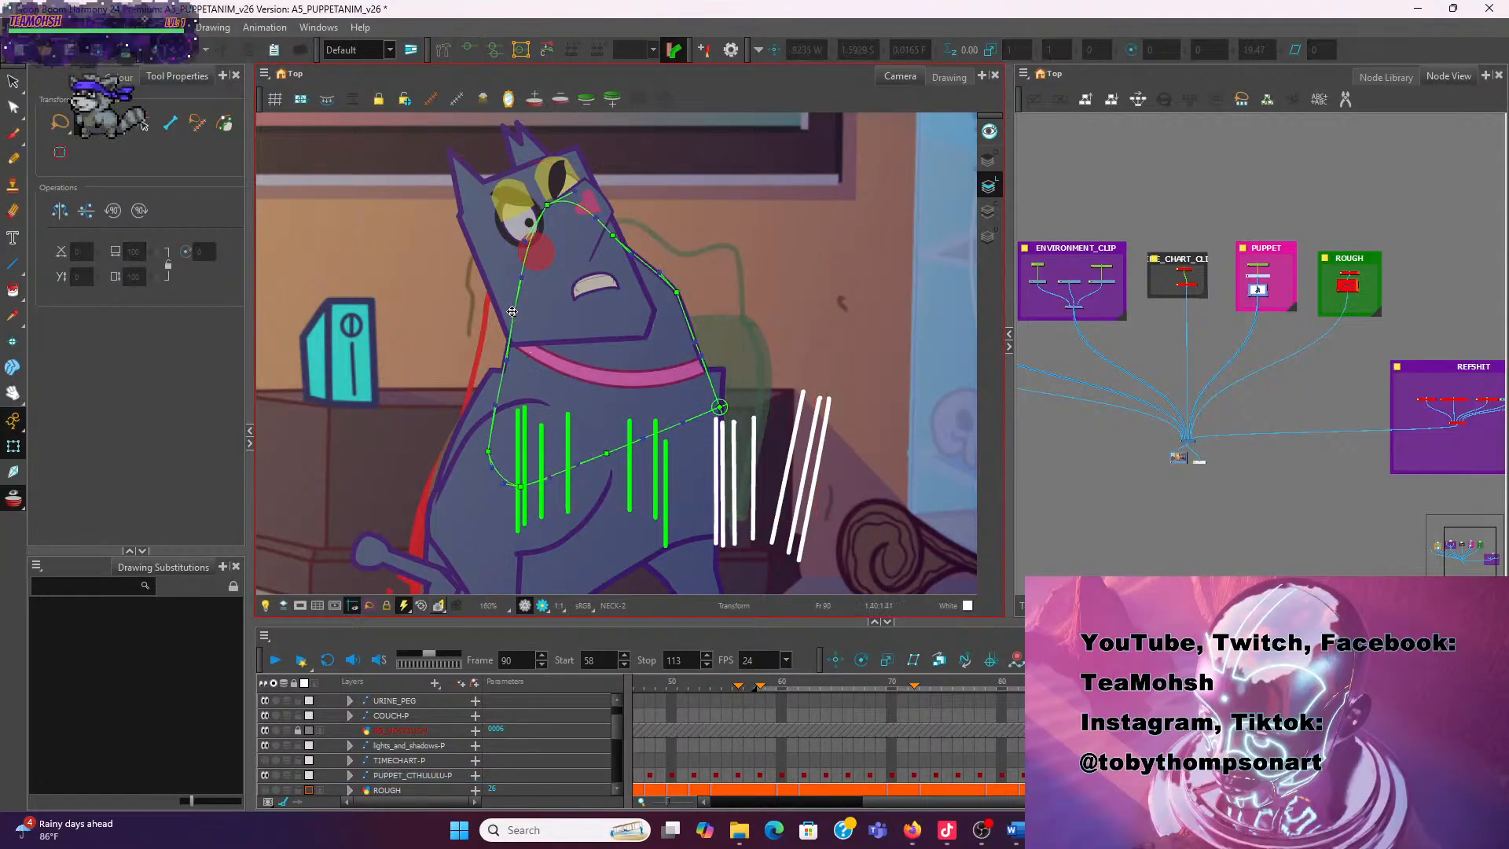
pyautogui.moveTo(512, 312); pyautogui.dragTo(473, 326)
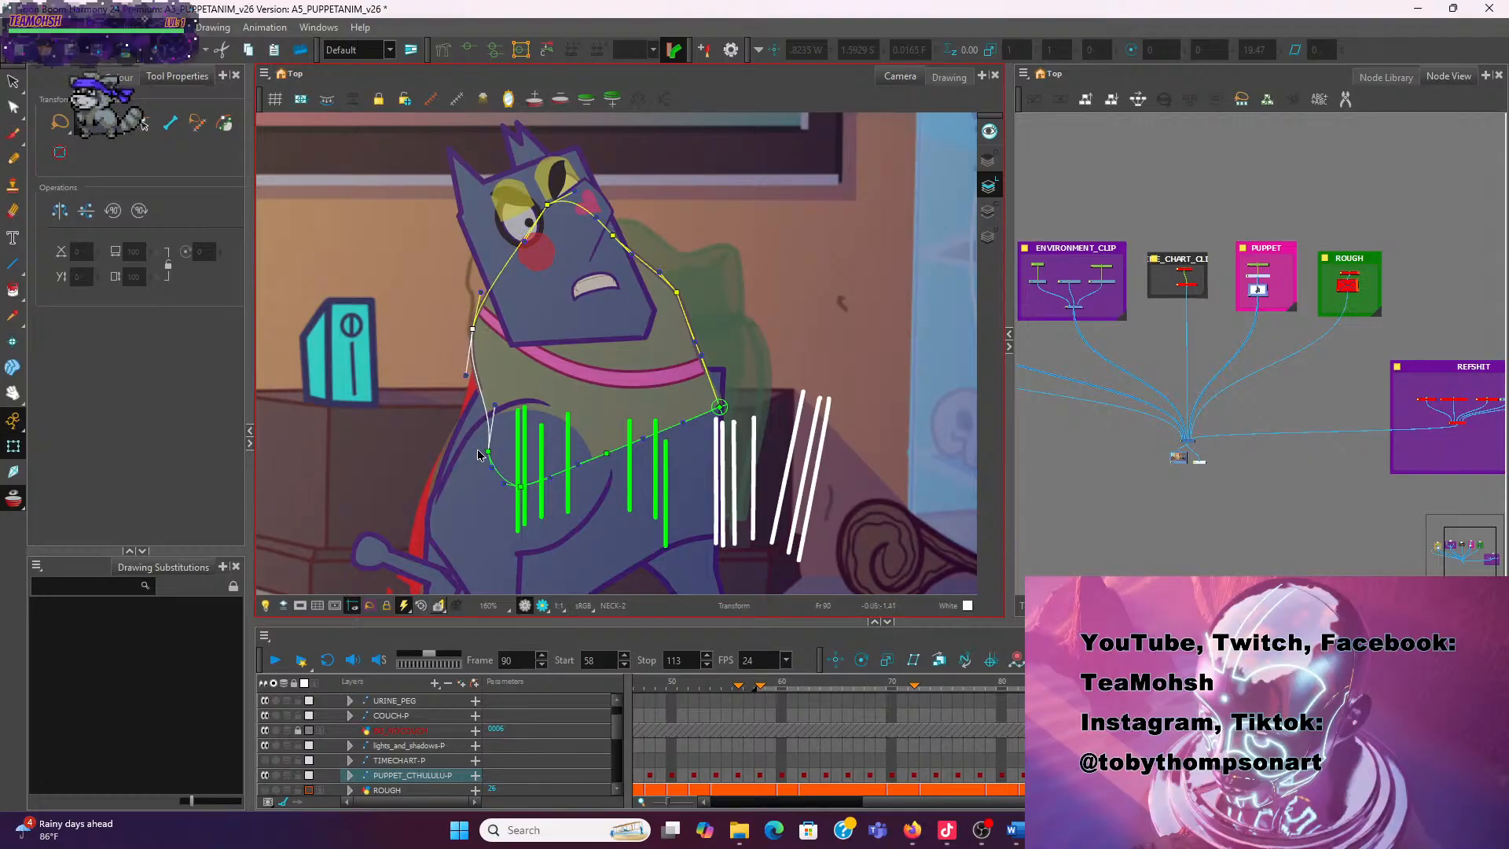
pyautogui.moveTo(485, 452); pyautogui.dragTo(451, 446)
pyautogui.moveTo(473, 329); pyautogui.dragTo(486, 298)
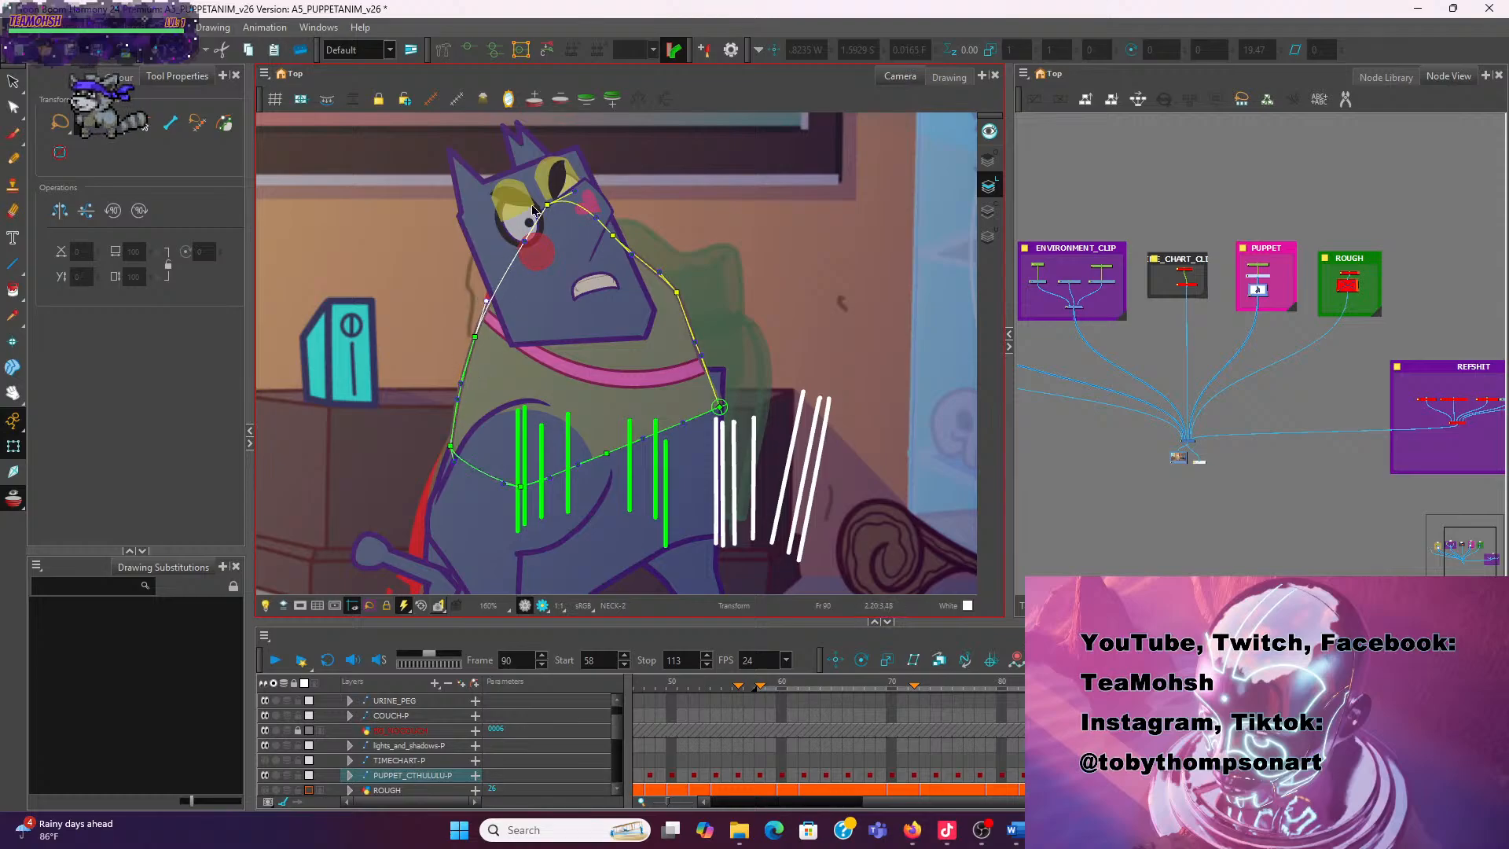
pyautogui.moveTo(544, 207); pyautogui.dragTo(504, 238)
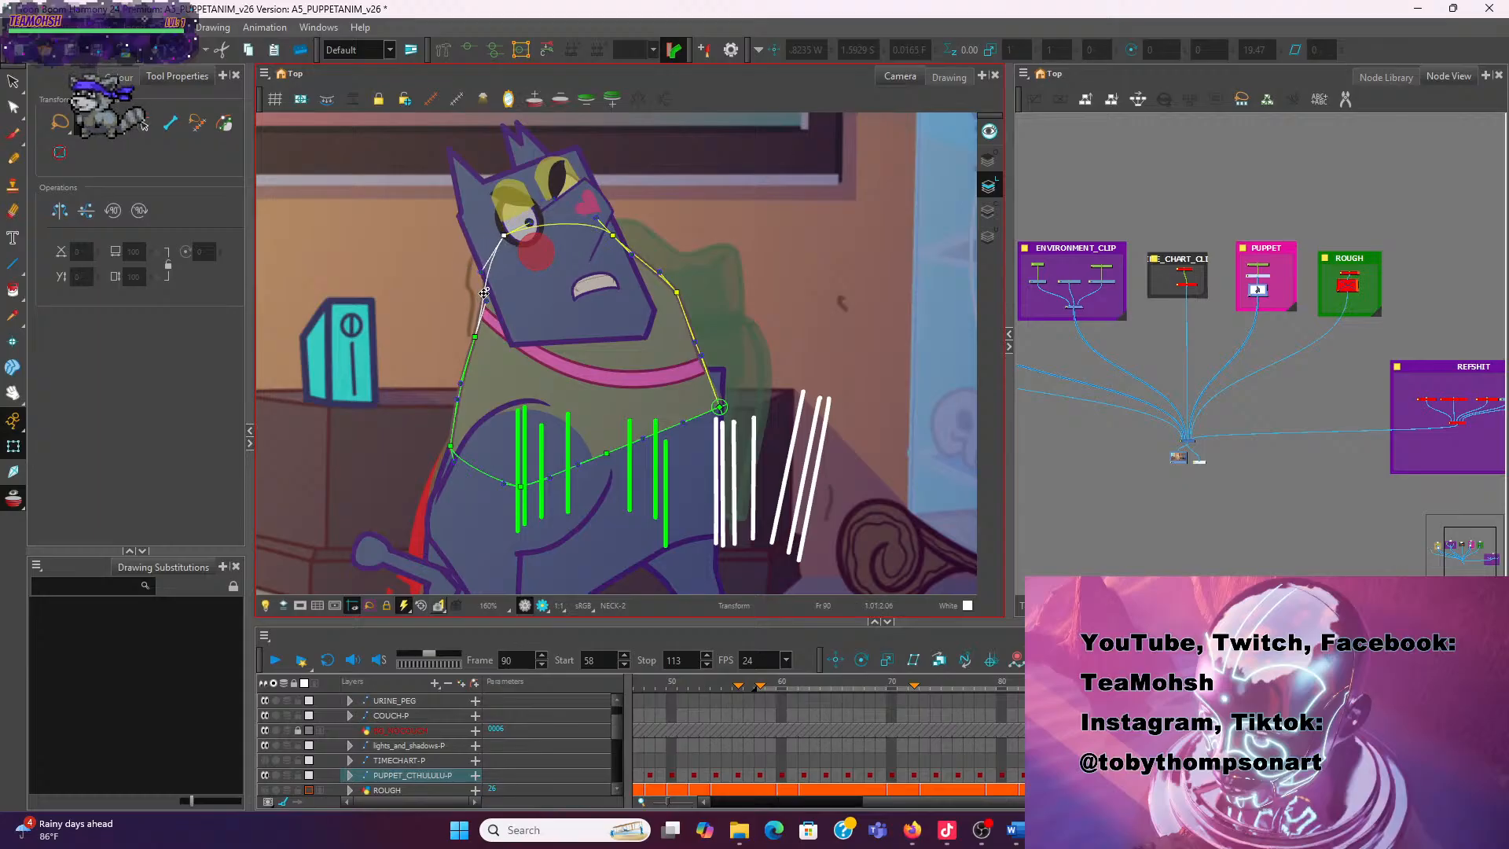
pyautogui.moveTo(486, 299); pyautogui.dragTo(481, 300)
pyautogui.moveTo(461, 399); pyautogui.dragTo(477, 336)
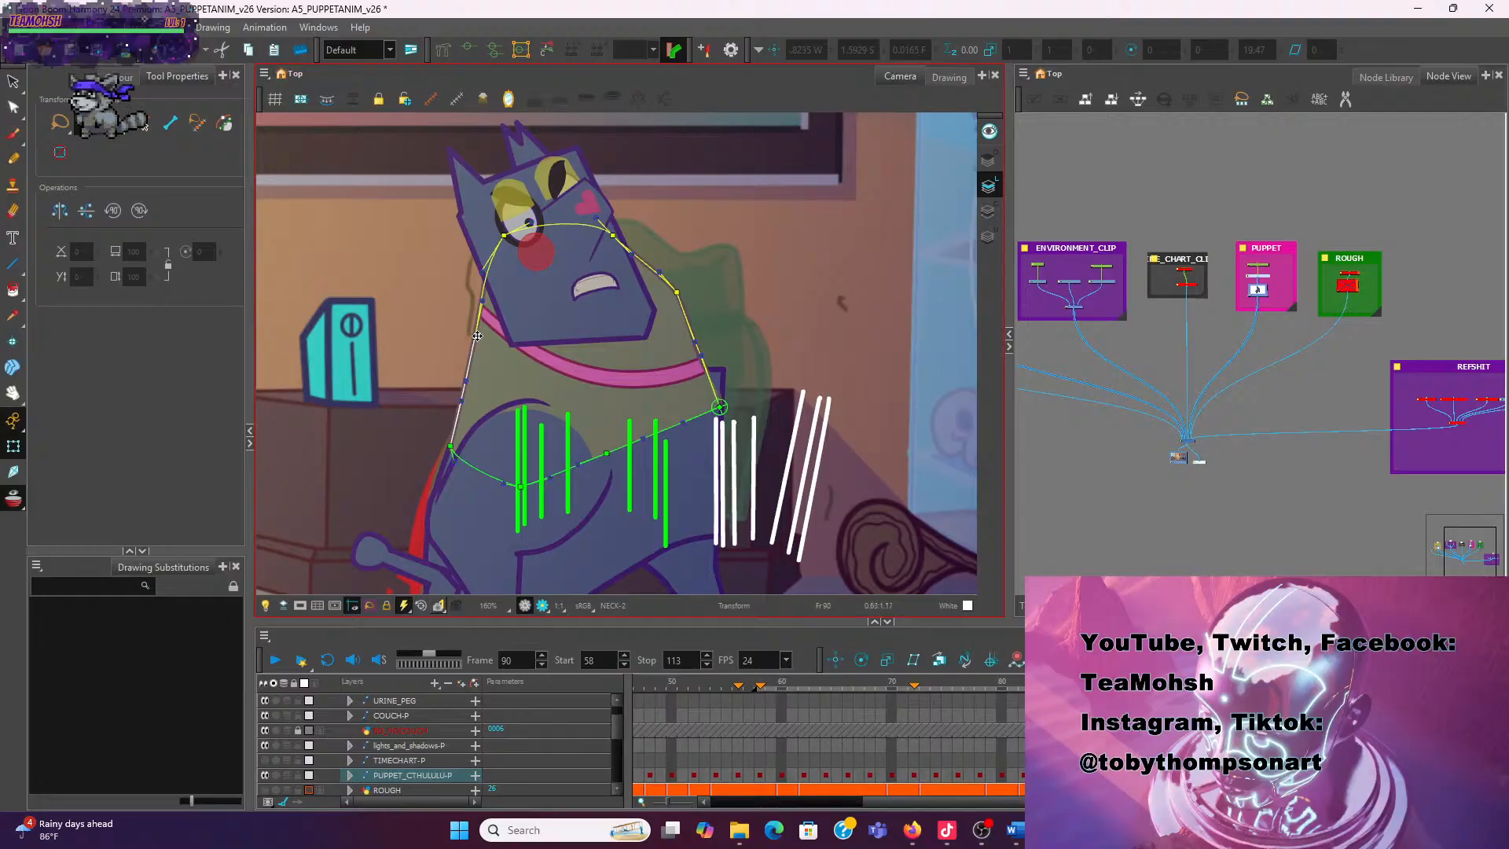
# Reshape the front side of the neck deformer so its outline runs from the jaw to the chest corner, adjusting the adjoining handles
pyautogui.click(677, 292)
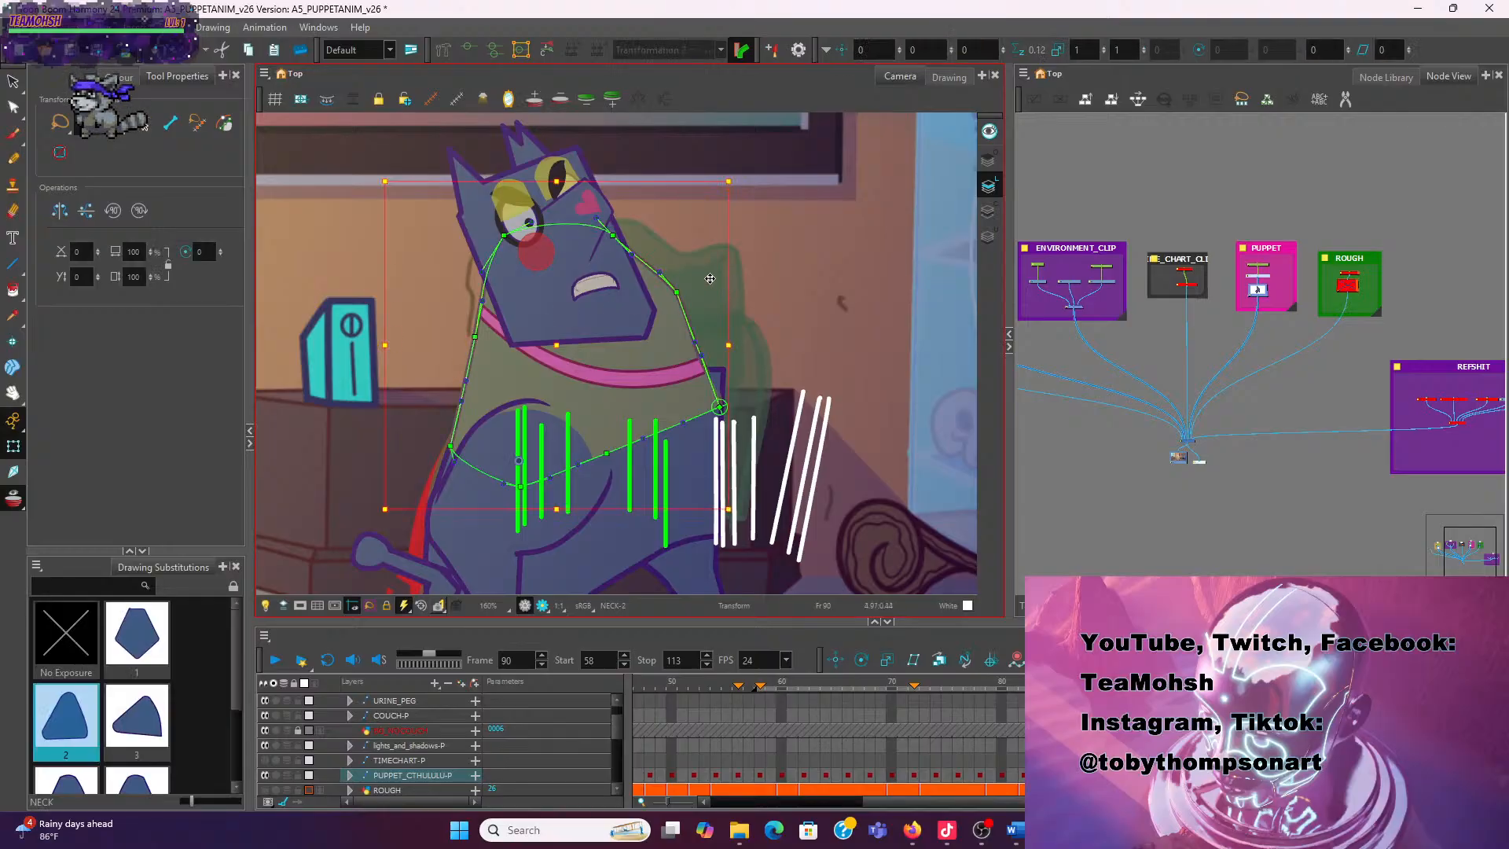
pyautogui.click(856, 286)
pyautogui.moveTo(677, 292); pyautogui.dragTo(712, 381)
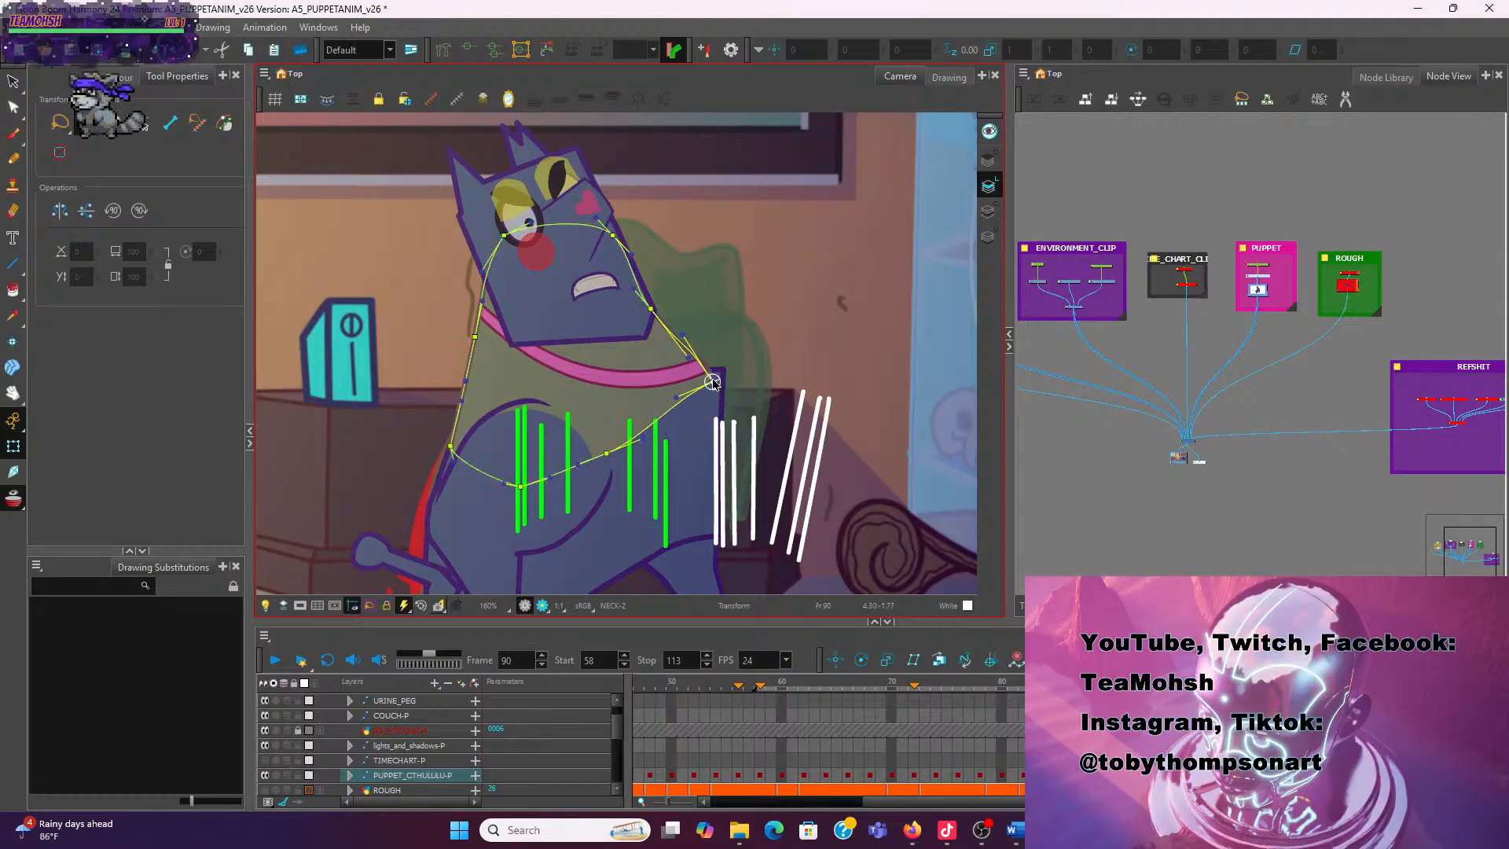
pyautogui.moveTo(684, 333); pyautogui.dragTo(677, 341)
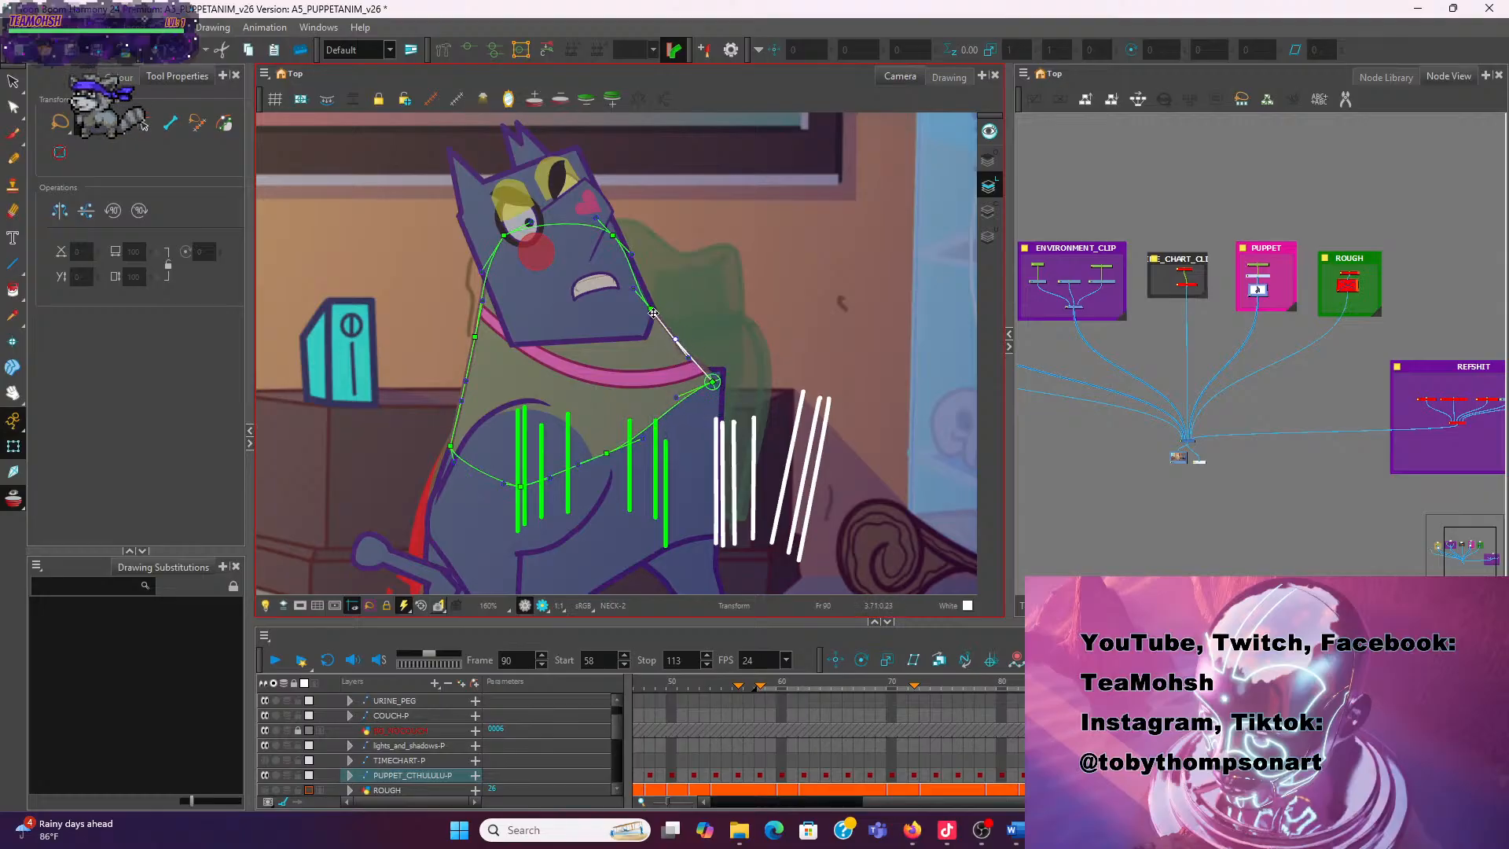
pyautogui.click(659, 306)
pyautogui.scroll(5, 667, 345)
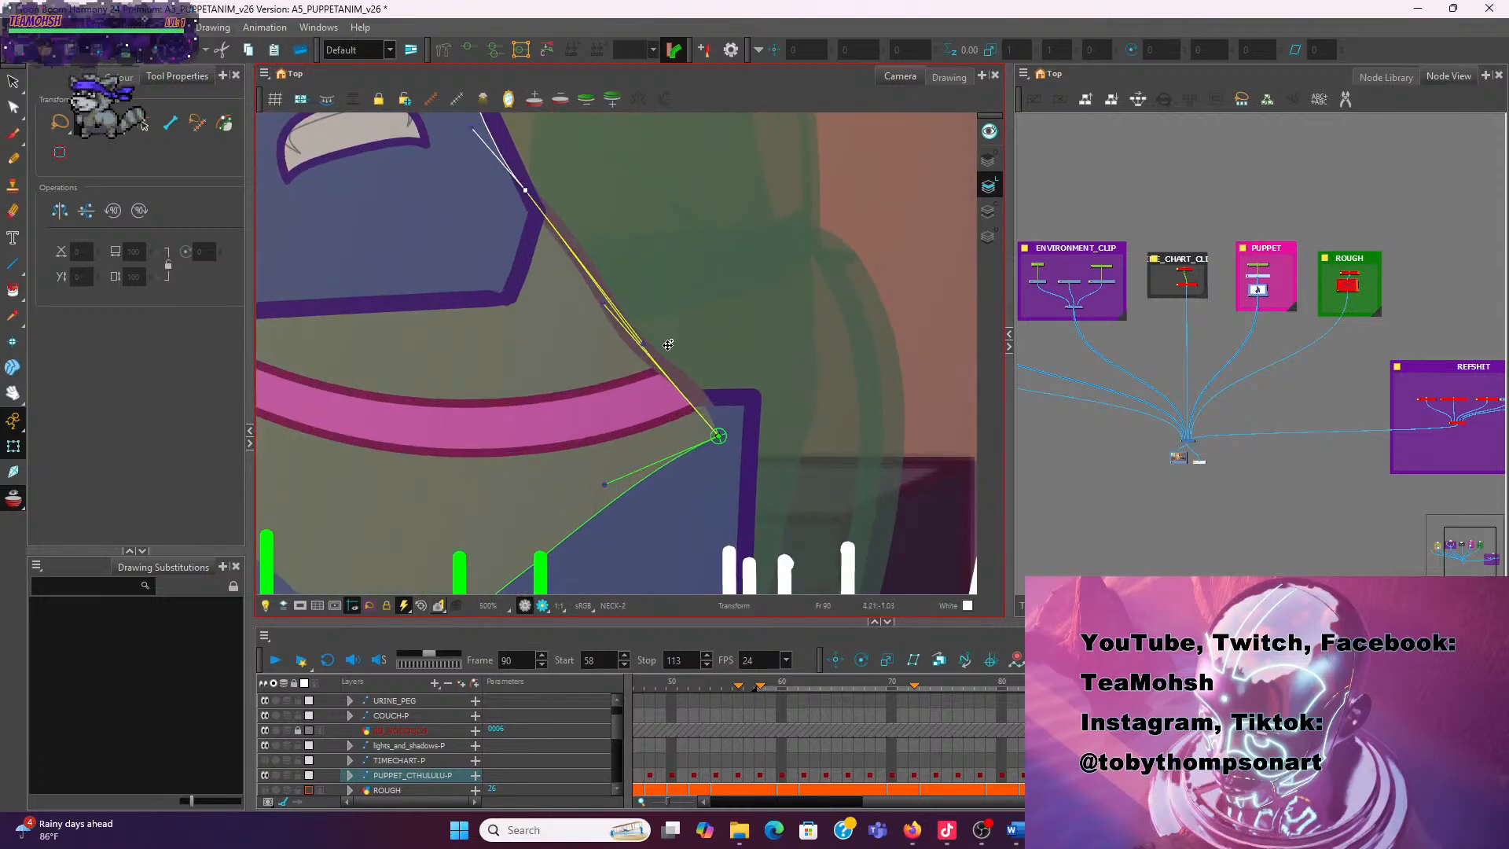
pyautogui.moveTo(667, 345)
pyautogui.mouseDown()
pyautogui.moveTo(697, 369)
pyautogui.moveTo(693, 354)
pyautogui.mouseUp()
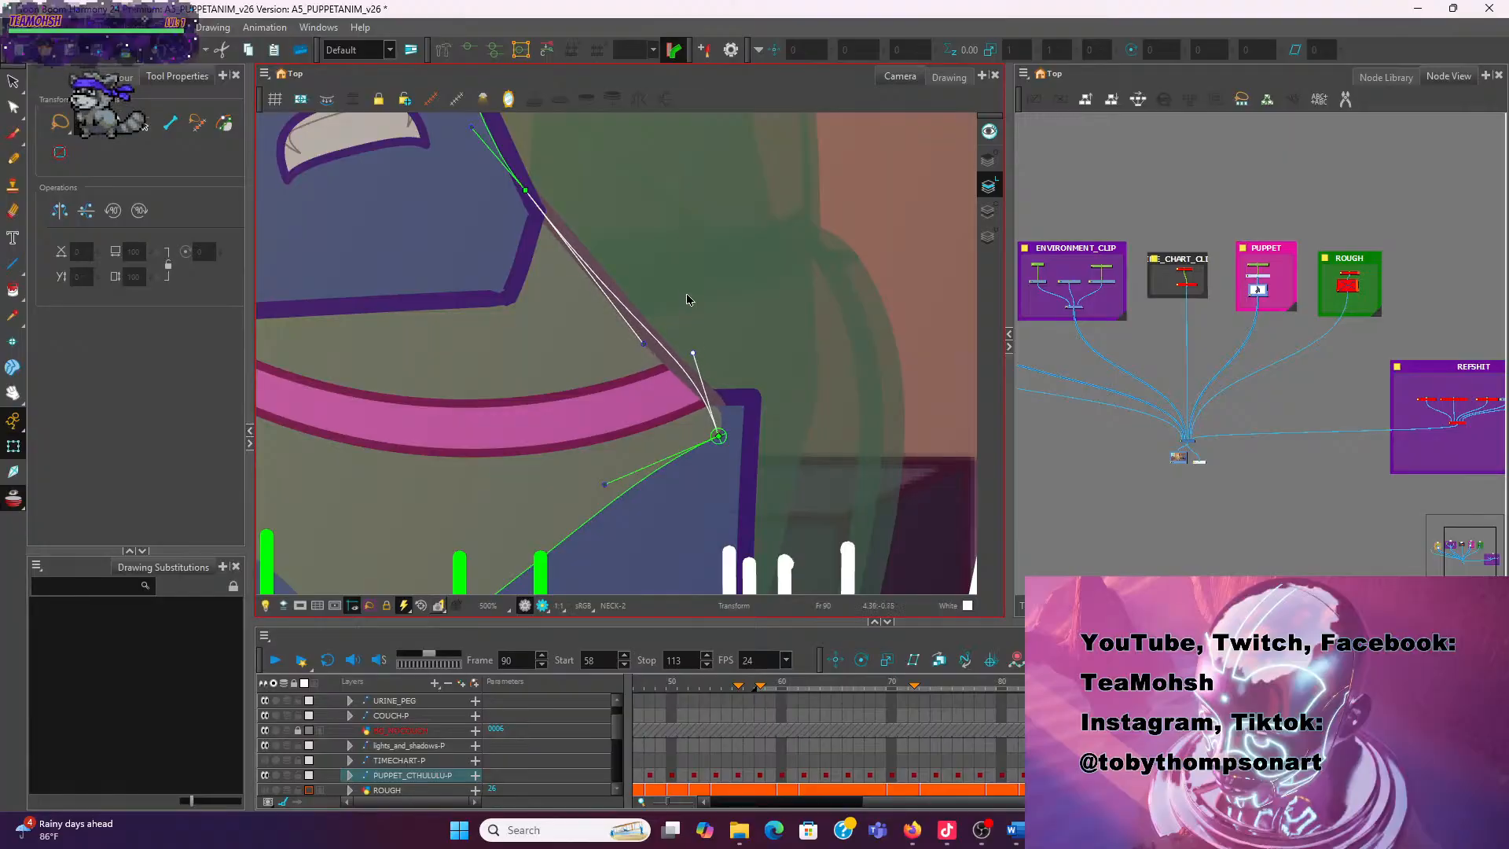
# Select the collar and rotate it to fit across the reshaped neck at frame 90
pyautogui.scroll(-1, 690, 296)
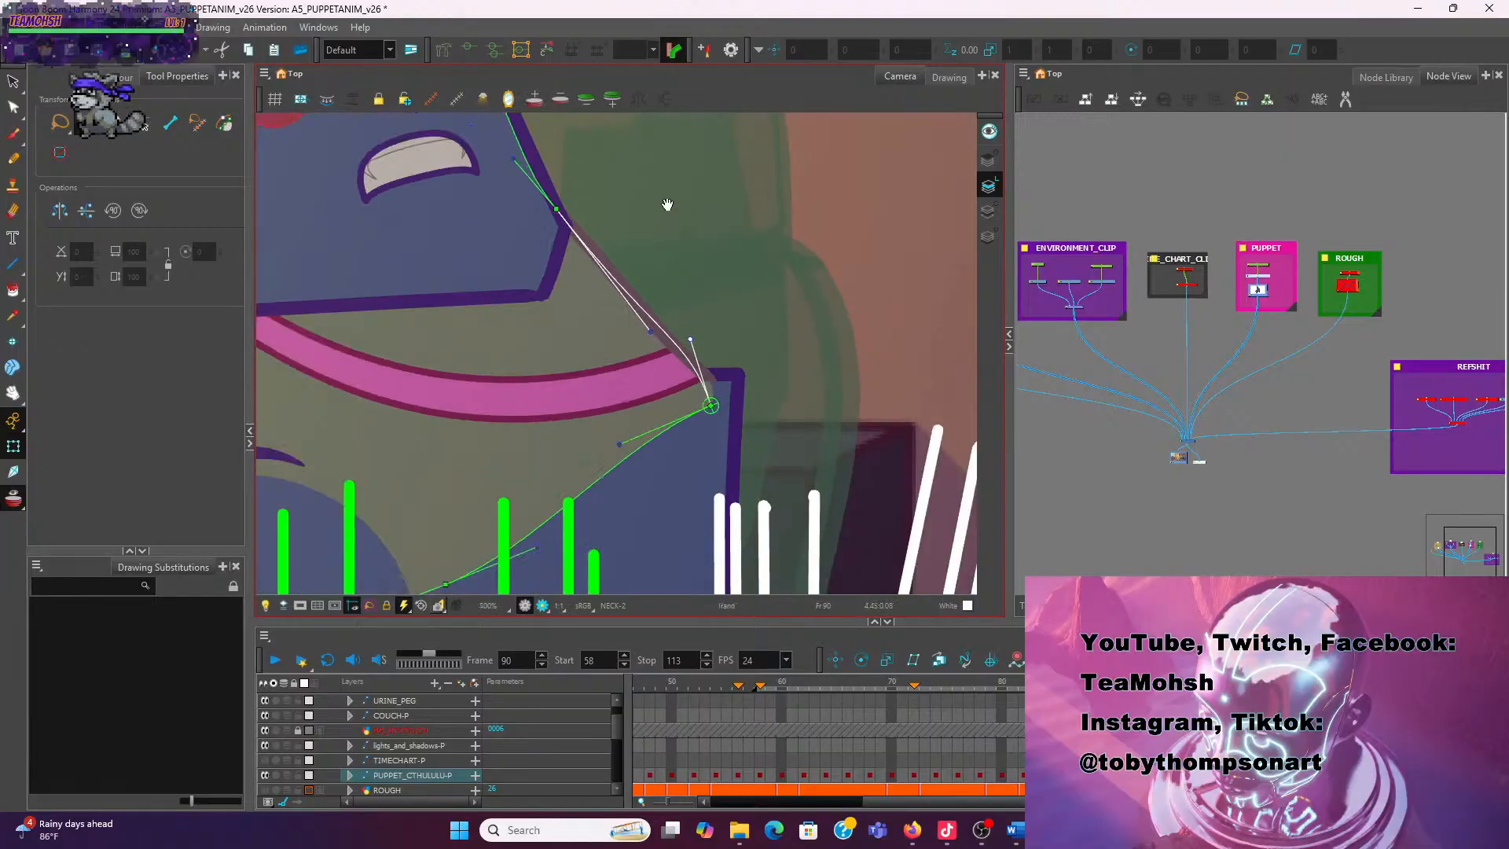
pyautogui.scroll(-3, 667, 205)
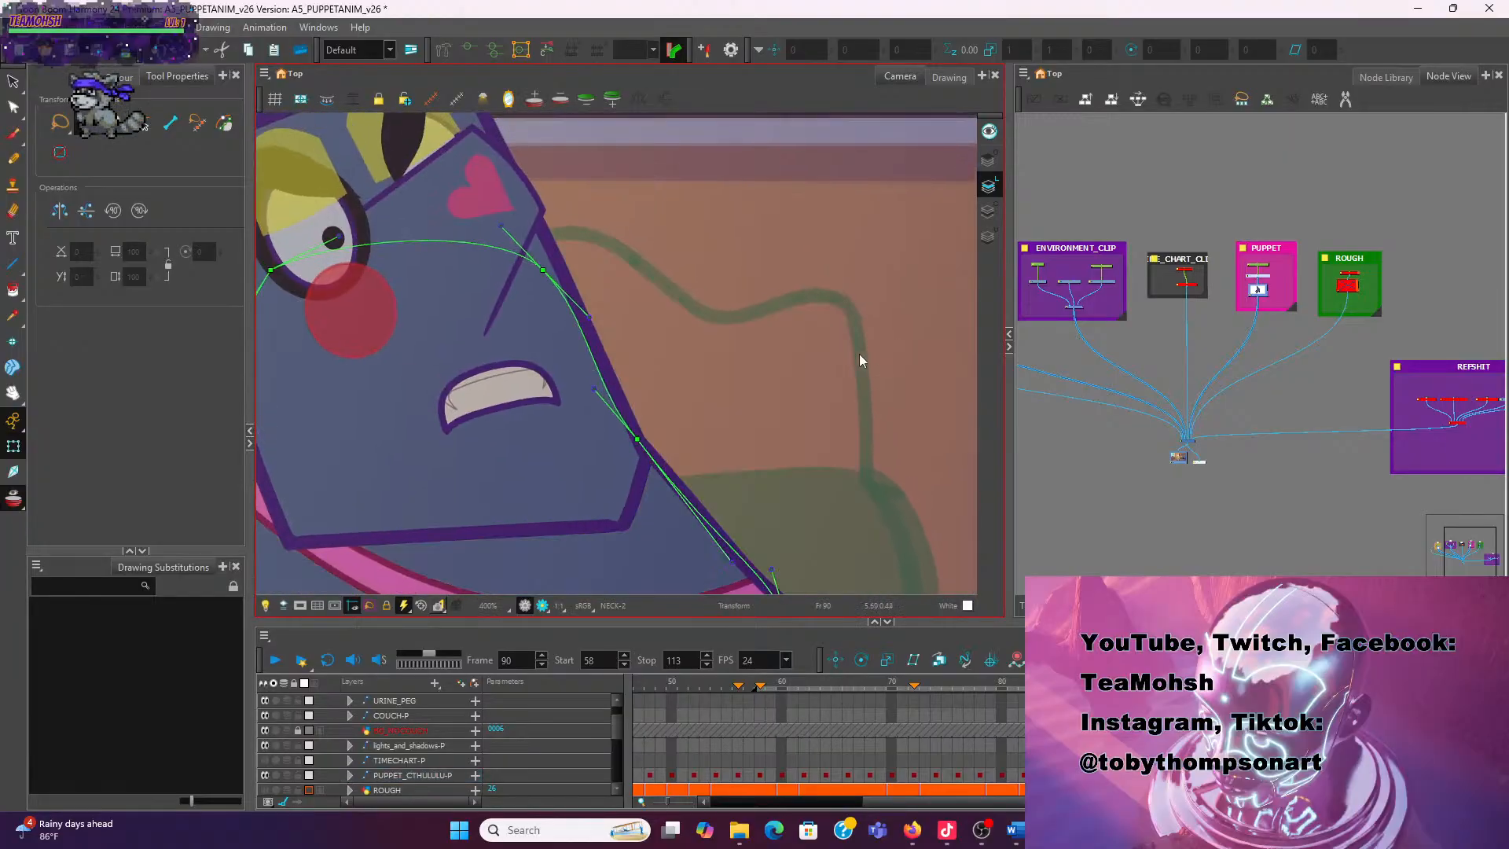
pyautogui.scroll(-2, 754, 362)
pyautogui.scroll(-2, 755, 358)
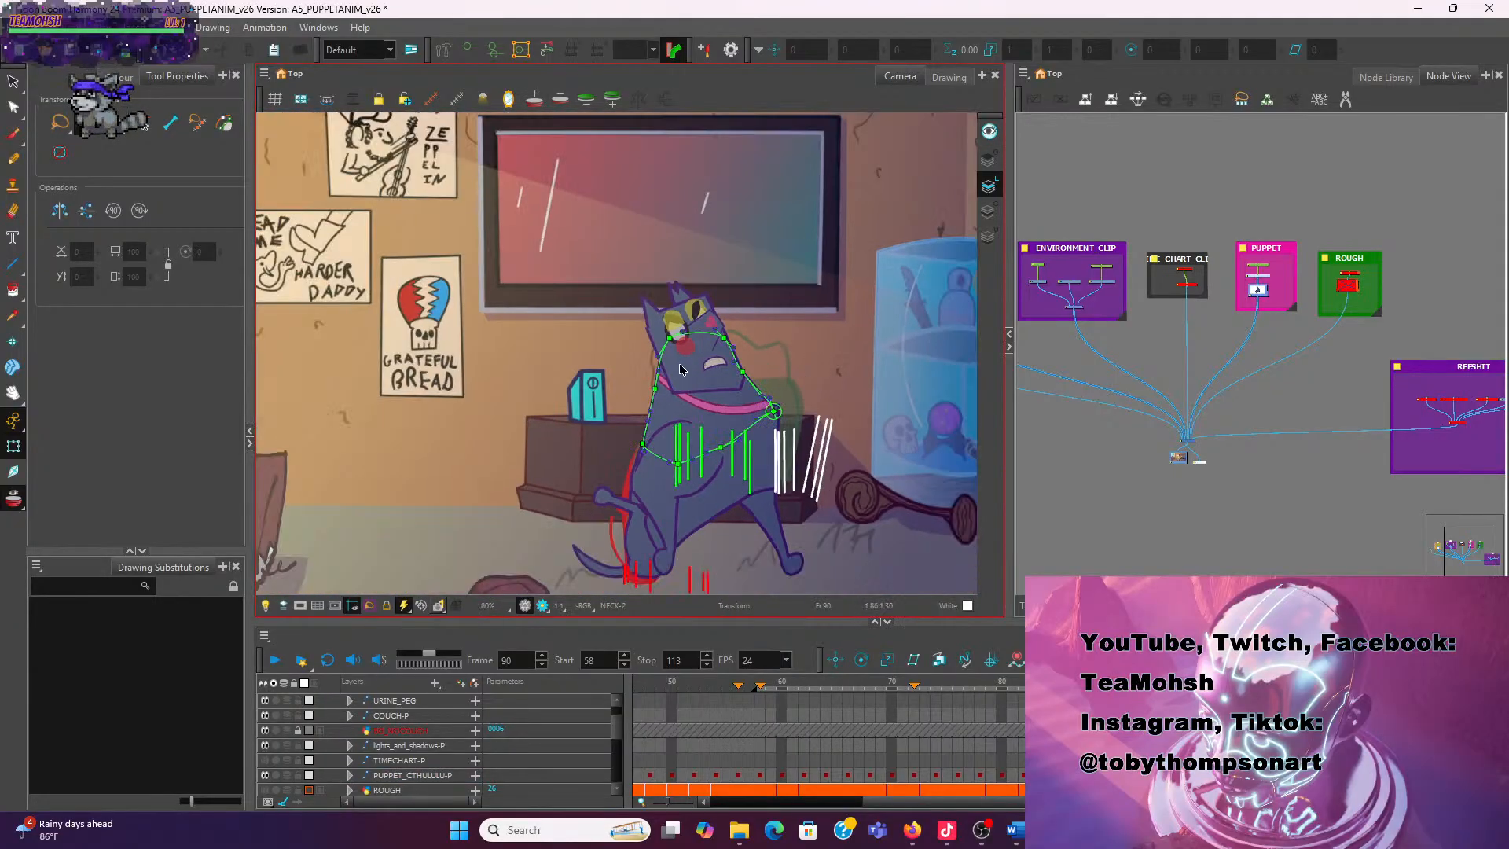
pyautogui.scroll(4, 679, 363)
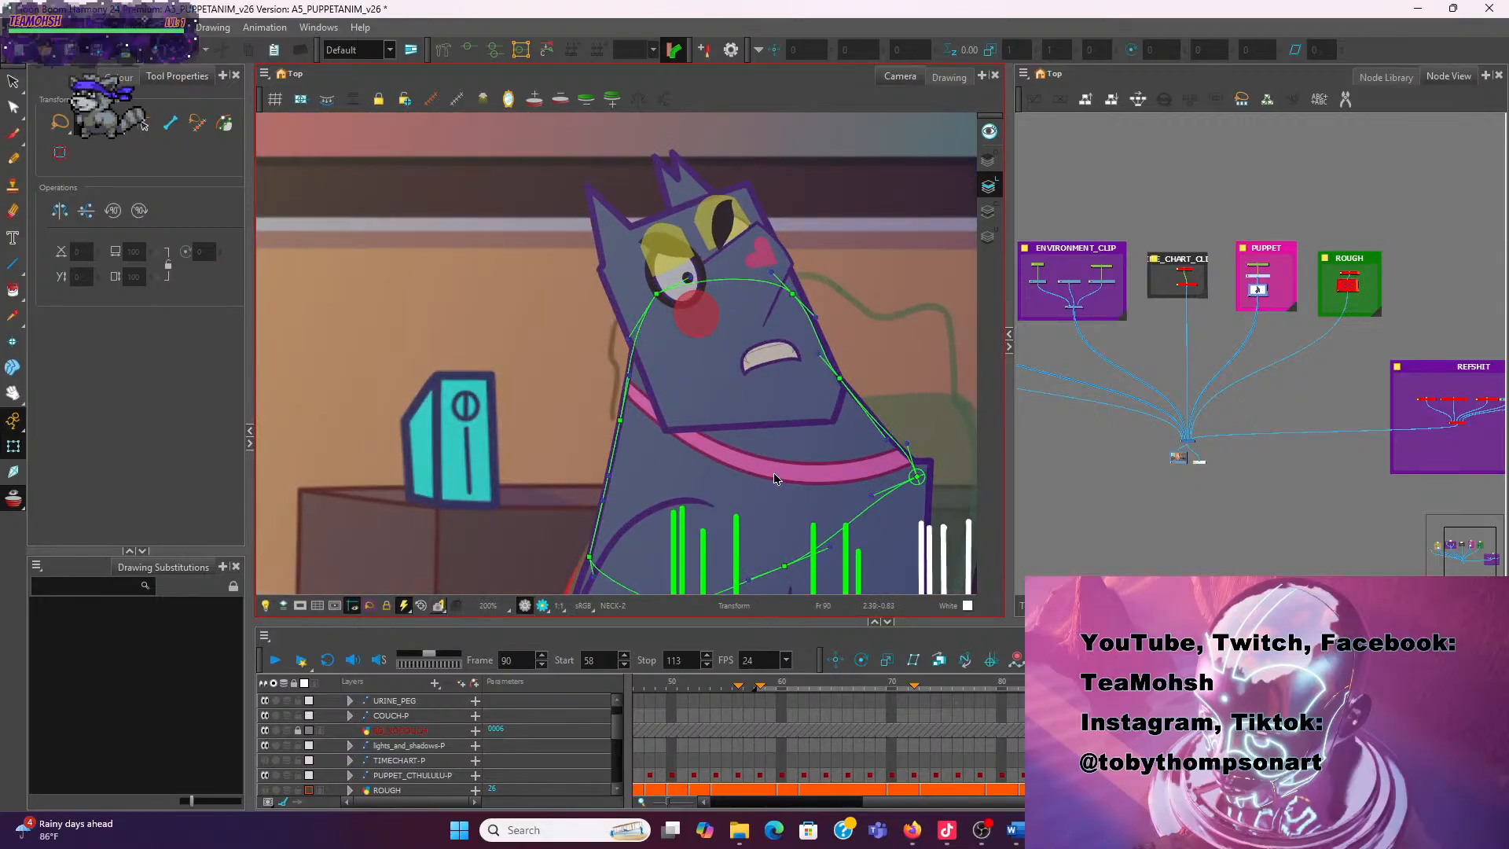
pyautogui.click(773, 472)
pyautogui.scroll(-2, 868, 422)
pyautogui.moveTo(891, 469)
pyautogui.mouseDown()
pyautogui.moveTo(788, 457)
pyautogui.moveTo(867, 399)
pyautogui.mouseUp()
pyautogui.moveTo(728, 444); pyautogui.dragTo(717, 427)
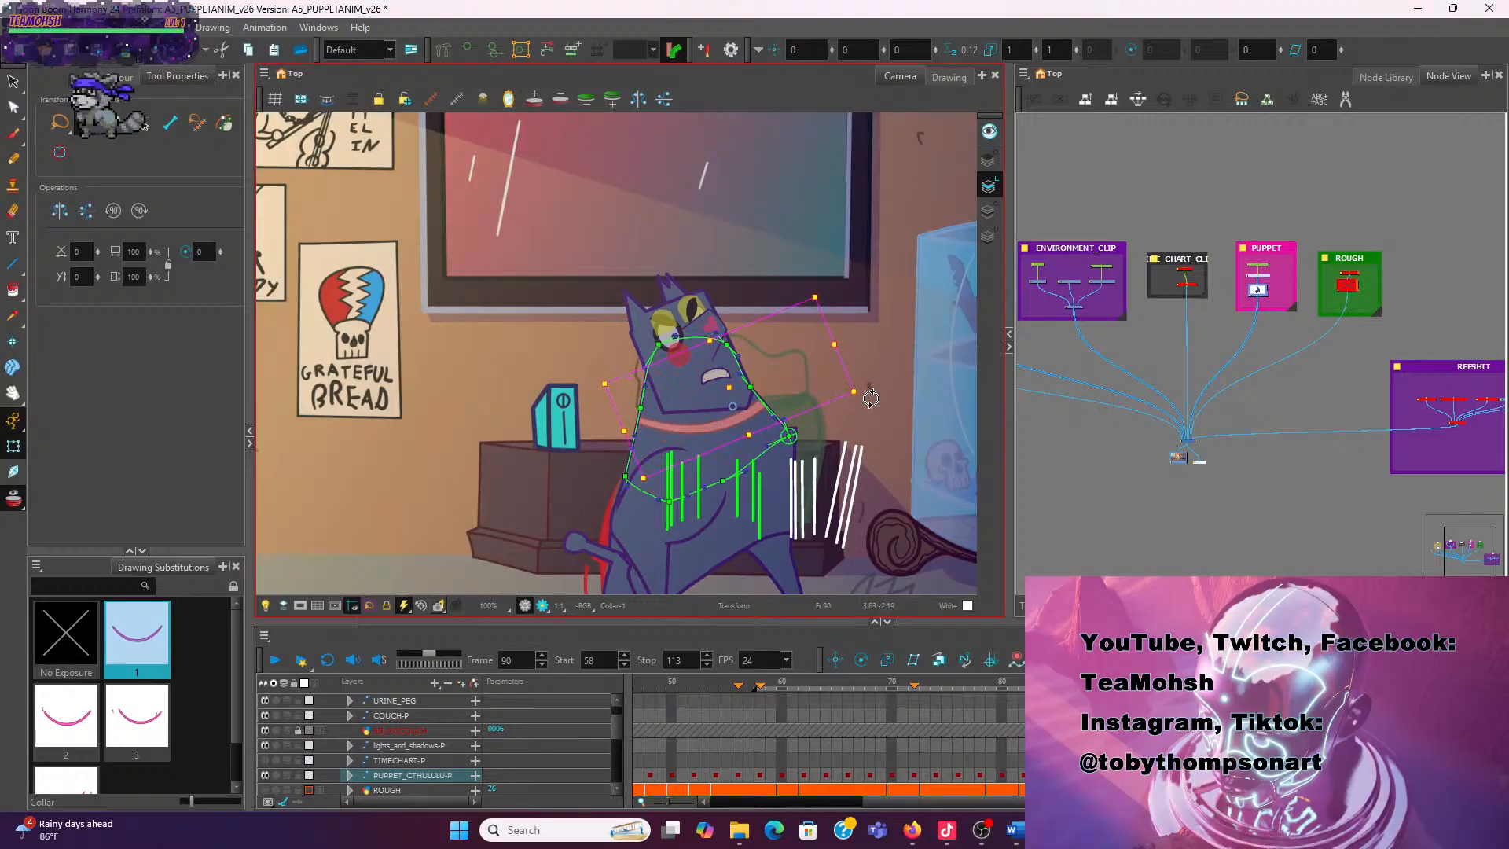
pyautogui.moveTo(870, 396); pyautogui.dragTo(869, 414)
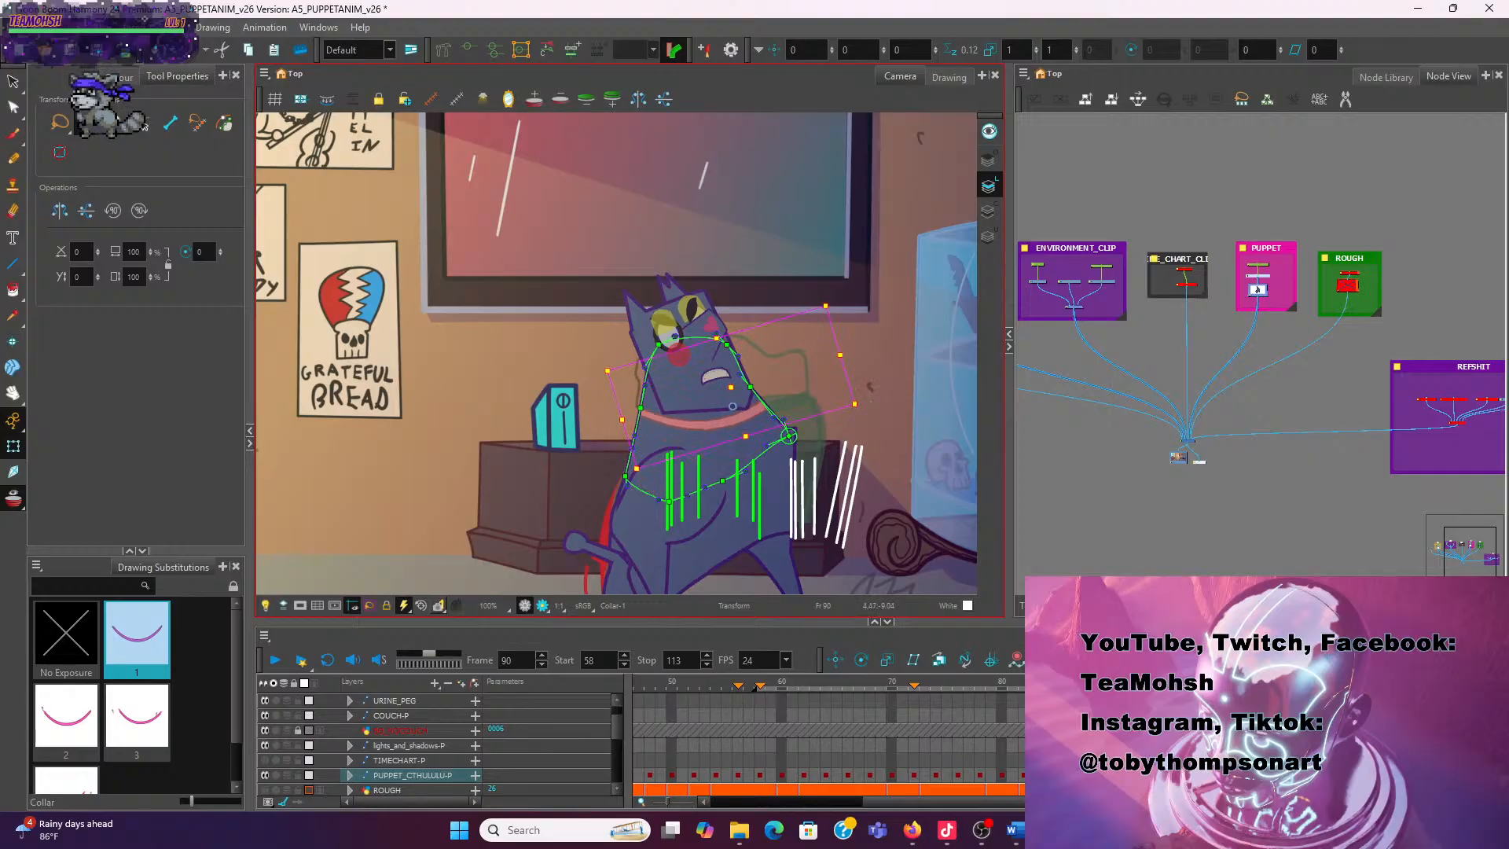
# Flip between frame 90 and the preceding frames to compare the neck and collar placement
pyautogui.press(',')
pyautogui.press(',')
pyautogui.press('.')
pyautogui.press('.')
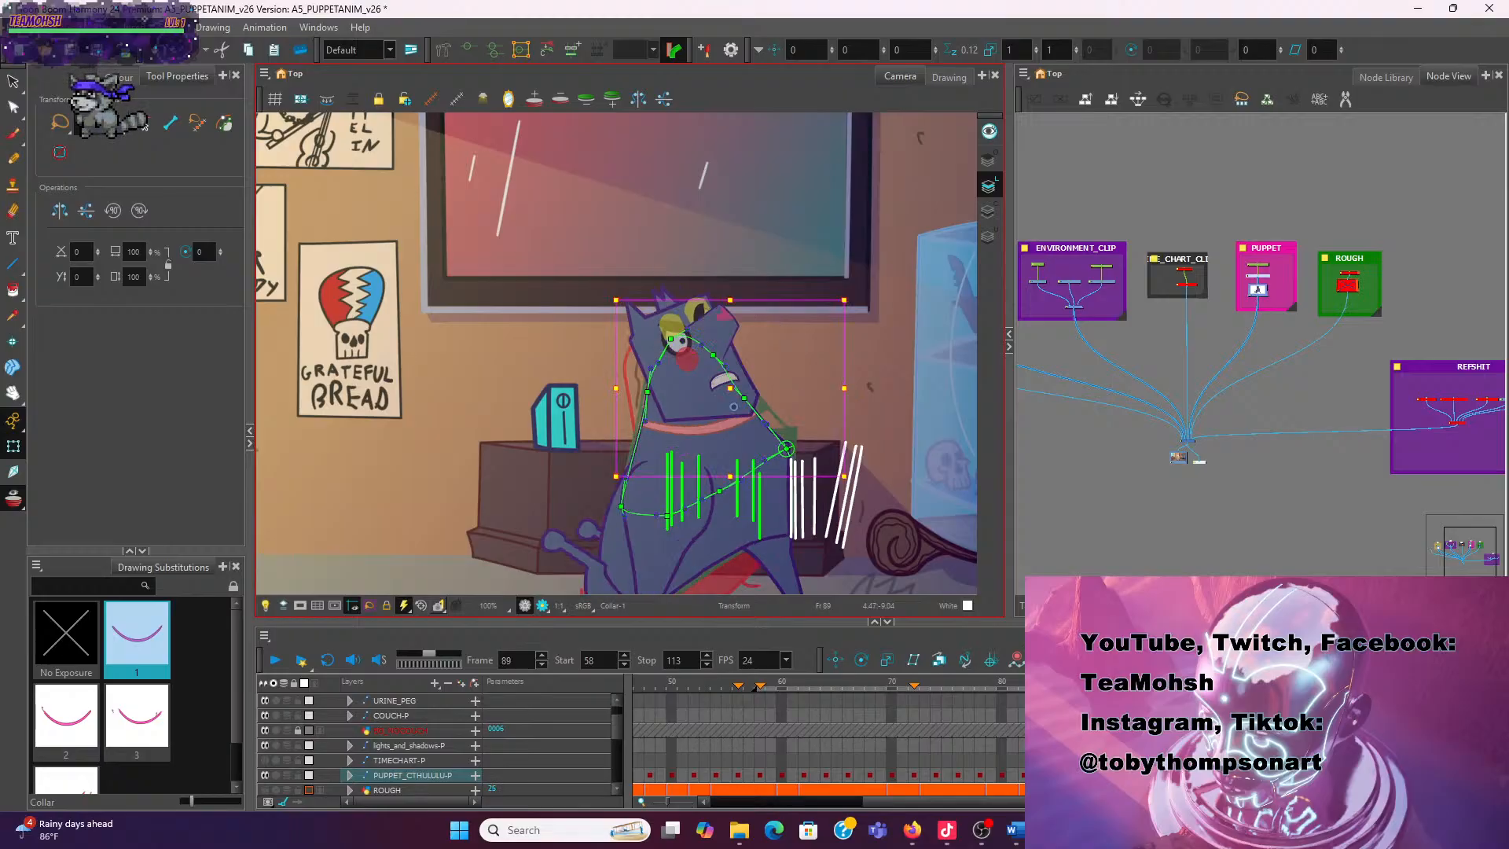
pyautogui.press(',')
pyautogui.press('.')
pyautogui.press(',')
pyautogui.press('.')
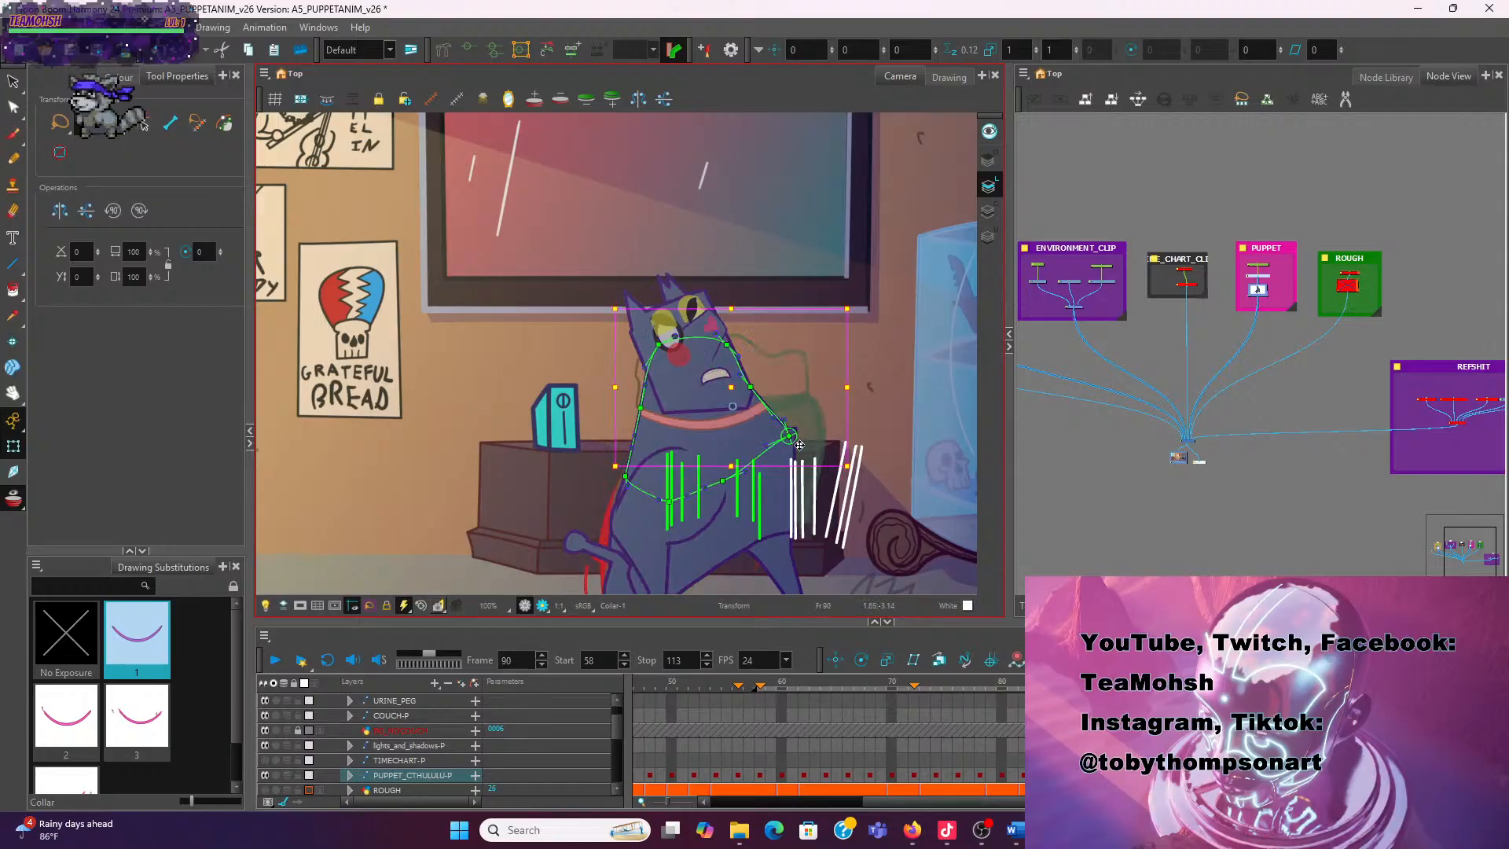
# Fine-tune the collar's rotation at frame 90 against its placement in the preceding pose
pyautogui.press(',')
pyautogui.press(',')
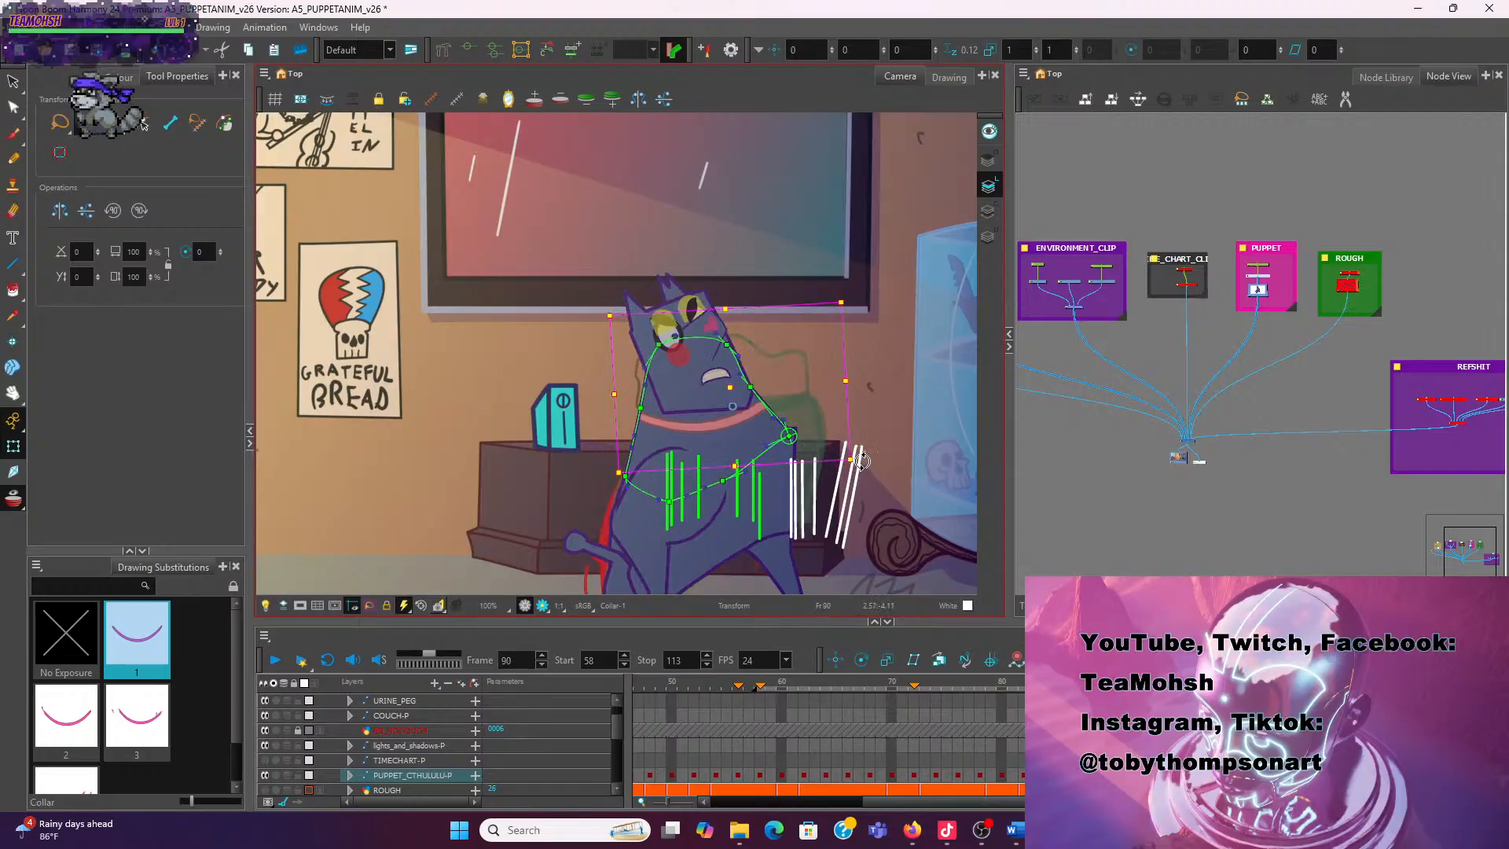
pyautogui.press('.')
pyautogui.press('.')
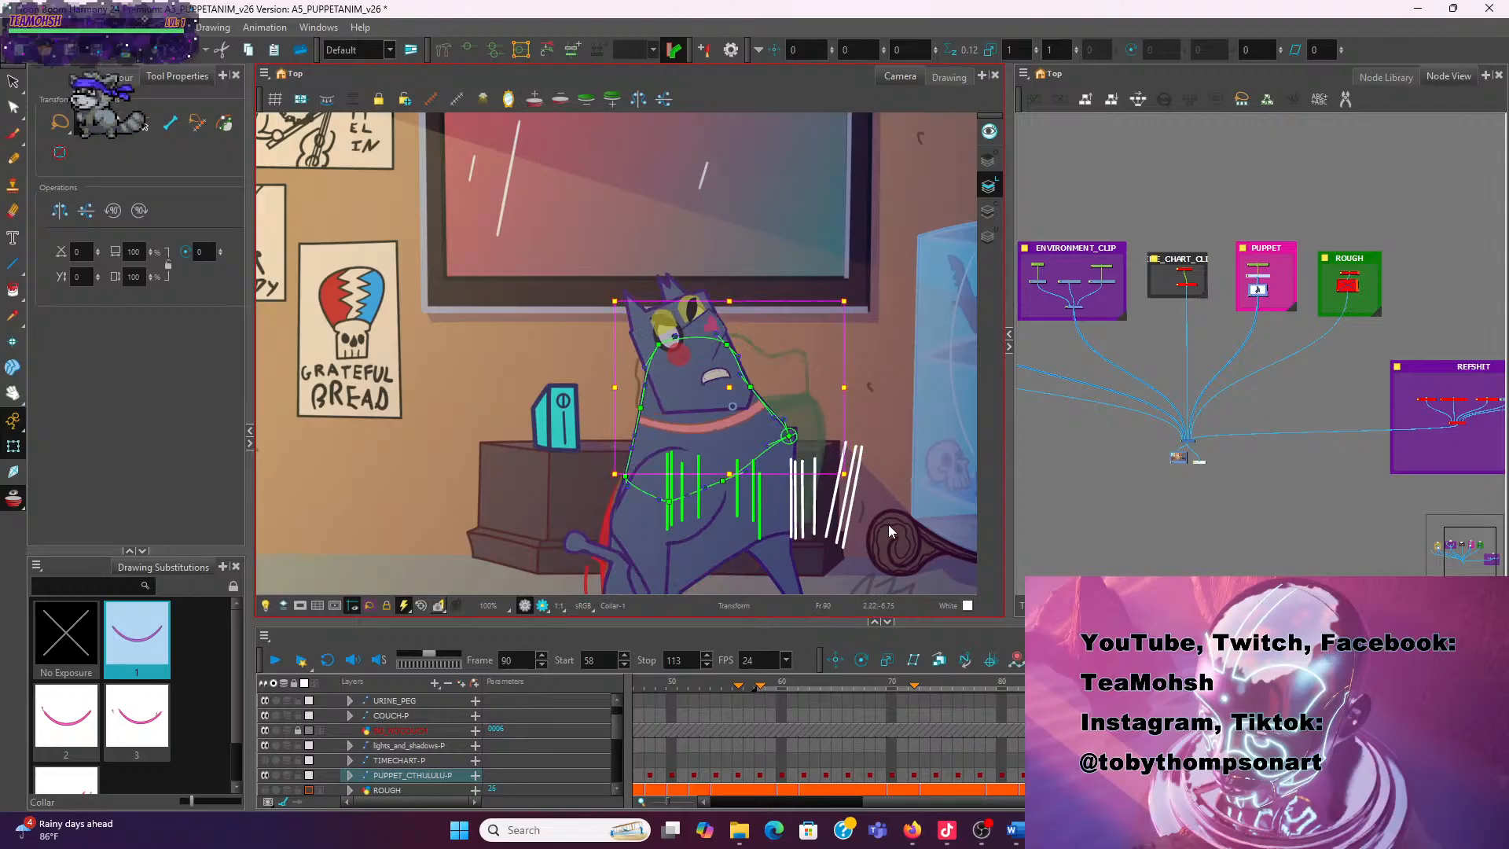
# Step back and forth through frames 88 to 92 to examine how the torso, neck and collar move between poses
pyautogui.press(',')
pyautogui.press(',')
pyautogui.press('.')
pyautogui.press('.')
pyautogui.scroll(-1, 846, 447)
pyautogui.press(',')
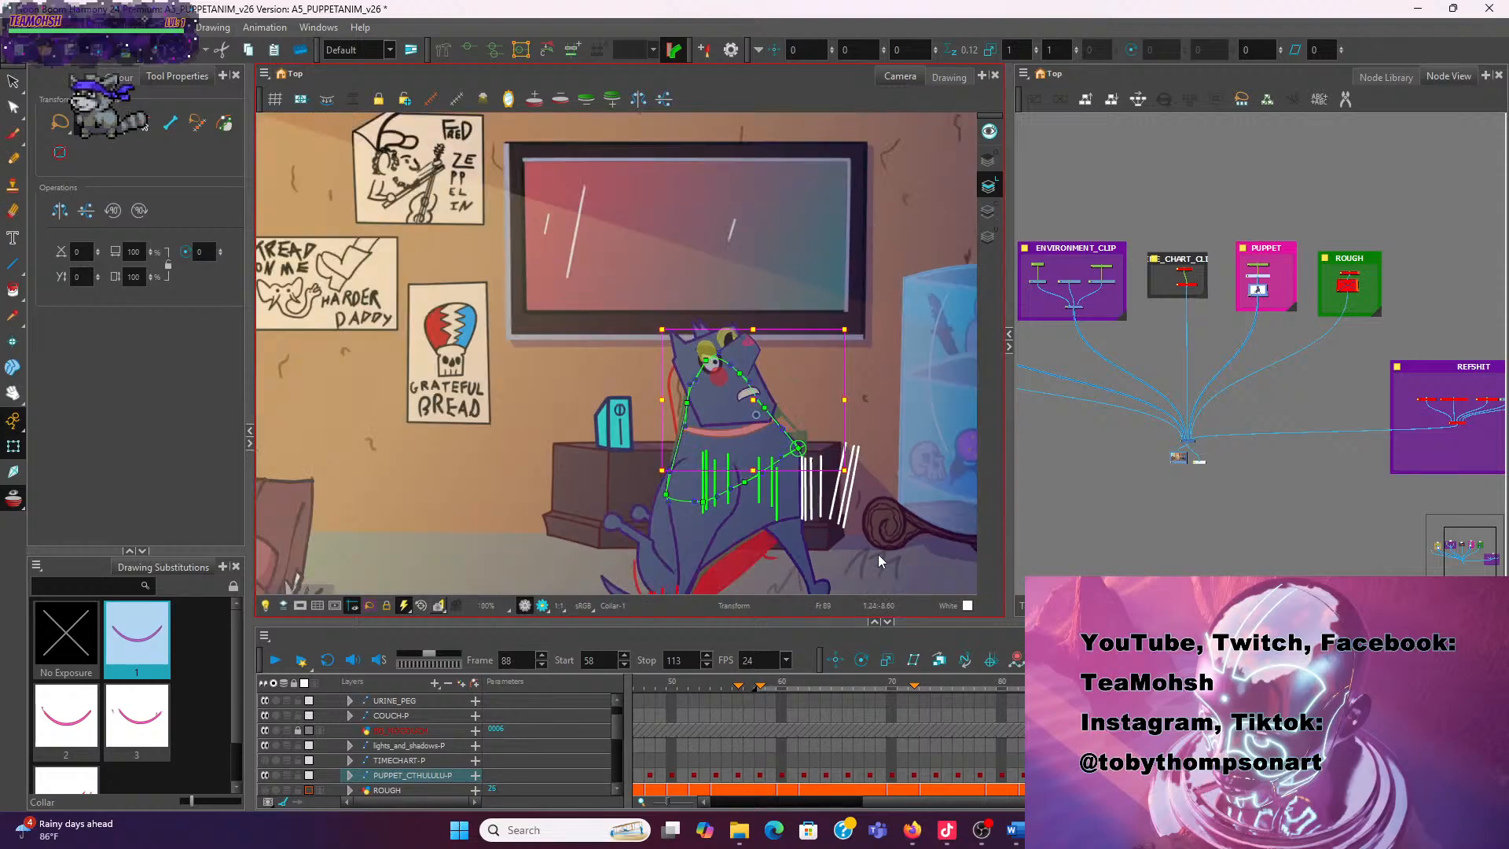
pyautogui.press('.')
pyautogui.press('.')
pyautogui.press('.')
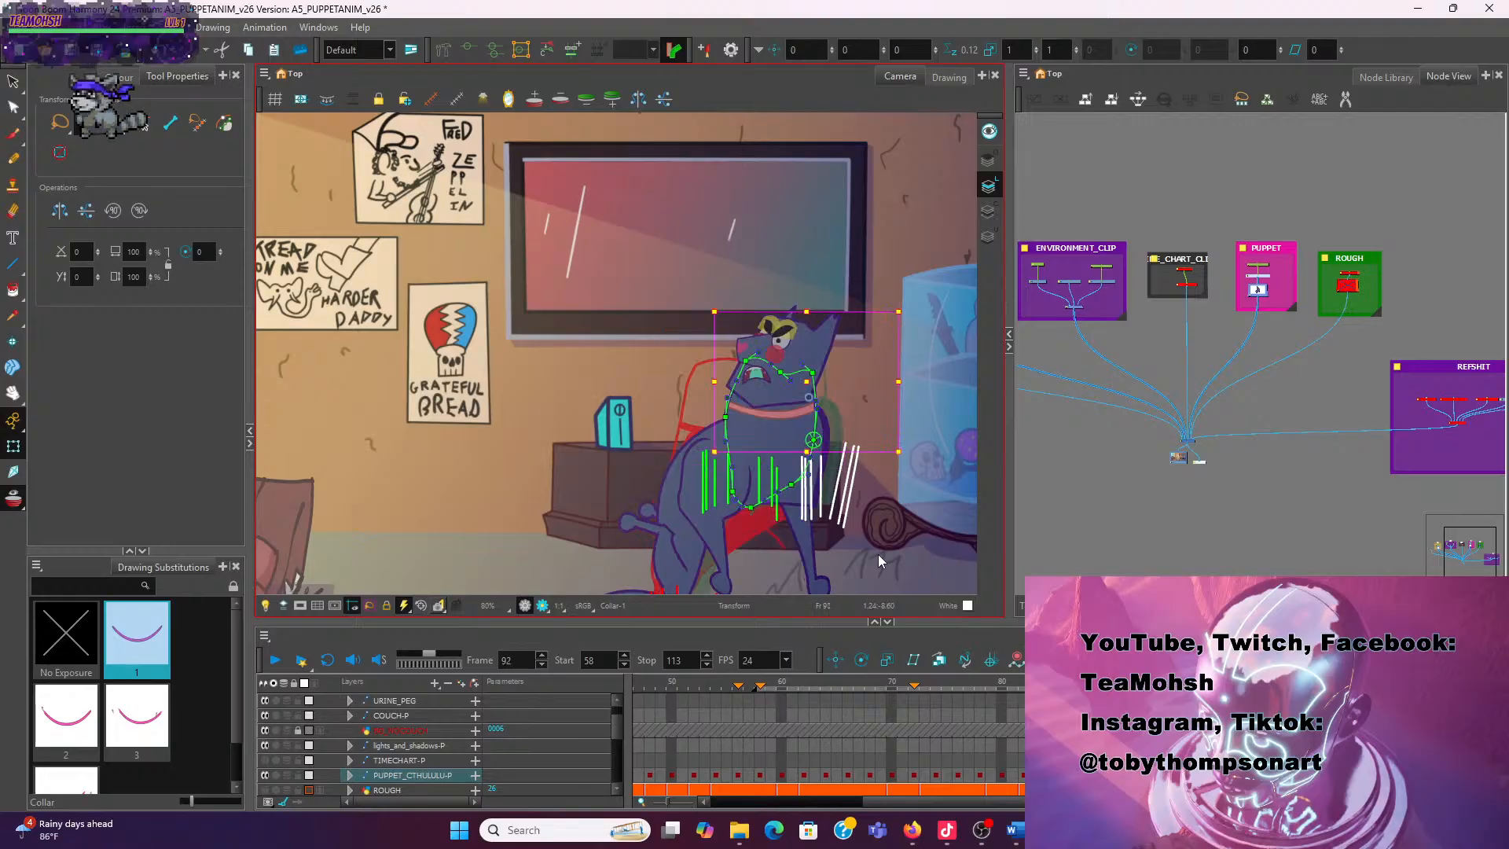
pyautogui.scroll(1, 864, 550)
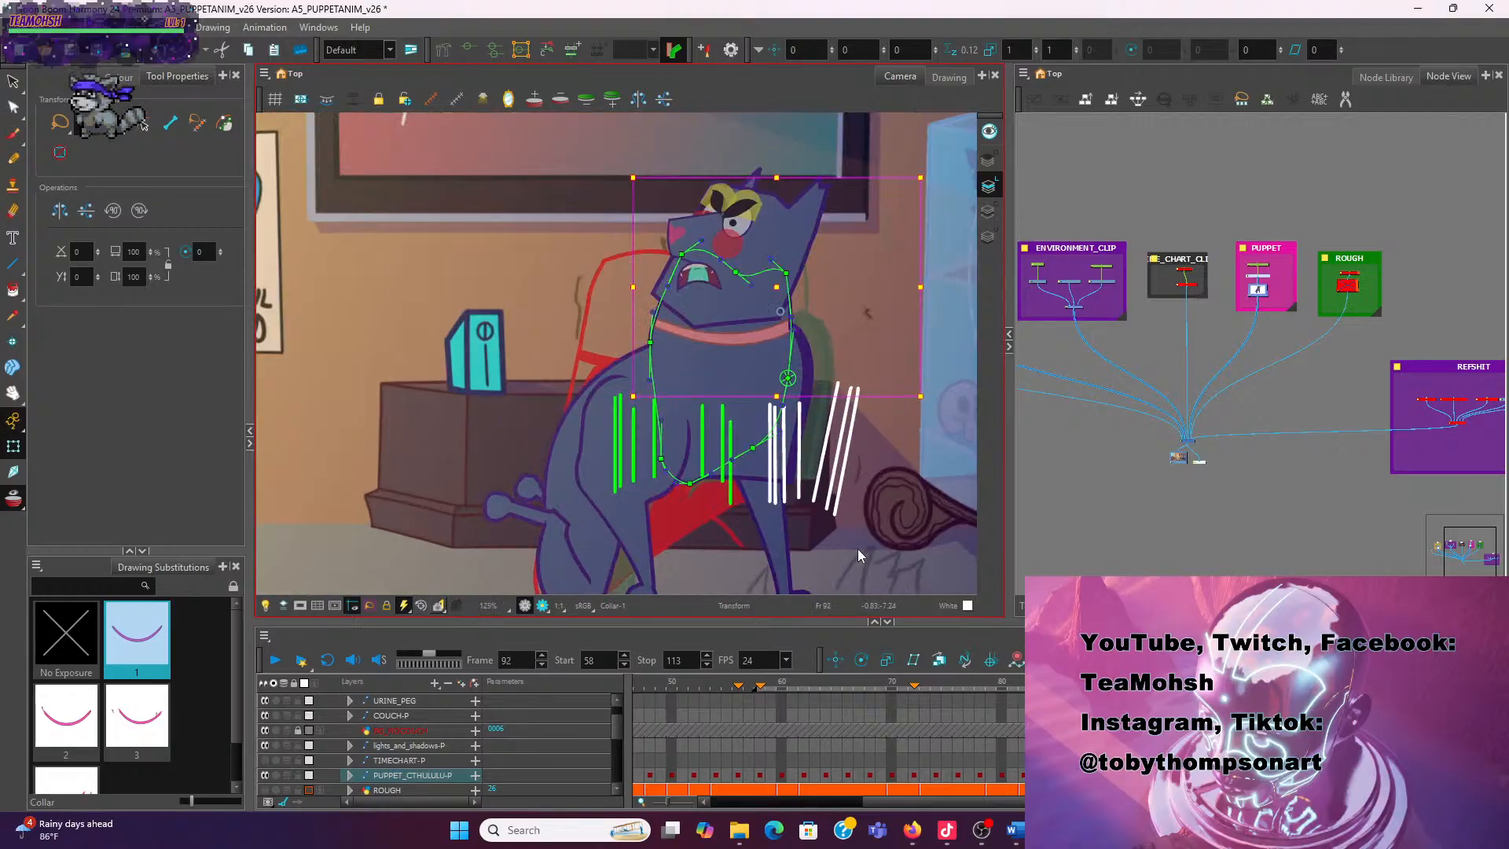
pyautogui.press(',')
pyautogui.press(',')
pyautogui.scroll(-1, 904, 464)
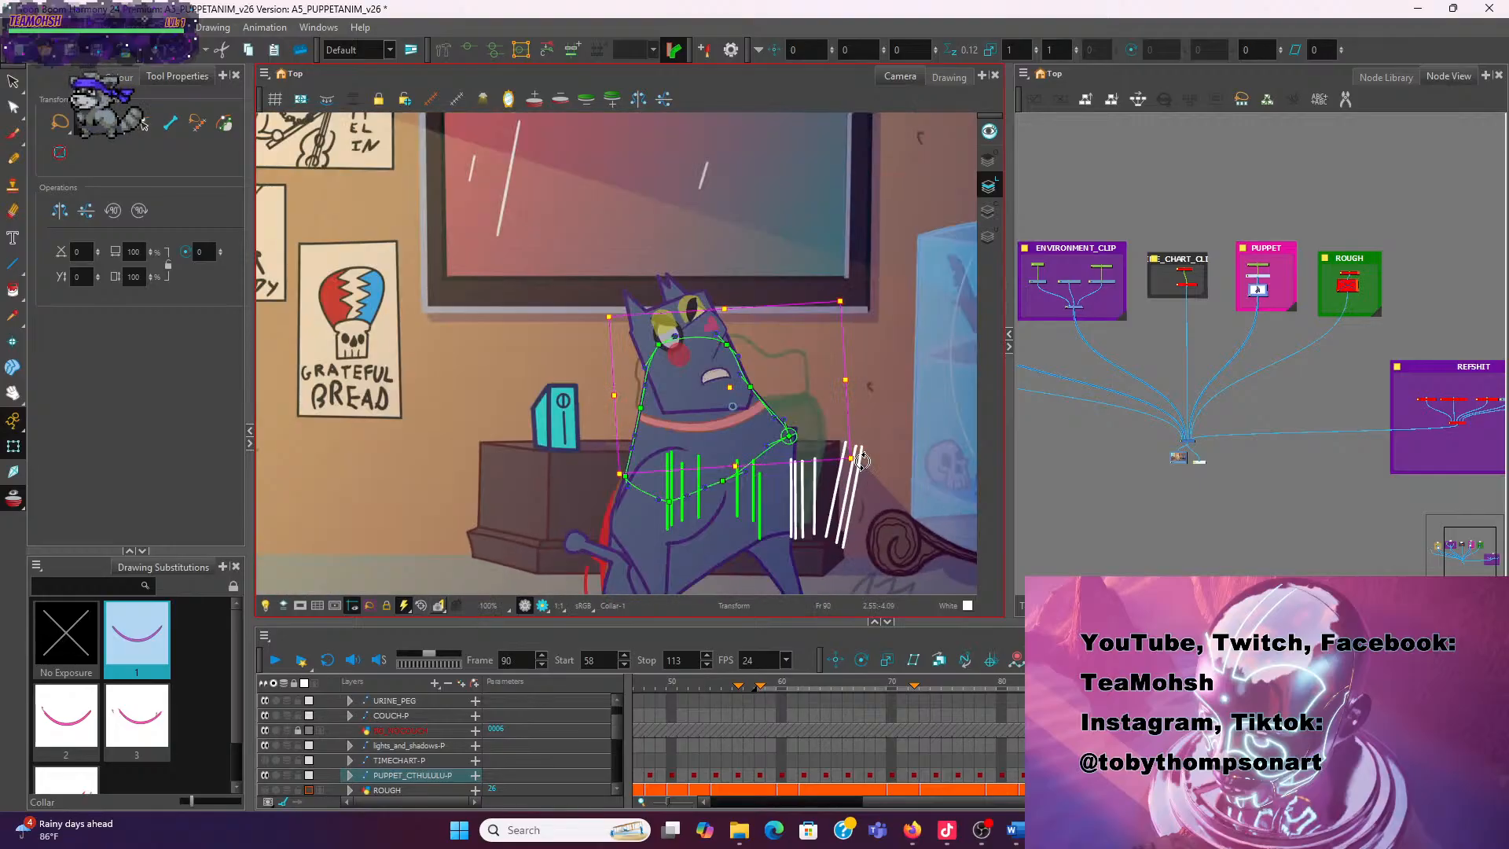
pyautogui.press(',')
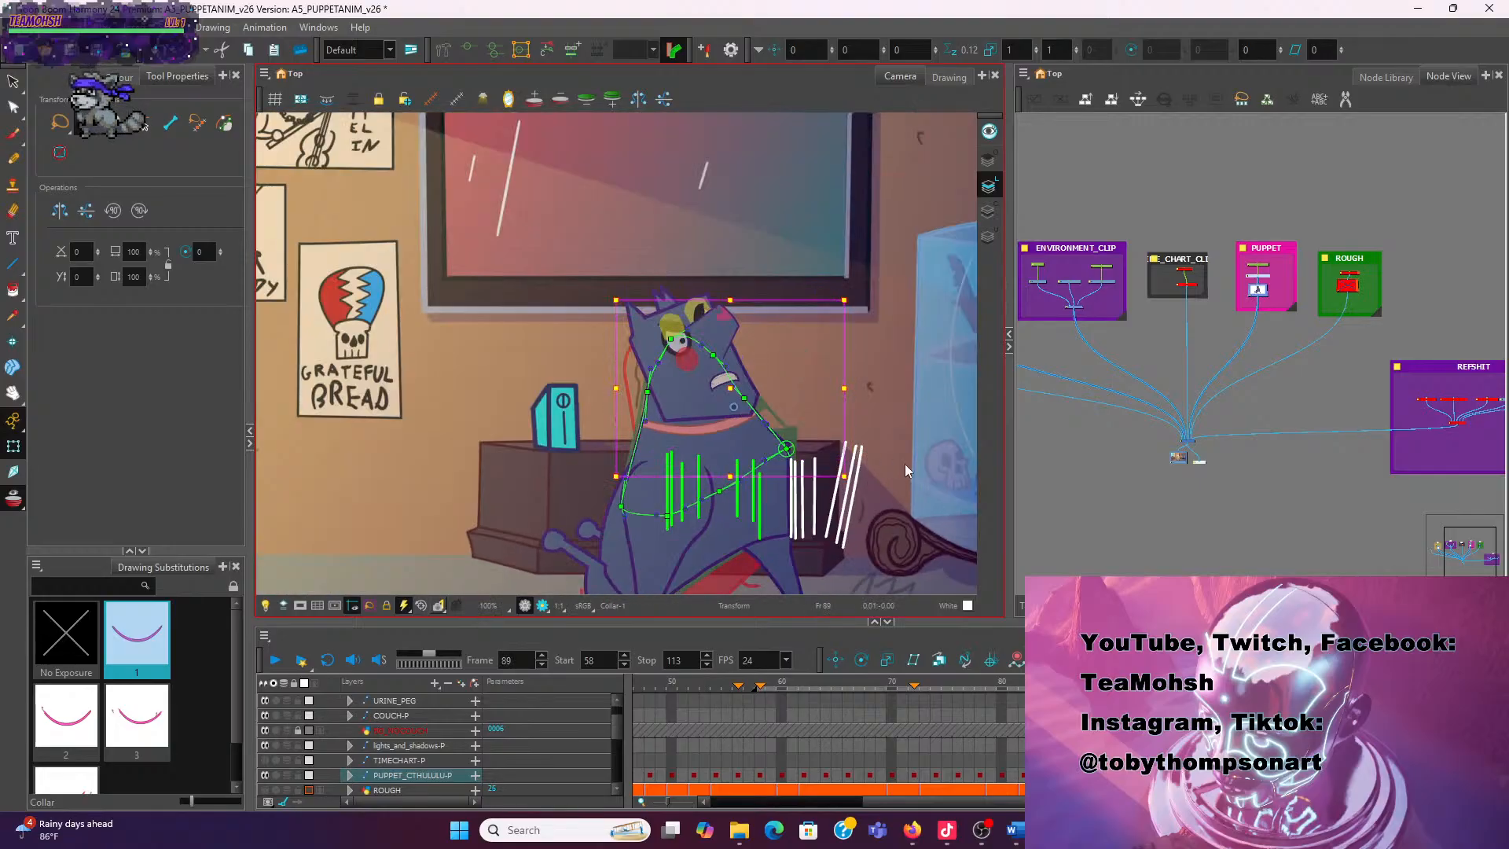
pyautogui.press('.')
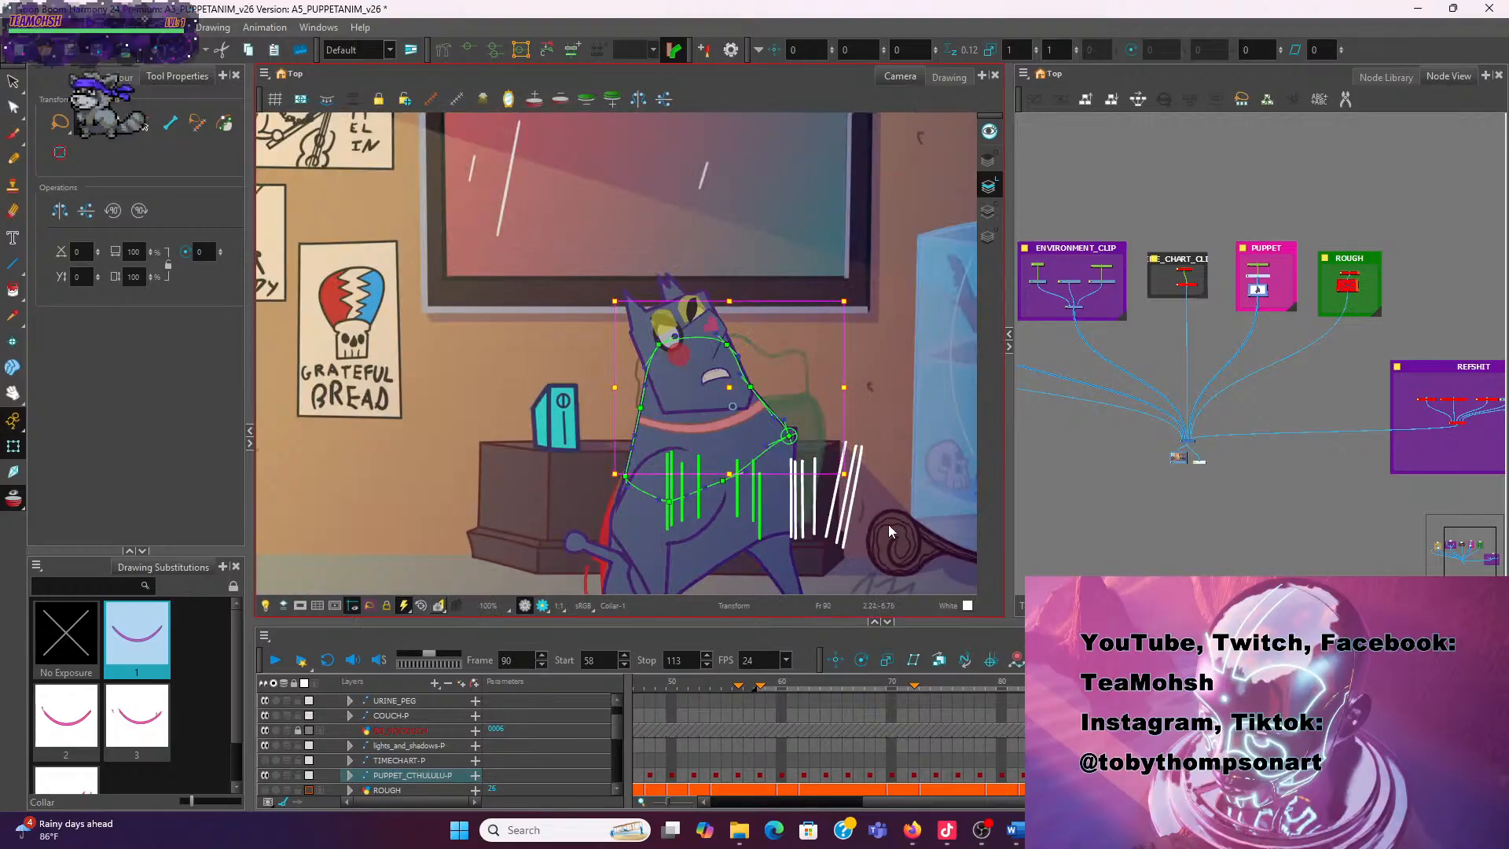
pyautogui.press(',')
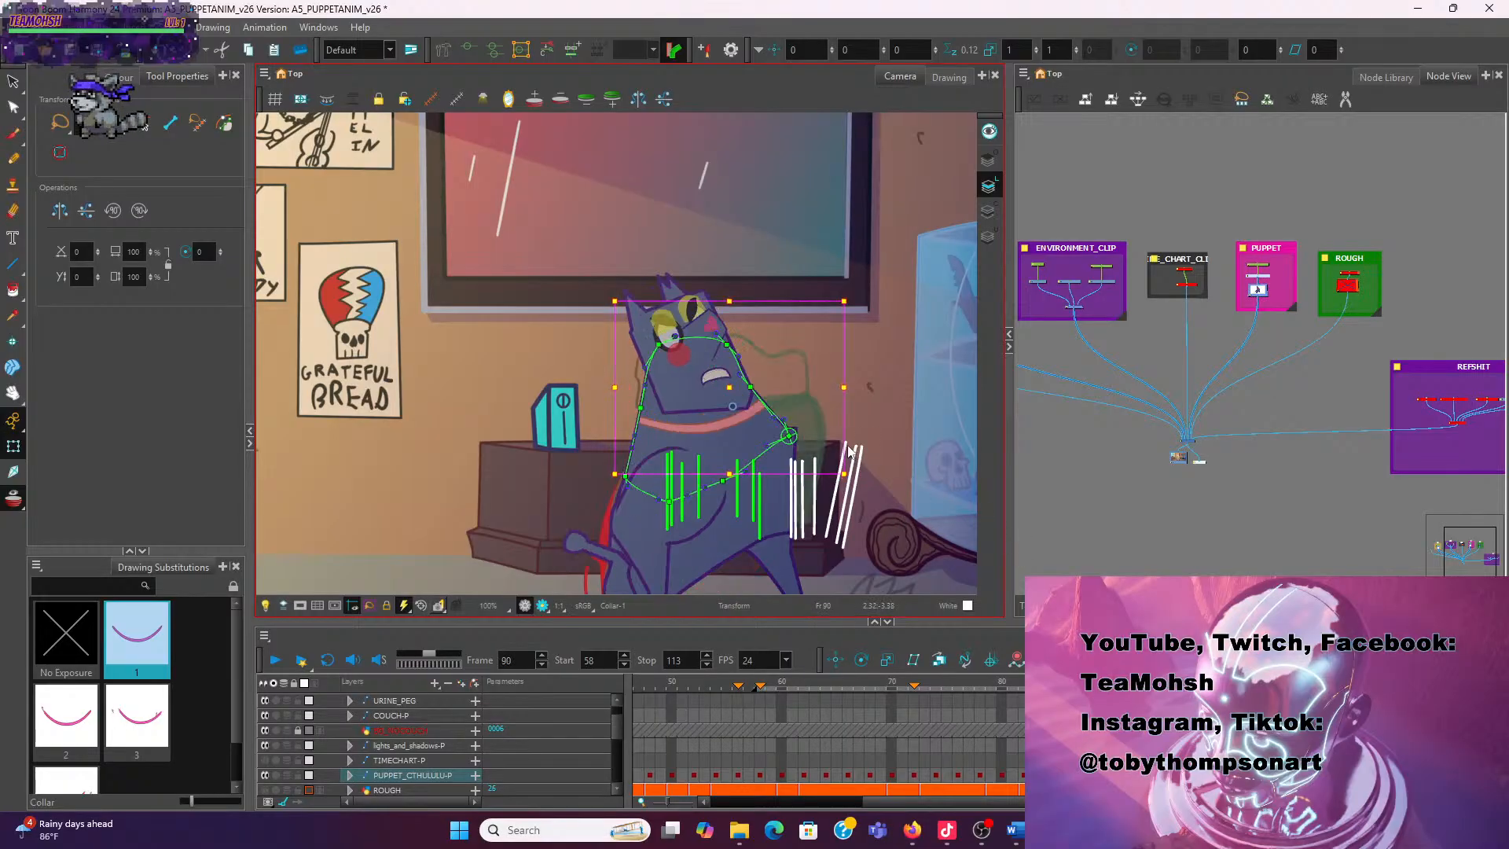
pyautogui.scroll(-1, 881, 538)
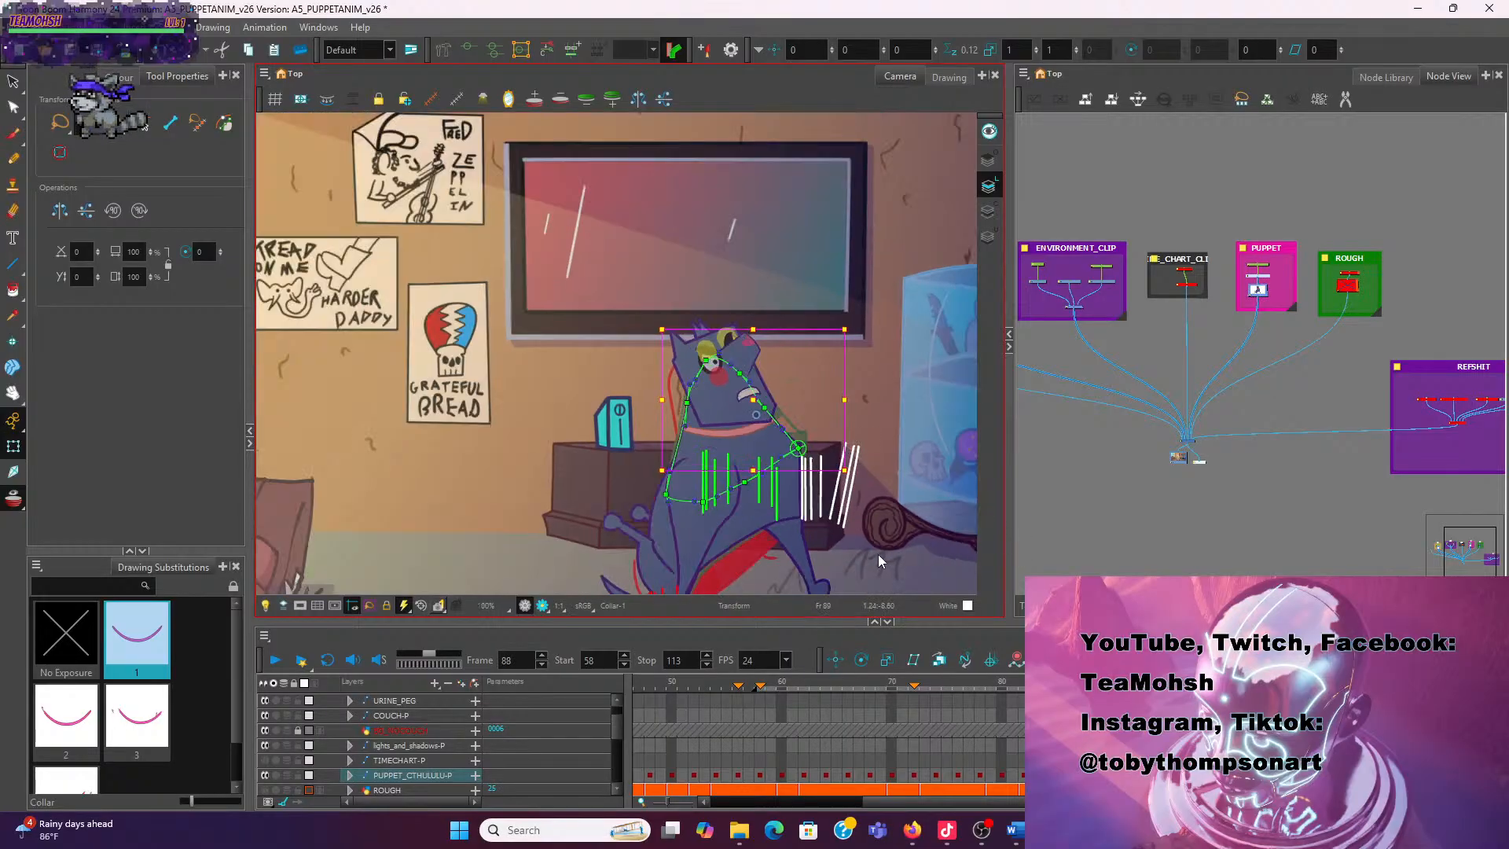
pyautogui.press('.')
pyautogui.press('.')
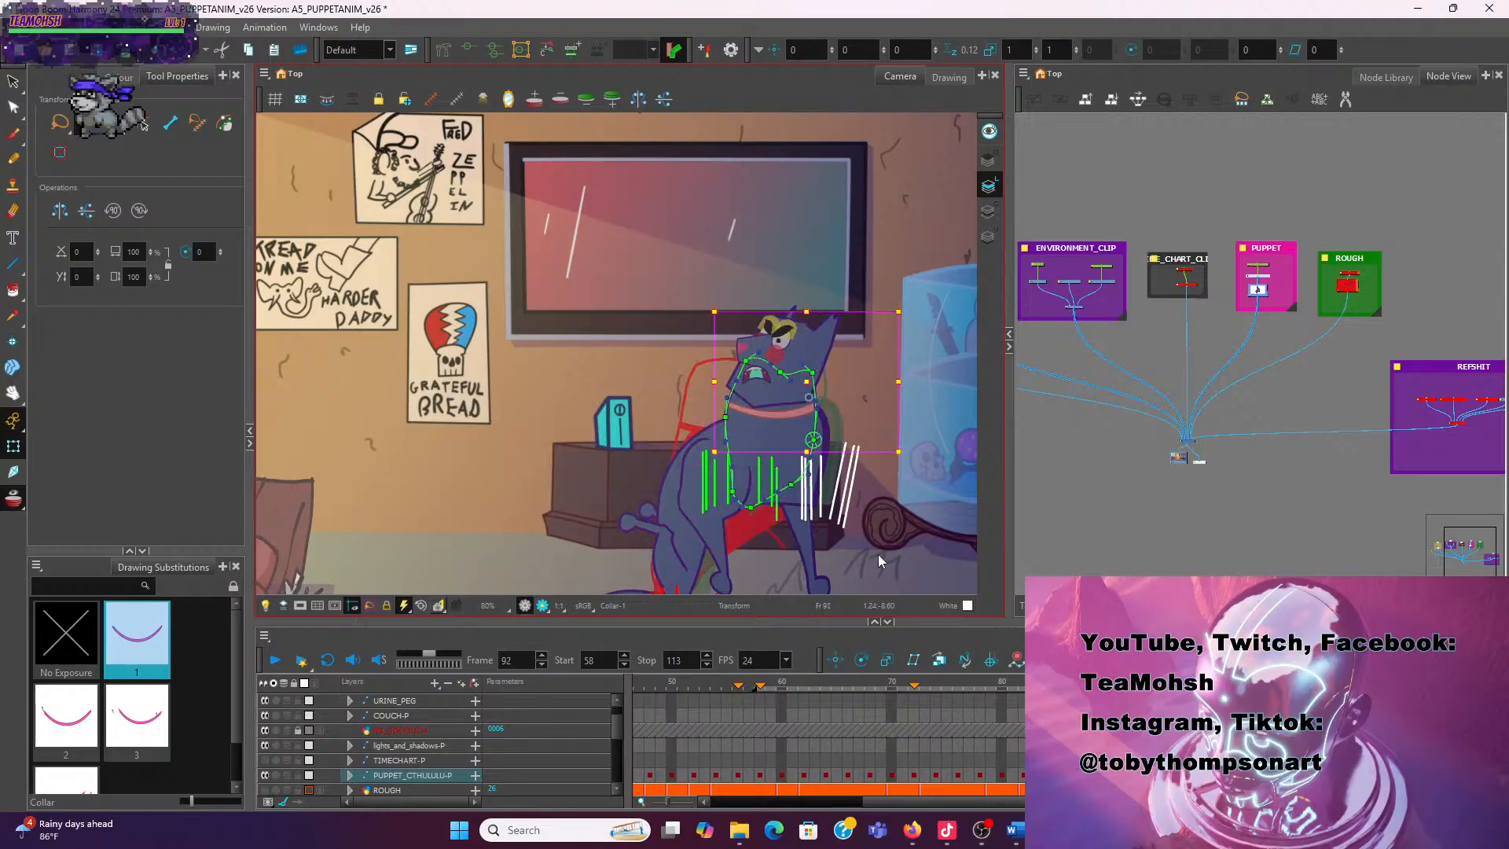
# Select the upper torso at frame 92 and flip against frame 91 to compare the two poses
pyautogui.press('.')
pyautogui.scroll(1, 833, 542)
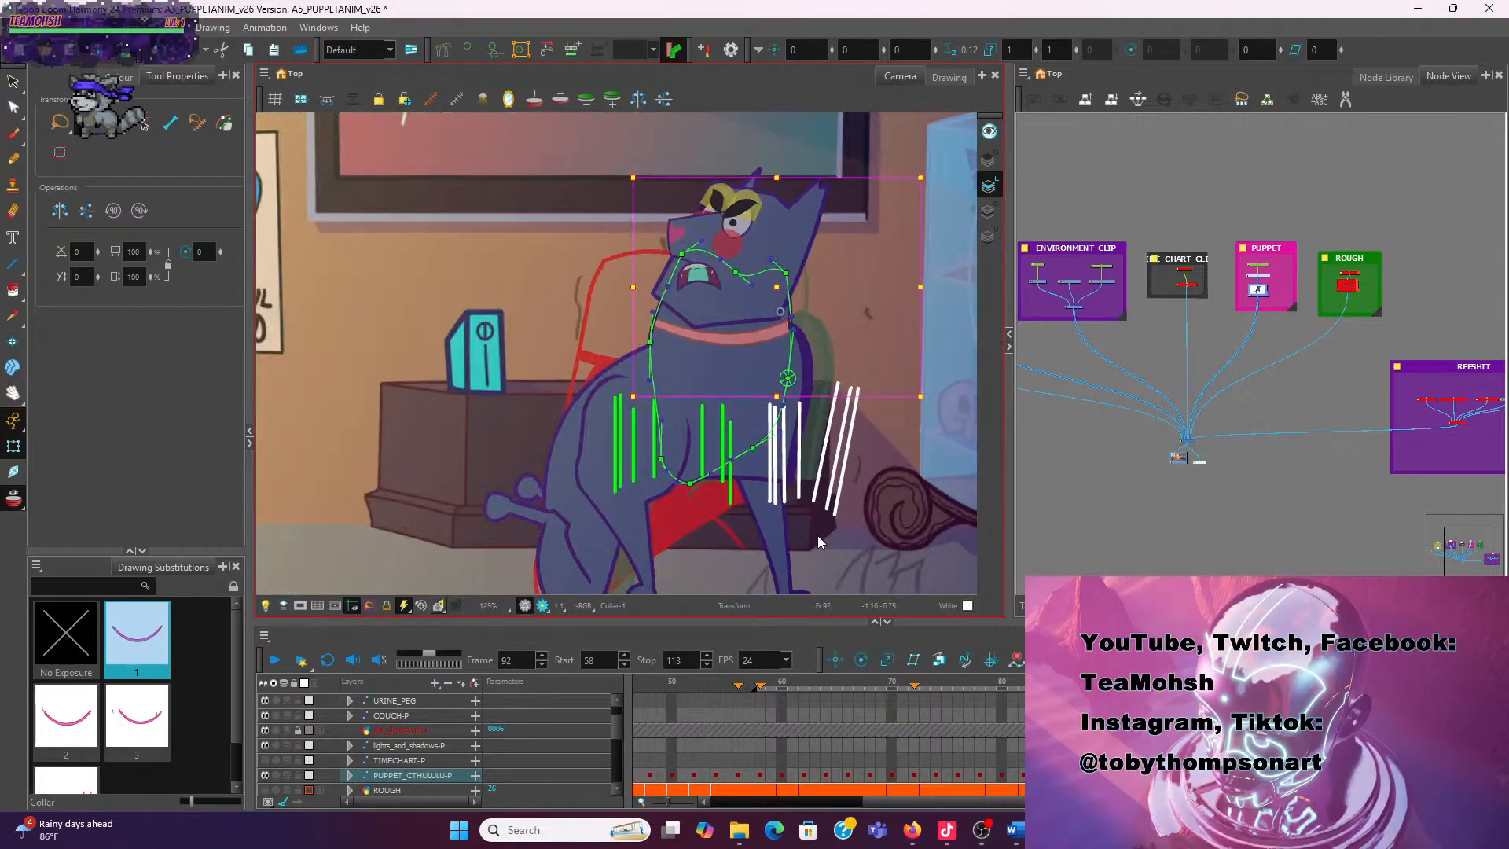
pyautogui.click(593, 541)
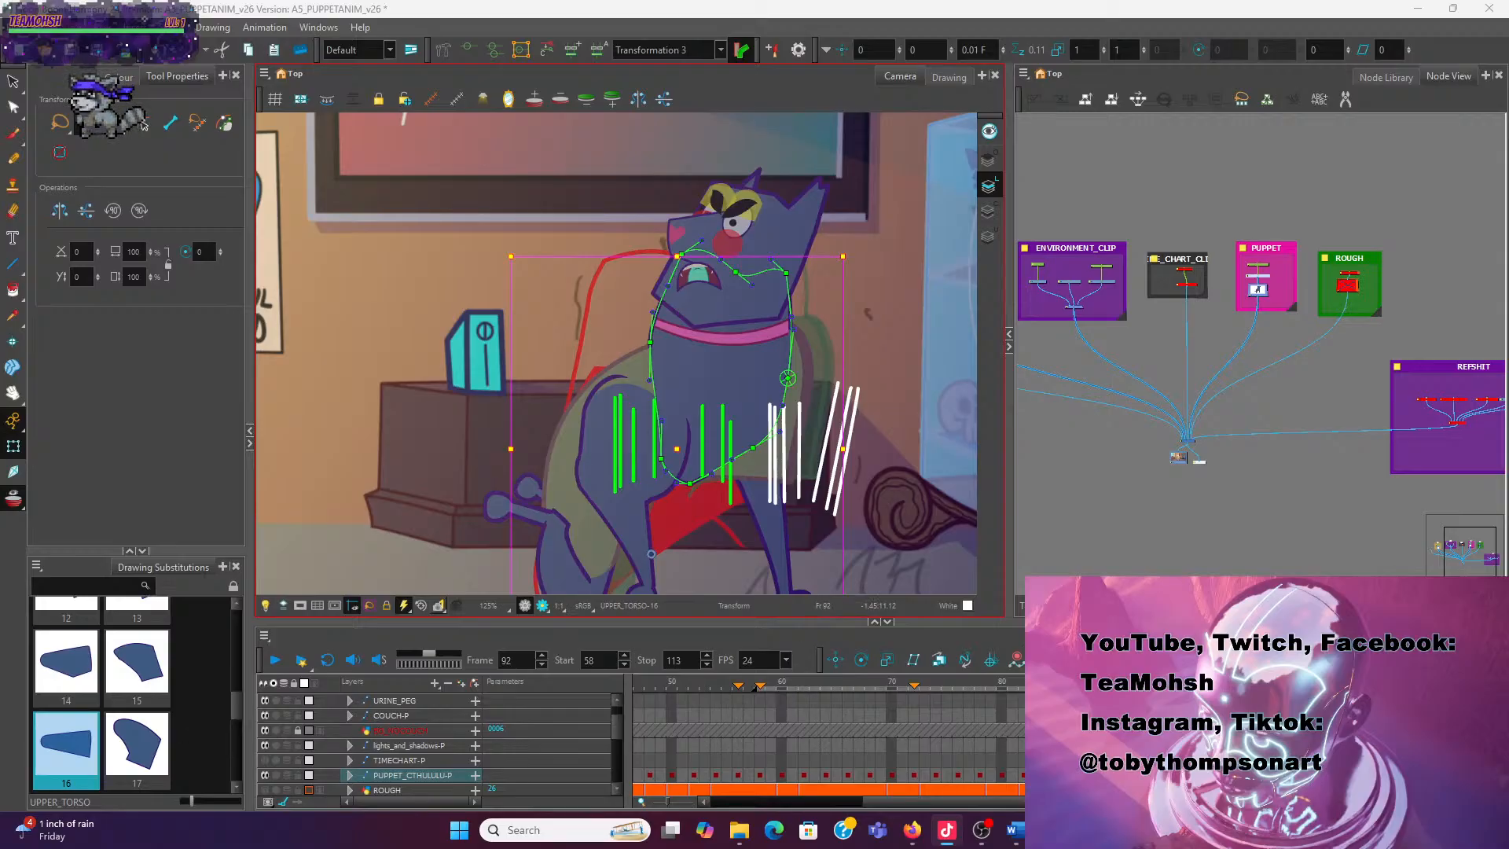
pyautogui.press(',')
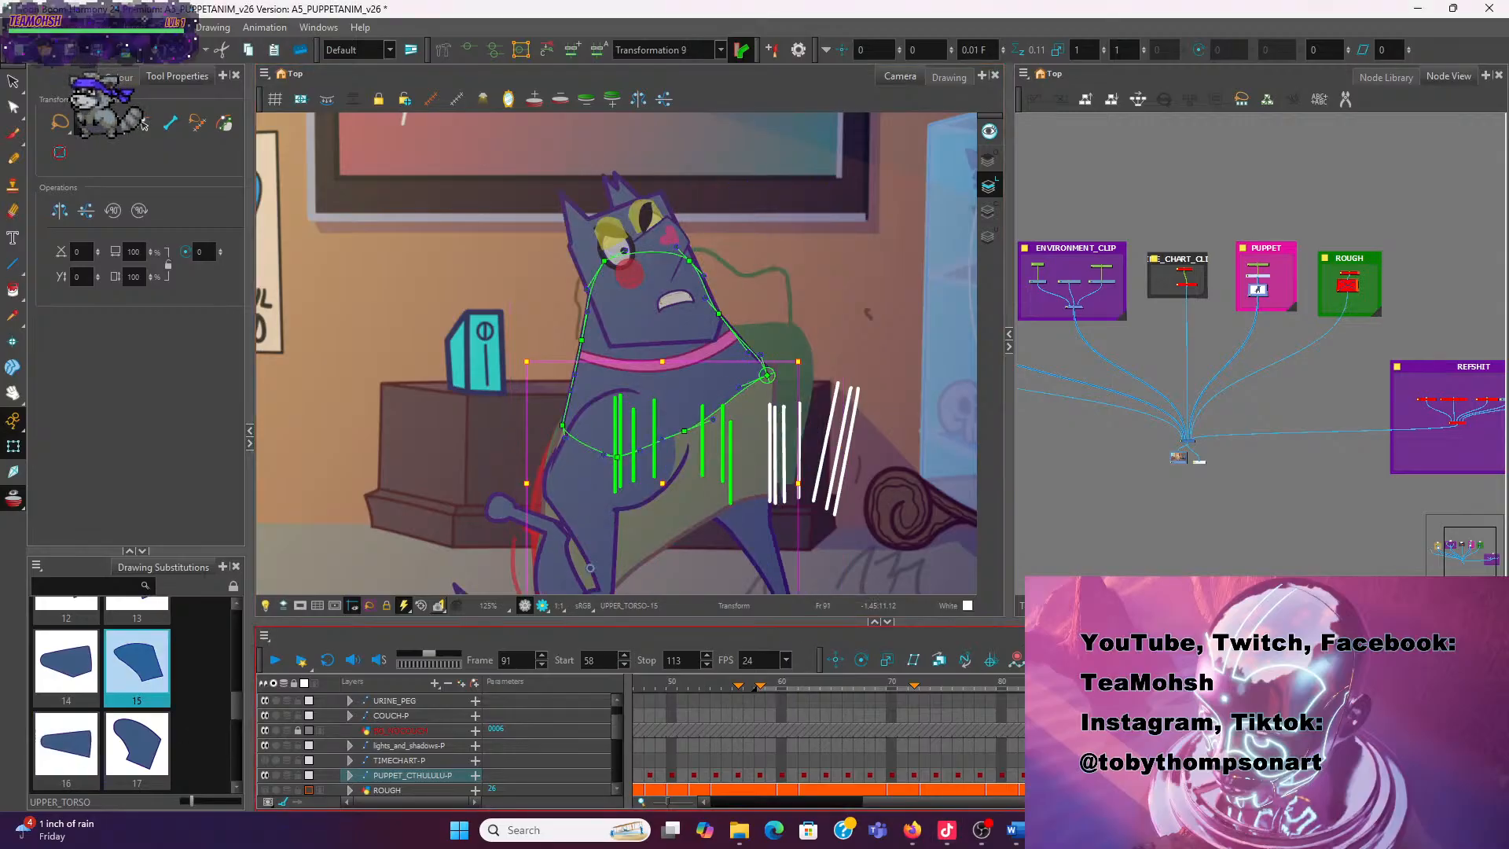
pyautogui.press('.')
pyautogui.hotkey('alt', 'Tab')
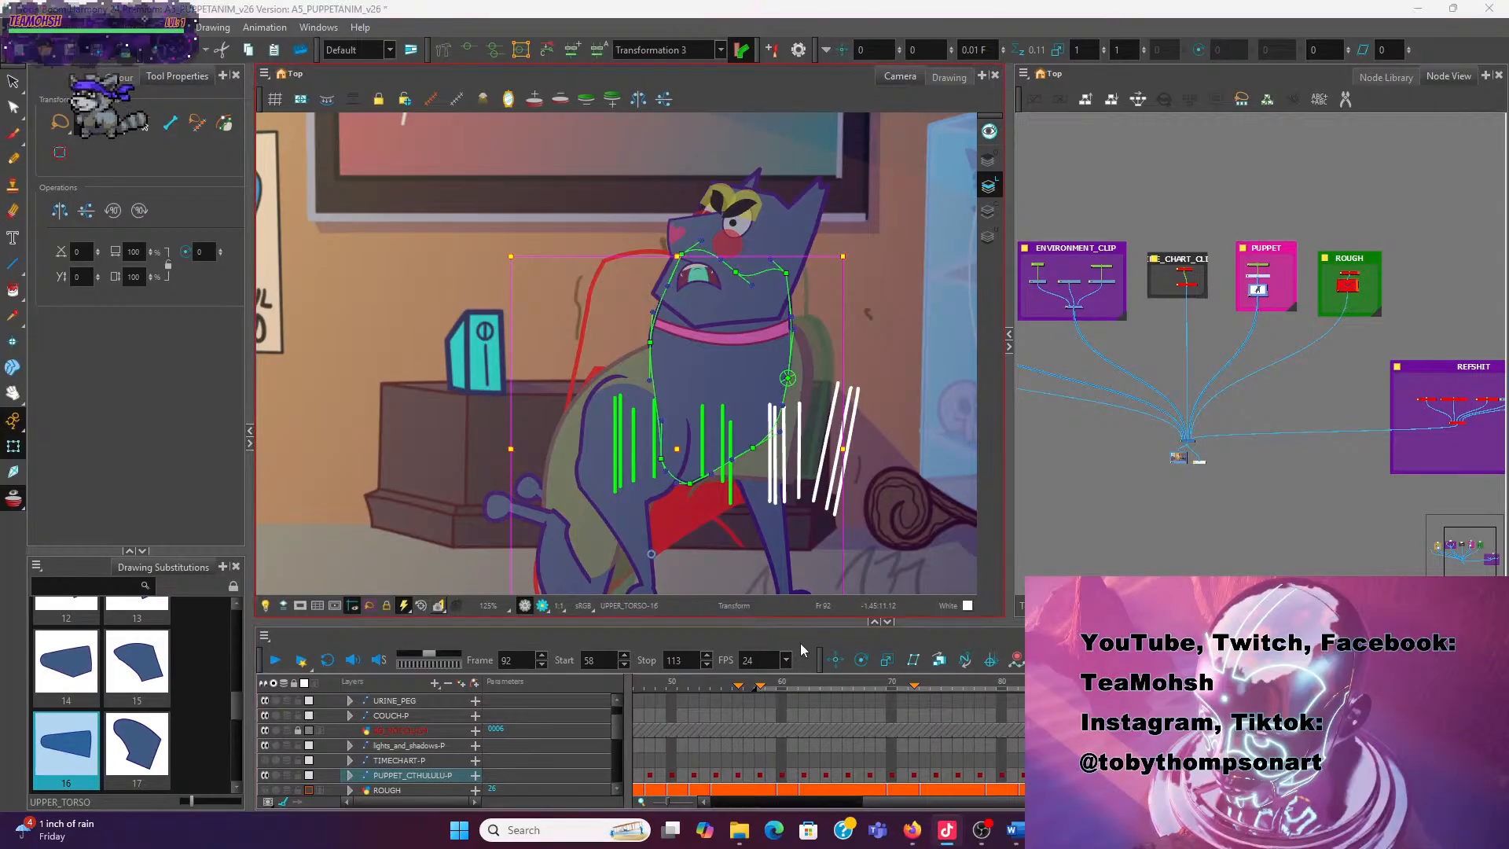
pyautogui.press(',')
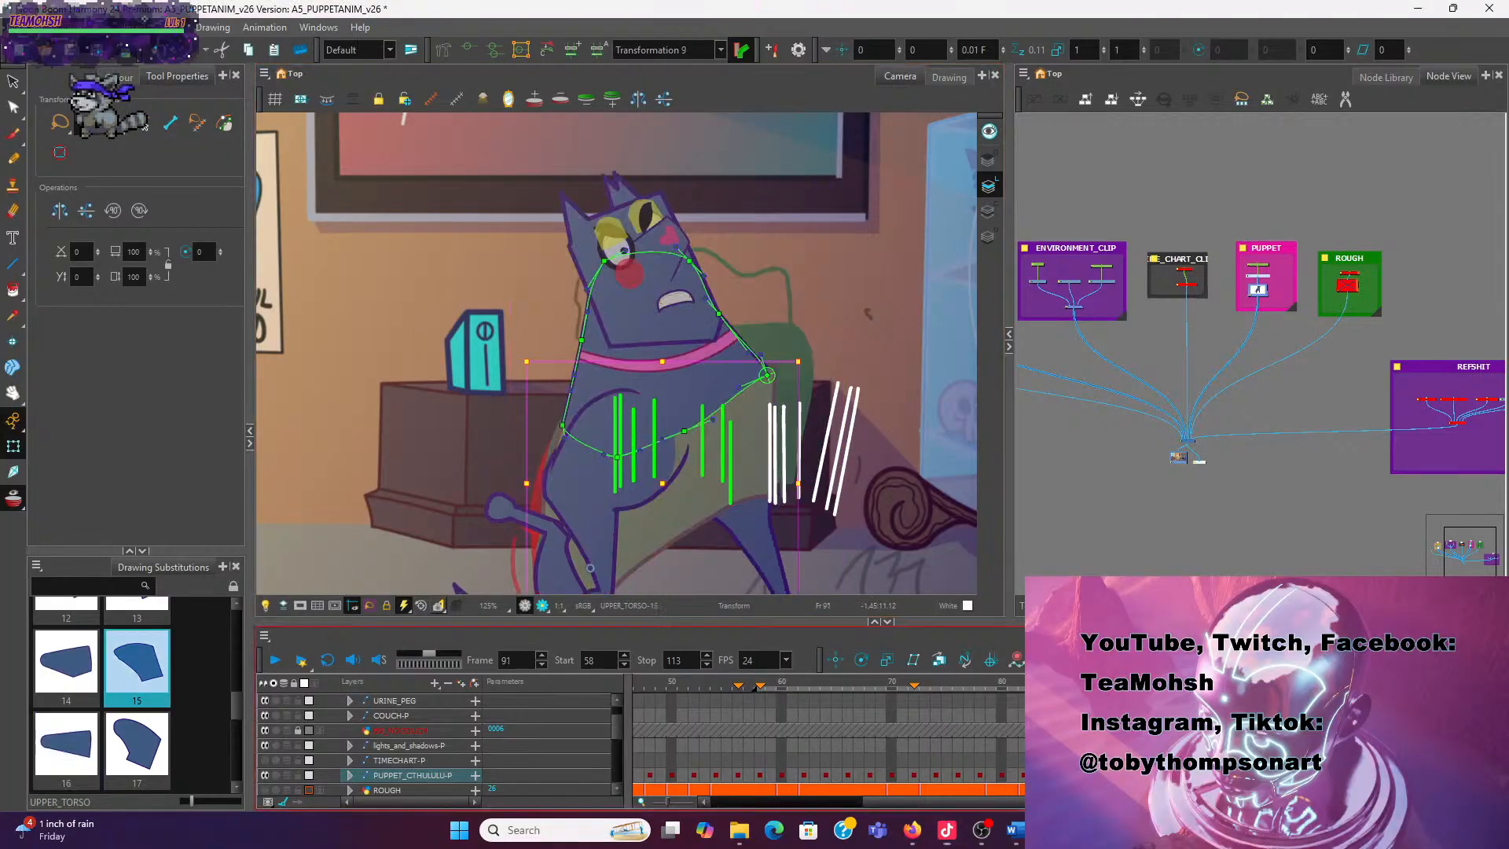
pyautogui.press('.')
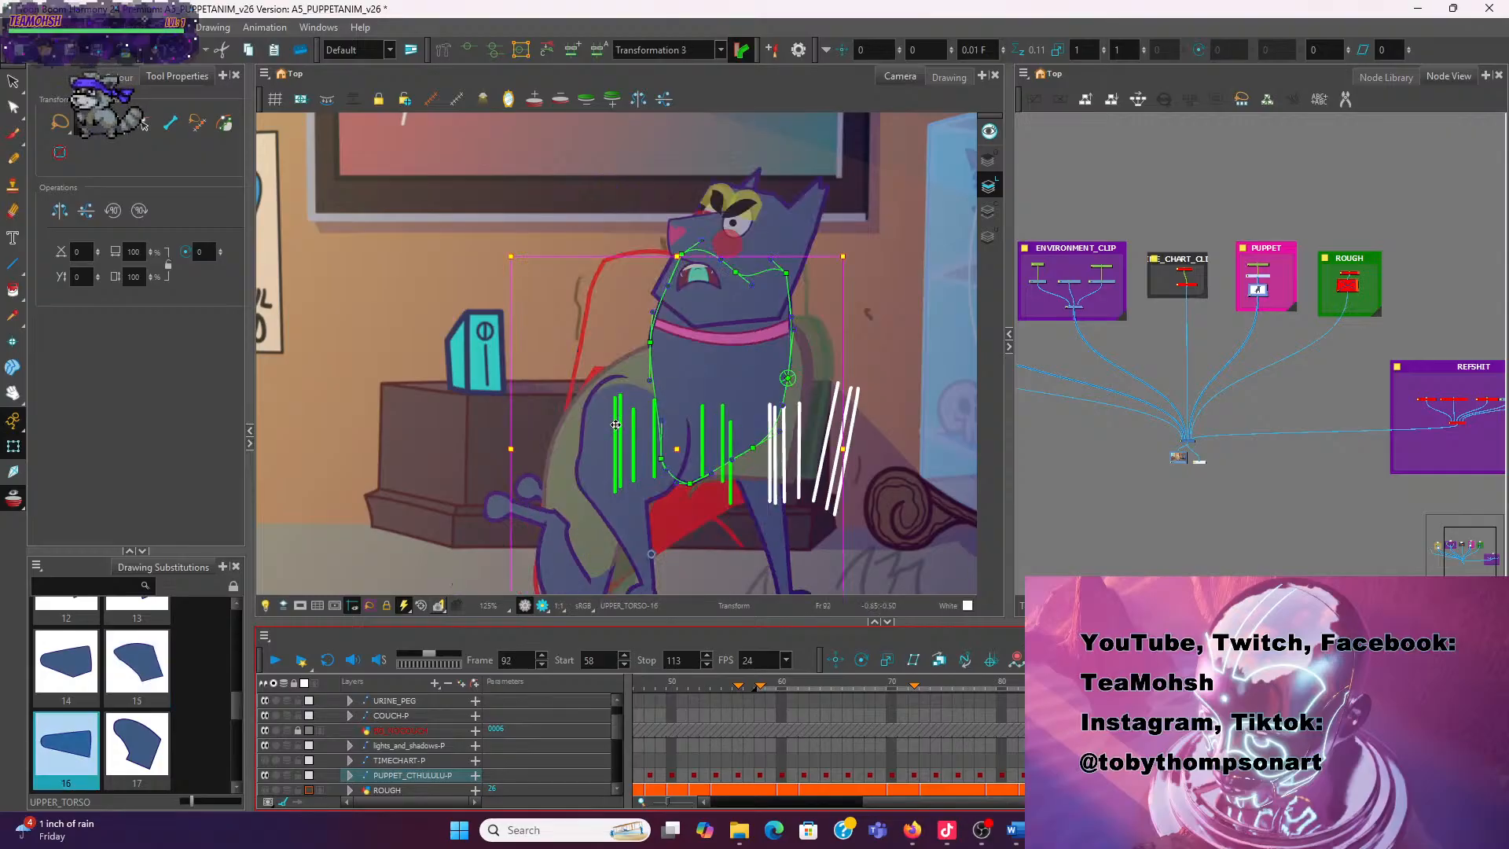
pyautogui.click(452, 222)
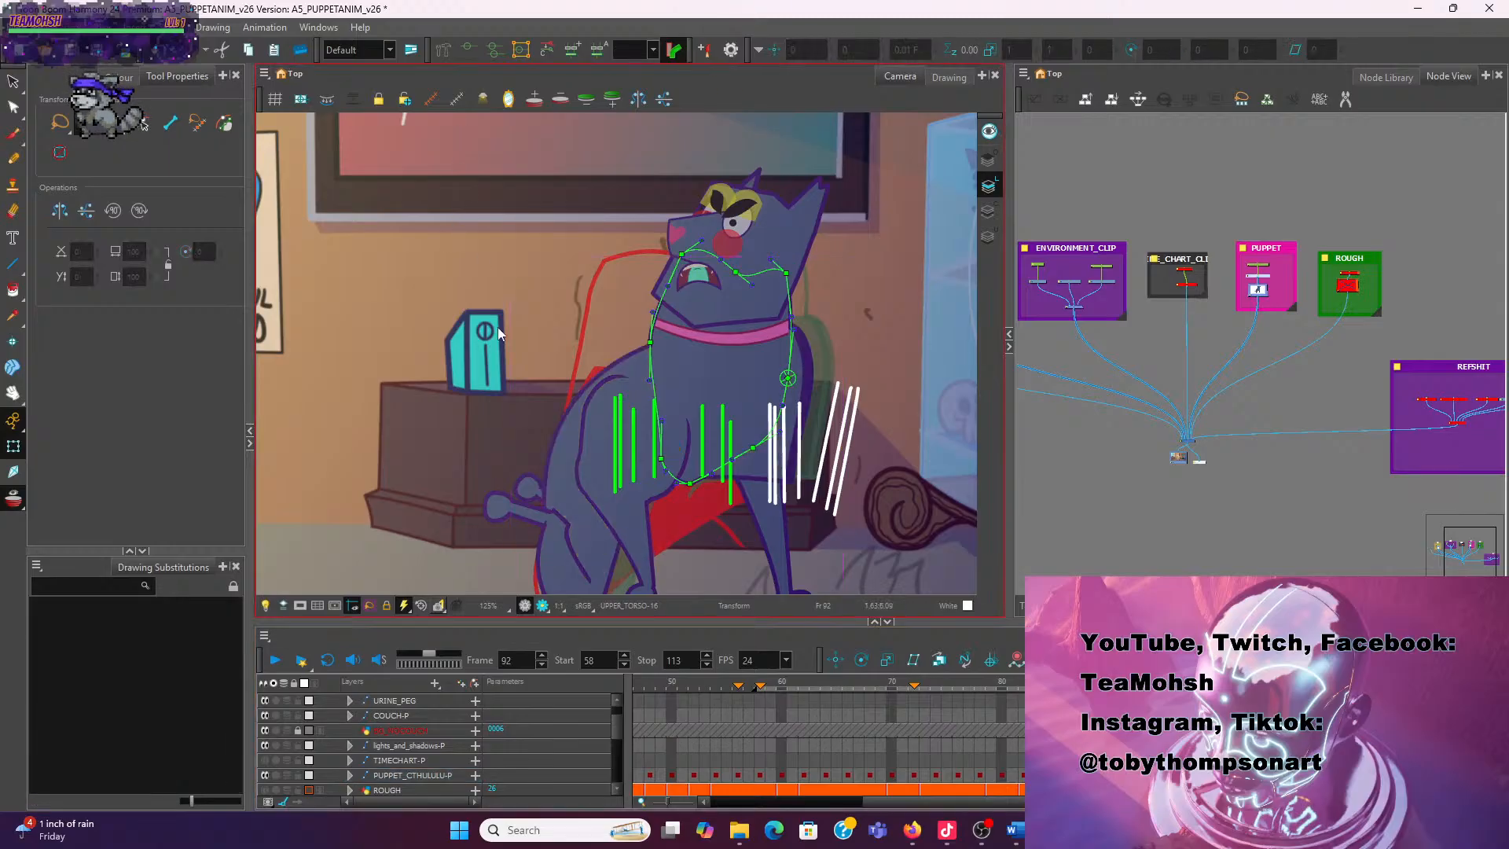
pyautogui.click(553, 461)
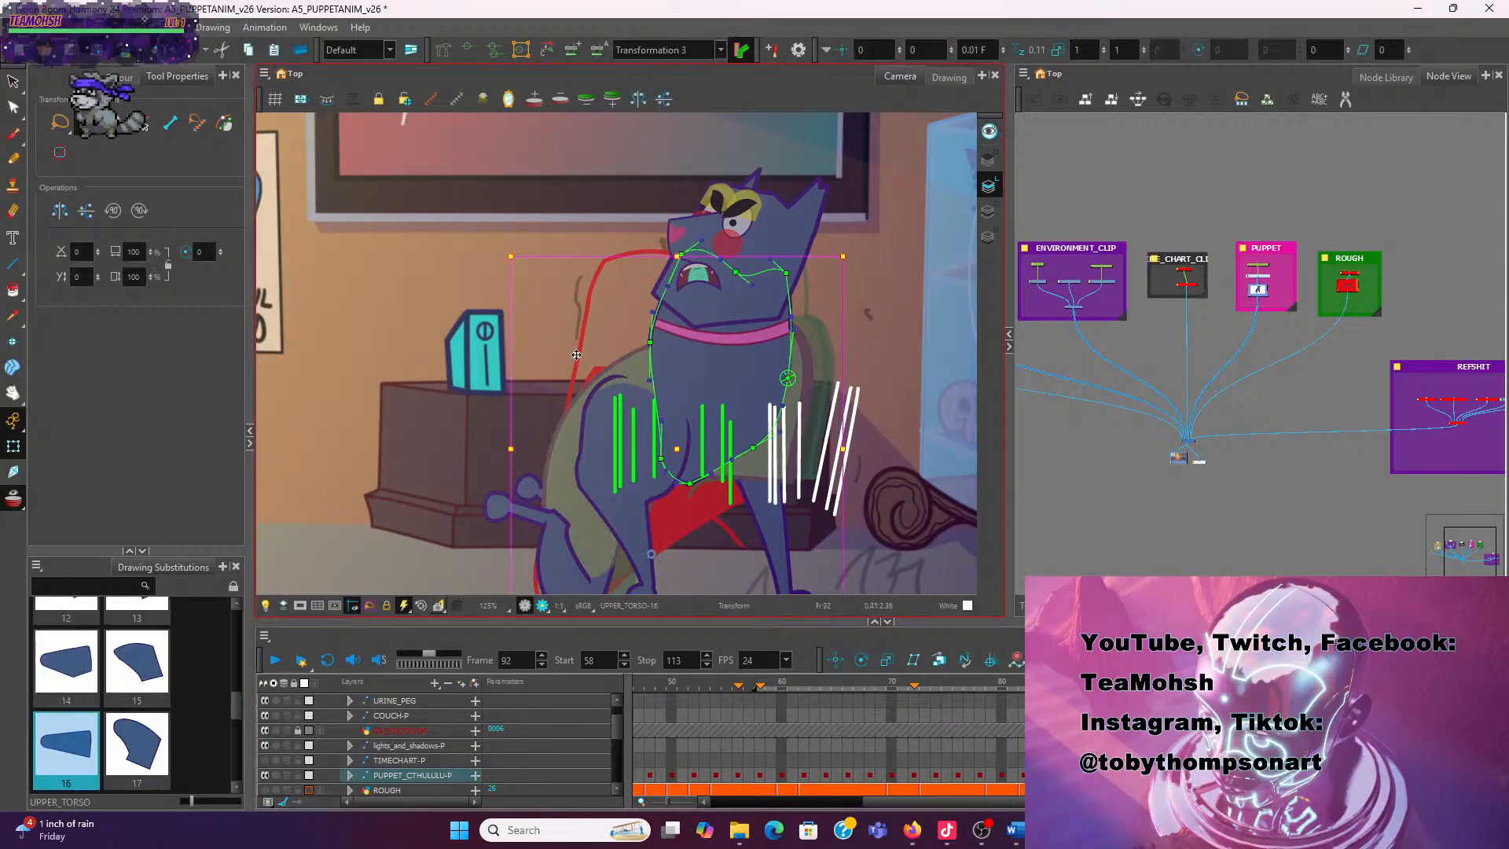
# Step back from frame 92 to 88 and forward again to examine the upper torso's spacing
pyautogui.press(',')
pyautogui.press(',')
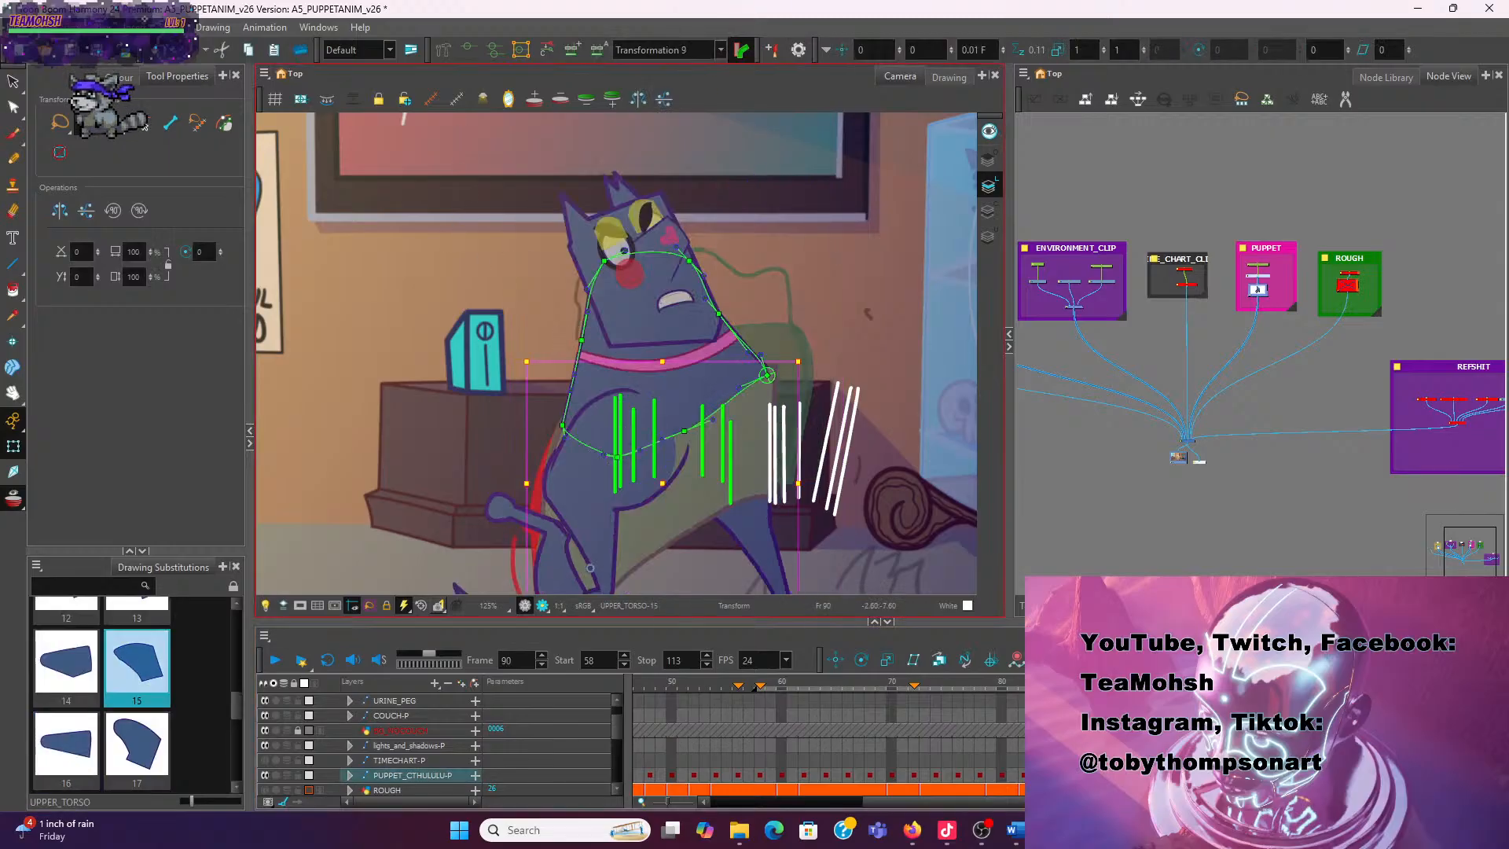
pyautogui.press(',')
pyautogui.press(',')
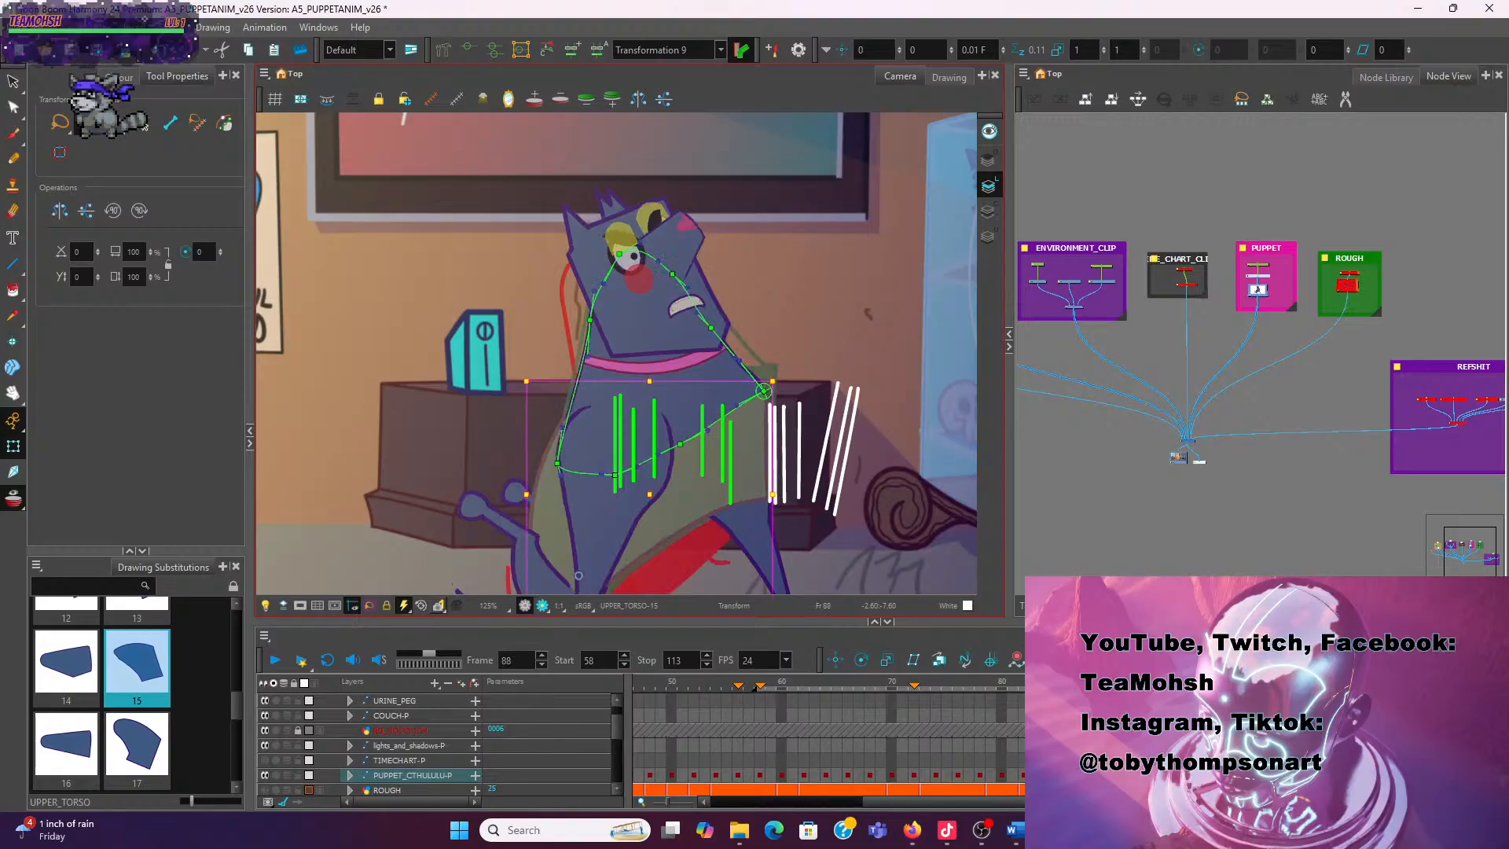
pyautogui.press('.')
pyautogui.press('.')
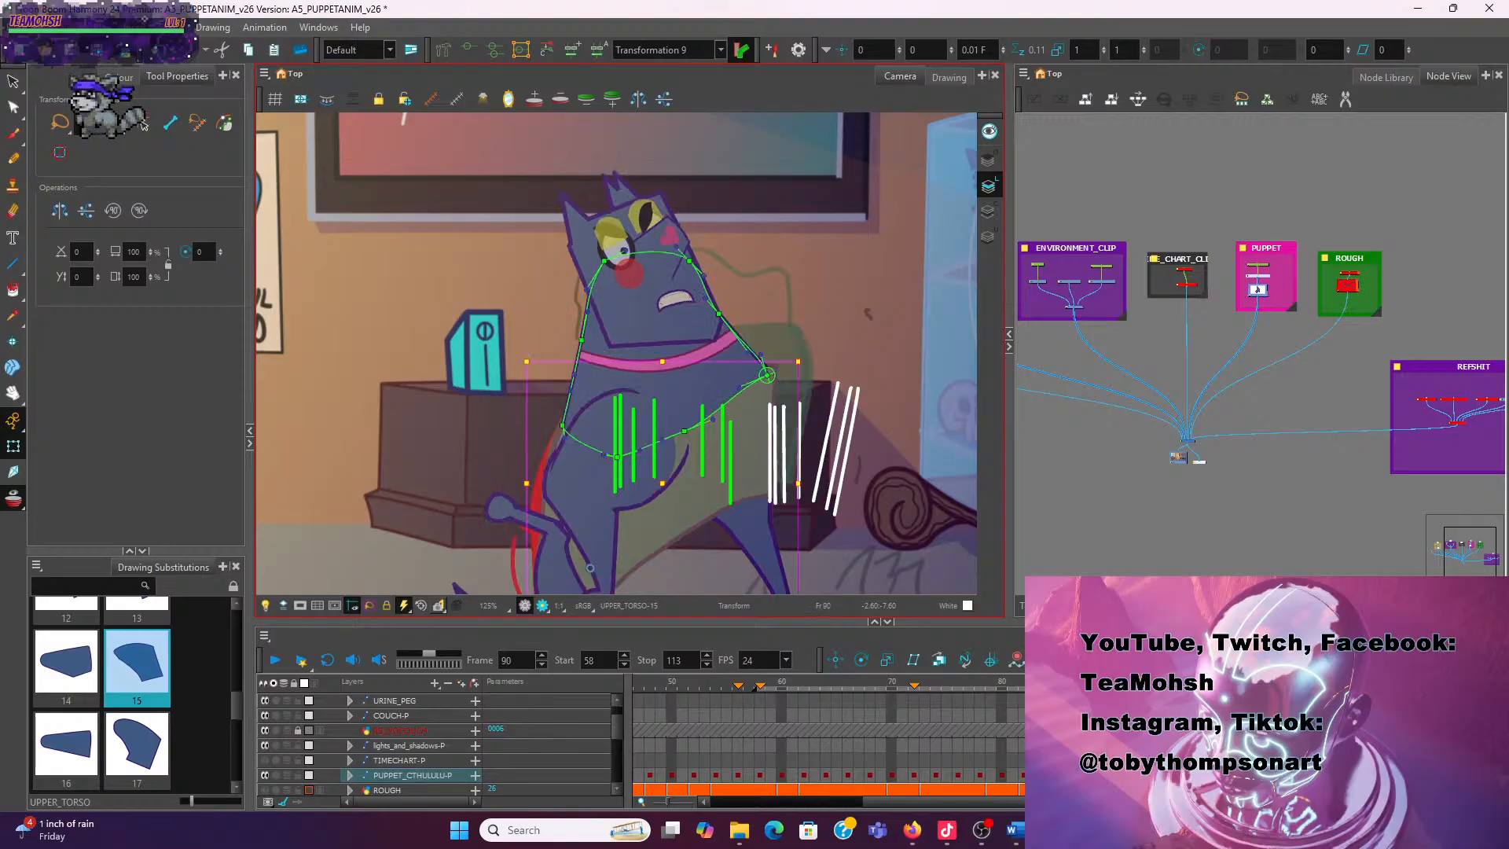
pyautogui.press('.')
pyautogui.press('.')
pyautogui.scroll(2, 803, 412)
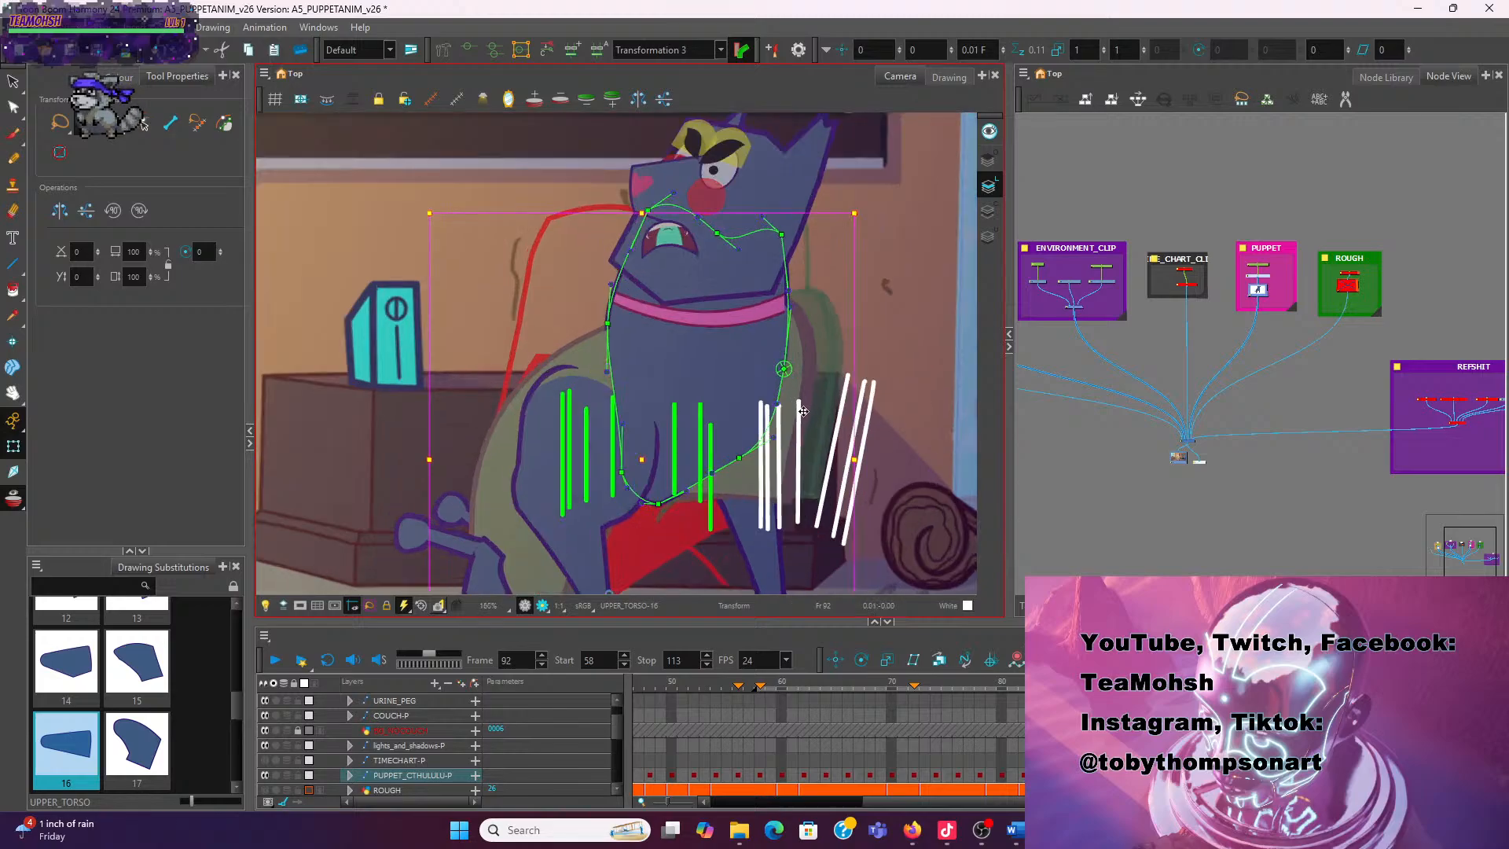
# Pull the chest end point of the upper torso's deformer slightly inward and down at frame 92
pyautogui.click(900, 297)
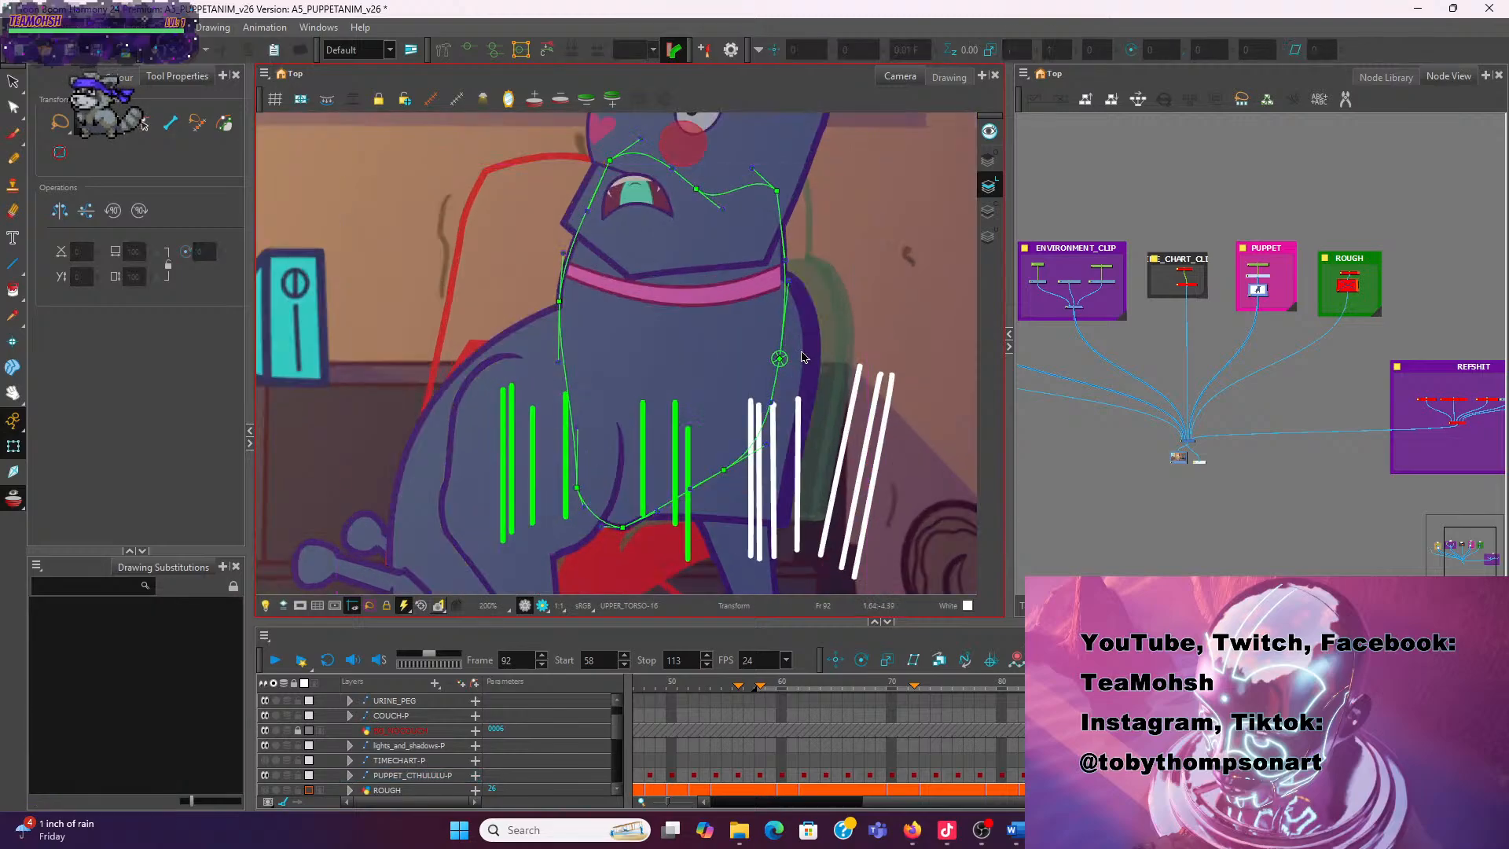
pyautogui.scroll(-2, 865, 351)
pyautogui.click(865, 352)
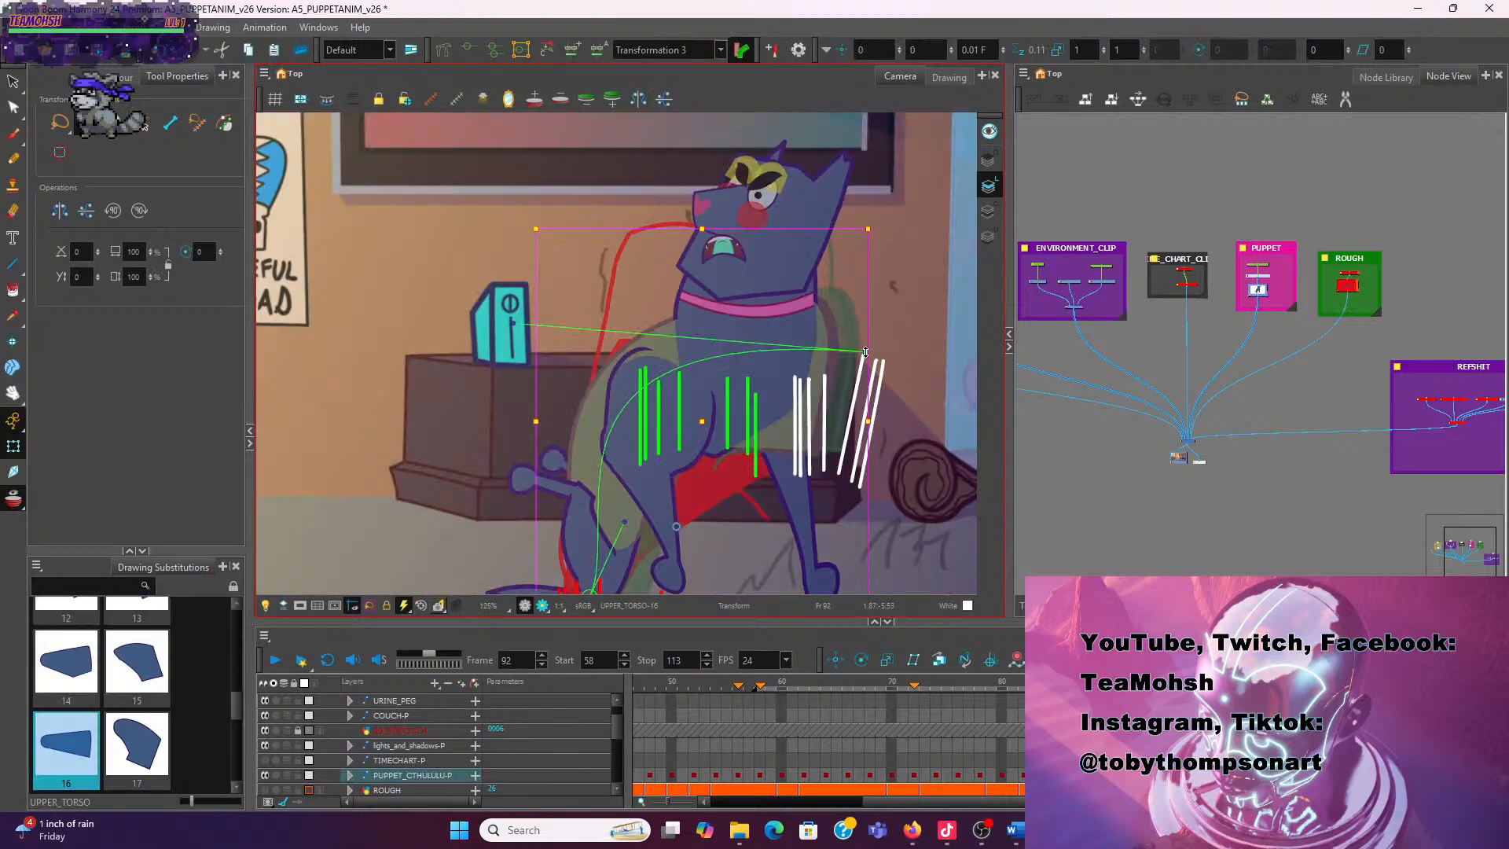
pyautogui.moveTo(864, 355); pyautogui.dragTo(845, 367)
pyautogui.hotkey('ctrl', 'z')
pyautogui.click(906, 329)
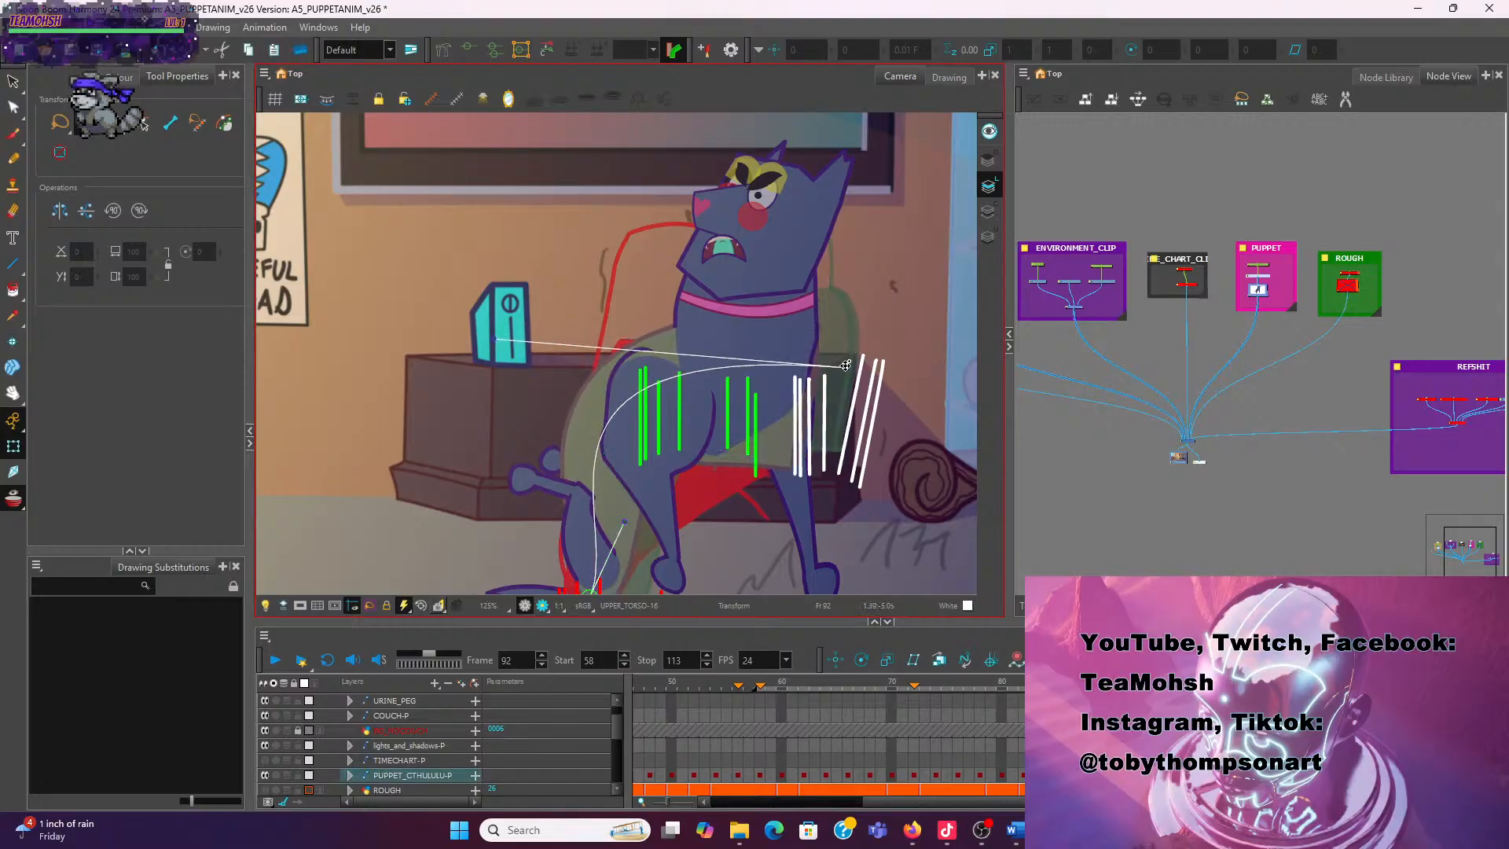
# Shorten the deformer's chest handle, lower its end point slightly and angle the base handle toward the rump to reshape the back at frame 92
pyautogui.moveTo(492, 342); pyautogui.dragTo(620, 375)
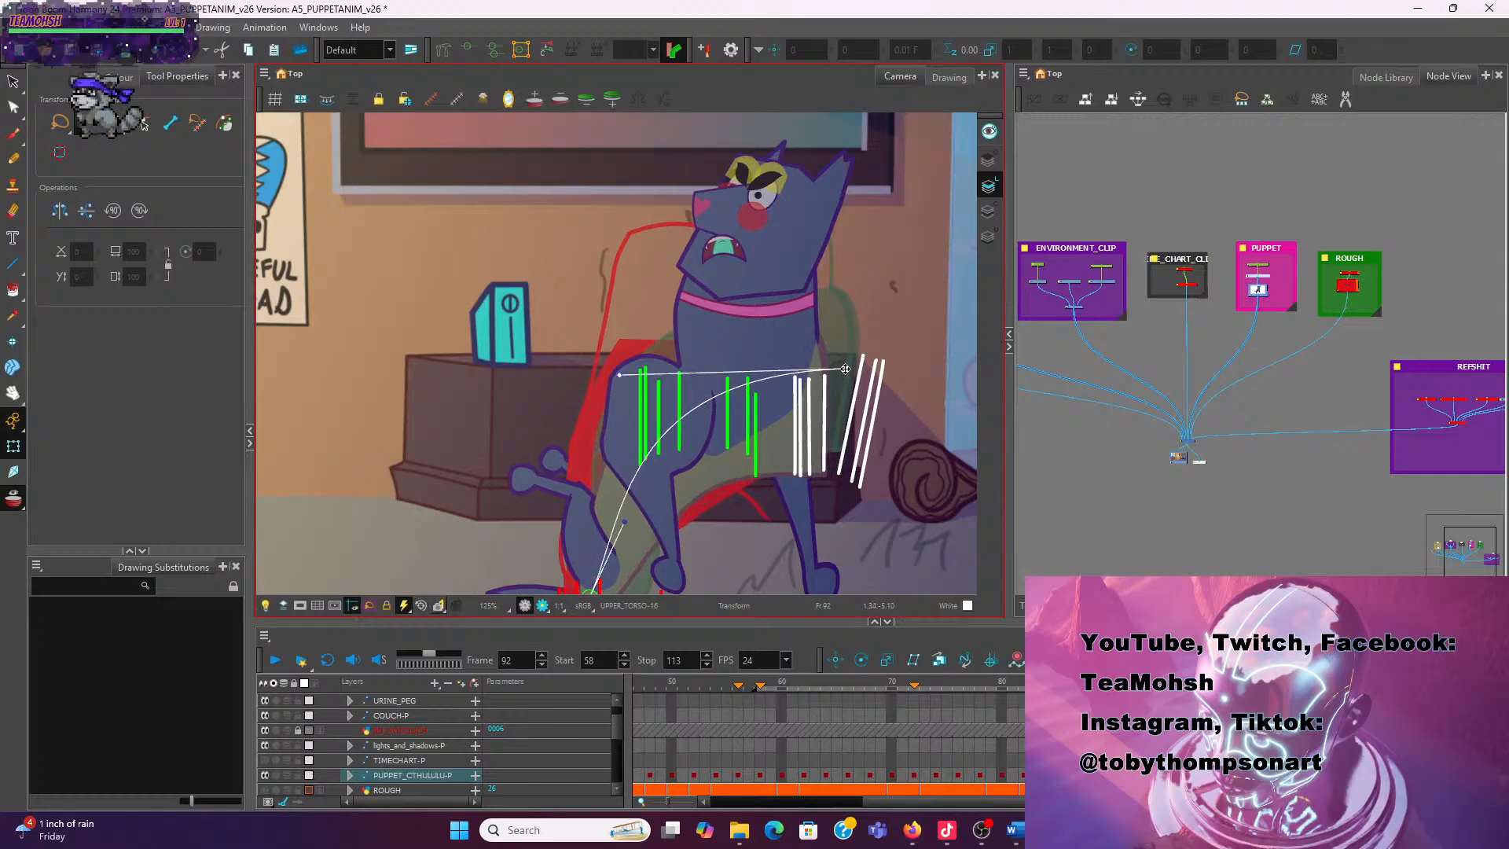
pyautogui.moveTo(845, 368); pyautogui.dragTo(845, 374)
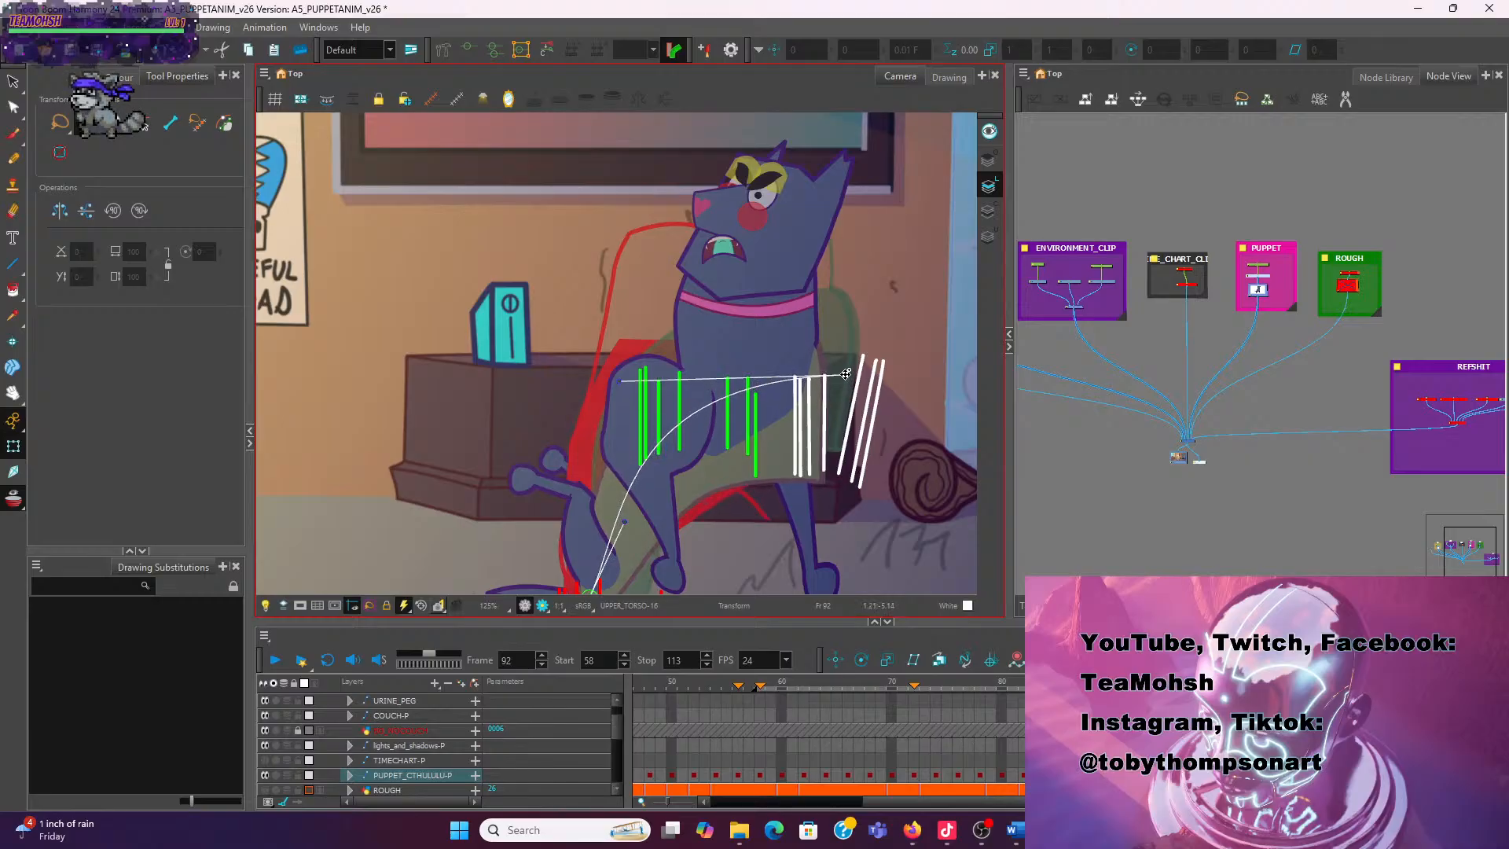
pyautogui.scroll(1, 700, 506)
pyautogui.moveTo(697, 536); pyautogui.dragTo(724, 495)
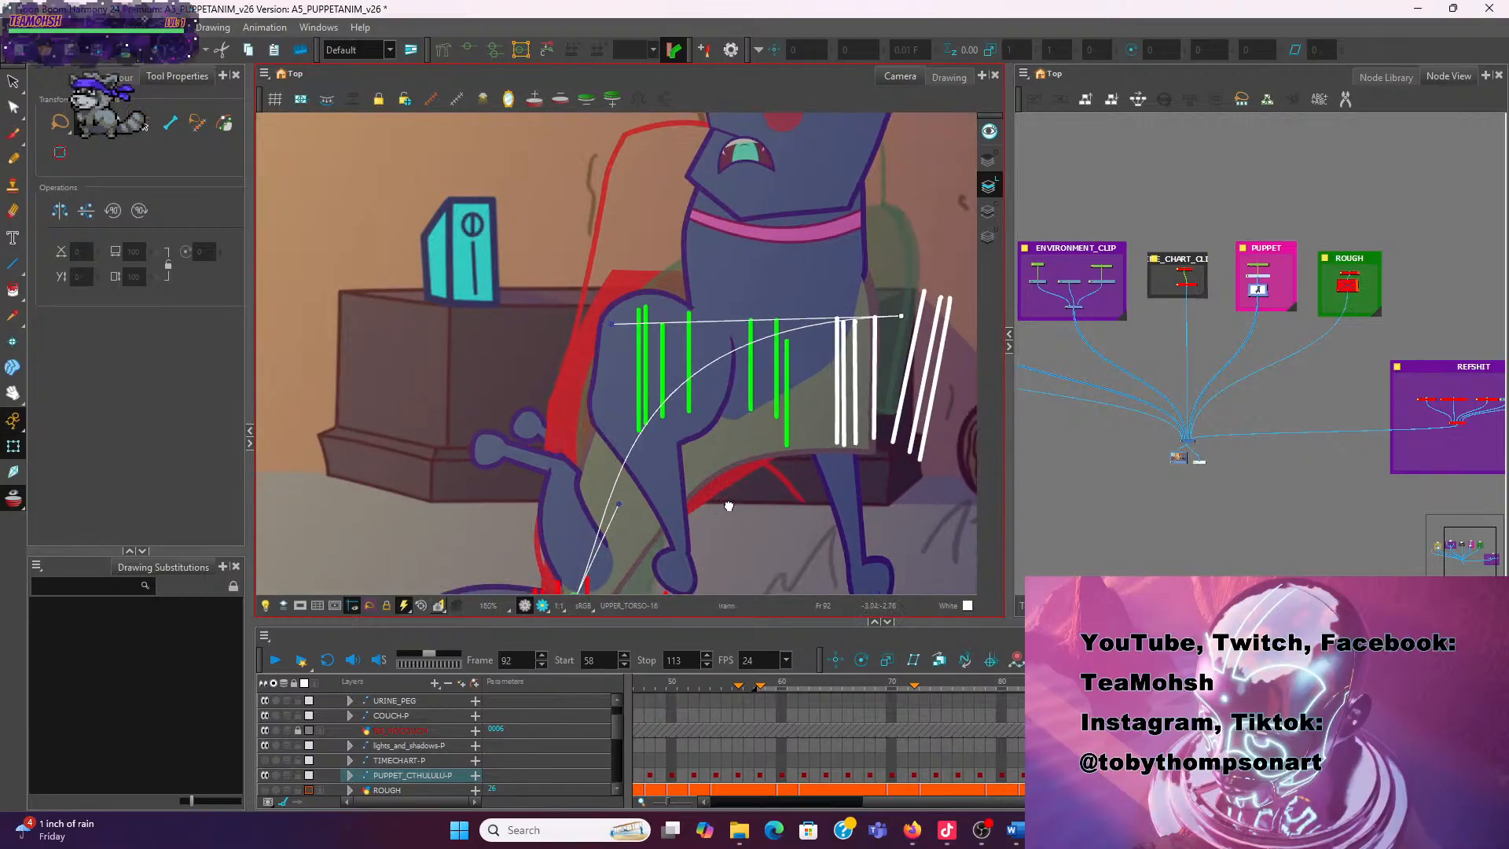
pyautogui.moveTo(627, 492); pyautogui.dragTo(594, 497)
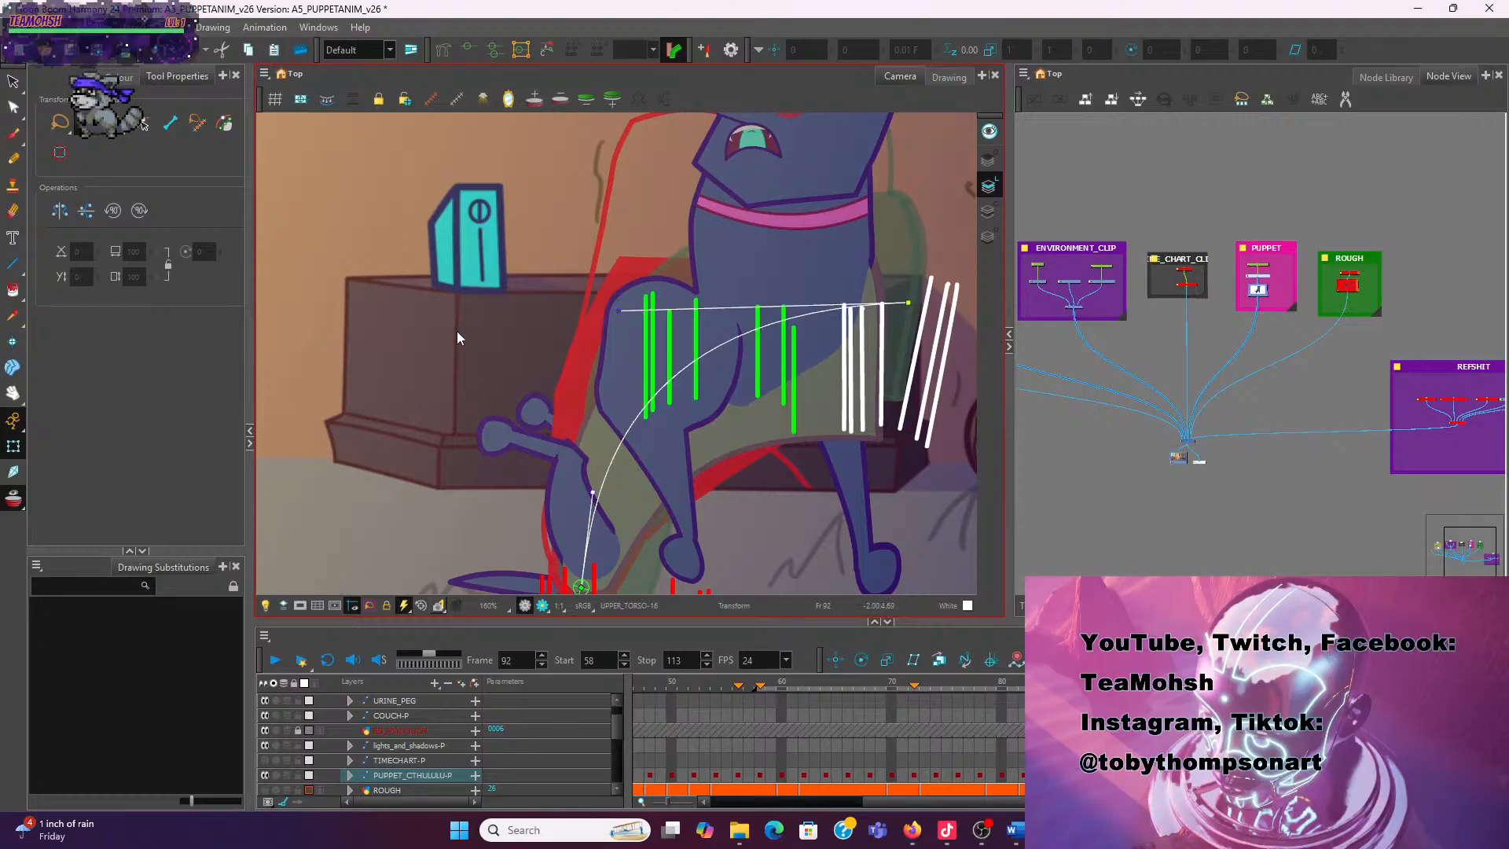
pyautogui.scroll(-2, 753, 515)
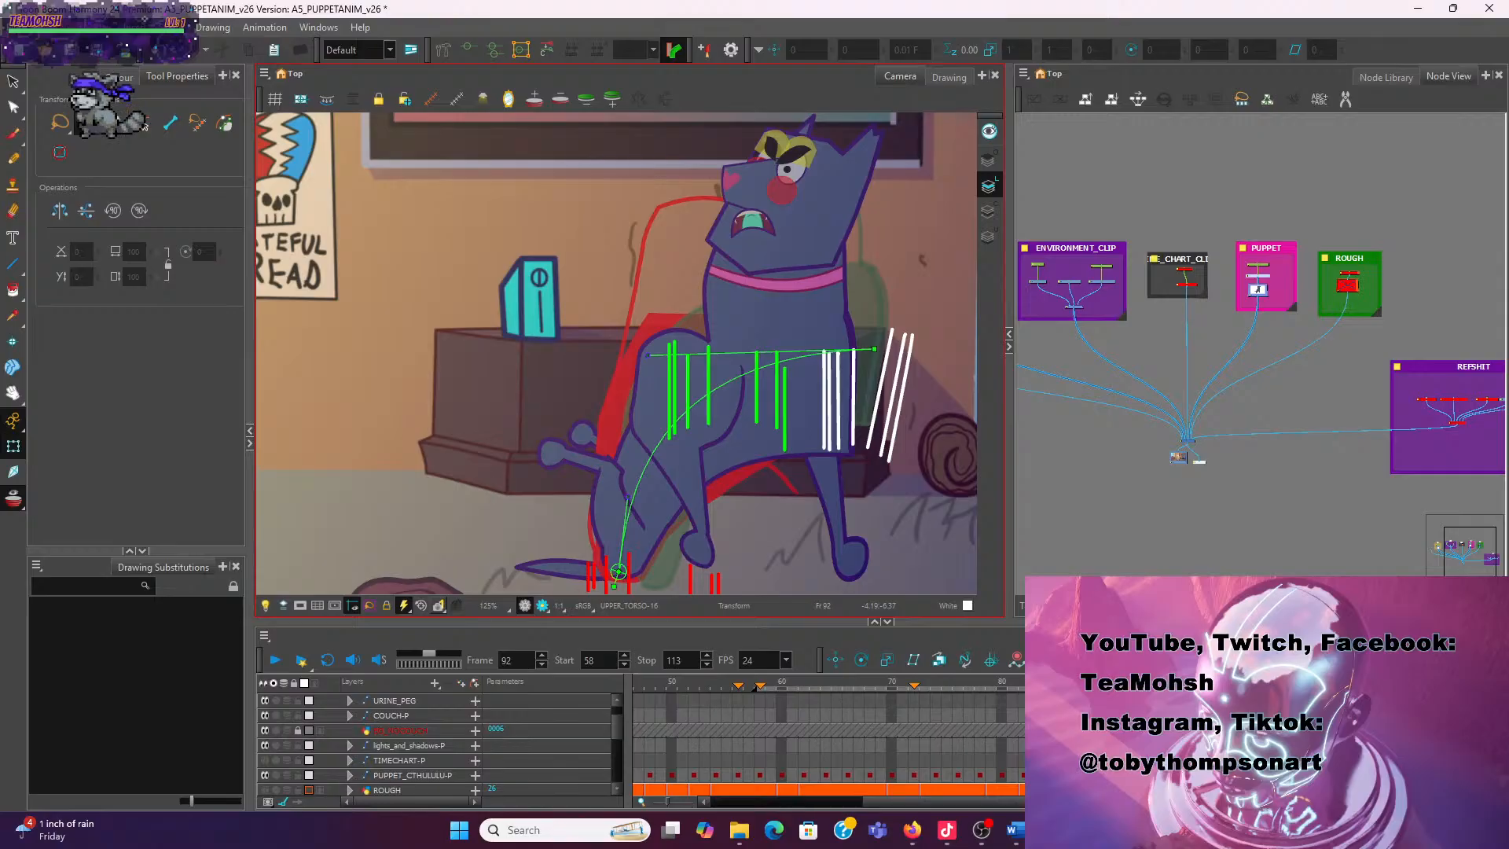
# Flip between frames 91 and 92 to compare the reshaped torso with the preceding pose
pyautogui.press(',')
pyautogui.press('.')
pyautogui.press(',')
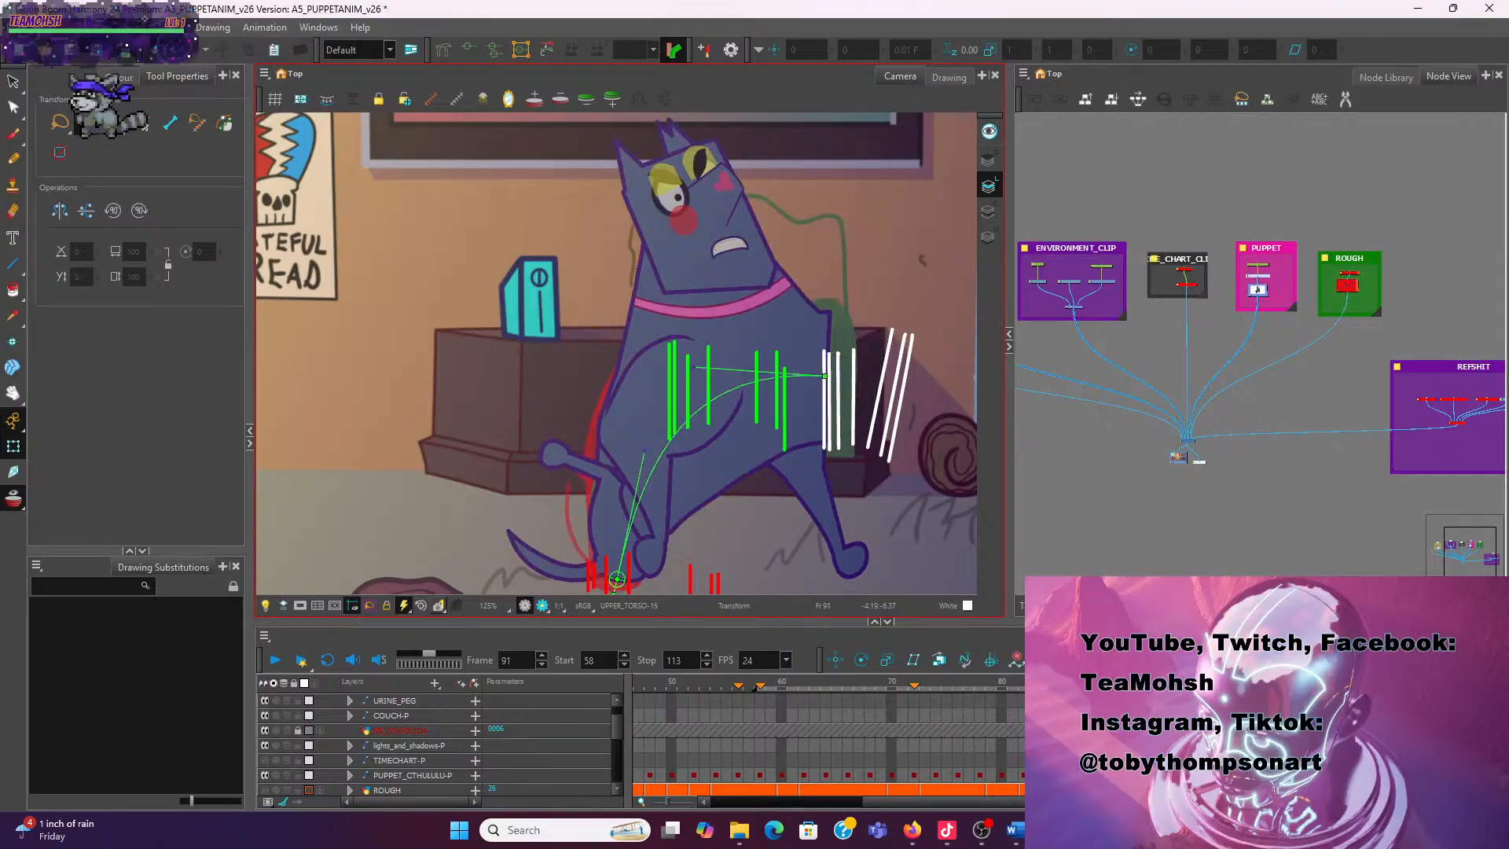
pyautogui.press('.')
pyautogui.press('.')
pyautogui.press(',')
pyautogui.press('.')
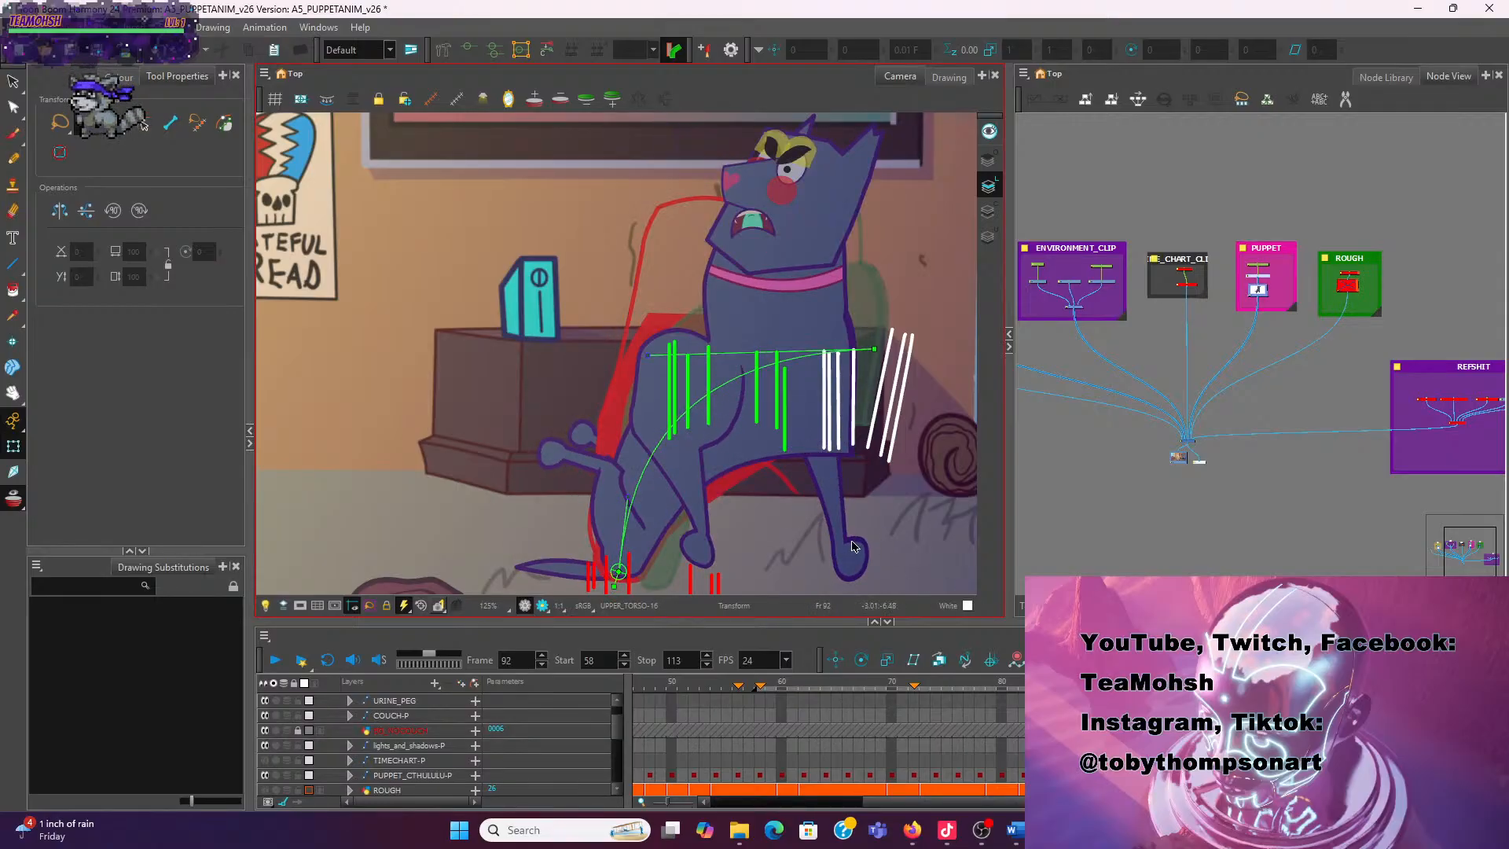
pyautogui.press(',')
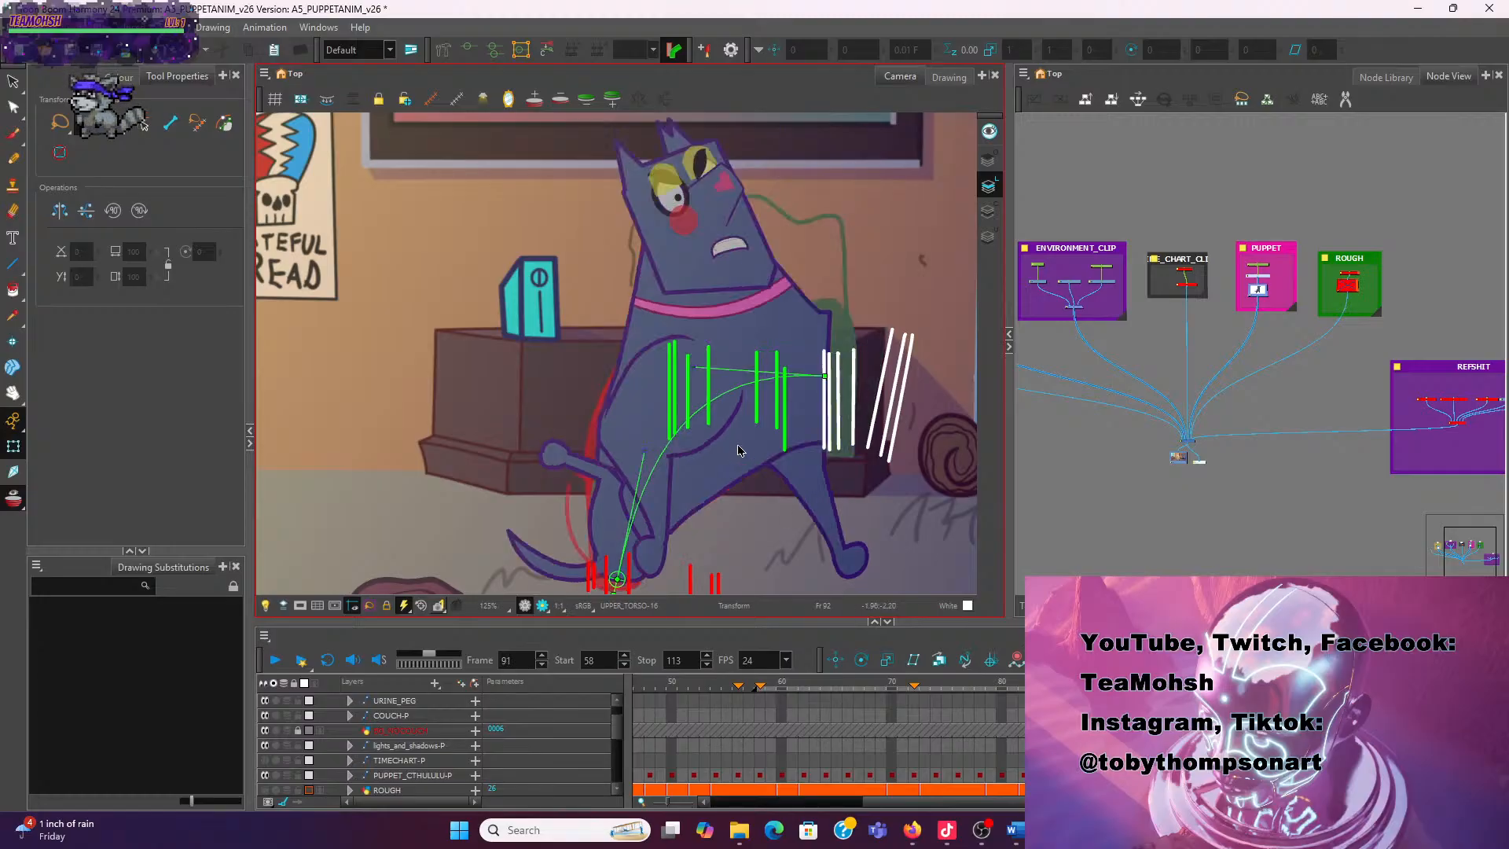
pyautogui.press('.')
# Try to narrow the whole near front leg at frame 92
pyautogui.click(643, 380)
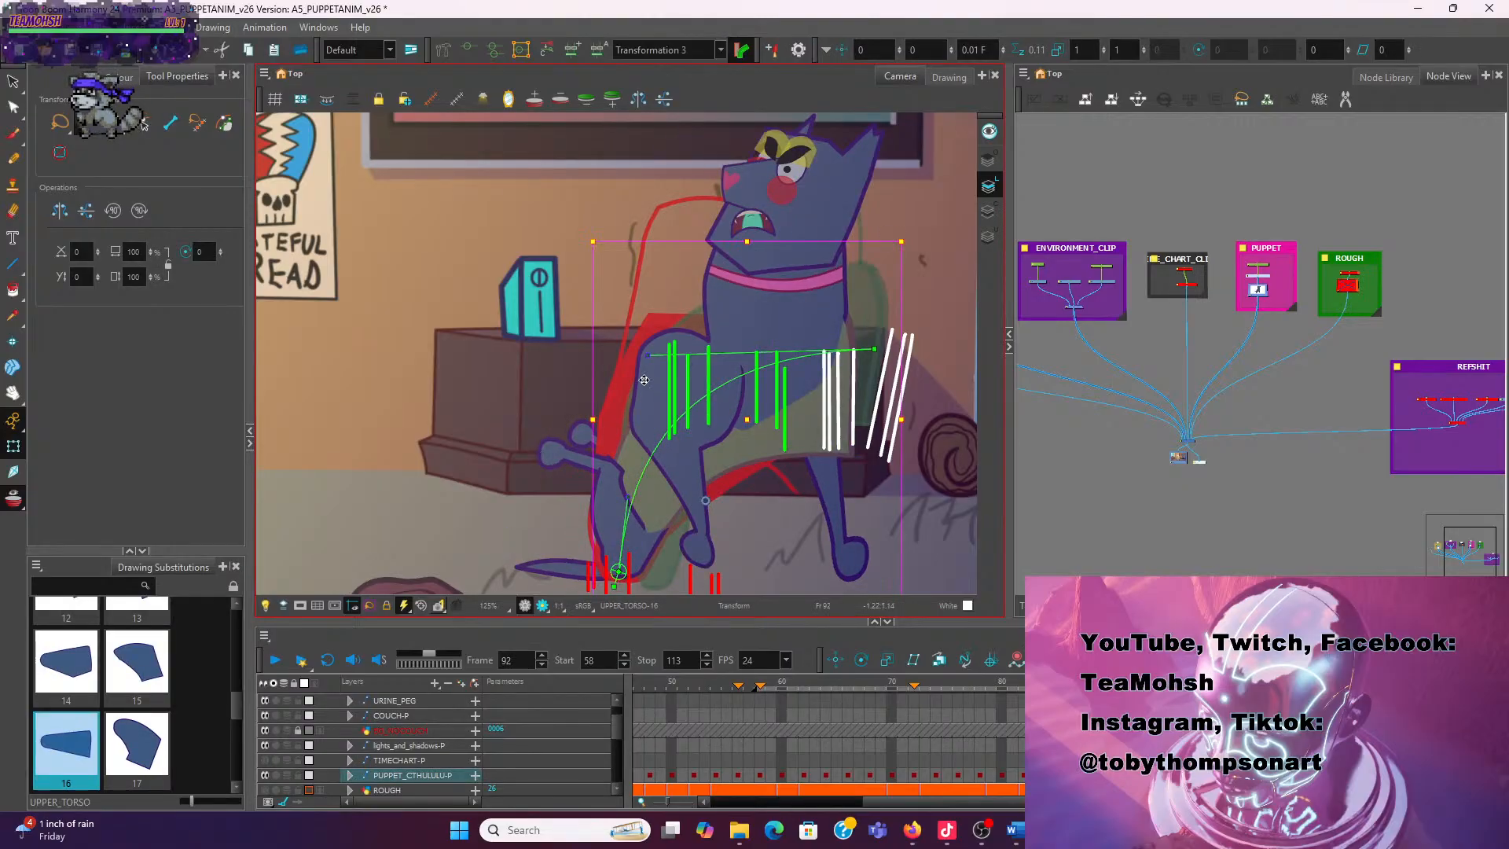
pyautogui.click(523, 343)
pyautogui.click(652, 385)
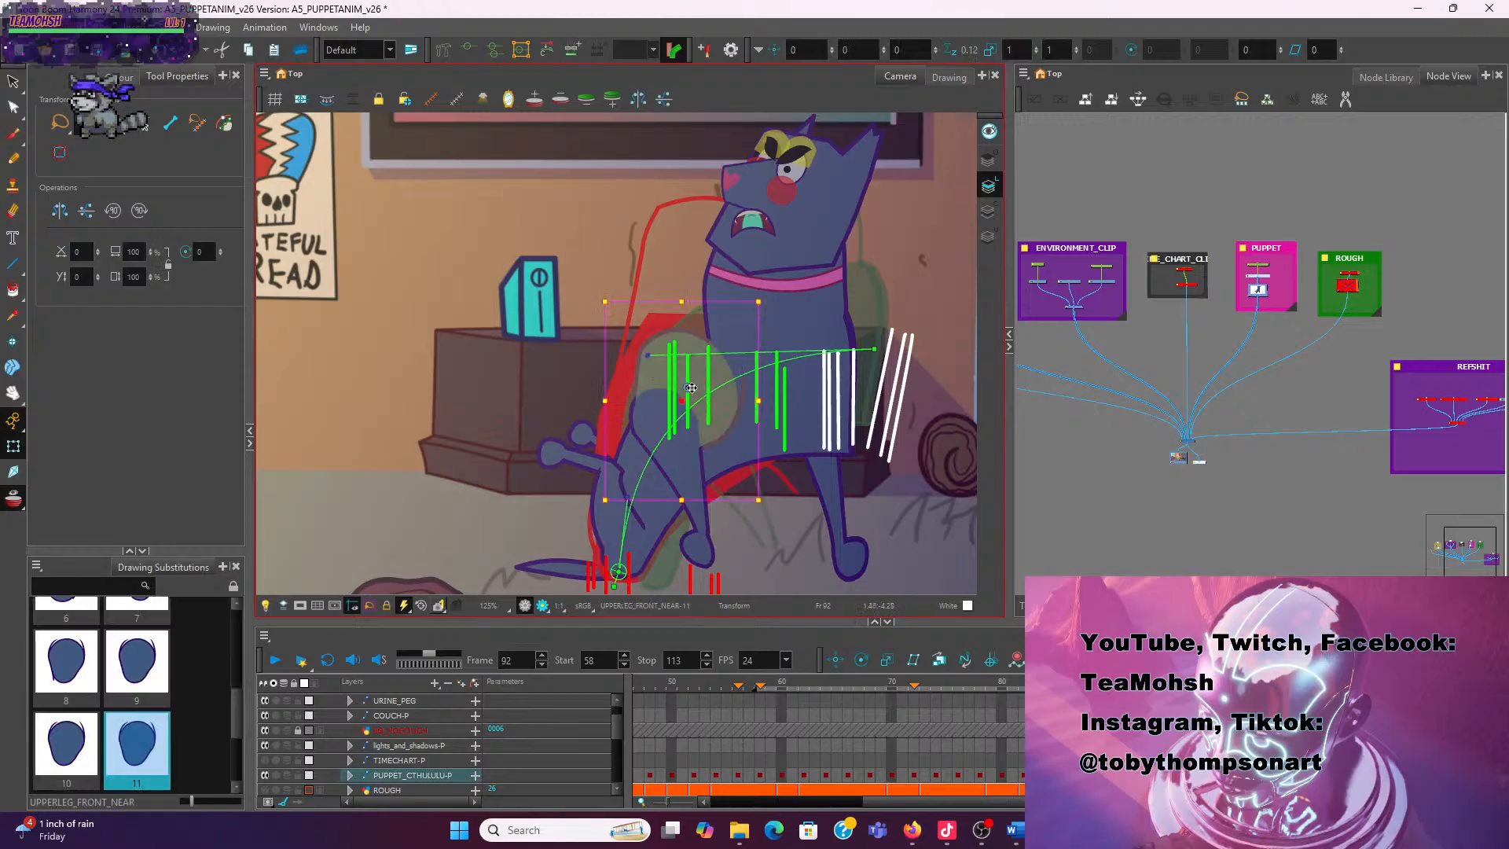
pyautogui.press('Escape')
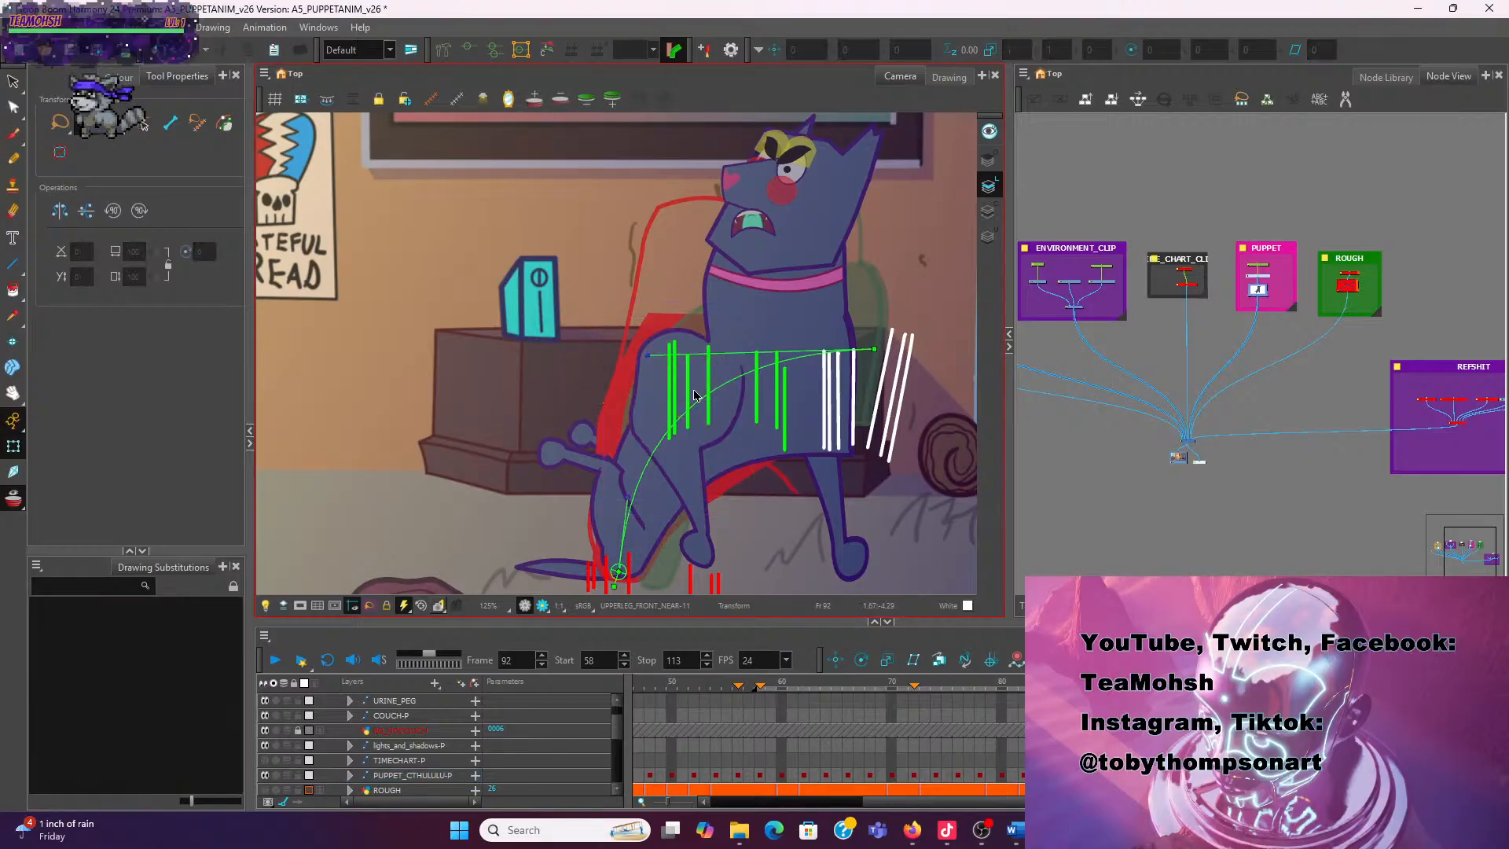
pyautogui.click(695, 424)
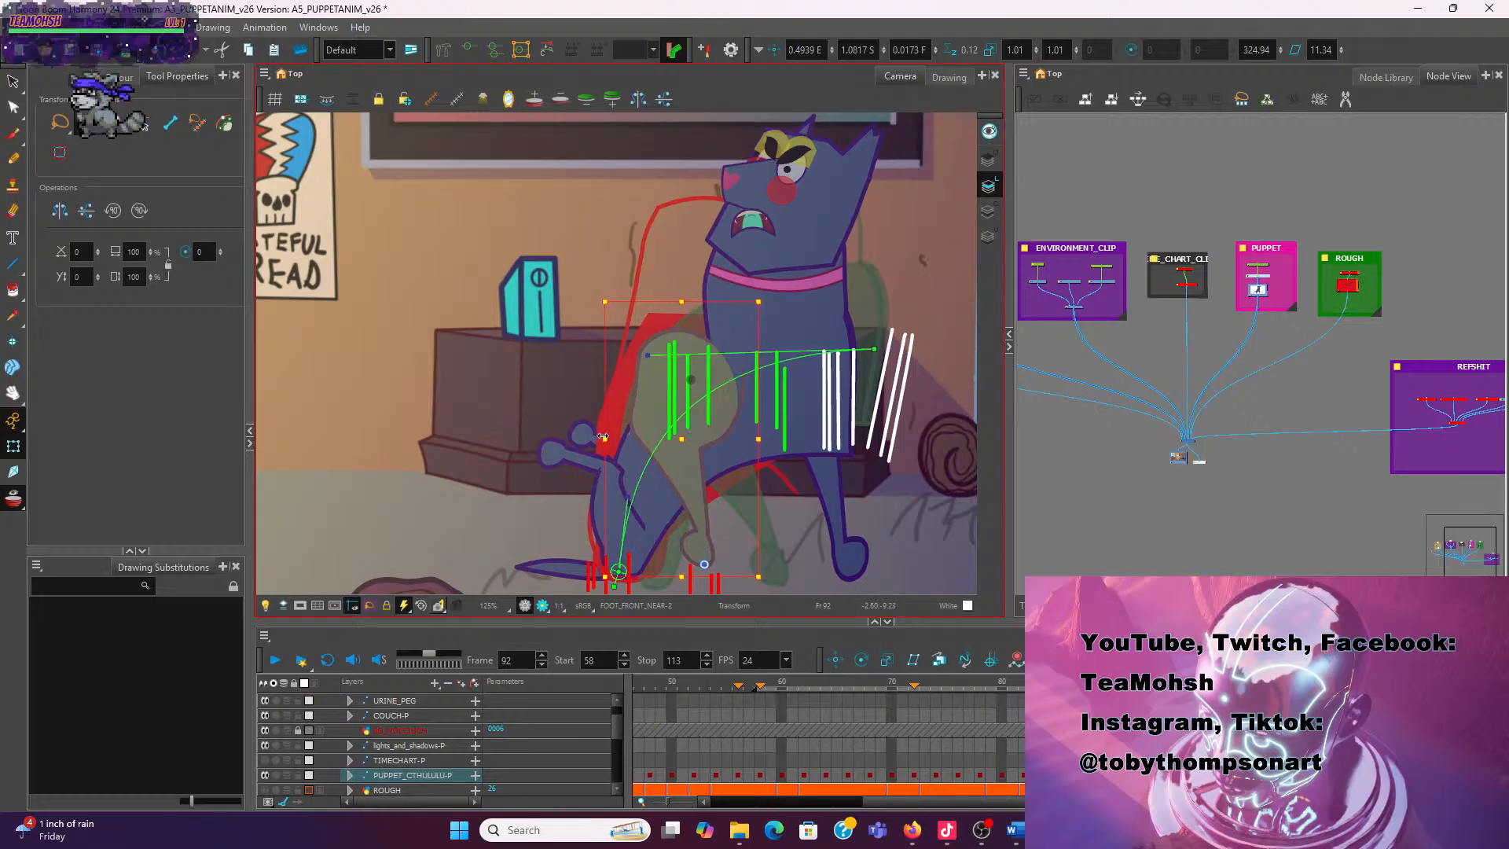
pyautogui.moveTo(602, 437)
pyautogui.mouseDown()
pyautogui.moveTo(644, 434)
pyautogui.moveTo(628, 430)
pyautogui.mouseUp()
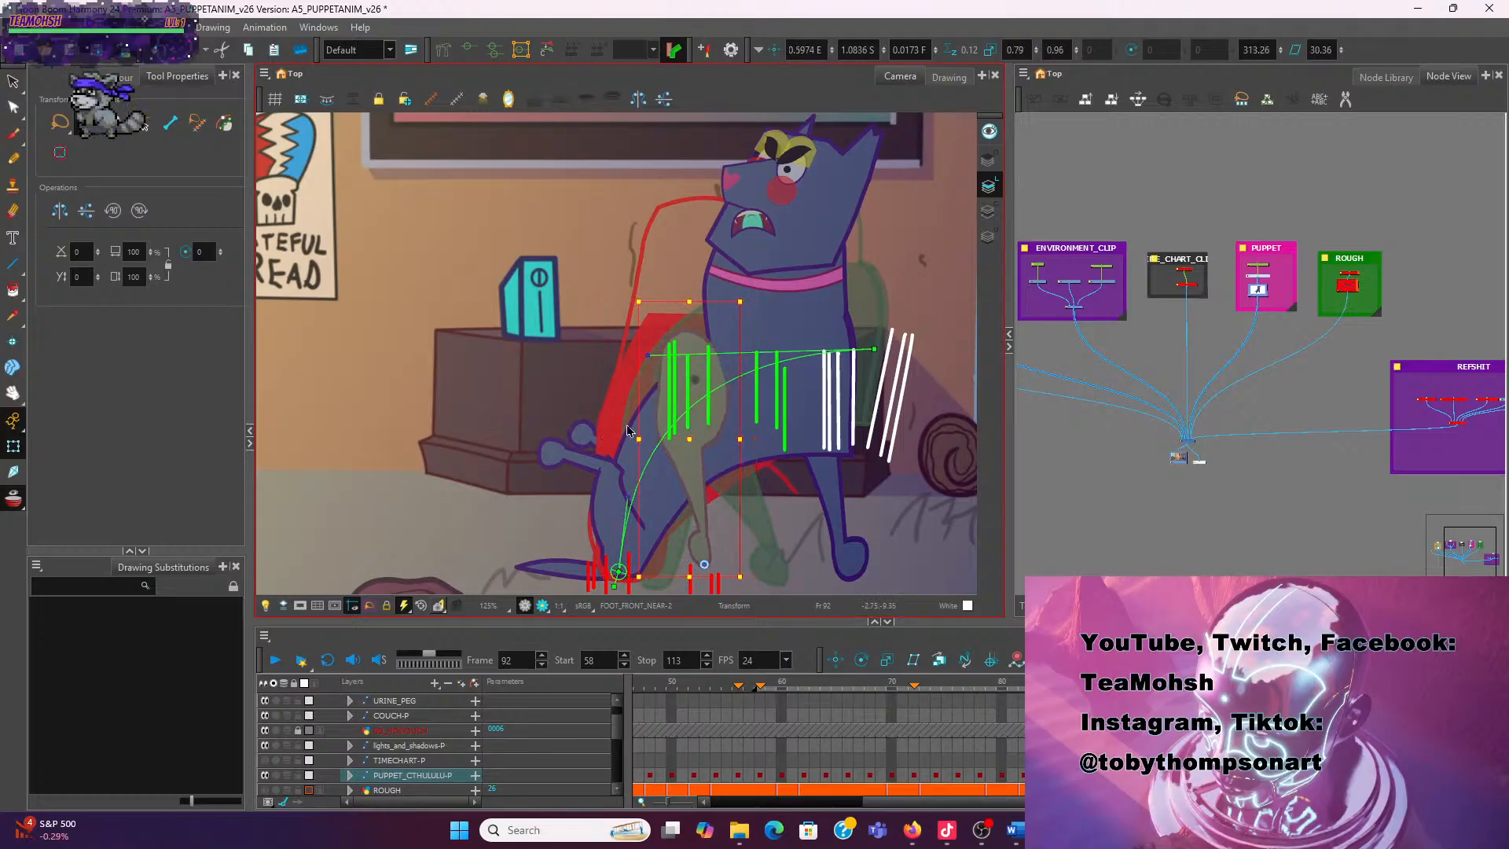
pyautogui.press('Escape')
# Try to lengthen the chest handle of the upper torso's deformer at frame 92
pyautogui.click(641, 358)
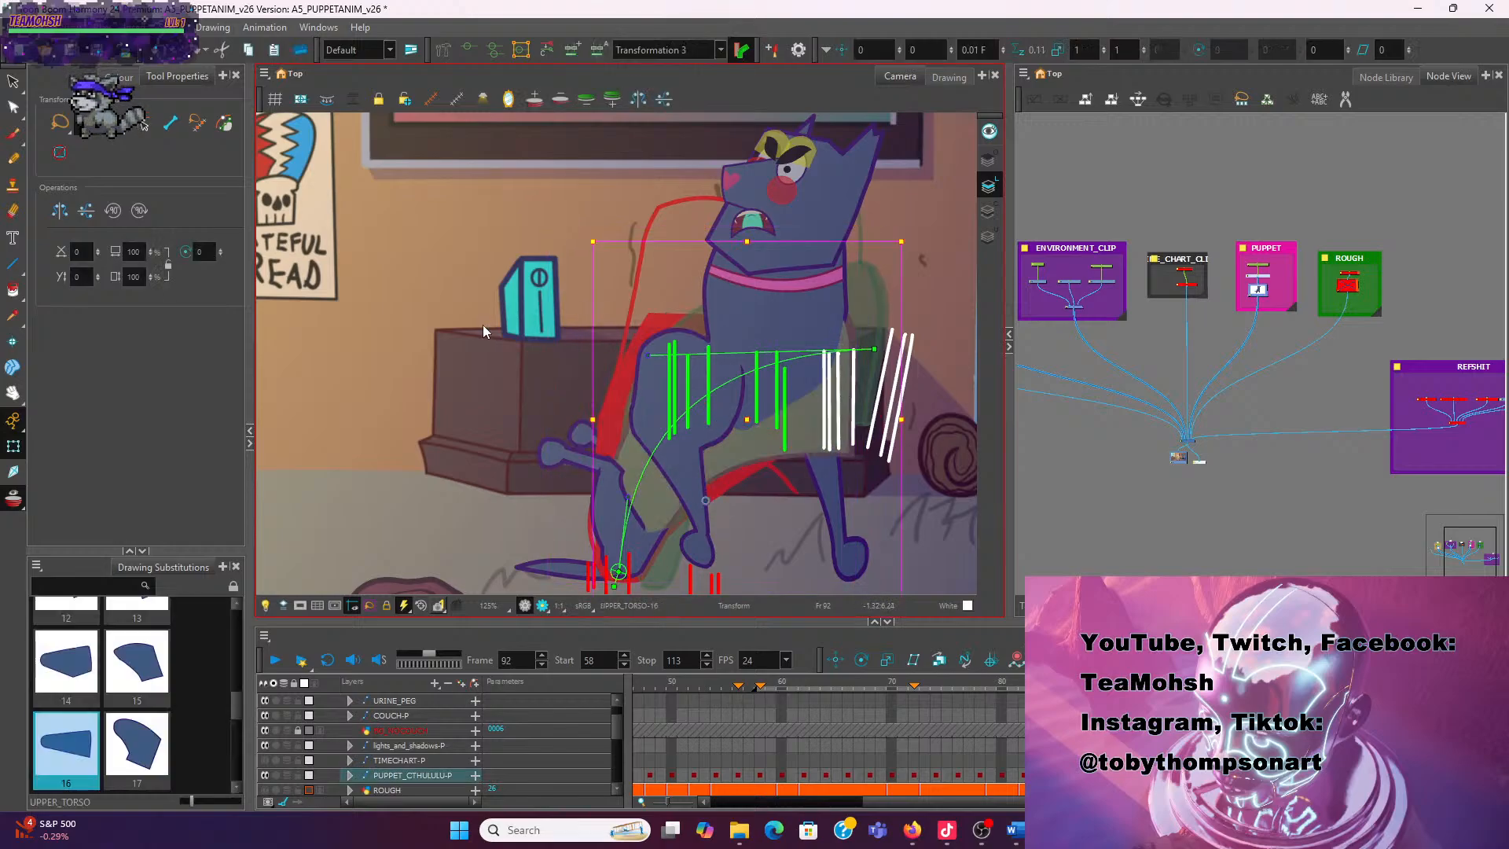
pyautogui.press('Escape')
pyautogui.click(663, 512)
pyautogui.press('Escape')
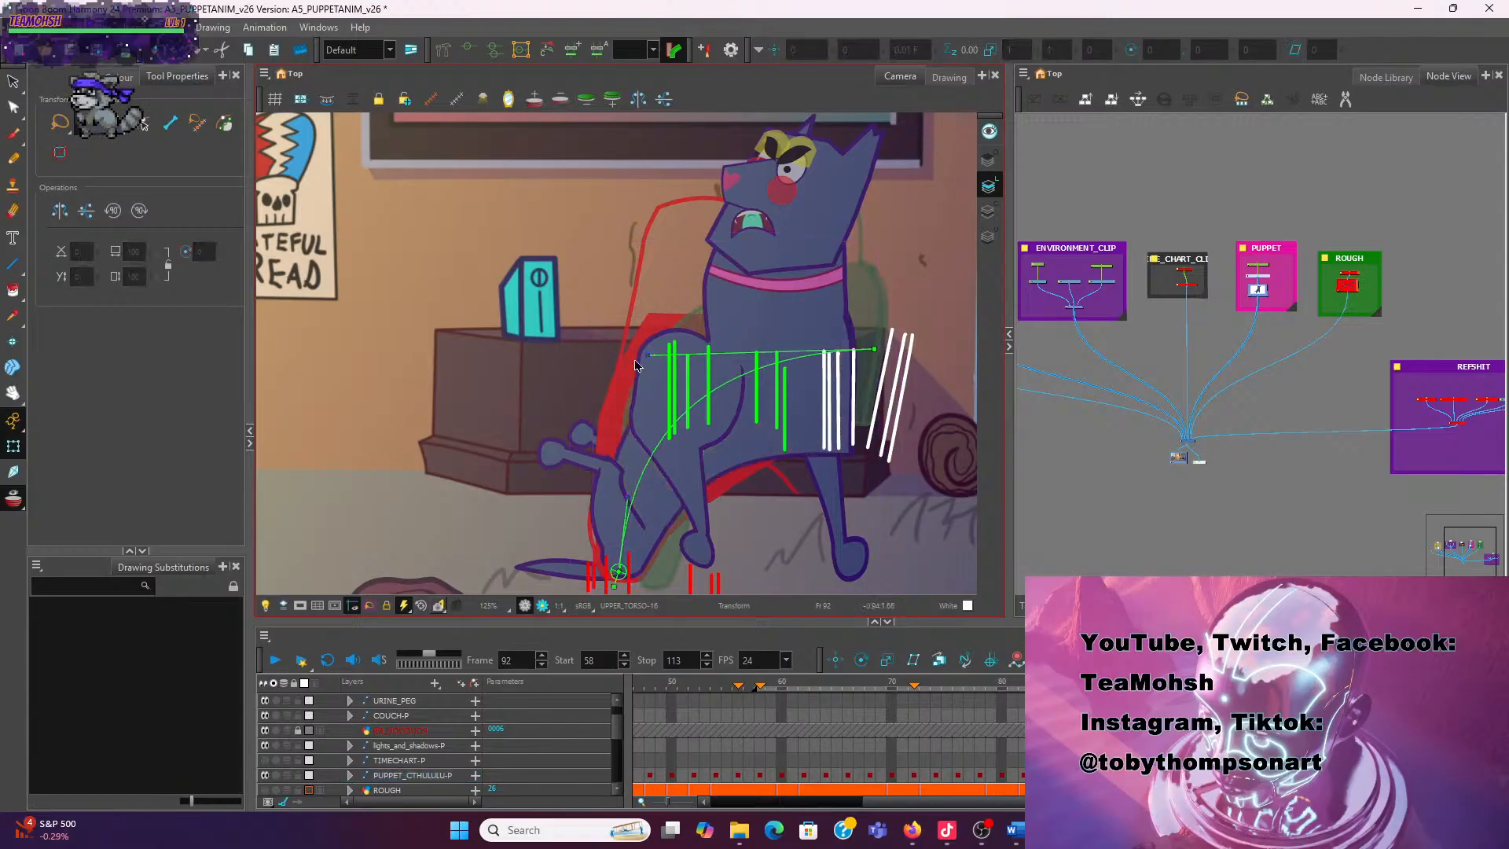
pyautogui.moveTo(650, 356); pyautogui.dragTo(505, 316)
pyautogui.hotkey('ctrl', 'z')
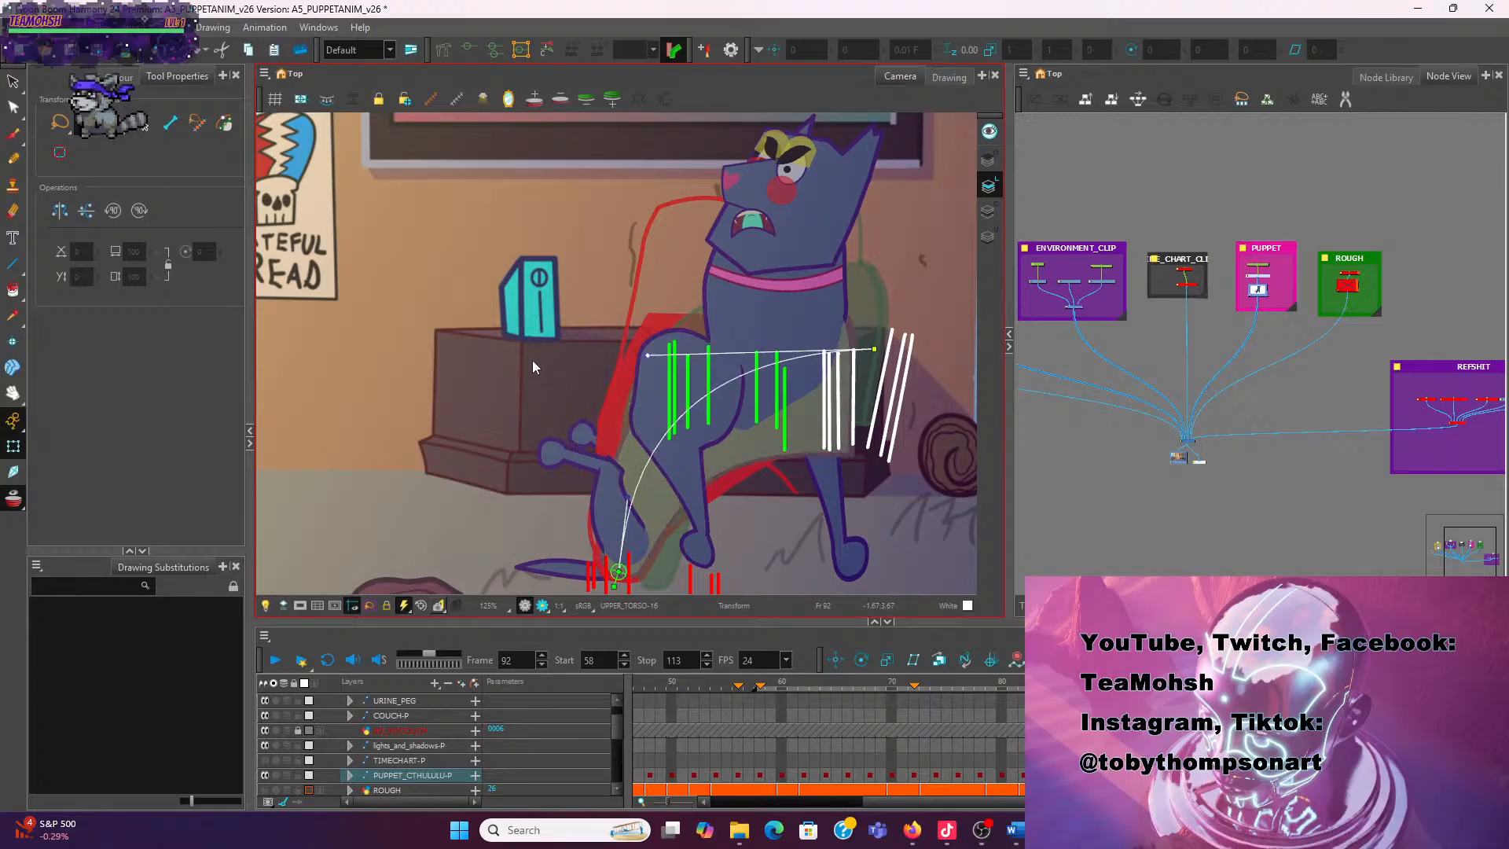
# Browse the upper torso's drawing substitutions and swap the drawing at frame 92 for number 26
pyautogui.click(775, 427)
pyautogui.scroll(-3, 108, 710)
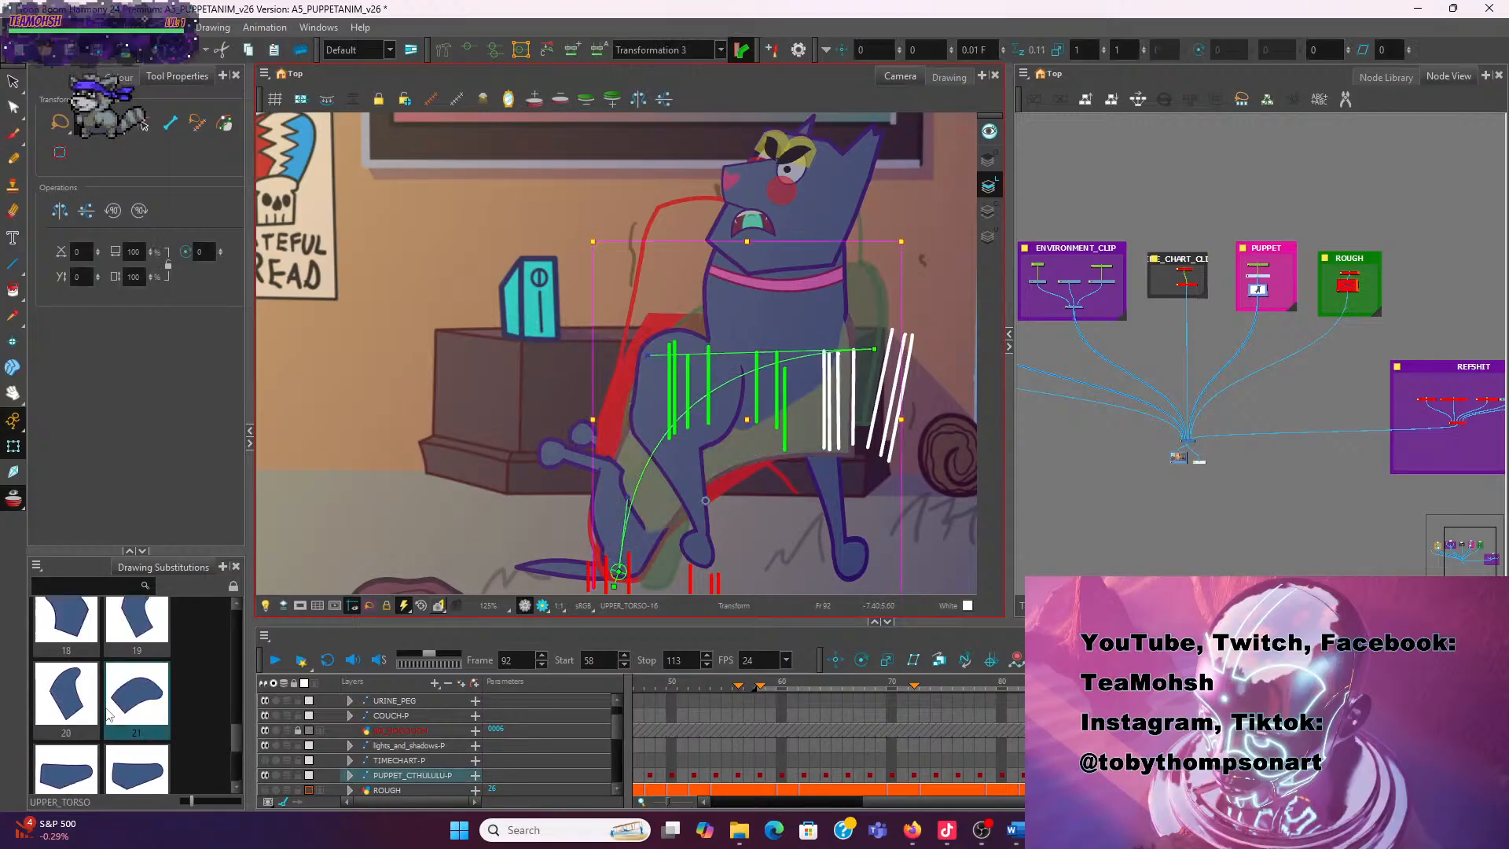
pyautogui.click(69, 731)
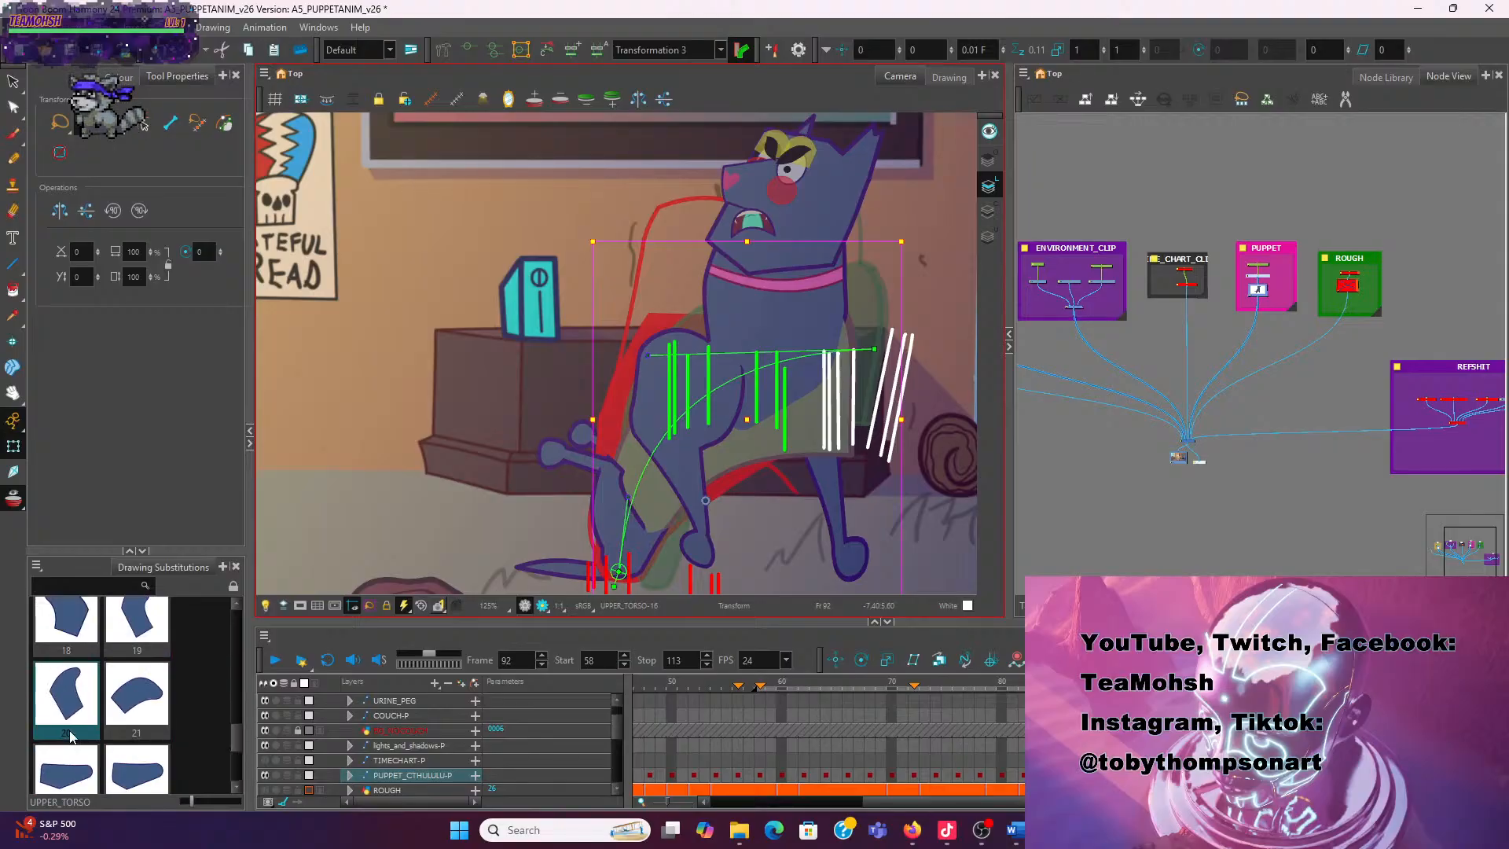
pyautogui.scroll(-2, 94, 735)
pyautogui.click(156, 739)
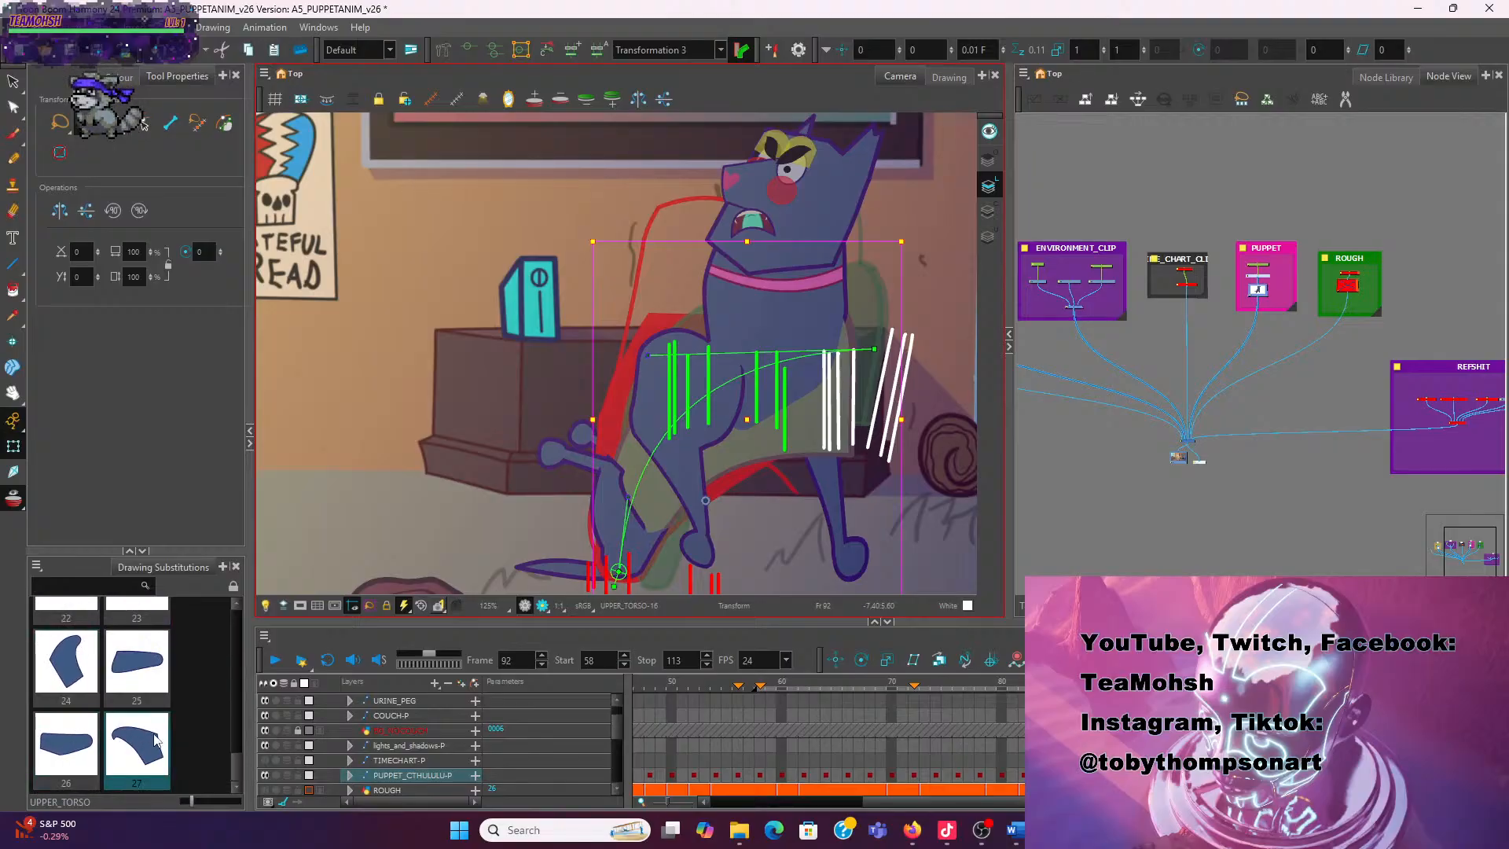
pyautogui.click(90, 747)
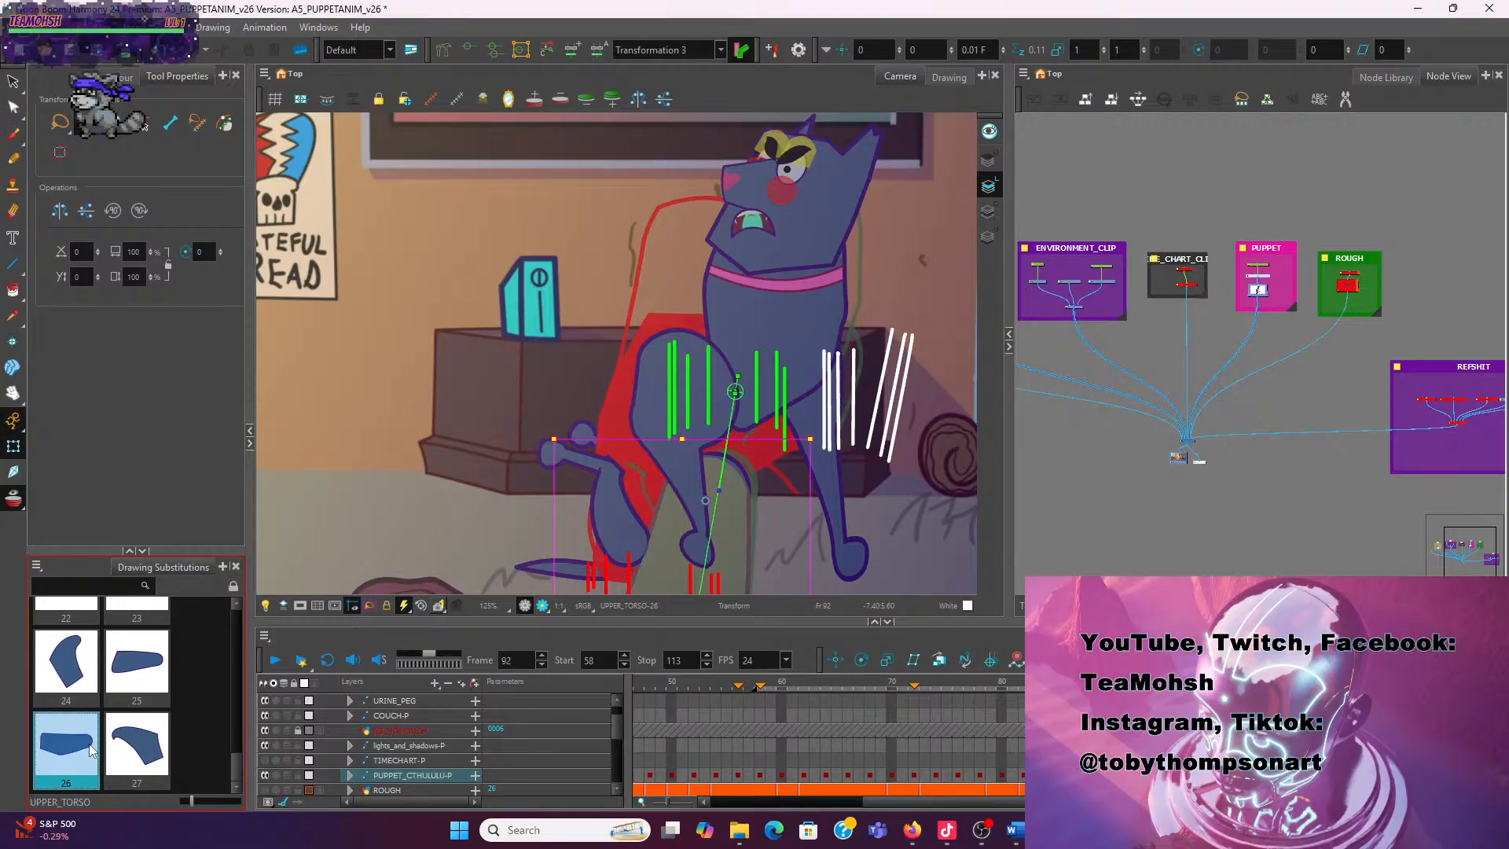
# Swap the upper torso's drawing at frame 92 for substitution 16
pyautogui.scroll(3, 90, 743)
pyautogui.click(77, 656)
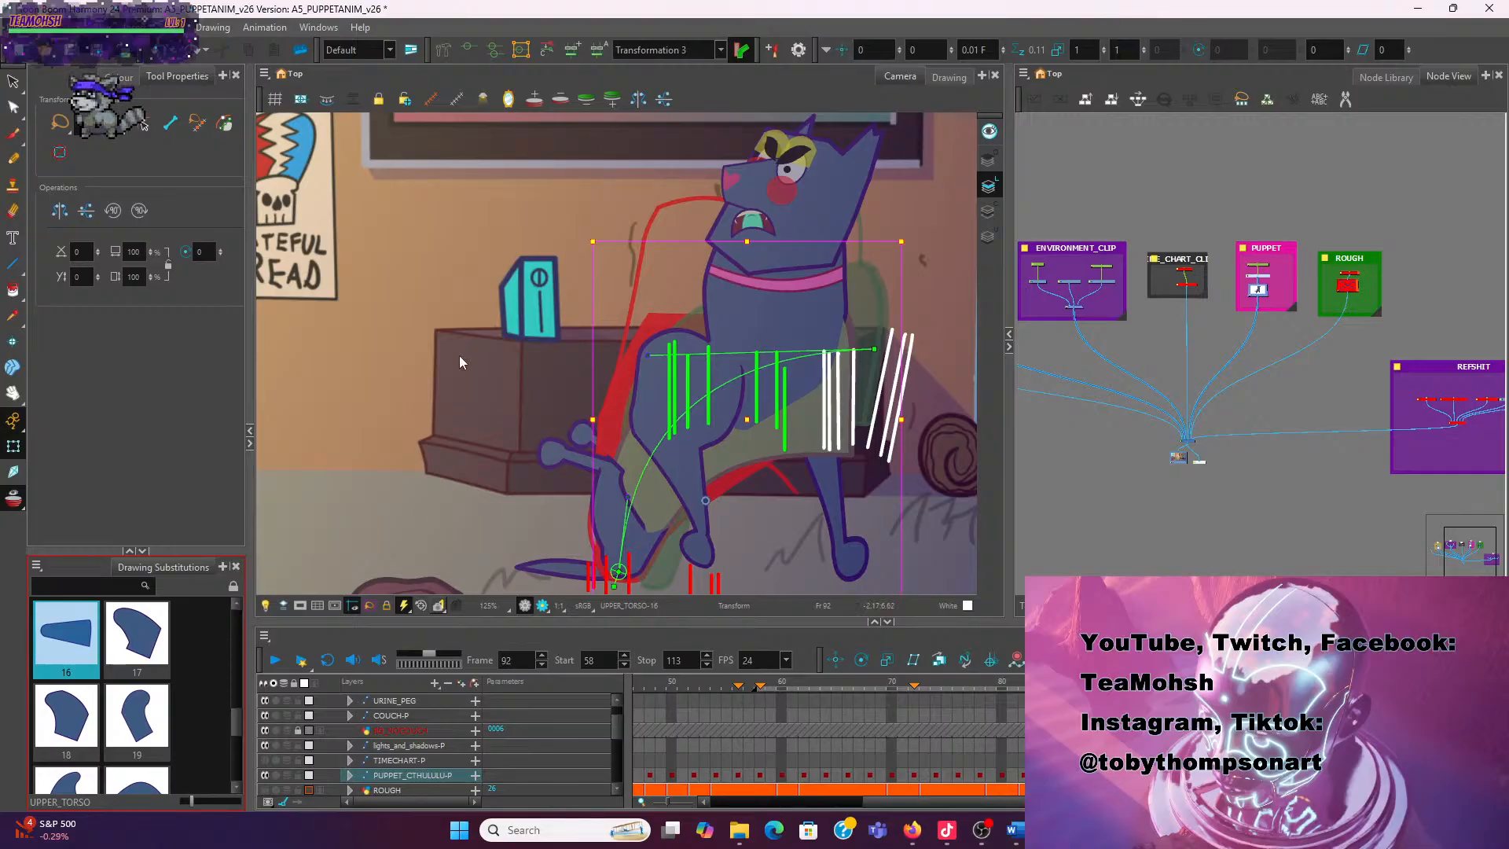
pyautogui.scroll(1, 411, 366)
pyautogui.scroll(-1, 412, 366)
pyautogui.click(412, 372)
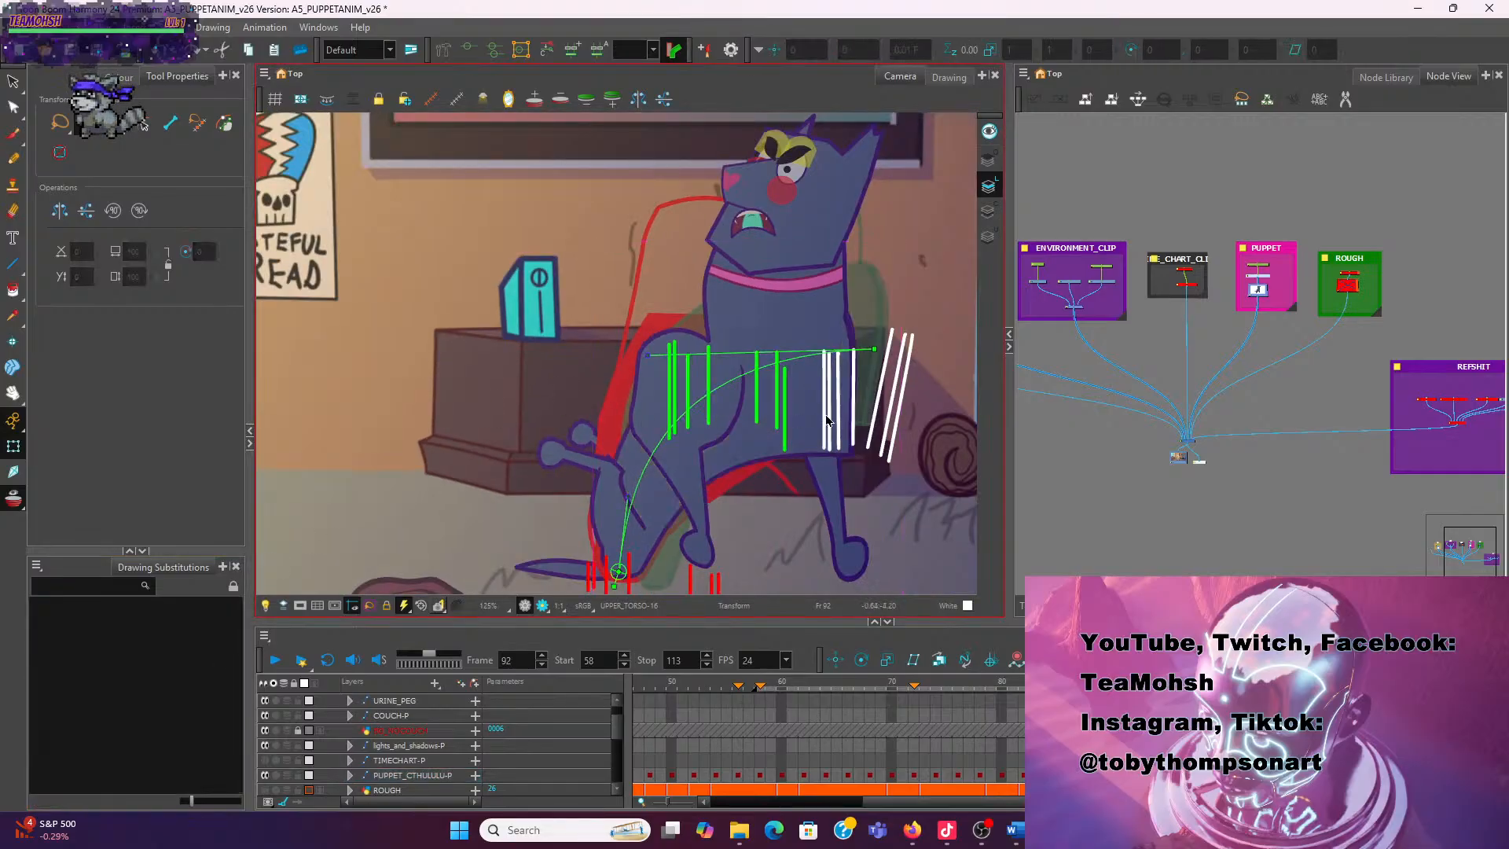
pyautogui.click(821, 431)
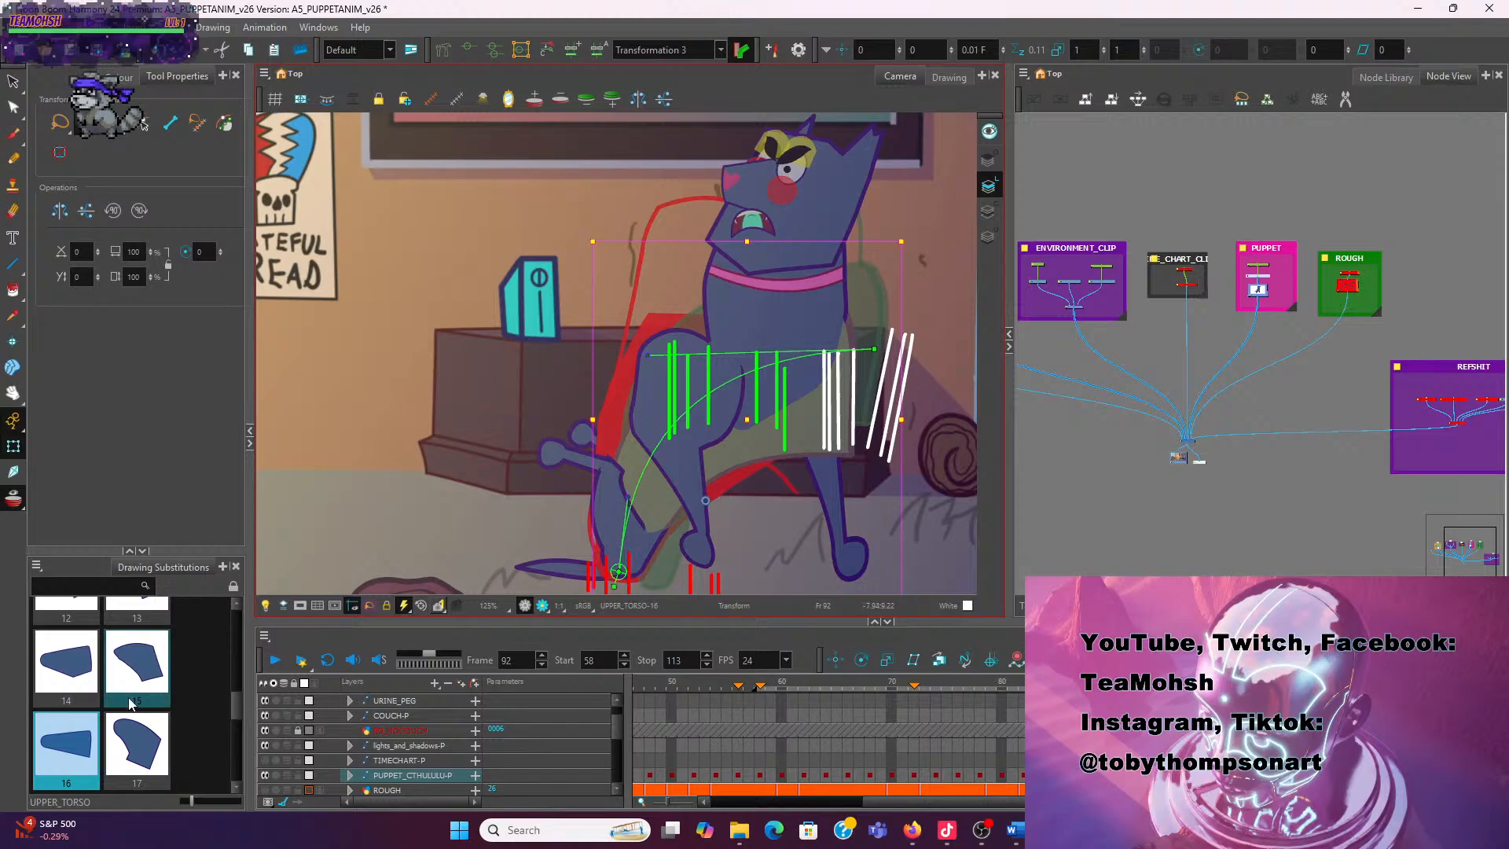
# With the Contour Editor, shift the end points of the upper torso's back contour slightly outward at both ends
pyautogui.click(14, 108)
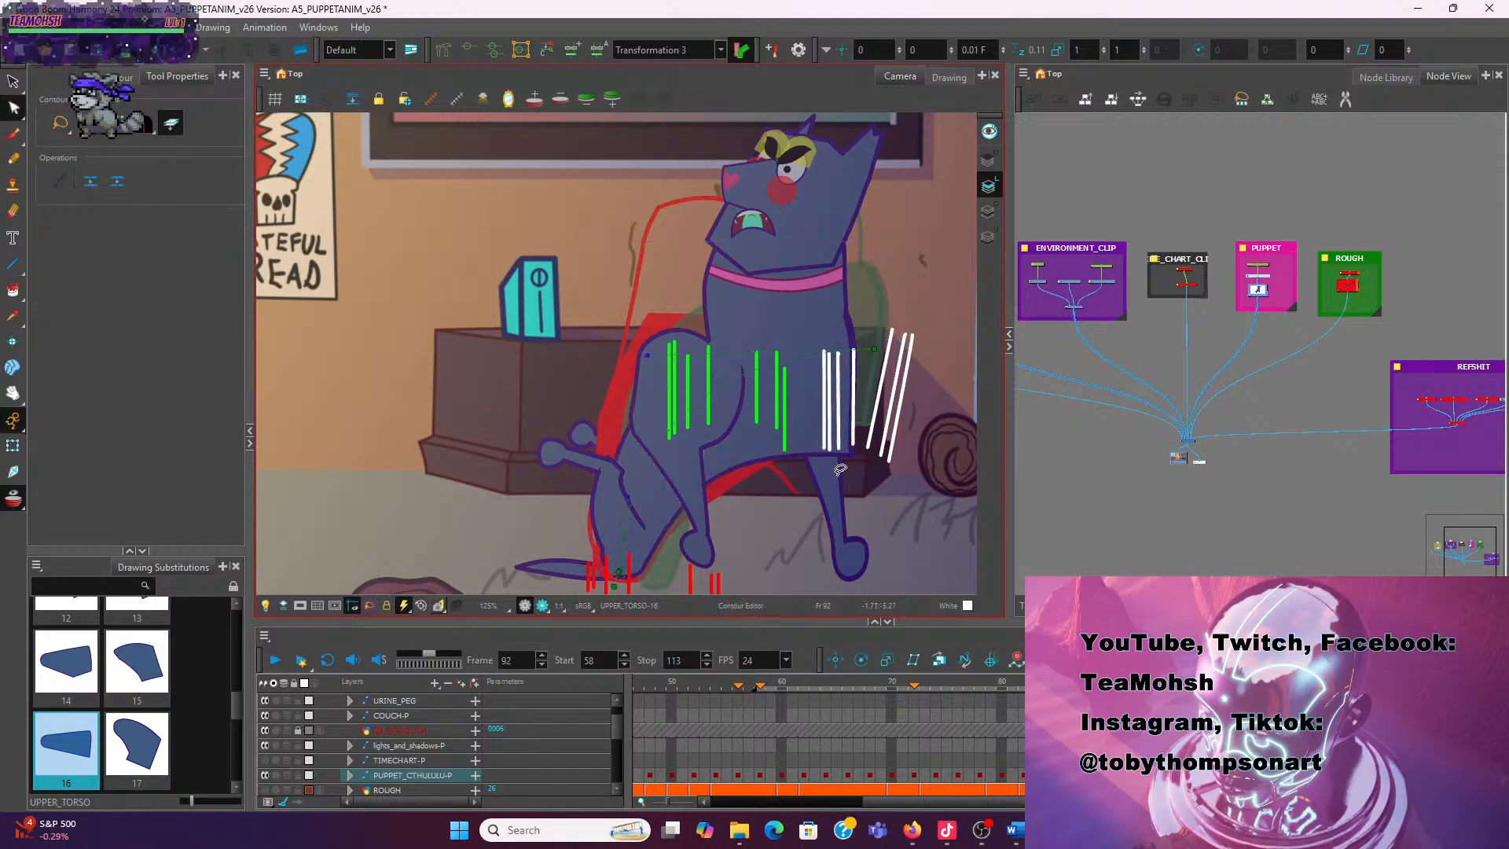
pyautogui.click(833, 349)
pyautogui.press('Escape')
pyautogui.click(739, 304)
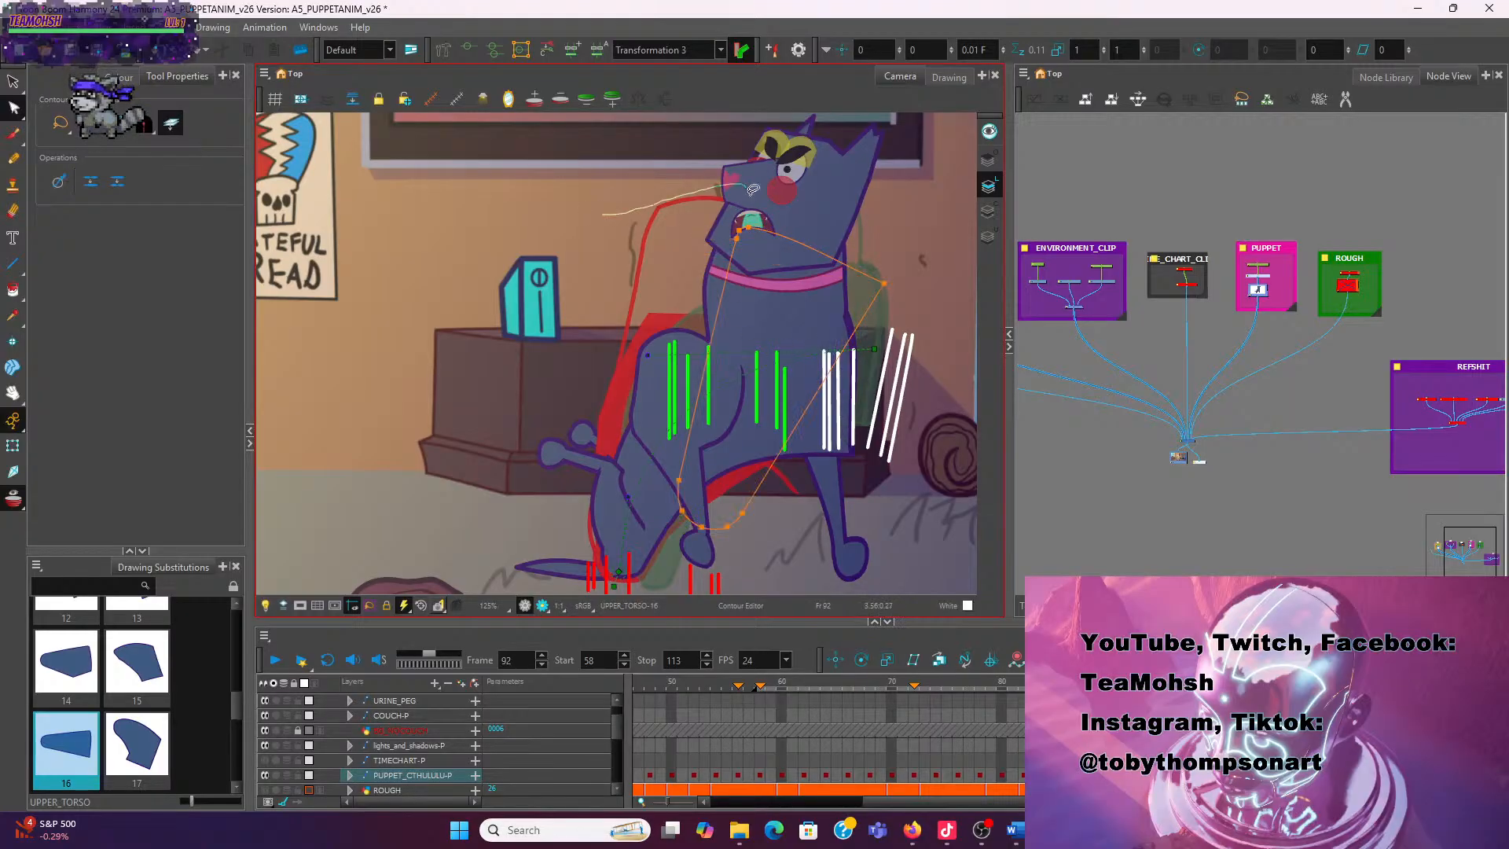
pyautogui.moveTo(713, 170); pyautogui.dragTo(717, 168)
pyautogui.moveTo(749, 228)
pyautogui.mouseDown()
pyautogui.moveTo(723, 233)
pyautogui.moveTo(735, 236)
pyautogui.mouseUp()
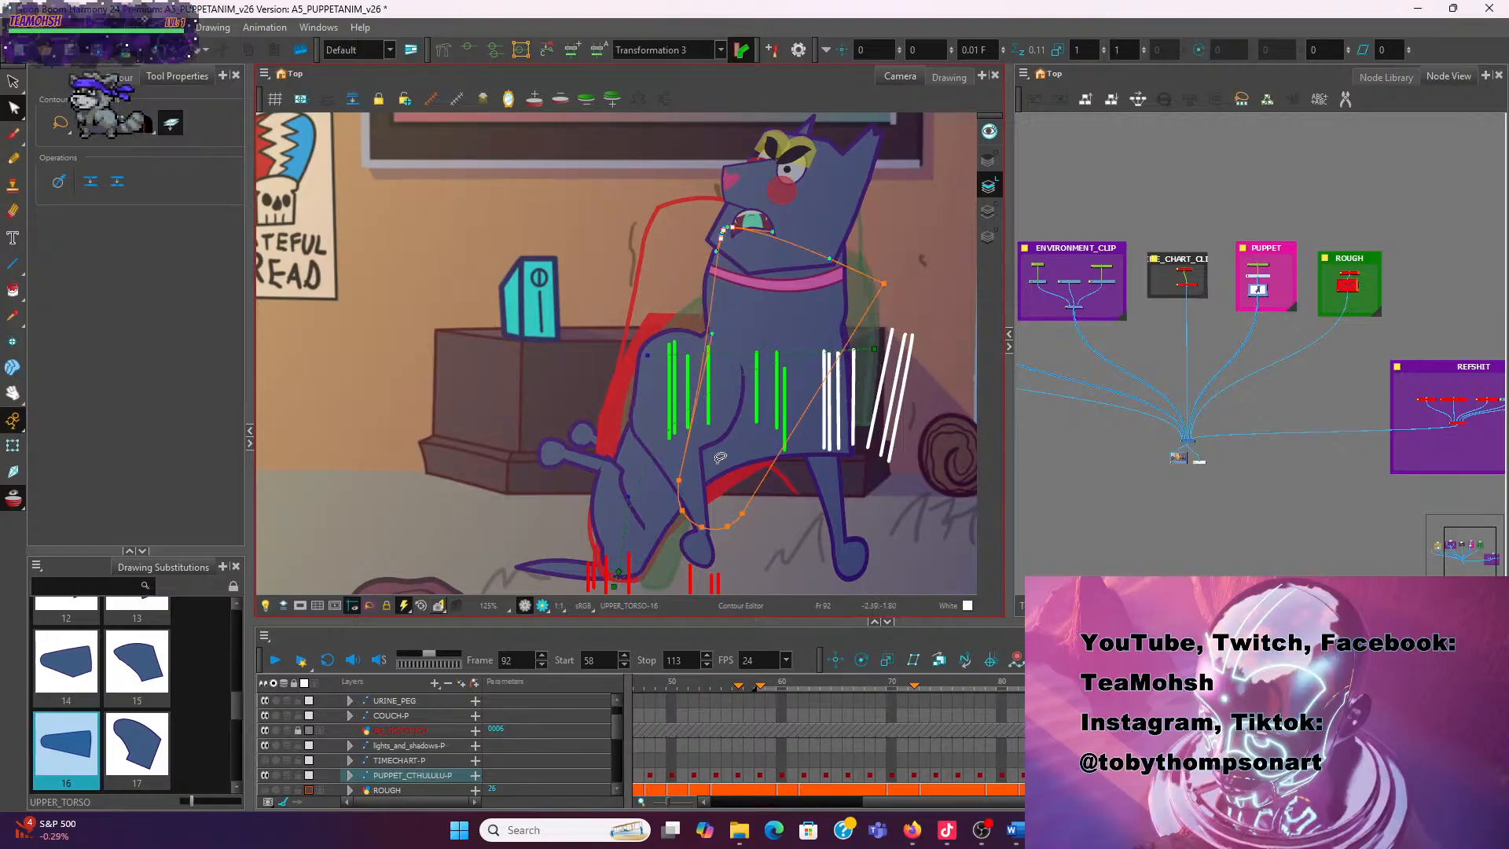
pyautogui.moveTo(690, 458)
pyautogui.mouseDown()
pyautogui.moveTo(670, 547)
pyautogui.moveTo(712, 476)
pyautogui.moveTo(696, 460)
pyautogui.mouseUp()
pyautogui.moveTo(703, 531); pyautogui.dragTo(696, 527)
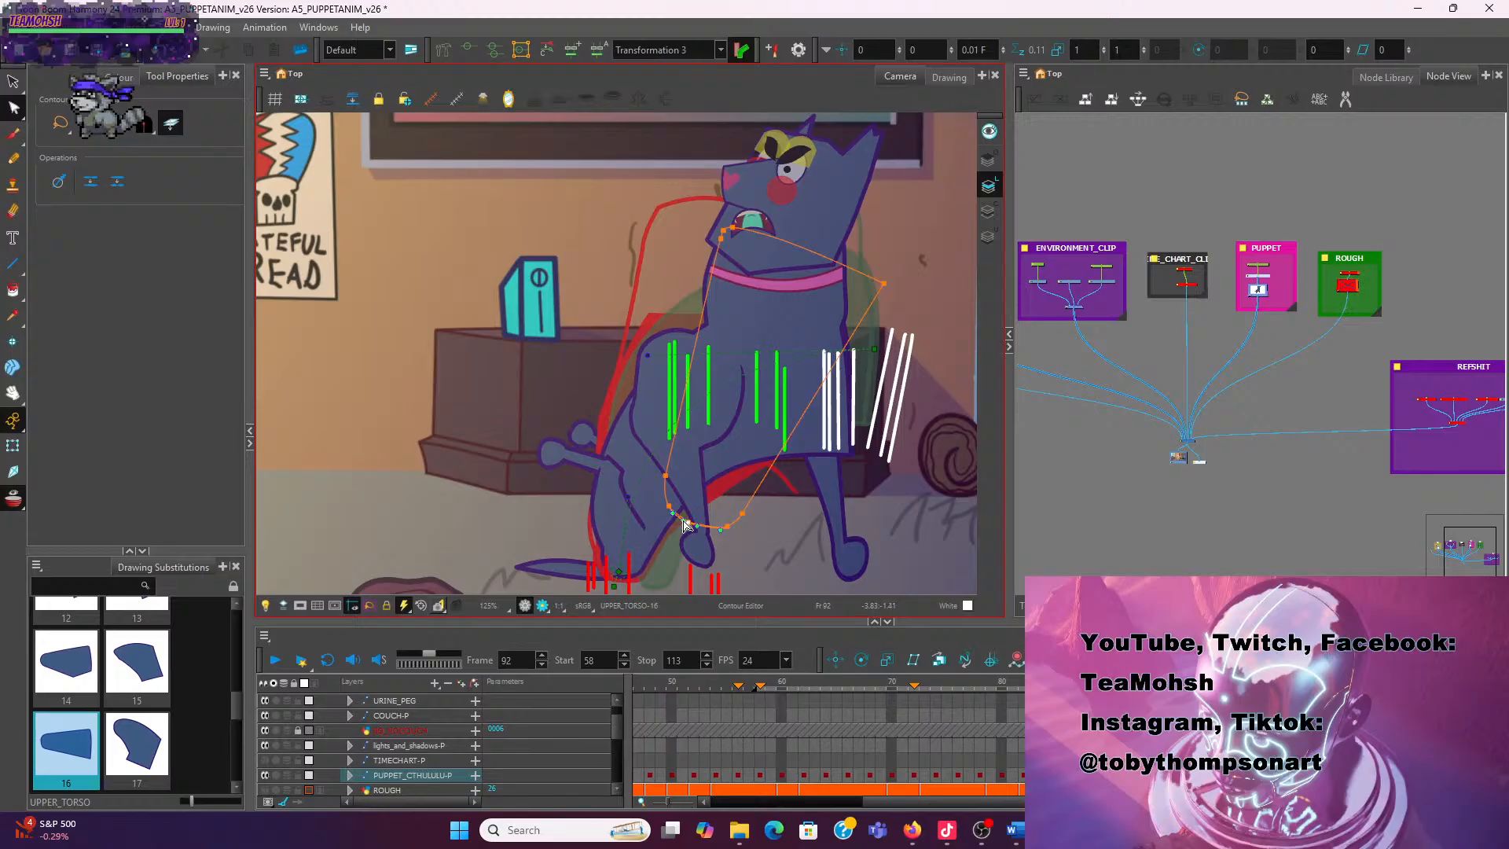
# Try to pull the lower back points inward and bow the back edge of the upper torso's contour
pyautogui.moveTo(640, 454)
pyautogui.mouseDown()
pyautogui.moveTo(701, 452)
pyautogui.moveTo(691, 550)
pyautogui.moveTo(638, 418)
pyautogui.moveTo(661, 442)
pyautogui.mouseUp()
pyautogui.click(661, 443)
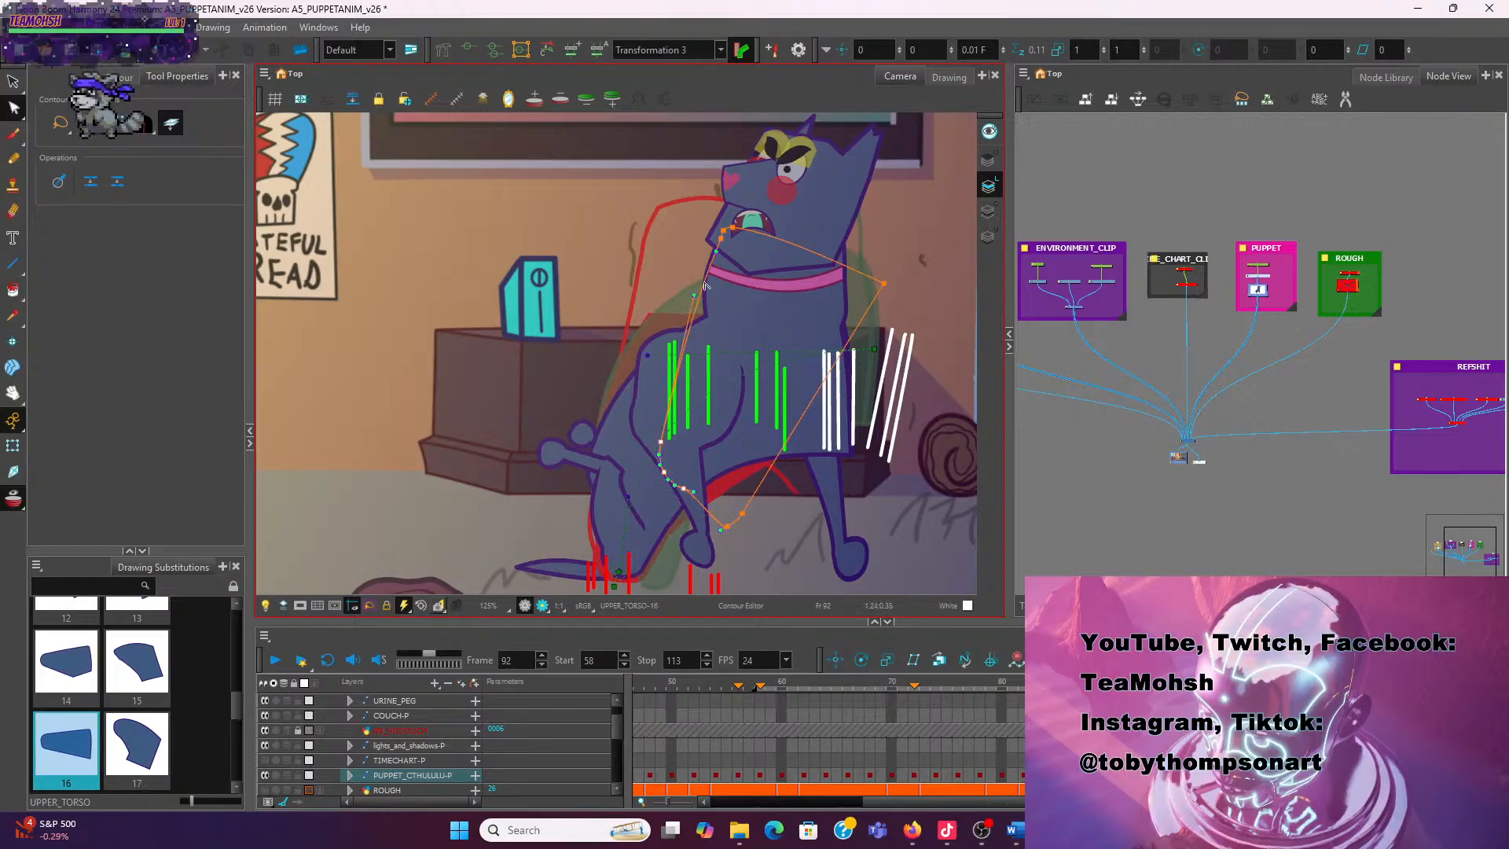
pyautogui.moveTo(694, 295); pyautogui.dragTo(673, 293)
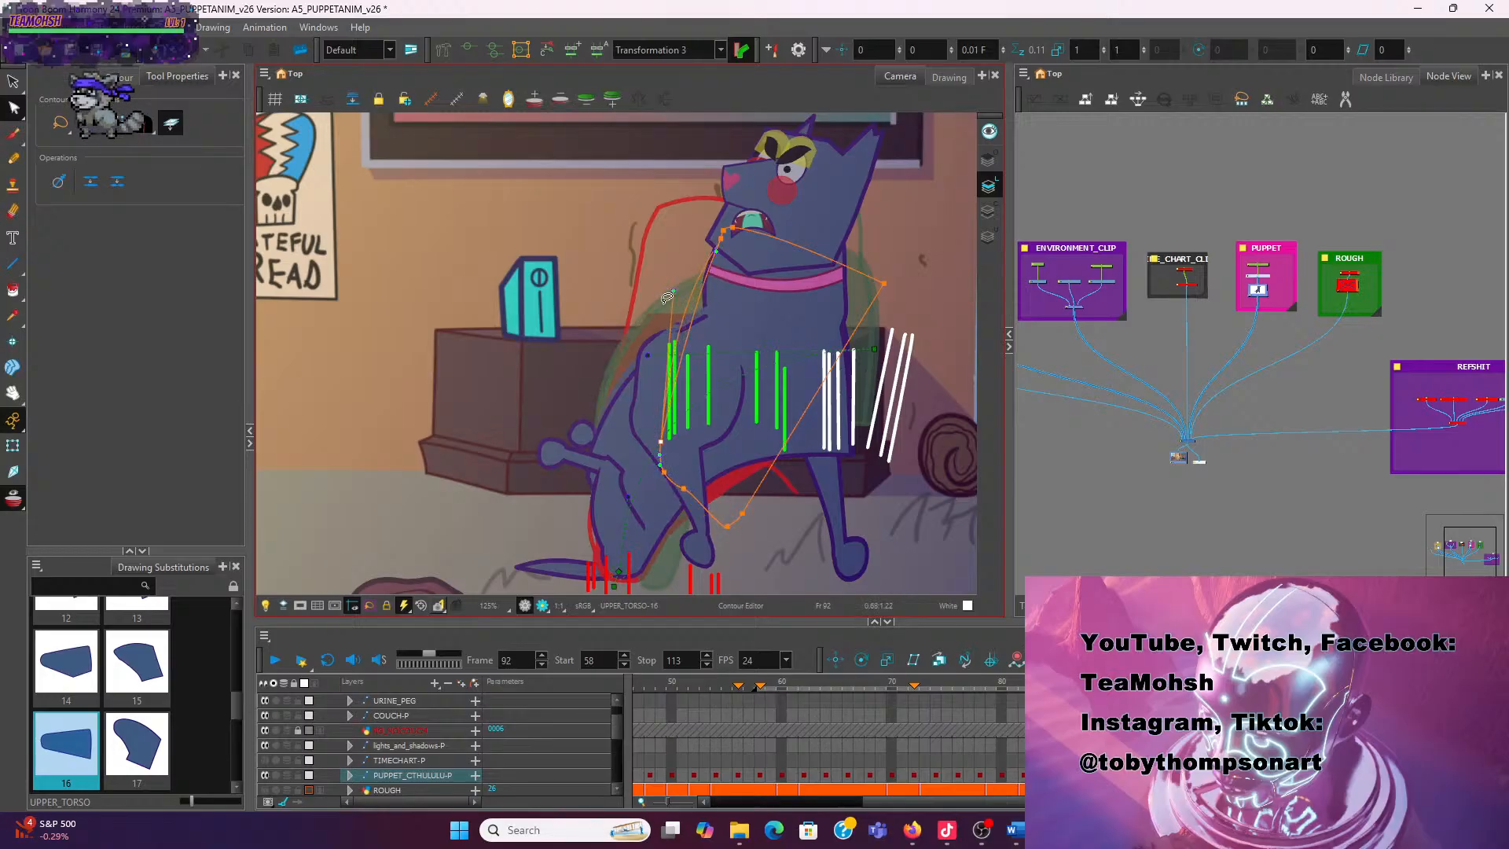
pyautogui.hotkey('ctrl', 'z')
pyautogui.hotkey('ctrl', 'z')
pyautogui.hotkey('ctrl', 'z')
pyautogui.hotkey('ctrl', 'shift', 'z')
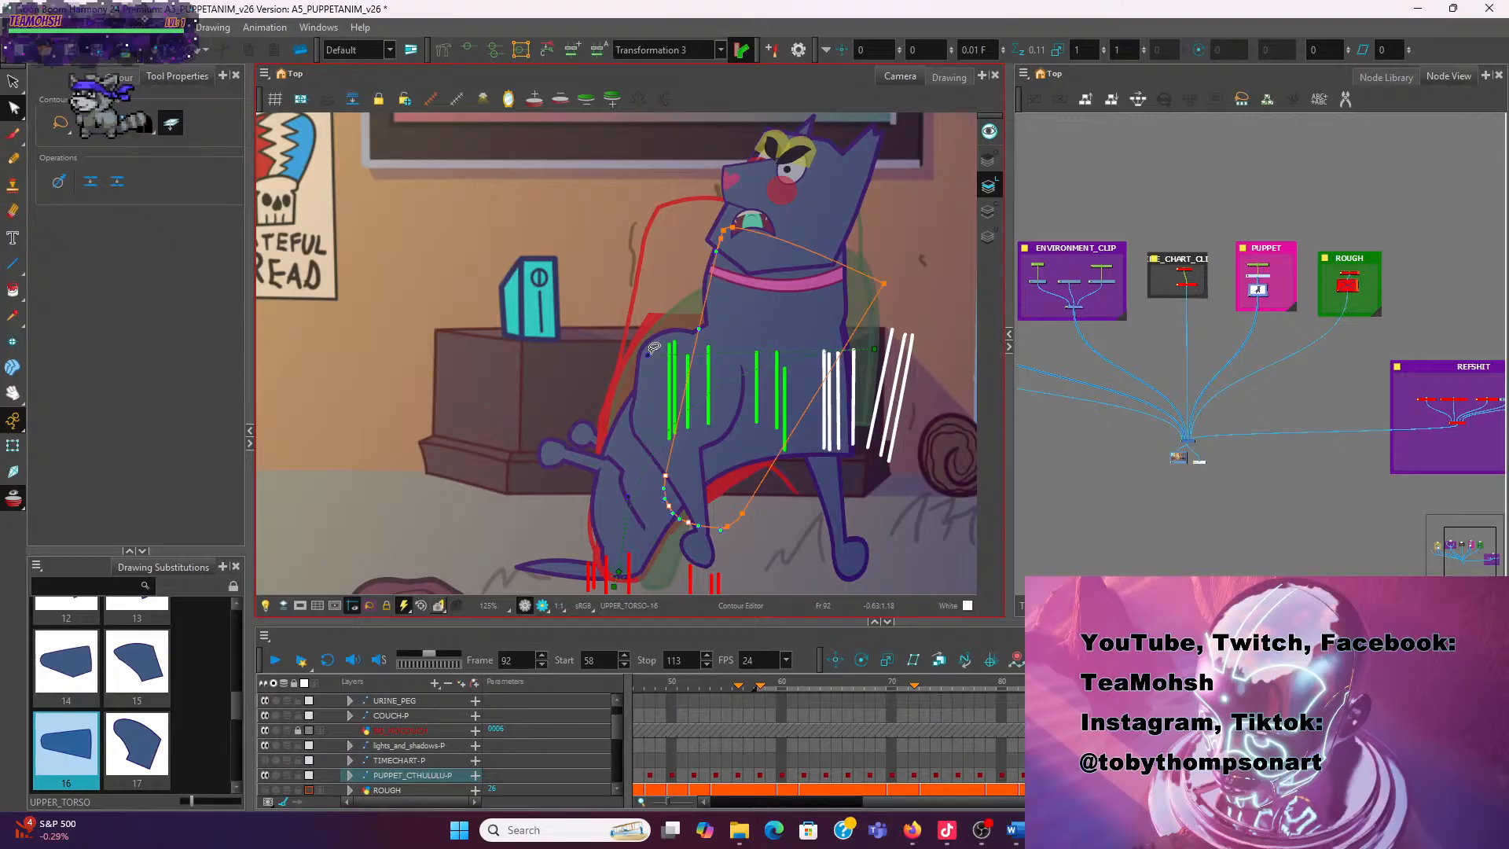
# Bulge the back edge of upper torso drawing 16 outward into a rounded curve with the Contour Editor
pyautogui.click(655, 303)
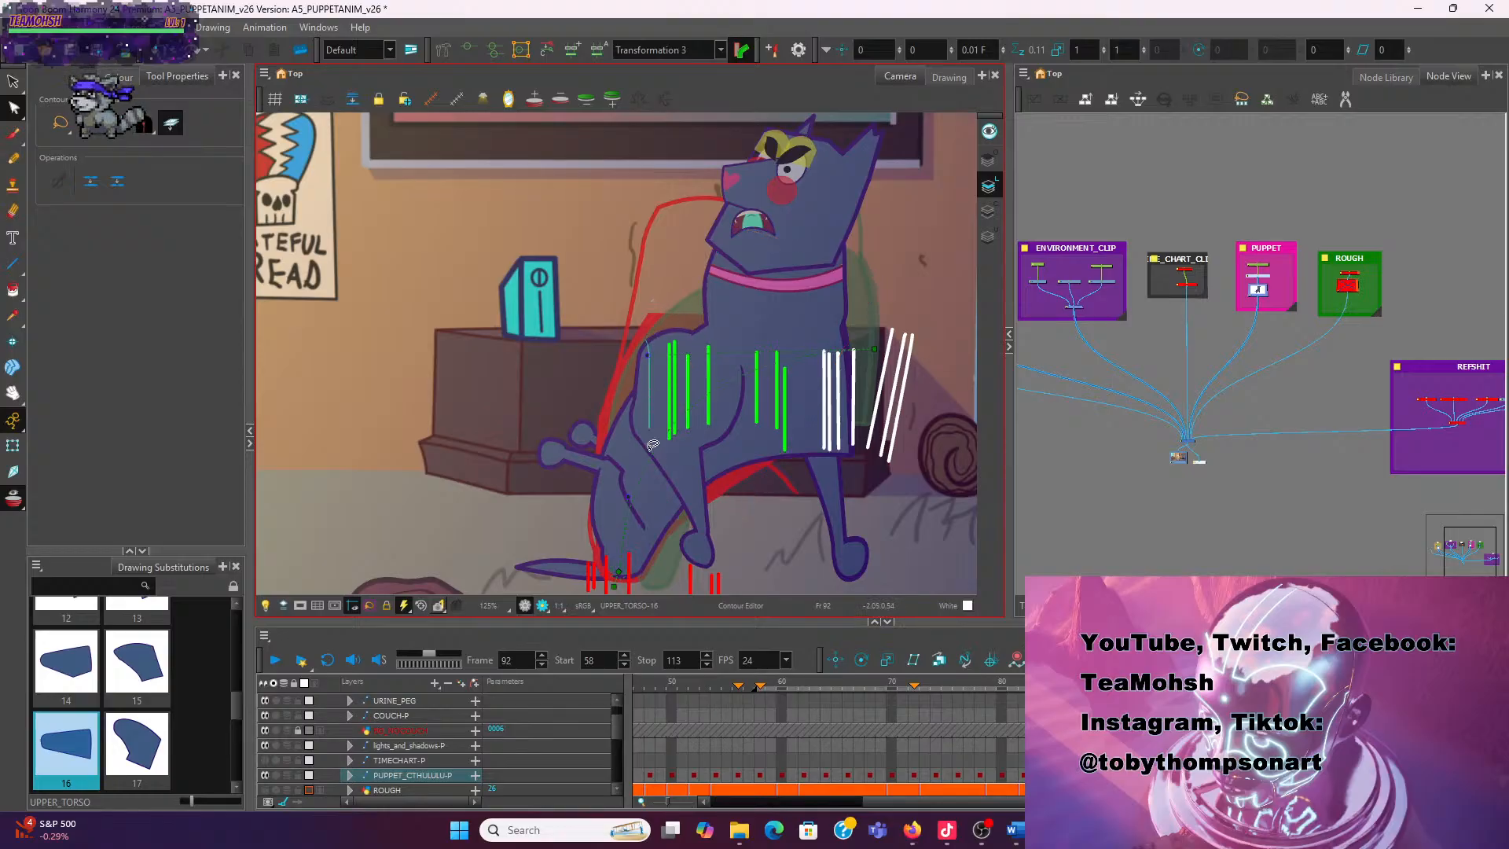
pyautogui.click(700, 481)
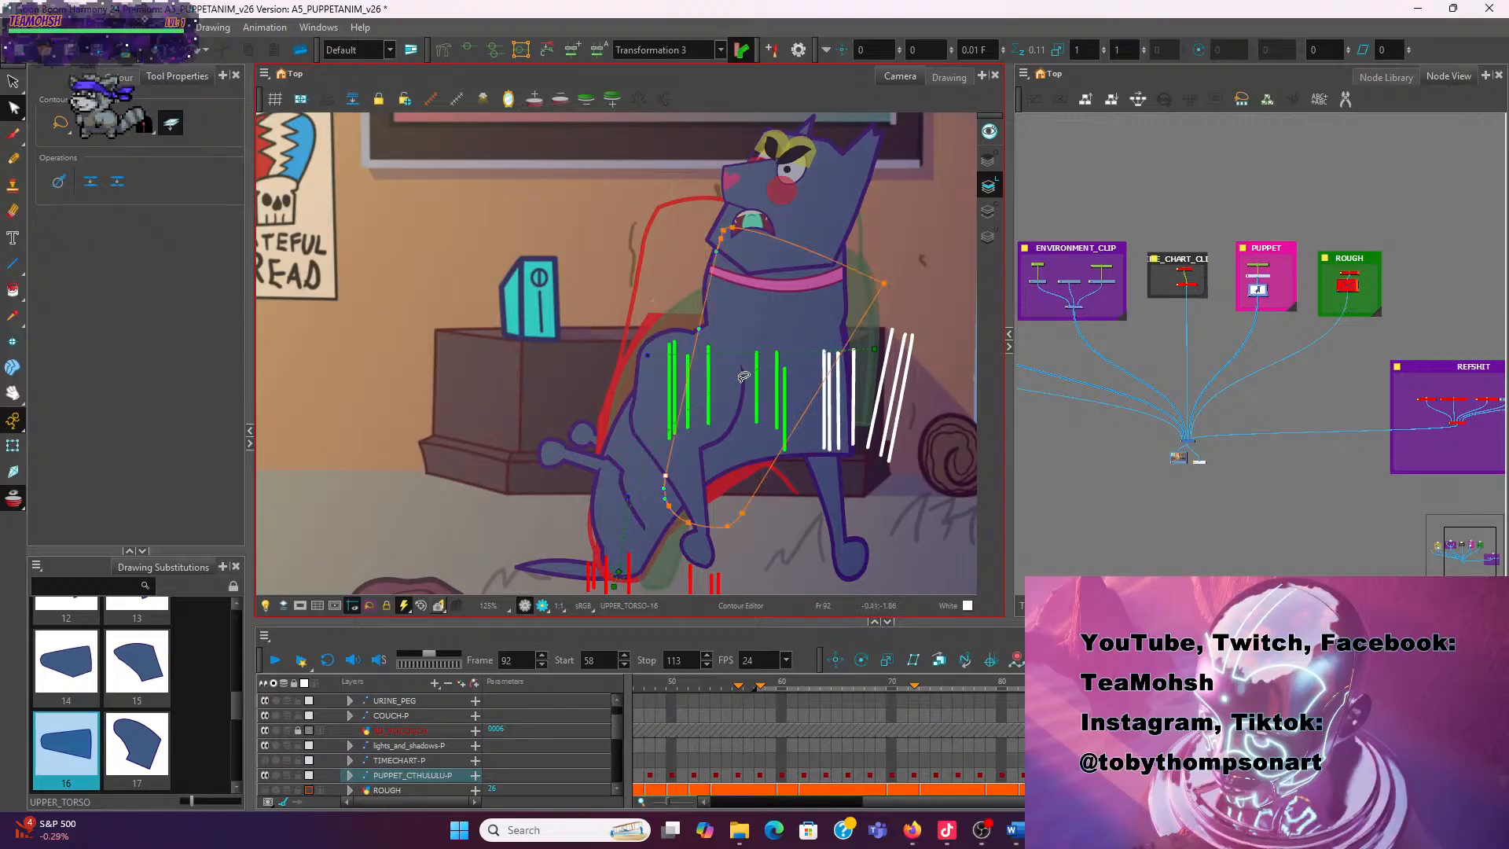
pyautogui.click(695, 331)
pyautogui.moveTo(696, 330); pyautogui.dragTo(619, 334)
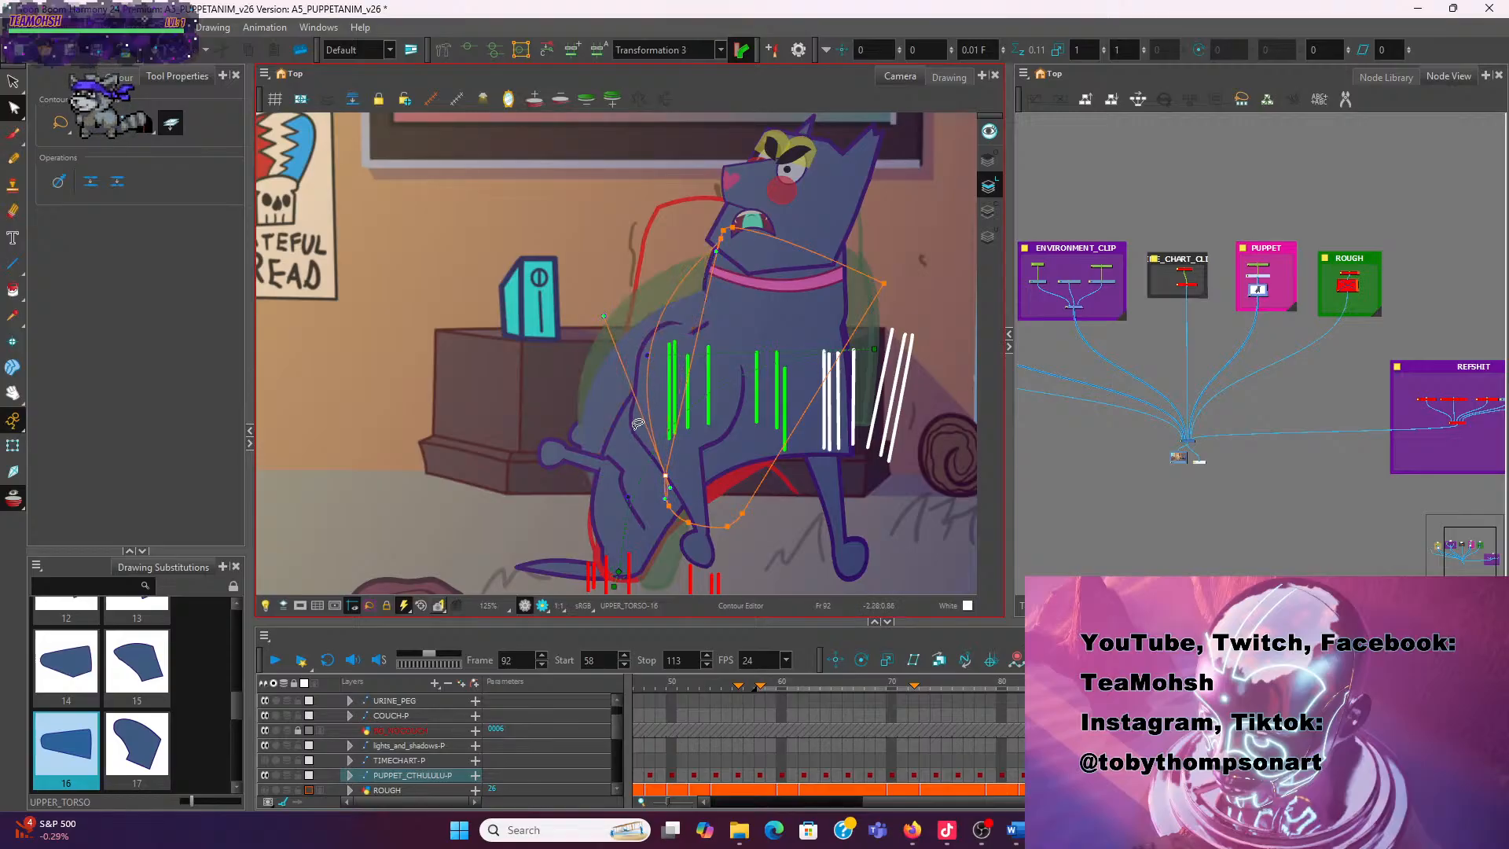
pyautogui.click(603, 329)
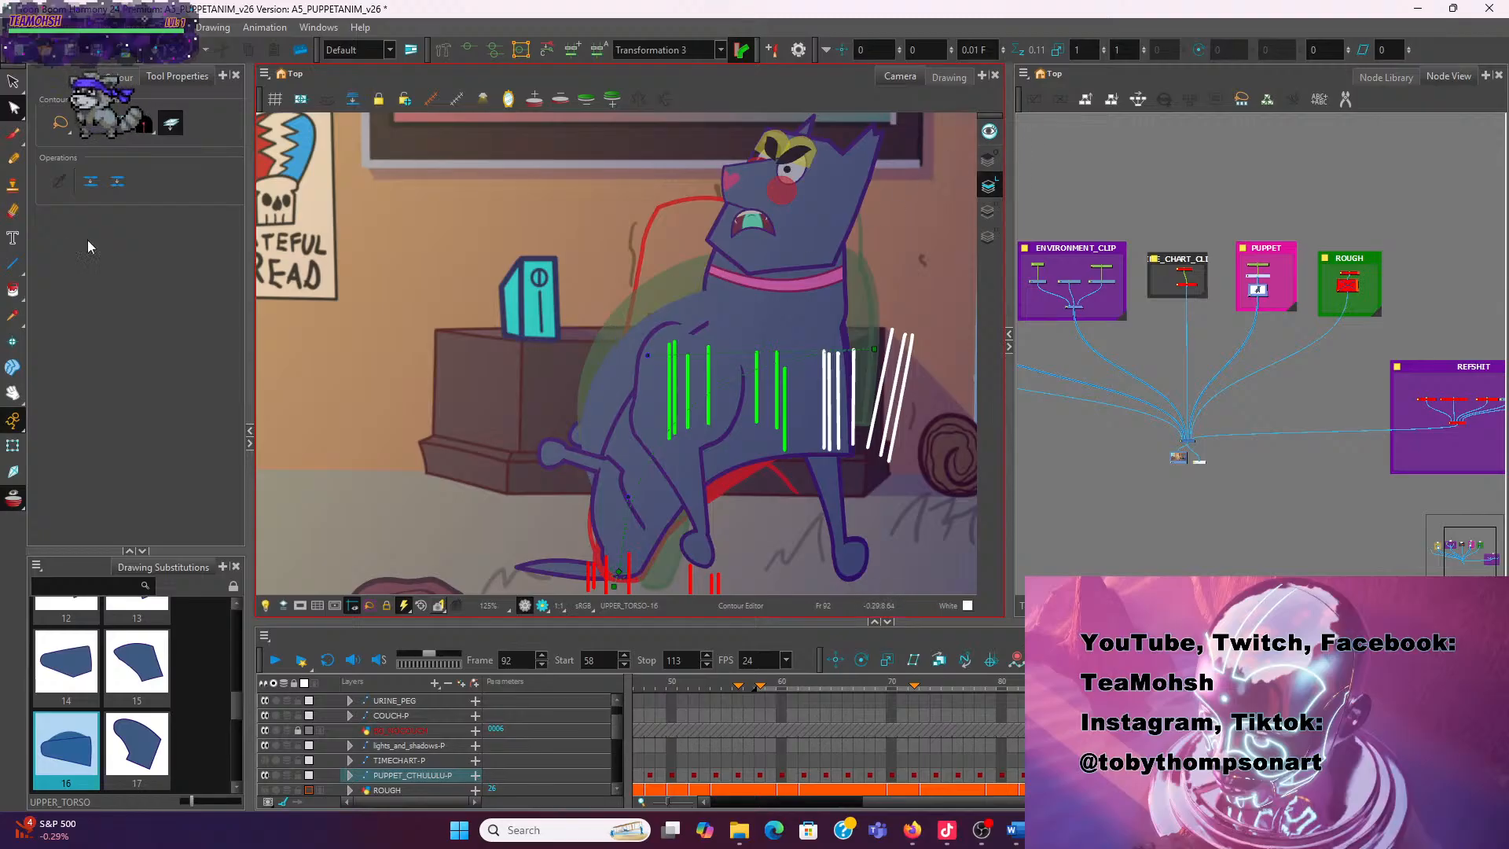
# Refine the bulged back curve of the upper torso, adjusting the Bezier handle near its neck end
pyautogui.moveTo(520, 338); pyautogui.dragTo(660, 444)
pyautogui.click(338, 211)
pyautogui.click(170, 122)
pyautogui.moveTo(538, 384)
pyautogui.mouseDown()
pyautogui.moveTo(681, 380)
pyautogui.moveTo(650, 373)
pyautogui.mouseUp()
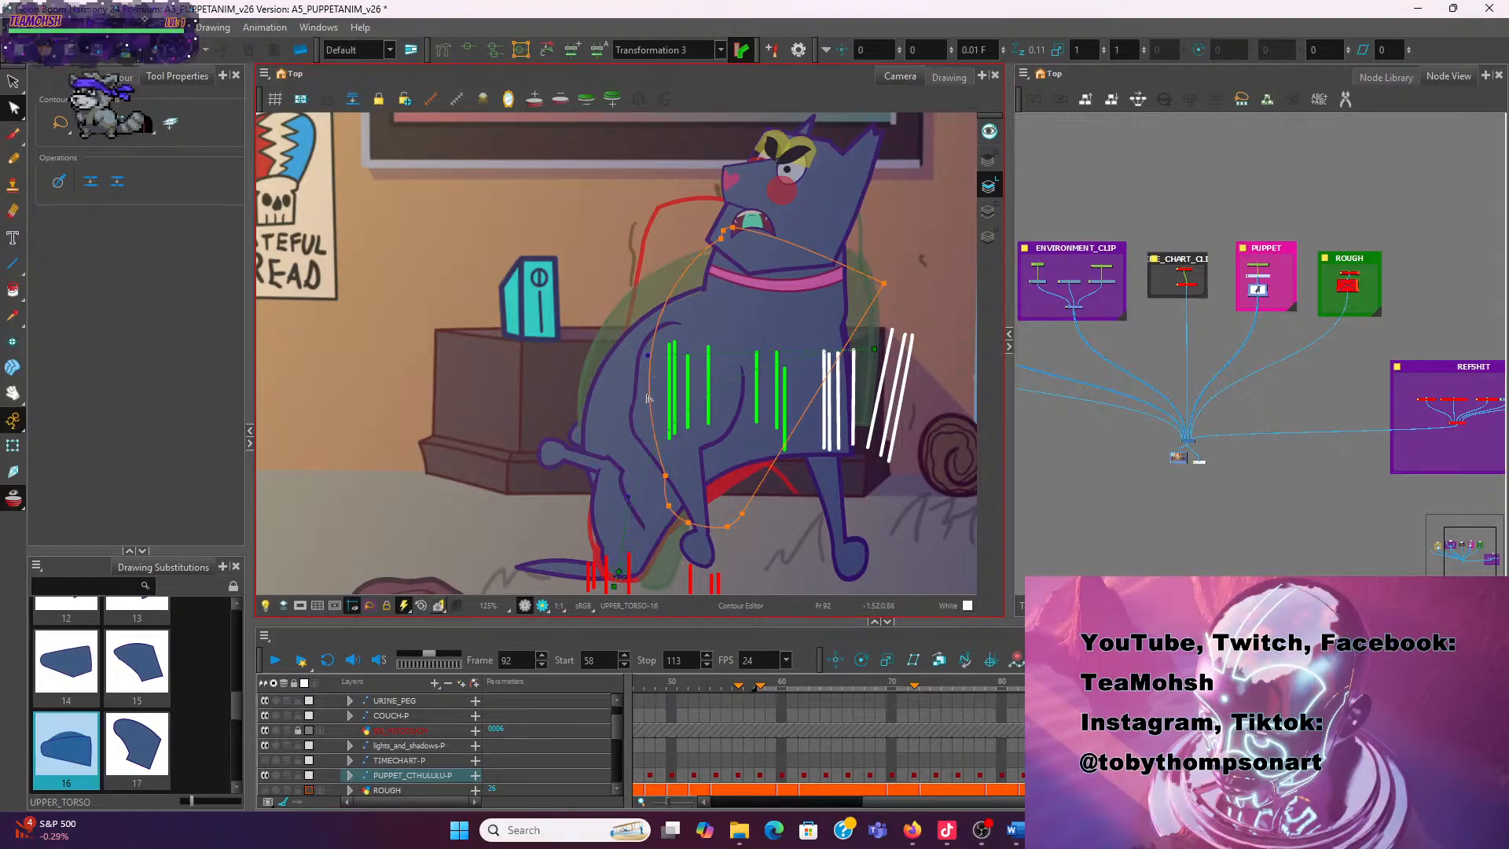
pyautogui.click(721, 245)
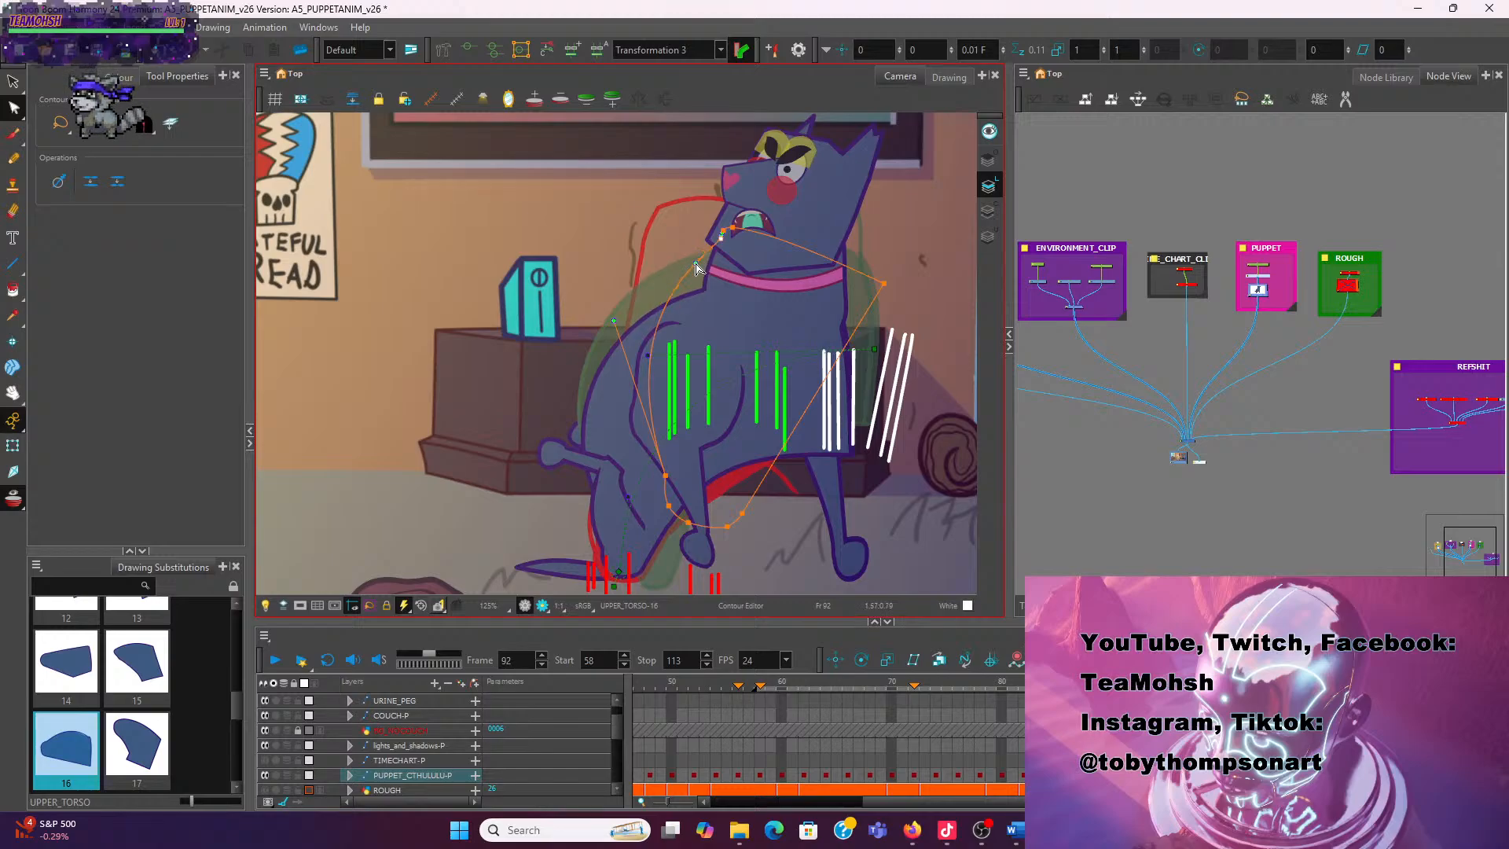
pyautogui.click(612, 280)
# Rotate the lower torso with the Transform tool to follow the arched upper torso at frame 92
pyautogui.click(13, 446)
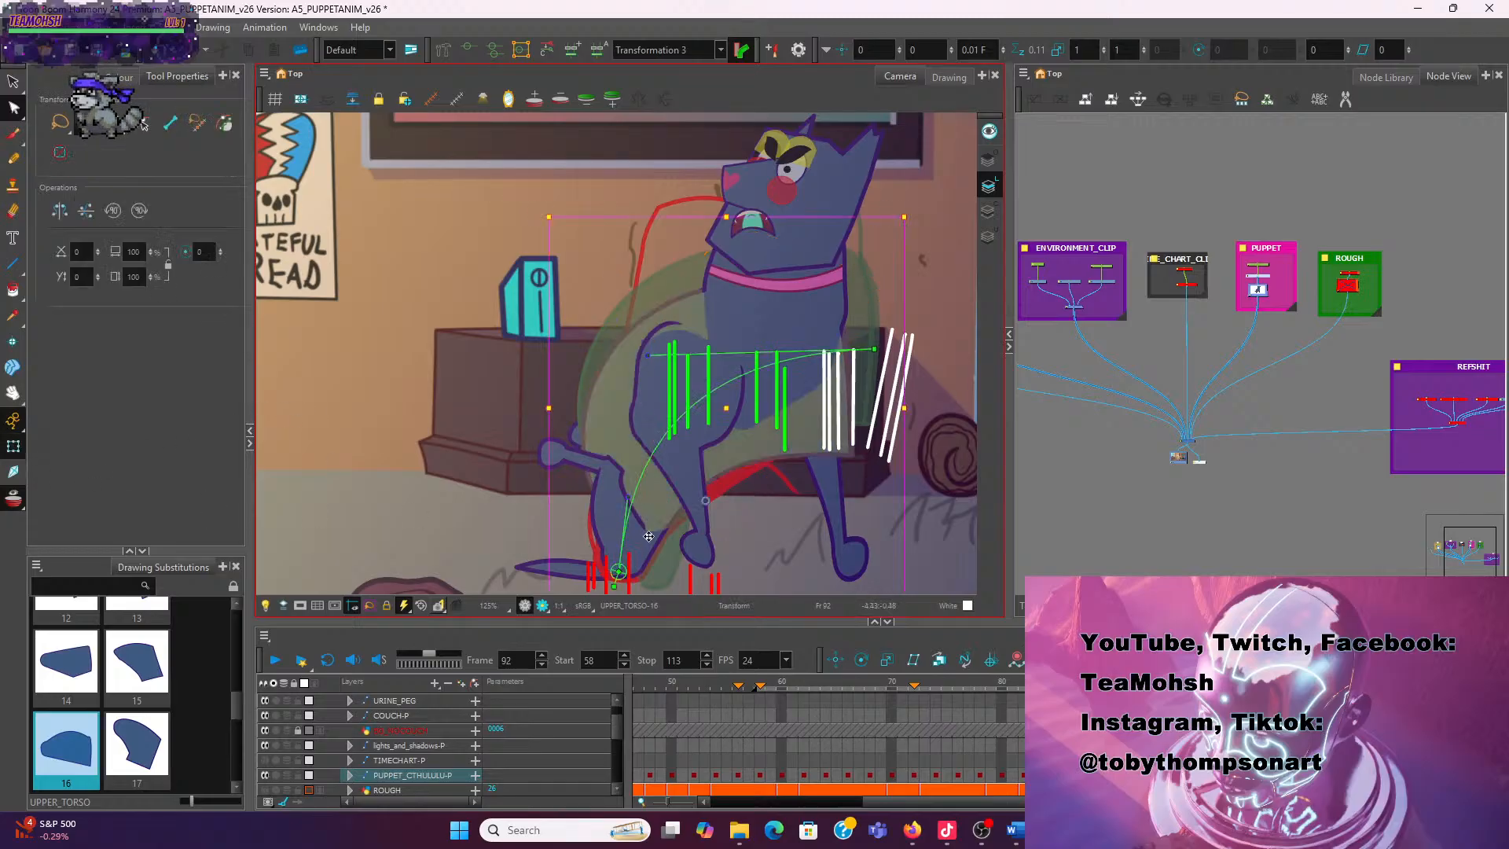
pyautogui.moveTo(721, 554); pyautogui.dragTo(726, 522)
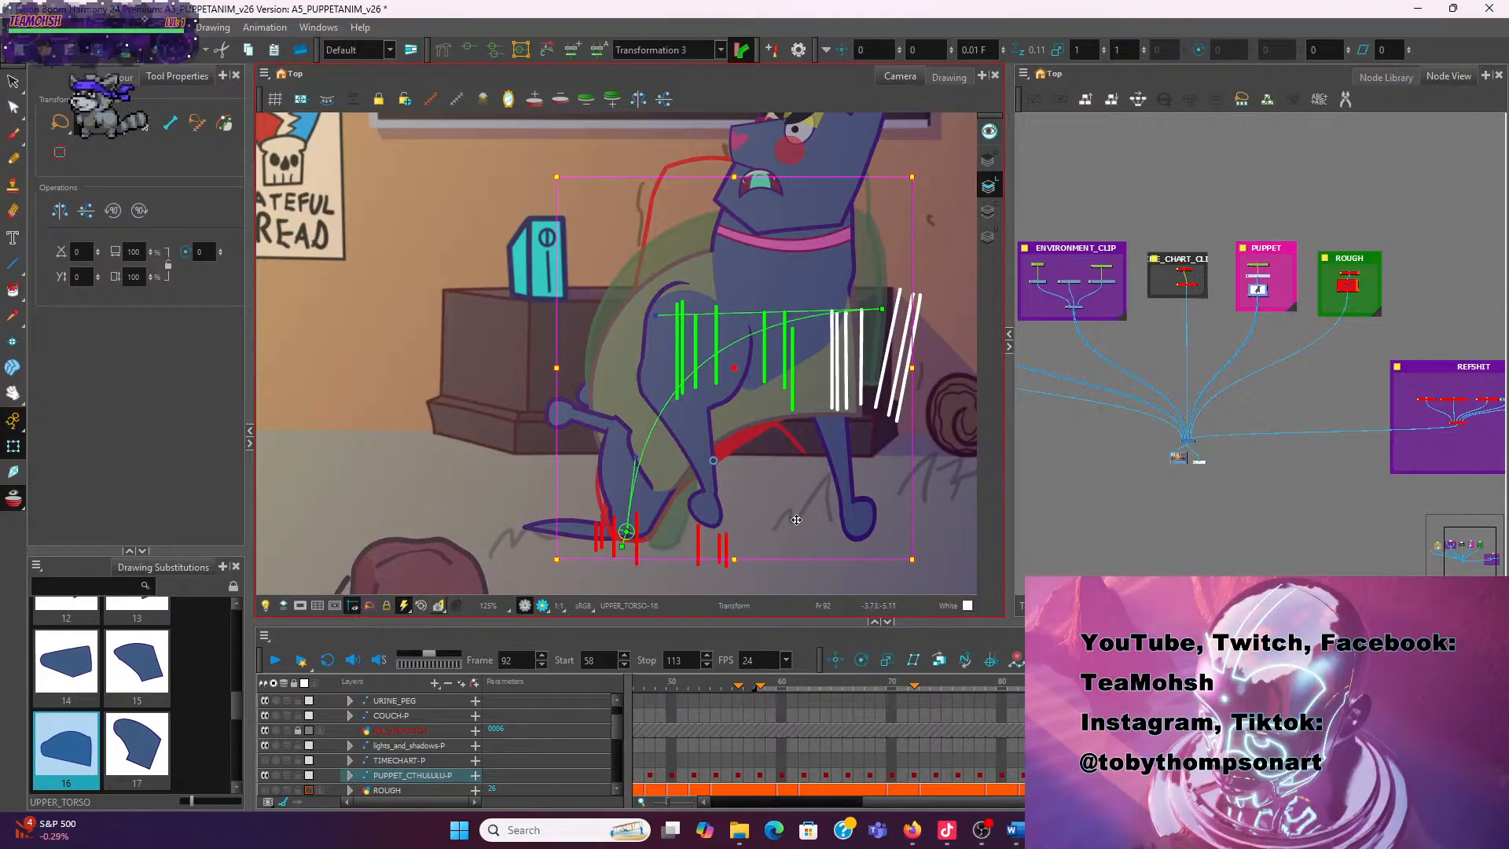
pyautogui.click(638, 500)
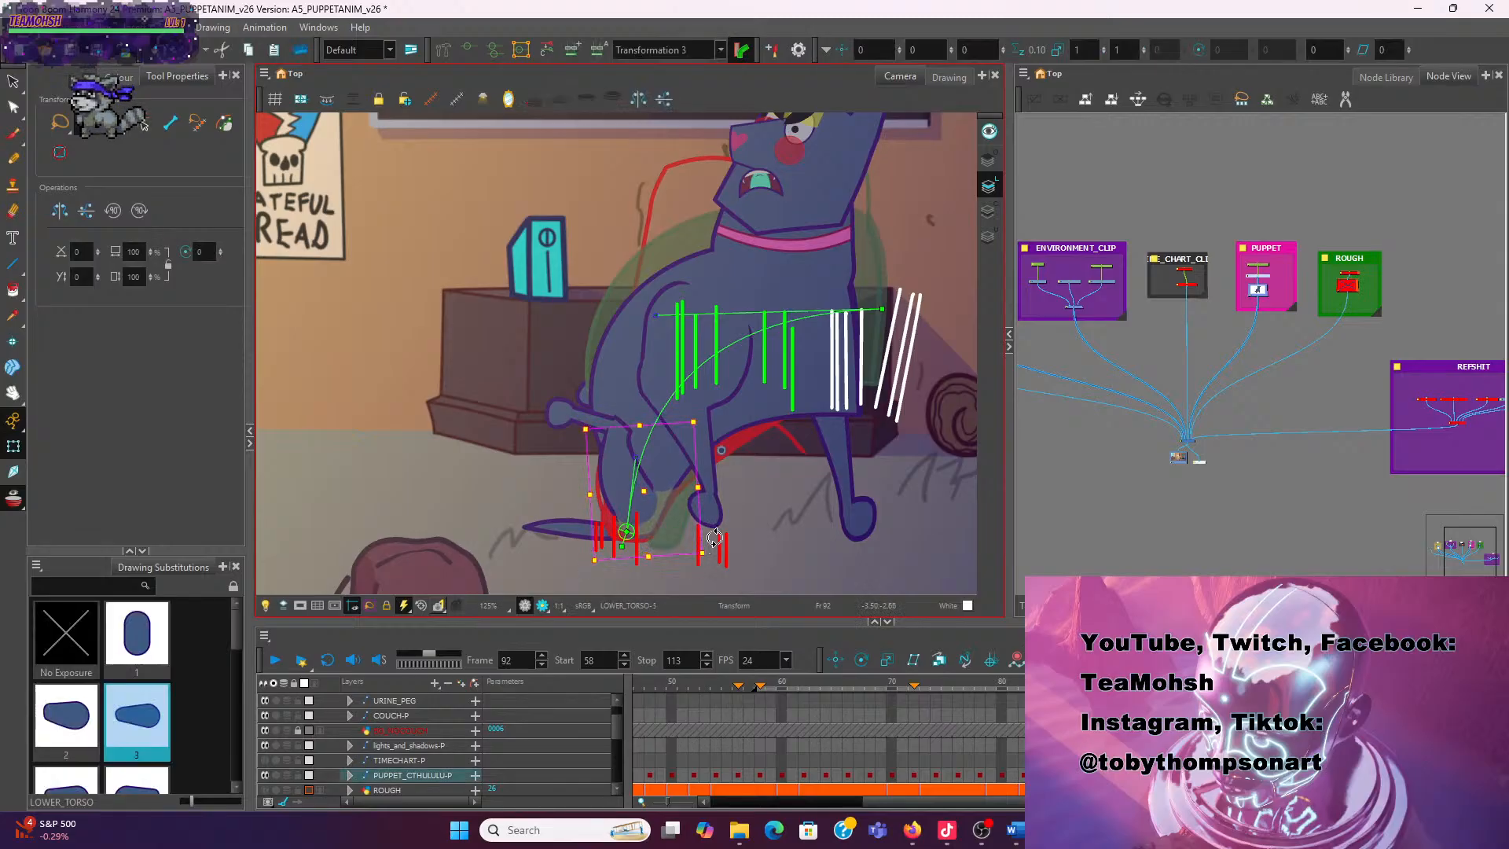
pyautogui.moveTo(704, 557)
pyautogui.mouseDown()
pyautogui.moveTo(709, 525)
pyautogui.moveTo(652, 514)
pyautogui.moveTo(733, 505)
pyautogui.moveTo(719, 532)
pyautogui.moveTo(642, 527)
pyautogui.moveTo(706, 553)
pyautogui.mouseUp()
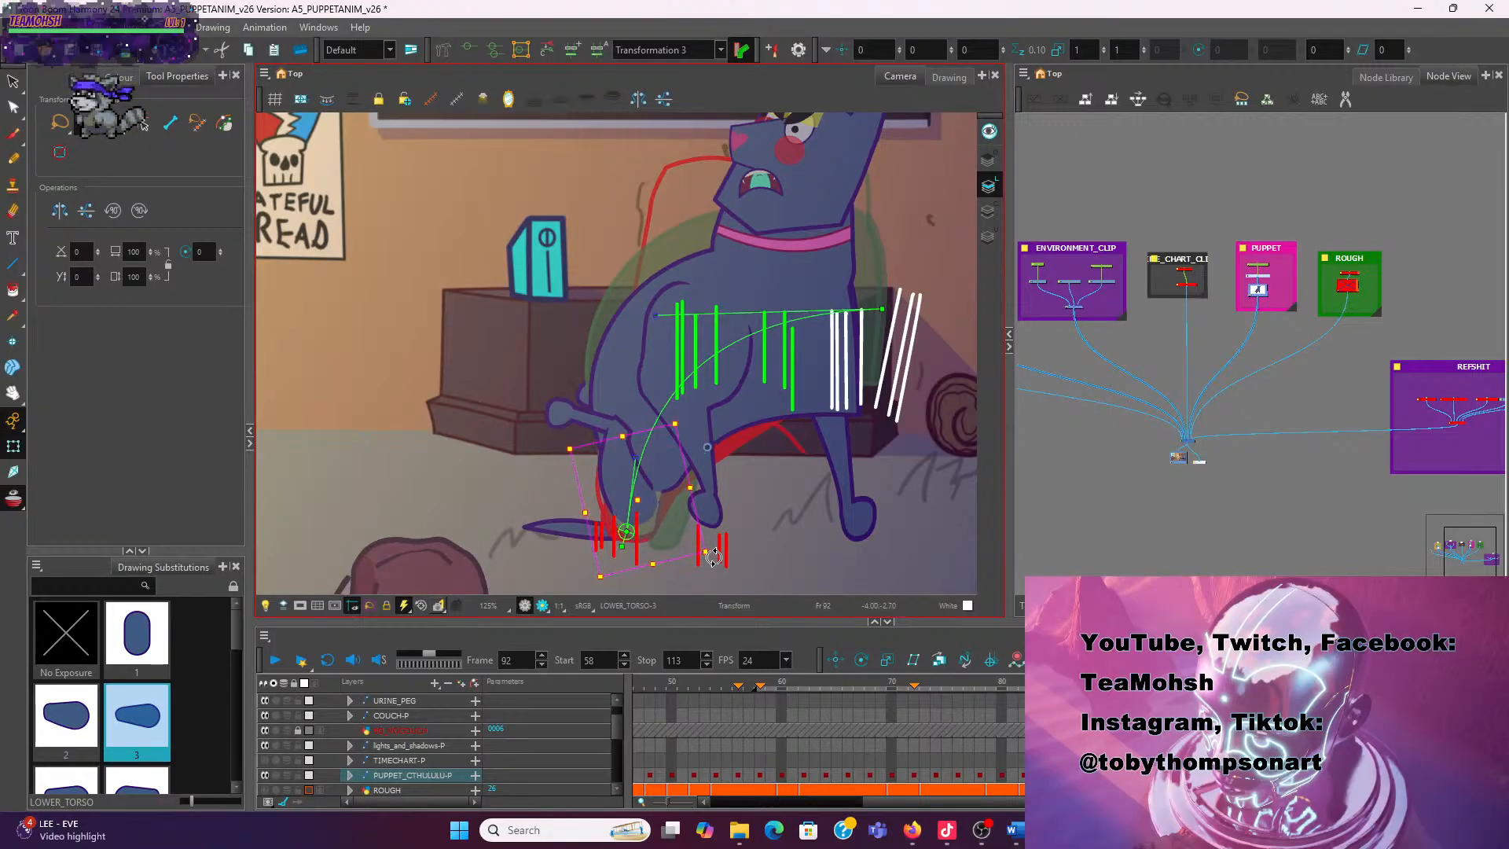
# Try to curve the belly edge of the upper torso's contour with the Contour Editor
pyautogui.click(737, 412)
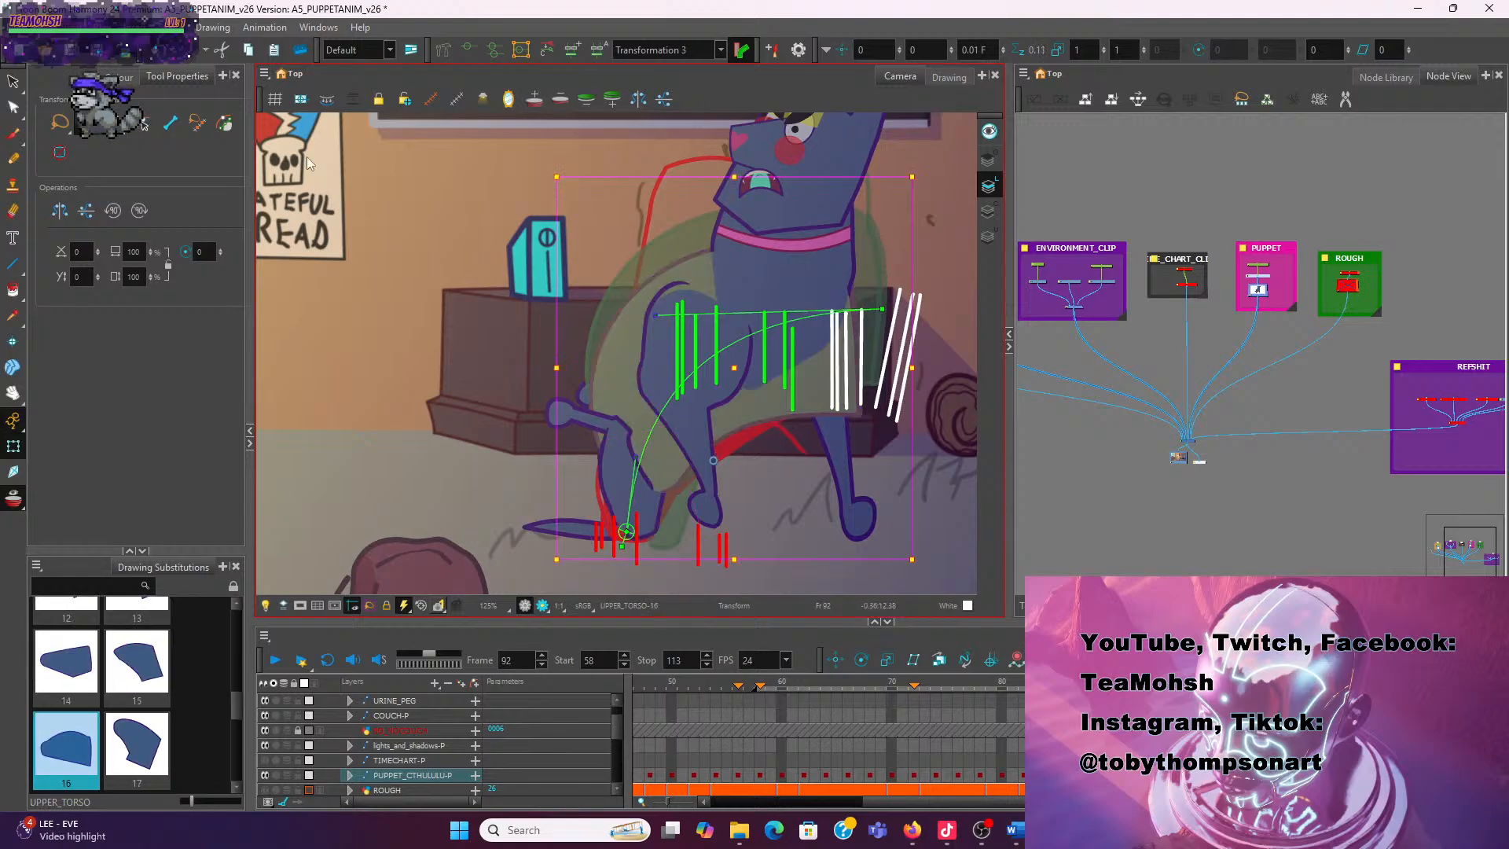
pyautogui.click(13, 108)
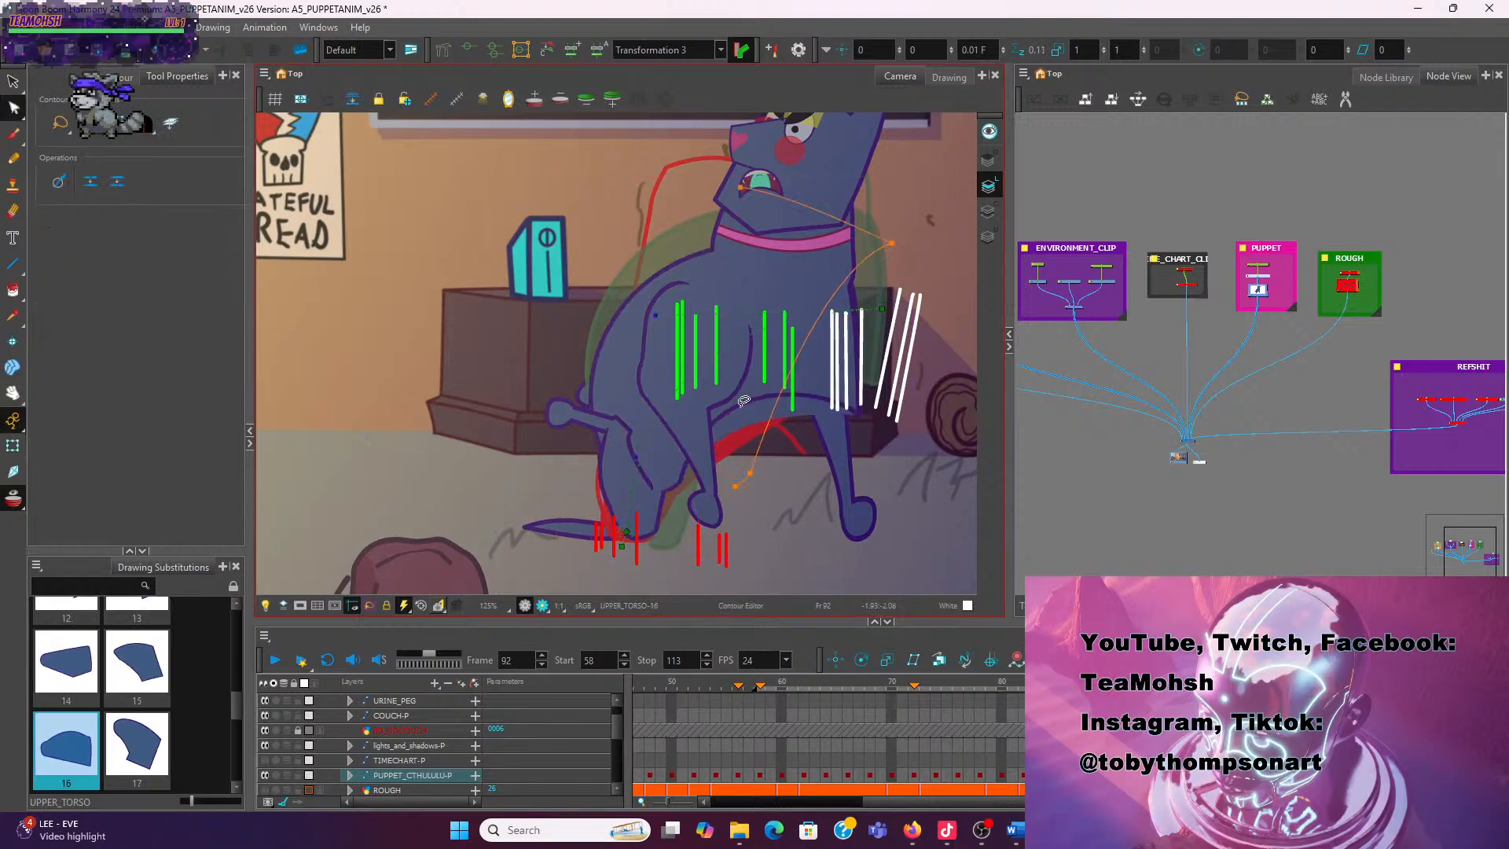
pyautogui.click(778, 491)
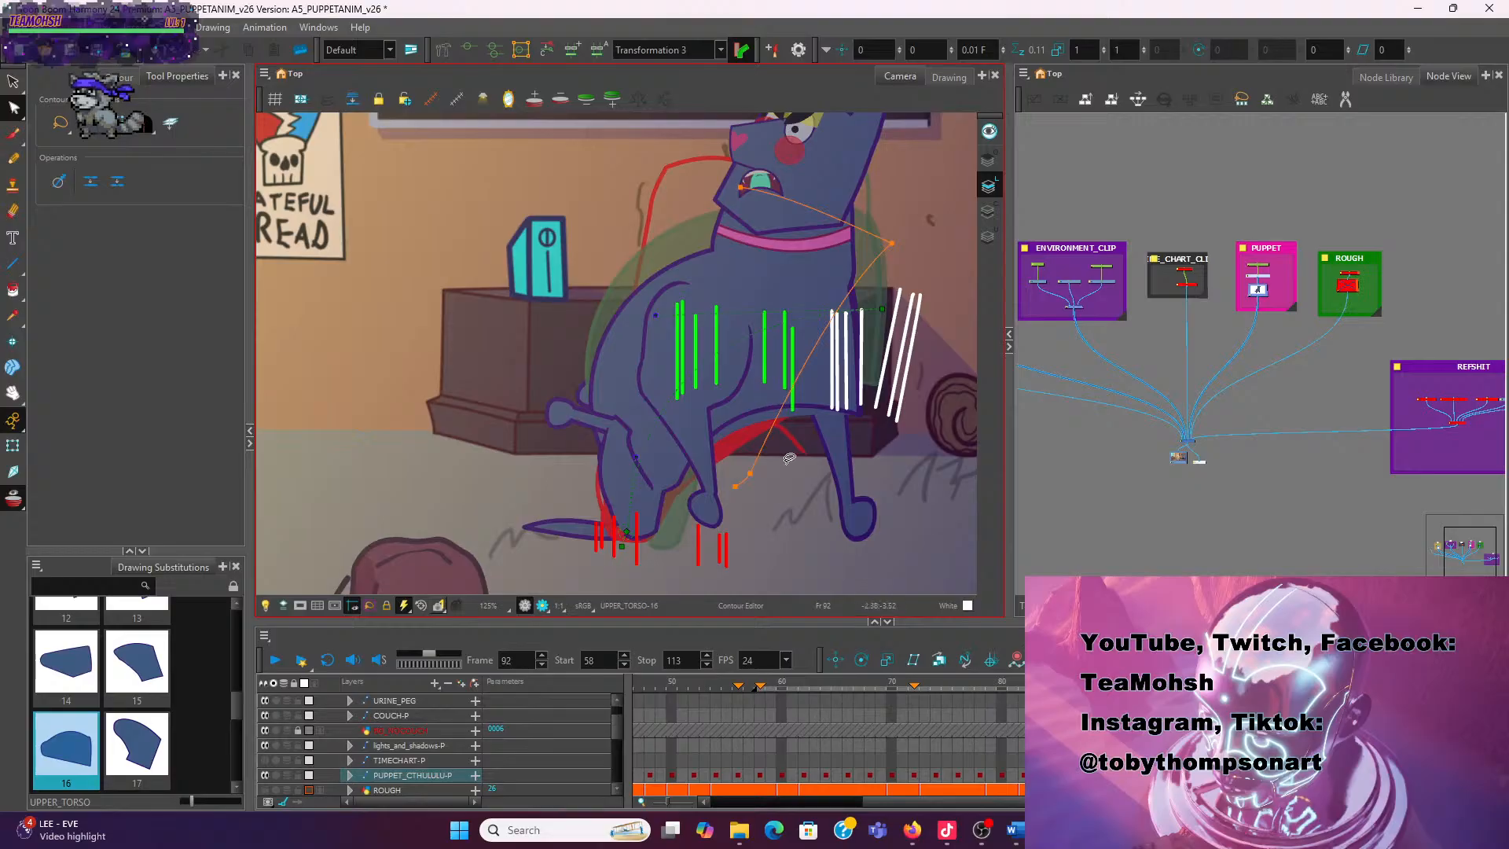
pyautogui.click(753, 476)
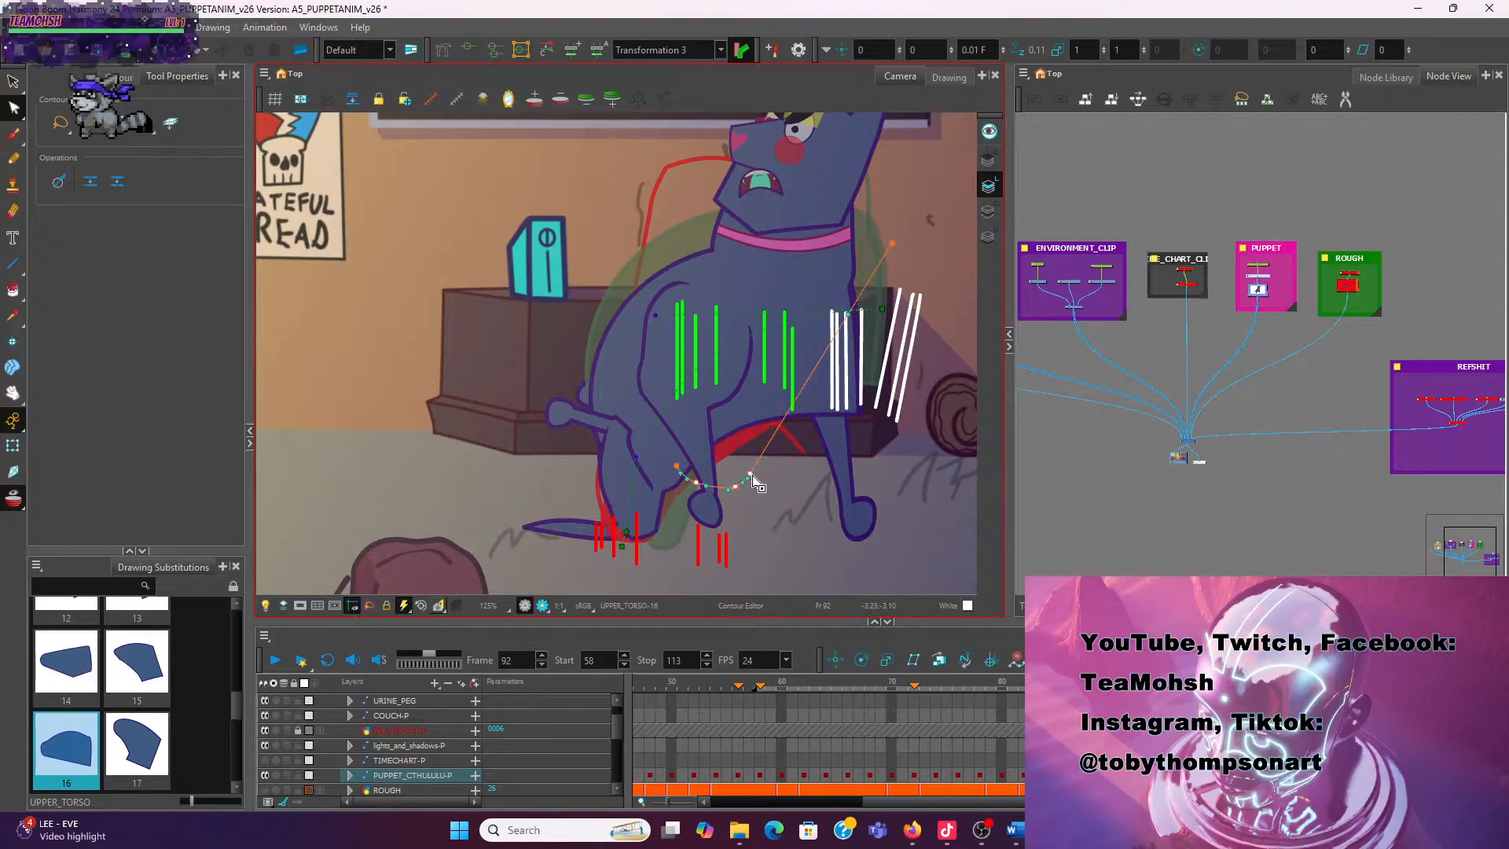
pyautogui.click(170, 124)
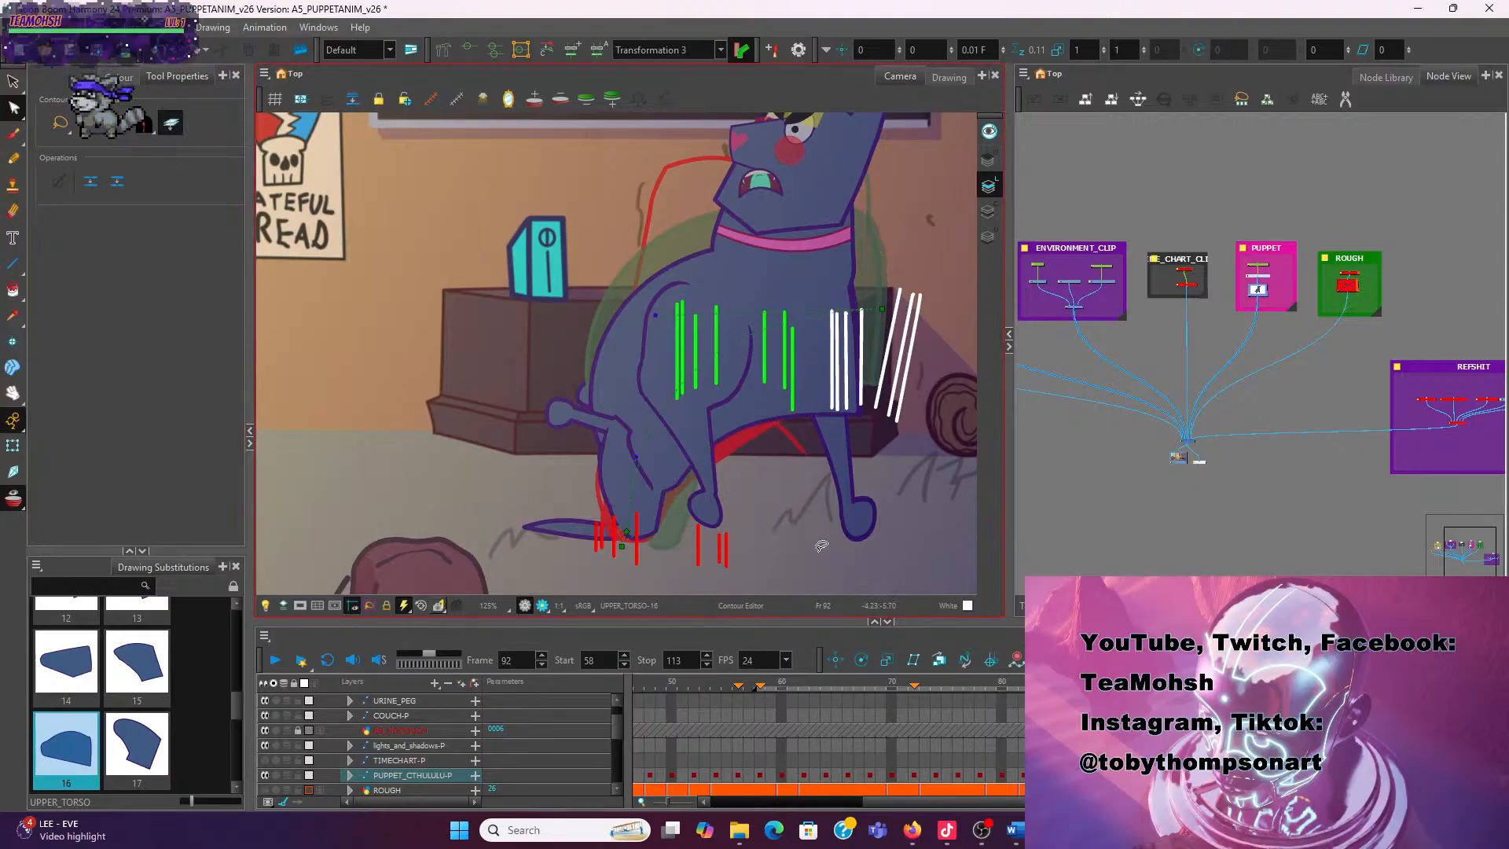
pyautogui.click(777, 487)
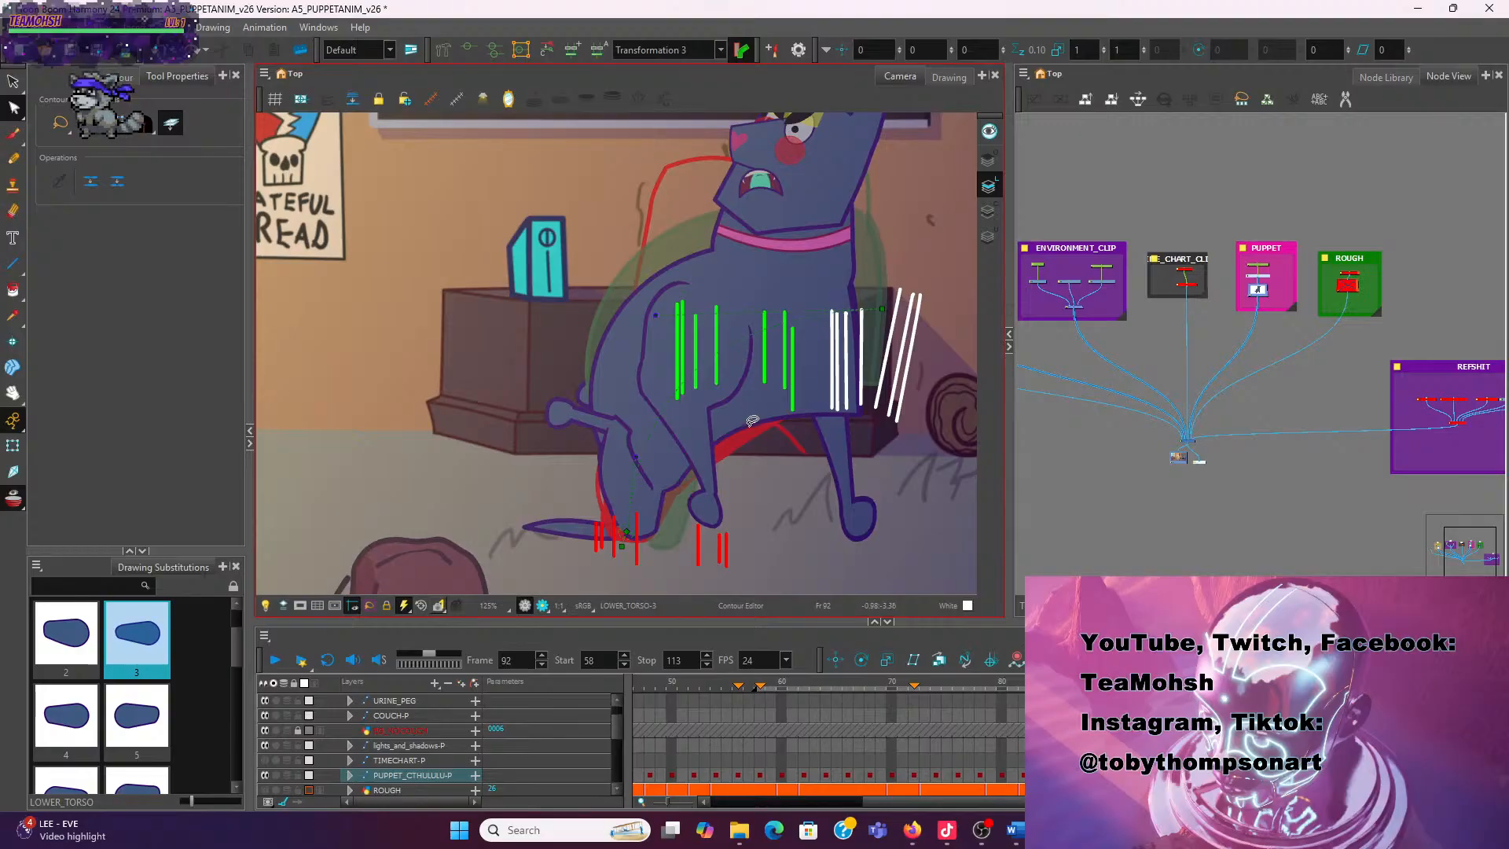
pyautogui.moveTo(746, 522); pyautogui.dragTo(609, 451)
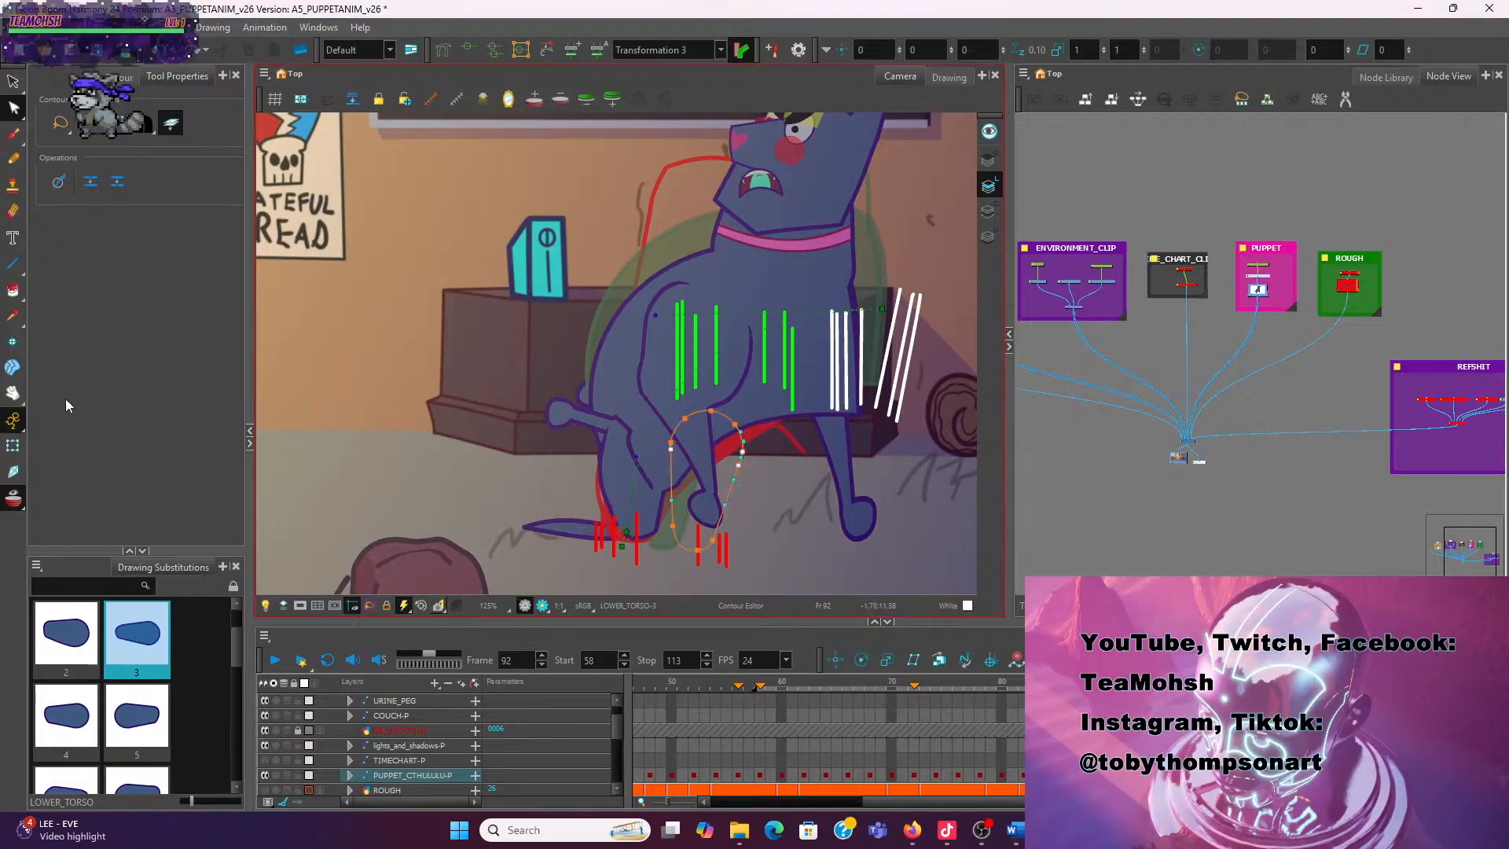
pyautogui.hotkey('ctrl', 'z')
pyautogui.hotkey('ctrl', 'z')
pyautogui.moveTo(781, 493); pyautogui.dragTo(724, 542)
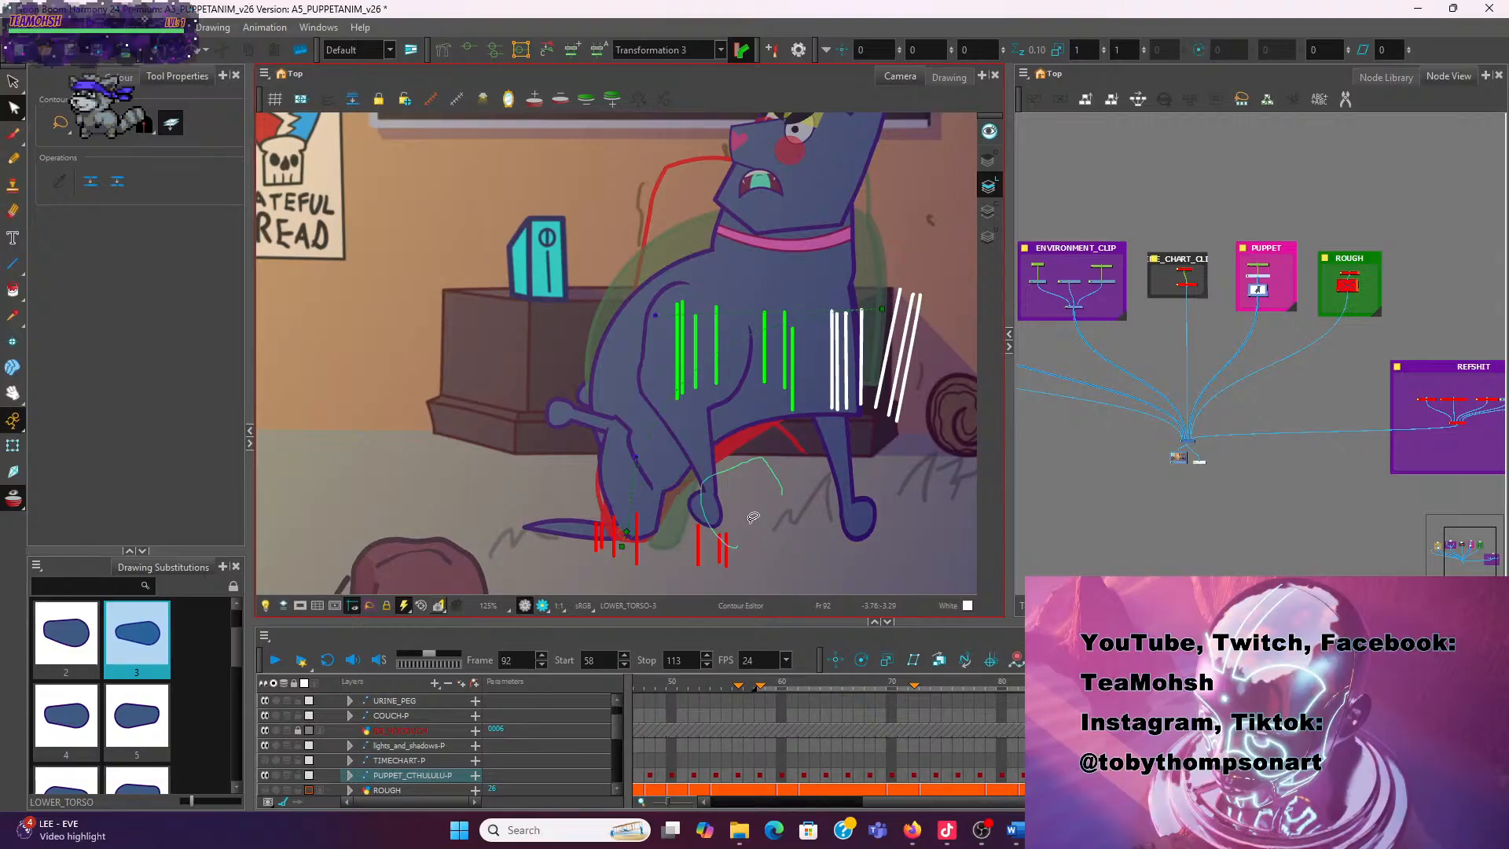
pyautogui.moveTo(750, 520); pyautogui.dragTo(770, 503)
pyautogui.hotkey('ctrl', 'a')
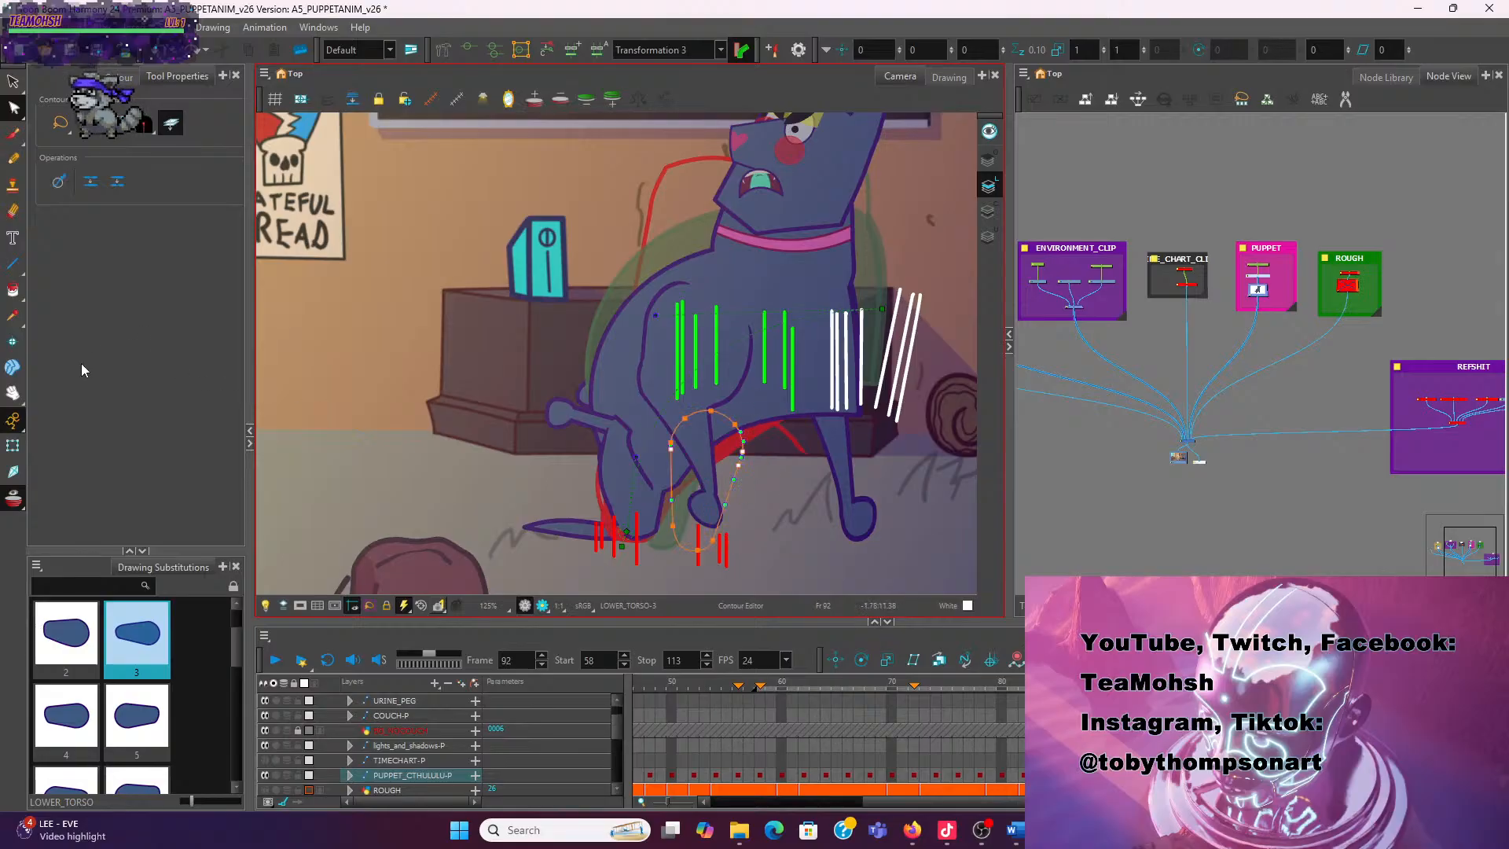
pyautogui.click(22, 445)
# Nudge the contour points along the rear end of upper torso drawing 16 slightly toward the back
pyautogui.click(727, 424)
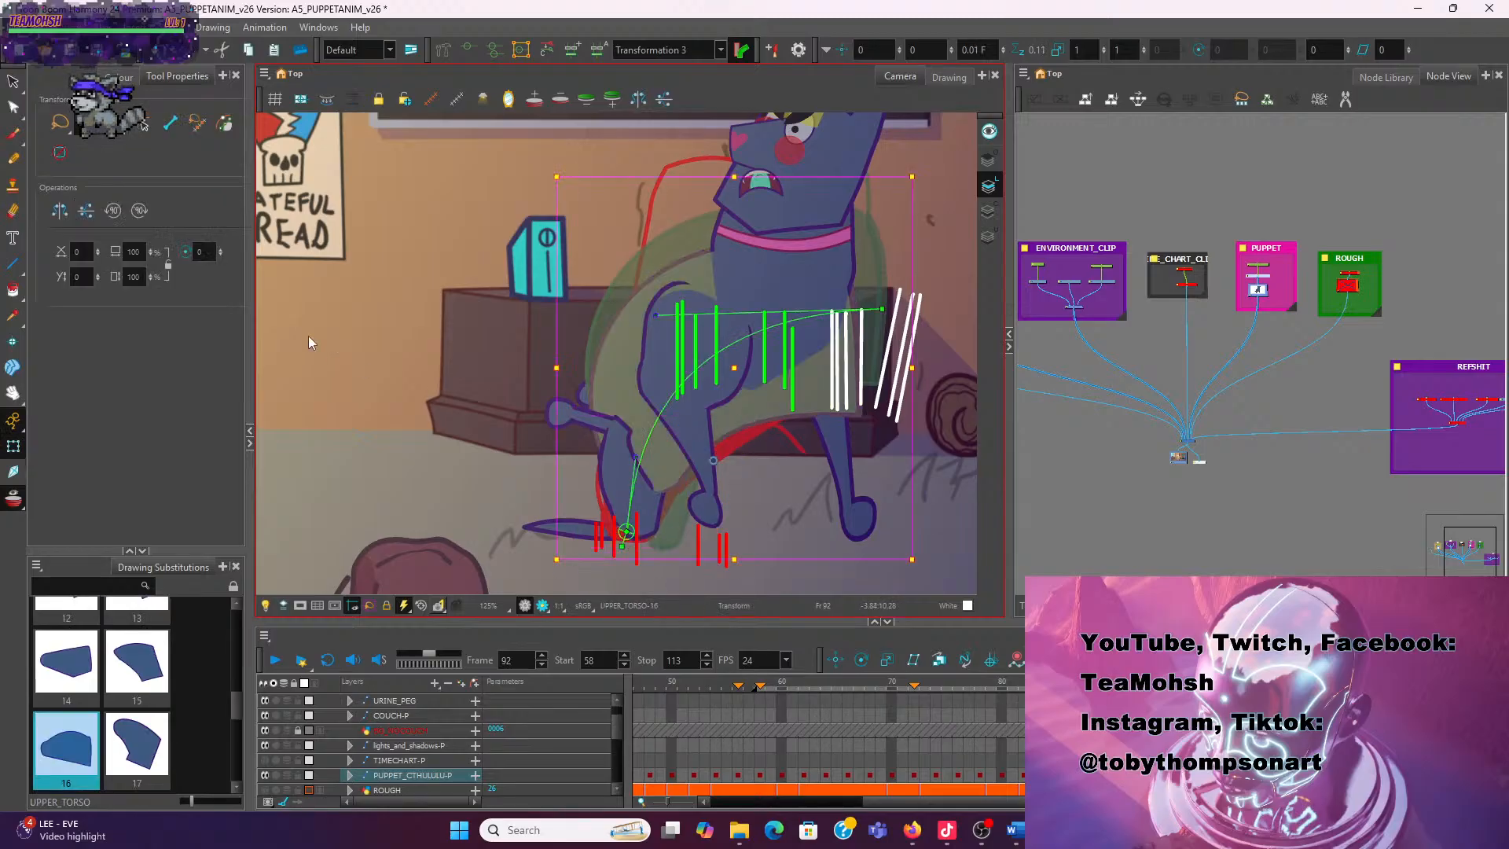
pyautogui.hotkey('alt', 'q')
pyautogui.hotkey('ctrl', 'a')
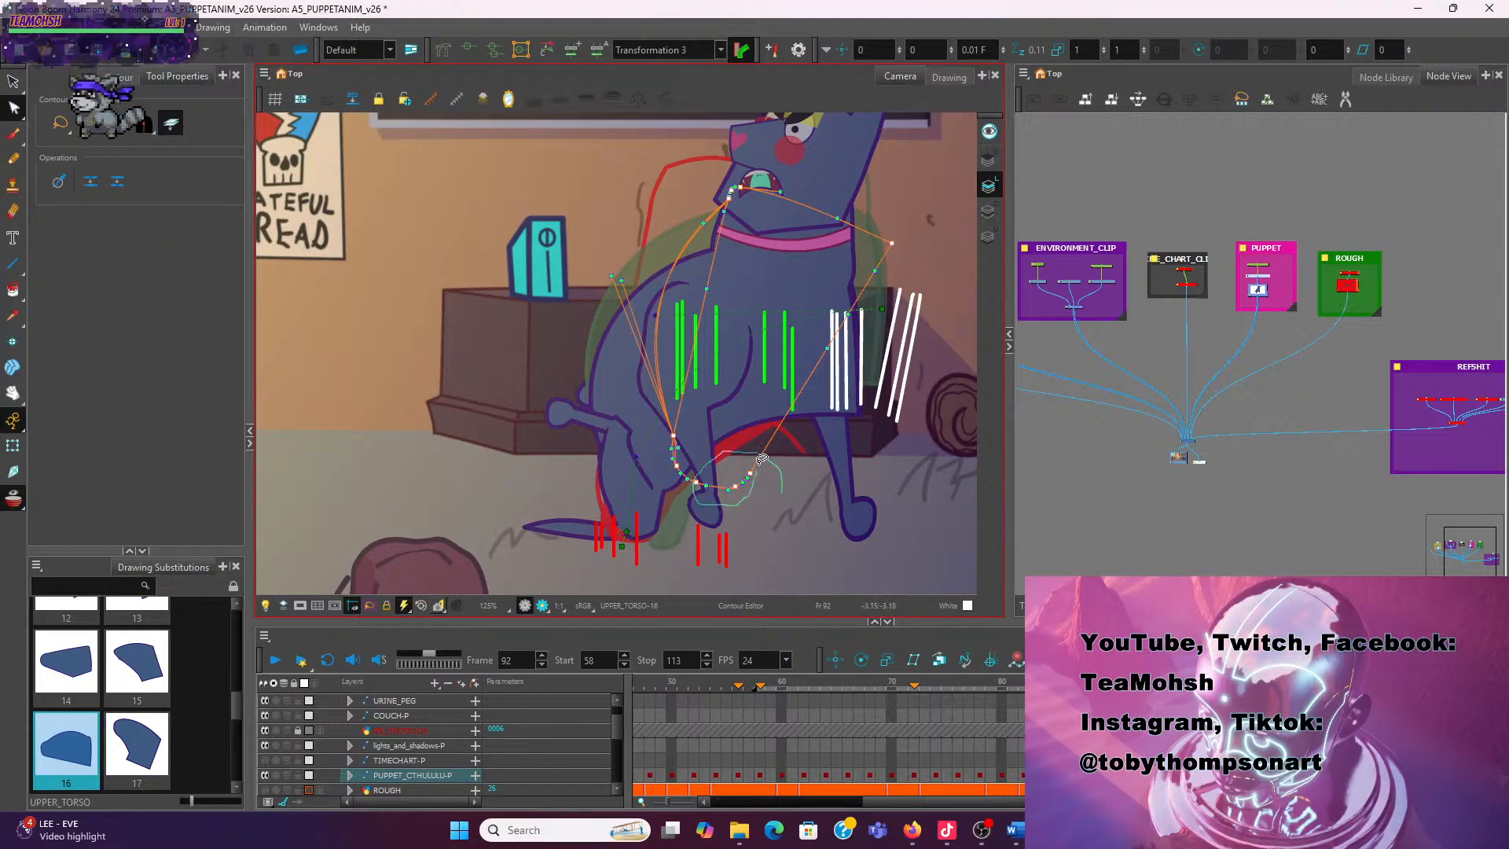
pyautogui.click(759, 464)
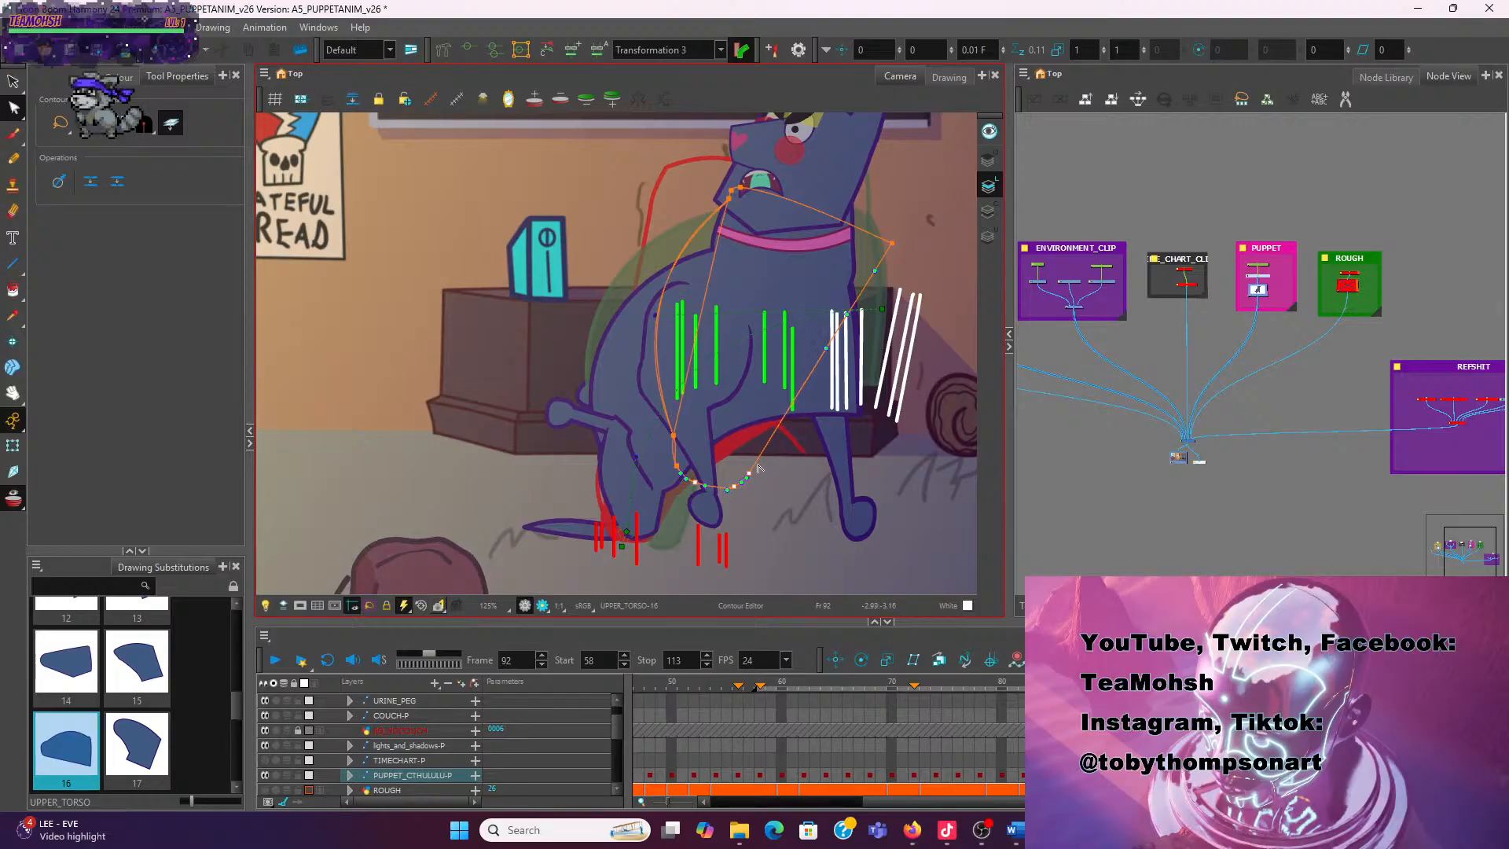
pyautogui.press('Left')
pyautogui.press('Left')
pyautogui.press('Left')
pyautogui.press('Left')
pyautogui.press('Left')
pyautogui.press('Left')
pyautogui.press('Left')
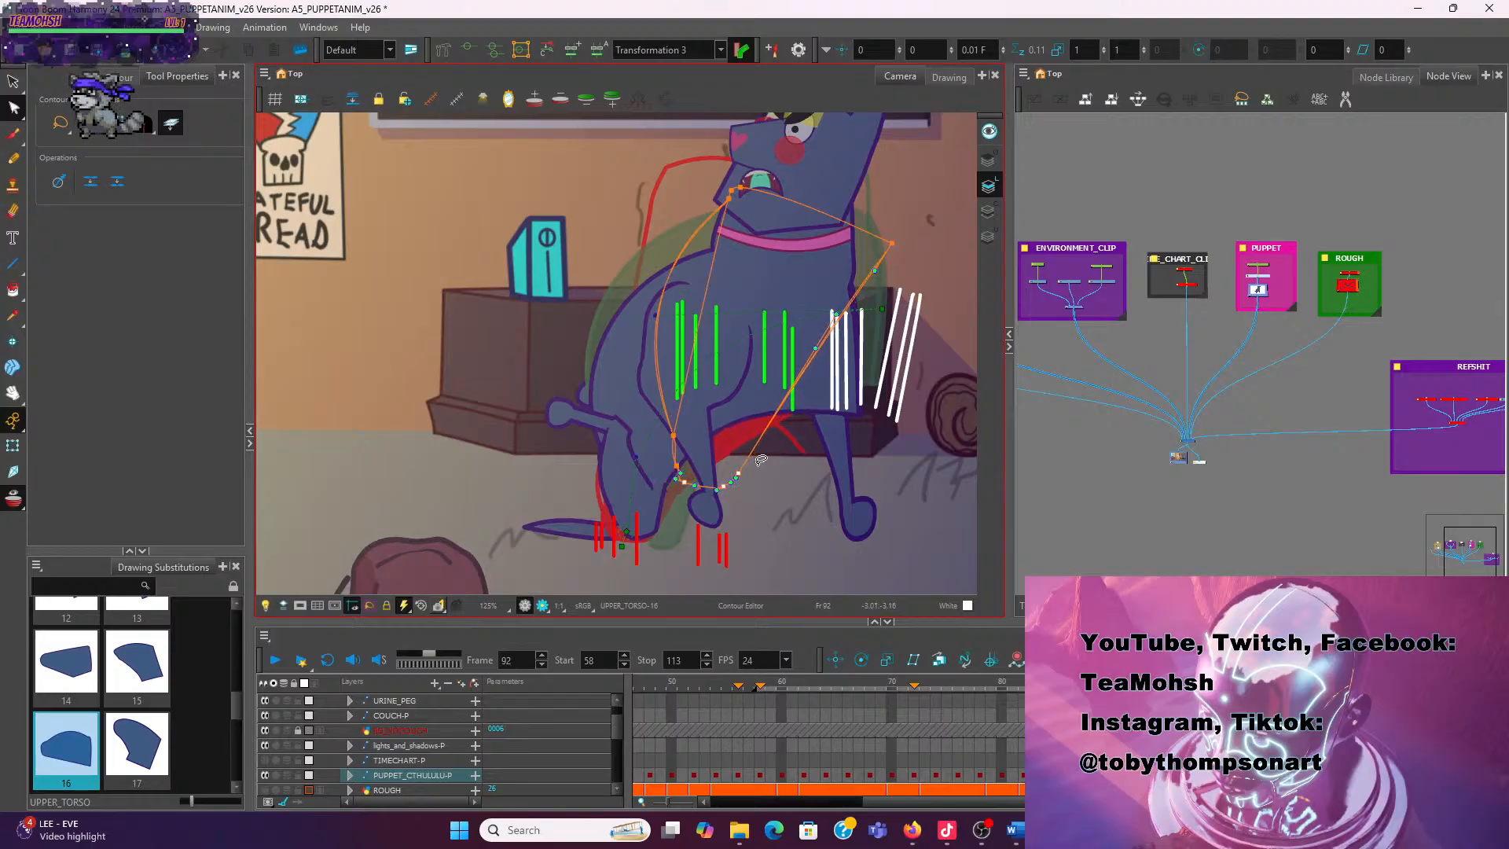
pyautogui.click(785, 516)
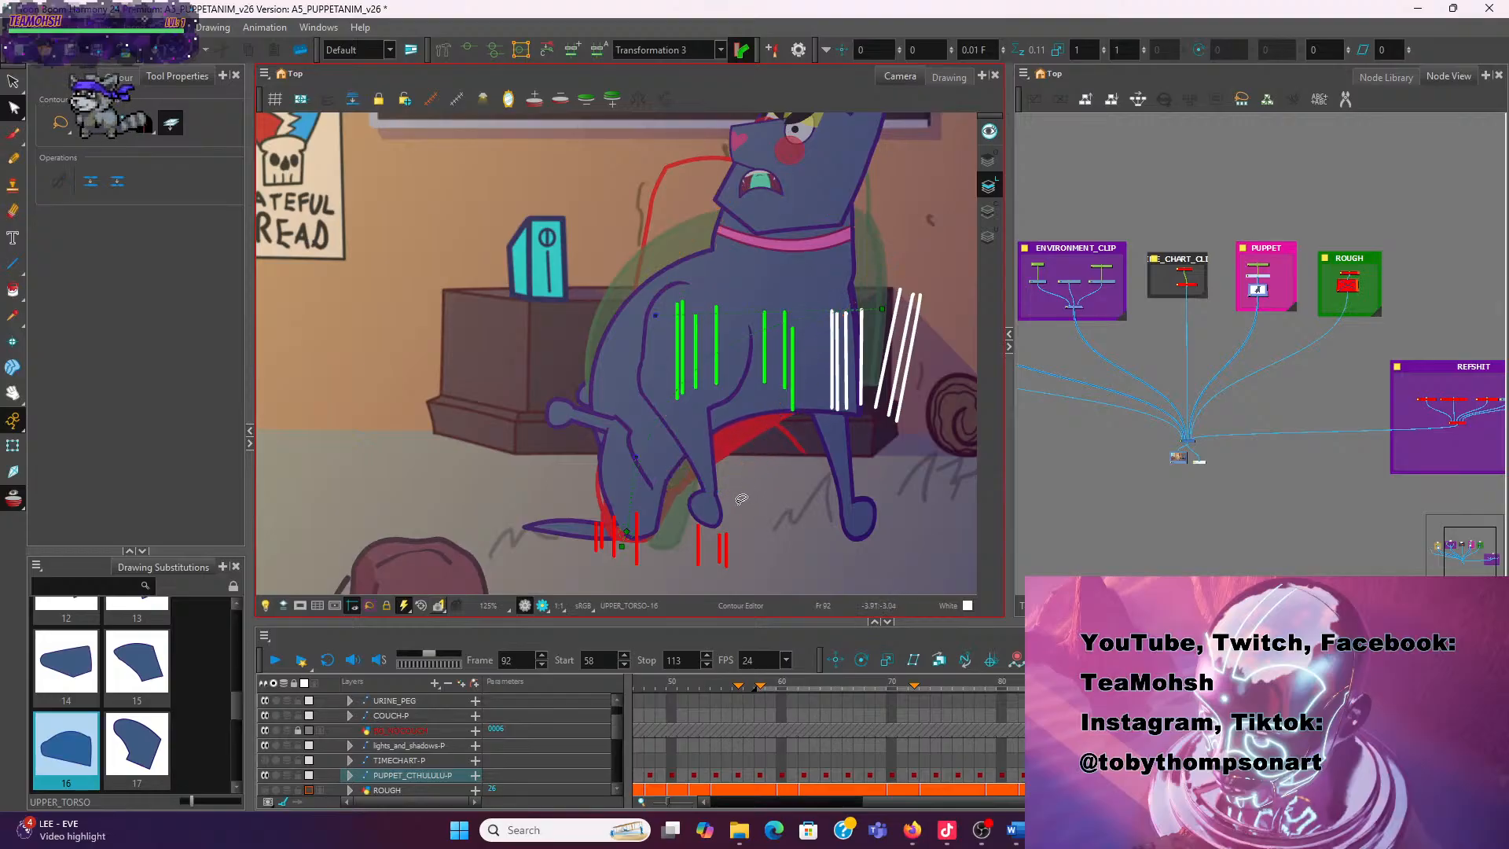
pyautogui.scroll(-2, 817, 471)
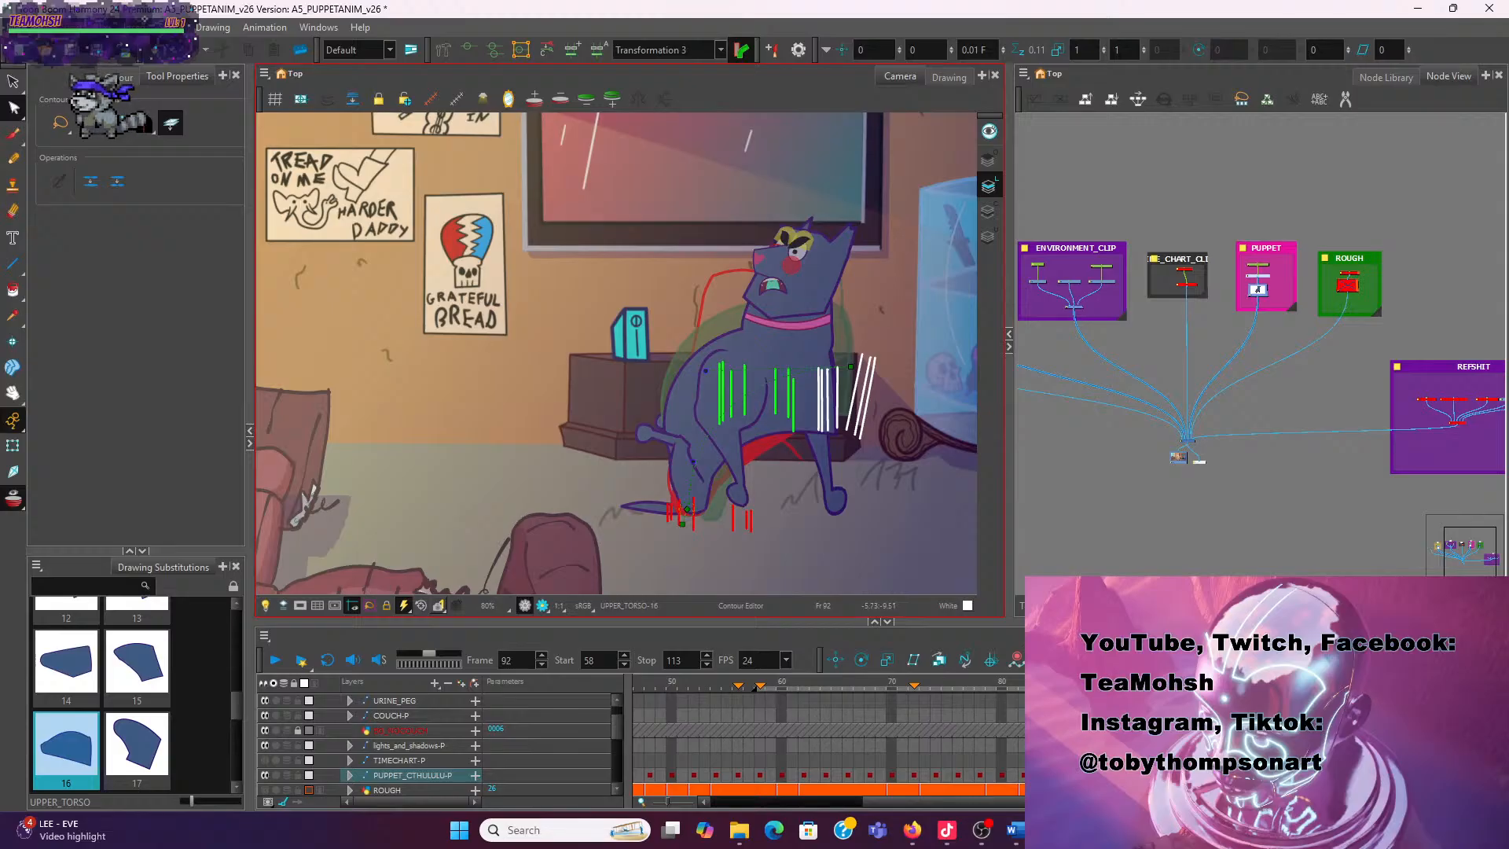
# Compare the puppet dog's poses by flipping back and forth through frames 90 to 93
pyautogui.press(',')
pyautogui.press('.')
pyautogui.press(',')
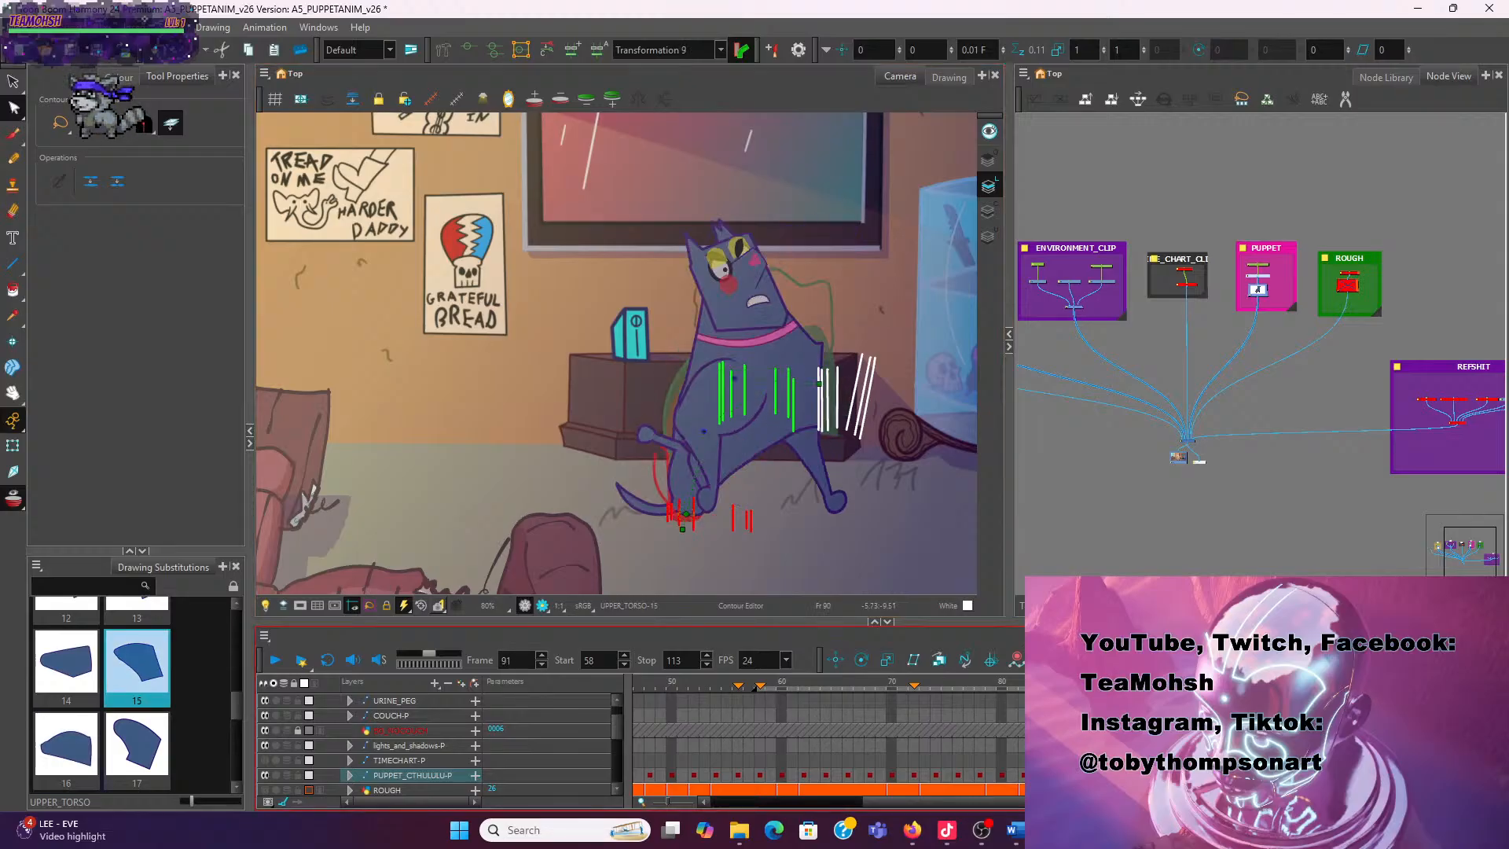
pyautogui.press('.')
pyautogui.press(',')
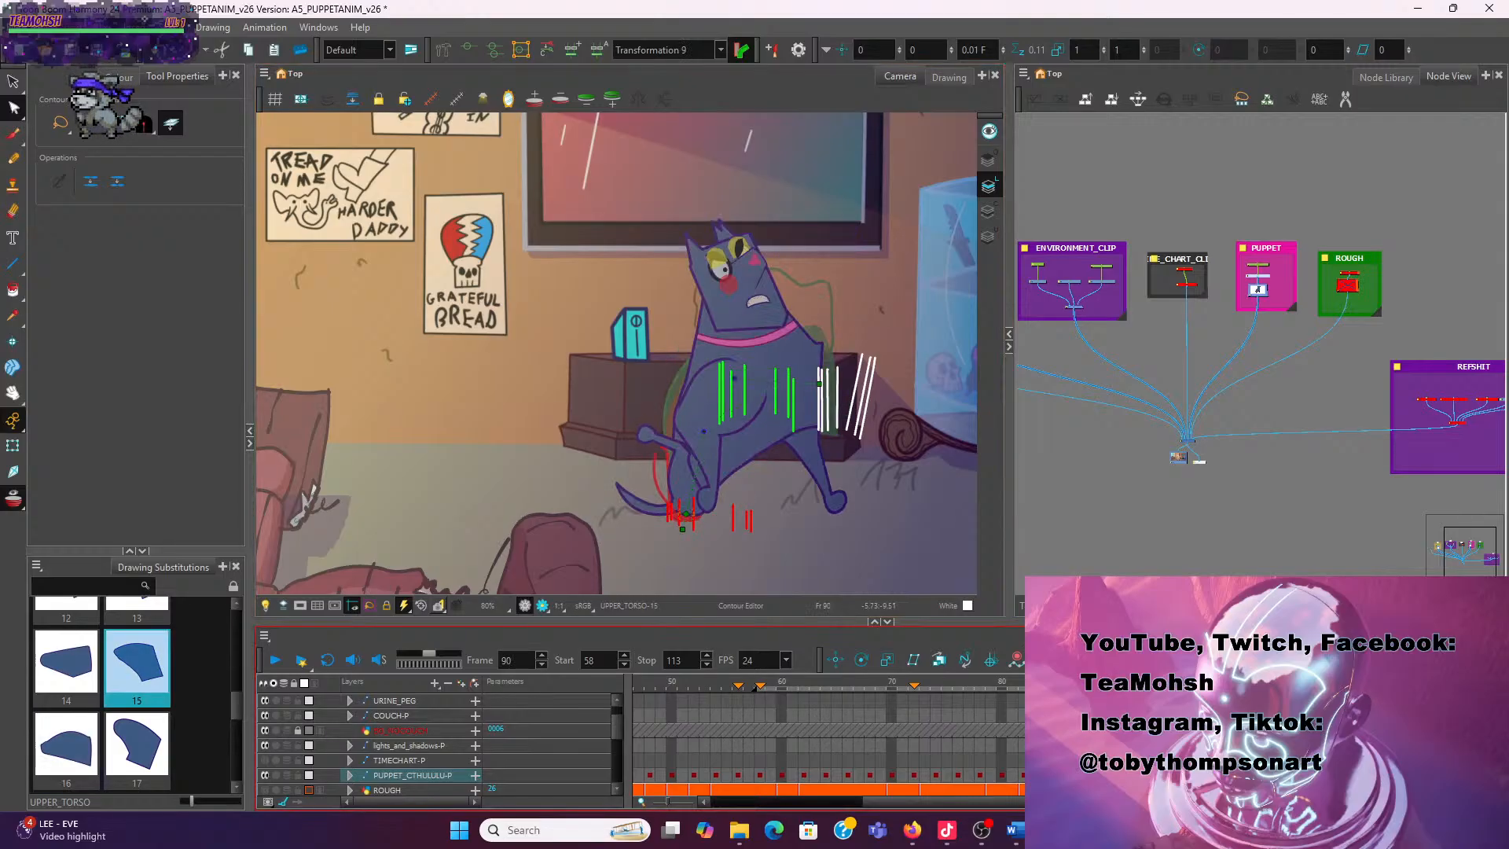
pyautogui.press('.')
pyautogui.press(',')
pyautogui.press('.')
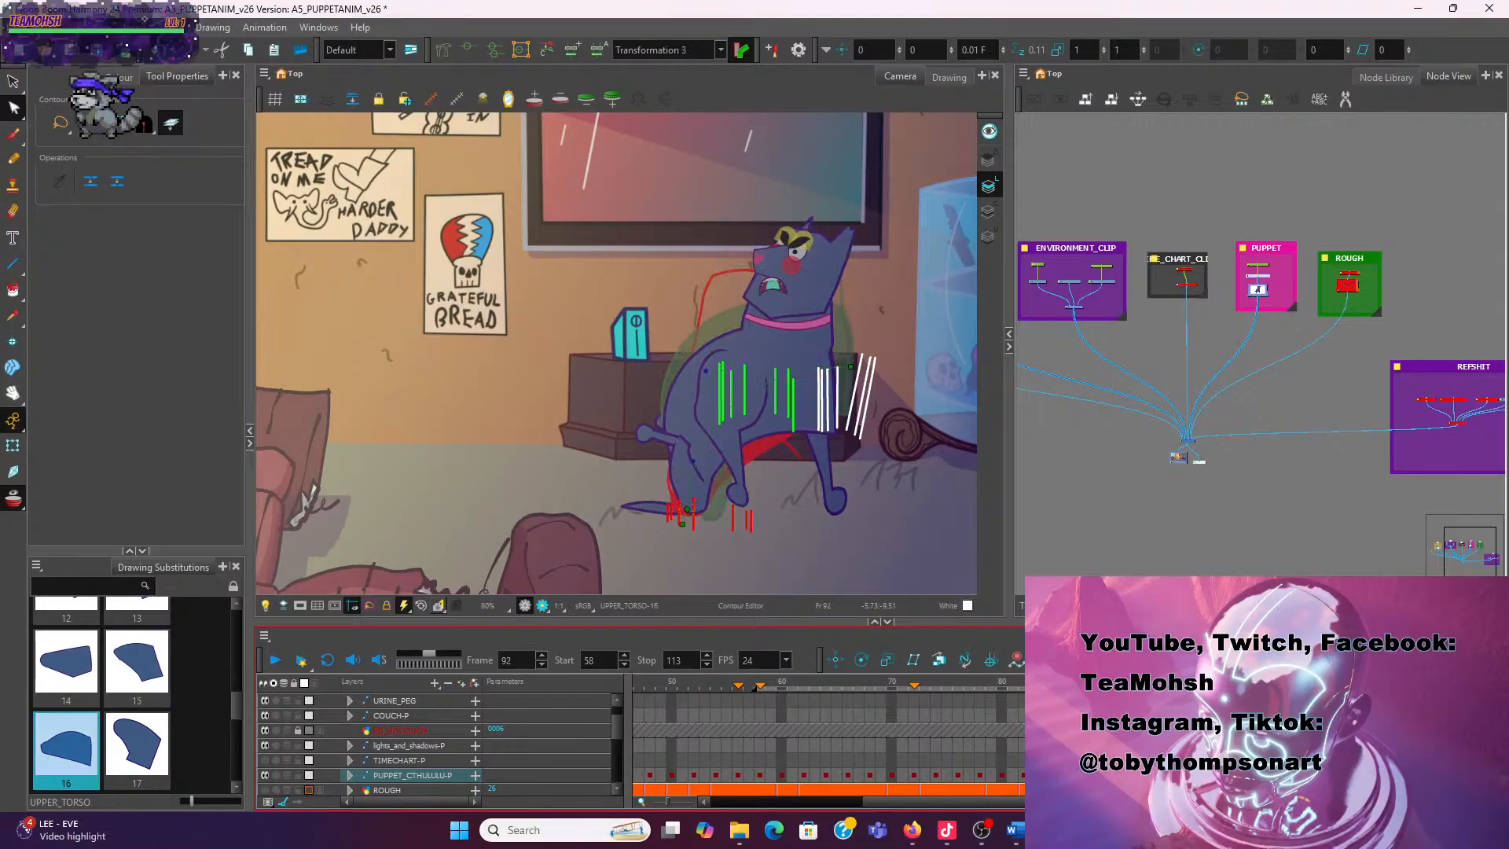
pyautogui.press(',')
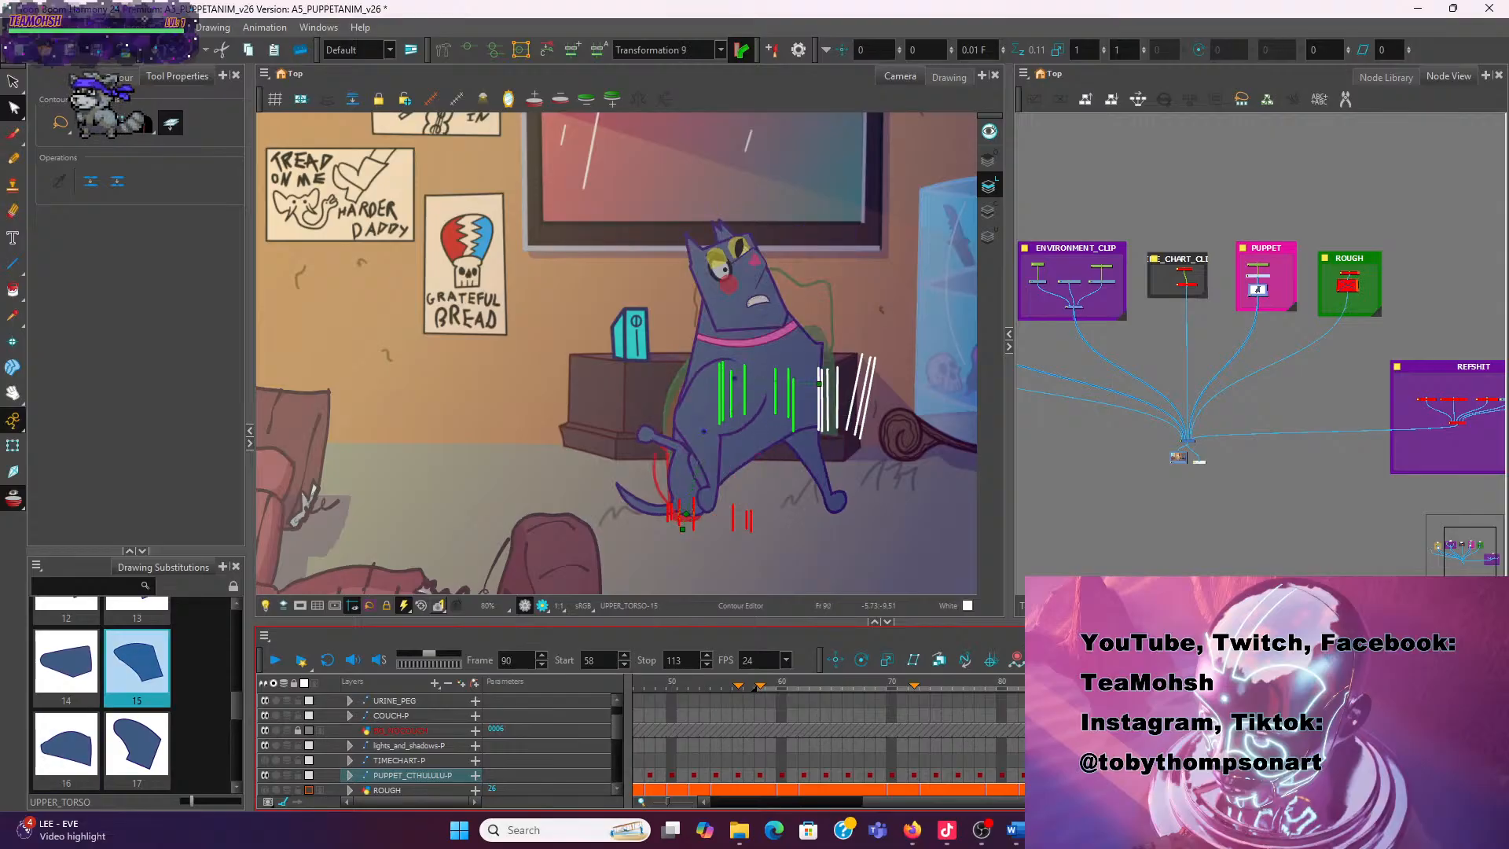
pyautogui.press('.')
pyautogui.press(',')
pyautogui.press('.')
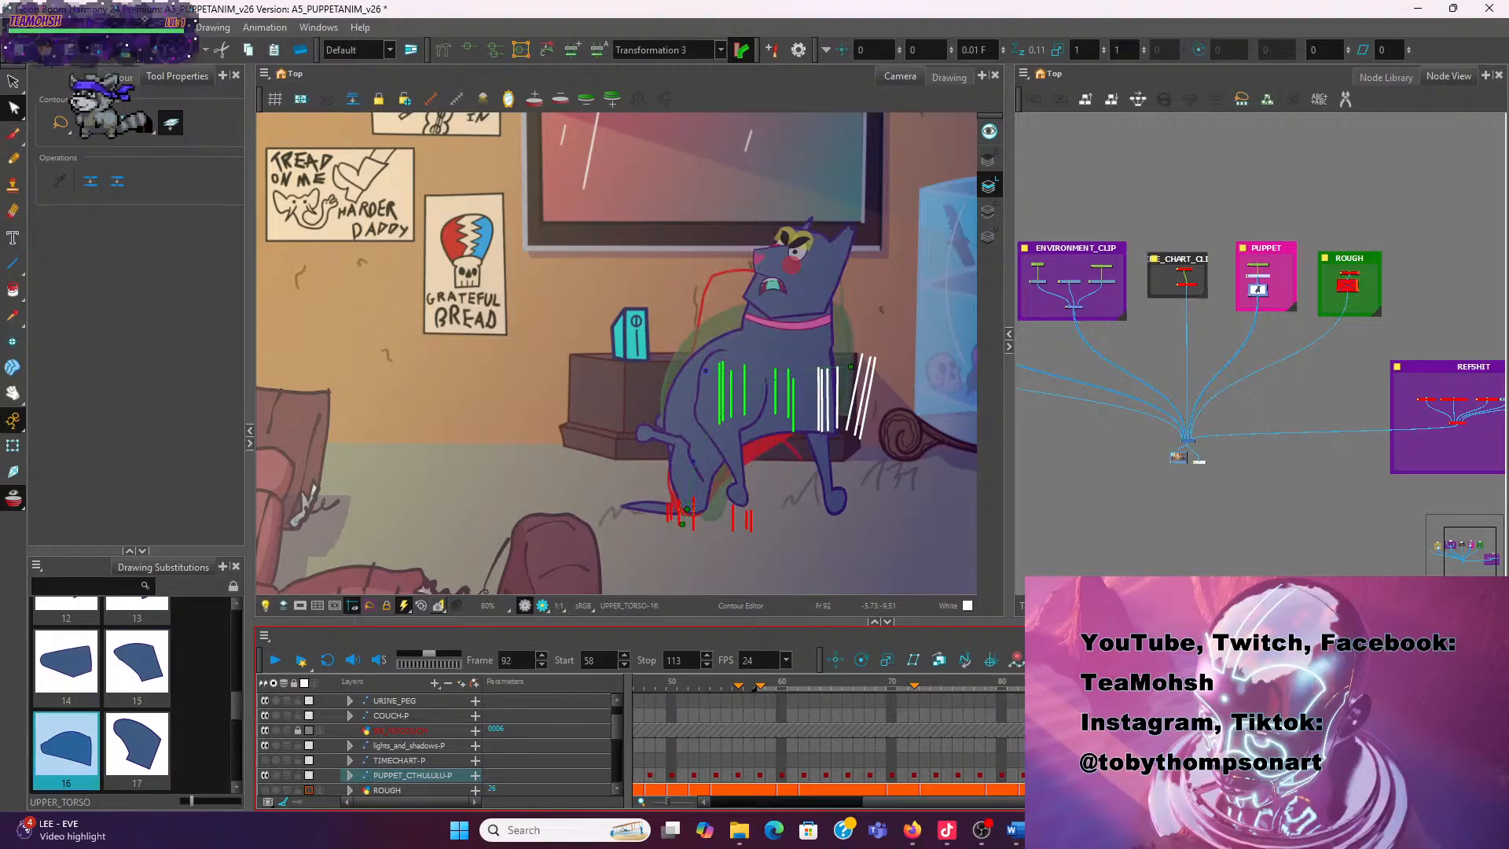
pyautogui.press(',')
pyautogui.press('.')
pyautogui.press(',')
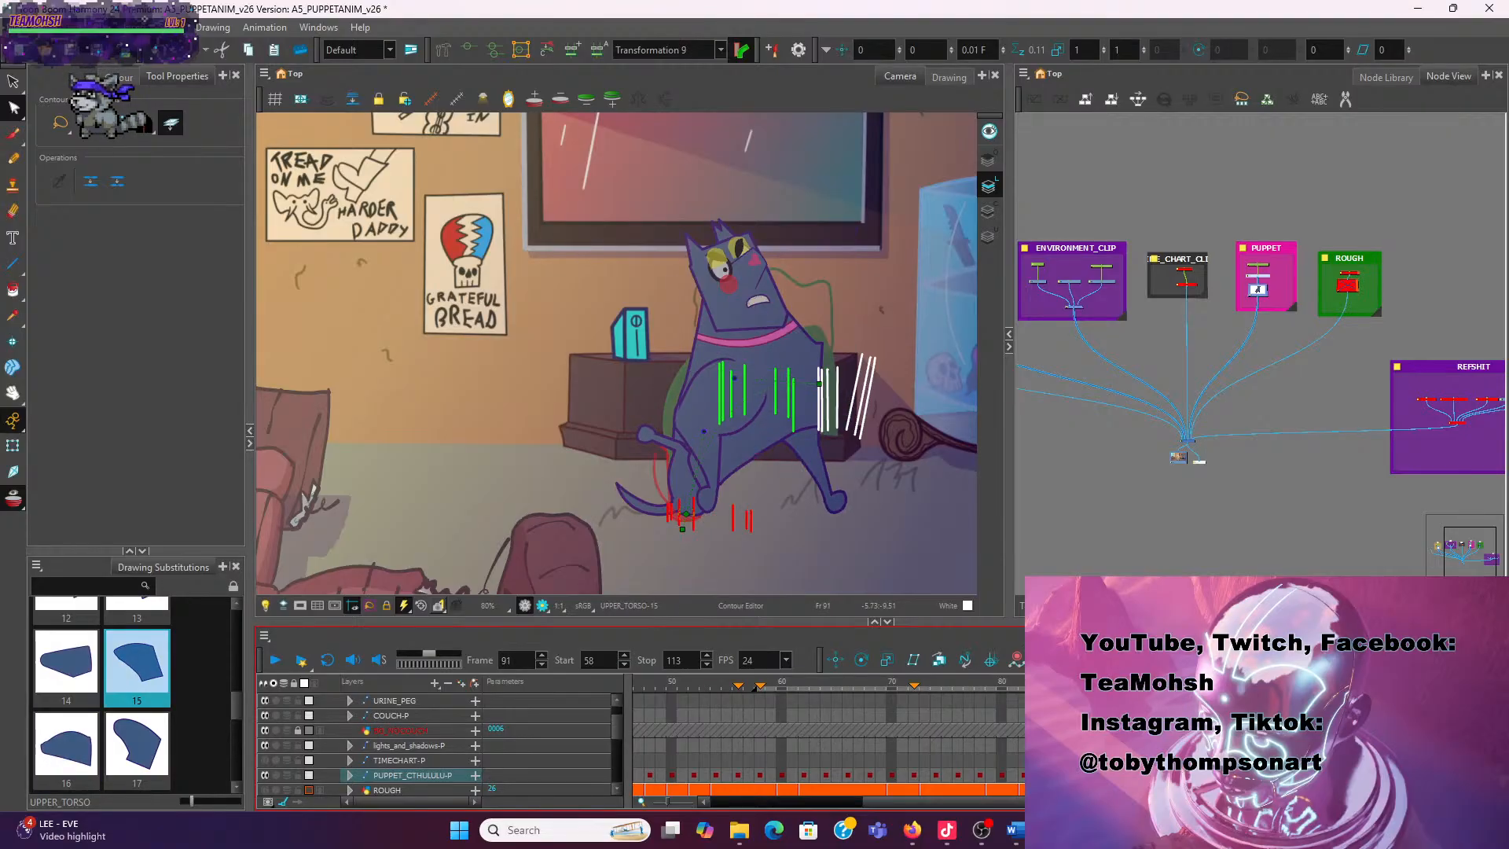
pyautogui.press('.')
pyautogui.press('.')
pyautogui.press(',')
pyautogui.press('.')
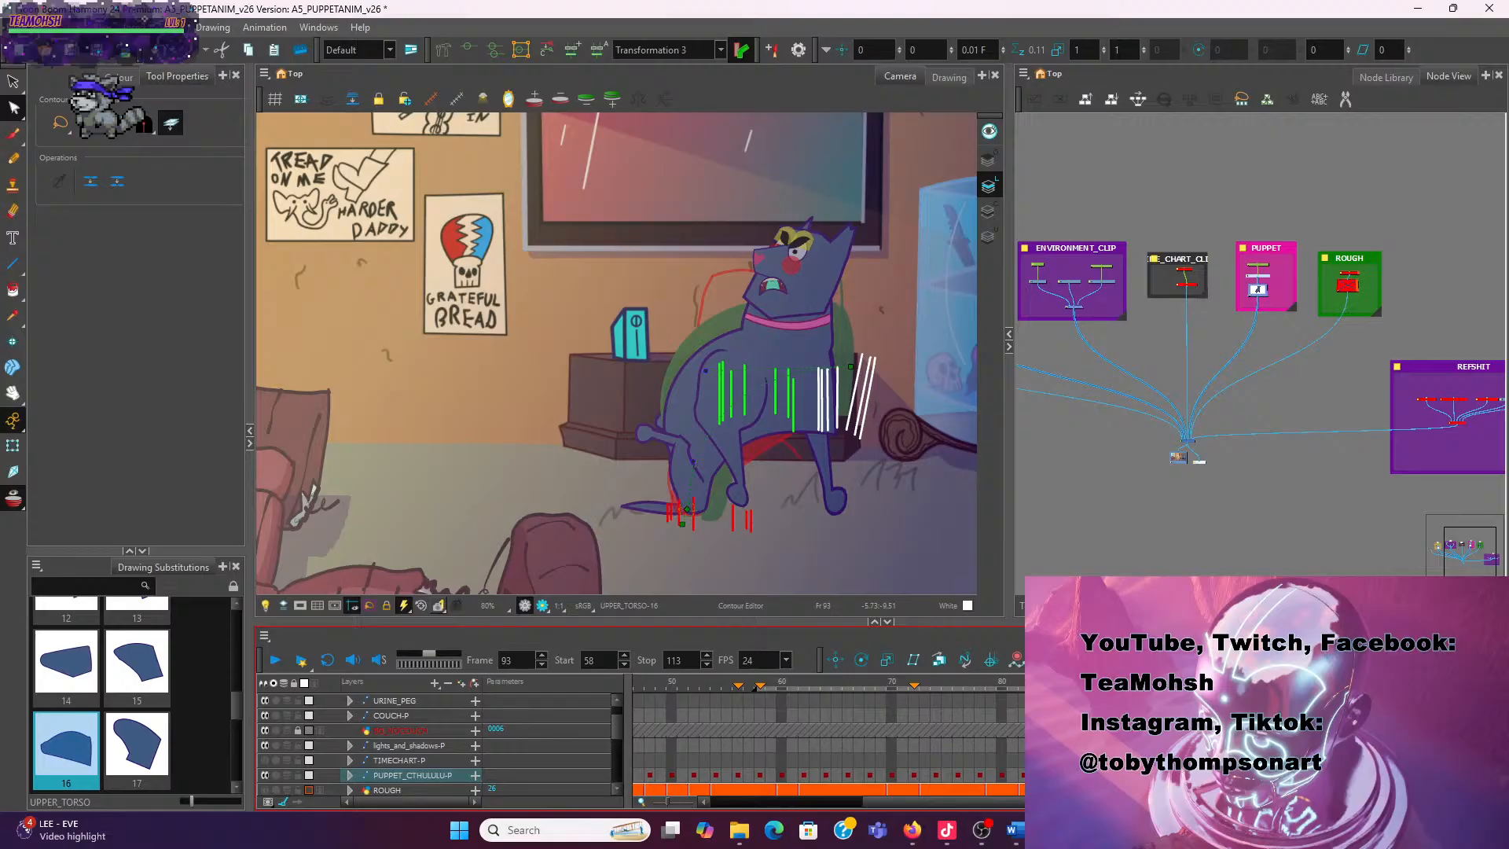
pyautogui.press(',')
pyautogui.press('.')
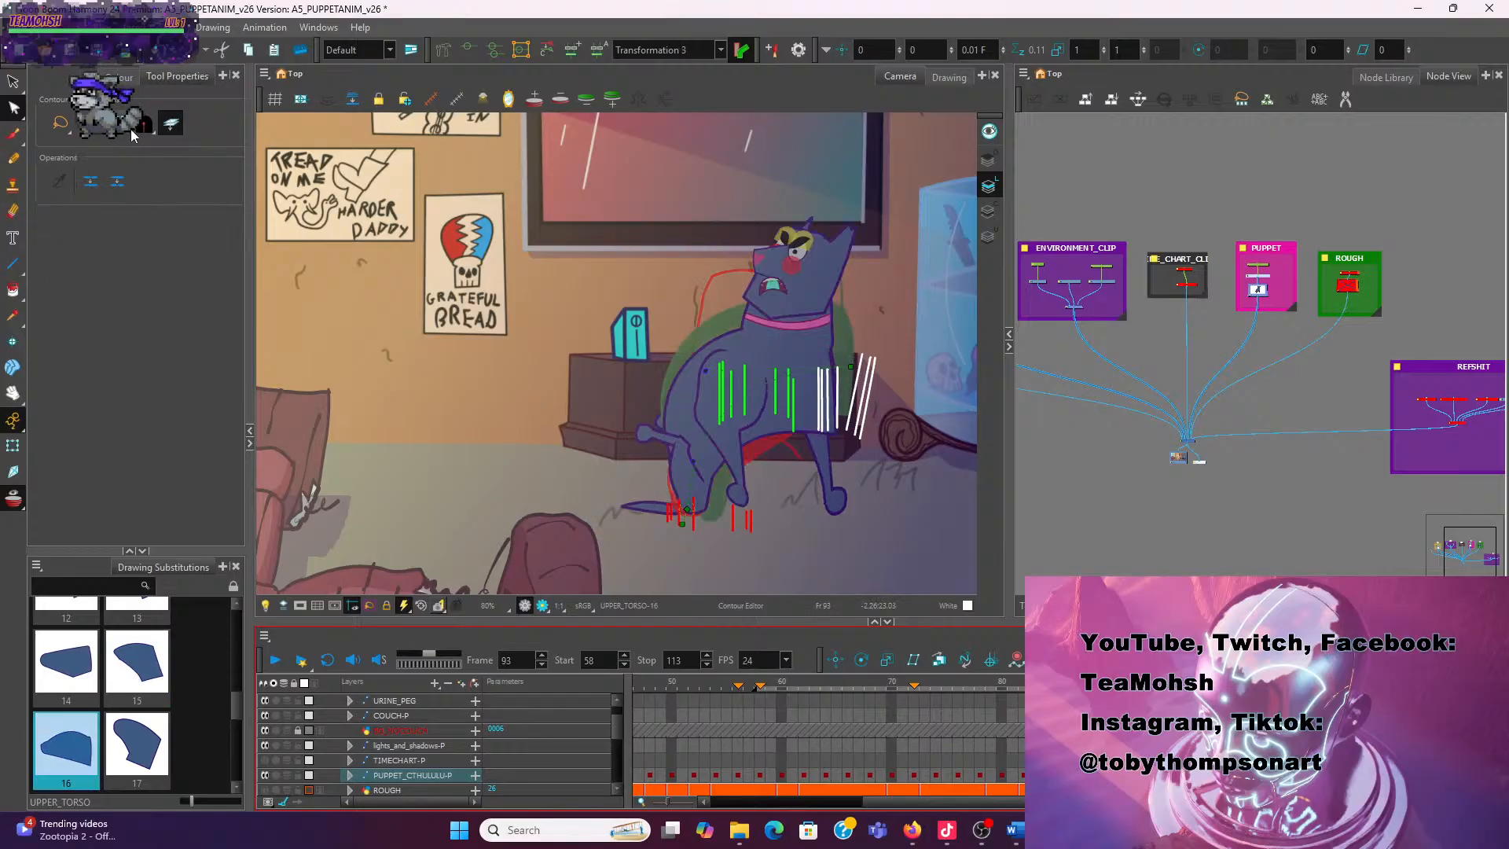
# Try to lower the neck-end curve handle of the upper torso deformer at frame 93
pyautogui.click(13, 447)
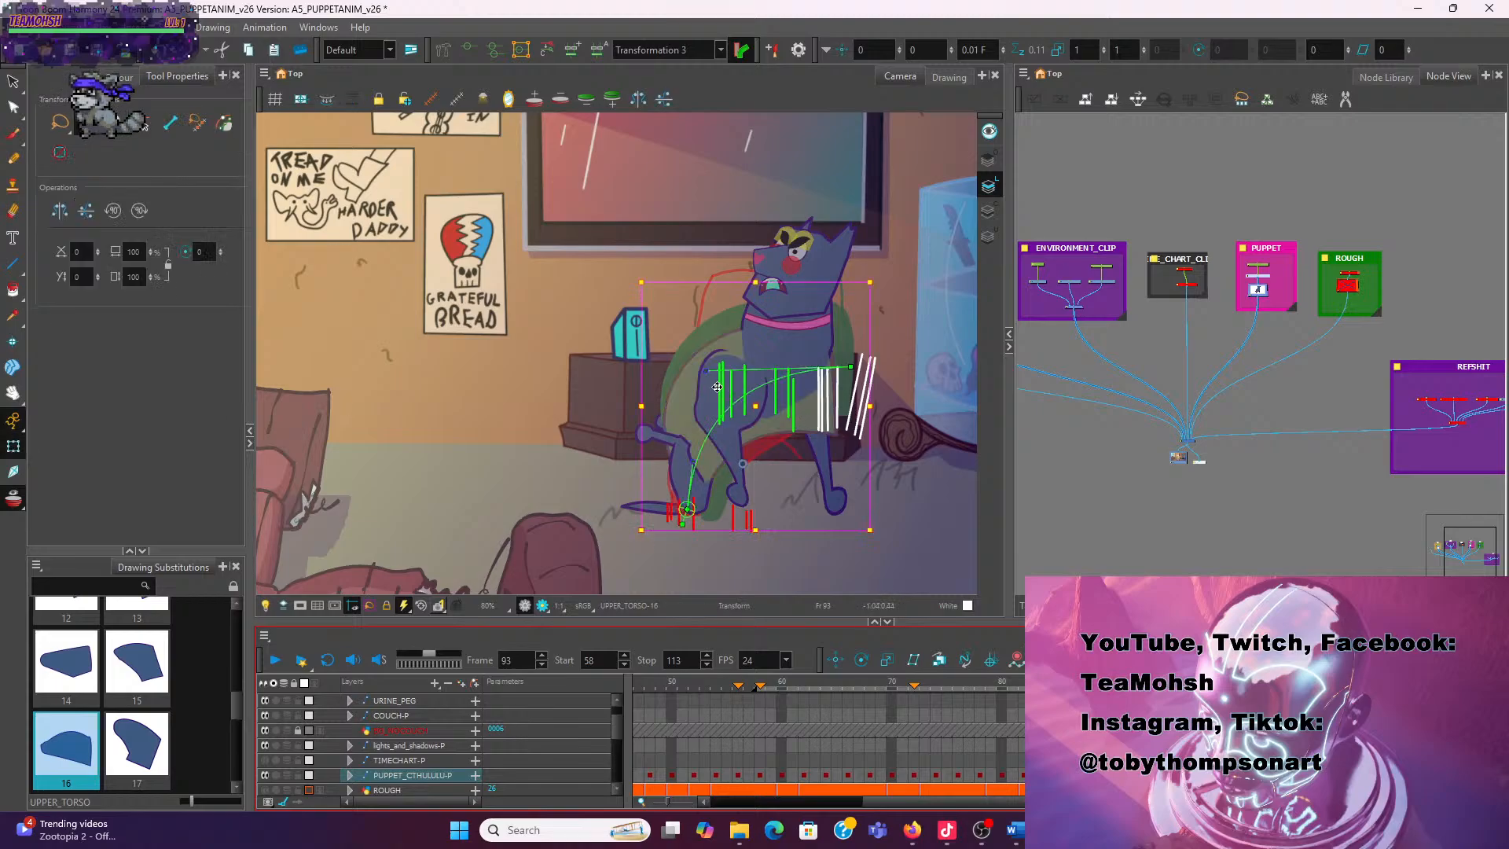
pyautogui.moveTo(713, 374); pyautogui.dragTo(735, 421)
pyautogui.hotkey('ctrl', 'z')
pyautogui.click(527, 318)
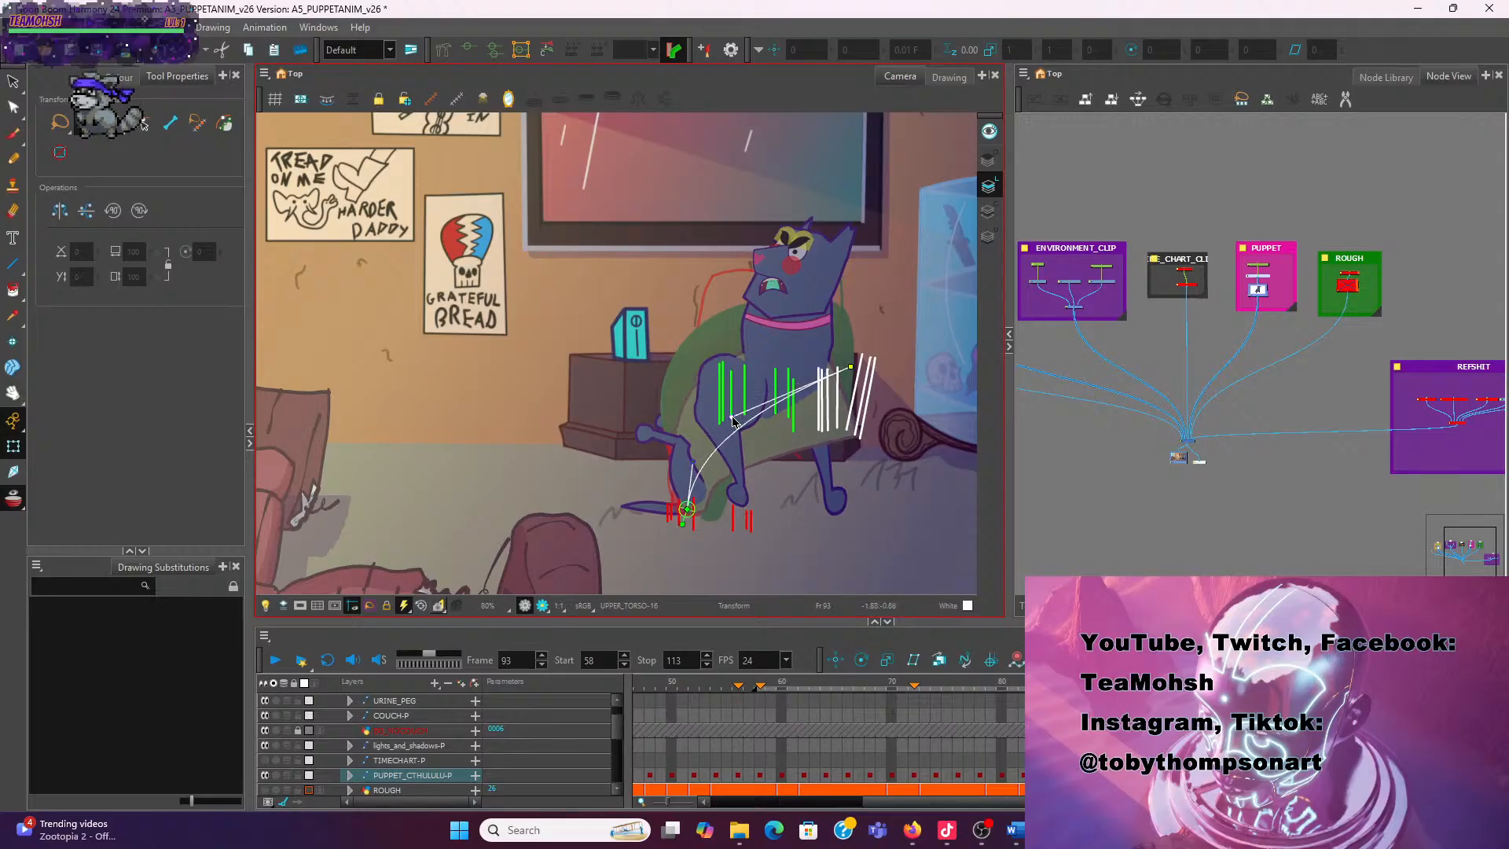
# Hide the next-frame onion skin and bend the upper torso deformer at frame 93 into an S-curve by moving both Bezier handles forward
pyautogui.scroll(3, 694, 372)
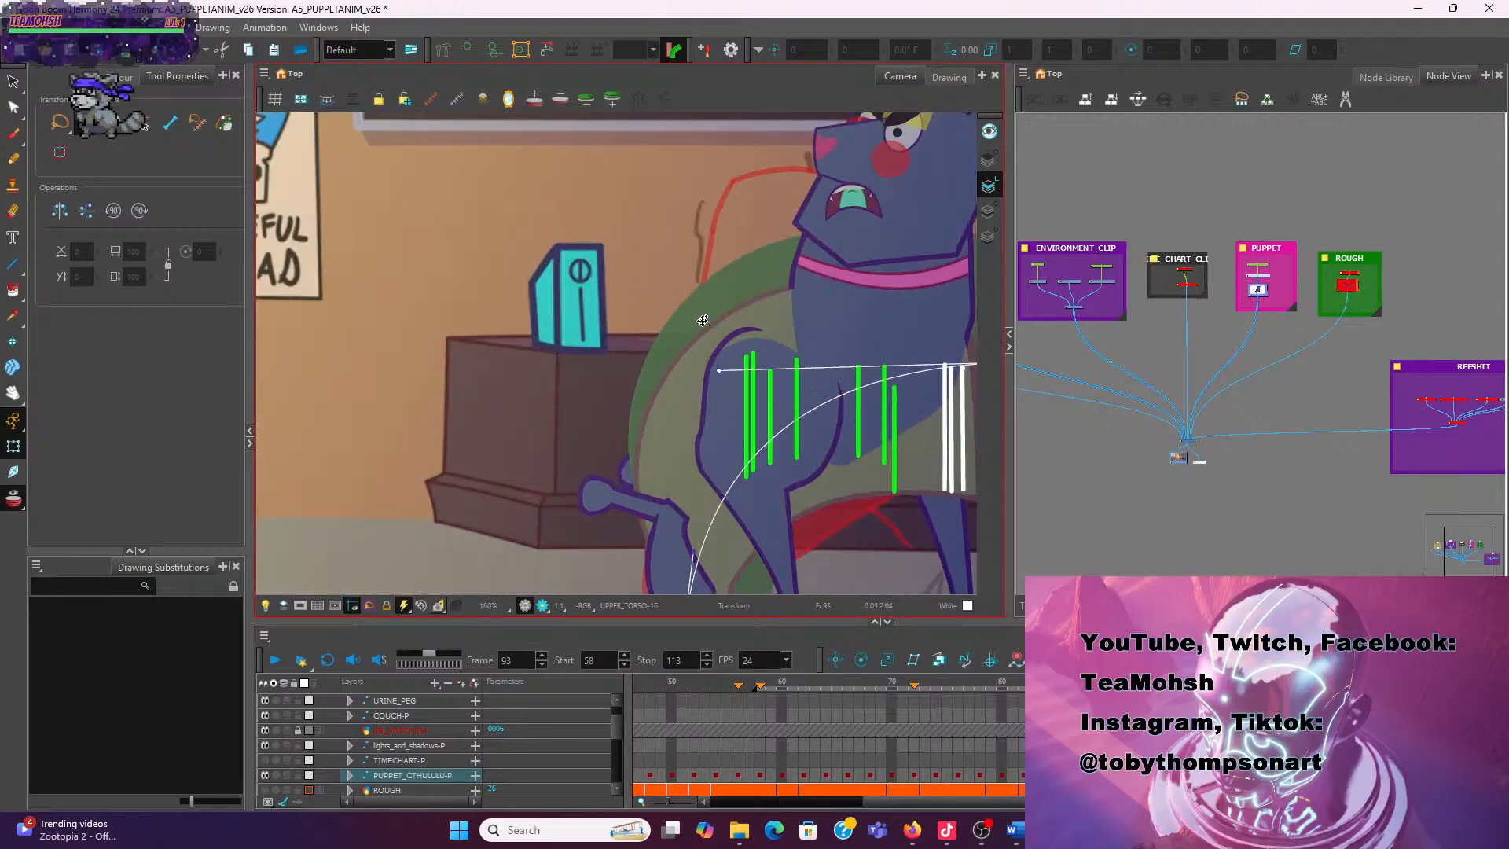
pyautogui.moveTo(796, 337); pyautogui.dragTo(589, 302)
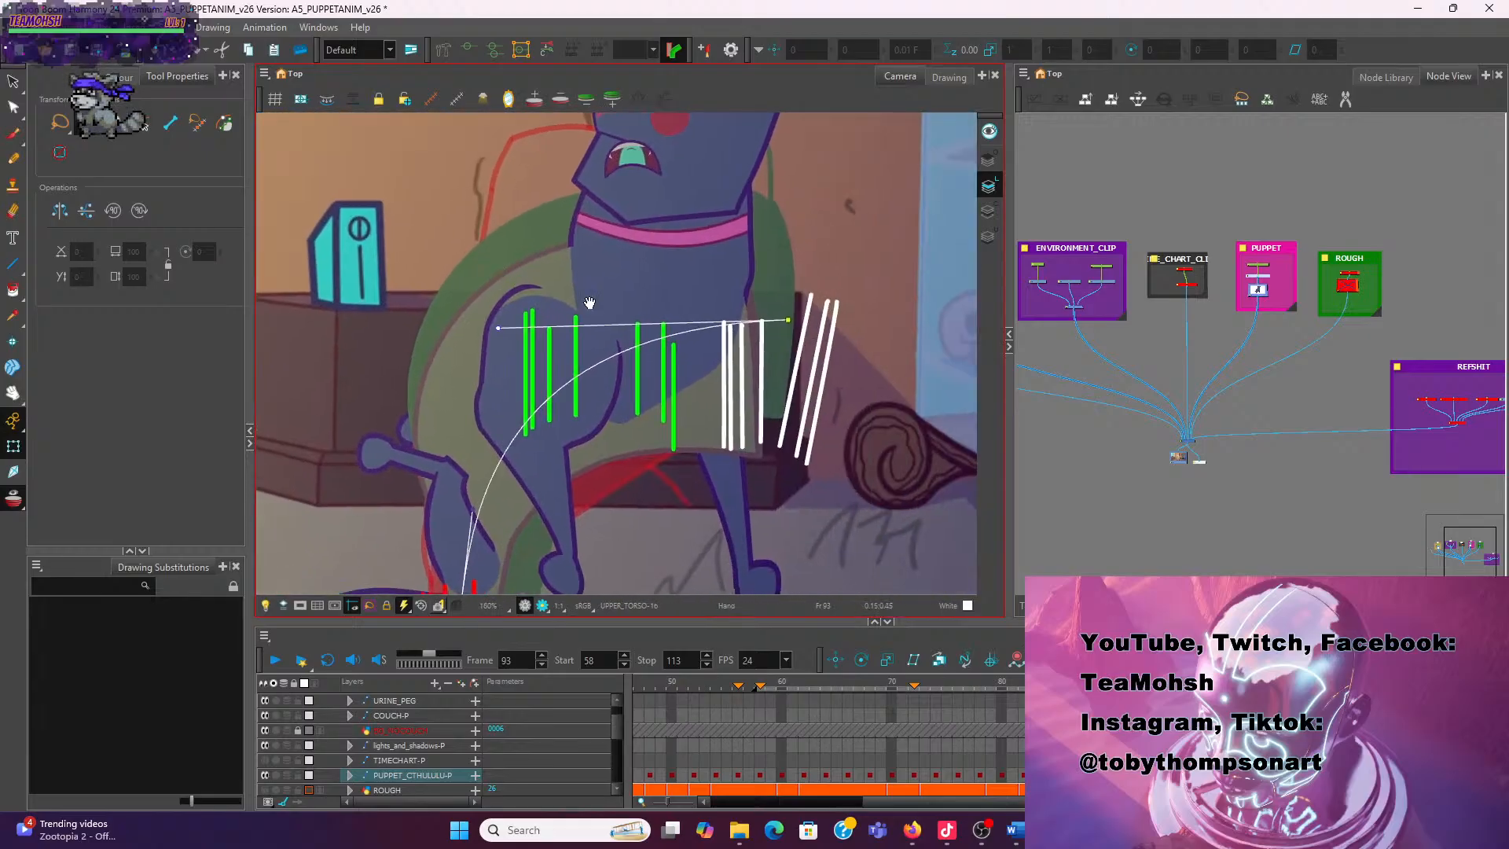
pyautogui.click(790, 321)
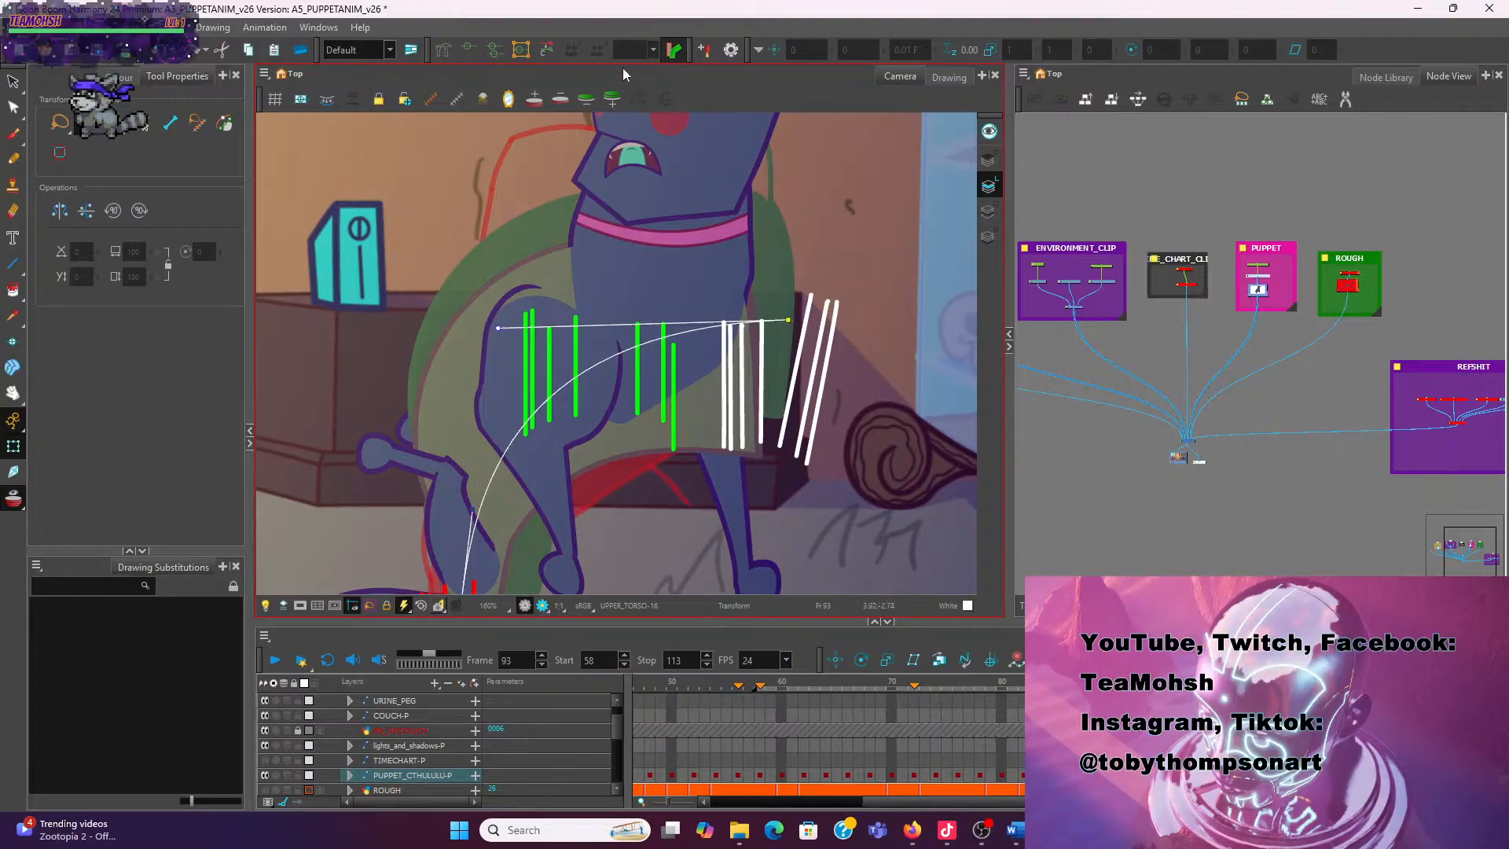
pyautogui.click(578, 102)
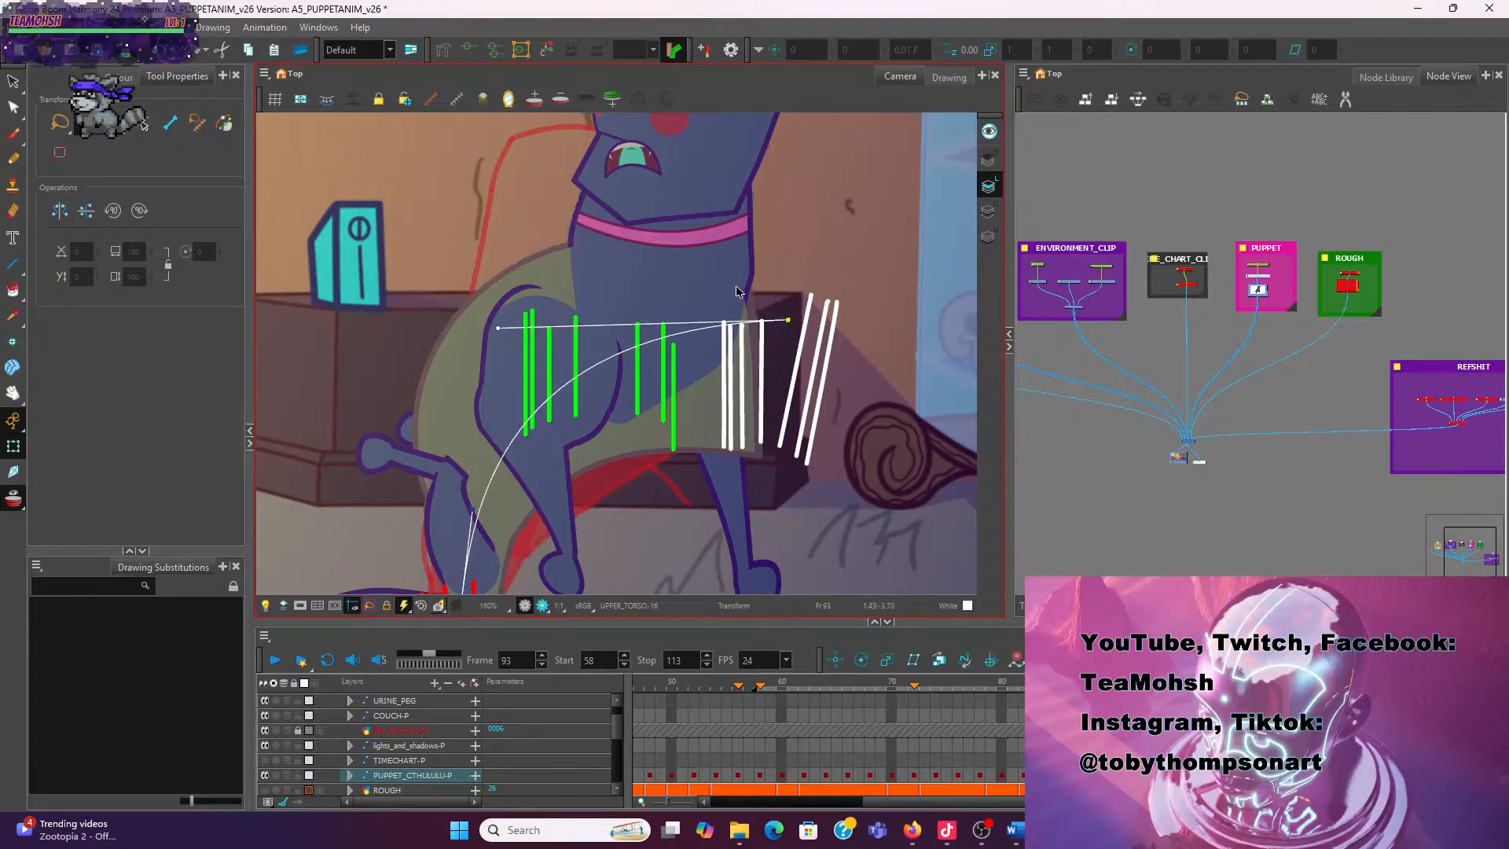
pyautogui.moveTo(499, 327); pyautogui.dragTo(541, 331)
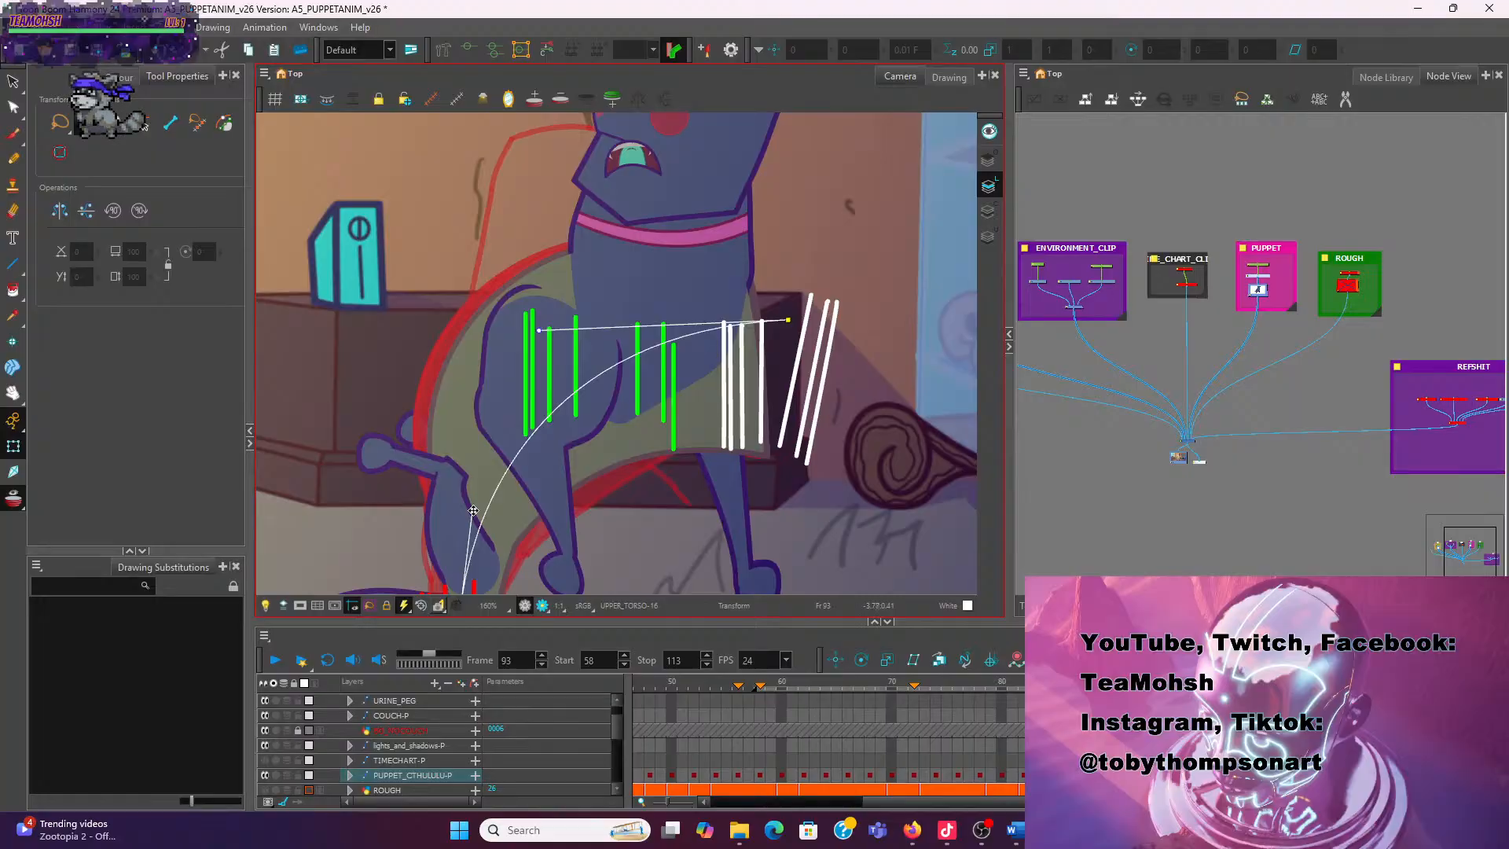
pyautogui.moveTo(474, 511); pyautogui.dragTo(547, 571)
# Nudge the dog's tail slightly downward at frame 93 to meet the bent torso
pyautogui.moveTo(623, 505); pyautogui.dragTo(663, 361)
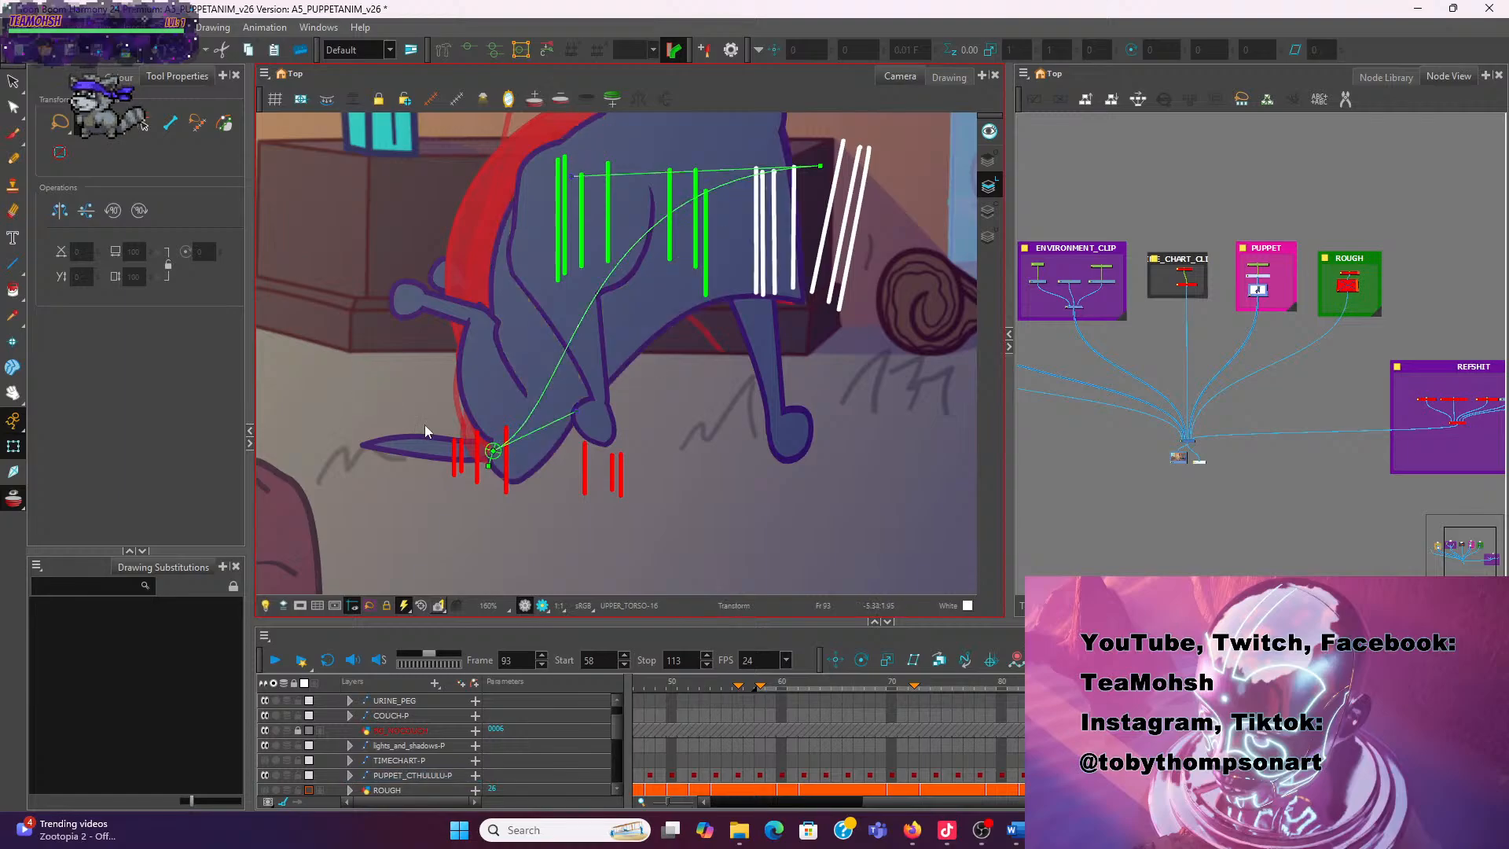
pyautogui.click(418, 448)
pyautogui.moveTo(415, 448); pyautogui.dragTo(417, 456)
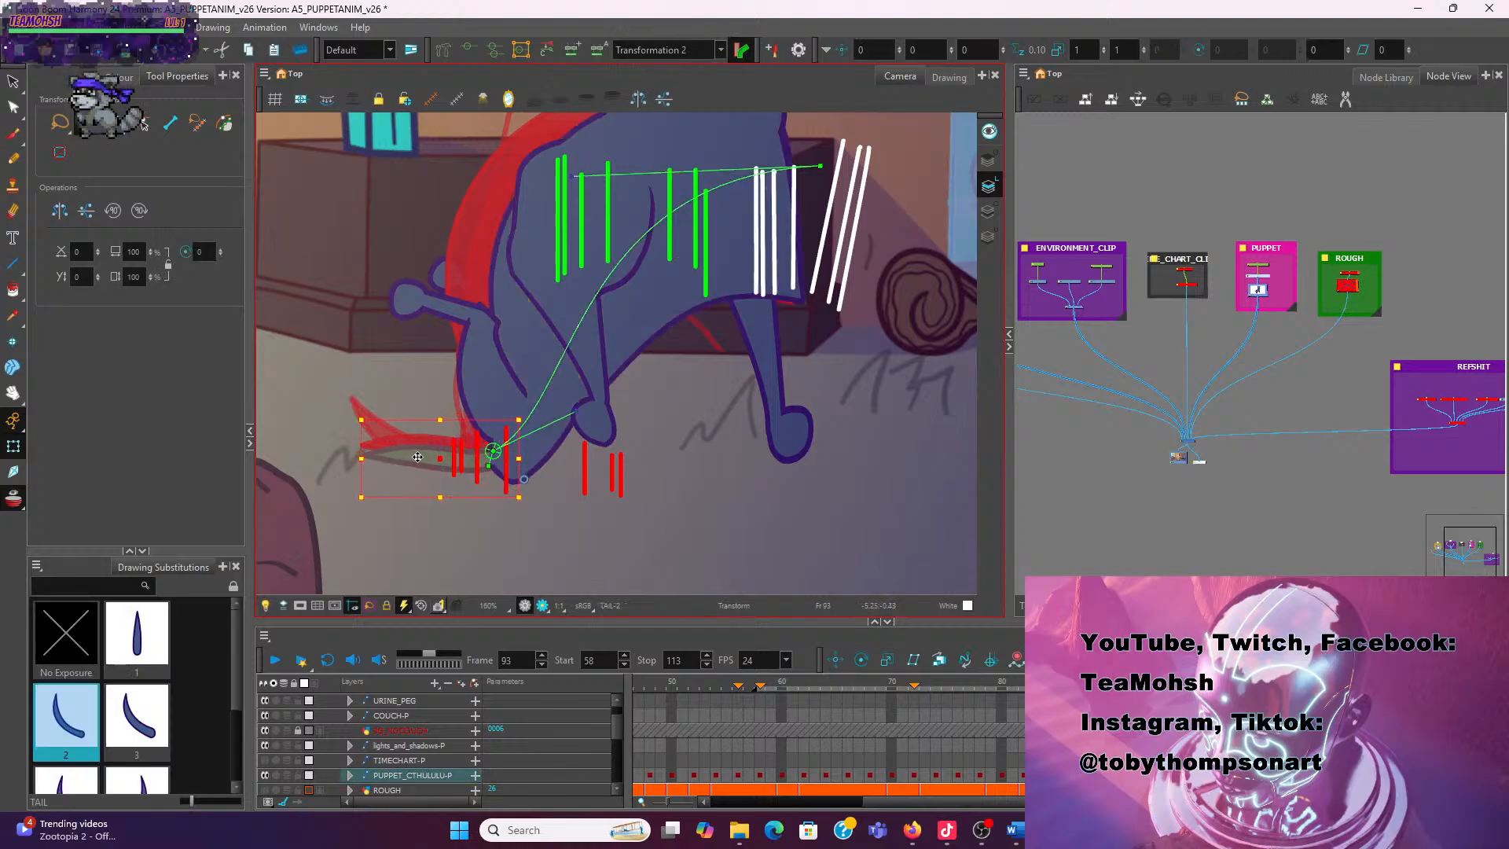
# Select the parent group of the hind legs and tail and shift it slightly forward and down
pyautogui.click(481, 390)
pyautogui.press('b')
pyautogui.press('b')
pyautogui.press('b')
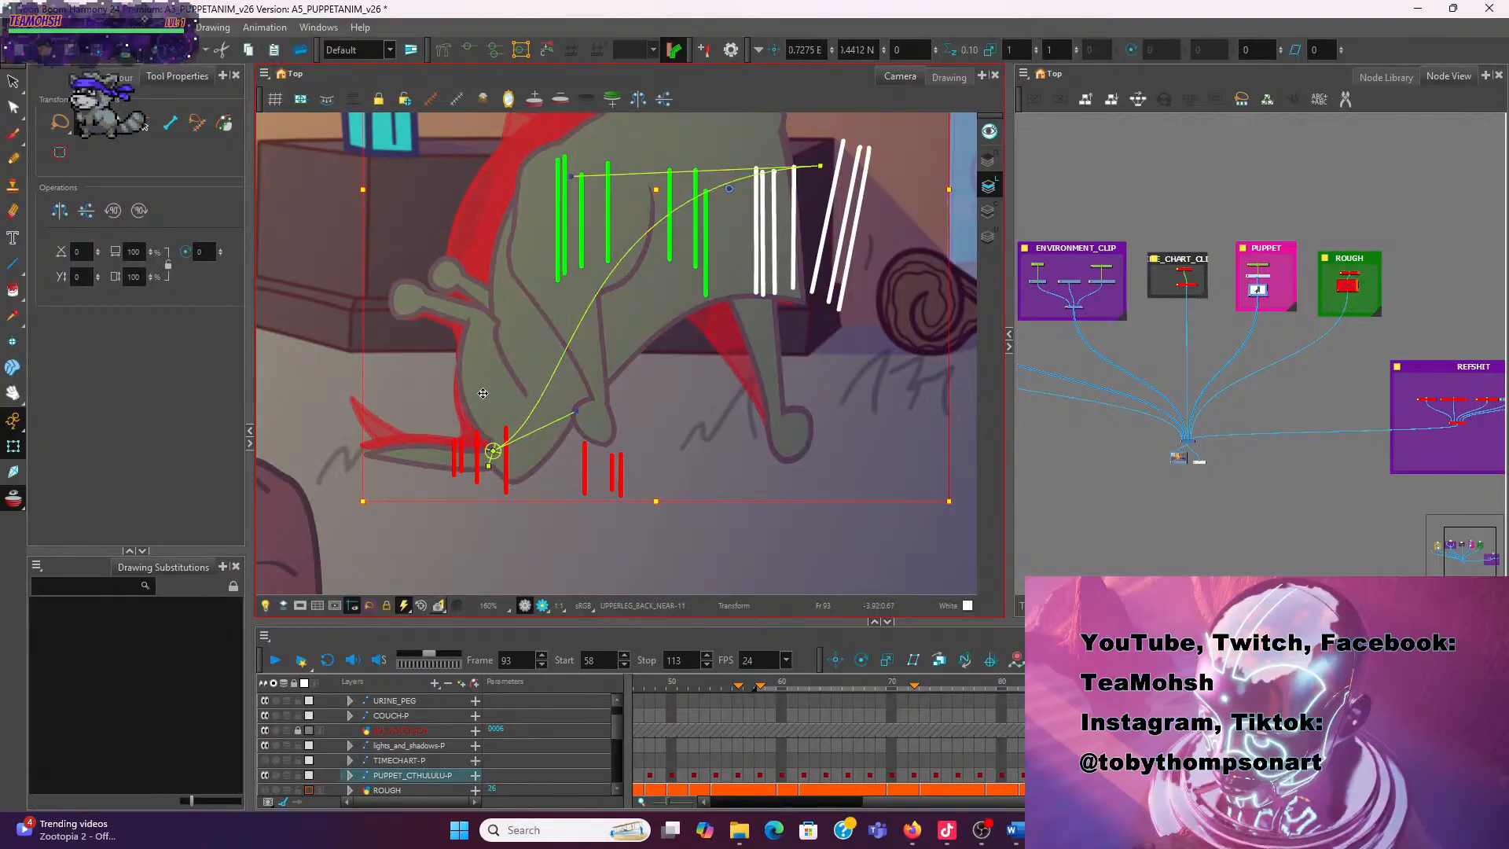
pyautogui.hotkey('shift', 'b')
pyautogui.moveTo(486, 392); pyautogui.dragTo(492, 398)
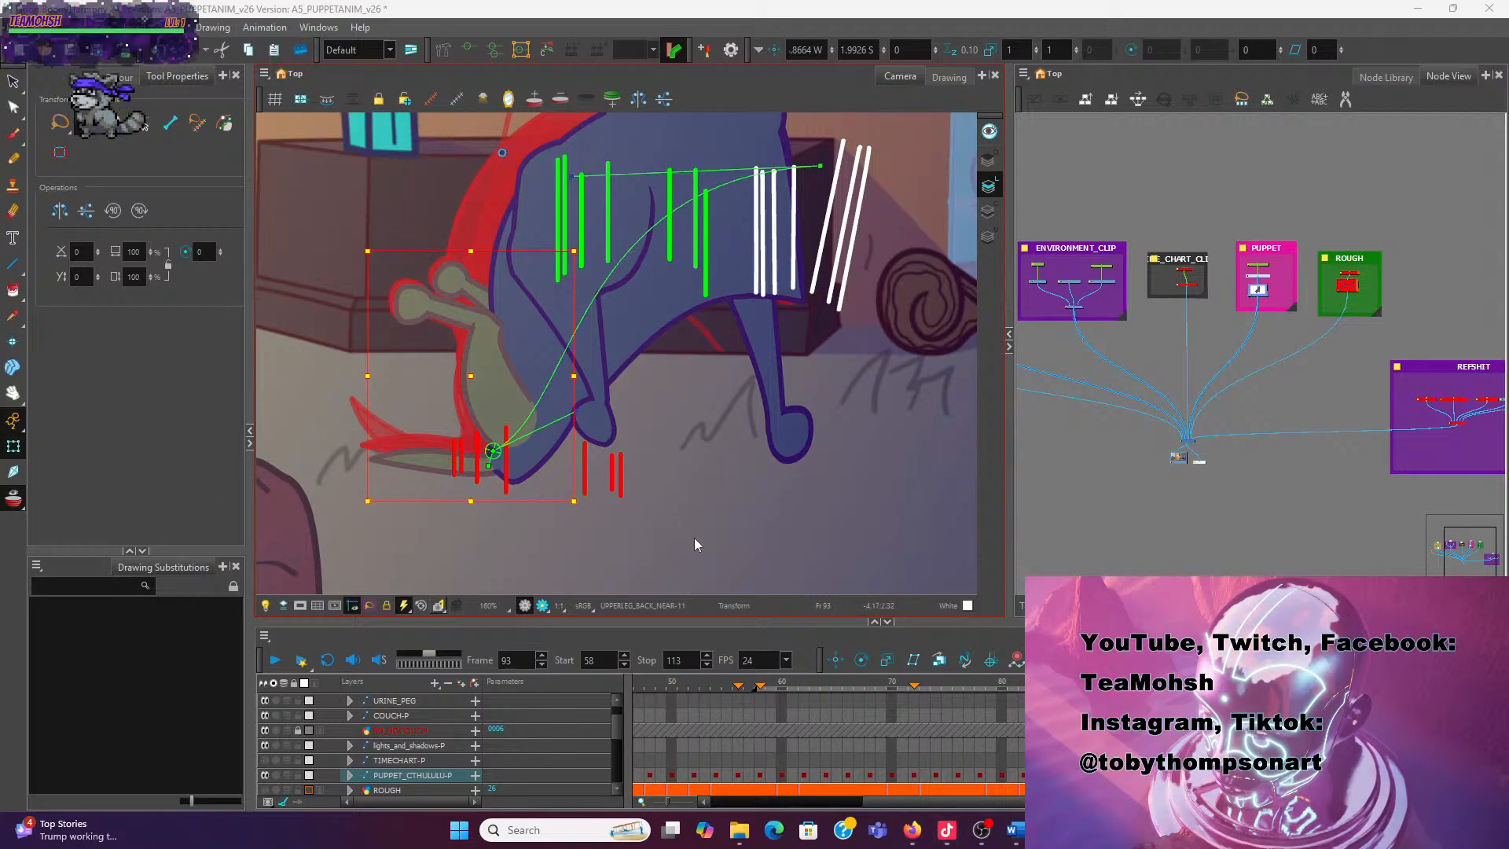
# Carry the puppet layer's frame 93 pose over to frame 92 and delete its keyframes on frame 93
pyautogui.scroll(-2, 691, 538)
pyautogui.scroll(3, 691, 537)
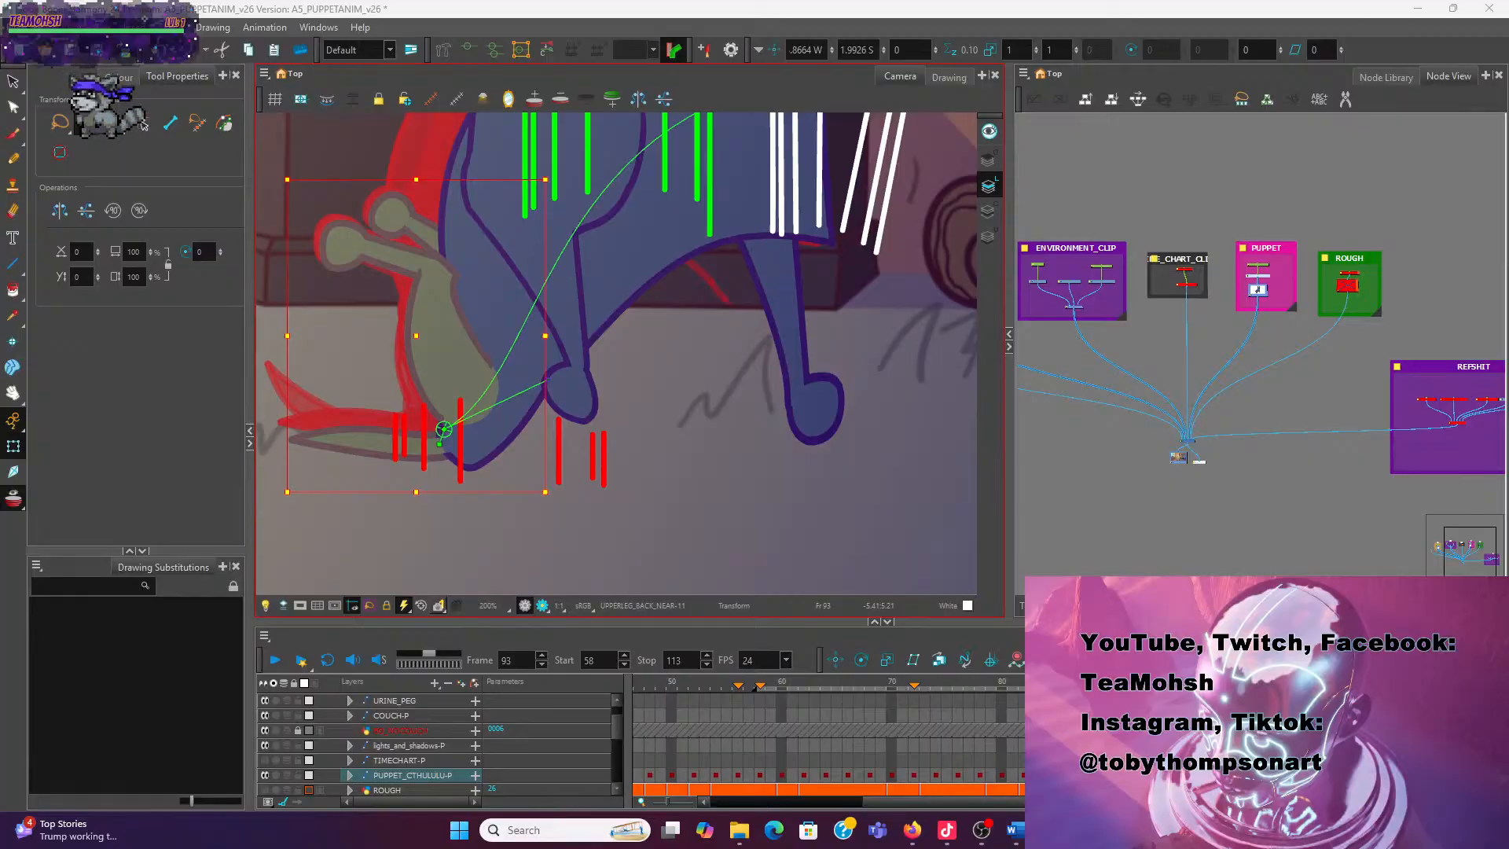
pyautogui.click(412, 776)
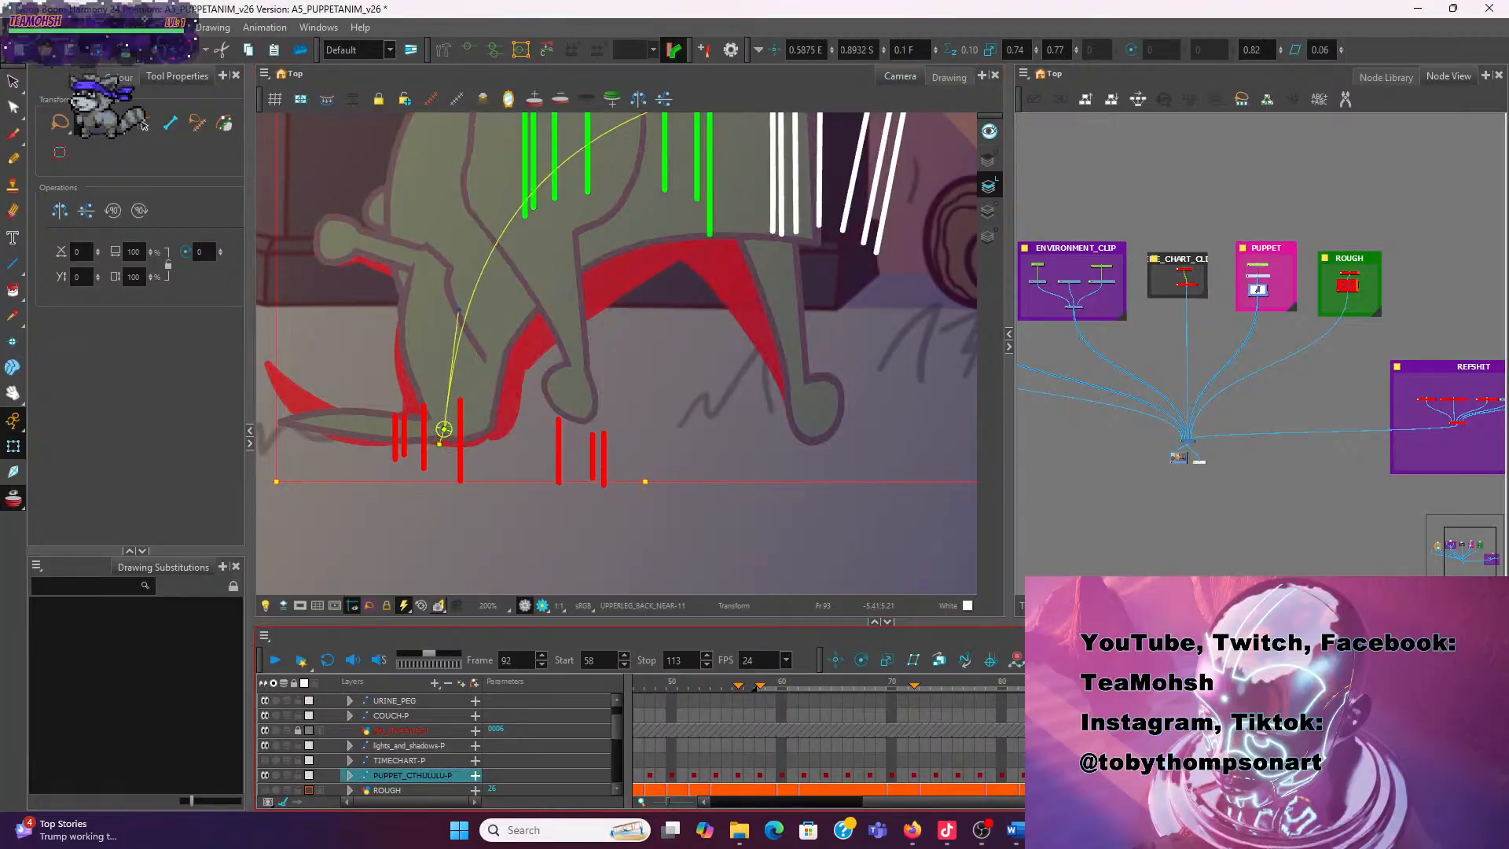
pyautogui.rightClick(1147, 171)
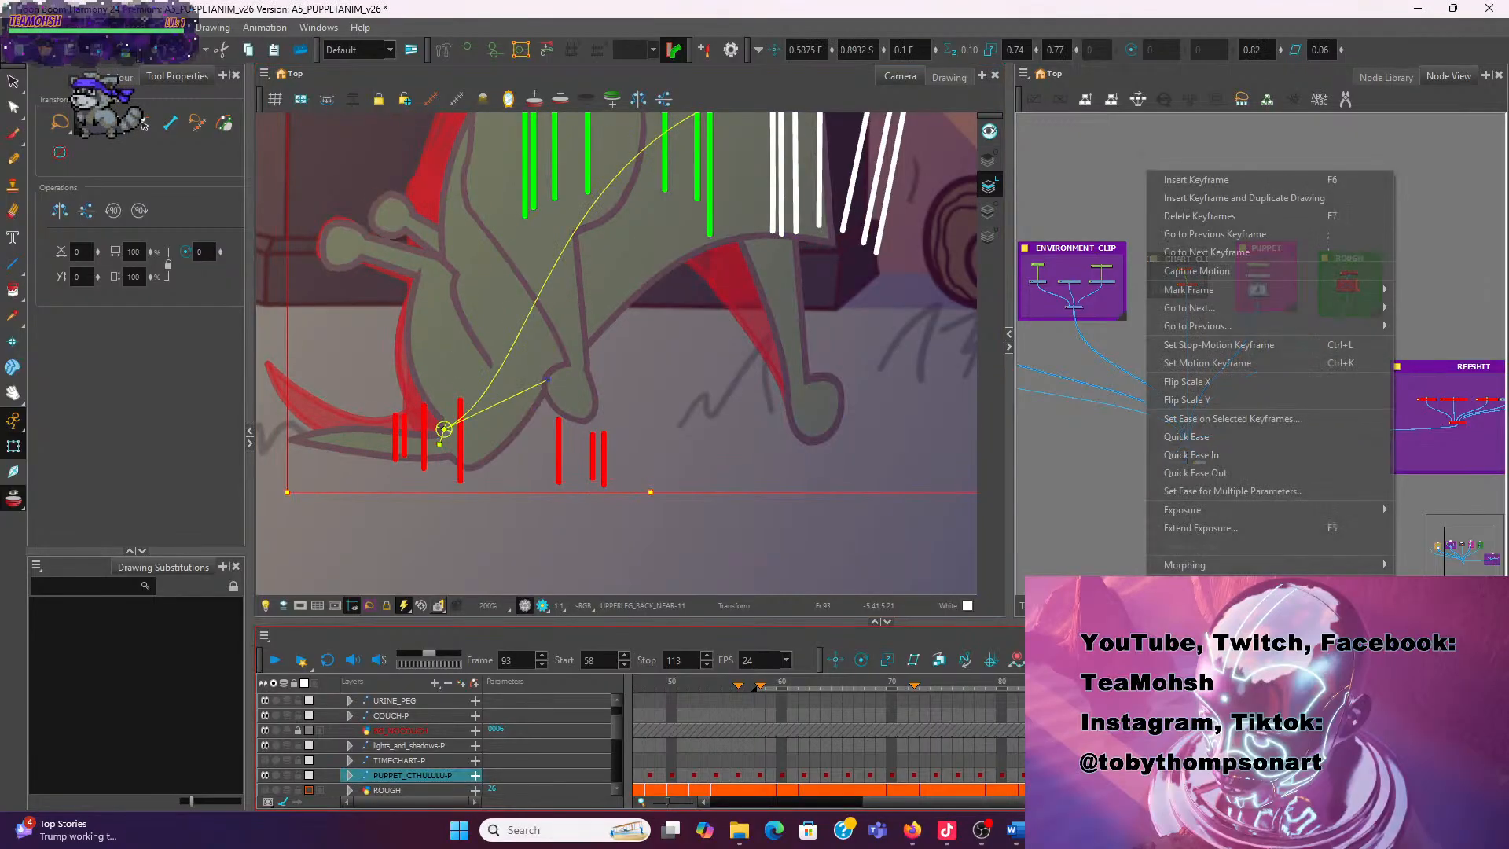
pyautogui.click(1204, 219)
# Try to move and rotate the near front upper leg into the shoulder of the arched torso
pyautogui.scroll(-2, 822, 479)
pyautogui.moveTo(808, 461); pyautogui.dragTo(802, 539)
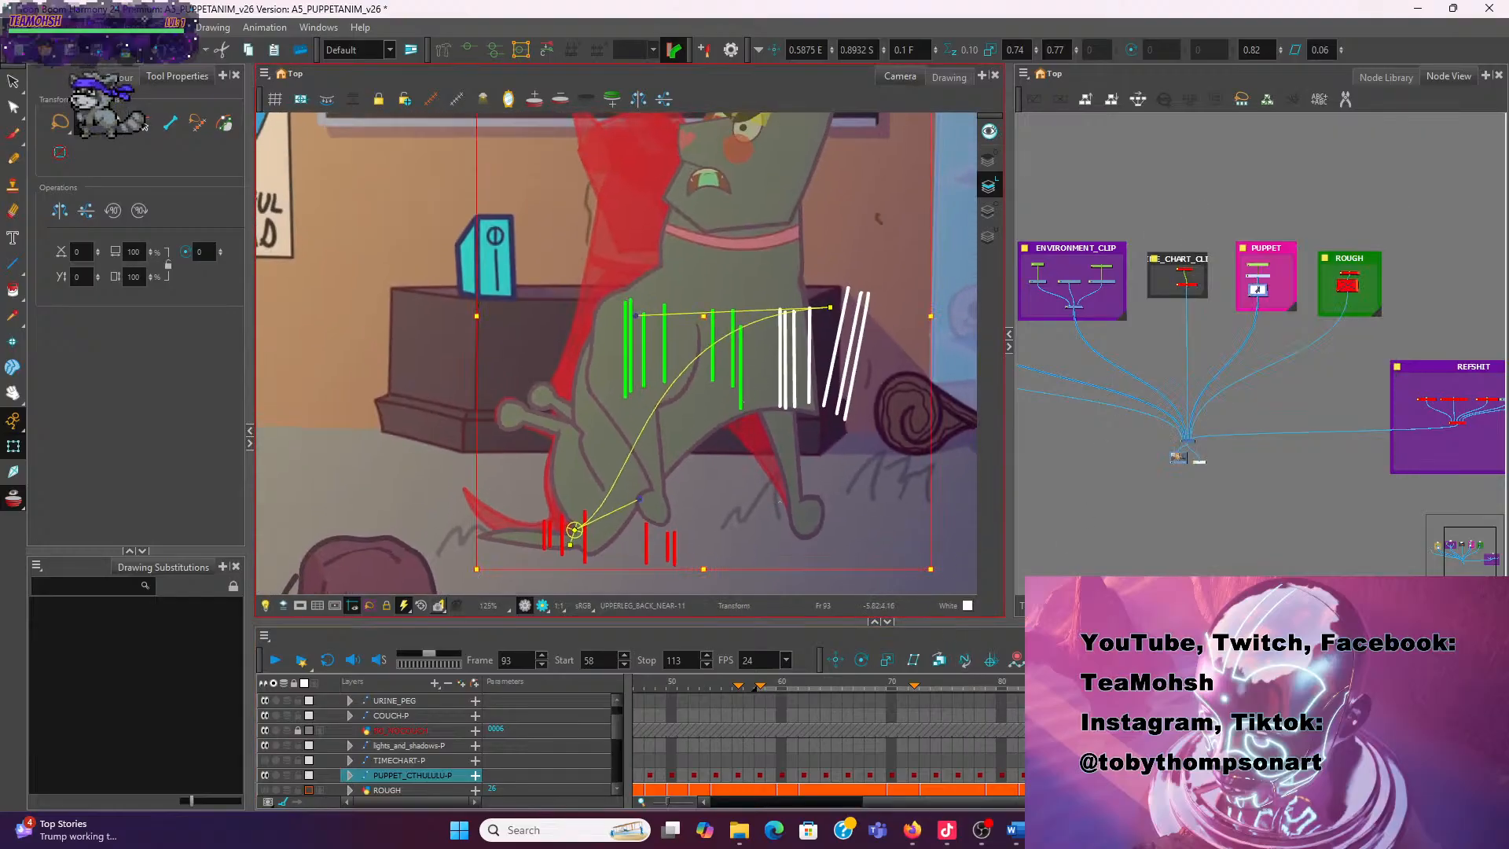
pyautogui.click(417, 312)
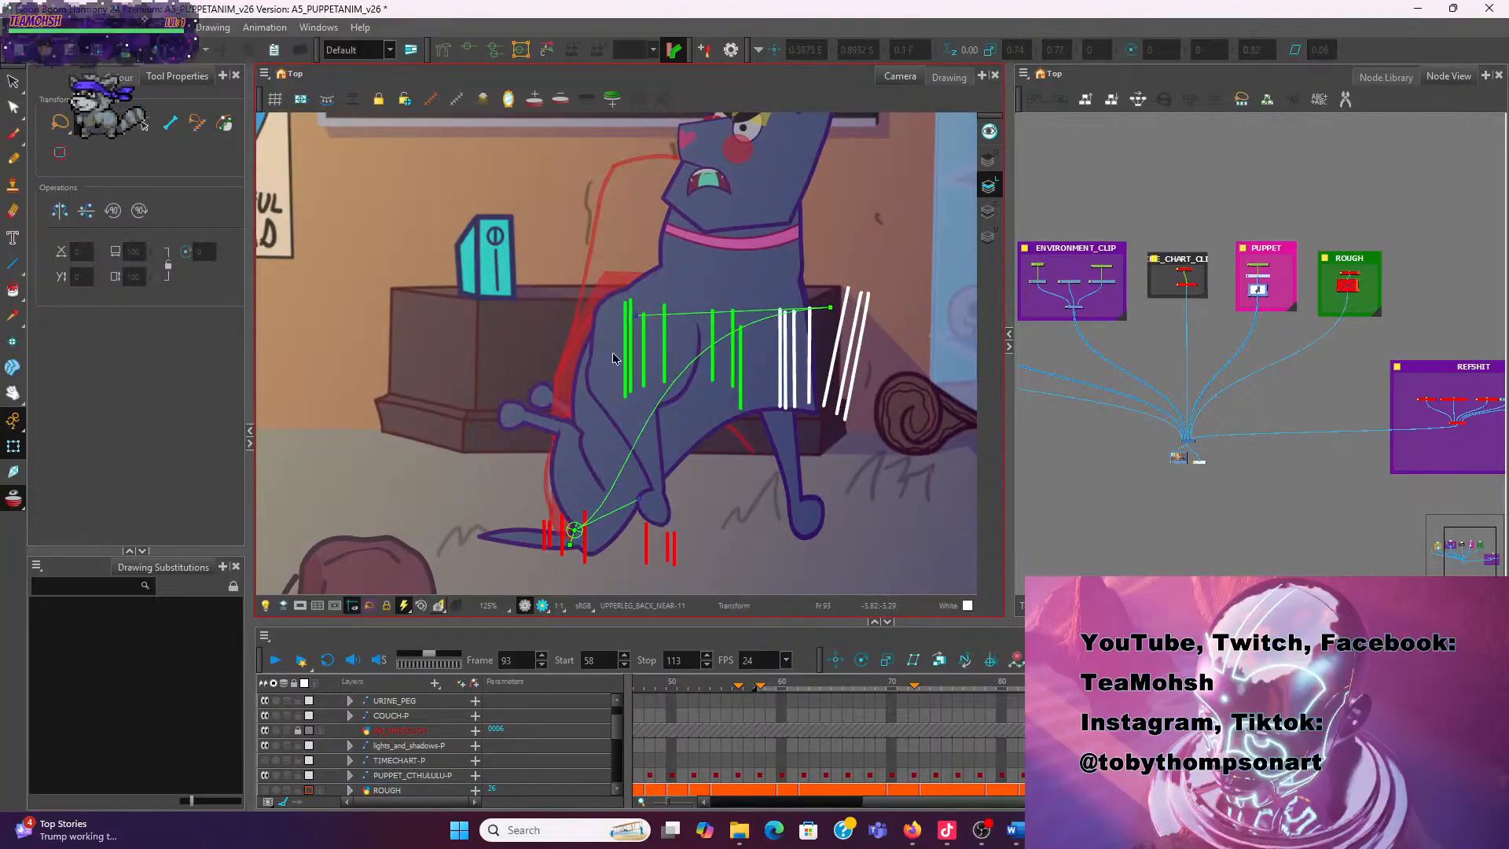
pyautogui.click(613, 353)
pyautogui.click(586, 296)
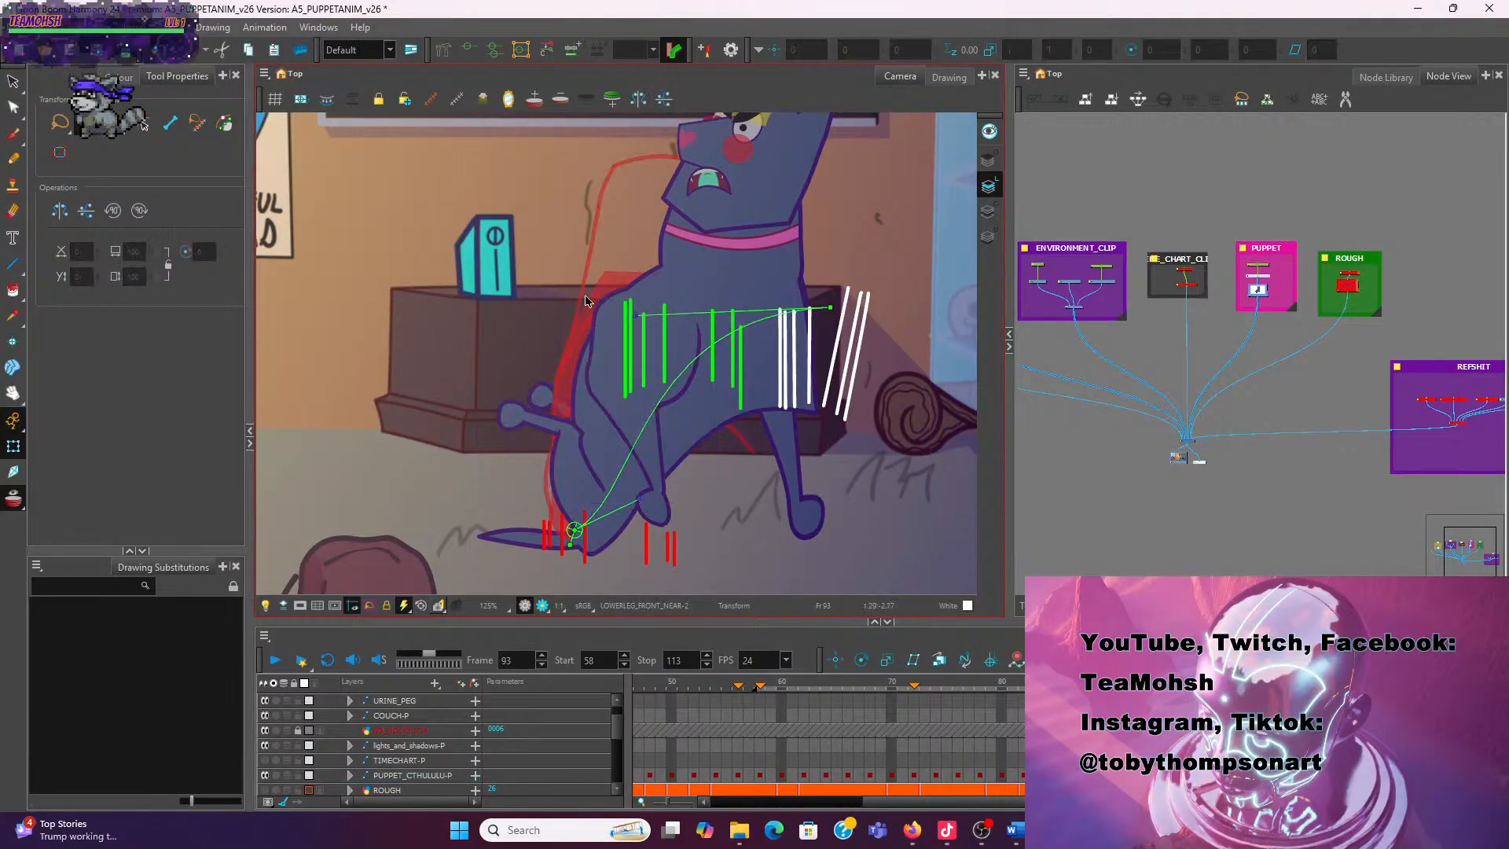
pyautogui.click(617, 317)
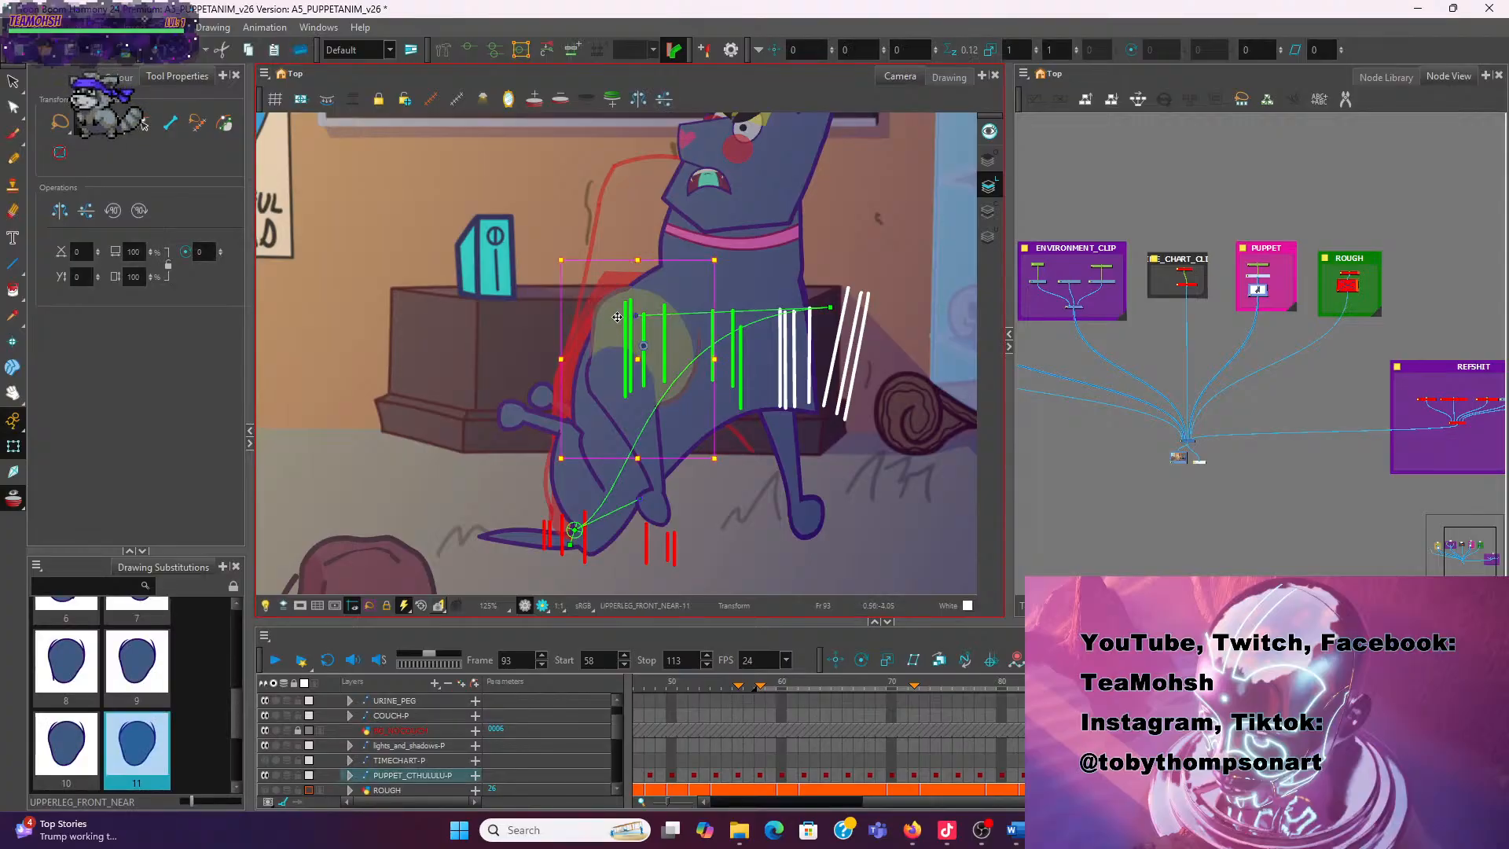
pyautogui.moveTo(617, 318); pyautogui.dragTo(637, 326)
pyautogui.moveTo(743, 466); pyautogui.dragTo(661, 437)
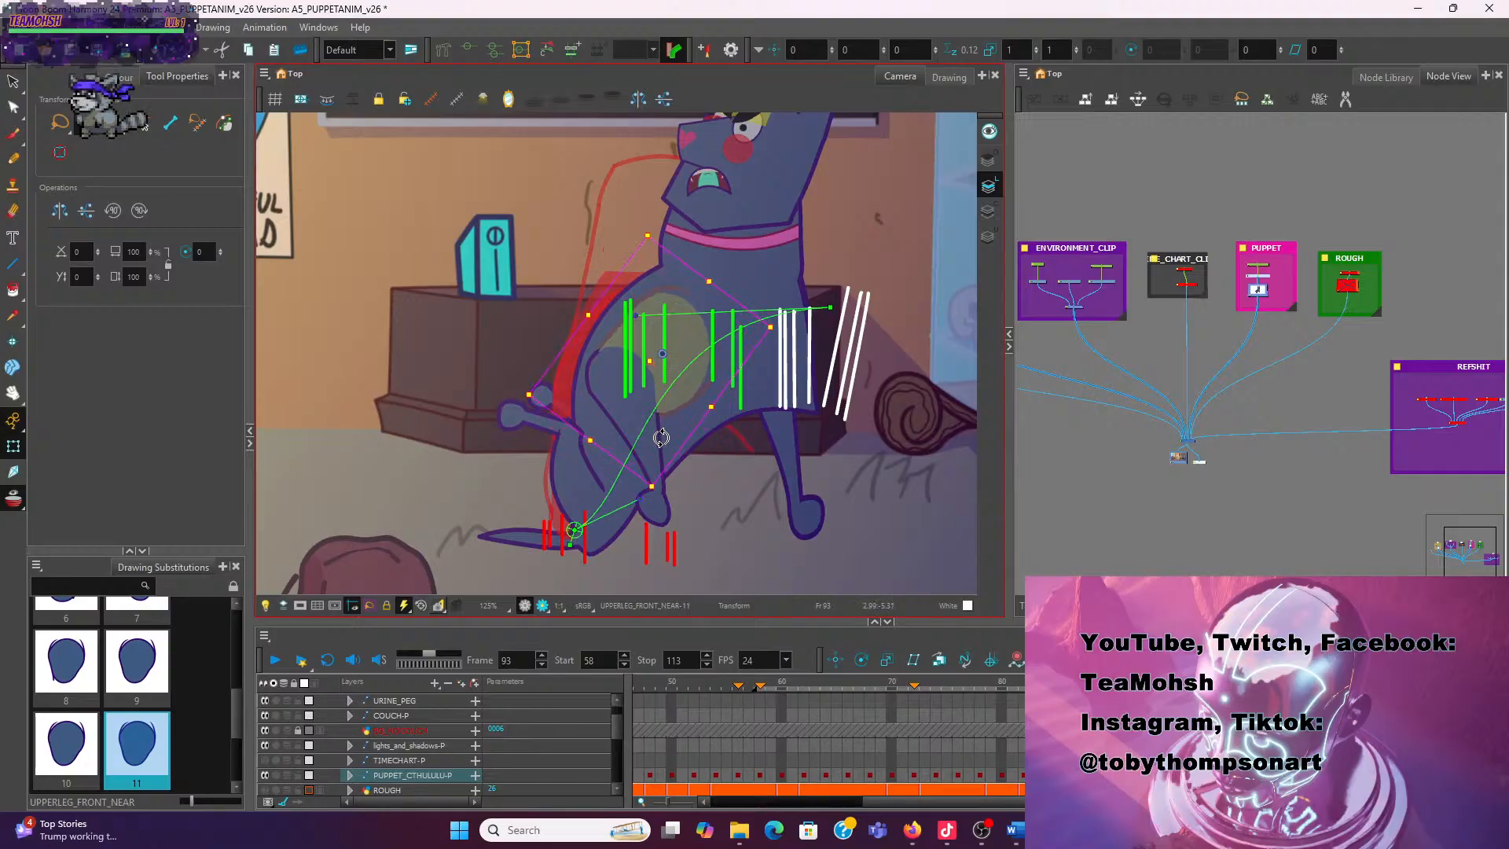
pyautogui.hotkey('ctrl', 'z')
pyautogui.hotkey('ctrl', 'z')
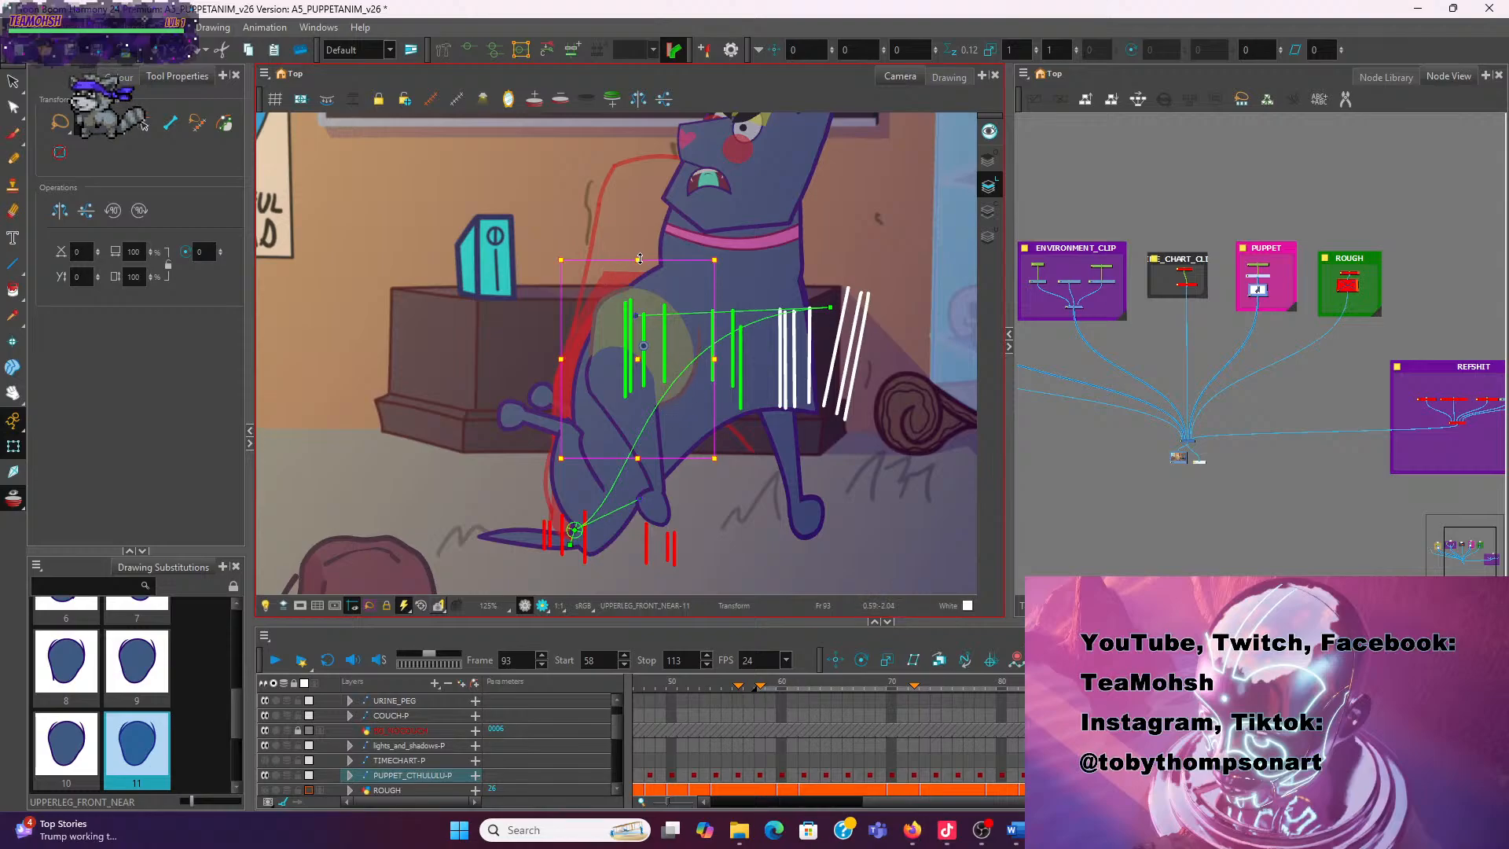
pyautogui.moveTo(638, 358); pyautogui.dragTo(633, 399)
pyautogui.hotkey('ctrl', 'z')
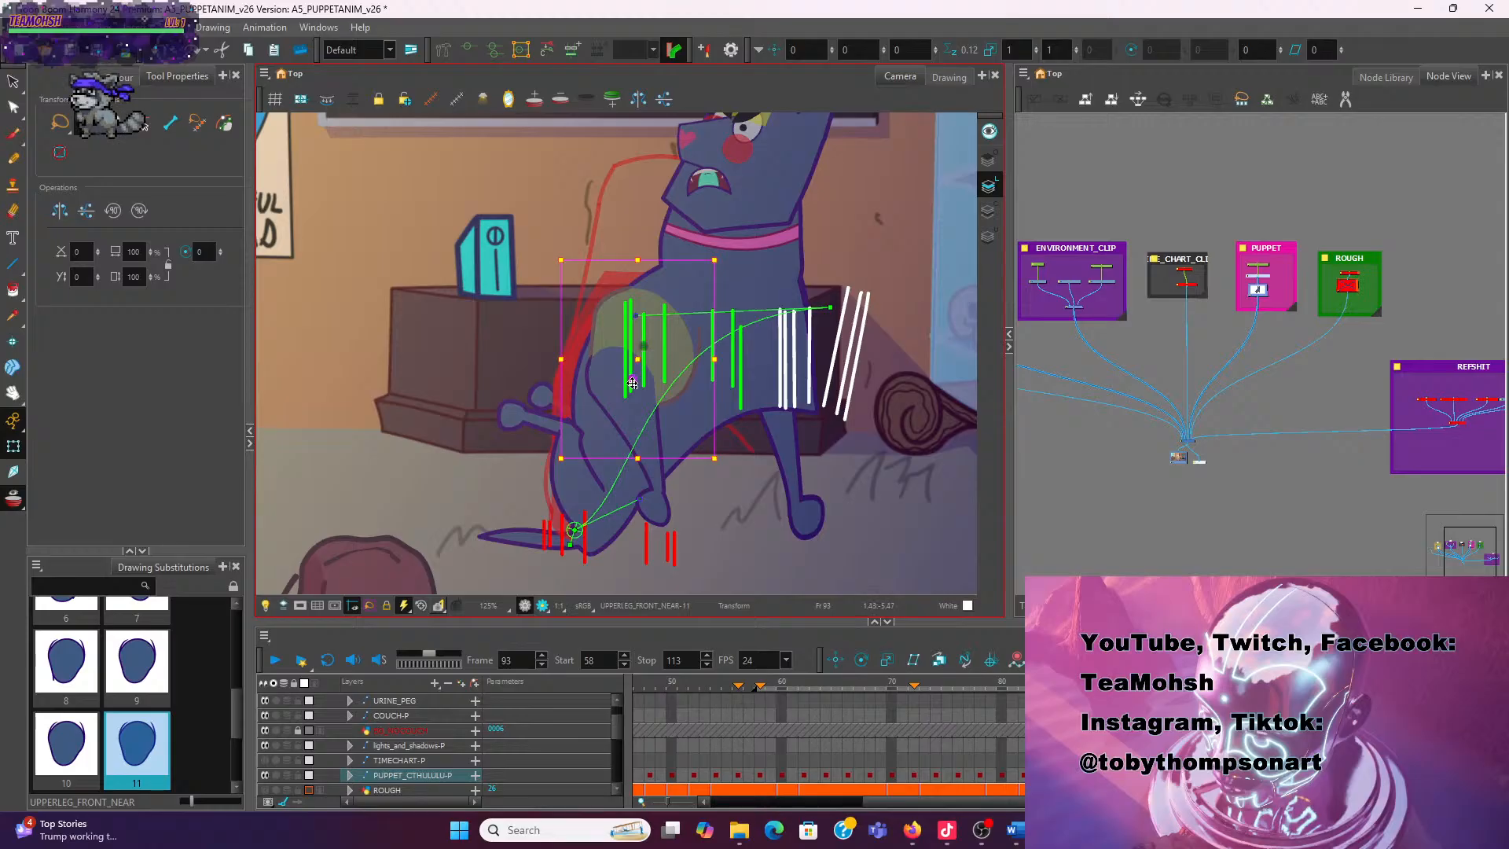
# Rotate the near front upper leg slightly clockwise about a lowered pivot and nudge it toward the tail
pyautogui.moveTo(638, 259); pyautogui.dragTo(736, 325)
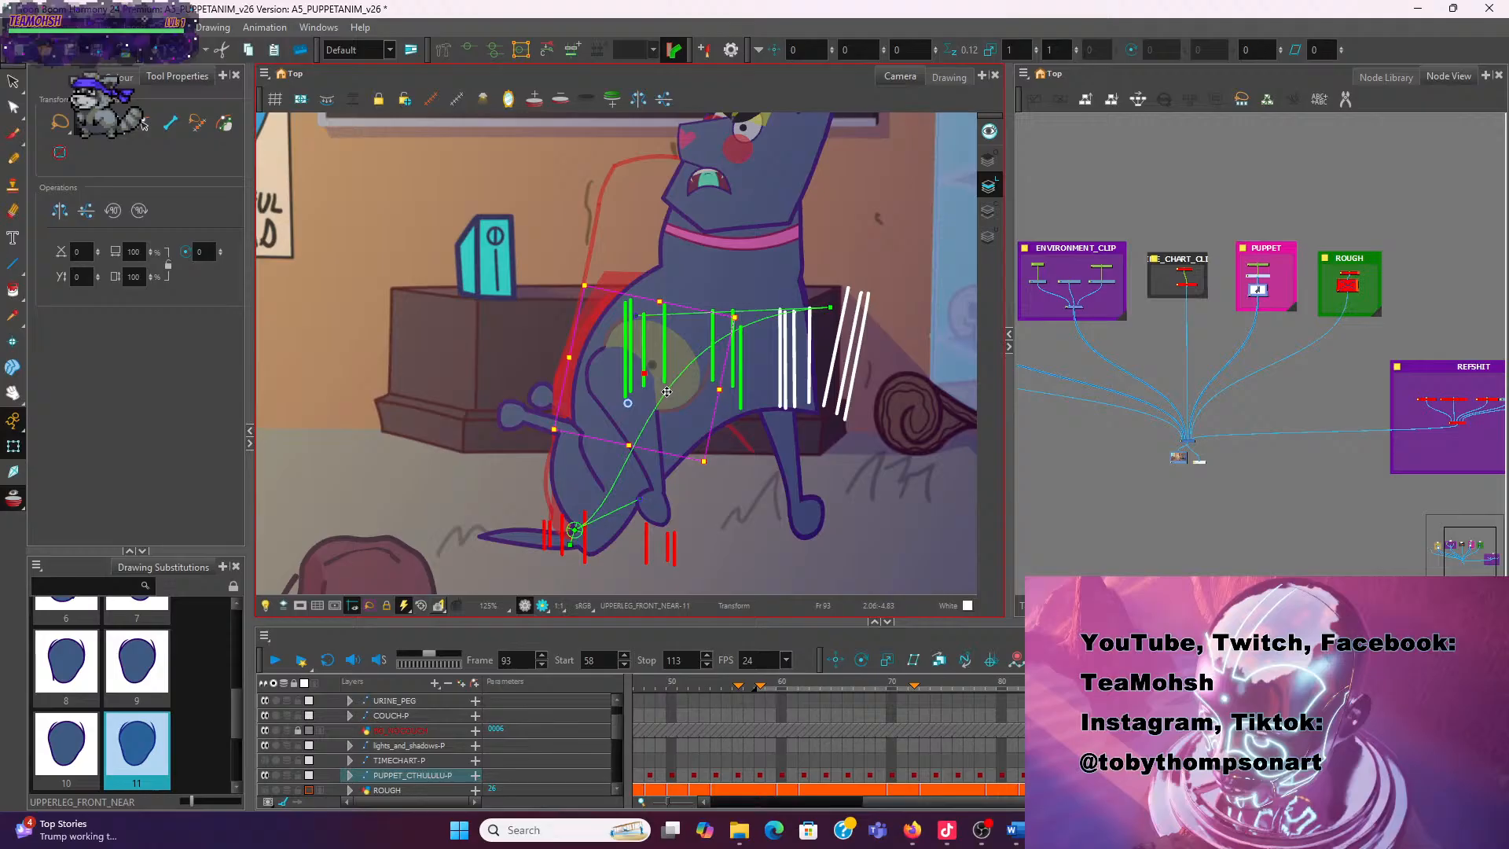
pyautogui.moveTo(667, 391); pyautogui.dragTo(661, 389)
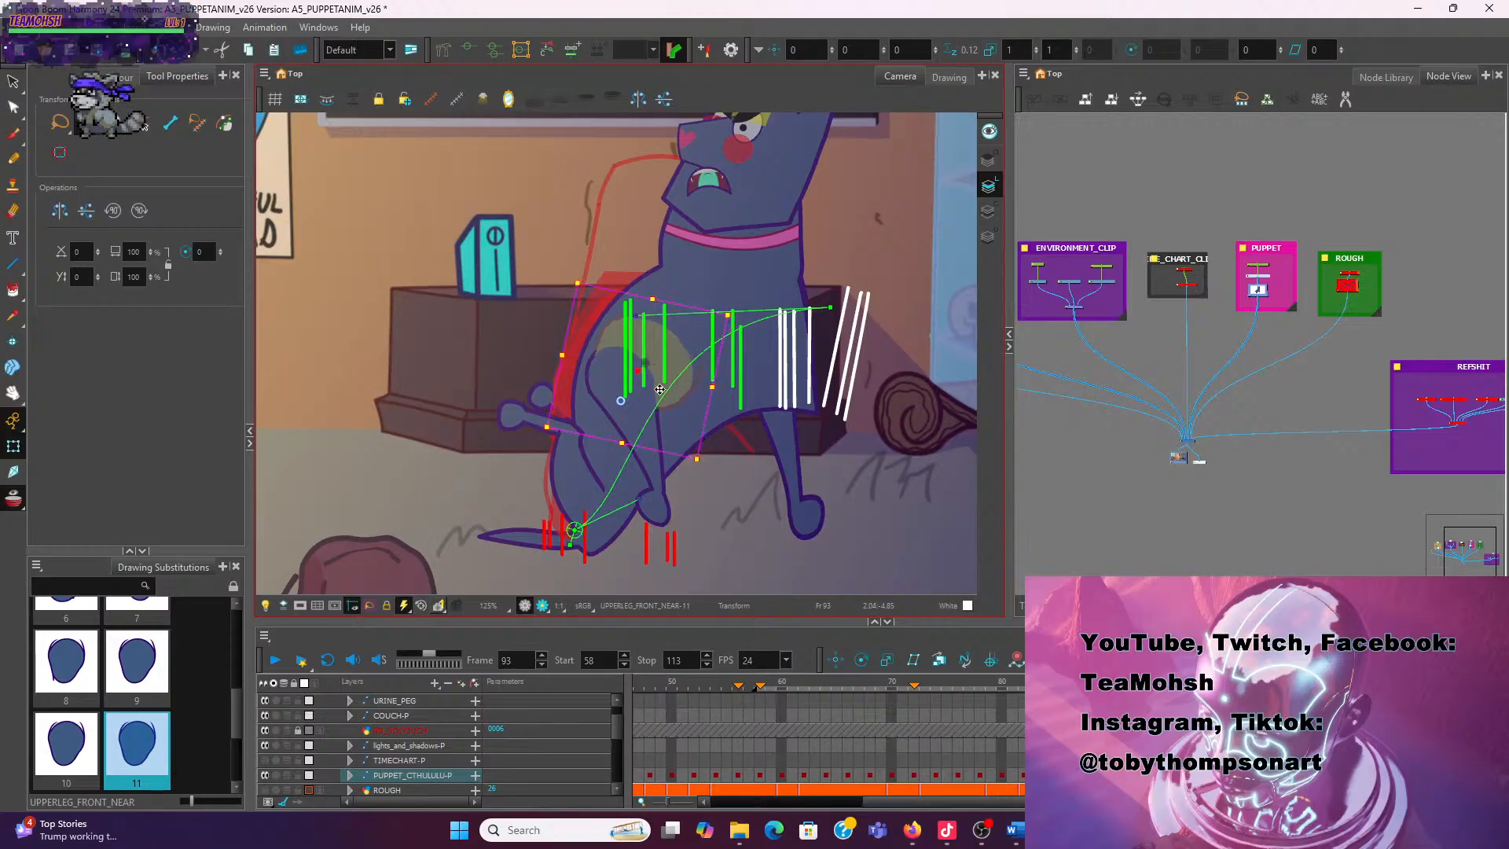
pyautogui.click(473, 231)
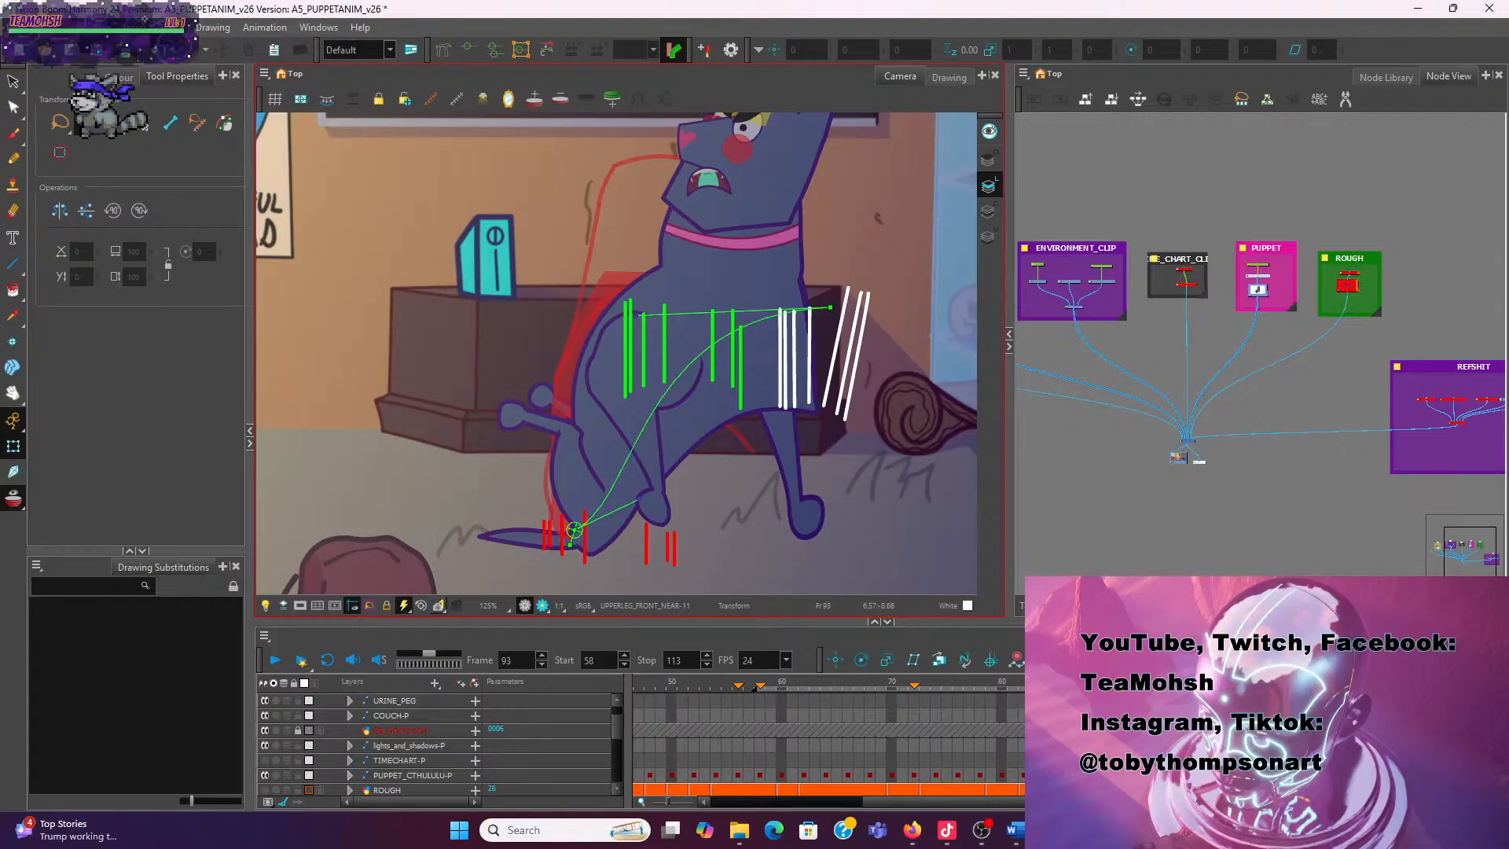
# Transfer the adjusted front-leg pose on the puppet layer from frame 93 to 92 and clear the keyframes on frame 93
pyautogui.click(413, 775)
pyautogui.press(',')
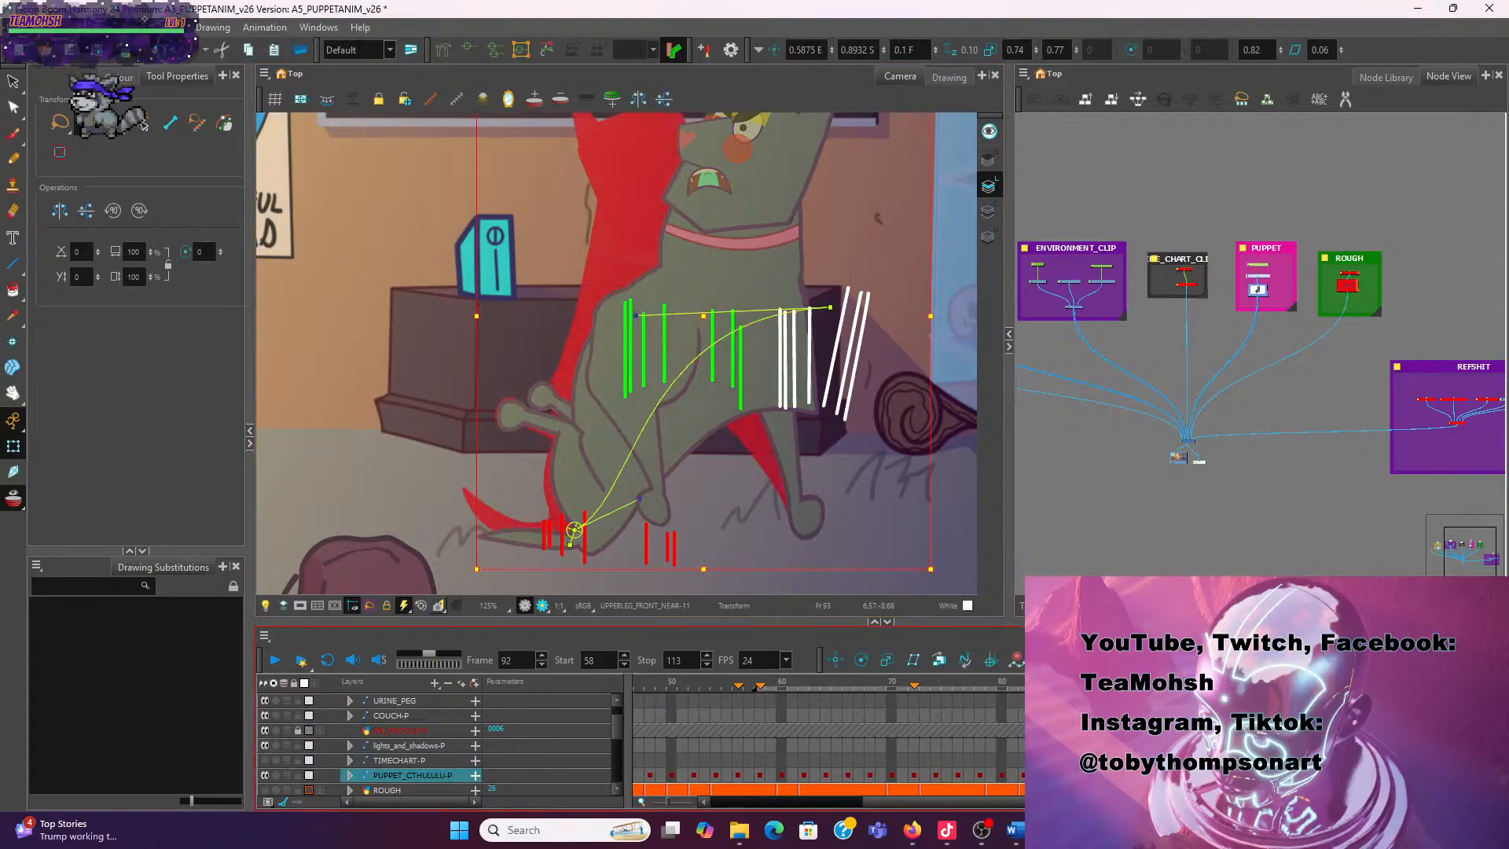
pyautogui.click(1145, 775)
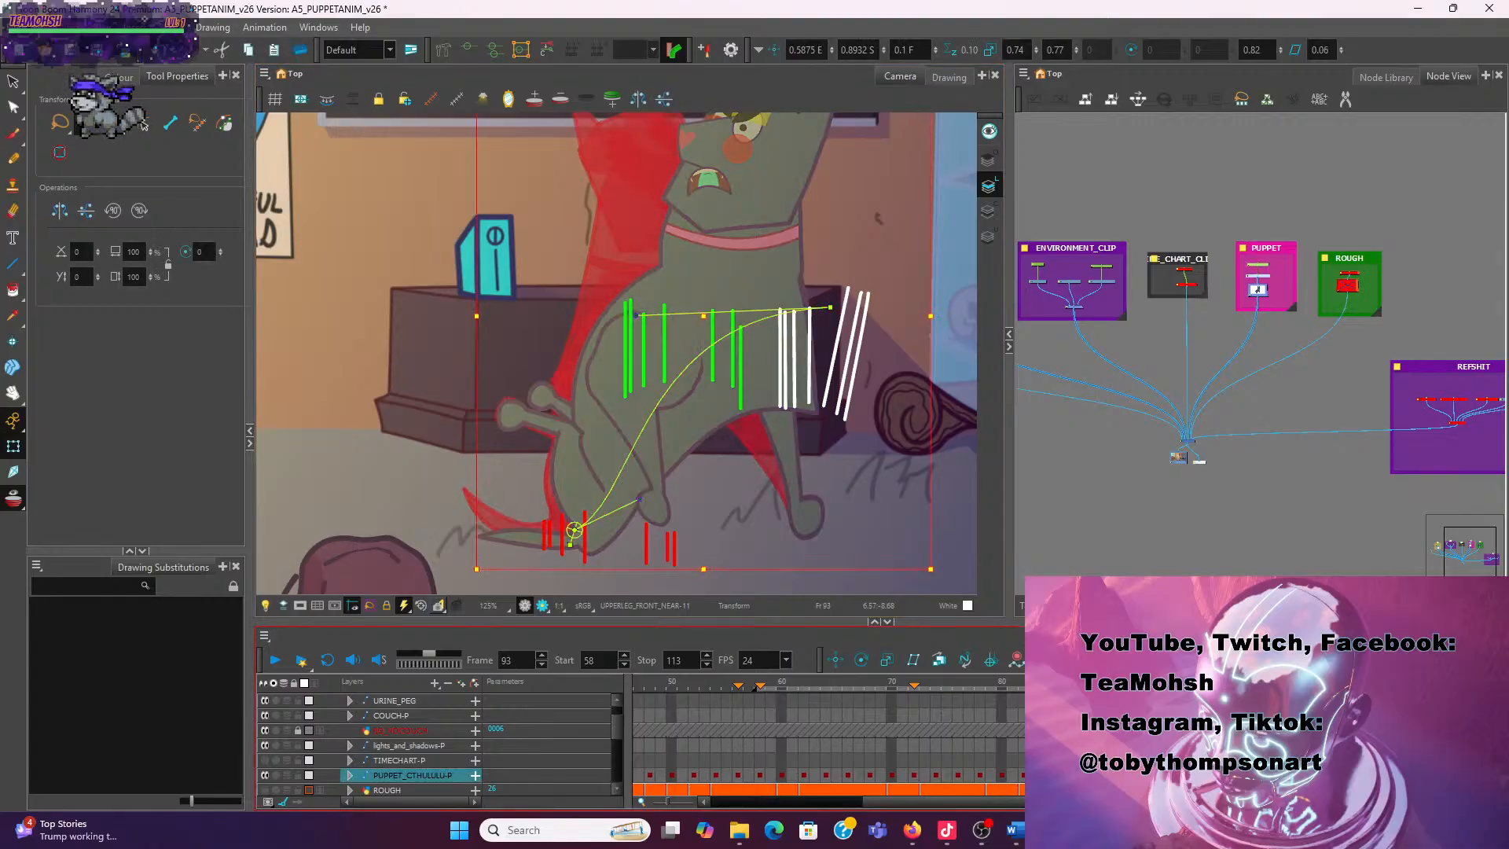
pyautogui.rightClick(1145, 775)
pyautogui.click(1178, 223)
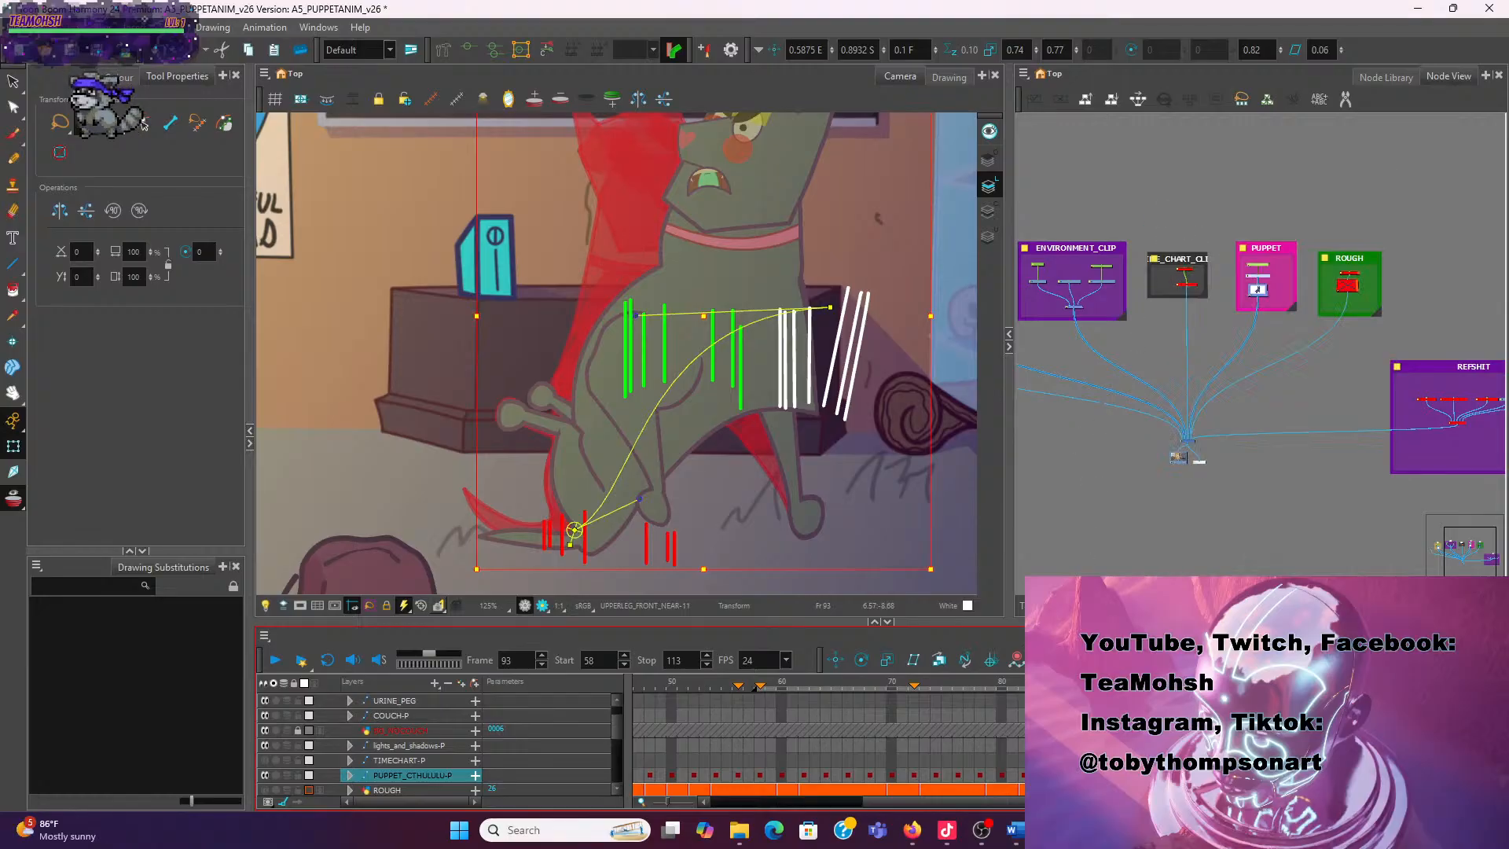
# Compare the puppet's pose on frames 93 and 94 and check how the lower torso fits the body on frame 93
pyautogui.press(',')
pyautogui.press('.')
pyautogui.press('.')
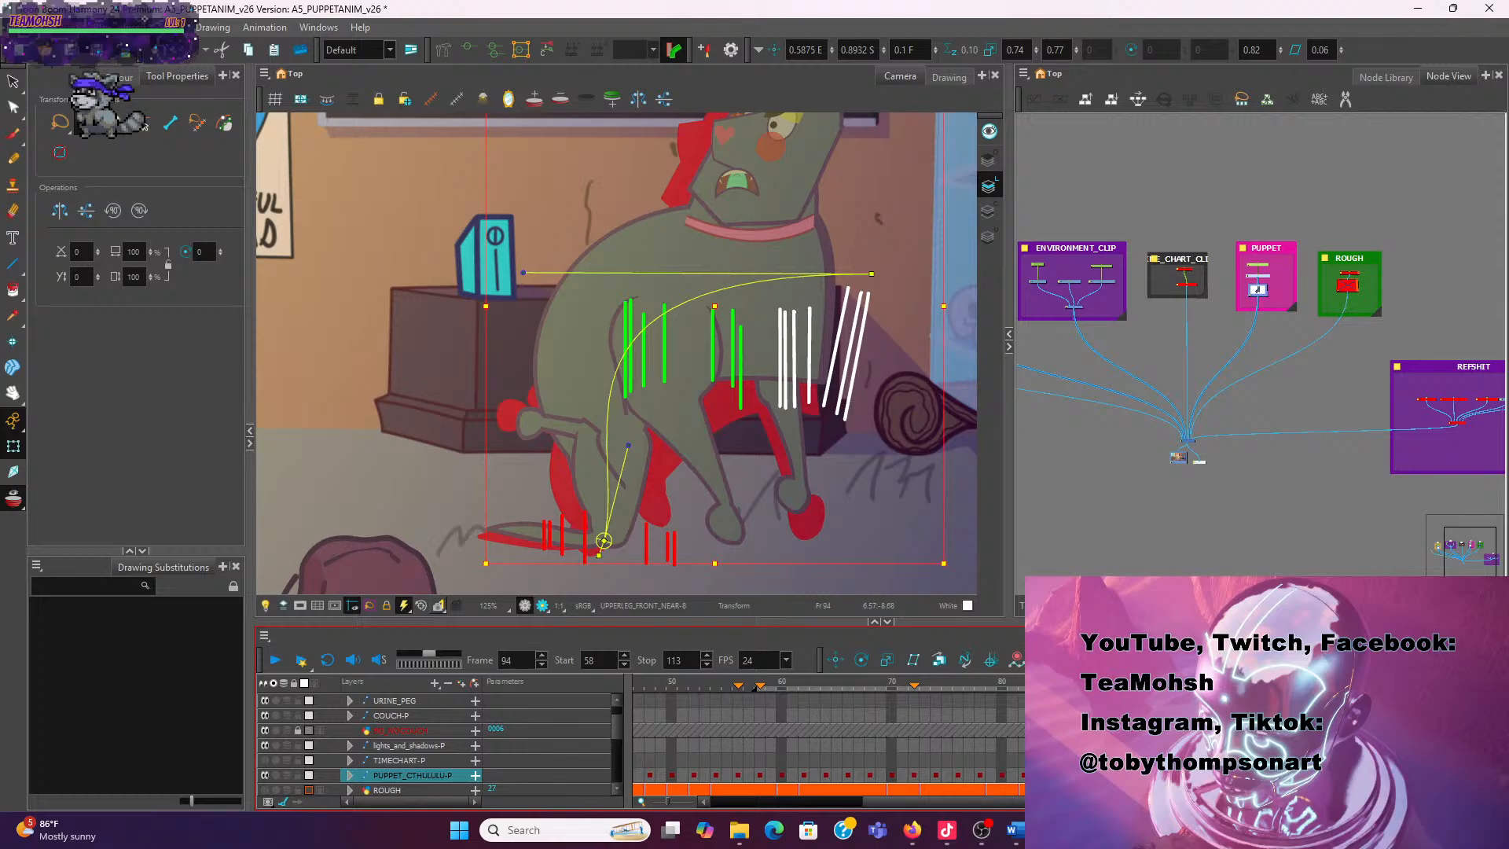
pyautogui.press(',')
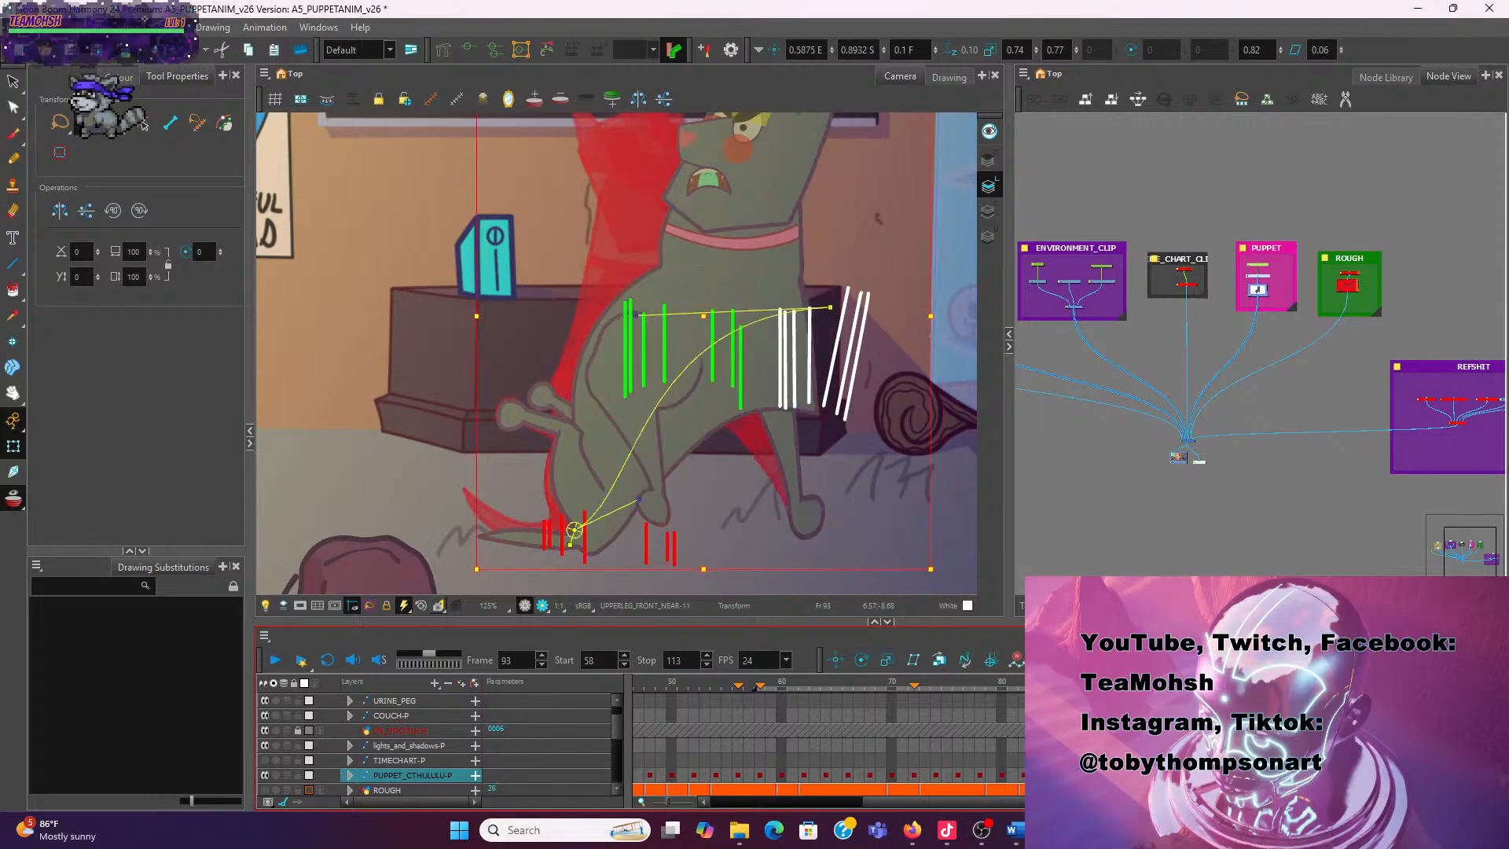
pyautogui.click(402, 370)
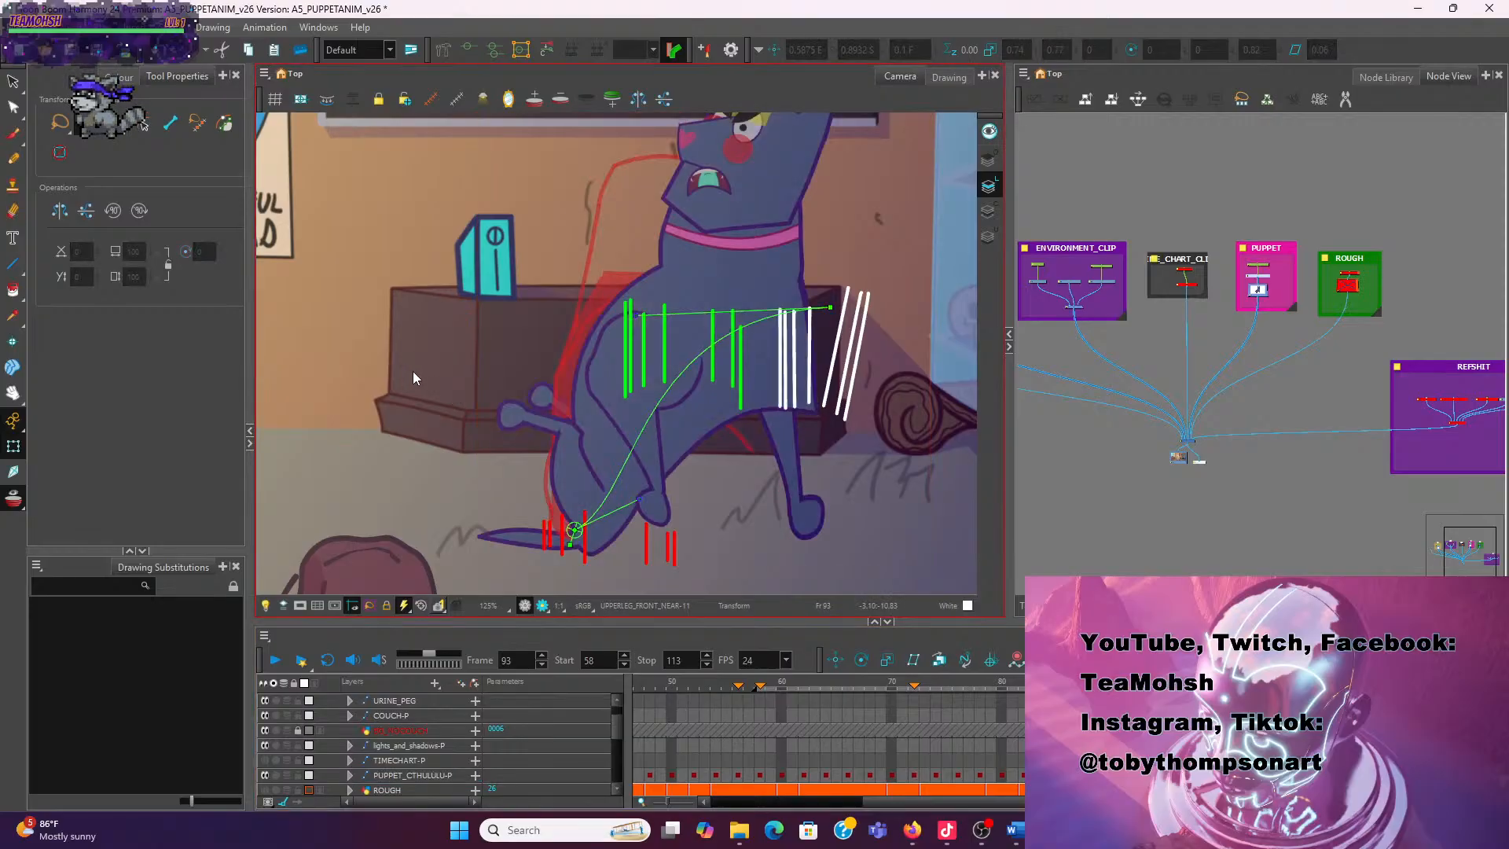
pyautogui.click(601, 554)
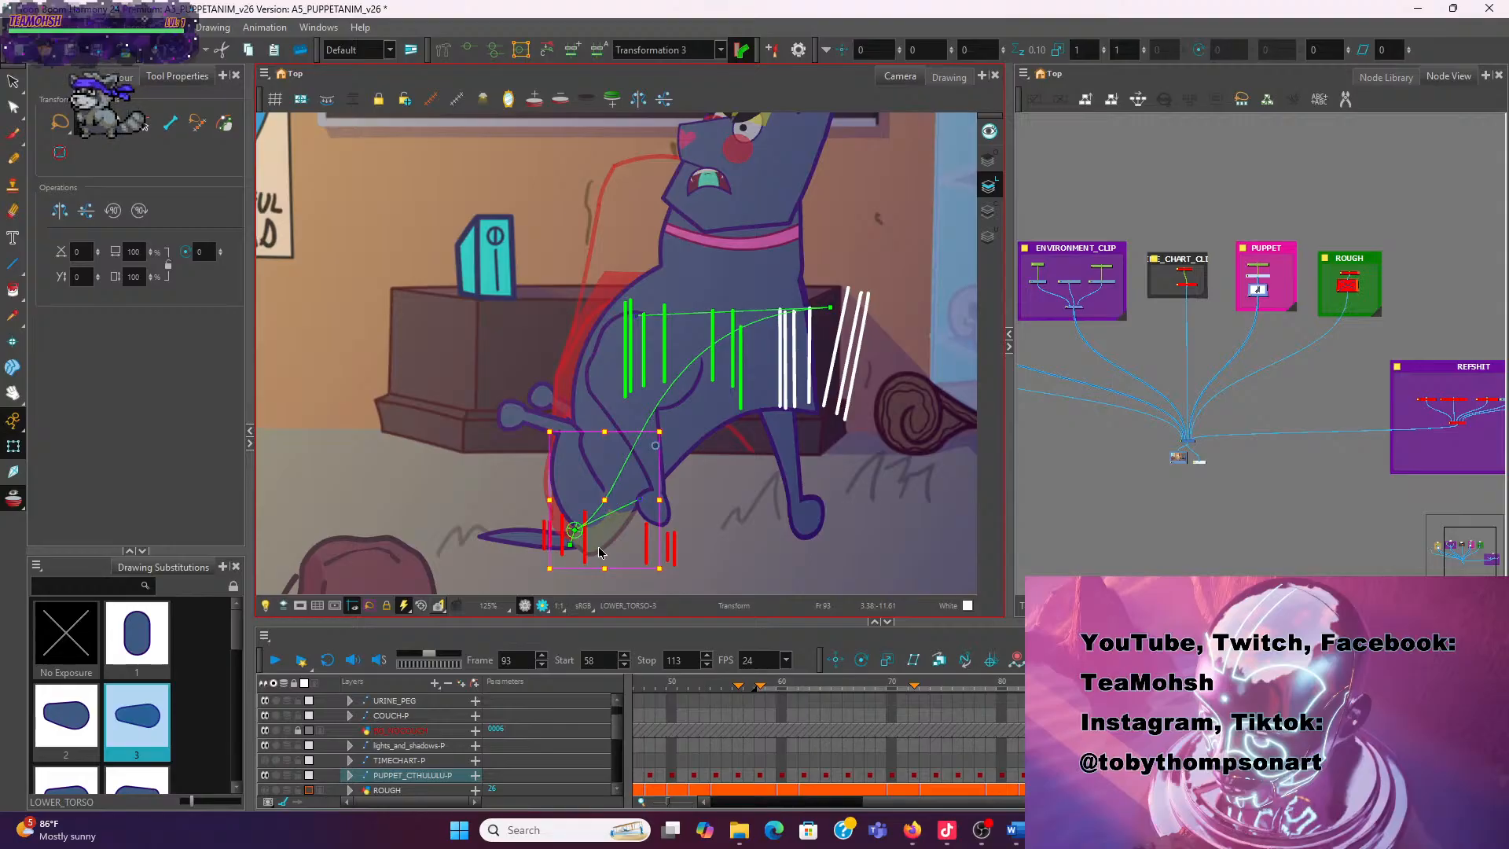
pyautogui.press('b')
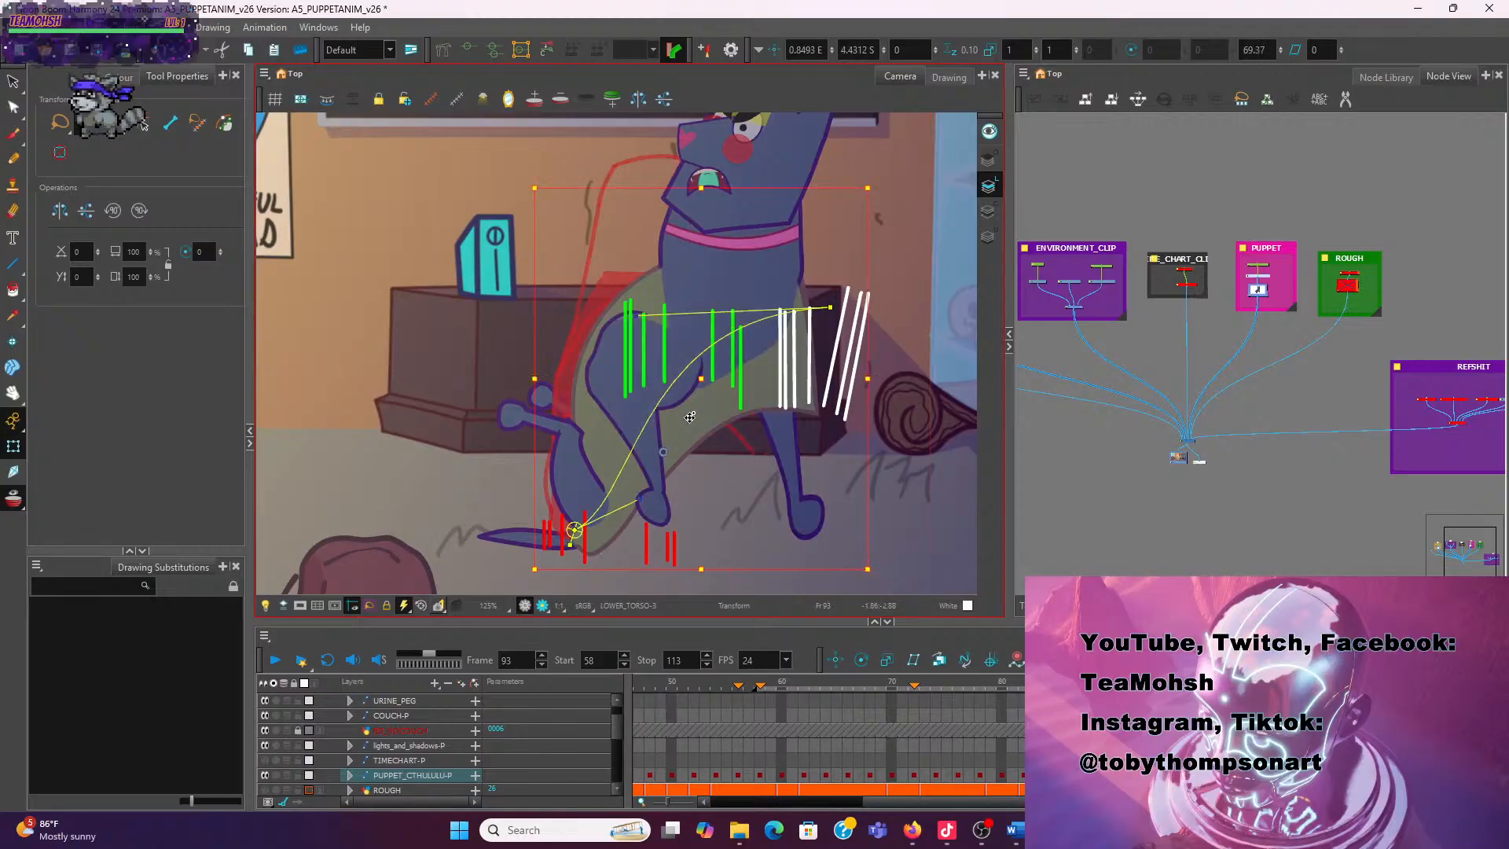
# Reshape the neck deformer on frame 93 by pulling its back-side contour point down onto the upper back and adjusting the curve handle
pyautogui.click(666, 271)
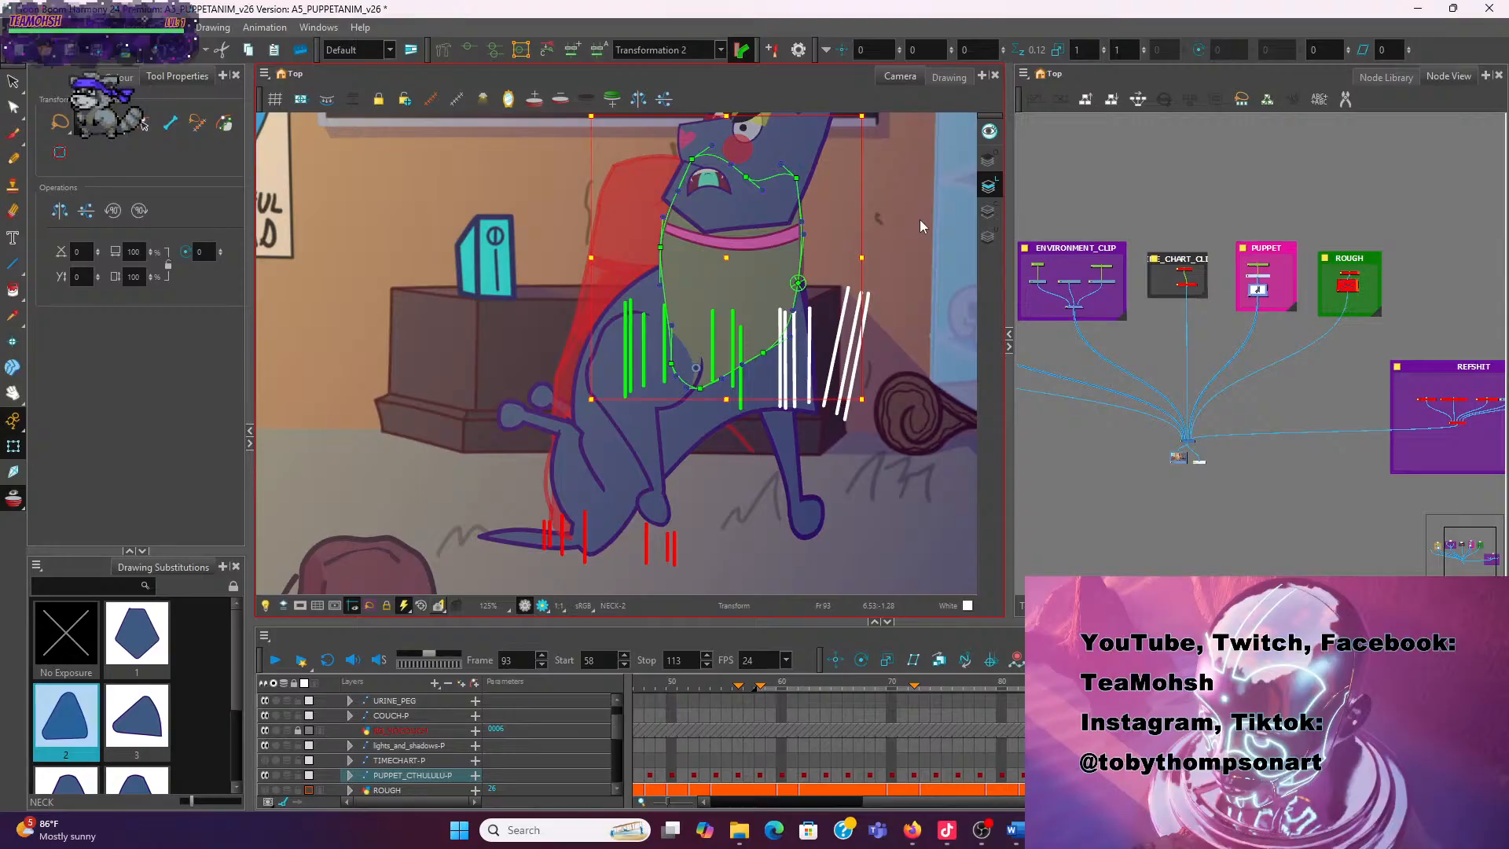
pyautogui.scroll(2, 821, 246)
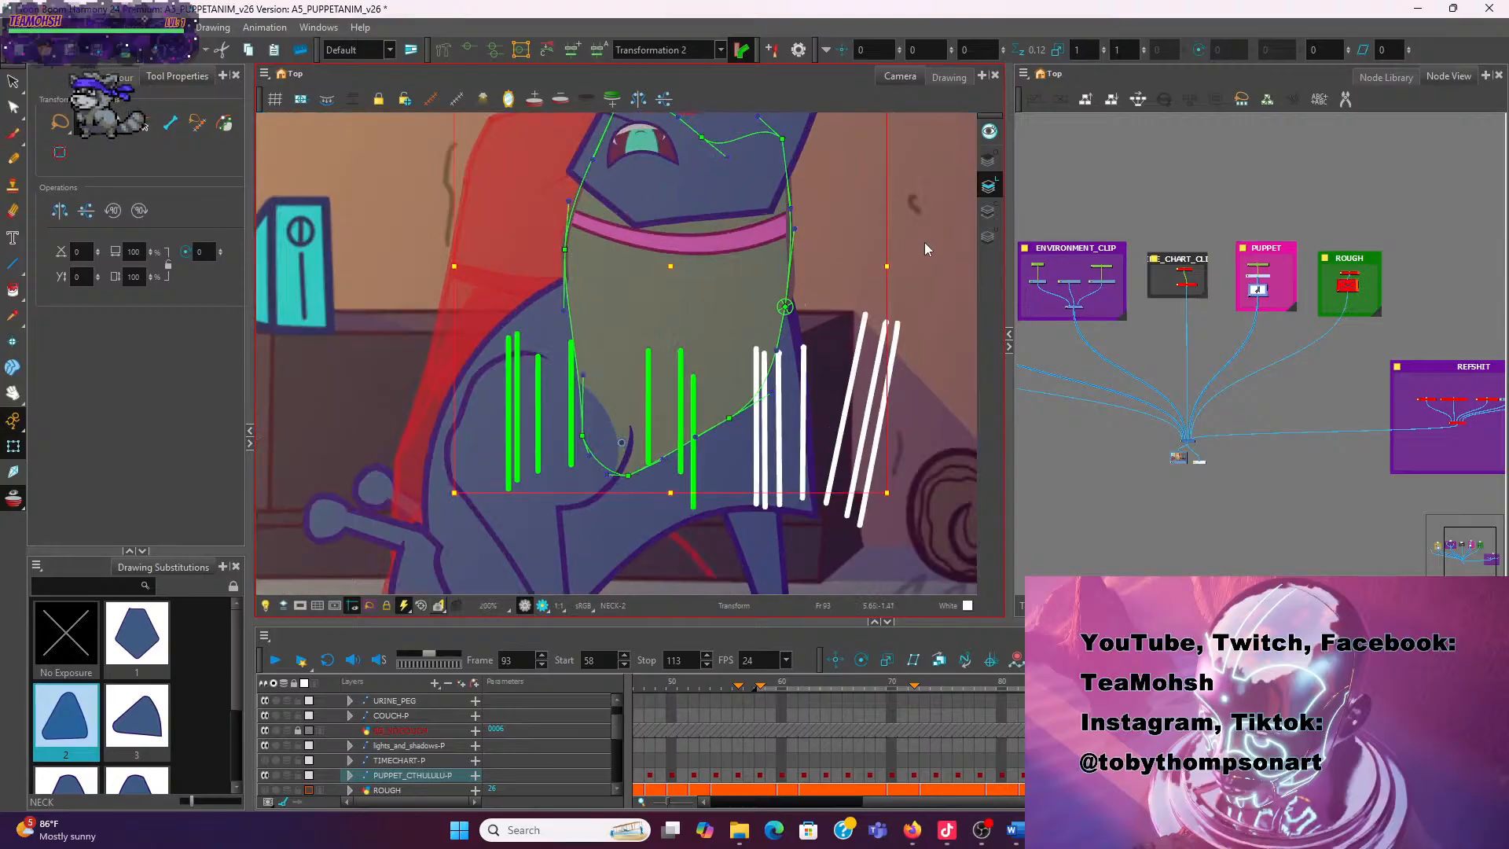
pyautogui.click(925, 243)
pyautogui.moveTo(785, 307)
pyautogui.mouseDown()
pyautogui.moveTo(752, 320)
pyautogui.moveTo(703, 295)
pyautogui.moveTo(684, 303)
pyautogui.moveTo(756, 297)
pyautogui.mouseUp()
pyautogui.hotkey('ctrl', 'z')
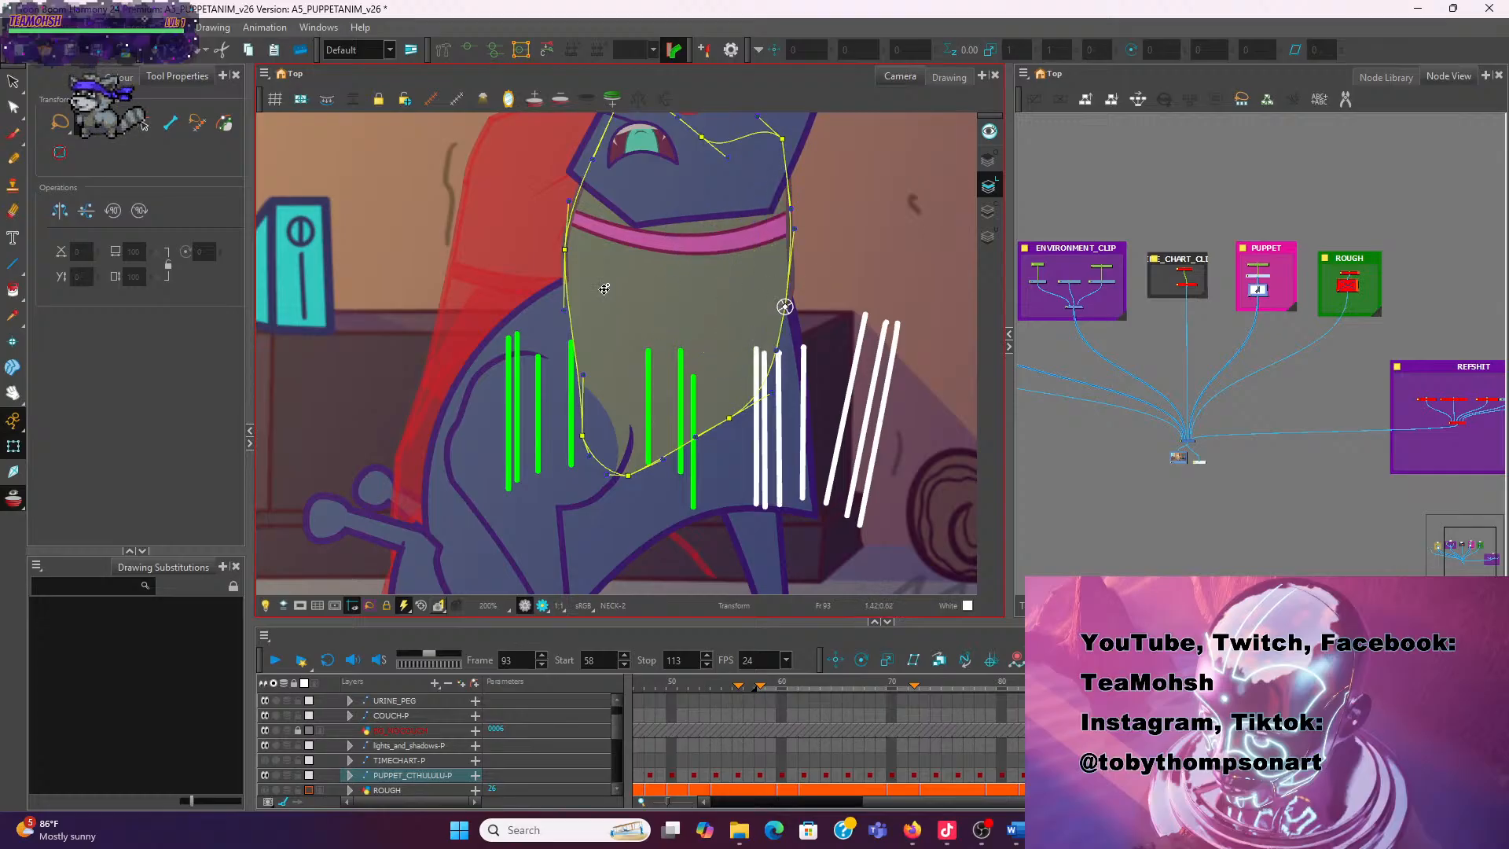
pyautogui.moveTo(574, 251); pyautogui.dragTo(490, 341)
pyautogui.scroll(-1, 528, 231)
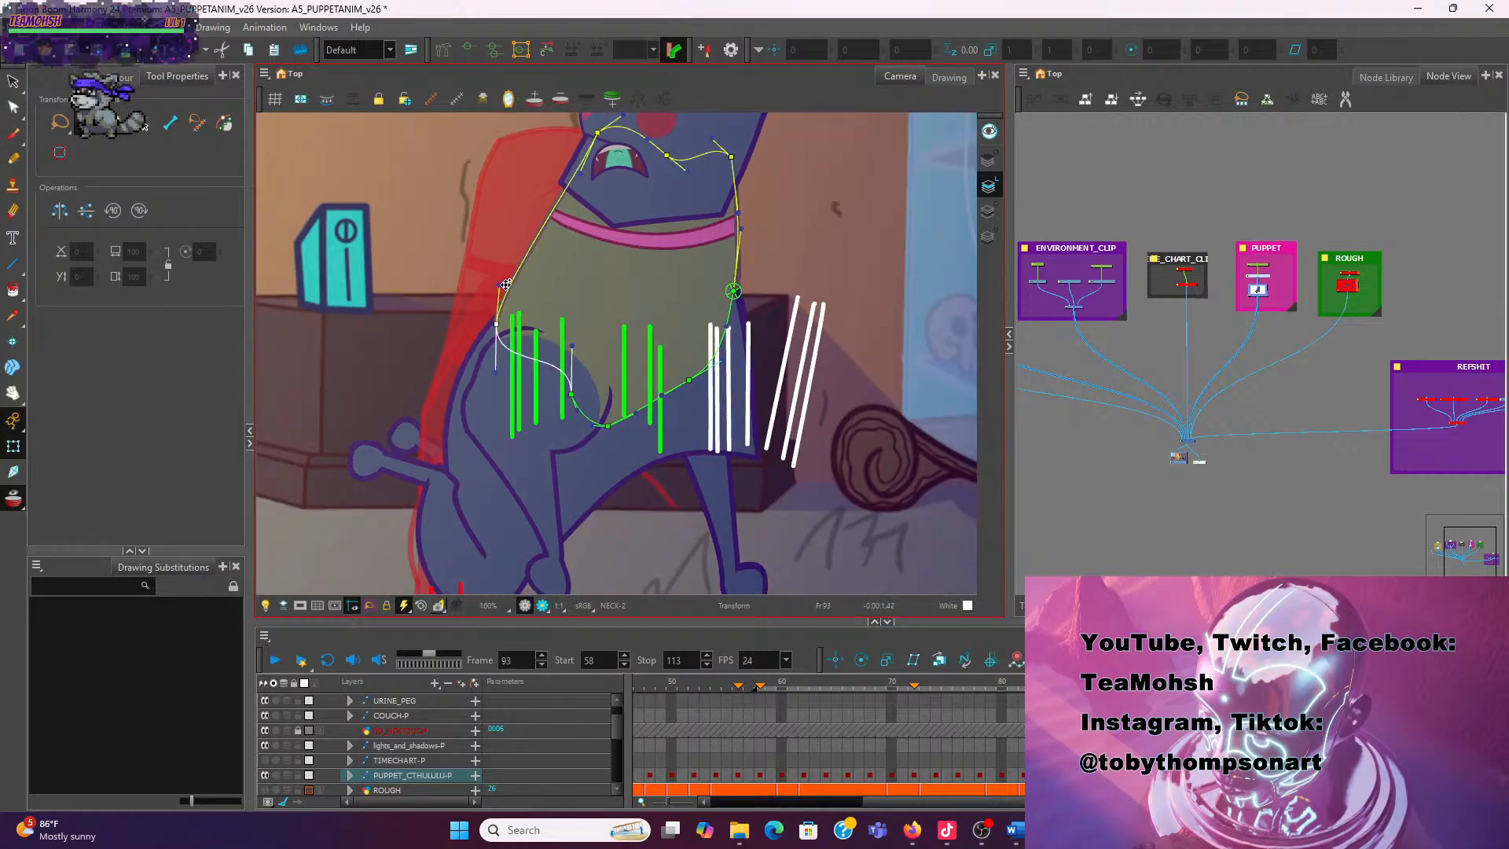
pyautogui.moveTo(500, 282); pyautogui.dragTo(514, 289)
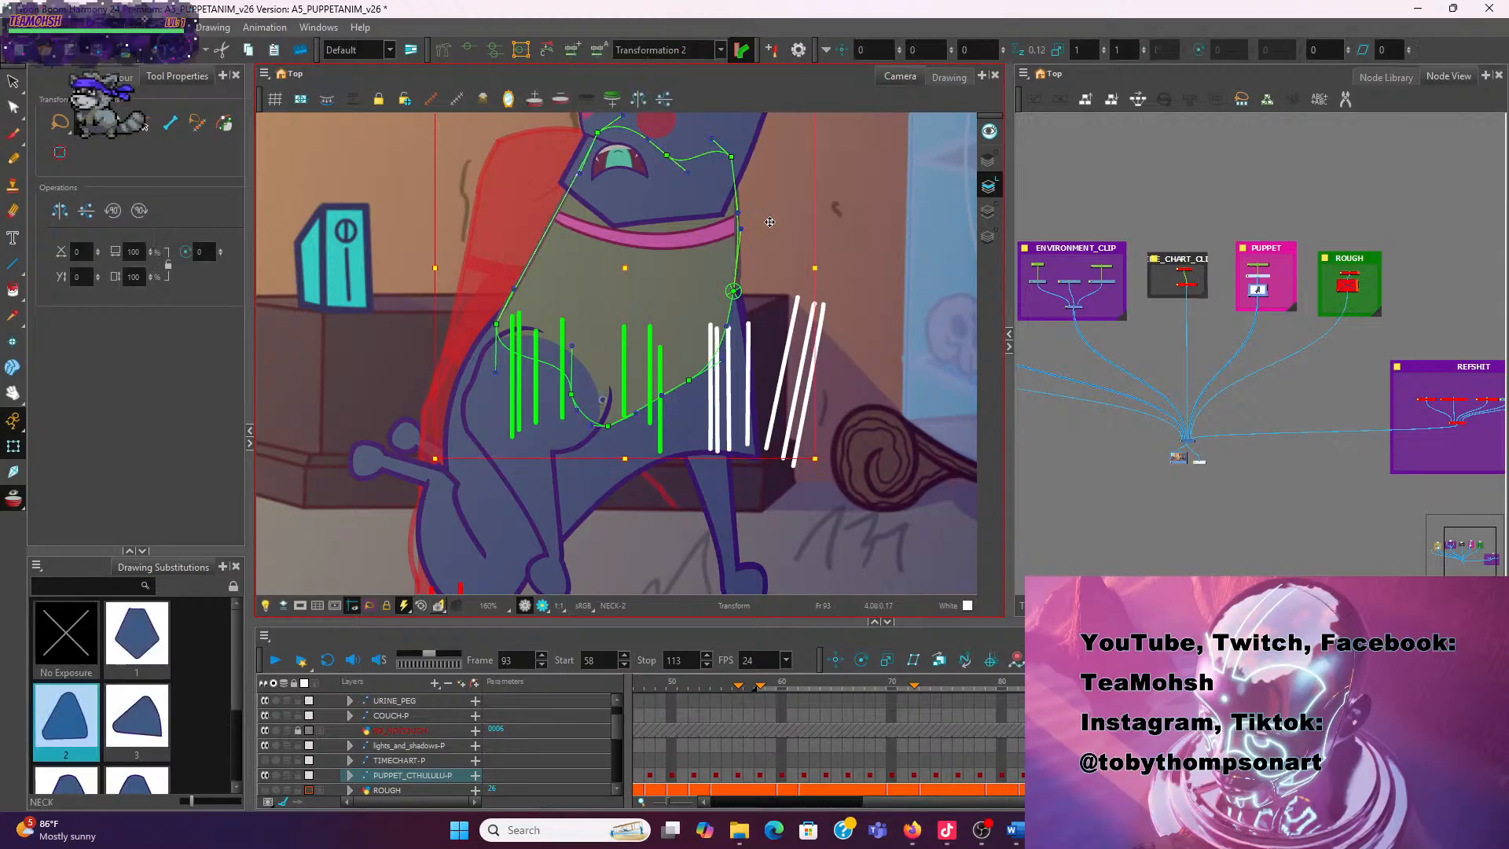
pyautogui.scroll(-2, 770, 219)
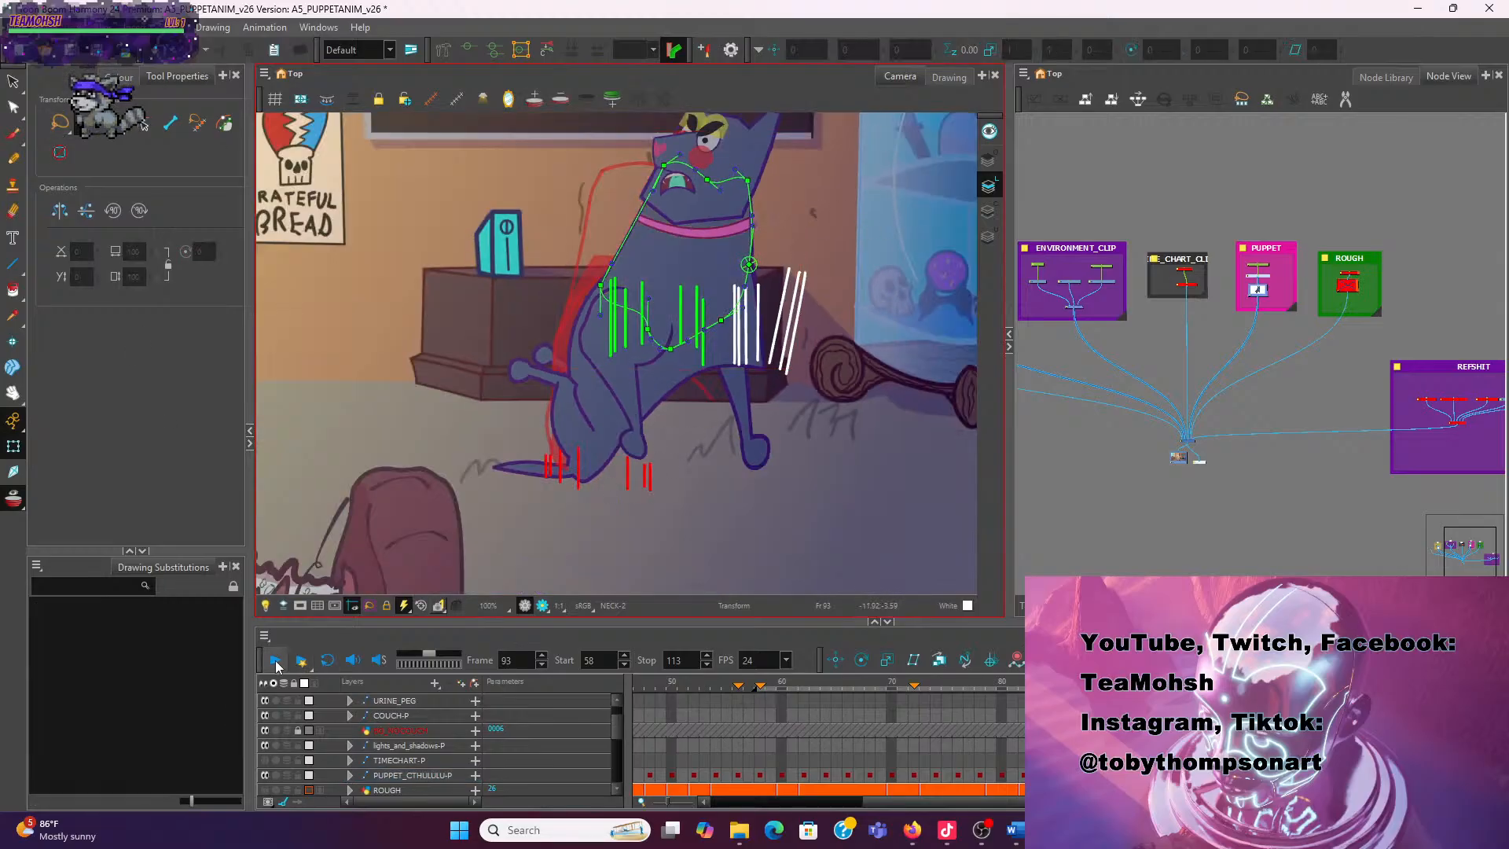
# Review the whole puppet's motion between frames 81 and 94 against the spacing lines
pyautogui.click(412, 775)
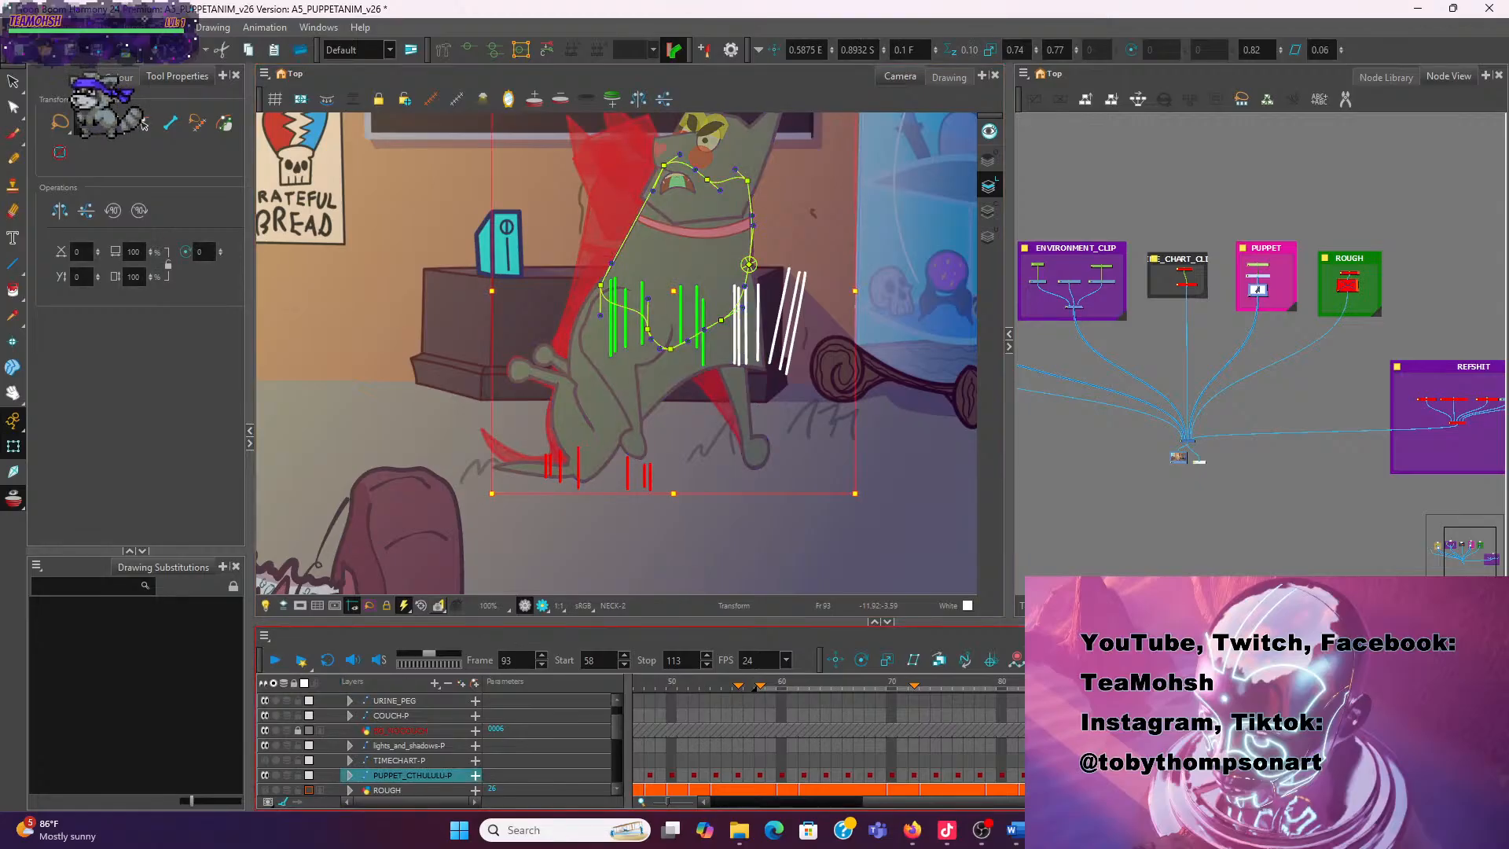
pyautogui.press('.')
pyautogui.rightClick(1146, 169)
pyautogui.press('Escape')
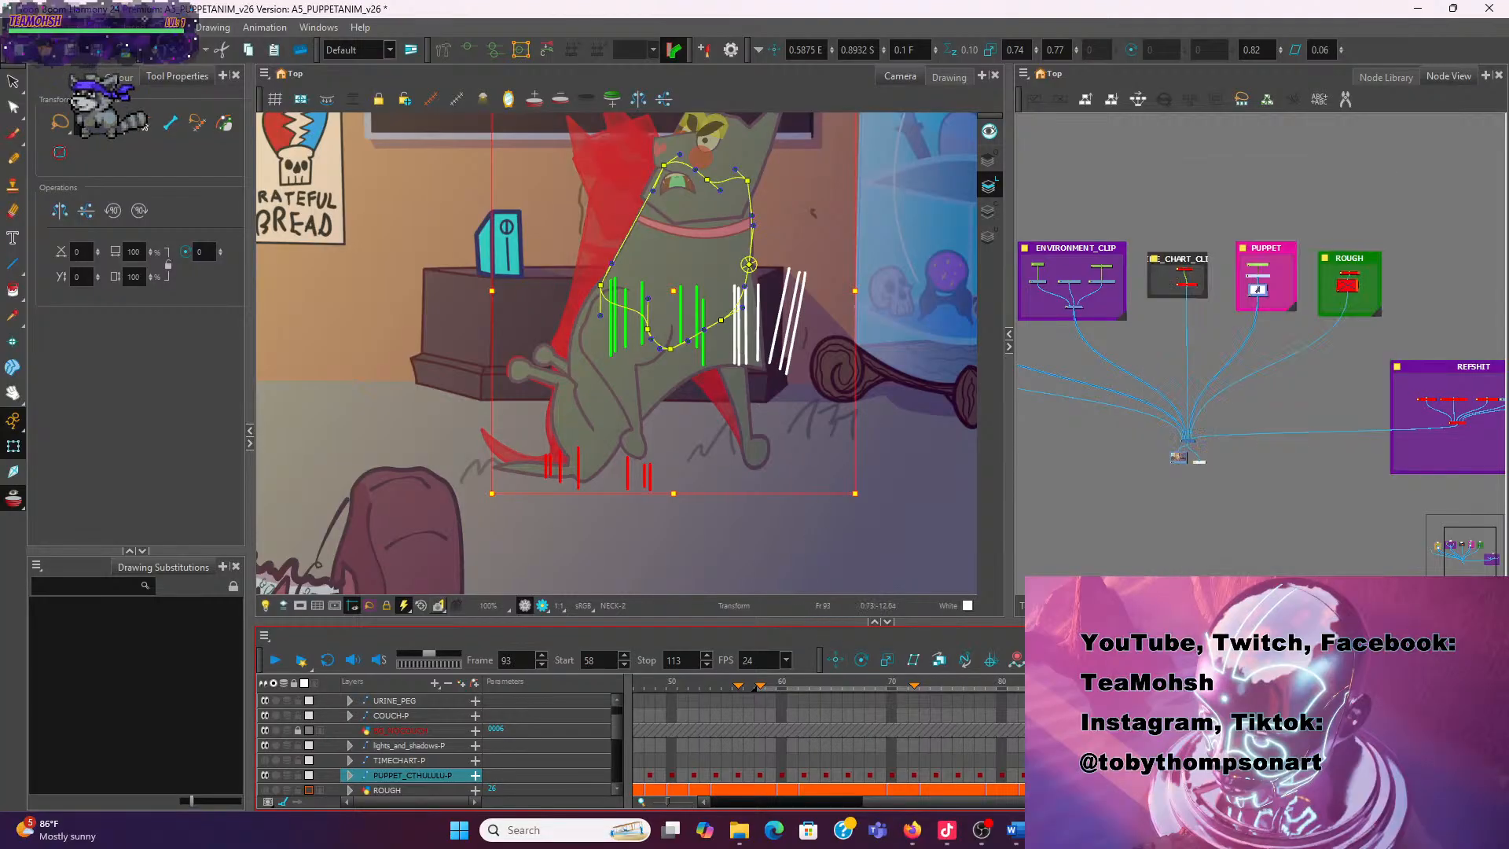
pyautogui.press(',')
pyautogui.press(',')
pyautogui.press(',')
pyautogui.press(',')
pyautogui.press(',')
pyautogui.press(',')
pyautogui.press(',')
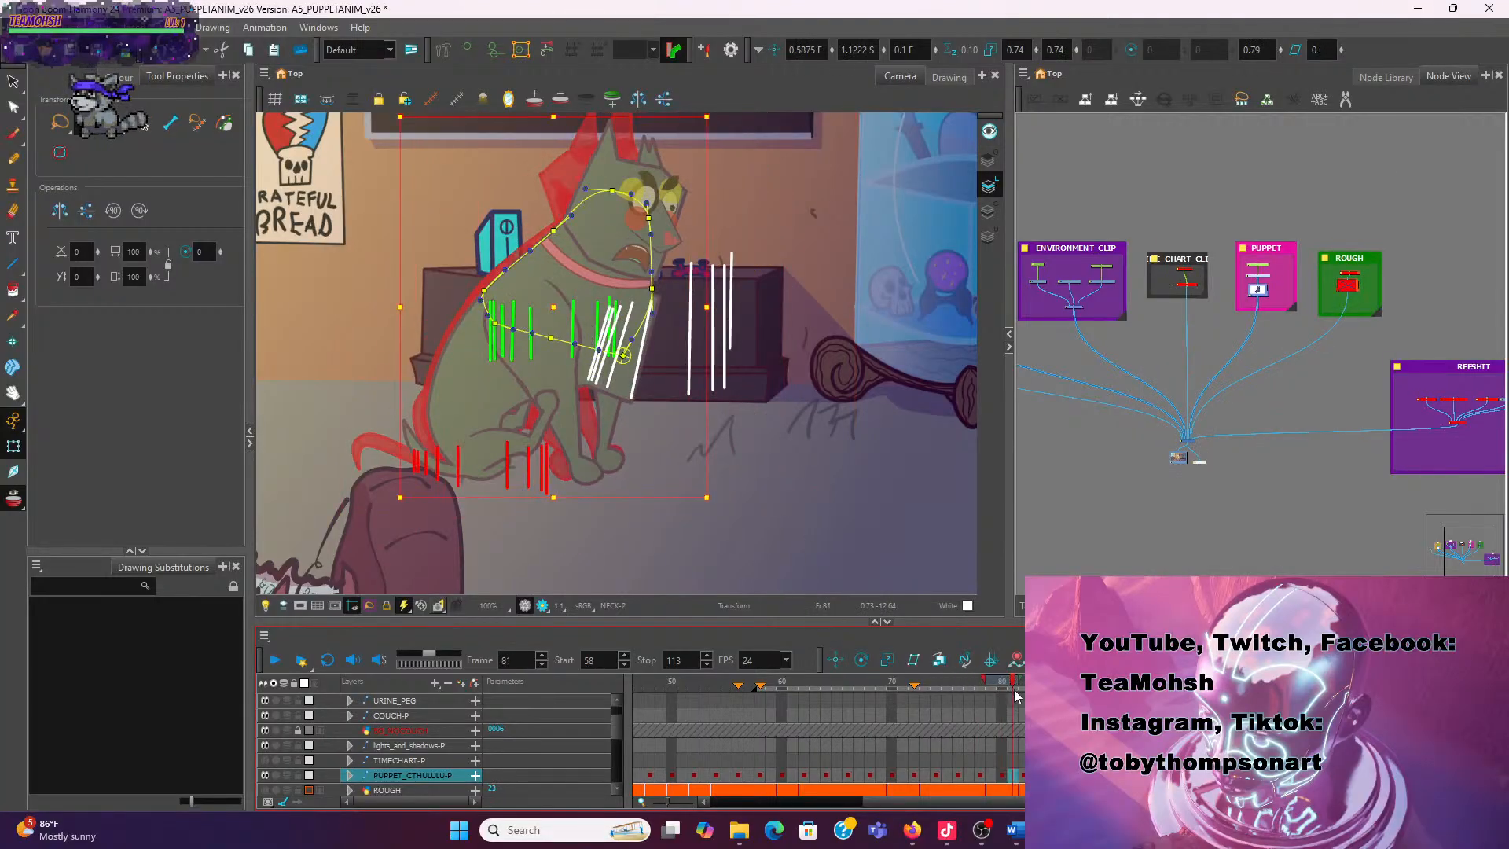
pyautogui.press('.')
pyautogui.press('.')
pyautogui.press('.')
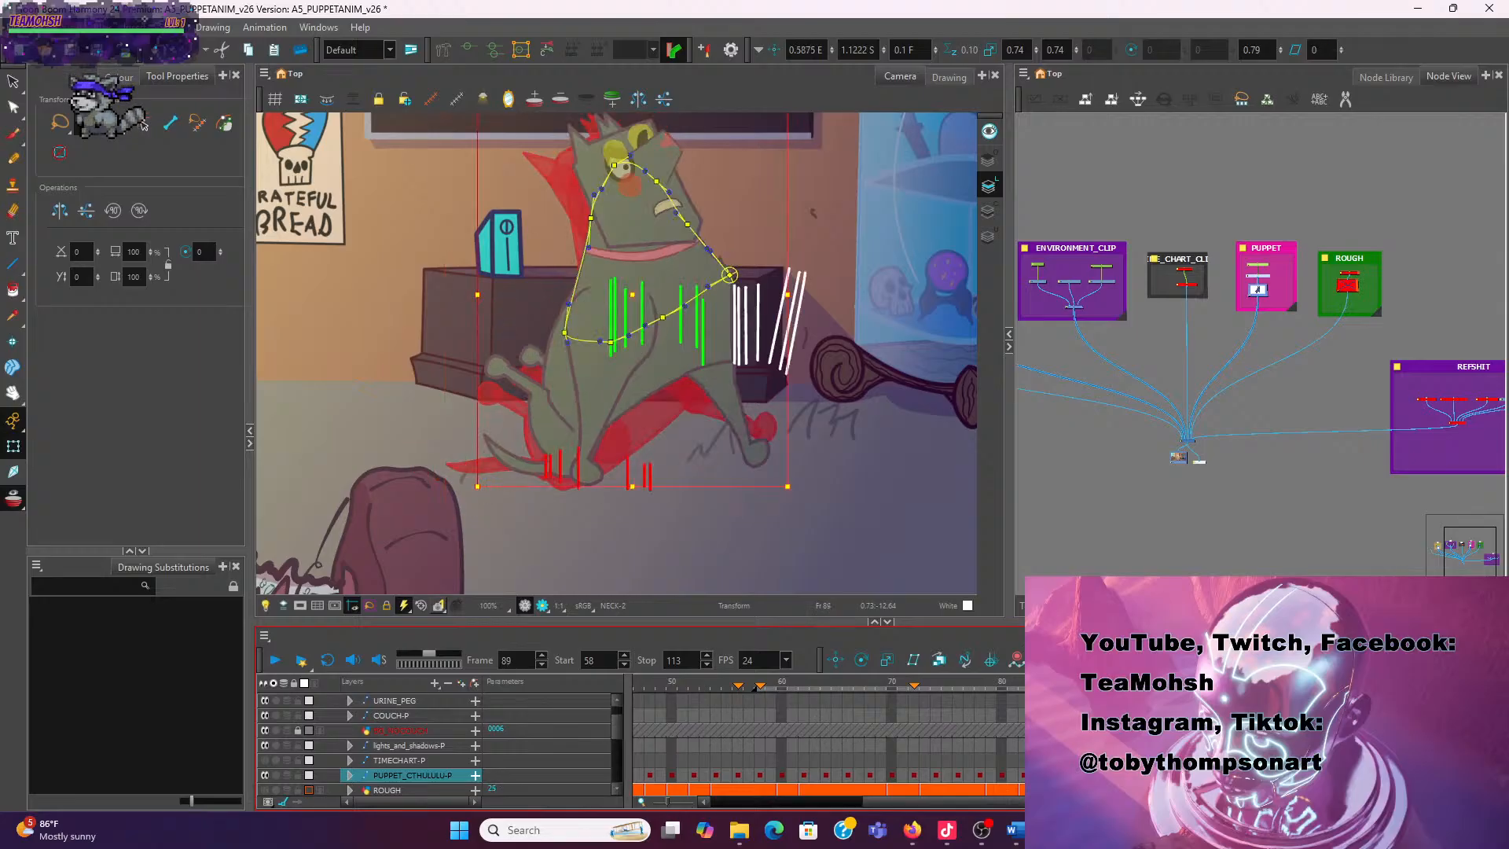
pyautogui.press('.')
pyautogui.press('.')
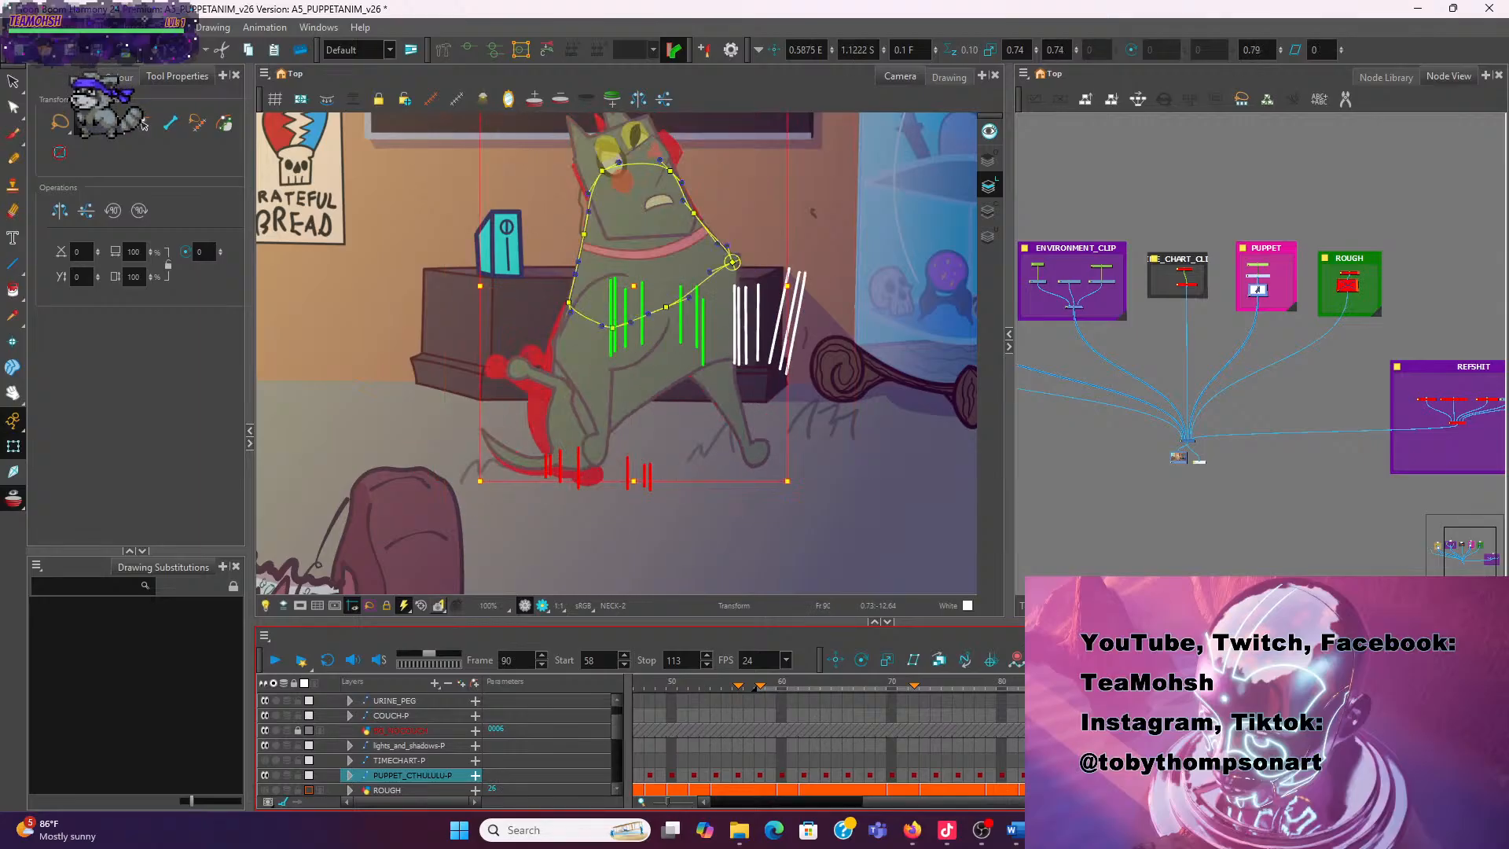
pyautogui.press('.')
pyautogui.press(',')
pyautogui.press('.')
pyautogui.press('.')
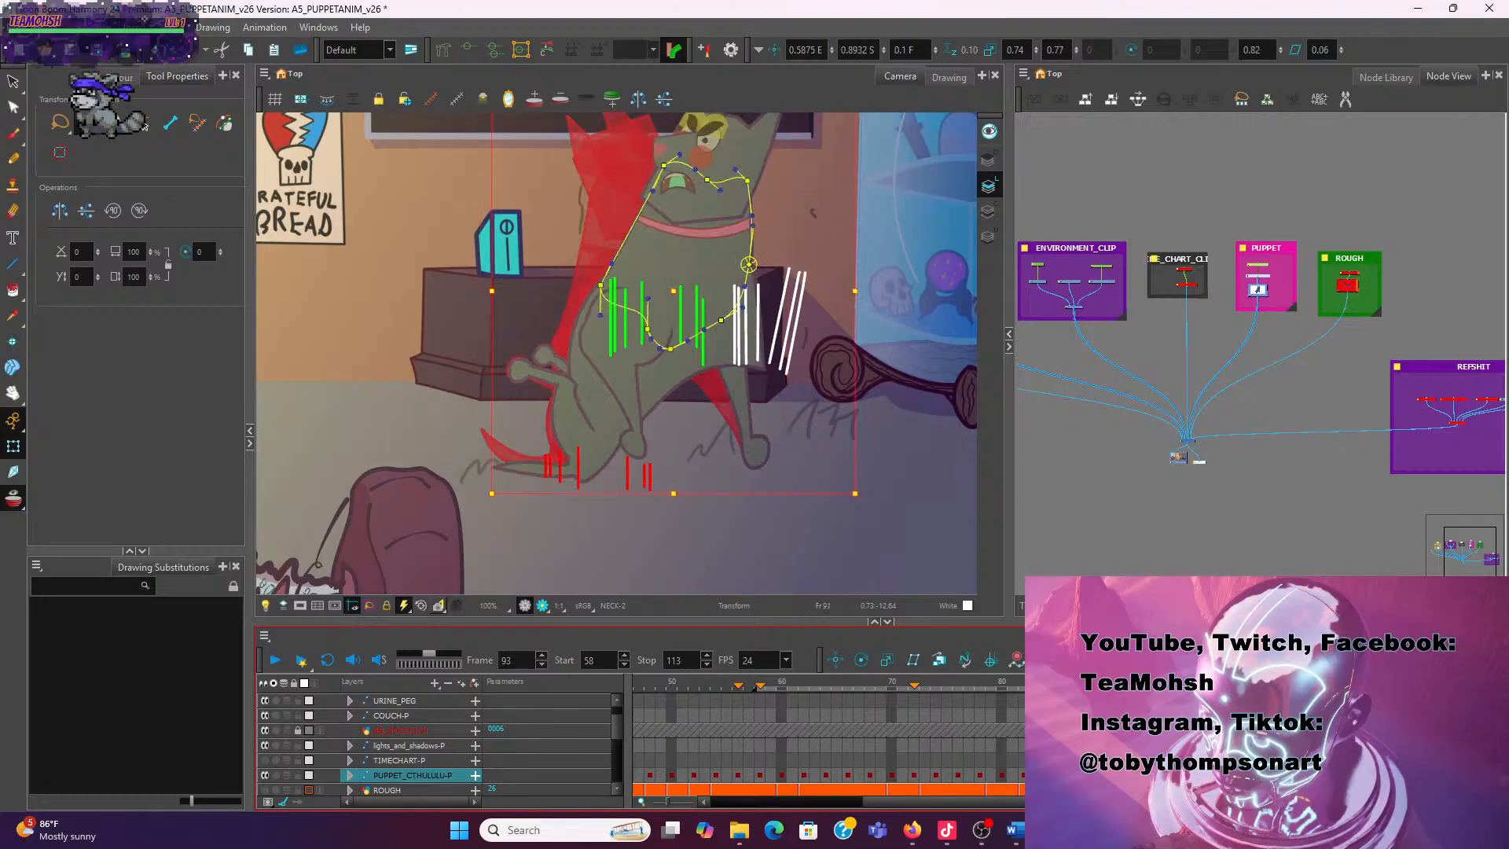
pyautogui.press('.')
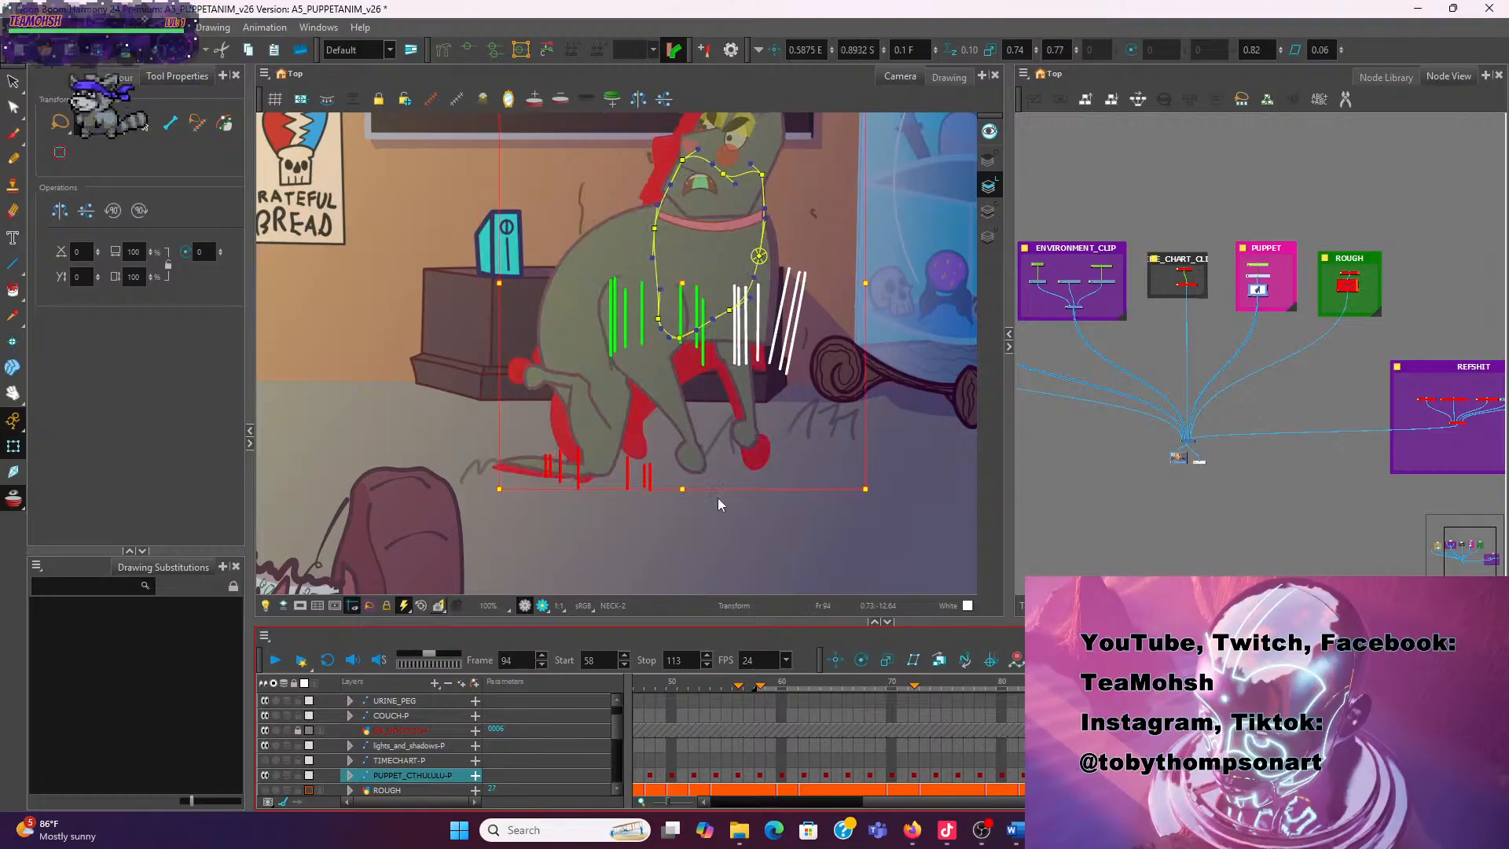
# Flatten the upper torso's arch on frame 94 by pulling the deformer curve's handle down and inward toward the shoulder
pyautogui.click(426, 356)
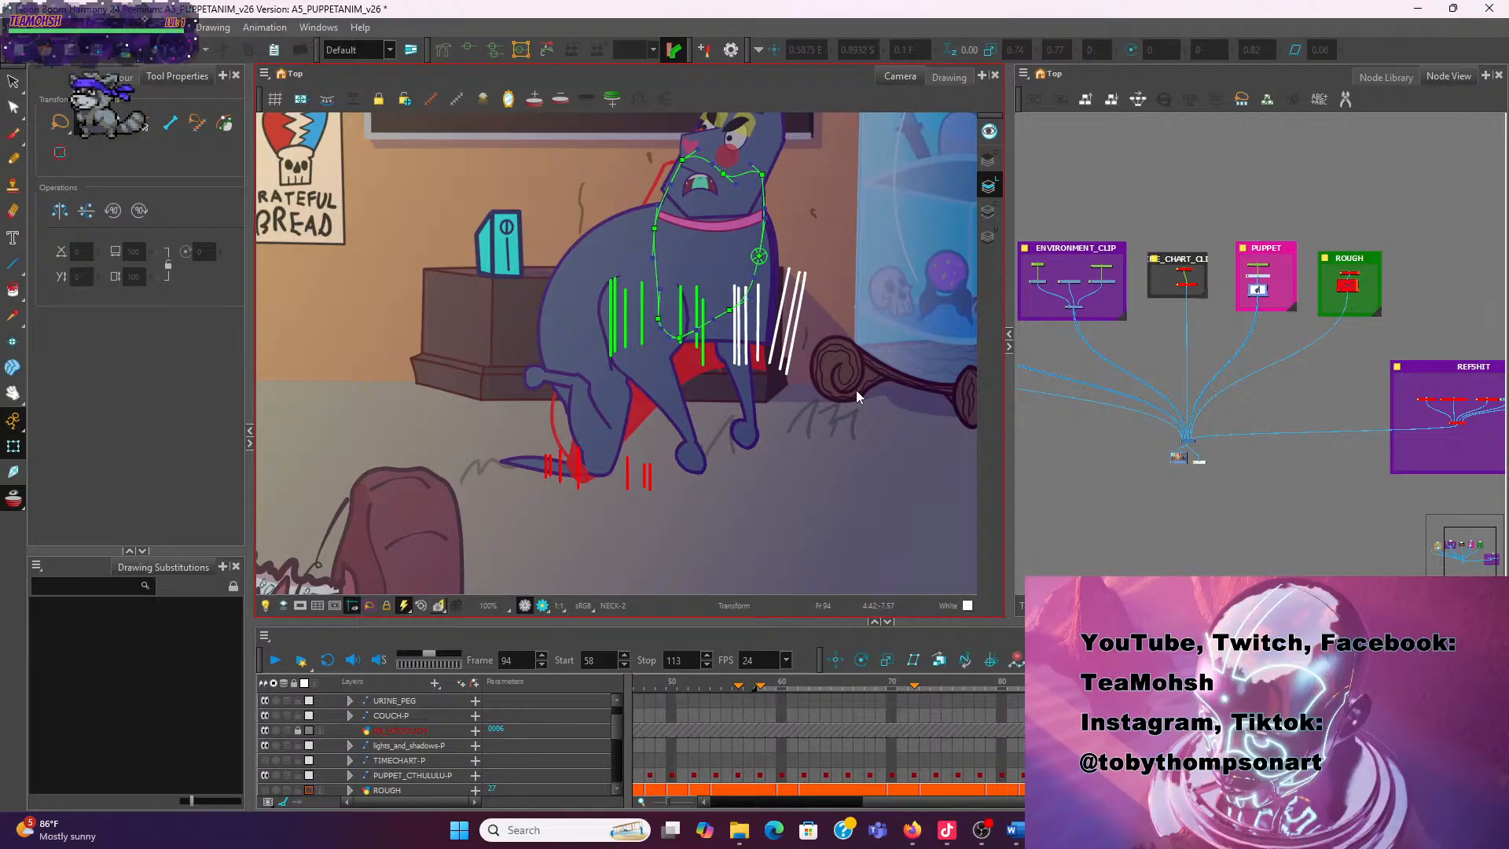
pyautogui.click(599, 239)
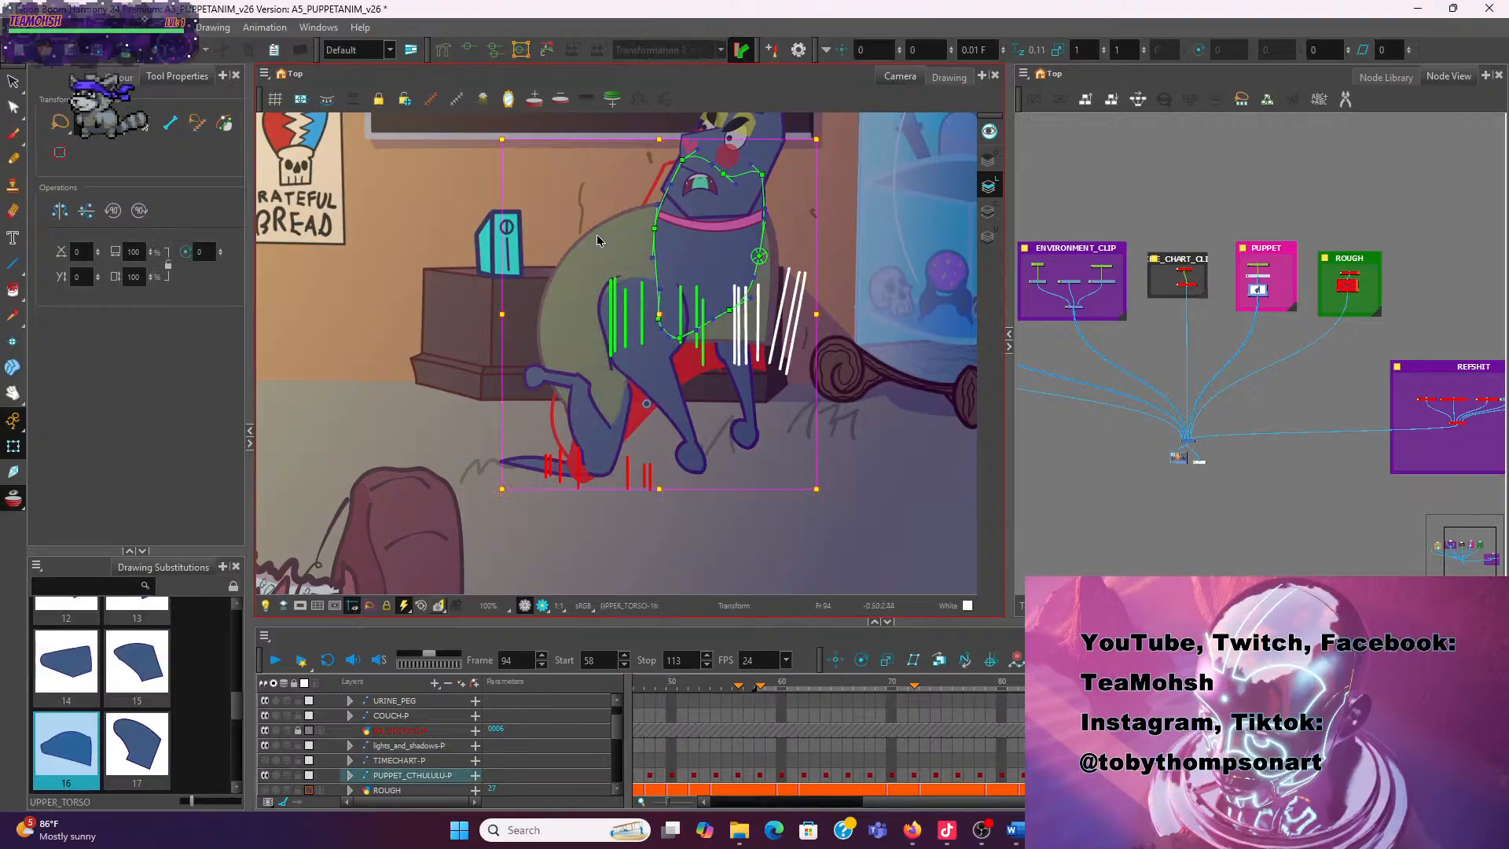
pyautogui.click(468, 49)
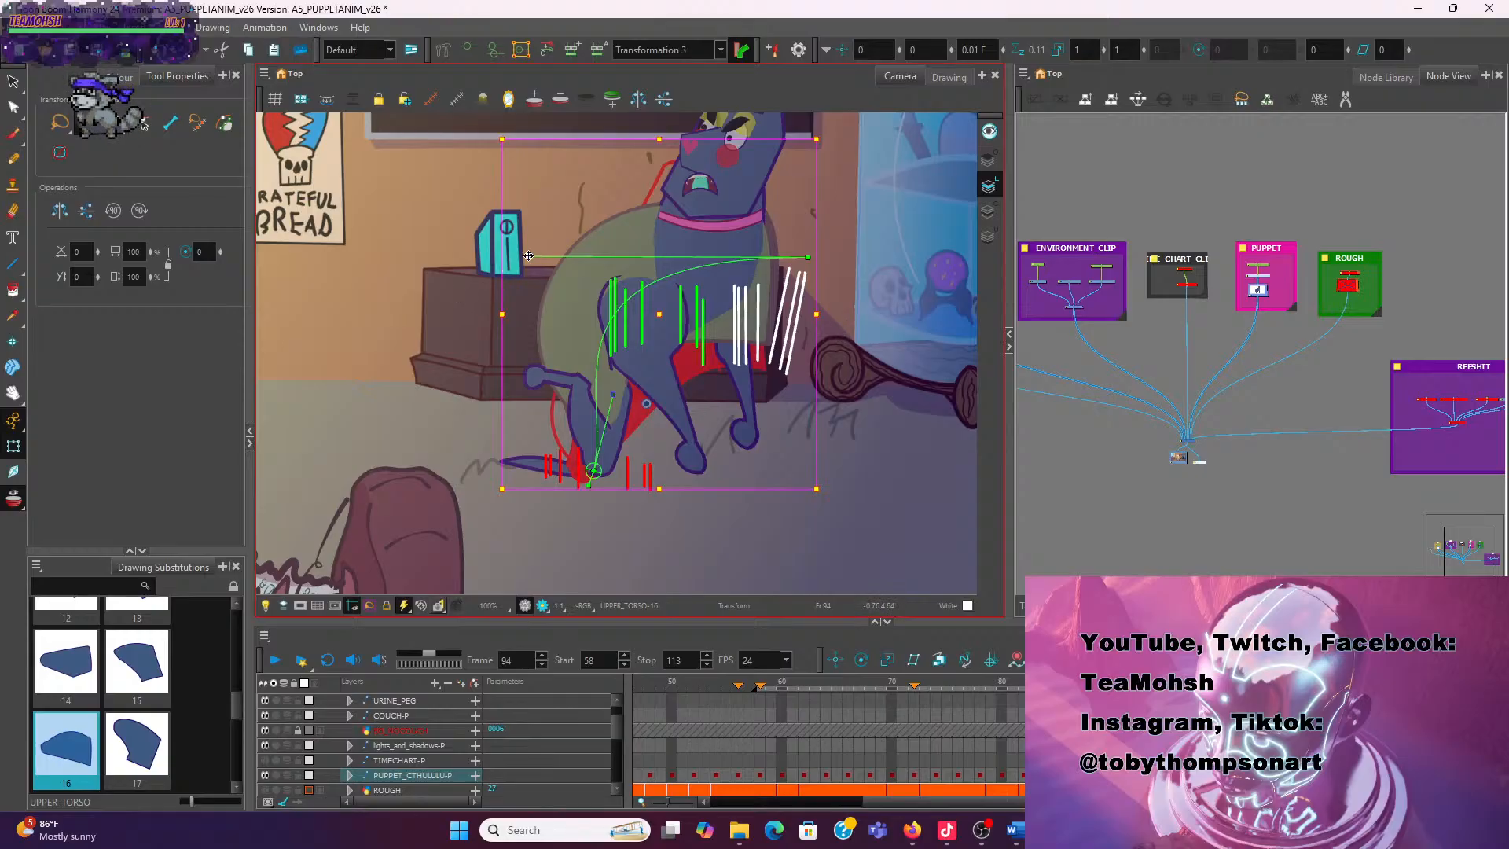
pyautogui.moveTo(531, 257); pyautogui.dragTo(555, 273)
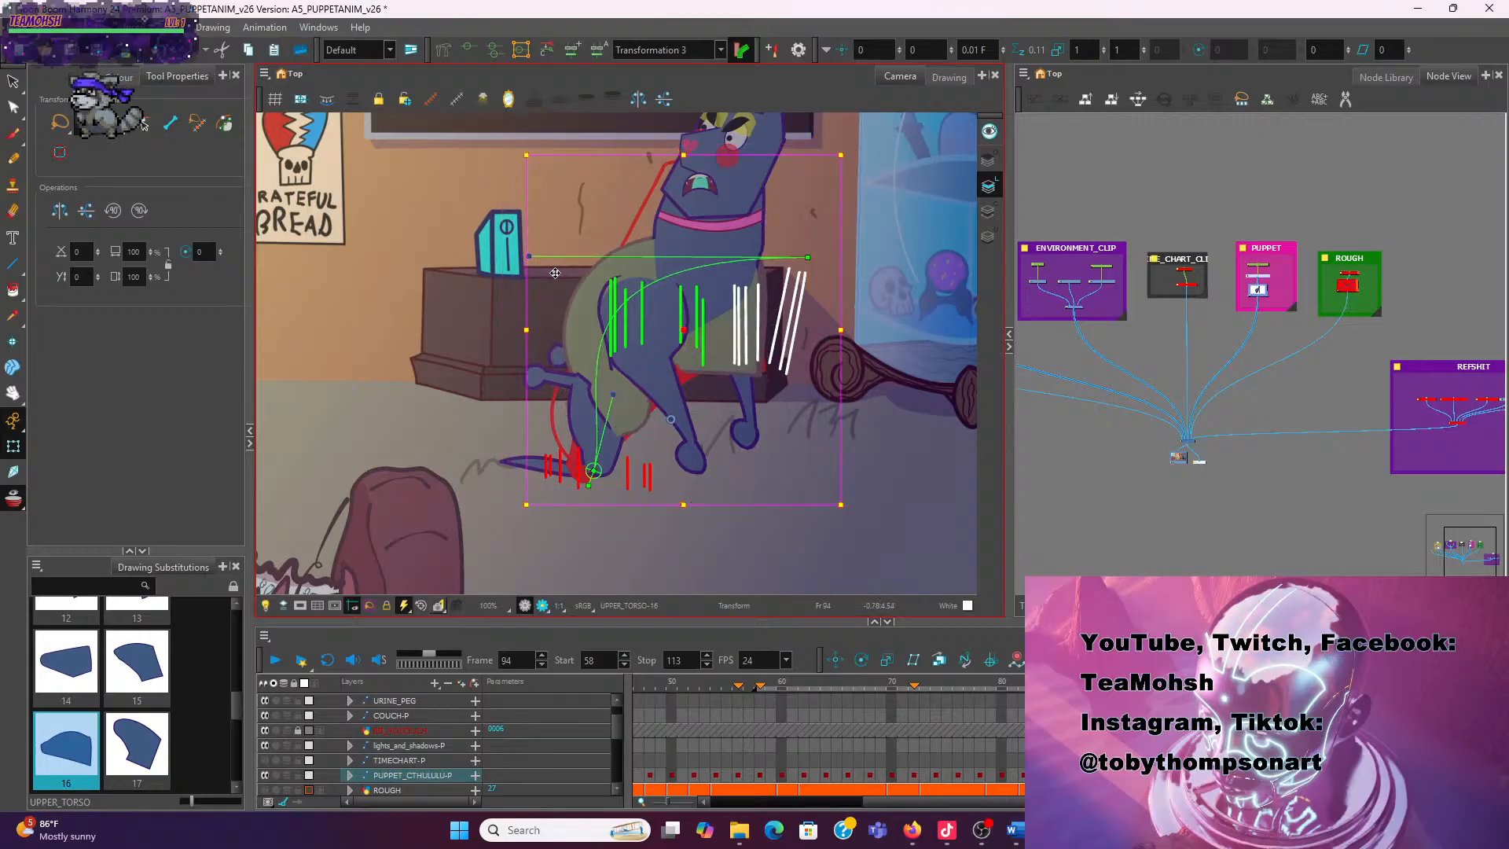
pyautogui.hotkey('ctrl', 'z')
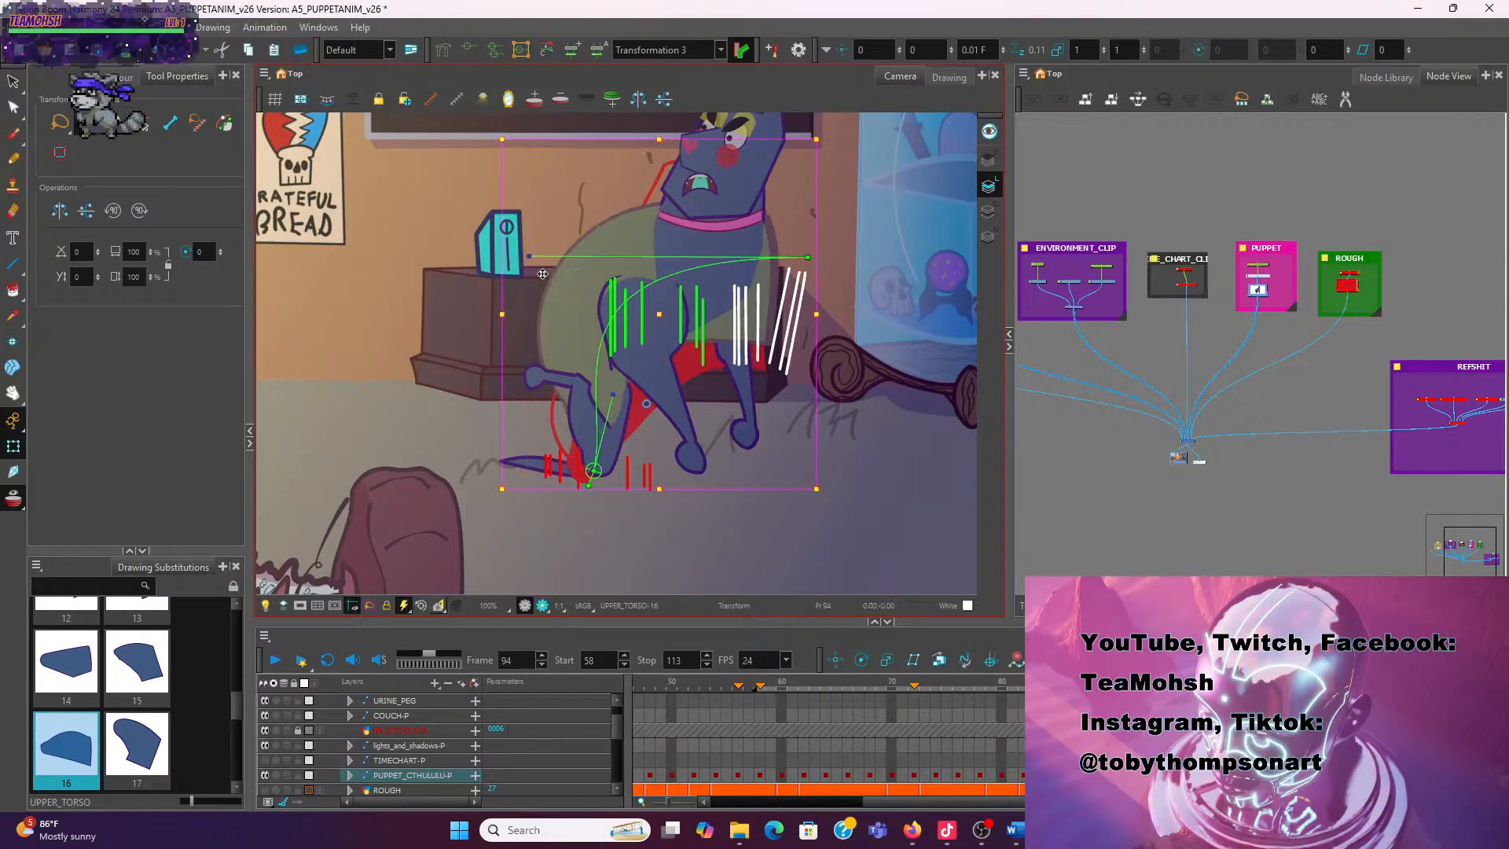
pyautogui.click(528, 257)
pyautogui.moveTo(528, 257)
pyautogui.mouseDown()
pyautogui.moveTo(591, 298)
pyautogui.moveTo(707, 330)
pyautogui.moveTo(631, 301)
pyautogui.moveTo(646, 319)
pyautogui.mouseUp()
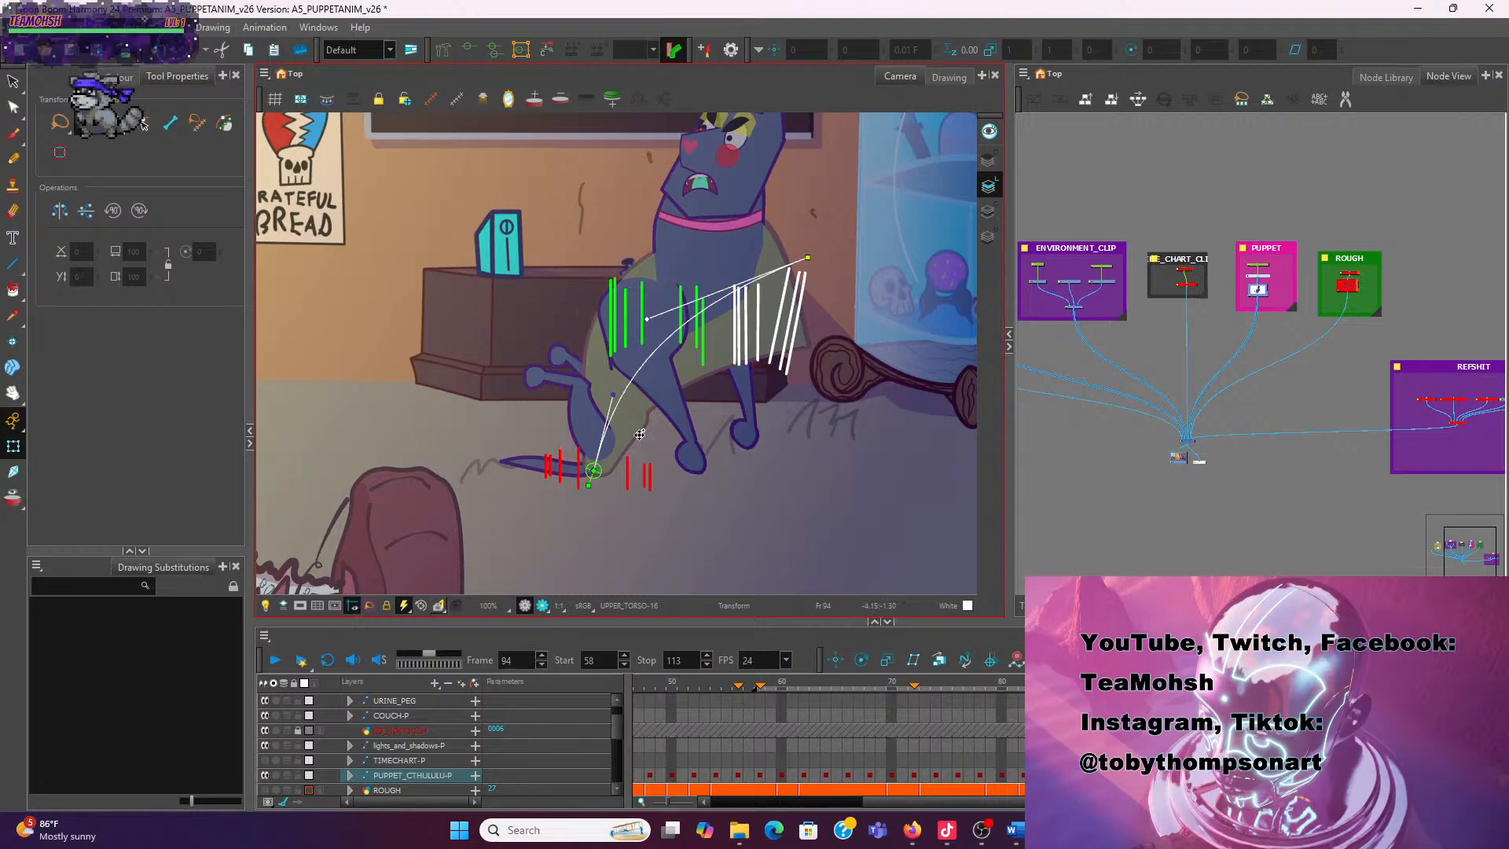
# Lower the chest end of the upper torso deformer on frame 94 and bring it in to the slanted white spacing lines
pyautogui.click(20, 496)
pyautogui.scroll(2, 809, 423)
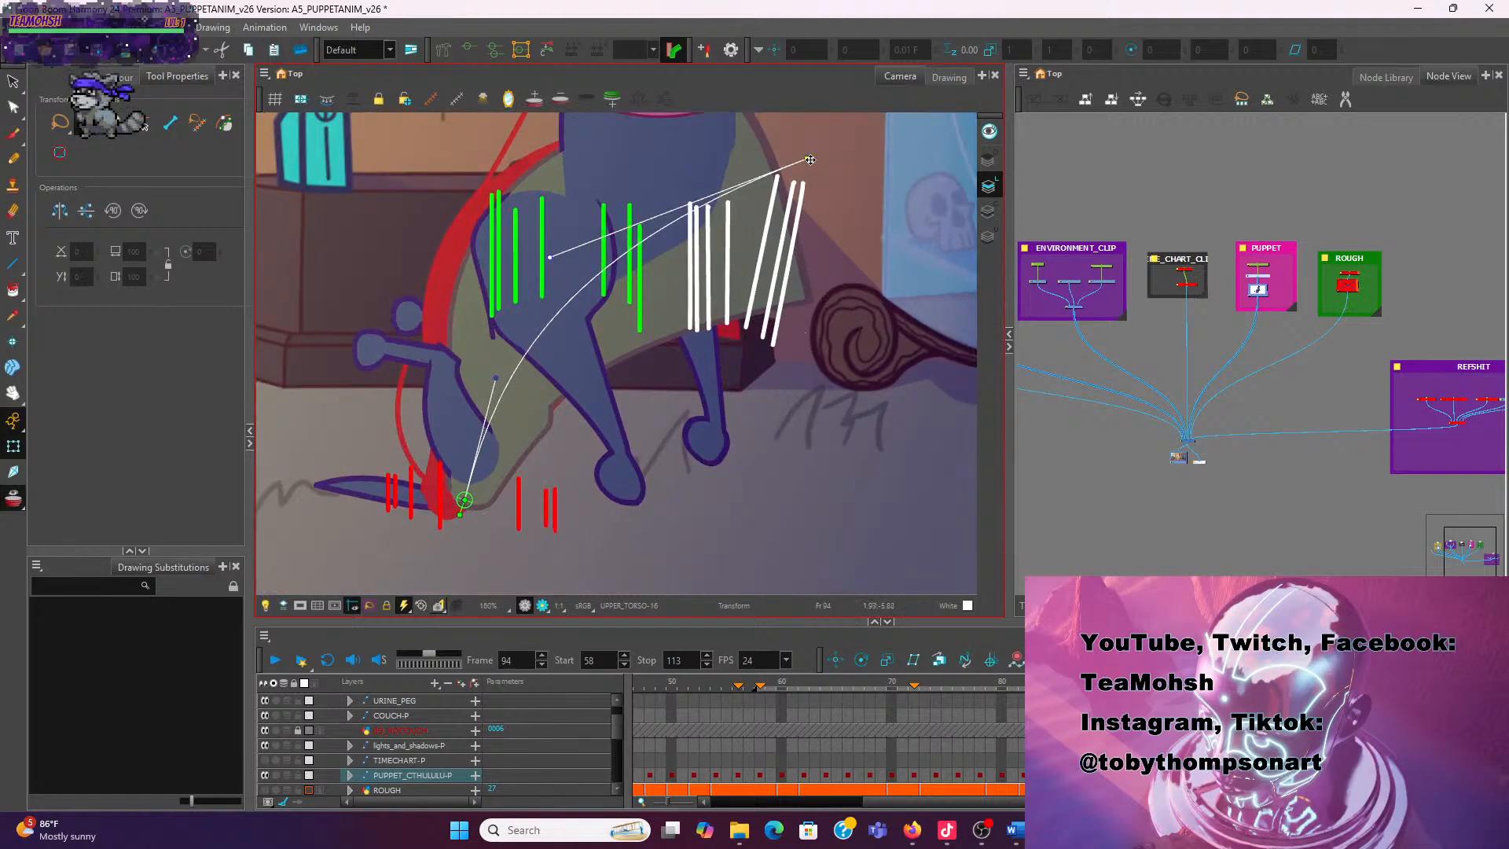
pyautogui.moveTo(809, 160); pyautogui.dragTo(768, 244)
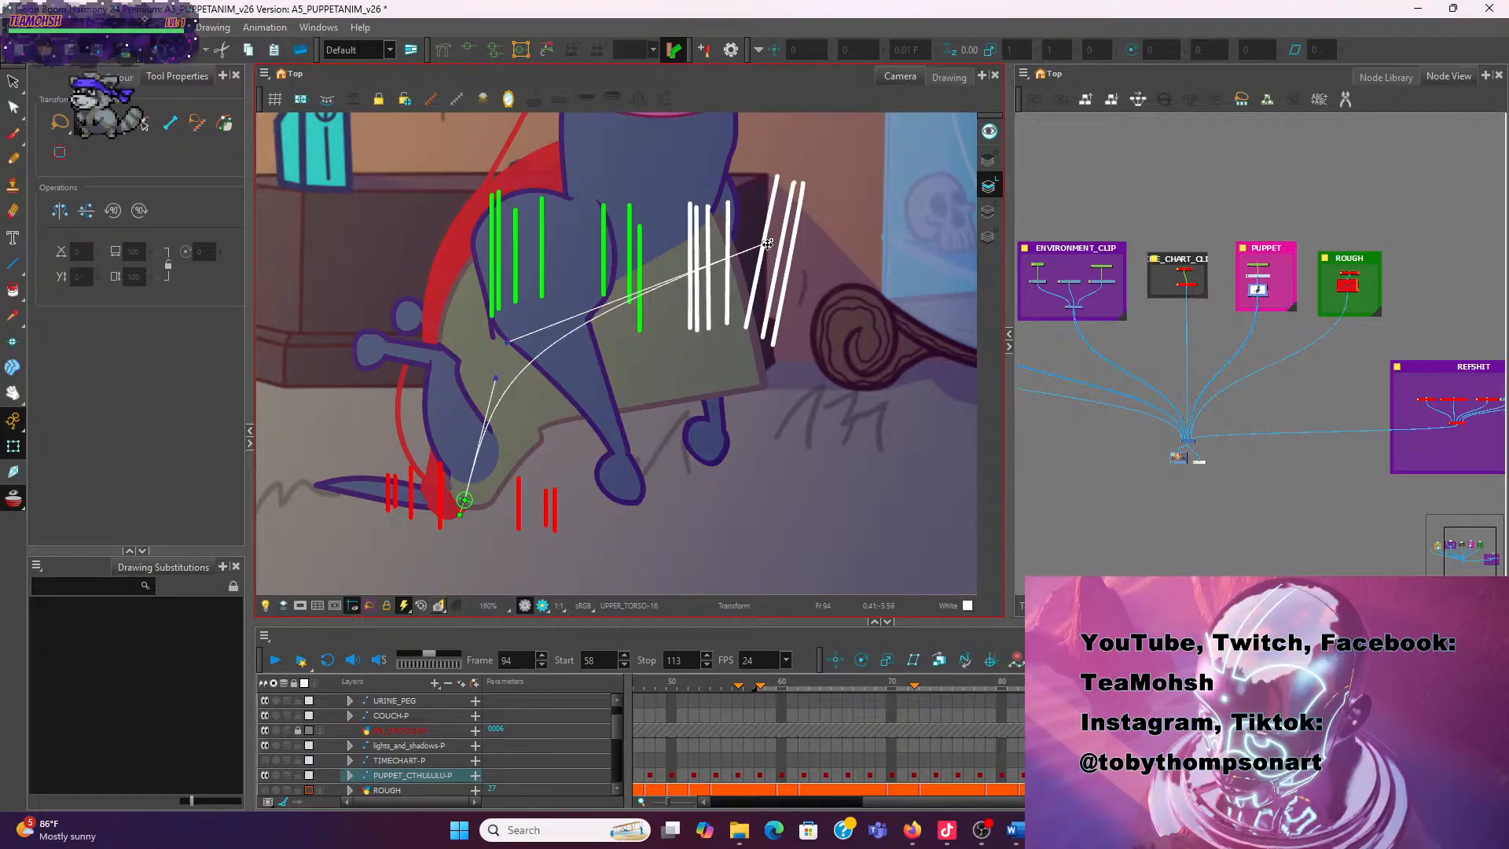
pyautogui.moveTo(767, 244); pyautogui.dragTo(745, 241)
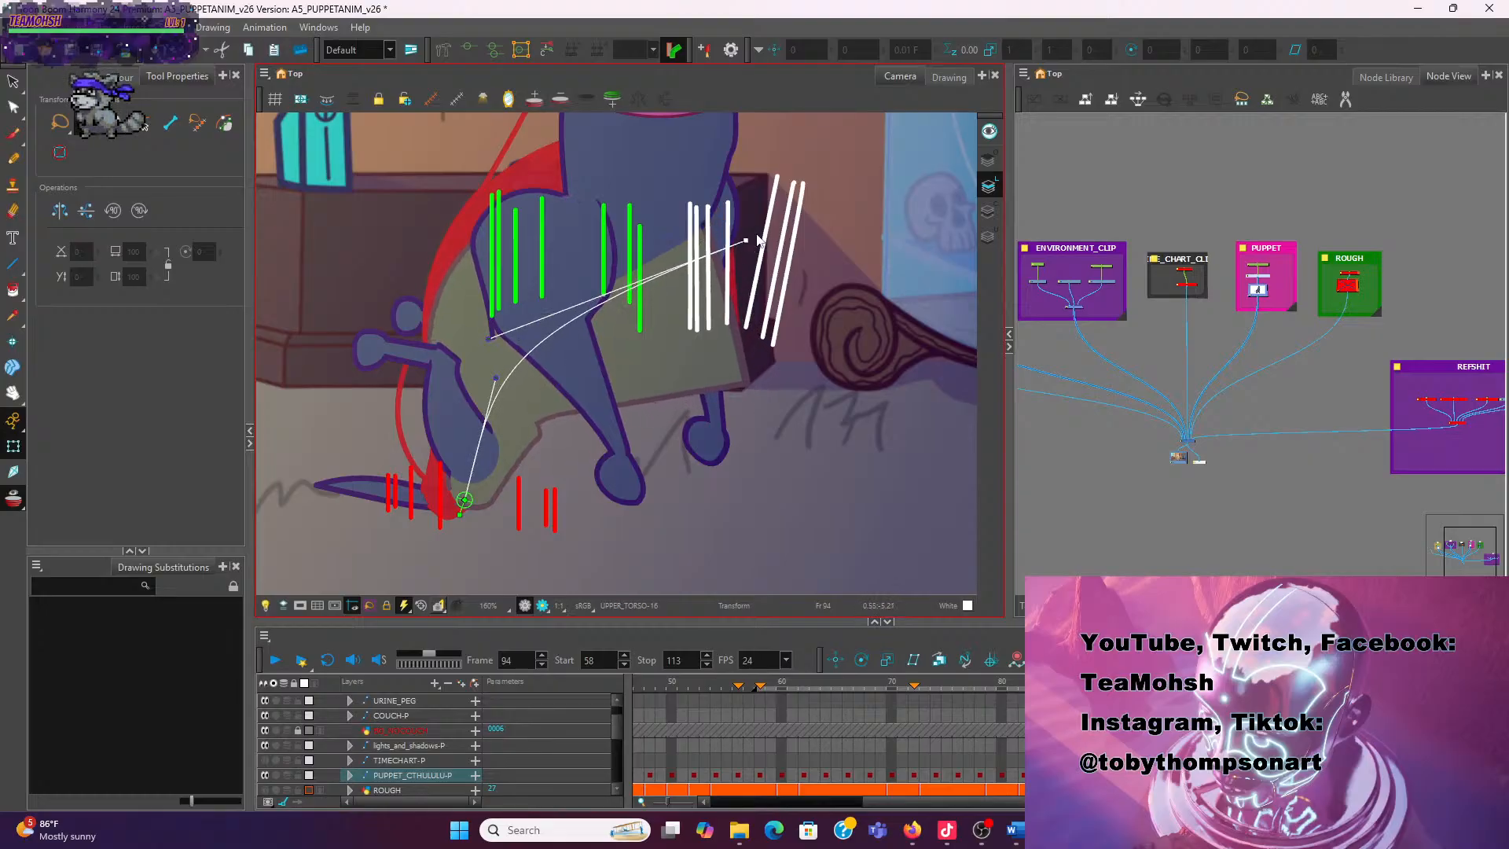
pyautogui.moveTo(748, 243); pyautogui.dragTo(744, 302)
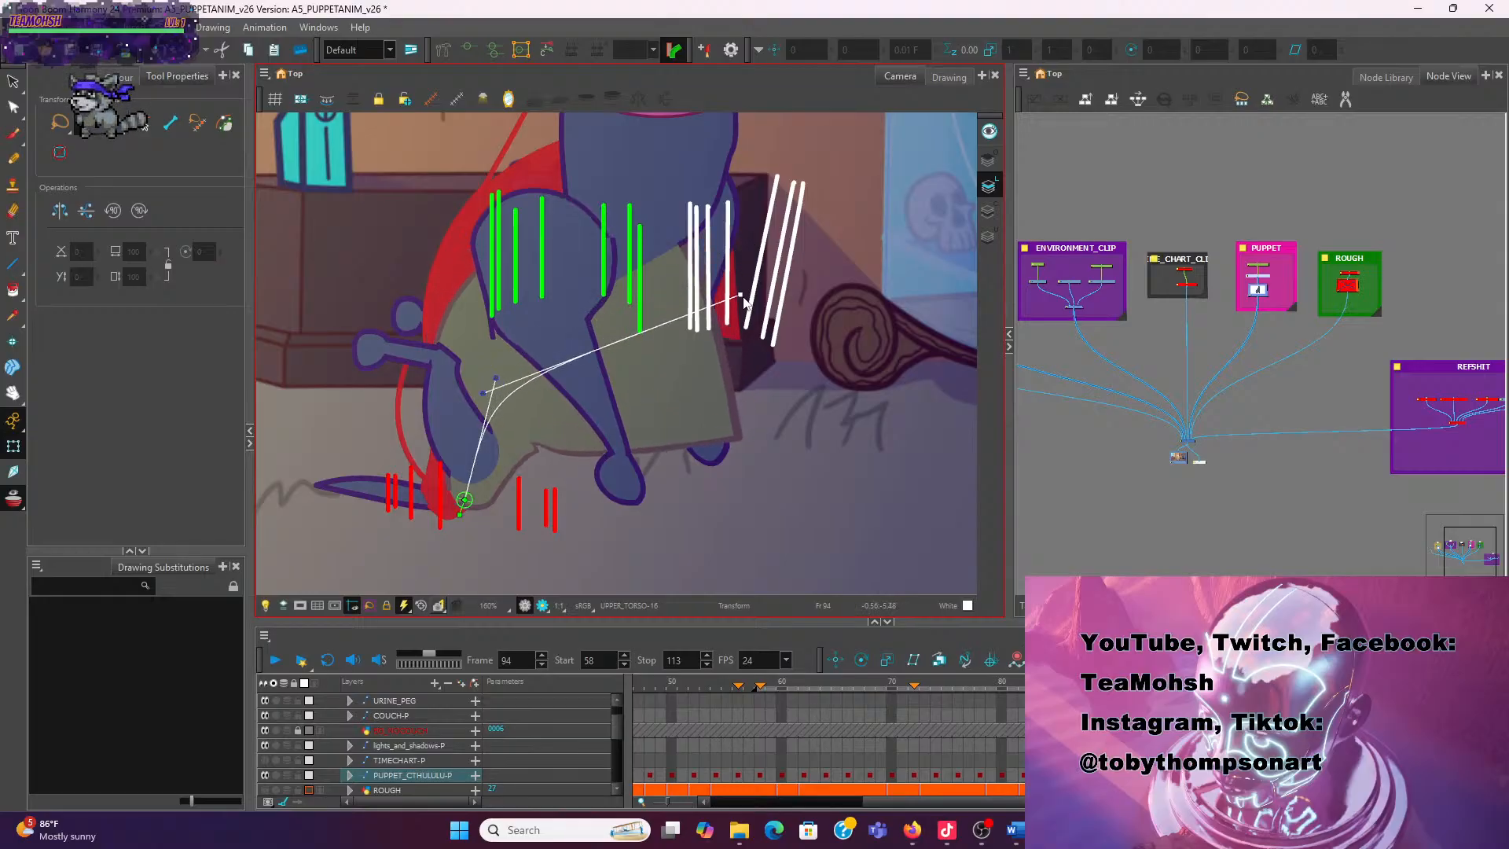
pyautogui.moveTo(744, 302); pyautogui.dragTo(749, 284)
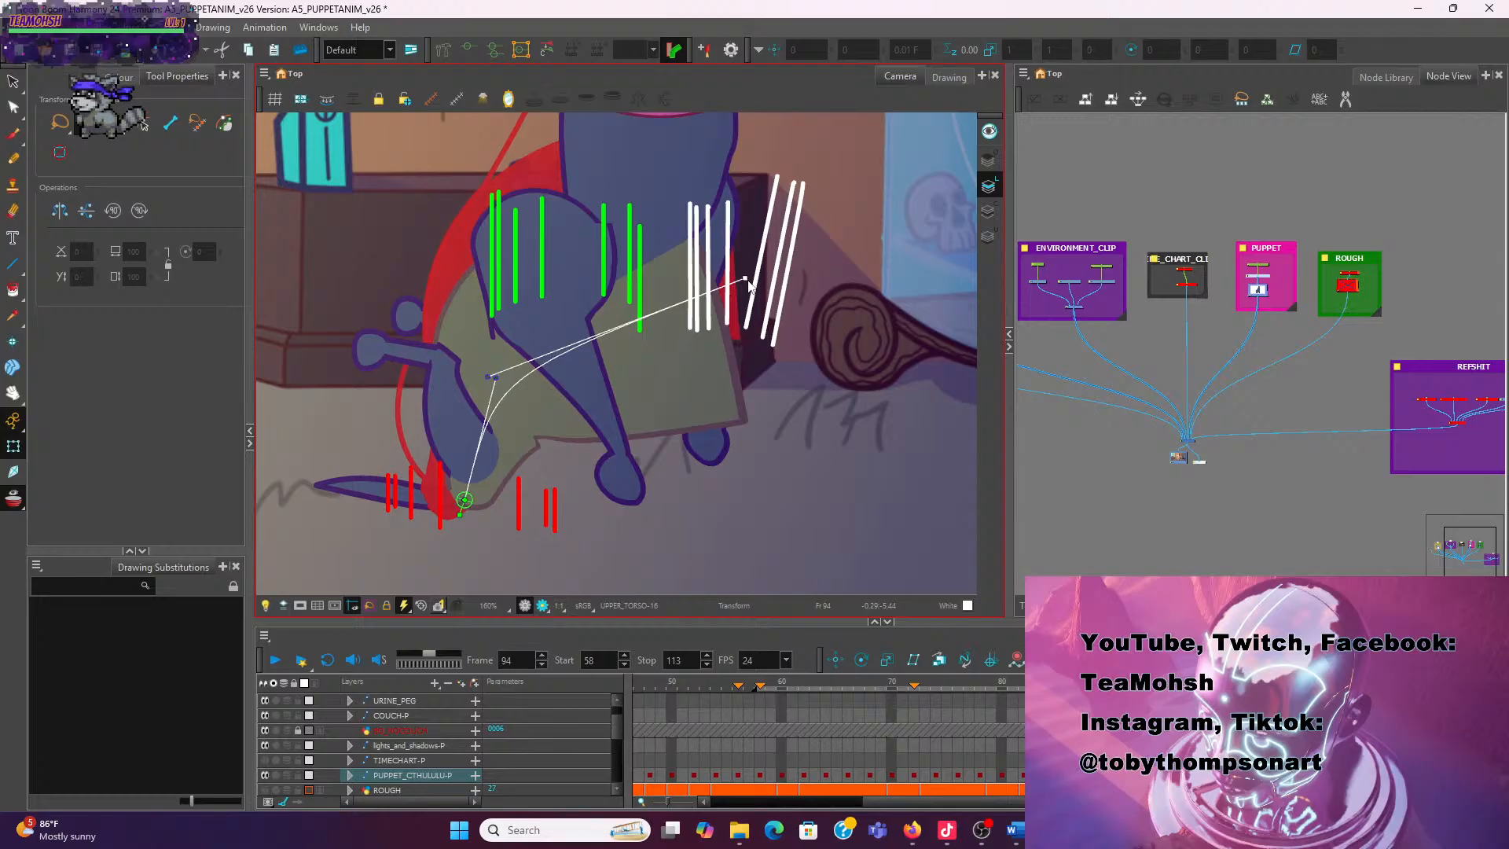
# On frame 92, pull the upper torso deformer's chest end back to the vertical white spacing lines and raise its curve handle slightly
pyautogui.press(',')
pyautogui.press(',')
pyautogui.press(',')
pyautogui.press(',')
pyautogui.press(',')
pyautogui.press(',')
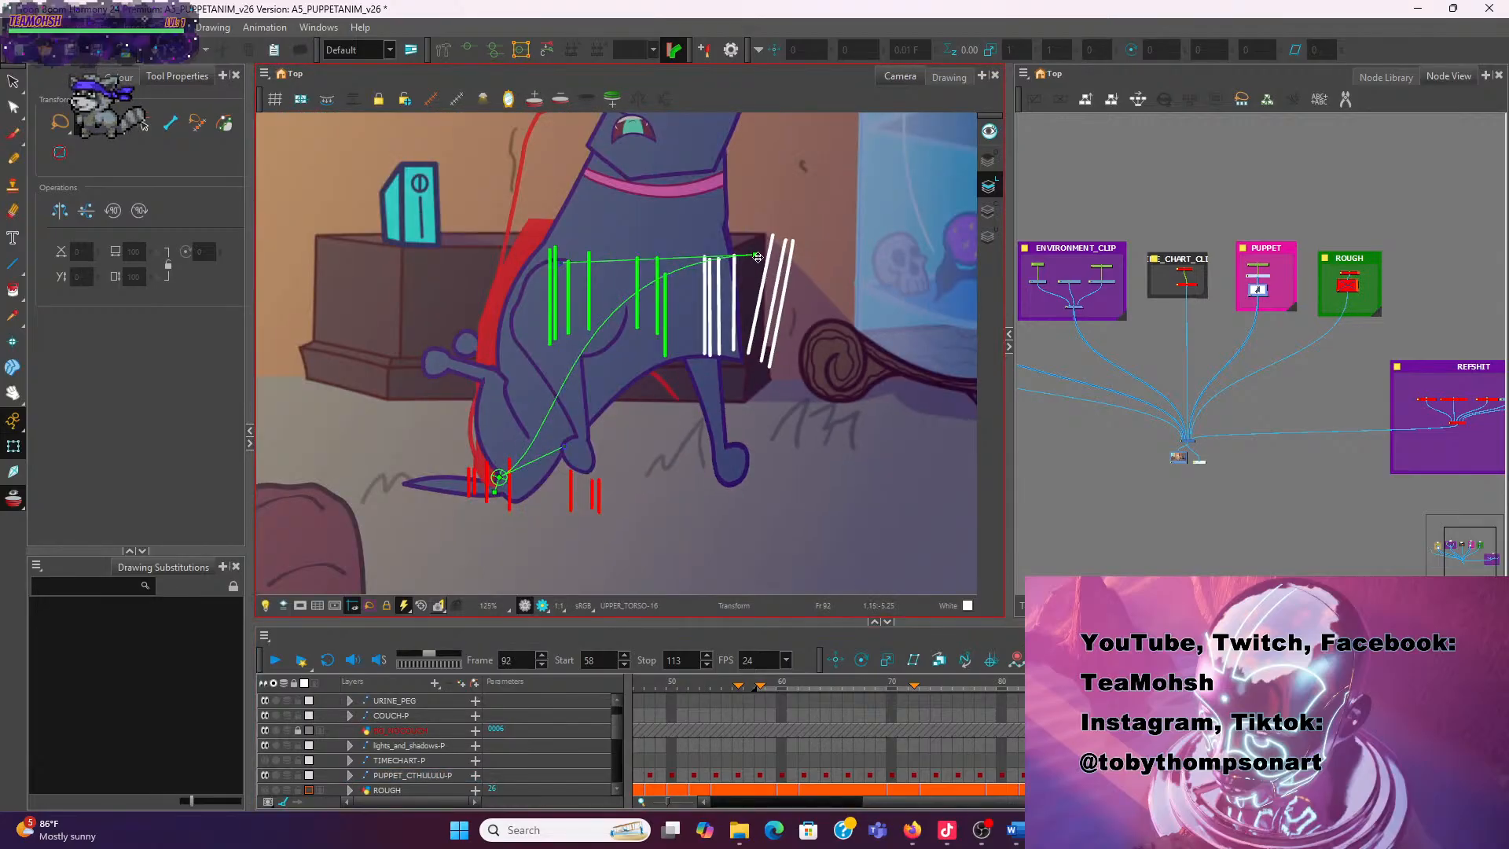
pyautogui.moveTo(757, 258); pyautogui.dragTo(738, 261)
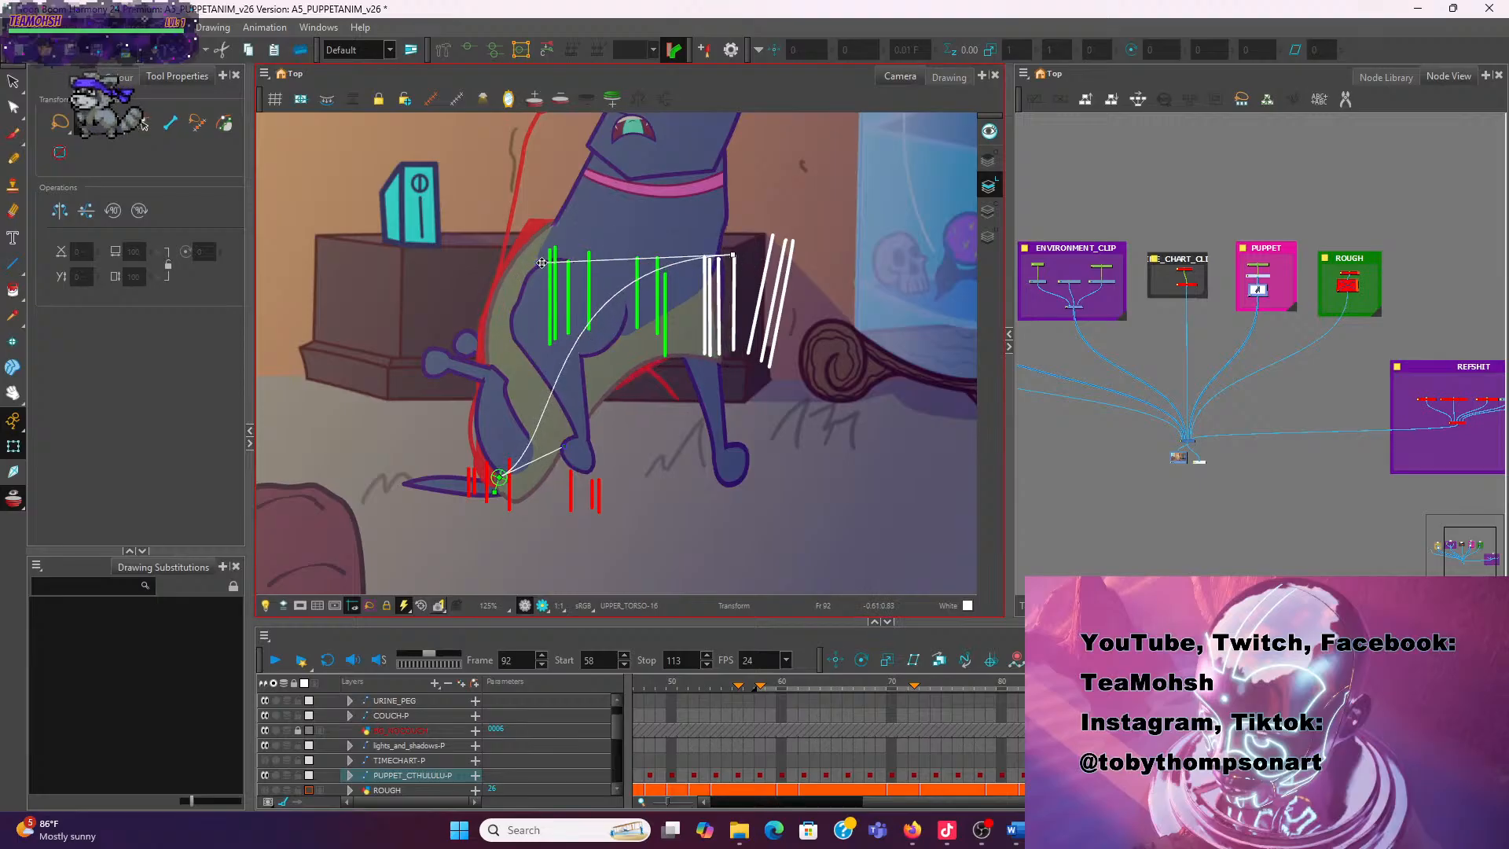
pyautogui.moveTo(540, 263); pyautogui.dragTo(555, 250)
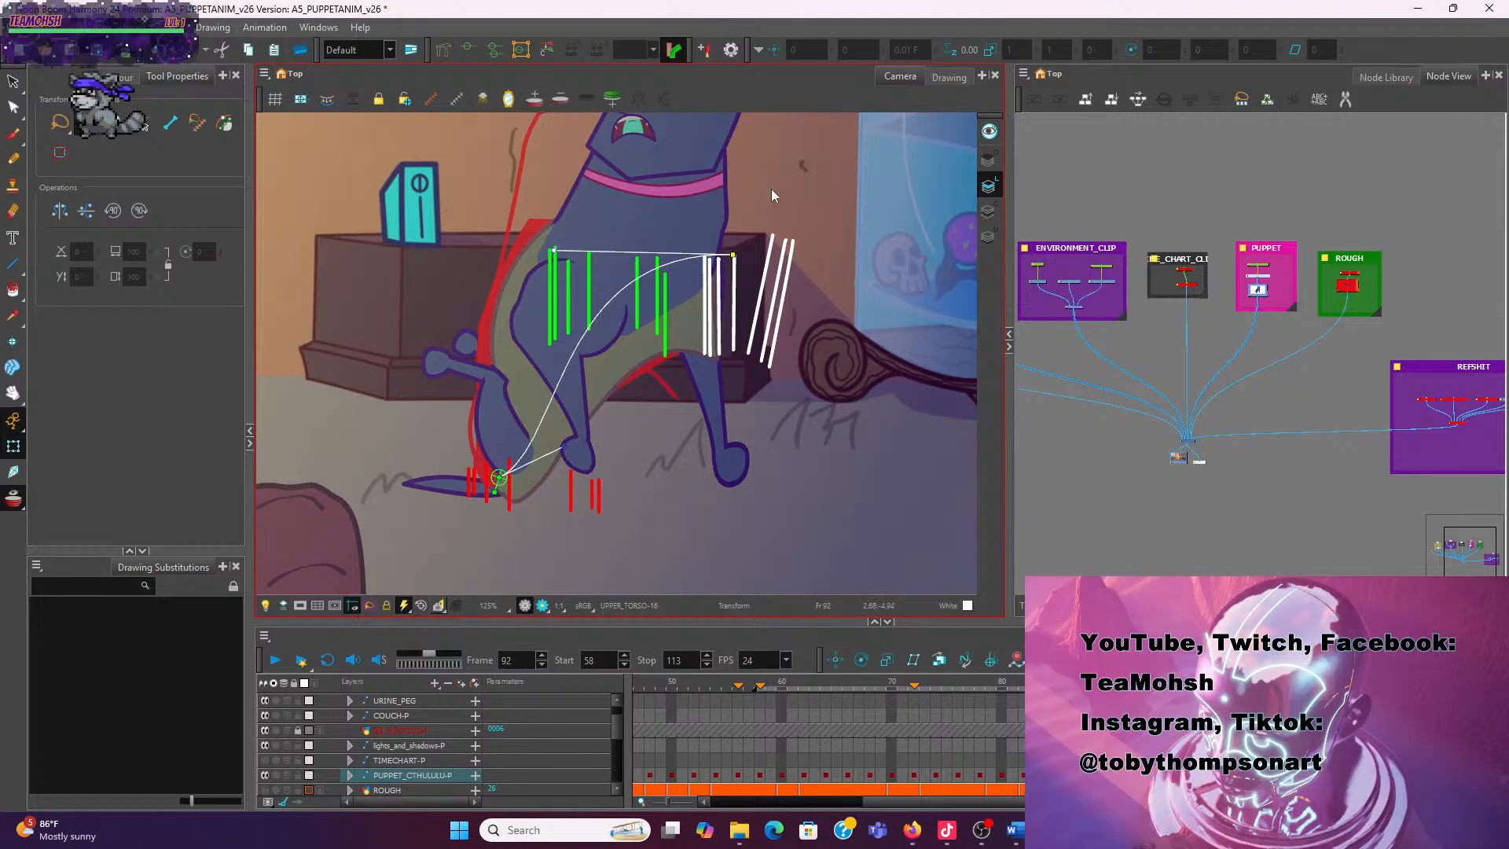
pyautogui.click(769, 191)
# Shift the neck piece on frame 92 down and back toward the tail so it lines up with the shortened torso
pyautogui.scroll(1, 760, 212)
pyautogui.scroll(-1, 759, 210)
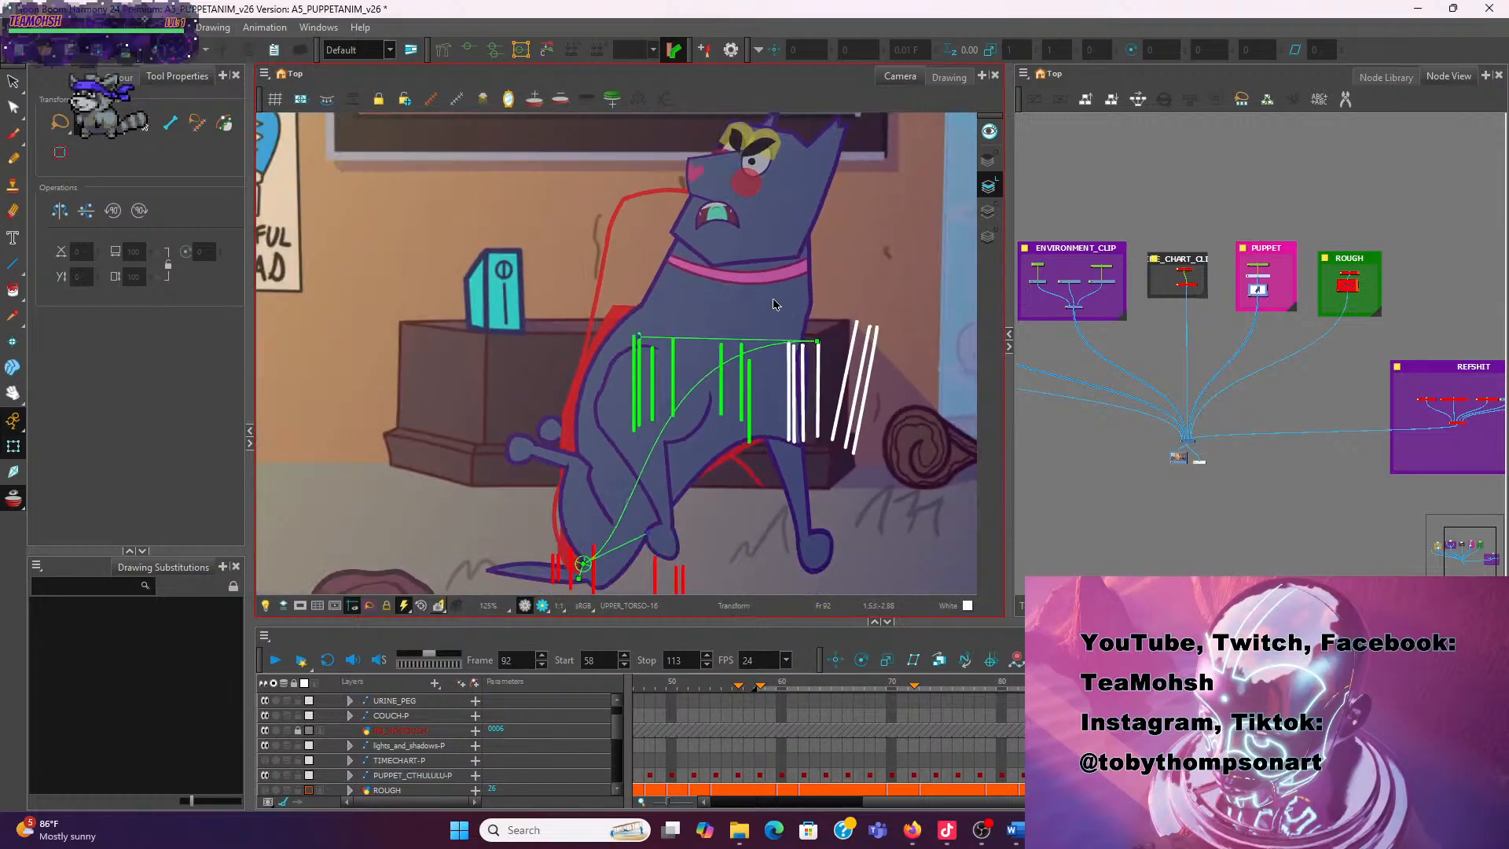
pyautogui.click(780, 298)
pyautogui.moveTo(780, 298); pyautogui.dragTo(758, 315)
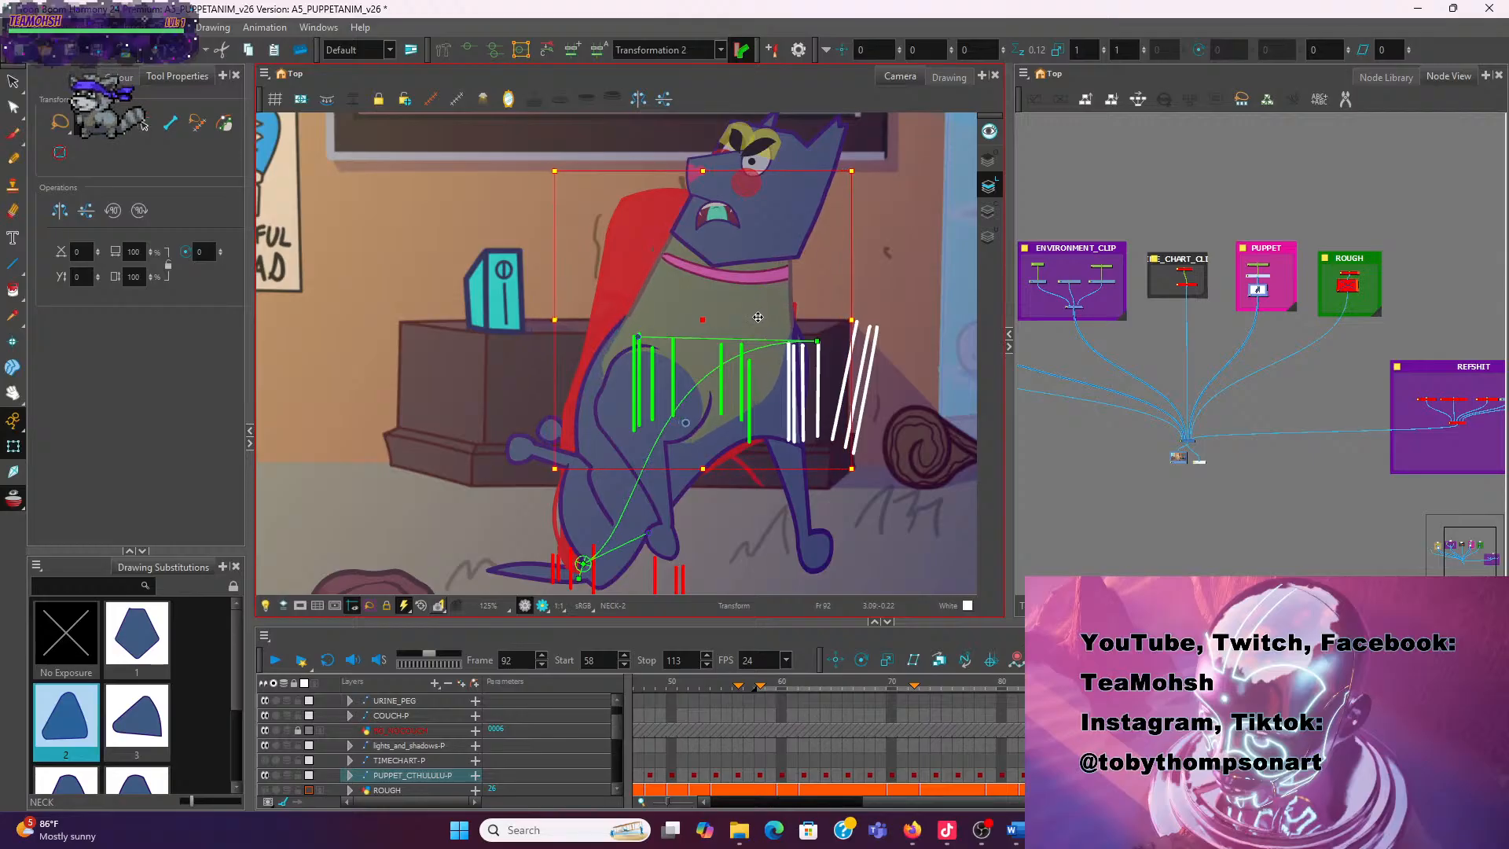
pyautogui.click(889, 204)
pyautogui.click(791, 229)
pyautogui.press('Escape')
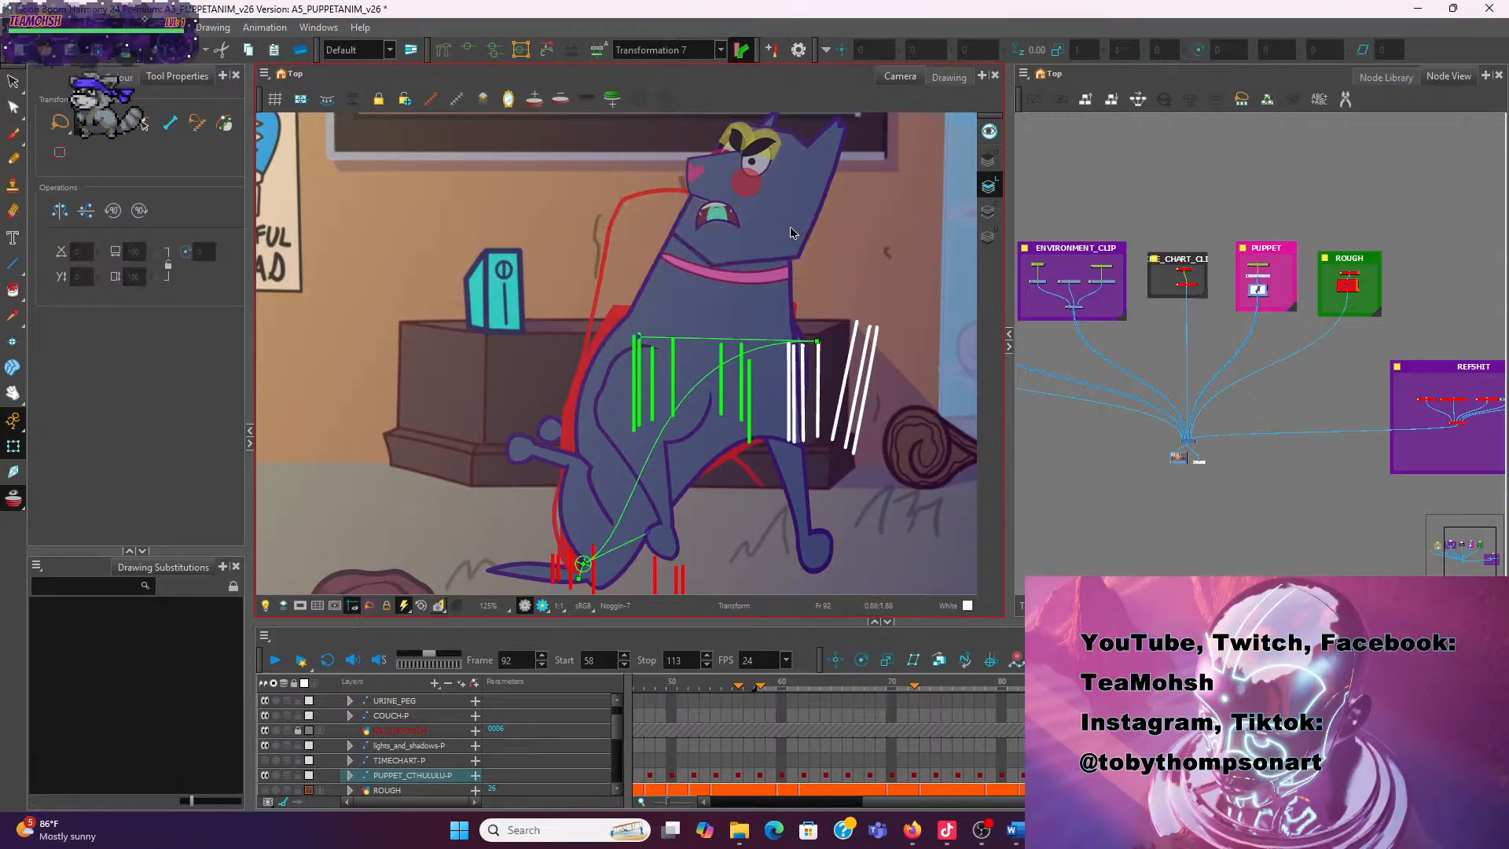
# Nudge the whole head slightly down and back toward the tail on frame 92 so it sits on the shifted neck
pyautogui.press('b')
pyautogui.press('b')
pyautogui.press('b')
pyautogui.moveTo(793, 227); pyautogui.dragTo(787, 234)
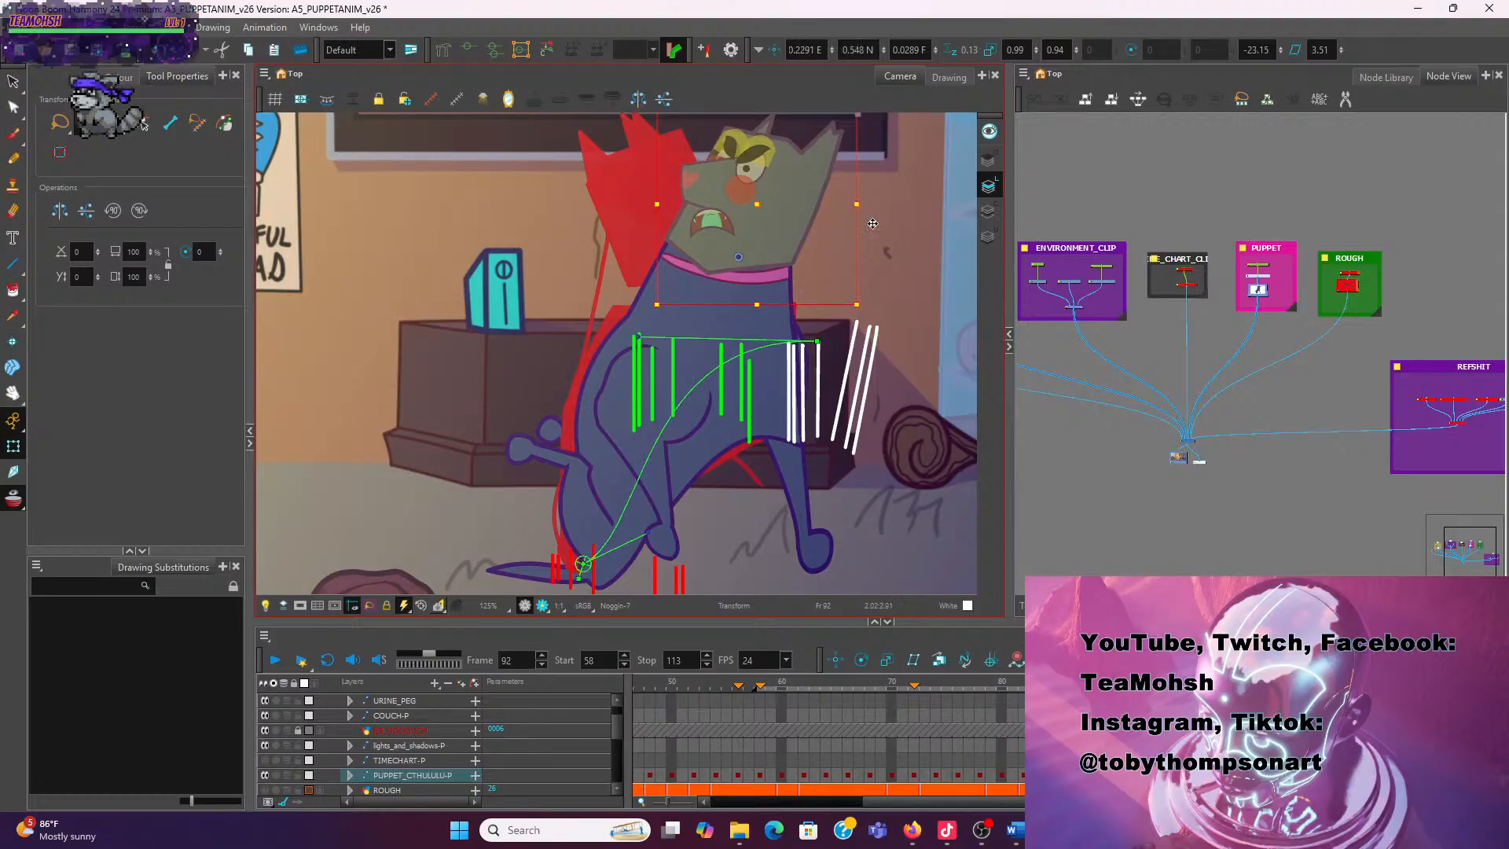
# Rotate the pink collar clockwise on frame 92 and lower it slightly to follow the neck
pyautogui.click(761, 275)
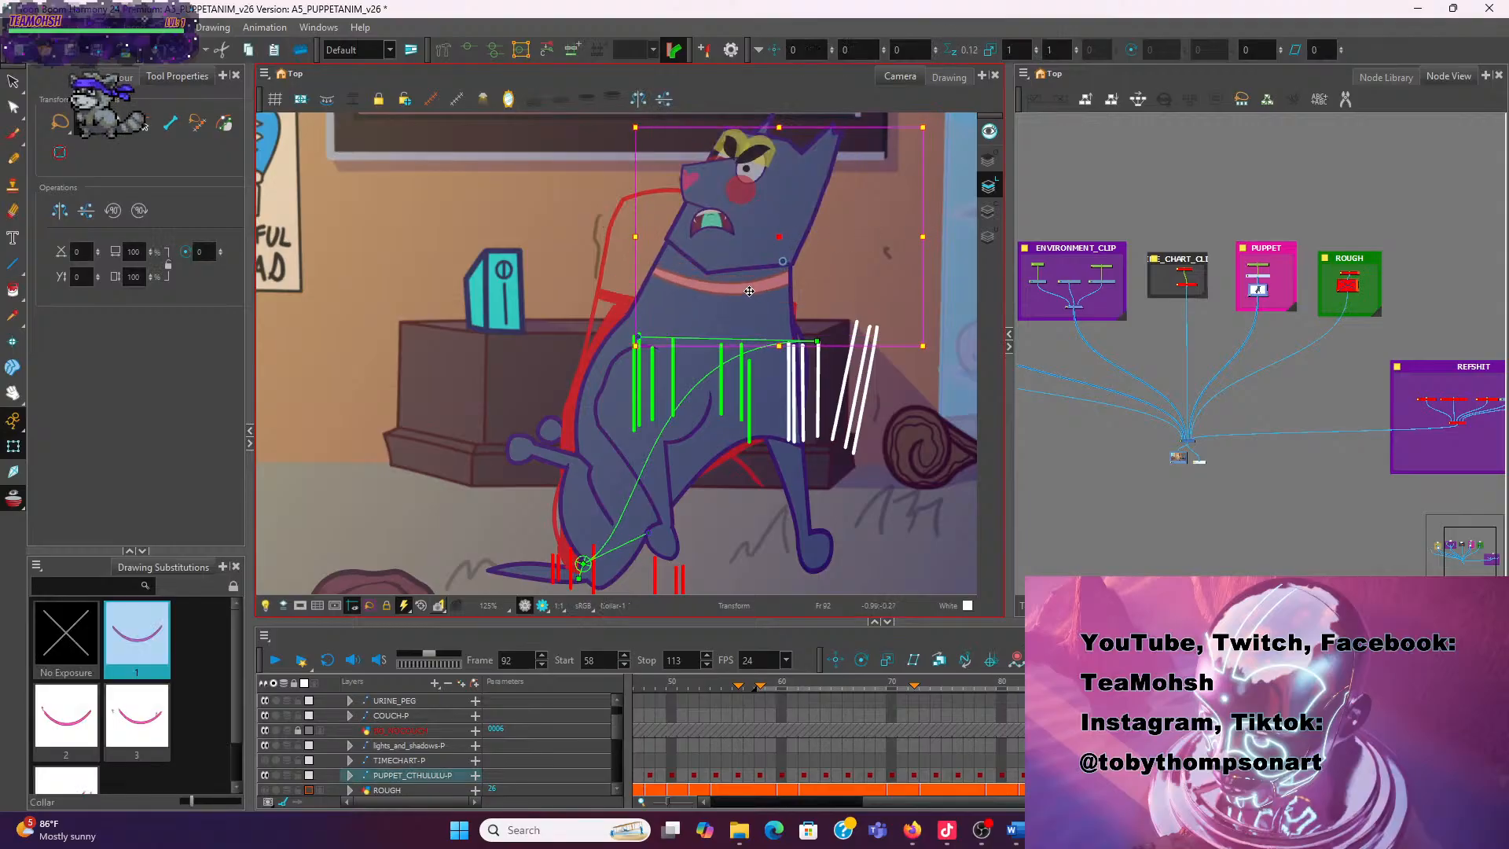
pyautogui.moveTo(928, 348); pyautogui.dragTo(914, 365)
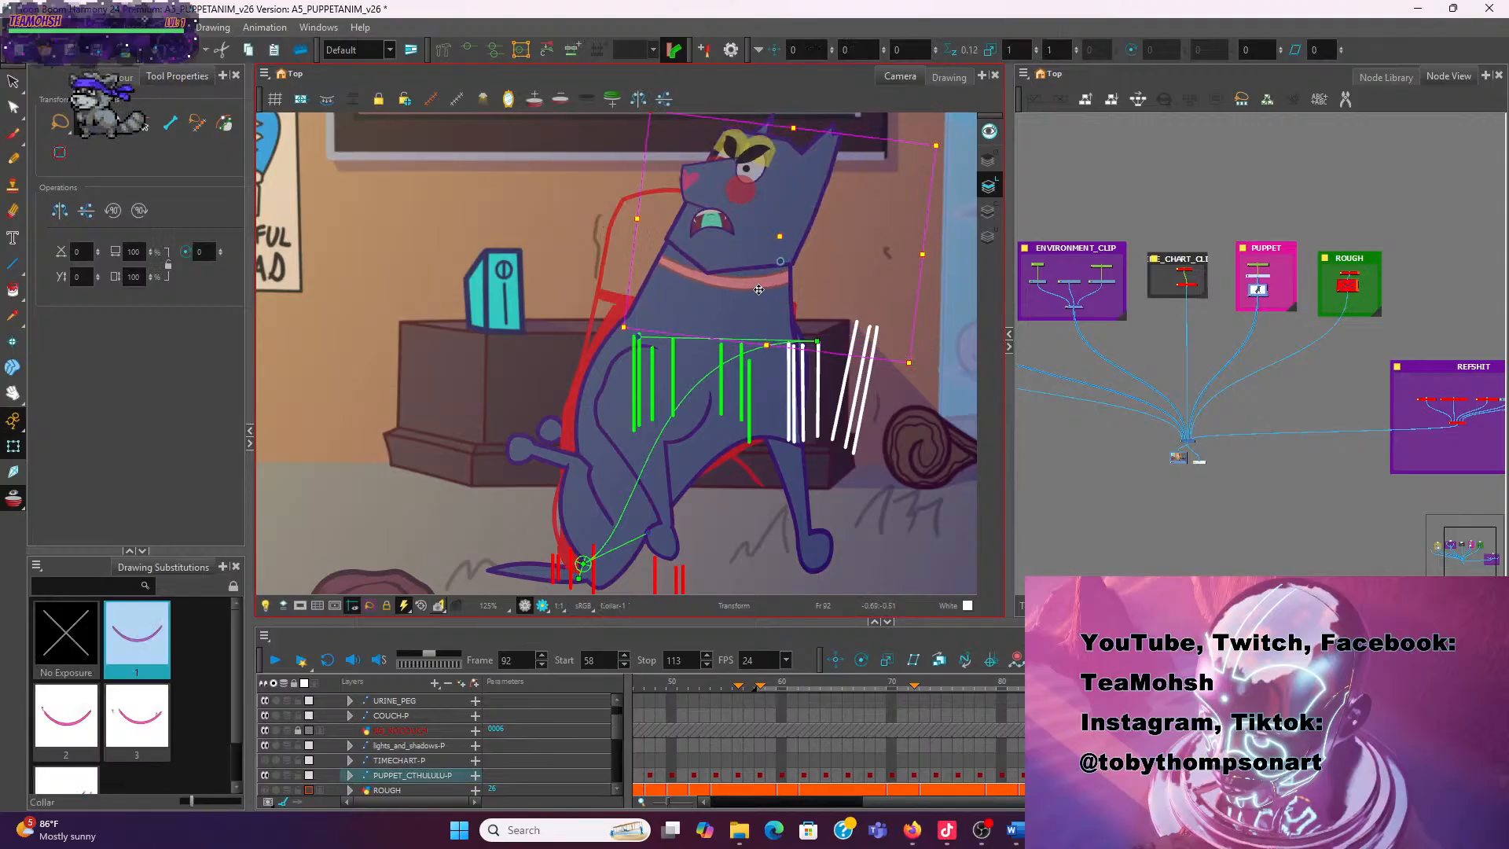
pyautogui.moveTo(759, 290); pyautogui.dragTo(756, 296)
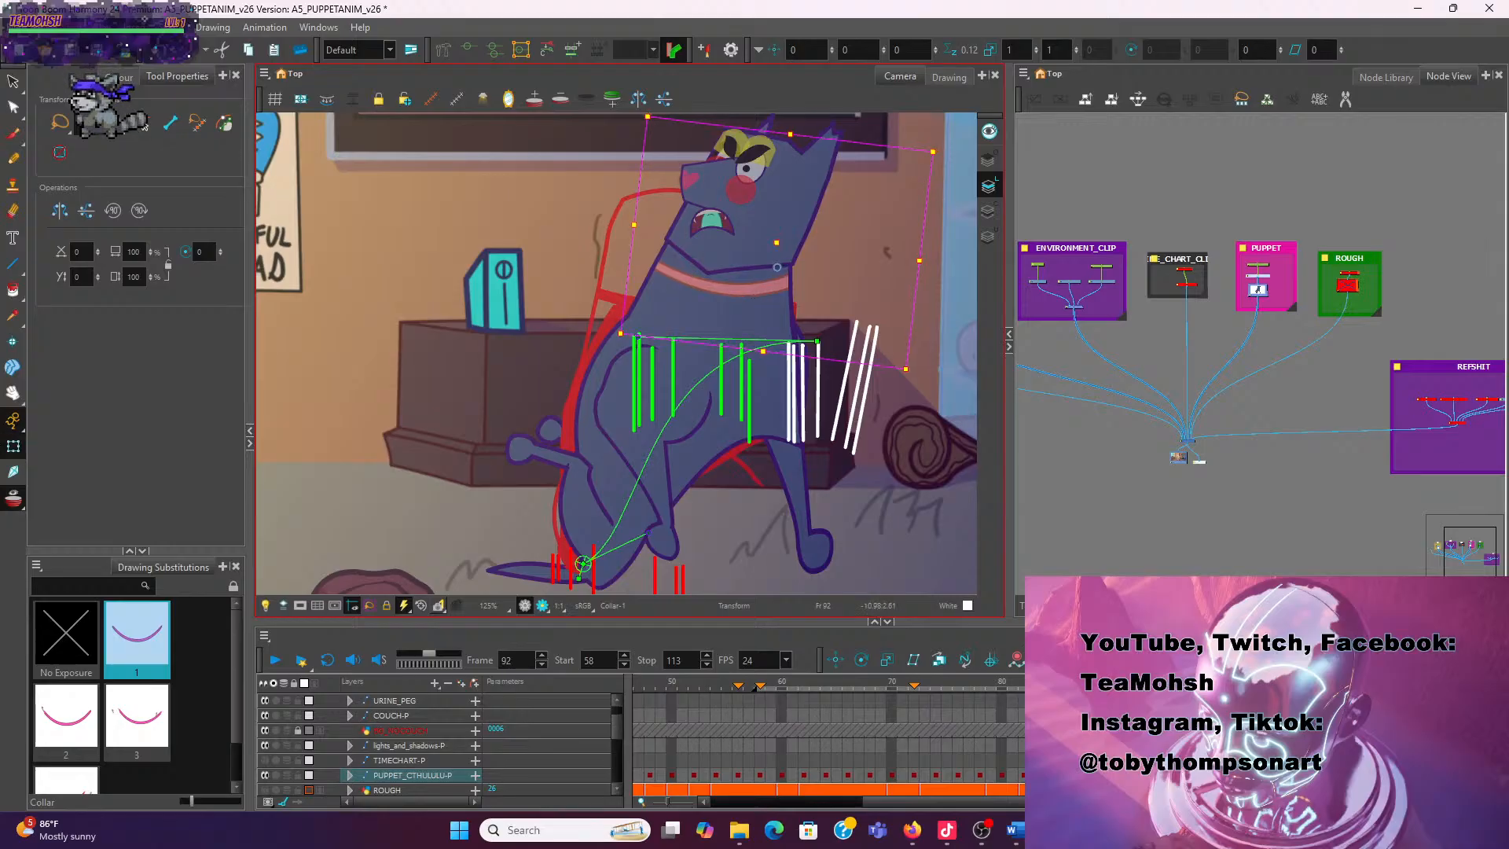
# Play back the scene and step between frames 88 and 94 to examine the spacing of the torso and head
pyautogui.click(275, 660)
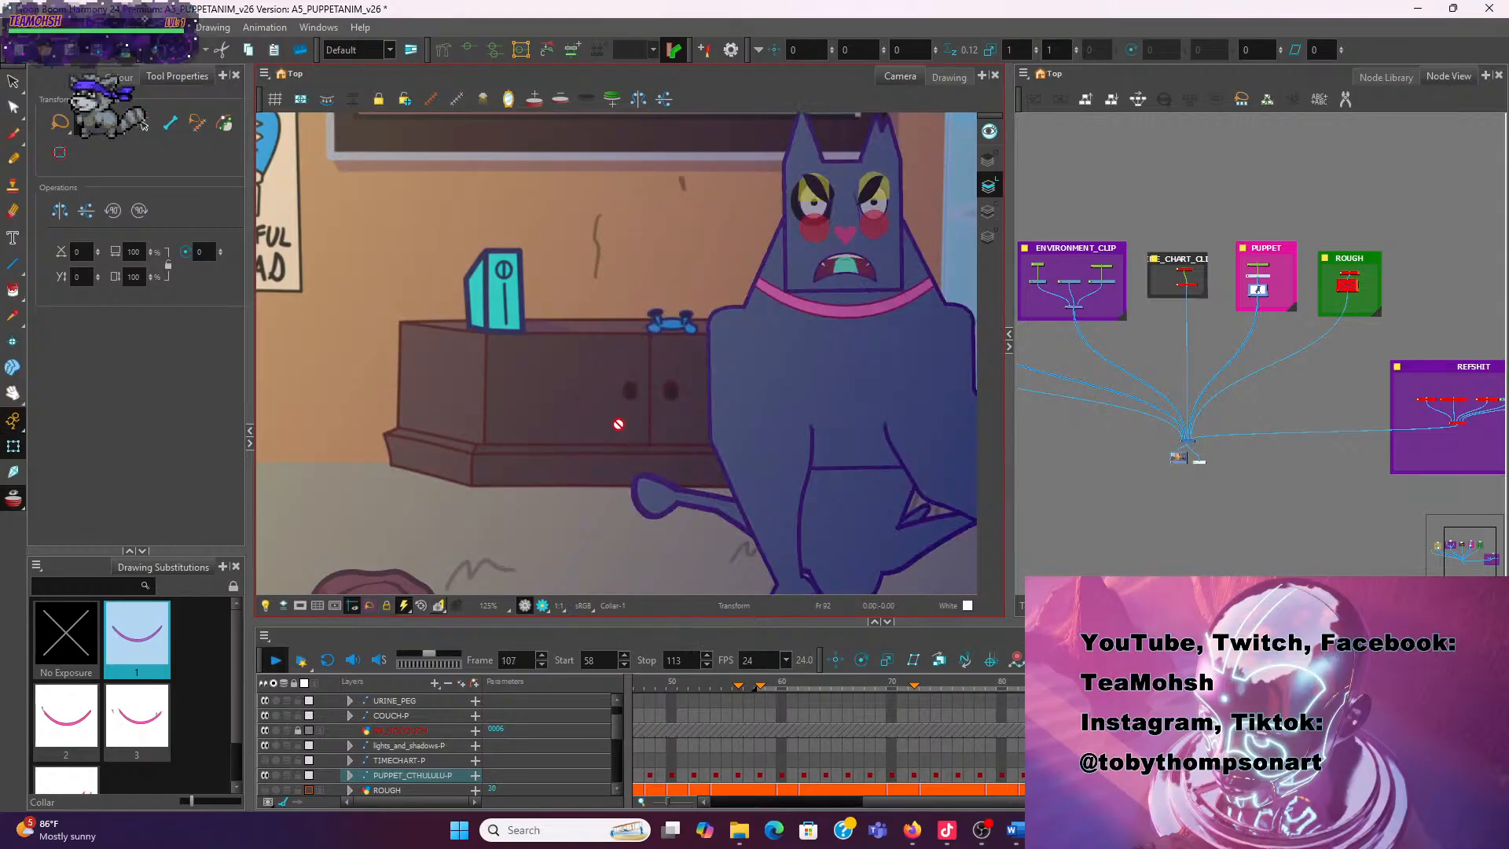
pyautogui.scroll(-2, 627, 421)
pyautogui.click(1112, 685)
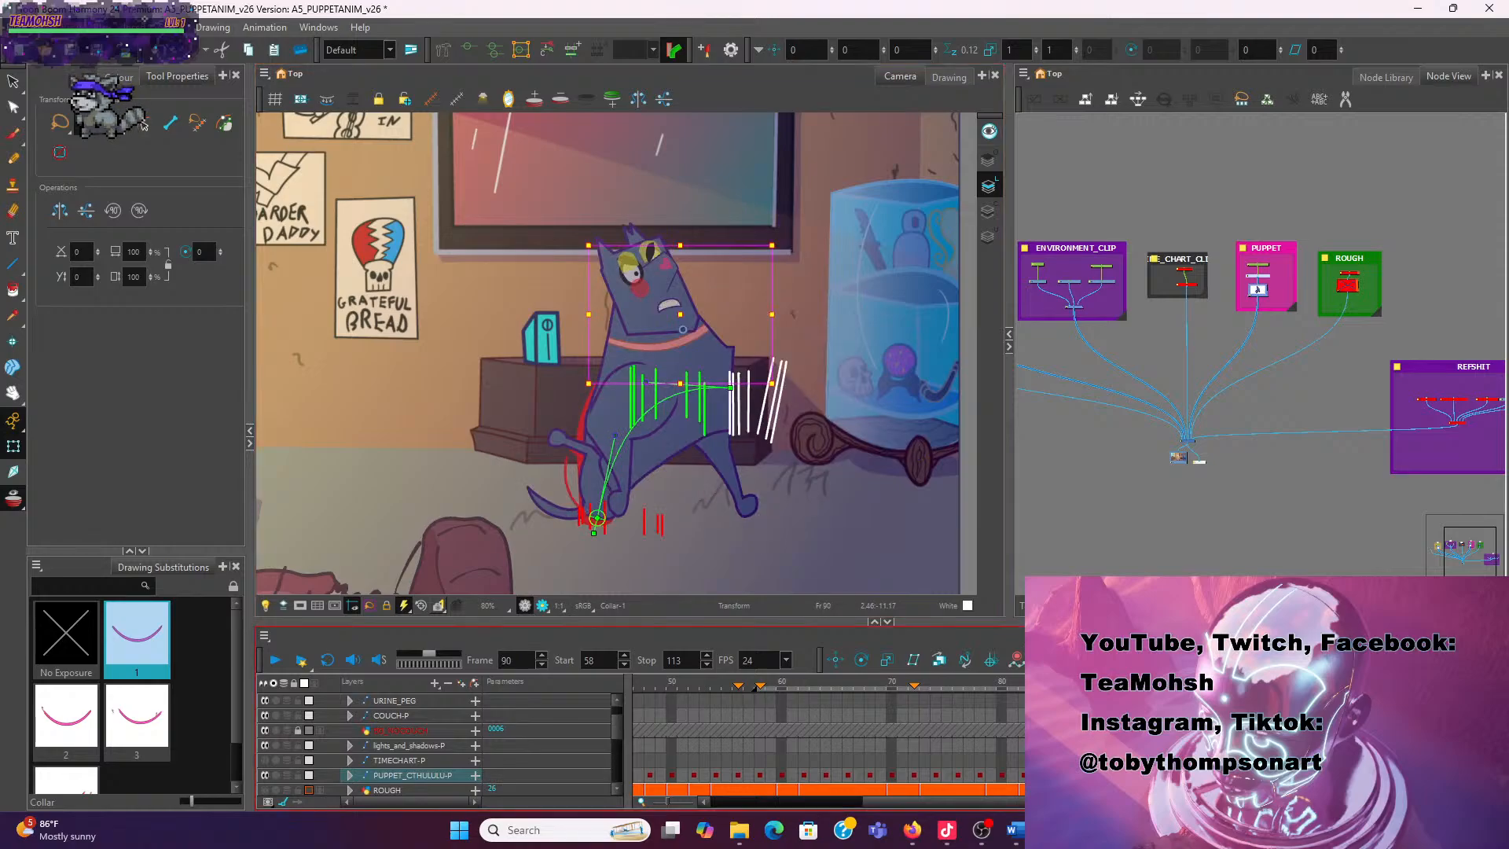
pyautogui.press('.')
pyautogui.press('.')
pyautogui.press('.')
pyautogui.press('.')
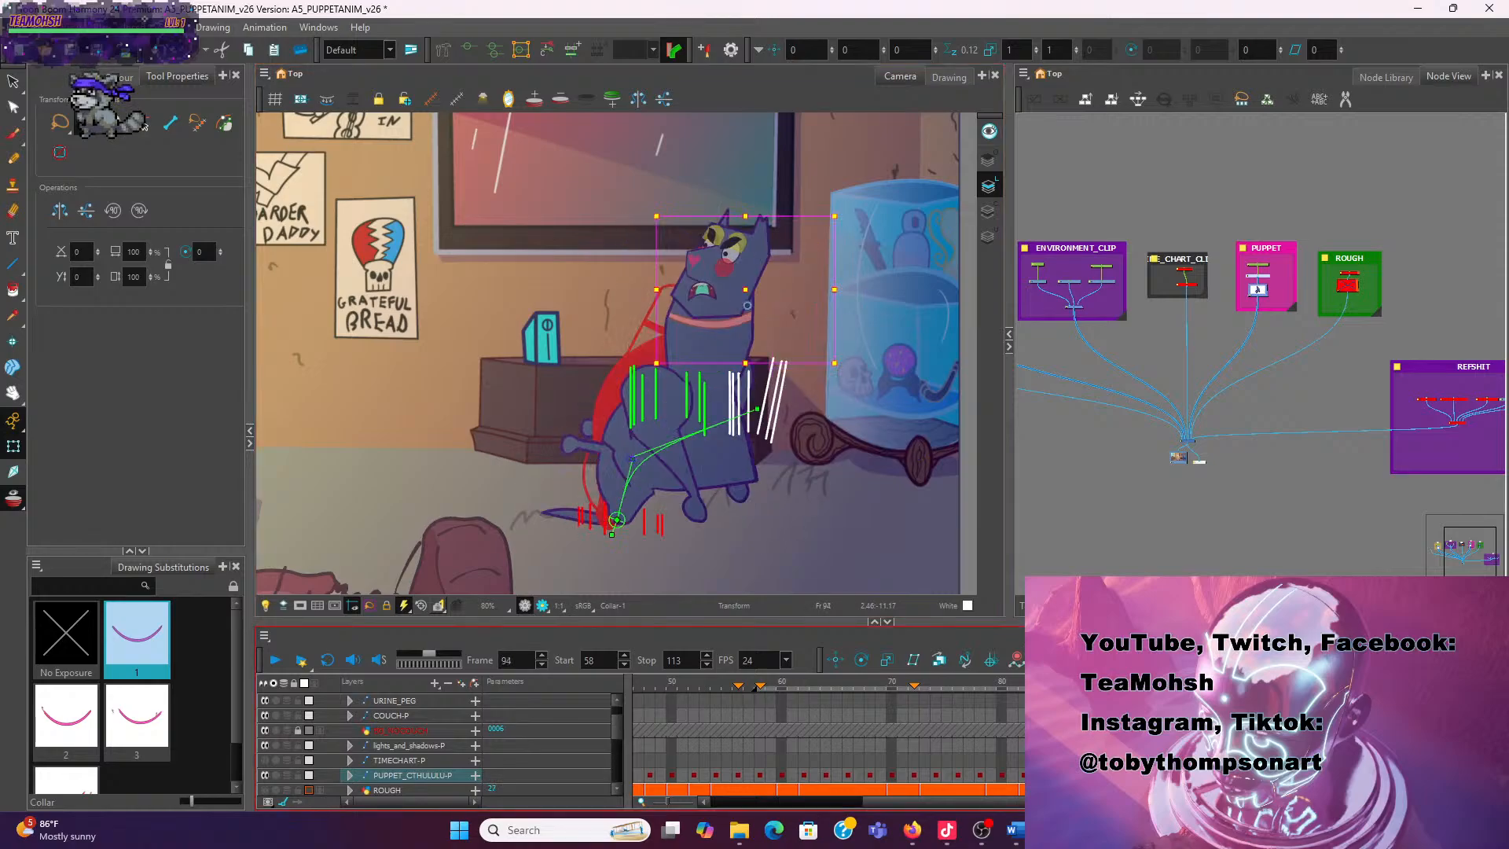
pyautogui.press(',')
pyautogui.press(',')
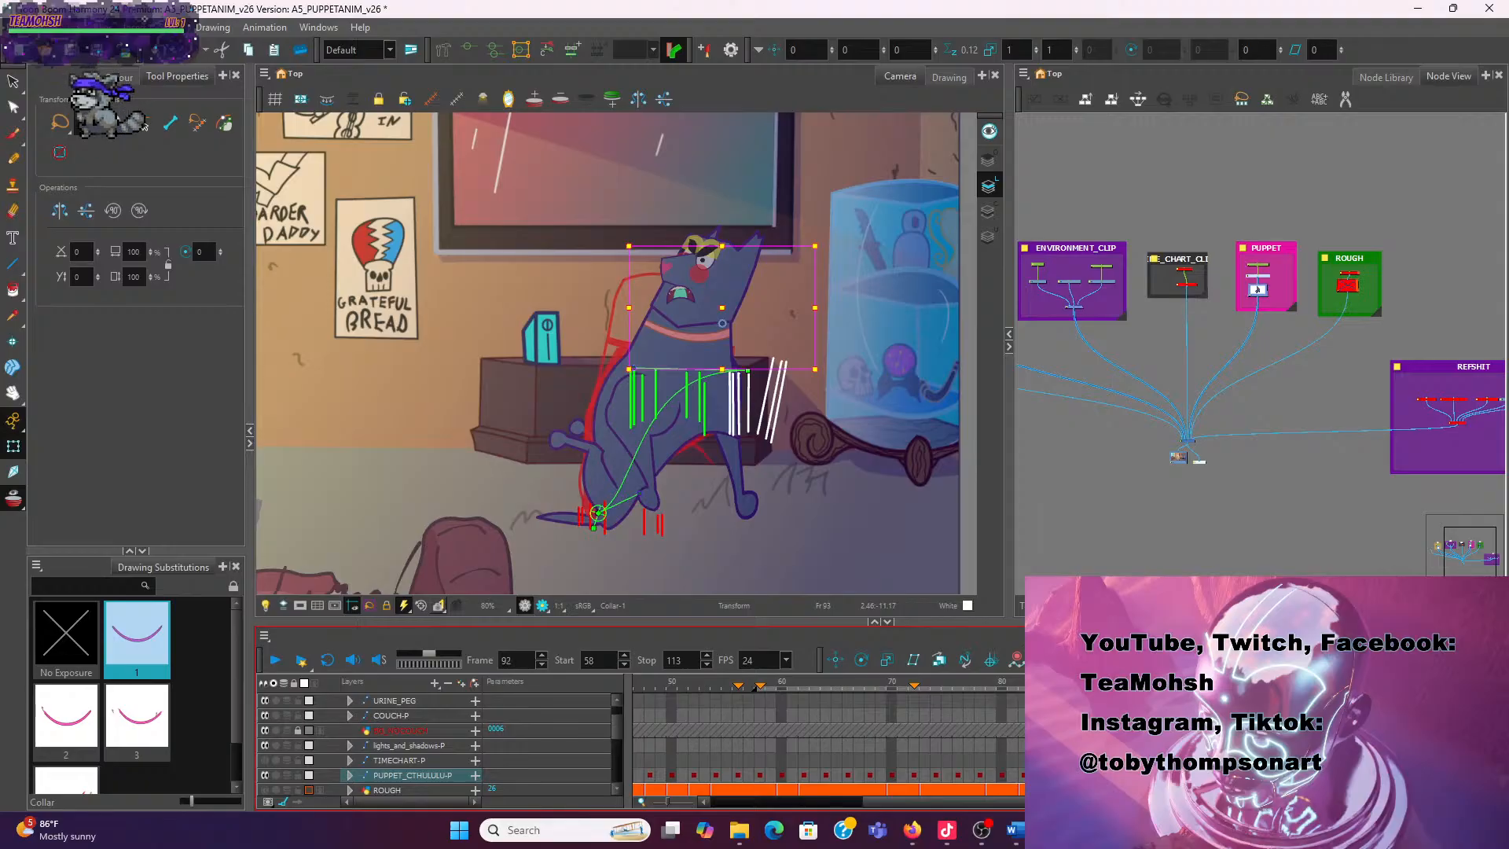
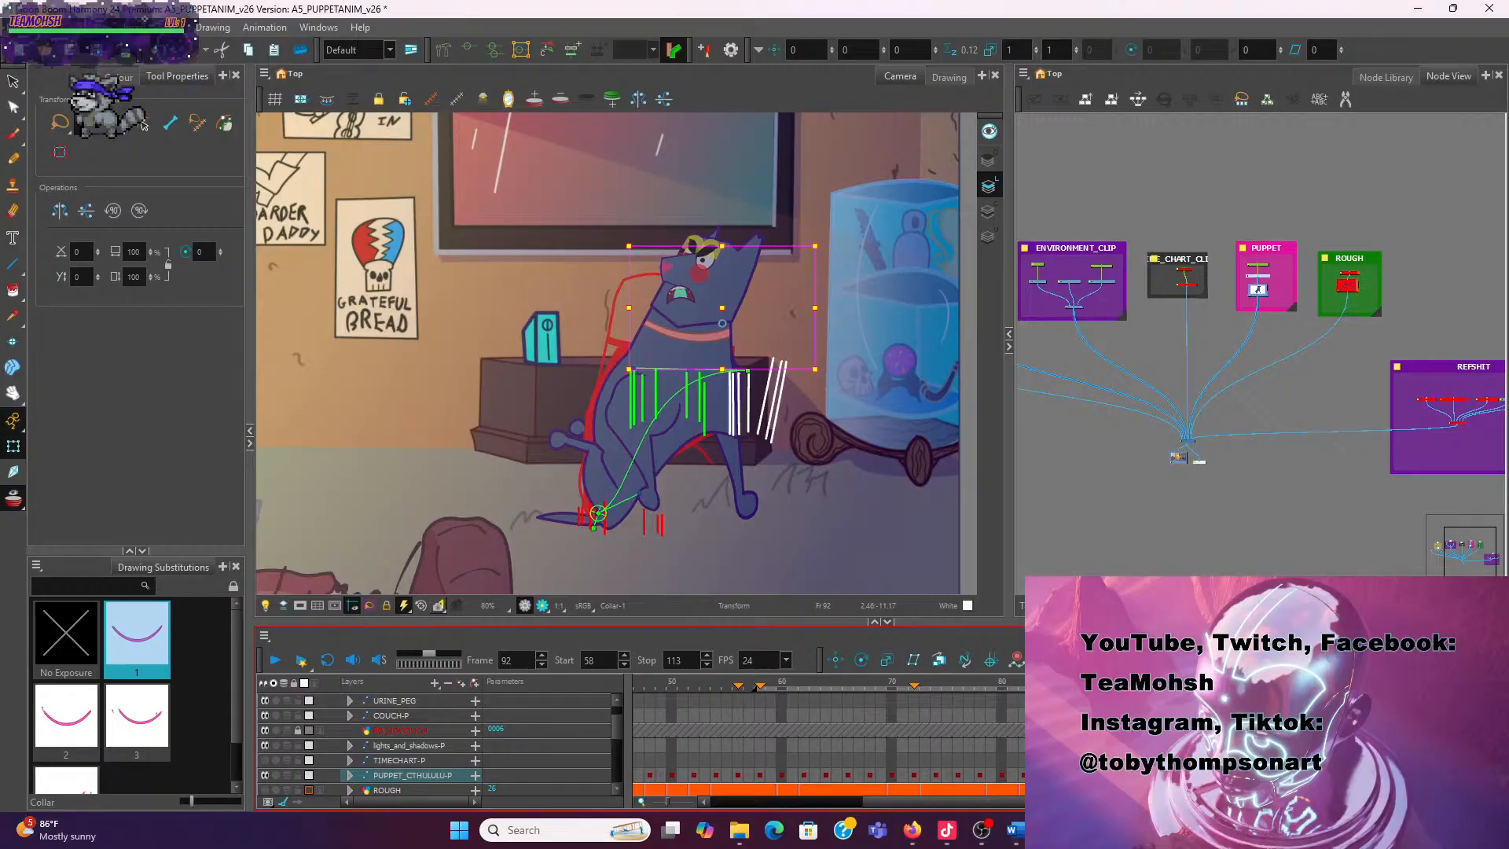
pyautogui.press('.')
pyautogui.press('.')
pyautogui.scroll(2, 759, 366)
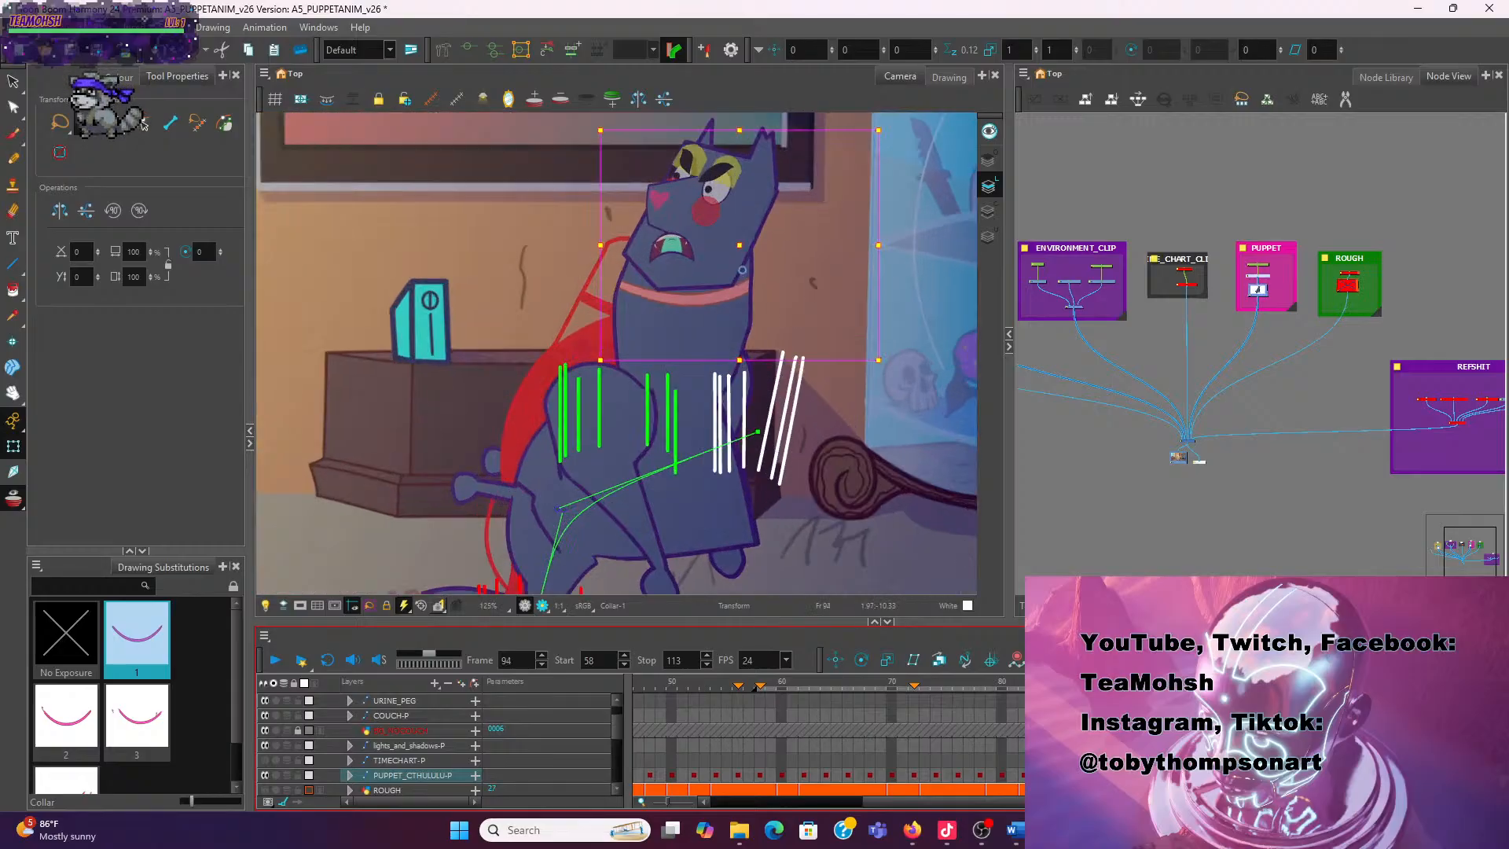
pyautogui.press(',')
pyautogui.press(',')
pyautogui.press(',')
pyautogui.press(',')
pyautogui.press(',')
pyautogui.press(',')
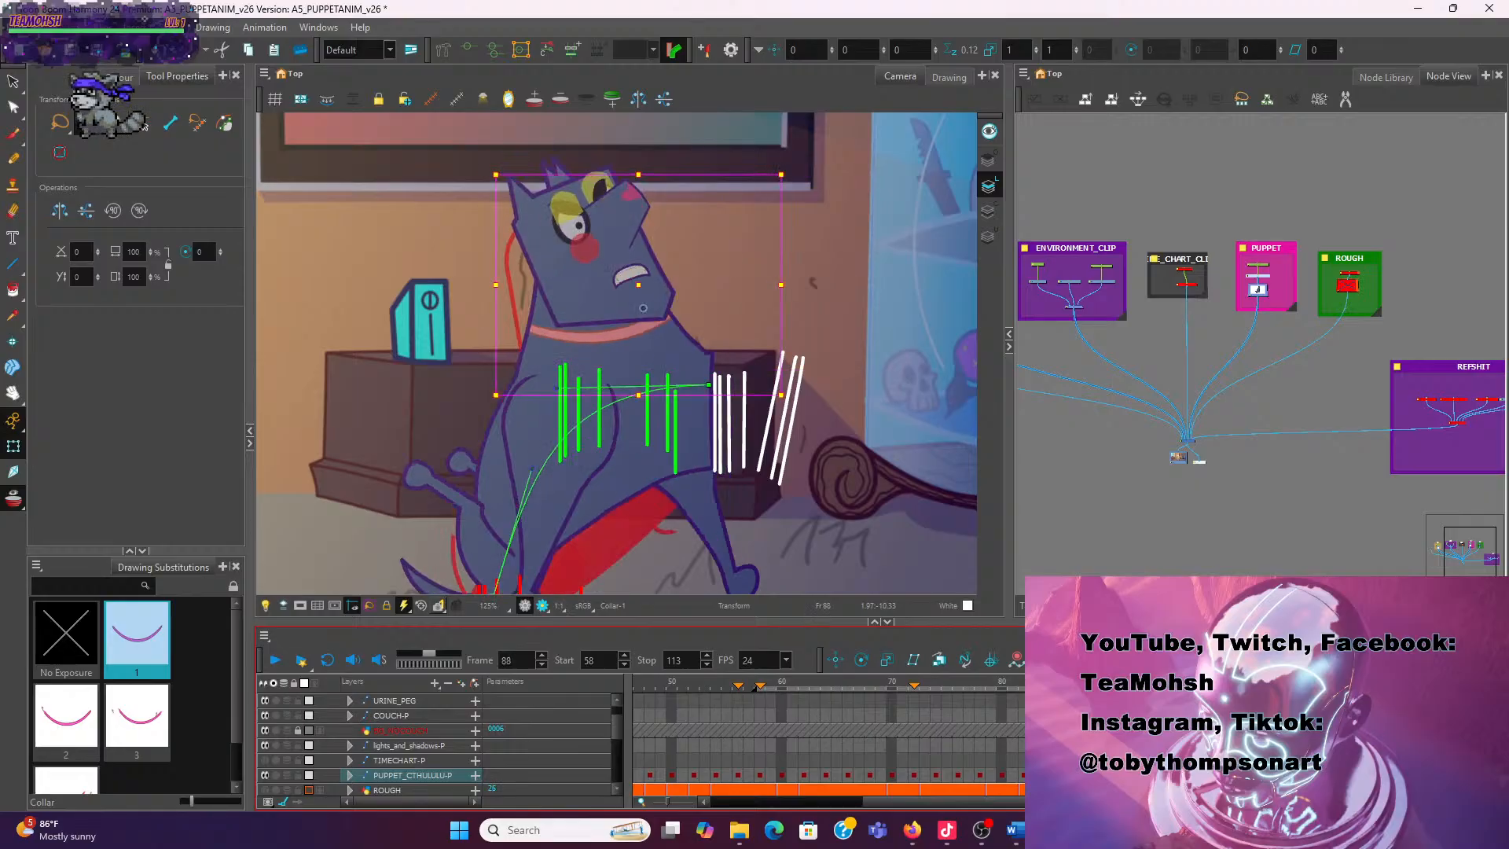
pyautogui.press('.')
pyautogui.press('.')
pyautogui.press('.')
pyautogui.press('.')
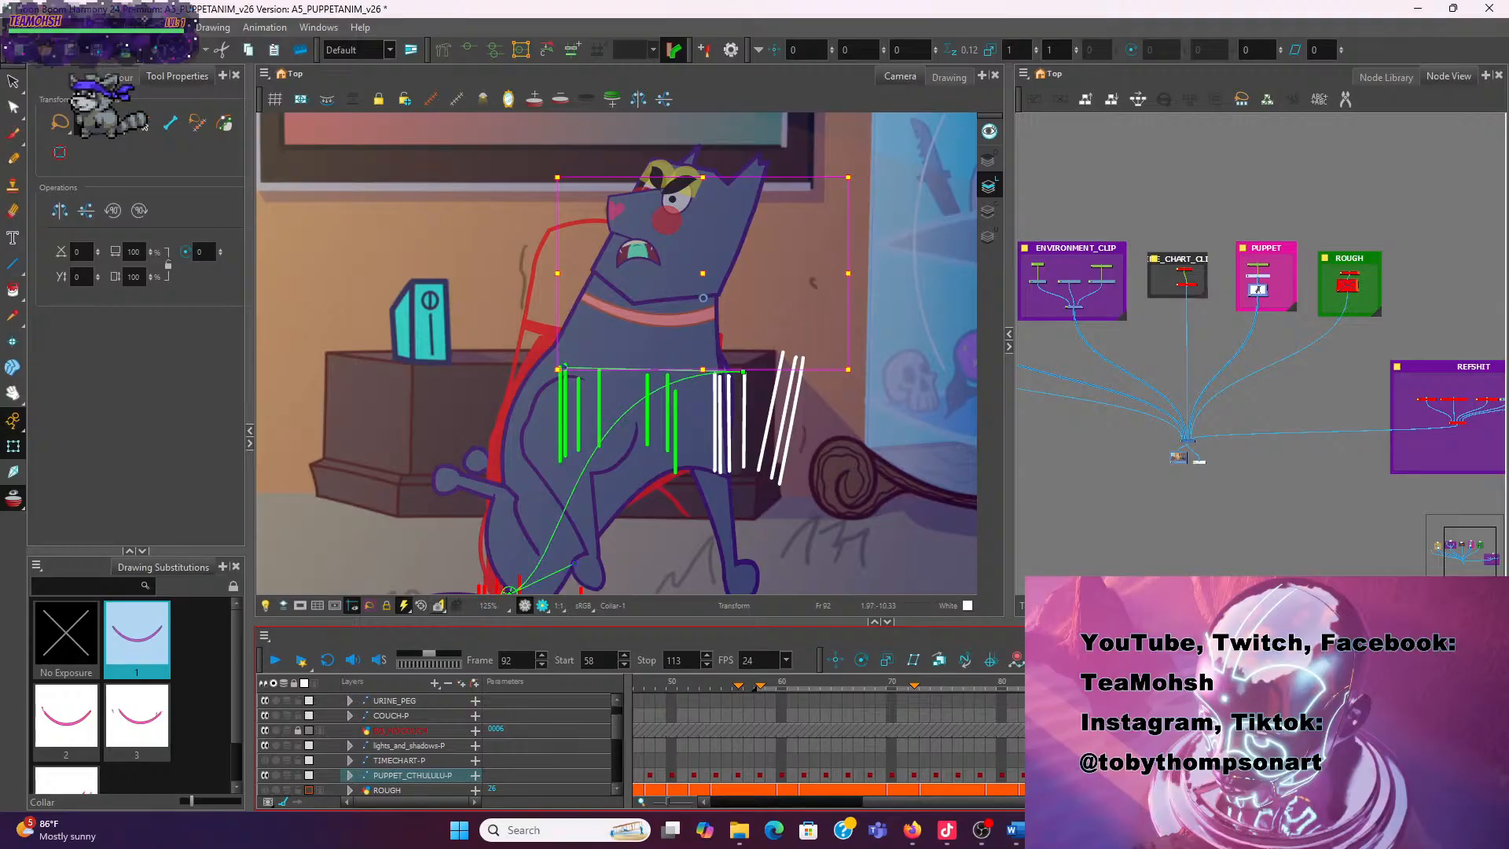
# On frame 92, lower the upper torso deformer's chest end slightly and raise its curve handle a little toward the chest
pyautogui.scroll(2, 827, 431)
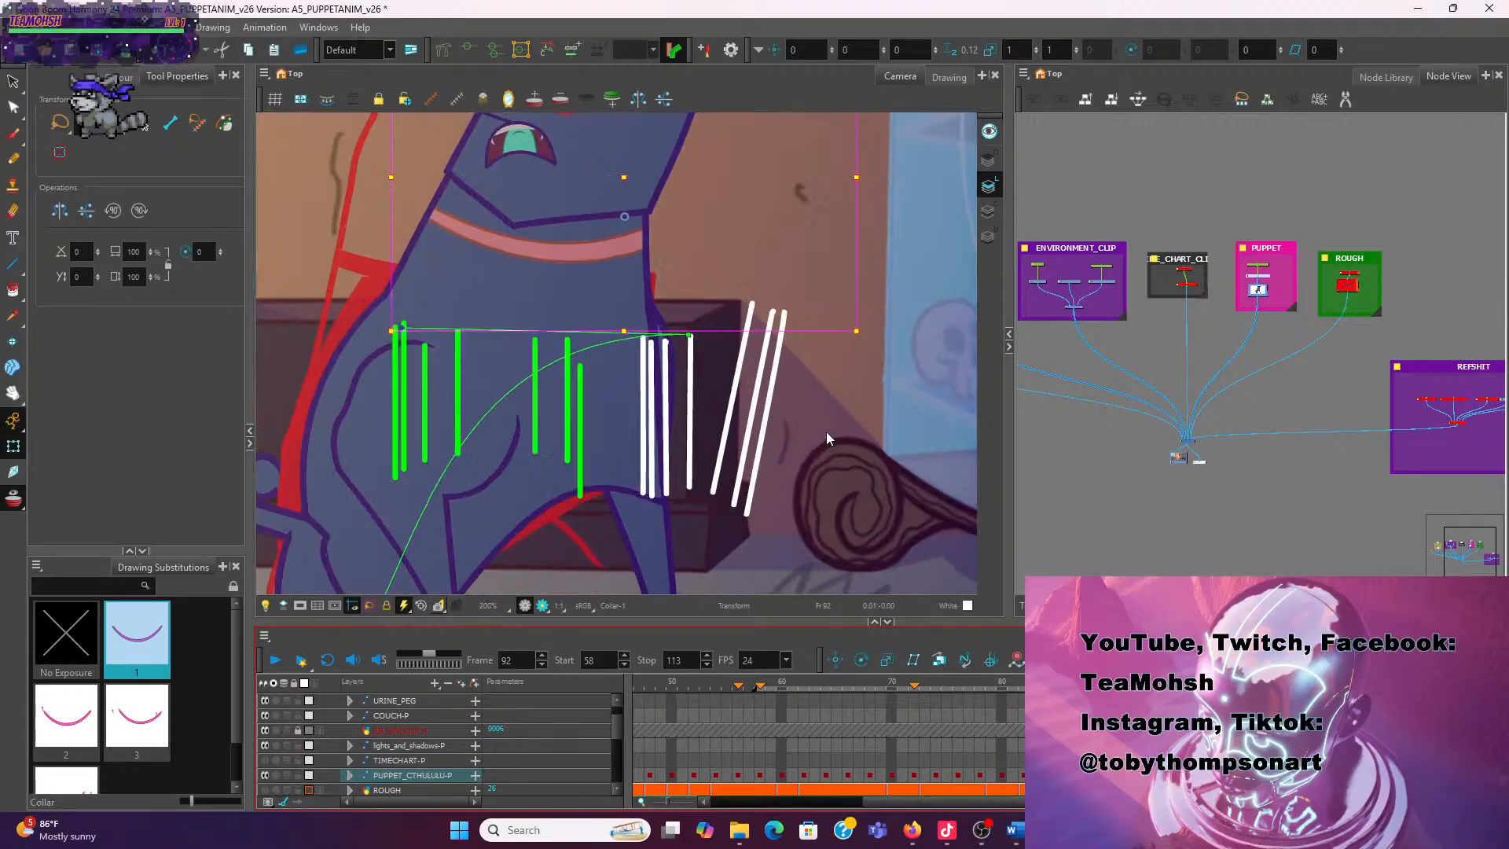
pyautogui.click(697, 339)
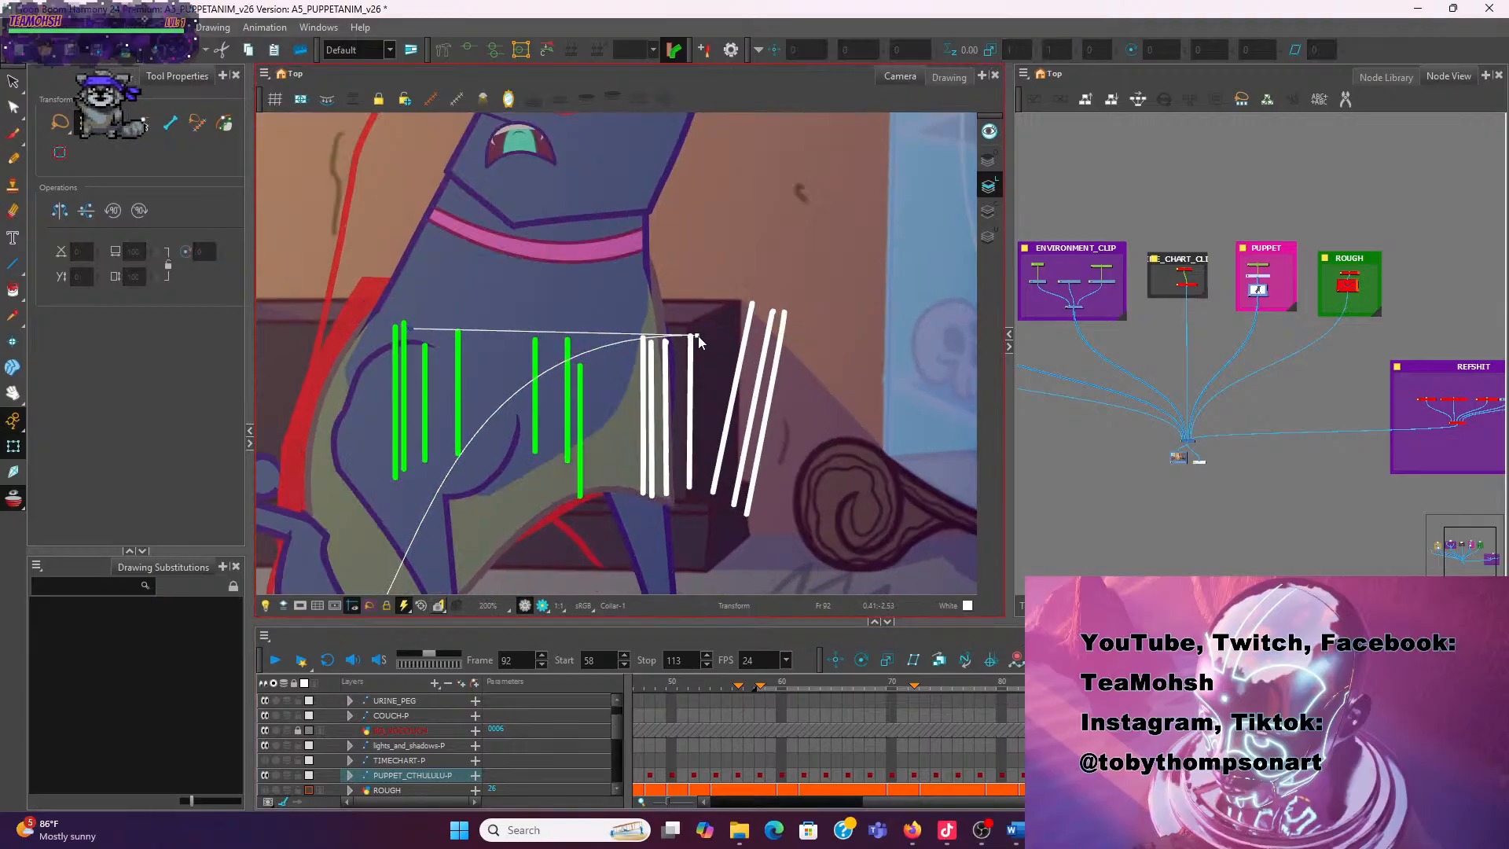
pyautogui.moveTo(699, 340); pyautogui.dragTo(696, 343)
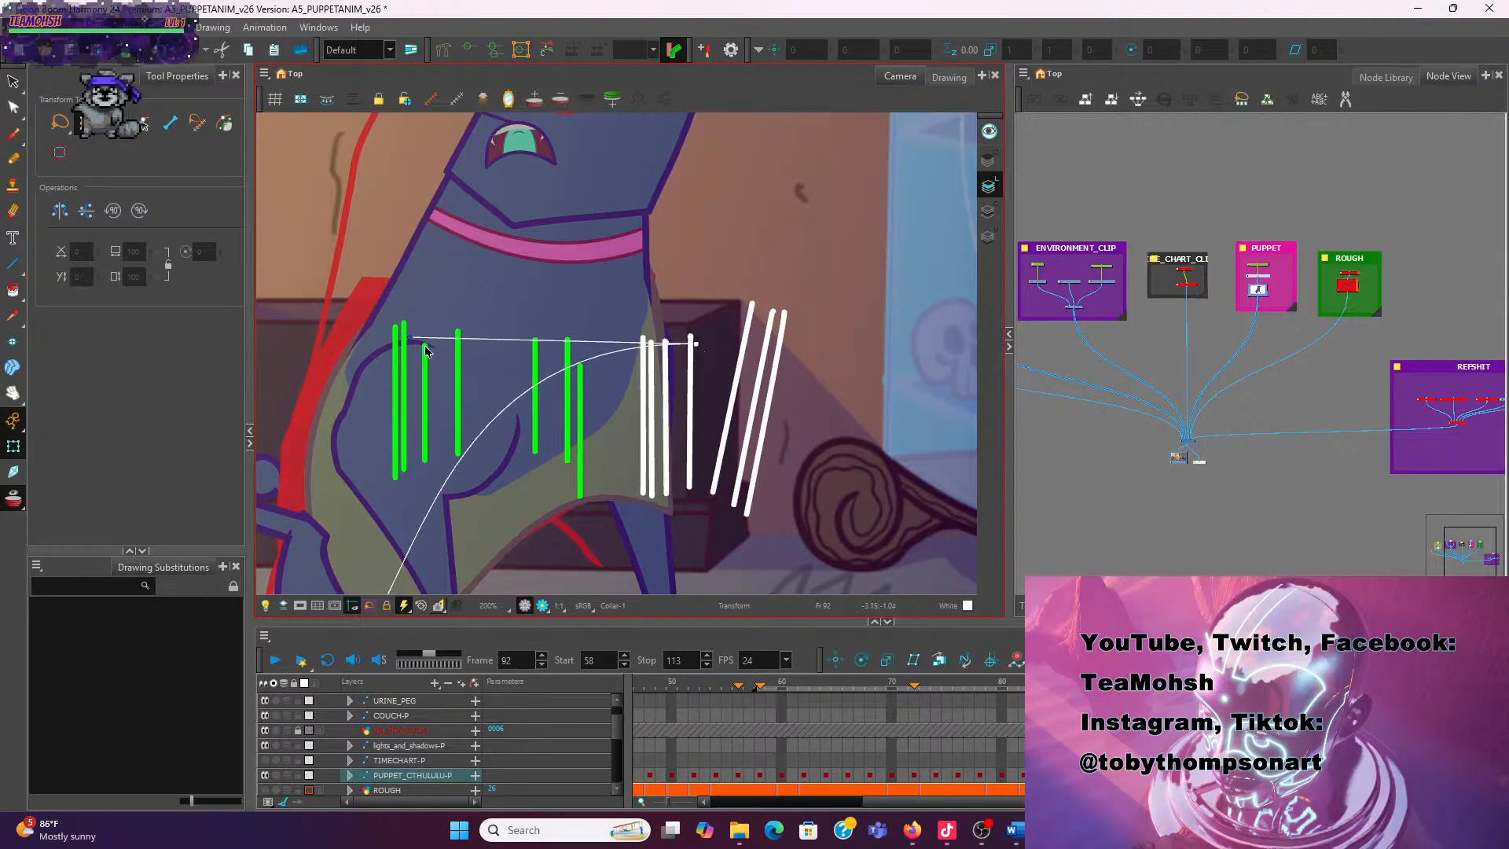
pyautogui.moveTo(414, 339)
pyautogui.mouseDown()
pyautogui.moveTo(402, 327)
pyautogui.moveTo(423, 328)
pyautogui.mouseUp()
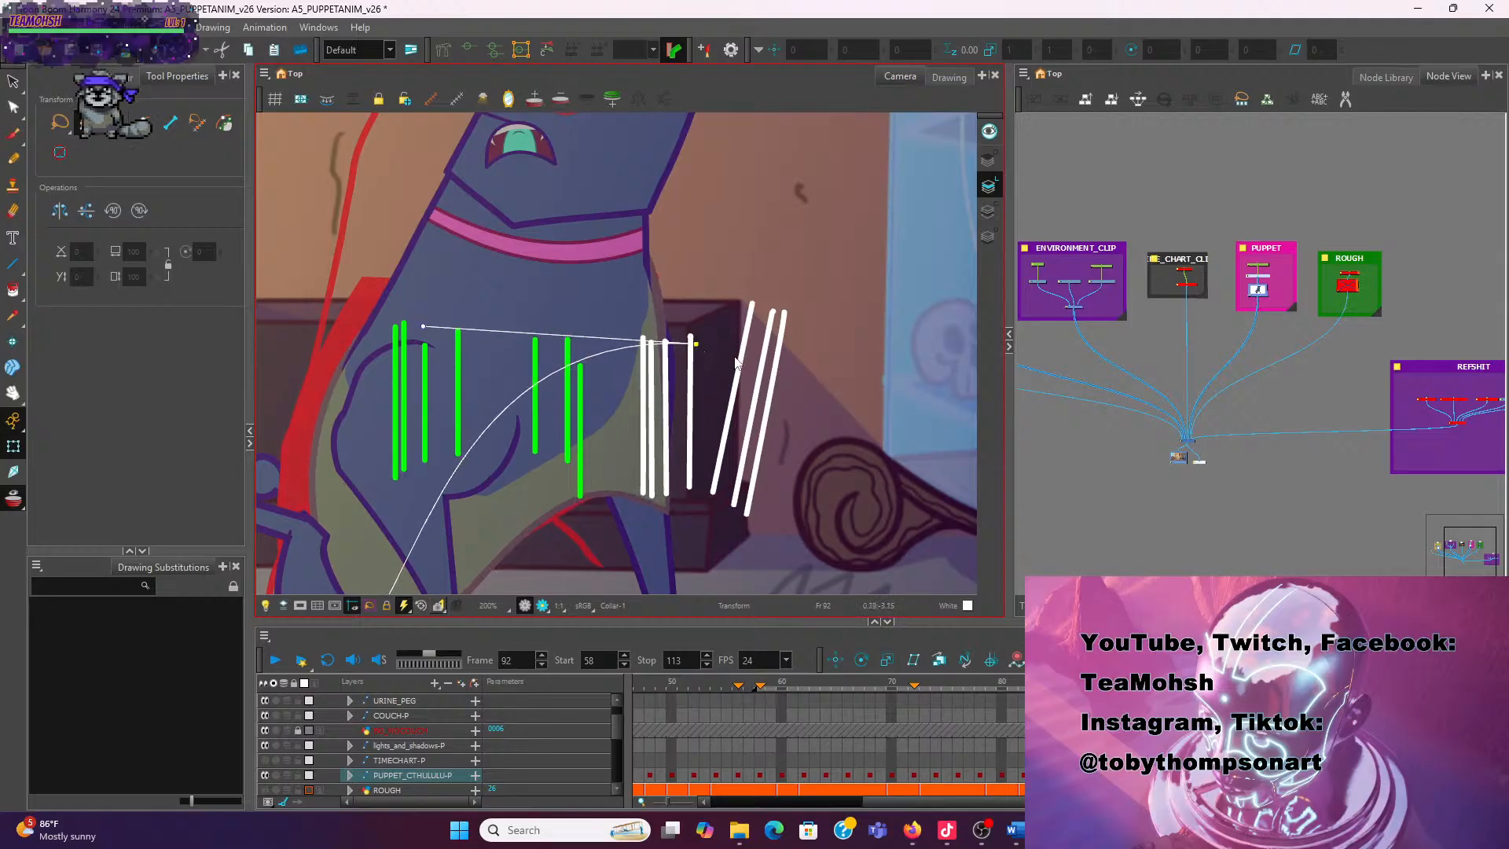
pyautogui.moveTo(697, 344); pyautogui.dragTo(694, 349)
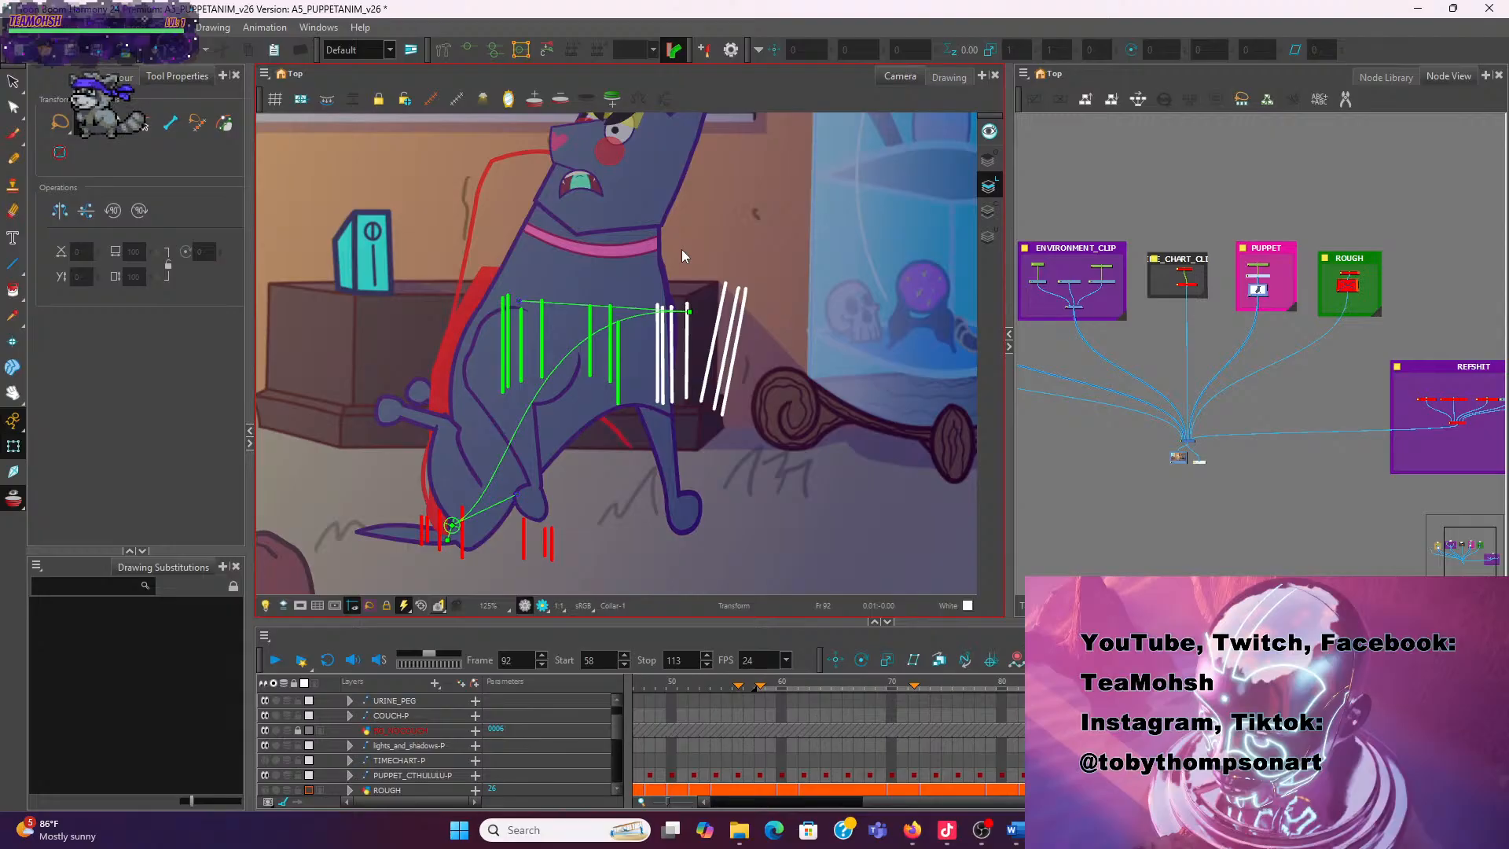
# Reshape the upper torso deformer on frame 94, raising its chest end beside the slanted white lines and lowering its hip handle toward the belly
pyautogui.press('.')
pyautogui.press('.')
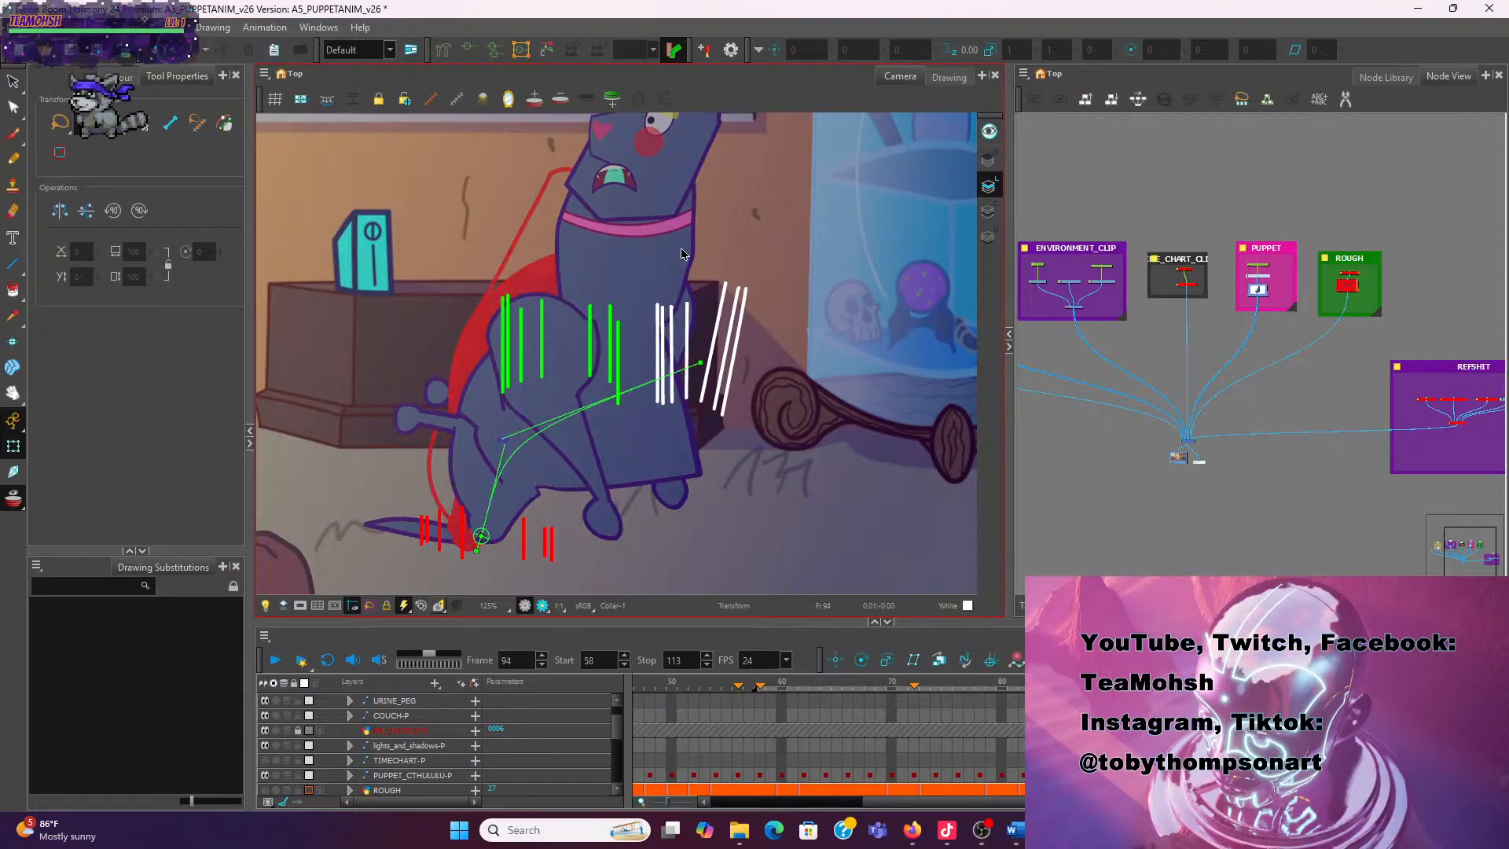
pyautogui.press(',')
pyautogui.press(',')
pyautogui.press('.')
pyautogui.press('.')
pyautogui.moveTo(700, 365); pyautogui.dragTo(646, 296)
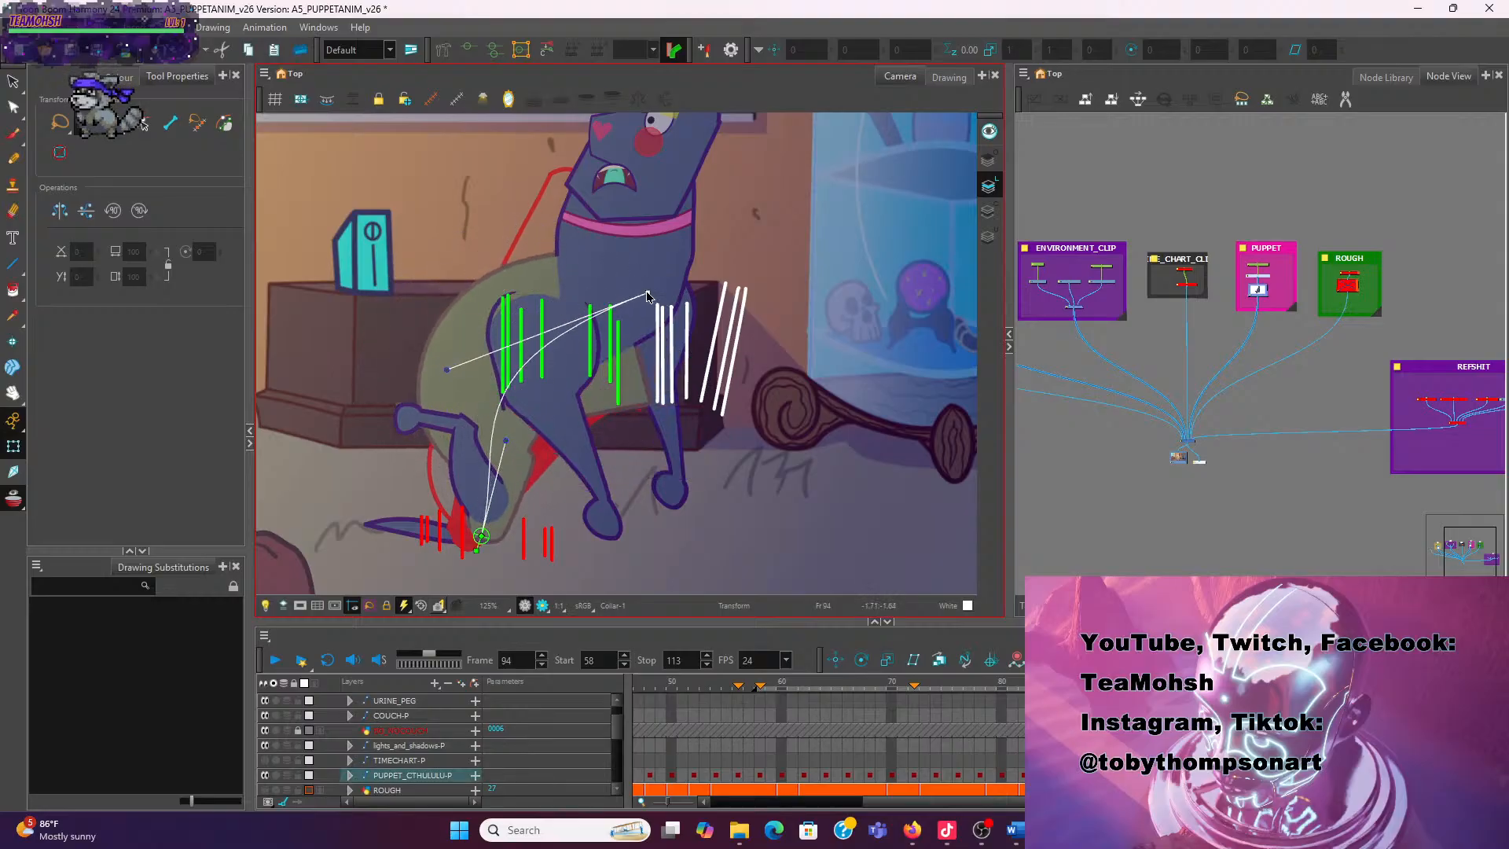
pyautogui.moveTo(447, 369); pyautogui.dragTo(506, 305)
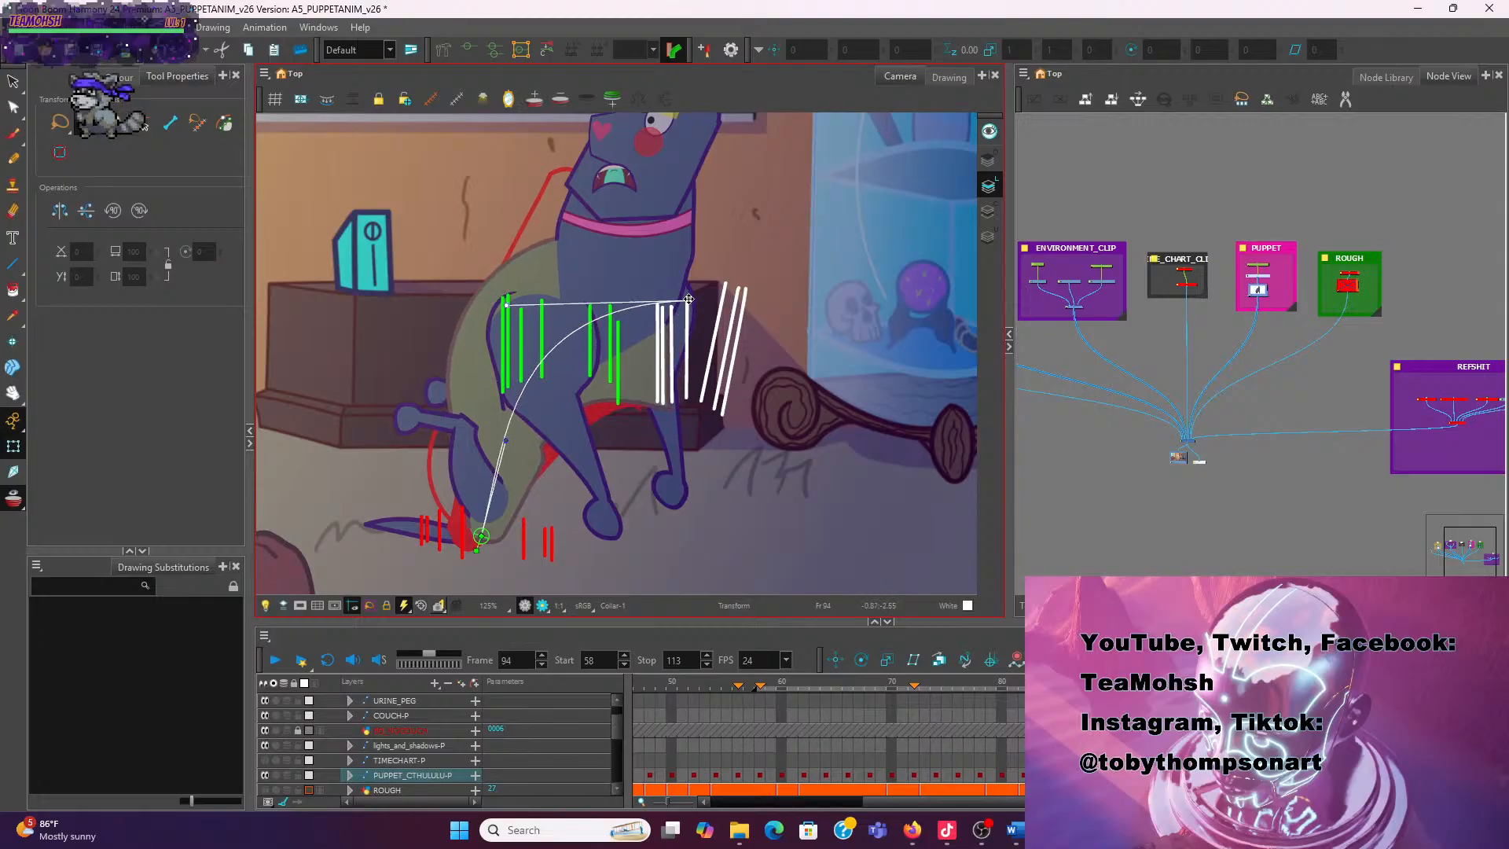
pyautogui.moveTo(688, 299); pyautogui.dragTo(708, 308)
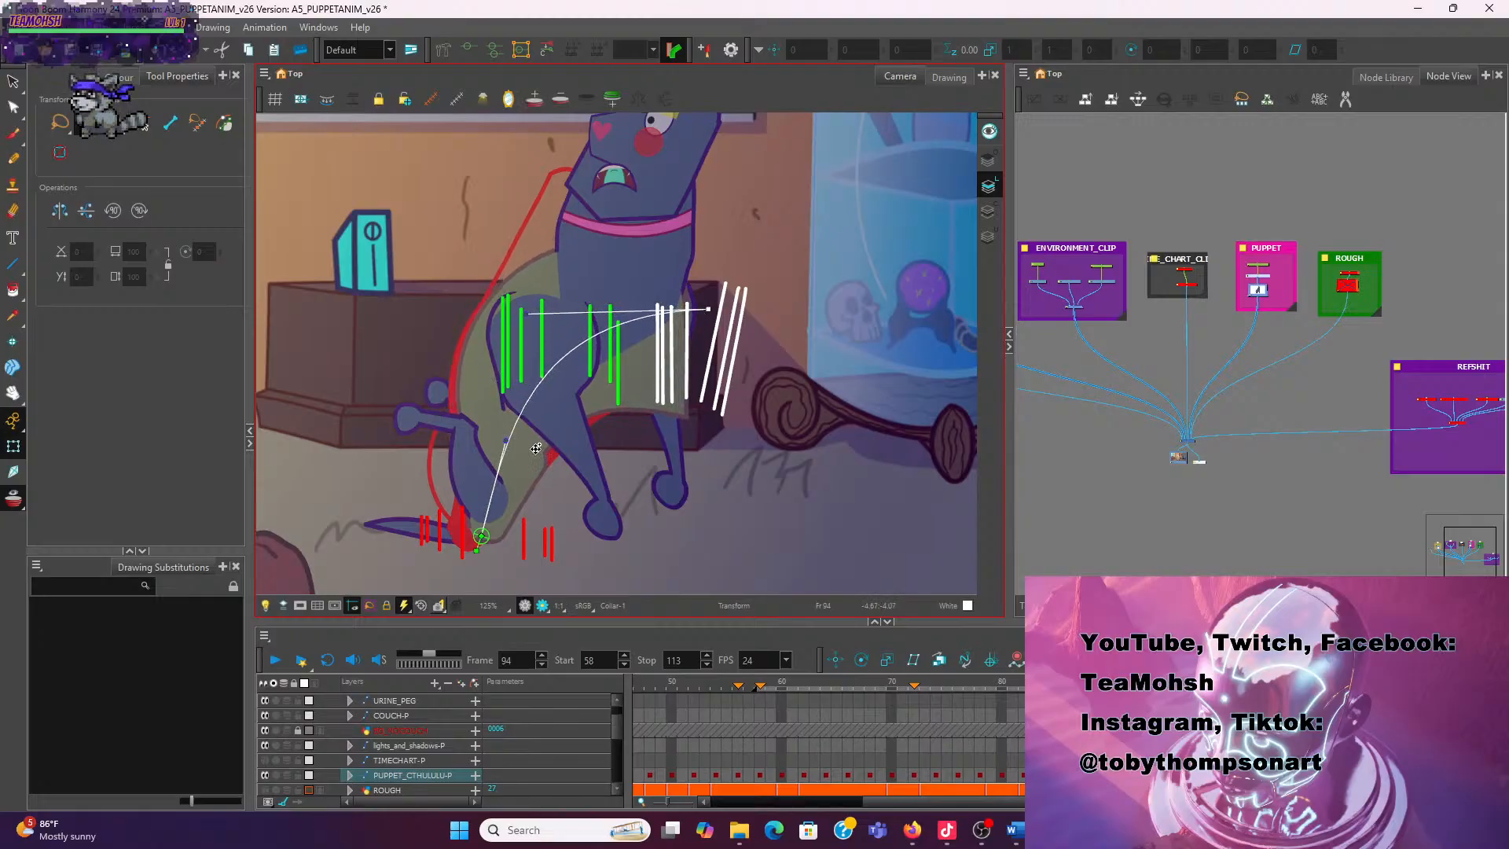
pyautogui.moveTo(510, 444); pyautogui.dragTo(544, 476)
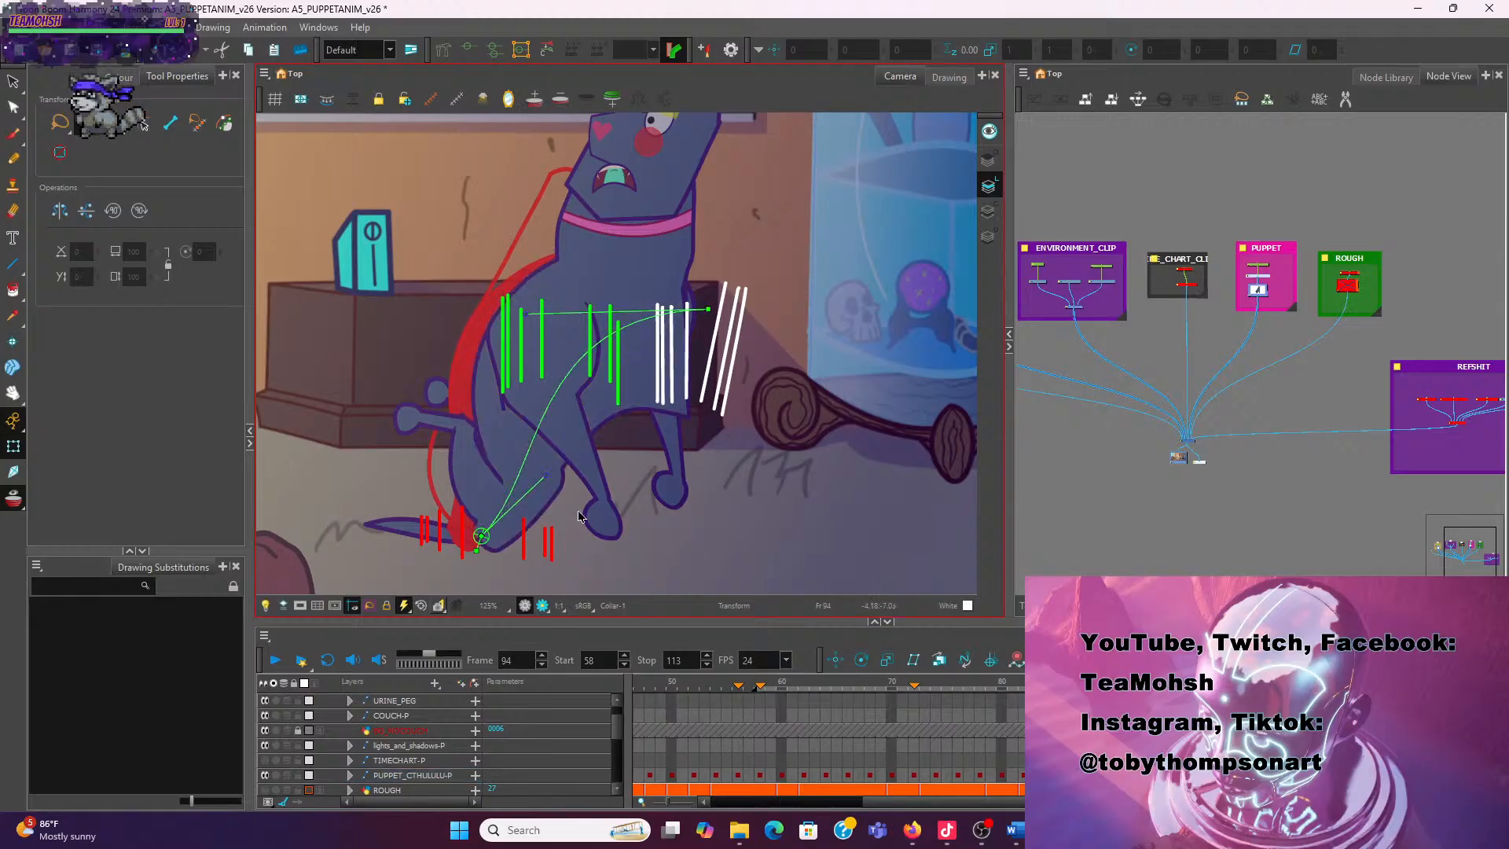
# Nudge the lower torso piece slightly up and back toward the tail on frame 94
pyautogui.click(553, 491)
pyautogui.scroll(2, 553, 492)
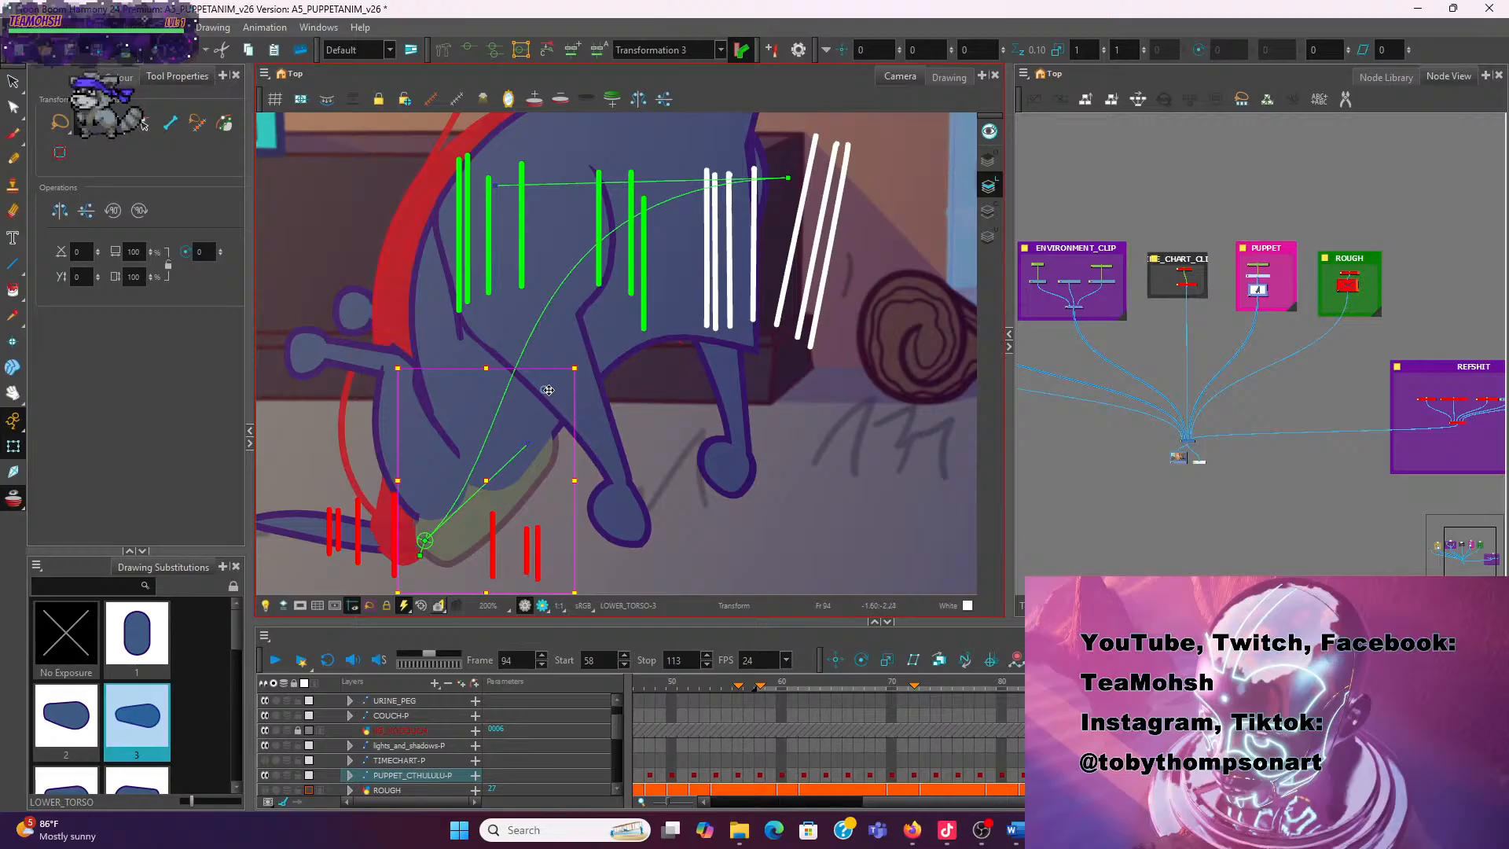
pyautogui.scroll(-1, 566, 542)
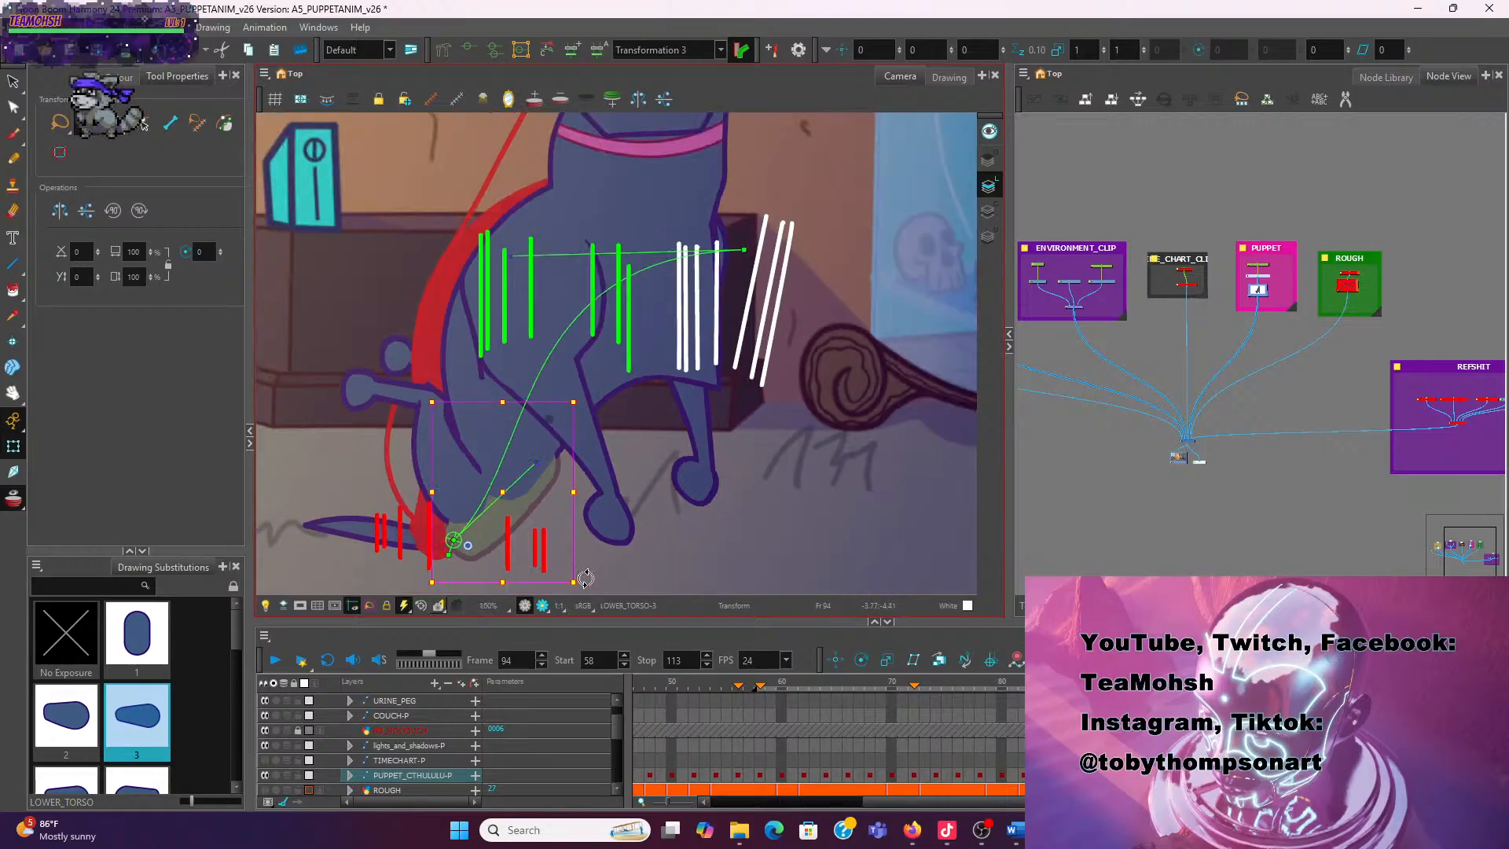
pyautogui.click(713, 507)
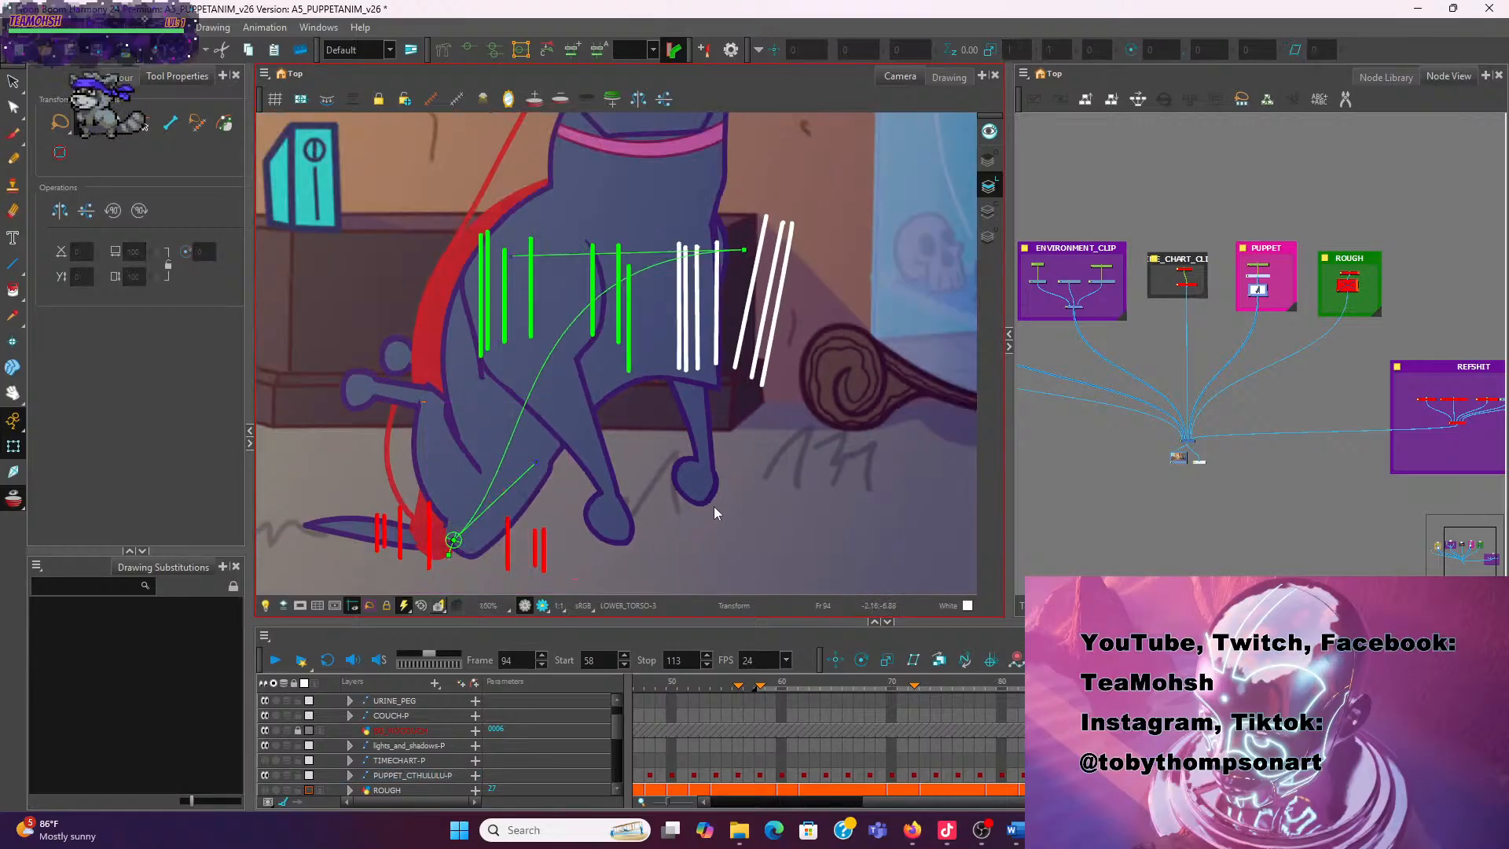
pyautogui.click(518, 557)
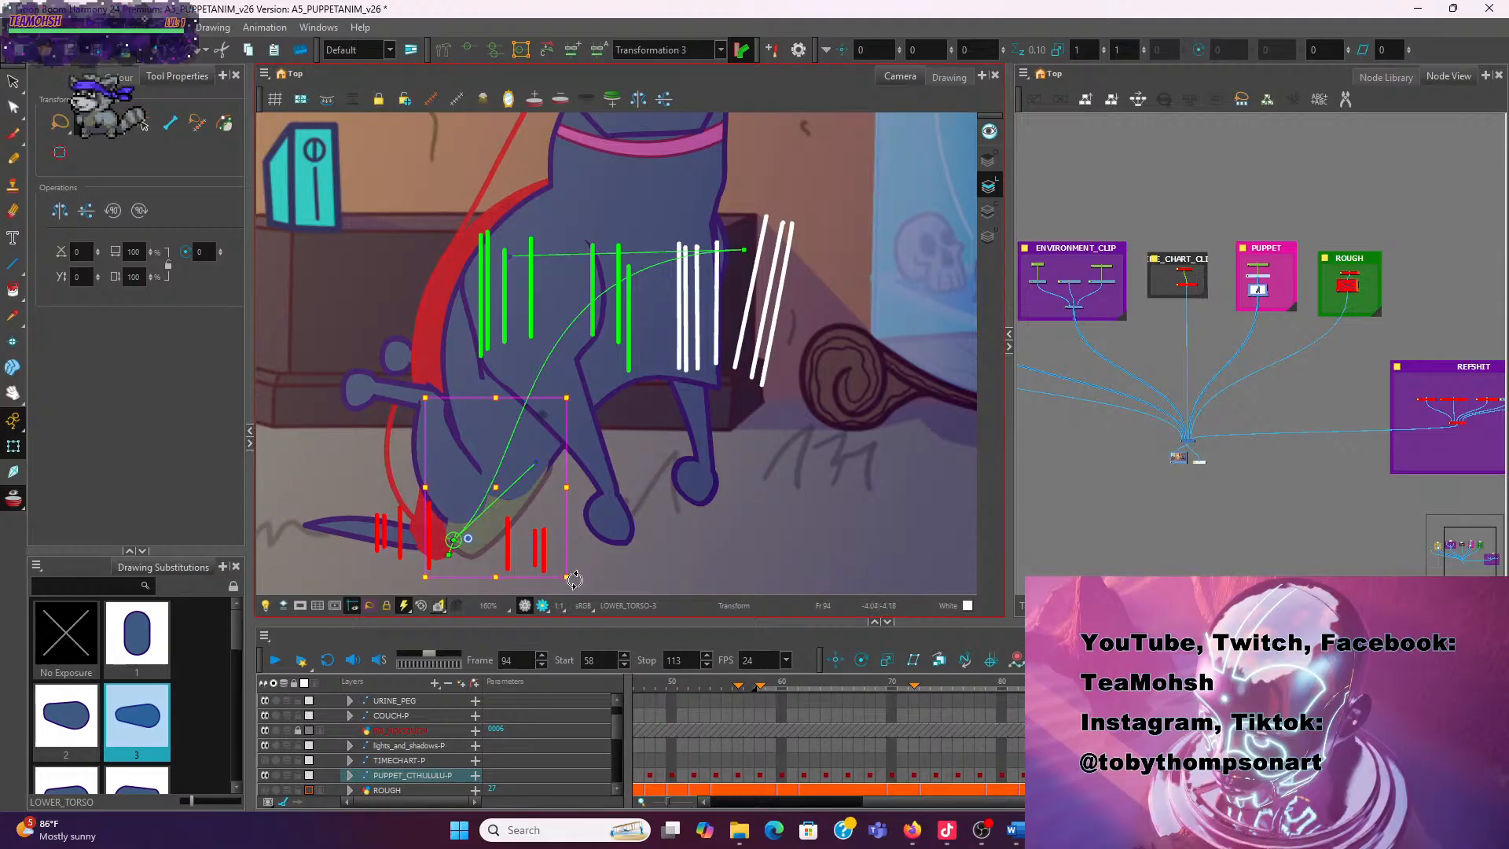
pyautogui.click(803, 448)
# Squash the whole near front leg toward its paw on frame 94, bringing its vertical scale to about 0.87
pyautogui.scroll(-2, 803, 448)
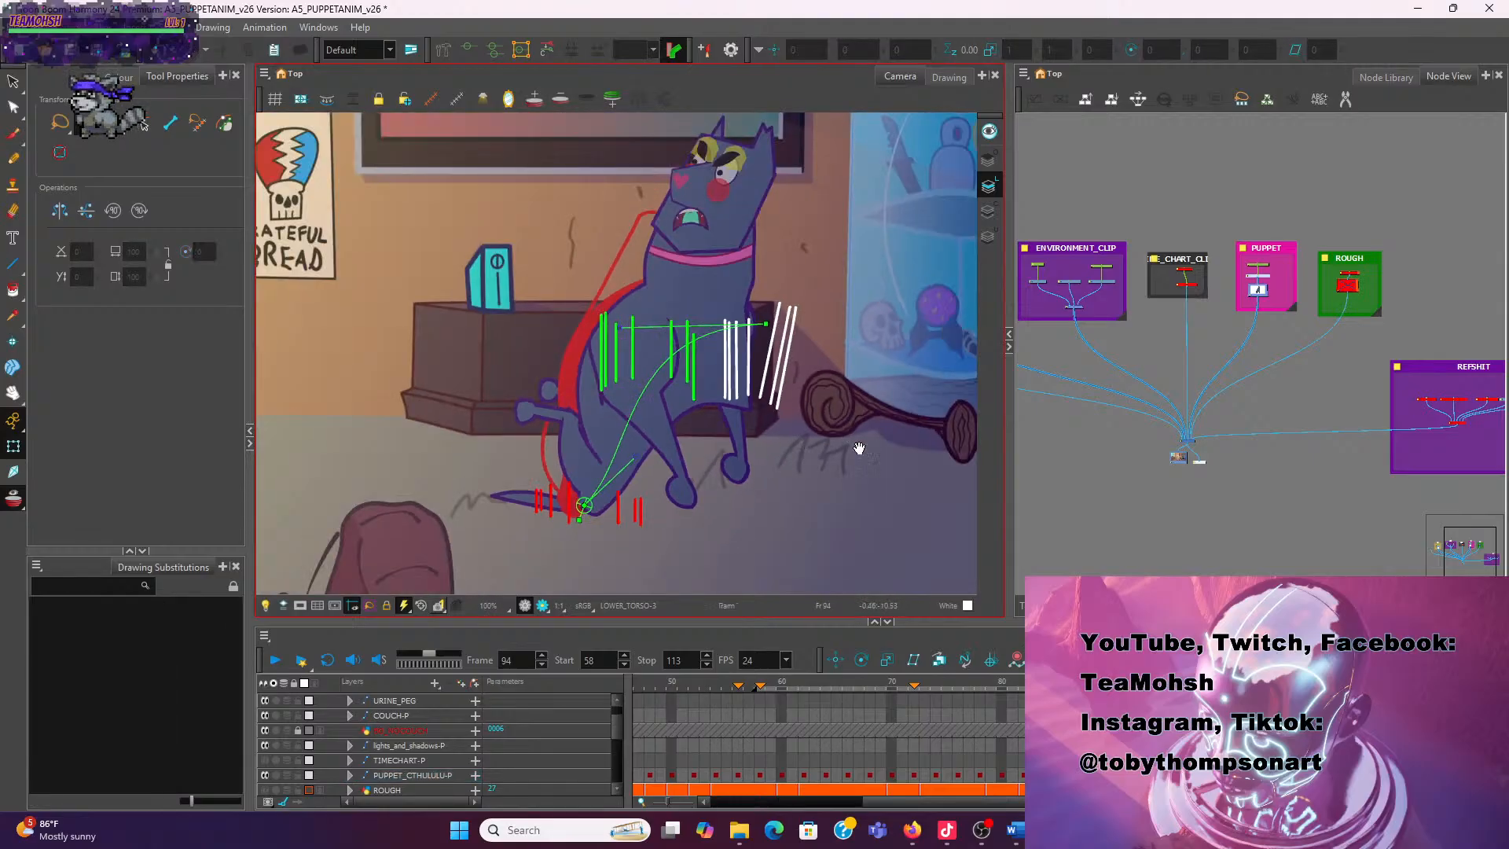
pyautogui.moveTo(859, 448); pyautogui.dragTo(771, 467)
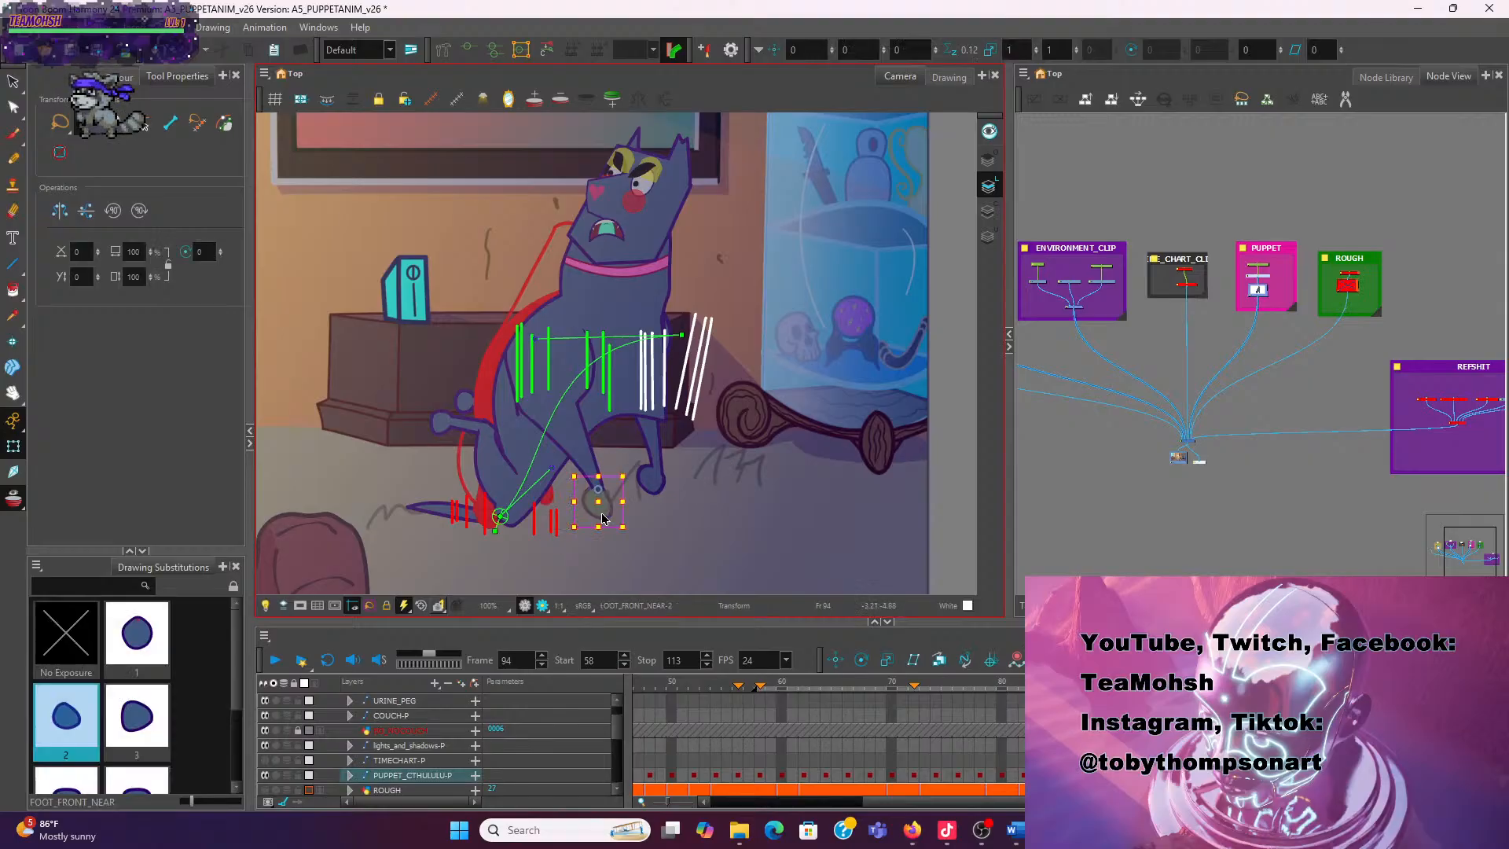
pyautogui.click(603, 470)
pyautogui.scroll(2, 492, 362)
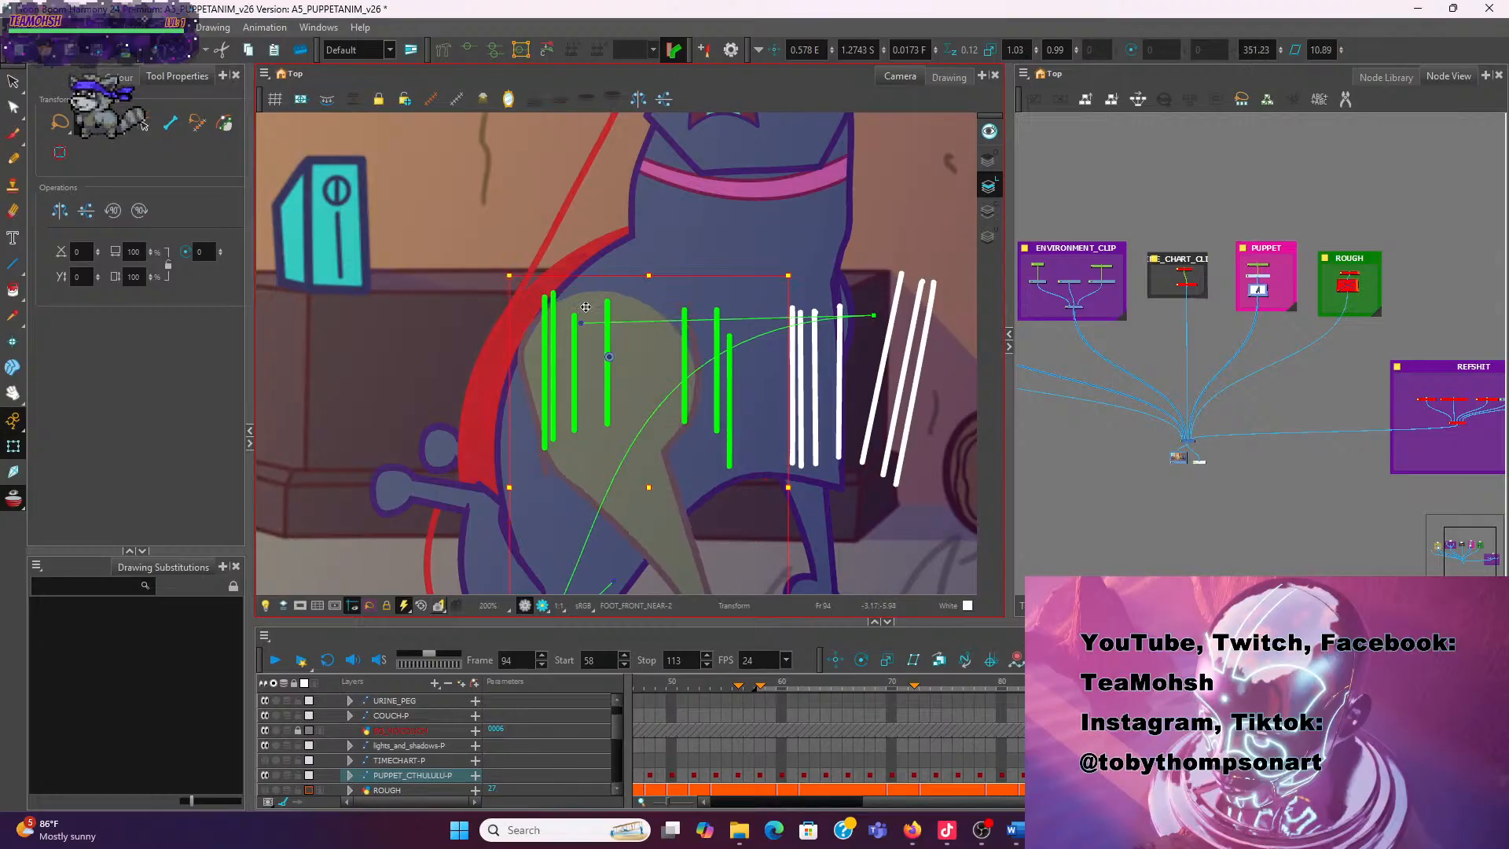
pyautogui.scroll(-2, 586, 306)
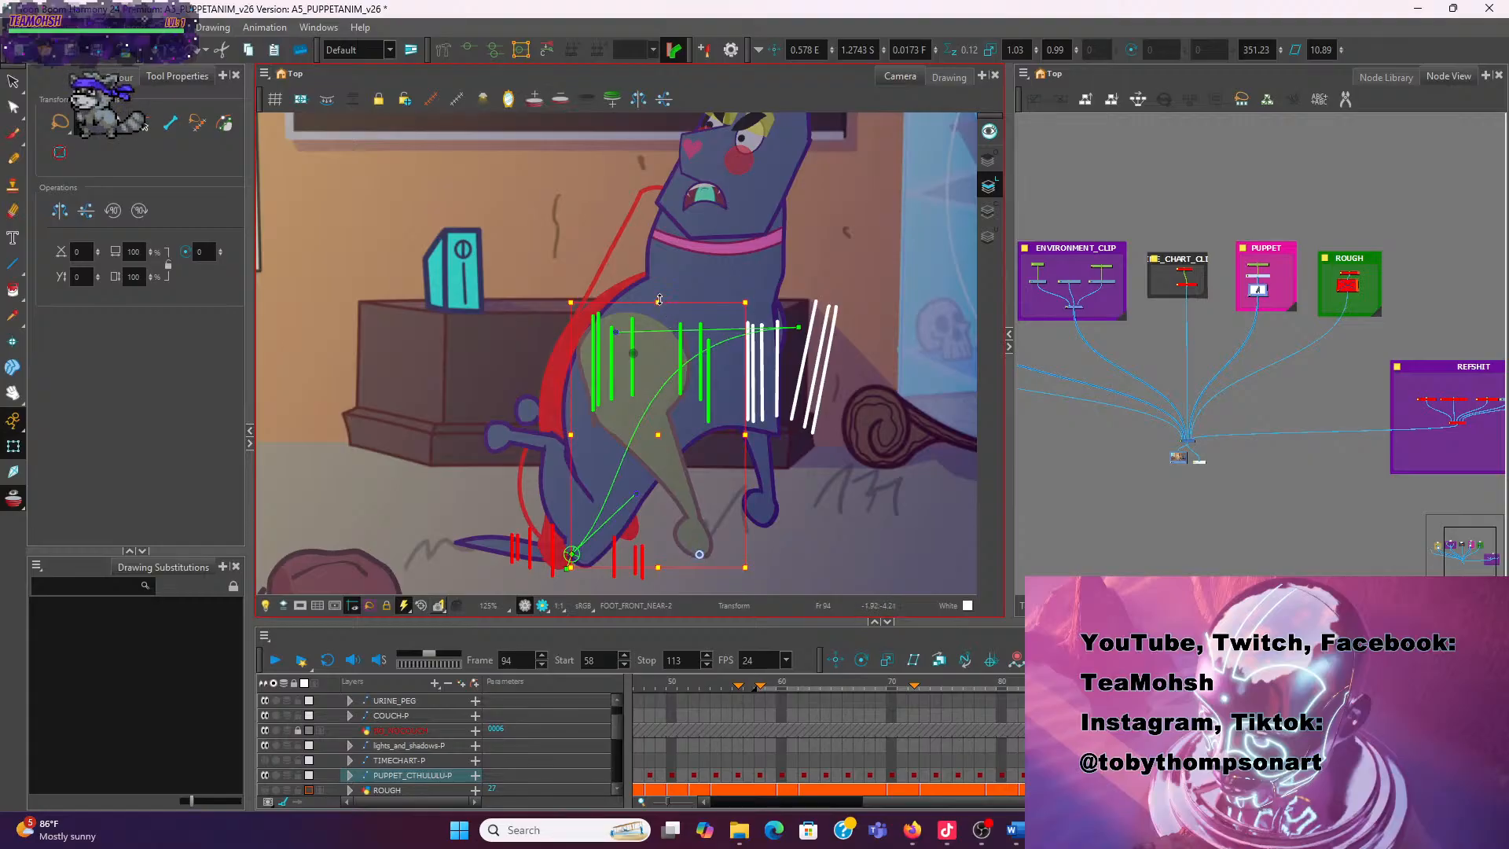
pyautogui.moveTo(659, 300); pyautogui.dragTo(660, 331)
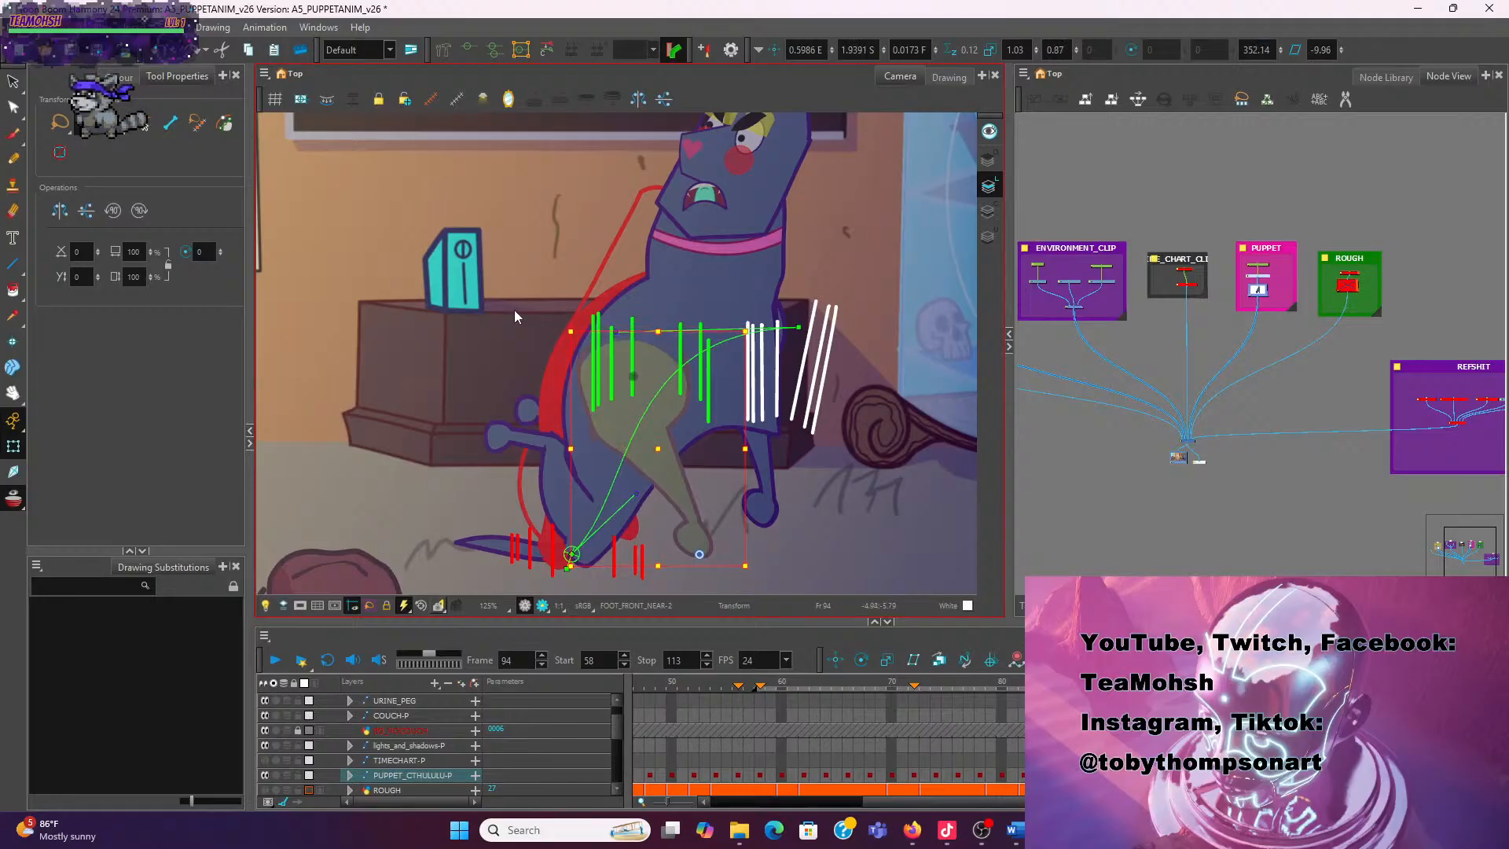
pyautogui.click(514, 309)
# Put the near front upper leg on drawing 15 on frame 94 and make its overlay art active
pyautogui.click(663, 420)
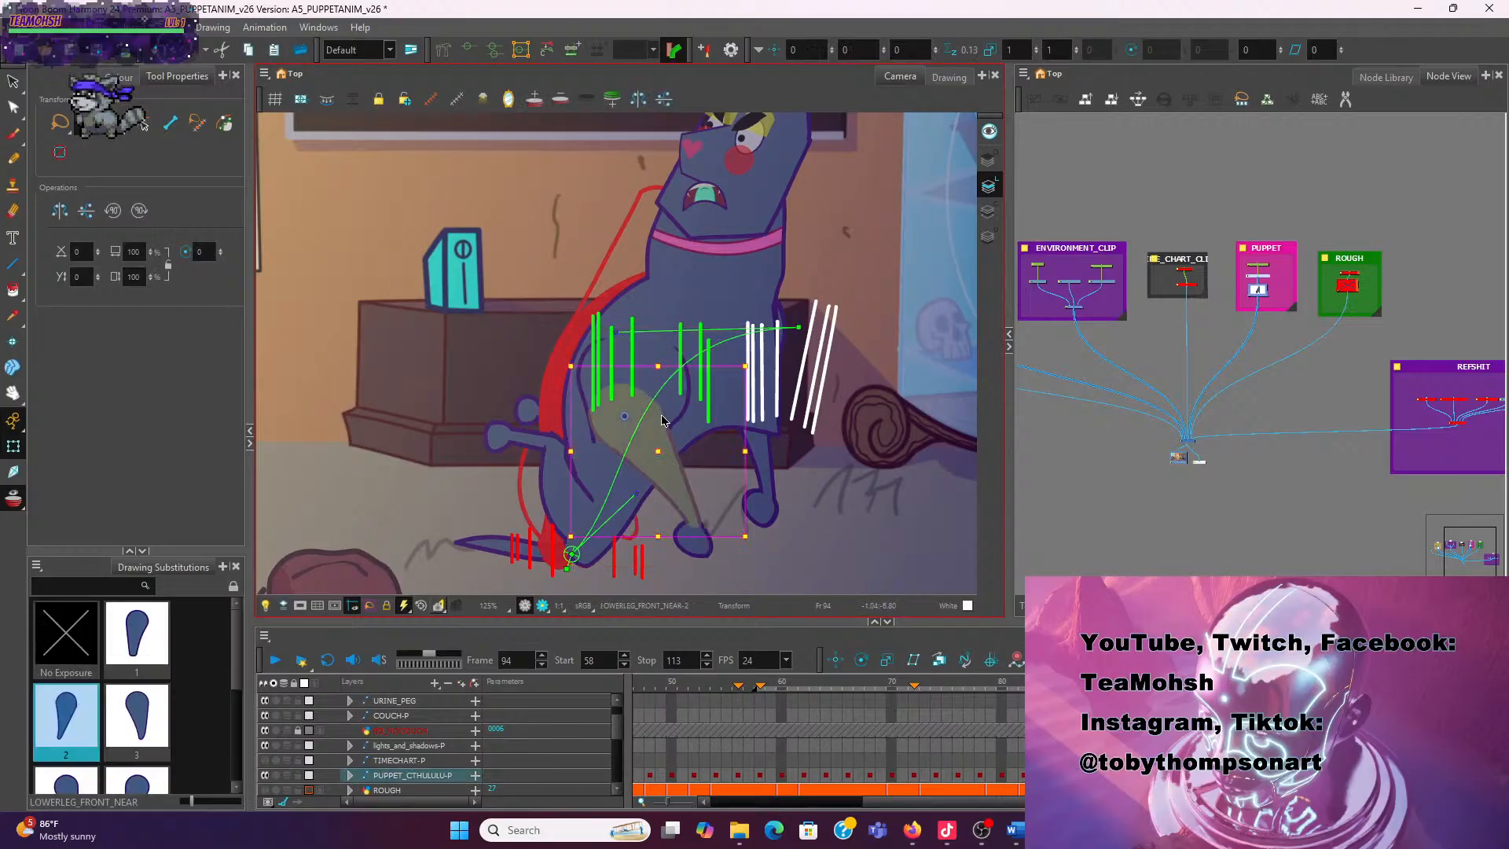
pyautogui.click(660, 361)
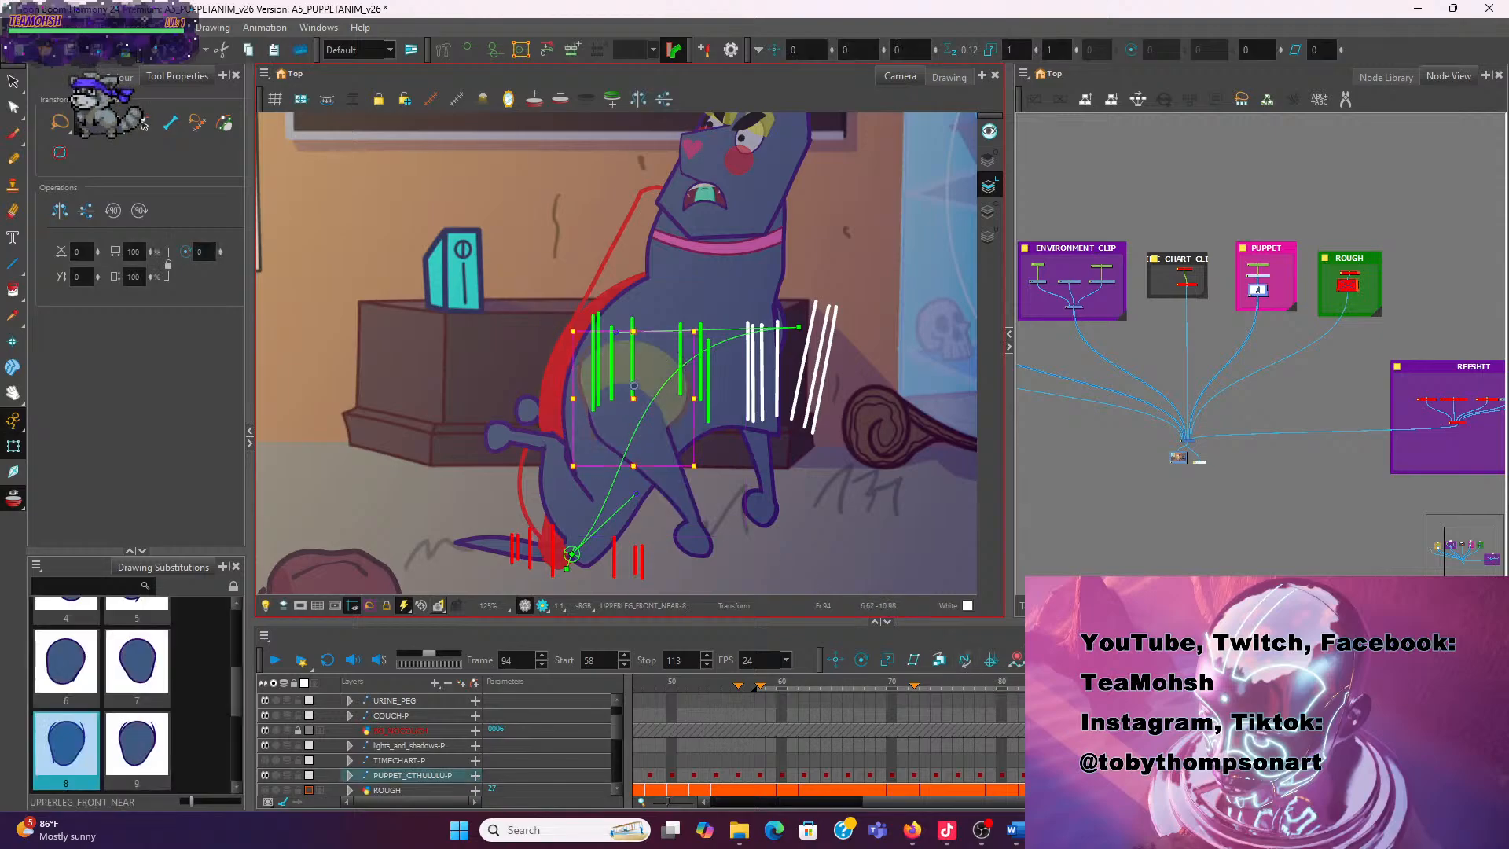
pyautogui.click(452, 423)
pyautogui.scroll(3, 453, 421)
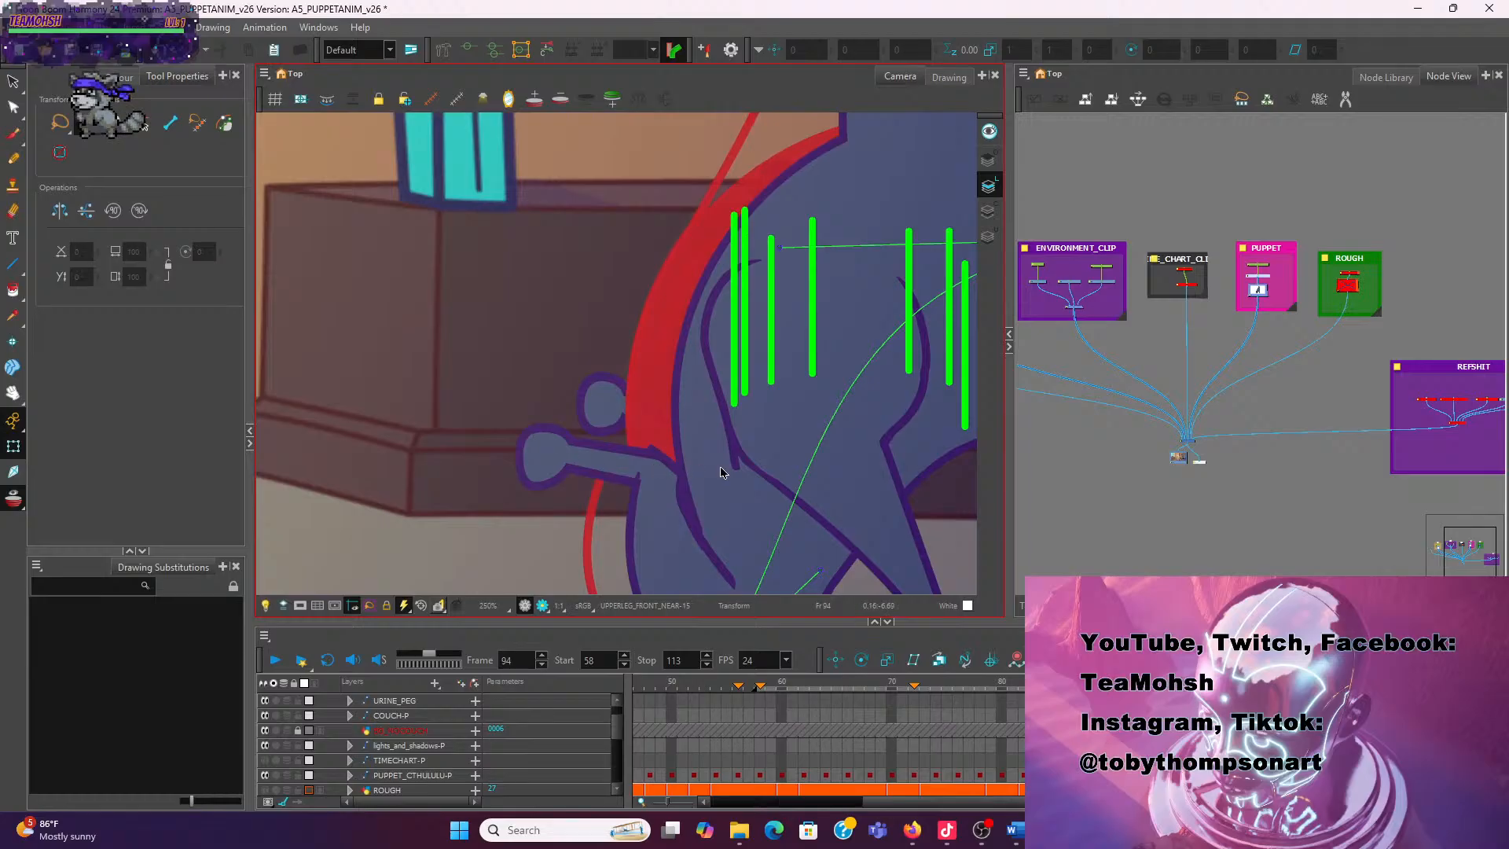
pyautogui.click(721, 464)
pyautogui.click(992, 160)
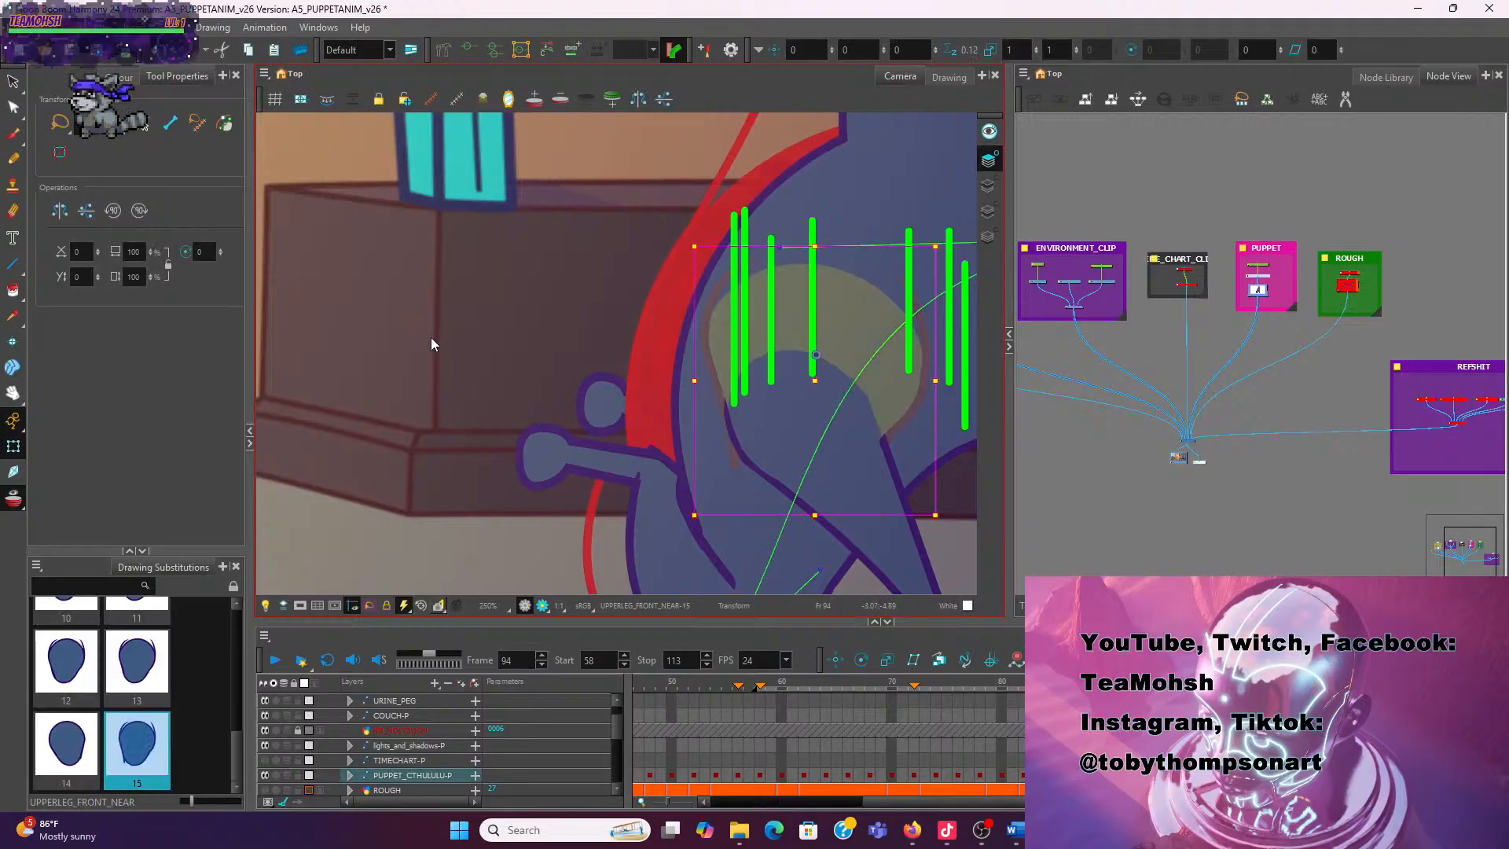
pyautogui.click(432, 341)
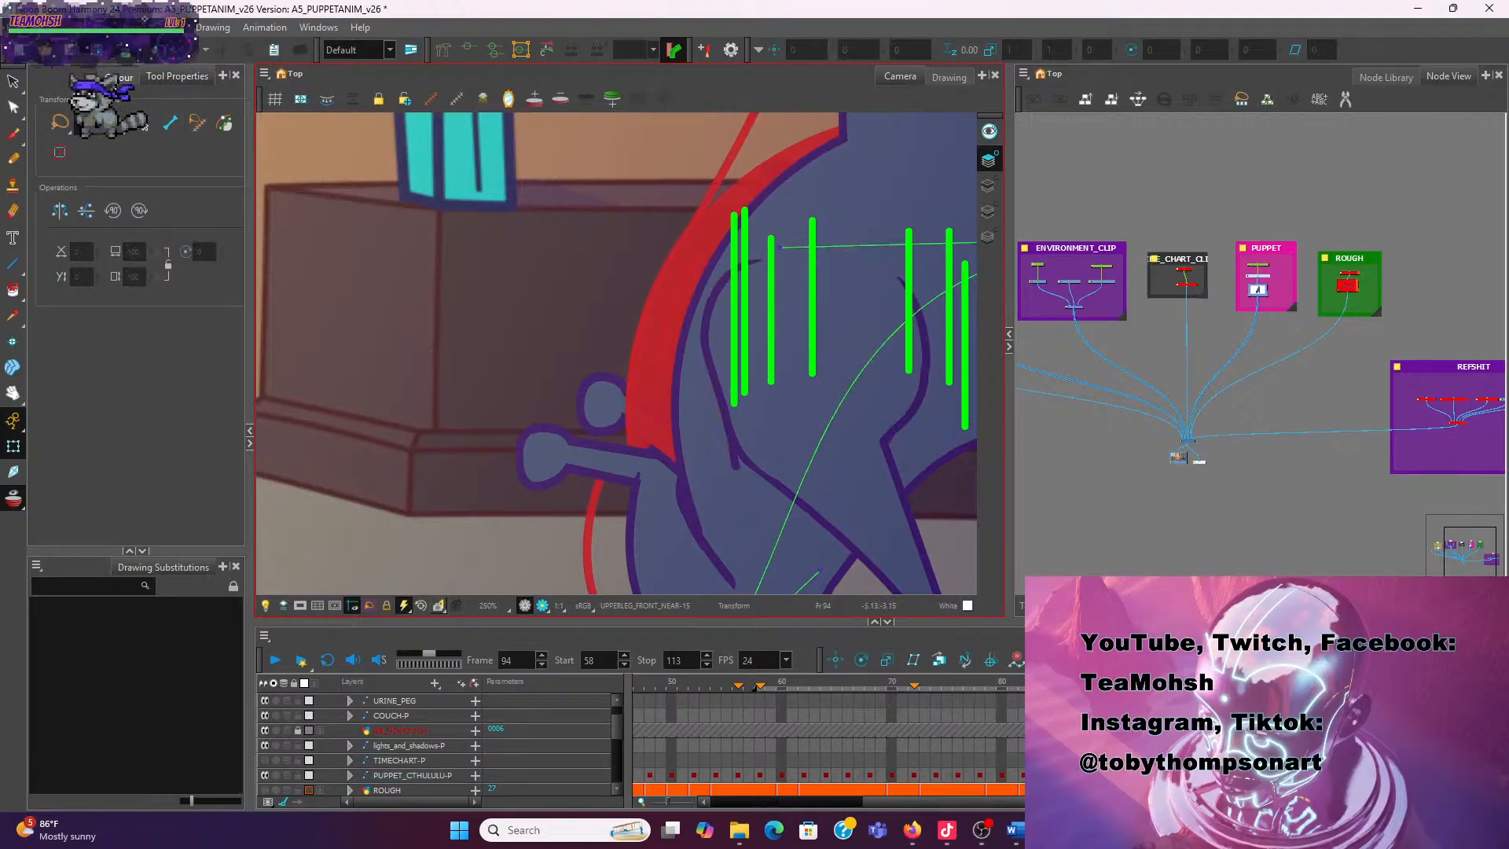
# Delete the short overlay stroke at the lower rear edge of the near front upper leg, keeping the segment above it
pyautogui.click(15, 107)
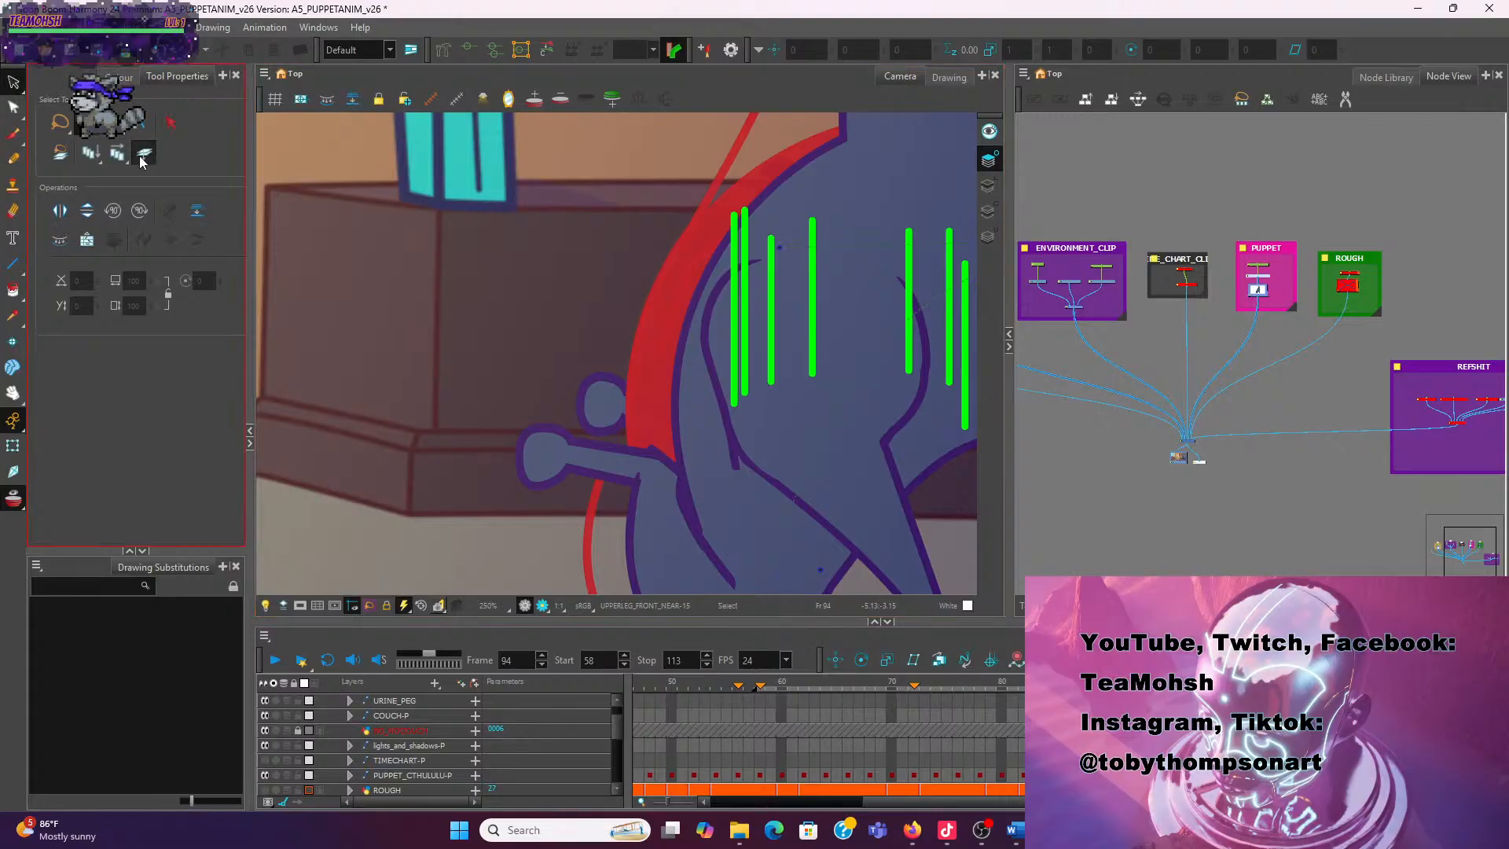
pyautogui.click(732, 446)
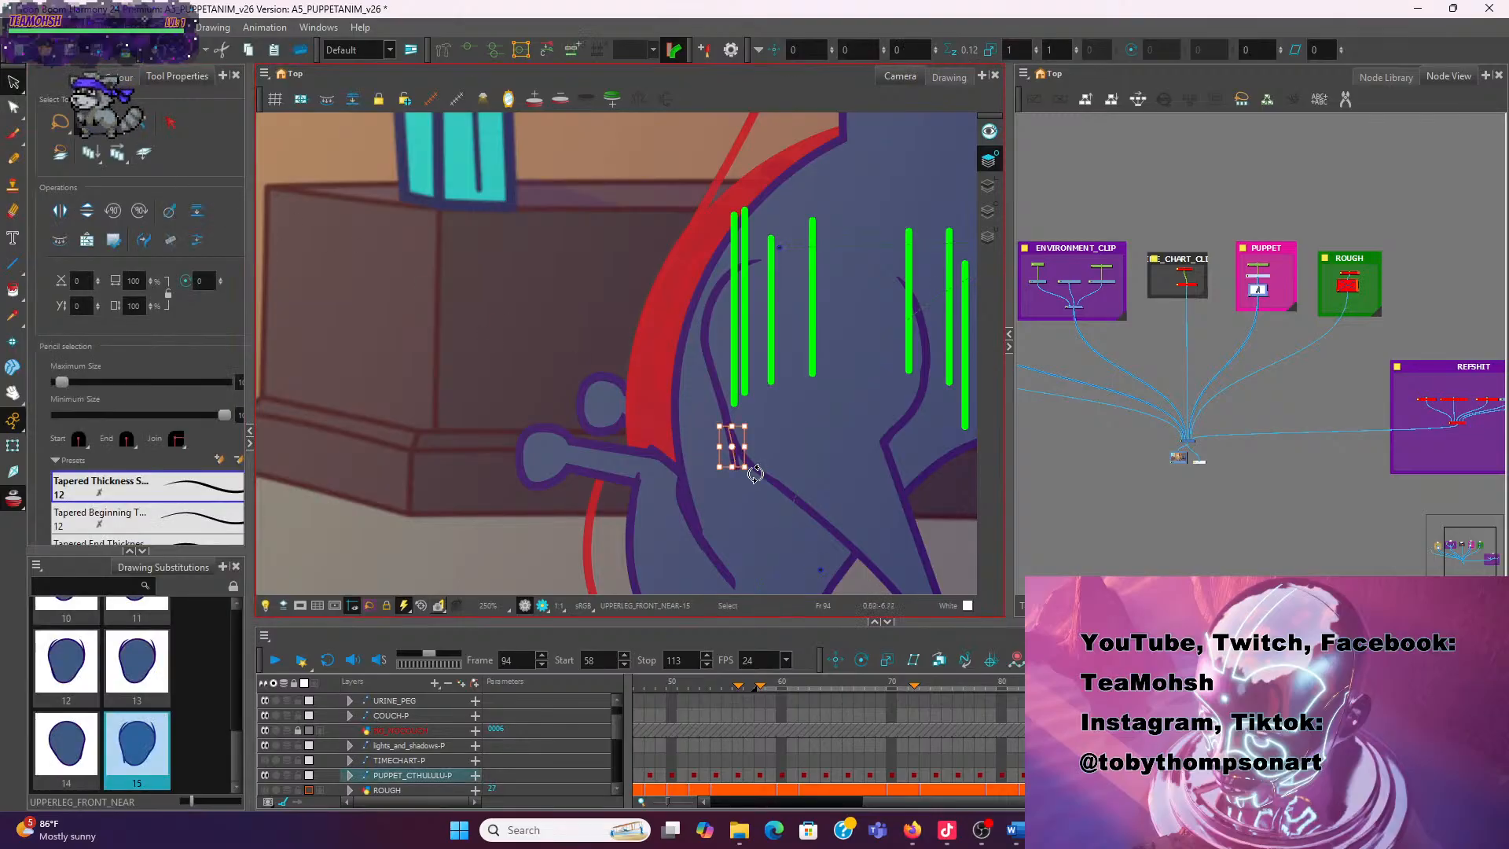
pyautogui.press('Delete')
pyautogui.click(717, 424)
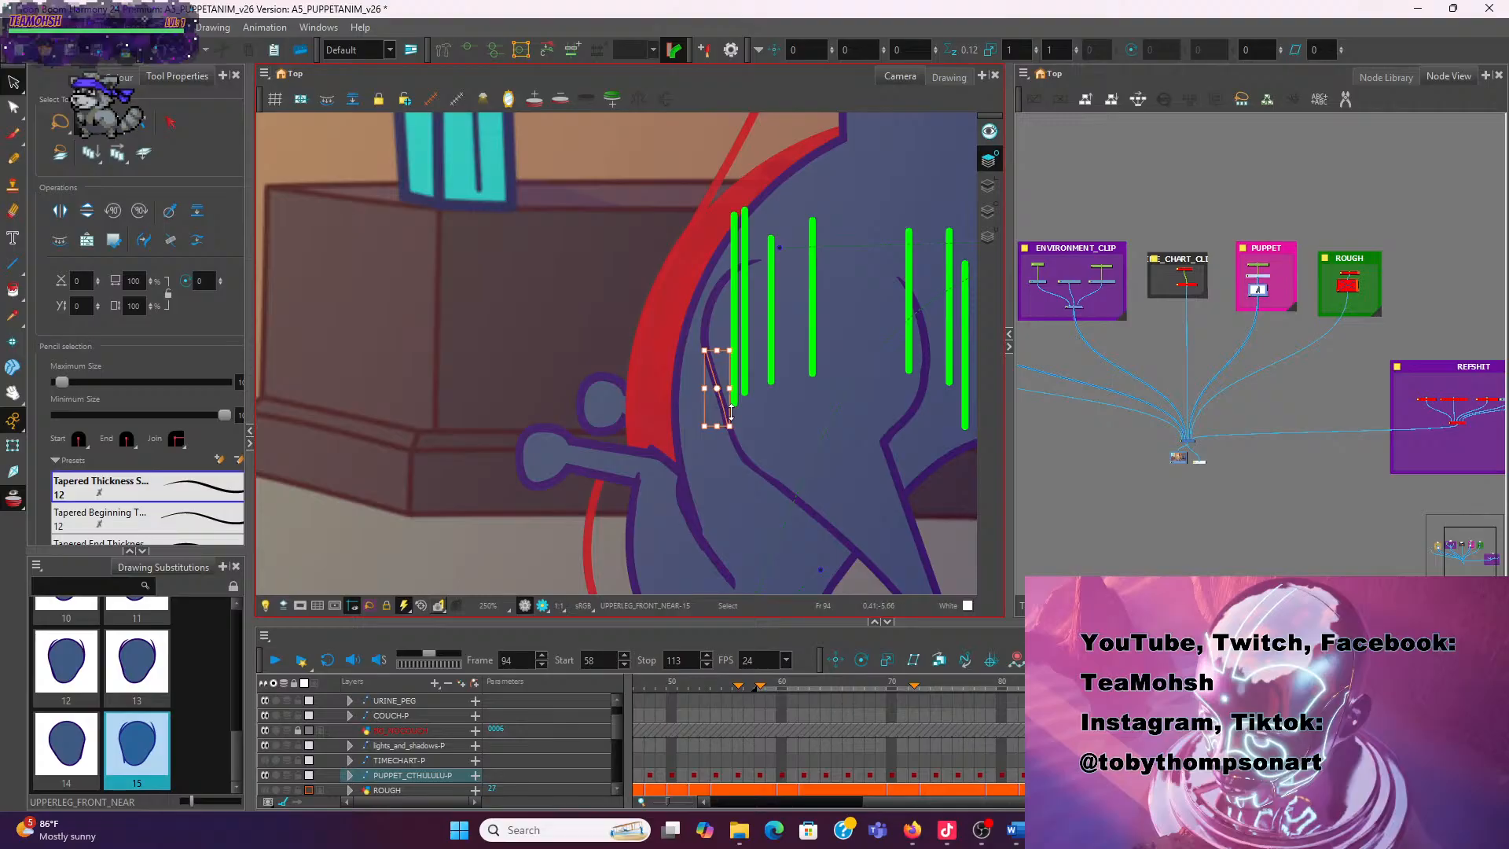
pyautogui.press('Delete')
pyautogui.hotkey('ctrl', 'z')
# Adjust the lower end point of the remaining overlay stroke with the Contour Editor so it blends into the near front leg's outline
pyautogui.click(635, 261)
pyautogui.scroll(1, 741, 430)
pyautogui.moveTo(730, 426)
pyautogui.mouseDown()
pyautogui.moveTo(716, 390)
pyautogui.moveTo(480, 275)
pyautogui.mouseUp()
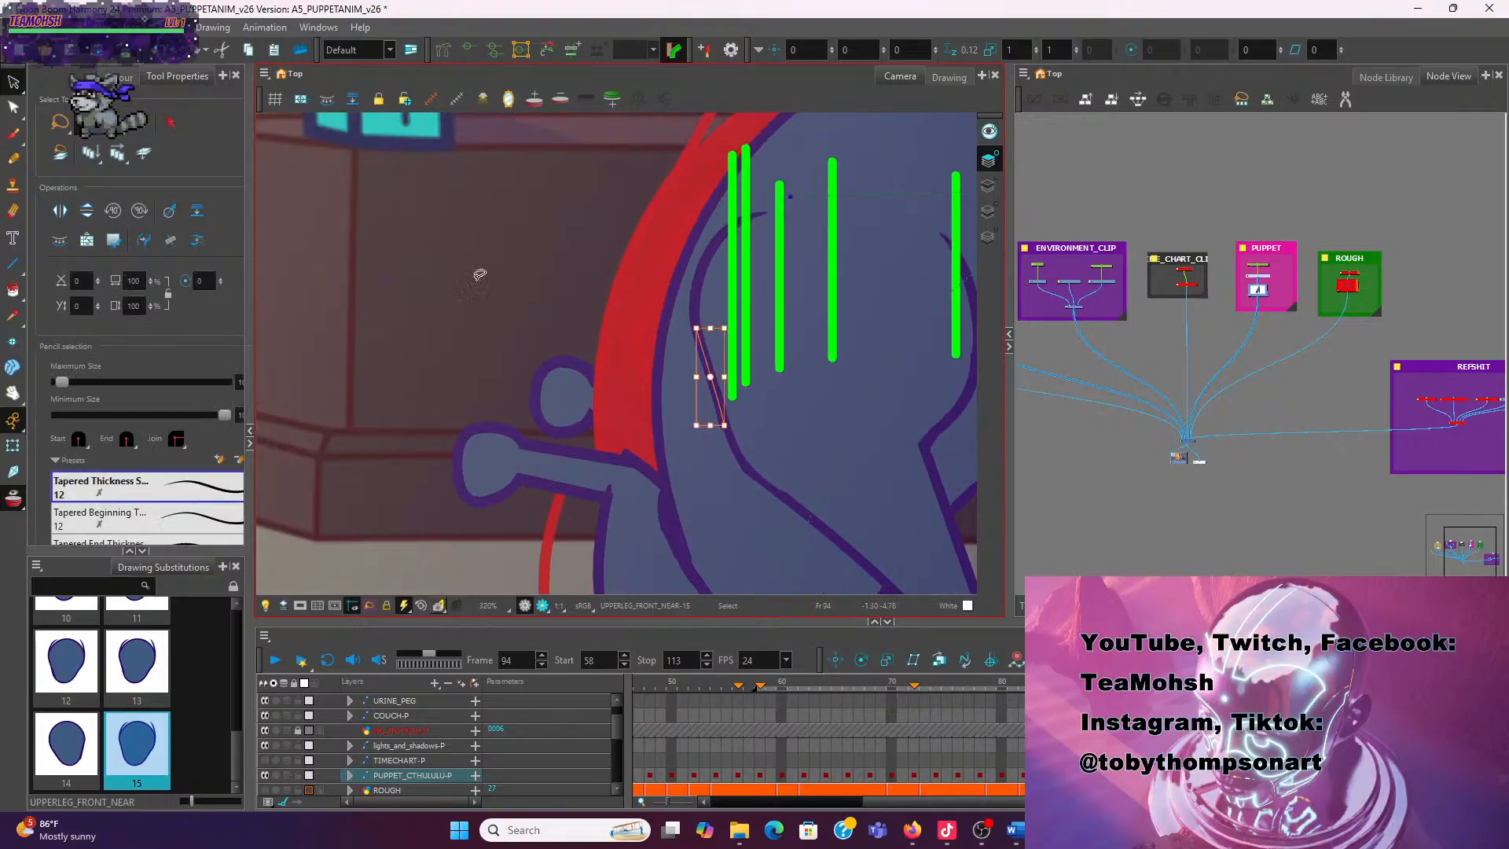
pyautogui.hotkey('alt', 'q')
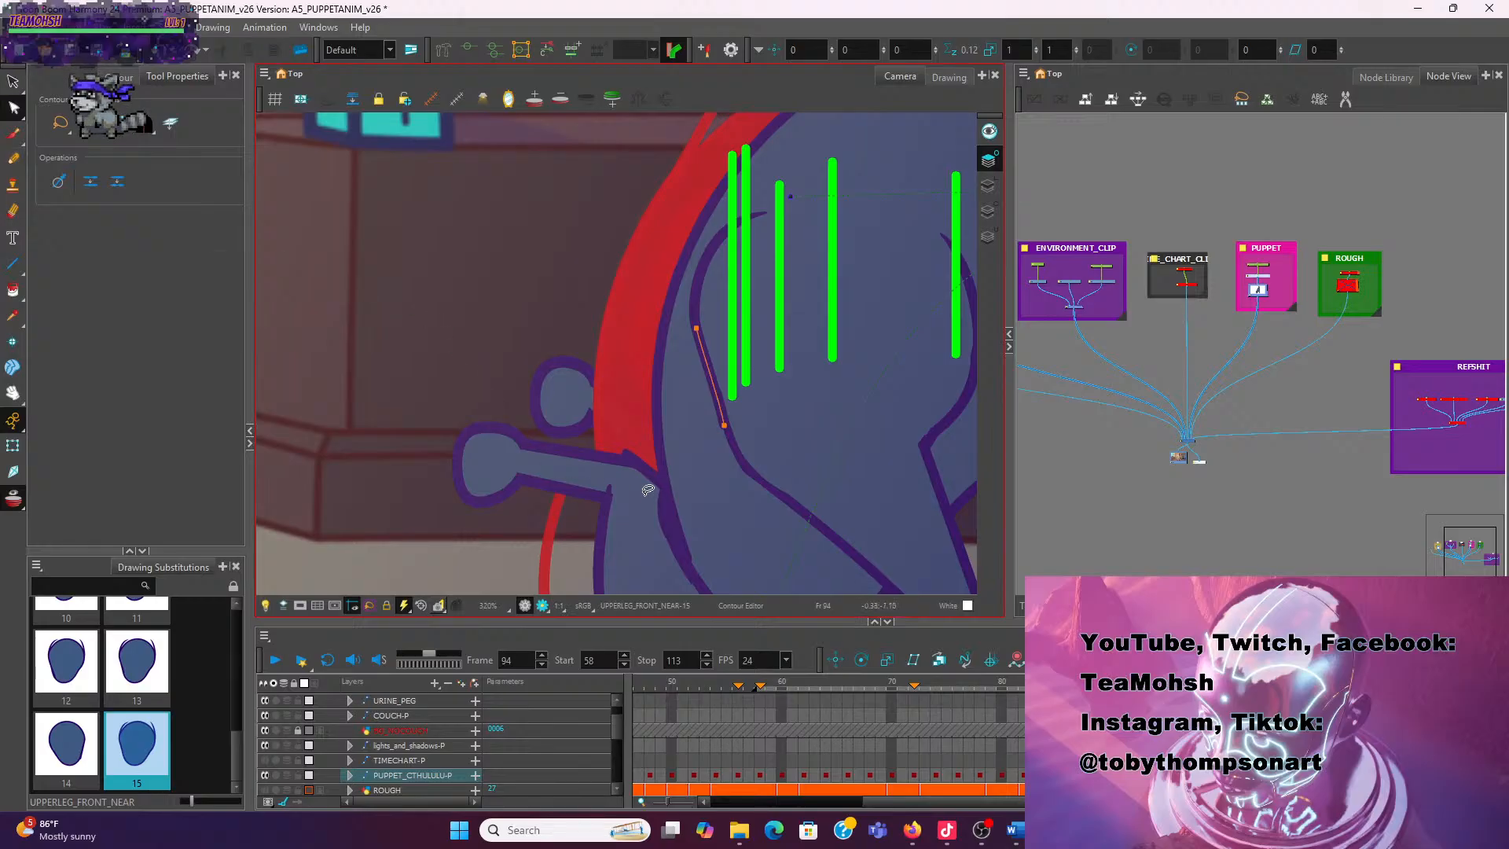
pyautogui.scroll(3, 657, 559)
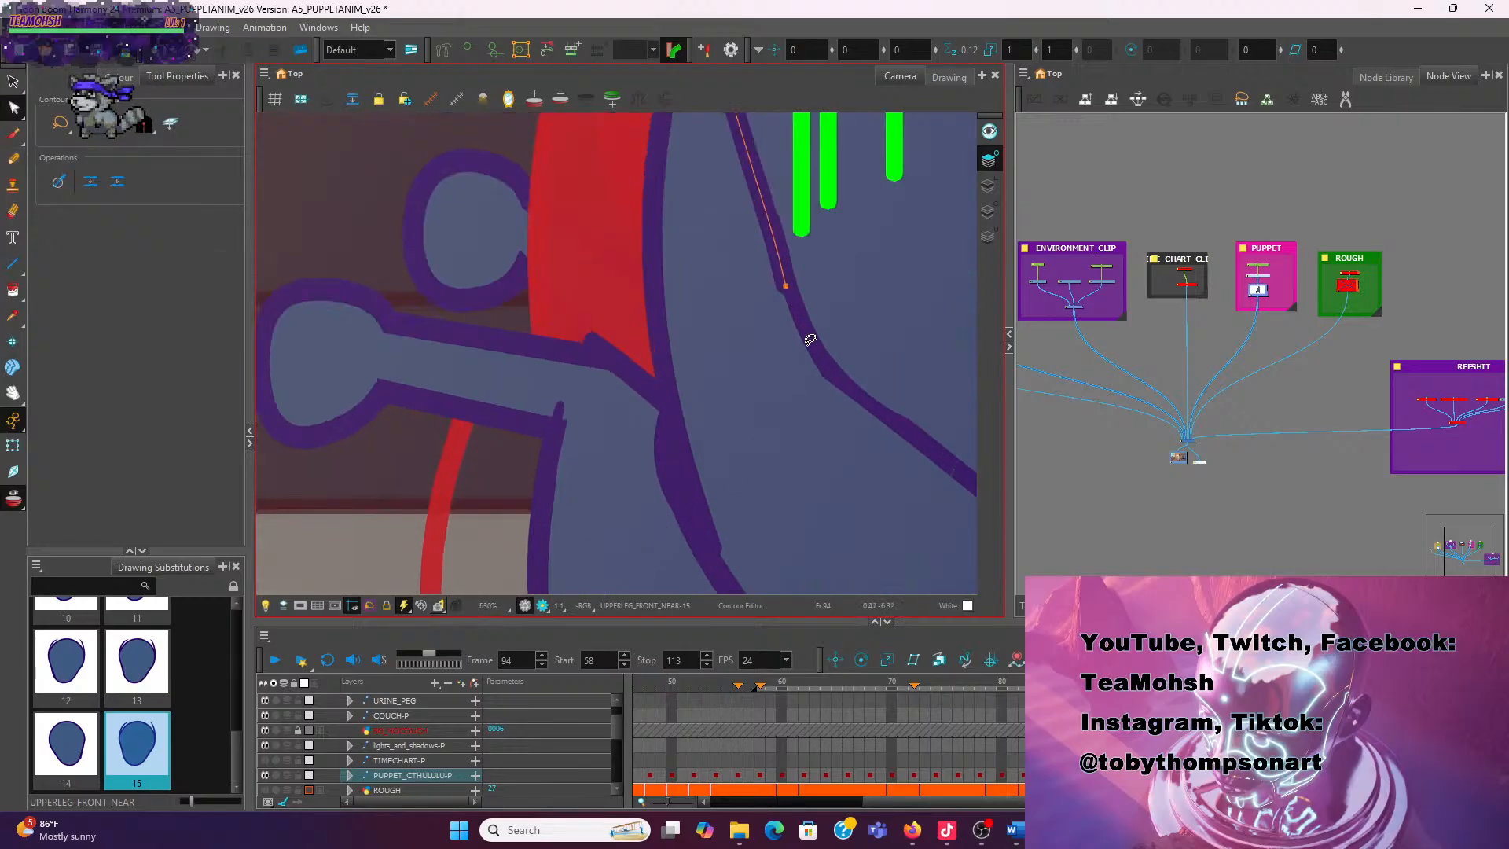
pyautogui.moveTo(784, 292); pyautogui.dragTo(709, 370)
pyautogui.click(704, 364)
pyautogui.click(752, 331)
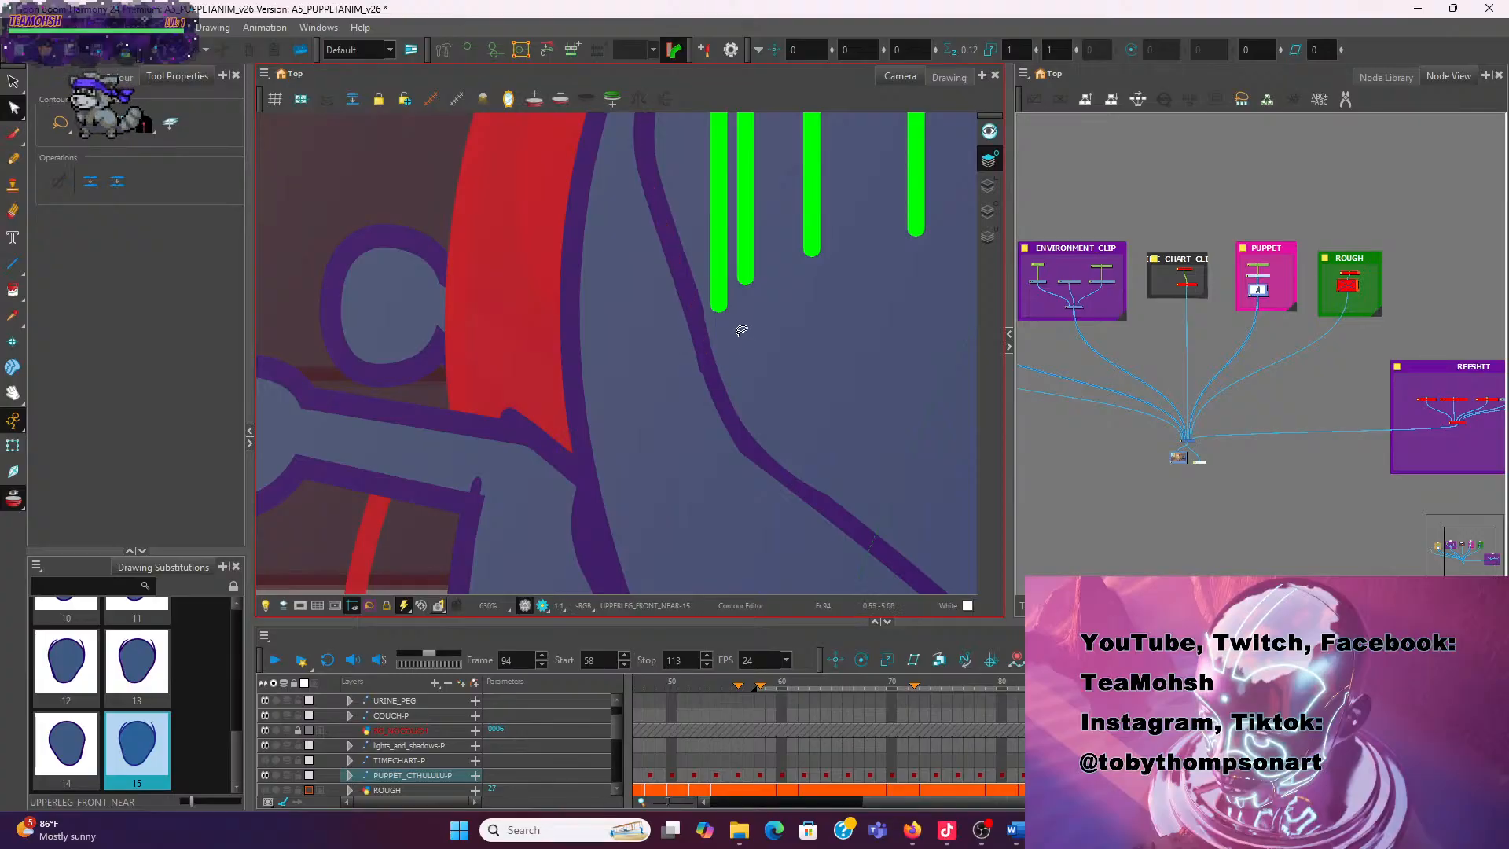
# Move the neck down and back toward the tail on frame 94
pyautogui.scroll(-10, 741, 330)
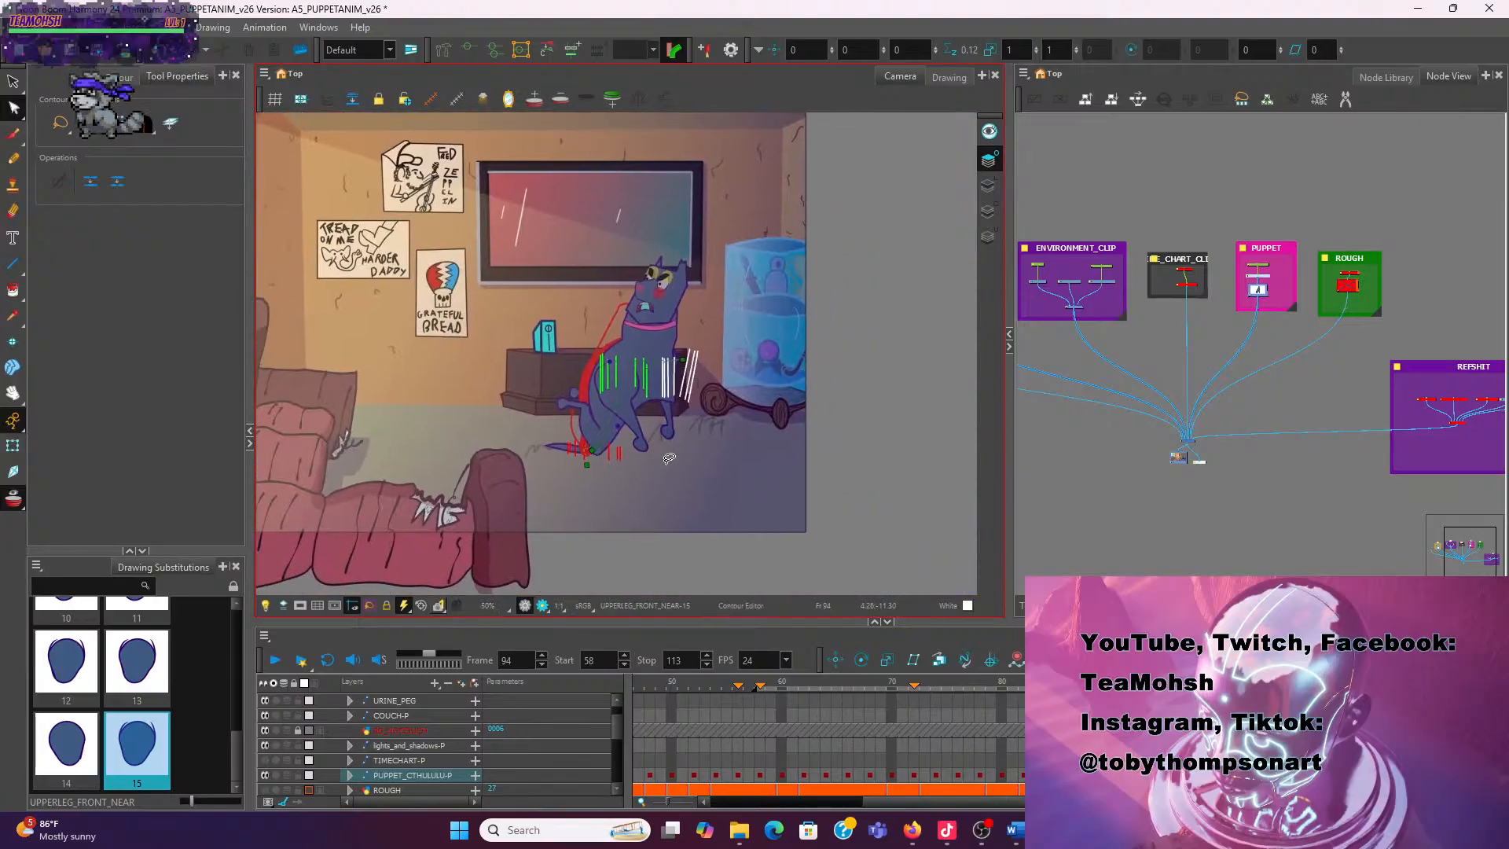
pyautogui.scroll(5, 715, 440)
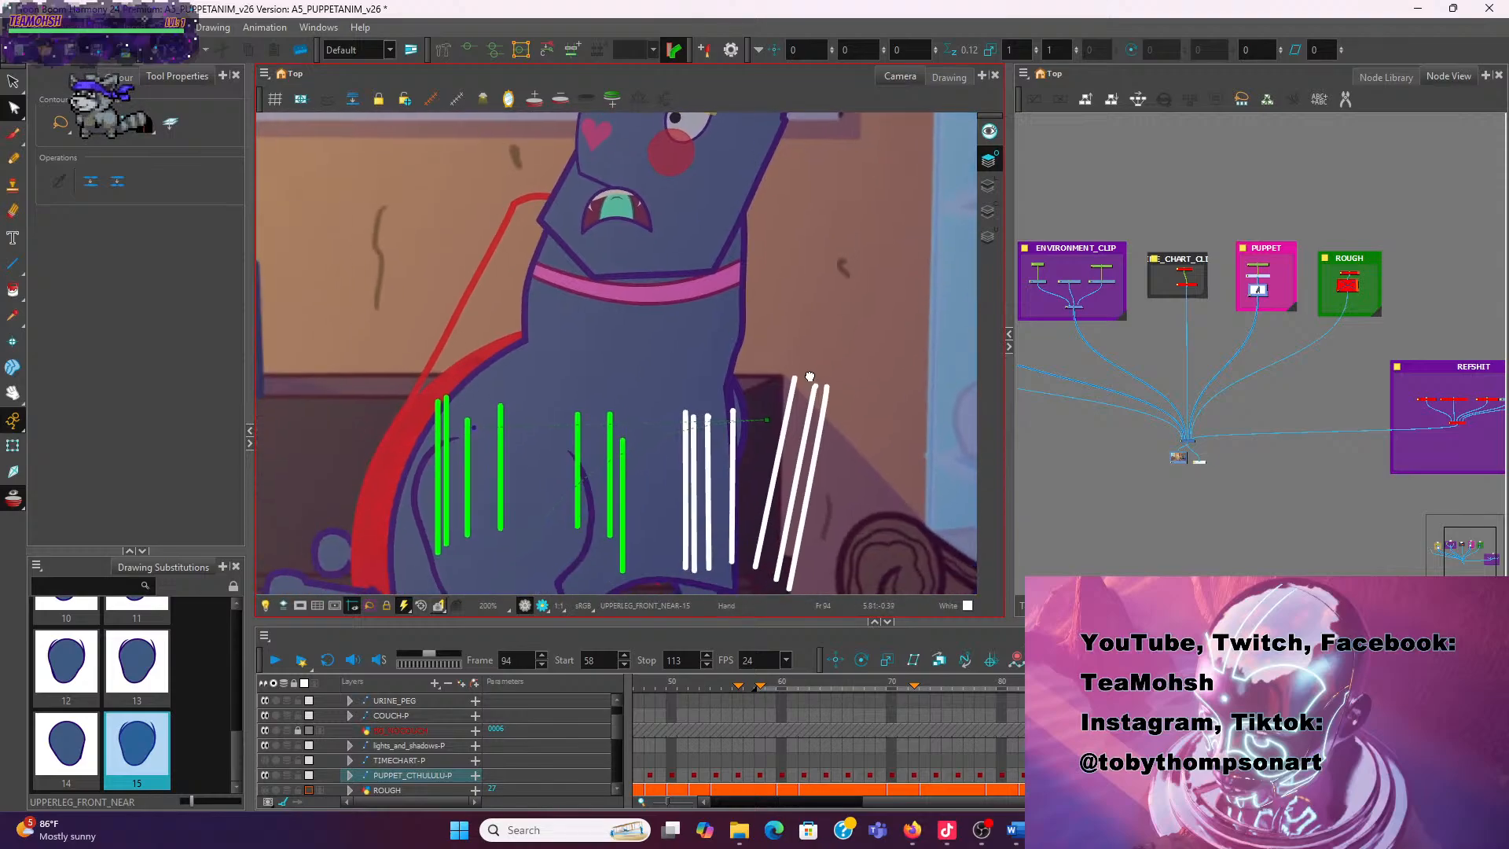
pyautogui.click(13, 446)
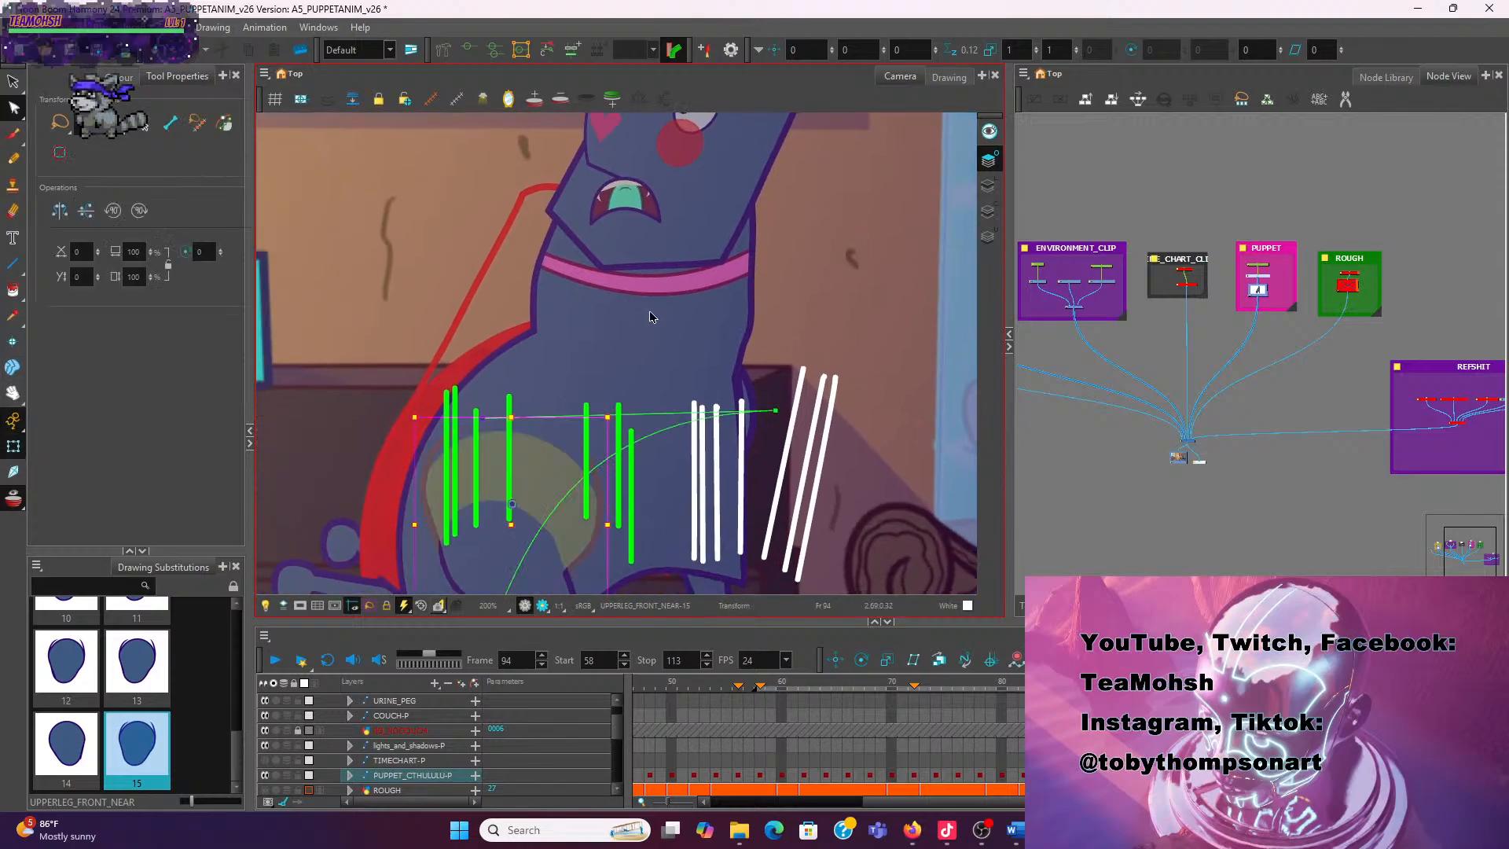
pyautogui.click(731, 328)
pyautogui.moveTo(713, 313); pyautogui.dragTo(674, 354)
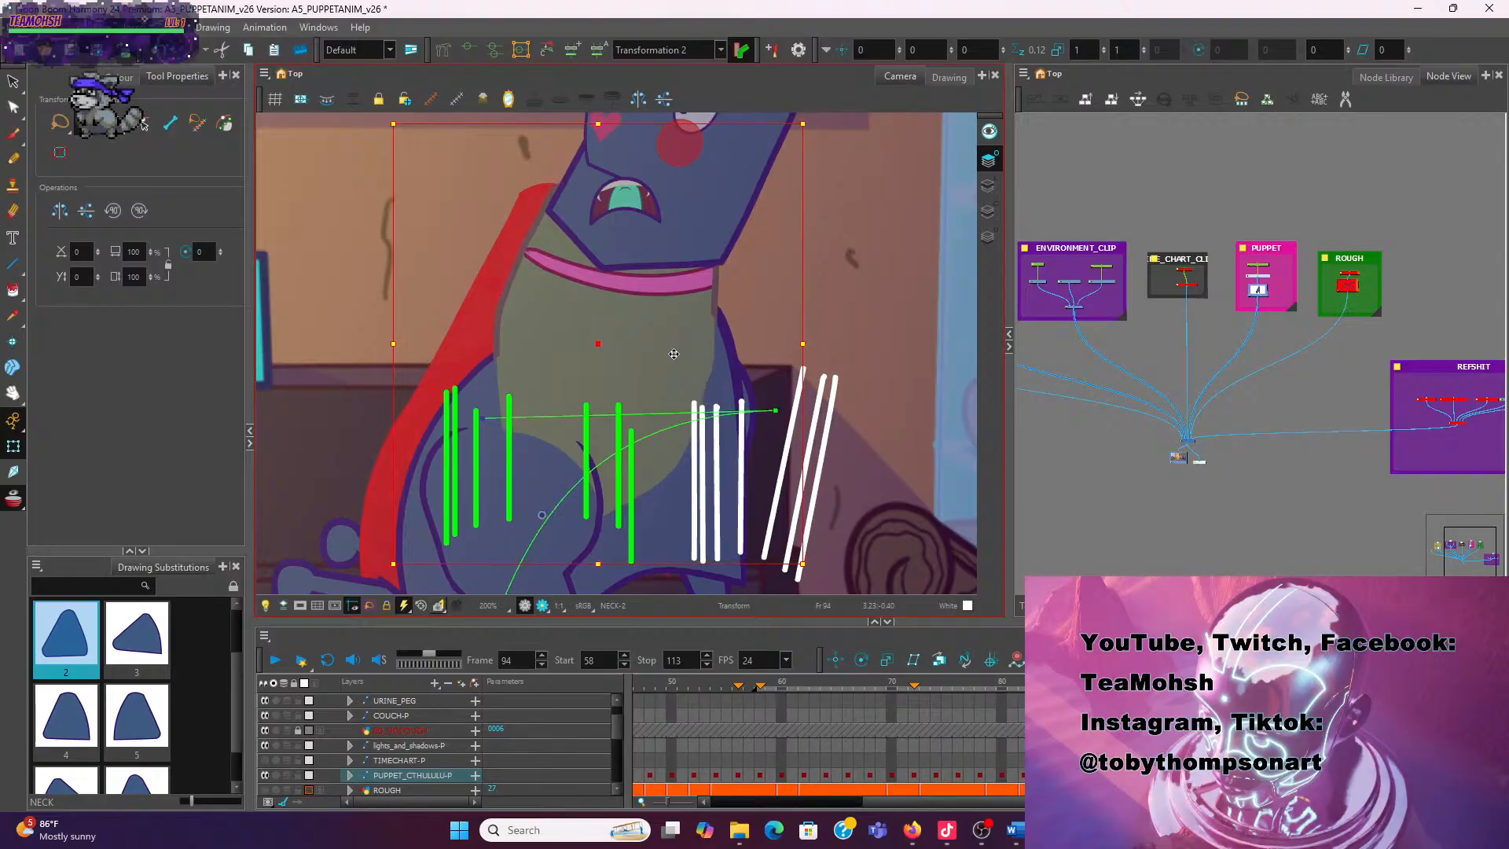
pyautogui.click(890, 260)
pyautogui.scroll(-1, 579, 337)
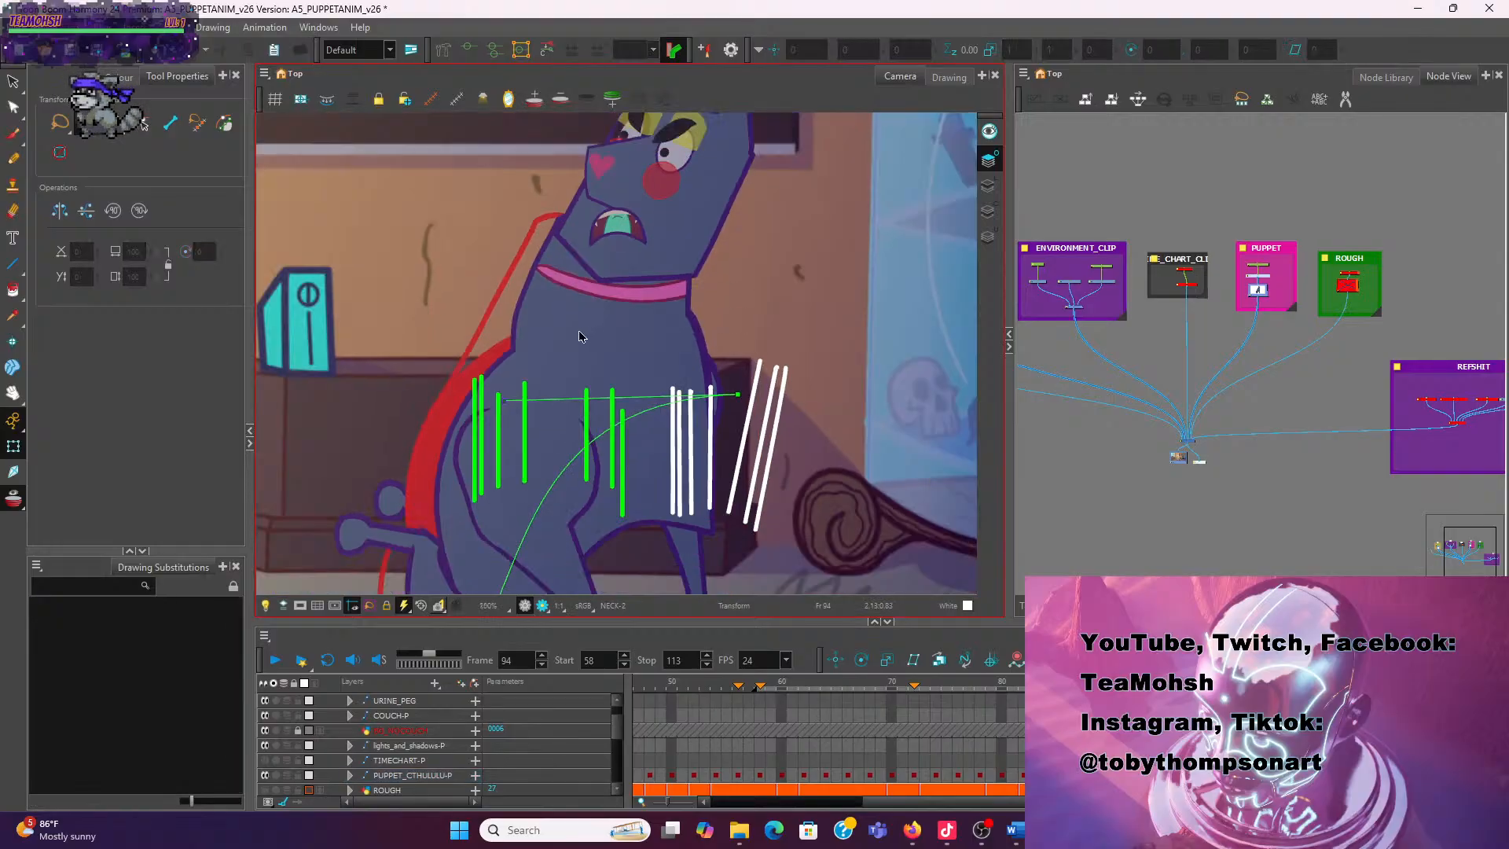
# Reshape the neck deformer's back edge on frame 94, pulling its lower point outward and down to the upper leg's rear edge
pyautogui.click(580, 337)
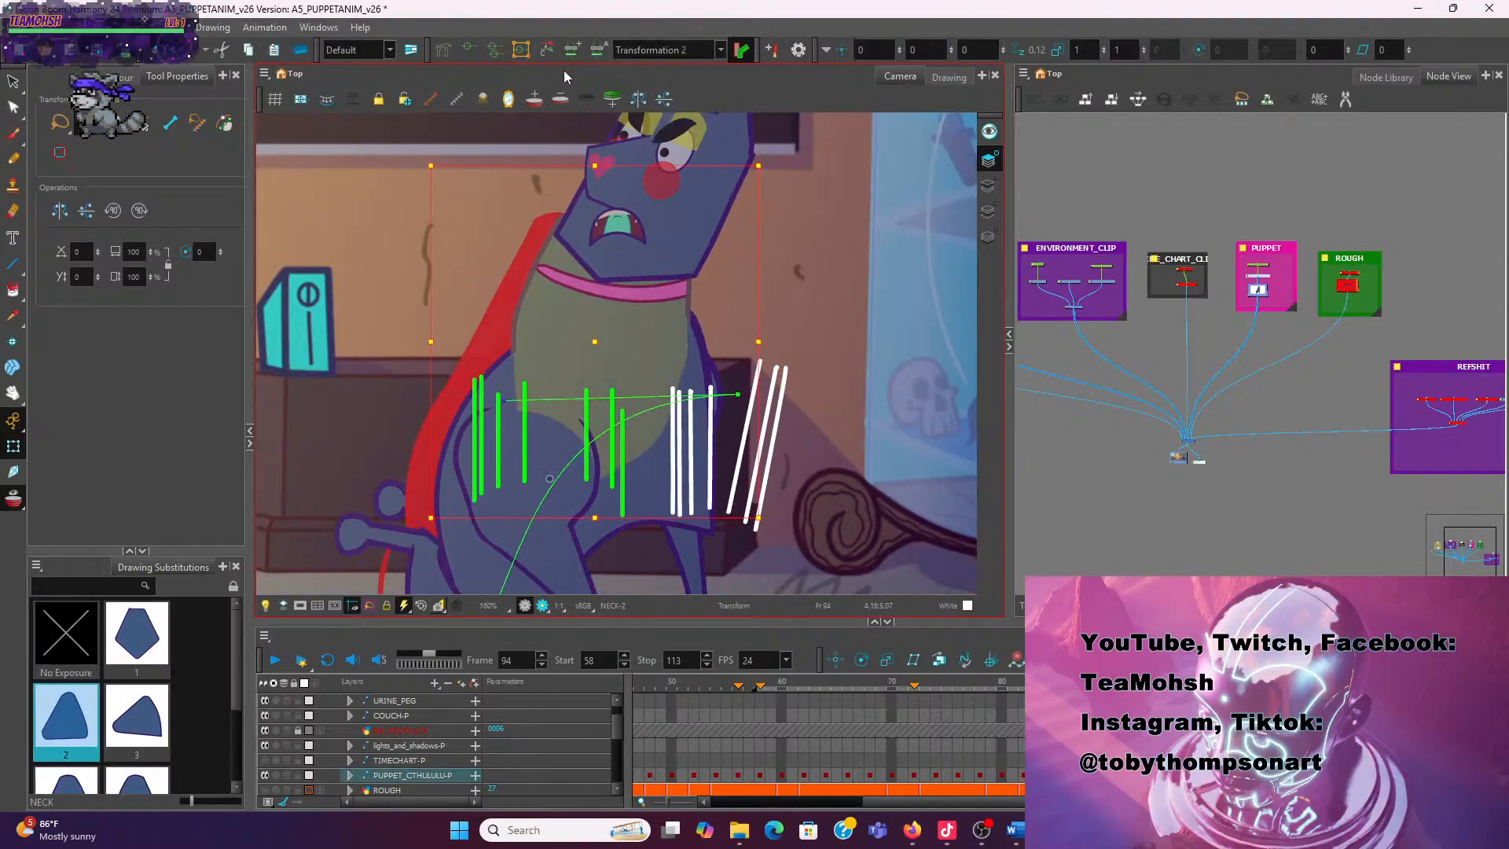
pyautogui.click(372, 314)
pyautogui.moveTo(518, 331); pyautogui.dragTo(471, 389)
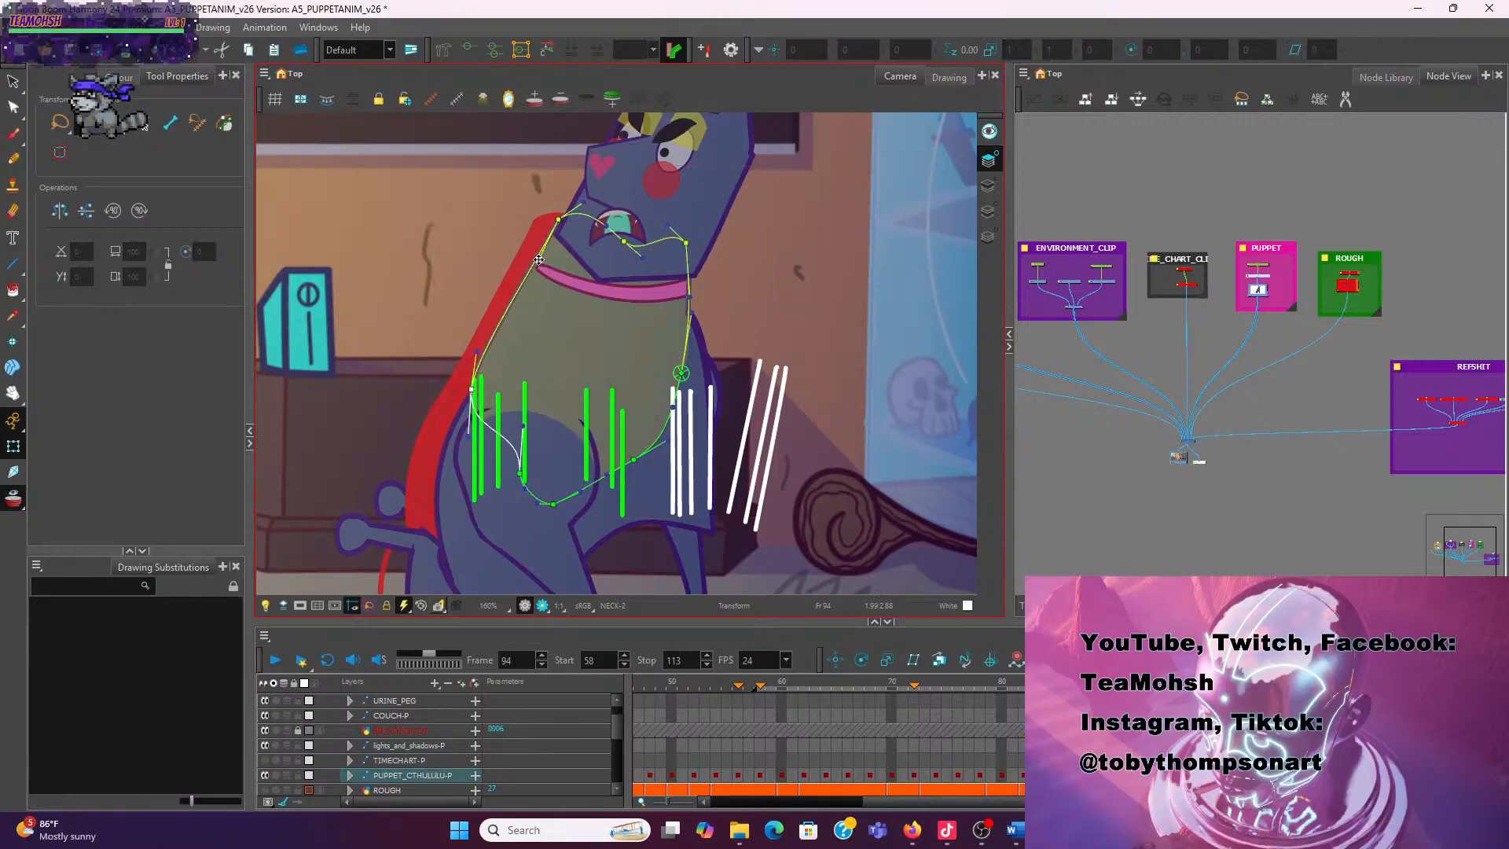
pyautogui.click(537, 259)
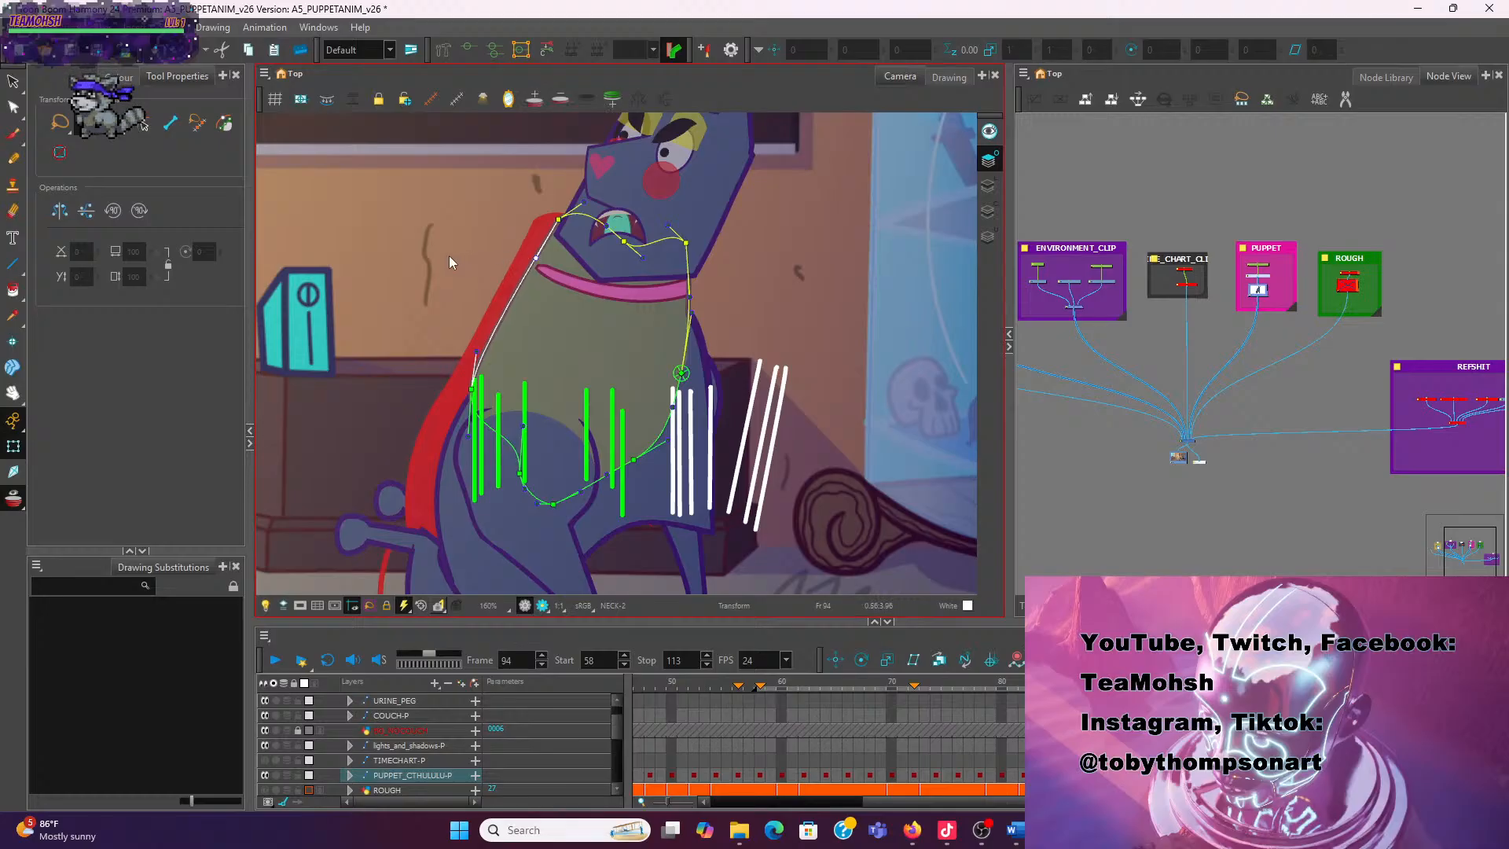
# Rotate the collar slightly clockwise and move it down and back to fit across the neck on frame 94
pyautogui.click(672, 295)
pyautogui.moveTo(652, 297); pyautogui.dragTo(642, 295)
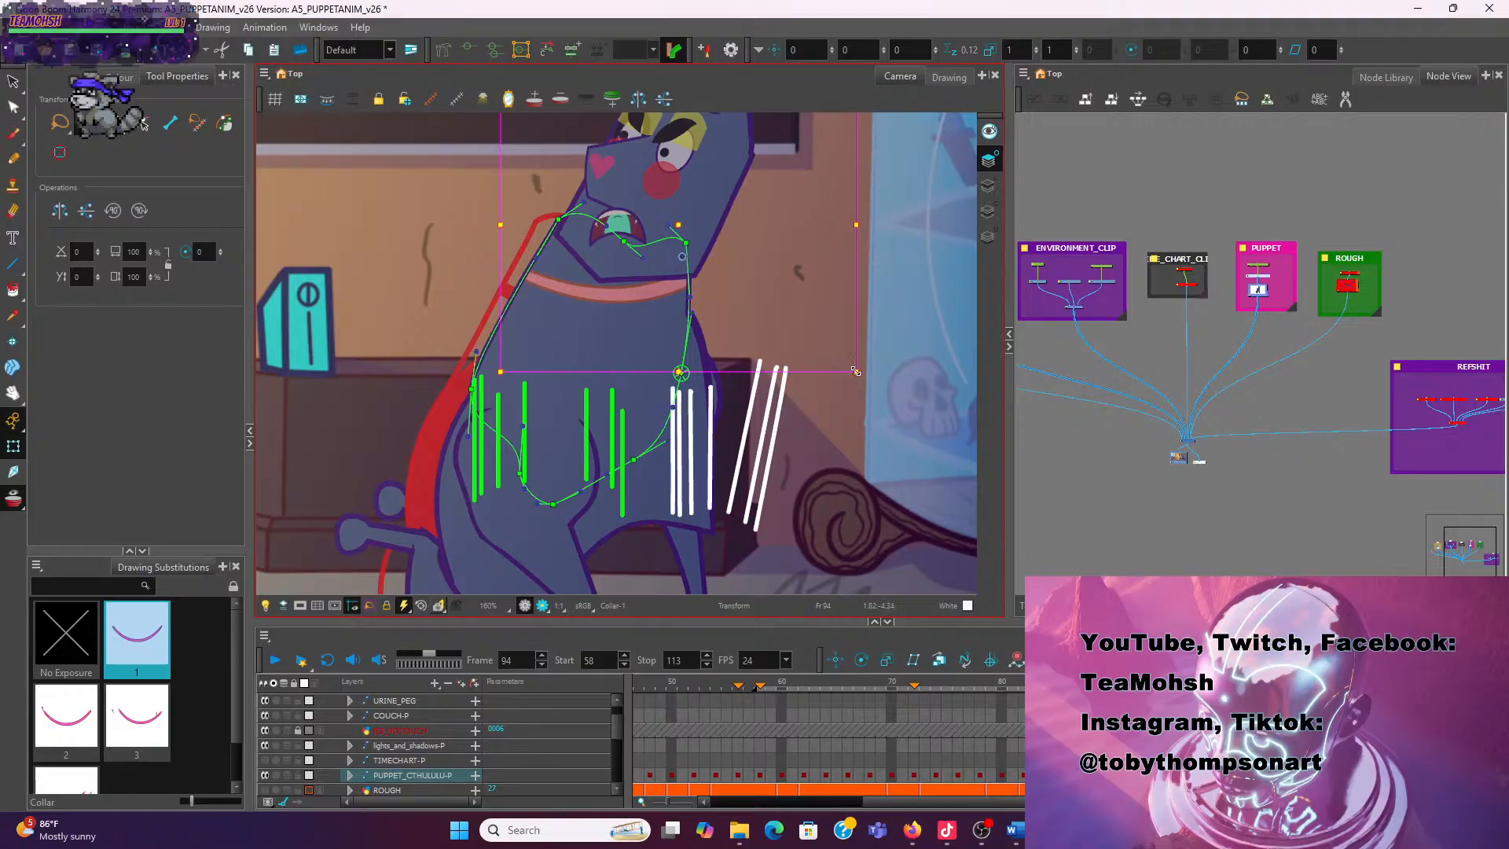
pyautogui.moveTo(867, 373); pyautogui.dragTo(858, 393)
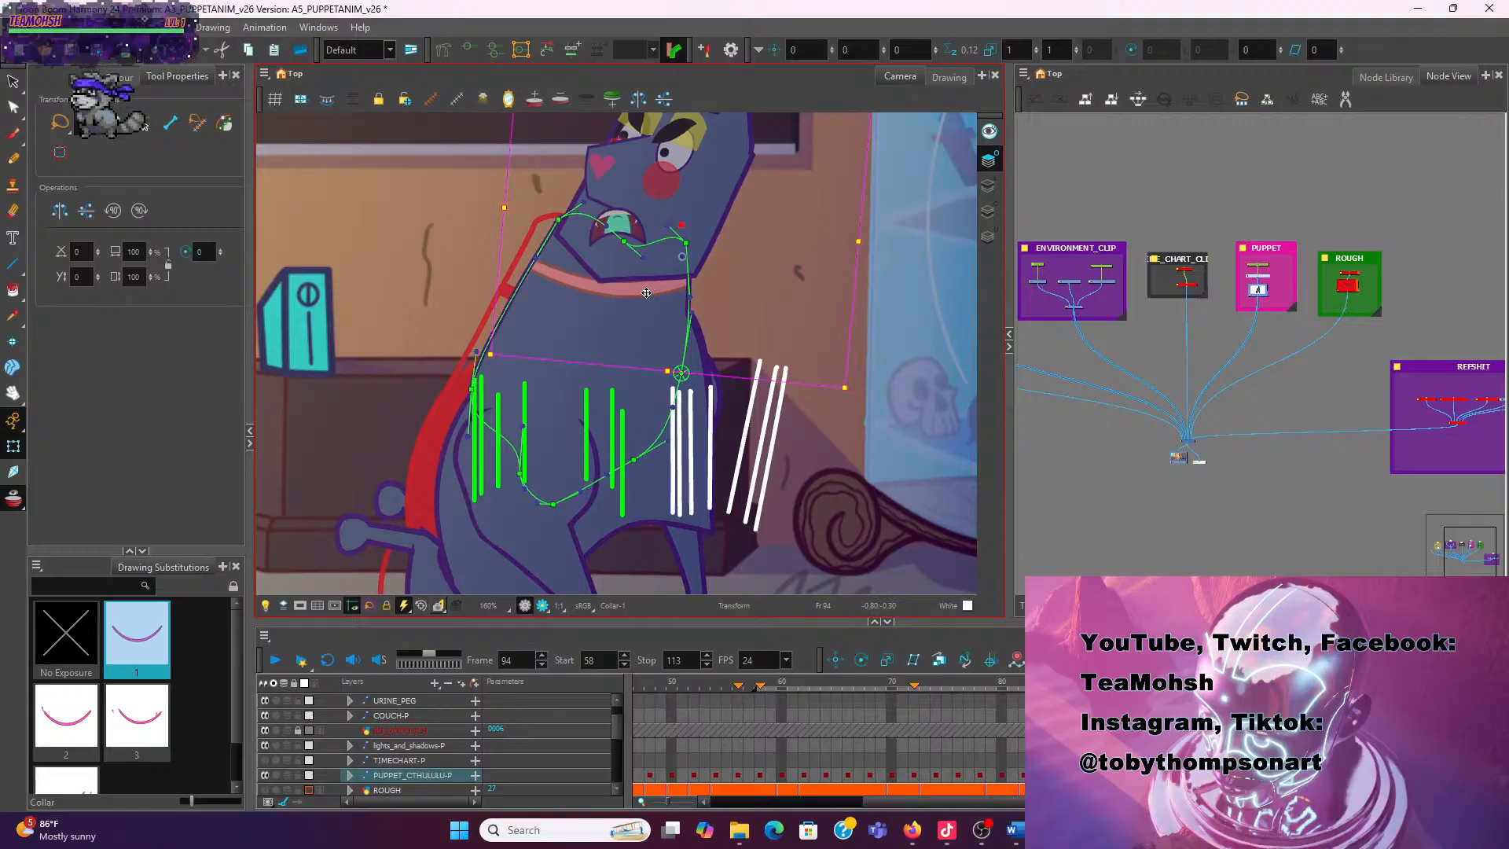
pyautogui.moveTo(648, 292); pyautogui.dragTo(634, 312)
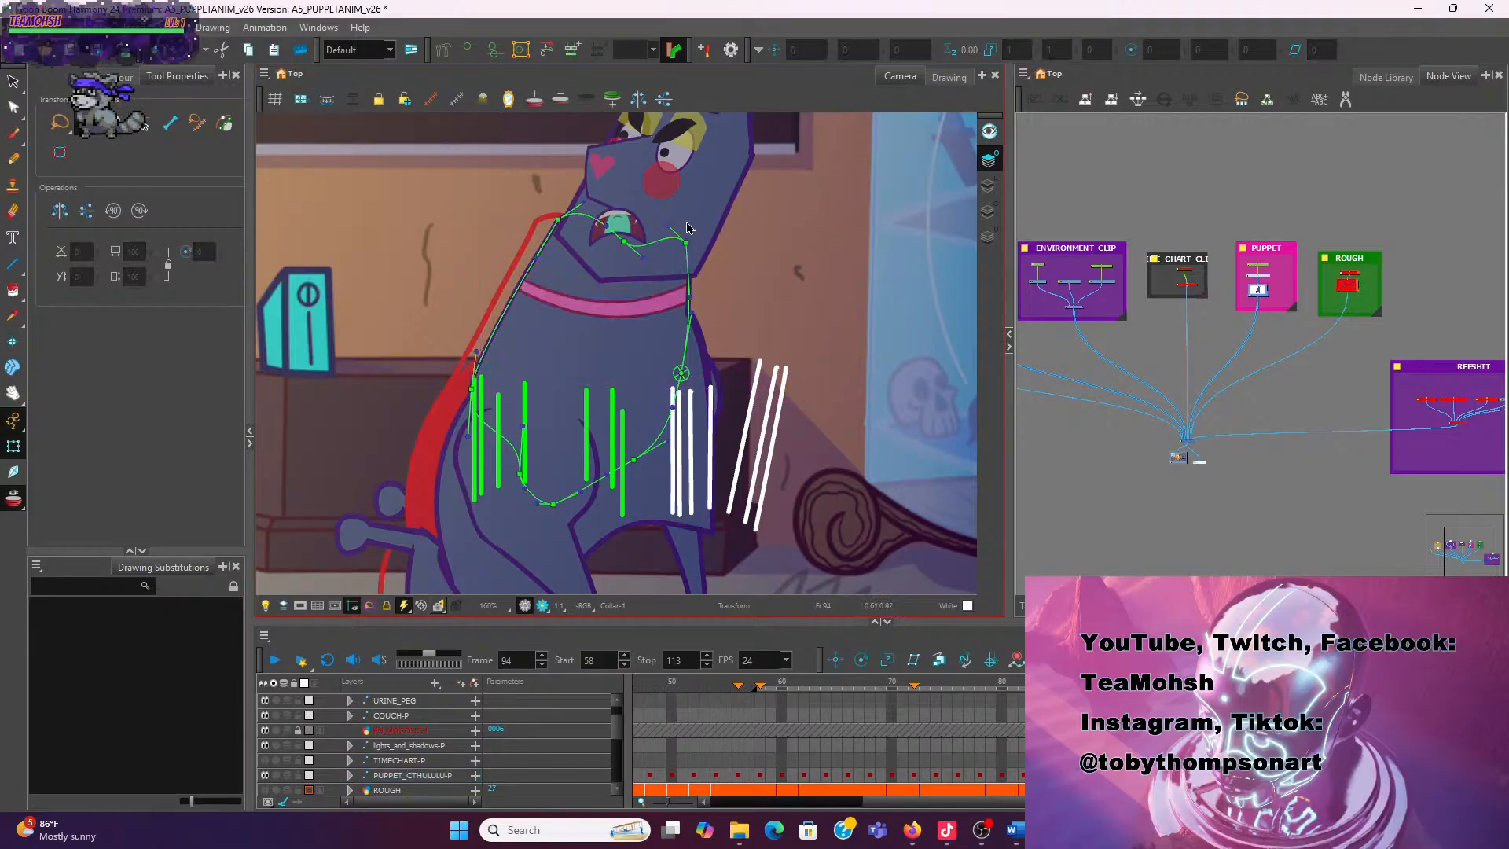
# Move the whole head slightly down and back toward the tail on frame 94, checking it against frame 93
pyautogui.click(697, 208)
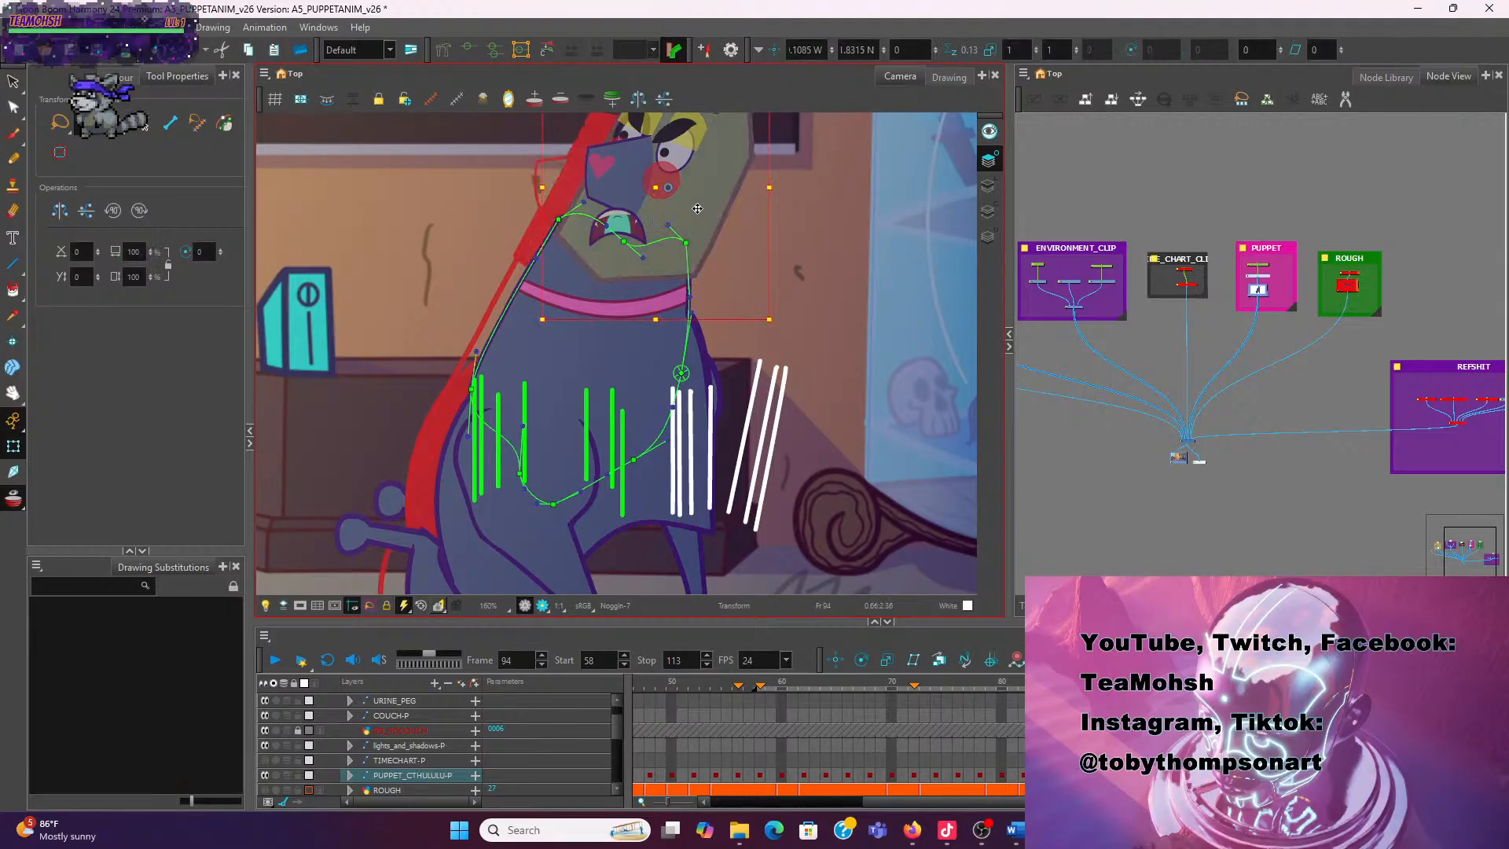
pyautogui.moveTo(697, 209); pyautogui.dragTo(687, 213)
pyautogui.click(818, 368)
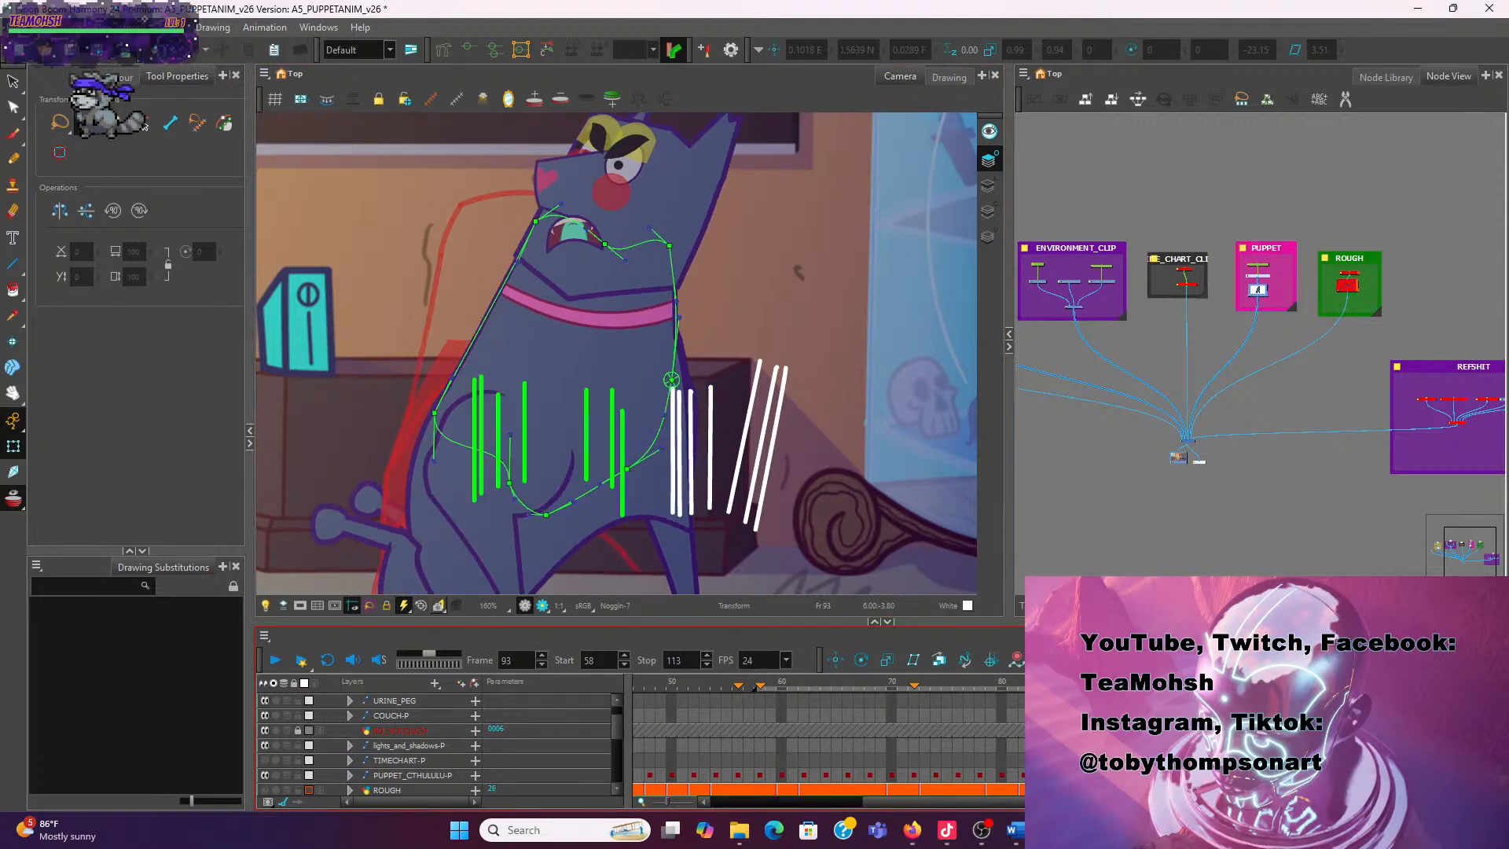
pyautogui.press(',')
pyautogui.press('.')
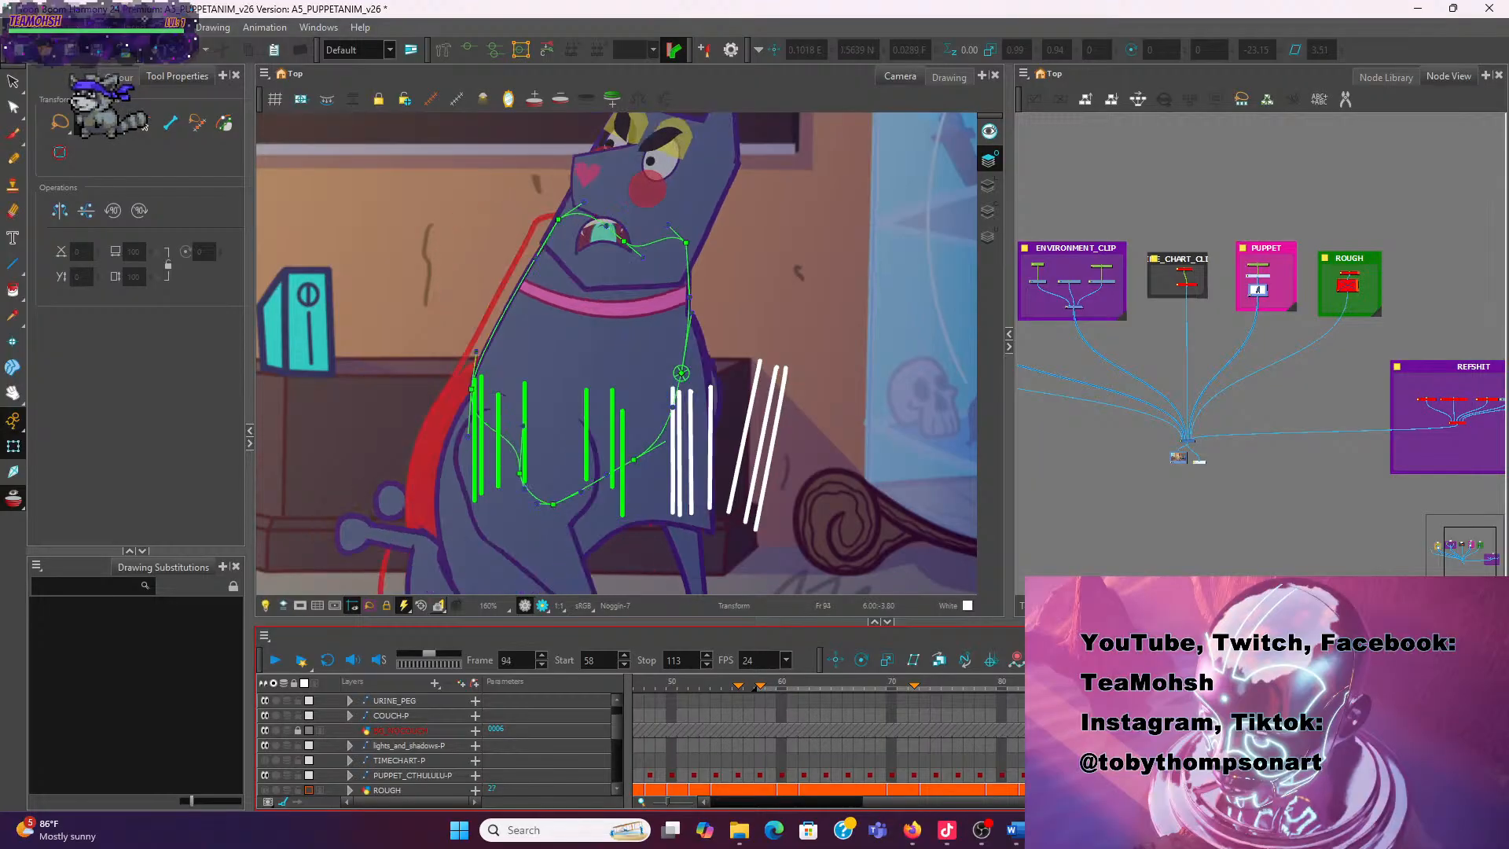
# Tilt the collar a little further clockwise and lower it to wrap the neck just beneath the jaw
pyautogui.click(667, 305)
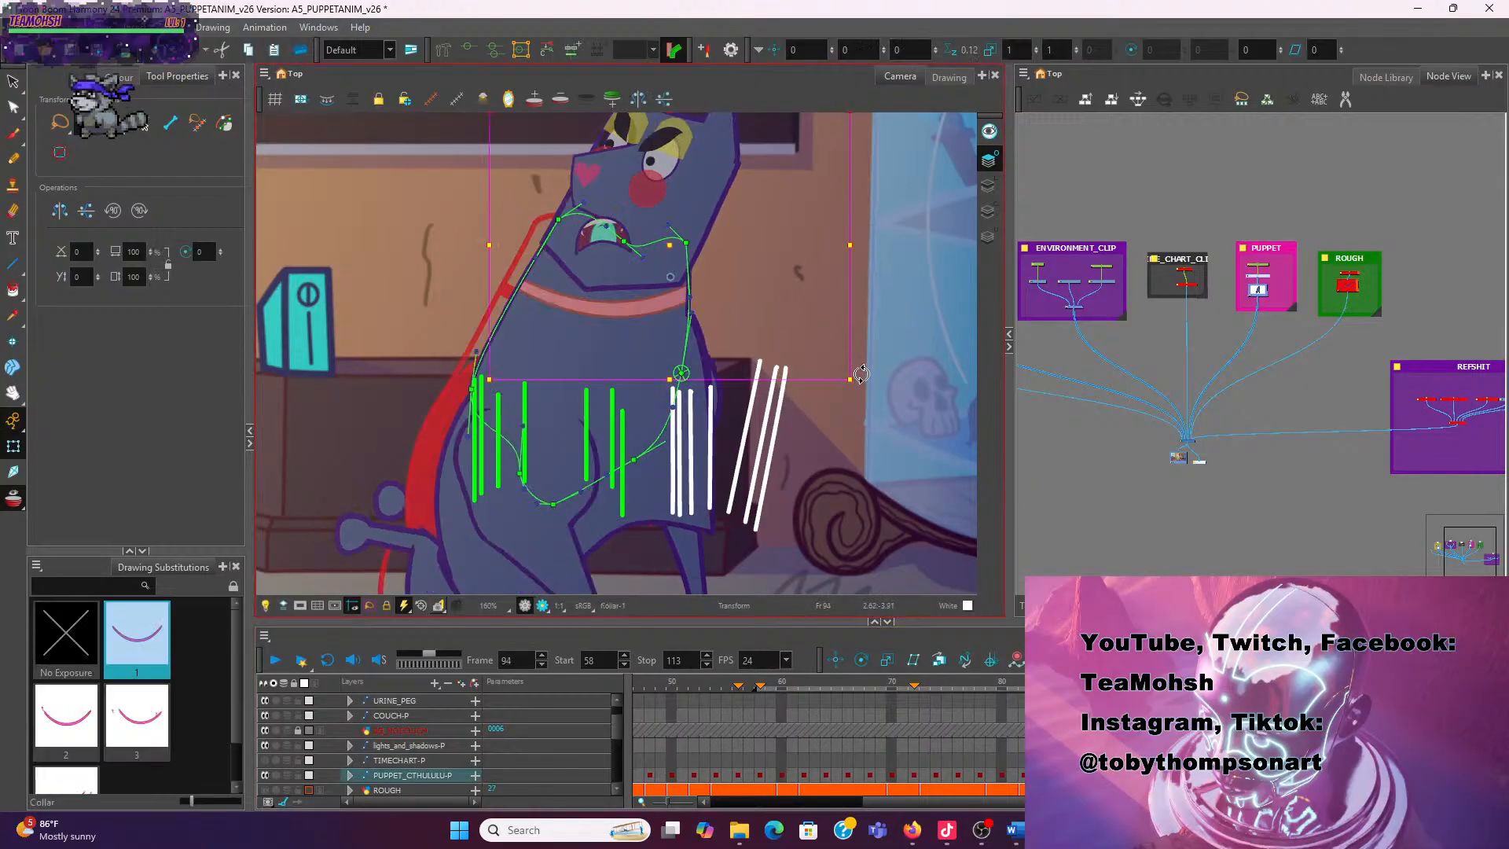
pyautogui.moveTo(862, 387); pyautogui.dragTo(857, 394)
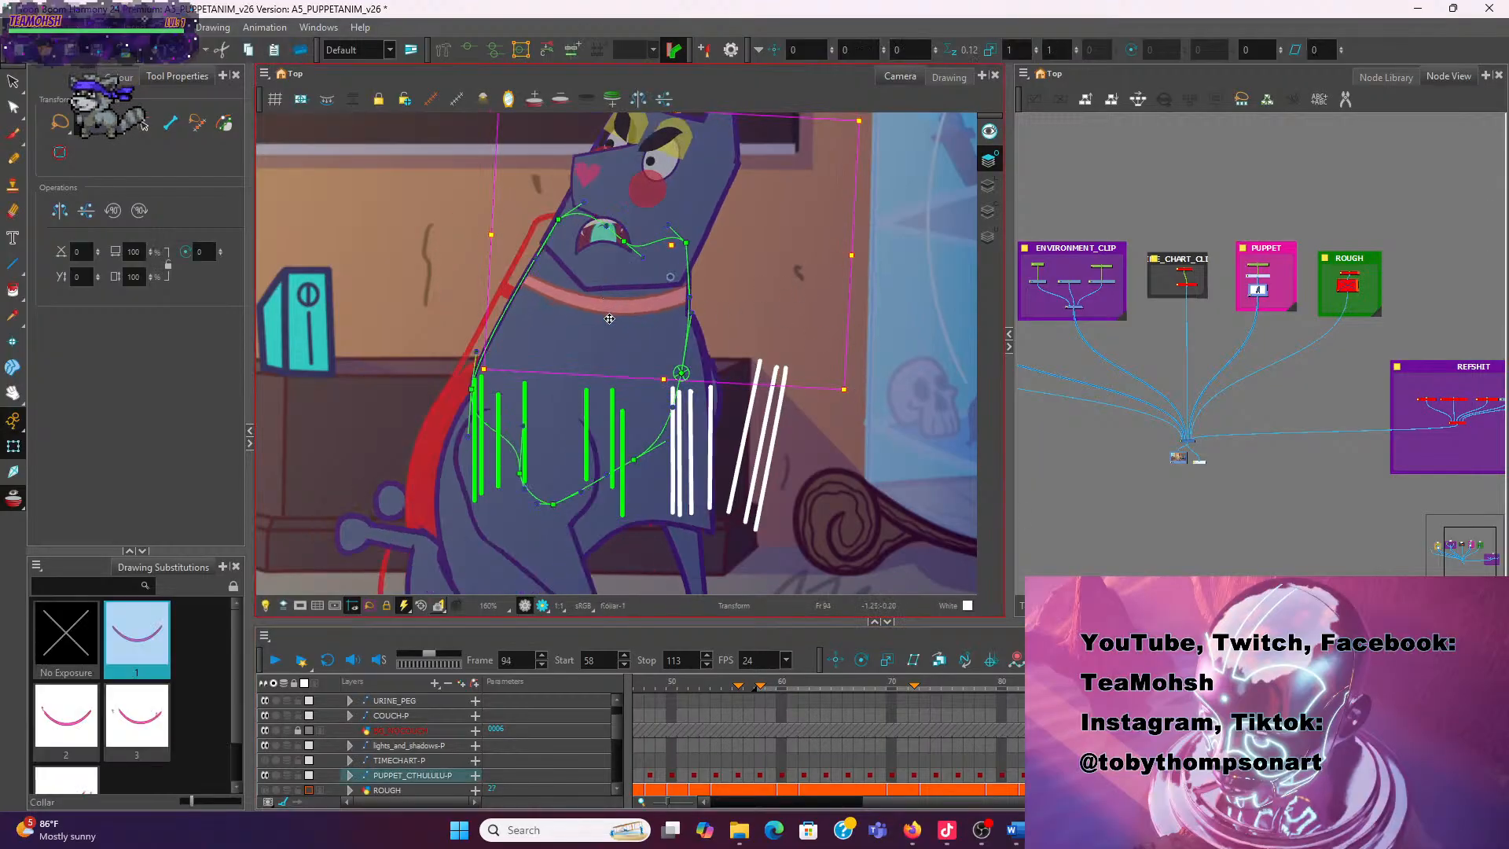
pyautogui.hotkey('ctrl', 'z')
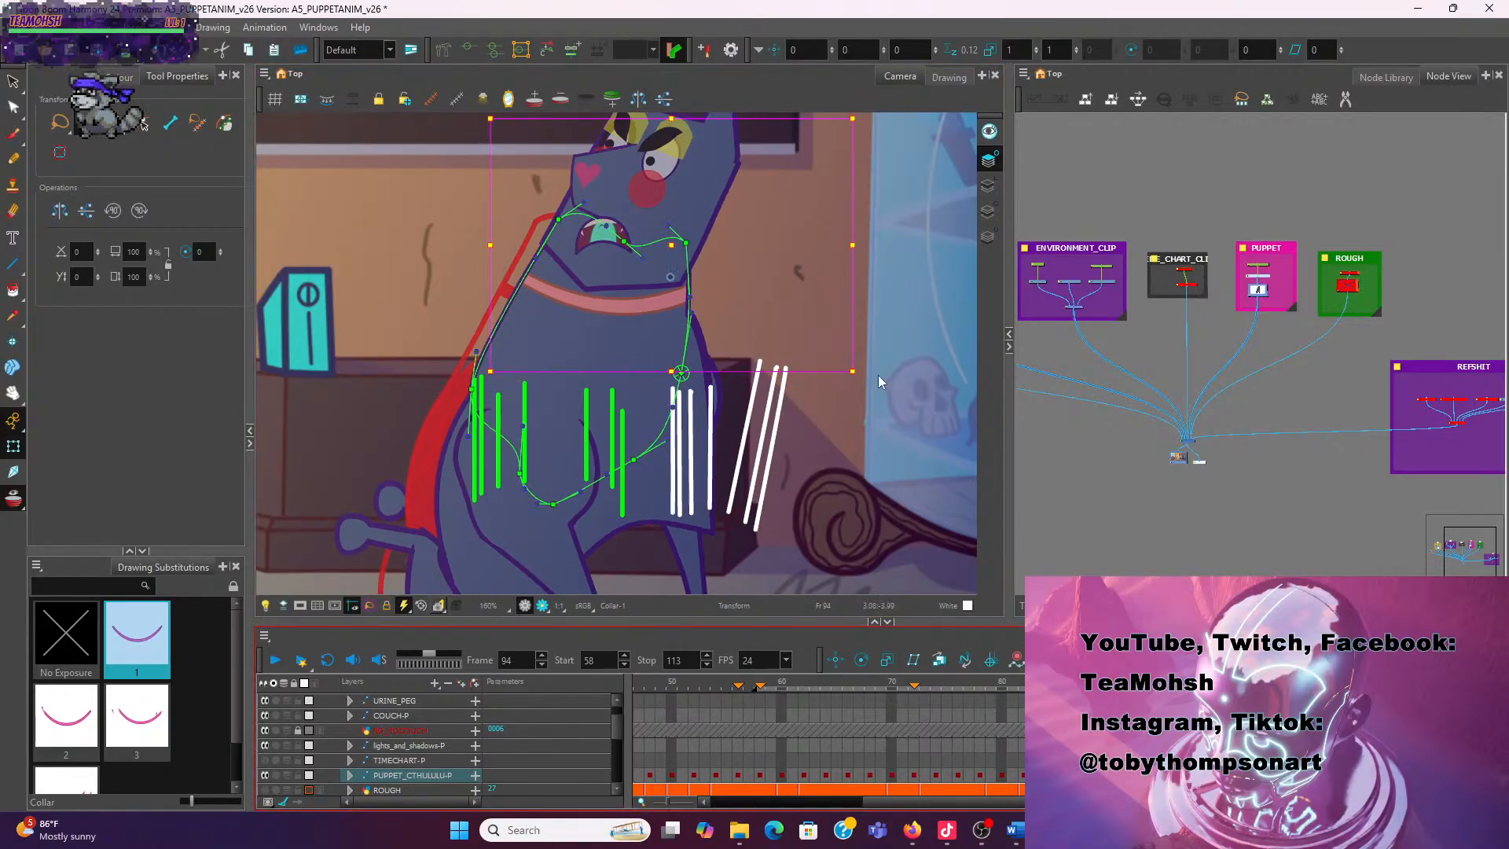
pyautogui.moveTo(879, 374); pyautogui.dragTo(864, 405)
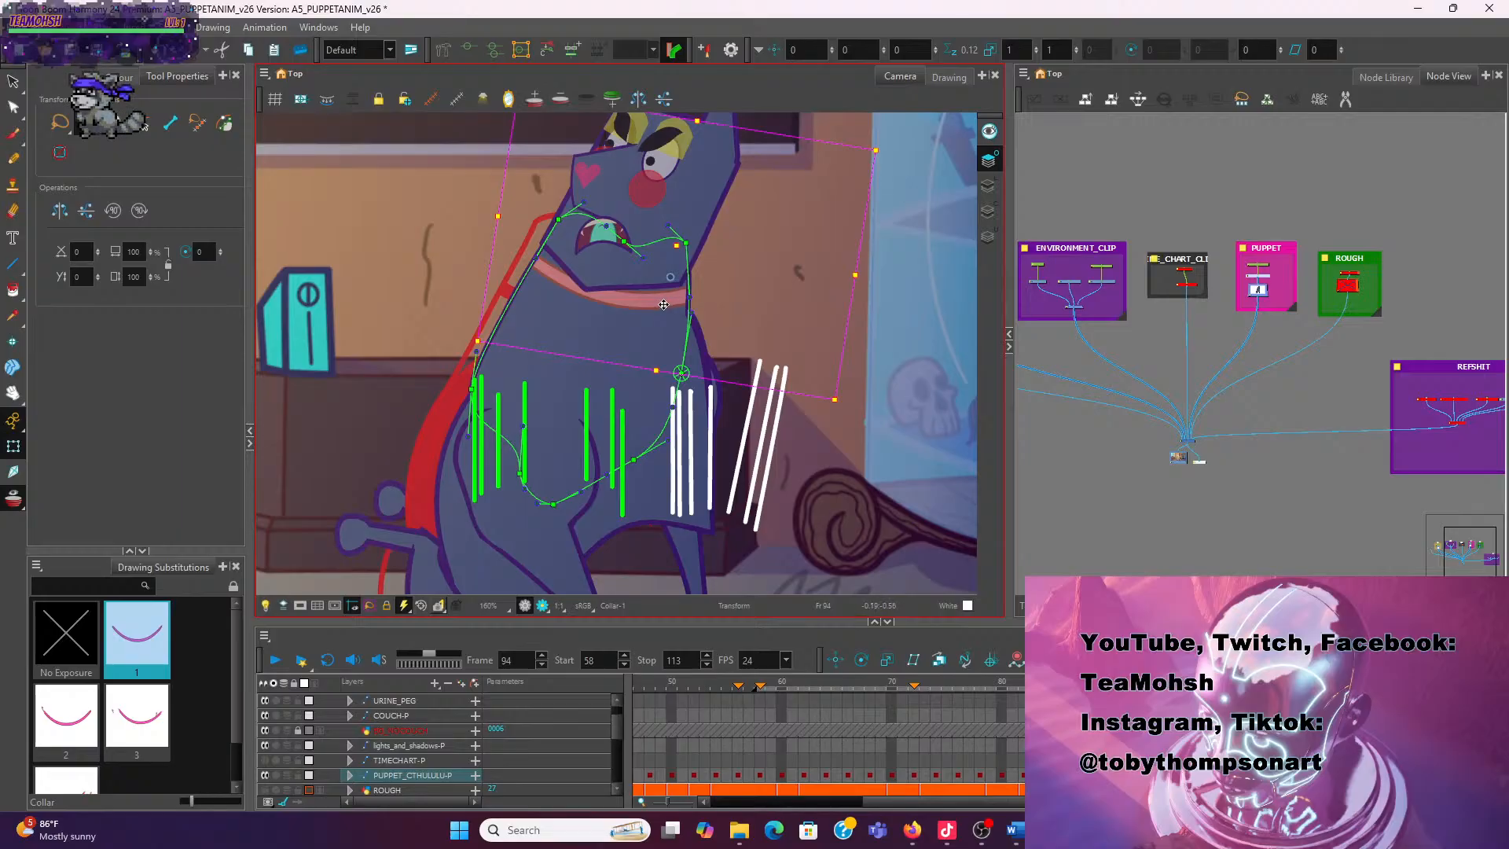
pyautogui.moveTo(664, 305); pyautogui.dragTo(656, 322)
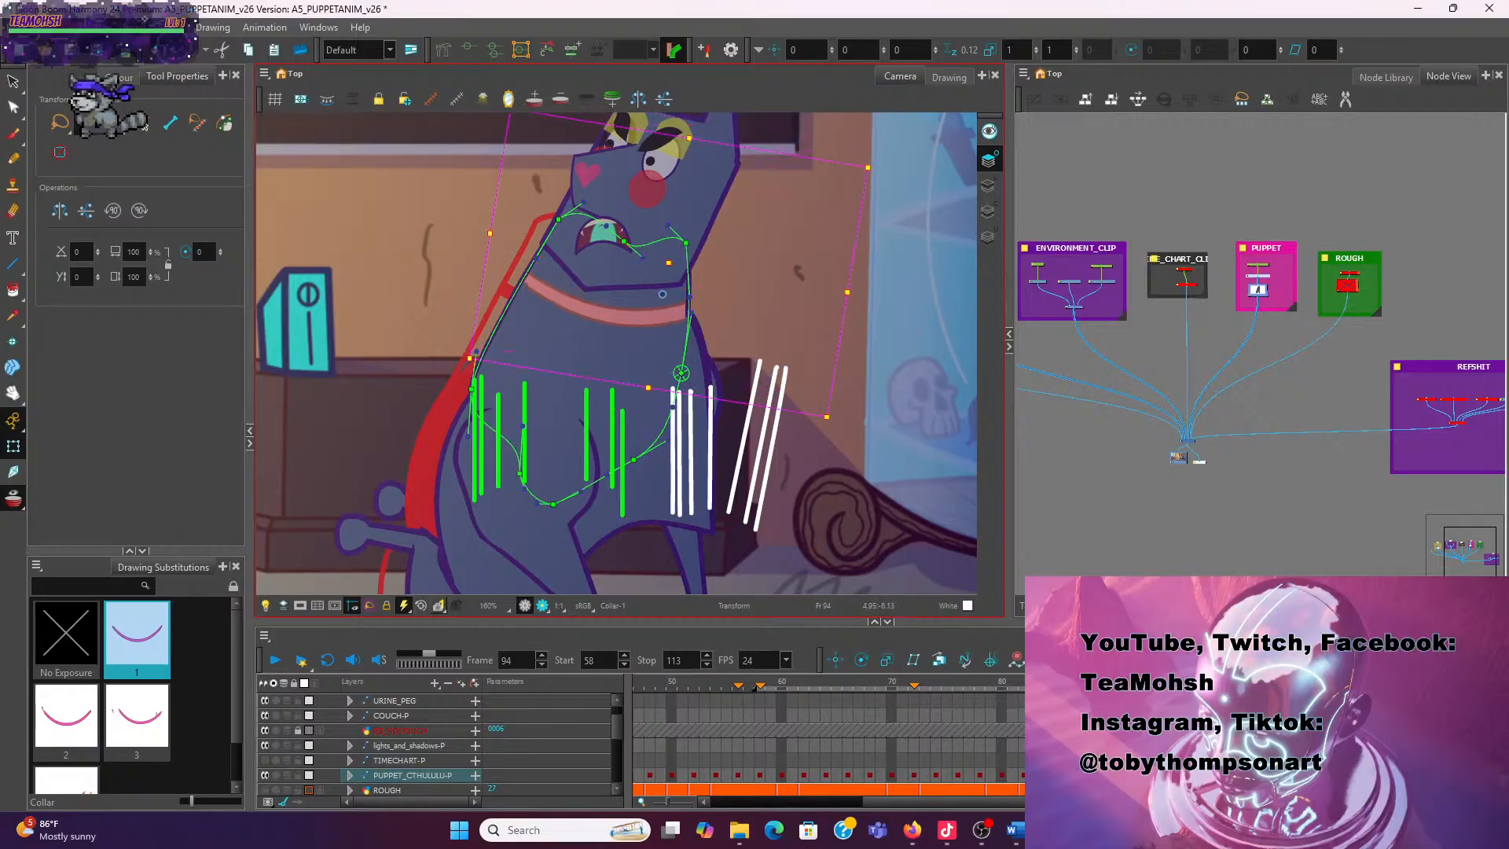
# Flip back and forth through frames 91 to 95 to compare the head, collar and neck poses
pyautogui.press(',')
pyautogui.press('.')
pyautogui.press(',')
pyautogui.press('.')
pyautogui.press('.')
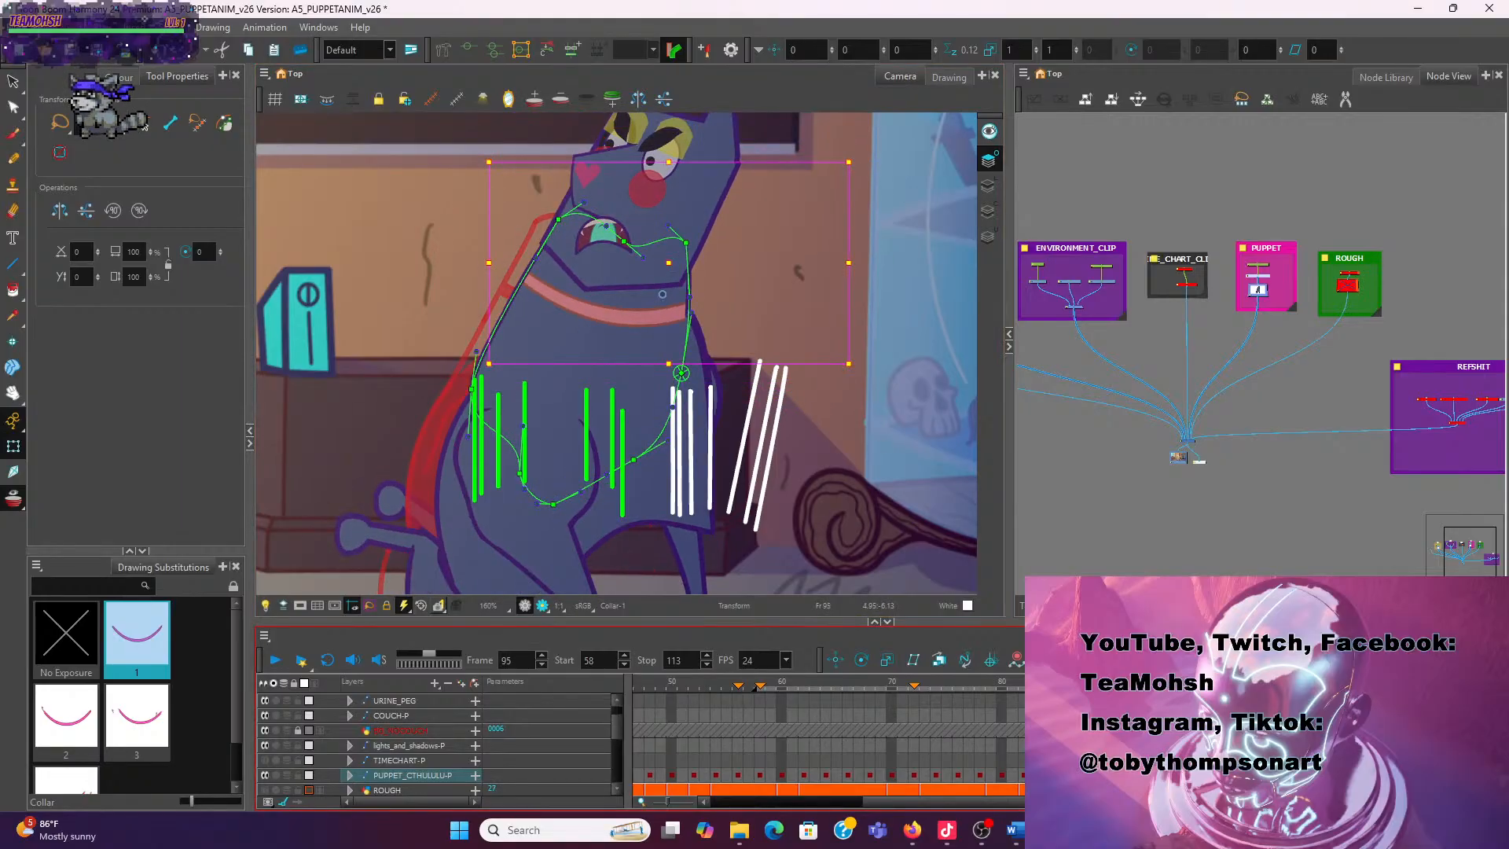
pyautogui.press(',')
pyautogui.press(',')
pyautogui.press(',')
pyautogui.press(',')
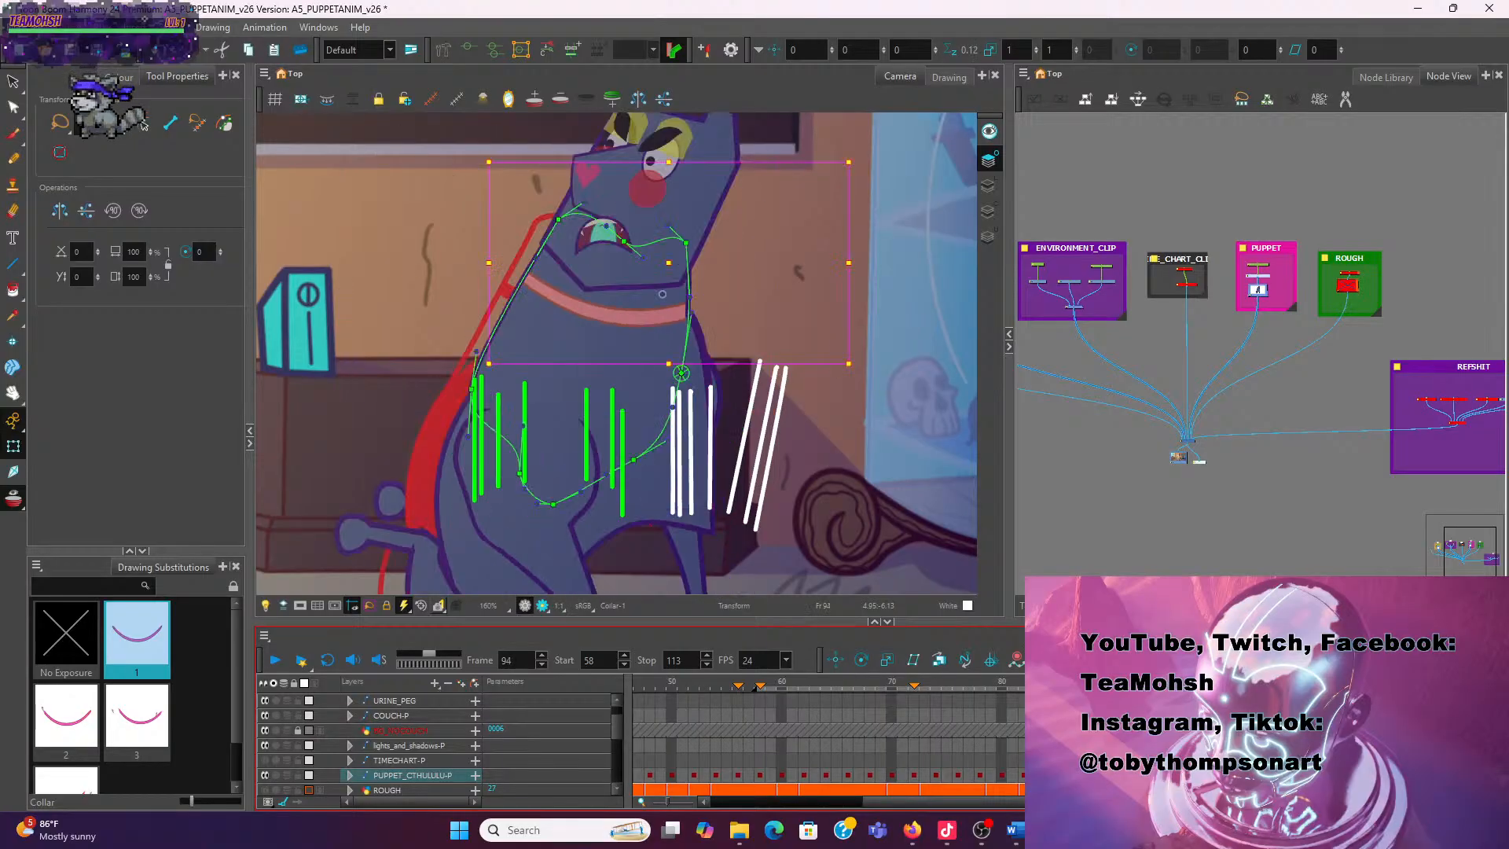
pyautogui.press('.')
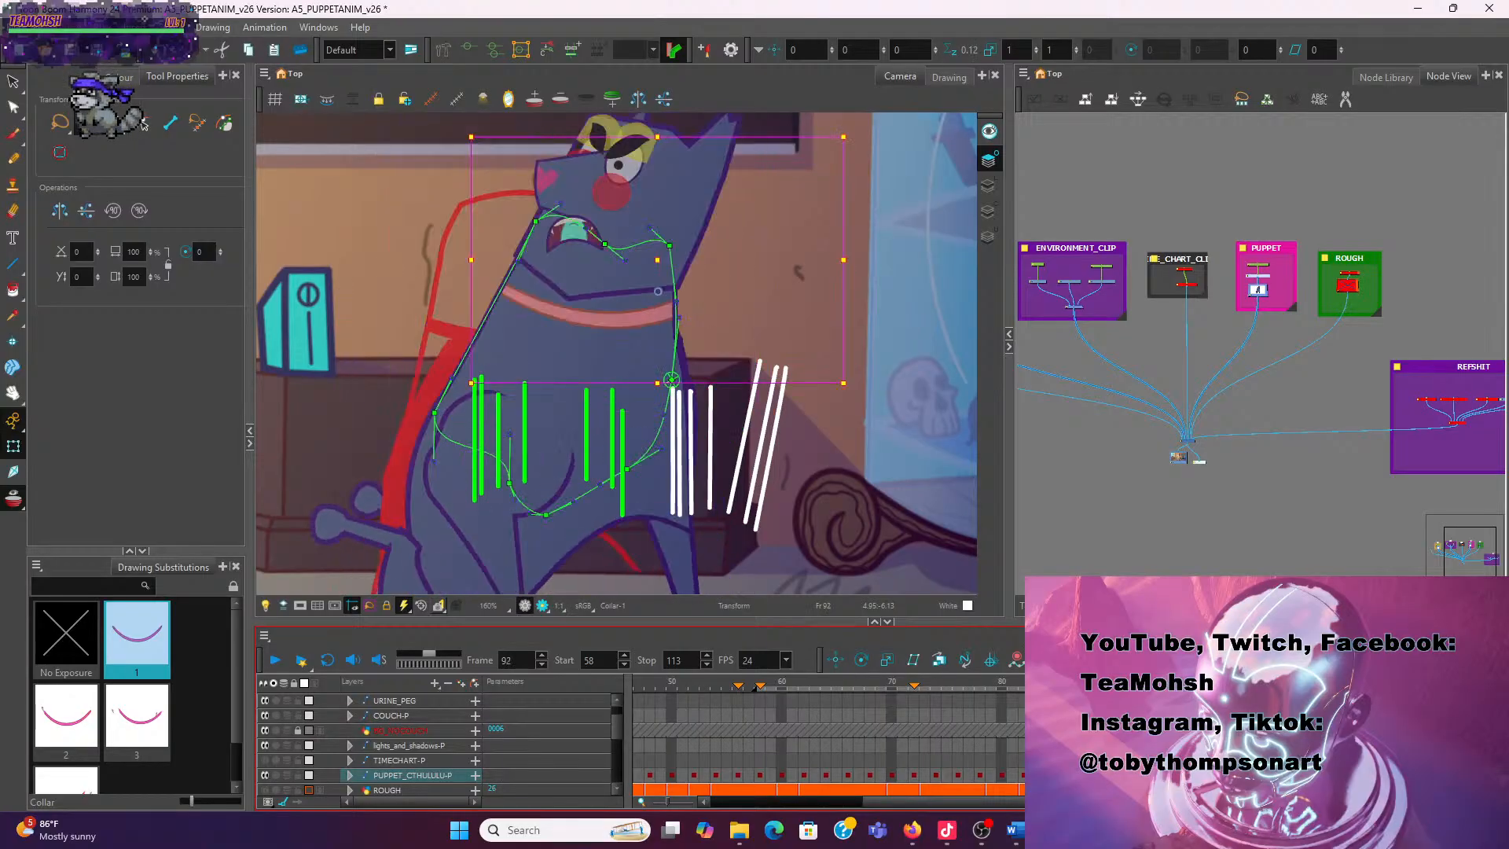
pyautogui.press(',')
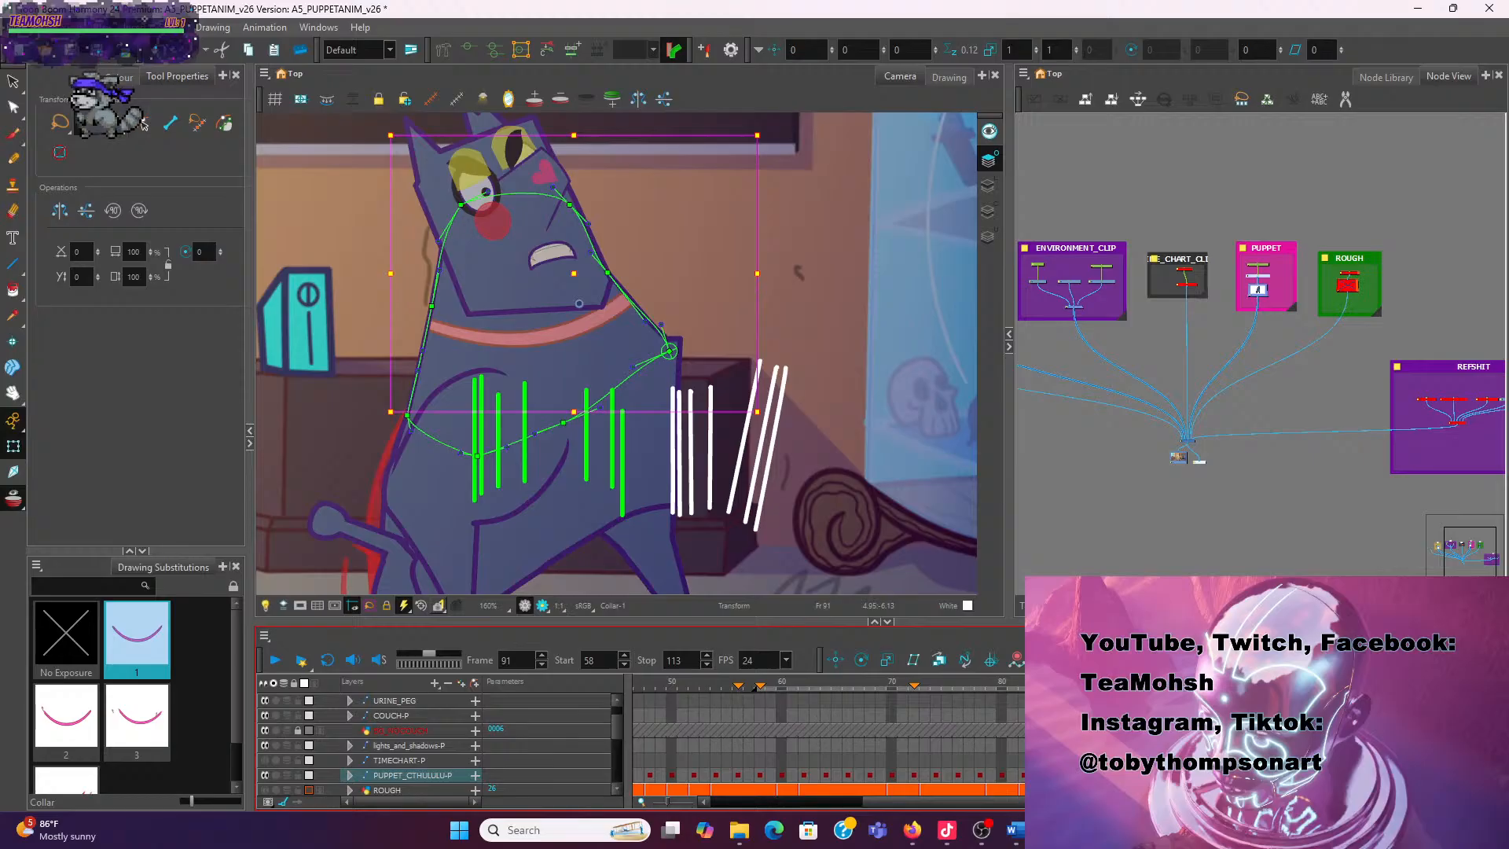
# Examine the neck, collar and chest contour against the spacing lines on frame 94
pyautogui.press('.')
pyautogui.press('.')
pyautogui.press('.')
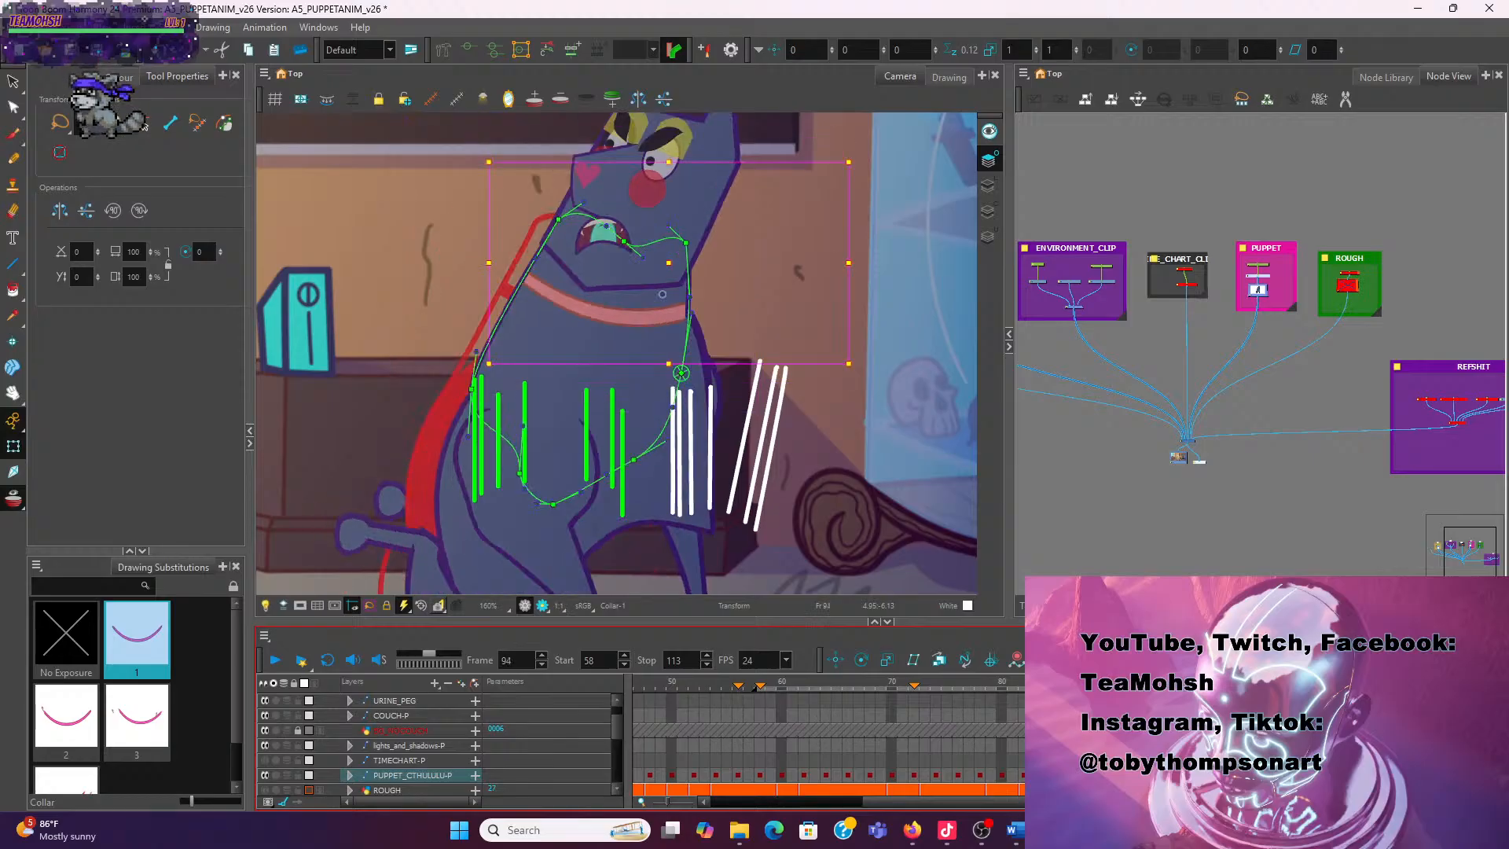
pyautogui.scroll(1, 791, 525)
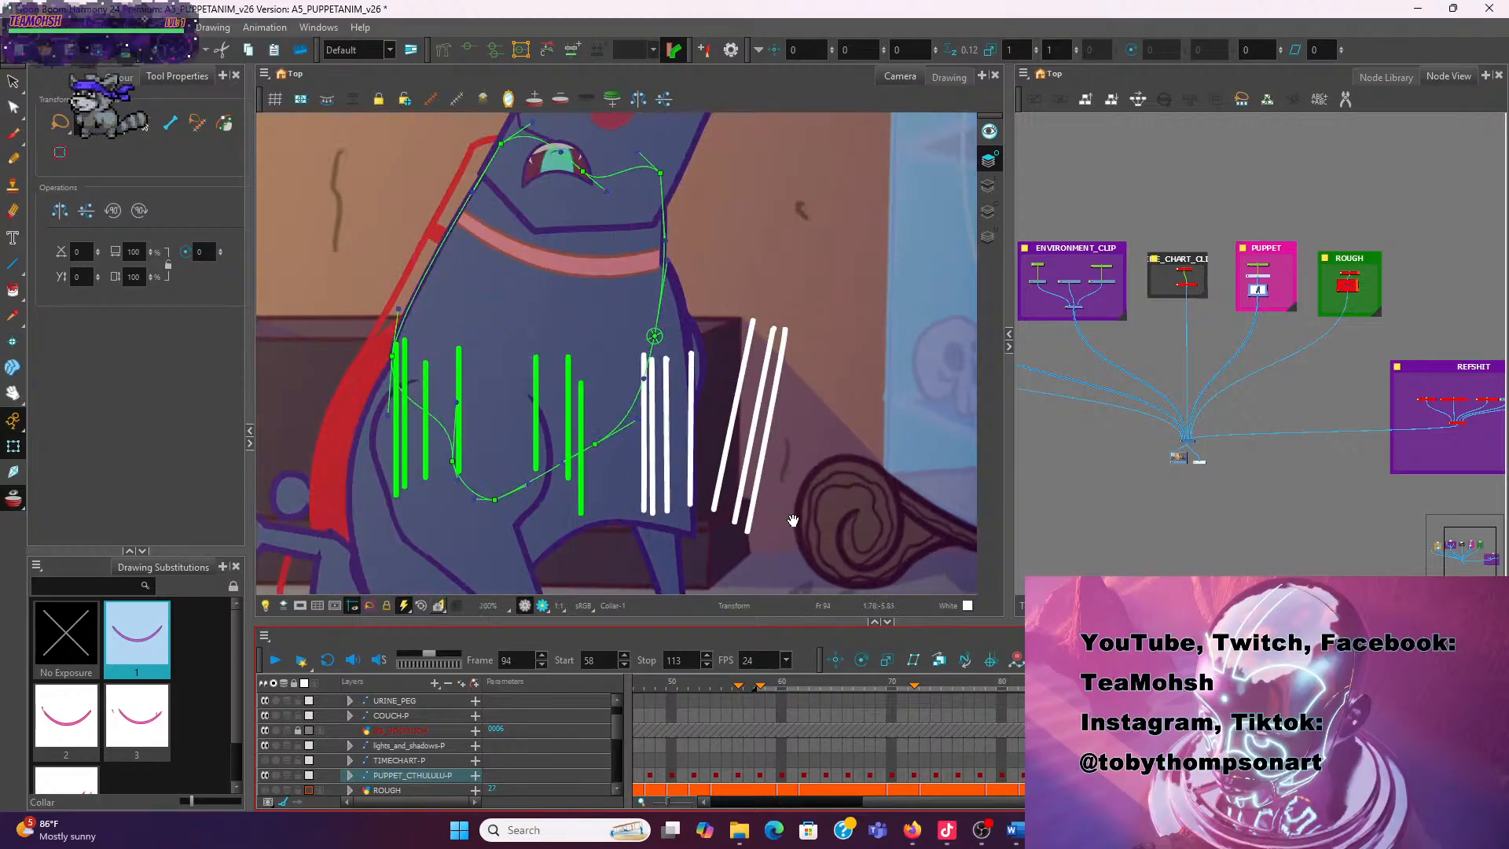
pyautogui.moveTo(792, 516); pyautogui.dragTo(850, 371)
pyautogui.scroll(-2, 836, 397)
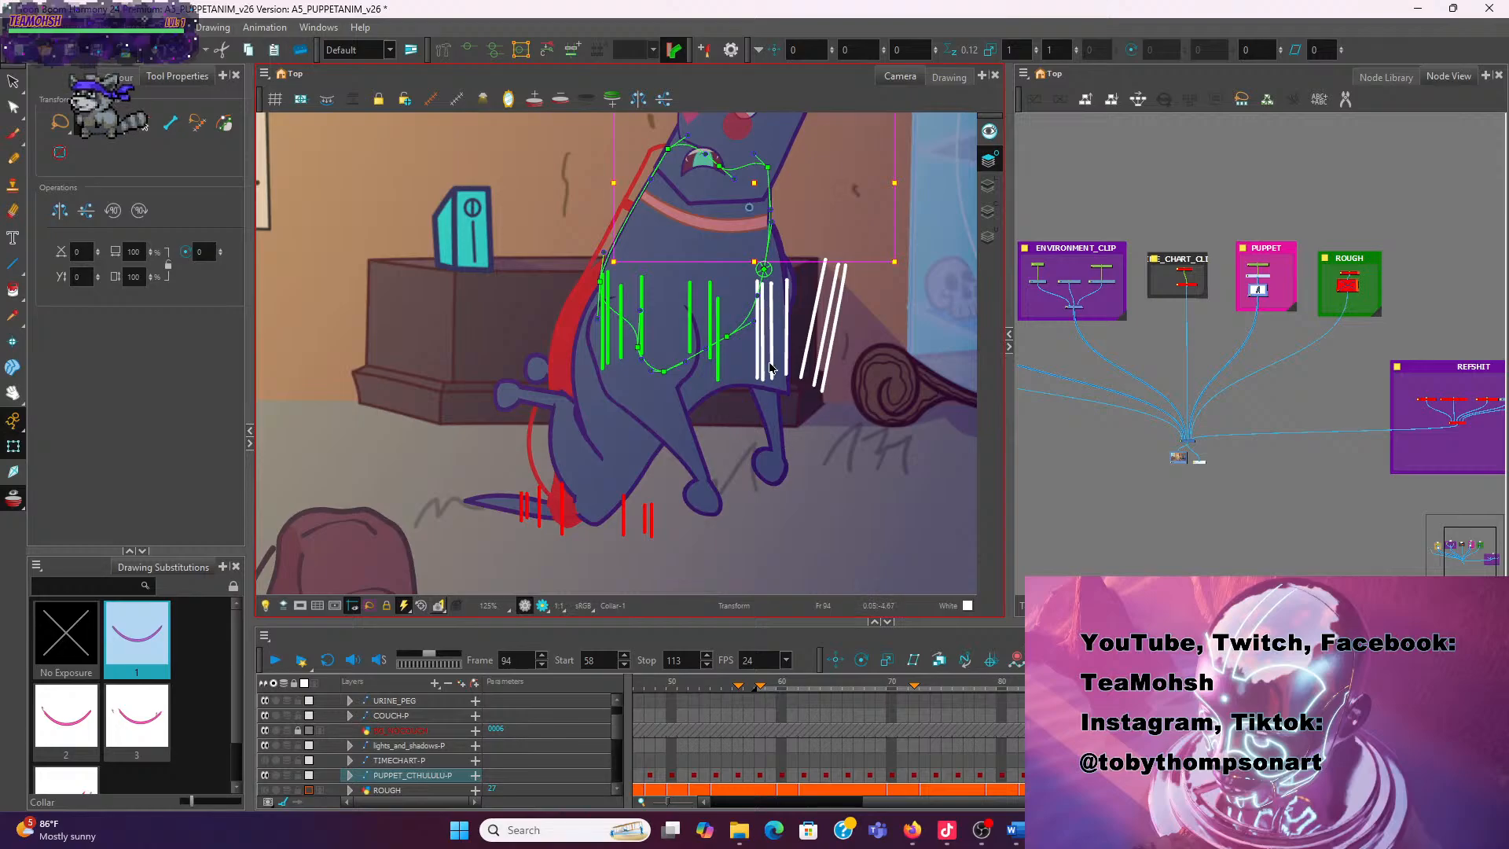
pyautogui.scroll(2, 805, 296)
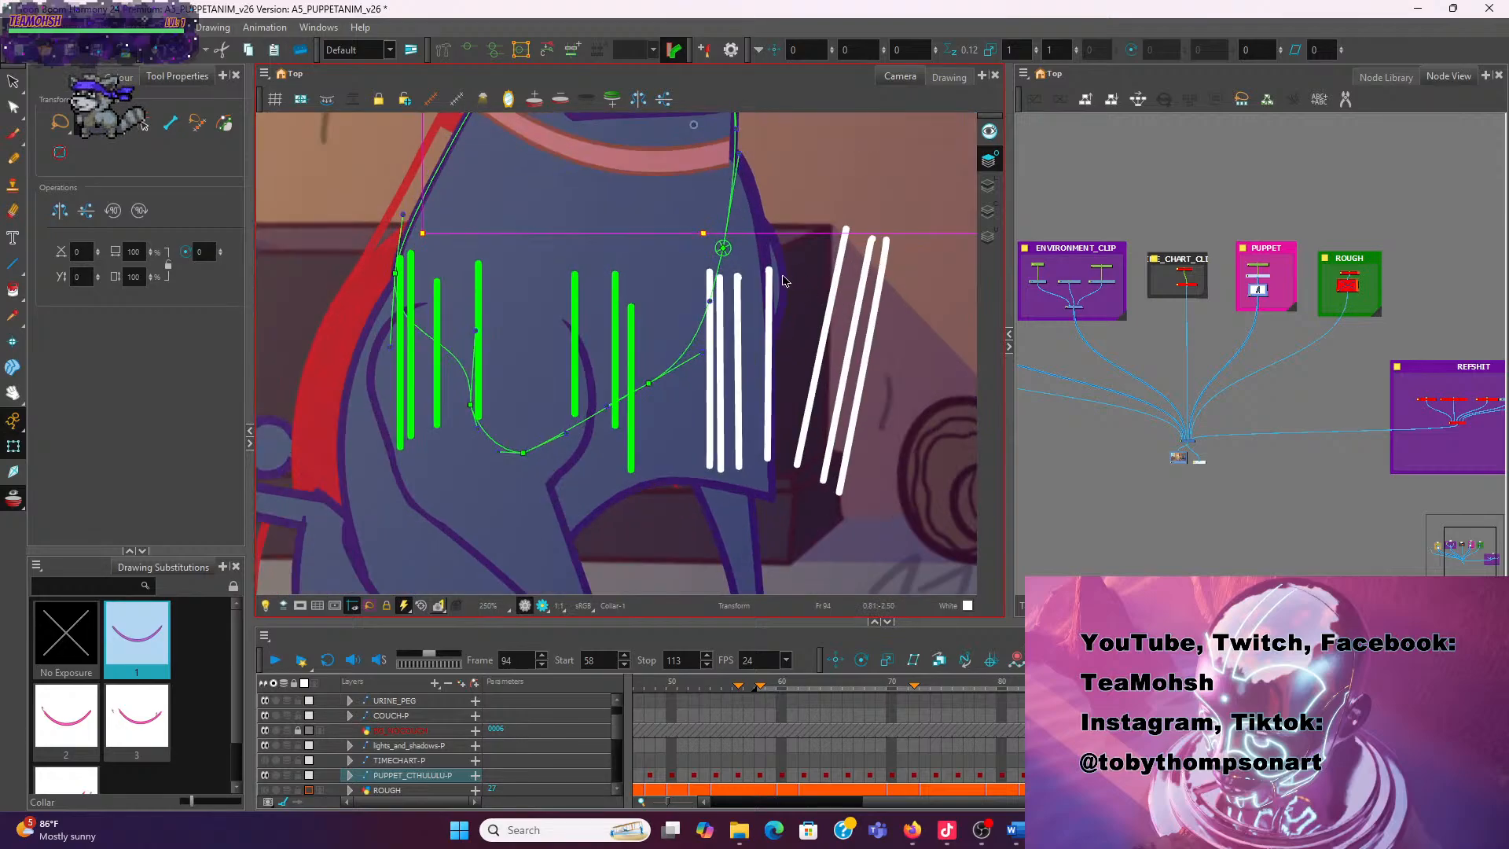
pyautogui.click(784, 280)
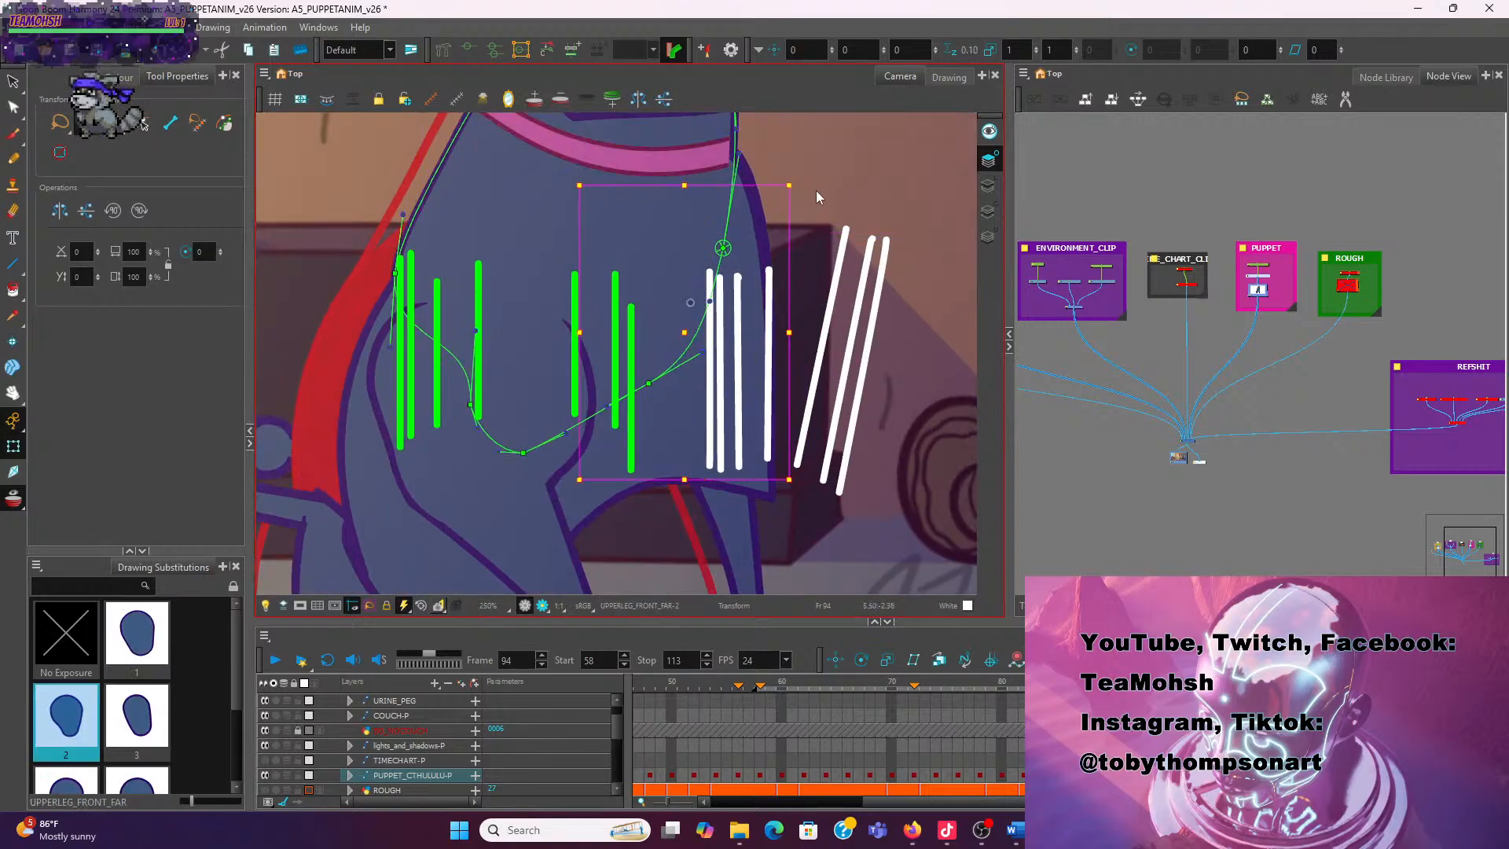
pyautogui.click(817, 196)
pyautogui.scroll(-2, 817, 197)
pyautogui.scroll(-2, 628, 422)
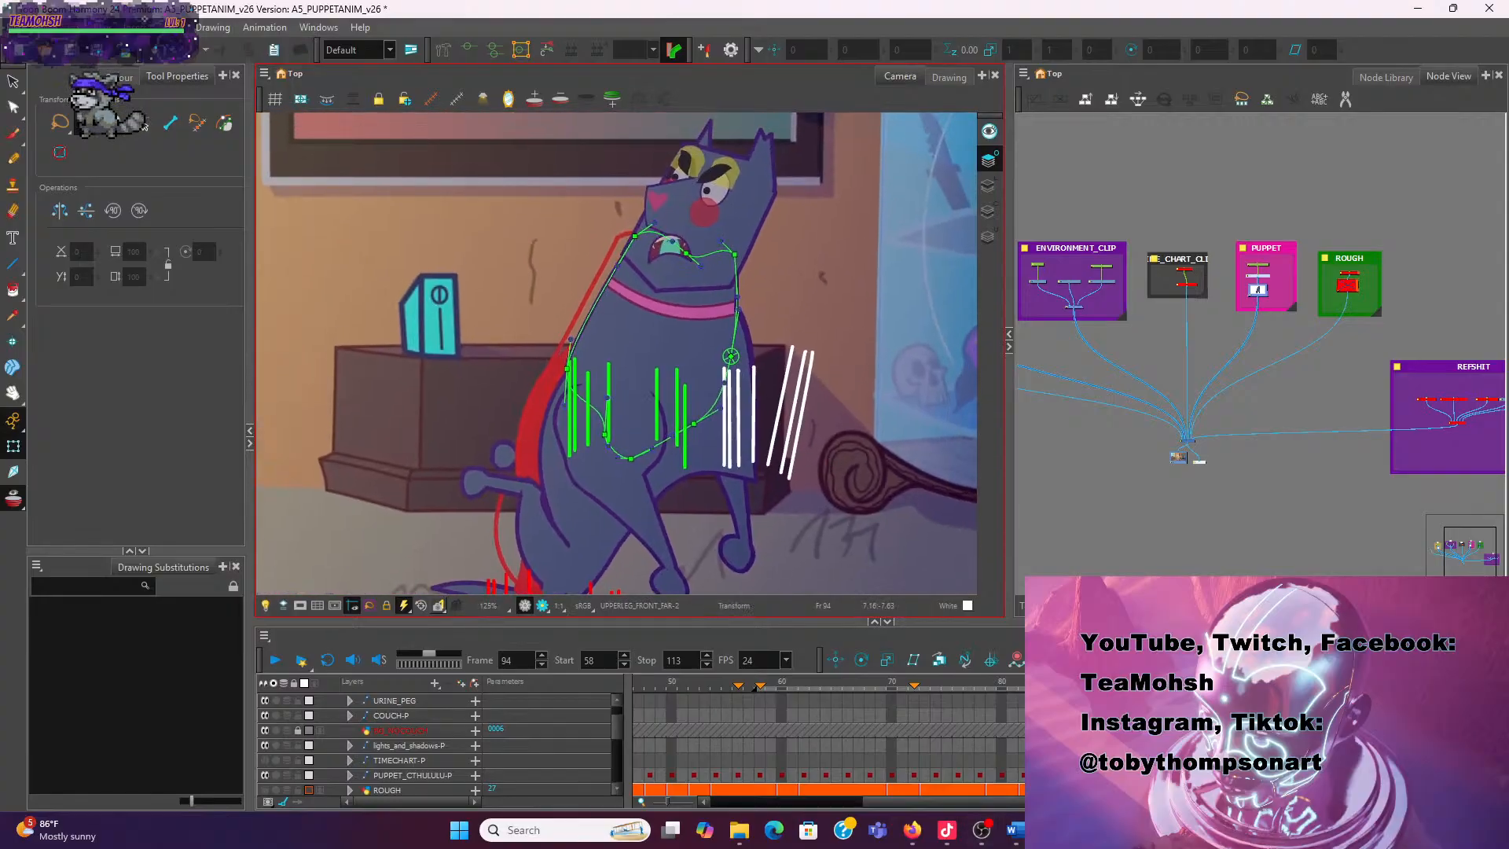
# Set the playback start to frame 87 and play the animation from there
pyautogui.click(1079, 683)
pyautogui.click(562, 662)
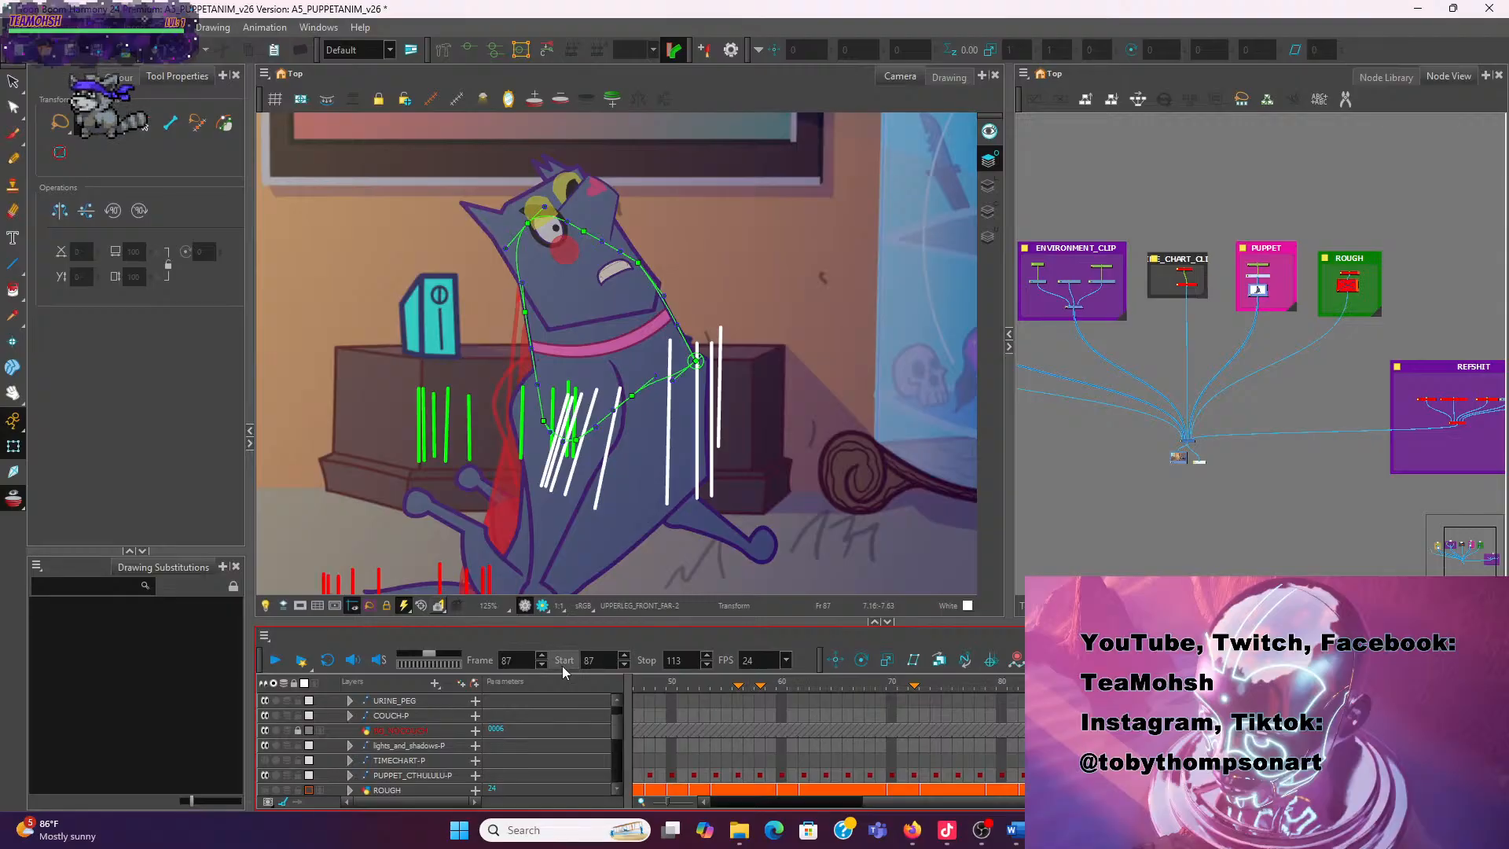
pyautogui.click(274, 660)
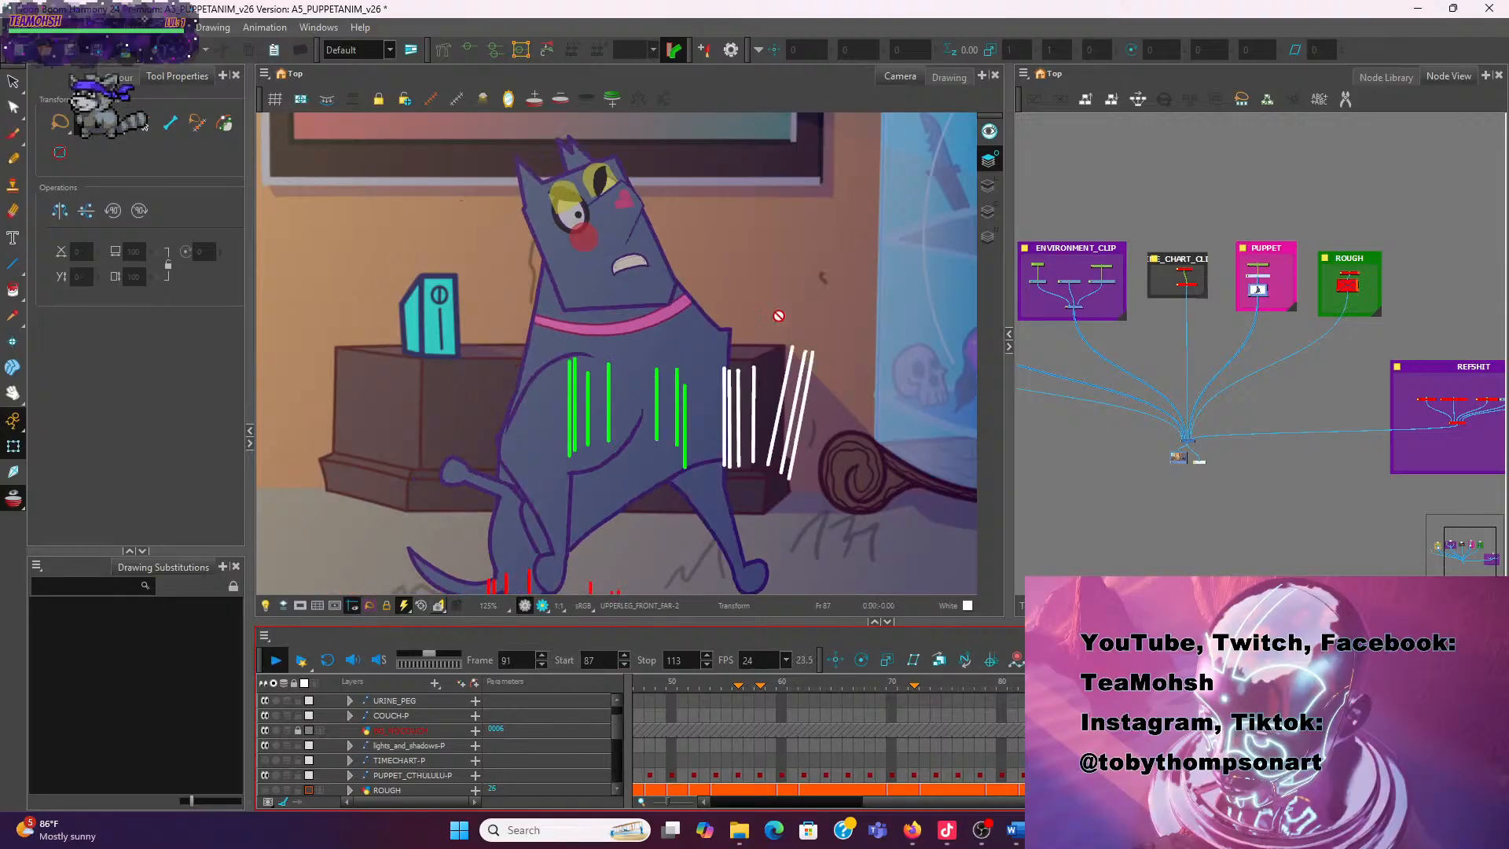
pyautogui.click(277, 660)
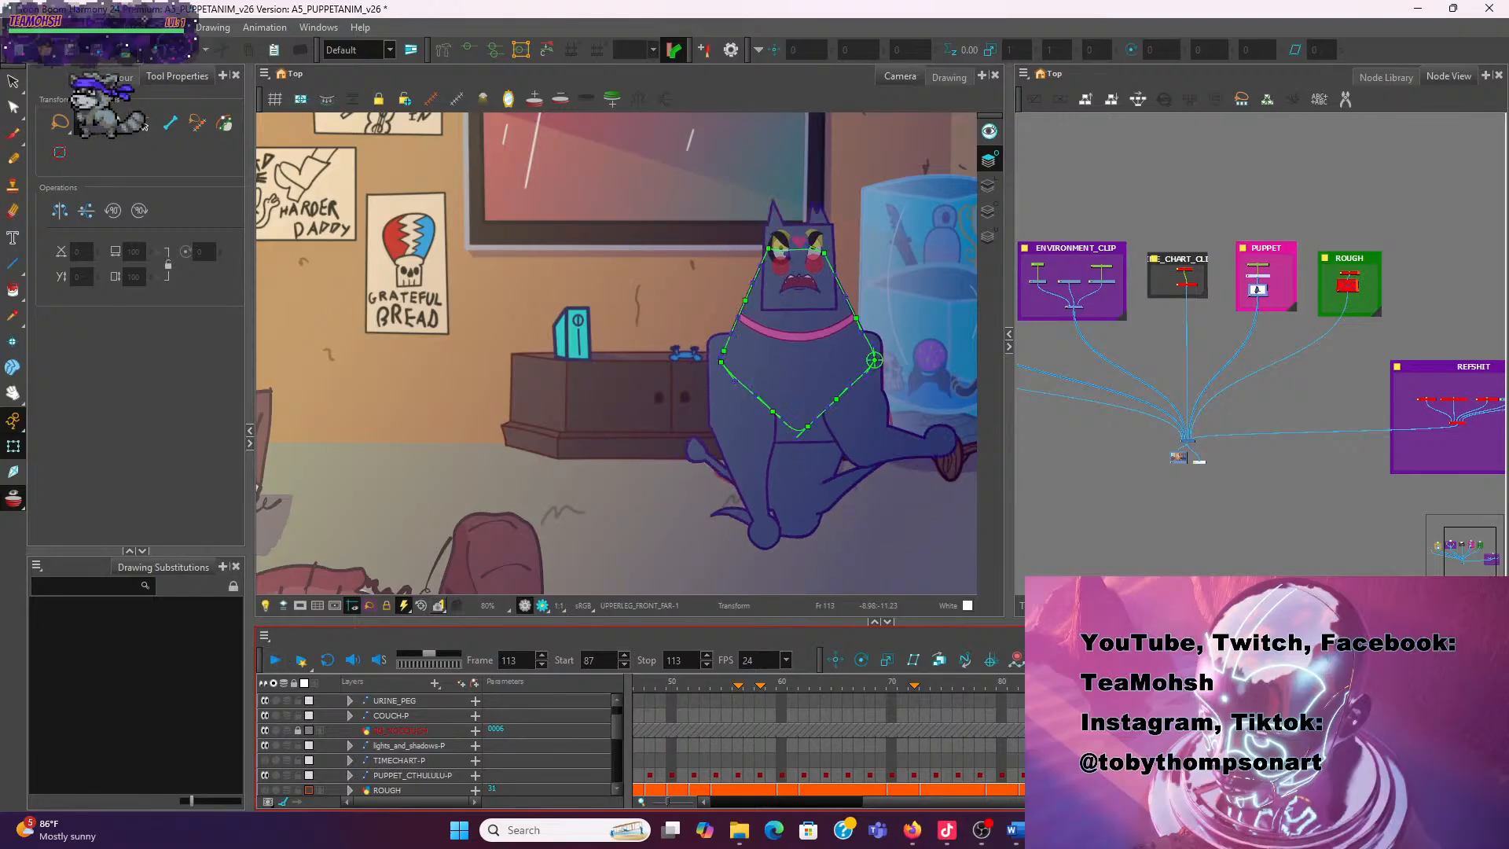
# On frame 96, rig the upper torso with a curve deformer running from the rump up to the chest
pyautogui.press('.')
pyautogui.press('.')
pyautogui.press('.')
pyautogui.press('.')
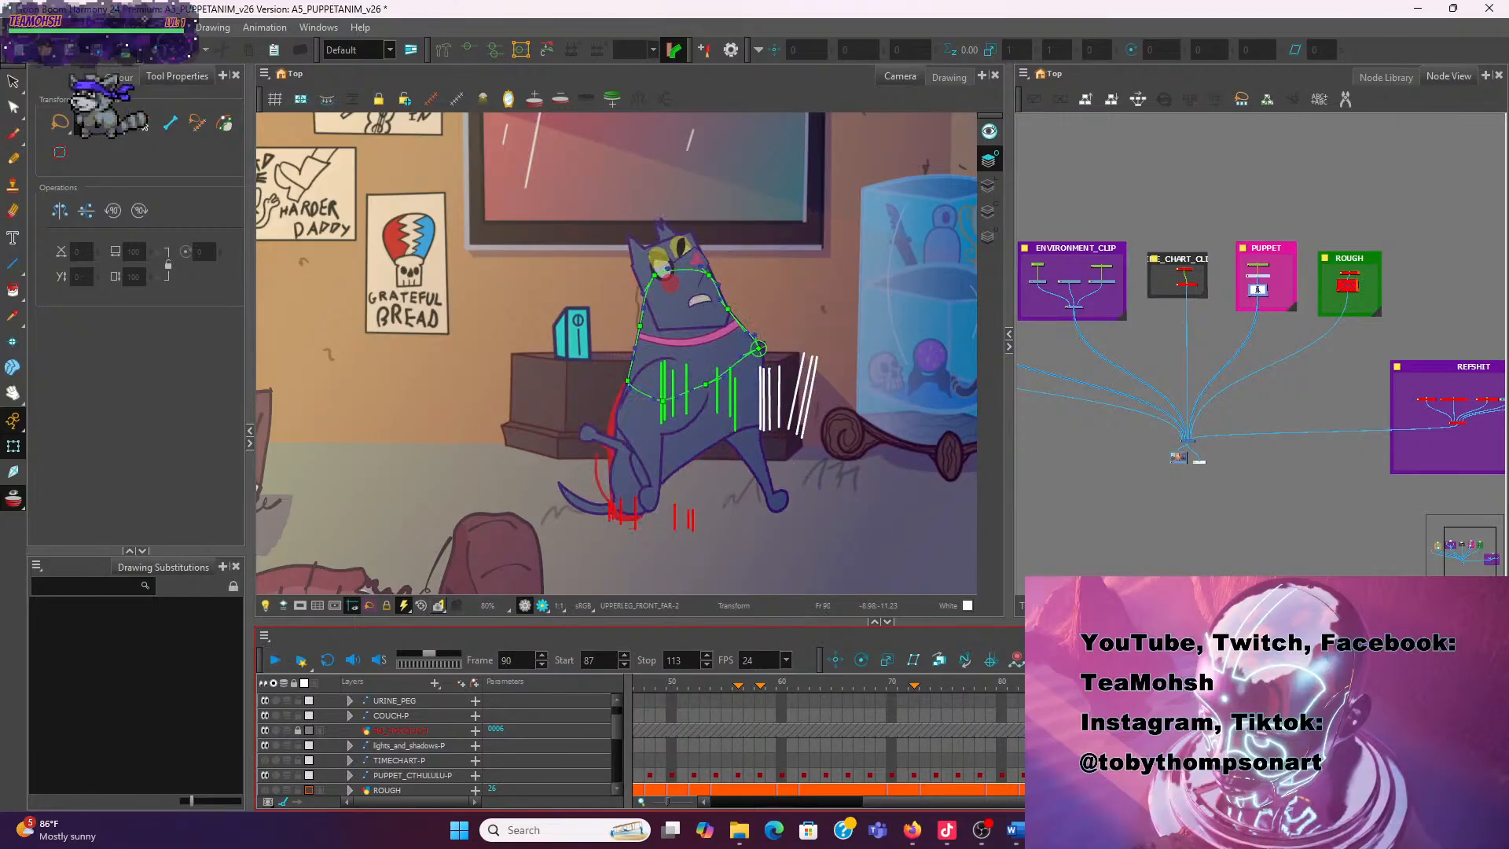
pyautogui.press('.')
pyautogui.press('.')
pyautogui.press('.')
pyautogui.press('.')
pyautogui.press('.')
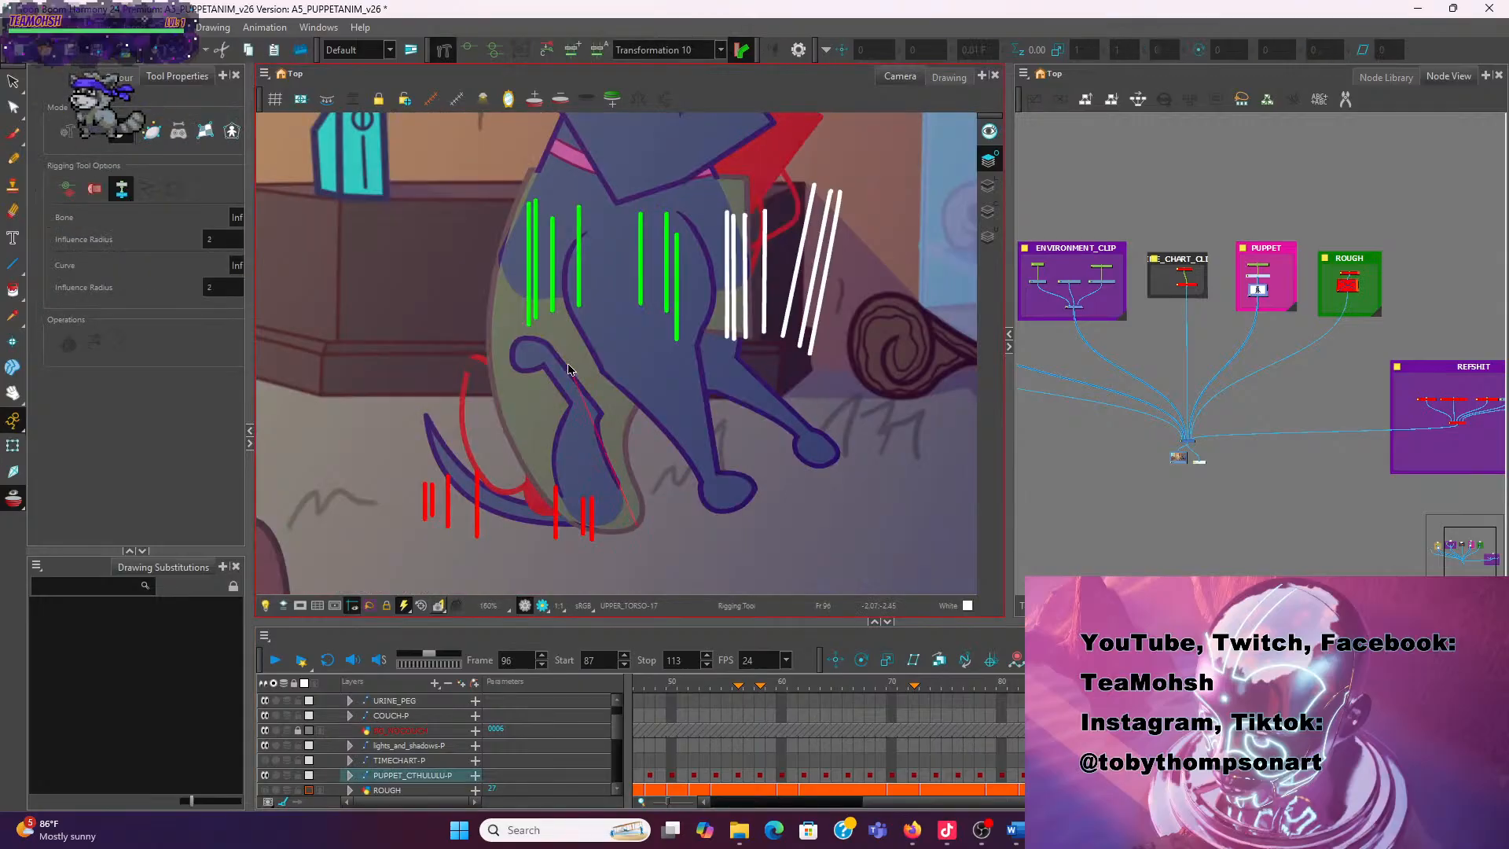
pyautogui.click(544, 361)
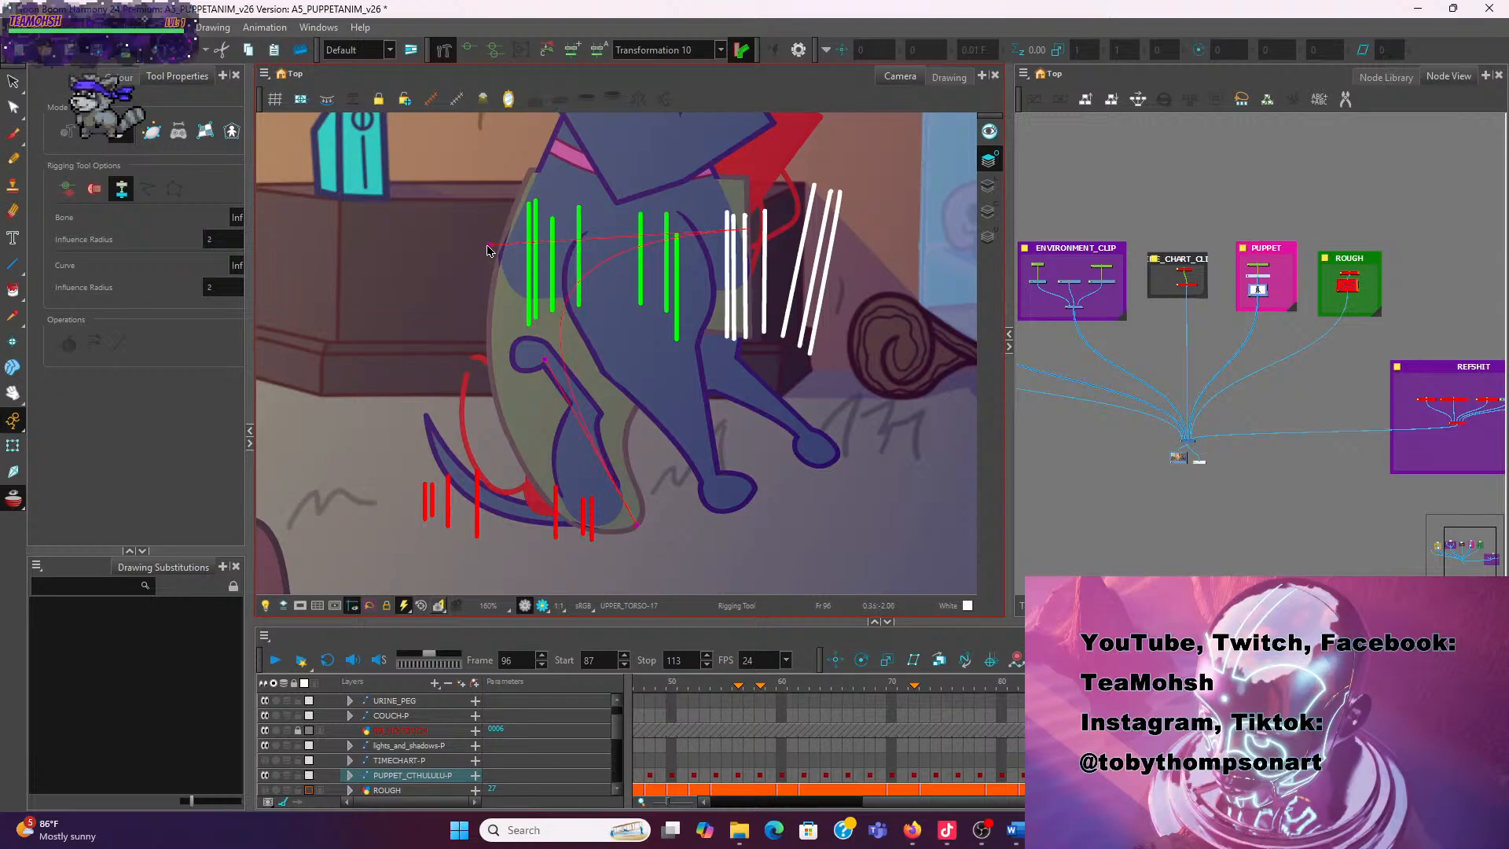
pyautogui.click(464, 255)
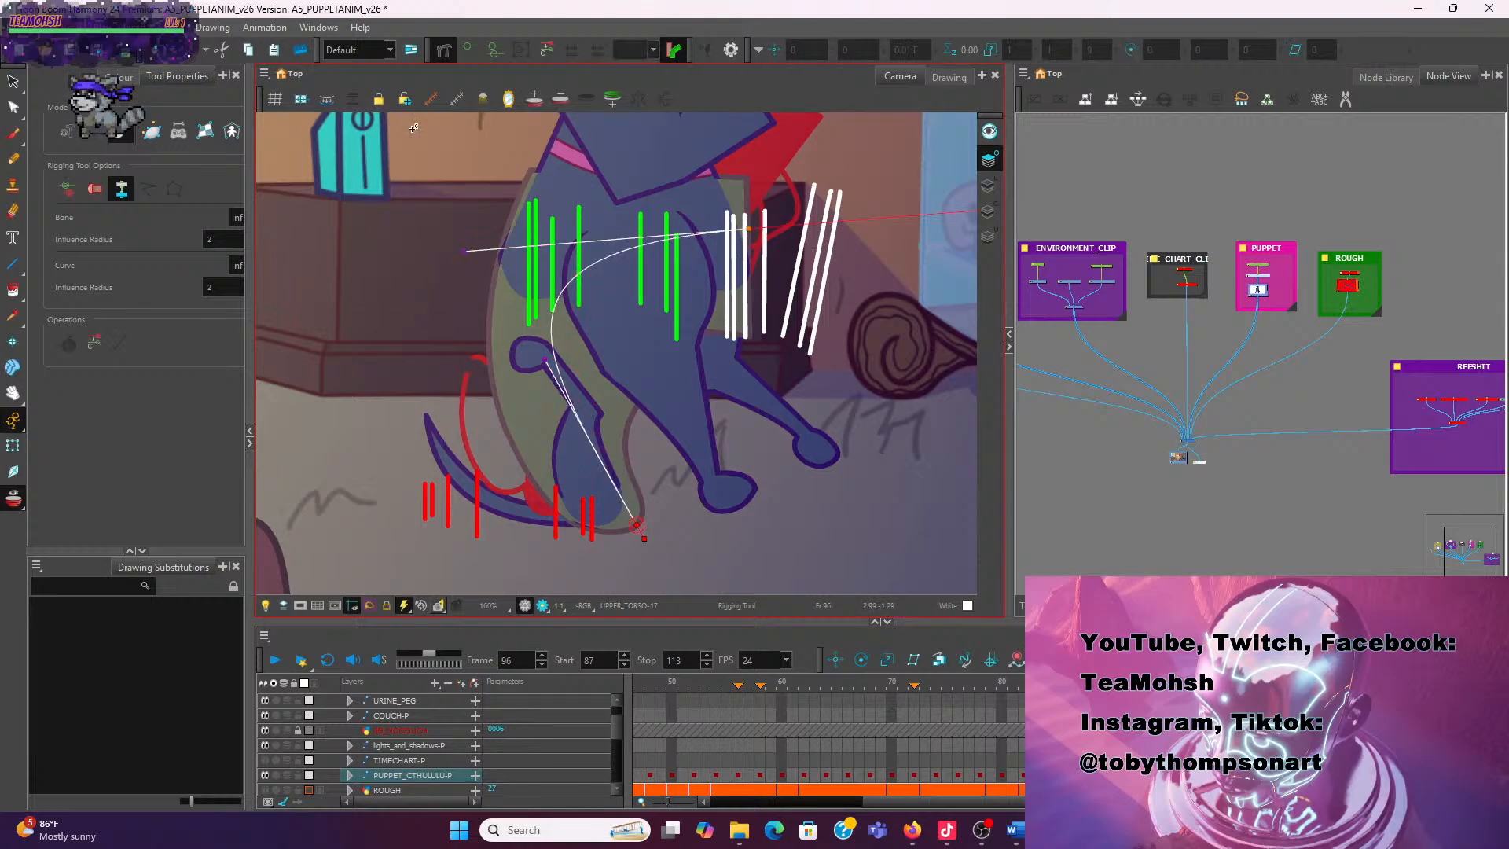
pyautogui.scroll(-1, 448, 188)
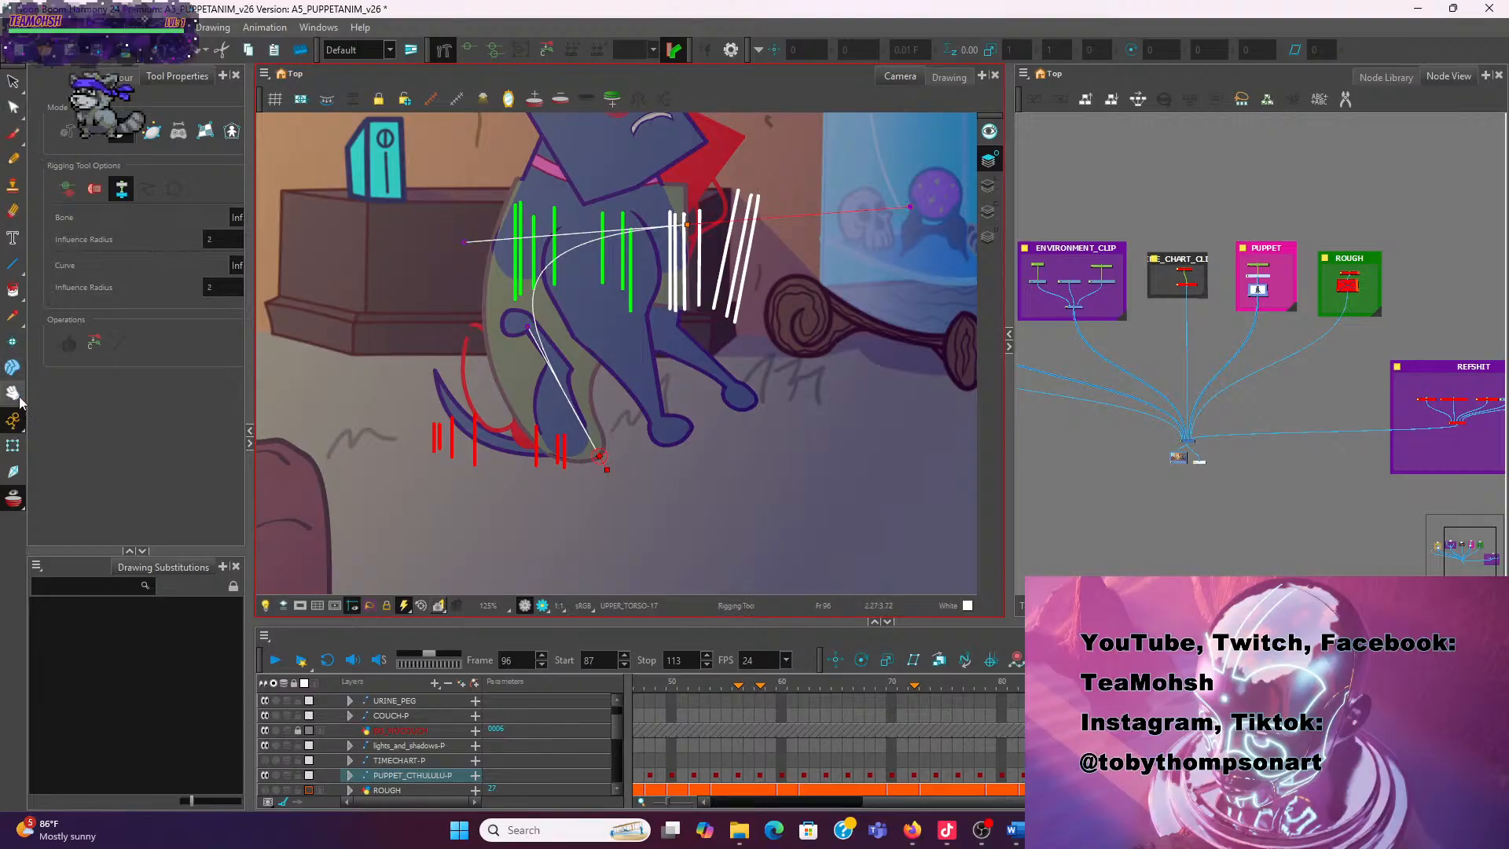
pyautogui.click(12, 446)
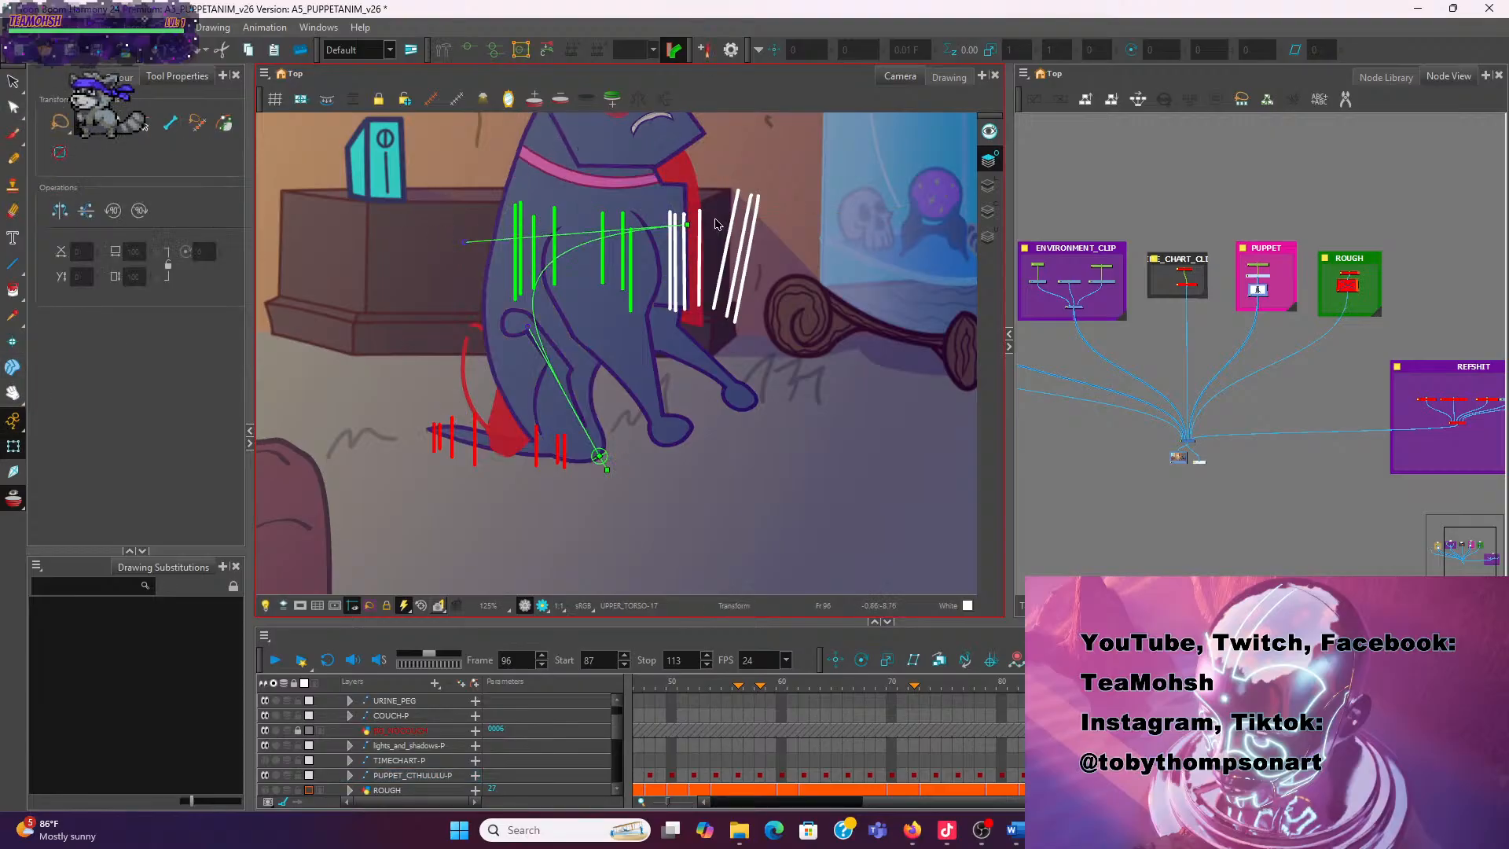
# Inspect the neck, upper torso and lower torso parts one after another on frame 96
pyautogui.click(631, 235)
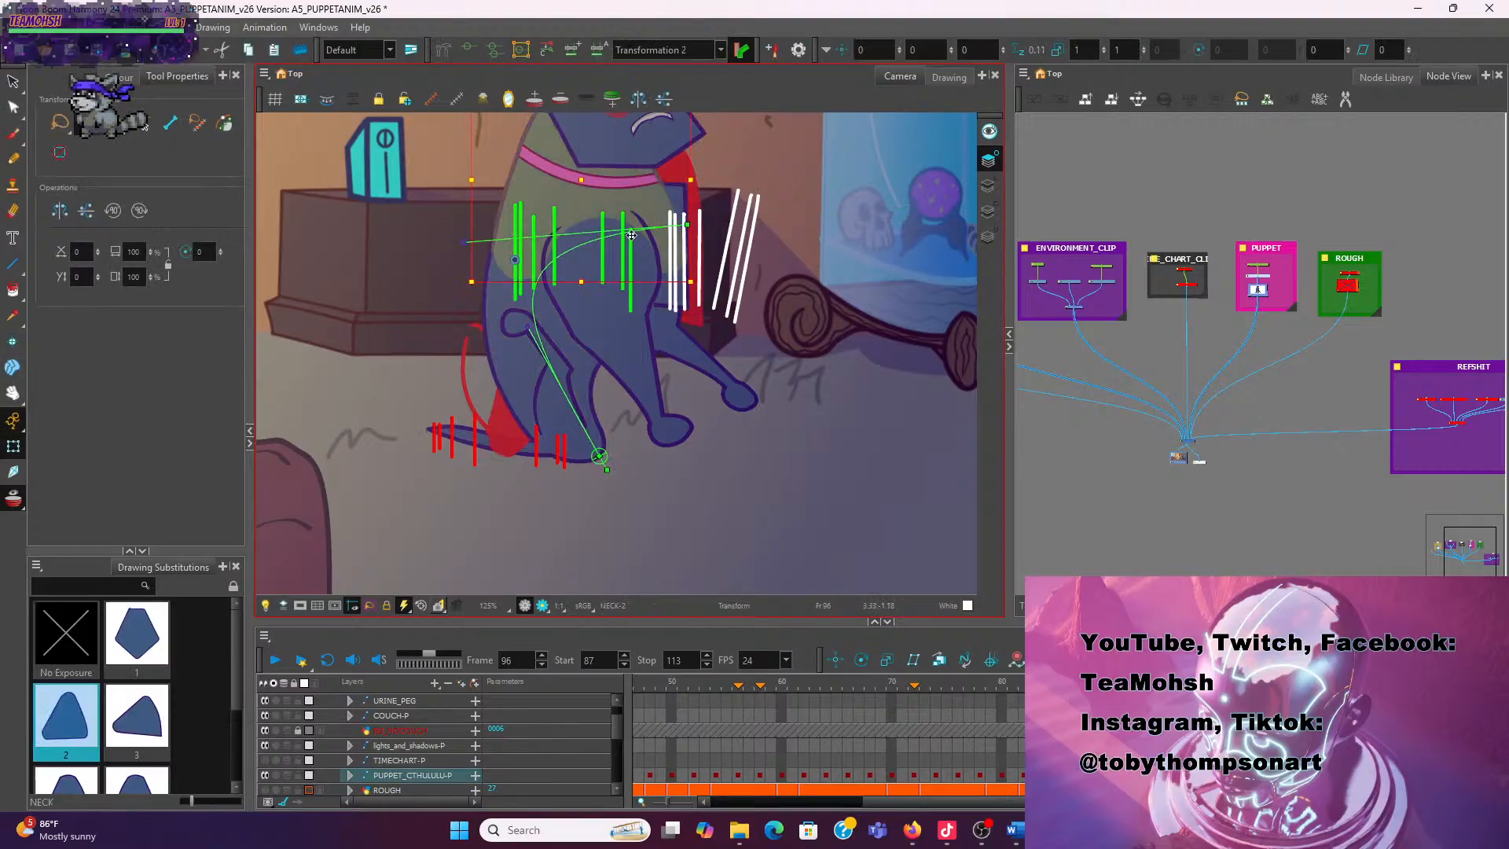
pyautogui.click(515, 363)
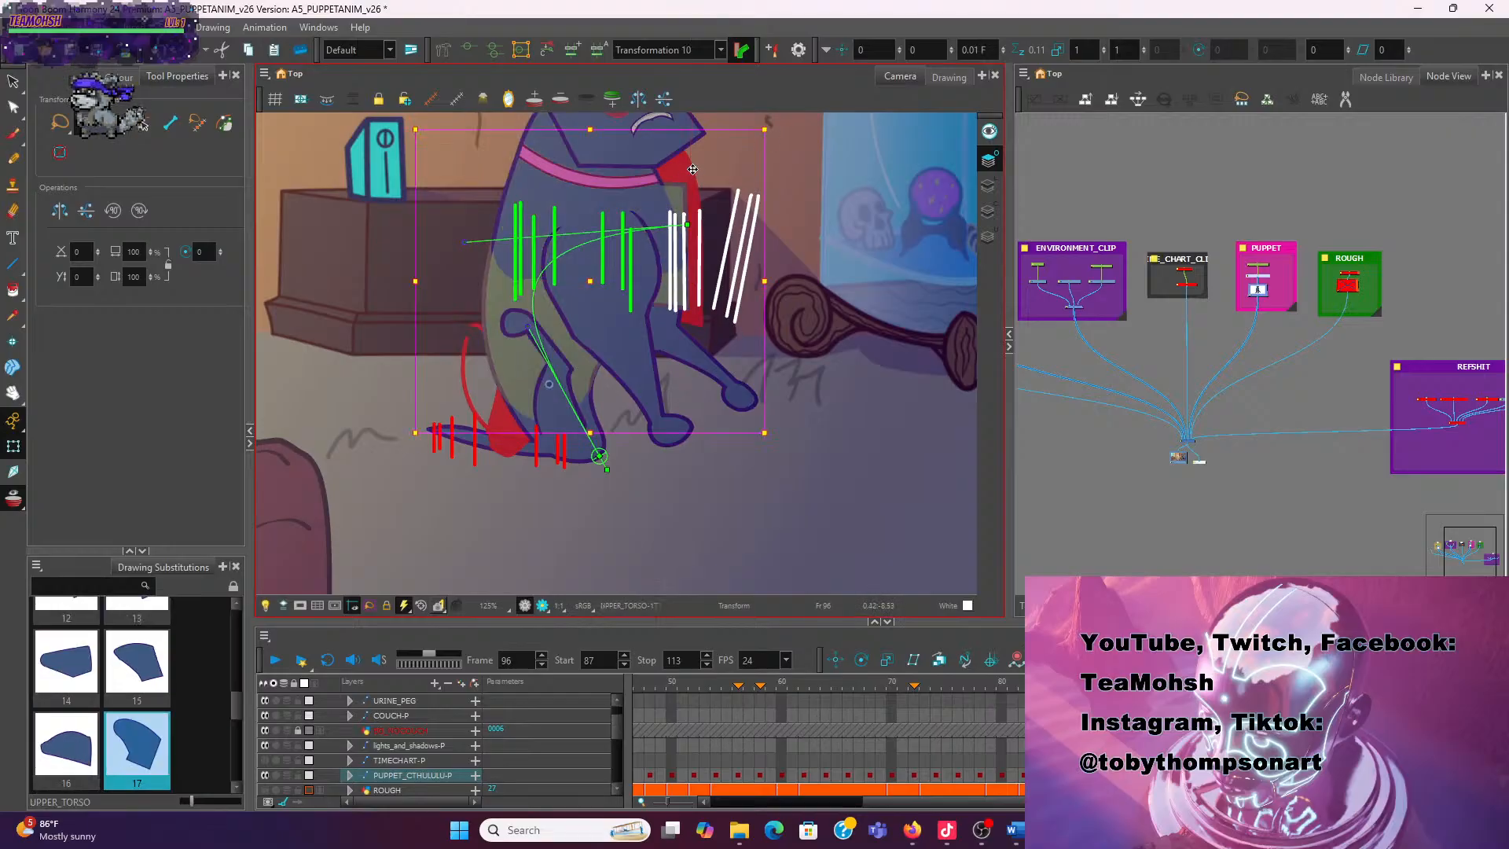
pyautogui.click(582, 458)
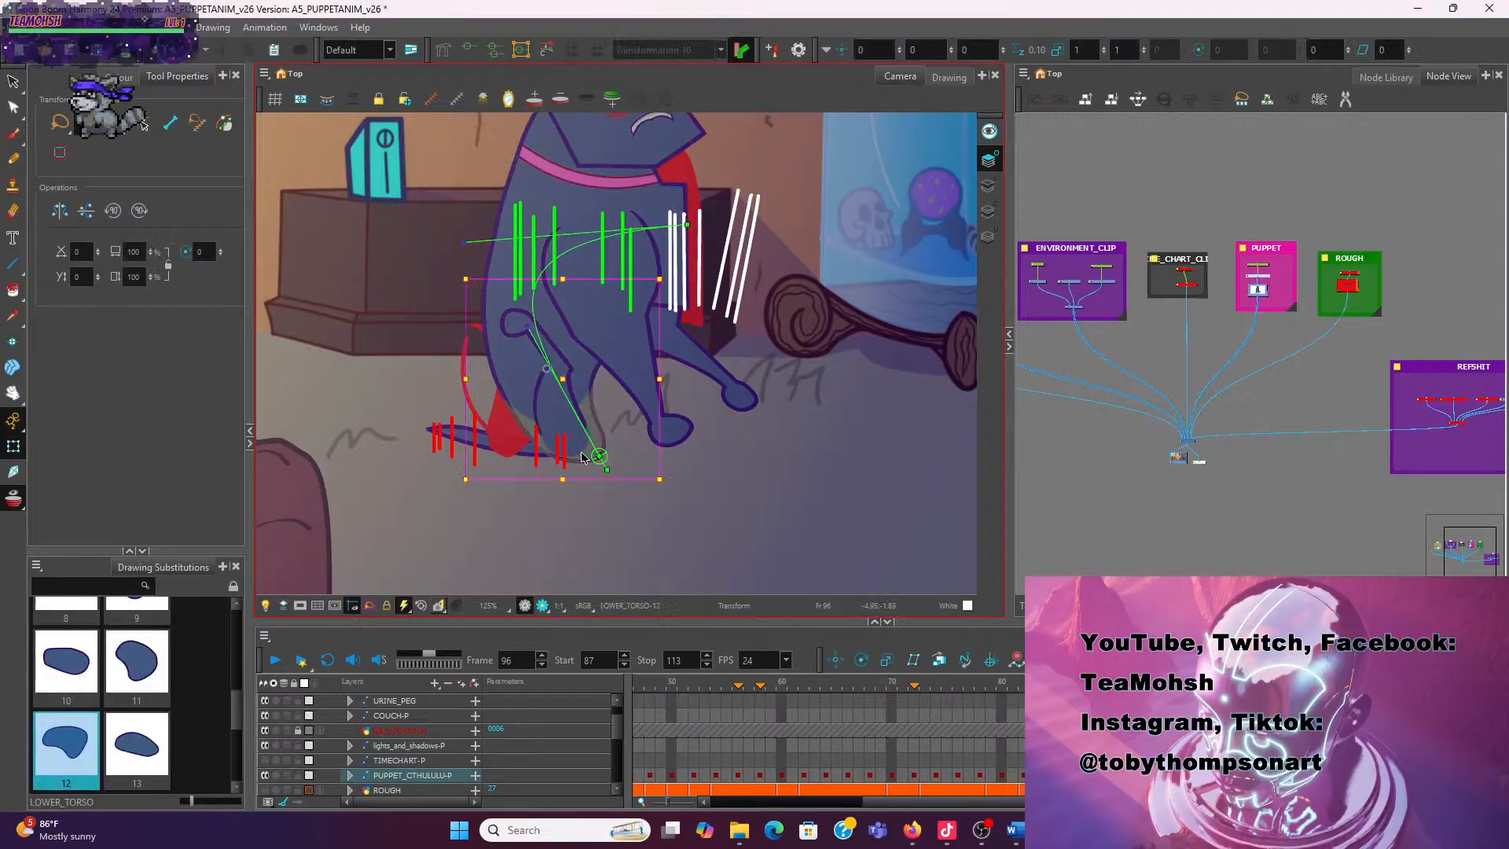
pyautogui.click(377, 364)
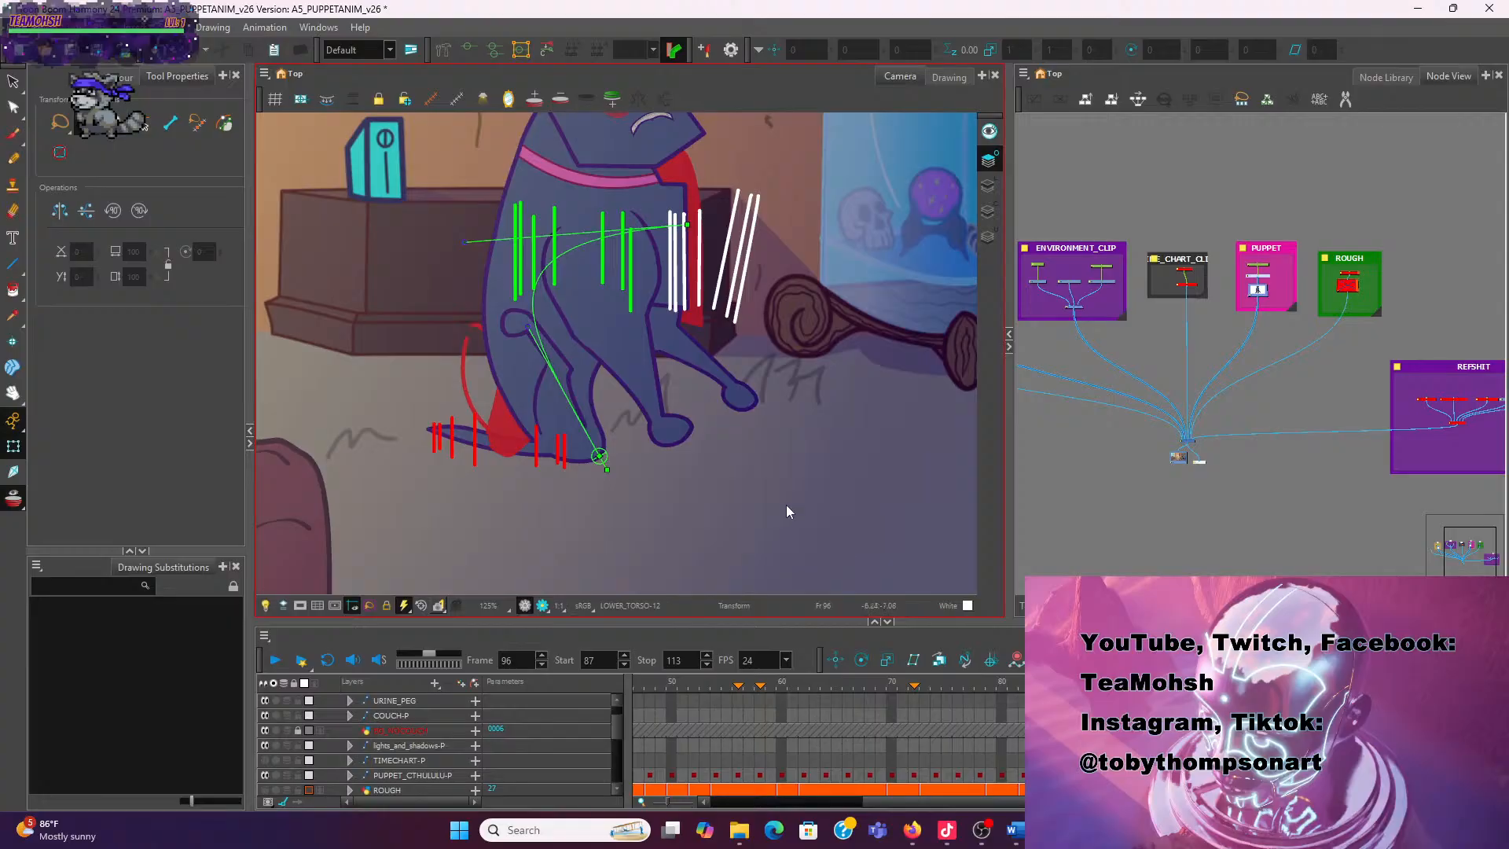
# Select the PUPPET_CTHULULU-P layer and flip between frames 94 and 98 to compare the body poses
pyautogui.scroll(-1, 409, 766)
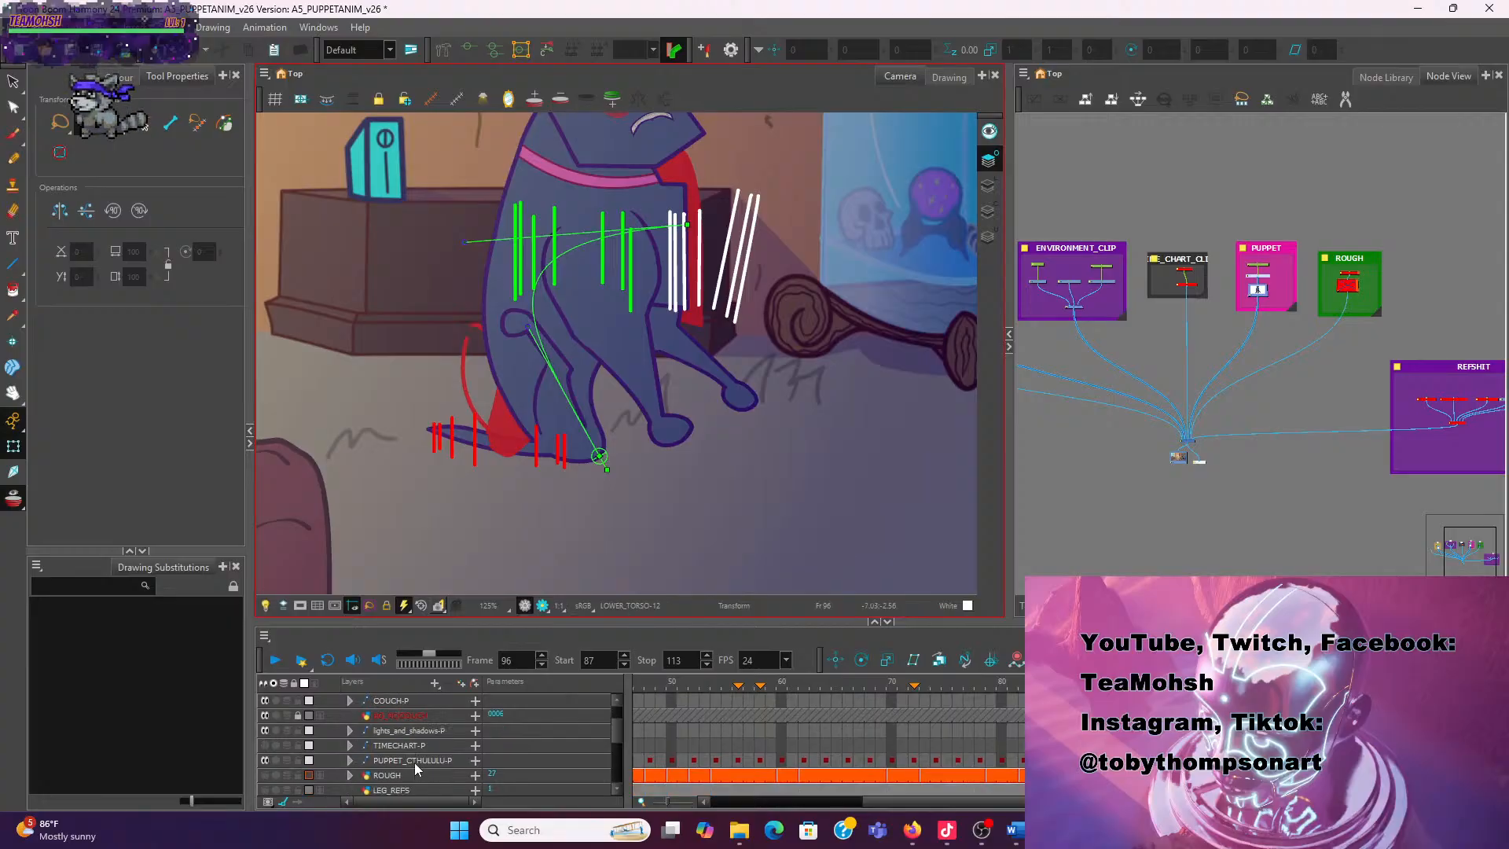
pyautogui.click(415, 762)
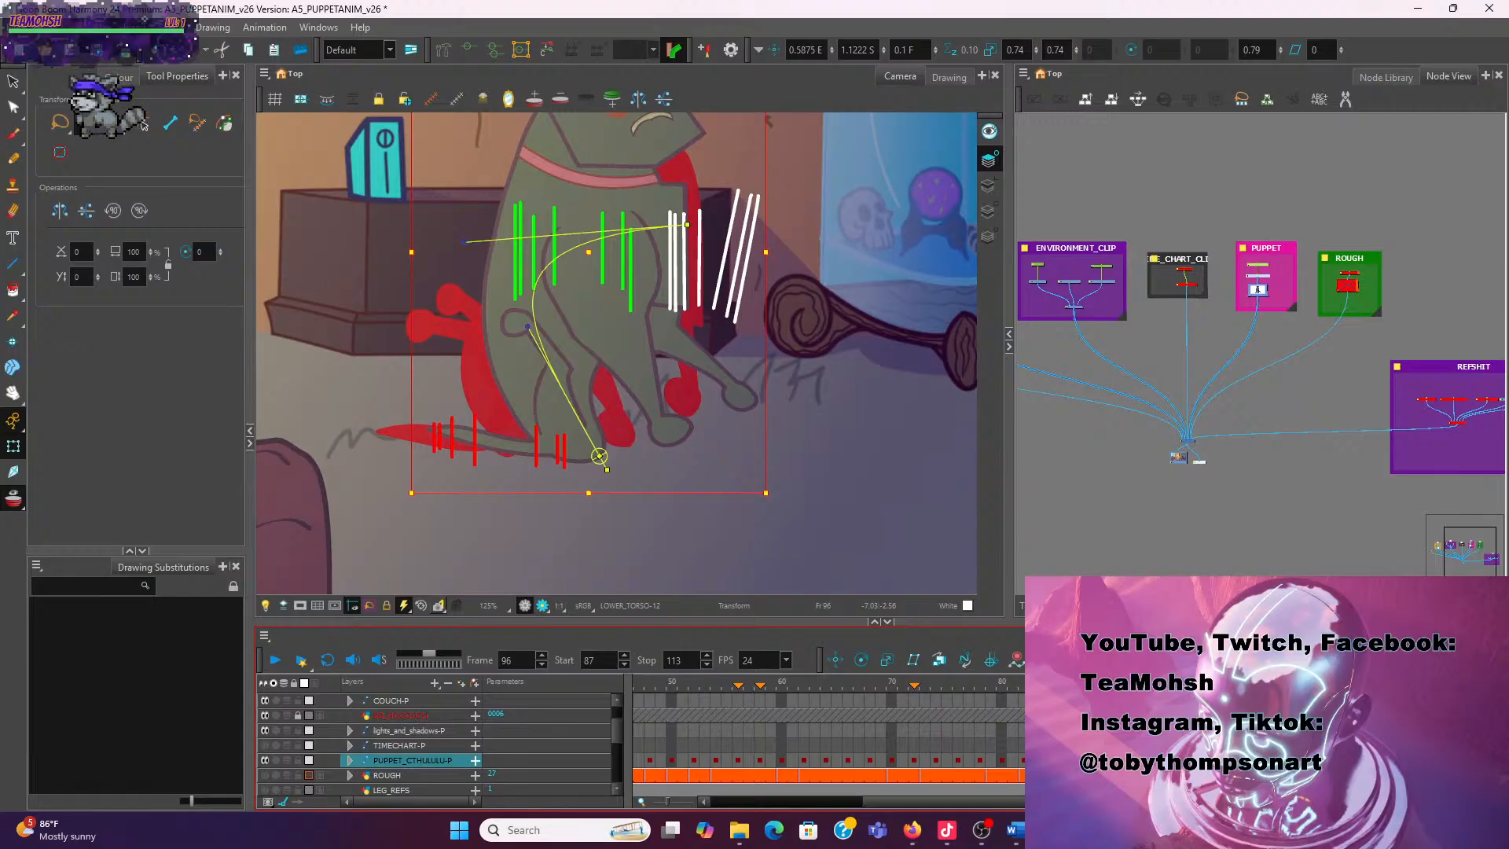
pyautogui.press(',')
pyautogui.press(',')
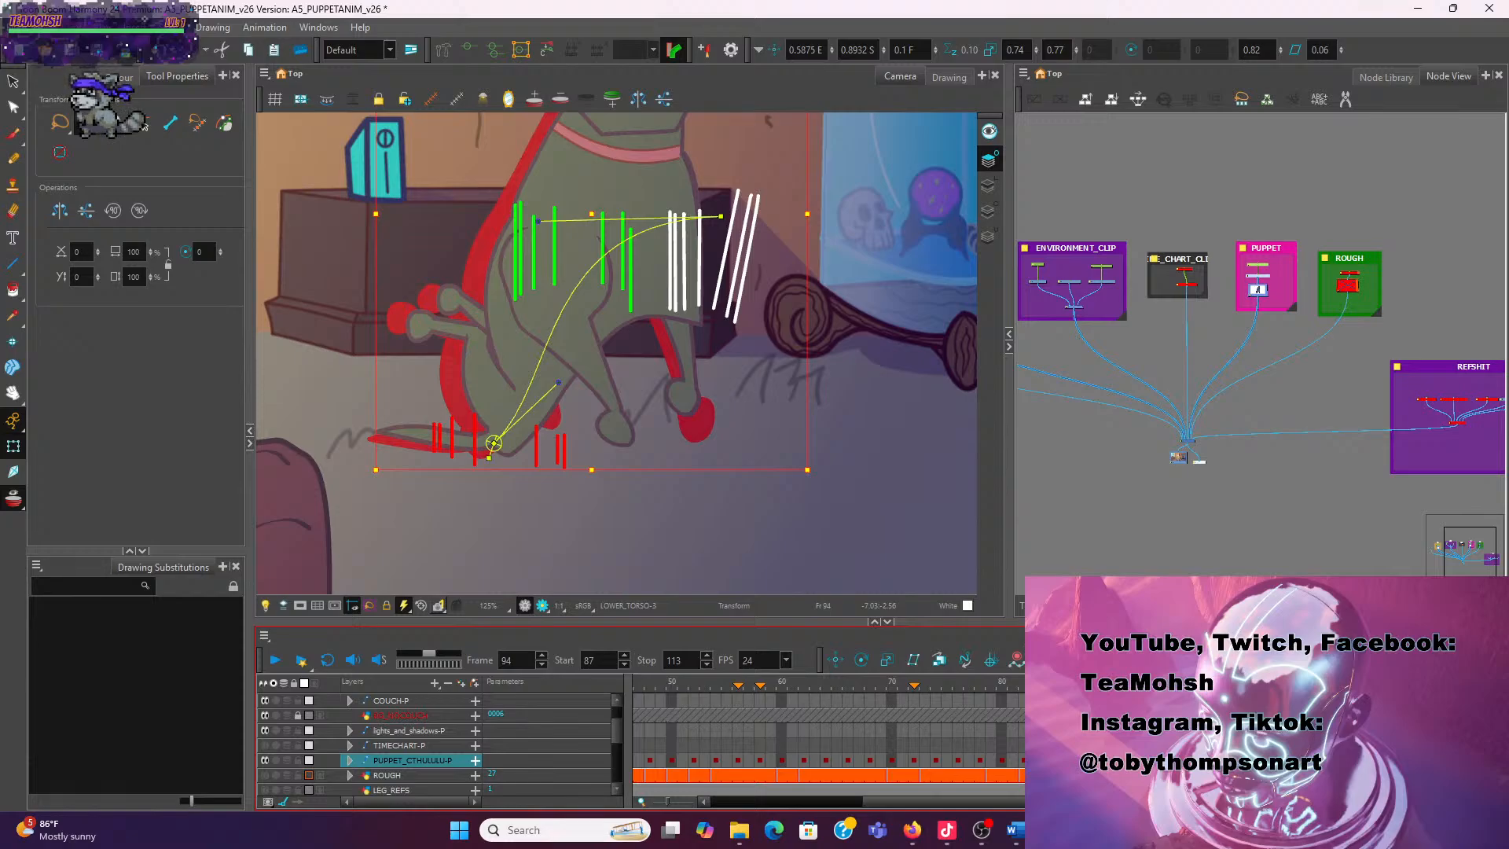
pyautogui.press('.')
pyautogui.press('.')
pyautogui.press('.')
pyautogui.press('.')
# Delete the keyframe on the TIMECHART-P layer at frame 98
pyautogui.press('Up')
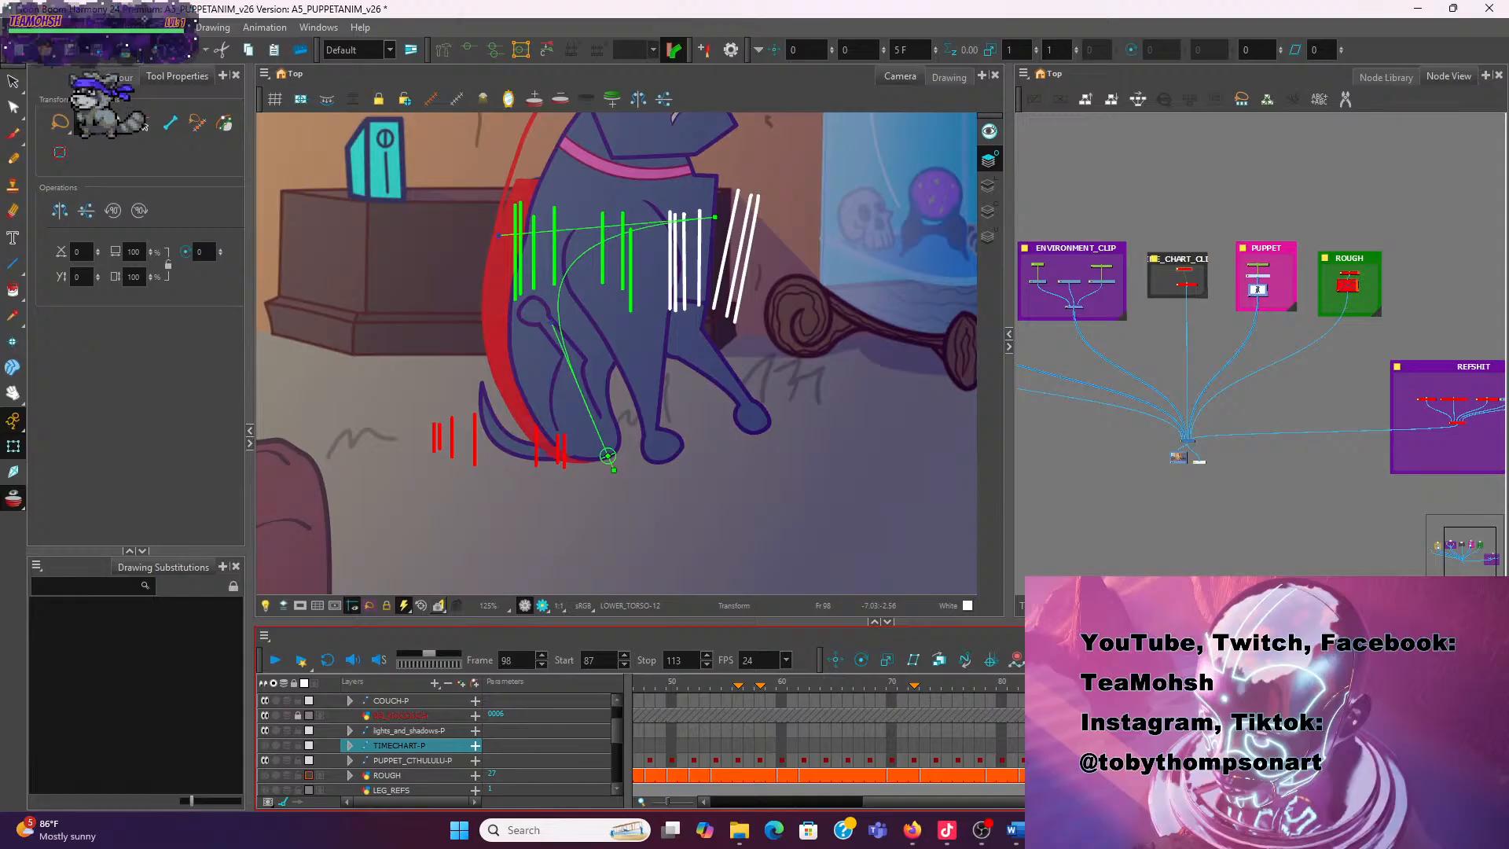
pyautogui.click(428, 762)
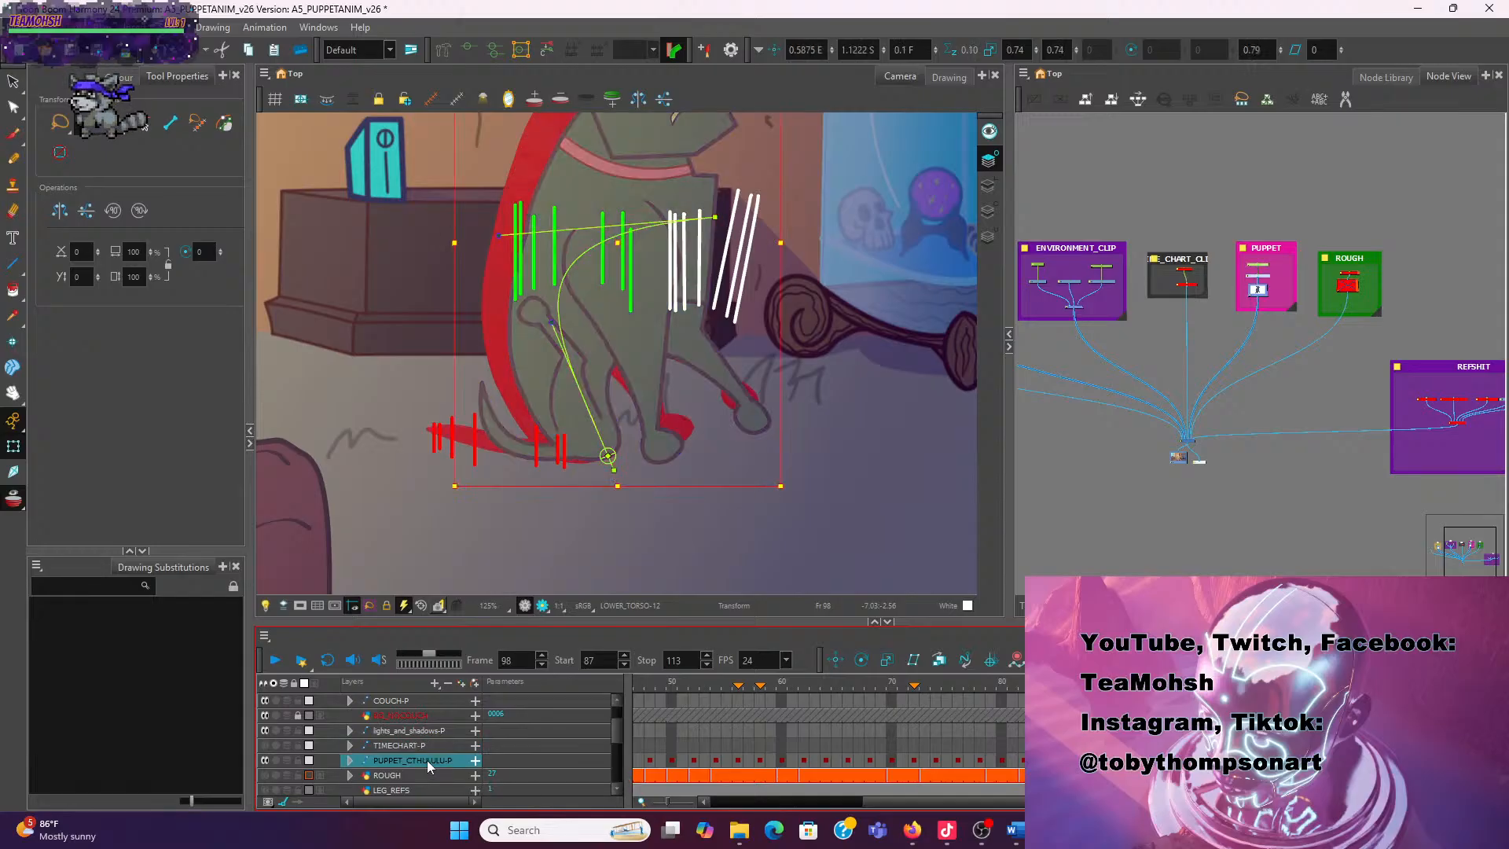
pyautogui.rightClick(1200, 745)
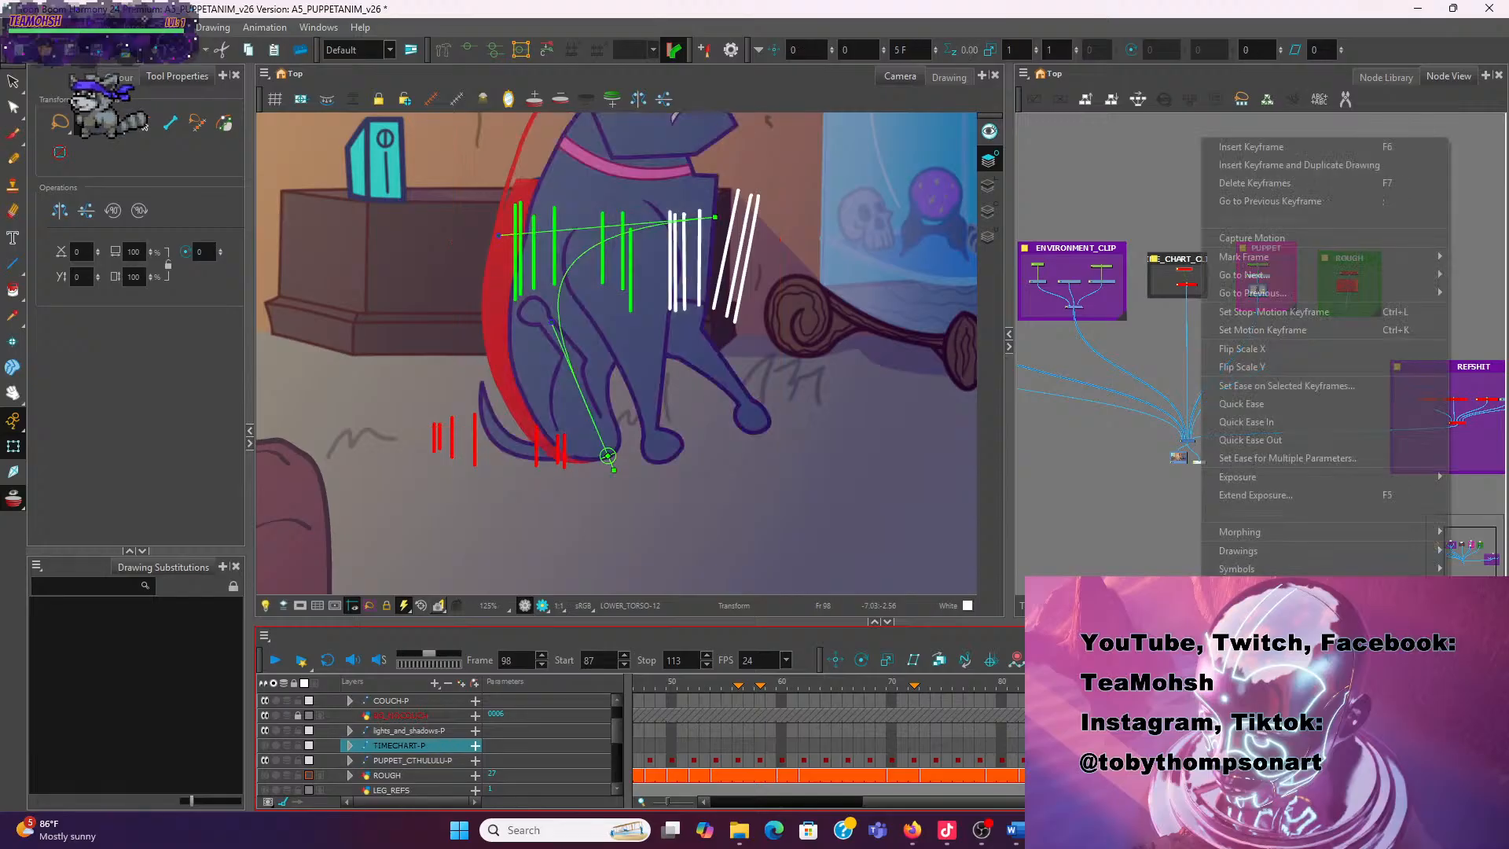
pyautogui.click(1221, 187)
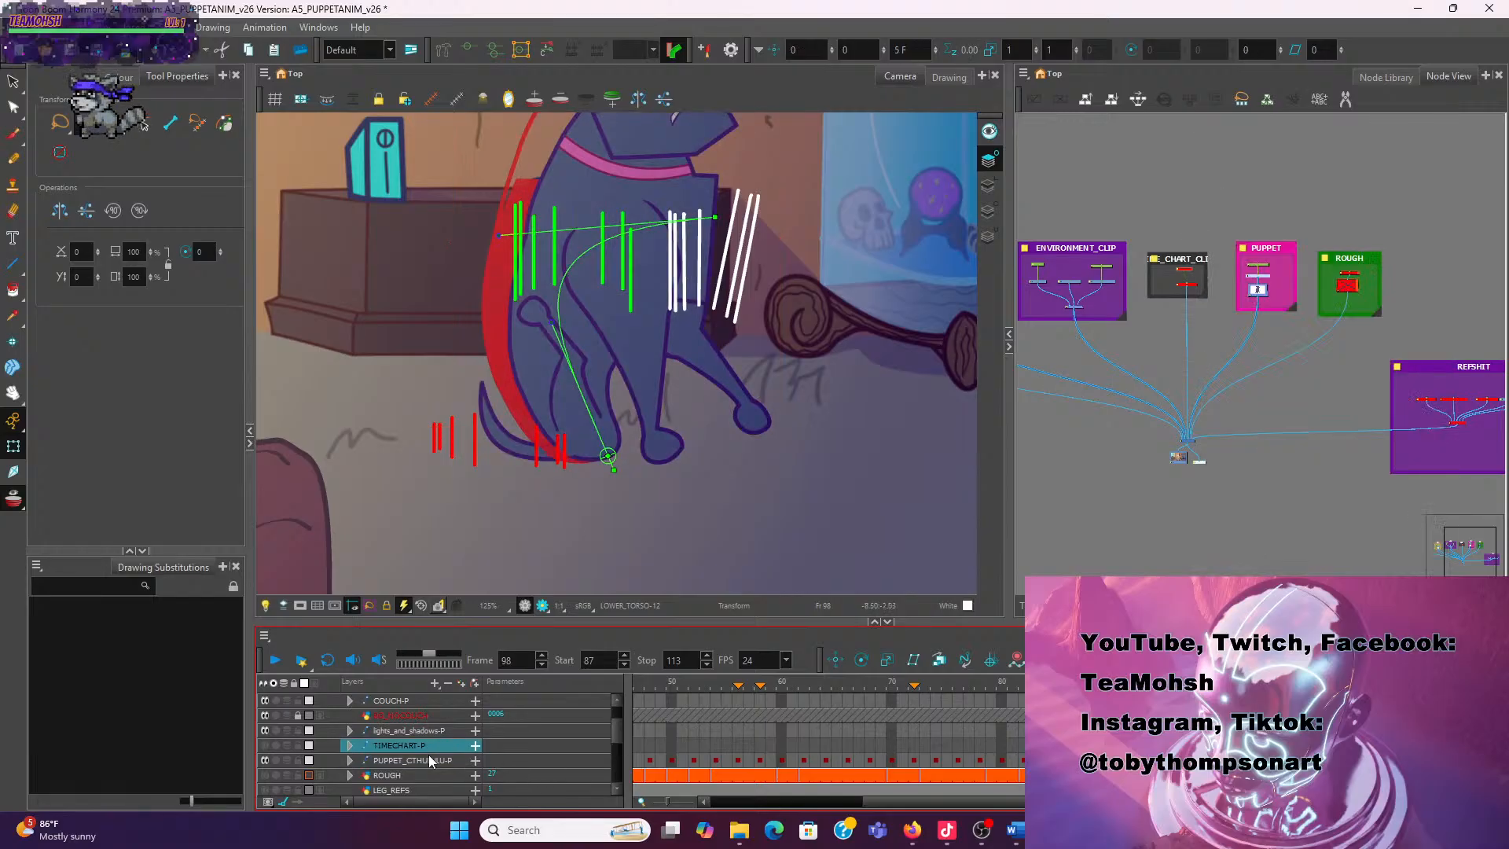
# With the PUPPET_CTHULULU-P layer selected, flip back and forth through frames 90 to 96 to check the spacing of the chest and legs
pyautogui.click(1003, 760)
pyautogui.press(',')
pyautogui.press(',')
pyautogui.press(',')
pyautogui.press(',')
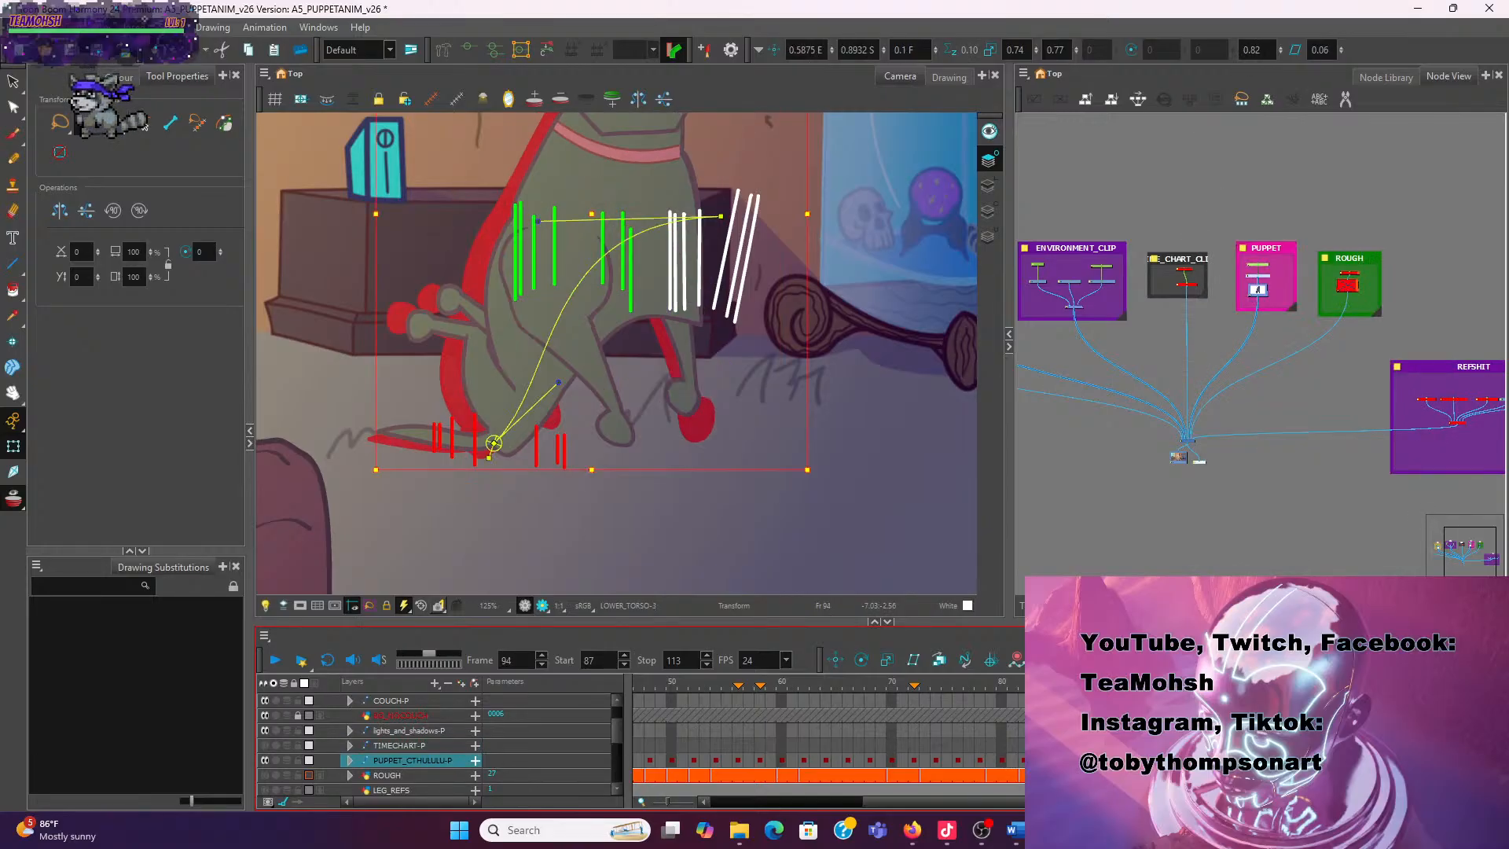
pyautogui.press(',')
pyautogui.press(',')
pyautogui.press(',')
pyautogui.press(',')
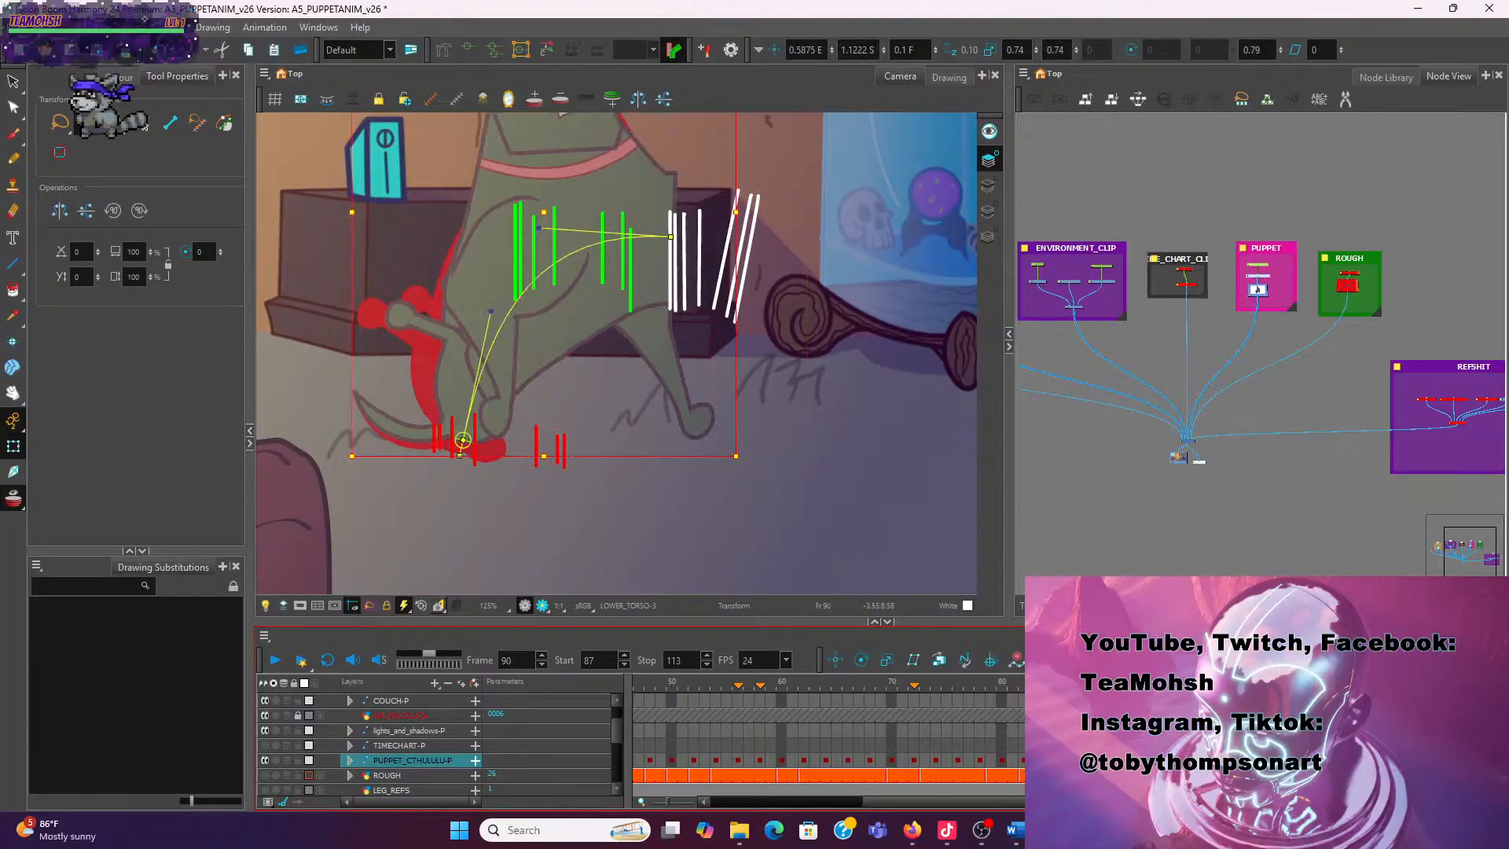
pyautogui.press('.')
pyautogui.press('.')
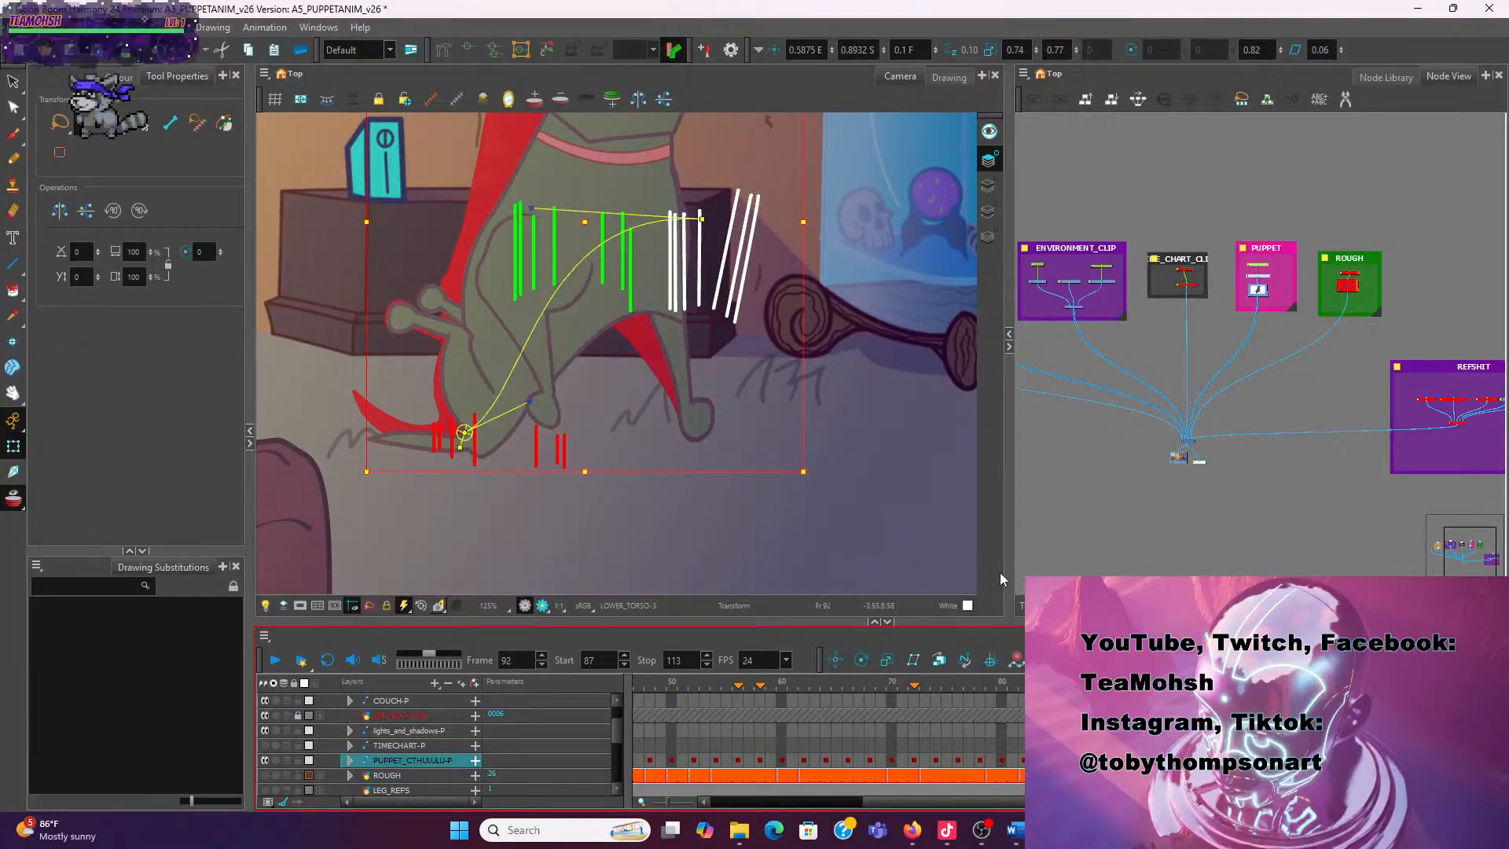
pyautogui.press('.')
pyautogui.press('.')
pyautogui.press('.')
pyautogui.press('.')
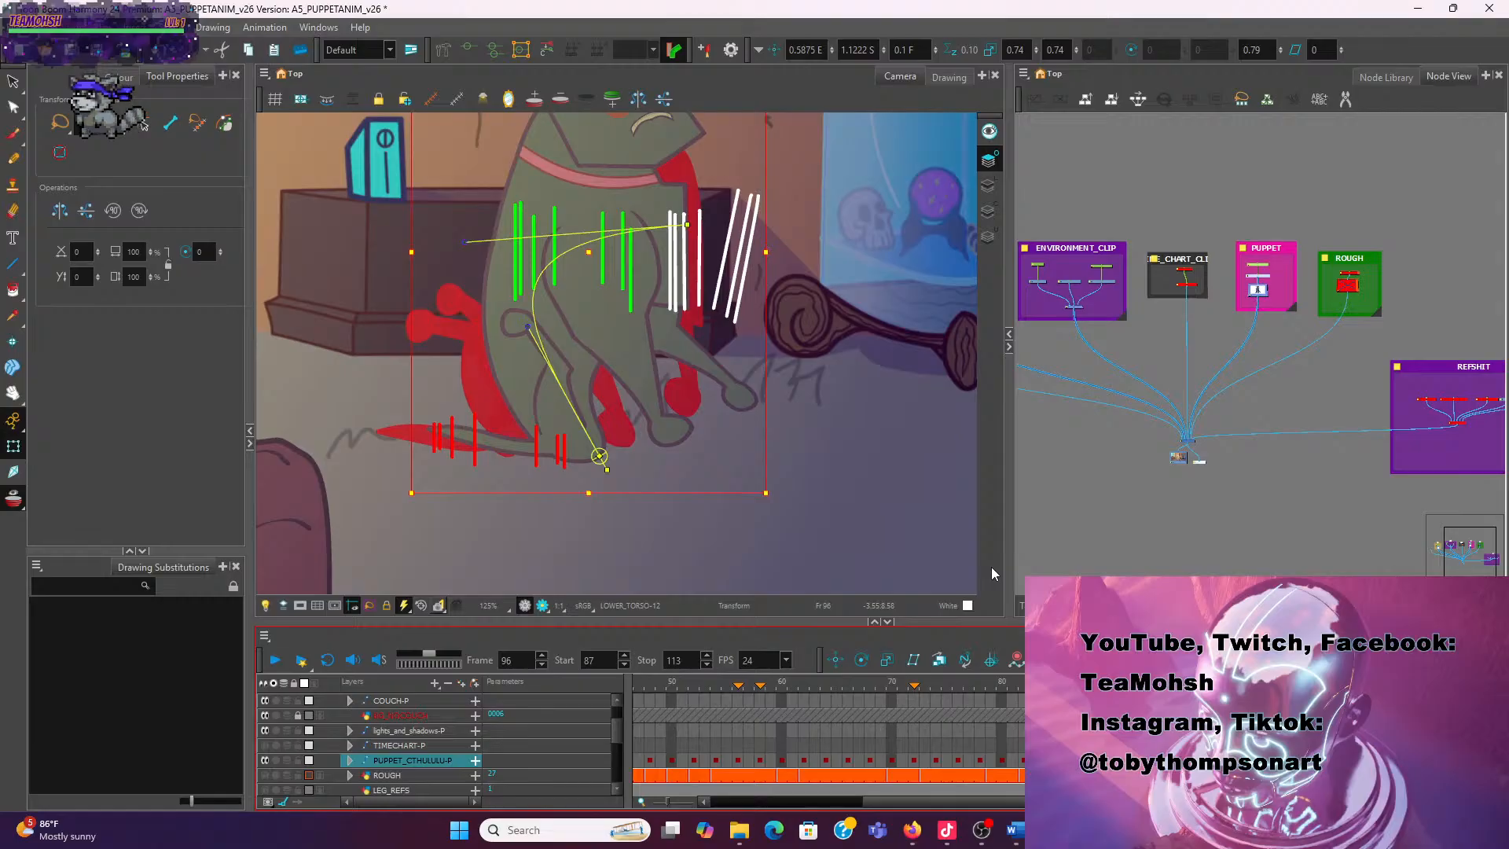
pyautogui.press(',')
pyautogui.press(',')
pyautogui.press(',')
pyautogui.press(',')
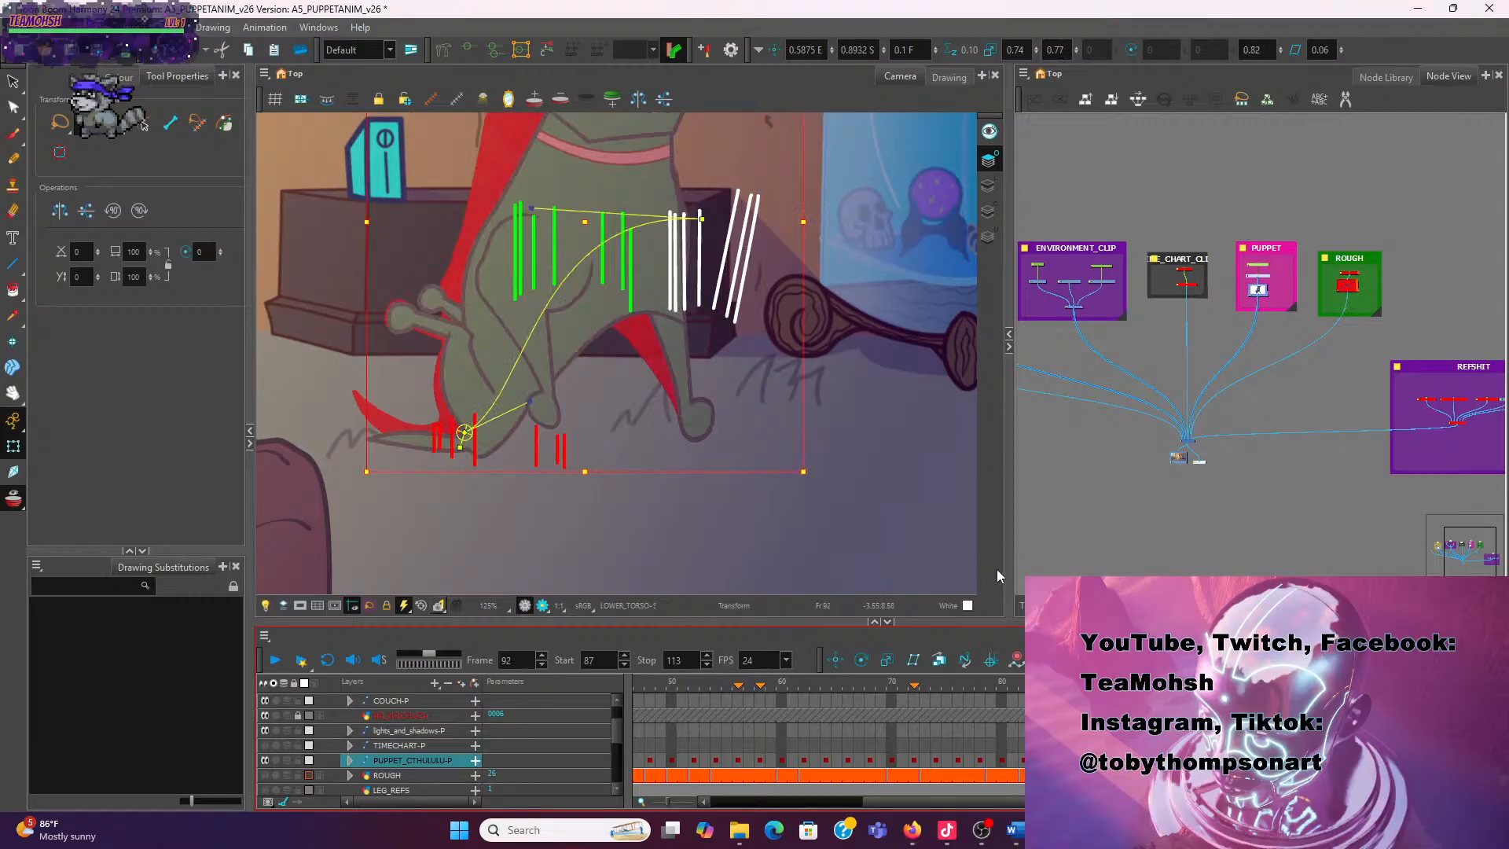
pyautogui.press('.')
pyautogui.press('.')
pyautogui.press('.')
pyautogui.press('.')
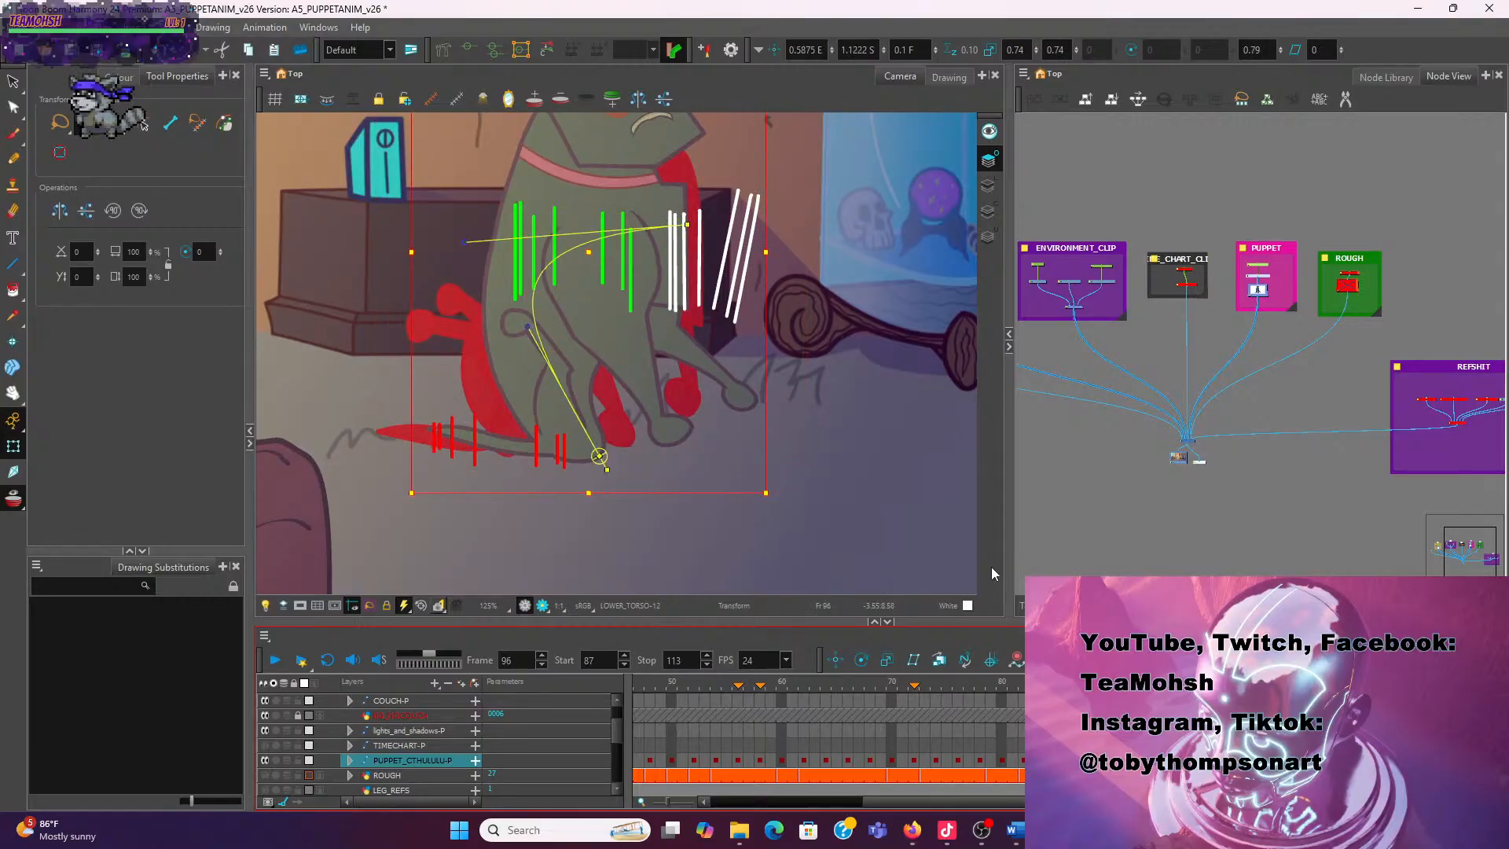
# Push the upper torso deformer's chest point slightly forward on frame 96 and shorten and level its back handle
pyautogui.click(855, 201)
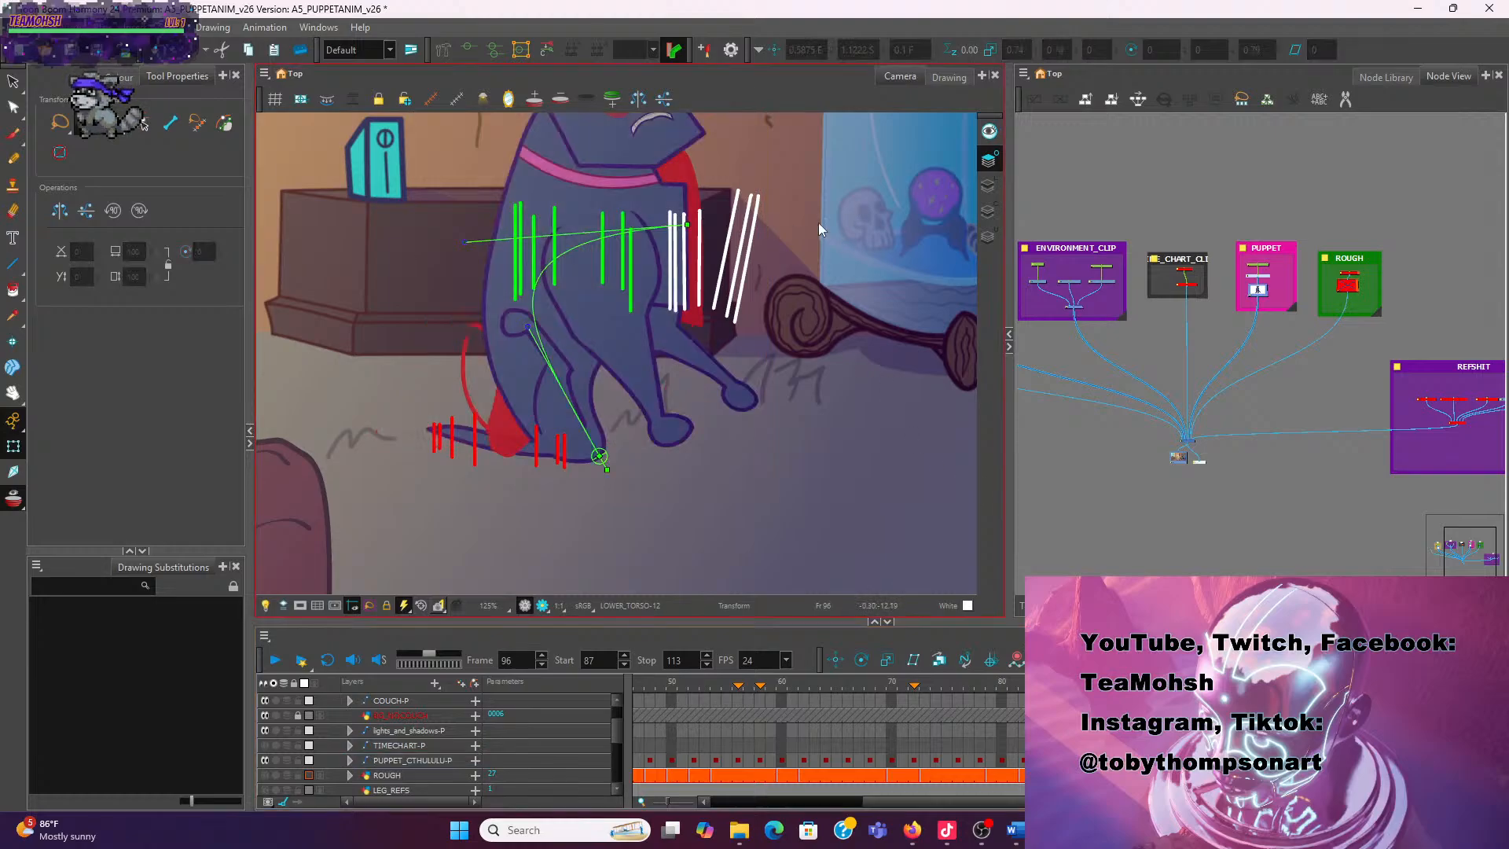
pyautogui.scroll(2, 692, 223)
pyautogui.moveTo(705, 225); pyautogui.dragTo(723, 225)
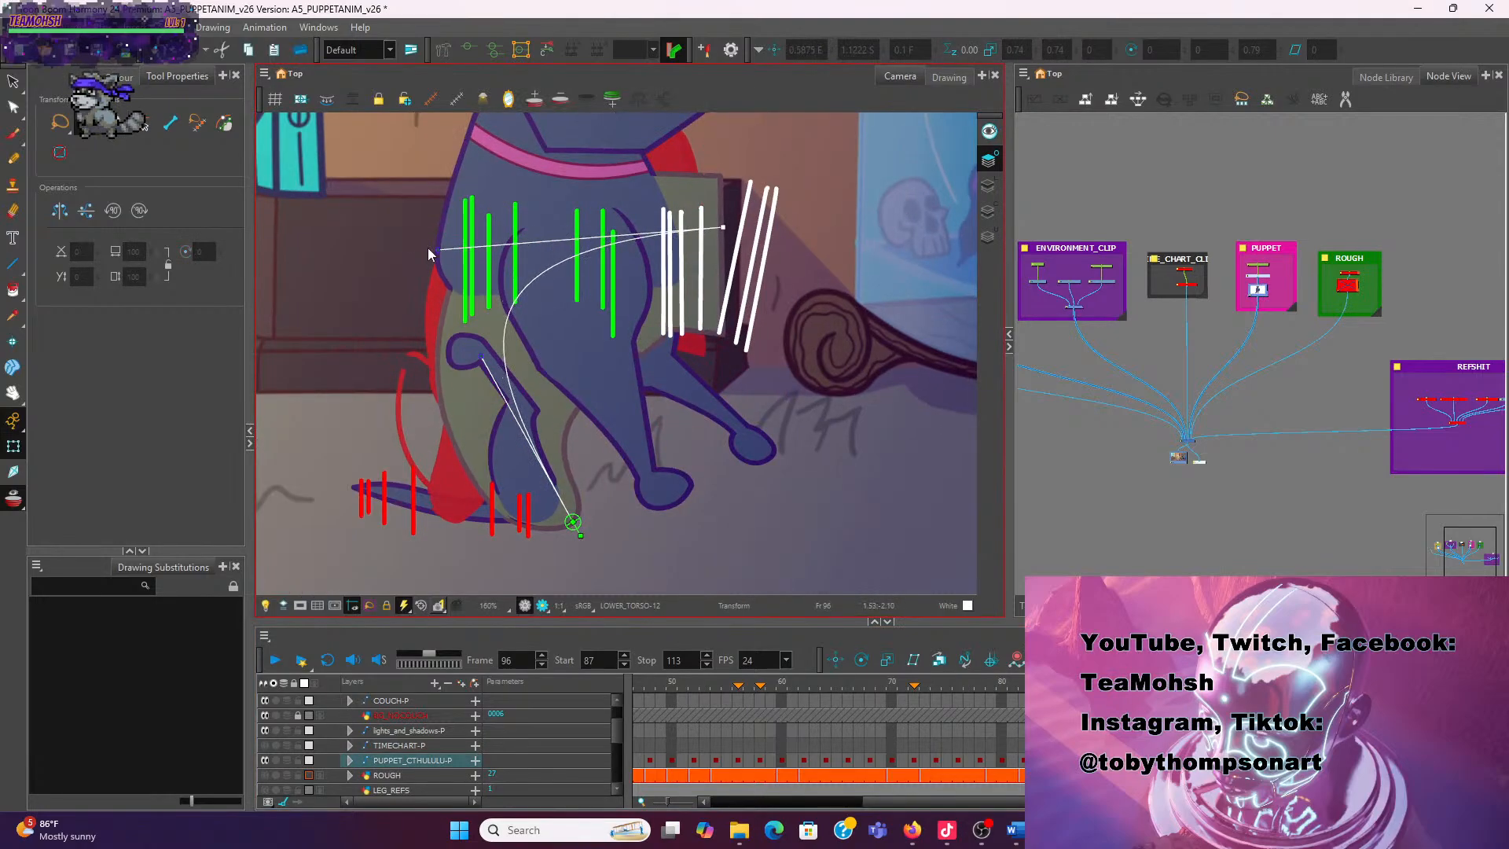
pyautogui.moveTo(437, 249); pyautogui.dragTo(476, 226)
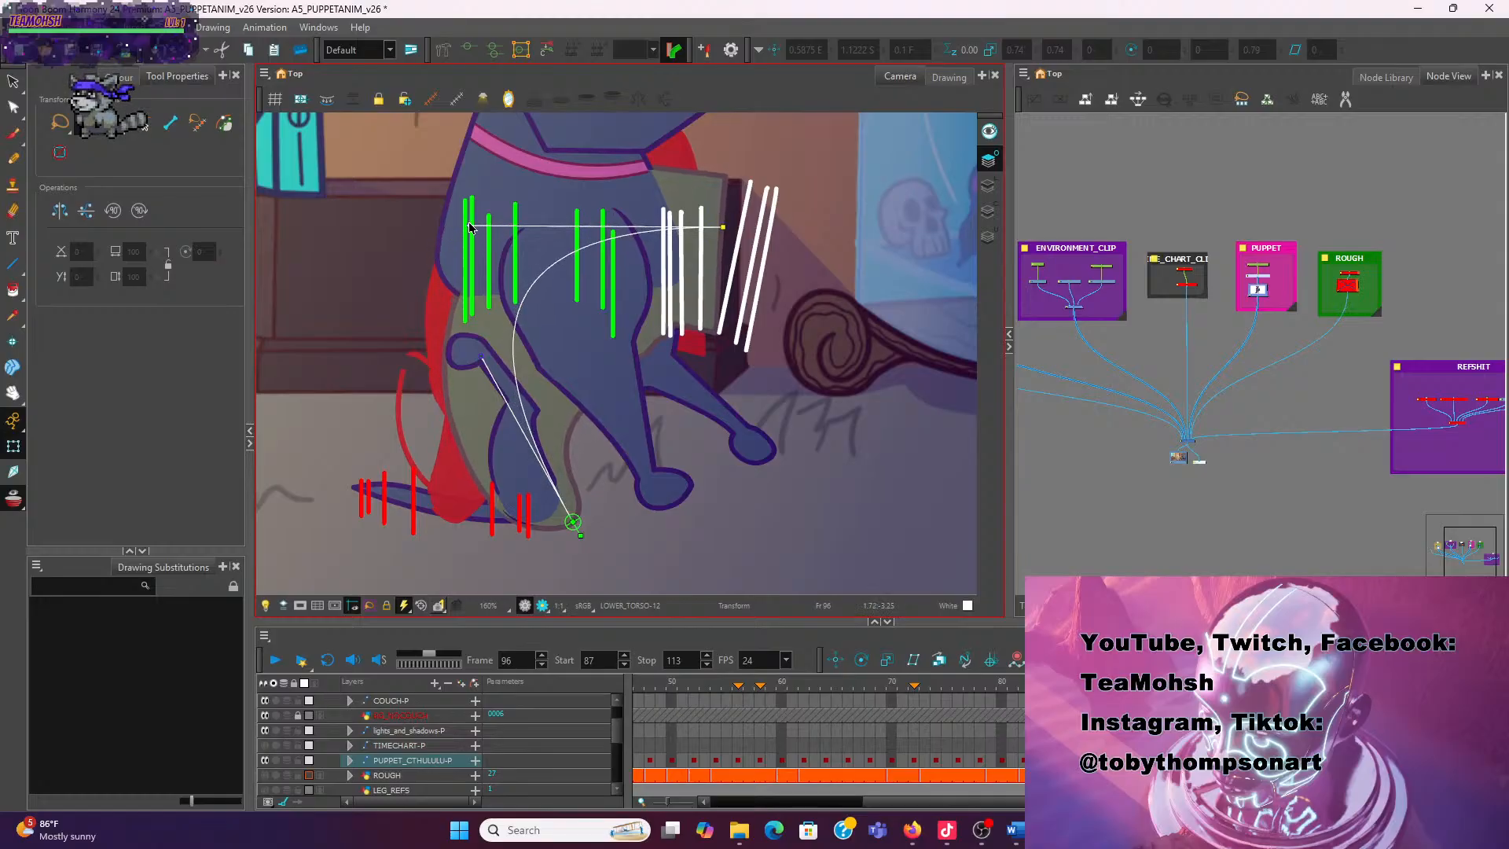
# Move the lower torso deformer's chest point forward and slightly down on frame 96, checking it against the preceding frames
pyautogui.moveTo(723, 227); pyautogui.dragTo(736, 238)
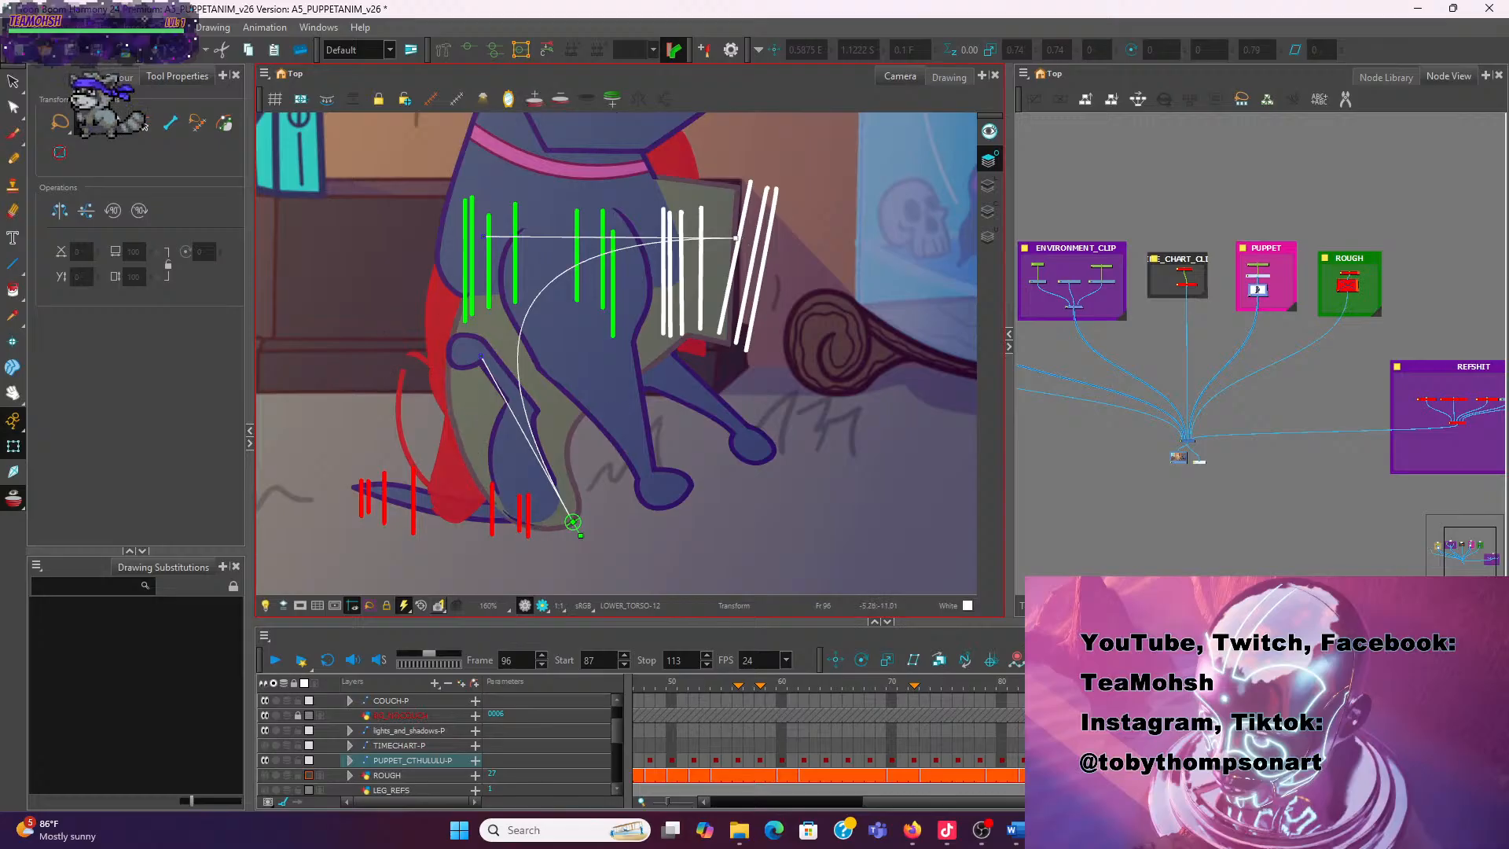
pyautogui.press(',')
pyautogui.press('.')
pyautogui.press(',')
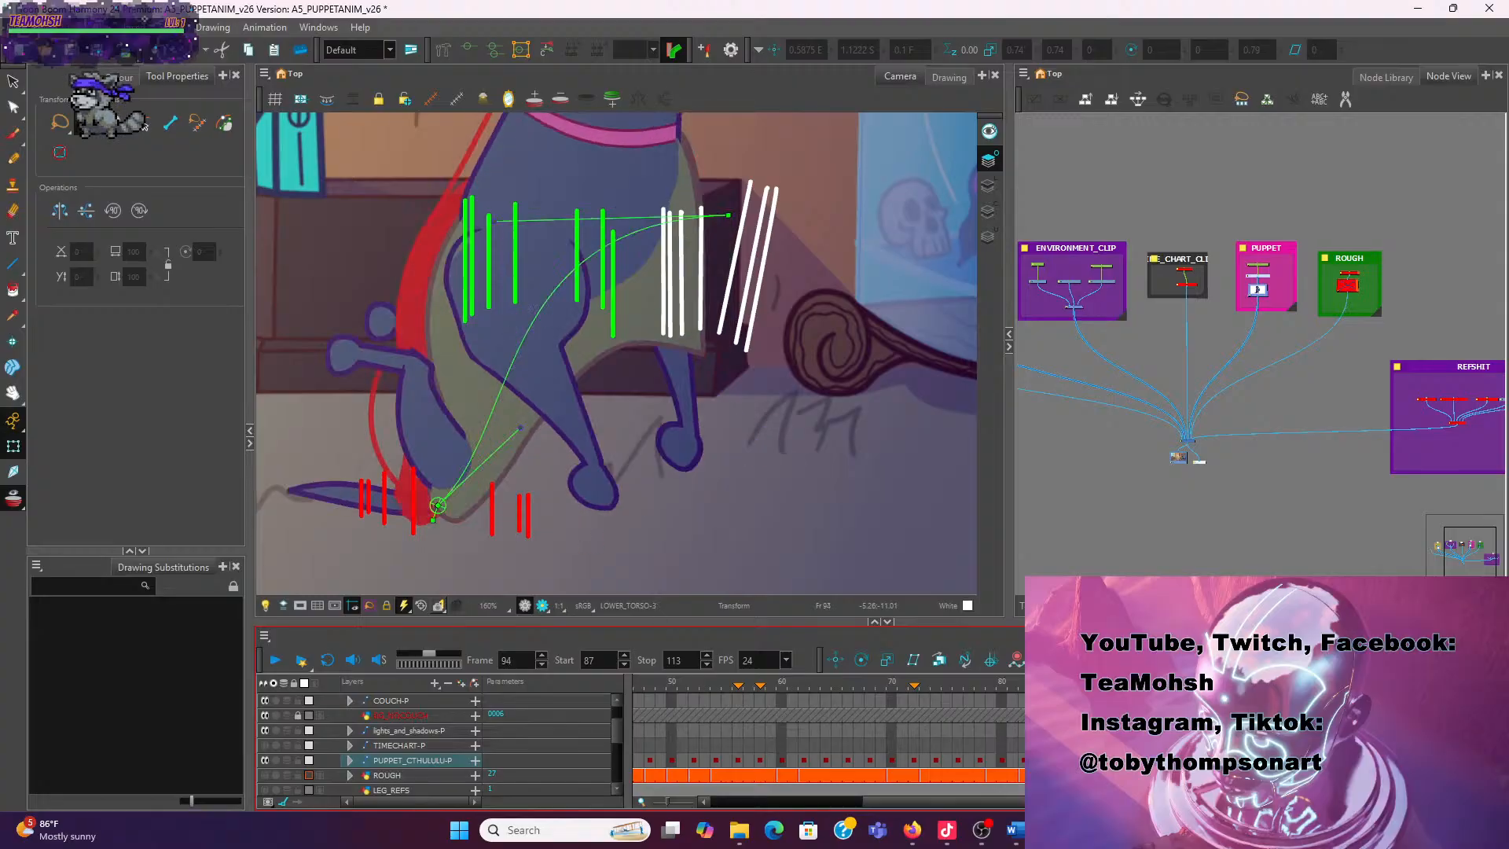
pyautogui.press('.')
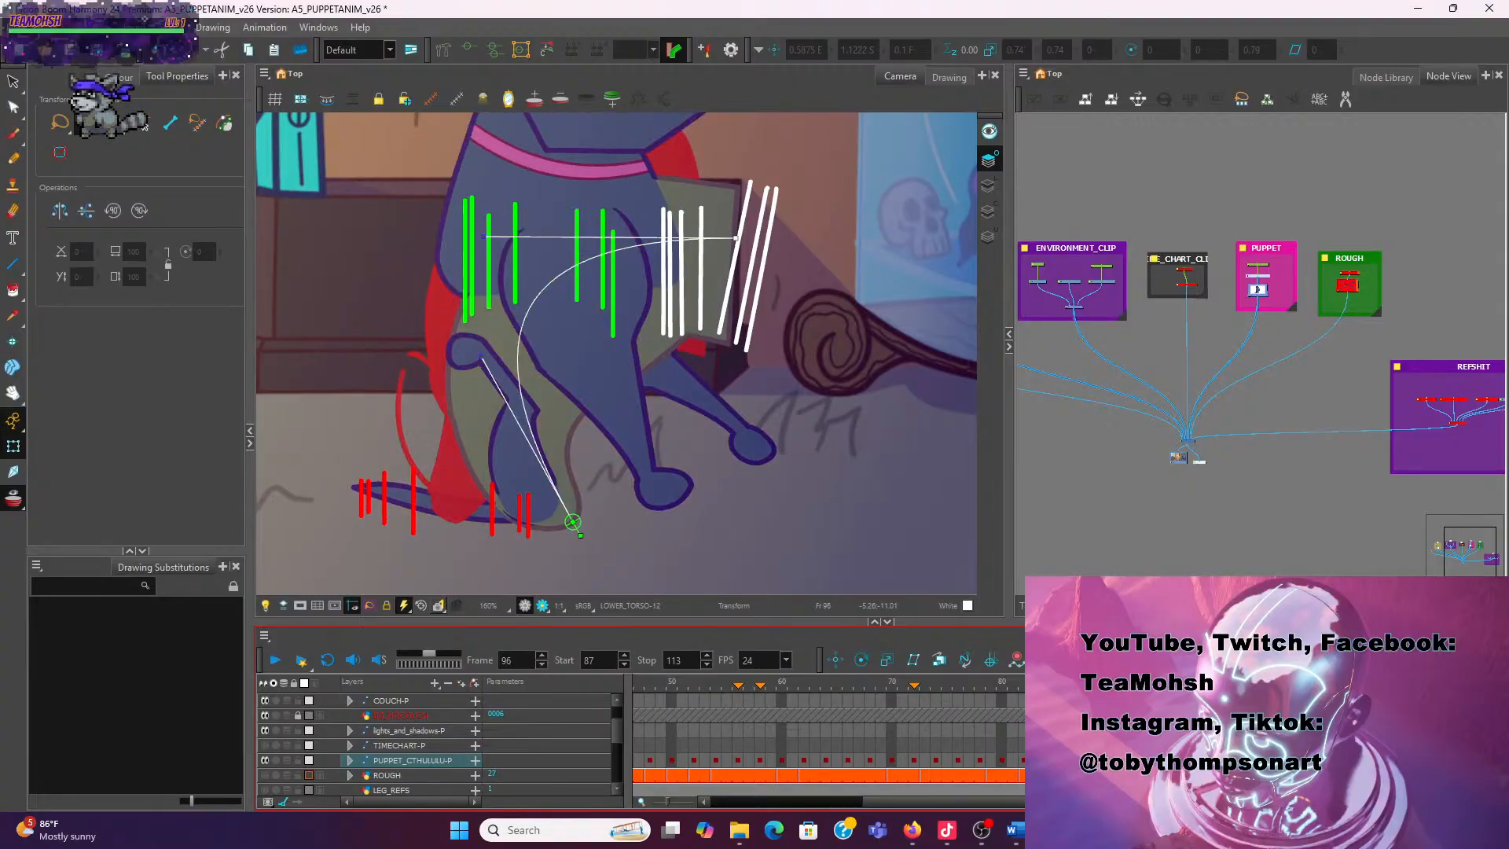
pyautogui.press(',')
pyautogui.press('.')
pyautogui.click(525, 463)
pyautogui.press('b')
pyautogui.hotkey('ctrl', 'z')
pyautogui.hotkey('ctrl', 'z')
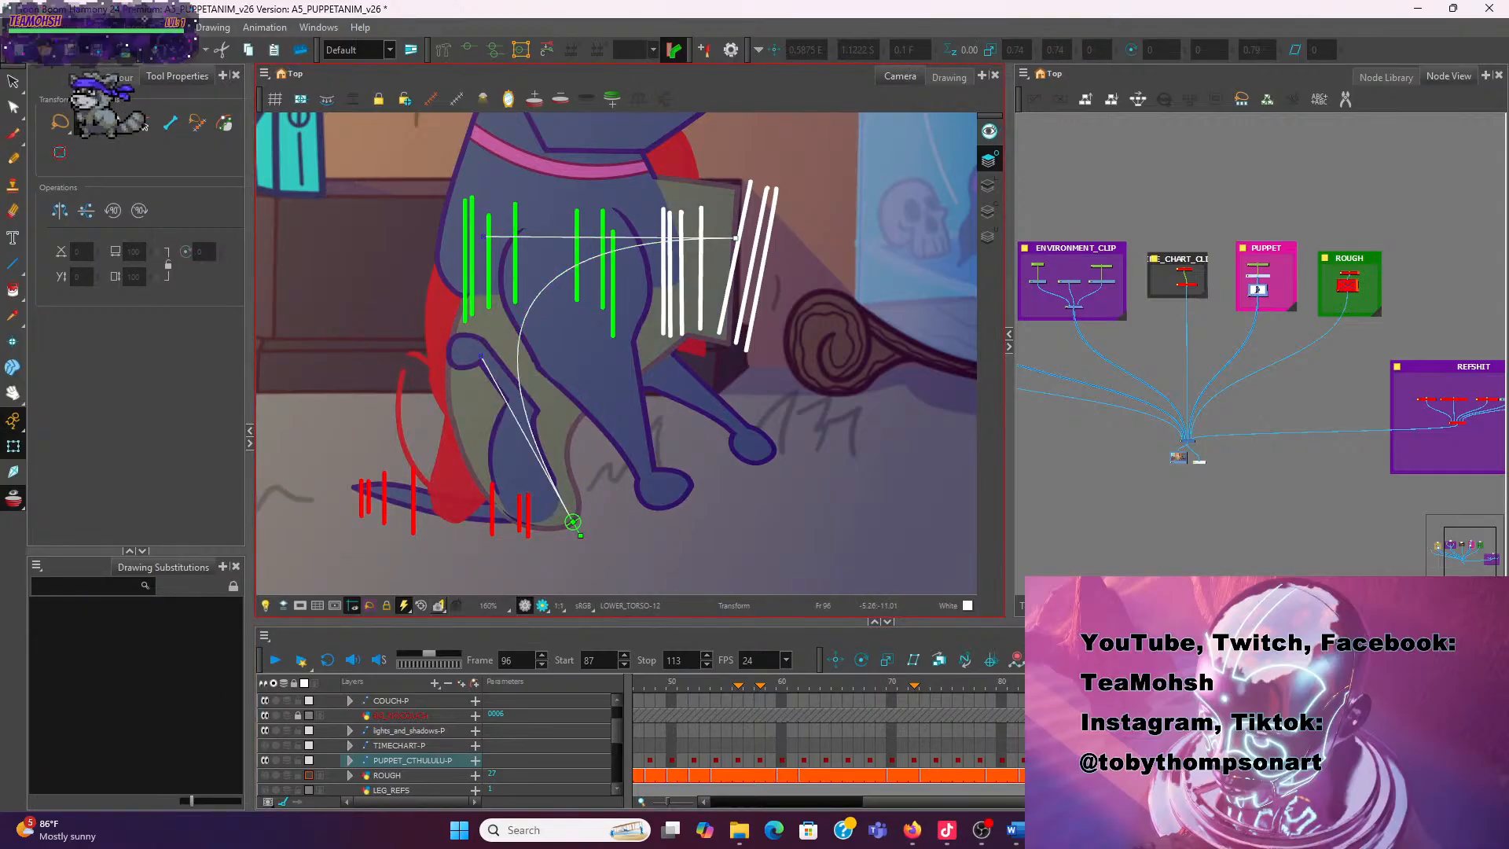
# On frame 96, rotate the near hind leg out behind the body, then rotate and enlarge the far hind leg to match
pyautogui.press(',')
pyautogui.press(',')
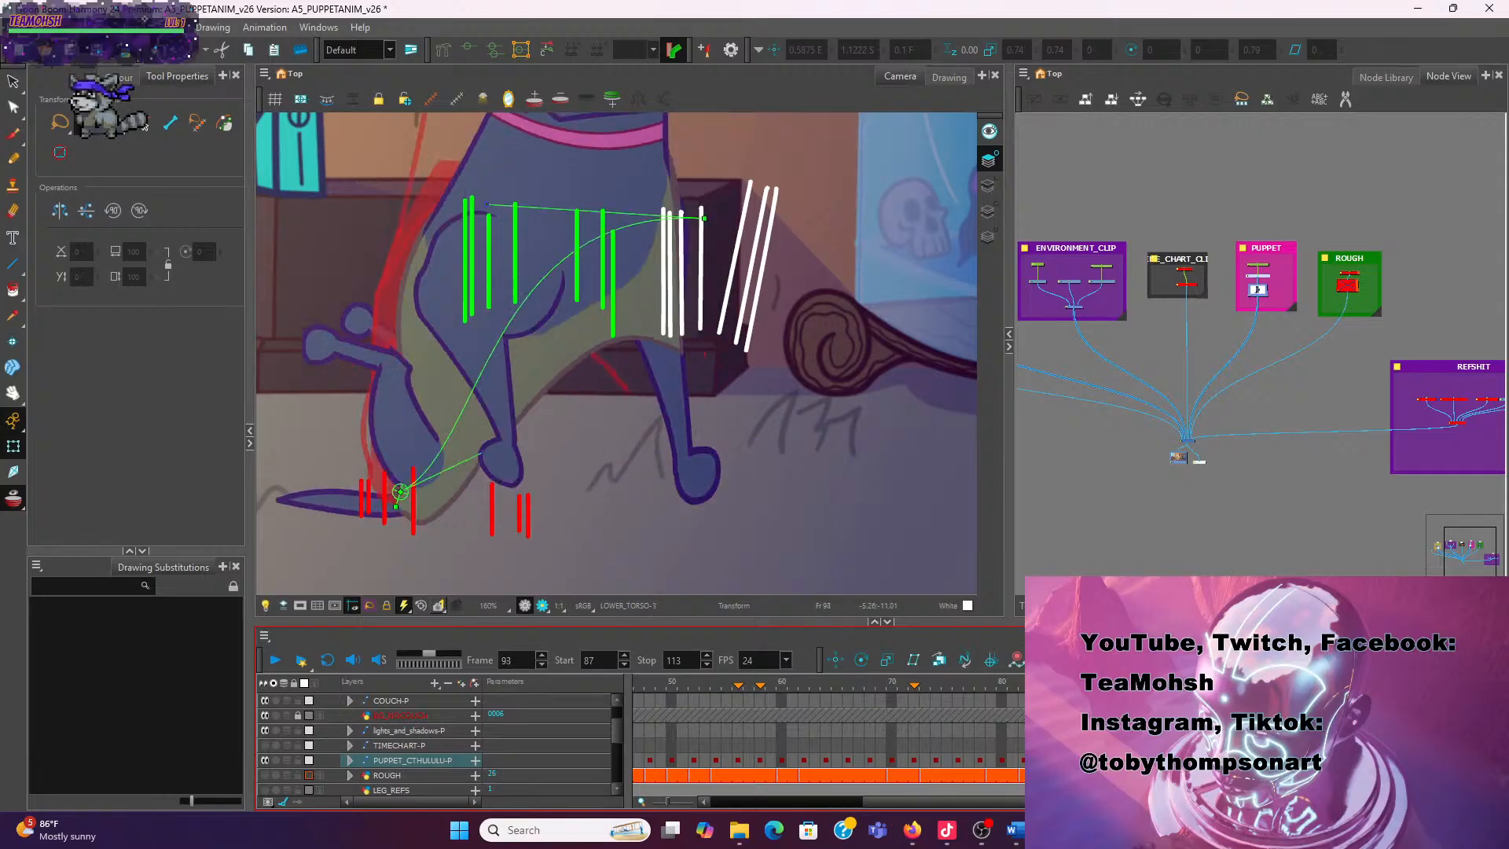
pyautogui.press('.')
pyautogui.press(',')
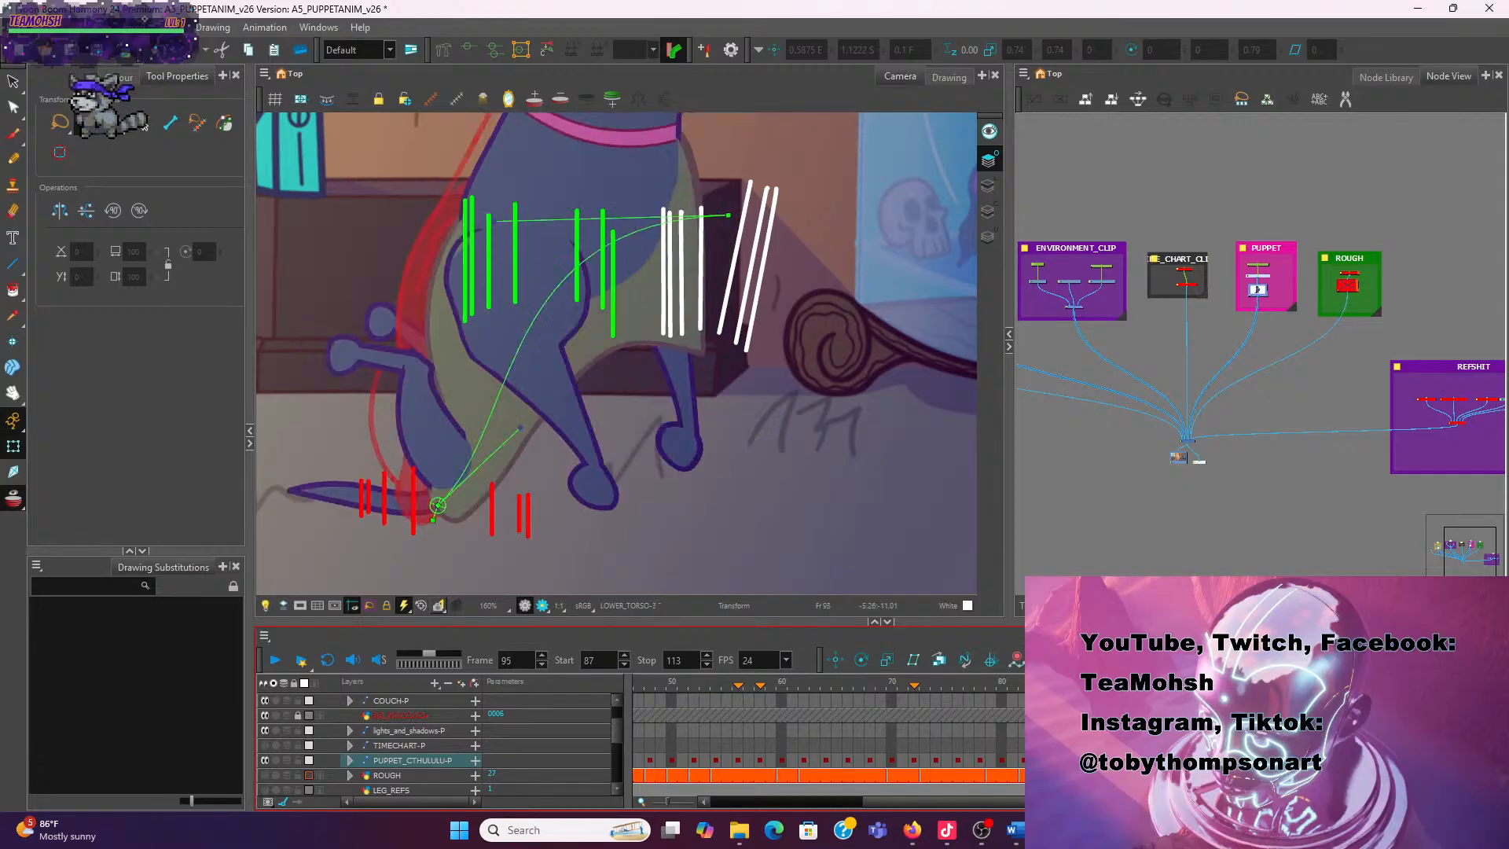
pyautogui.press('.')
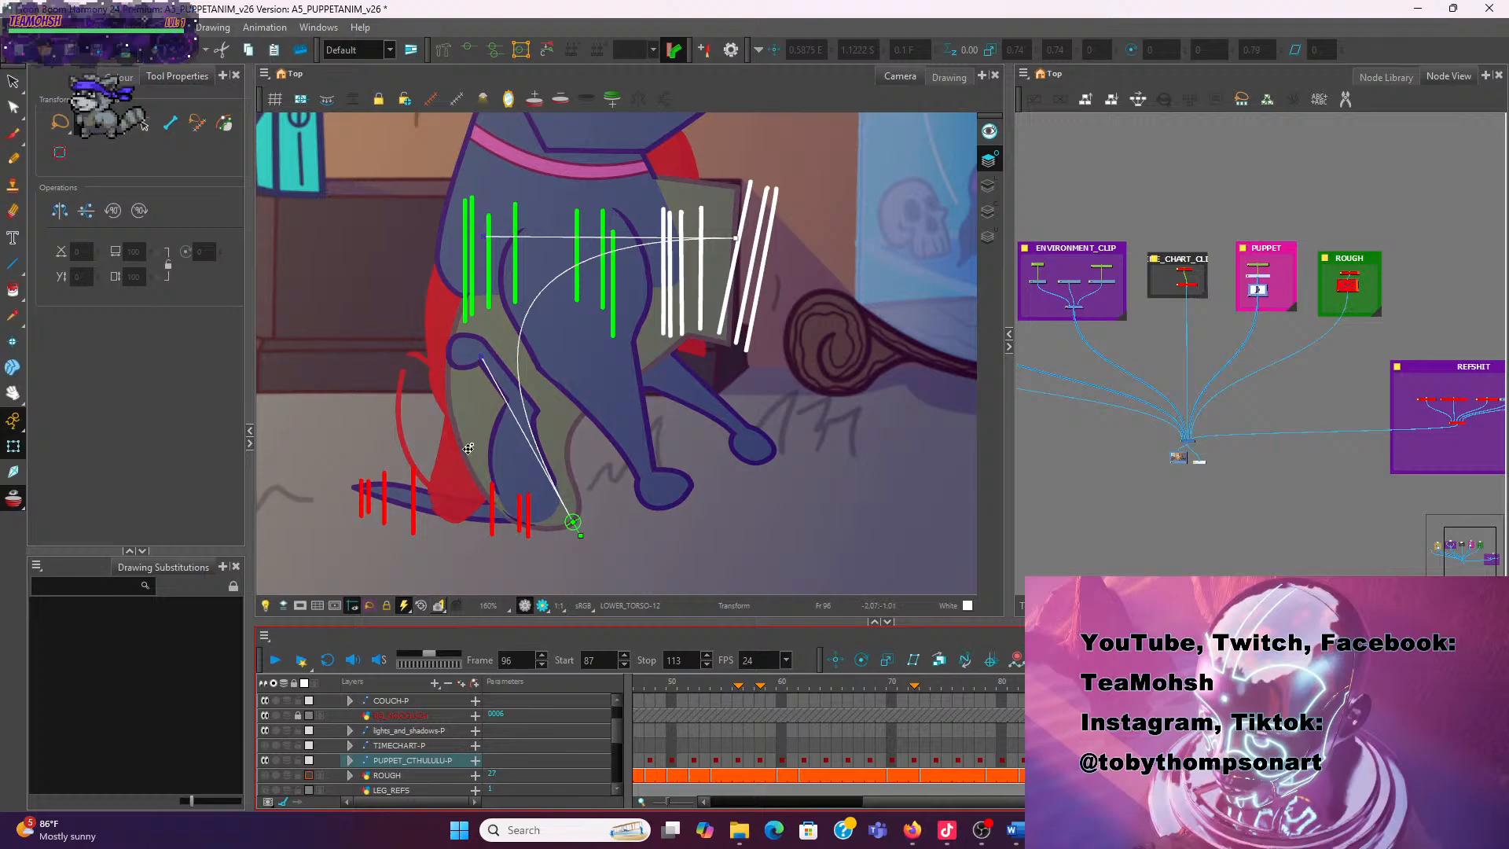
pyautogui.click(538, 466)
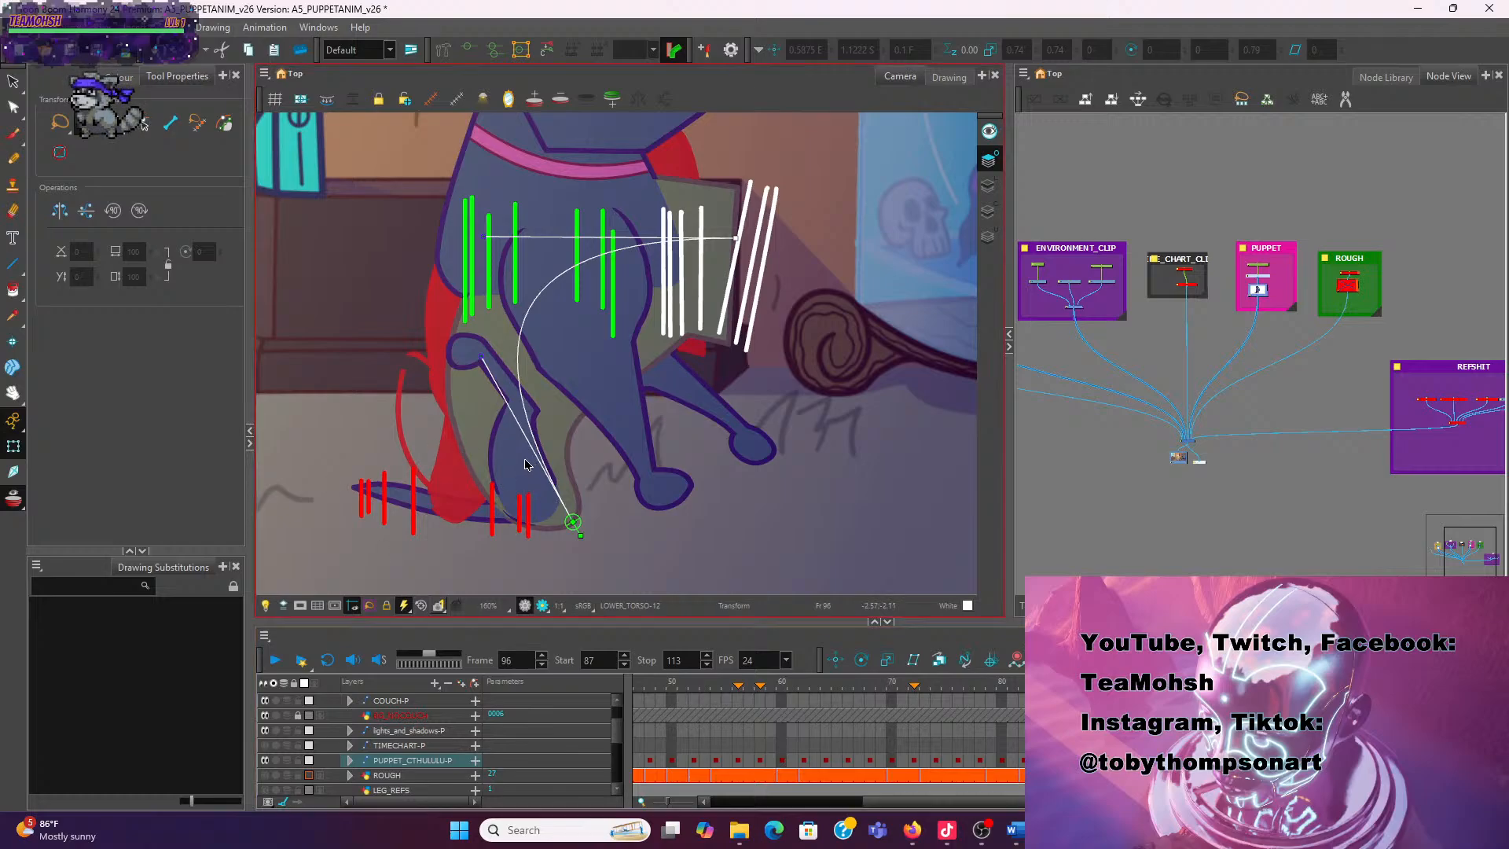
pyautogui.press('b')
pyautogui.press('b')
pyautogui.press('b')
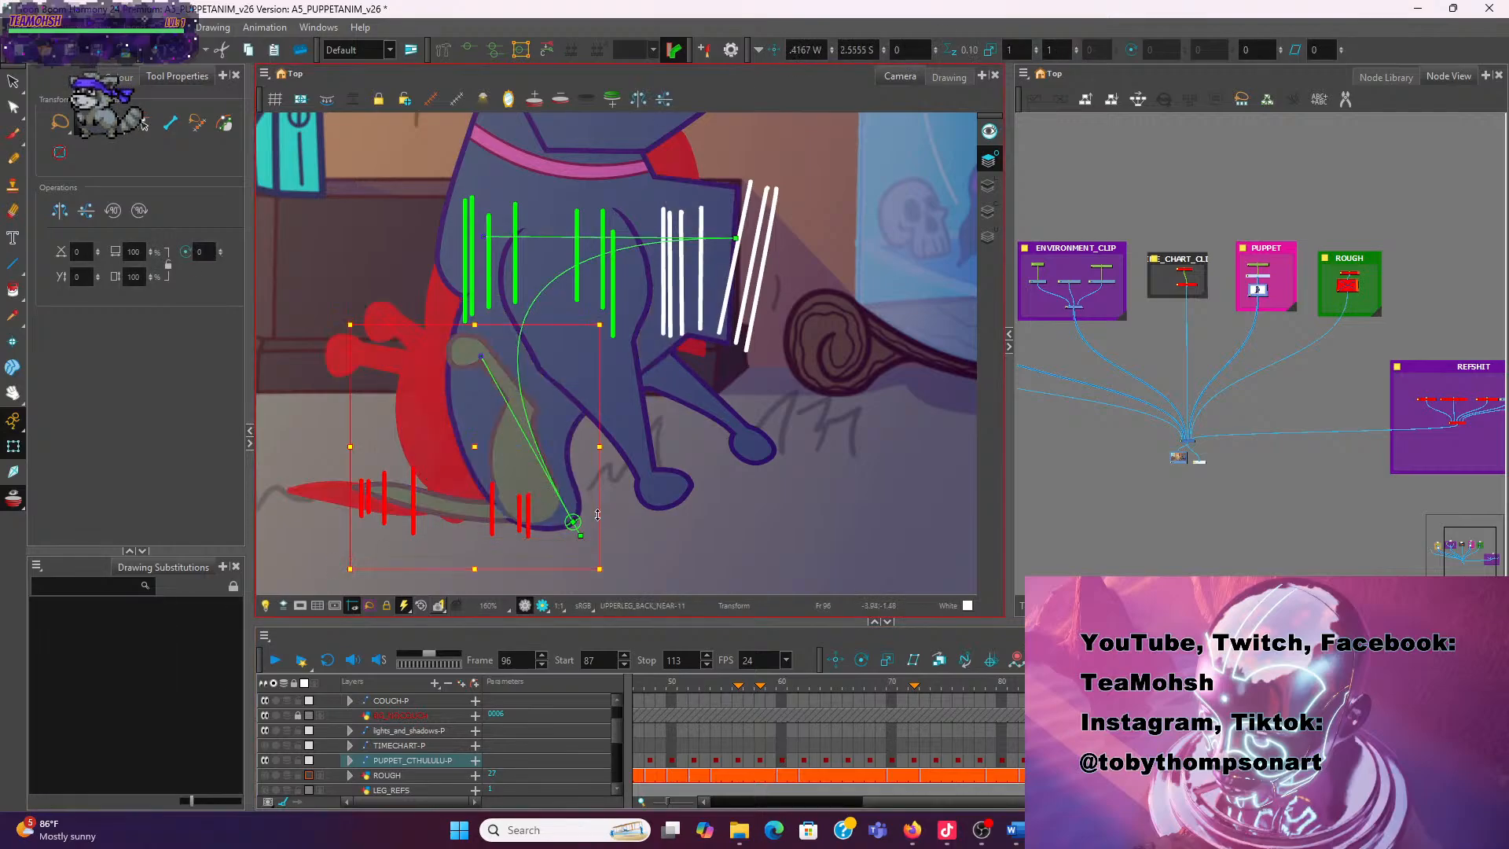
pyautogui.hotkey('shift', 'b')
pyautogui.moveTo(606, 539); pyautogui.dragTo(611, 492)
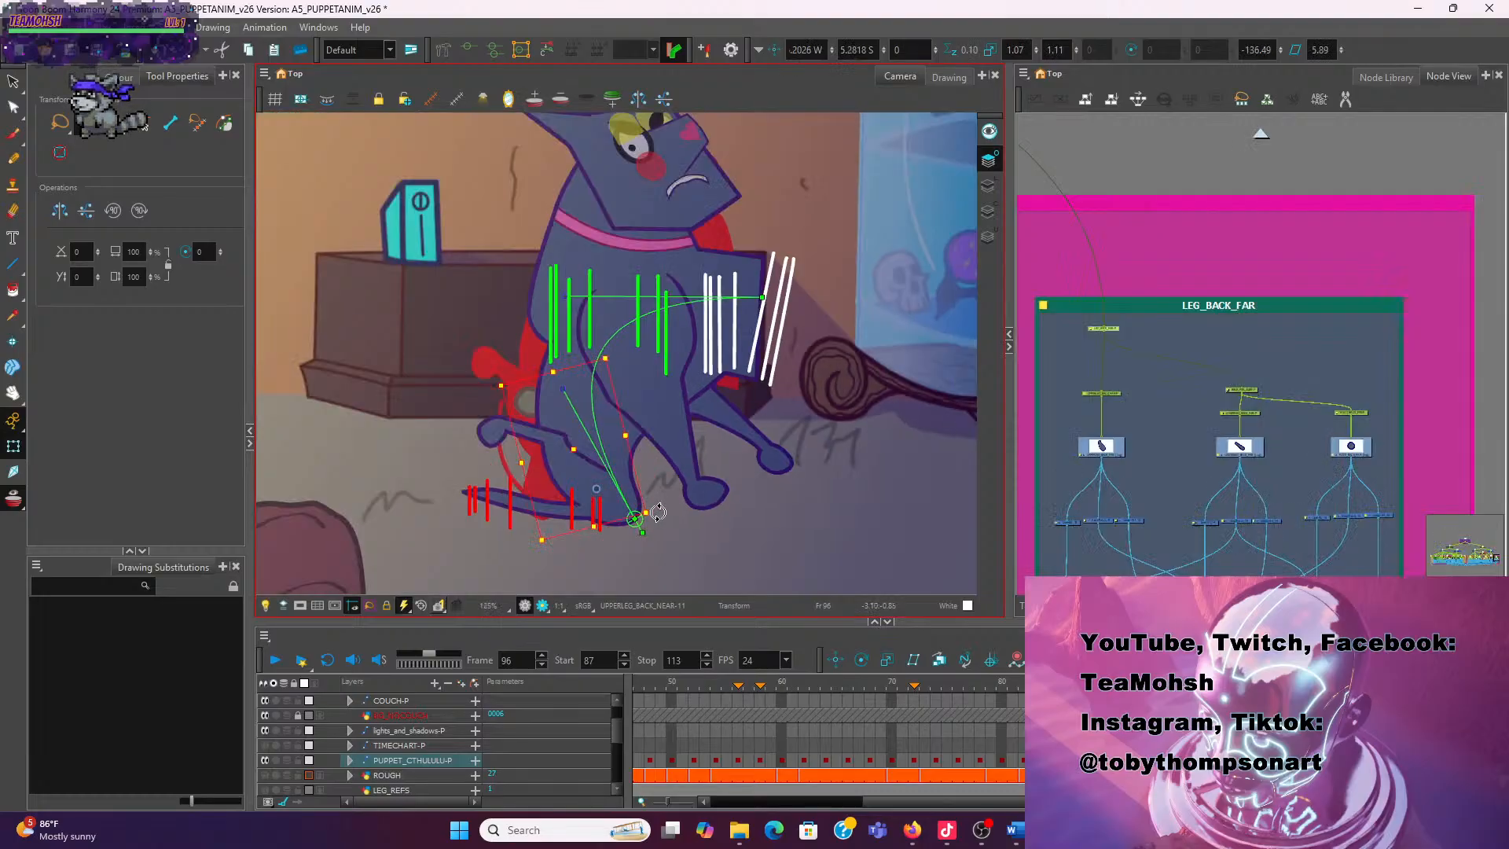
pyautogui.moveTo(651, 515)
pyautogui.mouseDown()
pyautogui.moveTo(653, 477)
pyautogui.moveTo(648, 513)
pyautogui.moveTo(610, 492)
pyautogui.mouseUp()
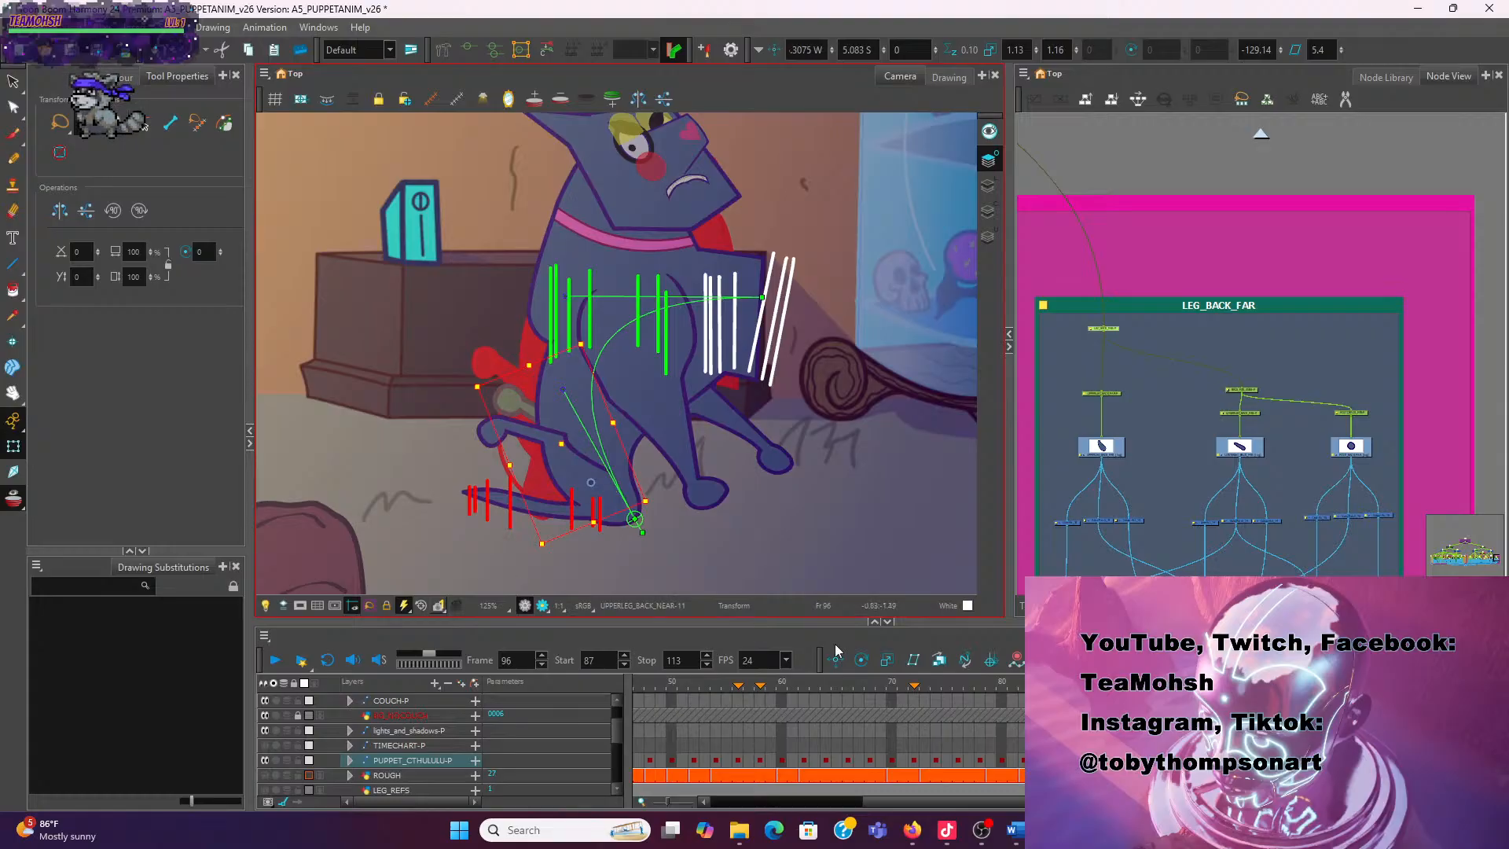
# Flip back and forth between frames 95, 96 and 98 to compare the hind leg poses
pyautogui.press(',')
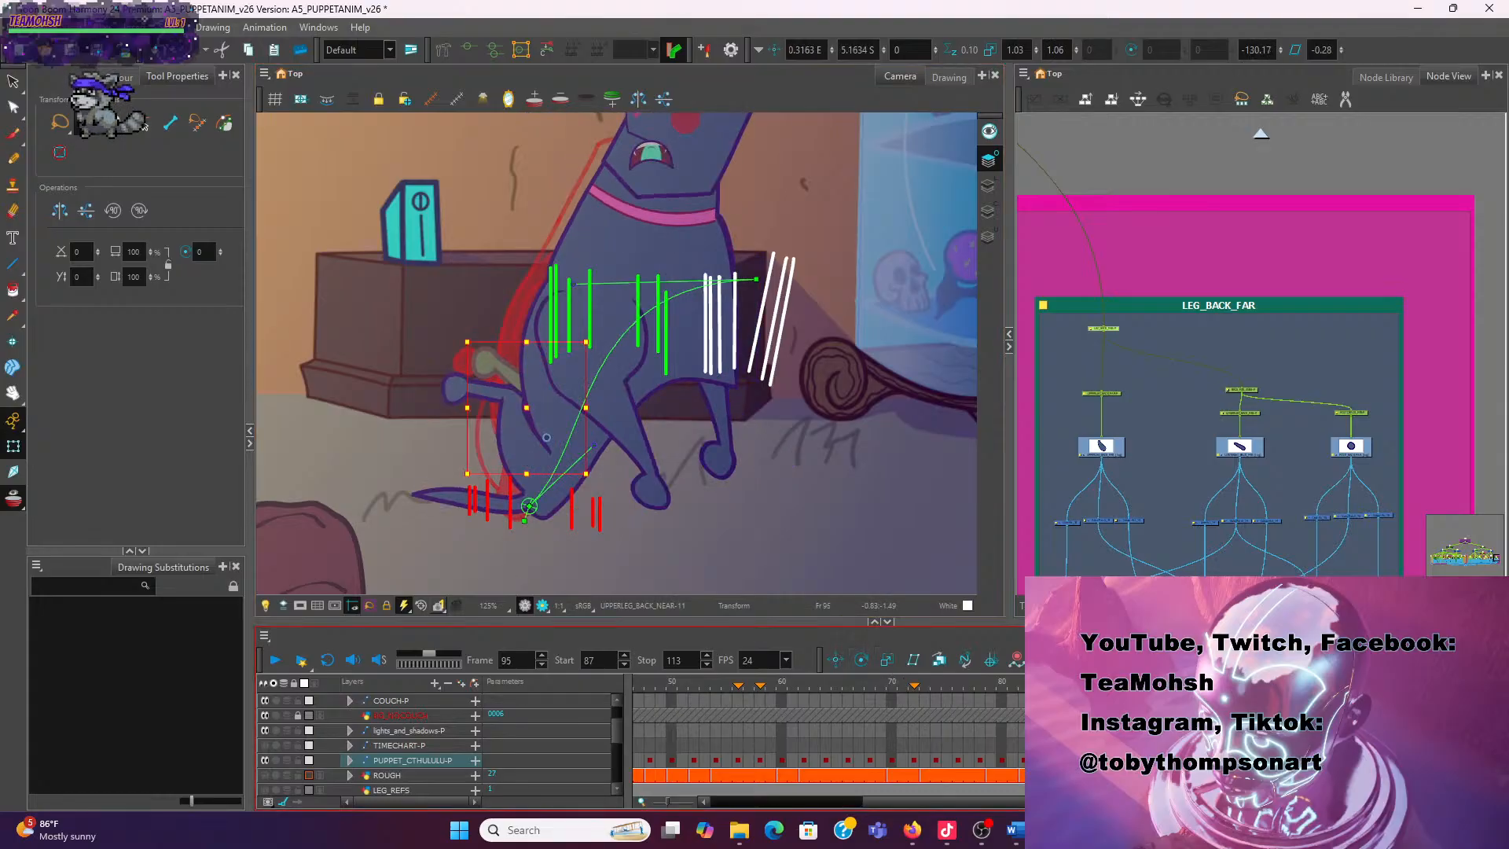
pyautogui.press('.')
pyautogui.press(',')
pyautogui.press('.')
pyautogui.press(',')
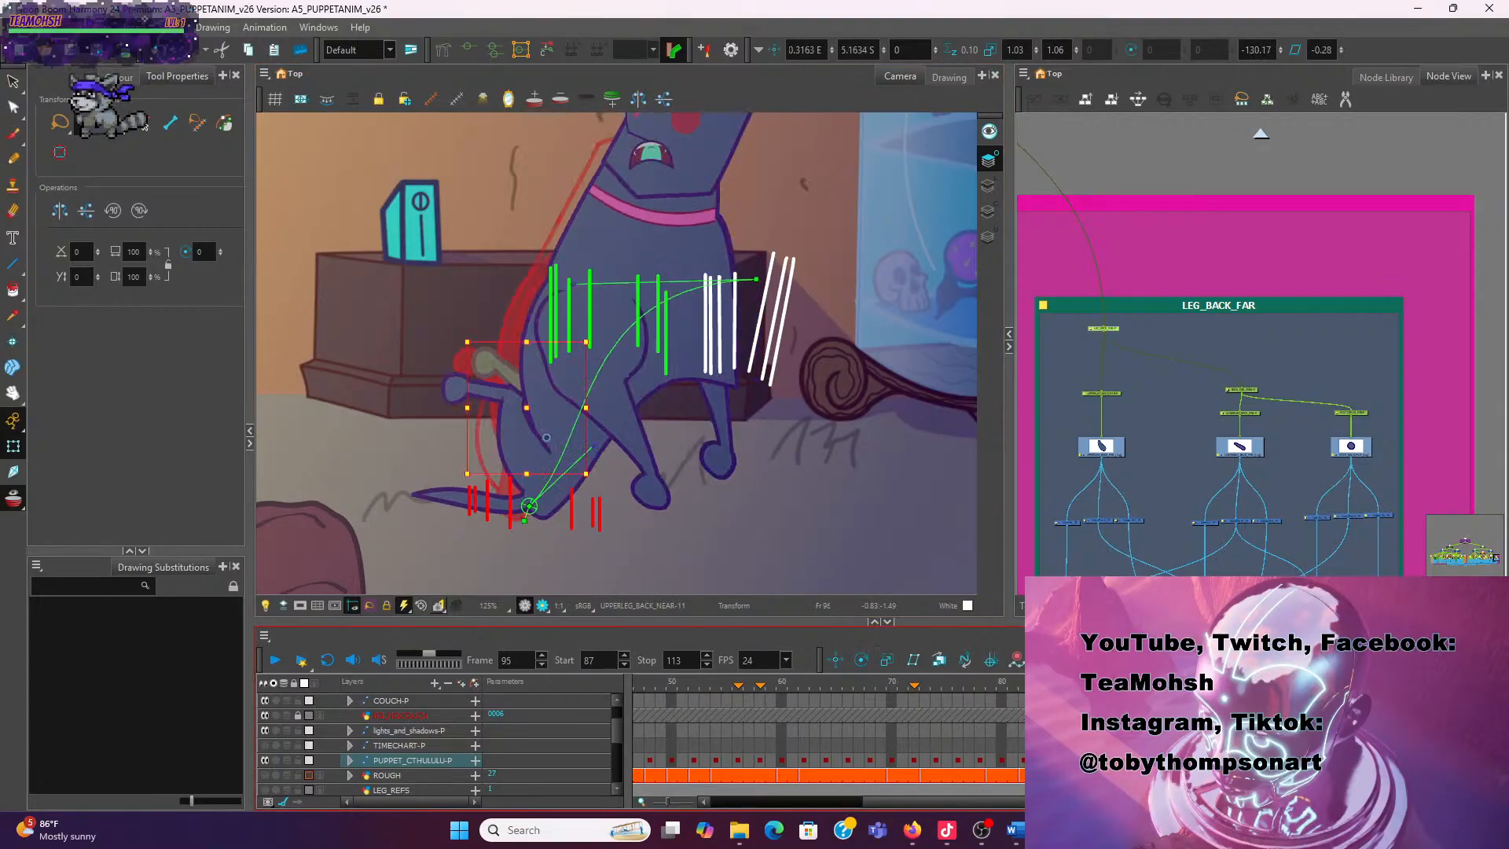
pyautogui.press('.')
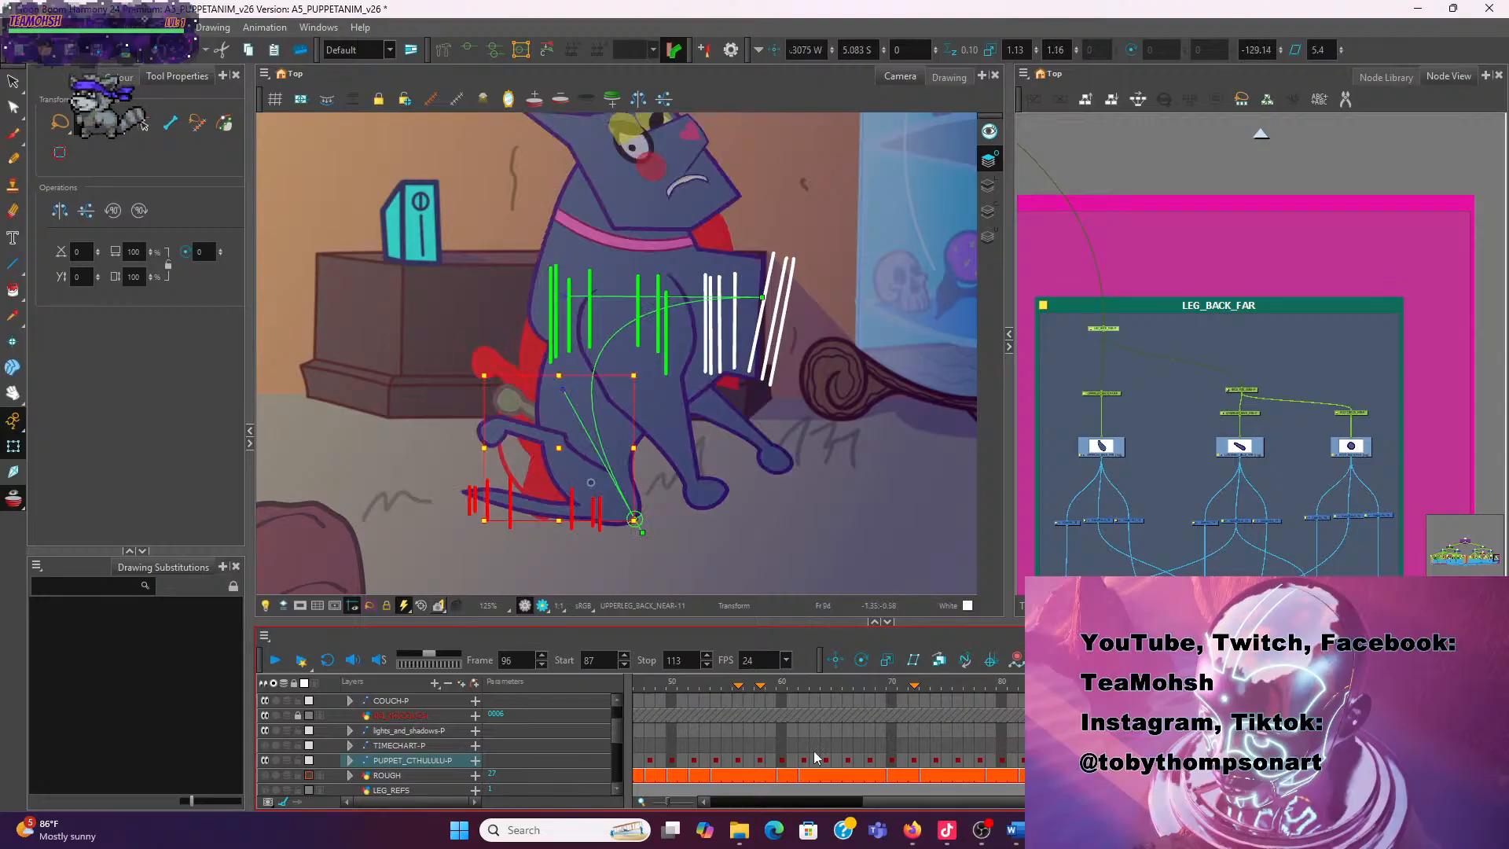
pyautogui.press('.')
pyautogui.press('.')
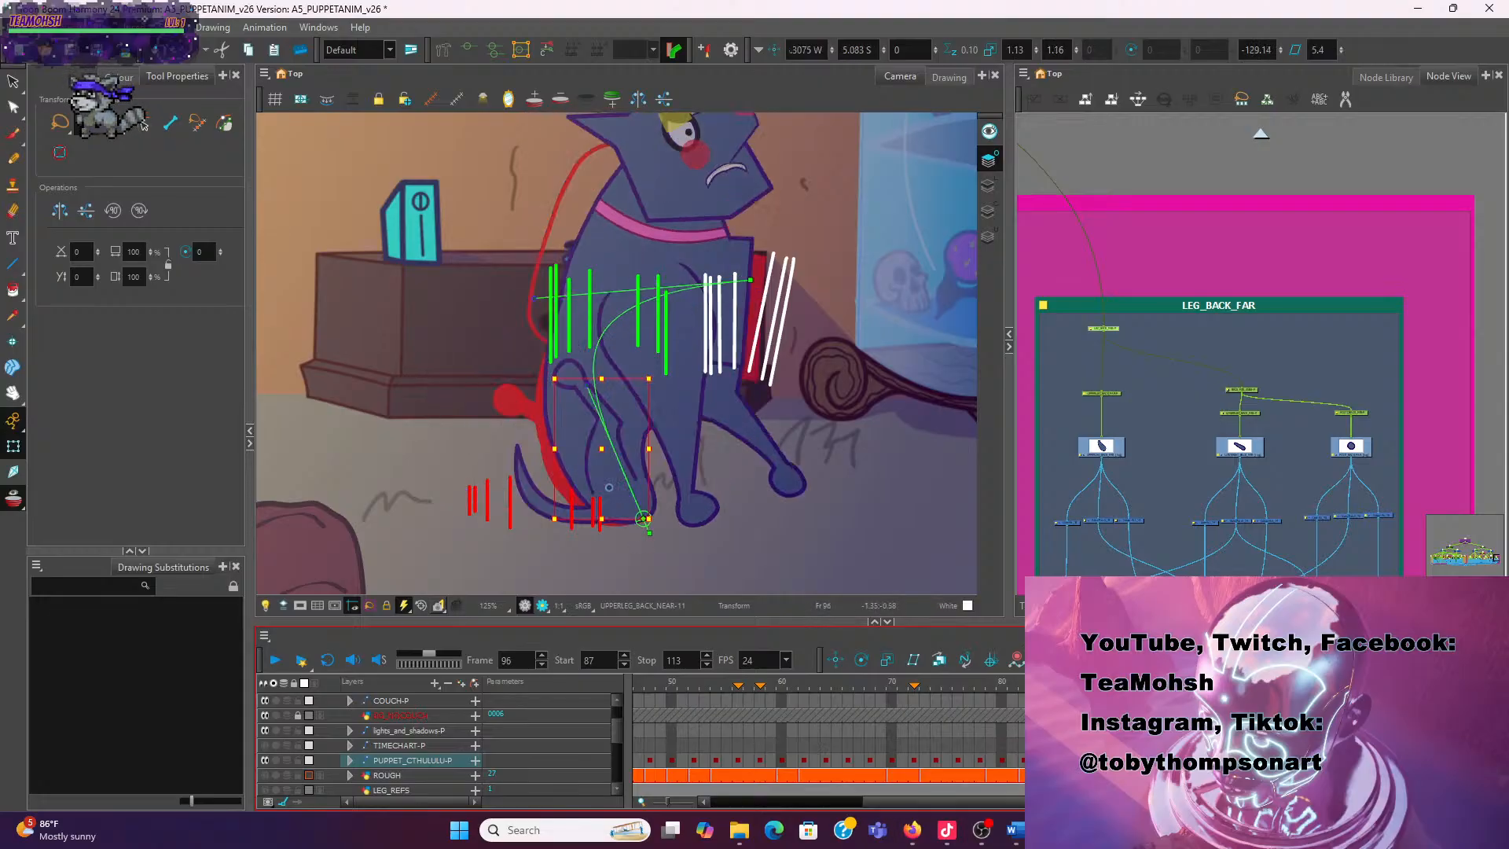
pyautogui.click(448, 447)
pyautogui.click(614, 470)
pyautogui.press(',')
pyautogui.press(',')
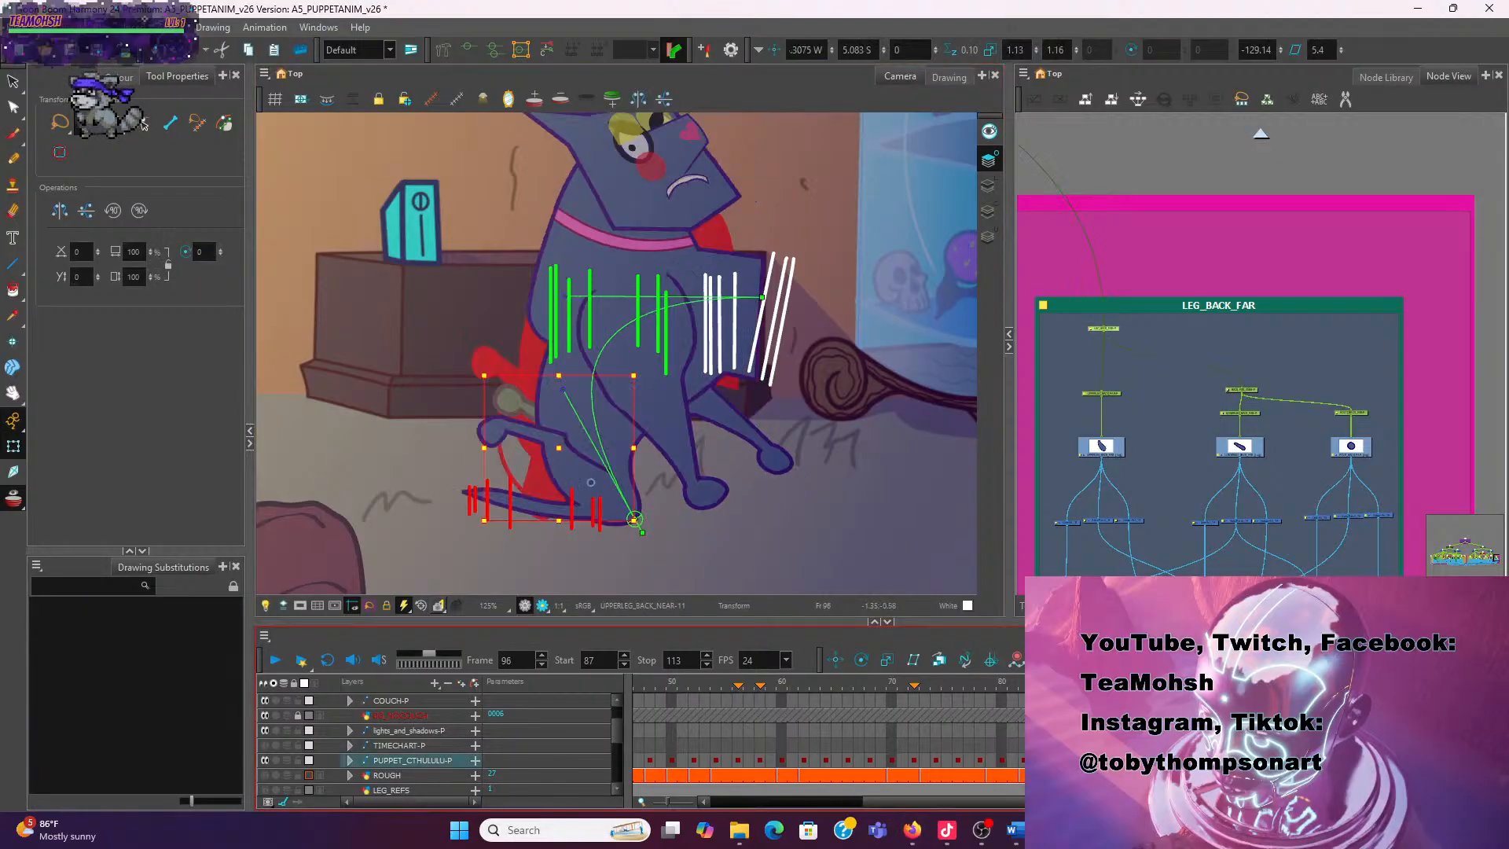
pyautogui.press('.')
pyautogui.press('.')
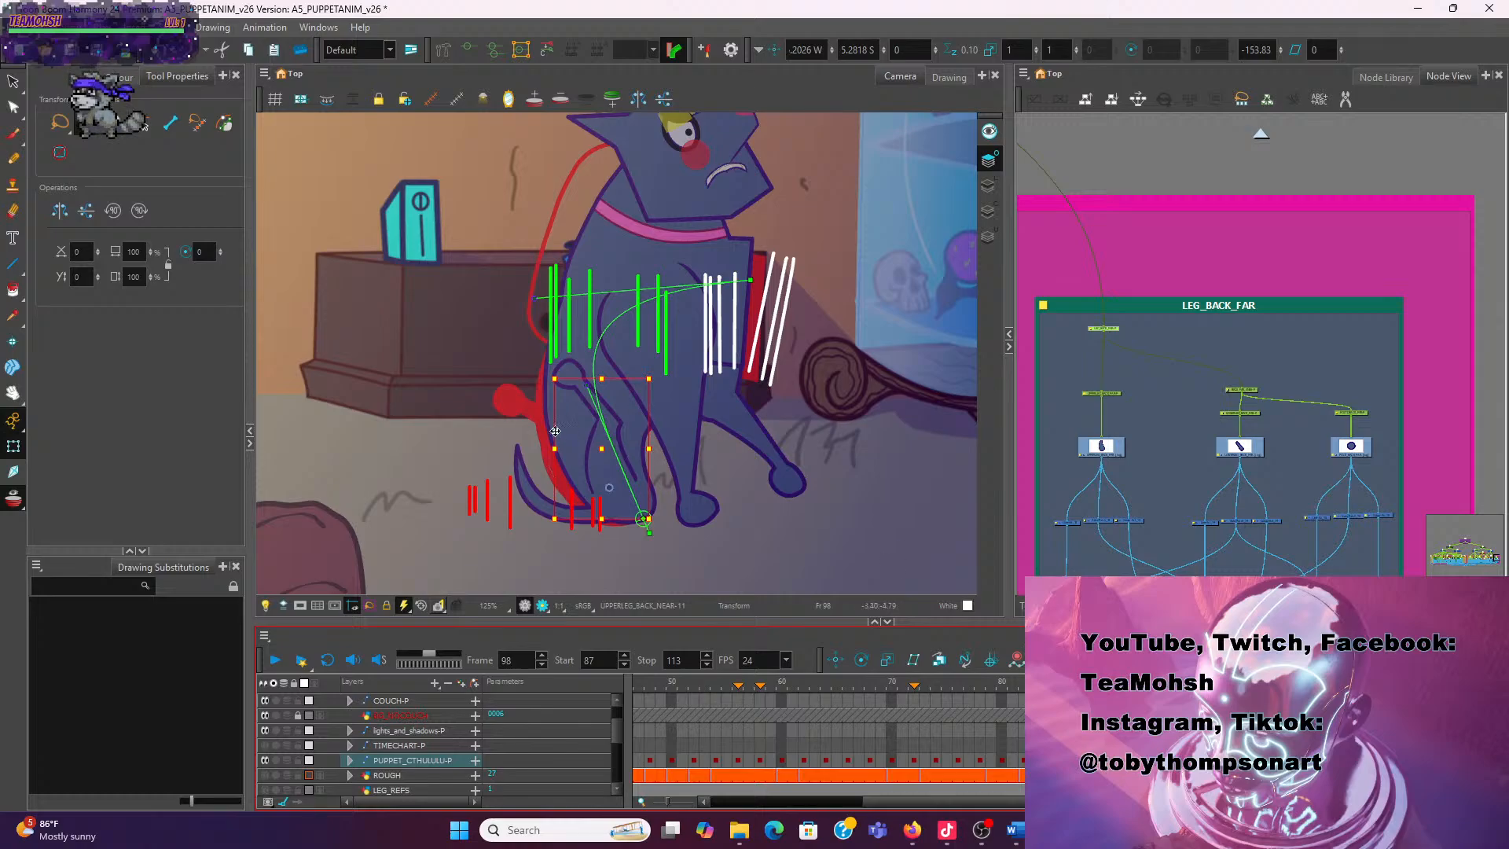
# Rotate the near hind leg on frame 98 so its foot extends behind the body, undoing the extra adjustment
pyautogui.click(447, 445)
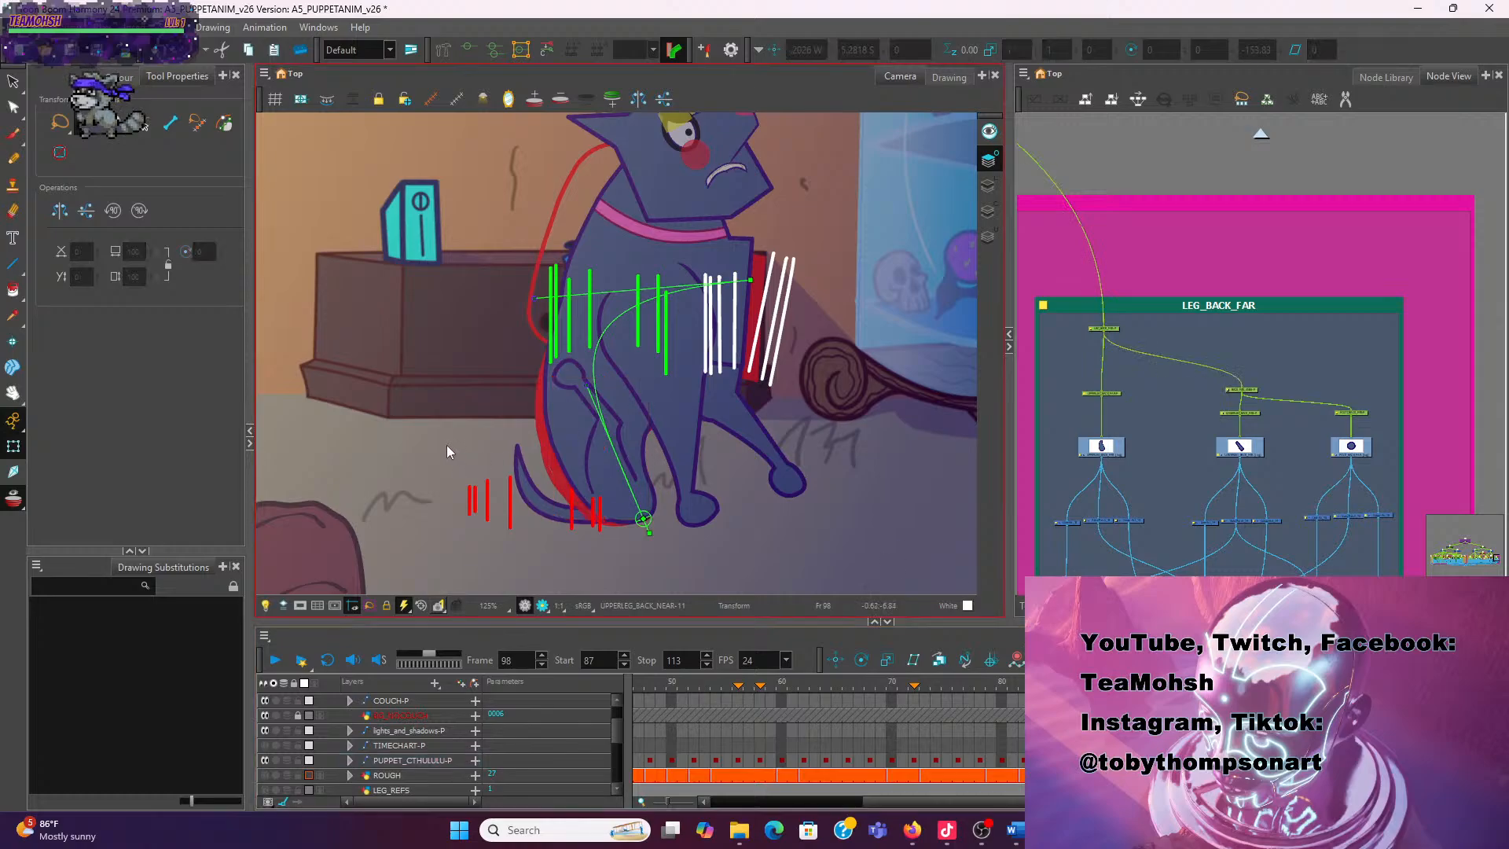
pyautogui.click(609, 467)
pyautogui.click(667, 483)
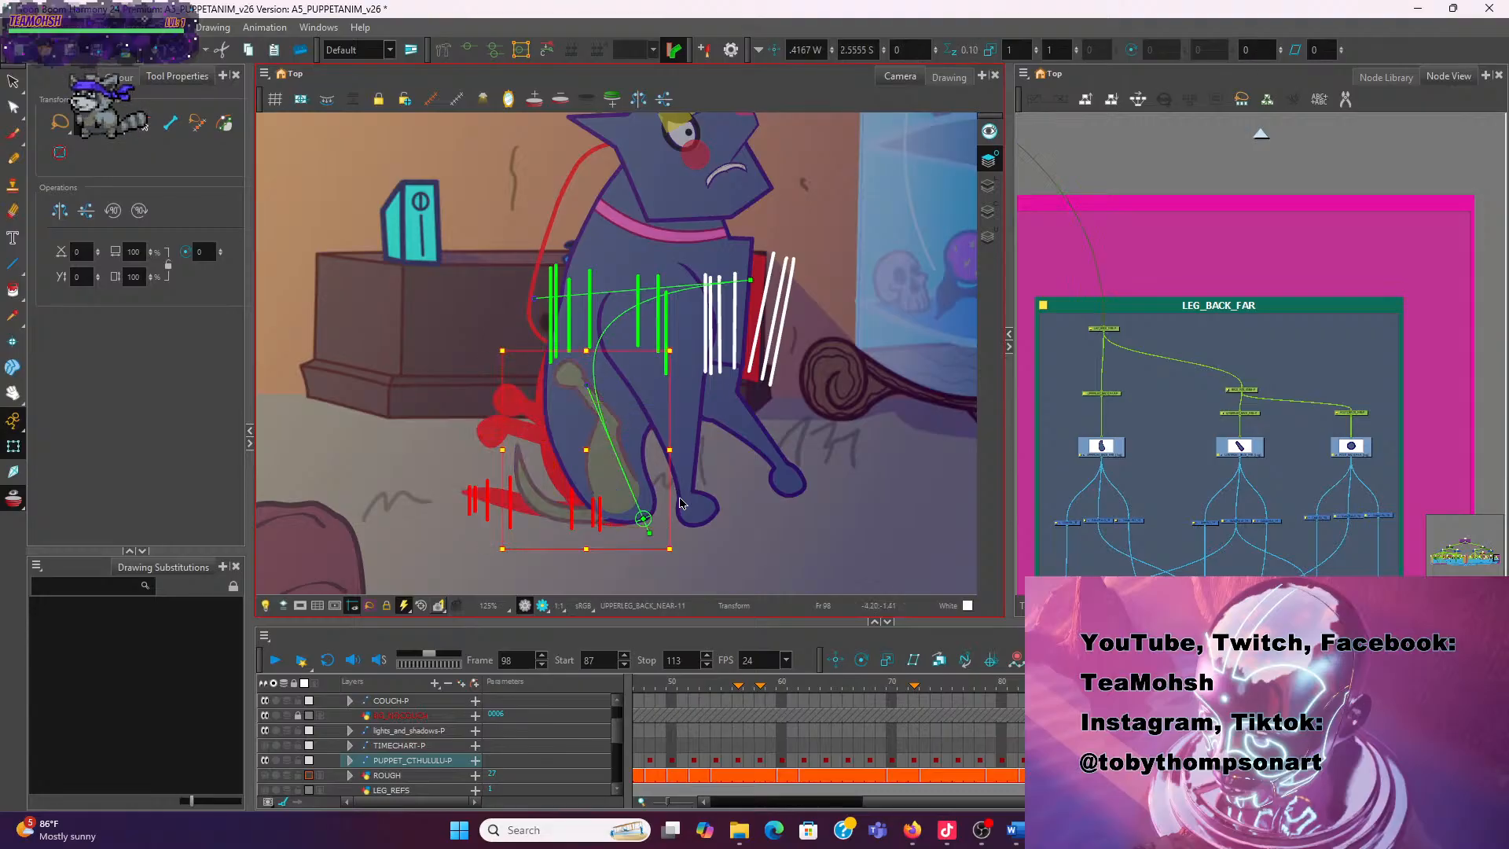
pyautogui.moveTo(679, 497); pyautogui.dragTo(698, 548)
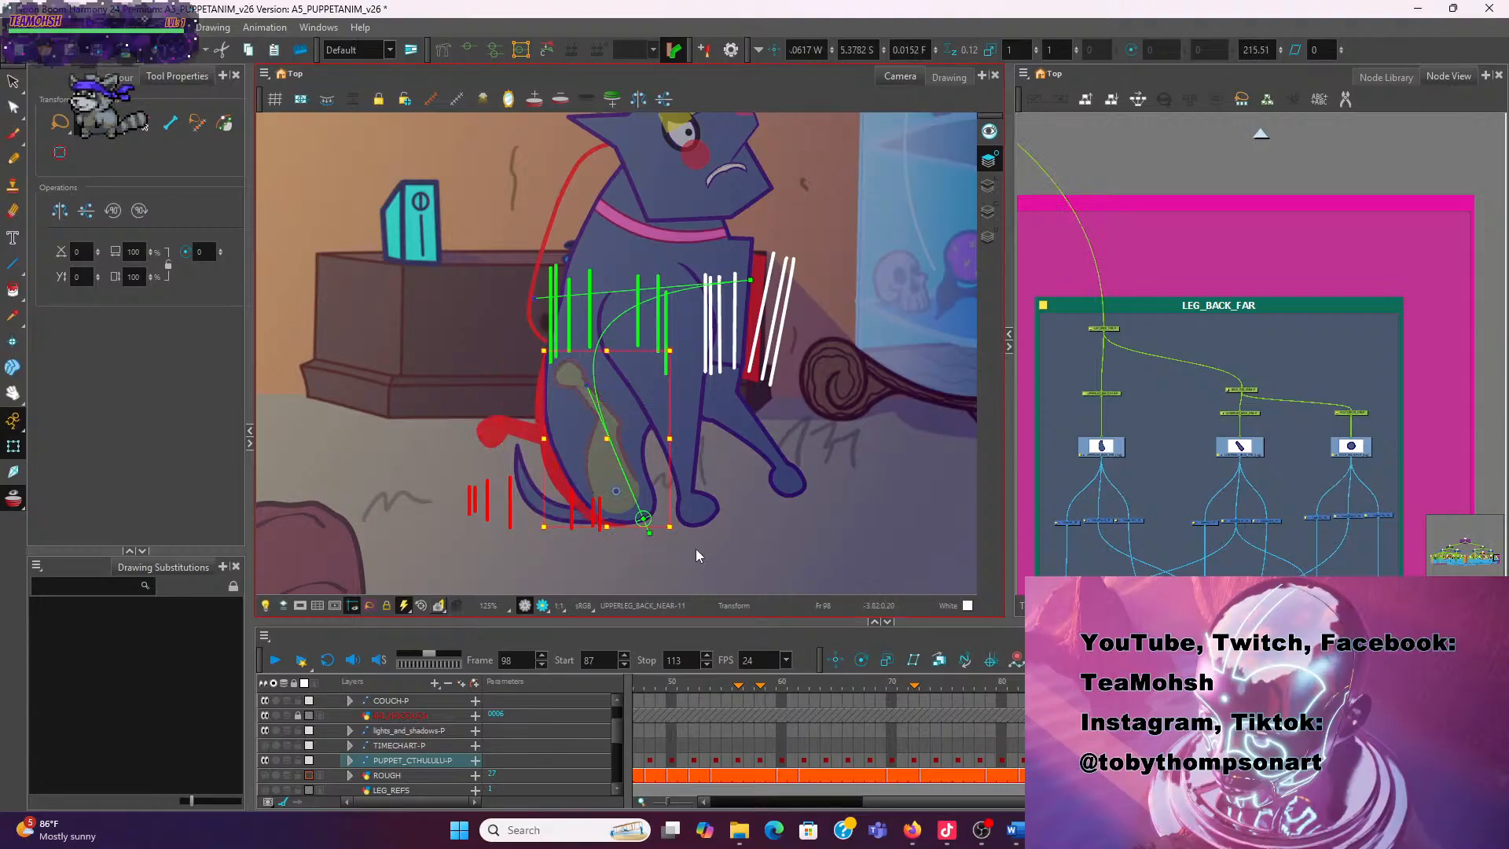
pyautogui.moveTo(696, 556); pyautogui.dragTo(687, 469)
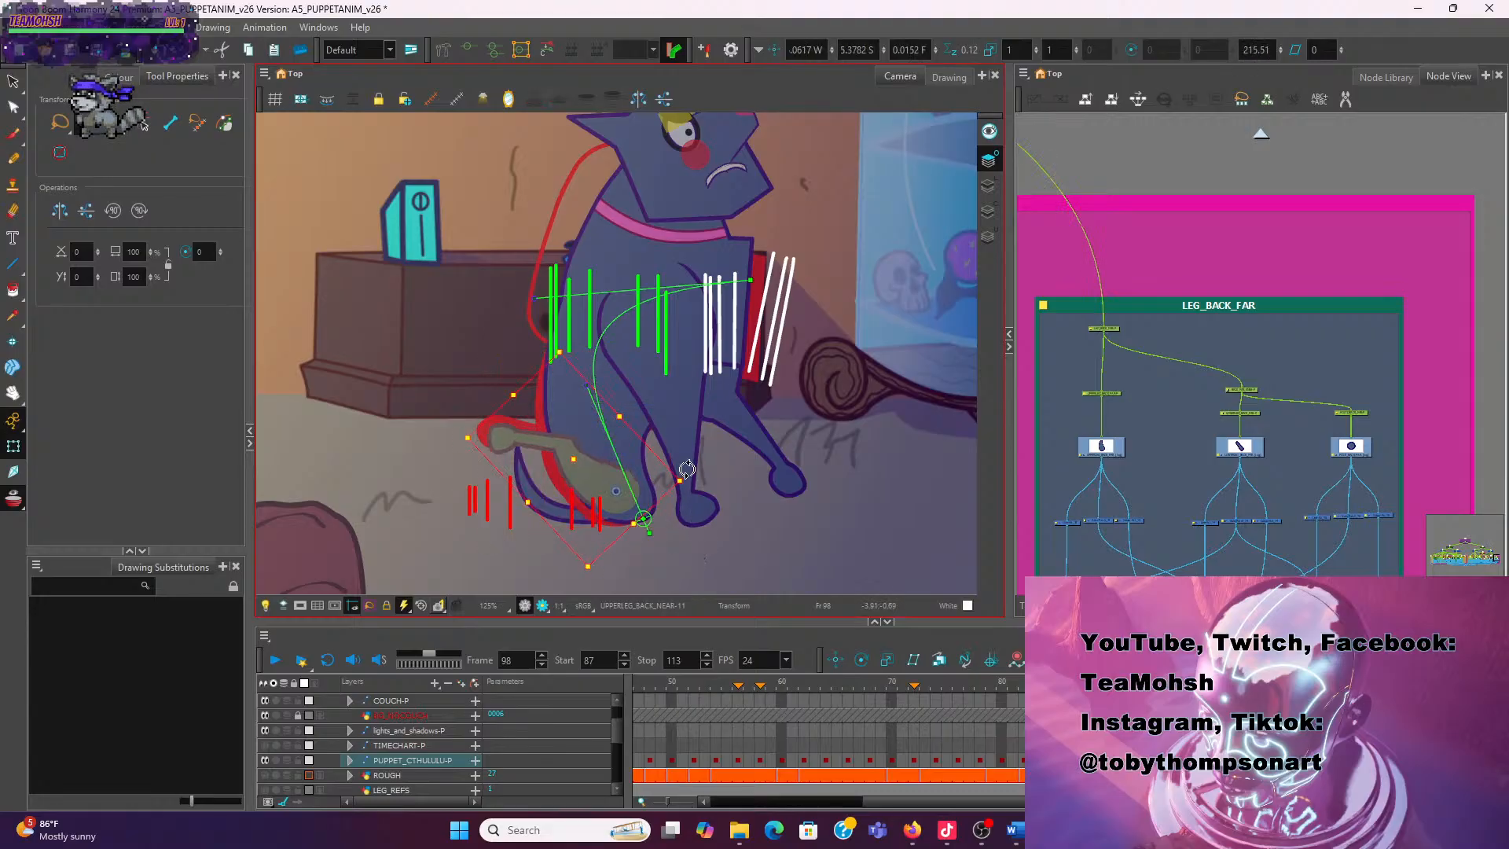
pyautogui.moveTo(662, 531); pyautogui.dragTo(700, 506)
pyautogui.hotkey('ctrl', 'z')
# Rotate, enlarge and skew the far hind upper leg on frame 98 so it extends backward just above the near leg
pyautogui.click(1119, 332)
pyautogui.click(1115, 330)
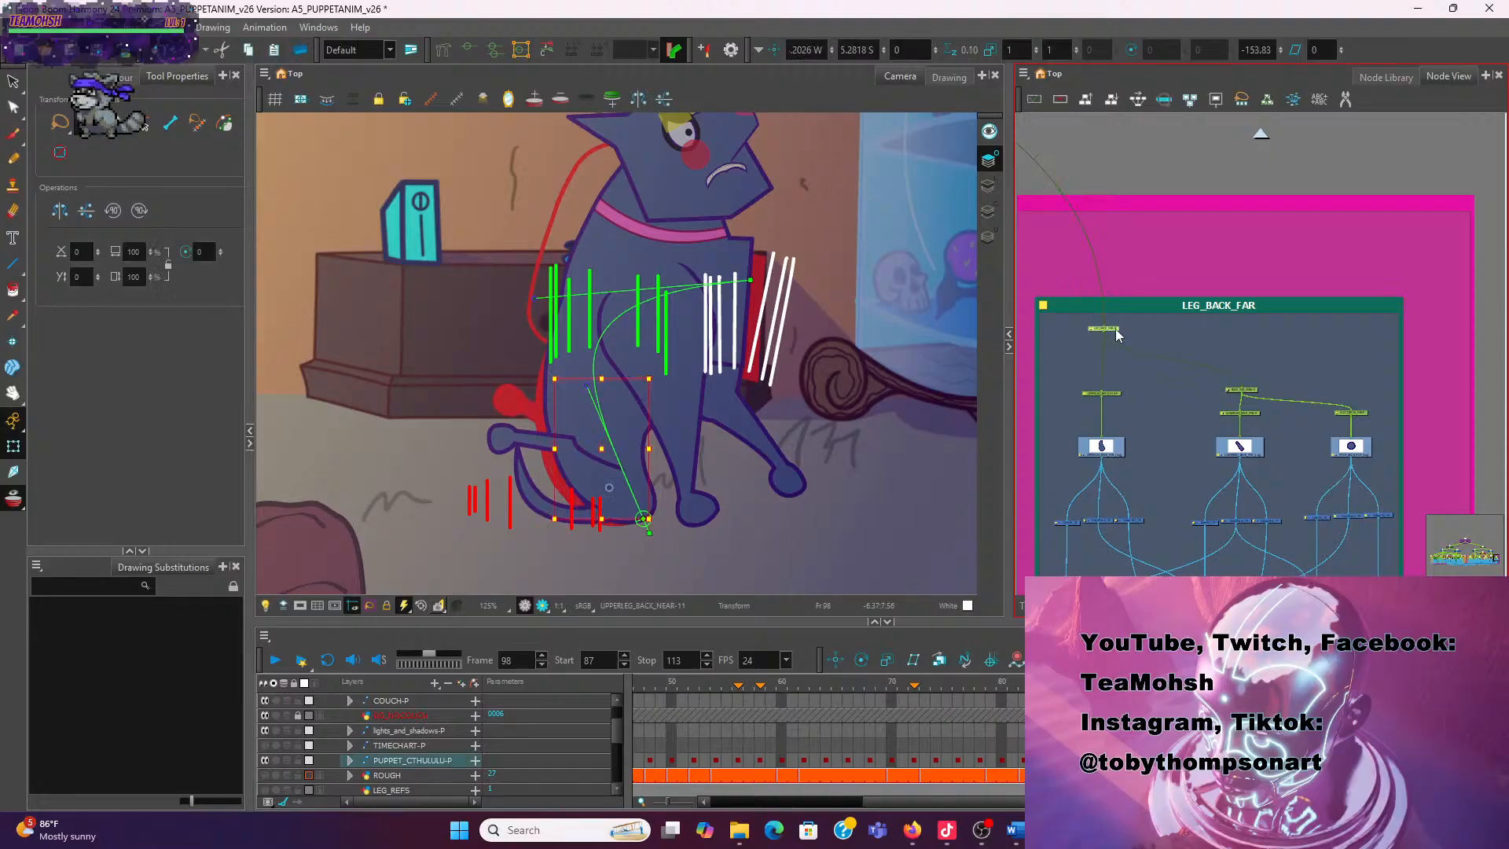
pyautogui.moveTo(657, 520); pyautogui.dragTo(660, 491)
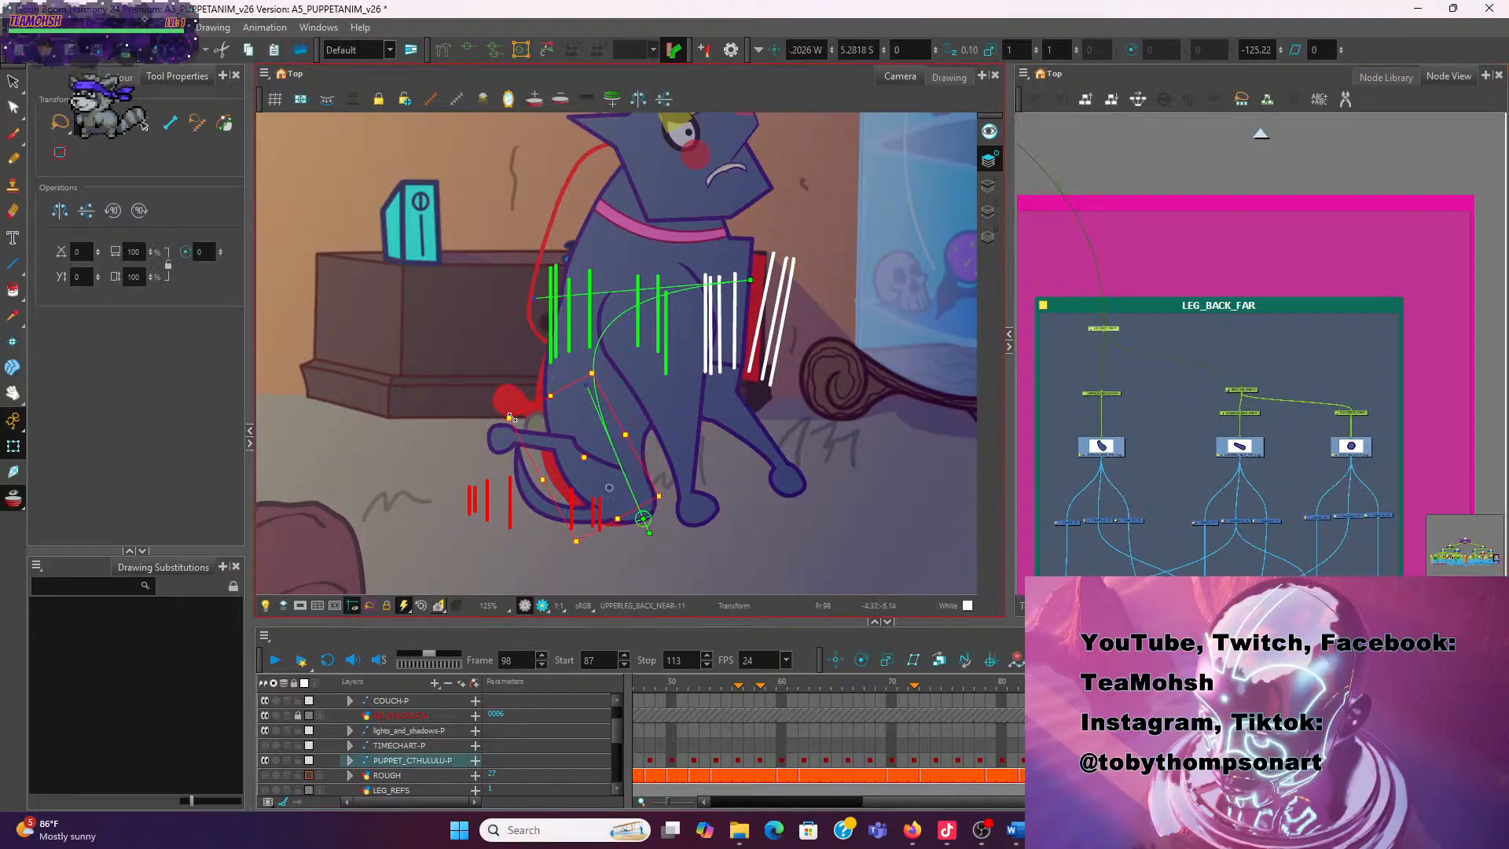
pyautogui.moveTo(510, 417); pyautogui.dragTo(476, 403)
pyautogui.moveTo(693, 496); pyautogui.dragTo(689, 492)
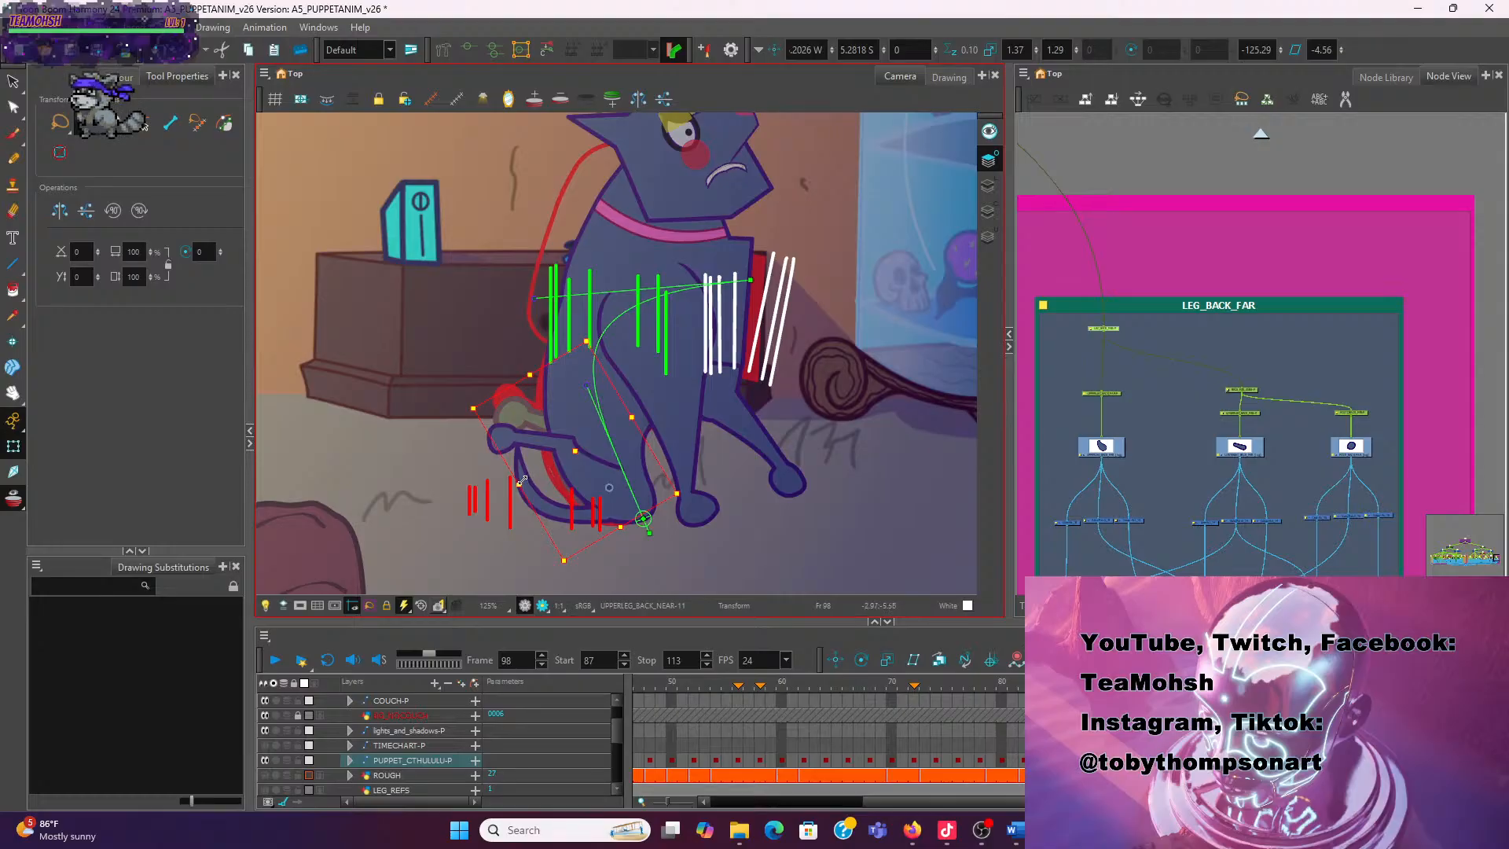
pyautogui.moveTo(528, 476); pyautogui.dragTo(531, 472)
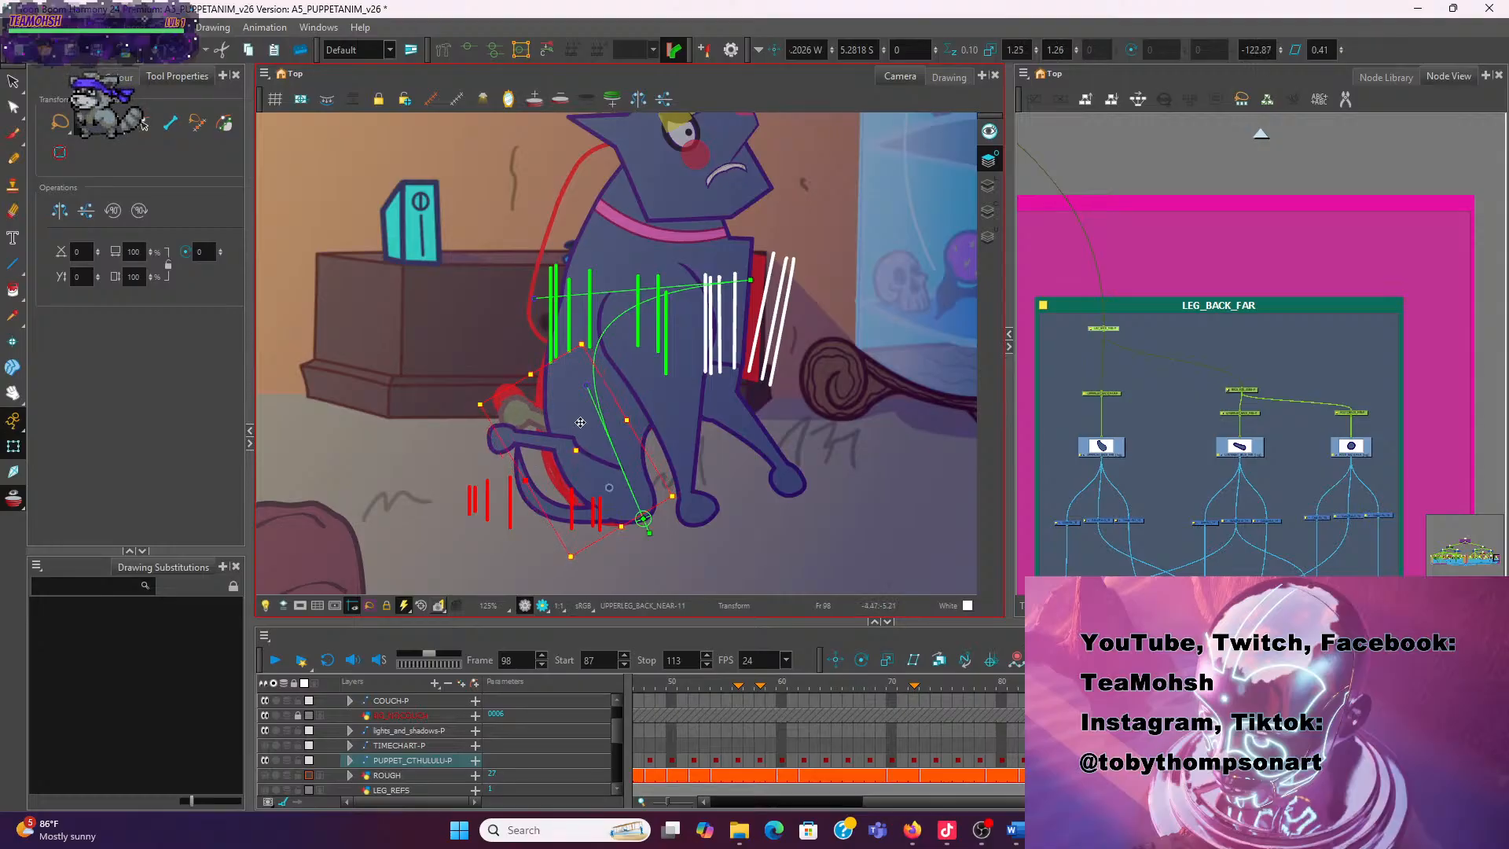
pyautogui.moveTo(481, 401); pyautogui.dragTo(475, 391)
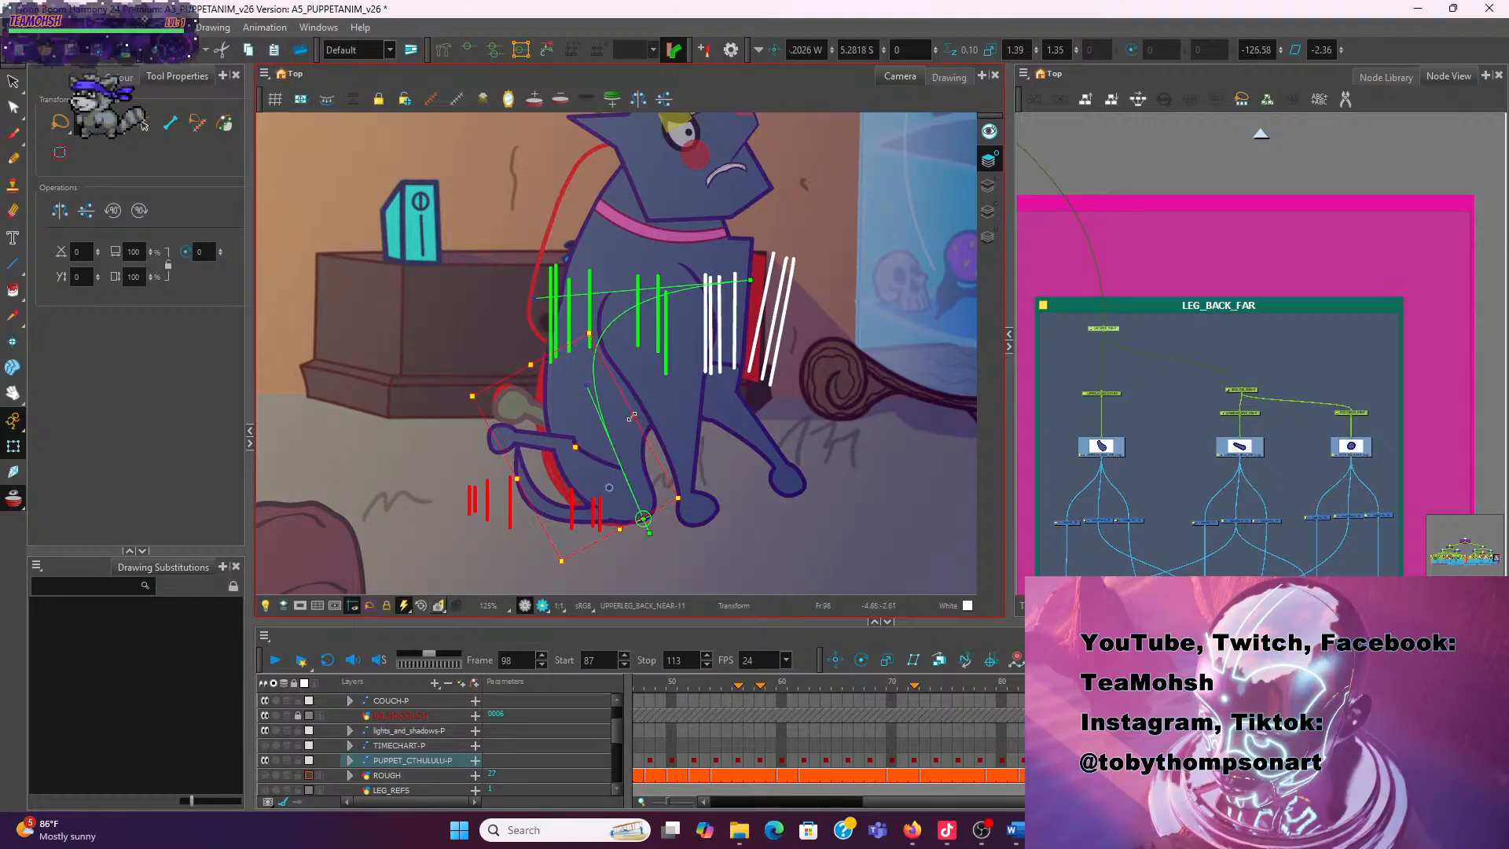
pyautogui.moveTo(628, 416); pyautogui.dragTo(623, 416)
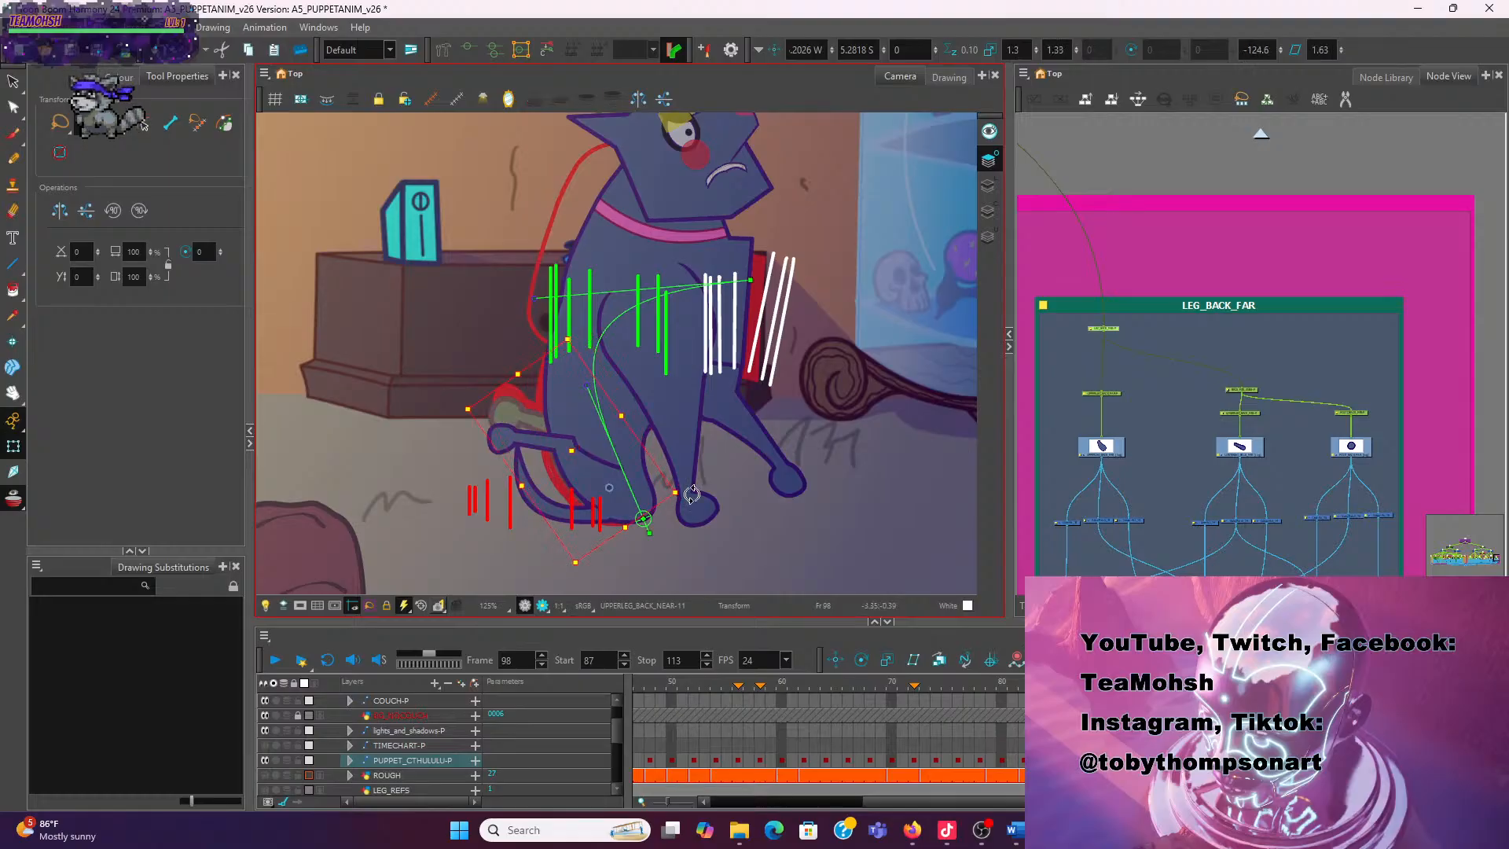
# Rotate the near hind leg further down toward the floor on frame 98
pyautogui.click(598, 496)
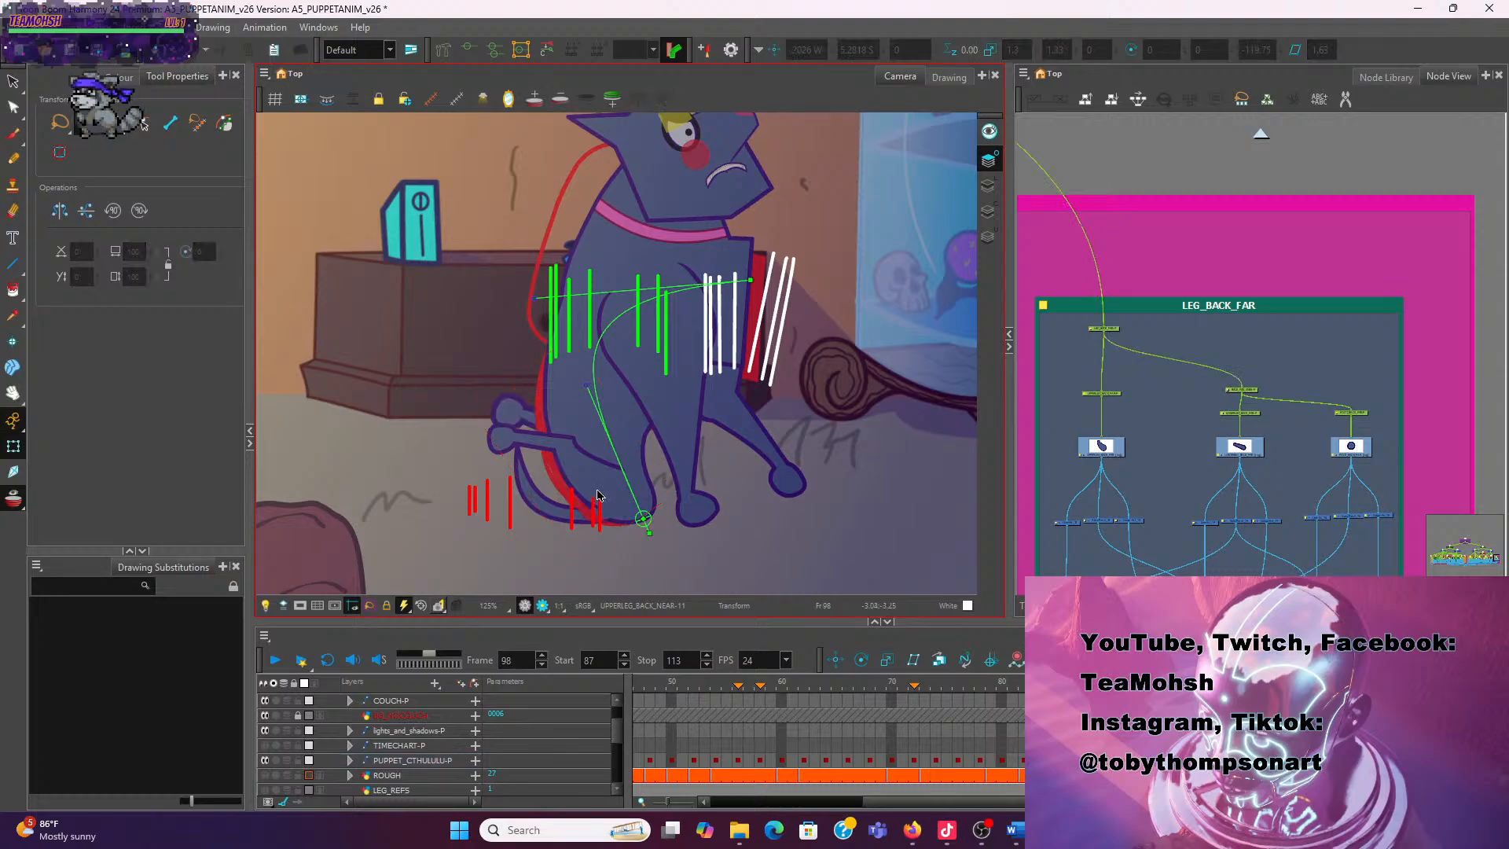
pyautogui.press('b')
pyautogui.press('b')
pyautogui.press('b')
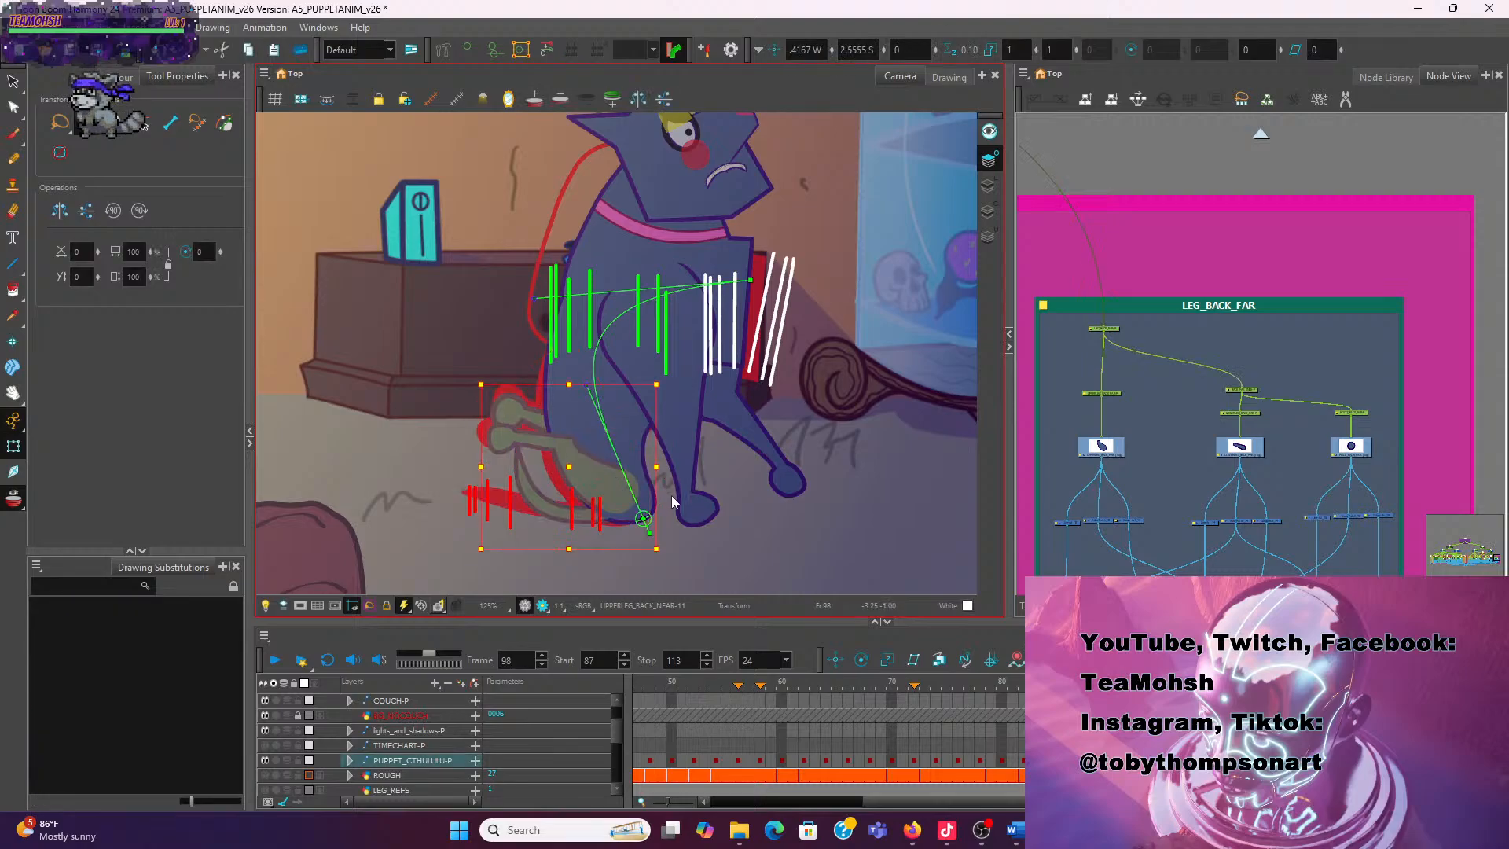
pyautogui.hotkey('shift', 'b')
pyautogui.moveTo(670, 519); pyautogui.dragTo(670, 500)
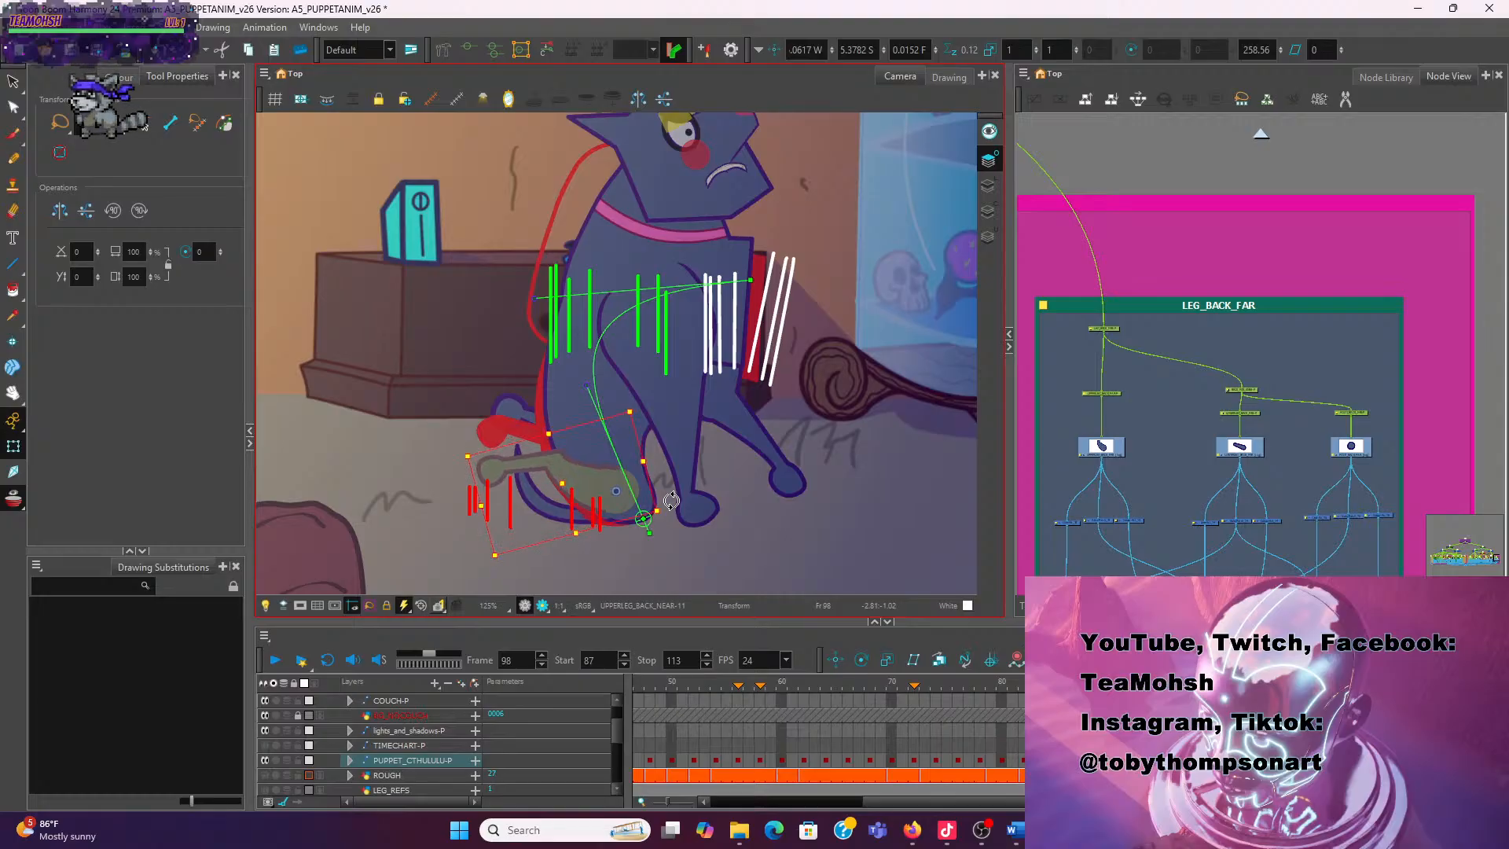
# Step back and forth through frames 83 to 98 to review the hind leg and body motion
pyautogui.press(',')
pyautogui.press(',')
pyautogui.press(',')
pyautogui.press(',')
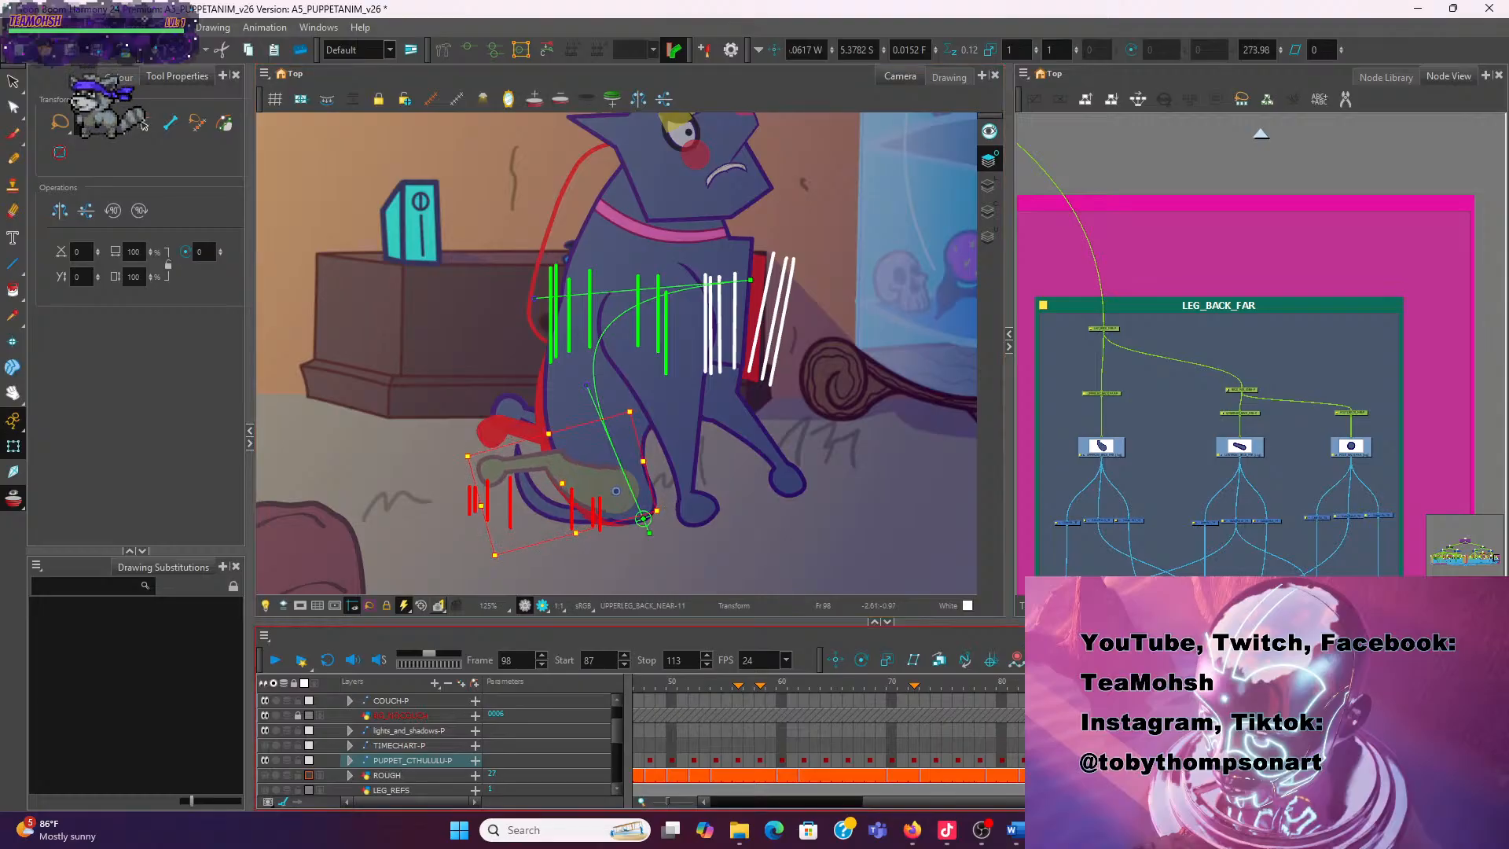
pyautogui.press('.')
pyautogui.press('.')
pyautogui.press('.')
pyautogui.press('.')
pyautogui.press('.')
pyautogui.press('.')
pyautogui.press('.')
pyautogui.press('.')
pyautogui.press('.')
pyautogui.press('.')
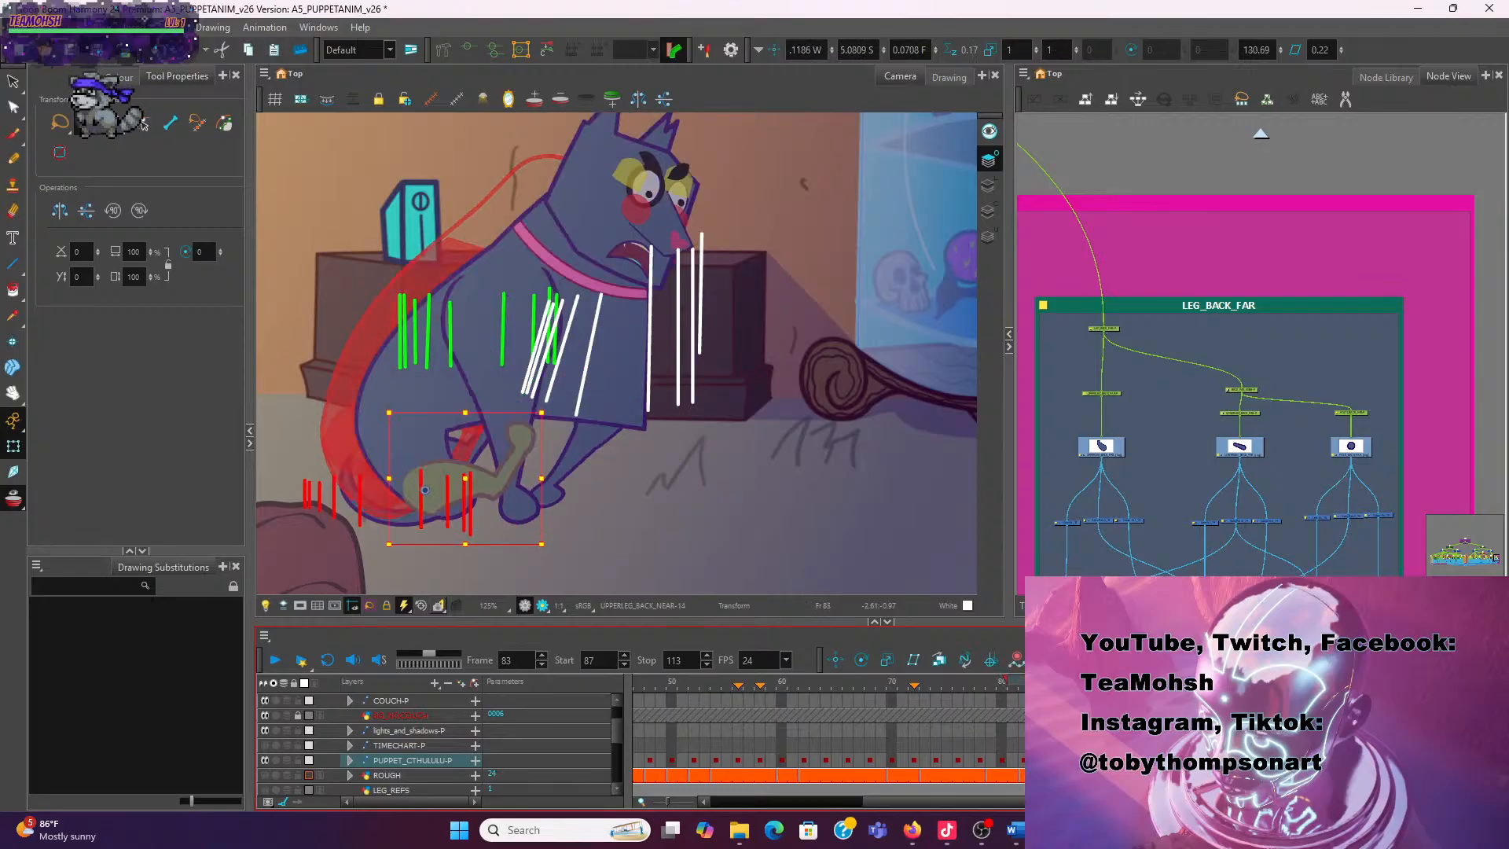
pyautogui.press(',')
pyautogui.press(',')
pyautogui.press(',')
pyautogui.press(',')
pyautogui.press(',')
pyautogui.press(',')
pyautogui.press(',')
pyautogui.press(',')
pyautogui.press(',')
pyautogui.press(',')
pyautogui.press(',')
pyautogui.press(',')
pyautogui.press(',')
pyautogui.press(',')
pyautogui.press(',')
pyautogui.press(',')
pyautogui.press(',')
pyautogui.press(',')
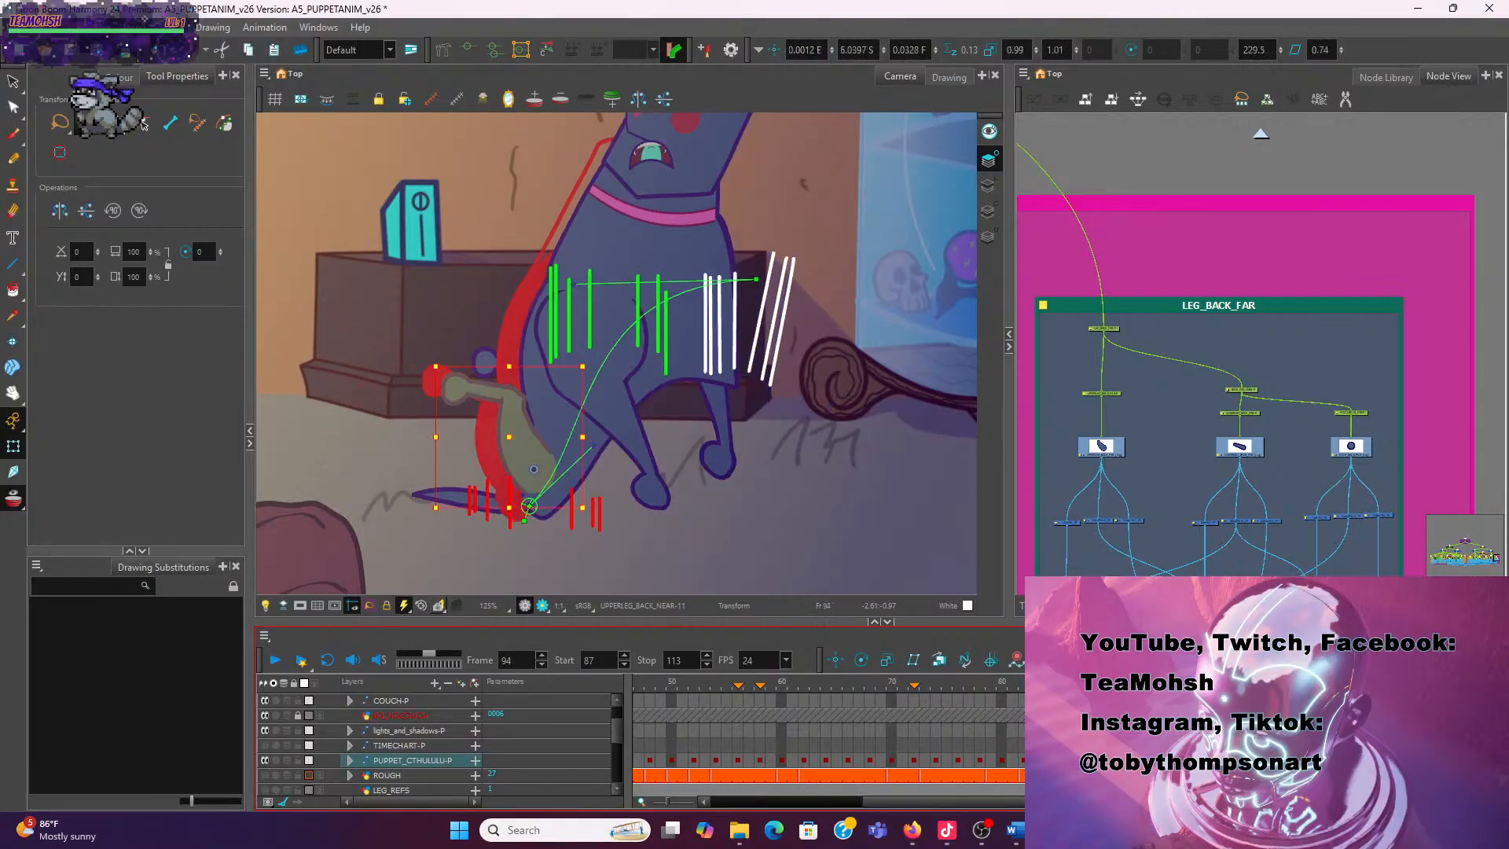
# Play back the dog animation through frame 113, starting from frame 87 and again from frame 58, to judge the overall motion
pyautogui.click(275, 660)
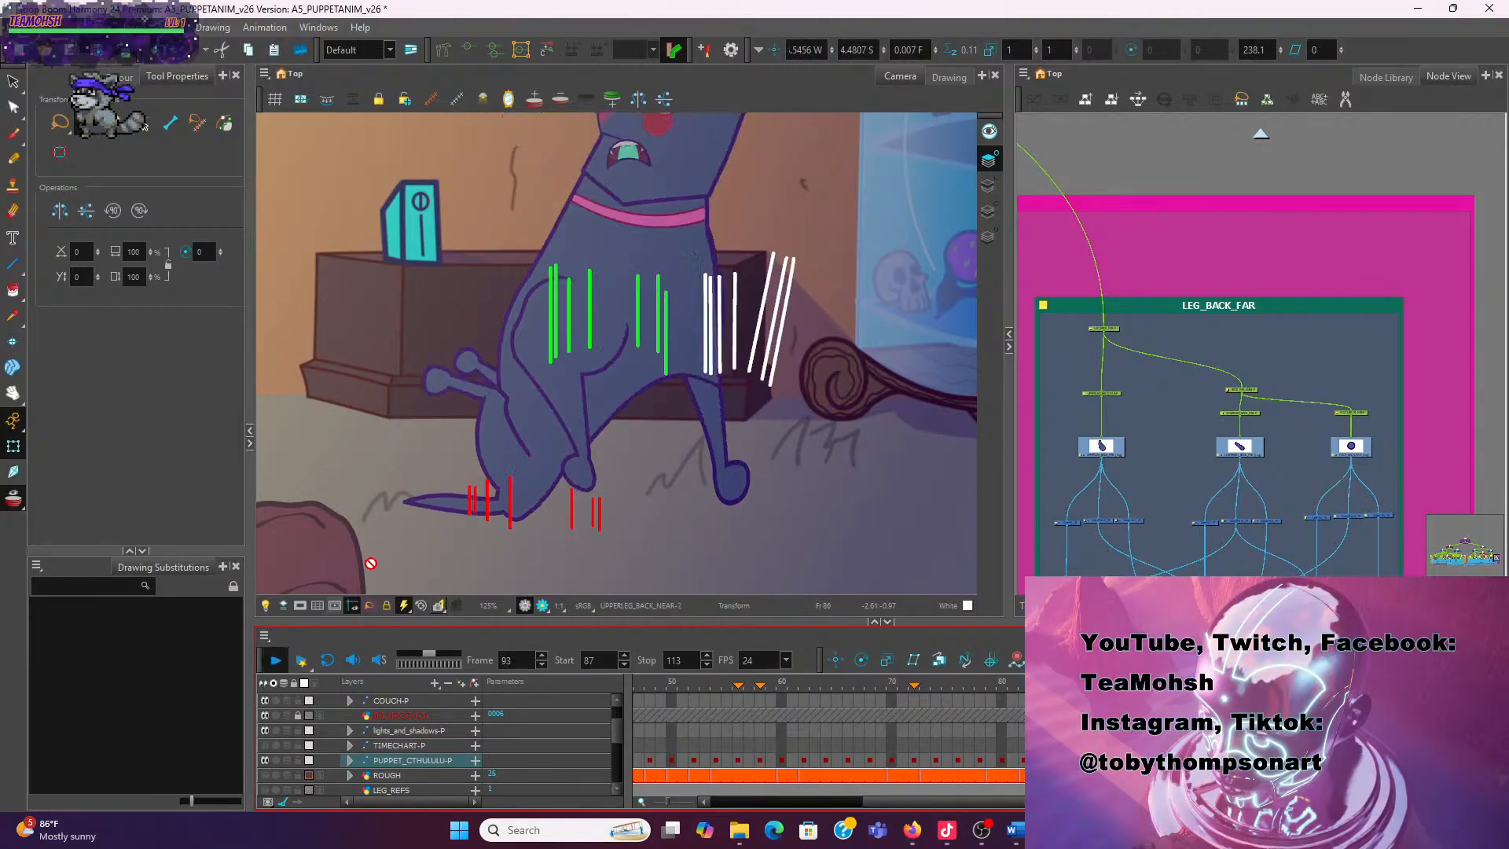
pyautogui.click(275, 661)
pyautogui.click(276, 660)
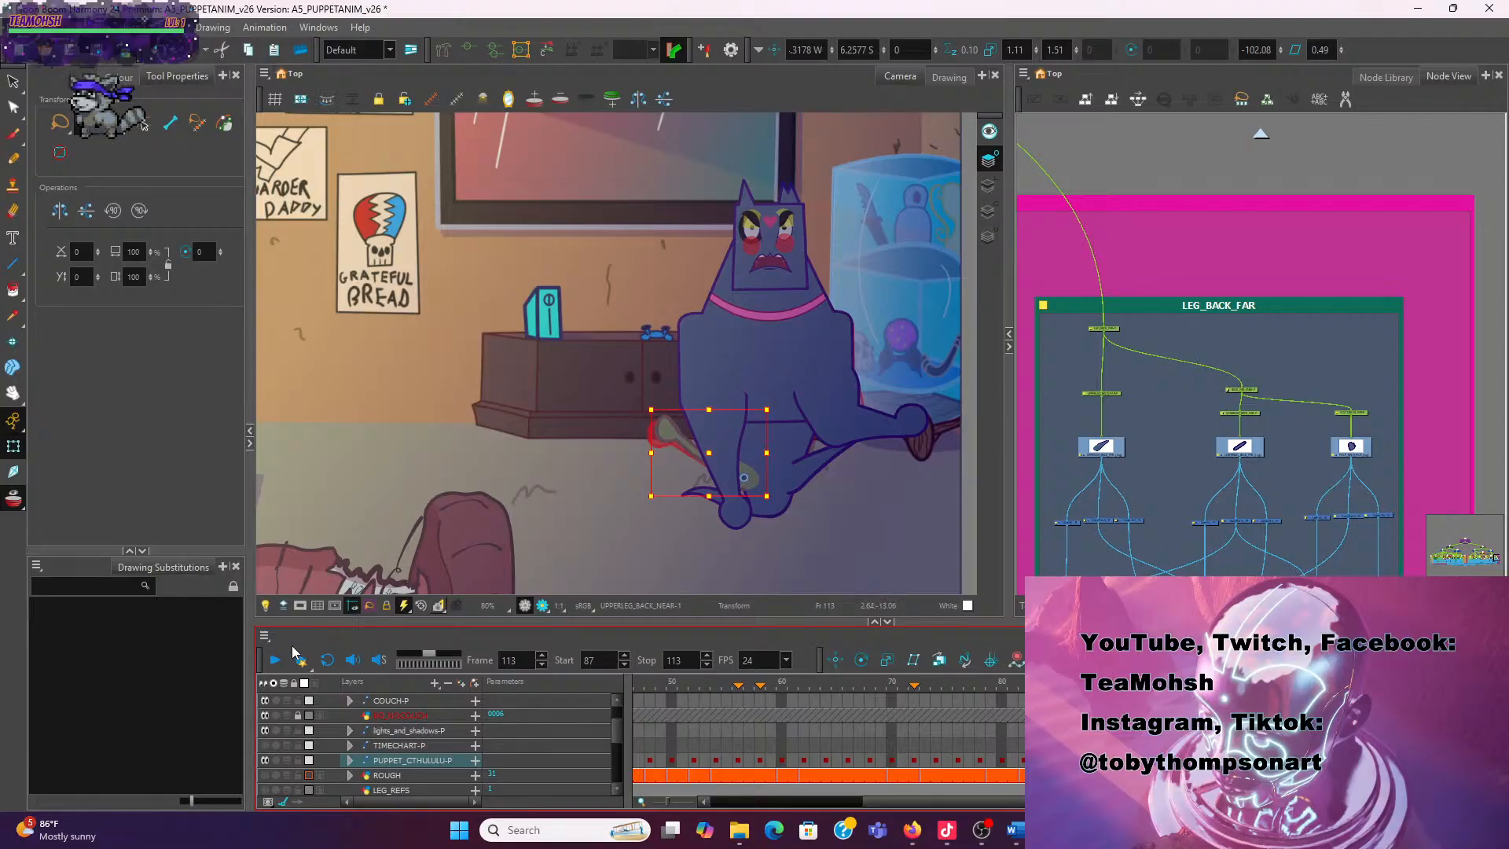
pyautogui.click(276, 660)
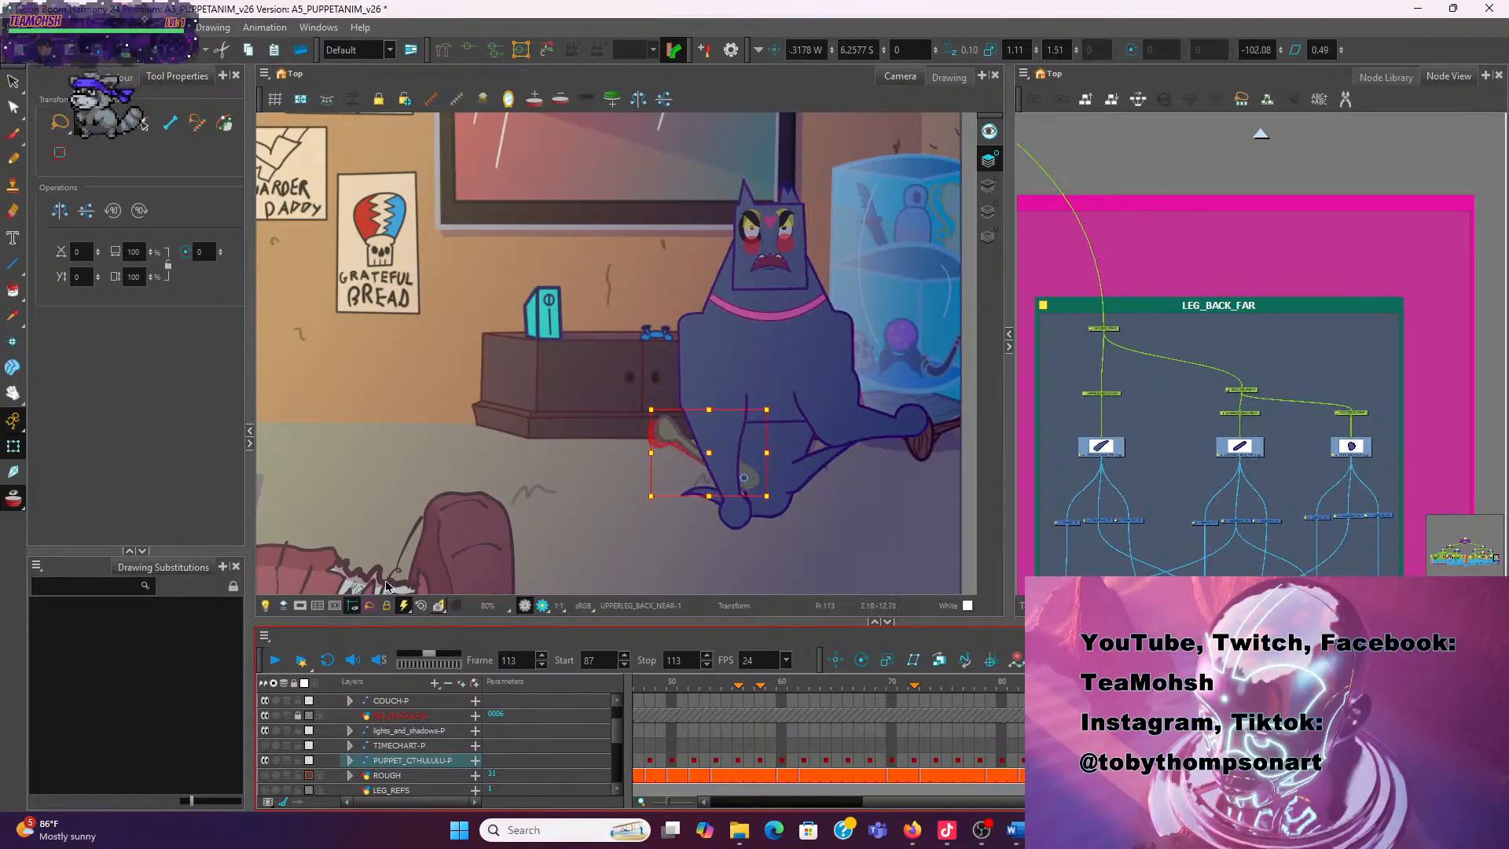
pyautogui.click(275, 660)
pyautogui.click(276, 661)
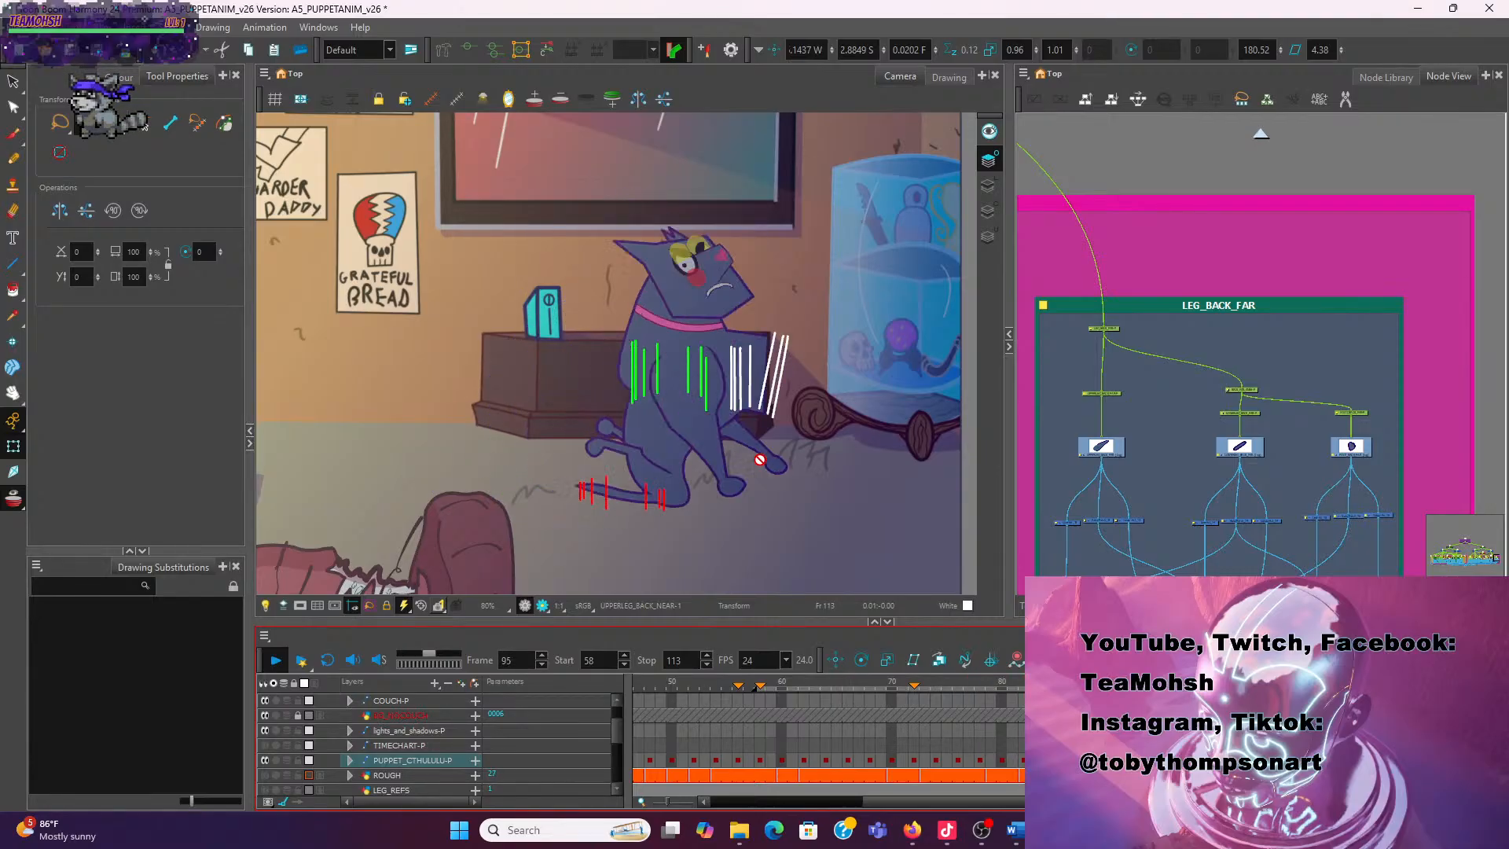
pyautogui.click(275, 660)
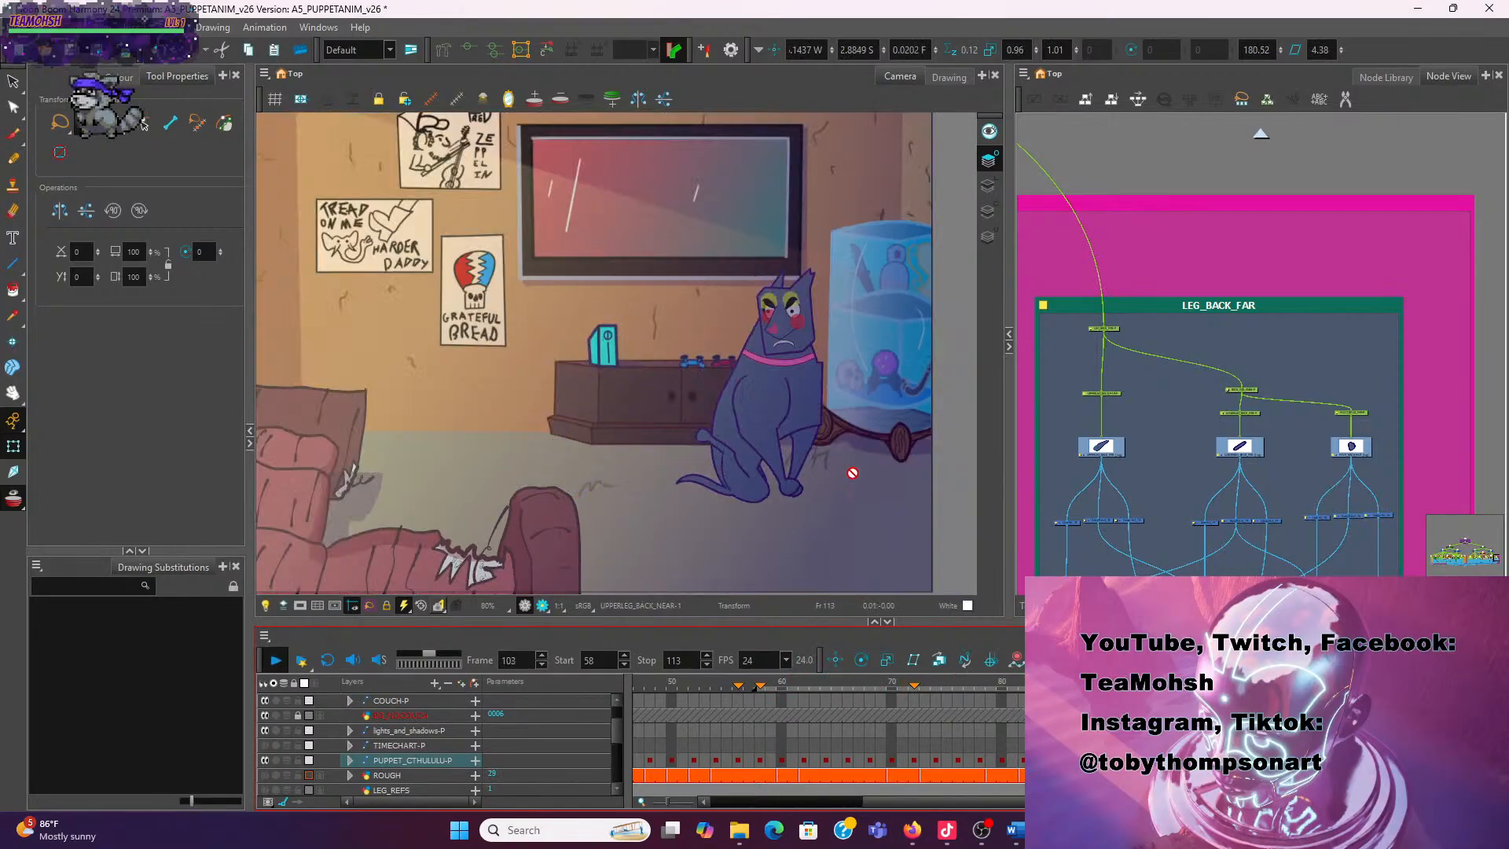
pyautogui.click(275, 660)
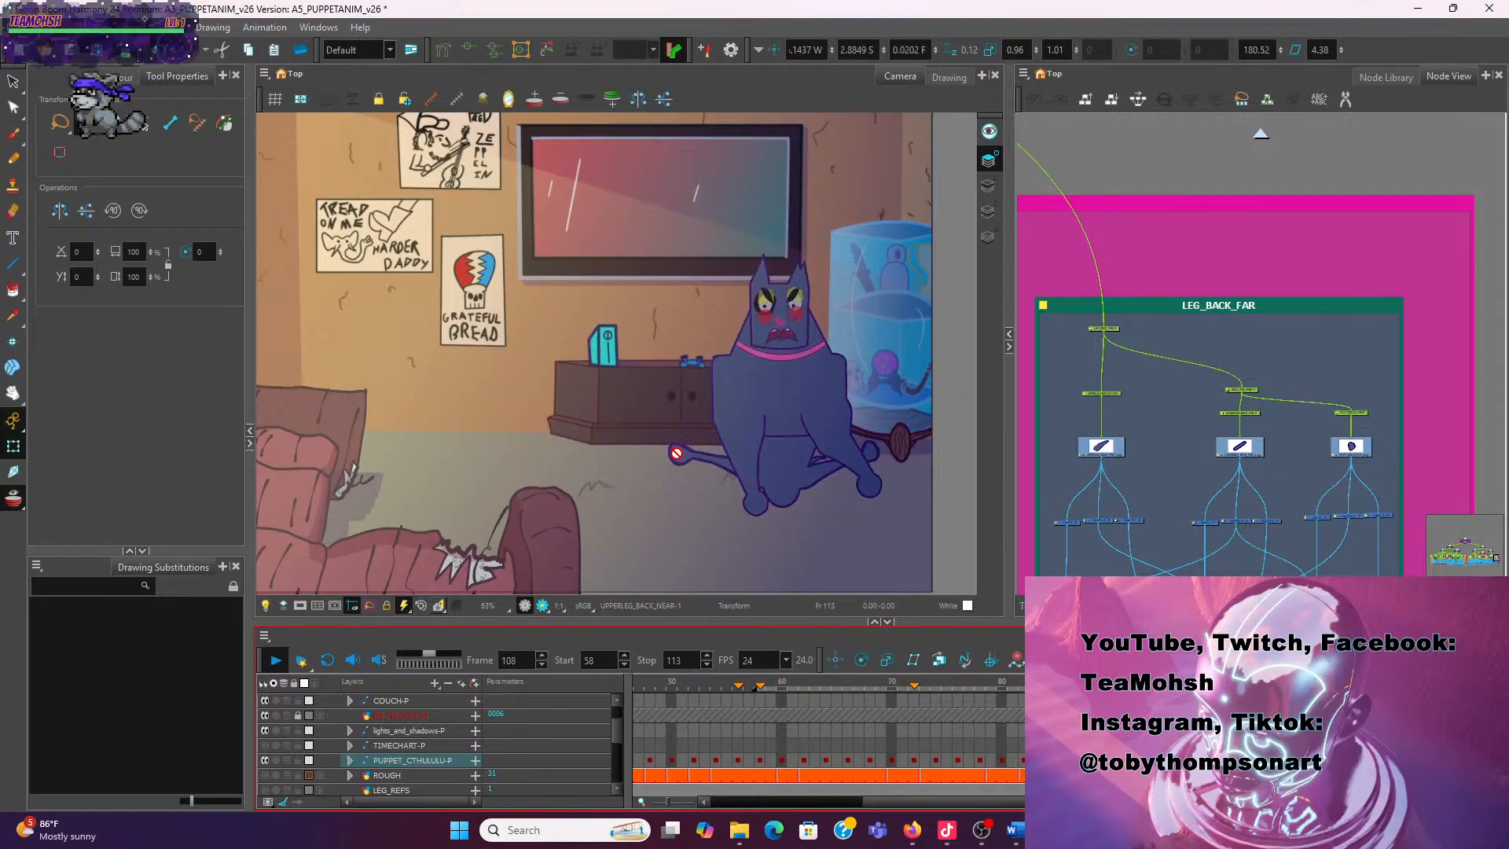
# Play back the shot and examine the near back leg's motion frame by frame from frame 94 to 101
pyautogui.click(274, 661)
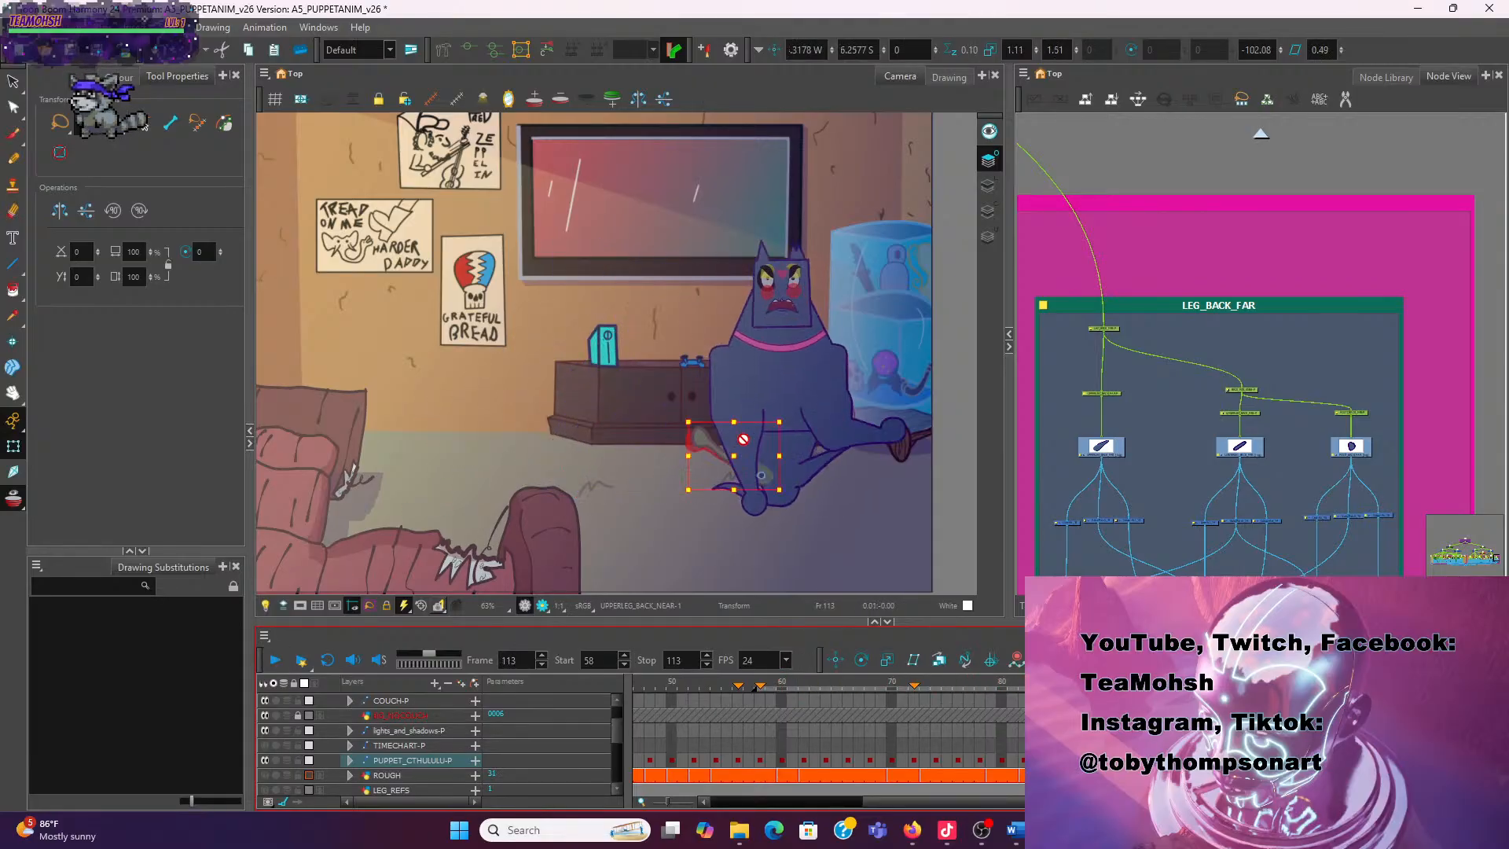
pyautogui.press('Return')
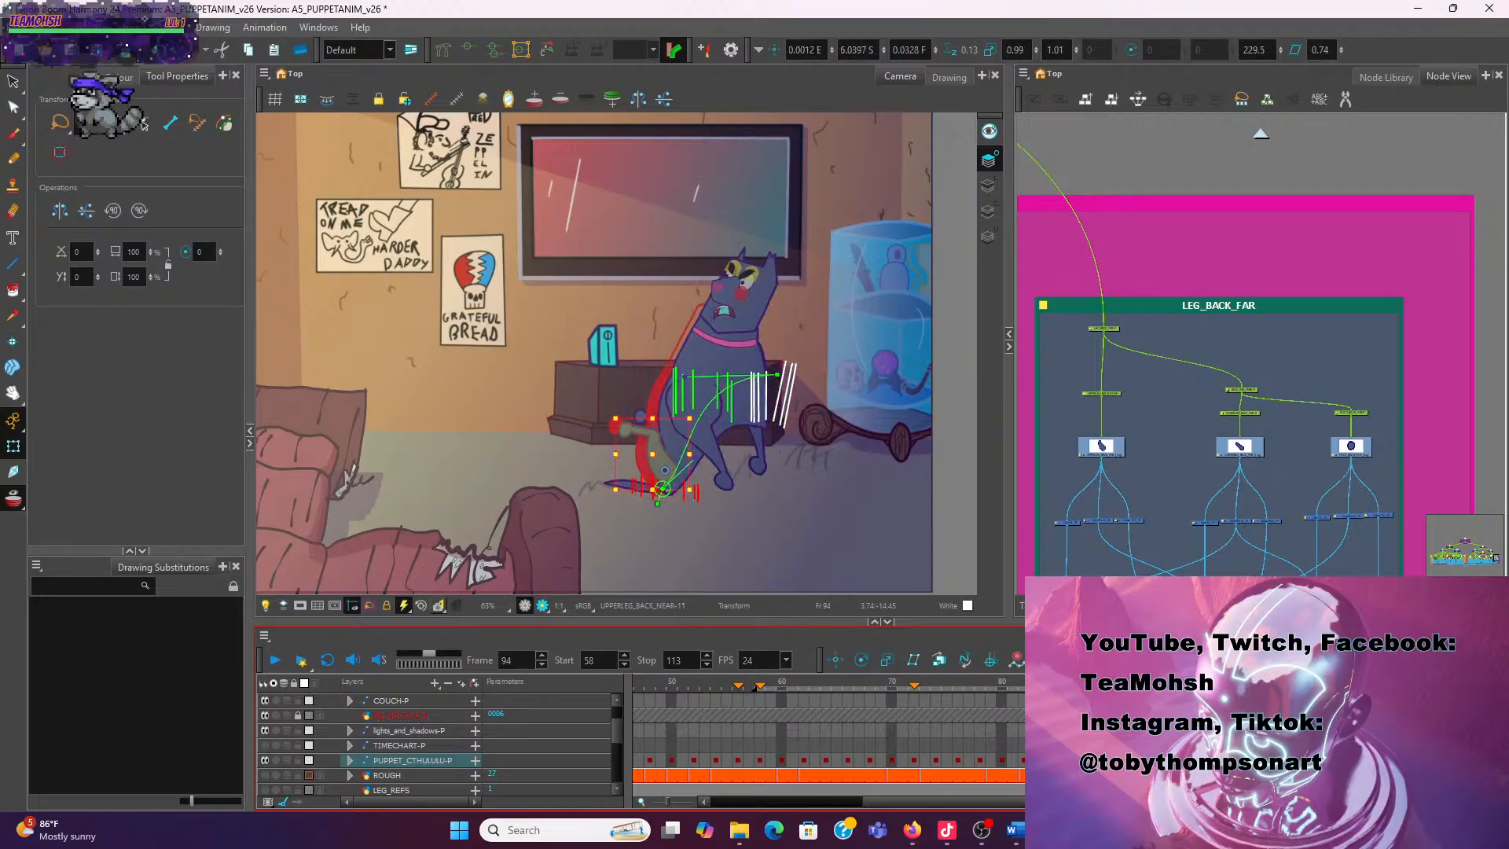
pyautogui.press(',')
pyautogui.press('.')
pyautogui.press('.')
pyautogui.press('.')
pyautogui.press('.')
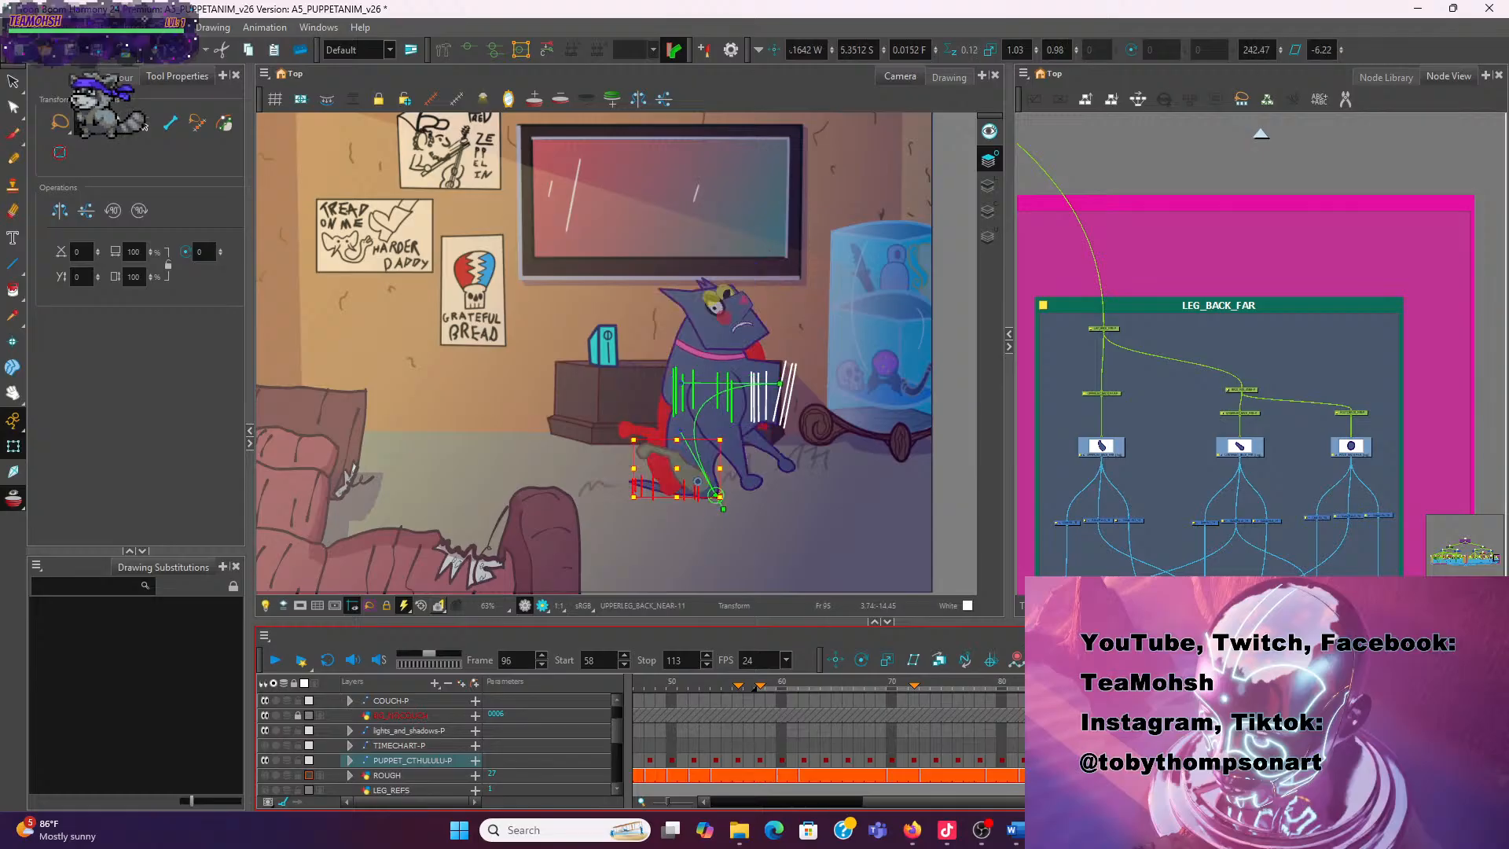
pyautogui.press('.')
pyautogui.press('.')
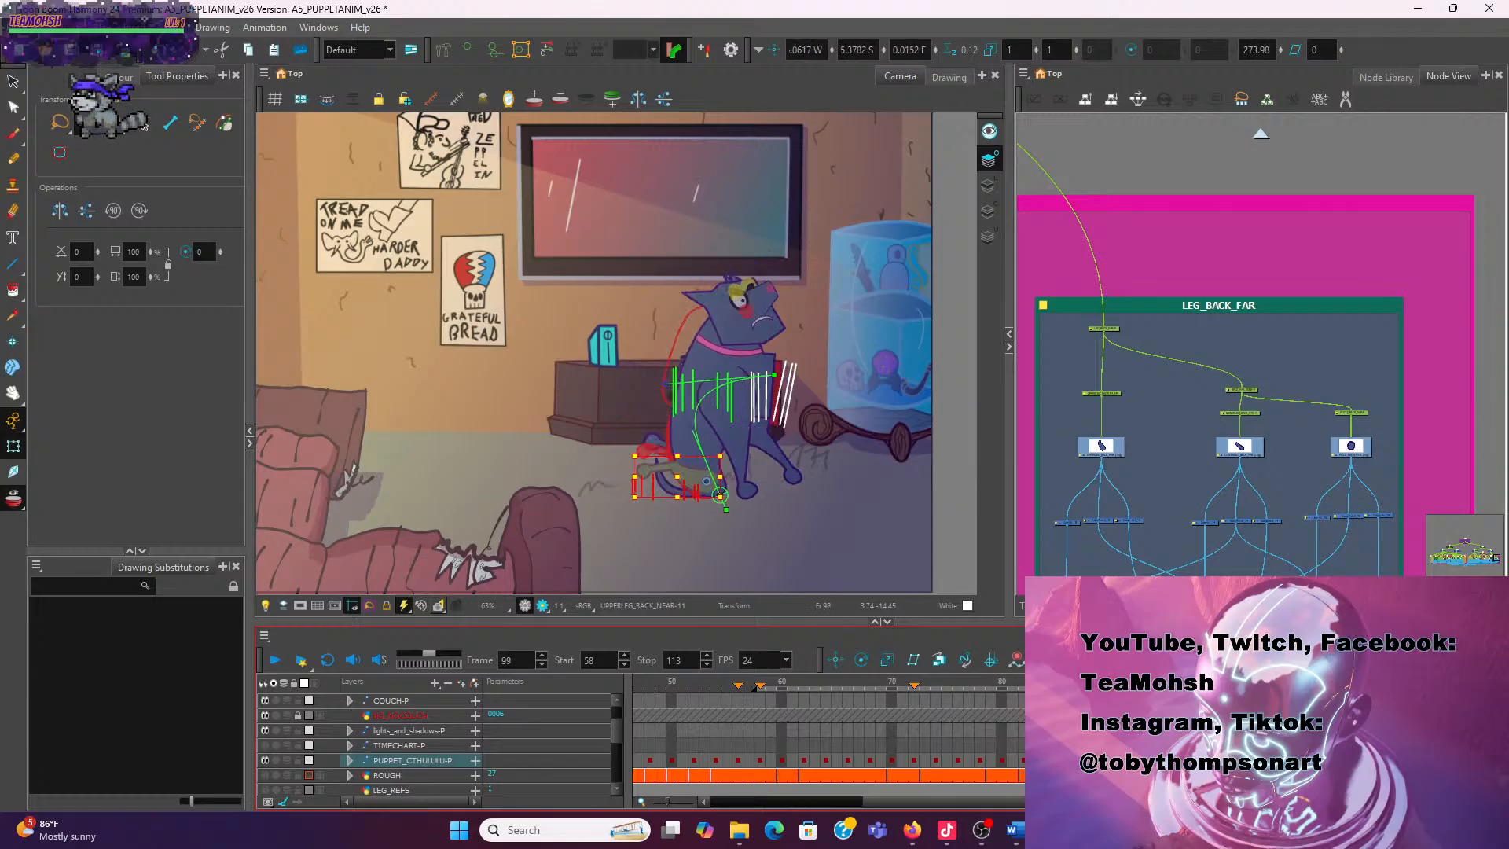
pyautogui.press('.')
pyautogui.press('.')
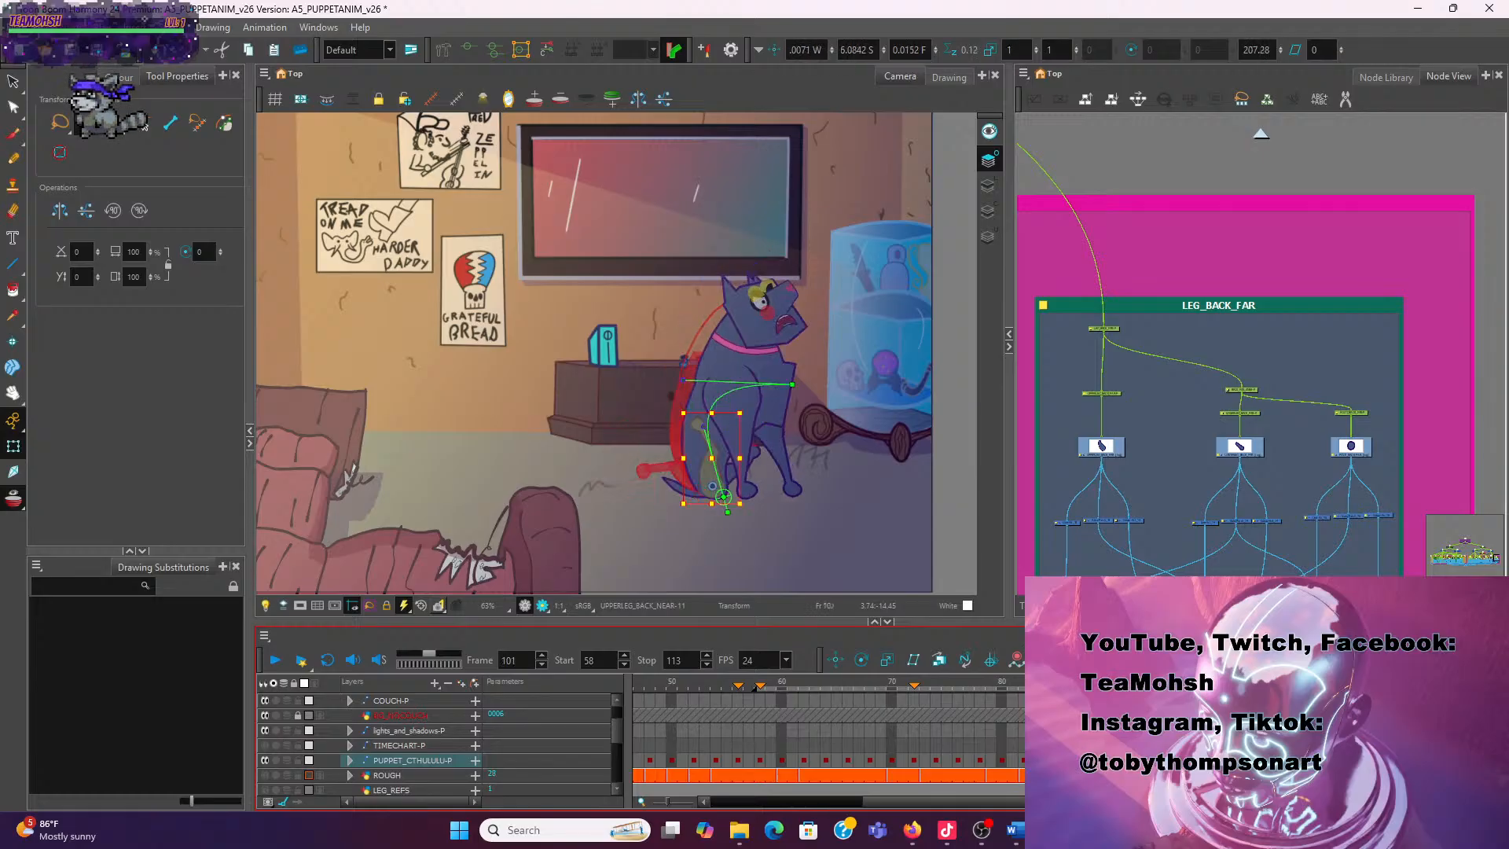
# Rotate the puppet's near upper back leg on frame 101 so that its foot swings lower behind the body
pyautogui.scroll(2, 739, 507)
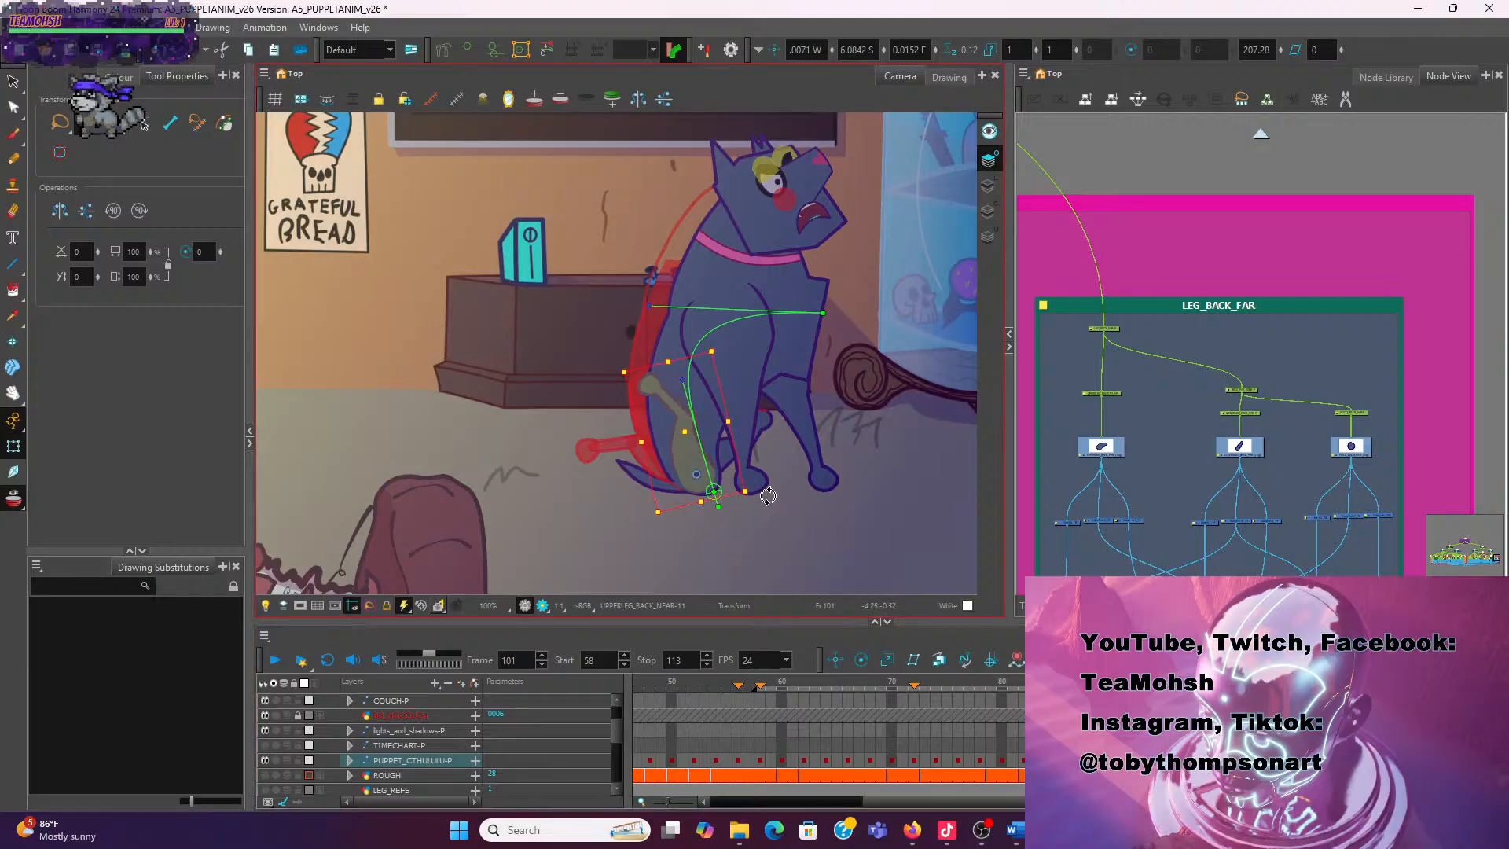
pyautogui.moveTo(768, 495); pyautogui.dragTo(775, 480)
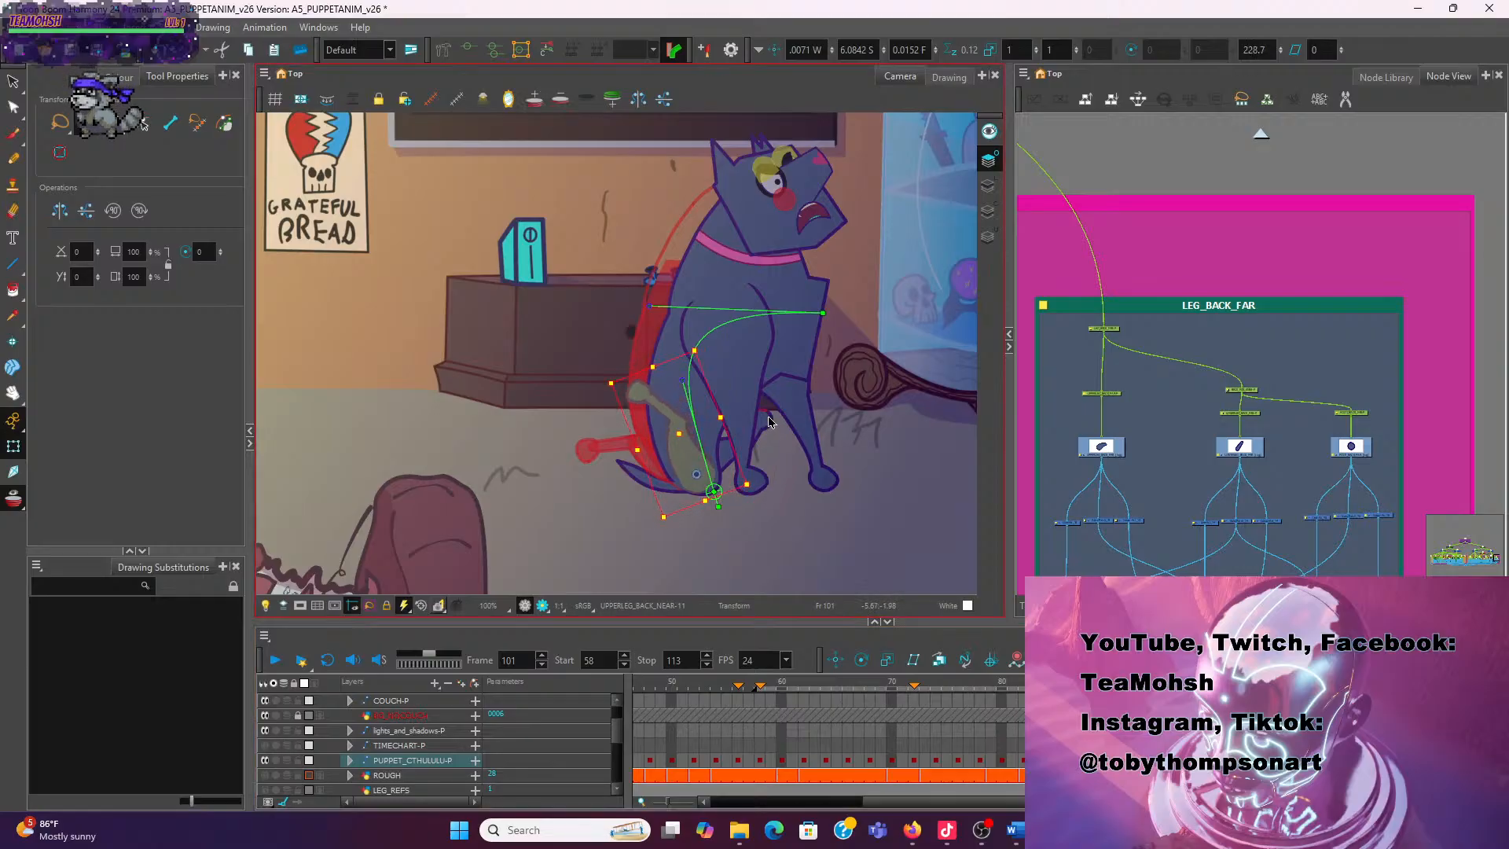
pyautogui.moveTo(776, 483); pyautogui.dragTo(764, 480)
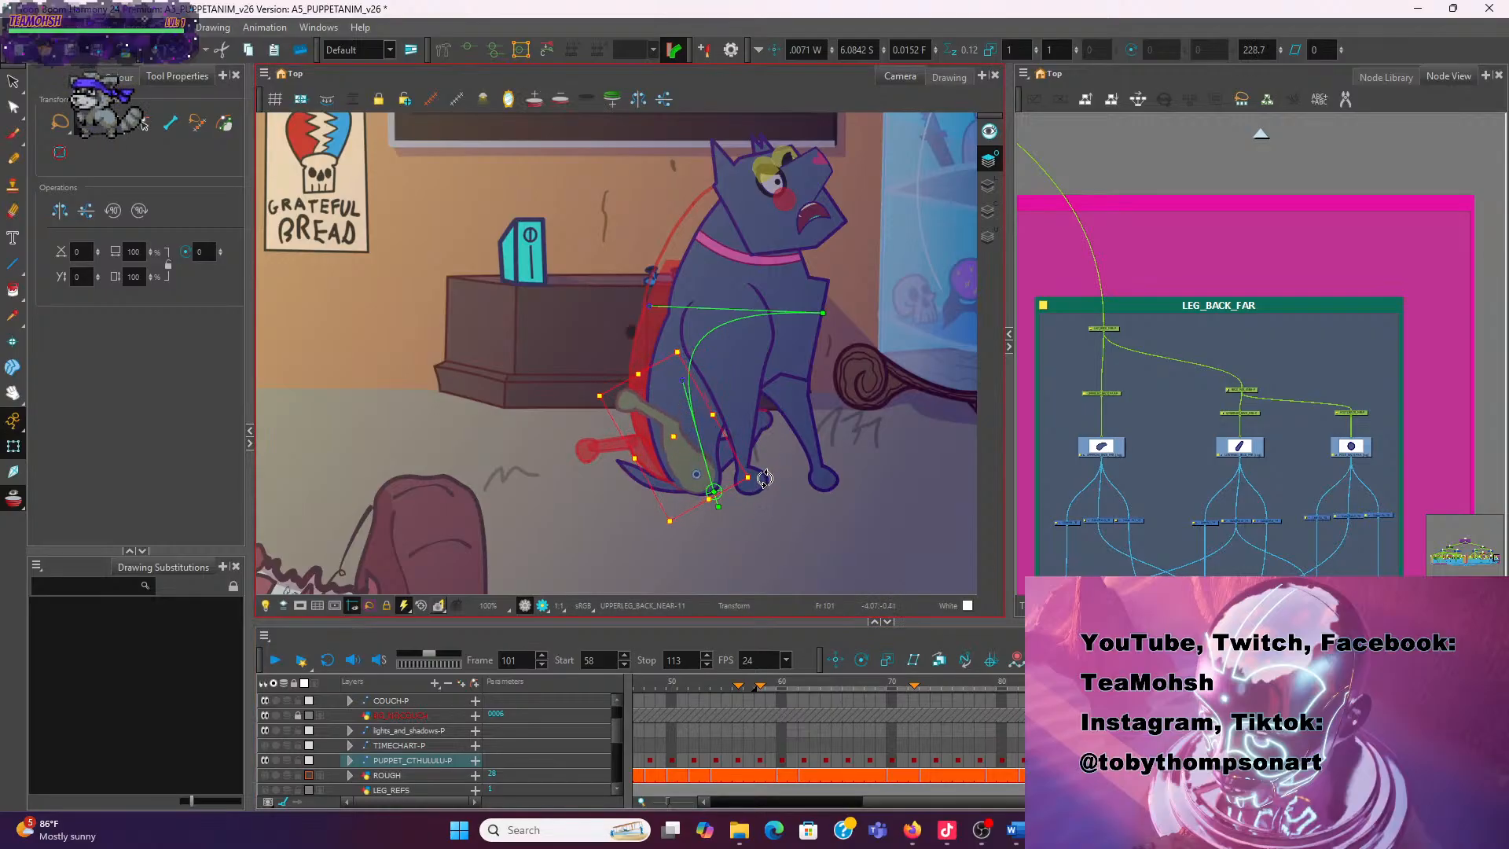
# Select the far back leg through its foot and rotate it on frame 101, and paste the copied puppet pose onto frame 100
pyautogui.click(771, 421)
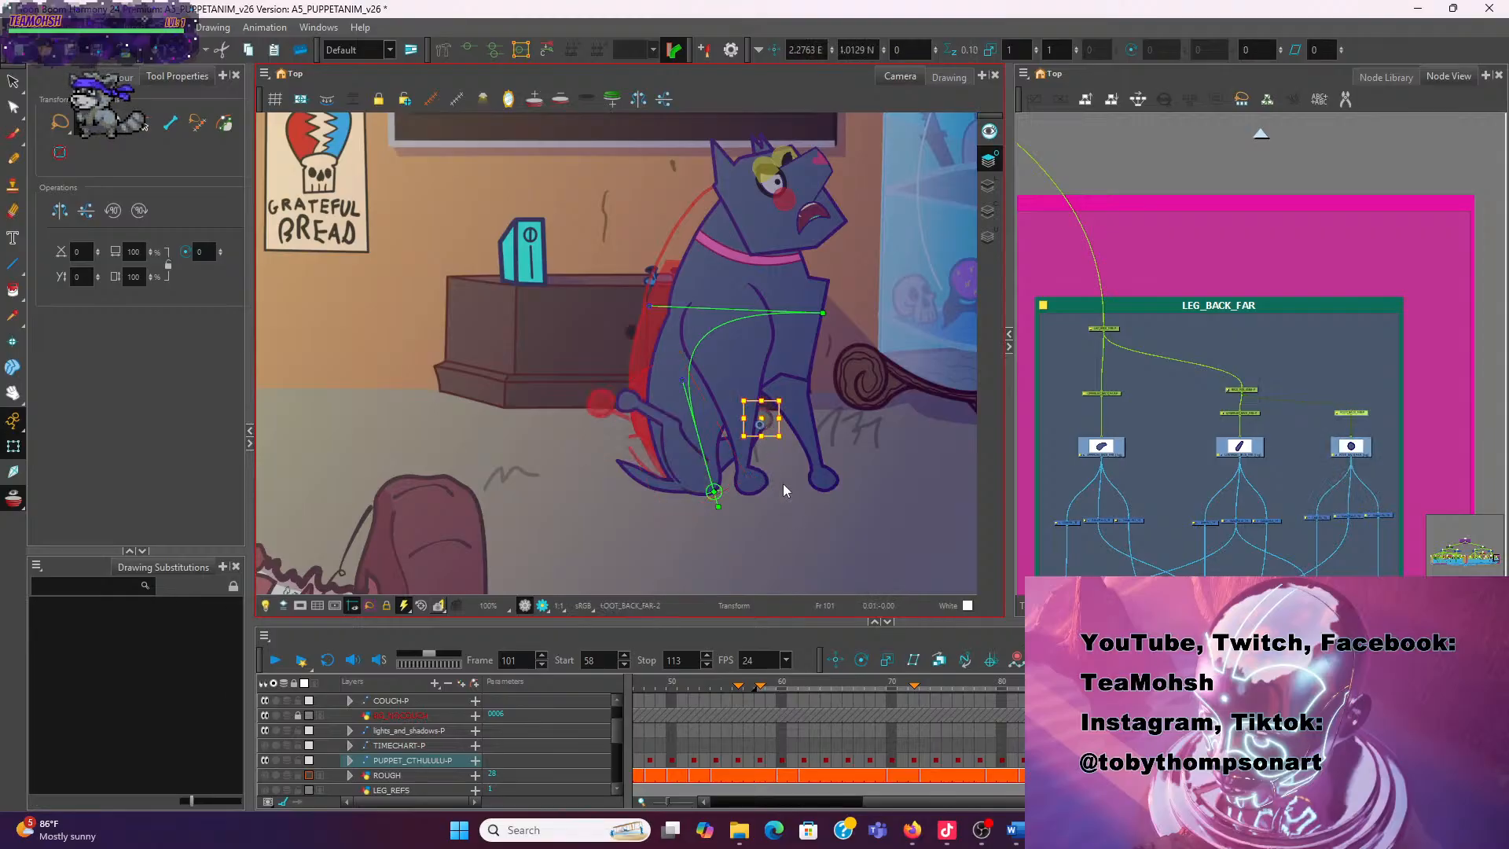
pyautogui.press('b')
pyautogui.press('b')
pyautogui.moveTo(794, 495); pyautogui.dragTo(802, 374)
pyautogui.press('b')
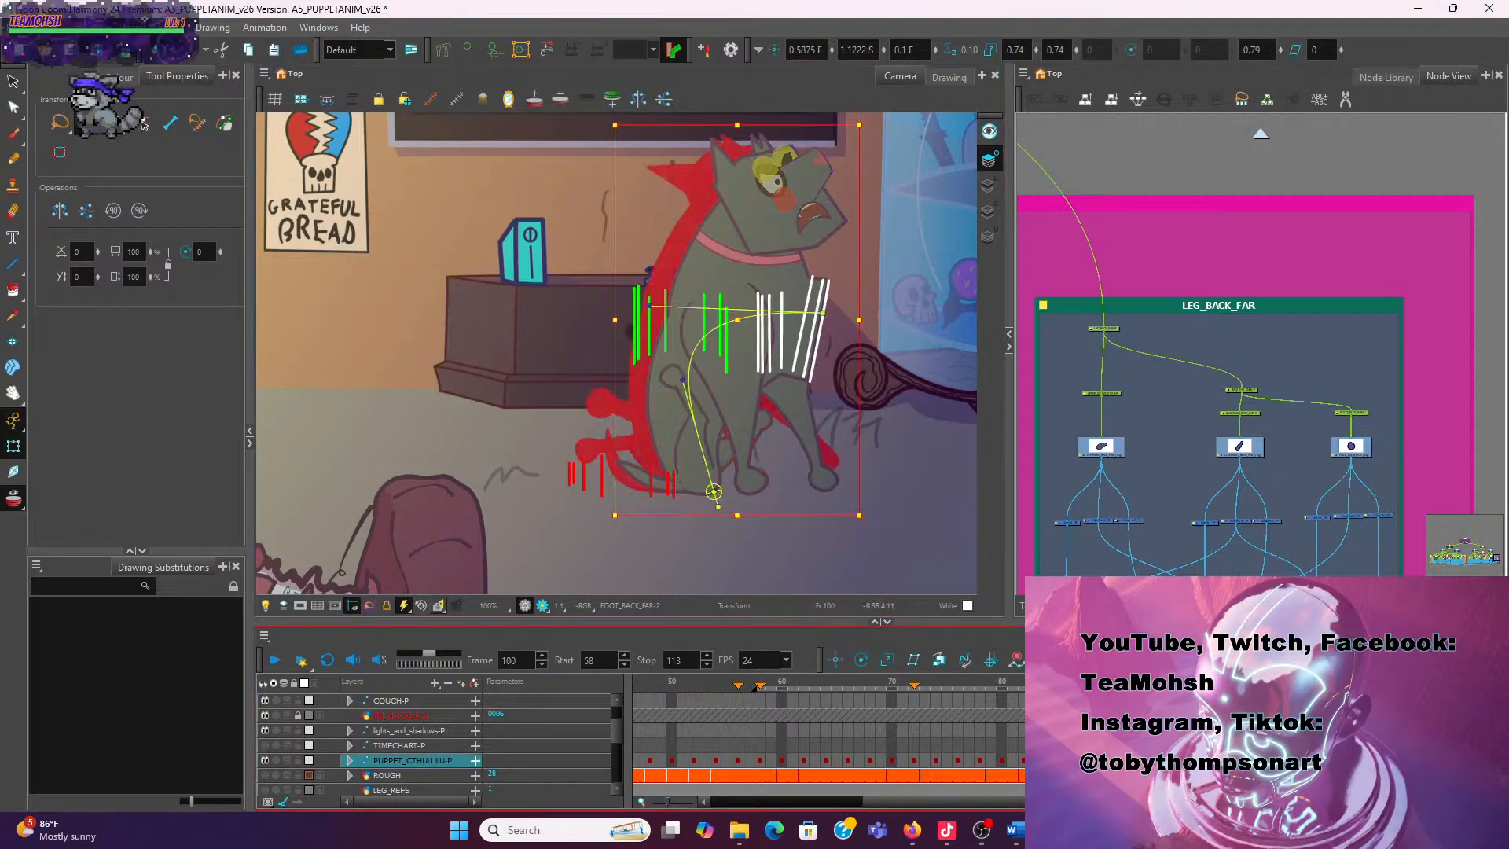
pyautogui.hotkey('ctrl', 'v')
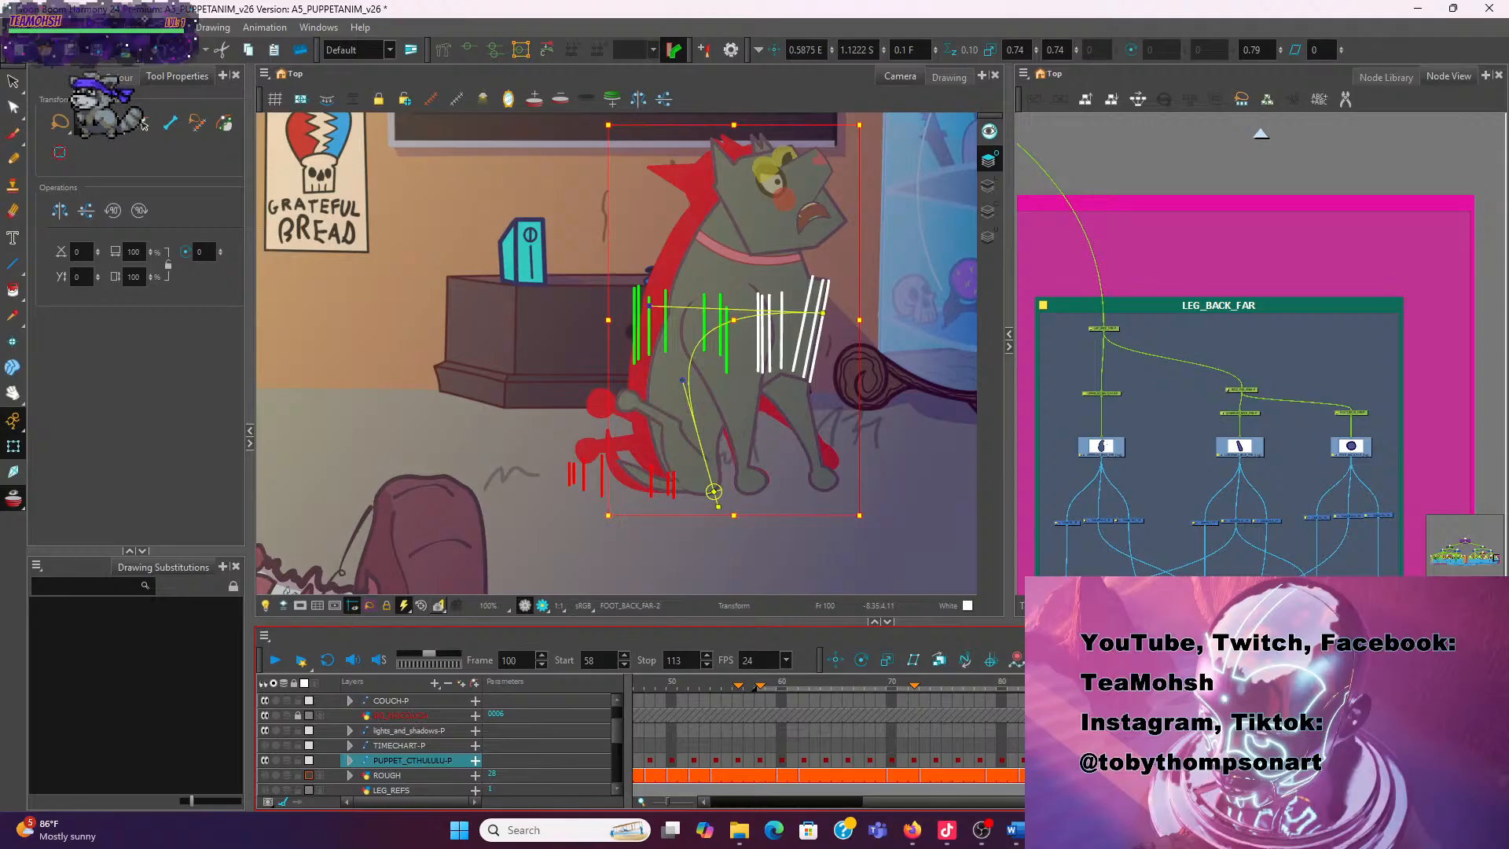
# Play back frames 58 to 113 repeatedly to check how the back legs move through the turn
pyautogui.click(275, 659)
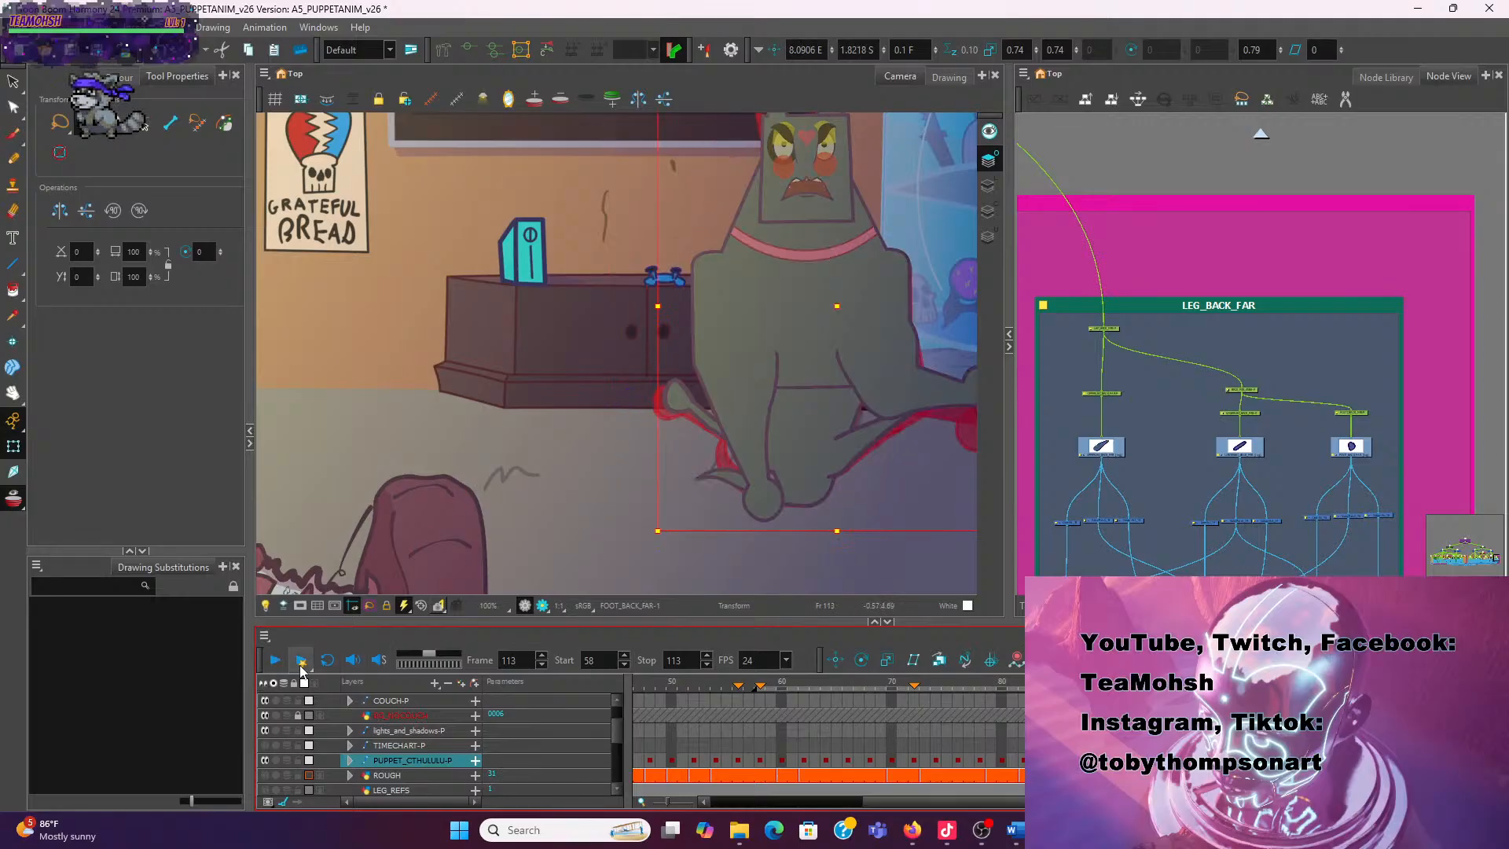
pyautogui.click(301, 665)
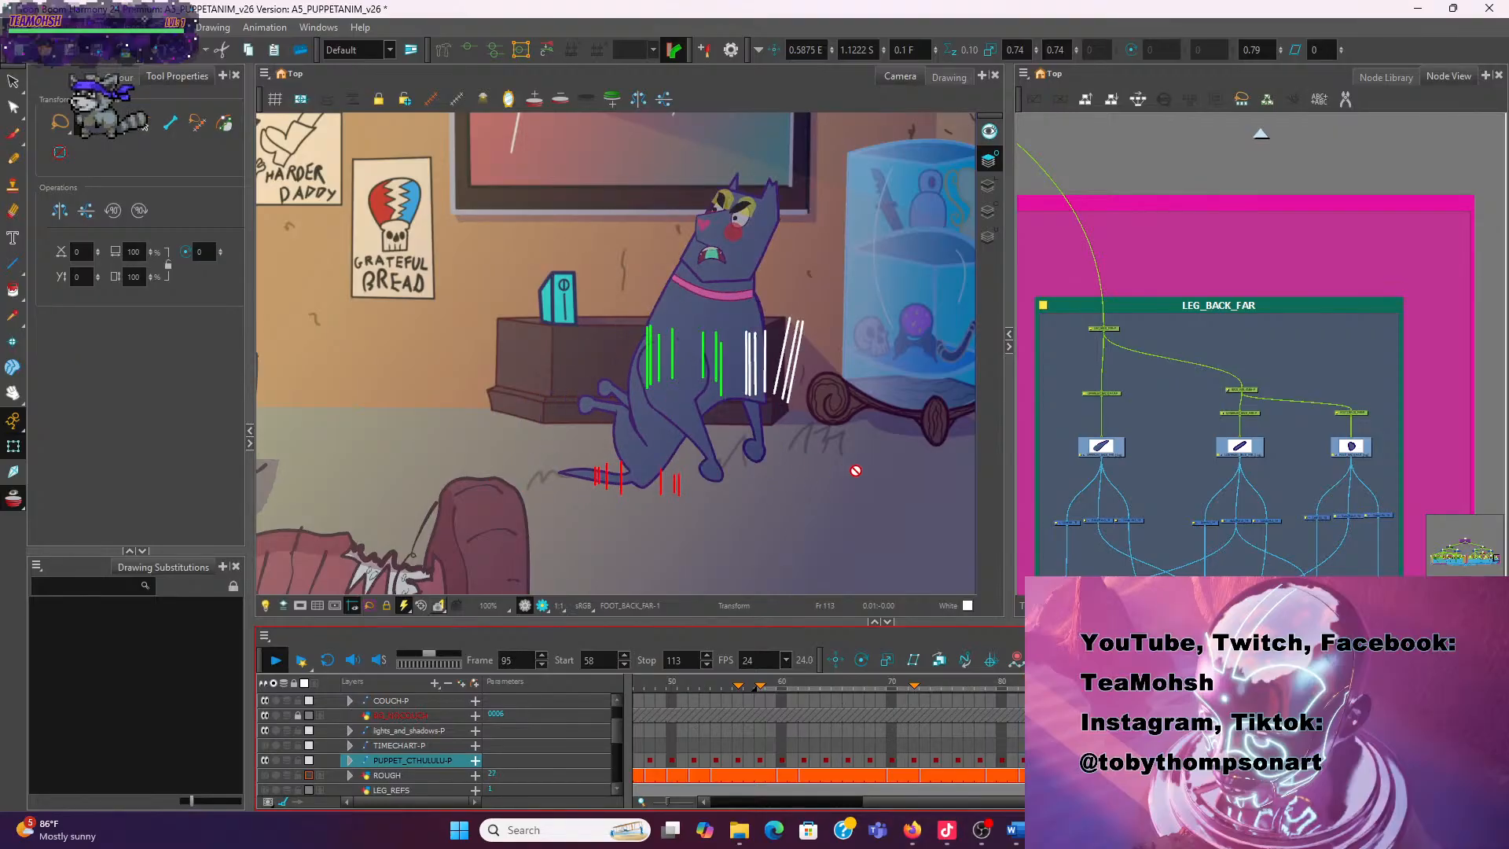
pyautogui.click(281, 655)
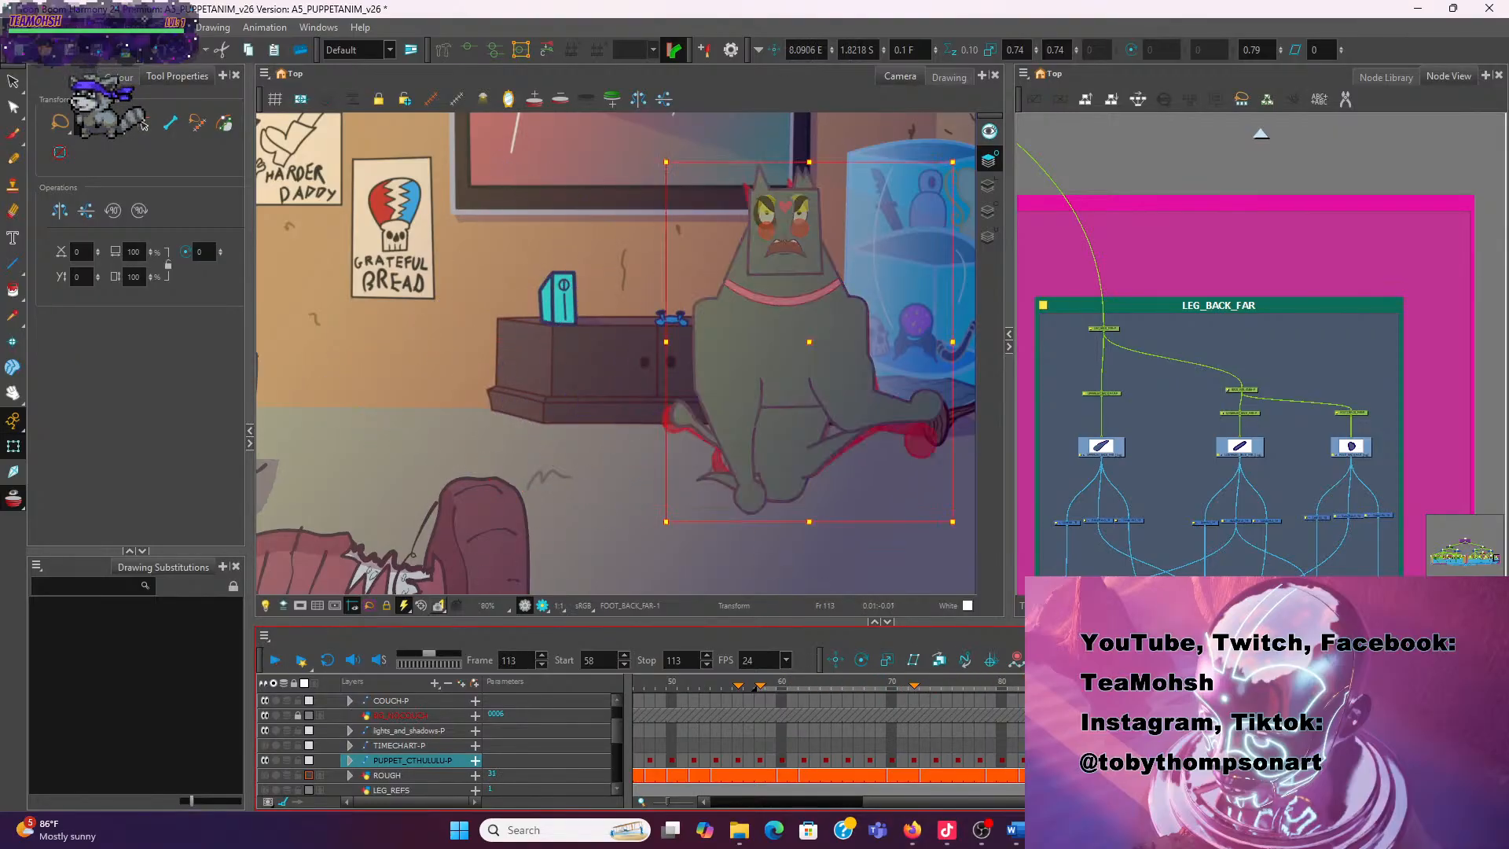
pyautogui.press('Return')
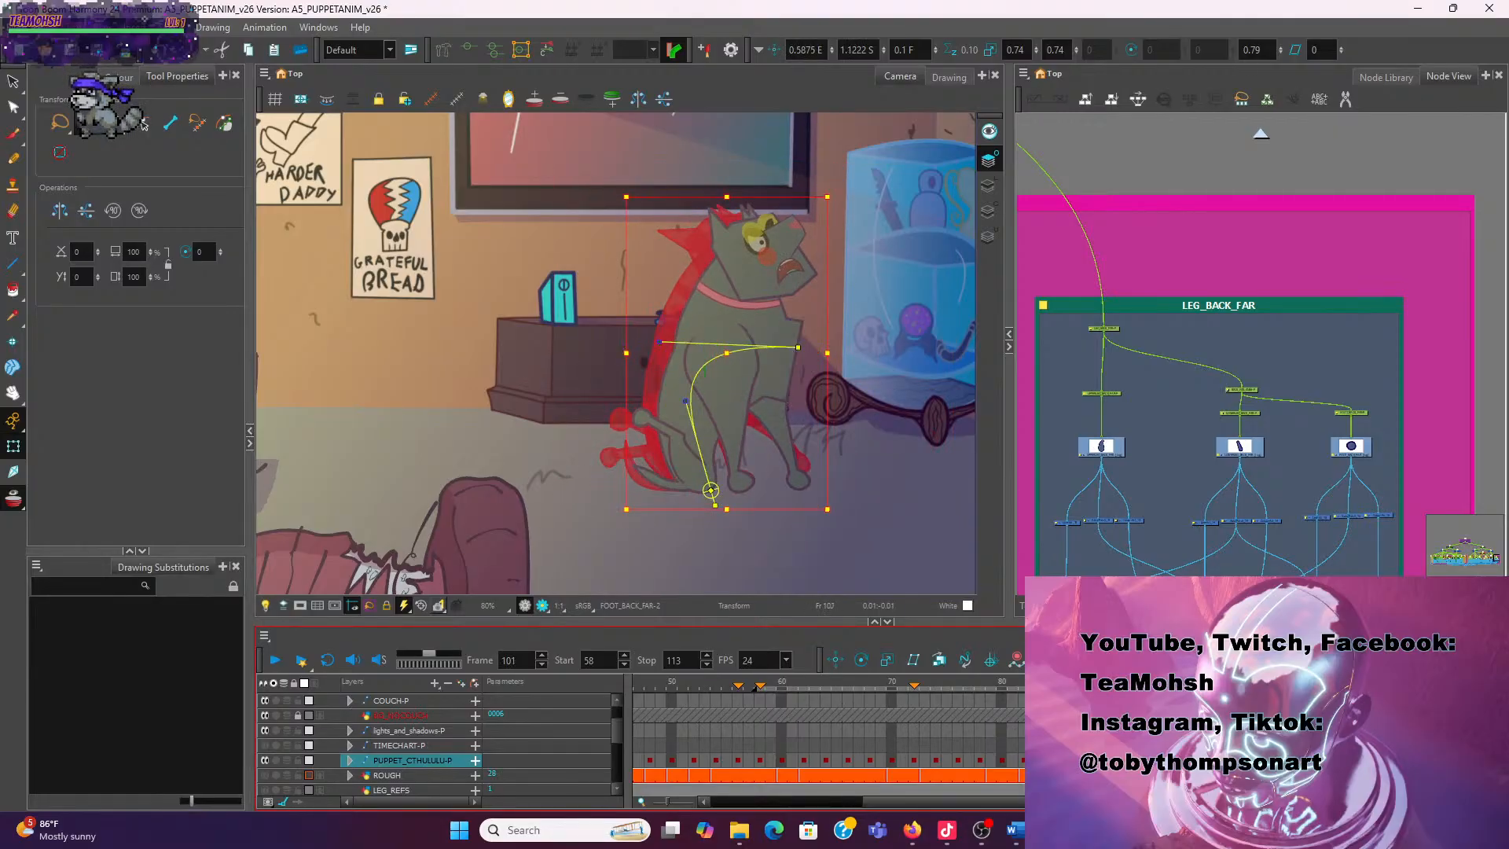
pyautogui.rightClick(1236, 153)
pyautogui.click(1312, 202)
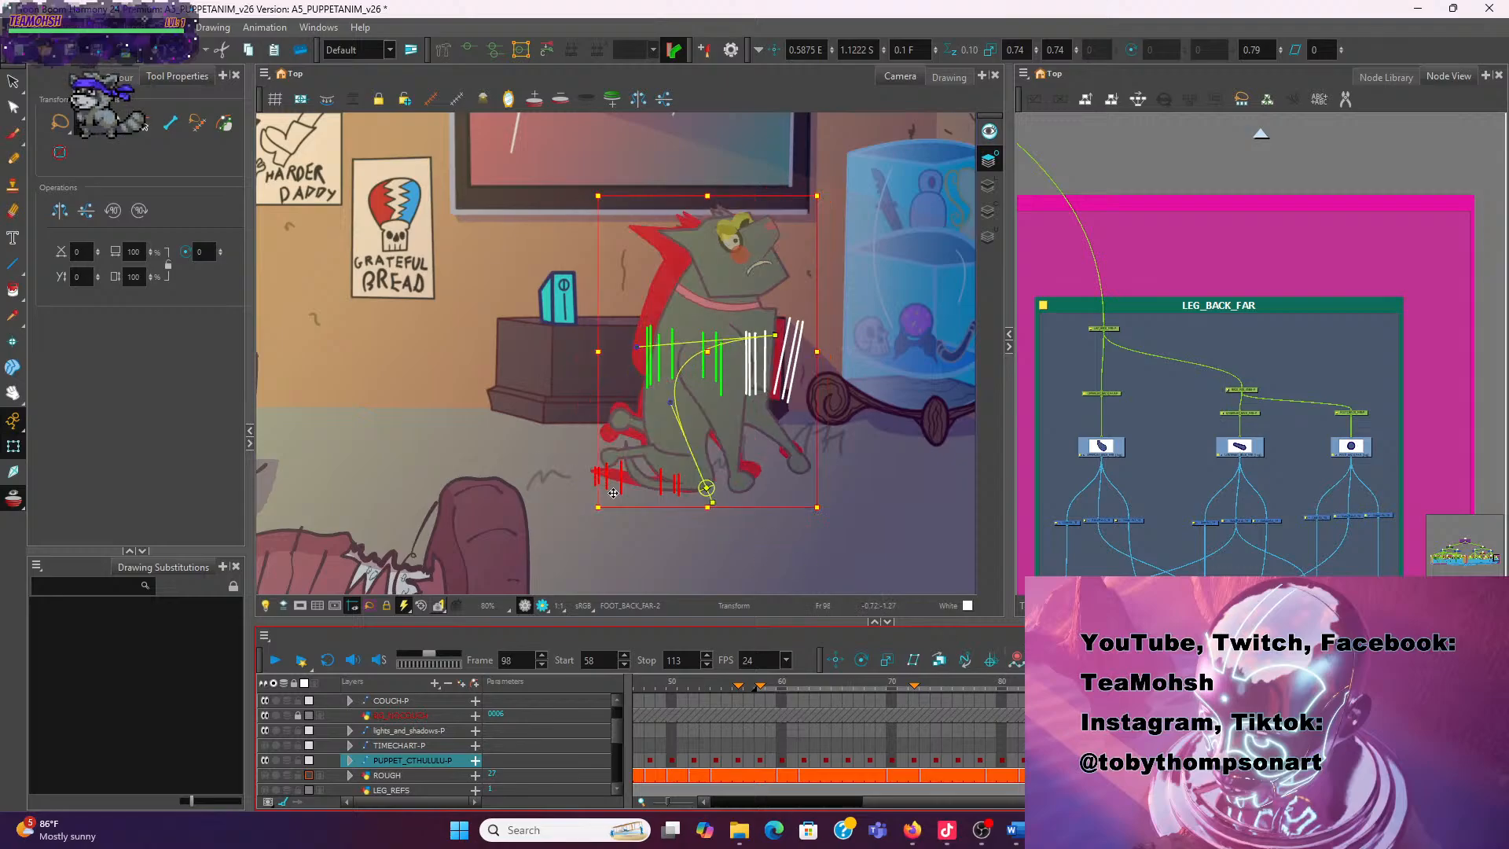
# Rotate the near upper back leg on frame 98 to about 261 degrees and play the shot back to check it
pyautogui.click(671, 464)
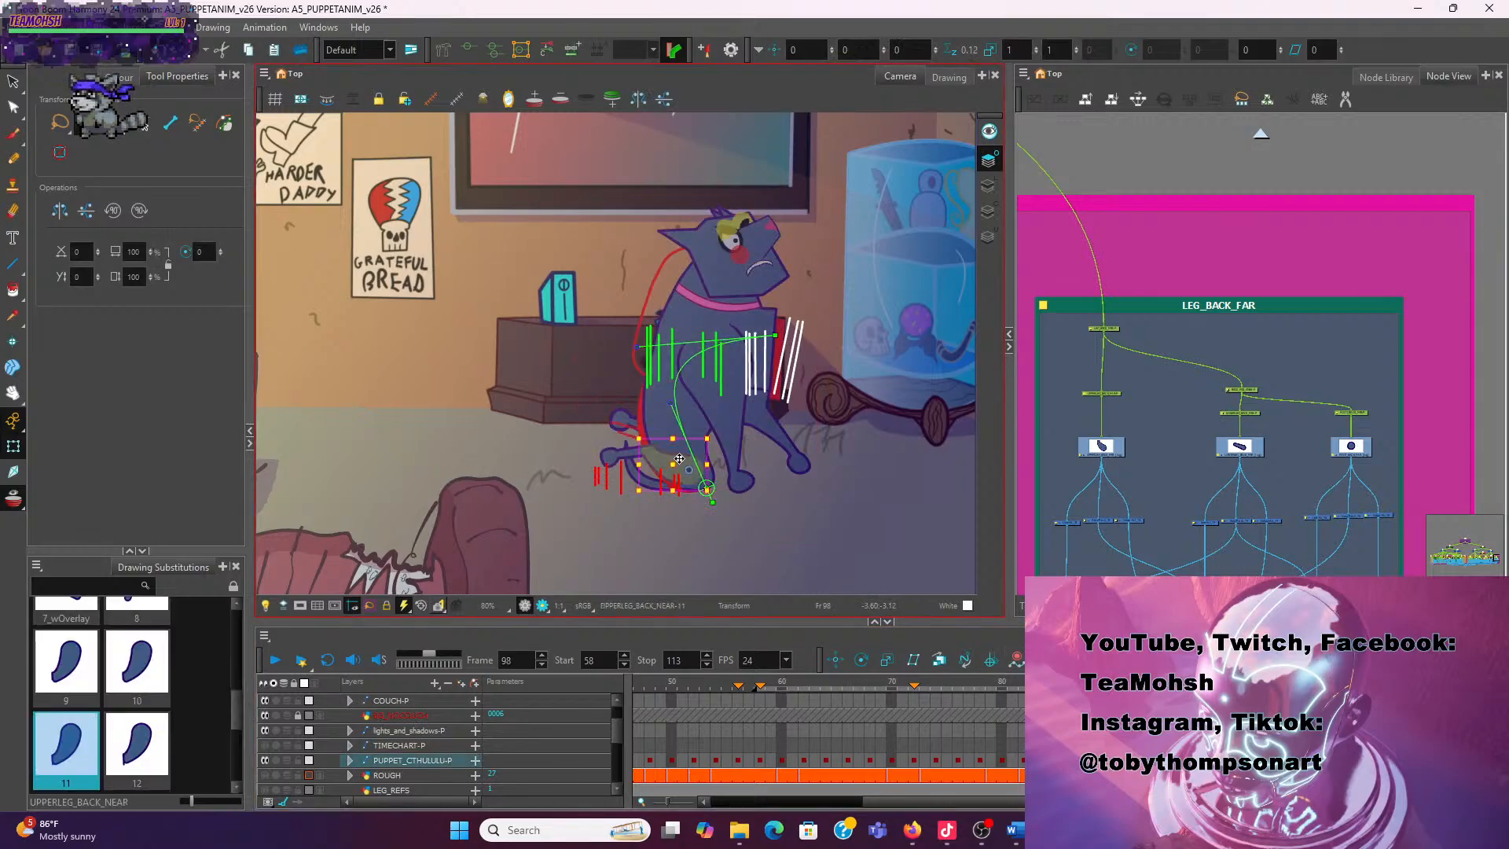
pyautogui.moveTo(679, 458)
pyautogui.mouseDown()
pyautogui.moveTo(732, 489)
pyautogui.moveTo(724, 504)
pyautogui.mouseUp()
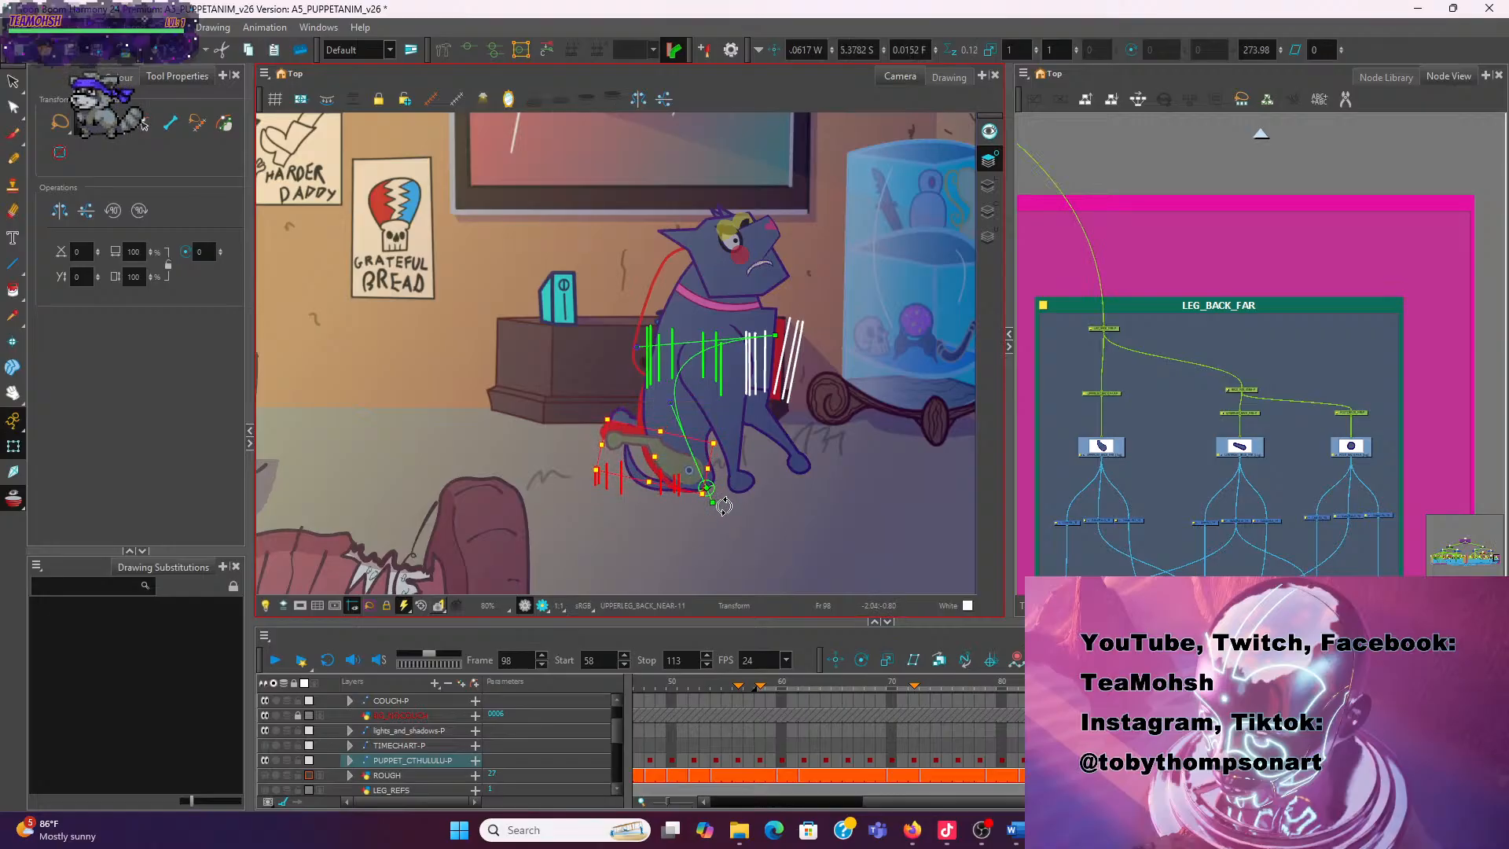
pyautogui.click(275, 659)
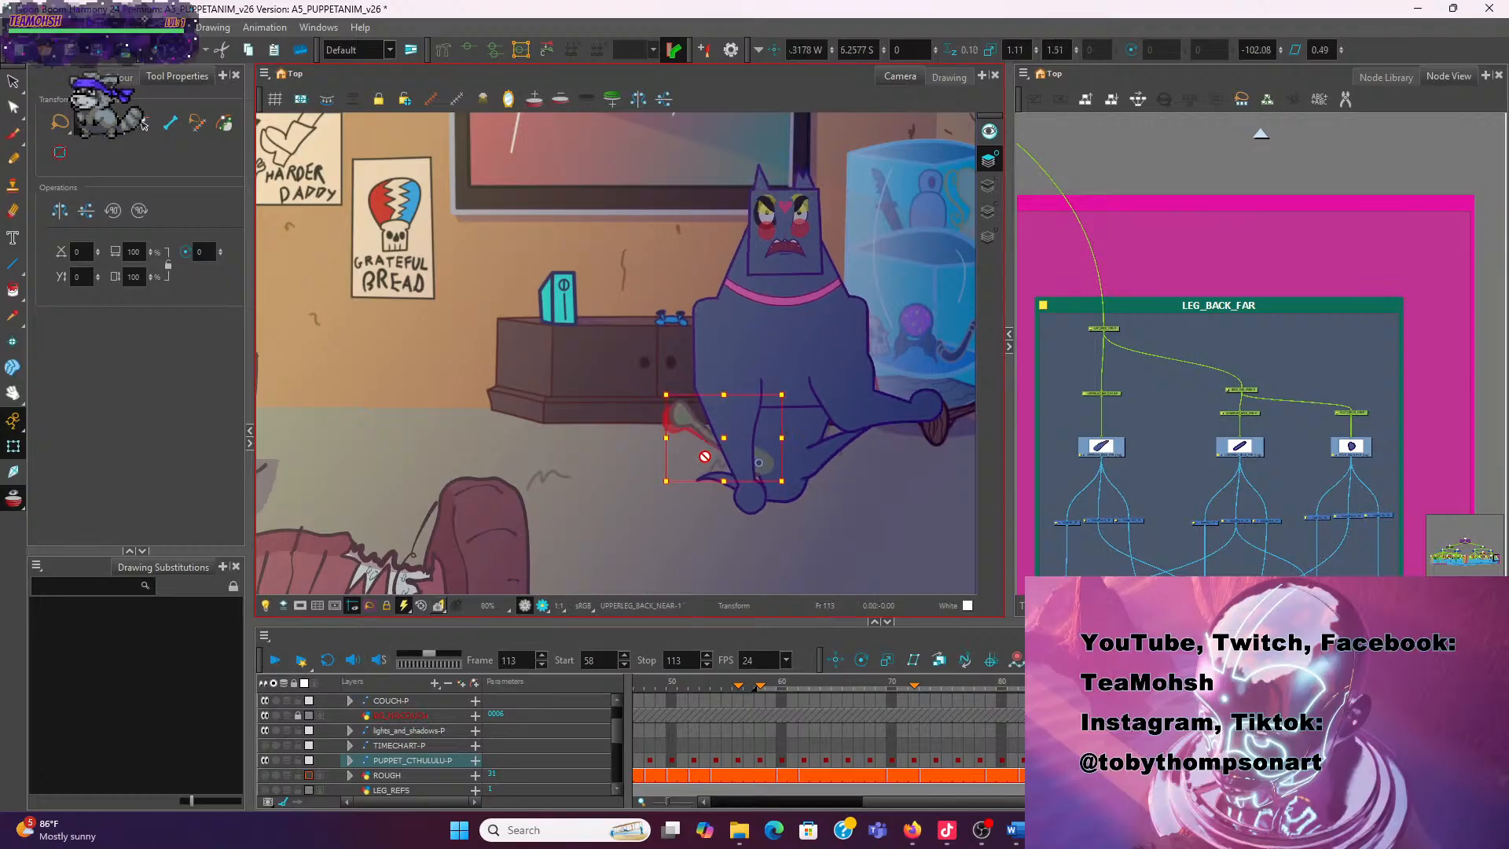
pyautogui.scroll(-1, 704, 457)
pyautogui.click(273, 662)
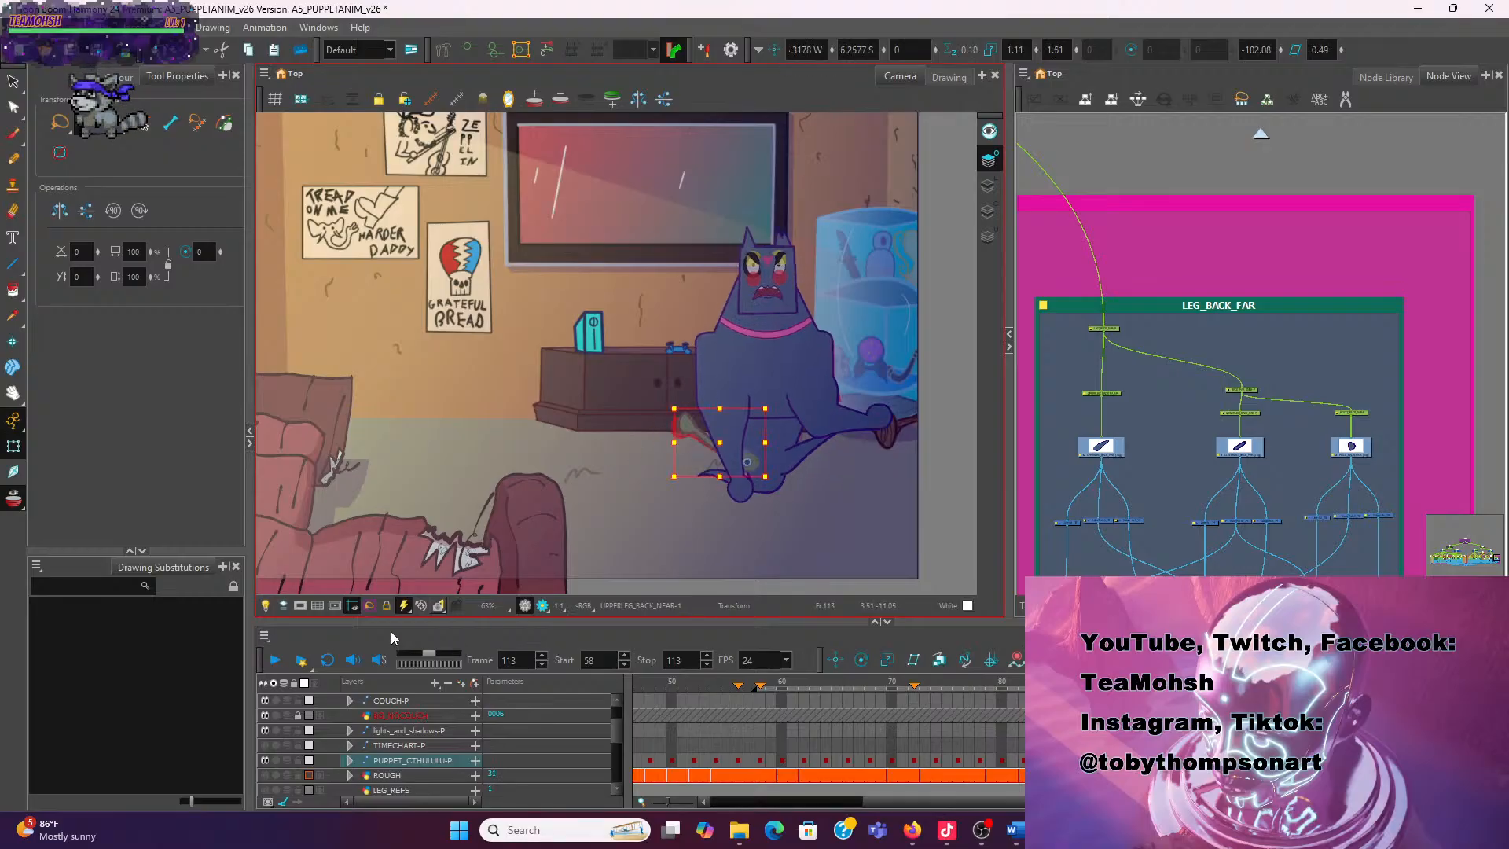
pyautogui.click(275, 660)
pyautogui.click(275, 660)
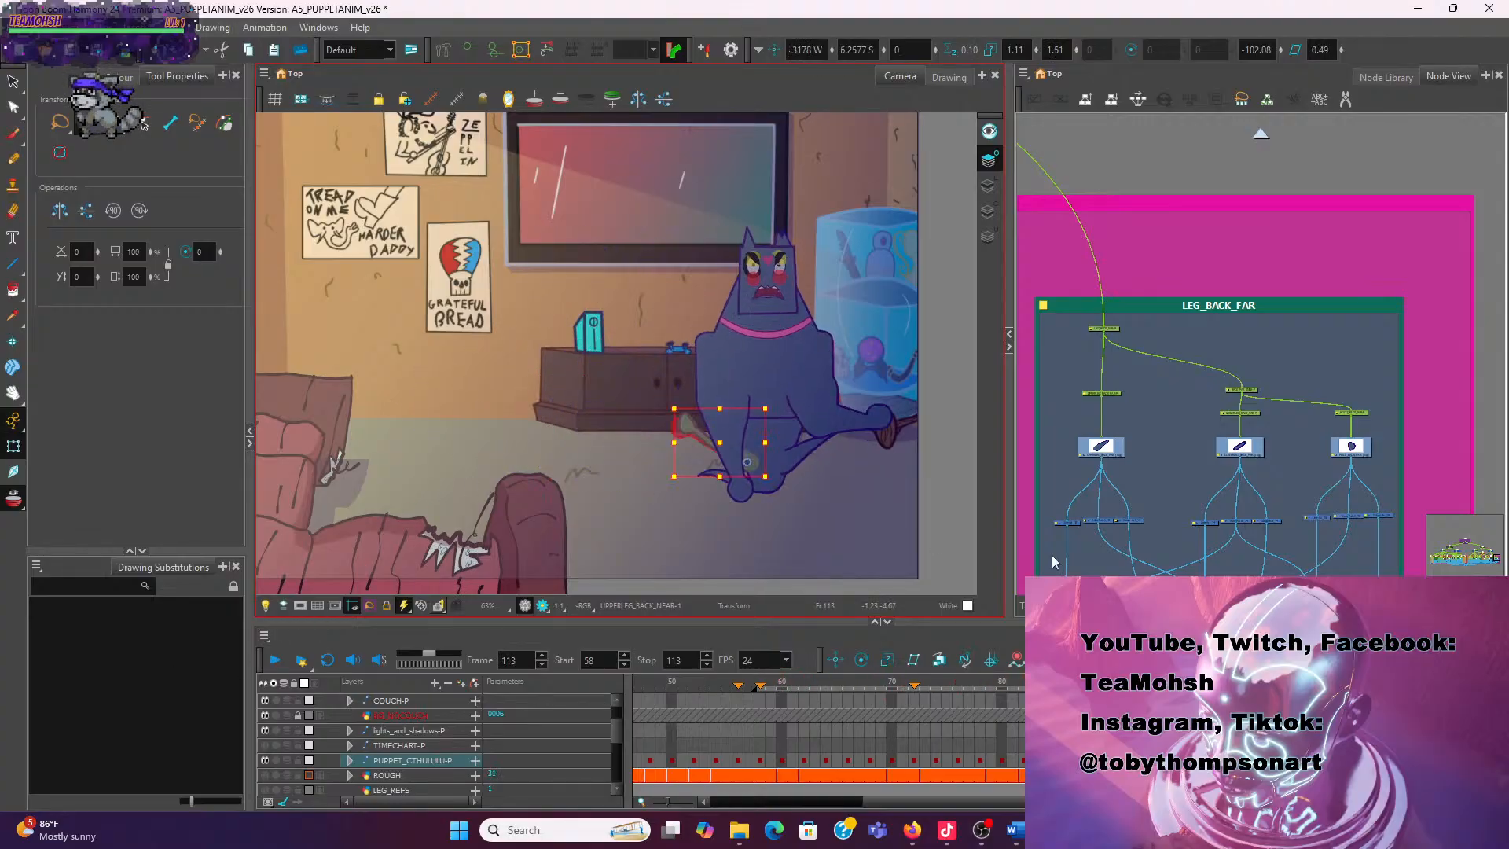
# Examine the puppet's back legs and body frame by frame between frames 92 and 113, and in full playback
pyautogui.press(',')
pyautogui.press(',')
pyautogui.press(',')
pyautogui.press(',')
pyautogui.press(',')
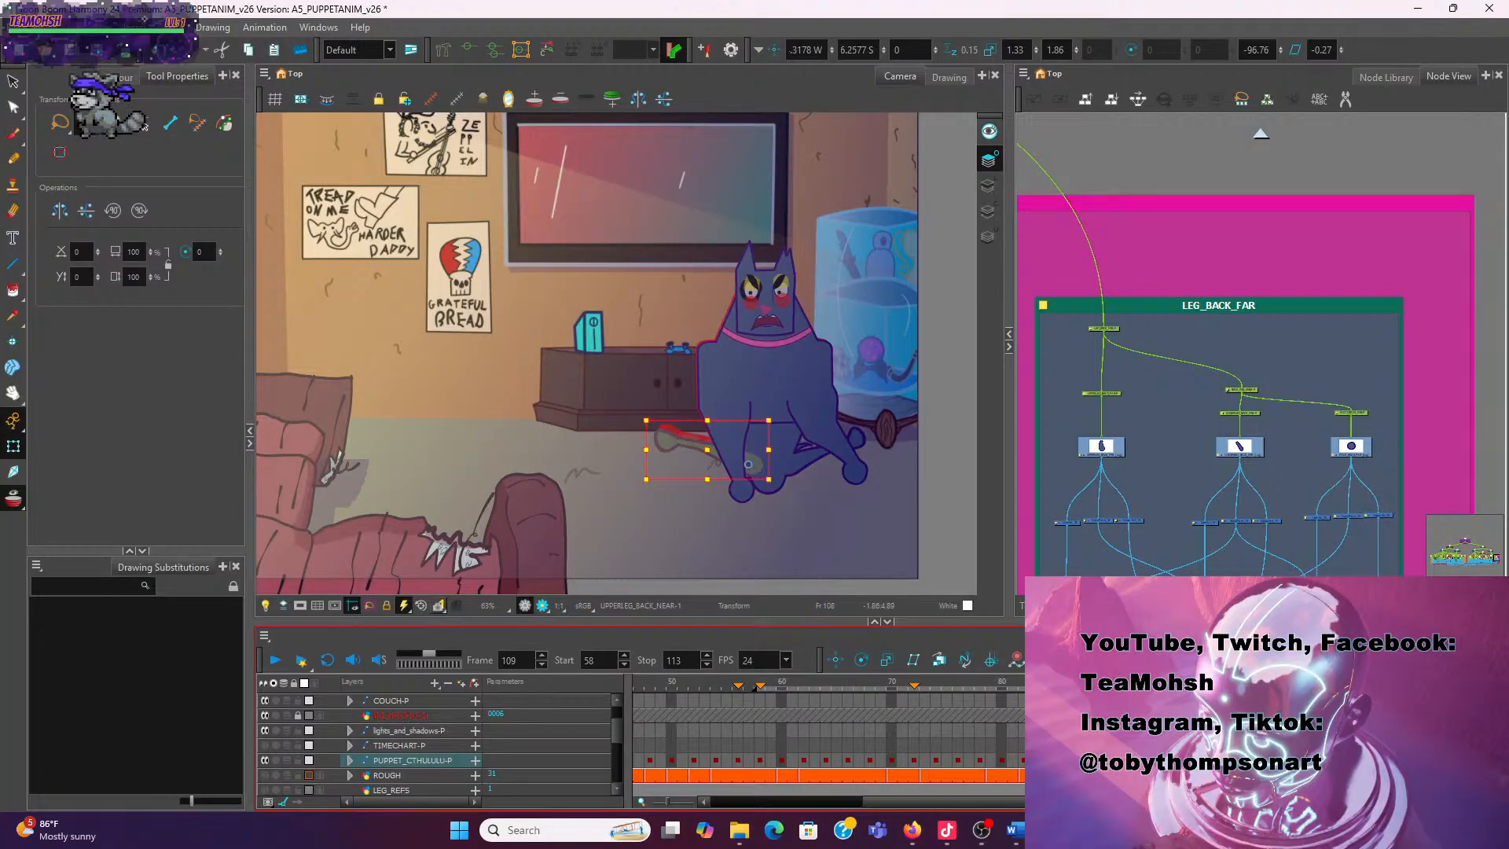
pyautogui.press(',')
pyautogui.press(',')
pyautogui.press(',')
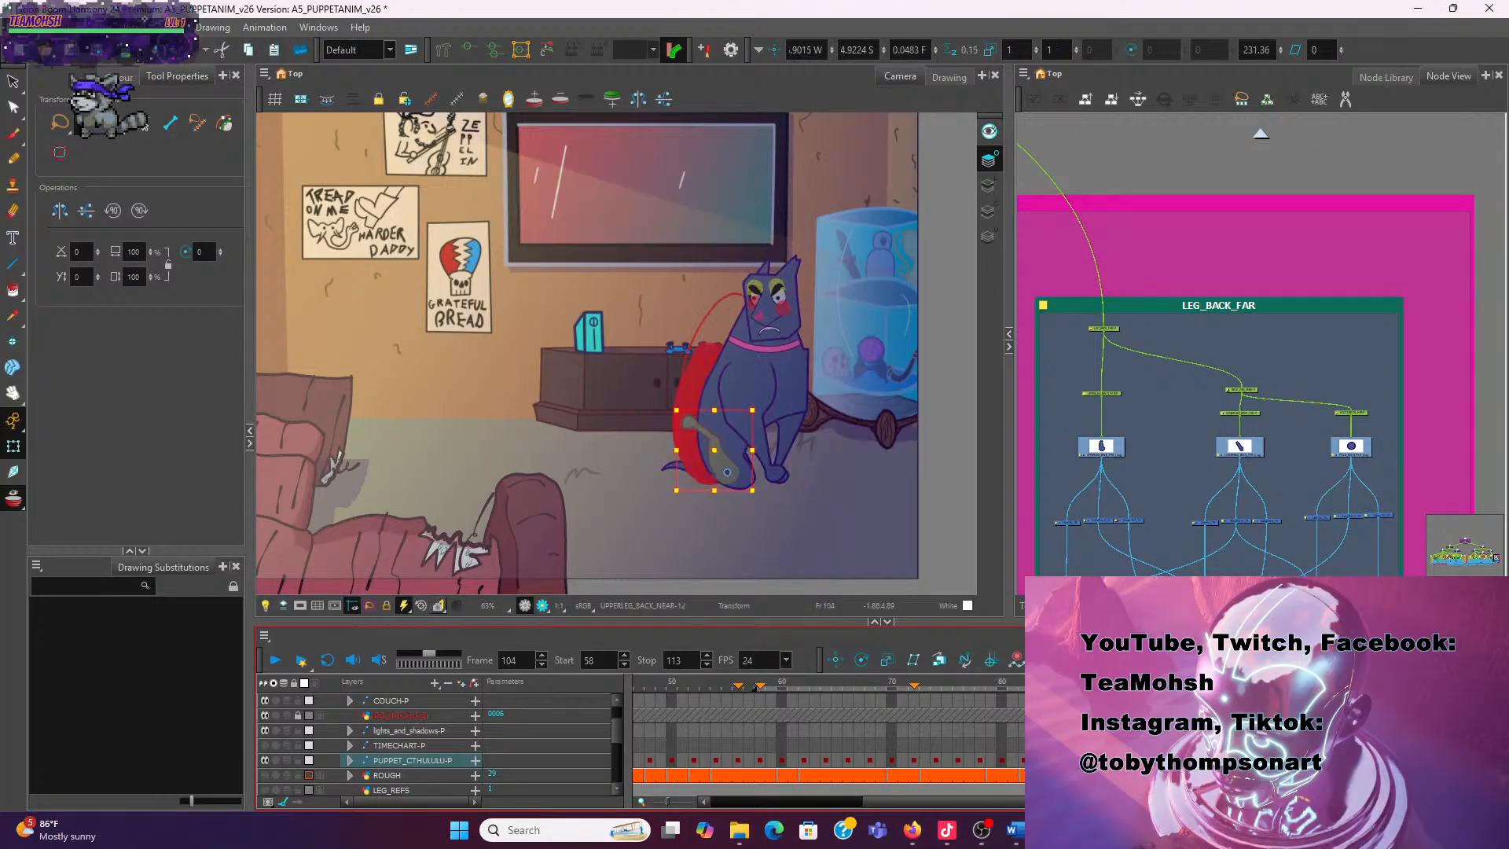
pyautogui.press(',')
pyautogui.press('.')
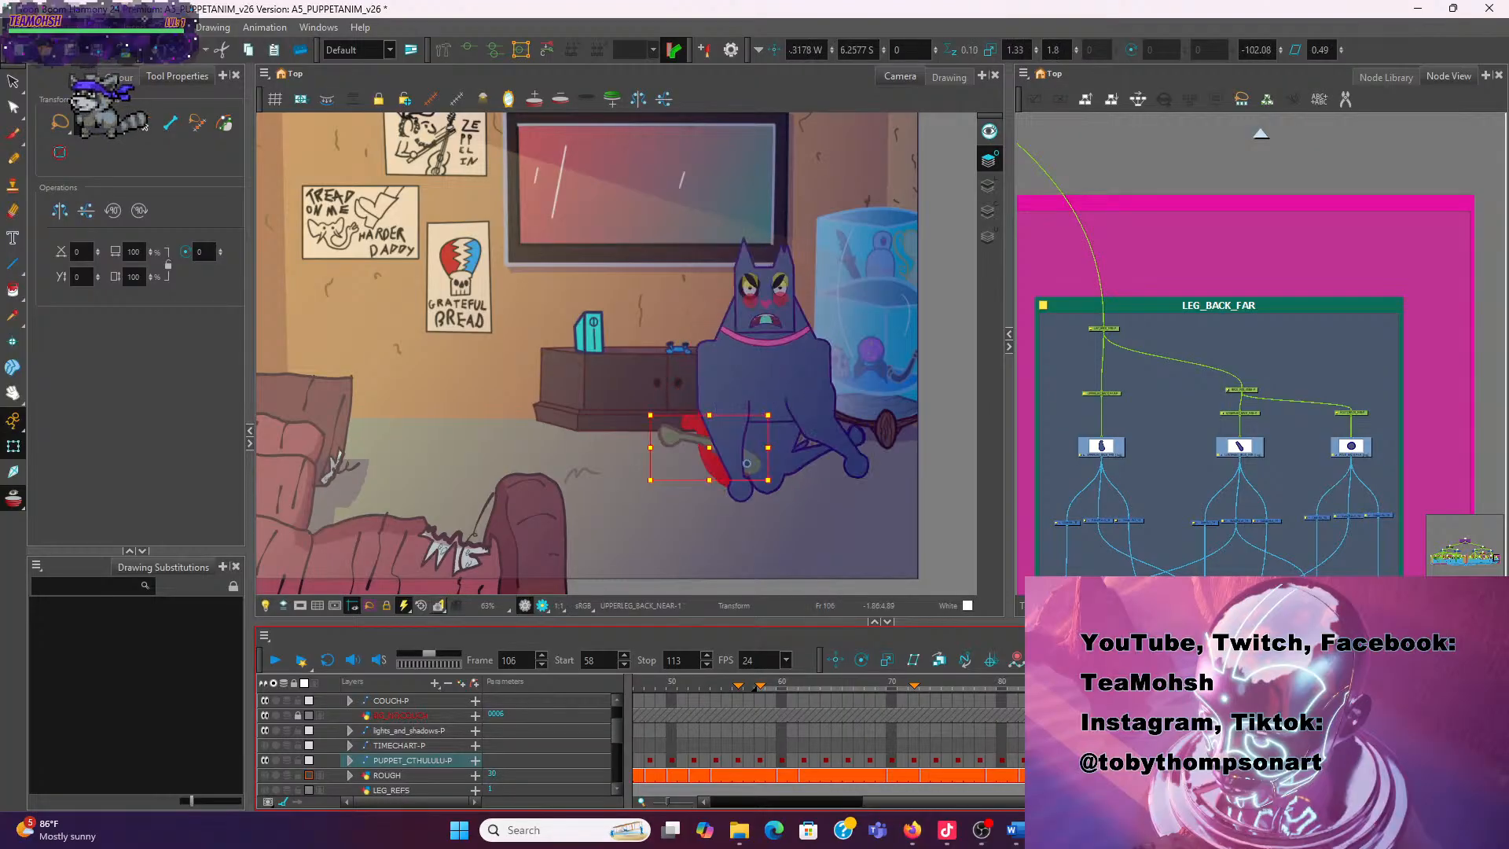
pyautogui.press(',')
pyautogui.press(',')
pyautogui.press(',')
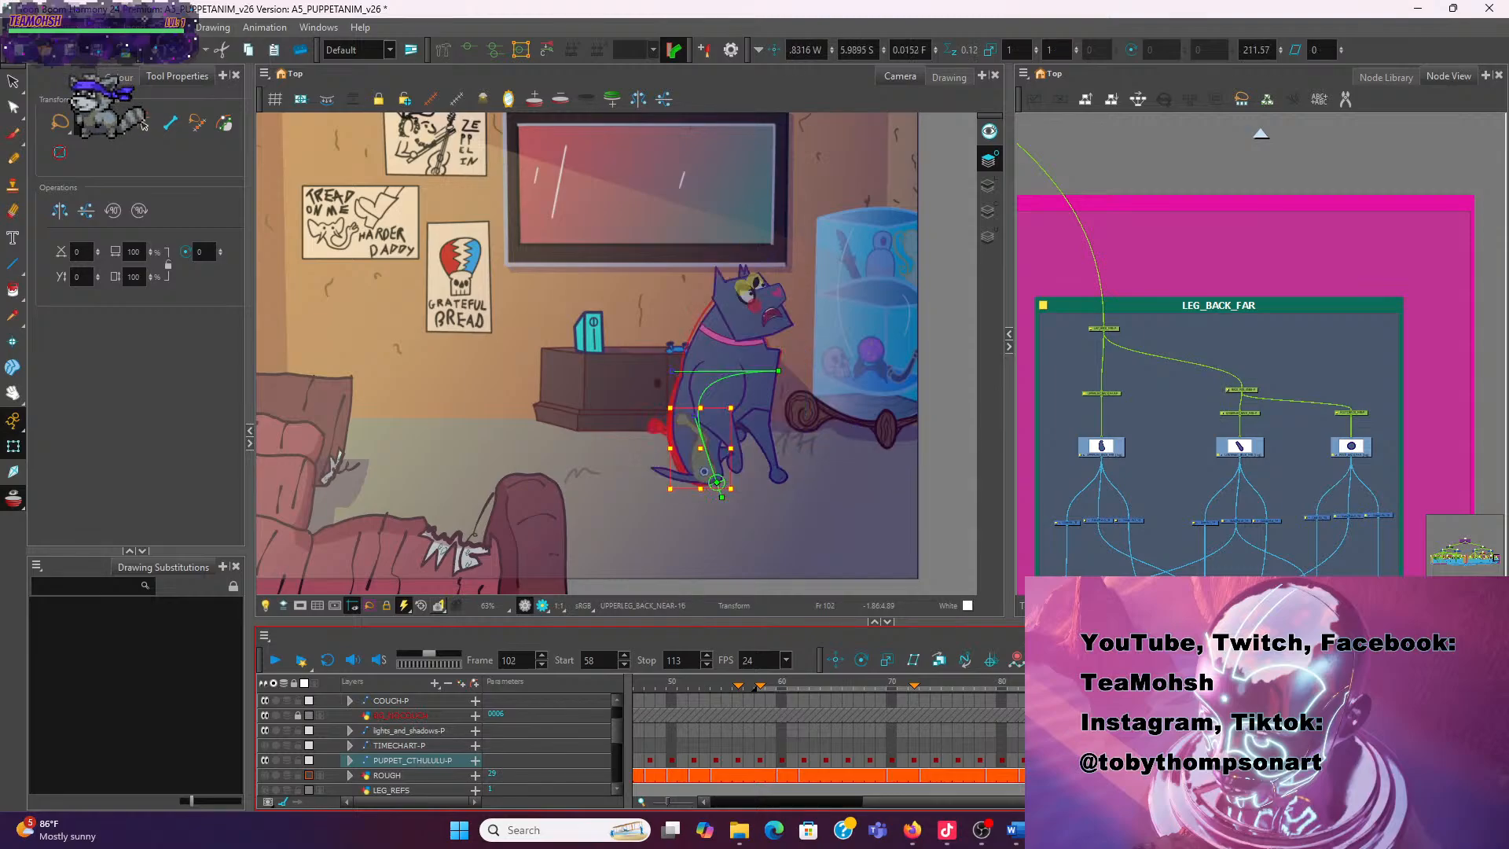
pyautogui.press(',')
pyautogui.press(',')
pyautogui.press(',')
pyautogui.press(',')
pyautogui.press(',')
pyautogui.press(',')
pyautogui.press(',')
pyautogui.press(',')
pyautogui.press(',')
pyautogui.press(',')
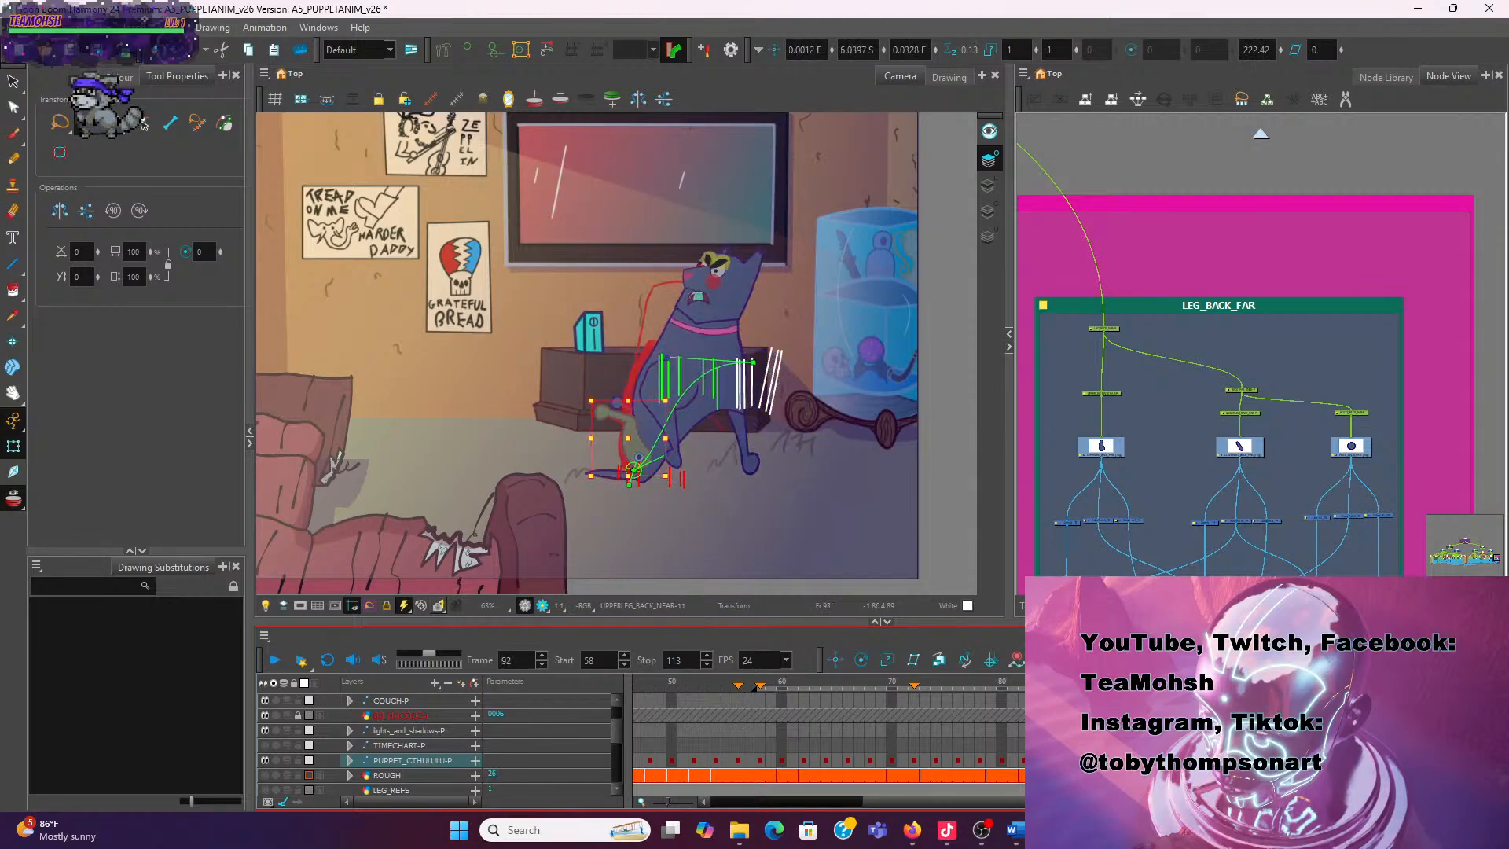
pyautogui.press('.')
pyautogui.press('.')
pyautogui.press('.')
pyautogui.press('.')
pyautogui.press('.')
pyautogui.press('.')
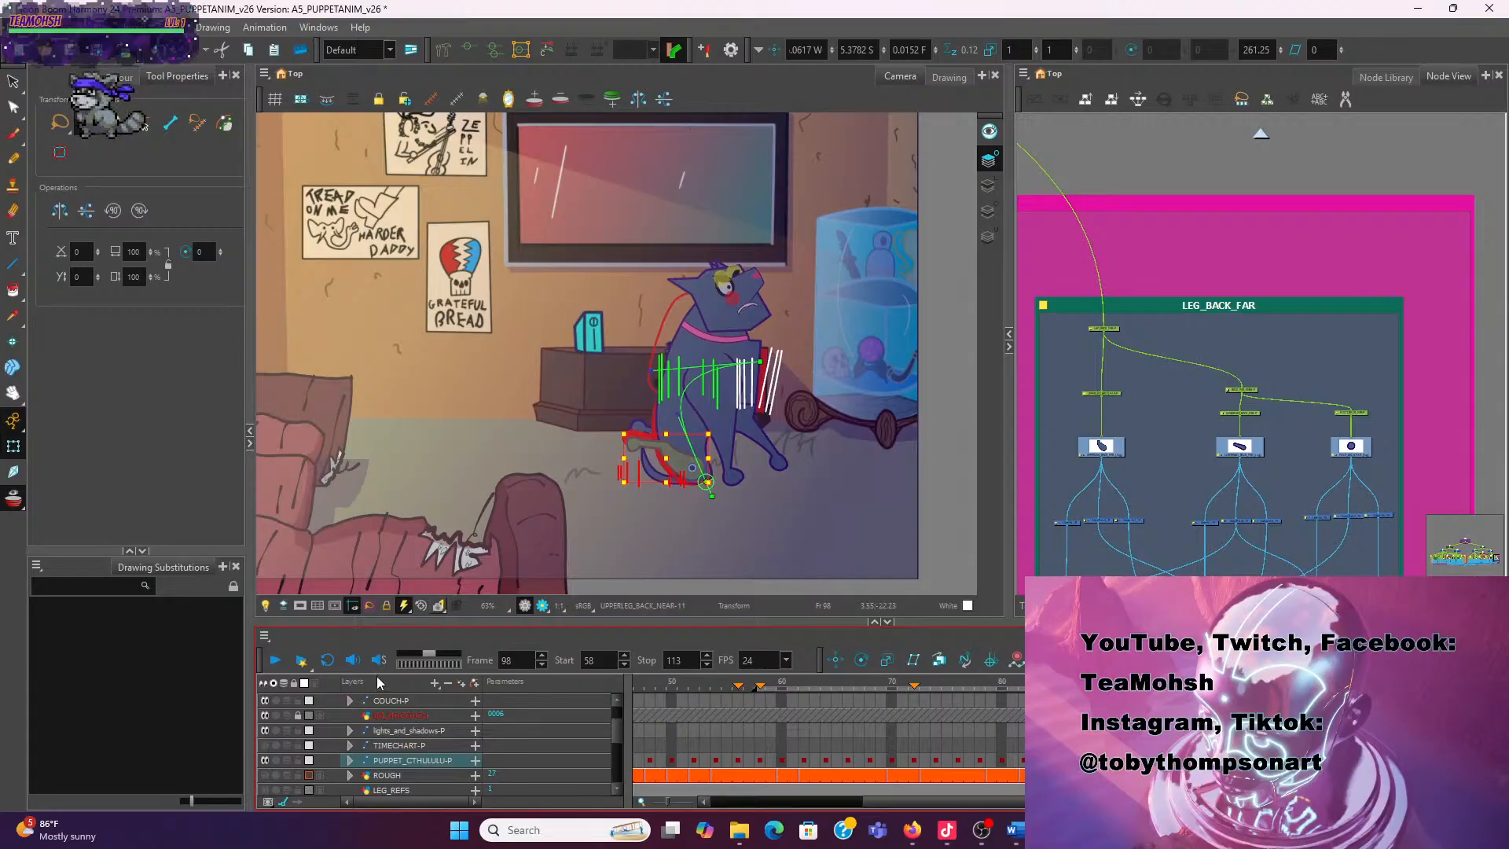
pyautogui.click(274, 660)
pyautogui.click(271, 661)
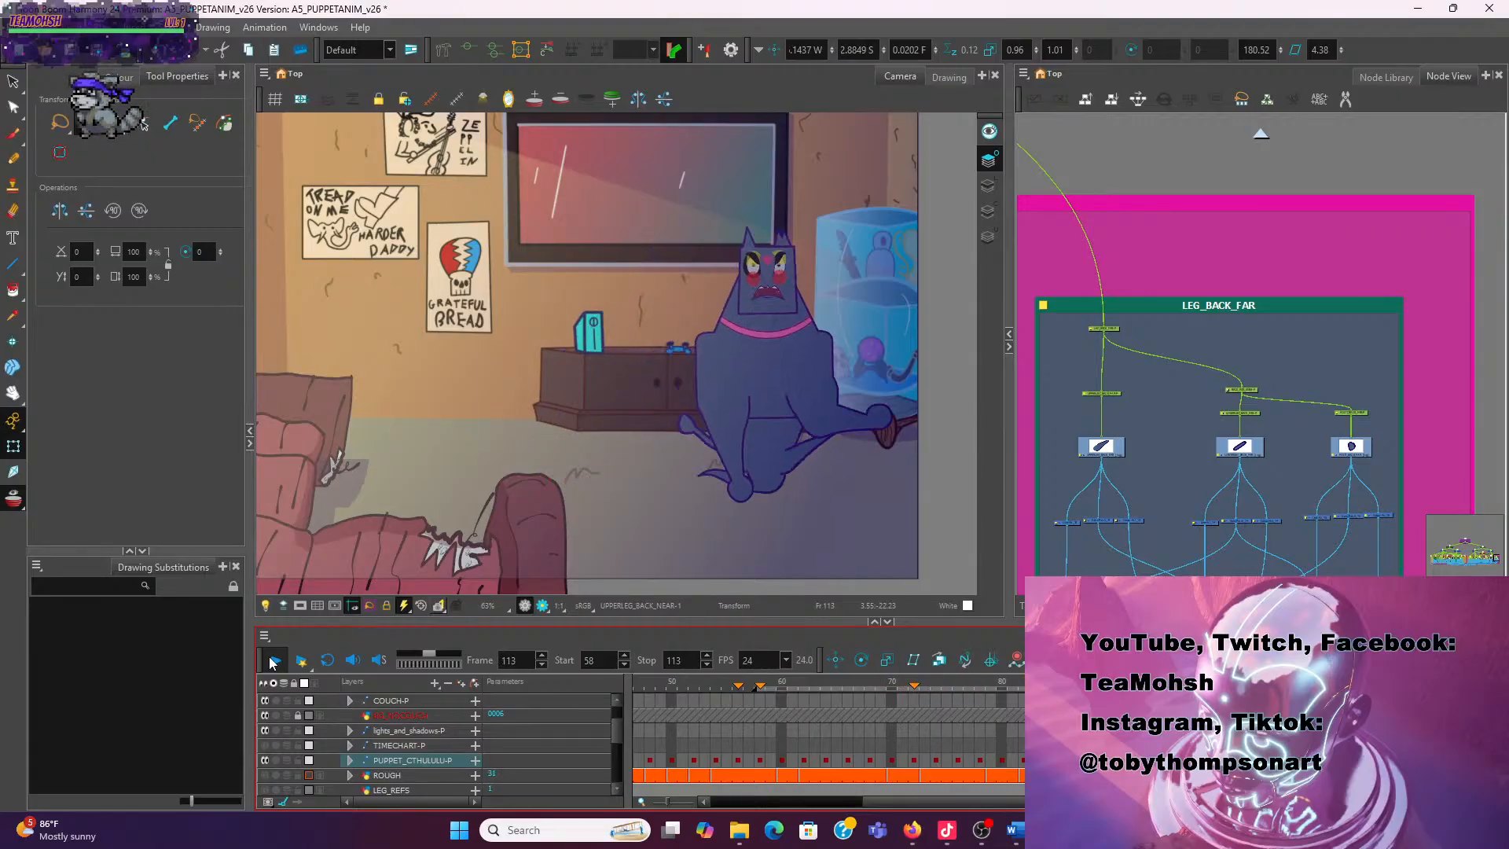
pyautogui.click(271, 663)
# Go to frame 97 and select the puppet's neck with its deformation curve displayed
pyautogui.click(1011, 684)
pyautogui.moveTo(1035, 684); pyautogui.dragTo(1189, 684)
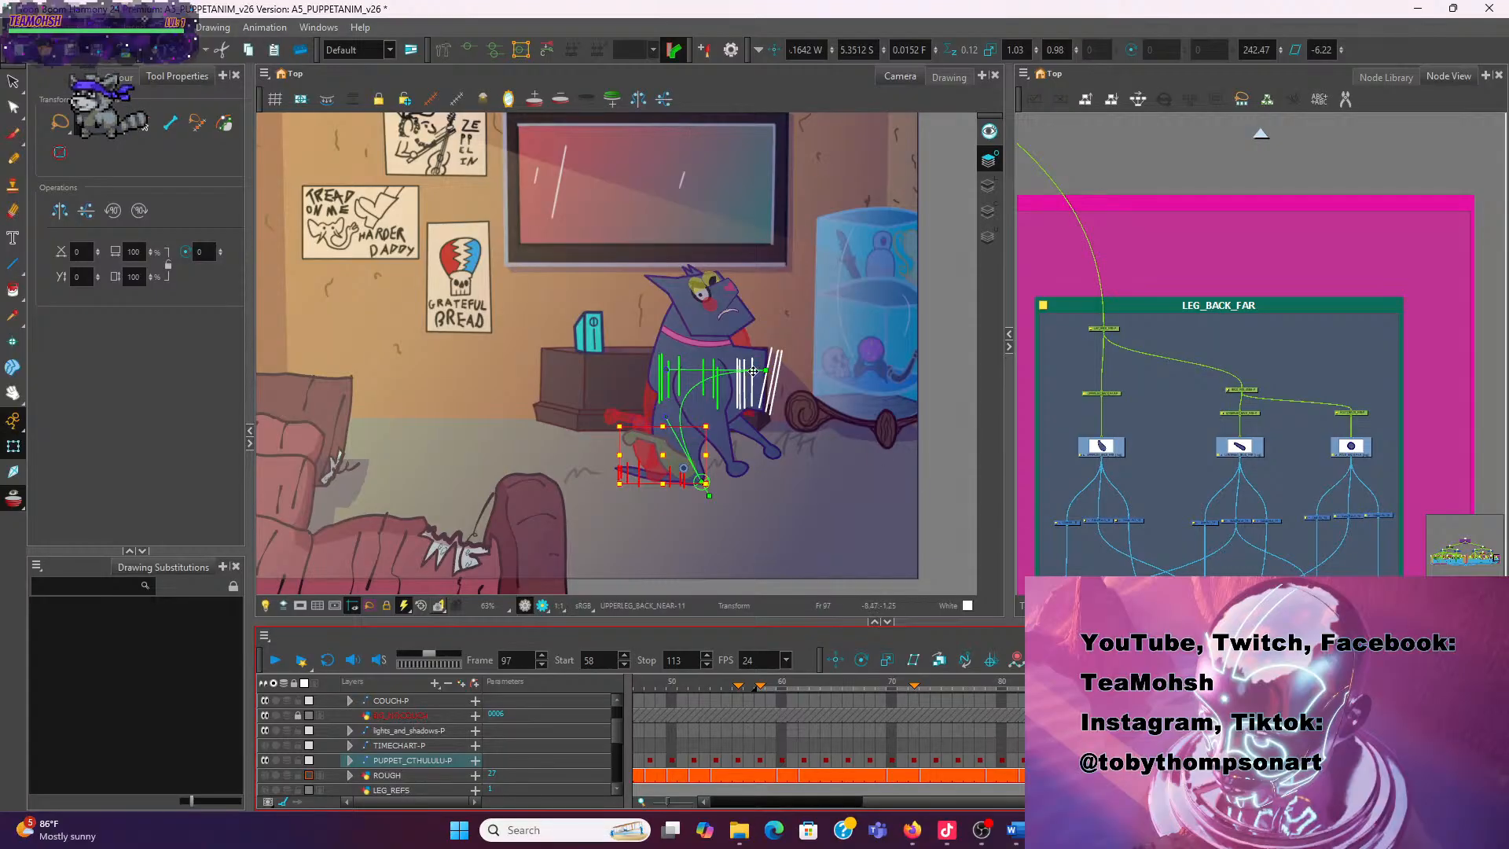
pyautogui.scroll(3, 789, 290)
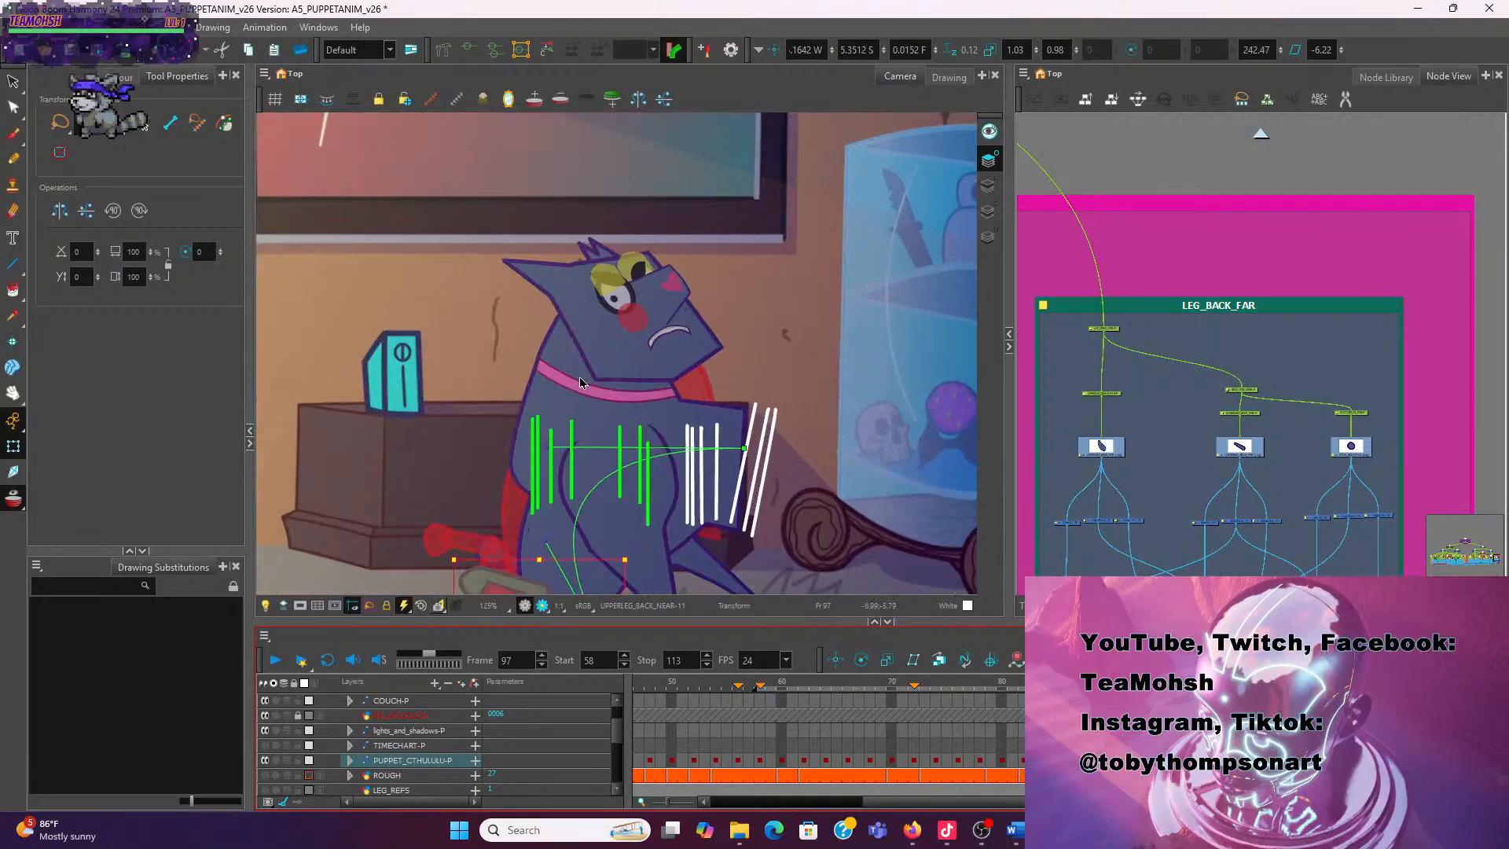
pyautogui.click(560, 402)
pyautogui.press('b')
pyautogui.press('b')
pyautogui.press('b')
pyautogui.press('b')
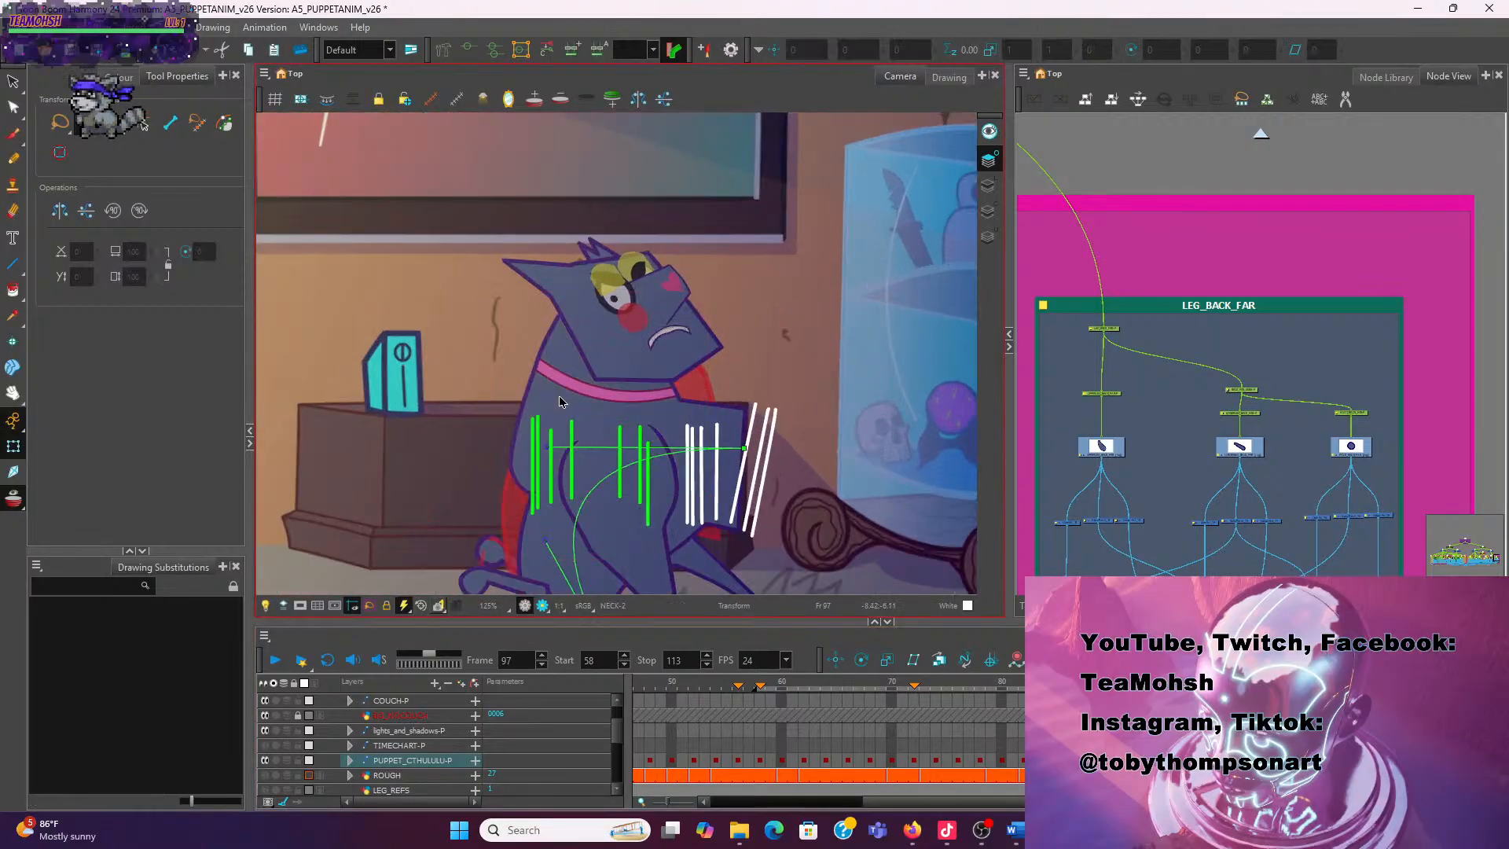
pyautogui.moveTo(572, 408); pyautogui.dragTo(611, 386)
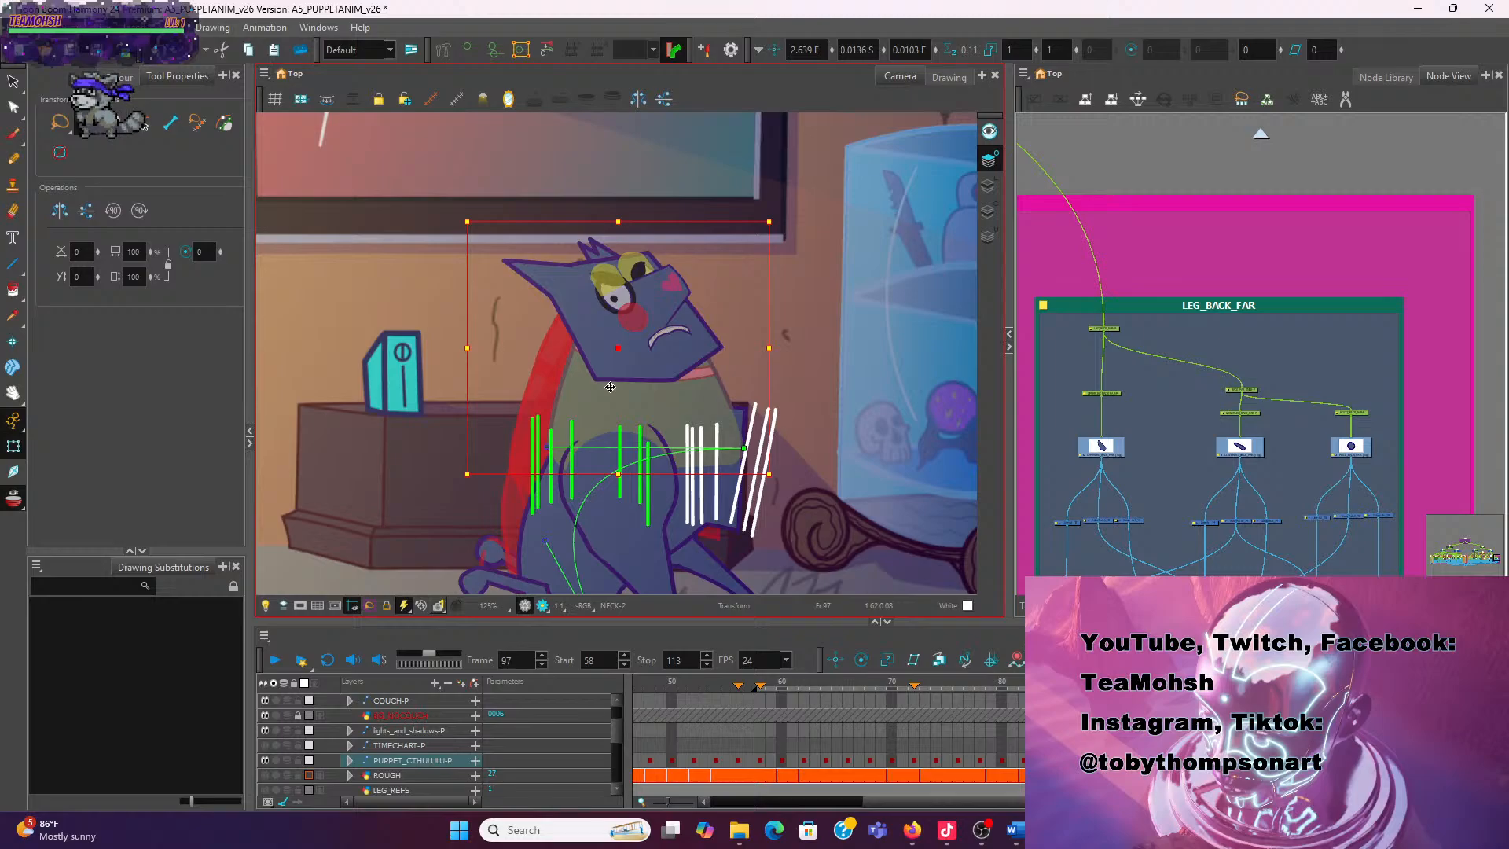
pyautogui.click(610, 387)
pyautogui.scroll(2, 405, 452)
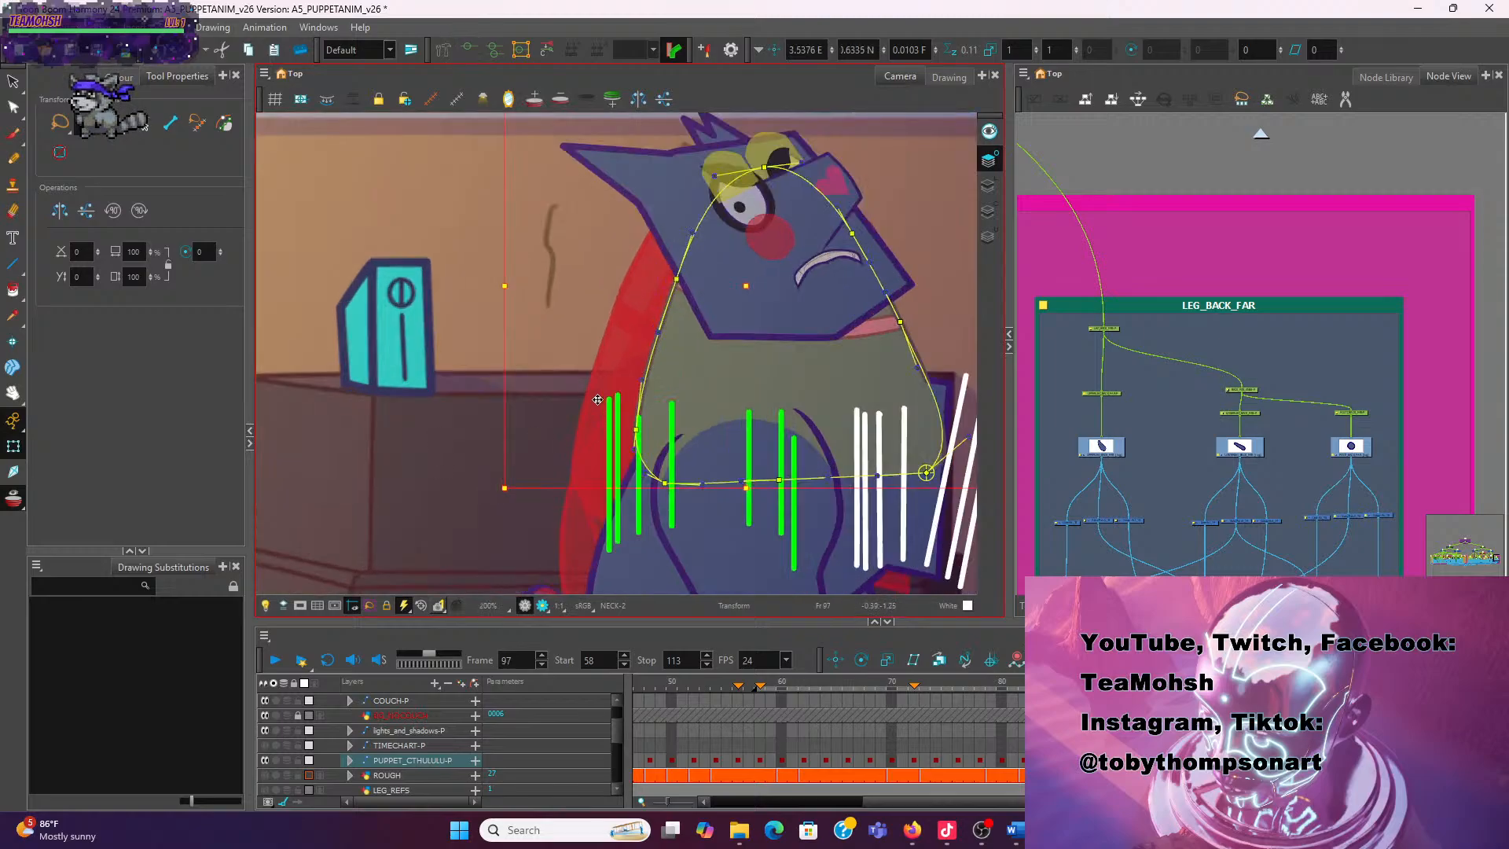
# Pull the neck deformation's lower back corner downward on frame 97 and reshape the curve along the back edge
pyautogui.click(639, 405)
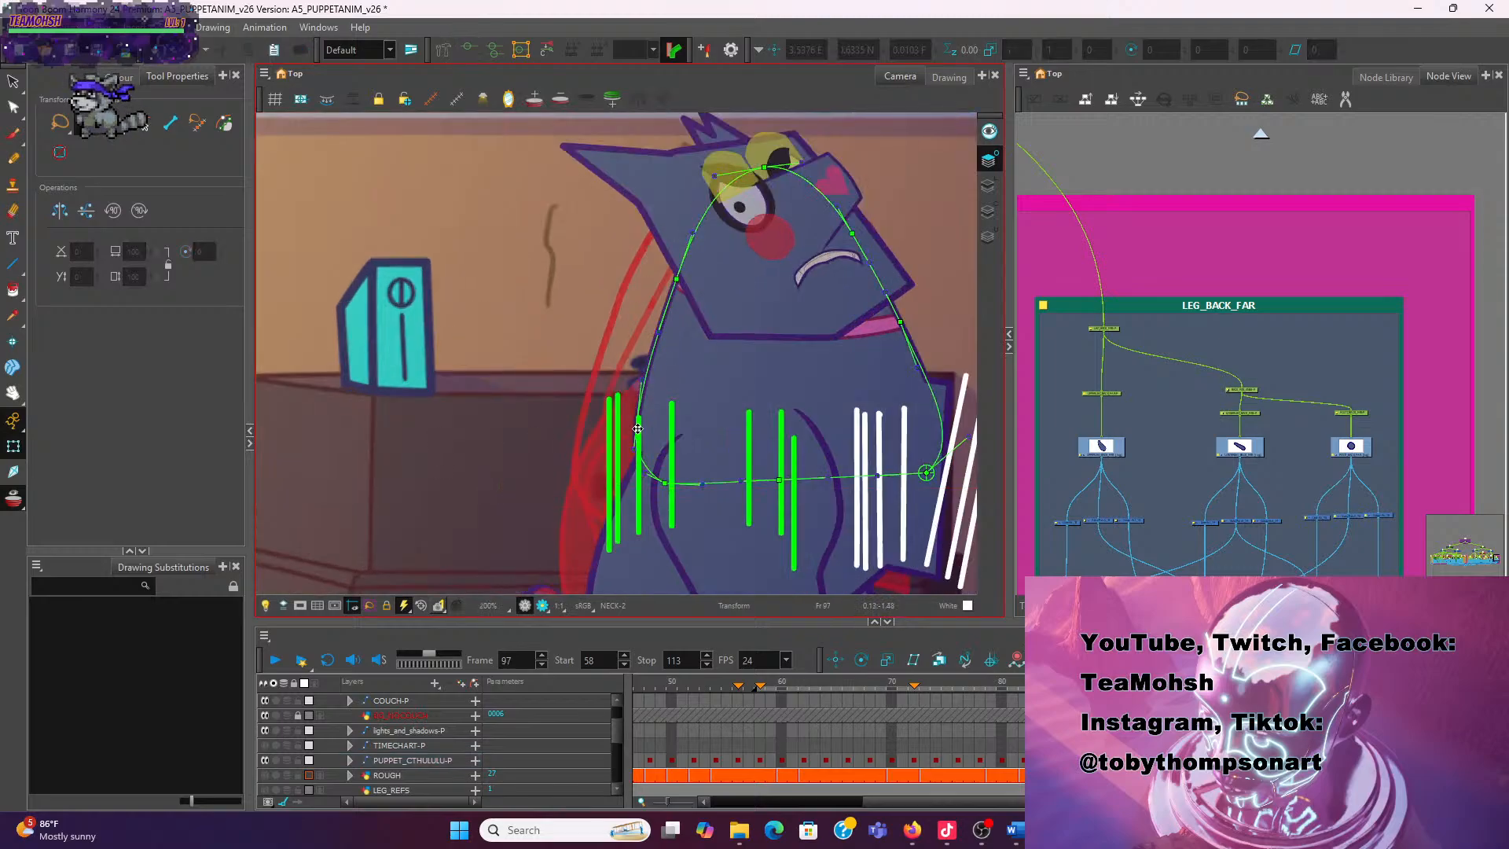
pyautogui.click(639, 470)
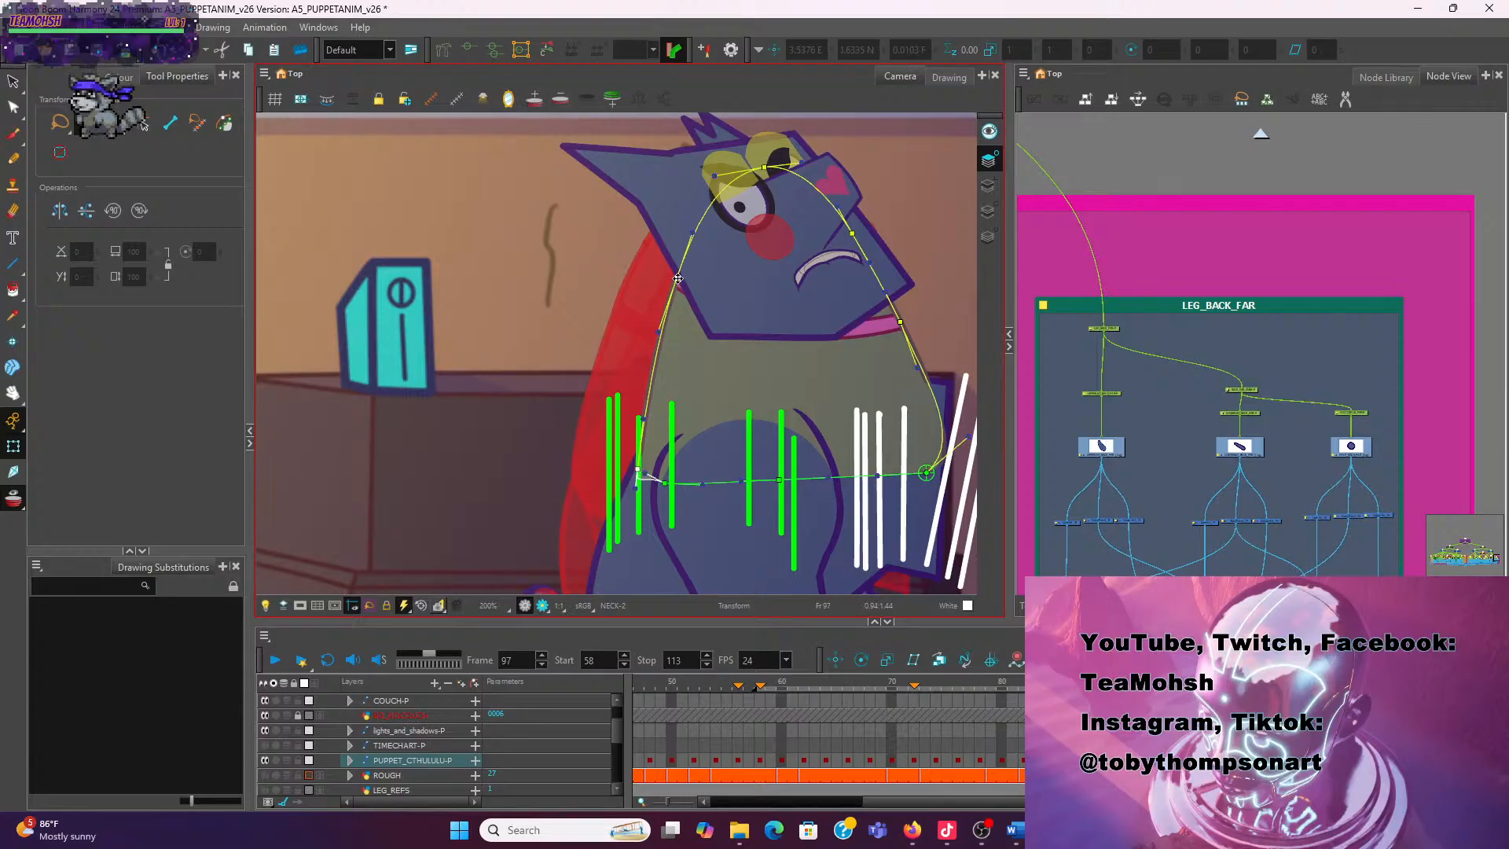
pyautogui.moveTo(678, 278); pyautogui.dragTo(668, 344)
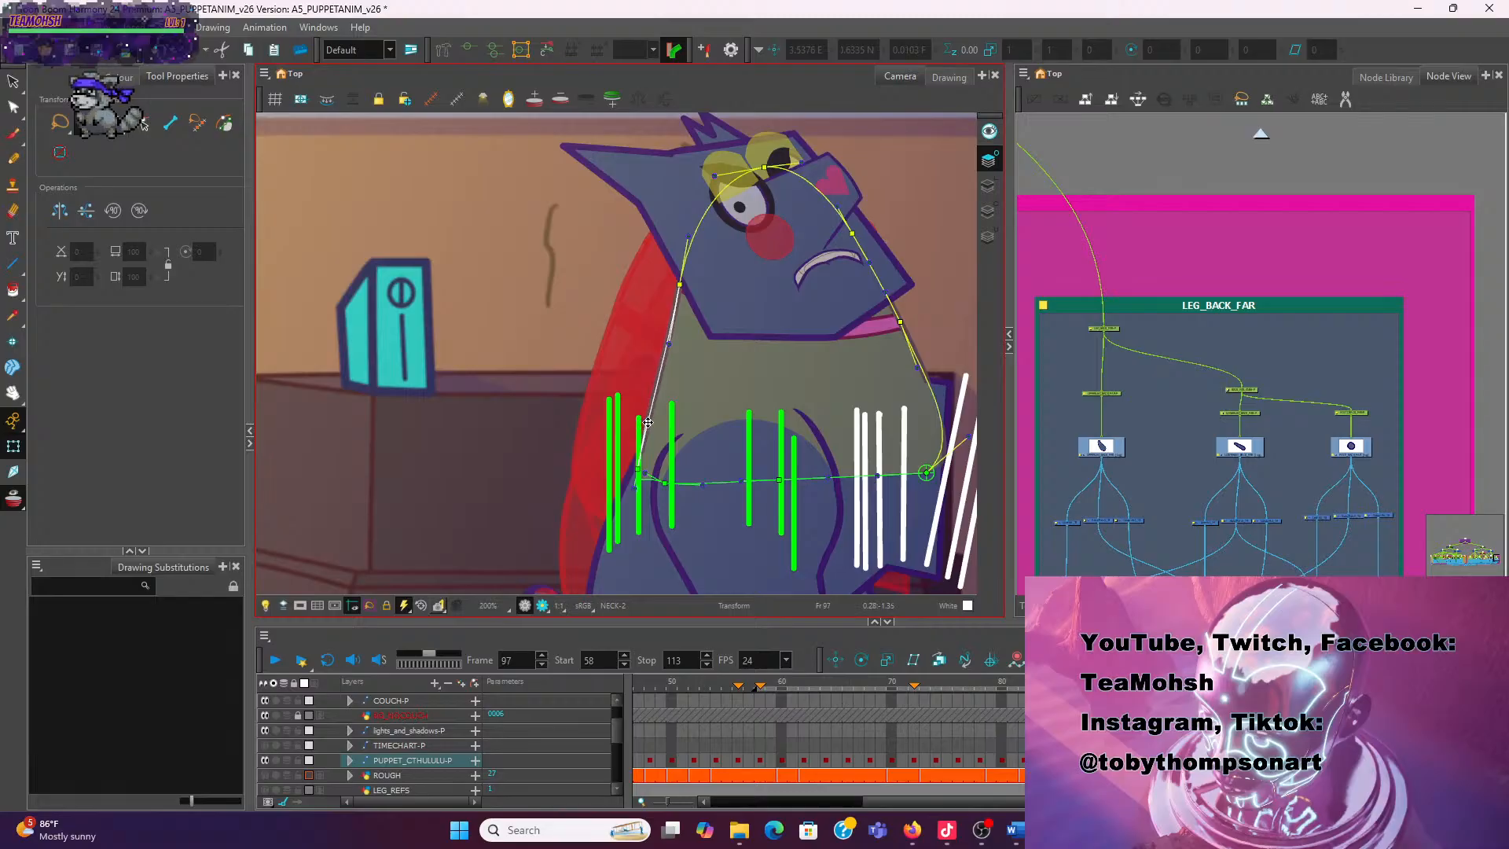
# Rotate the collar counter-clockwise on frame 97 and shift it slightly down and forward to fit the neck
pyautogui.click(847, 363)
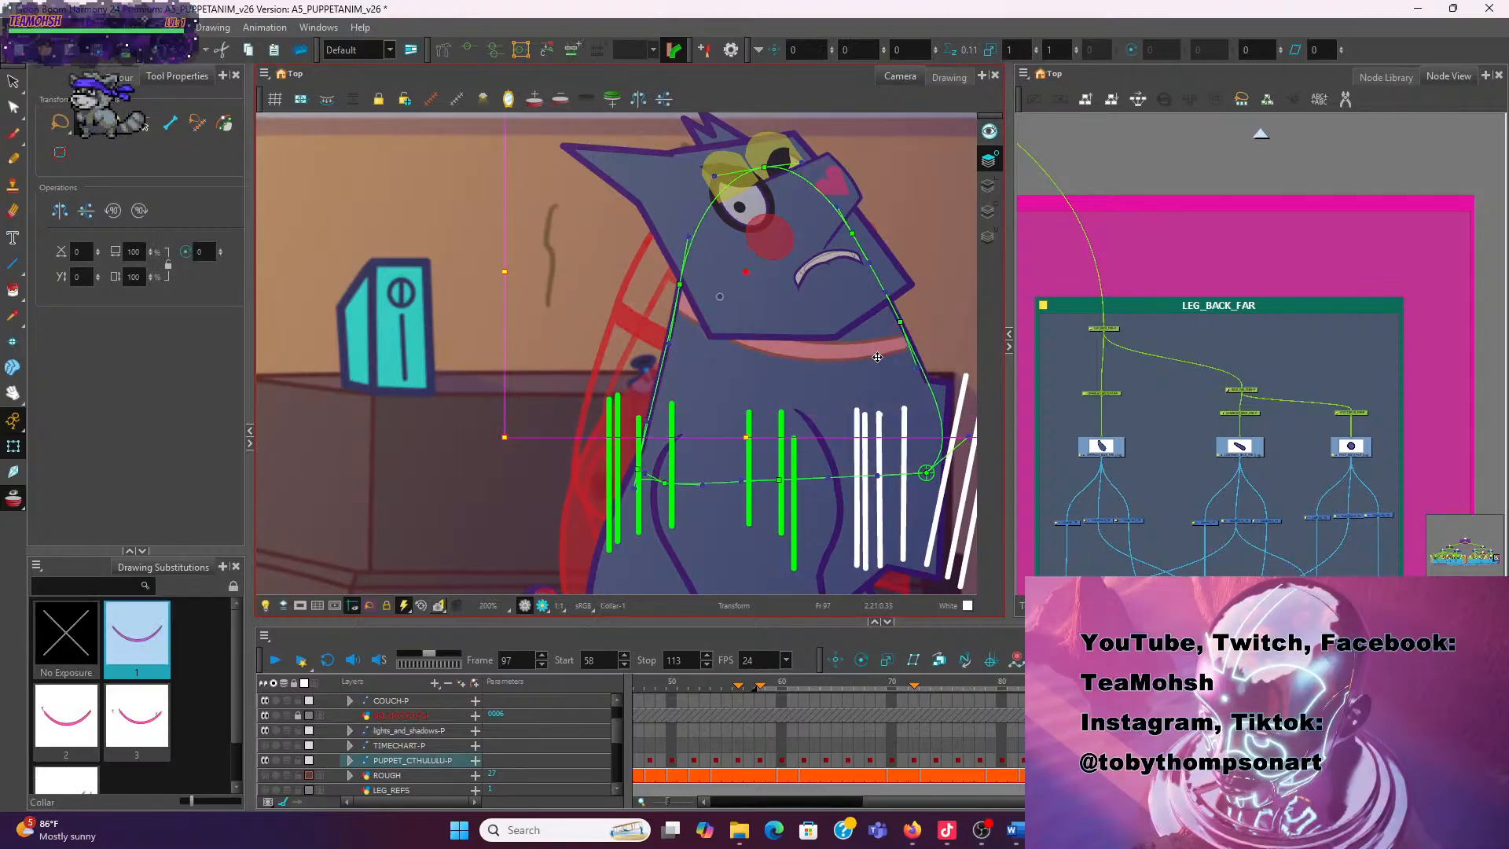
pyautogui.scroll(-3, 880, 471)
pyautogui.scroll(1, 738, 484)
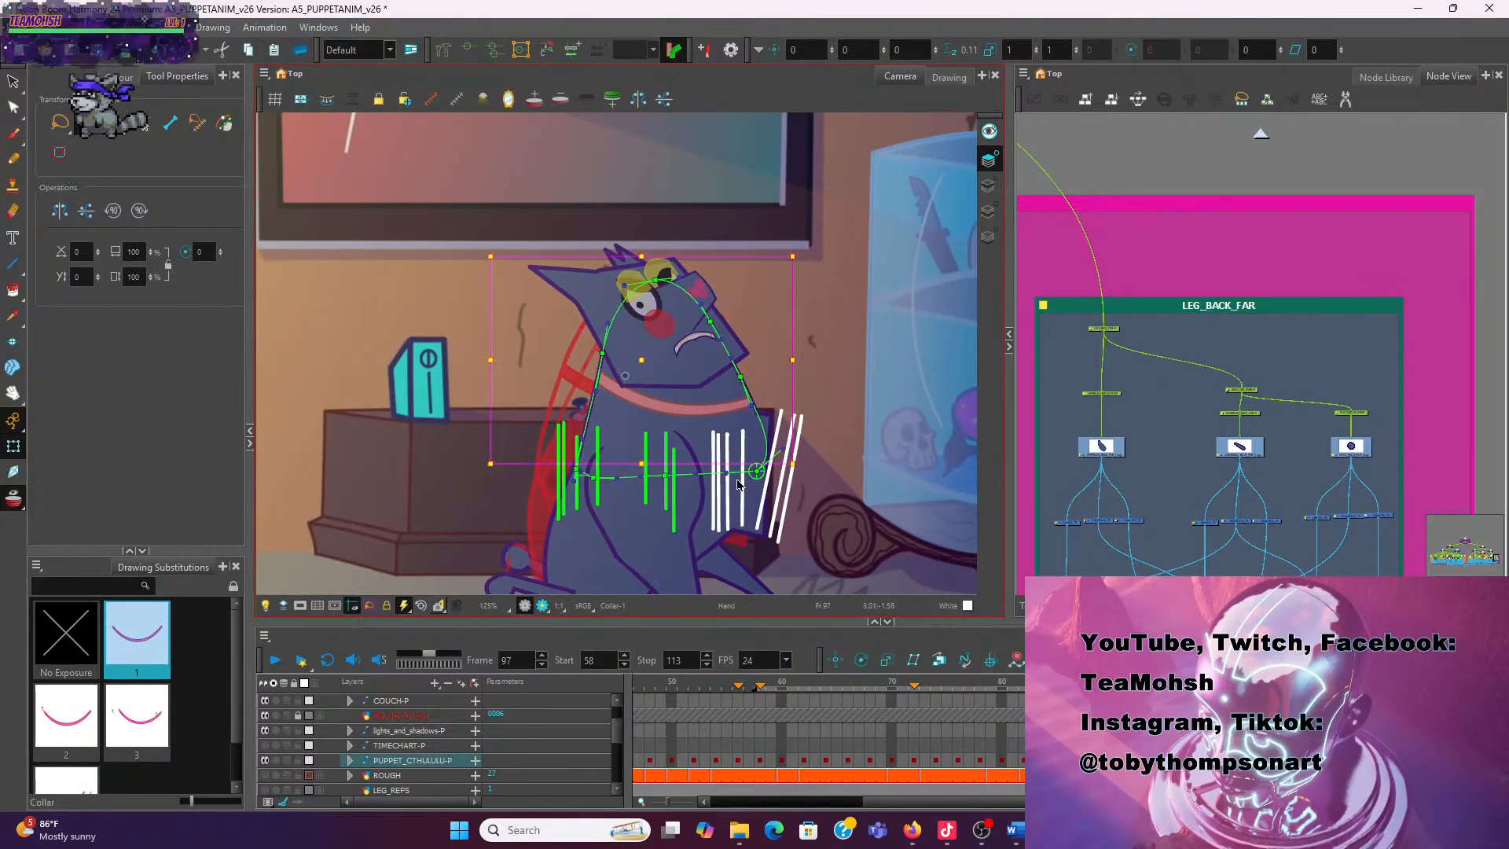
pyautogui.moveTo(813, 470); pyautogui.dragTo(827, 428)
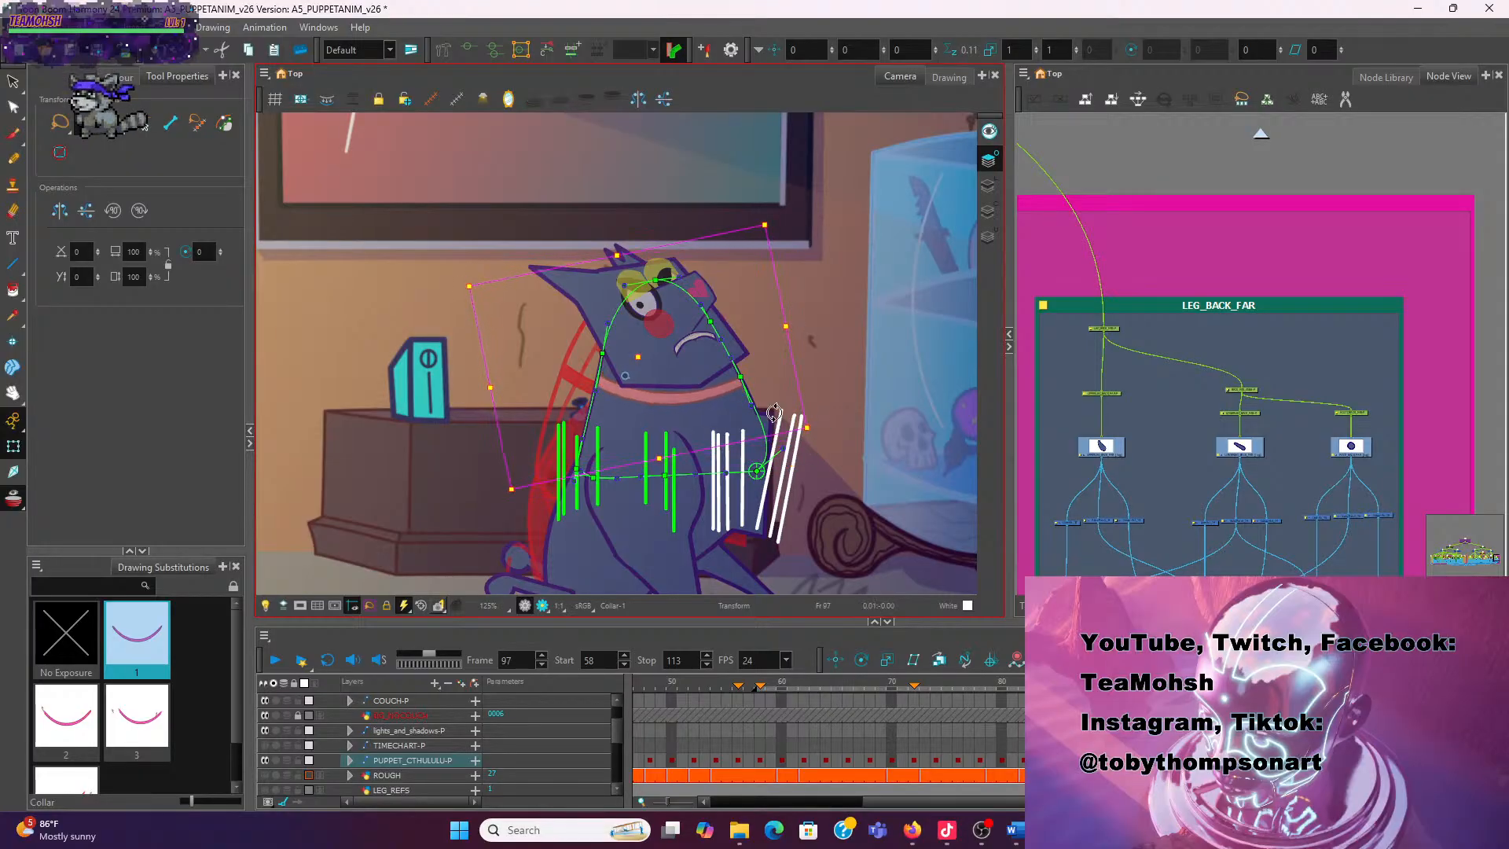
pyautogui.moveTo(727, 390); pyautogui.dragTo(734, 402)
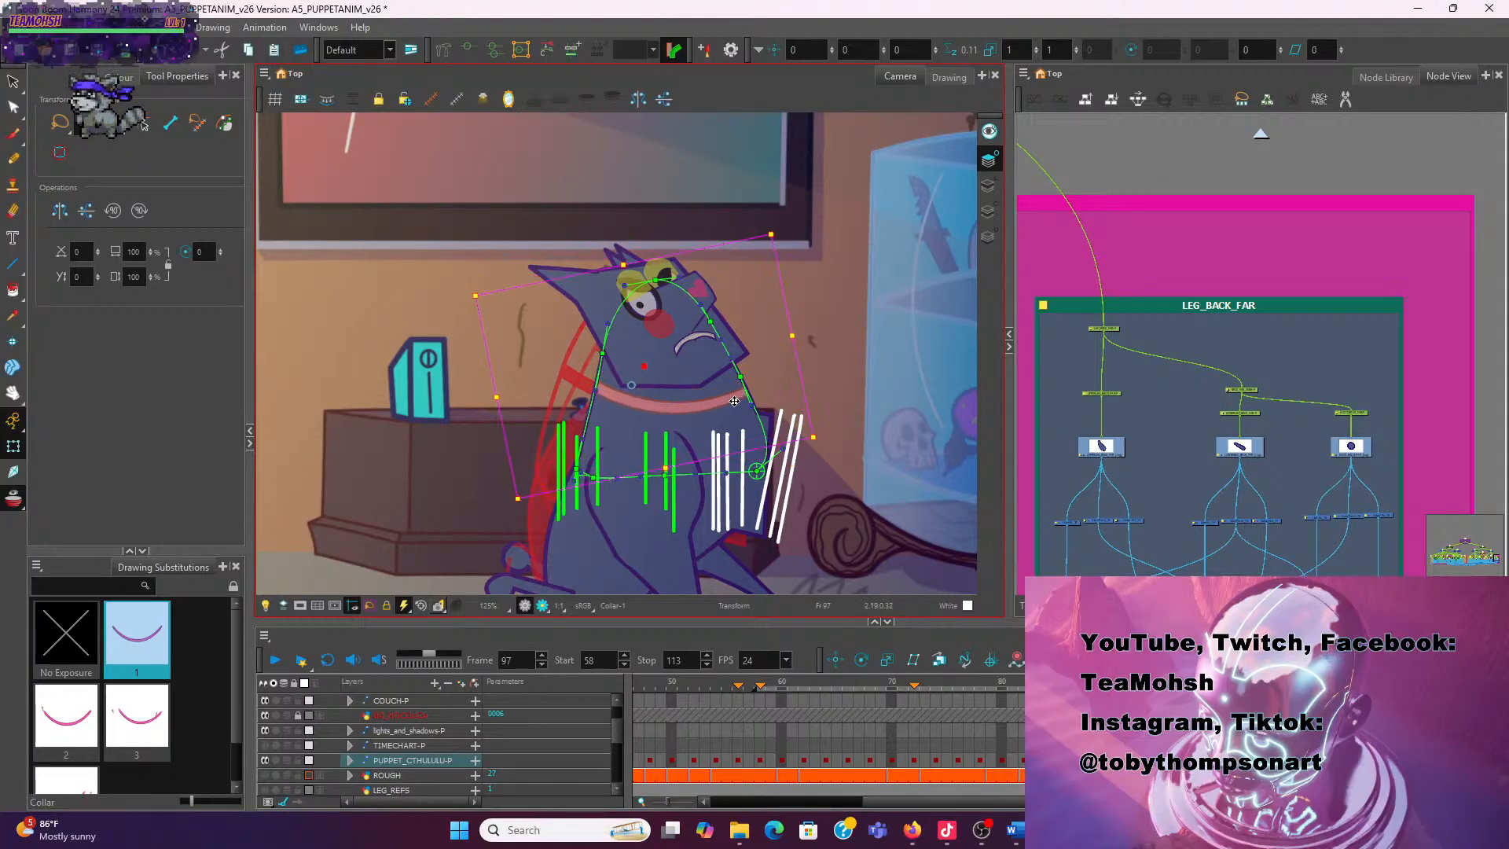
pyautogui.click(842, 360)
# Raise the neck deformation's lower front corner on frame 97 and straighten the curve running from the collar to the chest
pyautogui.click(723, 422)
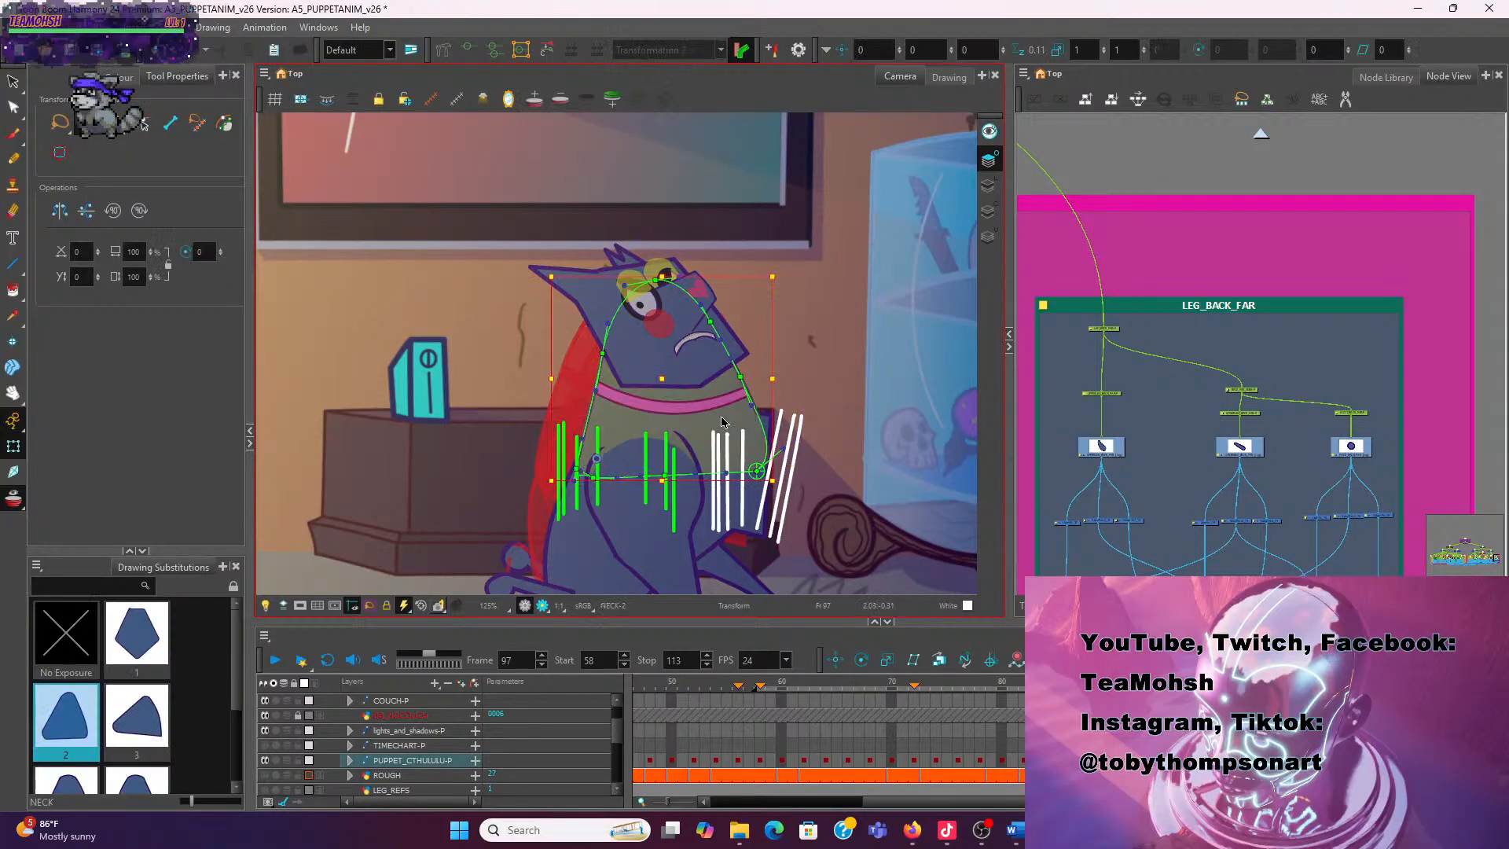
pyautogui.scroll(2, 784, 368)
pyautogui.click(750, 437)
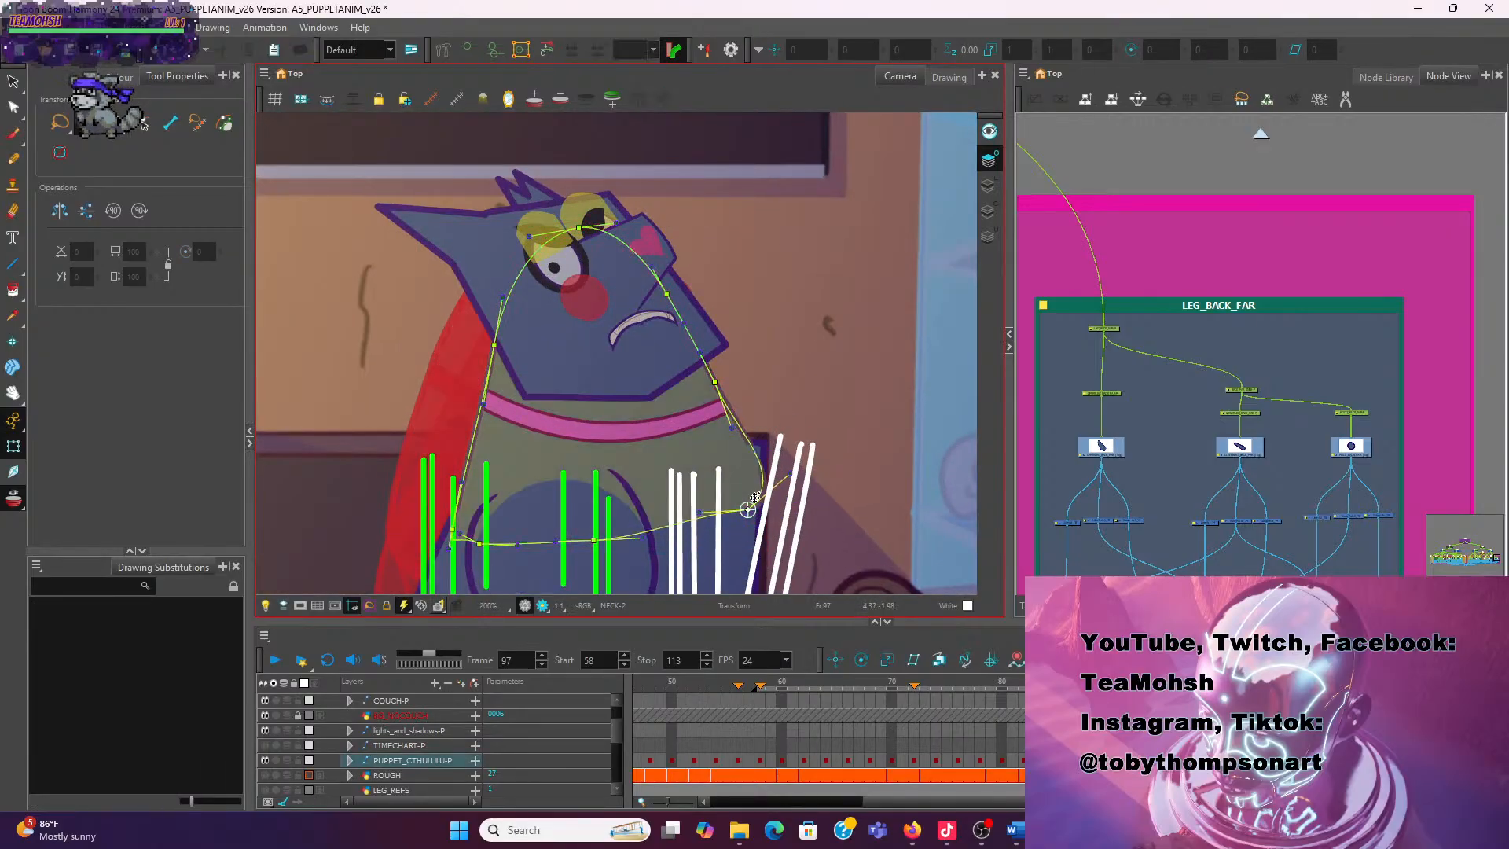
pyautogui.moveTo(755, 497); pyautogui.dragTo(745, 431)
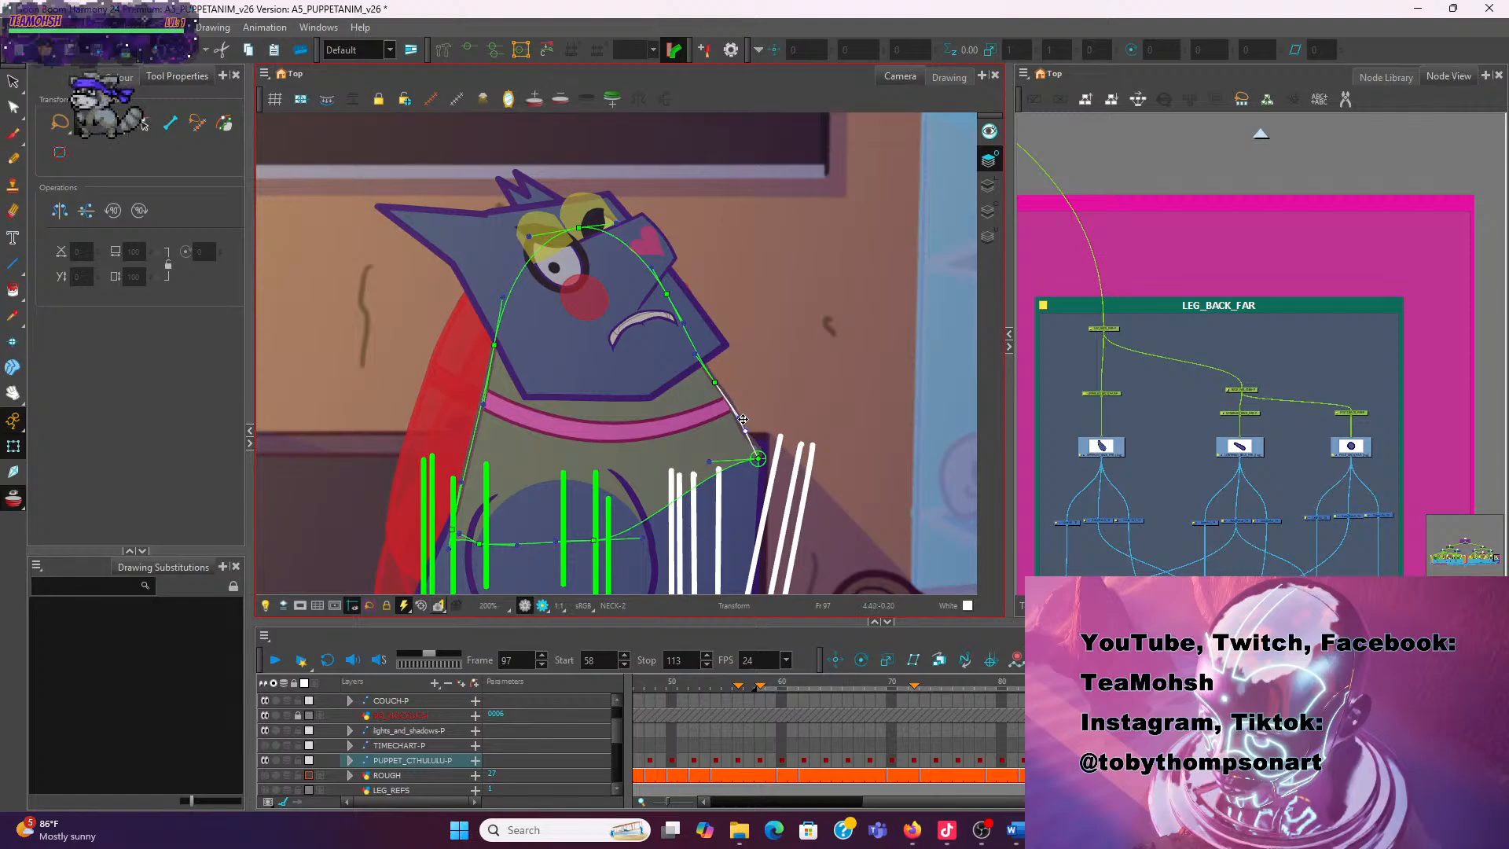
pyautogui.scroll(-3, 767, 375)
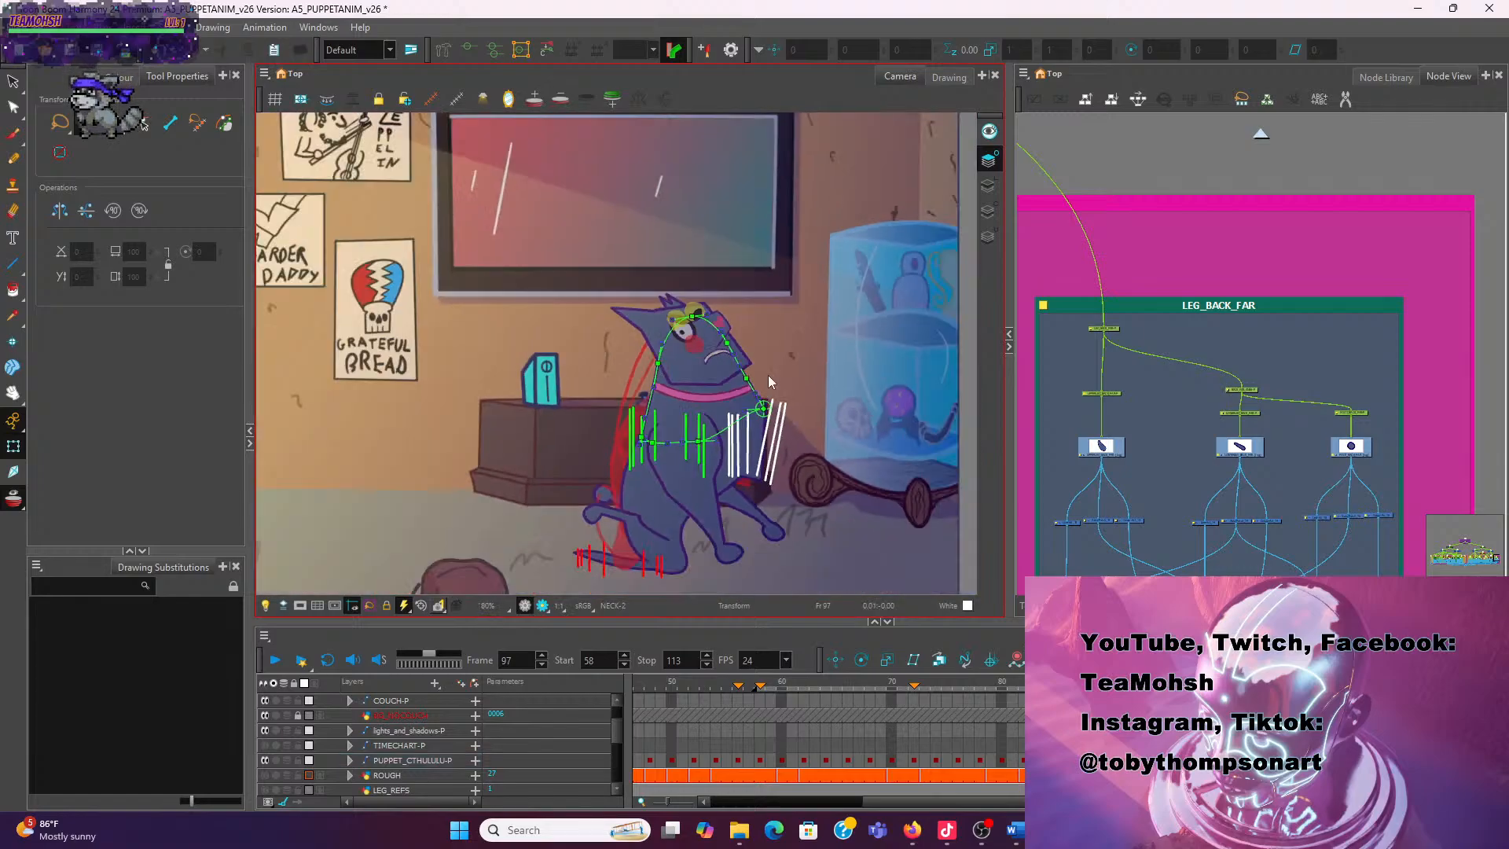
pyautogui.scroll(1, 769, 380)
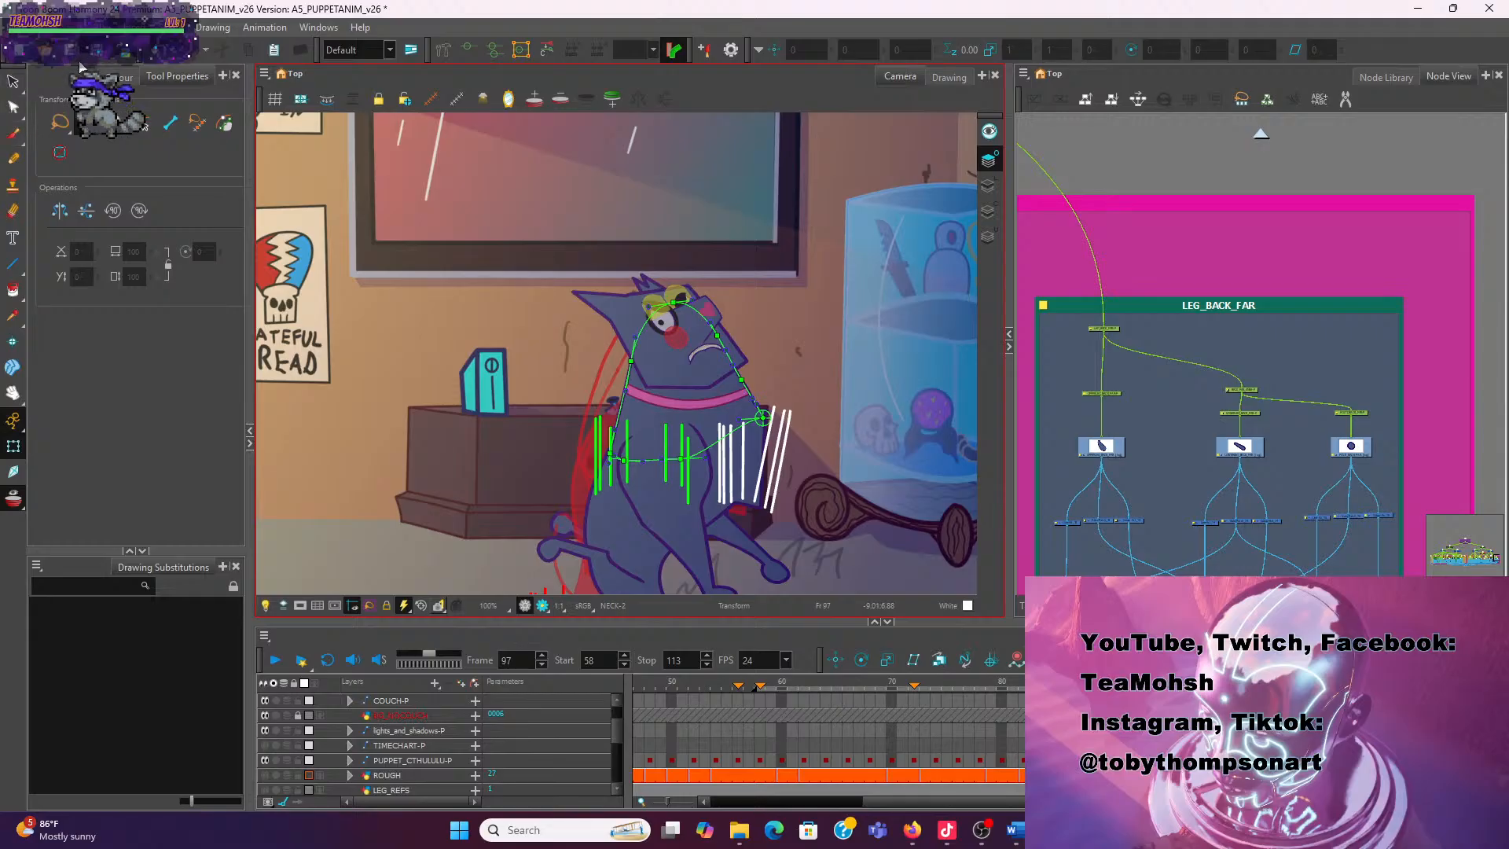
# Play back frames 58 to 113 repeatedly to check the reshaped neck and collar in the turn
pyautogui.click(275, 660)
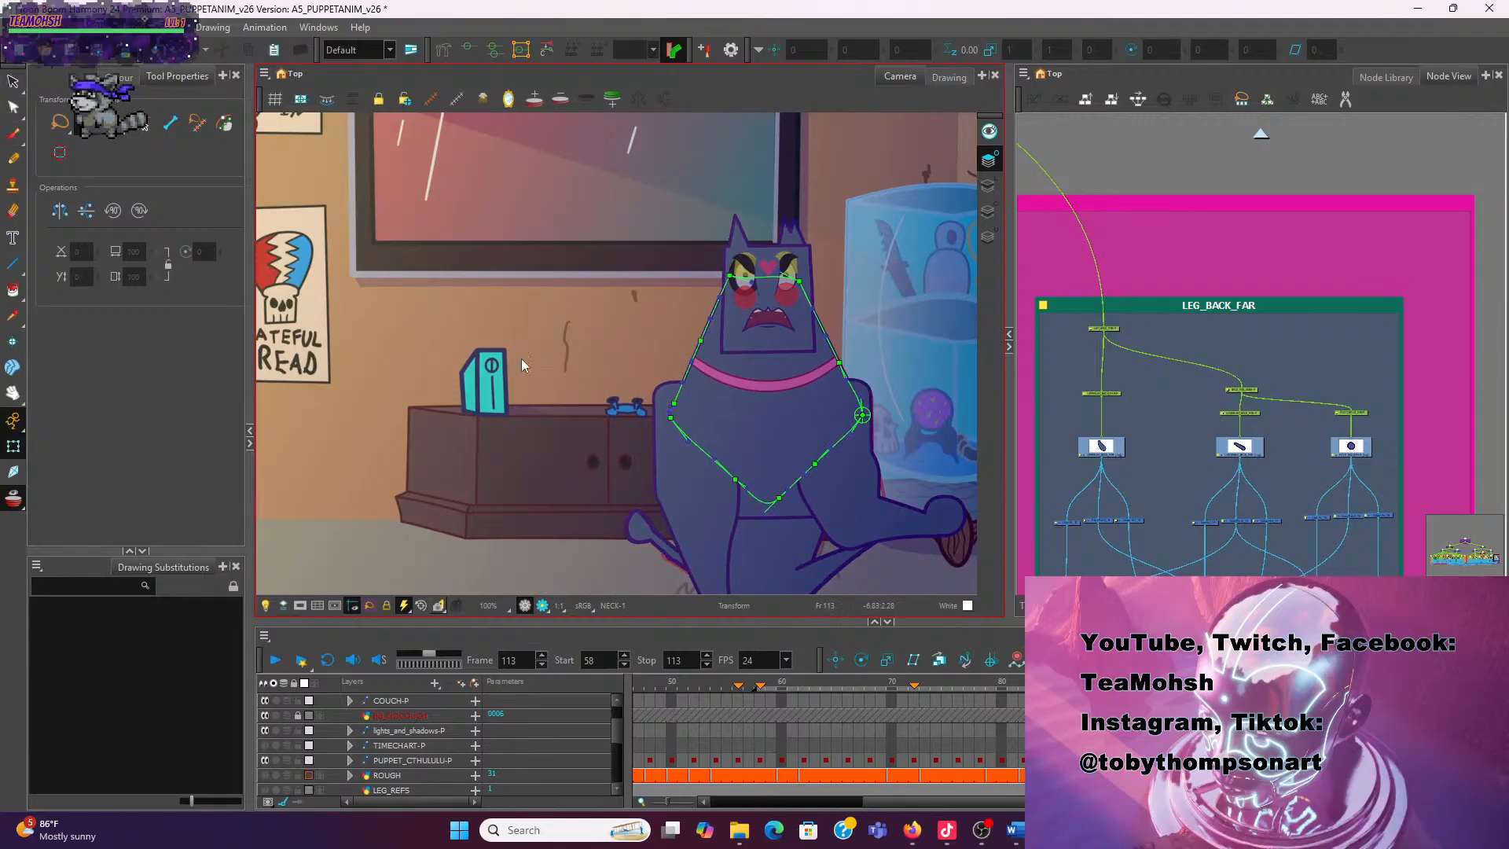
pyautogui.click(275, 660)
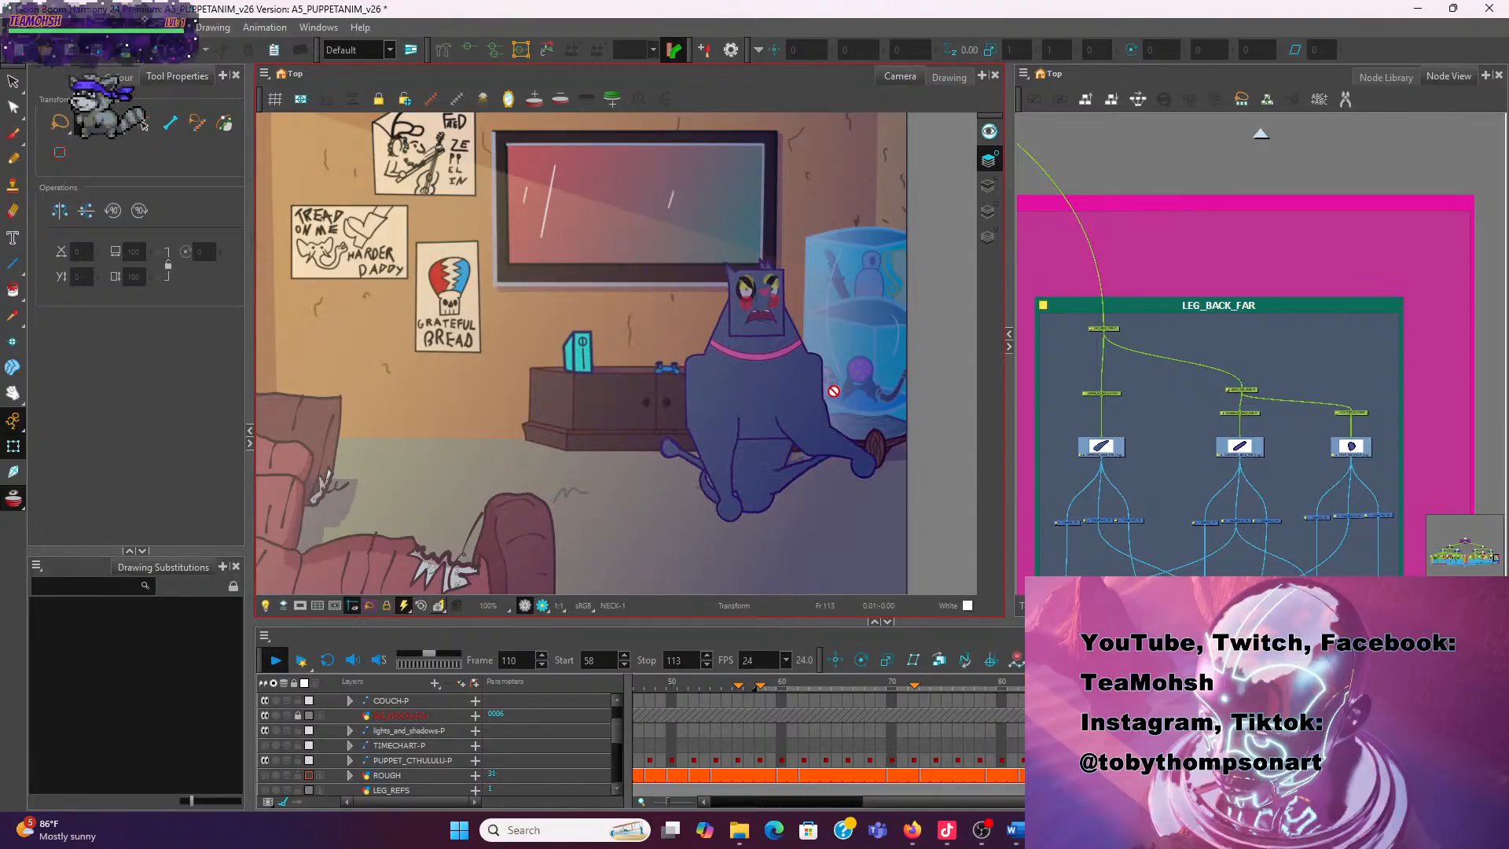
pyautogui.click(275, 661)
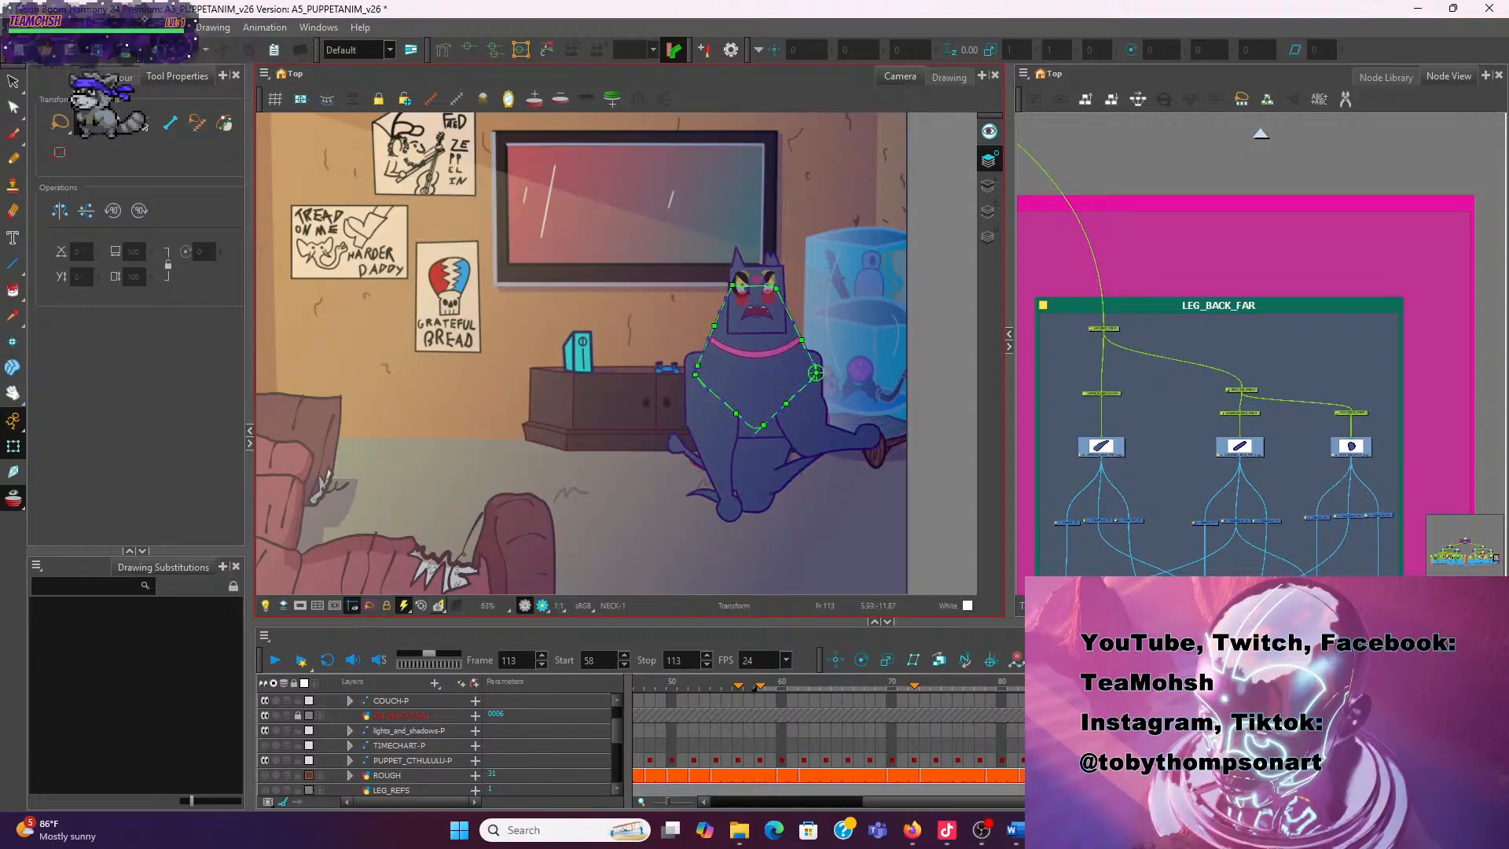
# Copy the whole puppet's pose from frame 97 onto frame 96
pyautogui.click(1189, 760)
pyautogui.press('.')
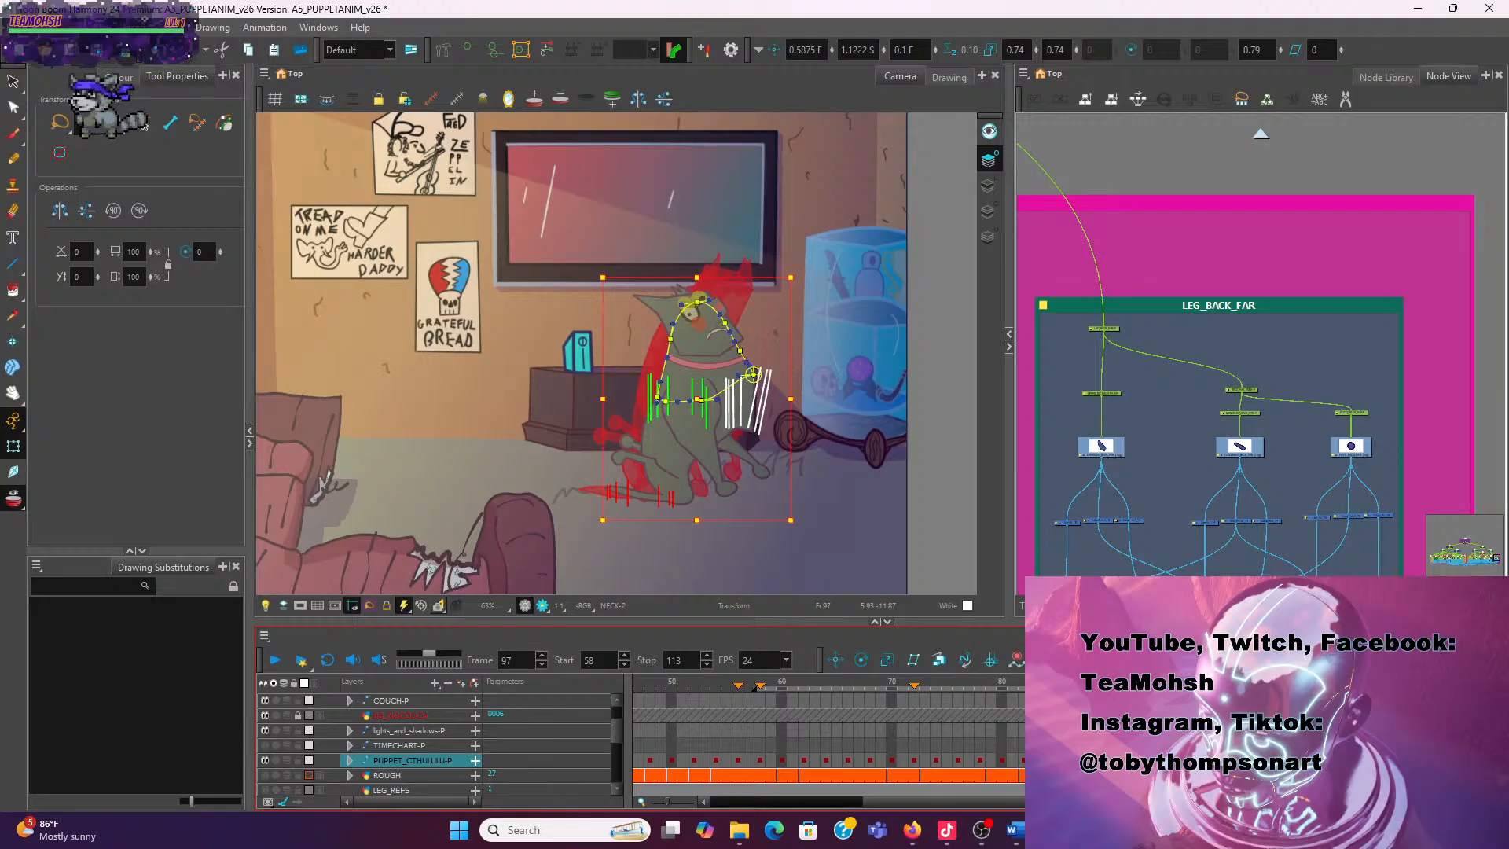
pyautogui.press('.')
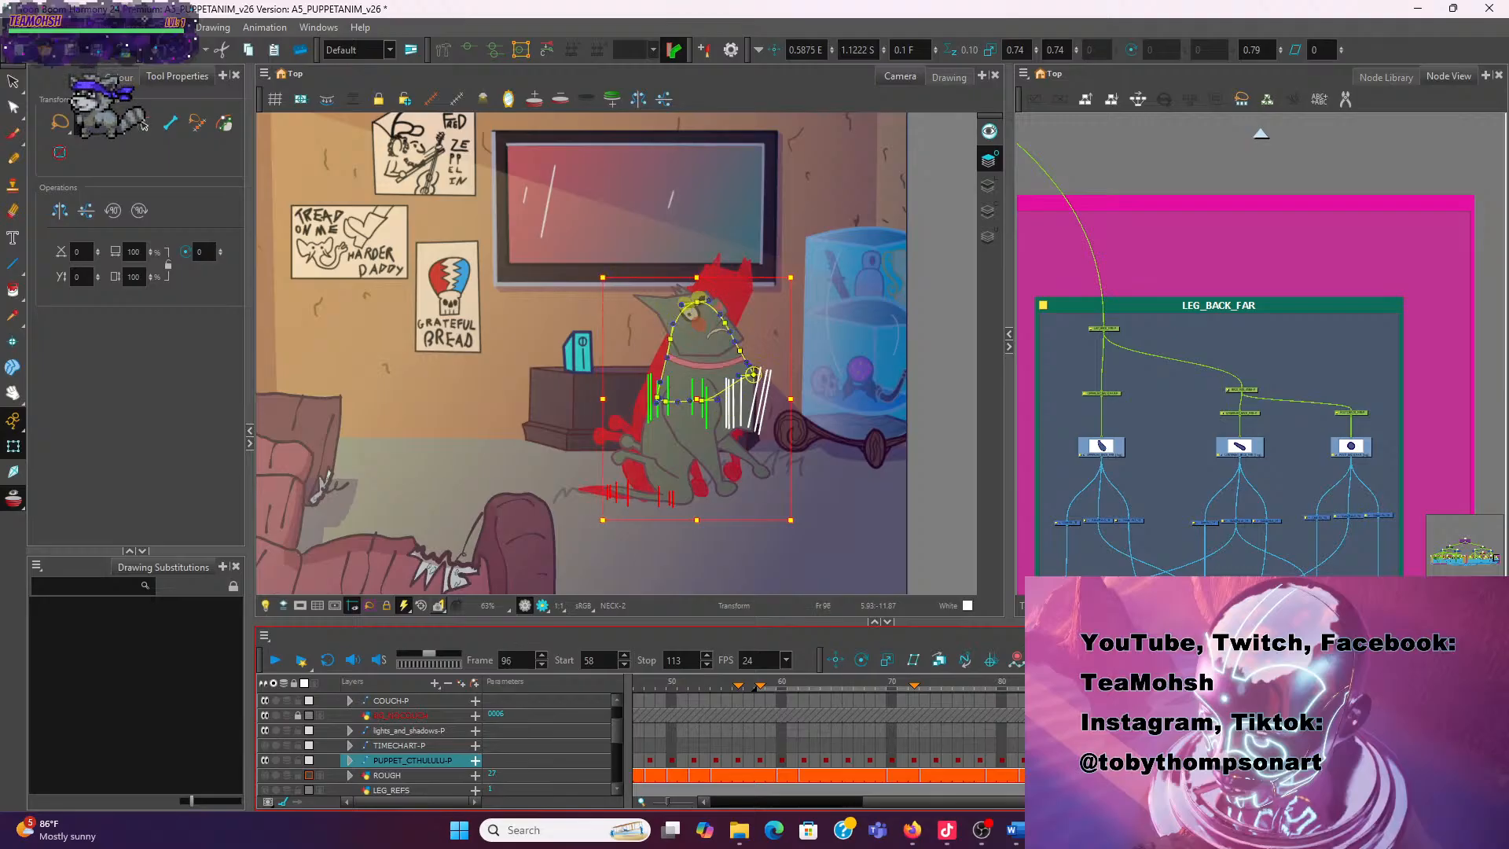
pyautogui.rightClick(1189, 760)
pyautogui.click(1295, 204)
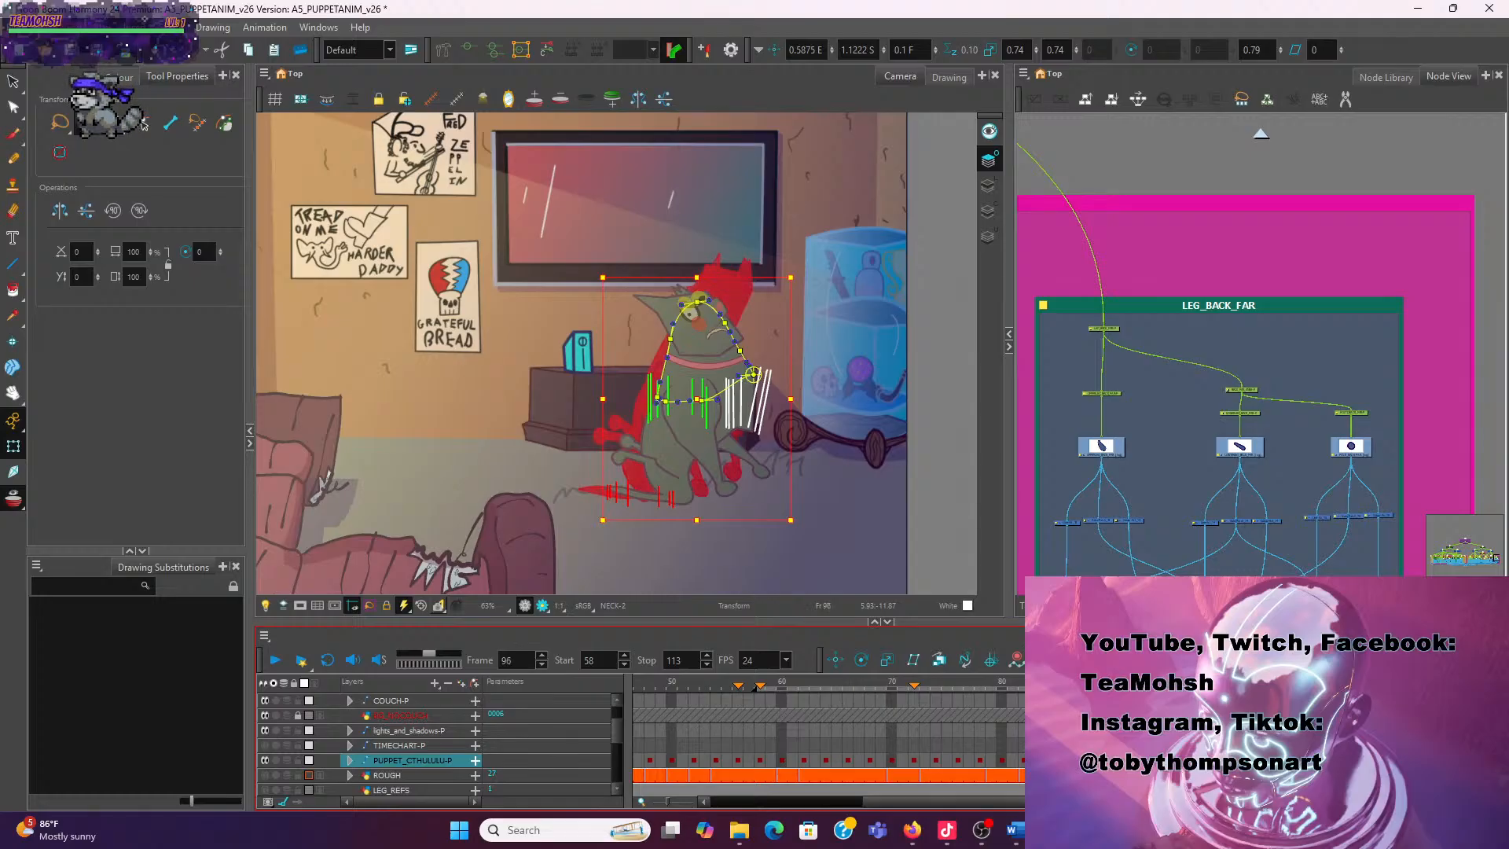
# Select the upper torso on frame 98, display its deformation curve, and compare its shape with frame 100
pyautogui.press('.')
pyautogui.press('.')
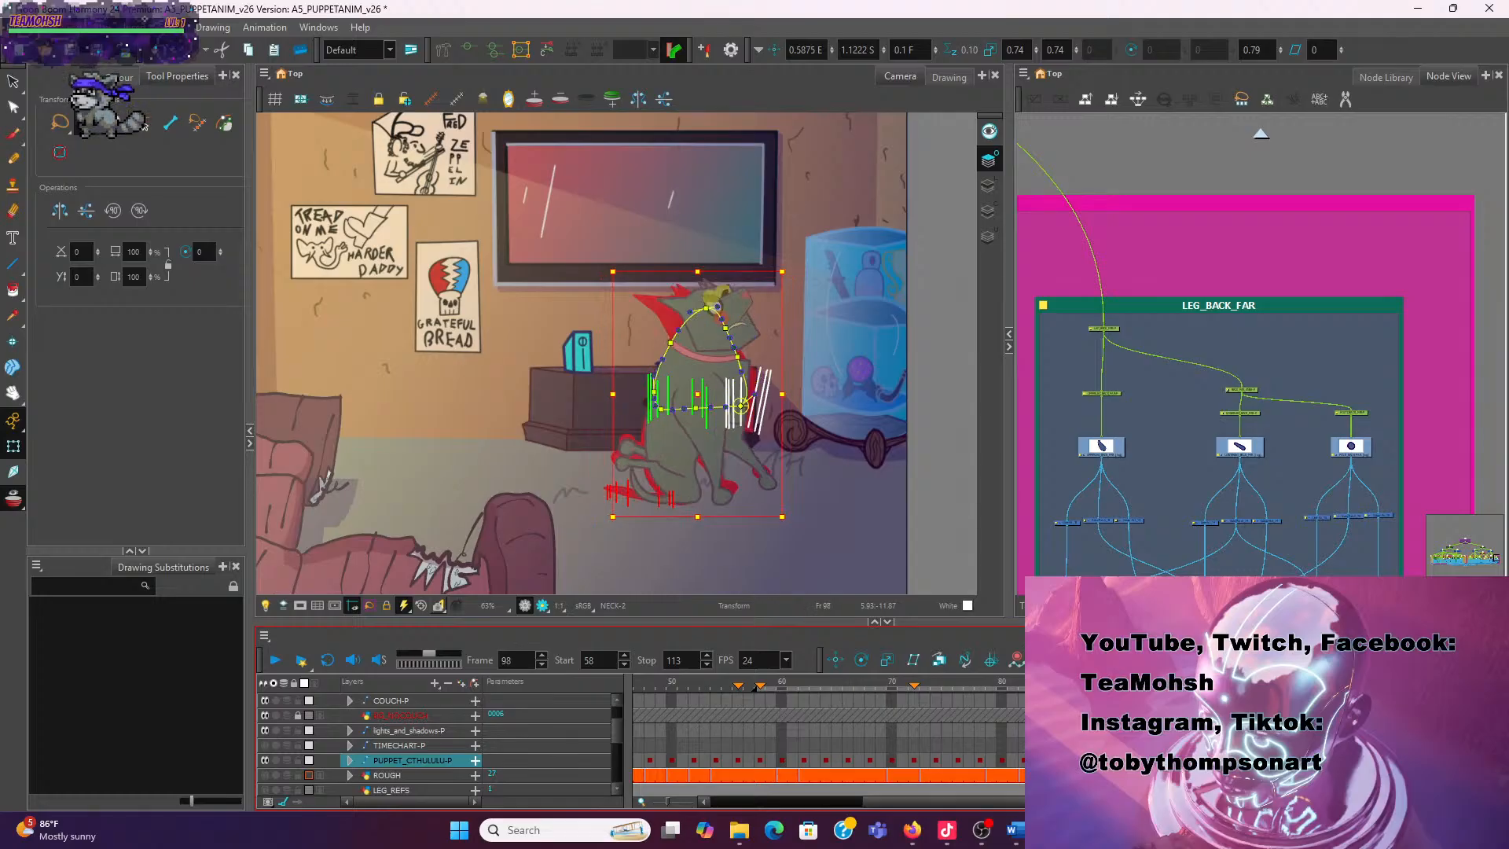
pyautogui.scroll(3, 750, 339)
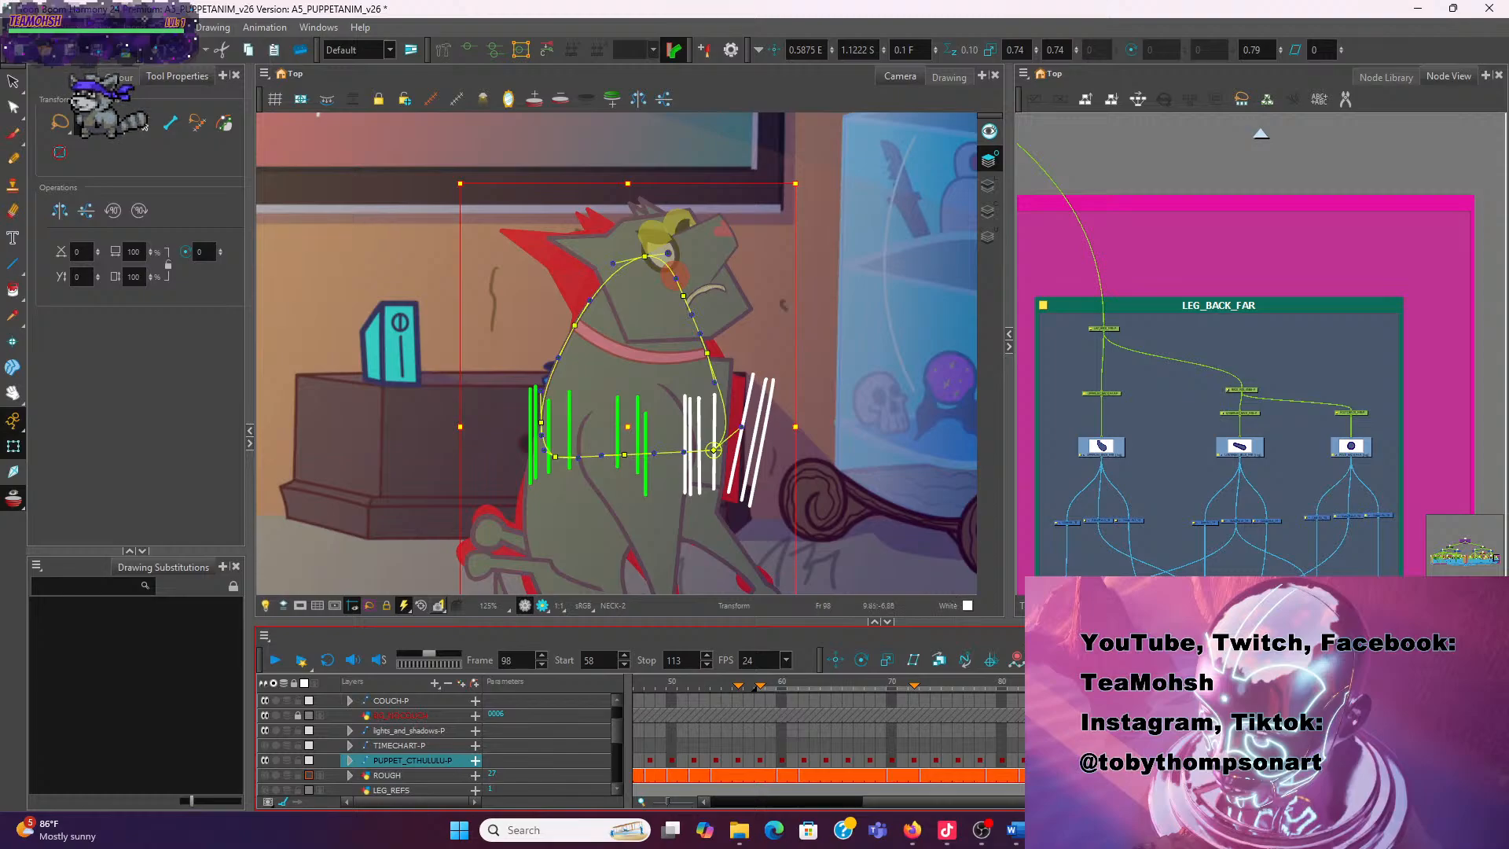
pyautogui.click(391, 700)
pyautogui.press('.')
pyautogui.press('.')
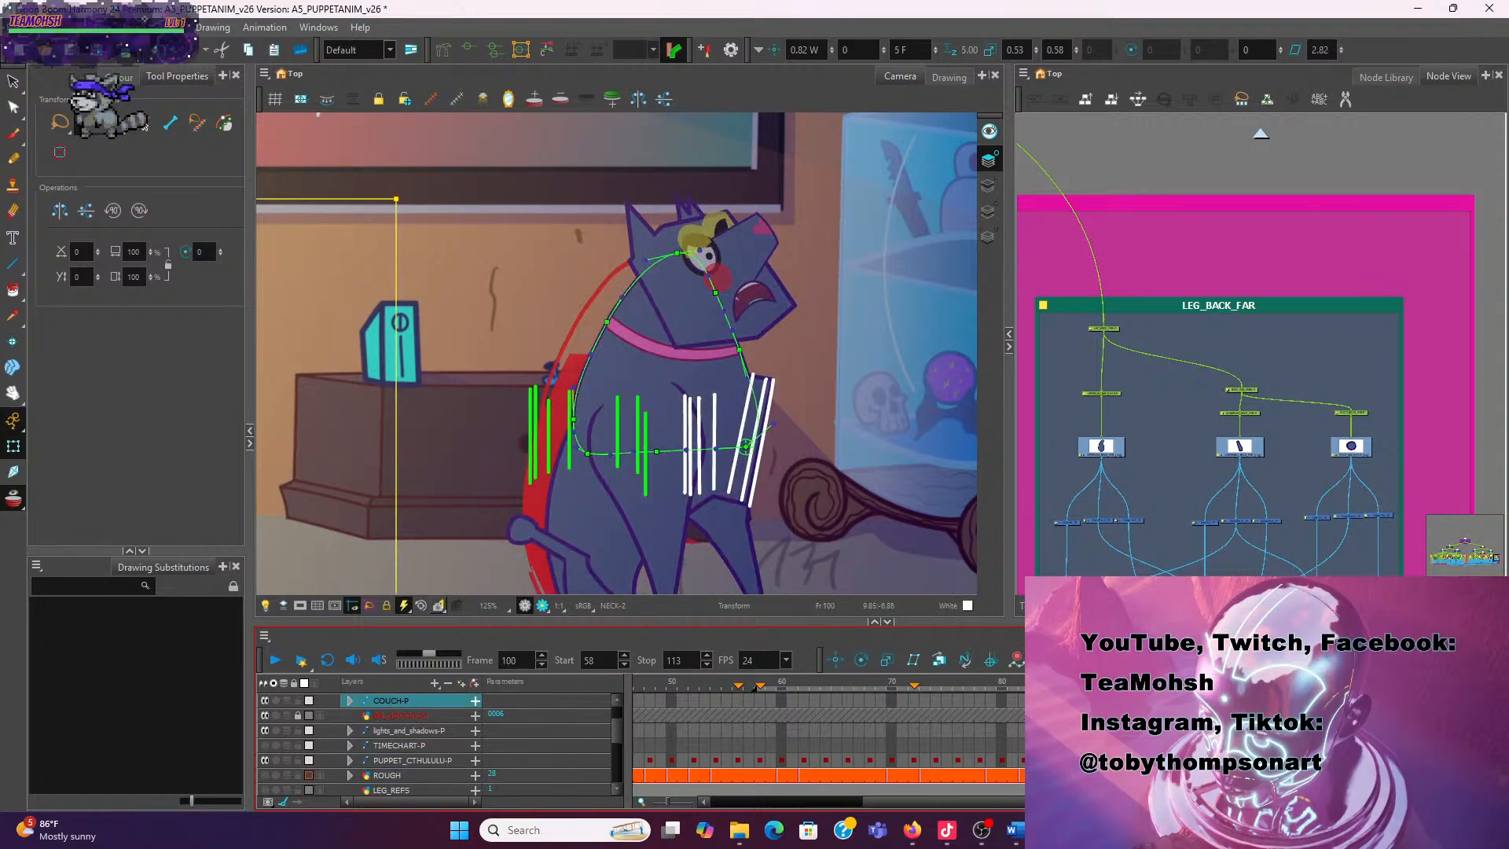
pyautogui.click(836, 444)
pyautogui.click(727, 378)
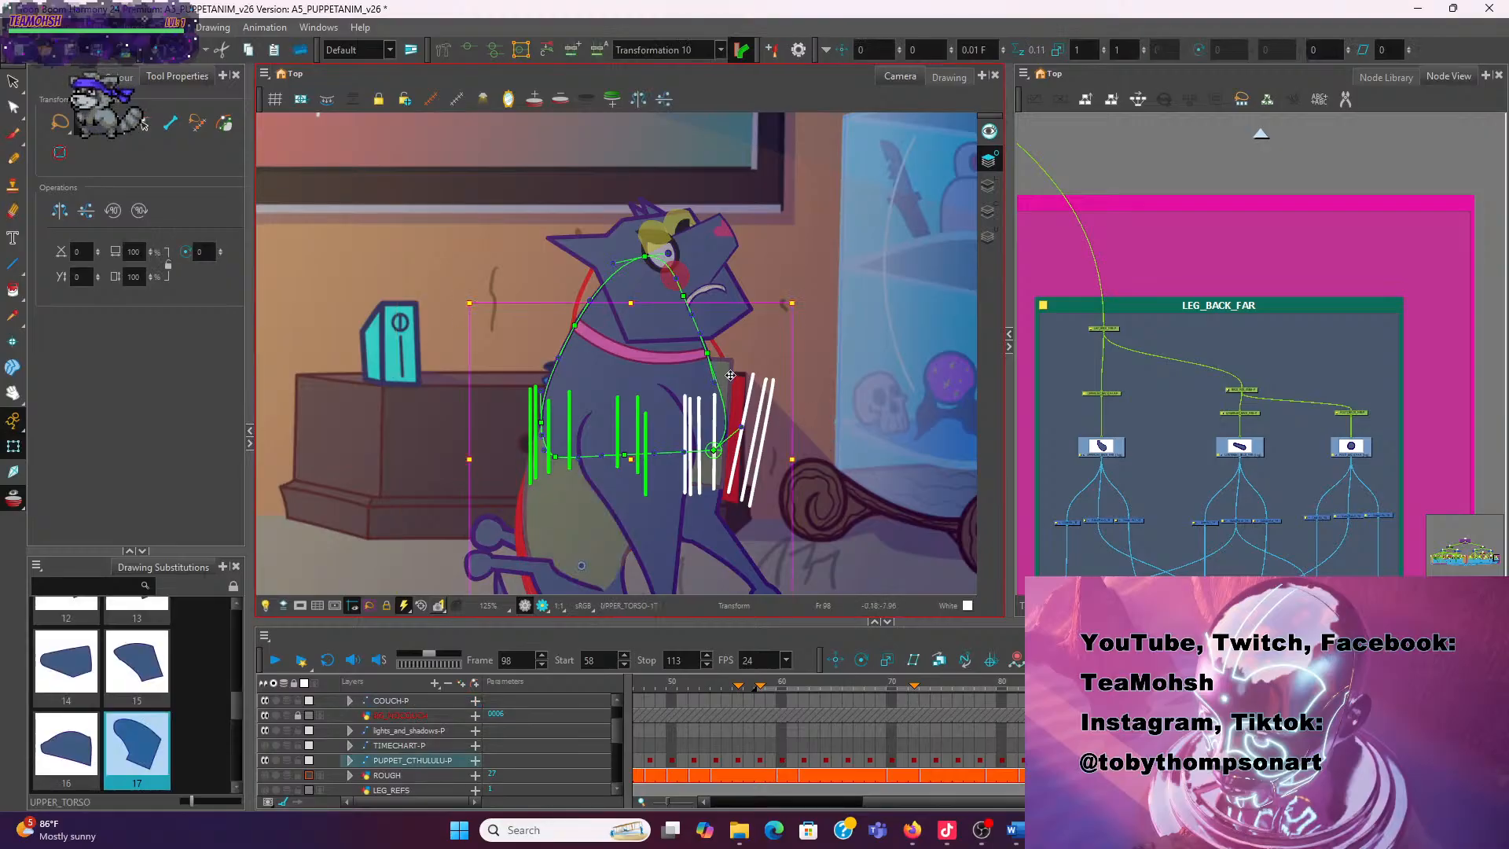
pyautogui.click(469, 50)
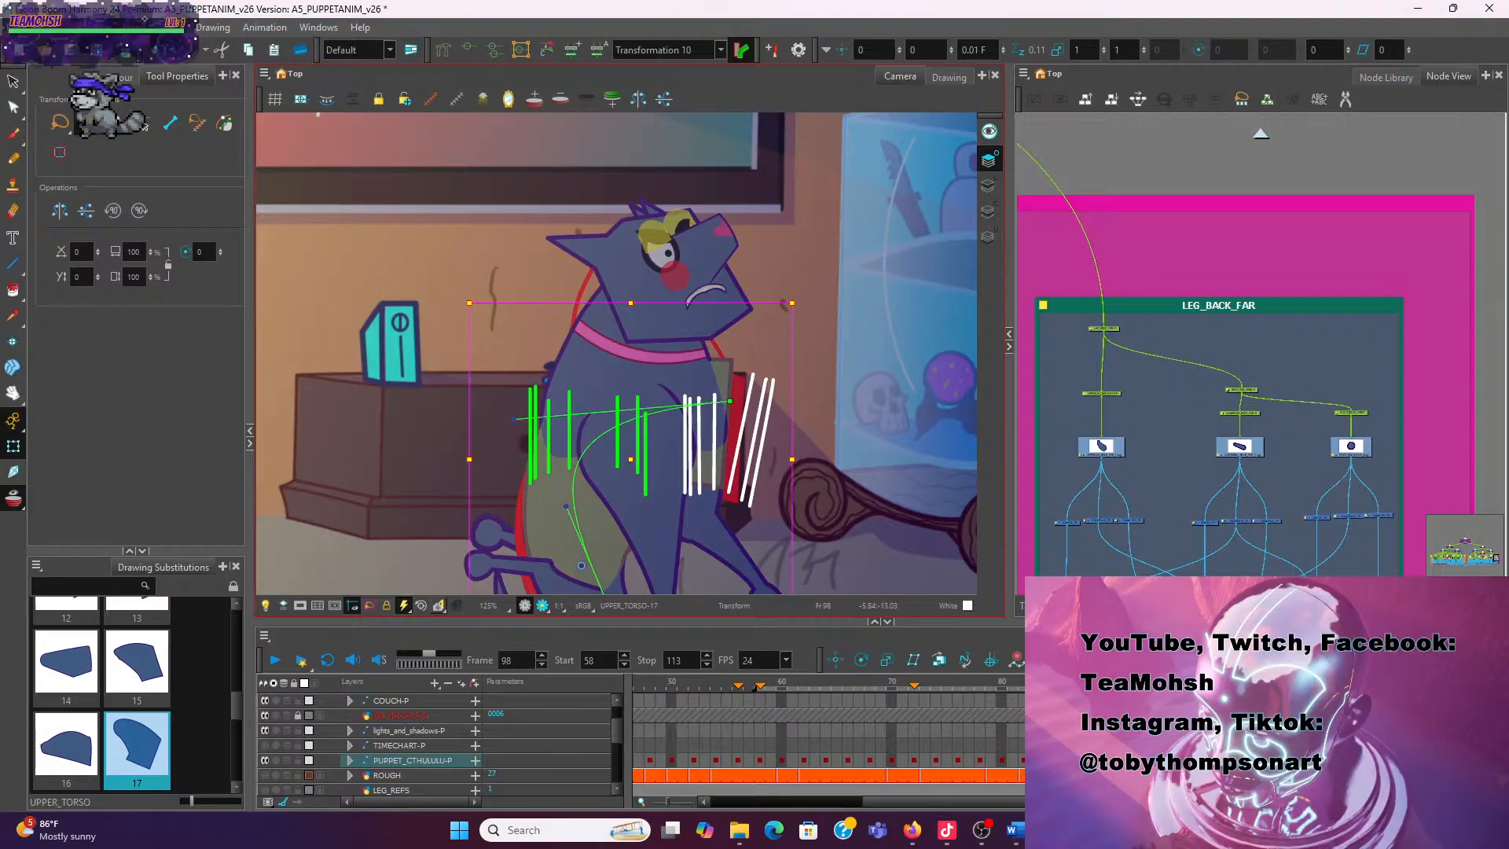
pyautogui.click(1222, 684)
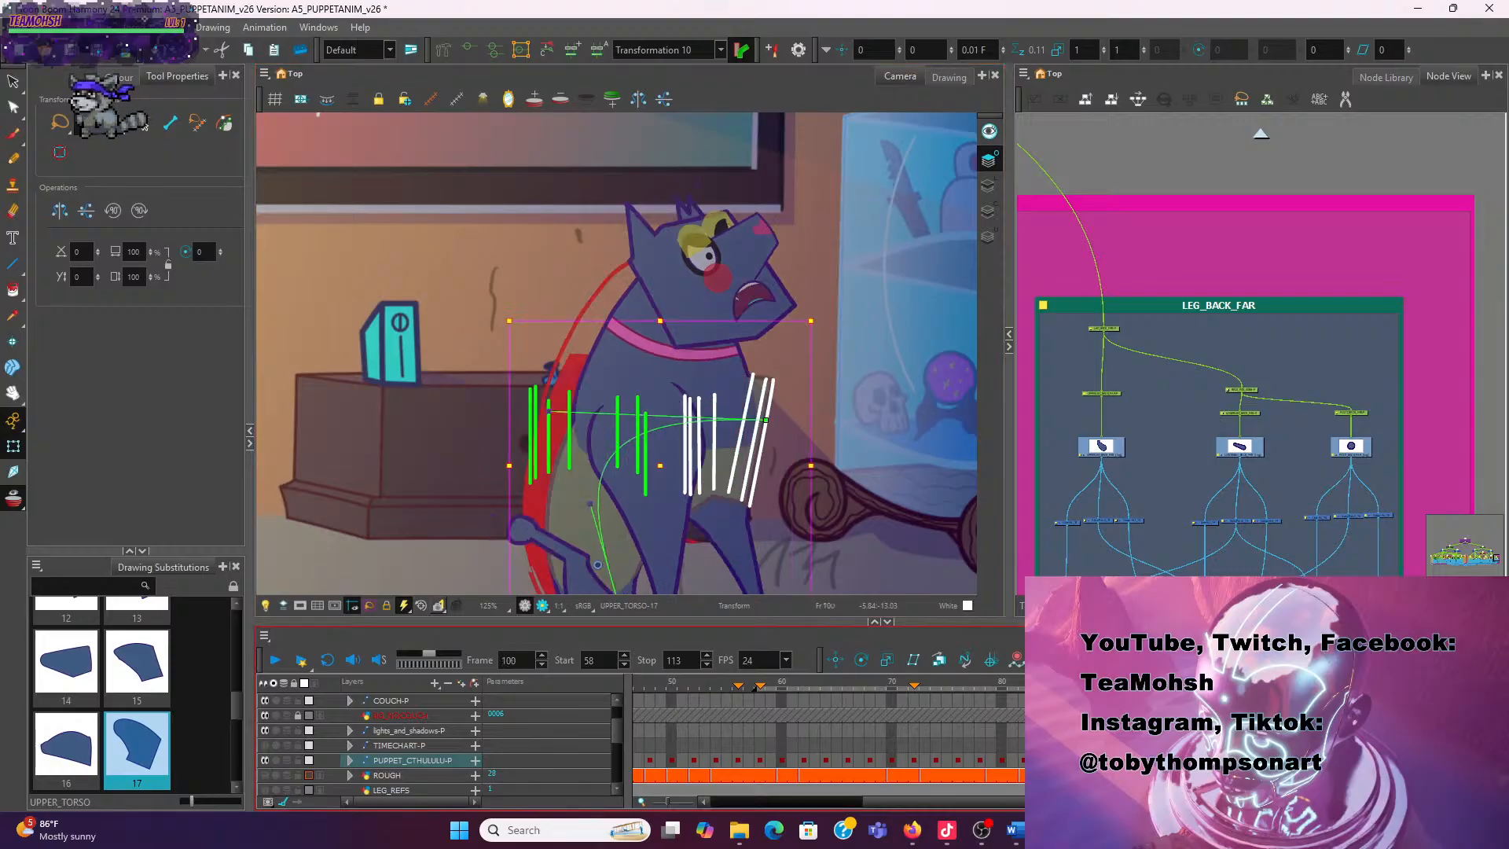
pyautogui.press(',')
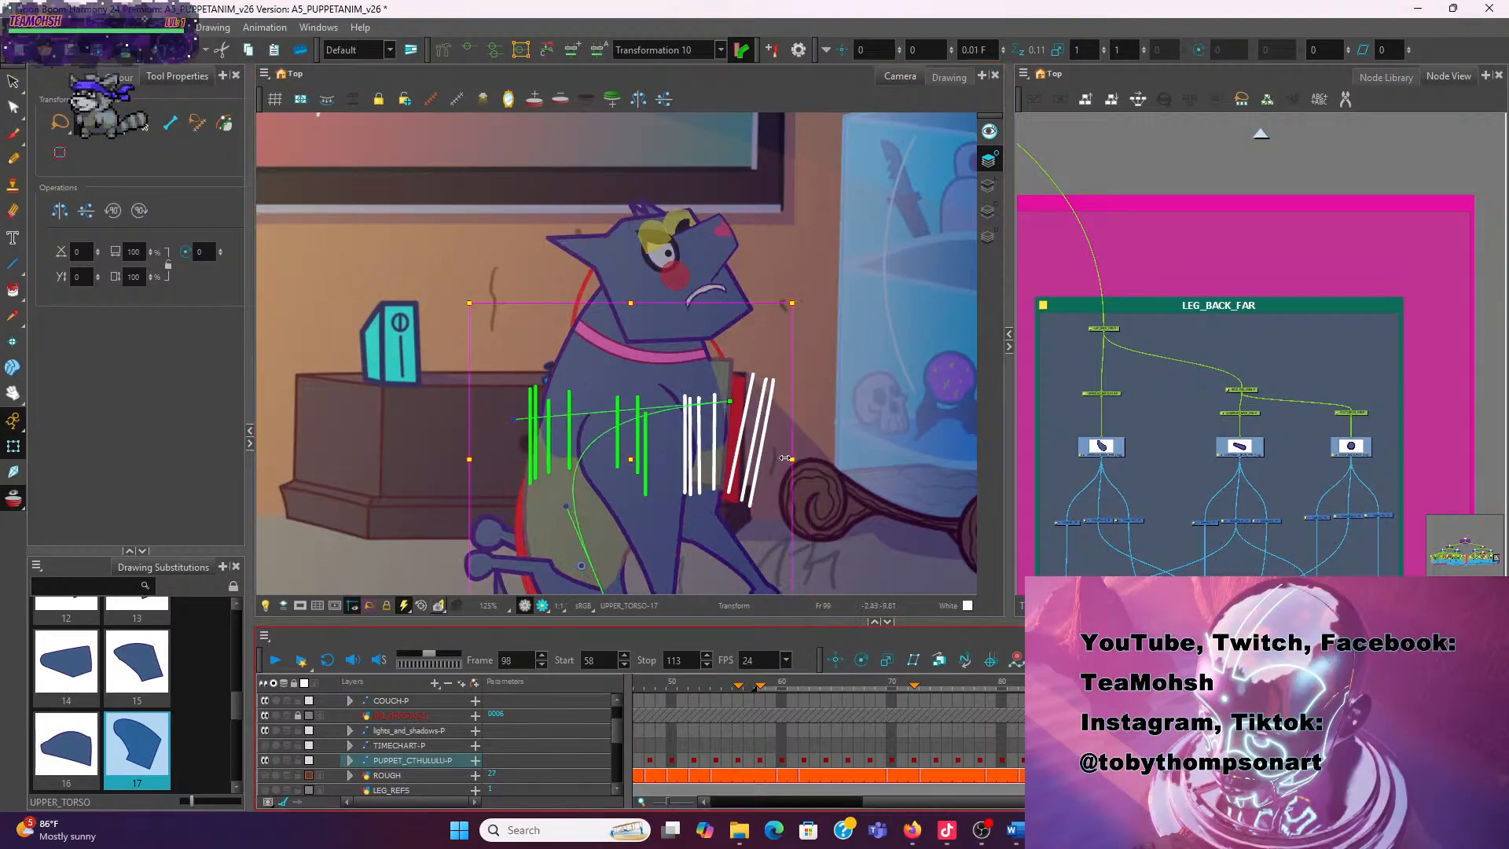
pyautogui.scroll(2, 786, 458)
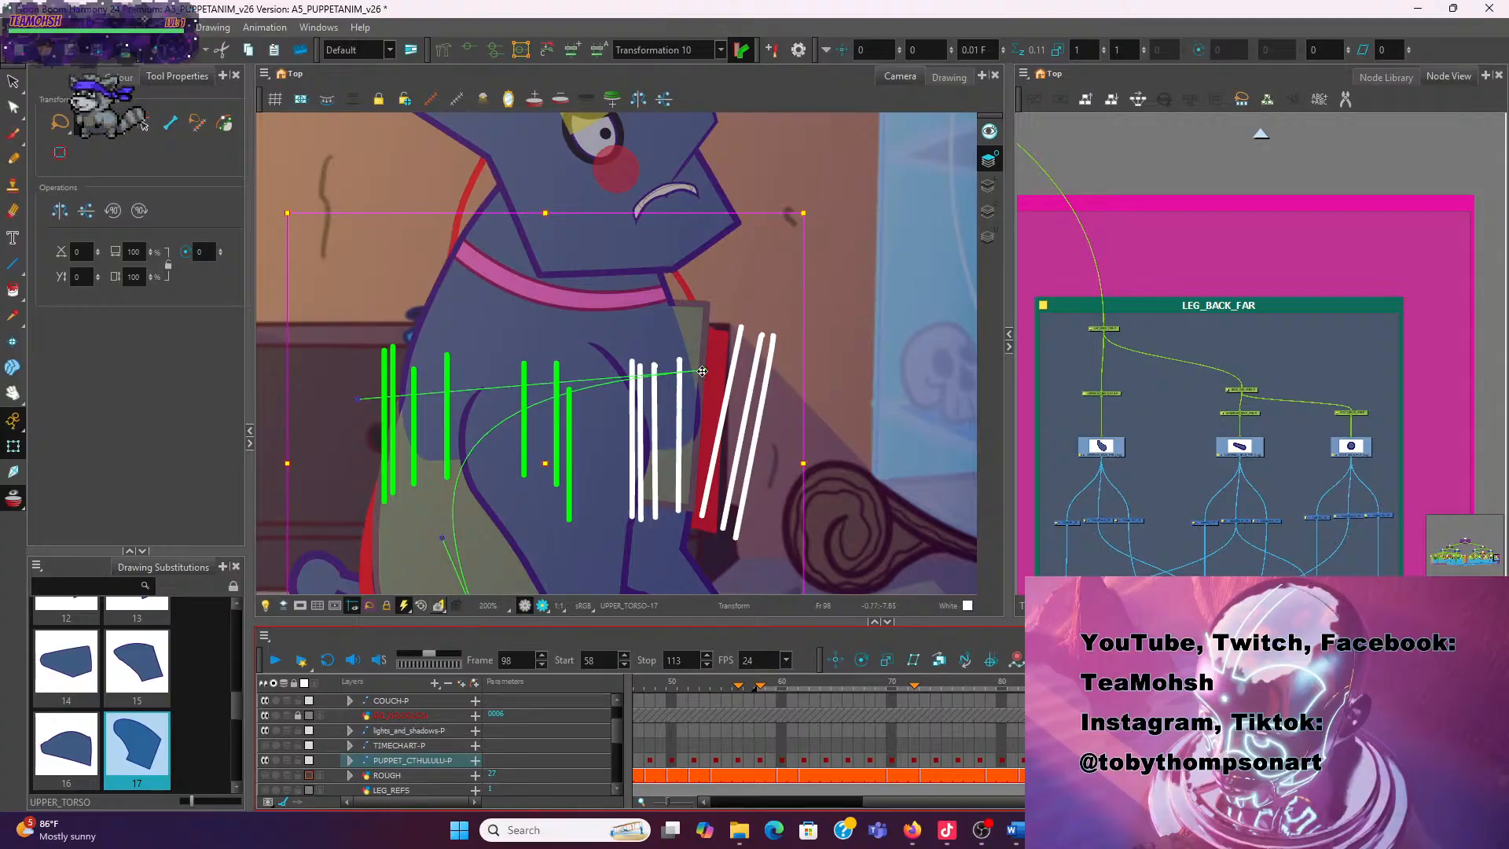
pyautogui.moveTo(701, 371); pyautogui.dragTo(737, 382)
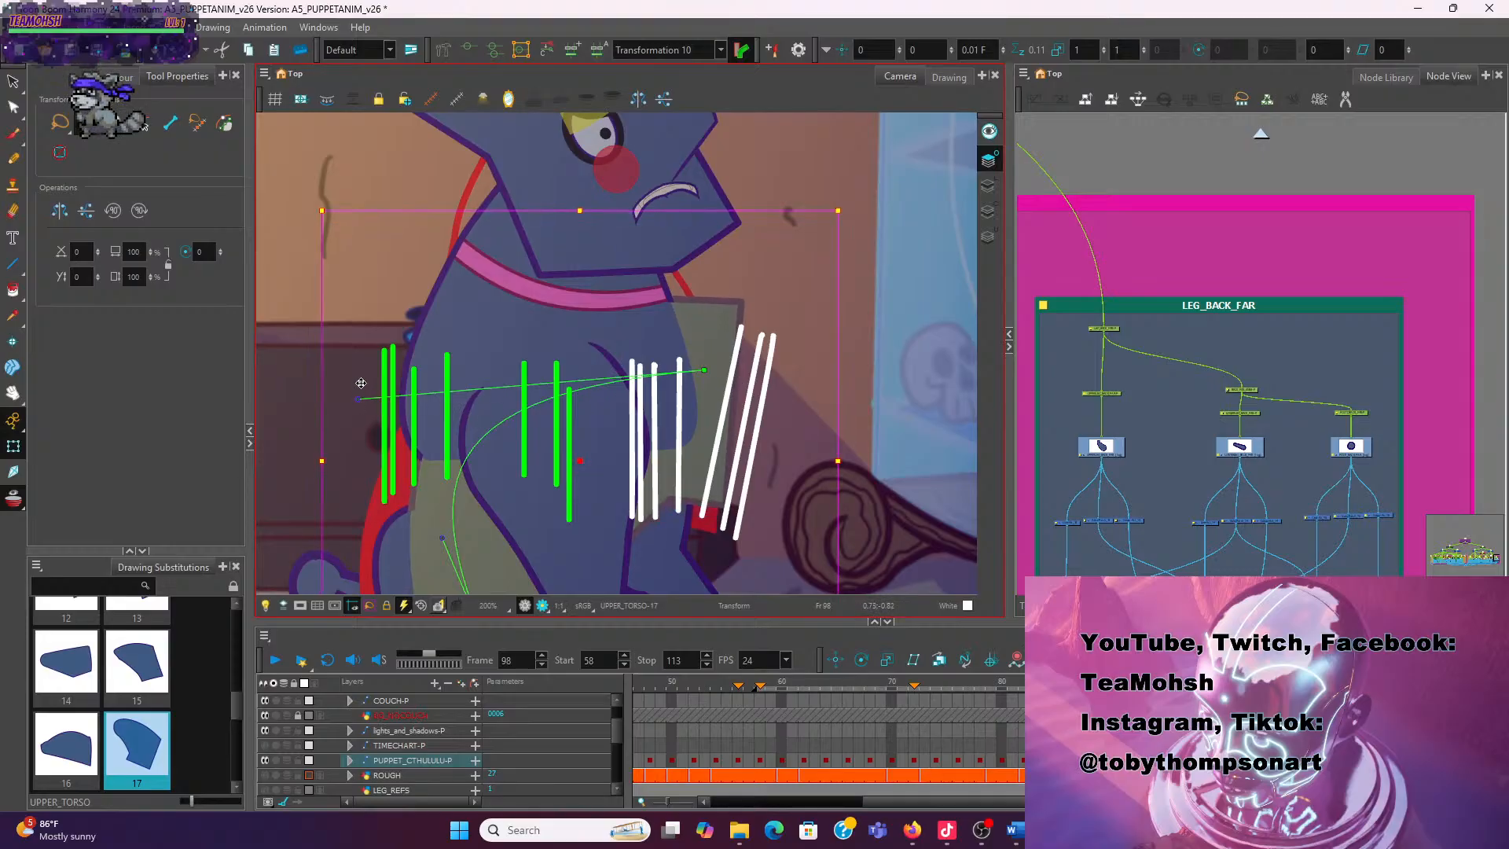
pyautogui.click(296, 410)
pyautogui.click(633, 471)
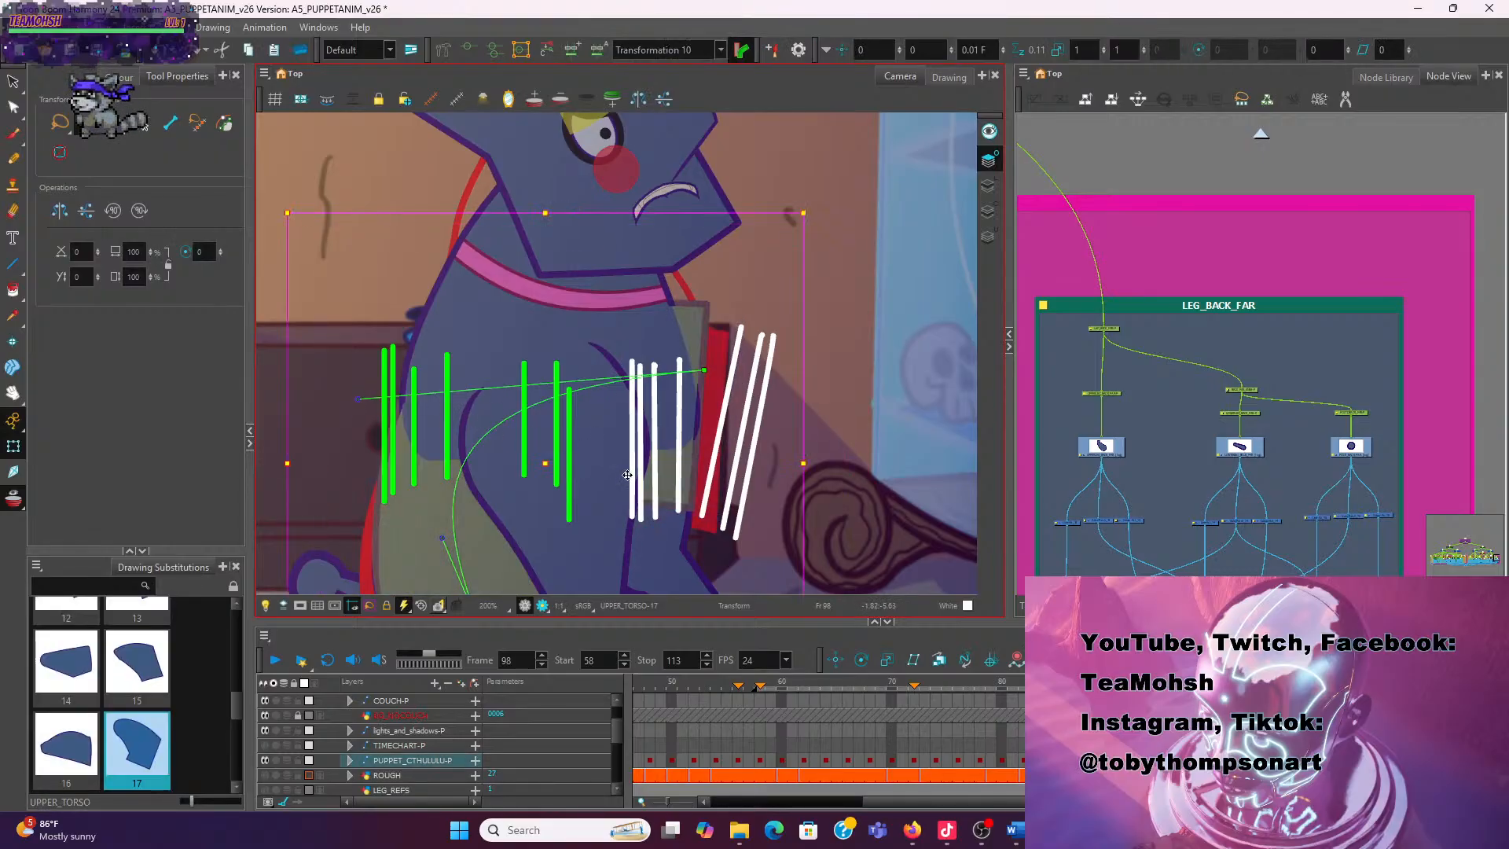
# Pull the upper torso deformation's front point forward on frame 98 to the first slanted white spacing mark
pyautogui.scroll(-2, 633, 476)
pyautogui.click(753, 486)
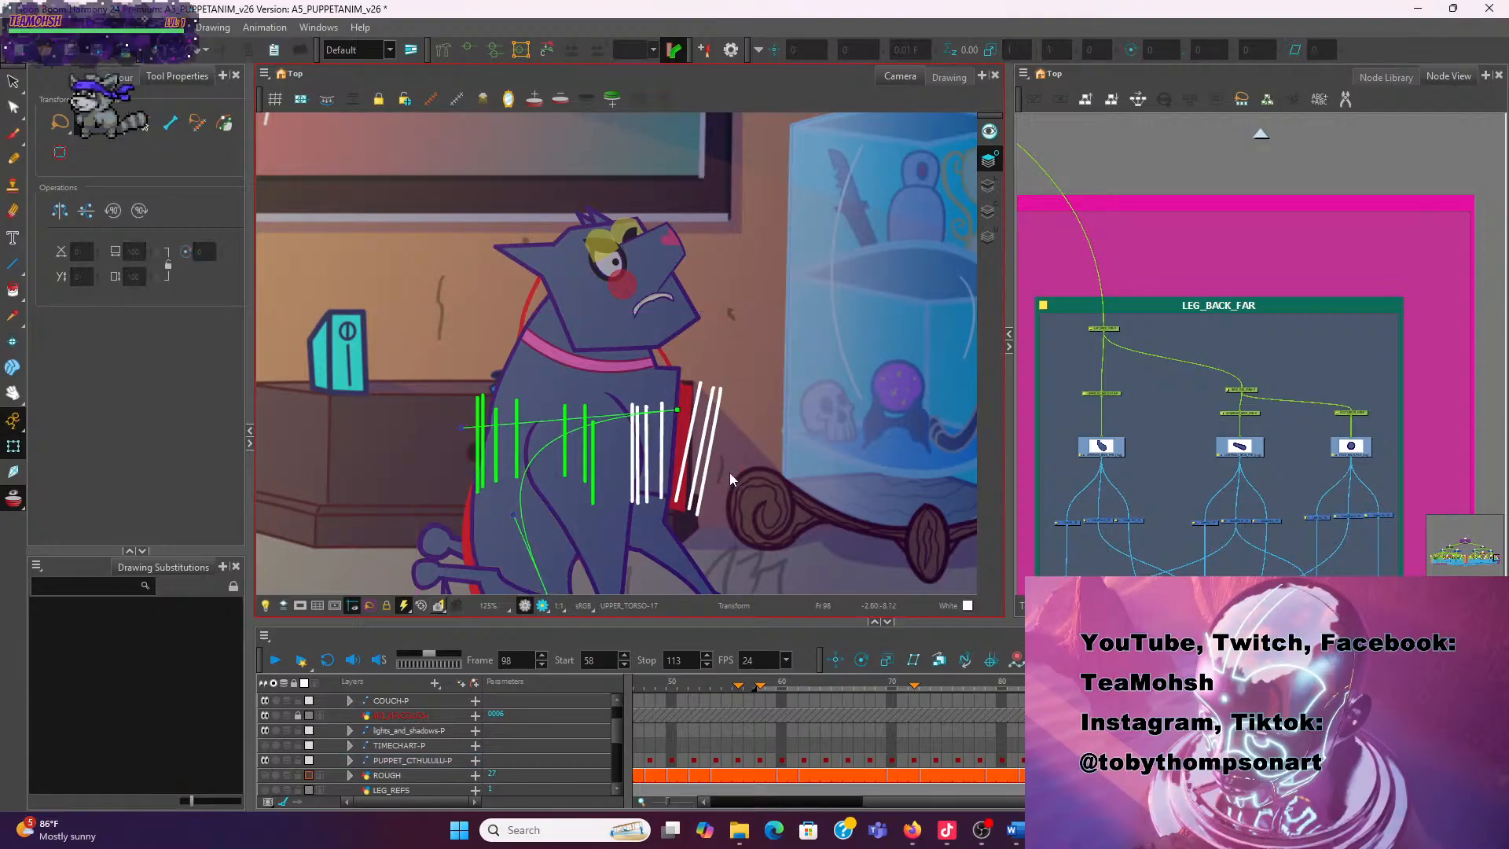
pyautogui.scroll(2, 703, 437)
pyautogui.moveTo(662, 400); pyautogui.dragTo(691, 408)
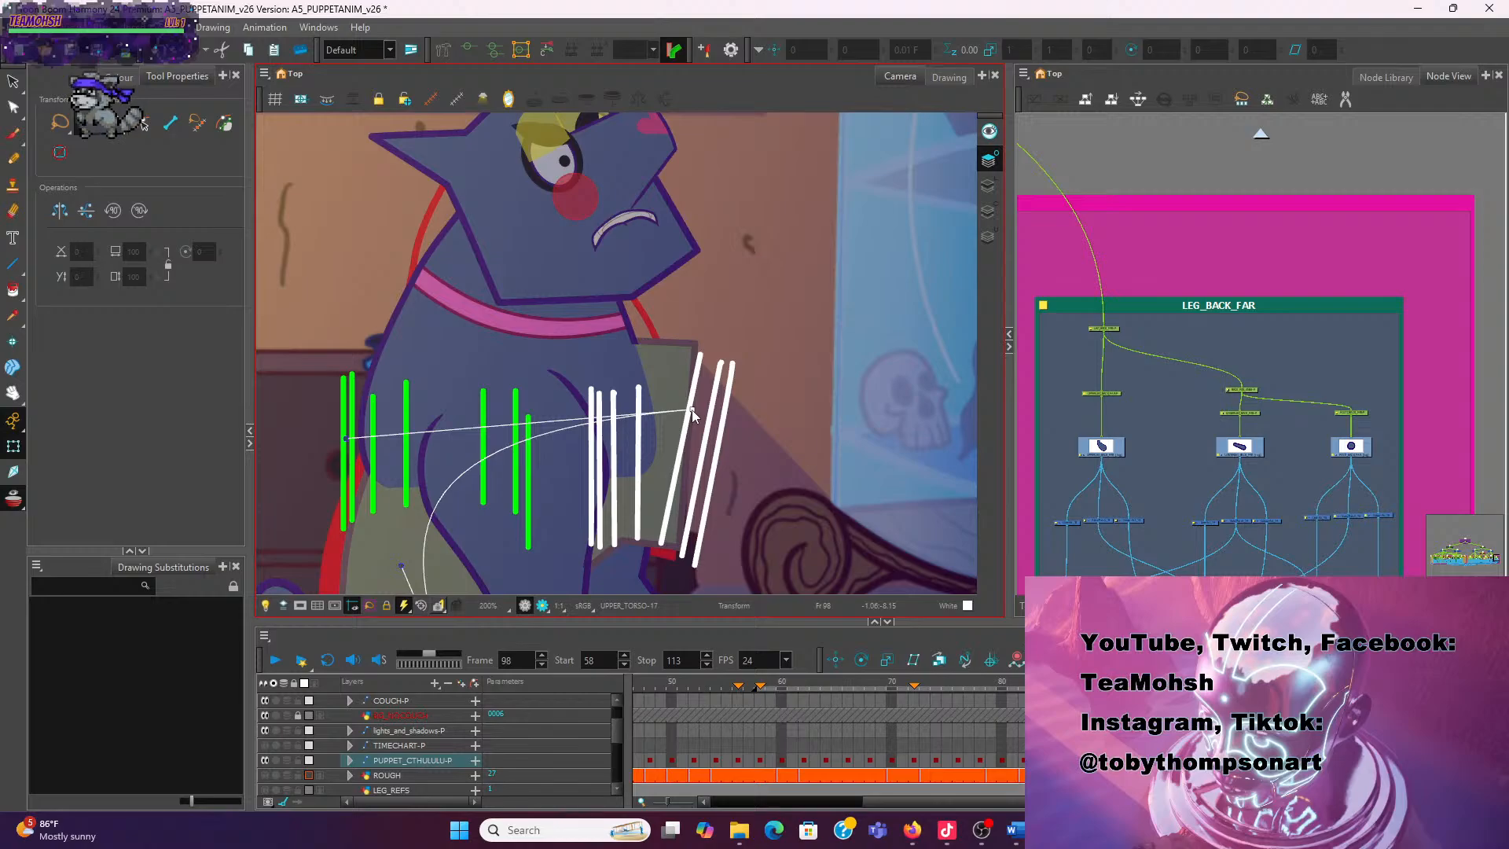
# Shorten the rear handle of the upper torso's deformation curve and nudge its front end point slightly down on frame 98
pyautogui.moveTo(341, 436); pyautogui.dragTo(390, 403)
pyautogui.moveTo(694, 409); pyautogui.dragTo(703, 428)
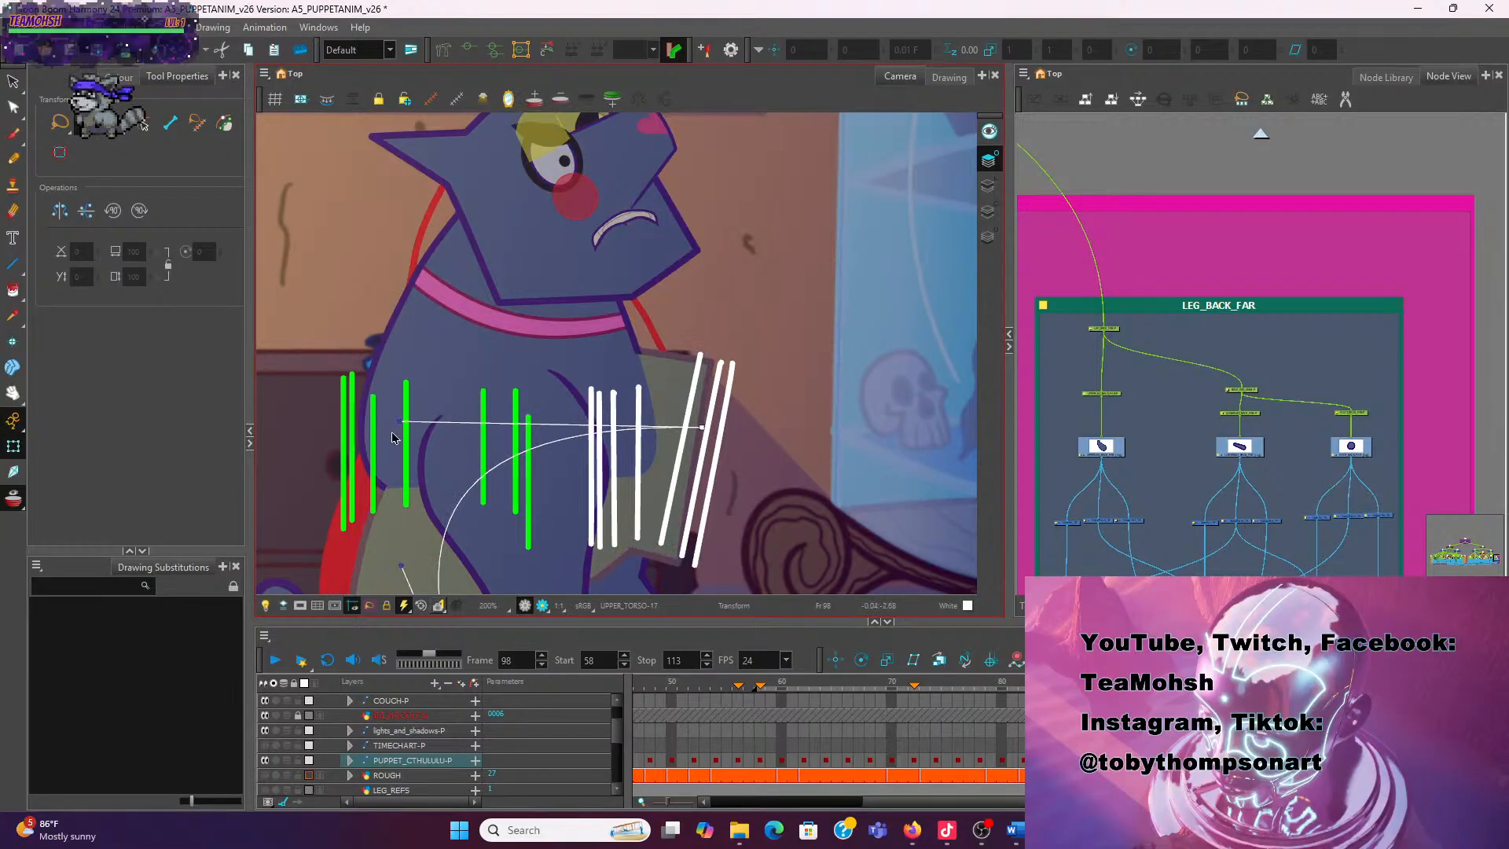
pyautogui.scroll(-2, 408, 401)
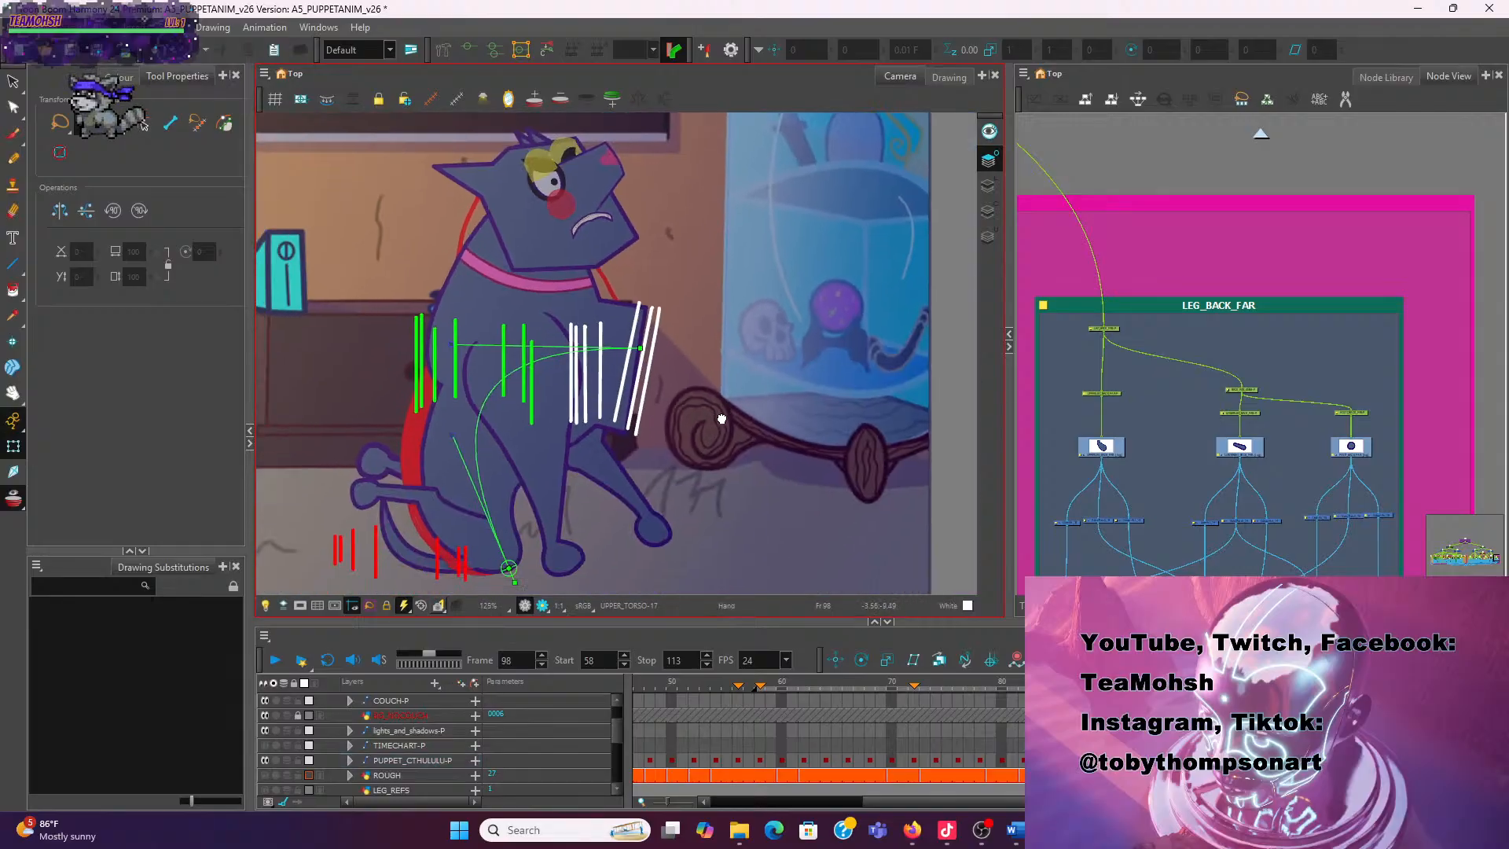
pyautogui.moveTo(722, 419); pyautogui.dragTo(768, 417)
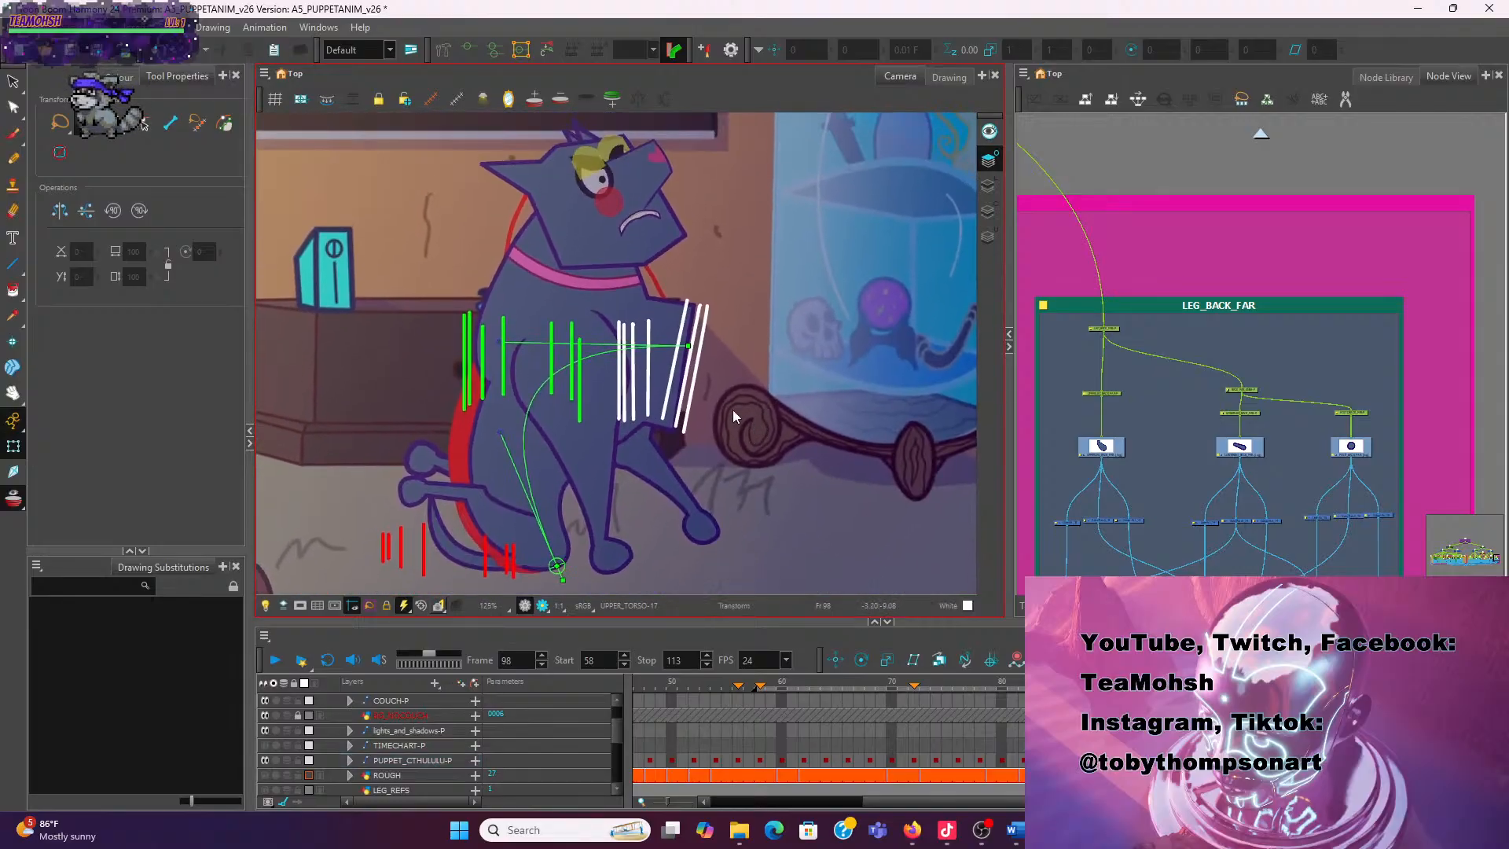
# Shift the neck slightly forward over the torso on frame 98 and display its deformation curve
pyautogui.click(506, 289)
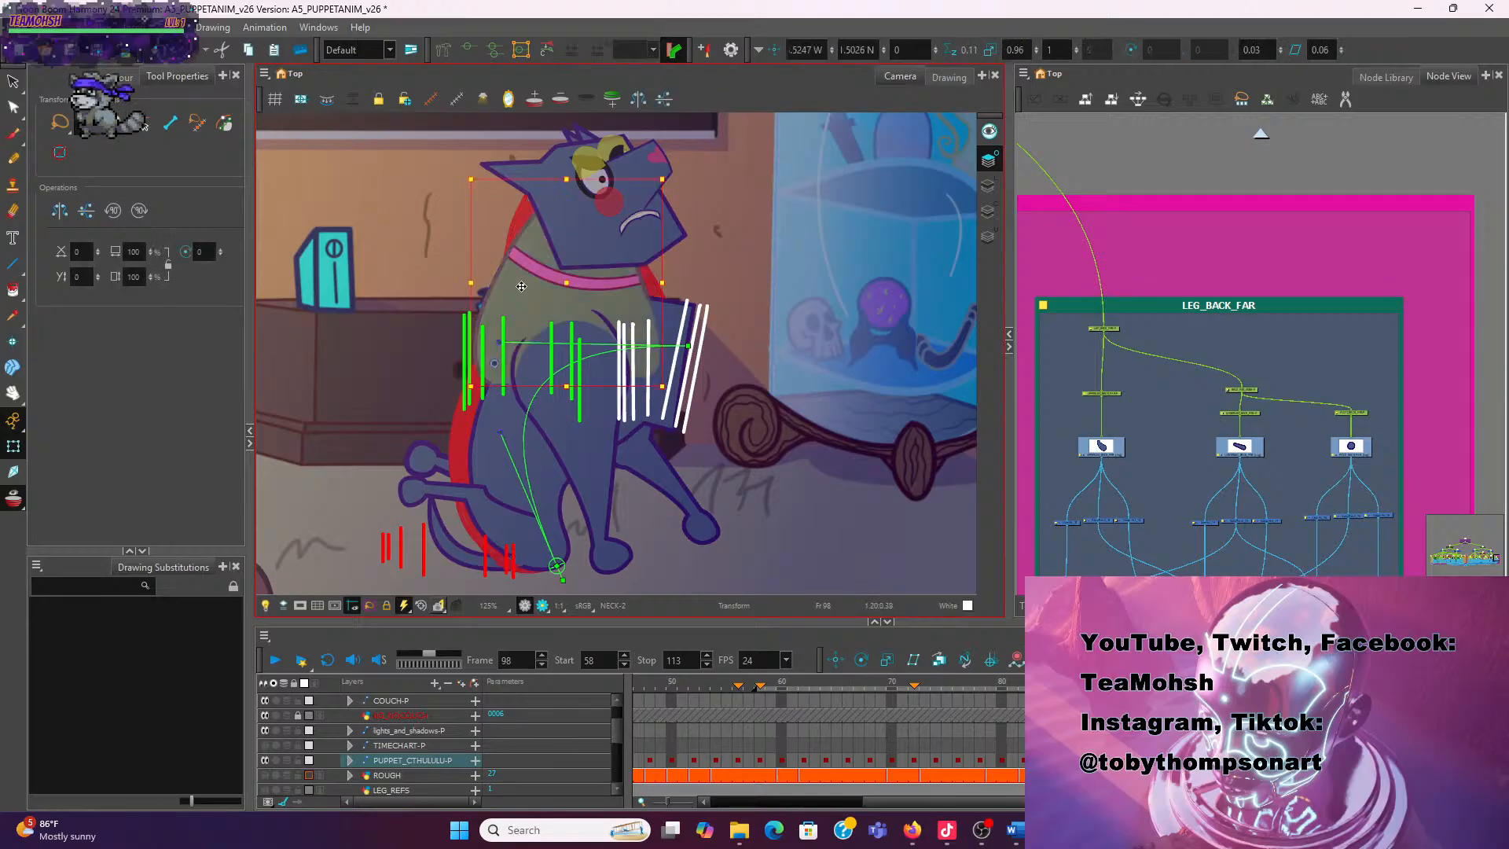
pyautogui.moveTo(521, 288); pyautogui.dragTo(544, 288)
pyautogui.click(726, 156)
pyautogui.click(568, 289)
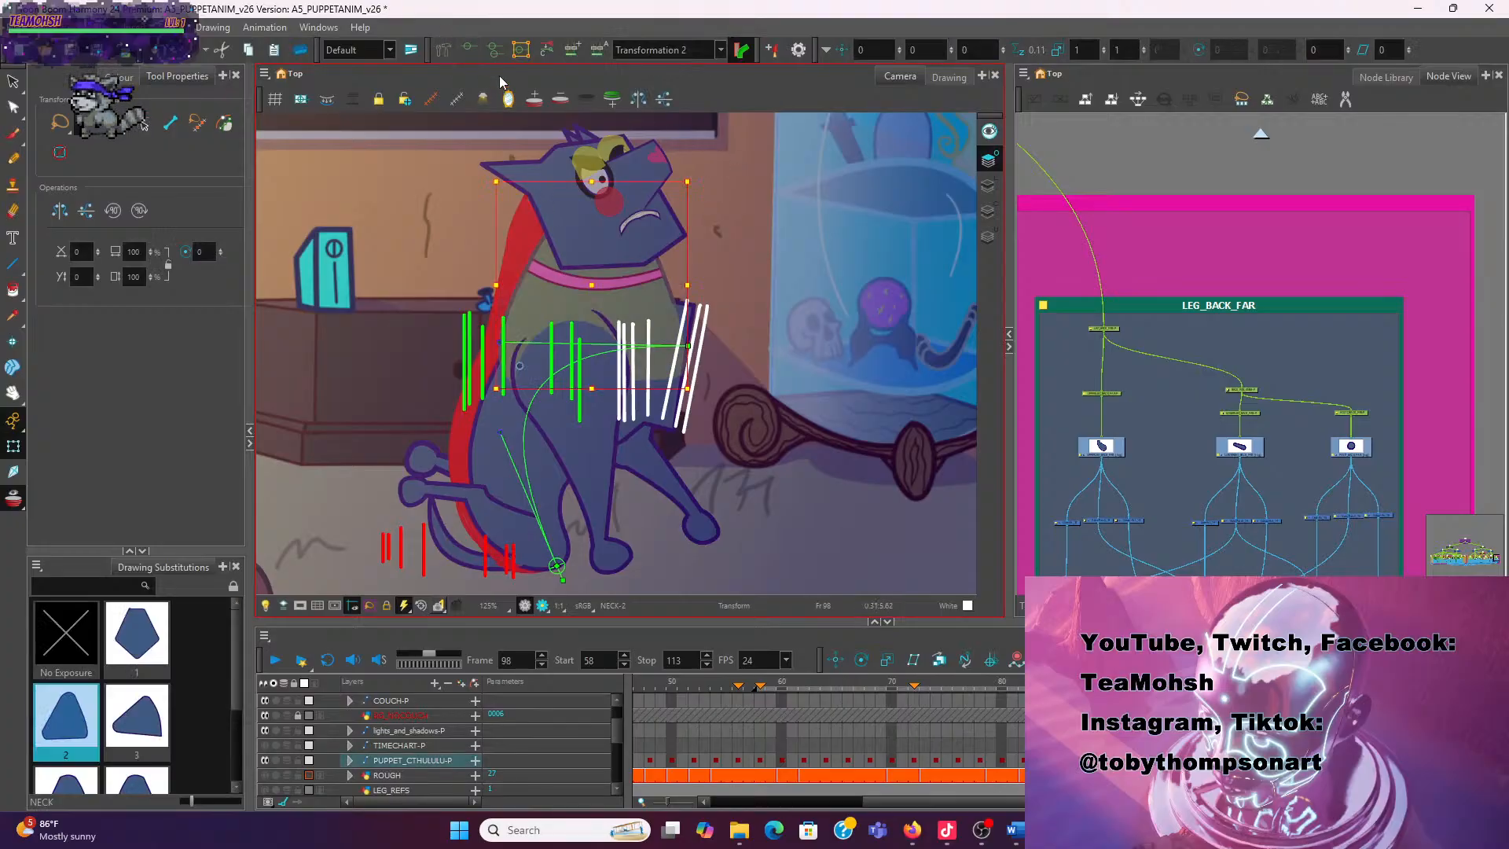
# Reshape the front of the neck deformation on frame 98, extending its chest point to the first slanted white mark and straightening the adjoining curves
pyautogui.scroll(5, 733, 404)
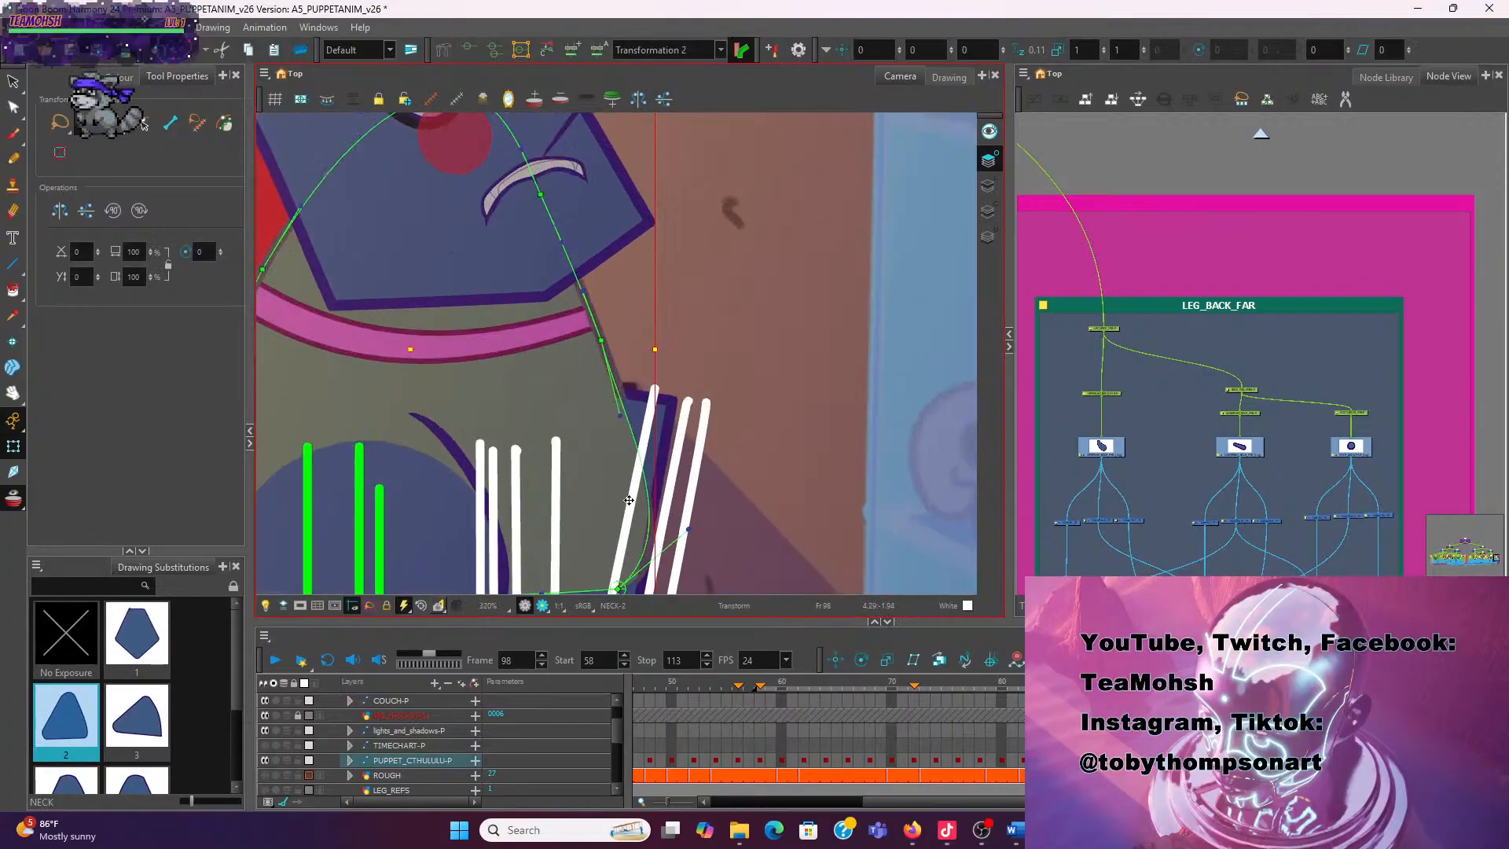
pyautogui.click(630, 361)
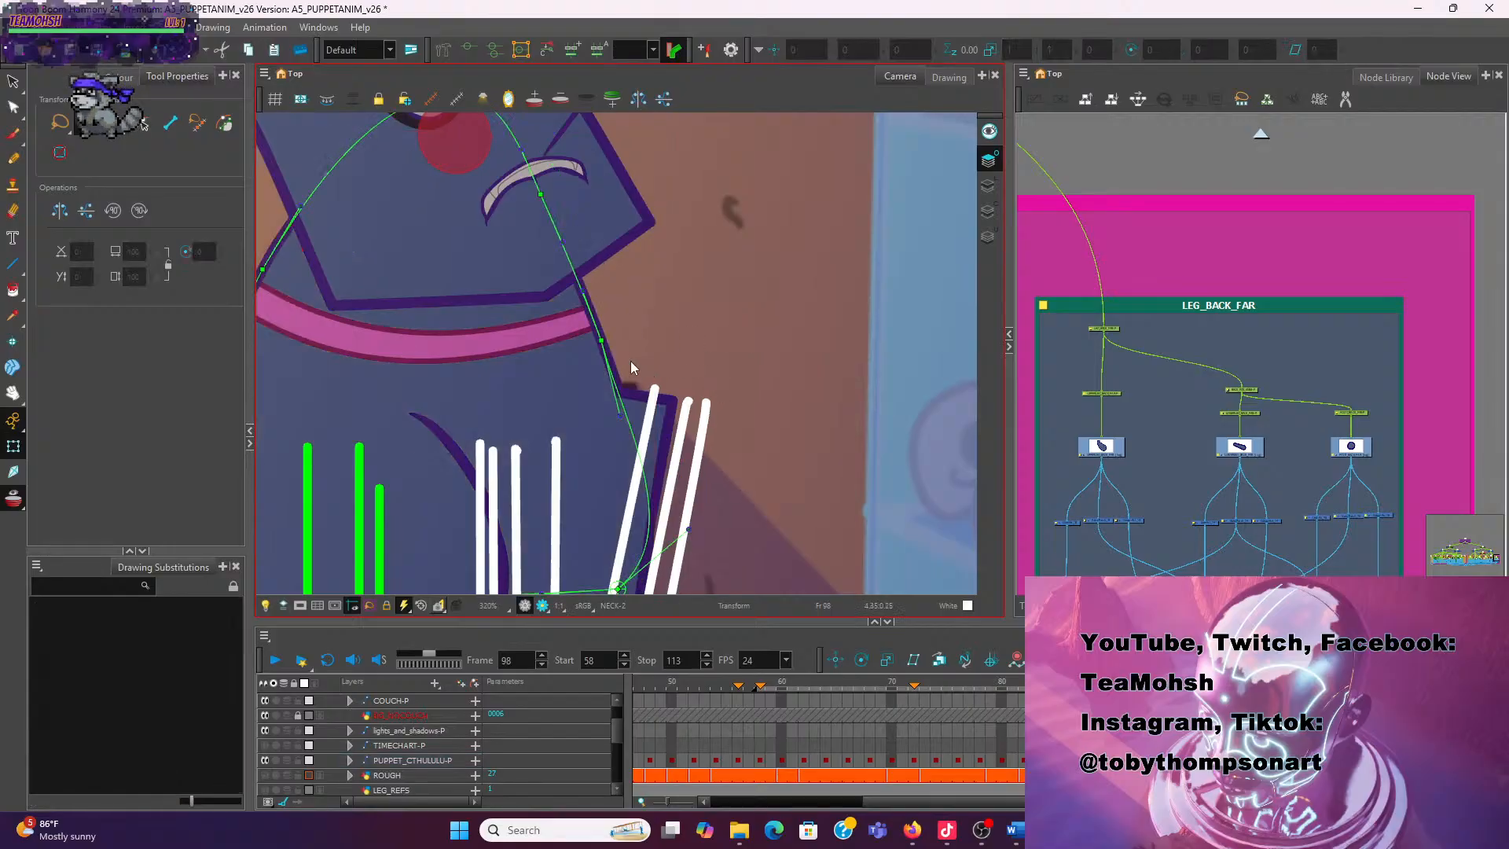
pyautogui.moveTo(604, 340); pyautogui.dragTo(656, 393)
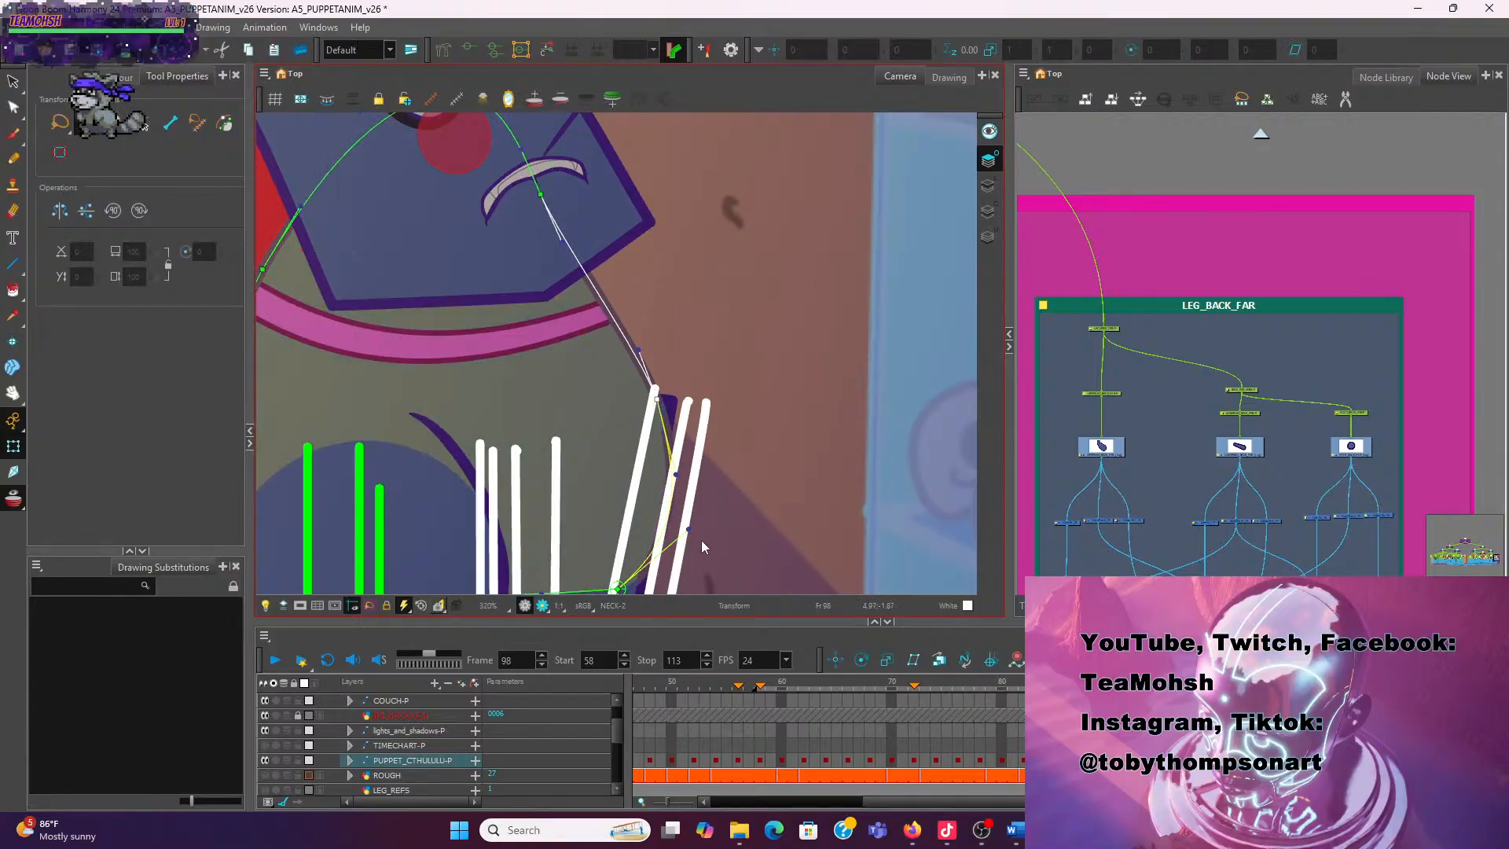
pyautogui.moveTo(691, 533); pyautogui.dragTo(624, 524)
pyautogui.moveTo(676, 474); pyautogui.dragTo(646, 474)
pyautogui.click(641, 348)
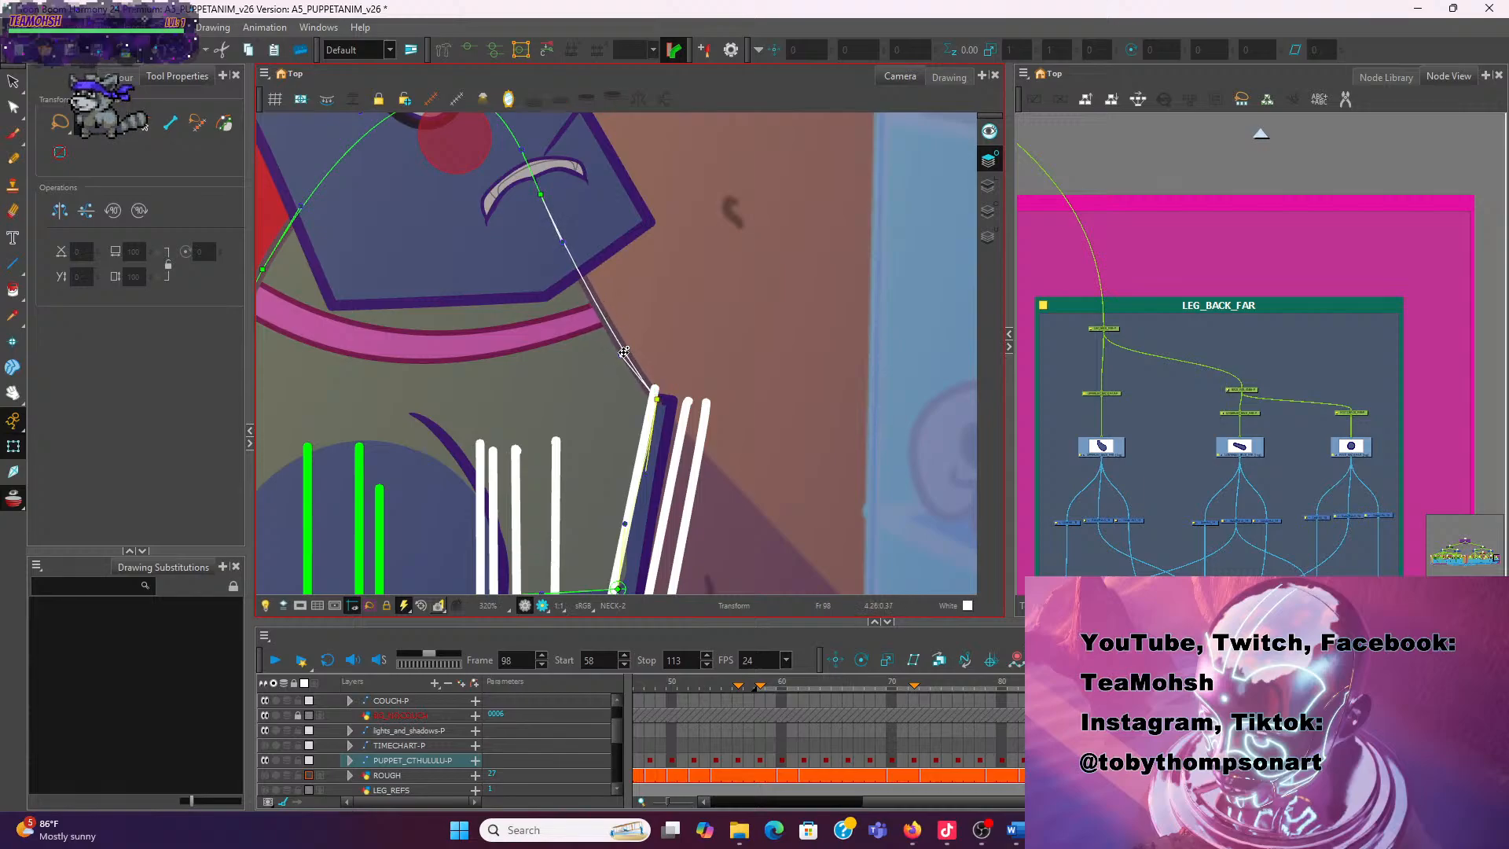
pyautogui.scroll(-3, 504, 234)
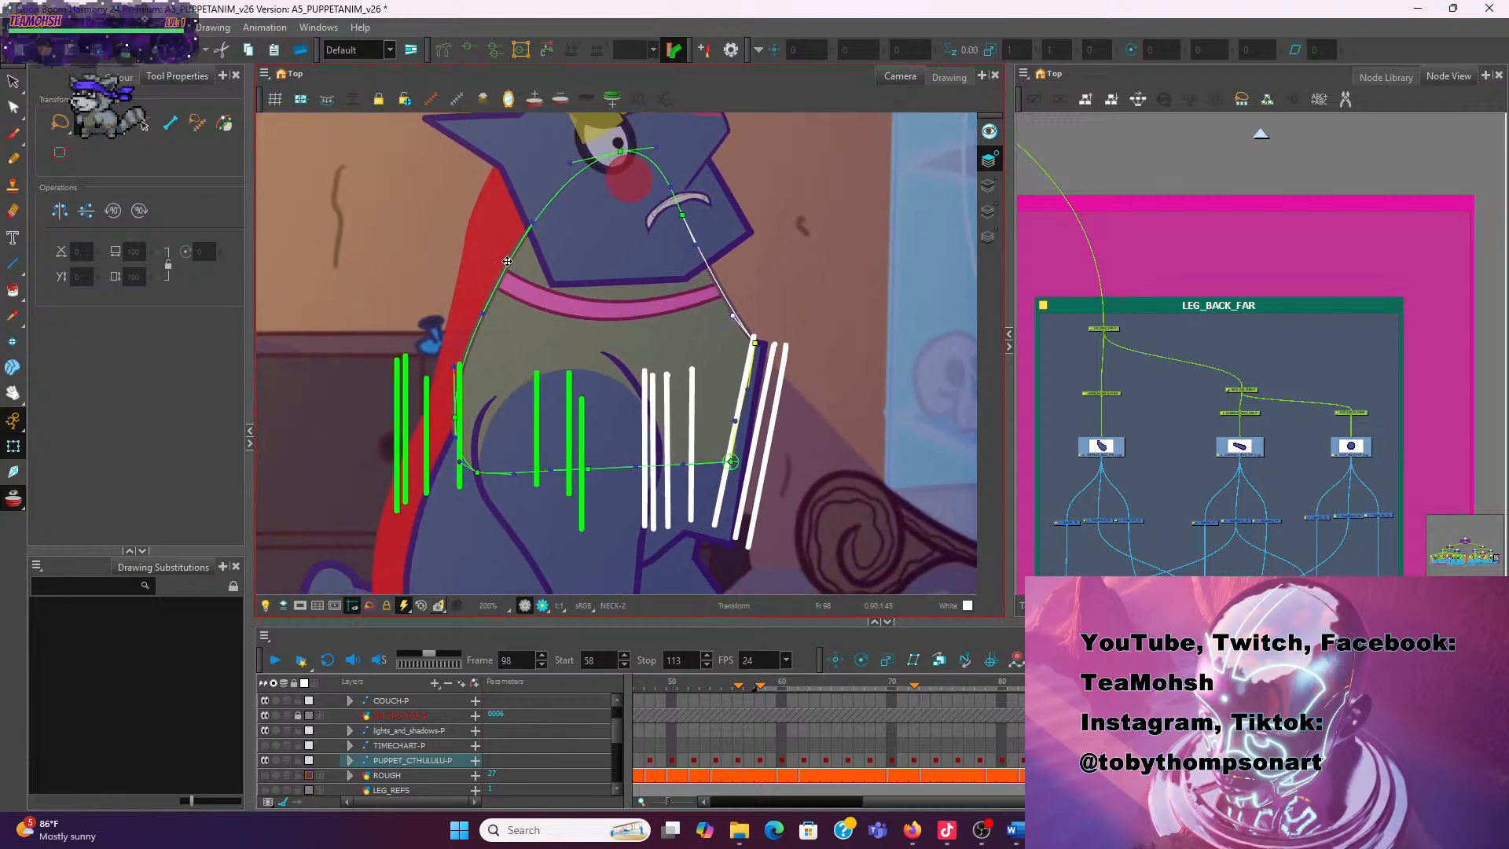
# Smooth the neck deformation's back edge on frame 98 by lowering its rear base point and moving the upper back and top points backward
pyautogui.click(507, 260)
pyautogui.scroll(2, 452, 452)
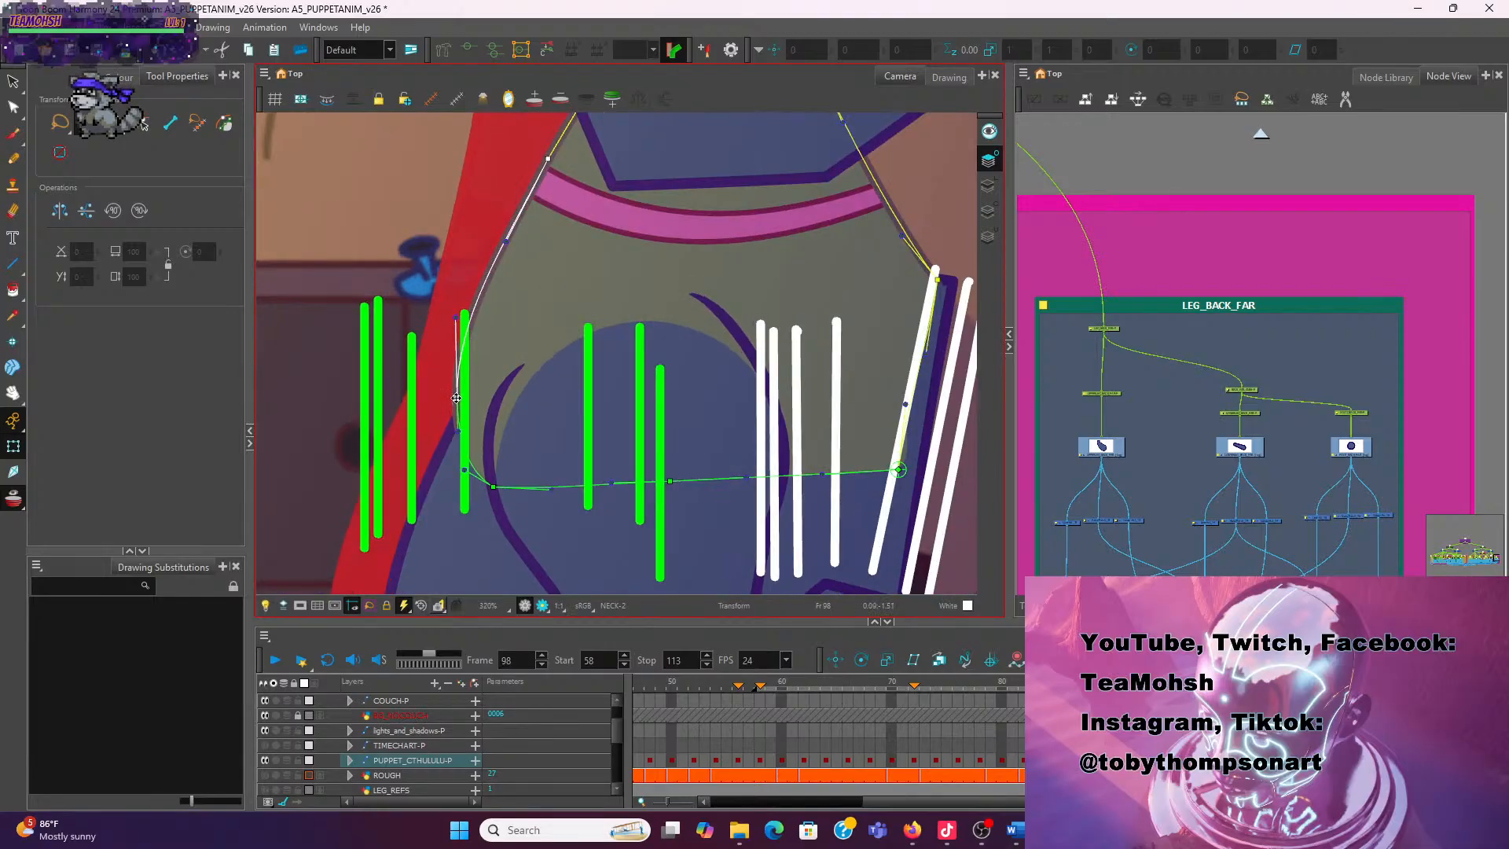
pyautogui.moveTo(456, 398); pyautogui.dragTo(447, 462)
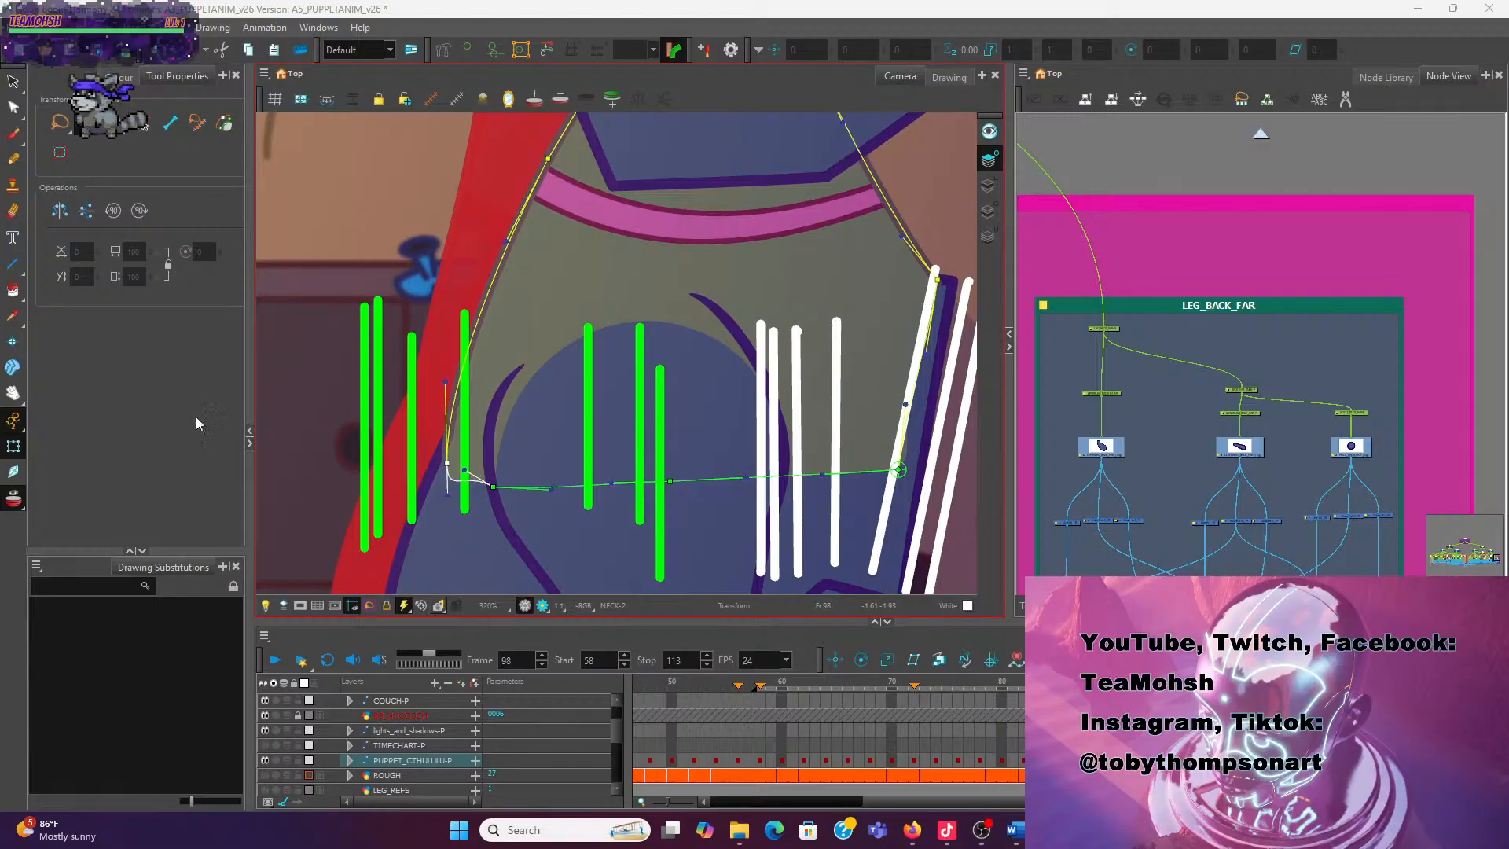
pyautogui.click(462, 383)
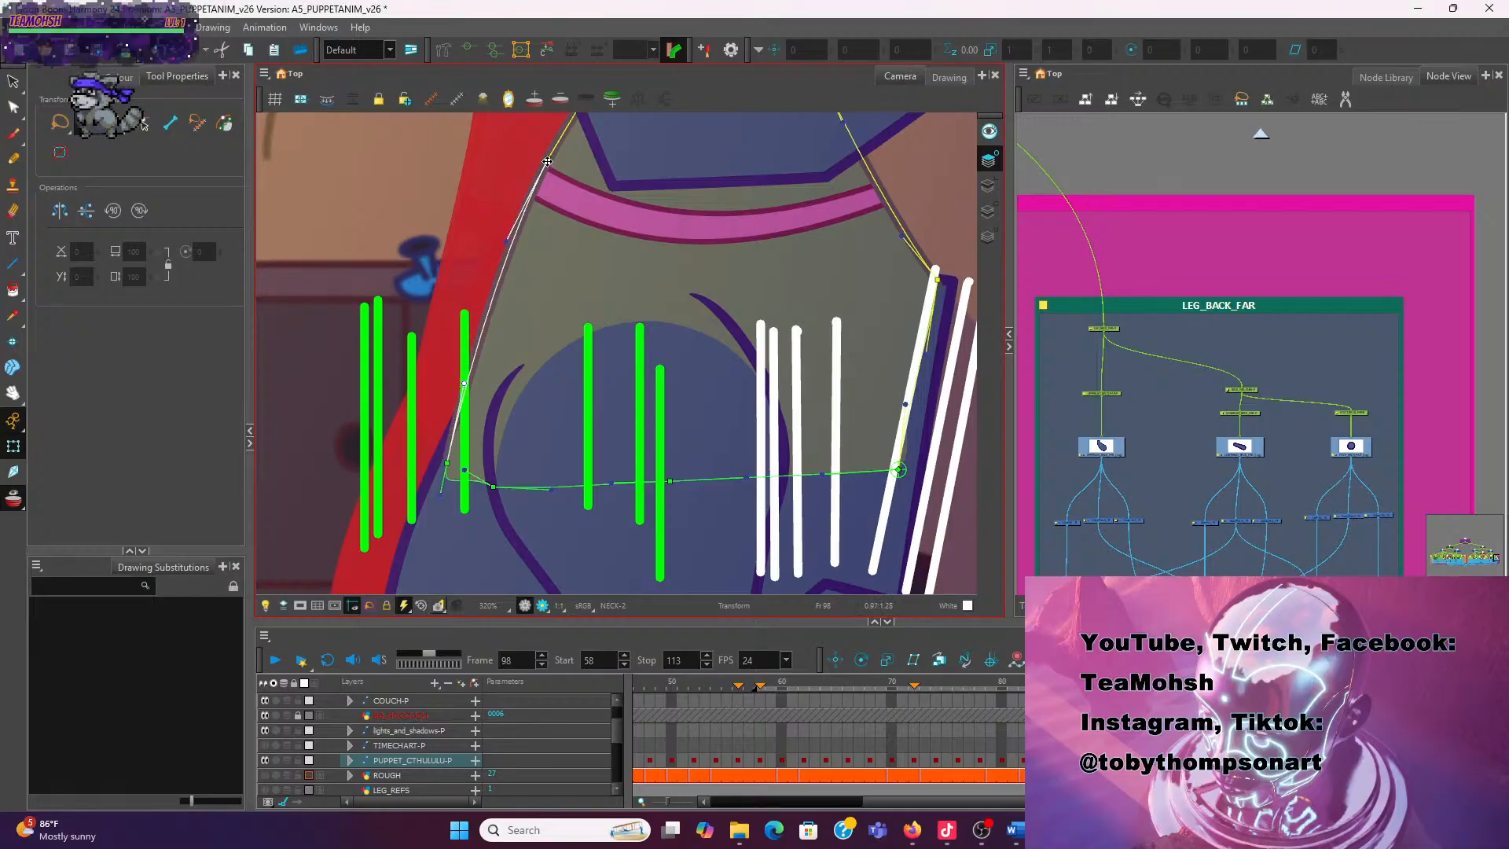
pyautogui.scroll(-2, 583, 210)
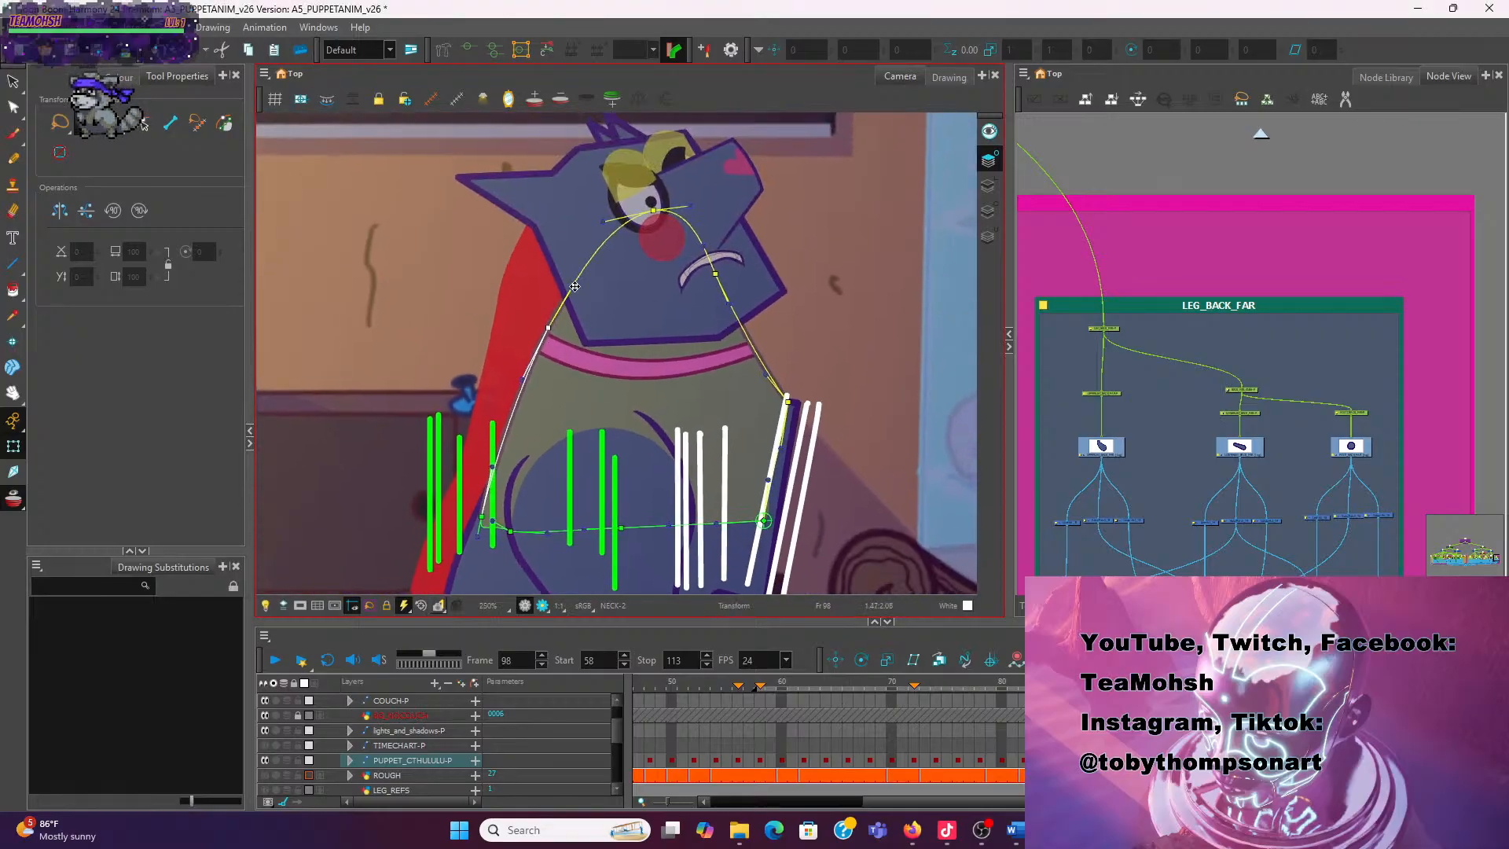
pyautogui.moveTo(575, 286); pyautogui.dragTo(562, 284)
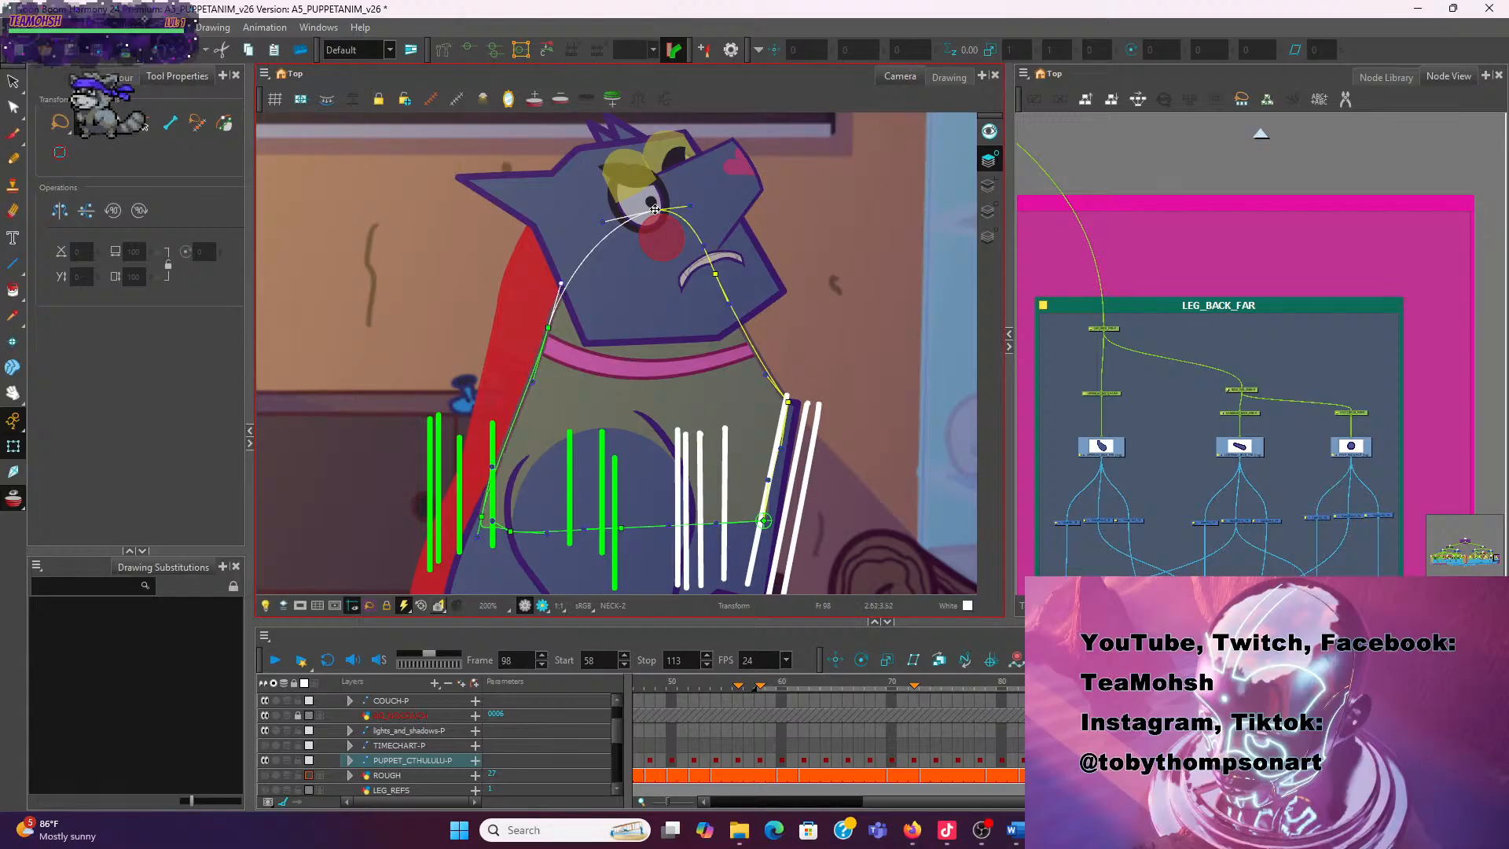
pyautogui.moveTo(655, 210); pyautogui.dragTo(624, 217)
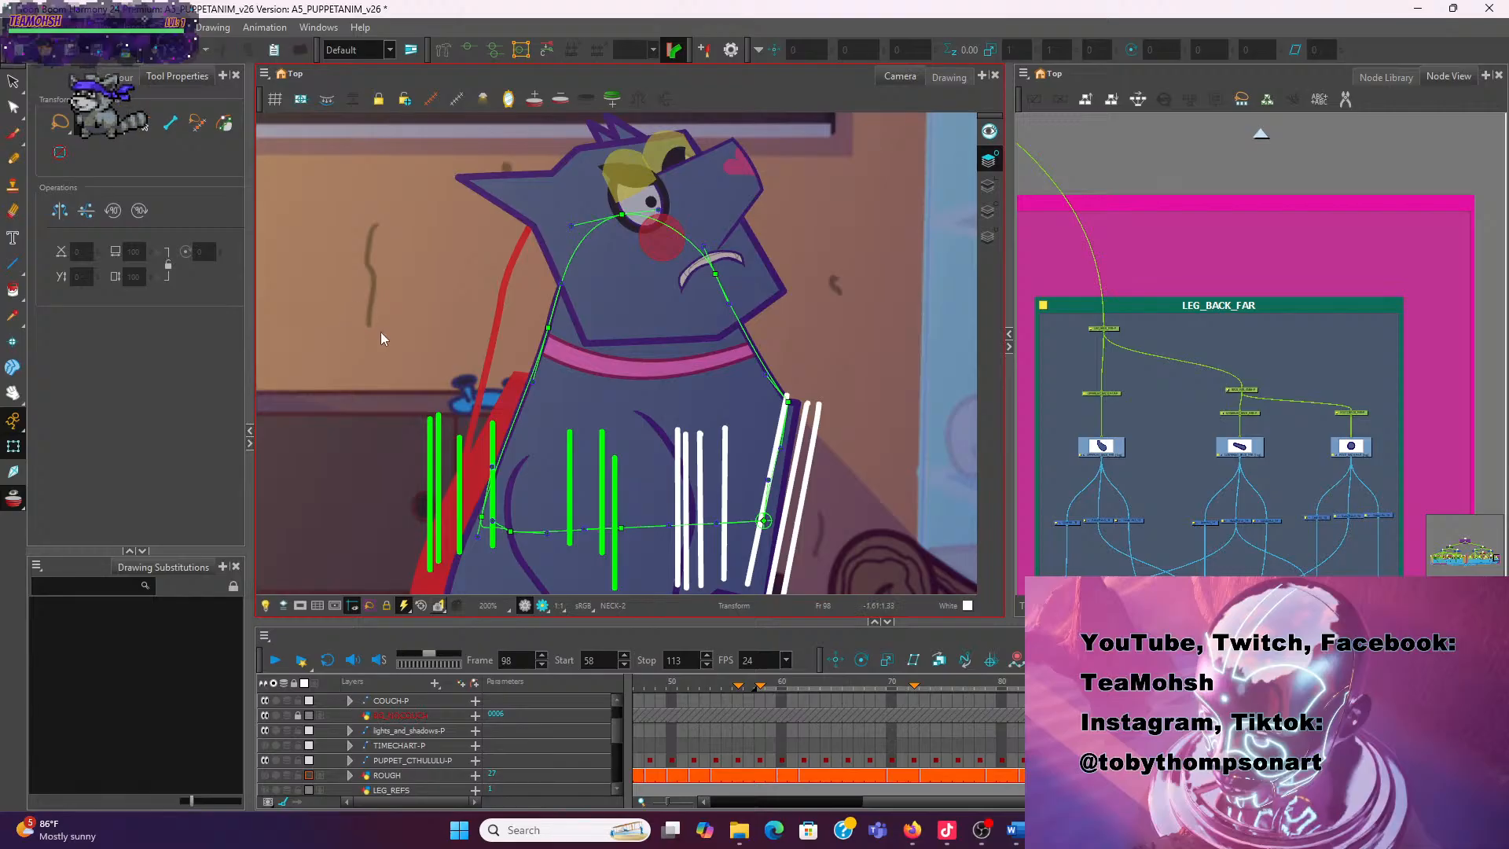
# Flip between frame 98 and the preceding frames to compare the neck and torso shapes through the turn
pyautogui.scroll(-2, 685, 372)
pyautogui.moveTo(747, 436); pyautogui.dragTo(728, 402)
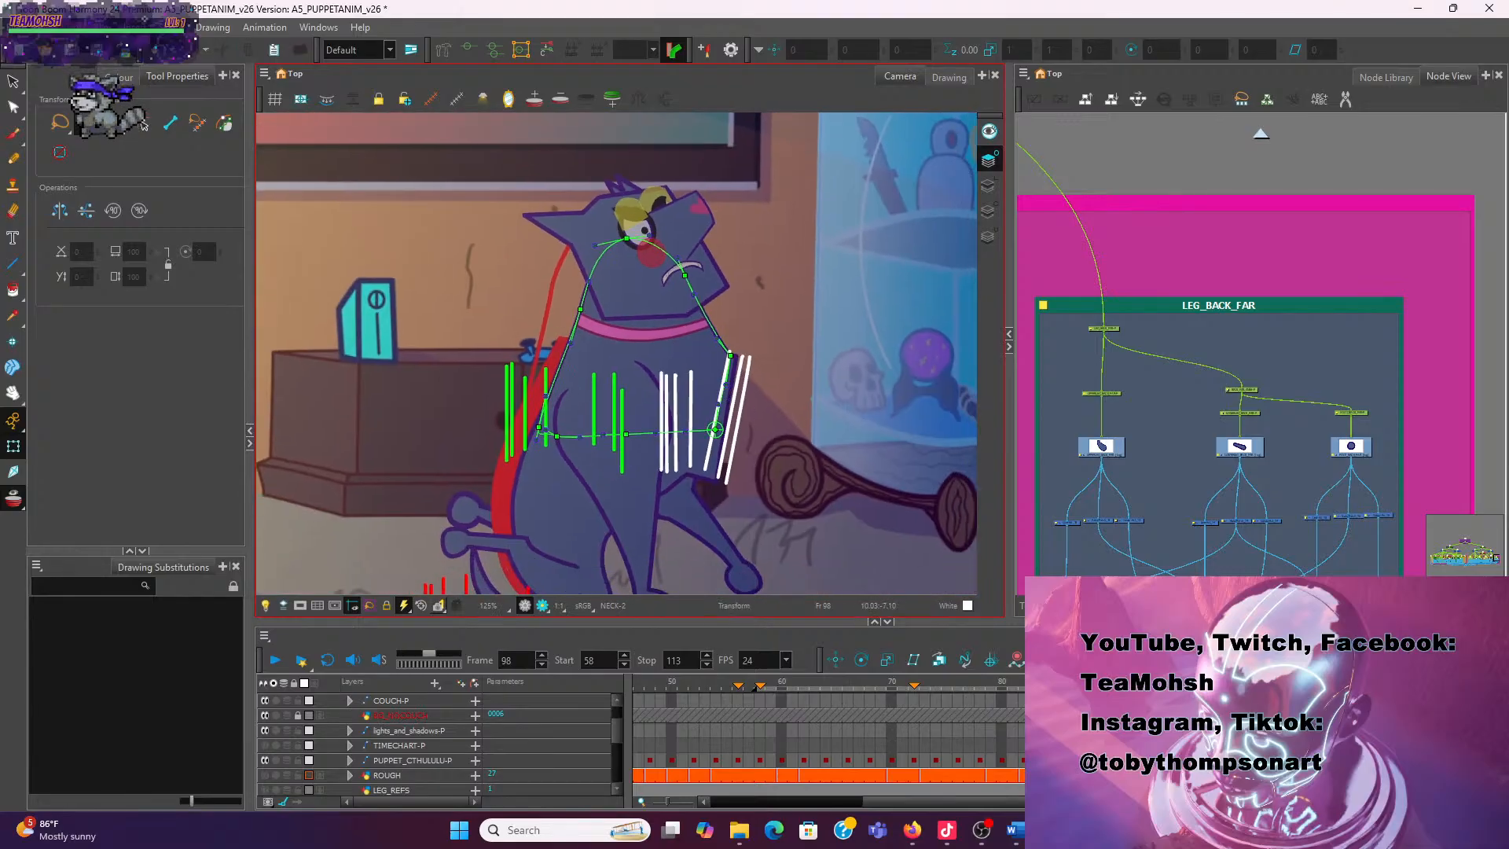
pyautogui.press(',')
pyautogui.press('.')
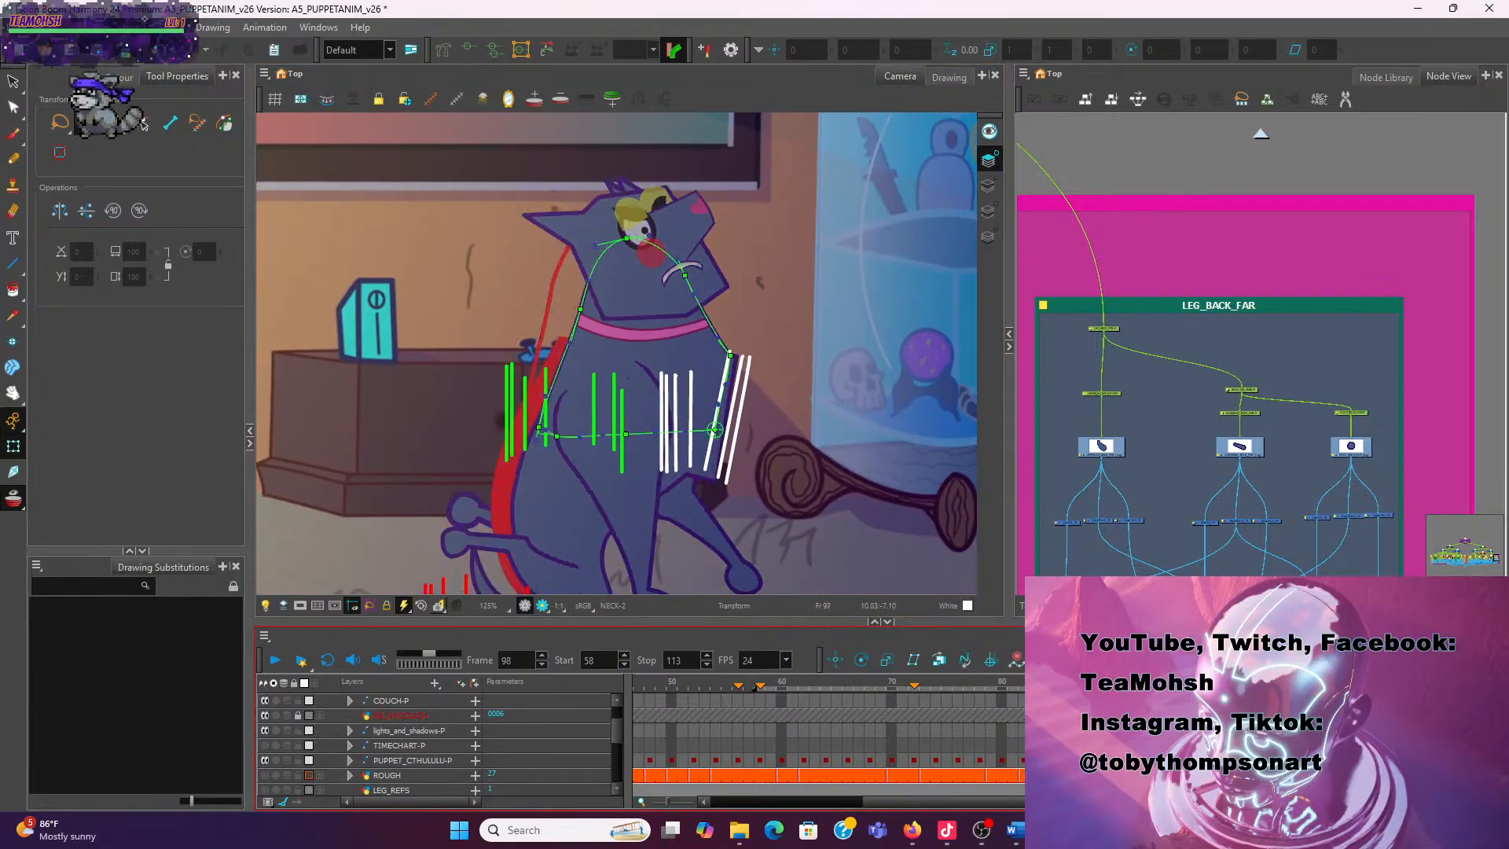
pyautogui.press(',')
pyautogui.press('.')
pyautogui.press(',')
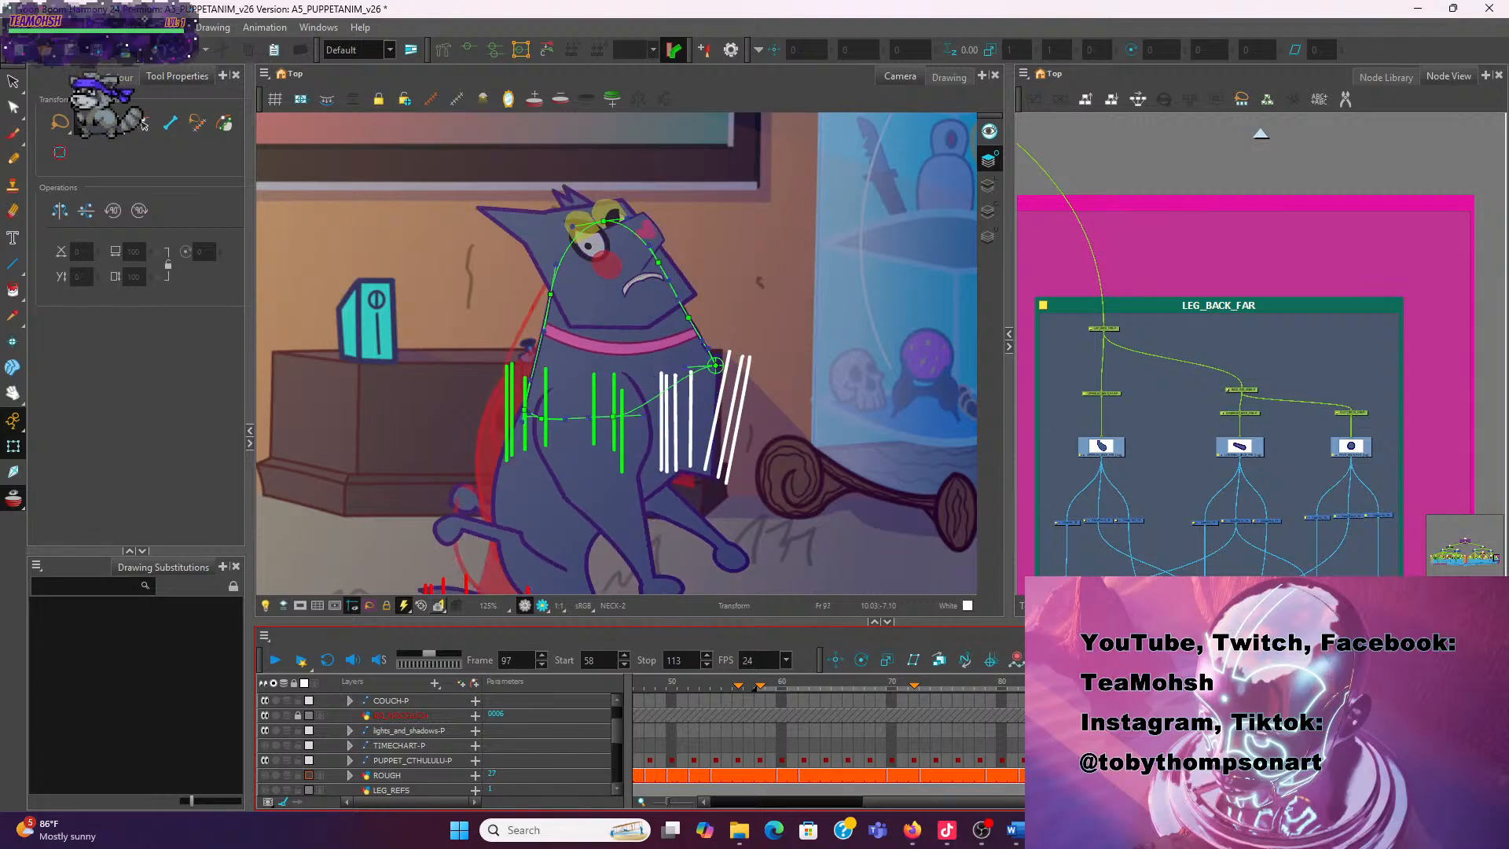
pyautogui.press('.')
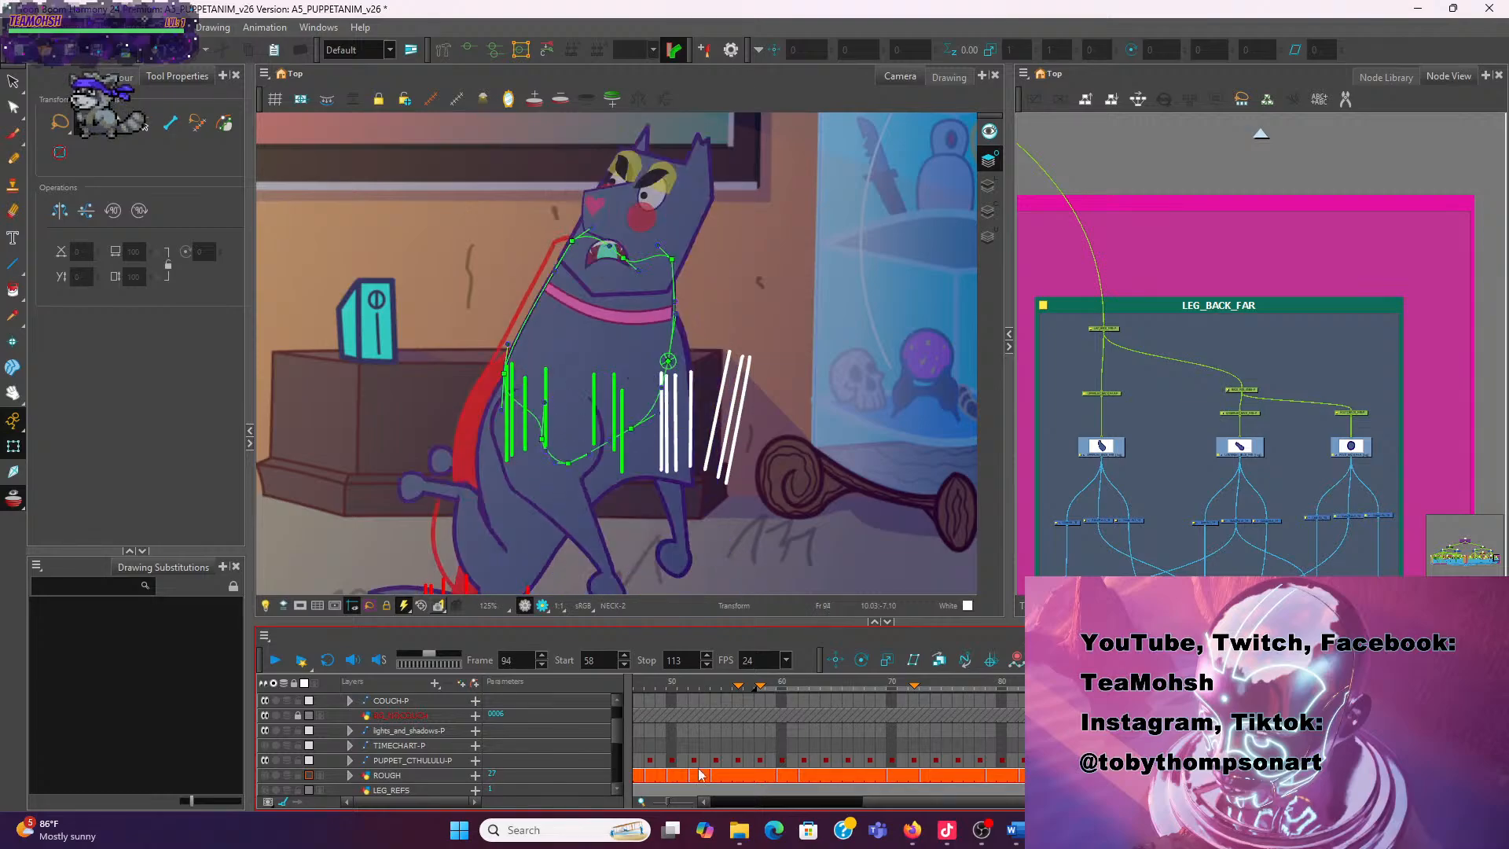
# Play back frames 58 to 113 in the full room view to check the adjusted turn
pyautogui.press('Return')
pyautogui.scroll(-1, 755, 407)
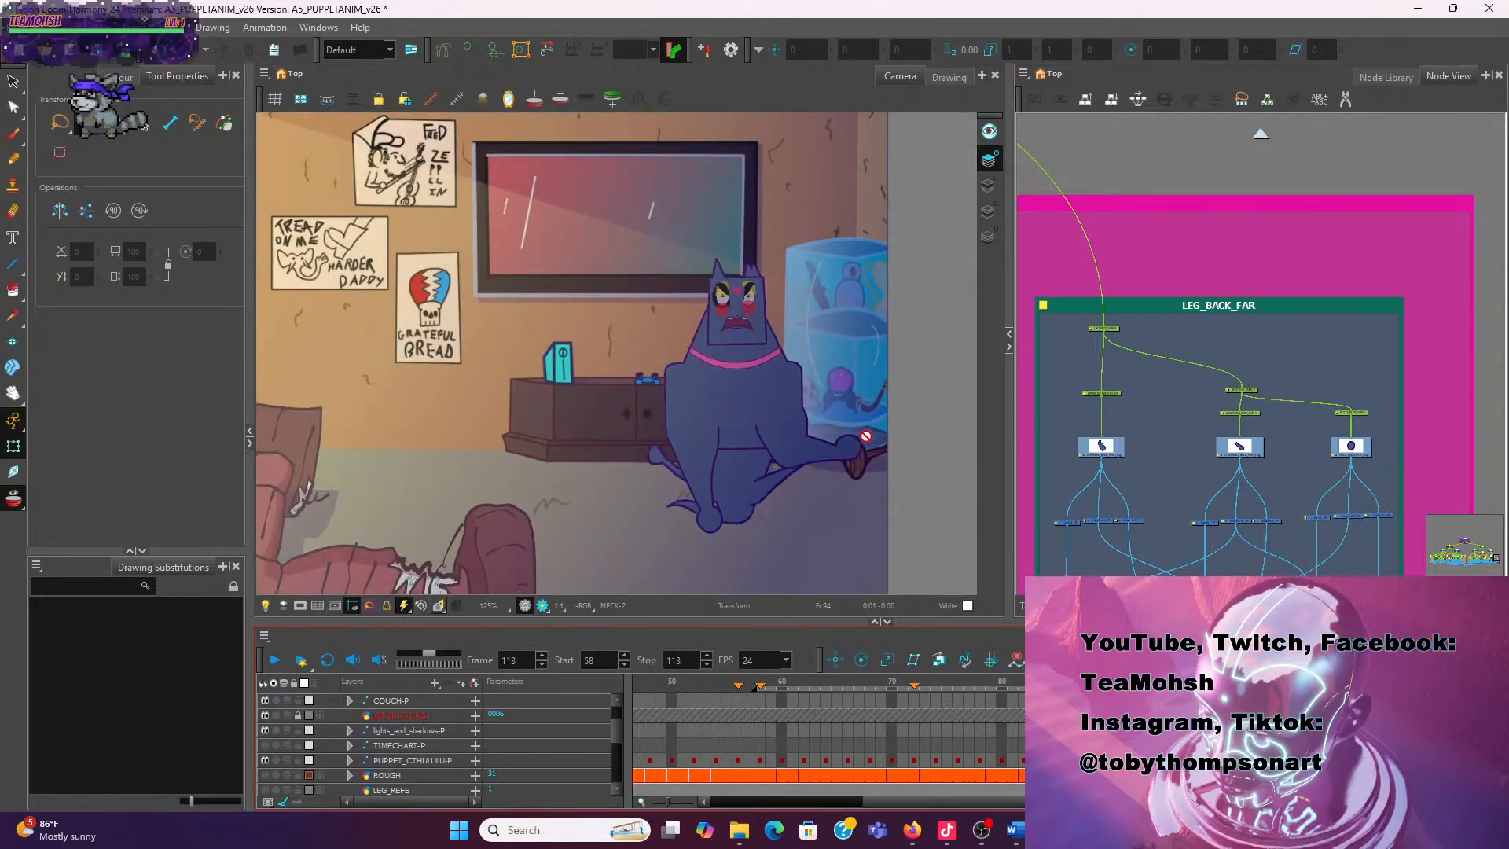
pyautogui.click(276, 660)
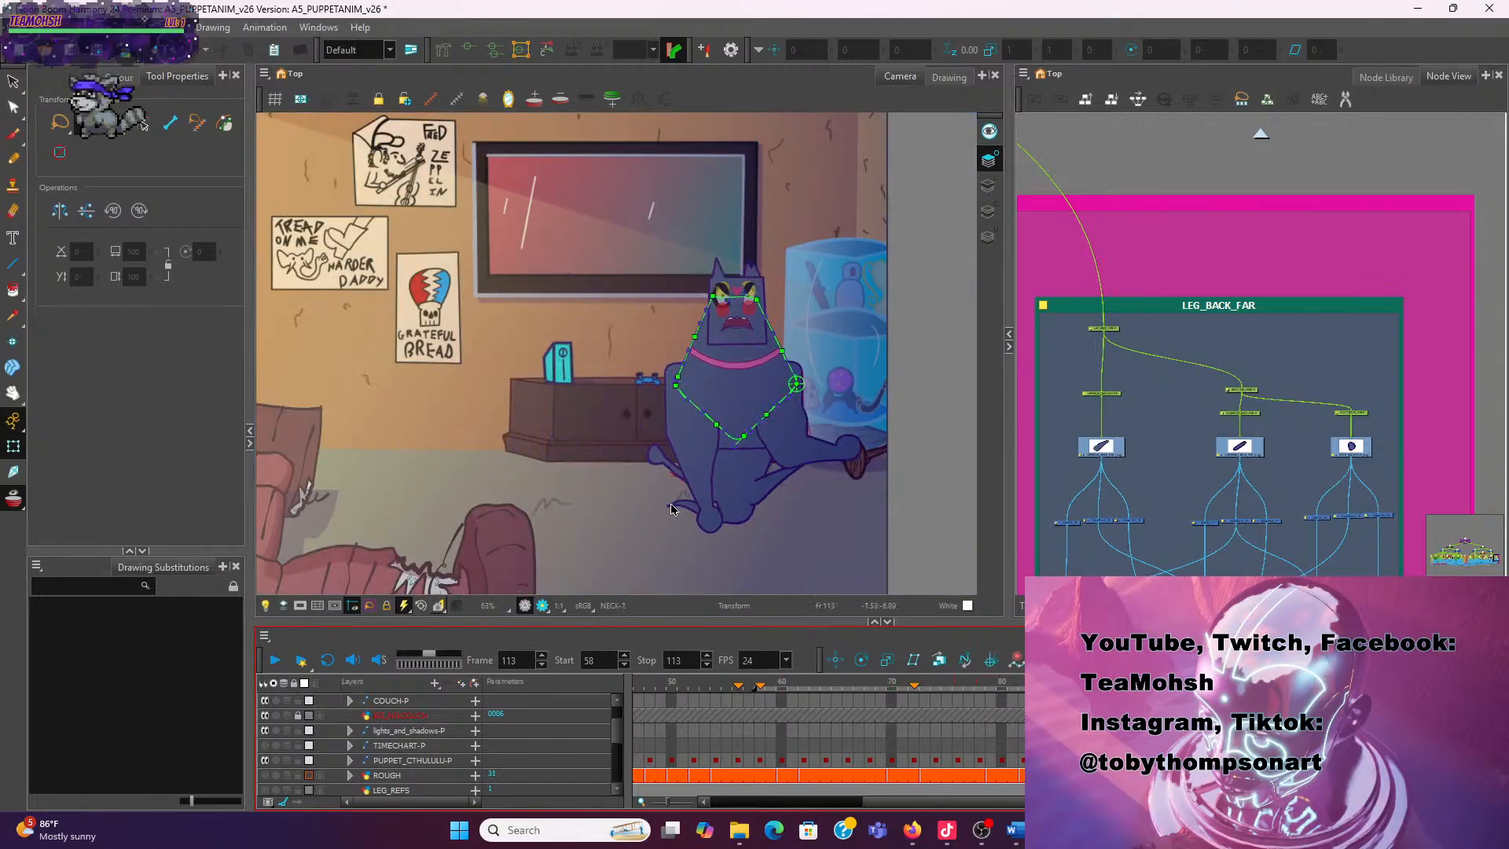
pyautogui.click(918, 487)
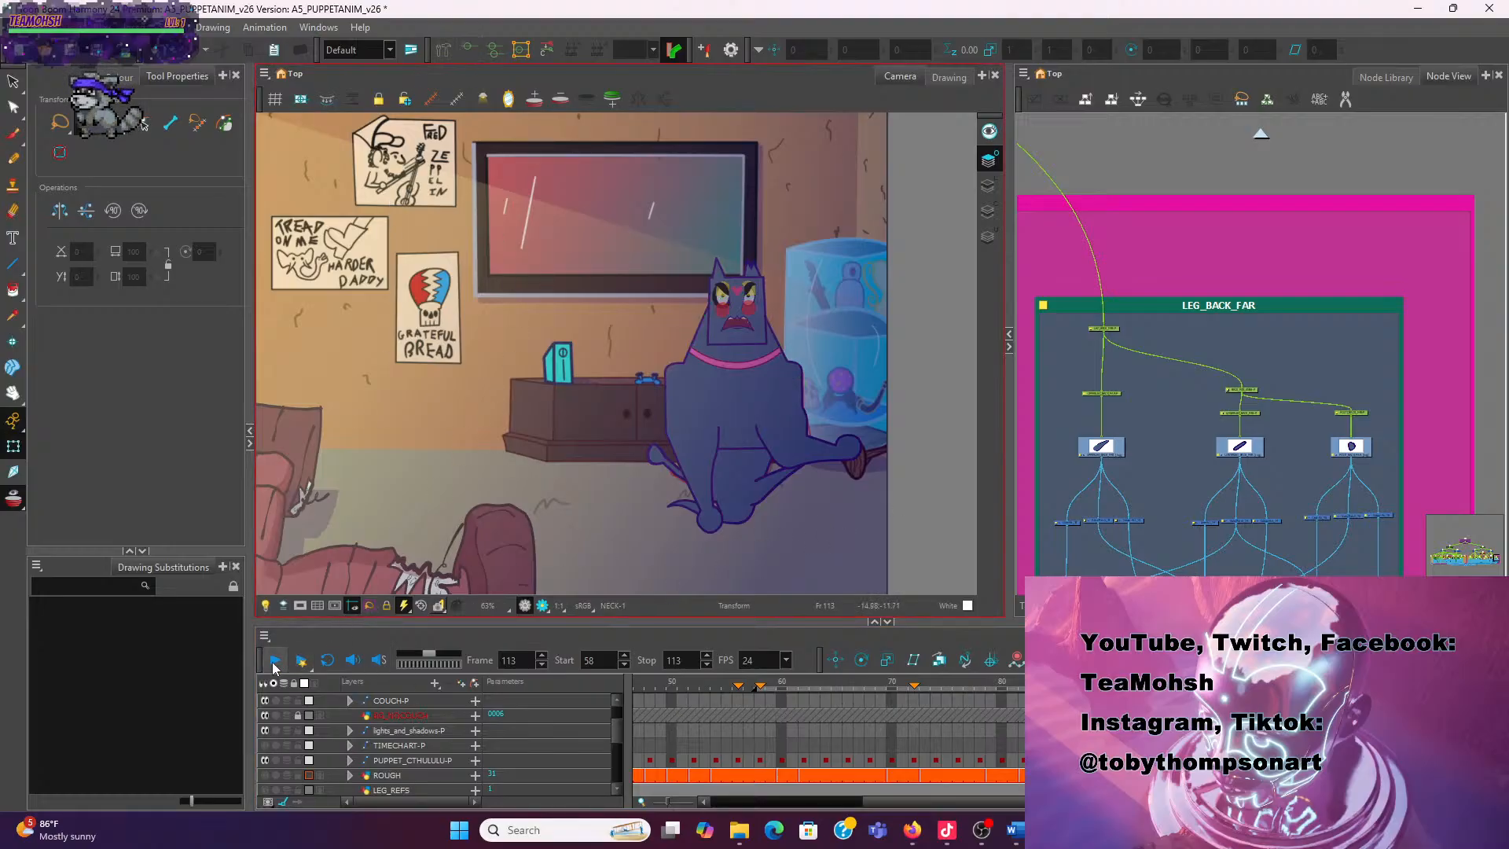
pyautogui.press('Return')
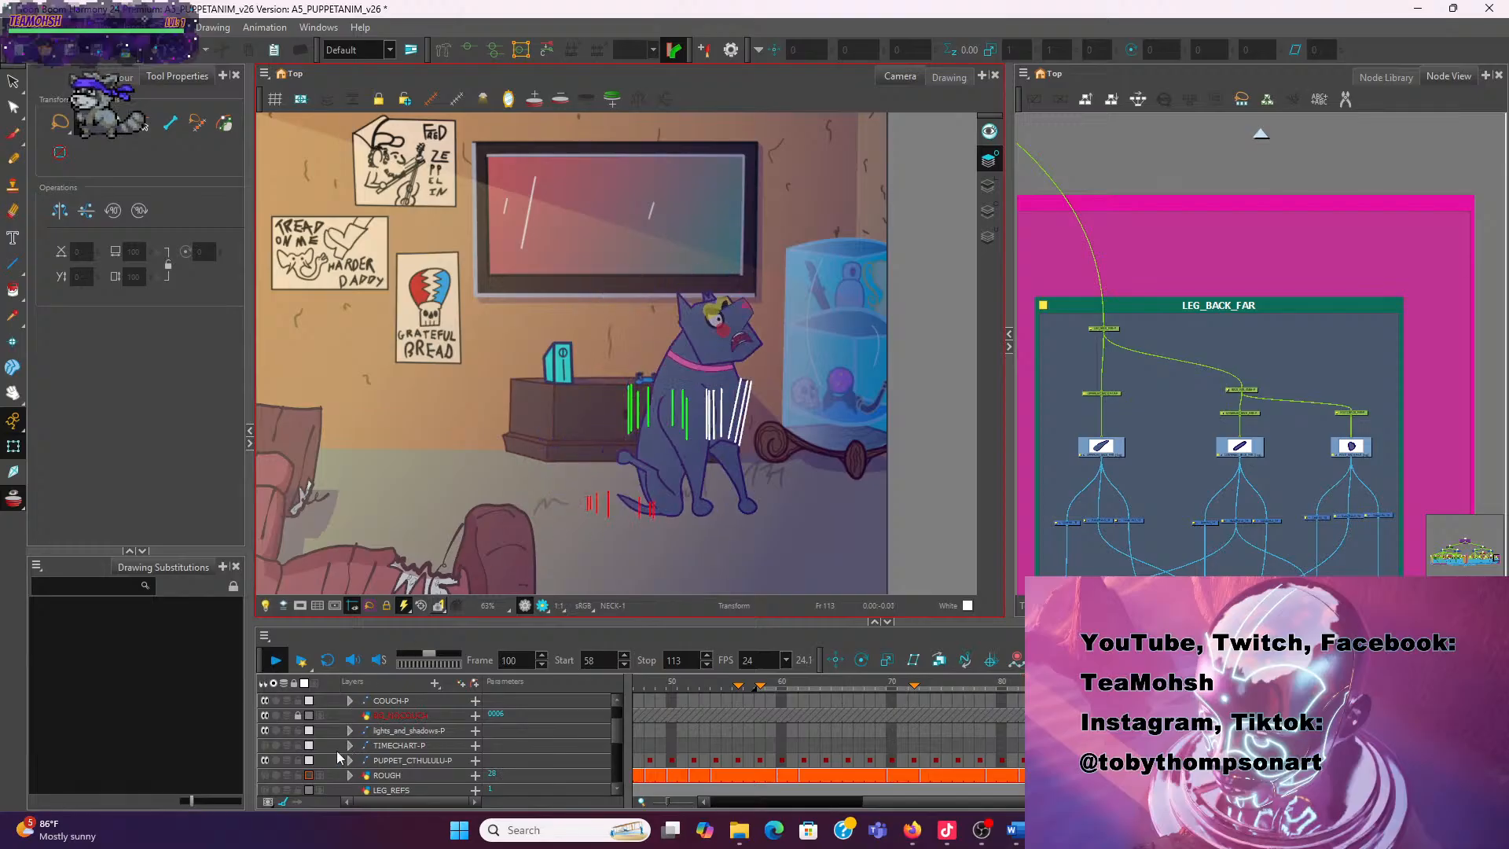
# Hide the JANKYFIX-P layer and replay frames 58 to 113 without the spacing marks
pyautogui.scroll(1, 278, 753)
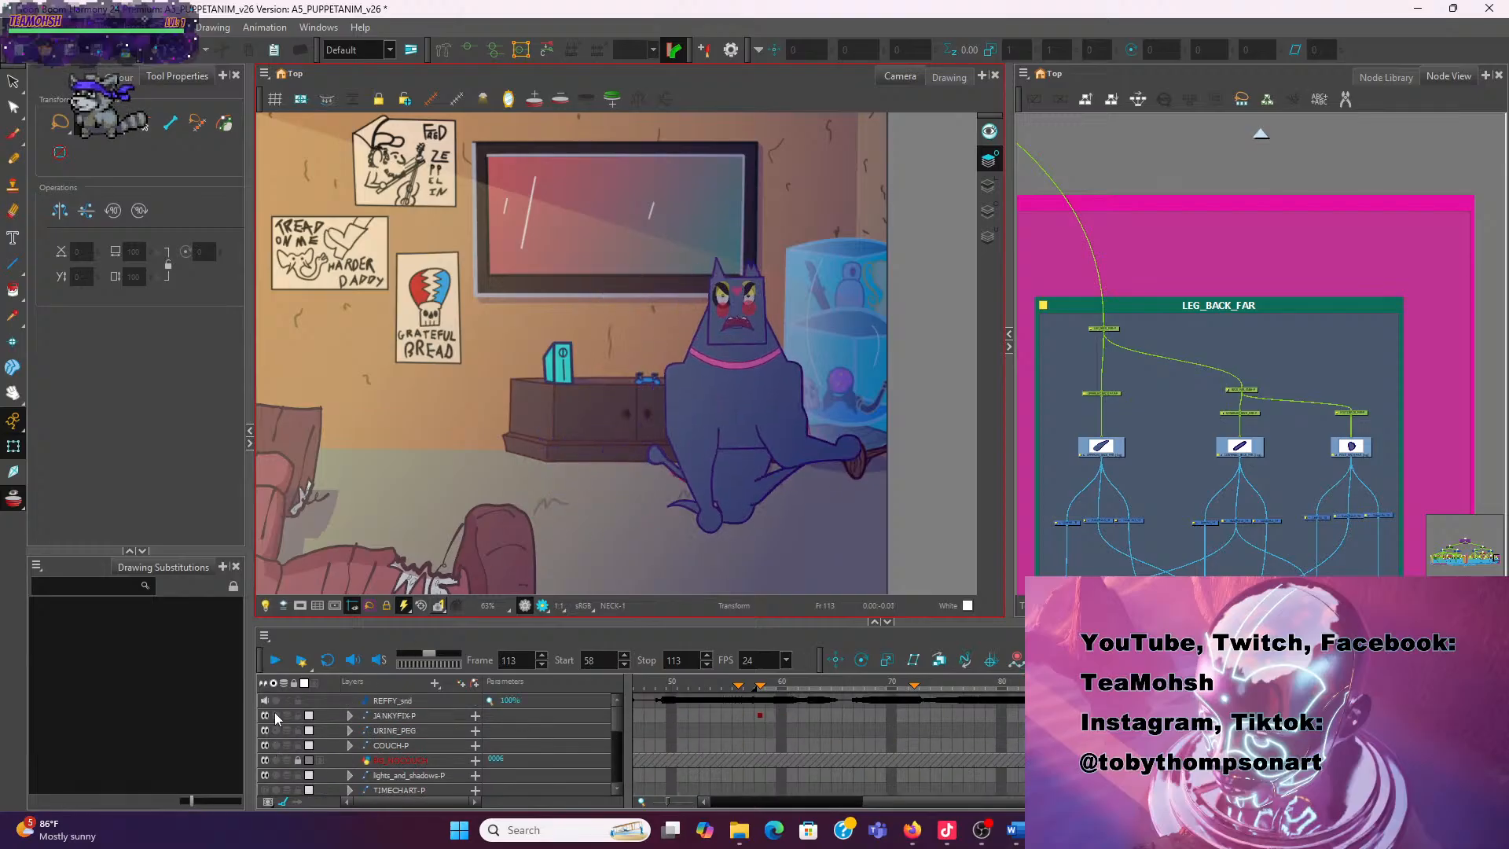
pyautogui.click(275, 715)
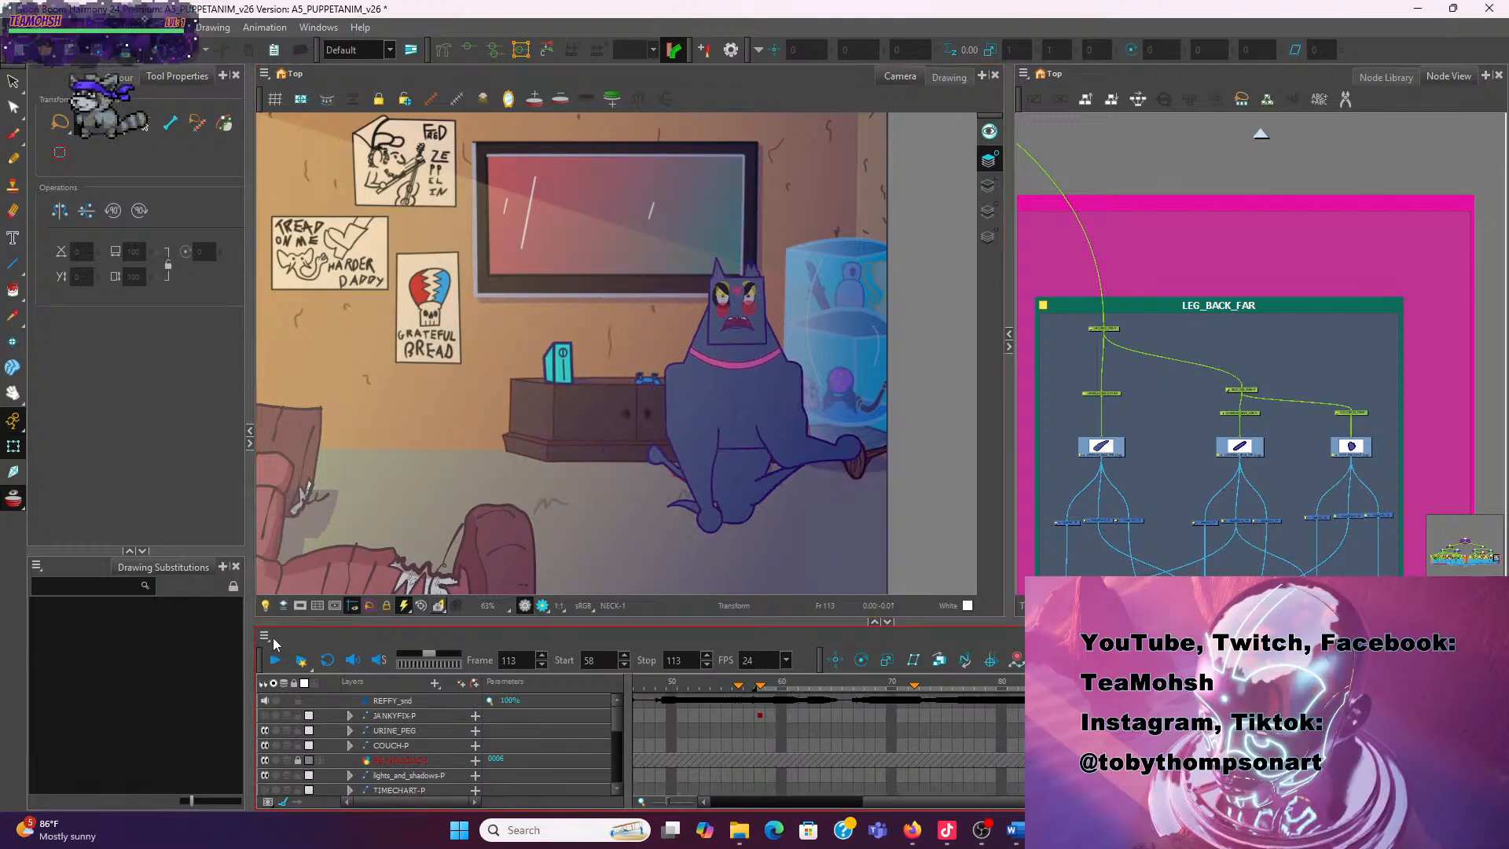
pyautogui.click(275, 660)
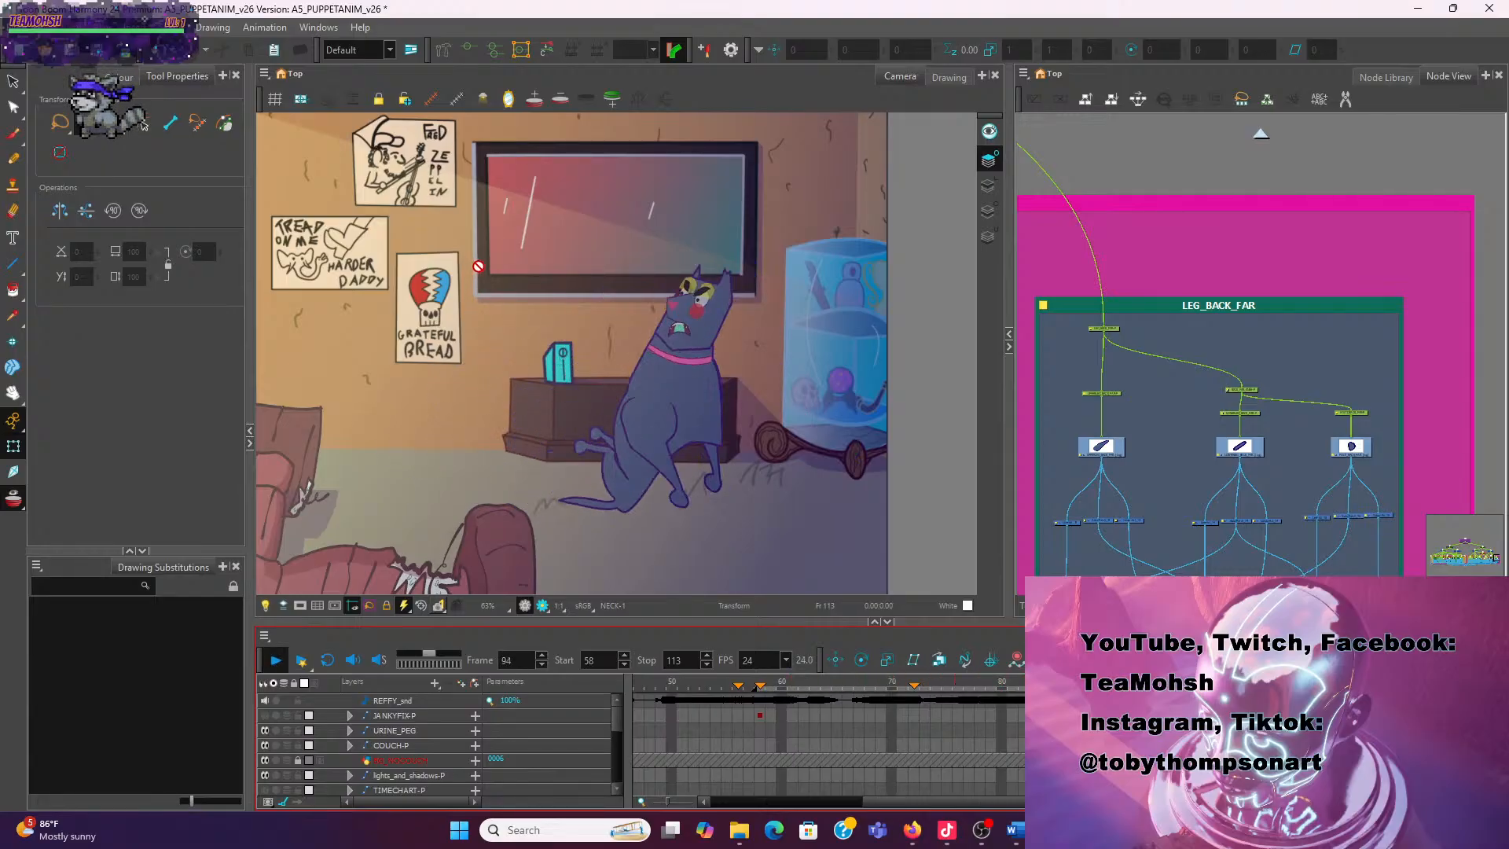
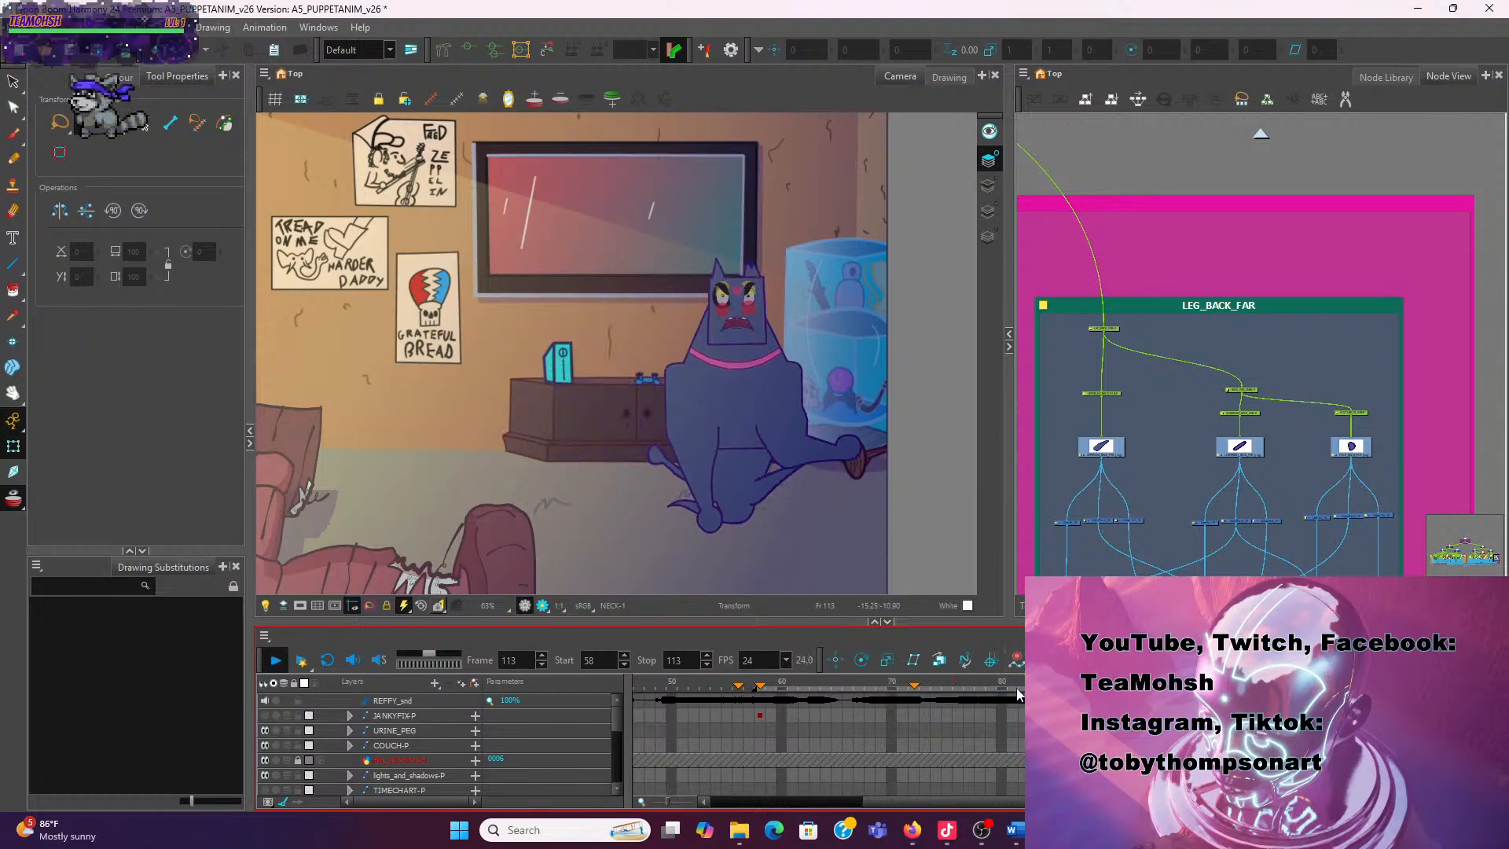
# Select the whole near back leg on frame 62, shift it slightly toward the body, and rotate it to 176.12 degrees
pyautogui.moveTo(1017, 693); pyautogui.dragTo(805, 713)
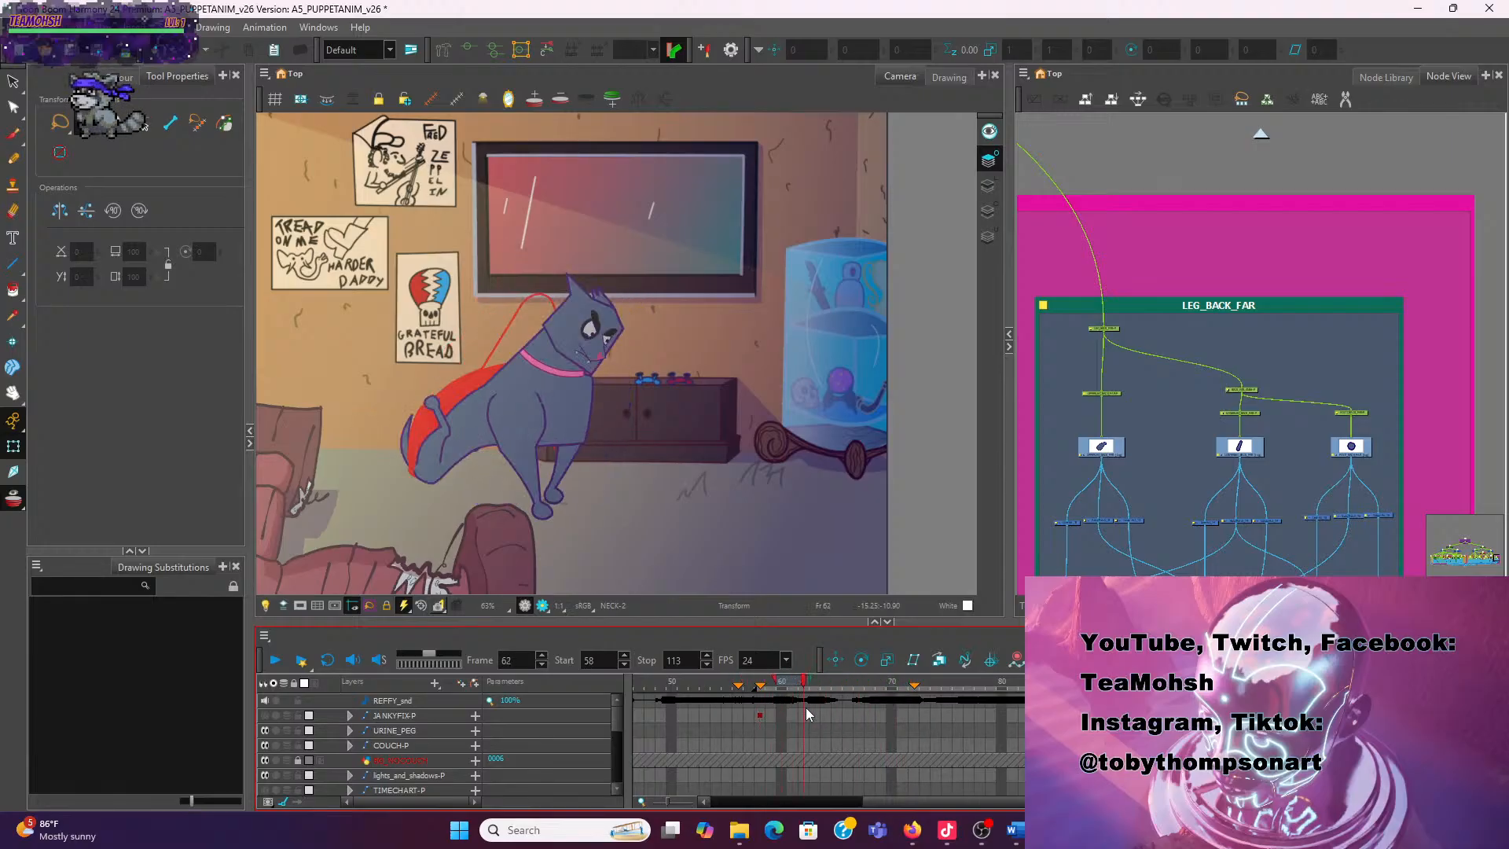
pyautogui.scroll(2, 436, 465)
pyautogui.click(432, 464)
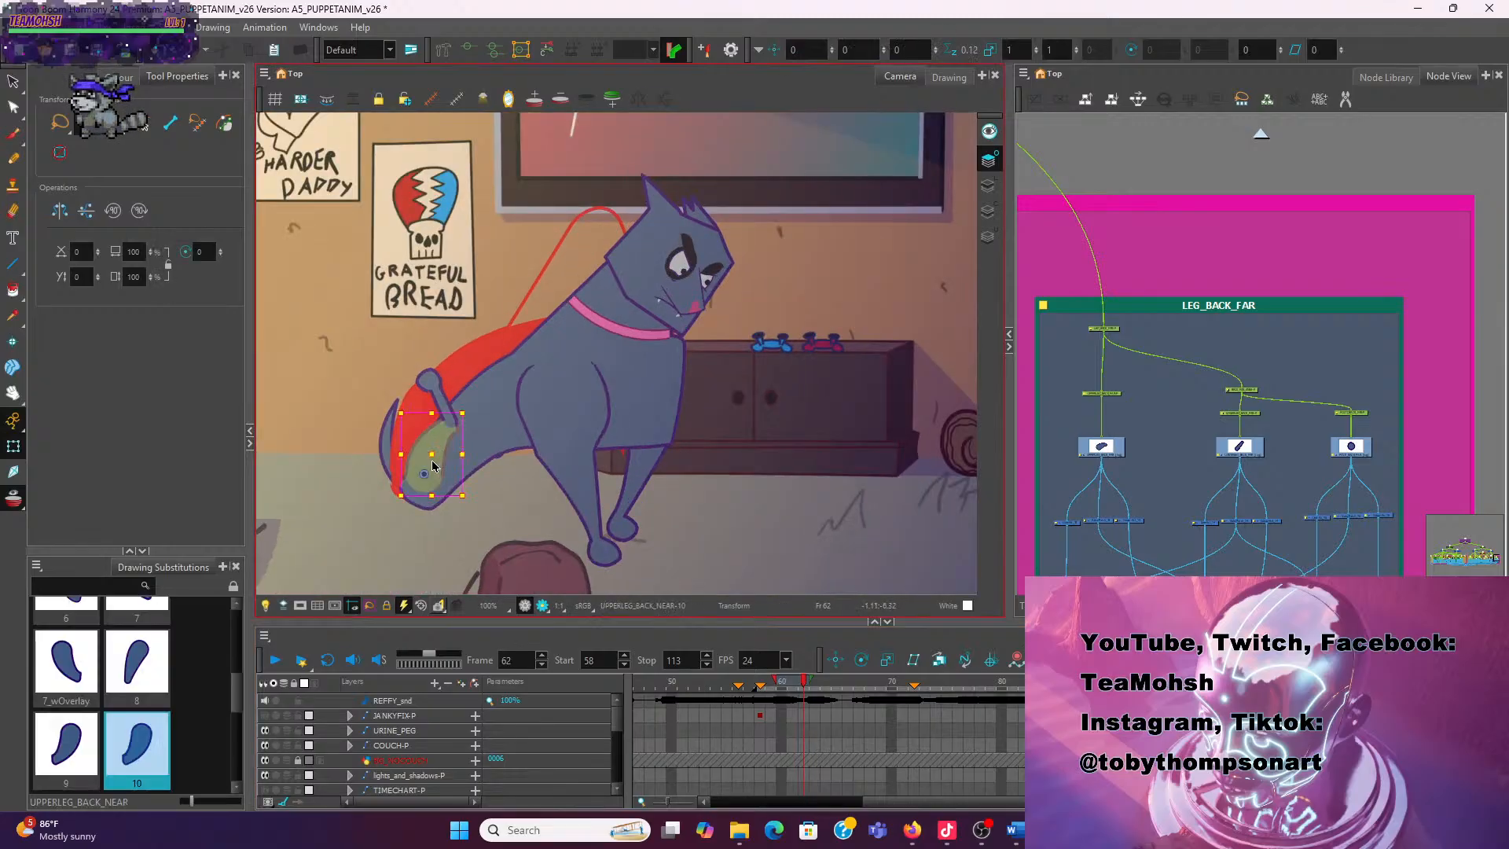
pyautogui.click(433, 464)
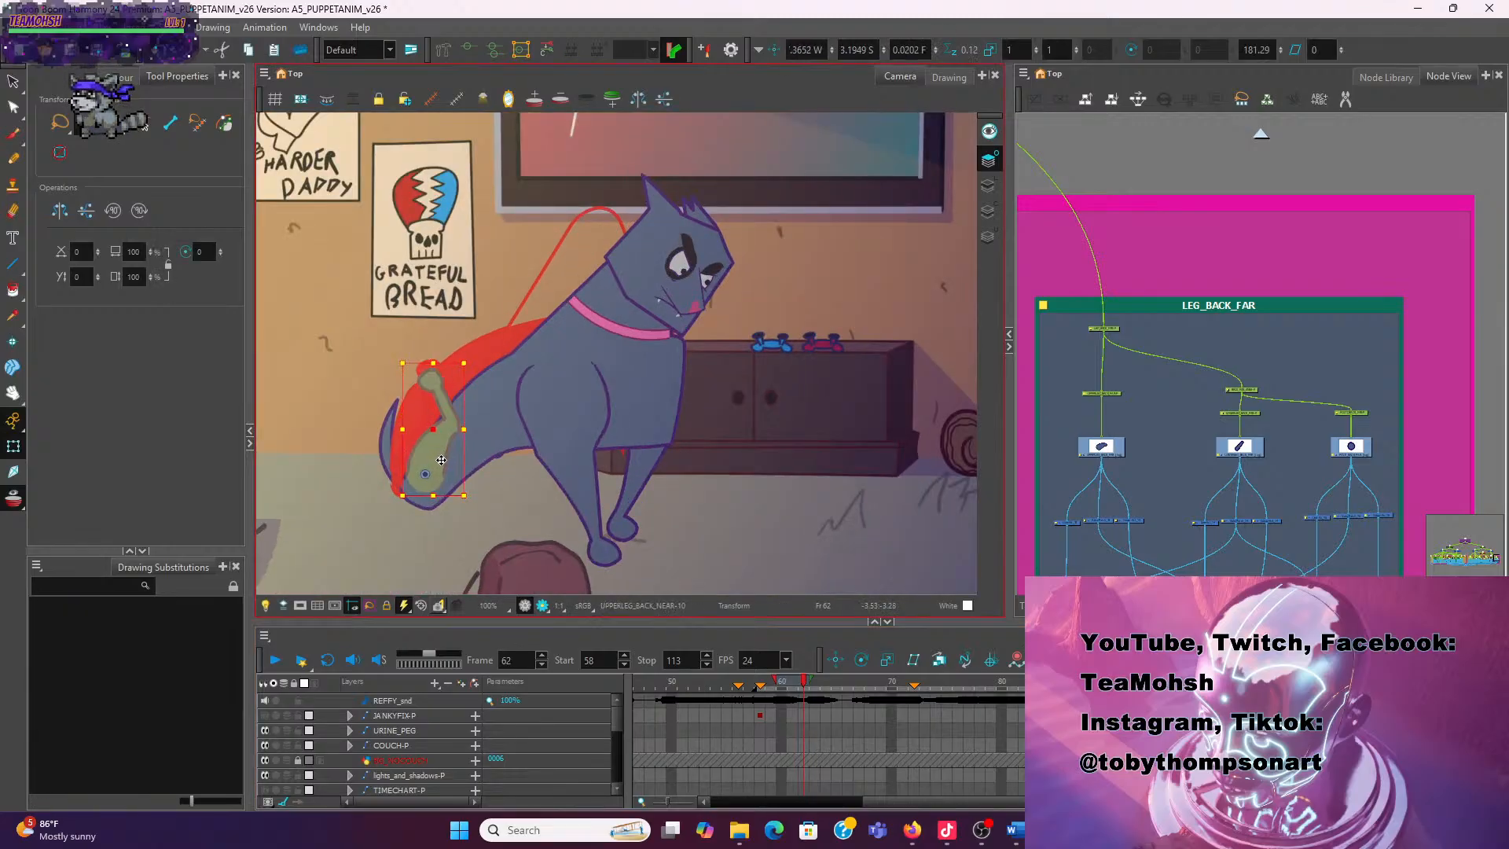
pyautogui.moveTo(441, 460)
pyautogui.mouseDown()
pyautogui.moveTo(478, 497)
pyautogui.moveTo(469, 508)
pyautogui.mouseUp()
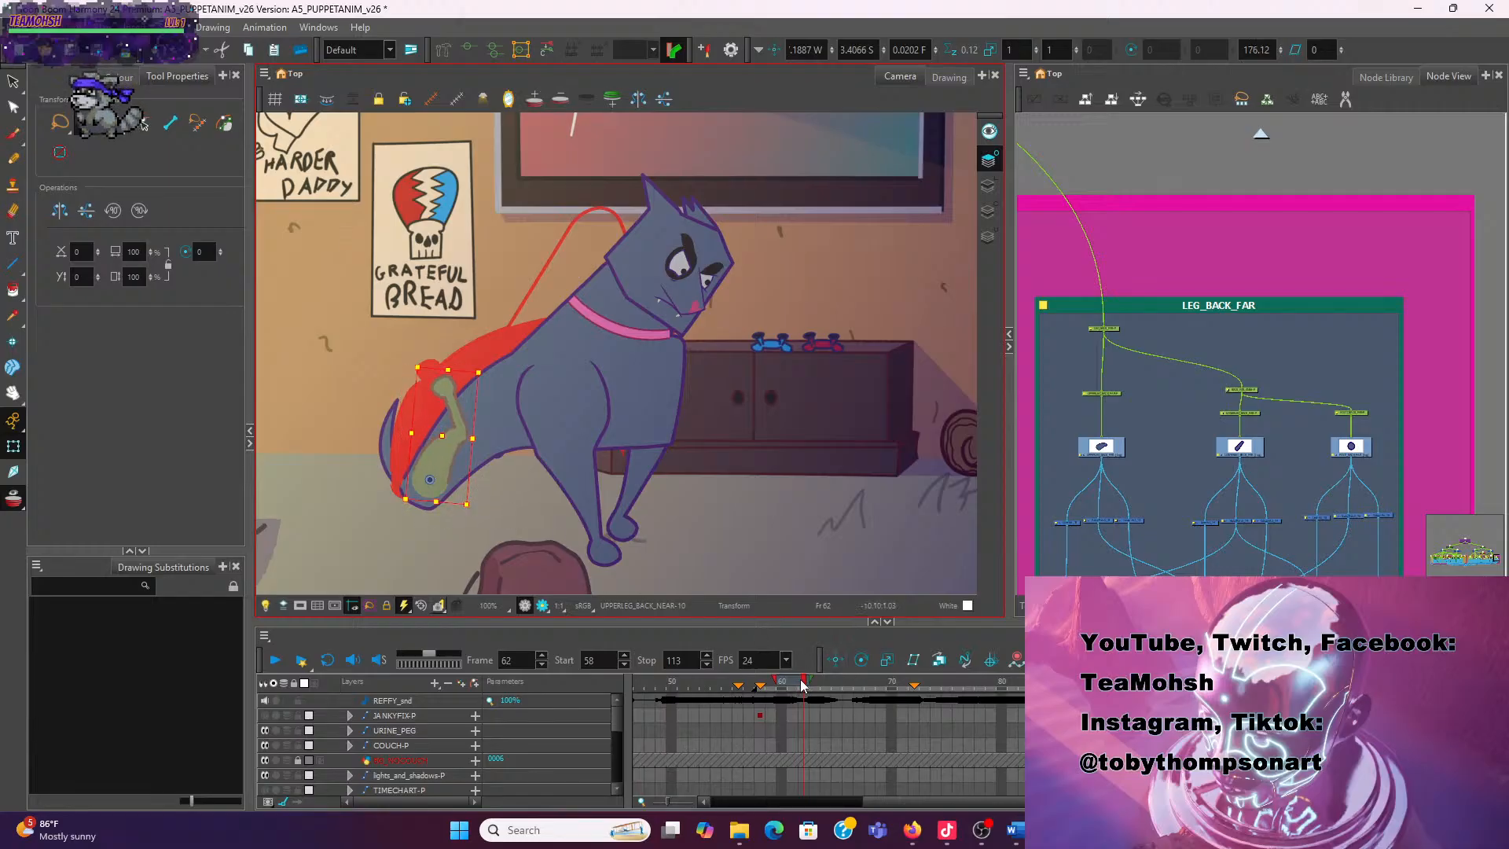
# Step back and forth through frames 59 to 64 to compare the near back leg's position across them
pyautogui.press('.')
pyautogui.press('.')
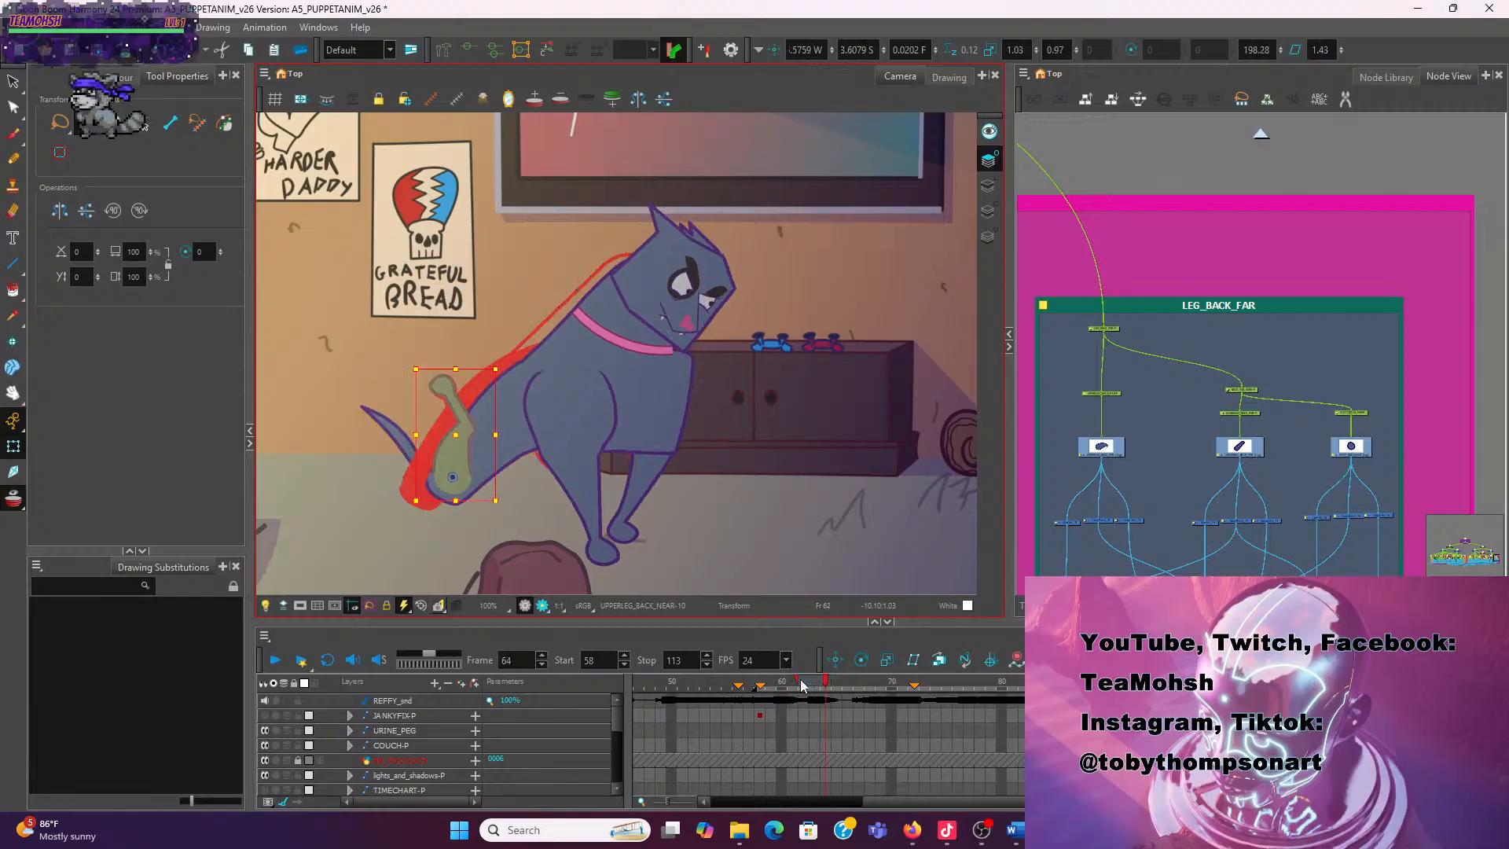
pyautogui.press(',')
pyautogui.press(',')
pyautogui.press(',')
pyautogui.press('.')
pyautogui.press('.')
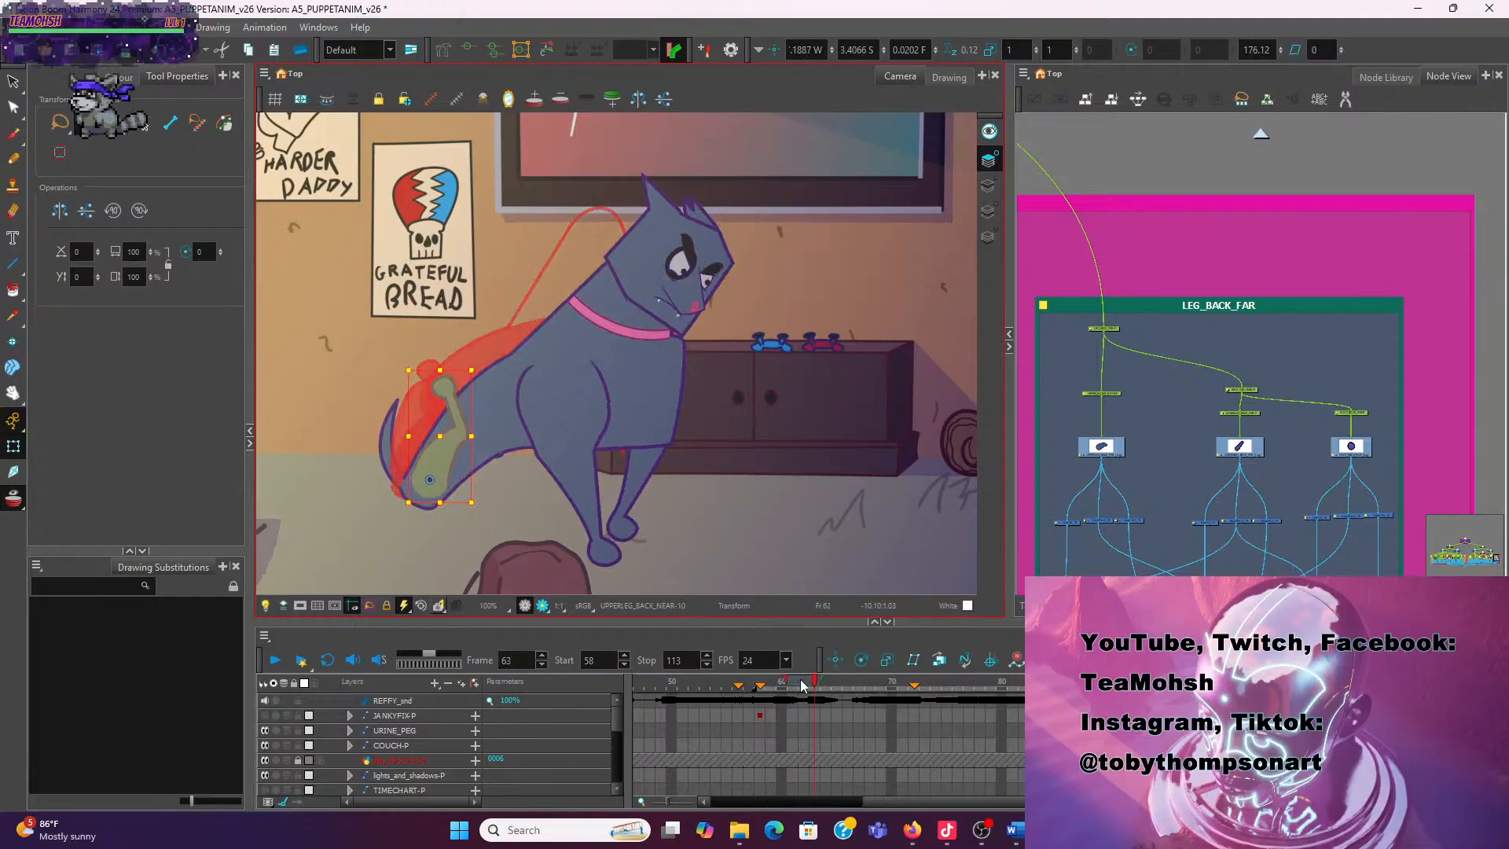
pyautogui.press(',')
pyautogui.press(',')
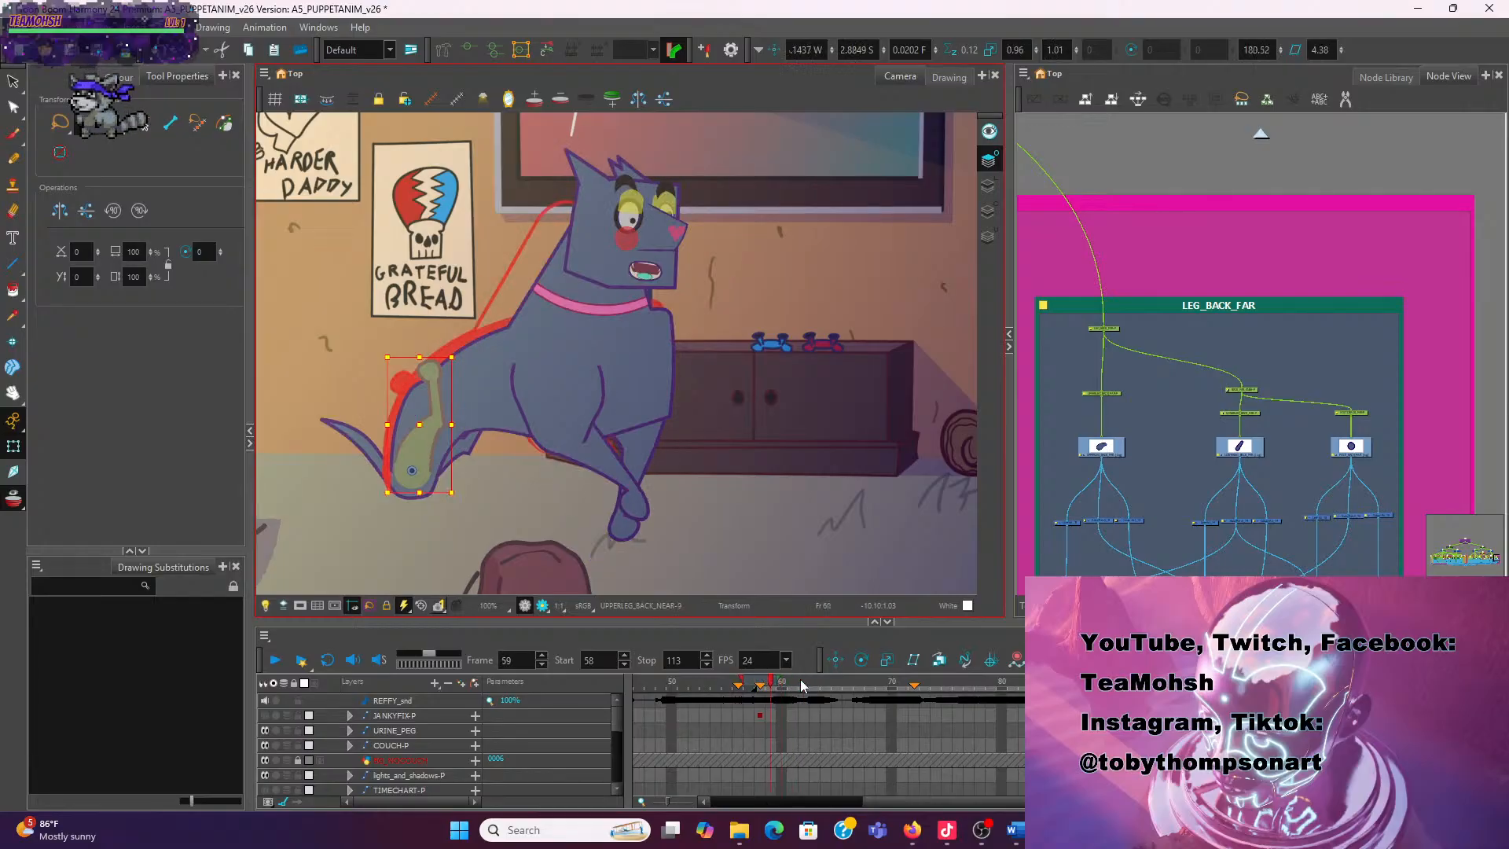
# Step back and forth through frames 59 to 66 to compare the near back leg's placement
pyautogui.press('.')
pyautogui.press(',')
pyautogui.press('.')
pyautogui.press('.')
pyautogui.press('.')
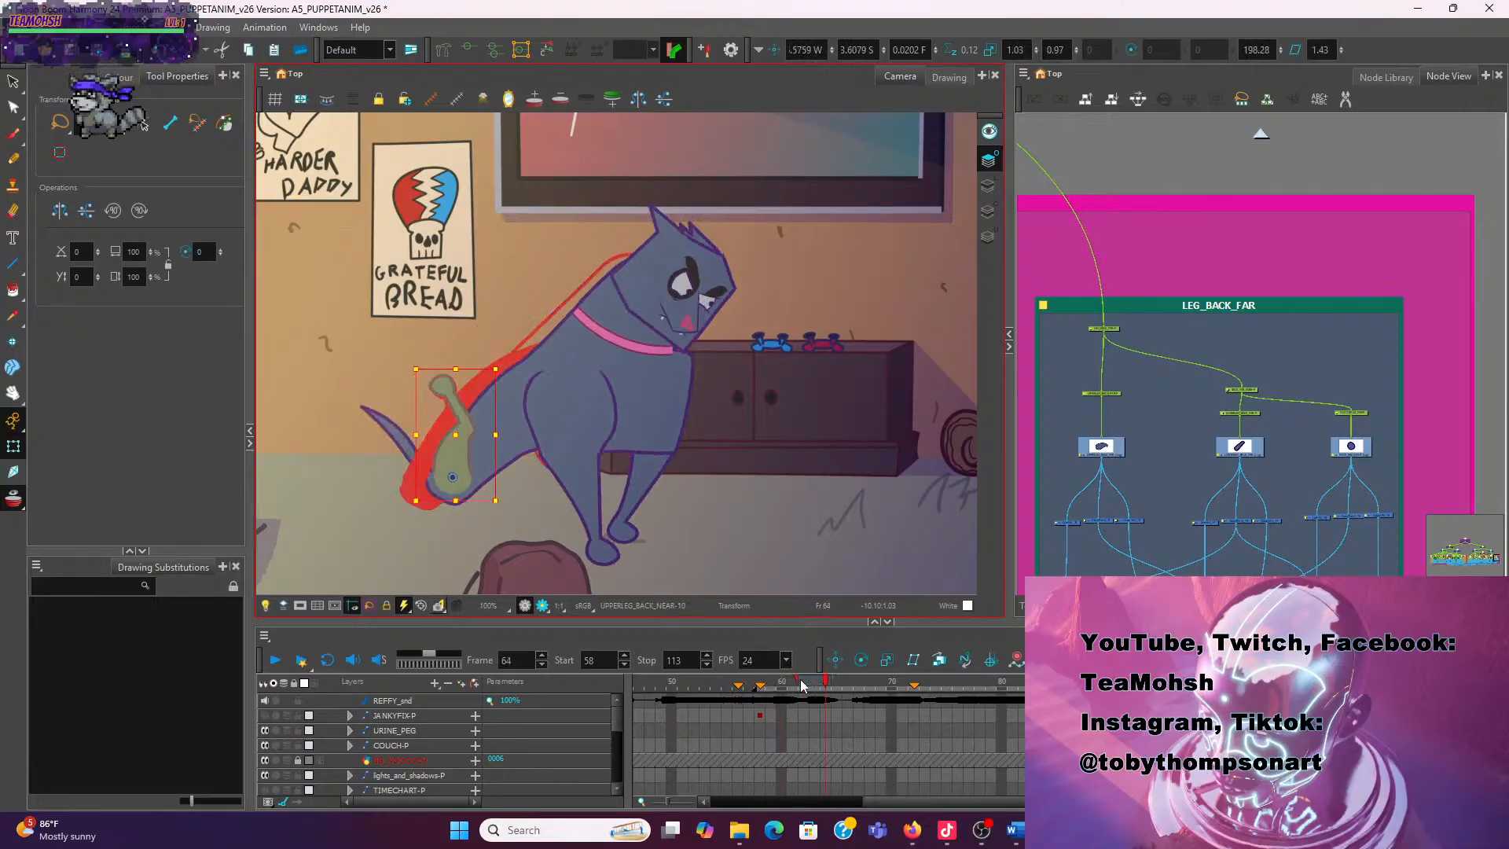
pyautogui.press('.')
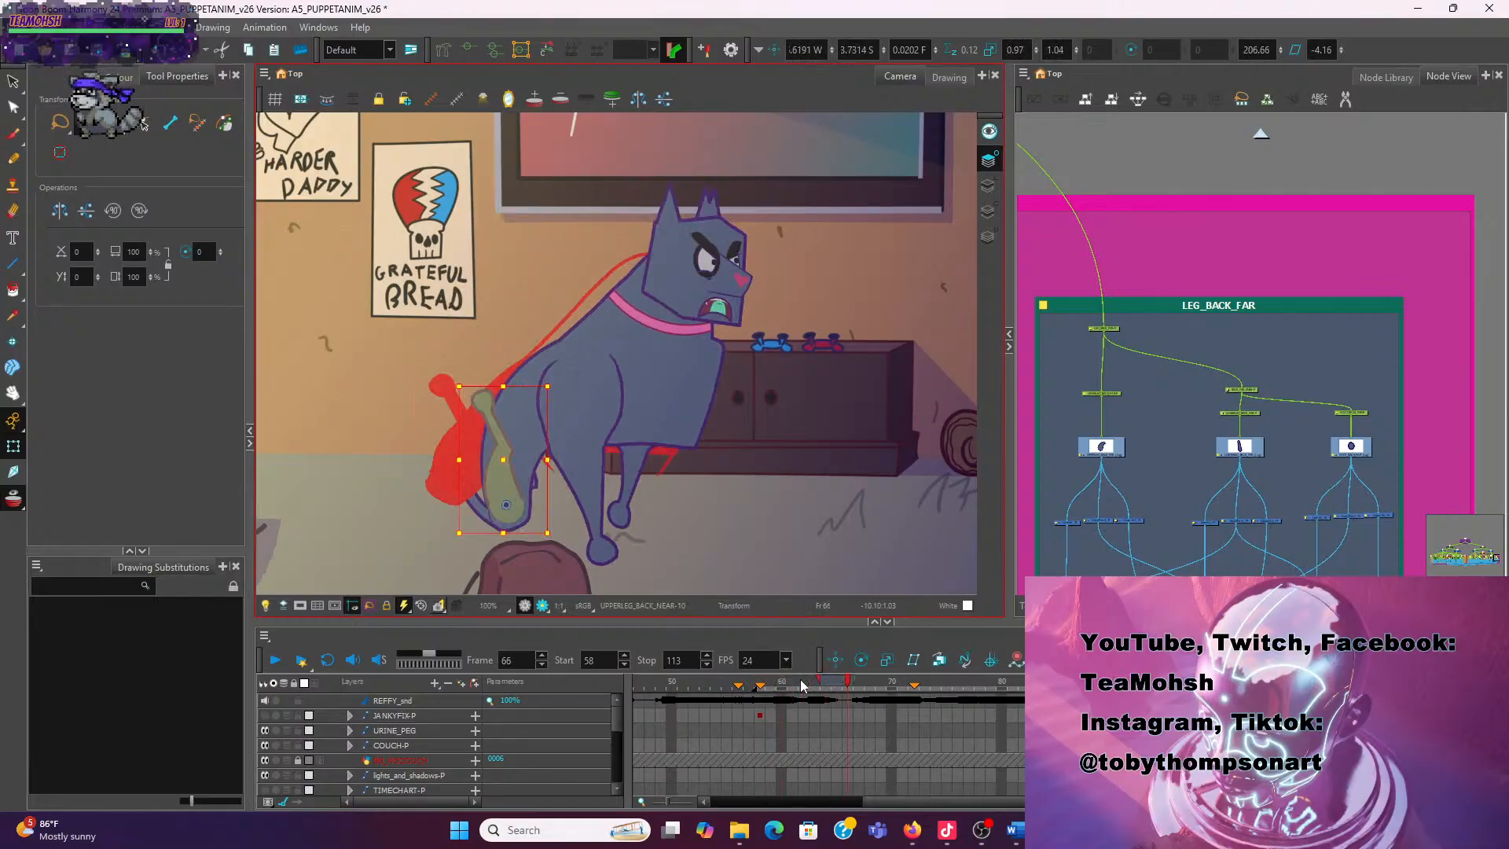
pyautogui.press('.')
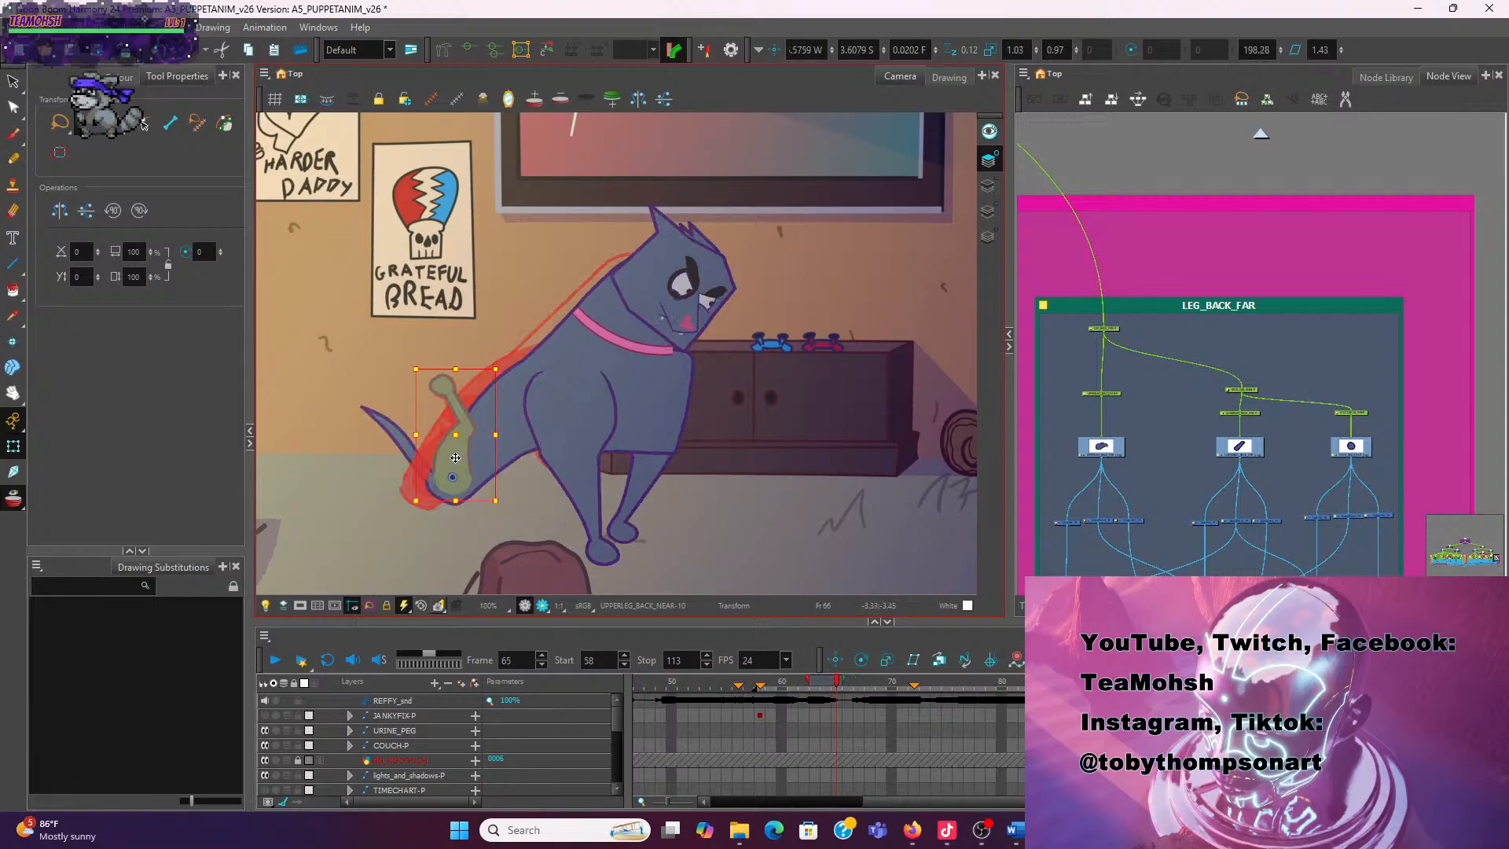
pyautogui.press(',')
pyautogui.press(',')
pyautogui.press('.')
pyautogui.press('.')
pyautogui.press('.')
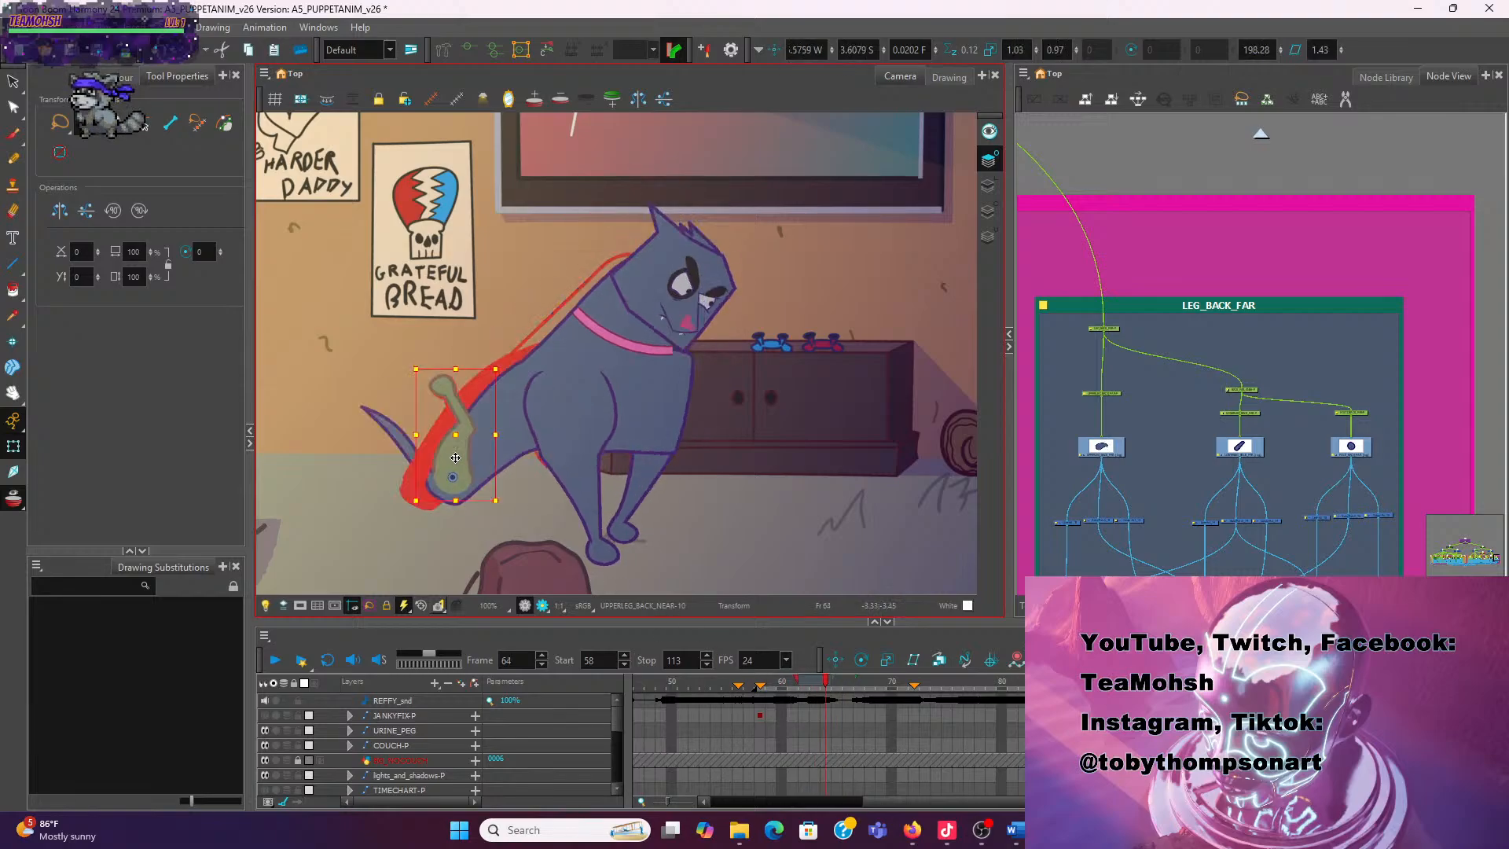
pyautogui.press(',')
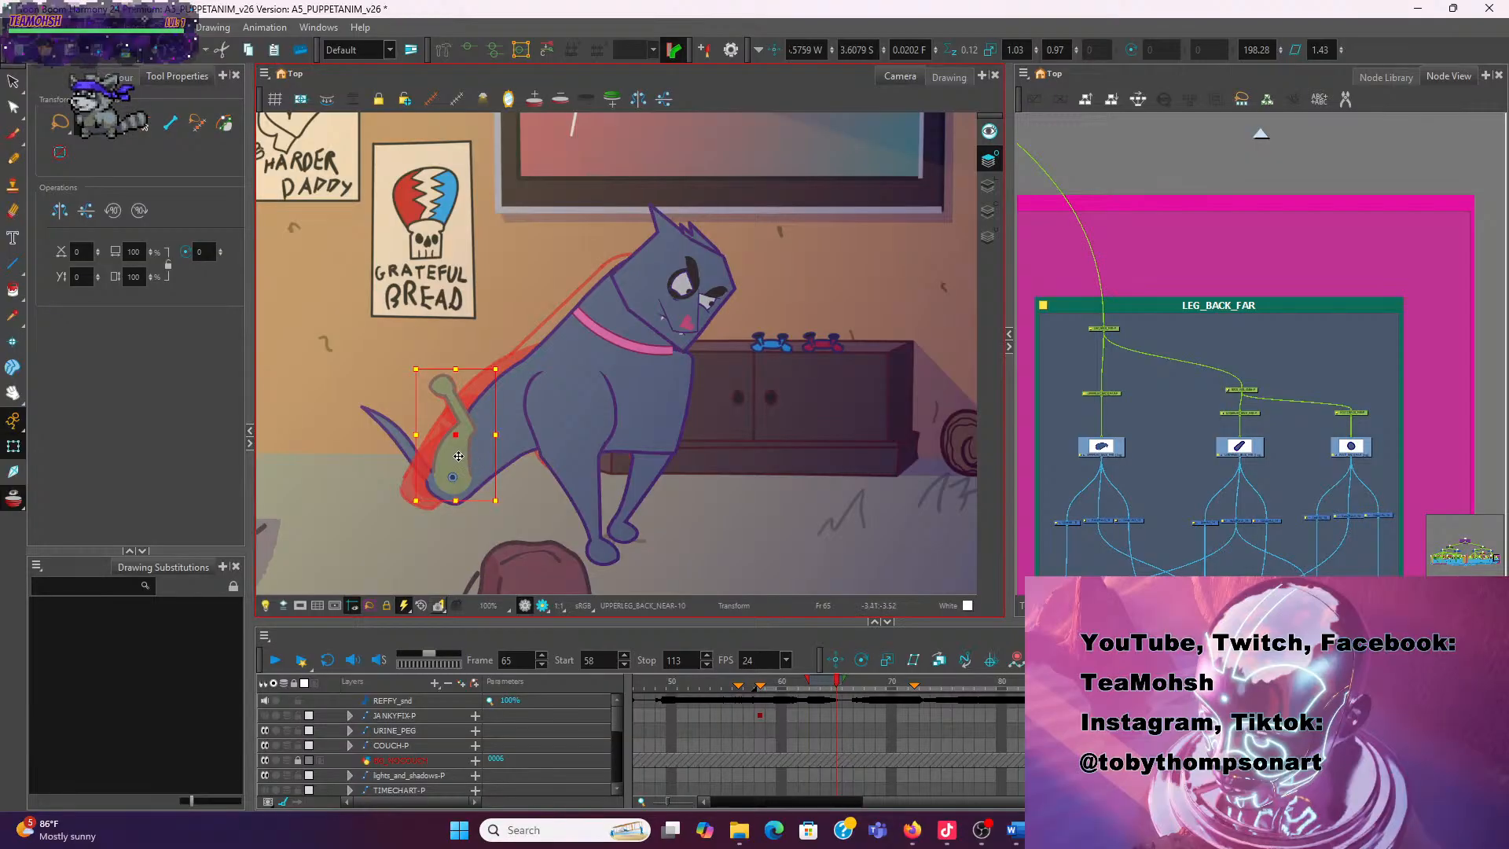
# Nudge the near back leg slightly toward the body on frames 64 and 65, undoing the first attempt and comparing adjacent frames
pyautogui.moveTo(458, 455); pyautogui.dragTo(464, 459)
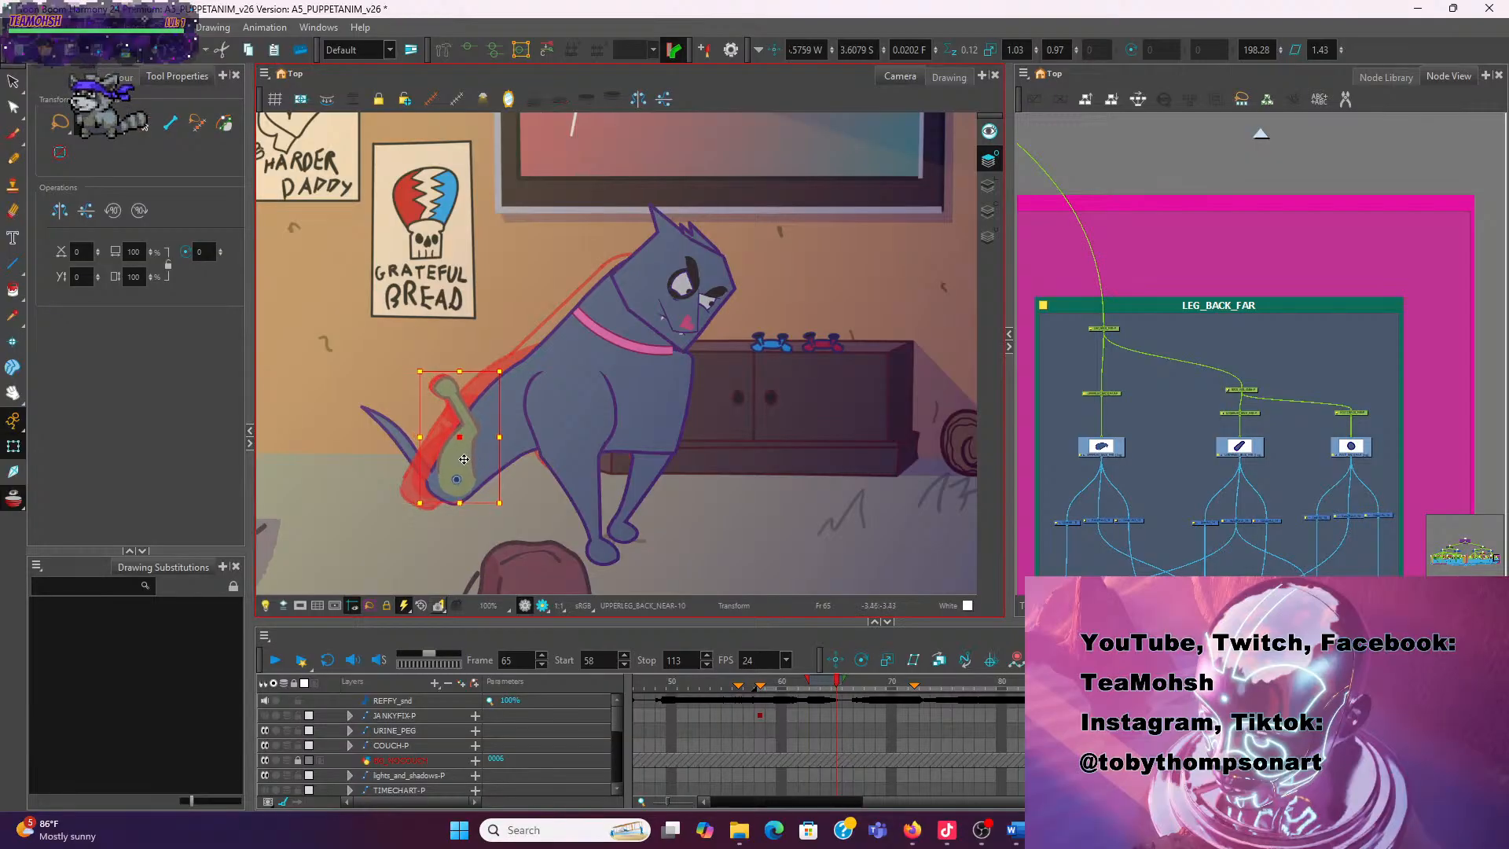
pyautogui.hotkey('ctrl', 'z')
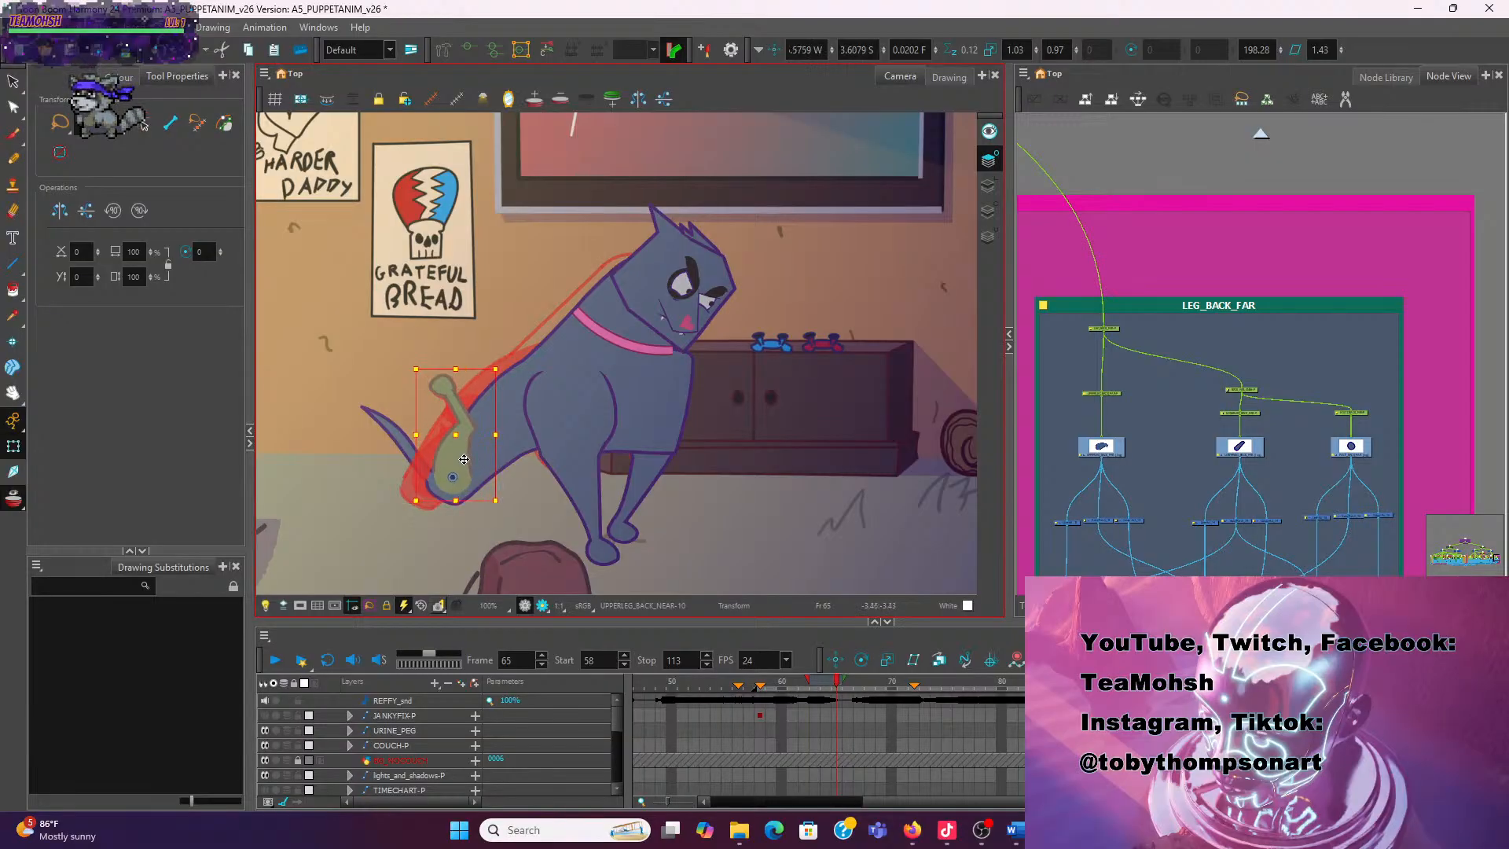
pyautogui.moveTo(616, 729); pyautogui.dragTo(617, 737)
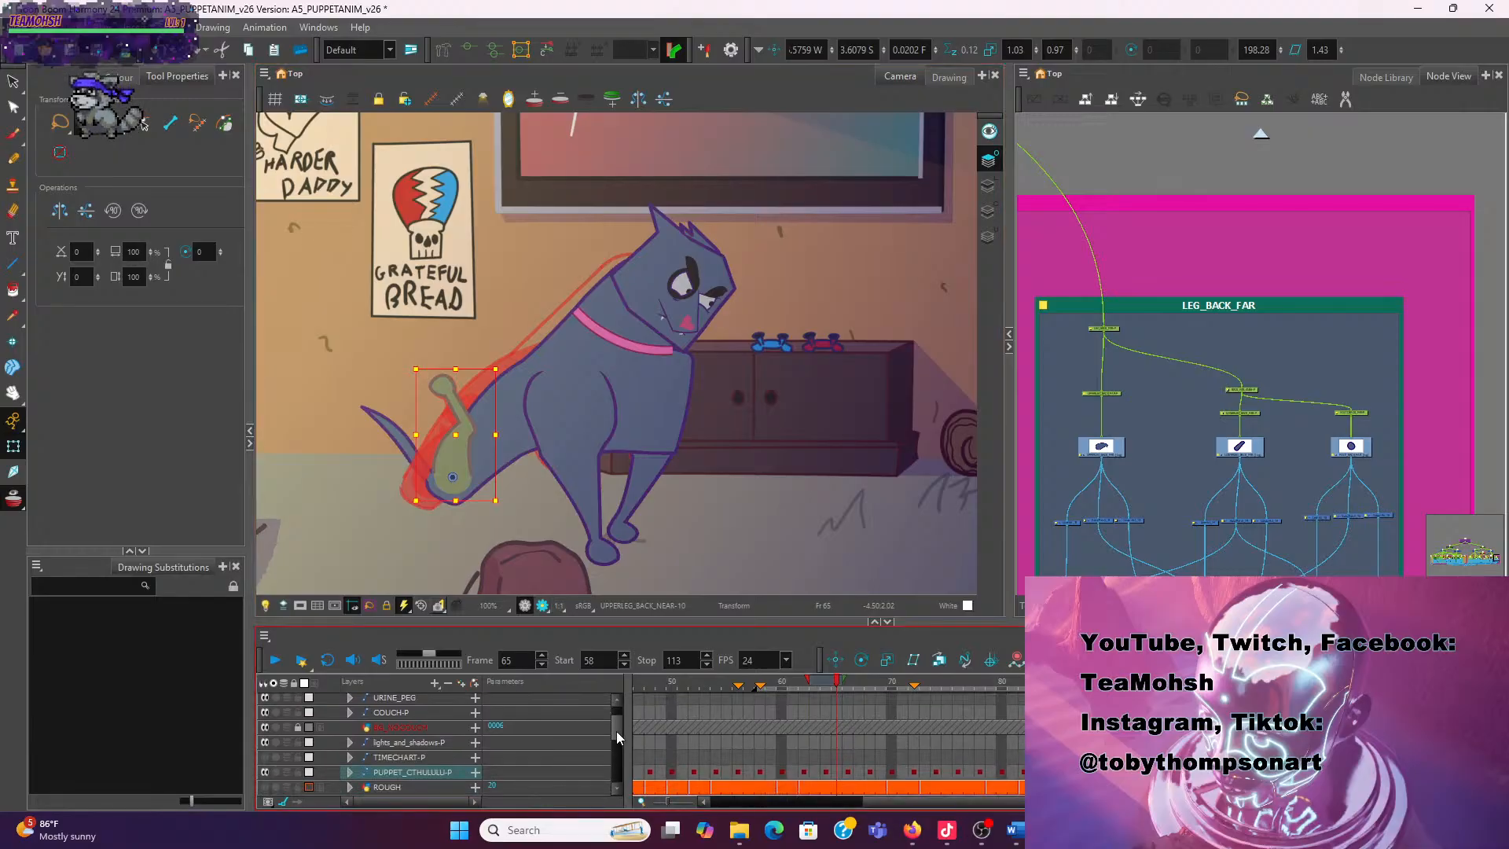
pyautogui.press(',')
pyautogui.press('.')
pyautogui.press(',')
pyautogui.press('.')
pyautogui.press('.')
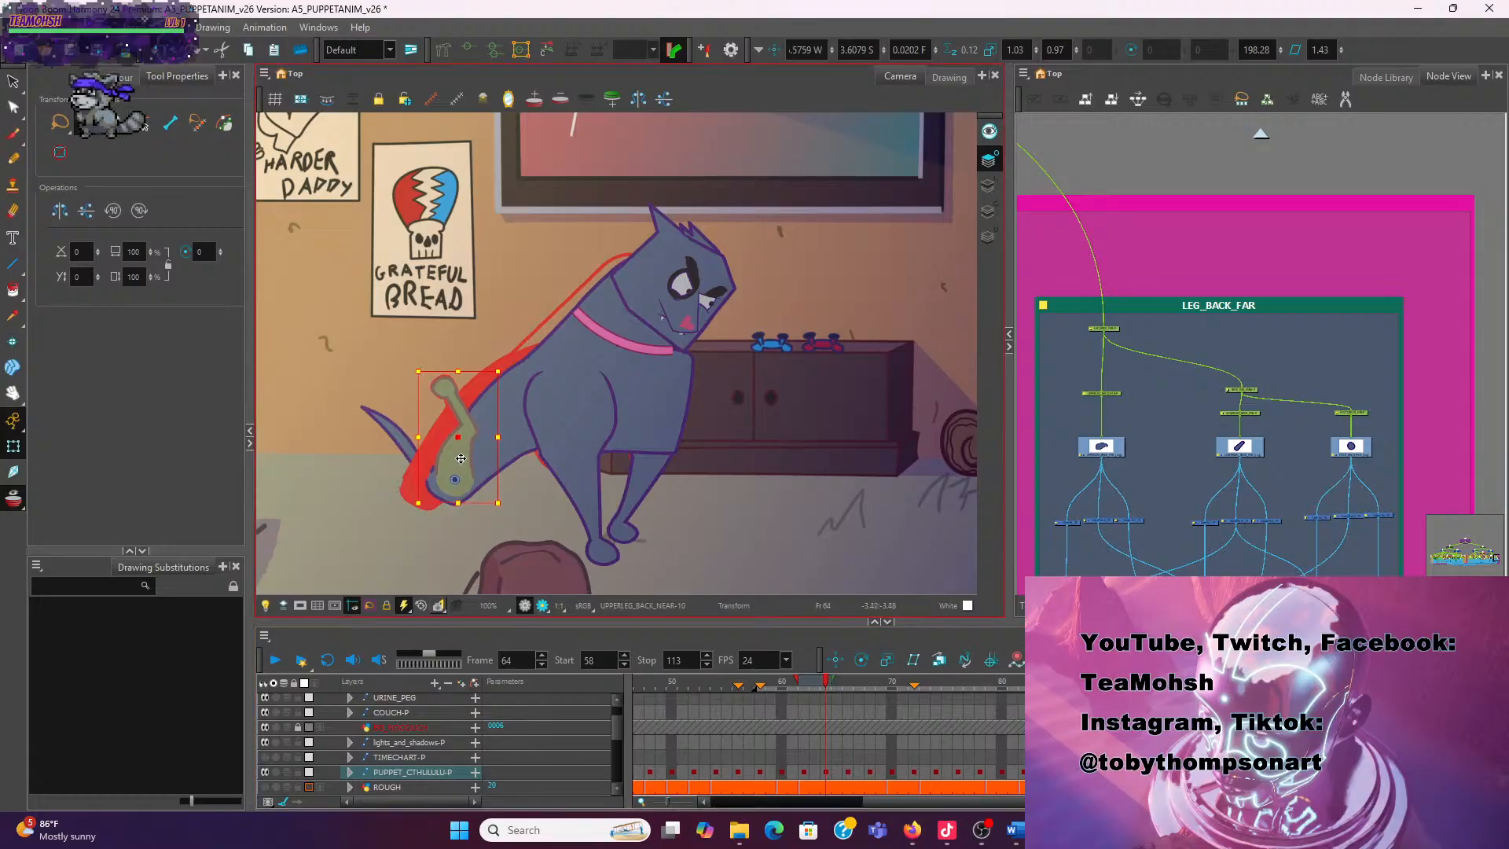
pyautogui.press(',')
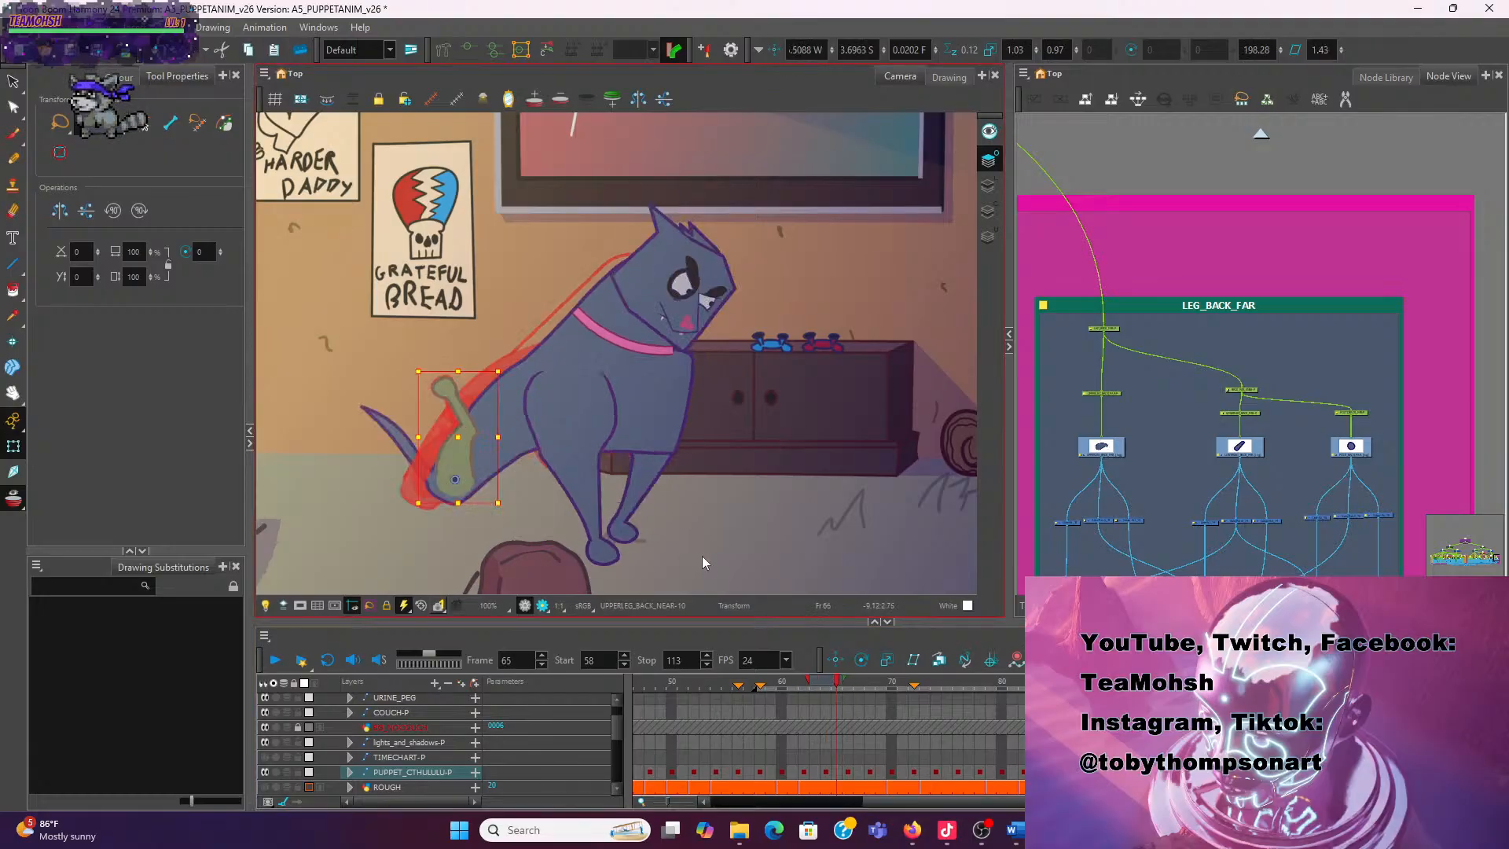
# Shift the near back leg slightly forward on frame 66 and deselect it
pyautogui.press('.')
pyautogui.moveTo(500, 479); pyautogui.dragTo(508, 479)
pyautogui.click(405, 514)
# Select the tail on frame 66 and reposition it slightly up and back behind the near back leg
pyautogui.scroll(2, 470, 524)
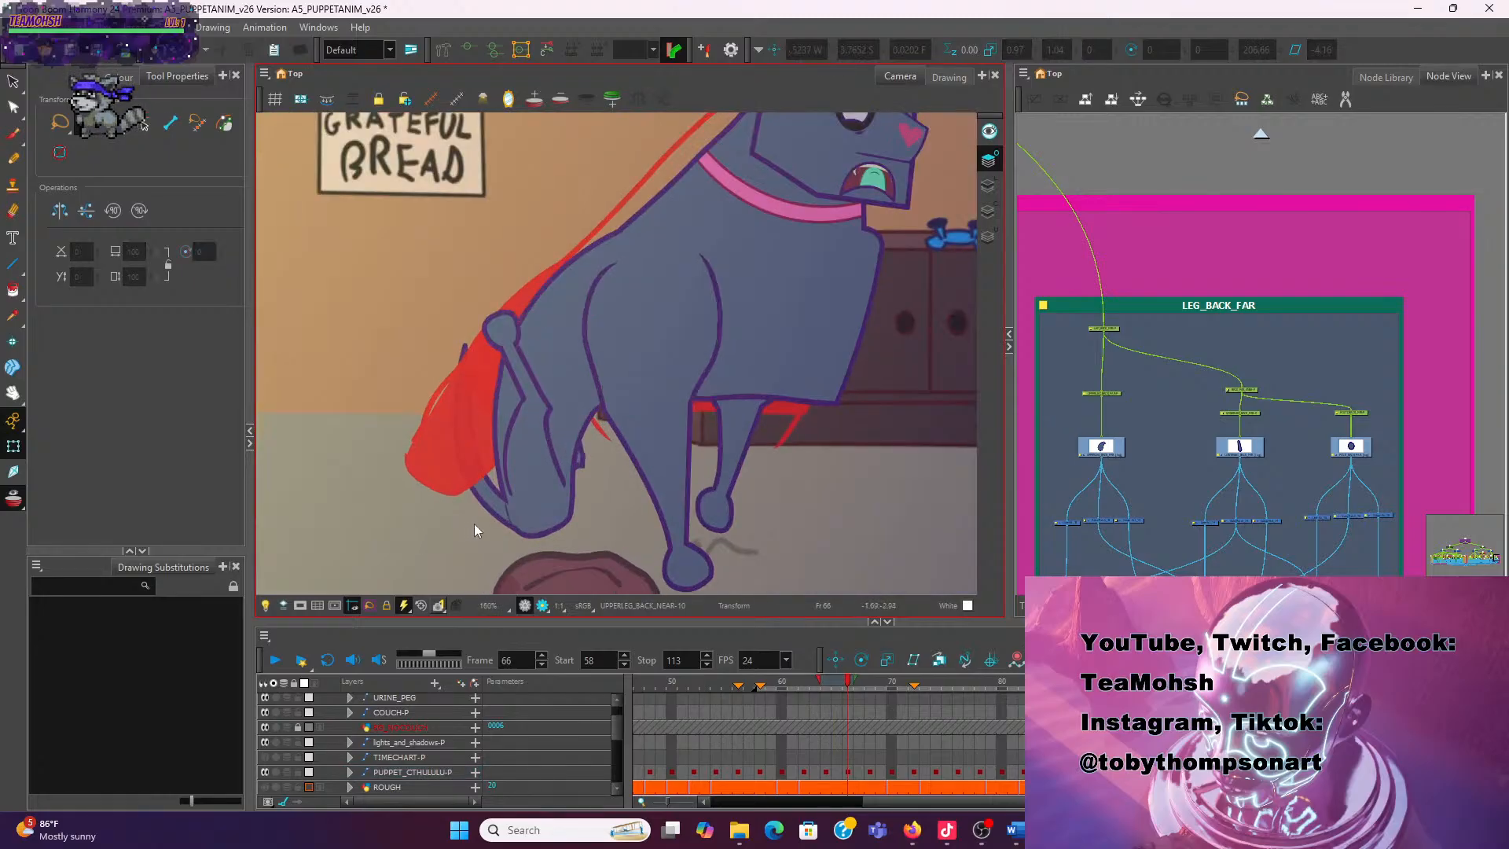
pyautogui.click(492, 500)
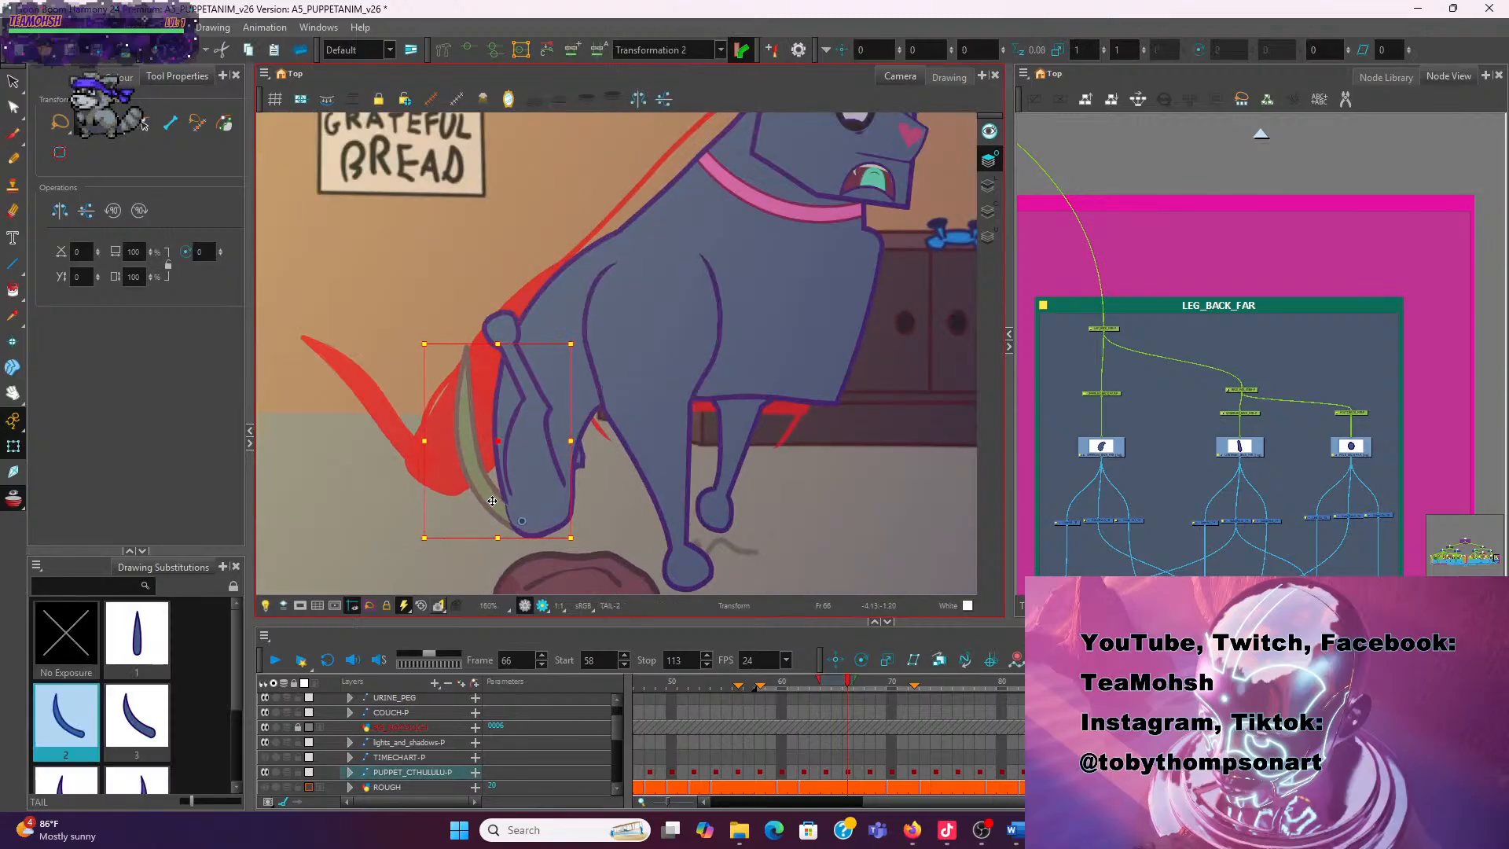
pyautogui.click(487, 487)
pyautogui.click(534, 475)
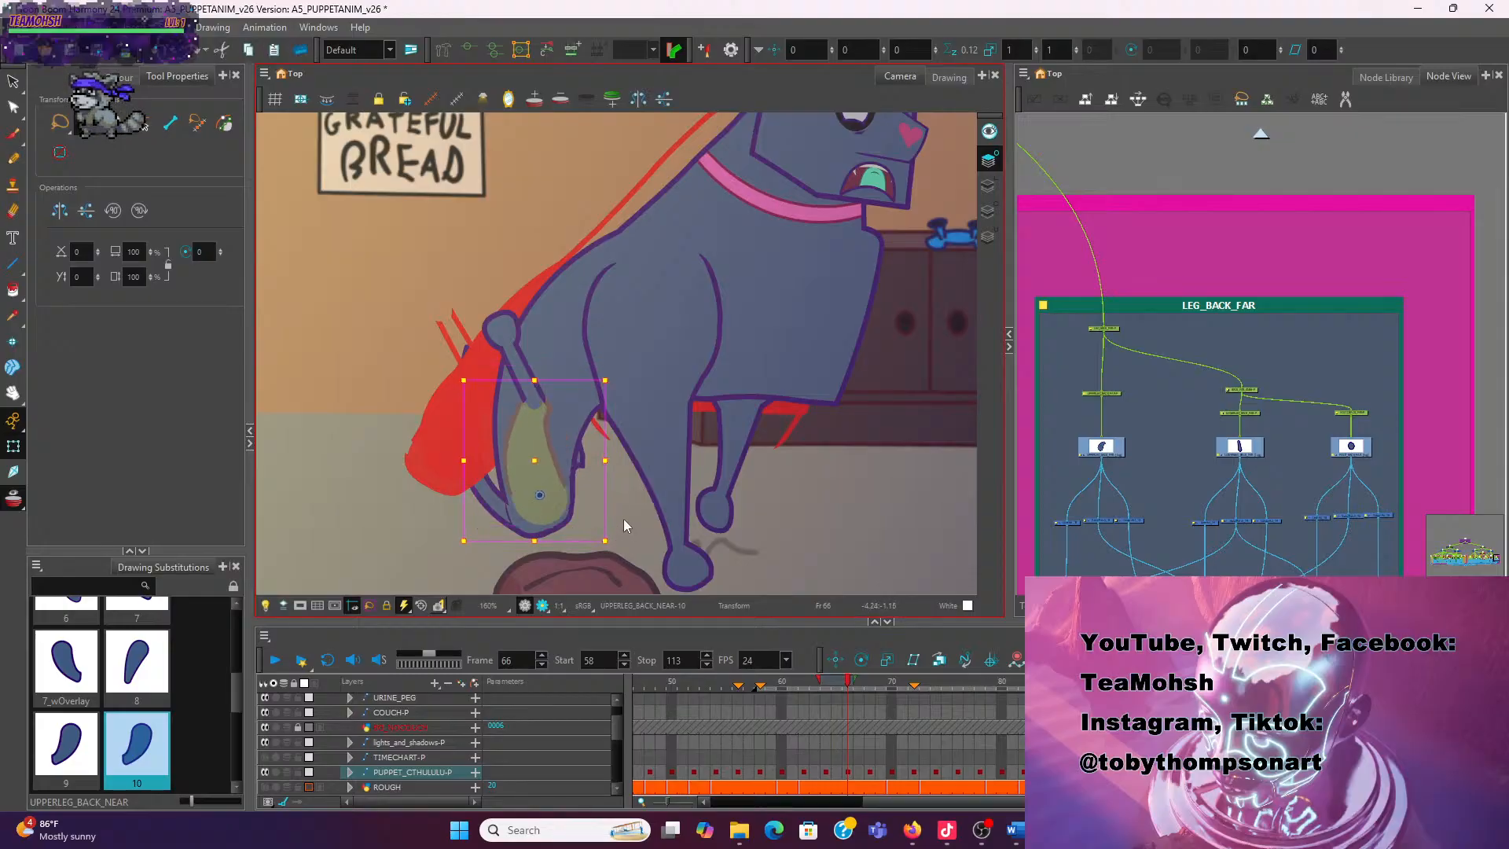
pyautogui.click(629, 525)
pyautogui.click(500, 509)
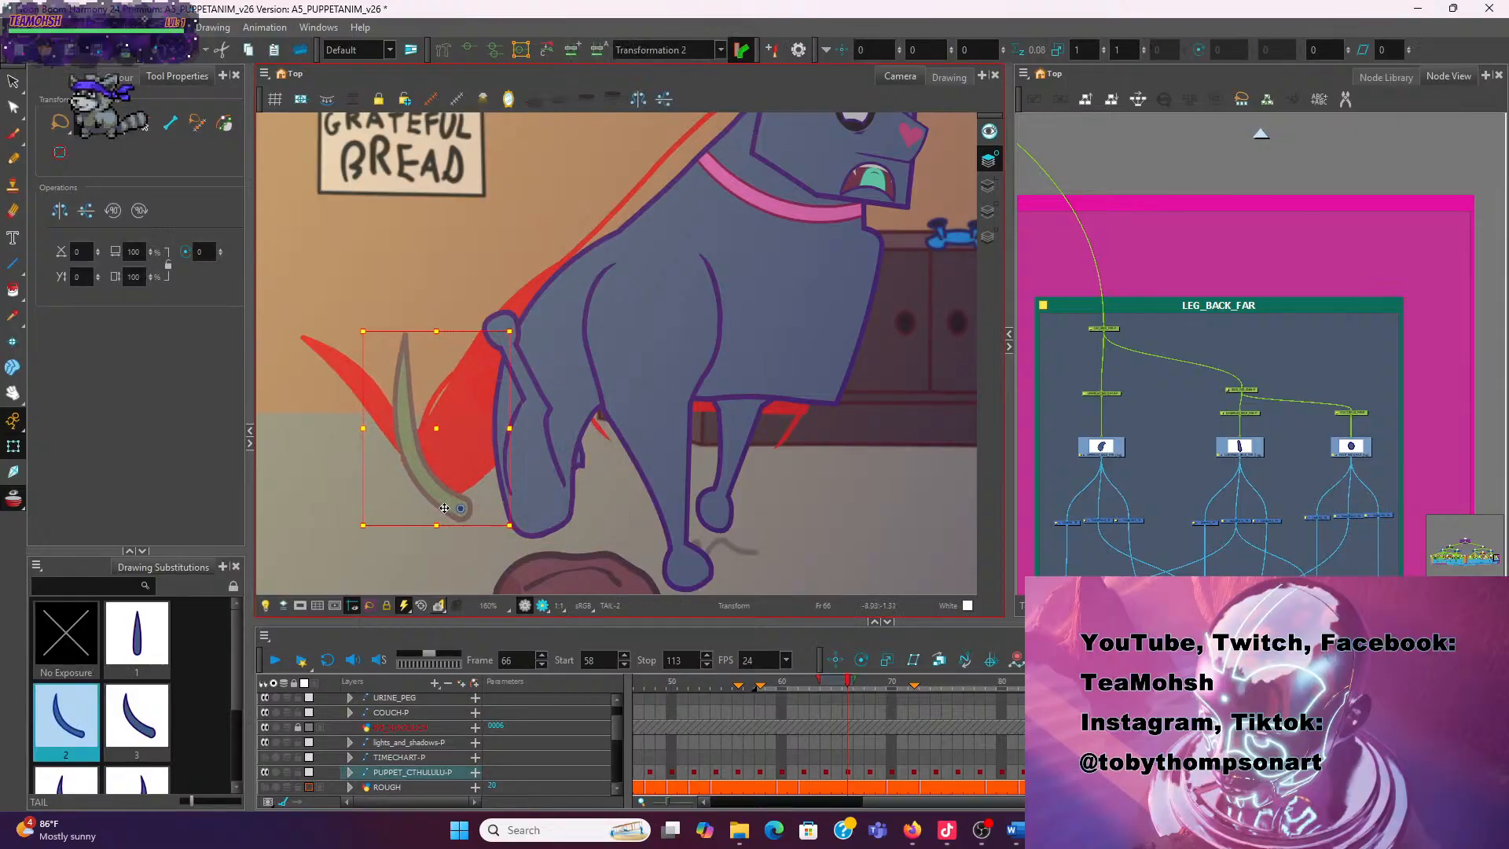
pyautogui.moveTo(497, 511); pyautogui.dragTo(493, 507)
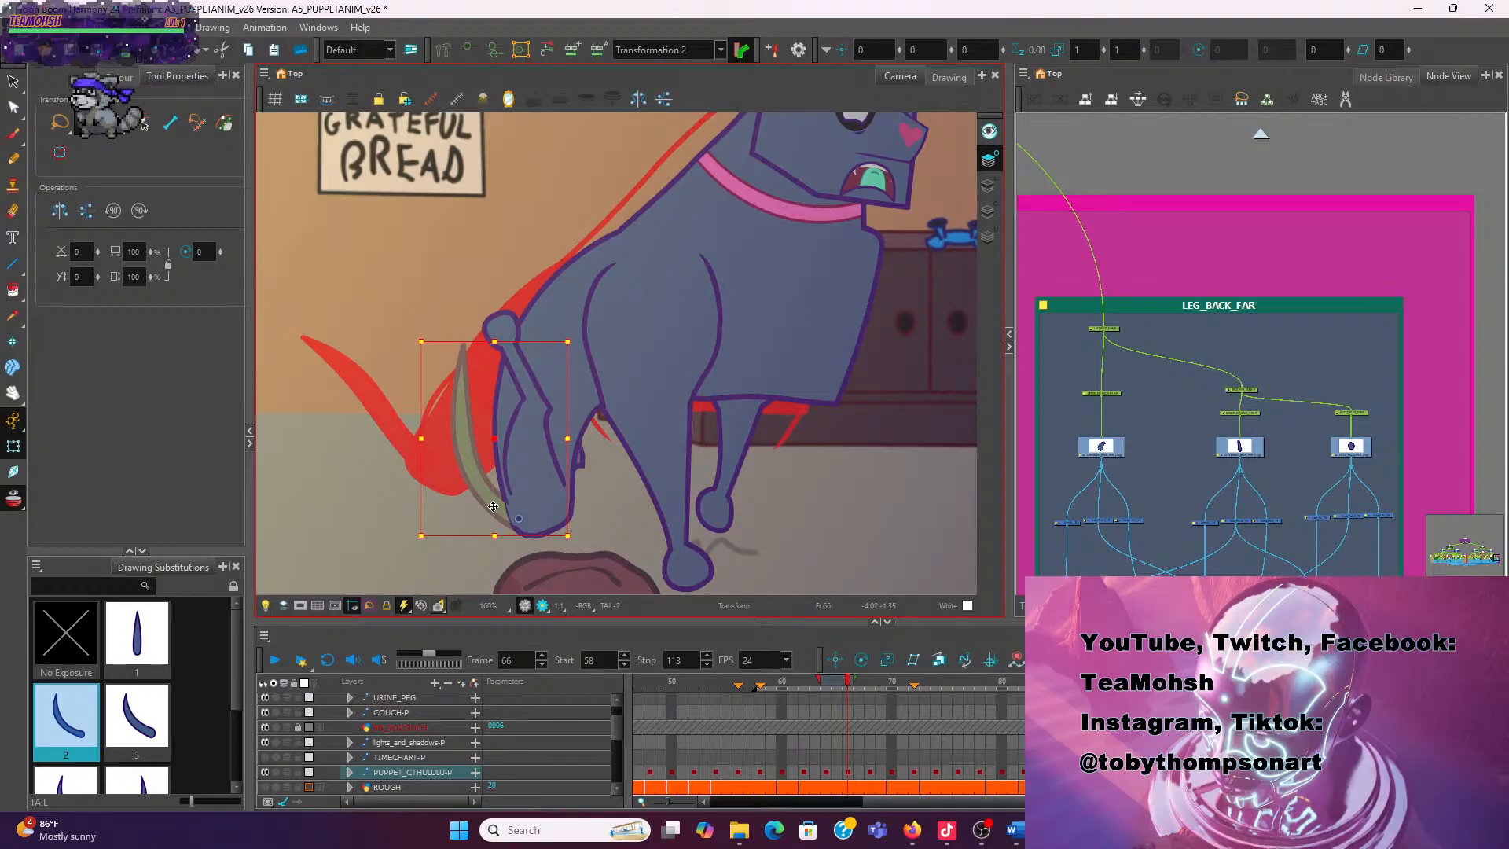
pyautogui.click(585, 474)
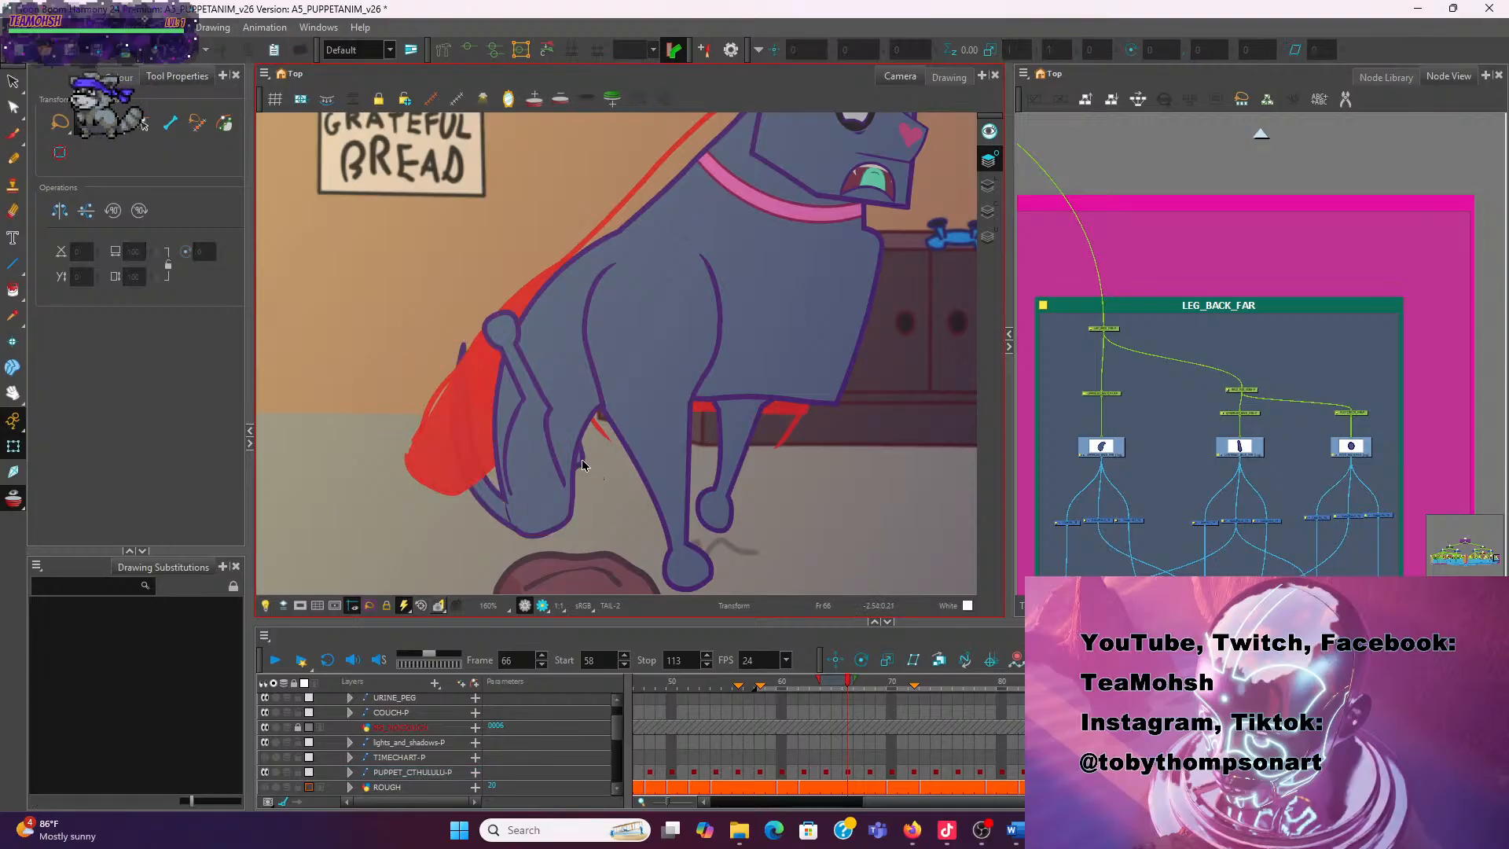
# Select the far back leg on frame 66 and nudge it slightly forward
pyautogui.click(581, 462)
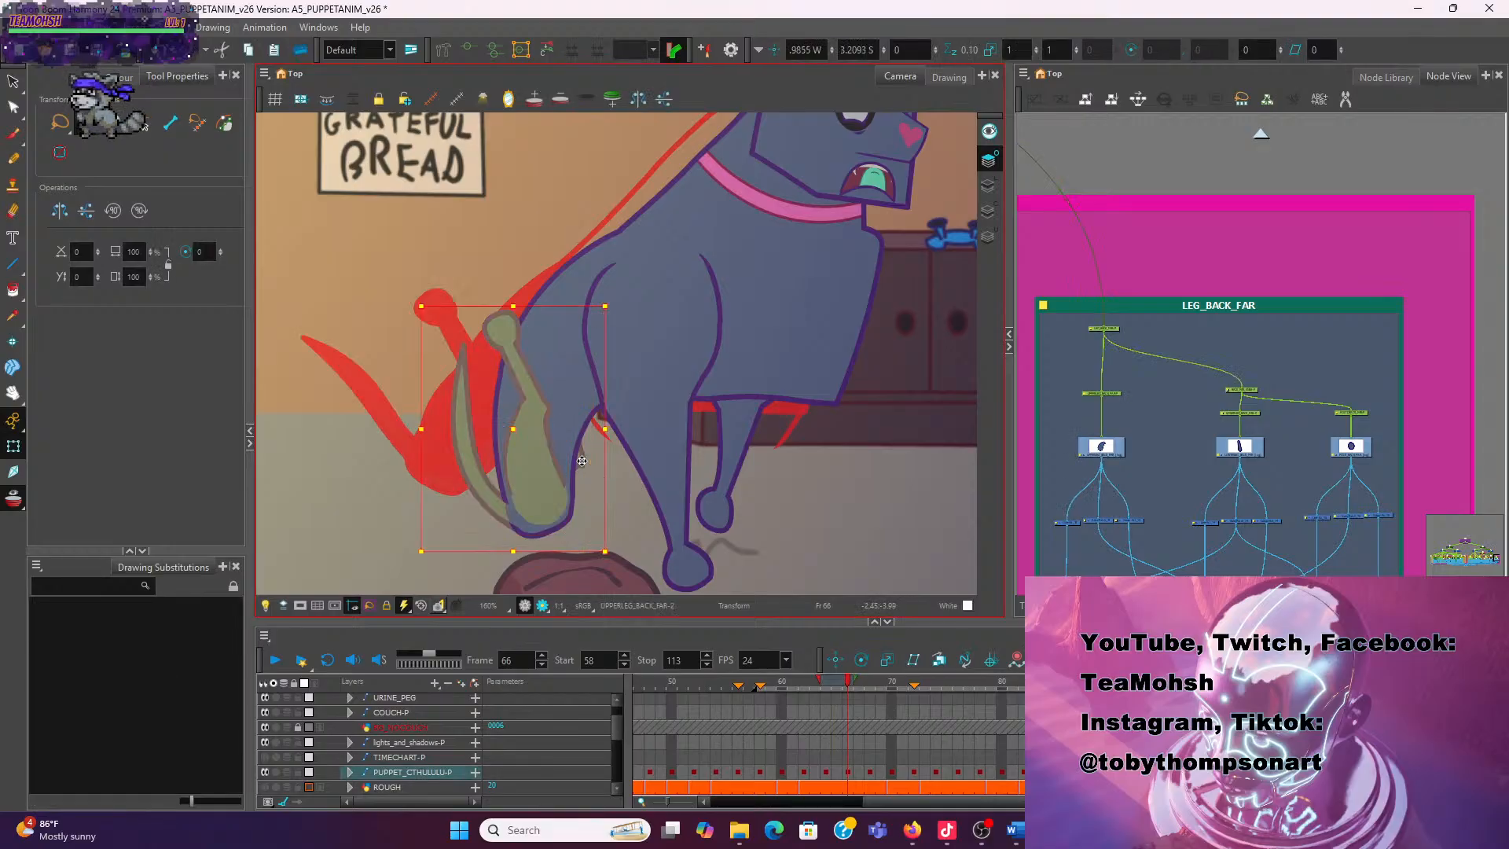
pyautogui.click(582, 461)
pyautogui.moveTo(583, 461); pyautogui.dragTo(589, 462)
pyautogui.click(624, 506)
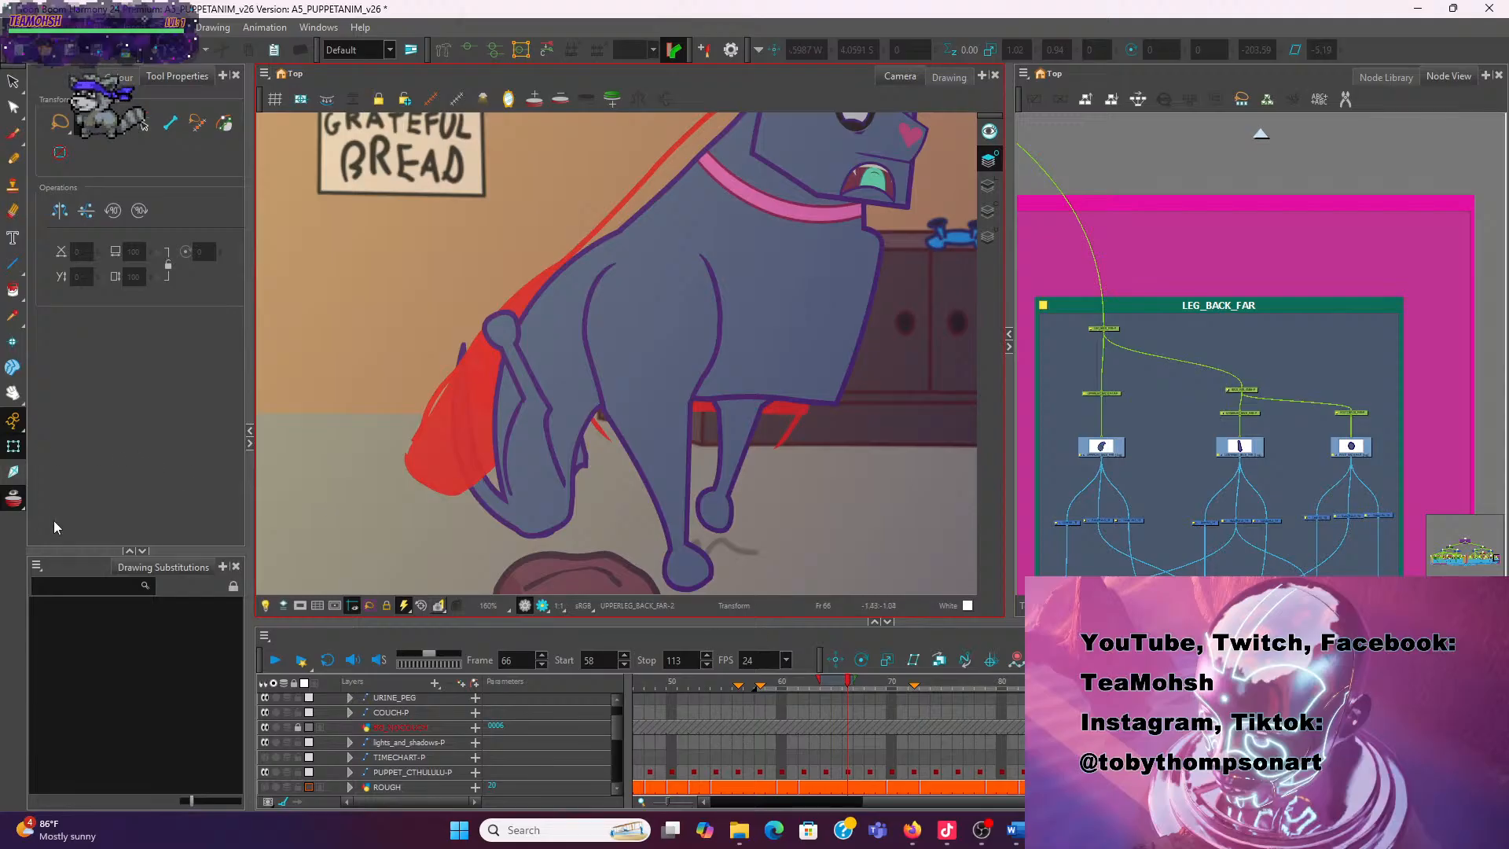
# Step back and forth through frames 66 to 70 to examine the leg and torso motion
pyautogui.press('.')
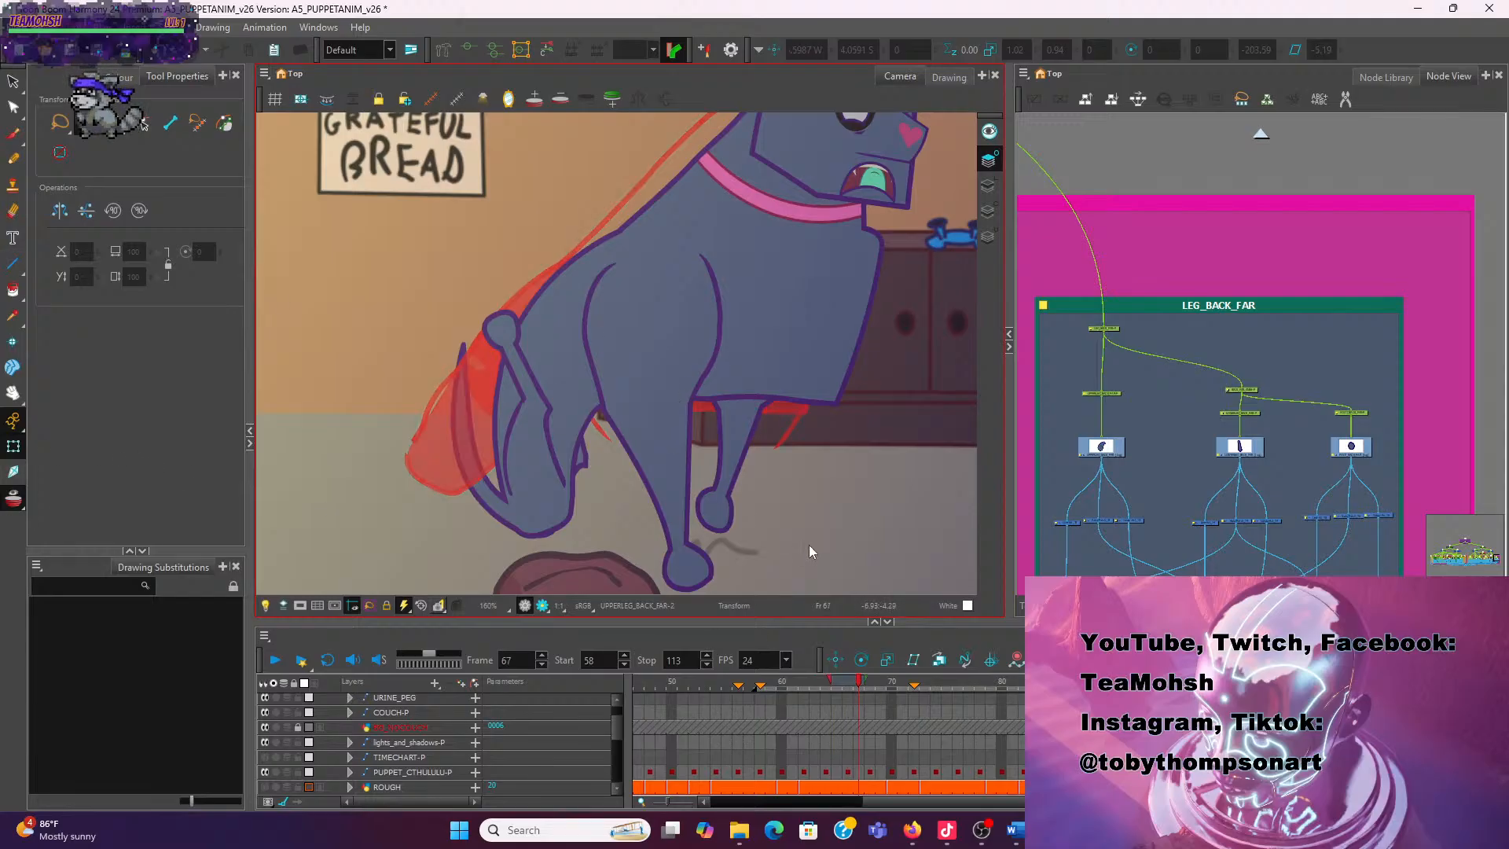
pyautogui.press(',')
pyautogui.press('.')
pyautogui.press('.')
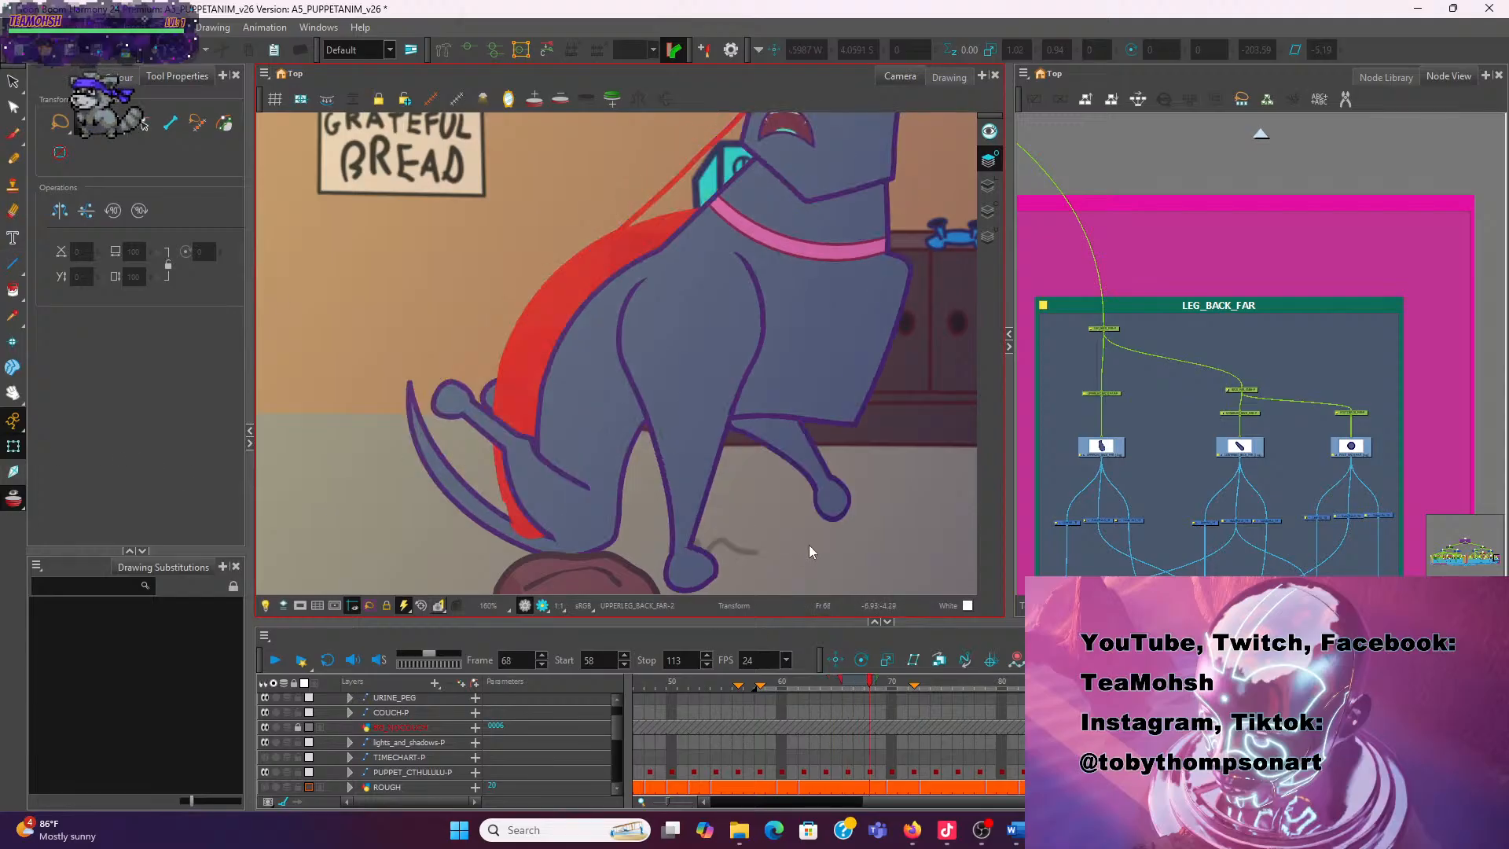
pyautogui.press(',')
pyautogui.press('.')
pyautogui.scroll(-2, 809, 535)
pyautogui.press(',')
pyautogui.press('.')
pyautogui.press('.')
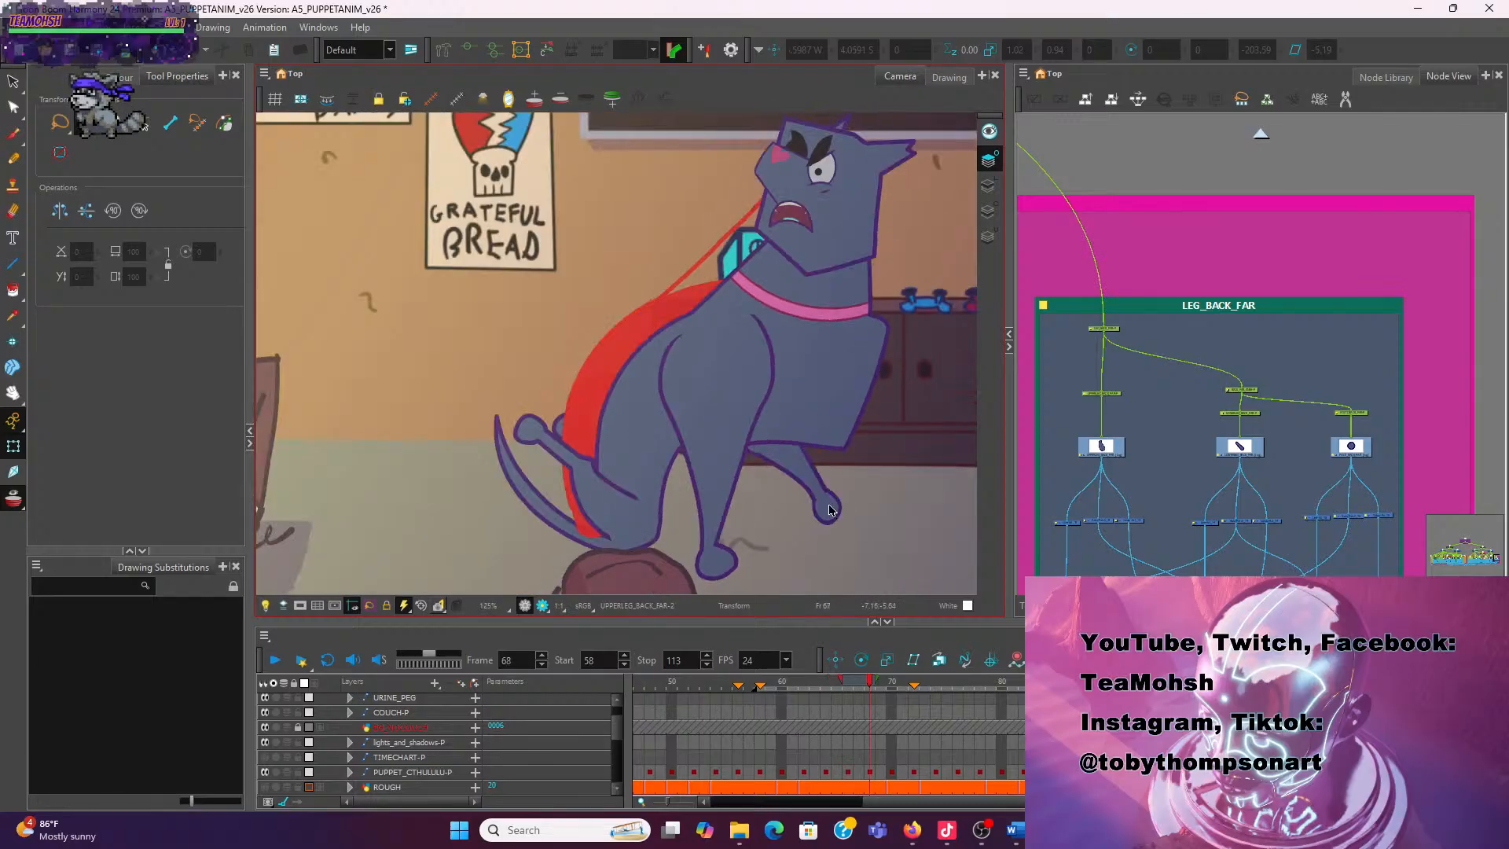
pyautogui.press('.')
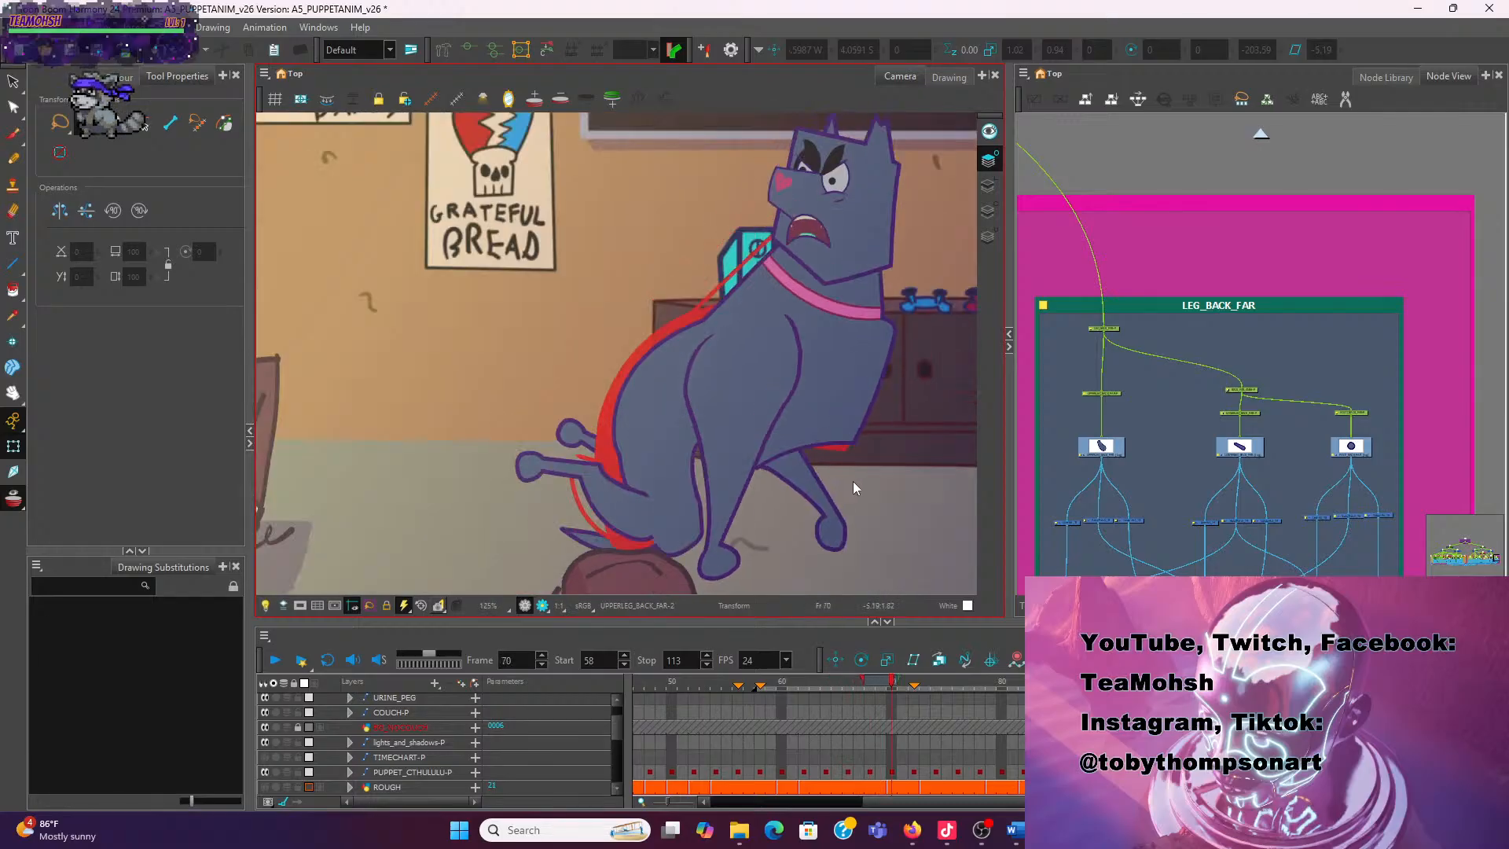
# Move the upper torso's pivot to the chest edge on frame 70 and narrow the torso slightly from its back side
pyautogui.click(670, 440)
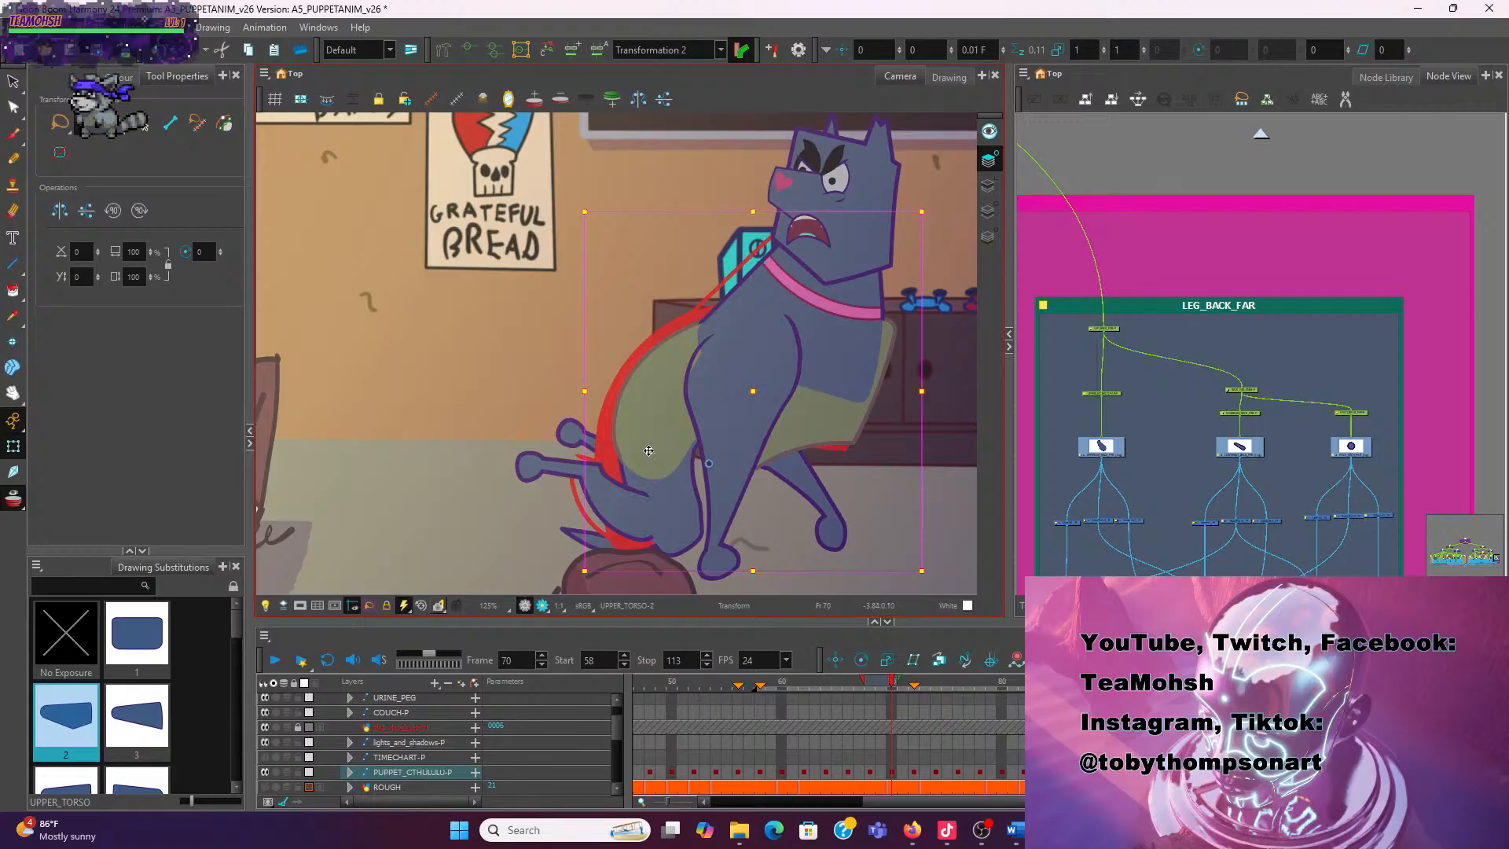
pyautogui.moveTo(709, 462); pyautogui.dragTo(890, 386)
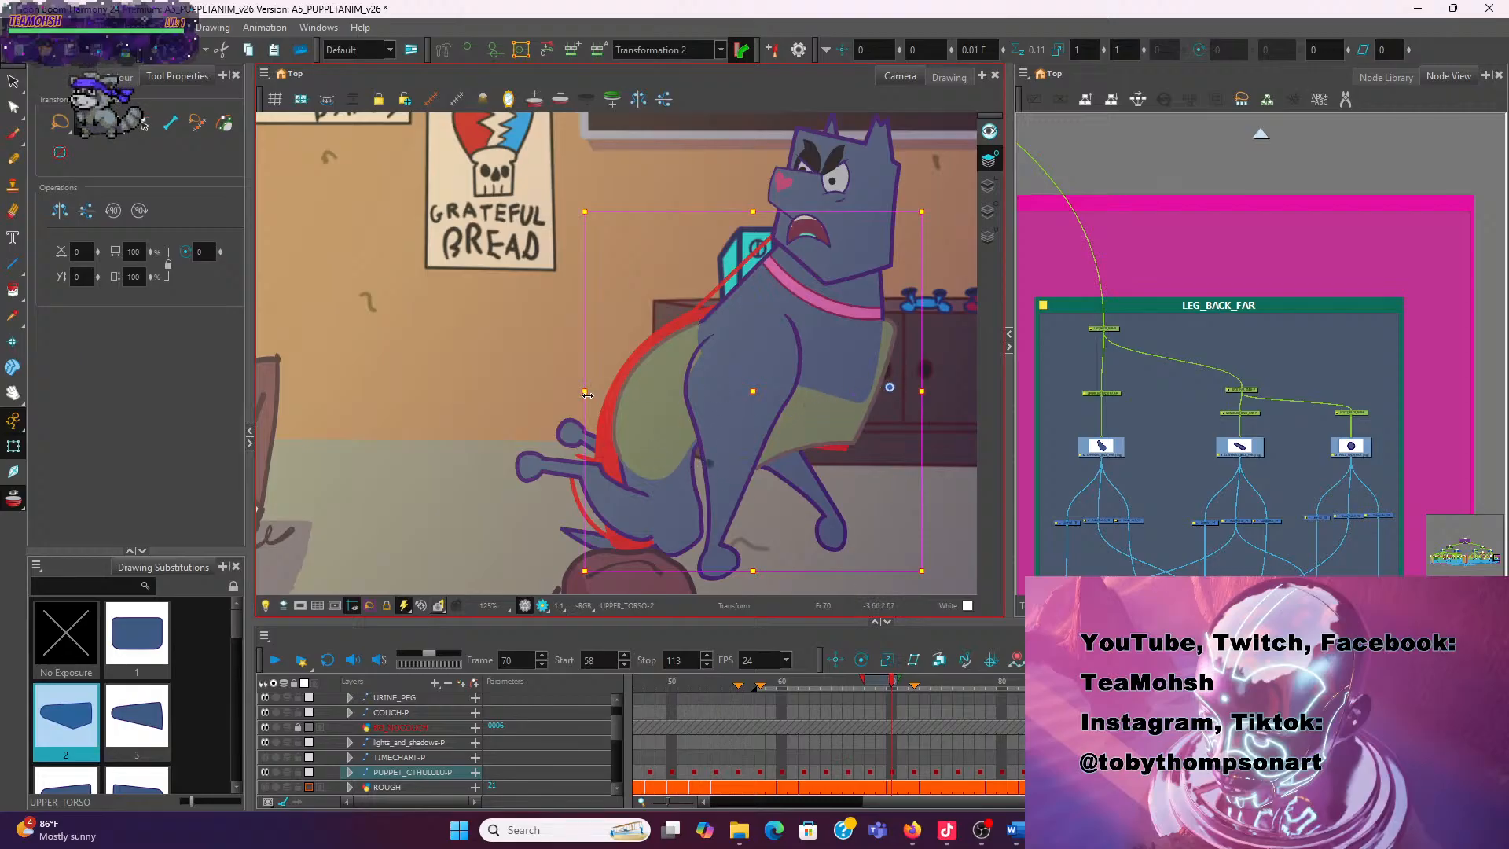
pyautogui.moveTo(587, 392); pyautogui.dragTo(597, 398)
pyautogui.click(552, 364)
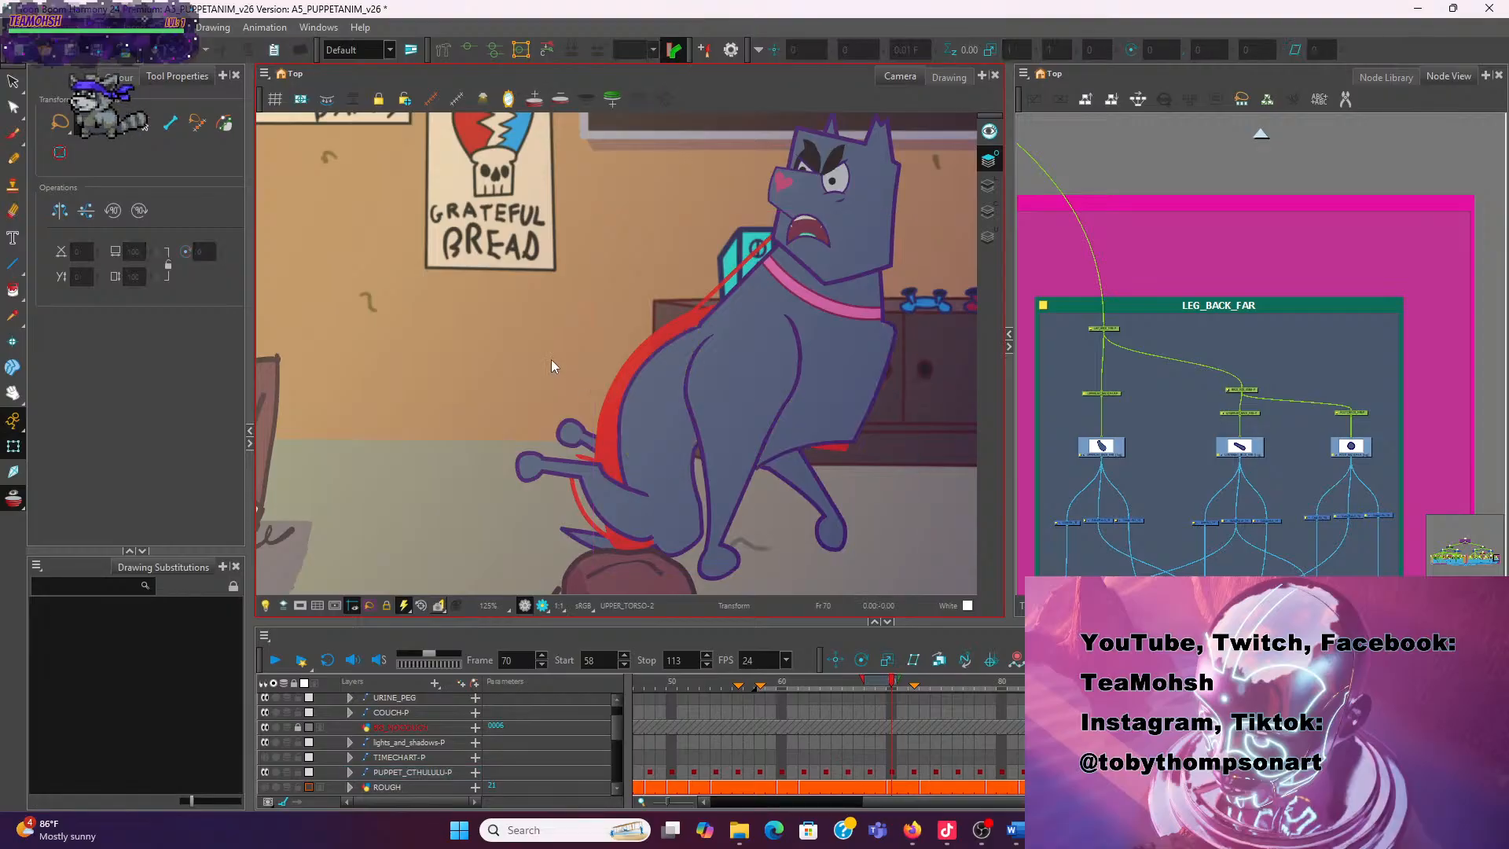
# Advance to frame 76 and narrow the upper torso slightly from its back side, with the pivot at the chest edge
pyautogui.press('.')
pyautogui.press('.')
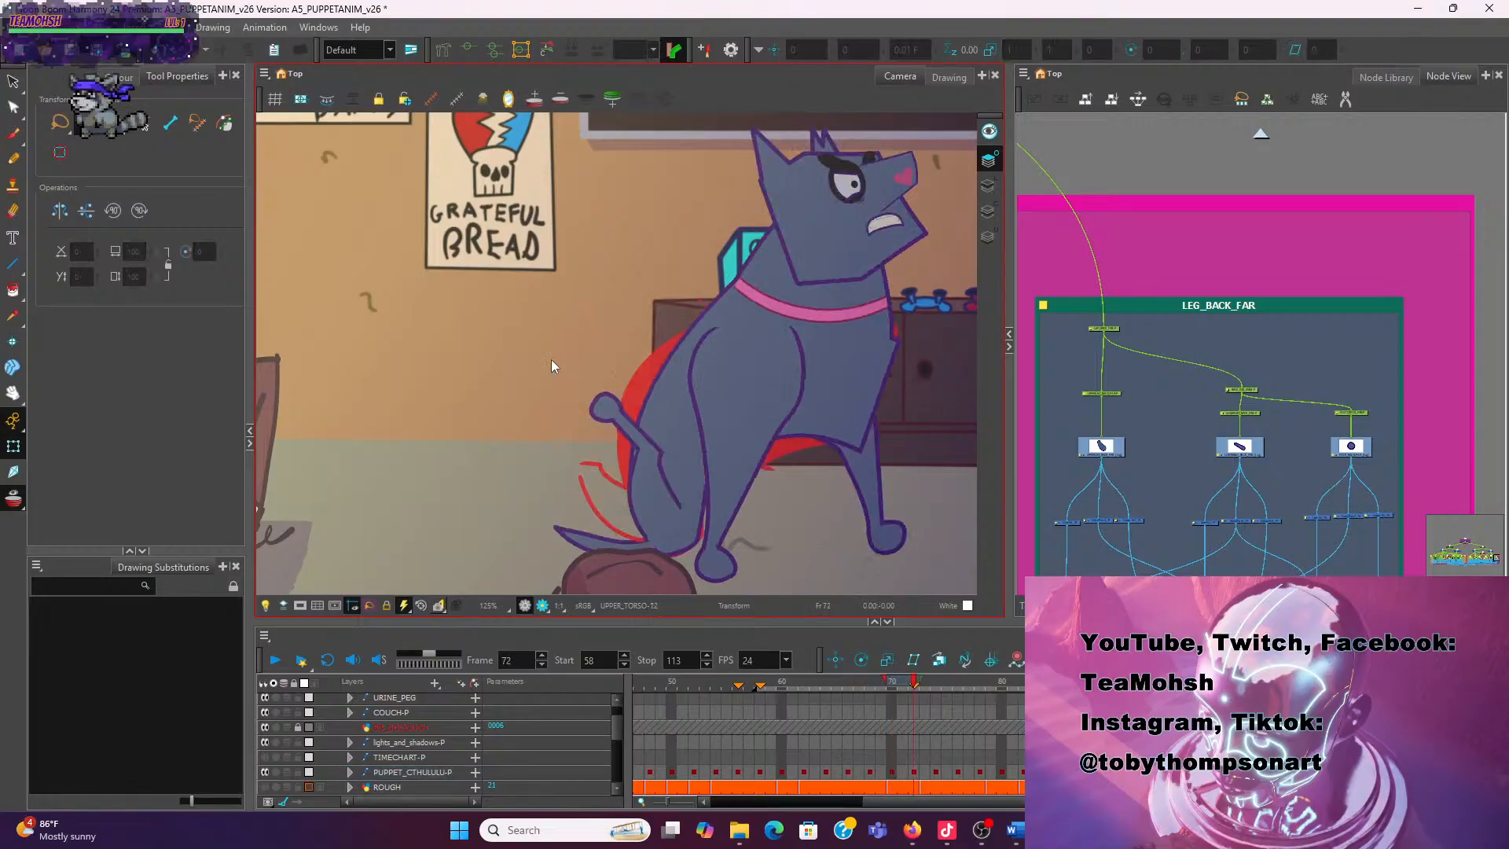
pyautogui.press('.')
pyautogui.press('.')
pyautogui.press('.')
pyautogui.press('.')
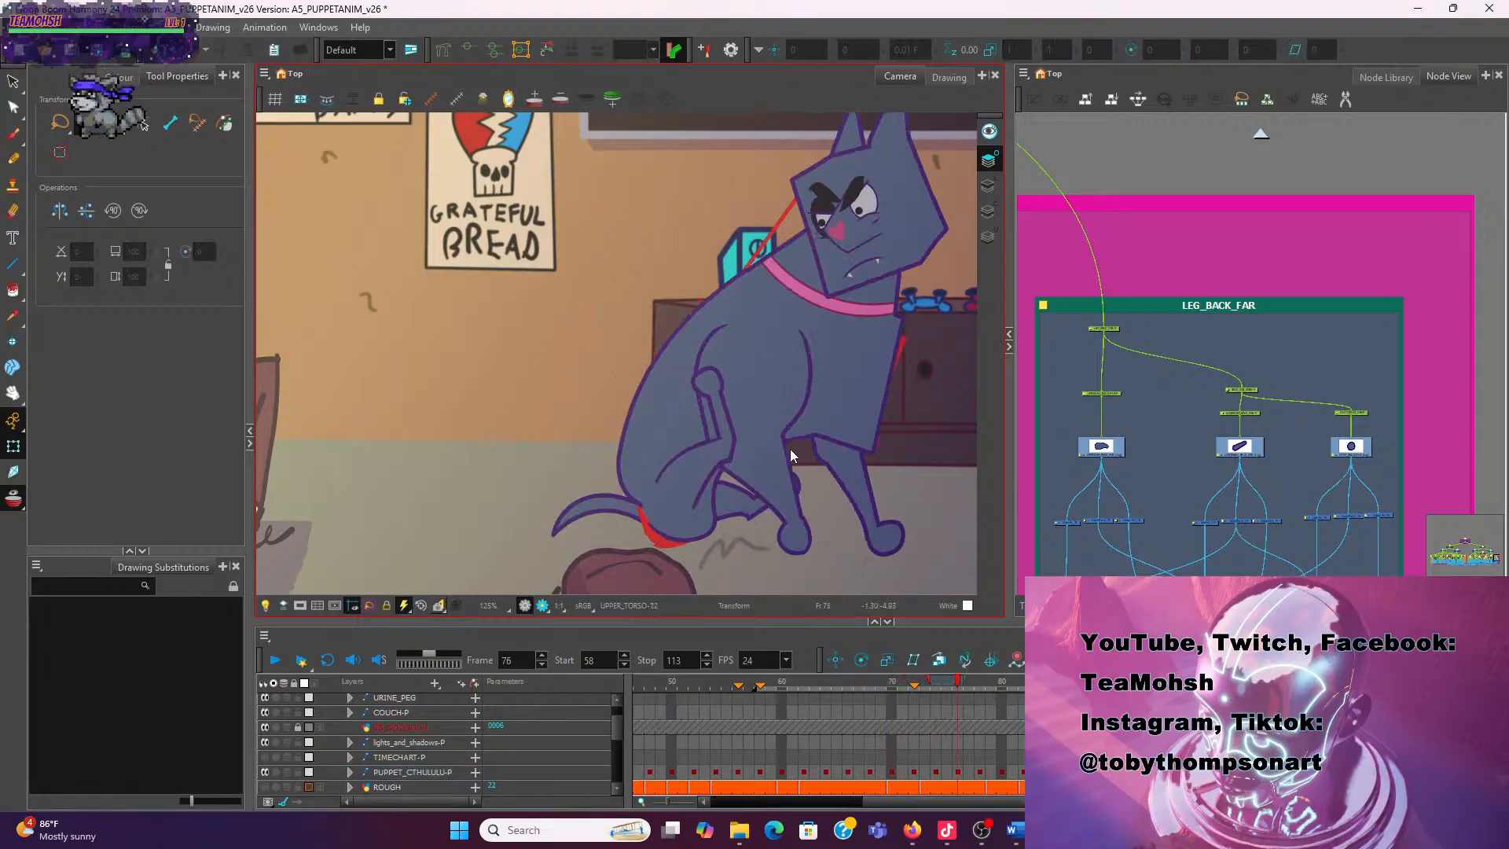
pyautogui.click(640, 463)
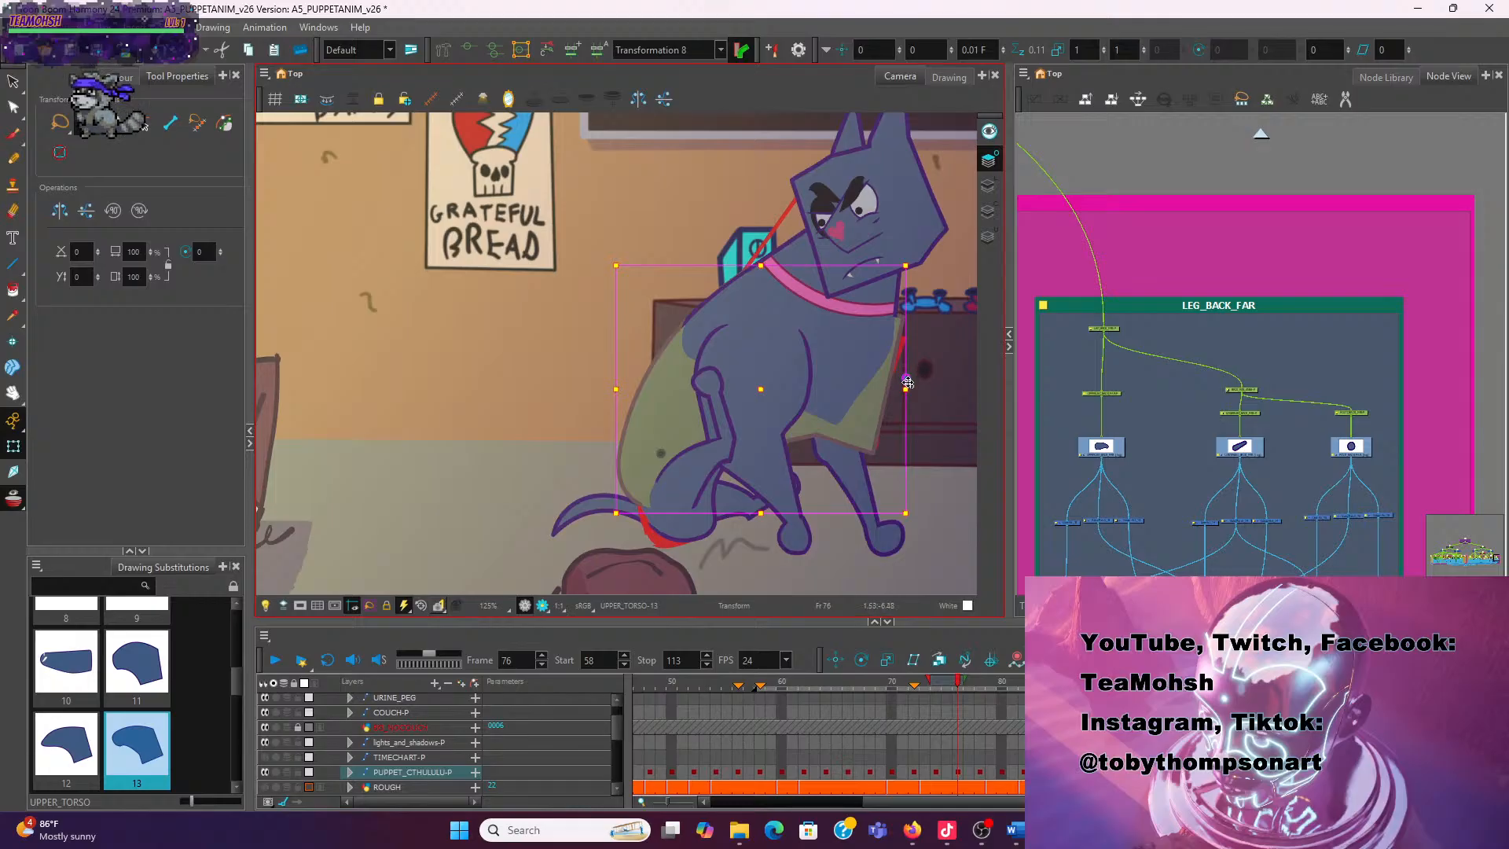
pyautogui.moveTo(616, 388); pyautogui.dragTo(628, 392)
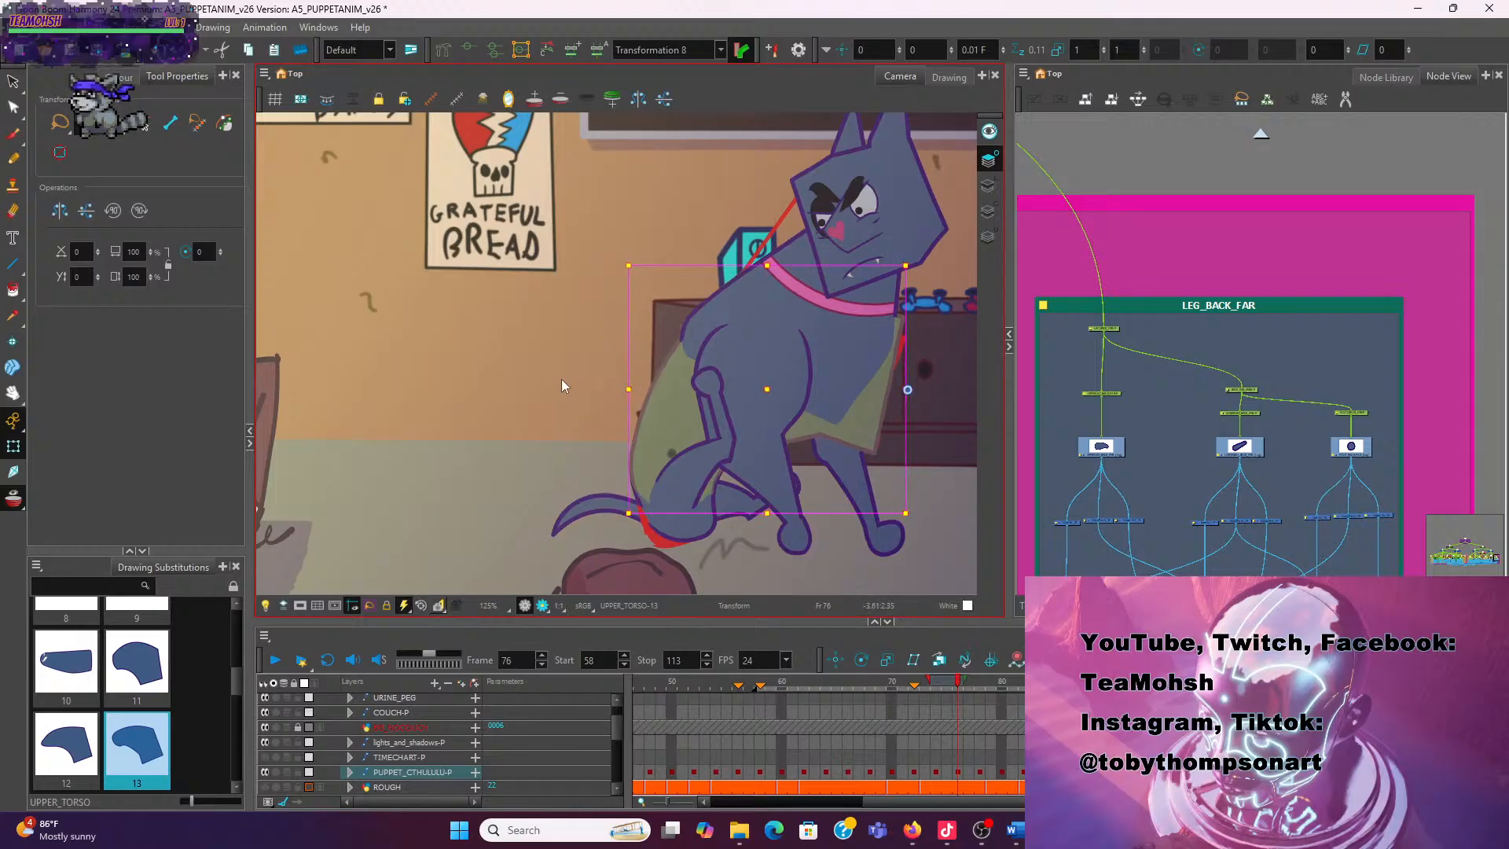
# Show the neck's deformation controls on frame 76 and adjust its rear point and curve handles to smooth the line into the back
pyautogui.click(724, 318)
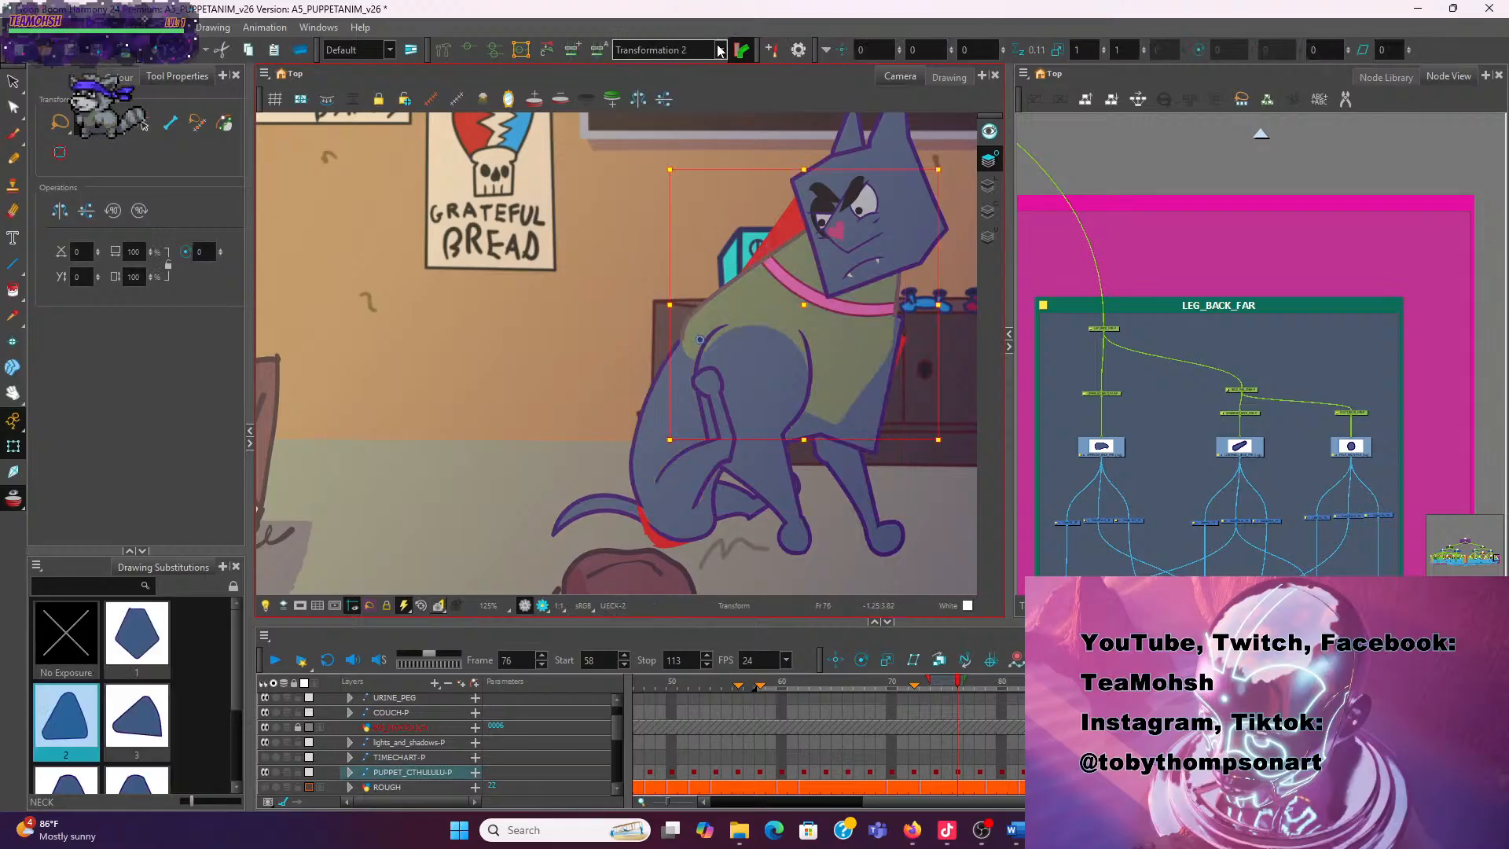
pyautogui.click(523, 51)
pyautogui.scroll(2, 585, 306)
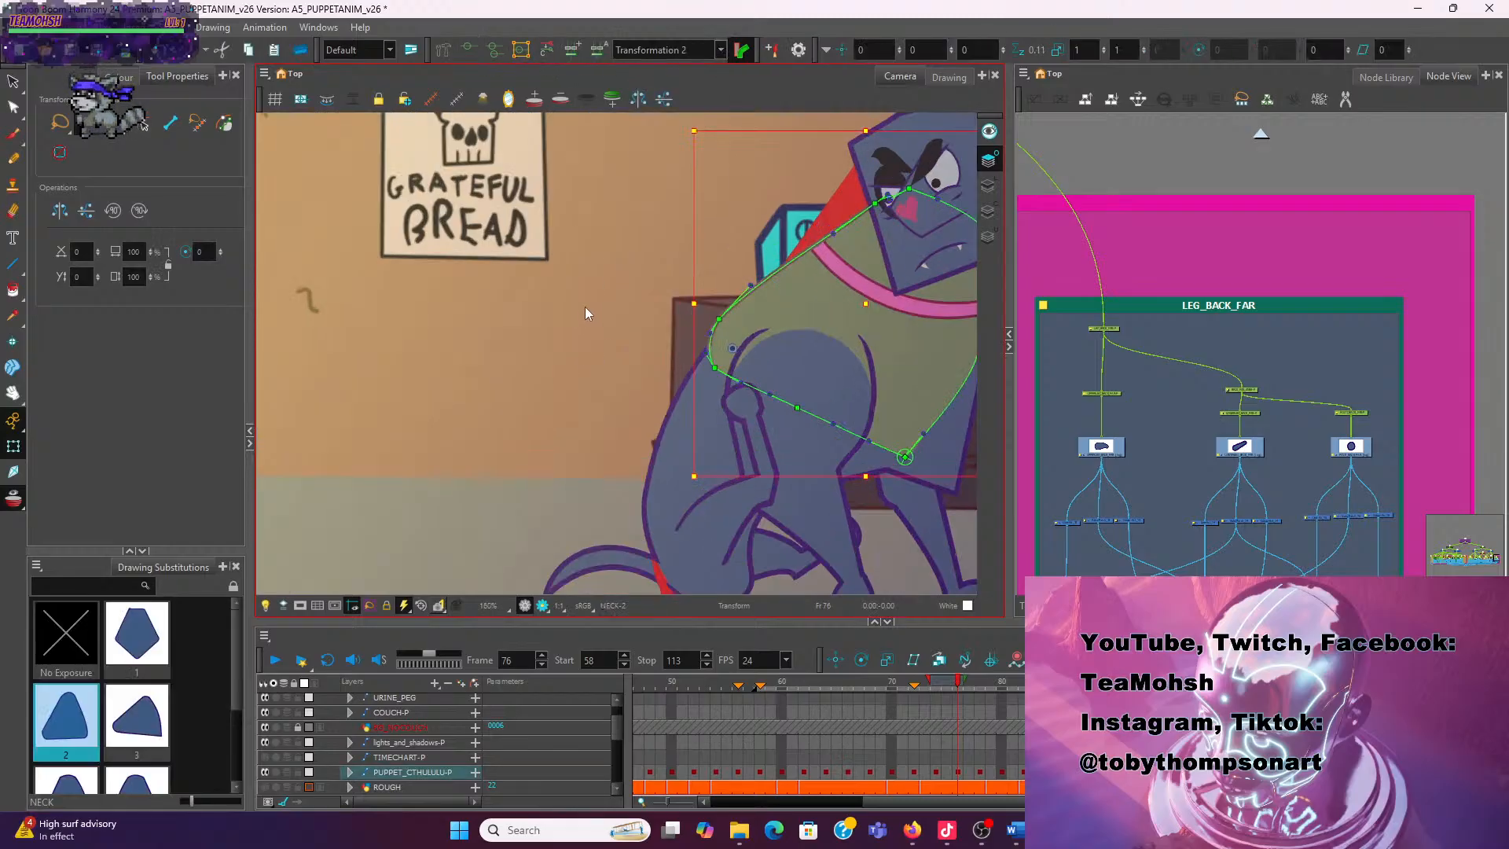
pyautogui.click(538, 275)
pyautogui.moveTo(719, 319); pyautogui.dragTo(719, 337)
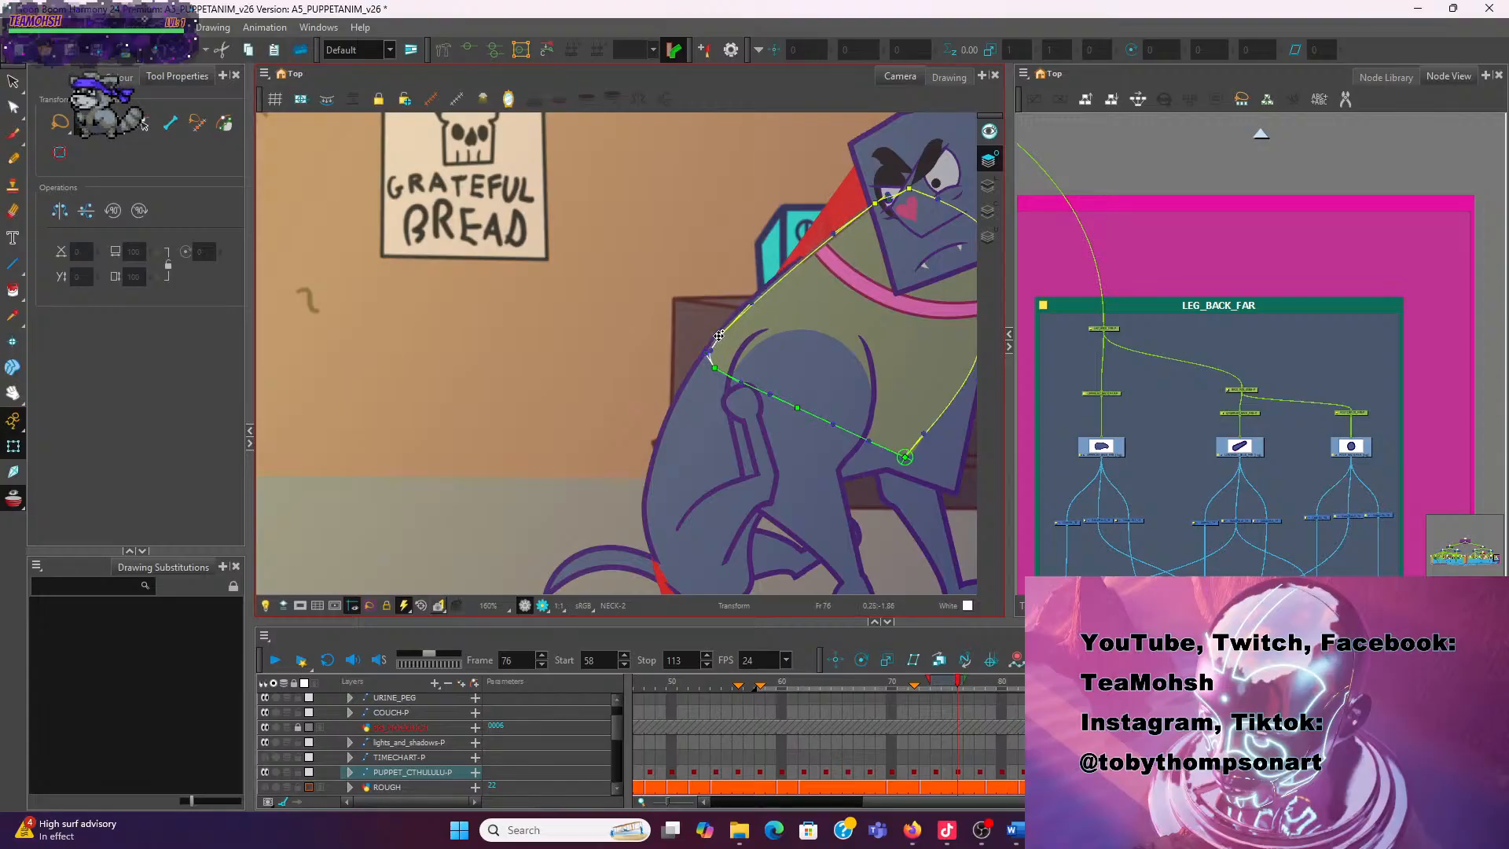
pyautogui.click(834, 235)
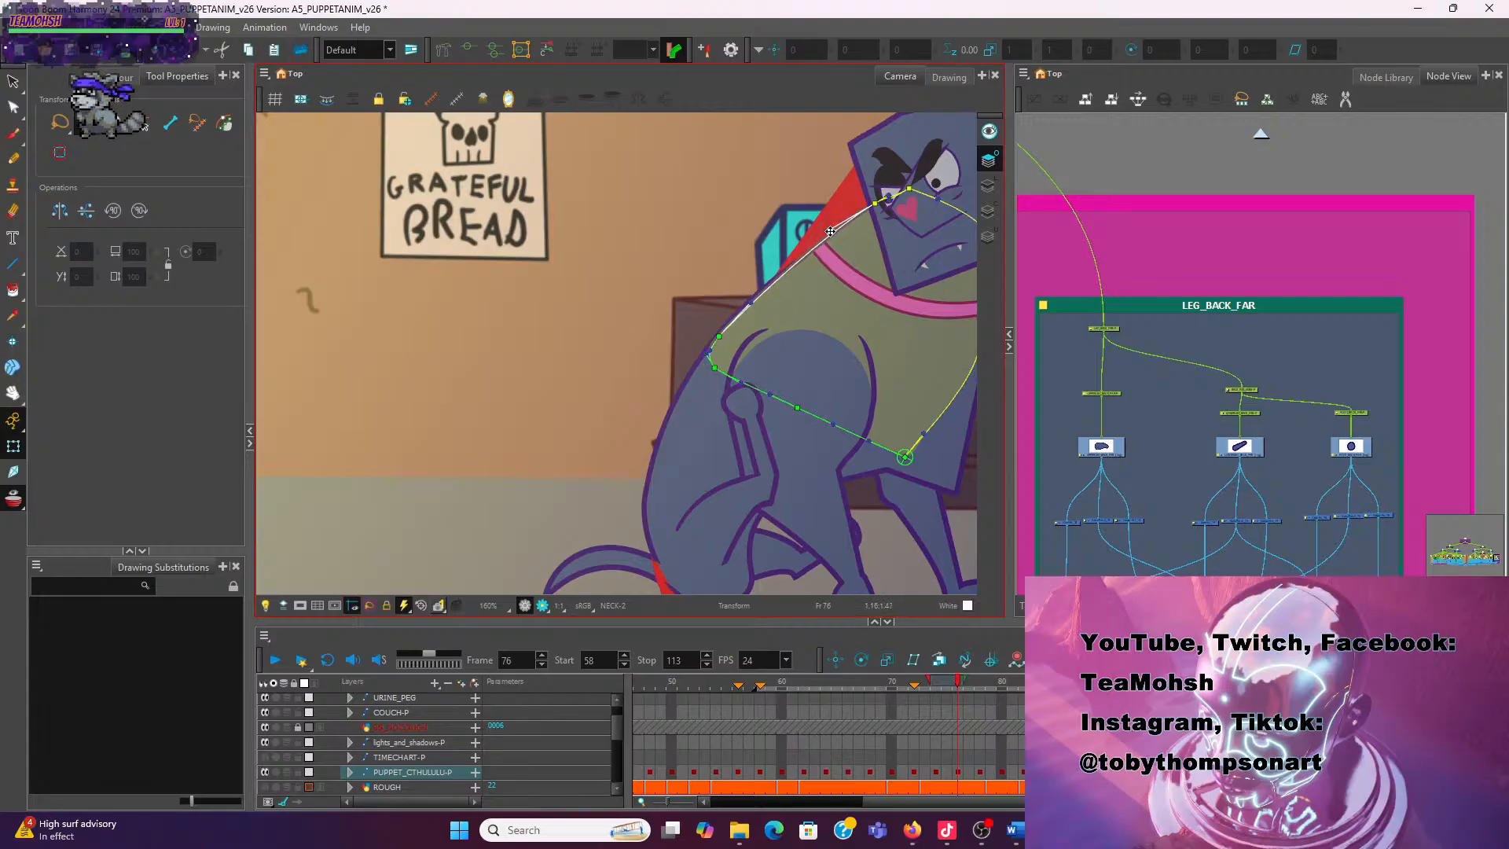
pyautogui.moveTo(752, 307); pyautogui.dragTo(746, 300)
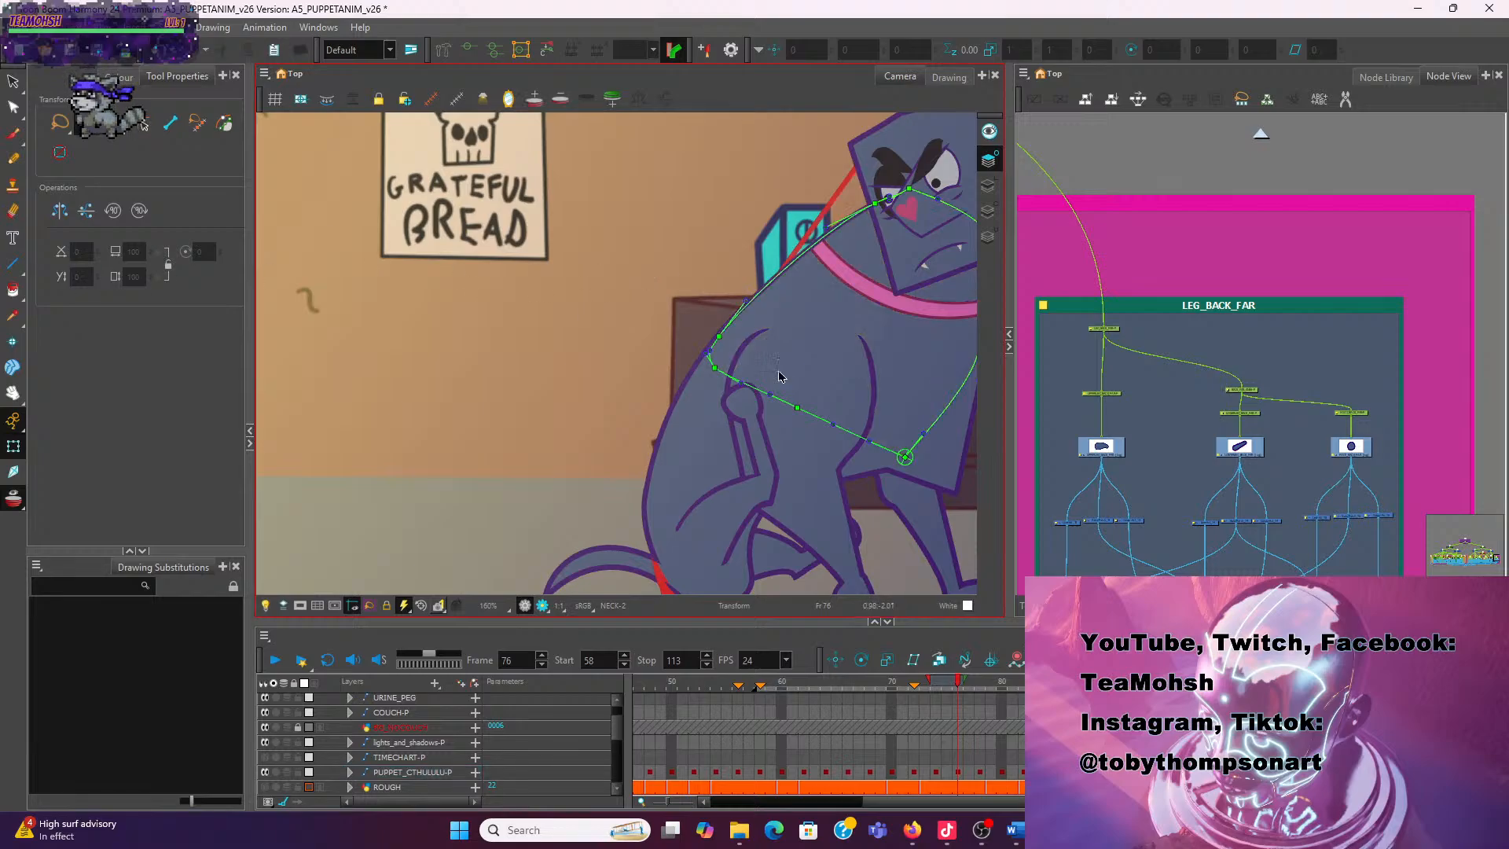
pyautogui.scroll(-2, 674, 450)
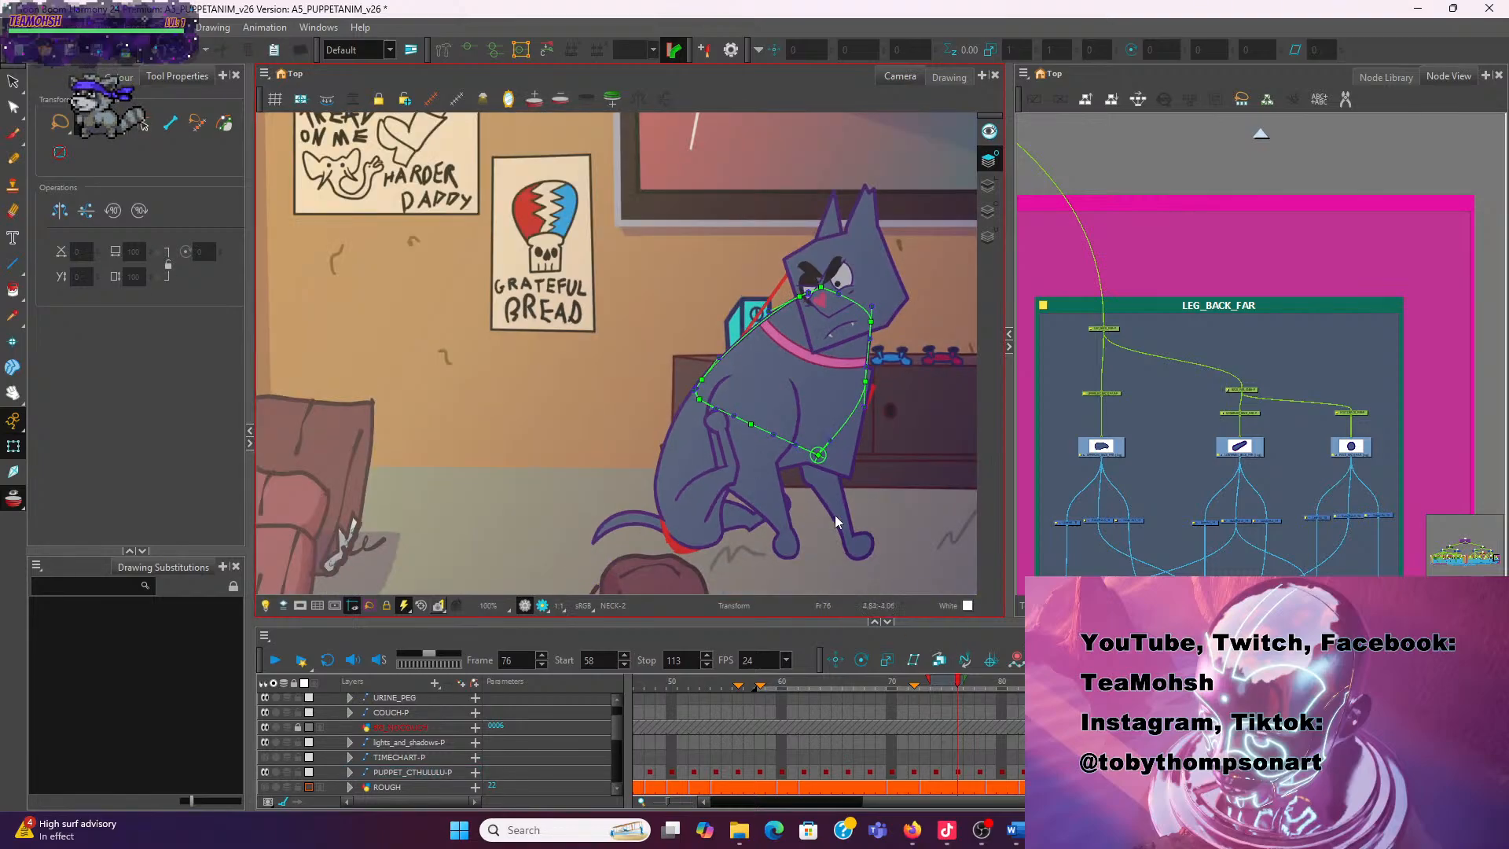
# On frame 78, move the lower torso's pivot near its base, rotate the lower torso slightly, and fit the tail's base against it
pyautogui.click(987, 696)
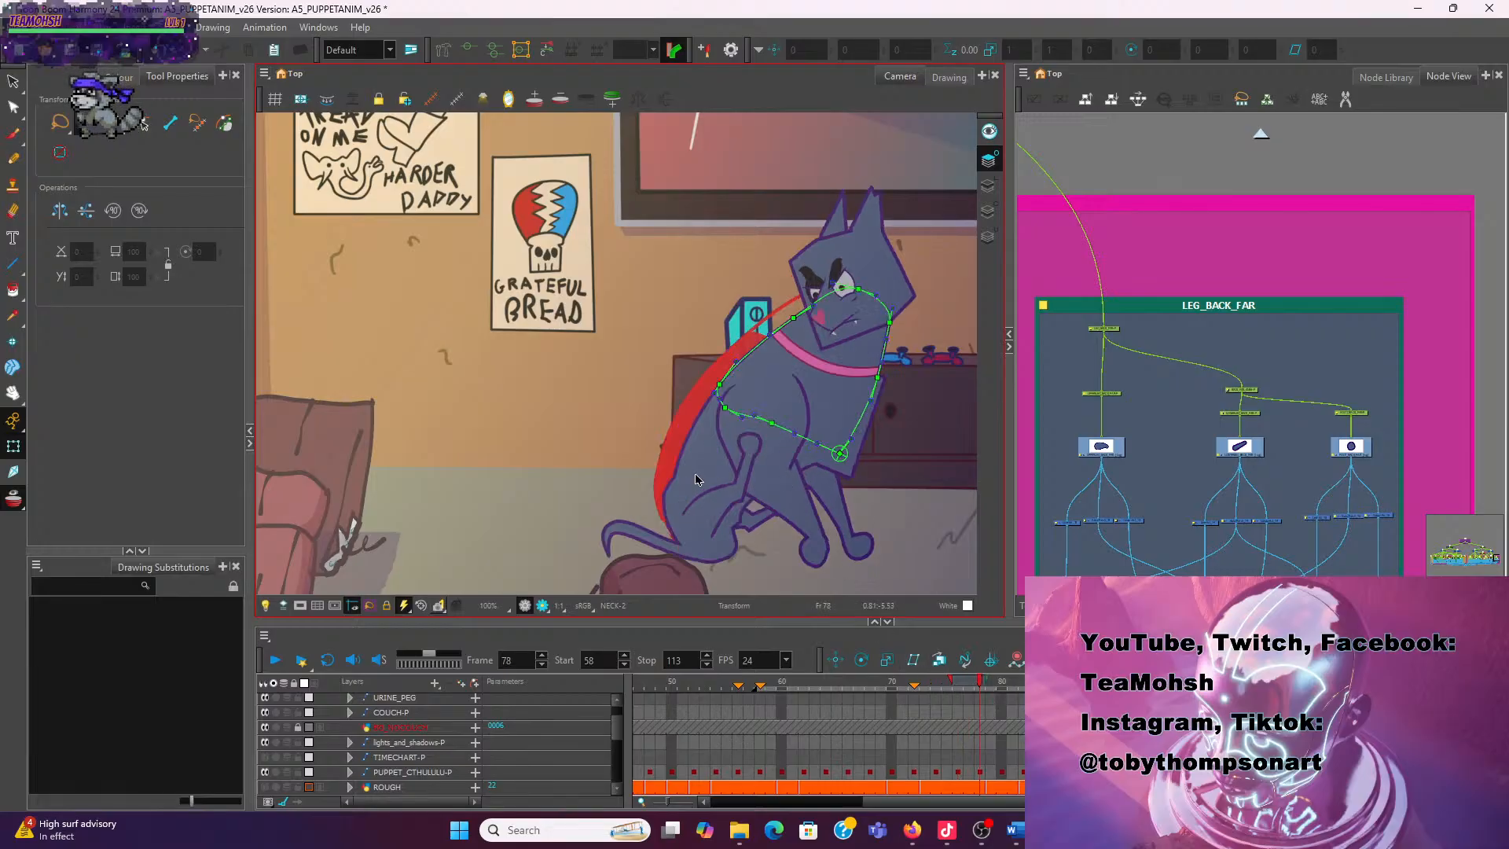
pyautogui.click(675, 493)
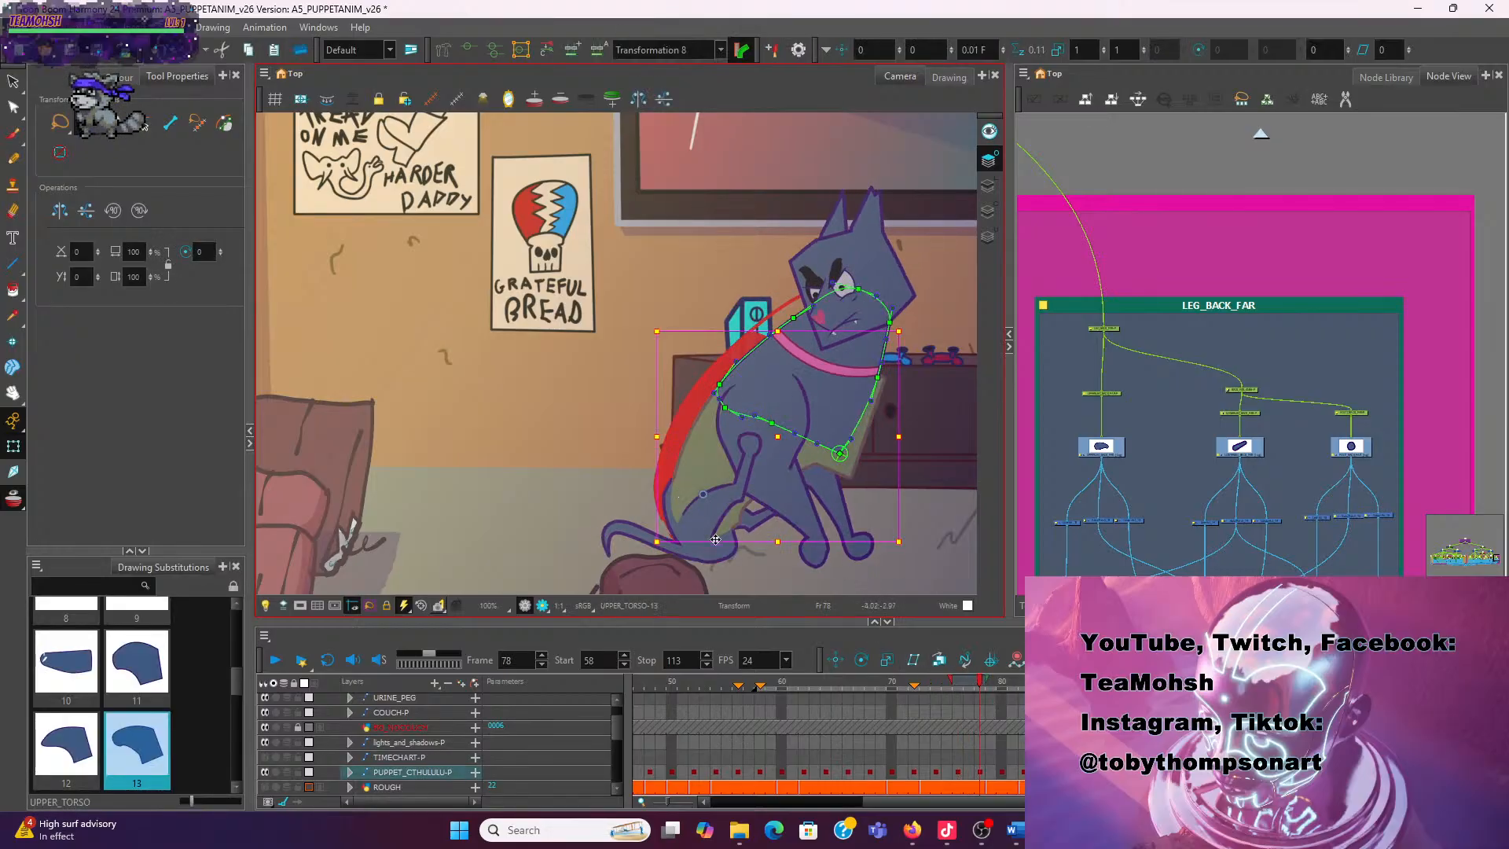
pyautogui.click(720, 556)
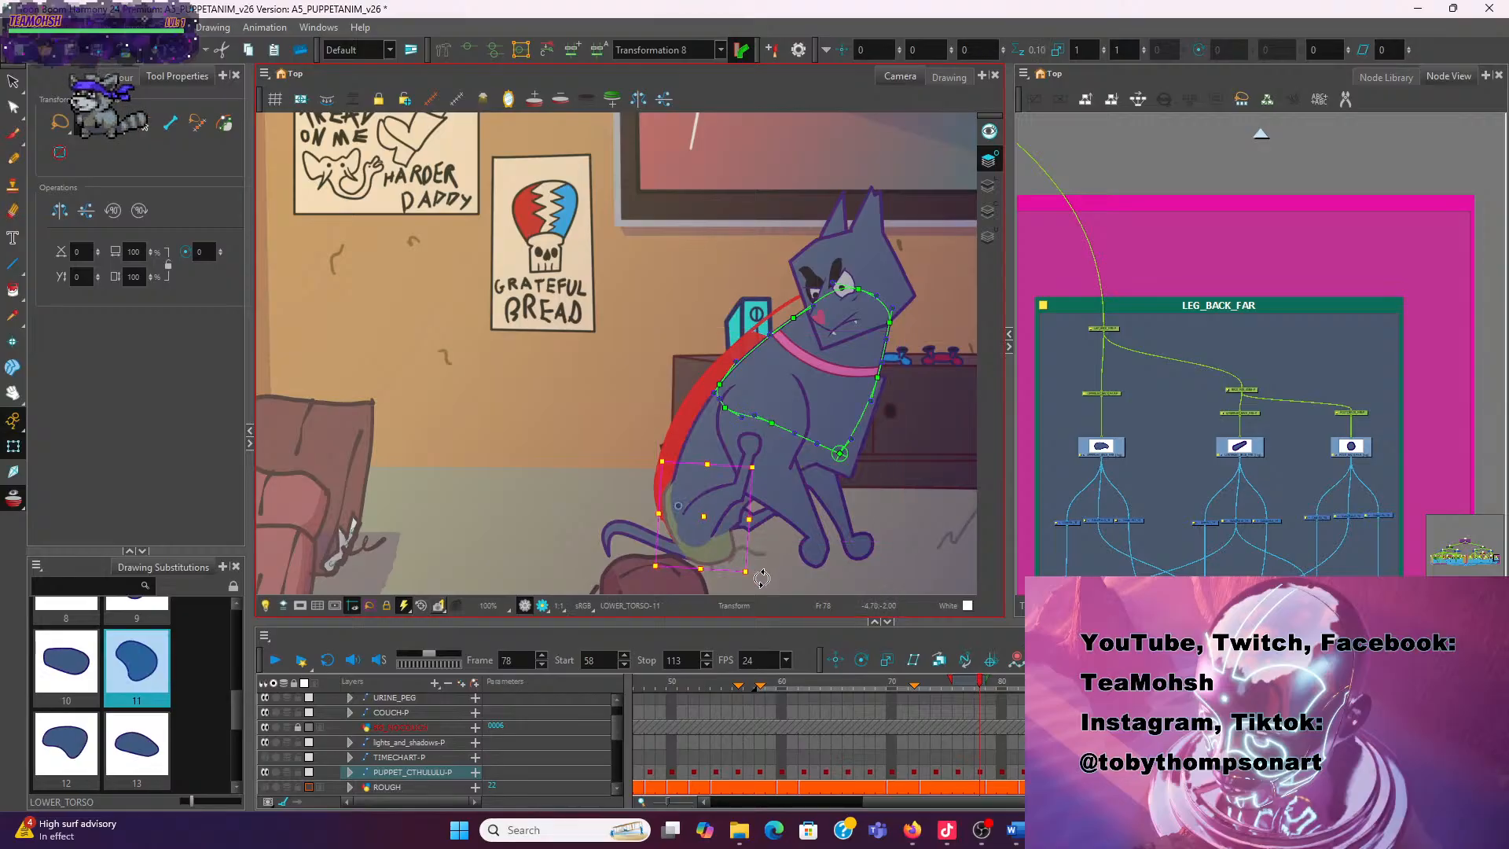
pyautogui.moveTo(762, 578); pyautogui.dragTo(759, 573)
pyautogui.moveTo(679, 504); pyautogui.dragTo(758, 579)
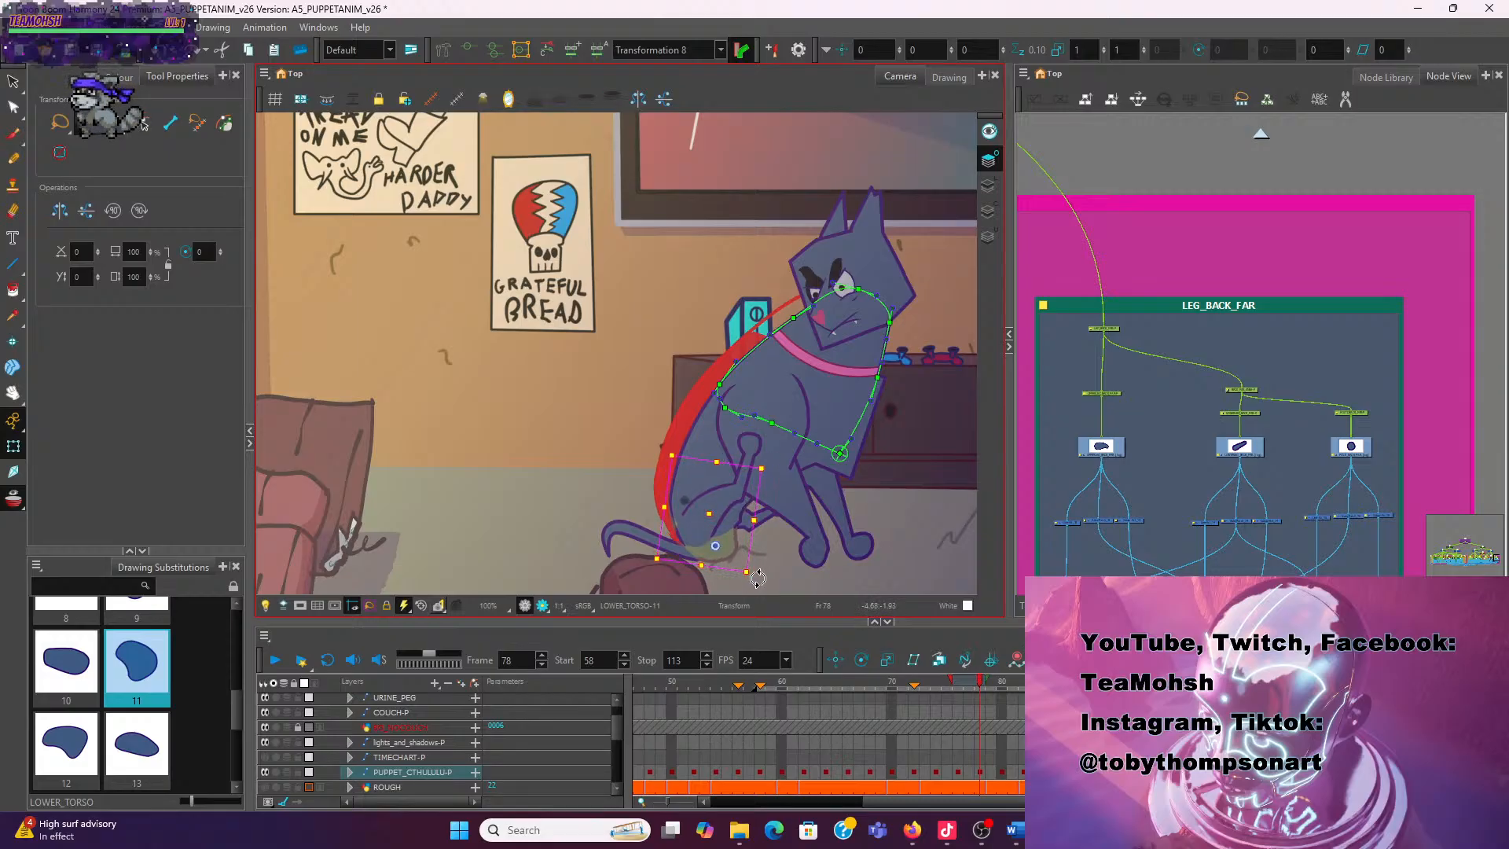
pyautogui.click(548, 466)
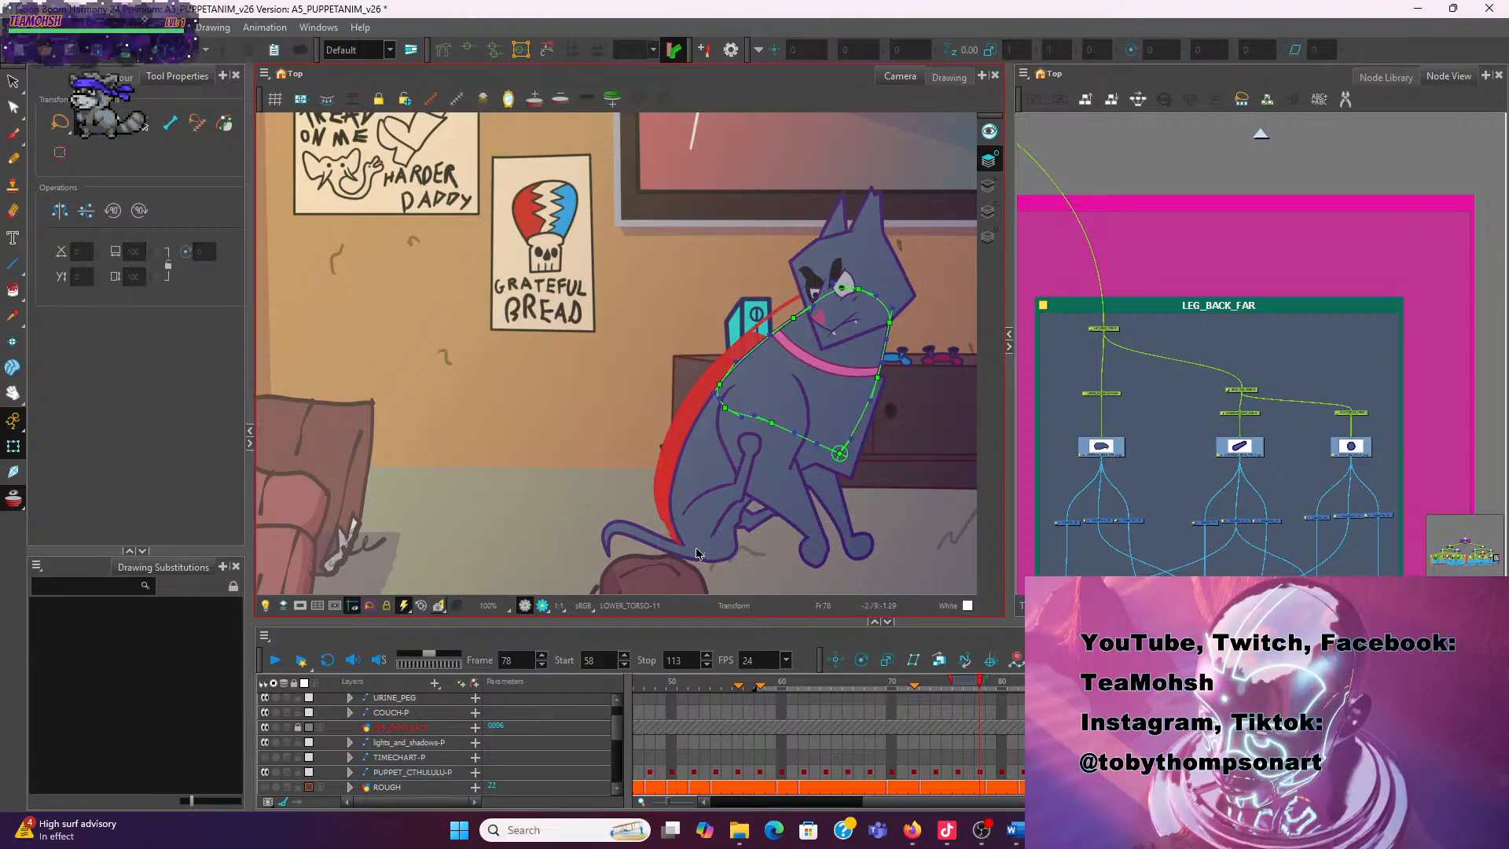
pyautogui.click(686, 558)
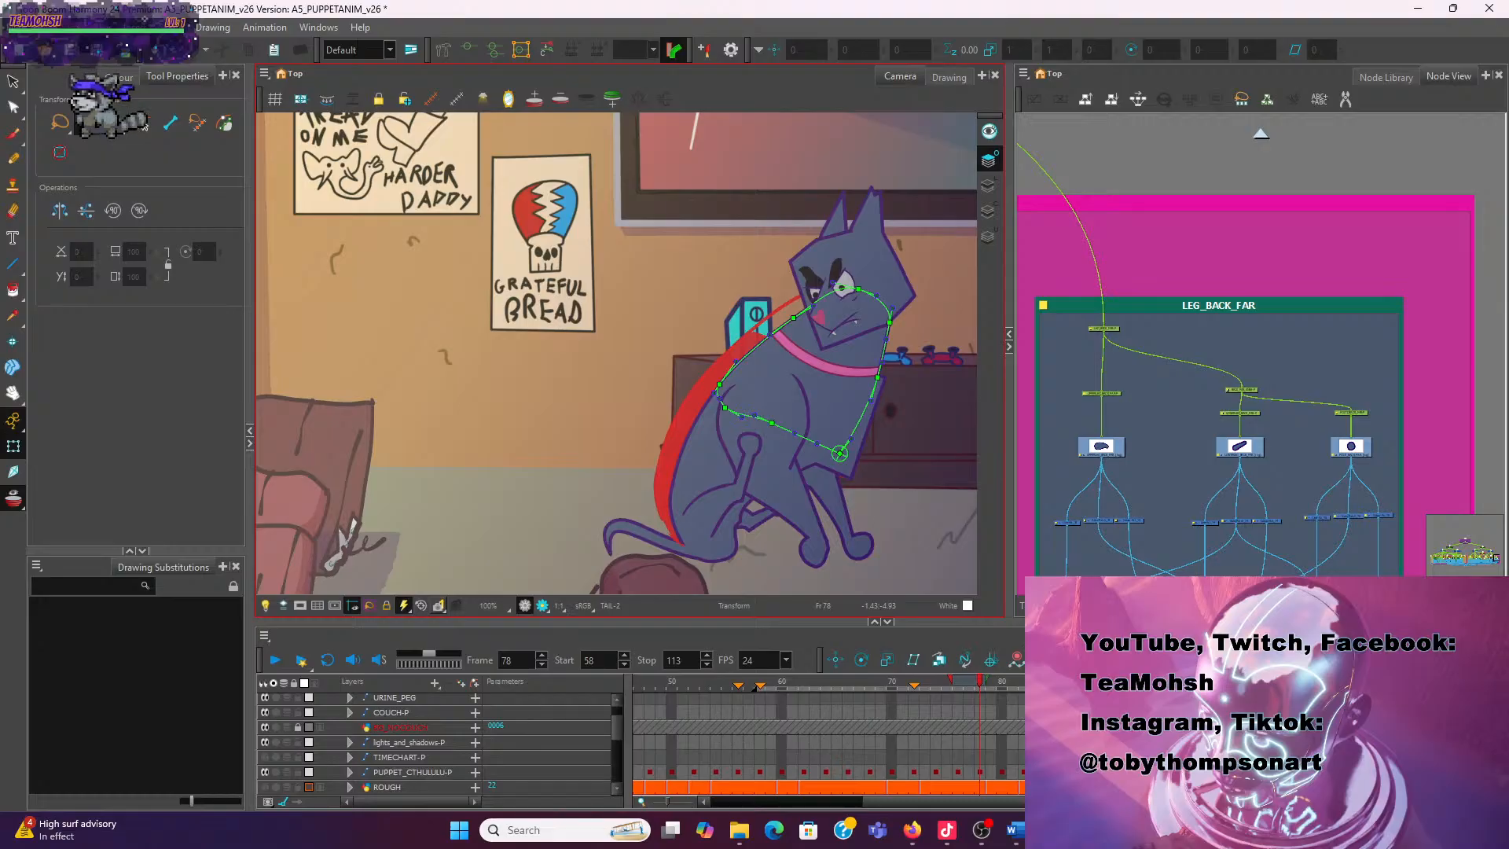
# Advance to frame 80 and bring the near front lower leg in front of the near back leg
pyautogui.press('.')
pyautogui.press('.')
pyautogui.press(',')
pyautogui.press('.')
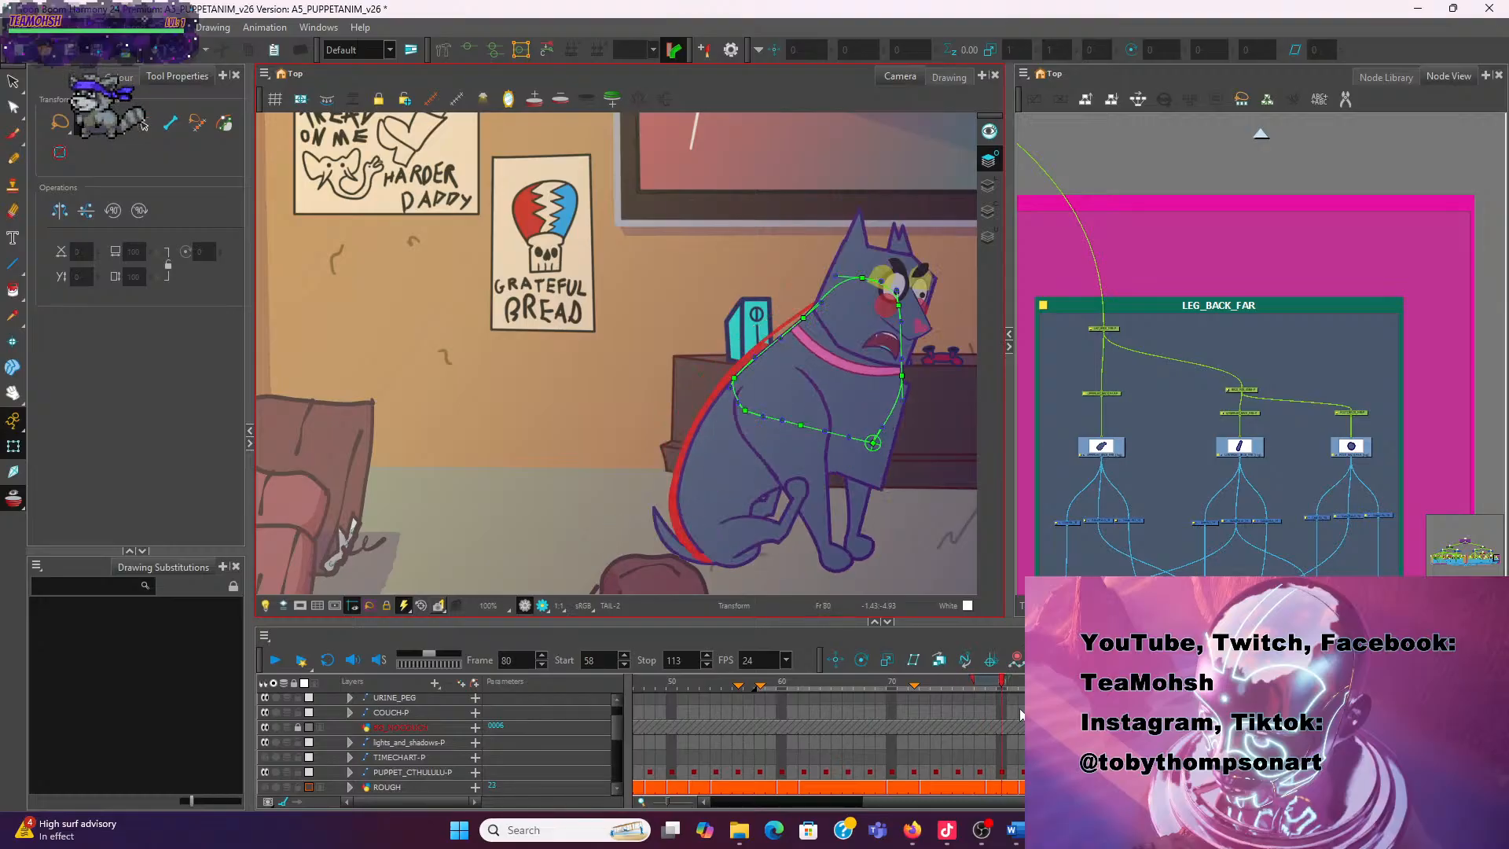
pyautogui.click(822, 479)
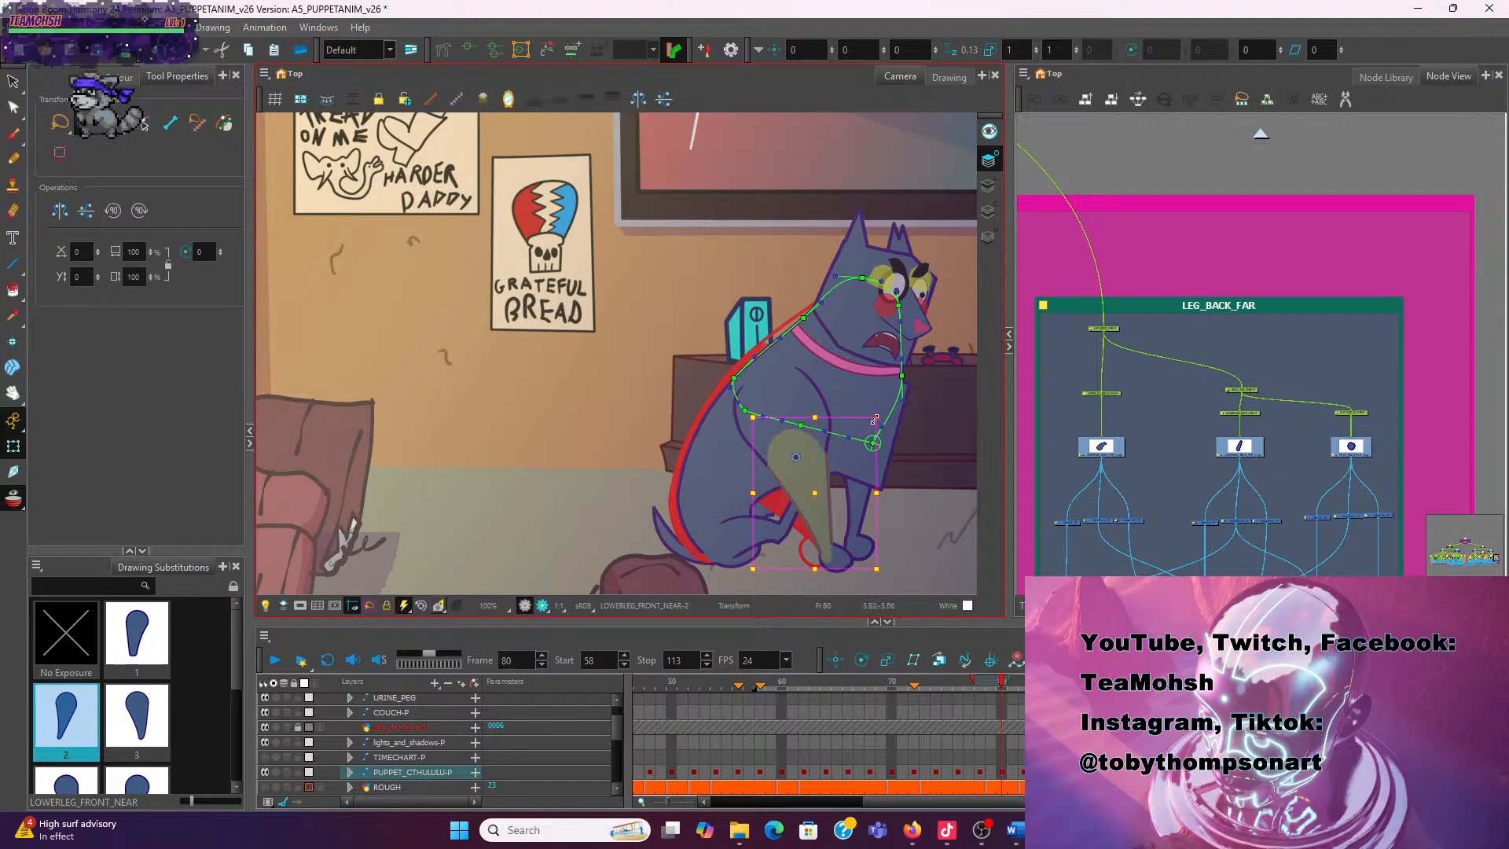
pyautogui.click(938, 485)
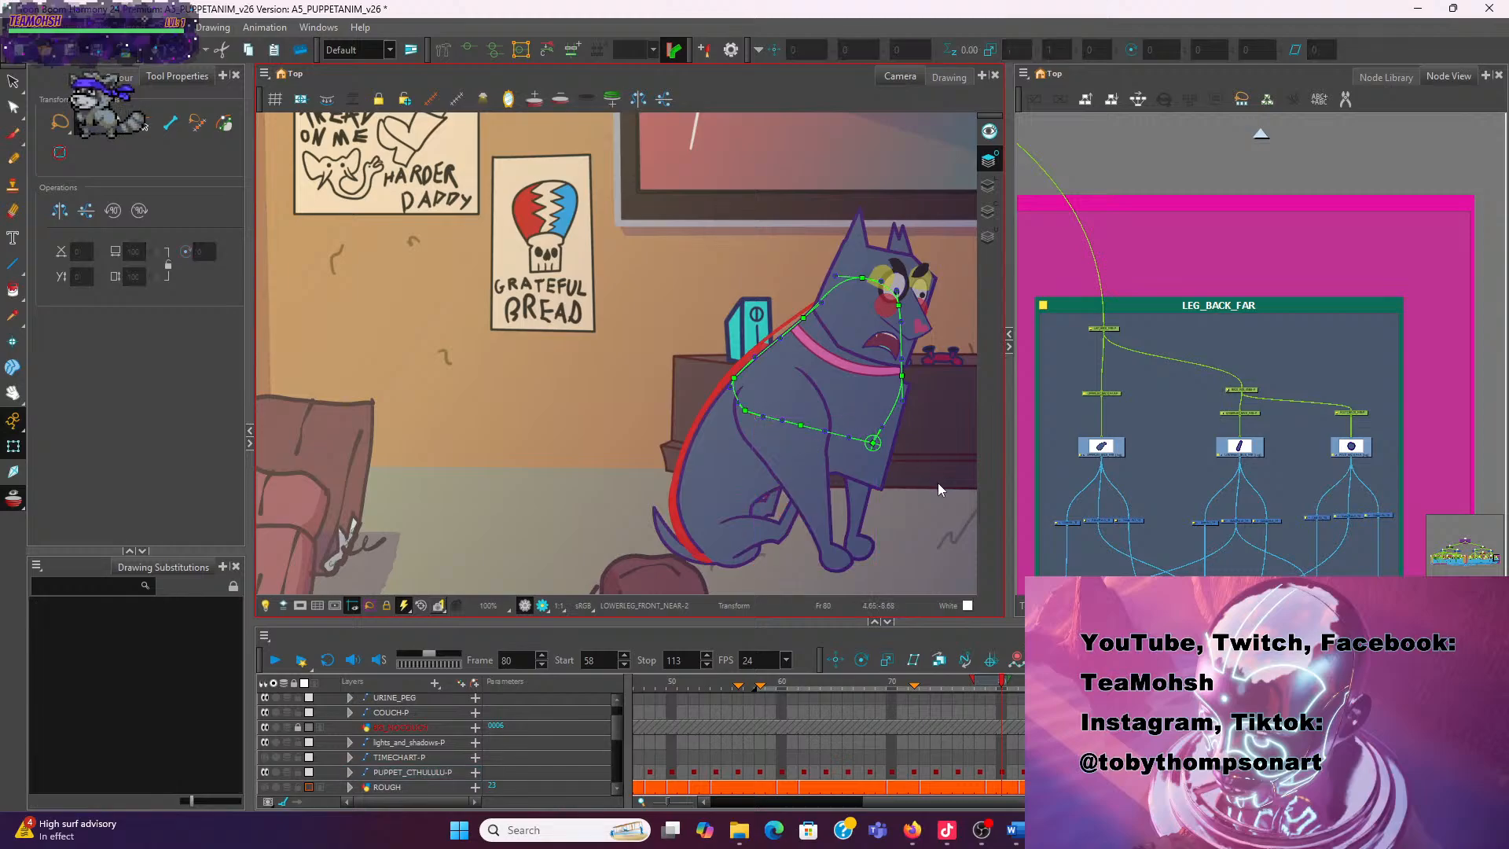
pyautogui.click(849, 491)
pyautogui.click(901, 500)
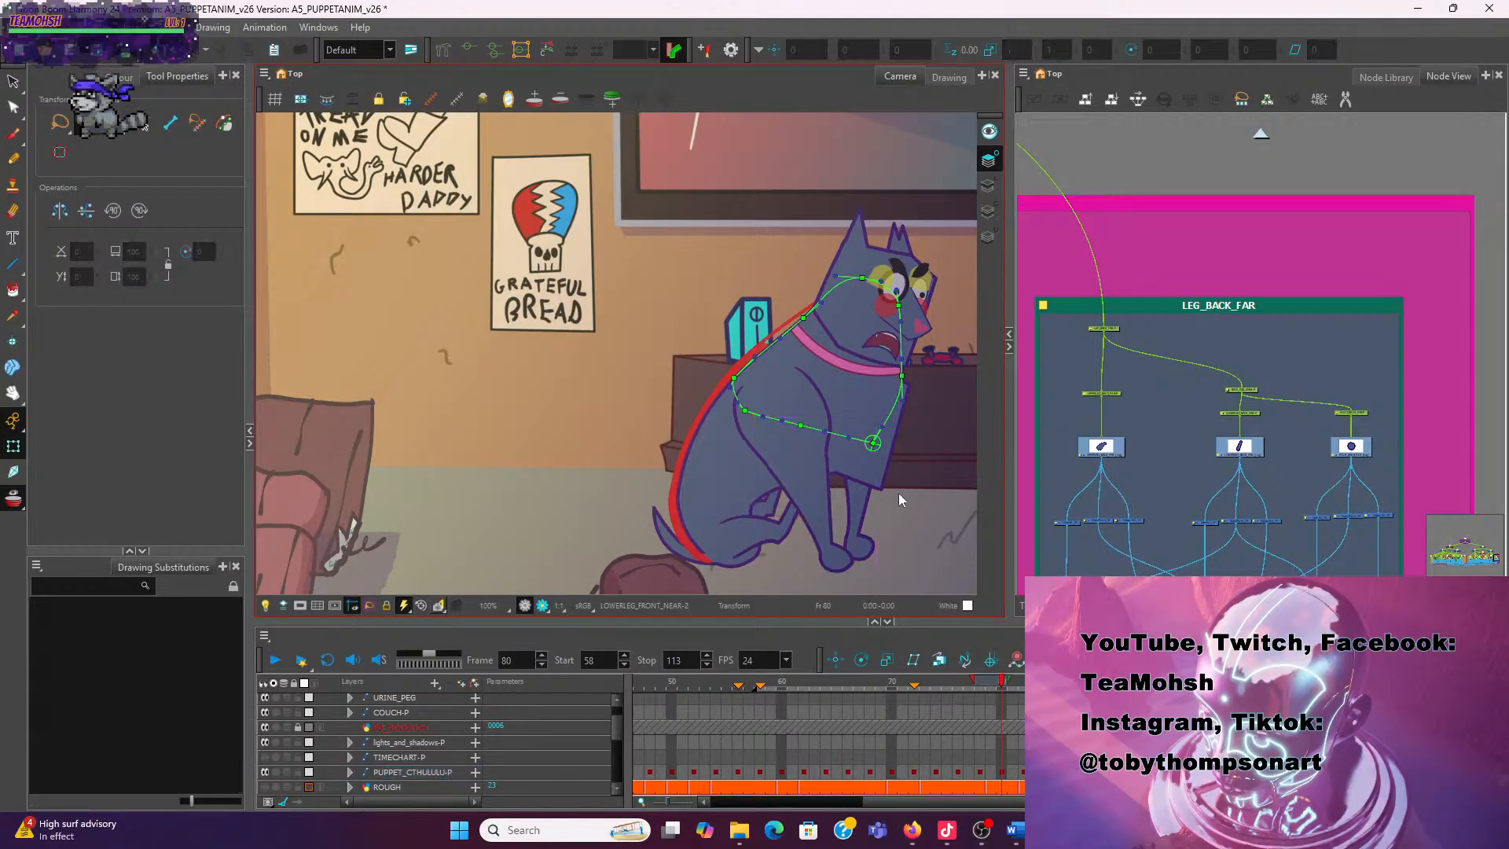
# Step back and forth through frames 80 to 88 to examine the body, leg and tail motion against the rough drawing
pyautogui.press('.')
pyautogui.press('.')
pyautogui.press('.')
pyautogui.press('.')
pyautogui.scroll(-2, 904, 517)
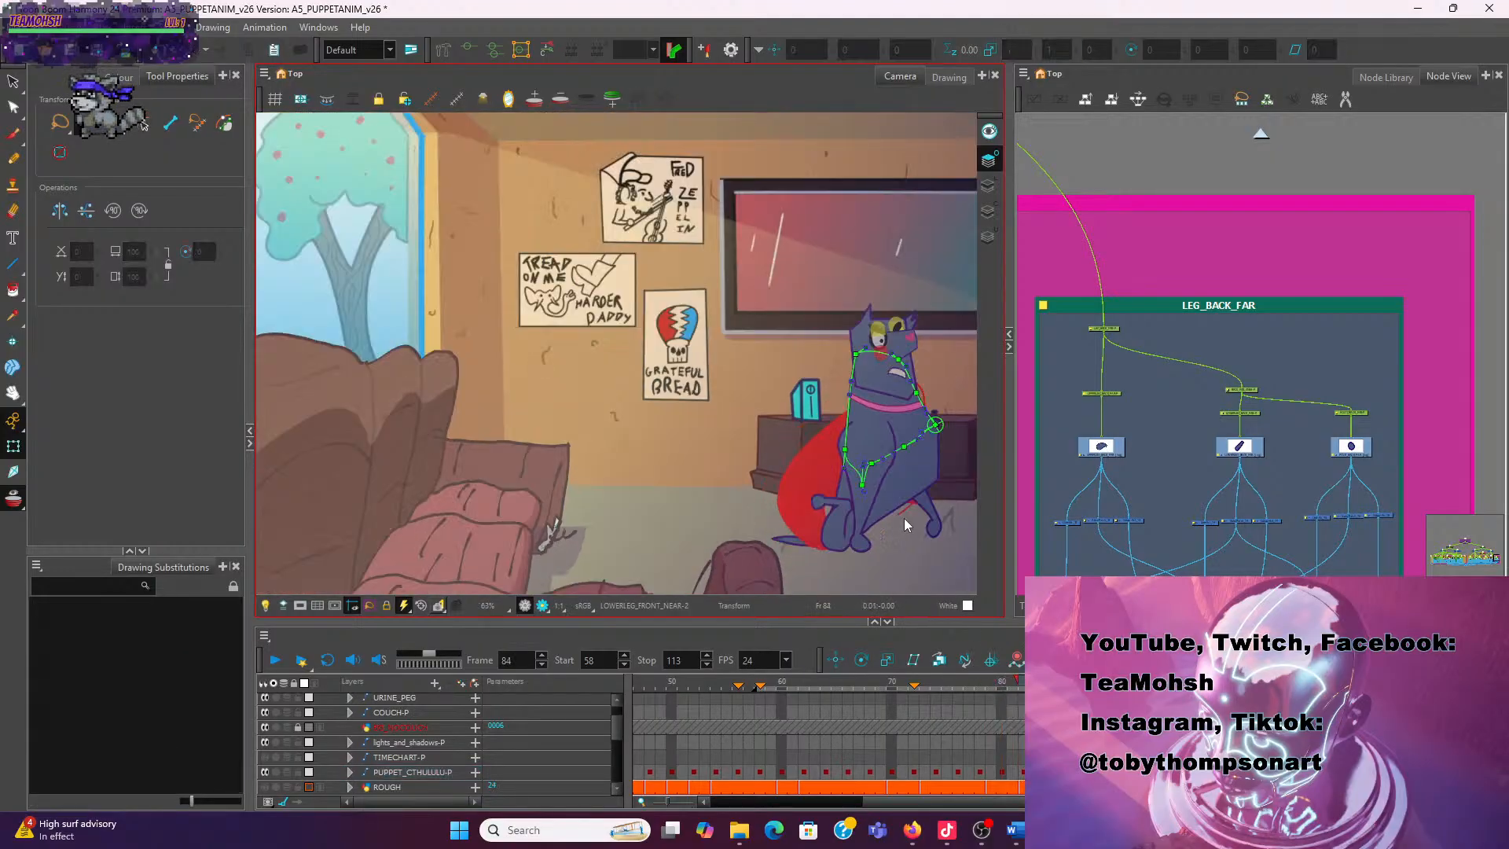
pyautogui.press('.')
pyautogui.press('.')
pyautogui.press(',')
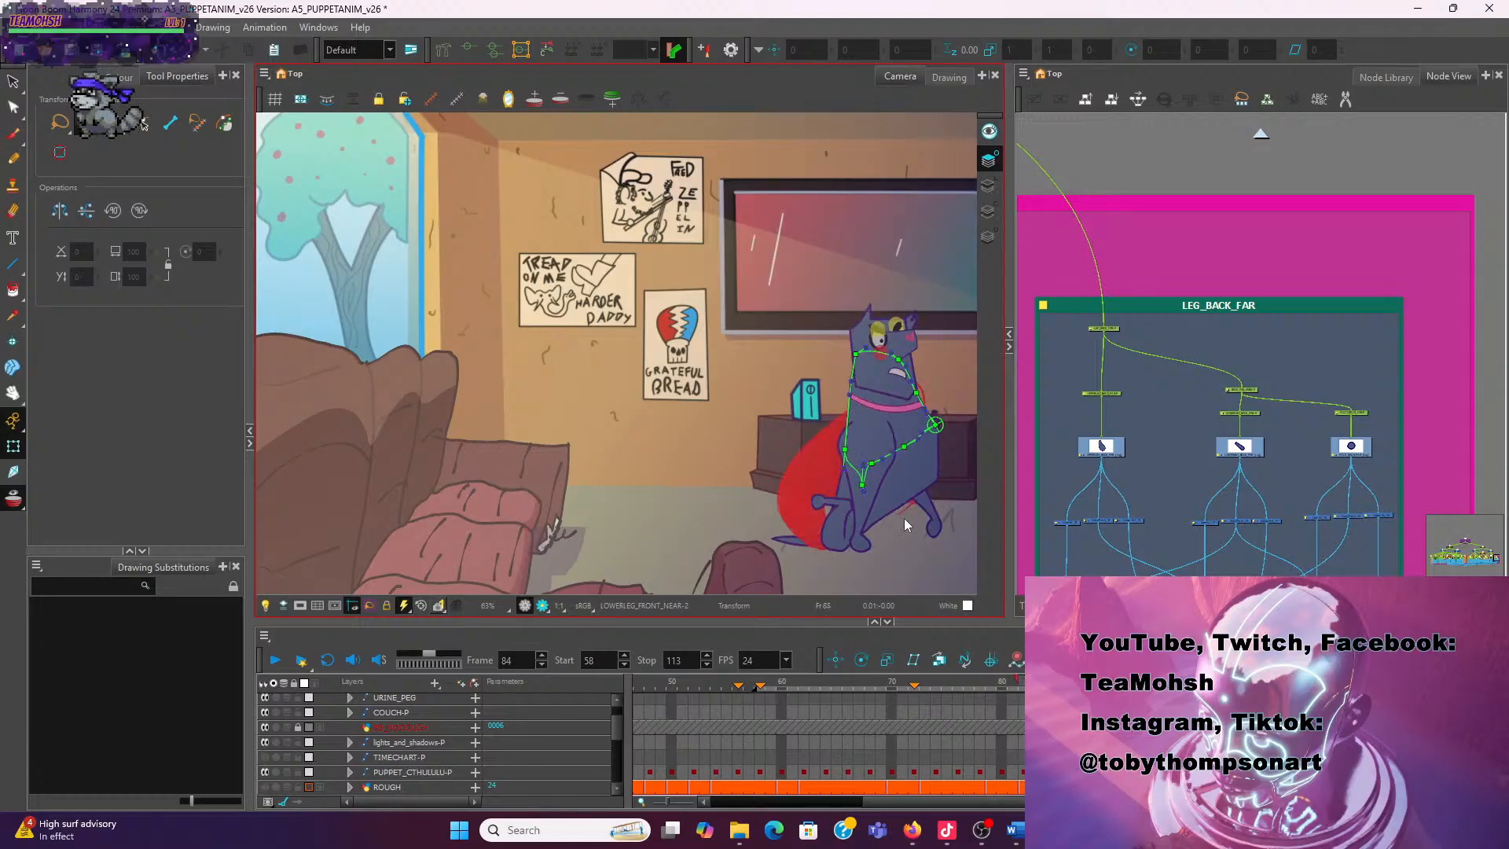
pyautogui.press(',')
pyautogui.press('.')
pyautogui.press(',')
pyautogui.press(',')
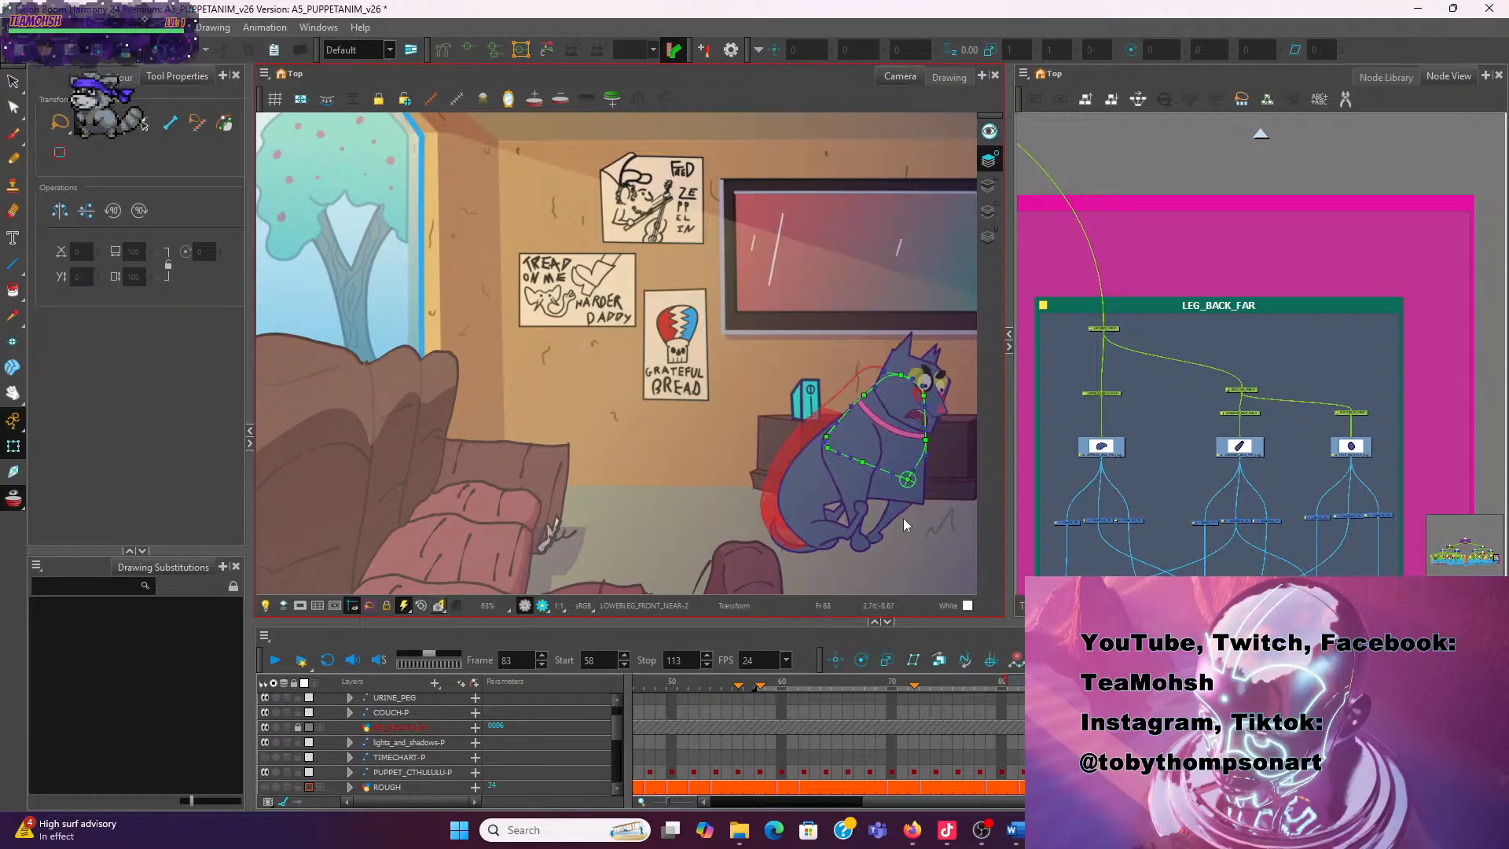
pyautogui.press('.')
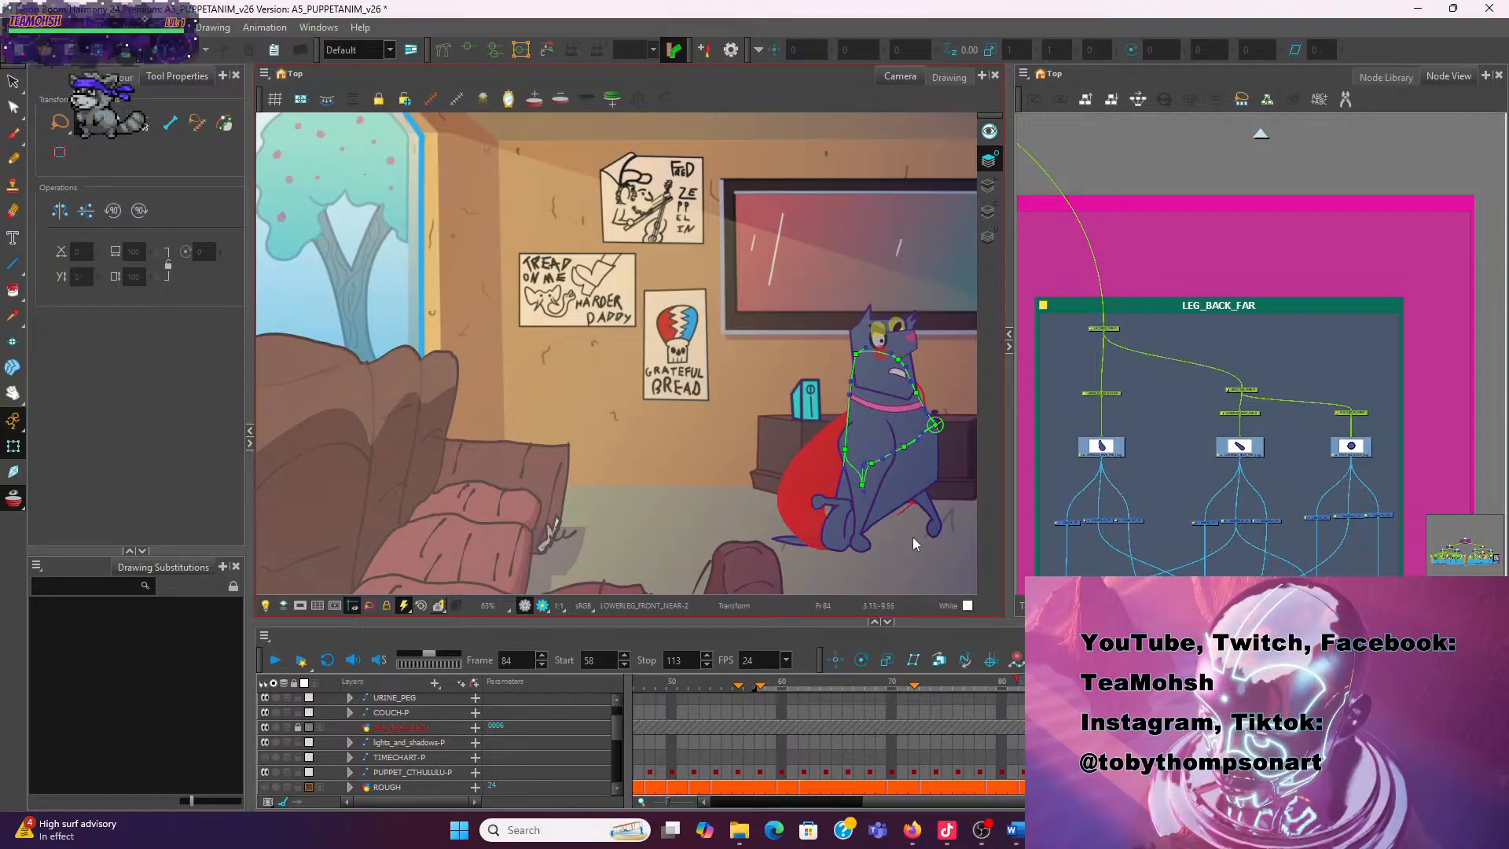
pyautogui.press('.')
pyautogui.press('.')
pyautogui.press(',')
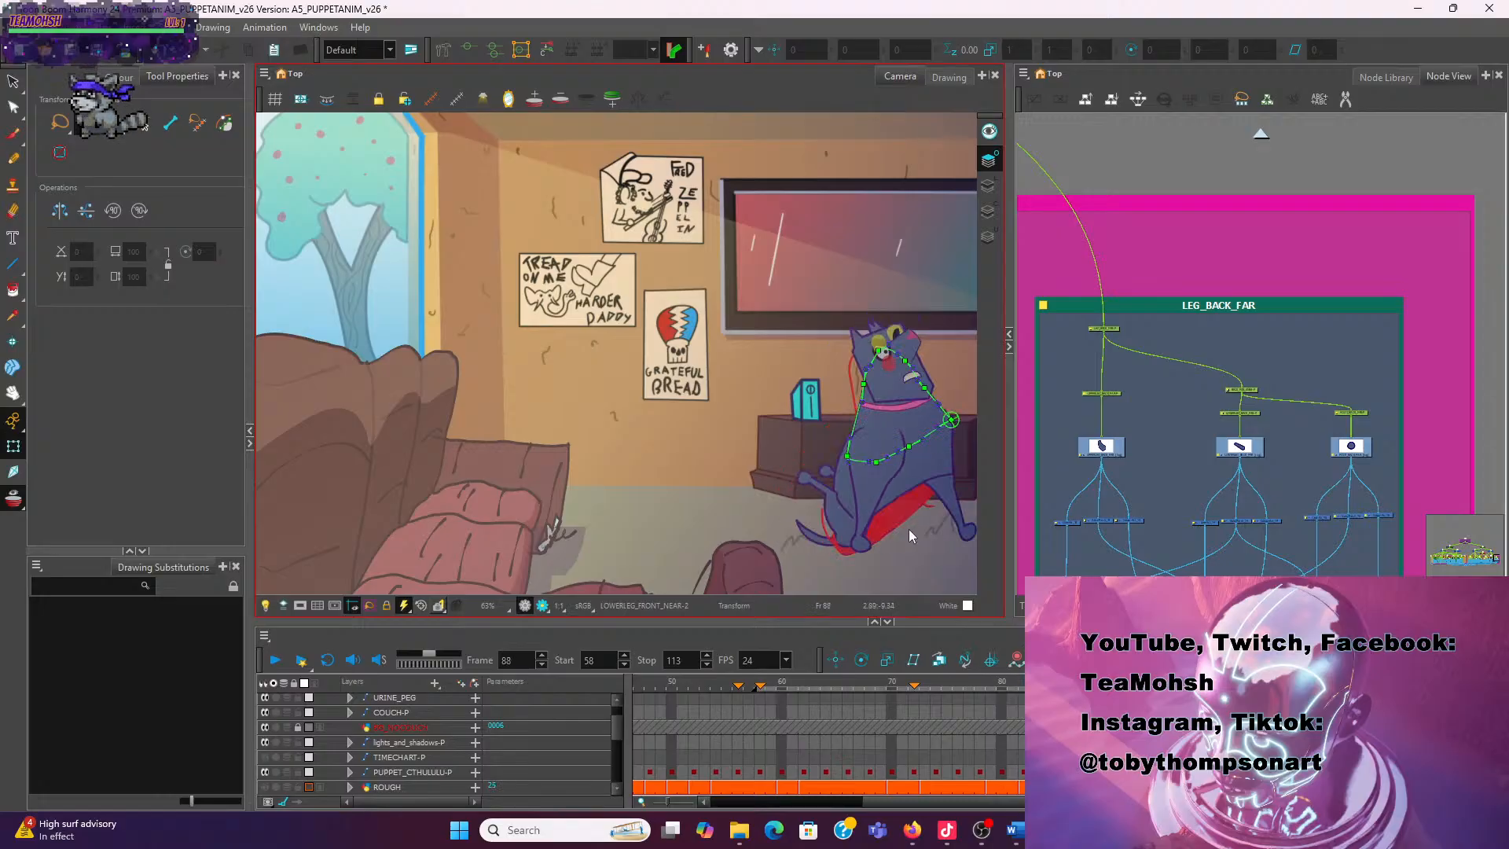
pyautogui.press('.')
pyautogui.press(',')
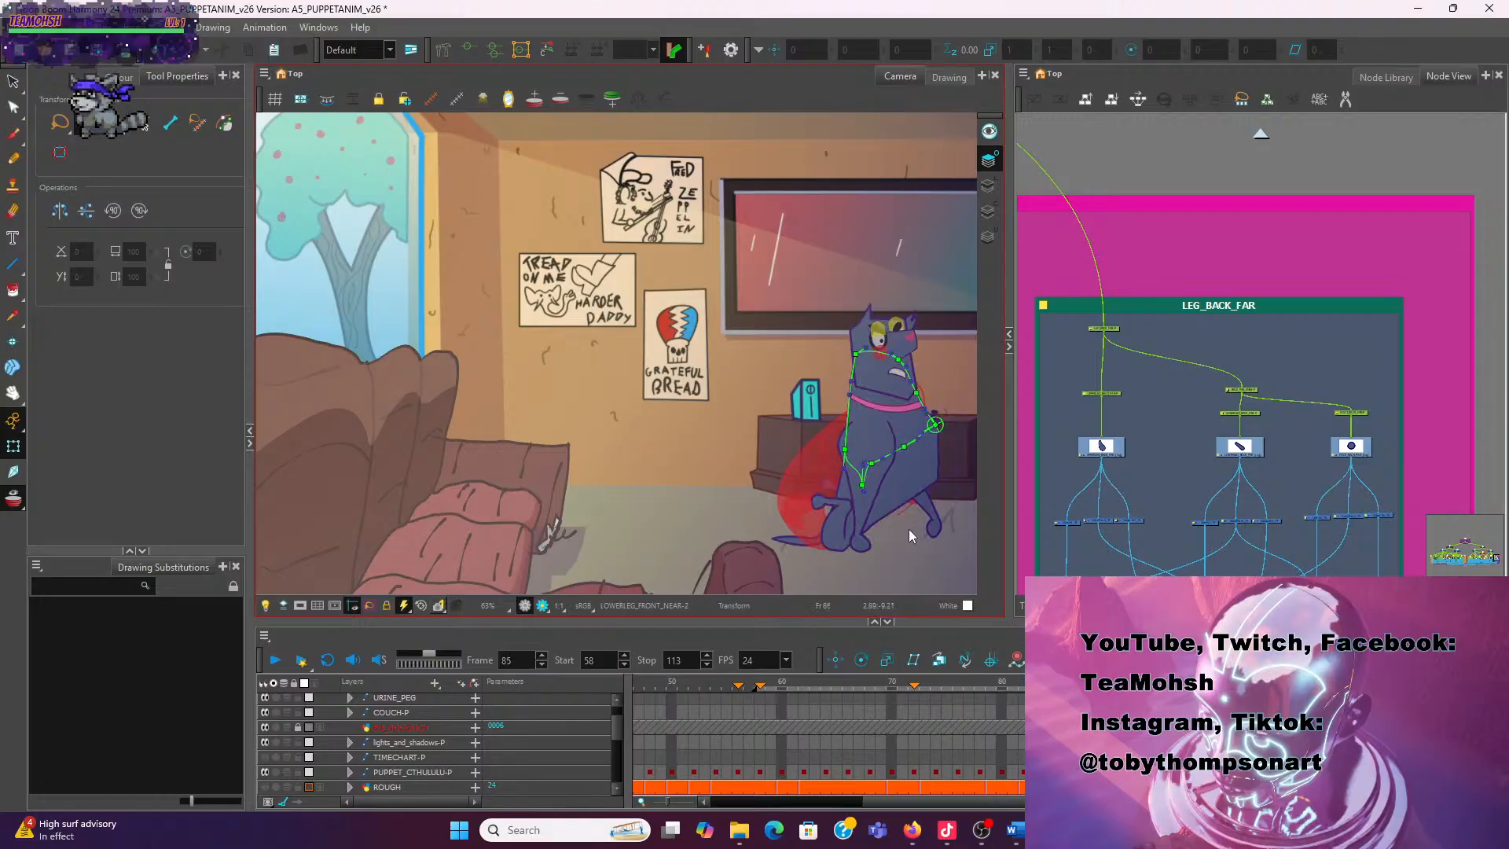
# Select the upper torso on frame 85 and show its deformation controls
pyautogui.click(903, 490)
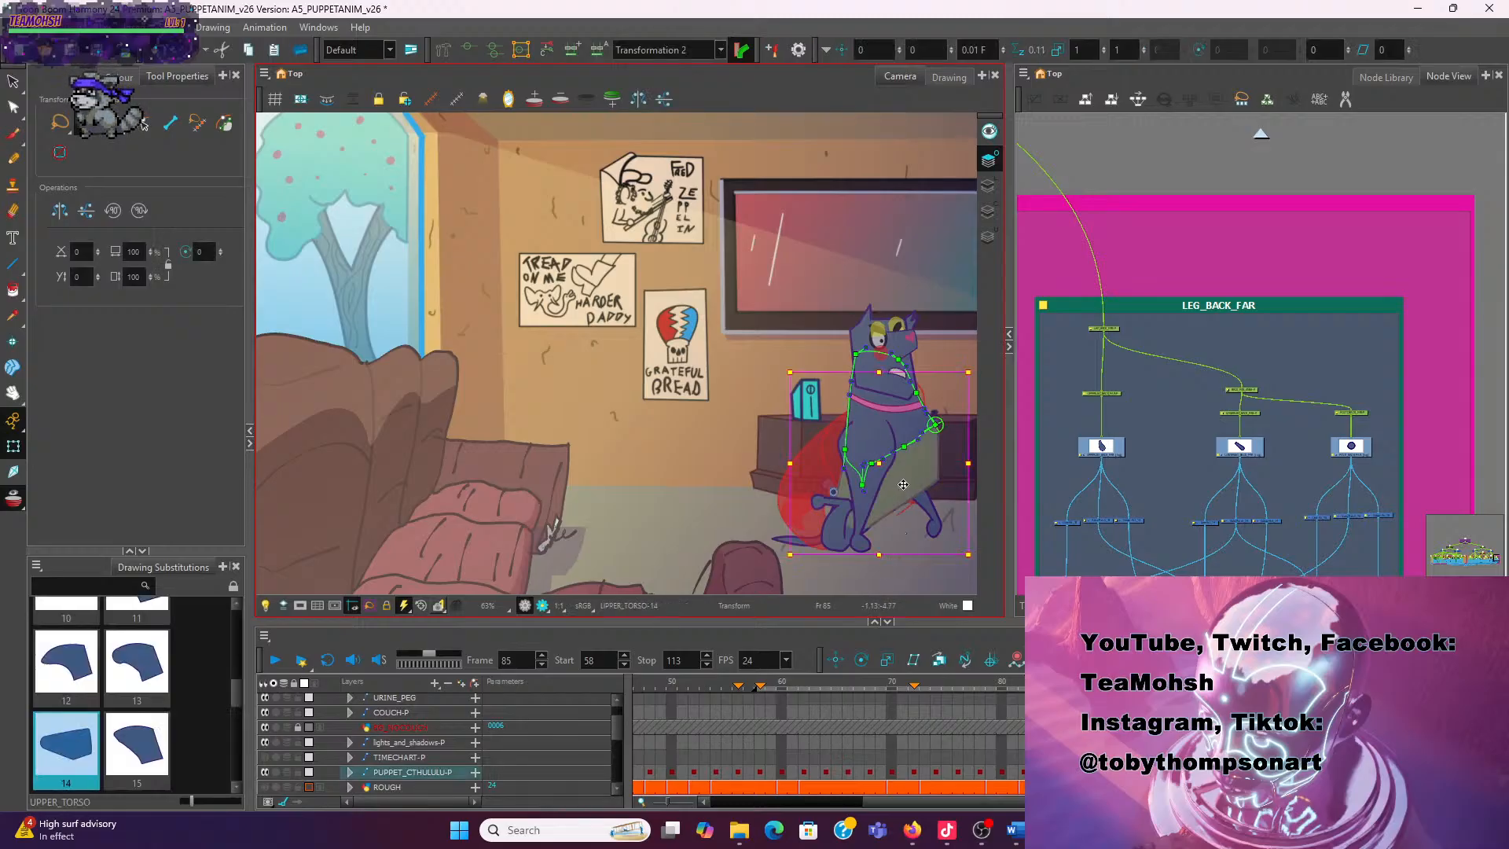
pyautogui.scroll(1, 905, 494)
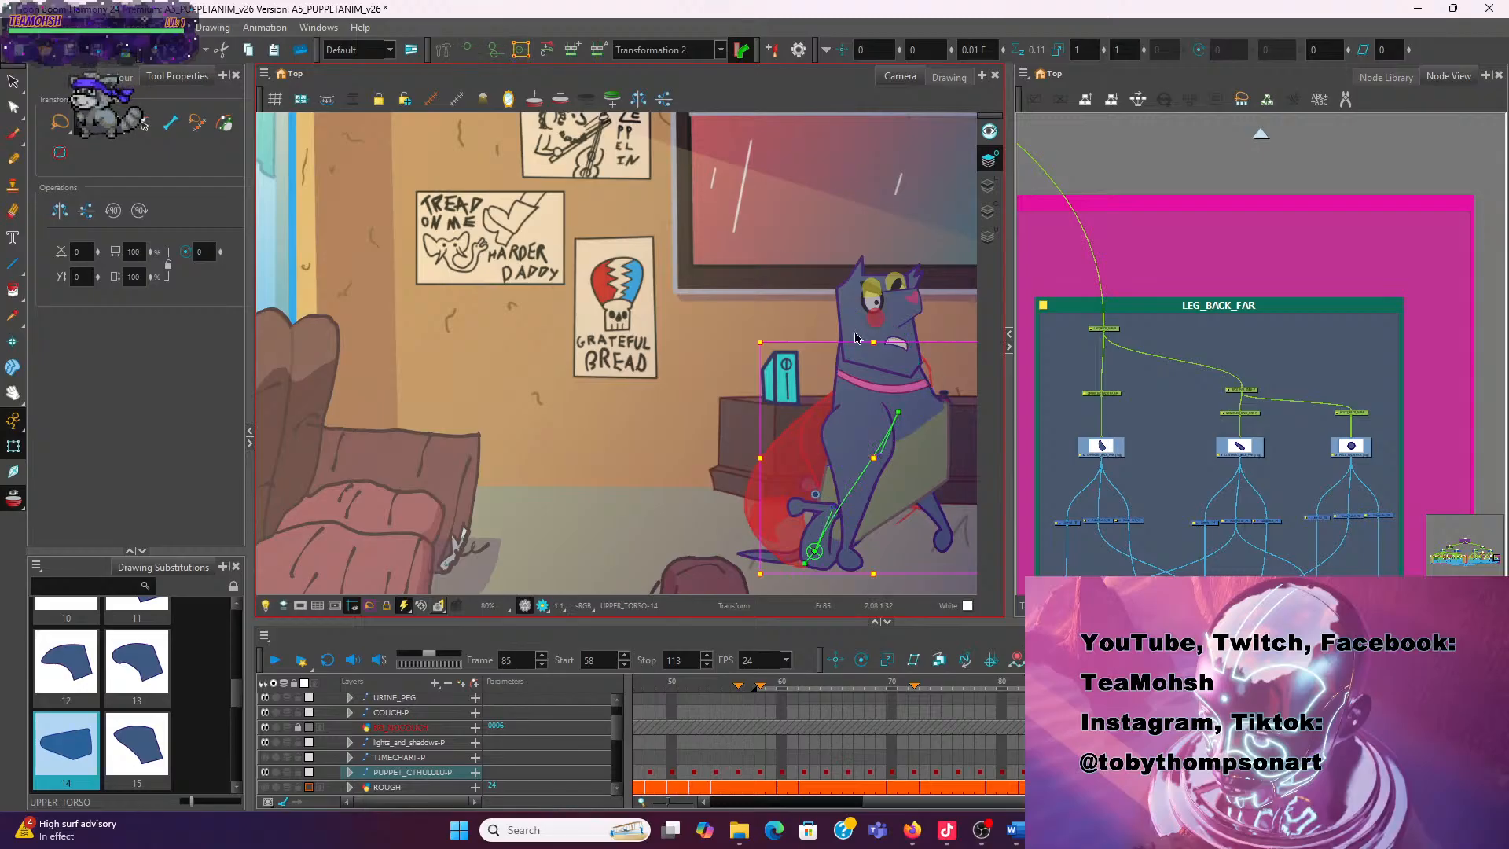
pyautogui.scroll(1, 901, 467)
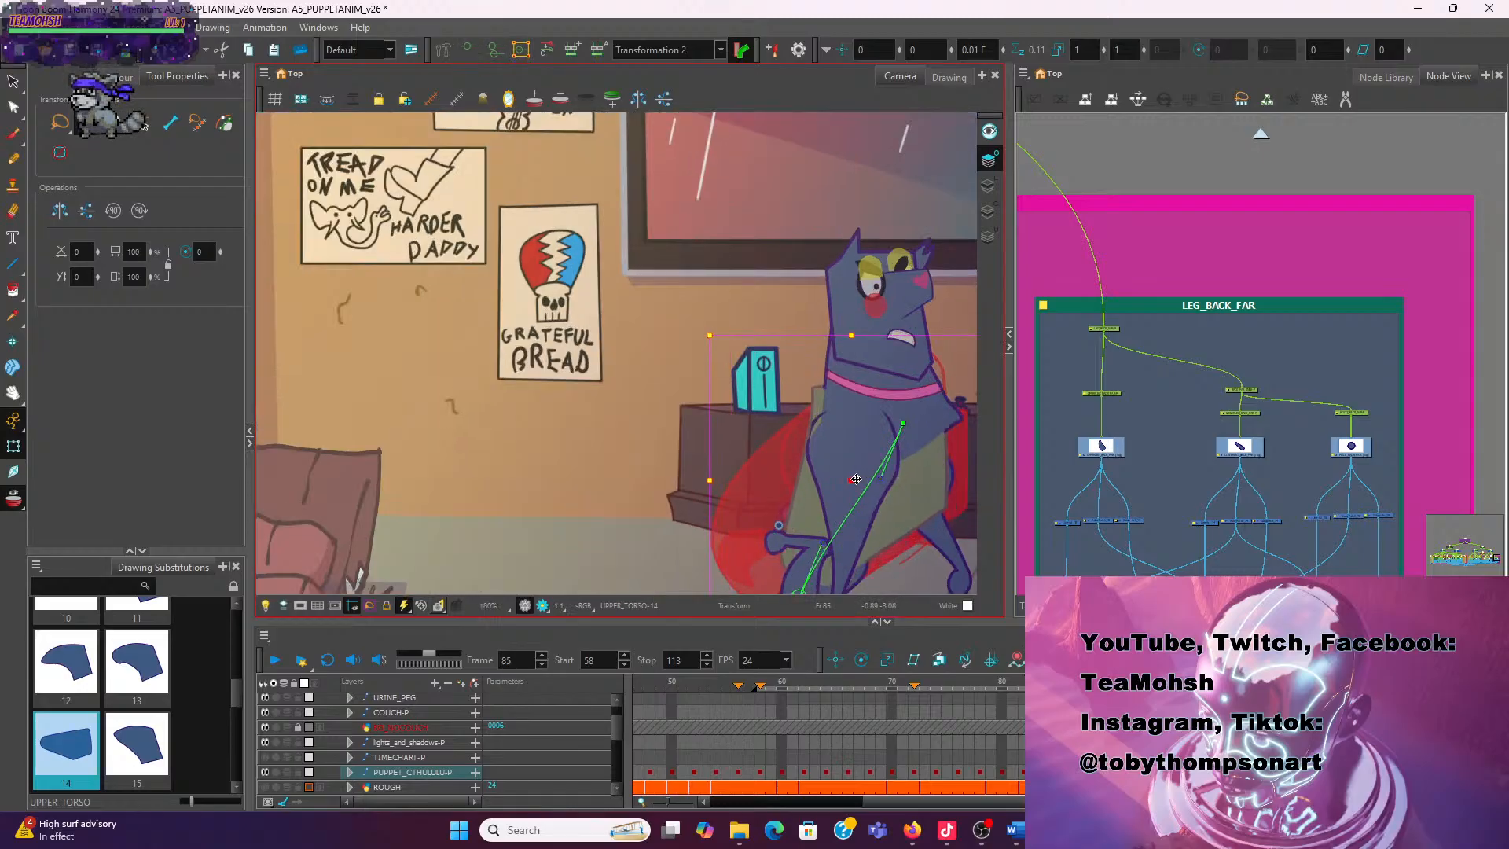
pyautogui.click(693, 381)
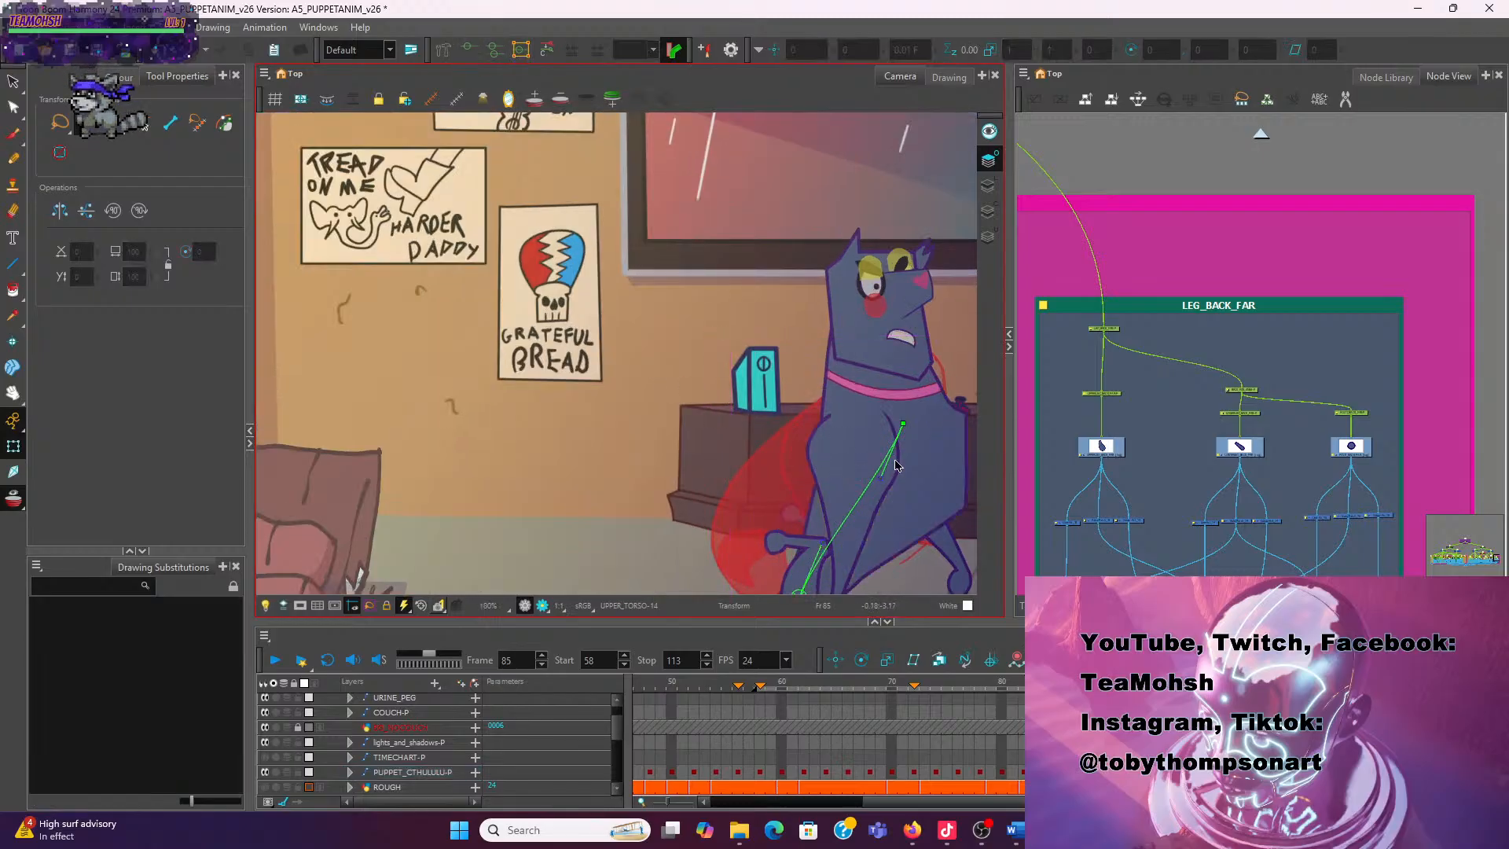
pyautogui.click(863, 475)
pyautogui.moveTo(863, 475); pyautogui.dragTo(822, 466)
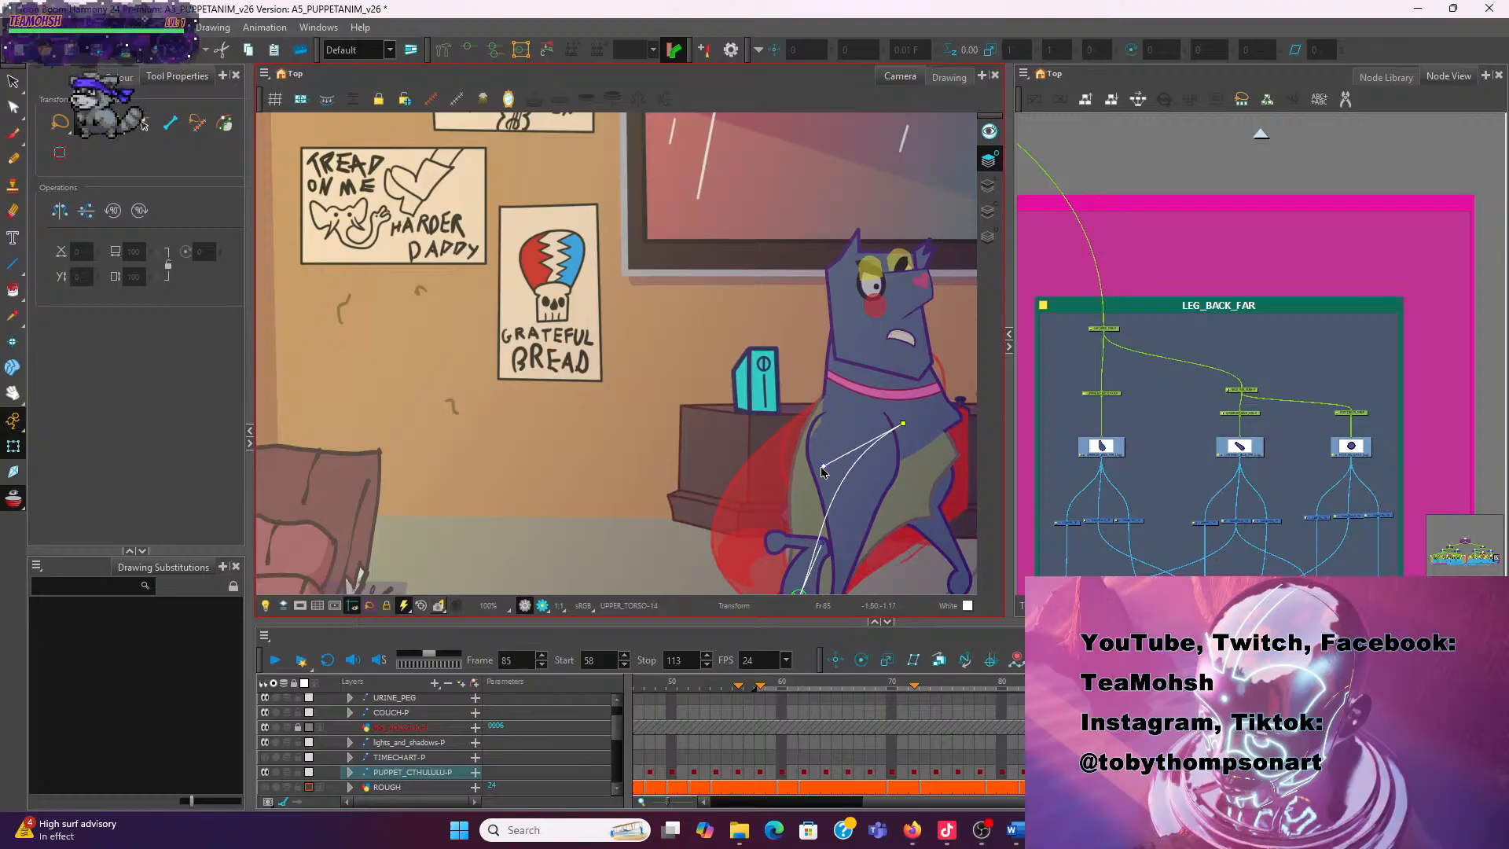
pyautogui.moveTo(822, 542); pyautogui.dragTo(801, 537)
pyautogui.hotkey('ctrl', 'z')
pyautogui.hotkey('ctrl', 'z')
pyautogui.hotkey('ctrl', 'z')
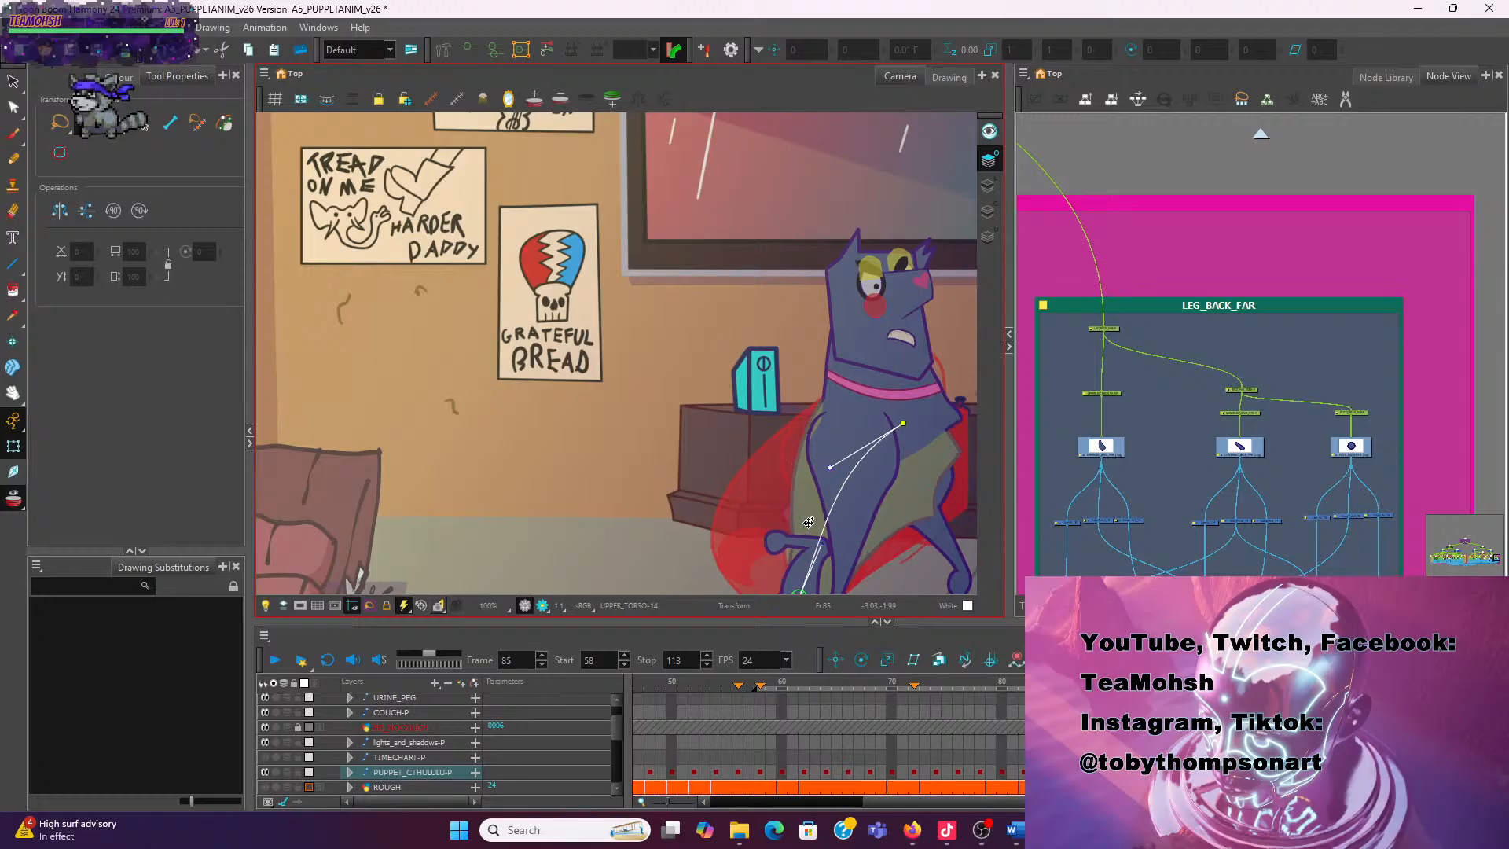
pyautogui.press('Escape')
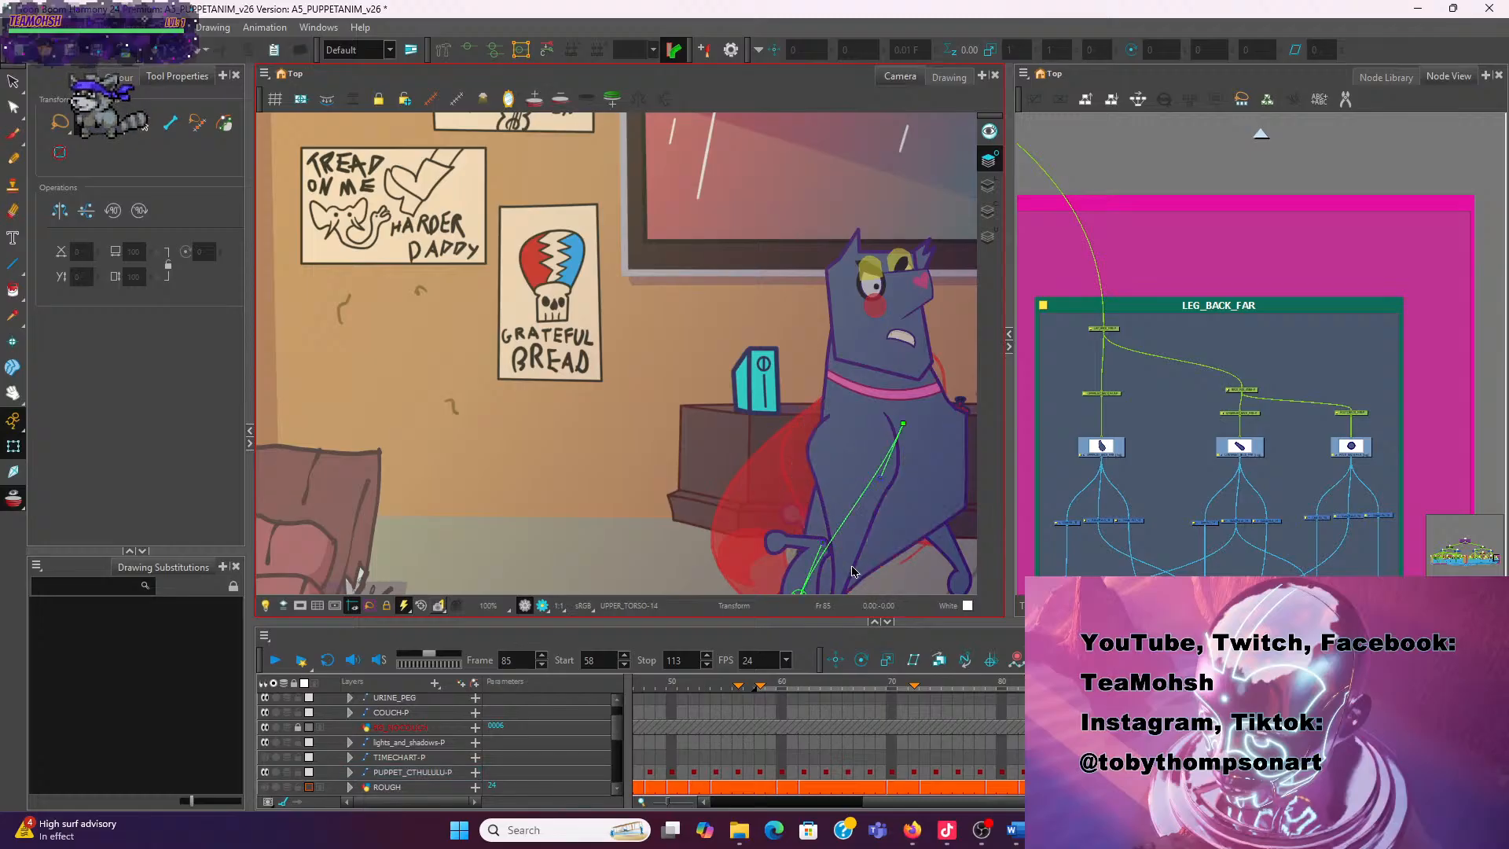
# On frame 84, pull the upper torso deformation's base handle out toward the cat's back to bulge the back toward the rough outline
pyautogui.press(',')
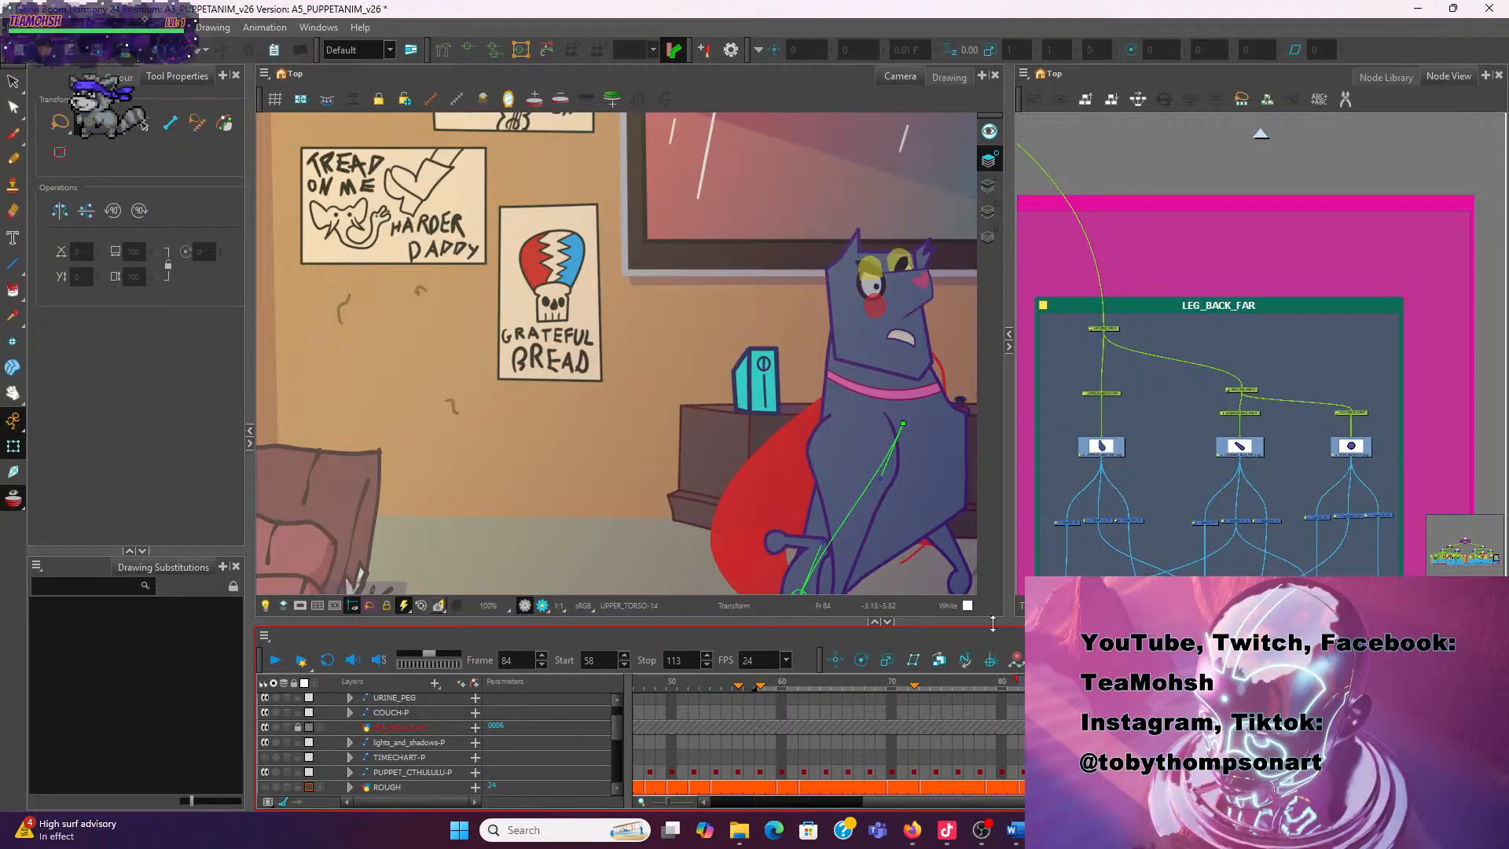
pyautogui.scroll(-1, 837, 500)
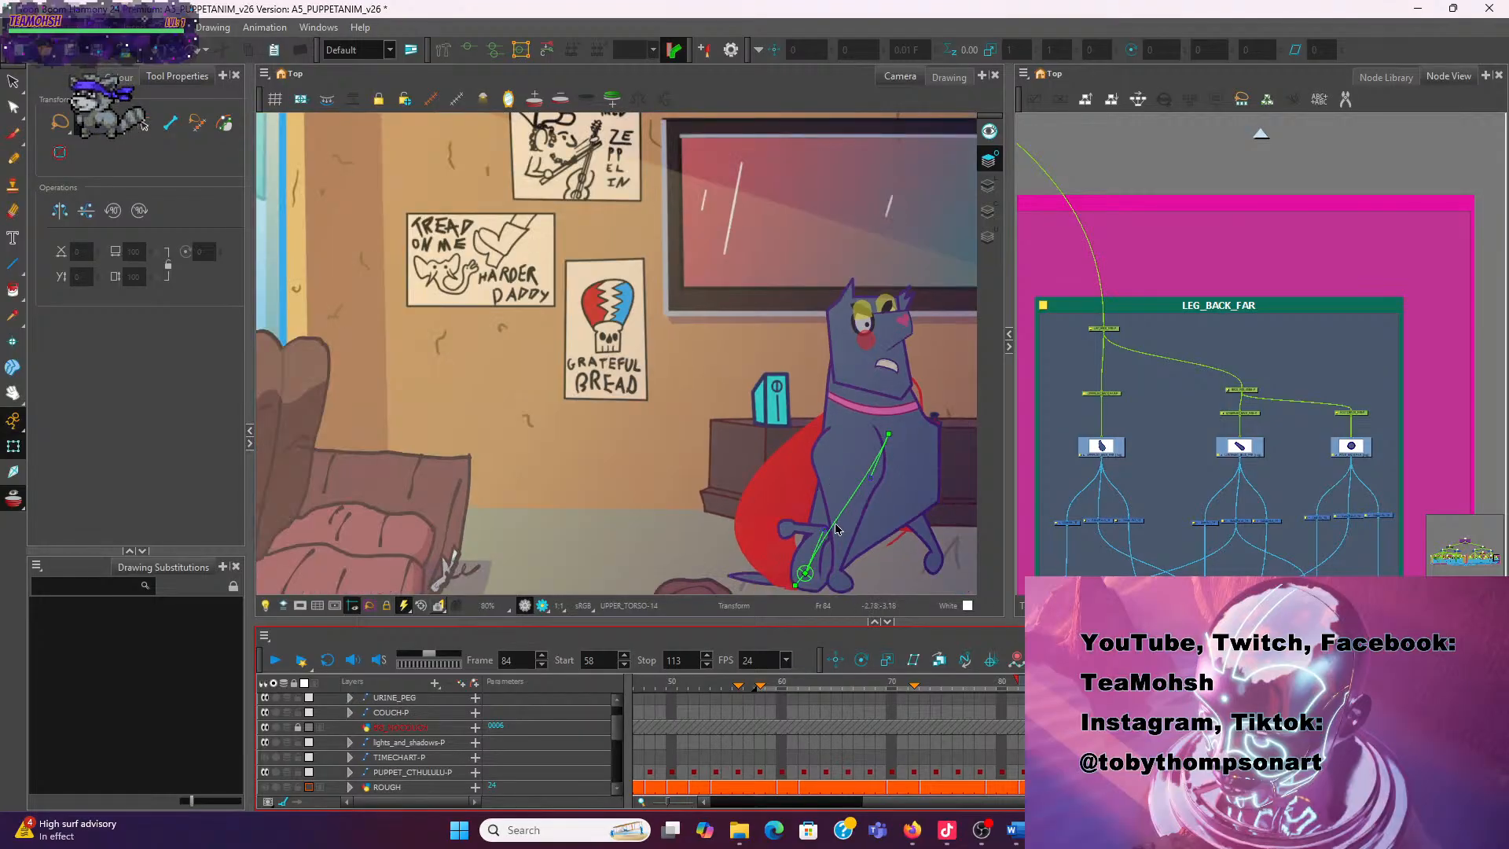
pyautogui.click(834, 522)
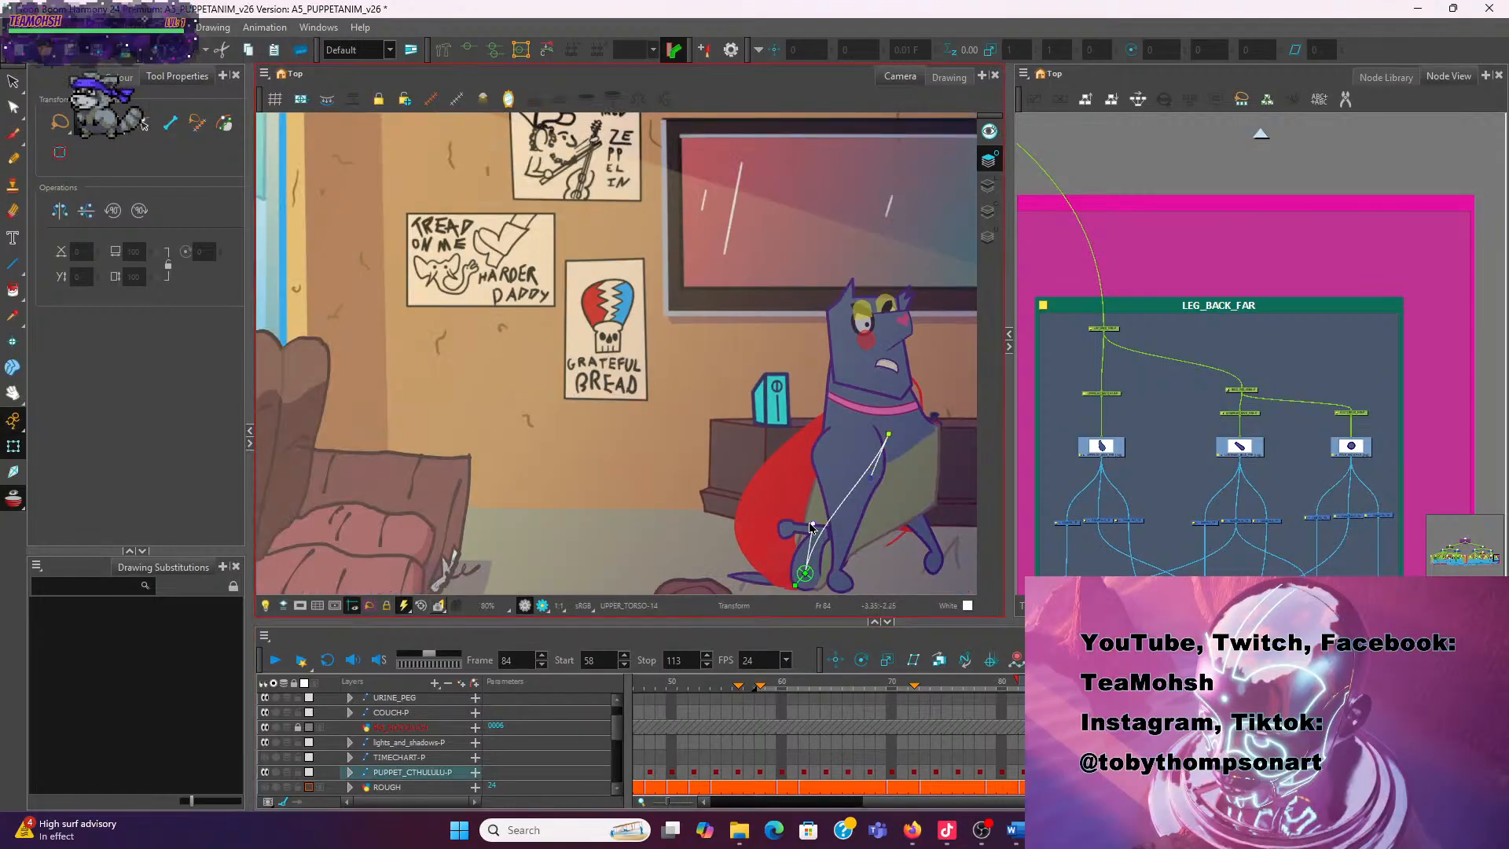
pyautogui.moveTo(809, 522); pyautogui.dragTo(753, 504)
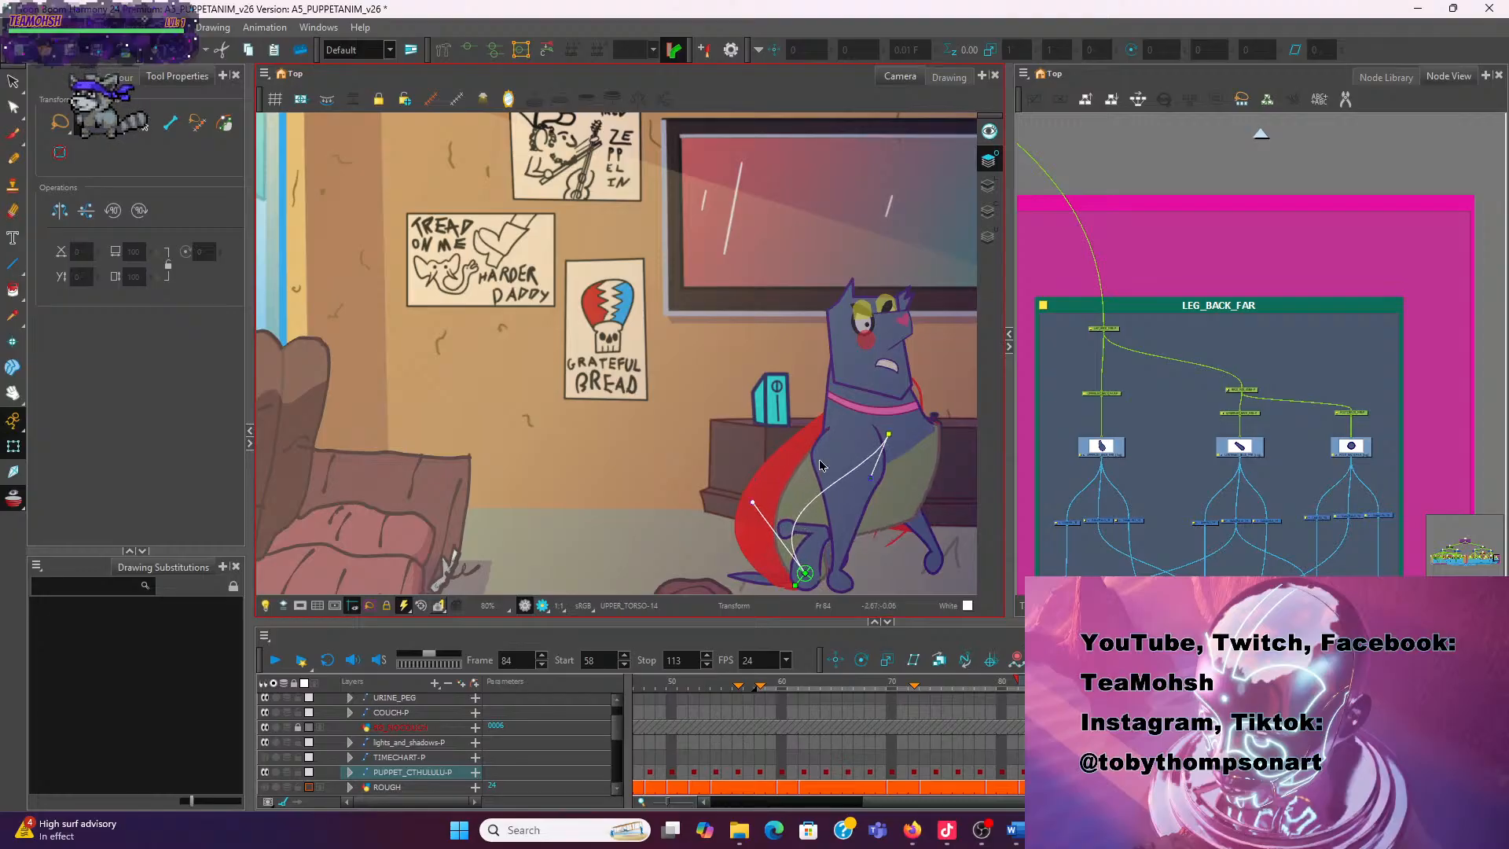
pyautogui.click(872, 483)
pyautogui.click(875, 475)
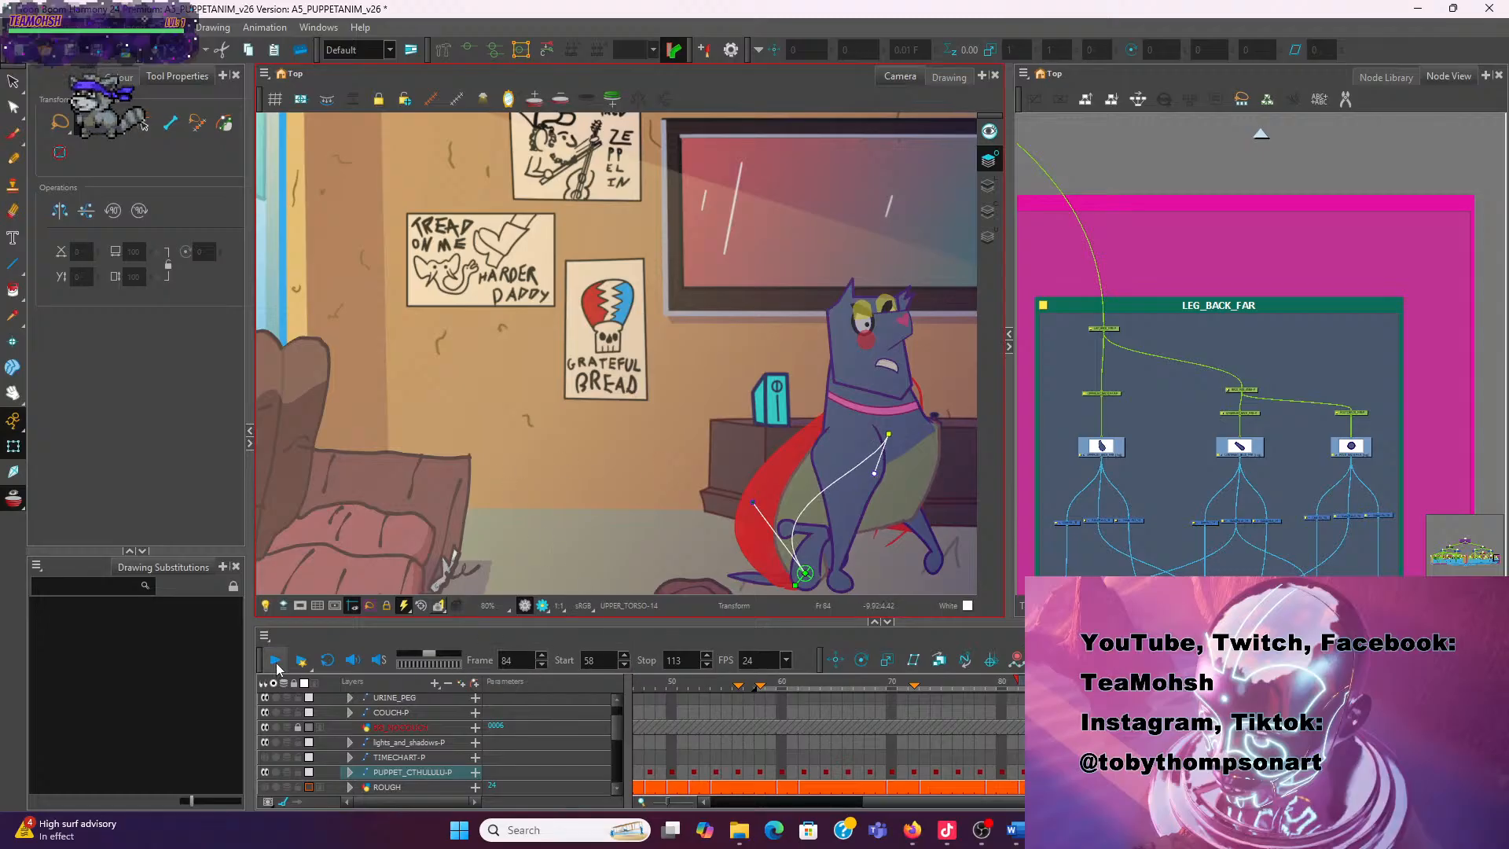
# Scrub back to frame 60 and play the animation to review the turn with the reshaped torso
pyautogui.click(1035, 682)
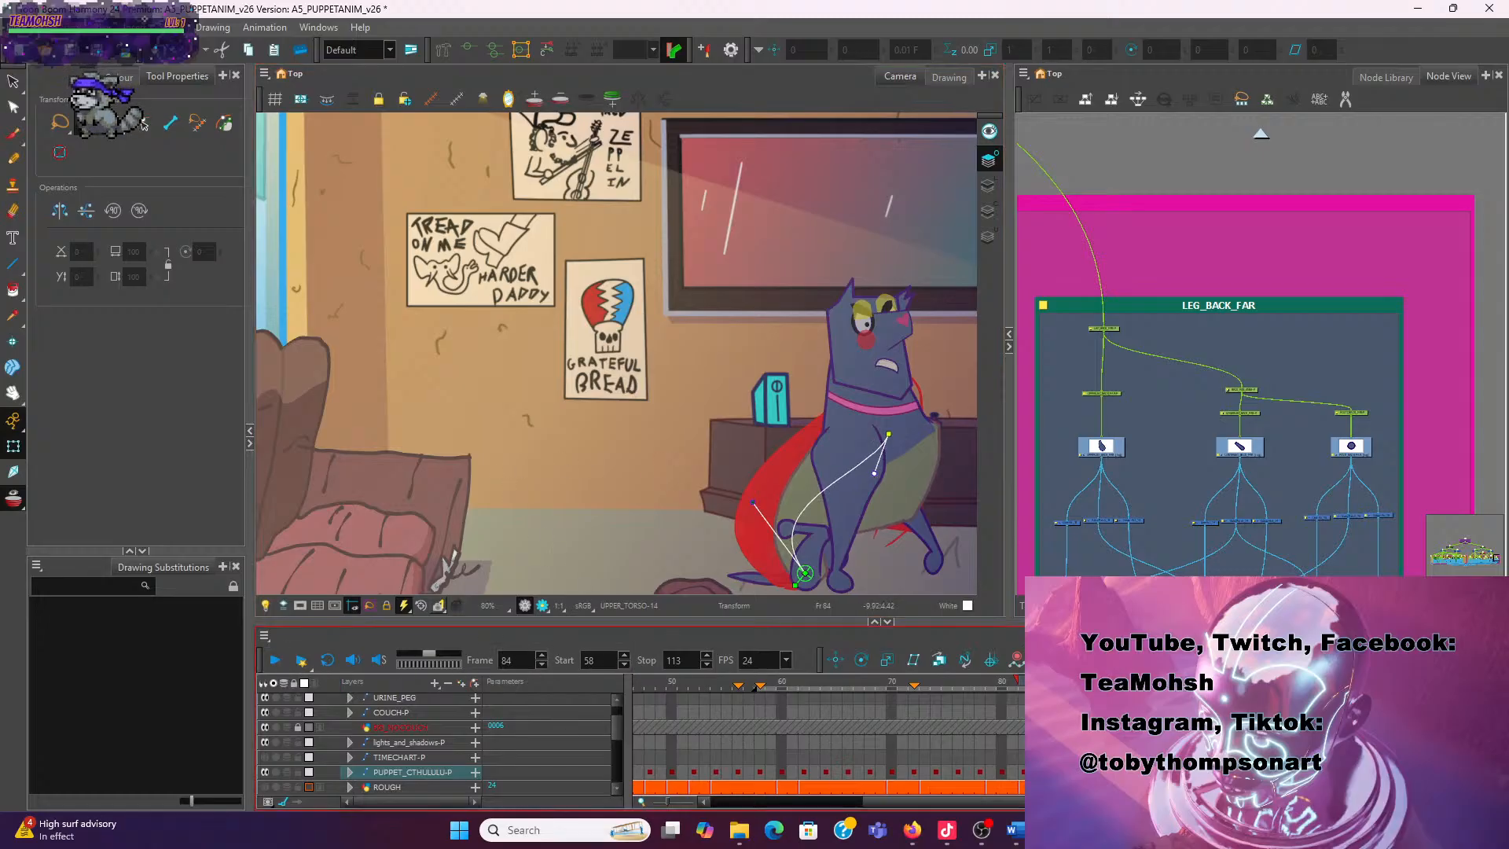
pyautogui.press('.')
pyautogui.moveTo(1035, 682); pyautogui.dragTo(785, 710)
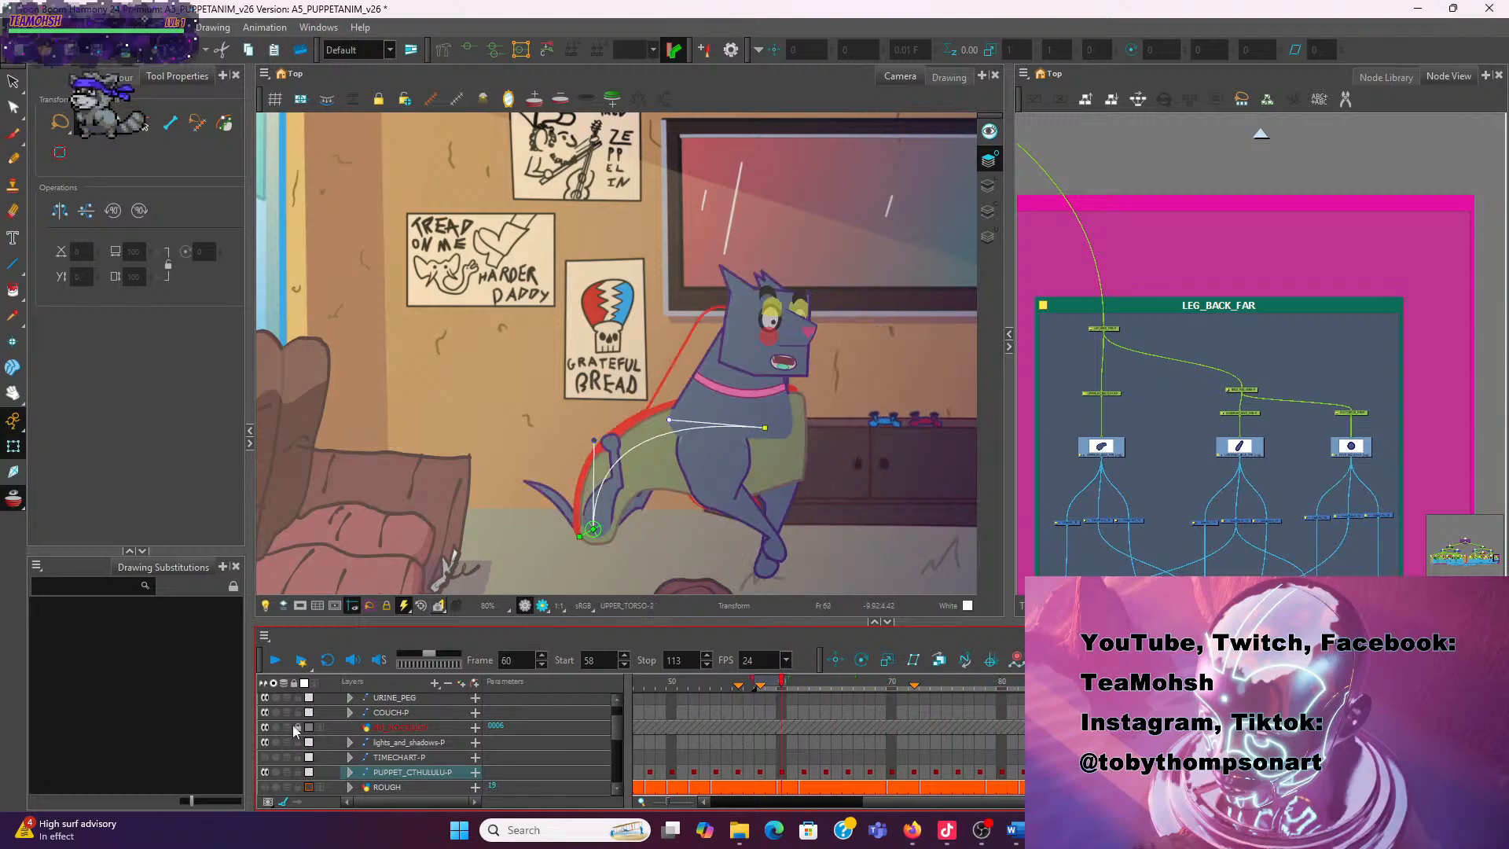
pyautogui.click(275, 660)
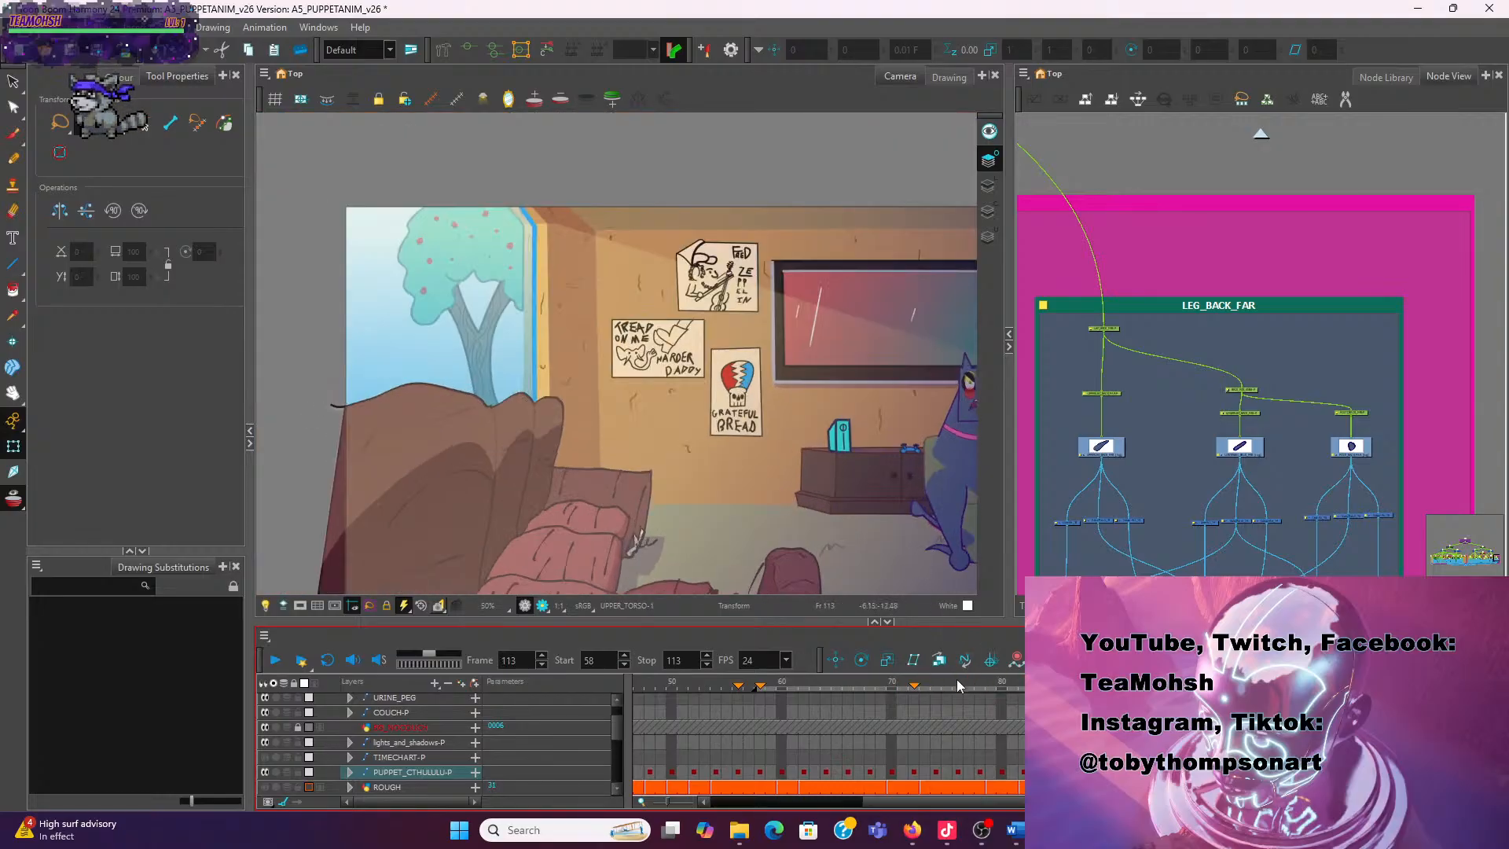
# On frame 94, reshape the neck deformation by moving its lower back point down and outward and adjusting the back-edge handles toward the rough outline
pyautogui.moveTo(946, 685); pyautogui.dragTo(1156, 685)
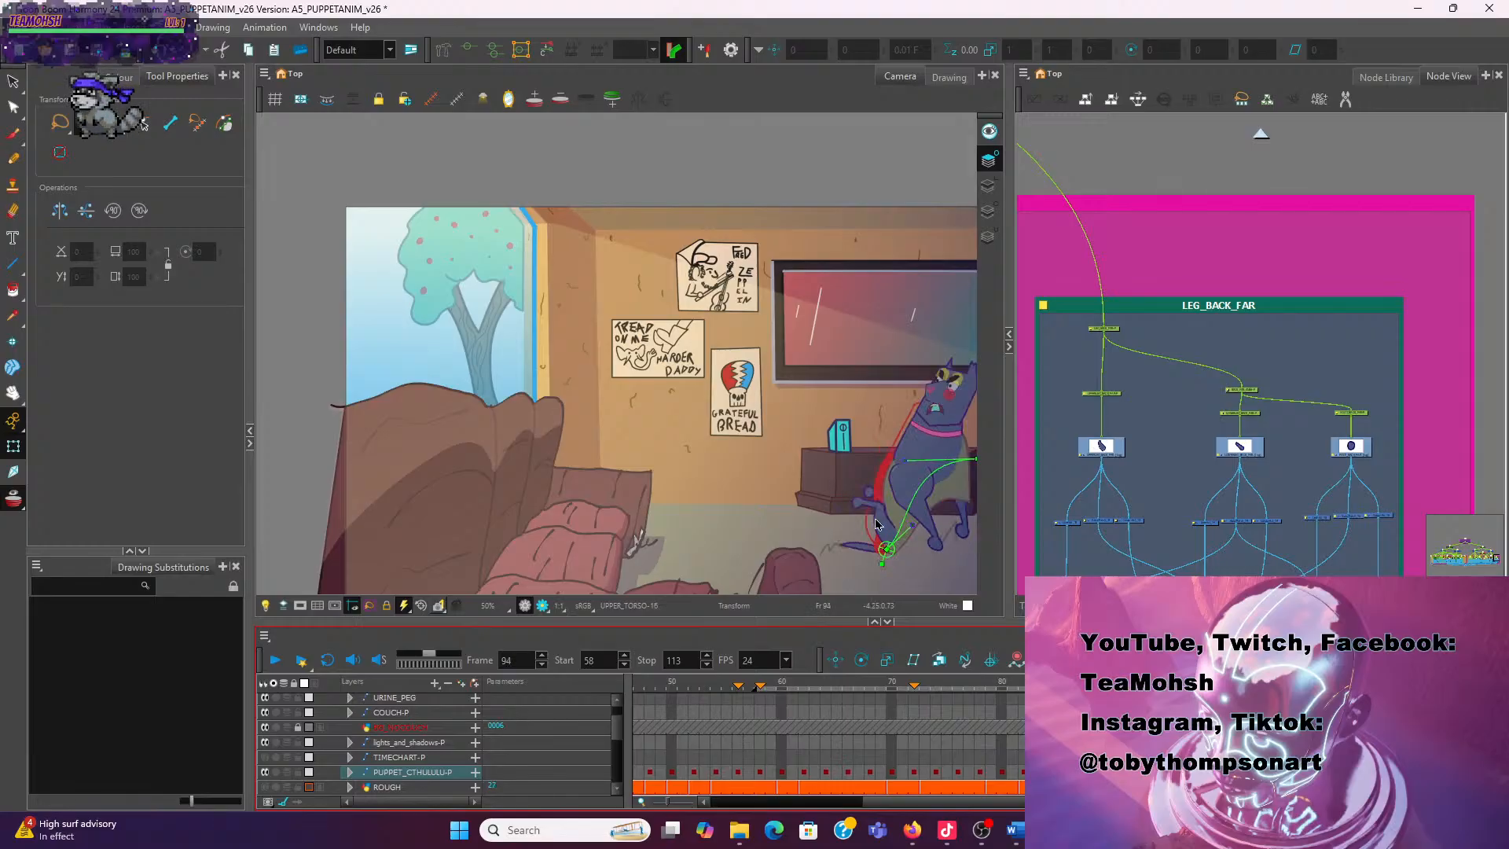
pyautogui.scroll(3, 879, 508)
pyautogui.moveTo(893, 510); pyautogui.dragTo(616, 505)
pyautogui.scroll(2, 606, 315)
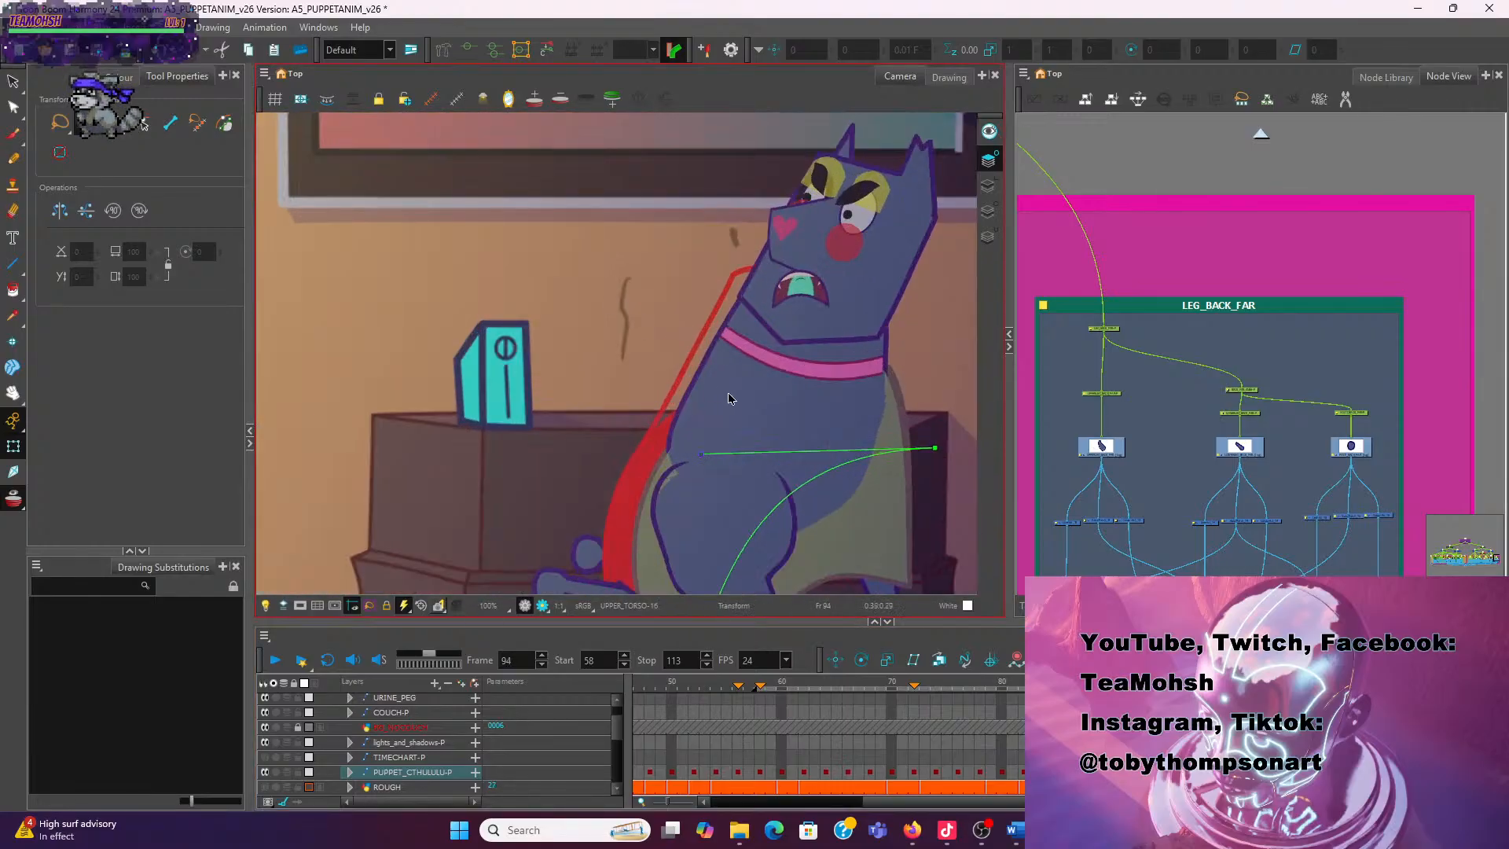
pyautogui.click(728, 394)
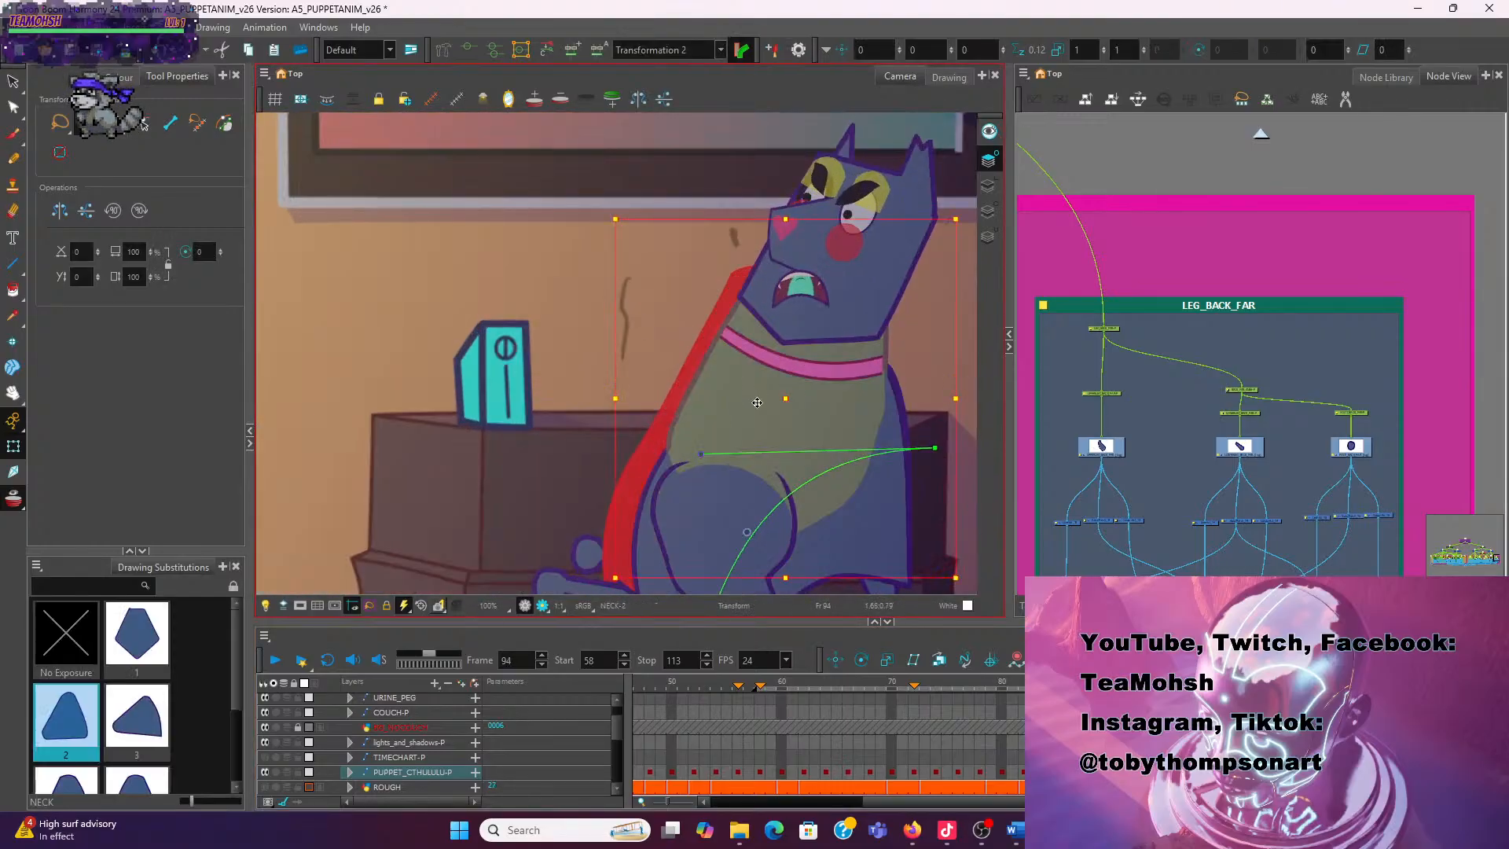
pyautogui.click(555, 384)
pyautogui.moveTo(668, 443); pyautogui.dragTo(652, 487)
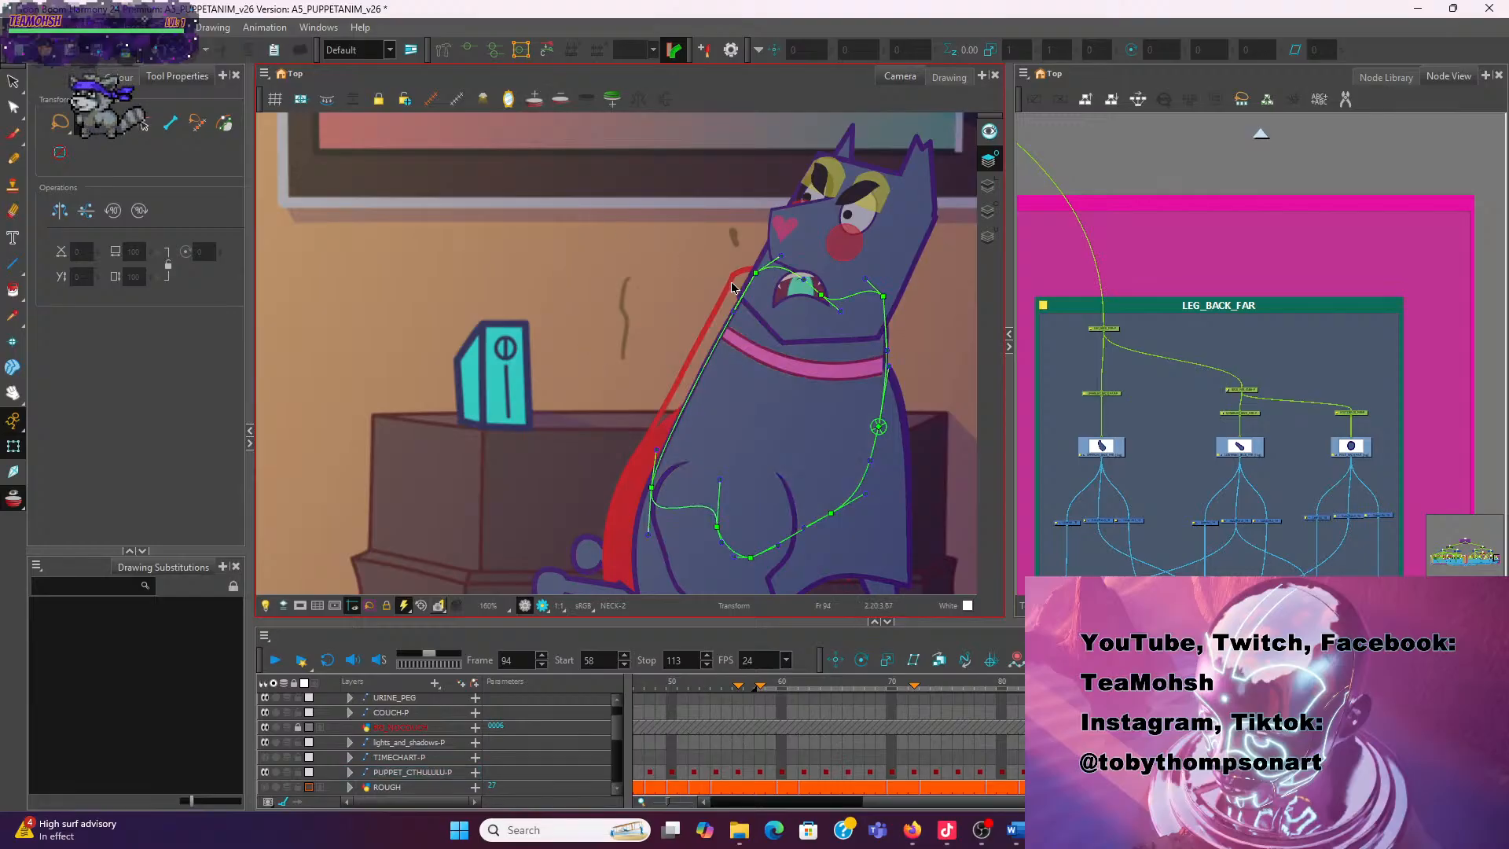
pyautogui.moveTo(655, 449)
pyautogui.mouseDown()
pyautogui.moveTo(642, 443)
pyautogui.moveTo(657, 450)
pyautogui.mouseUp()
pyautogui.moveTo(752, 273); pyautogui.dragTo(719, 286)
pyautogui.click(625, 269)
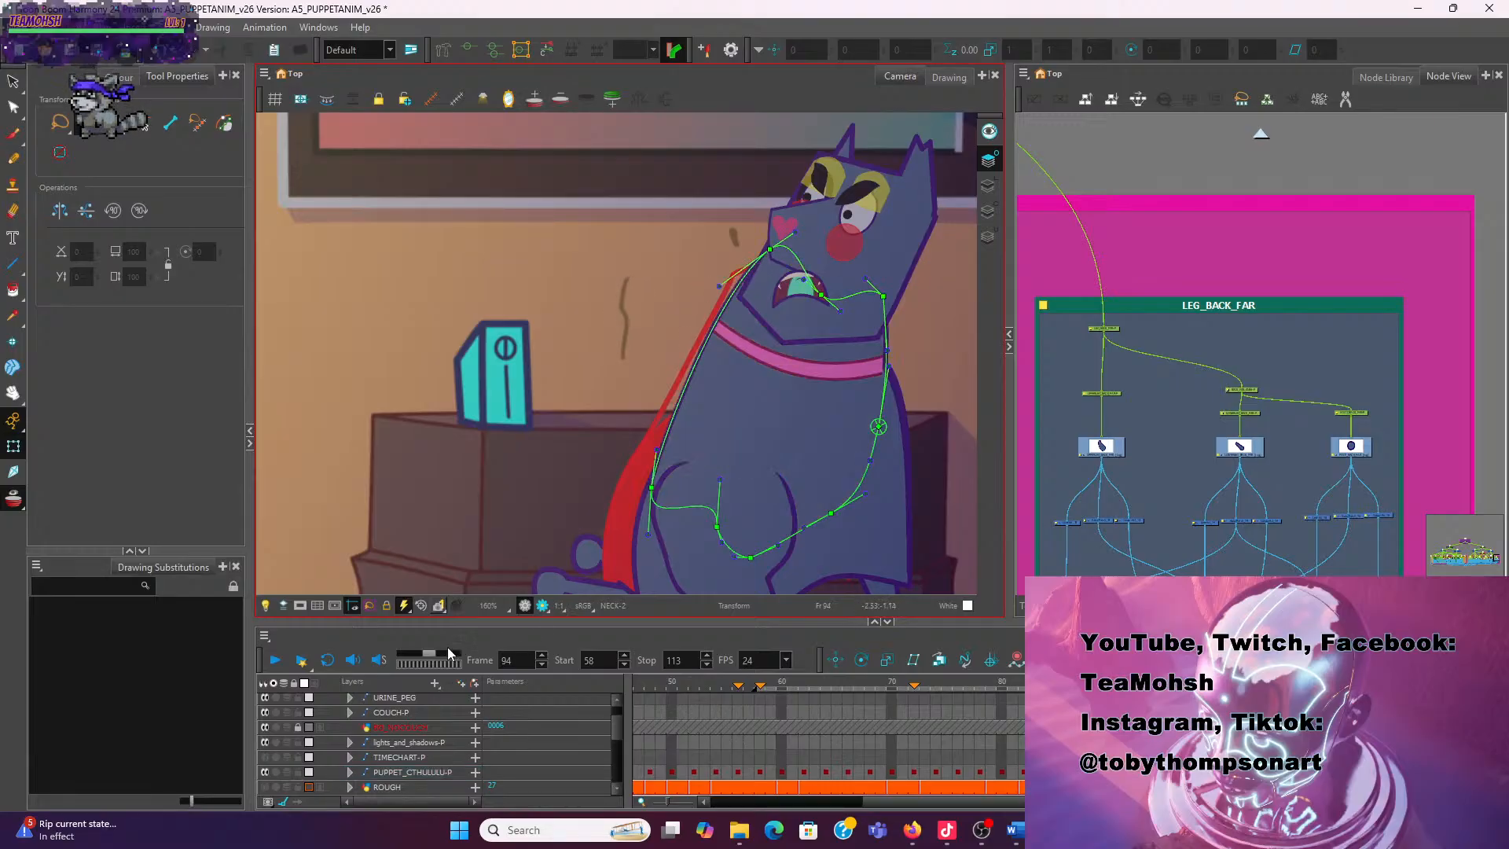
# Play the turn animation several times to review the cat's motion with the reshaped neck
pyautogui.click(274, 659)
pyautogui.scroll(-5, 687, 473)
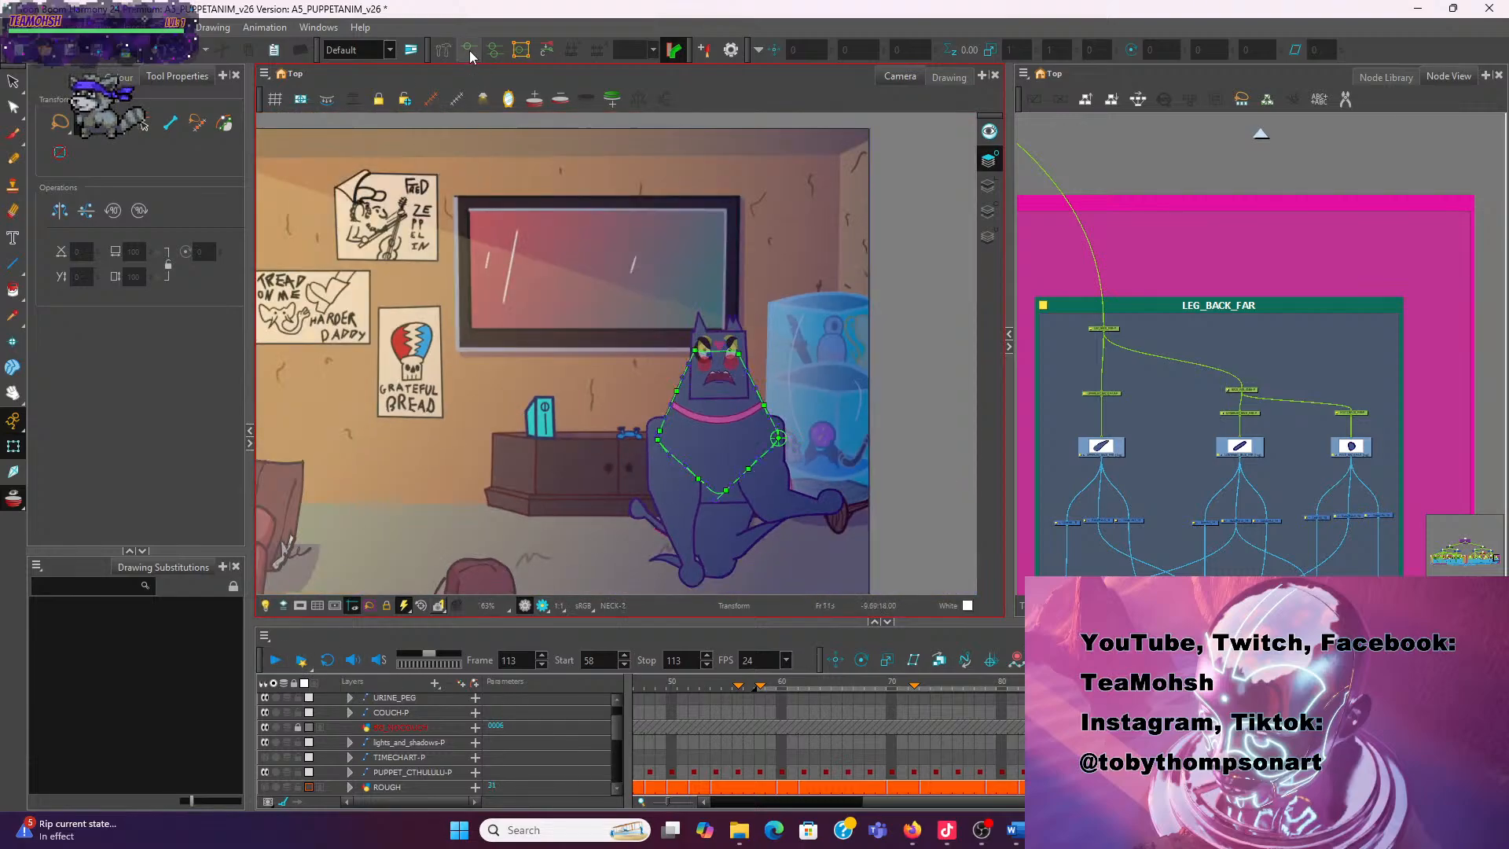
pyautogui.press('Return')
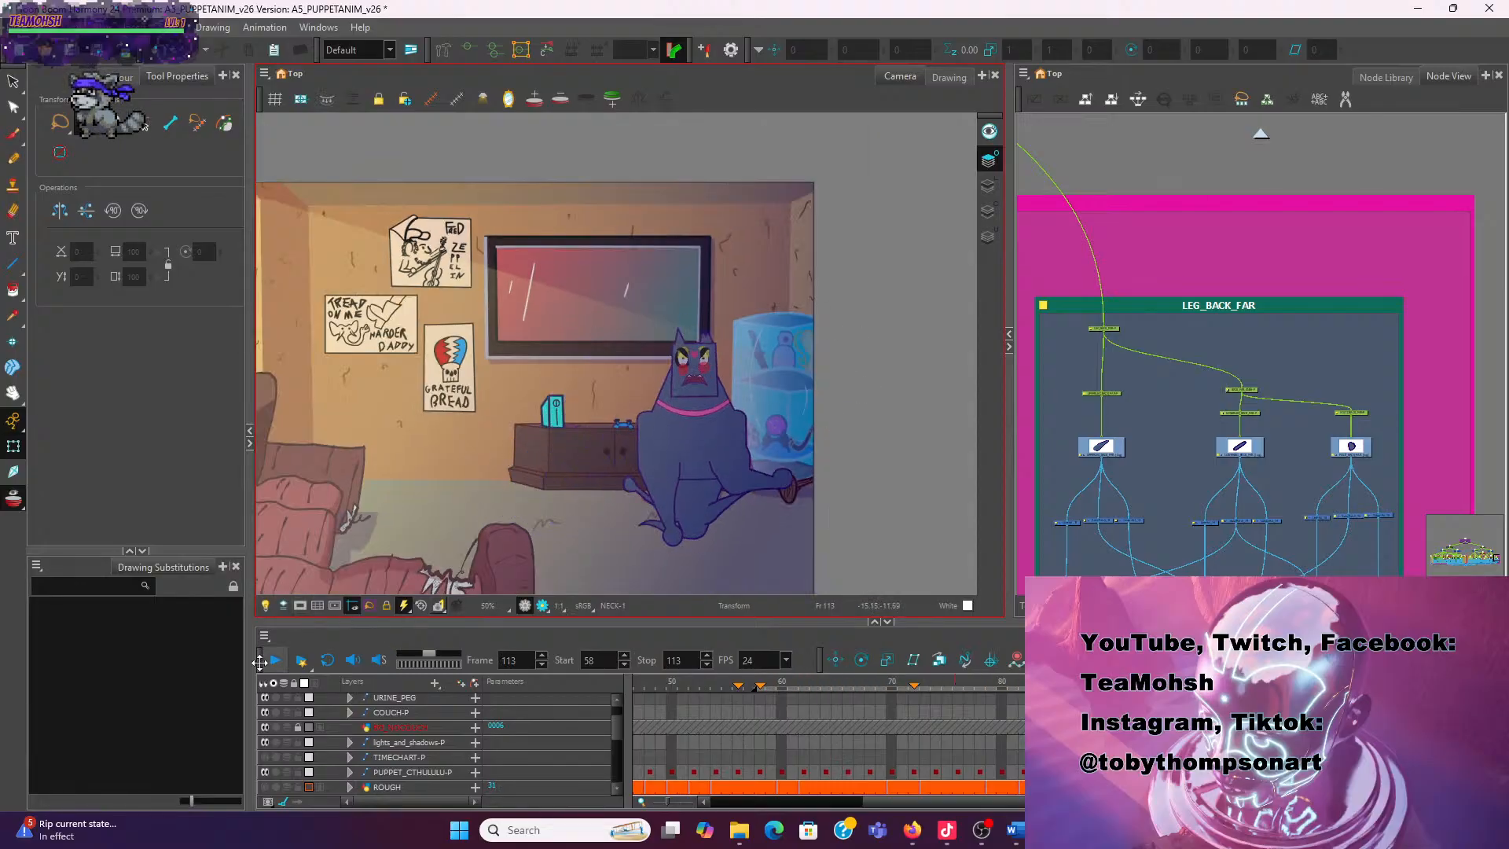
pyautogui.press('Return')
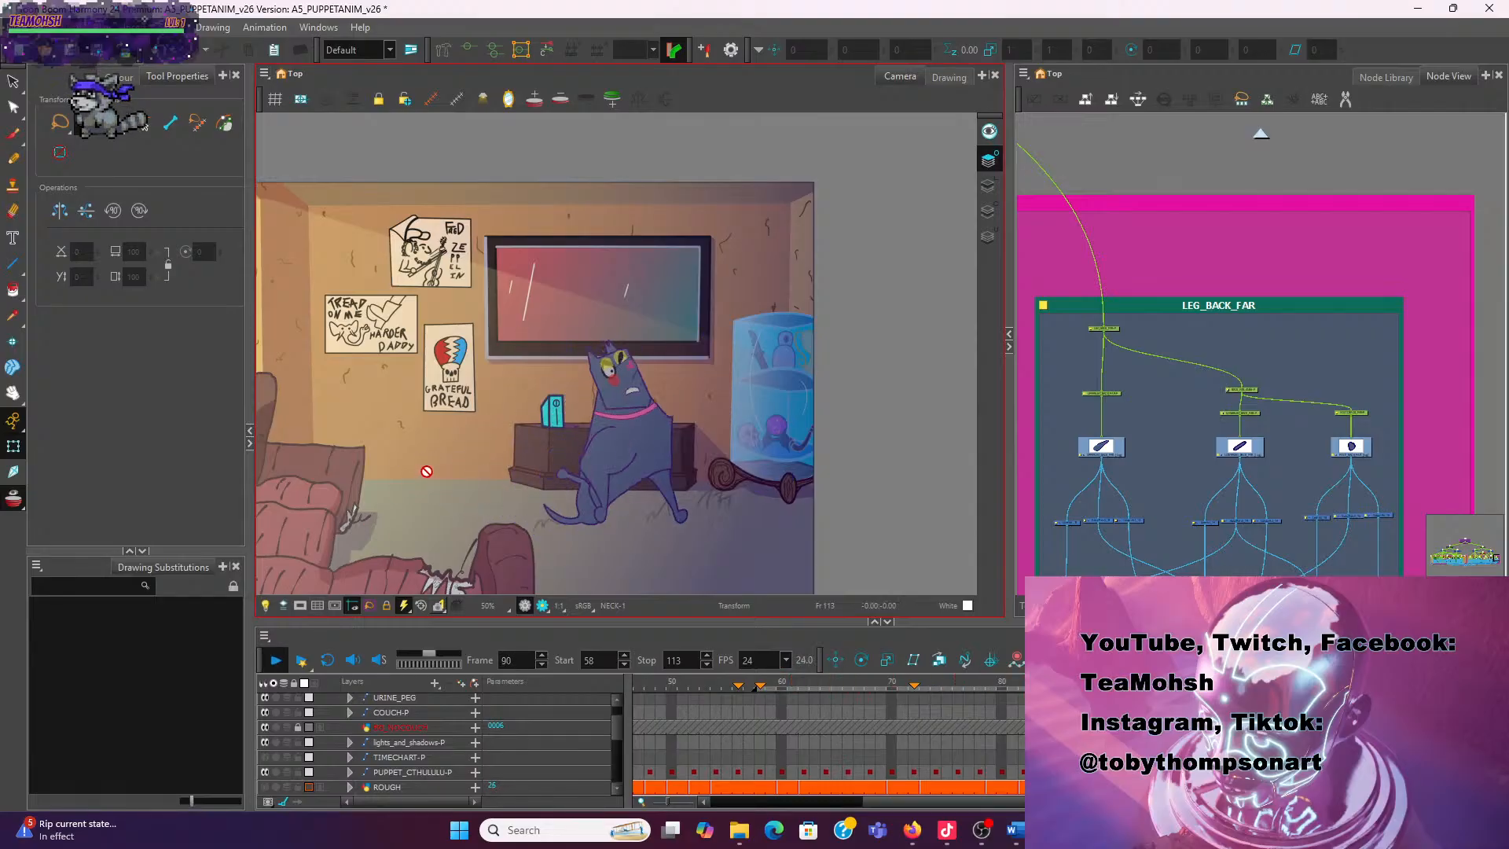
pyautogui.click(275, 660)
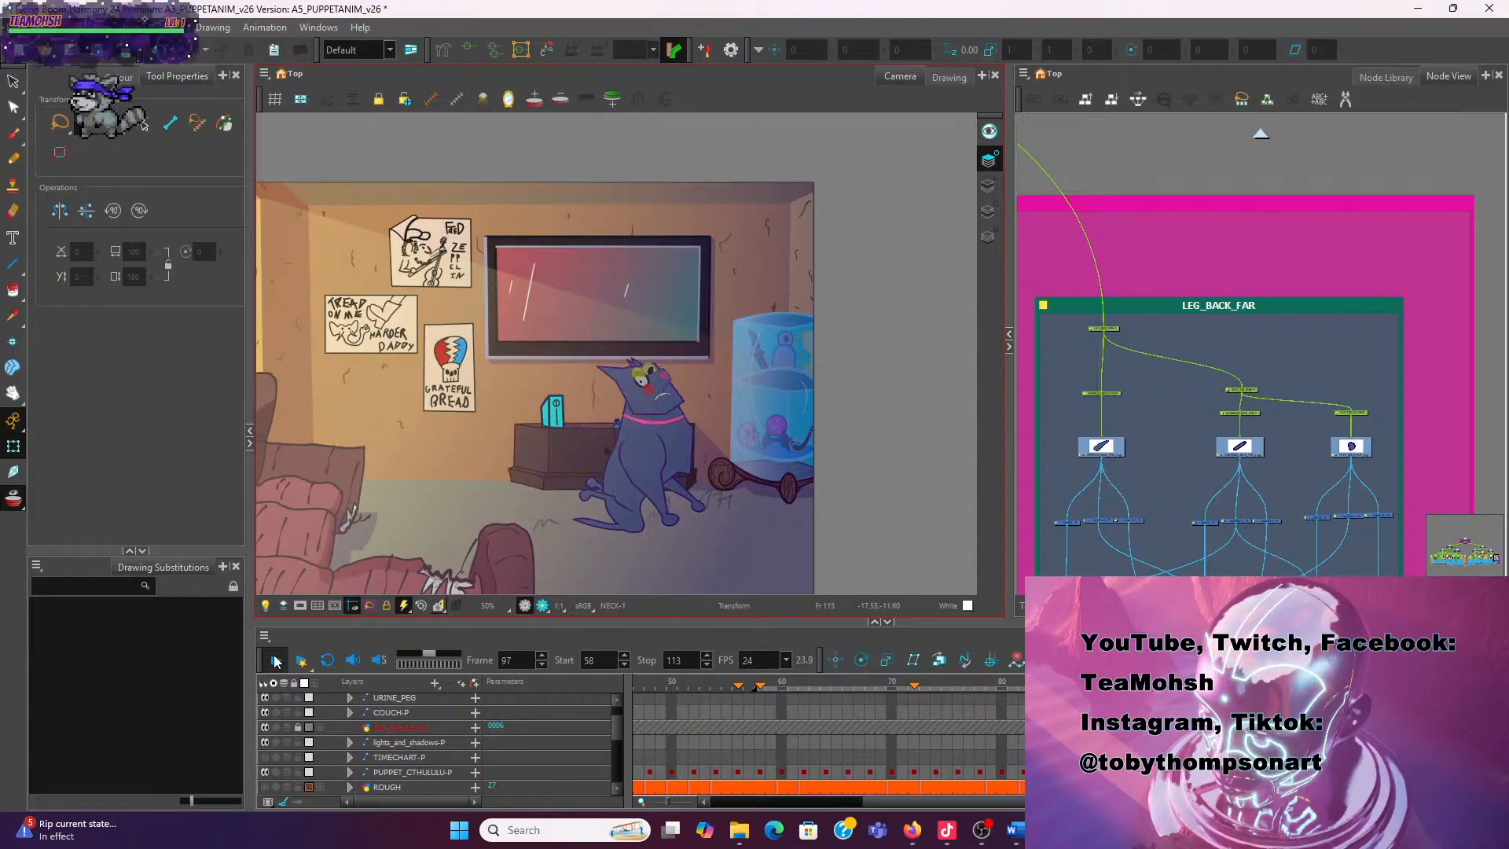
pyautogui.click(275, 660)
pyautogui.click(275, 660)
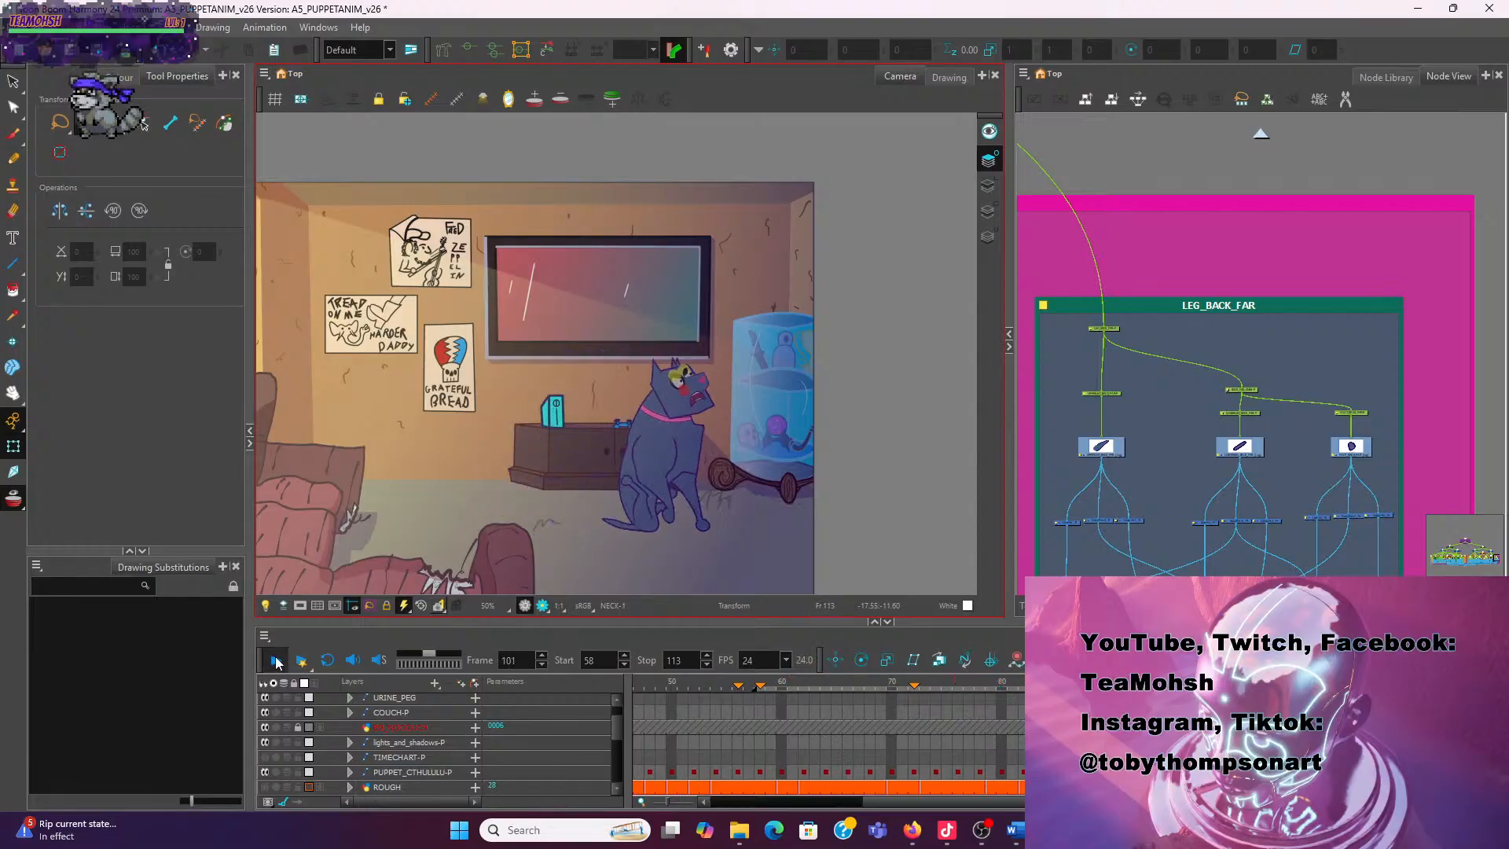
pyautogui.click(275, 661)
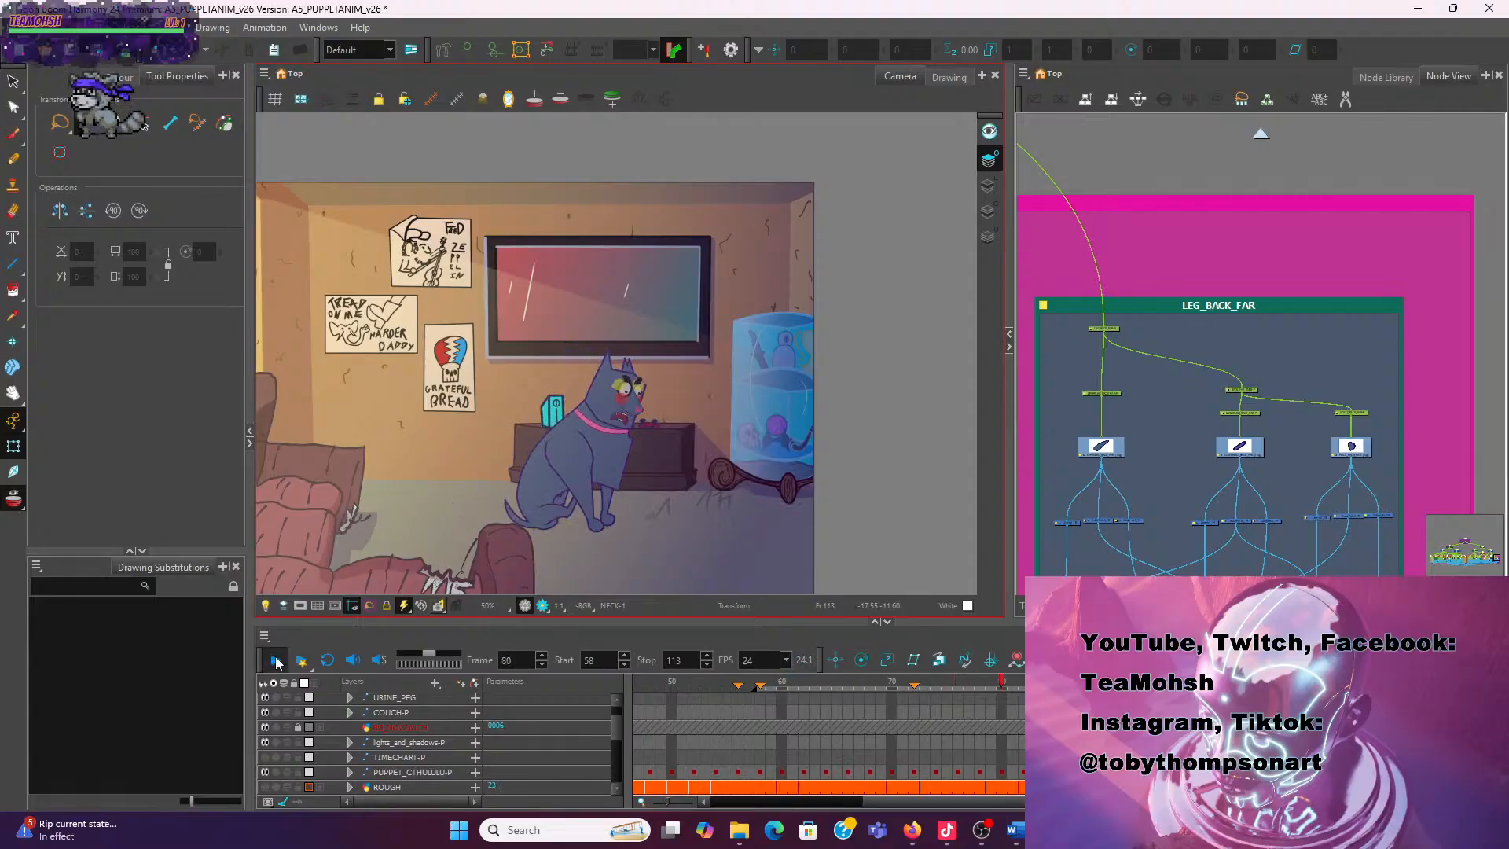
pyautogui.click(275, 663)
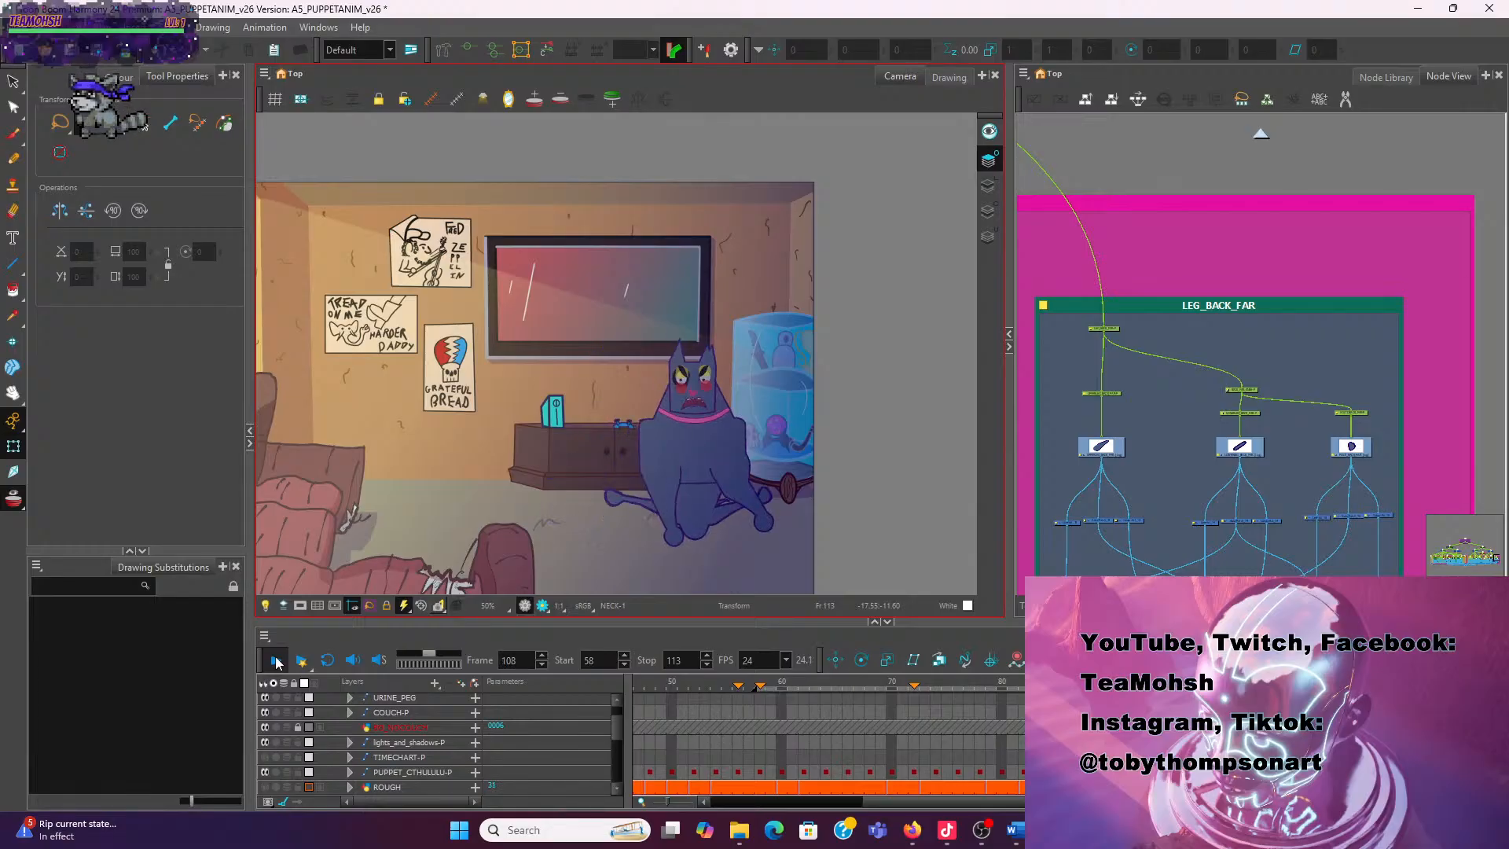
pyautogui.click(276, 663)
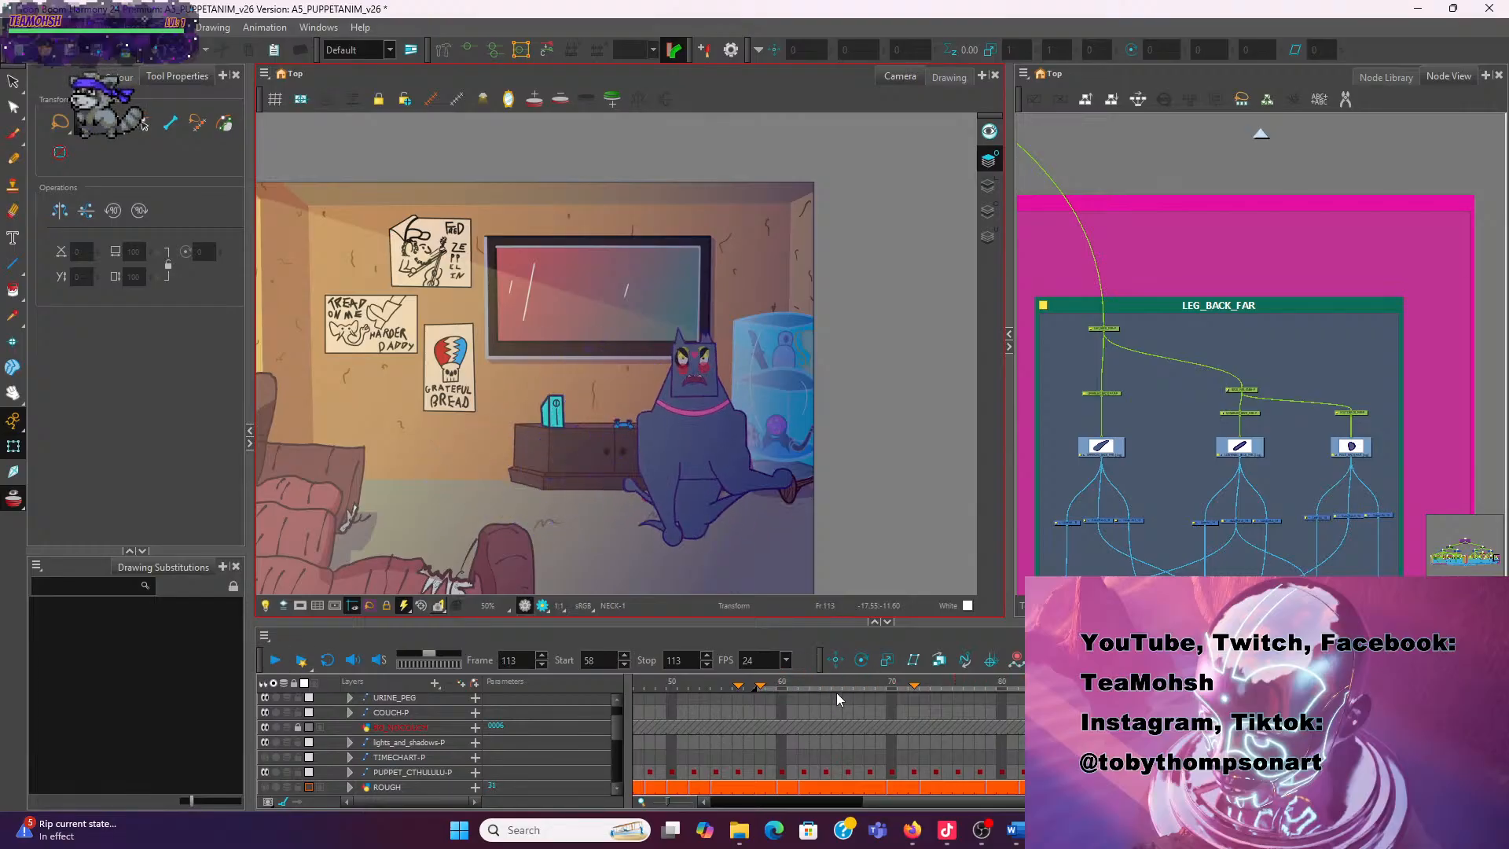
# On frame 86, pull the upper torso deformation's base handle out toward the cat's back and fine-tune its tip handle
pyautogui.moveTo(838, 687); pyautogui.dragTo(1079, 709)
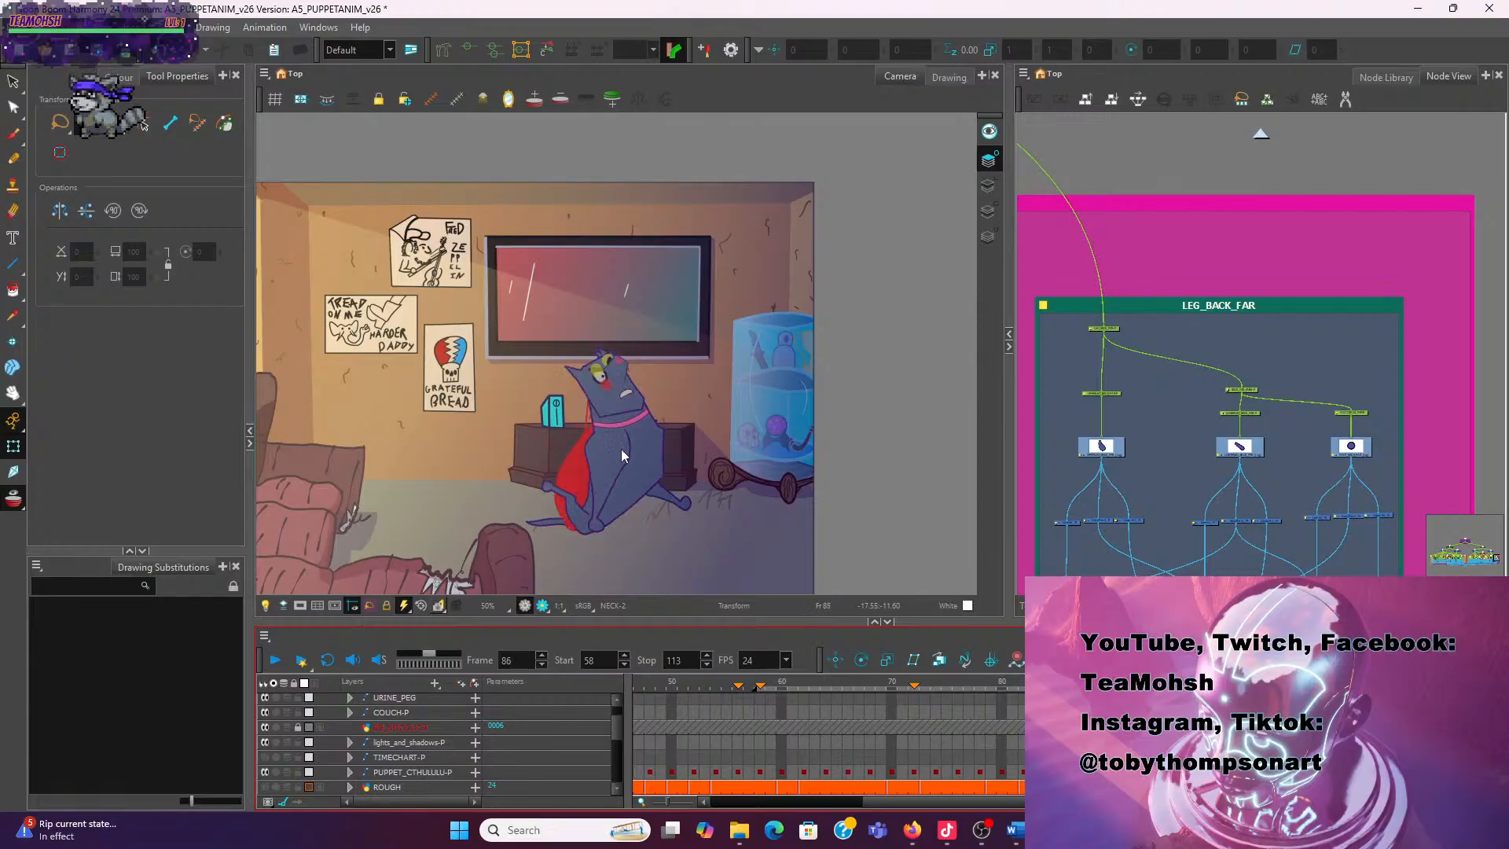
pyautogui.scroll(1, 621, 454)
pyautogui.click(627, 529)
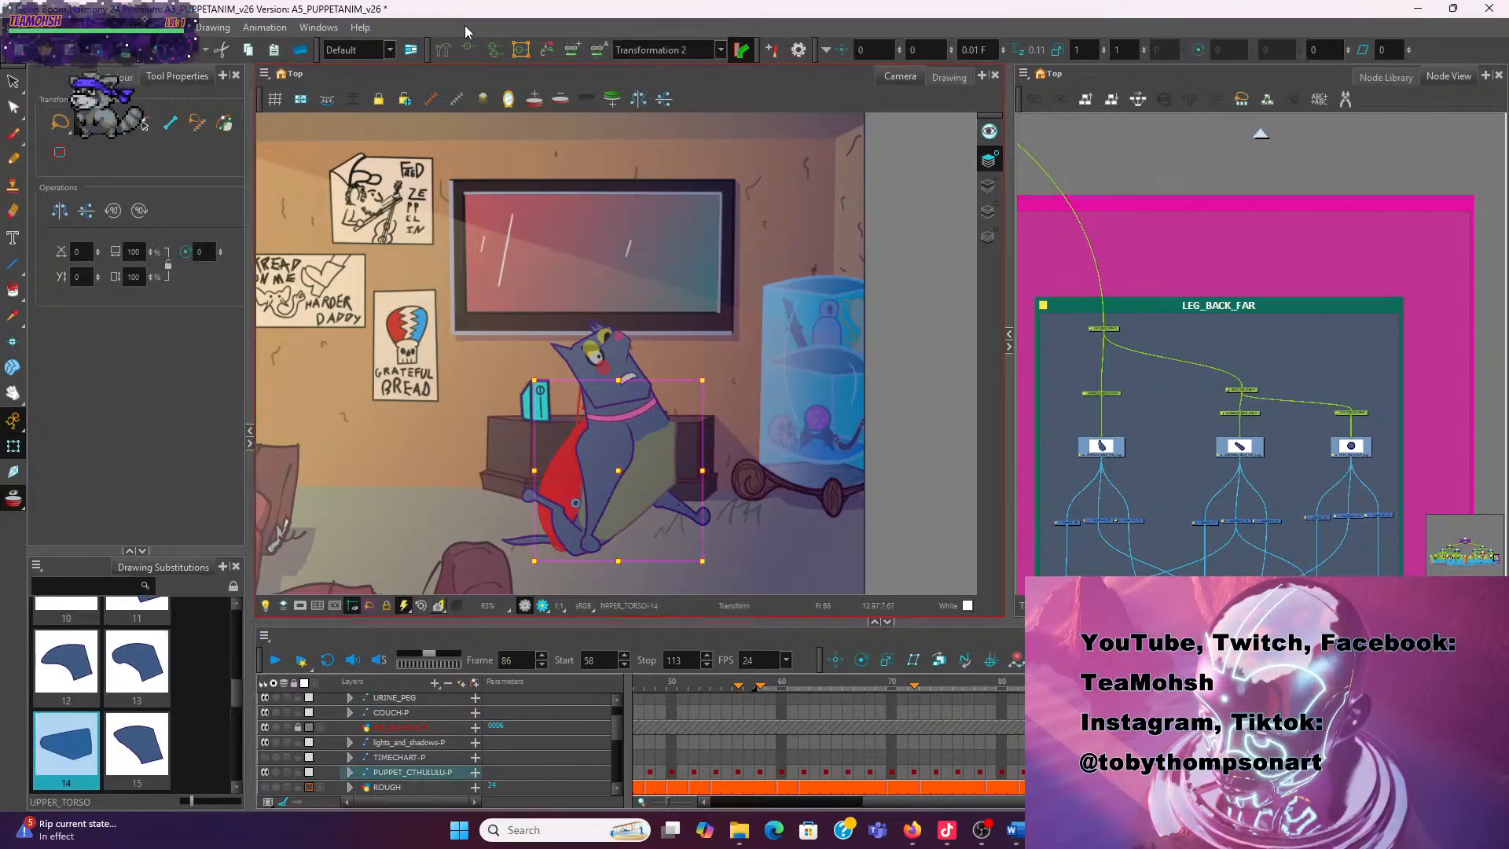
pyautogui.scroll(2, 623, 458)
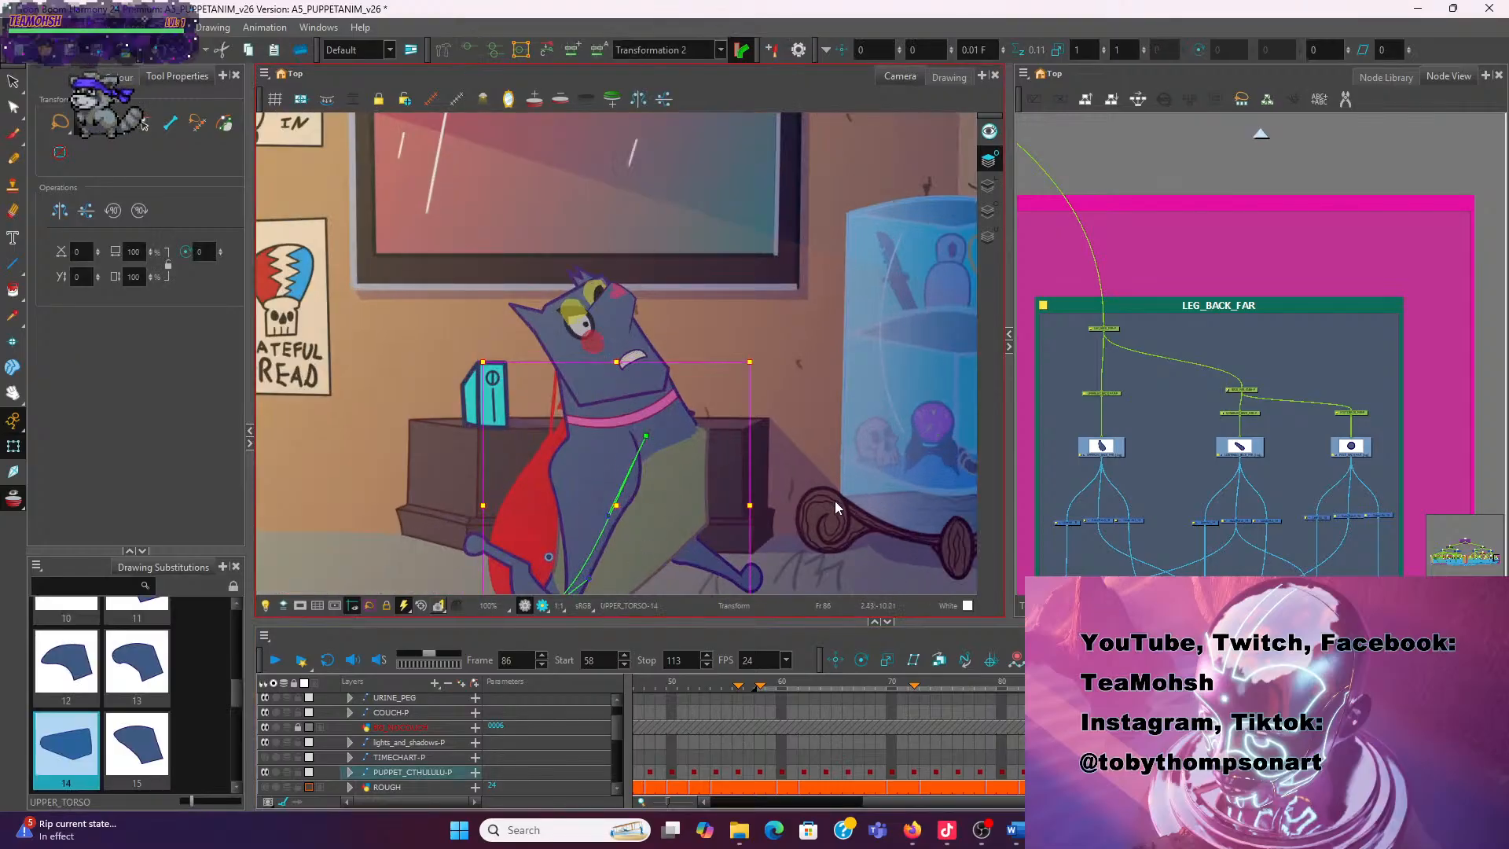
pyautogui.scroll(-4, 825, 472)
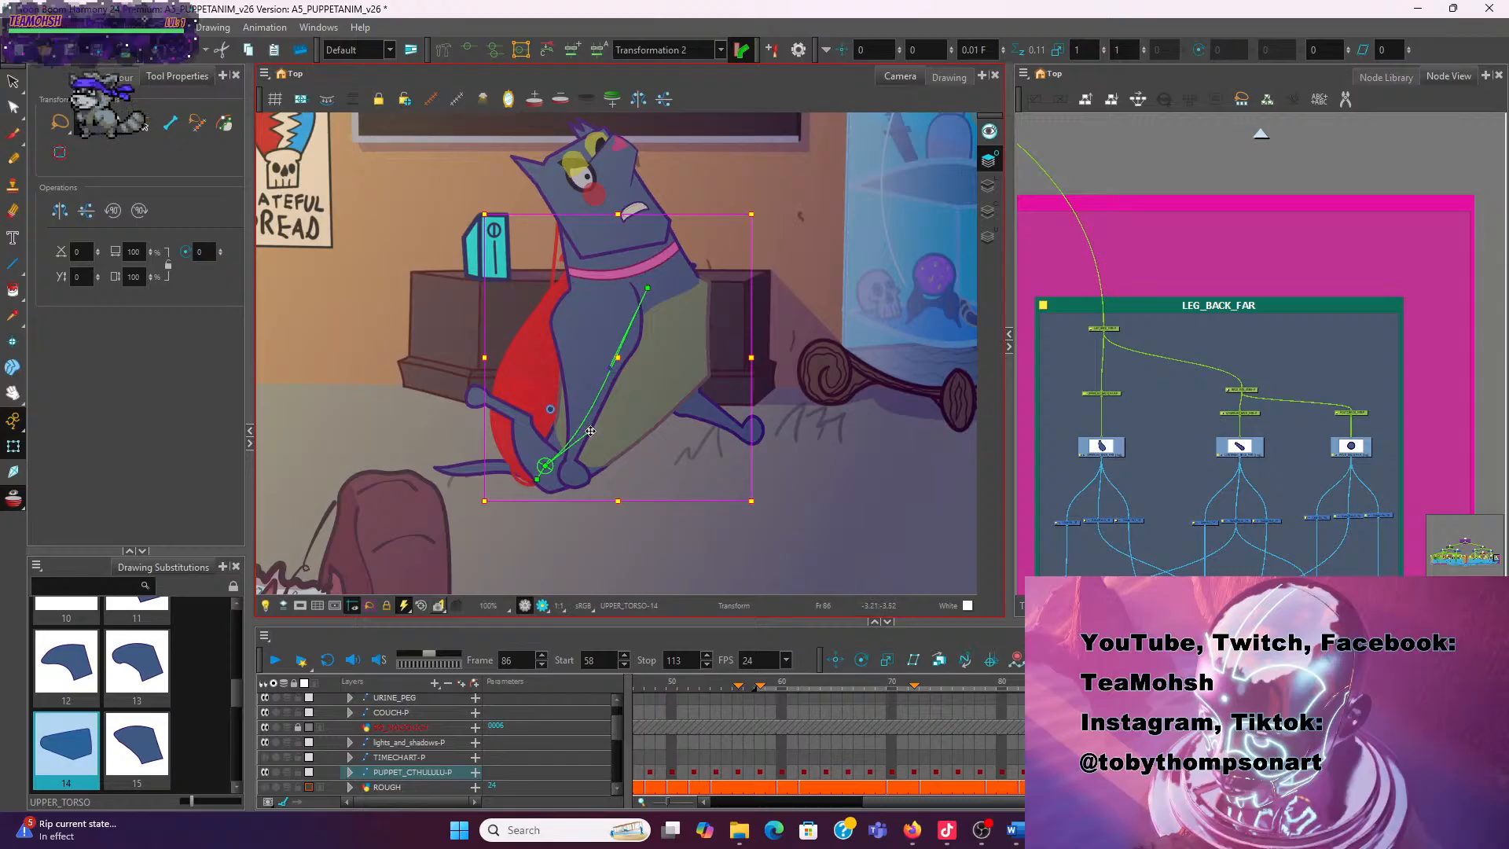
pyautogui.click(706, 533)
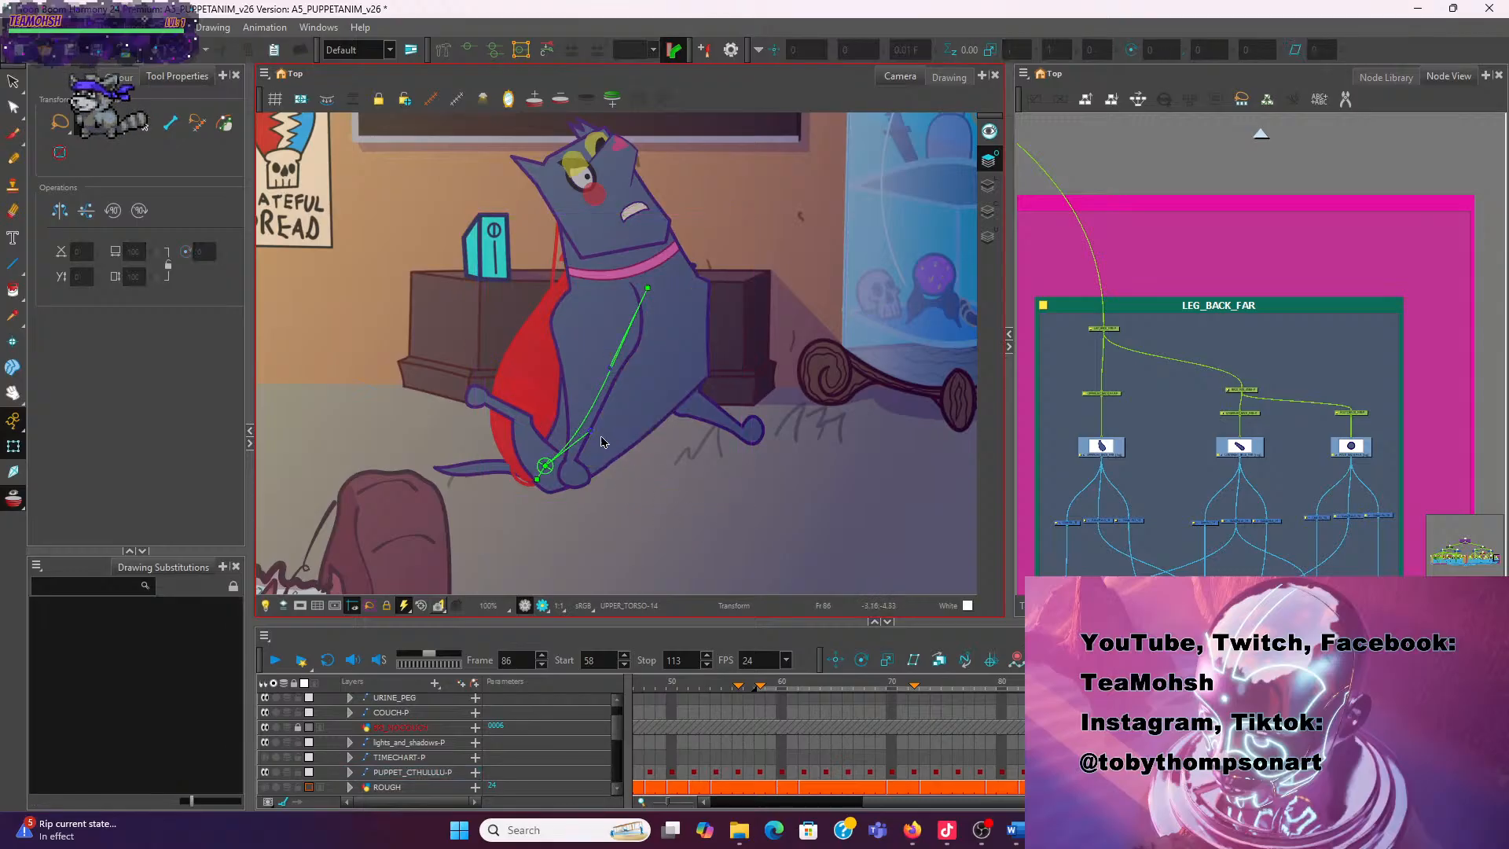
pyautogui.moveTo(587, 431); pyautogui.dragTo(510, 395)
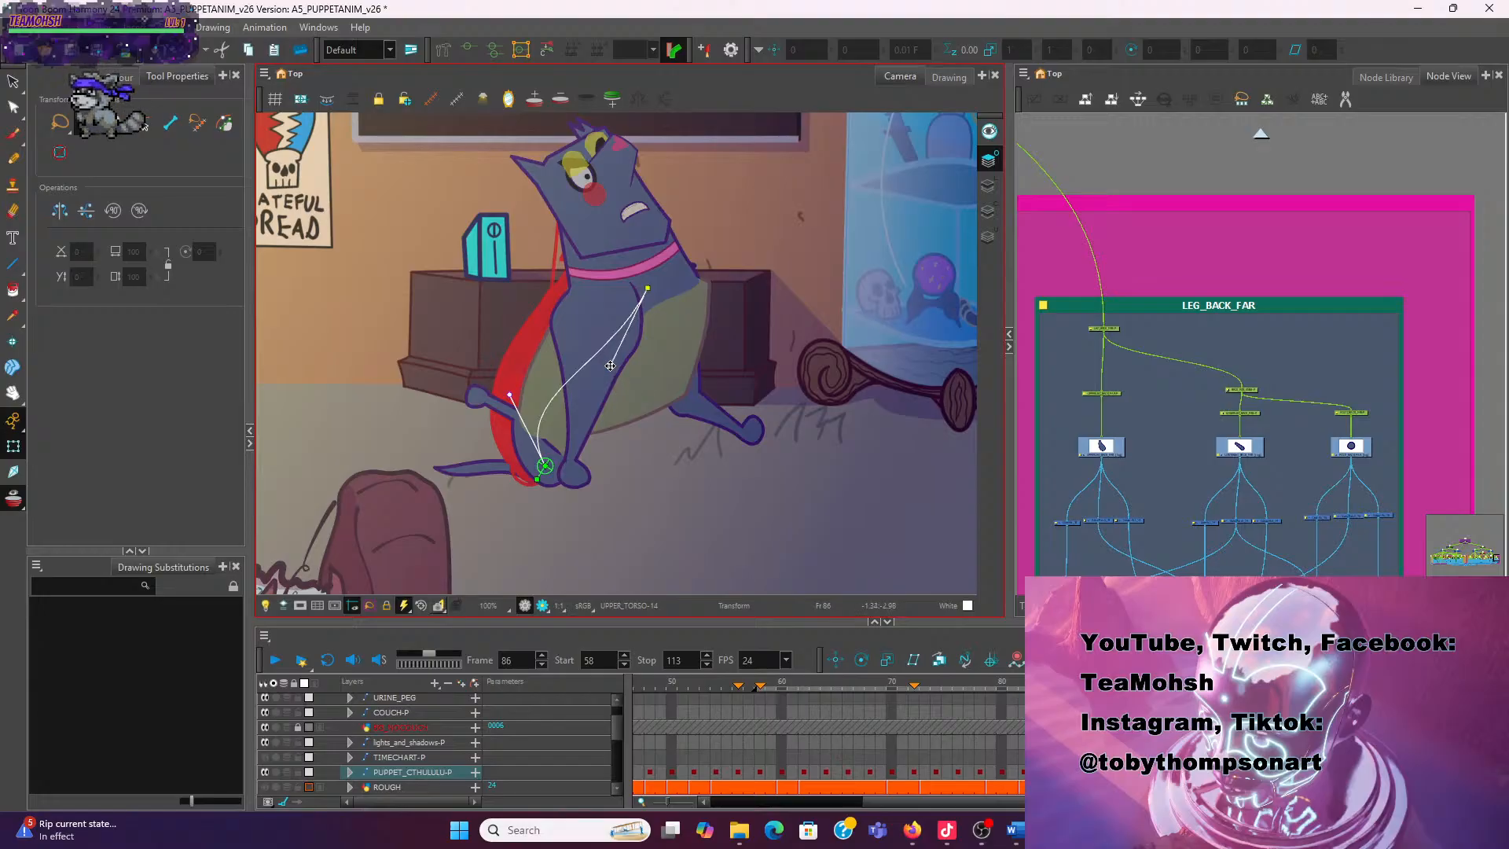
pyautogui.moveTo(609, 365)
pyautogui.mouseDown()
pyautogui.moveTo(623, 344)
pyautogui.moveTo(615, 358)
pyautogui.mouseUp()
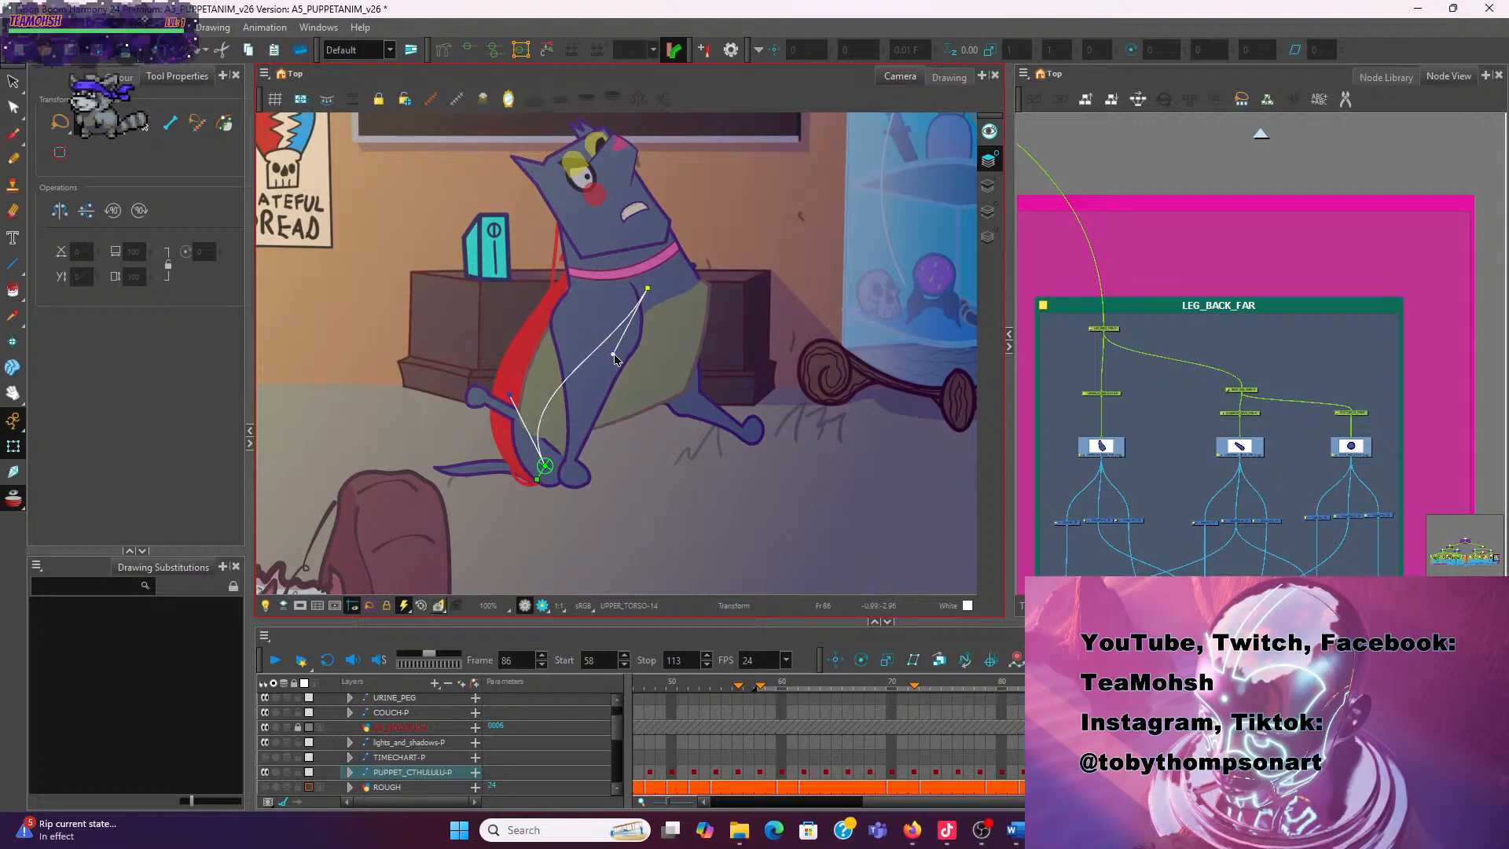
# Replay the turn animation to check the upper torso's bulge at frame 86 in motion
pyautogui.click(275, 660)
pyautogui.scroll(-2, 671, 460)
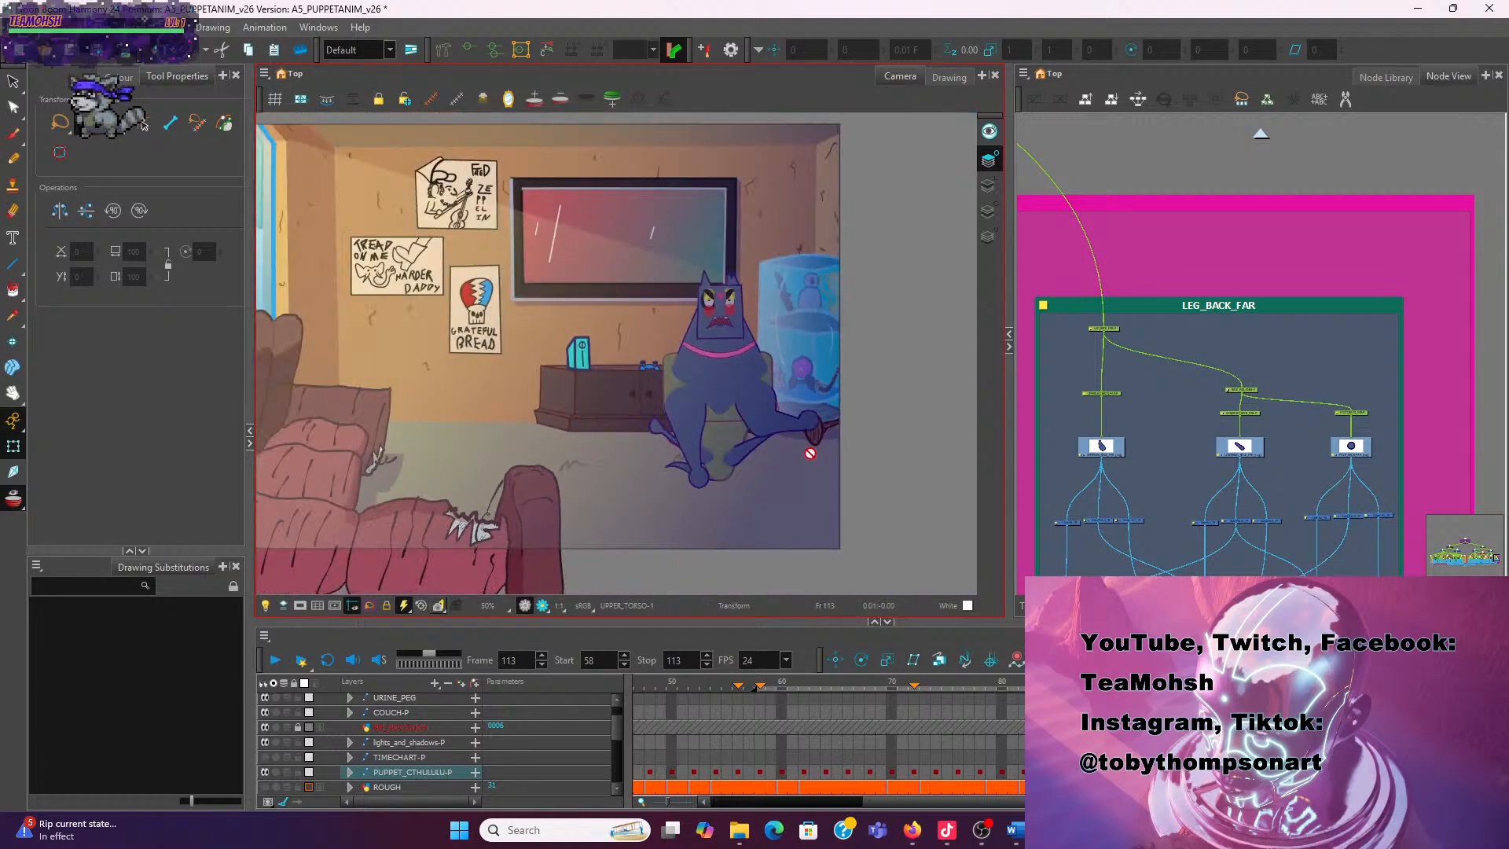
pyautogui.click(275, 662)
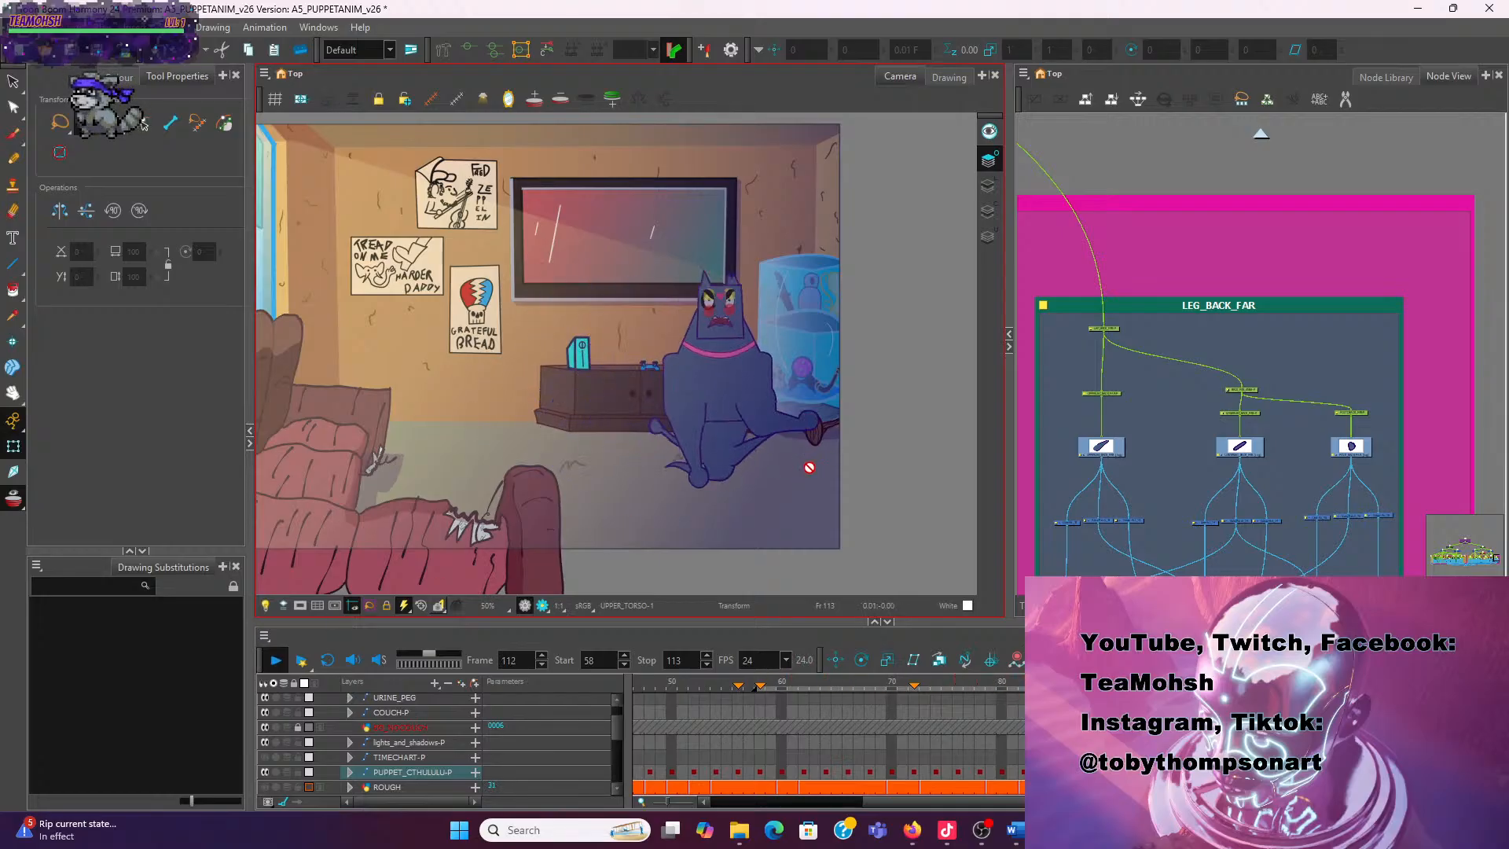
pyautogui.click(275, 661)
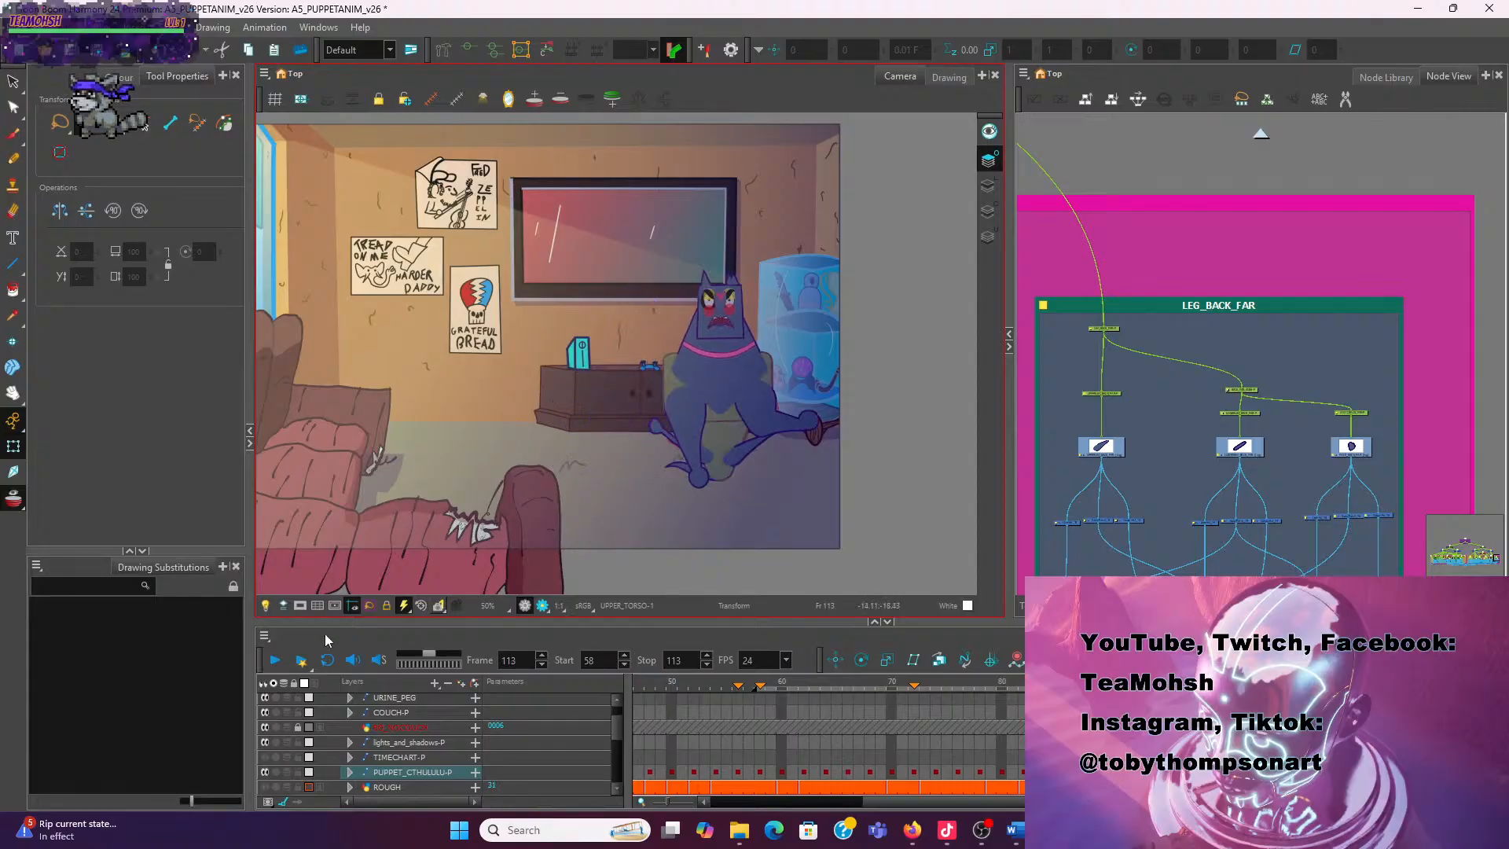
# On frame 102, show the neck's deformation controls and pull its back edge inward at the collar, straightening the curve handles down the back
pyautogui.moveTo(1365, 684); pyautogui.dragTo(1245, 683)
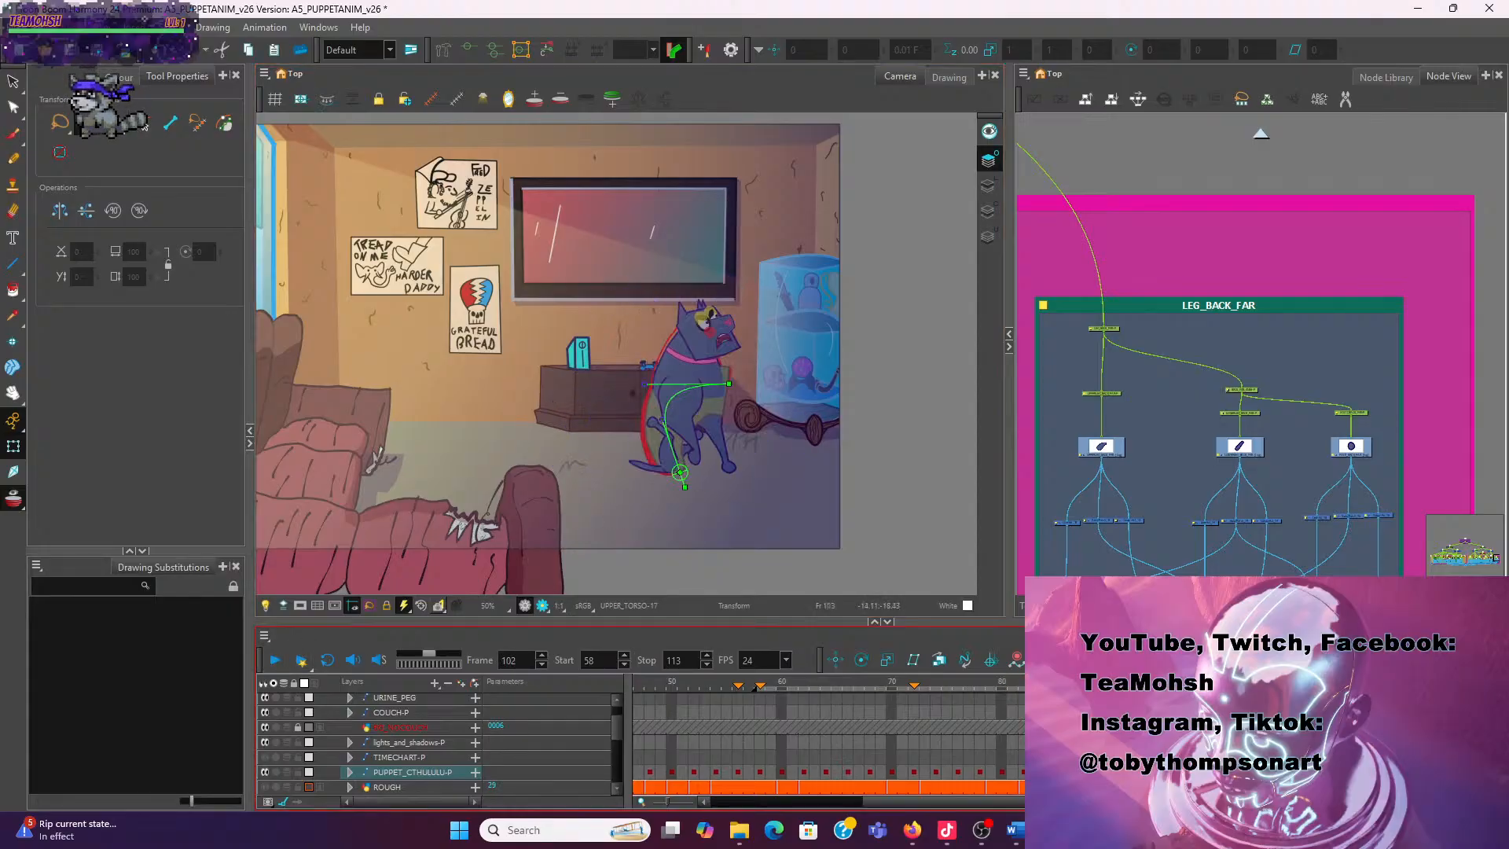
pyautogui.press('Return')
pyautogui.scroll(3, 793, 459)
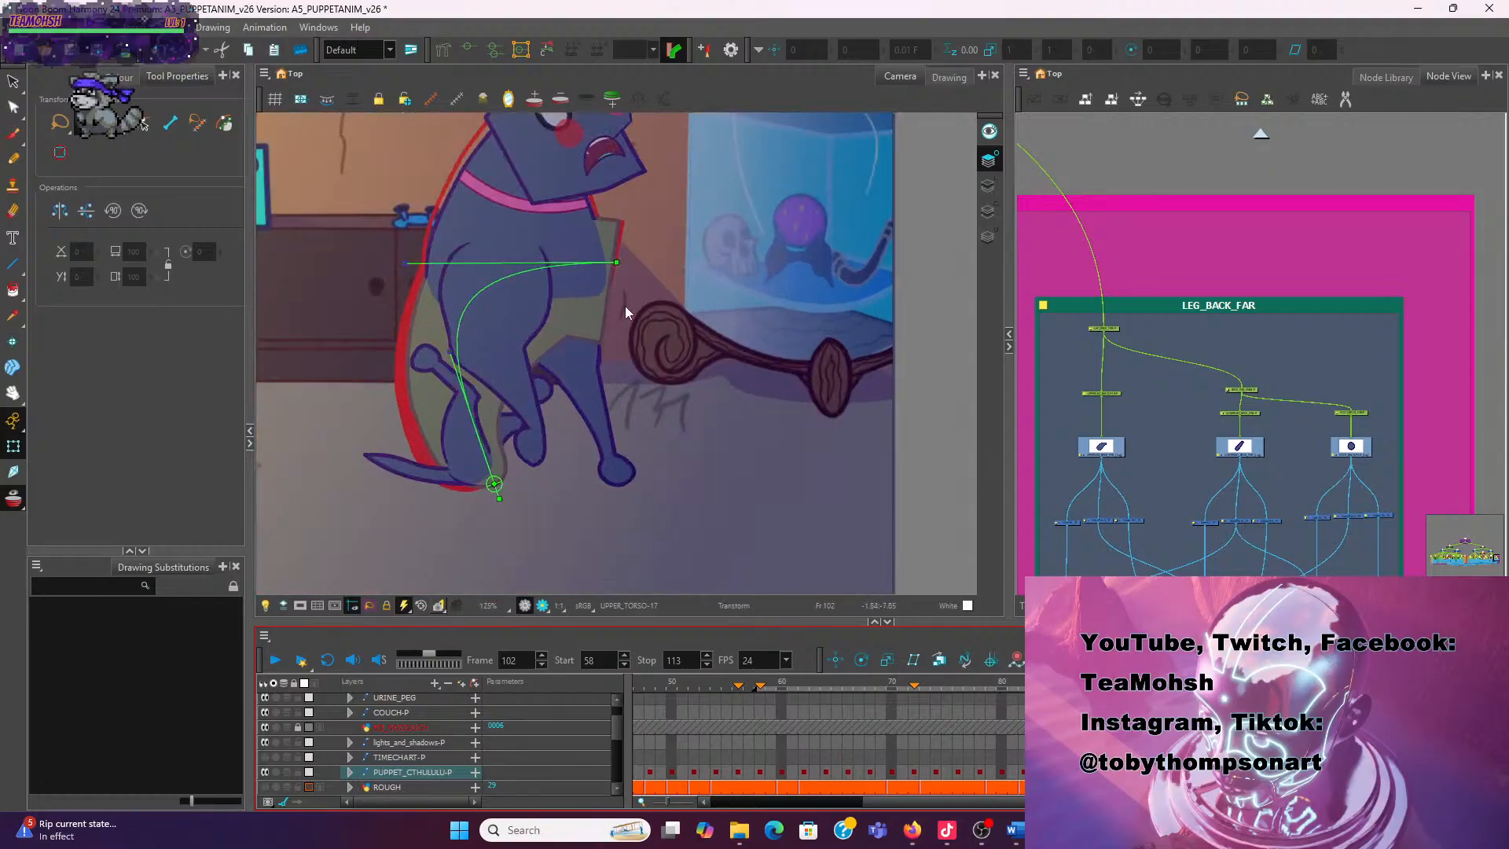
pyautogui.moveTo(627, 313); pyautogui.dragTo(654, 360)
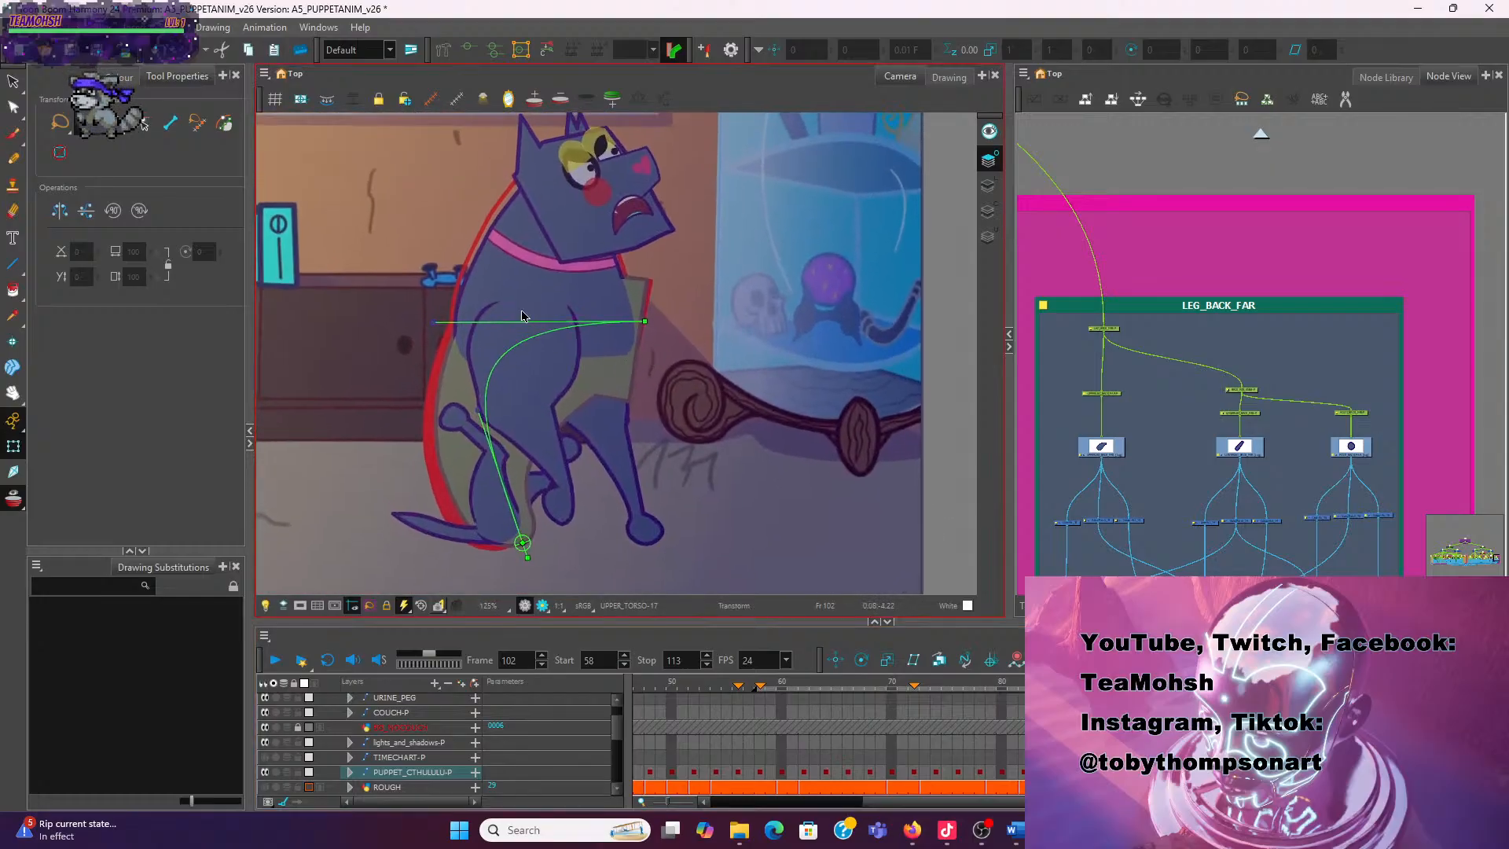
pyautogui.click(515, 282)
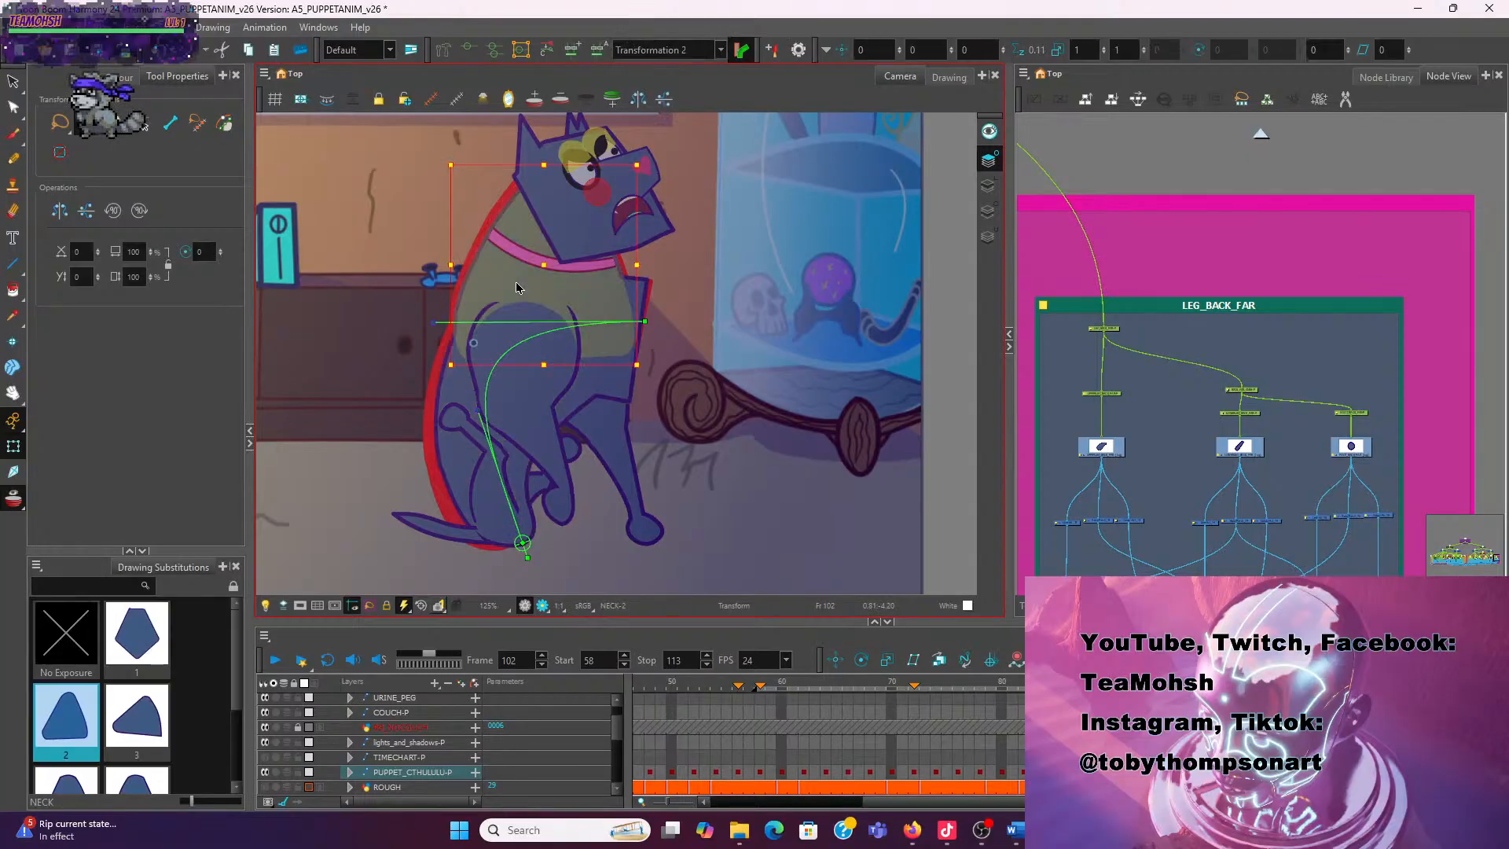
pyautogui.scroll(1, 460, 270)
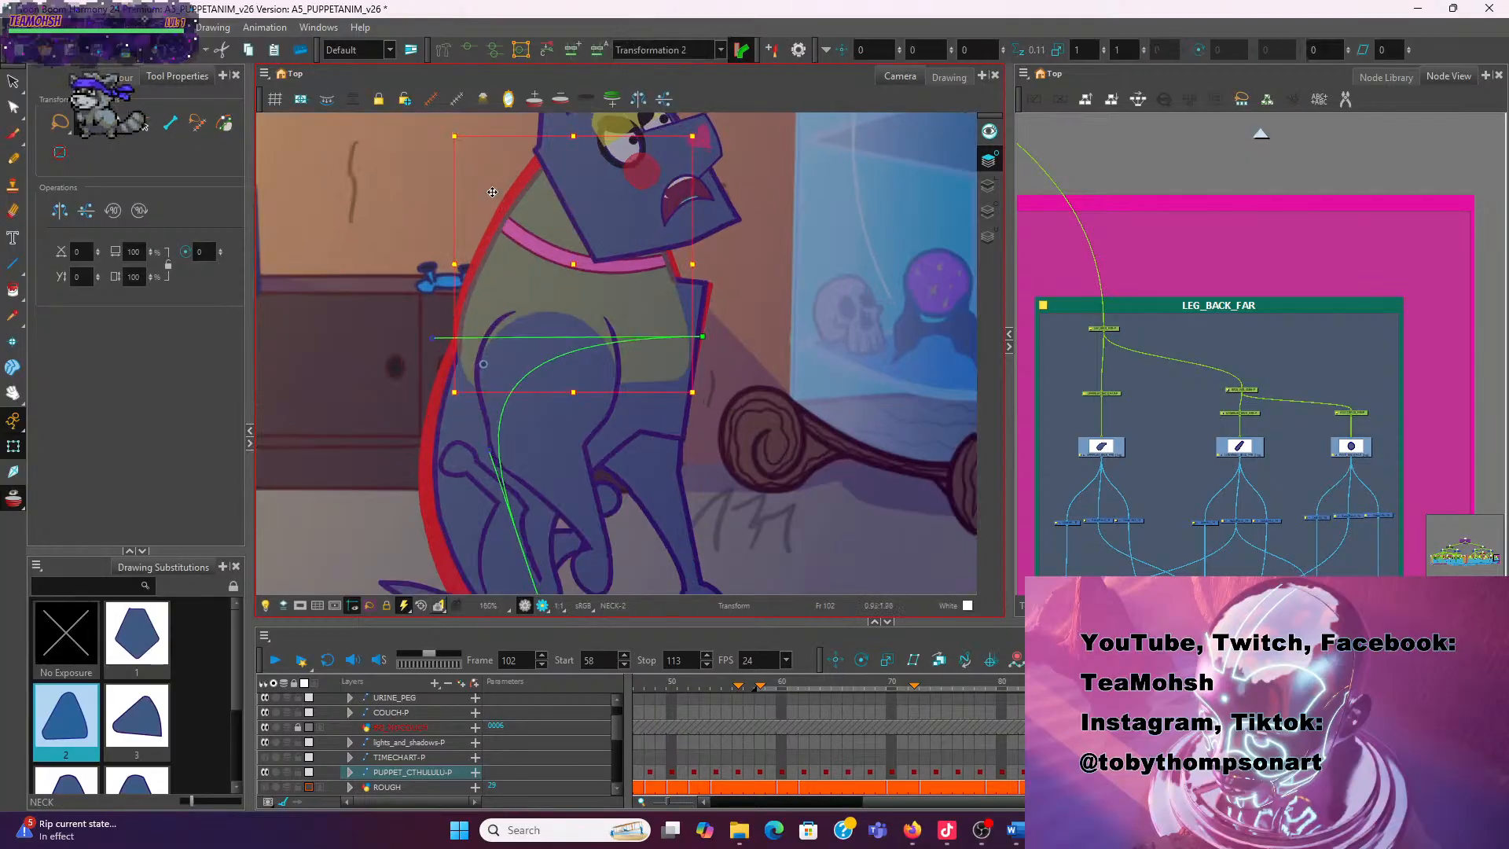
pyautogui.click(467, 52)
pyautogui.scroll(1, 454, 323)
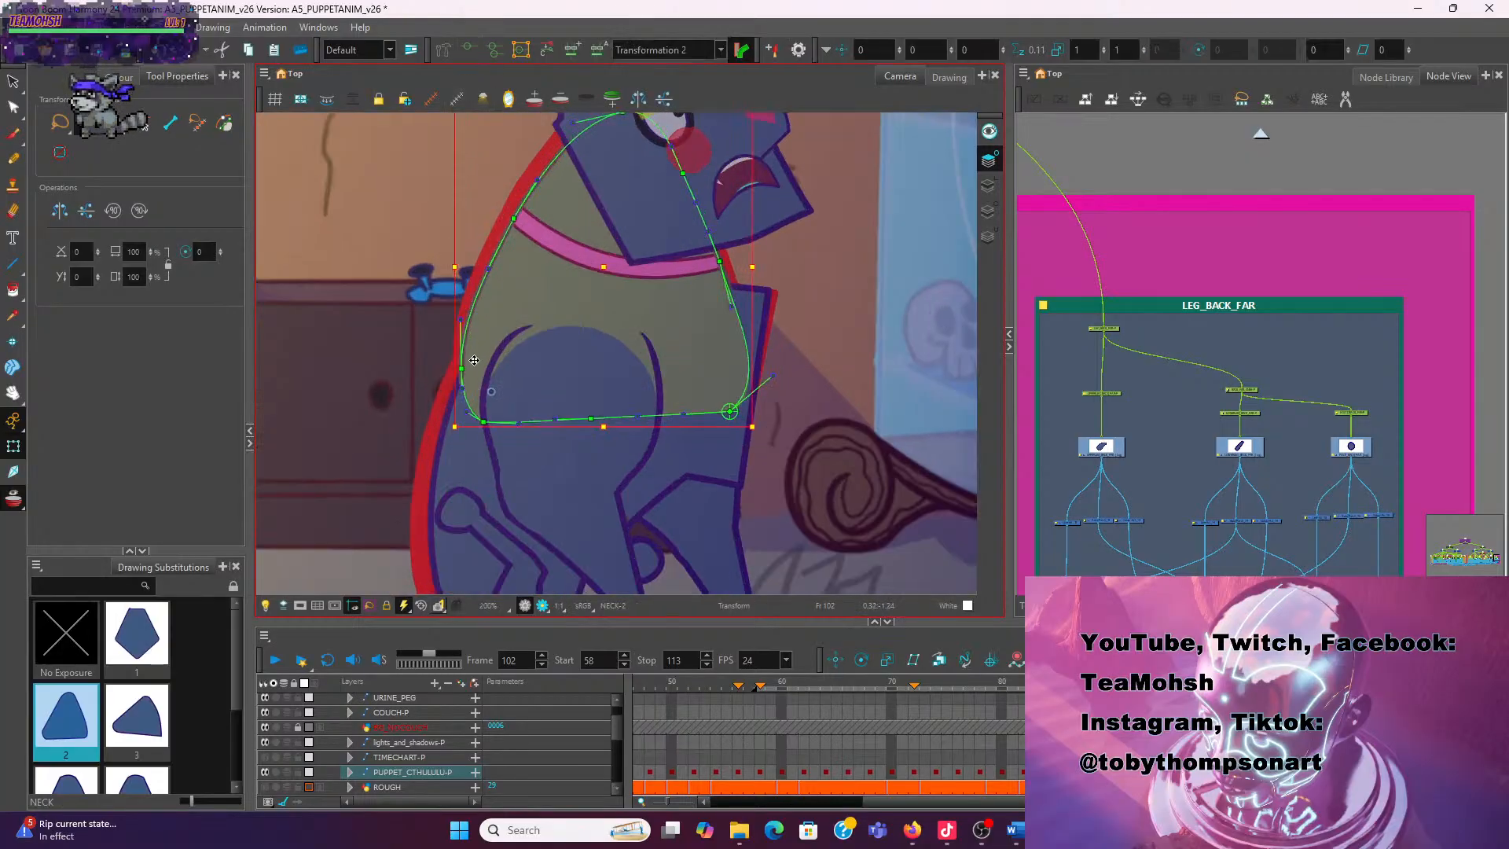
pyautogui.click(459, 320)
pyautogui.moveTo(461, 320); pyautogui.dragTo(475, 323)
pyautogui.moveTo(488, 268); pyautogui.dragTo(492, 272)
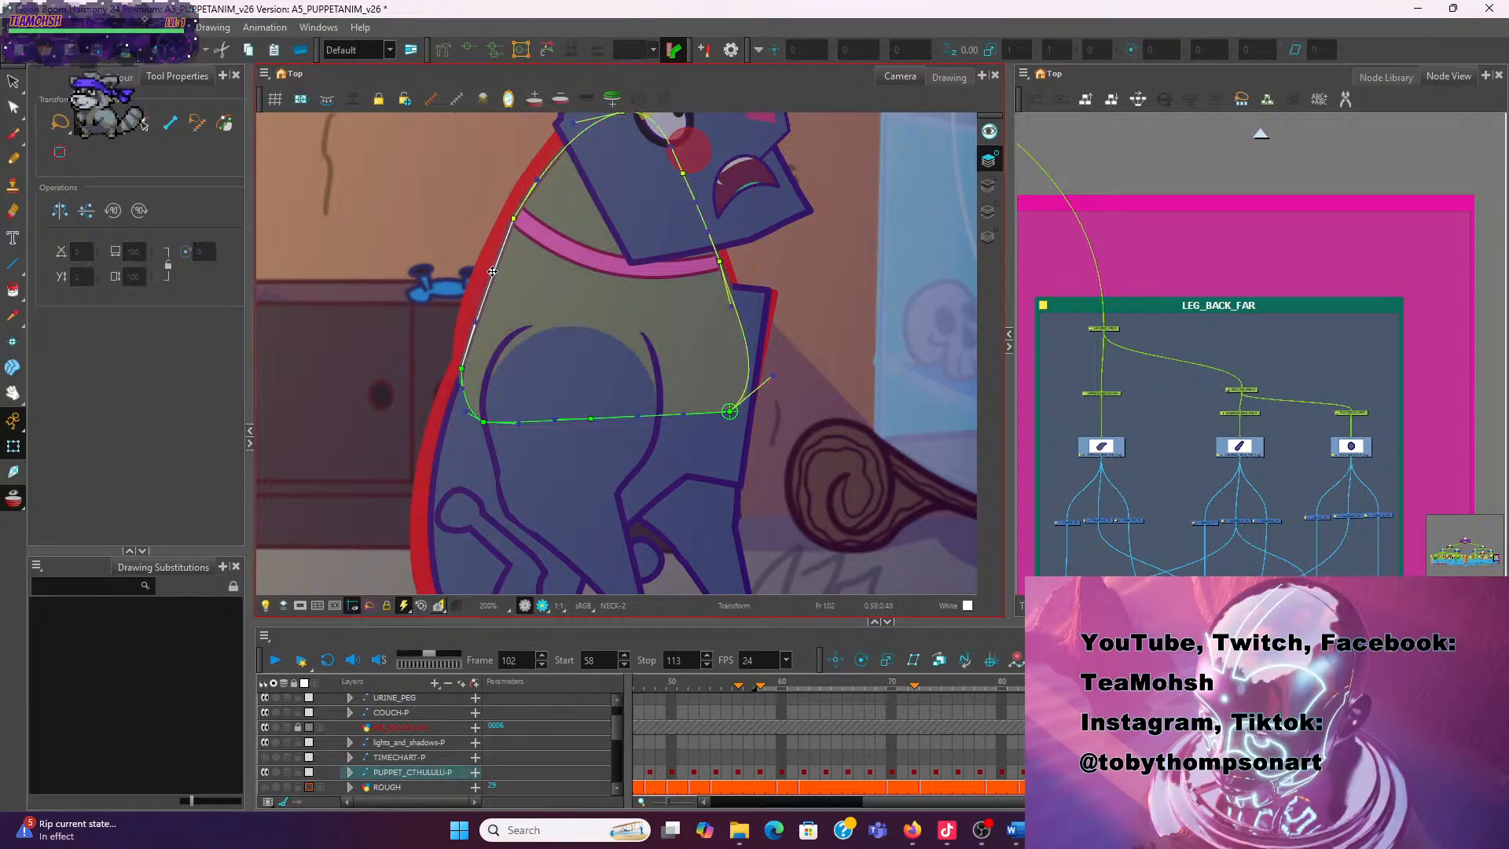
pyautogui.moveTo(537, 182); pyautogui.dragTo(533, 227)
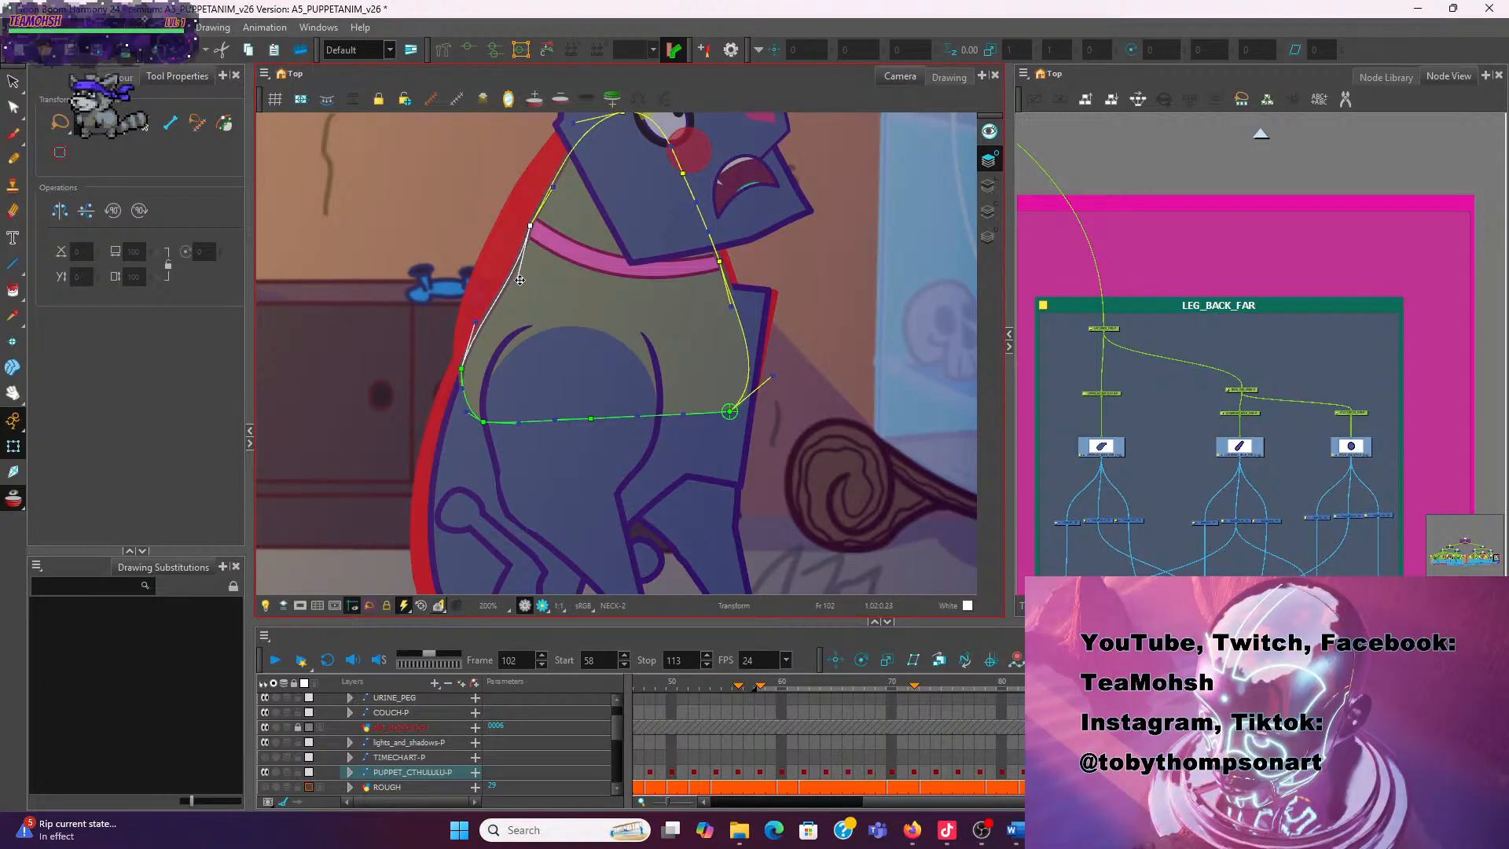
pyautogui.moveTo(520, 279); pyautogui.dragTo(505, 277)
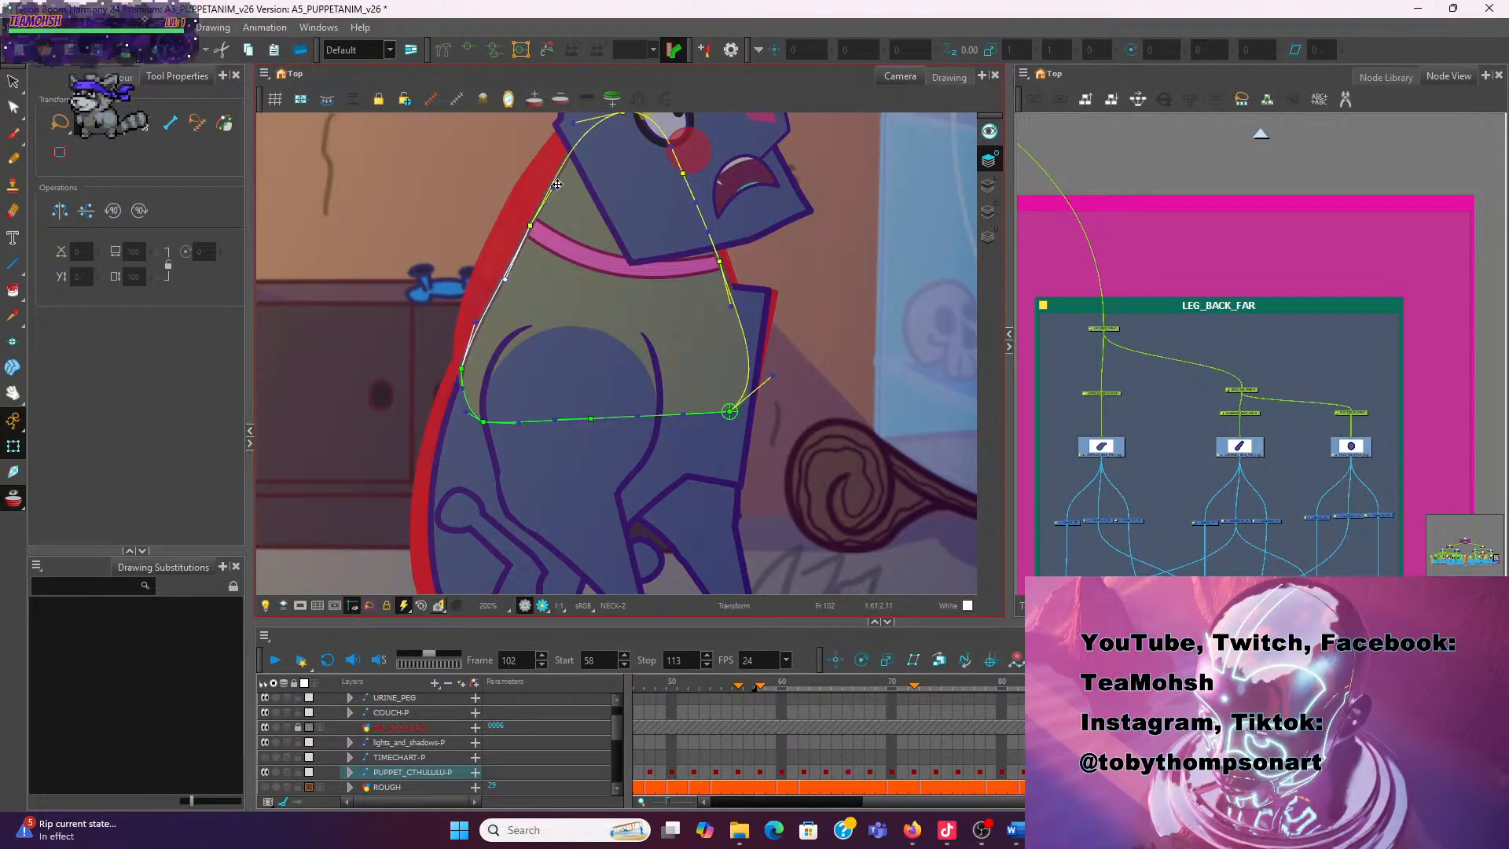
pyautogui.click(578, 124)
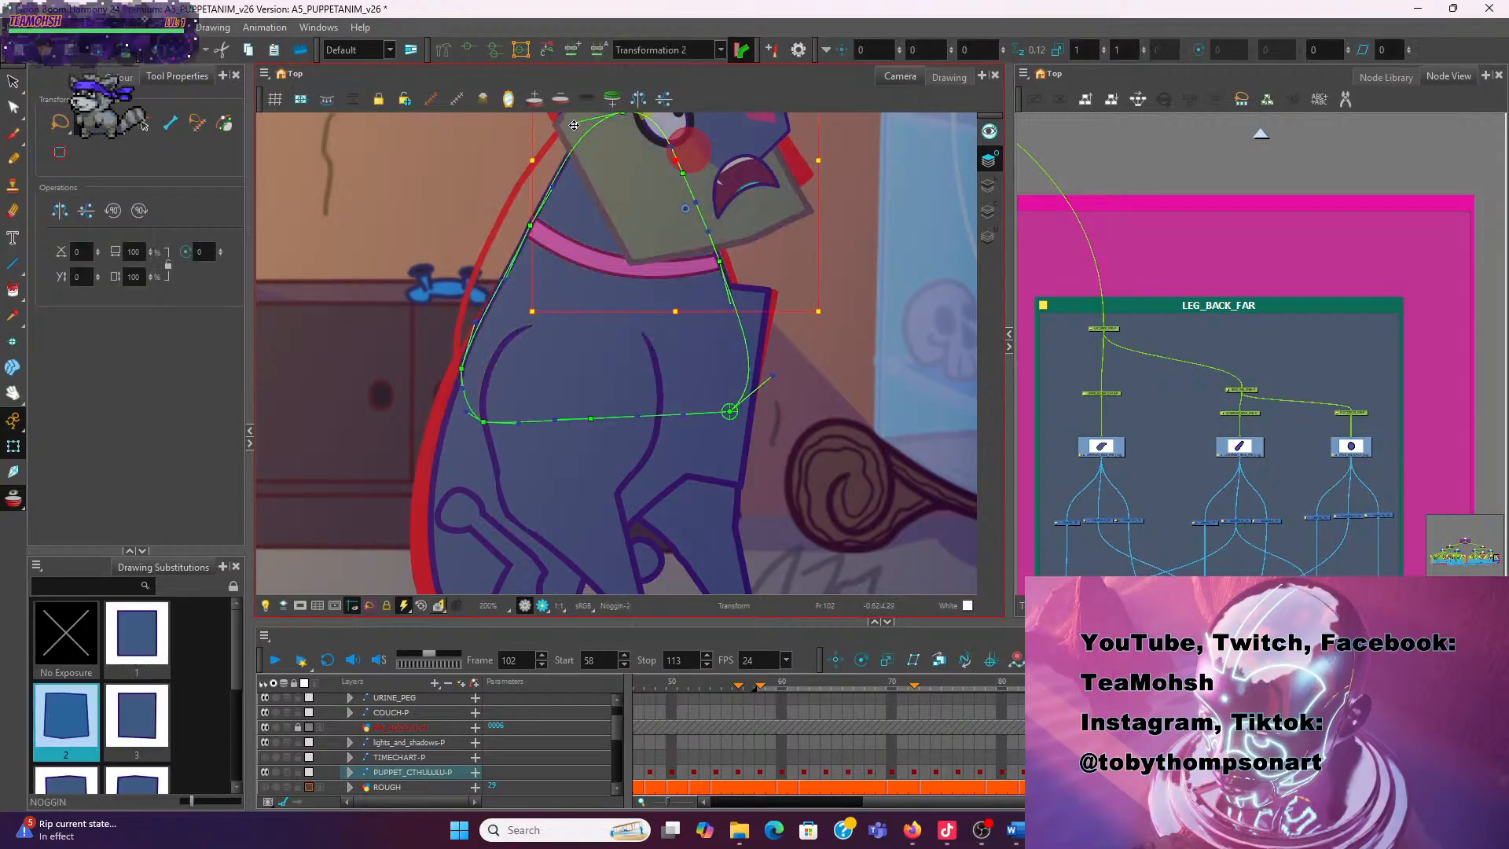
pyautogui.moveTo(574, 125); pyautogui.dragTo(576, 127)
pyautogui.hotkey('ctrl', 'z')
pyautogui.click(442, 181)
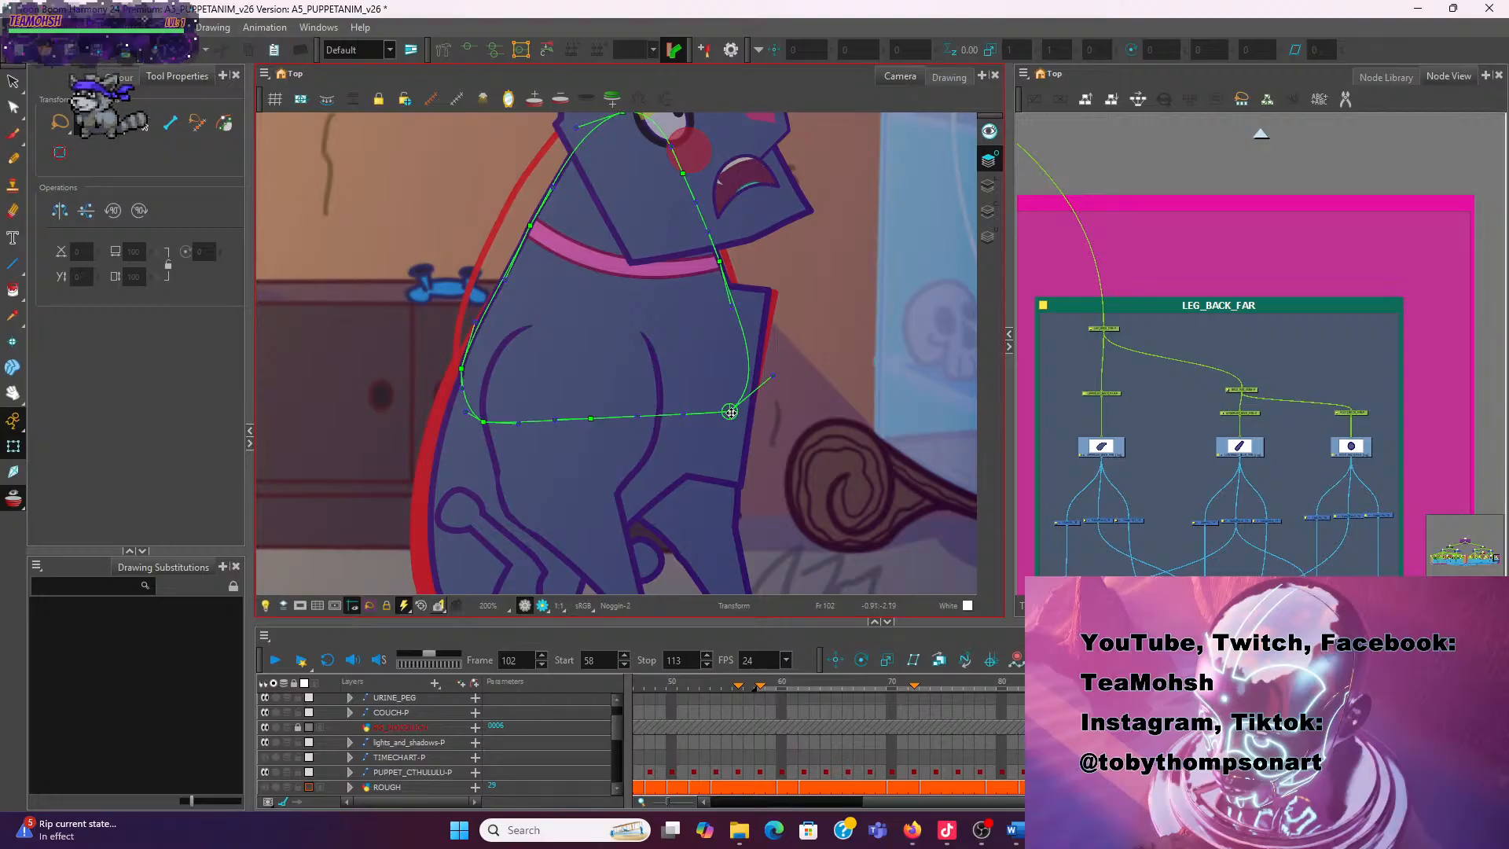
# On frame 102, pull the neck deformation's lower front corner up onto the chest and align the curve handles along the front edge
pyautogui.moveTo(730, 411); pyautogui.dragTo(747, 323)
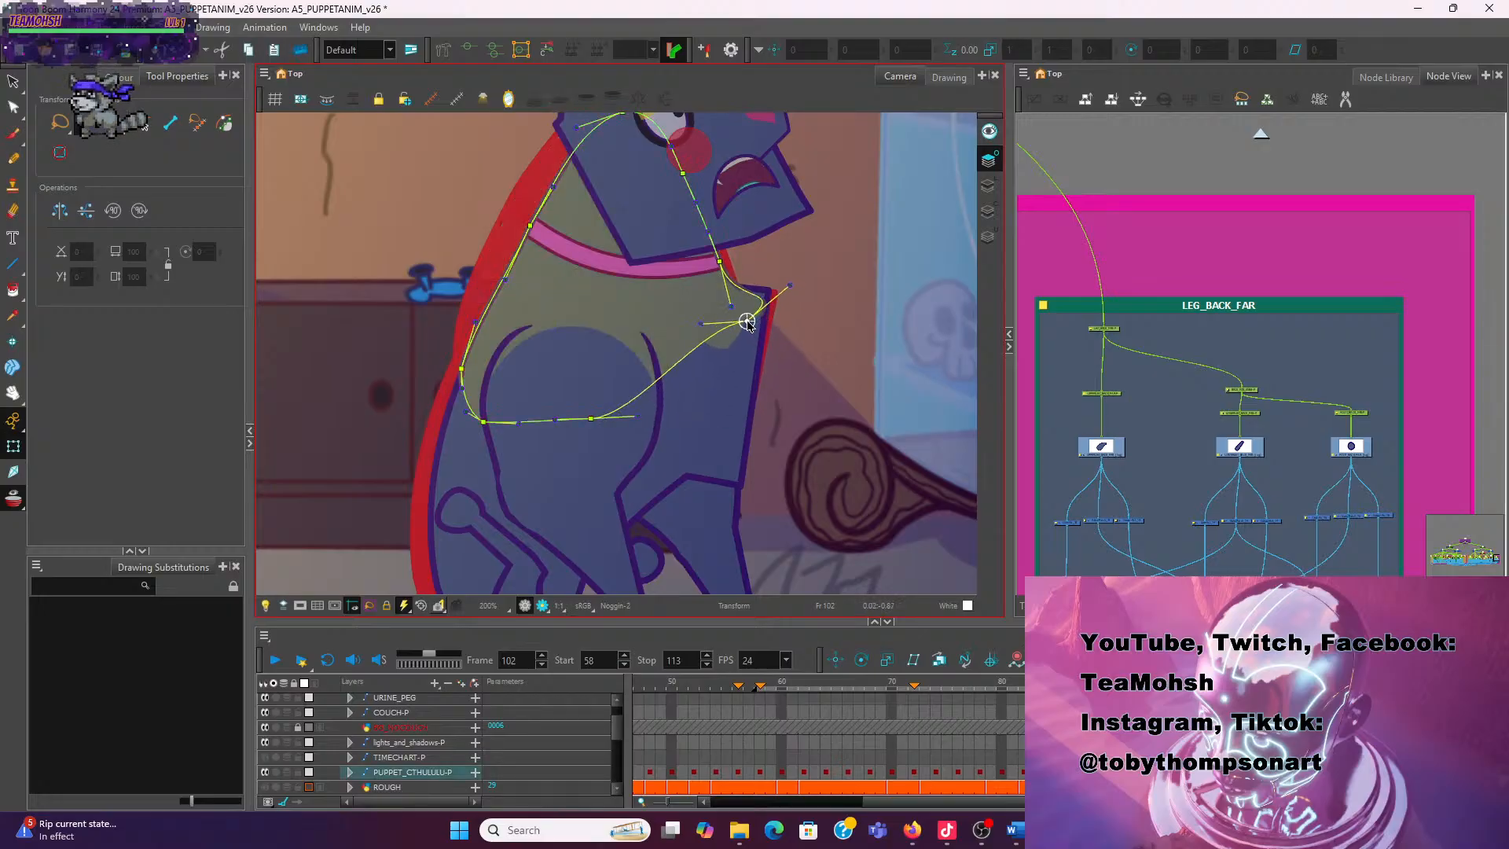
pyautogui.moveTo(720, 267); pyautogui.dragTo(748, 298)
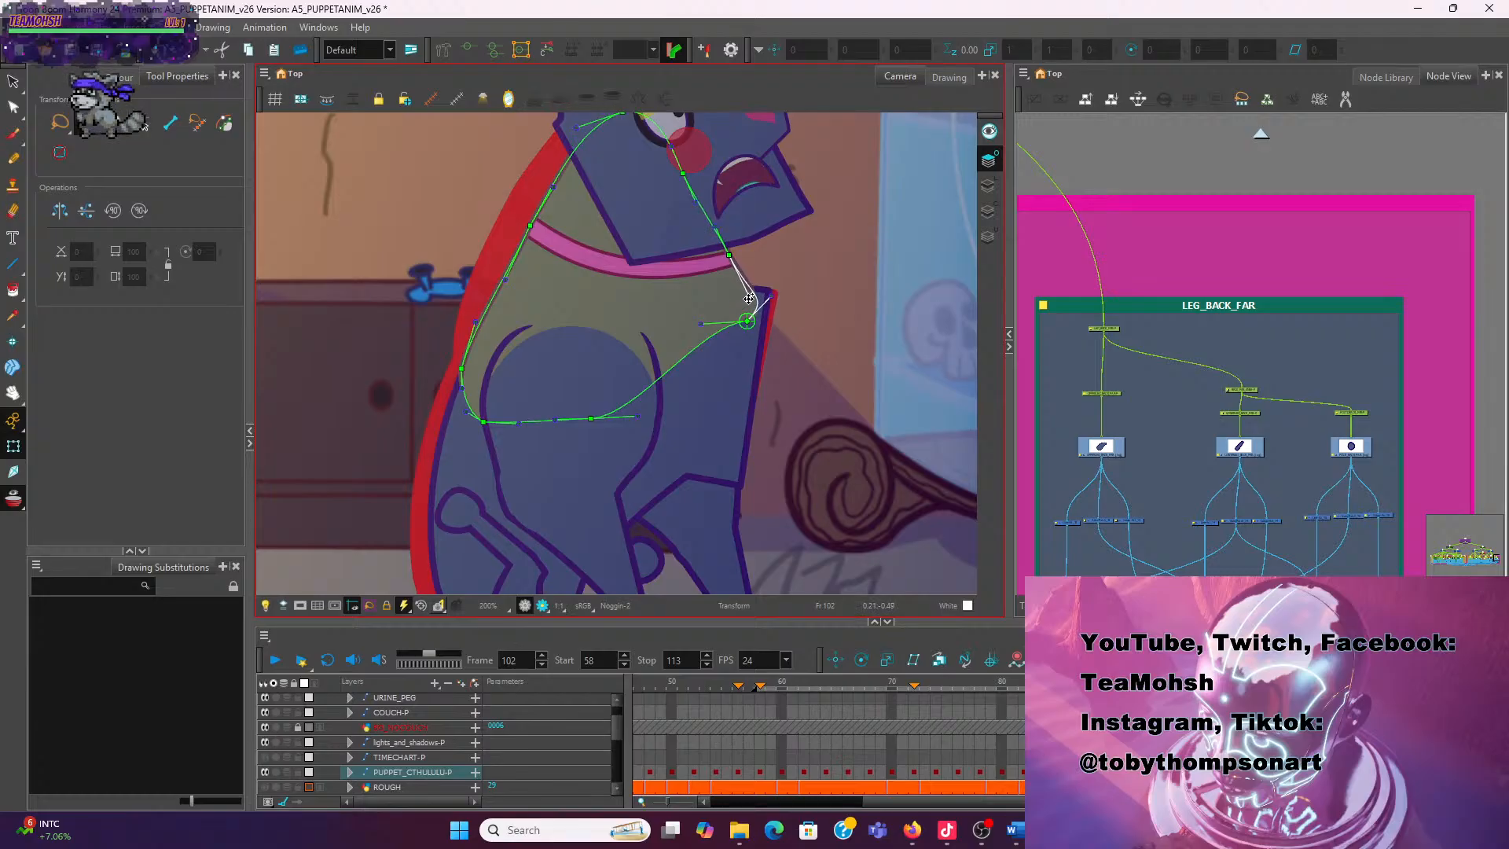
pyautogui.click(752, 323)
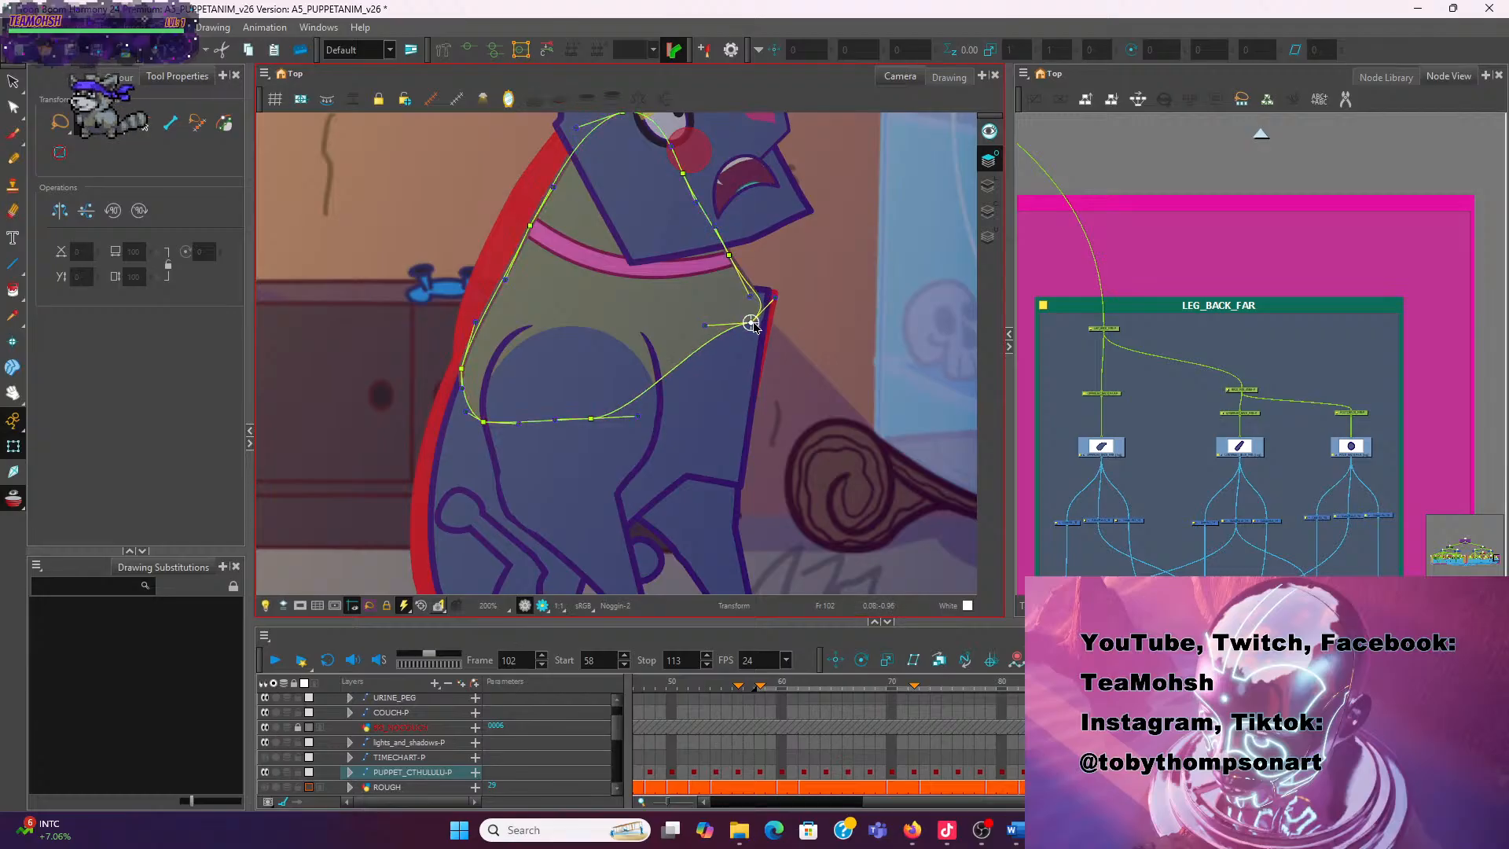
pyautogui.click(838, 300)
# Replay the turn animation several times to check the reshaped neck in motion
pyautogui.scroll(-2, 837, 299)
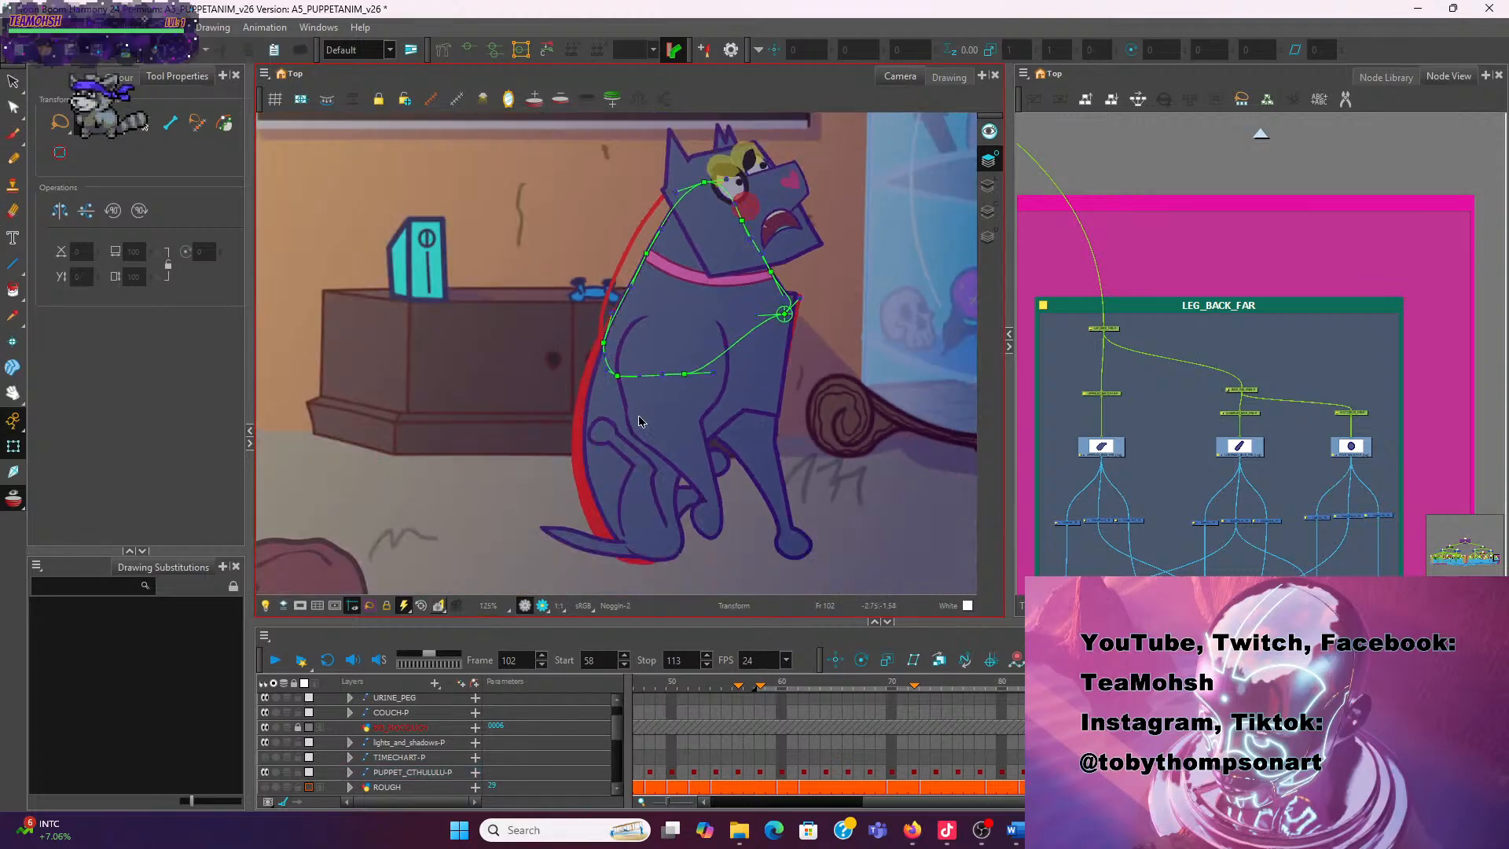
pyautogui.click(630, 287)
pyautogui.click(533, 310)
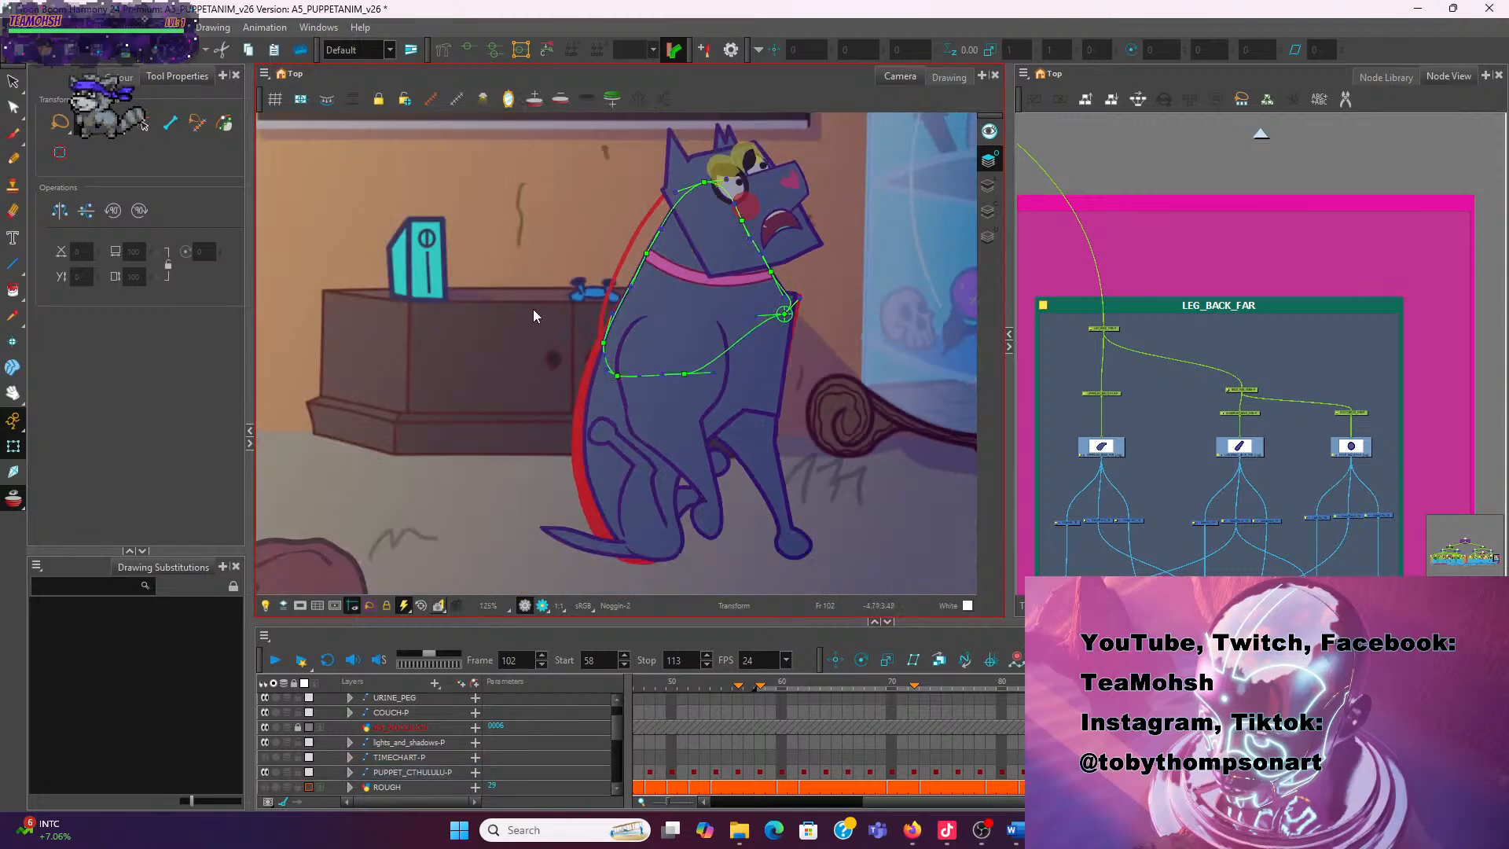
pyautogui.click(276, 658)
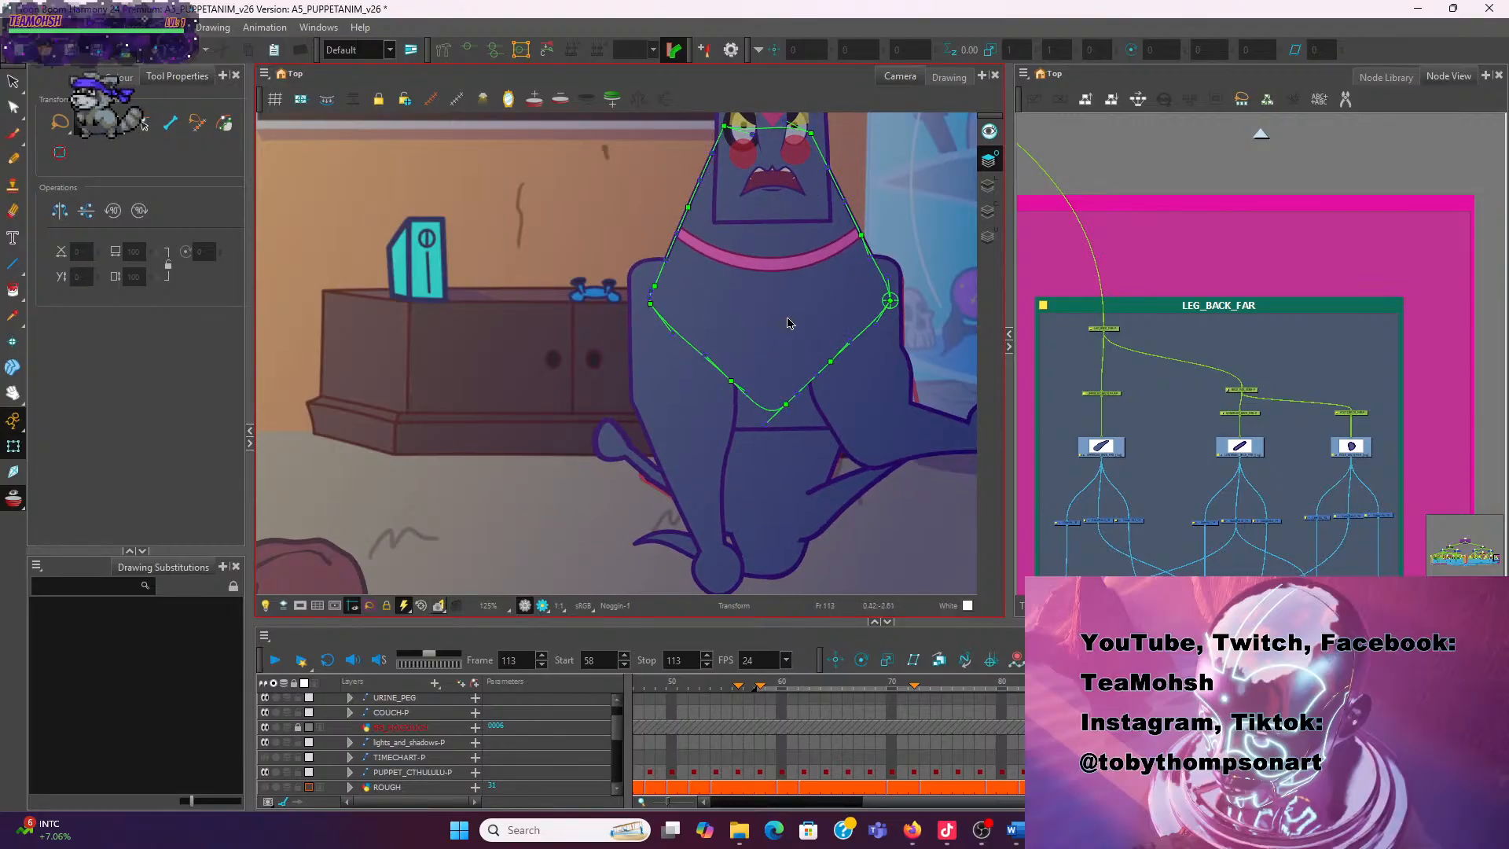
pyautogui.scroll(-3, 579, 400)
pyautogui.press('Return')
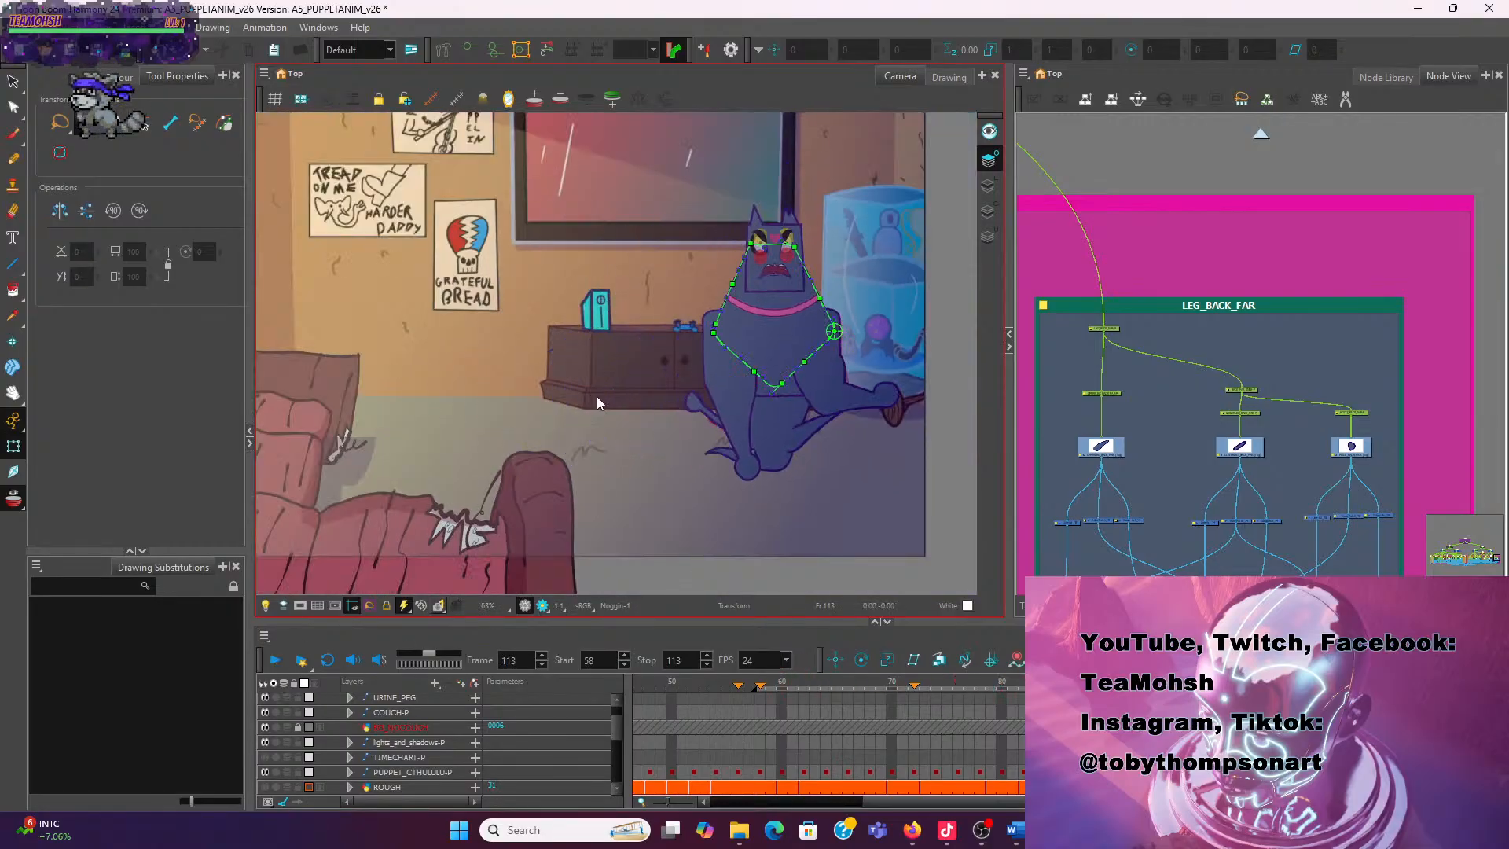
pyautogui.click(276, 659)
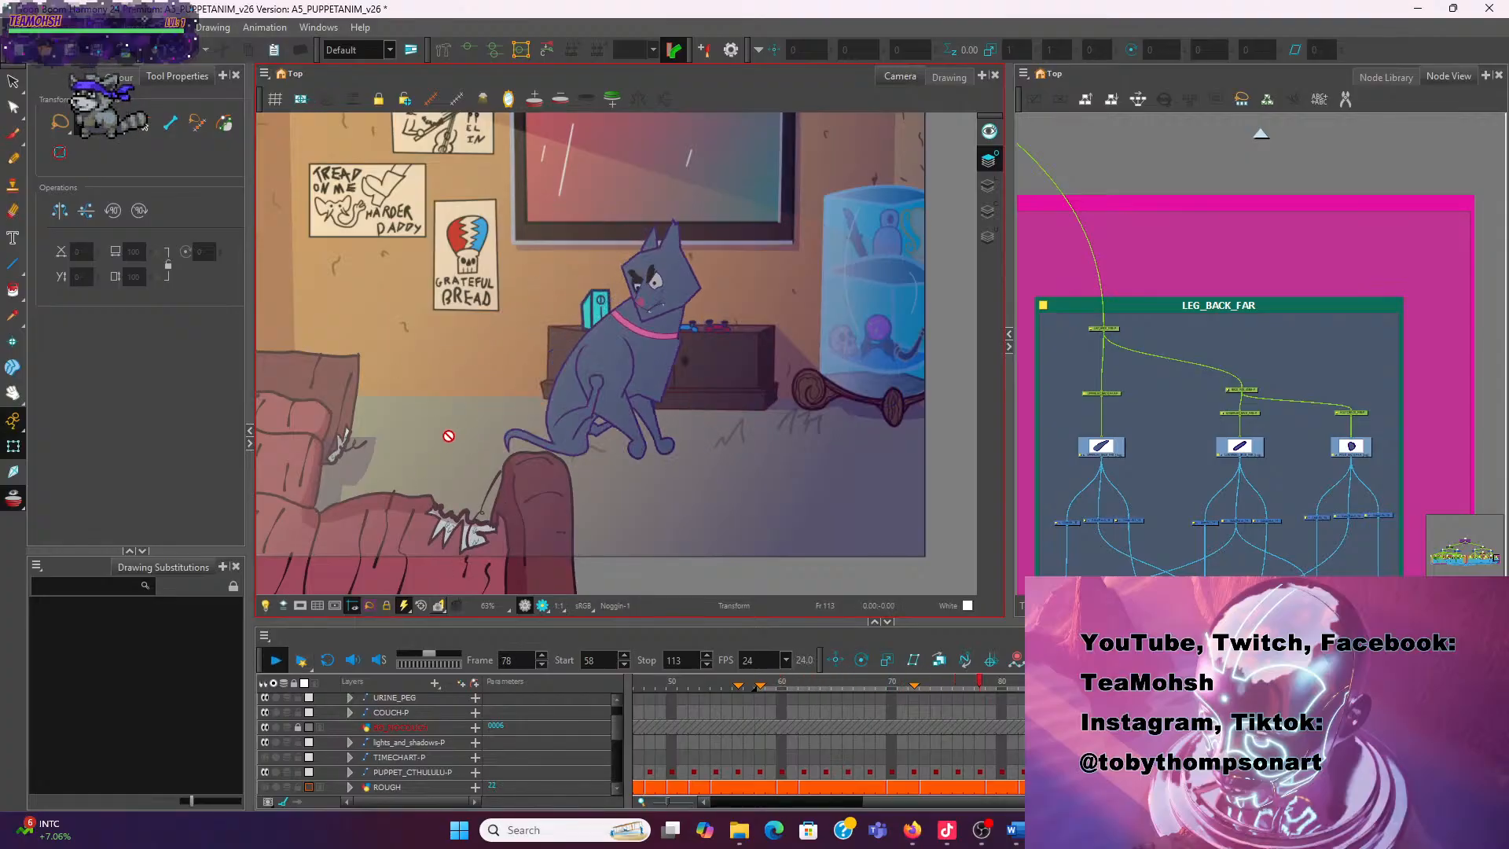
pyautogui.click(276, 658)
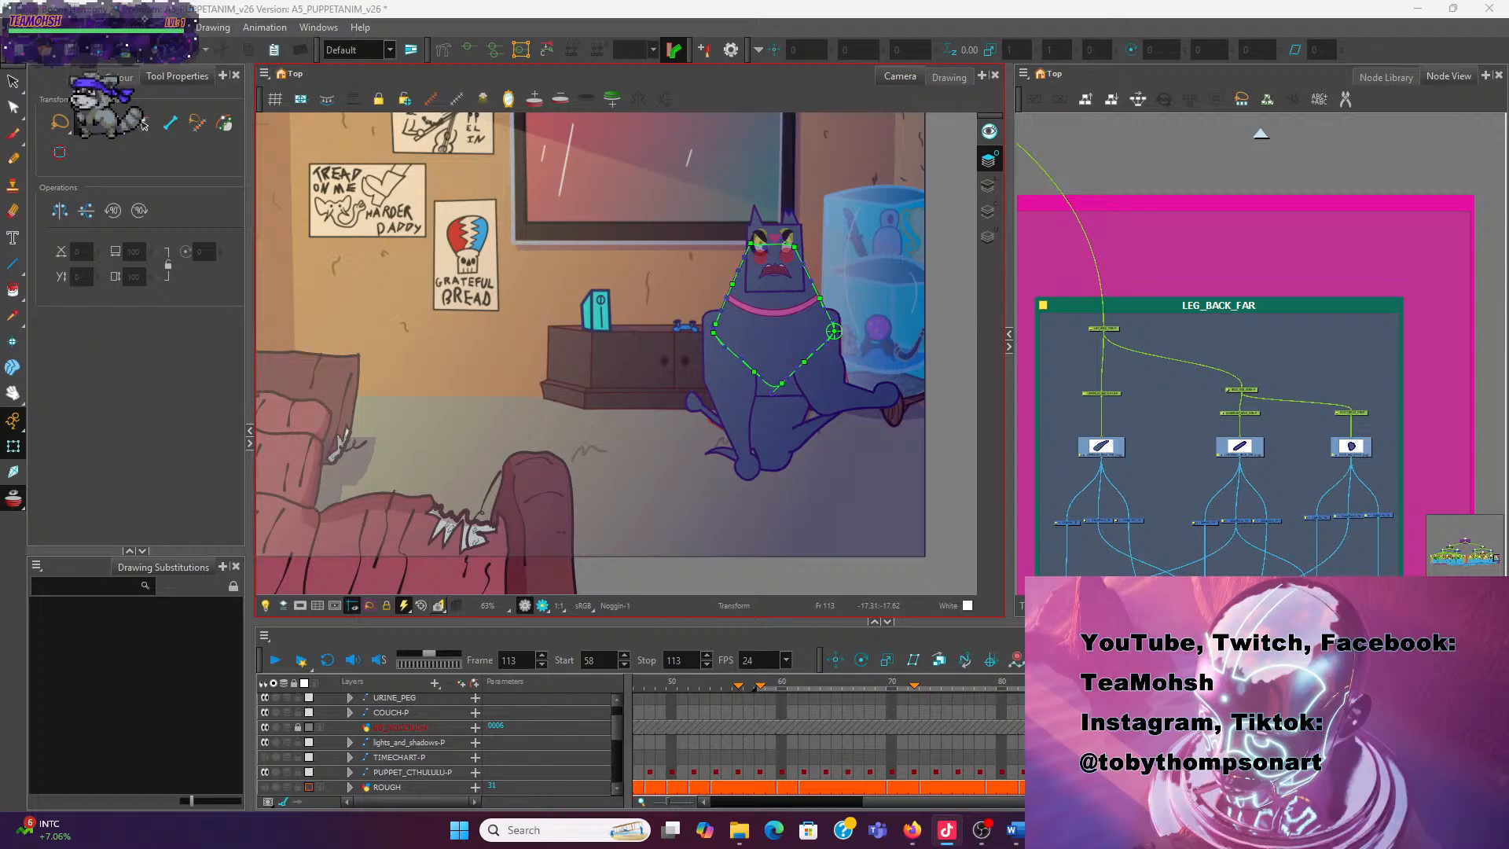
pyautogui.click(279, 661)
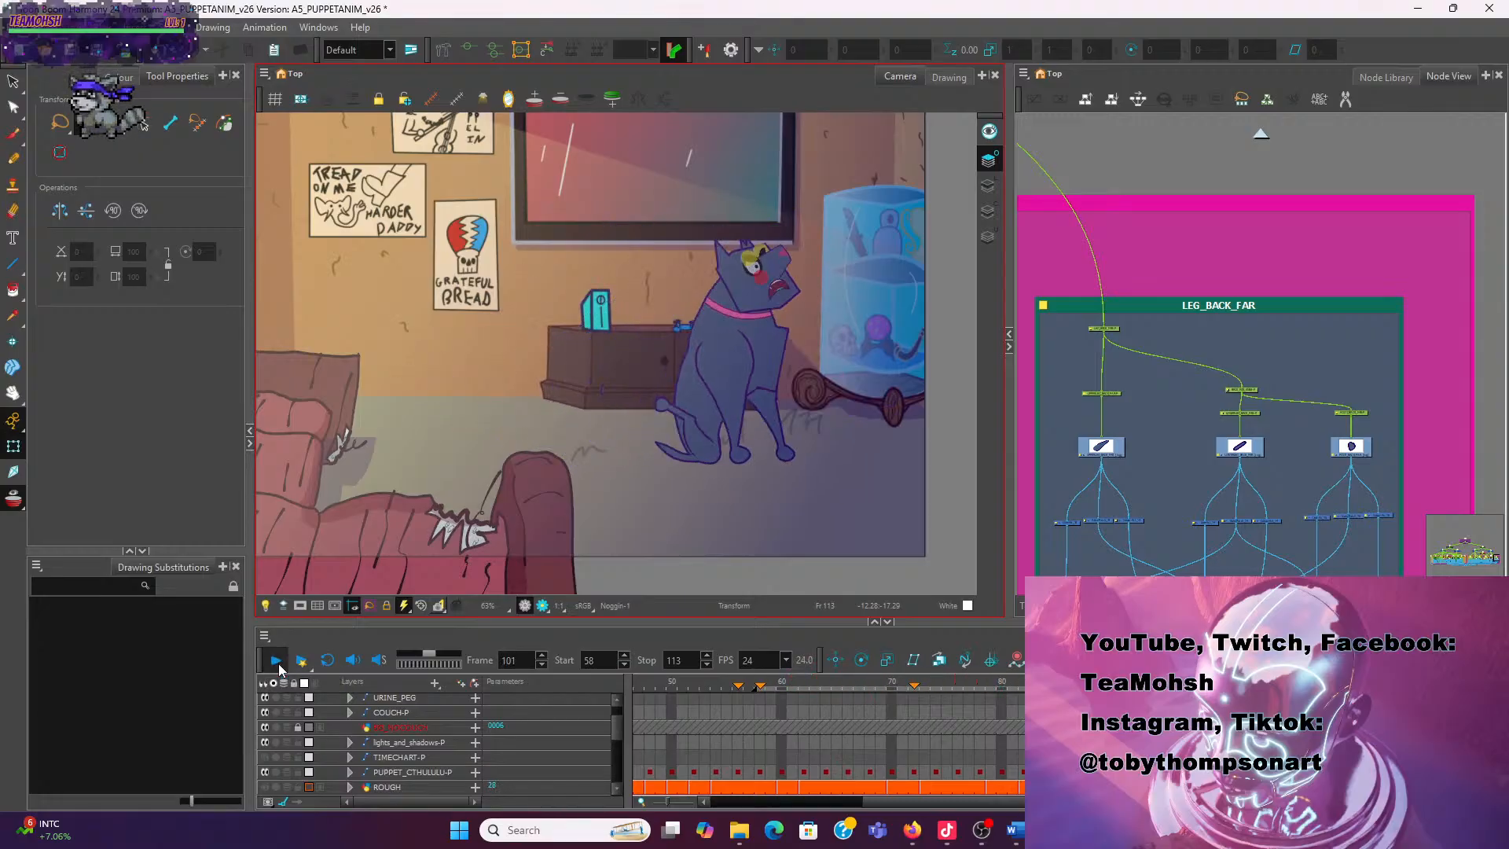
pyautogui.click(278, 664)
# On frame 84, show the upper torso's deformation controls and try pulling its curve handles toward the cat's back
pyautogui.moveTo(1242, 682); pyautogui.dragTo(1046, 690)
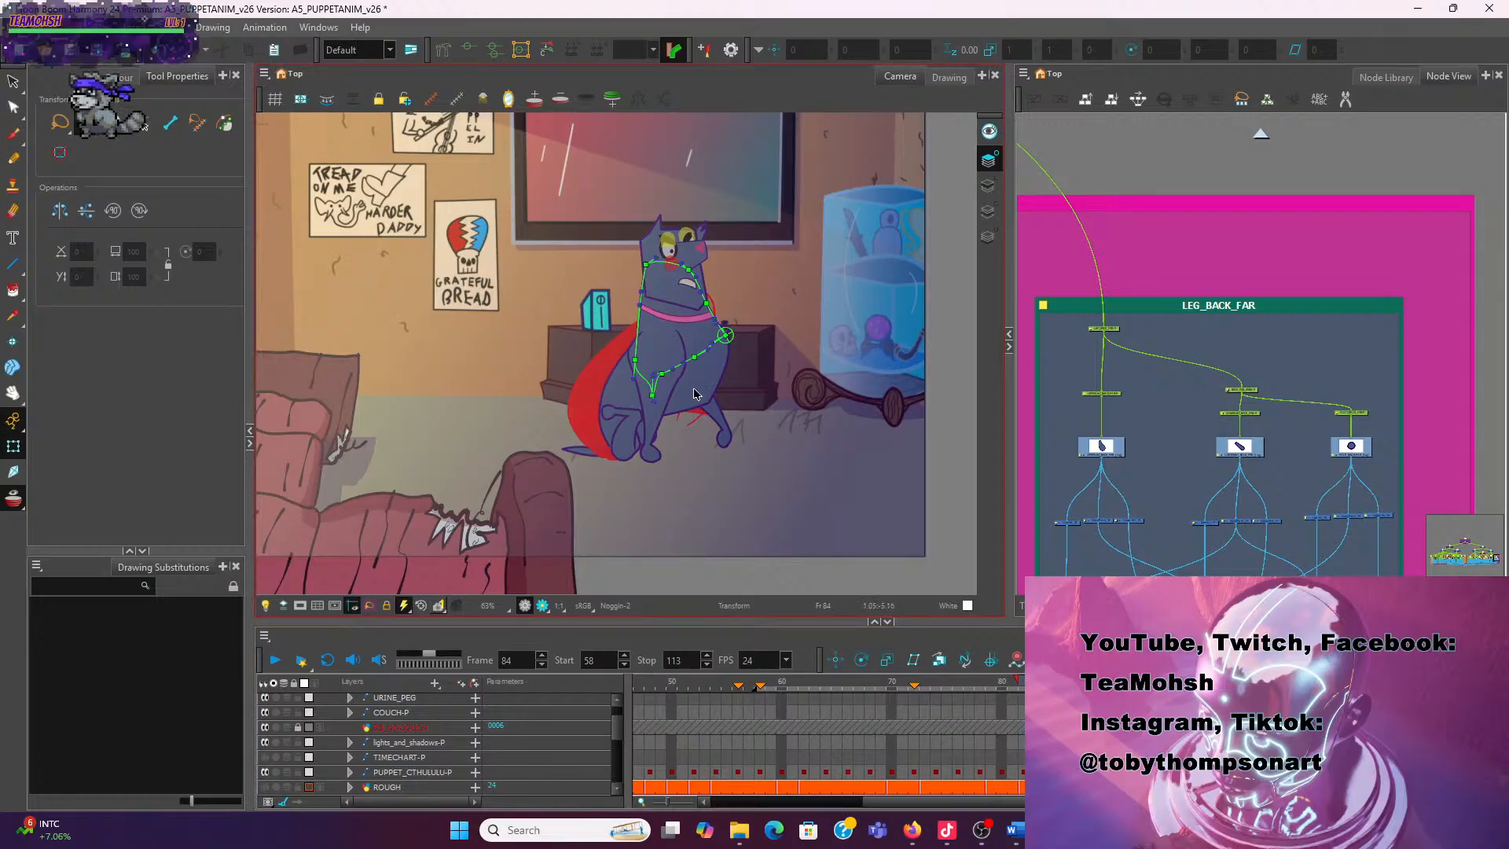
pyautogui.click(692, 391)
pyautogui.scroll(2, 728, 403)
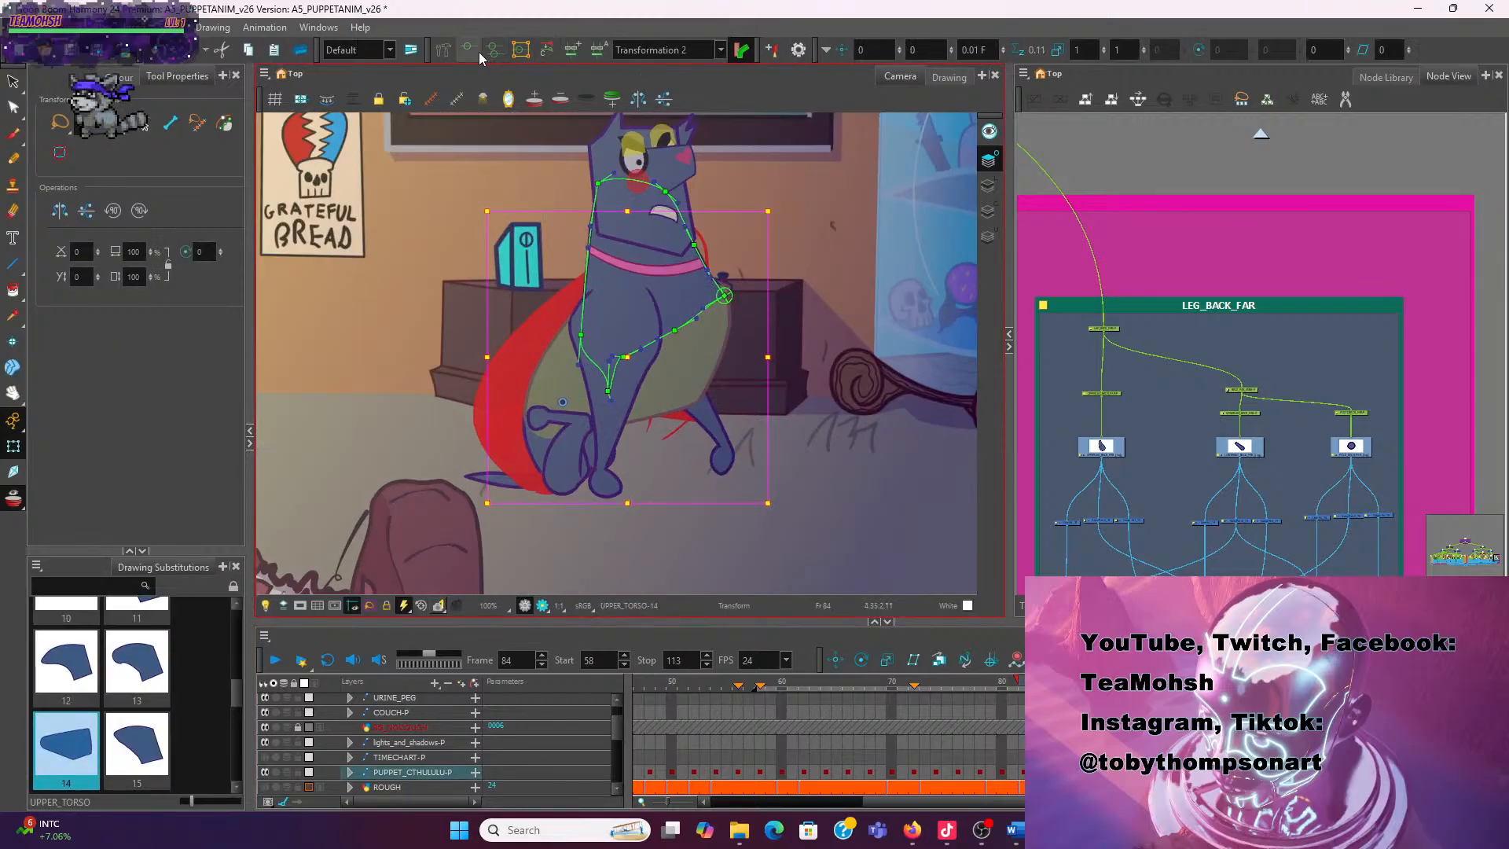
pyautogui.click(619, 400)
pyautogui.scroll(1, 602, 500)
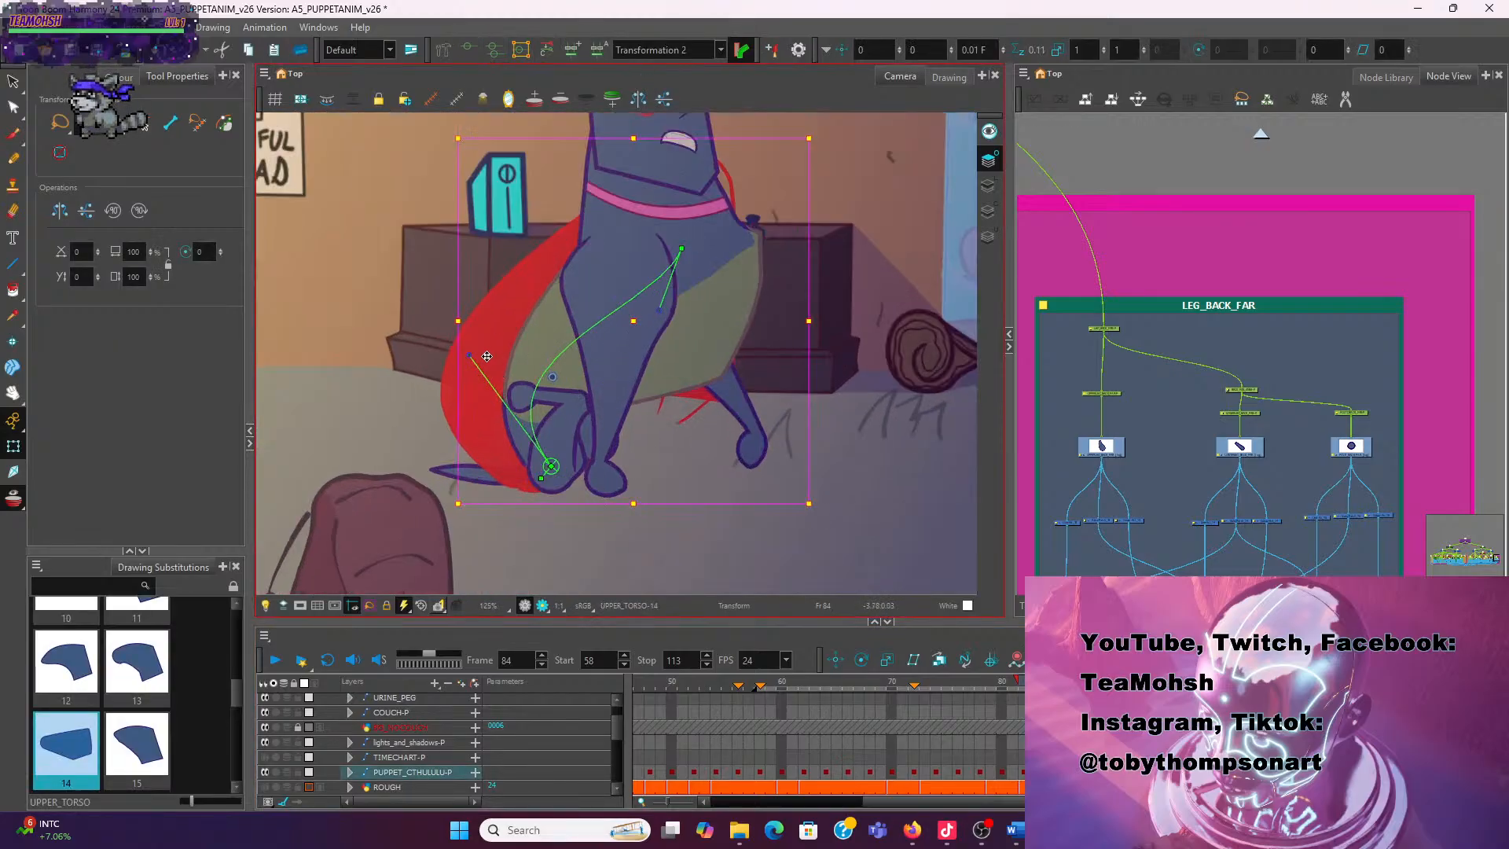
pyautogui.moveTo(662, 318); pyautogui.dragTo(648, 306)
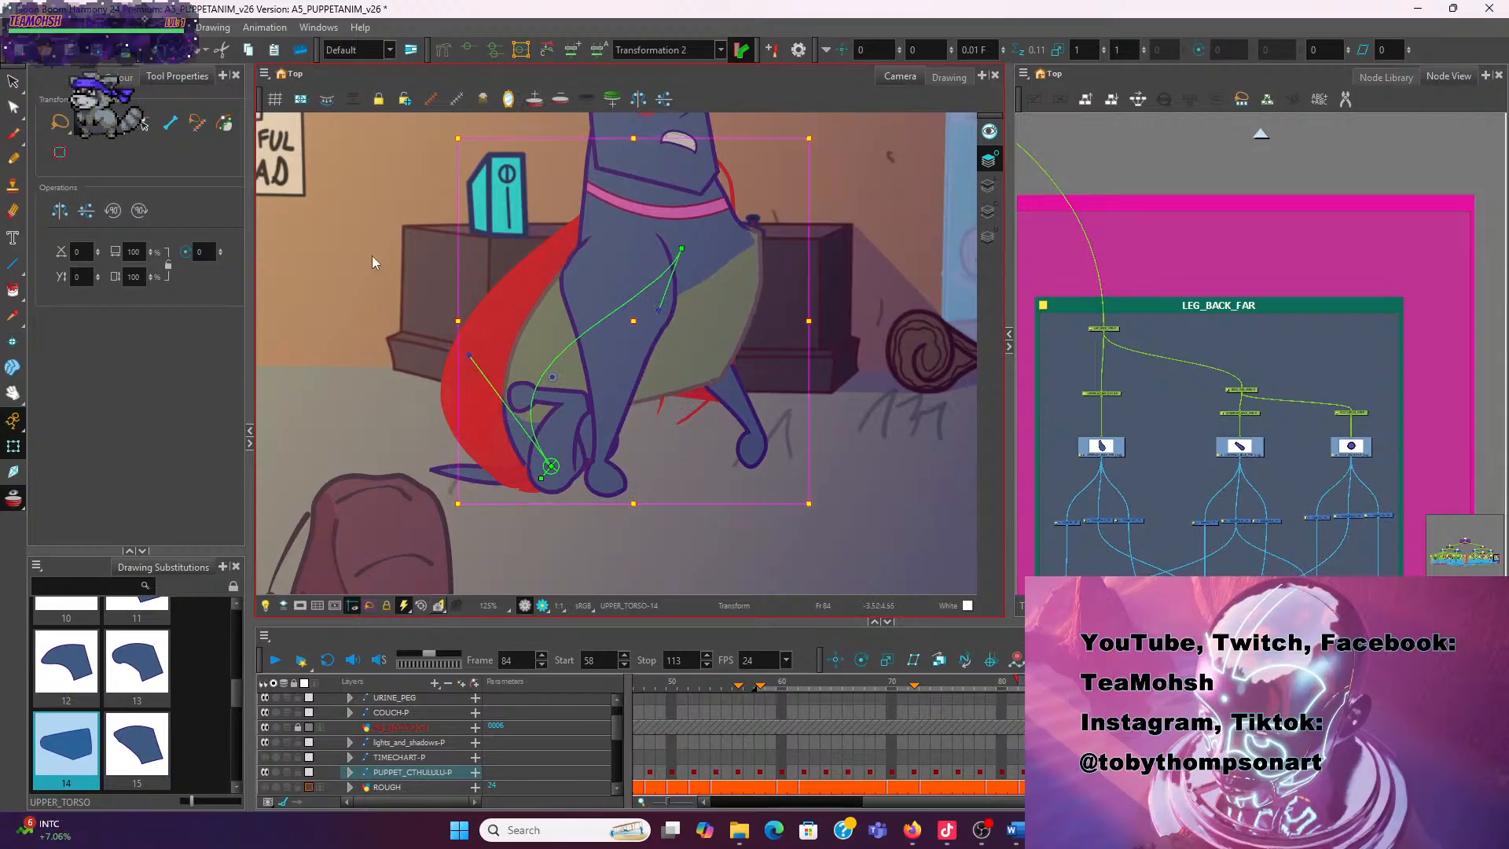
pyautogui.press('Escape')
pyautogui.click(662, 310)
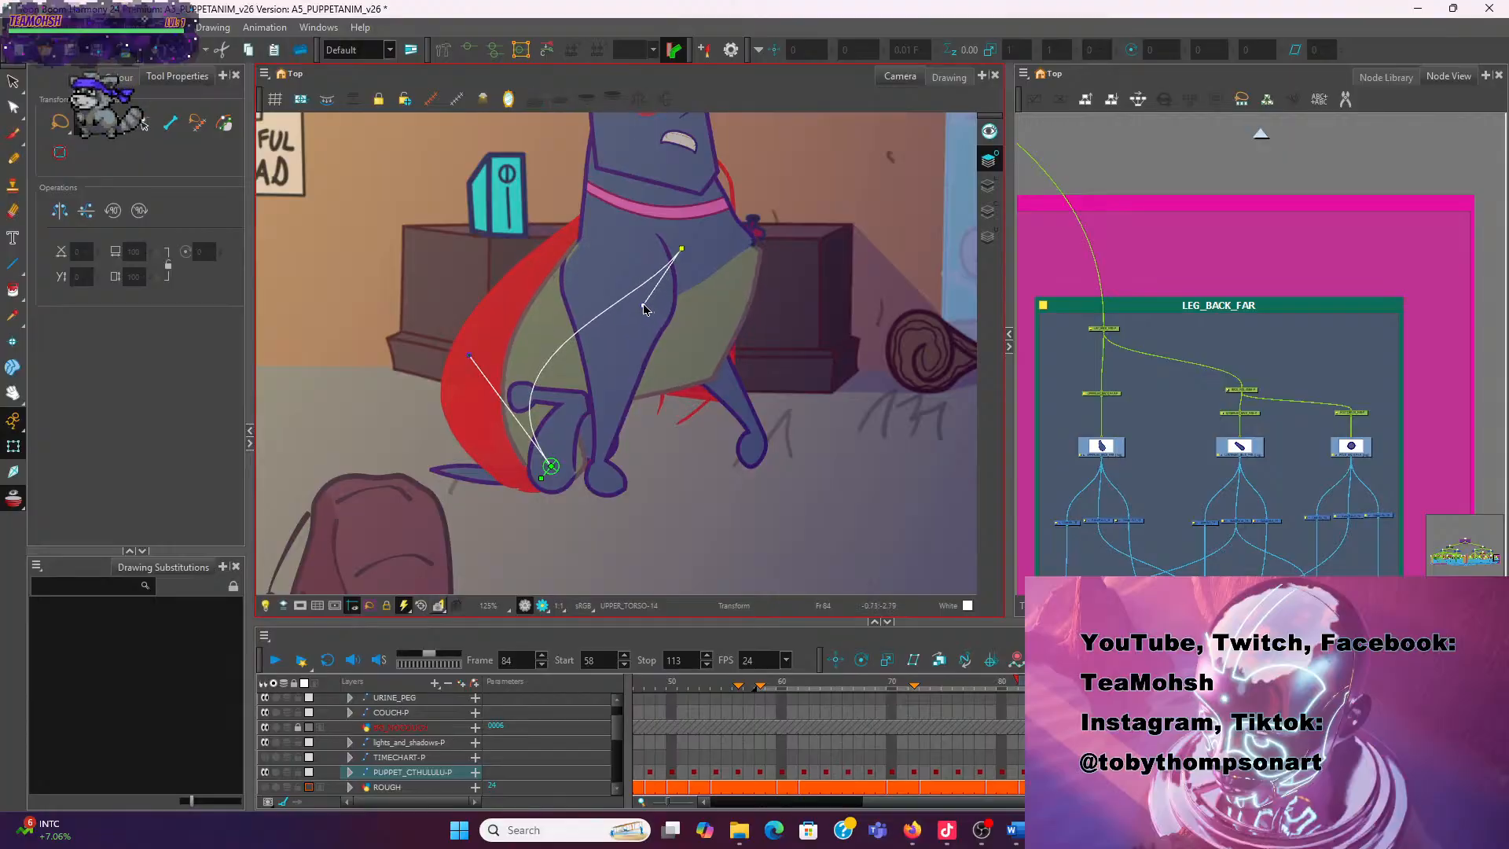
pyautogui.moveTo(469, 356); pyautogui.dragTo(391, 355)
pyautogui.hotkey('ctrl', 'z')
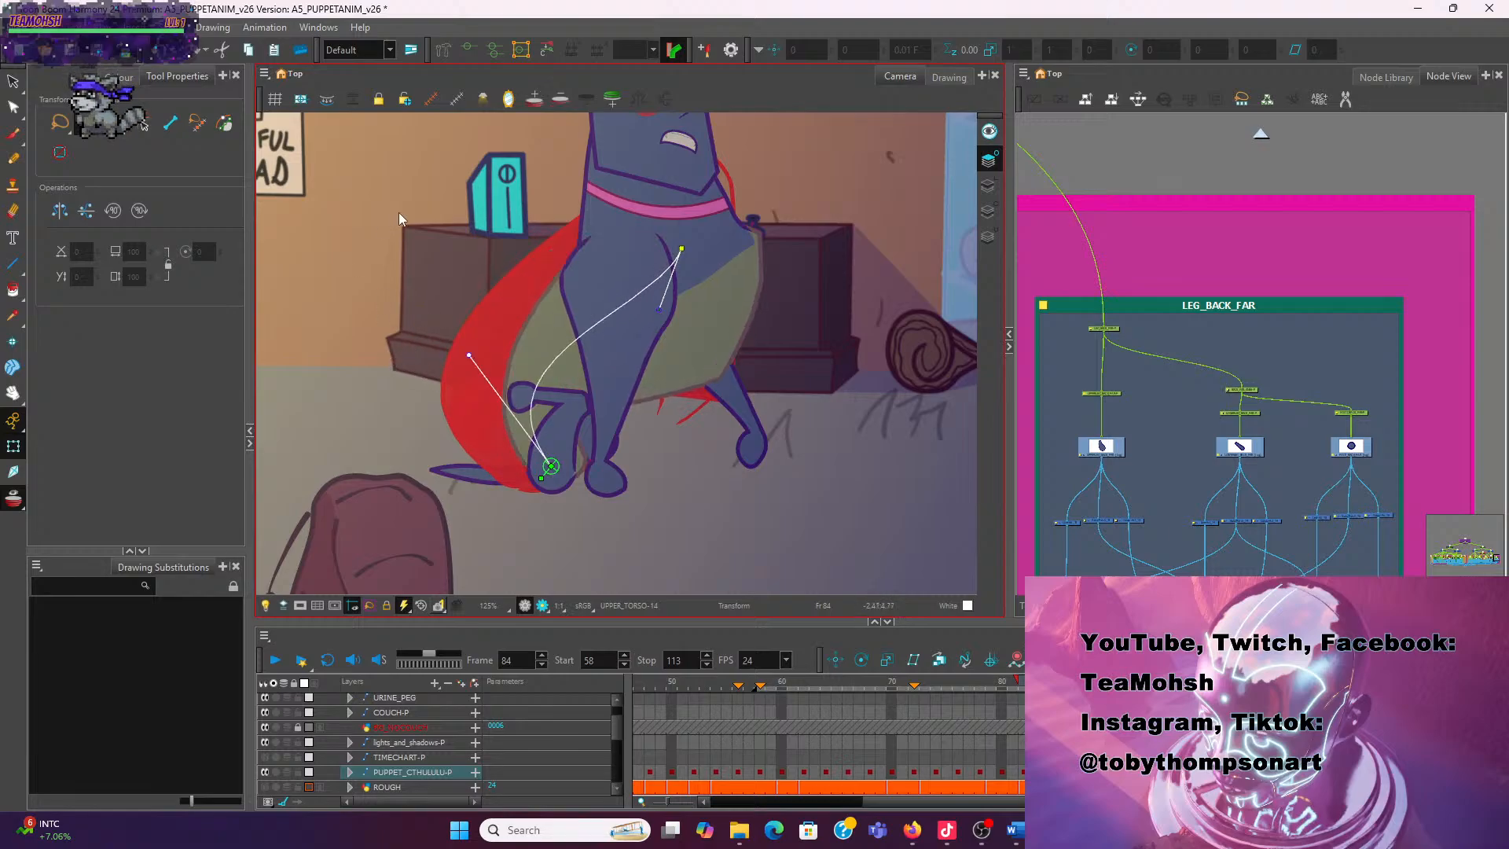
# Select the whole near front leg on frame 84, place its pivot at the foot and squash it vertically to a 0.91 scale
pyautogui.click(643, 272)
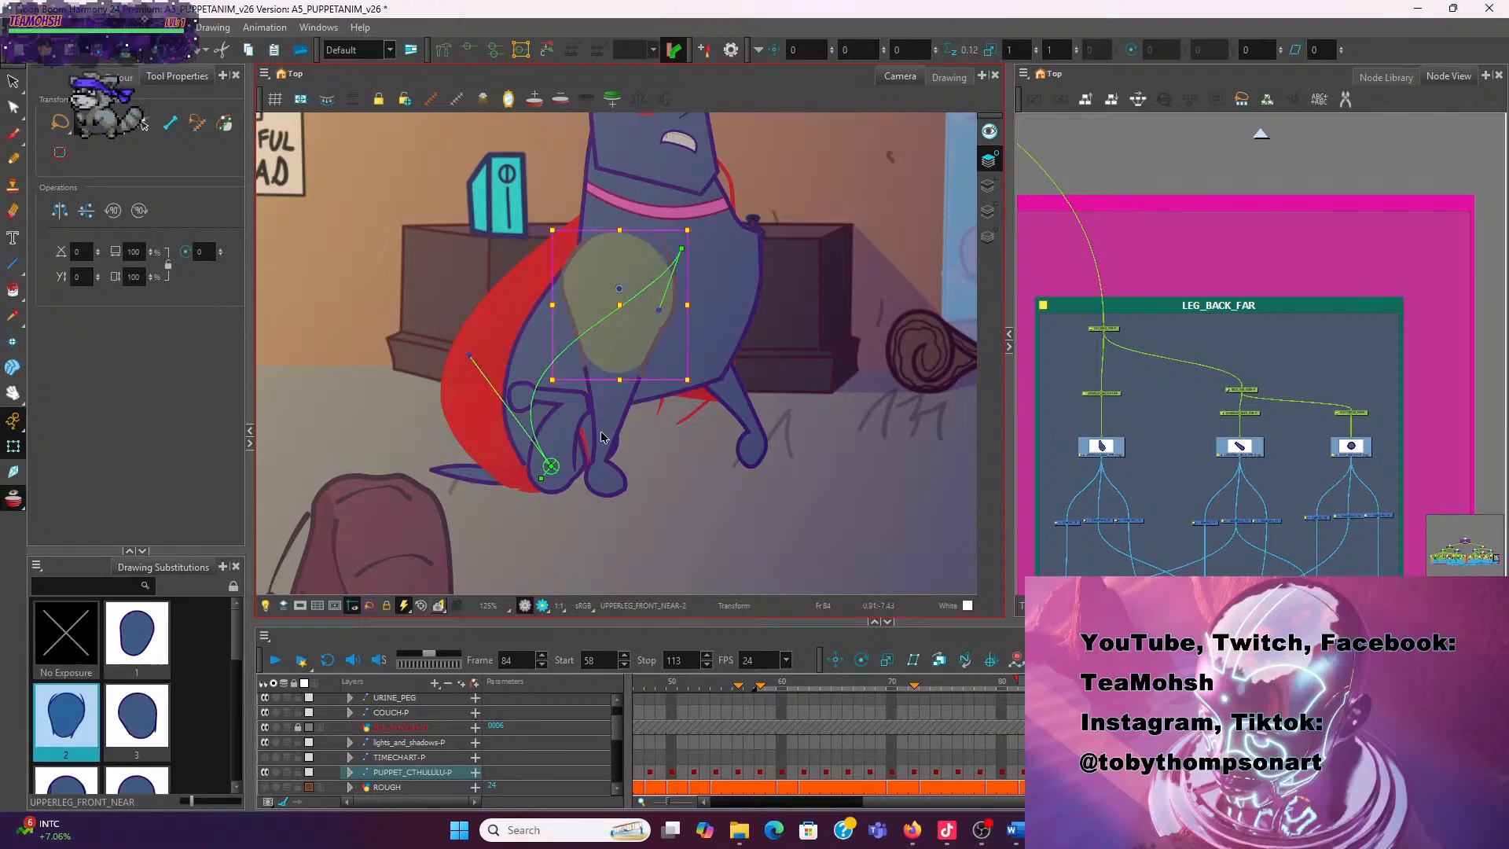
pyautogui.click(611, 481)
pyautogui.click(635, 408)
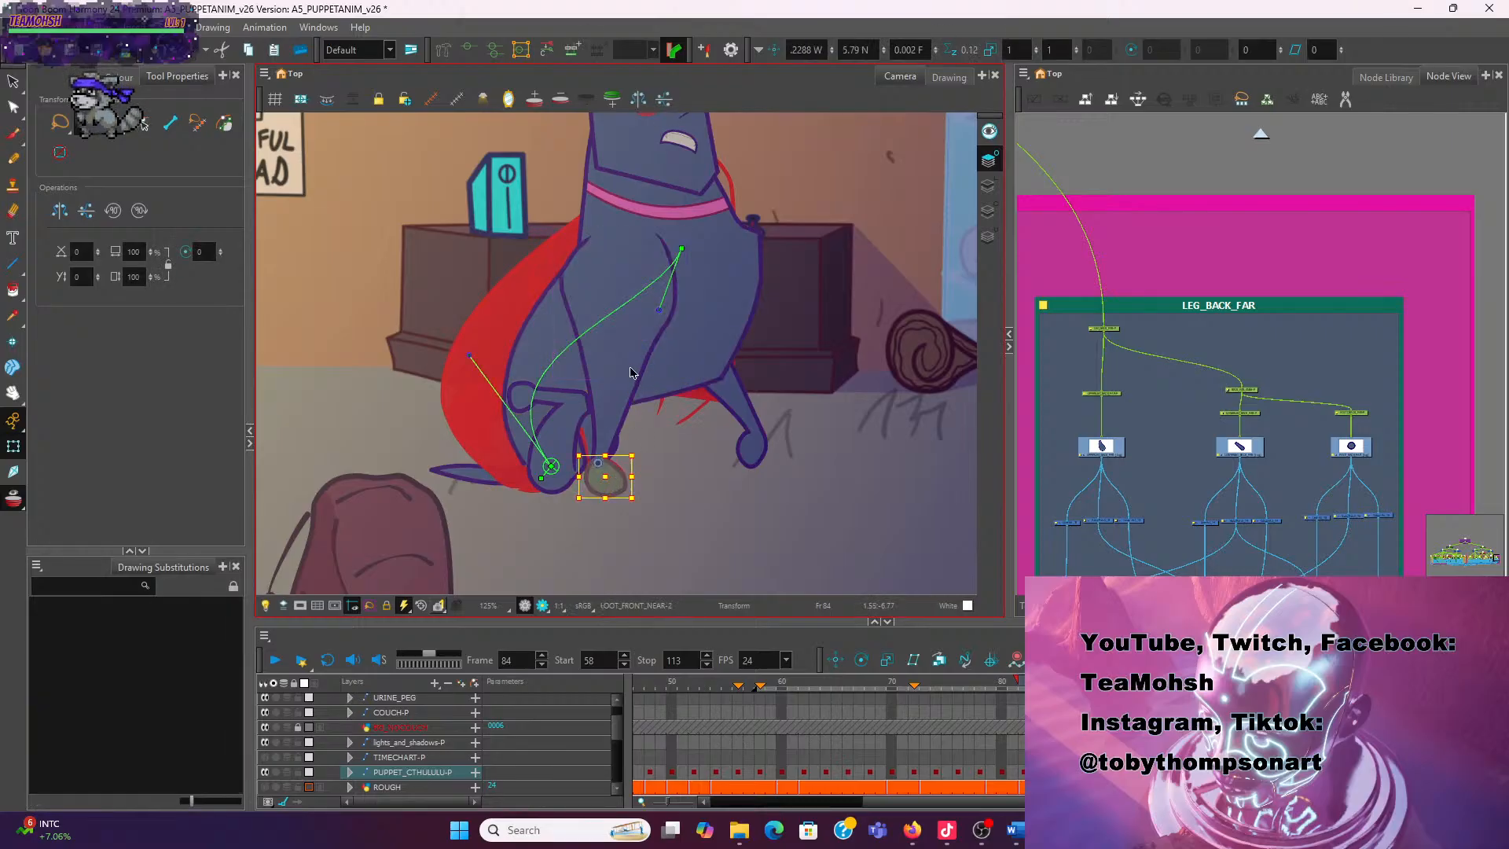
pyautogui.moveTo(620, 366); pyautogui.dragTo(611, 496)
pyautogui.moveTo(621, 232); pyautogui.dragTo(620, 256)
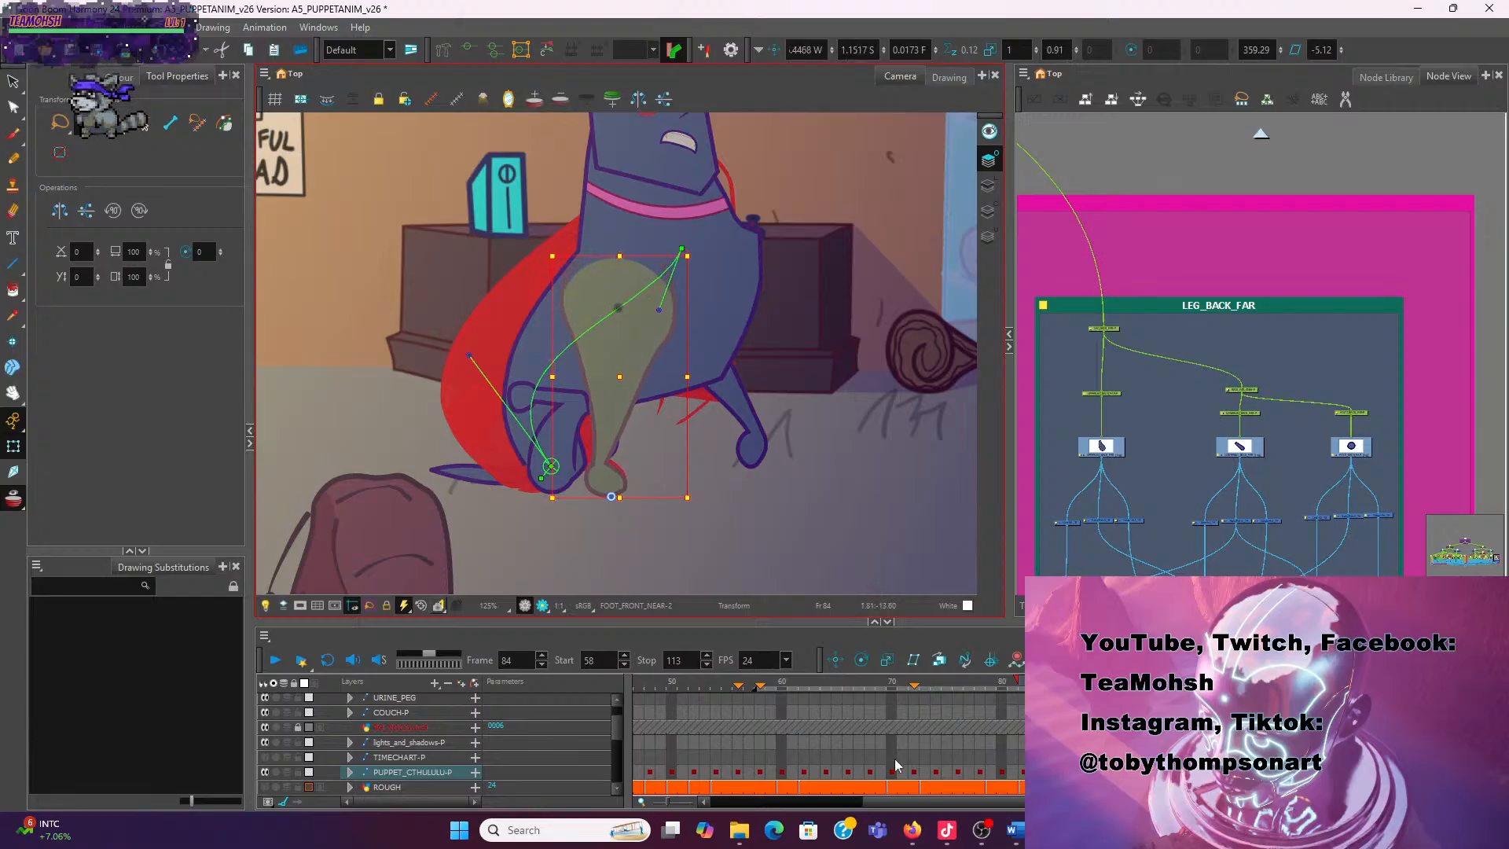
# Flip back and forth between frames 83 and 84 to compare the near front leg's pose
pyautogui.press(',')
pyautogui.press('.')
pyautogui.press(',')
pyautogui.press('.')
pyautogui.press(',')
pyautogui.press('.')
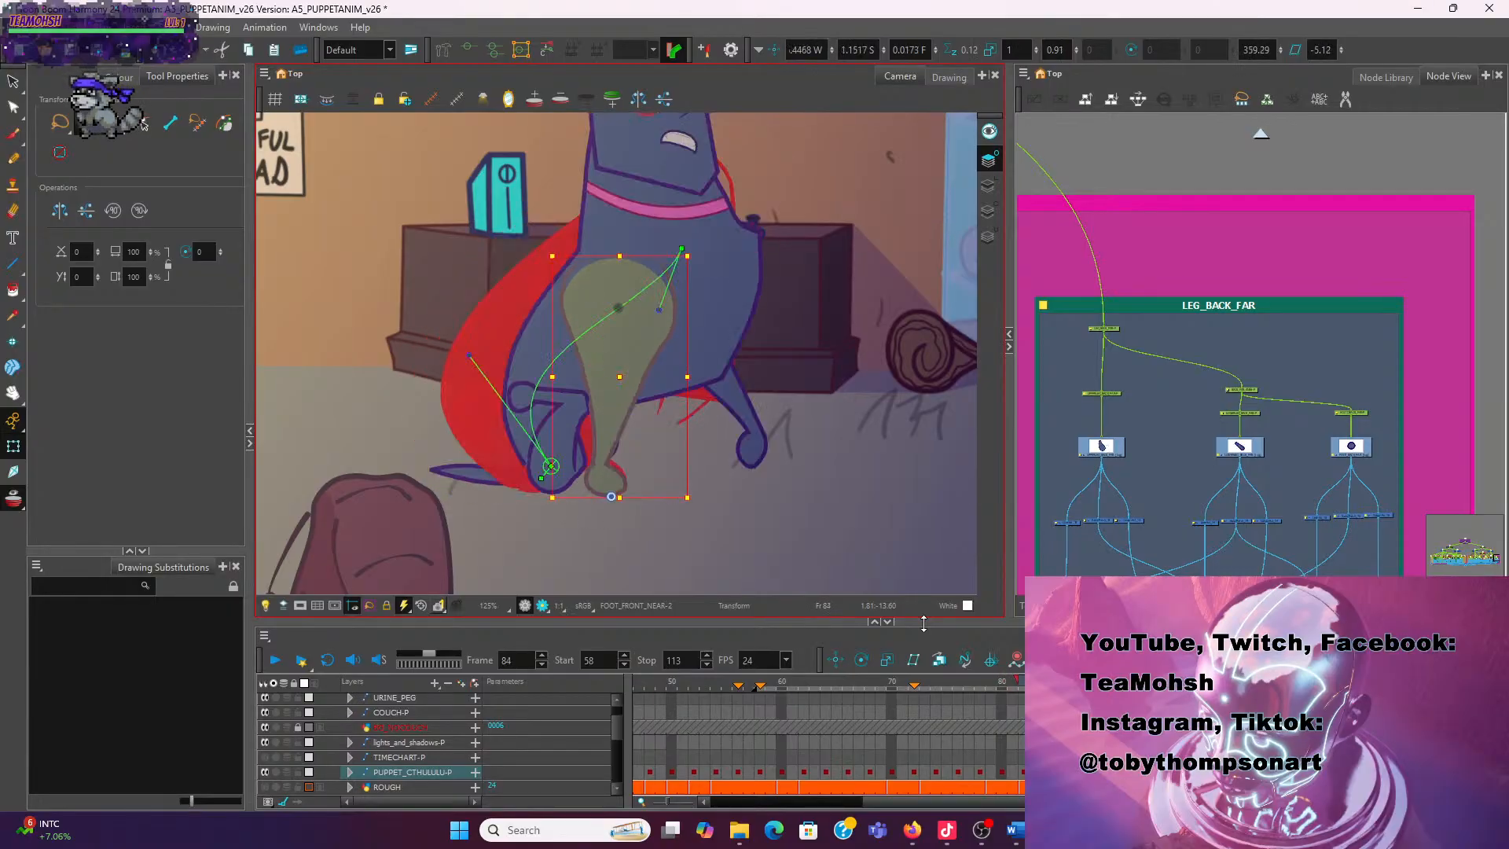
pyautogui.press(',')
pyautogui.press('.')
pyautogui.press(',')
pyautogui.press('.')
# Try nudging the upper torso upward on frame 84 and adjusting its deformation curve handles
pyautogui.click(716, 358)
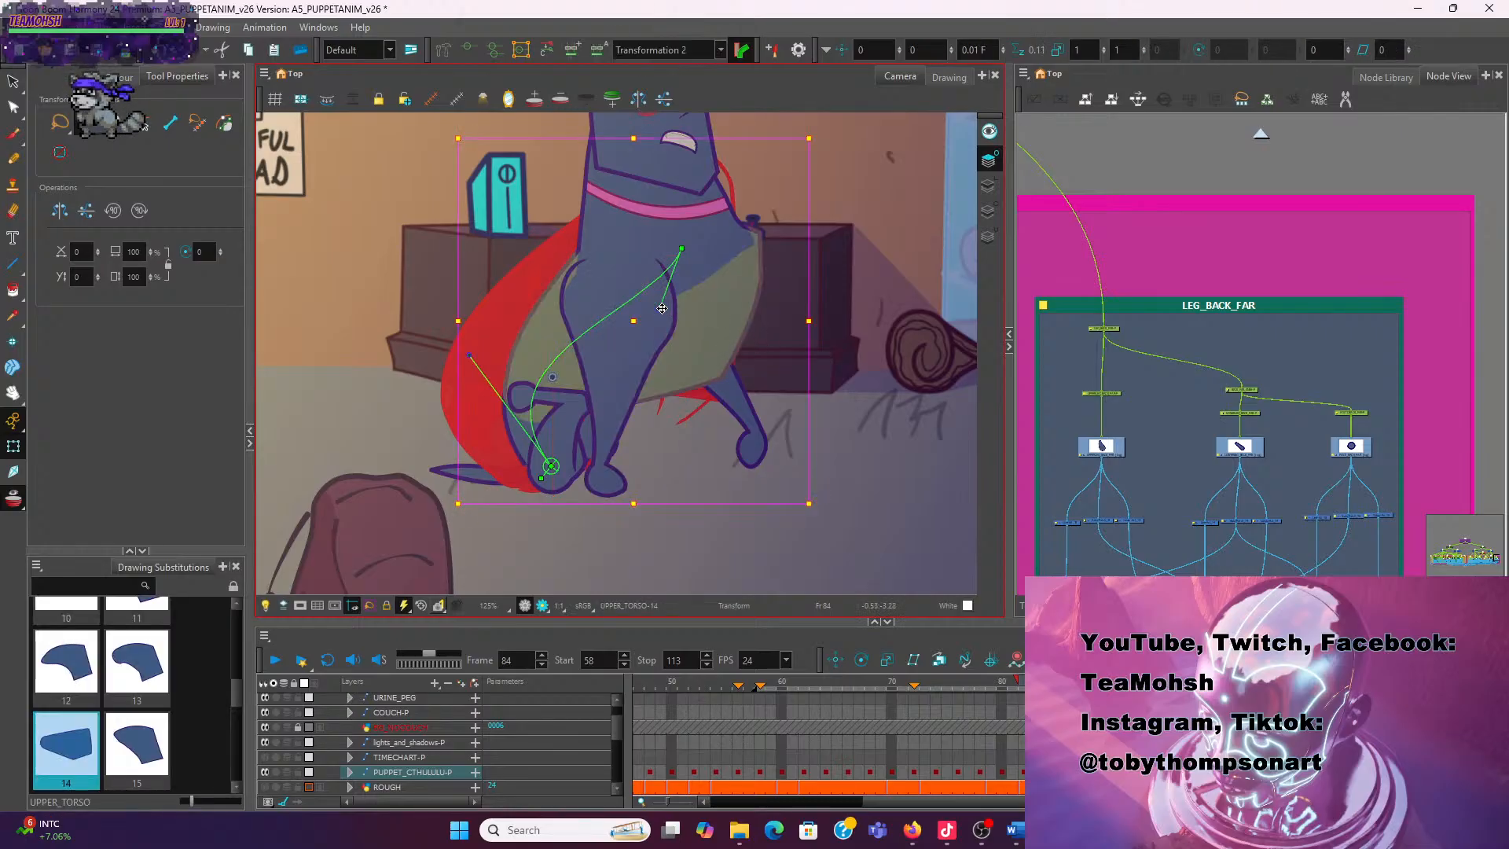
pyautogui.moveTo(661, 297); pyautogui.dragTo(662, 305)
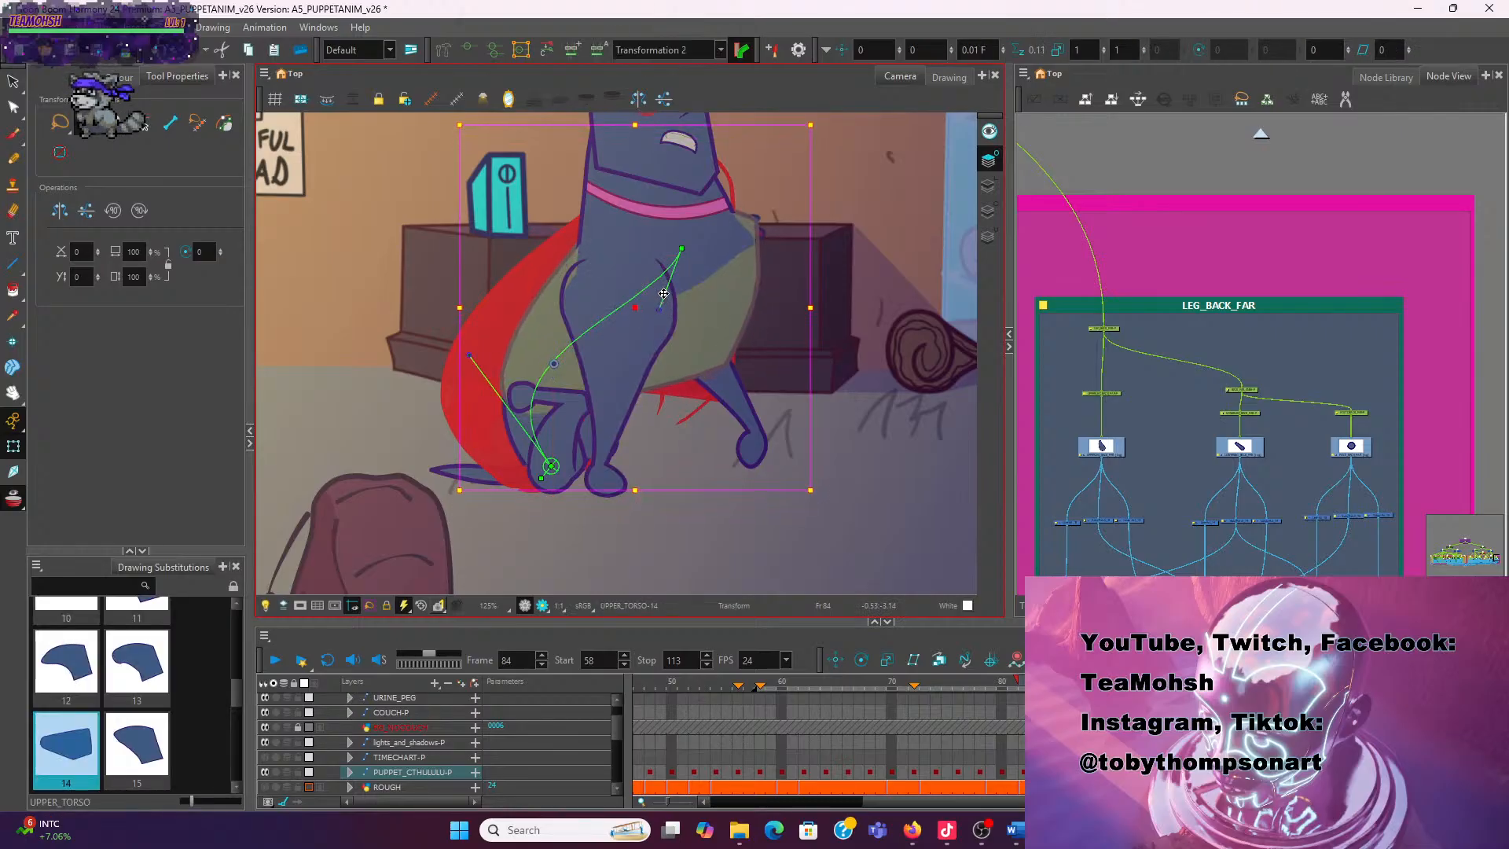
pyautogui.click(833, 405)
pyautogui.moveTo(658, 309)
pyautogui.mouseDown()
pyautogui.moveTo(670, 290)
pyautogui.moveTo(660, 308)
pyautogui.mouseUp()
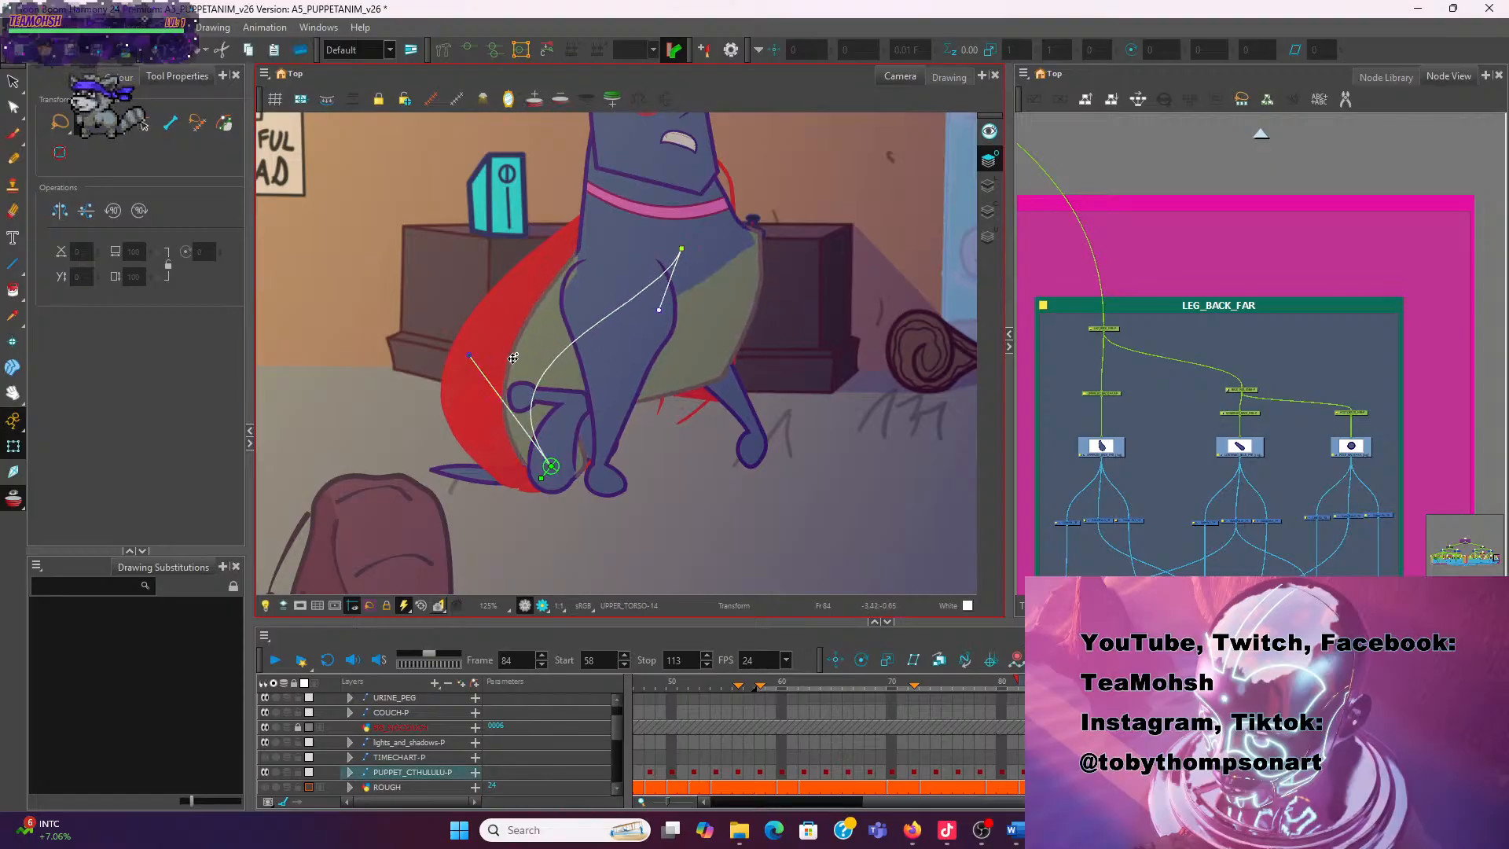
pyautogui.moveTo(469, 355)
pyautogui.mouseDown()
pyautogui.moveTo(482, 376)
pyautogui.moveTo(469, 356)
pyautogui.mouseUp()
# Replay the turn animation to review the shortened near front leg in motion
pyautogui.scroll(-2, 485, 228)
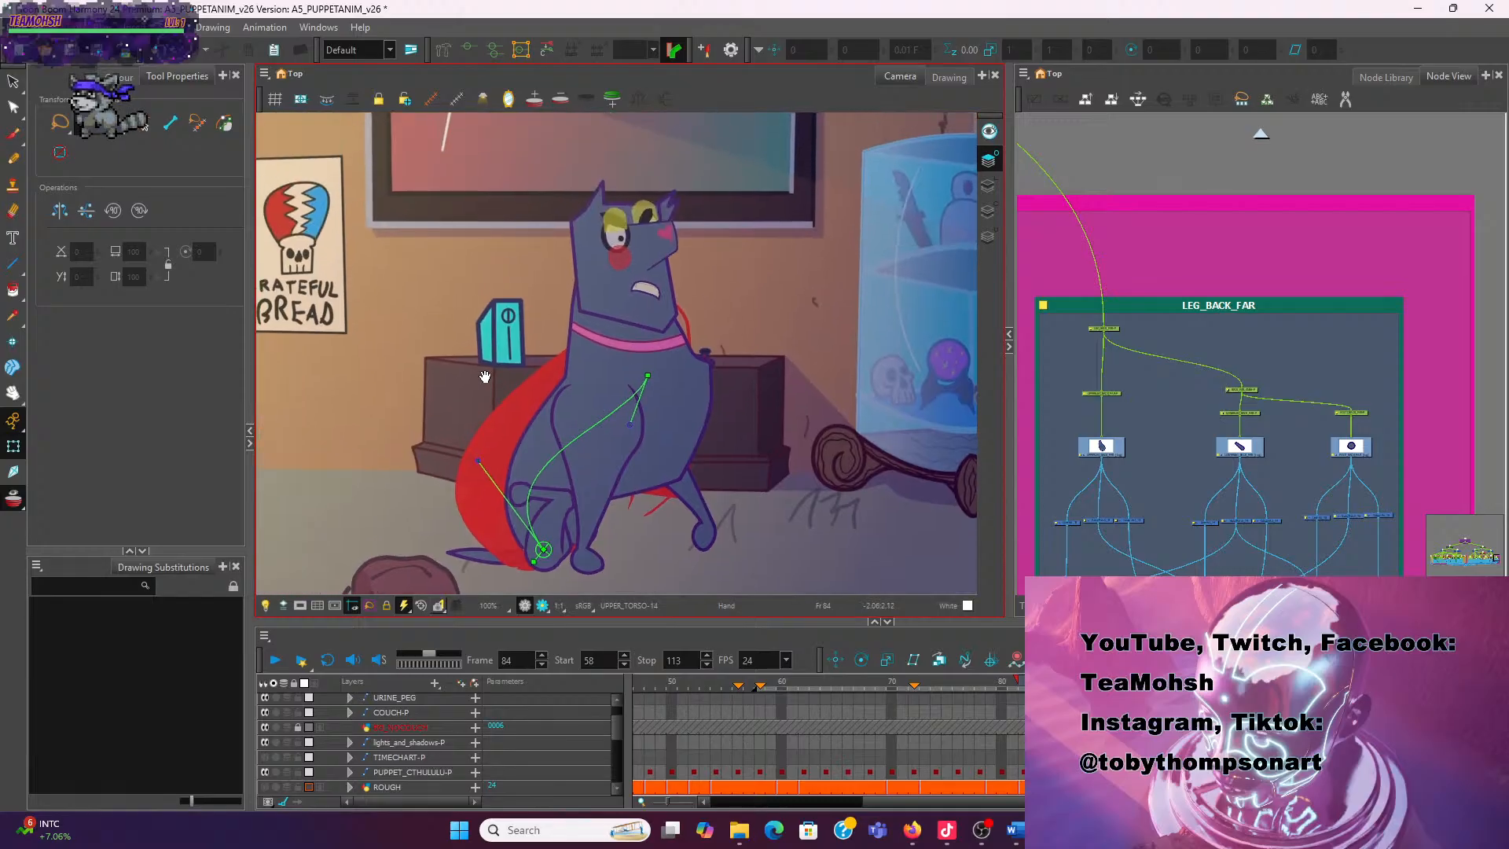
pyautogui.click(274, 659)
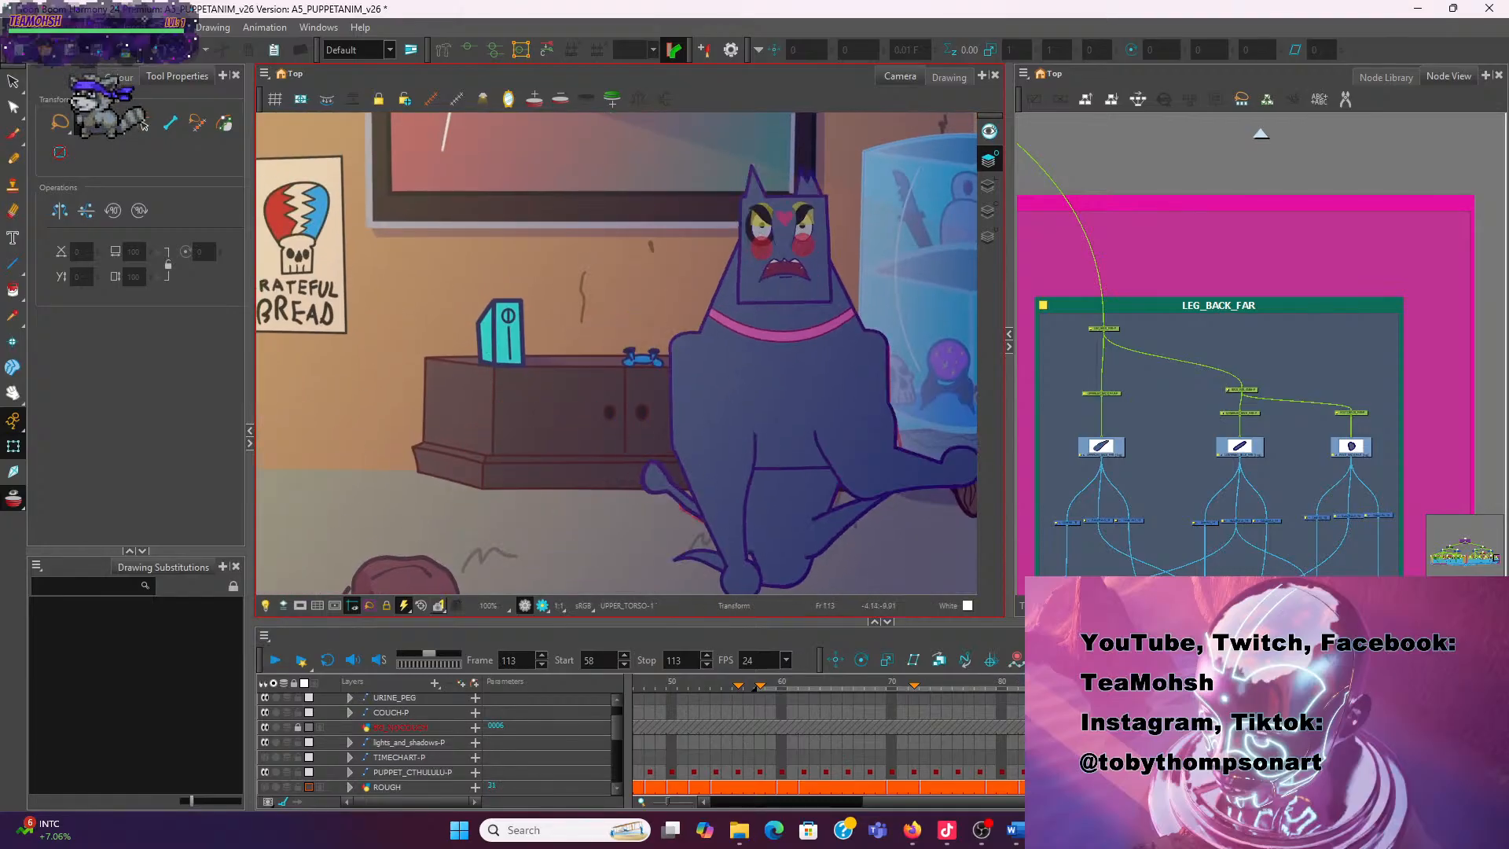
pyautogui.press('Return')
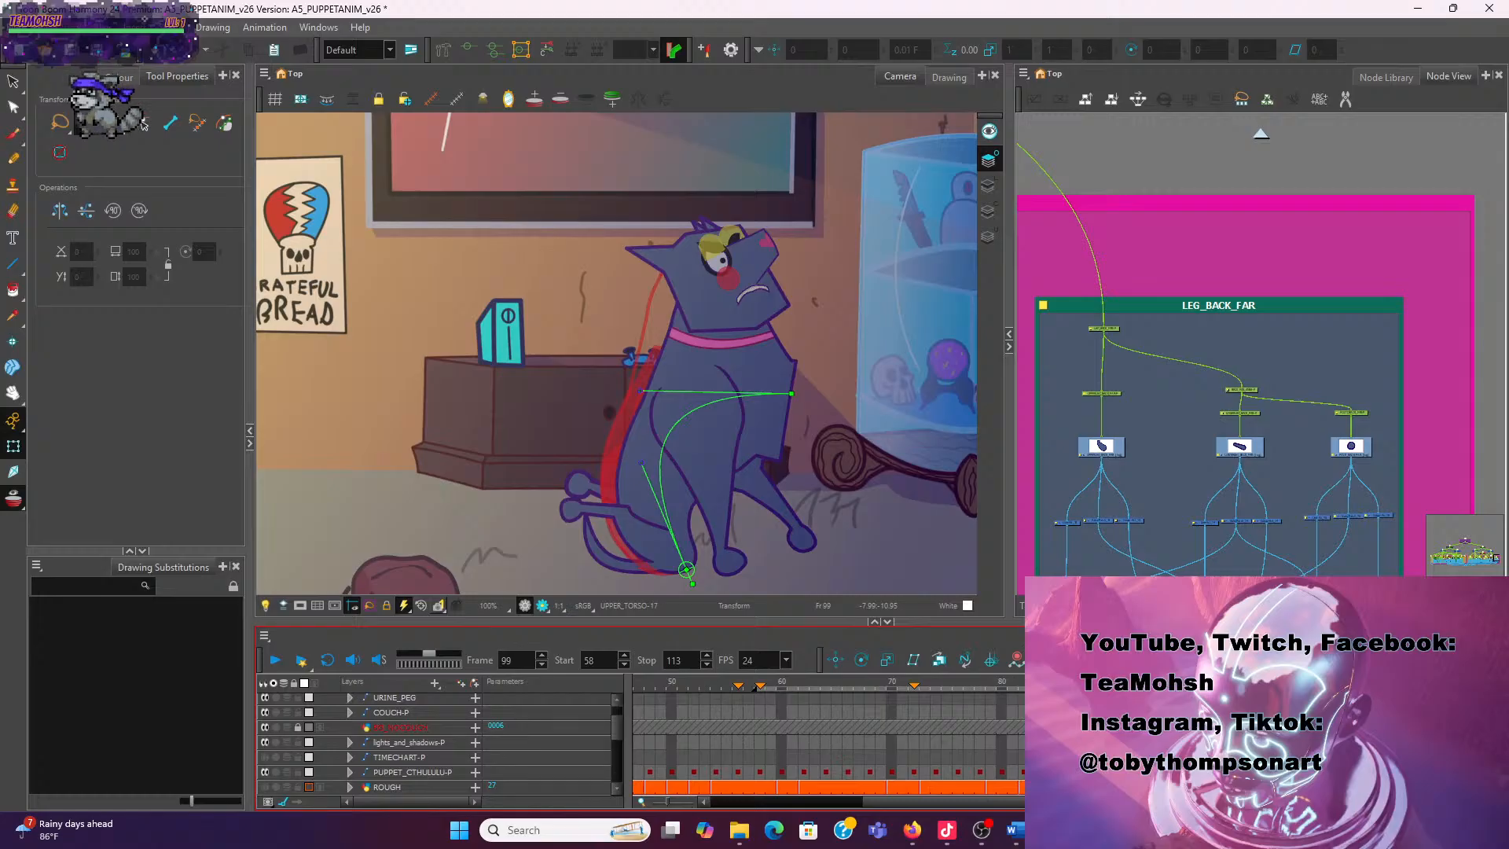
# On frame 100, show the neck's deformation controls, lower its top point, pull the back edge inward and move the lower back corner outward
pyautogui.press(',')
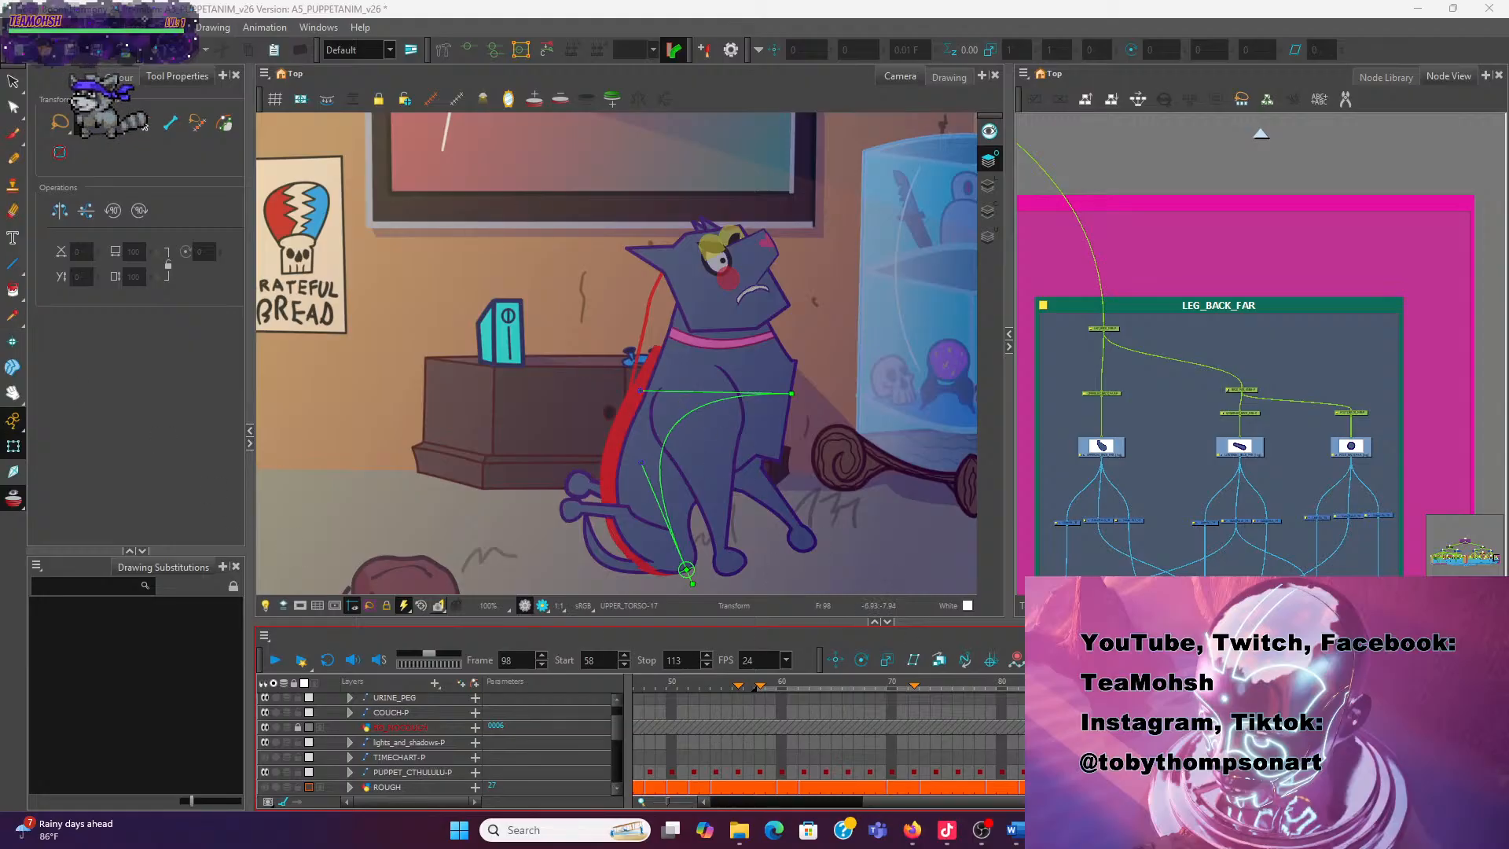
pyautogui.press('.')
pyautogui.press('.')
pyautogui.scroll(1, 758, 381)
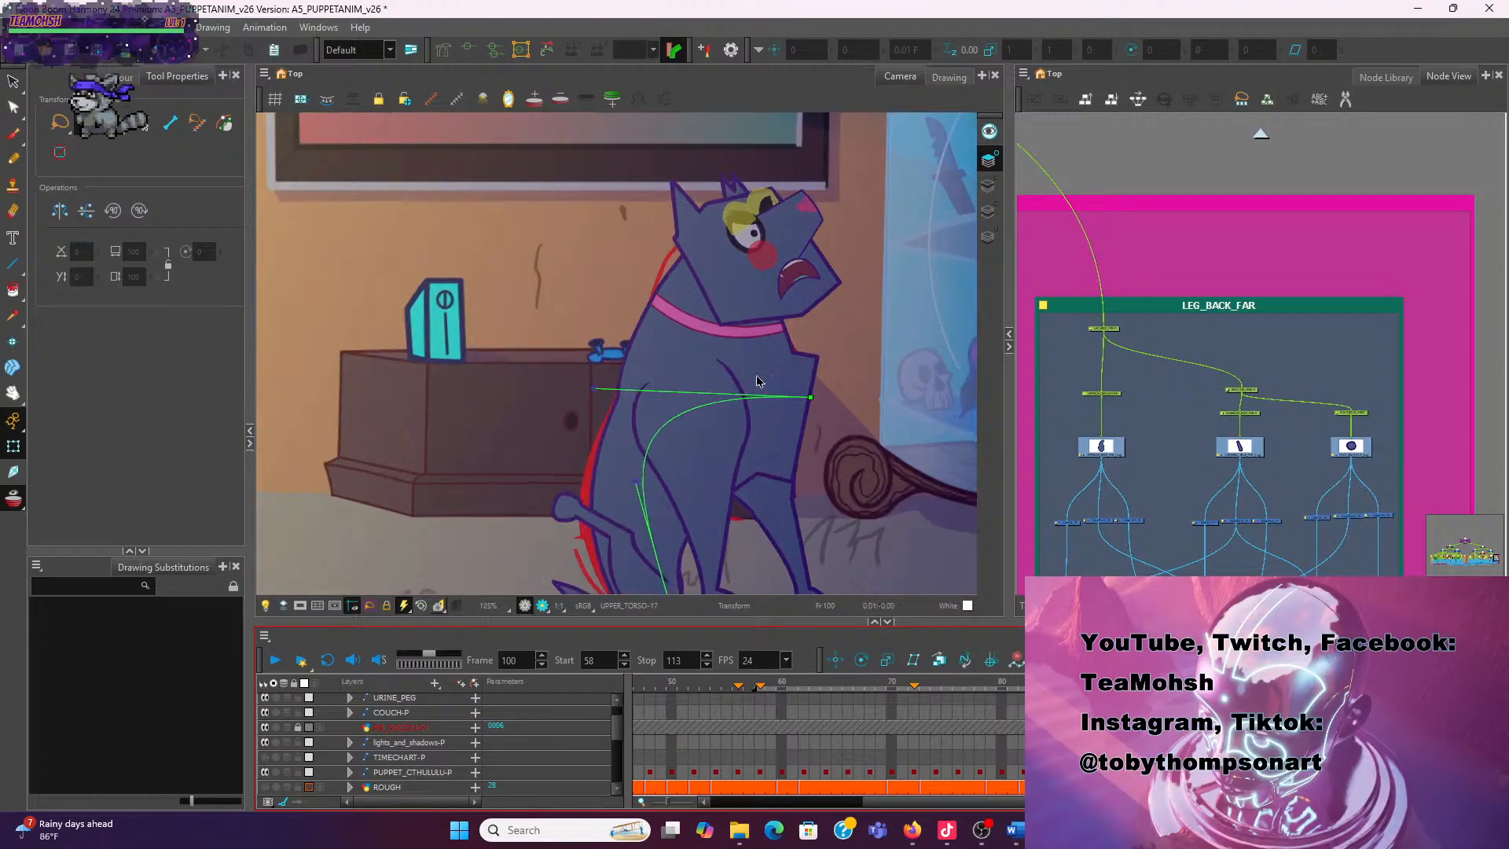
pyautogui.click(675, 341)
pyautogui.scroll(2, 676, 342)
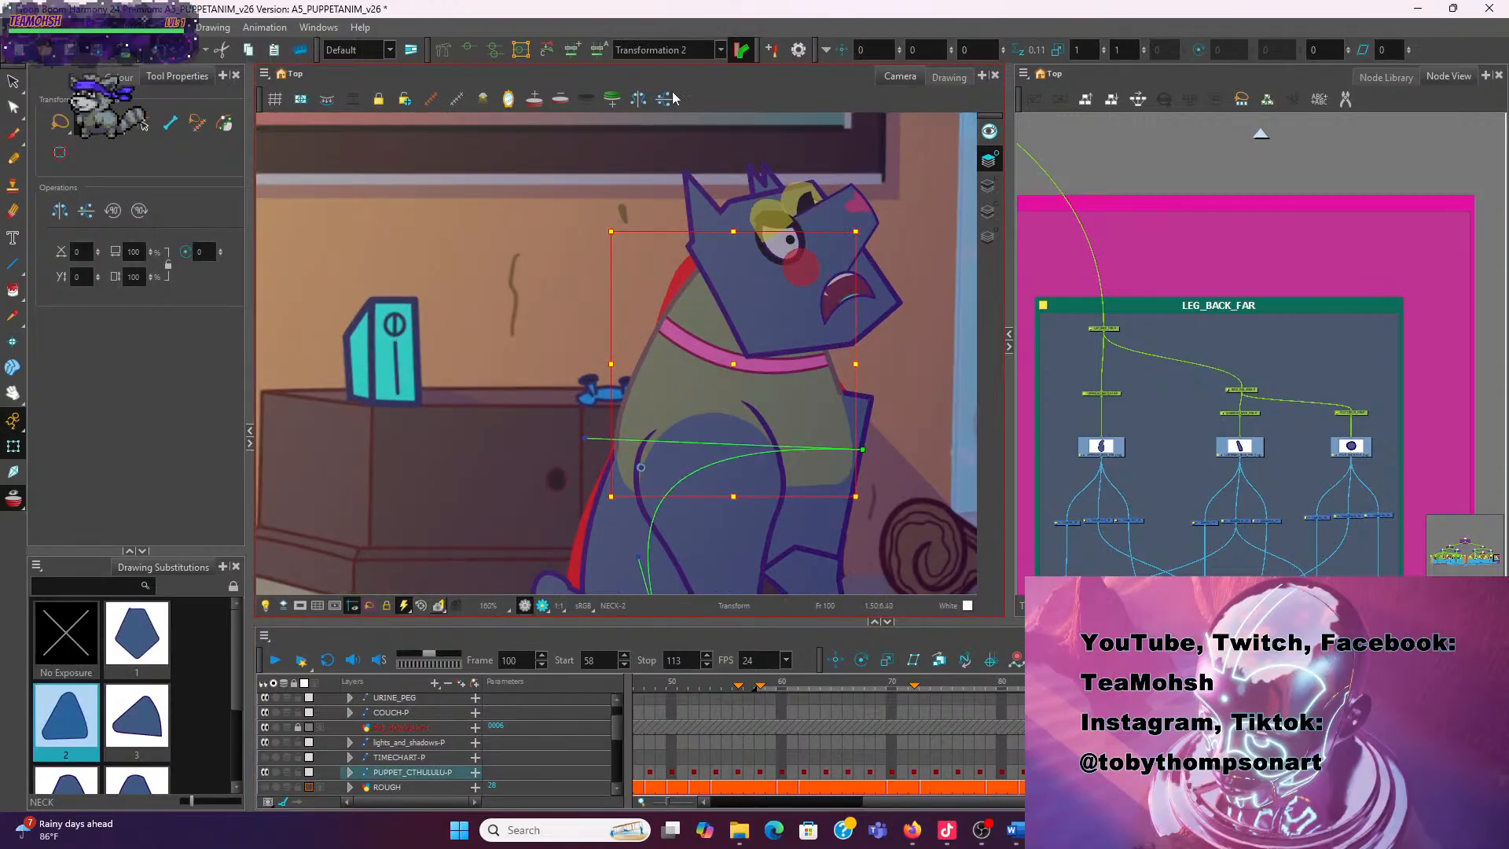
pyautogui.click(469, 57)
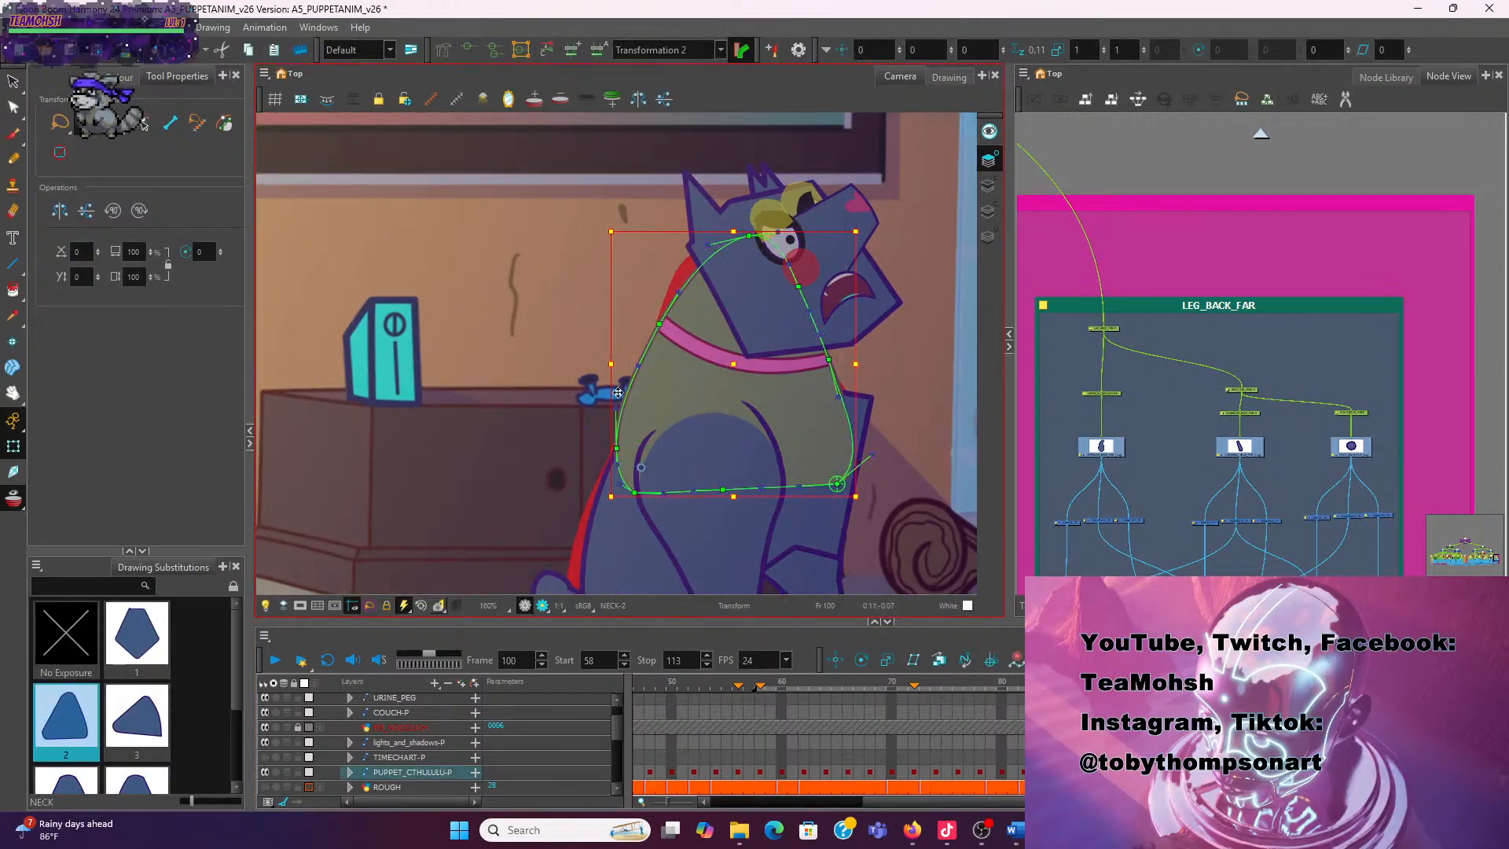
pyautogui.press('2')
pyautogui.click(508, 265)
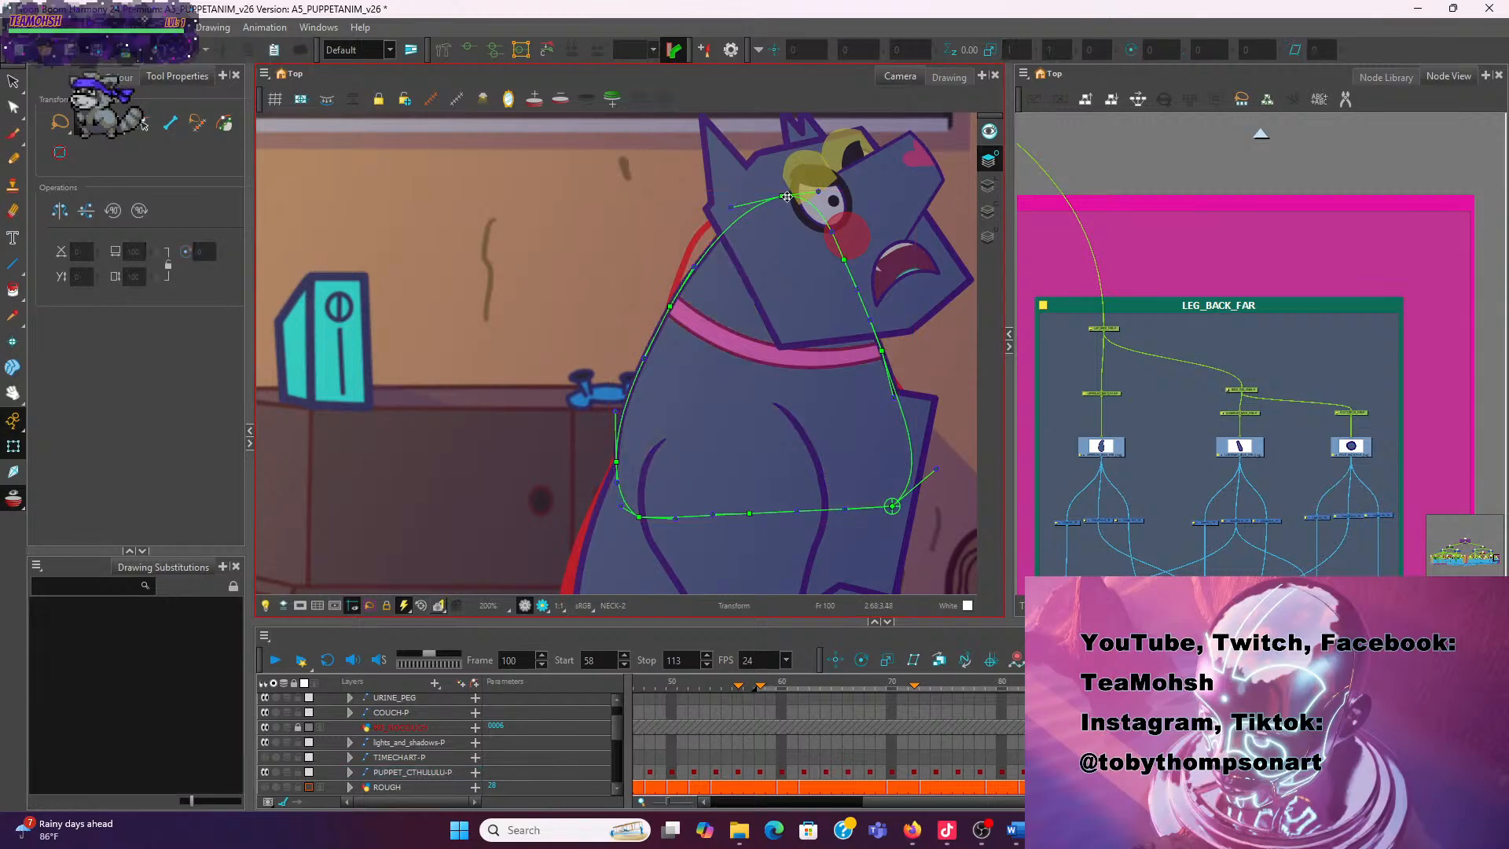
pyautogui.moveTo(782, 195); pyautogui.dragTo(797, 238)
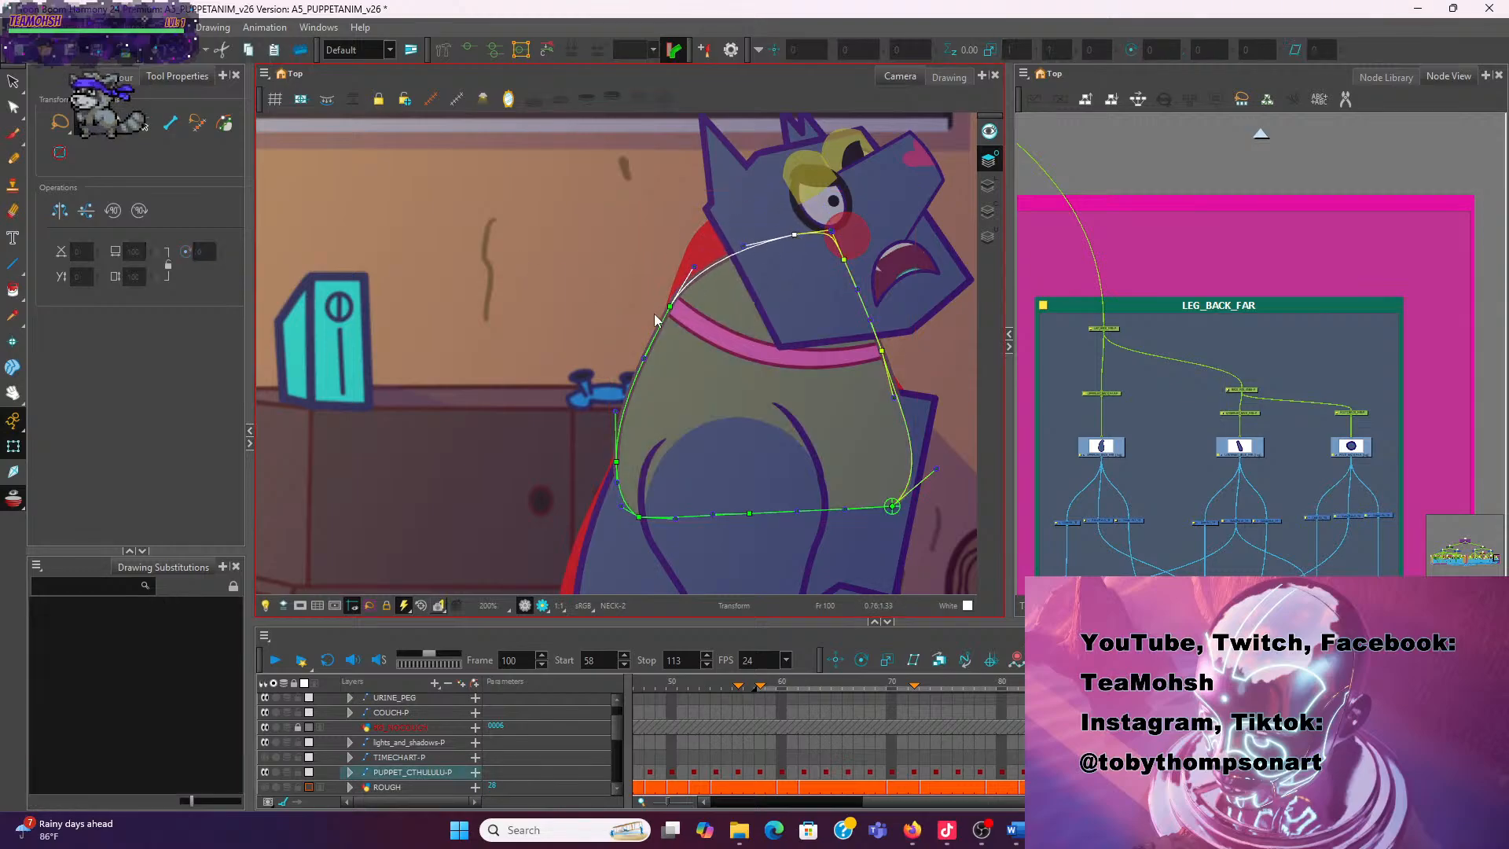
pyautogui.moveTo(671, 308); pyautogui.dragTo(678, 343)
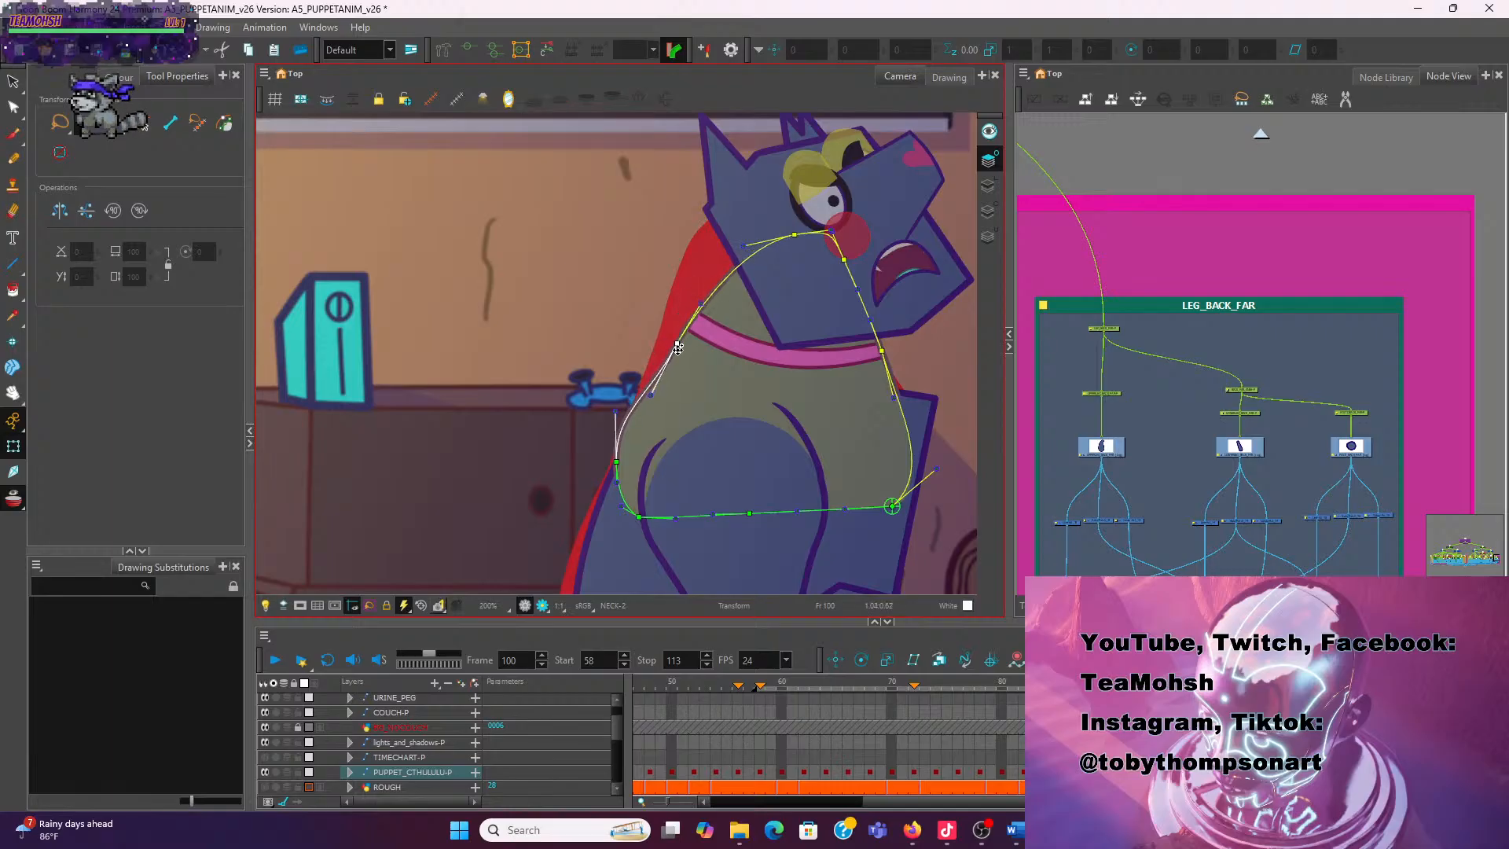
pyautogui.moveTo(617, 462); pyautogui.dragTo(608, 488)
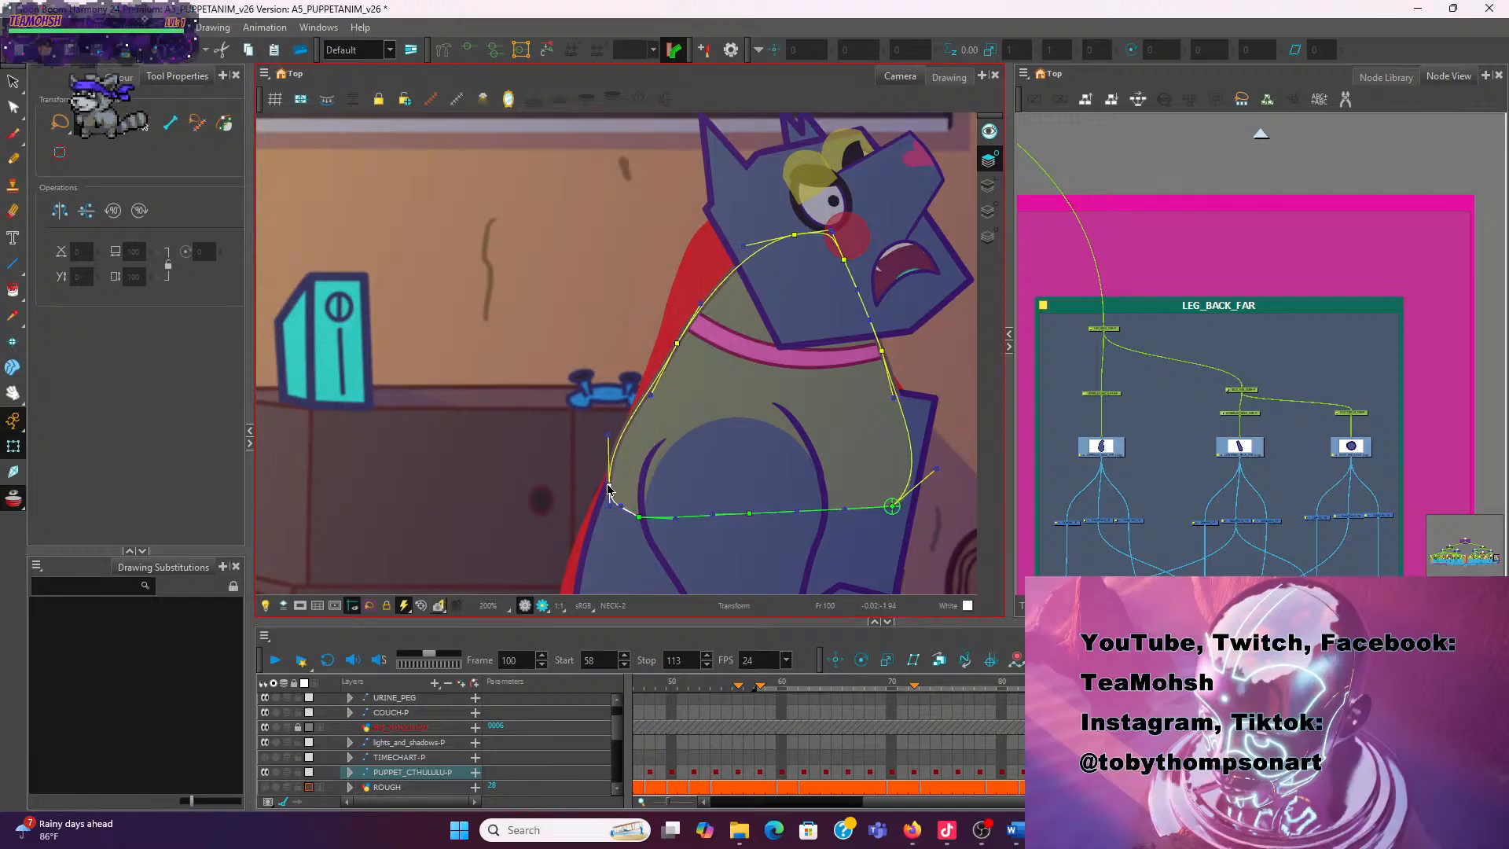
# Straighten the neck's back contour on frame 100 by adjusting its curve handles and shifting the top point toward the back
pyautogui.click(624, 442)
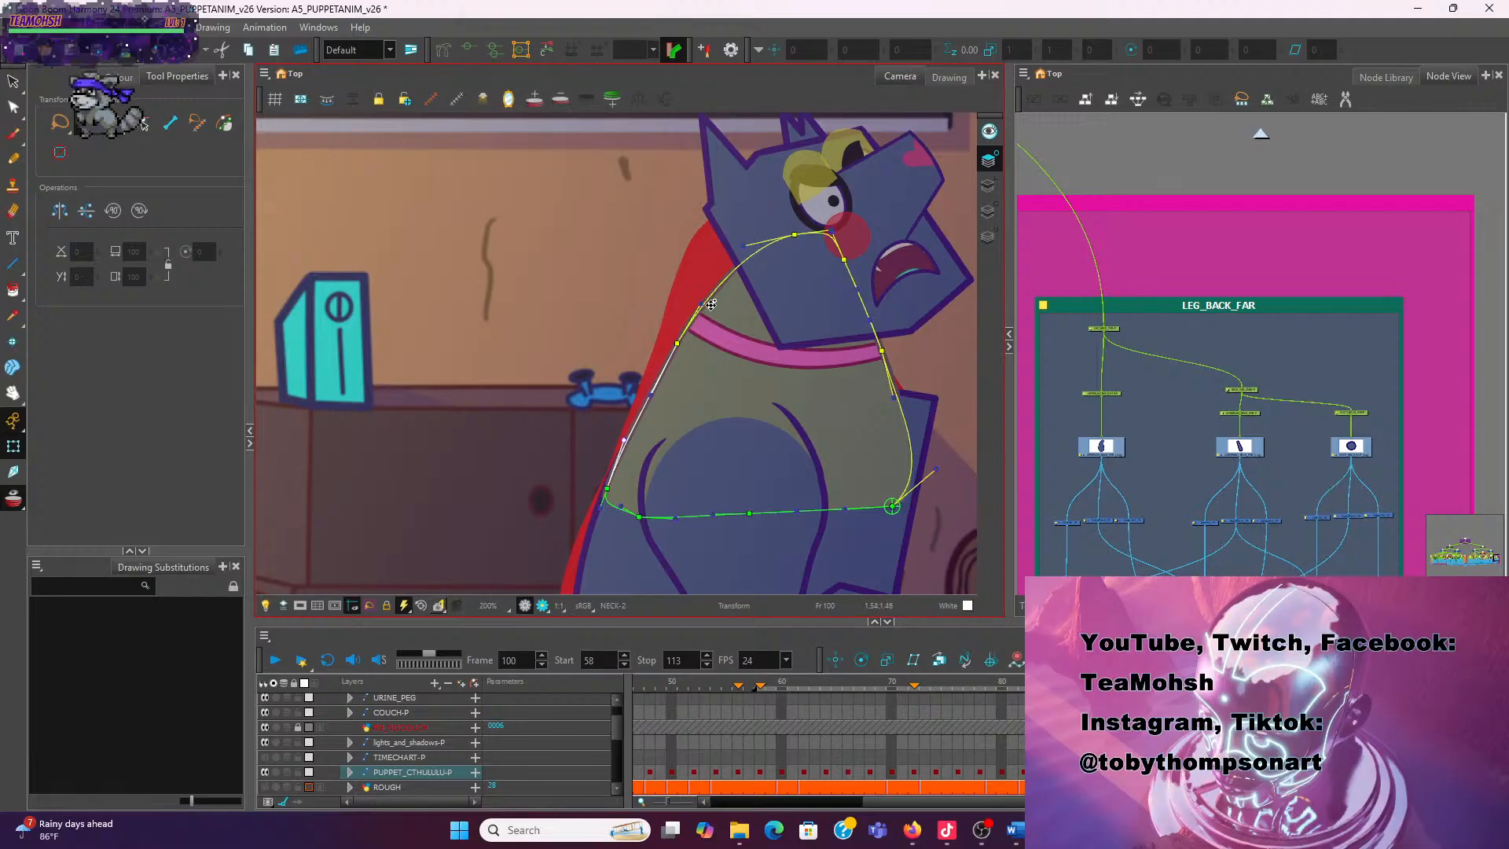
pyautogui.moveTo(697, 303); pyautogui.dragTo(695, 301)
pyautogui.click(627, 440)
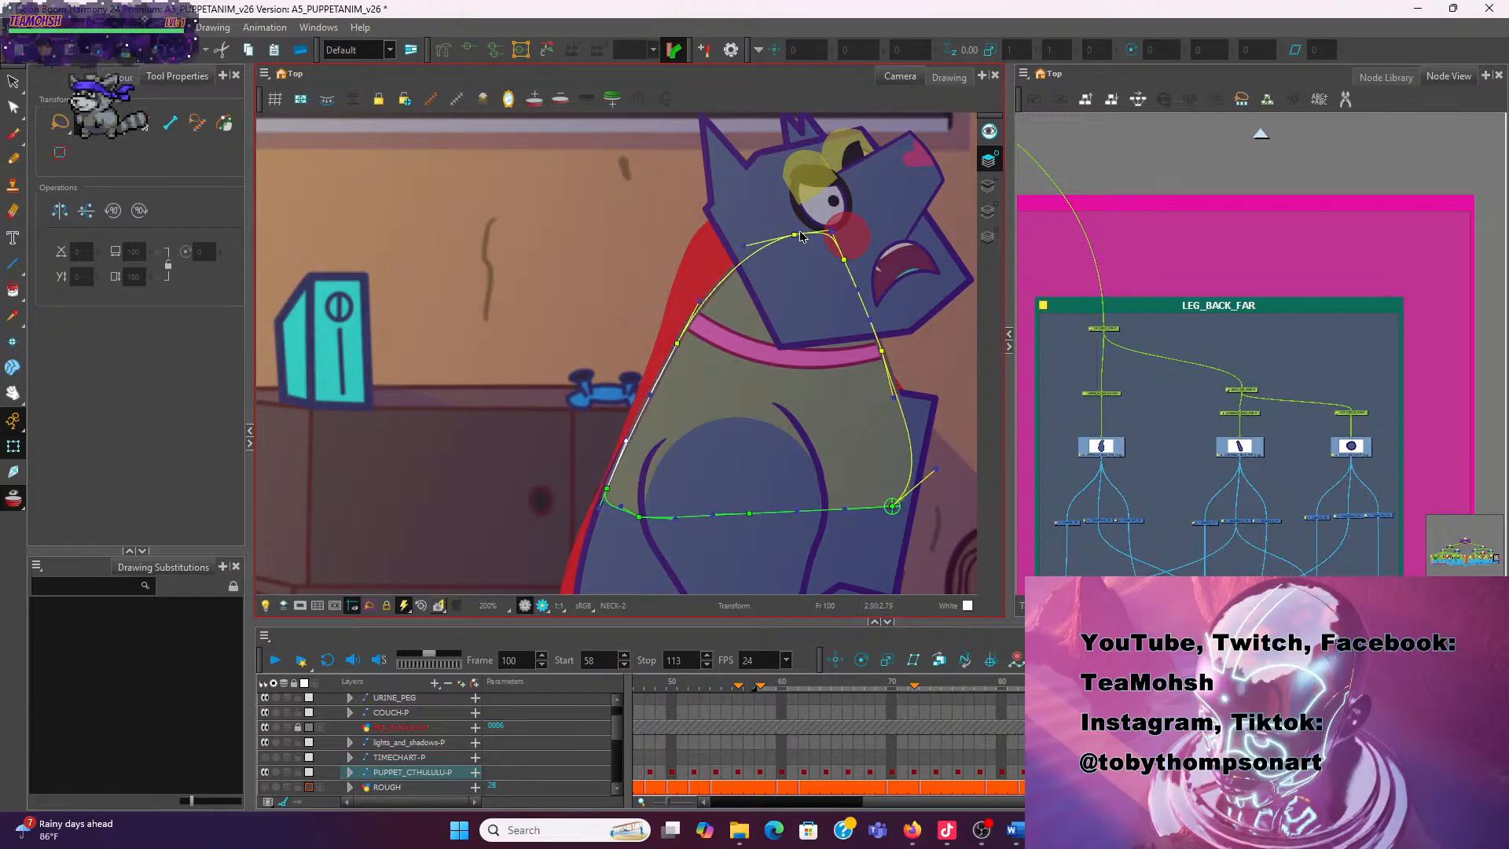
pyautogui.click(775, 234)
pyautogui.click(576, 238)
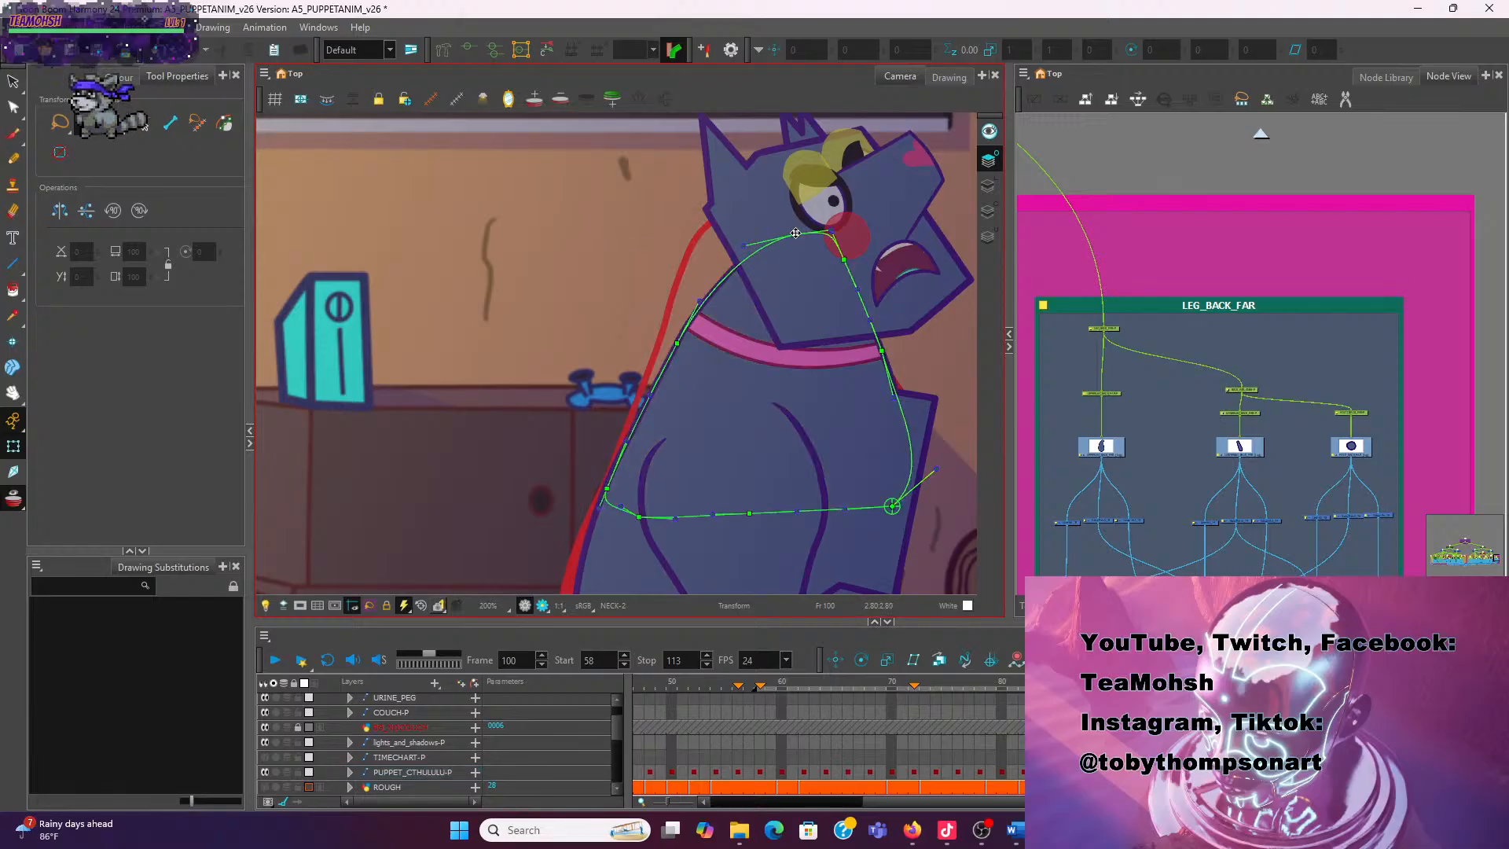
pyautogui.moveTo(796, 234); pyautogui.dragTo(770, 246)
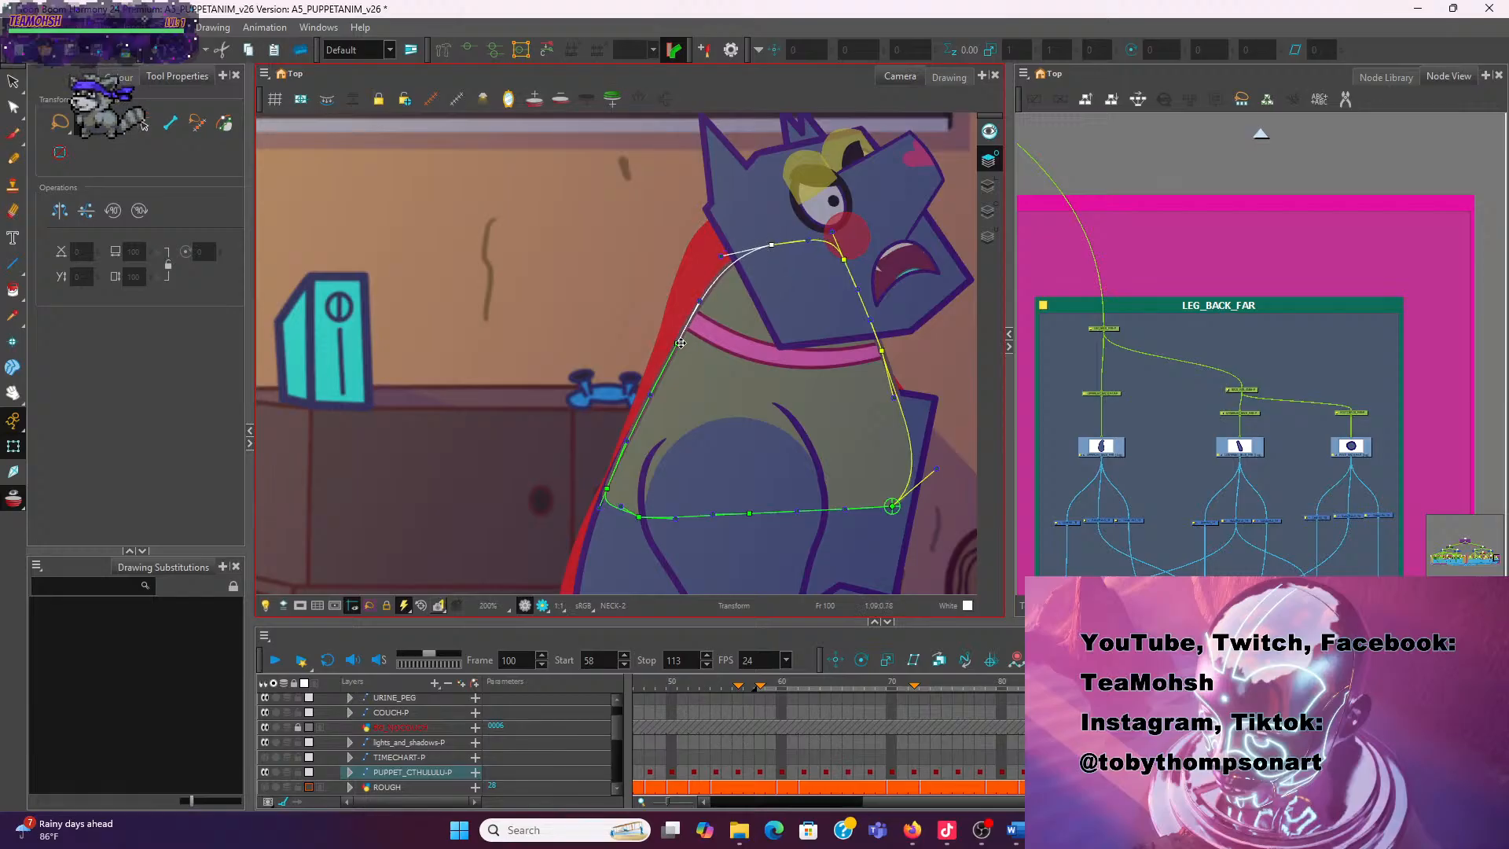
pyautogui.moveTo(681, 343); pyautogui.dragTo(678, 346)
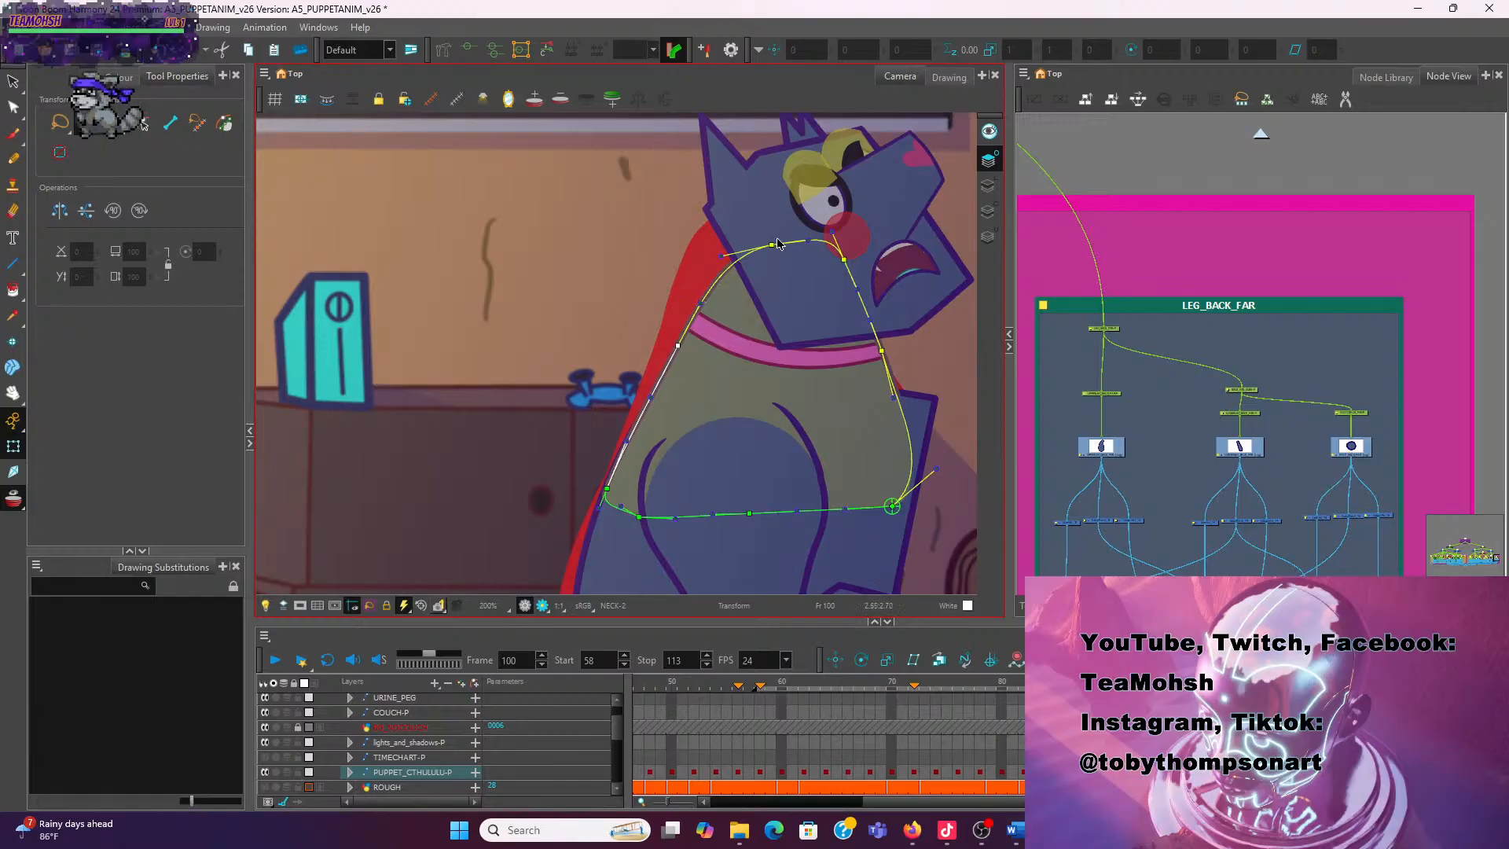
pyautogui.click(730, 260)
pyautogui.moveTo(723, 257); pyautogui.dragTo(708, 303)
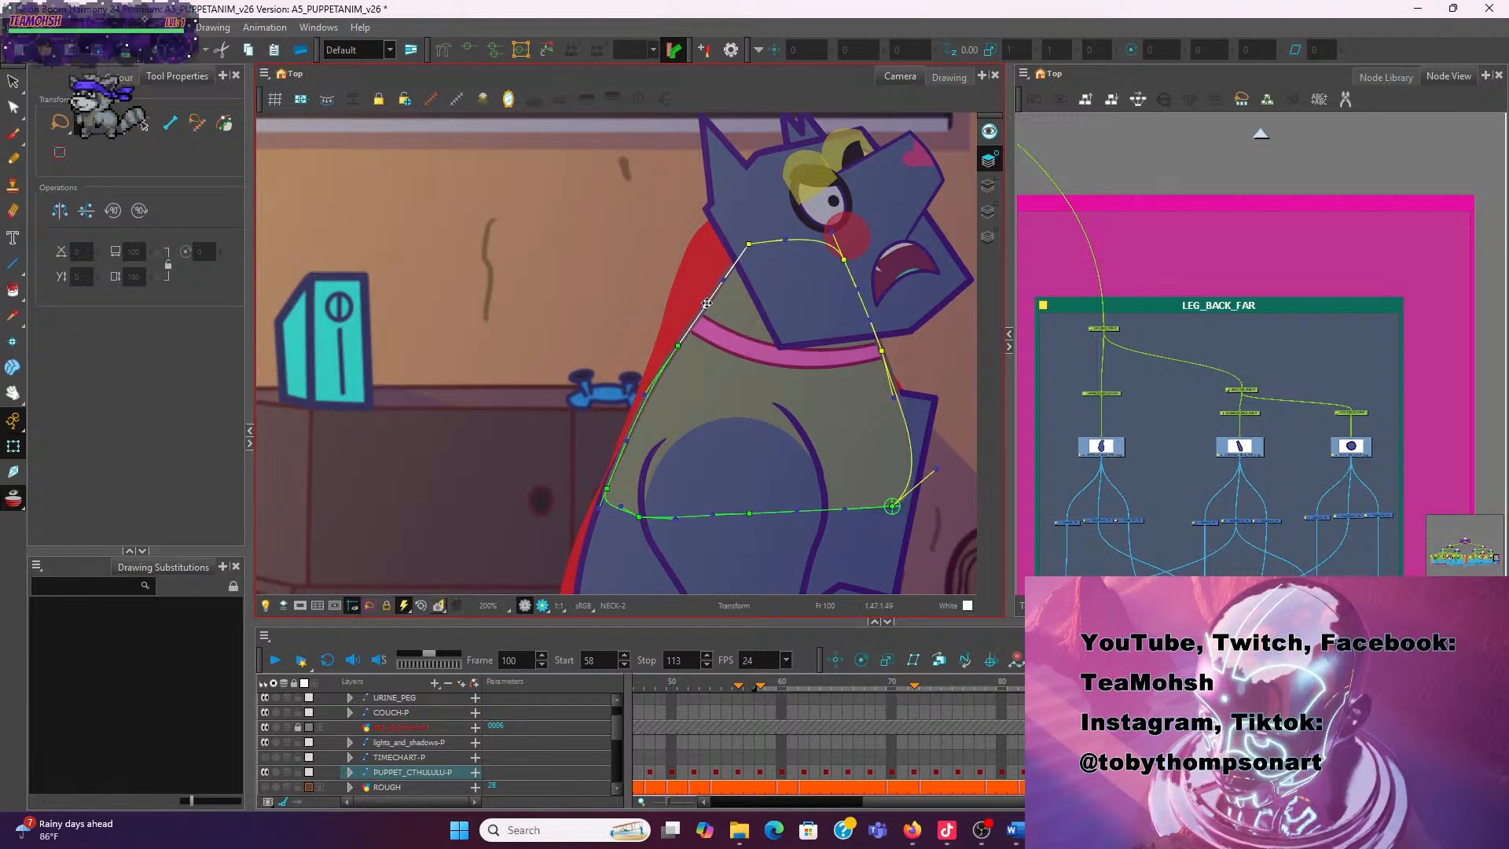
pyautogui.click(600, 276)
pyautogui.scroll(-4, 597, 275)
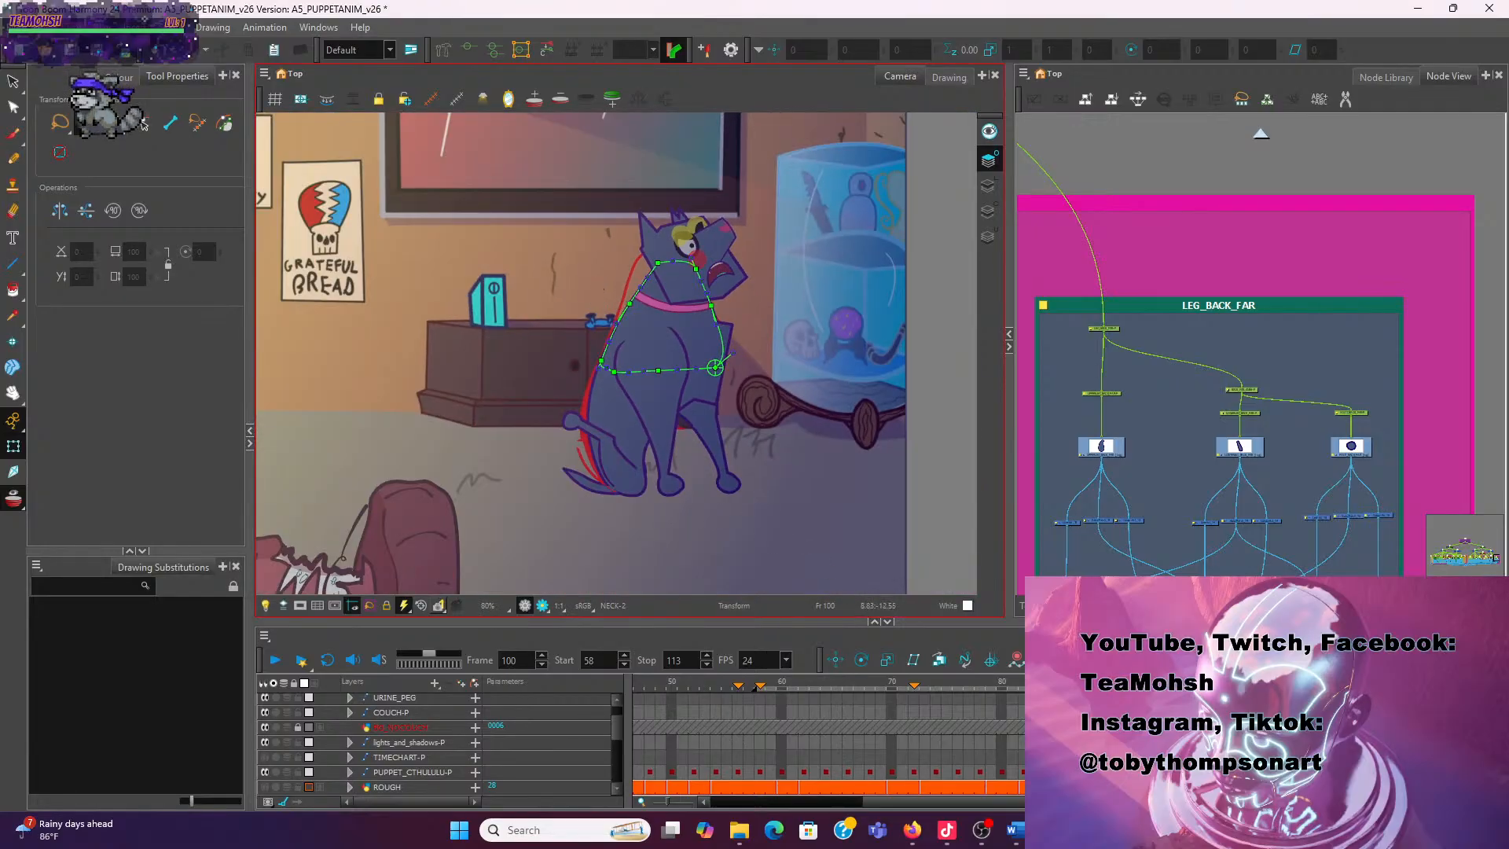
# Replay the turn animation close up and in the full scene to review the reshaped neck in motion
pyautogui.click(277, 659)
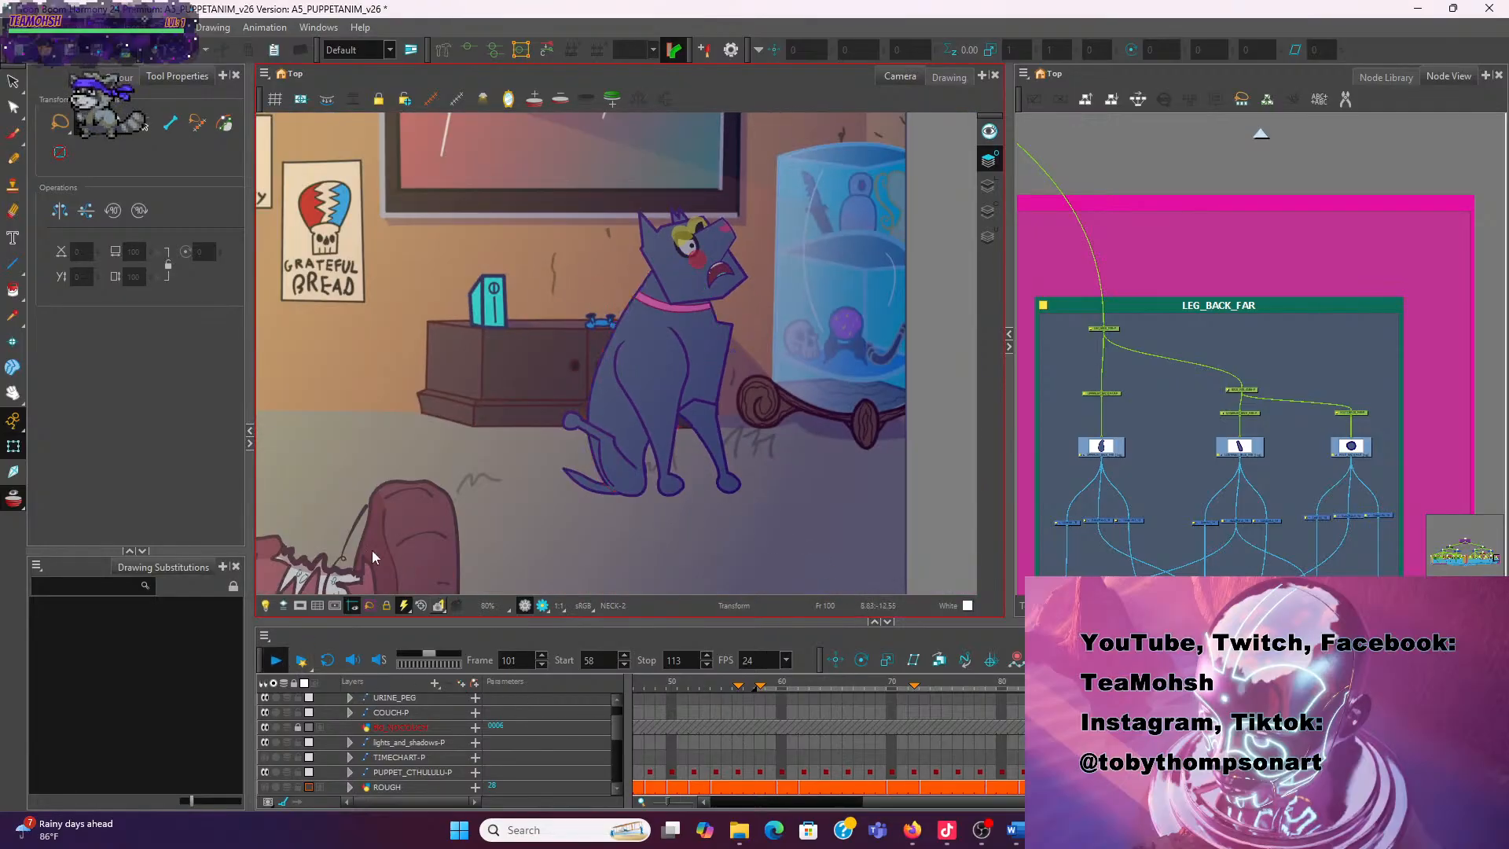
pyautogui.click(275, 660)
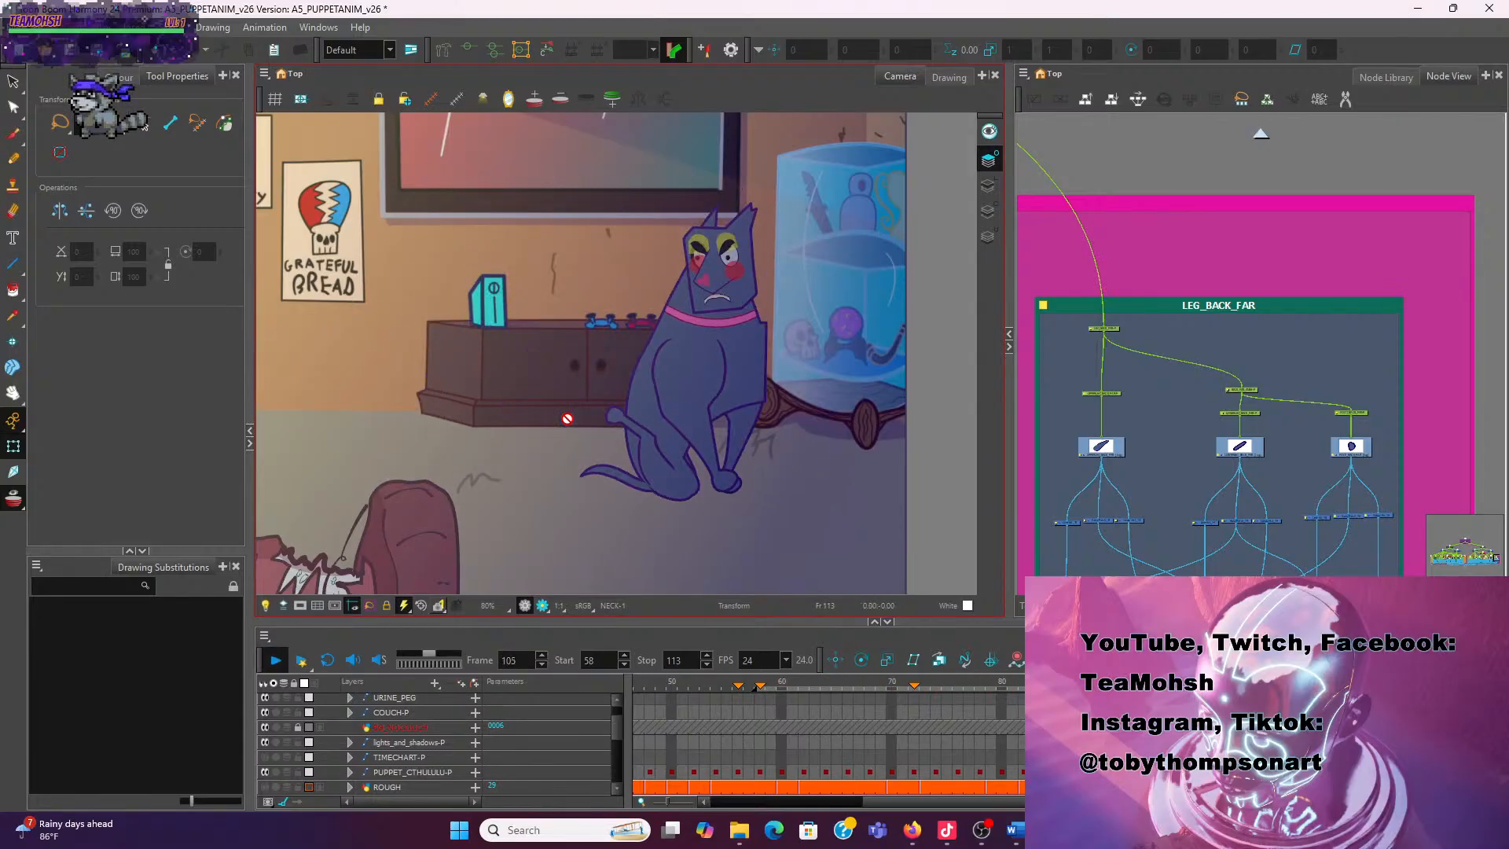
pyautogui.click(290, 655)
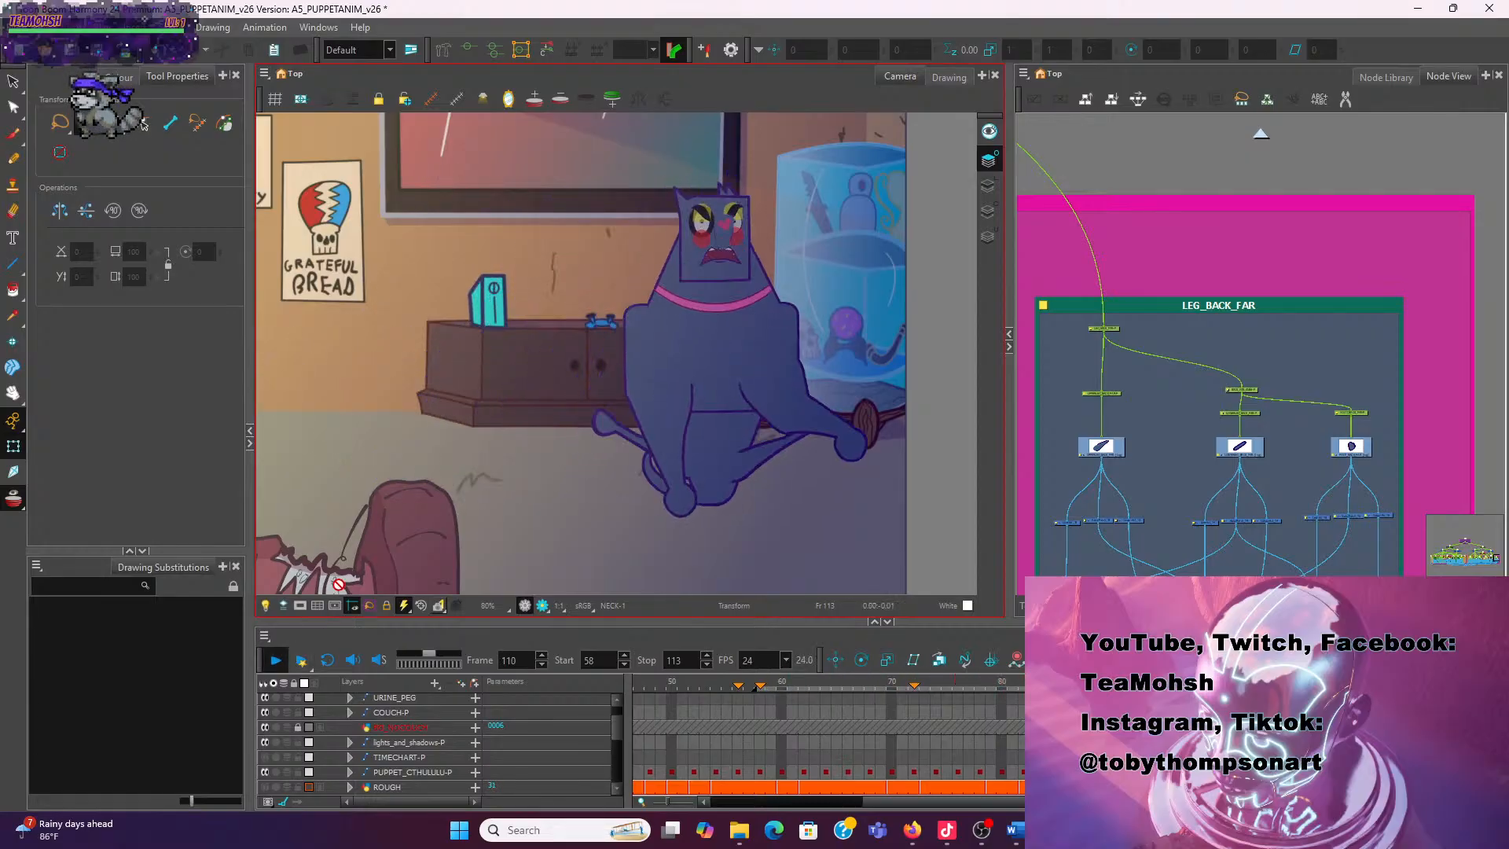
pyautogui.click(275, 660)
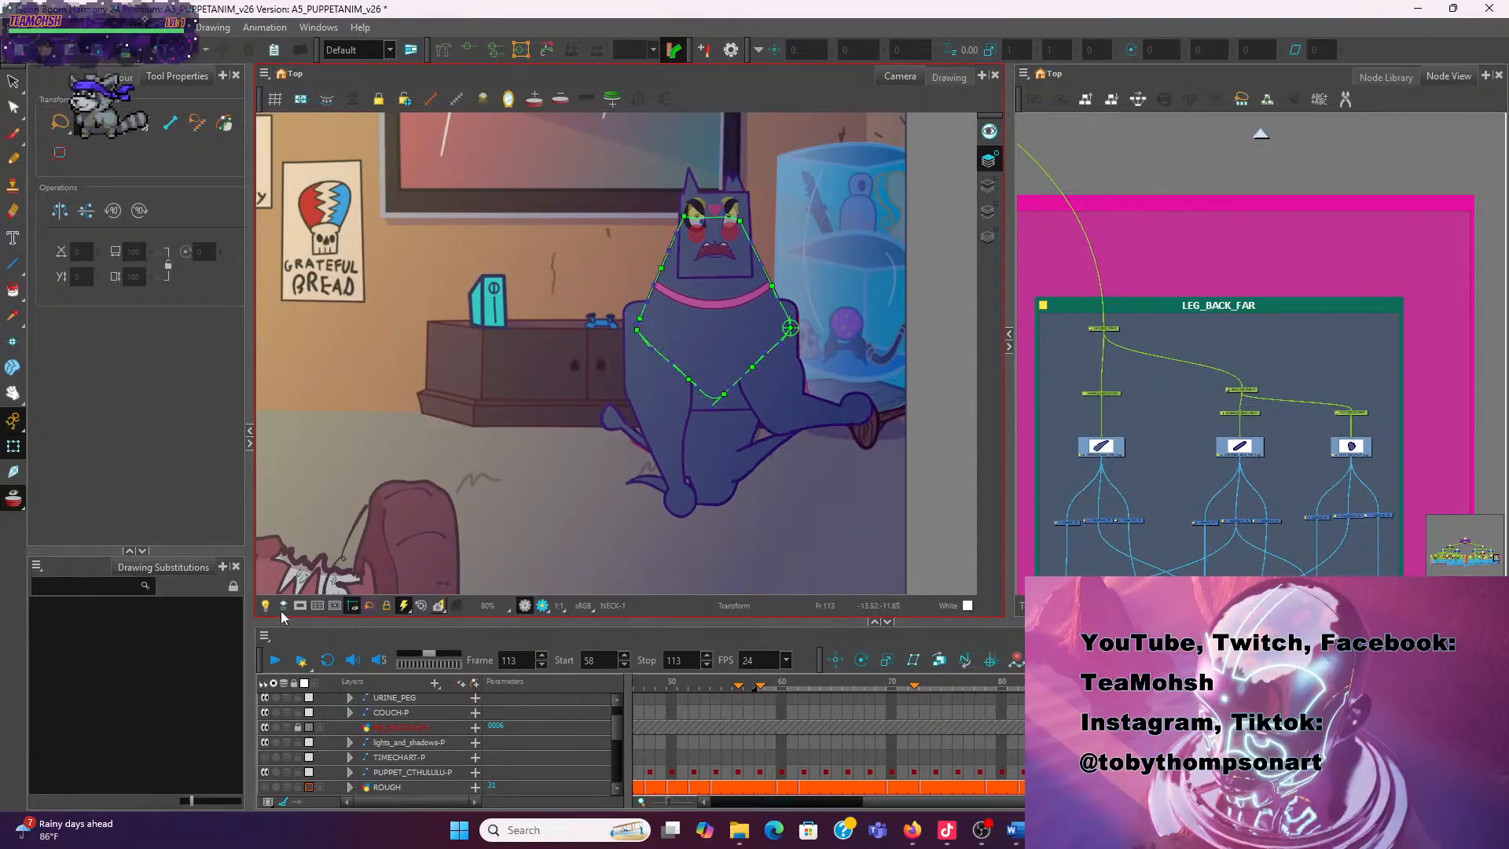
pyautogui.scroll(-2, 577, 381)
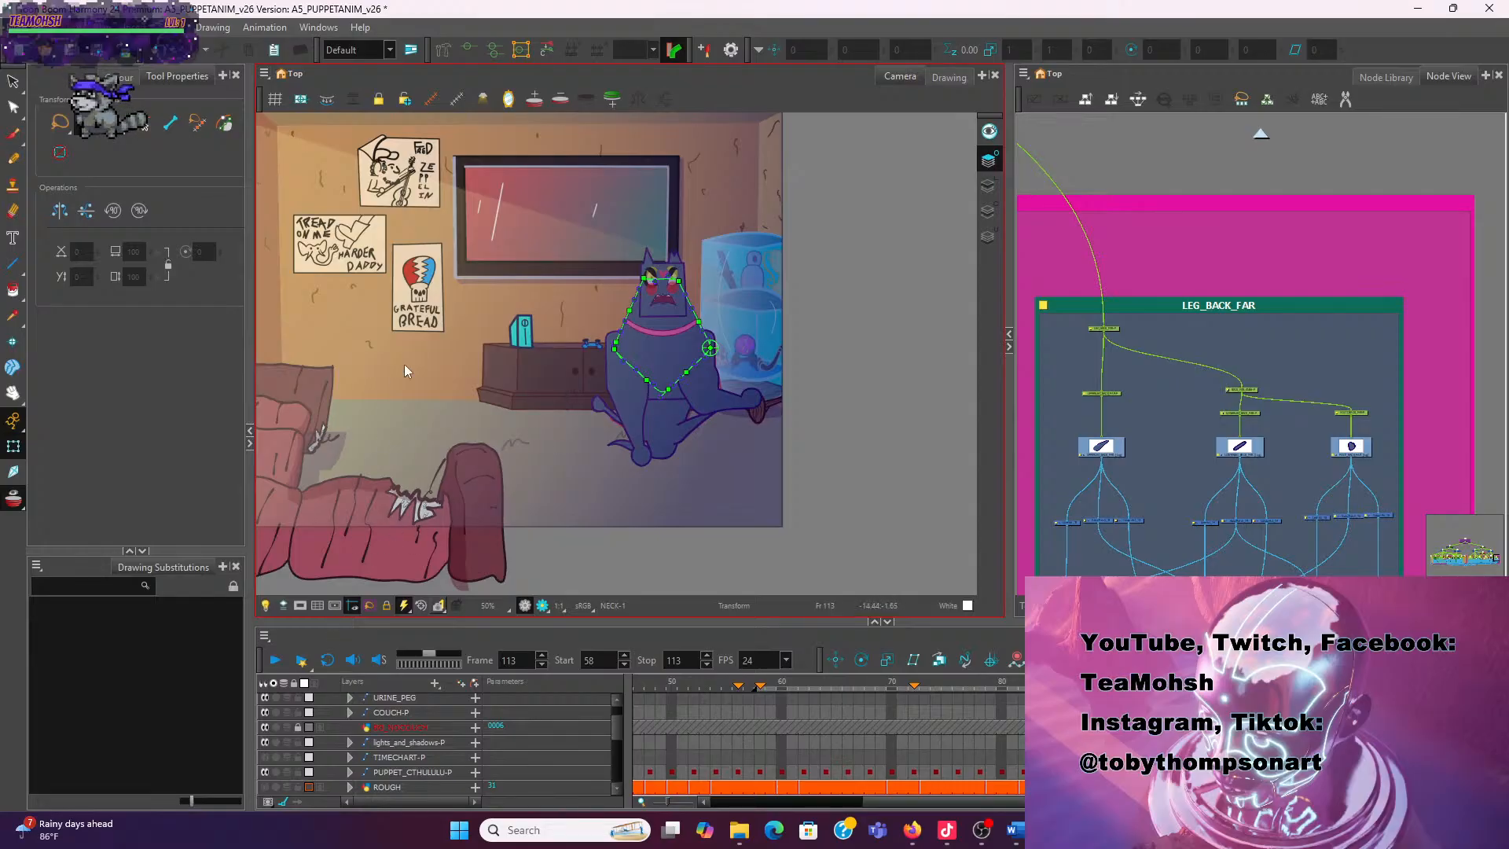
pyautogui.press('Return')
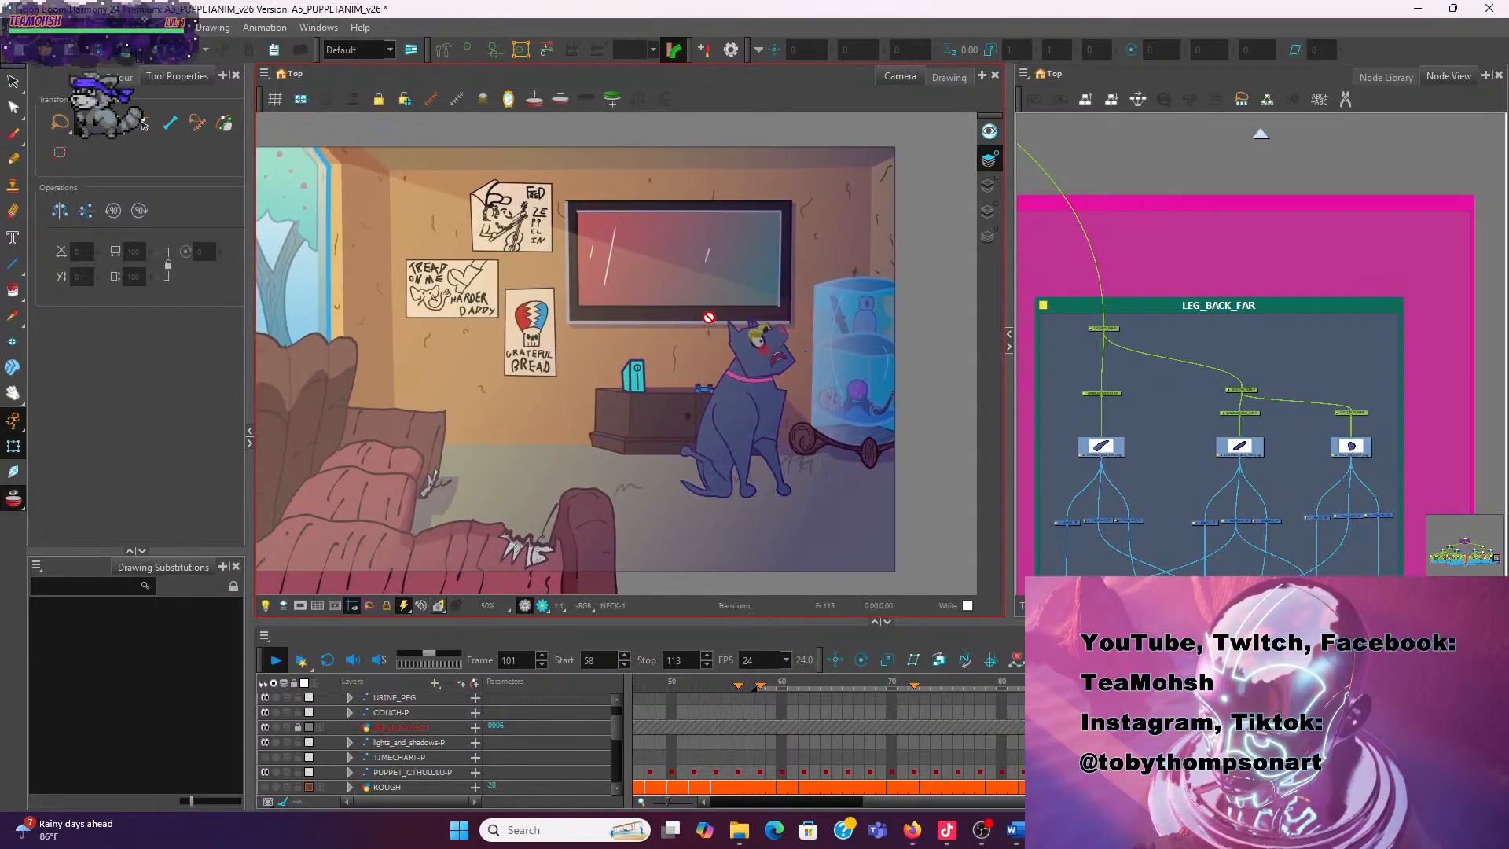
pyautogui.click(271, 662)
pyautogui.click(275, 664)
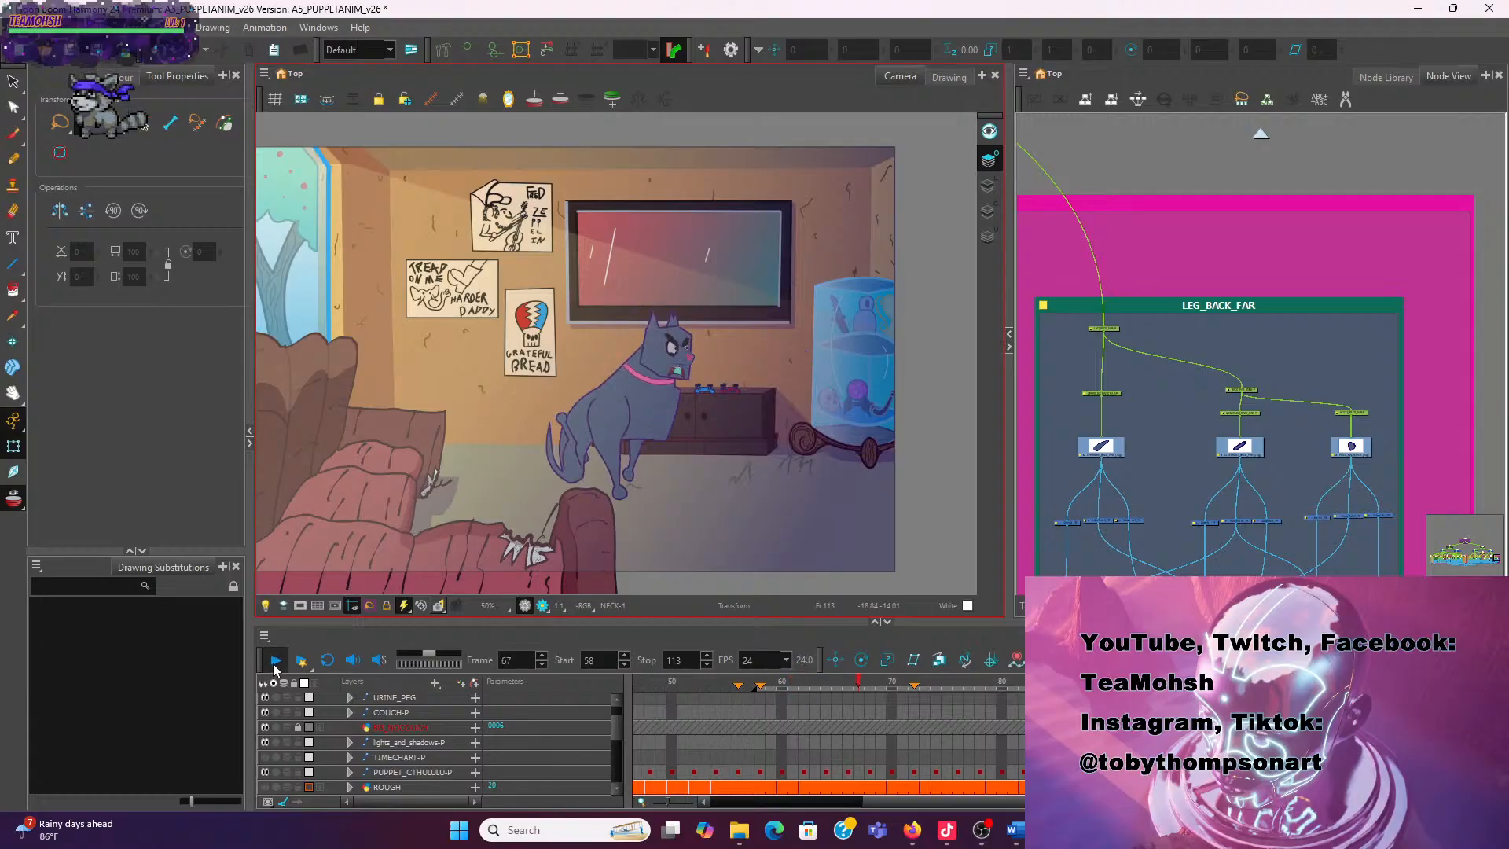
pyautogui.click(275, 664)
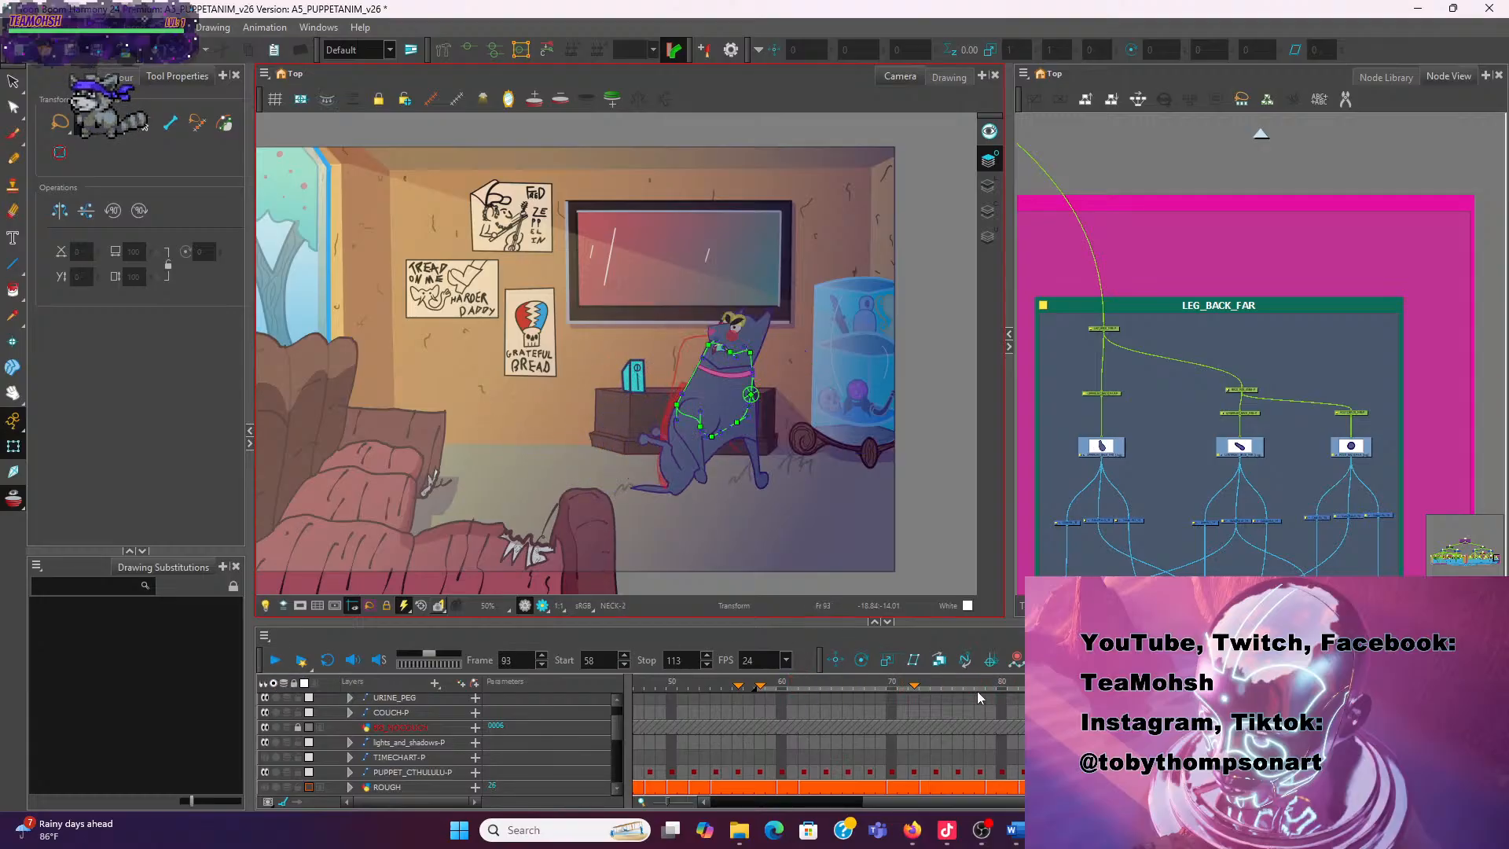
# Select the whole Cthululu puppet at frame 58 and go frame by frame to frame 86, examining its poses through the turn
pyautogui.moveTo(976, 687); pyautogui.dragTo(760, 683)
pyautogui.click(760, 773)
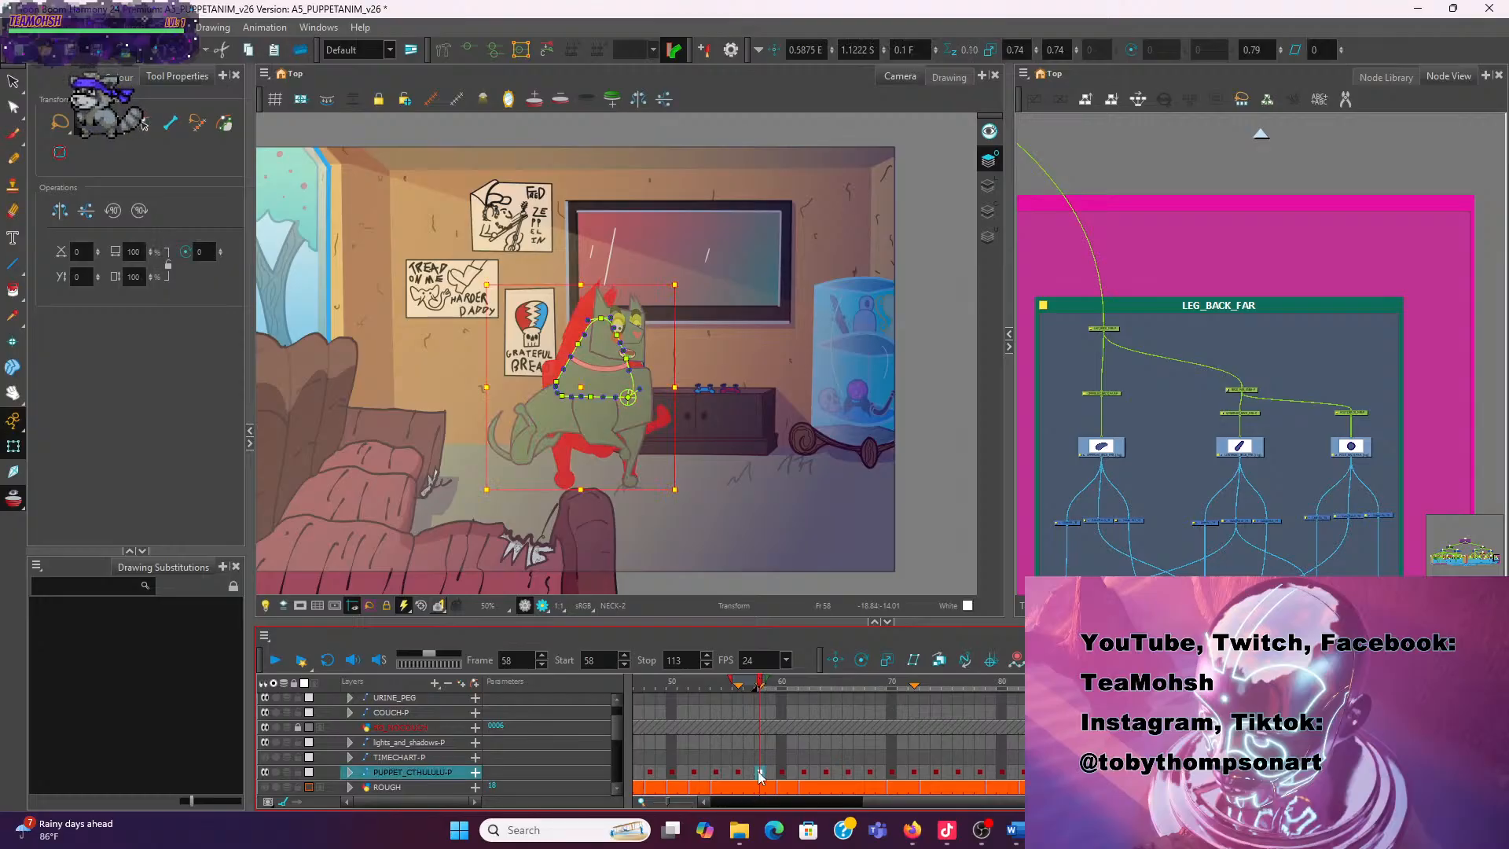
pyautogui.press('.')
pyautogui.press('.')
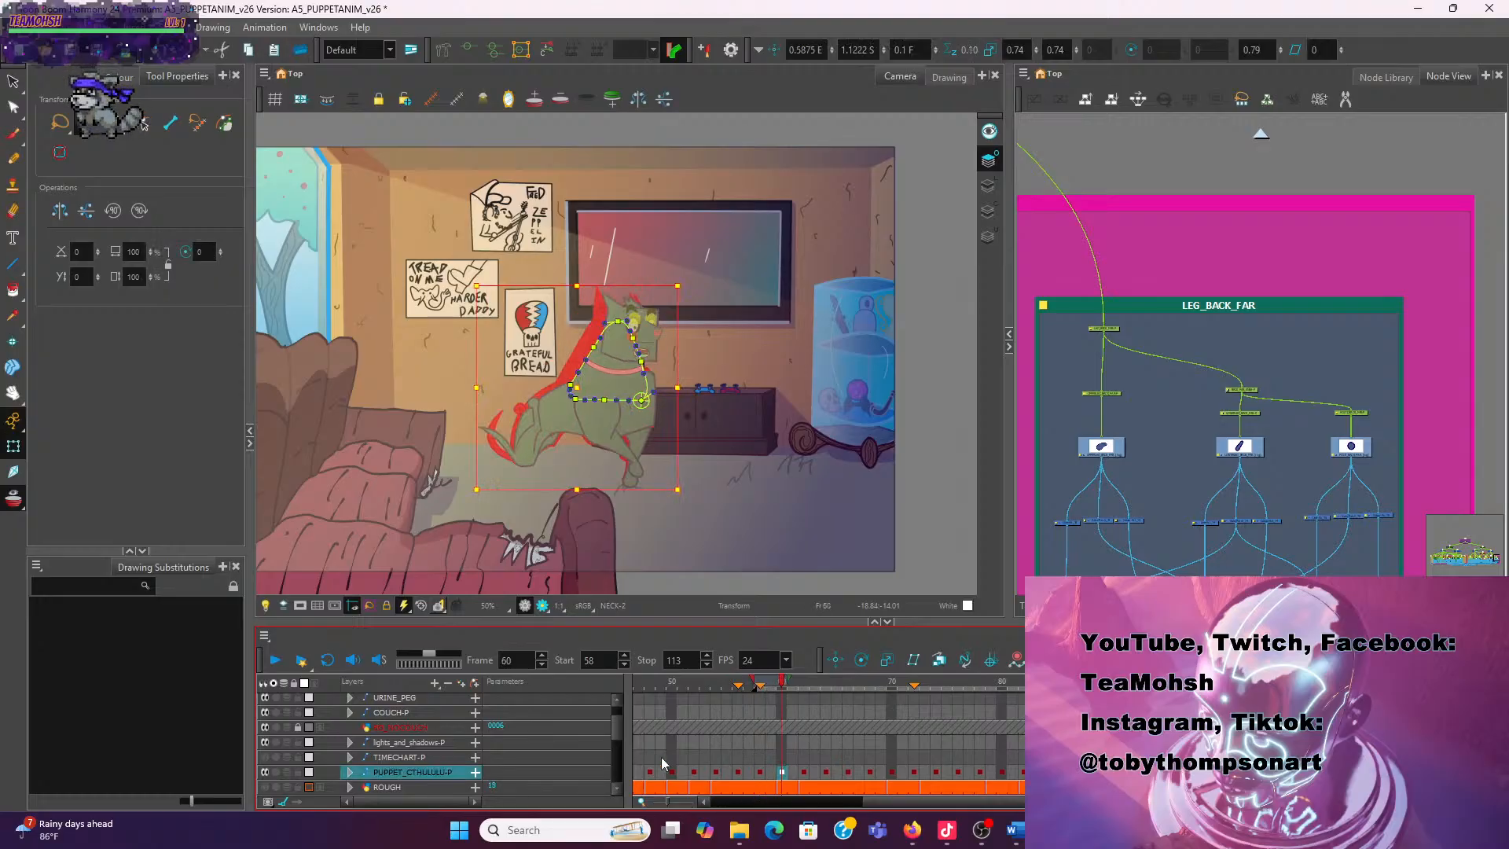
pyautogui.scroll(1, 732, 276)
pyautogui.press('.')
pyautogui.press('.')
pyautogui.press('.')
pyautogui.press('.')
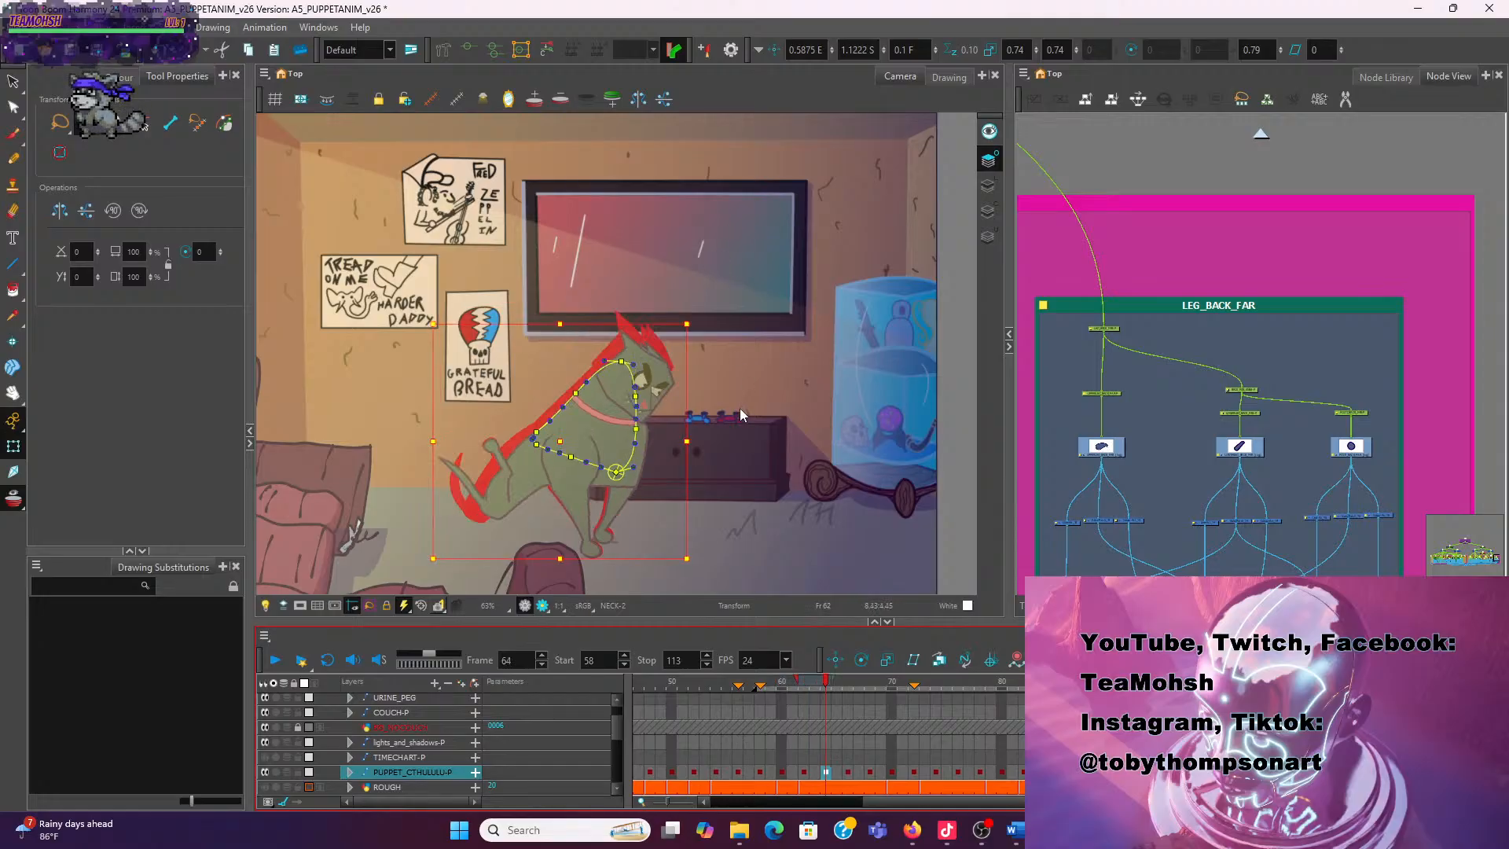
pyautogui.press('.')
pyautogui.press('.')
pyautogui.press('.')
pyautogui.press('.')
pyautogui.press('.')
pyautogui.press('.')
pyautogui.press('.')
pyautogui.press('.')
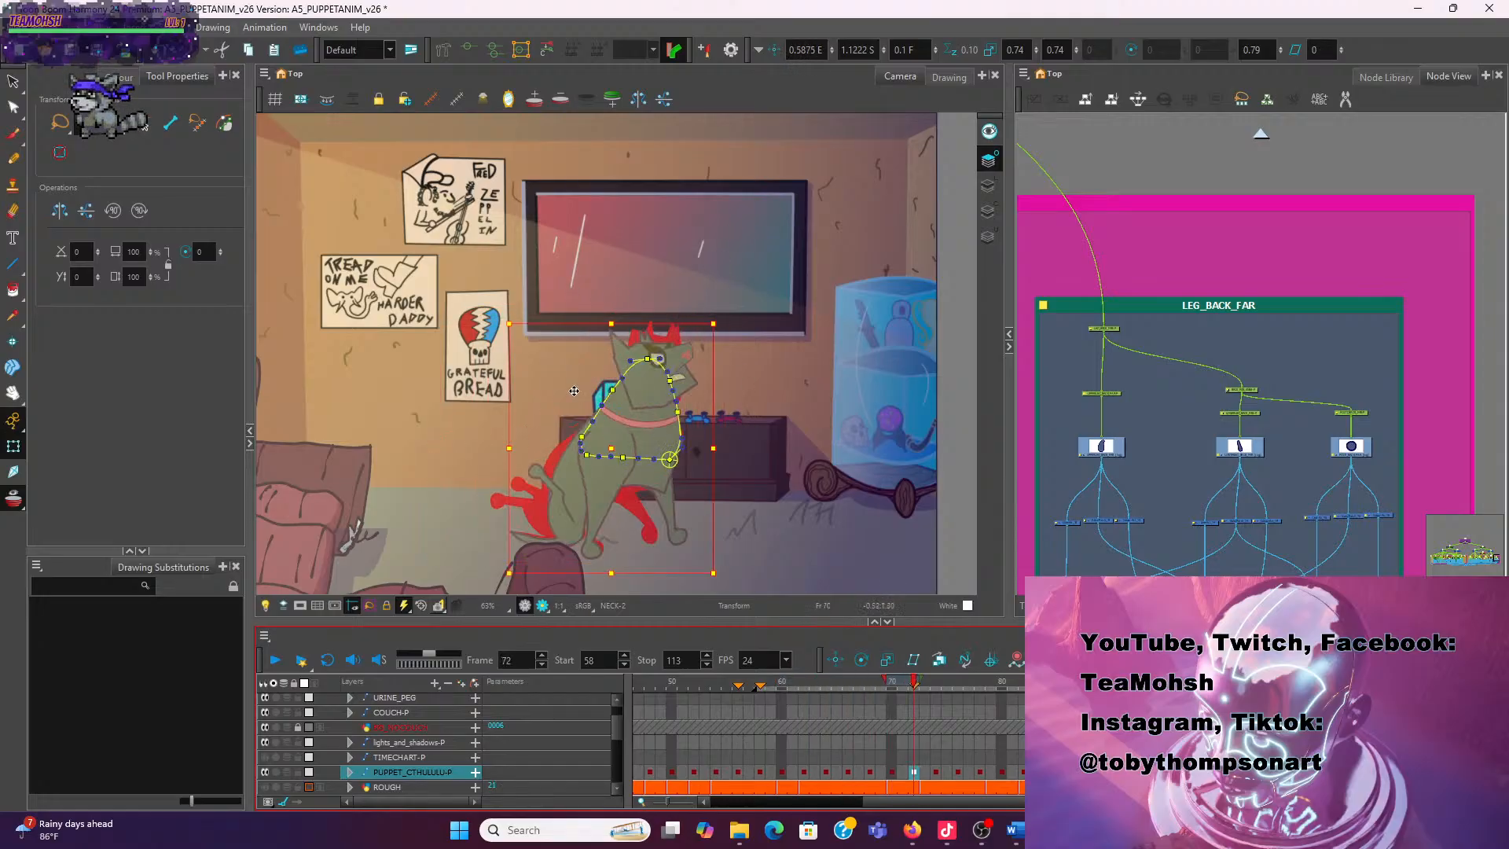
pyautogui.press('.')
pyautogui.press('.')
pyautogui.press('.')
pyautogui.press('.')
pyautogui.press('.')
pyautogui.press('.')
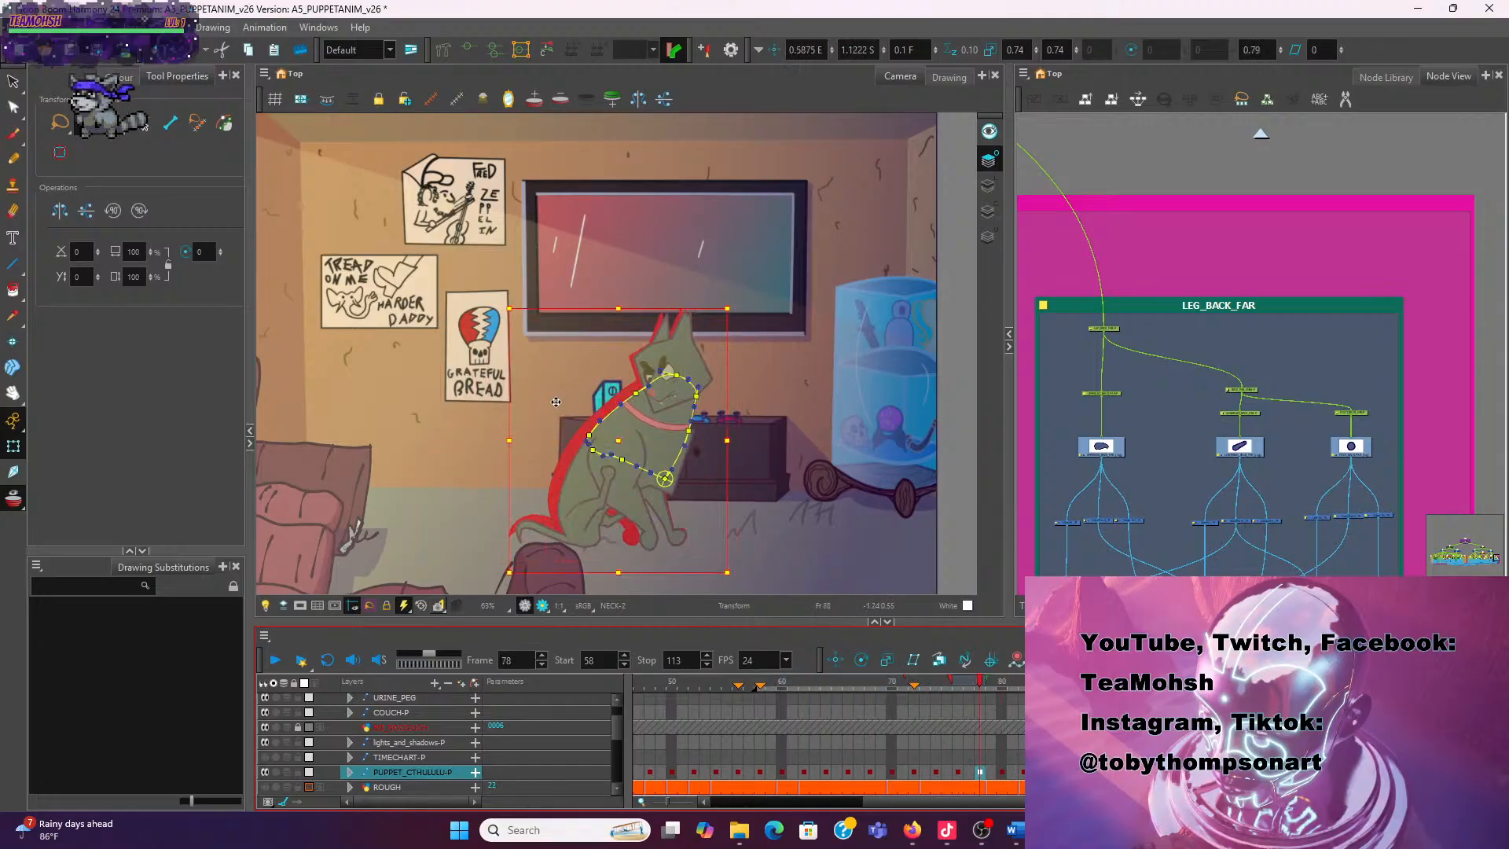
pyautogui.press('.')
pyautogui.press('.')
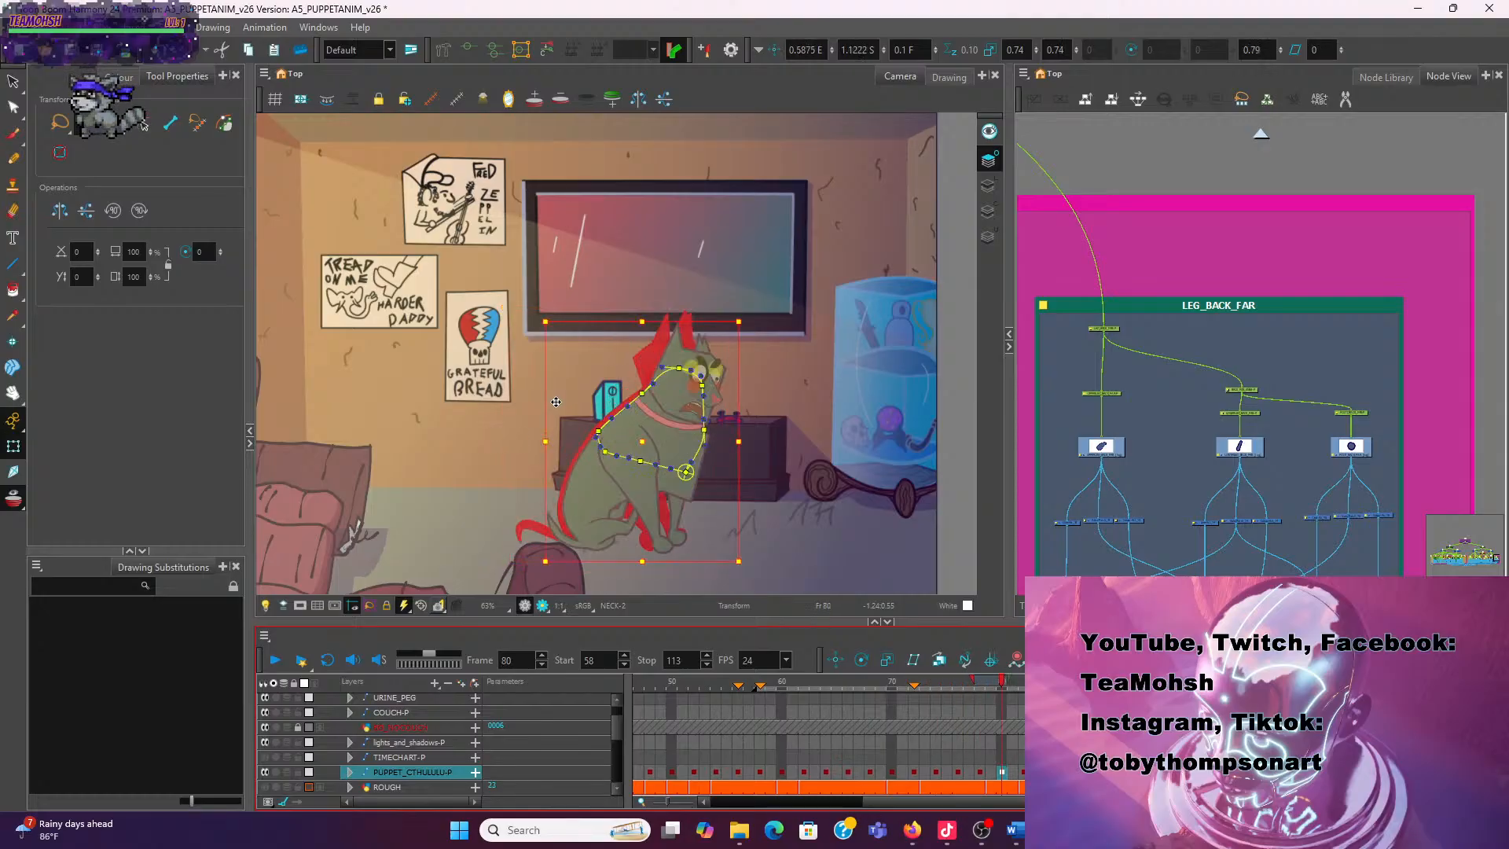
pyautogui.press('.')
pyautogui.press('.')
pyautogui.press('.')
pyautogui.press('.')
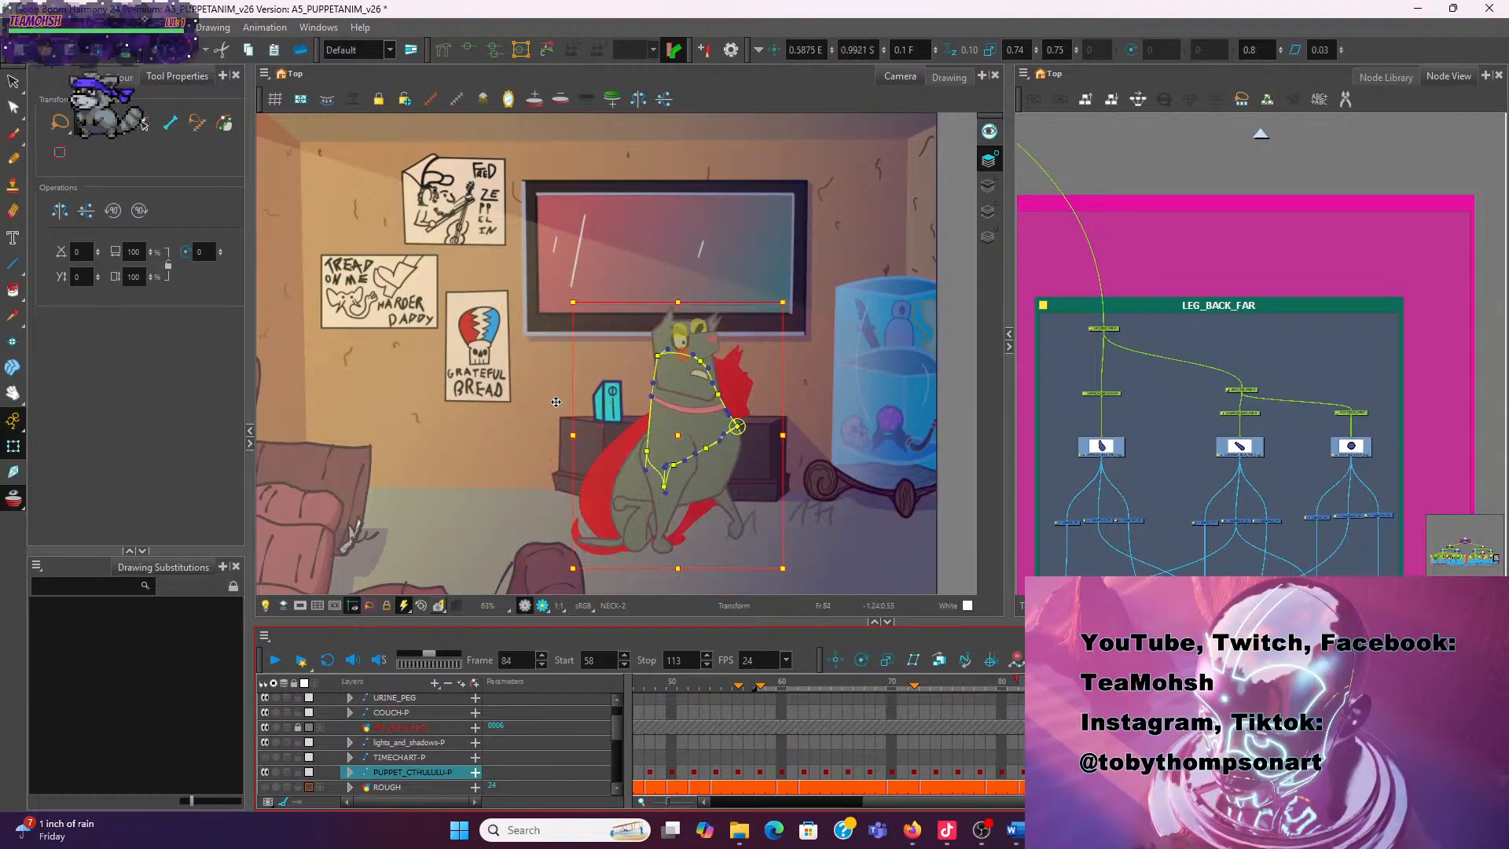
pyautogui.press('.')
pyautogui.press('.')
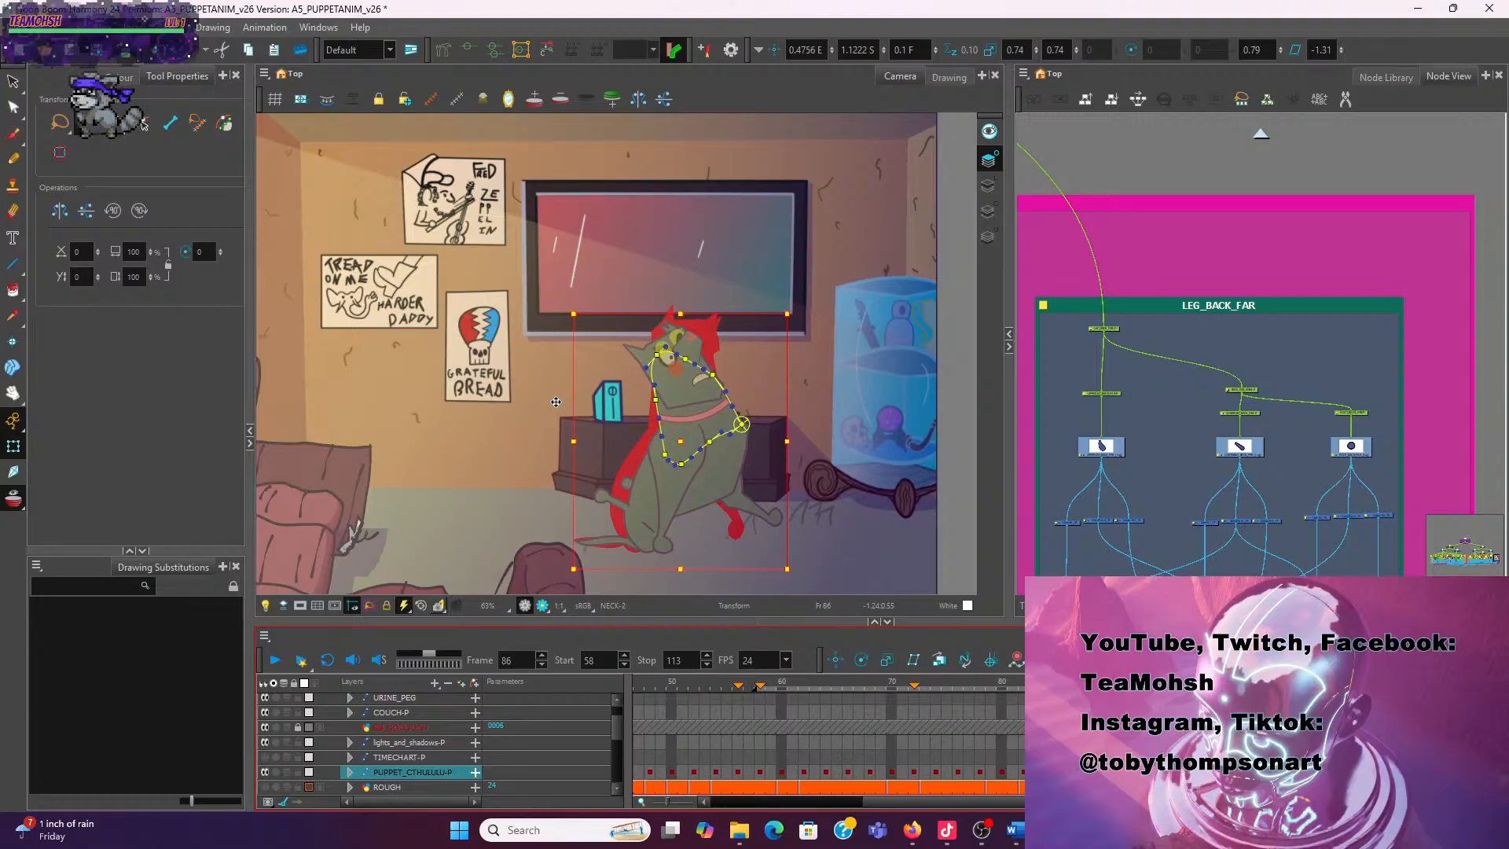
# On frame 86, show the upper torso's deformation controls and pull its curve handles outward to round the cat's back
pyautogui.scroll(2, 738, 490)
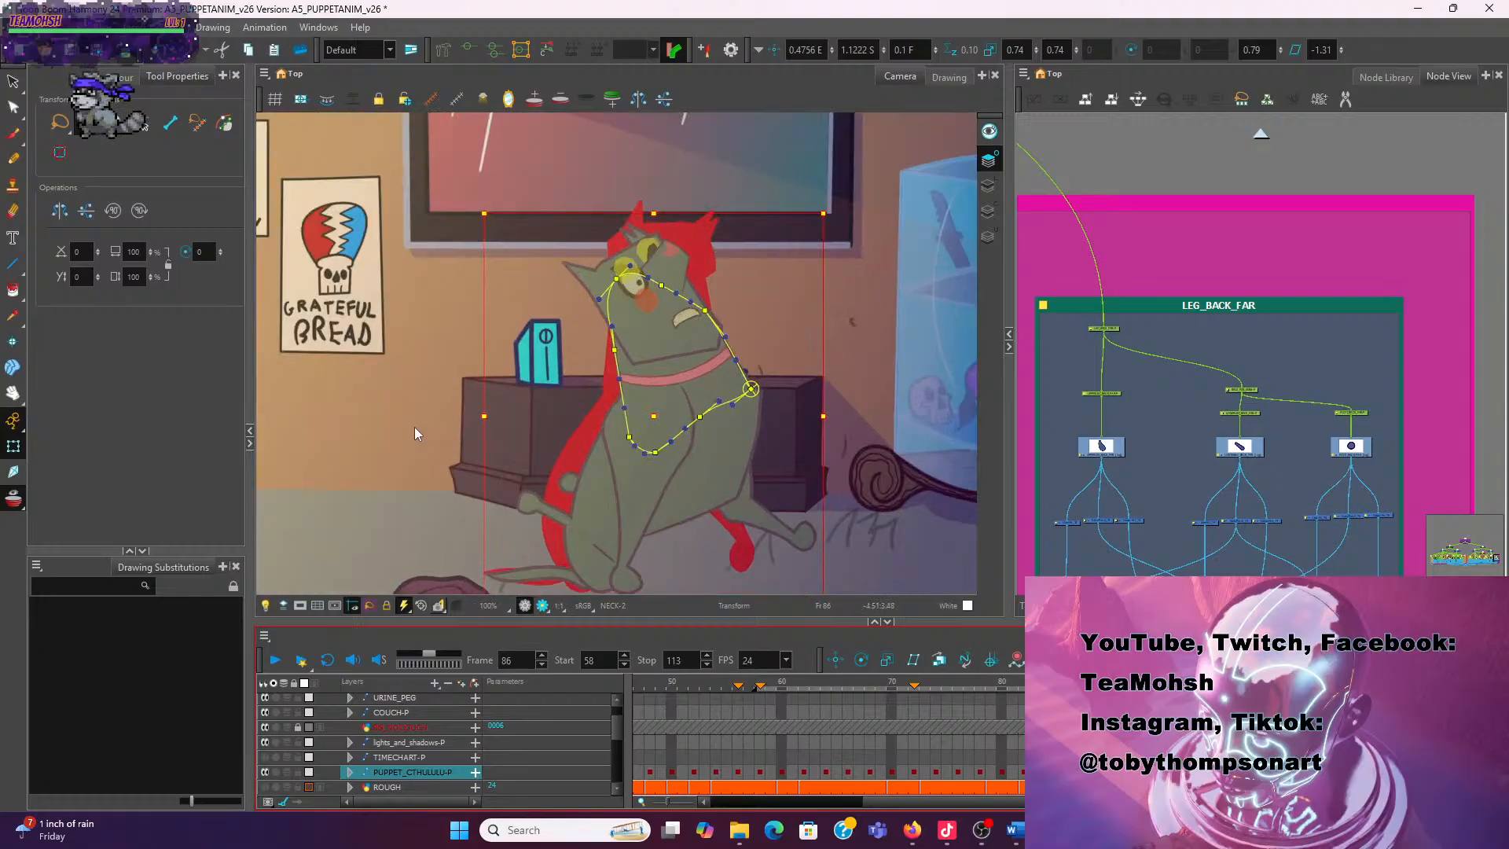
pyautogui.click(719, 477)
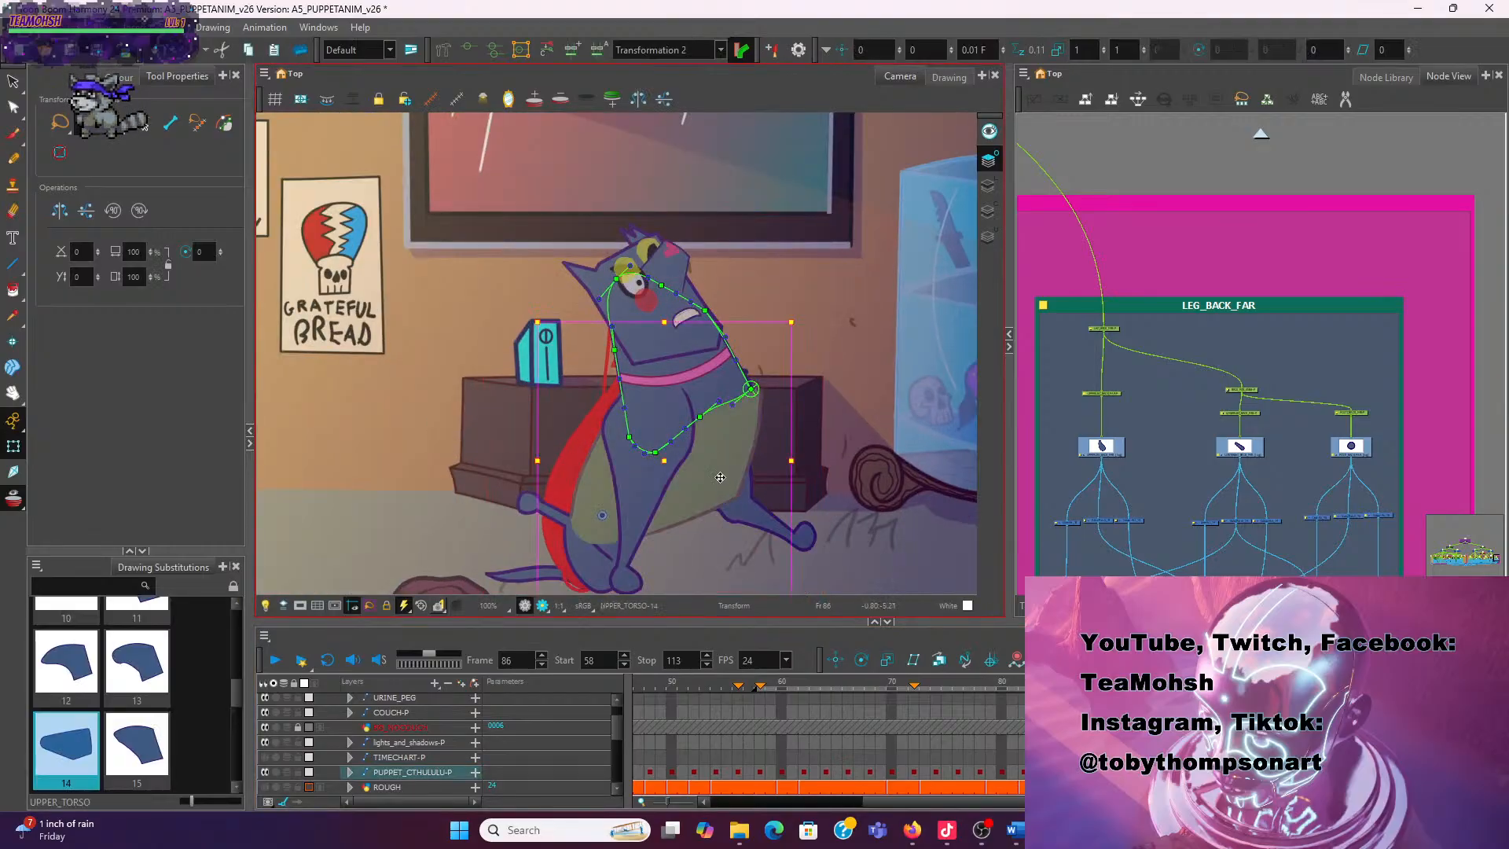
pyautogui.click(469, 49)
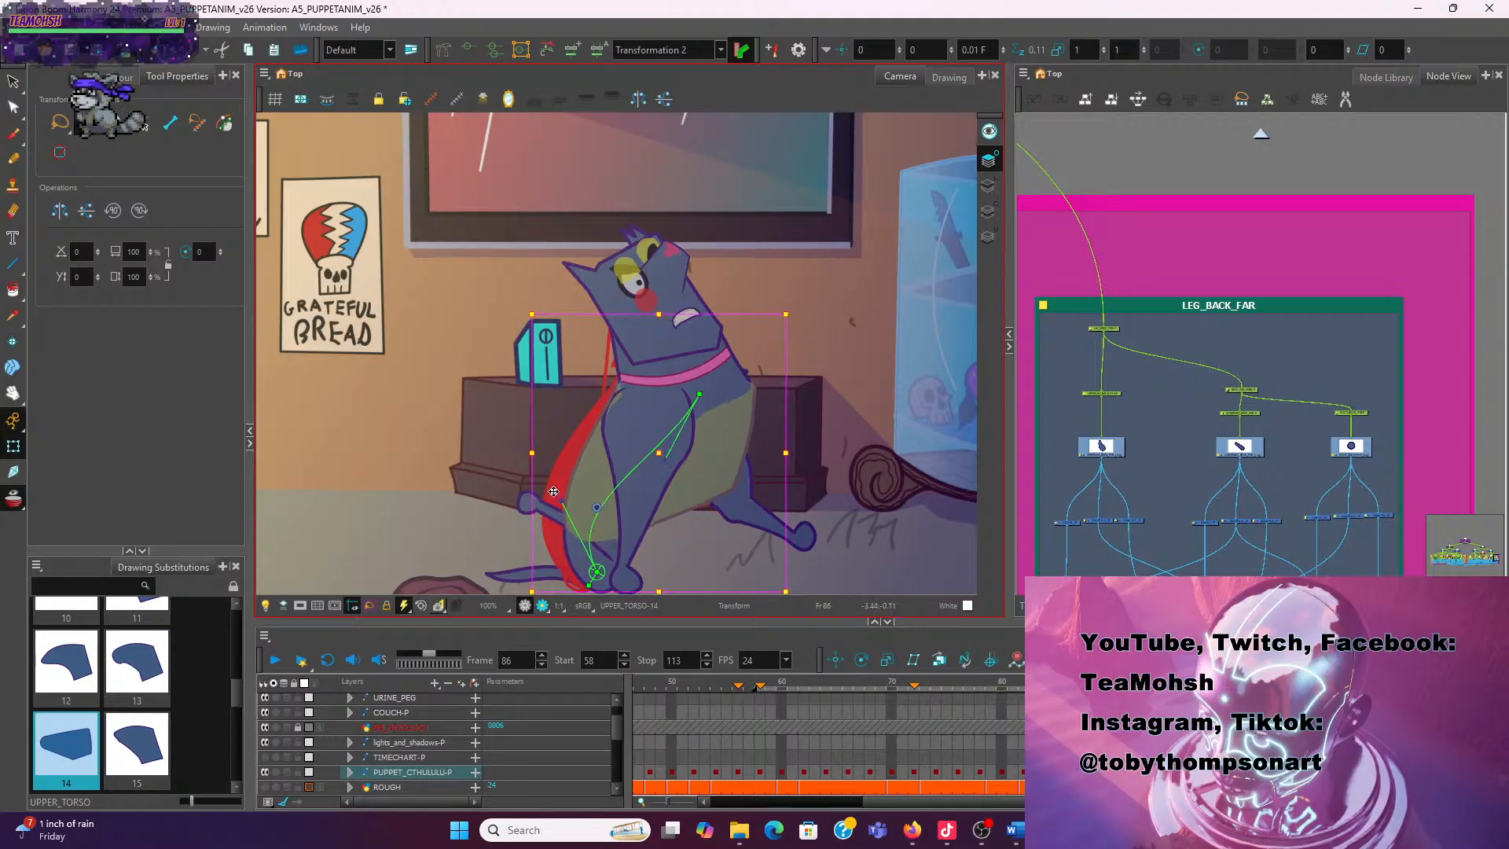
pyautogui.click(459, 450)
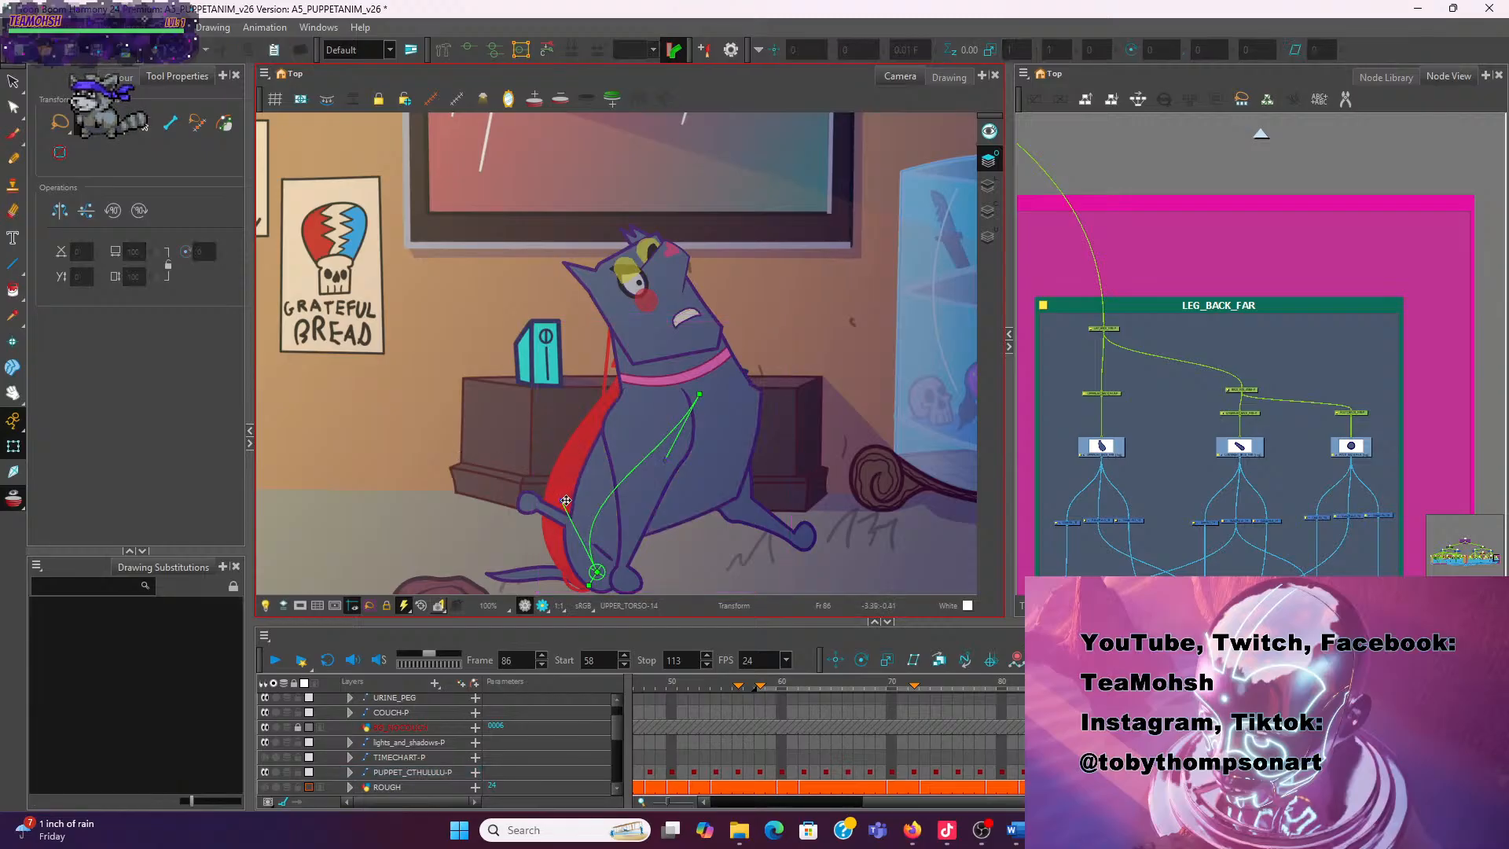
pyautogui.moveTo(566, 501); pyautogui.dragTo(511, 403)
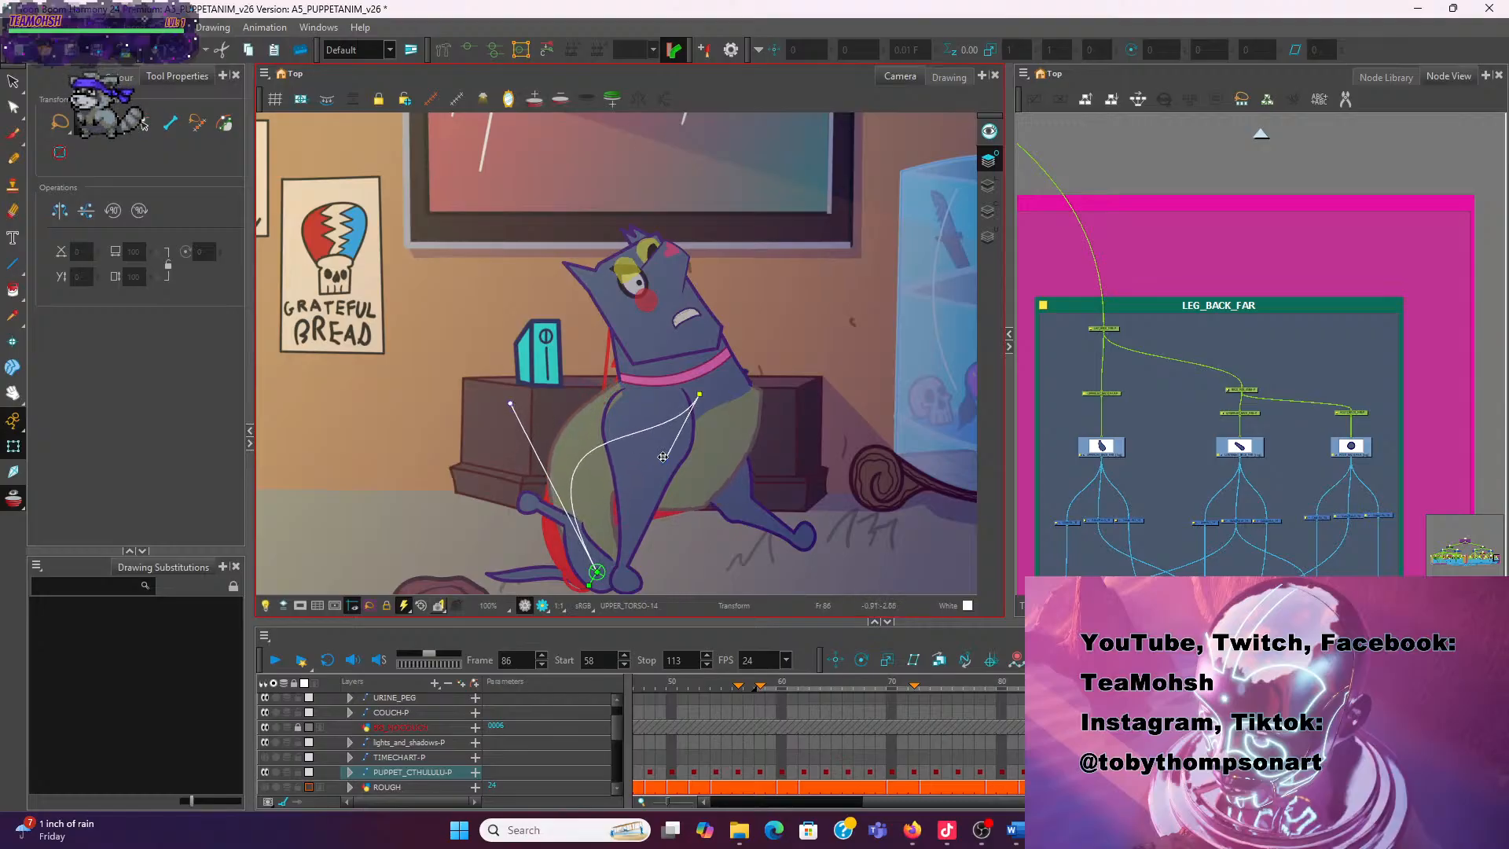
pyautogui.moveTo(663, 457); pyautogui.dragTo(680, 469)
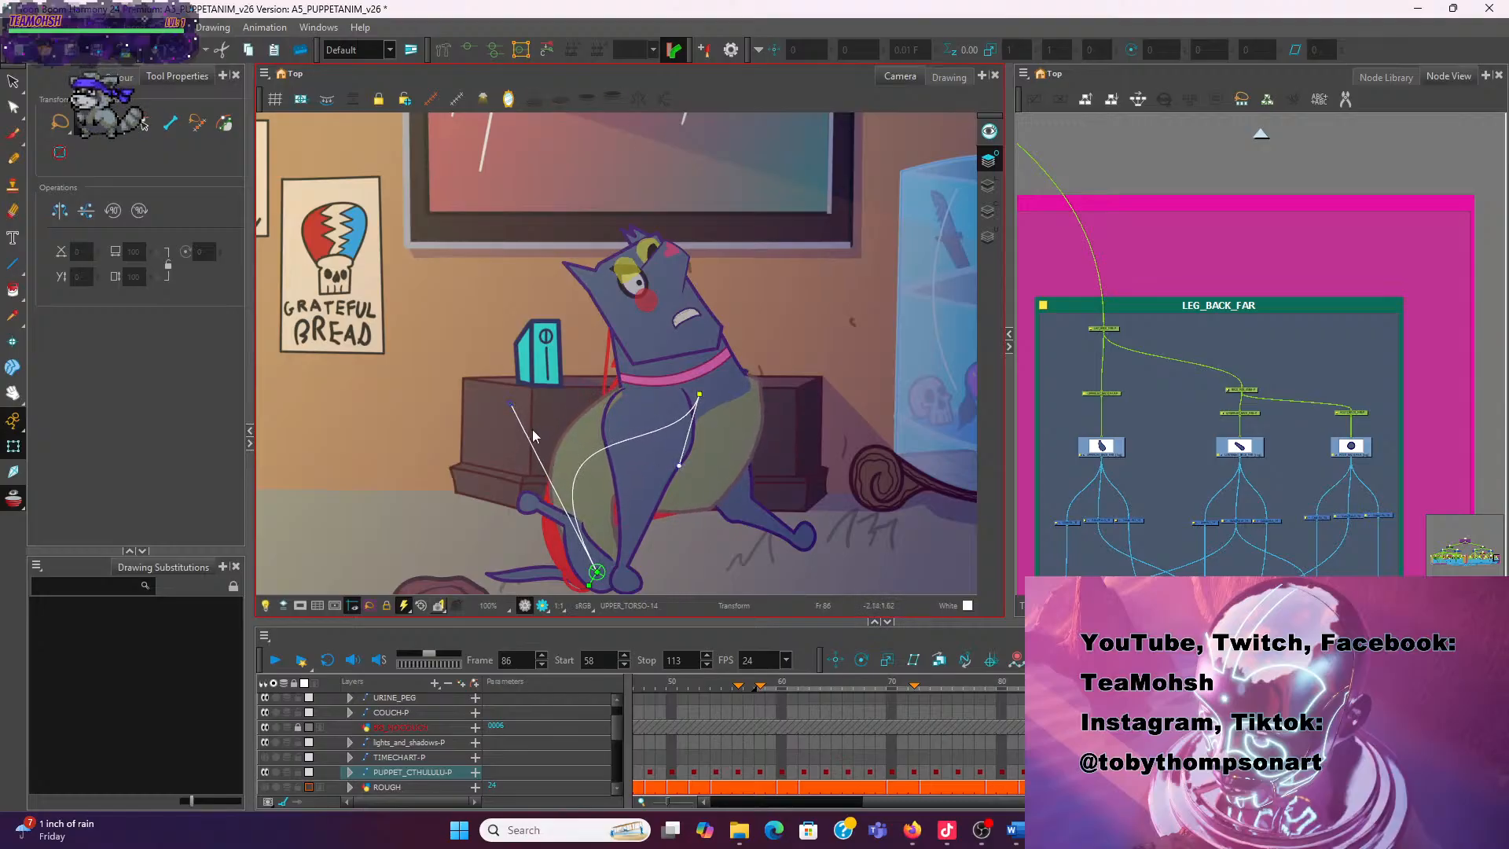
pyautogui.moveTo(507, 404); pyautogui.dragTo(503, 394)
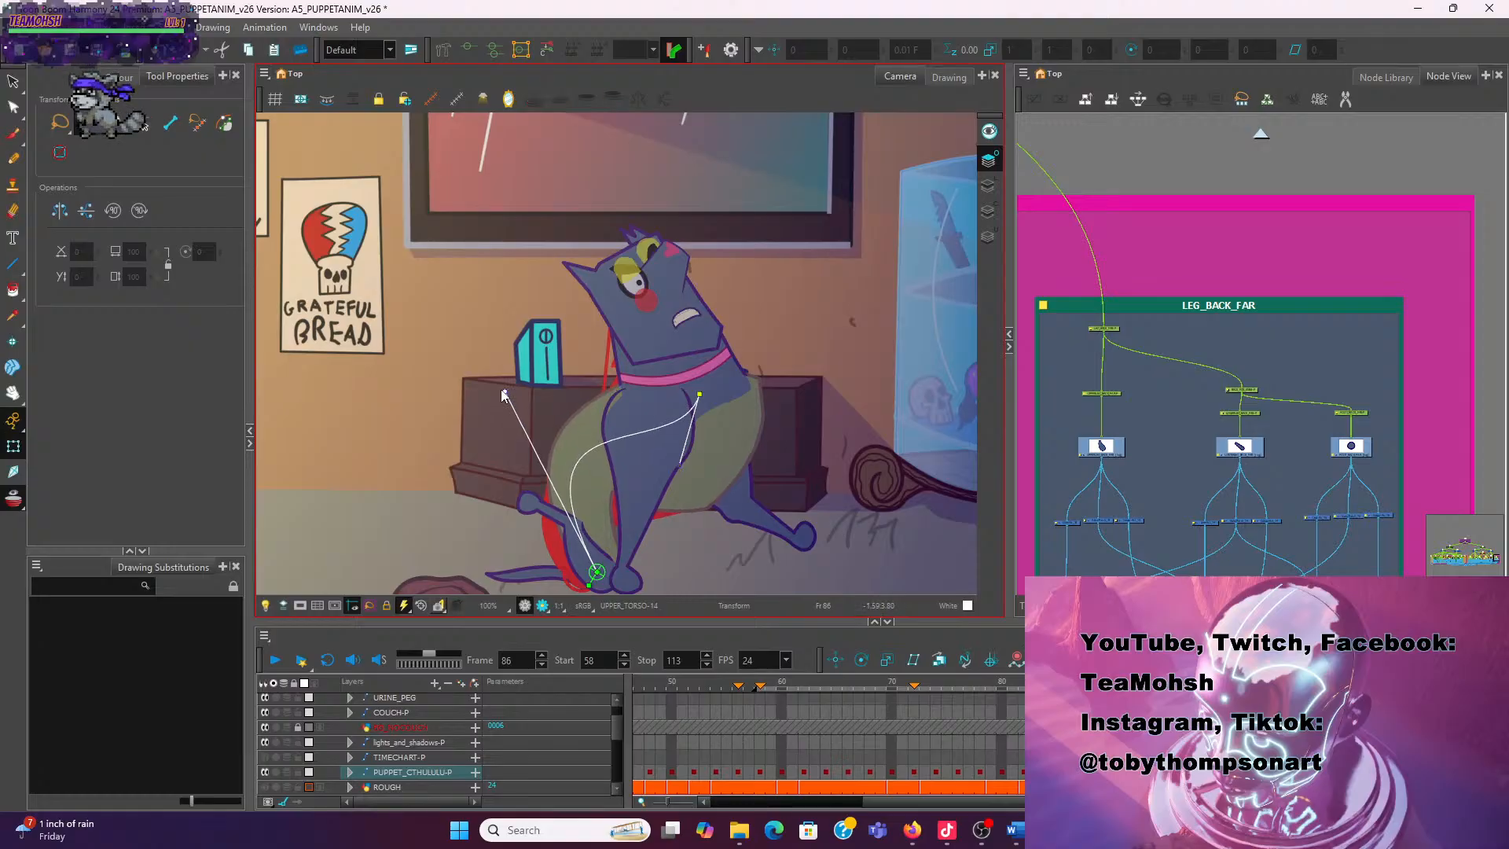
pyautogui.click(474, 355)
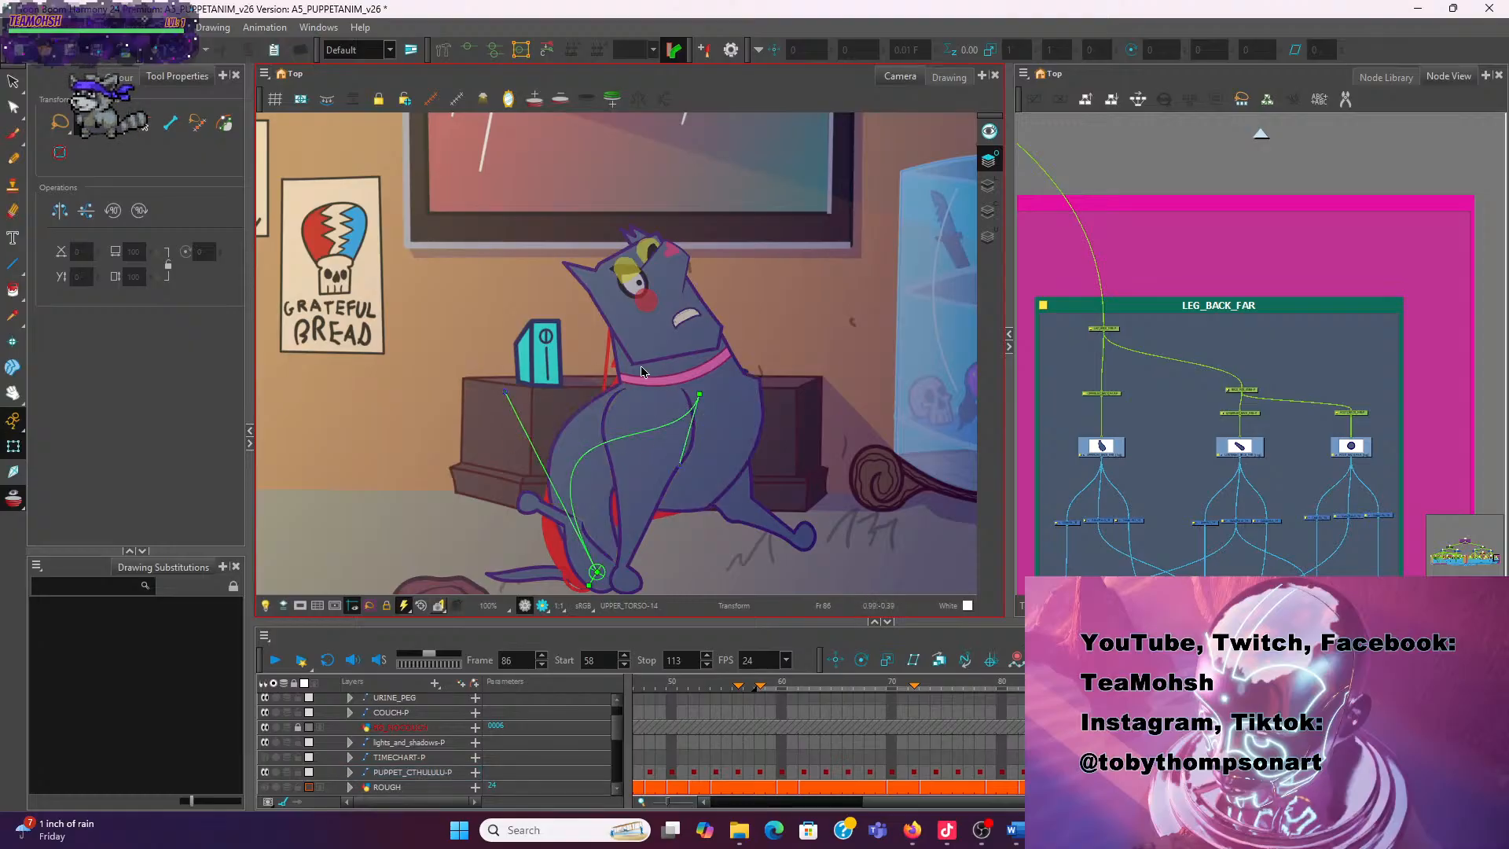
# Show the neck's deformation controls on frame 86, move its lower back point outward and straighten the back edge with the curve handles
pyautogui.click(613, 344)
pyautogui.click(466, 45)
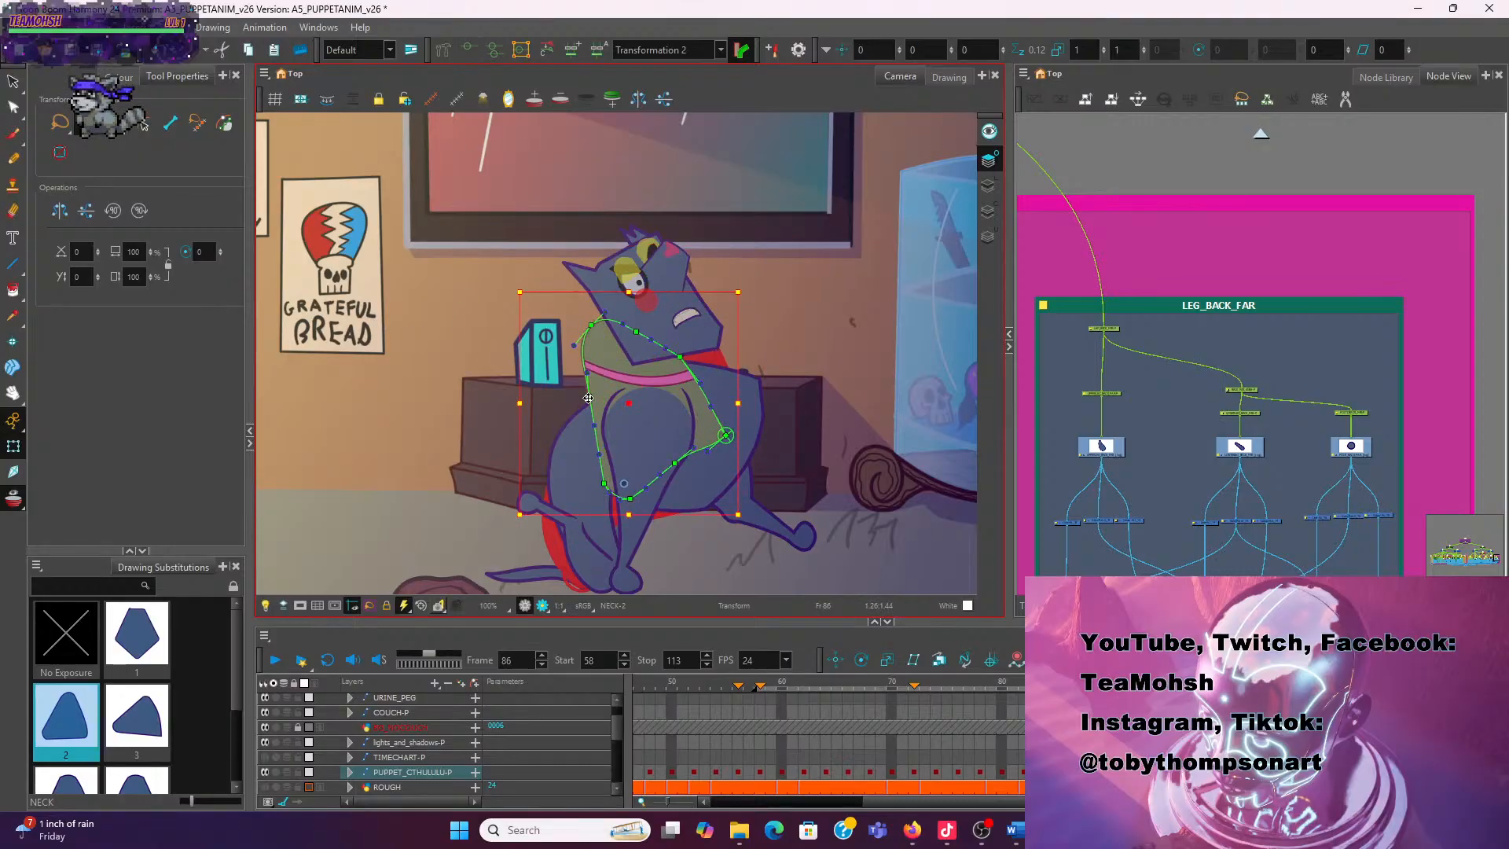
pyautogui.press('Escape')
pyautogui.moveTo(614, 349); pyautogui.dragTo(593, 405)
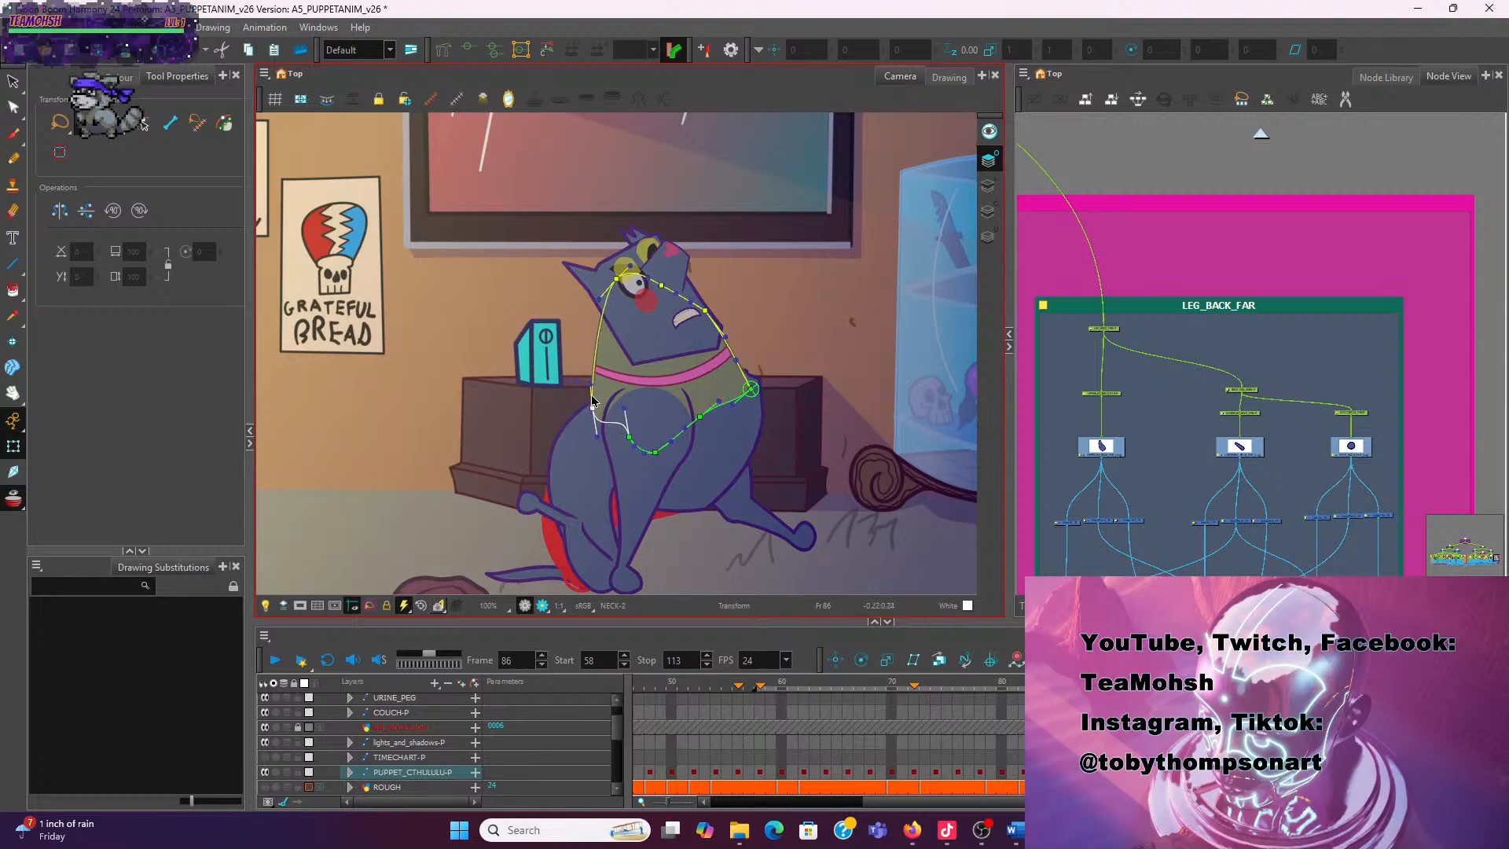
pyautogui.moveTo(599, 300); pyautogui.dragTo(612, 306)
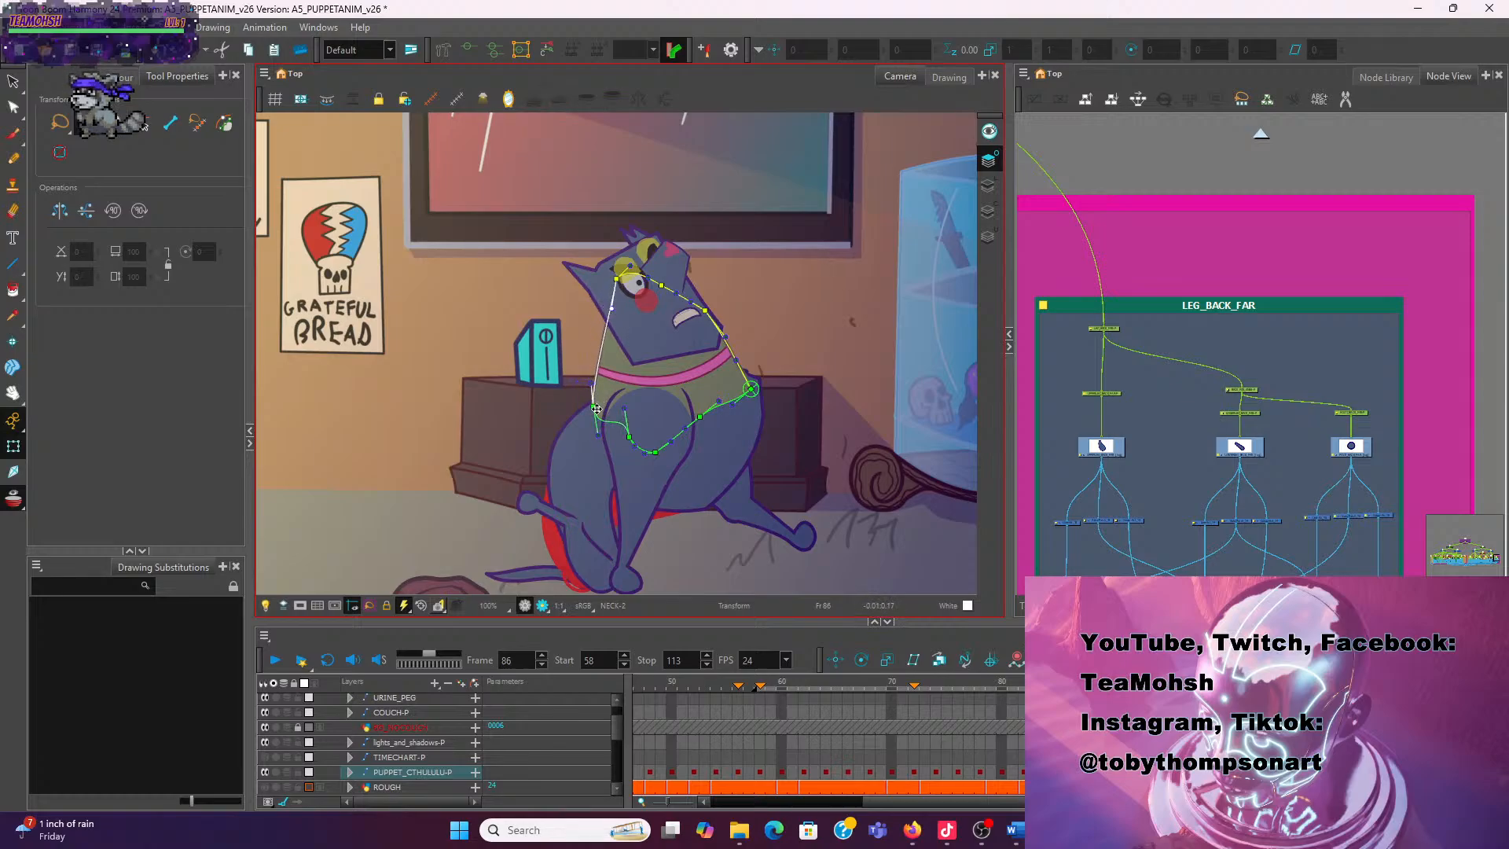
pyautogui.moveTo(591, 383); pyautogui.dragTo(600, 382)
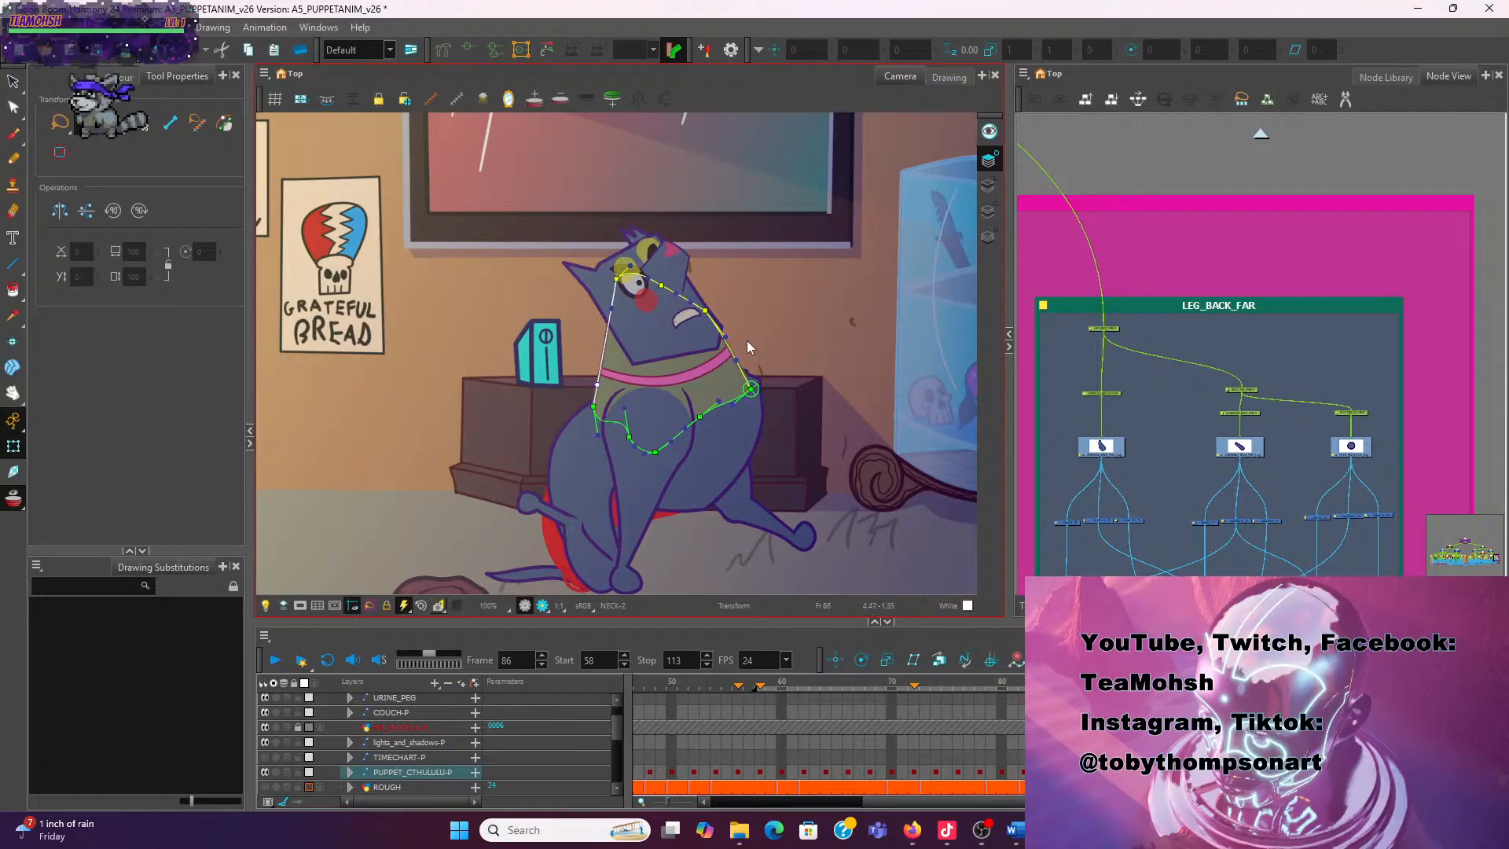
# Refine the frame 86 neck by nudging its lower front corner outward, adjusting the front curve and shifting the lower back corner slightly inward
pyautogui.scroll(2, 746, 341)
pyautogui.moveTo(753, 416); pyautogui.dragTo(760, 408)
pyautogui.moveTo(733, 358); pyautogui.dragTo(730, 361)
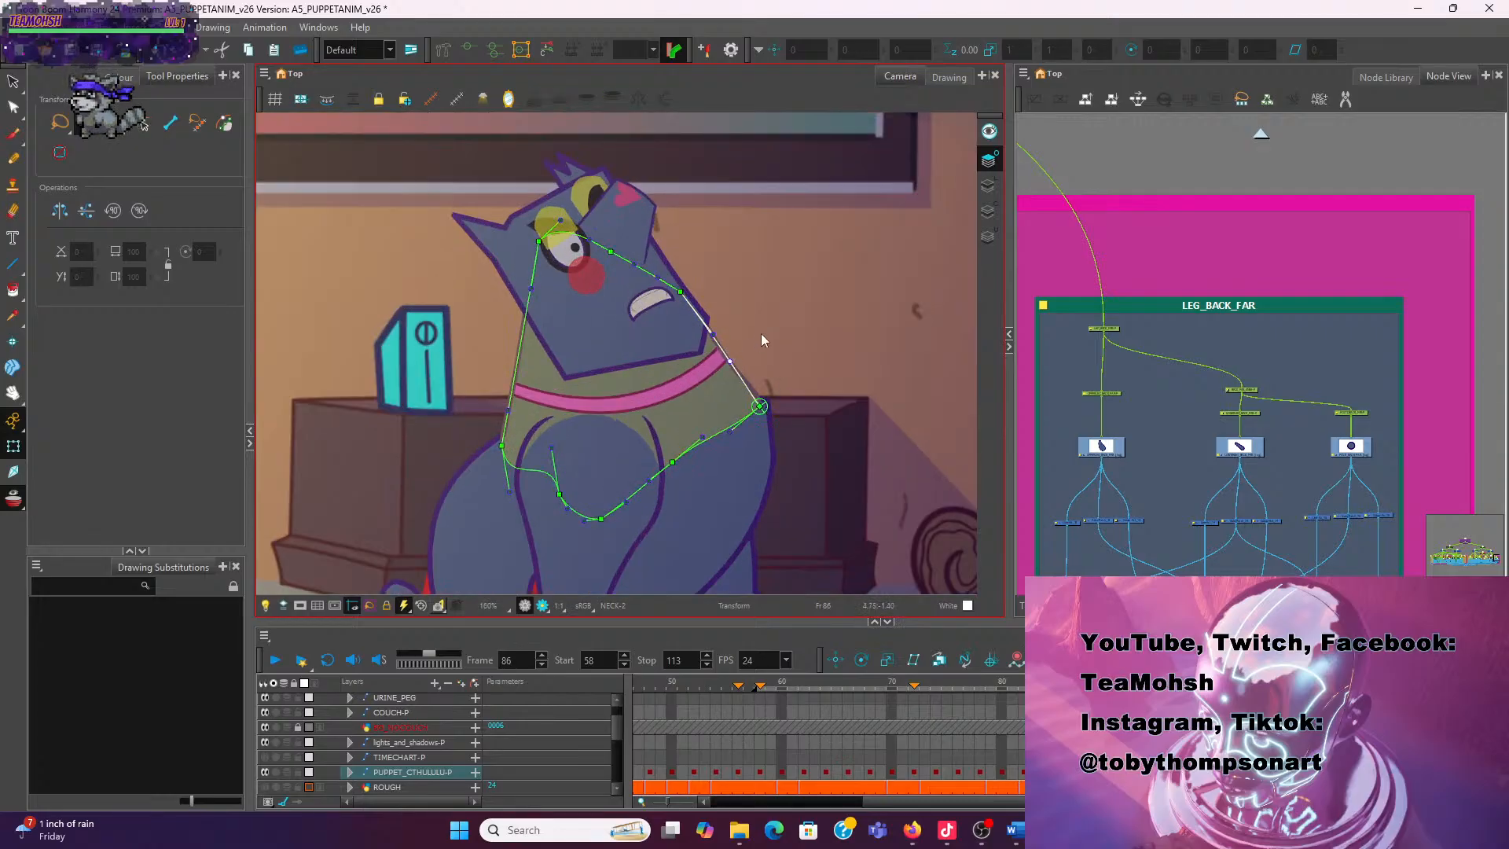
pyautogui.click(761, 332)
pyautogui.scroll(-1, 761, 332)
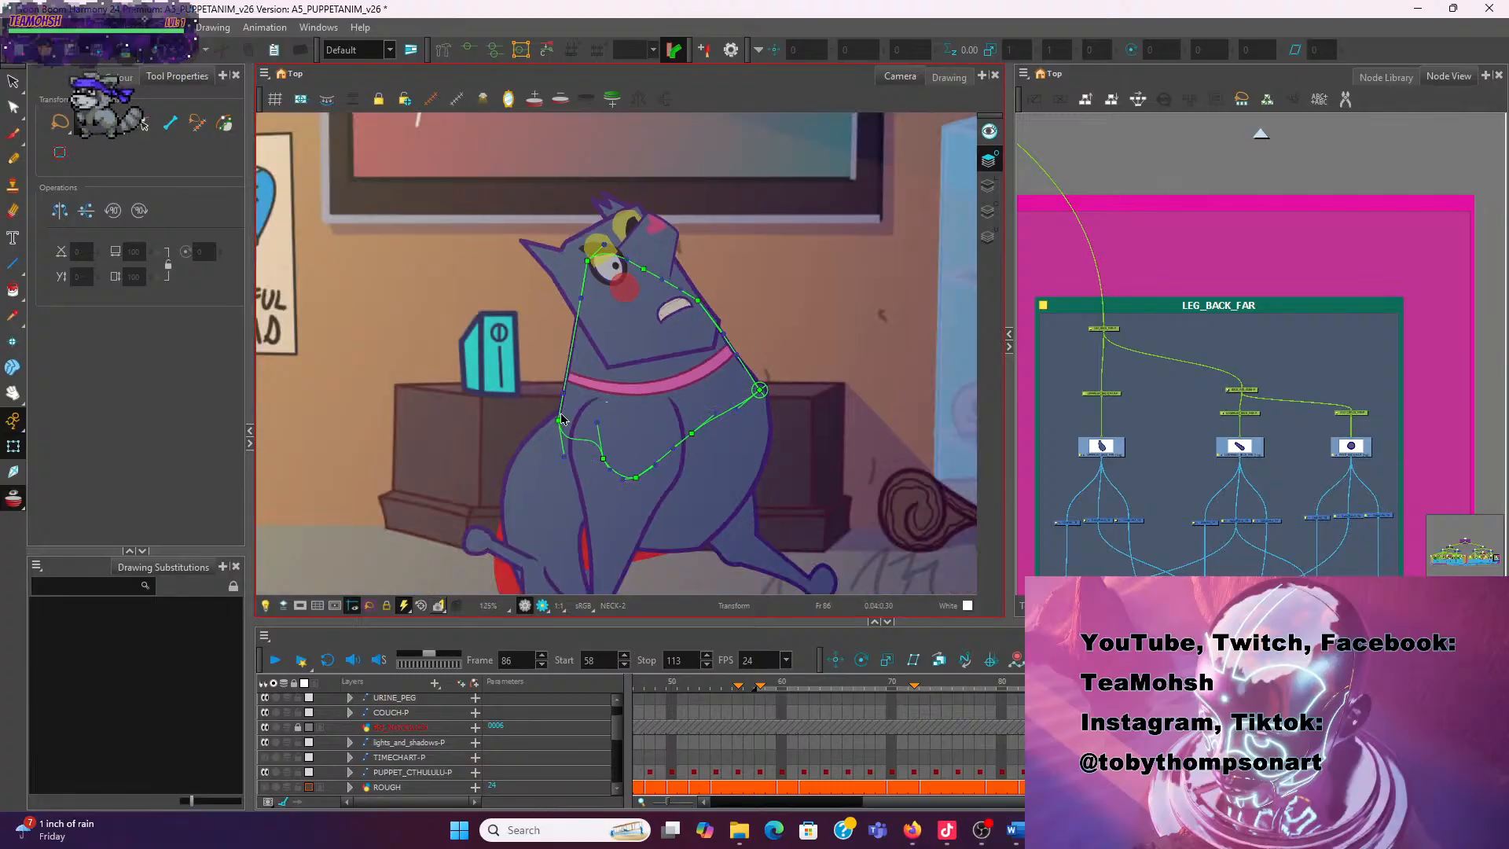
pyautogui.scroll(2, 494, 367)
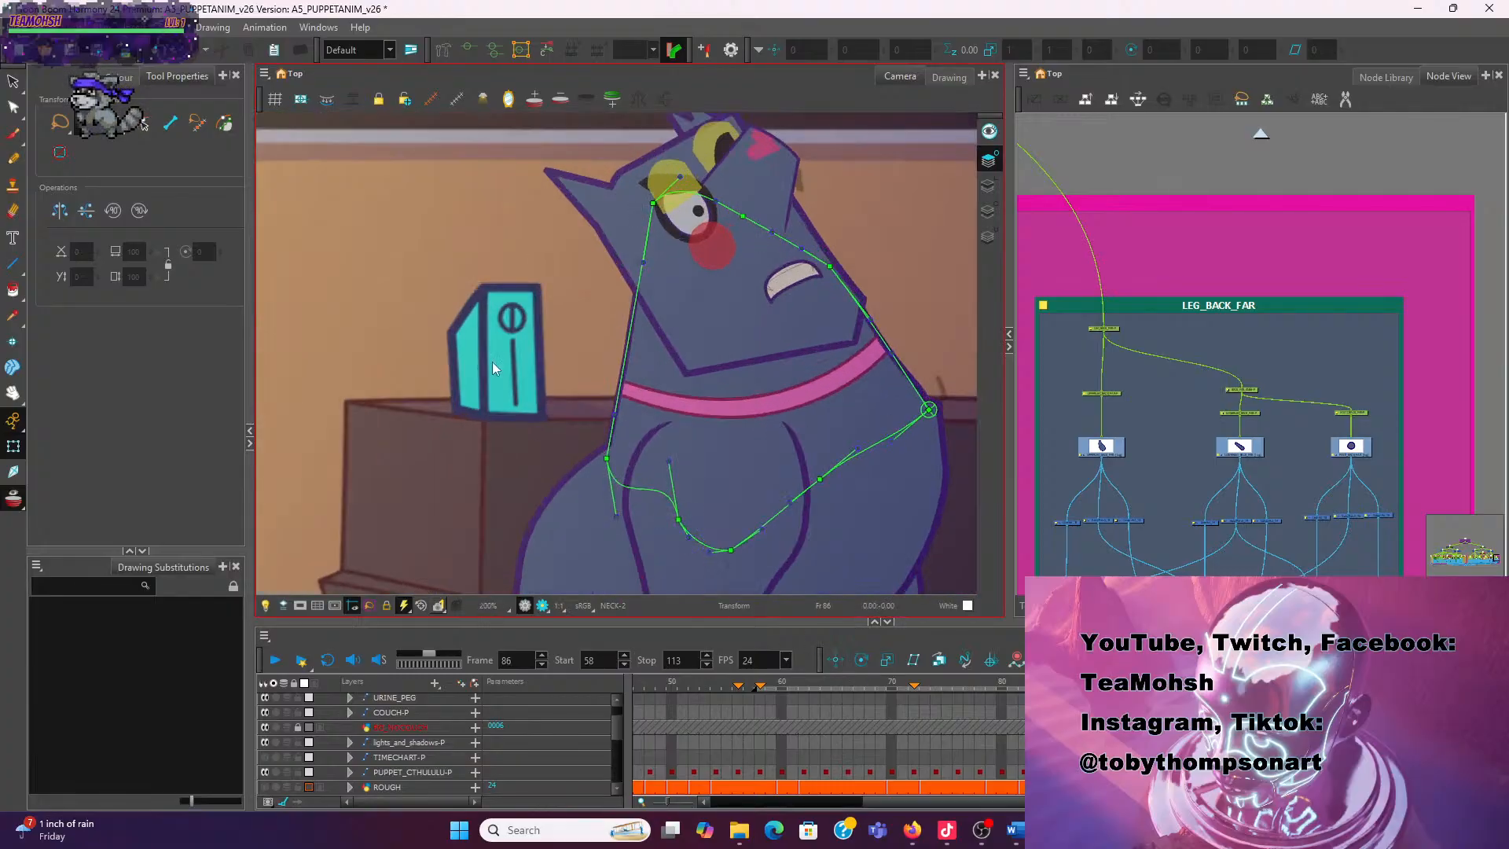
pyautogui.moveTo(608, 453); pyautogui.dragTo(616, 455)
pyautogui.scroll(-3, 555, 399)
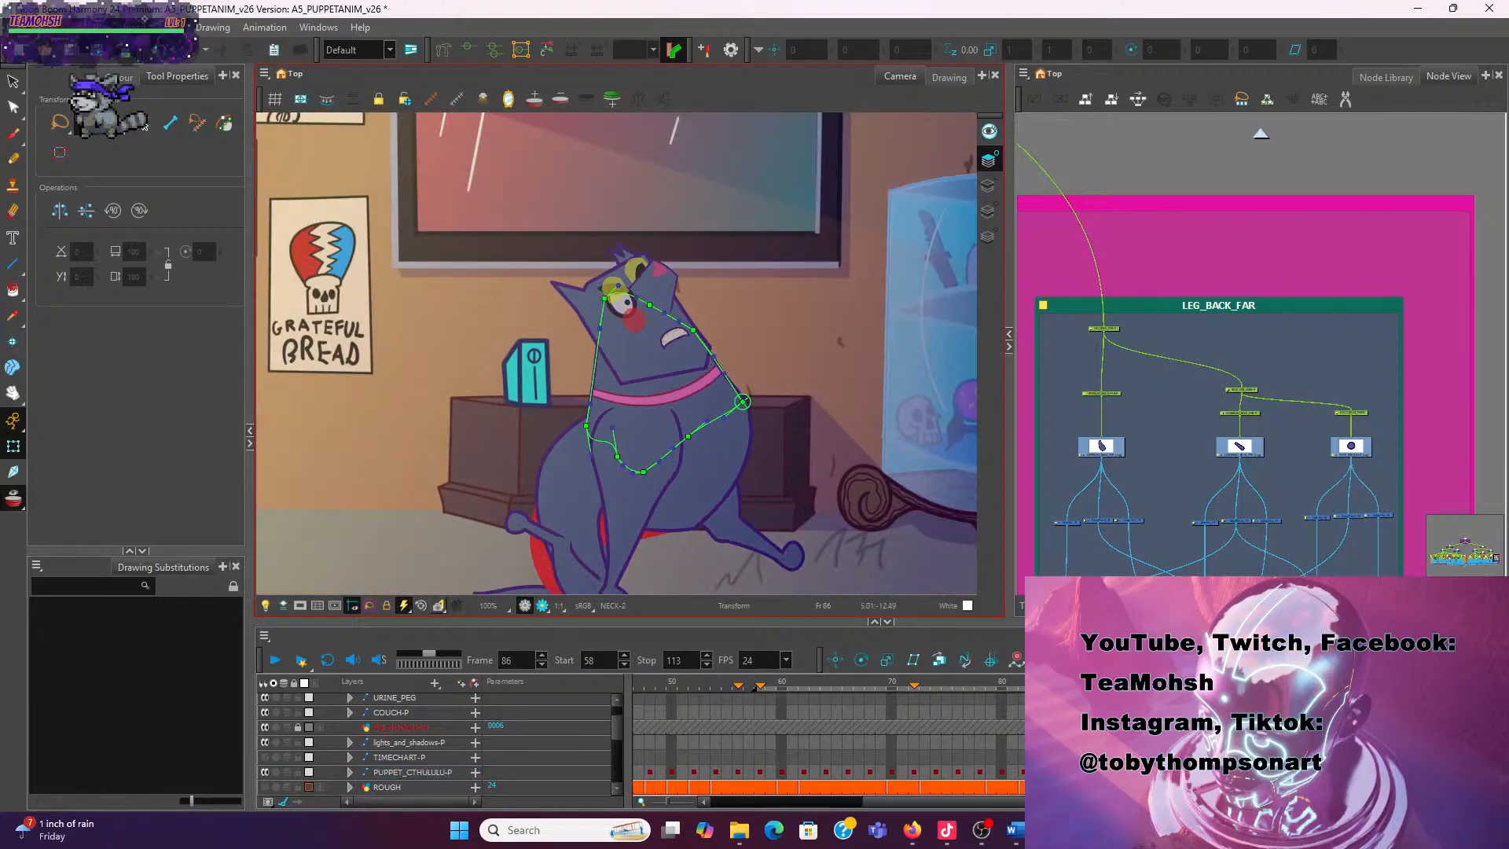
# Flip back and forth between frames 84 and 86 to compare the neck and torso shapes
pyautogui.press(',')
pyautogui.press('.')
pyautogui.press(',')
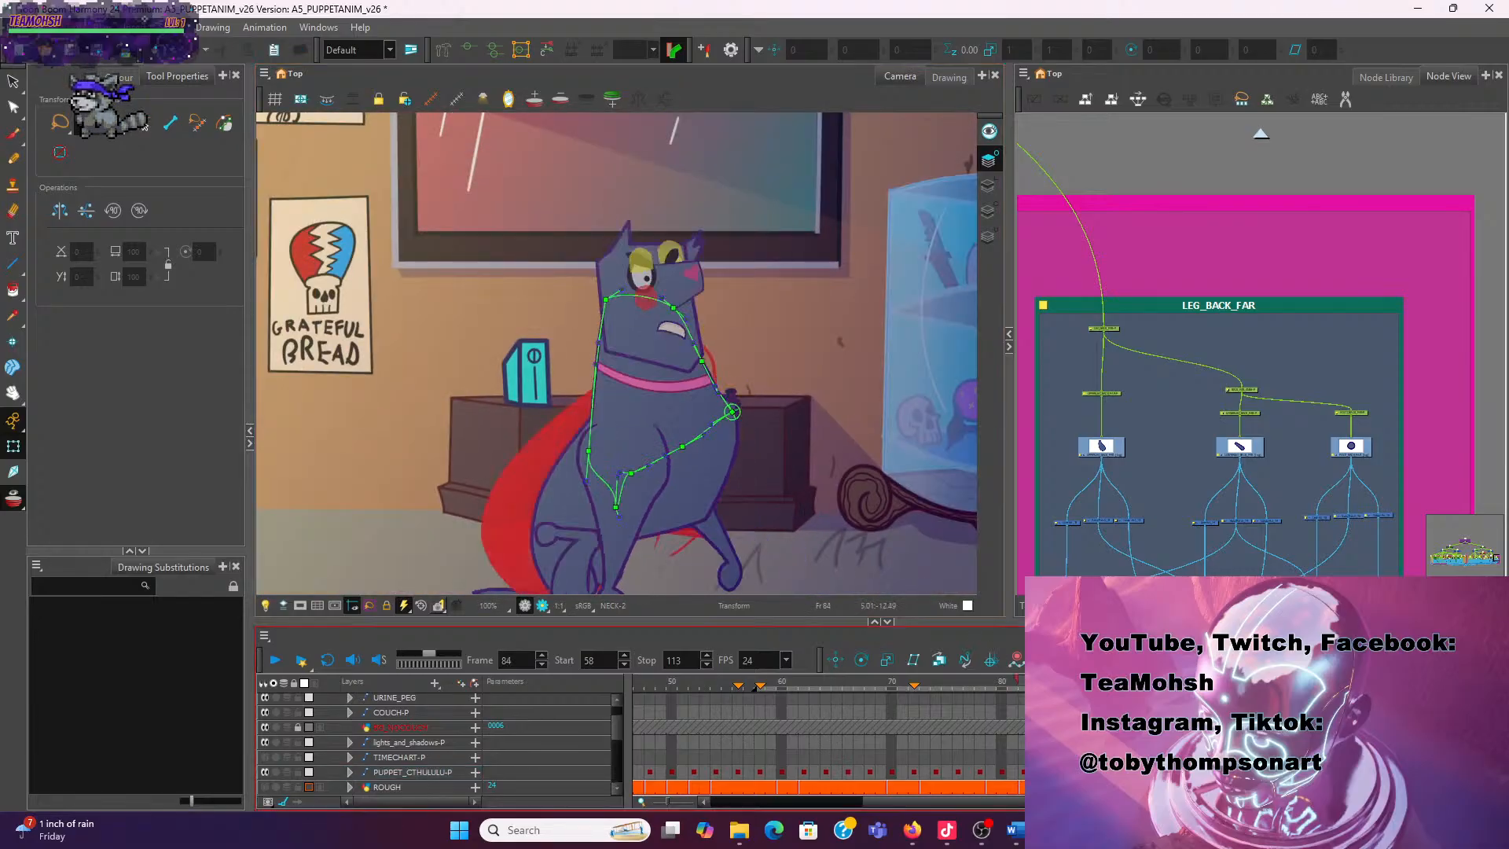
pyautogui.press('.')
pyautogui.press(',')
pyautogui.press('.')
pyautogui.press(',')
pyautogui.press('.')
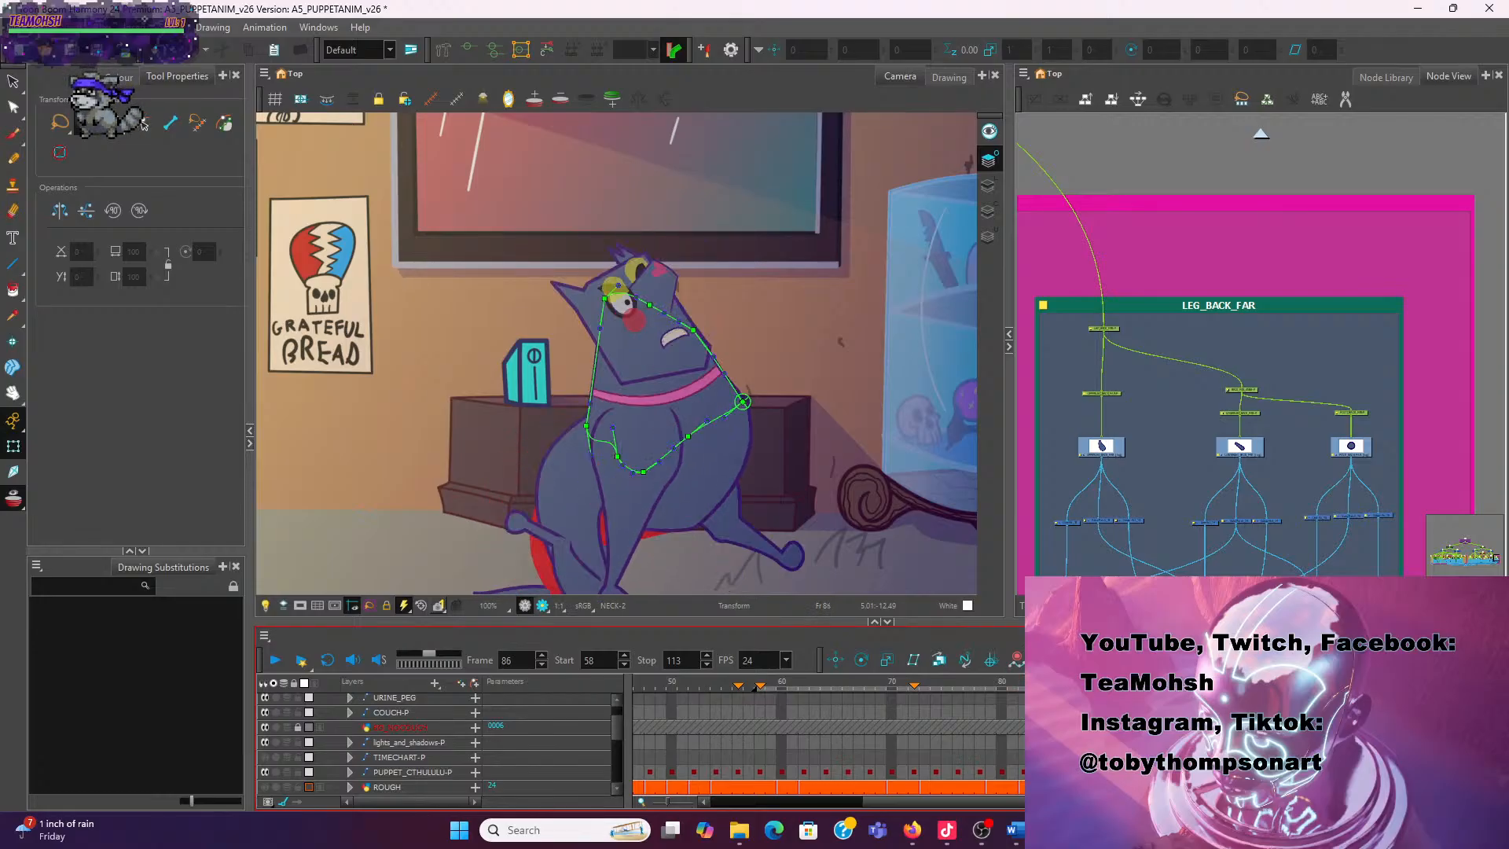
pyautogui.press(',')
pyautogui.press('.')
# On frame 84, extend the onion skin forward, show the upper torso's deformation controls and pull its lower curve handle outward to round the back
pyautogui.click(693, 515)
pyautogui.press('space')
pyautogui.moveTo(714, 567); pyautogui.dragTo(744, 443)
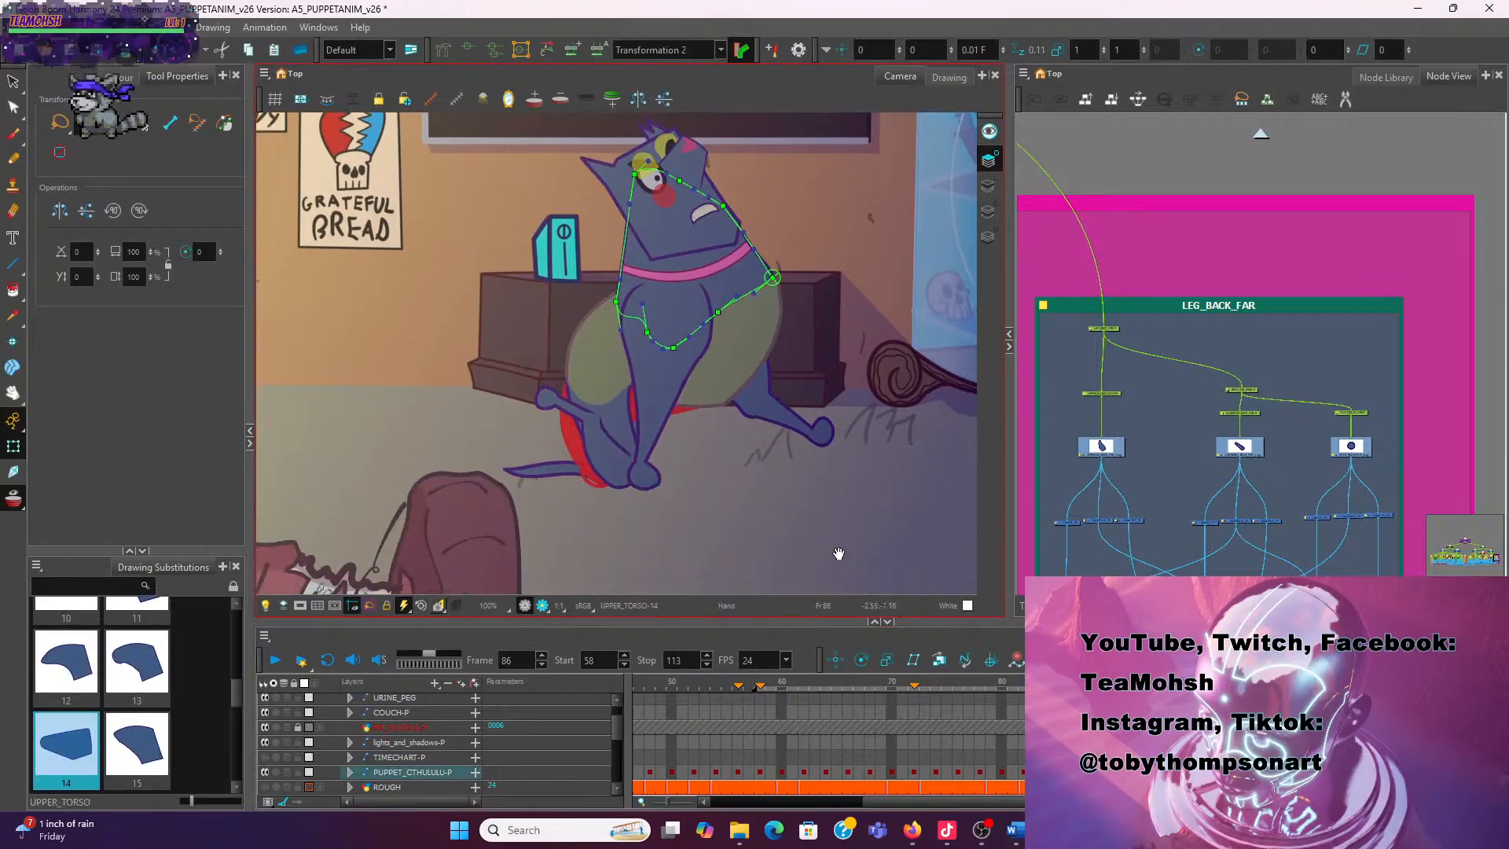
pyautogui.press(',')
pyautogui.press(',')
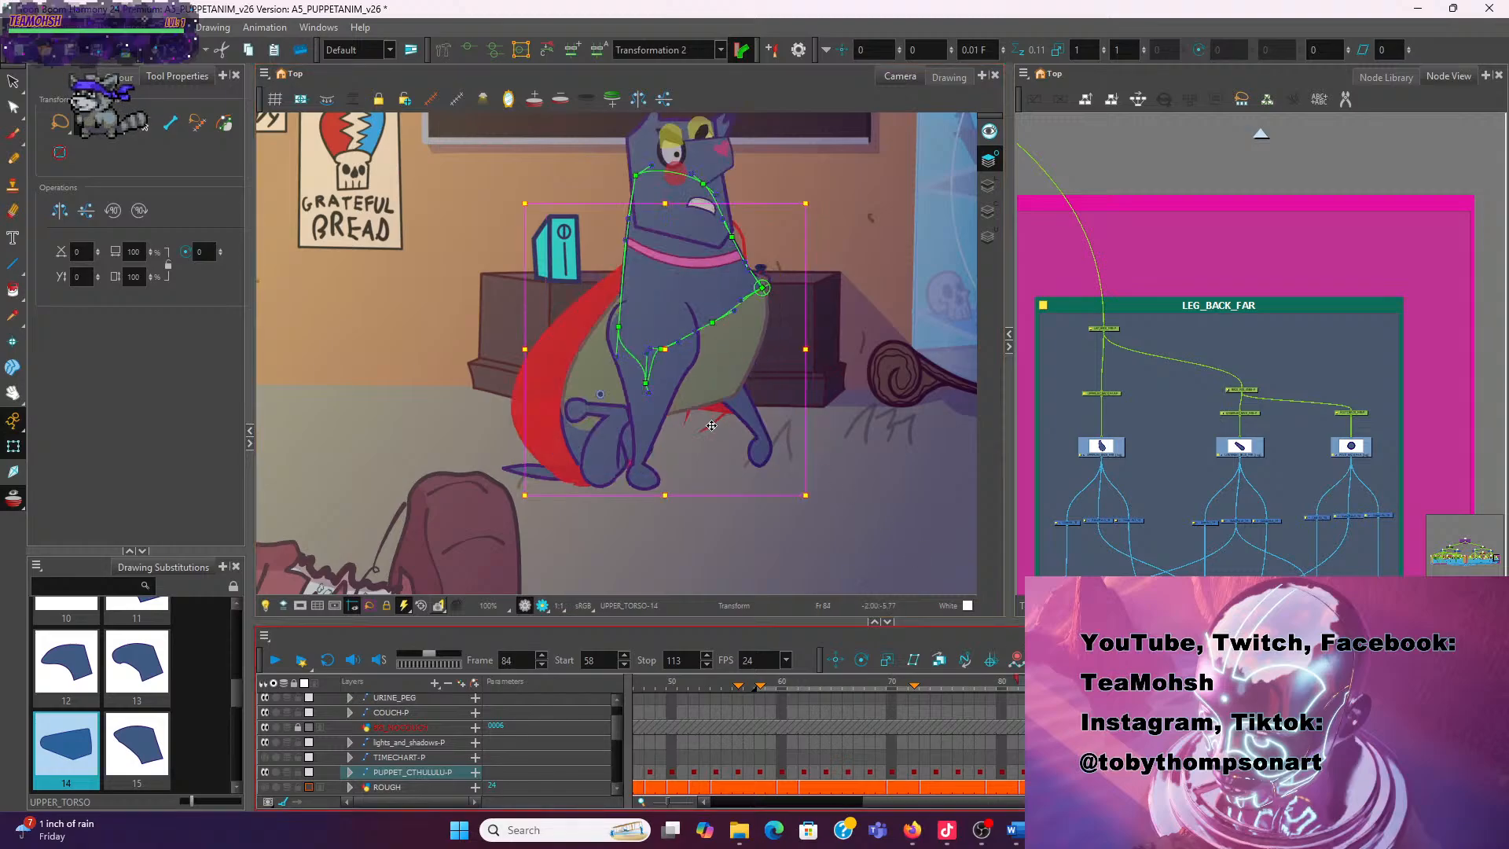
pyautogui.click(609, 102)
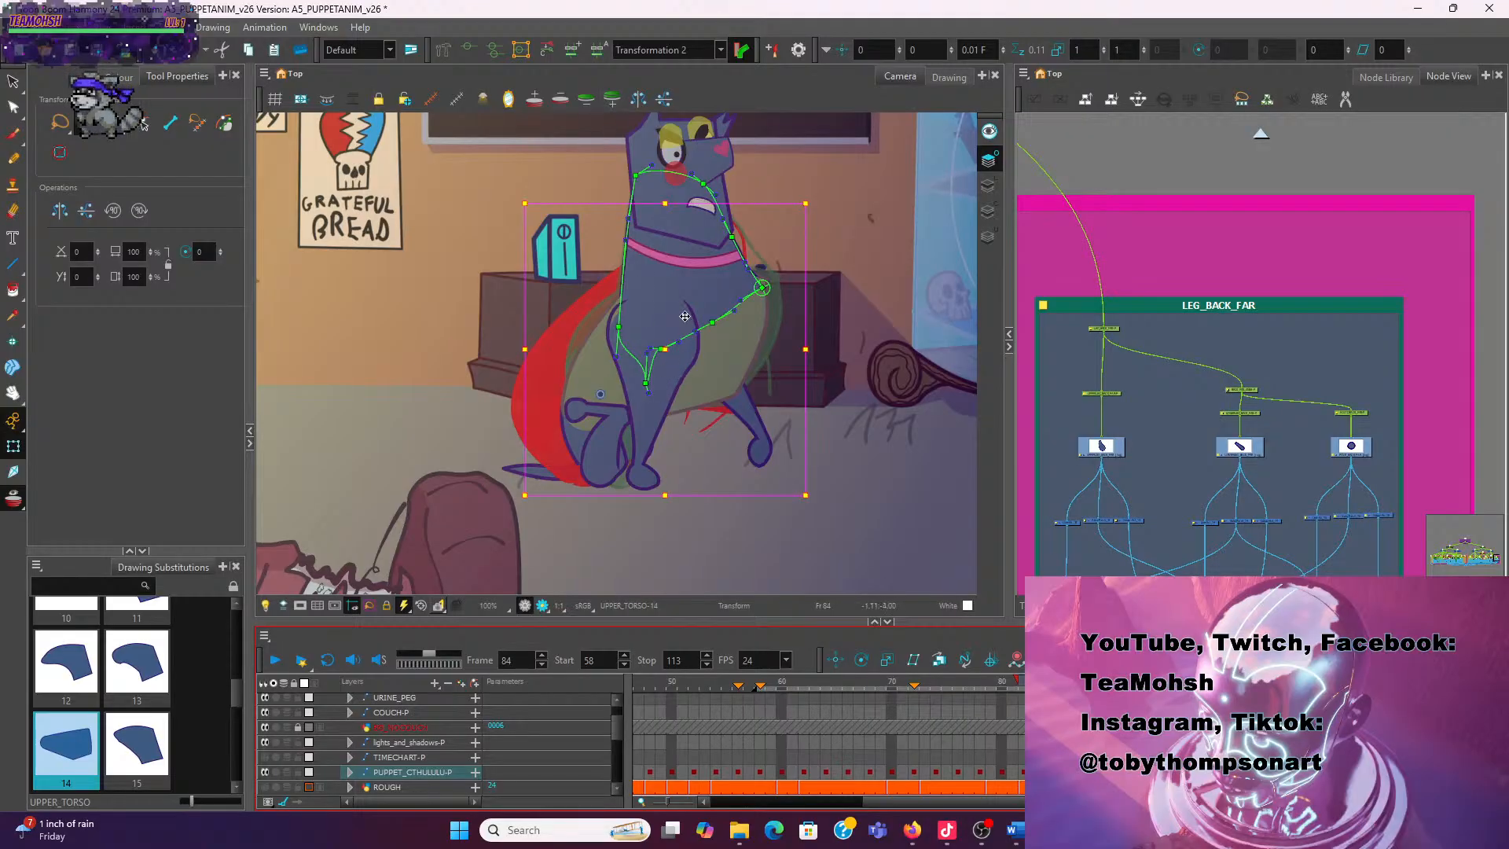
pyautogui.click(477, 52)
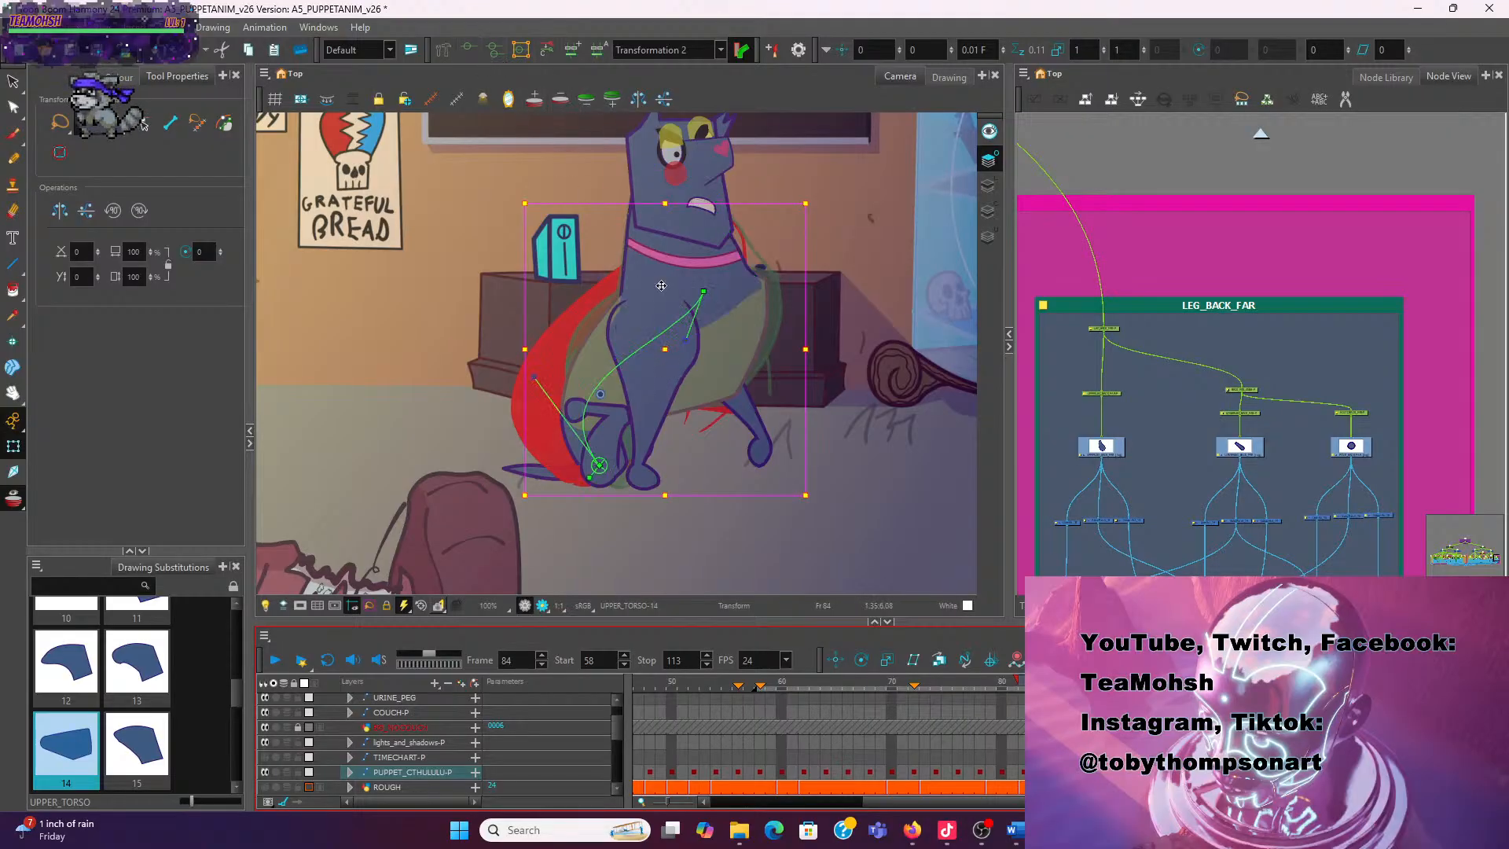
pyautogui.click(537, 380)
pyautogui.moveTo(537, 379)
pyautogui.mouseDown()
pyautogui.moveTo(492, 339)
pyautogui.moveTo(486, 352)
pyautogui.mouseUp()
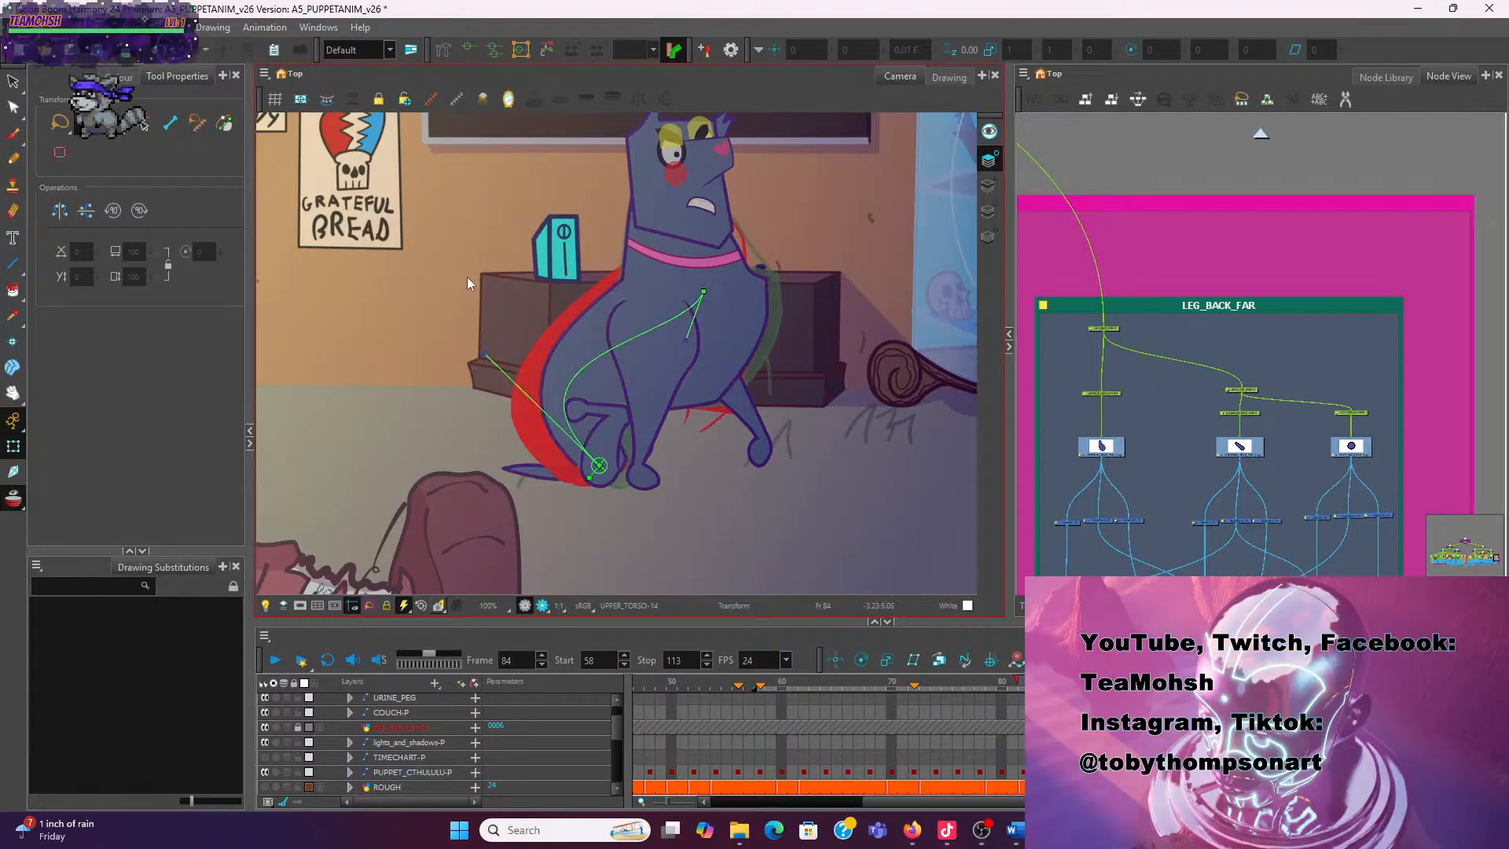
# On frame 84, move the neck's lower back point outward and straighten the back edge with its curve handle
pyautogui.click(648, 267)
pyautogui.scroll(3, 550, 249)
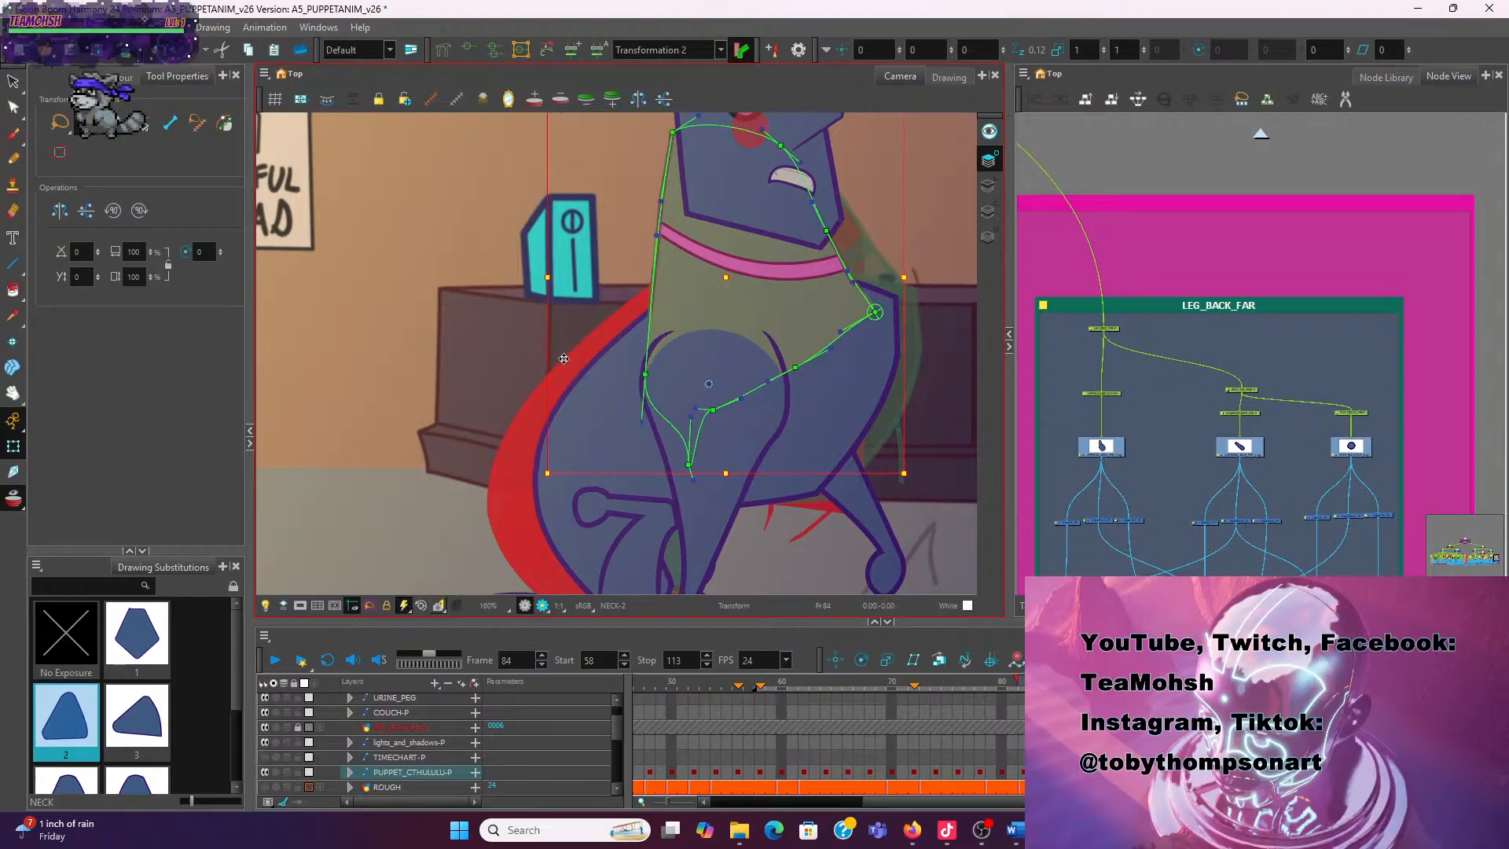
pyautogui.click(635, 375)
pyautogui.moveTo(660, 373); pyautogui.dragTo(621, 376)
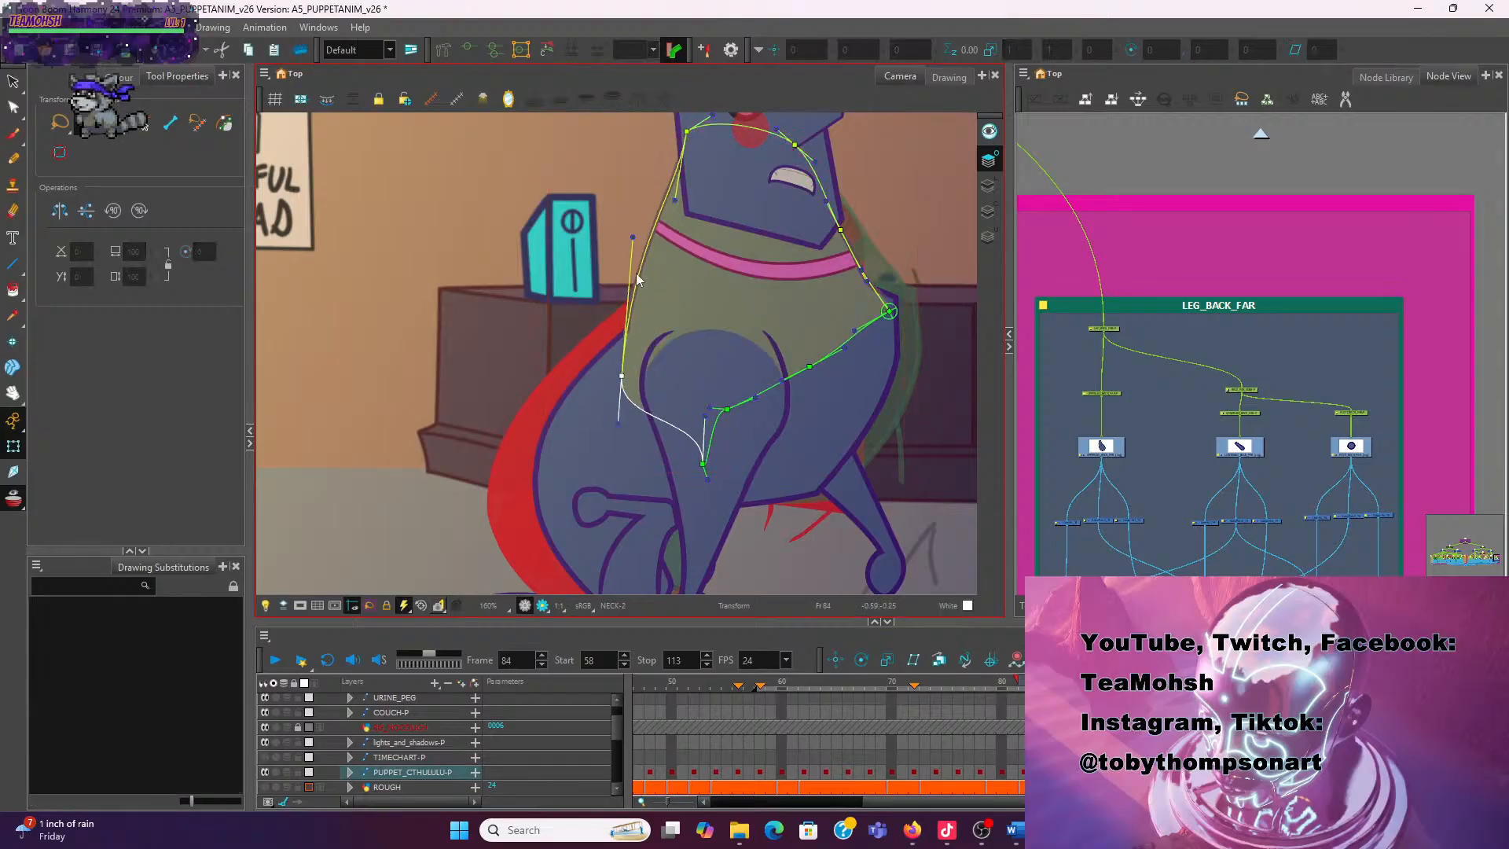
pyautogui.moveTo(632, 237); pyautogui.dragTo(655, 236)
pyautogui.click(603, 237)
pyautogui.scroll(-3, 604, 237)
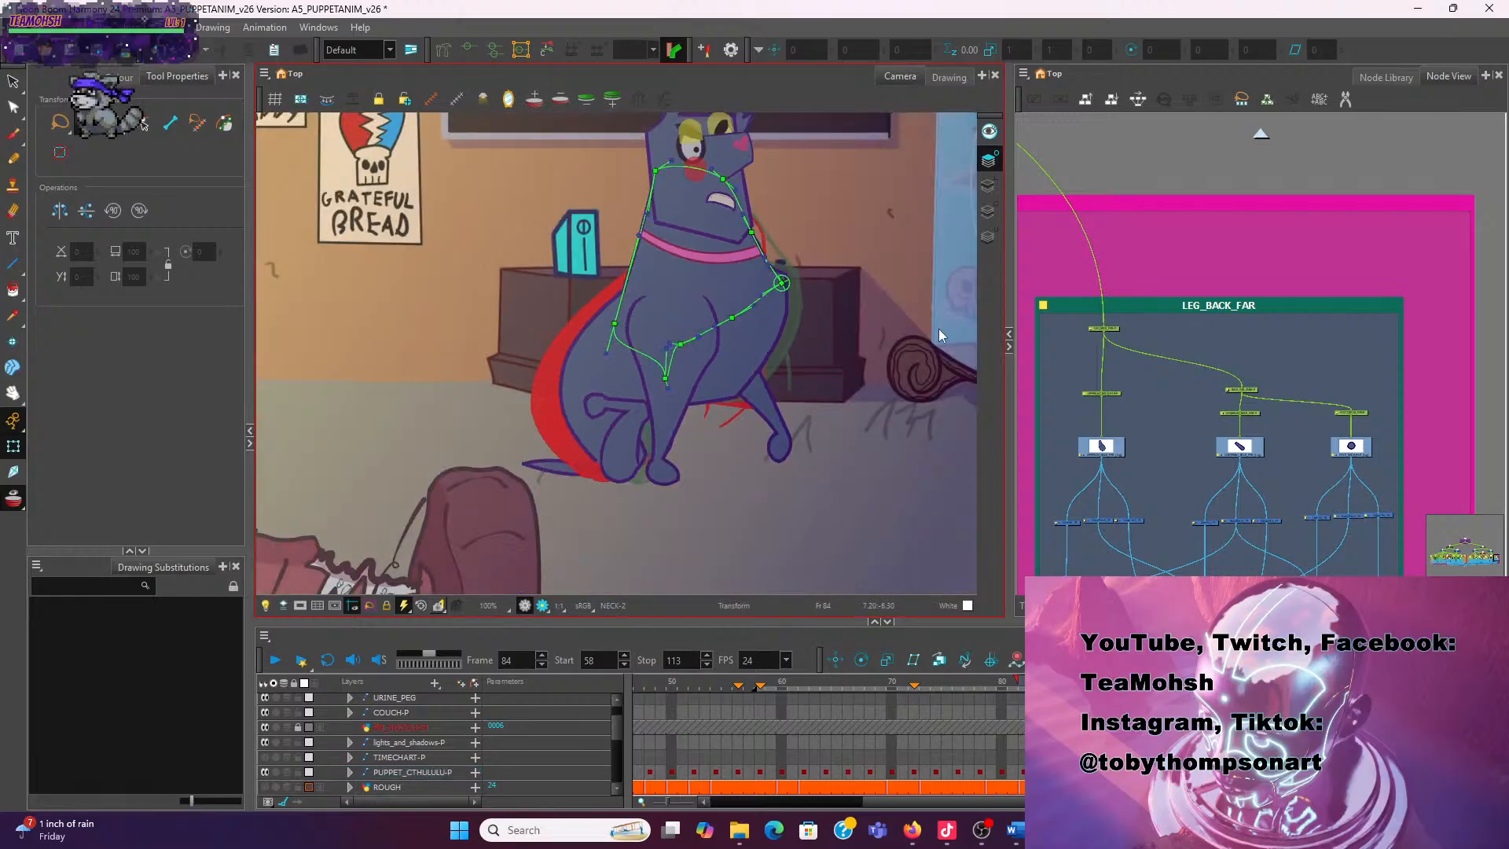
# Play the turn animation close up and in the wider scene to review the reshaped torso and neck
pyautogui.click(275, 660)
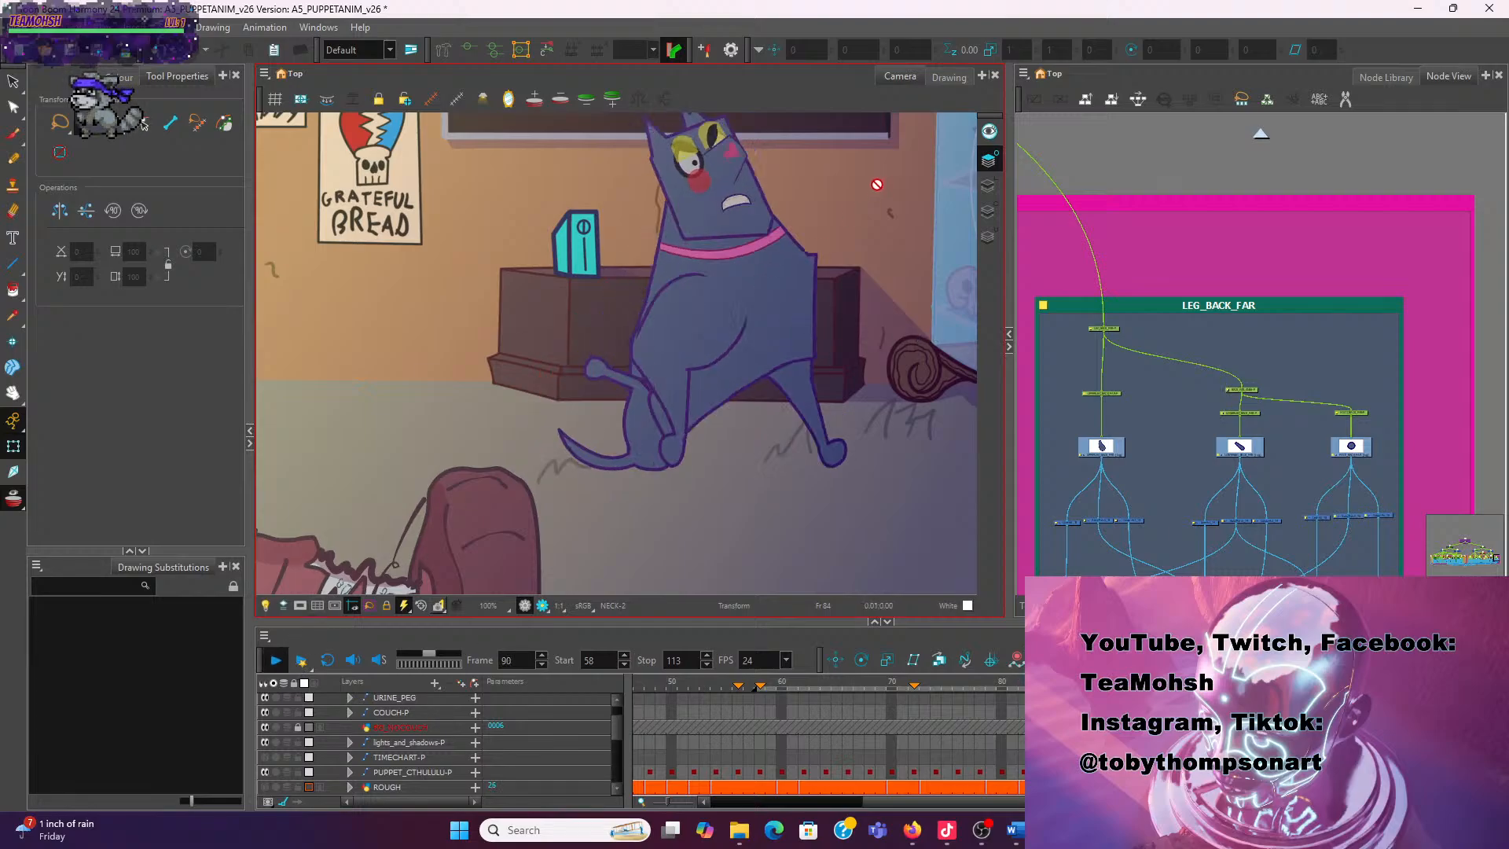
pyautogui.scroll(-3, 875, 224)
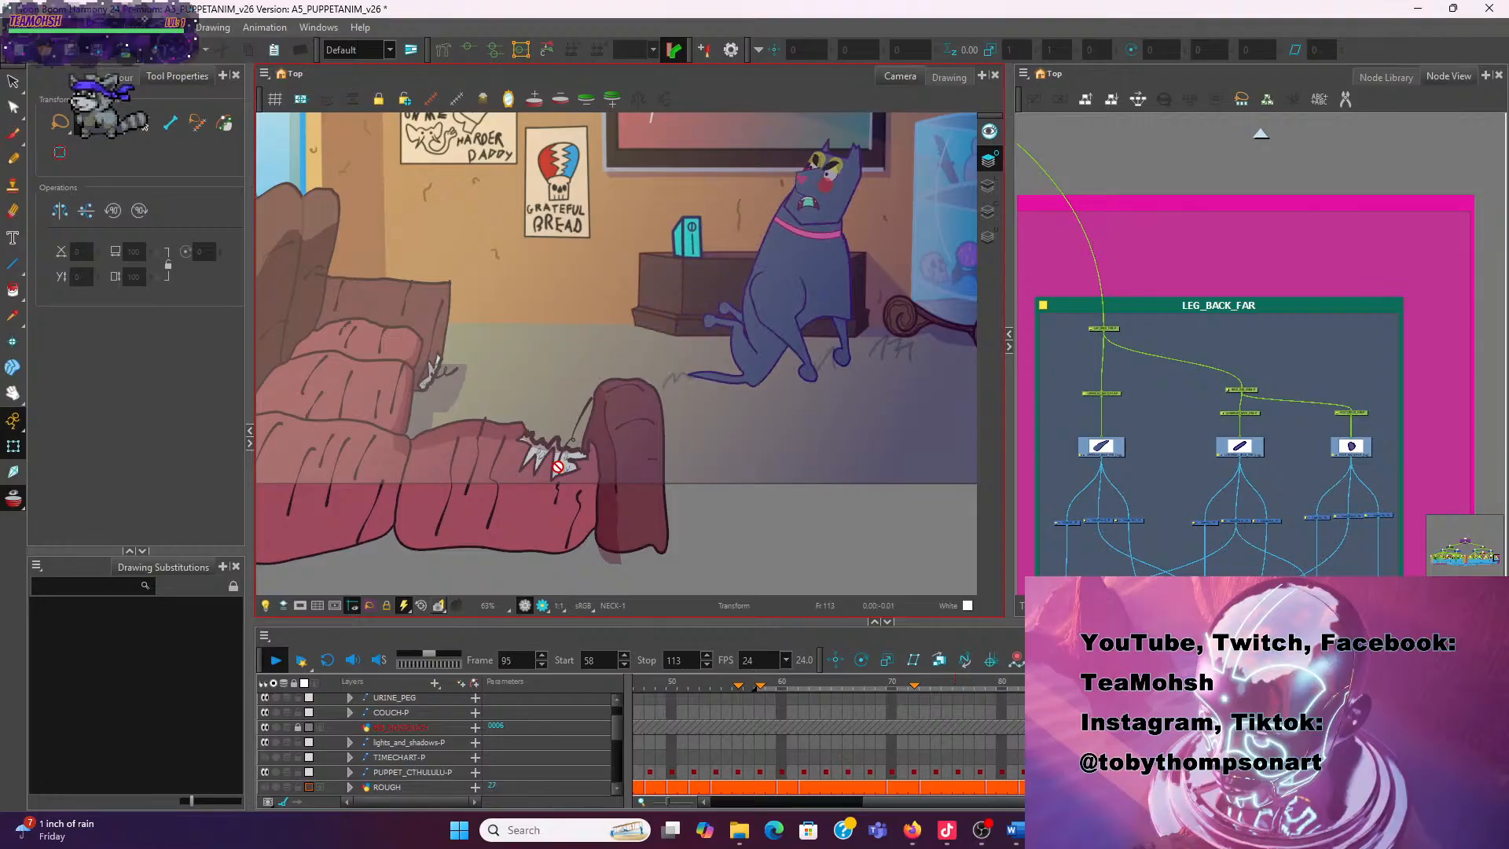
pyautogui.click(275, 660)
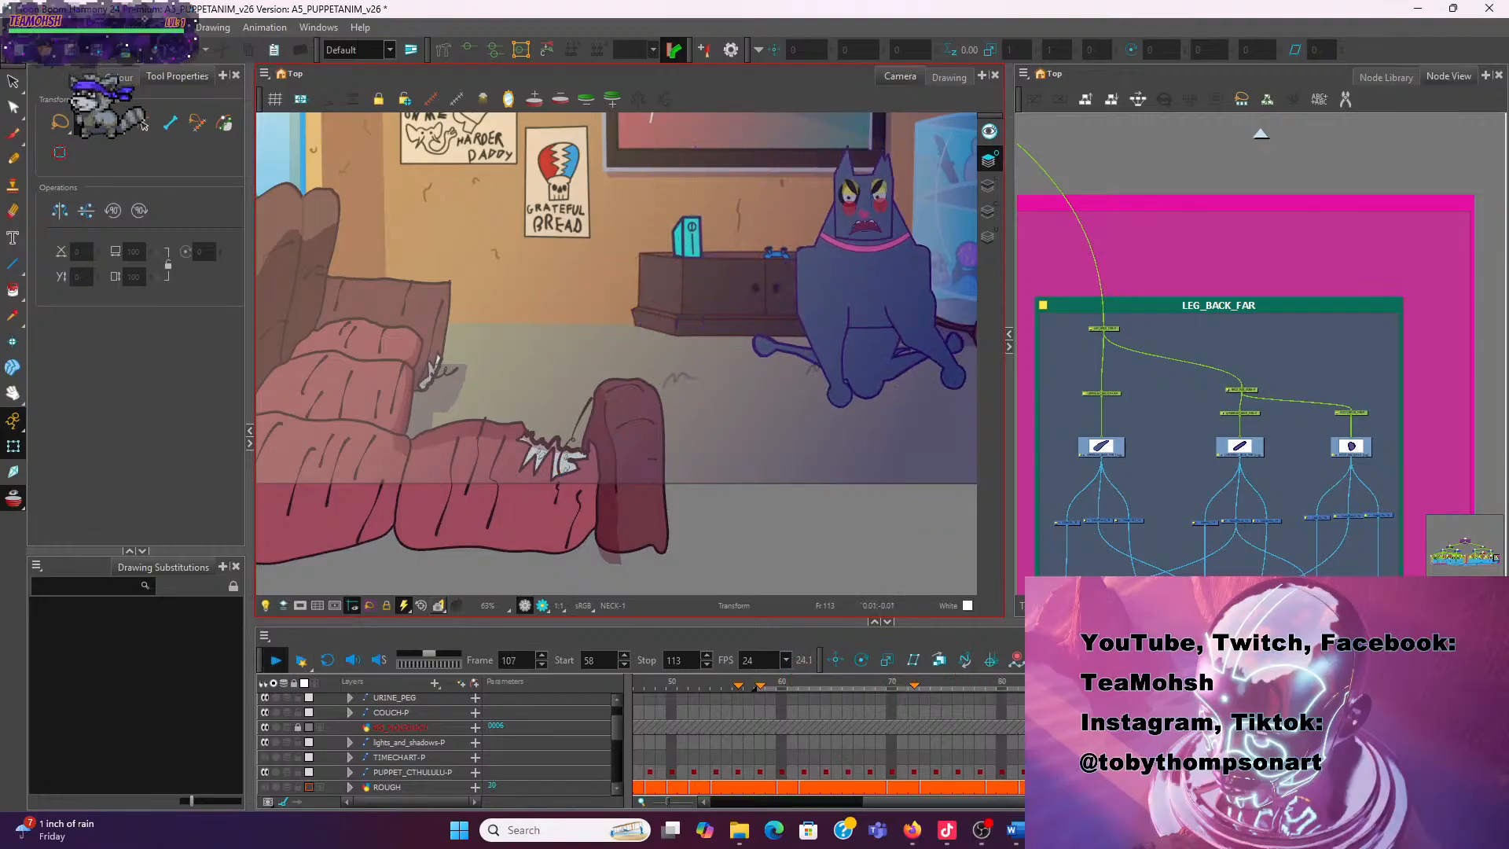
pyautogui.press('space')
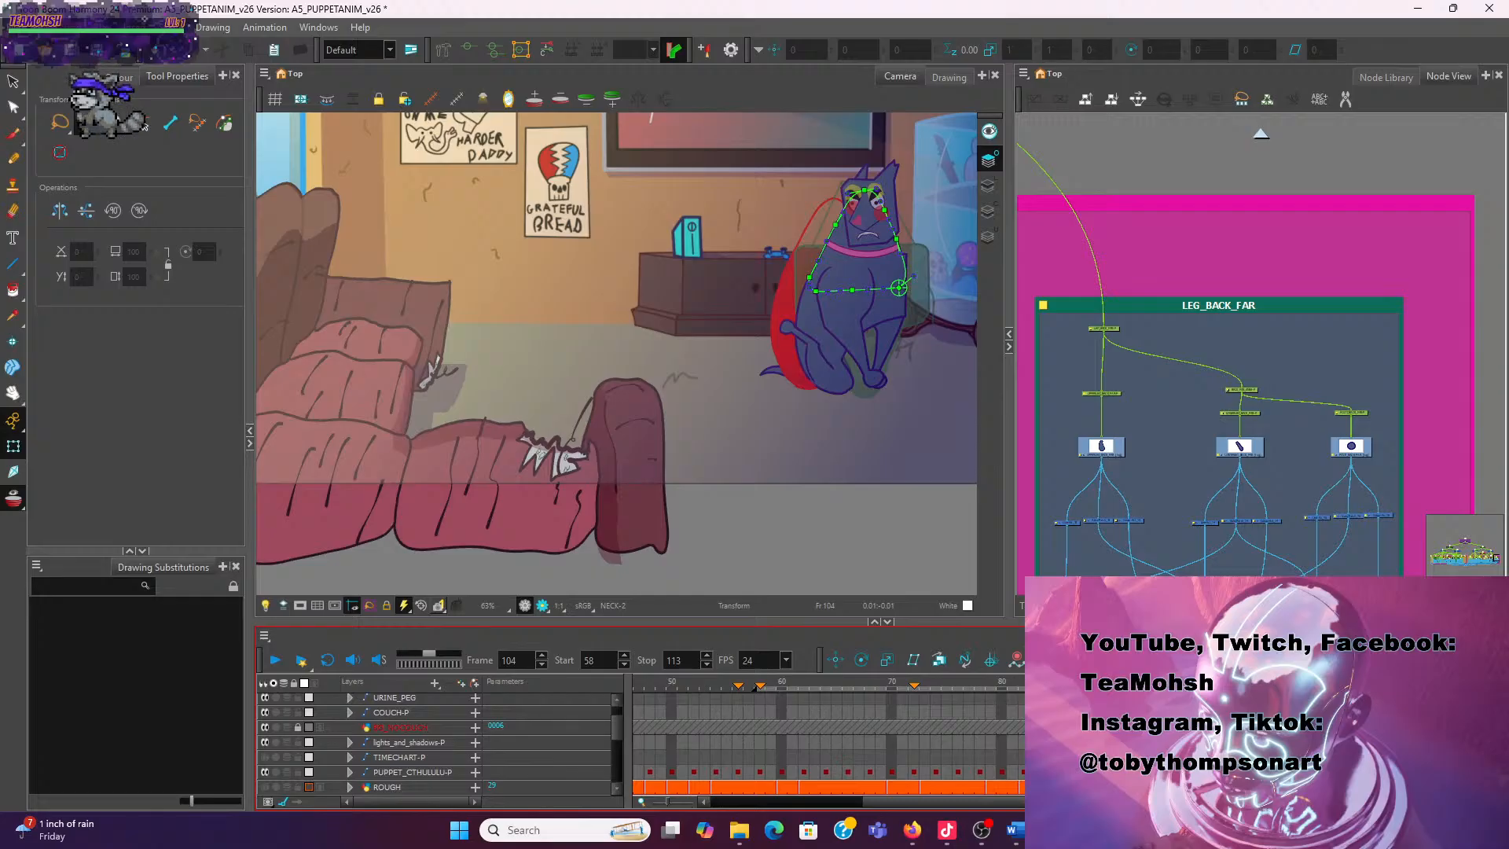
# Select the whole Cthululu puppet and step between its keyed poses from frame 62 to frame 82, examining the start of the turn
pyautogui.click(413, 772)
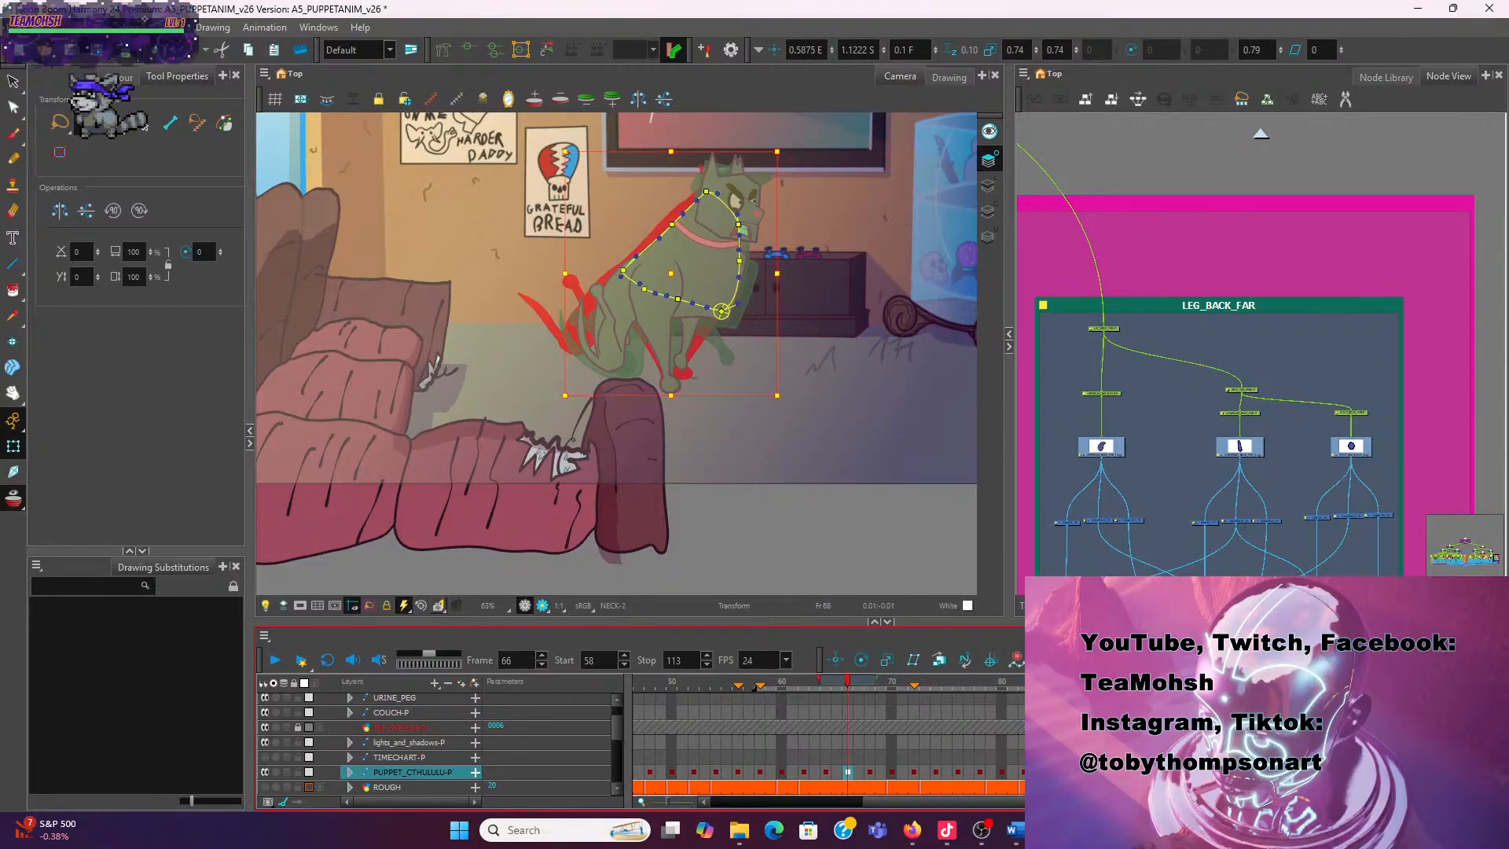
pyautogui.press(';')
pyautogui.press(';')
pyautogui.press(';')
pyautogui.press(';')
pyautogui.press("'")
pyautogui.press("'")
pyautogui.press("'")
pyautogui.press("'")
pyautogui.press("'")
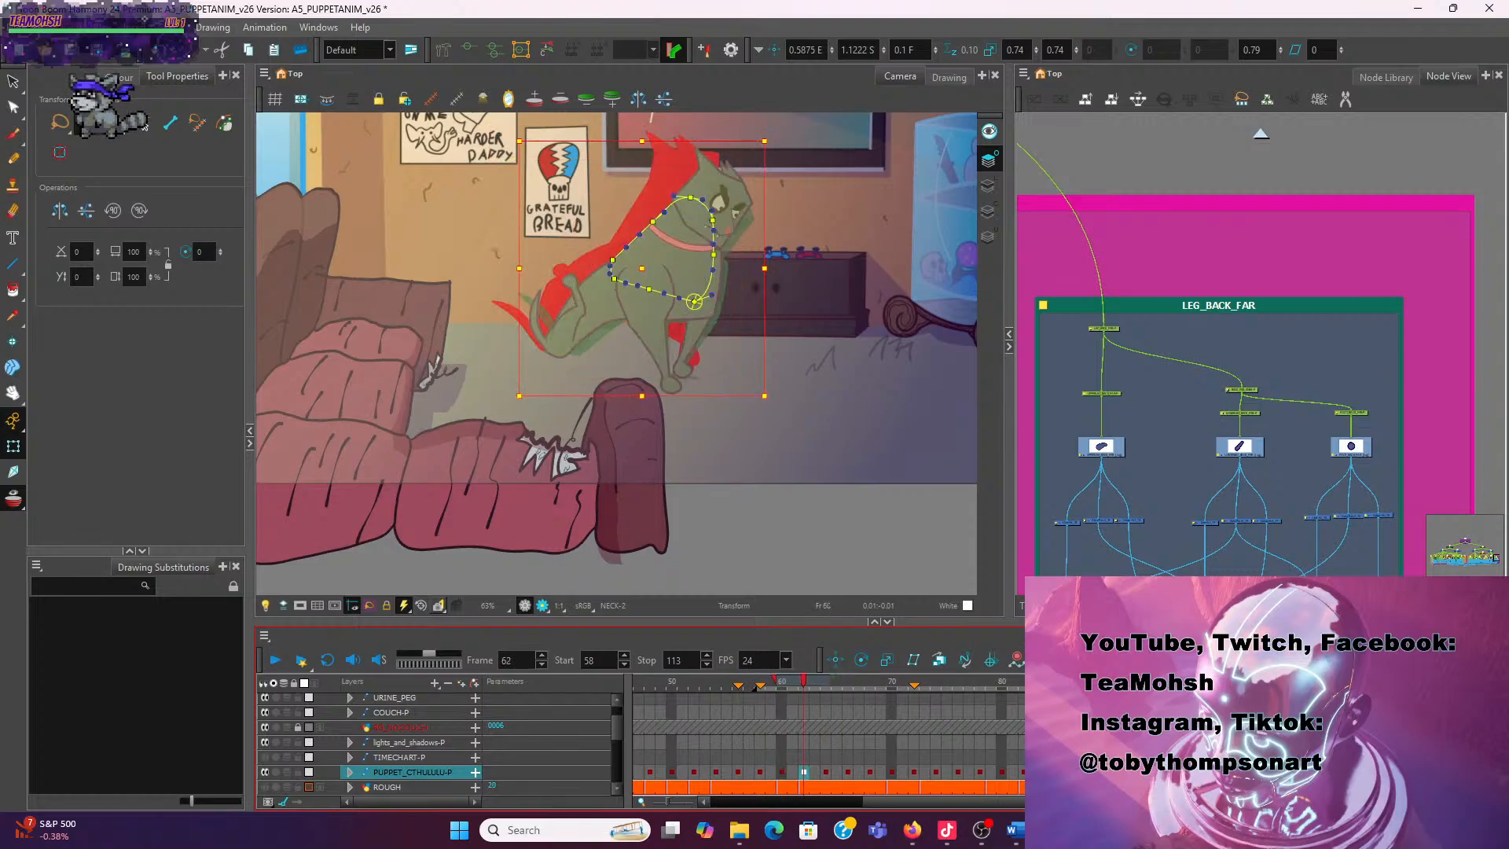
pyautogui.press("'")
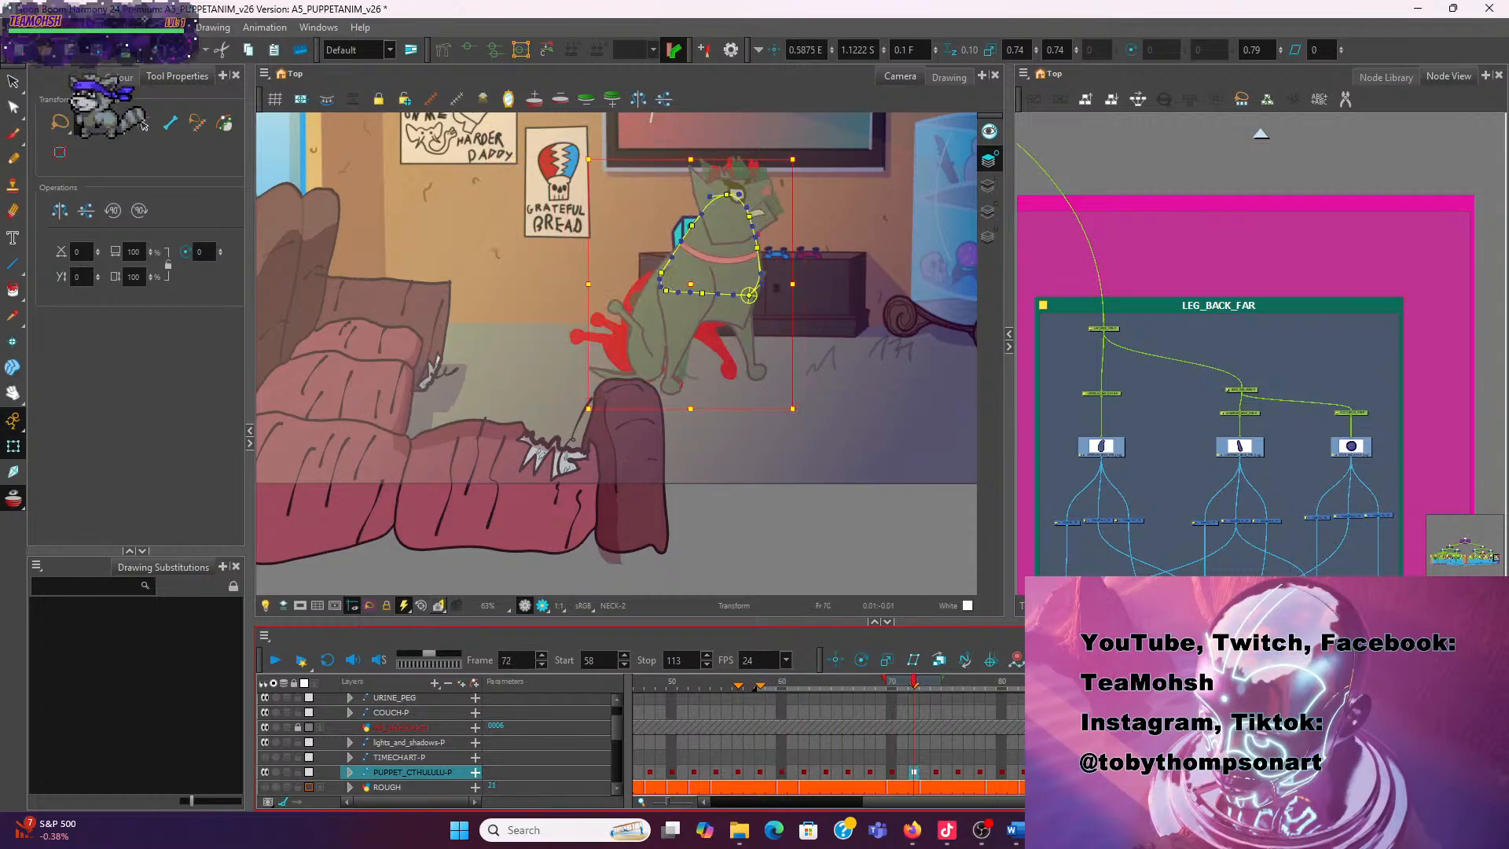
pyautogui.press("'")
pyautogui.press("'")
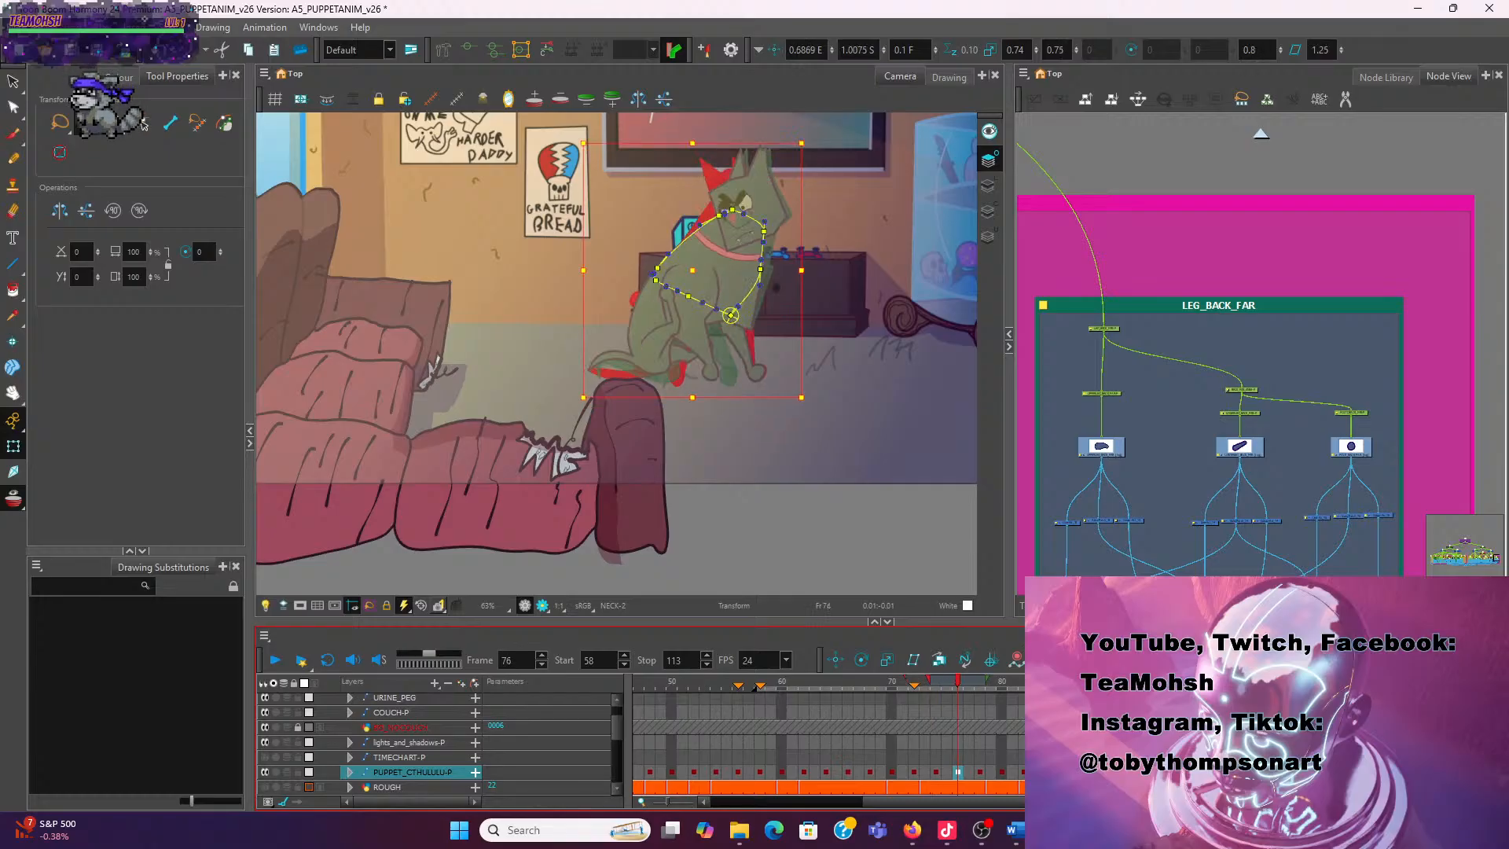
pyautogui.press("'")
pyautogui.press("'")
pyautogui.press(';')
pyautogui.press(';')
pyautogui.press("'")
pyautogui.press("'")
pyautogui.press("'")
pyautogui.press("'")
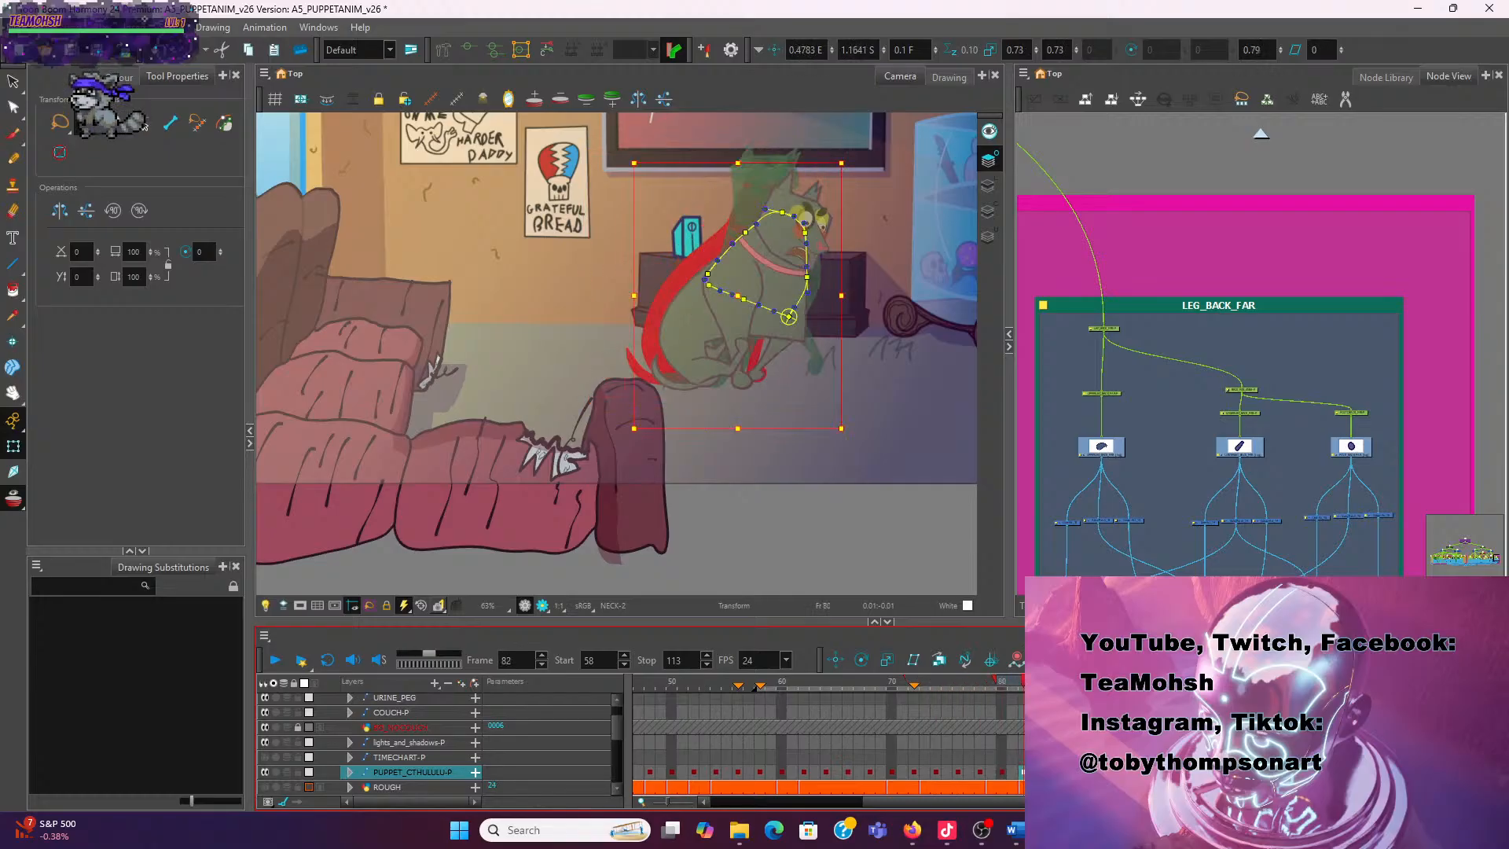
# On frame 82, select the near front leg, place its pivot at the foot and shorten the leg slightly by lowering its upper end
pyautogui.press("'")
pyautogui.press("'")
pyautogui.press(';')
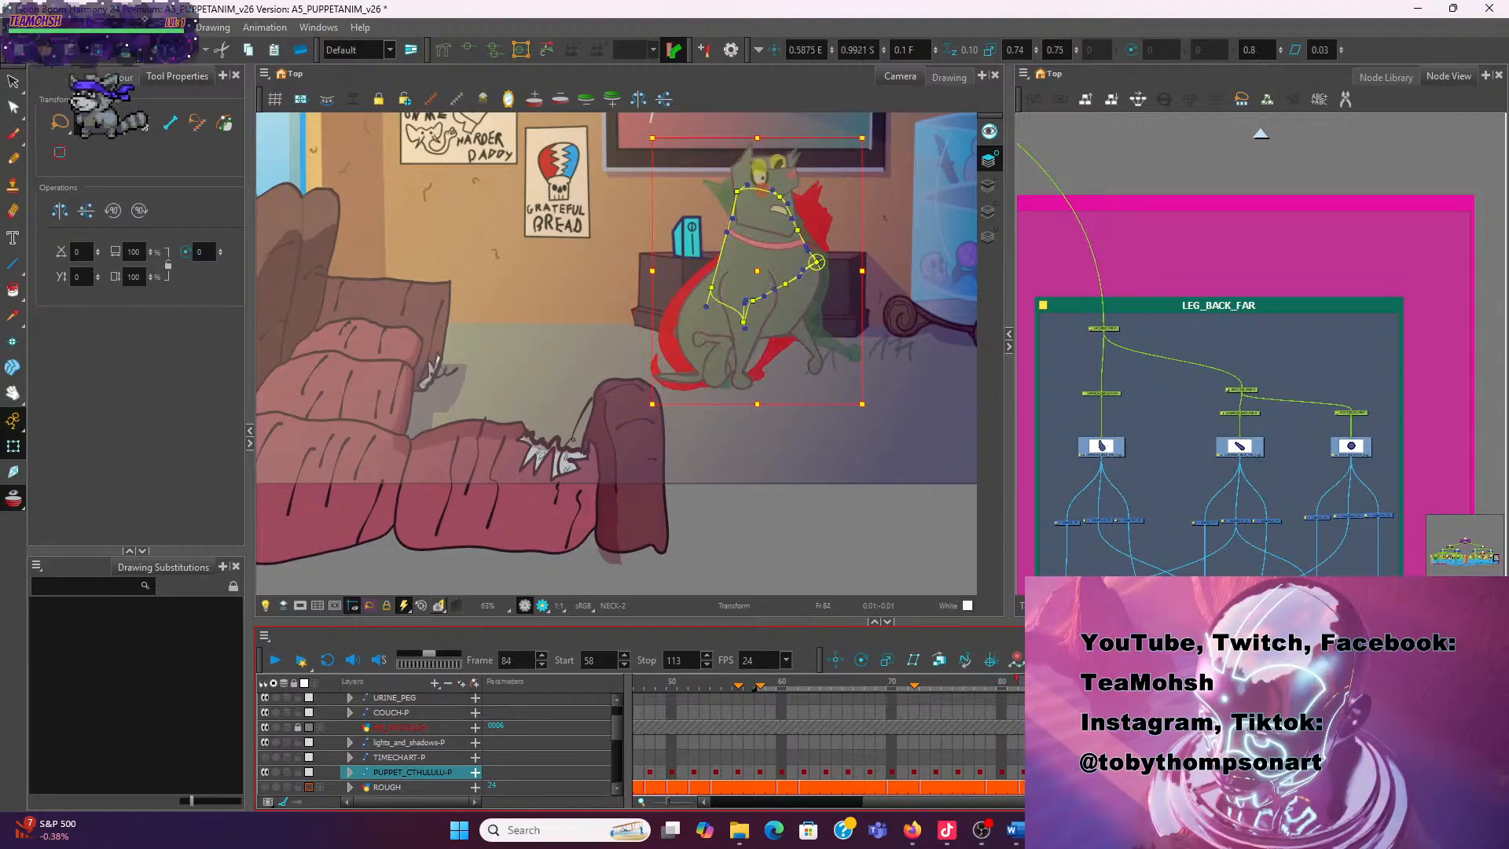
pyautogui.scroll(2, 748, 385)
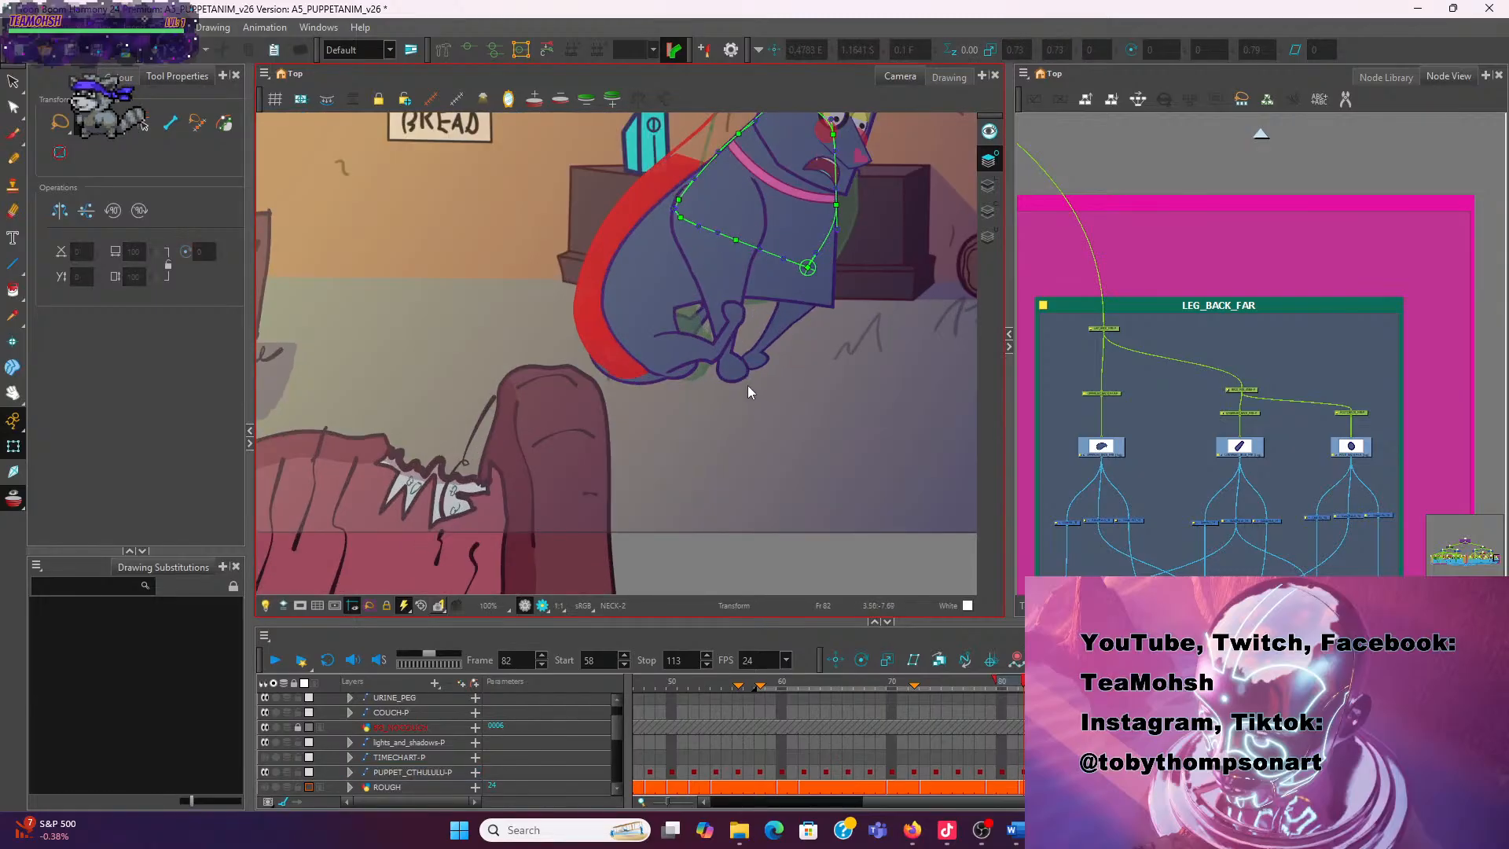
pyautogui.click(730, 369)
pyautogui.click(718, 271)
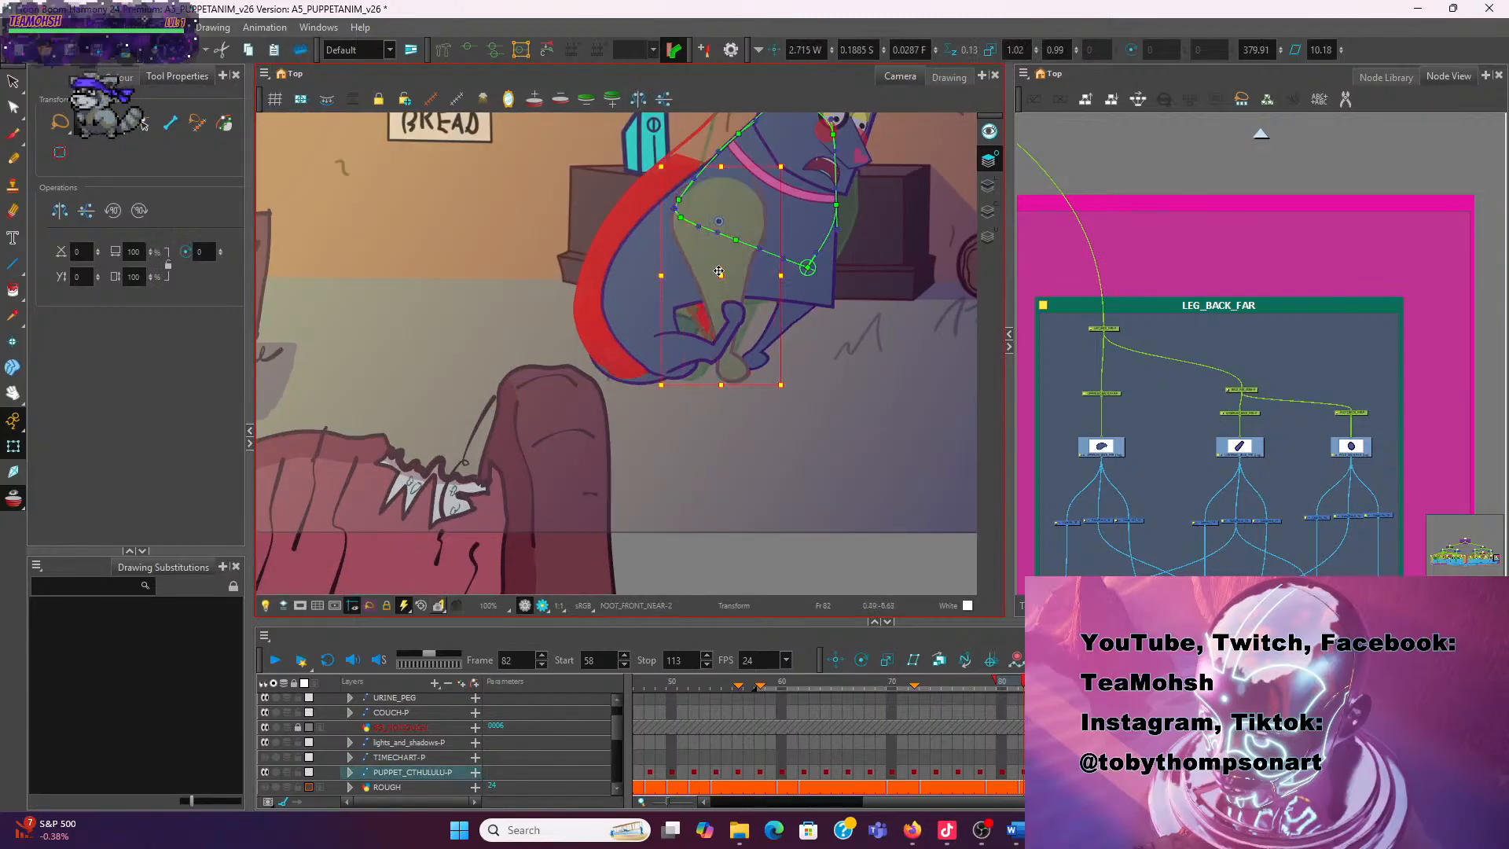
pyautogui.moveTo(737, 381); pyautogui.dragTo(731, 380)
pyautogui.moveTo(720, 169); pyautogui.dragTo(720, 182)
# Replay the turn animation several times in the wider scene to review the near front leg's movement
pyautogui.moveTo(1023, 685); pyautogui.dragTo(541, 687)
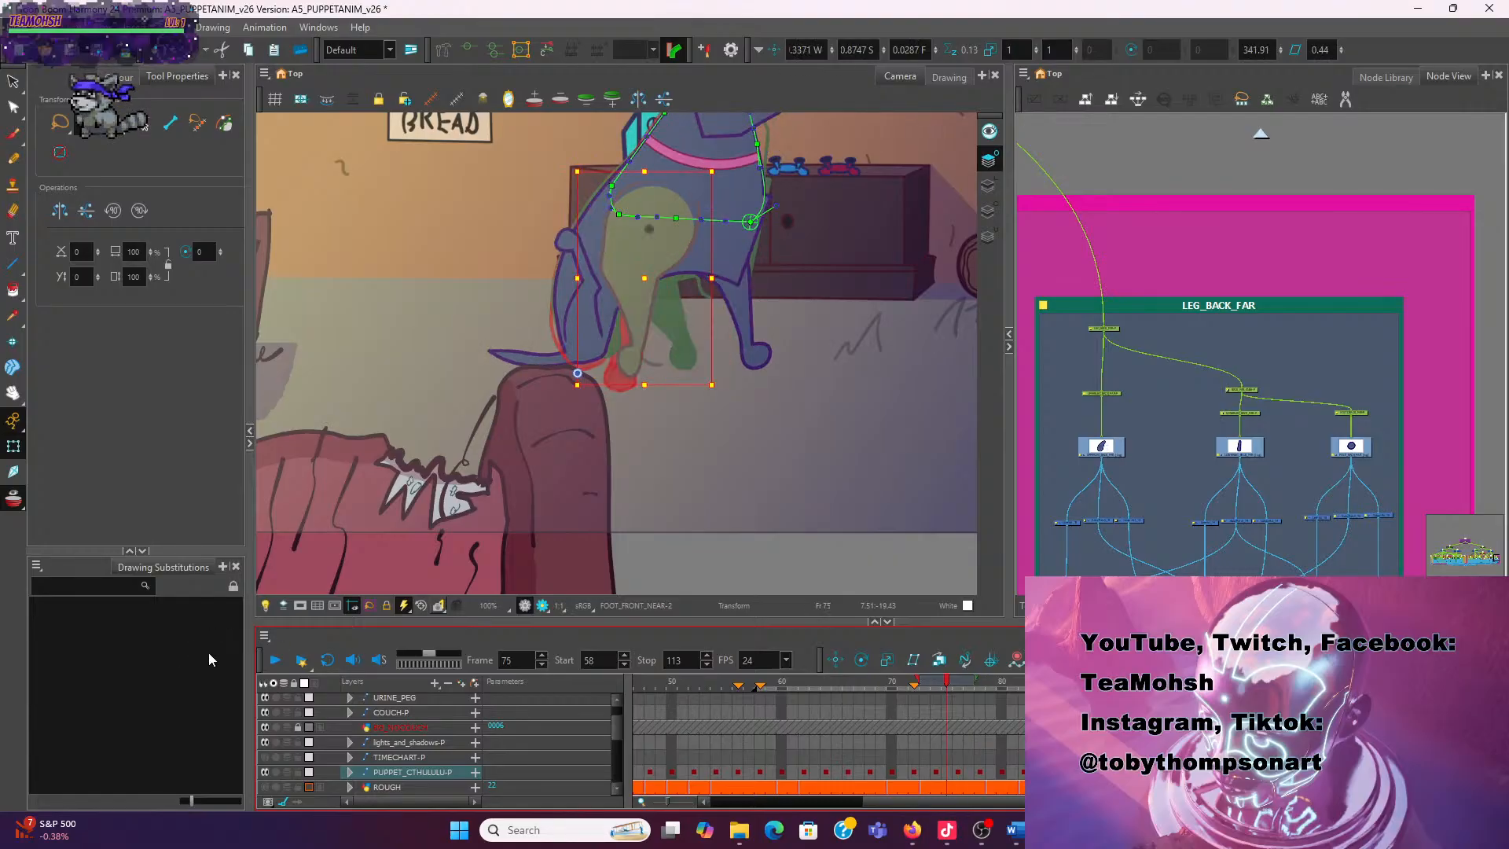
pyautogui.click(275, 660)
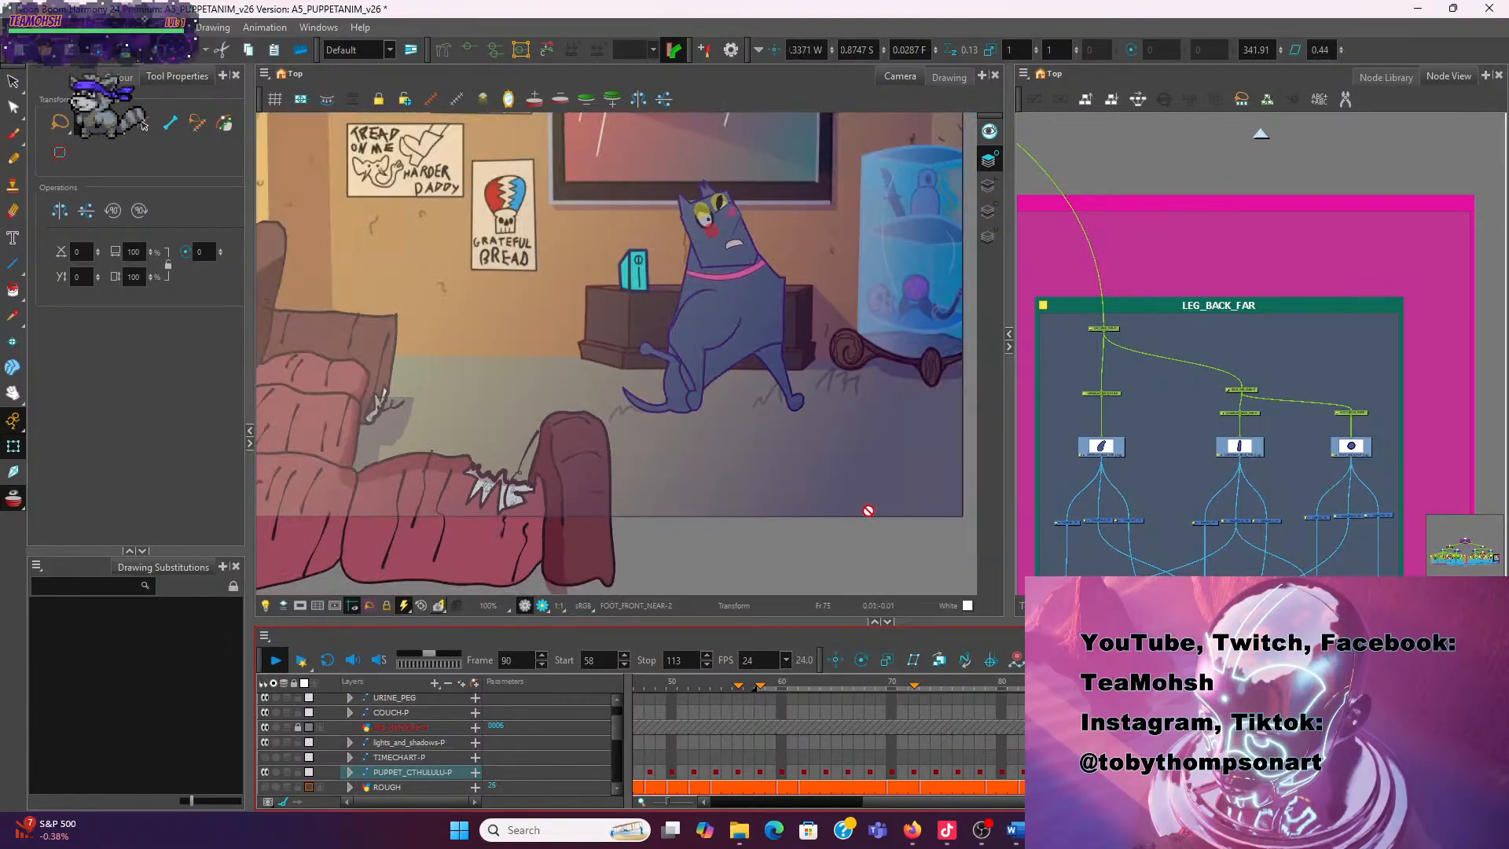
pyautogui.click(275, 661)
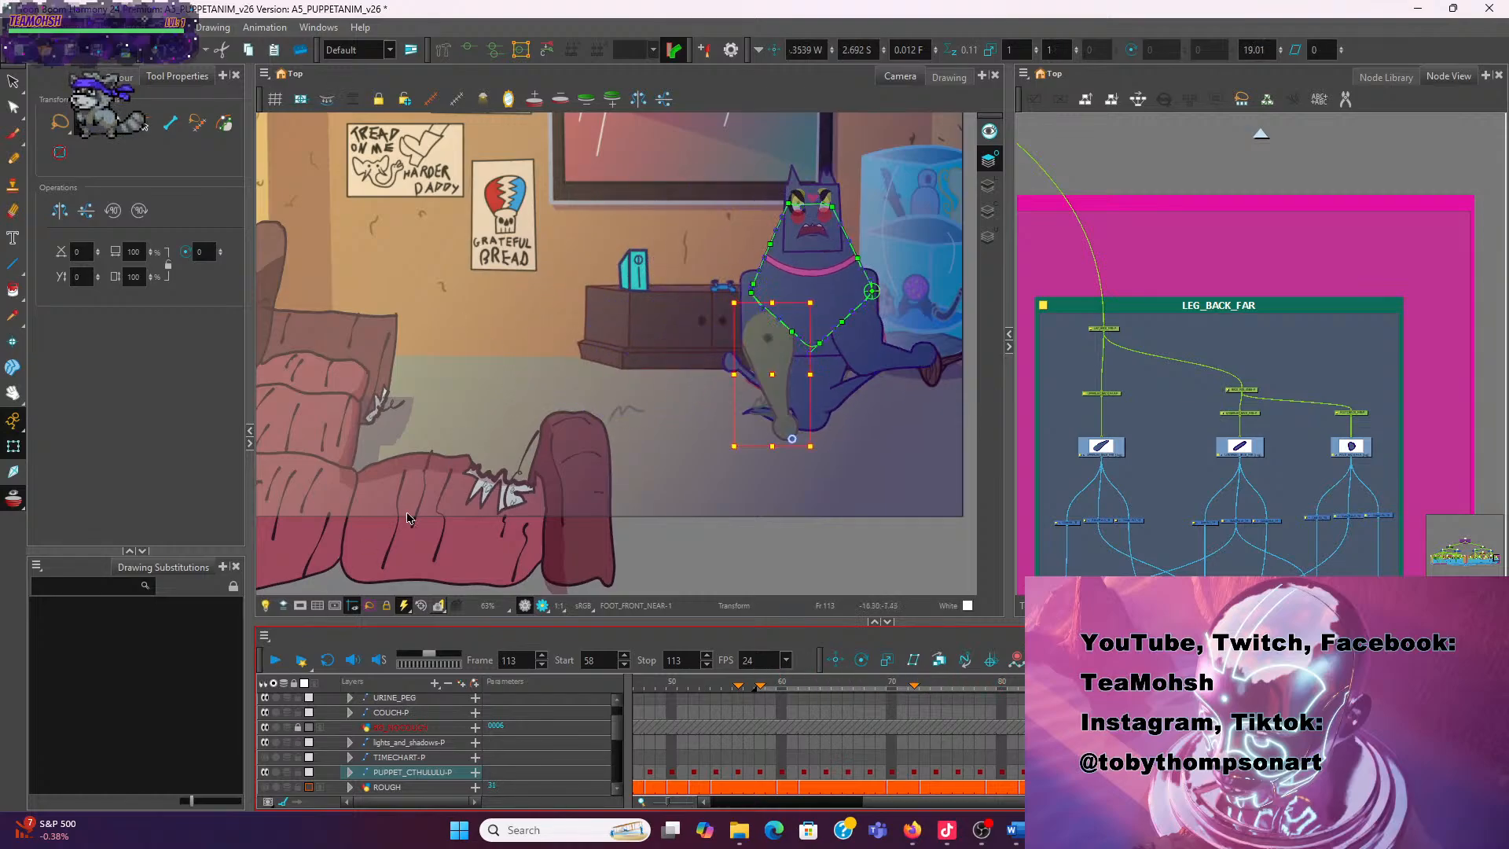
pyautogui.click(281, 663)
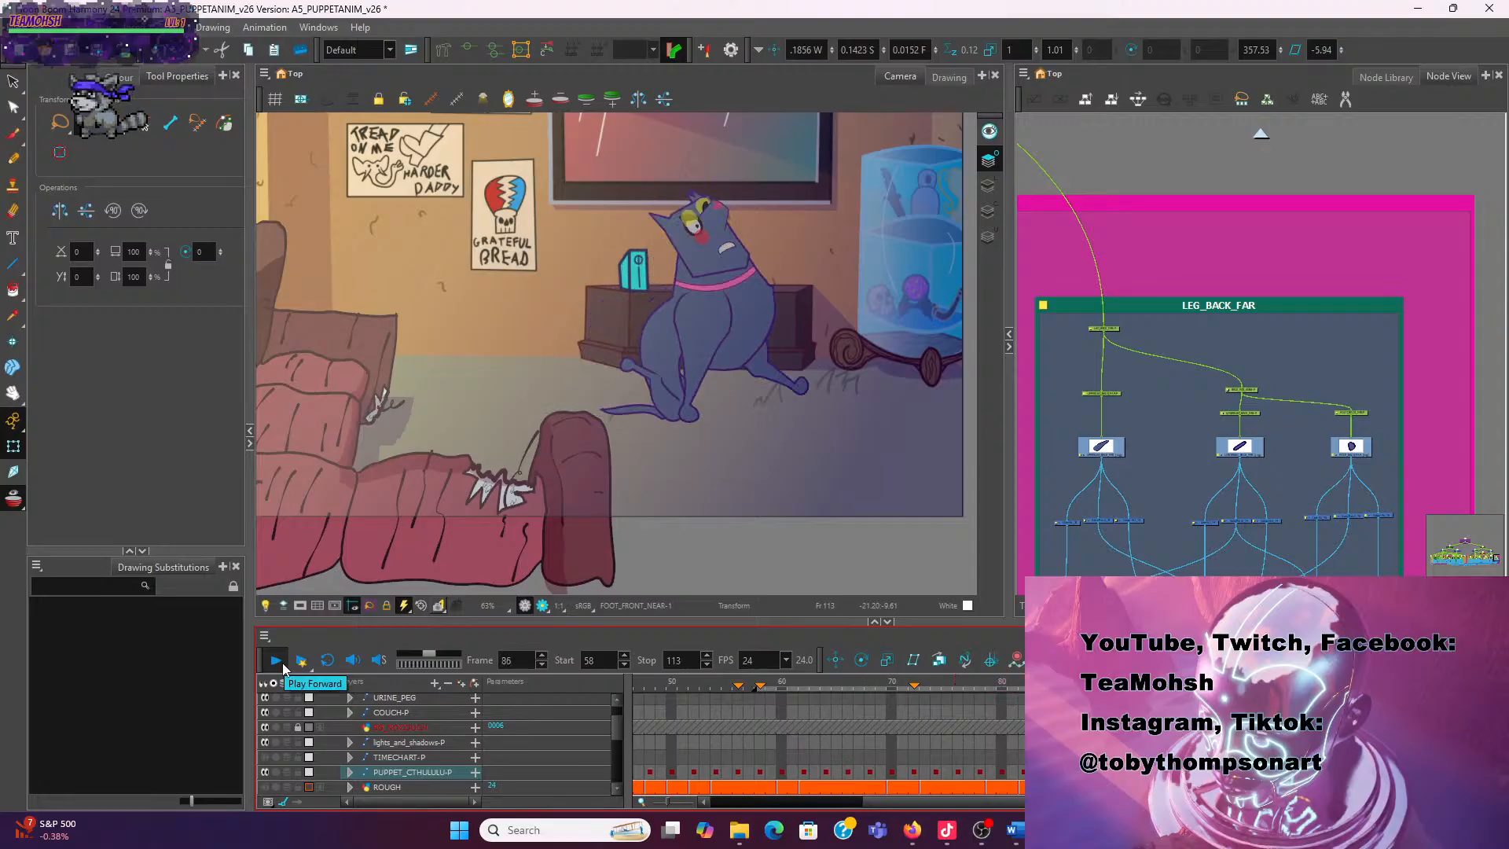
pyautogui.click(281, 662)
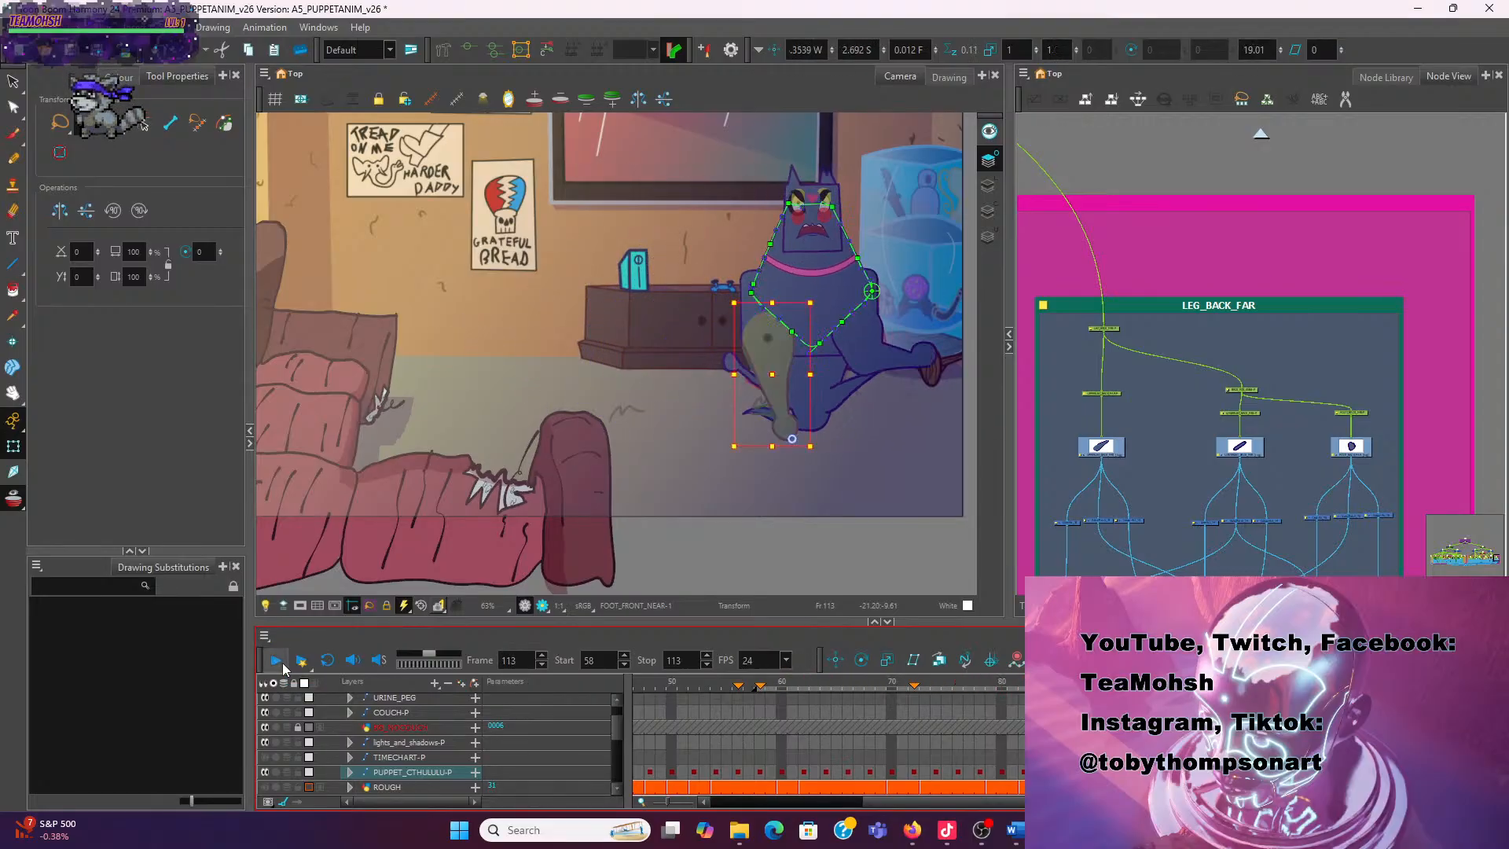
pyautogui.click(281, 663)
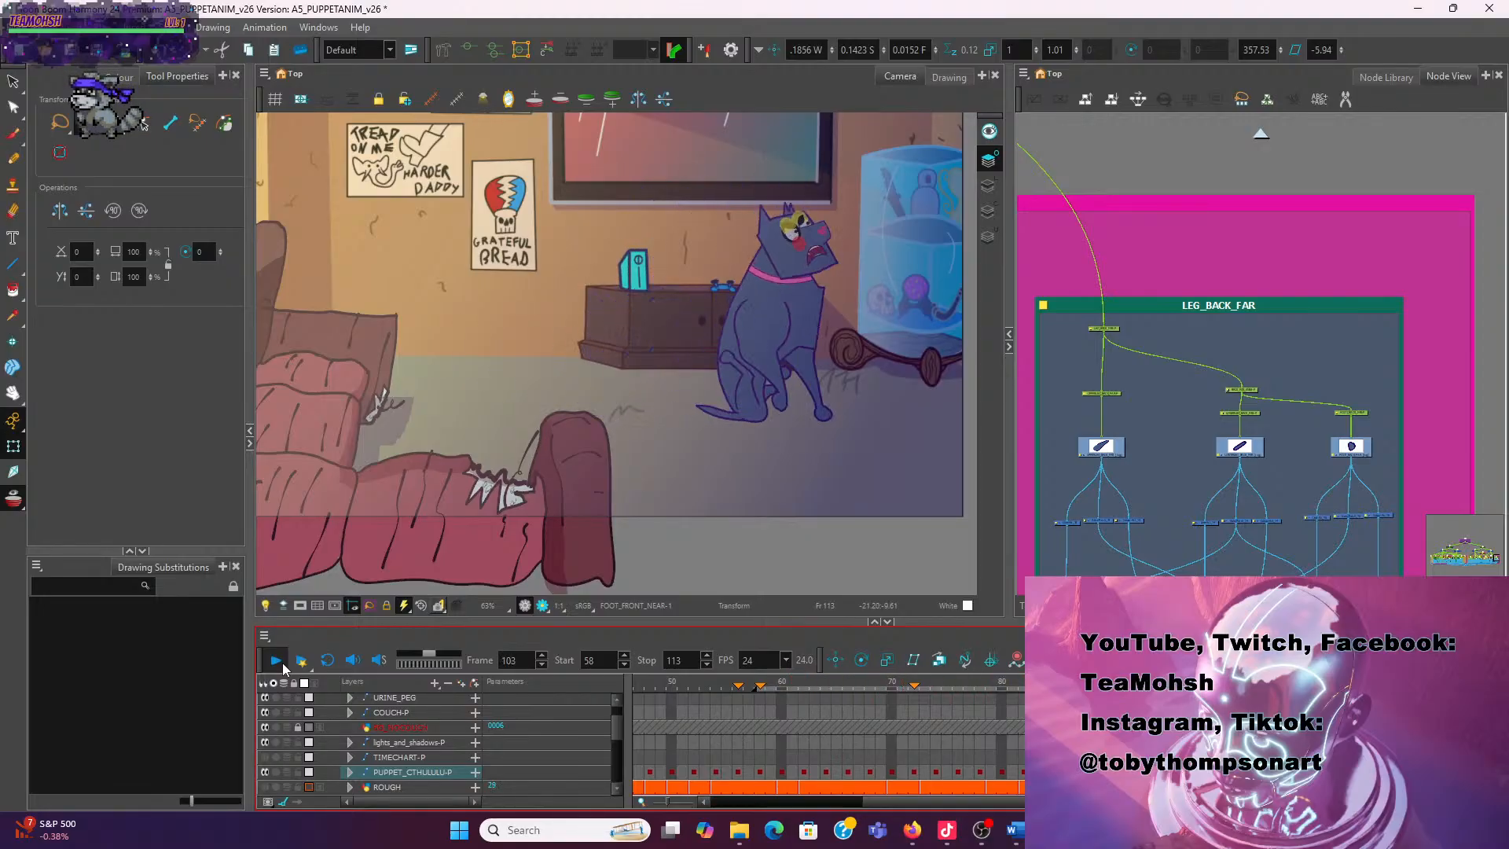
pyautogui.click(283, 662)
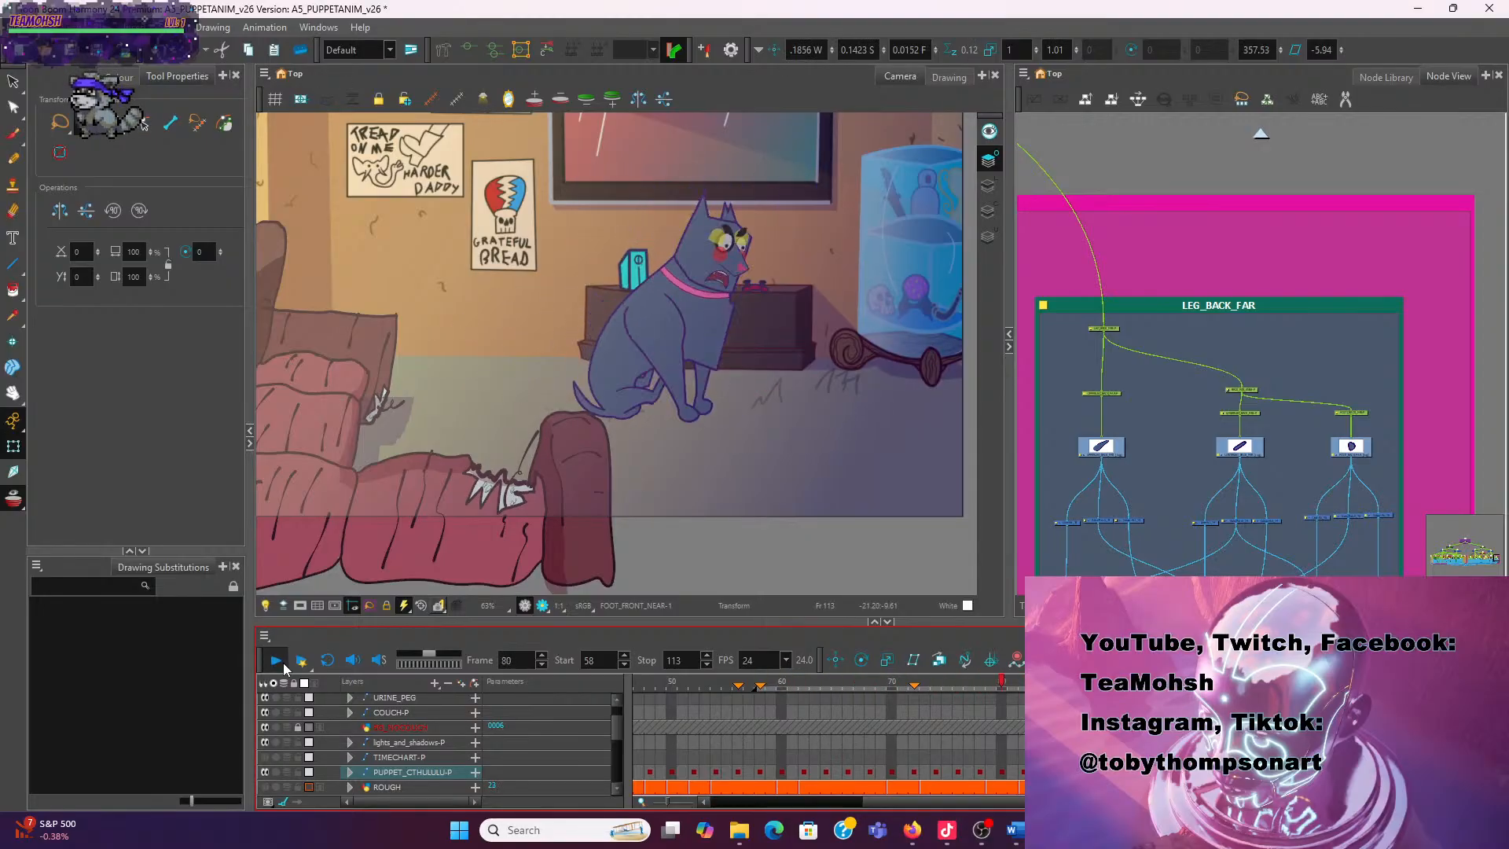
pyautogui.click(283, 662)
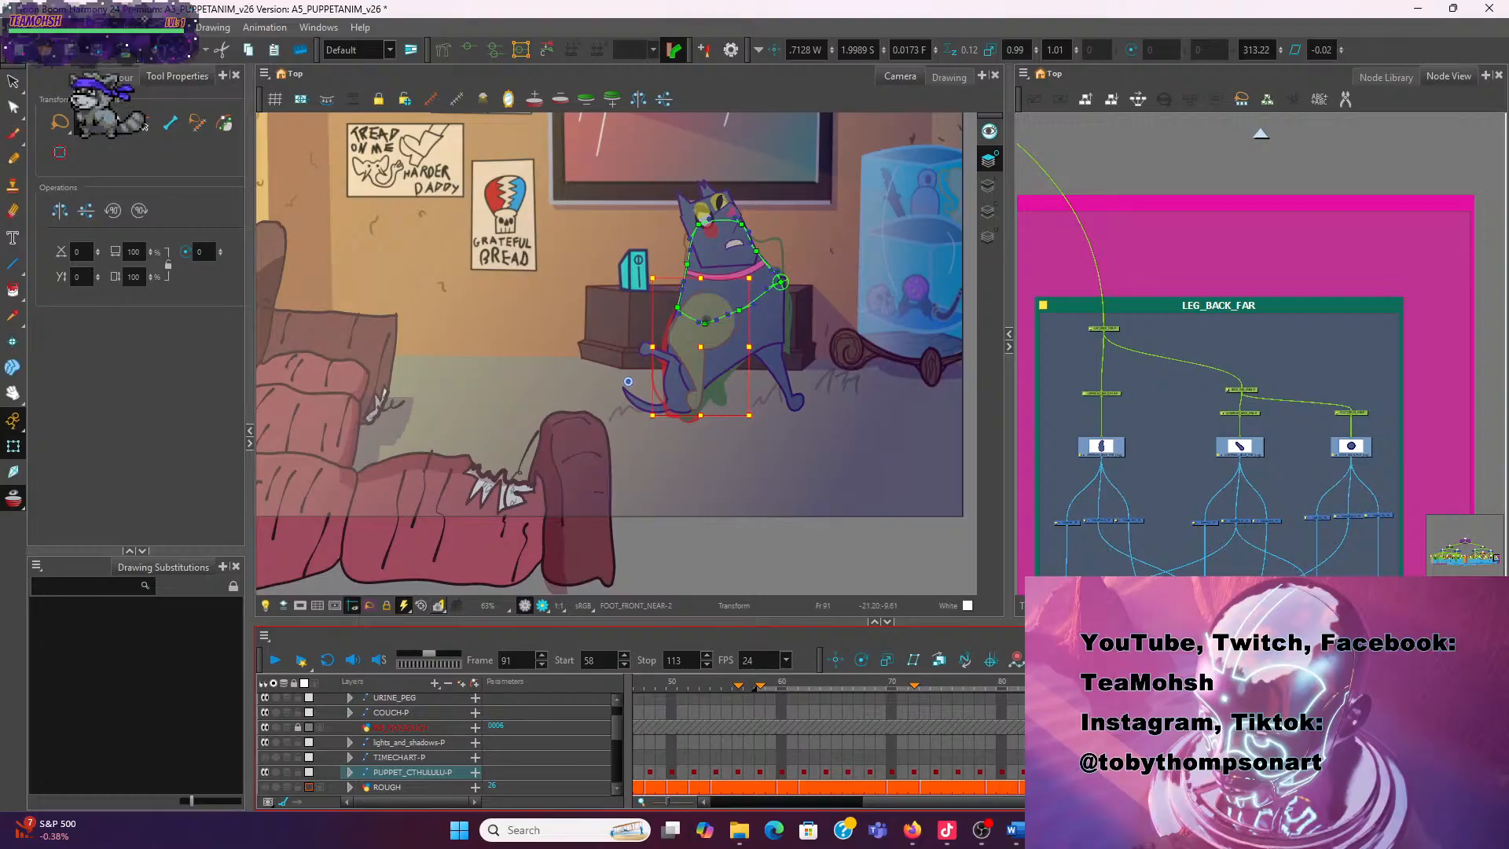
# On frame 90, place the near front leg's pivot at its foot and compress the leg downward from its upper end
pyautogui.press(',')
pyautogui.press('.')
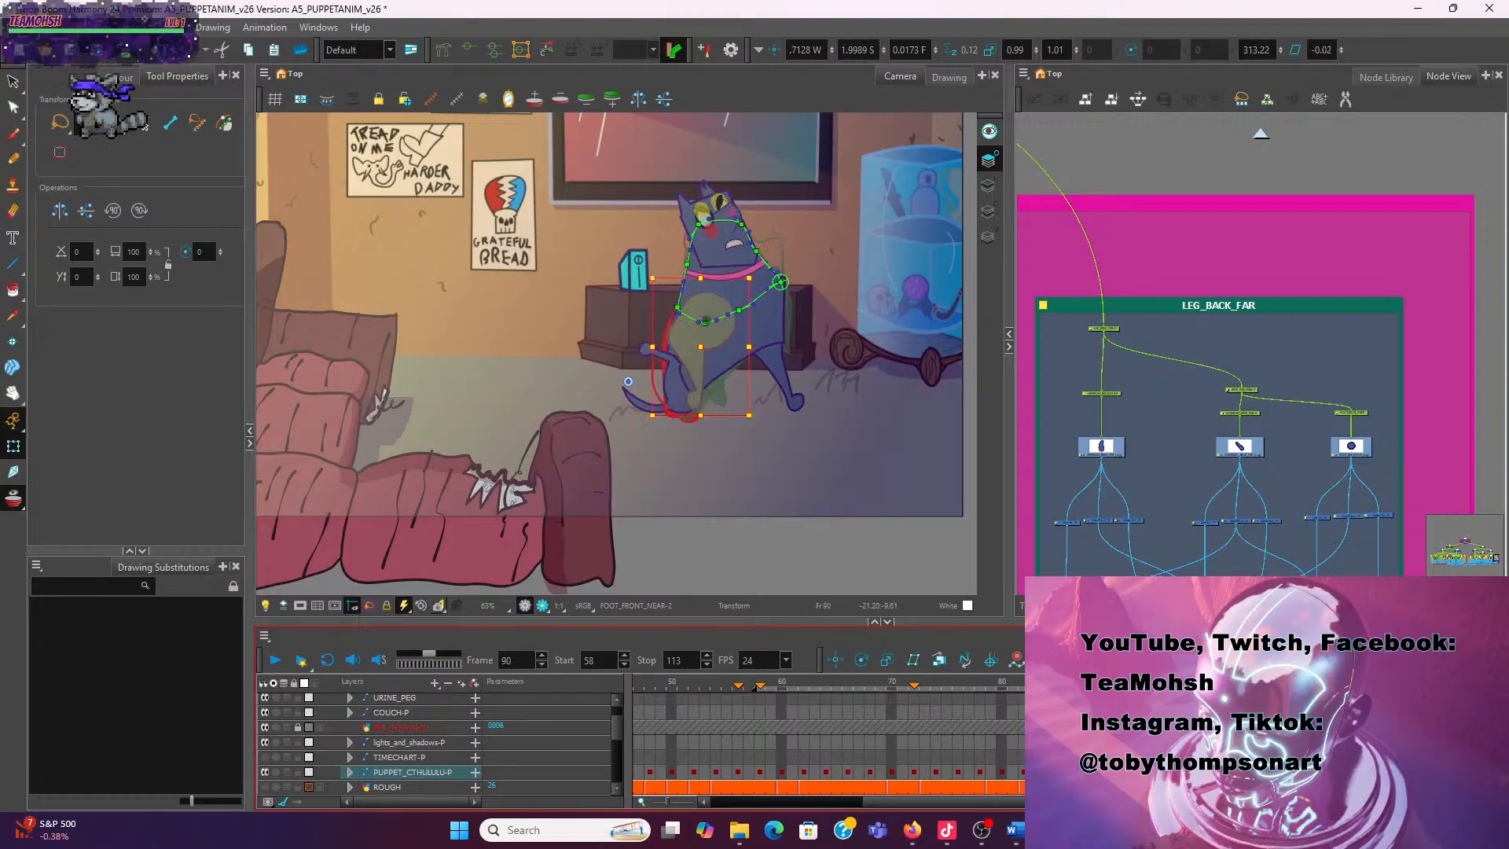
pyautogui.scroll(1, 819, 476)
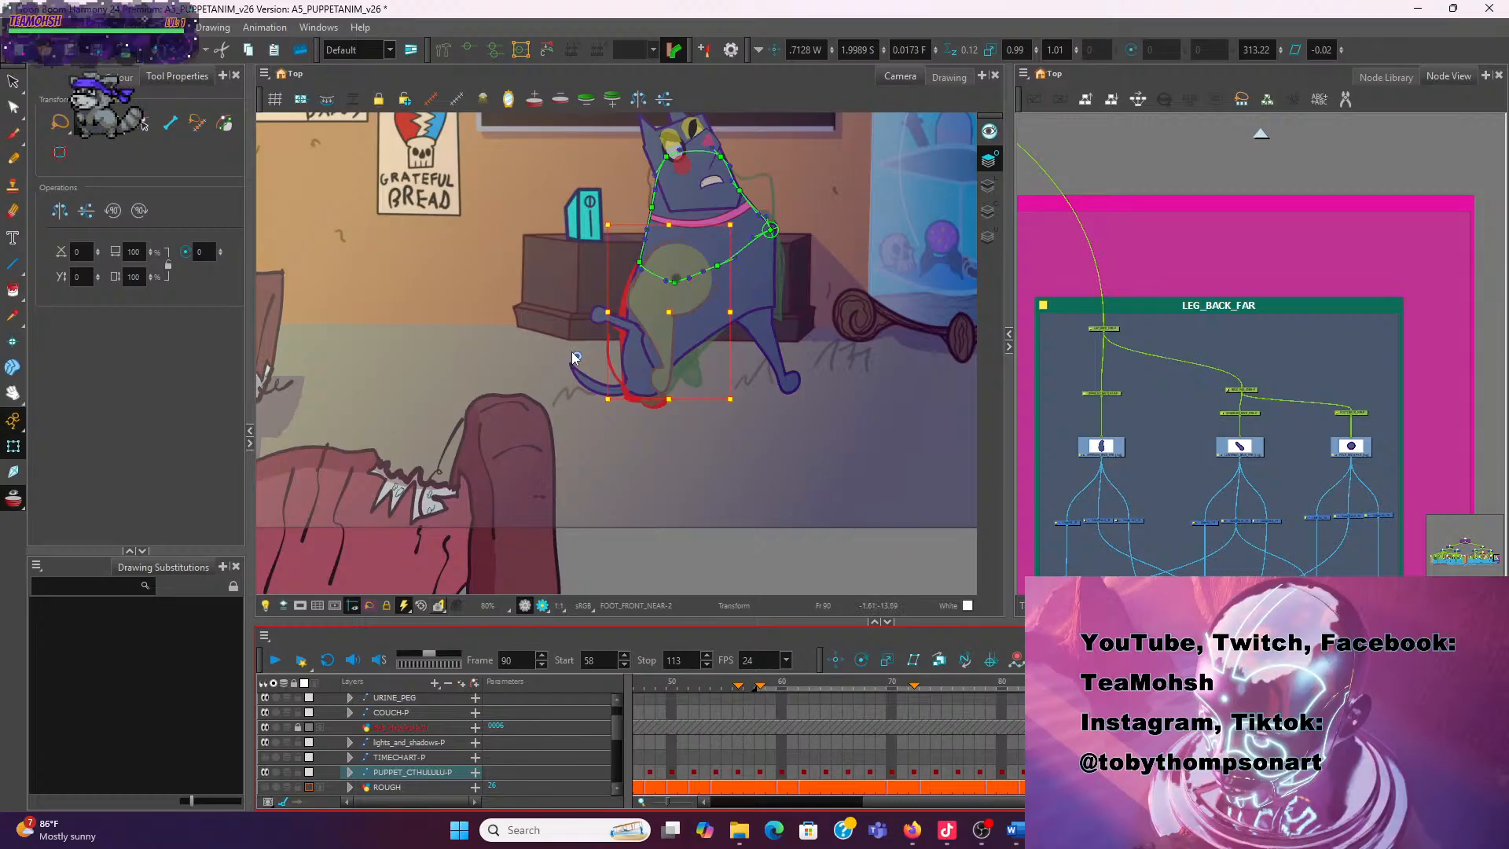
pyautogui.click(573, 354)
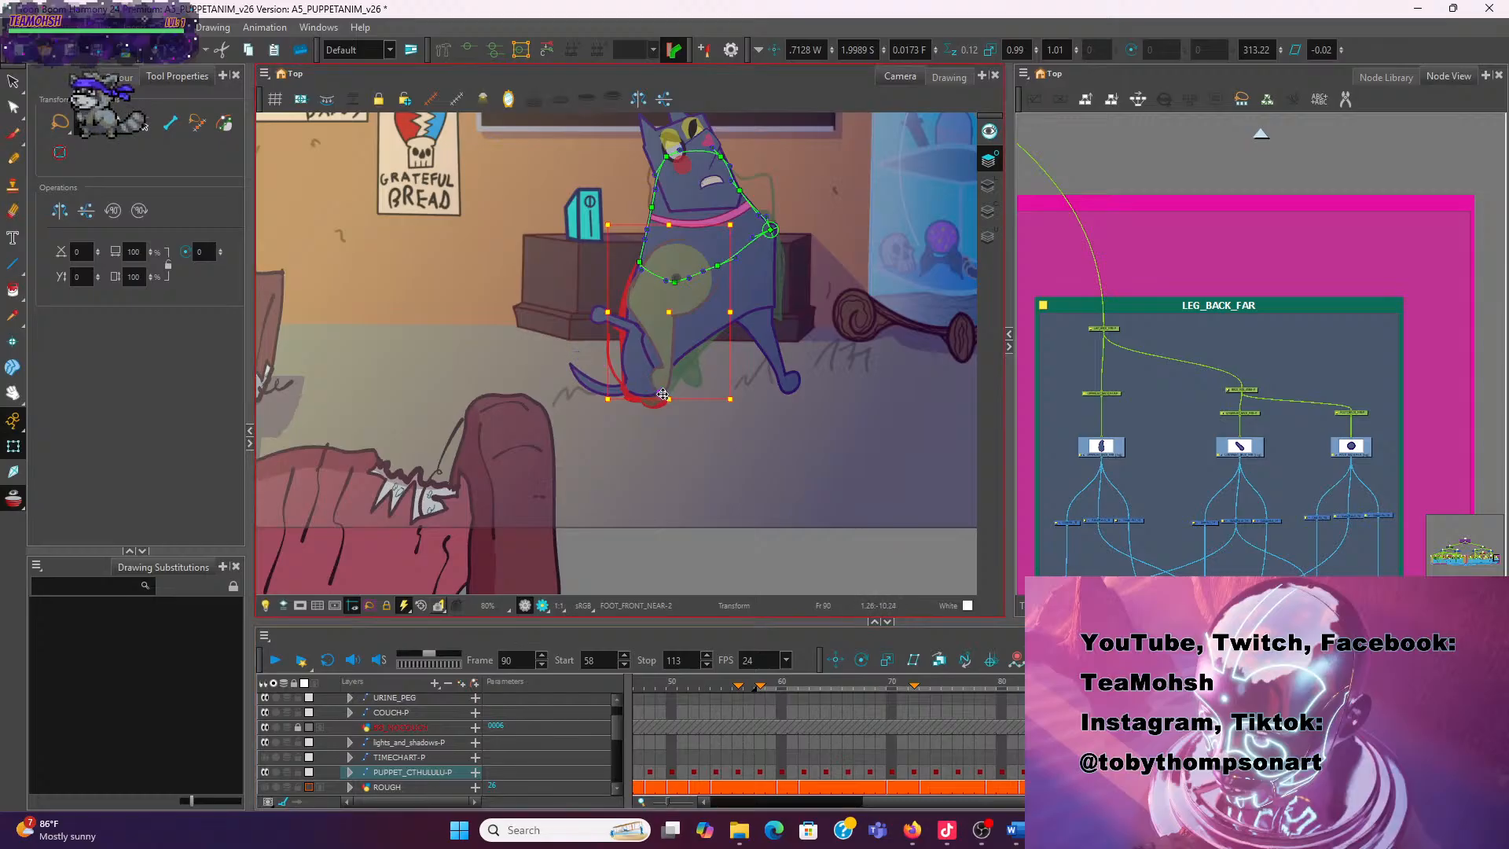
pyautogui.scroll(2, 676, 228)
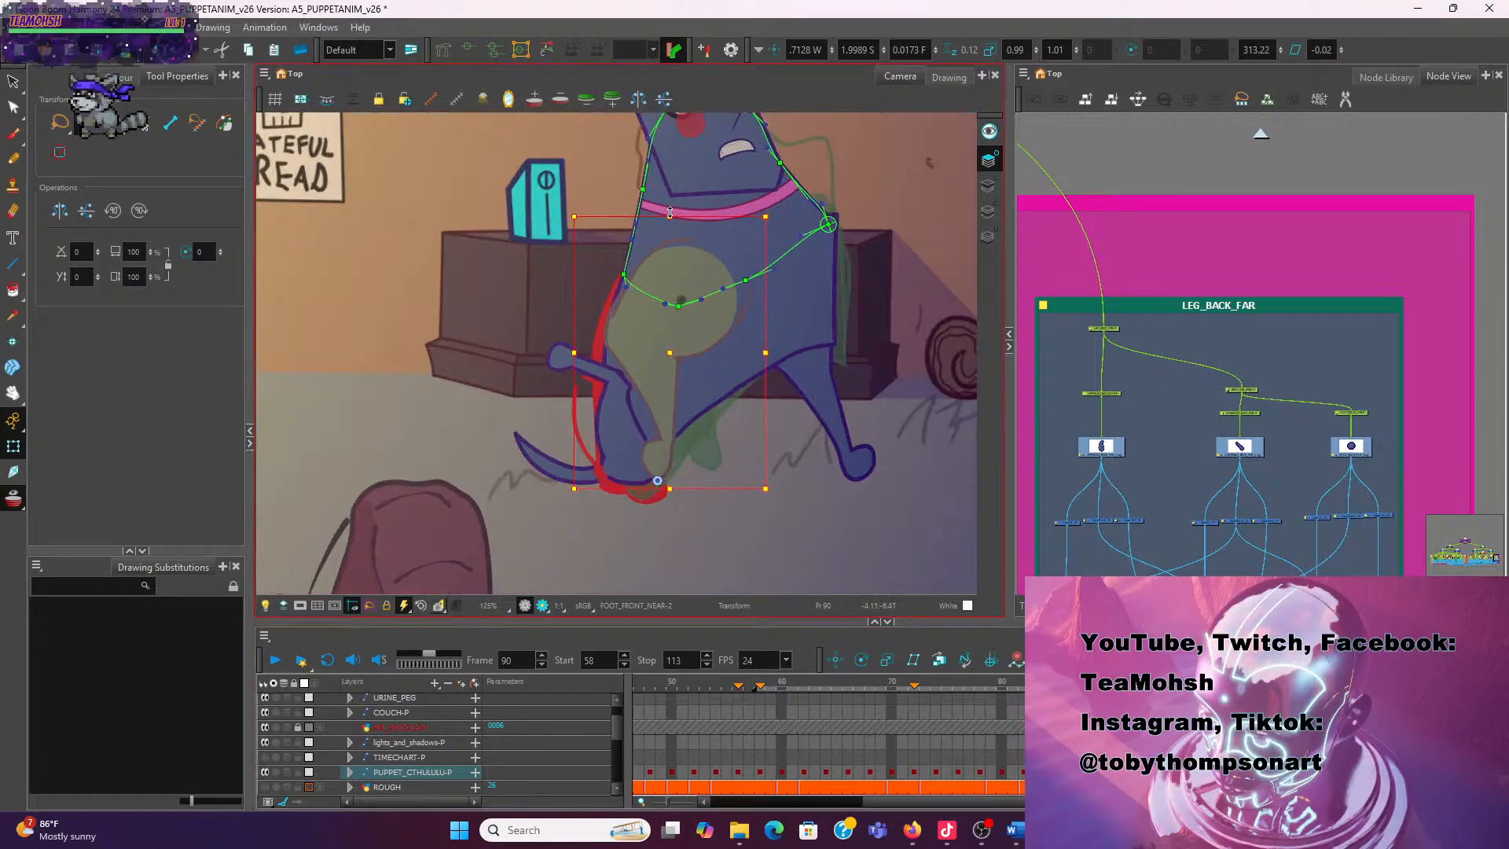
pyautogui.moveTo(669, 212); pyautogui.dragTo(669, 224)
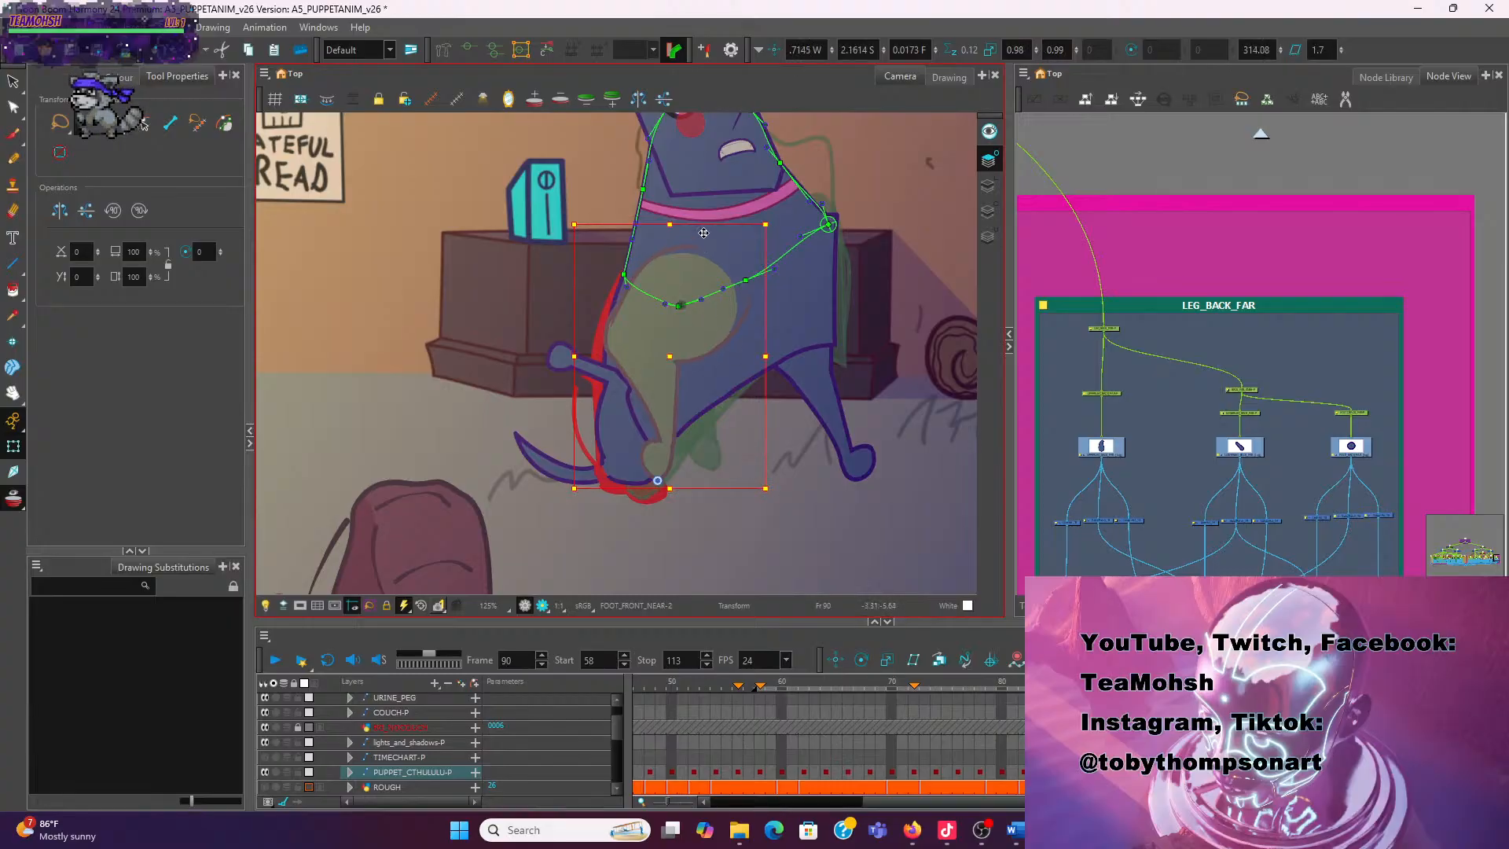
pyautogui.moveTo(670, 226); pyautogui.dragTo(669, 239)
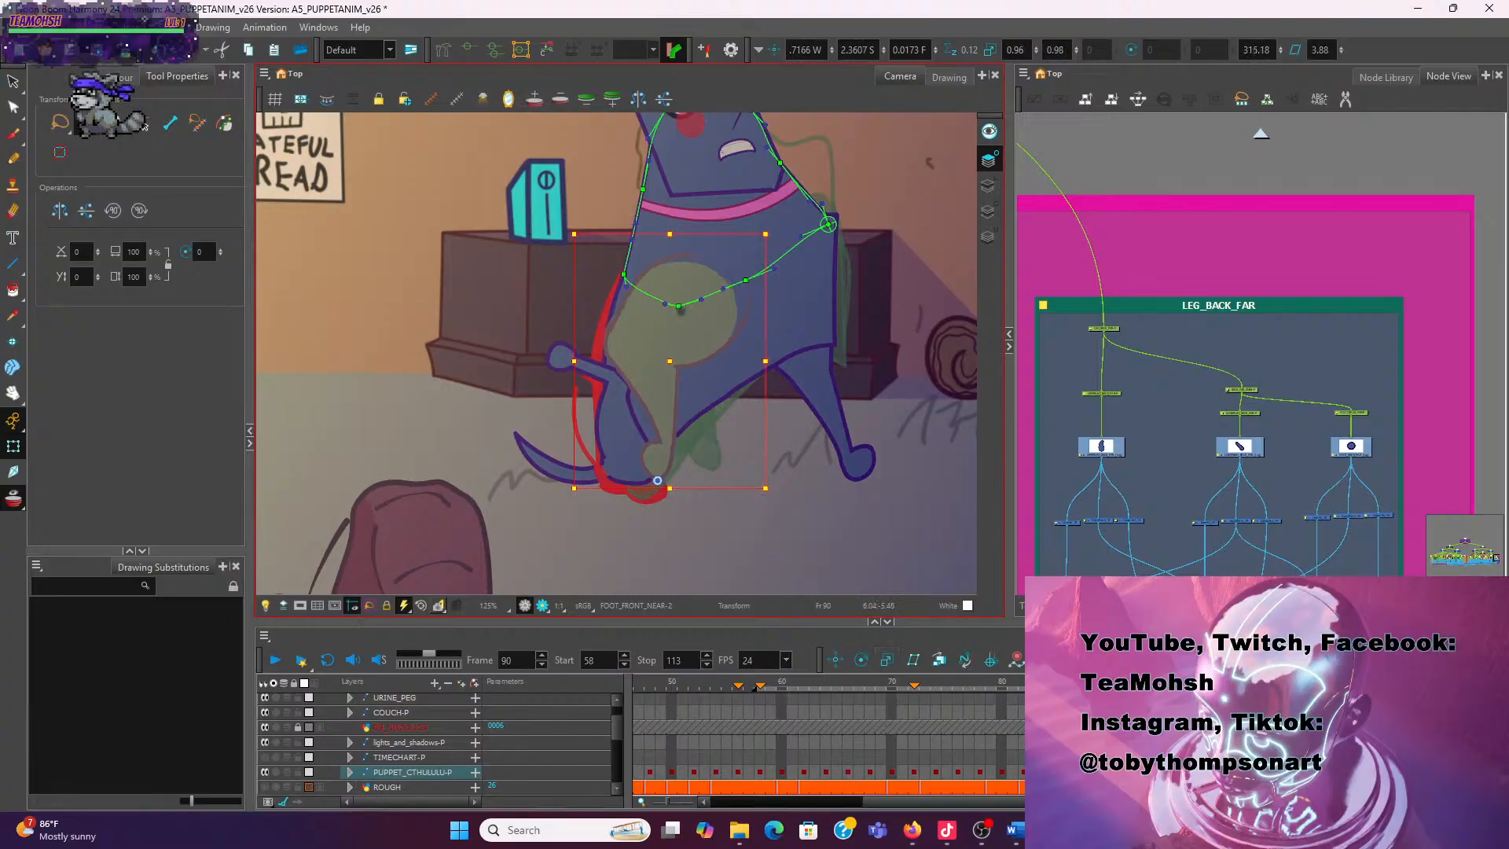
# Flip repeatedly between frames 88 and 90 to compare the near front leg's height and shoulder position
pyautogui.press(',')
pyautogui.press(',')
pyautogui.press('.')
pyautogui.press('.')
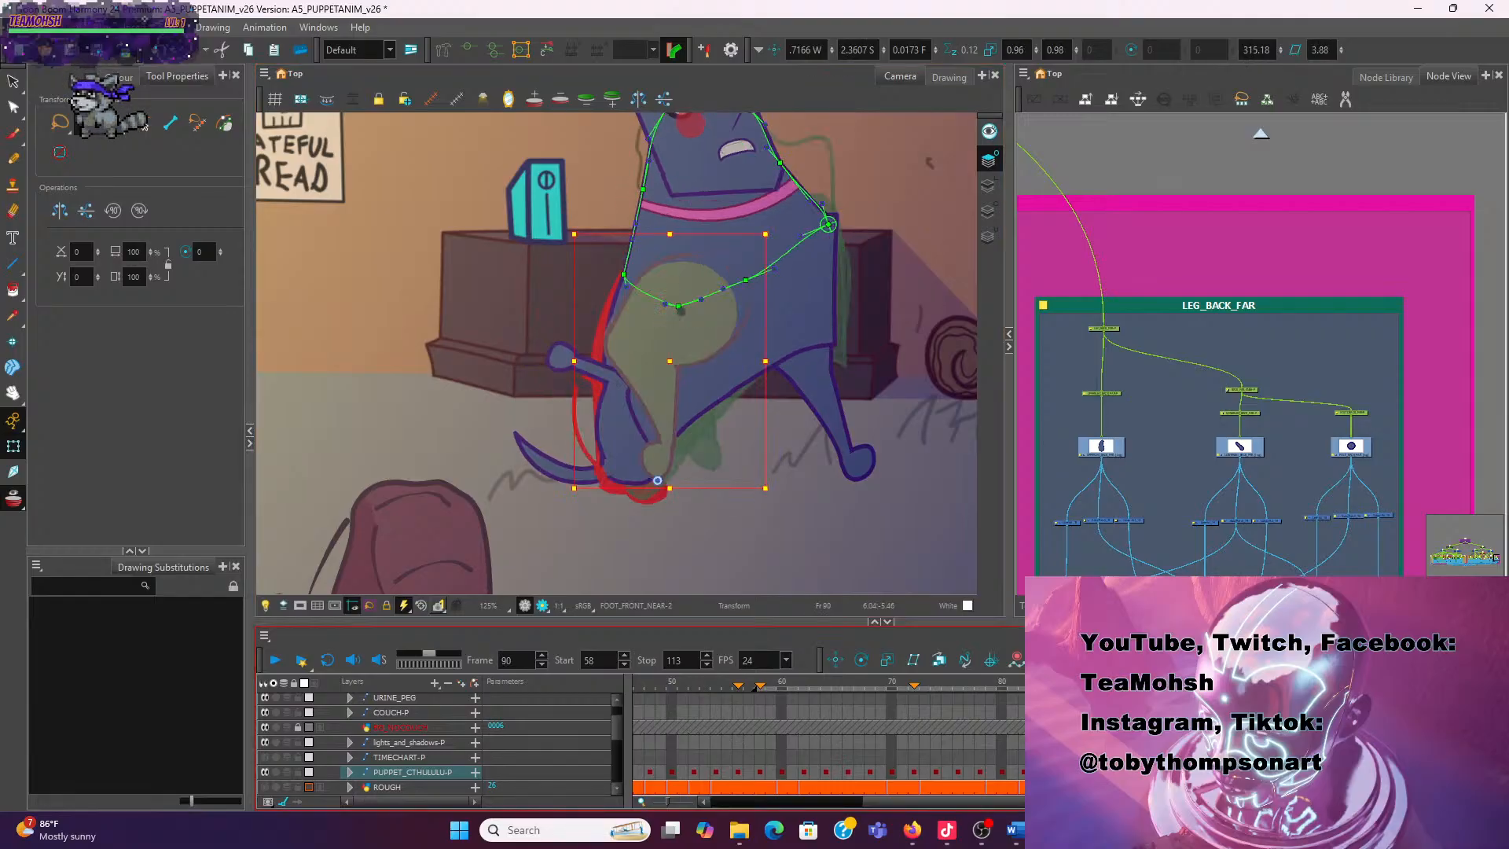
pyautogui.press(',')
pyautogui.press(',')
pyautogui.press('.')
pyautogui.press('.')
pyautogui.press(',')
pyautogui.press(',')
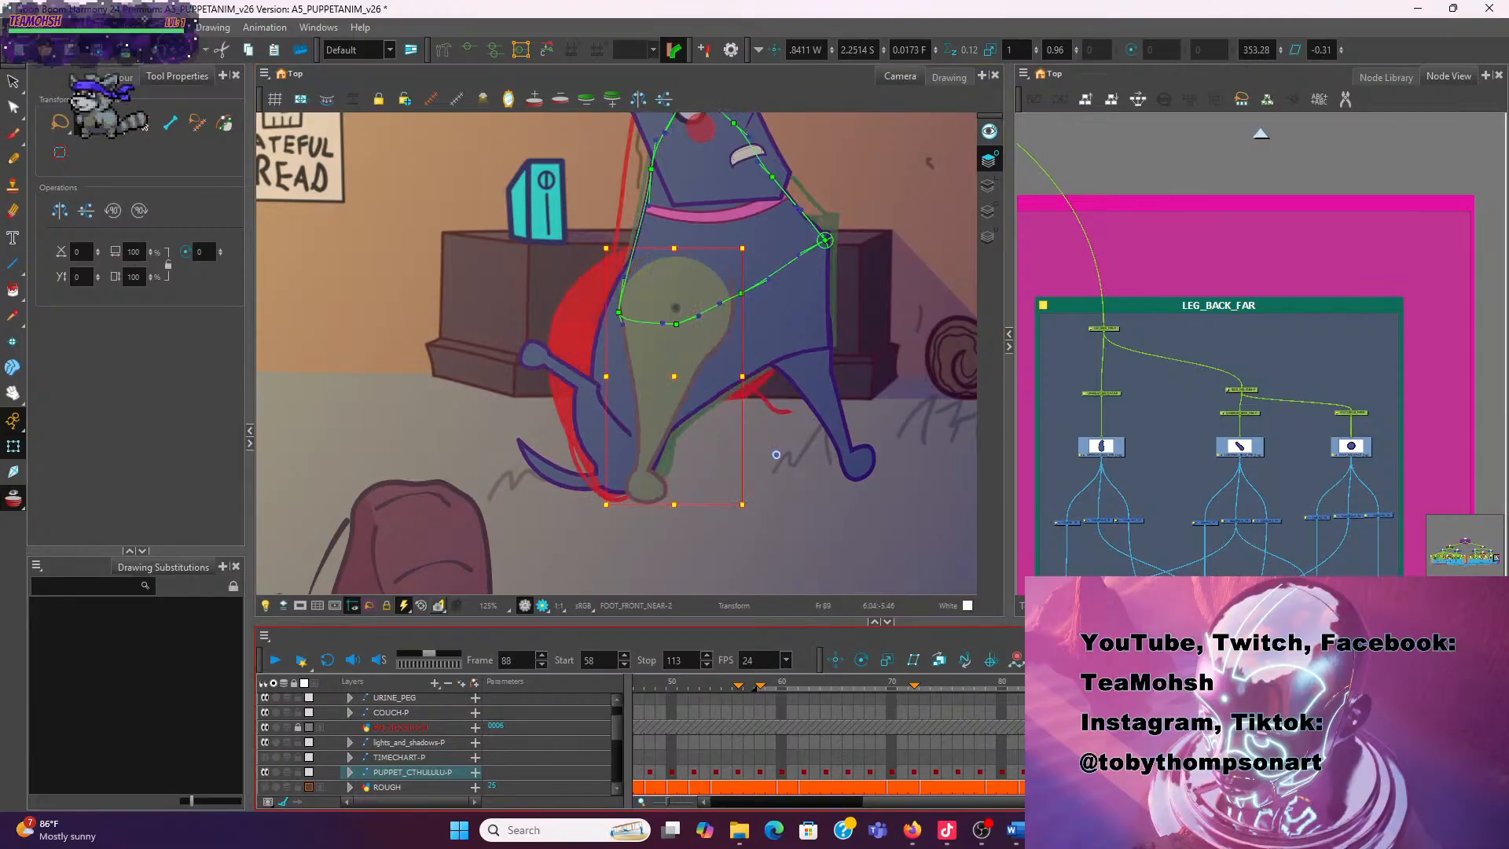
pyautogui.press('.')
pyautogui.press('.')
pyautogui.press(',')
pyautogui.press(',')
pyautogui.press('.')
pyautogui.press('.')
# On frame 96, move the near front leg's pivot to its foot and shorten the leg slightly by lowering its upper end
pyautogui.press('.')
pyautogui.press('.')
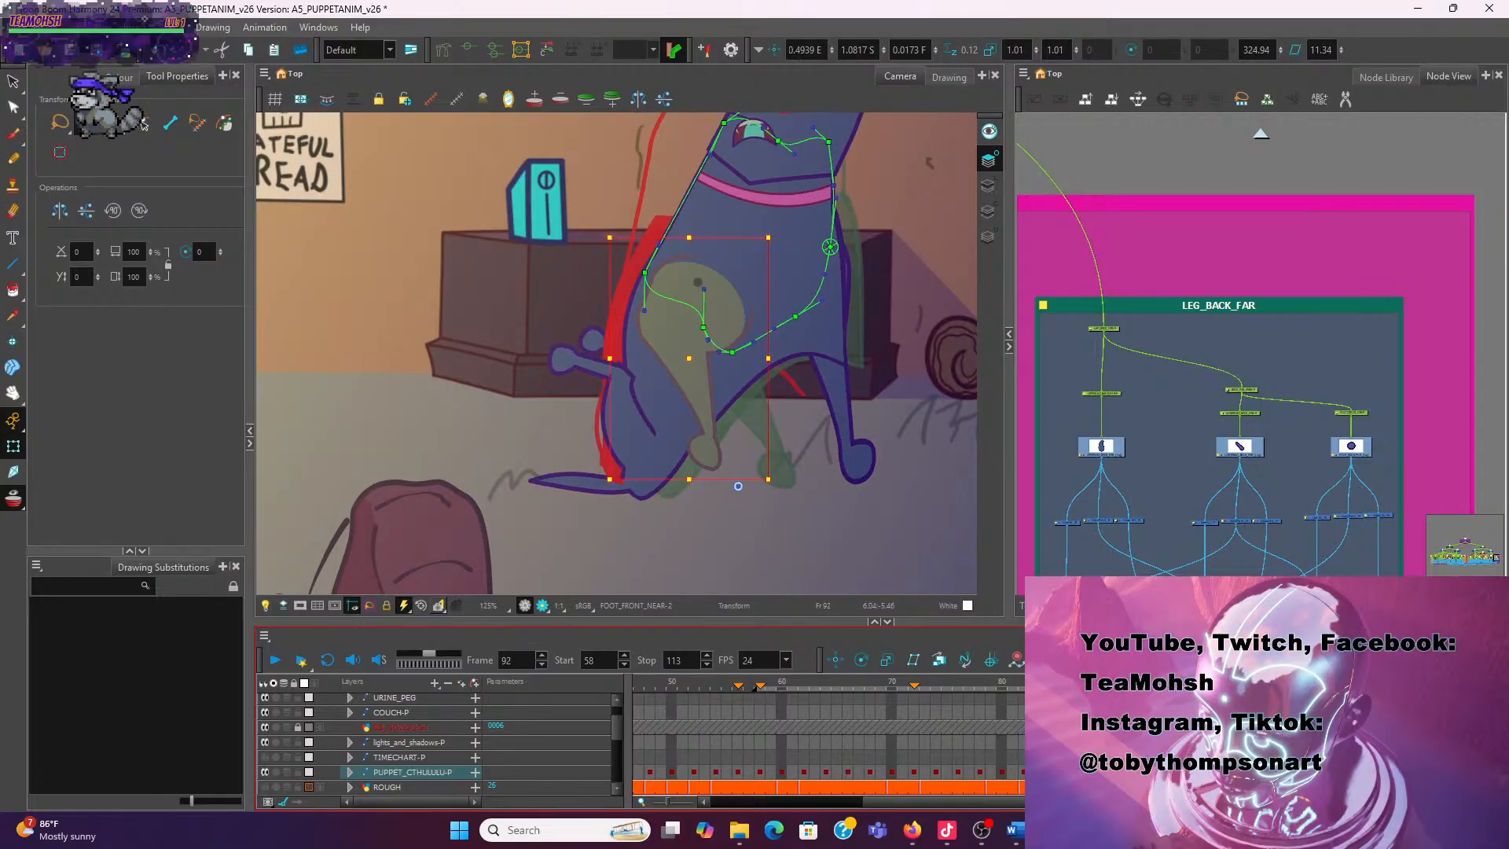
pyautogui.press('.')
pyautogui.press('.')
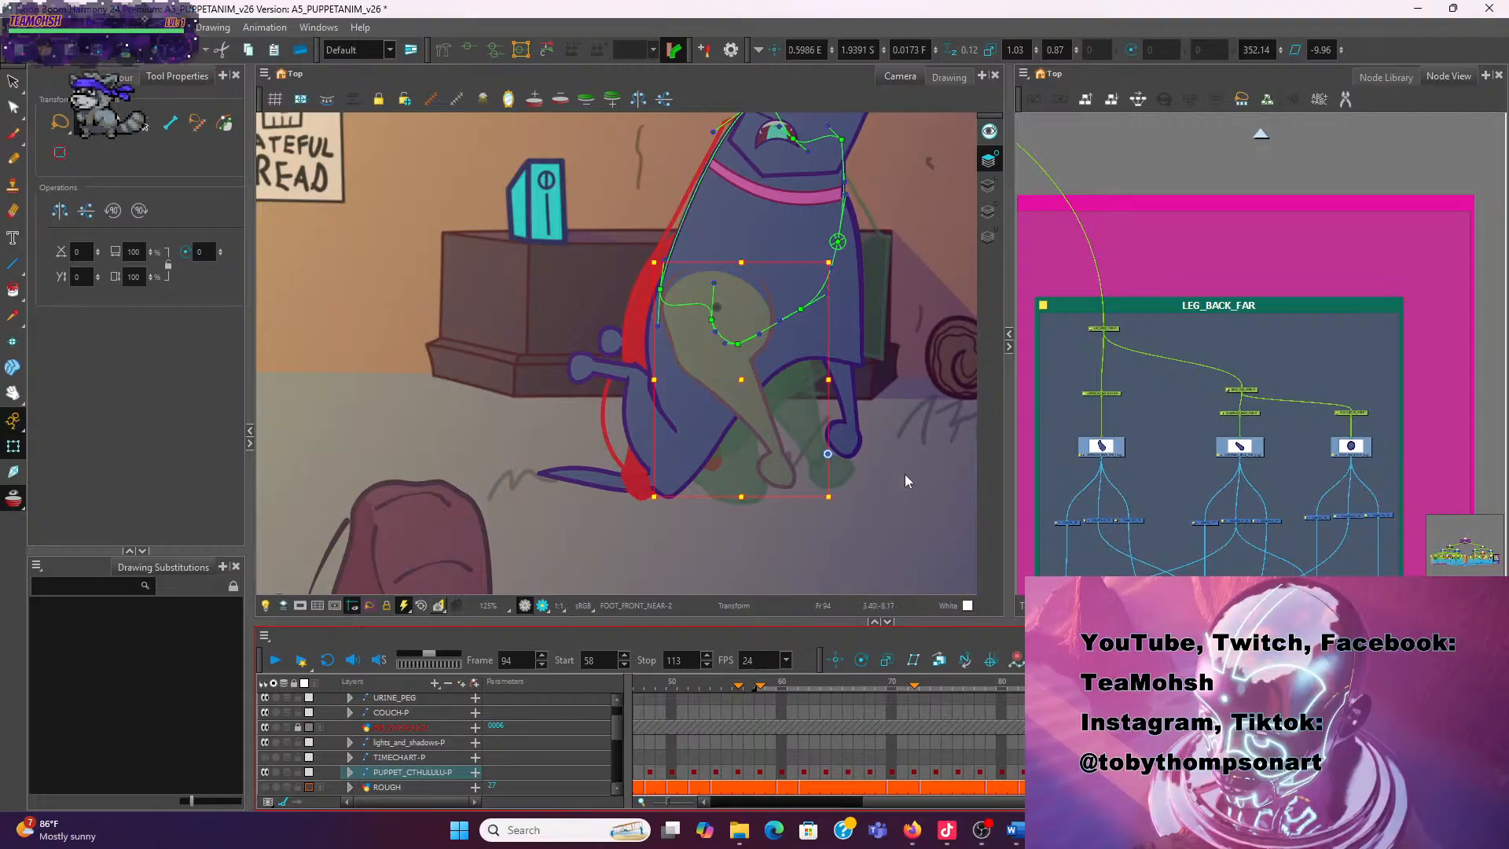
pyautogui.press('.')
pyautogui.press('.')
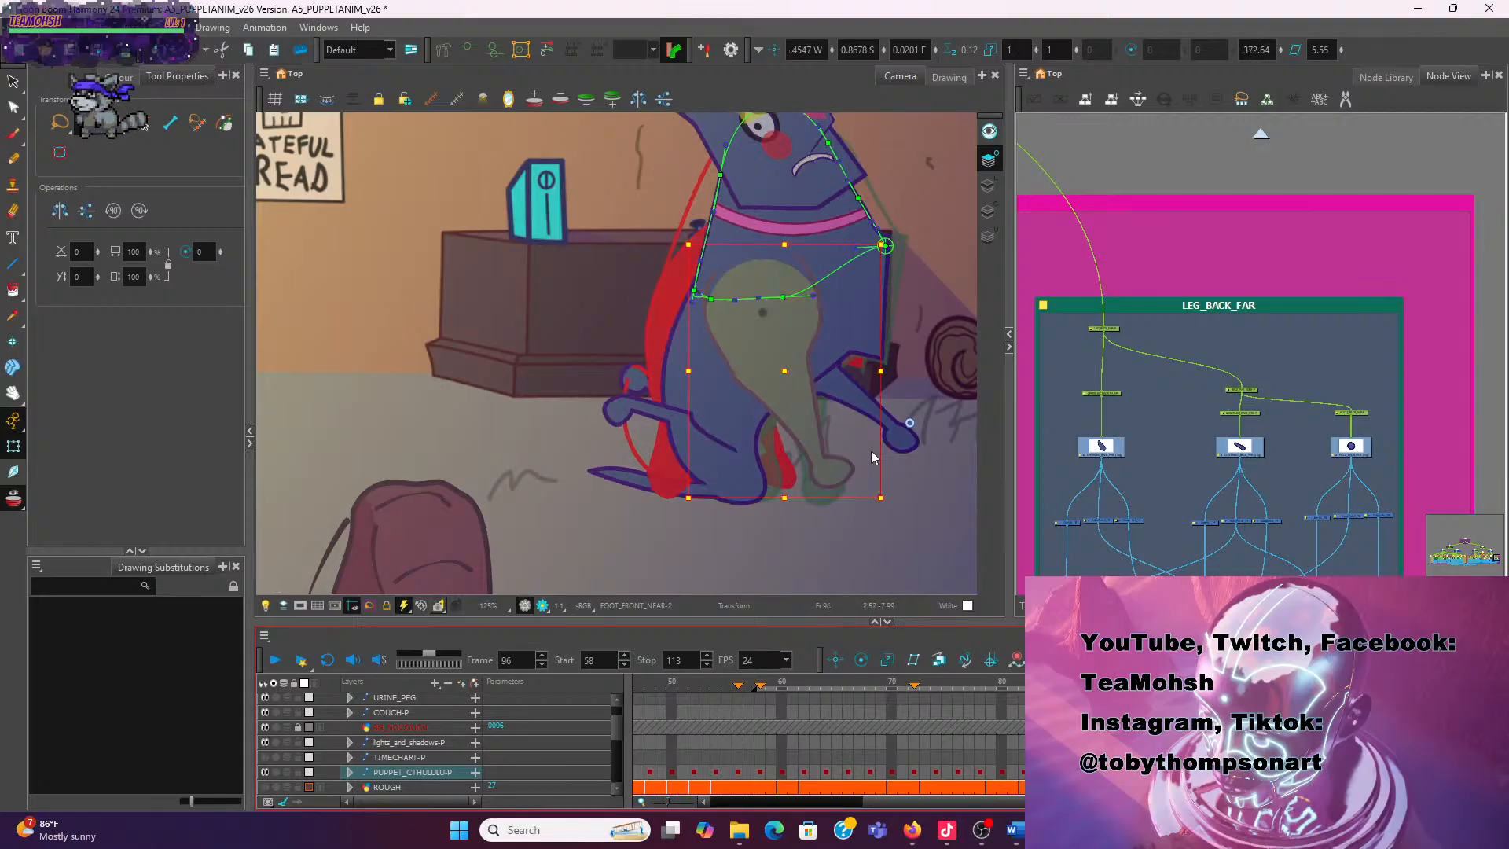
pyautogui.click(912, 422)
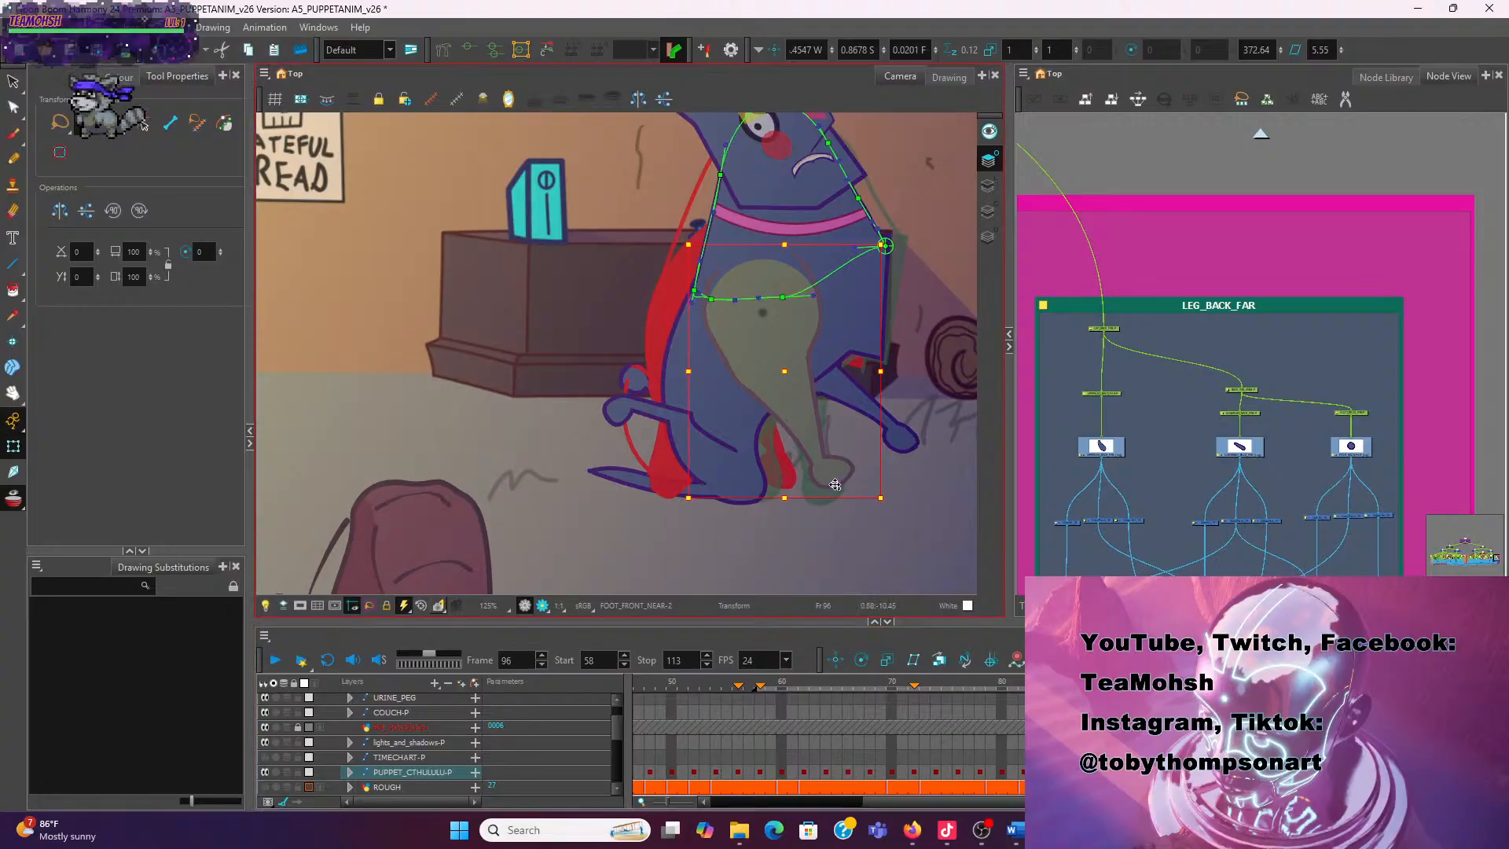
pyautogui.moveTo(784, 246); pyautogui.dragTo(785, 258)
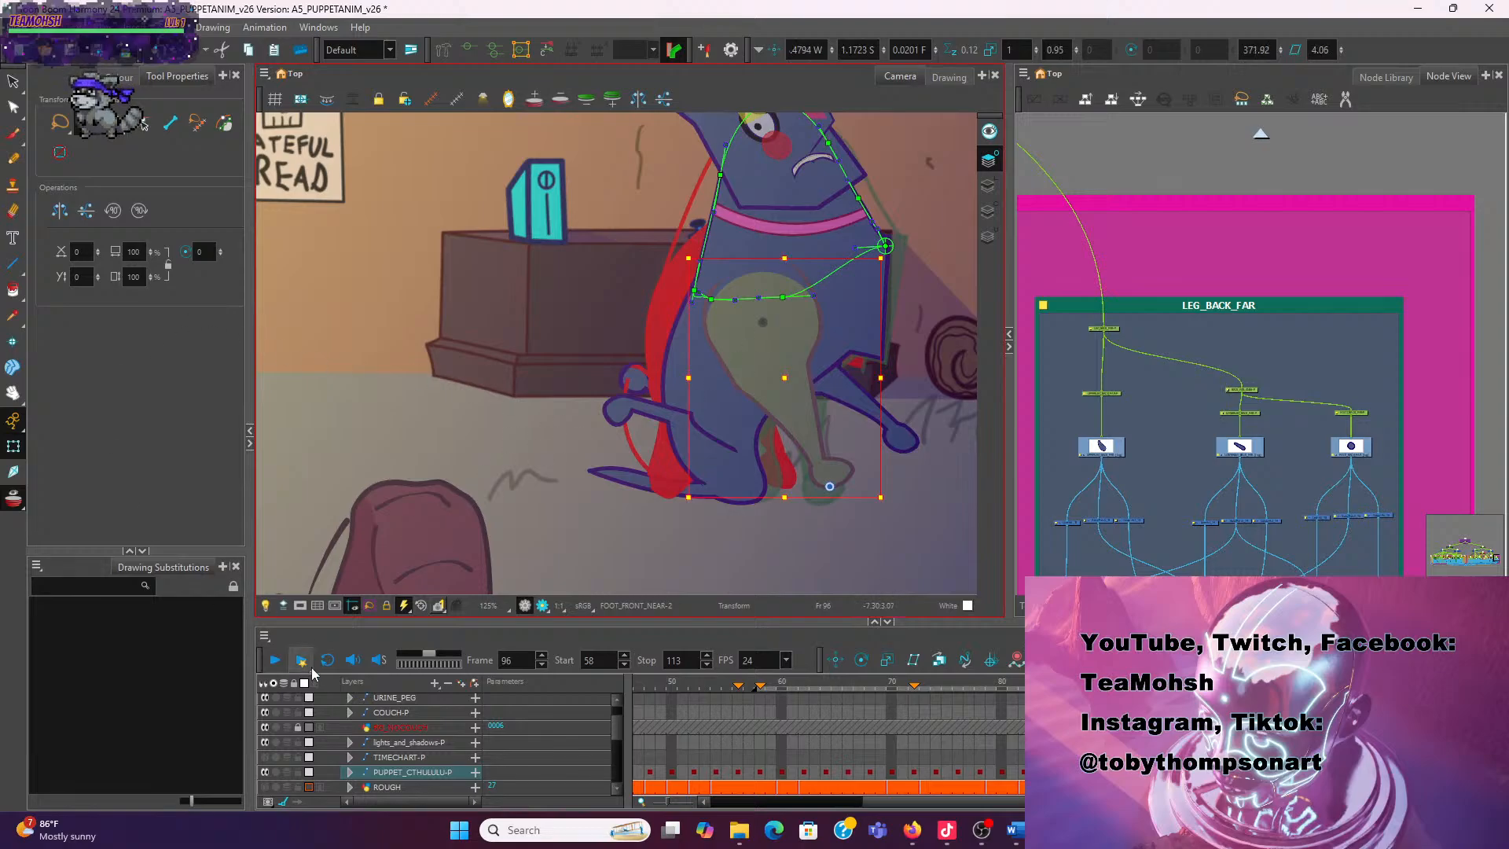
# Play the turn animation in the wider scene to check the shortened near front leg
pyautogui.click(275, 659)
pyautogui.scroll(-1, 676, 418)
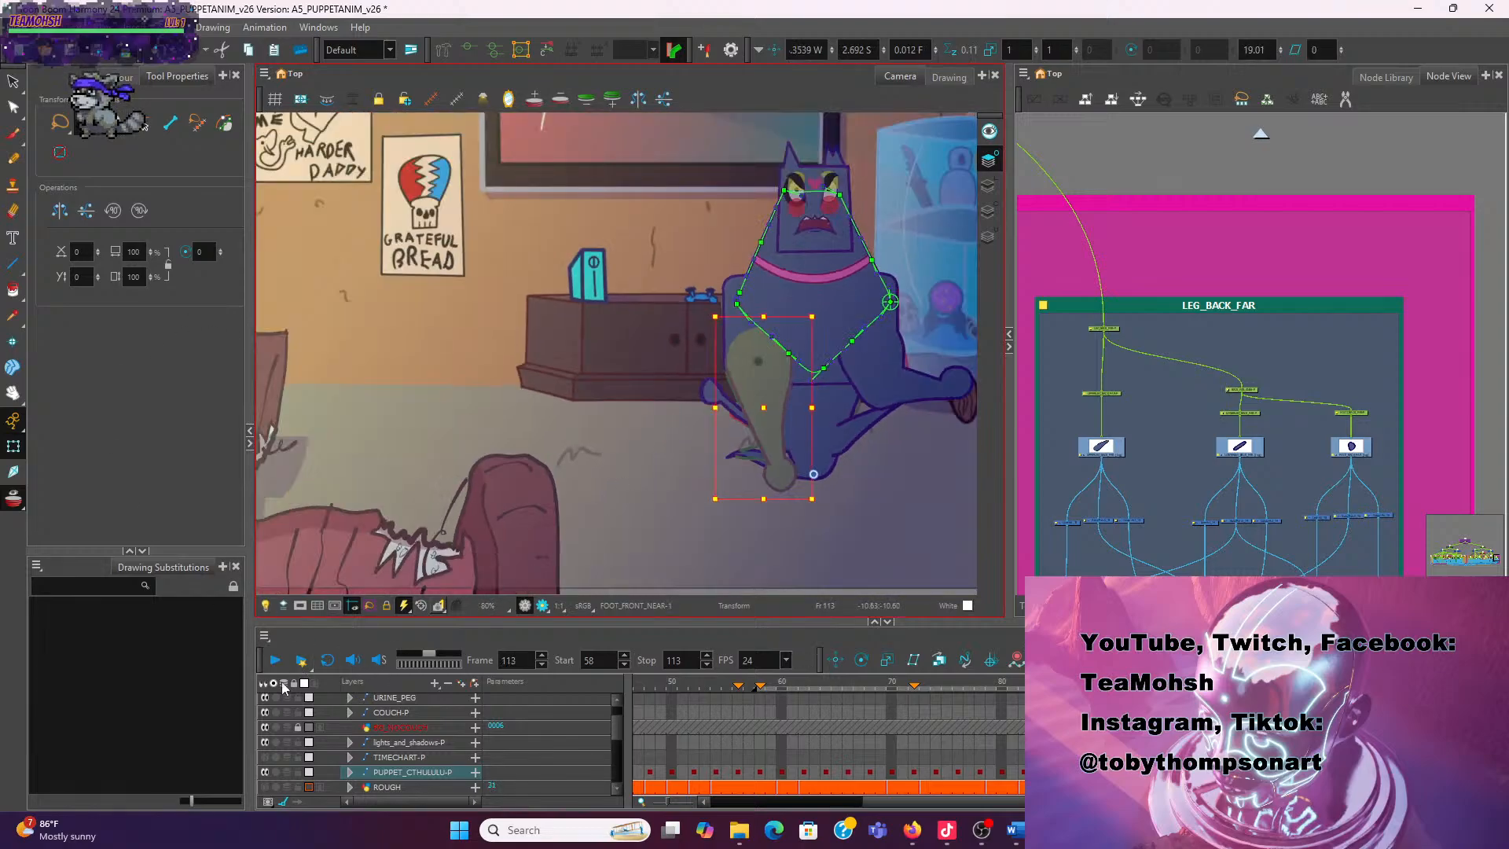
pyautogui.press('Return')
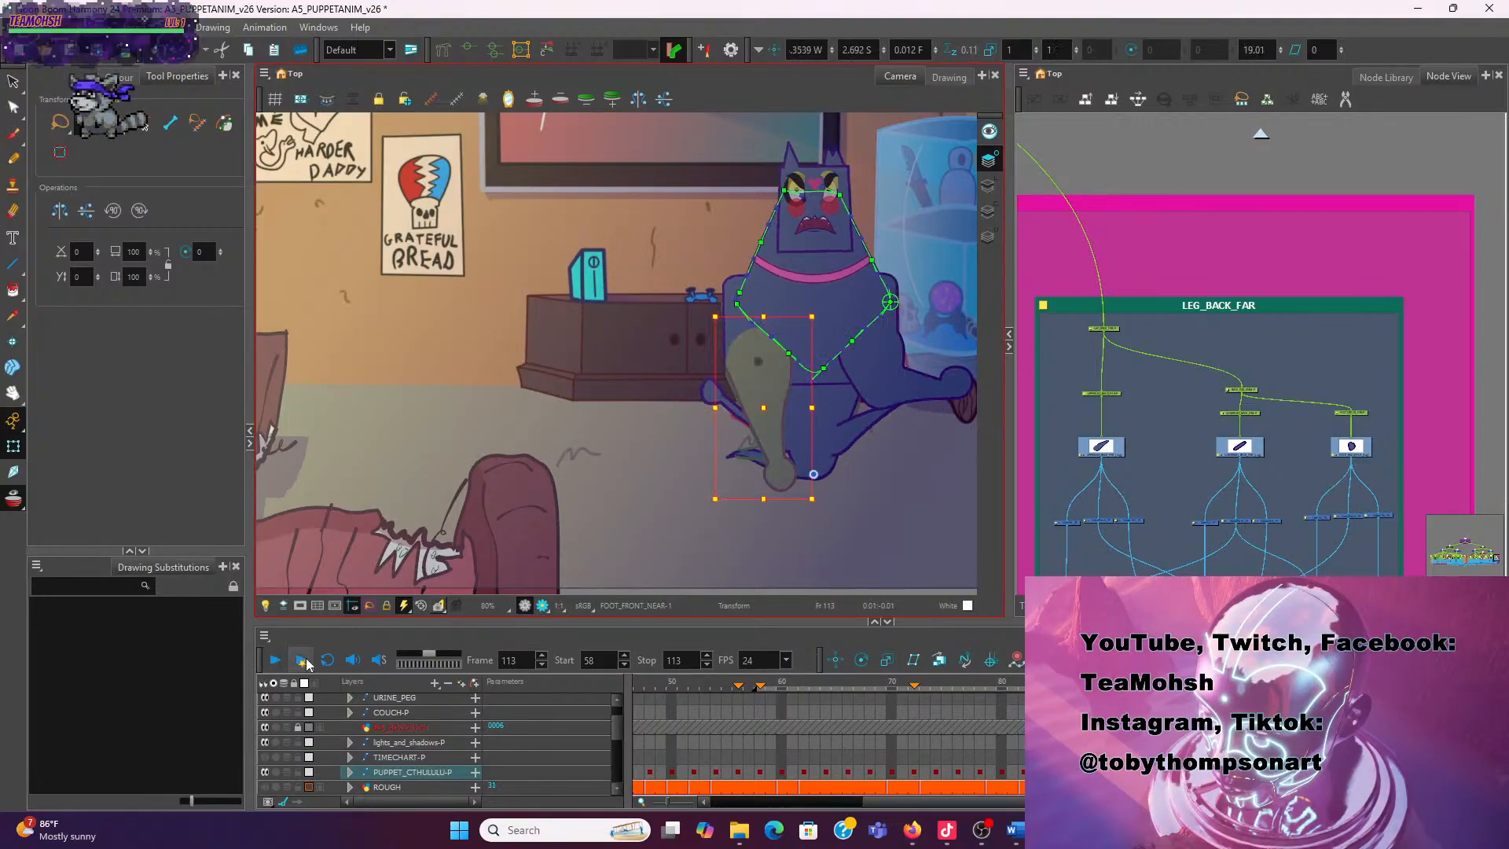
pyautogui.click(277, 661)
pyautogui.click(878, 732)
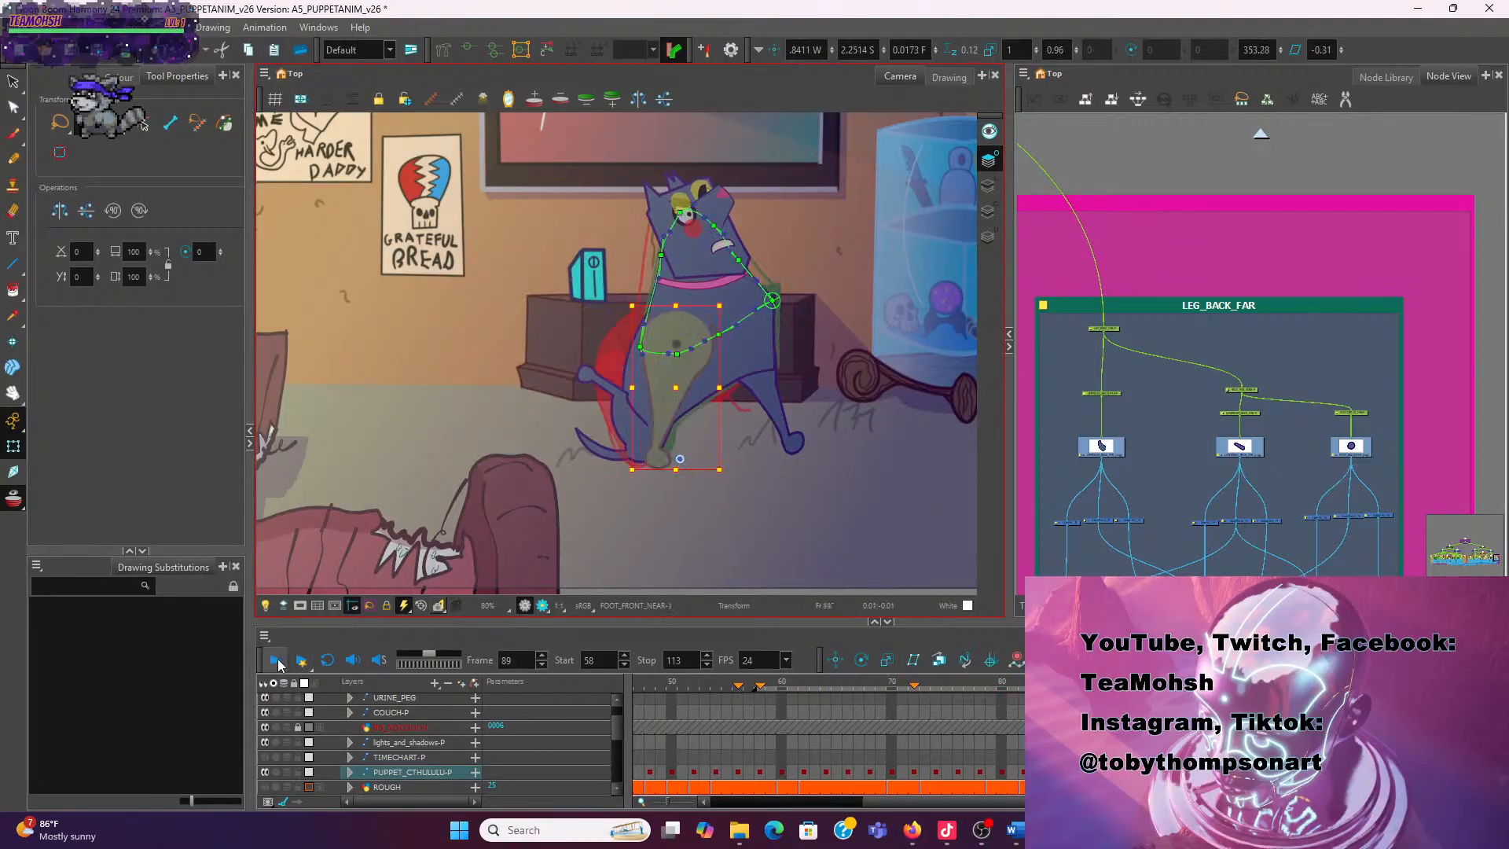
# On frame 86, place the near front leg's pivot at its foot and squash the leg down from its upper end
pyautogui.press(',')
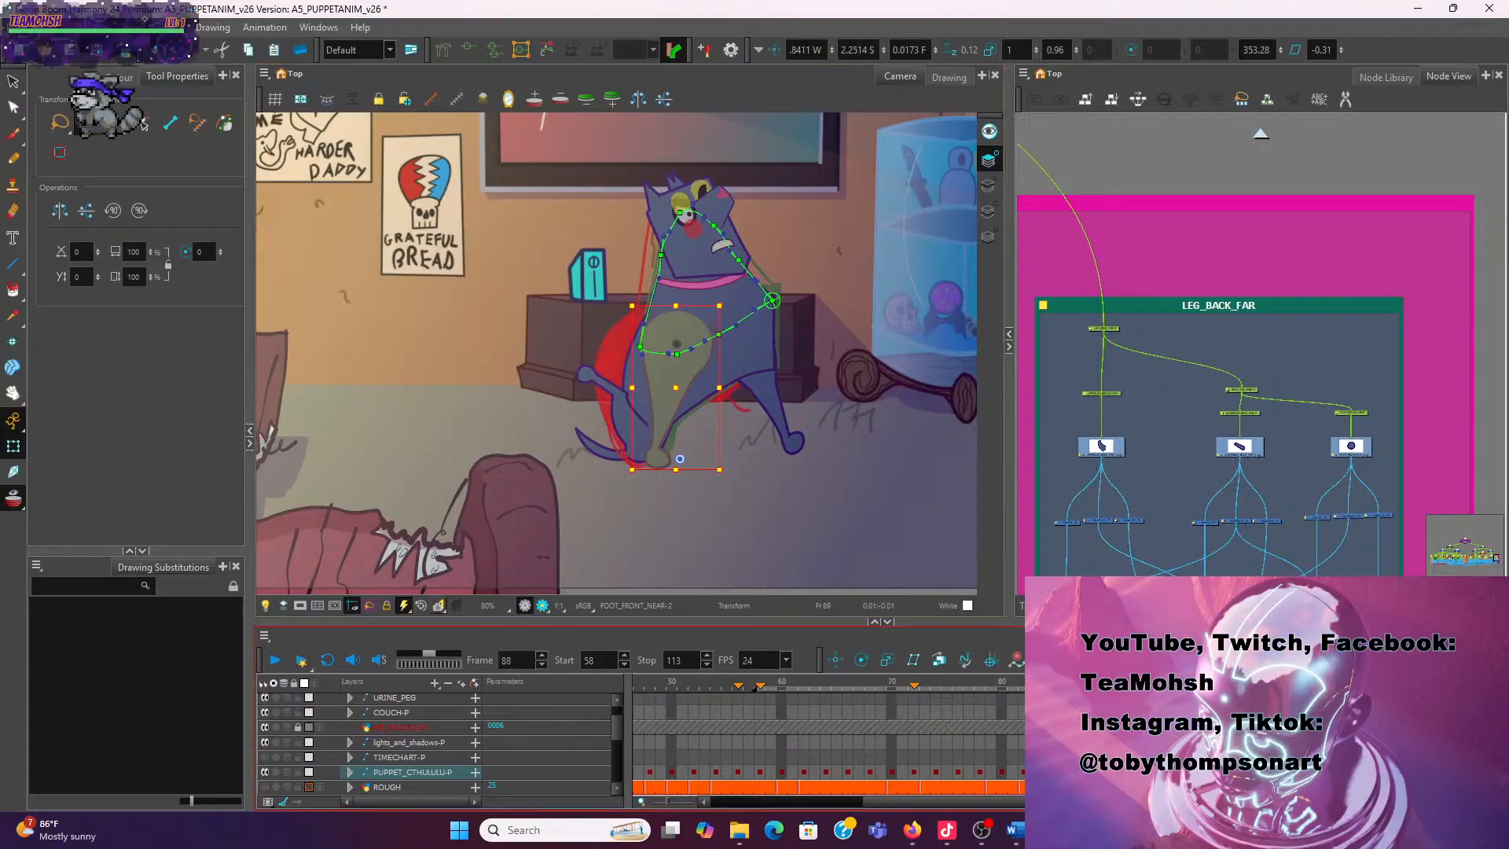
pyautogui.press(',')
pyautogui.press(',')
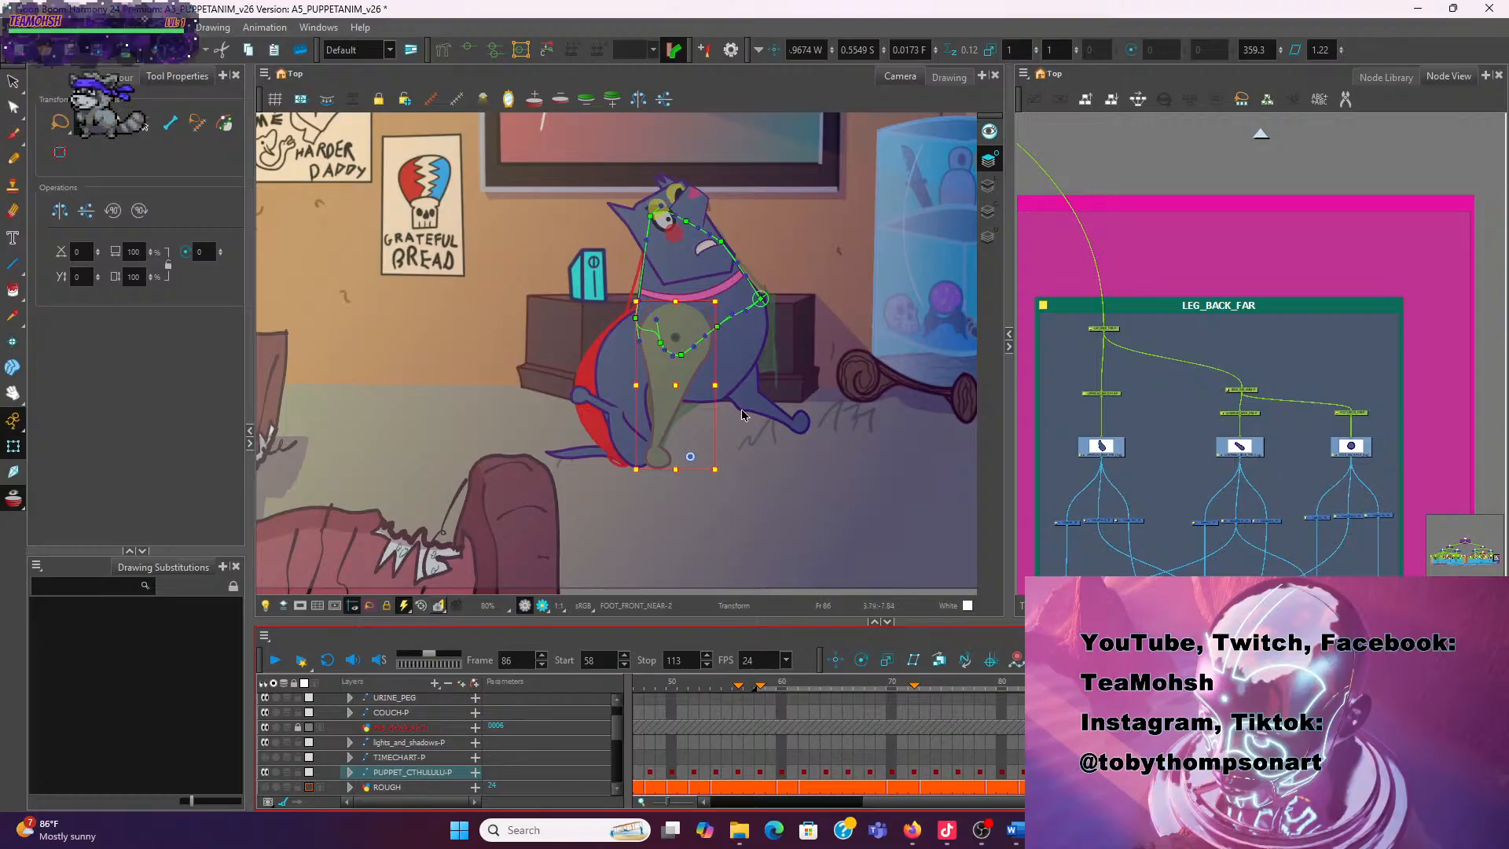
pyautogui.scroll(2, 742, 415)
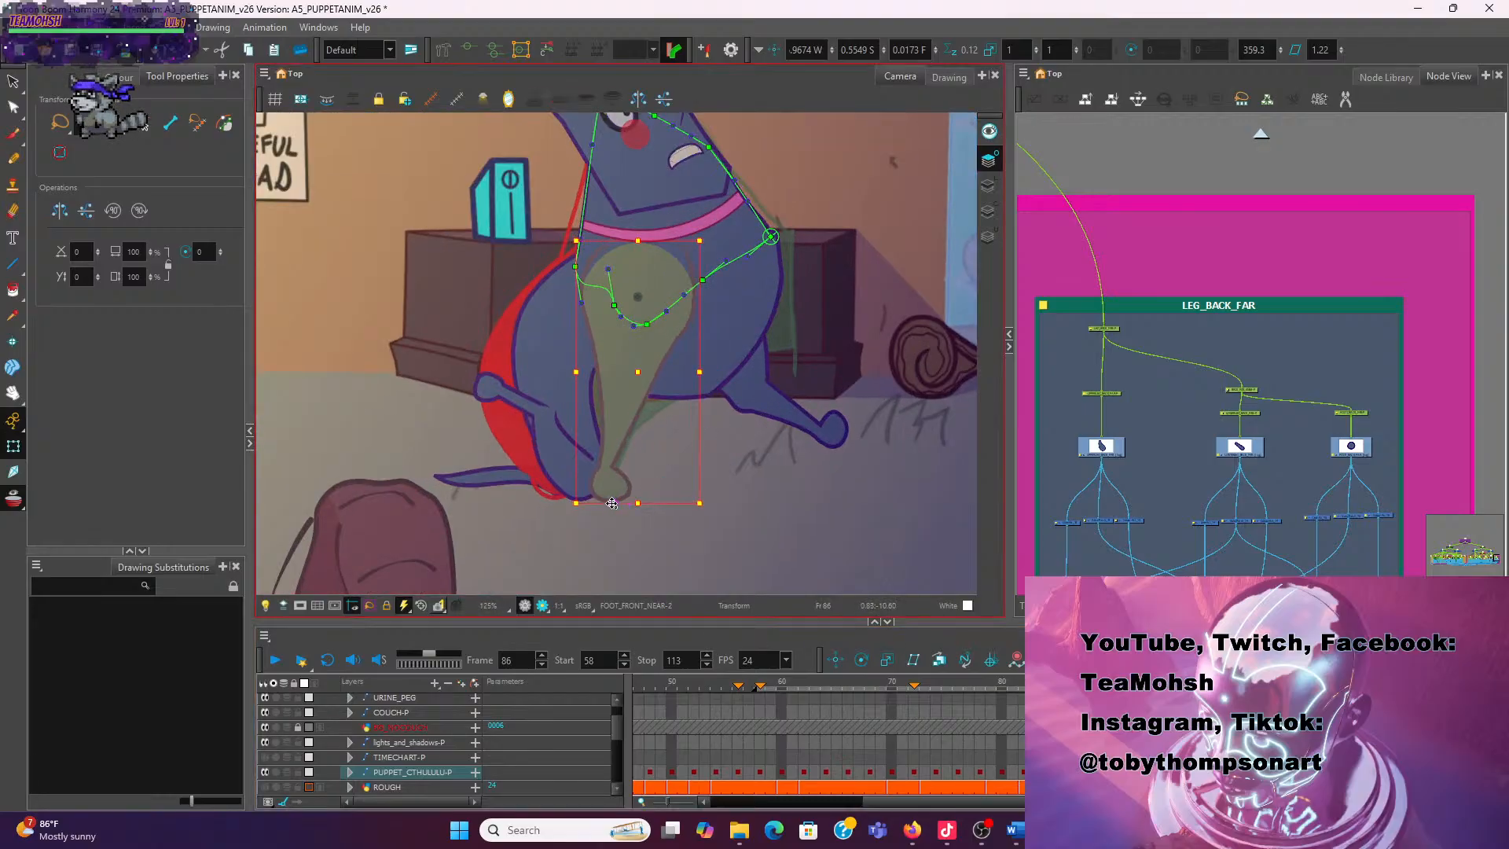
pyautogui.moveTo(638, 242); pyautogui.dragTo(637, 266)
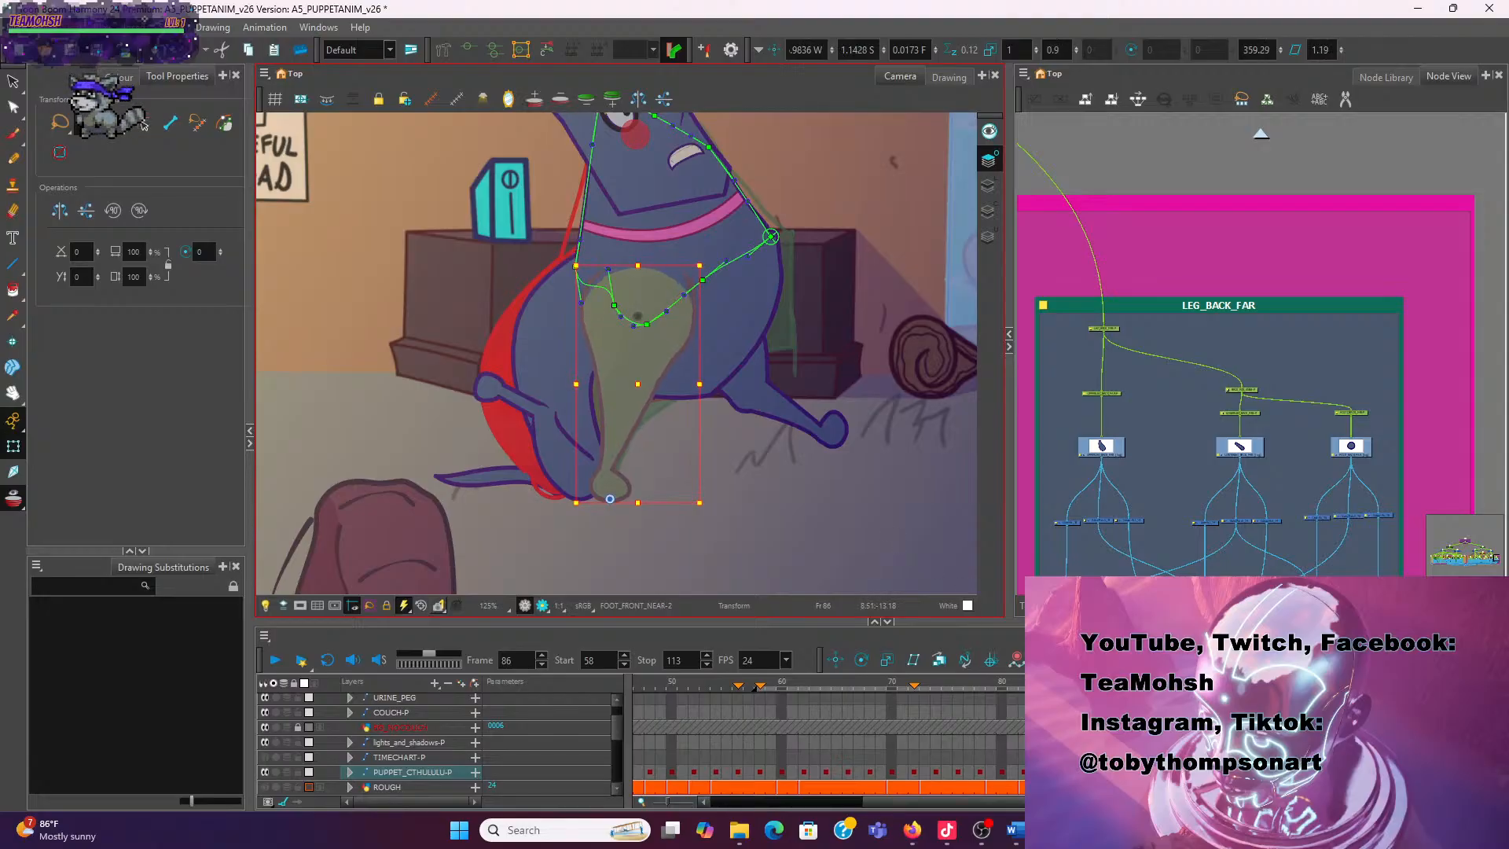
# On frame 88, squash the near front leg down from its upper end, keeping its foot planted
pyautogui.press(',')
pyautogui.press(',')
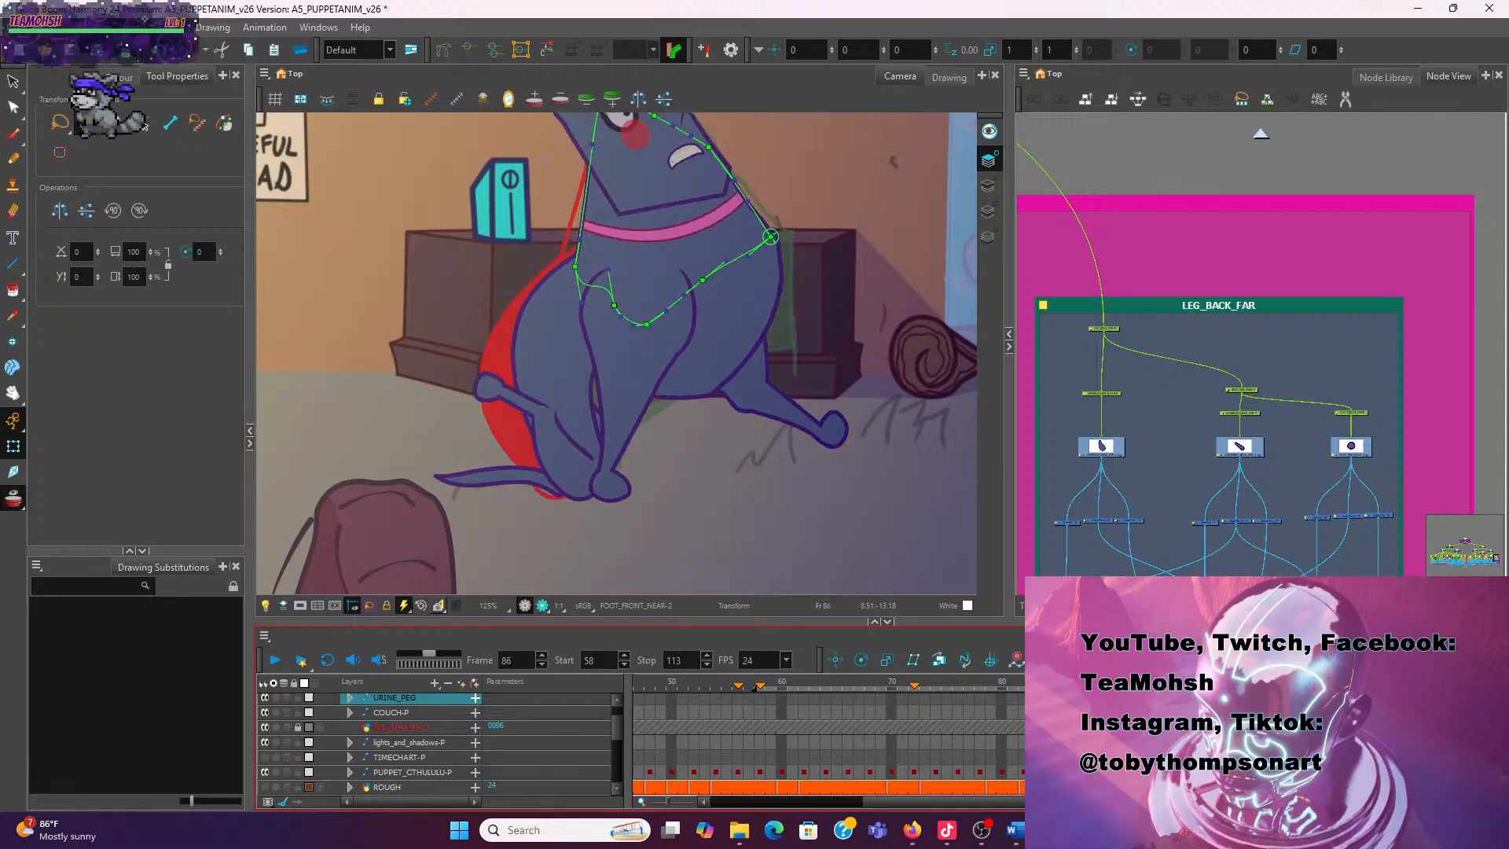
pyautogui.press('.')
pyautogui.press('.')
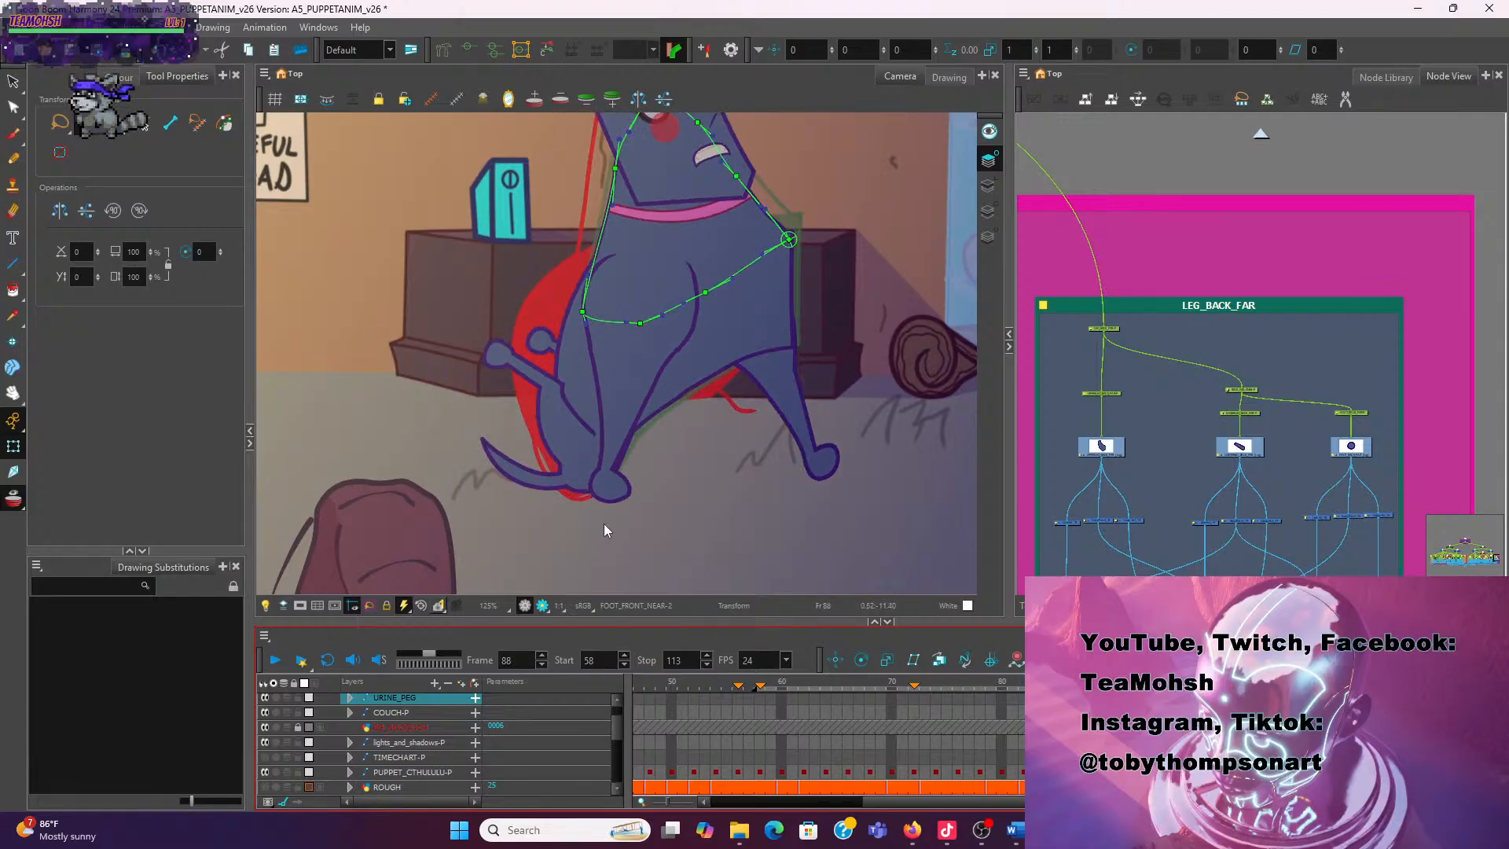
pyautogui.click(612, 494)
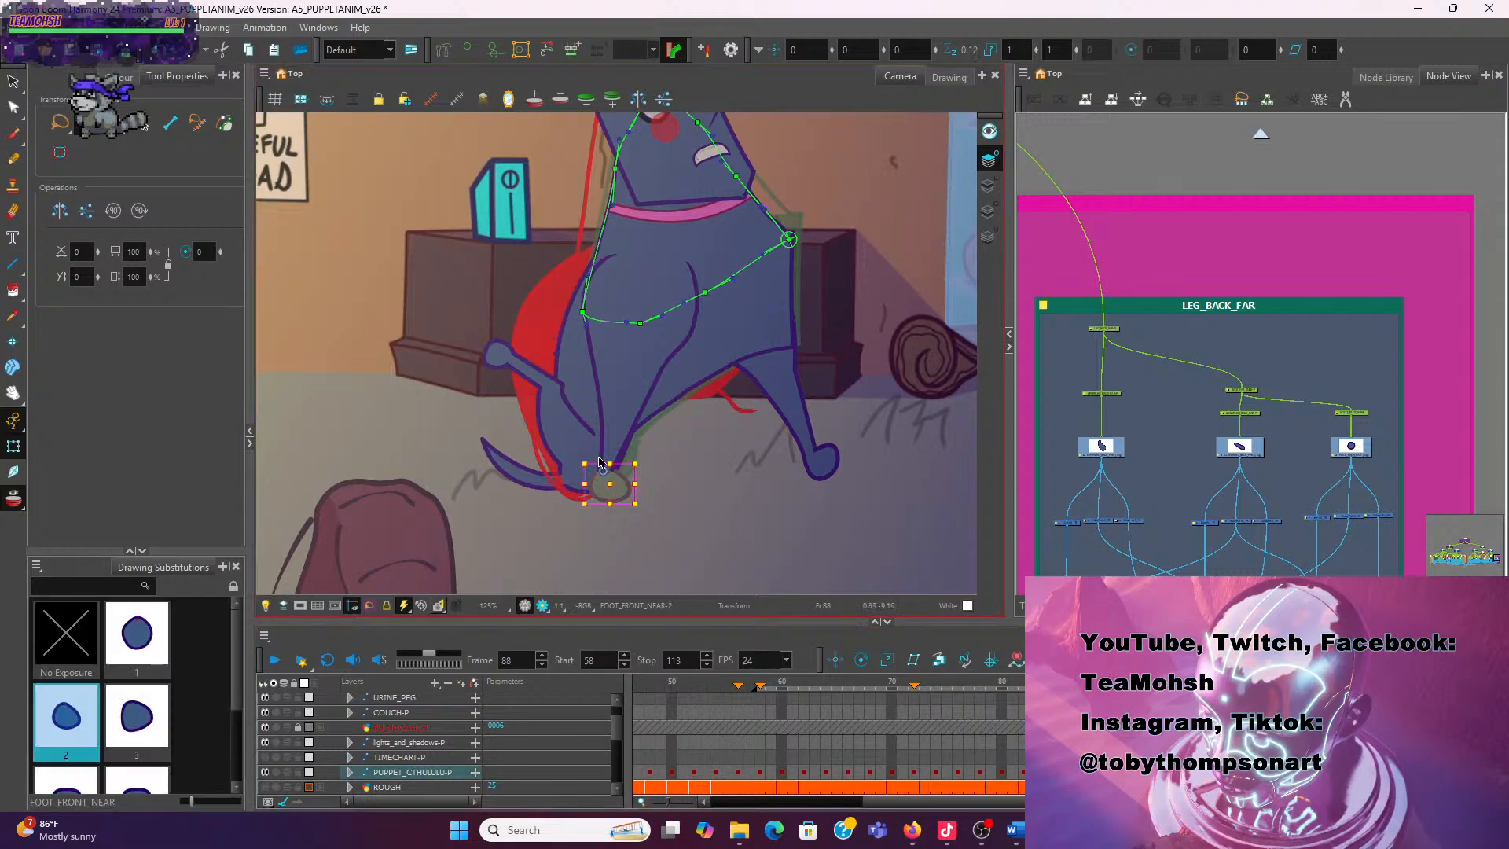
pyautogui.click(660, 334)
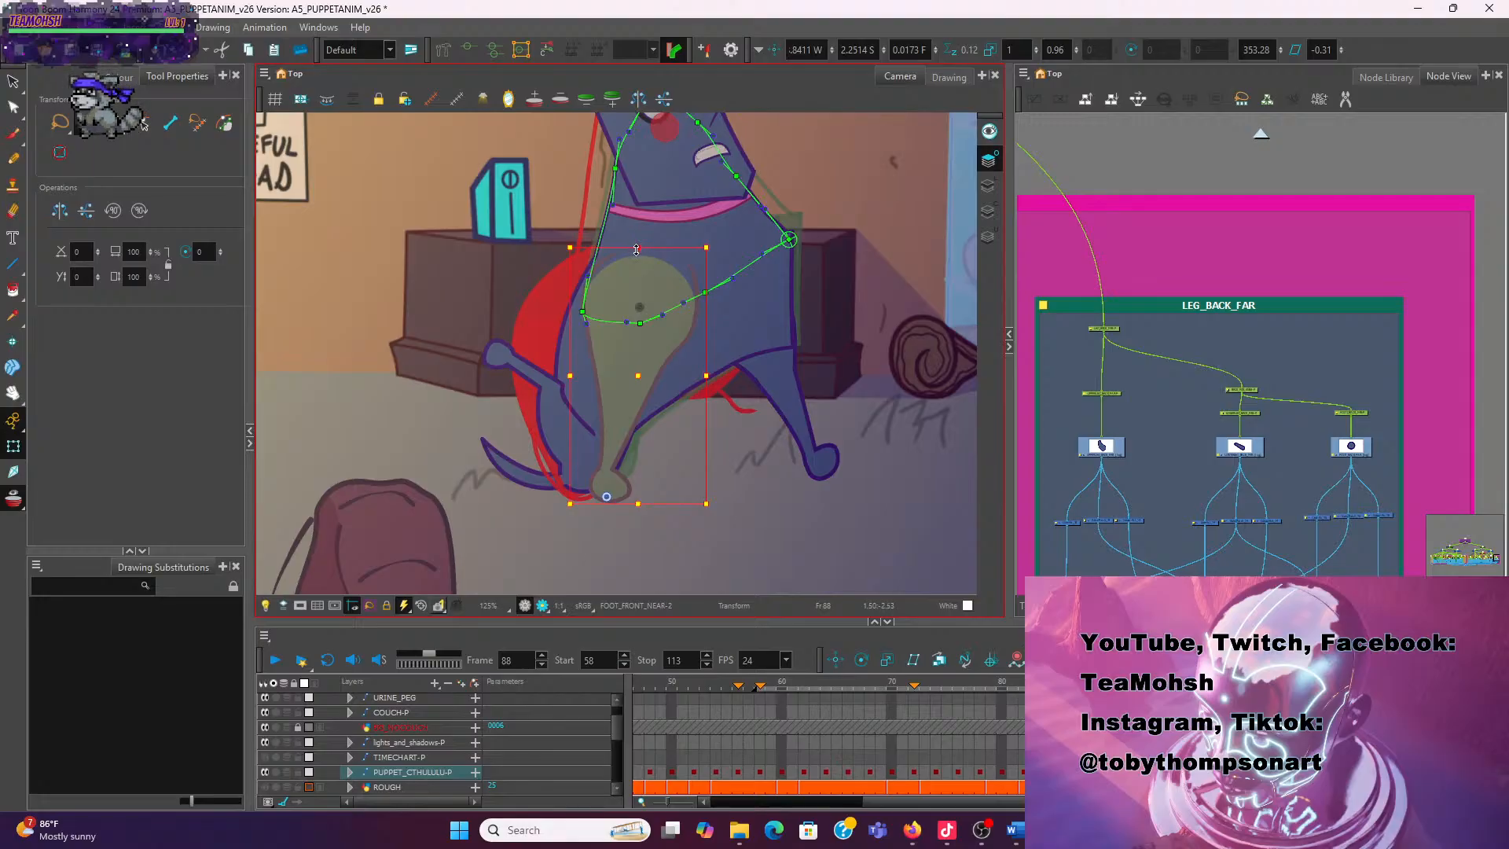
pyautogui.moveTo(637, 250); pyautogui.dragTo(636, 269)
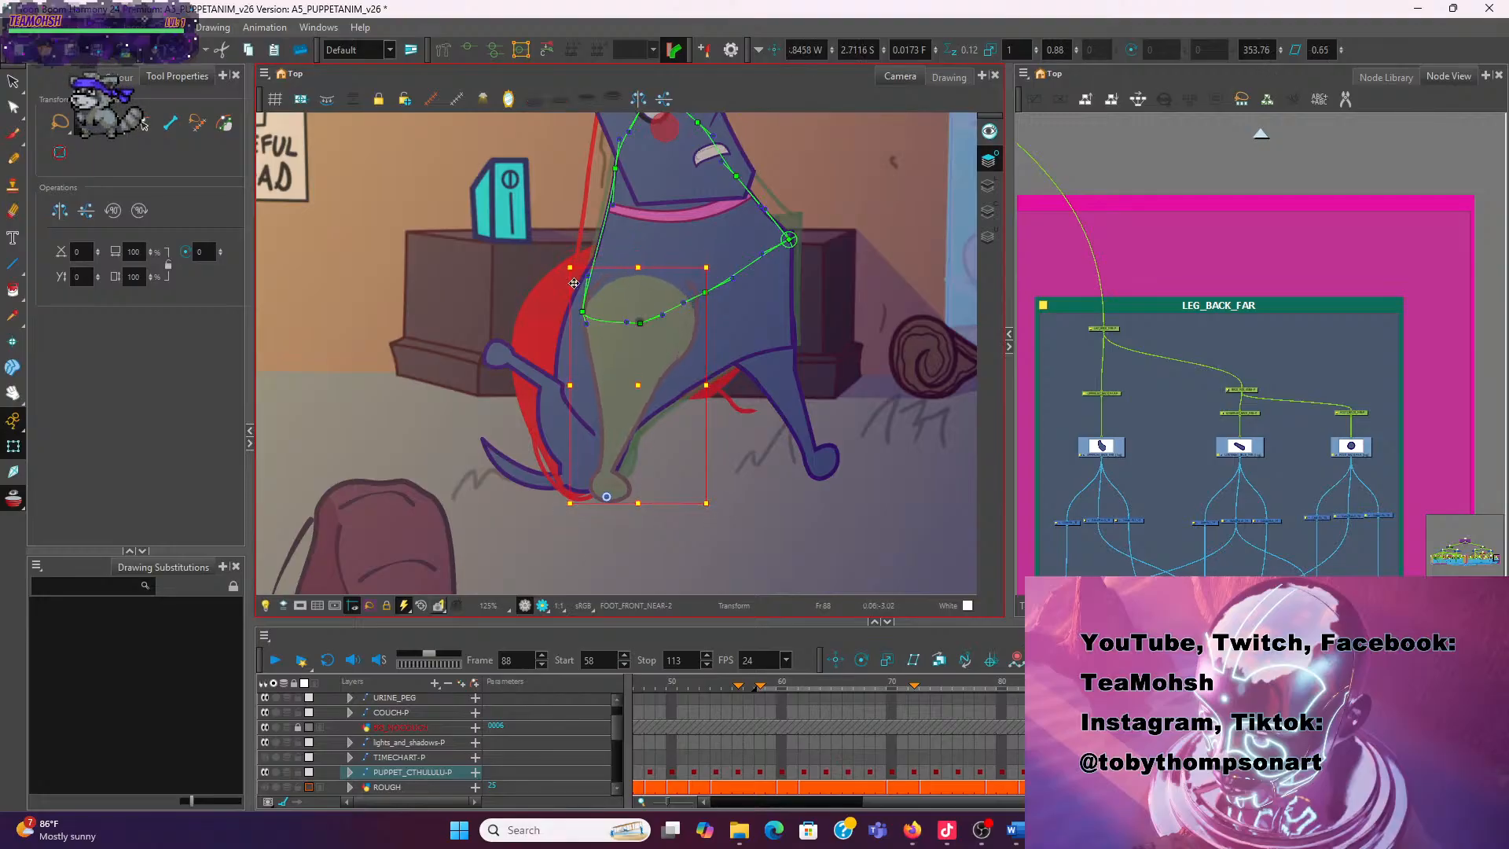
# Play the turn animation up close and in the wider scene to check the shortened near front leg
pyautogui.click(275, 659)
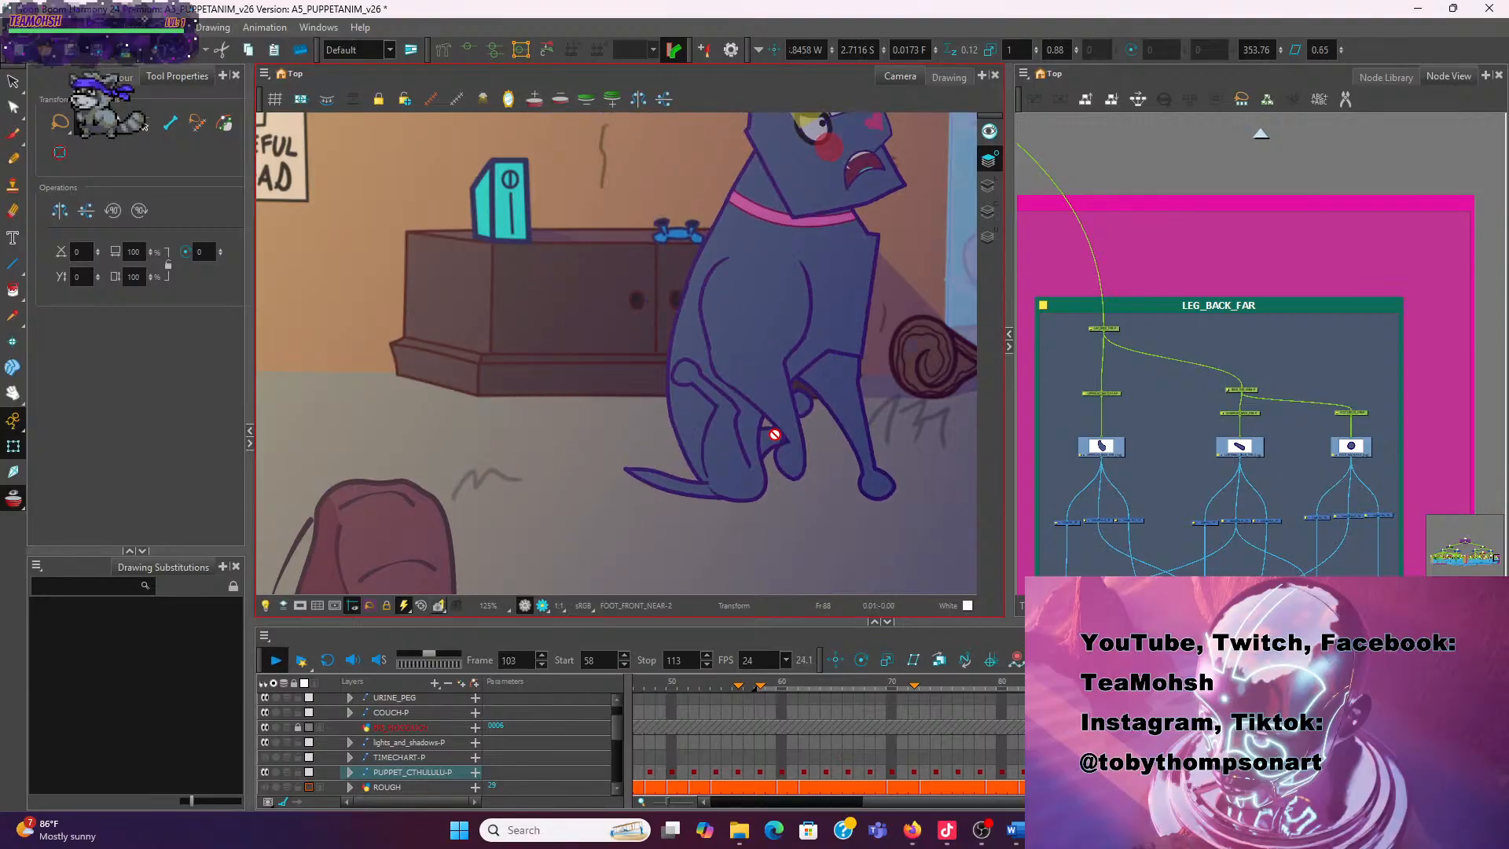
pyautogui.click(288, 661)
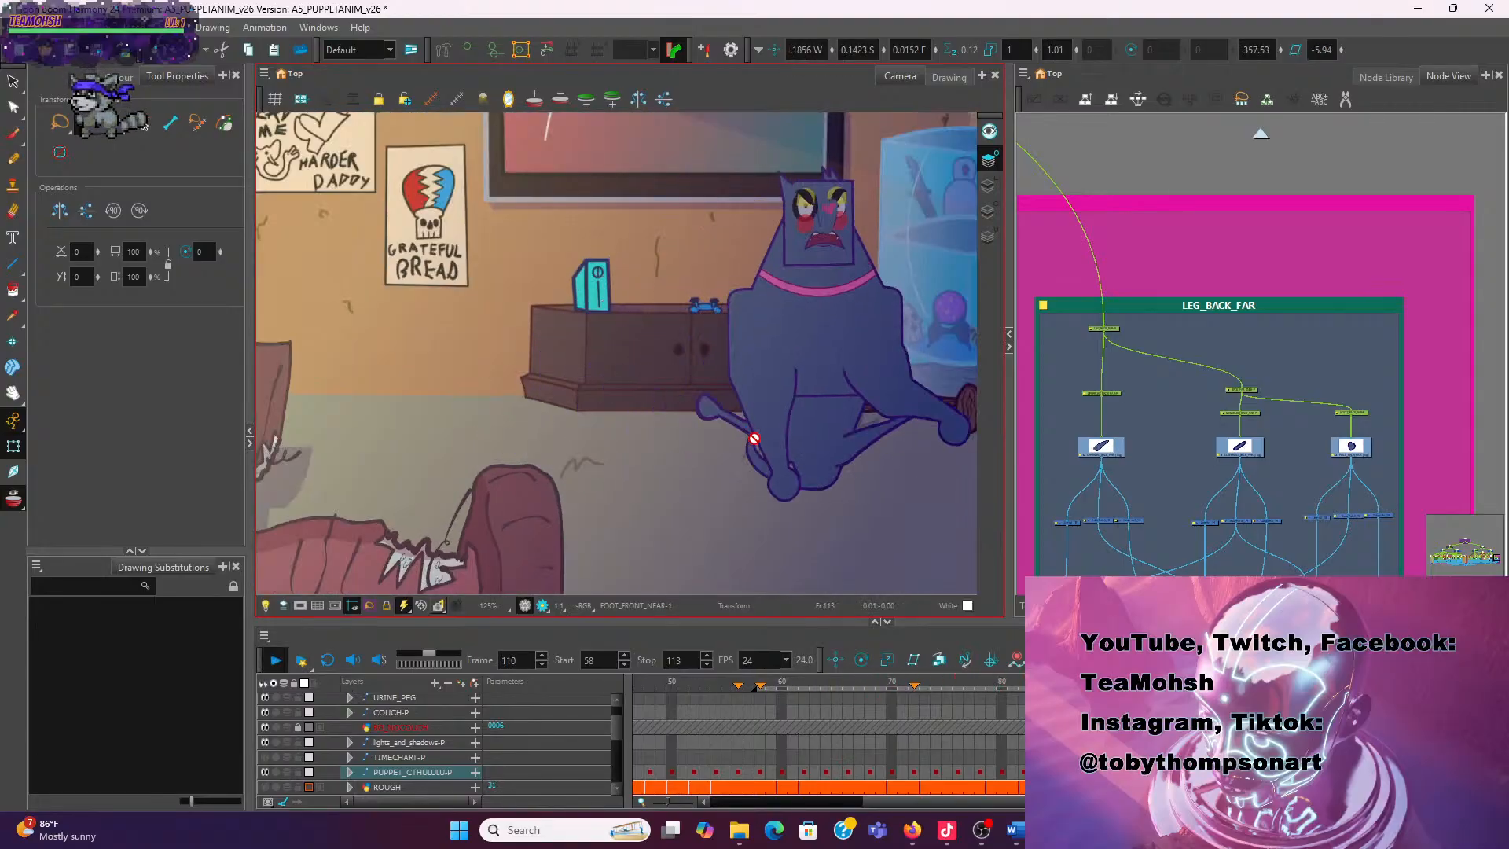
pyautogui.click(274, 657)
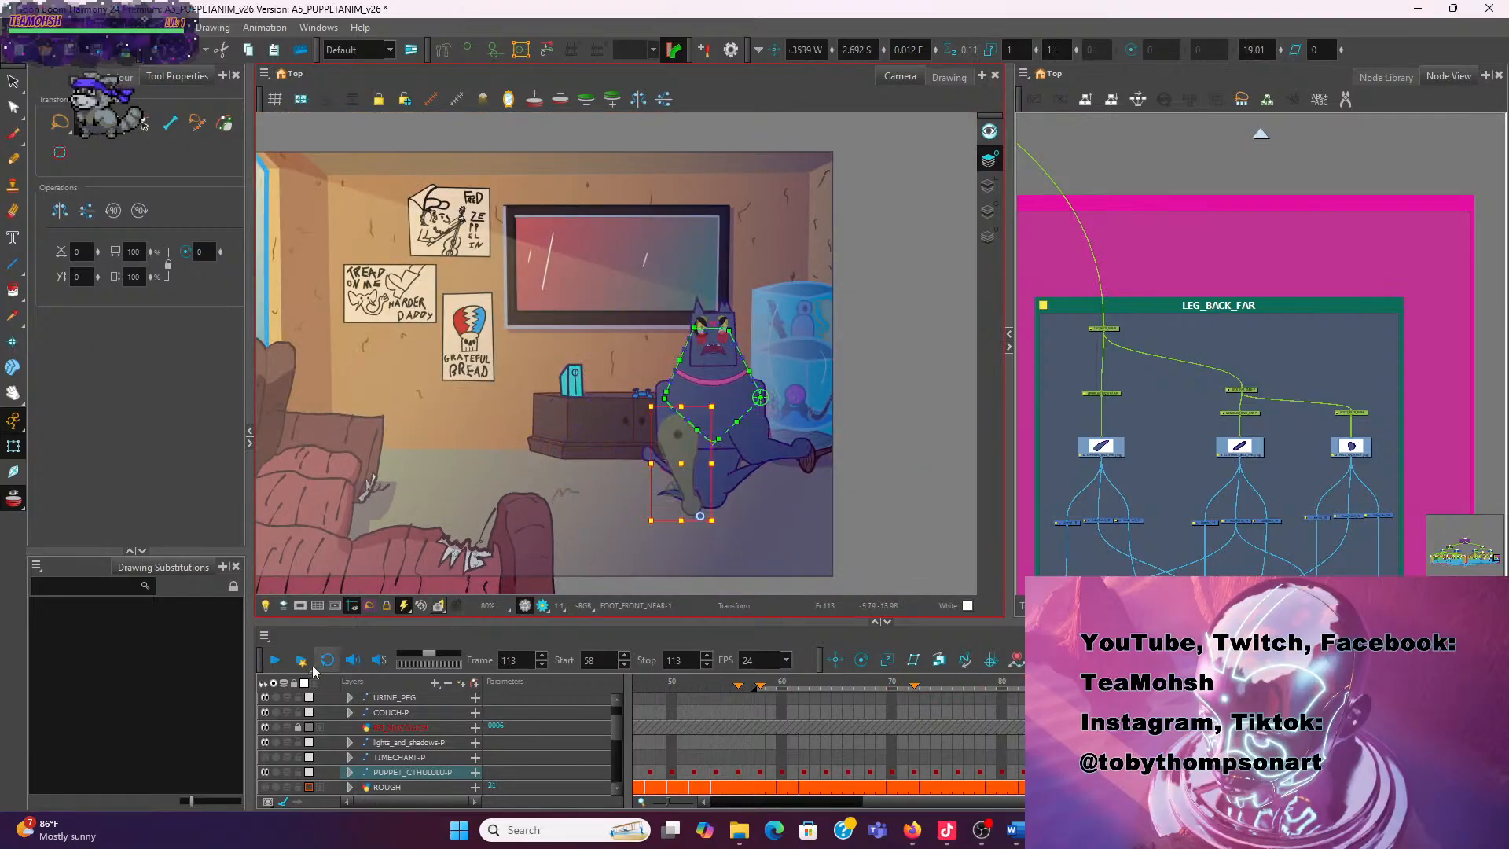
pyautogui.press('Return')
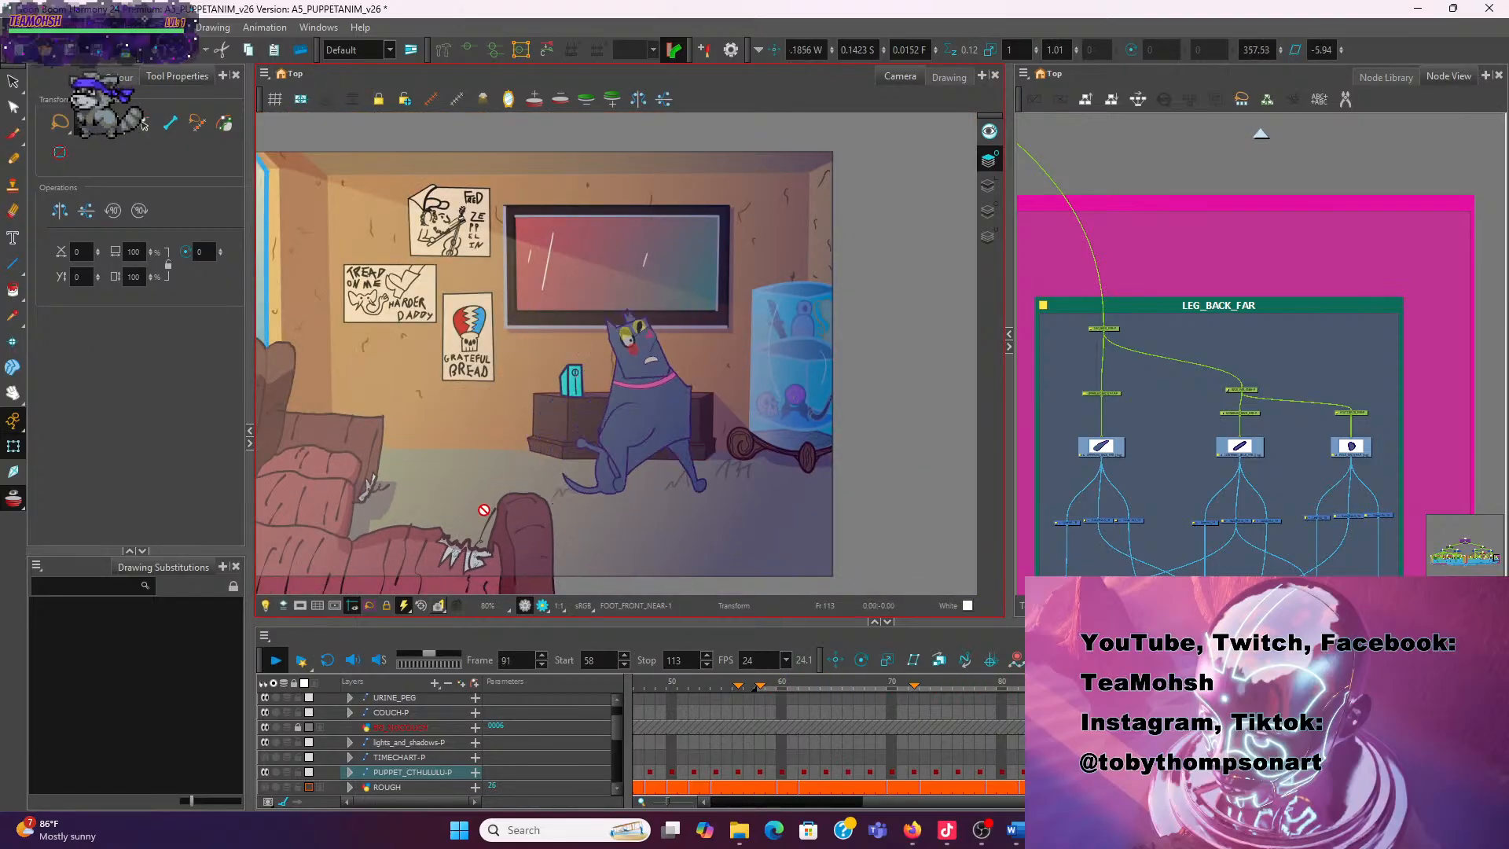
pyautogui.press('Return')
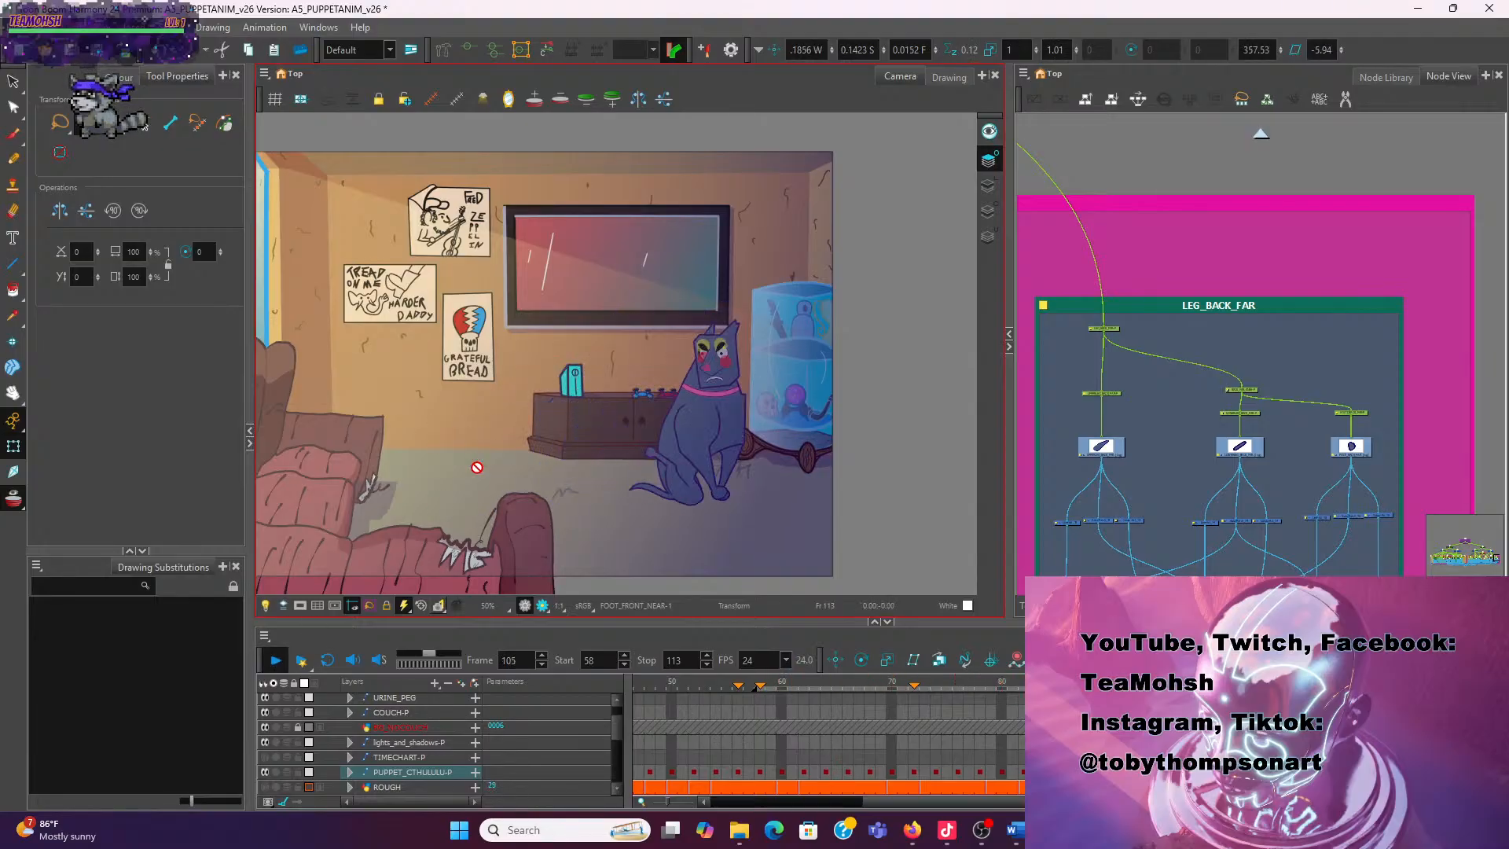
pyautogui.click(271, 662)
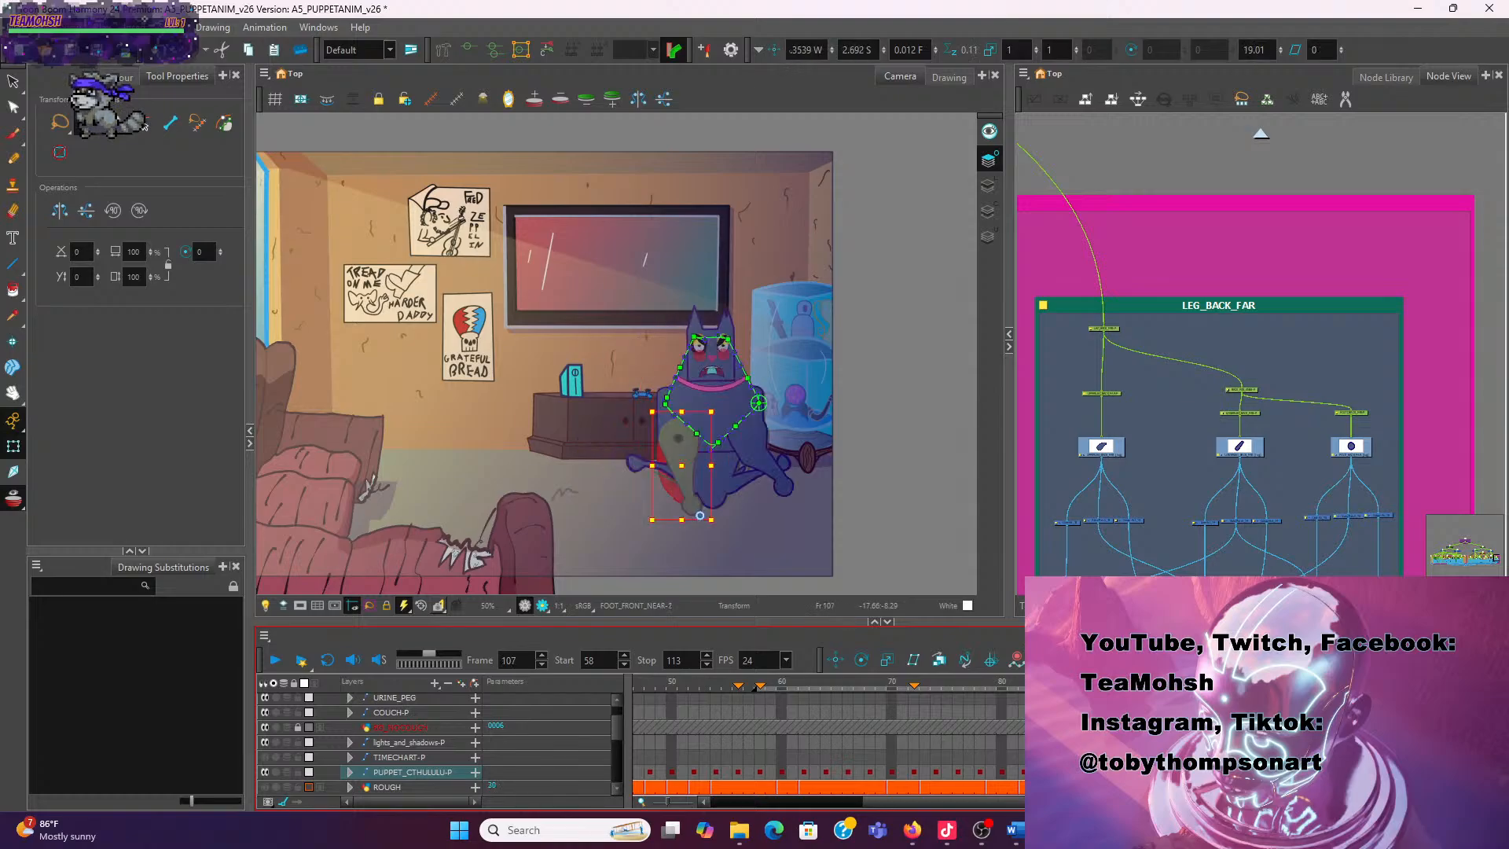
pyautogui.click(902, 684)
pyautogui.click(275, 660)
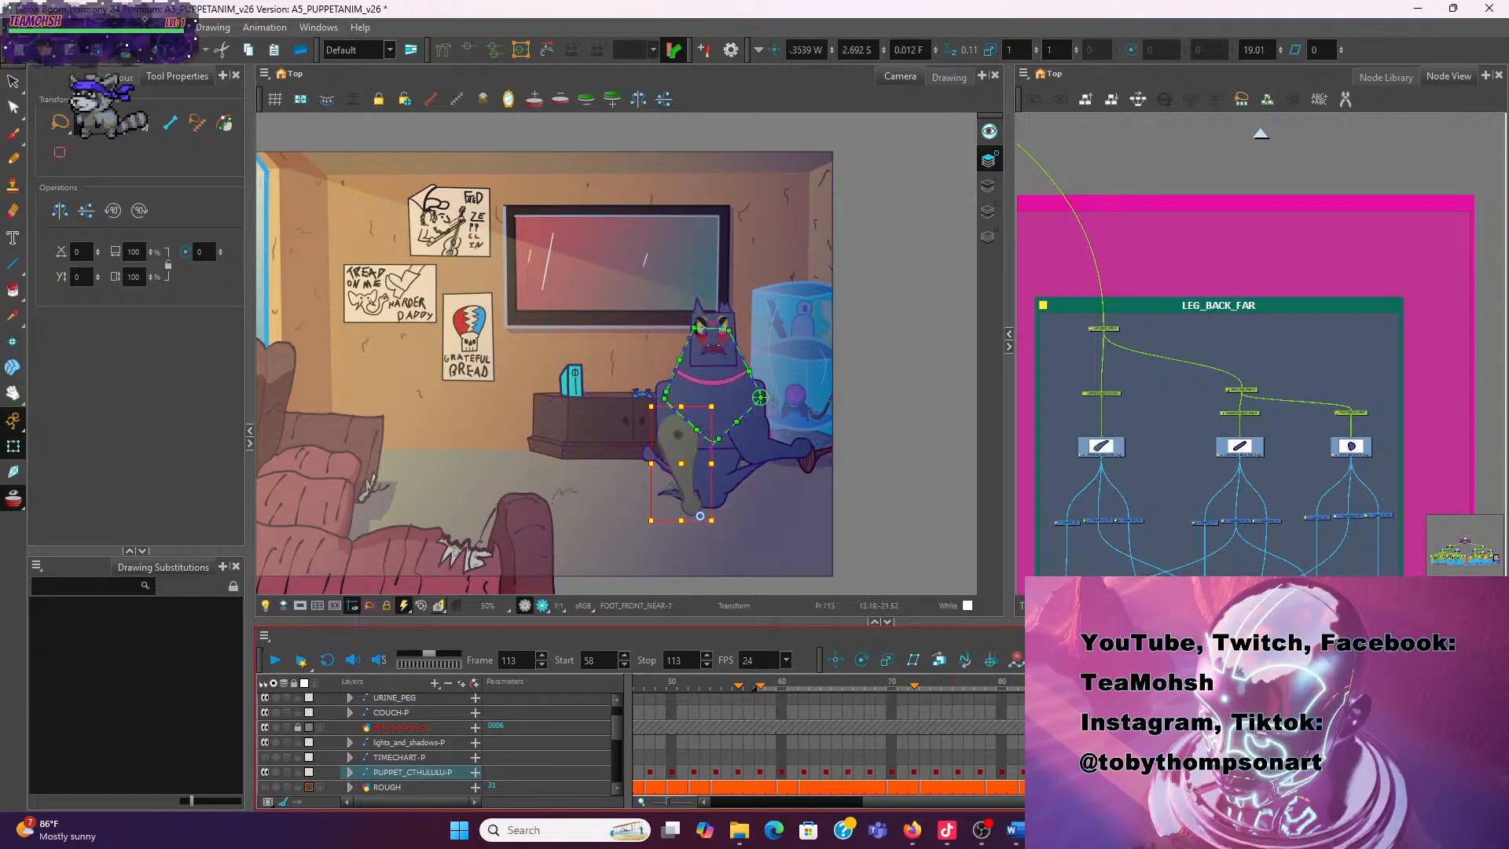
# Step backward frame by frame from frame 113 to frame 100 to examine the end of the turn
pyautogui.press(',')
pyautogui.press(',')
pyautogui.press(',')
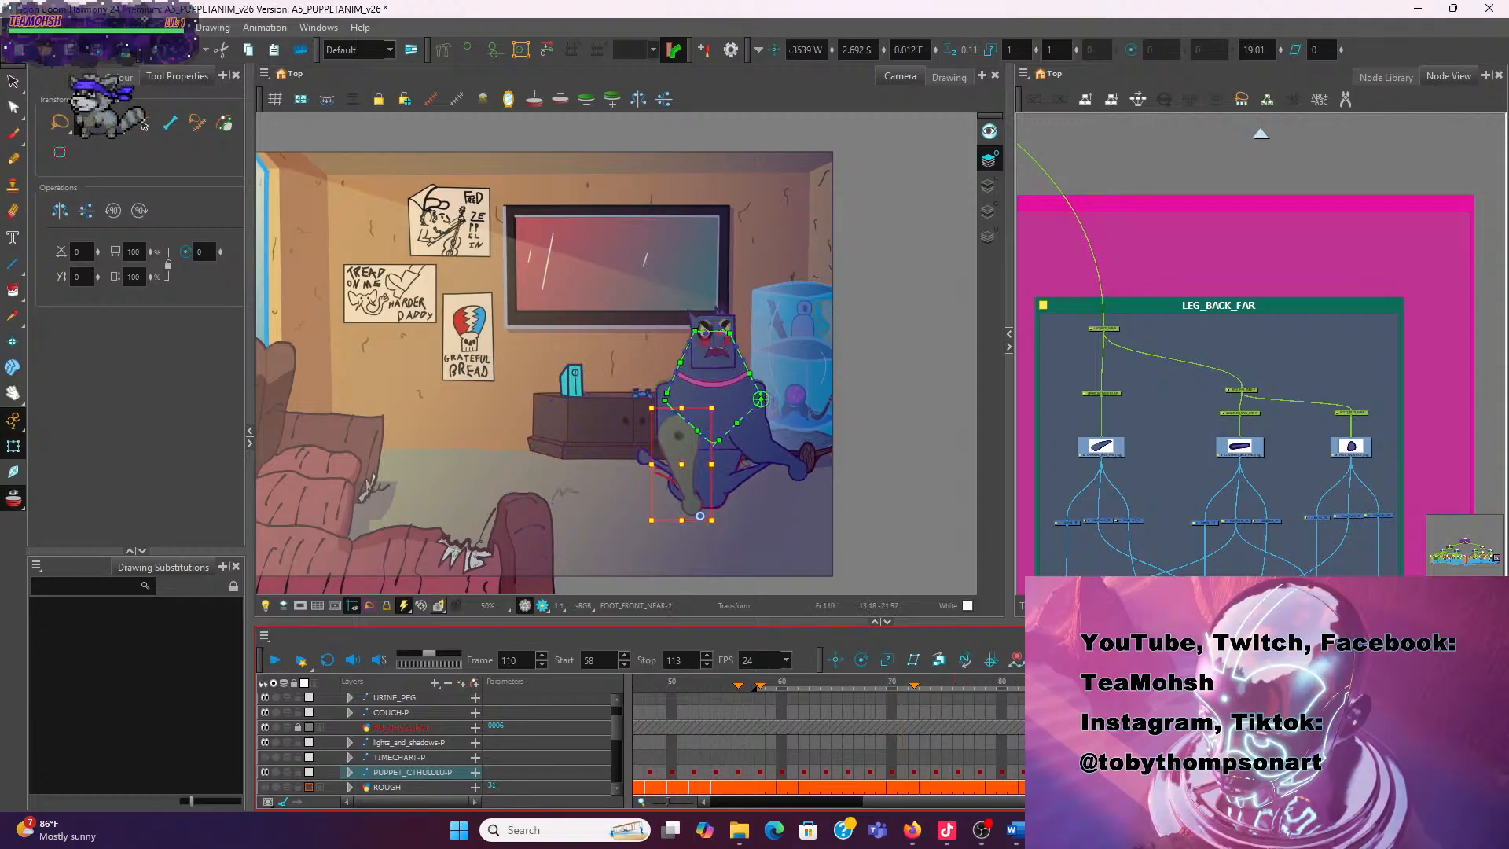
pyautogui.press(',')
pyautogui.press(',')
pyautogui.press(',')
pyautogui.press(',')
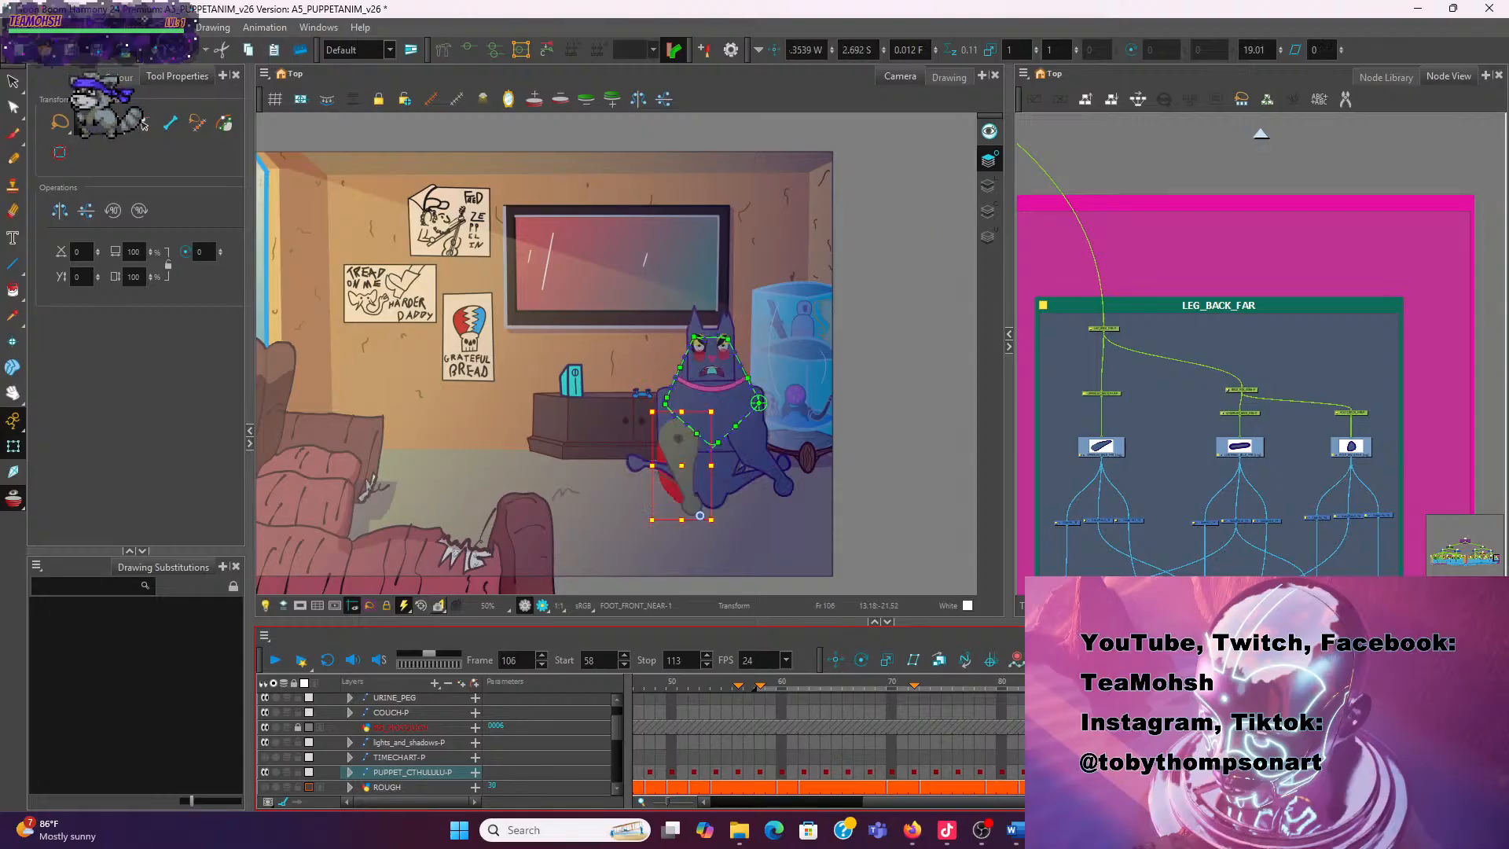
pyautogui.press(',')
pyautogui.press(',')
pyautogui.press(',')
pyautogui.press(',')
pyautogui.press(',')
pyautogui.press(',')
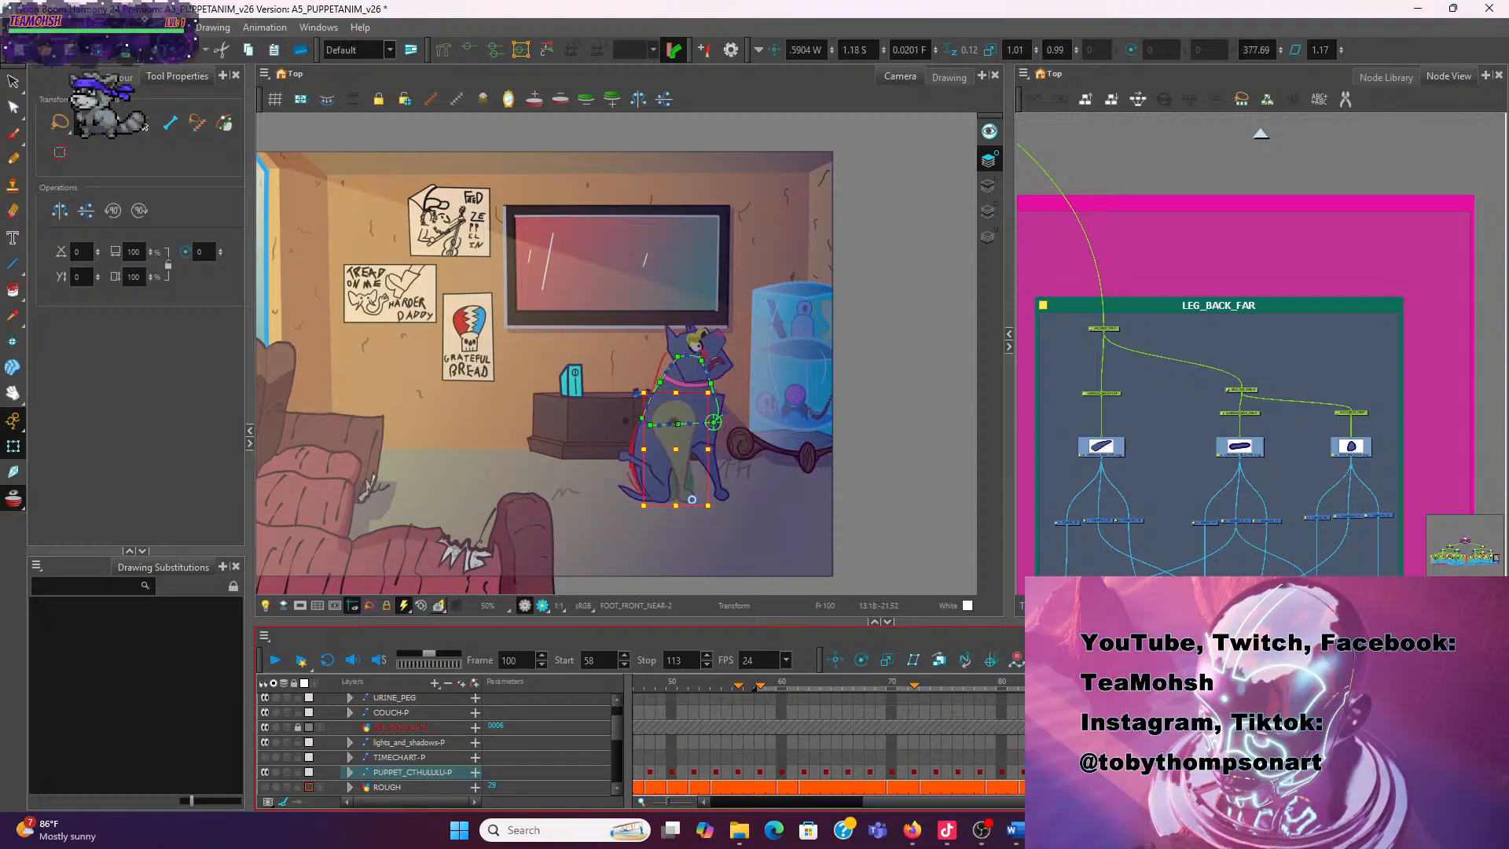
# Flip back and forth through the frames around 97 to 102 to examine the front leg and torso poses mid-turn
pyautogui.press(',')
pyautogui.press(',')
pyautogui.press(',')
pyautogui.press(',')
pyautogui.press('.')
pyautogui.press('.')
pyautogui.press('.')
pyautogui.press('.')
pyautogui.press('.')
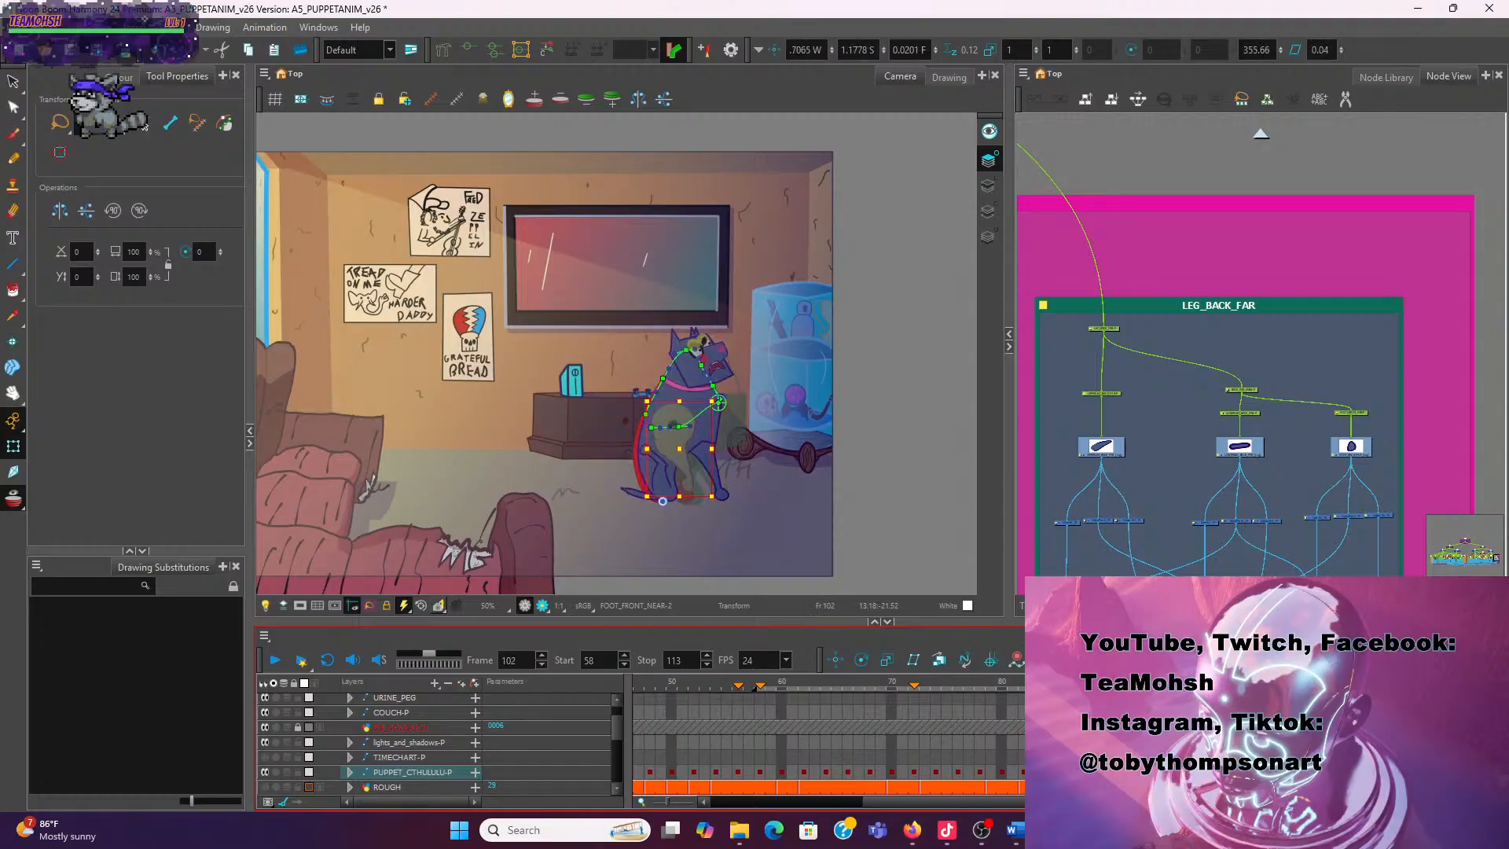
pyautogui.press('.')
pyautogui.press('.')
pyautogui.press(',')
pyautogui.press(',')
pyautogui.press(',')
pyautogui.press(',')
pyautogui.press(',')
pyautogui.press(',')
pyautogui.press(',')
pyautogui.press(',')
pyautogui.press(',')
pyautogui.press(',')
pyautogui.press(',')
pyautogui.press(',')
pyautogui.press(',')
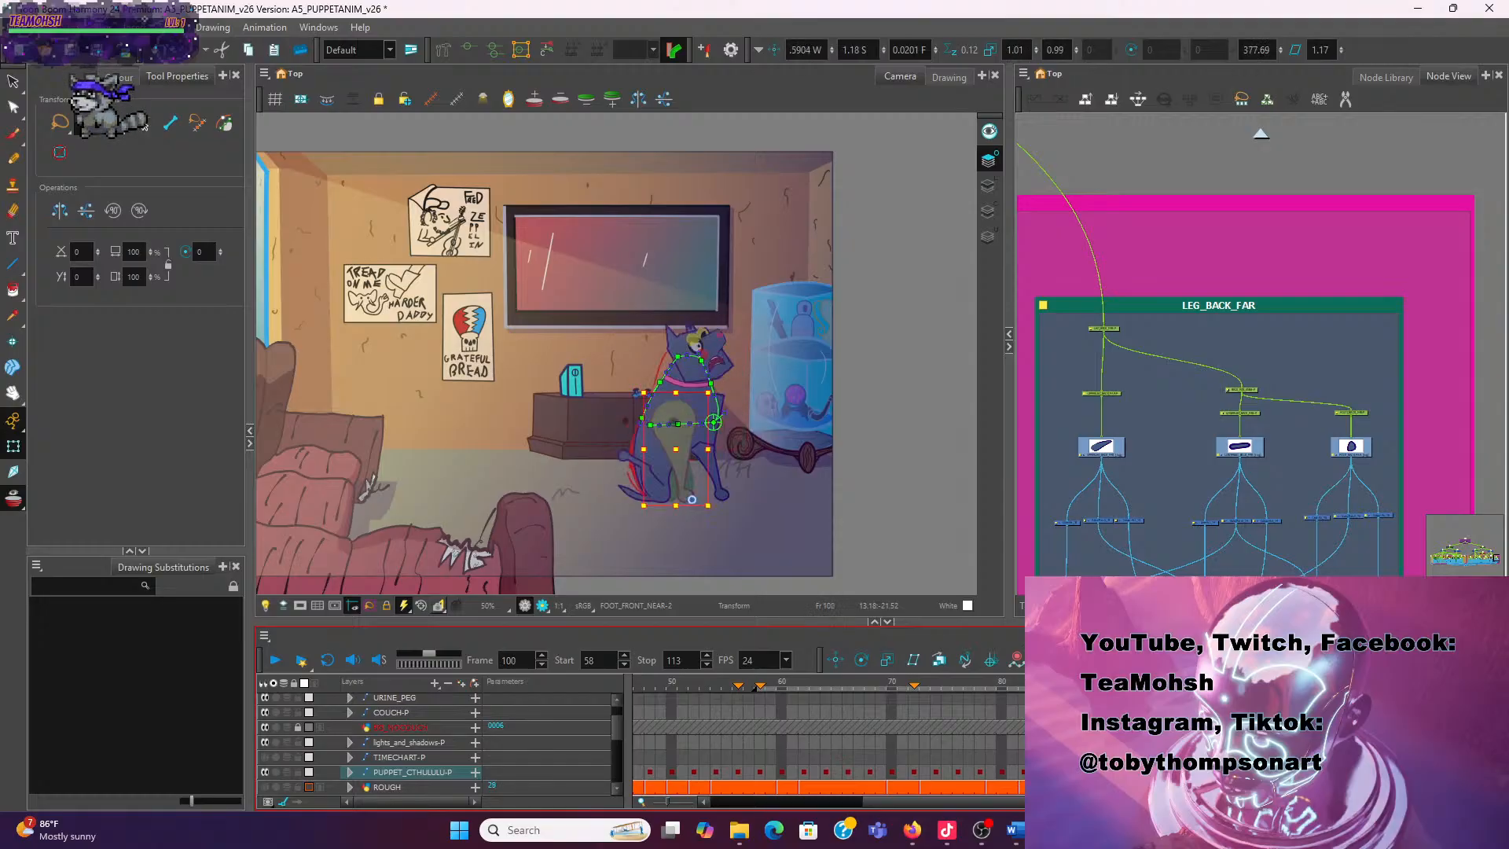
pyautogui.press('.')
pyautogui.press('.')
pyautogui.press('.')
pyautogui.press('.')
pyautogui.press('.')
pyautogui.press('.')
pyautogui.press('.')
pyautogui.press('.')
pyautogui.press('.')
pyautogui.press('.')
pyautogui.press('.')
pyautogui.press('.')
pyautogui.press('.')
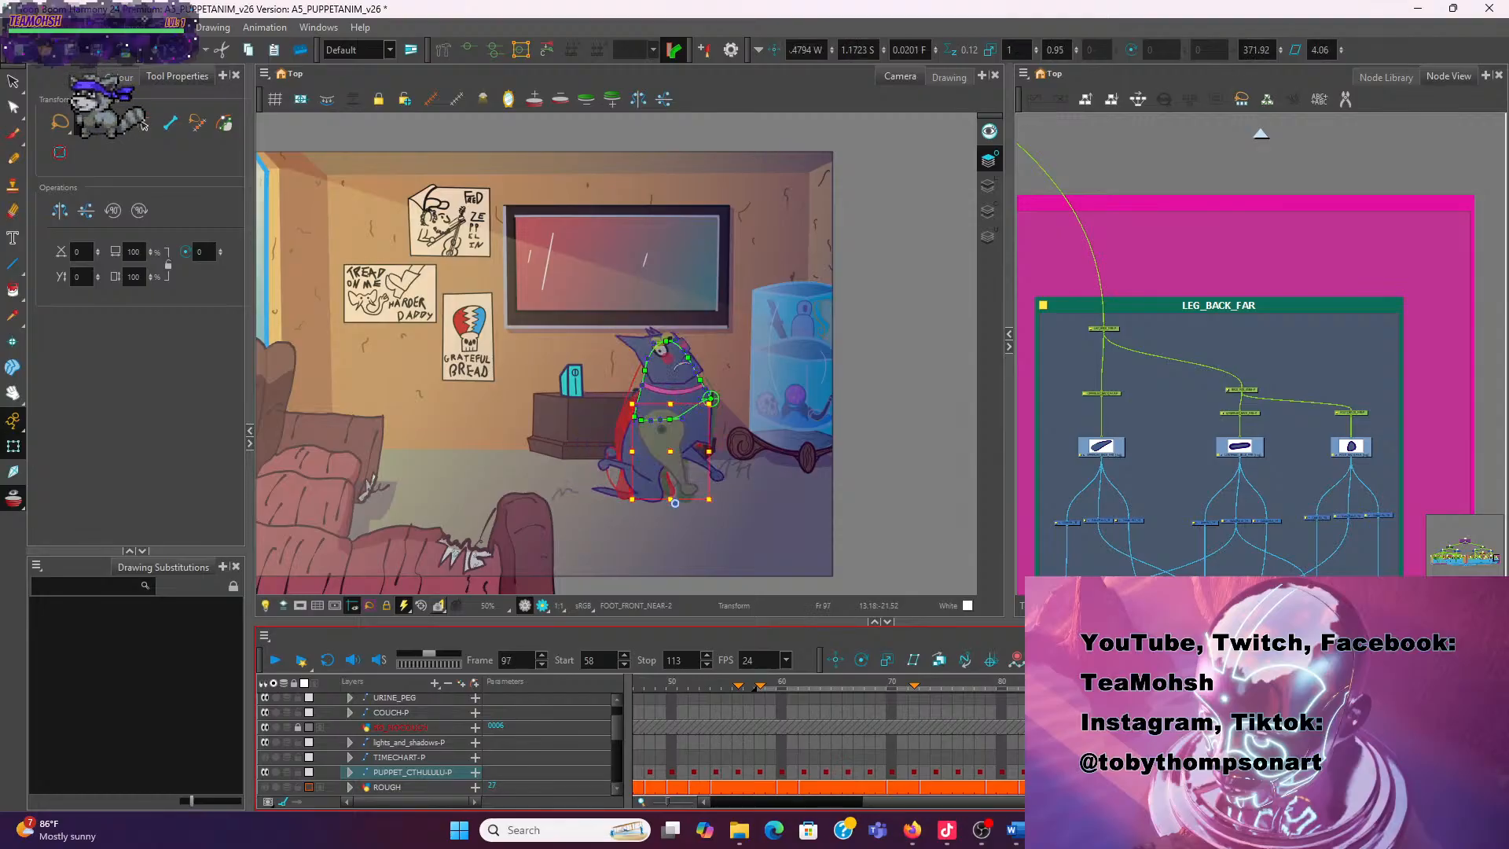
# Play frames 58 to 113 repeatedly with more of the room in view to review the cat's whole turn
pyautogui.press('Return')
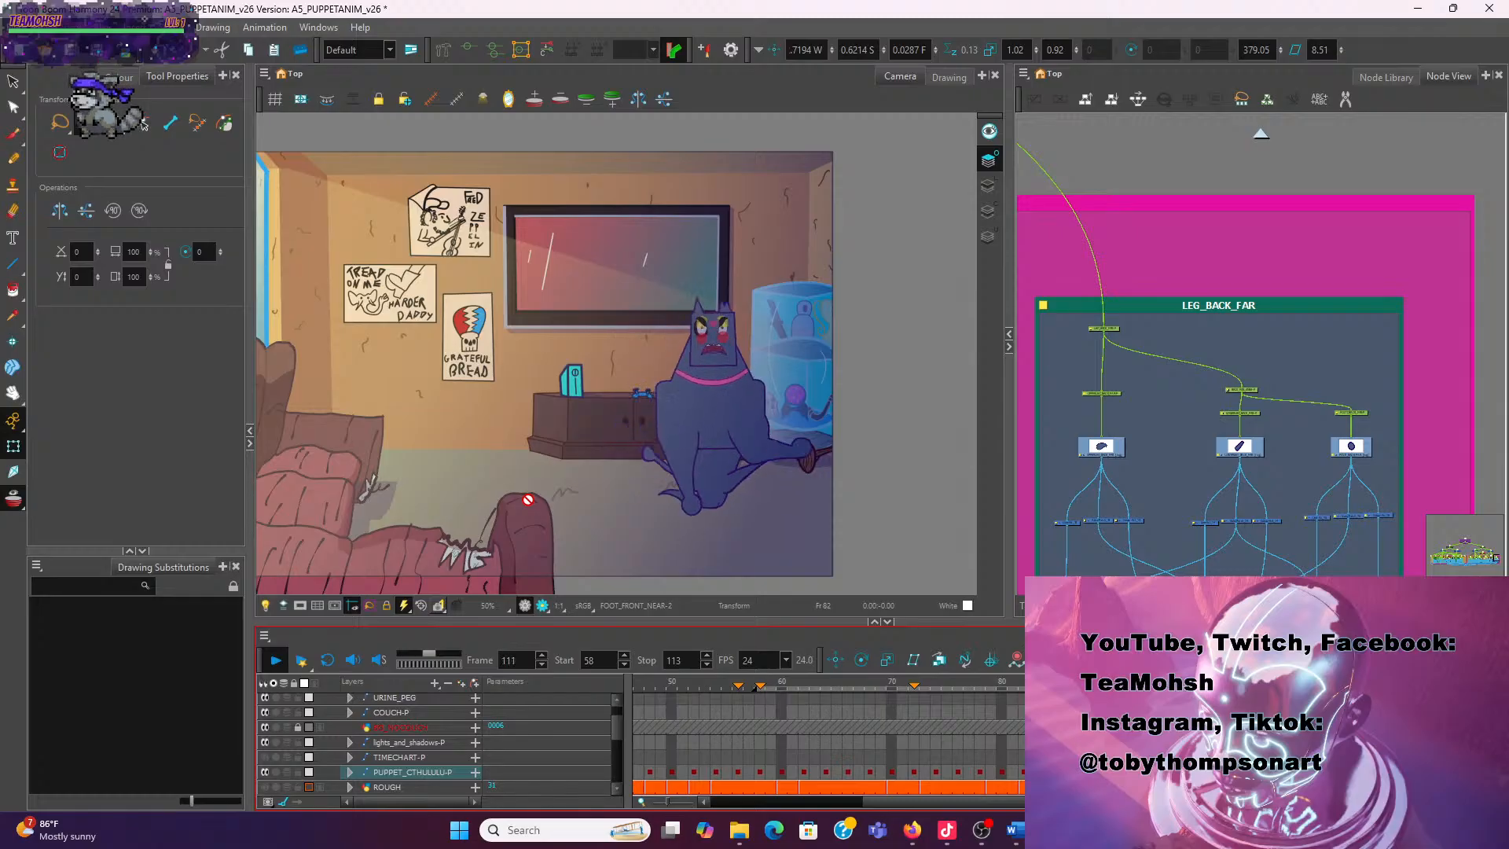
pyautogui.click(273, 660)
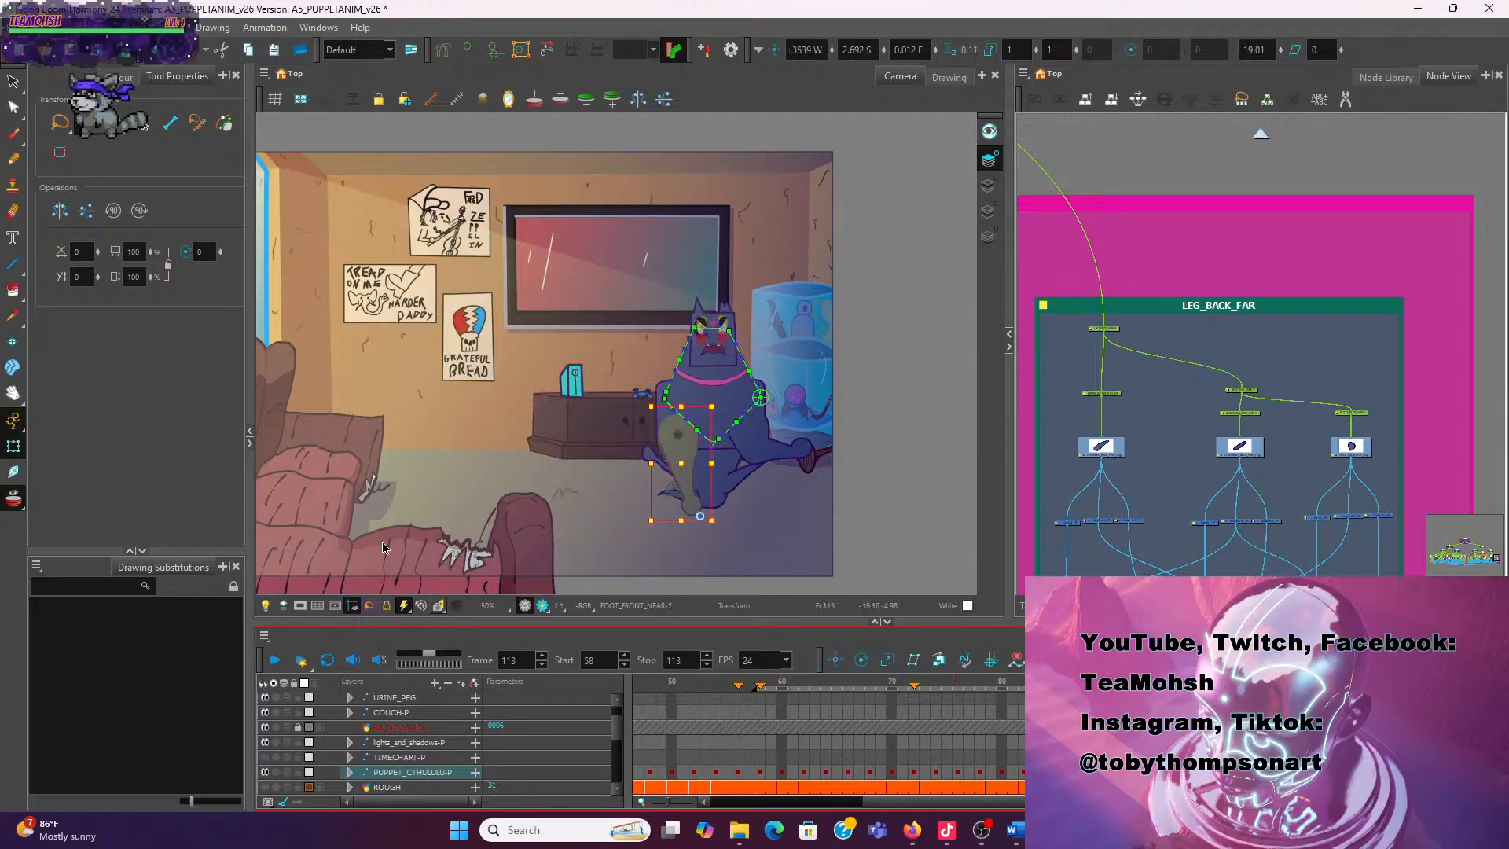
pyautogui.click(276, 660)
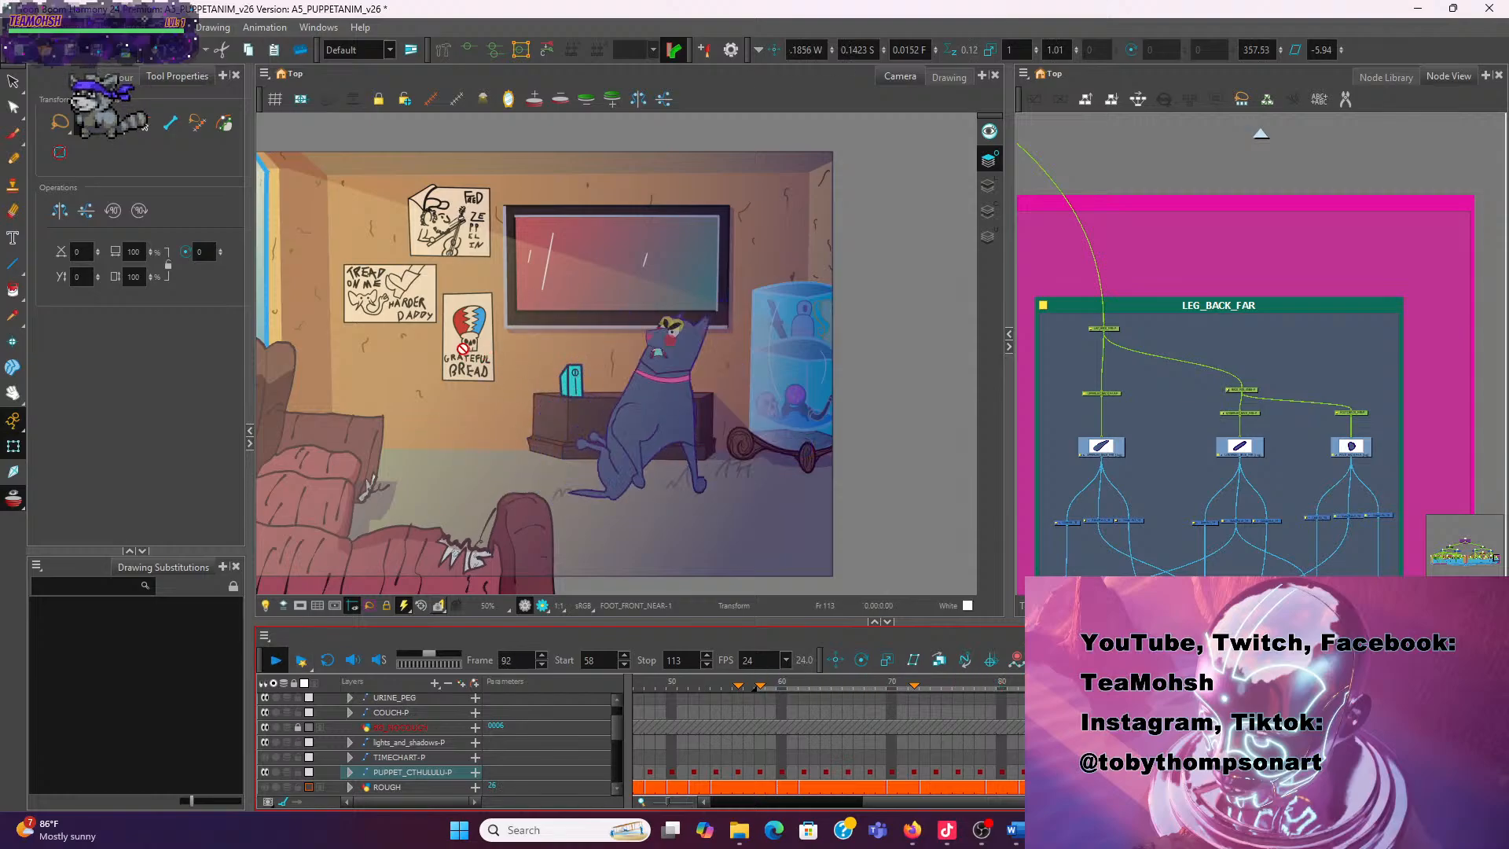
pyautogui.click(275, 660)
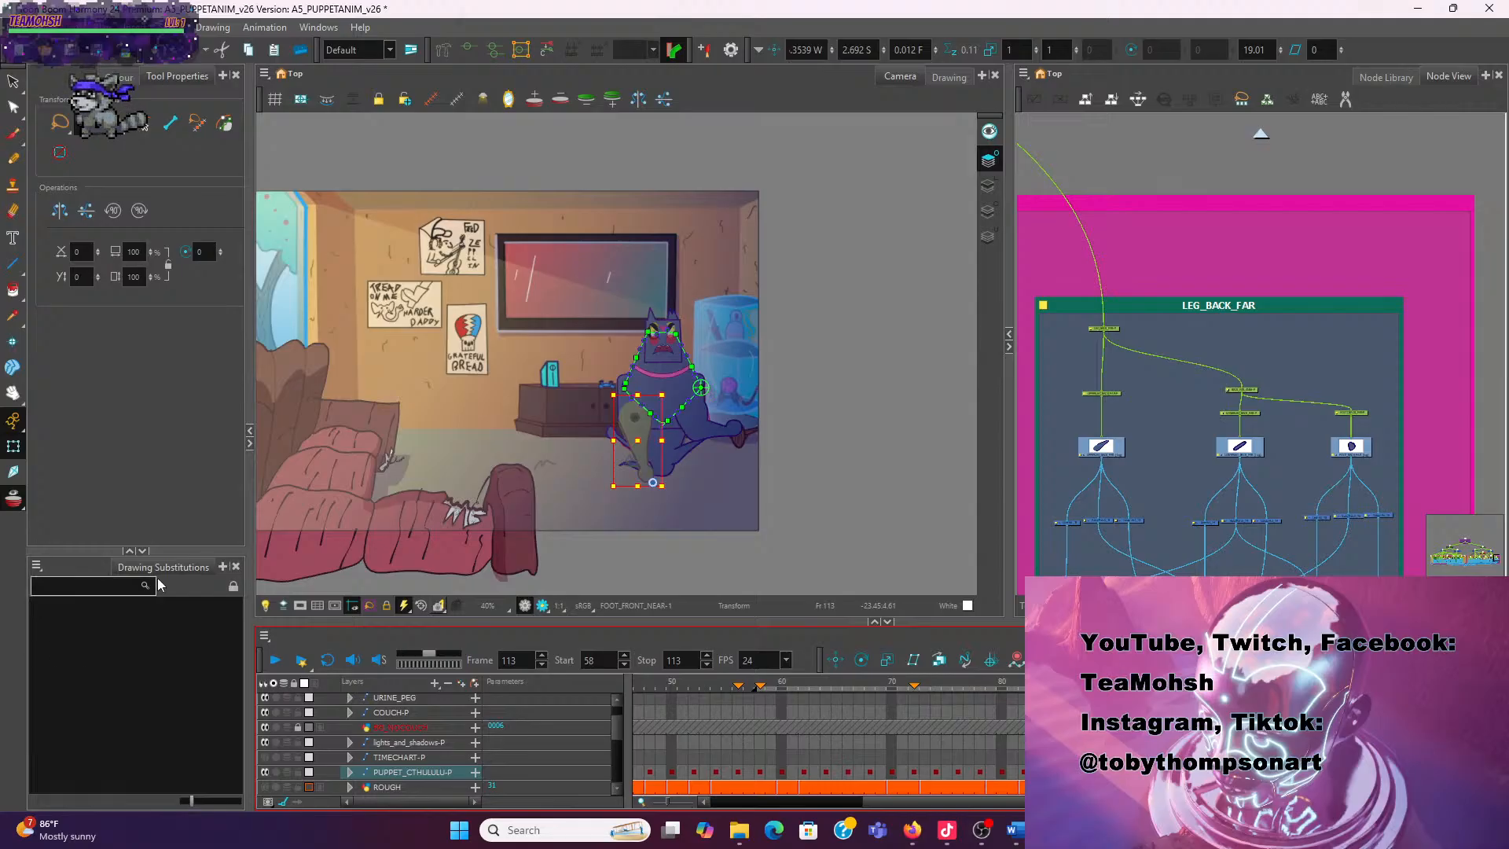
pyautogui.click(275, 660)
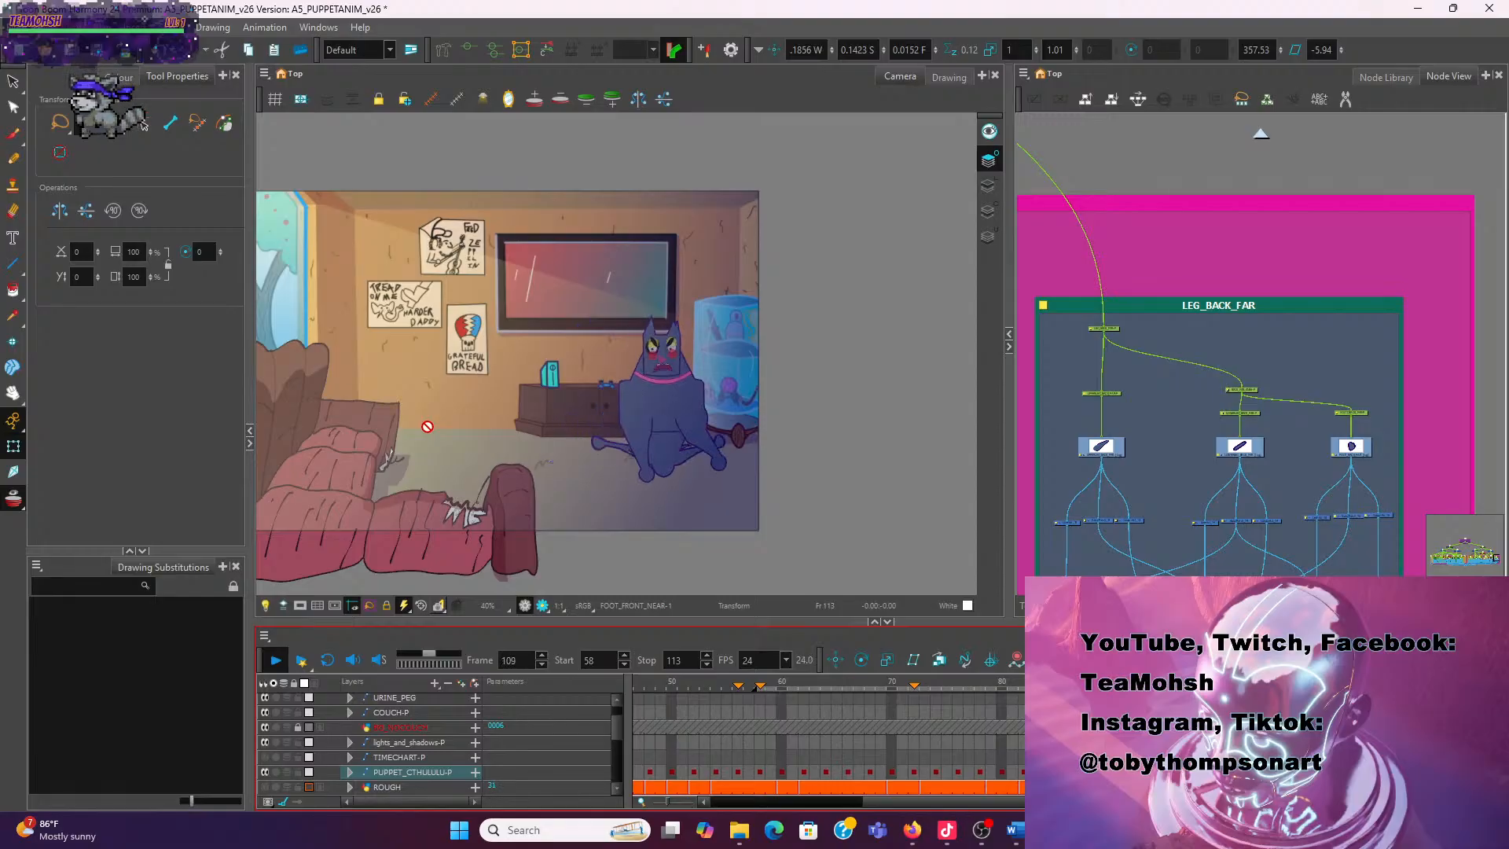
pyautogui.click(276, 659)
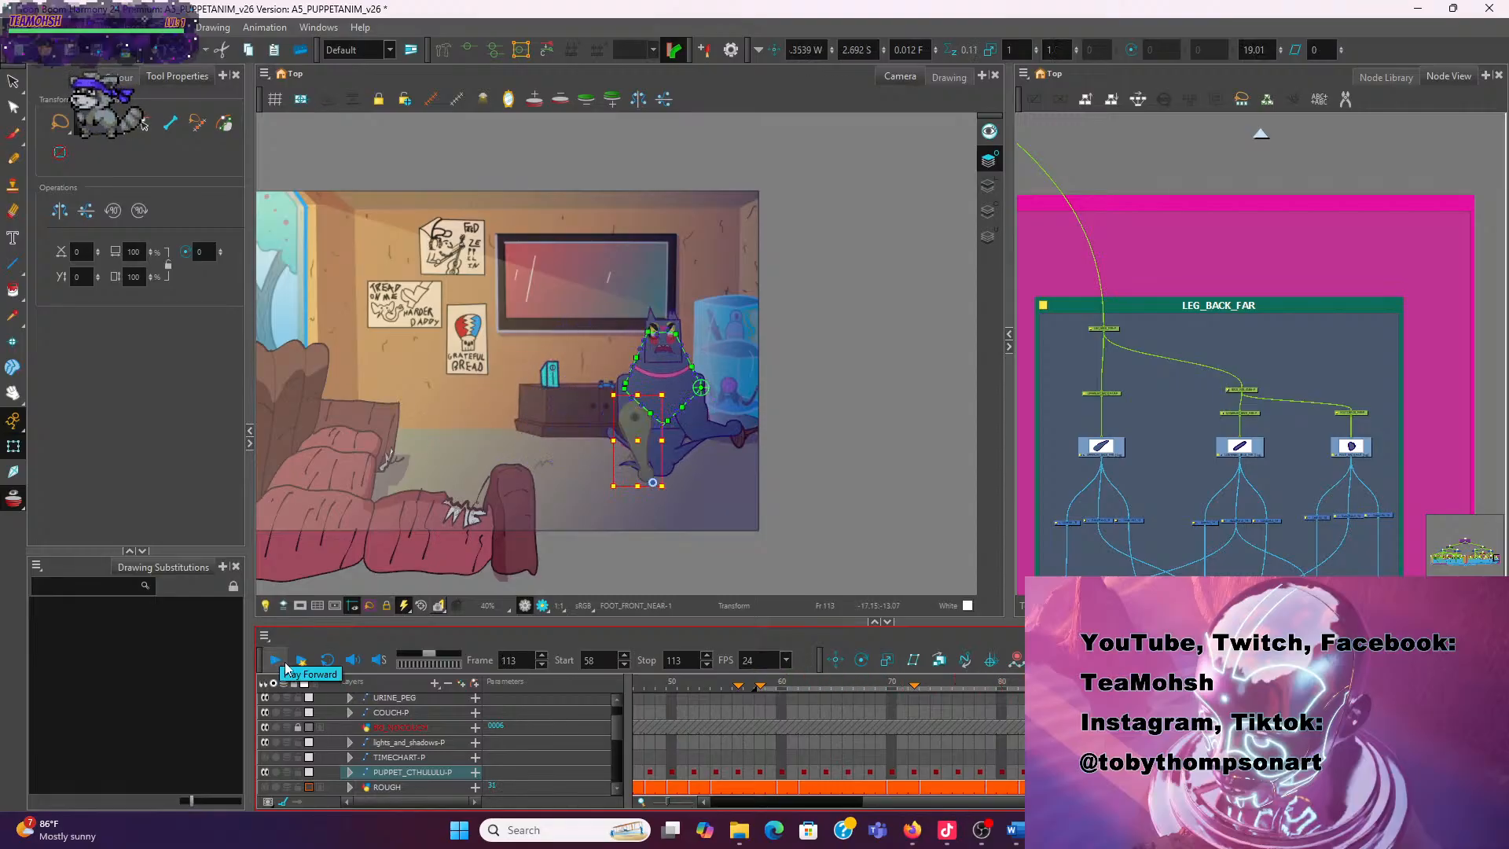
pyautogui.click(279, 660)
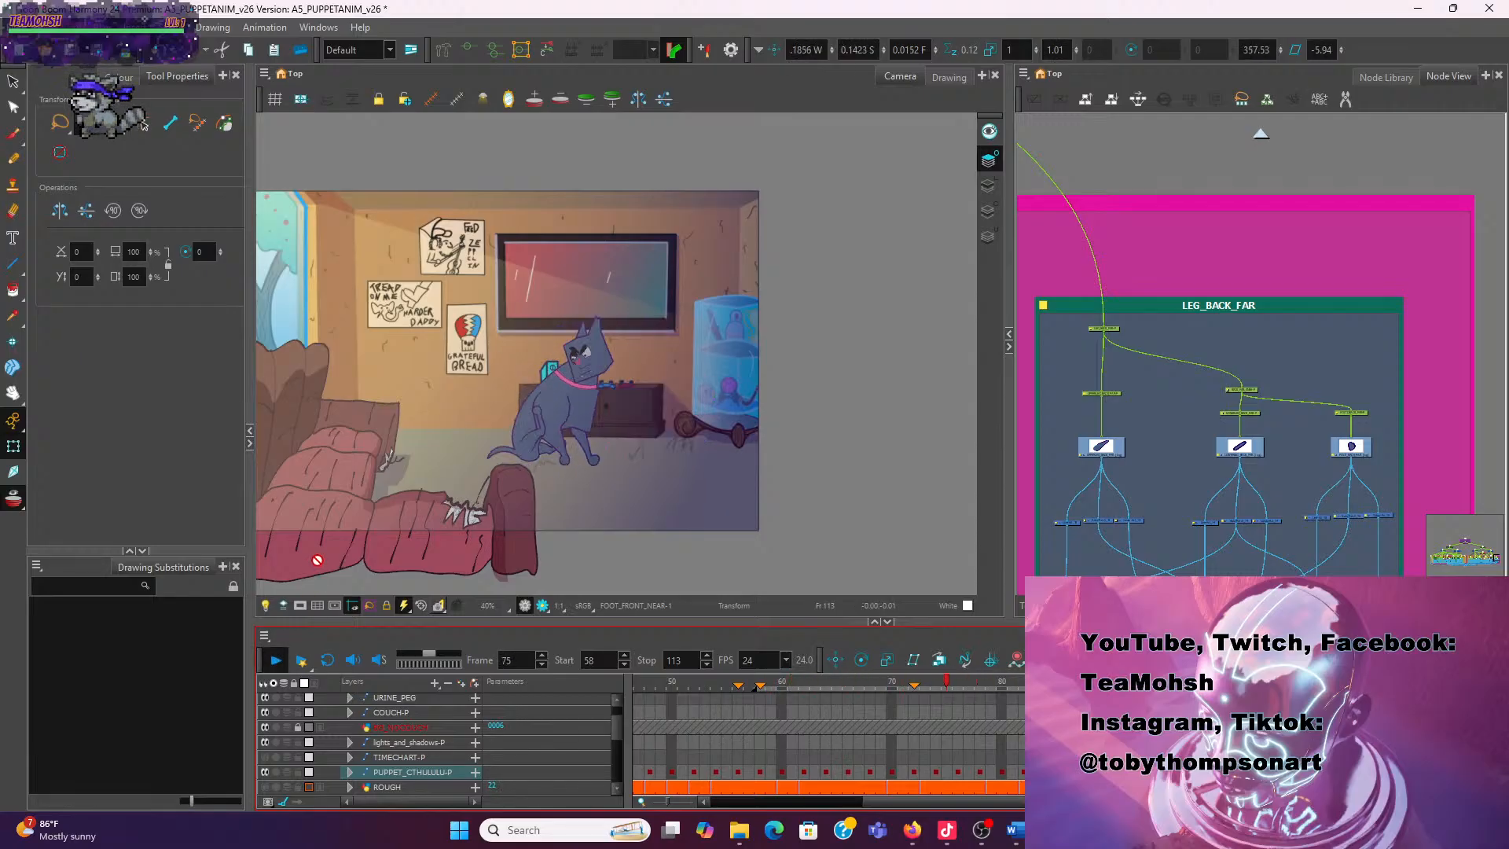
pyautogui.click(275, 661)
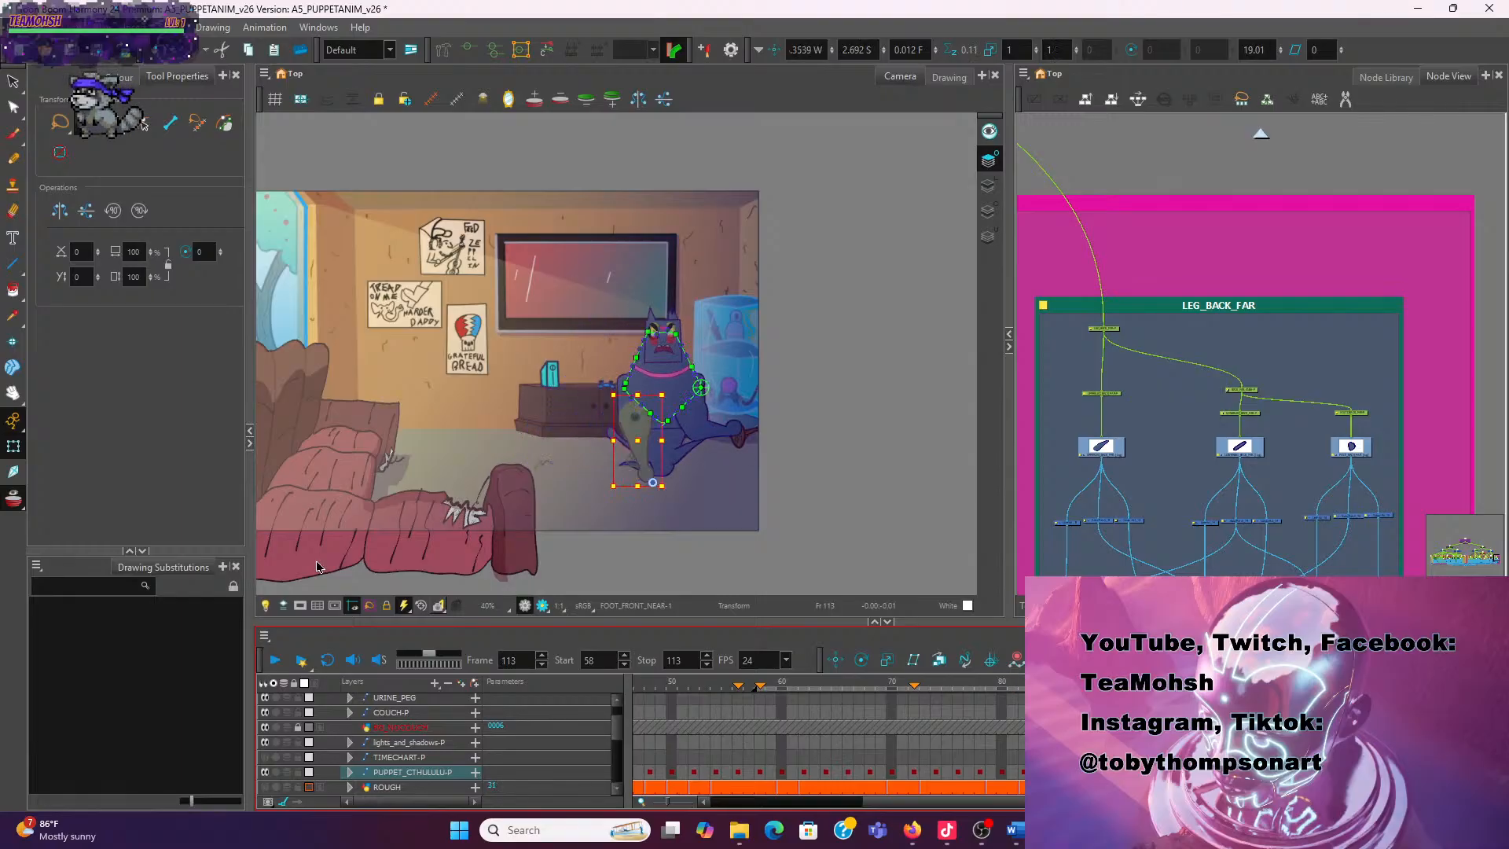
pyautogui.click(272, 657)
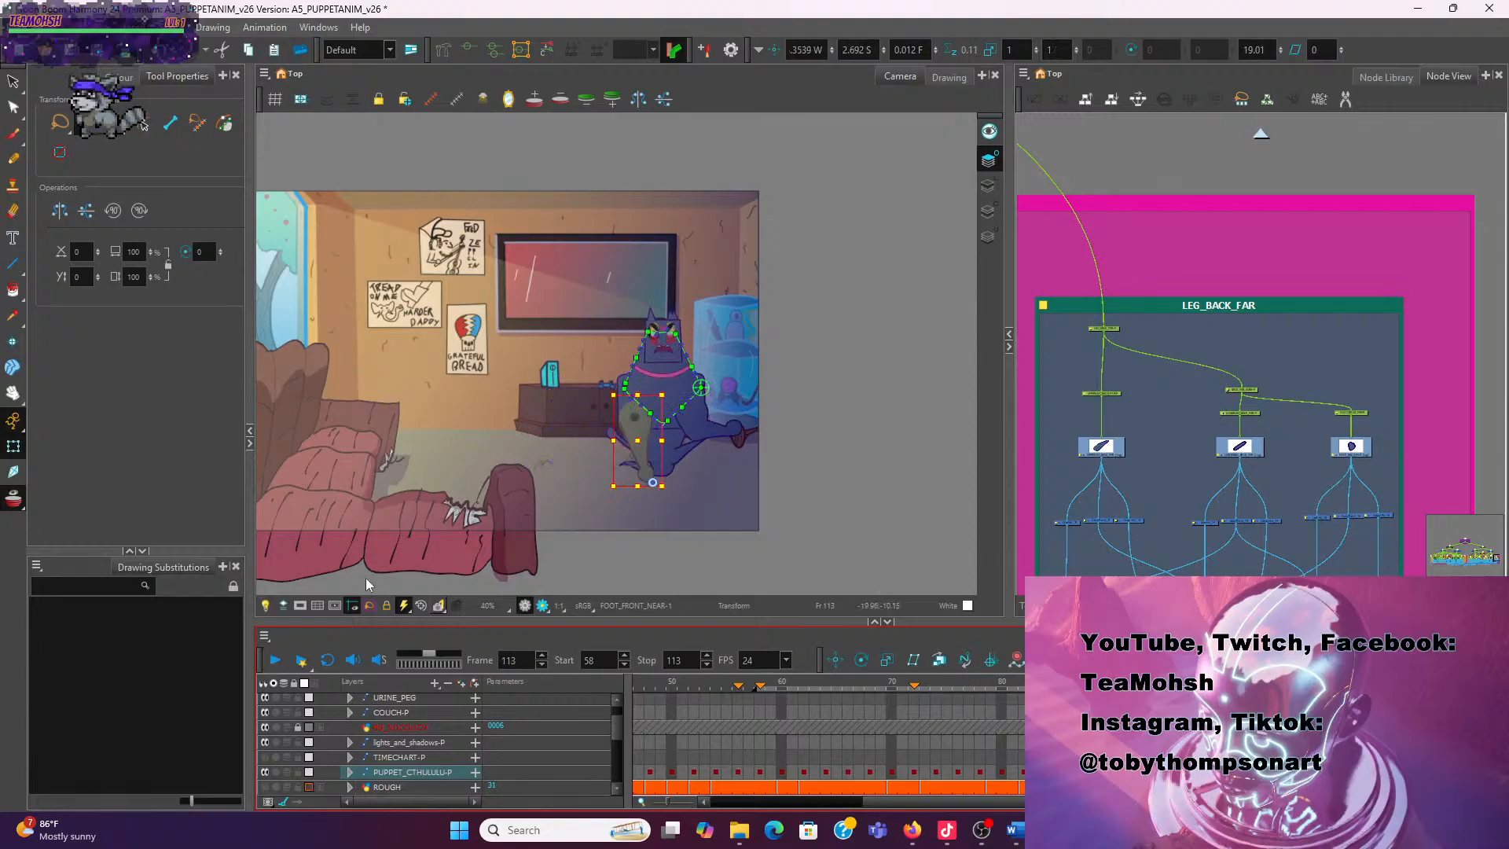
pyautogui.click(272, 662)
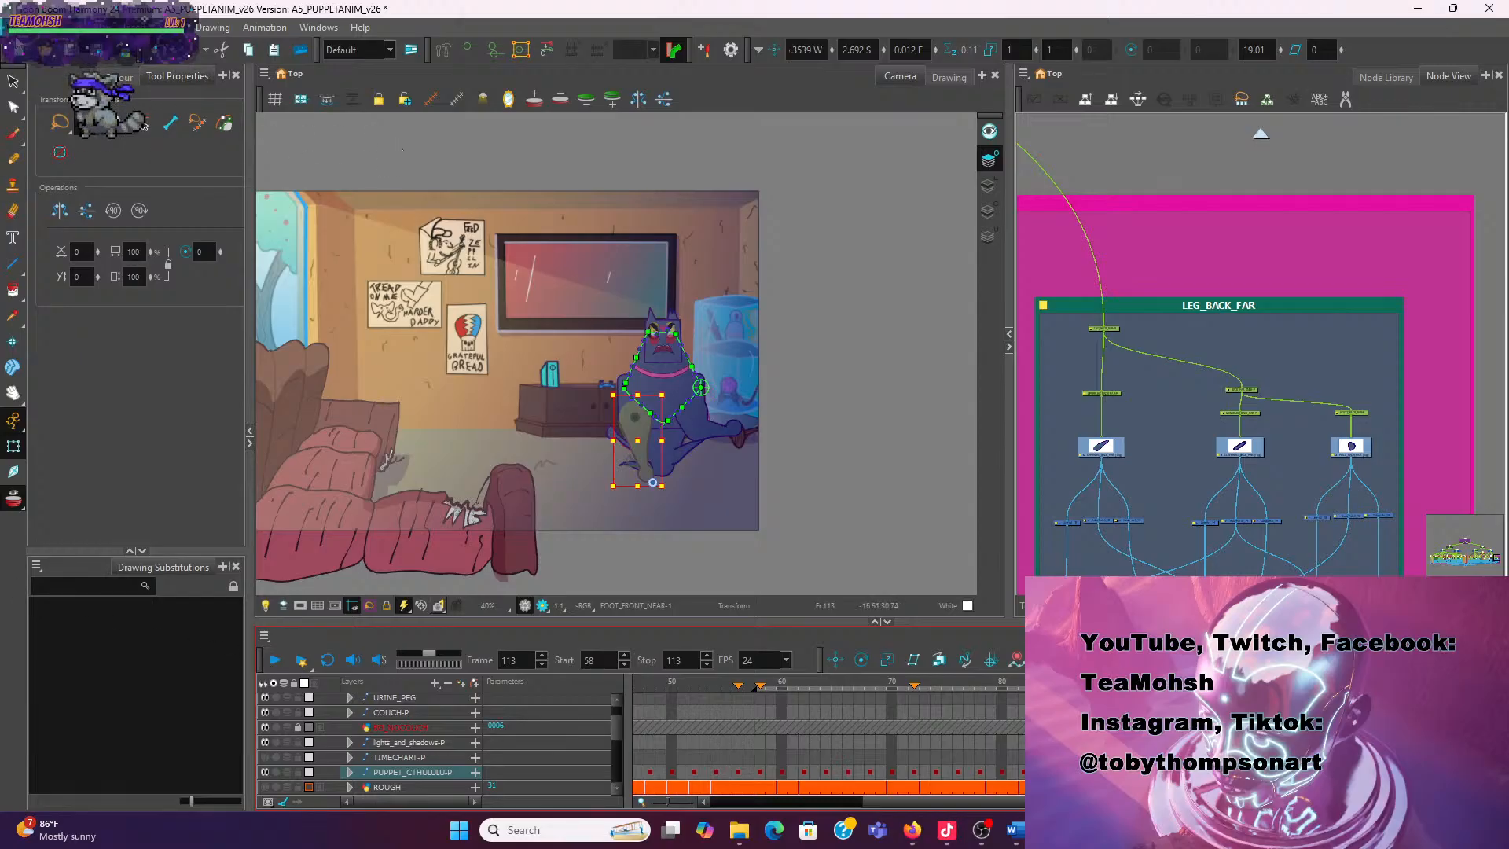
# Save the current scene
pyautogui.click(16, 28)
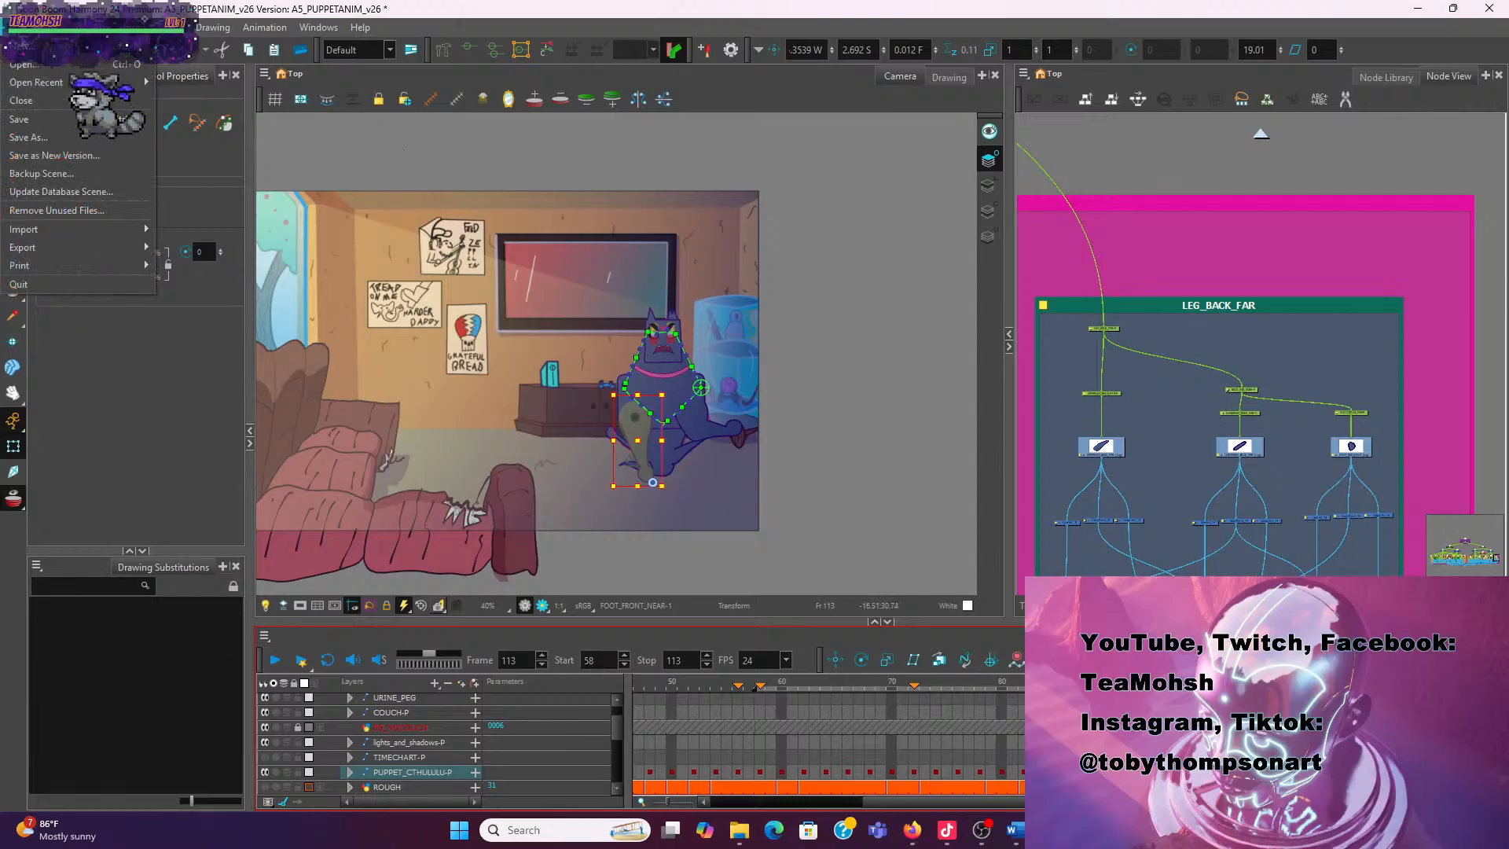
pyautogui.click(46, 119)
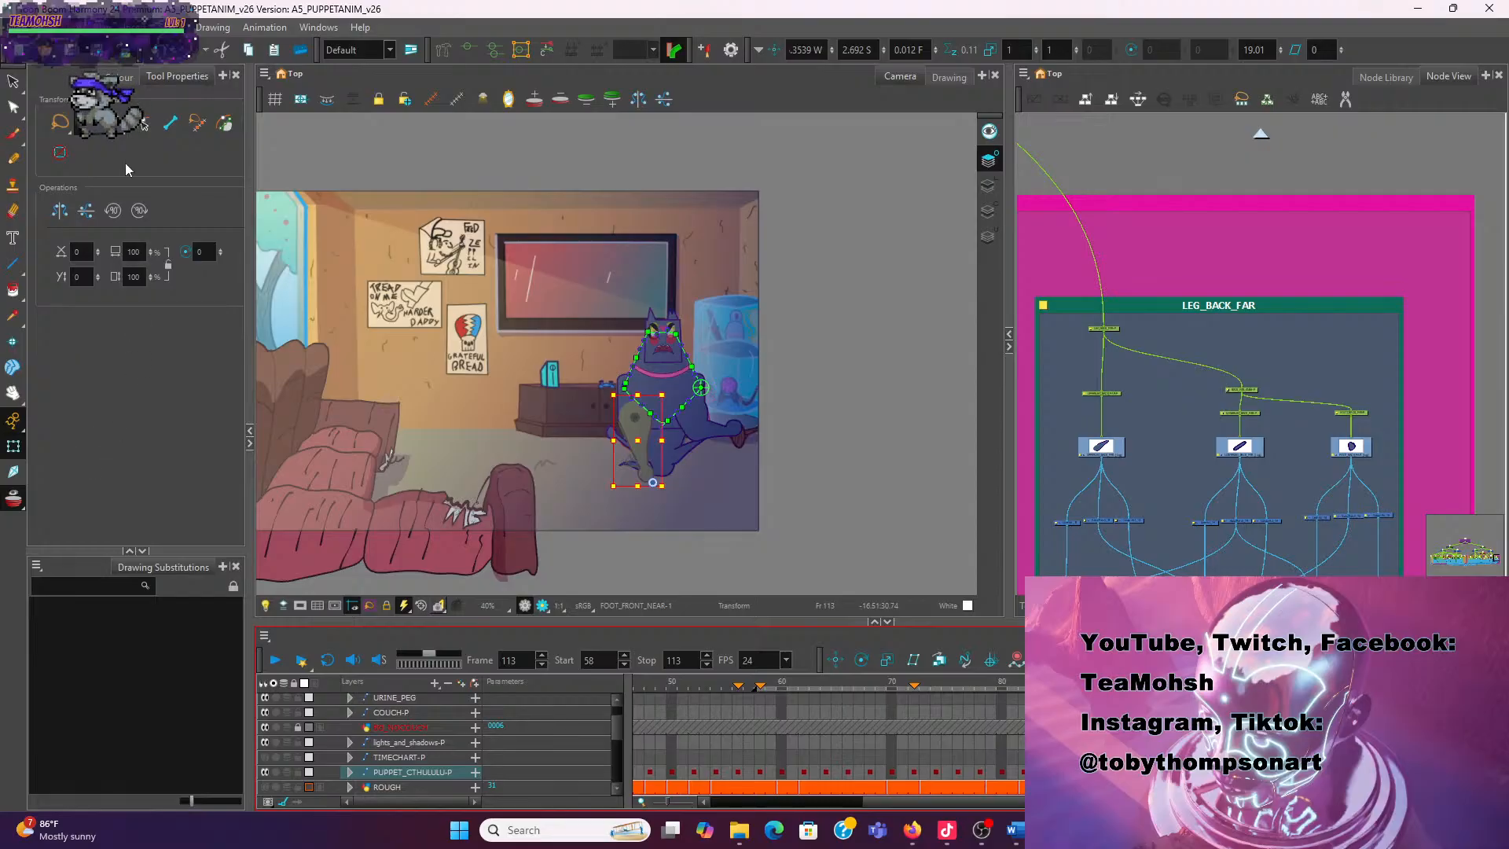
pyautogui.click(15, 29)
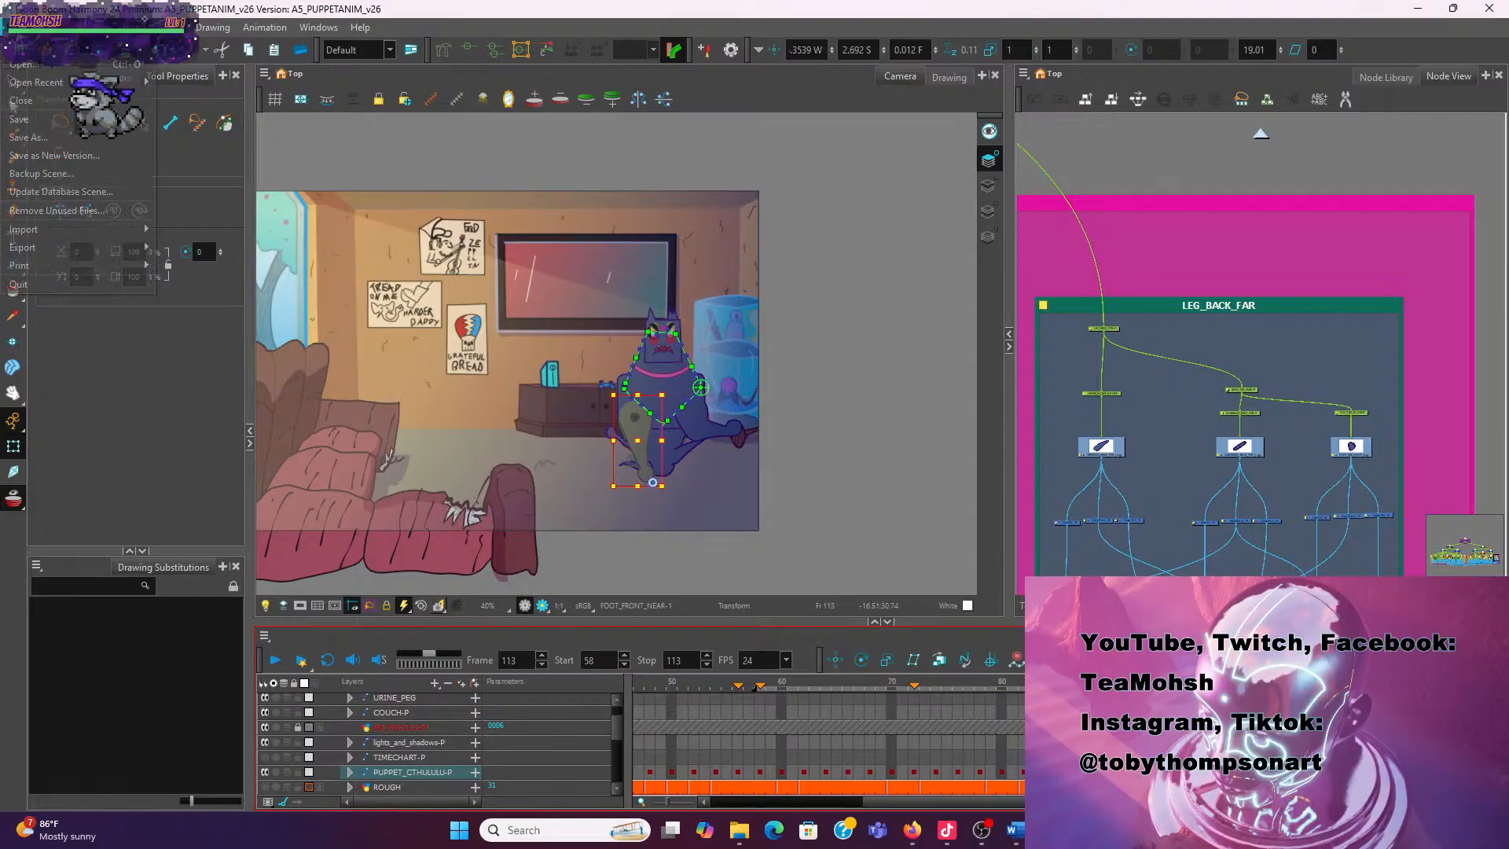
pyautogui.click(27, 125)
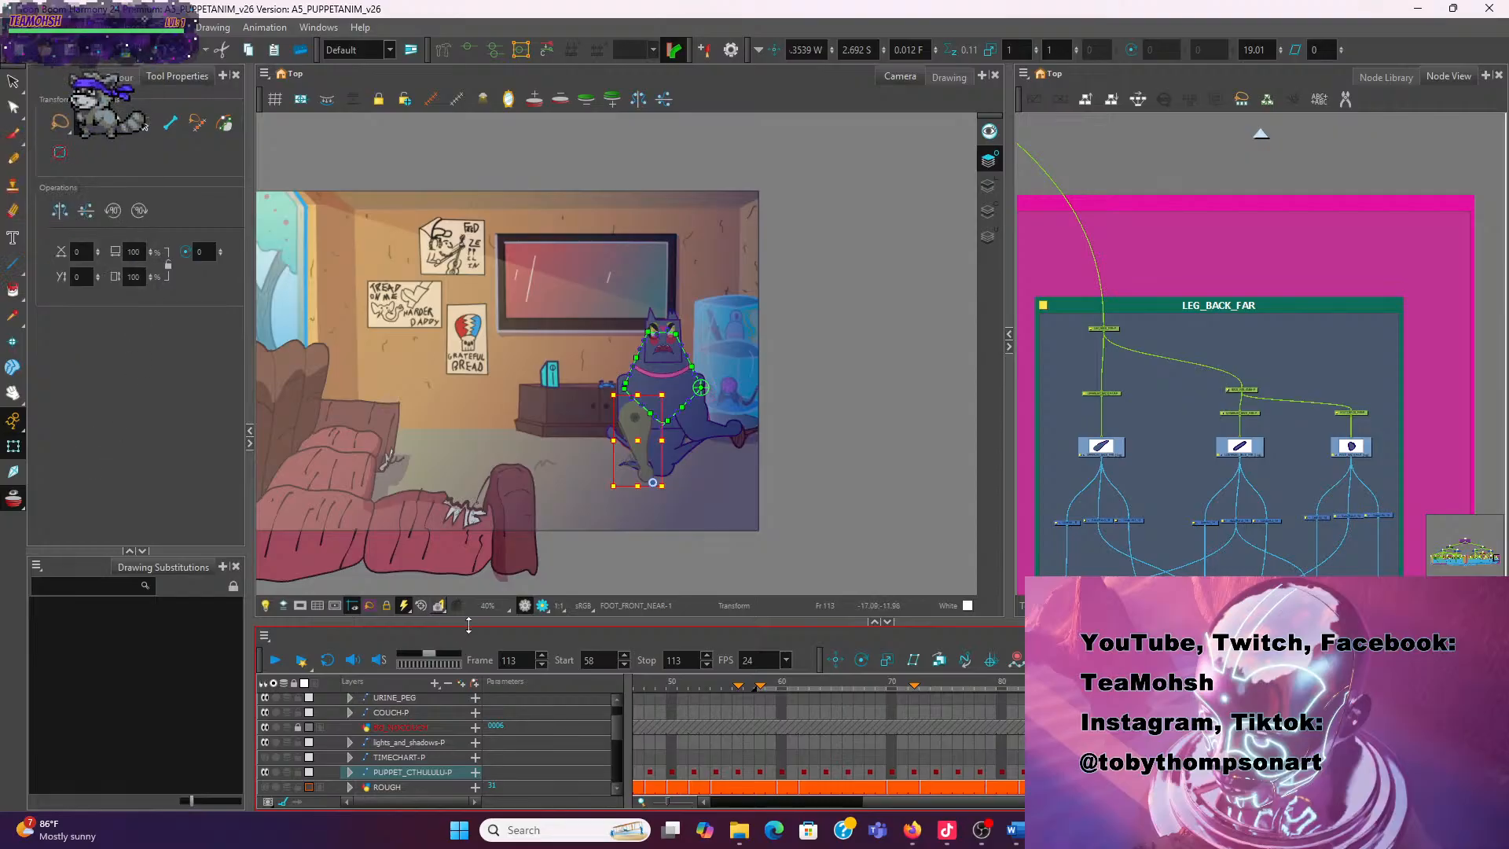
# Step back from frame 113 to frame 98 and set the playback start to frame 98
pyautogui.moveTo(772, 686); pyautogui.dragTo(1310, 690)
pyautogui.press('Return')
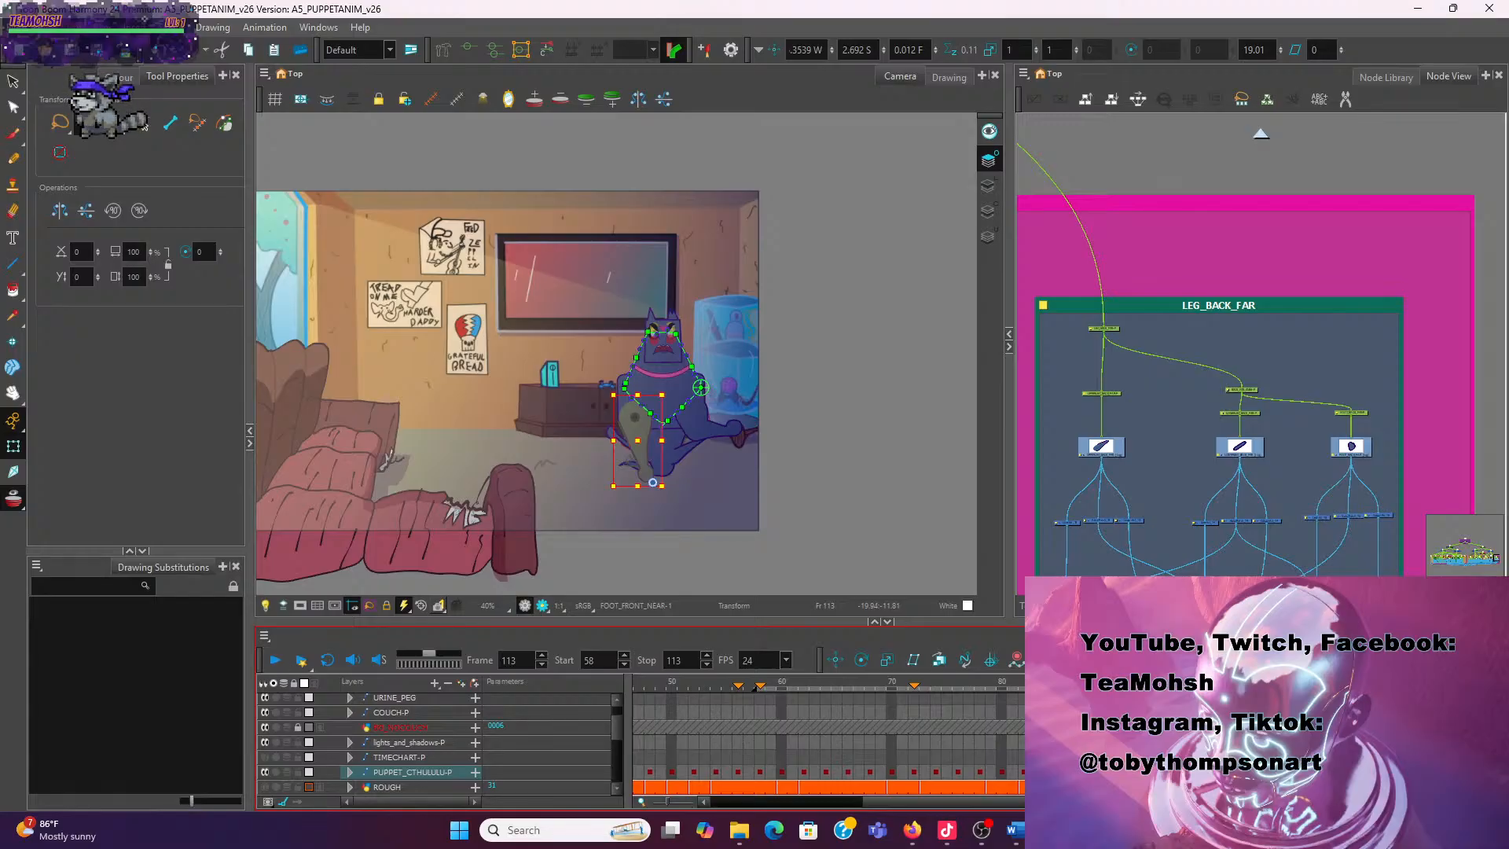
pyautogui.press(',')
pyautogui.press(',')
pyautogui.press(',')
pyautogui.press(',')
pyautogui.press(',')
pyautogui.press(',')
pyautogui.press(',')
pyautogui.press(',')
pyautogui.press(',')
pyautogui.press(',')
pyautogui.press(',')
pyautogui.press(',')
pyautogui.press(',')
pyautogui.press(',')
pyautogui.press(',')
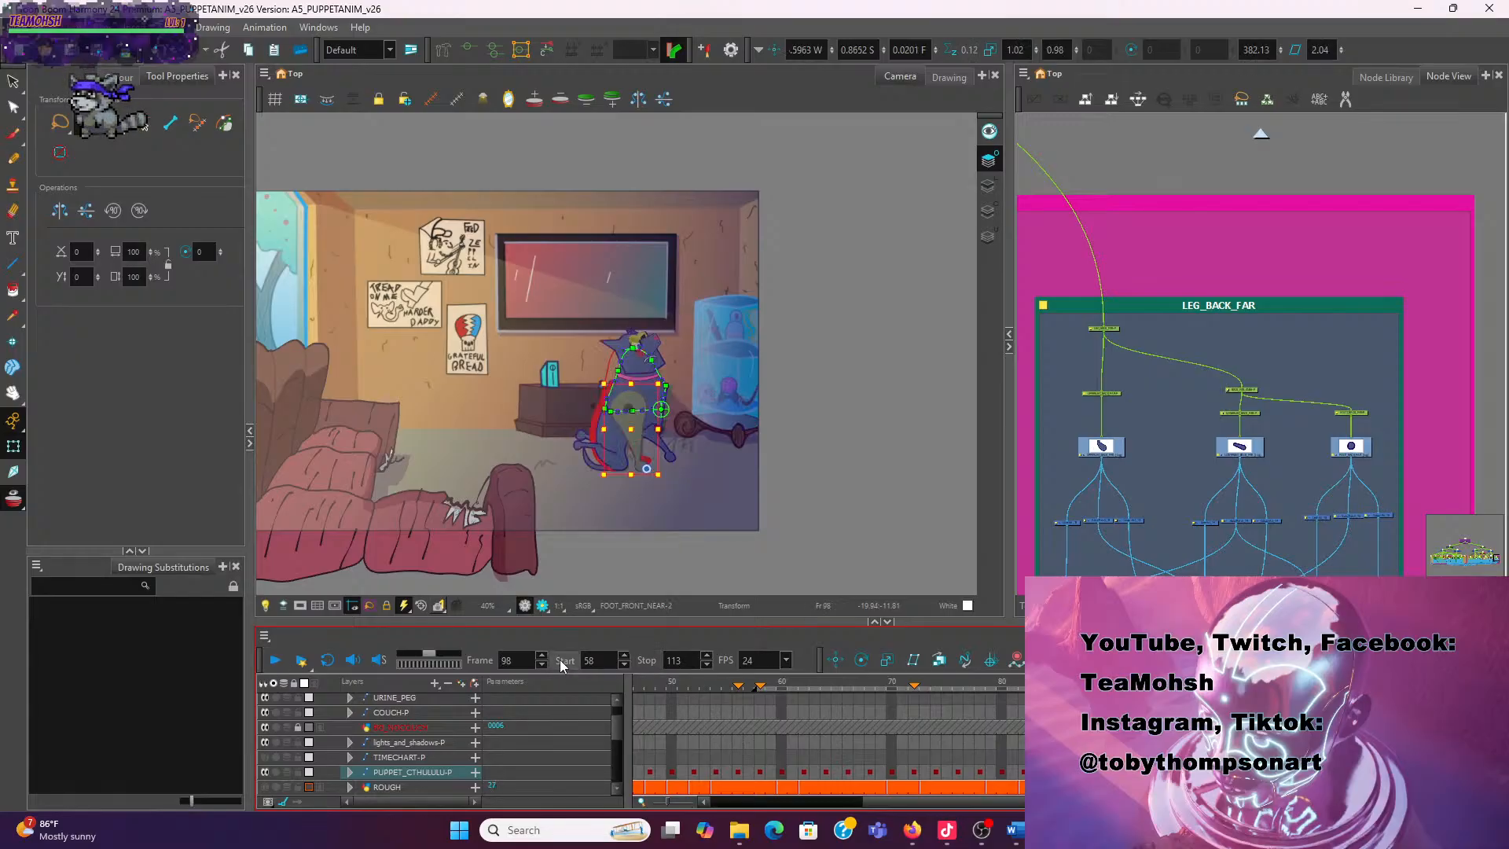
pyautogui.click(561, 661)
pyautogui.press('Return')
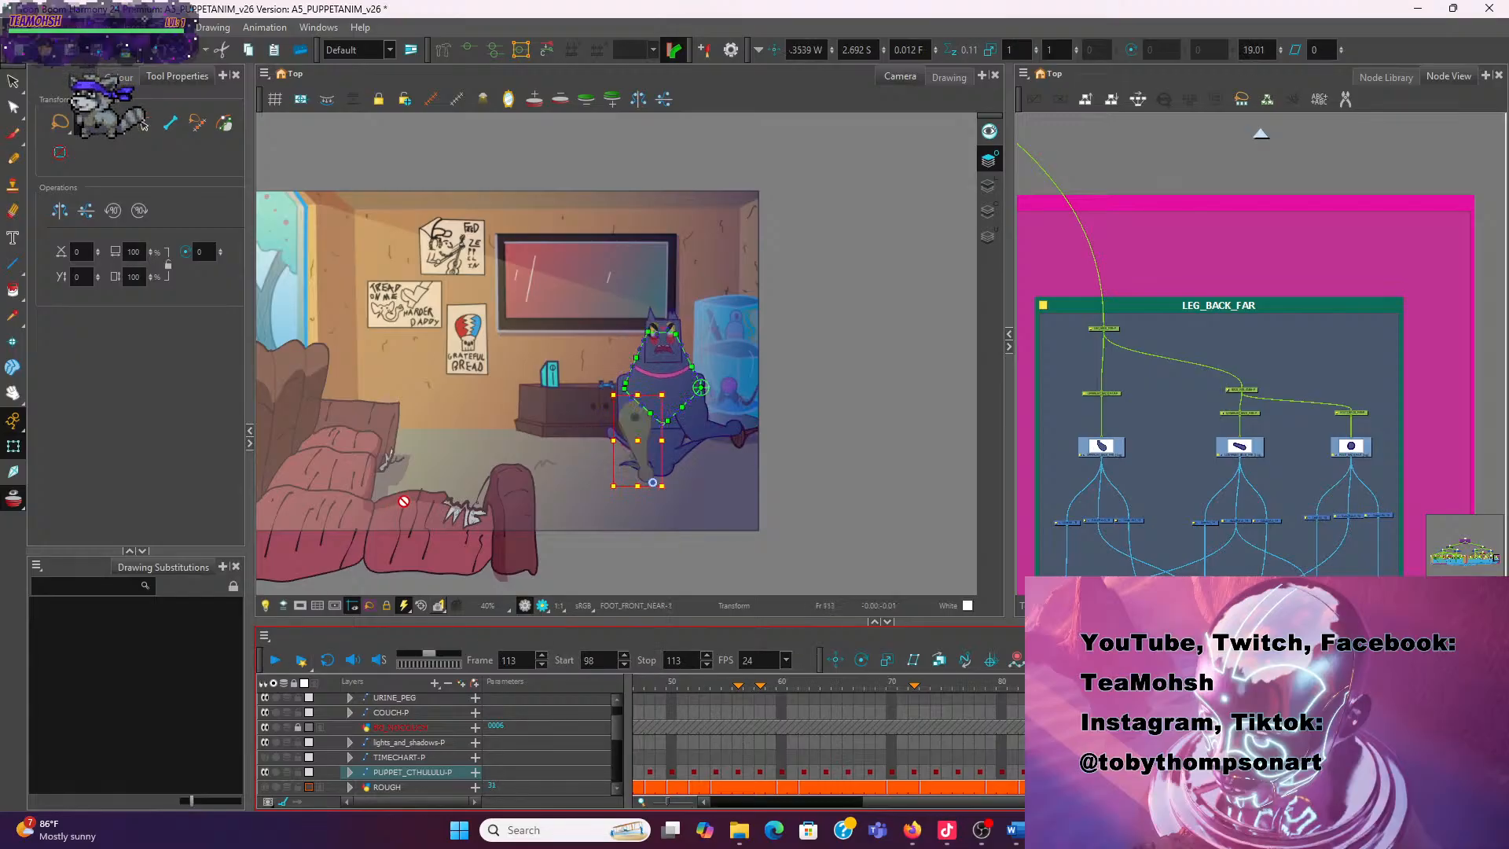
# Play the animation from frame 98 to 113 several times to check the cat's turn
pyautogui.click(274, 659)
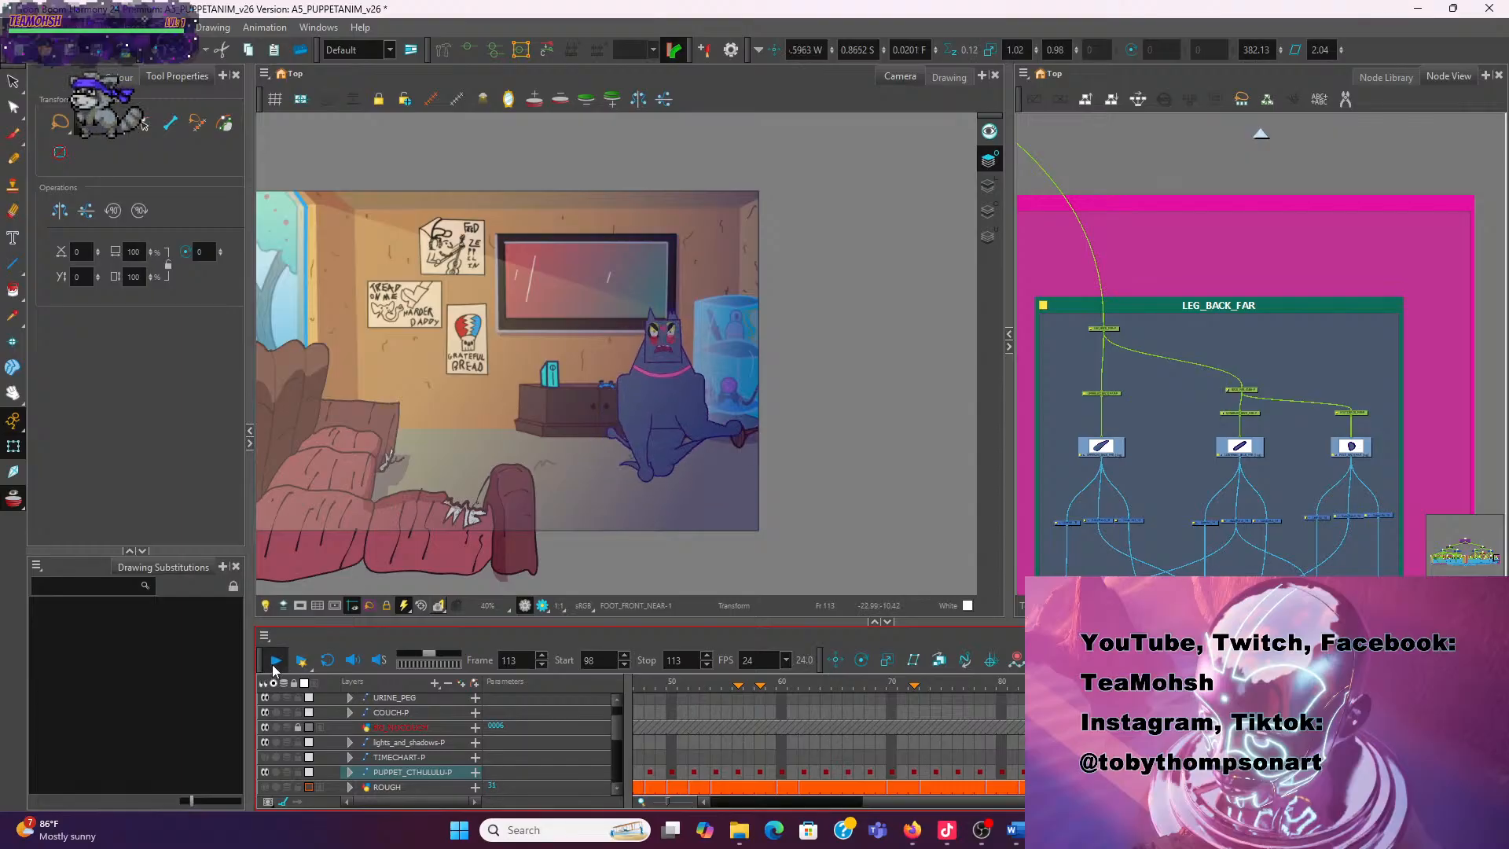
pyautogui.click(274, 665)
pyautogui.click(274, 665)
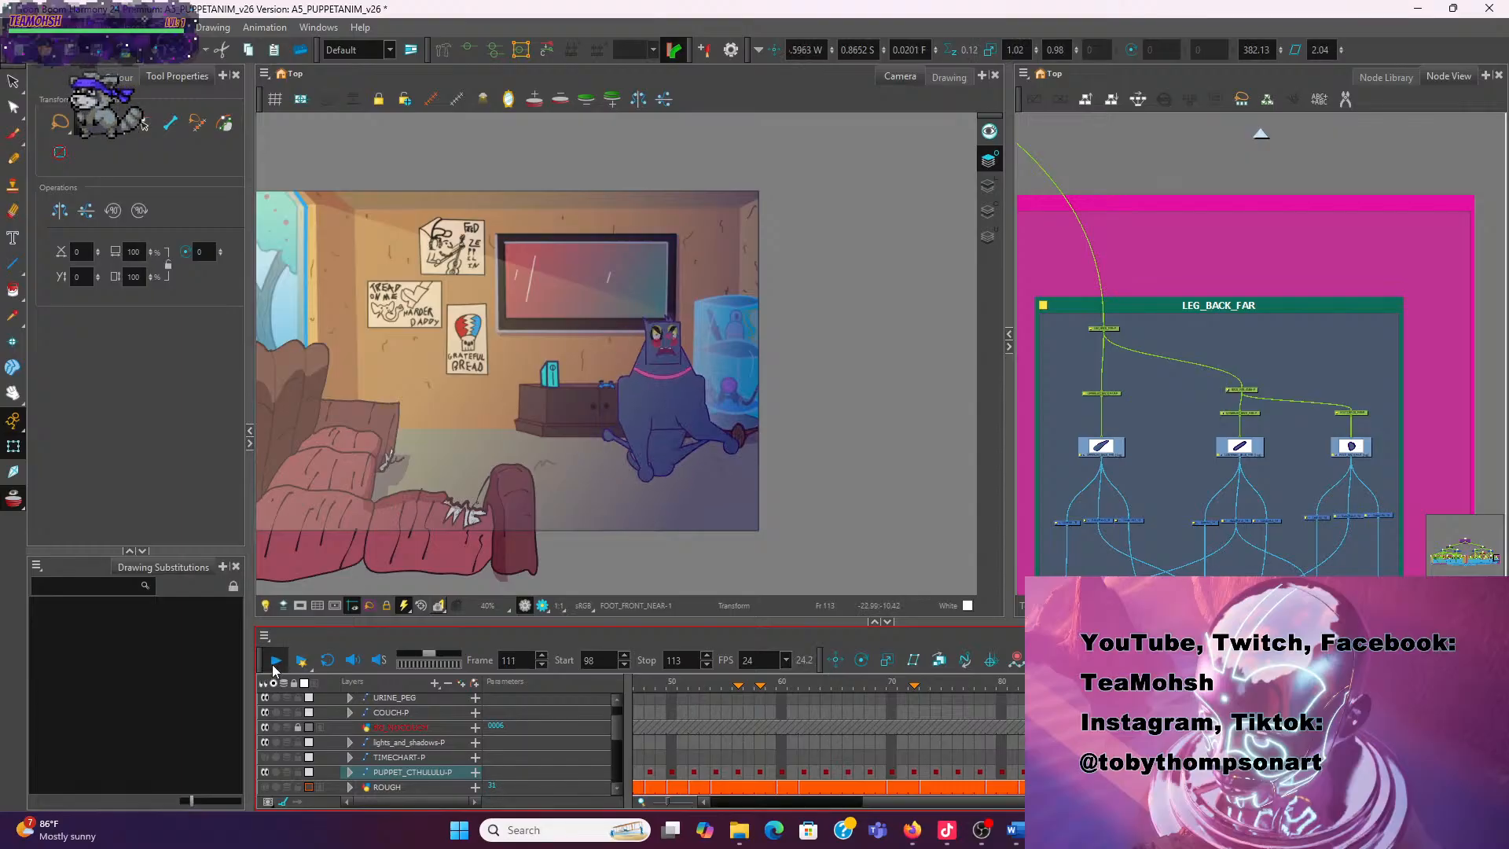
pyautogui.click(273, 665)
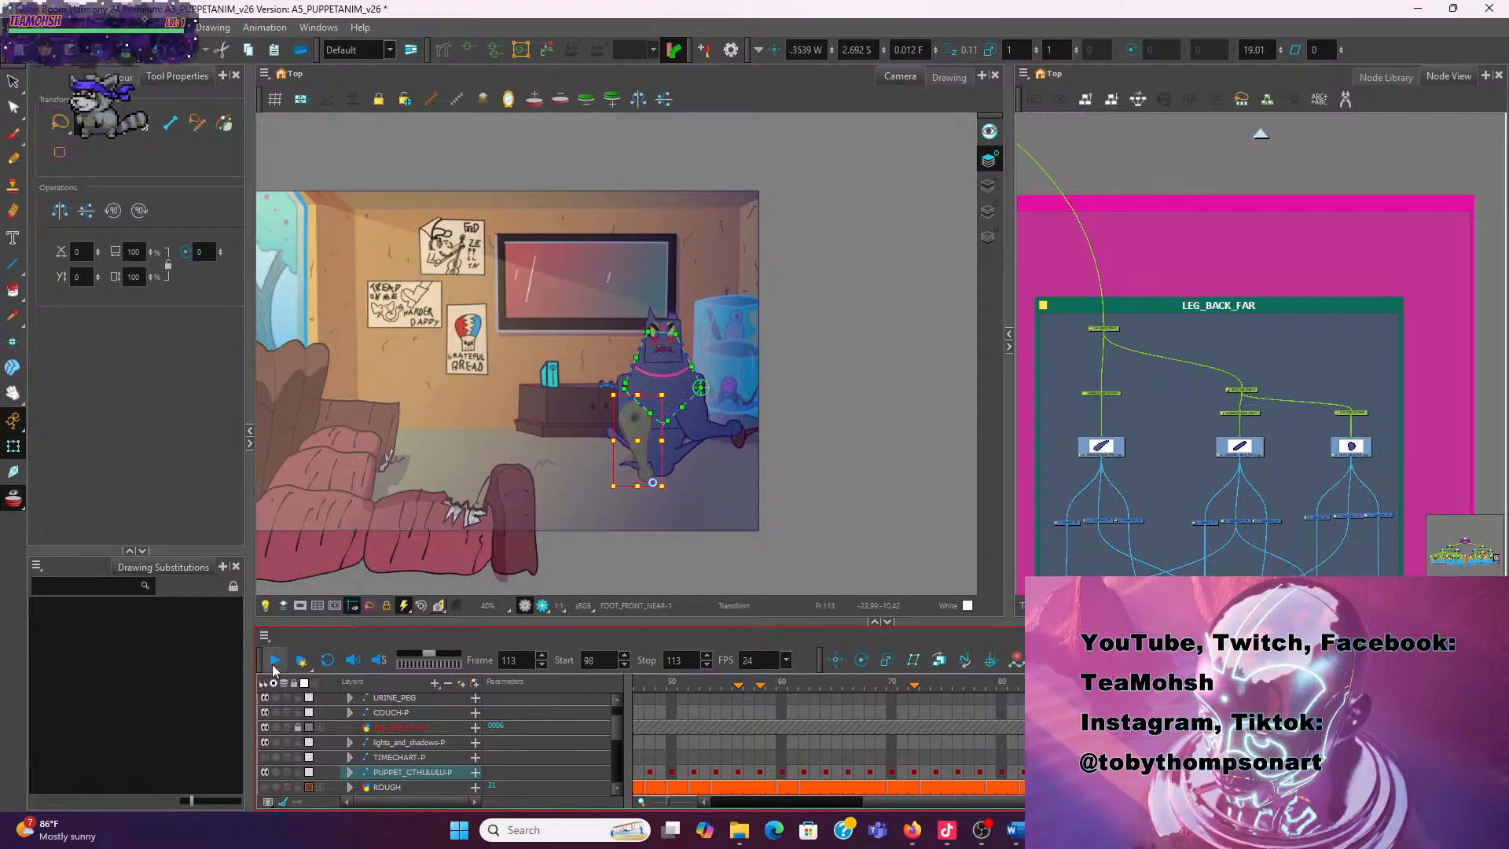
pyautogui.click(273, 665)
pyautogui.click(274, 665)
pyautogui.click(274, 664)
# Step backward frame by frame from frame 113 to around frame 98 to examine the cat's poses
pyautogui.press(',')
pyautogui.press(',')
pyautogui.press(',')
pyautogui.press(',')
pyautogui.press(',')
pyautogui.press(',')
pyautogui.press(',')
pyautogui.press(',')
pyautogui.press(',')
pyautogui.press(',')
pyautogui.press(',')
pyautogui.press(',')
pyautogui.press(',')
pyautogui.press(',')
pyautogui.press(',')
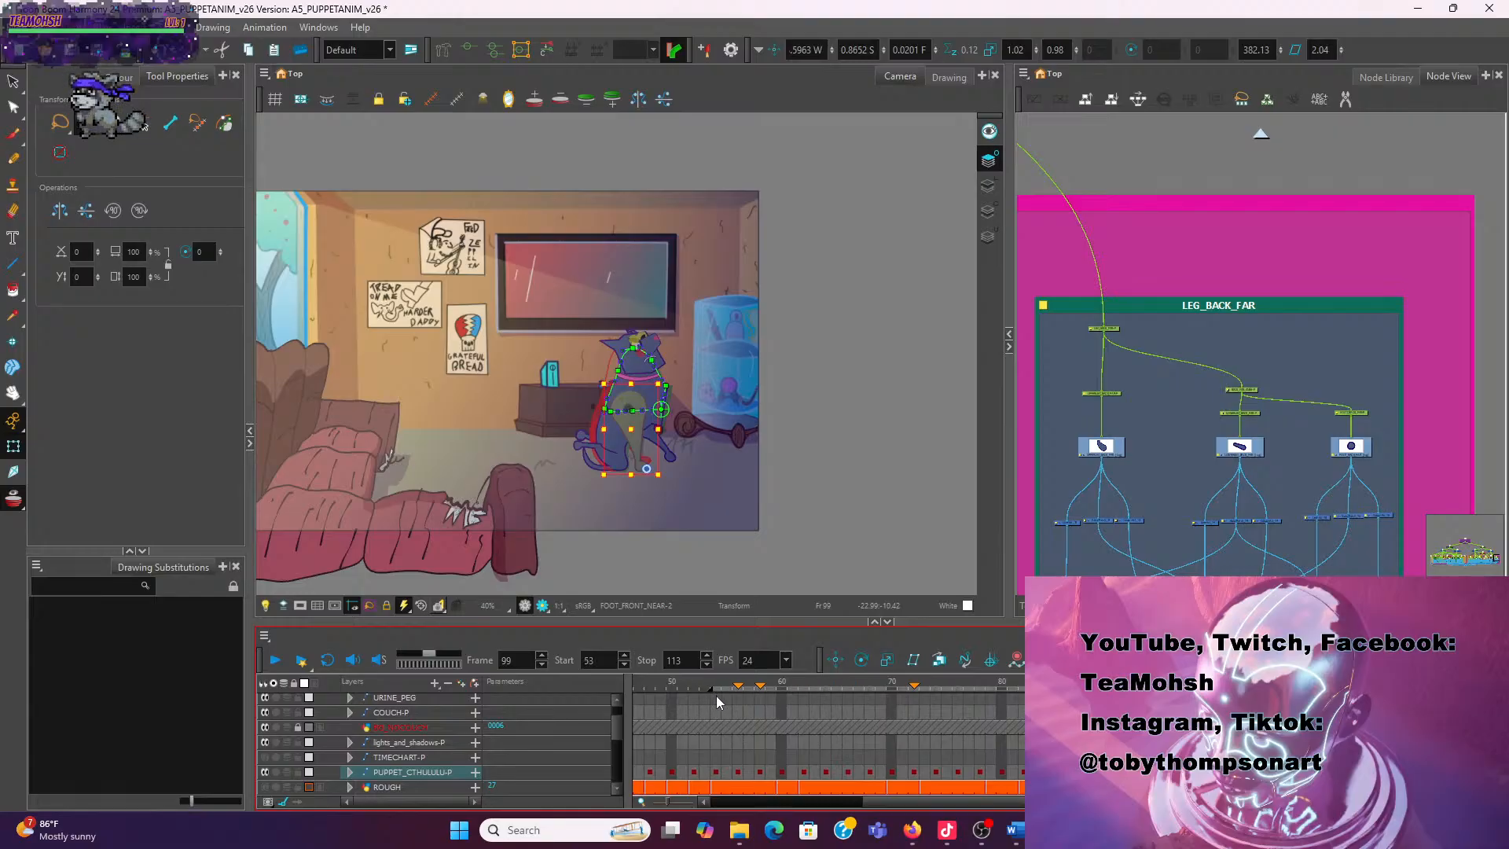
# Set the playback start to frame 55, enable looping, and review the animation through frame 113
pyautogui.click(275, 659)
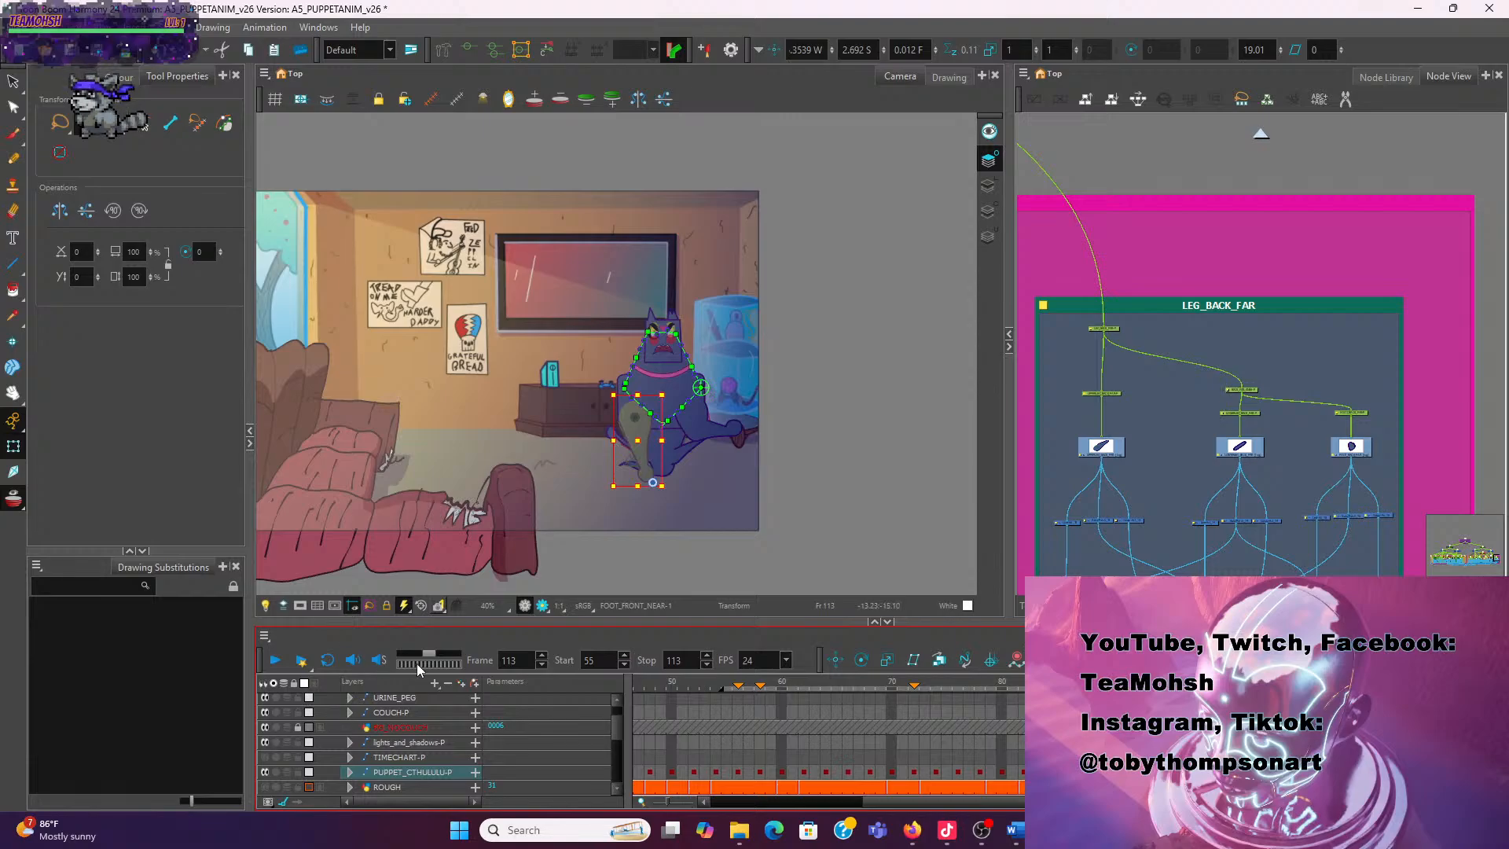
pyautogui.click(327, 659)
pyautogui.click(275, 659)
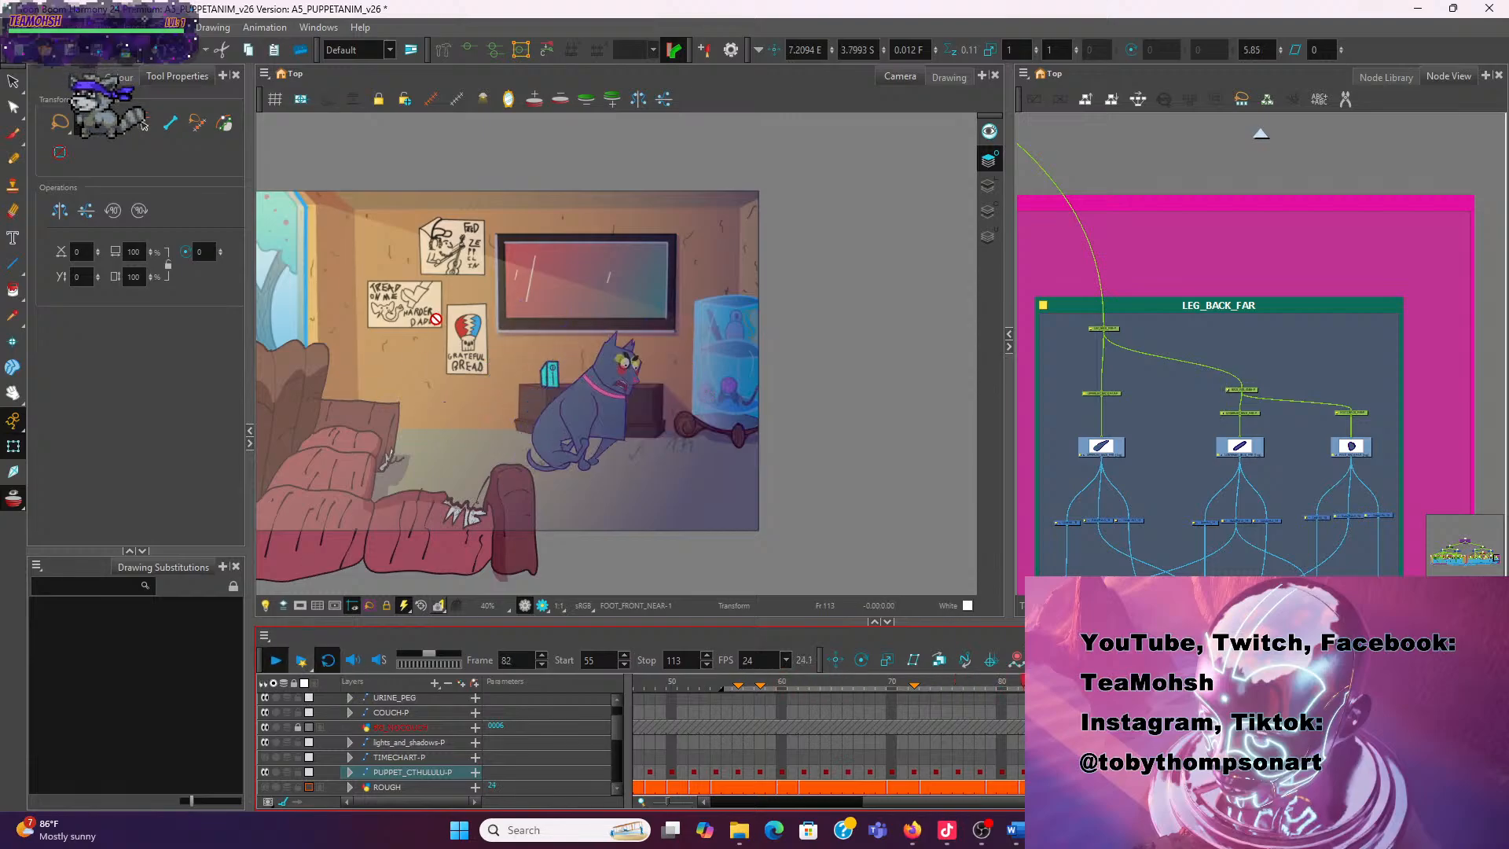
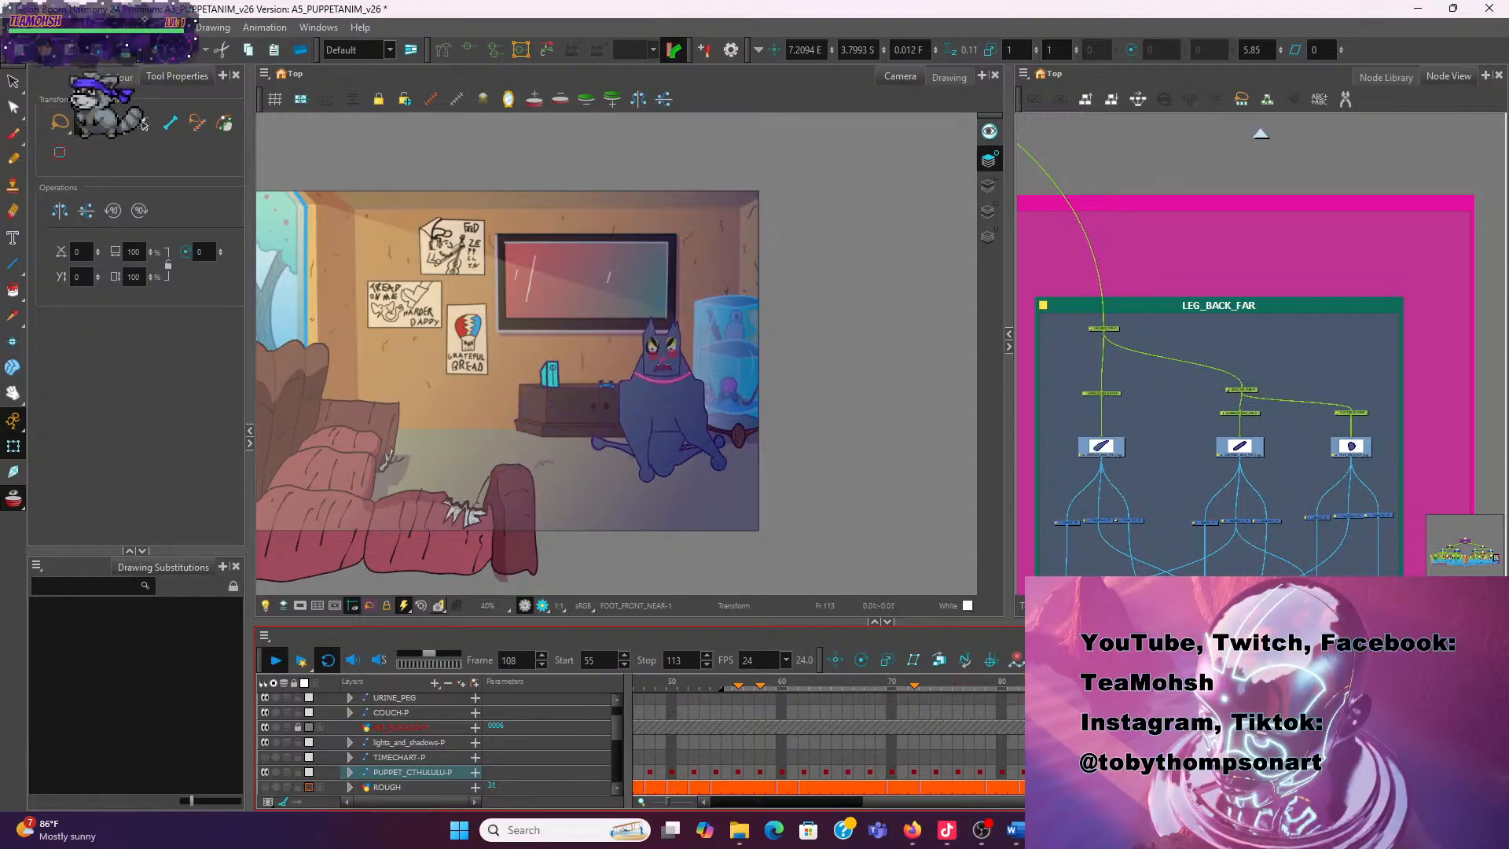
pyautogui.press('Return')
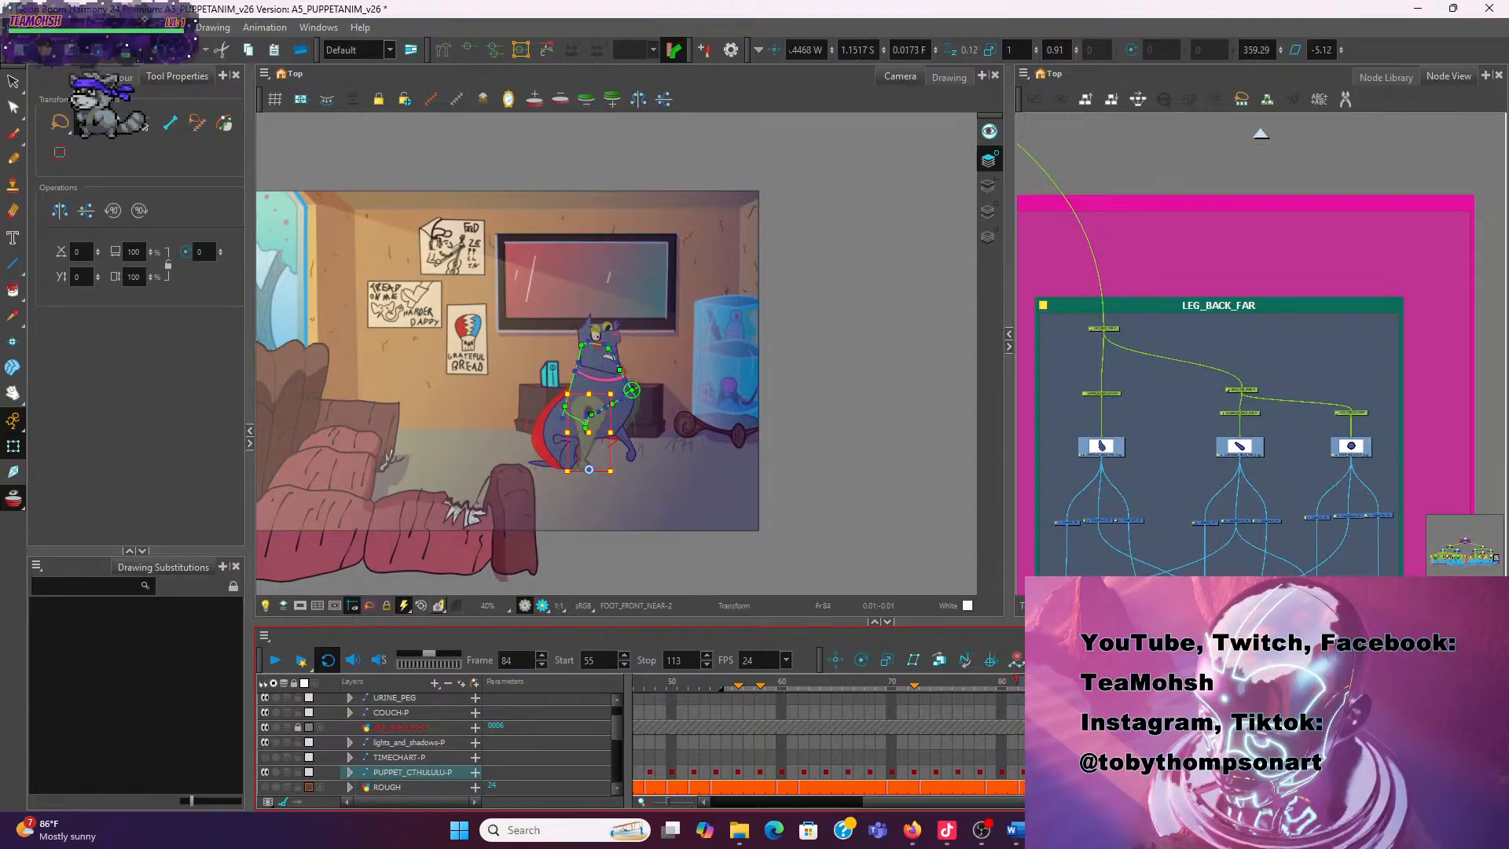
# On frame 86, select the cat's upper torso, show its deformer controls and adjust the outer curve handle at its lower end
pyautogui.press('.')
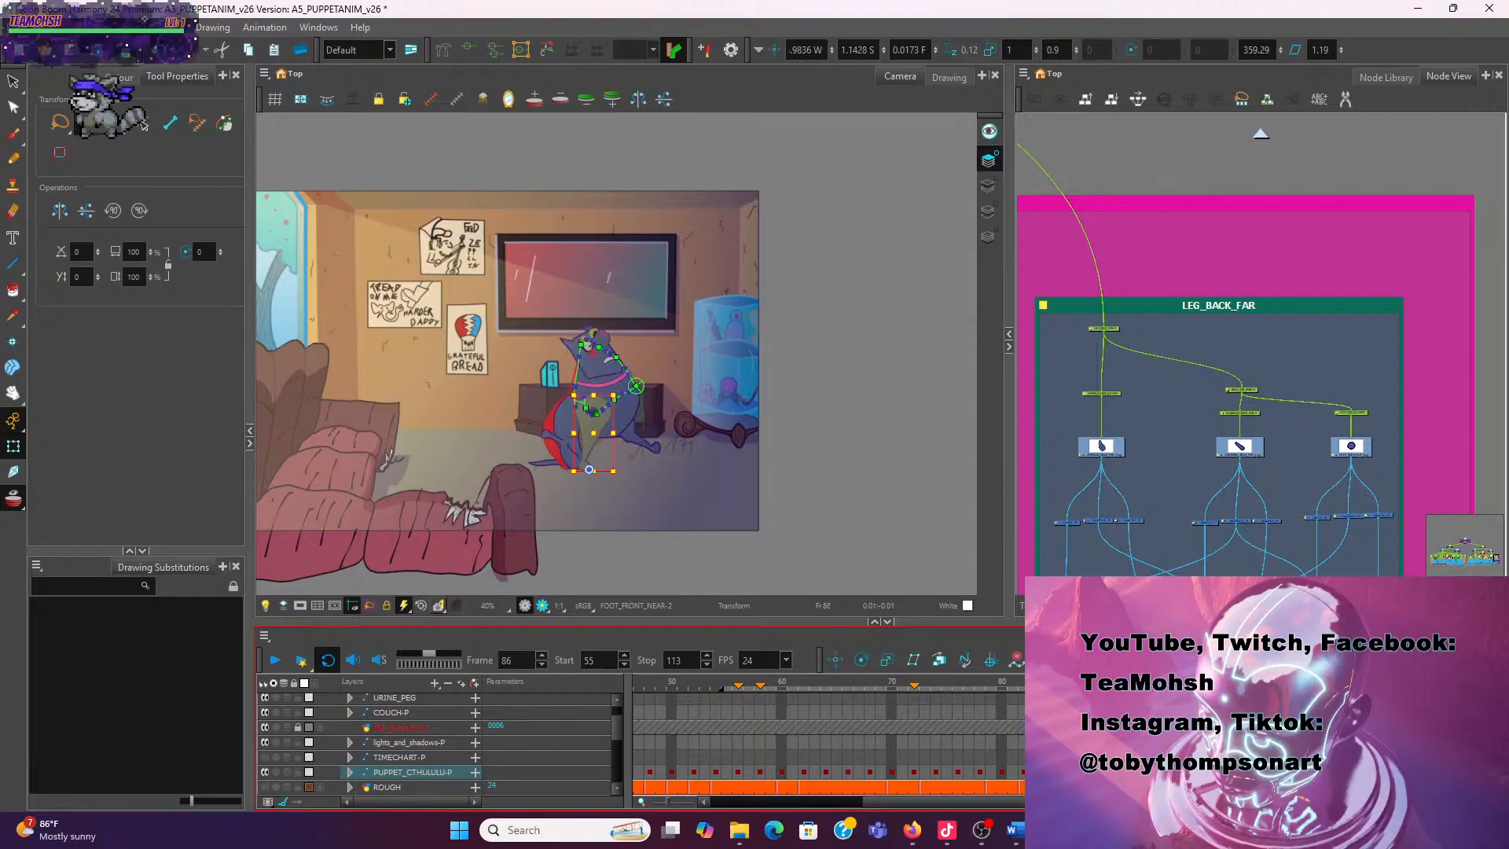
pyautogui.scroll(3, 679, 407)
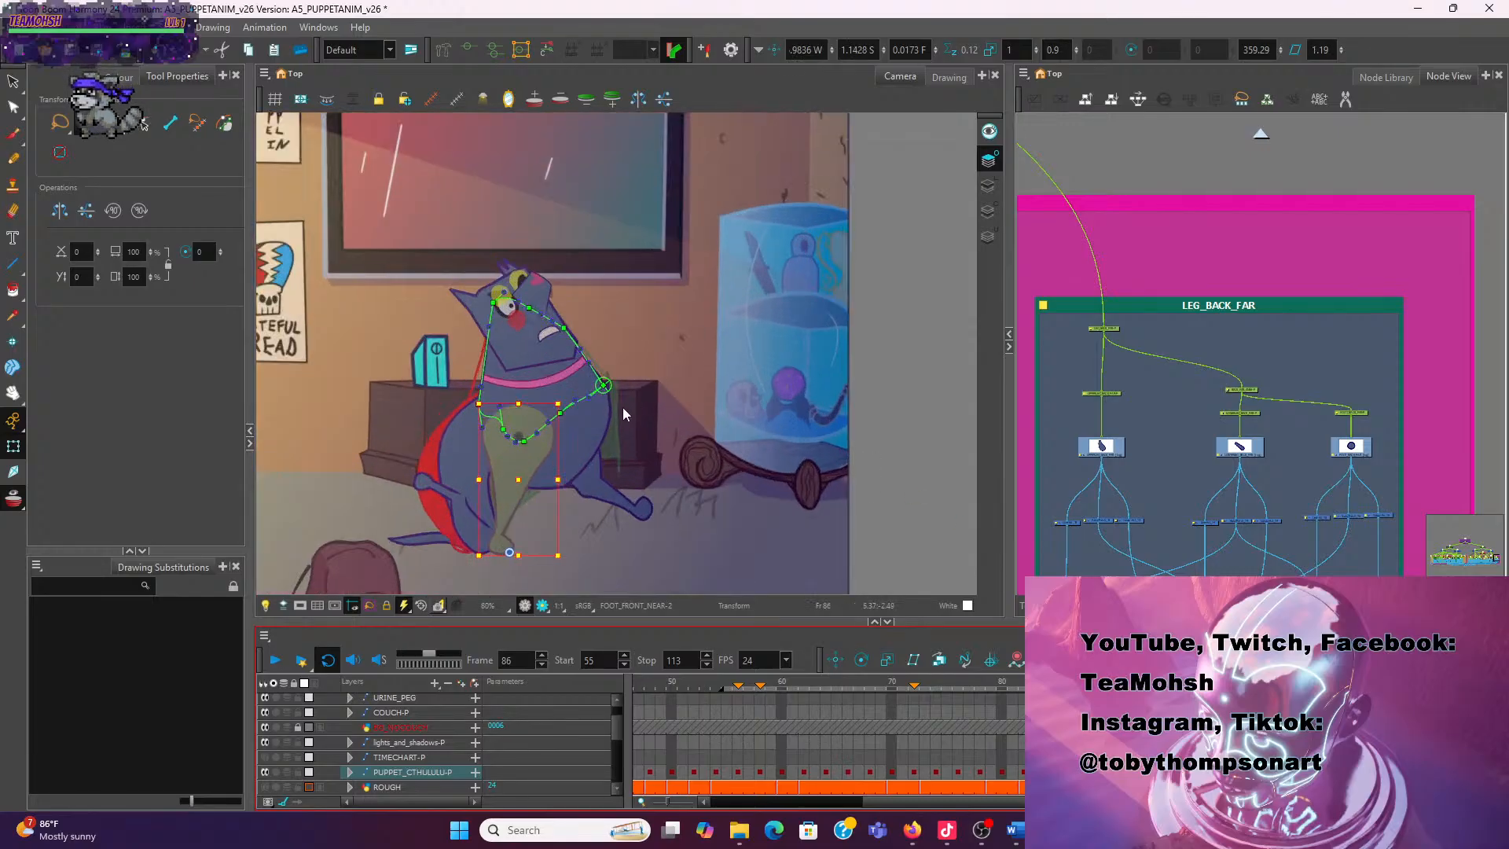
pyautogui.click(581, 408)
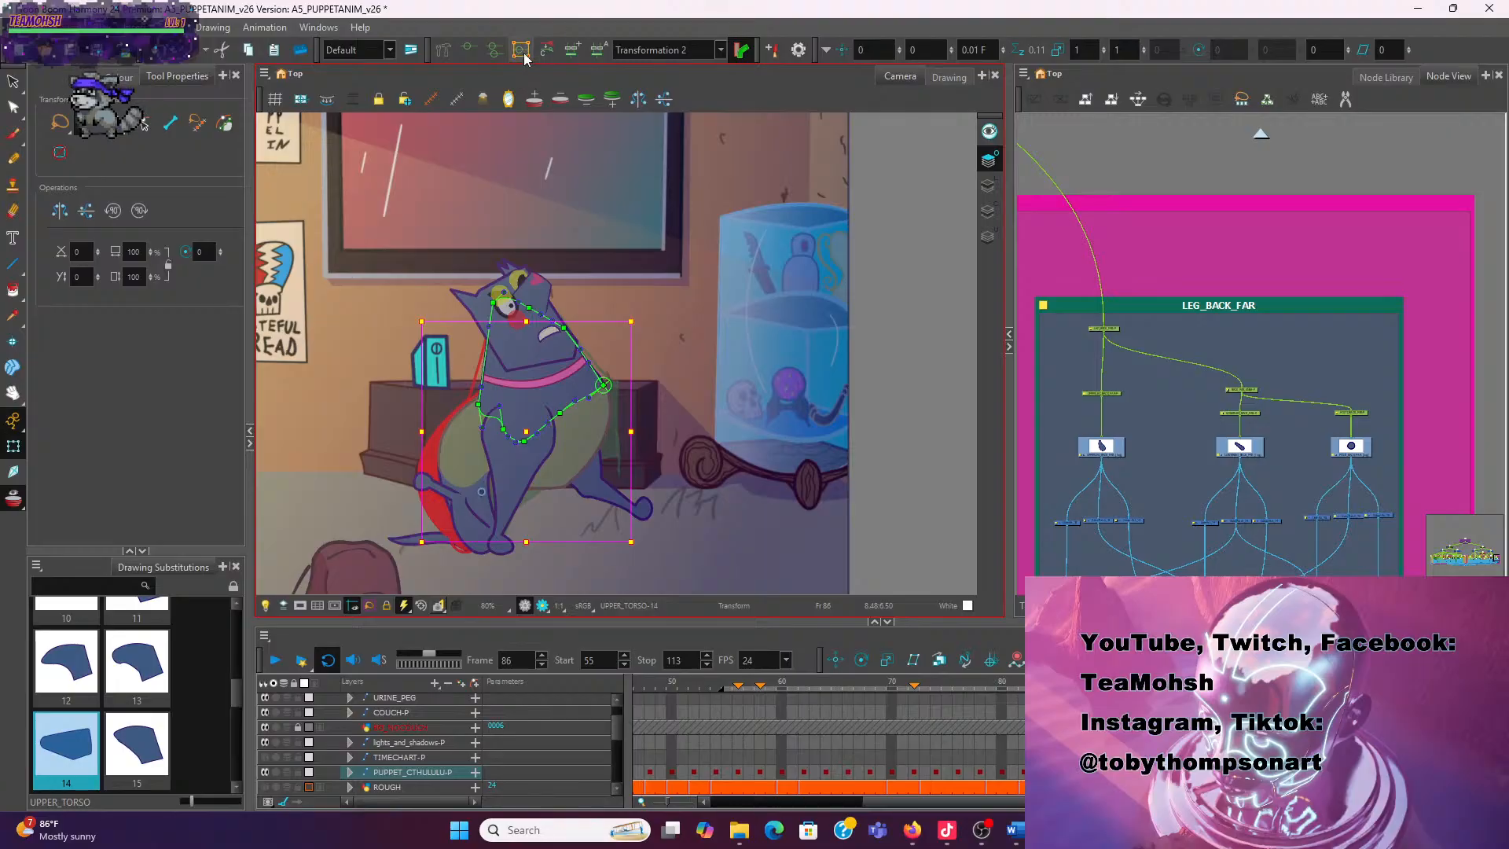
pyautogui.click(467, 52)
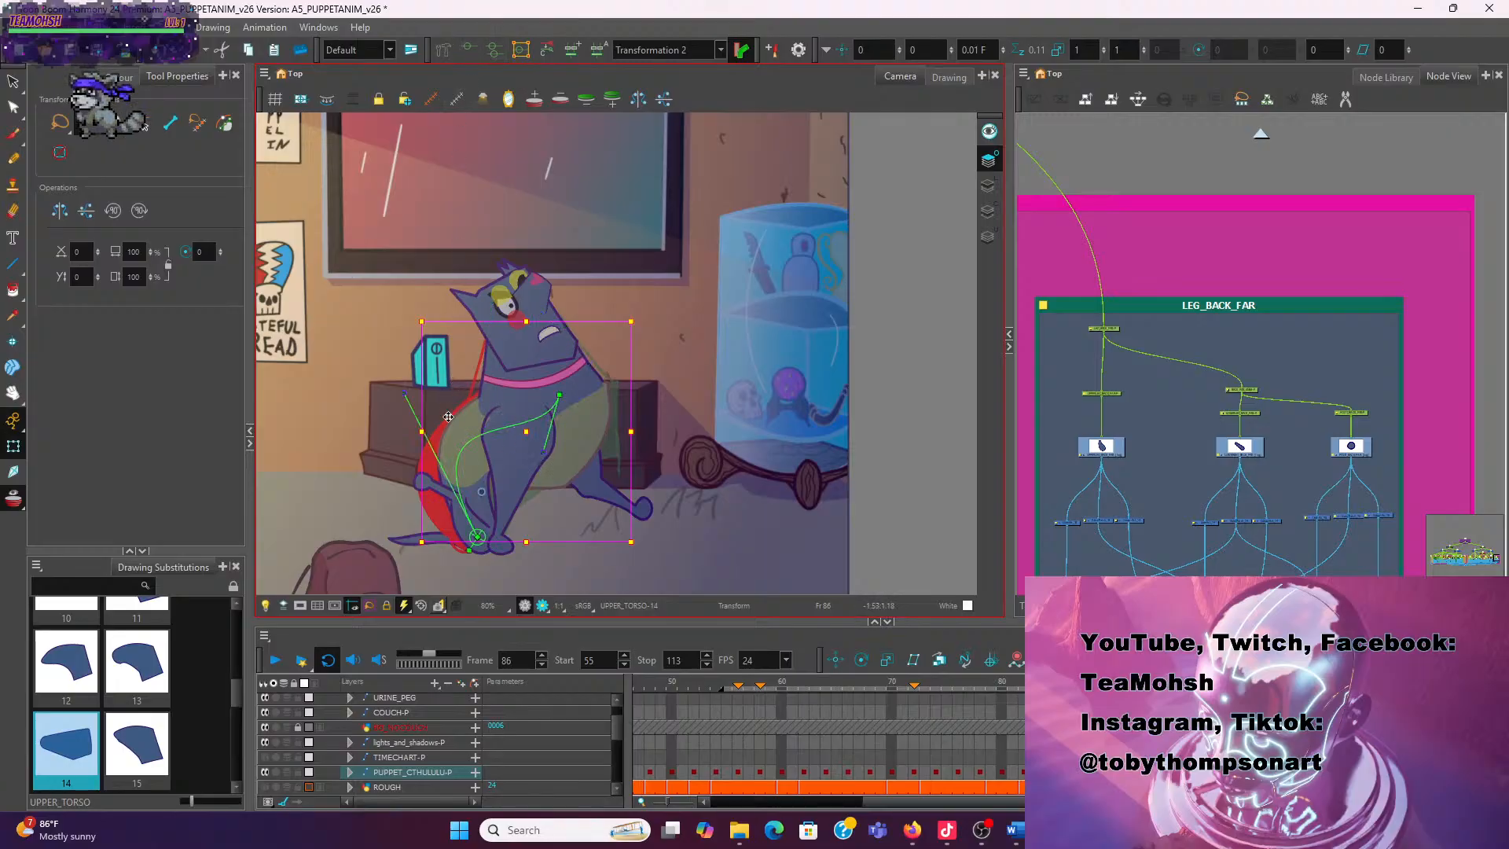
pyautogui.click(405, 394)
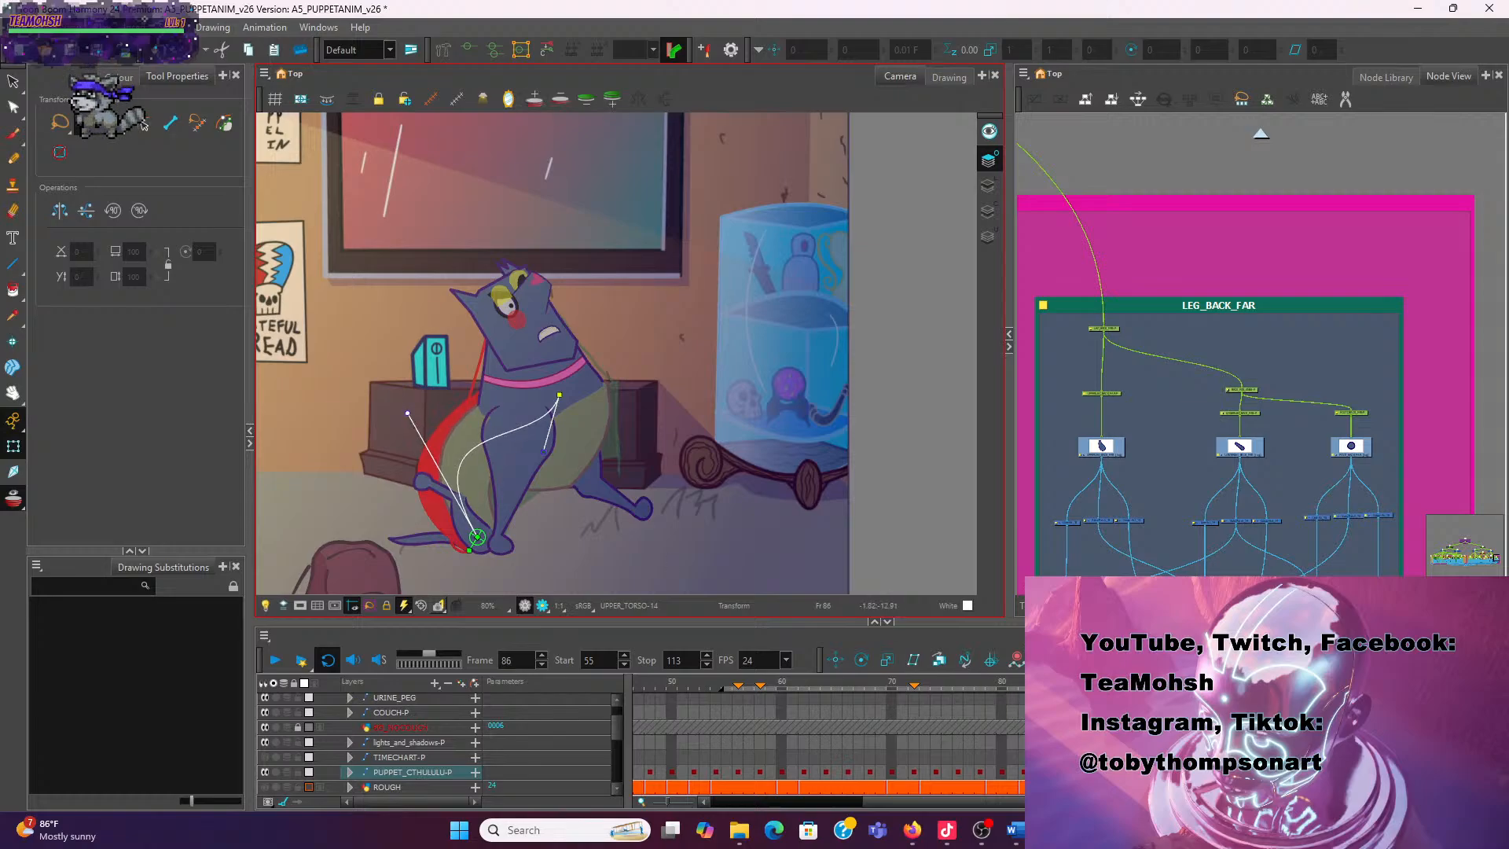
# On frame 88, adjust the upper torso deformer's lower curve handle and raise its upper end point slightly
pyautogui.click(1090, 698)
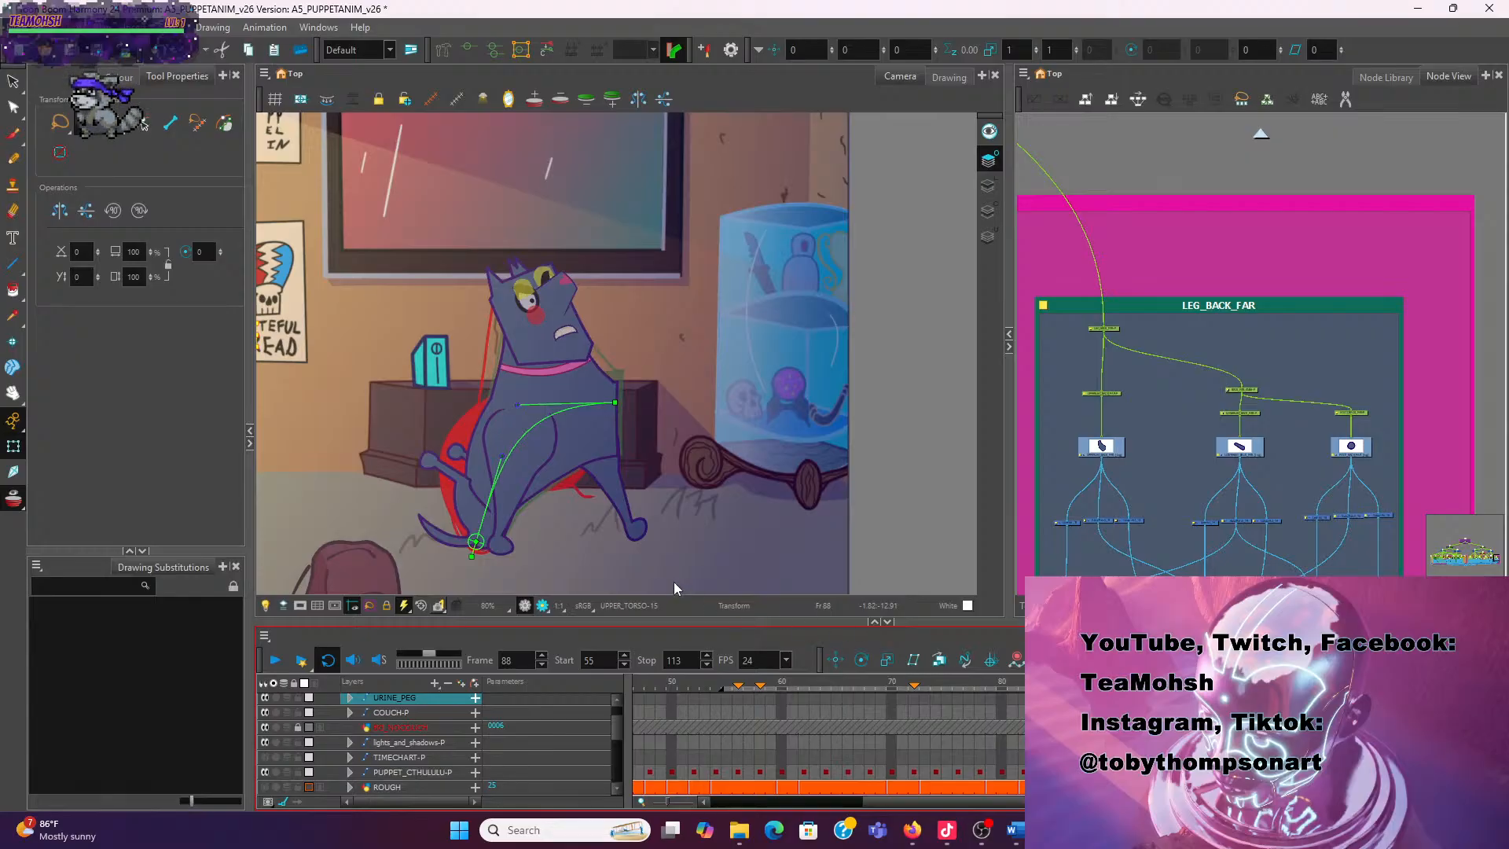
pyautogui.click(500, 457)
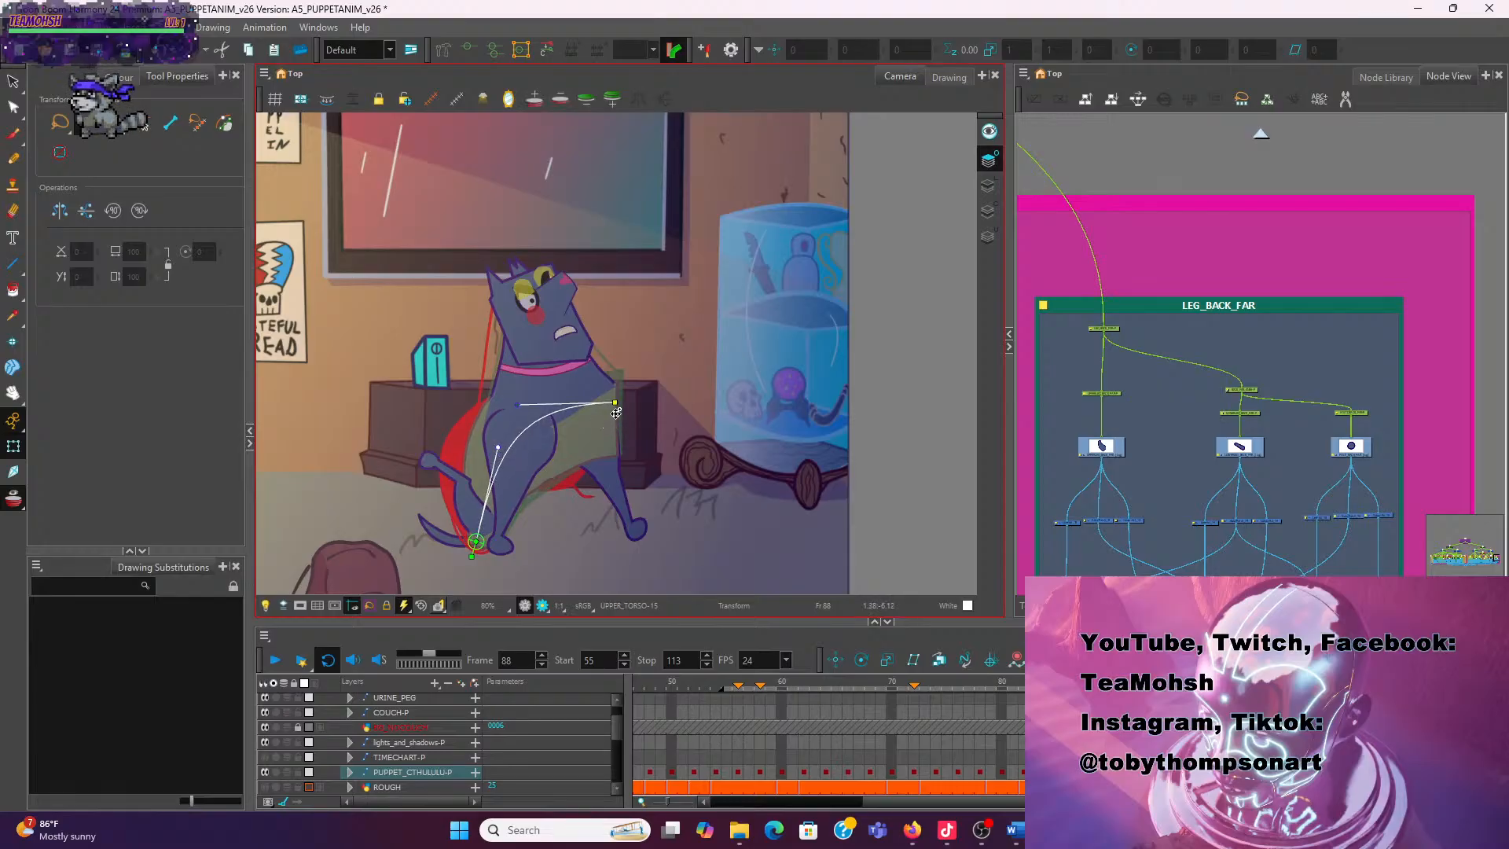
pyautogui.moveTo(617, 404); pyautogui.dragTo(620, 404)
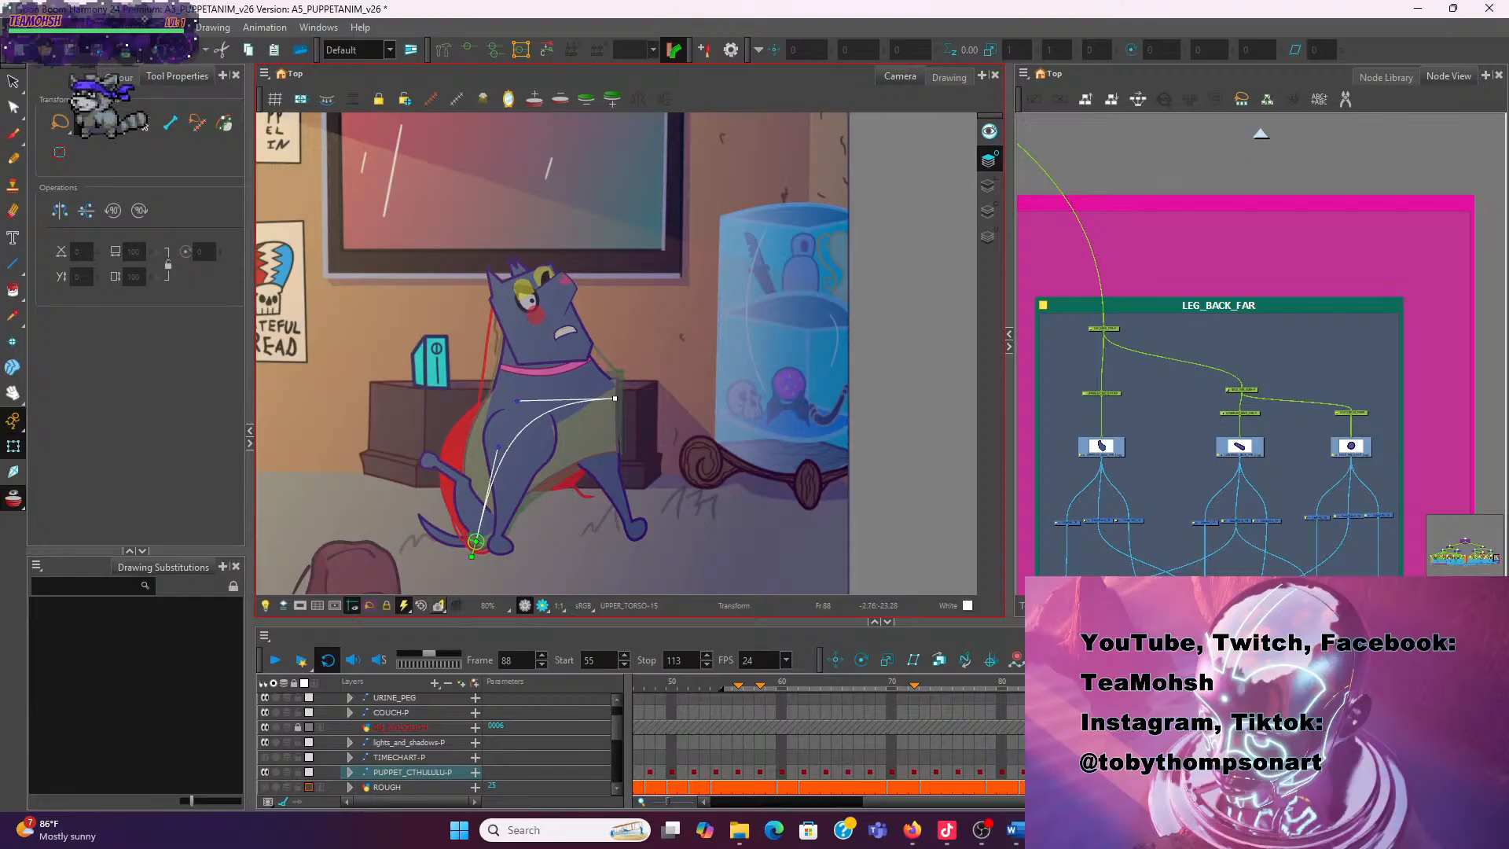
# Return to frame 86, reselect the upper torso drawing and select its outline with the Contour Editor
pyautogui.click(1067, 742)
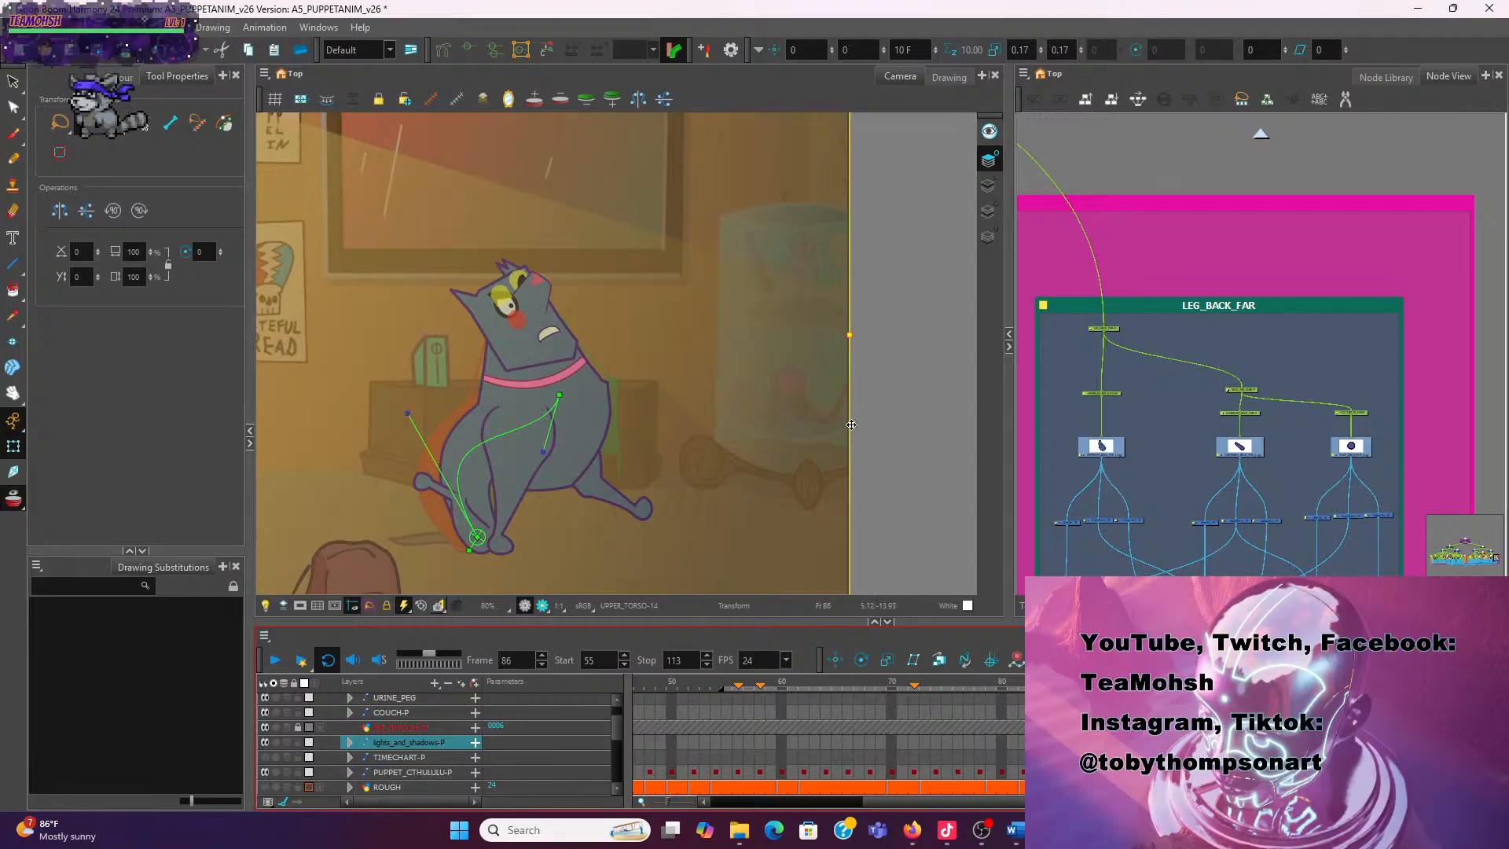
pyautogui.click(596, 451)
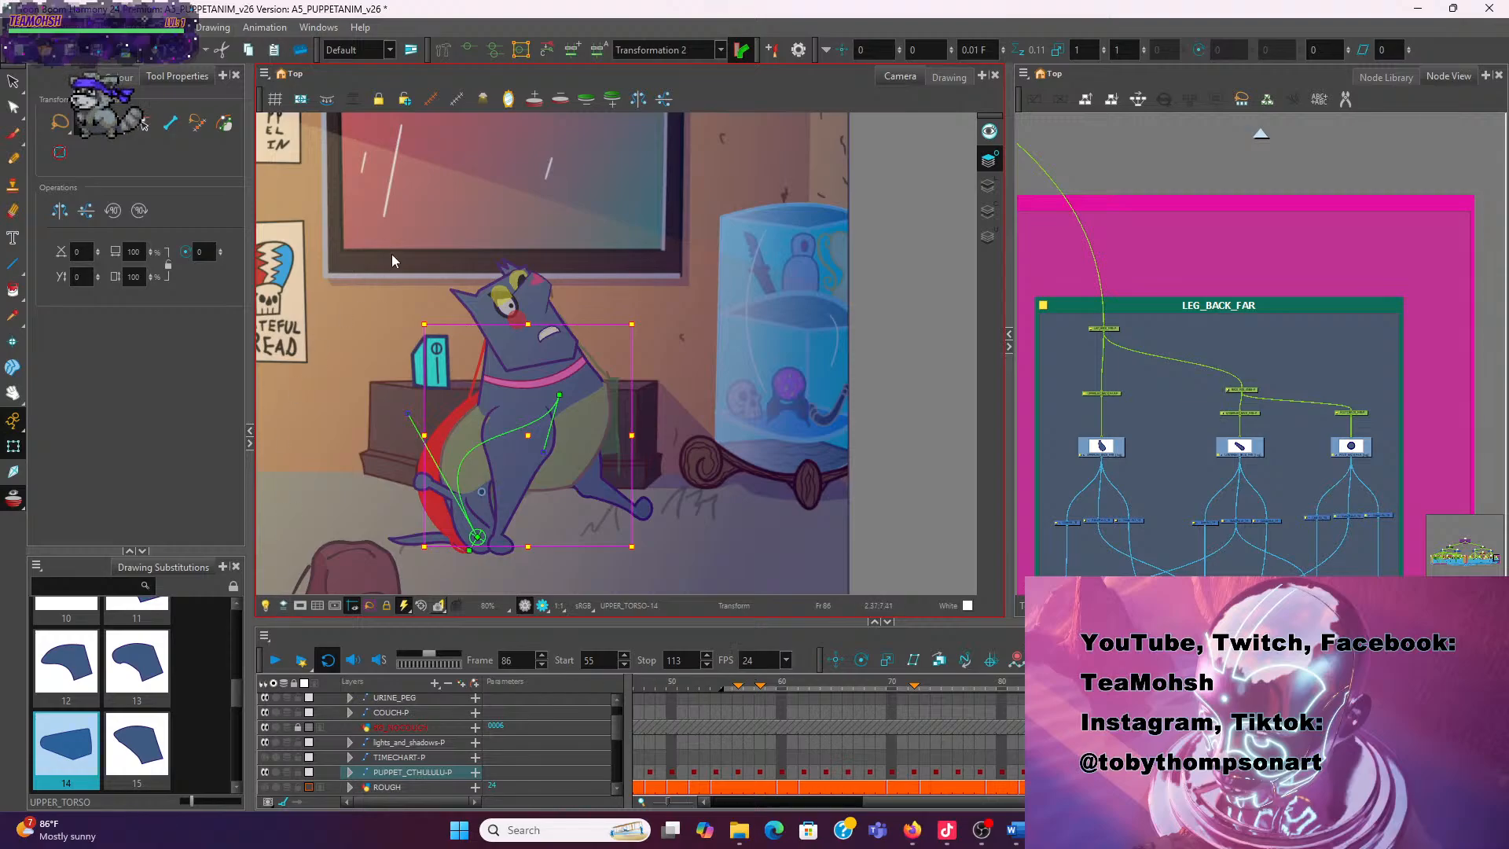
pyautogui.click(15, 110)
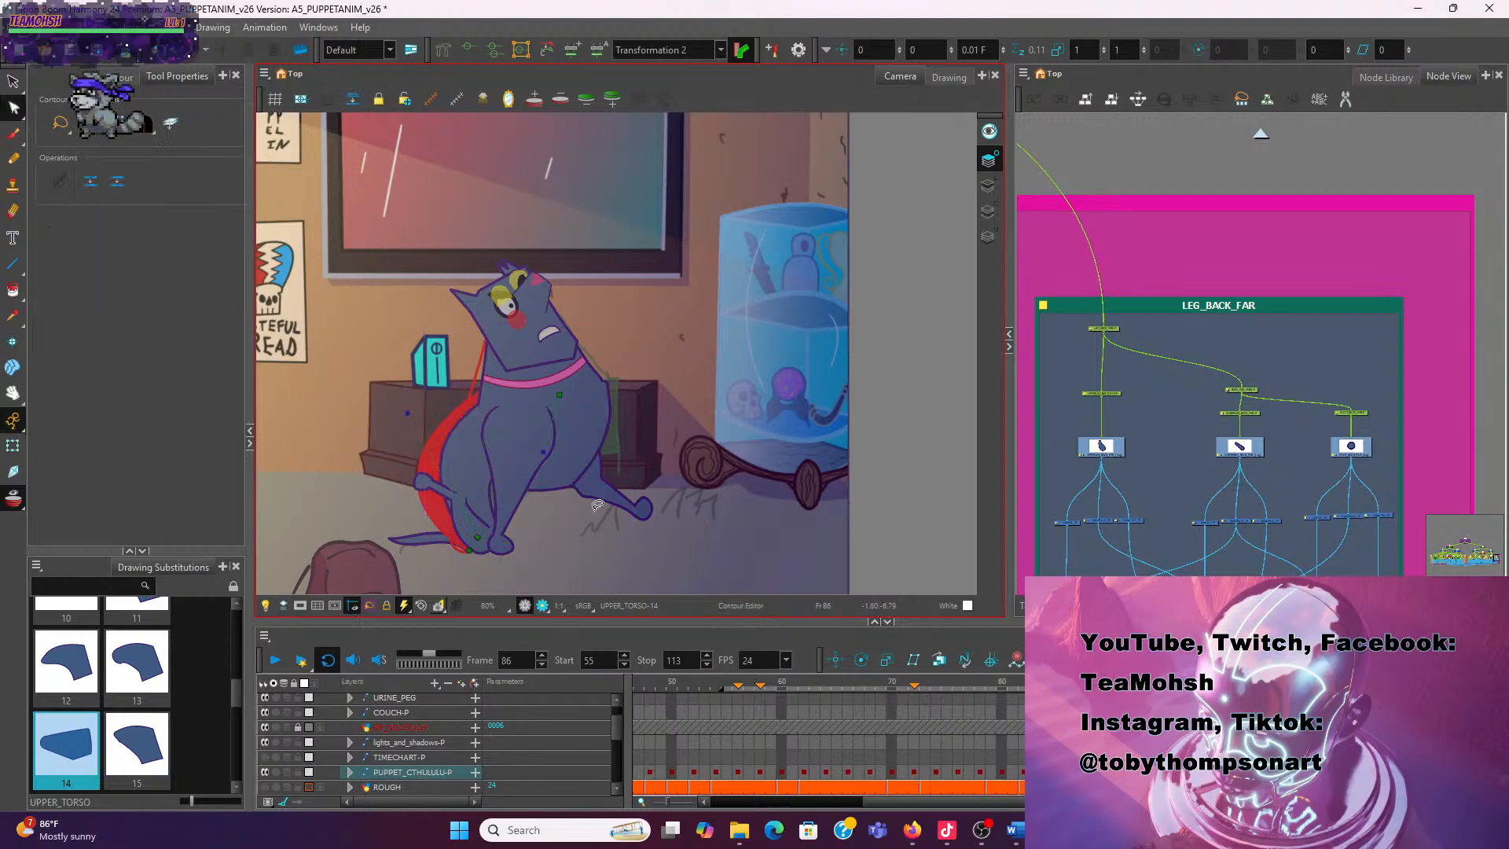
pyautogui.click(175, 126)
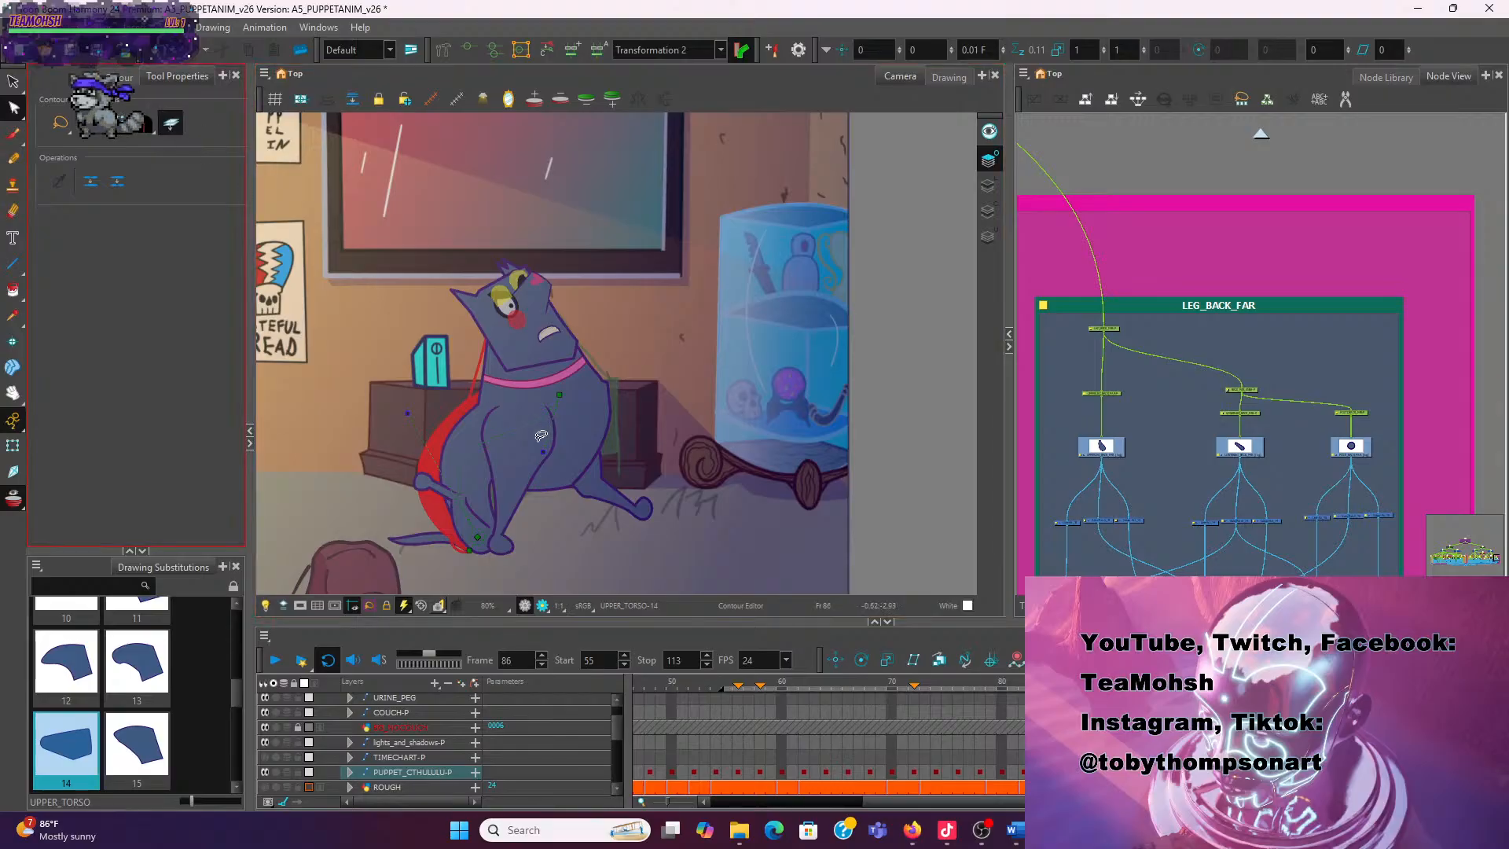
pyautogui.click(612, 485)
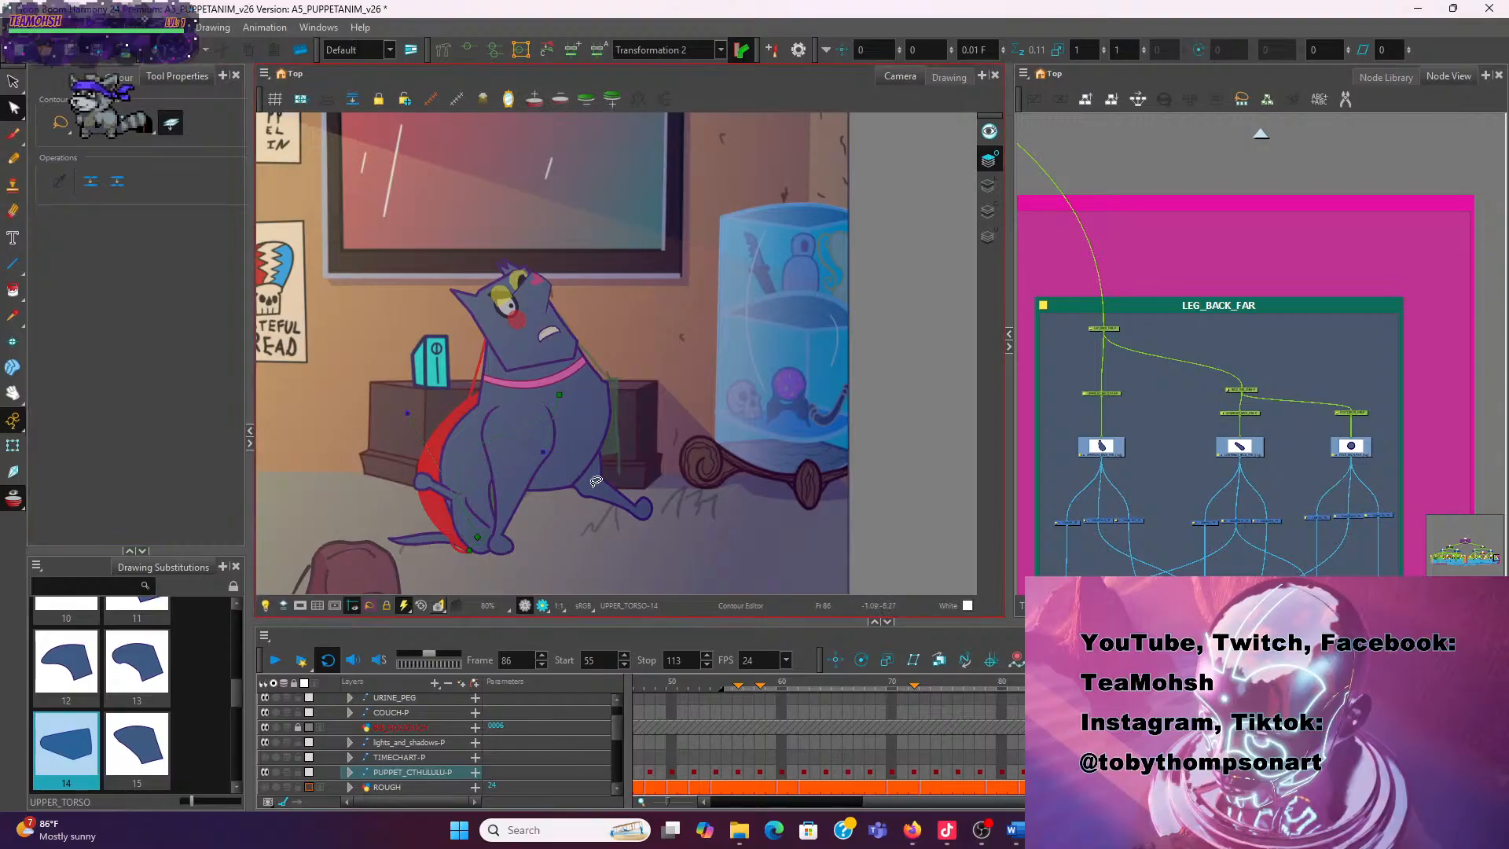
pyautogui.scroll(-2, 566, 407)
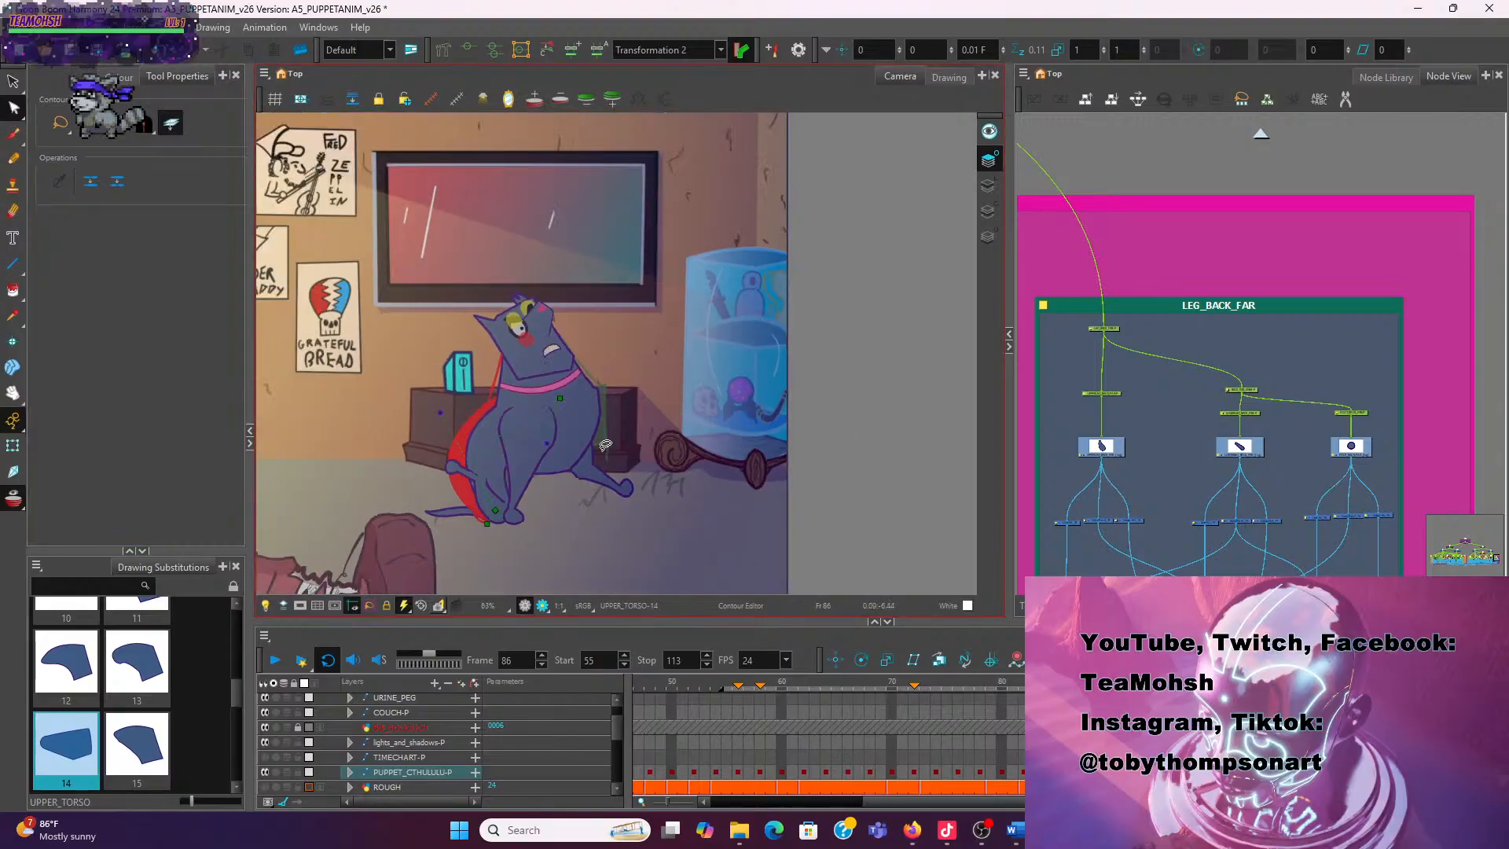
pyautogui.moveTo(606, 445)
pyautogui.mouseDown()
pyautogui.moveTo(521, 509)
pyautogui.moveTo(625, 358)
pyautogui.mouseUp()
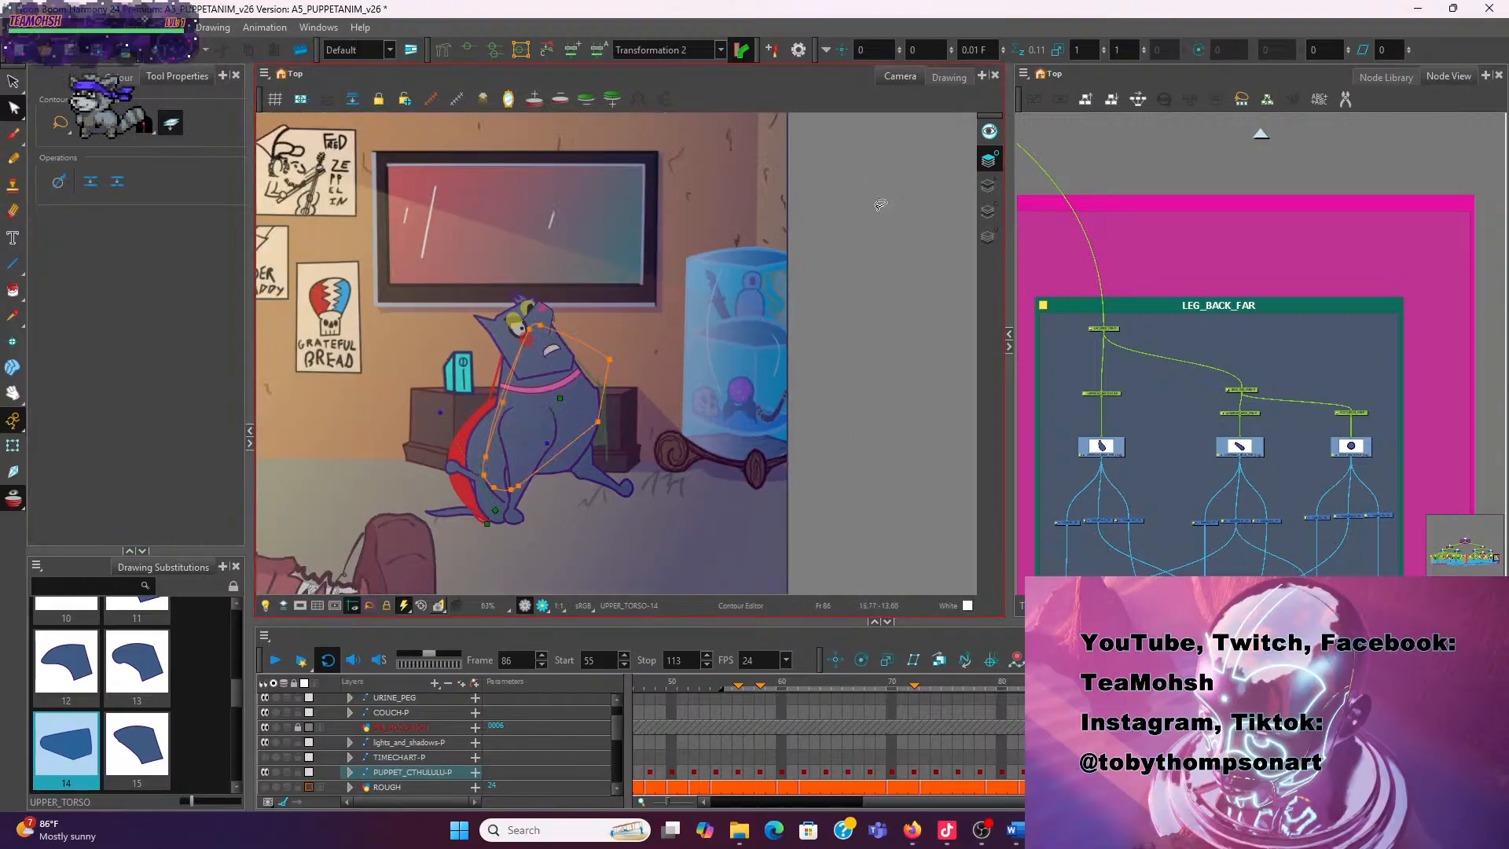
# Pull the lower chest-side contour point of the upper torso drawing inward toward the middle of the cat's body
pyautogui.scroll(3, 623, 443)
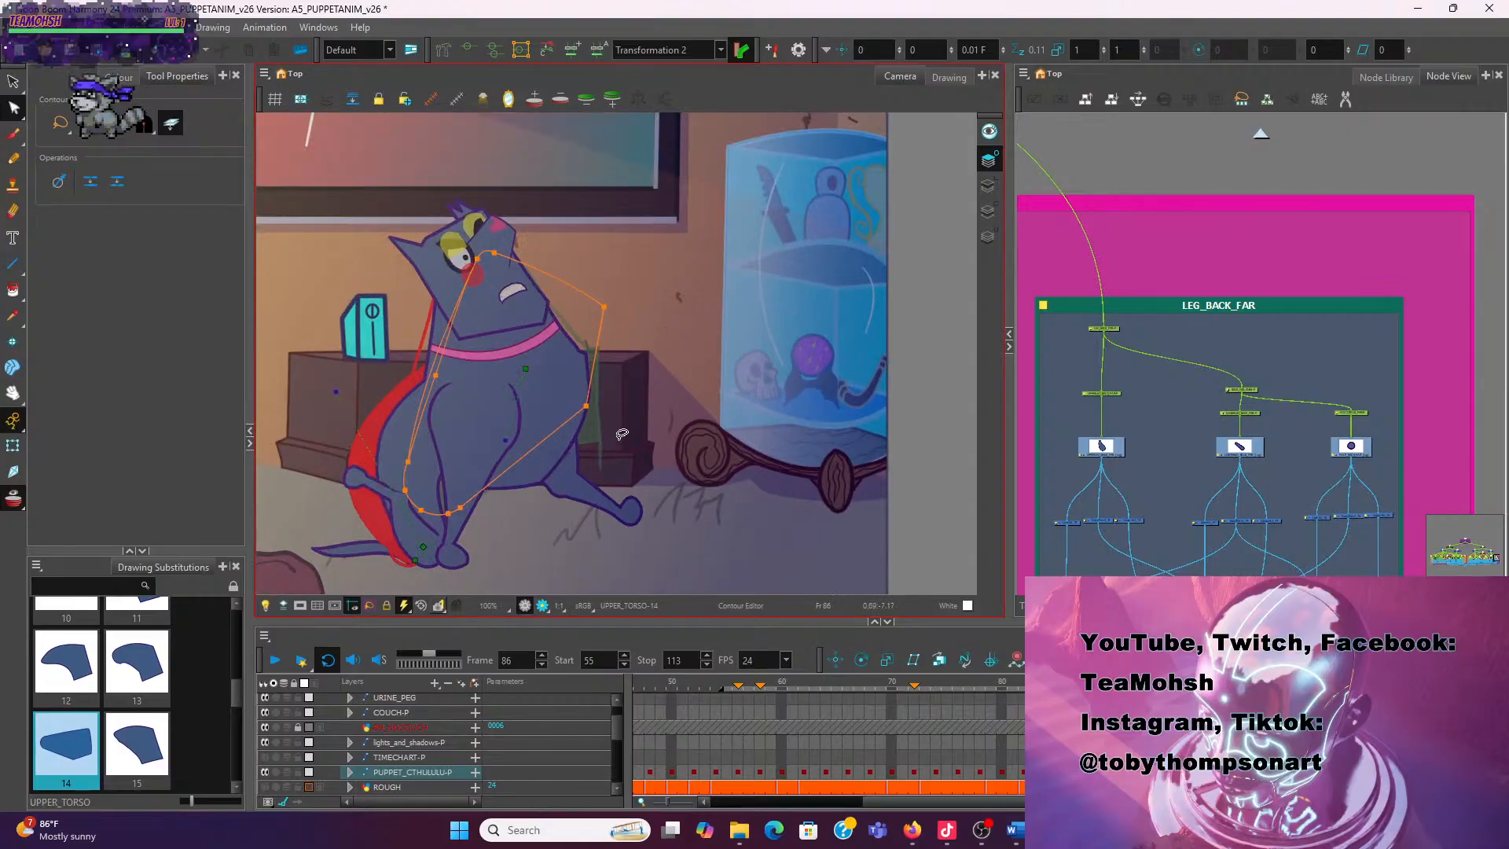
pyautogui.click(587, 401)
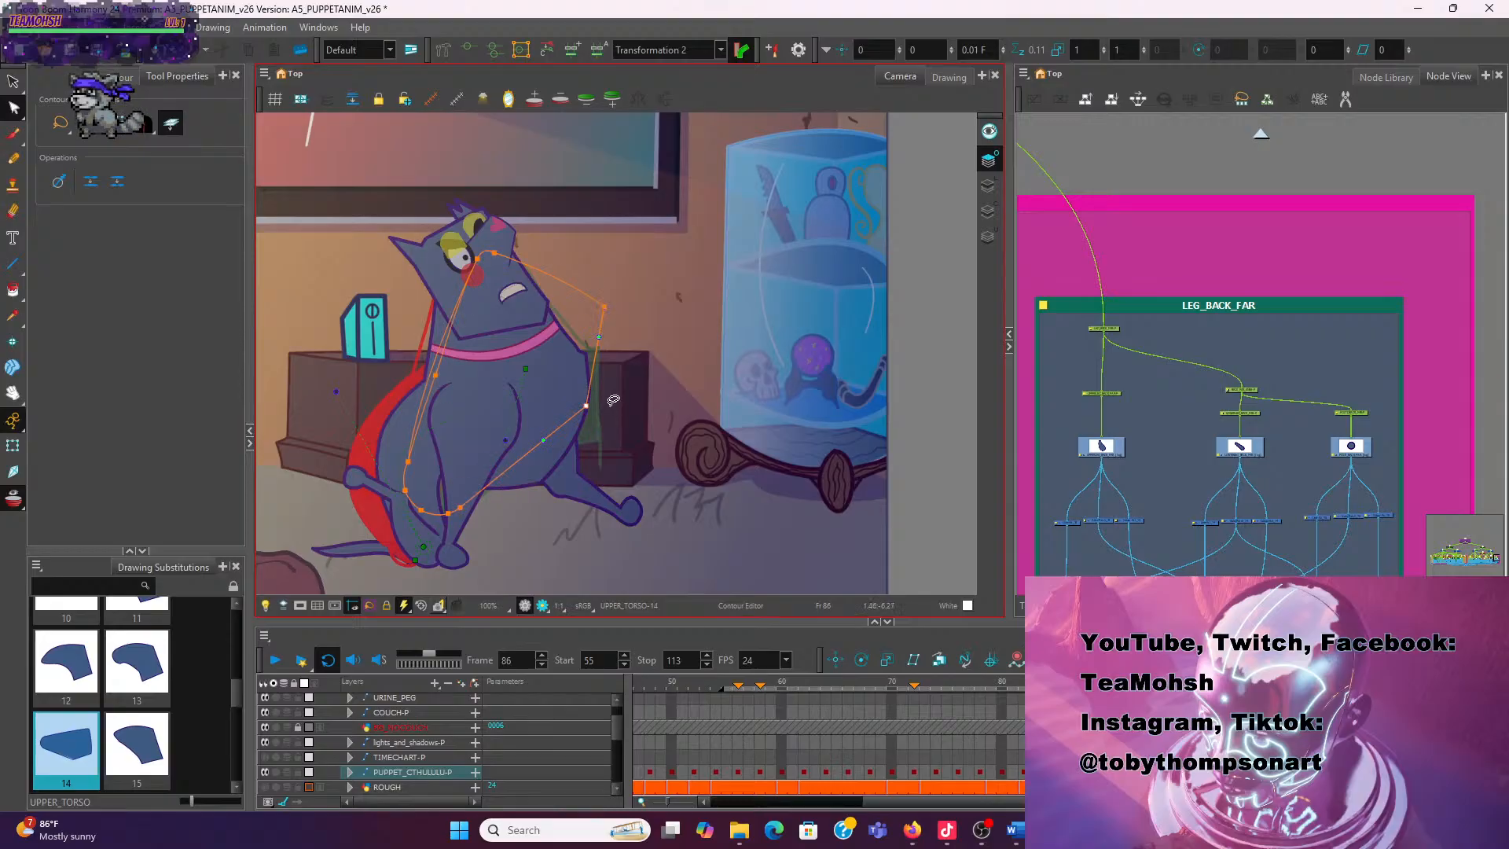
pyautogui.scroll(3, 613, 404)
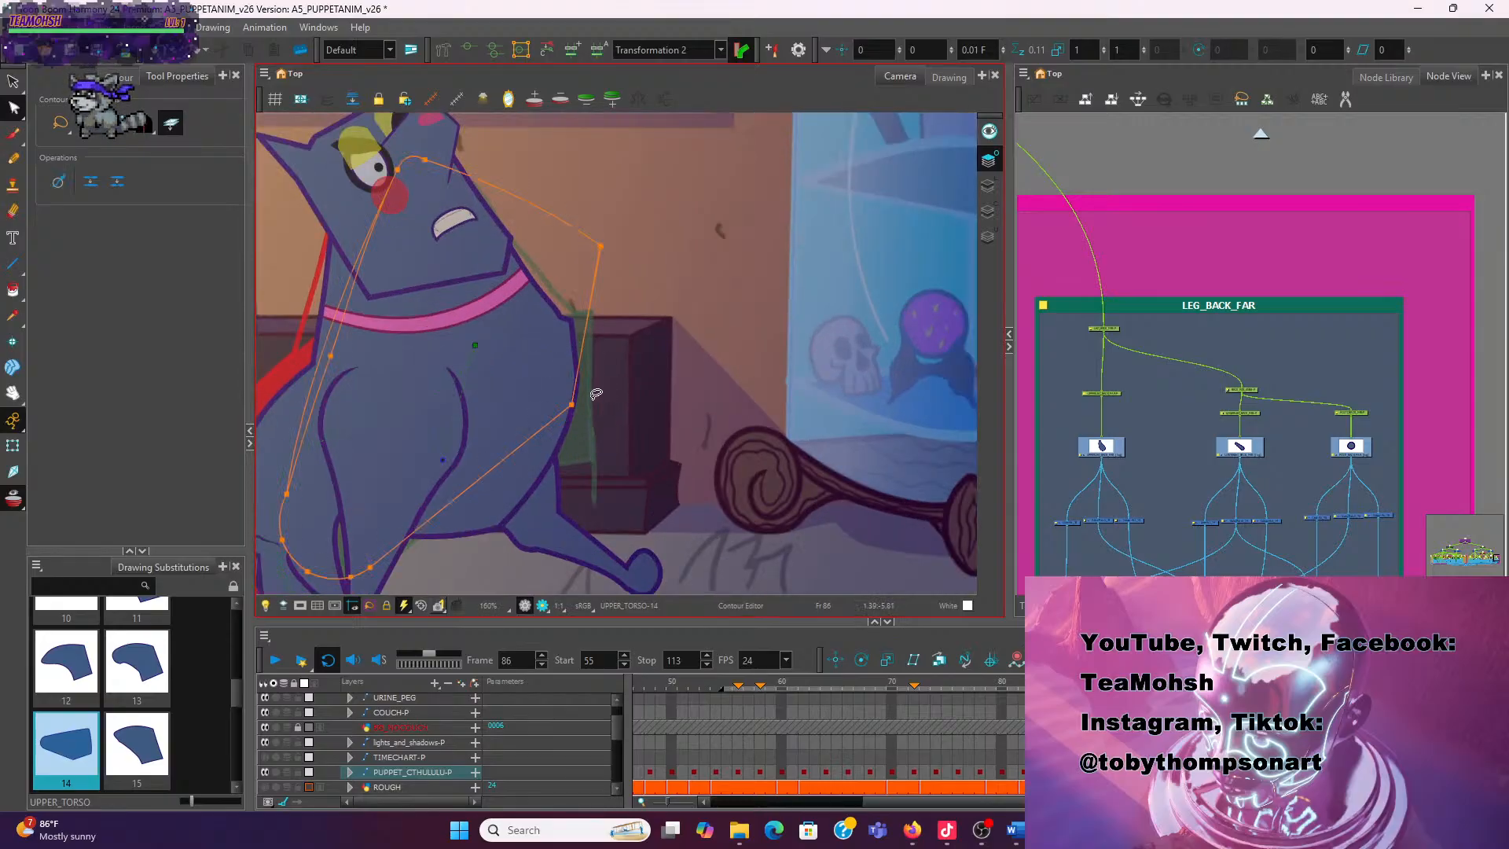
pyautogui.hotkey('ctrl', 'a')
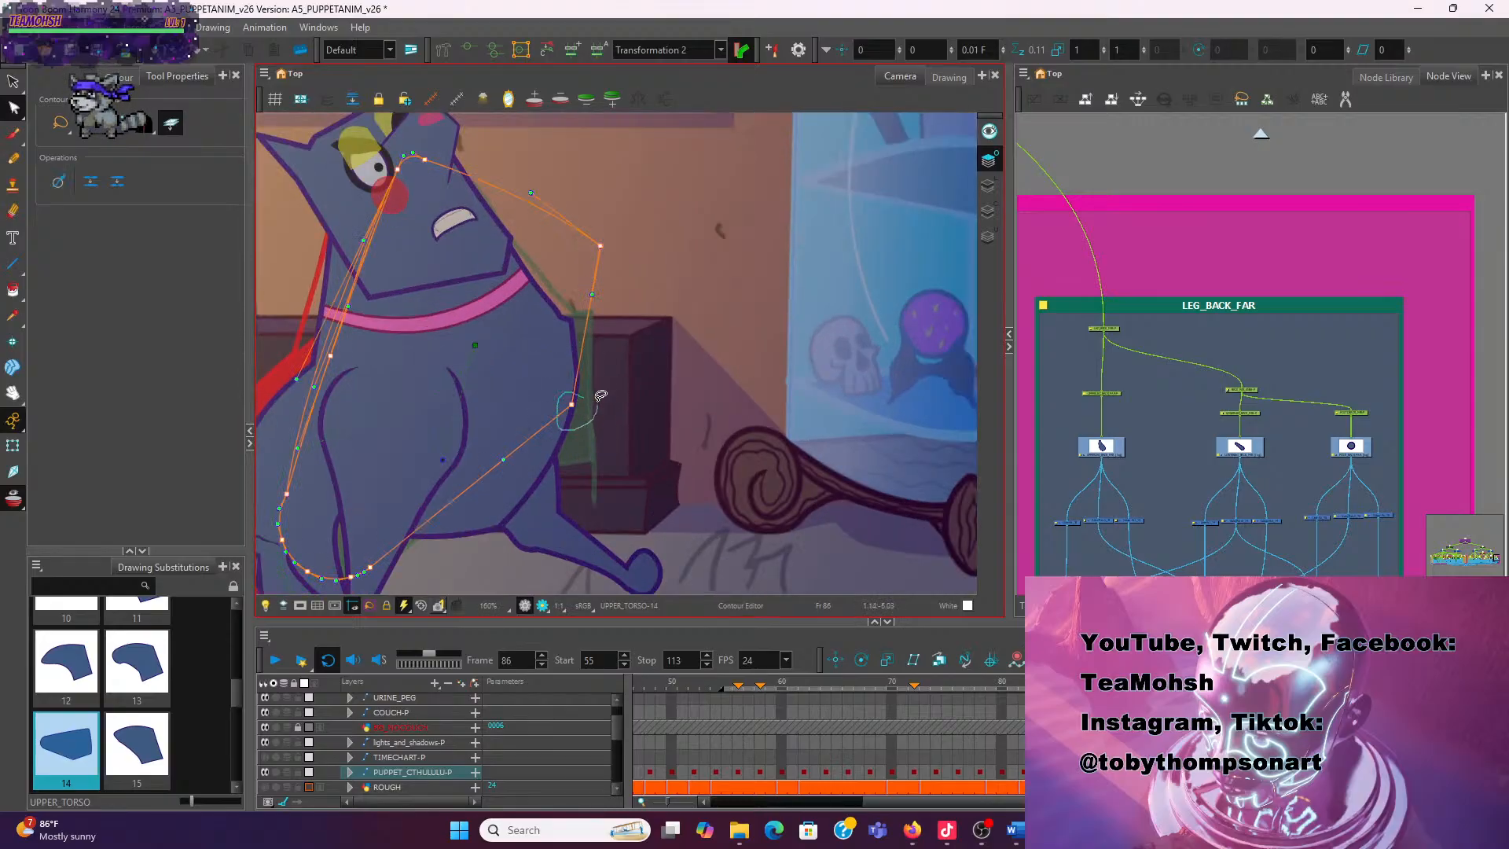
pyautogui.click(579, 405)
pyautogui.moveTo(572, 406)
pyautogui.mouseDown()
pyautogui.moveTo(496, 370)
pyautogui.moveTo(385, 364)
pyautogui.mouseUp()
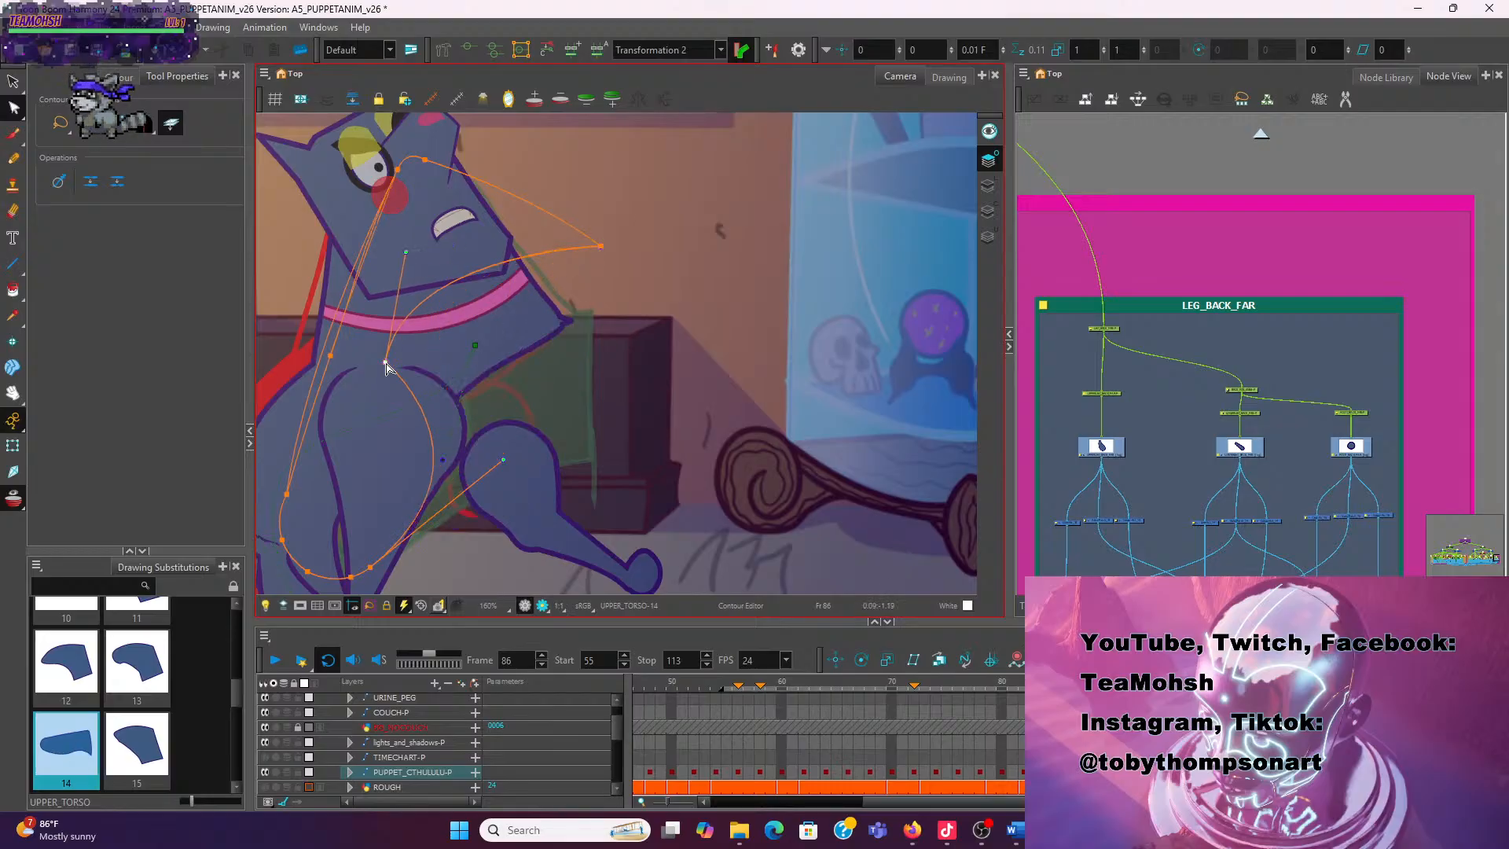
# Undo the last contour changes on frame 86, then nudge the upper torso's lower chest-side point slightly inward and adjust its handle
pyautogui.hotkey('ctrl', 'z')
pyautogui.hotkey('ctrl', 'z')
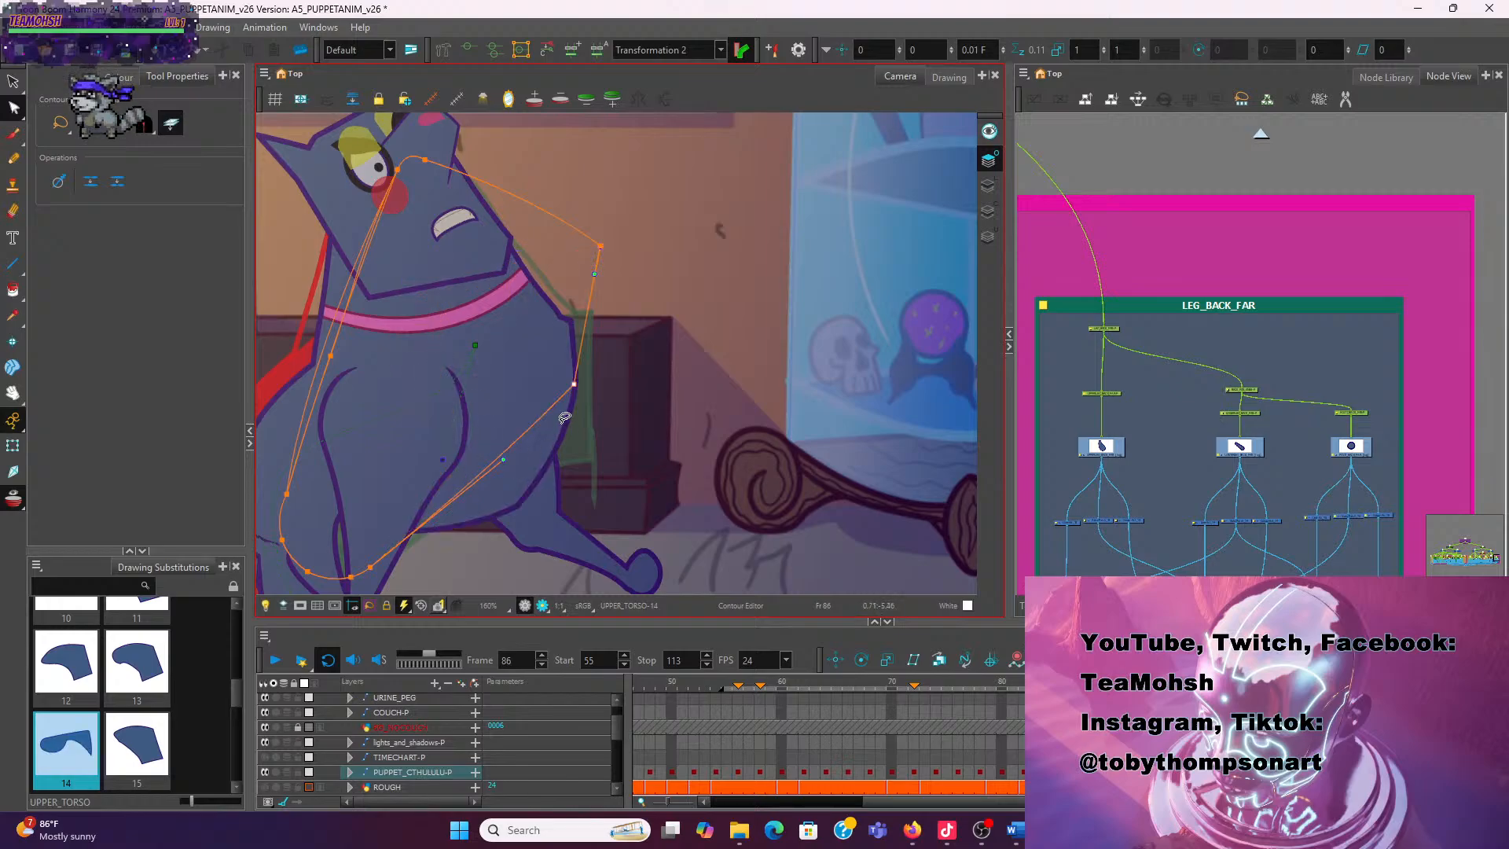
pyautogui.scroll(-1, 573, 389)
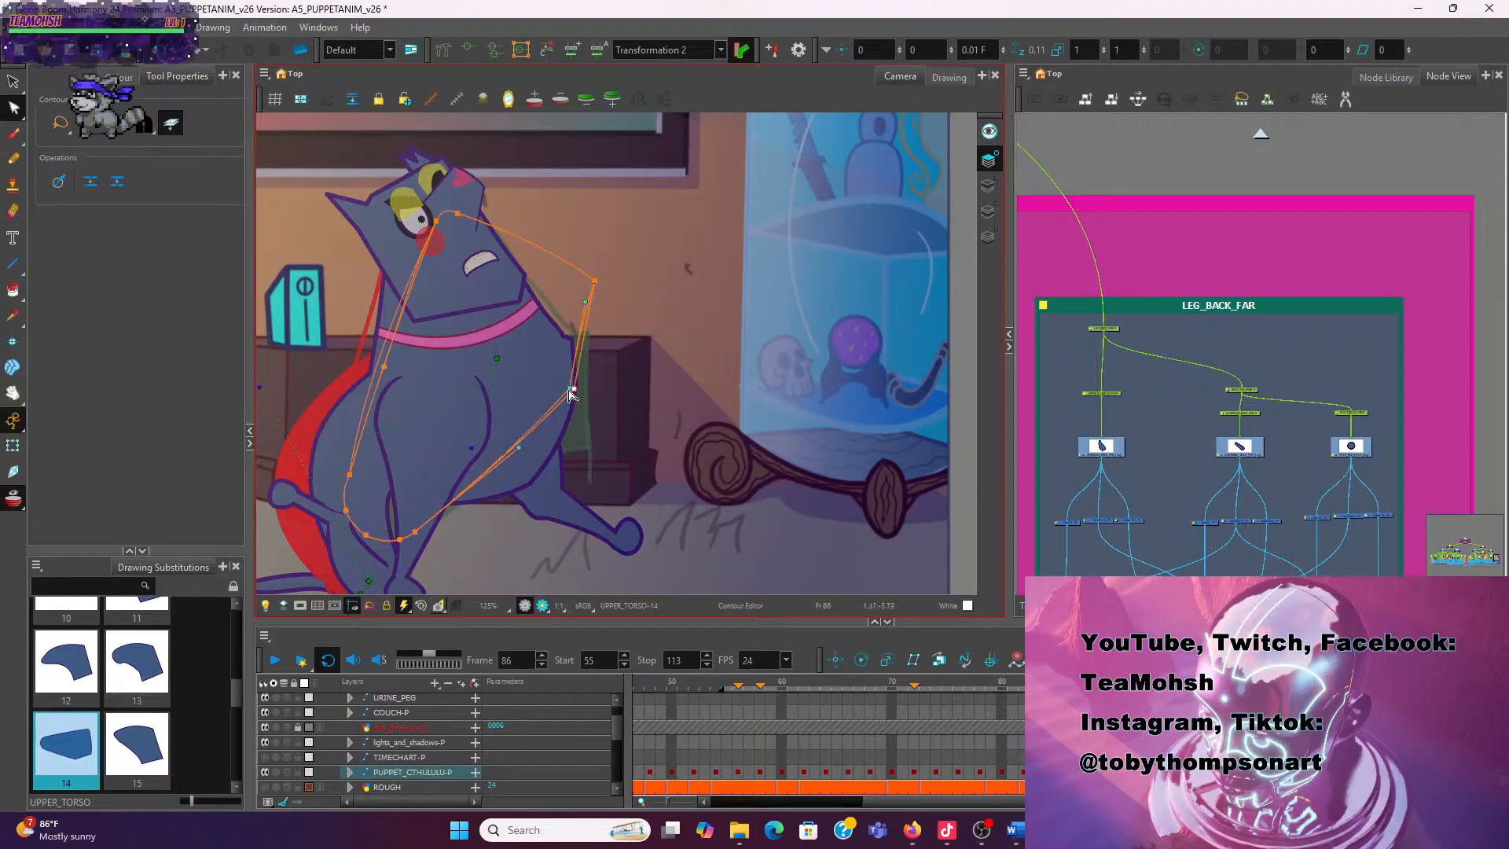
pyautogui.moveTo(570, 389); pyautogui.dragTo(559, 397)
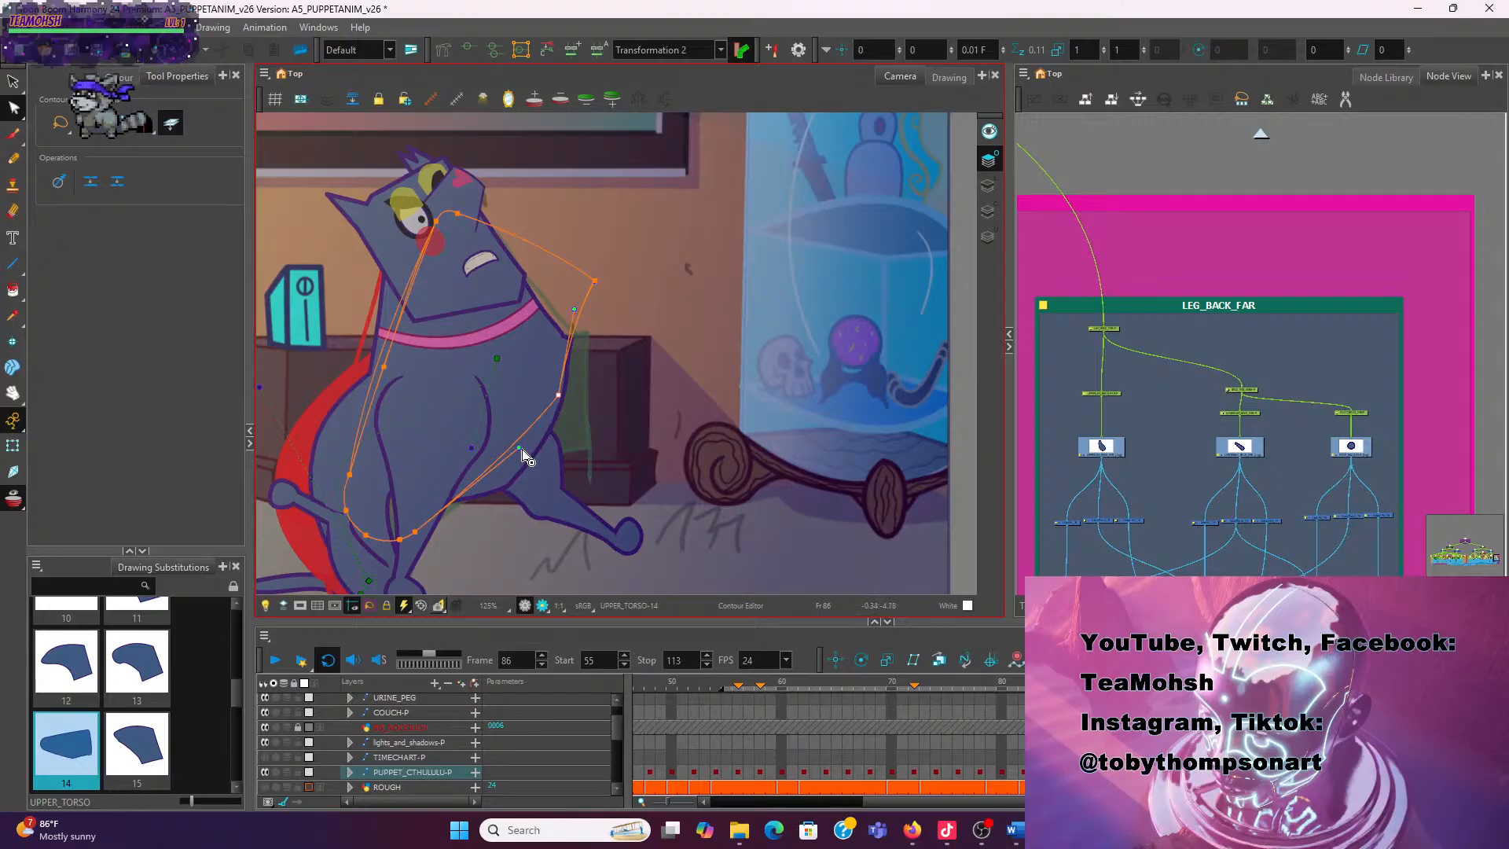
pyautogui.moveTo(575, 311)
pyautogui.mouseDown()
pyautogui.moveTo(560, 309)
pyautogui.moveTo(573, 309)
pyautogui.mouseUp()
# Bulge the chest-side contour segment of the upper torso outward on frame 86 and deselect the outline
pyautogui.scroll(3, 575, 312)
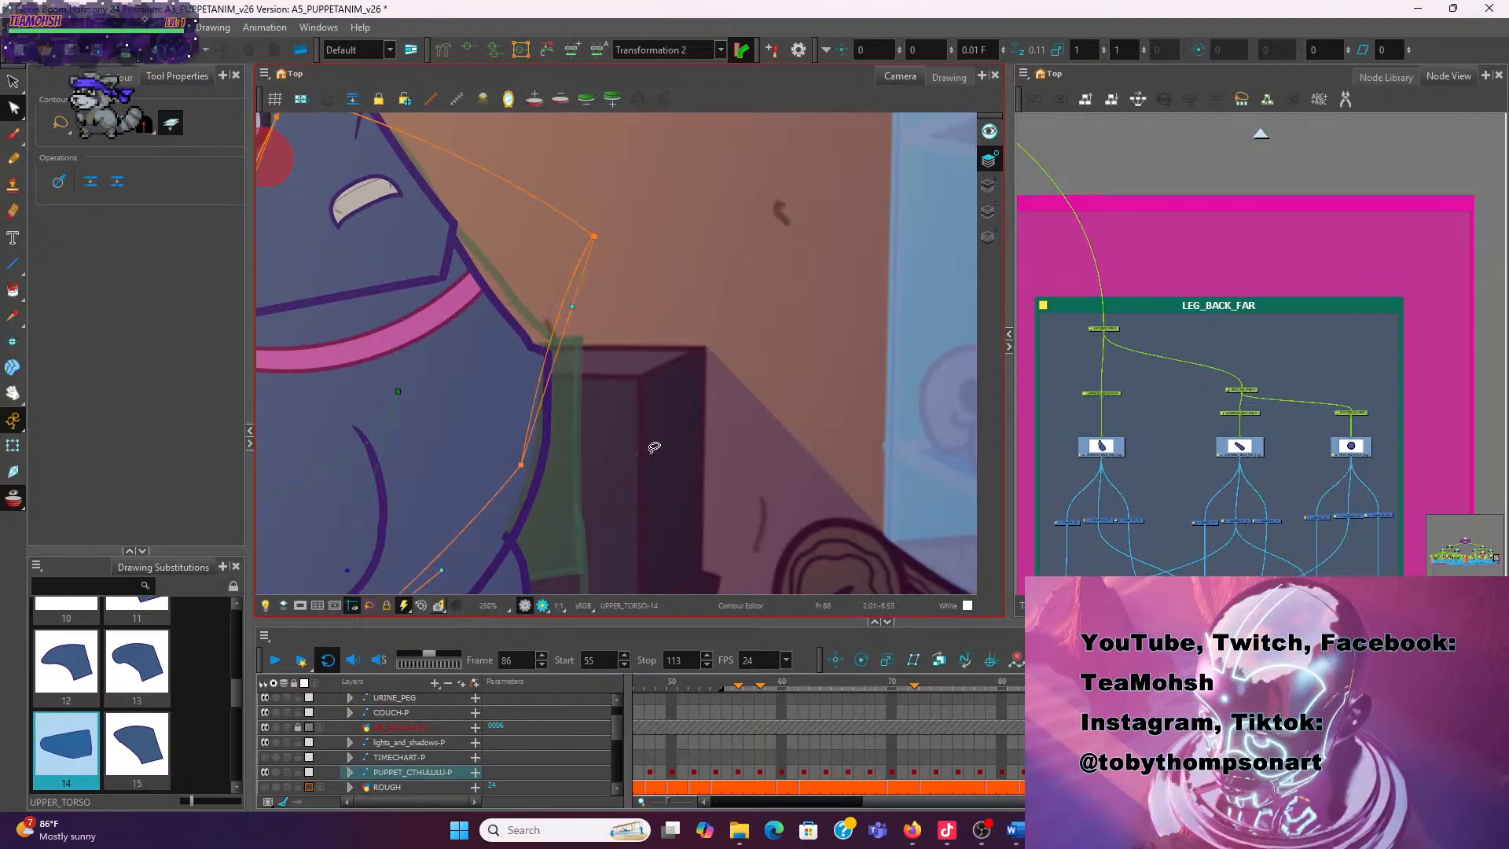
pyautogui.scroll(-3, 653, 446)
pyautogui.scroll(2, 633, 407)
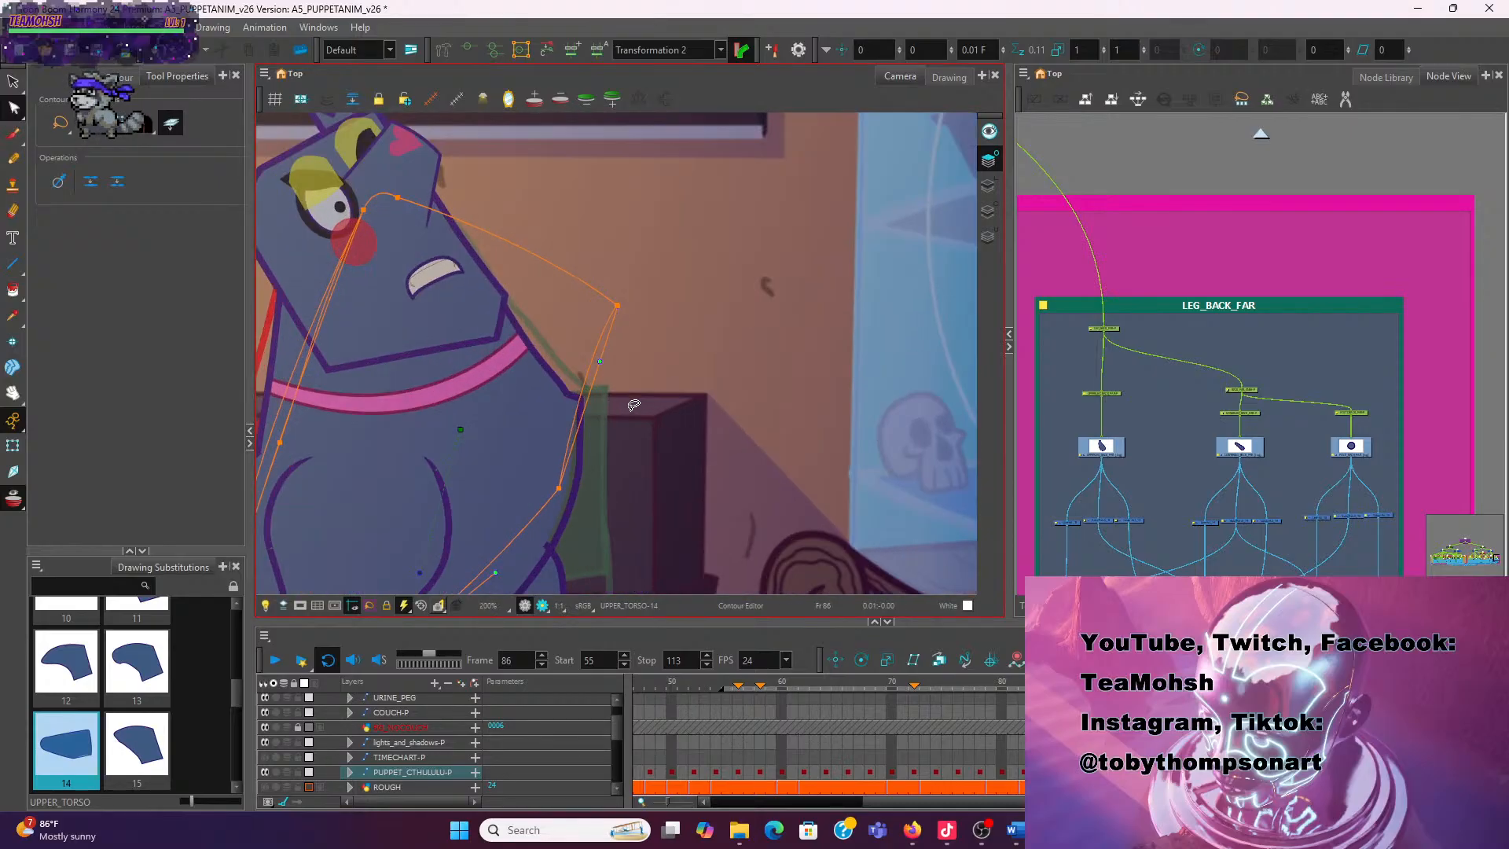
pyautogui.scroll(1, 578, 424)
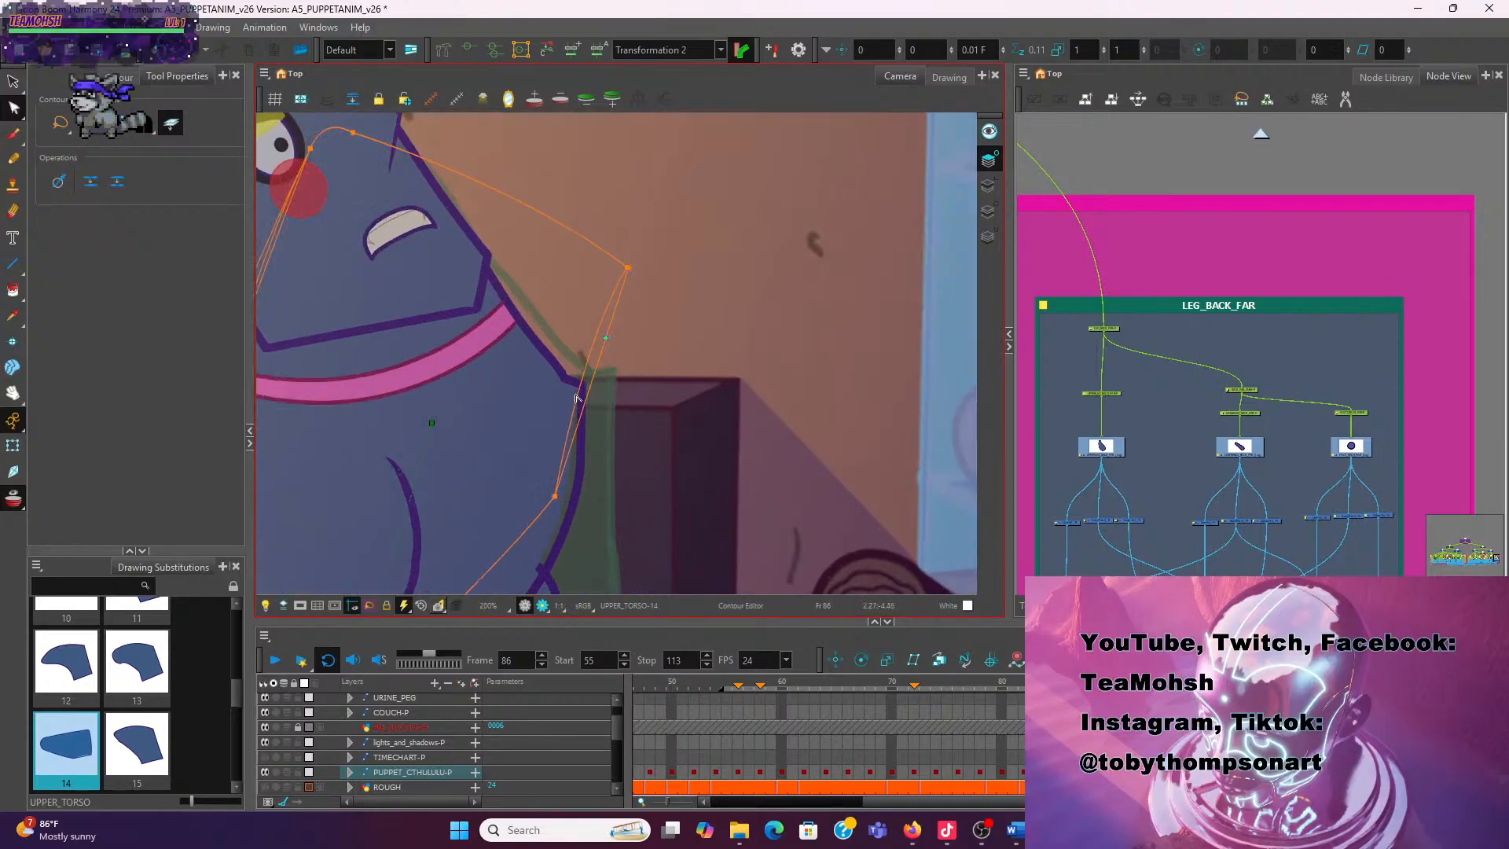
pyautogui.moveTo(579, 390); pyautogui.dragTo(606, 408)
pyautogui.scroll(-3, 687, 525)
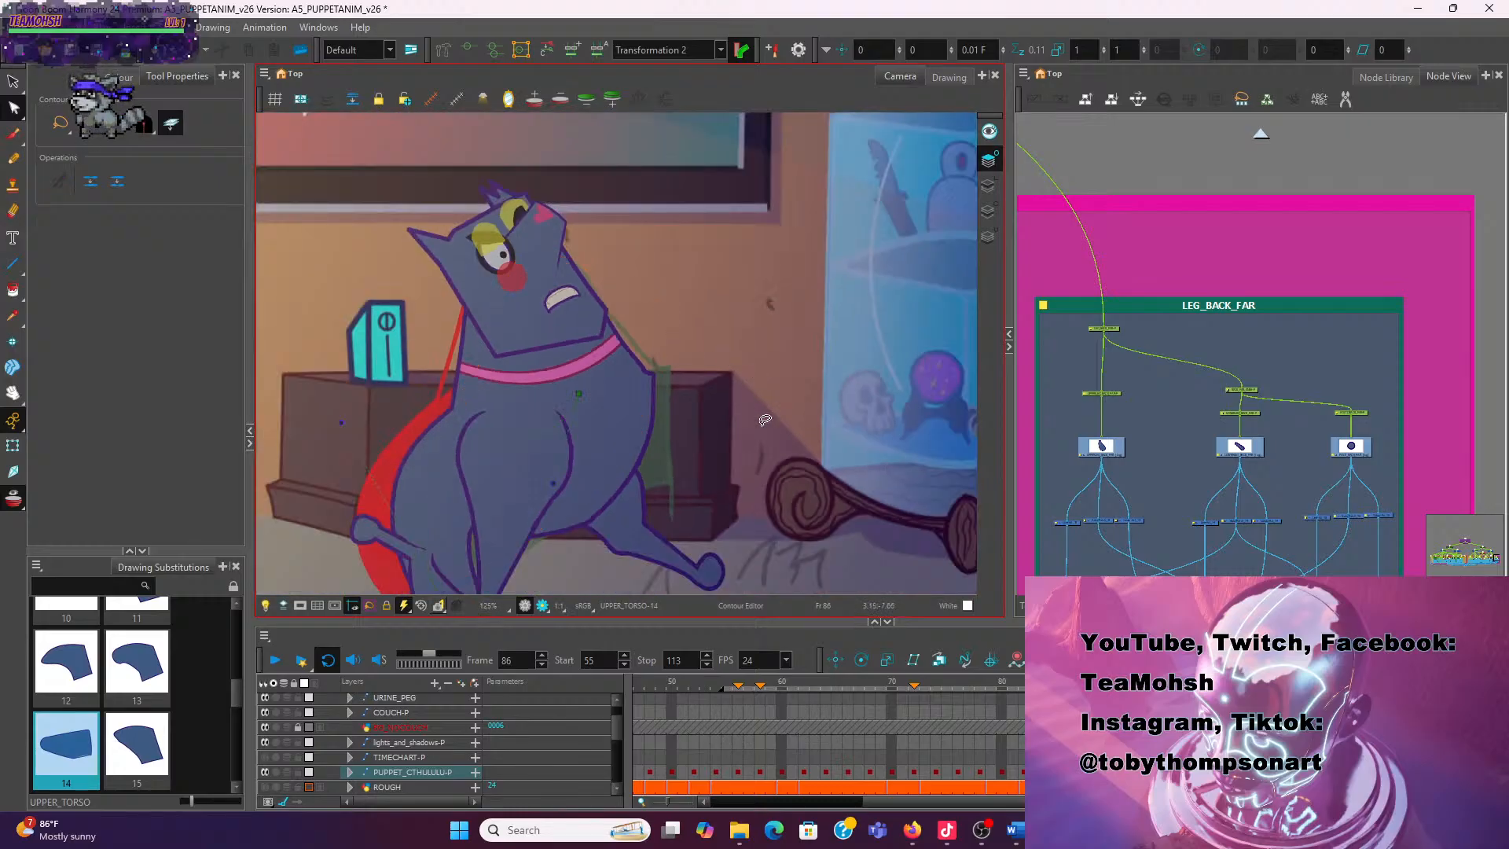
pyautogui.scroll(-2, 692, 493)
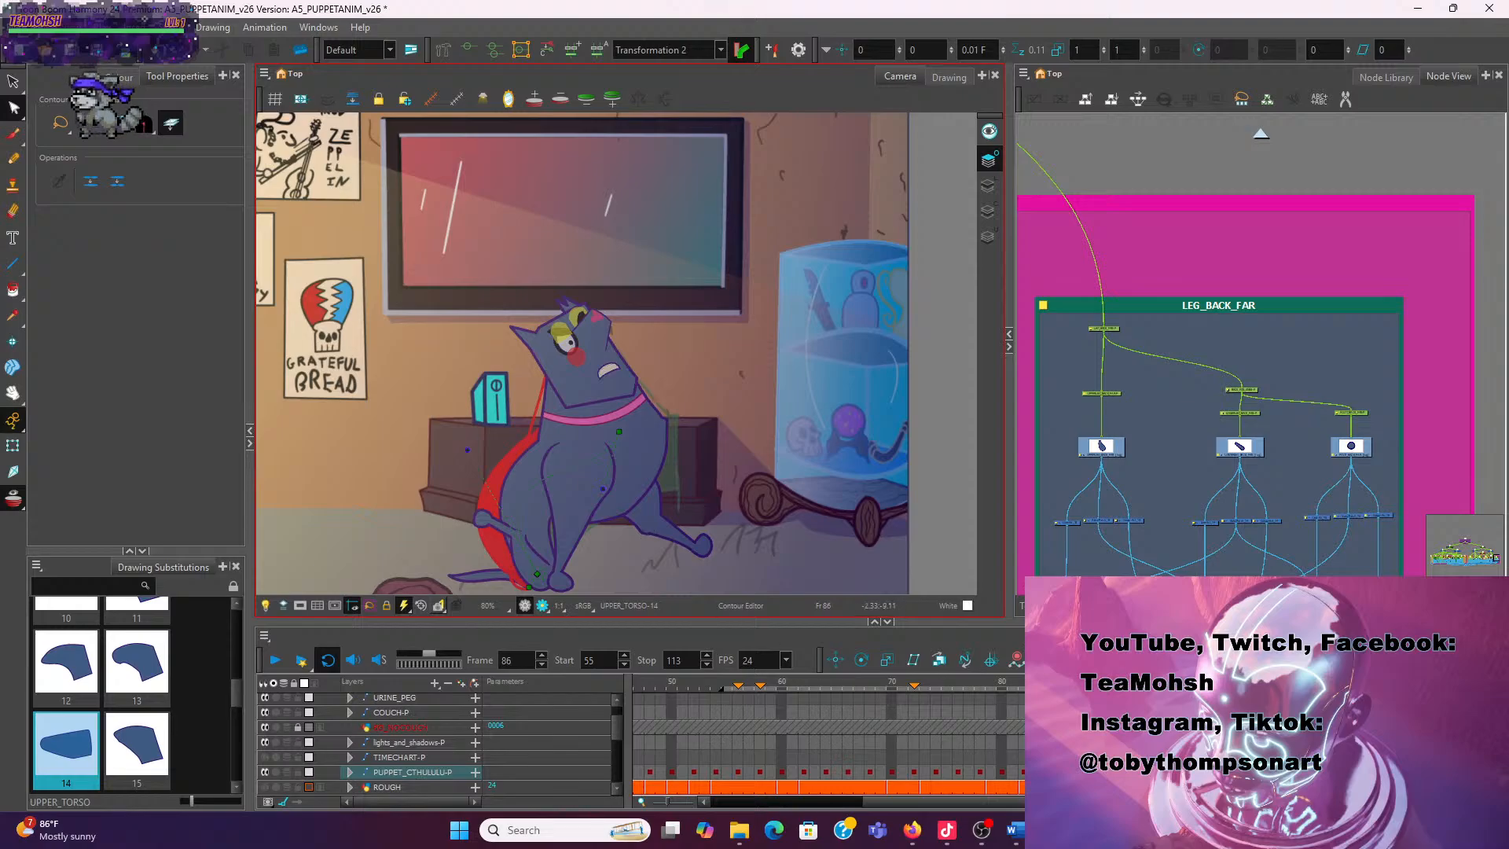
# Flip back and forth between frames 83 and 86 to compare the cat's torso shape from pose to pose
pyautogui.press(',')
pyautogui.press(',')
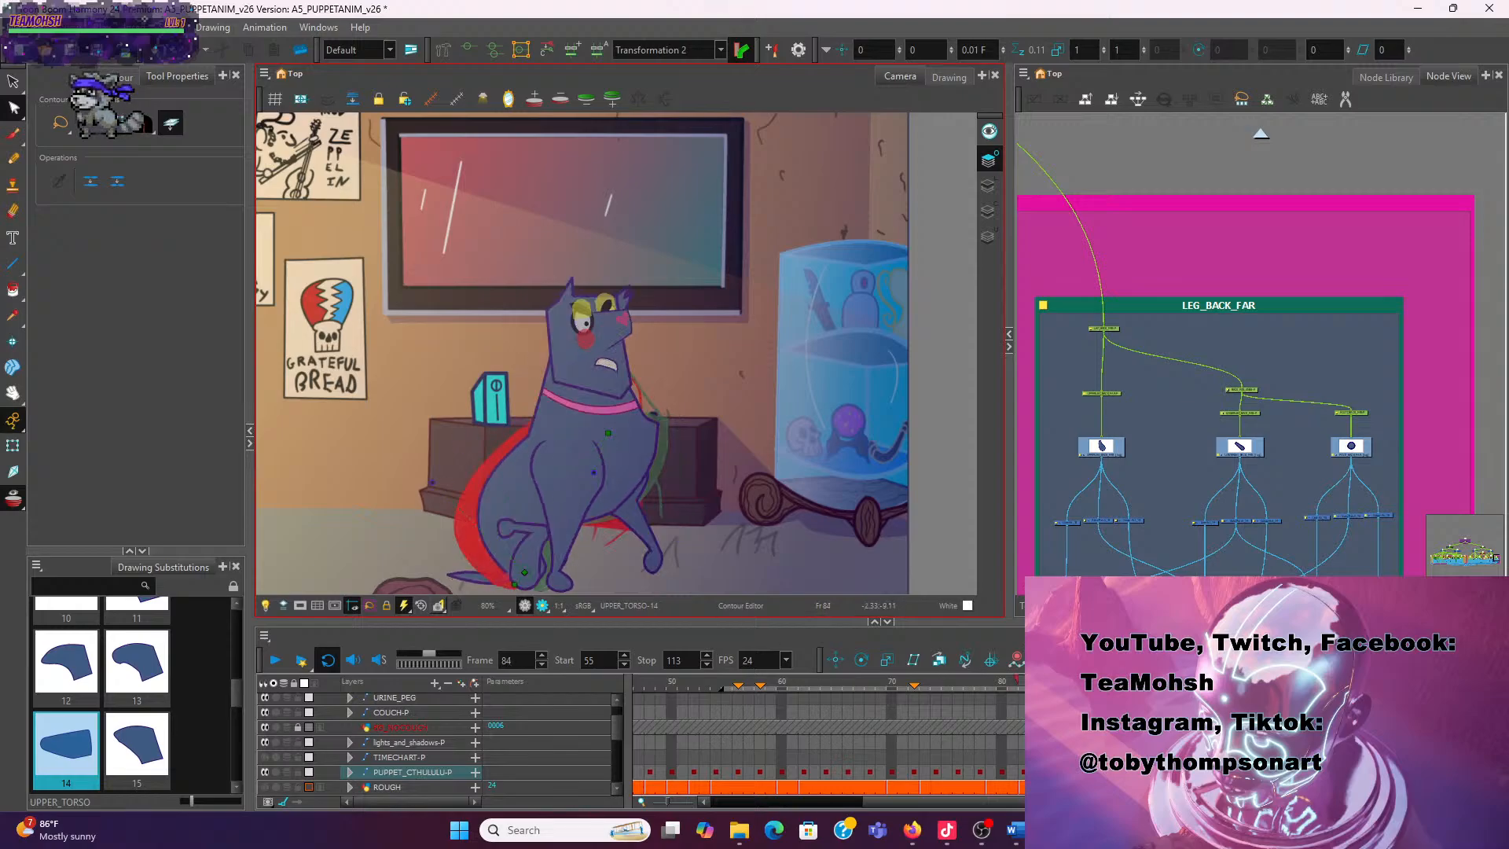
pyautogui.press(',')
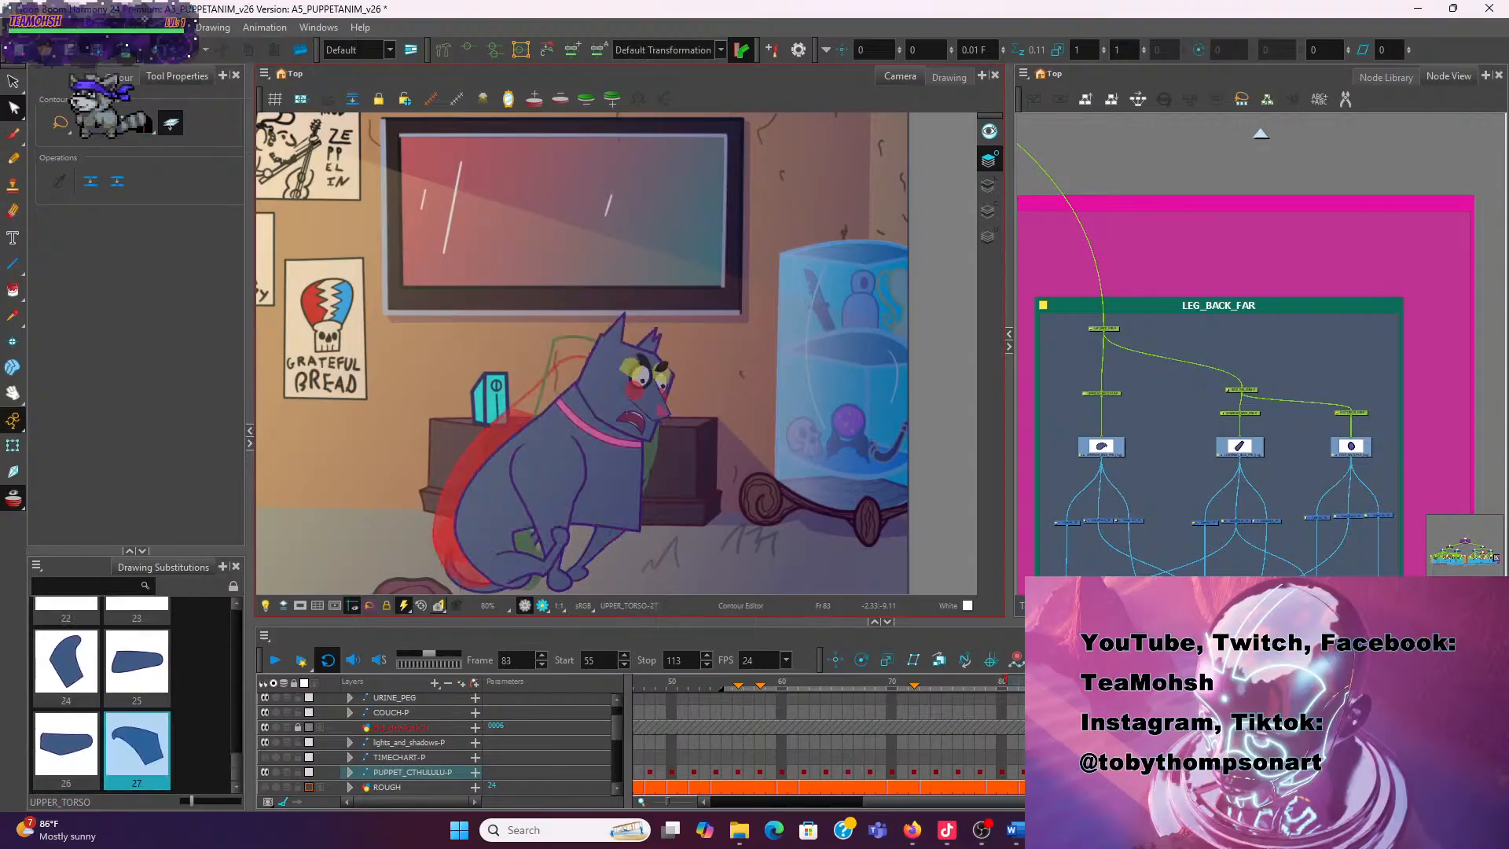
pyautogui.press('.')
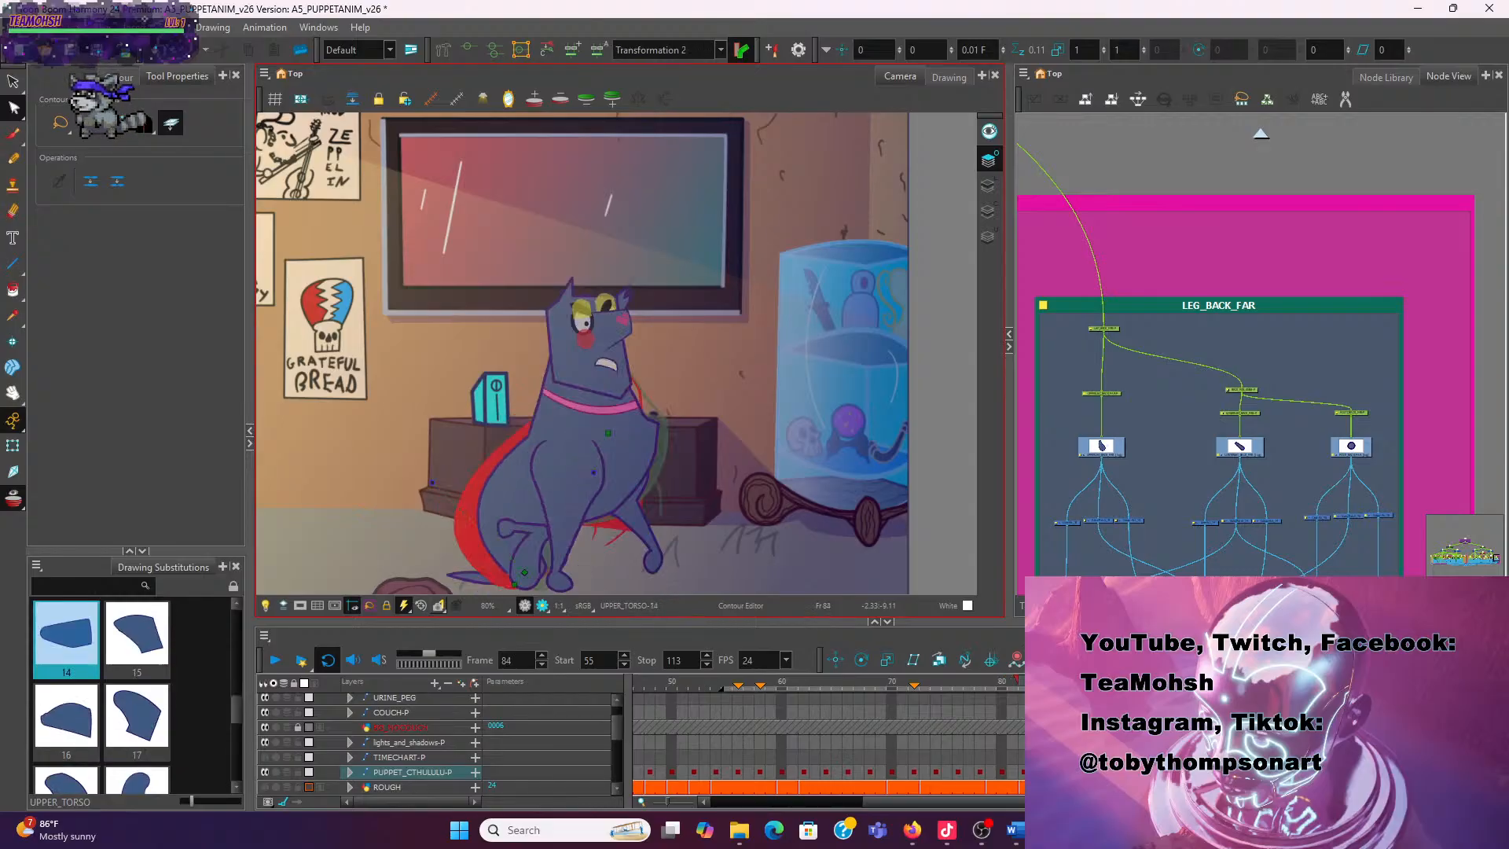
pyautogui.press('.')
pyautogui.press('.')
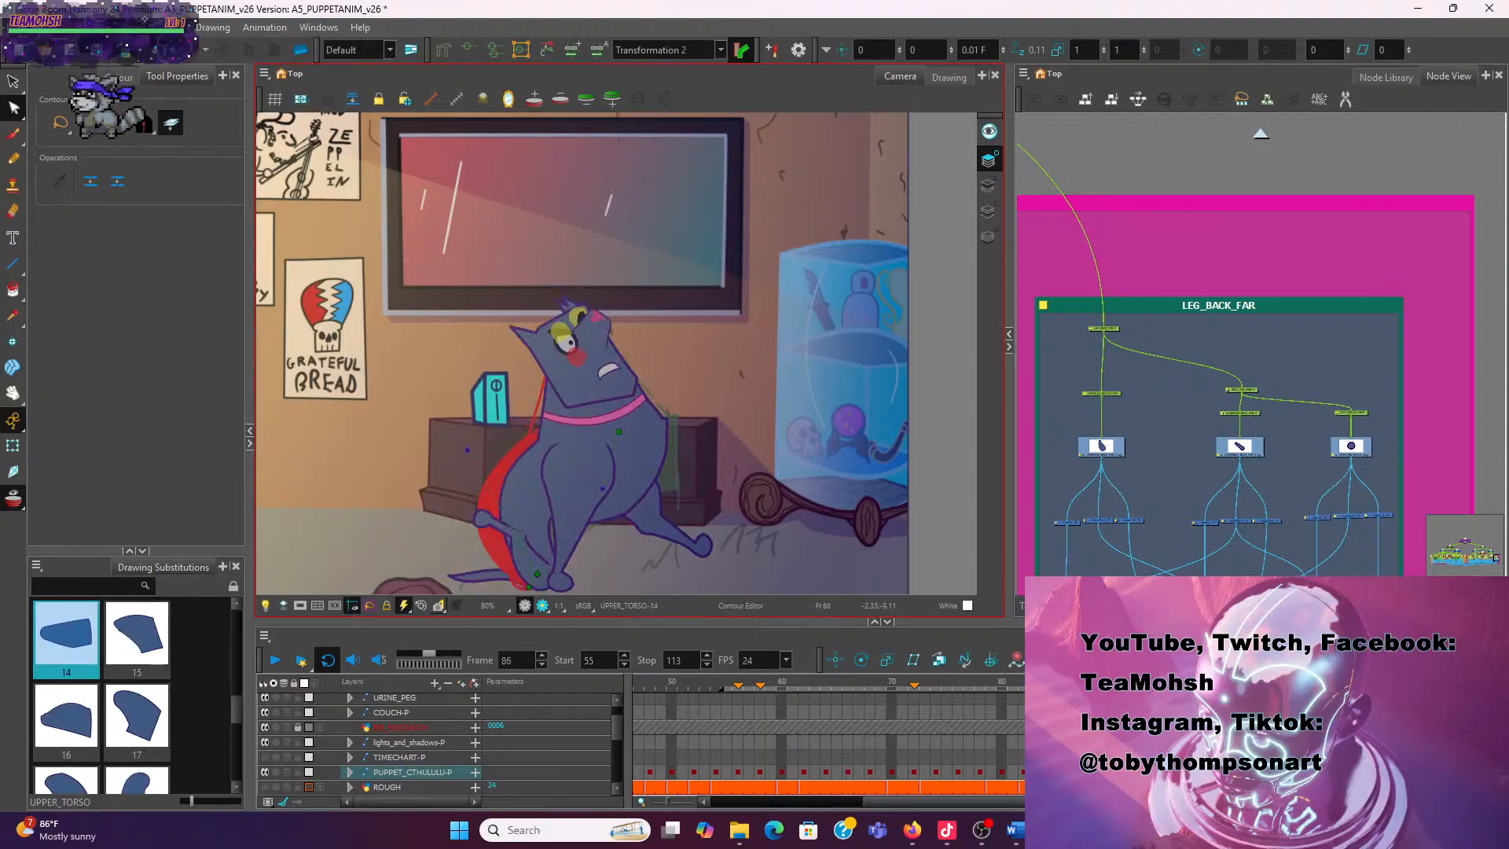
pyautogui.press(',')
pyautogui.press(',')
pyautogui.press(',')
pyautogui.press('.')
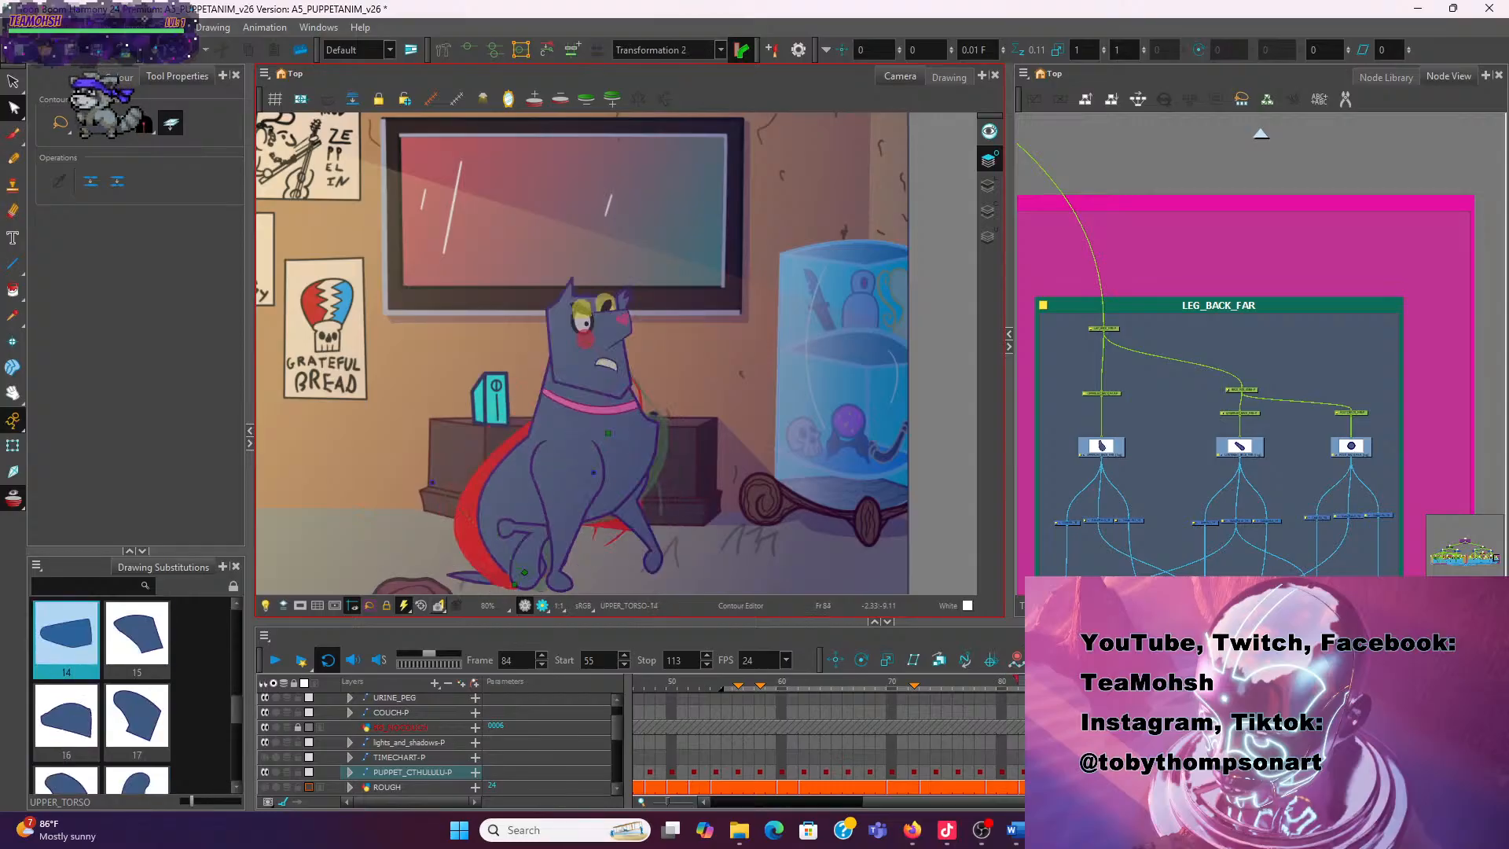
pyautogui.press('.')
pyautogui.press('.')
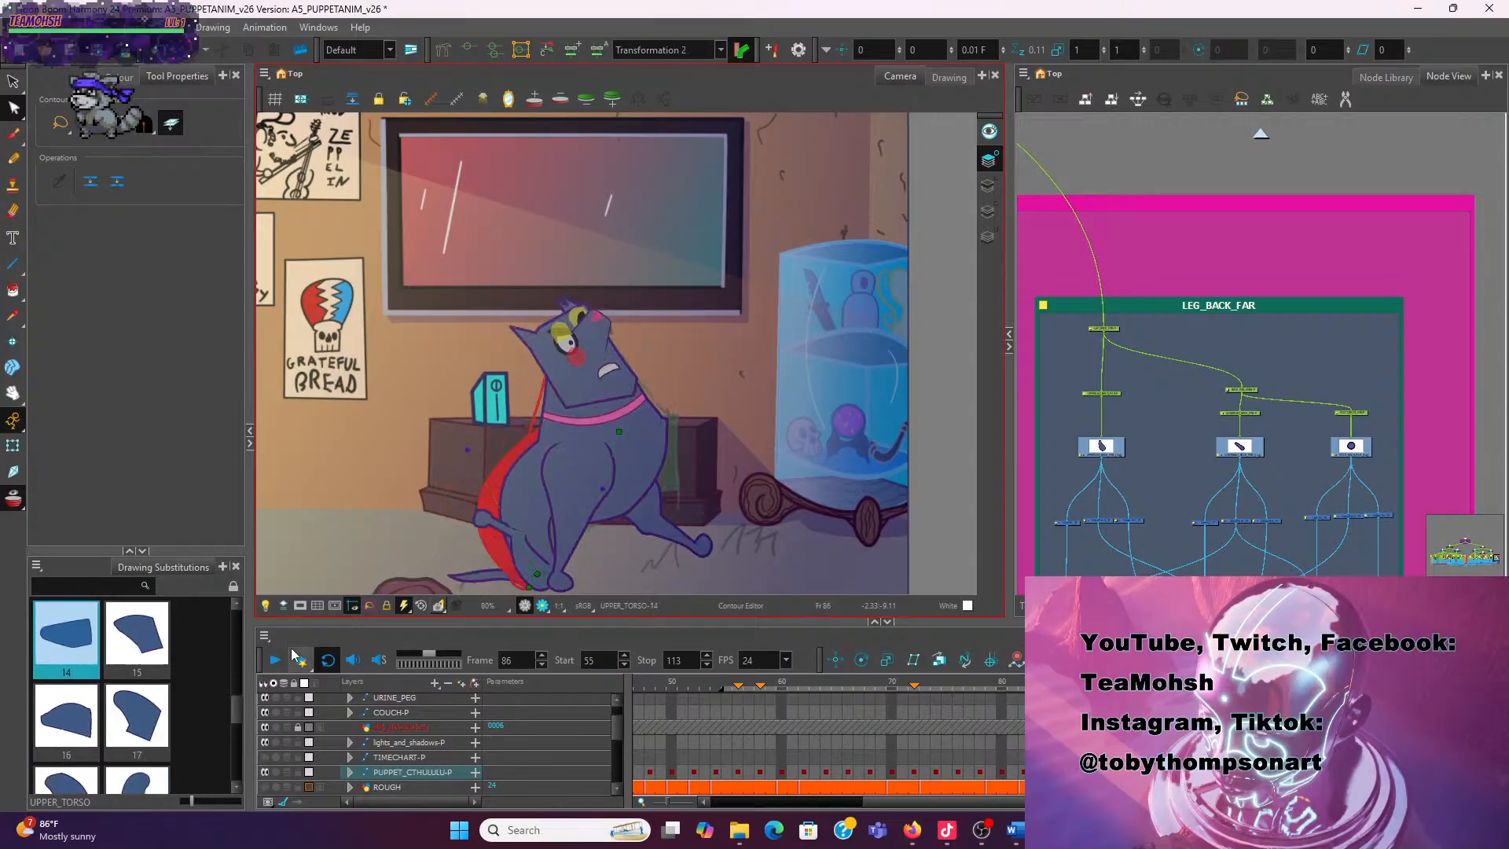
pyautogui.press(',')
pyautogui.press(',')
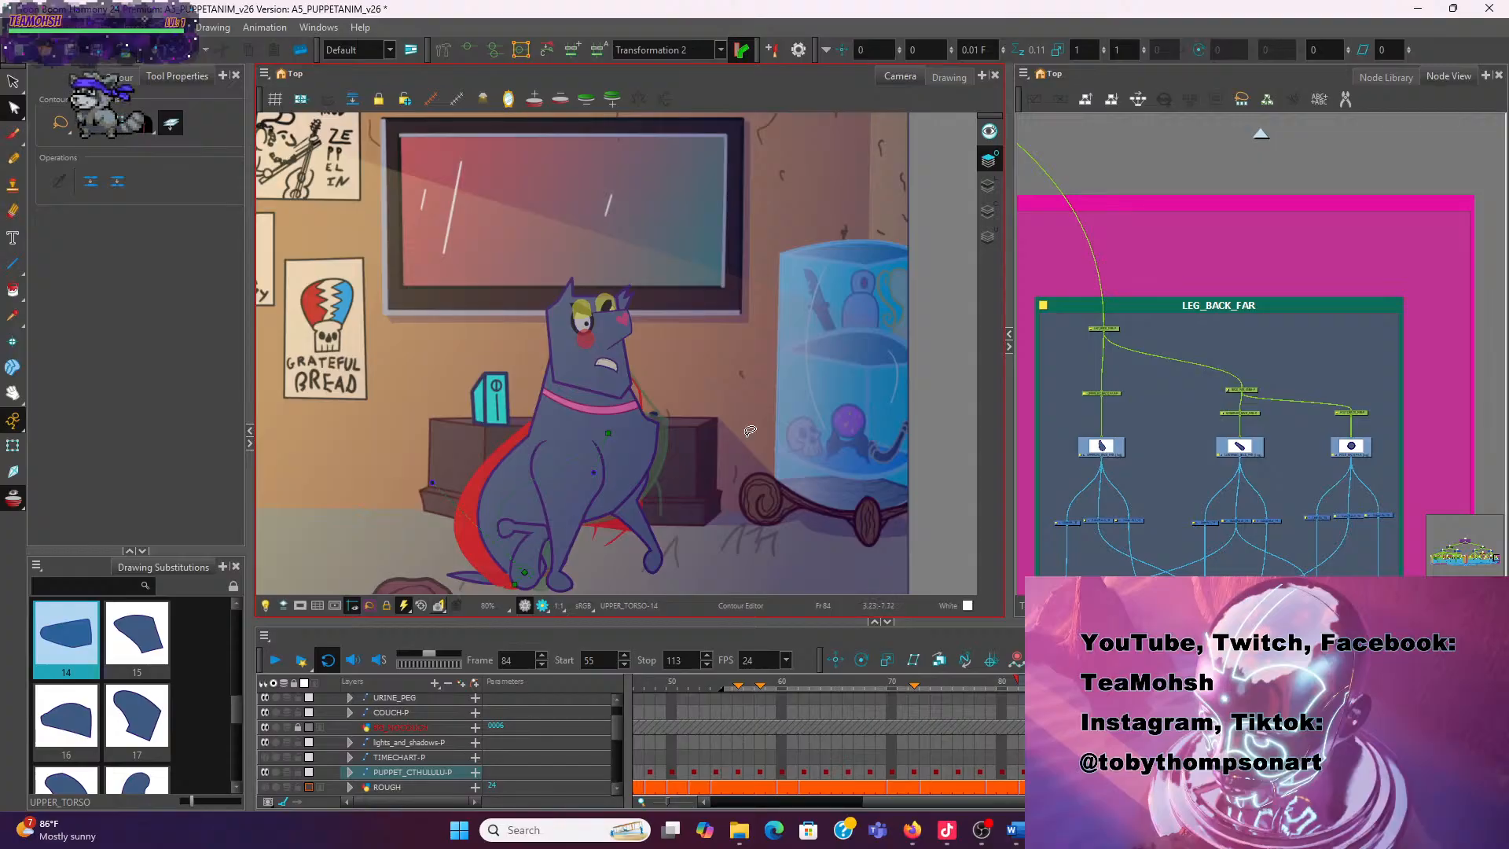
# On frame 84, pull the upper torso's lower chest-side contour point outward, straighten its upper handle and deselect the outline
pyautogui.scroll(2, 655, 509)
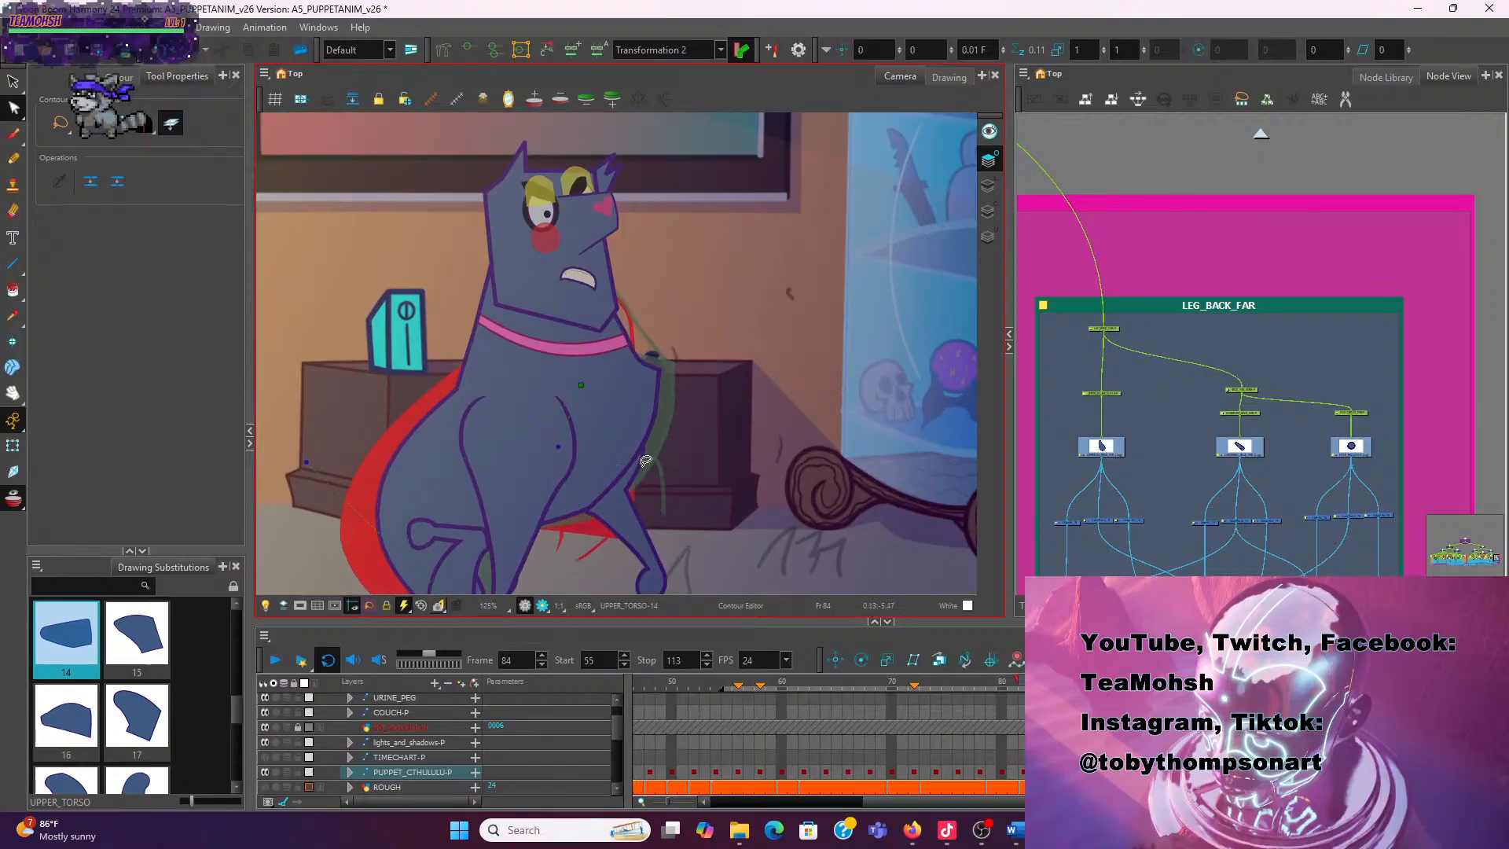
pyautogui.click(646, 409)
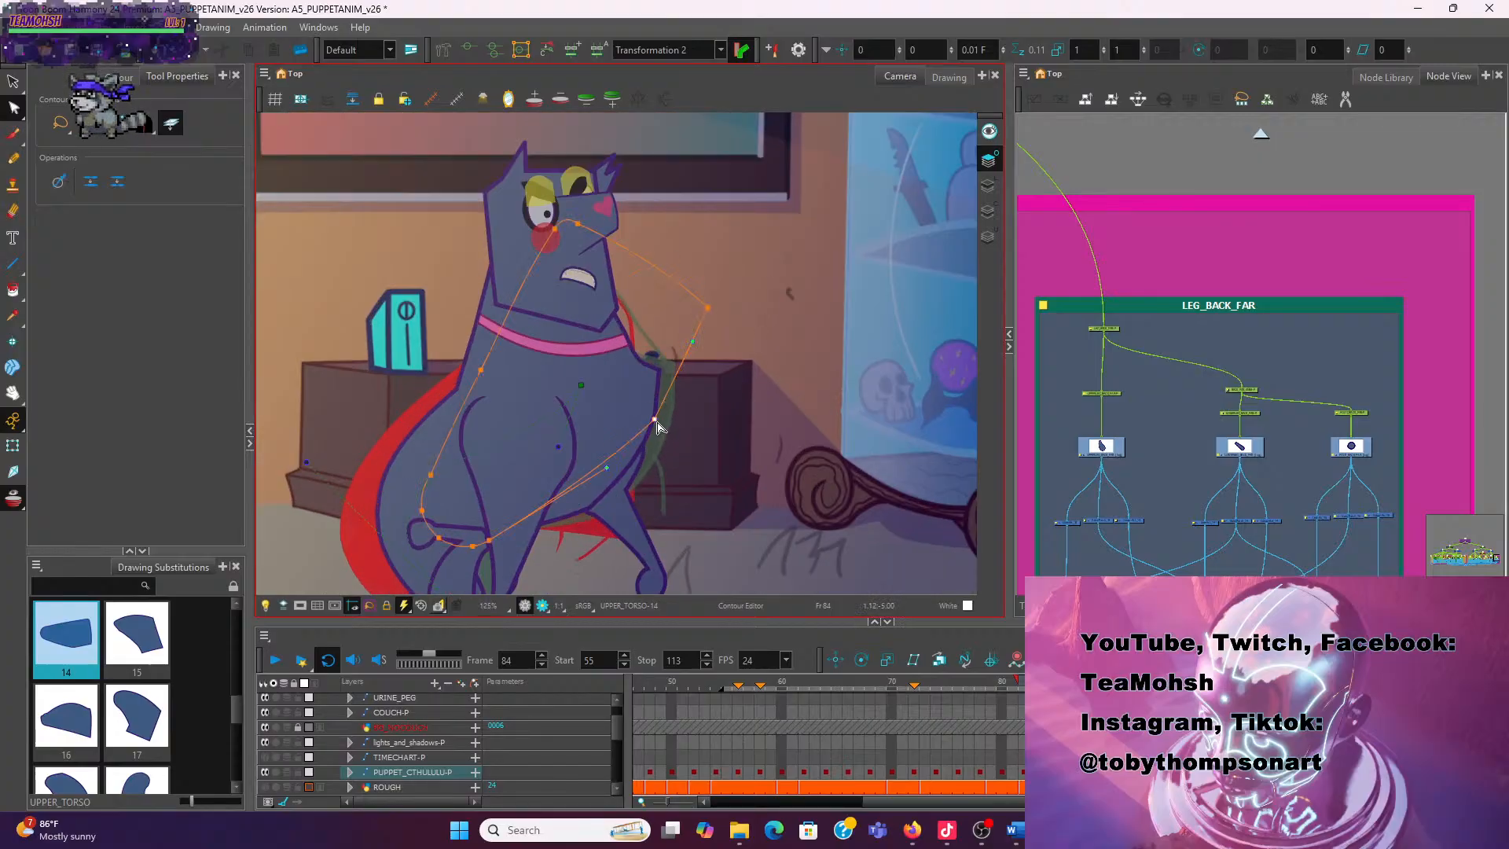
pyautogui.moveTo(657, 423); pyautogui.dragTo(683, 429)
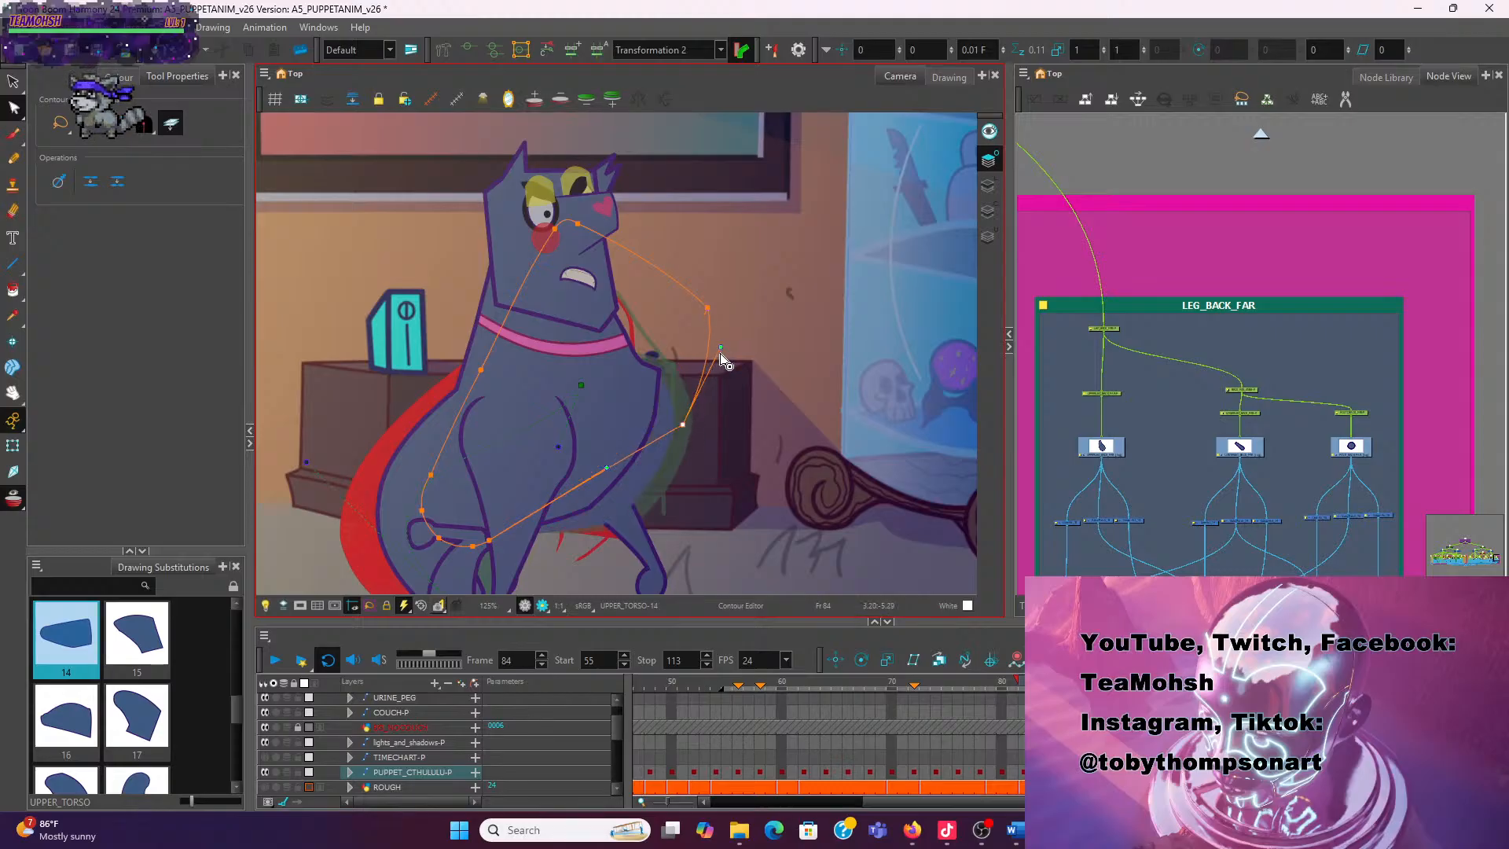
pyautogui.moveTo(722, 349); pyautogui.dragTo(697, 351)
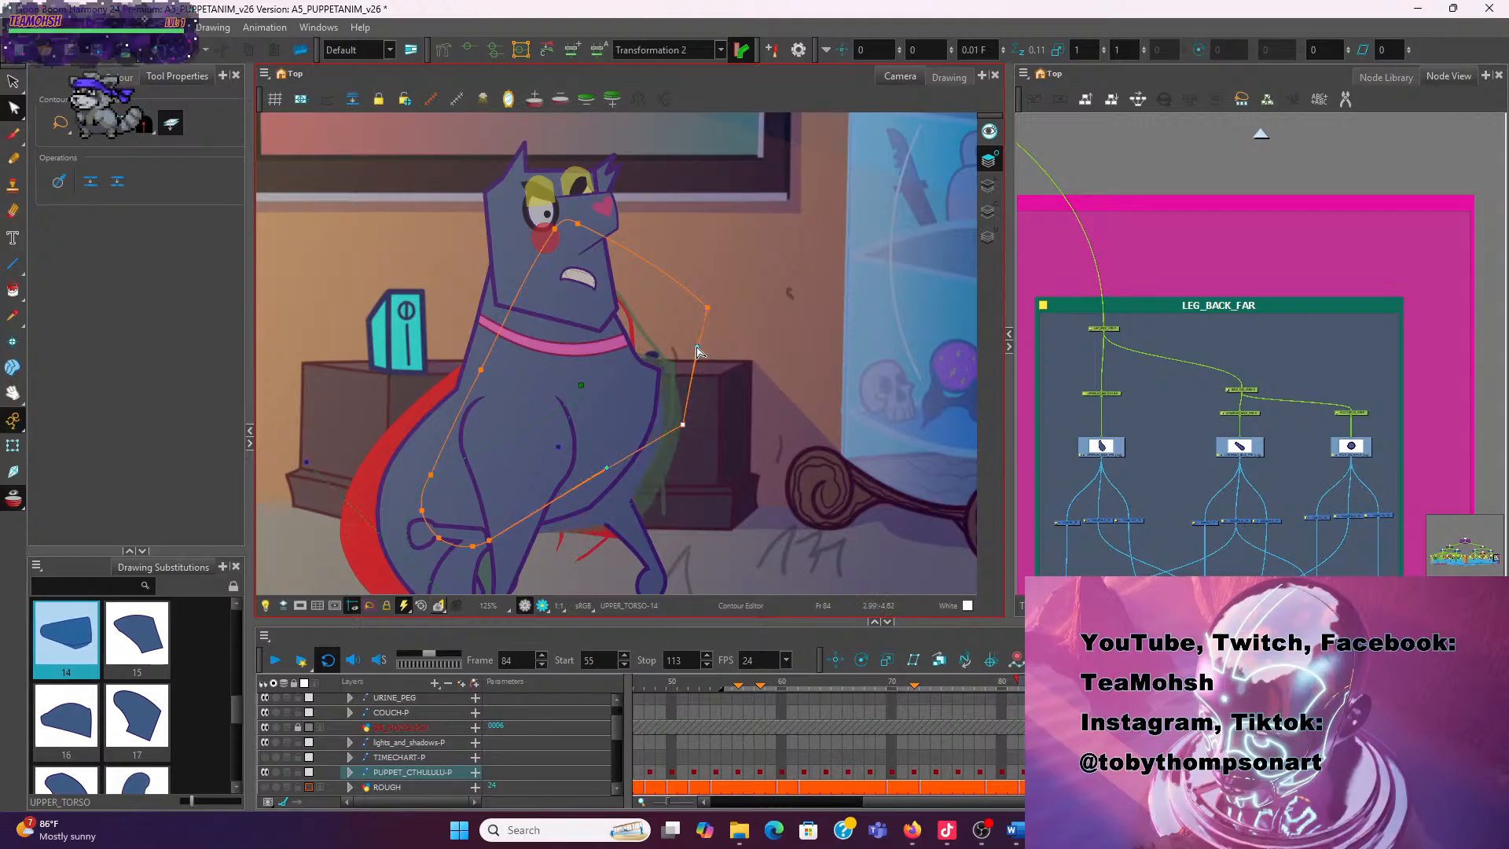
pyautogui.click(601, 496)
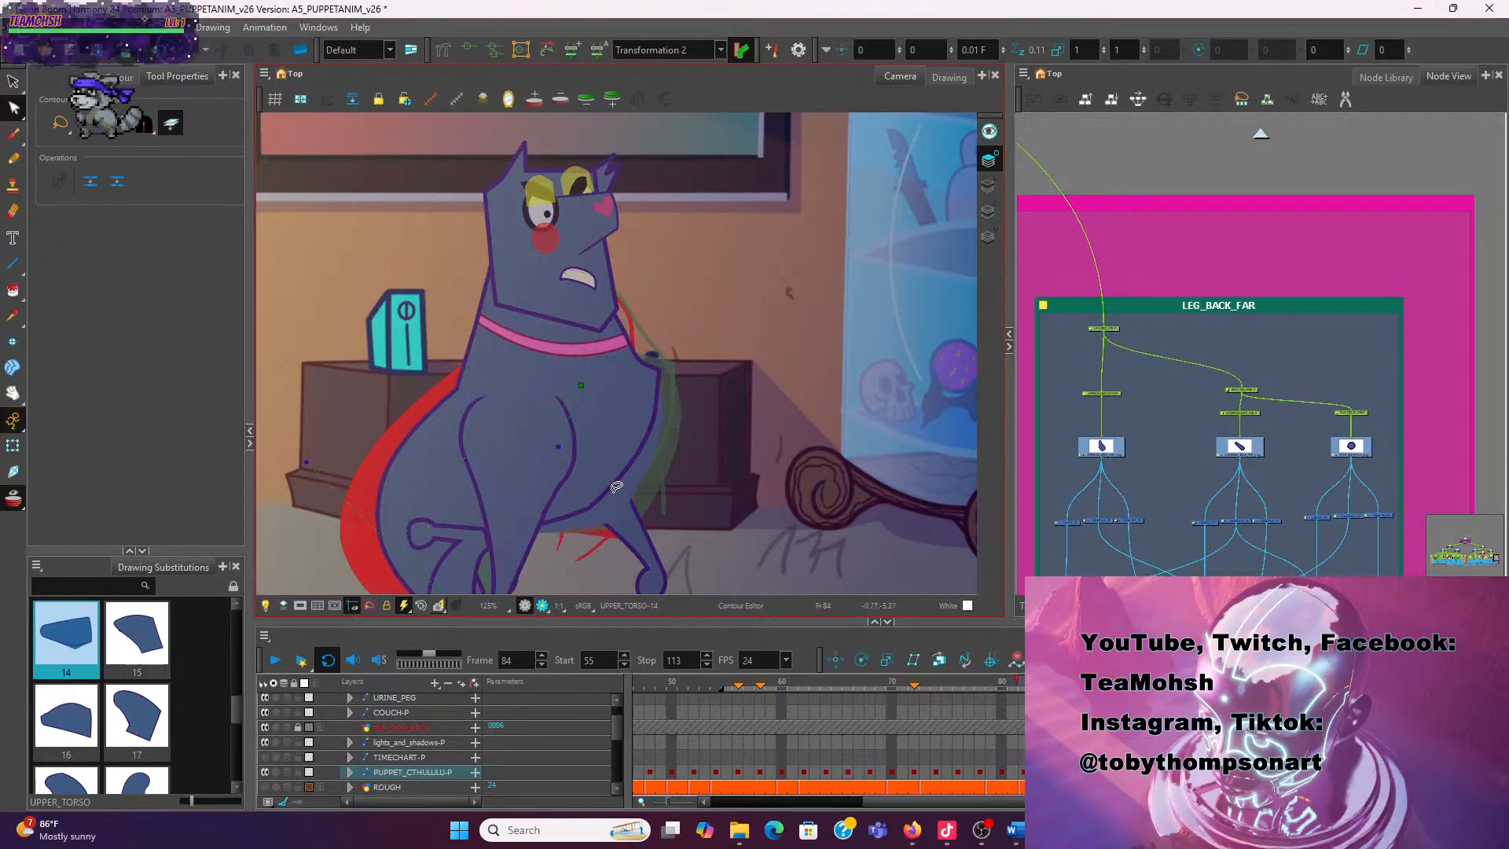
# Switch to the drawing's other art layer and move its lower chest-side contour point and handle to match the reshaped outline
pyautogui.click(988, 189)
pyautogui.click(659, 425)
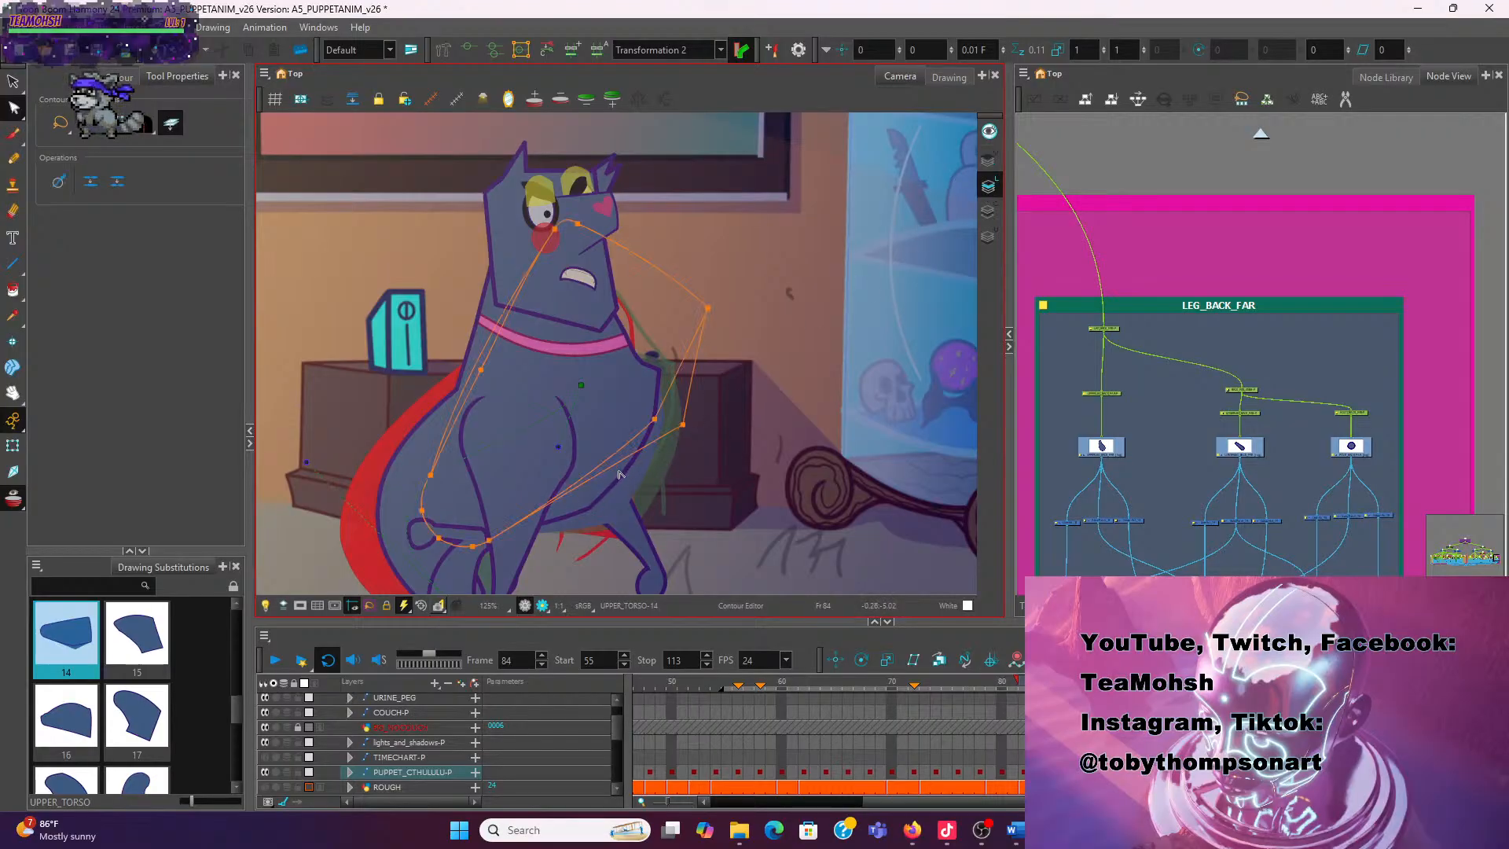
pyautogui.moveTo(659, 427); pyautogui.dragTo(684, 428)
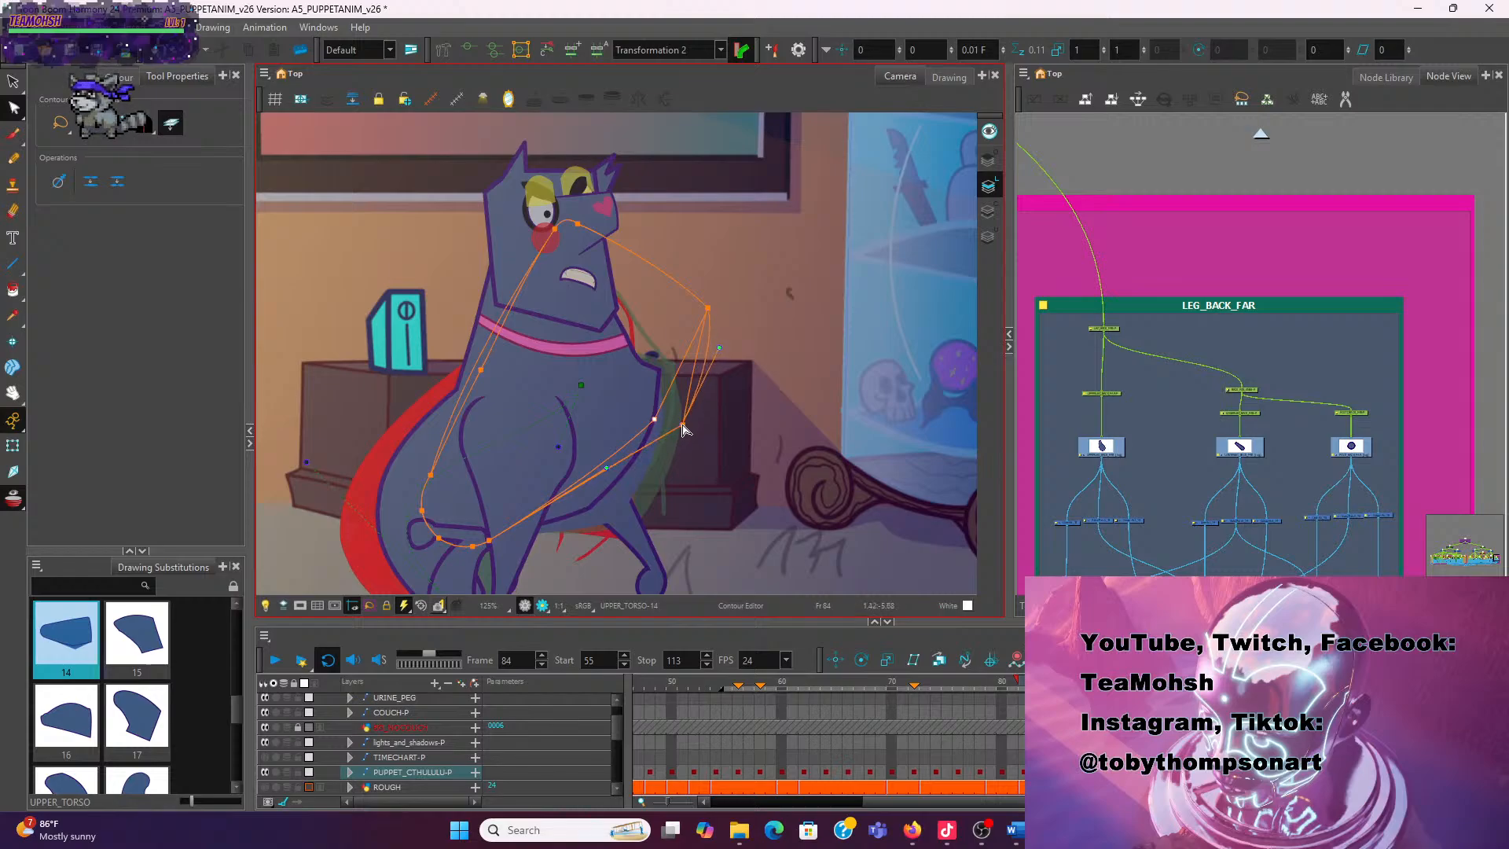
pyautogui.scroll(5, 683, 429)
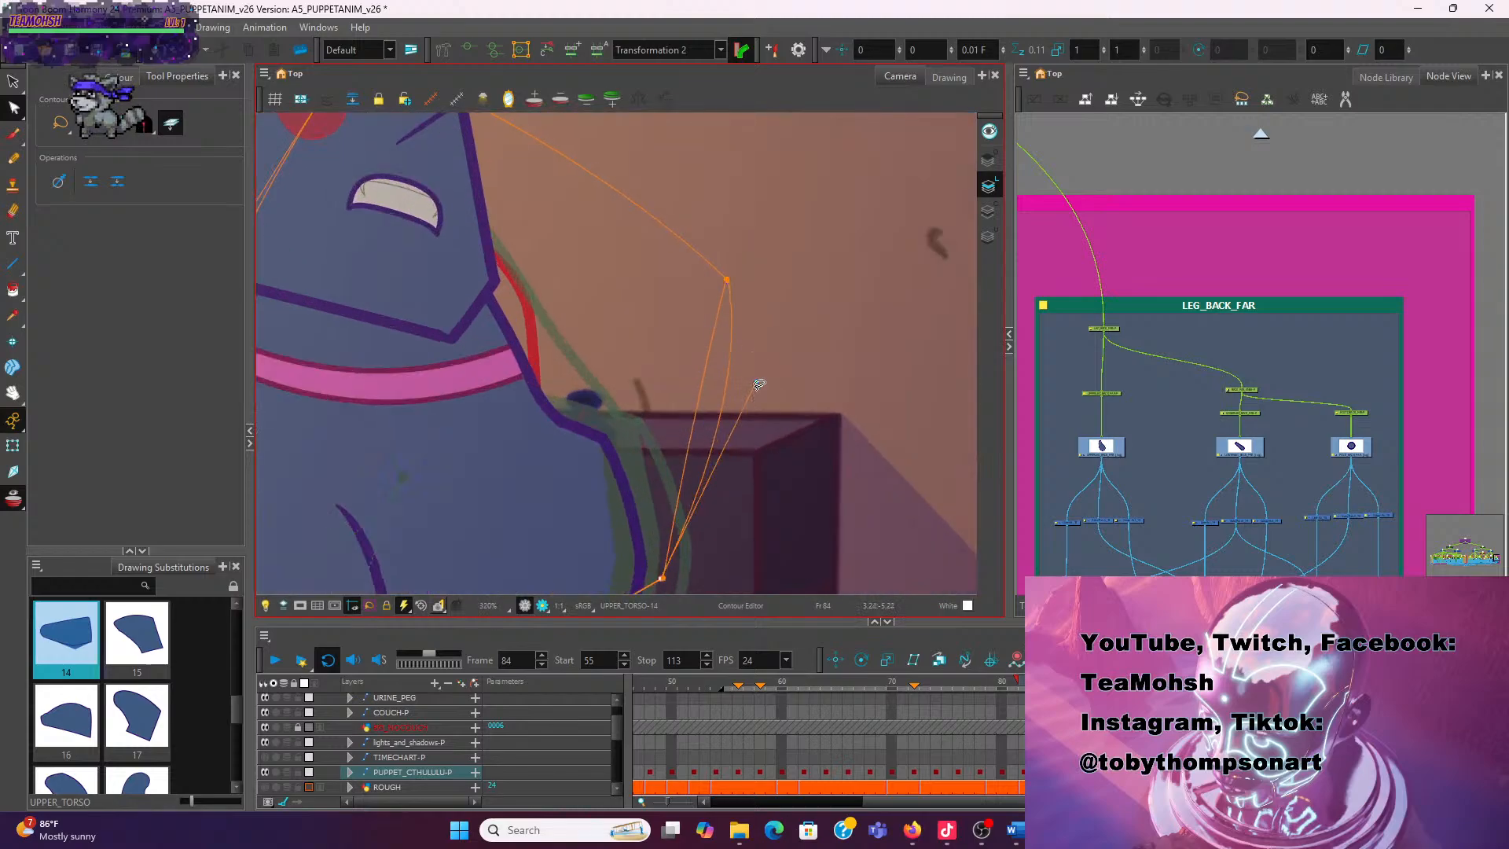
pyautogui.moveTo(758, 385); pyautogui.dragTo(701, 387)
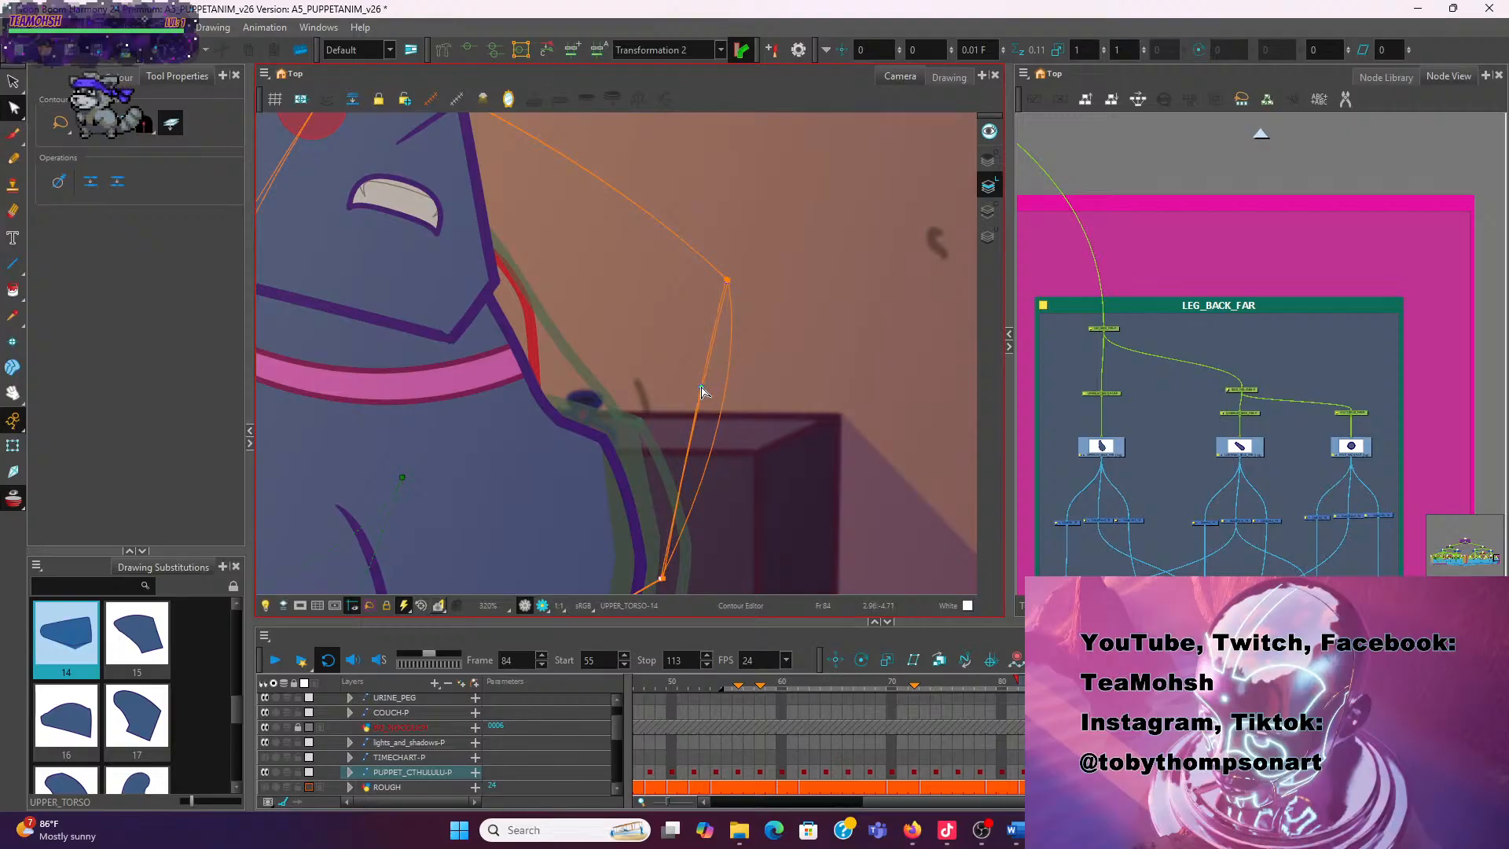
pyautogui.scroll(-5, 752, 334)
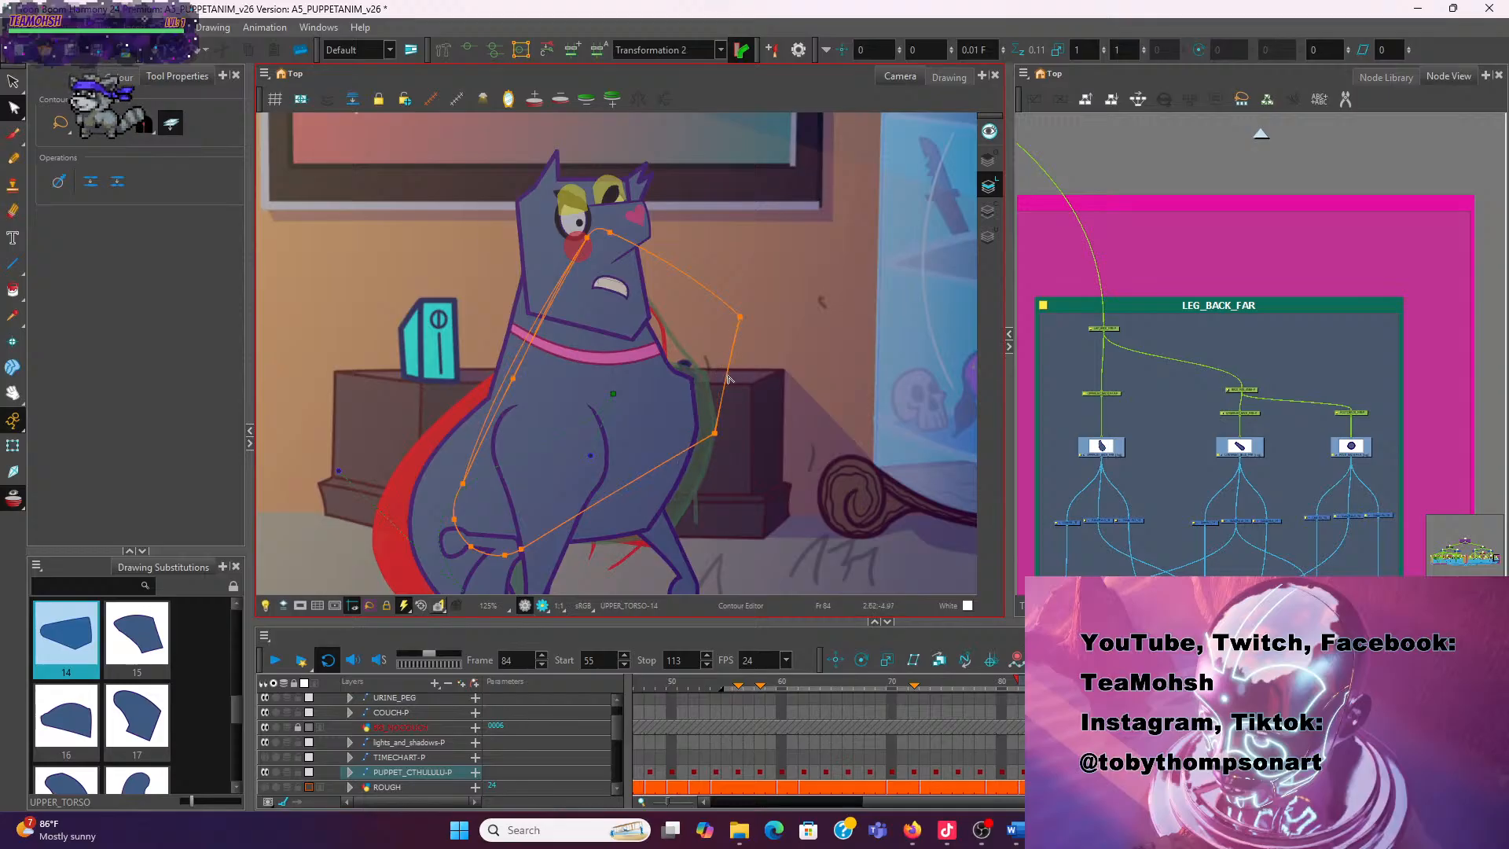
# Try to bend the chest-side contour segment of the upper torso inward on frame 84
pyautogui.moveTo(728, 379); pyautogui.dragTo(700, 374)
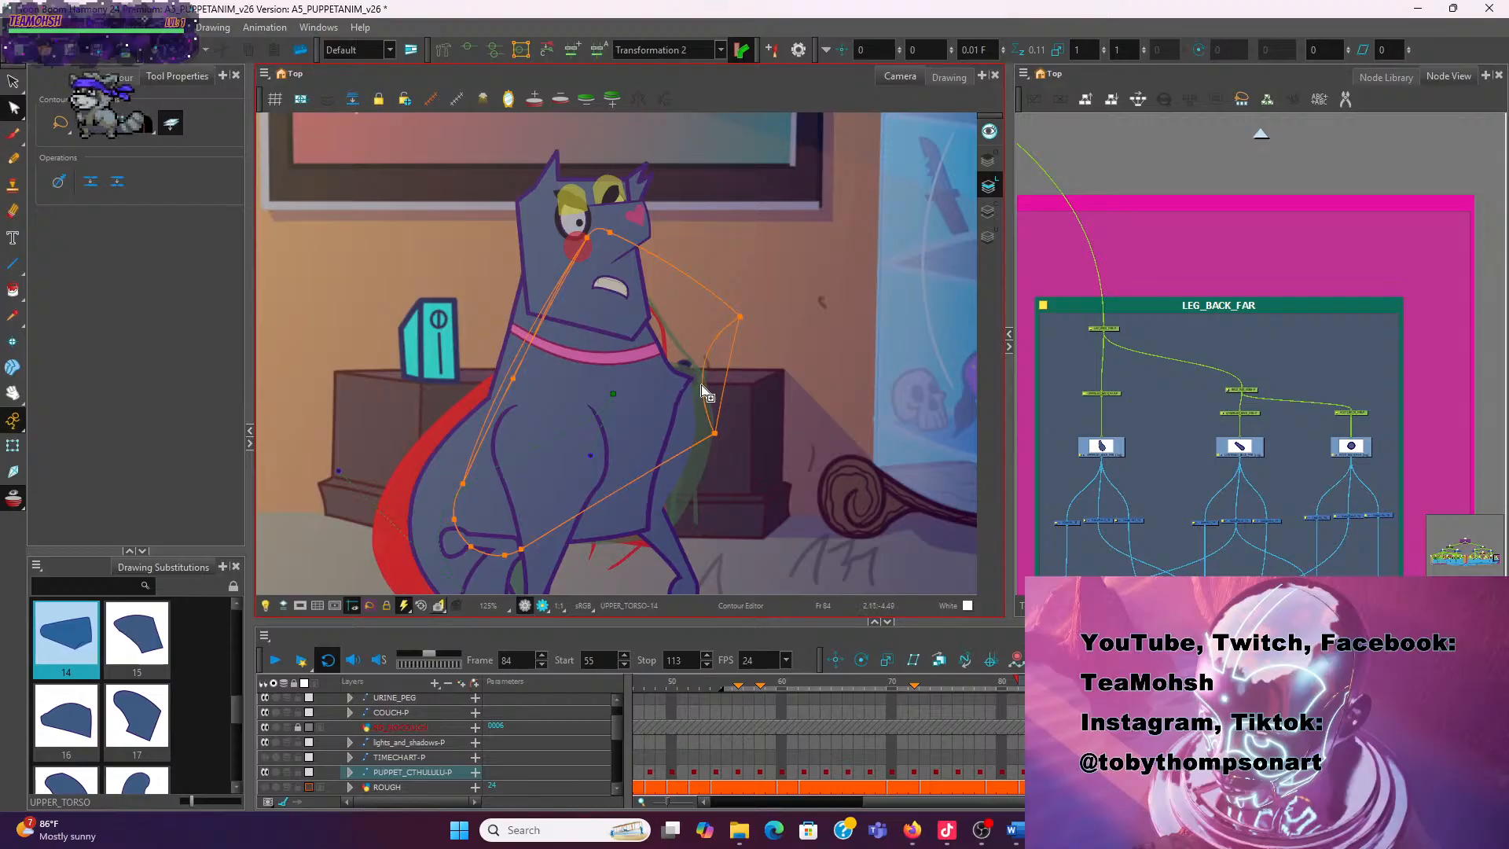
pyautogui.hotkey('ctrl', 'z')
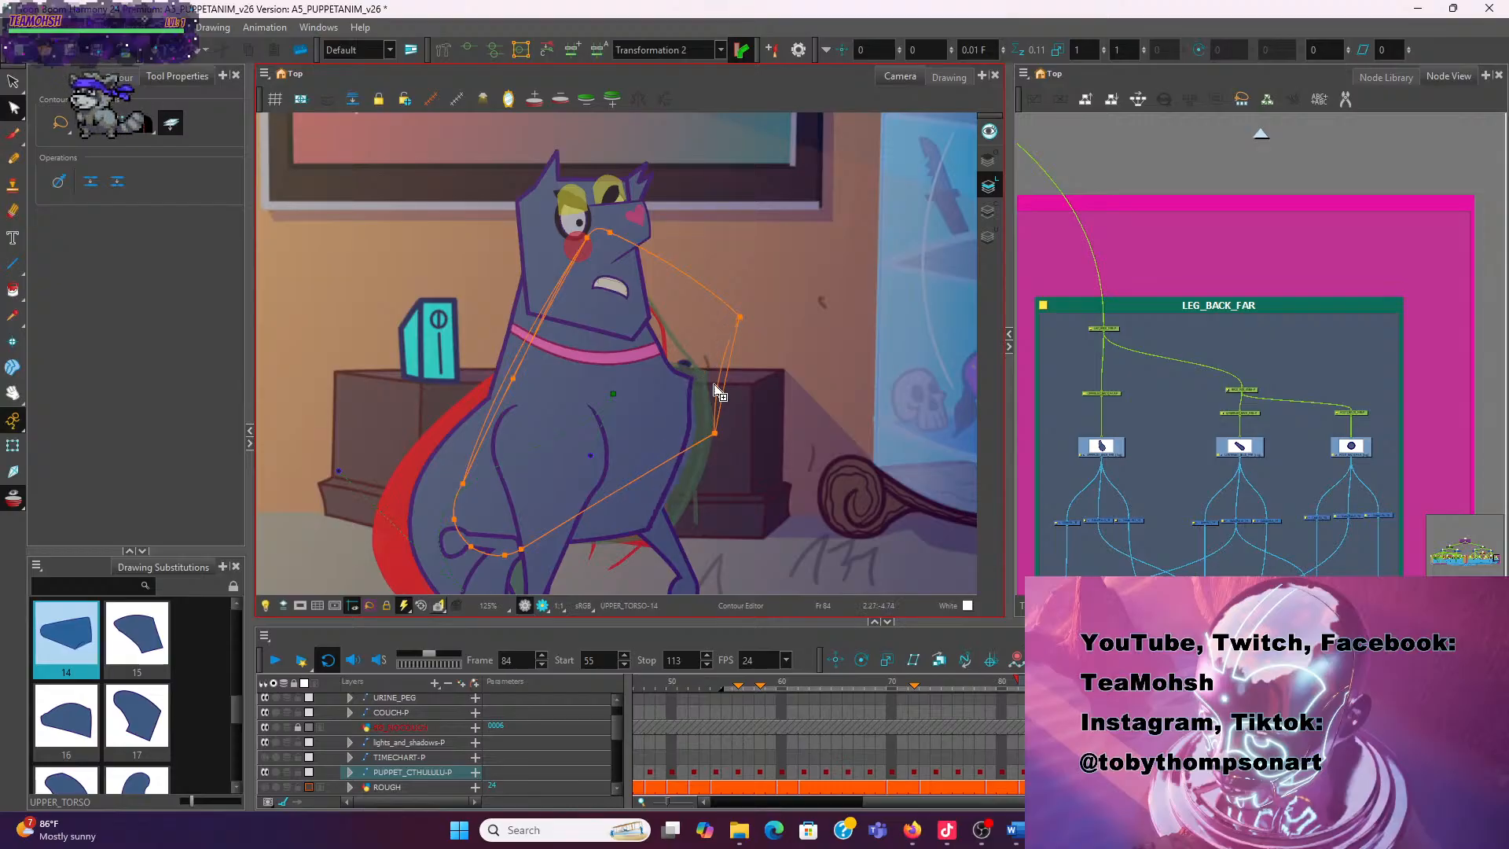
pyautogui.click(771, 375)
pyautogui.scroll(-2, 782, 397)
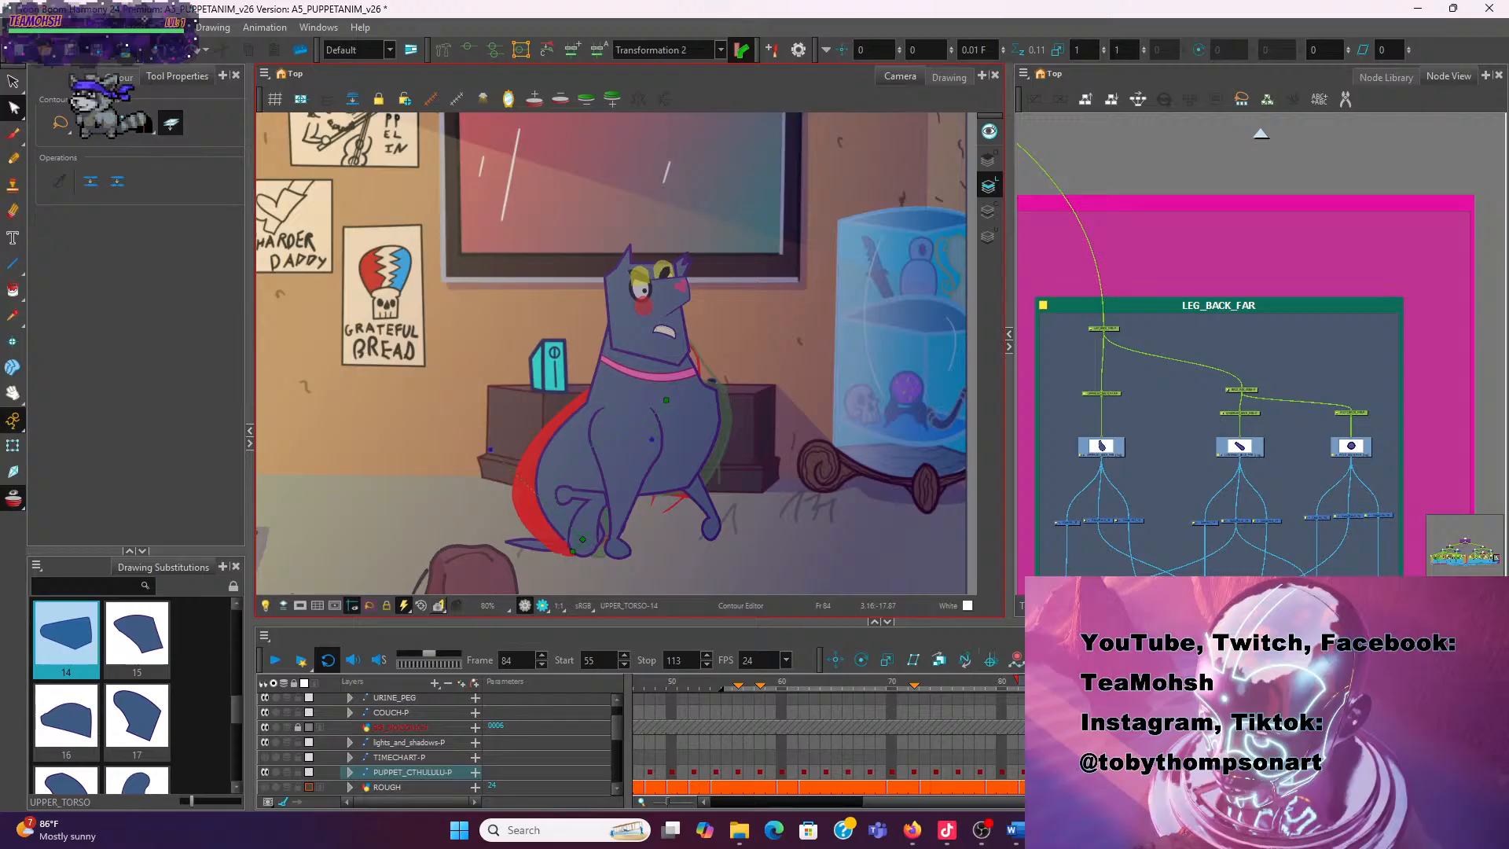
# Flip through frames 82 to 85 to check how the reshaped upper torso moves against the neighbouring poses
pyautogui.press(',')
pyautogui.press('.')
pyautogui.press(',')
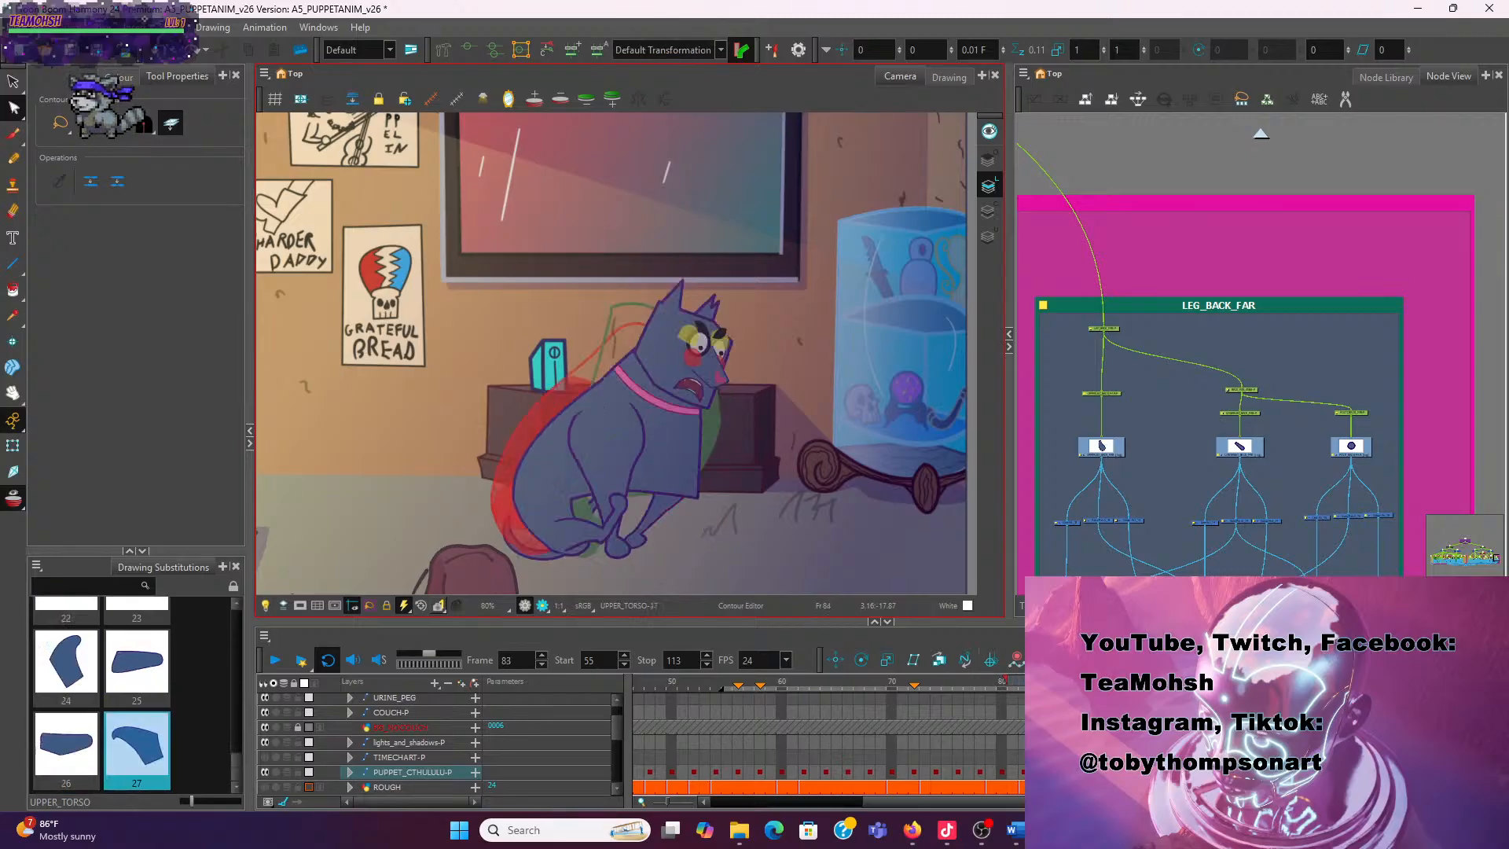
pyautogui.press('.')
pyautogui.press(',')
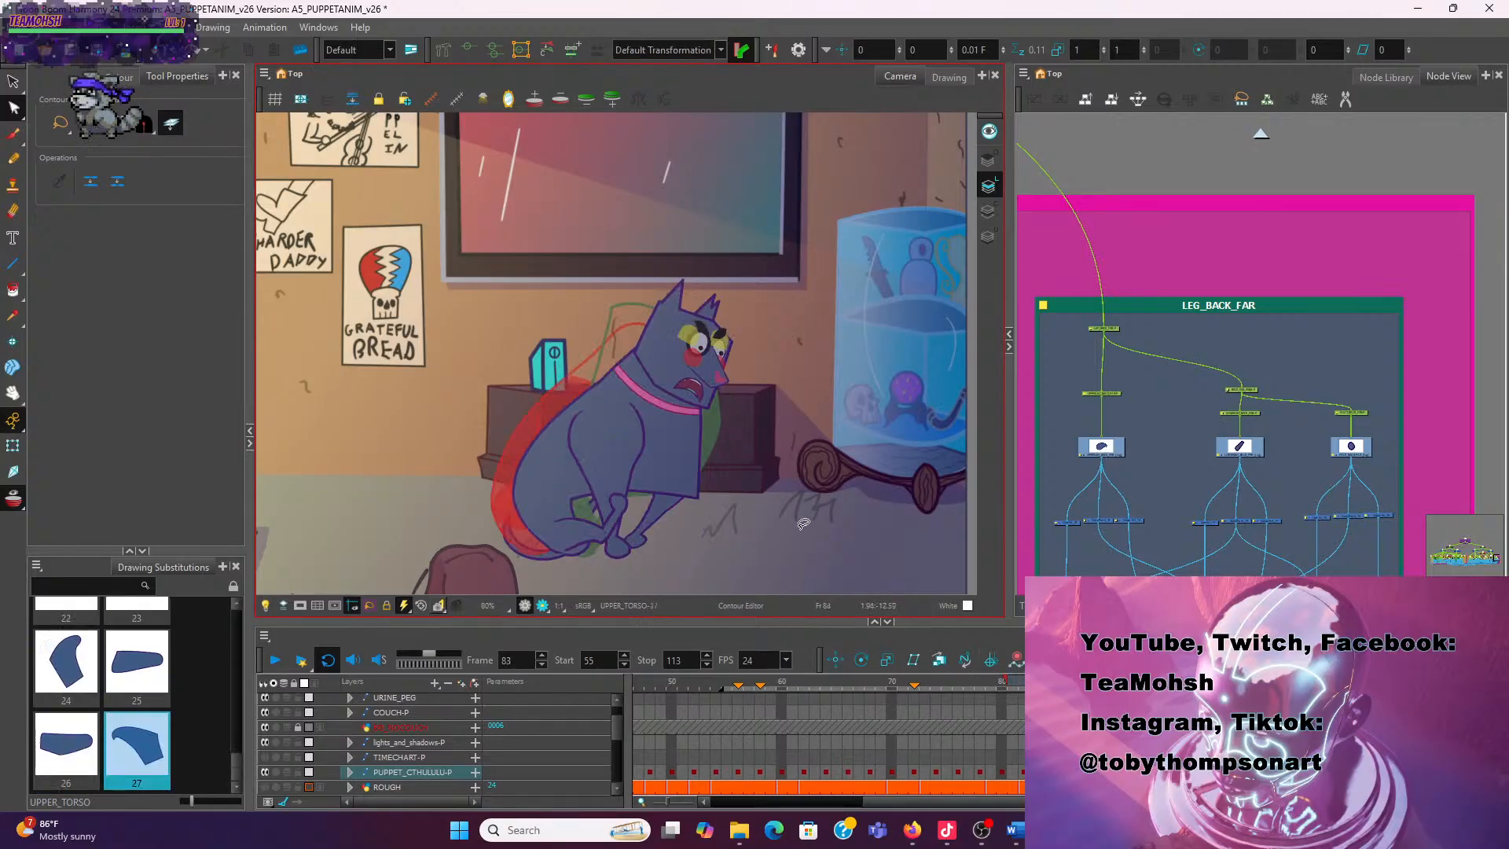
pyautogui.press(',')
pyautogui.press('.')
pyautogui.press('.')
pyautogui.press('.')
pyautogui.press(',')
pyautogui.press(',')
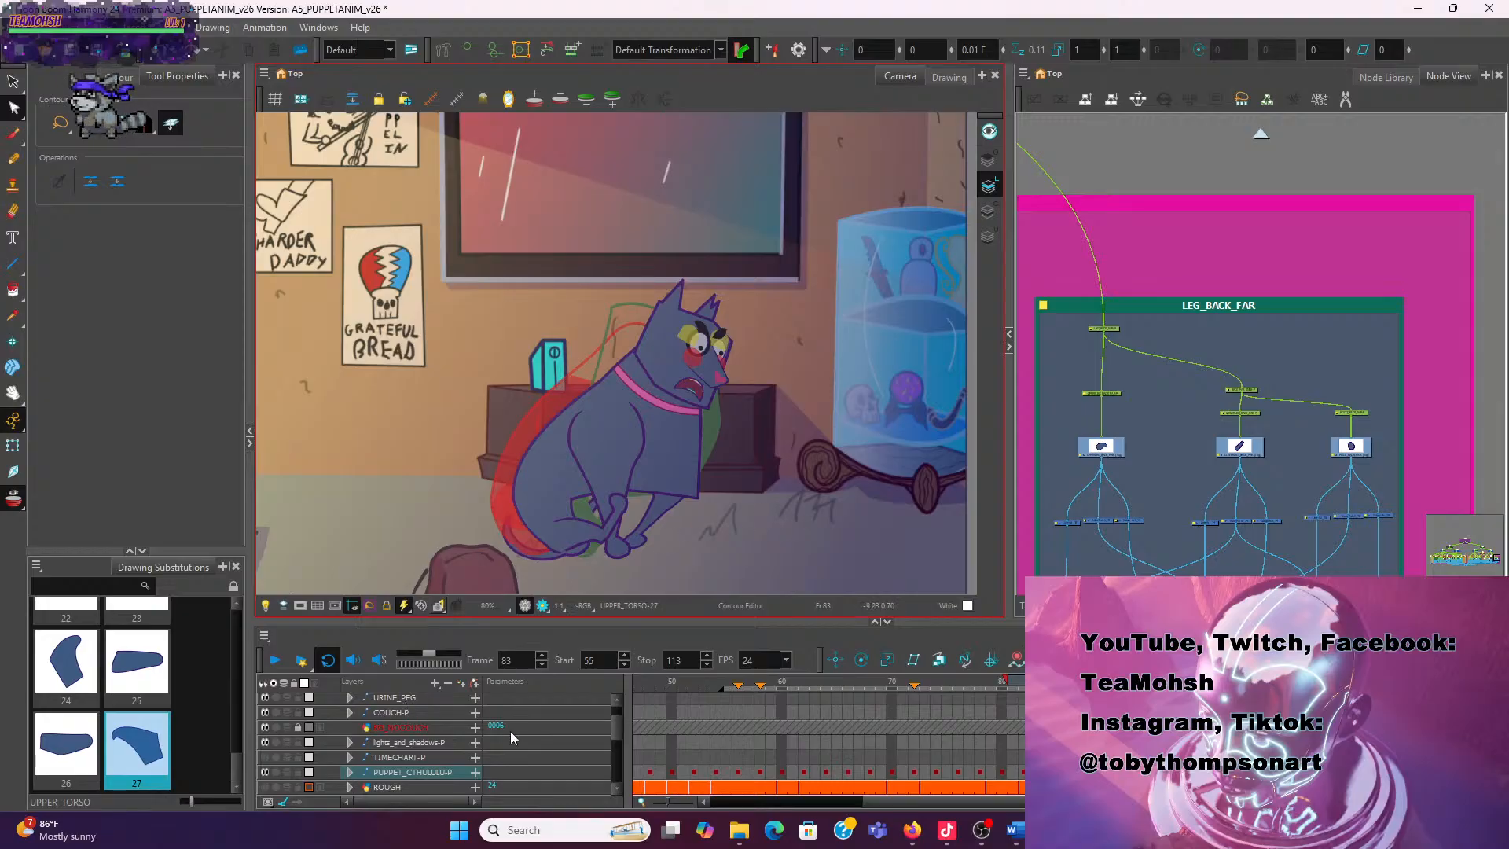
# Show the JANKYFIX-P layer with its spacing marks and go to frame 84
pyautogui.moveTo(615, 724); pyautogui.dragTo(617, 709)
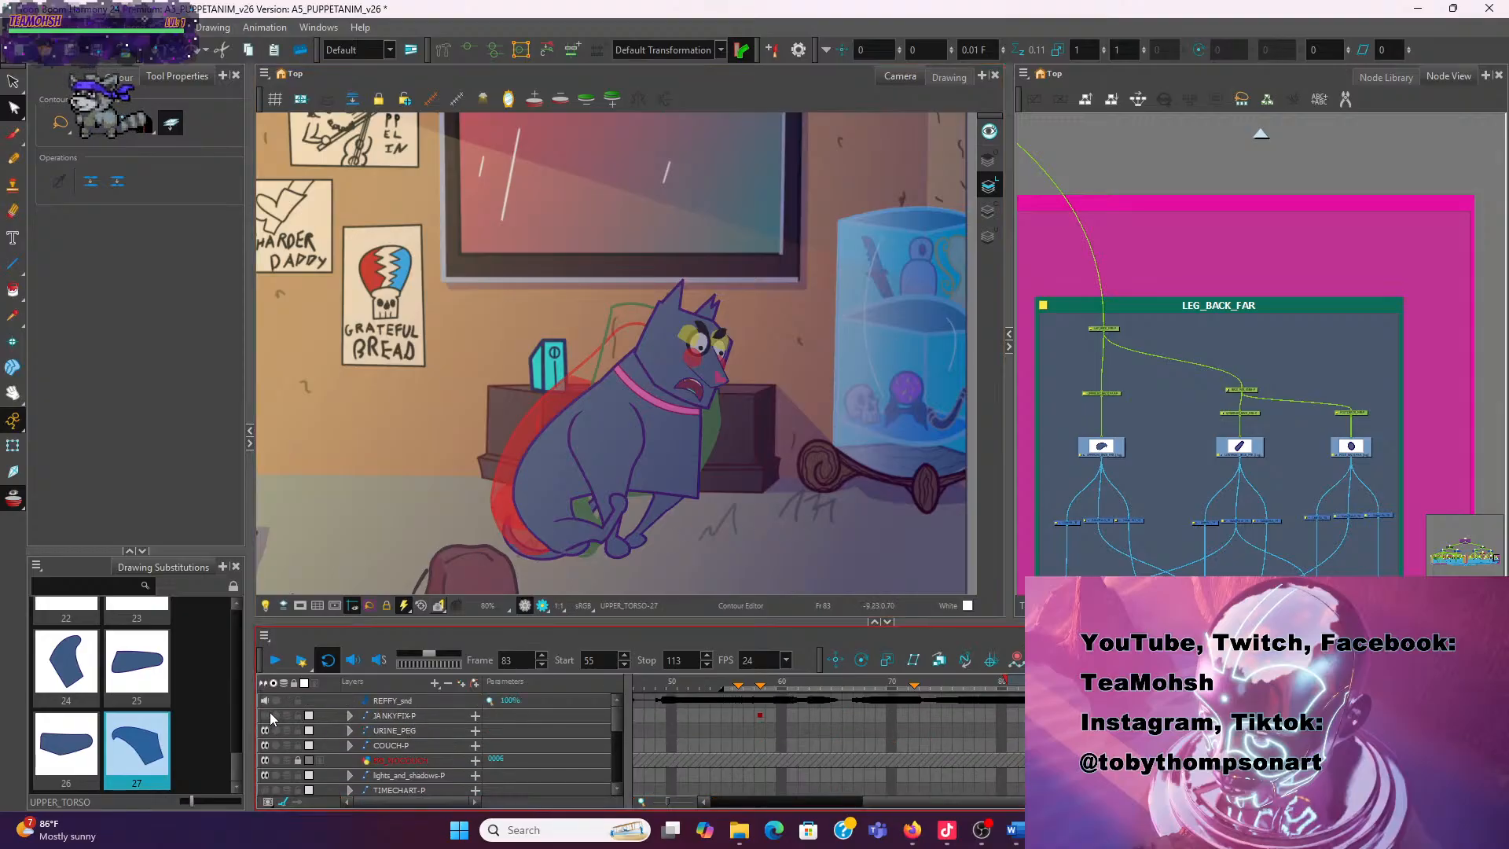
pyautogui.click(265, 713)
pyautogui.press('.')
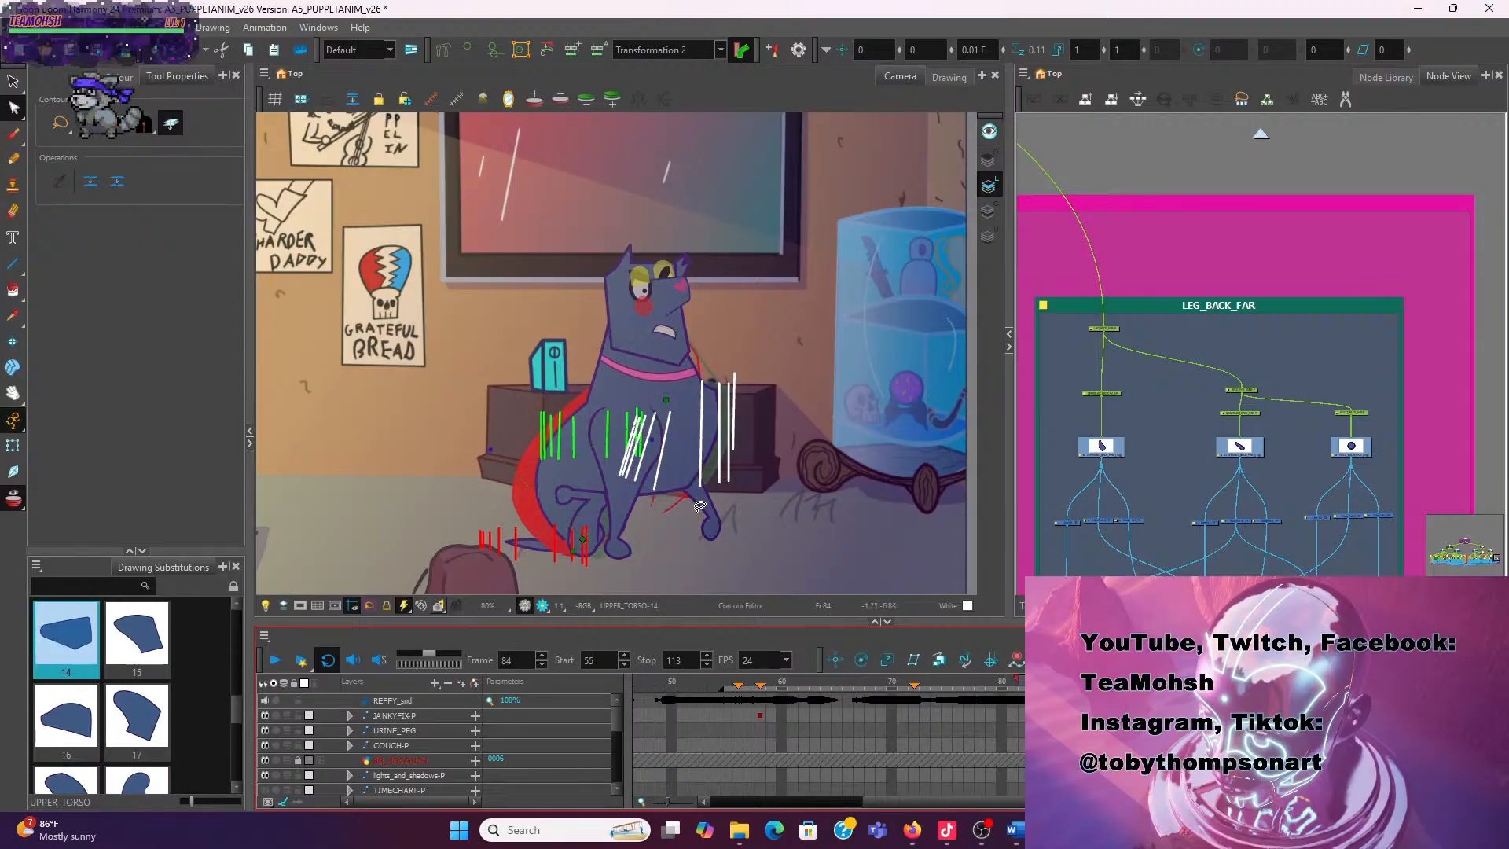
# Move the upper torso's lower chest-side contour point outward on frame 84 and pull its handle in to straighten the chest edge
pyautogui.click(696, 503)
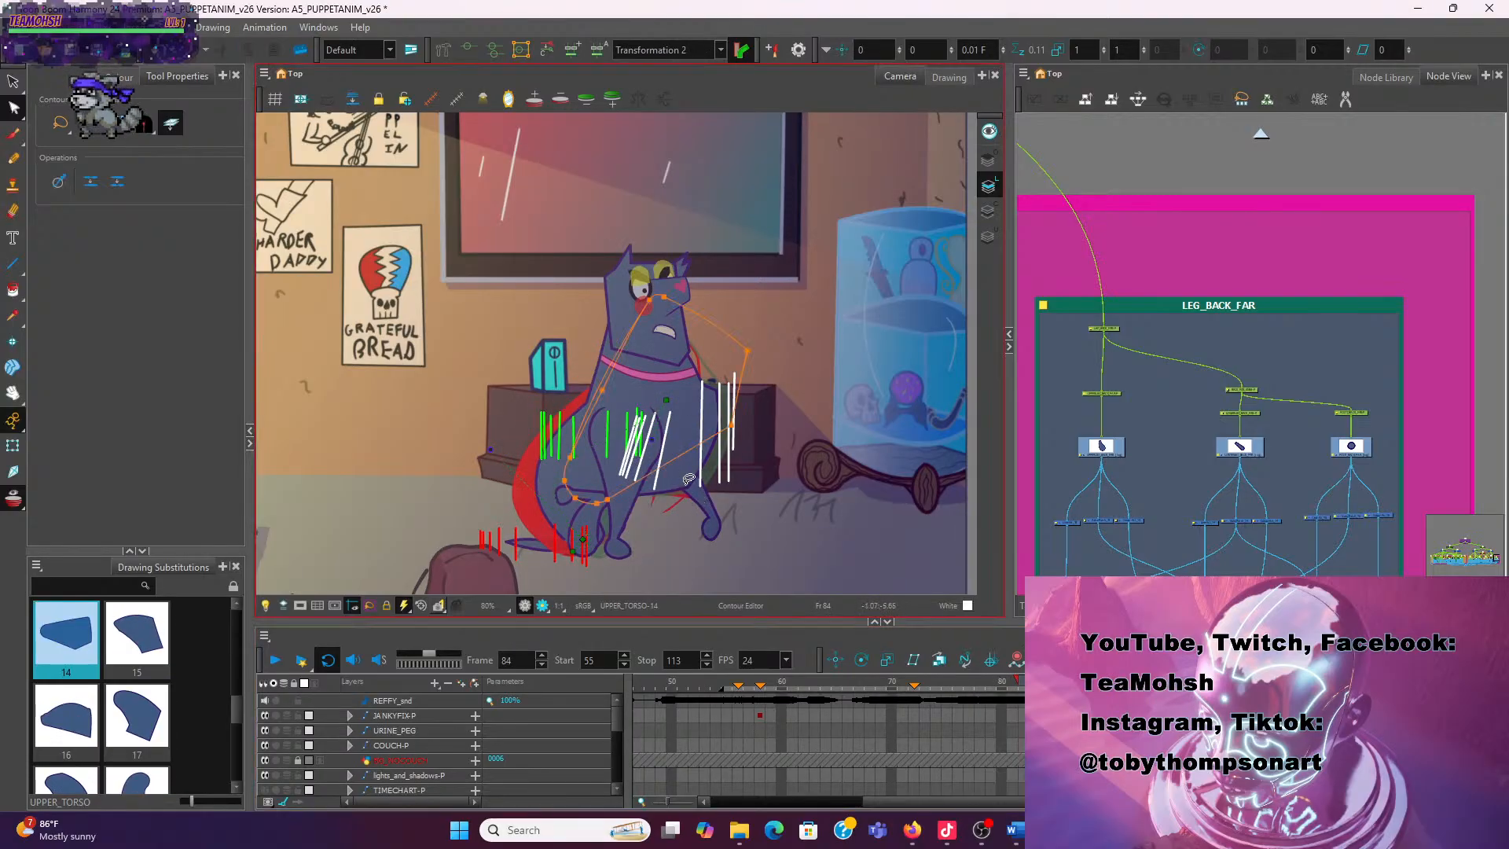
pyautogui.moveTo(733, 427); pyautogui.dragTo(746, 429)
pyautogui.scroll(2, 761, 386)
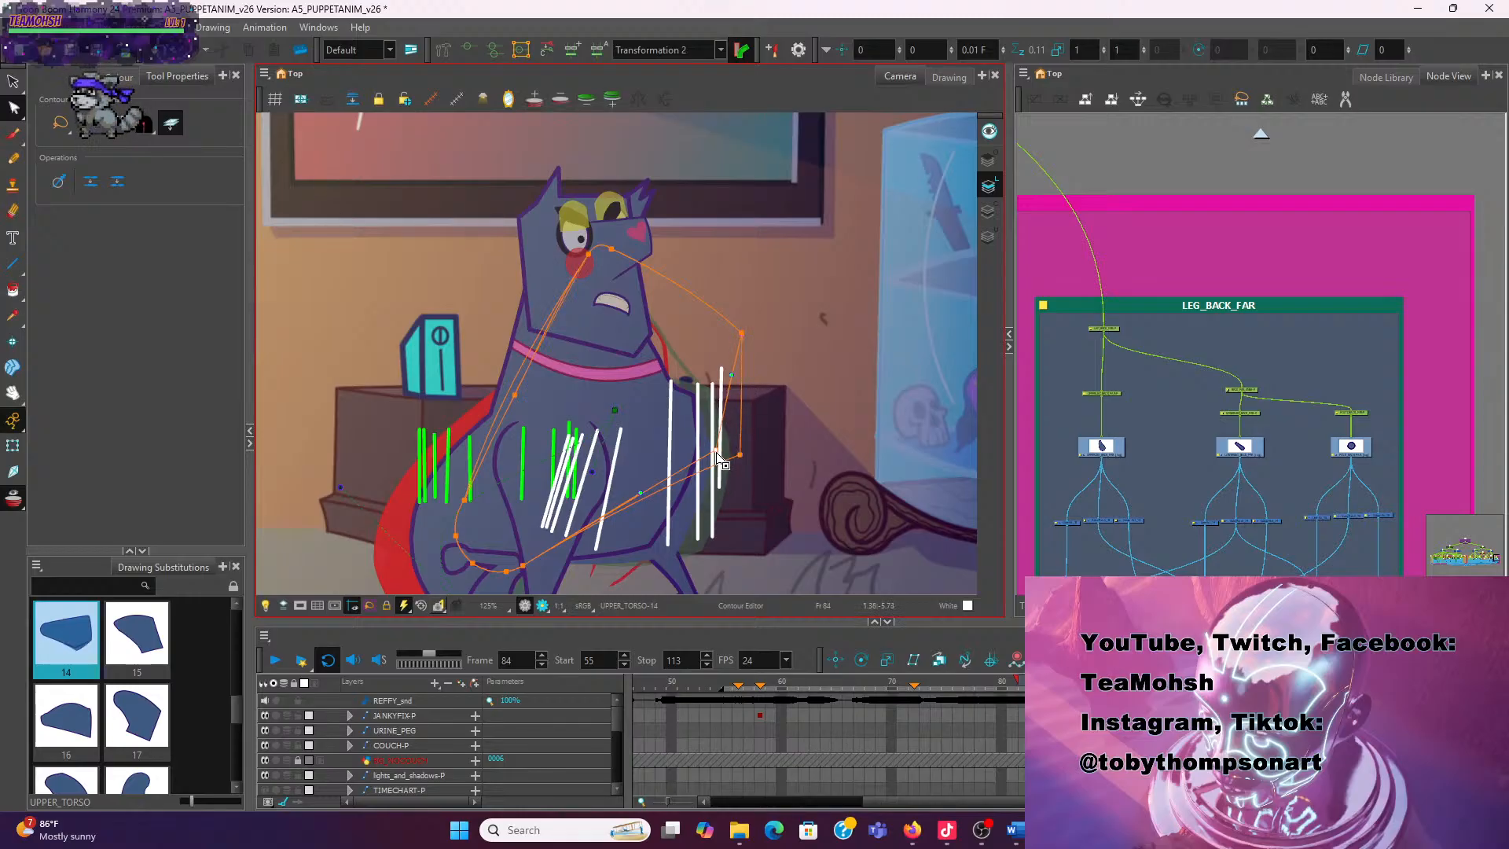
pyautogui.moveTo(738, 455); pyautogui.dragTo(741, 460)
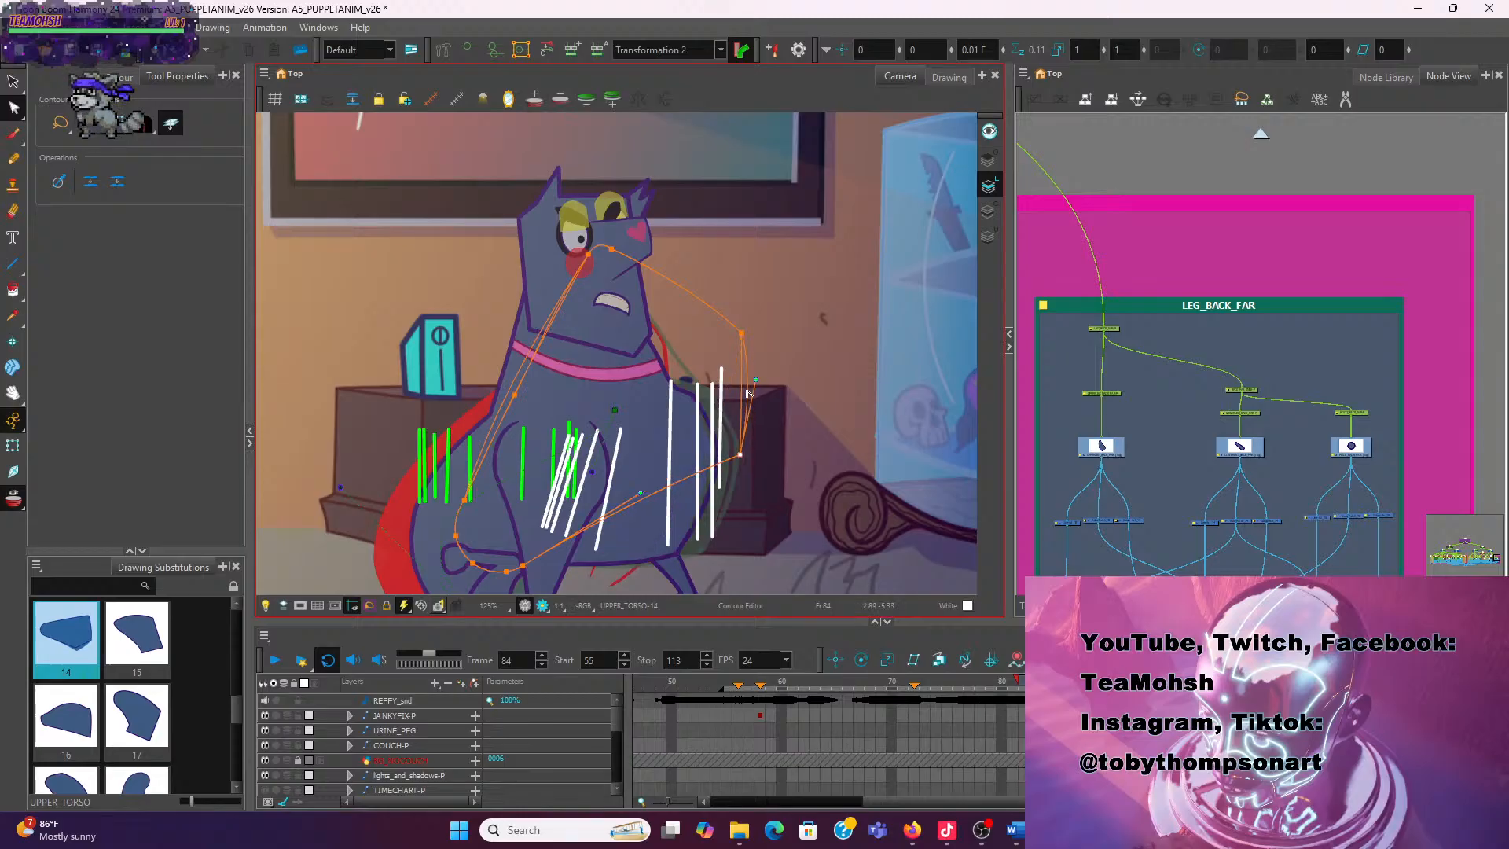
pyautogui.moveTo(756, 385); pyautogui.dragTo(747, 385)
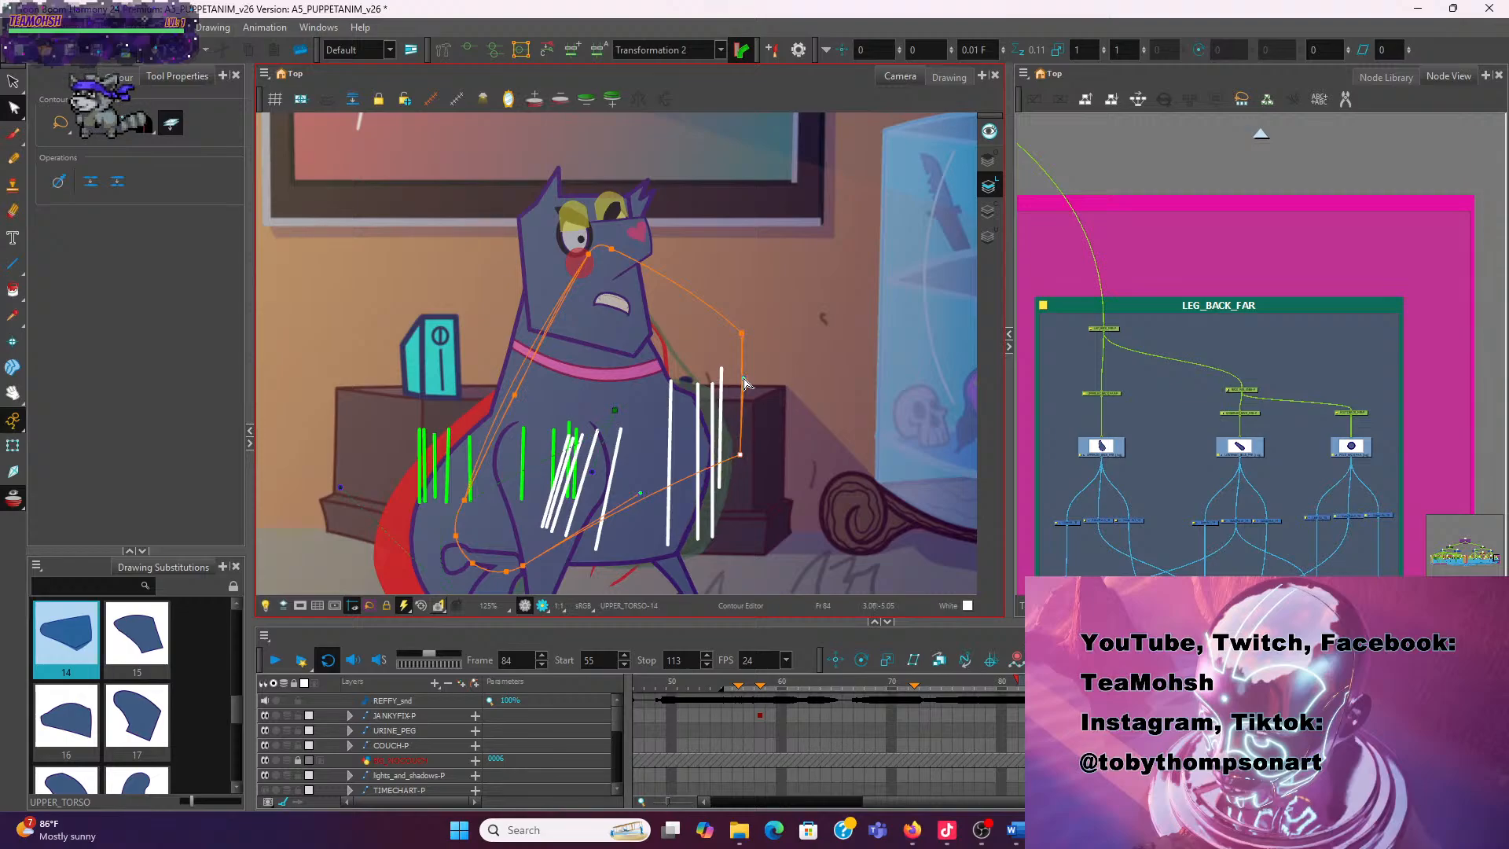
pyautogui.click(791, 419)
pyautogui.scroll(-1, 760, 488)
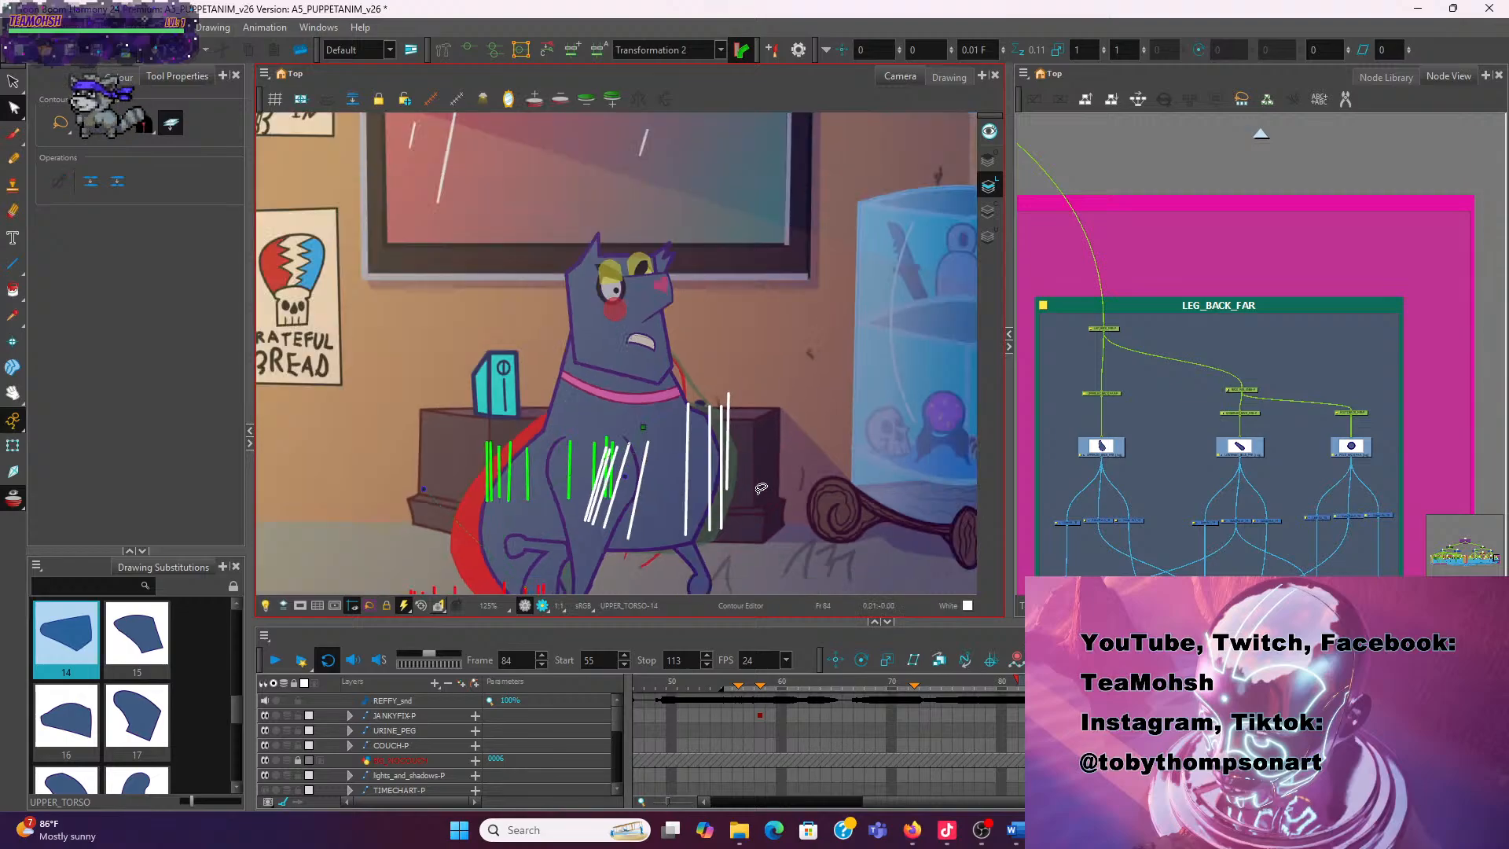
pyautogui.scroll(-2, 760, 488)
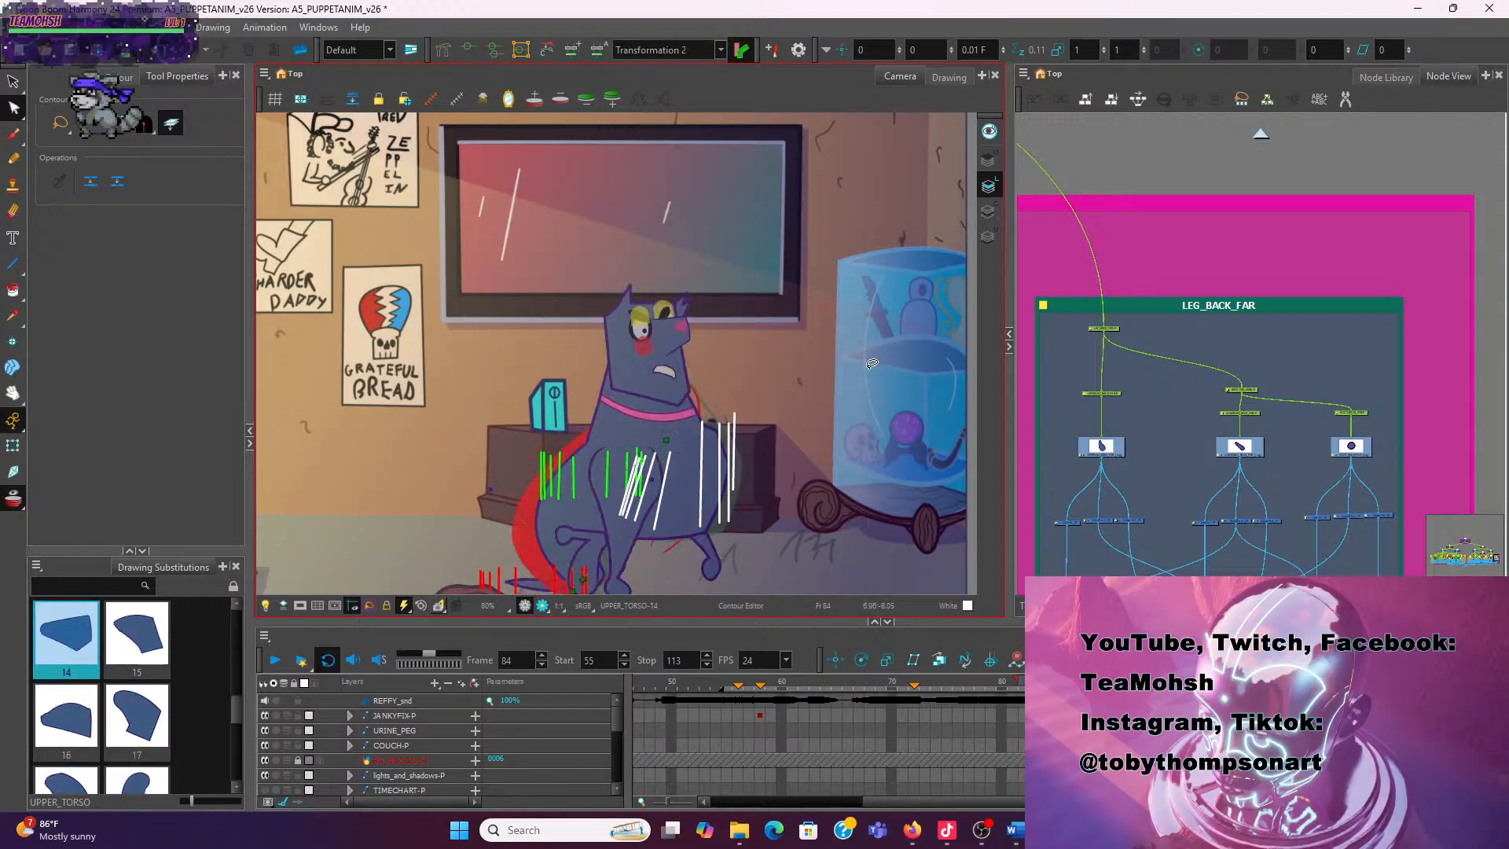
# Compare the neighbouring poses up to frame 86, then adjust the chest-side contour segment of the upper torso on frame 85
pyautogui.press('.')
pyautogui.press('.')
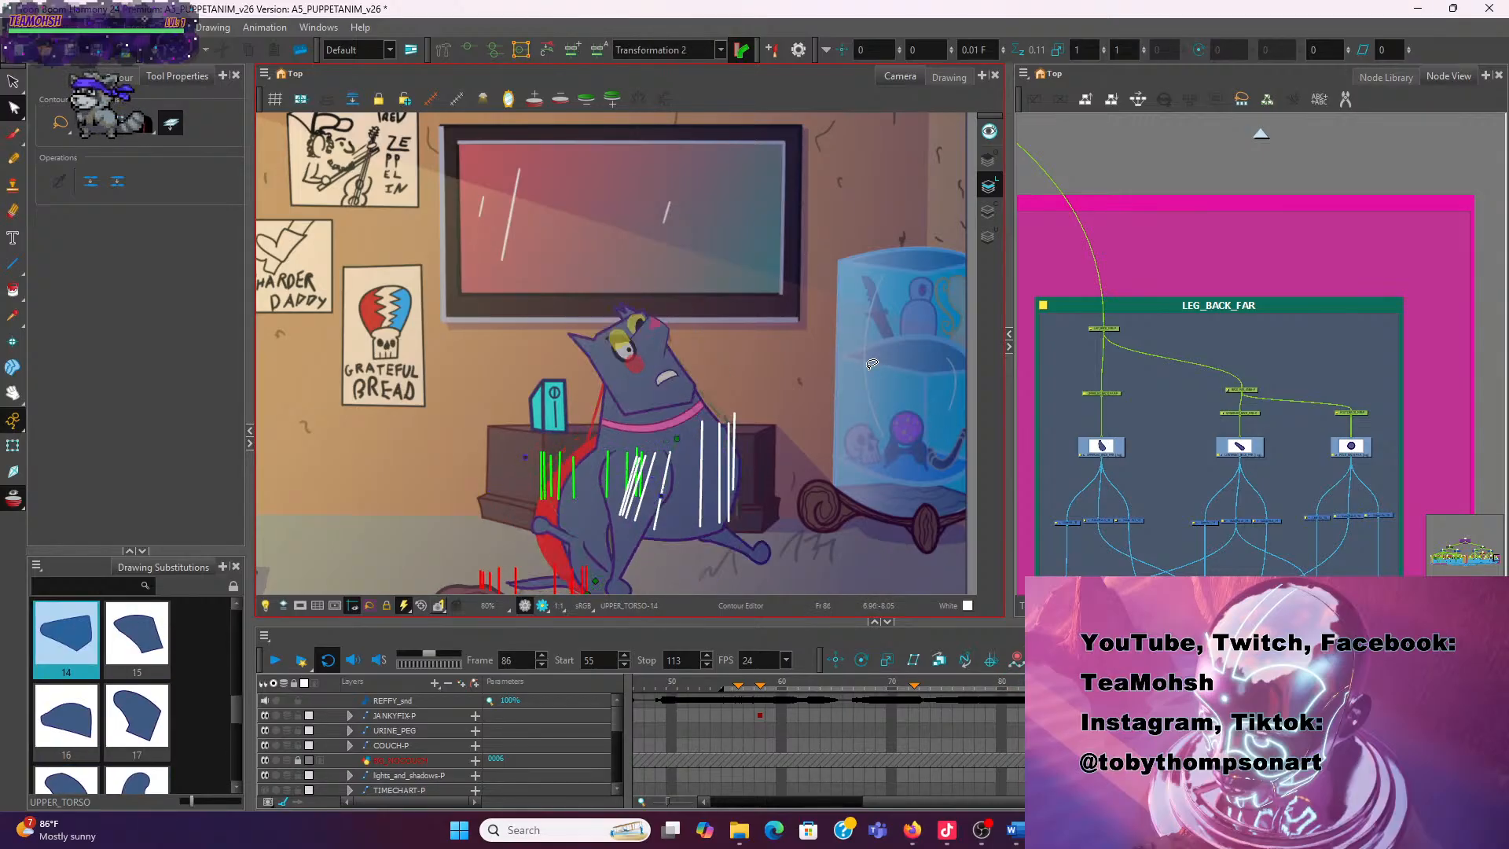
pyautogui.press(',')
pyautogui.press('.')
pyautogui.press(',')
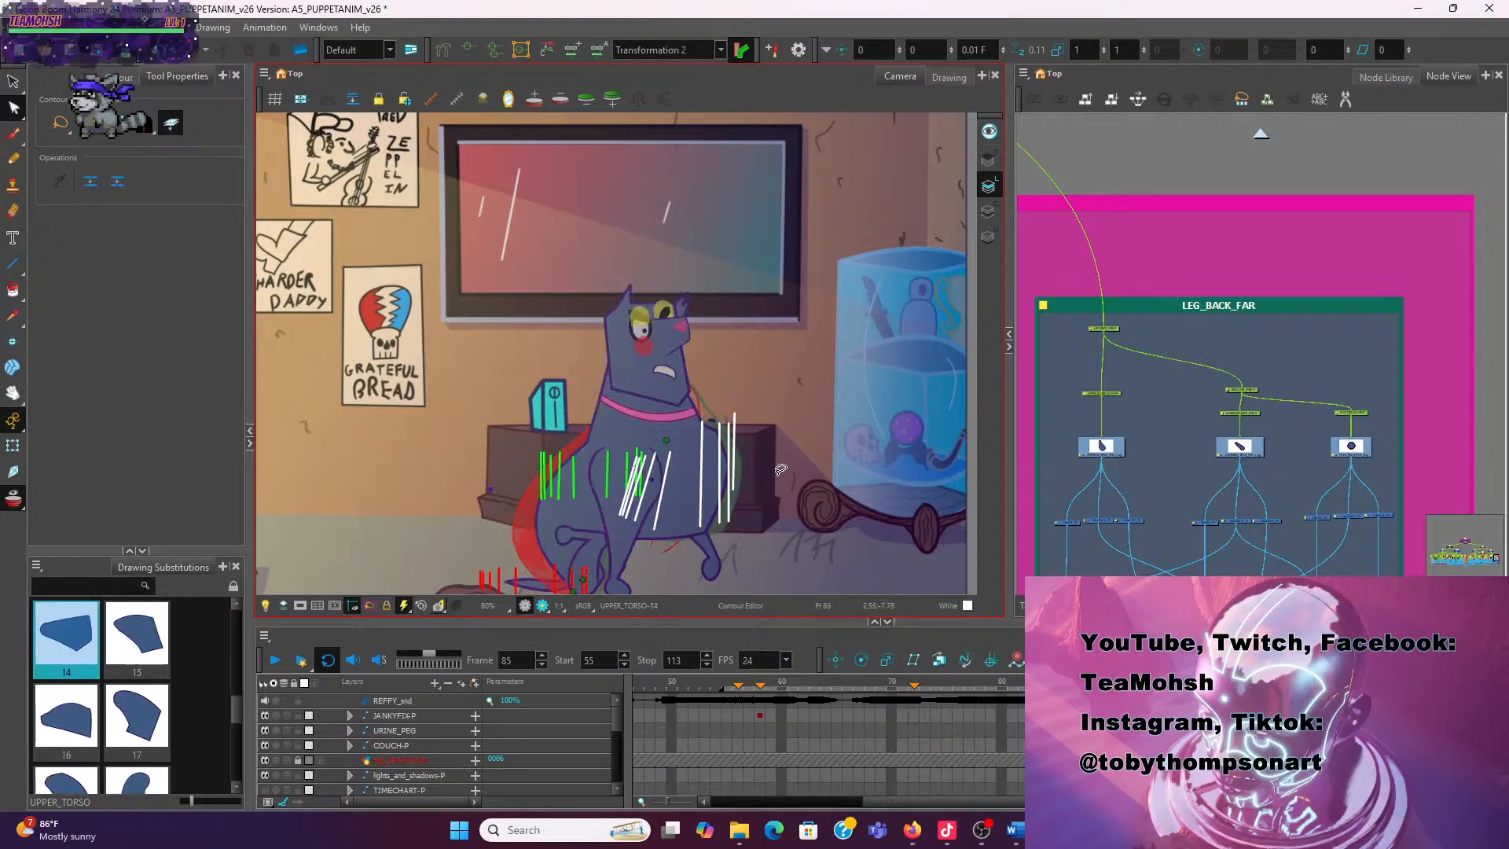
pyautogui.scroll(3, 720, 511)
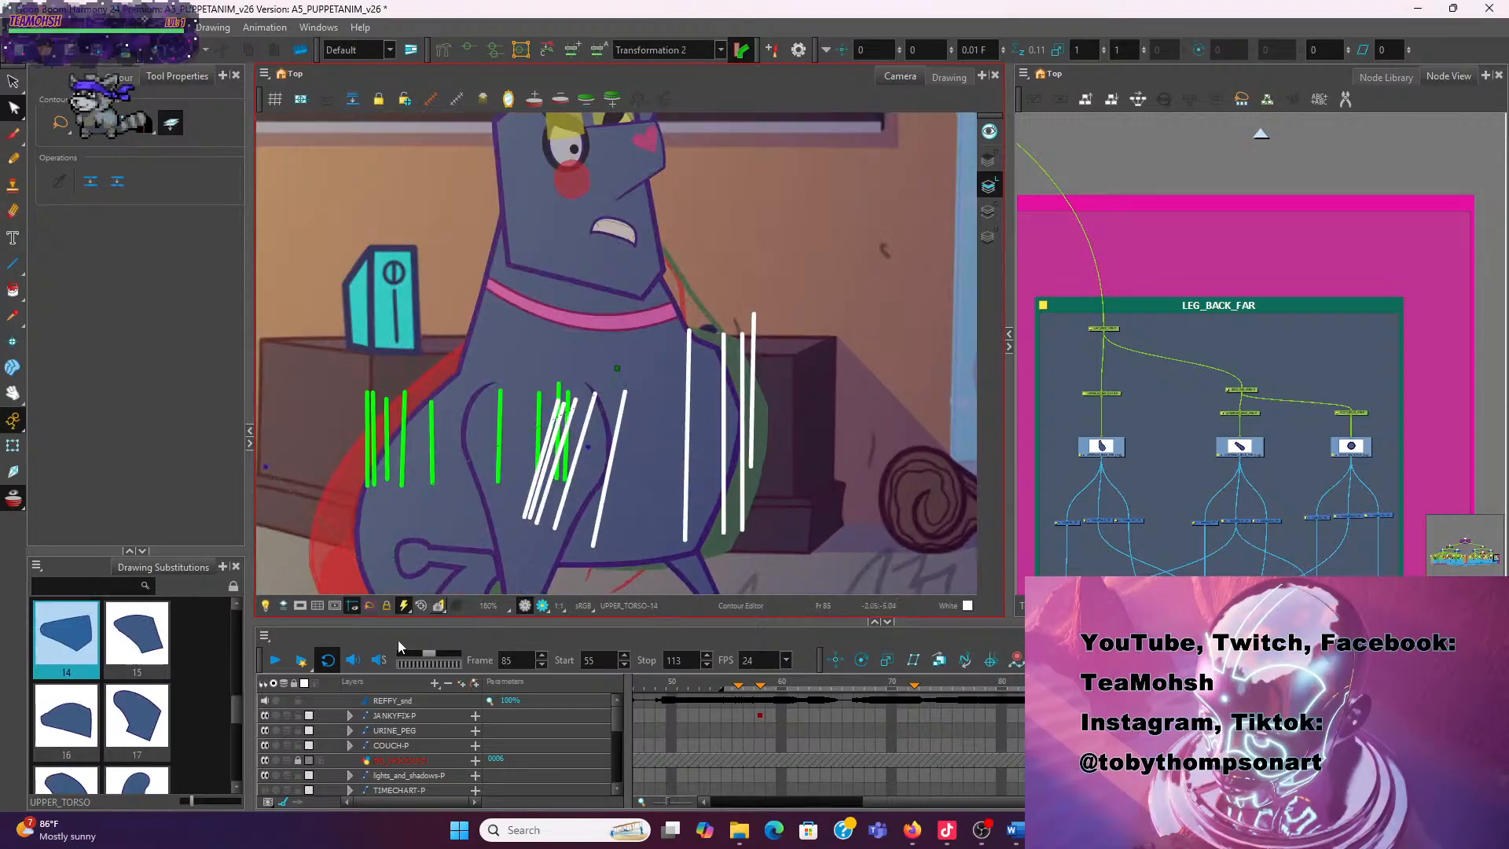
pyautogui.moveTo(686, 503)
pyautogui.mouseDown()
pyautogui.moveTo(926, 396)
pyautogui.moveTo(877, 443)
pyautogui.mouseUp()
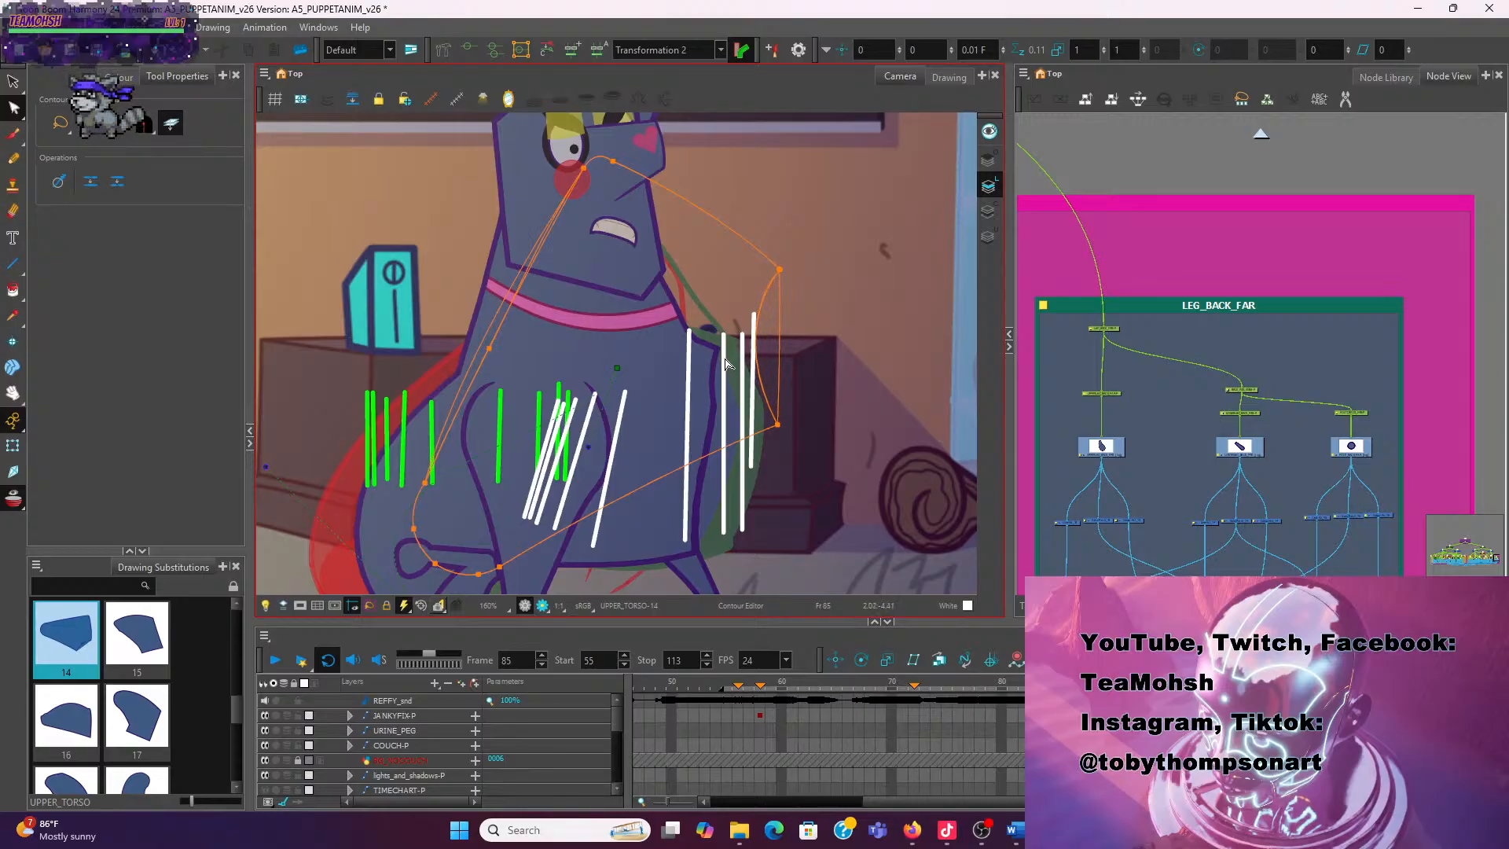
pyautogui.click(841, 369)
pyautogui.scroll(-1, 841, 369)
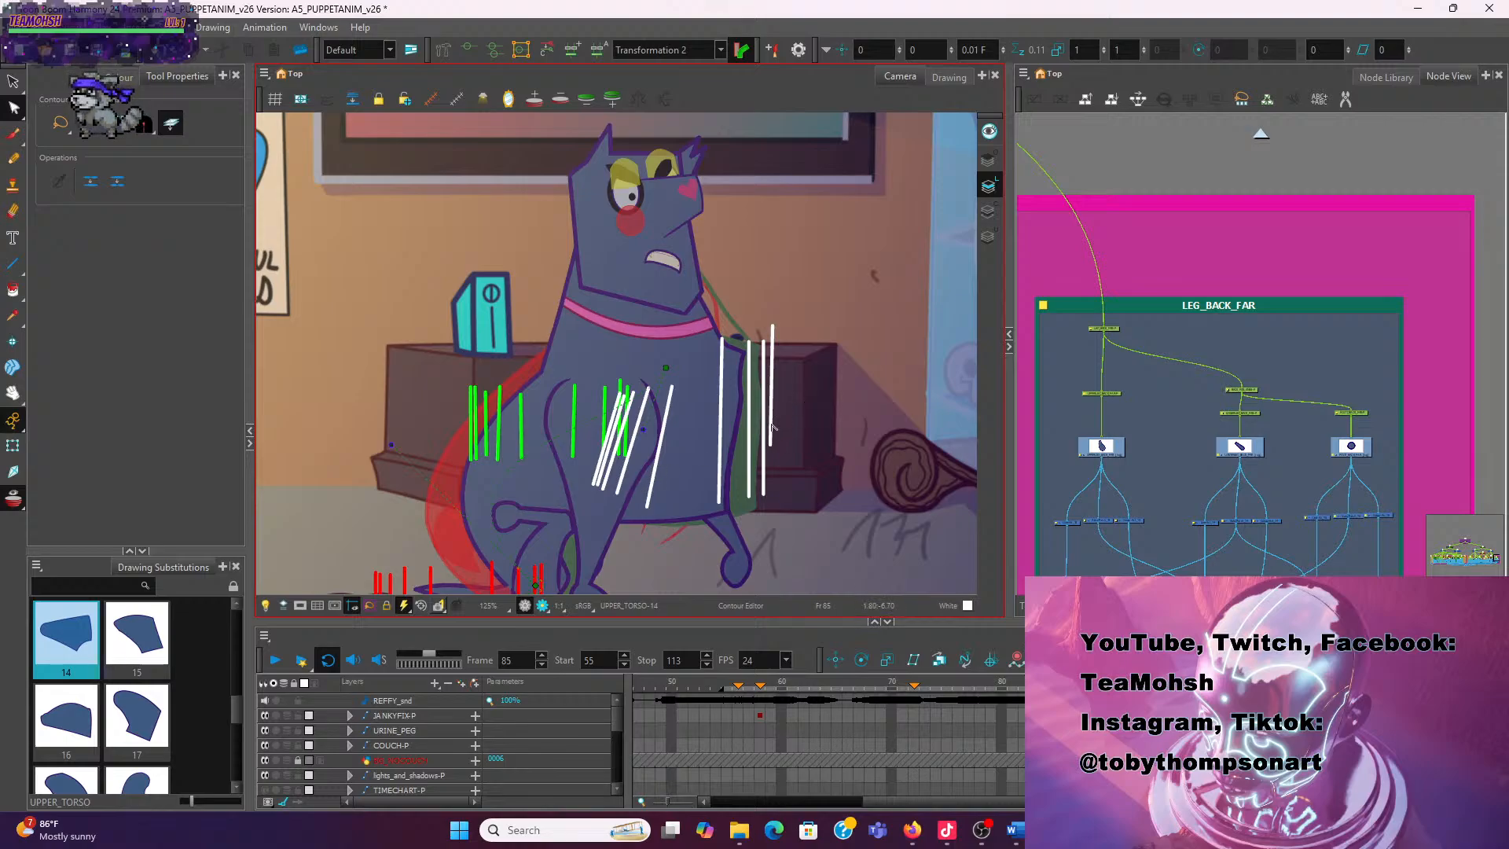
# Pull the lower Bezier handle of the torso's deformer curve inward toward its base point on frame 85
pyautogui.click(13, 445)
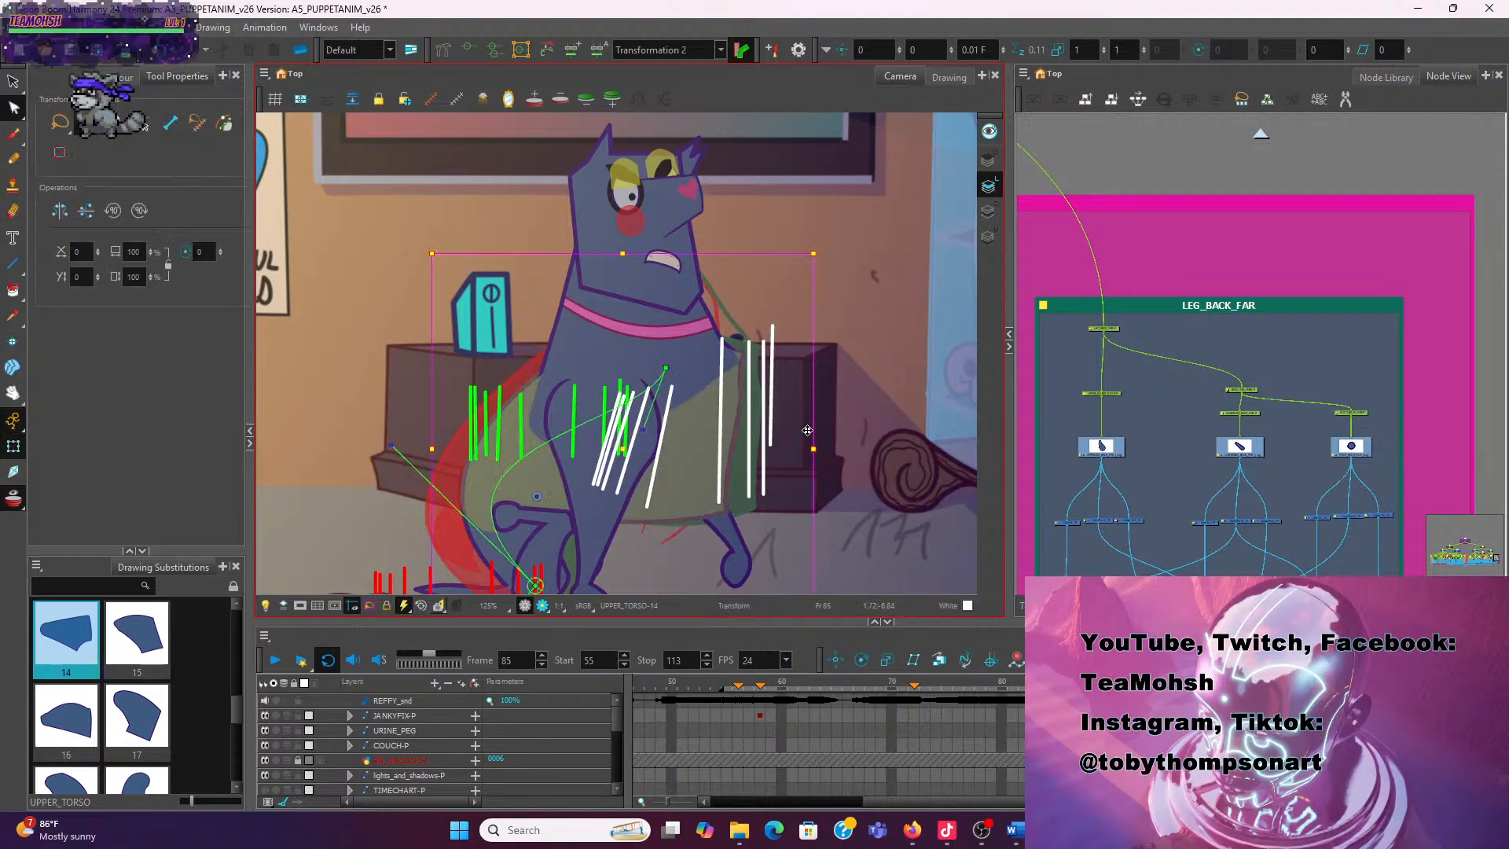
pyautogui.click(405, 347)
pyautogui.click(645, 429)
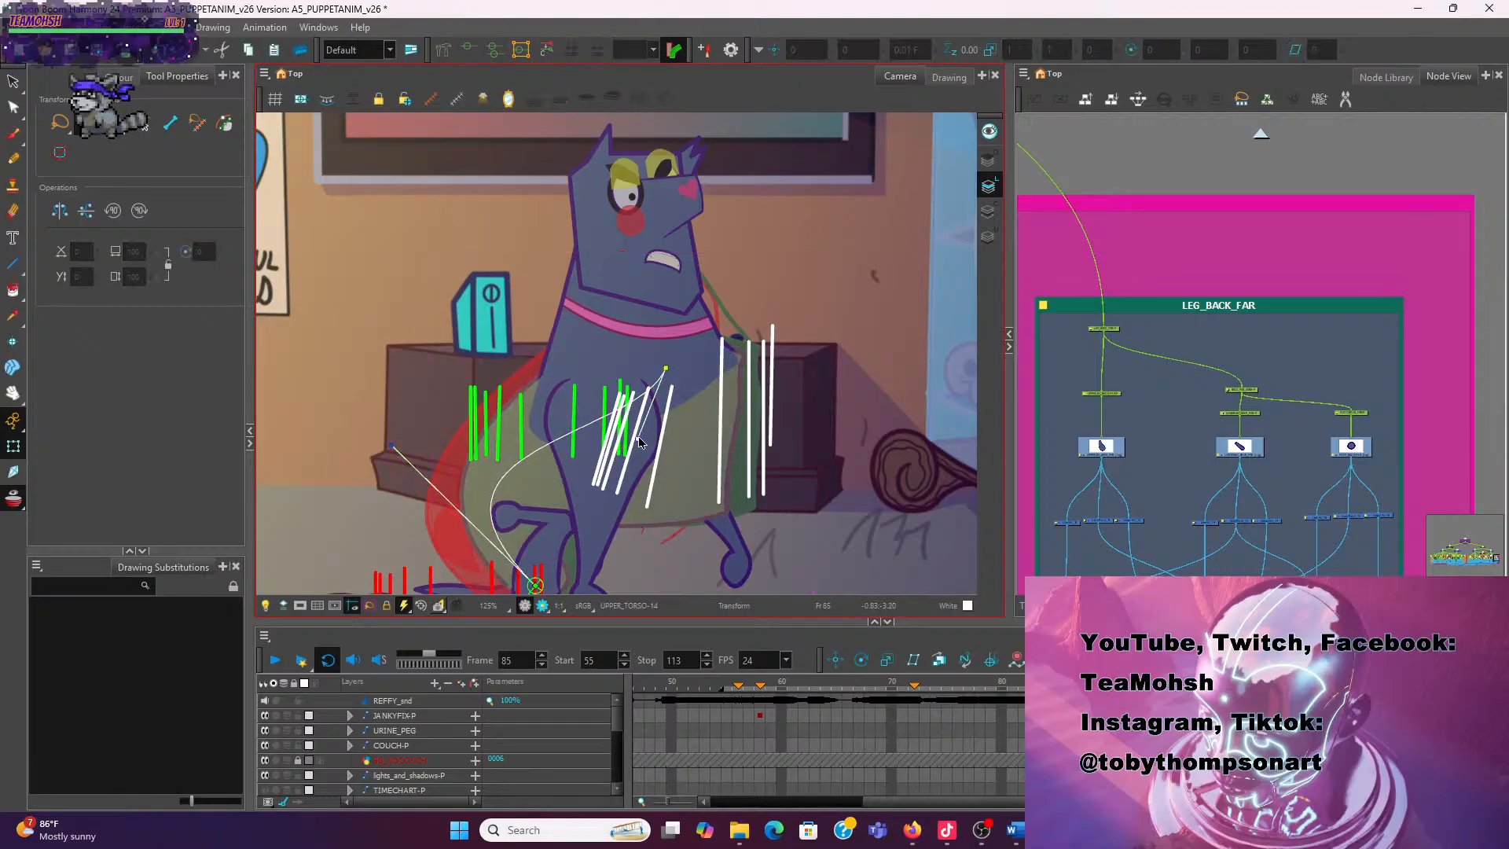
pyautogui.moveTo(642, 429); pyautogui.dragTo(653, 432)
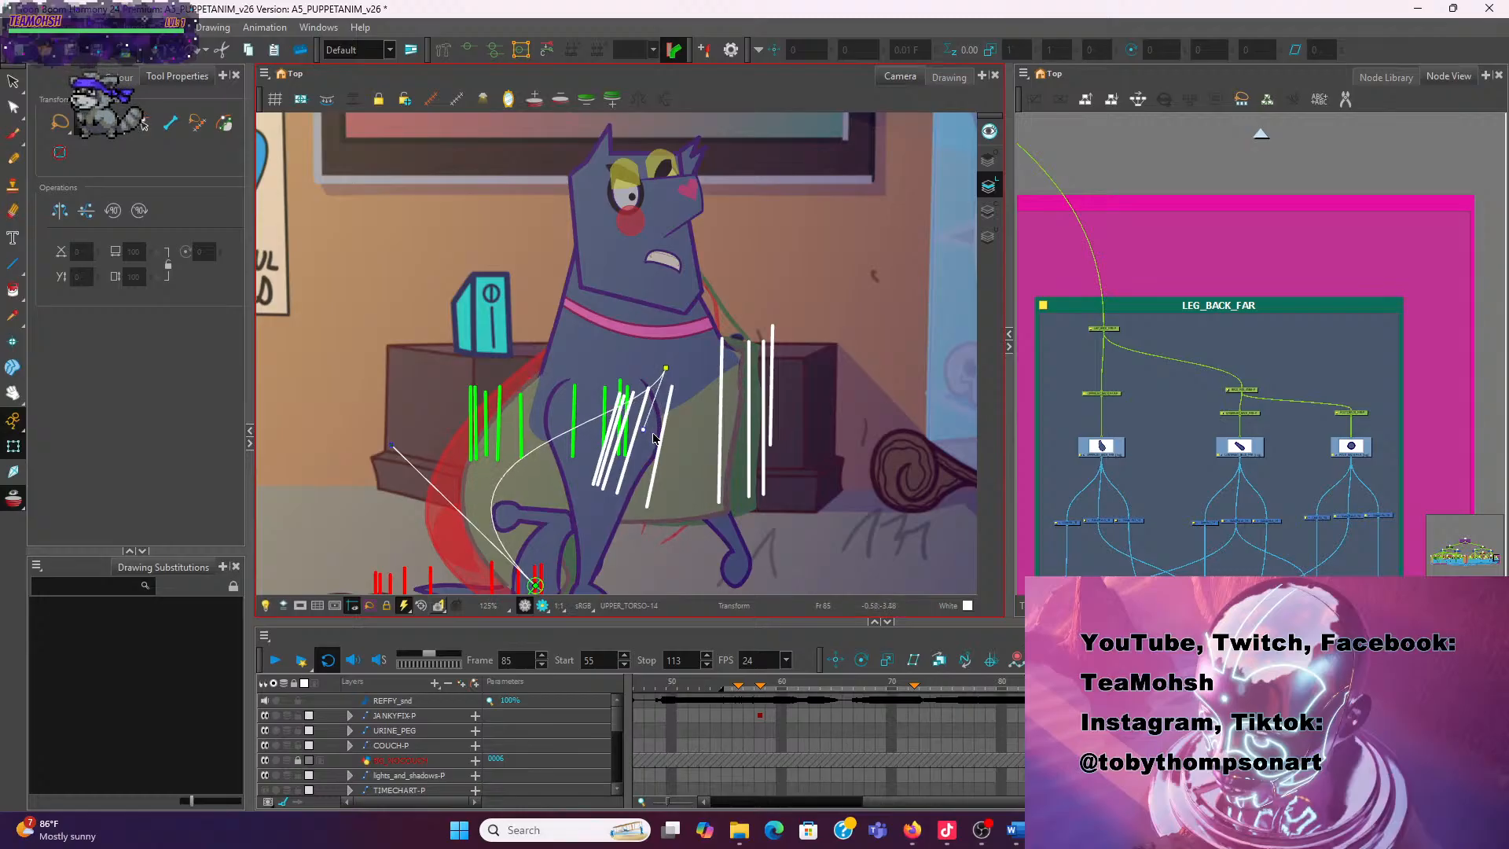
pyautogui.moveTo(396, 445); pyautogui.dragTo(440, 534)
pyautogui.hotkey('ctrl', 'z')
pyautogui.moveTo(392, 442); pyautogui.dragTo(412, 469)
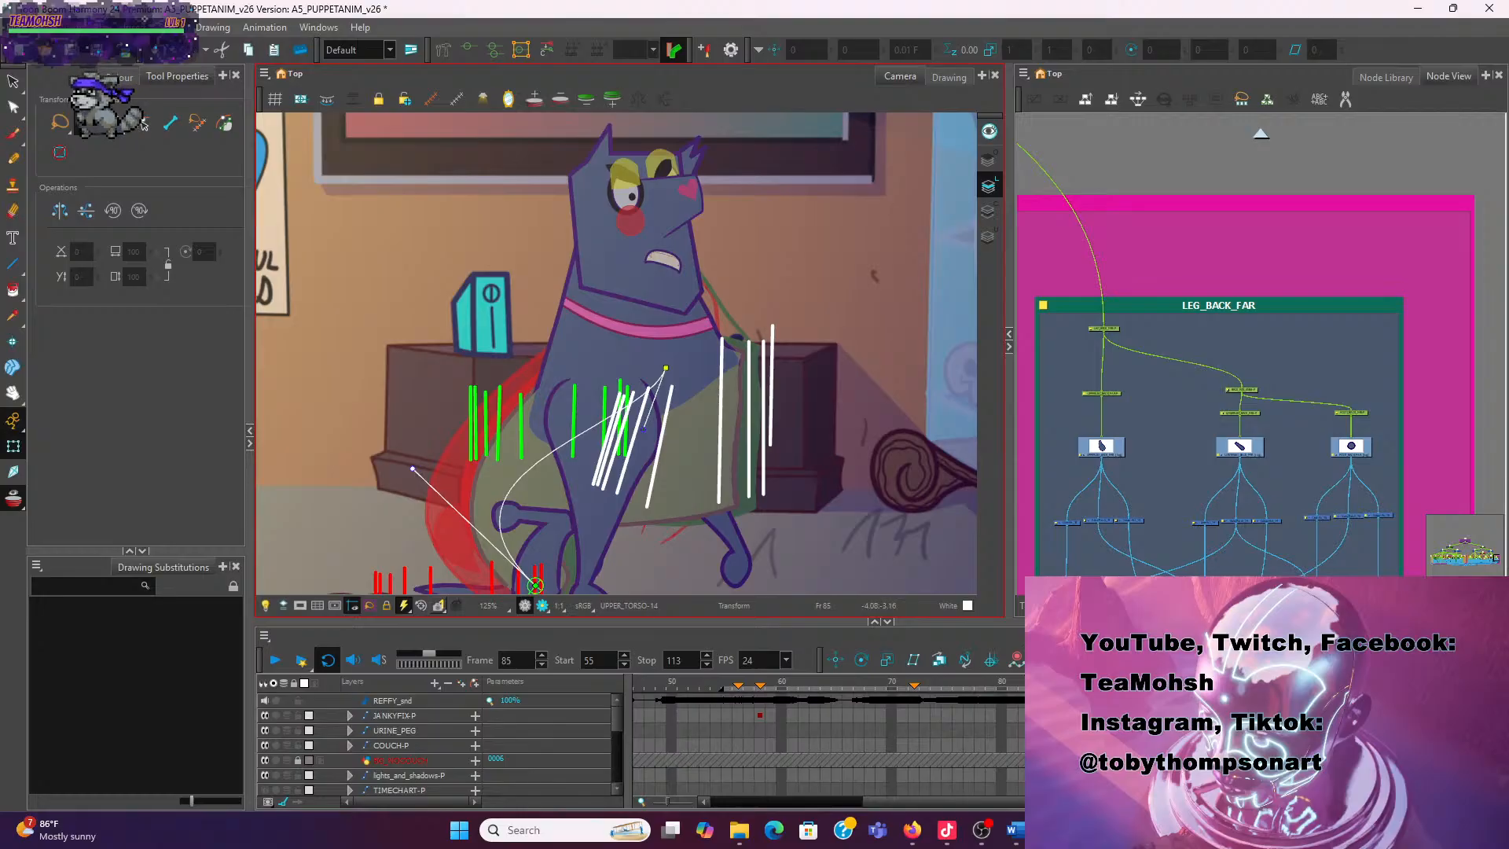
# Play back the animation to check the torso's spacing and stop at frame 82
pyautogui.moveTo(1090, 682); pyautogui.dragTo(992, 684)
pyautogui.press('Return')
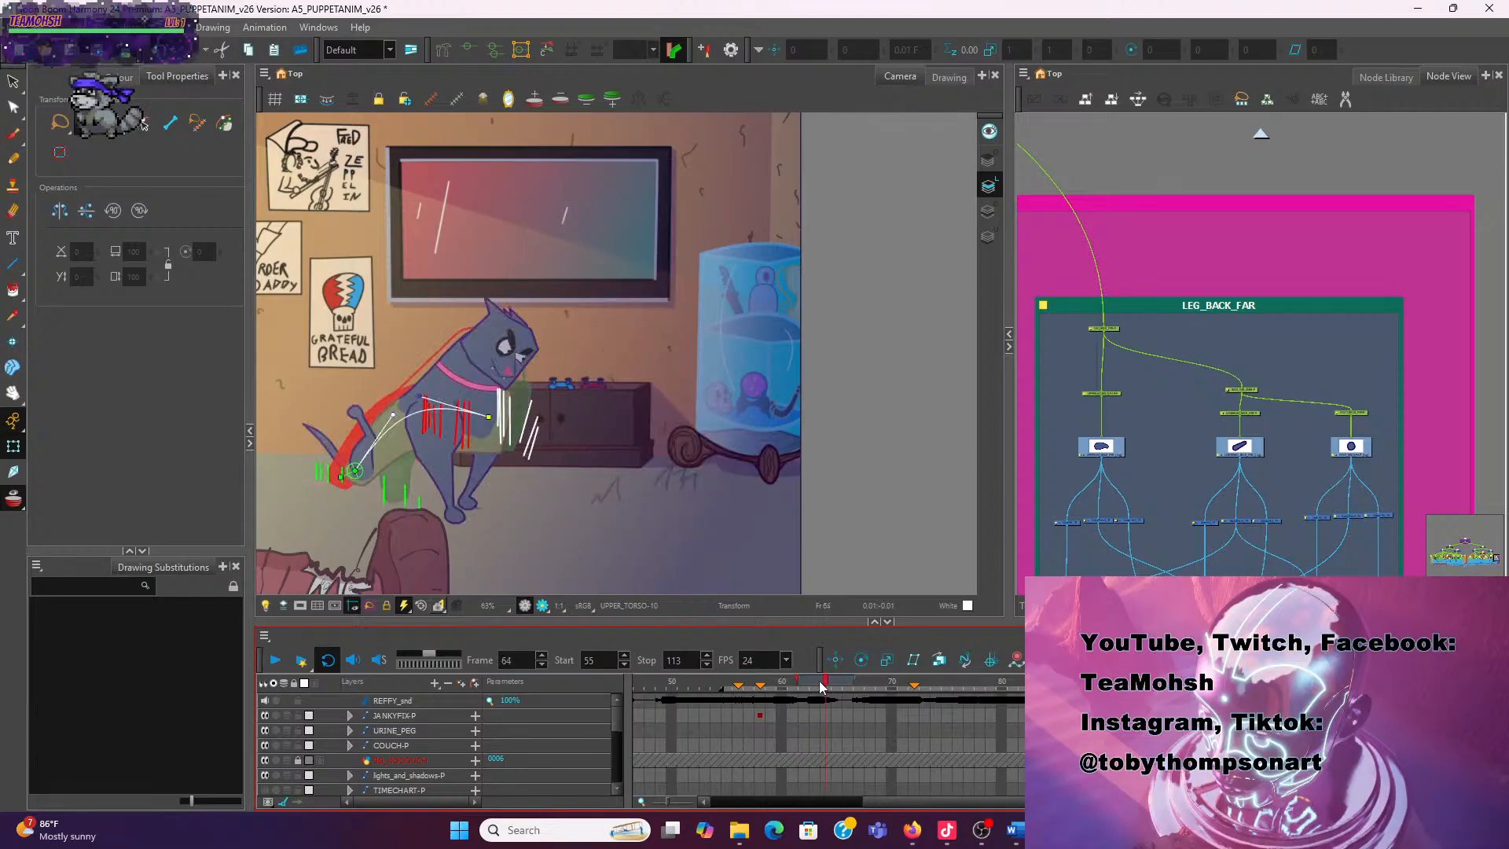
pyautogui.click(978, 724)
pyautogui.moveTo(977, 724); pyautogui.dragTo(1022, 729)
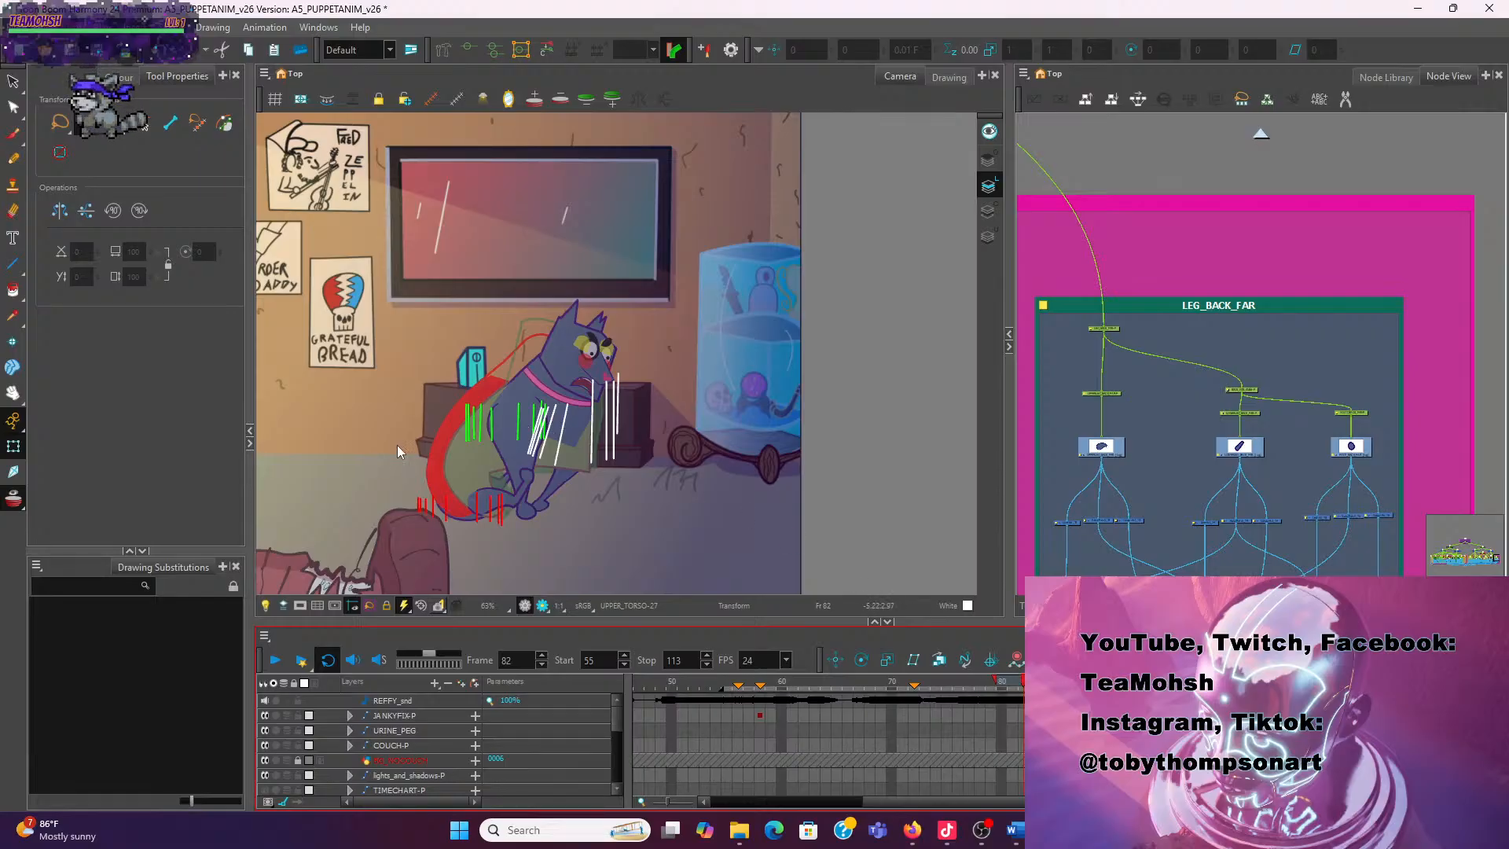
# Raise the upper torso's lower chest corner point along the white spacing mark on frame 82 with the Contour Editor
pyautogui.scroll(4, 614, 458)
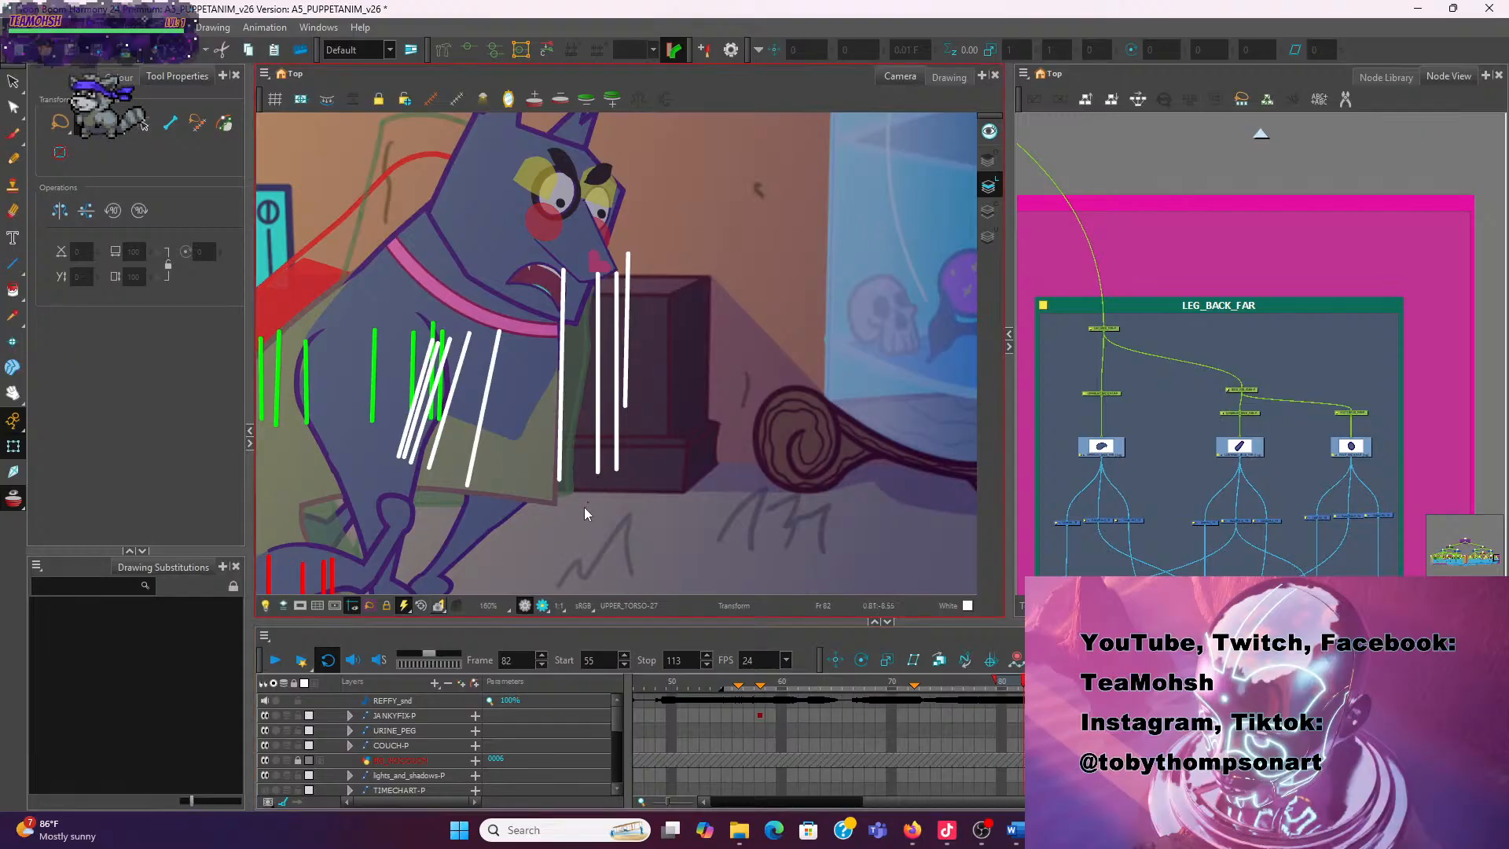
pyautogui.click(487, 509)
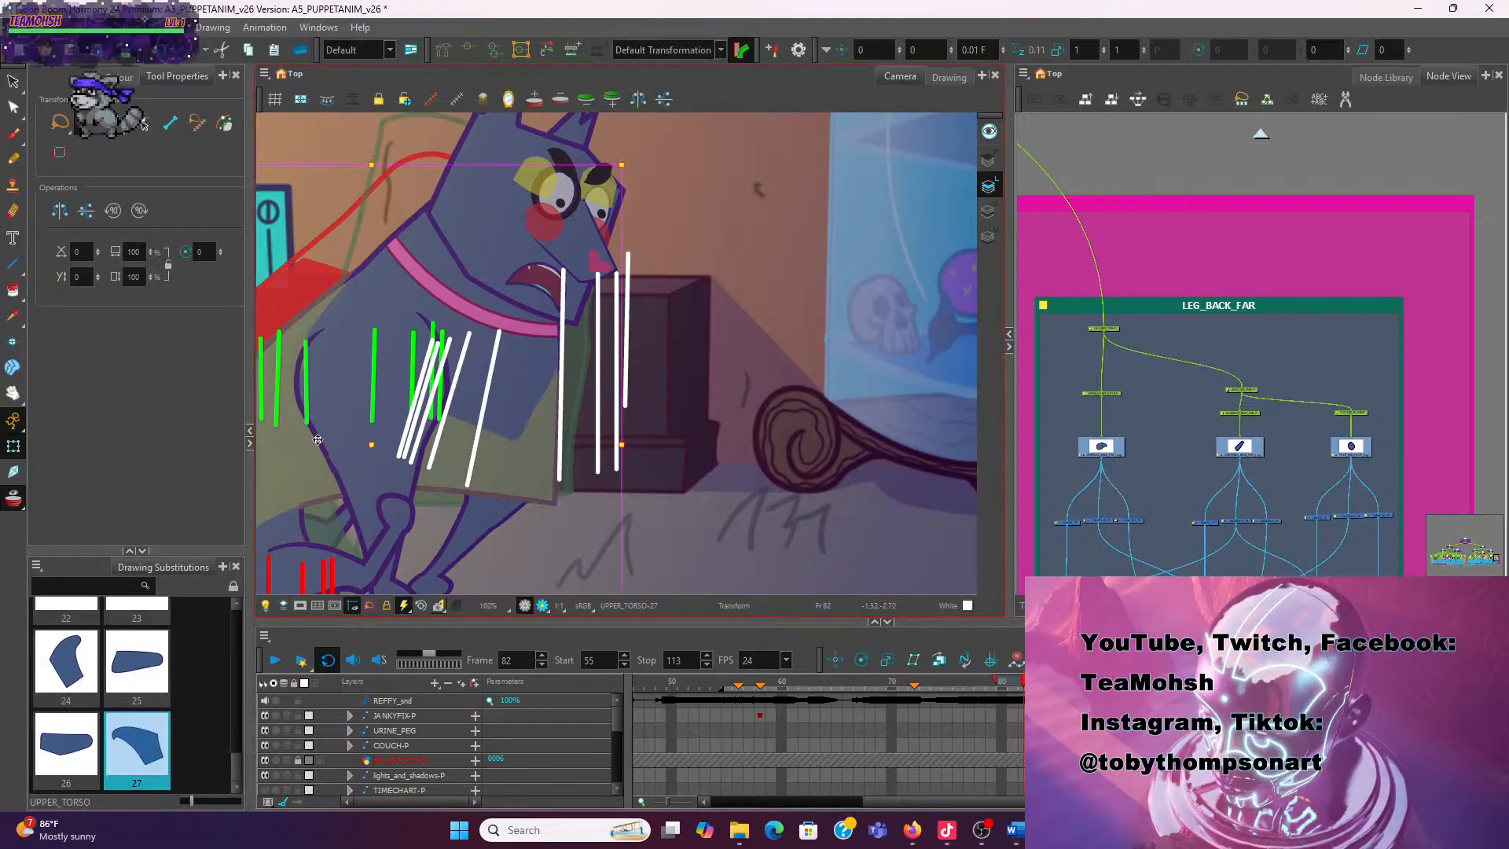
pyautogui.click(18, 117)
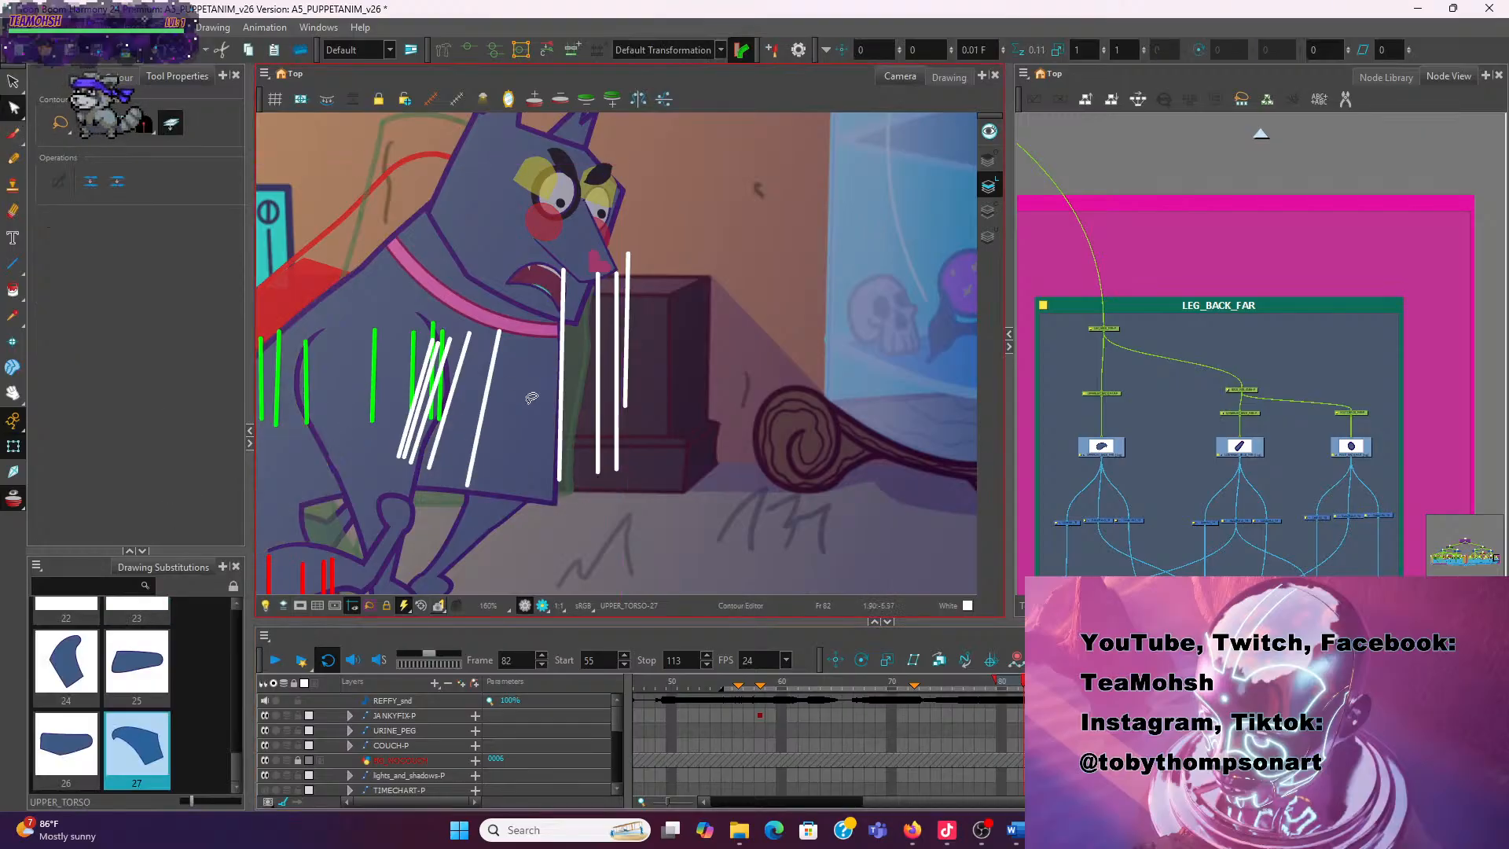
pyautogui.scroll(-2, 531, 404)
pyautogui.moveTo(600, 474)
pyautogui.mouseDown()
pyautogui.moveTo(545, 454)
pyautogui.moveTo(544, 417)
pyautogui.mouseUp()
pyautogui.scroll(2, 558, 450)
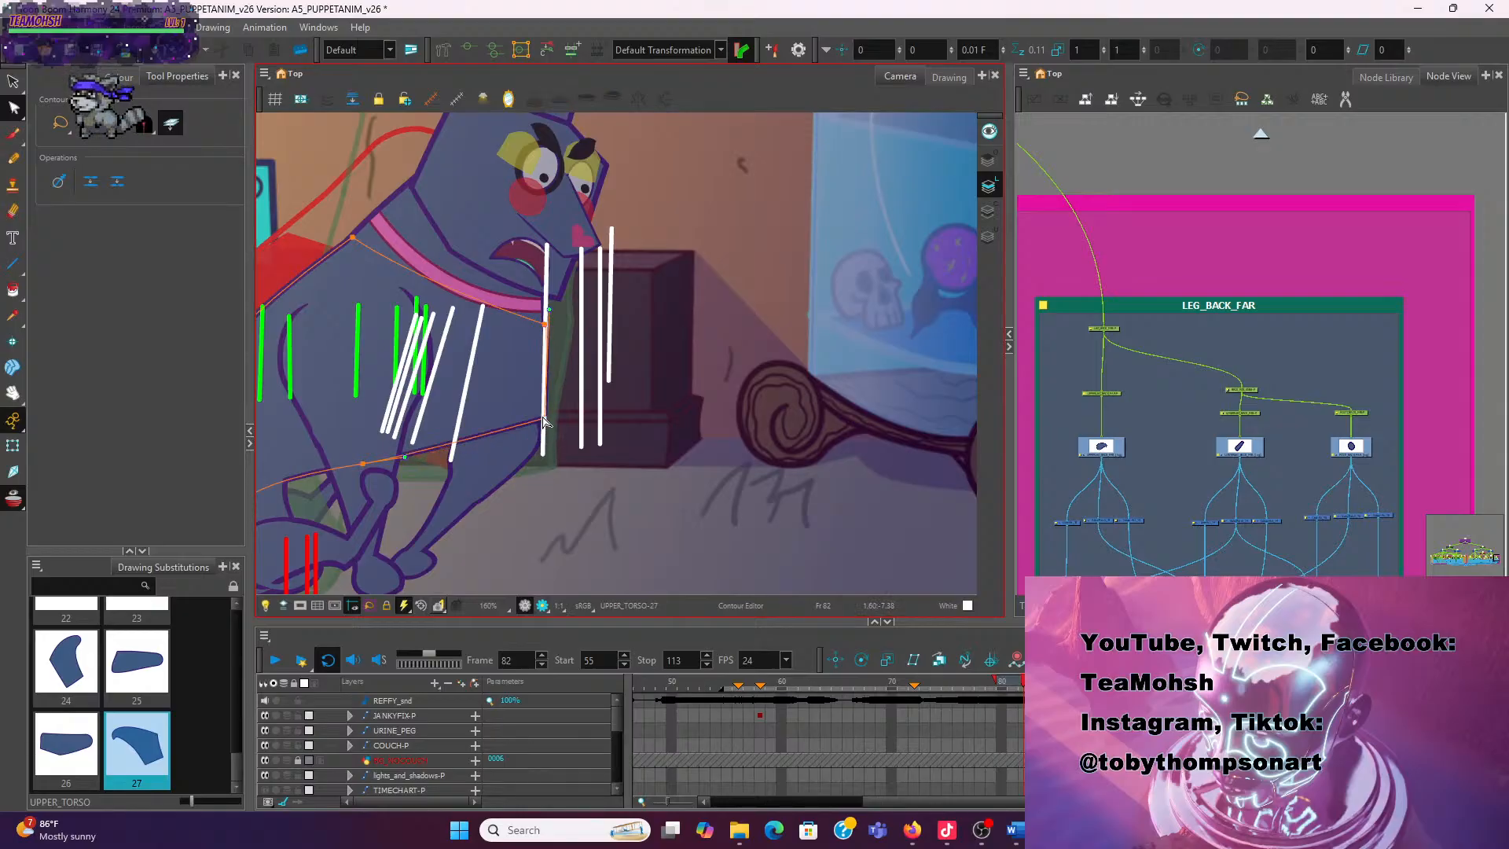
pyautogui.click(538, 514)
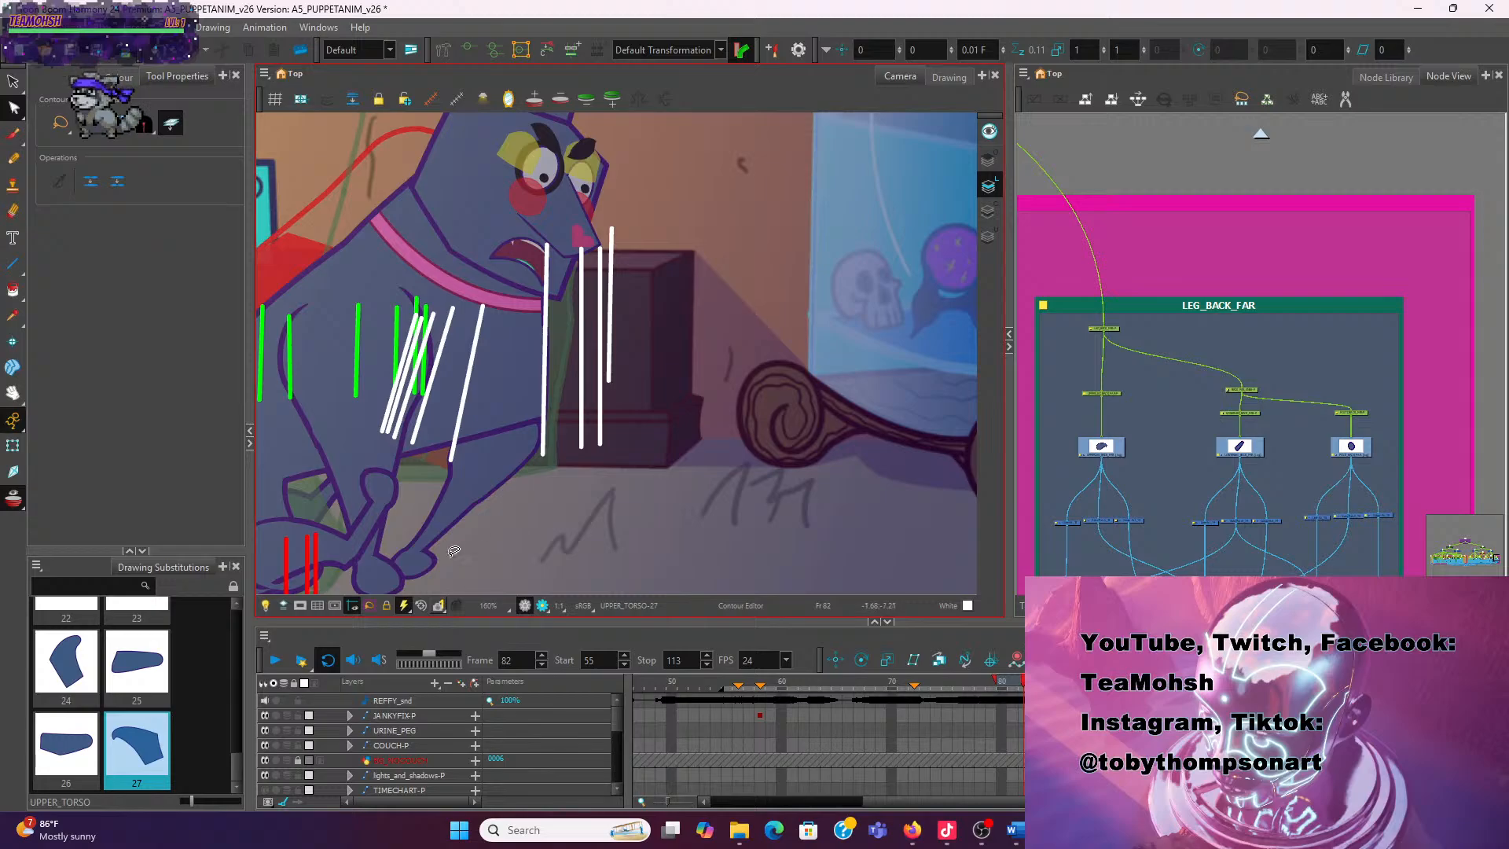
# Select the whole far front leg on frame 82 and rotate it slightly counter-clockwise around its foot
pyautogui.click(14, 446)
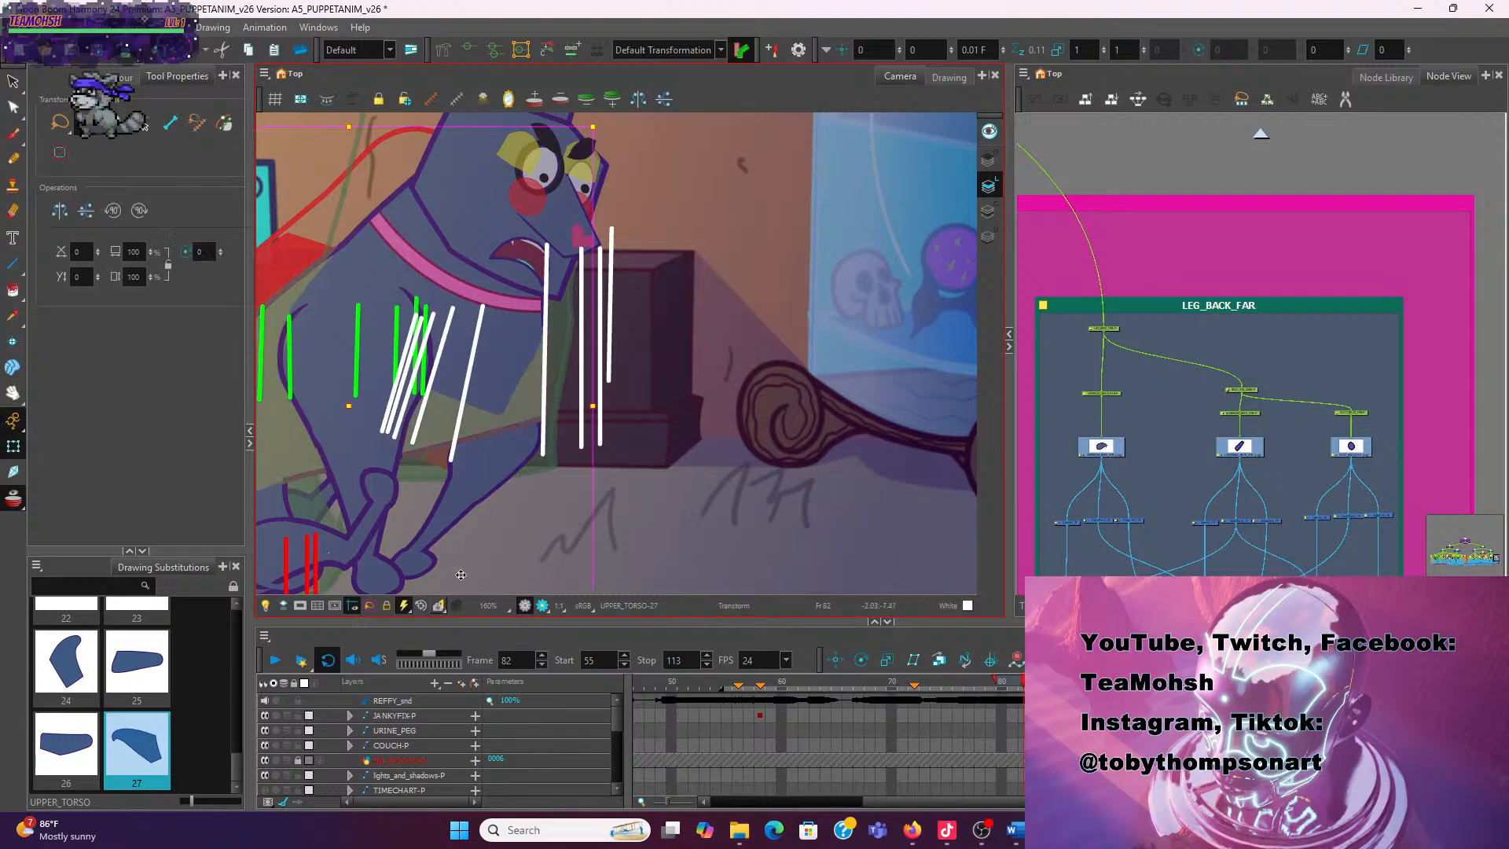
pyautogui.click(423, 564)
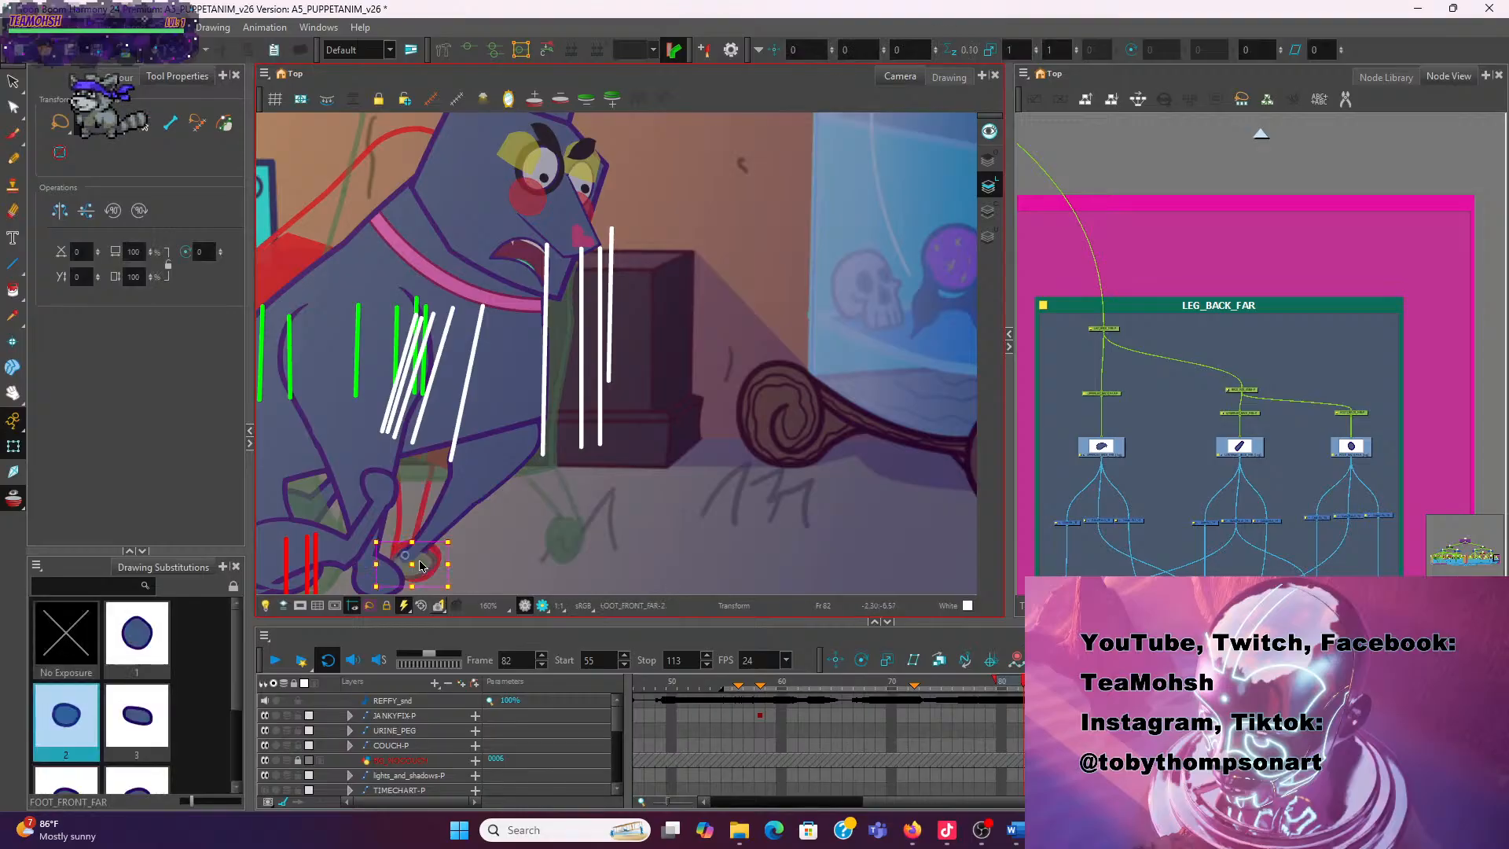
pyautogui.click(495, 436)
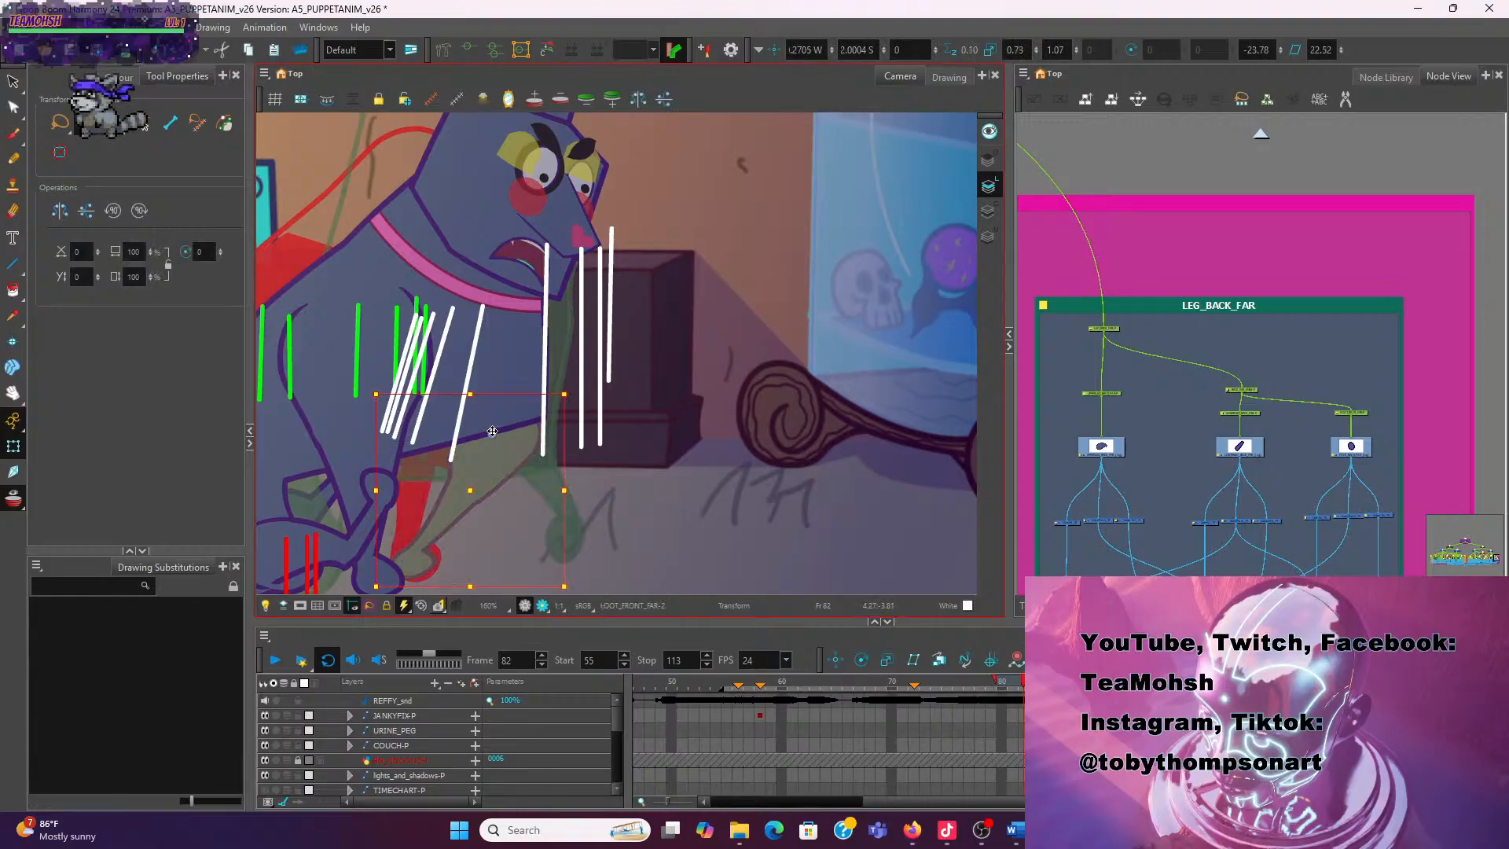
pyautogui.moveTo(492, 431); pyautogui.dragTo(510, 445)
pyautogui.hotkey('ctrl', 'z')
pyautogui.scroll(-1, 649, 458)
pyautogui.click(645, 460)
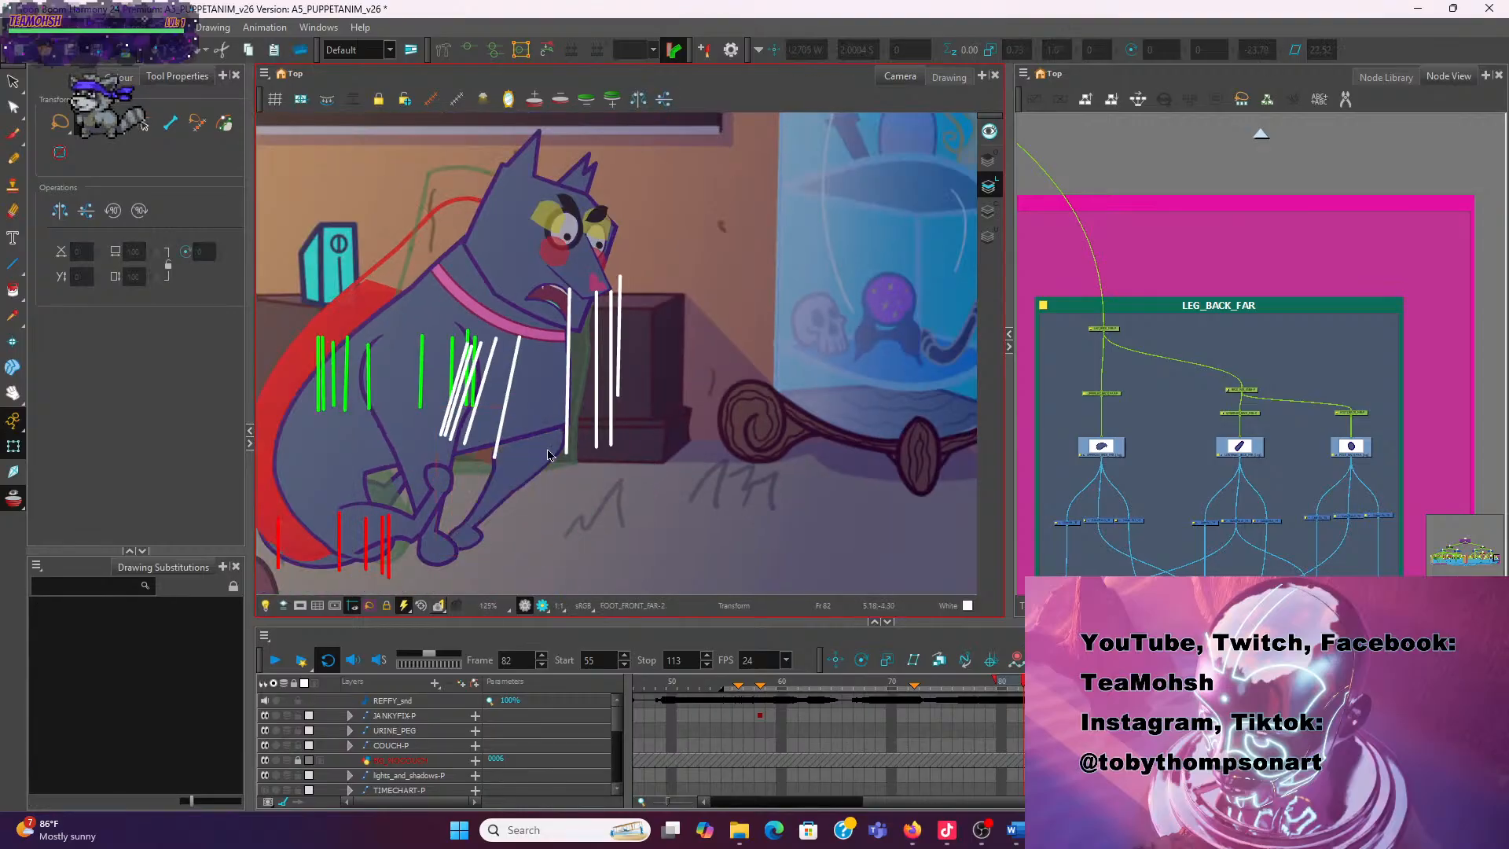
pyautogui.click(548, 455)
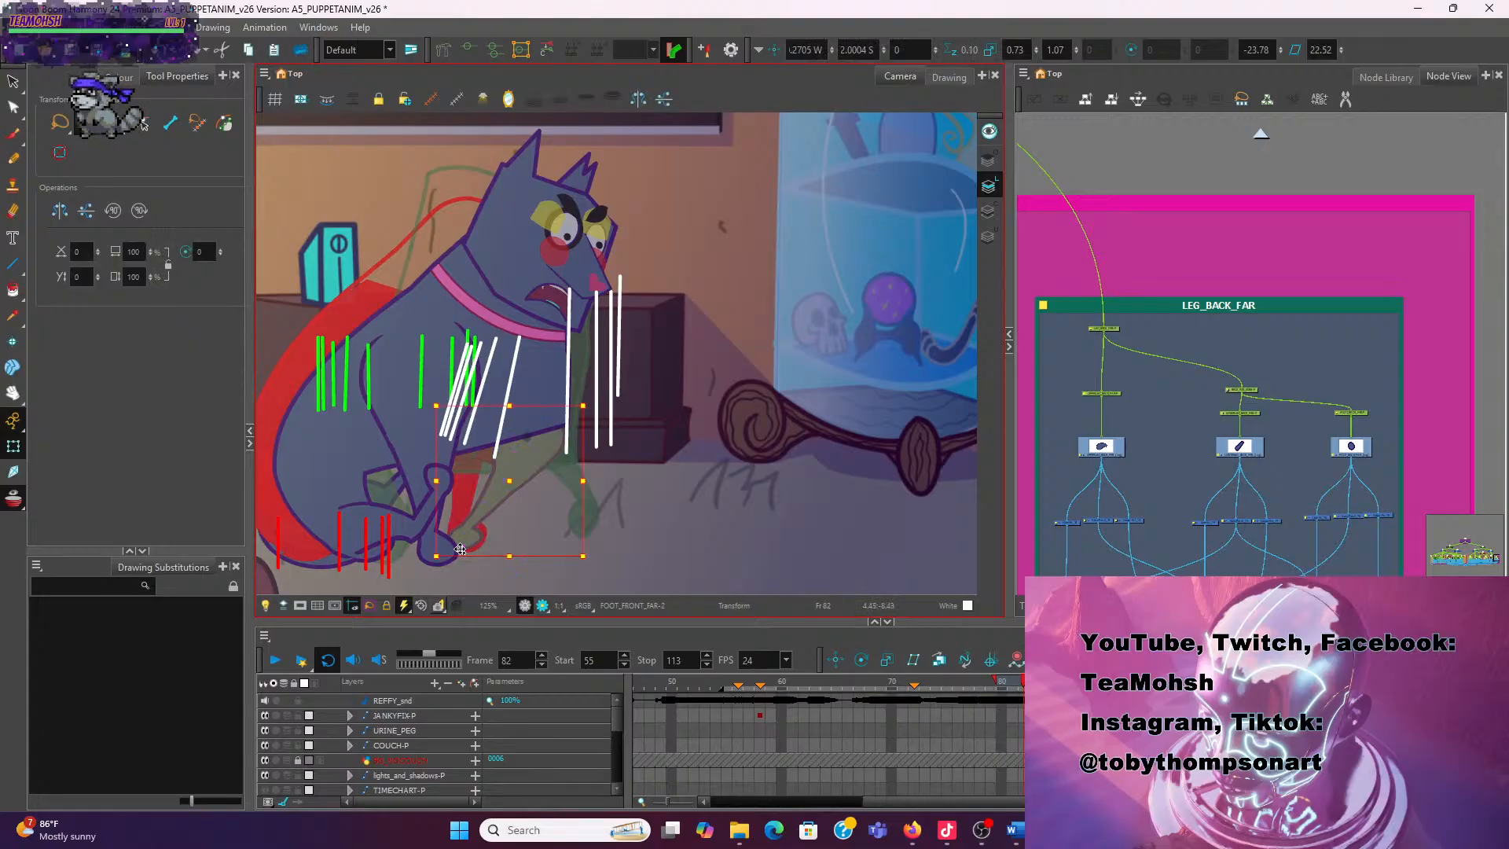
pyautogui.moveTo(585, 556); pyautogui.dragTo(582, 545)
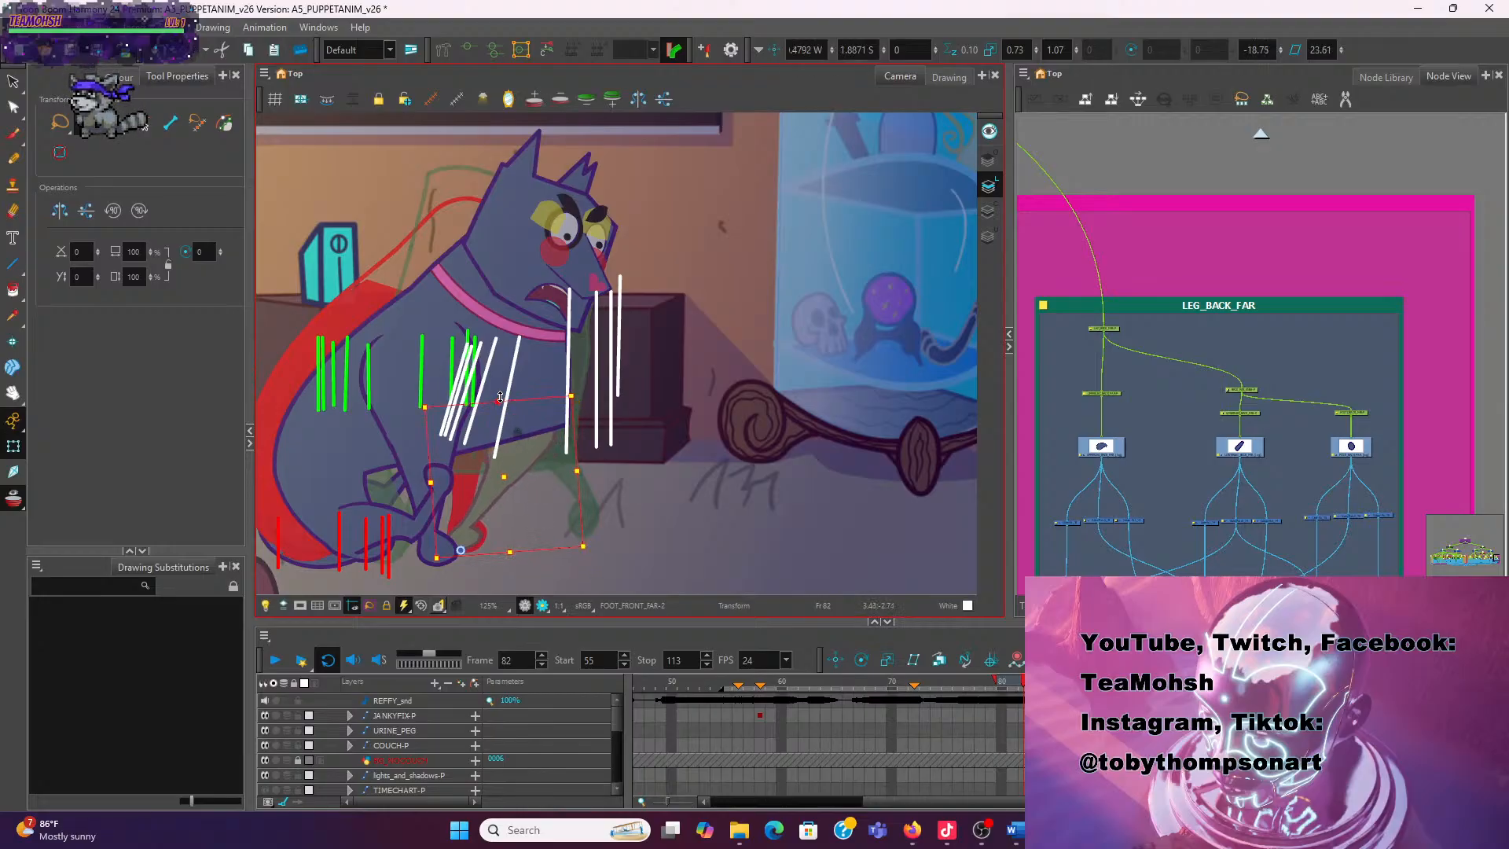
# Stretch the far front leg lengthwise toward the raised chest on frame 82, using a rotated view, then restore the view's rotation
pyautogui.hotkey('ctrl', 'alt')
pyautogui.moveTo(673, 522); pyautogui.dragTo(689, 388)
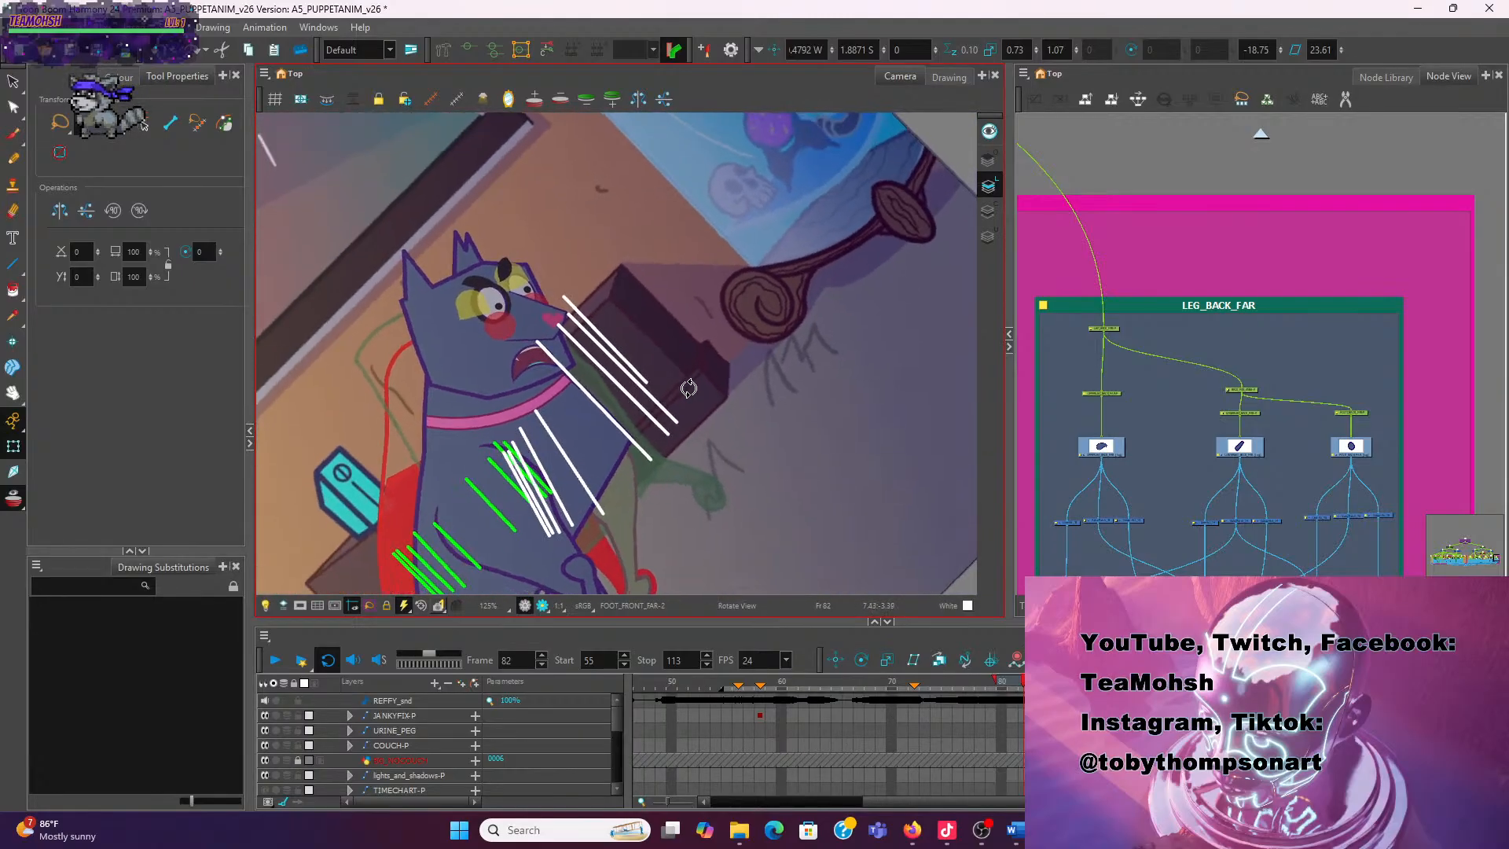
pyautogui.moveTo(622, 429); pyautogui.dragTo(619, 409)
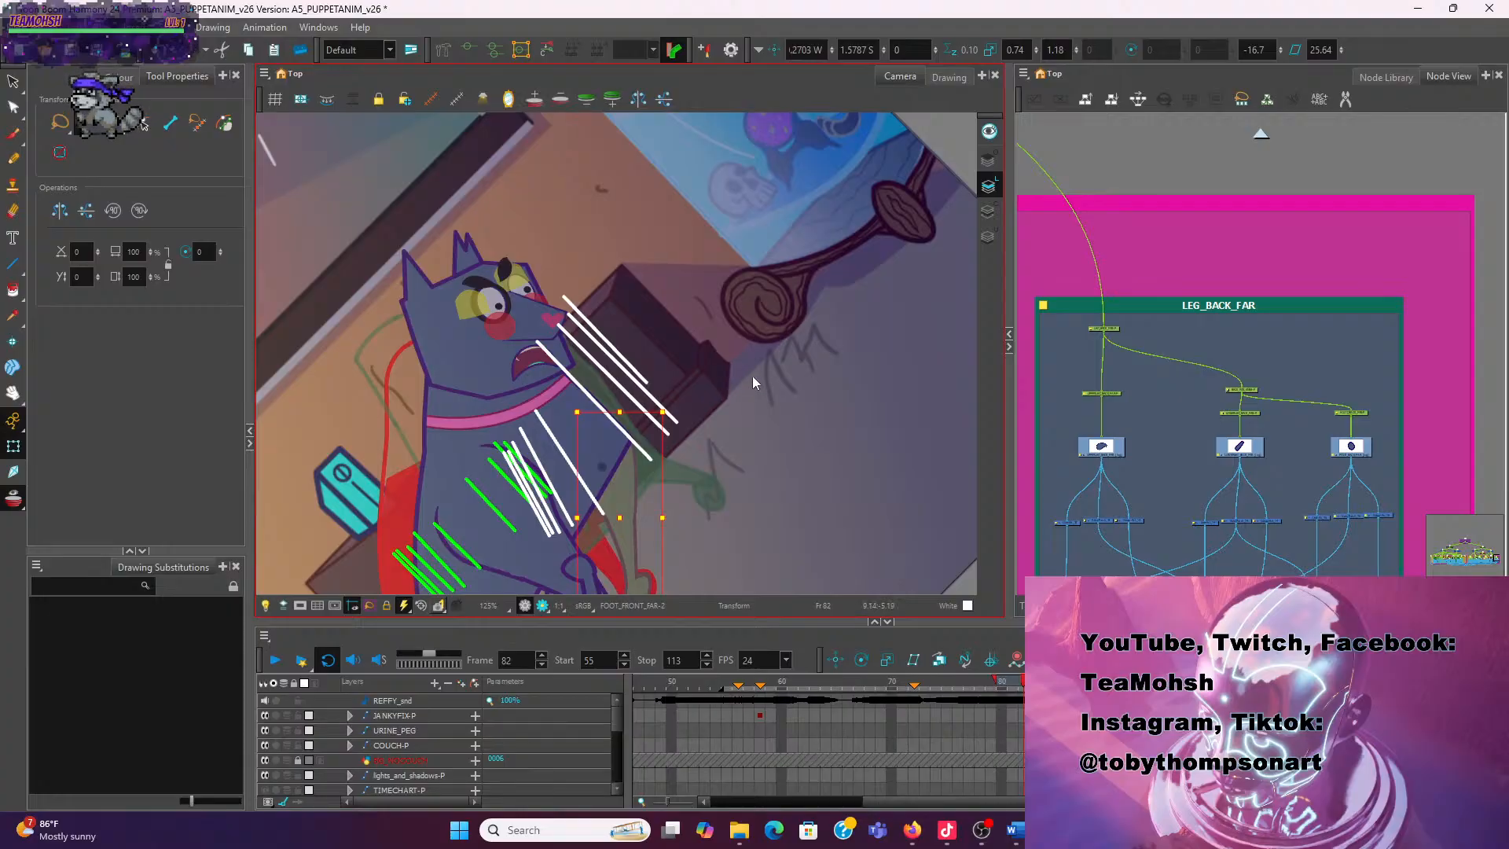
pyautogui.hotkey('shift', 'x')
pyautogui.click(706, 445)
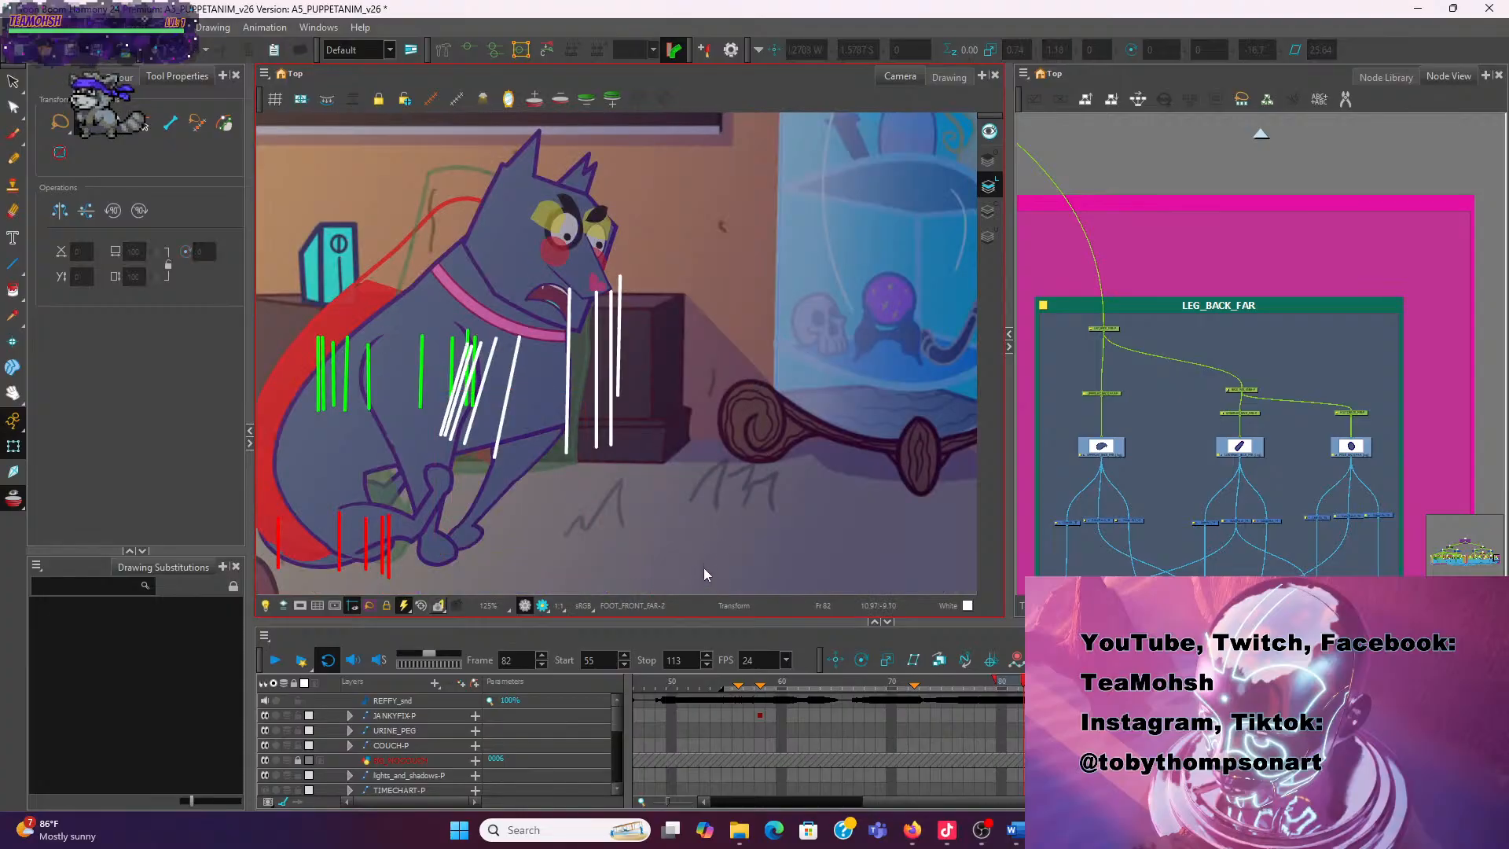
# Raise the upper torso's lower chest corner point on frame 84 with the Contour Editor
pyautogui.moveTo(1023, 683)
pyautogui.mouseDown()
pyautogui.moveTo(1045, 682)
pyautogui.moveTo(974, 684)
pyautogui.moveTo(1046, 683)
pyautogui.mouseUp()
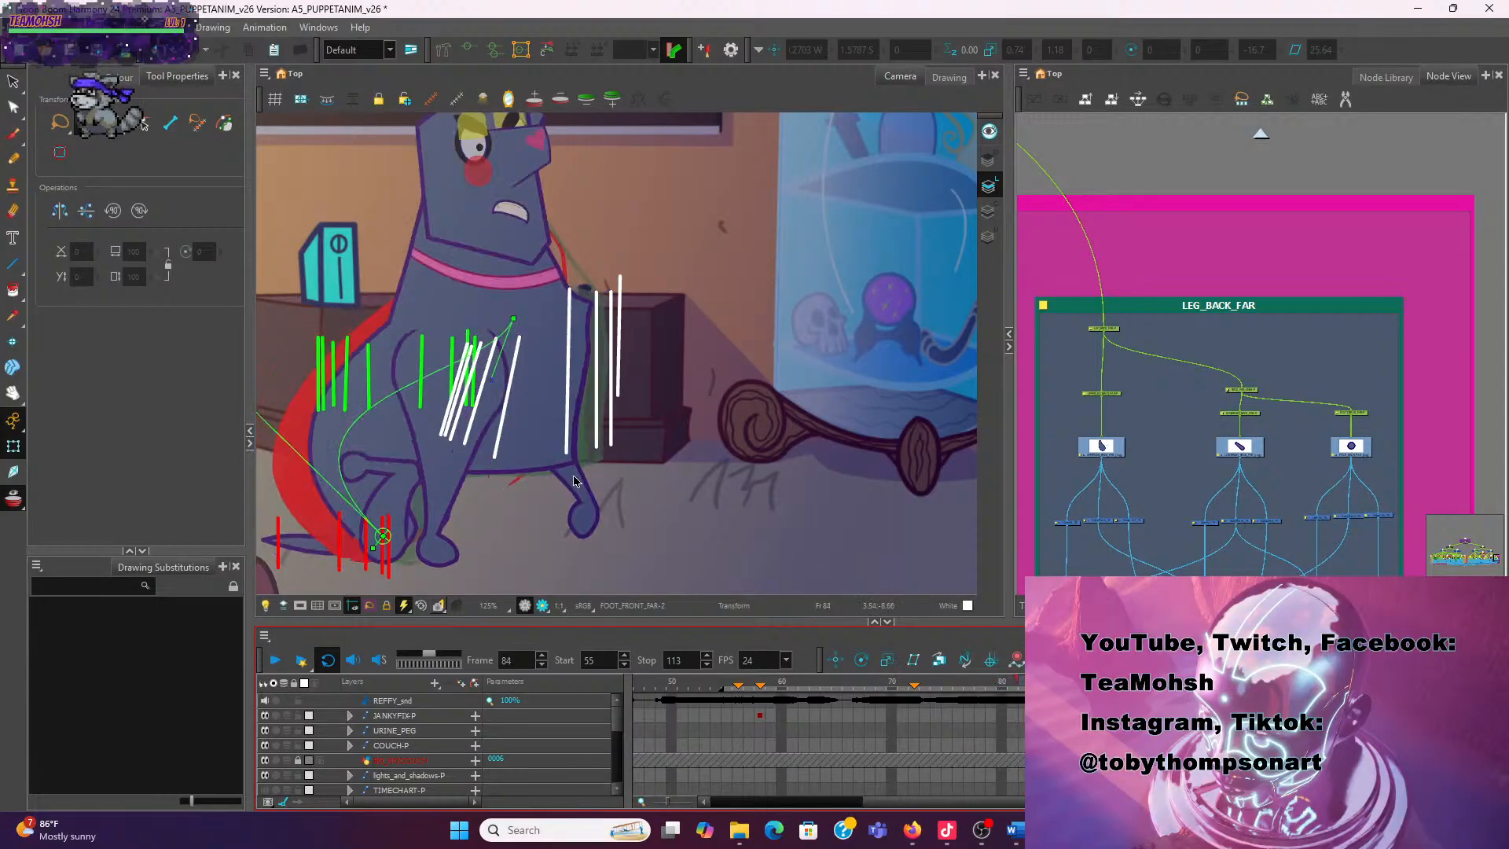
pyautogui.click(574, 481)
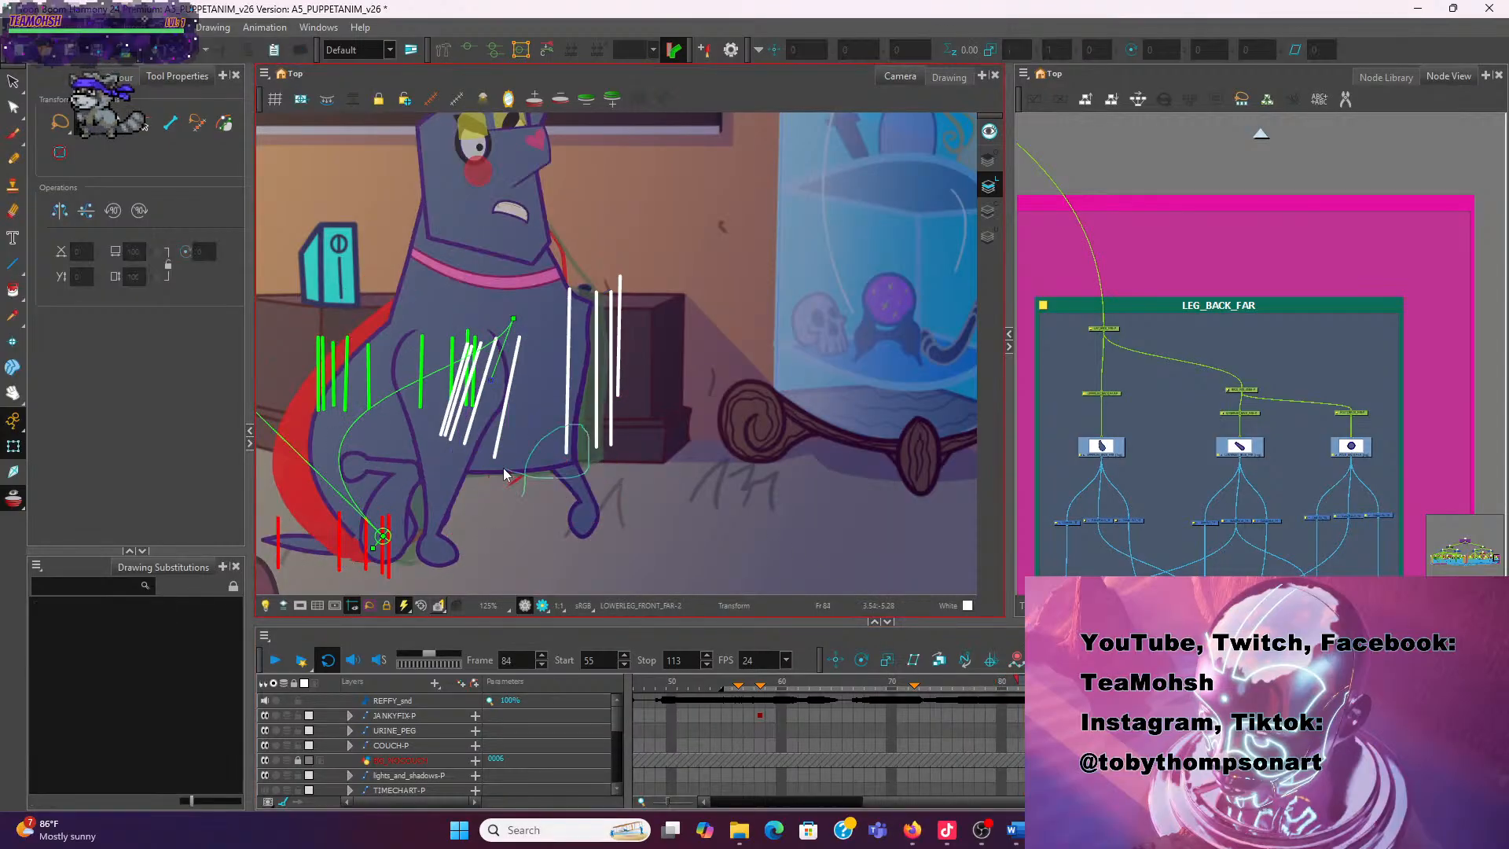
pyautogui.click(531, 461)
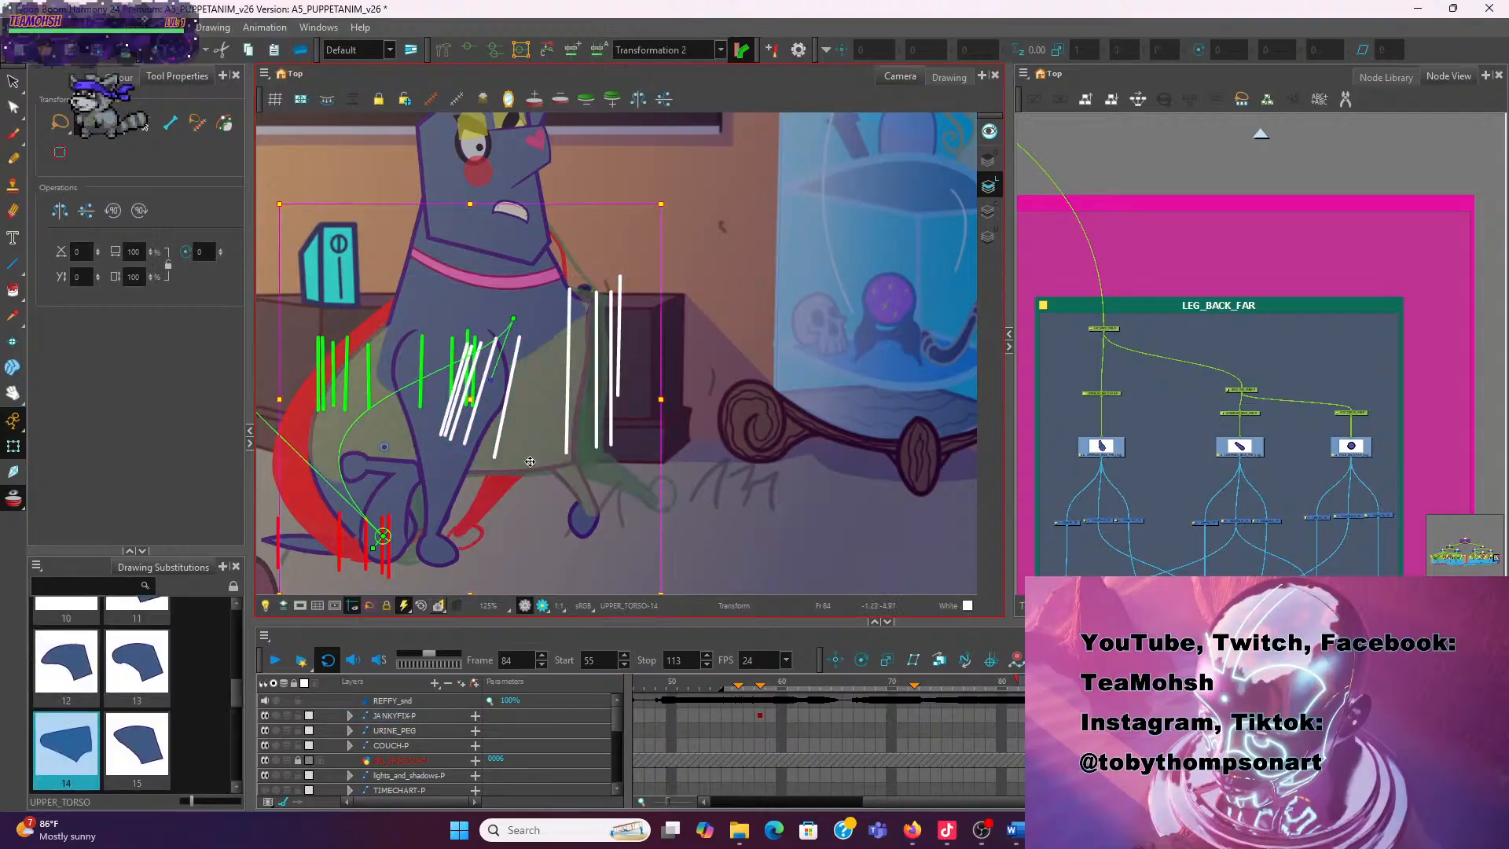
pyautogui.click(14, 109)
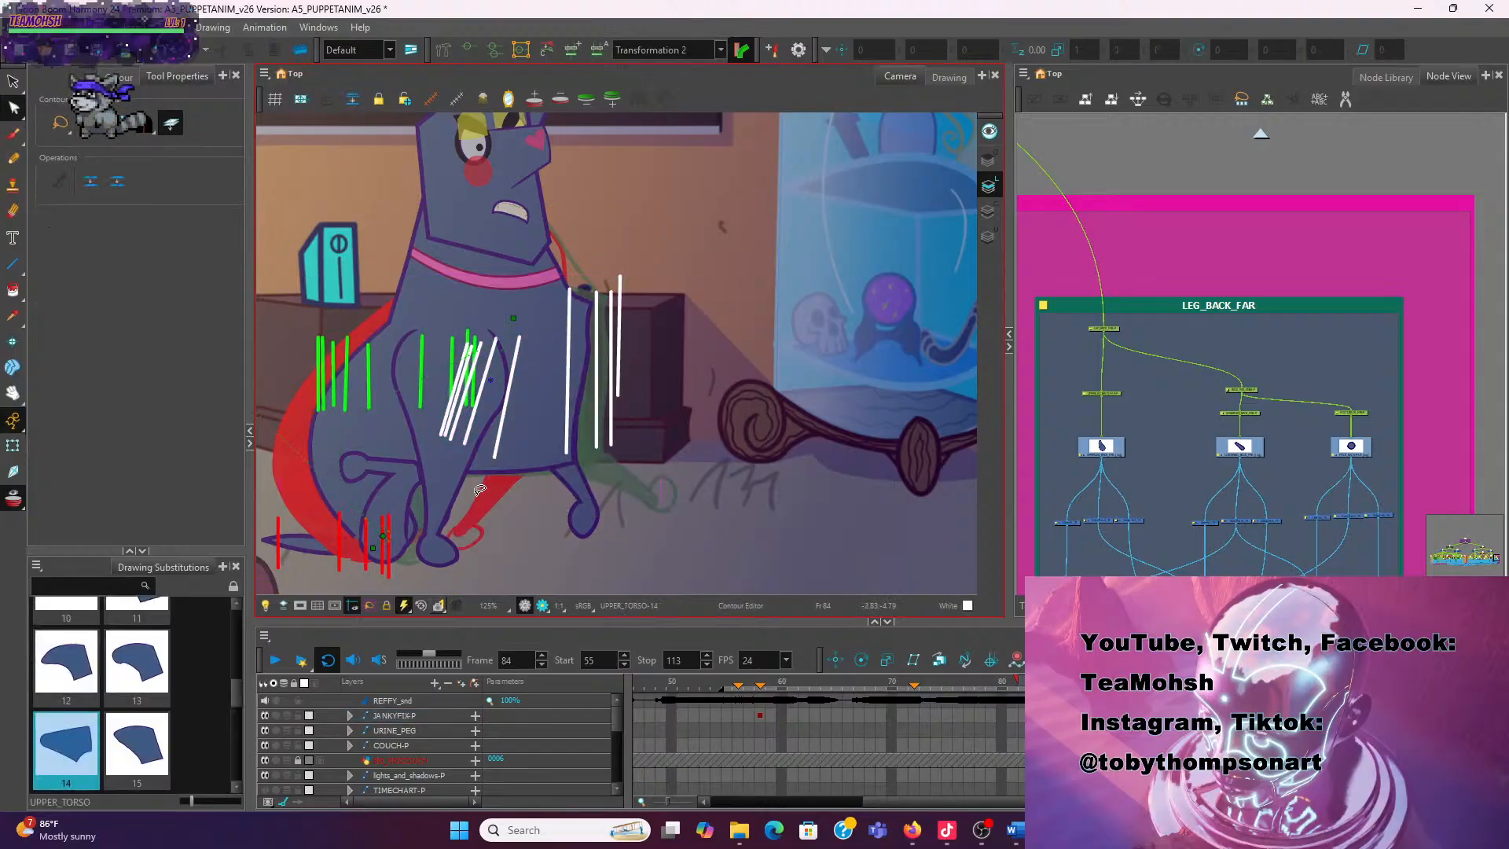
pyautogui.moveTo(614, 463)
pyautogui.mouseDown()
pyautogui.moveTo(543, 403)
pyautogui.moveTo(607, 381)
pyautogui.moveTo(630, 318)
pyautogui.mouseUp()
pyautogui.click(628, 334)
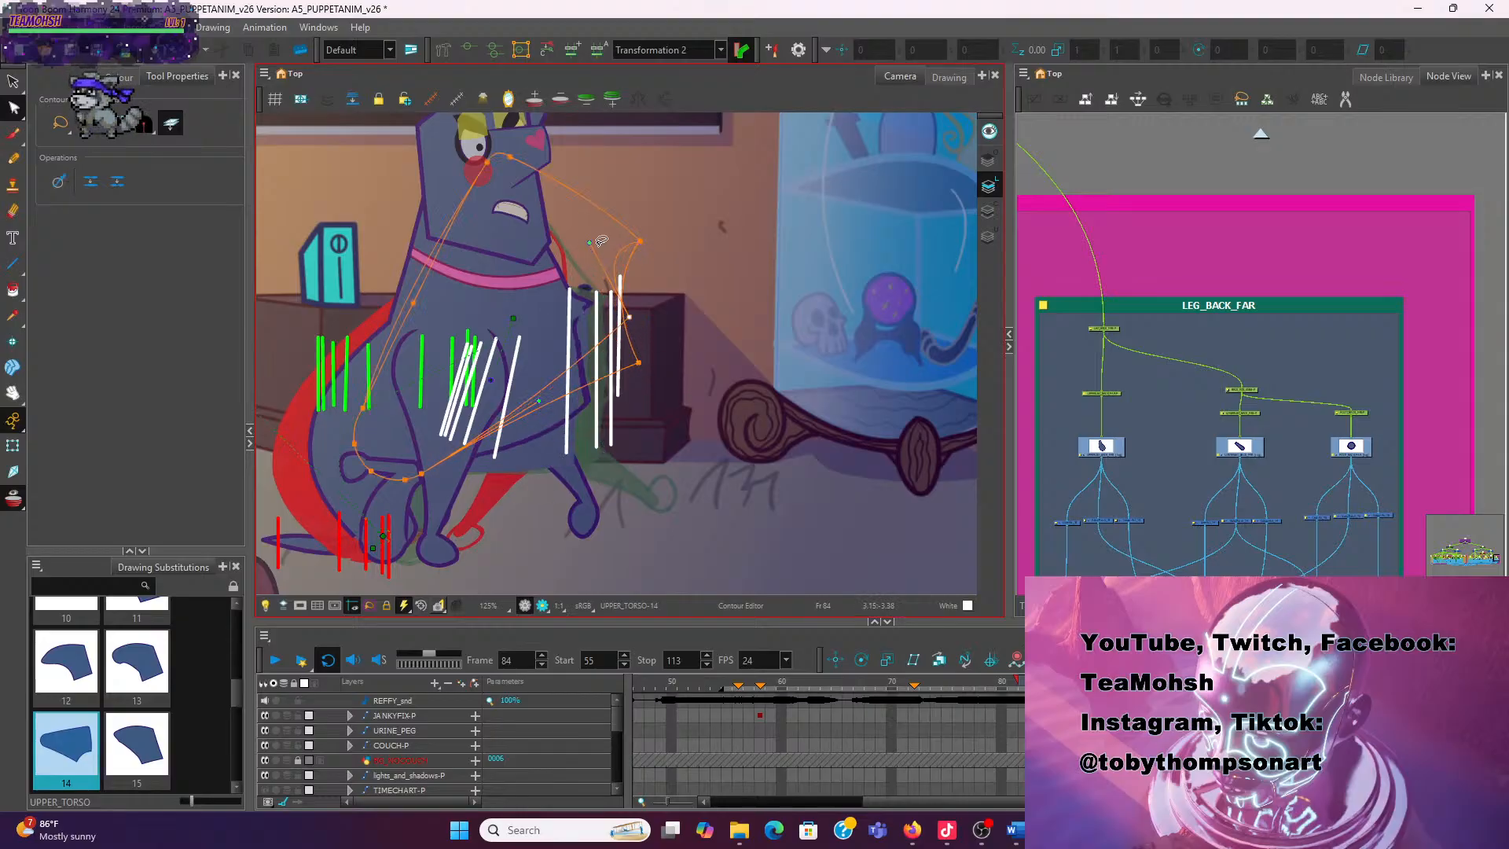
# Straighten the upper torso's front chest edge on frame 84 by adjusting its curve handles and pulling the protruding lower point onto the raised corner
pyautogui.moveTo(590, 242); pyautogui.dragTo(636, 268)
pyautogui.scroll(1, 637, 269)
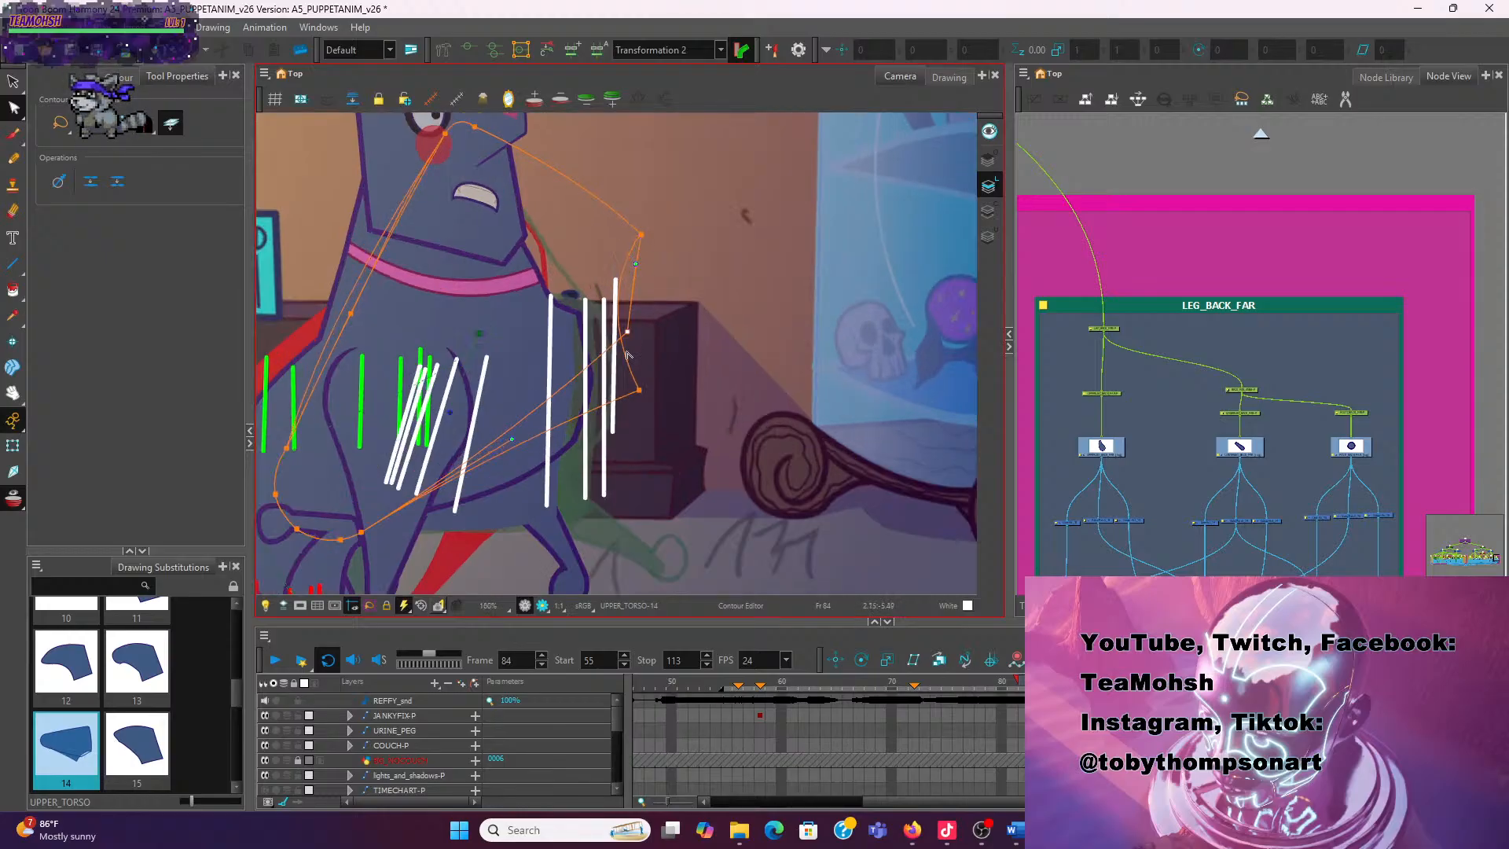
pyautogui.moveTo(641, 390); pyautogui.dragTo(627, 331)
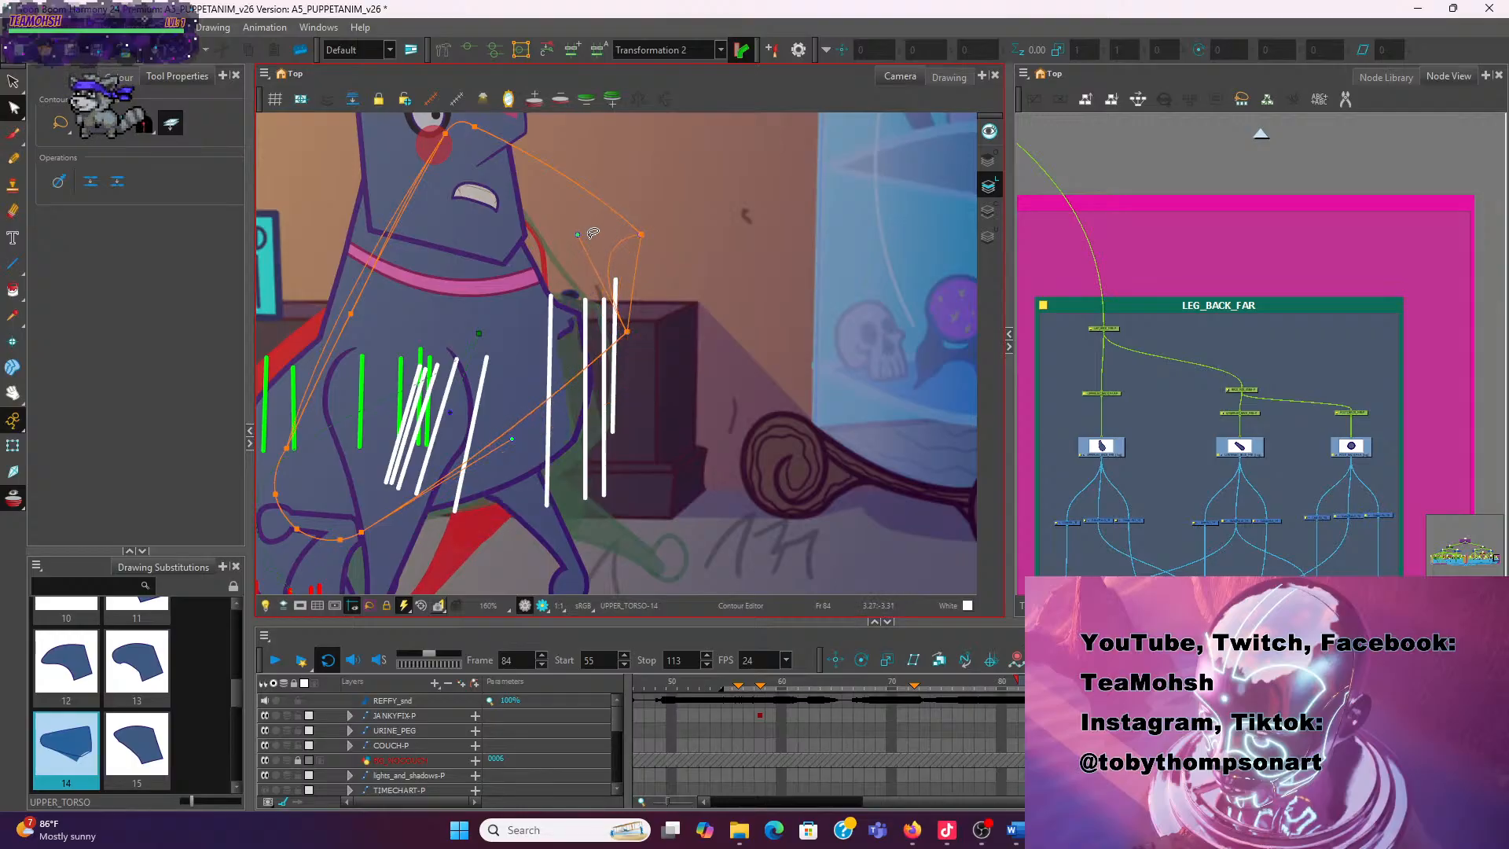
pyautogui.moveTo(620, 260); pyautogui.dragTo(638, 262)
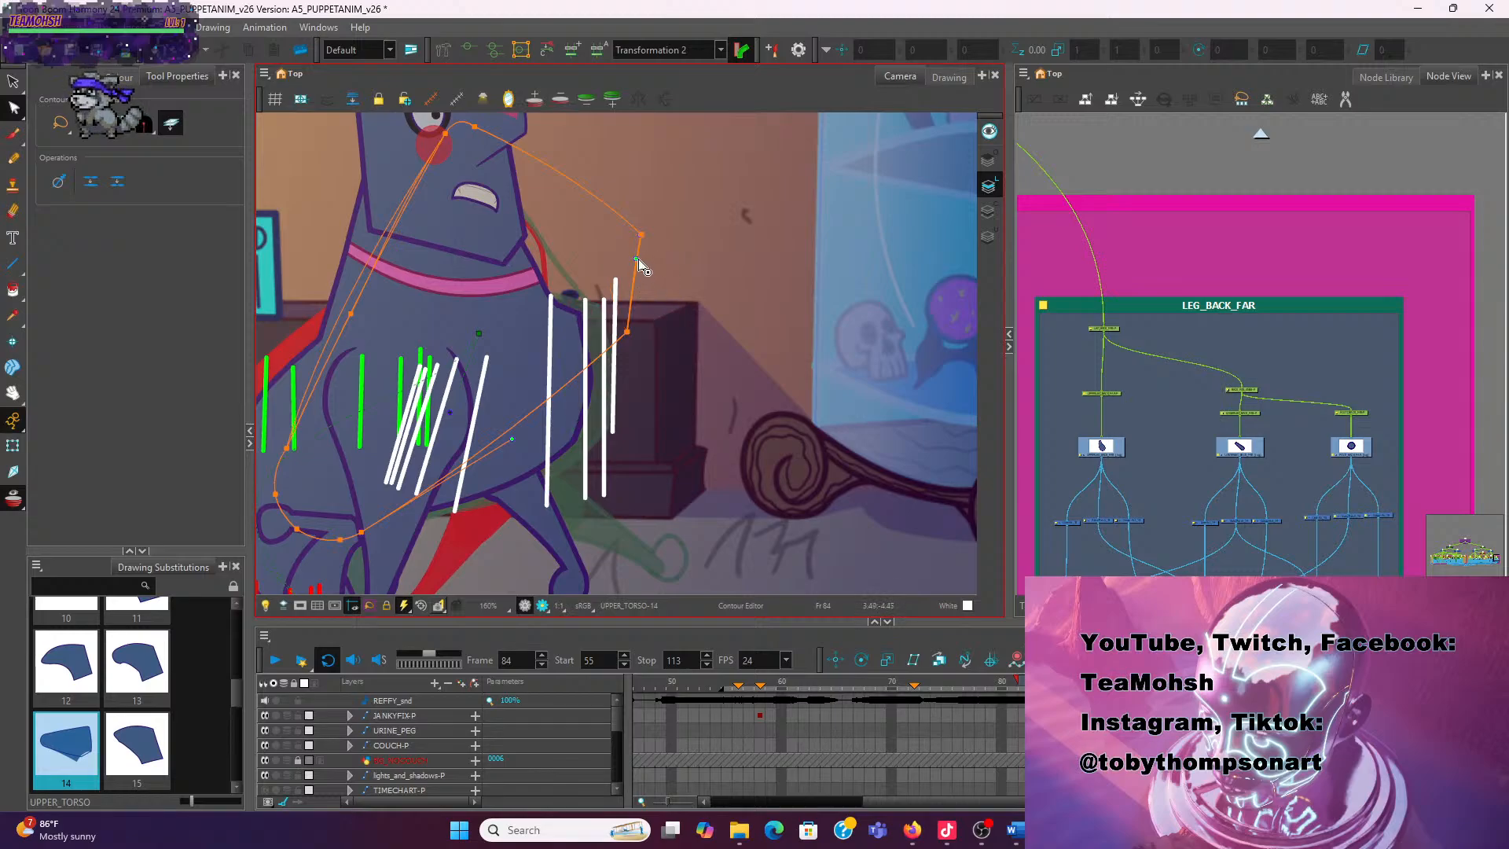
# Raise the belly edge of the upper torso on frame 84 and even out its contour between the chest corner and hind end
pyautogui.scroll(2, 646, 285)
pyautogui.scroll(-5, 657, 313)
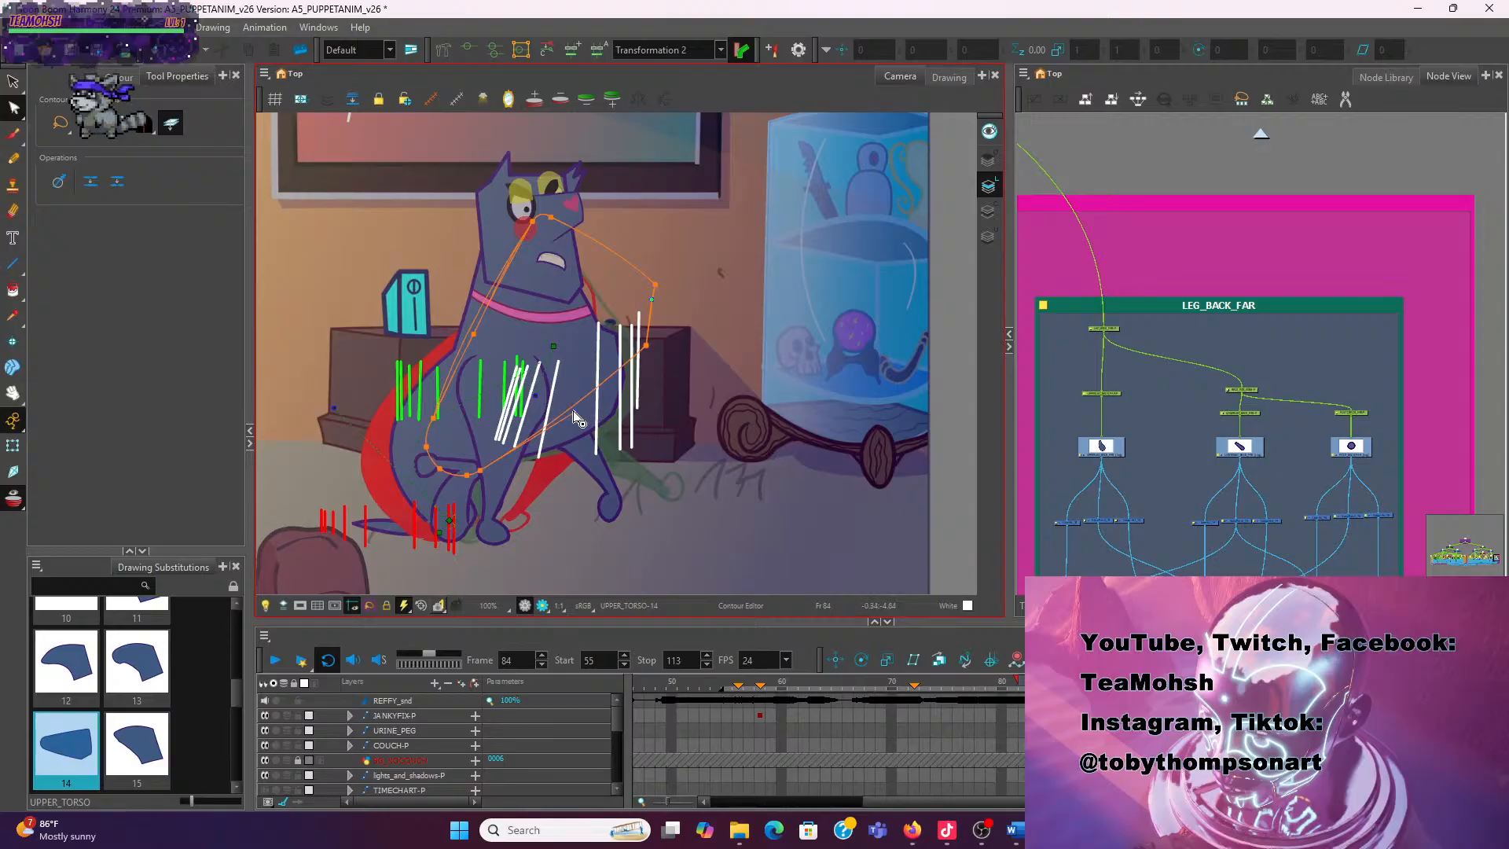
pyautogui.scroll(2, 580, 416)
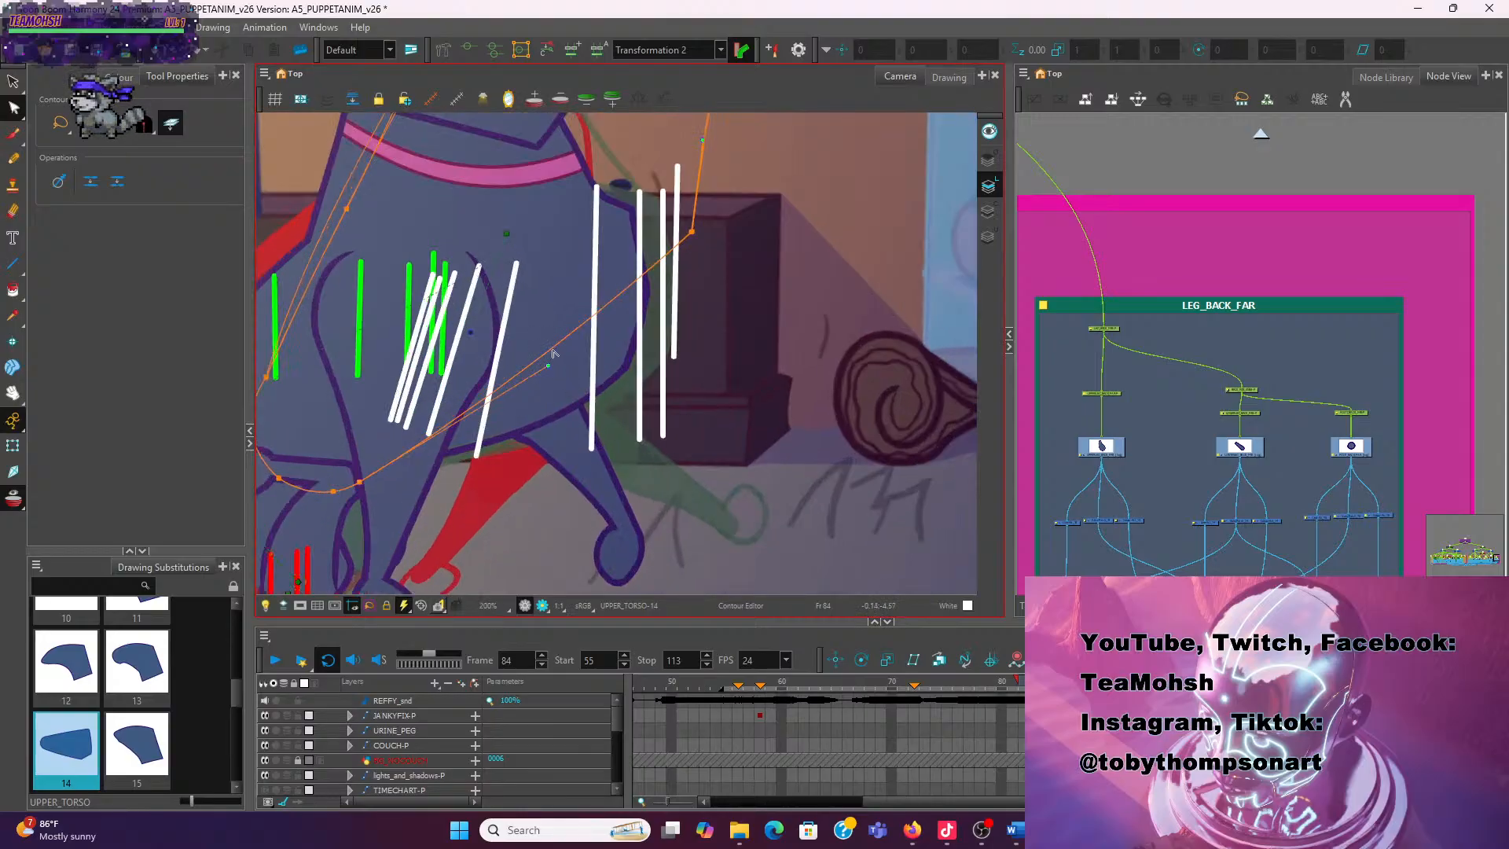
pyautogui.moveTo(548, 365); pyautogui.dragTo(544, 338)
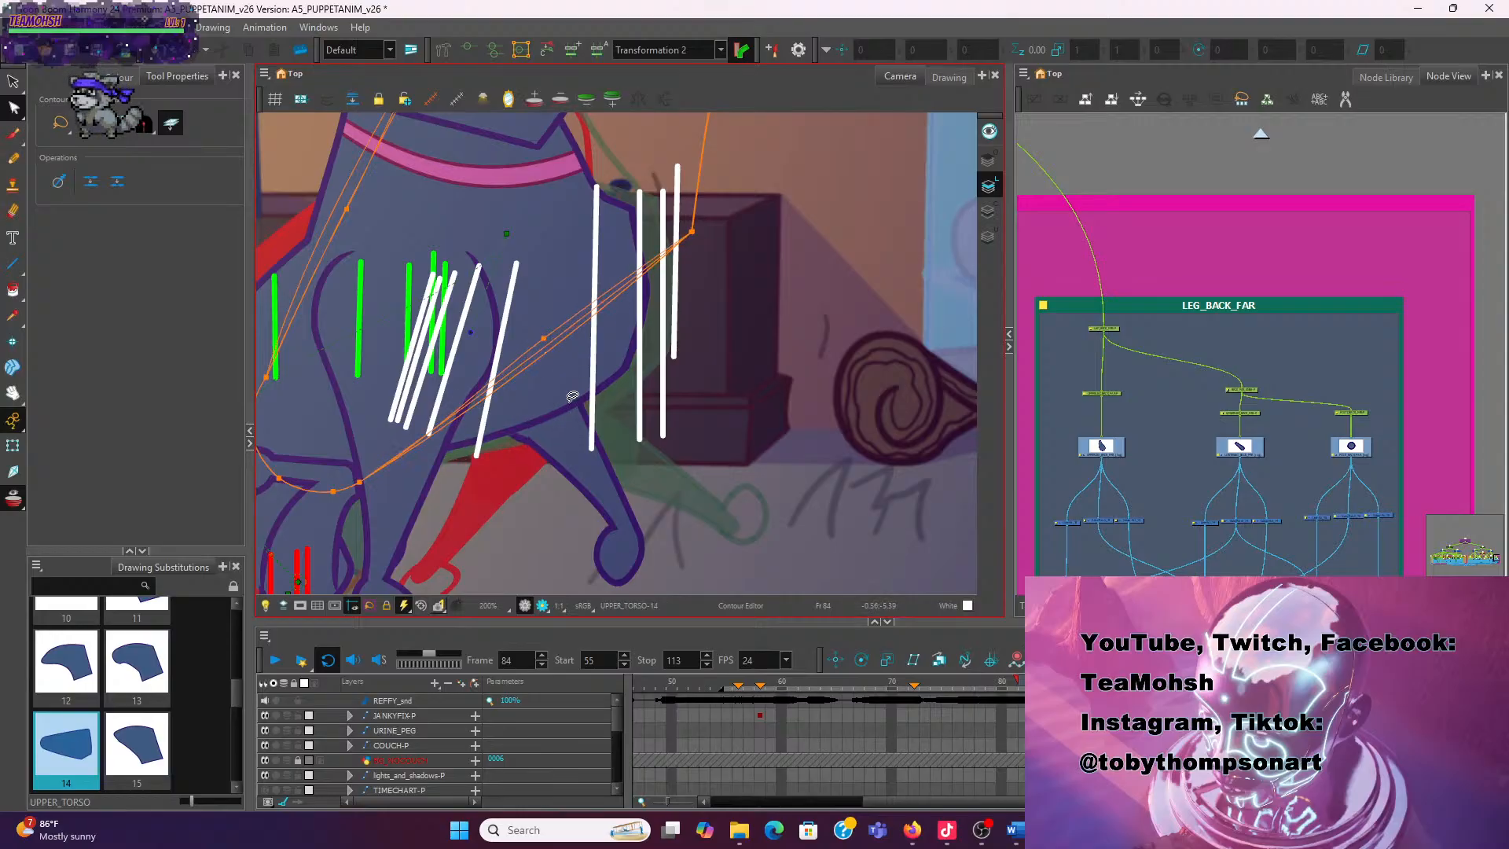
pyautogui.click(541, 360)
pyautogui.click(540, 345)
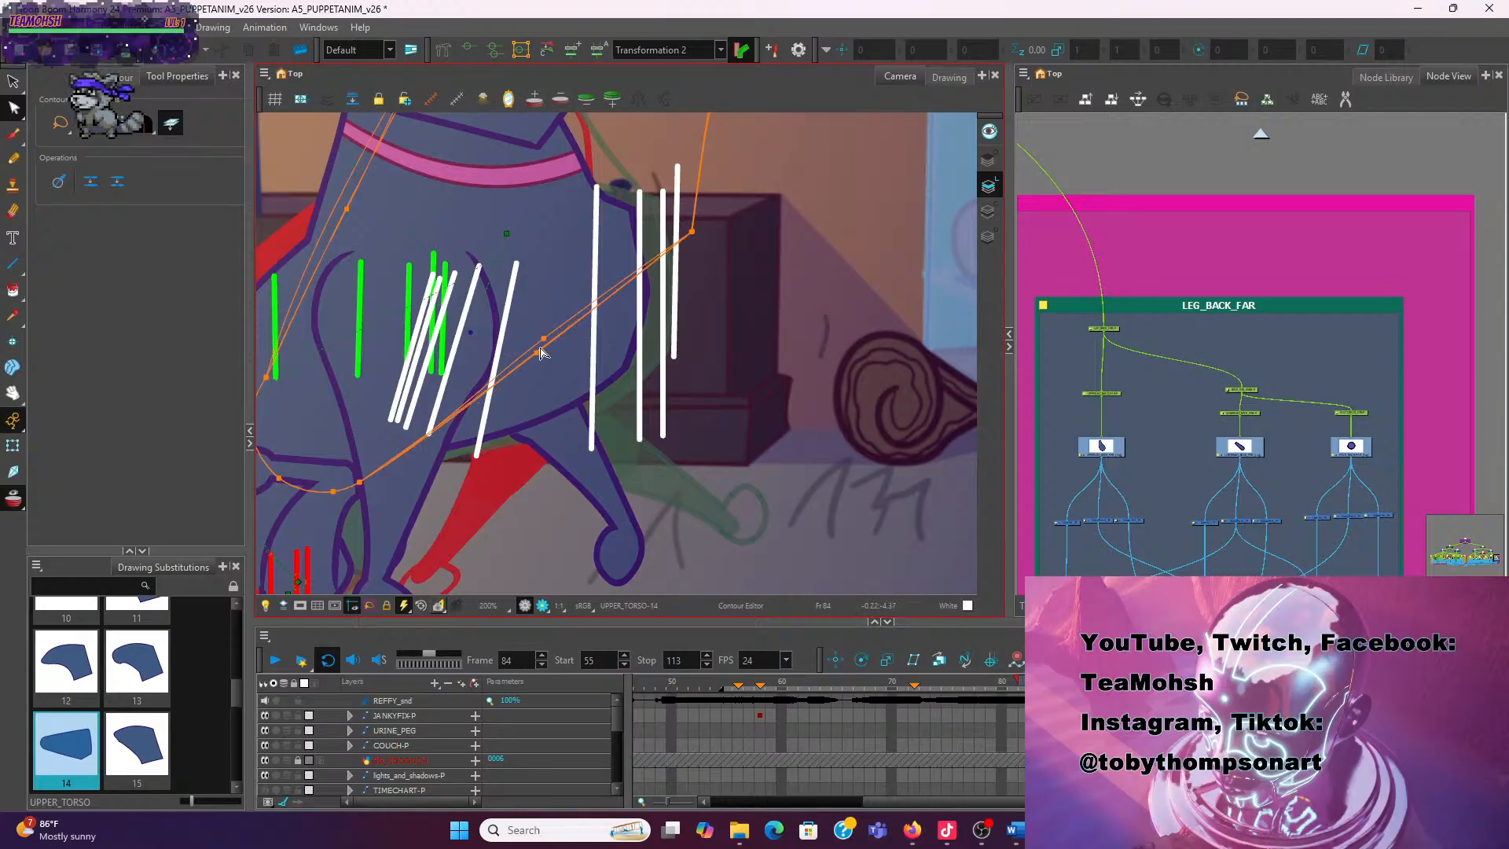
# Deselect the torso contour and compare the reshaped chest on frame 84 with frames 82 and 83
pyautogui.scroll(-1, 537, 406)
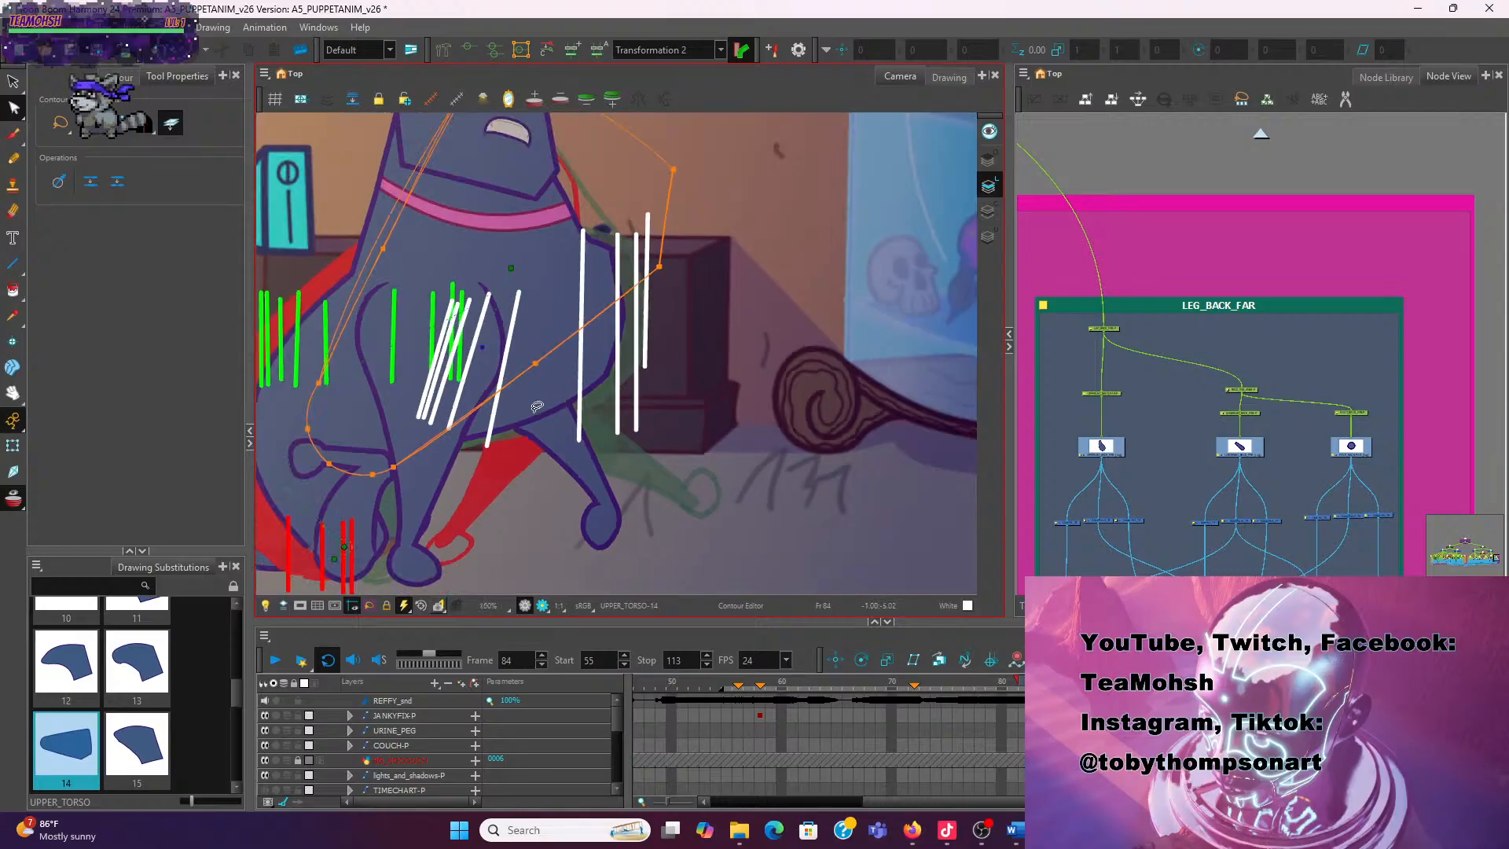
pyautogui.click(728, 363)
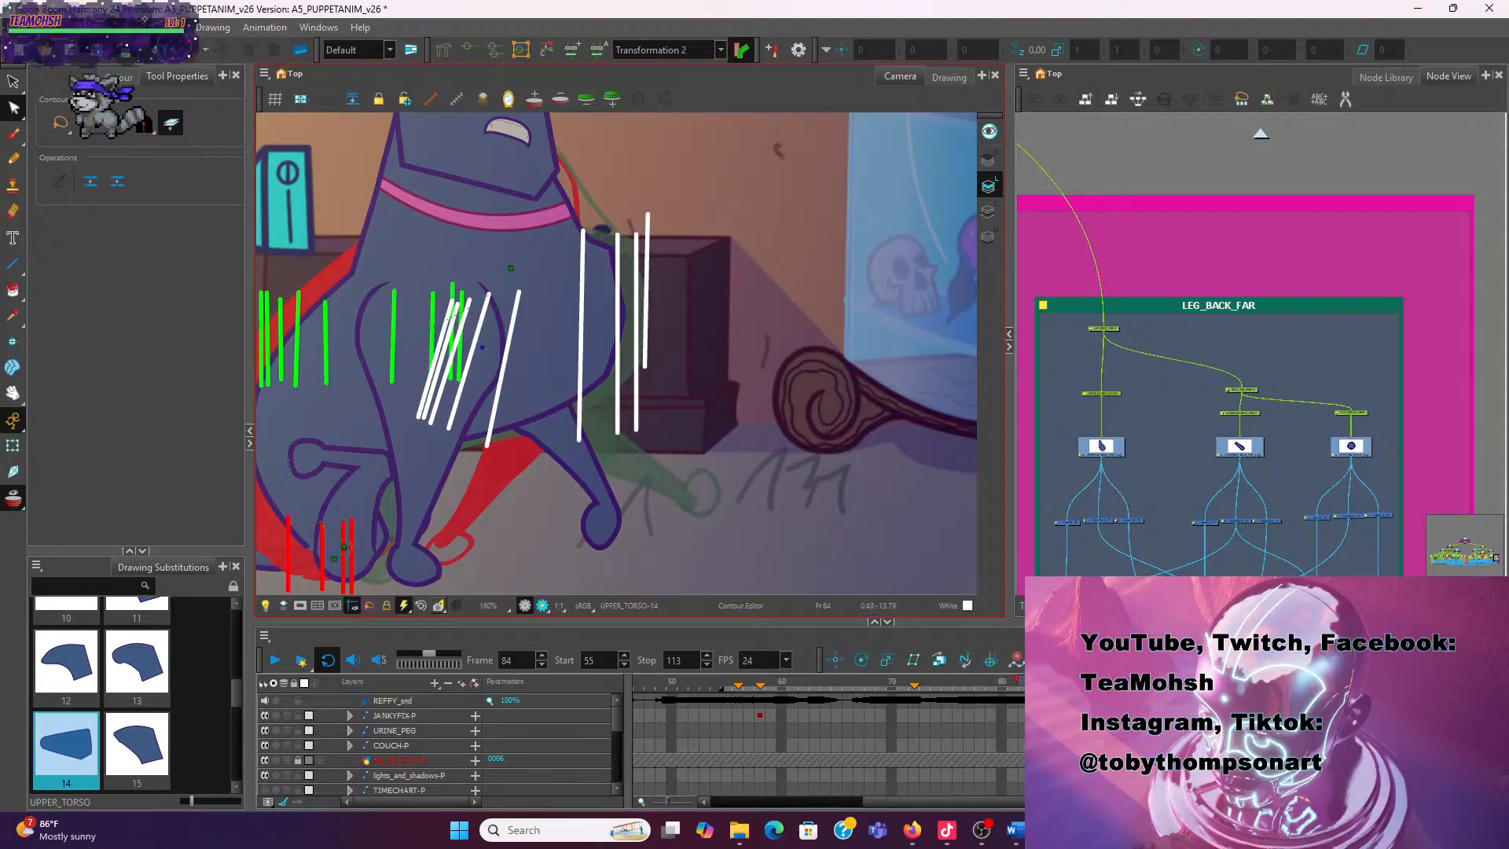
pyautogui.press(',')
pyautogui.press(',')
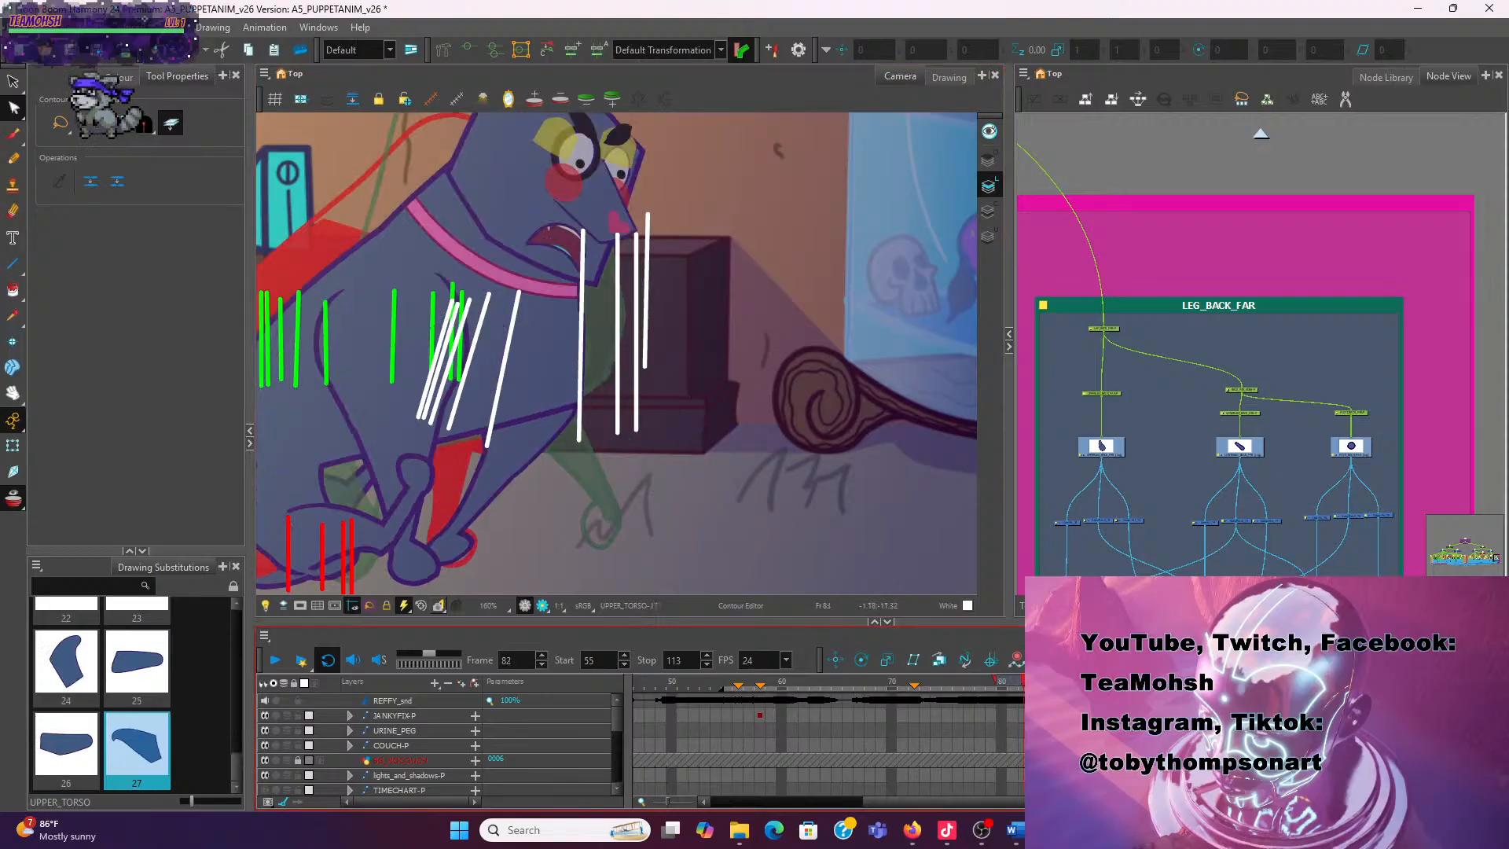
pyautogui.press('.')
pyautogui.press('.')
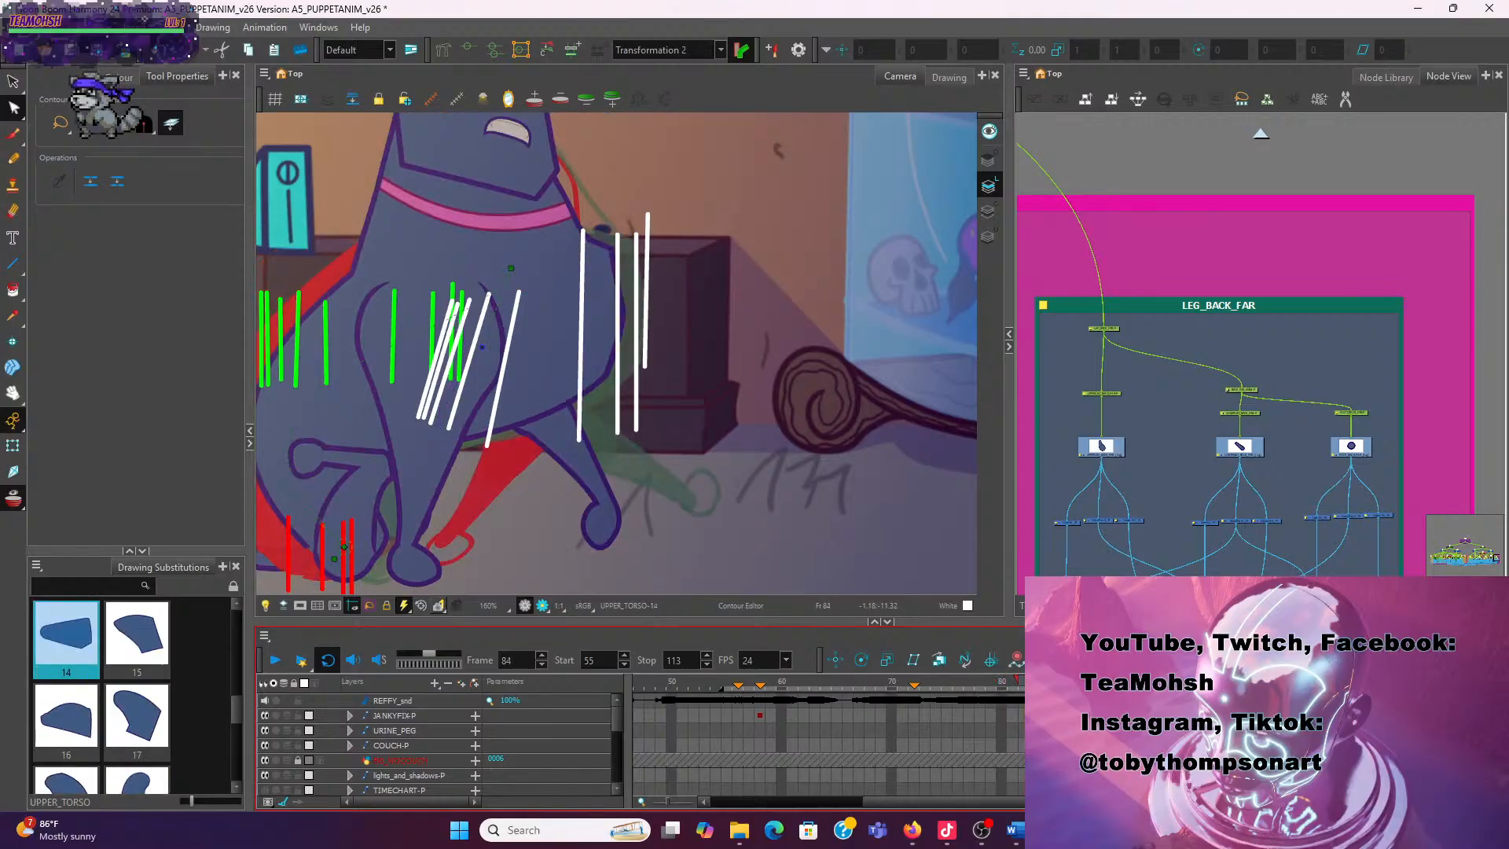
pyautogui.press(',')
pyautogui.press('.')
pyautogui.scroll(-2, 759, 403)
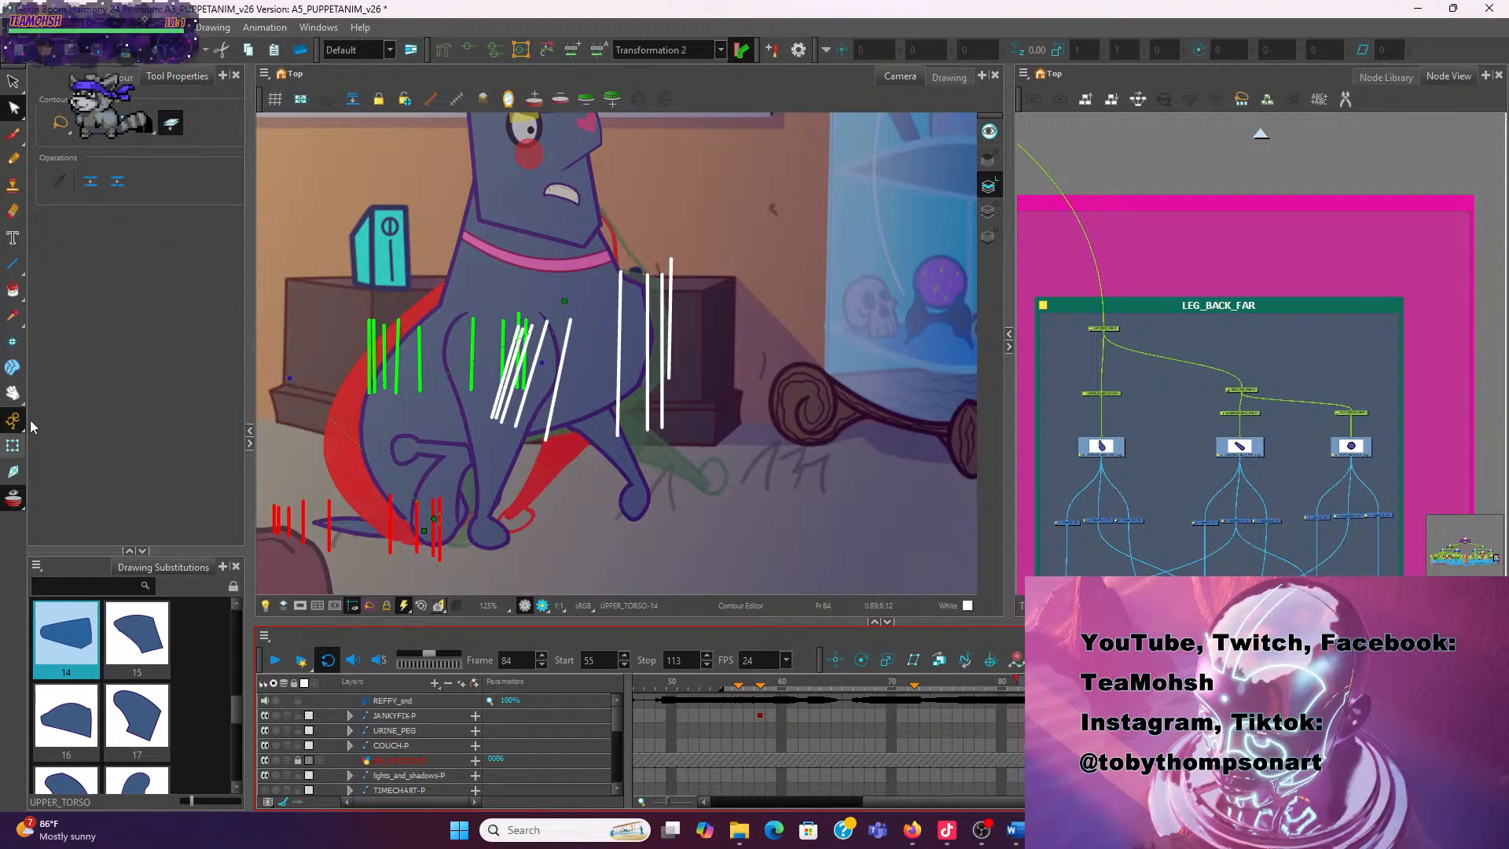
# Select the upper torso with the Transform tool and flip through frames 81 to 88 to compare its poses
pyautogui.click(12, 446)
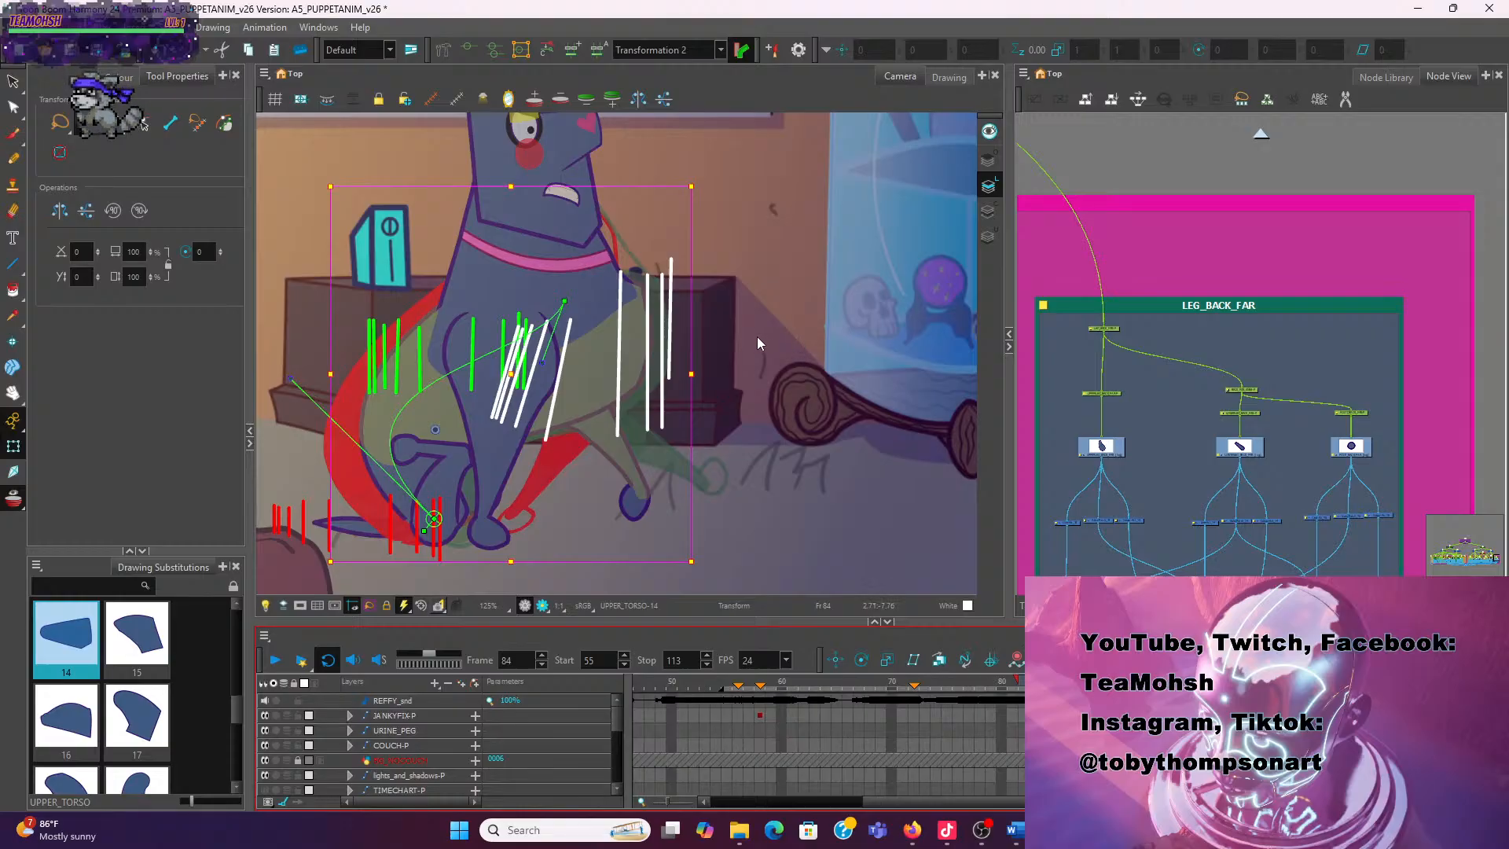
pyautogui.click(811, 355)
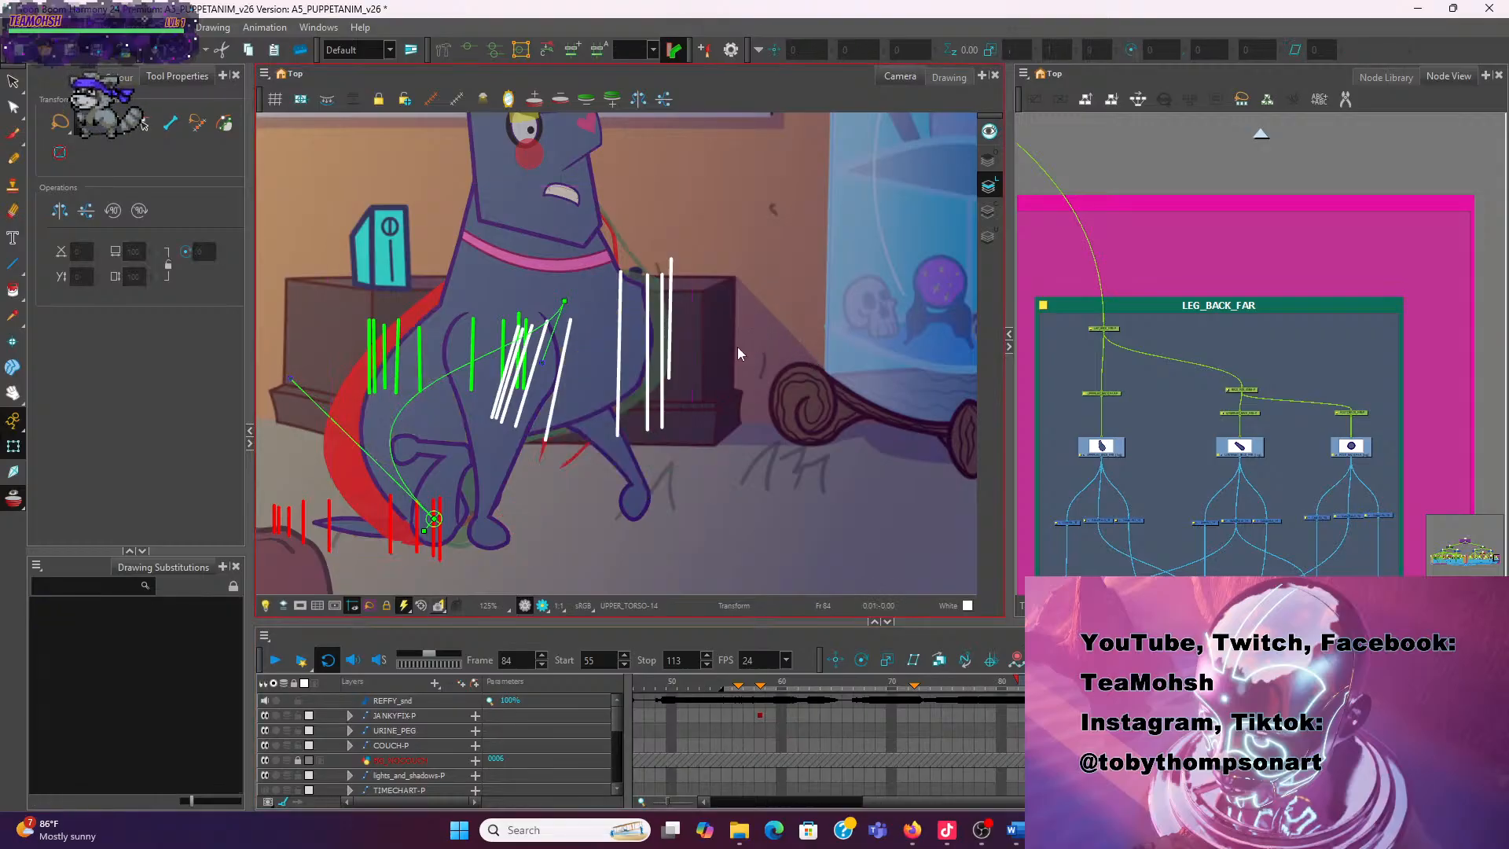
pyautogui.click(374, 445)
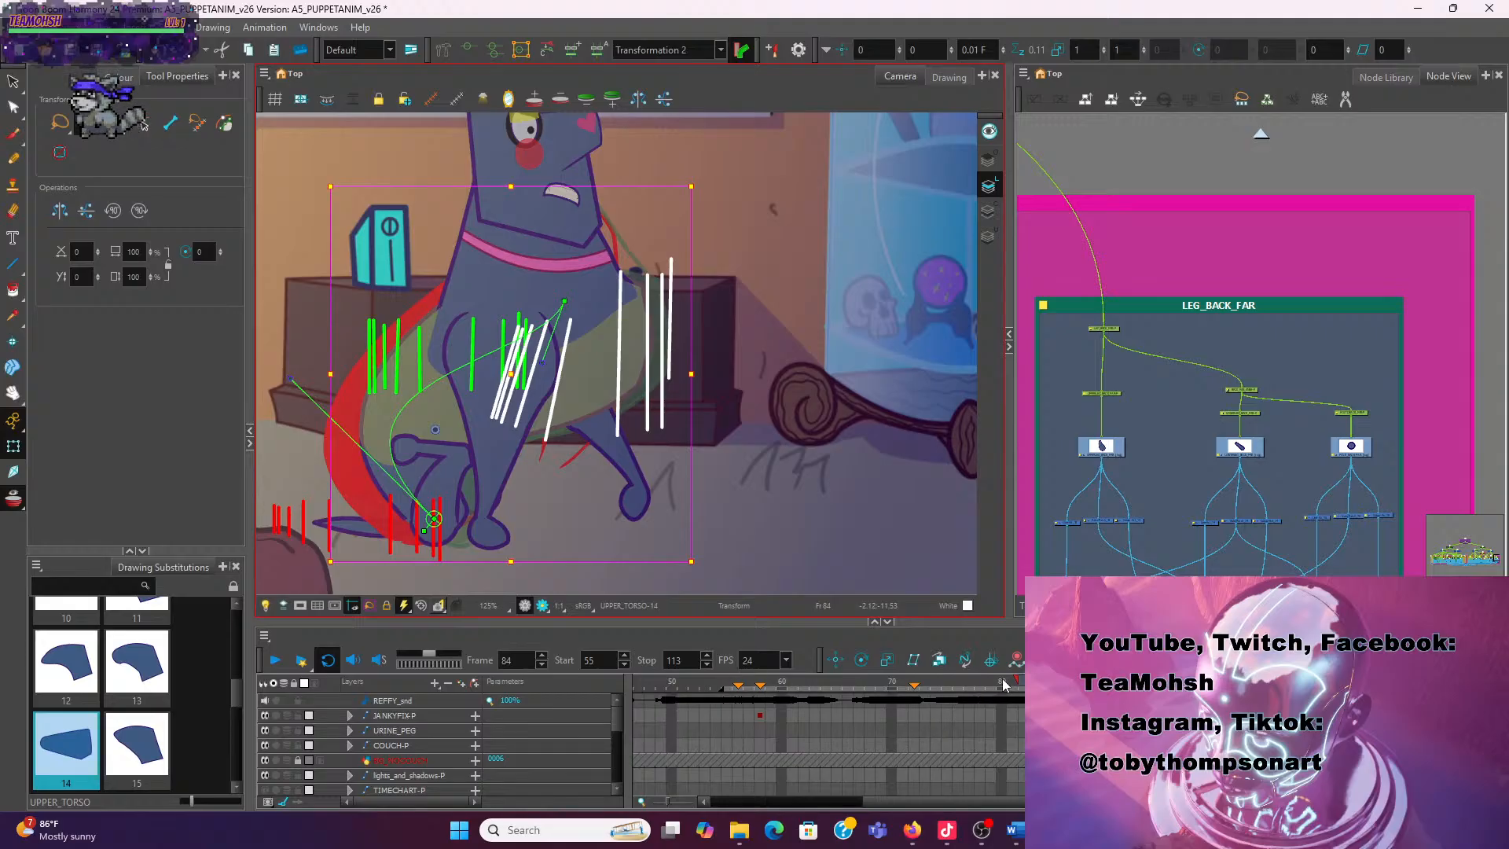
pyautogui.press(',')
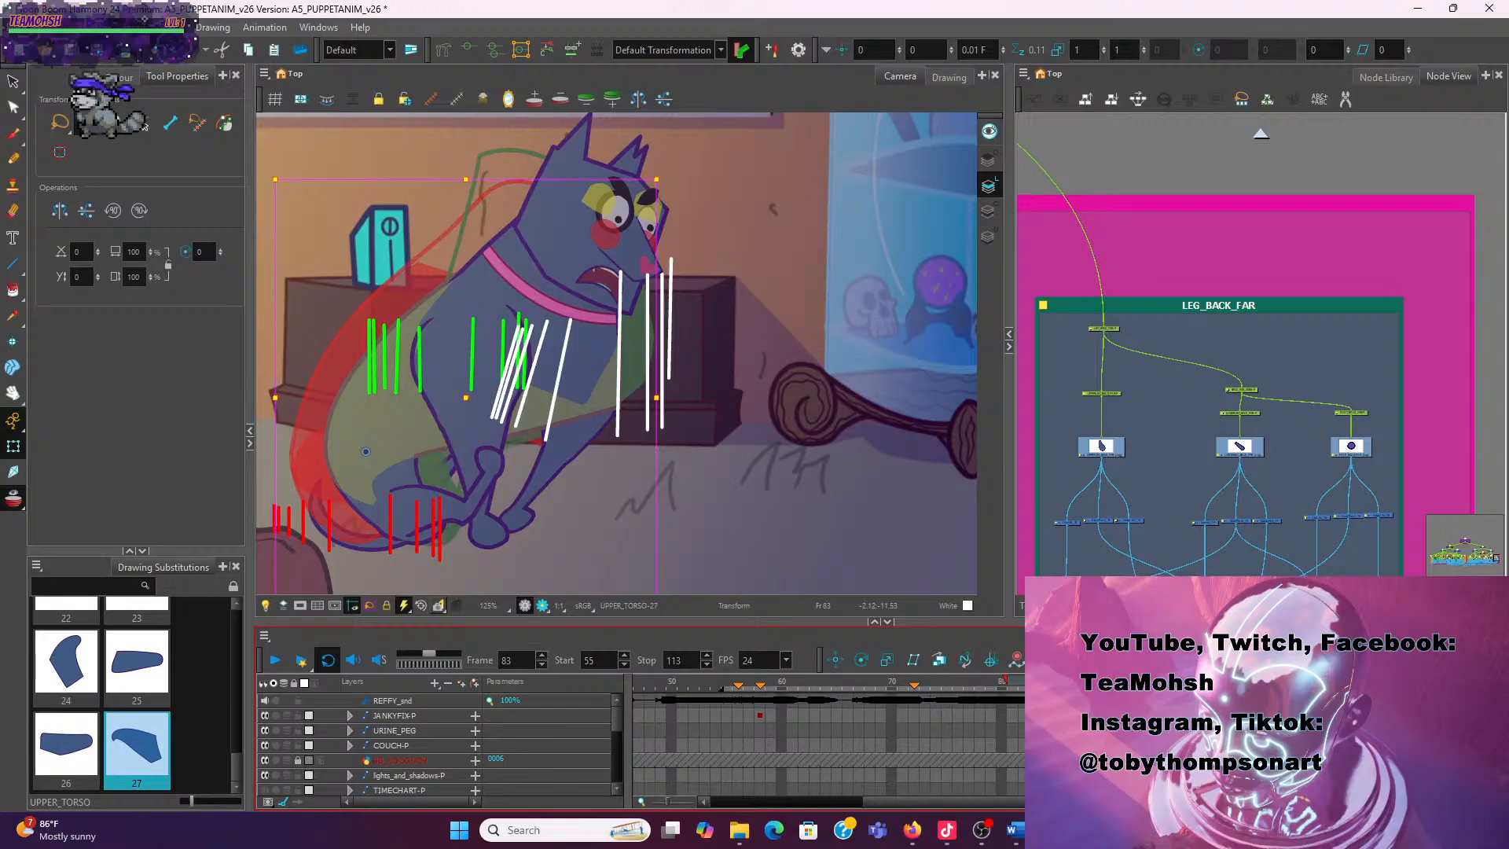
pyautogui.press('.')
pyautogui.press('.')
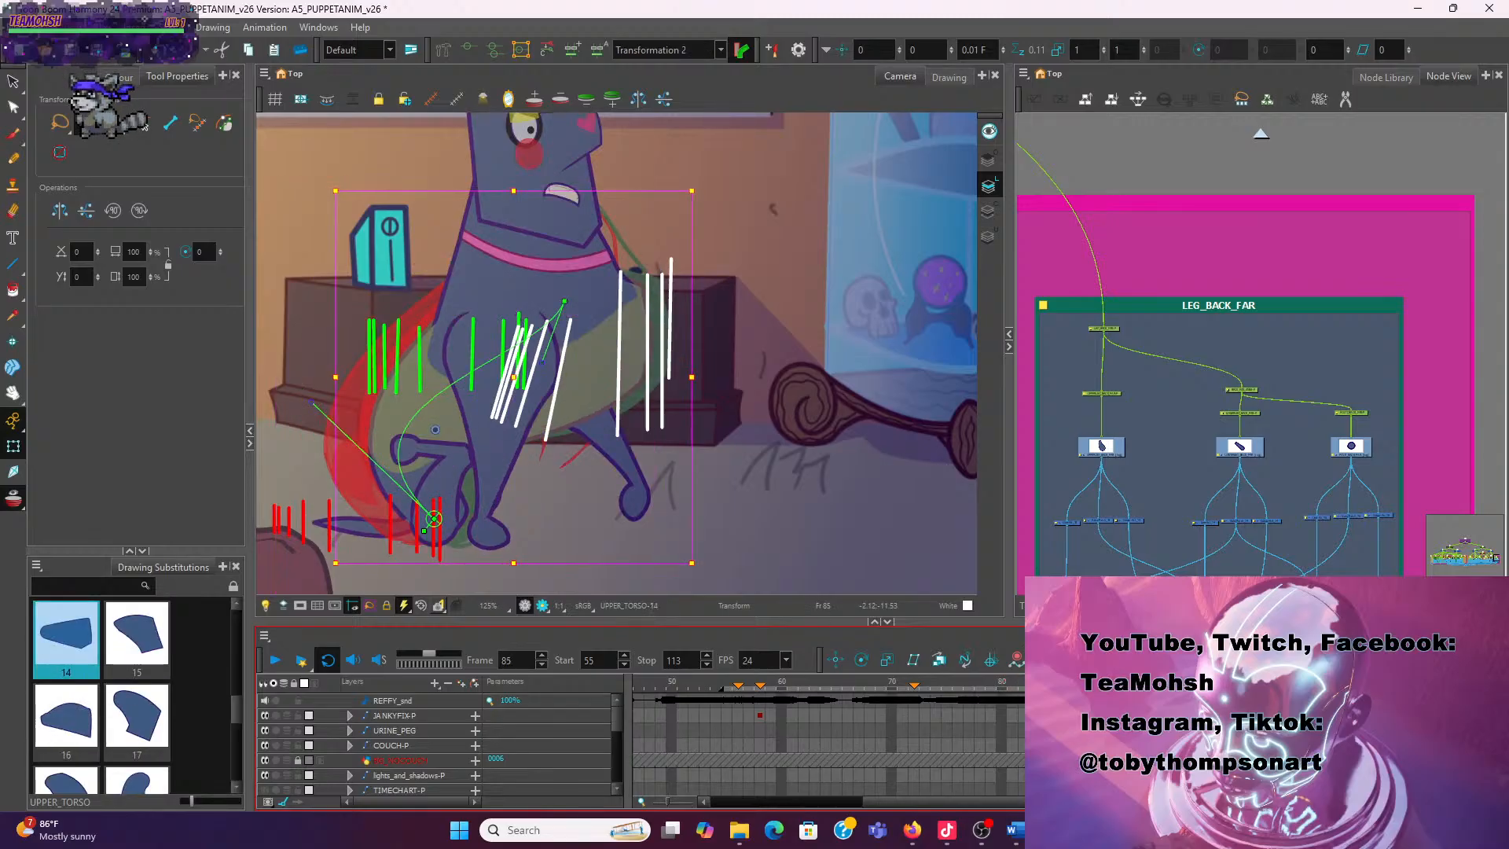
pyautogui.press('.')
pyautogui.press('.')
pyautogui.press('.')
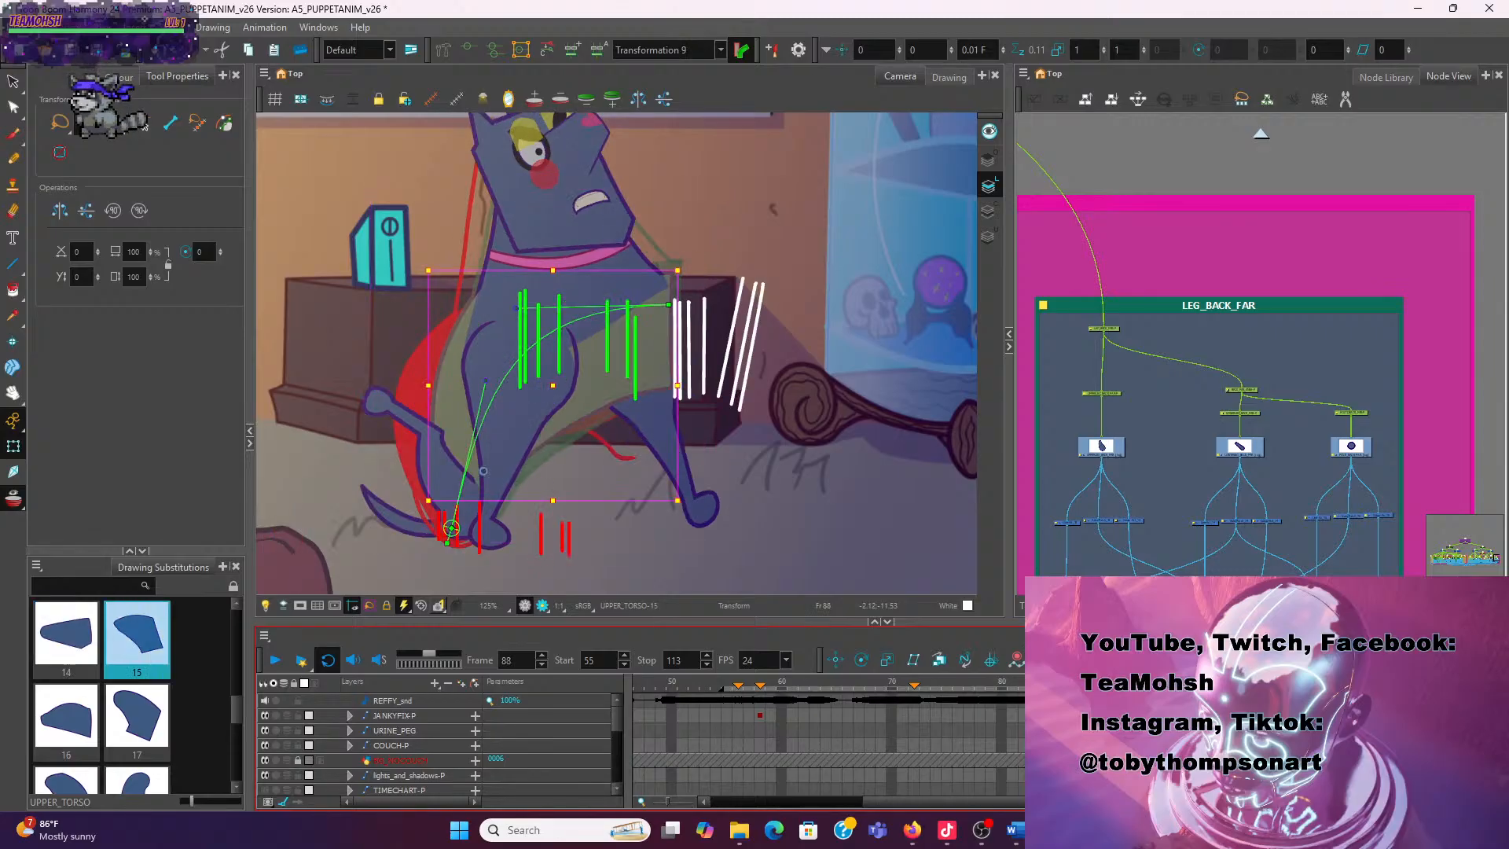
pyautogui.press(',')
pyautogui.press(',')
pyautogui.press(',')
pyautogui.press(',')
pyautogui.moveTo(1050, 688); pyautogui.dragTo(1018, 688)
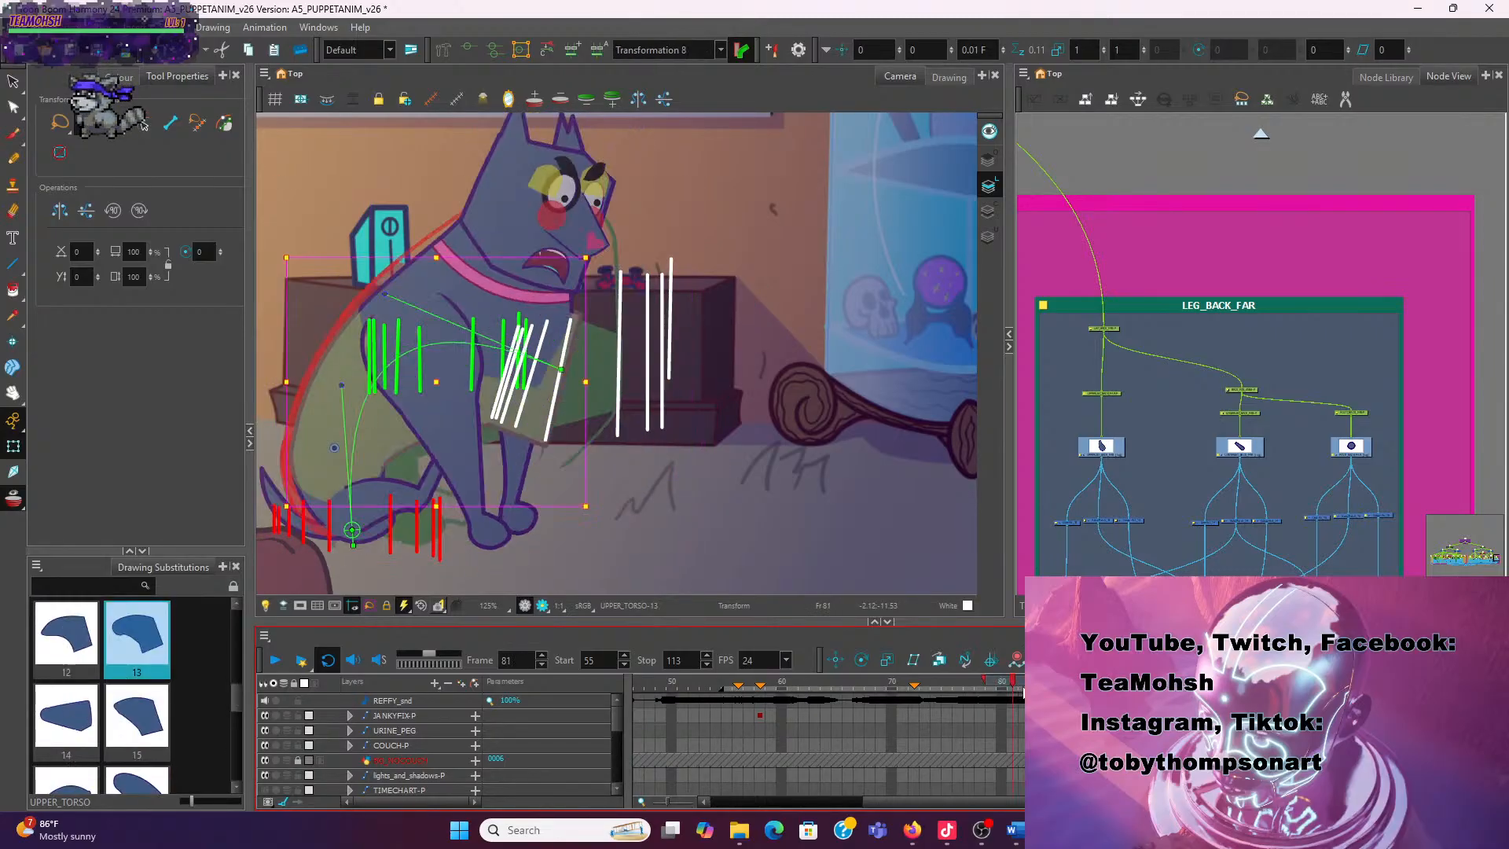
pyautogui.press('.')
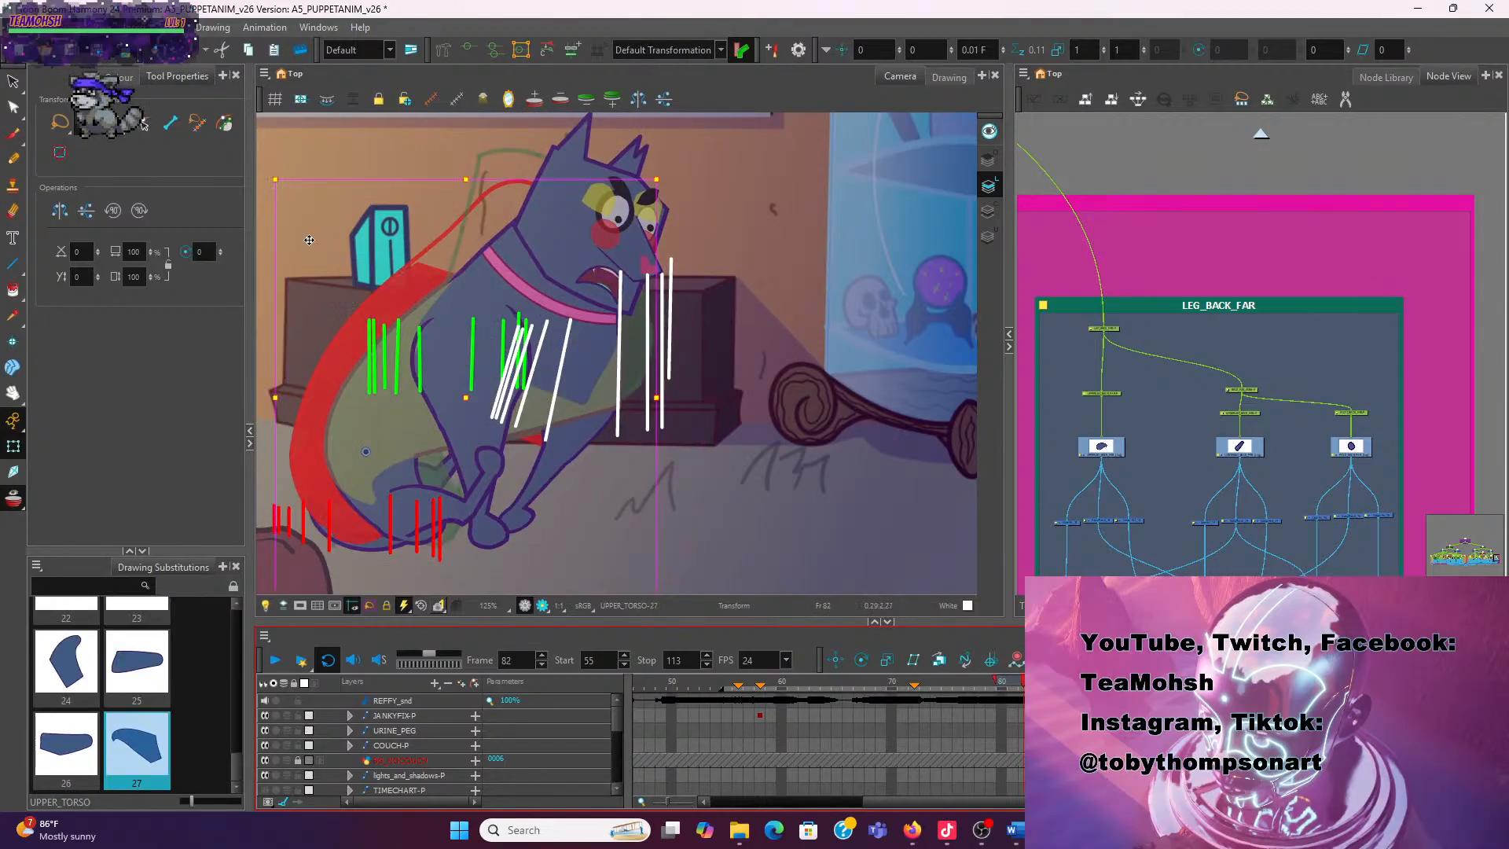
# Select the upper torso's parent peg on frame 82 and locate its layer in the timeline
pyautogui.click(775, 366)
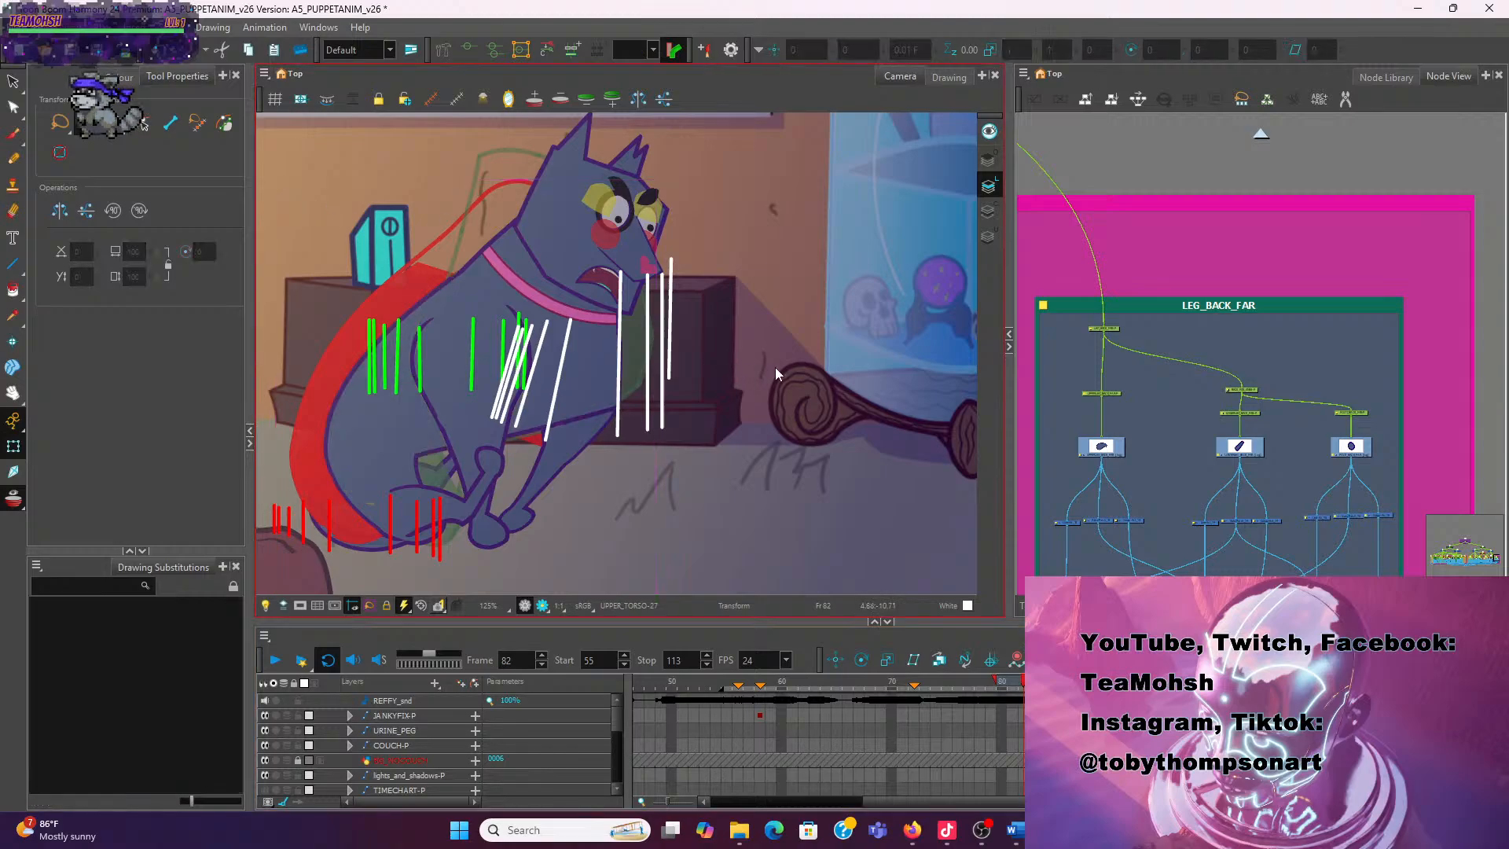
pyautogui.click(367, 480)
pyautogui.press('b')
pyautogui.press('b')
pyautogui.press('b')
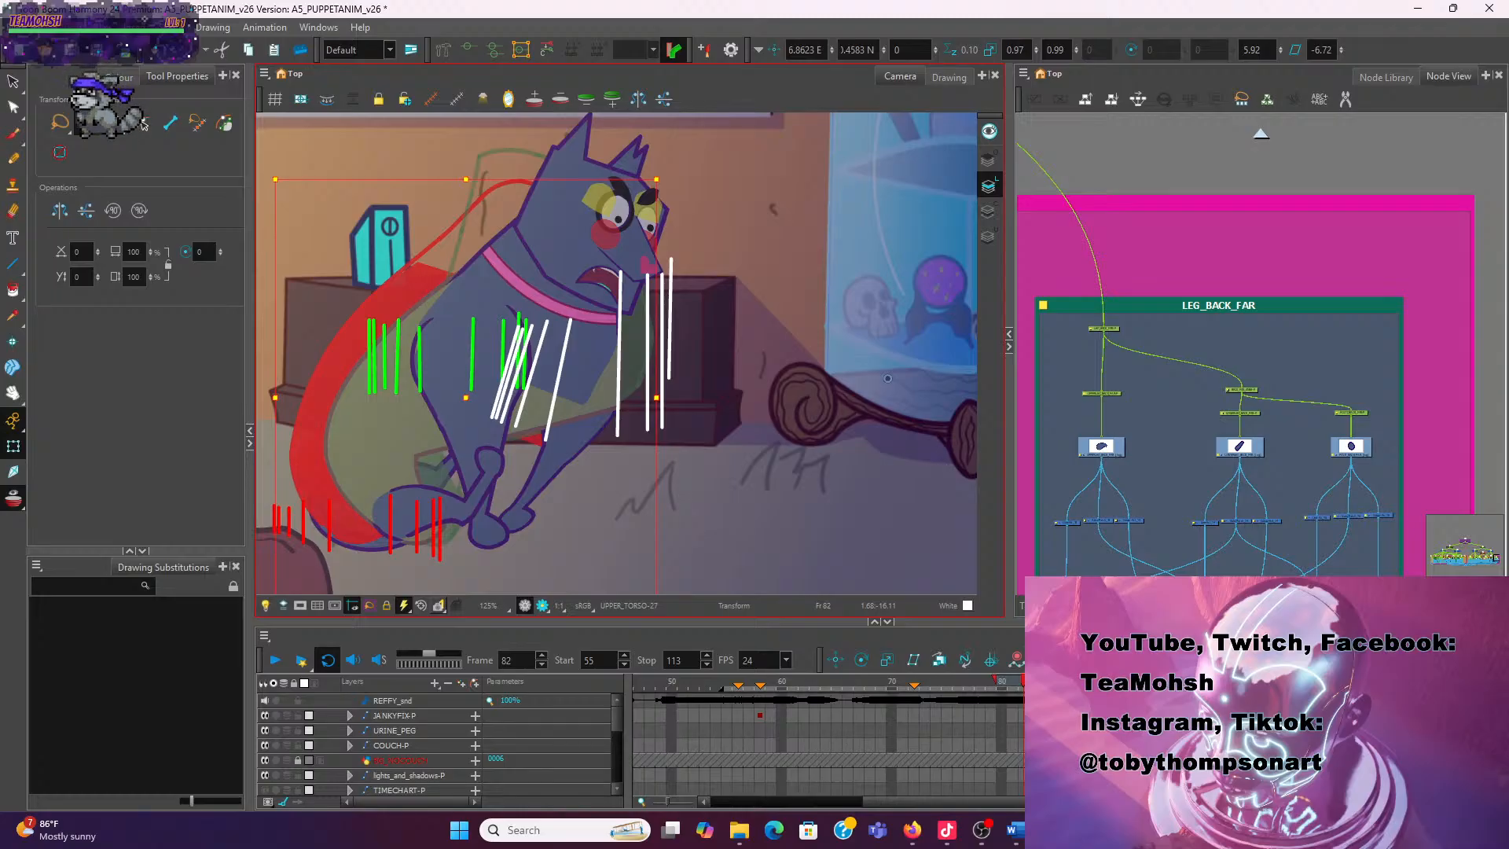
pyautogui.press('o')
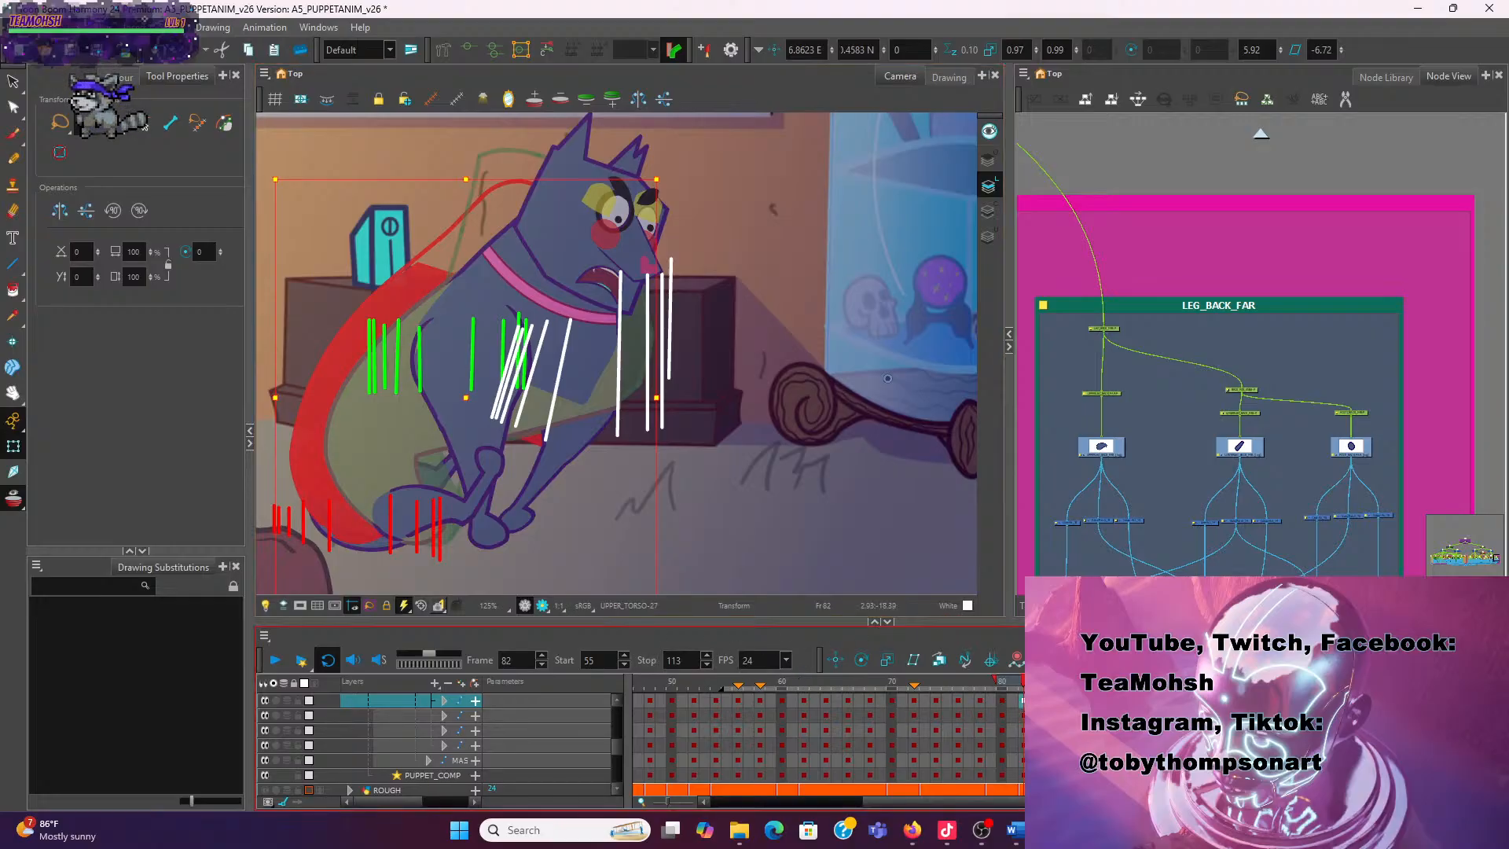
# Paste the upper torso from frame 82 onto frame 84, then move it over the cat's body and nudge it into alignment
pyautogui.press('.')
pyautogui.press('.')
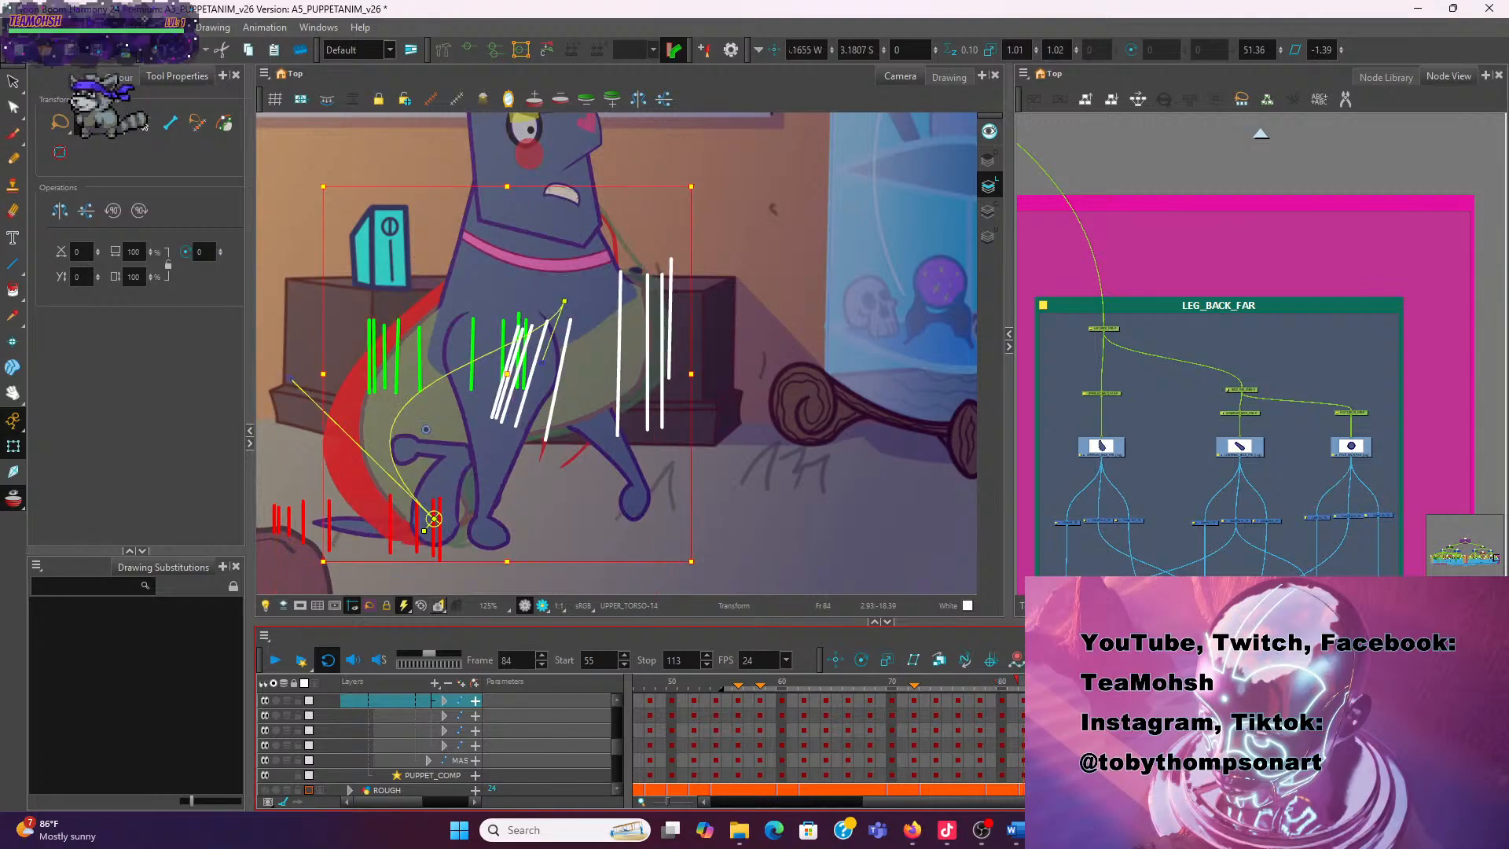
pyautogui.hotkey('ctrl', 'v')
pyautogui.scroll(-3, 882, 455)
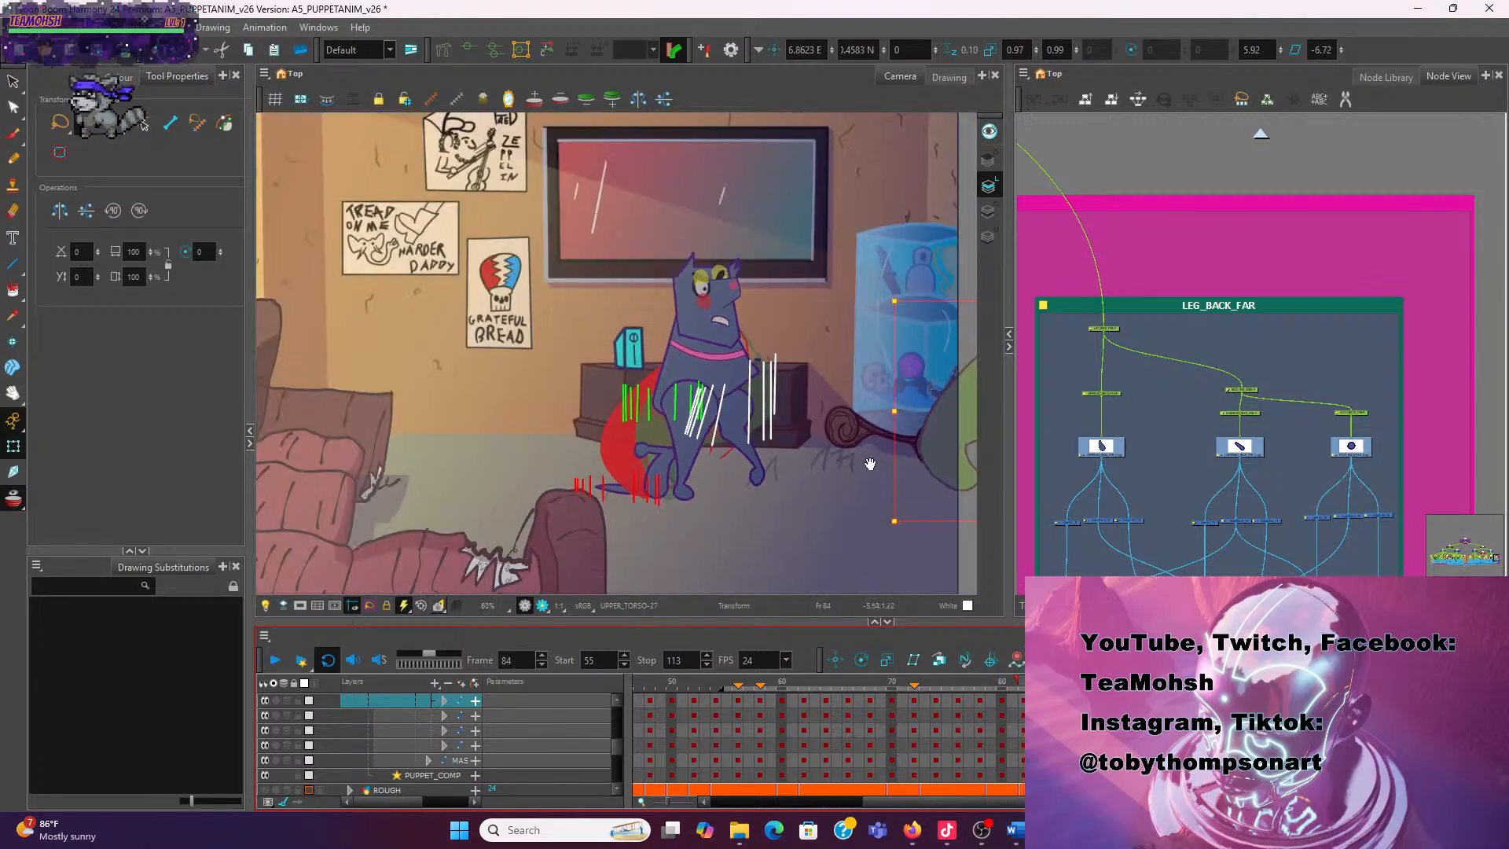
pyautogui.moveTo(870, 464); pyautogui.dragTo(766, 471)
pyautogui.moveTo(865, 430); pyautogui.dragTo(563, 437)
pyautogui.scroll(3, 563, 437)
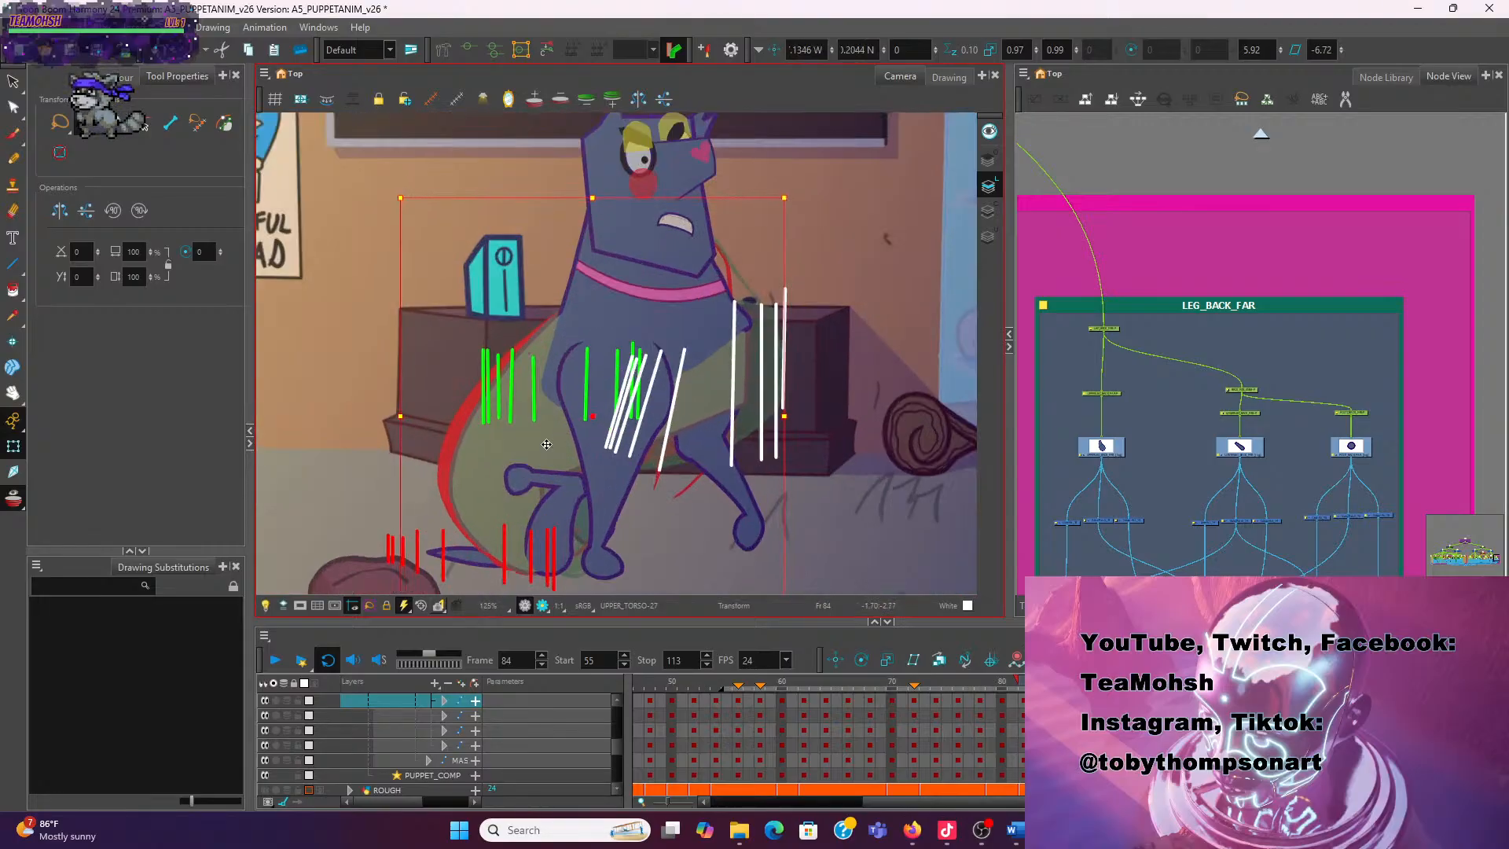
pyautogui.moveTo(547, 444)
pyautogui.mouseDown()
pyautogui.moveTo(582, 453)
pyautogui.moveTo(558, 444)
pyautogui.mouseUp()
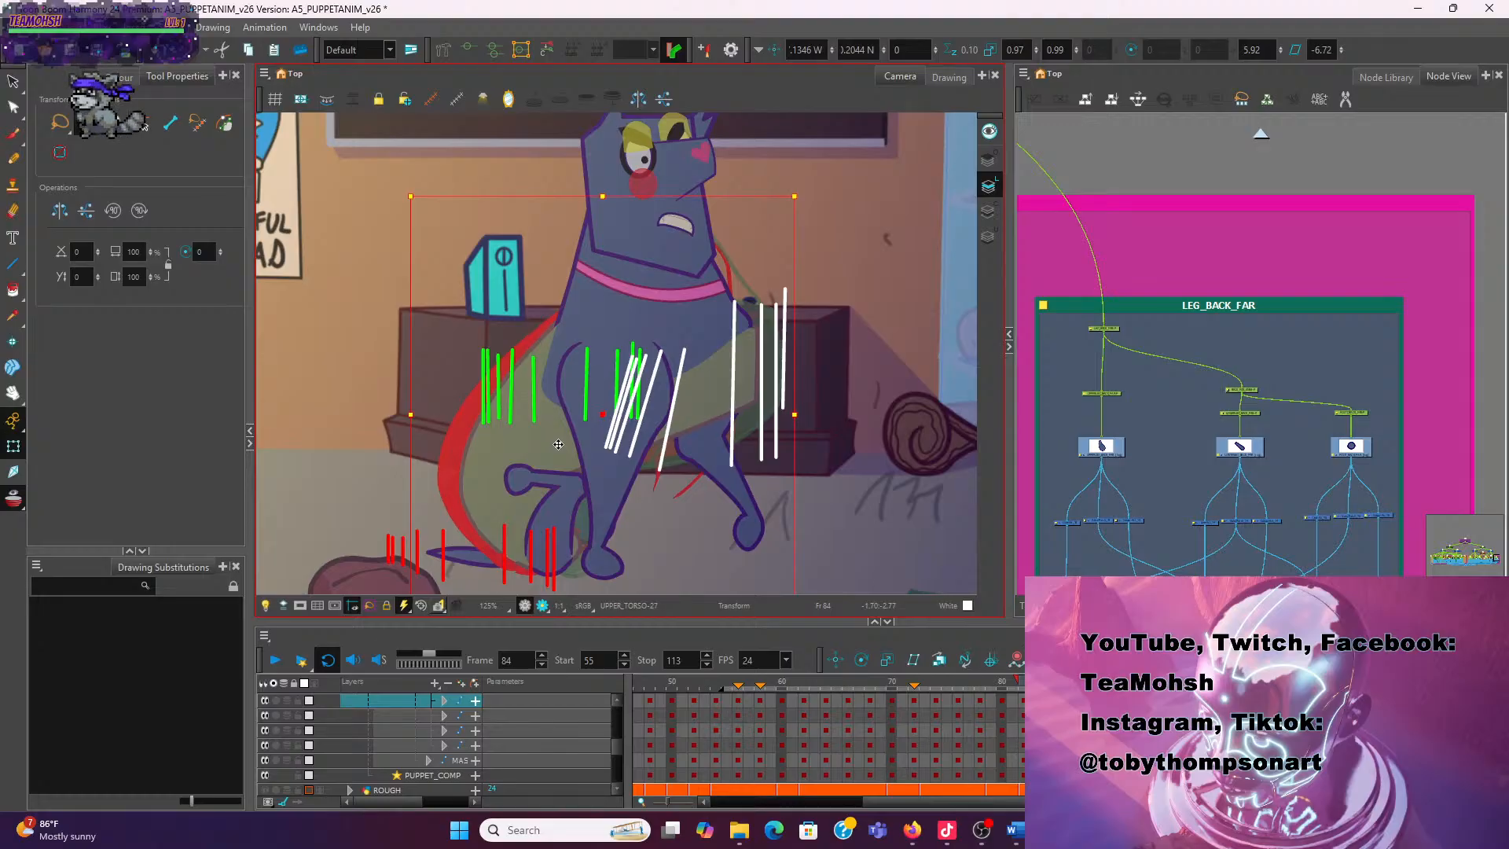
pyautogui.moveTo(558, 445); pyautogui.dragTo(557, 443)
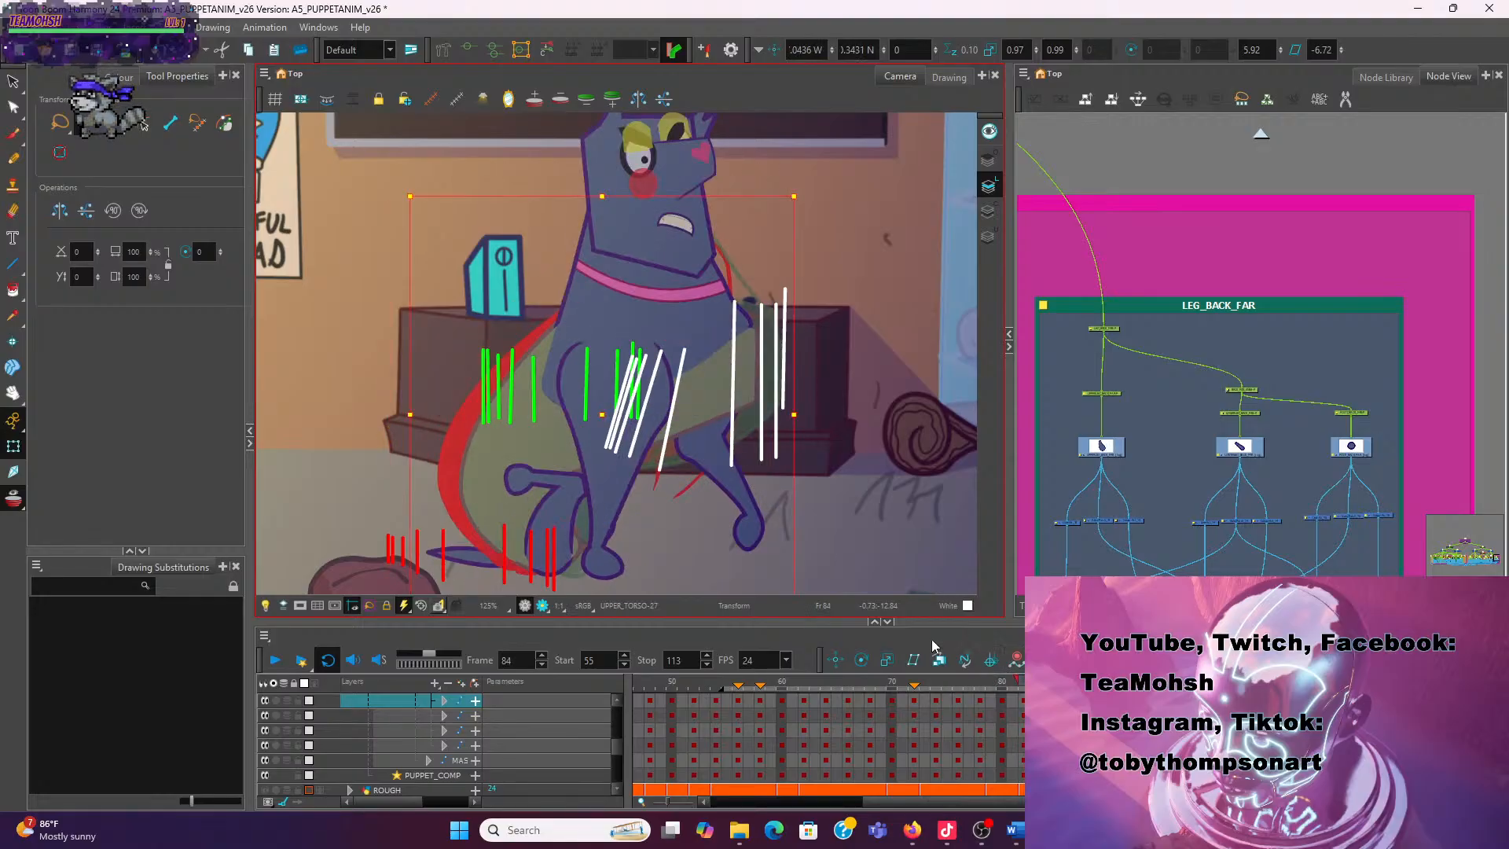
# Flip repeatedly between frames 82 and 84 to check the pasted torso's spacing, then deselect it
pyautogui.press(',')
pyautogui.press(',')
pyautogui.press('.')
pyautogui.press('.')
pyautogui.press(',')
pyautogui.press(',')
pyautogui.press('.')
pyautogui.press('.')
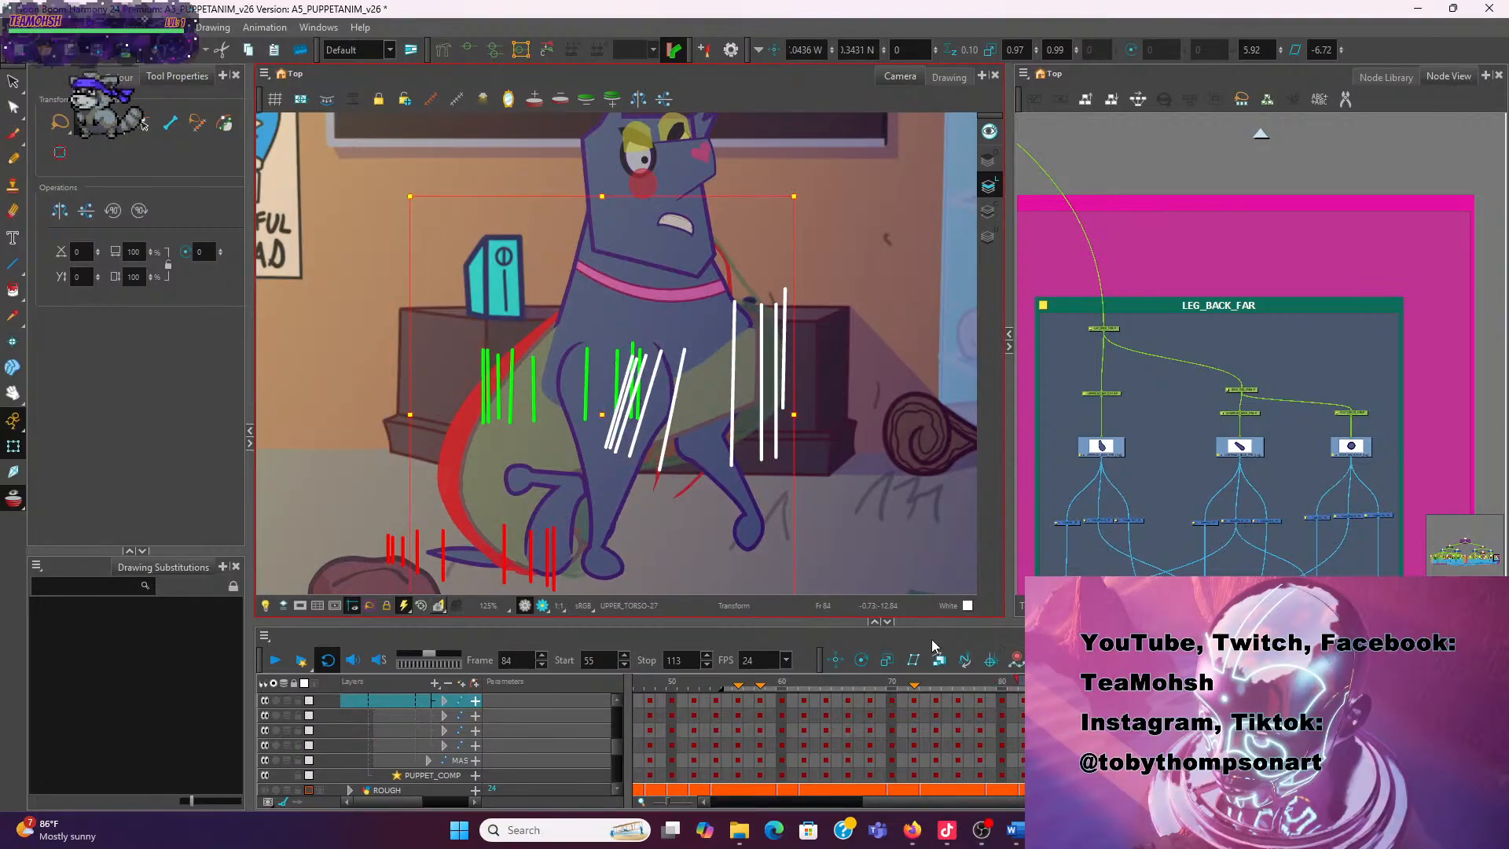
pyautogui.press(',')
pyautogui.press(',')
pyautogui.press('.')
pyautogui.press('.')
pyautogui.press(',')
pyautogui.press(',')
pyautogui.press('.')
pyautogui.press('.')
pyautogui.press(',')
pyautogui.press(',')
pyautogui.press('.')
pyautogui.press('.')
pyautogui.click(865, 454)
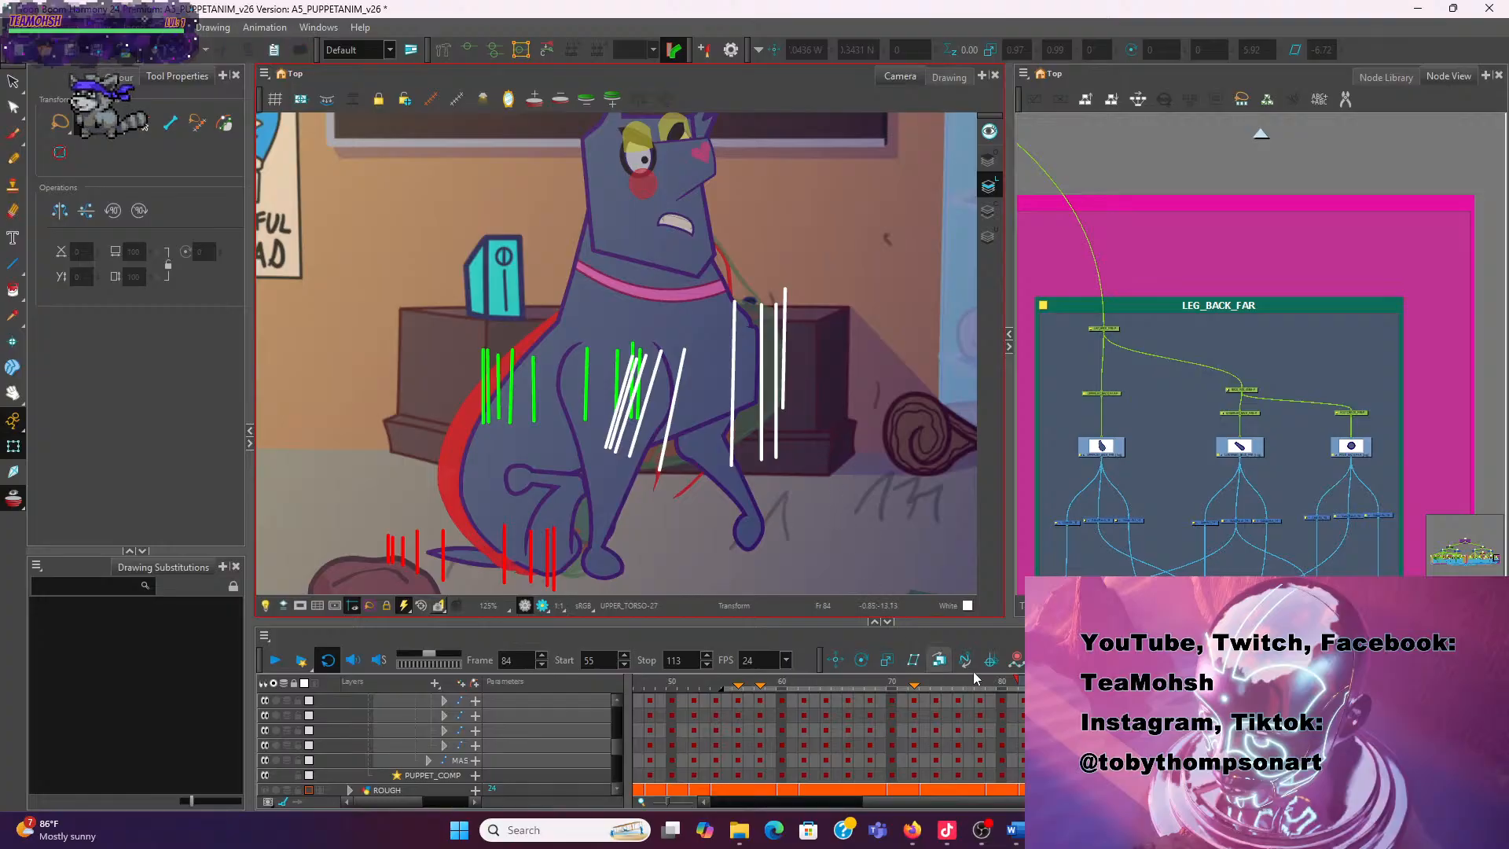
# Rotate the cat's tail slightly upward on frame 84 and deselect it
pyautogui.press(',')
pyautogui.press('.')
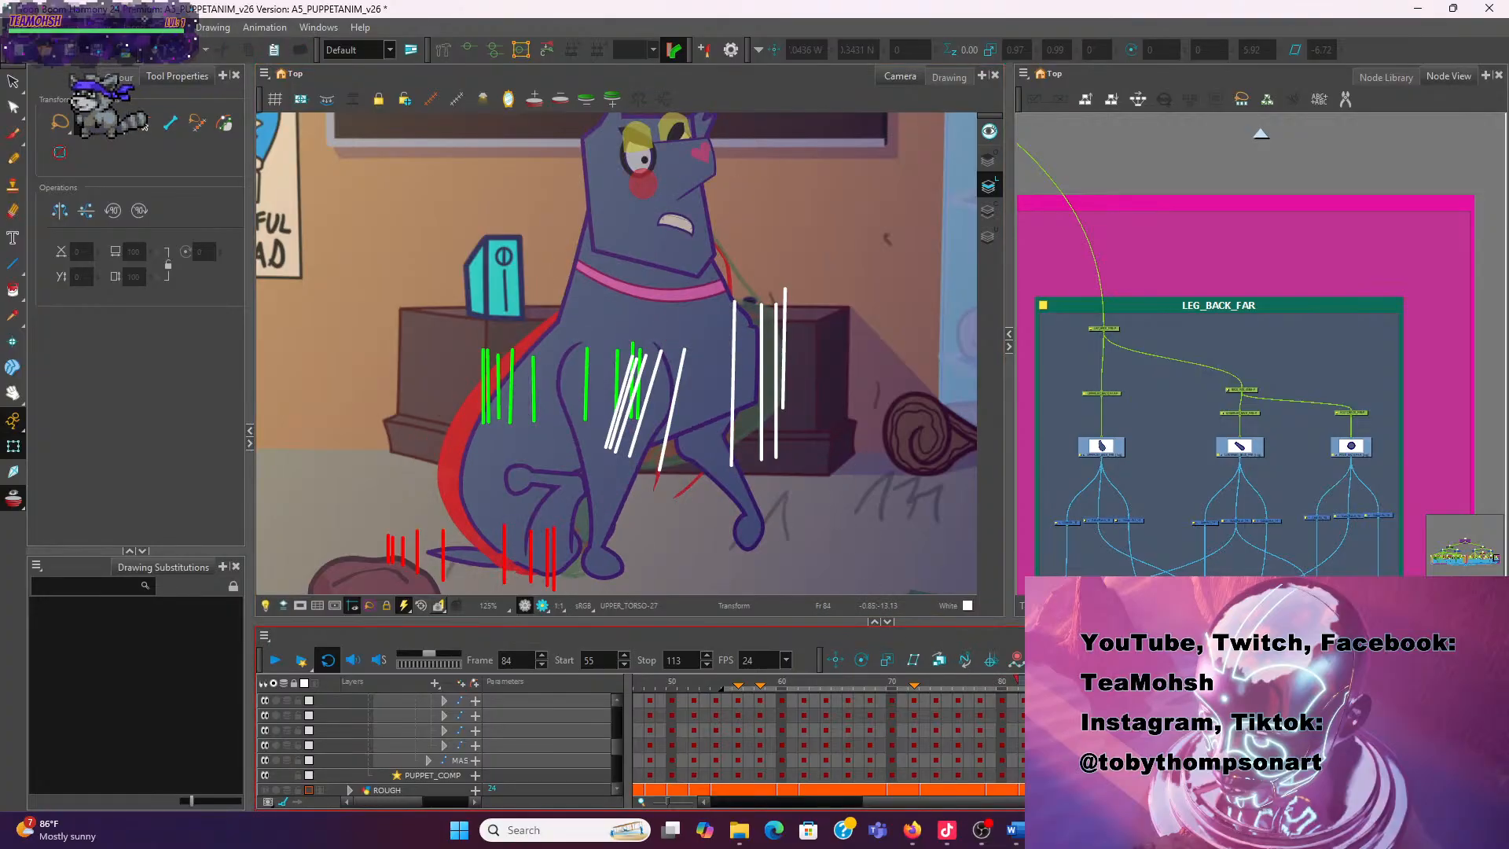
pyautogui.press(',')
pyautogui.press('.')
pyautogui.scroll(2, 665, 566)
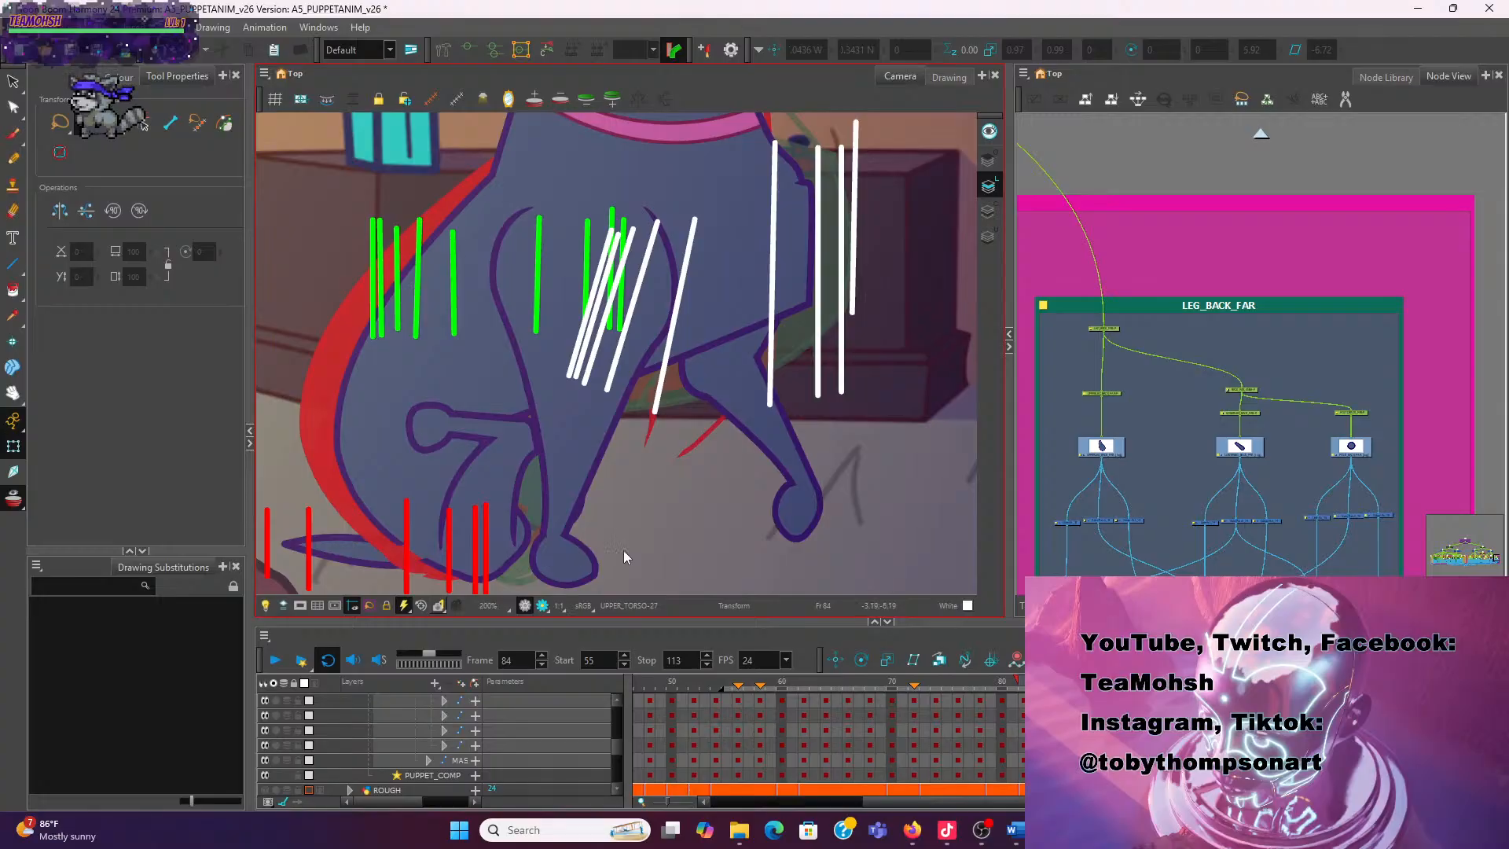
pyautogui.moveTo(641, 537); pyautogui.dragTo(708, 481)
pyautogui.moveTo(436, 498); pyautogui.dragTo(427, 519)
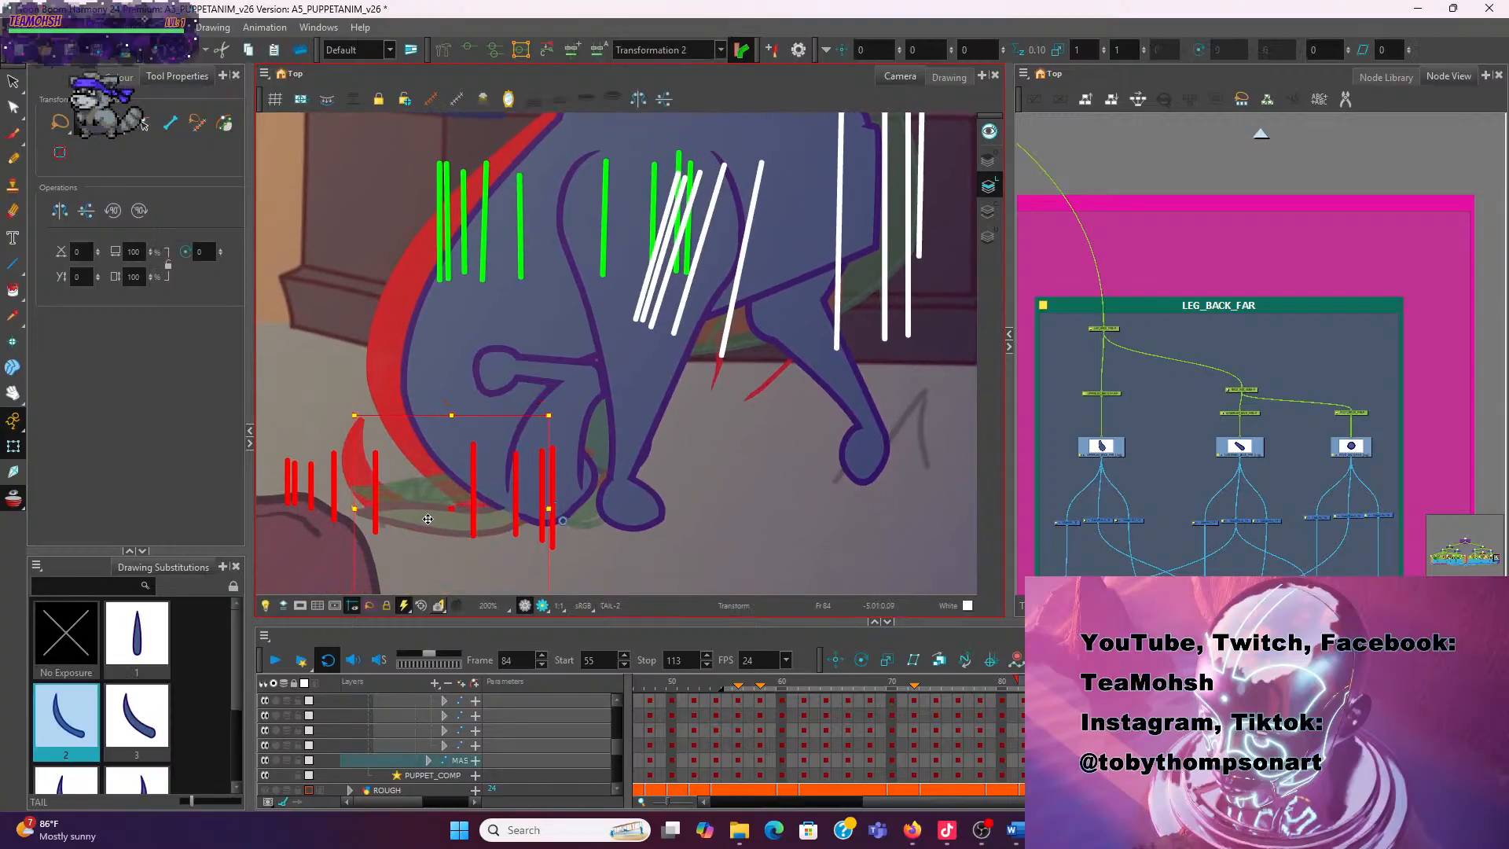
pyautogui.scroll(-2, 673, 539)
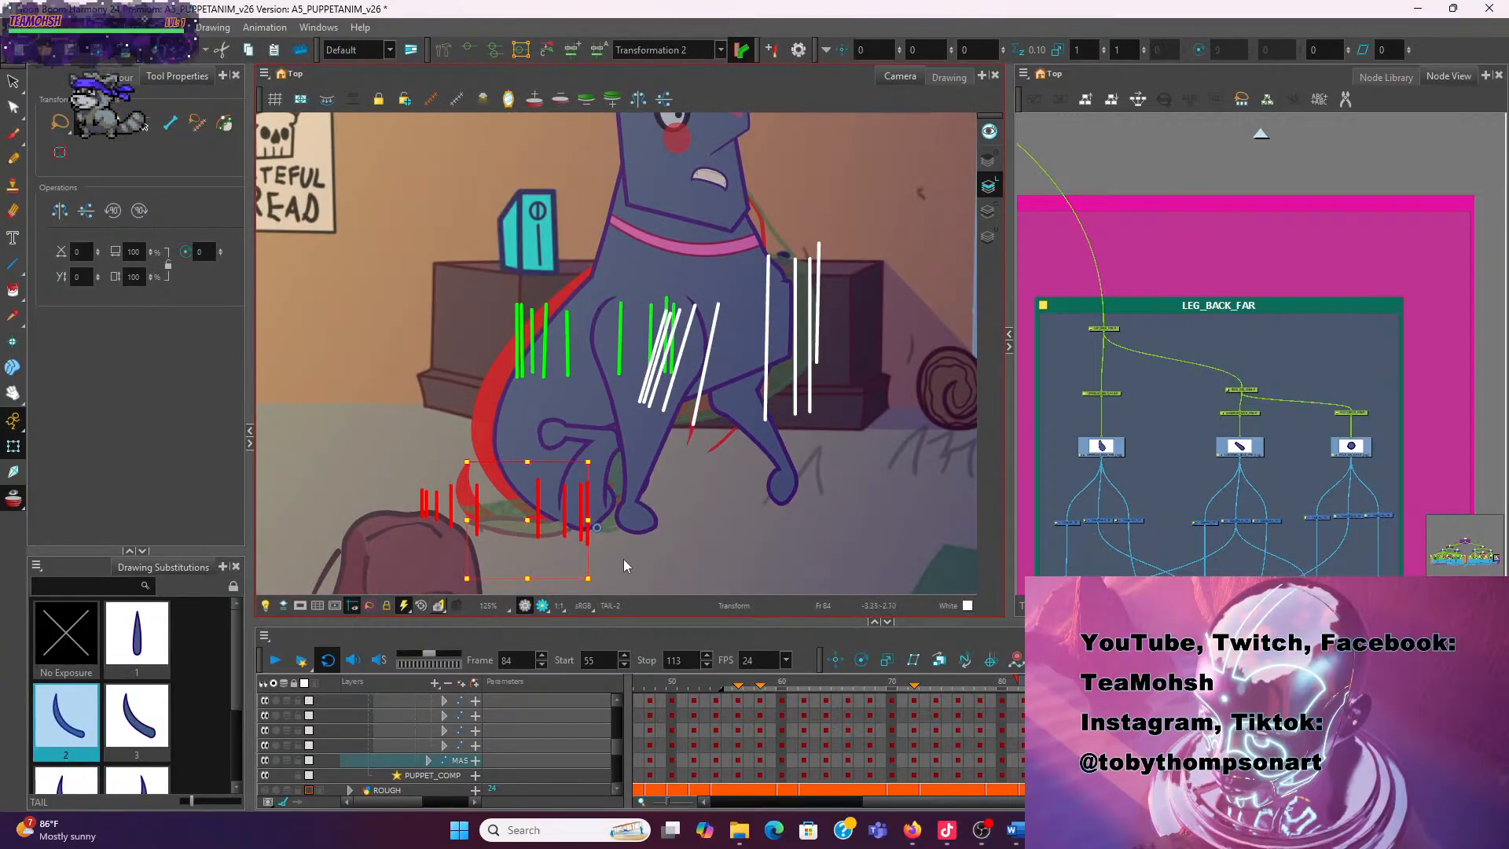
pyautogui.moveTo(597, 580); pyautogui.dragTo(591, 579)
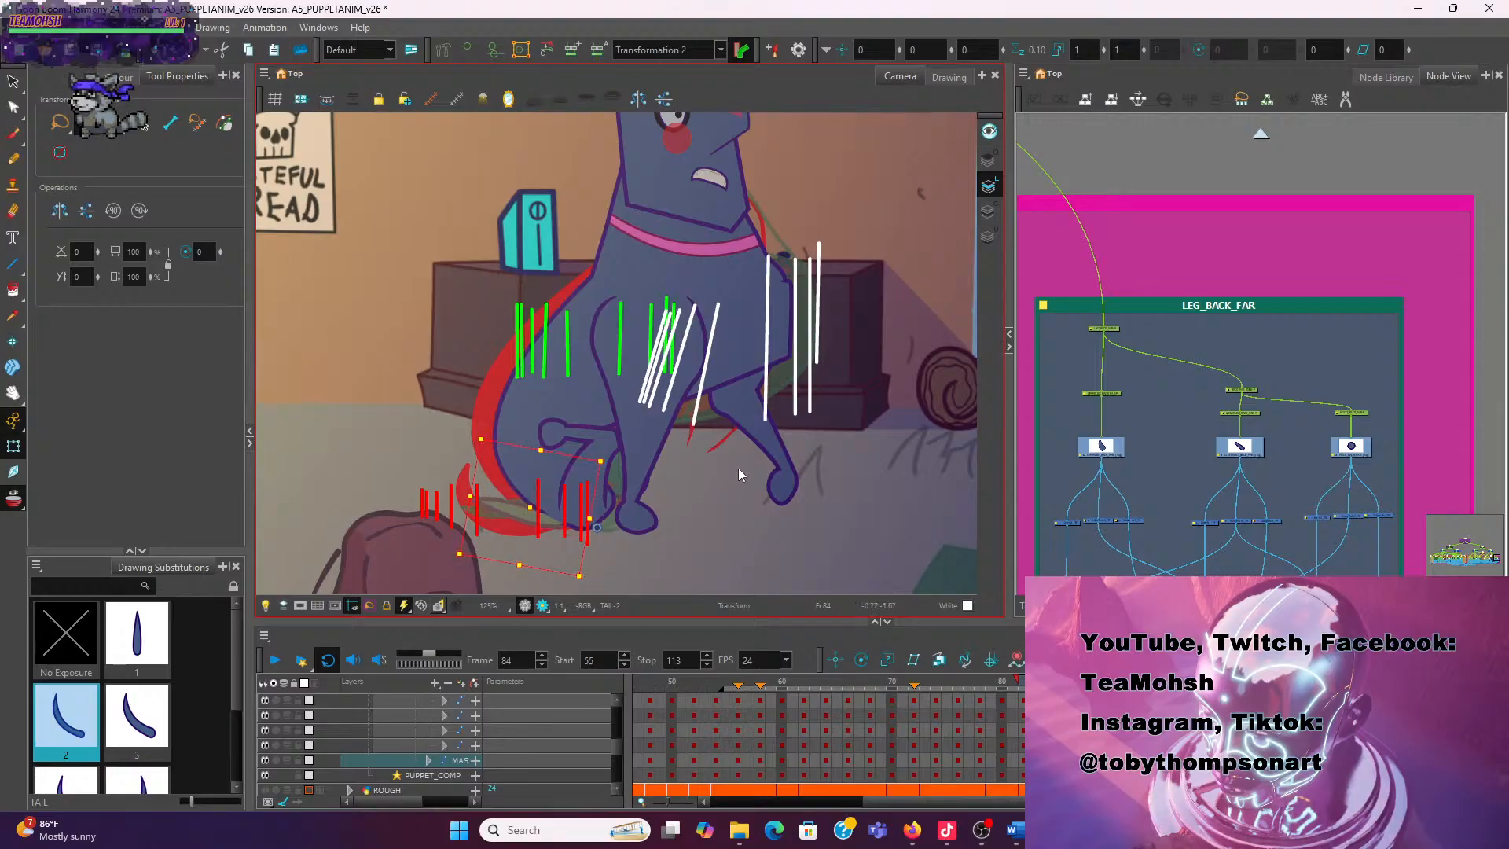
pyautogui.click(841, 439)
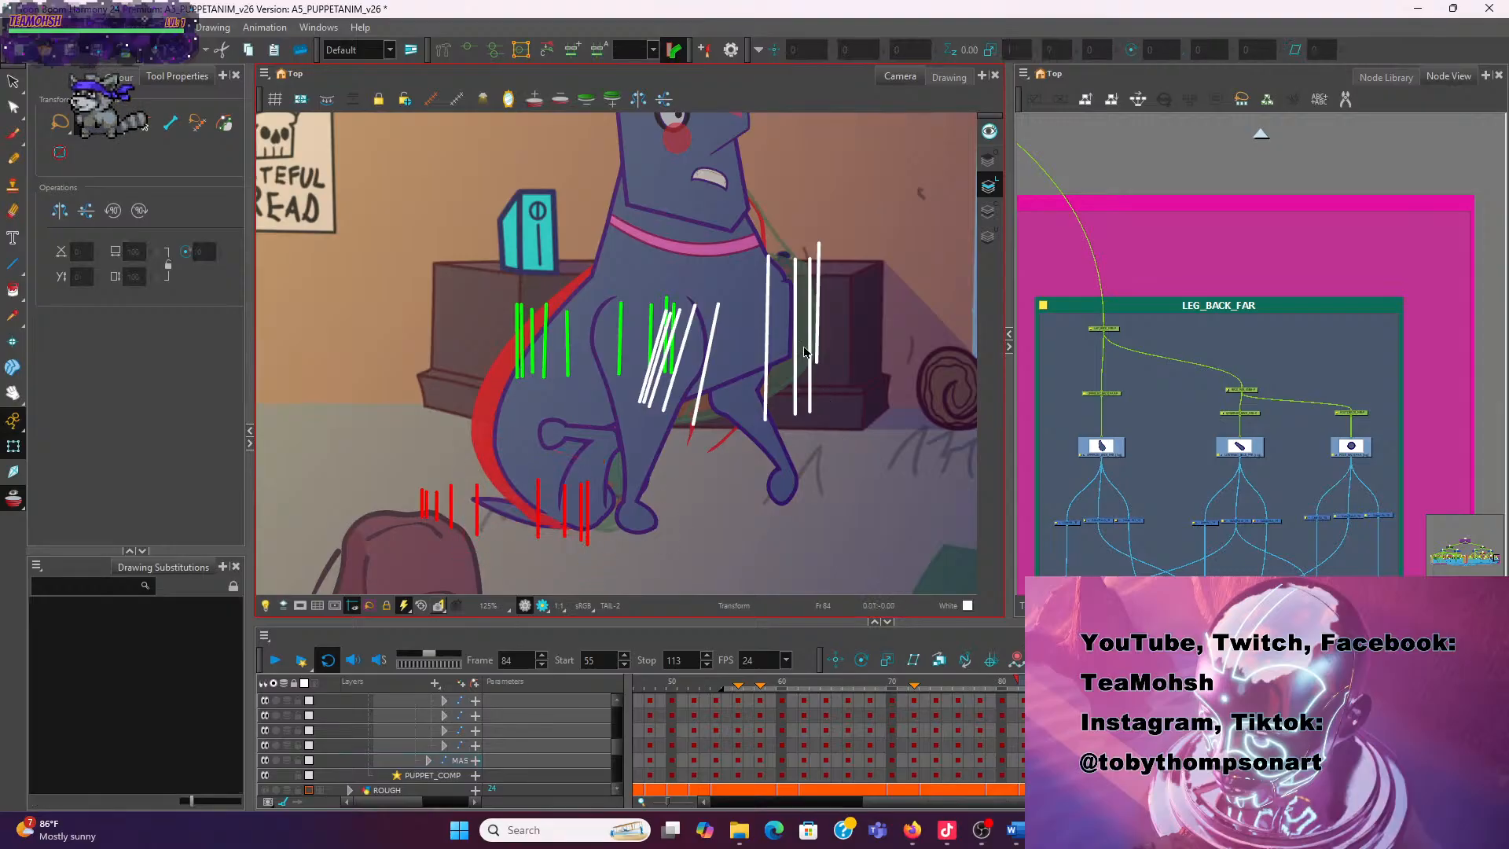
# Show the neck's deformation controls on frame 84 and adjust the curve of its front edge near the chest
pyautogui.click(748, 270)
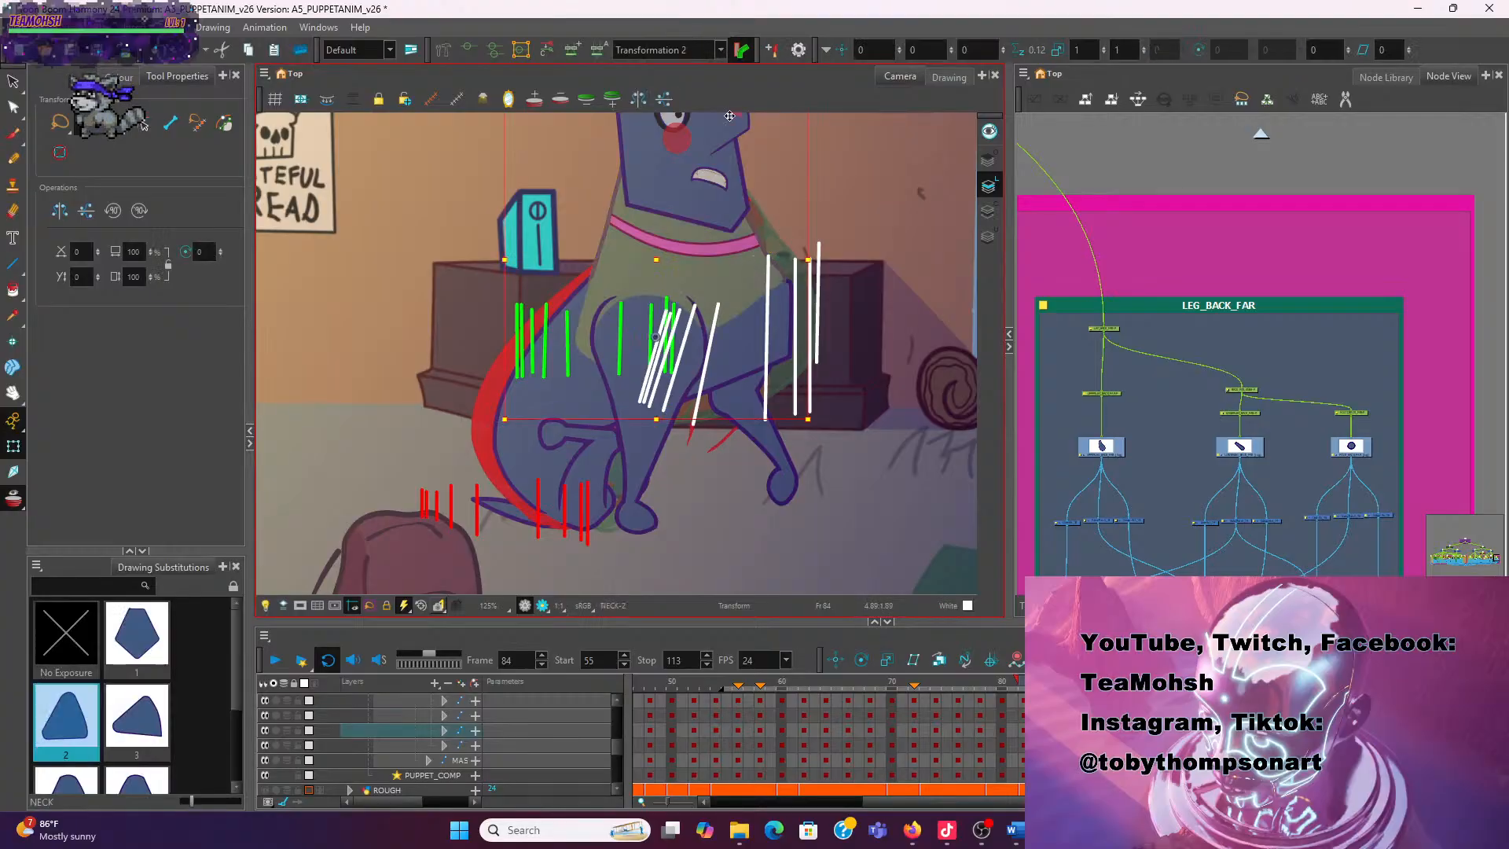
pyautogui.click(469, 50)
pyautogui.scroll(3, 719, 331)
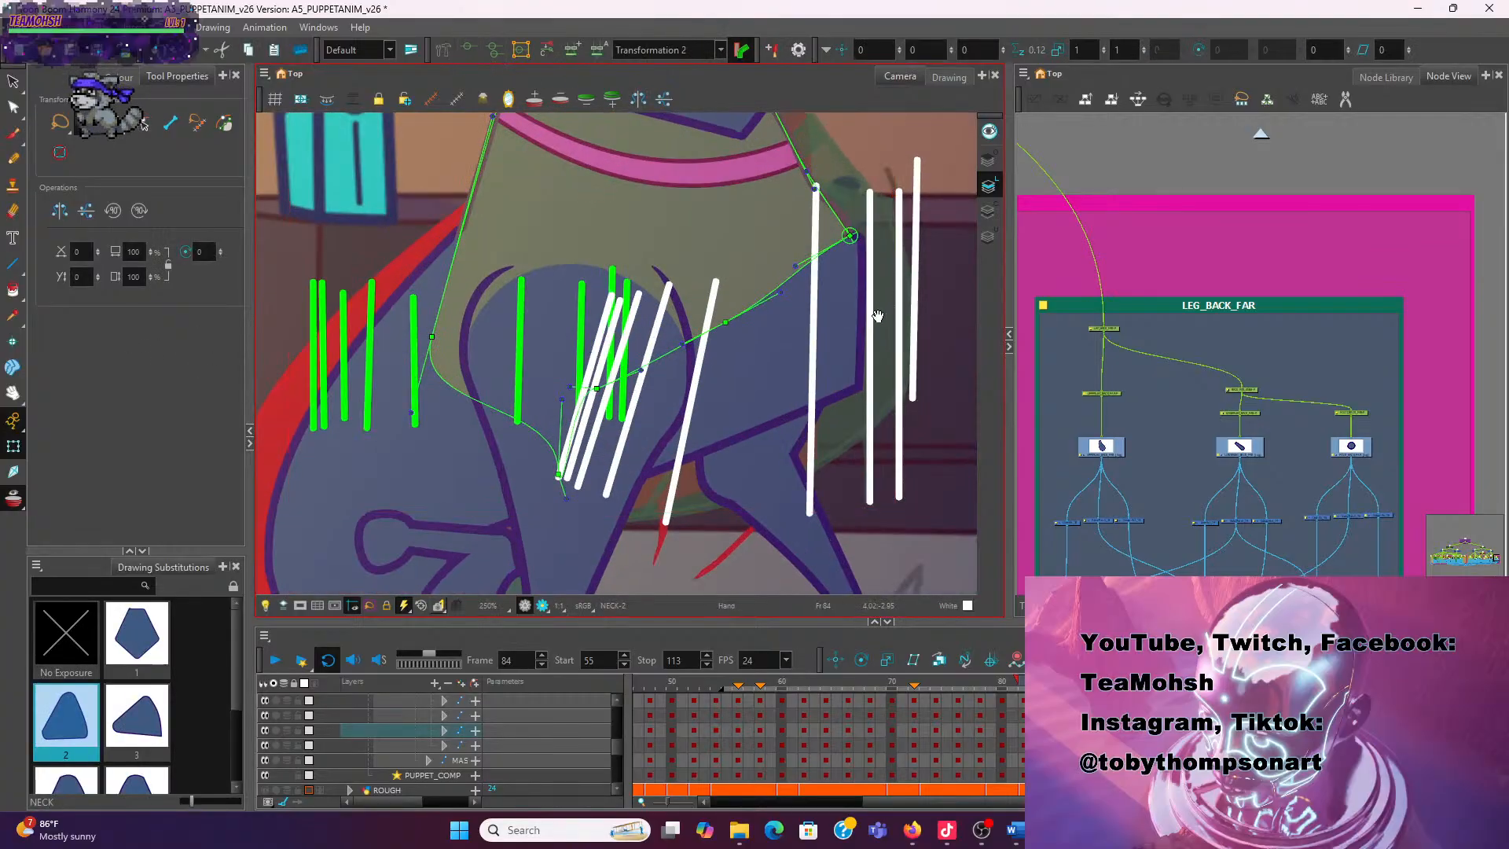
pyautogui.moveTo(878, 316); pyautogui.dragTo(827, 470)
pyautogui.scroll(2, 817, 395)
pyautogui.moveTo(778, 388); pyautogui.dragTo(779, 429)
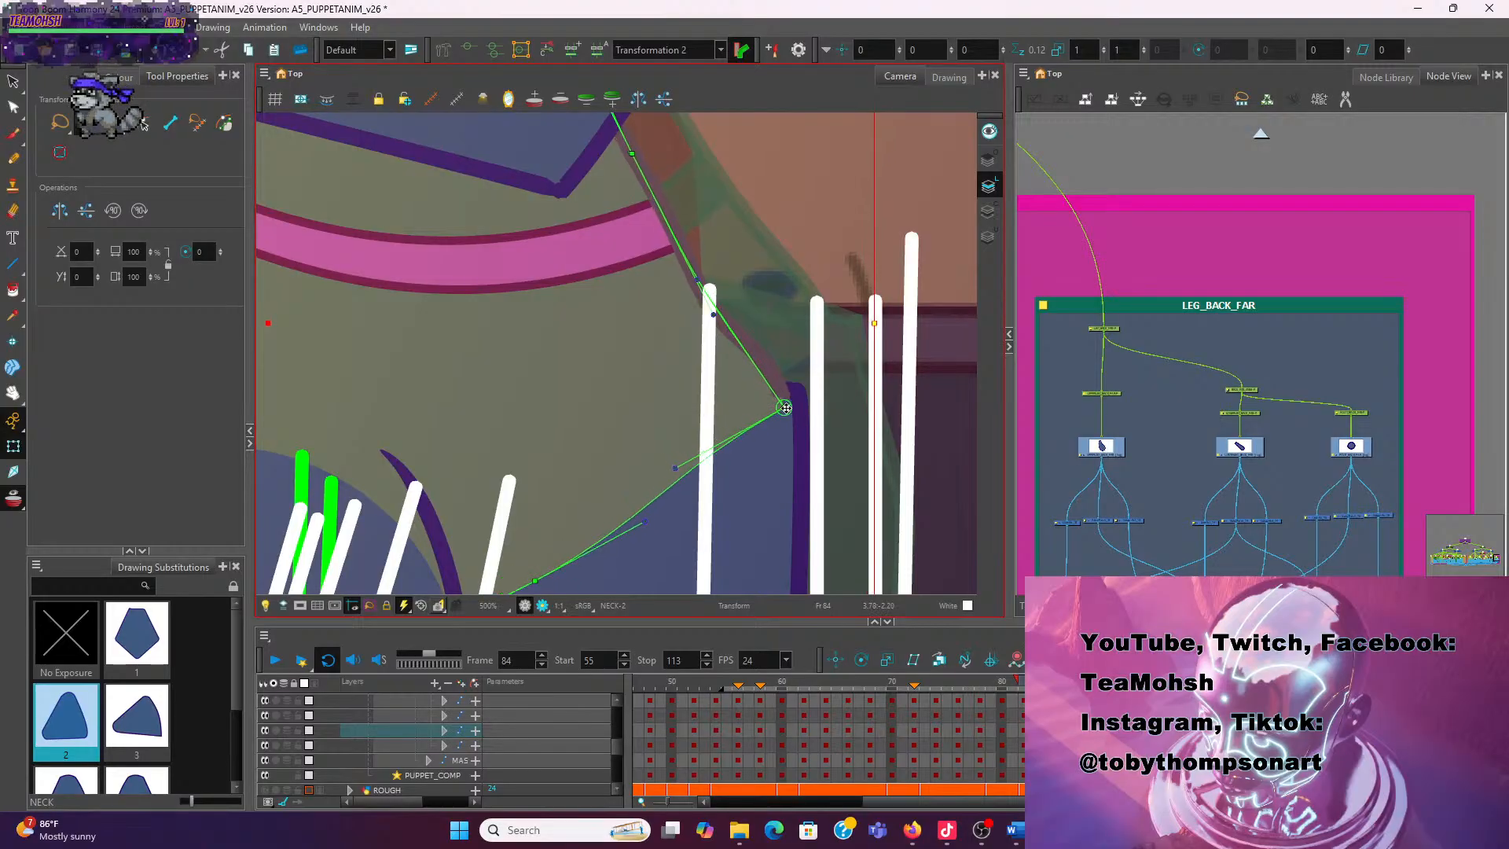
pyautogui.hotkey('ctrl', 'z')
pyautogui.click(881, 247)
pyautogui.scroll(-2, 754, 223)
pyautogui.moveTo(757, 216); pyautogui.dragTo(751, 317)
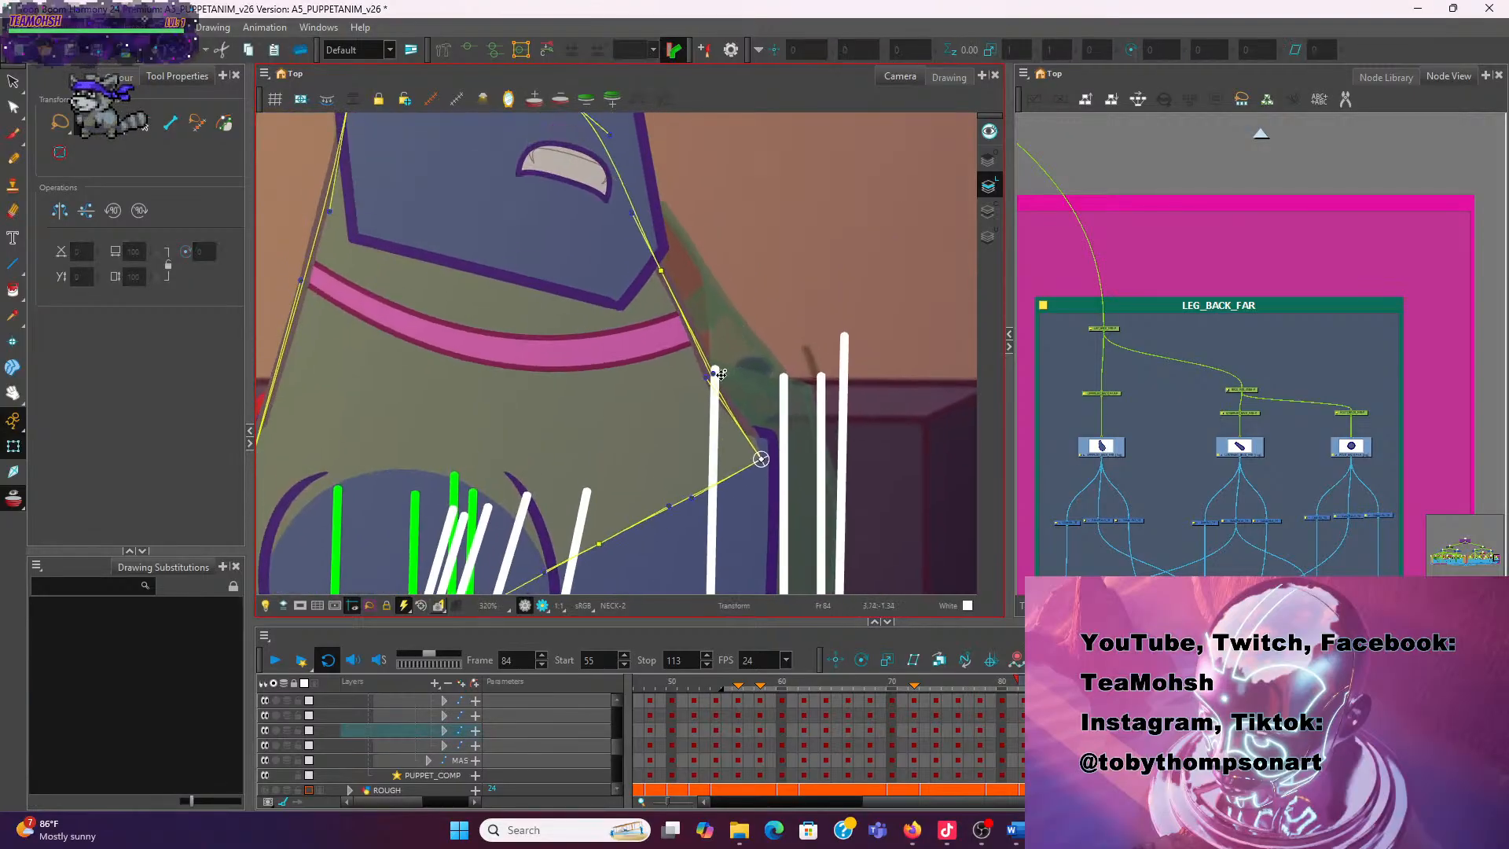
pyautogui.click(709, 377)
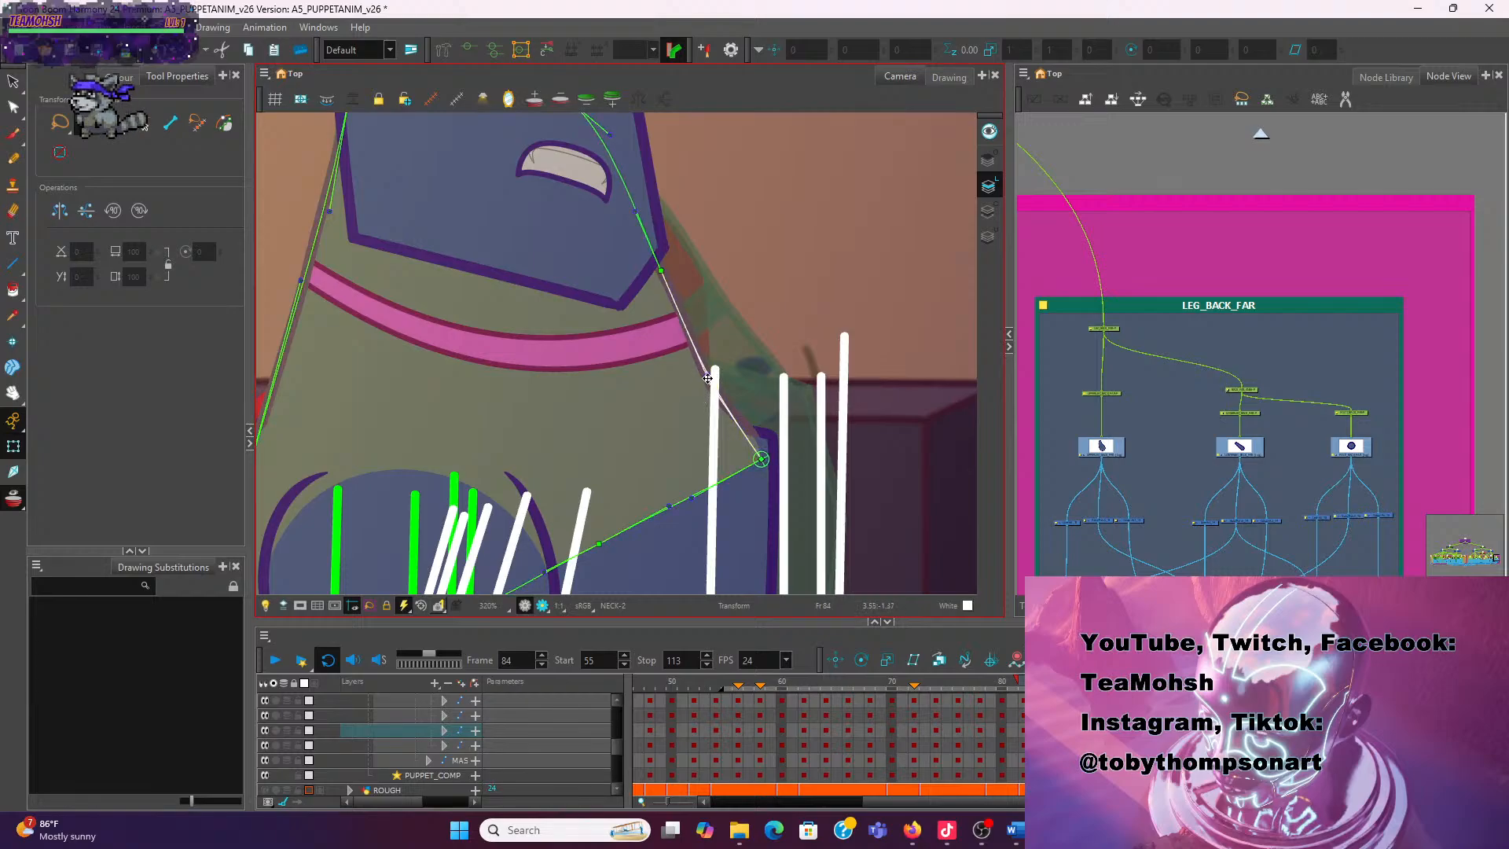
# Pull the neck's lower back deformation point outward and adjust the back edge's curve to follow the cat's back
pyautogui.scroll(-3, 708, 377)
pyautogui.moveTo(450, 340); pyautogui.dragTo(532, 315)
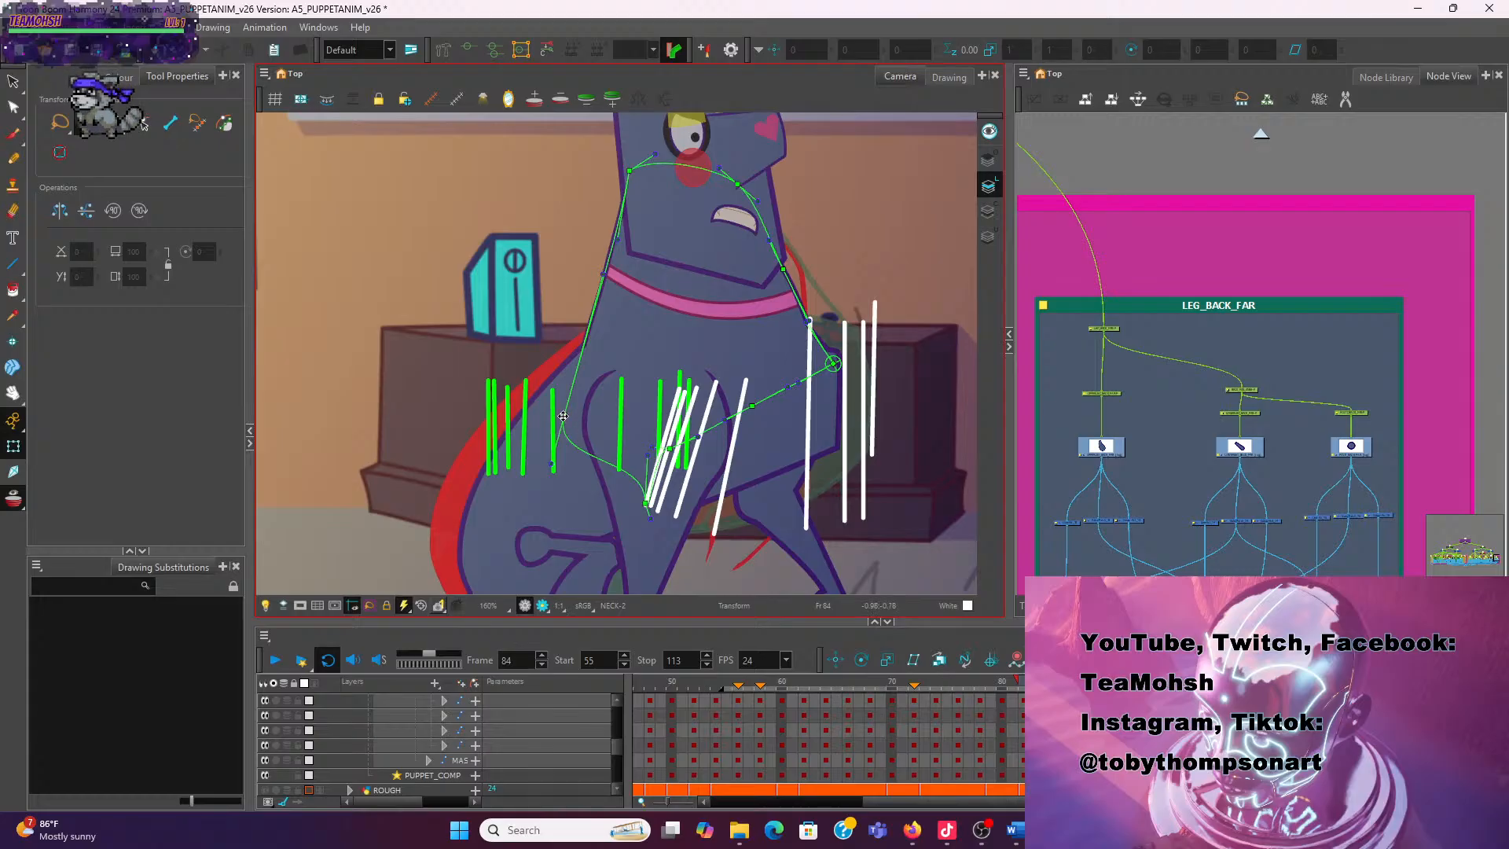
pyautogui.moveTo(564, 415); pyautogui.dragTo(549, 415)
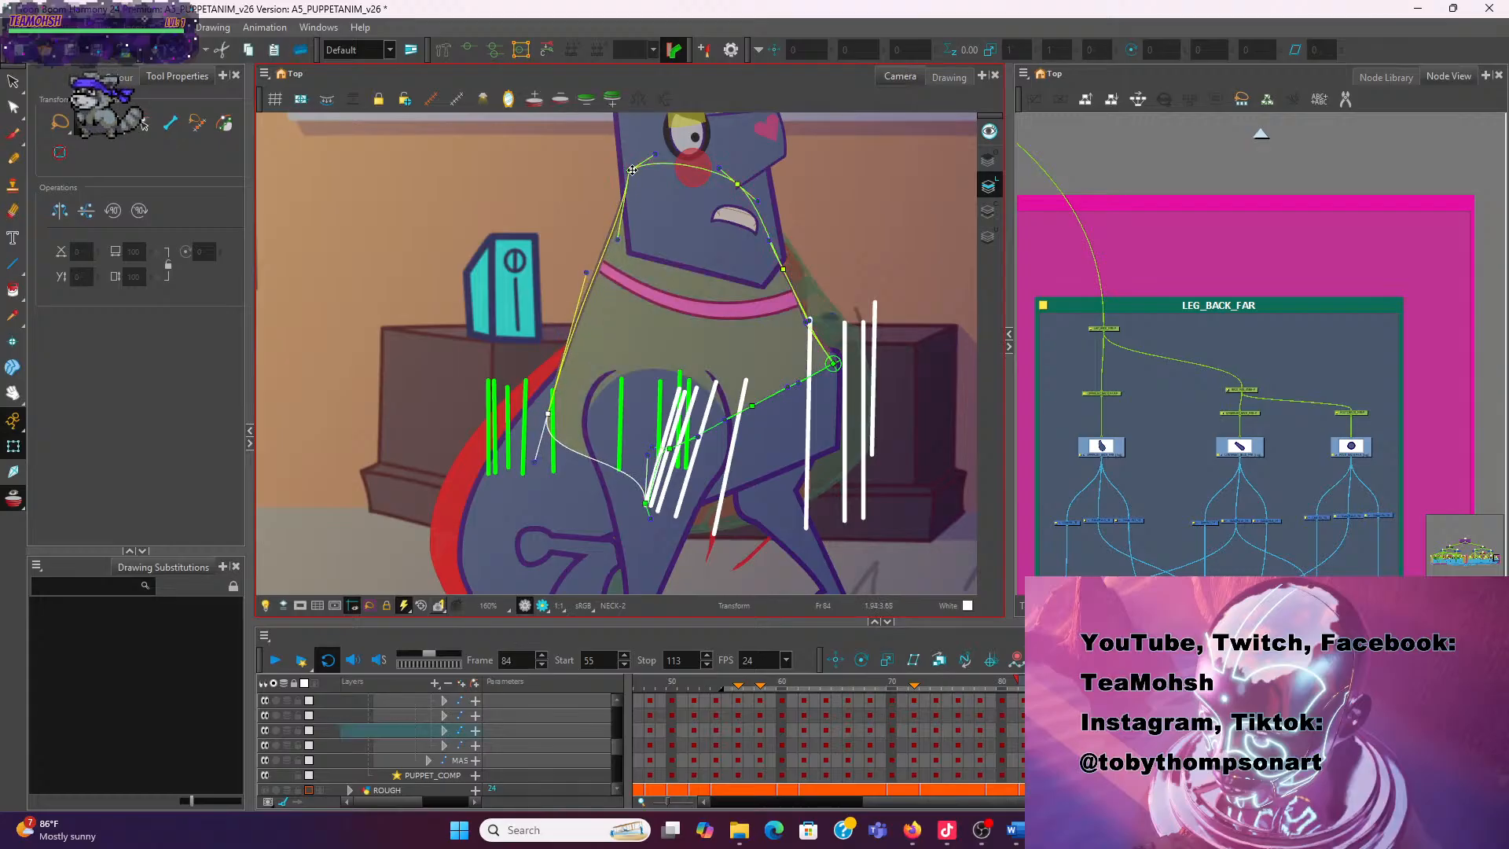
pyautogui.click(588, 288)
pyautogui.moveTo(586, 274); pyautogui.dragTo(595, 276)
pyautogui.click(527, 298)
pyautogui.scroll(-1, 527, 299)
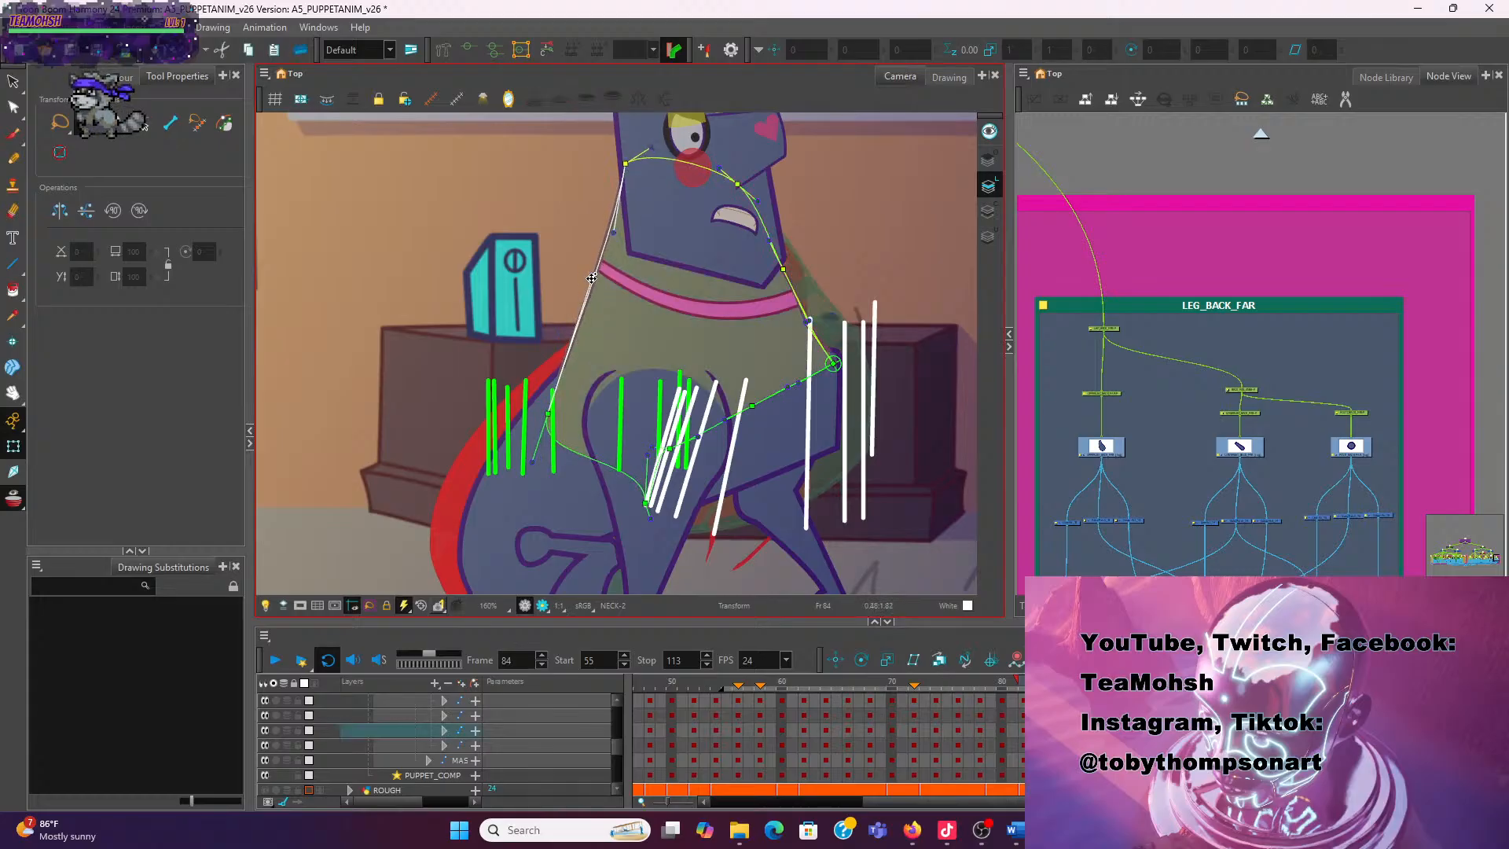
pyautogui.scroll(-2, 526, 299)
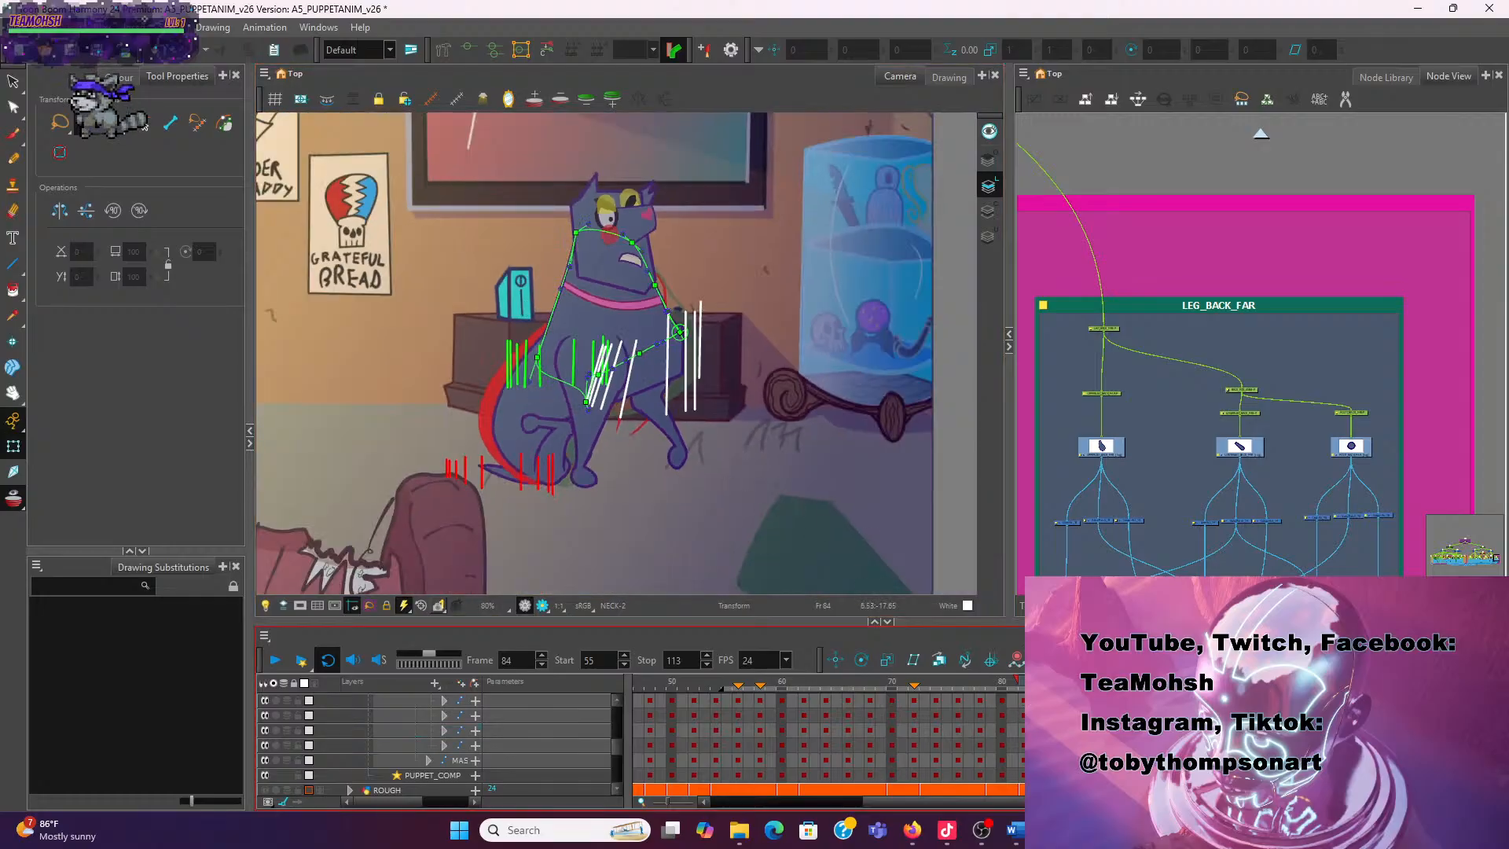
# Delete the keyframe on frame 85 from the upper torso's peg
pyautogui.press('.')
pyautogui.press(',')
pyautogui.press('.')
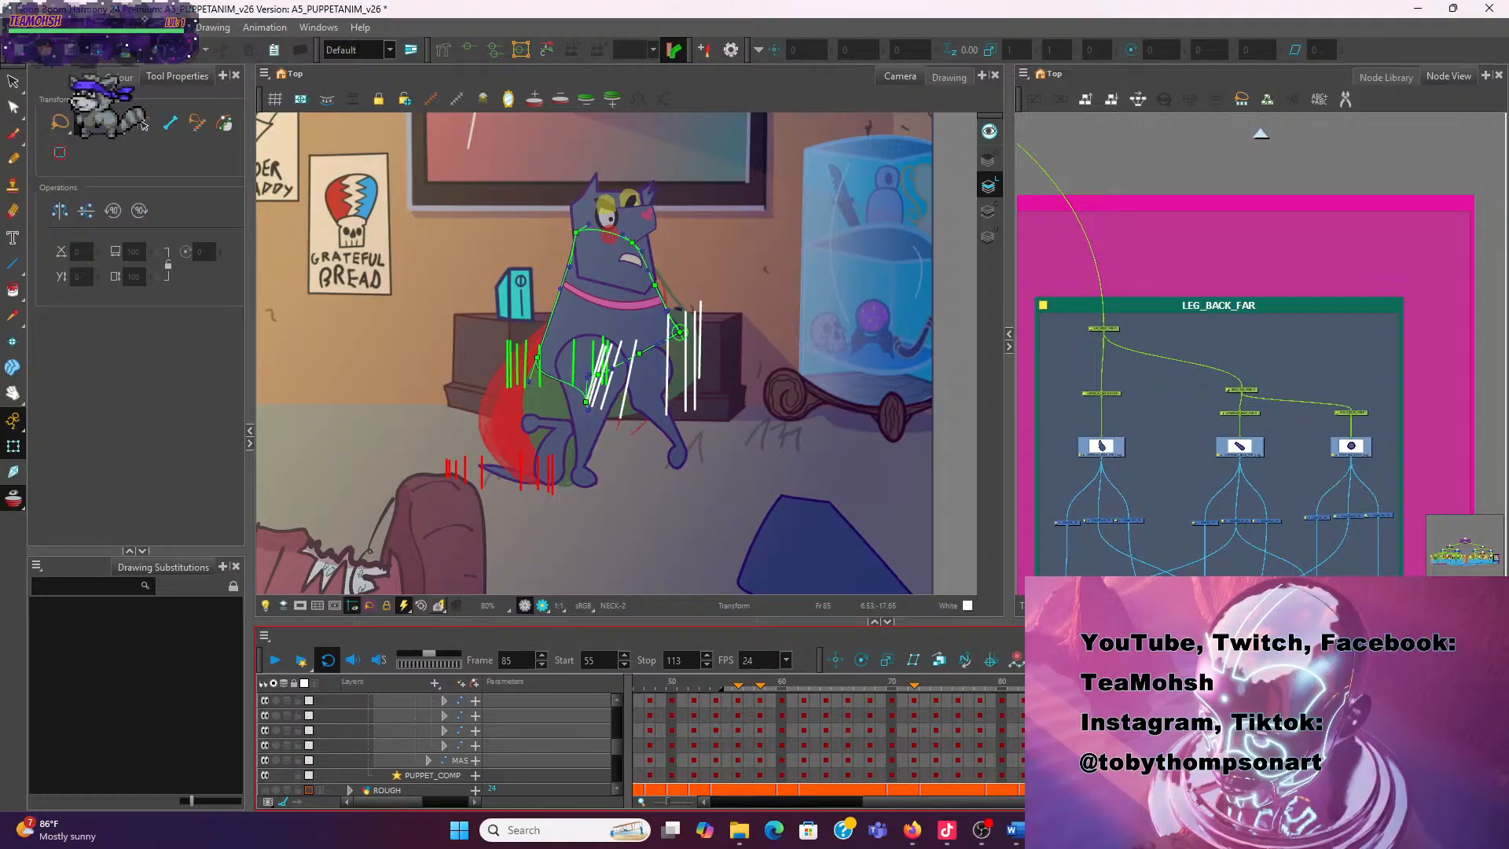
pyautogui.click(1058, 701)
pyautogui.rightClick(1058, 700)
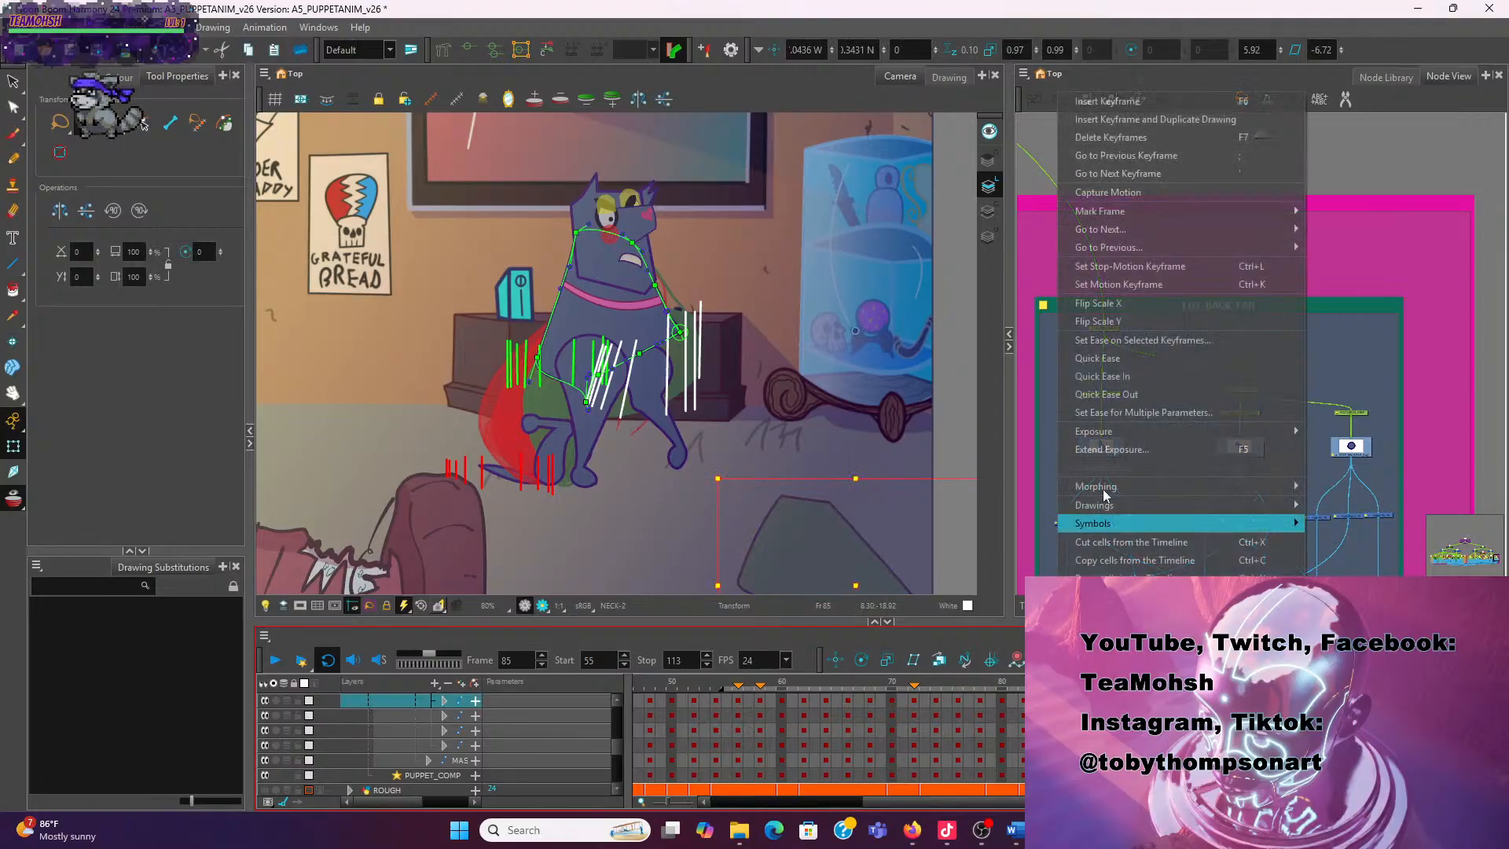
pyautogui.click(1122, 139)
# Flip back and forth between frames 83 and 86 to check the upper torso's position and spacing
pyautogui.press(',')
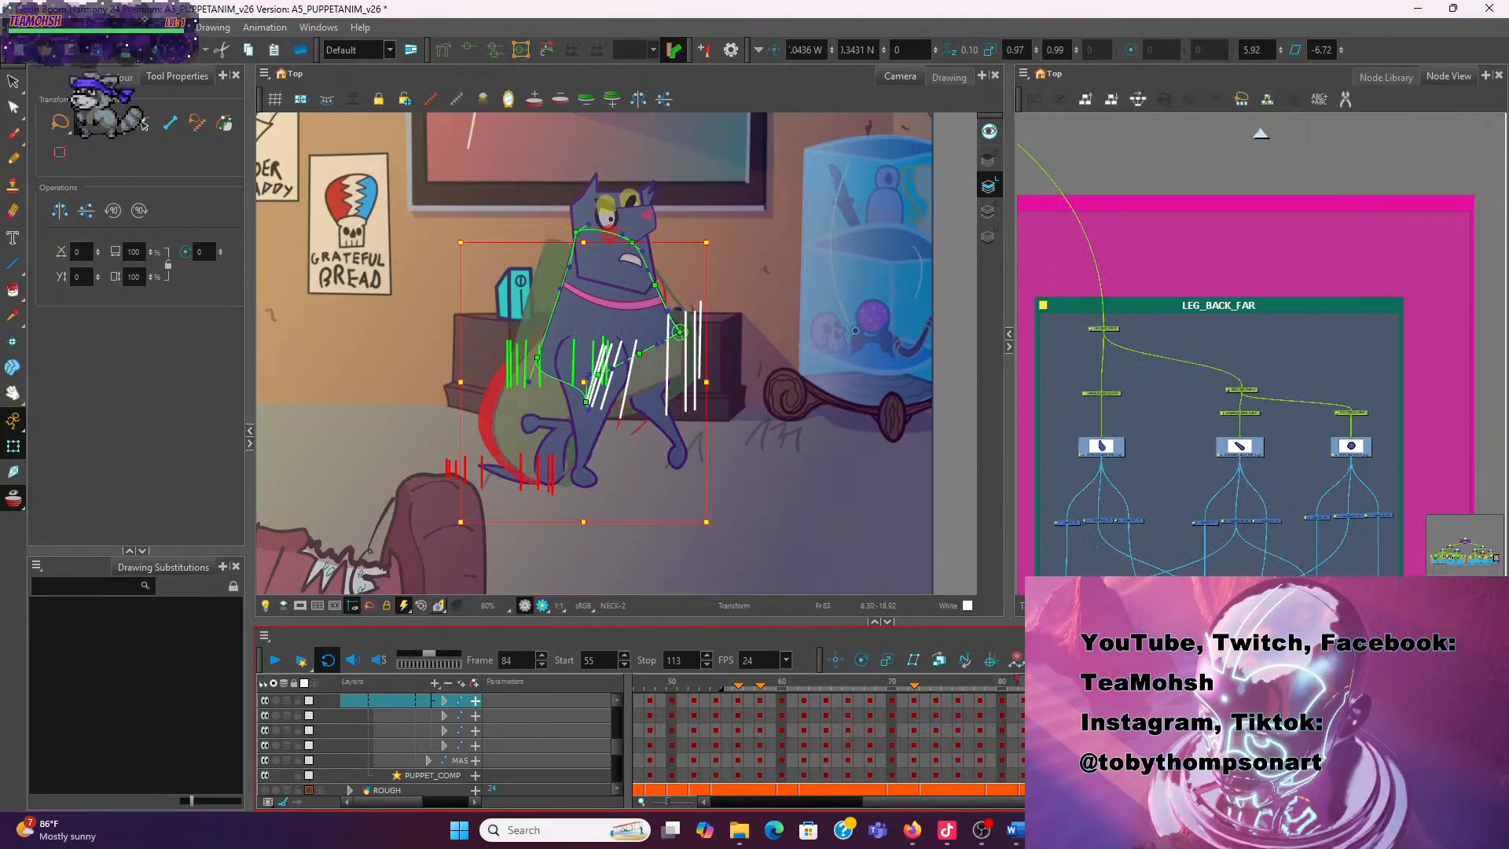
pyautogui.press('.')
pyautogui.press('.')
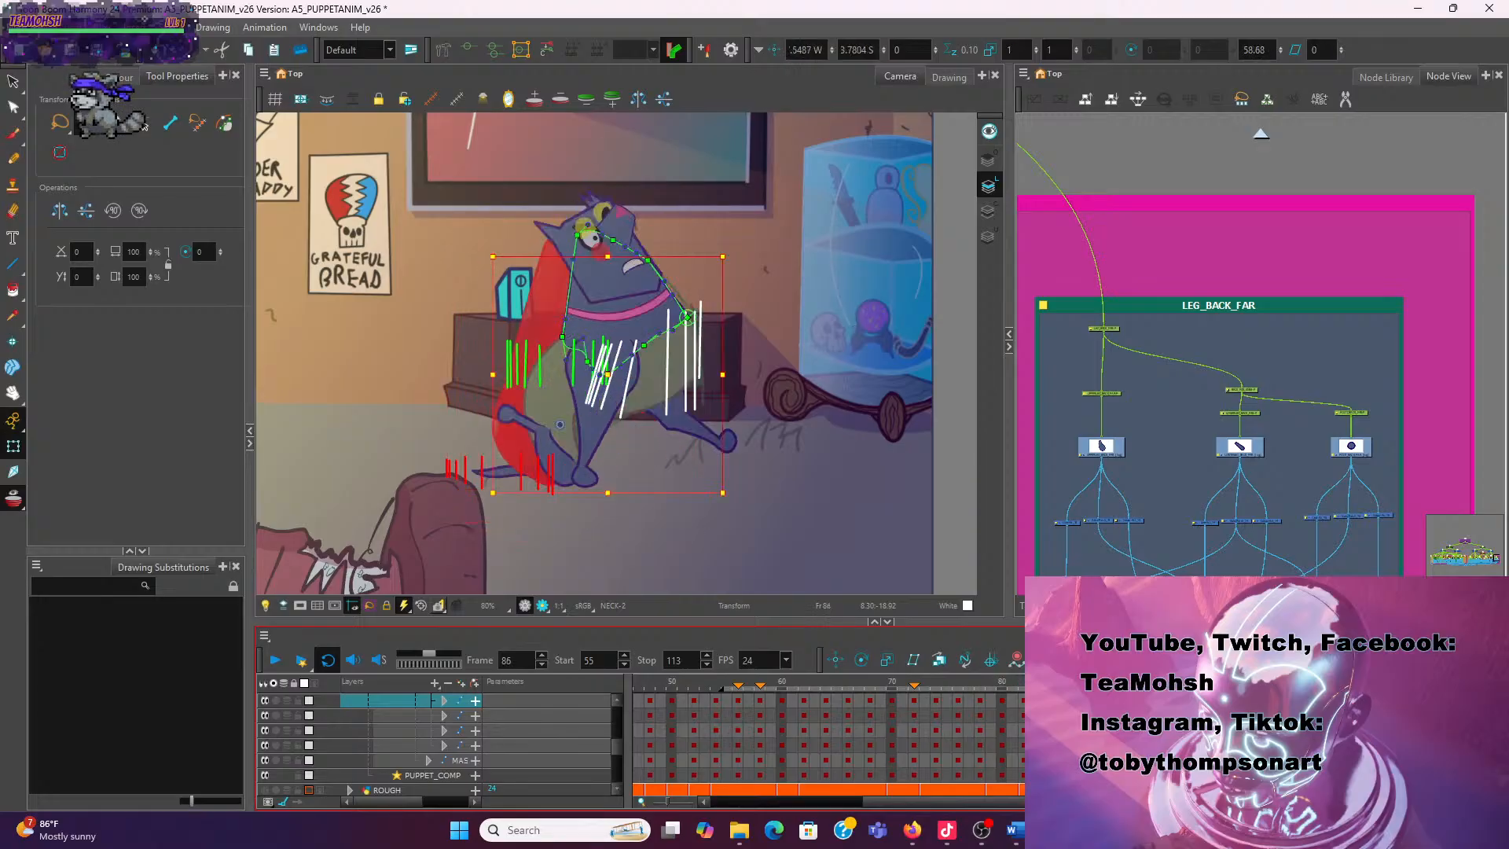
pyautogui.press(',')
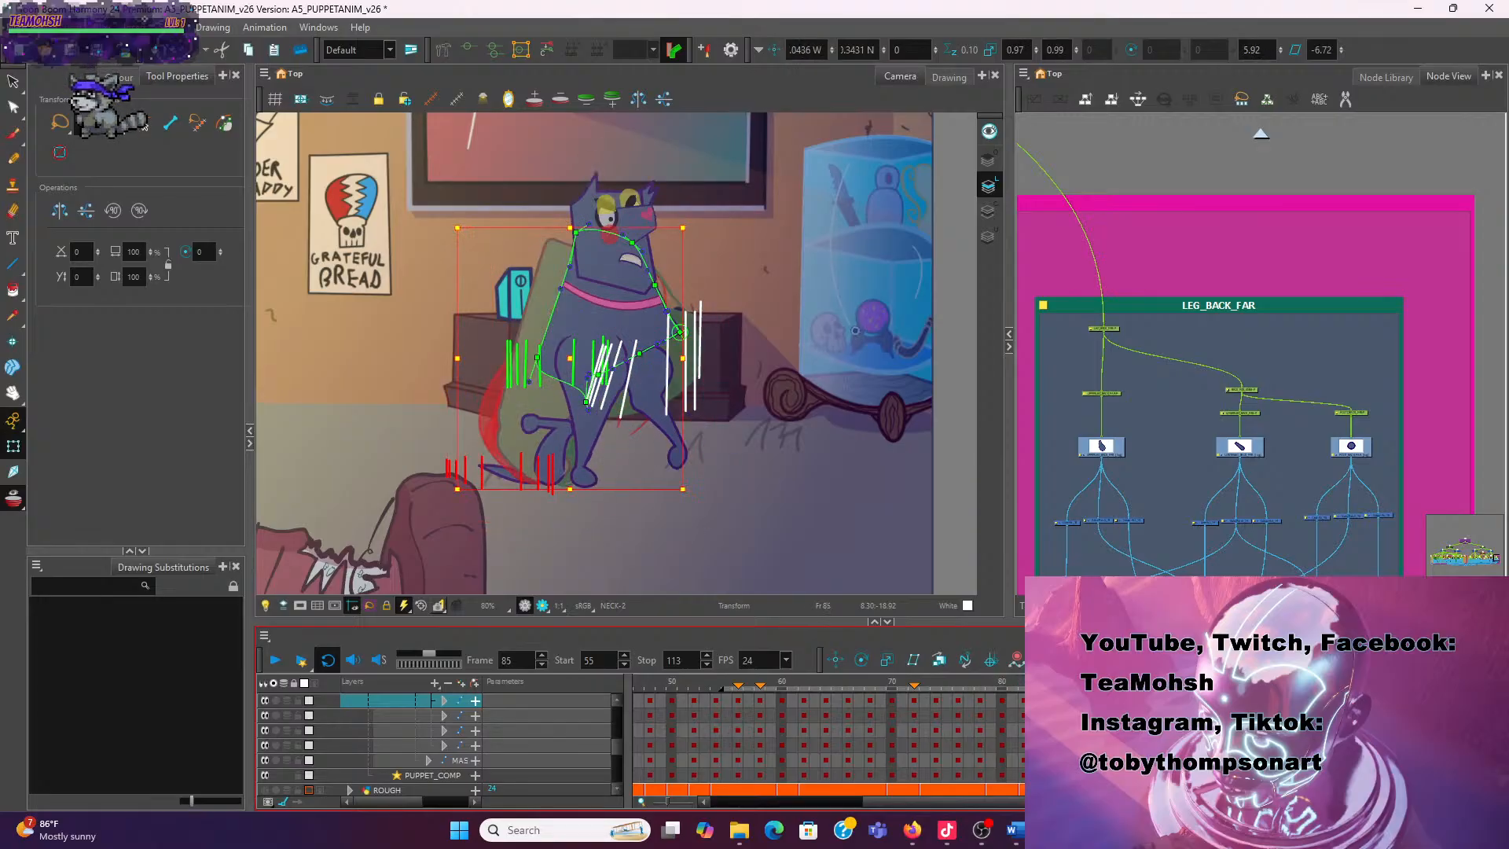
pyautogui.press(',')
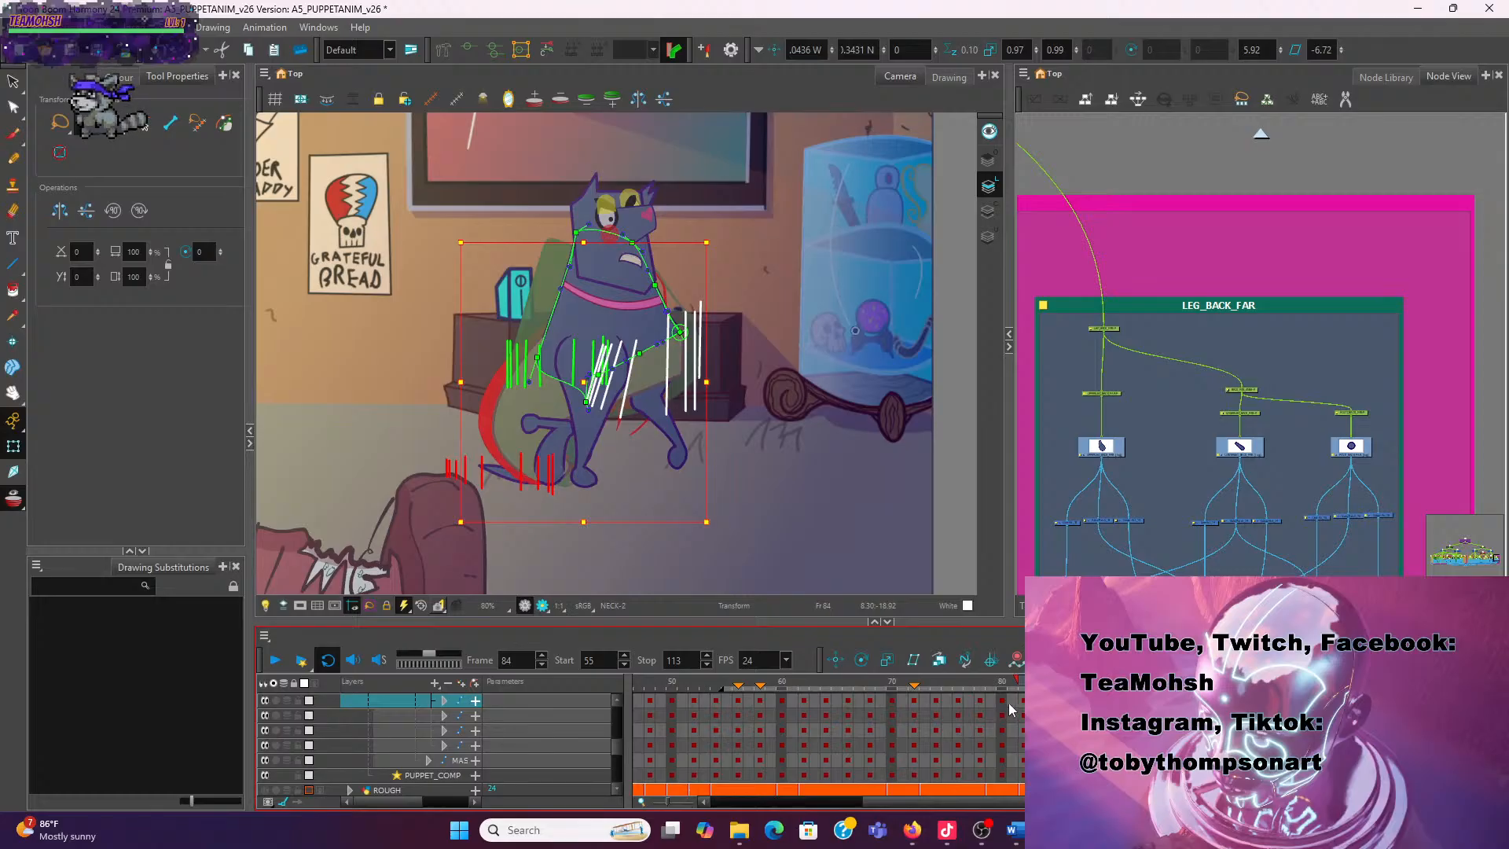
pyautogui.scroll(-5, 1017, 700)
pyautogui.scroll(-5, 825, 743)
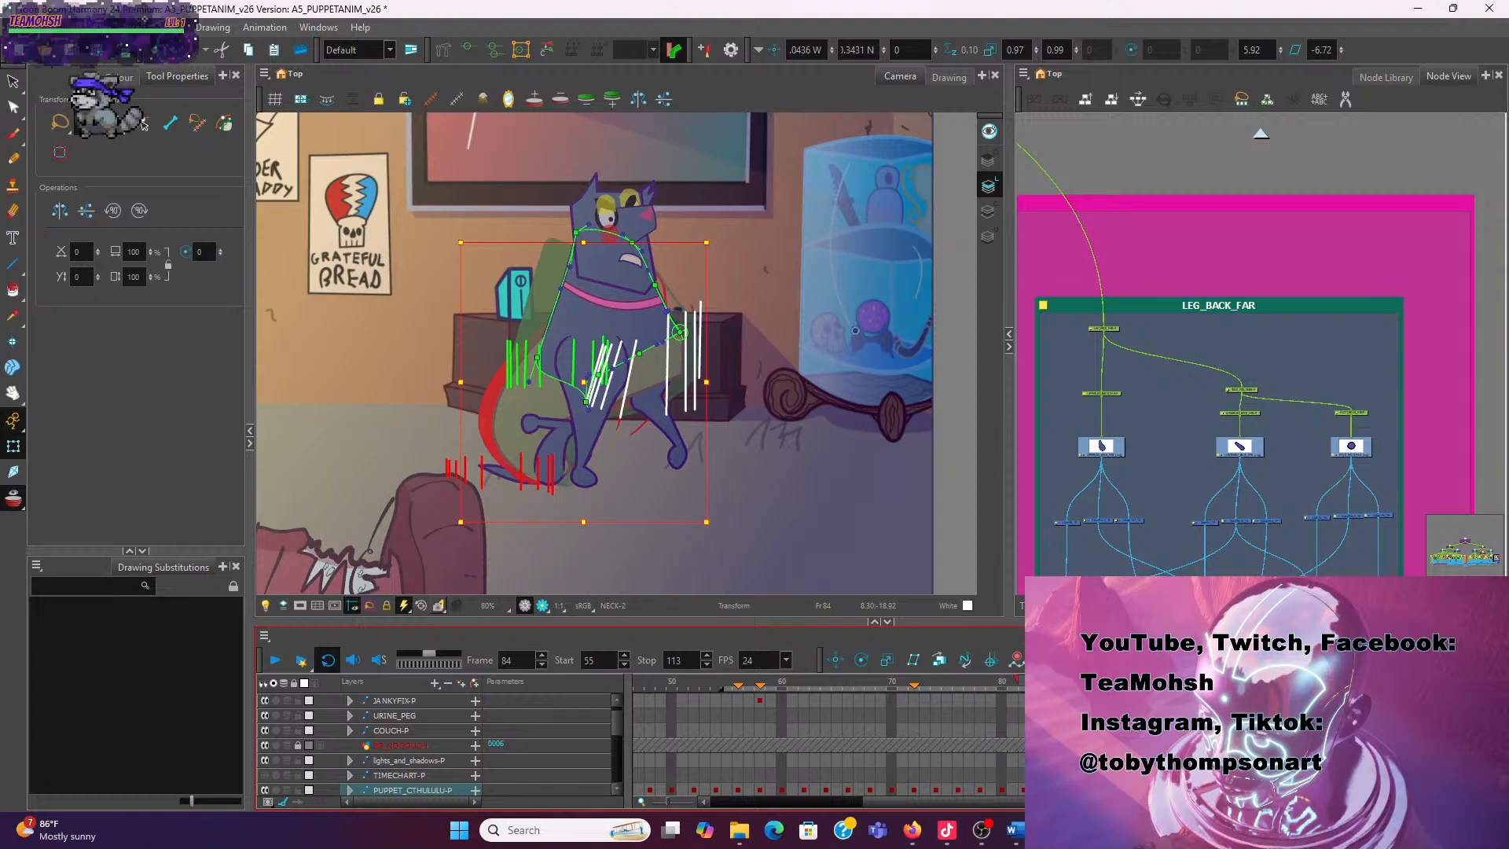
pyautogui.press('.')
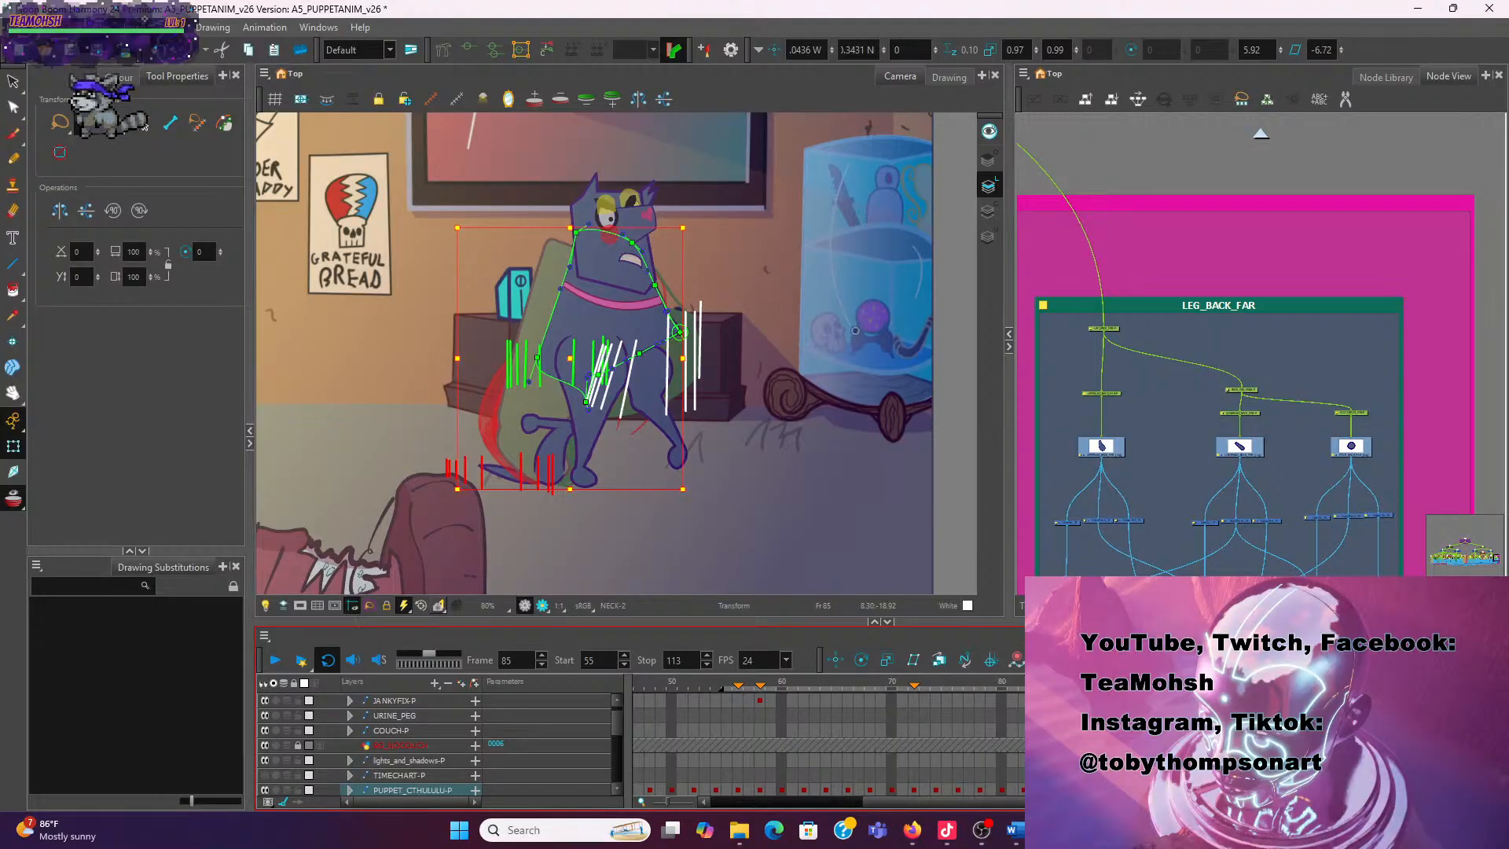
pyautogui.press('.')
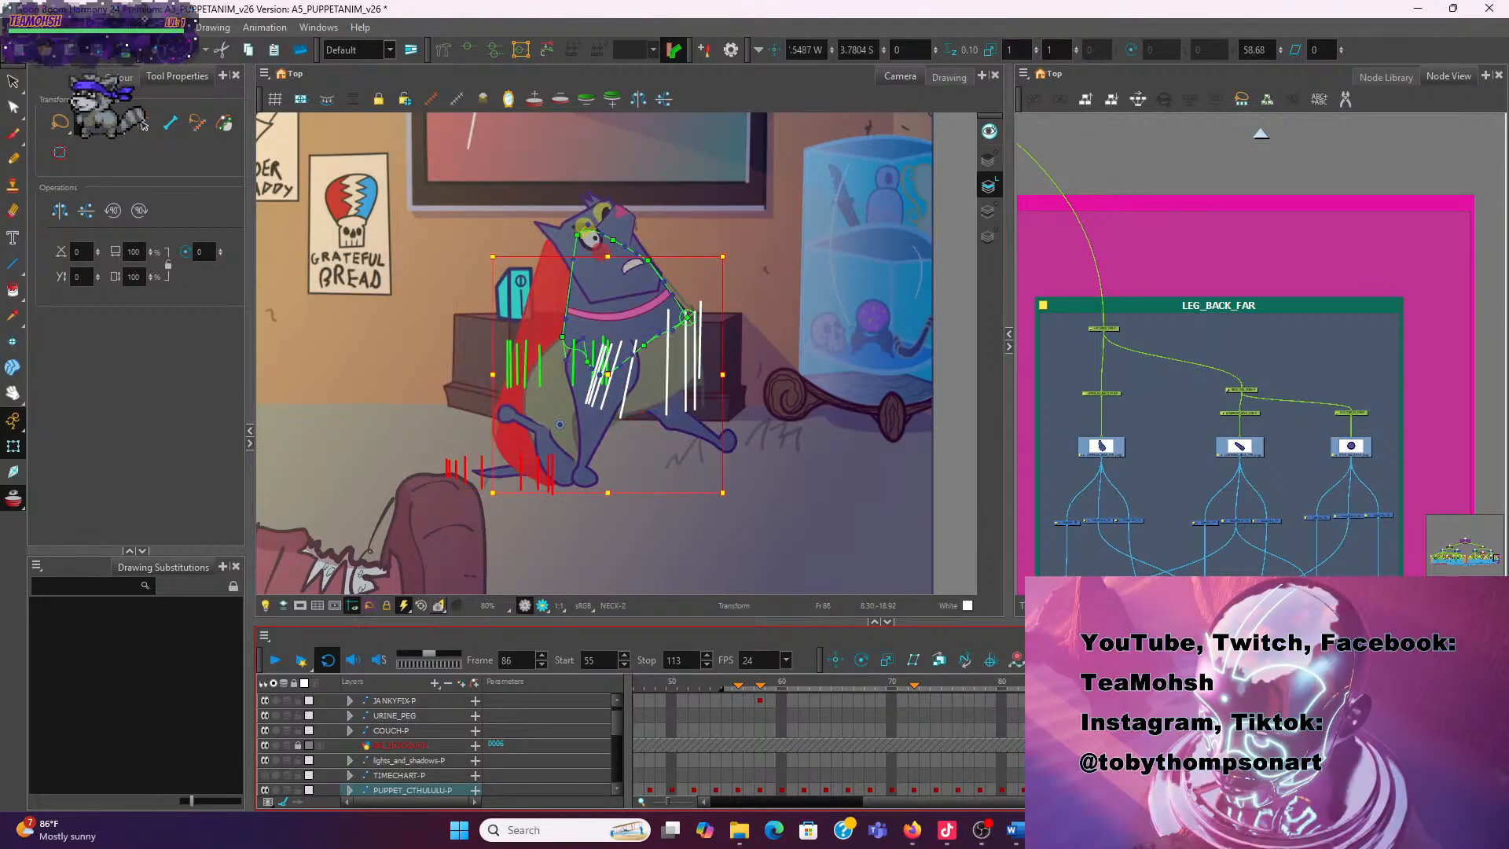
pyautogui.press(',')
pyautogui.press(',')
pyautogui.press(',')
pyautogui.press('.')
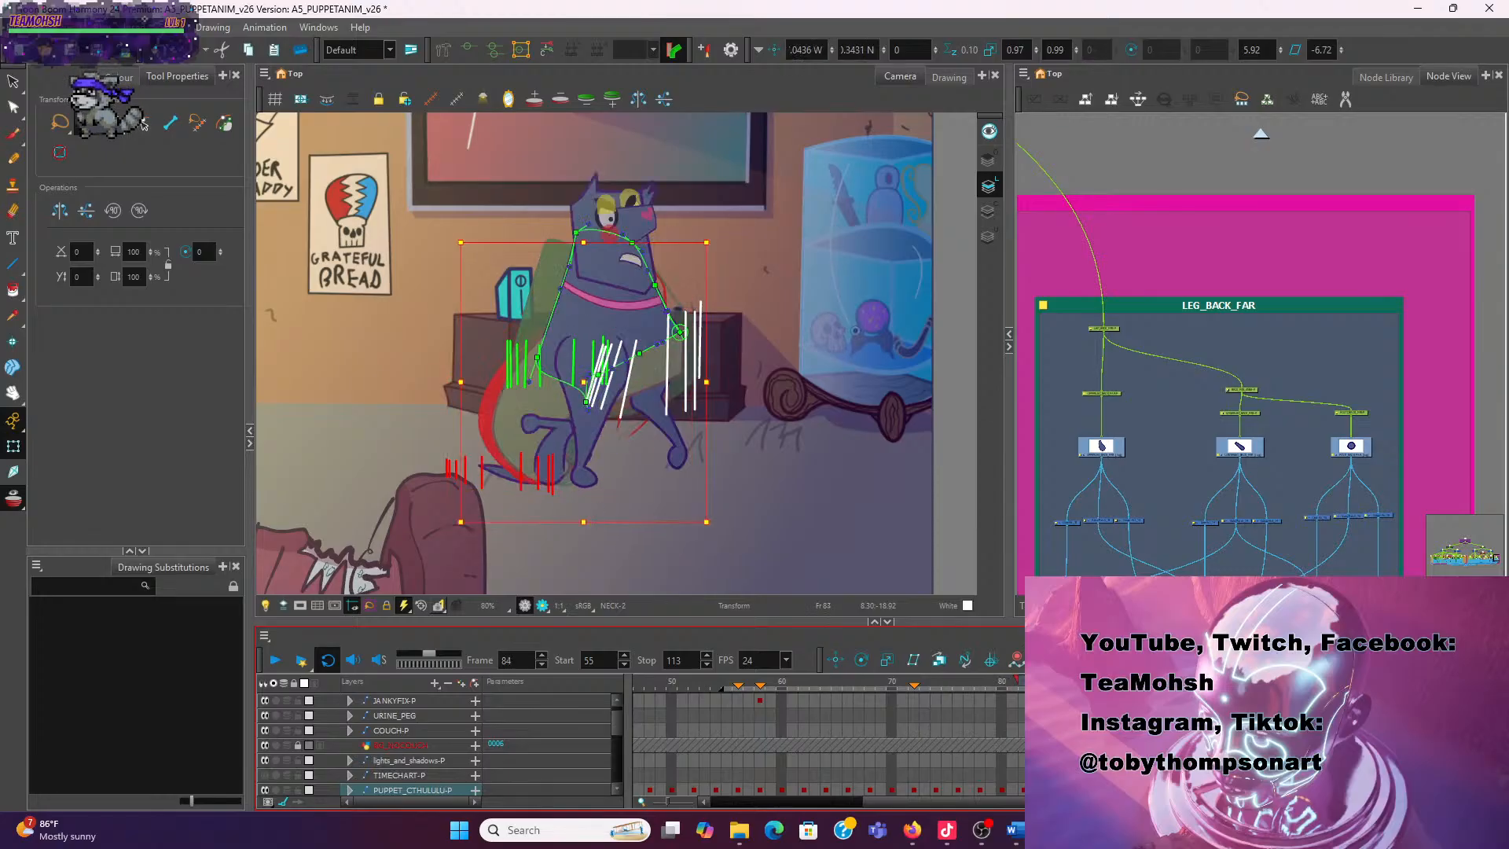
pyautogui.press('.')
pyautogui.press(',')
pyautogui.press(',')
pyautogui.press('.')
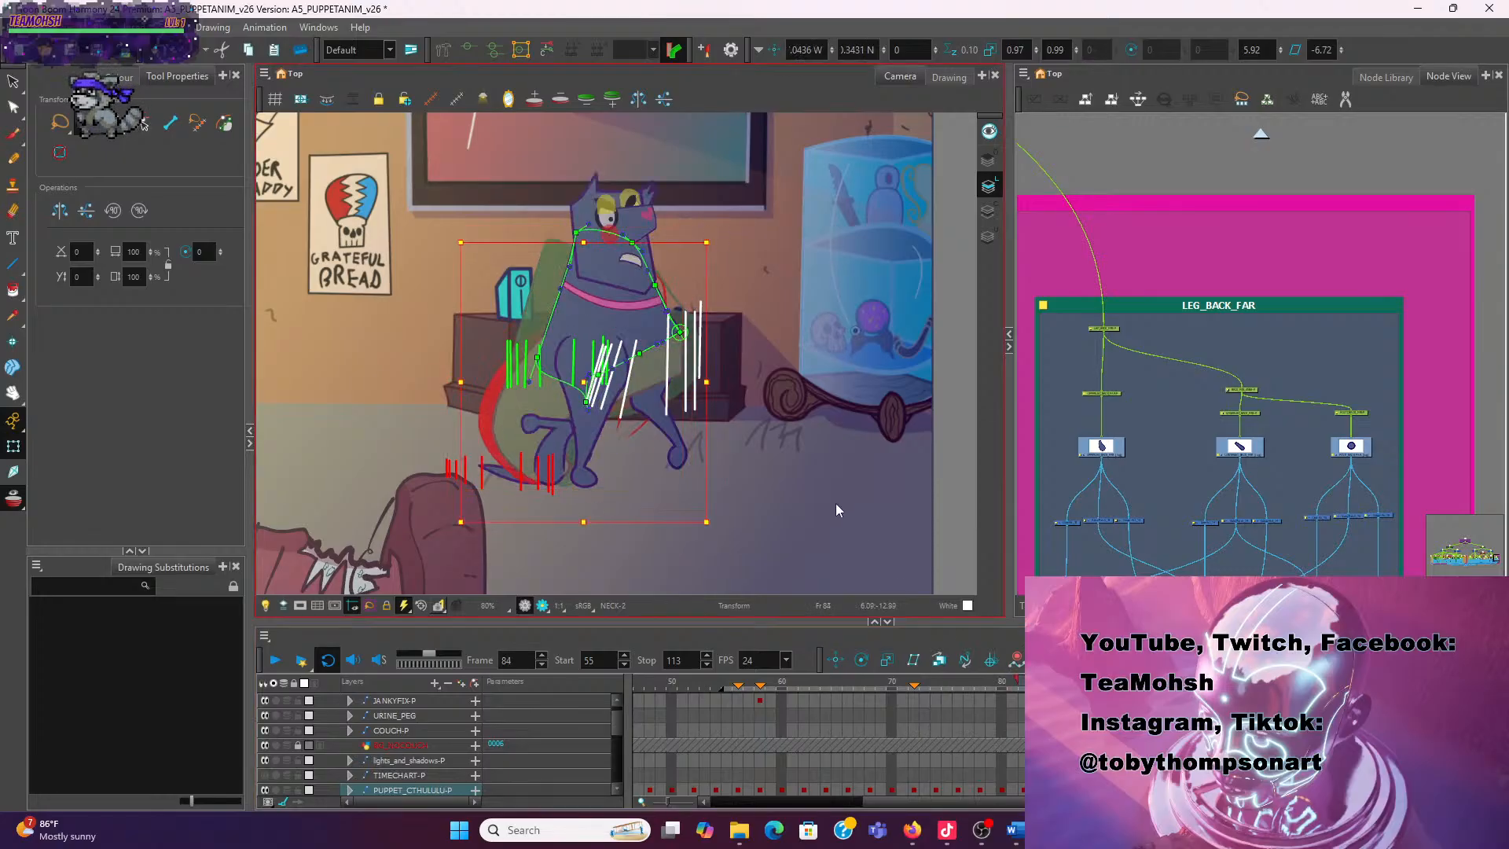
# Swap the upper torso's drawing on frame 85 to substitution 27 and compare it with frames 84 and 86
pyautogui.click(649, 377)
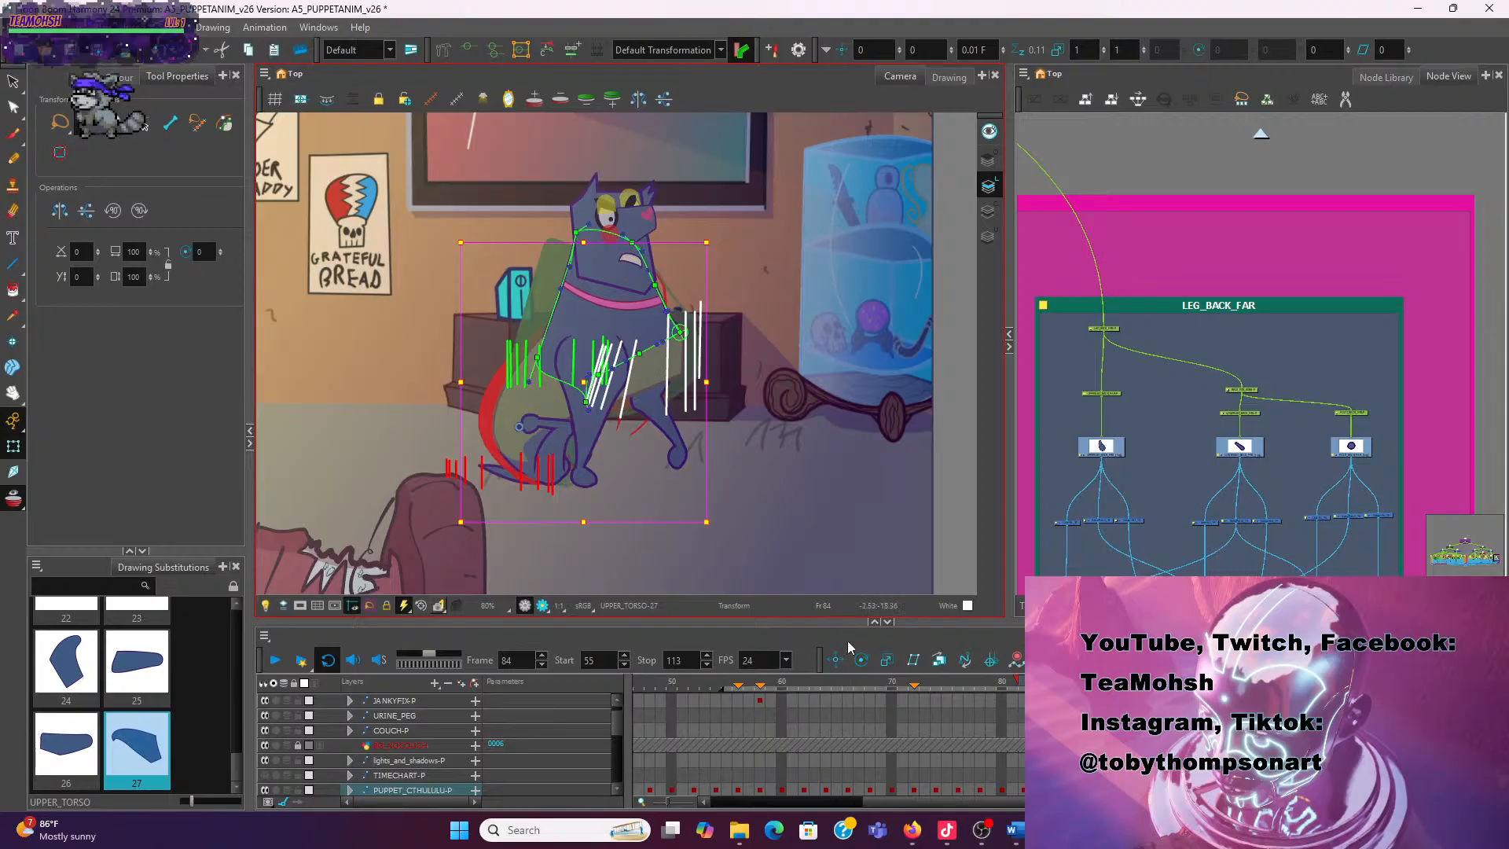
pyautogui.press('.')
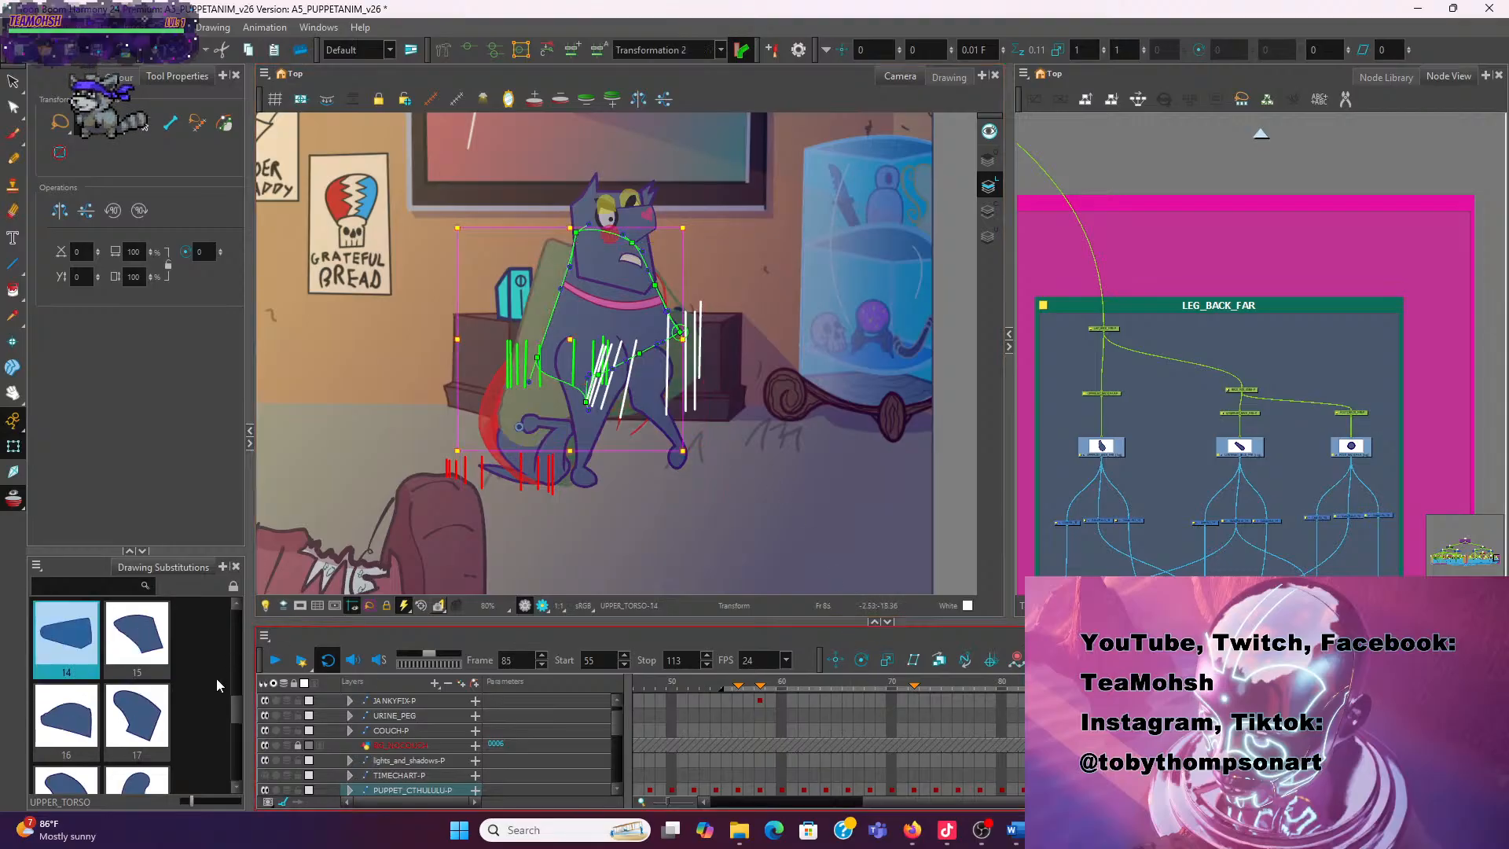
pyautogui.scroll(-4, 215, 677)
pyautogui.click(136, 745)
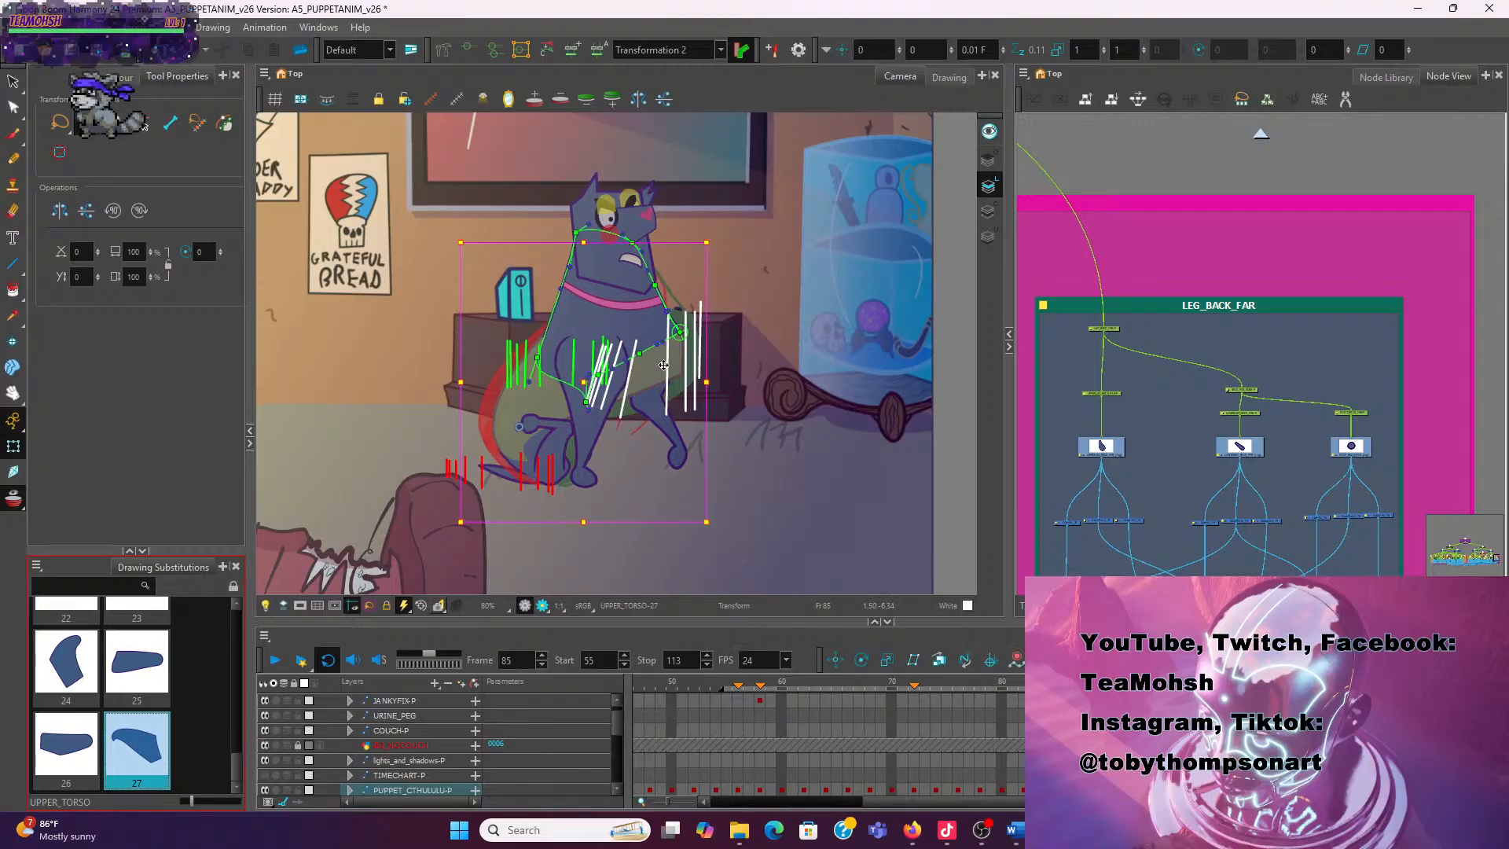
pyautogui.click(1057, 682)
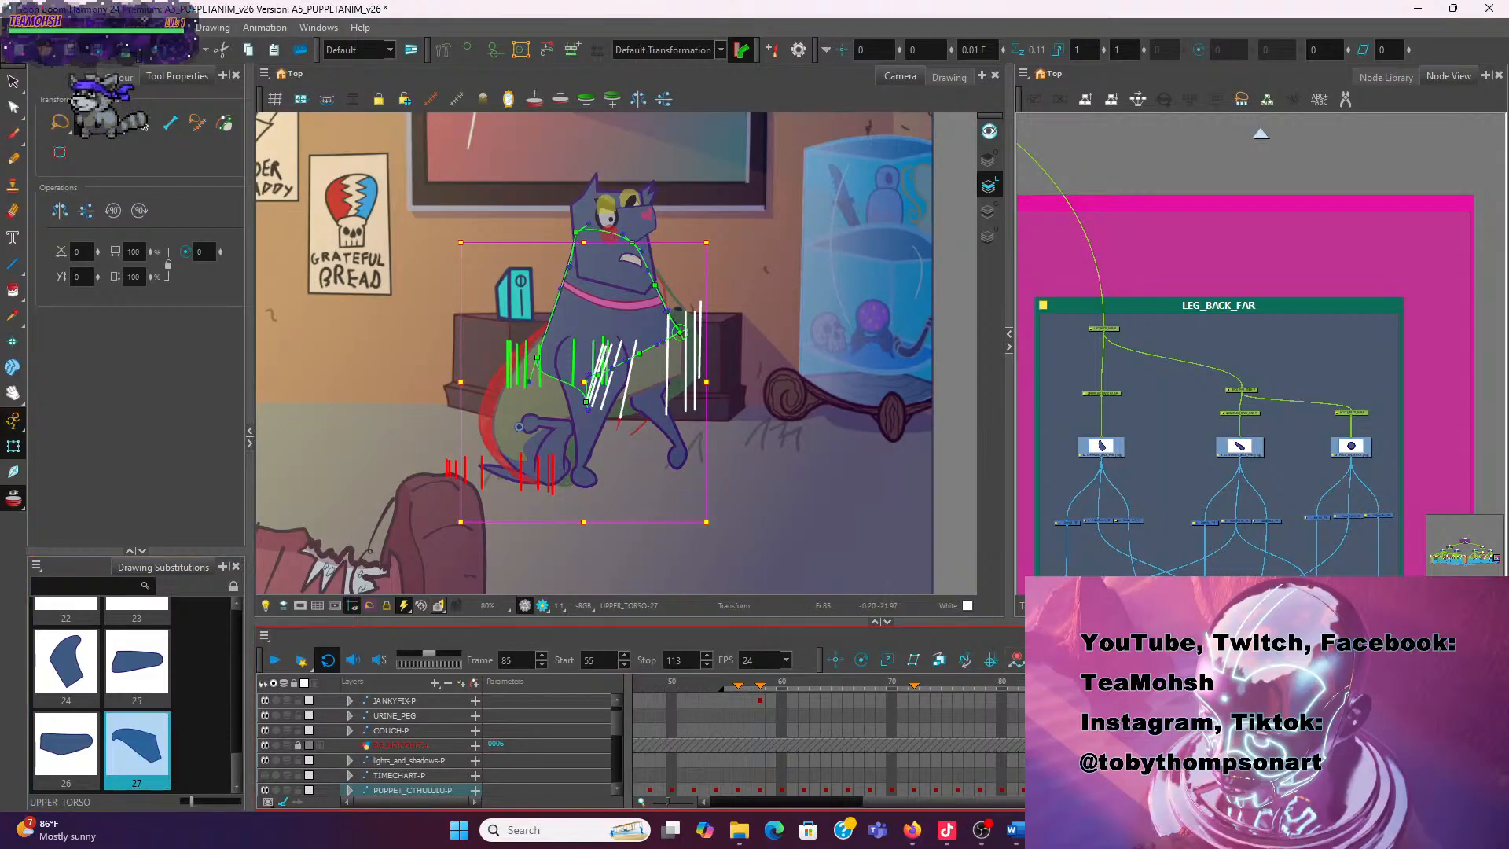
pyautogui.press('.')
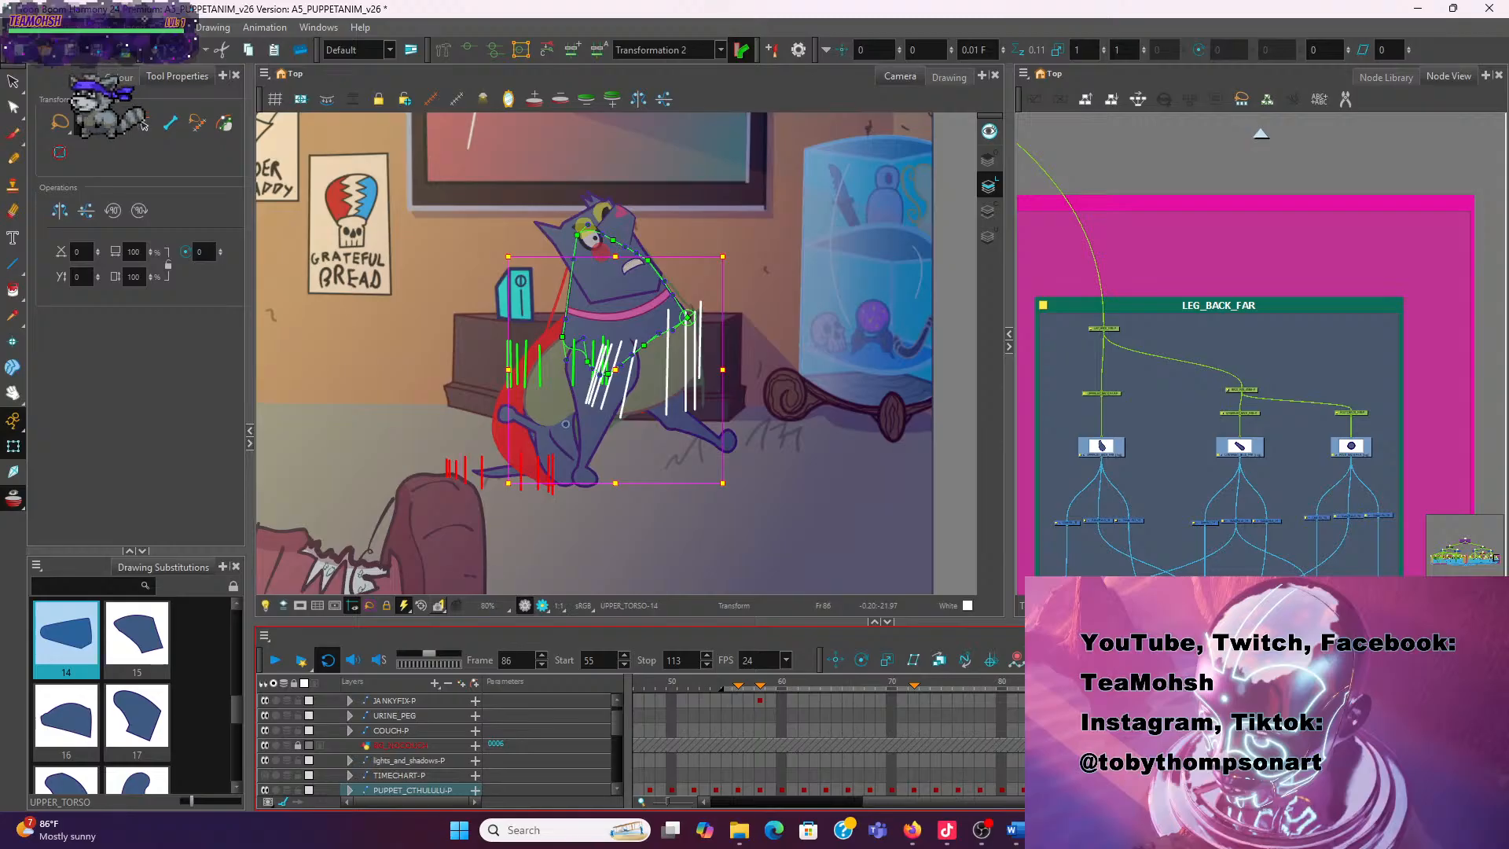
pyautogui.press(',')
pyautogui.press(',')
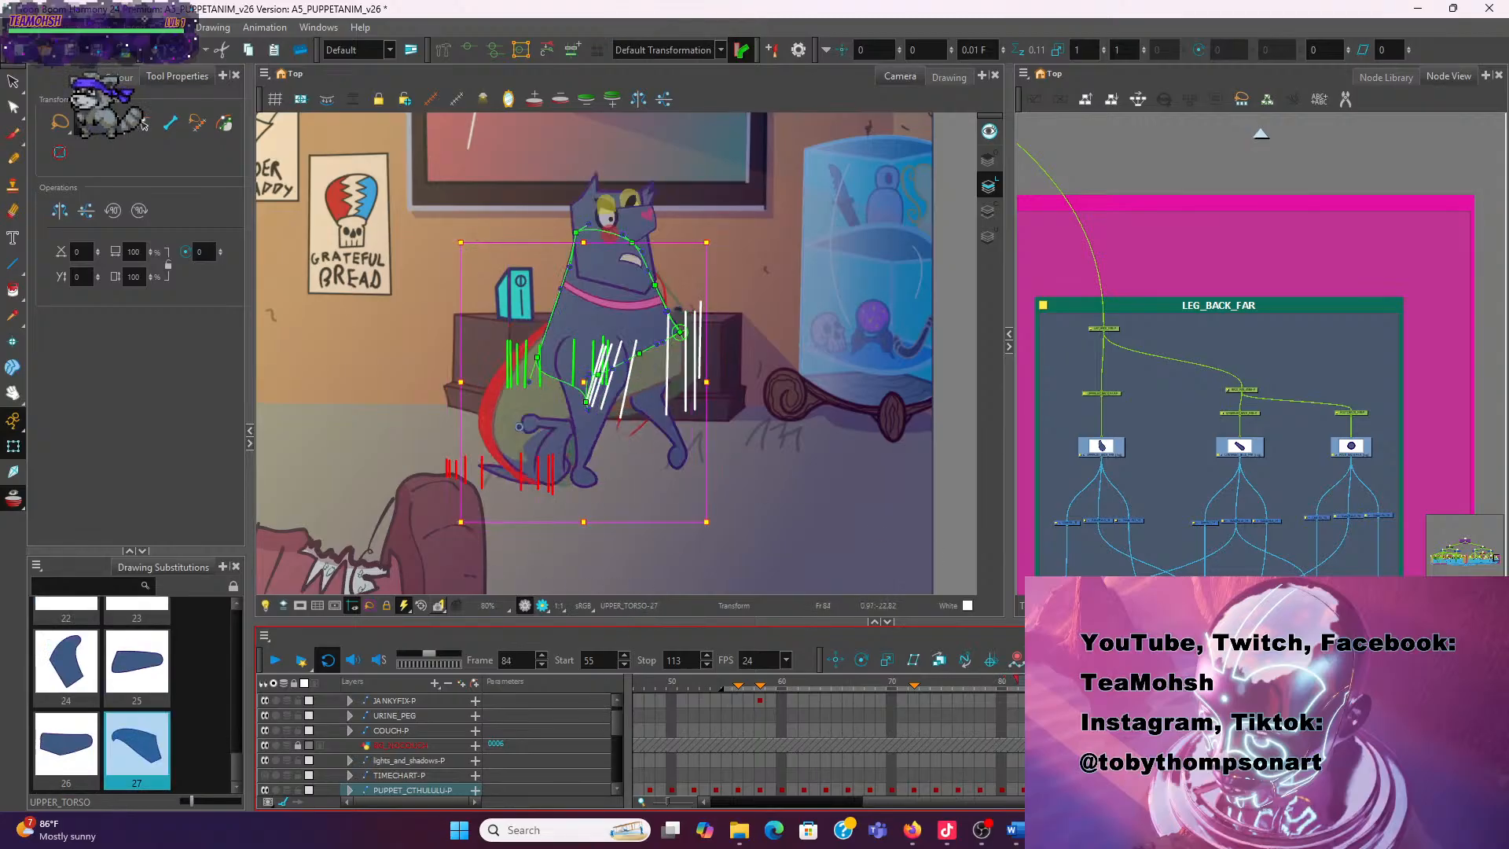
# Select the upper torso on frame 84 and move the selection up to its parent peg
pyautogui.click(554, 454)
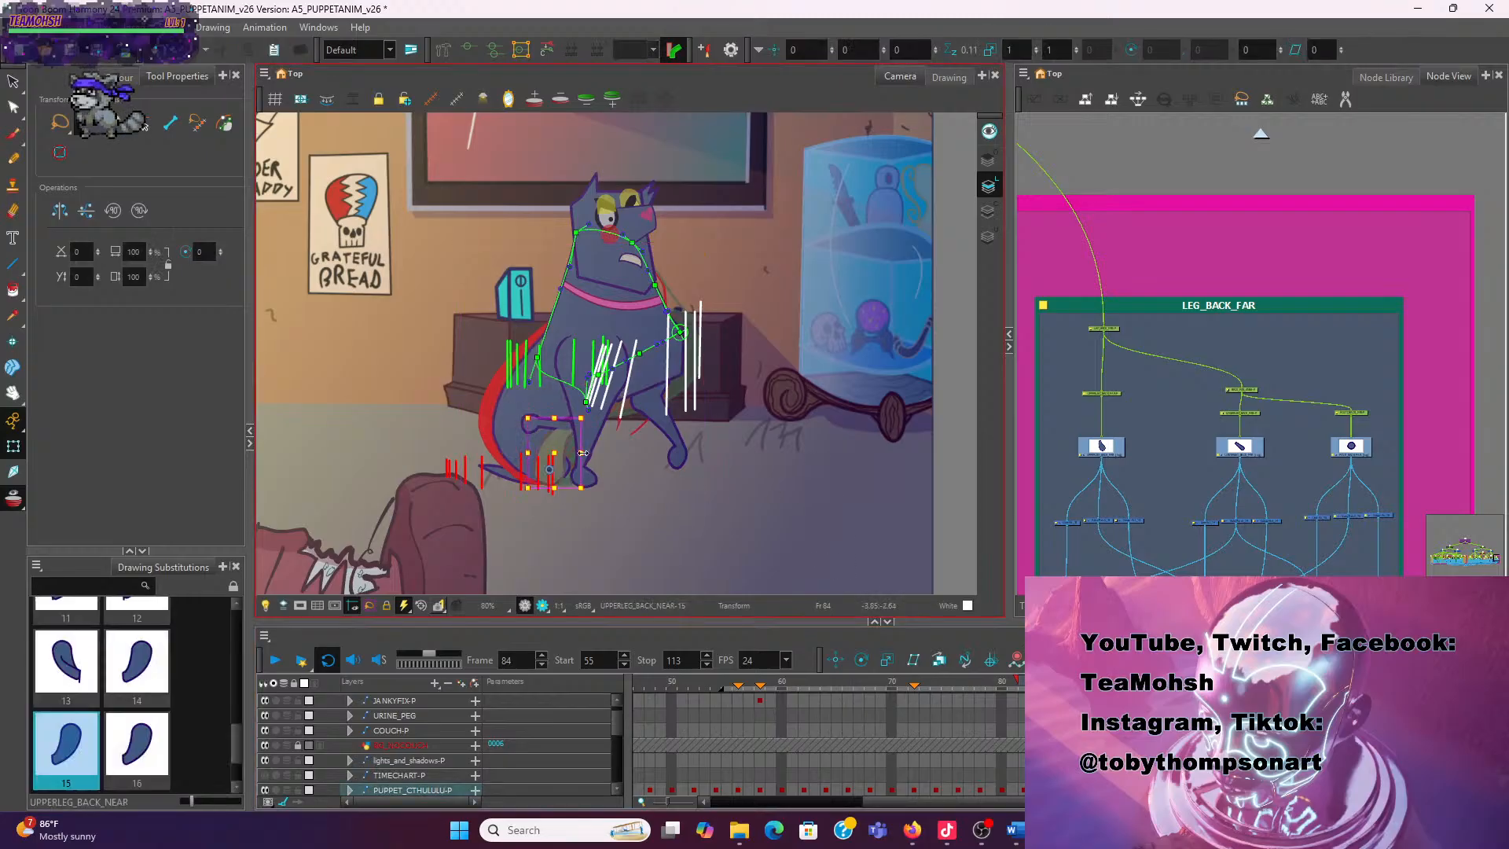
pyautogui.click(651, 370)
pyautogui.press('b')
pyautogui.press('b')
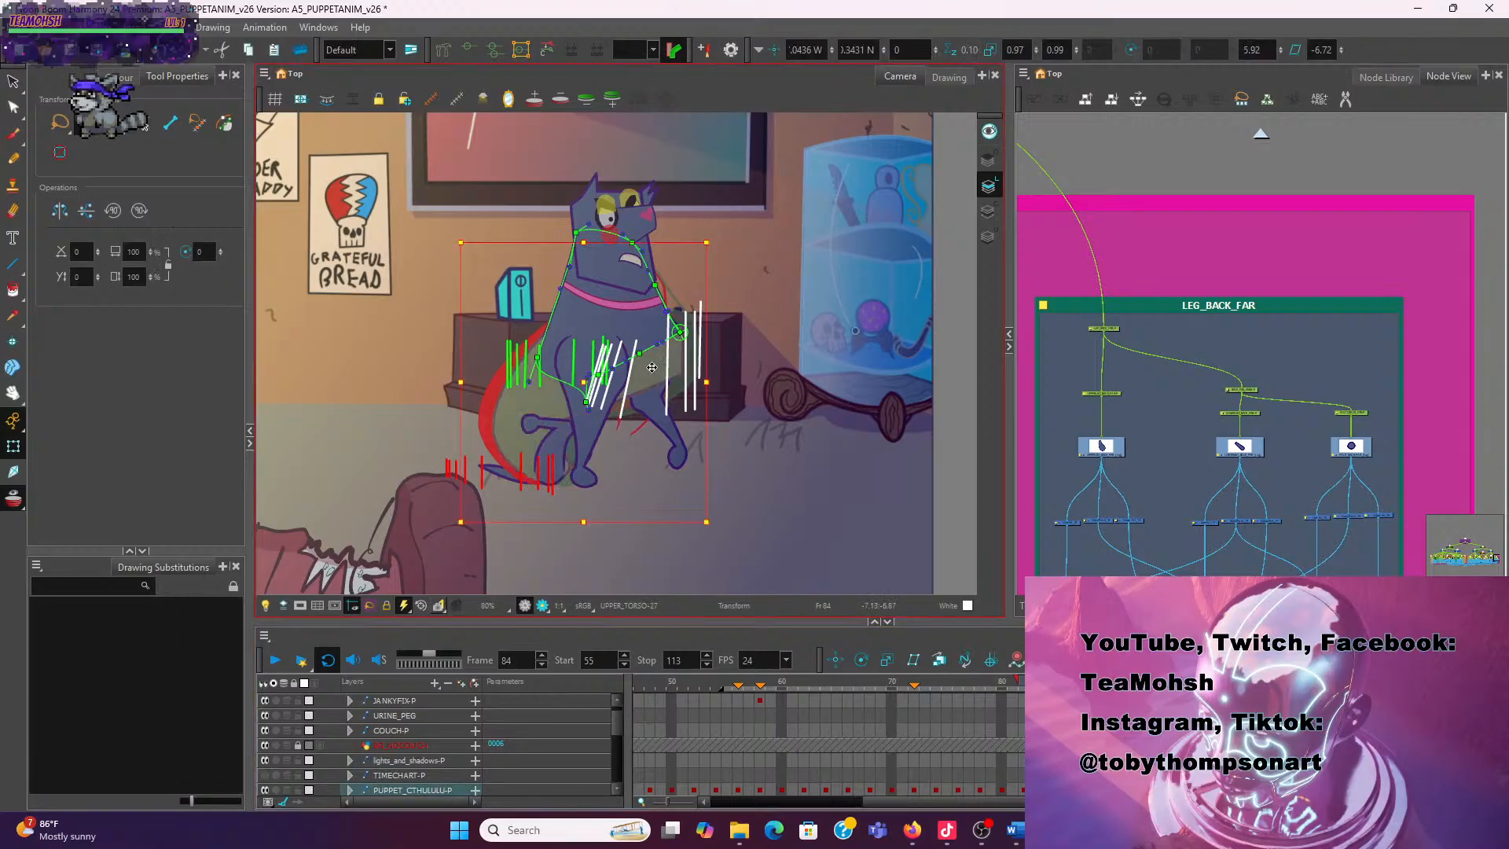
pyautogui.hotkey('shift', 'b')
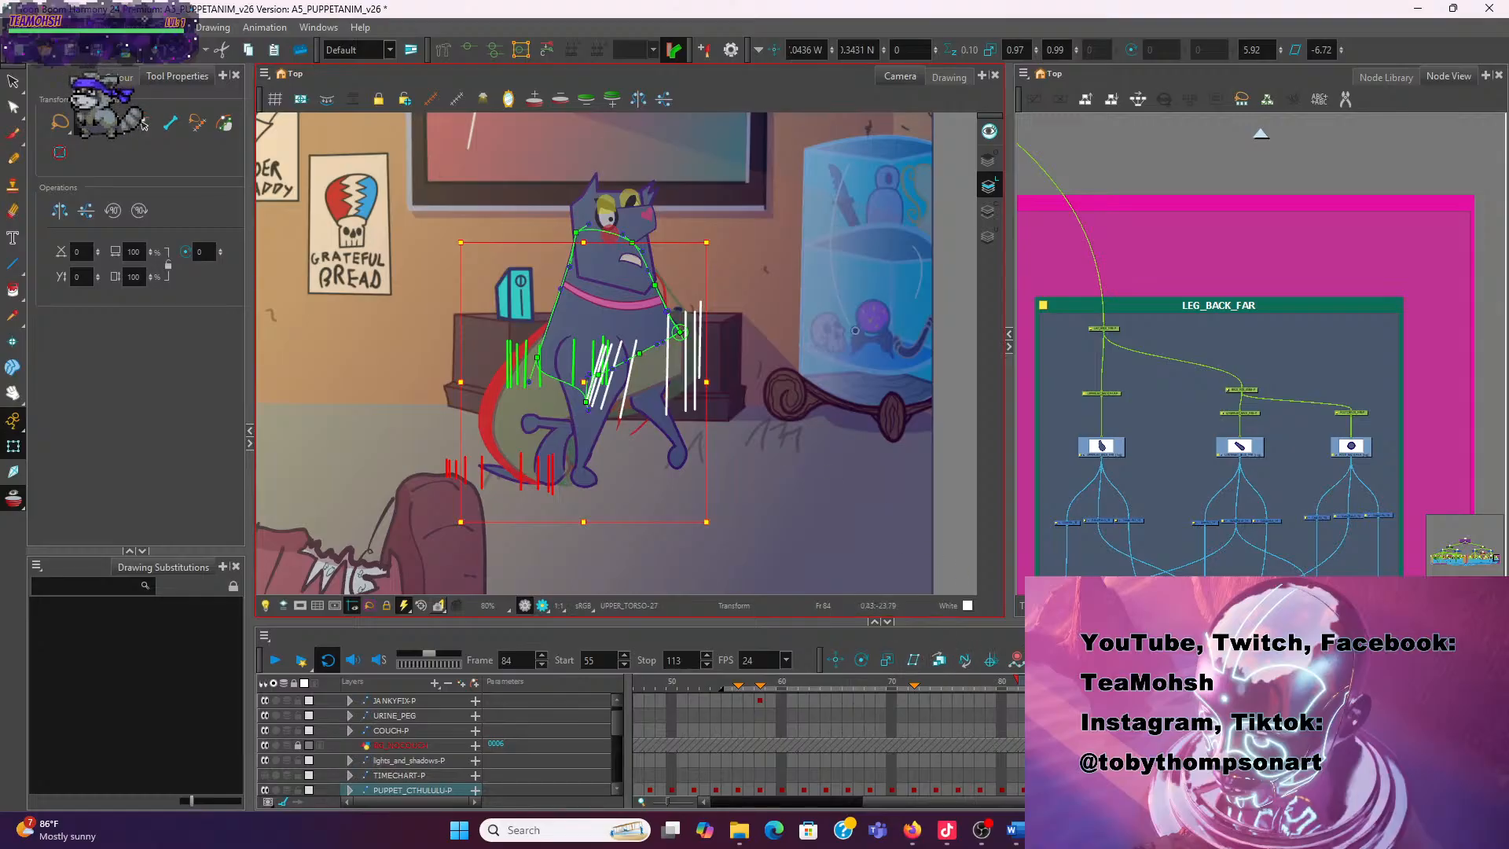
# Apply the upper torso's frame 84 pose to frame 86 and shift the torso slightly to the right
pyautogui.press('o')
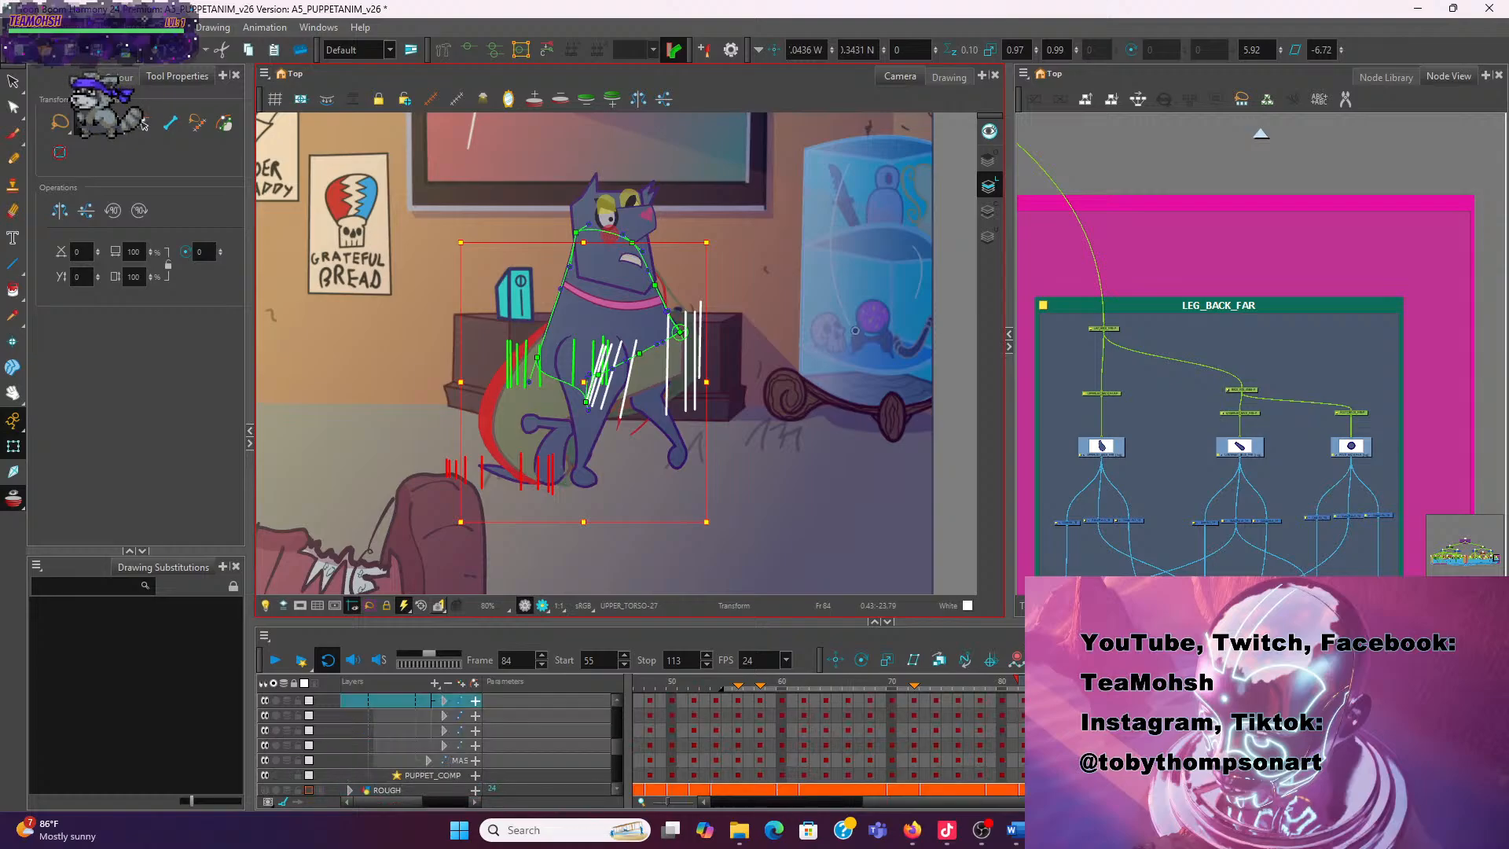
pyautogui.scroll(1, 550, 744)
pyautogui.click(444, 716)
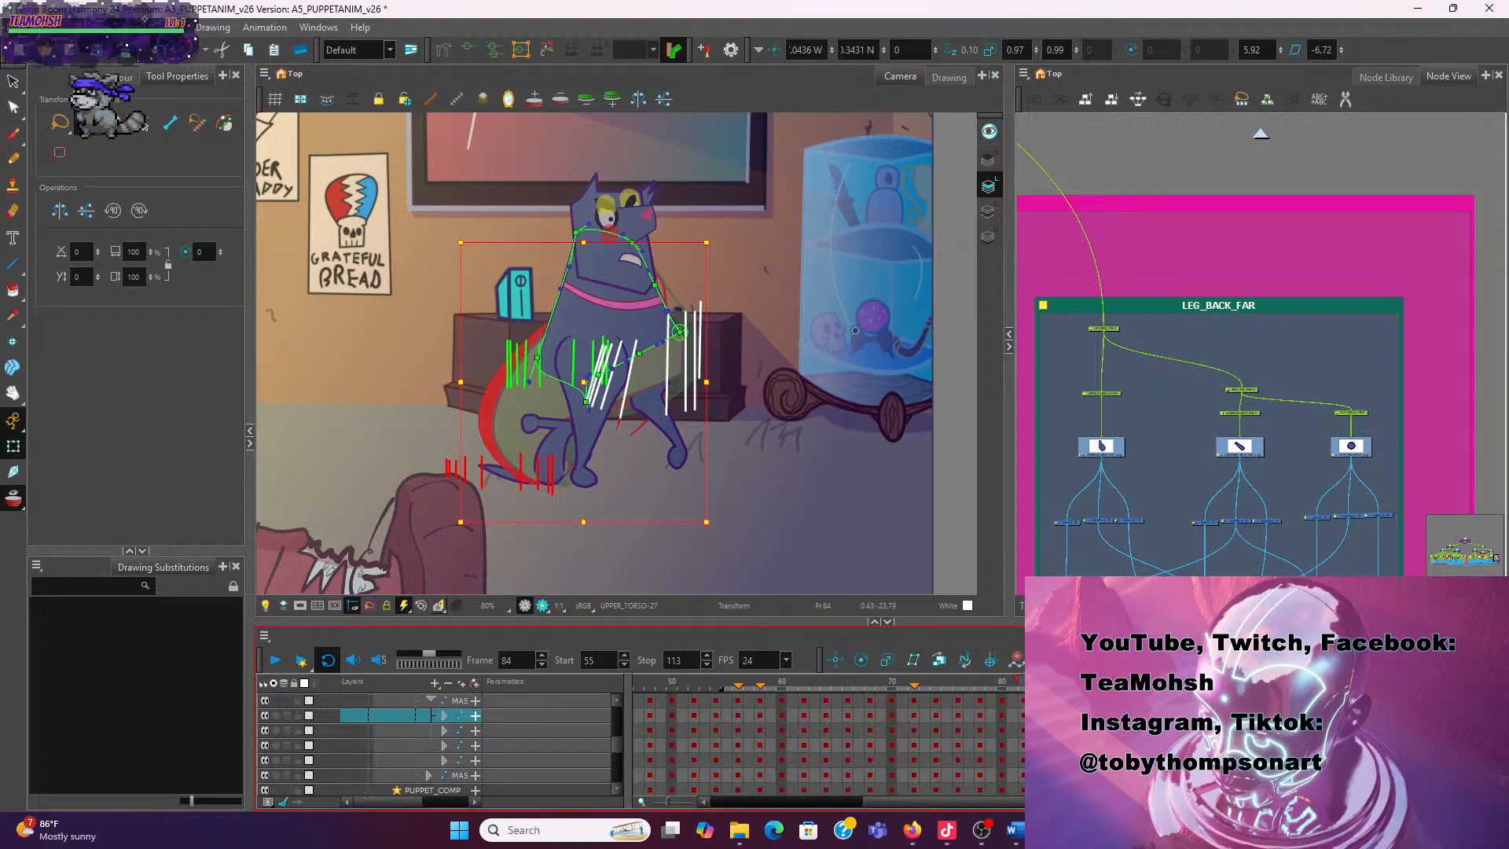
pyautogui.press('.')
pyautogui.press('.')
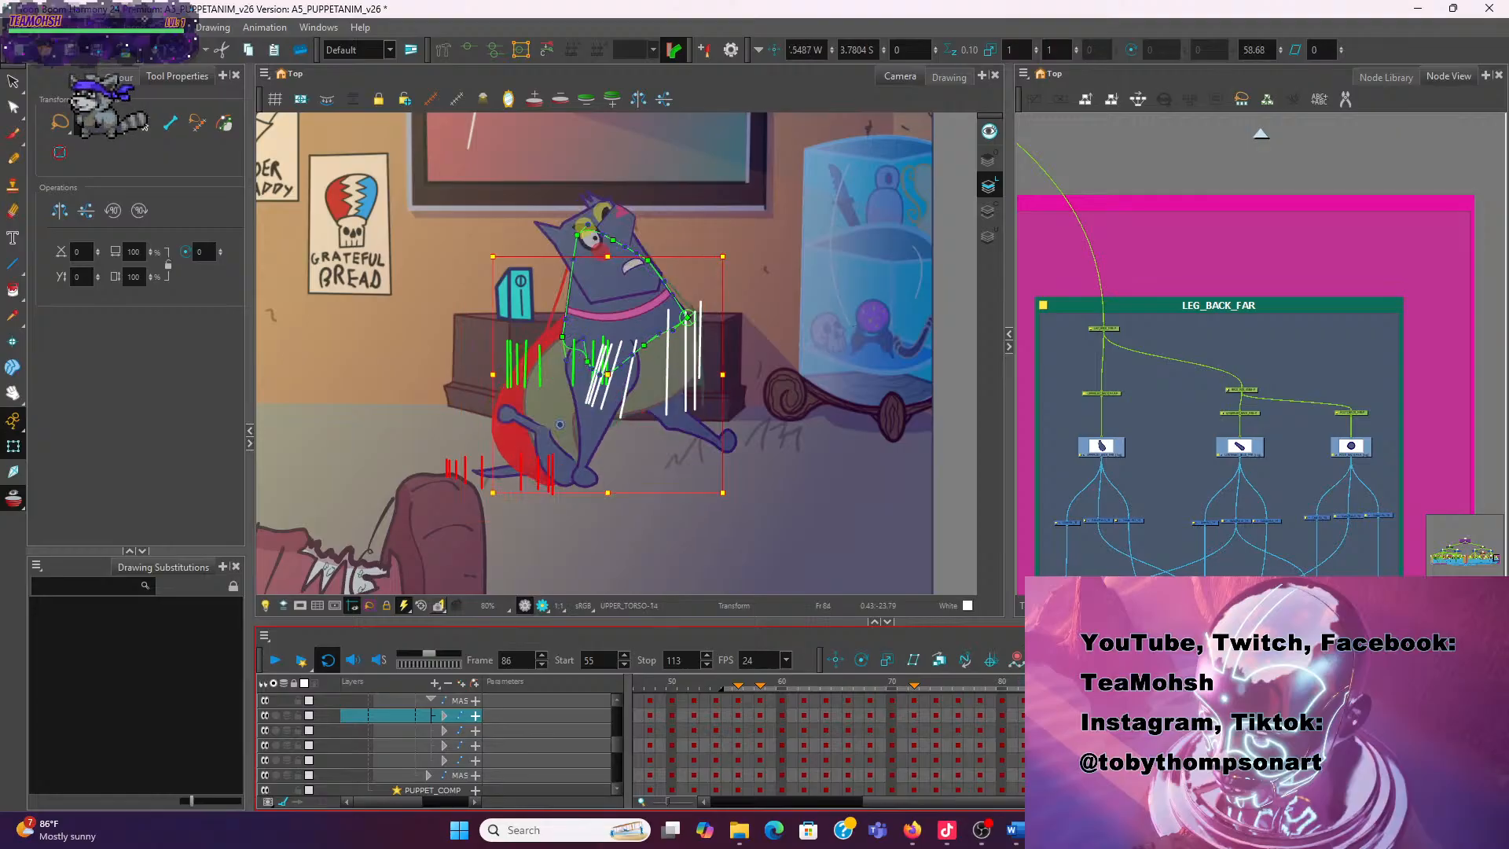
pyautogui.scroll(3, 742, 317)
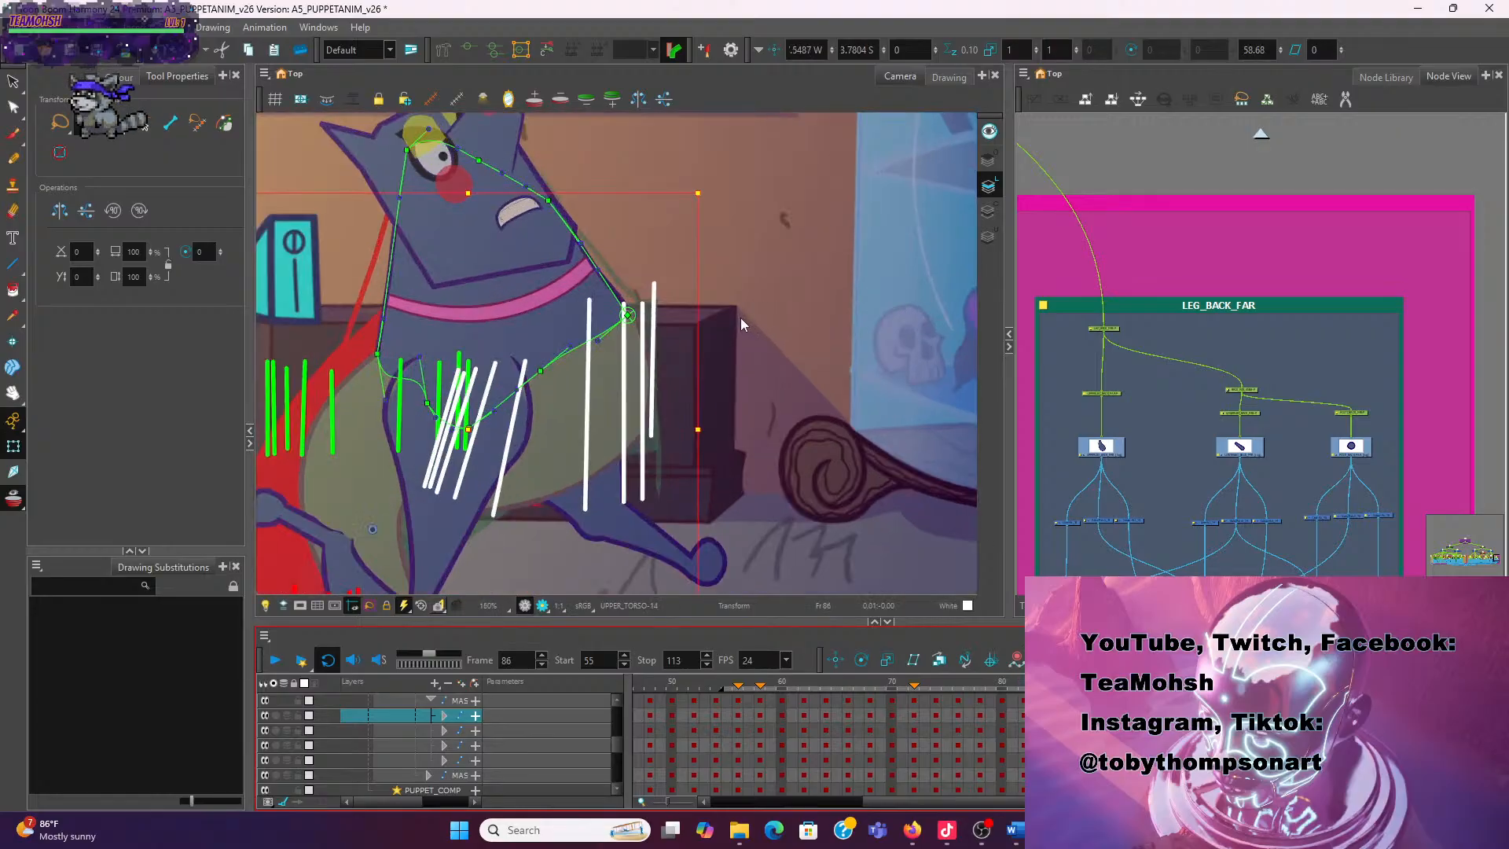
pyautogui.scroll(-1, 741, 318)
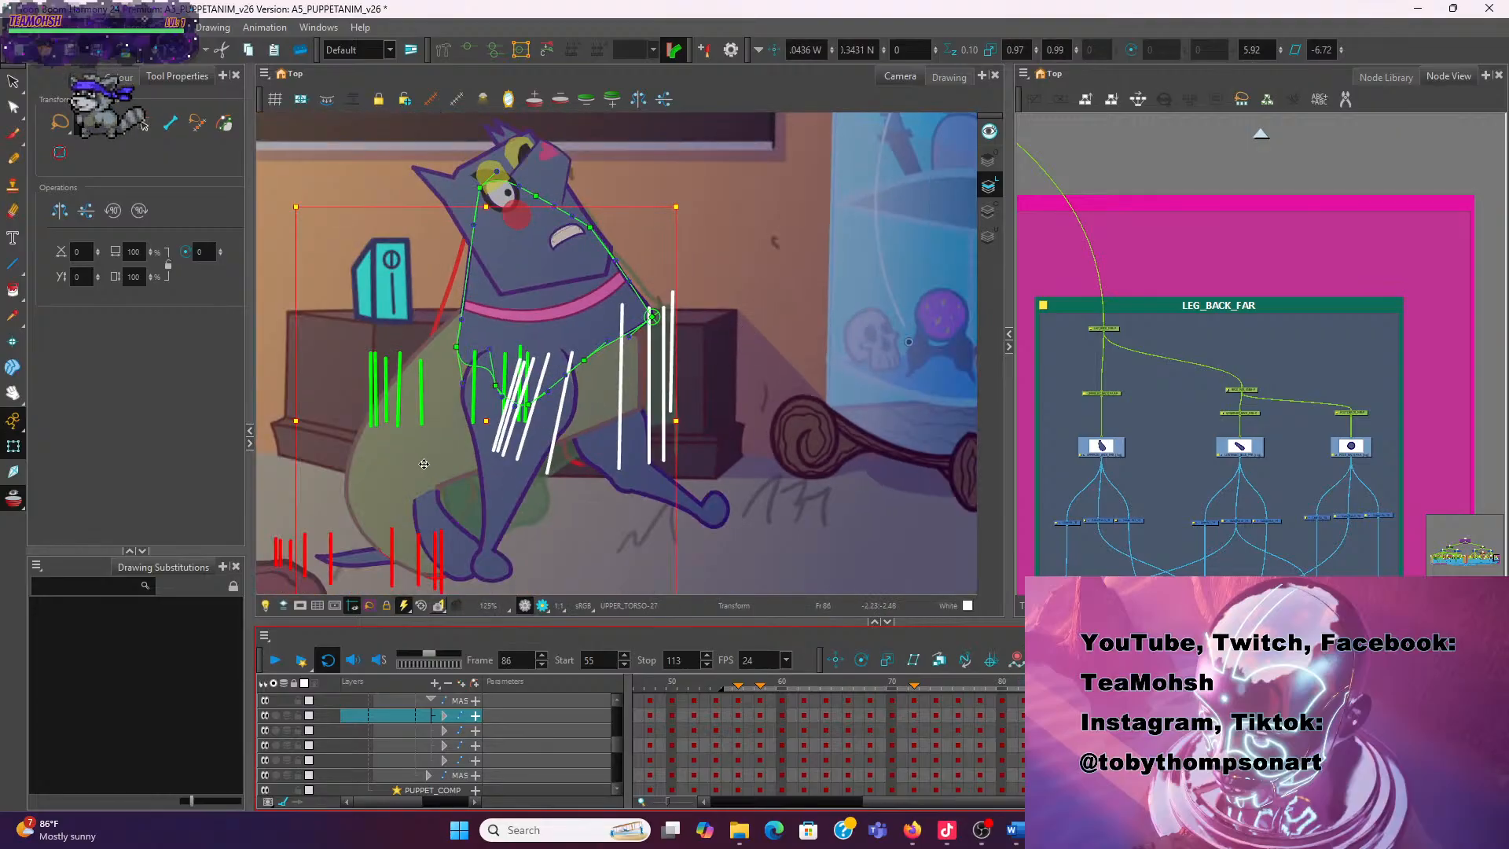
pyautogui.click(431, 463)
pyautogui.moveTo(432, 464); pyautogui.dragTo(450, 465)
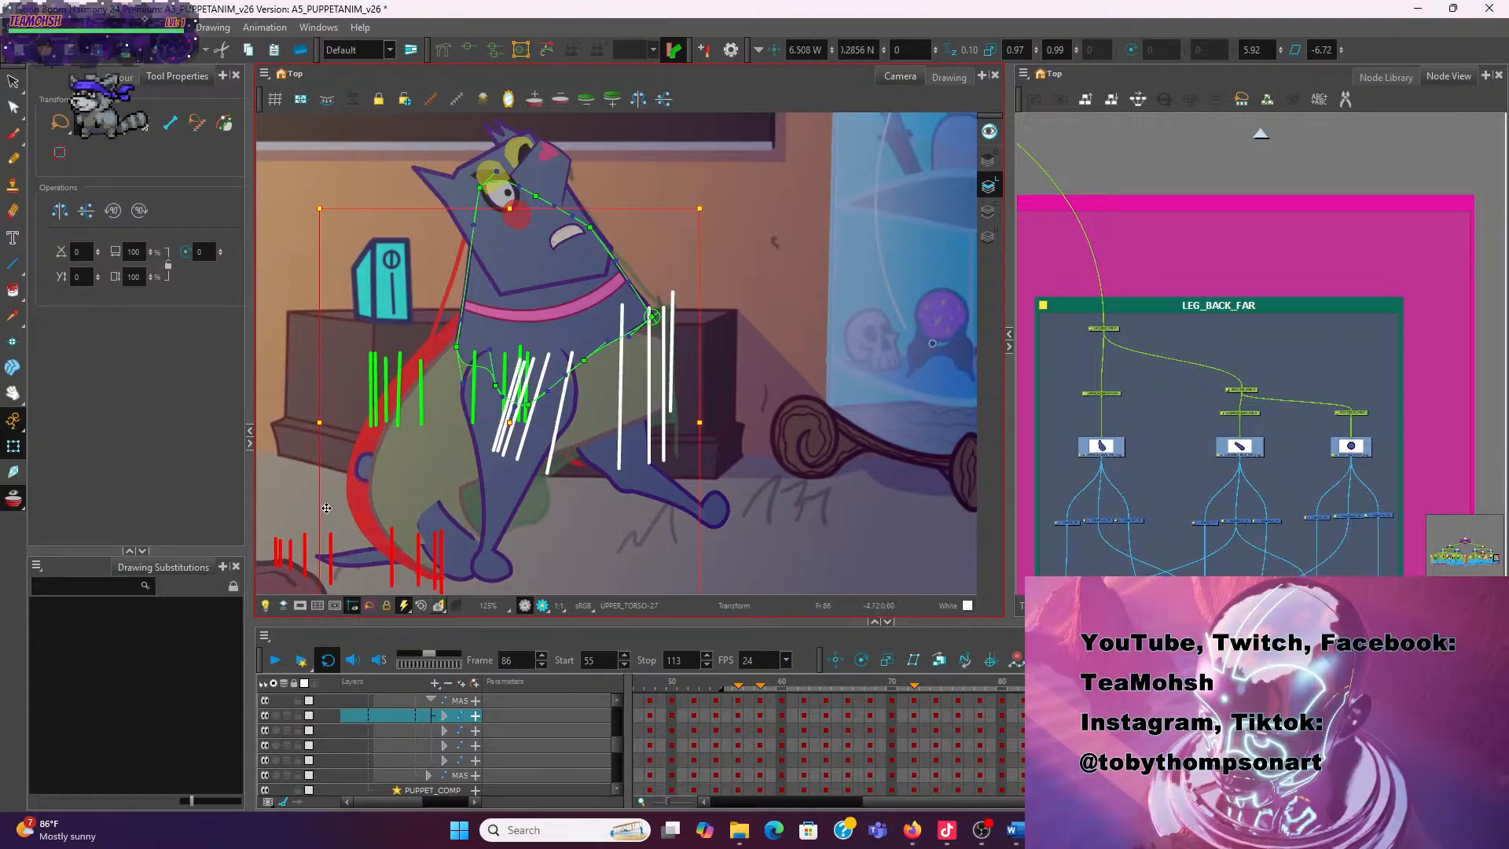
# Nudge the tail slightly up and to the right on frame 86
pyautogui.moveTo(576, 512); pyautogui.dragTo(673, 422)
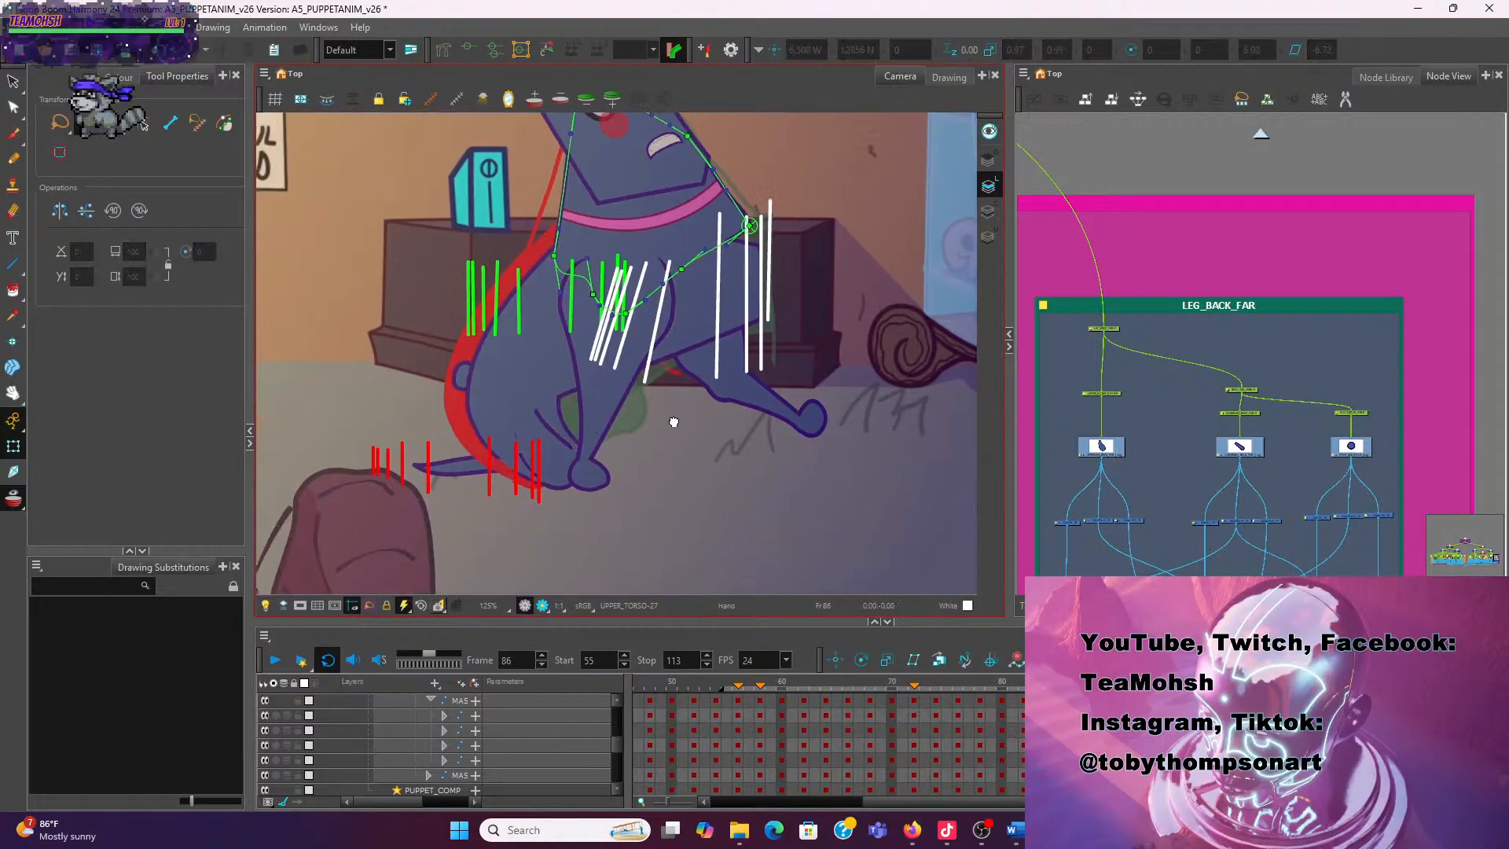
pyautogui.scroll(3, 498, 465)
pyautogui.click(492, 403)
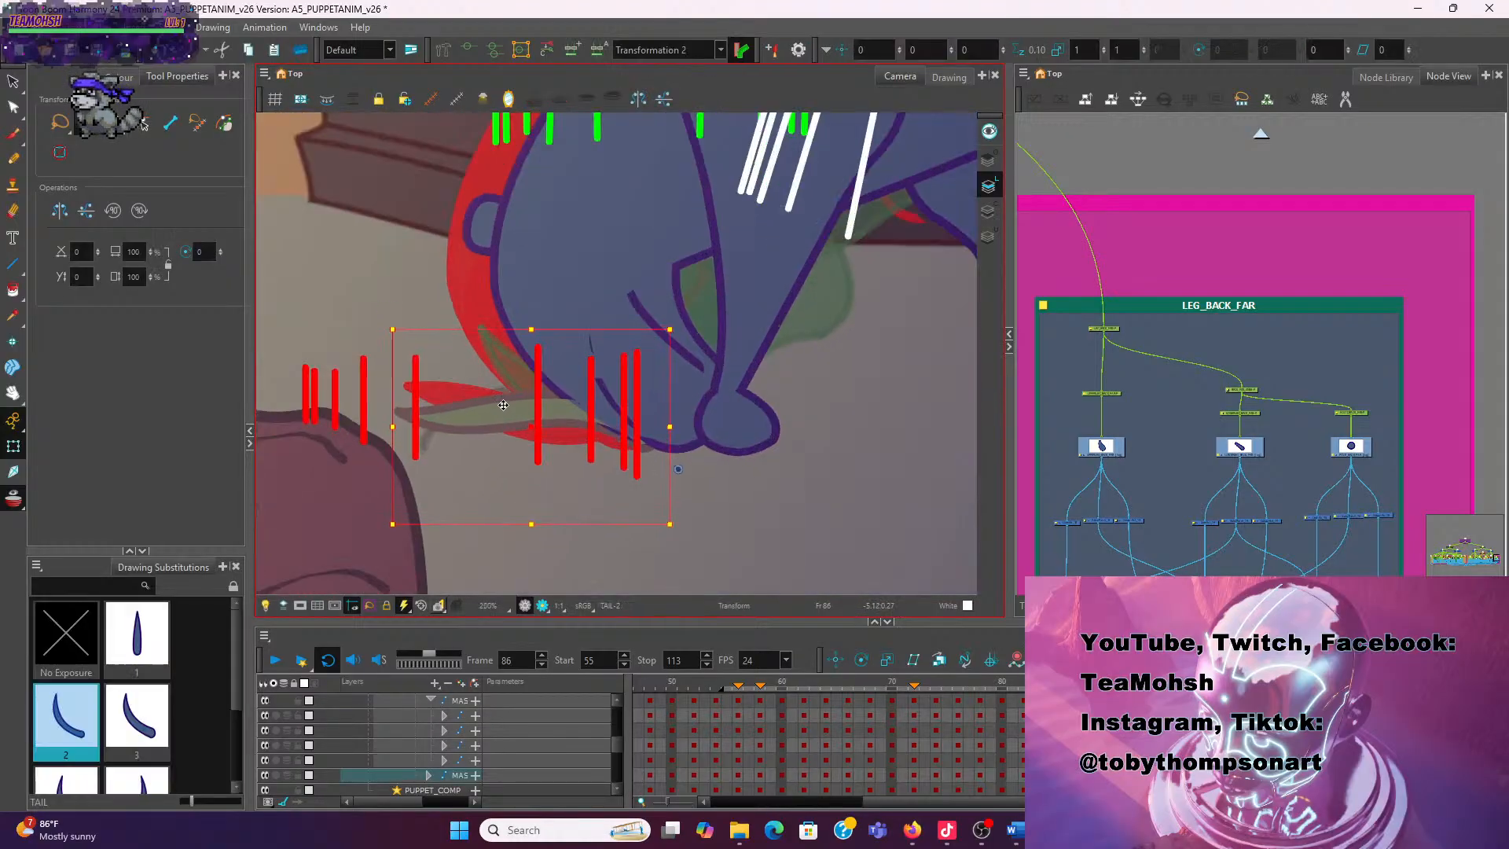
pyautogui.moveTo(503, 404); pyautogui.dragTo(512, 401)
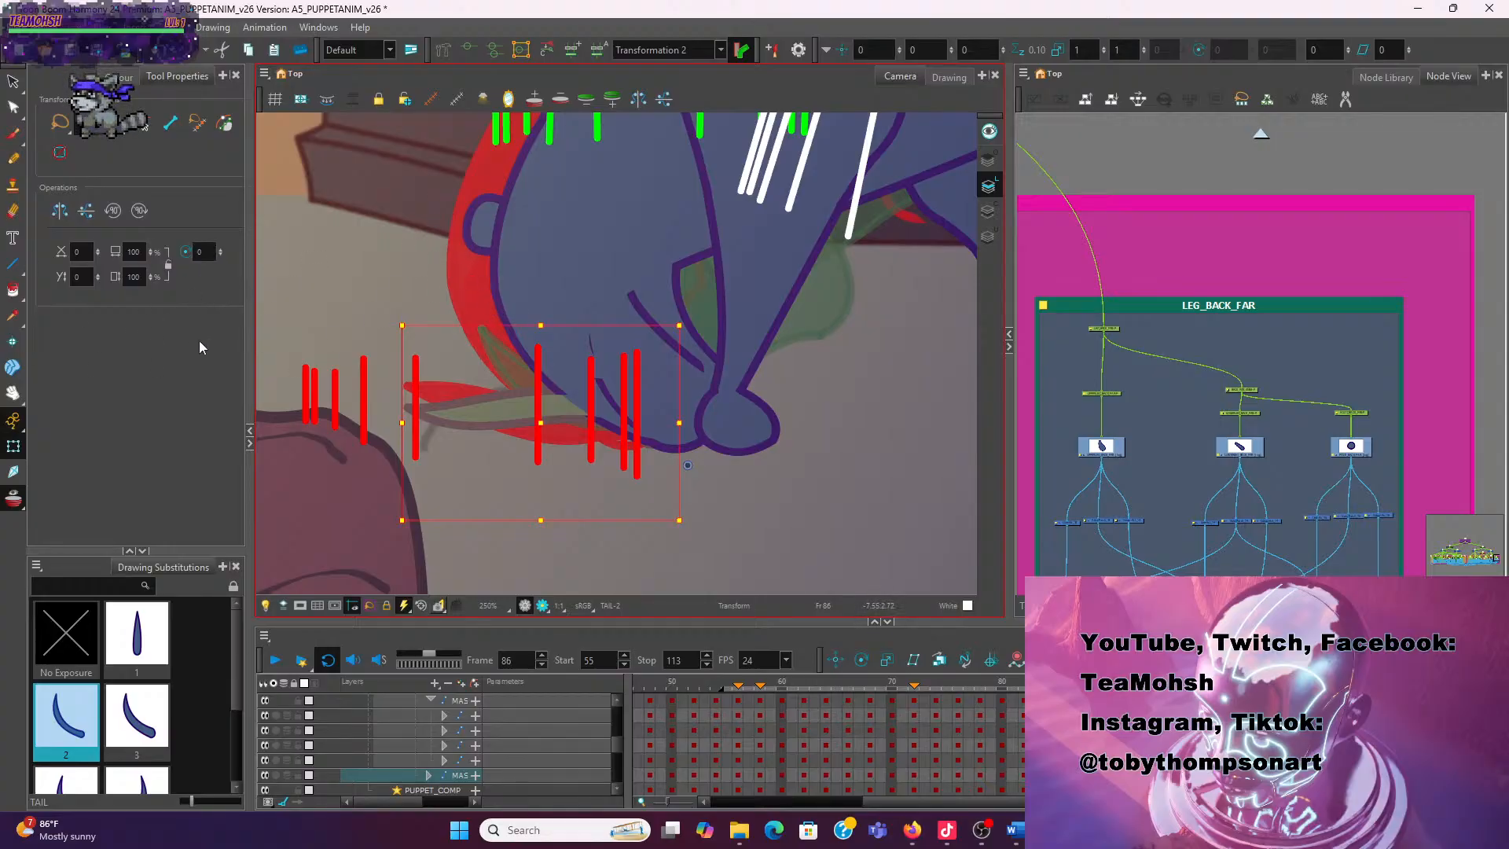
pyautogui.click(353, 347)
# Select the whole near back leg on frame 86 and move it slightly up and to the left
pyautogui.click(681, 415)
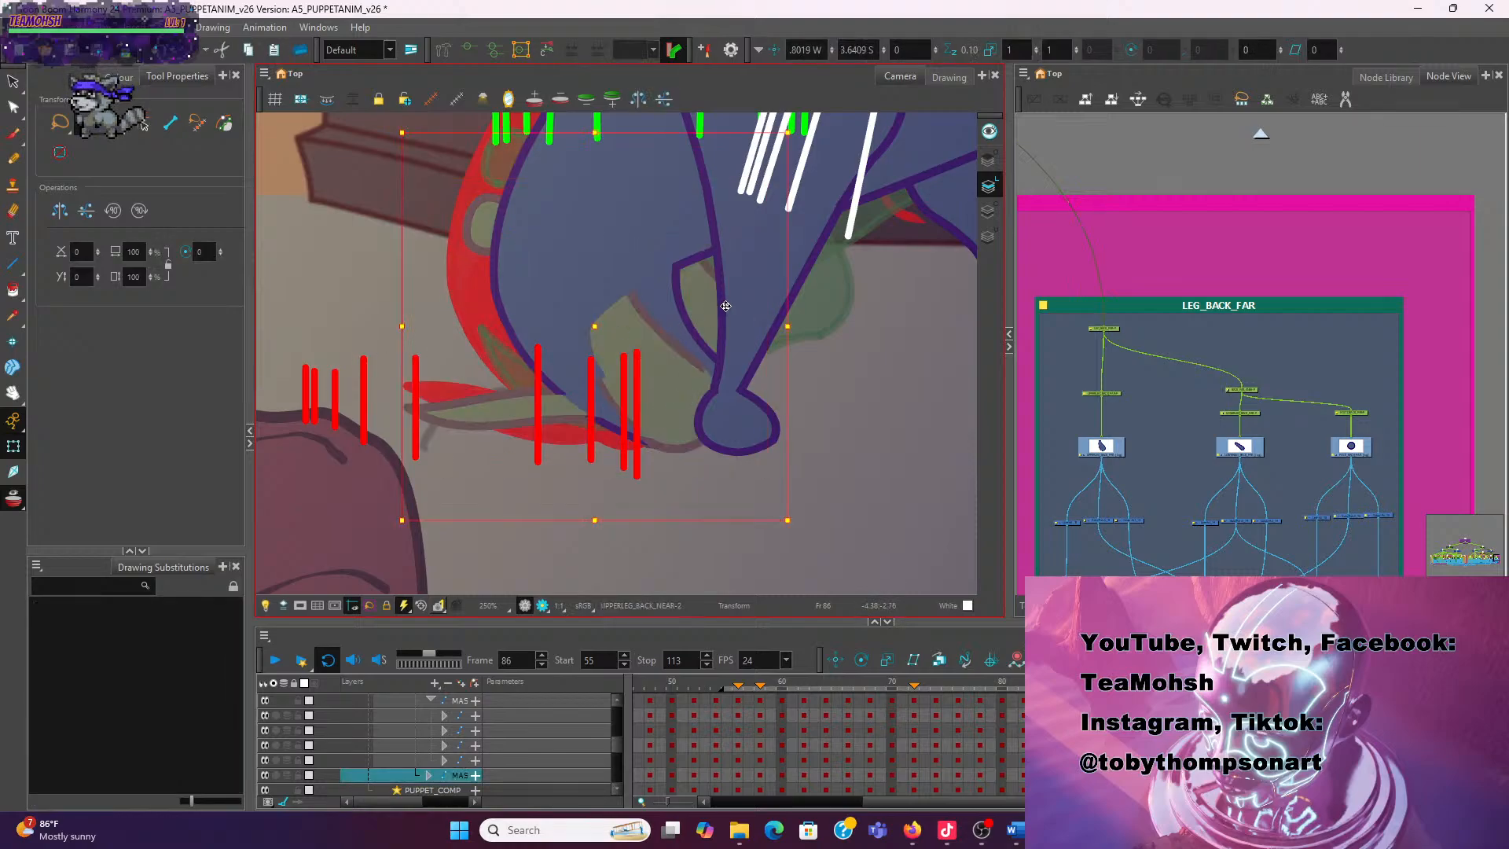
pyautogui.hotkey('shift', 'b')
pyautogui.hotkey('alt', 'Down')
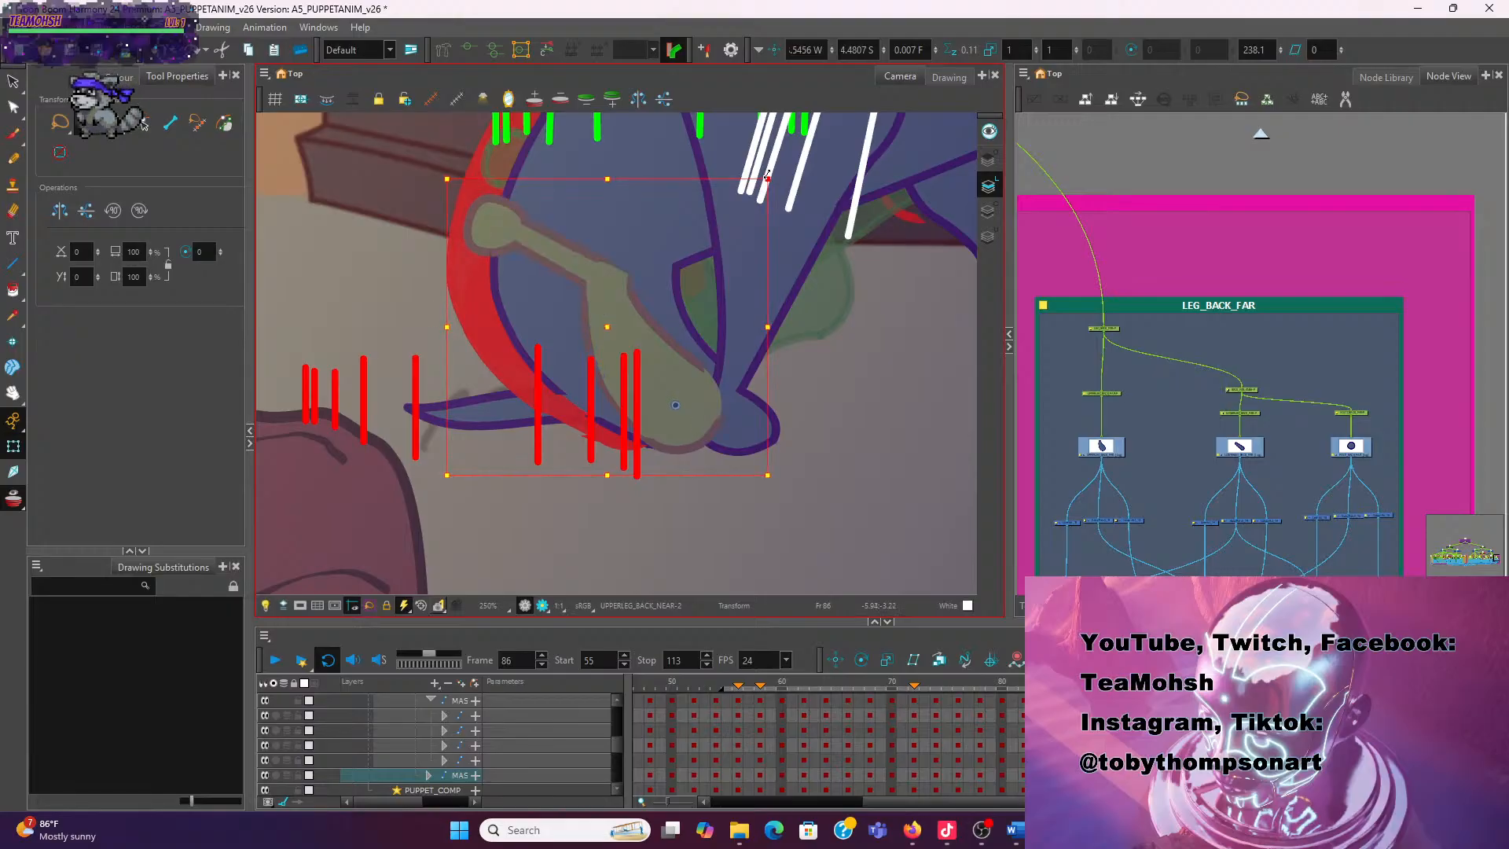
pyautogui.moveTo(683, 419); pyautogui.dragTo(670, 402)
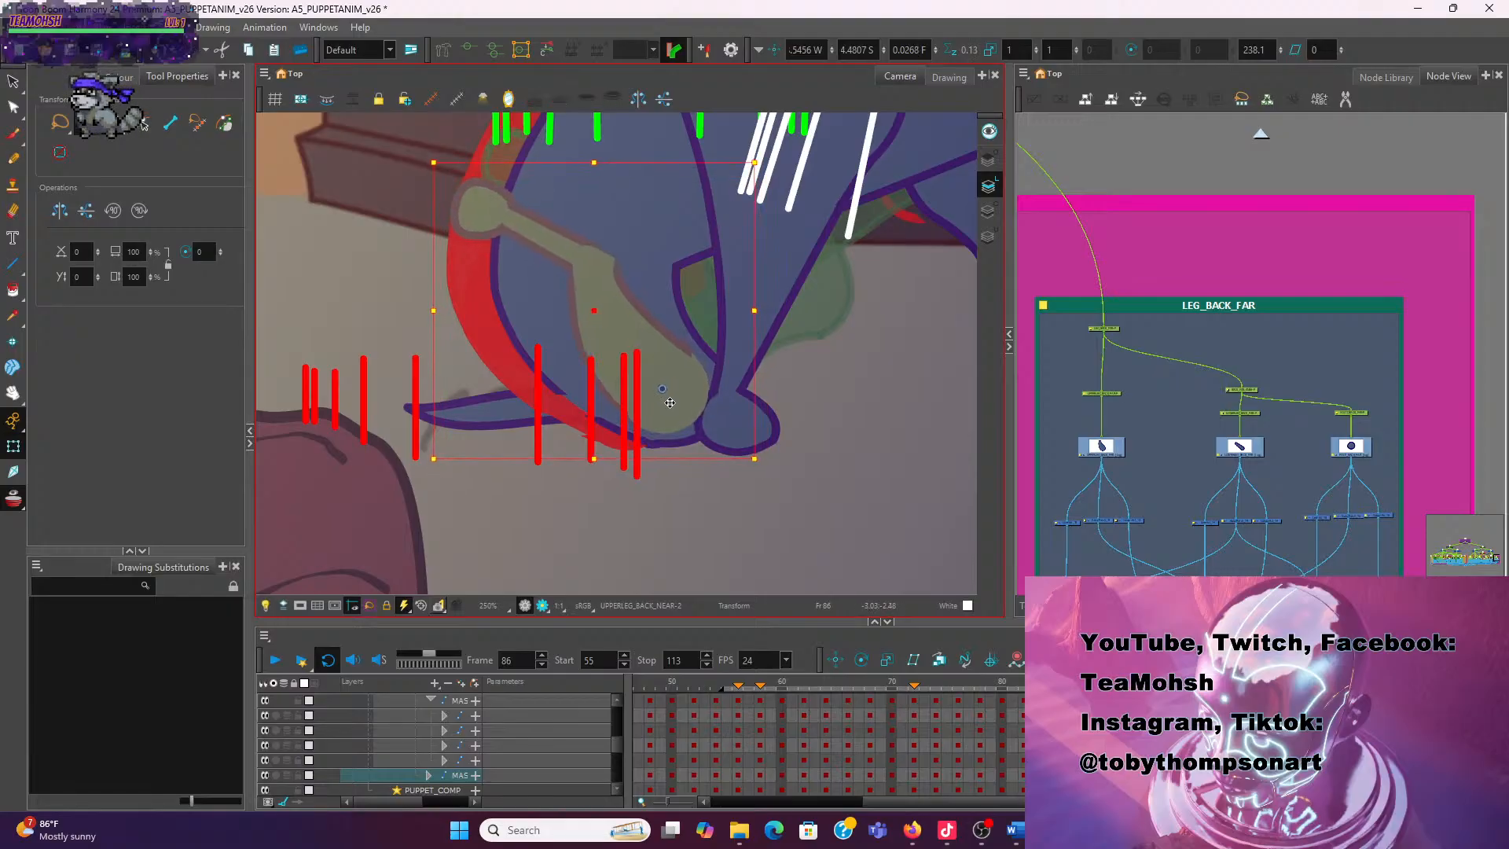
# Raise the tail on frame 86 so its base tucks behind the body and show its deformation controls
pyautogui.scroll(2, 581, 418)
pyautogui.click(486, 417)
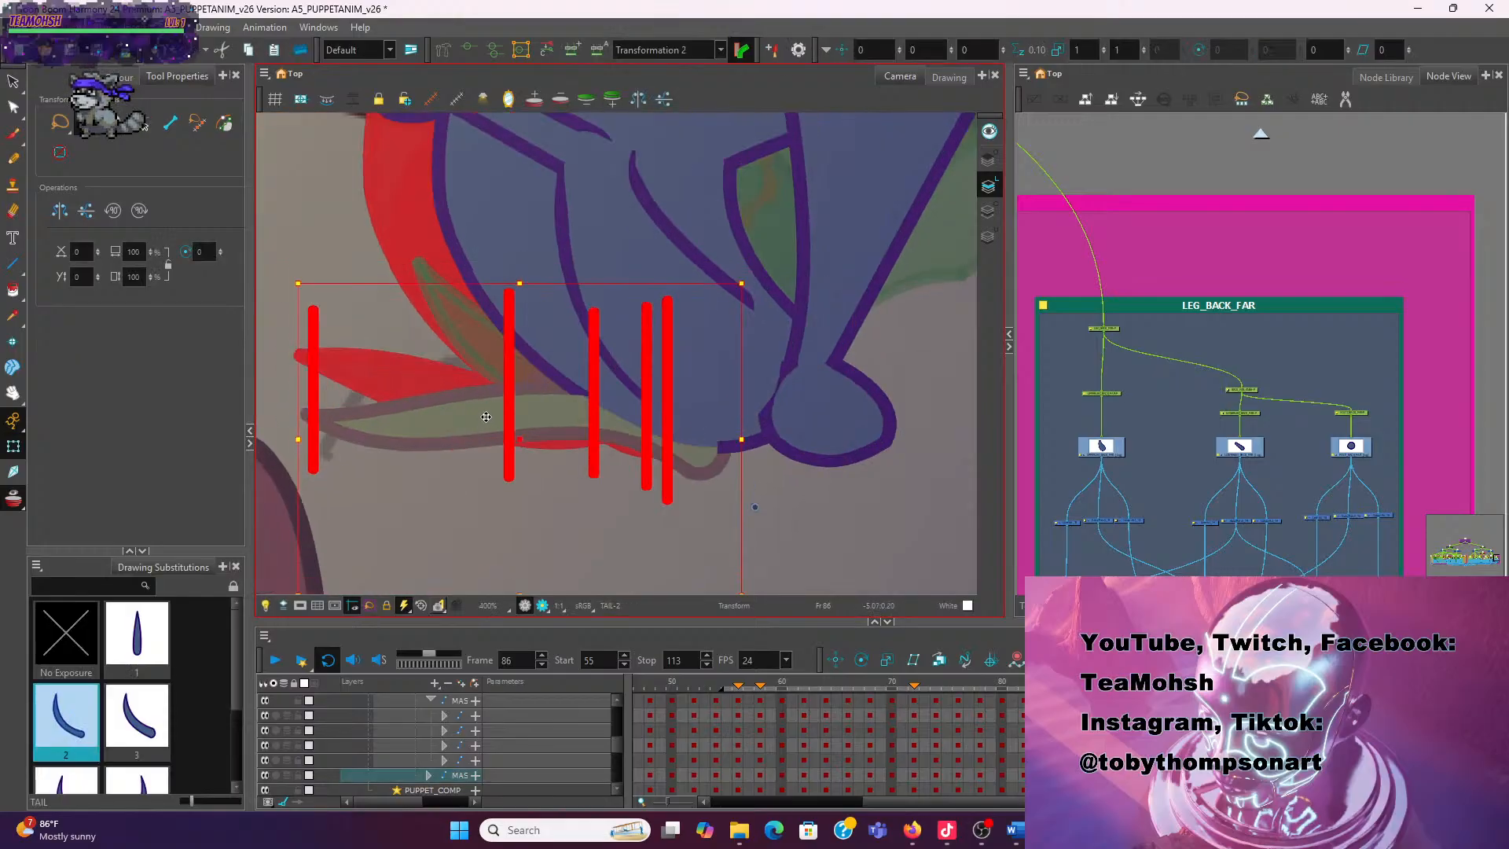
pyautogui.moveTo(486, 416); pyautogui.dragTo(487, 412)
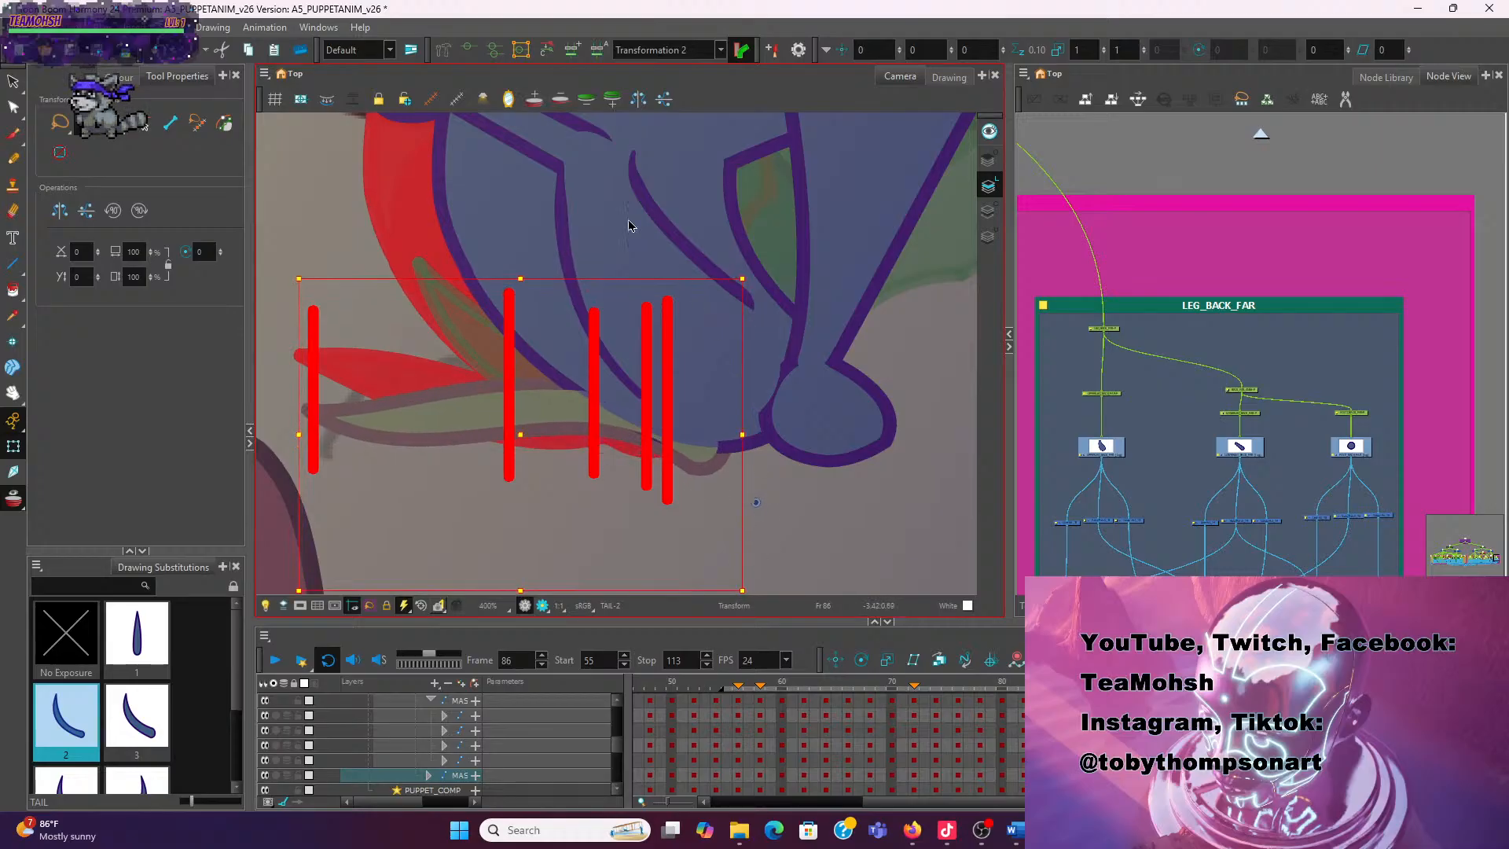
pyautogui.moveTo(705, 459); pyautogui.dragTo(710, 430)
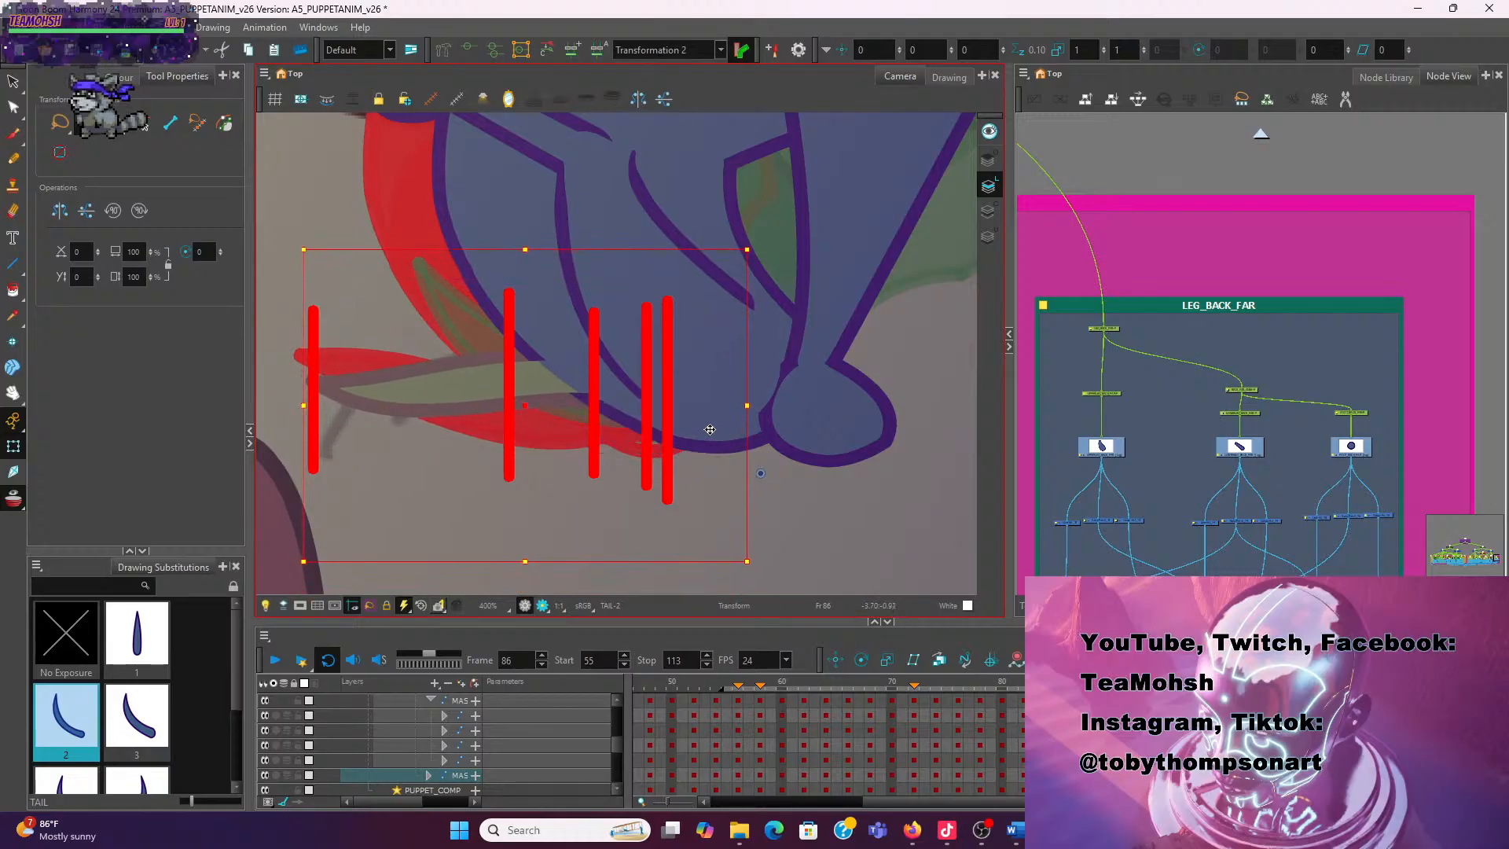
pyautogui.click(469, 55)
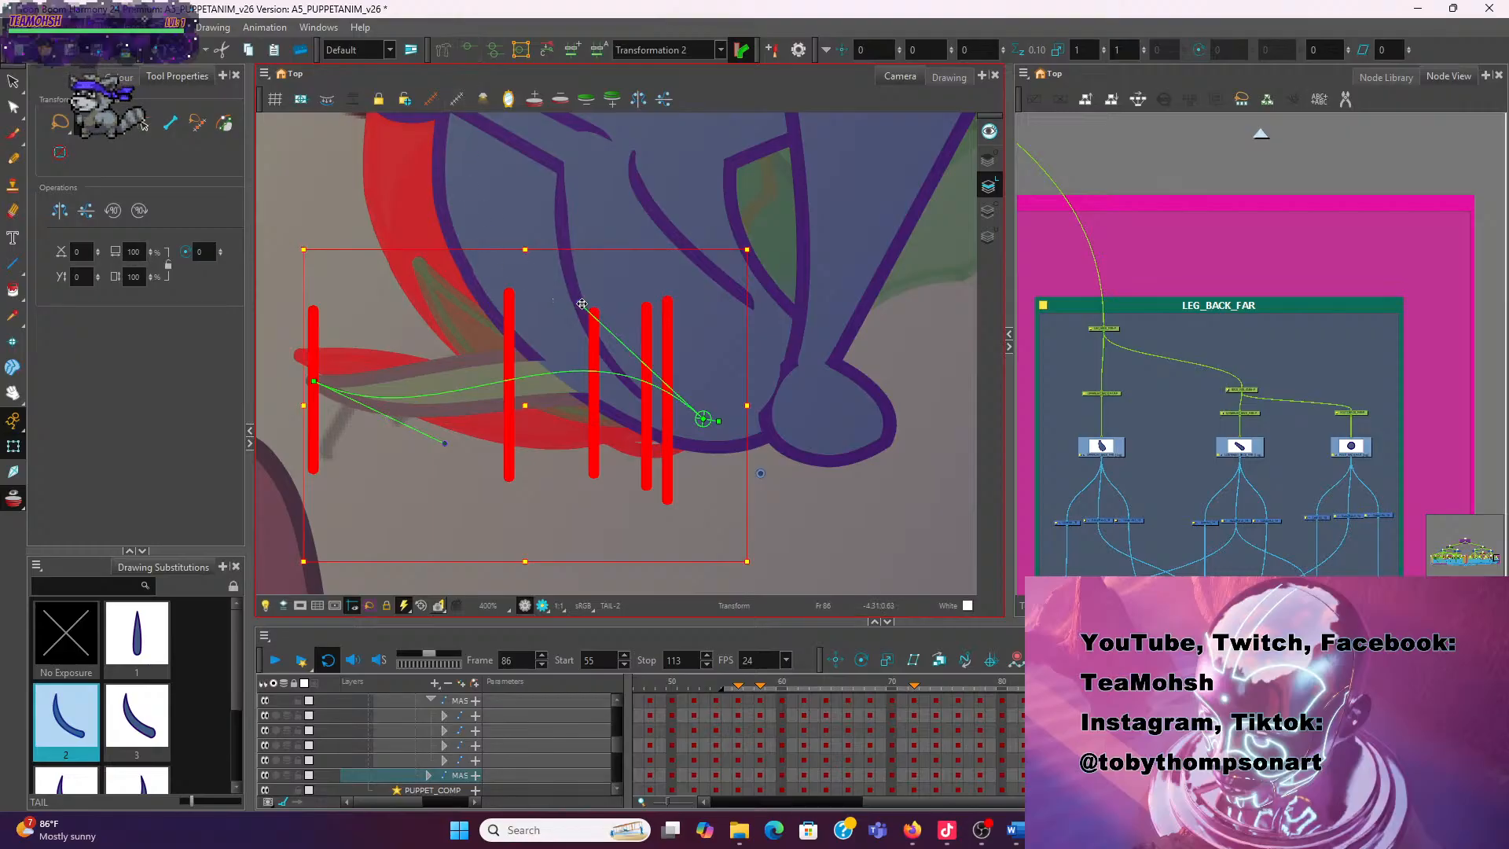
pyautogui.moveTo(582, 303); pyautogui.dragTo(553, 368)
pyautogui.hotkey('ctrl', 'z')
pyautogui.click(457, 213)
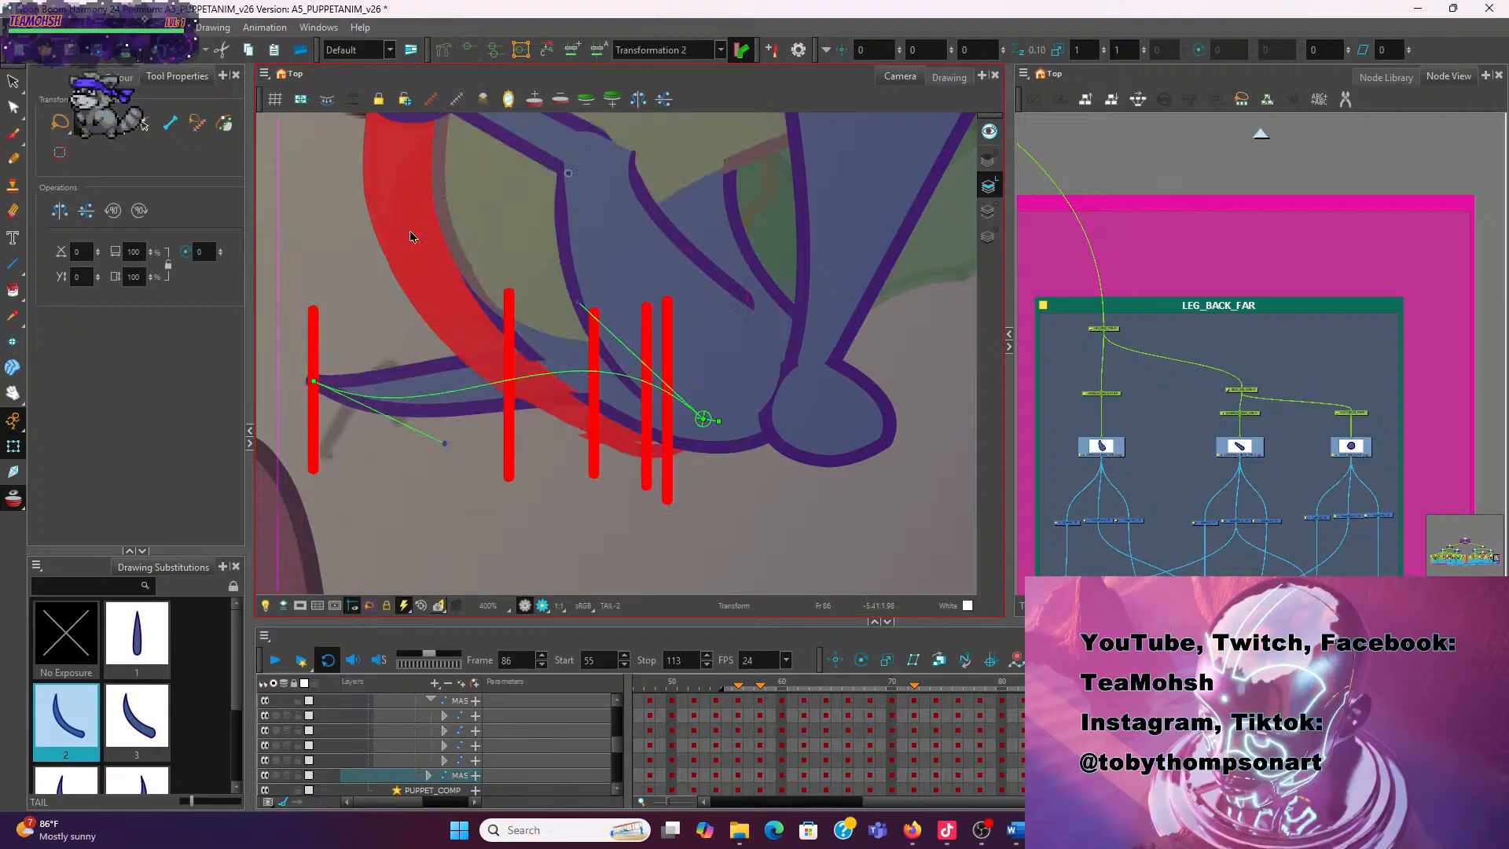
pyautogui.click(574, 310)
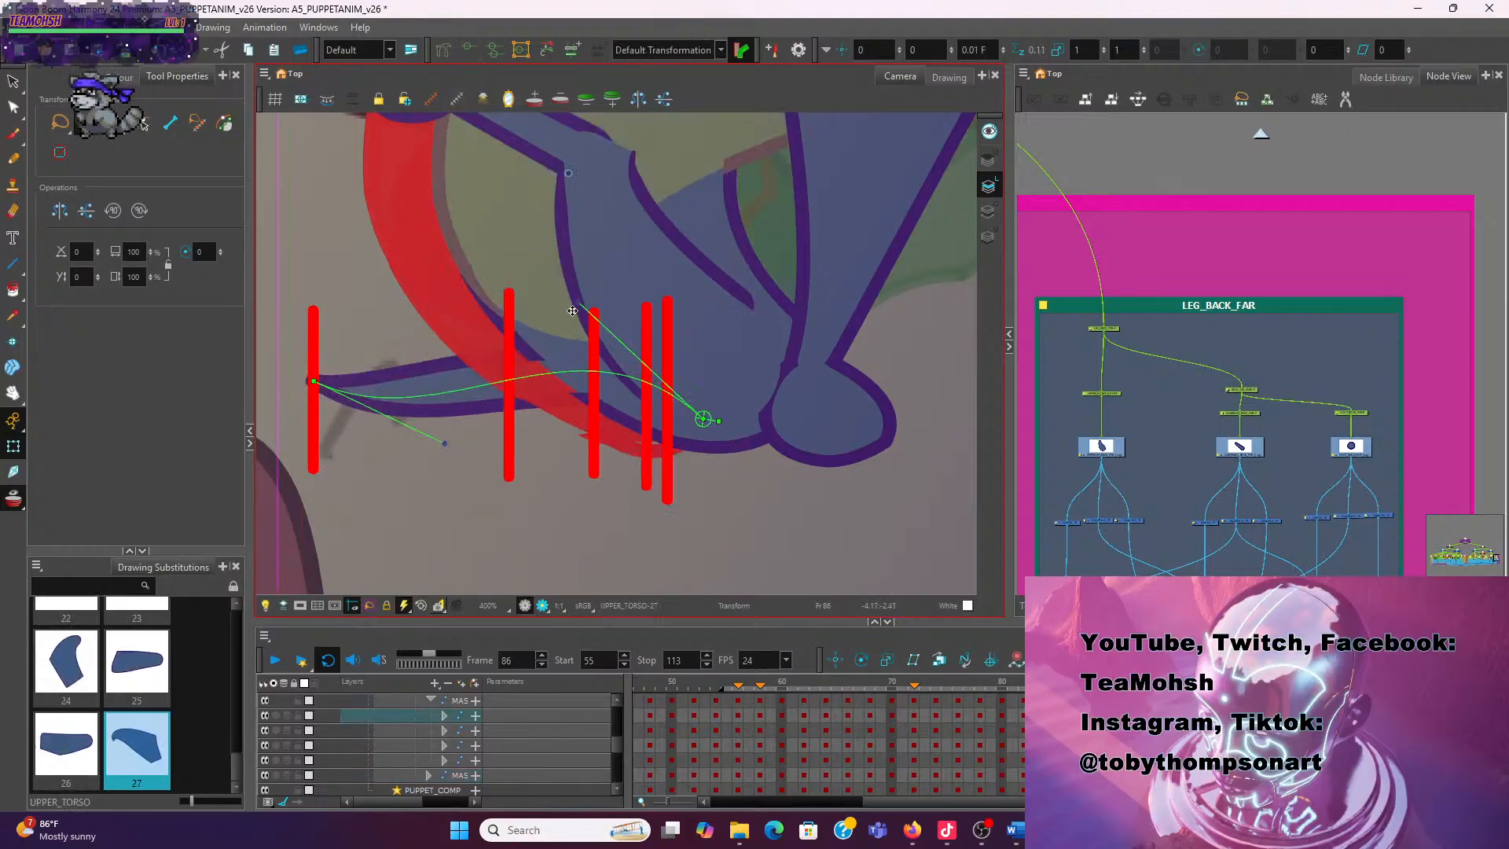
pyautogui.scroll(-2, 787, 484)
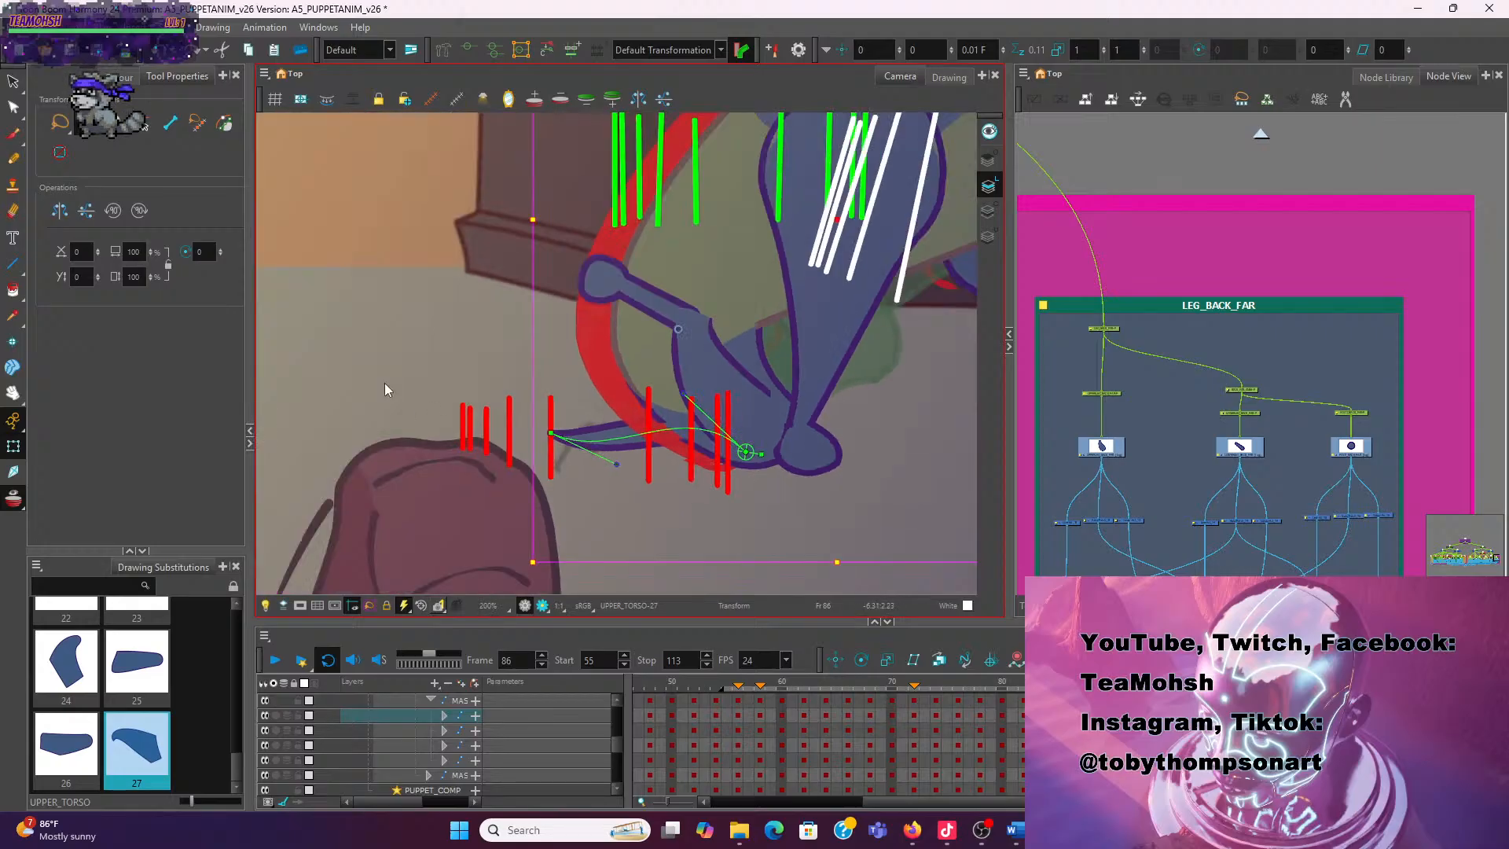
pyautogui.click(385, 390)
# Flatten the tail's curve by lowering the deformer handle near its base, and move the tip slightly up and right
pyautogui.click(665, 447)
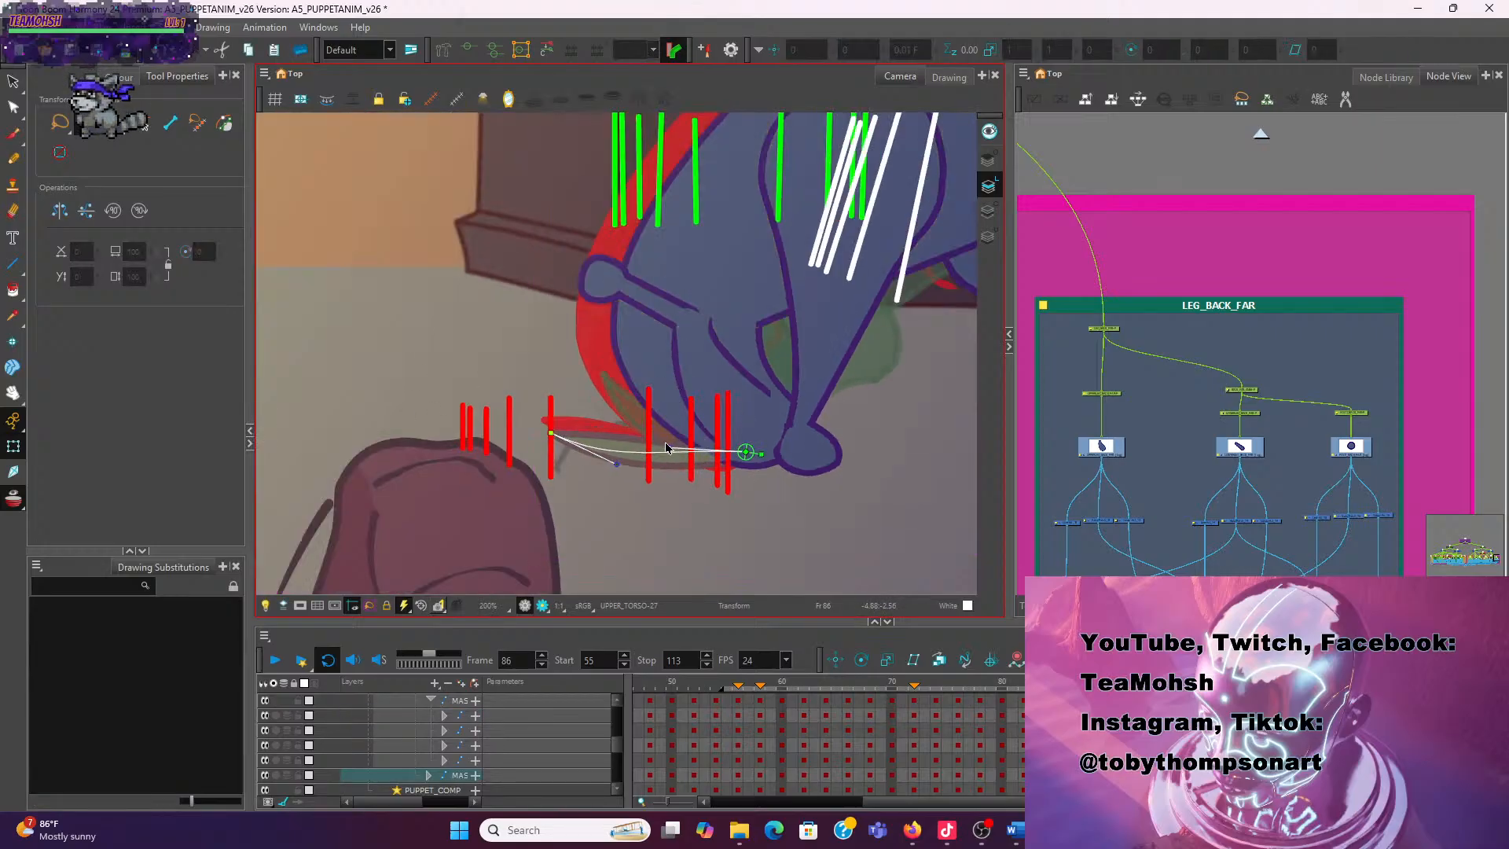
pyautogui.click(491, 371)
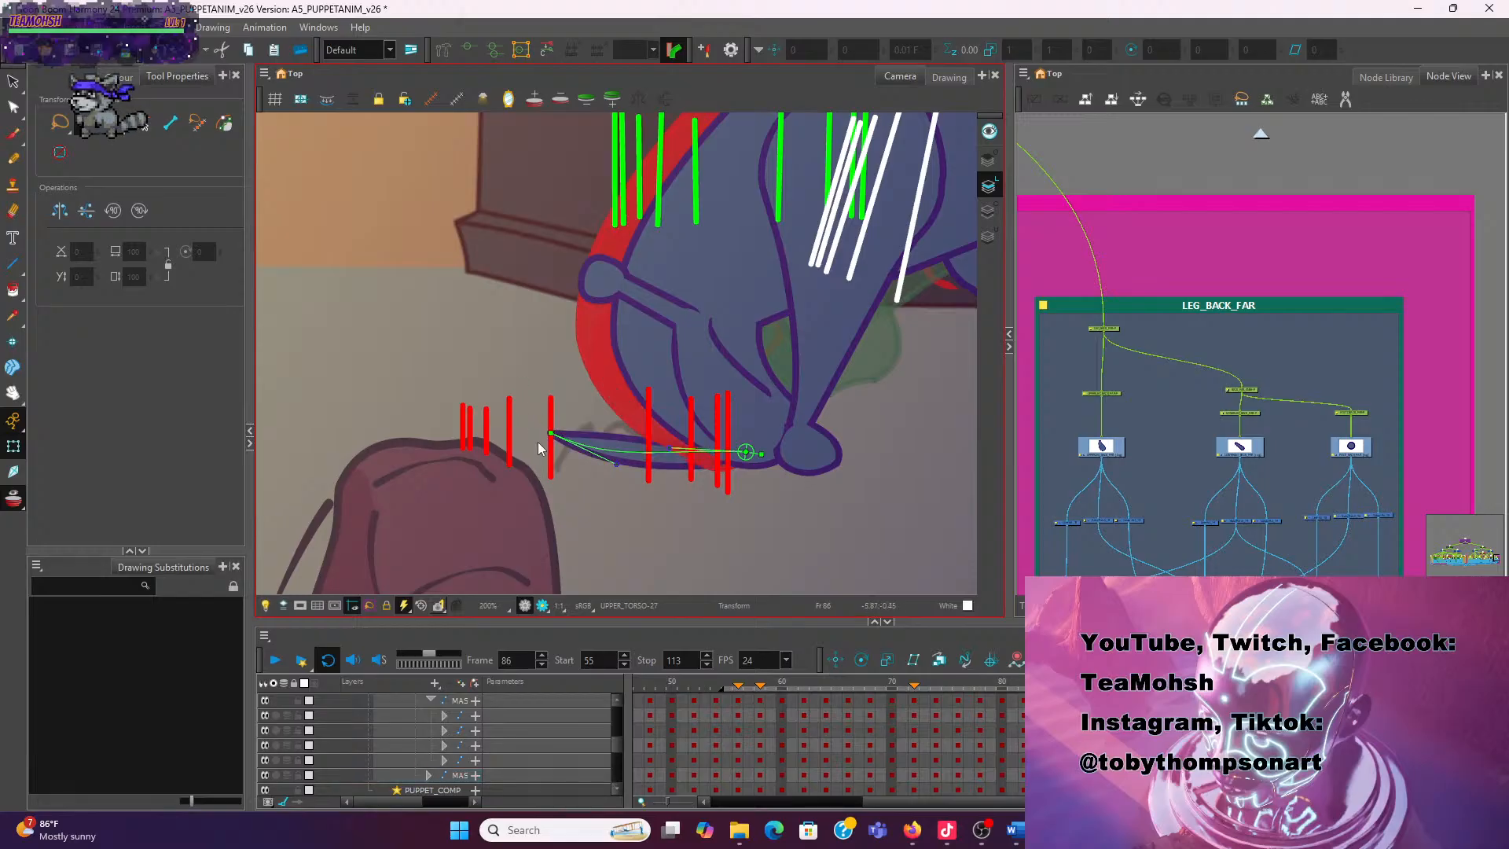
pyautogui.moveTo(550, 433); pyautogui.dragTo(565, 424)
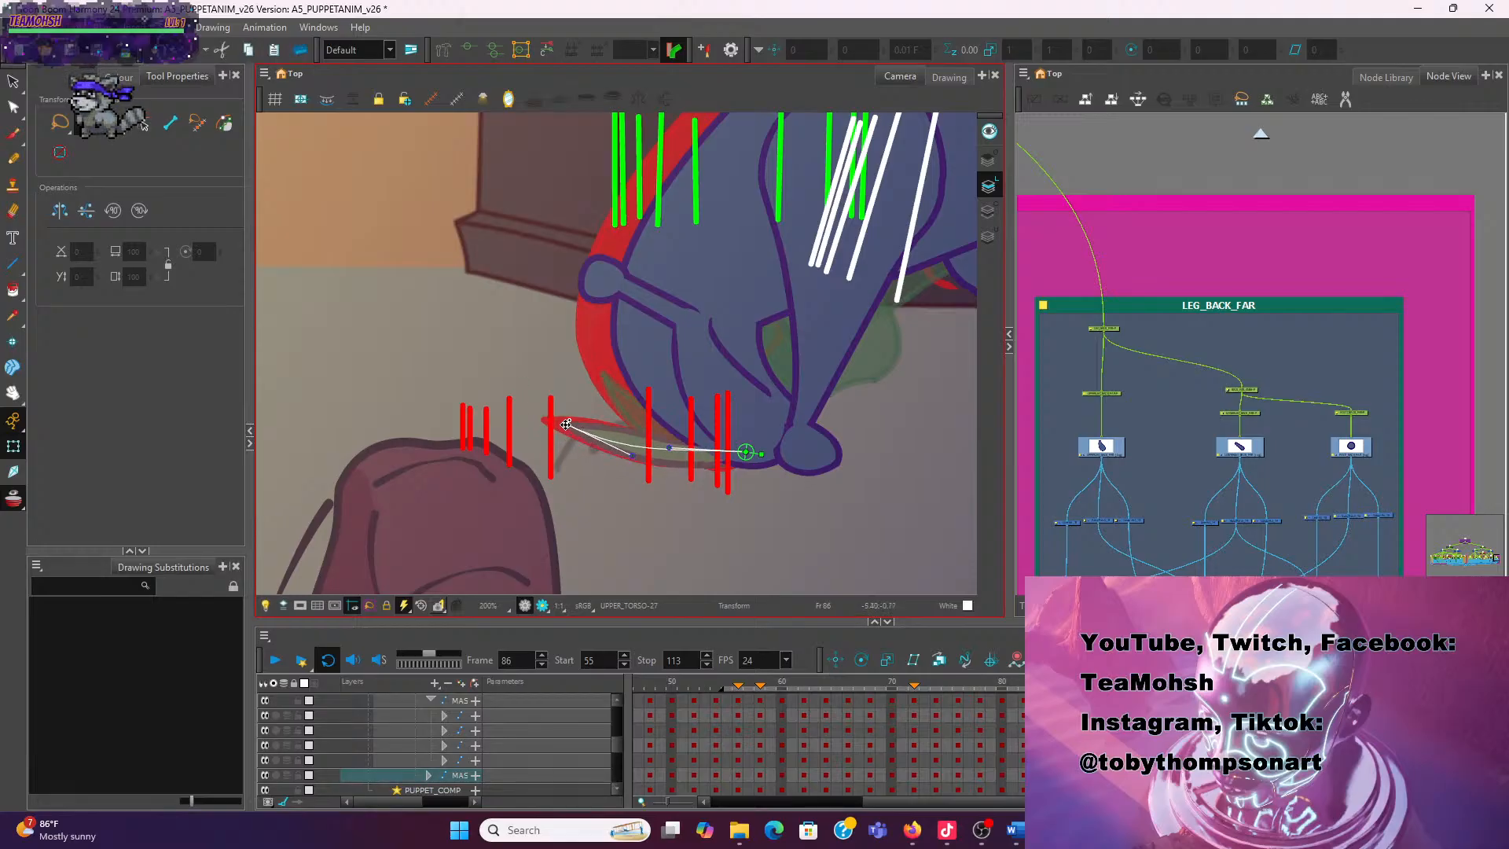
pyautogui.click(509, 279)
# Swap the near back upper leg's drawing on frame 86 to substitution 16
pyautogui.scroll(-1, 697, 331)
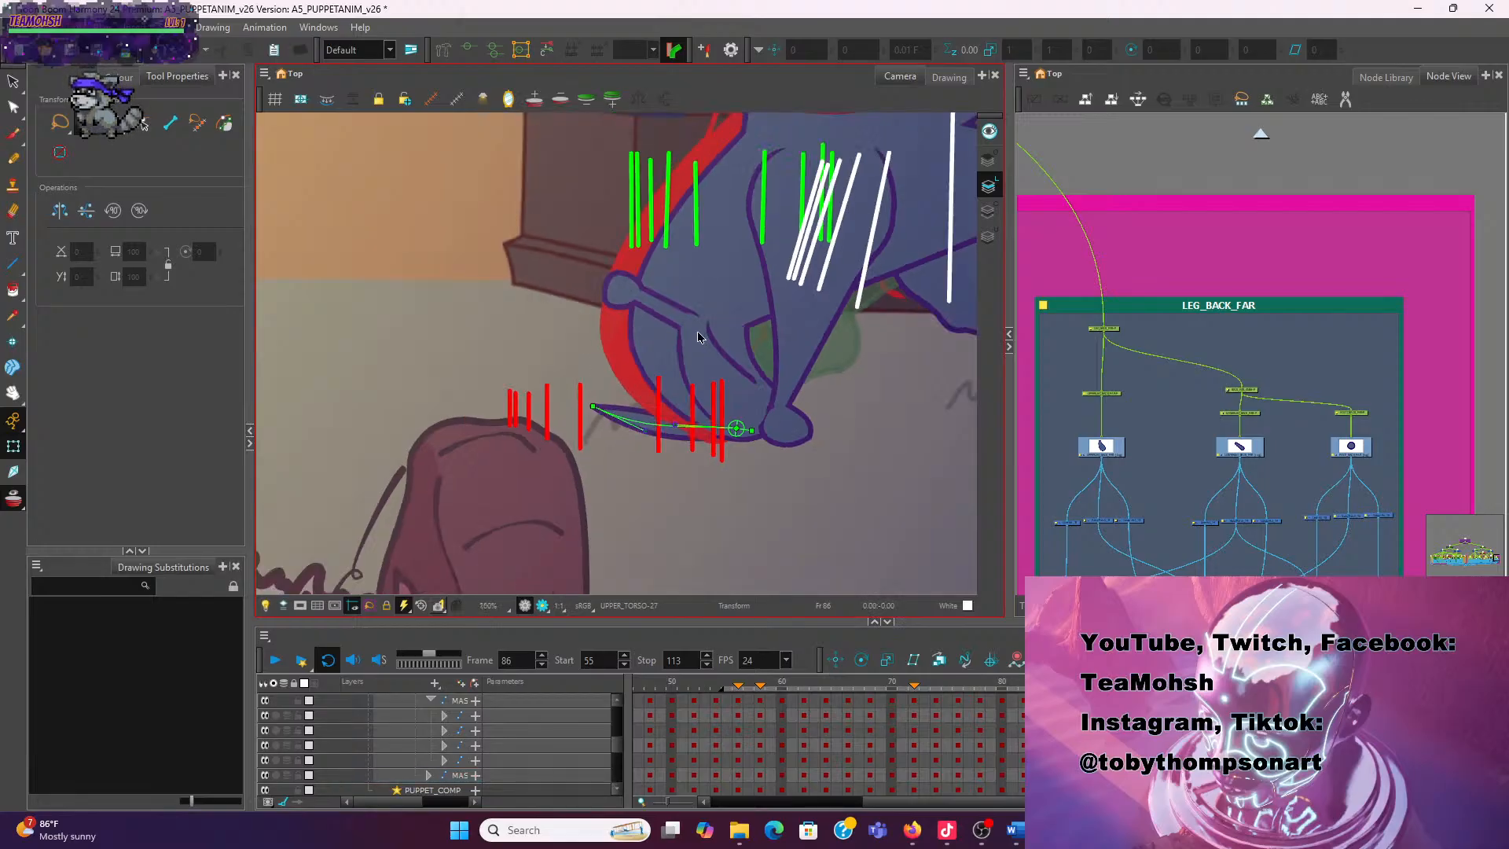
pyautogui.click(698, 336)
pyautogui.scroll(3, 671, 312)
pyautogui.click(598, 269)
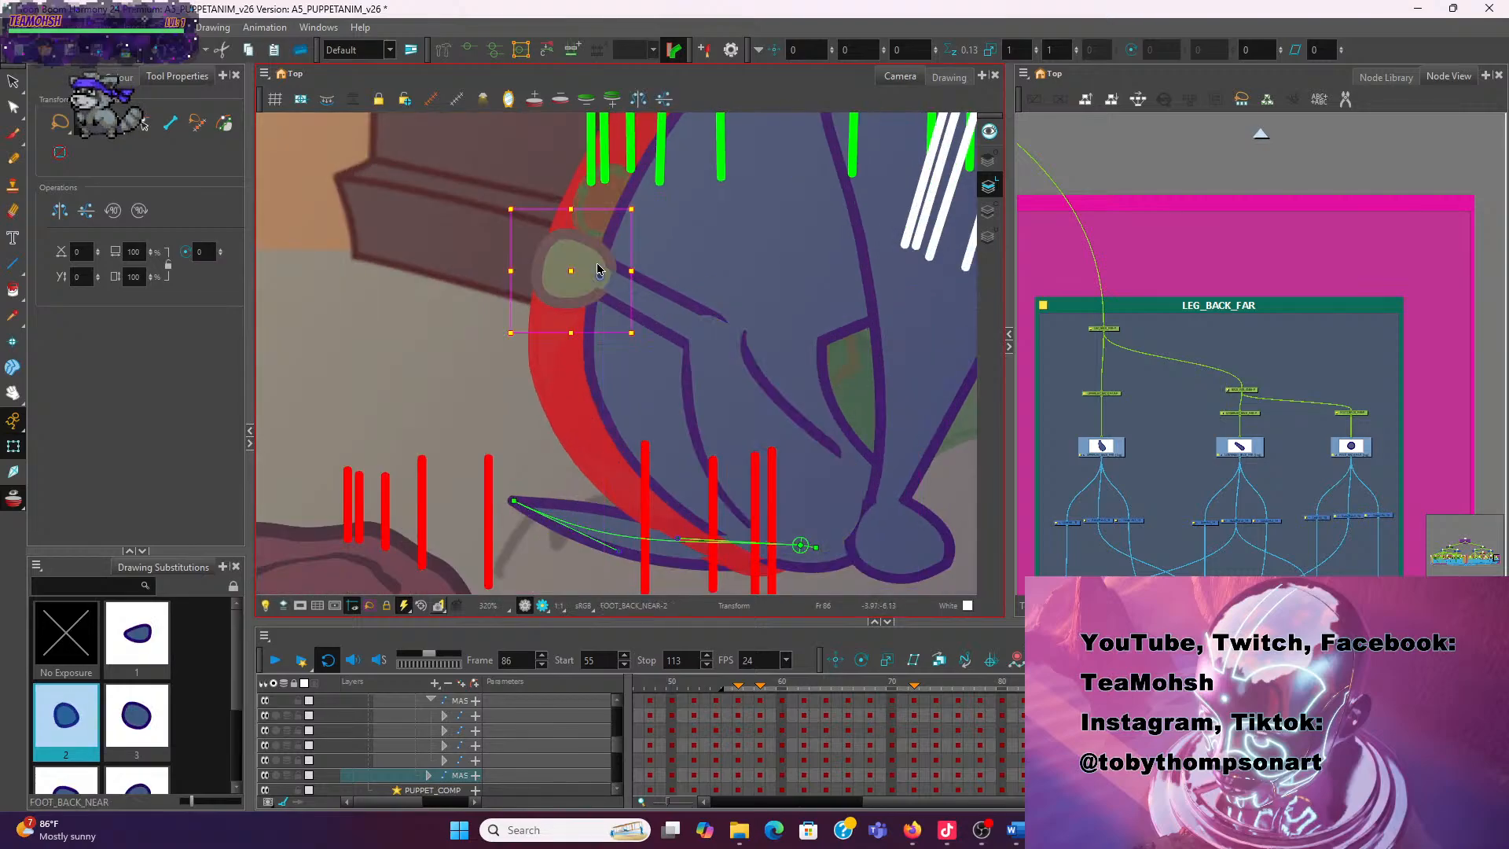
pyautogui.click(680, 315)
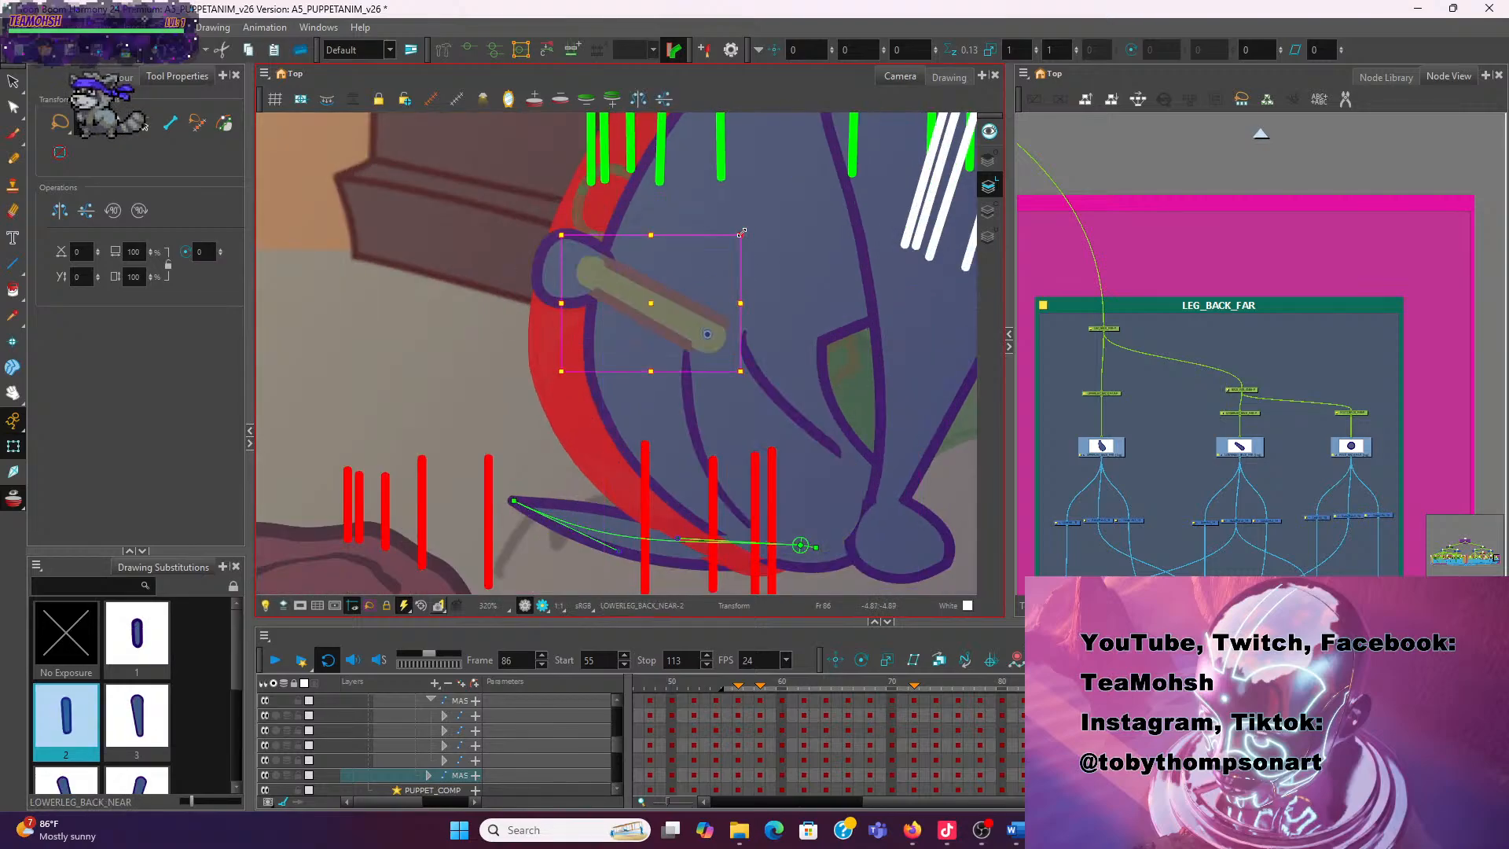
pyautogui.click(729, 404)
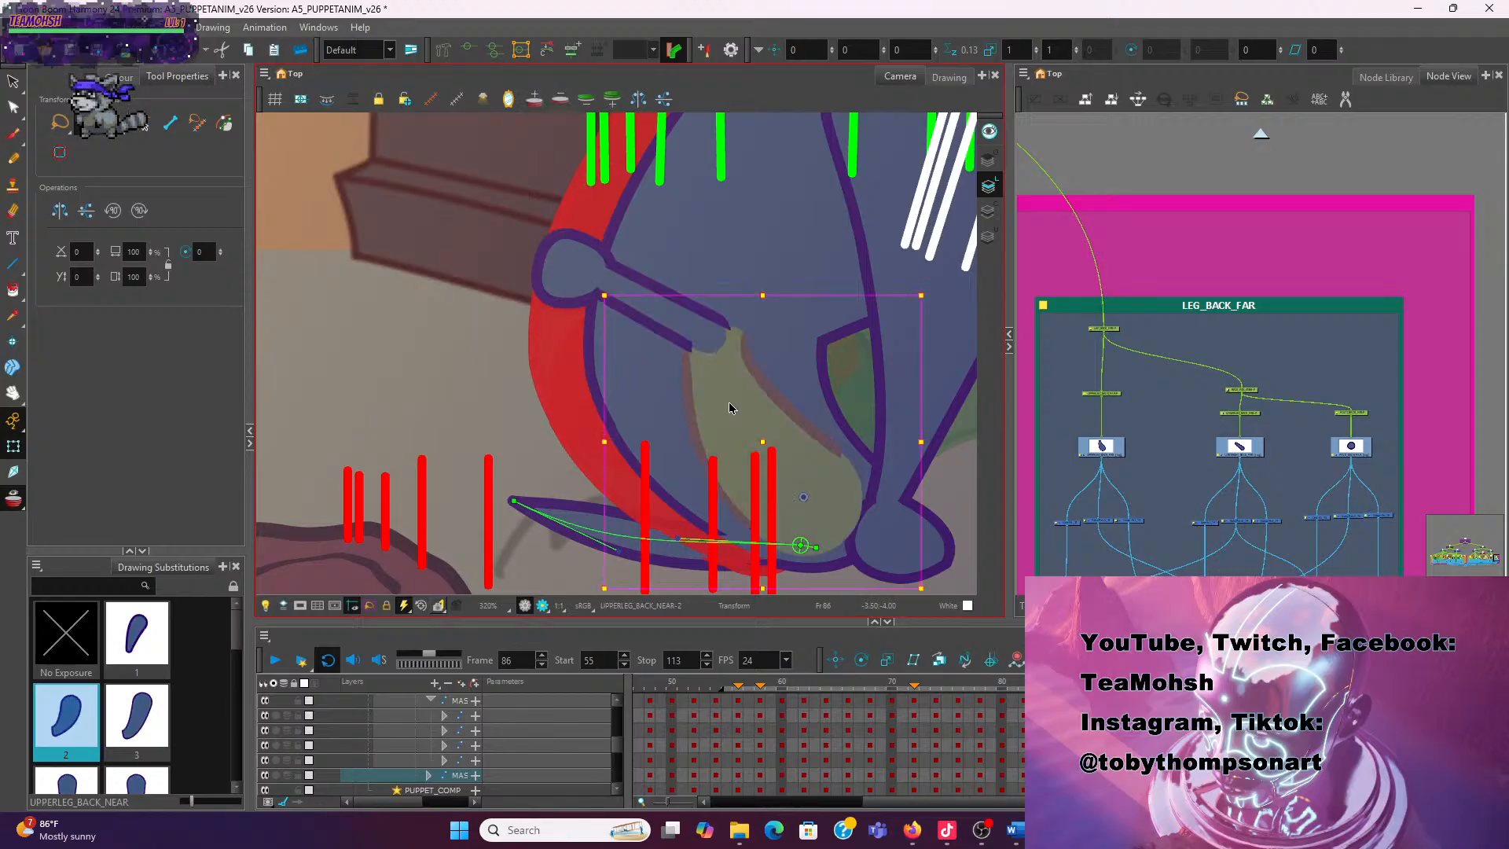
pyautogui.scroll(-5, 198, 667)
pyautogui.click(157, 688)
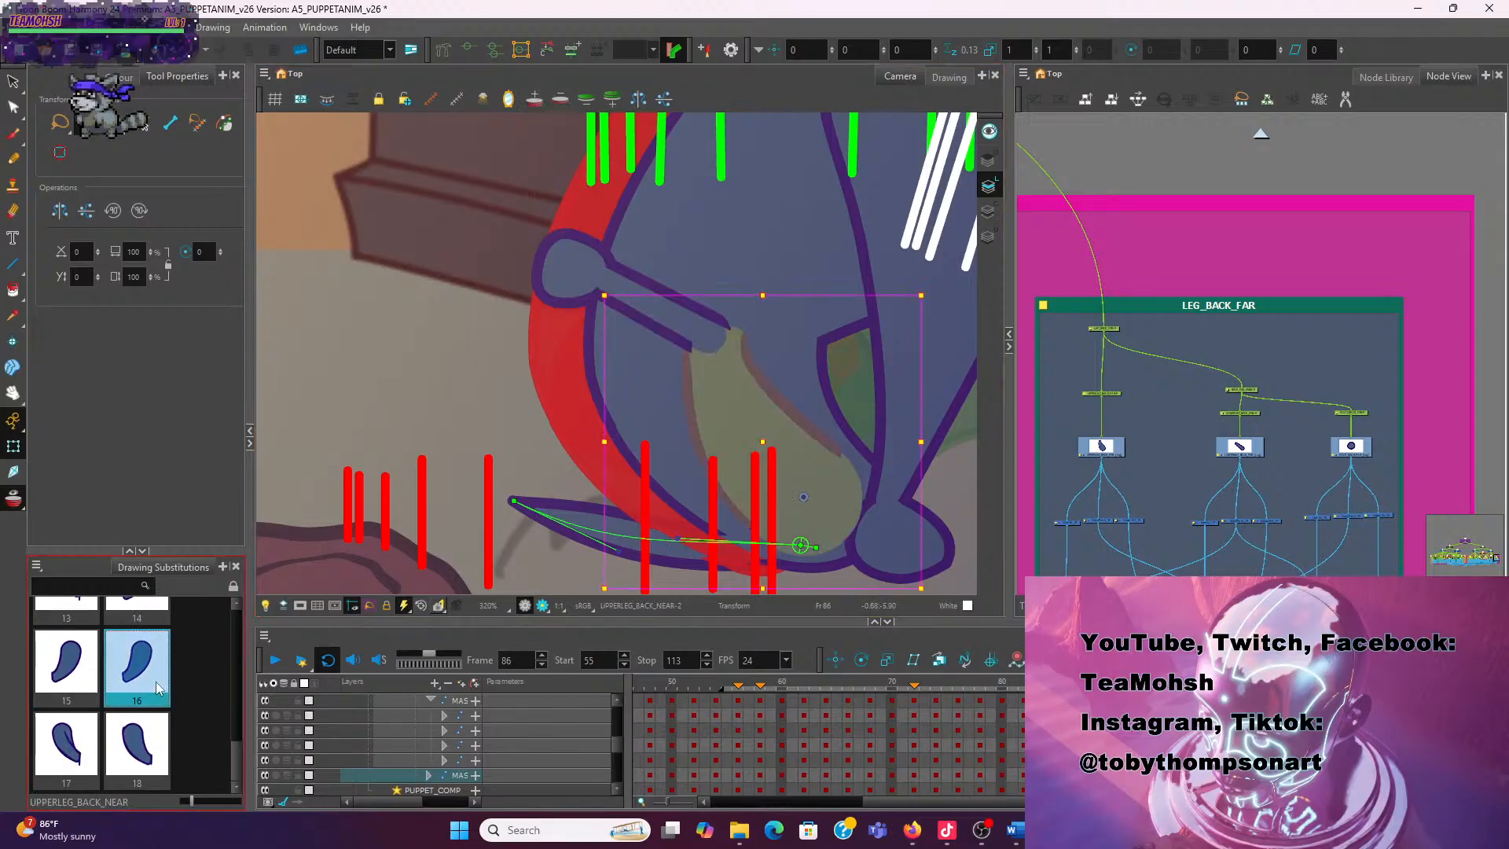
pyautogui.click(521, 358)
# Select the cat's neck on frame 86 and show its deformation controls around the chest
pyautogui.hotkey('shift', 'm')
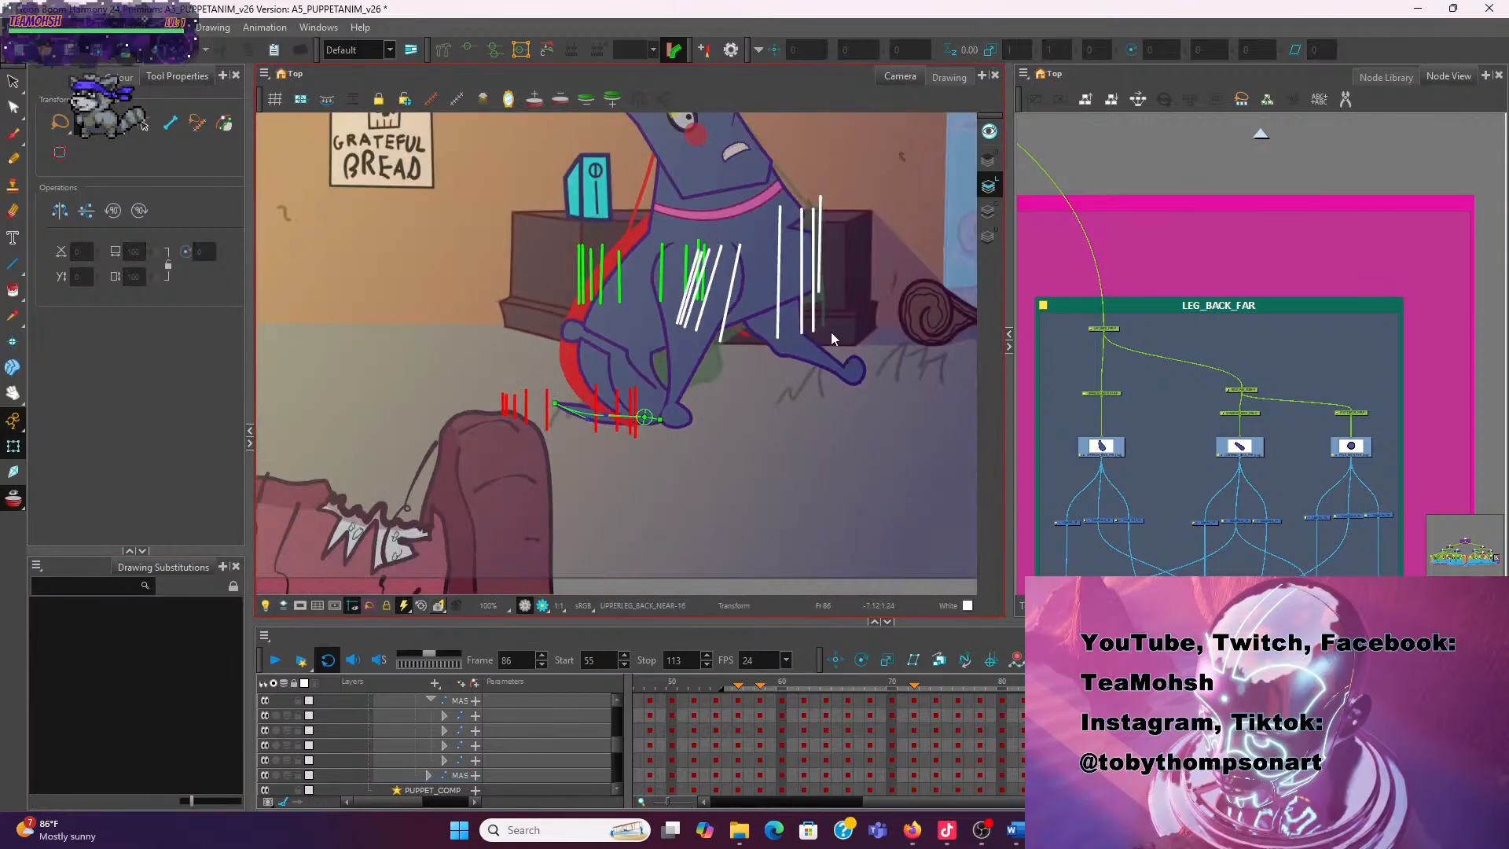
pyautogui.moveTo(783, 399); pyautogui.dragTo(712, 444)
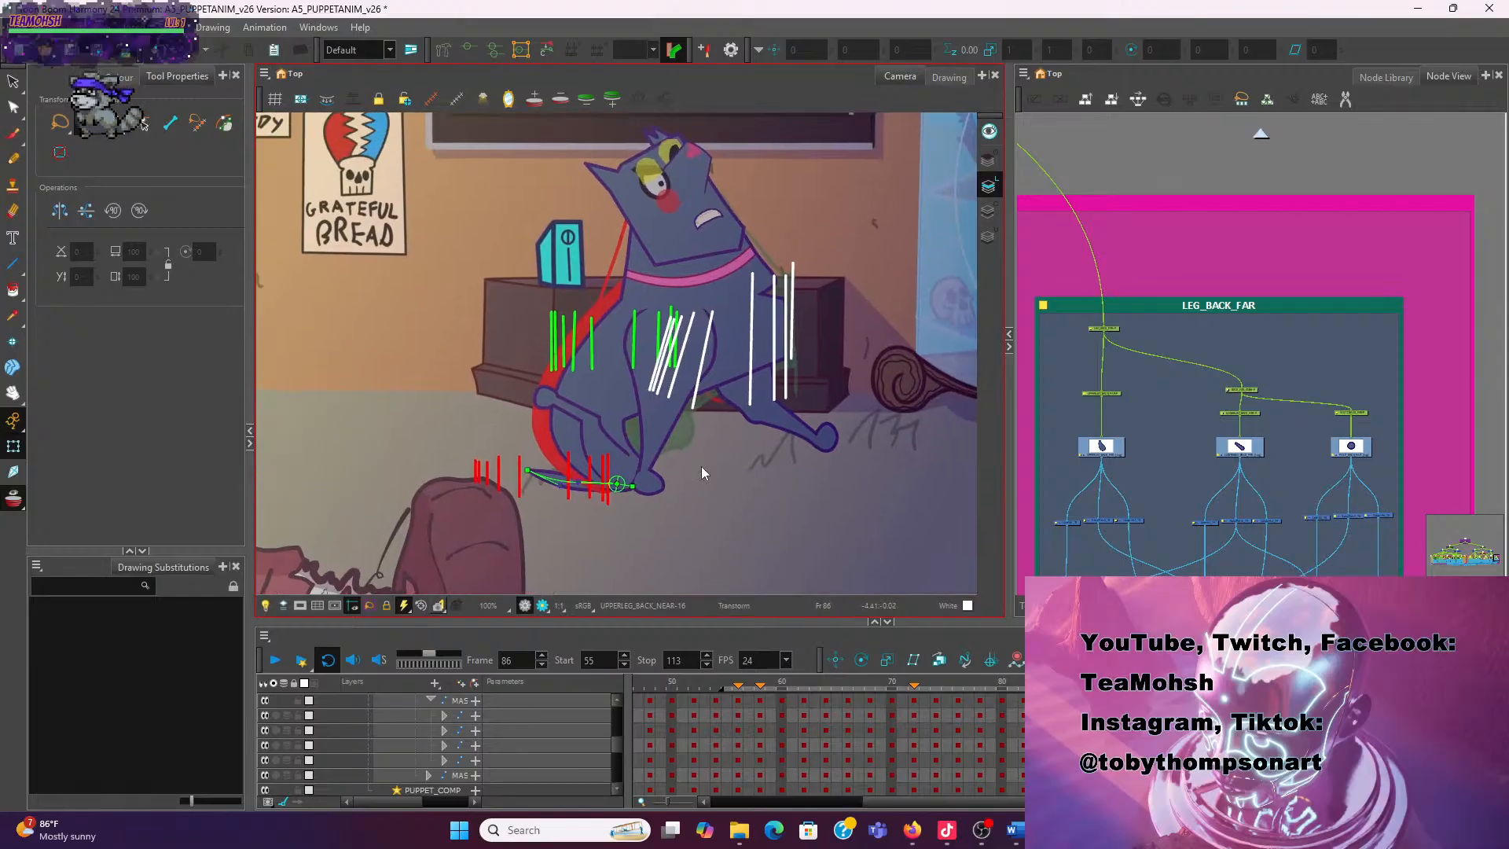
pyautogui.scroll(4, 739, 377)
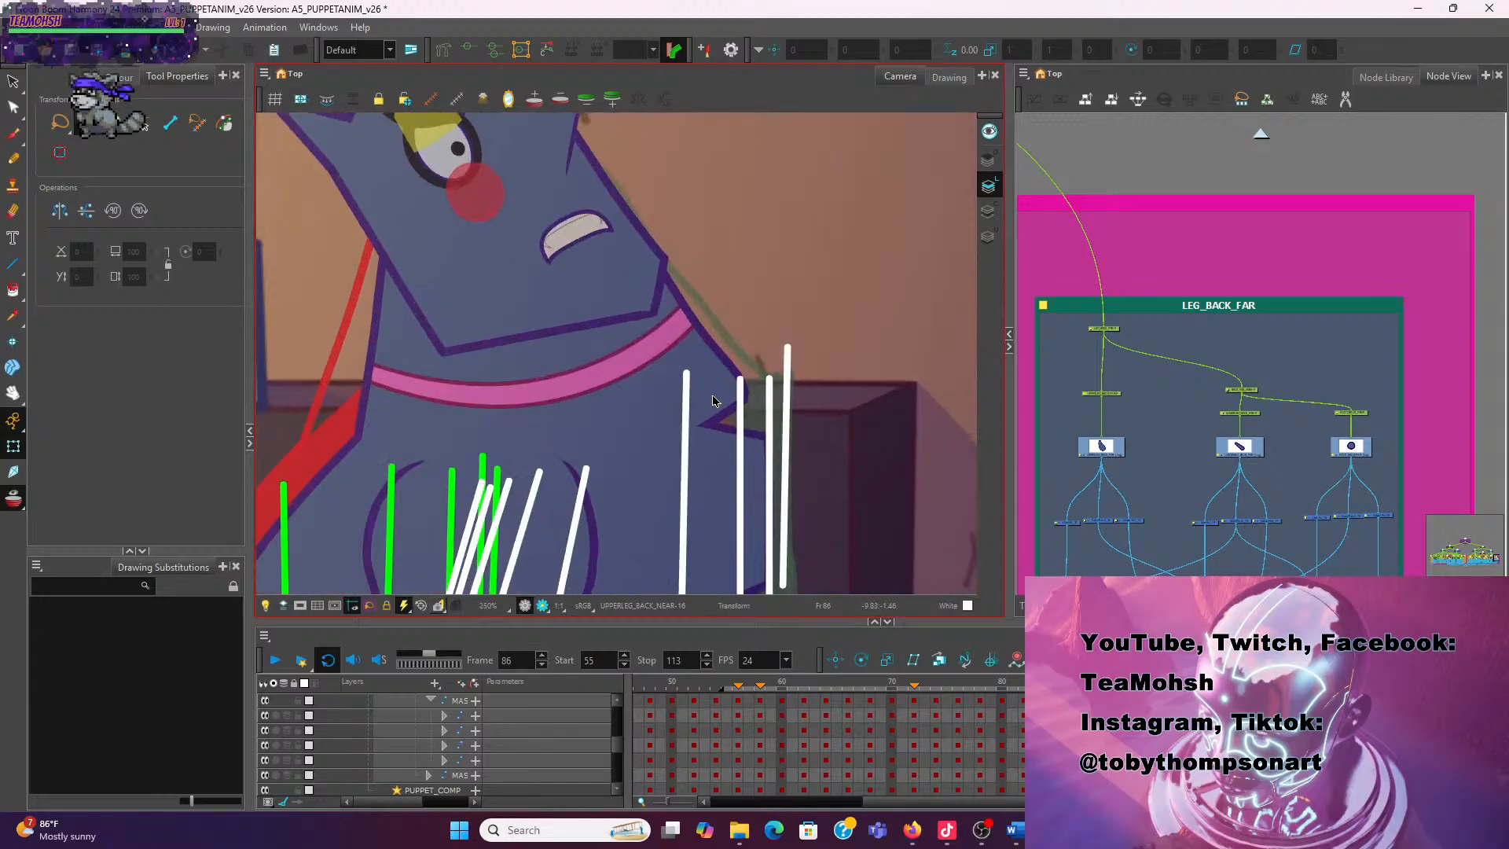
pyautogui.click(713, 400)
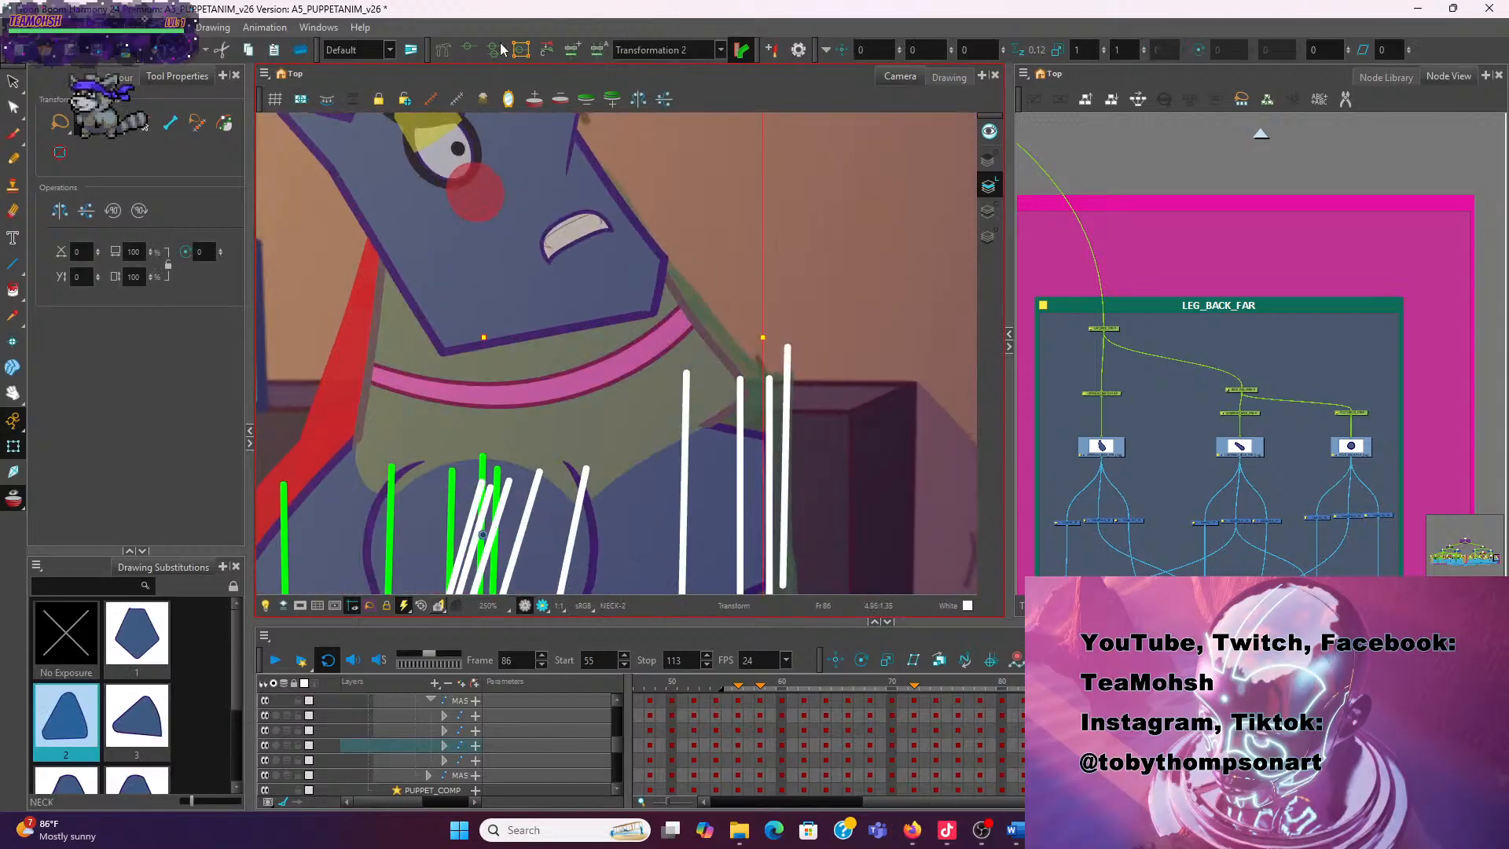
pyautogui.scroll(-2, 640, 411)
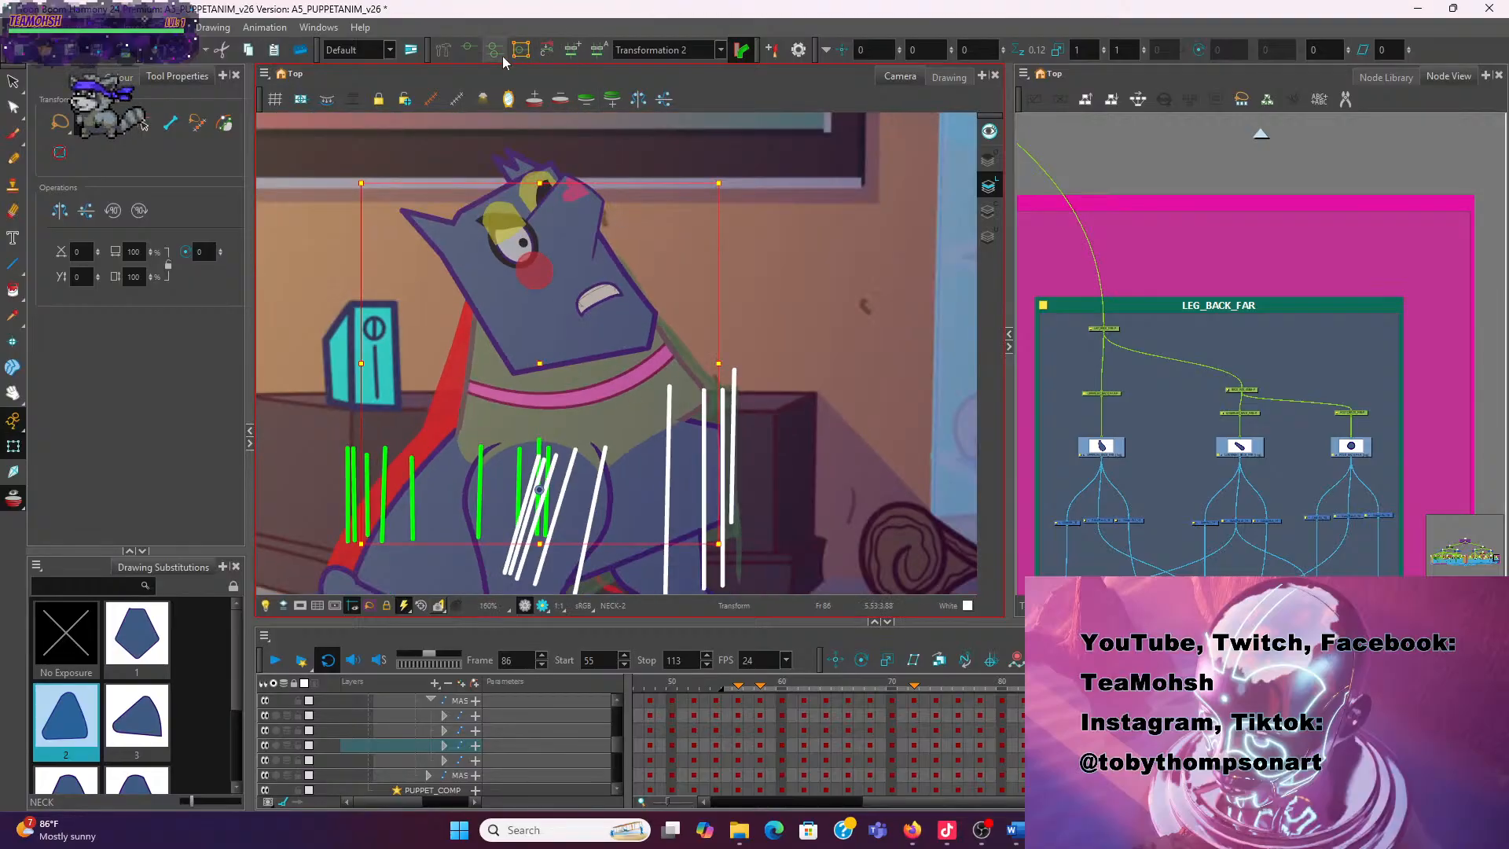
pyautogui.scroll(3, 670, 458)
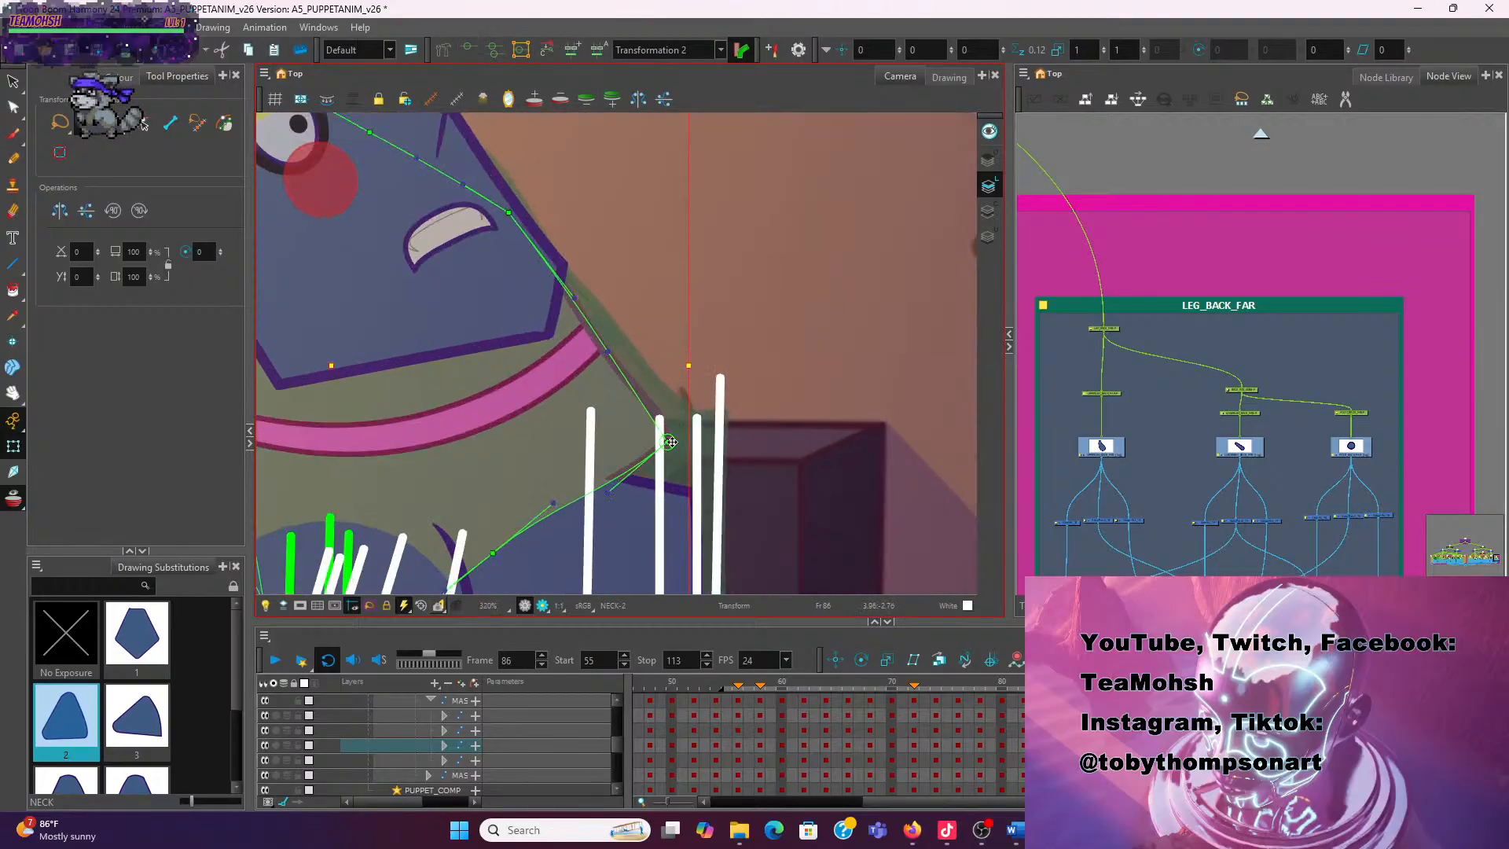
# Lower the neck deformer point at the front of the chest on frame 86, slightly to the right
pyautogui.moveTo(670, 441); pyautogui.dragTo(677, 506)
pyautogui.hotkey('ctrl', 'z')
pyautogui.click(815, 308)
pyautogui.scroll(-2, 758, 348)
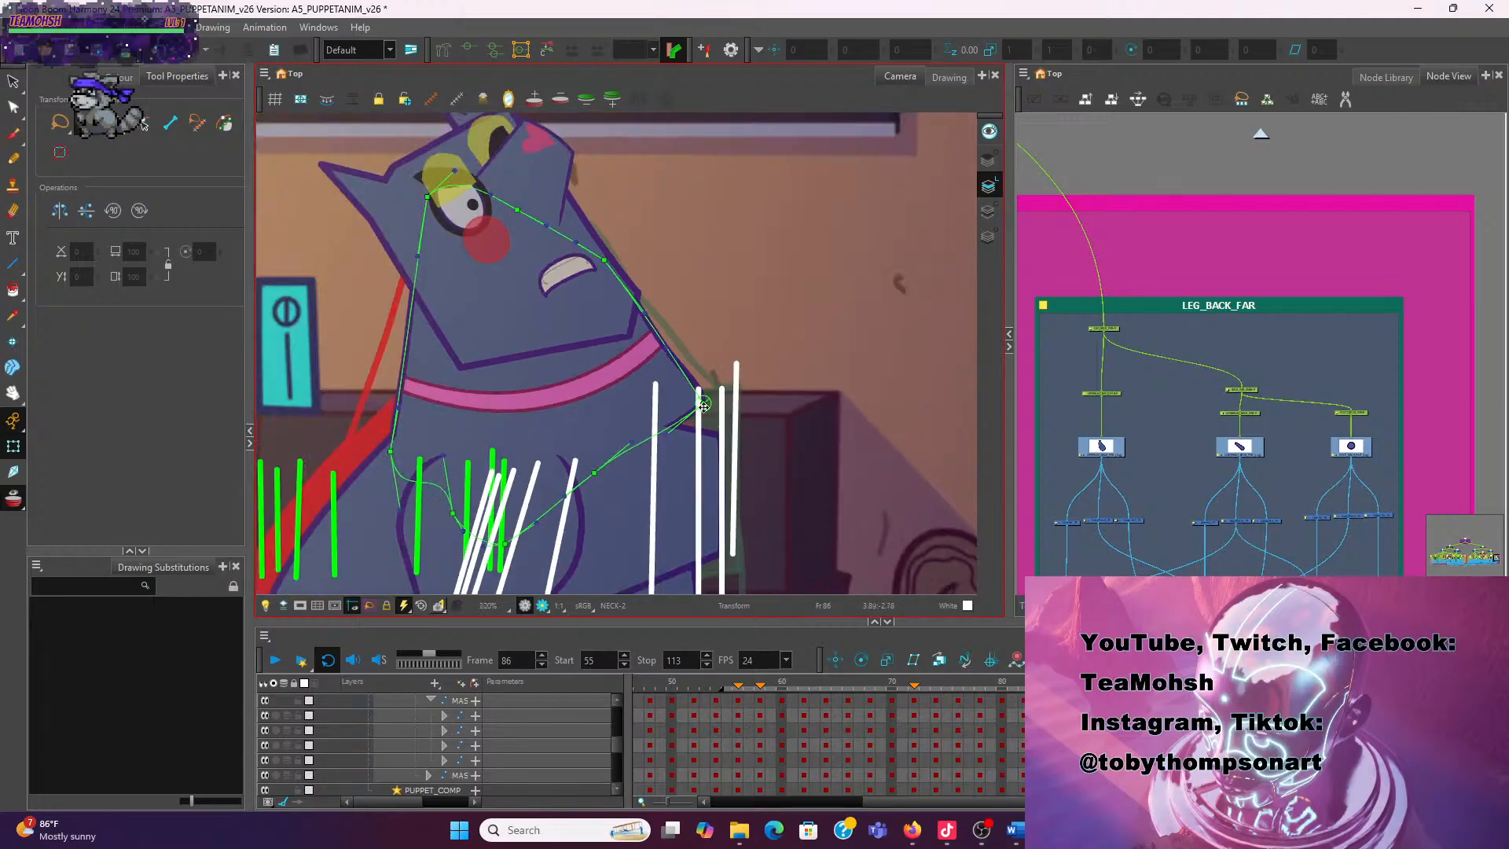
pyautogui.moveTo(703, 405); pyautogui.dragTo(708, 442)
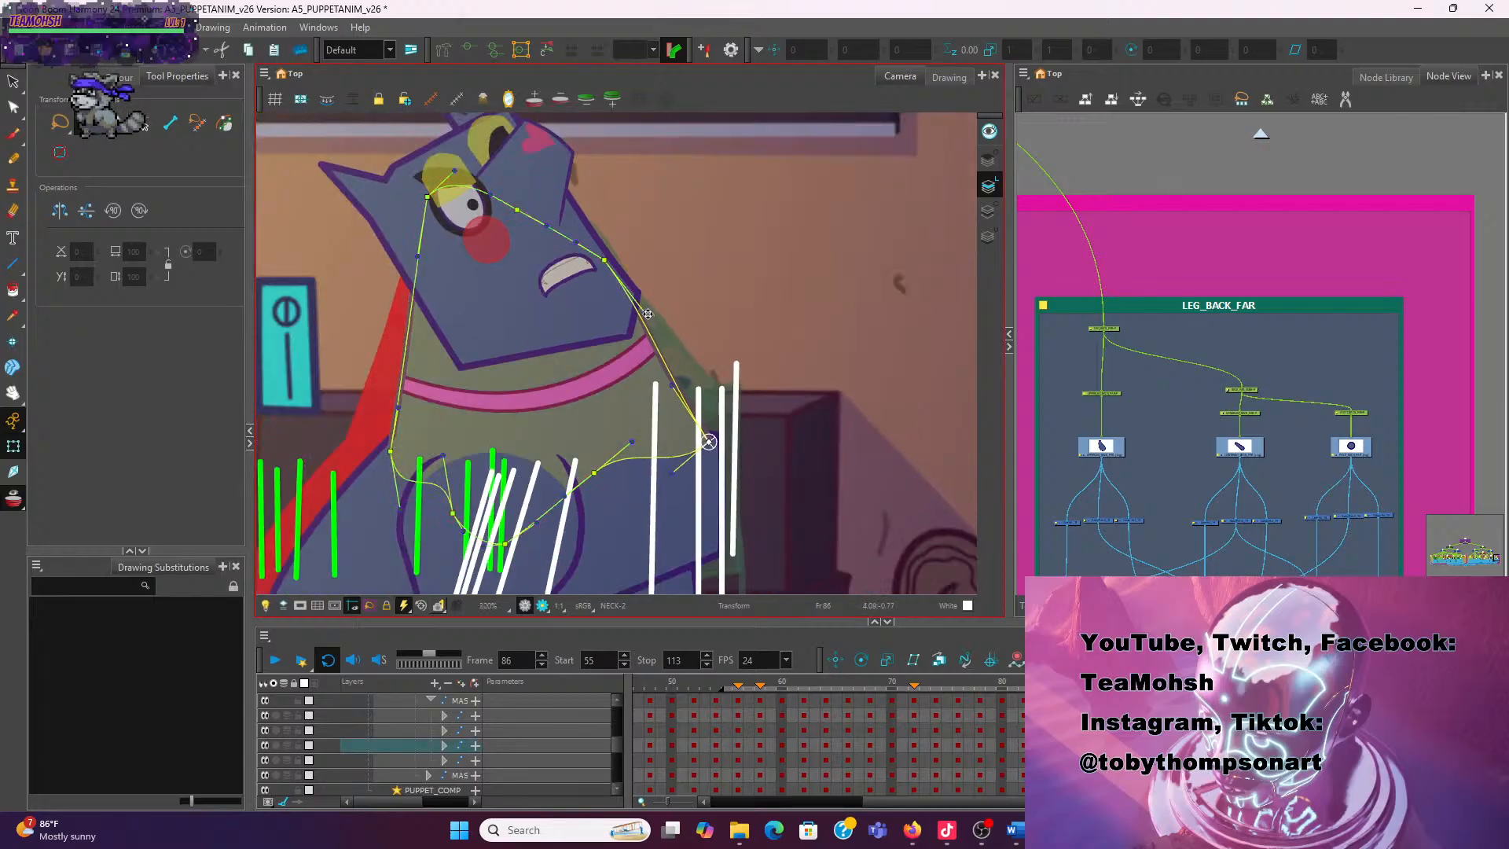
pyautogui.click(647, 314)
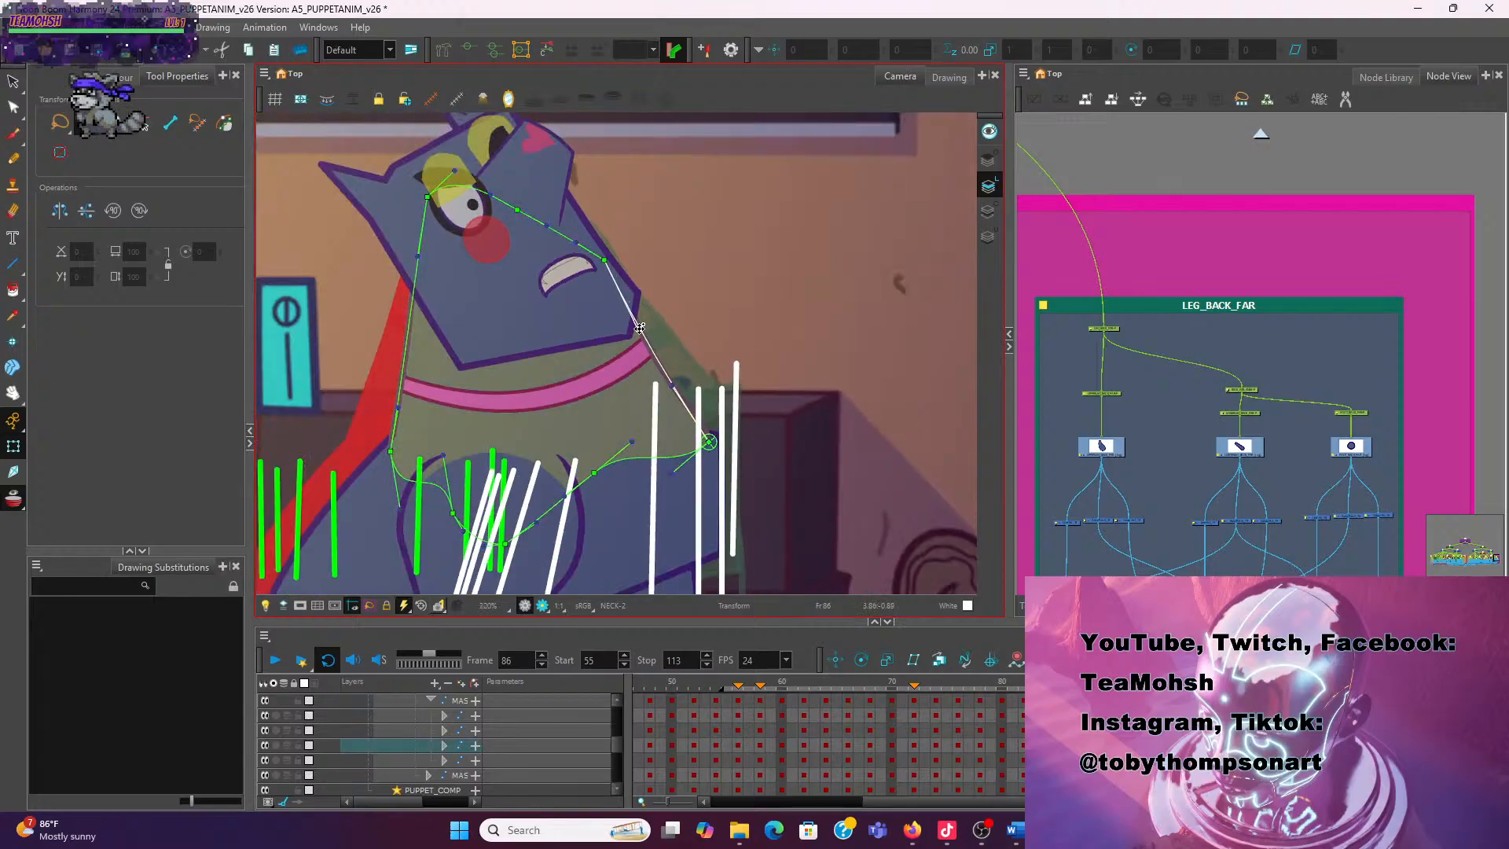
pyautogui.click(347, 417)
pyautogui.moveTo(347, 420); pyautogui.dragTo(555, 355)
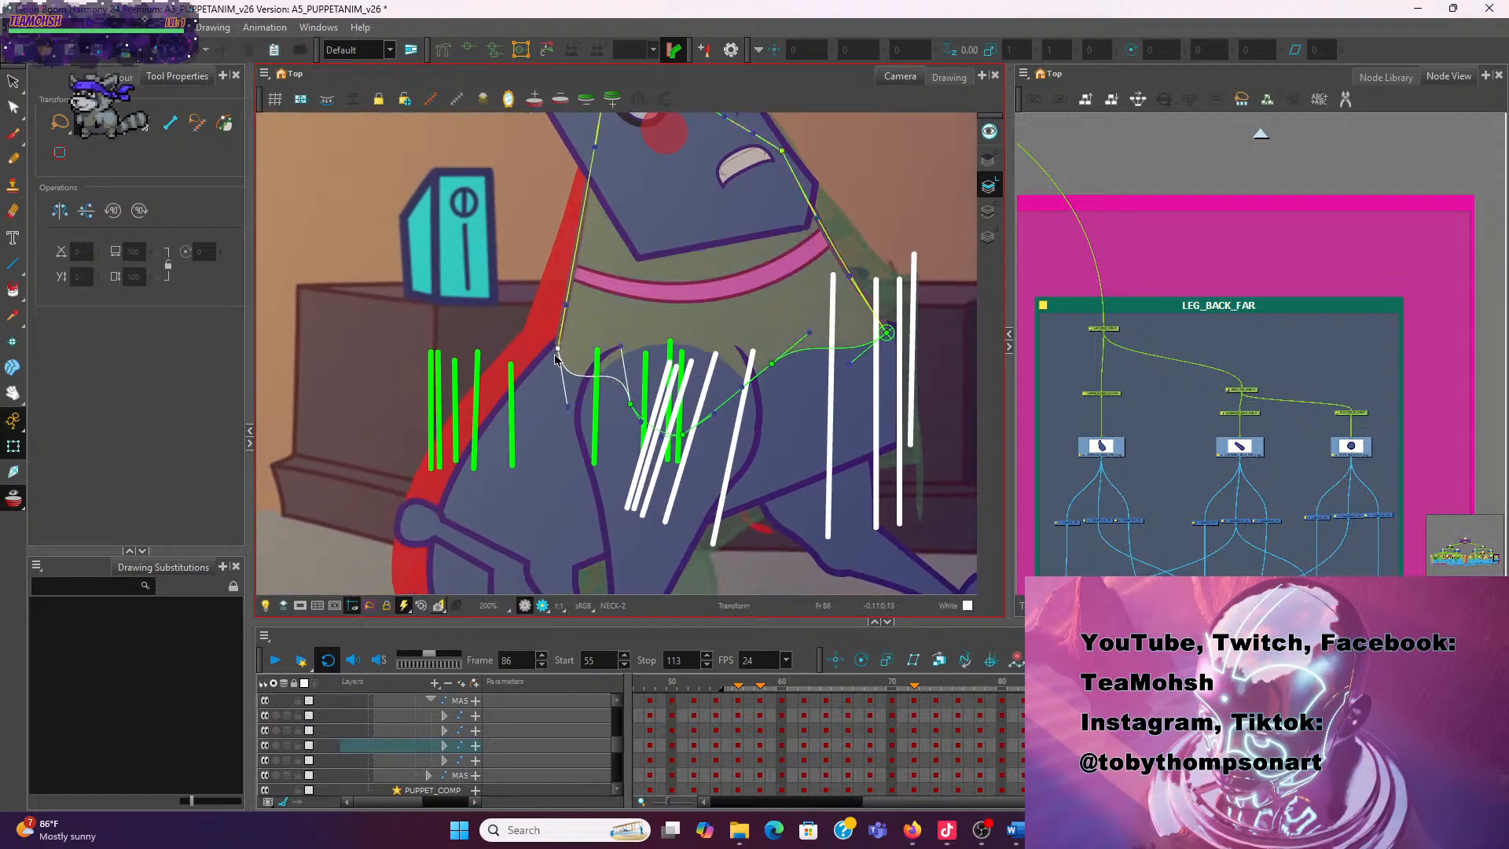
pyautogui.scroll(-4, 512, 256)
pyautogui.moveTo(712, 389); pyautogui.dragTo(675, 391)
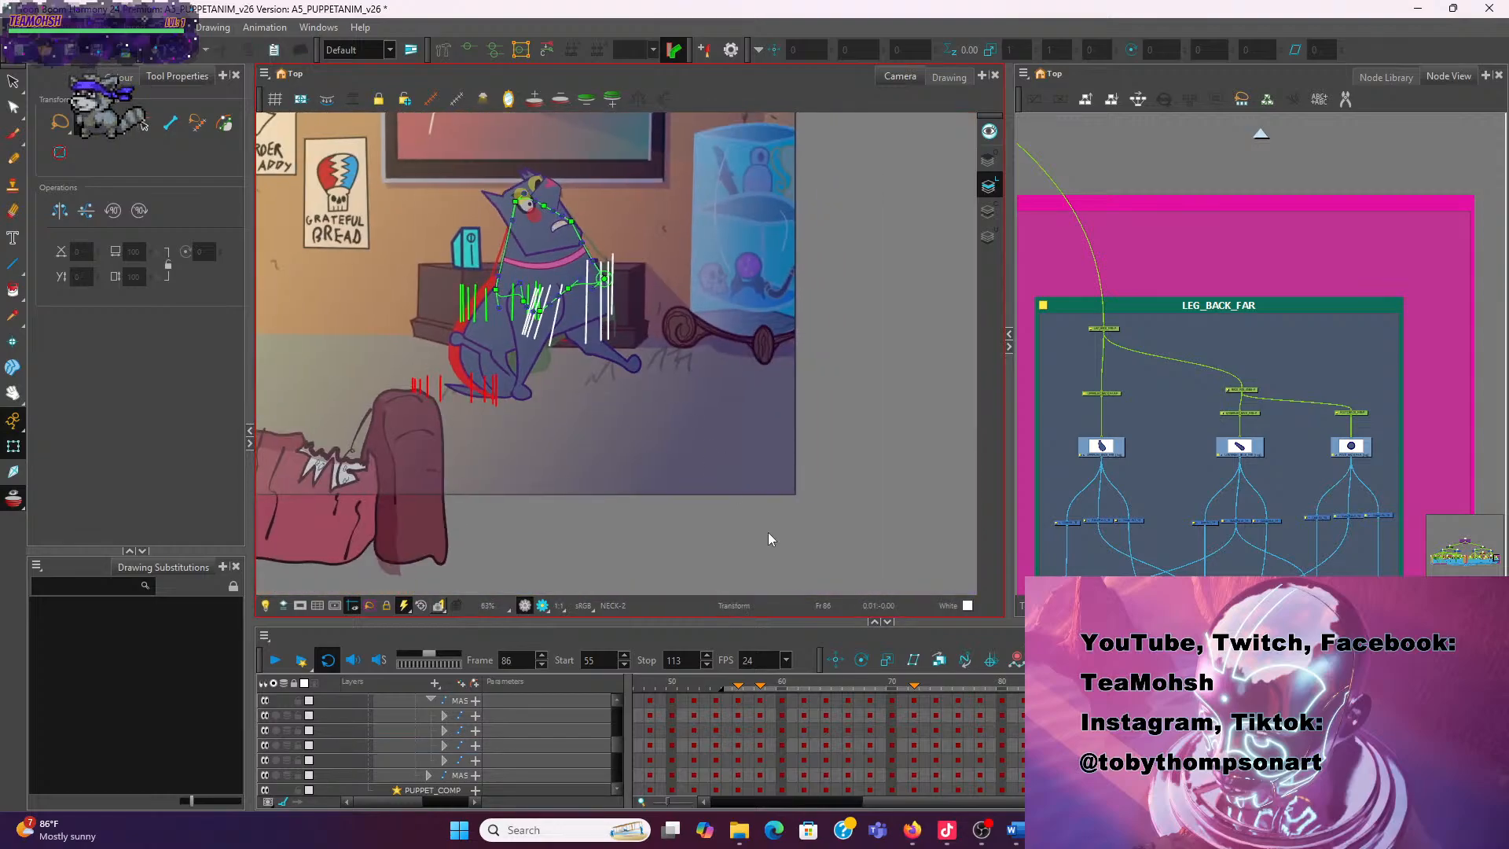
# Play back the animation between frames 55 and 113 to review the cat's motion
pyautogui.click(278, 662)
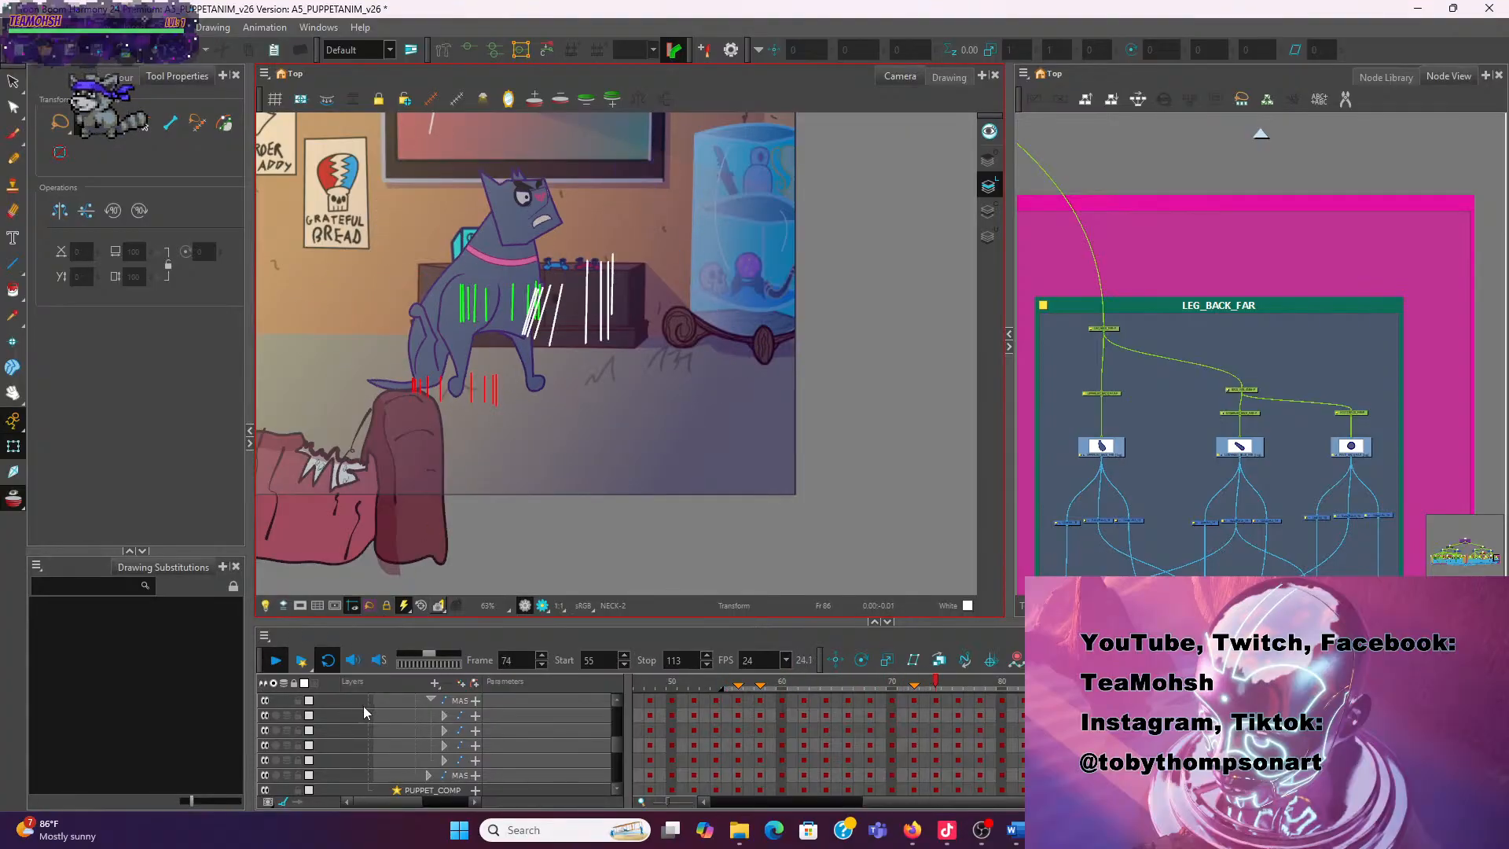
pyautogui.scroll(10, 401, 719)
pyautogui.scroll(2, 327, 737)
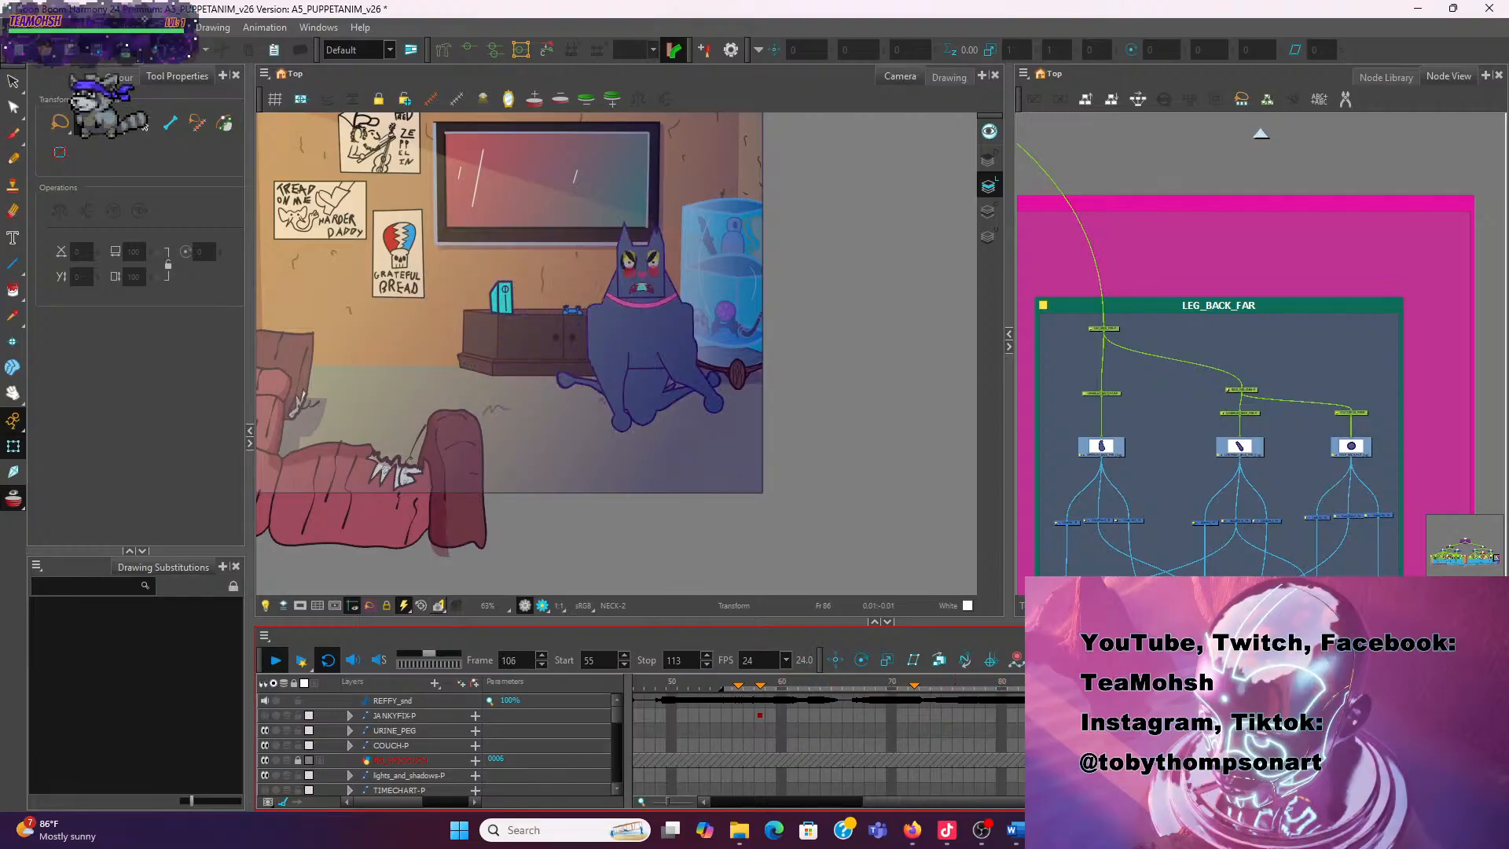
pyautogui.press('Return')
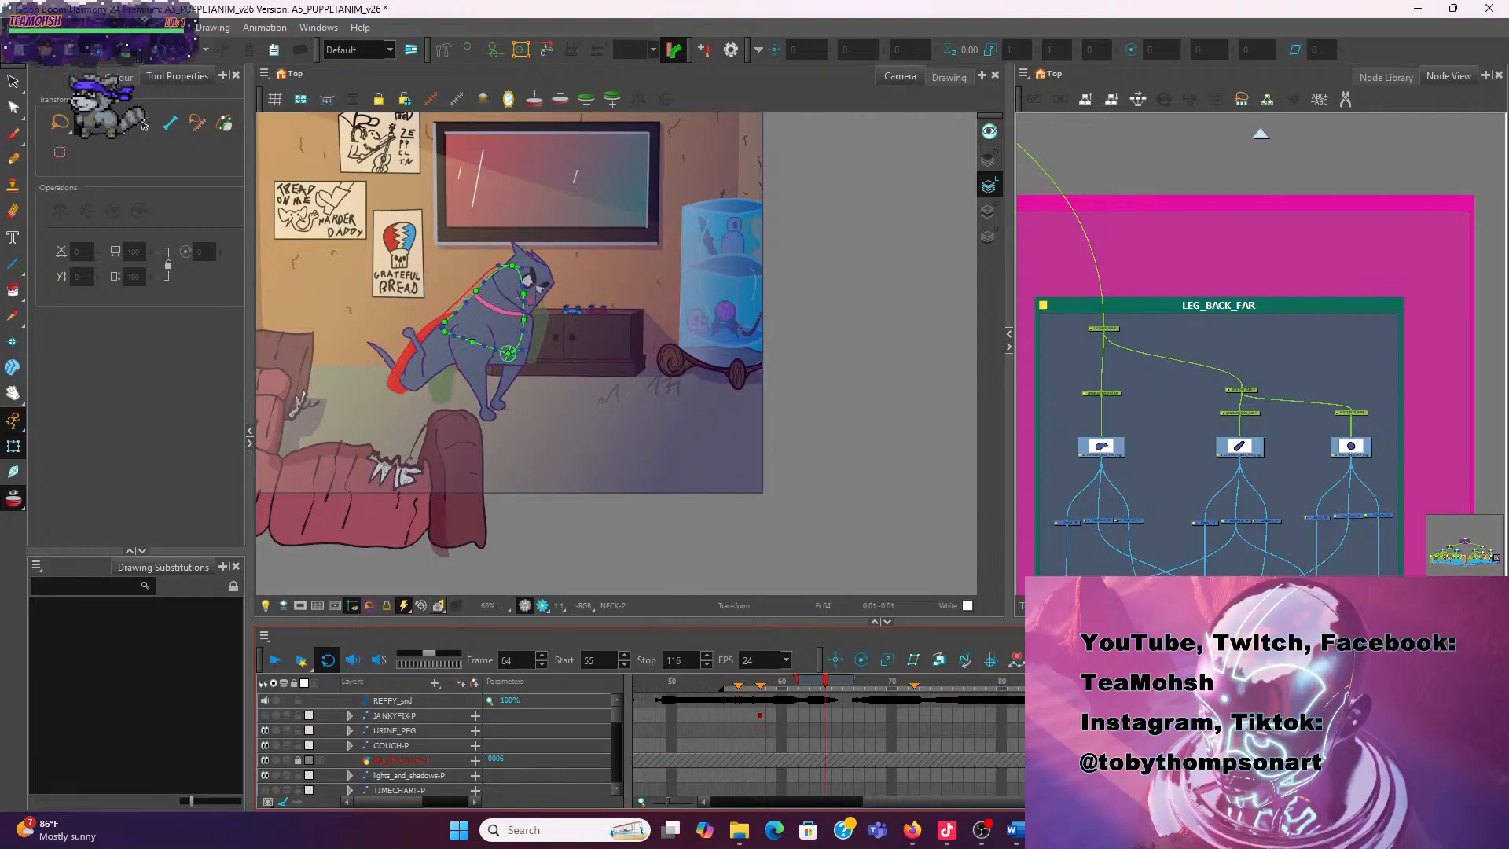
# Extend the playback range's stop frame to 120 and play back the animation
pyautogui.click(1419, 681)
pyautogui.press('.')
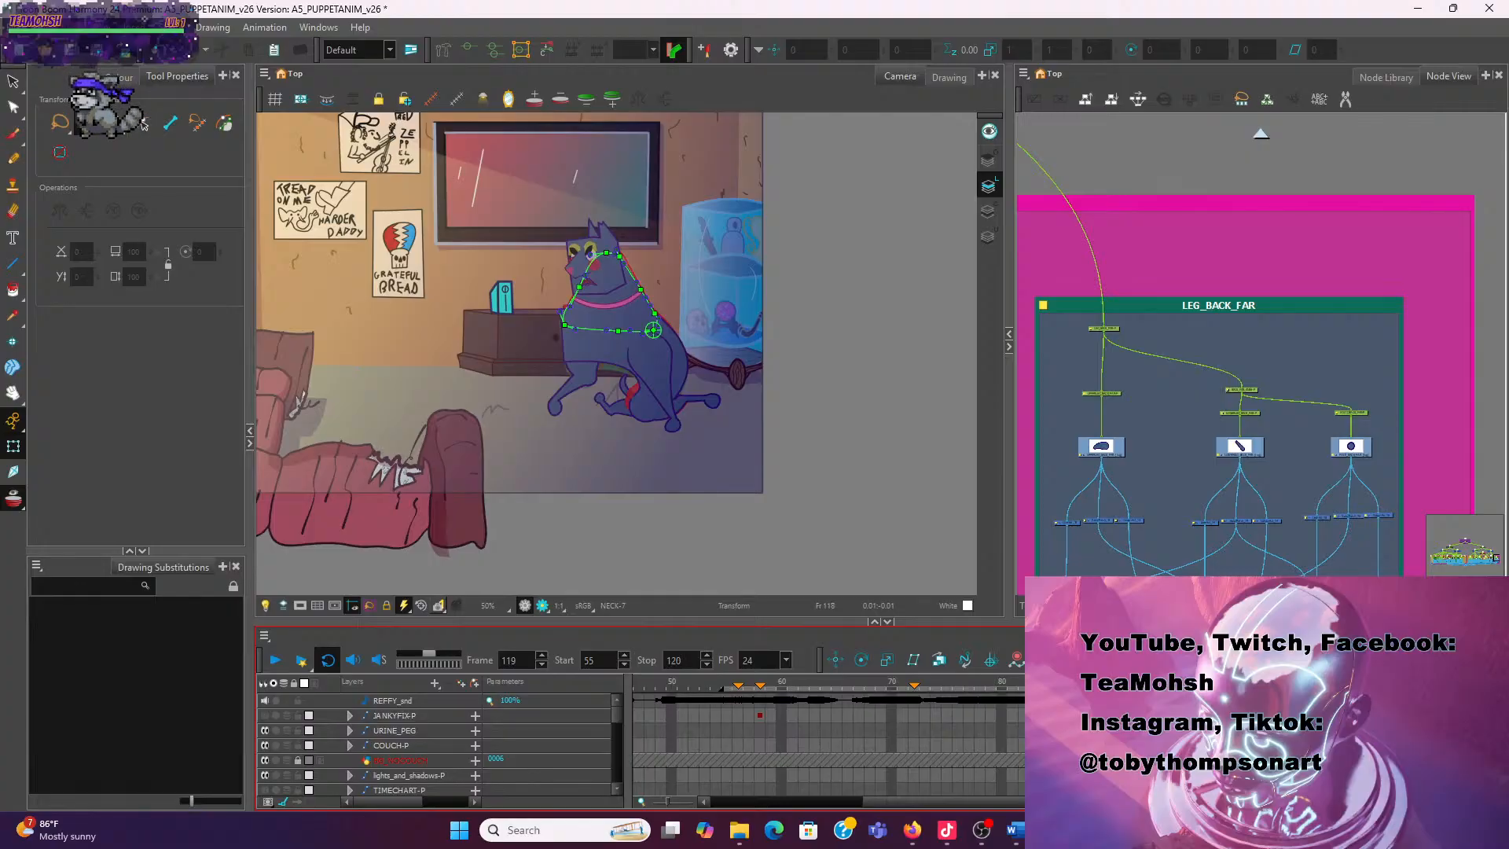
pyautogui.press('Return')
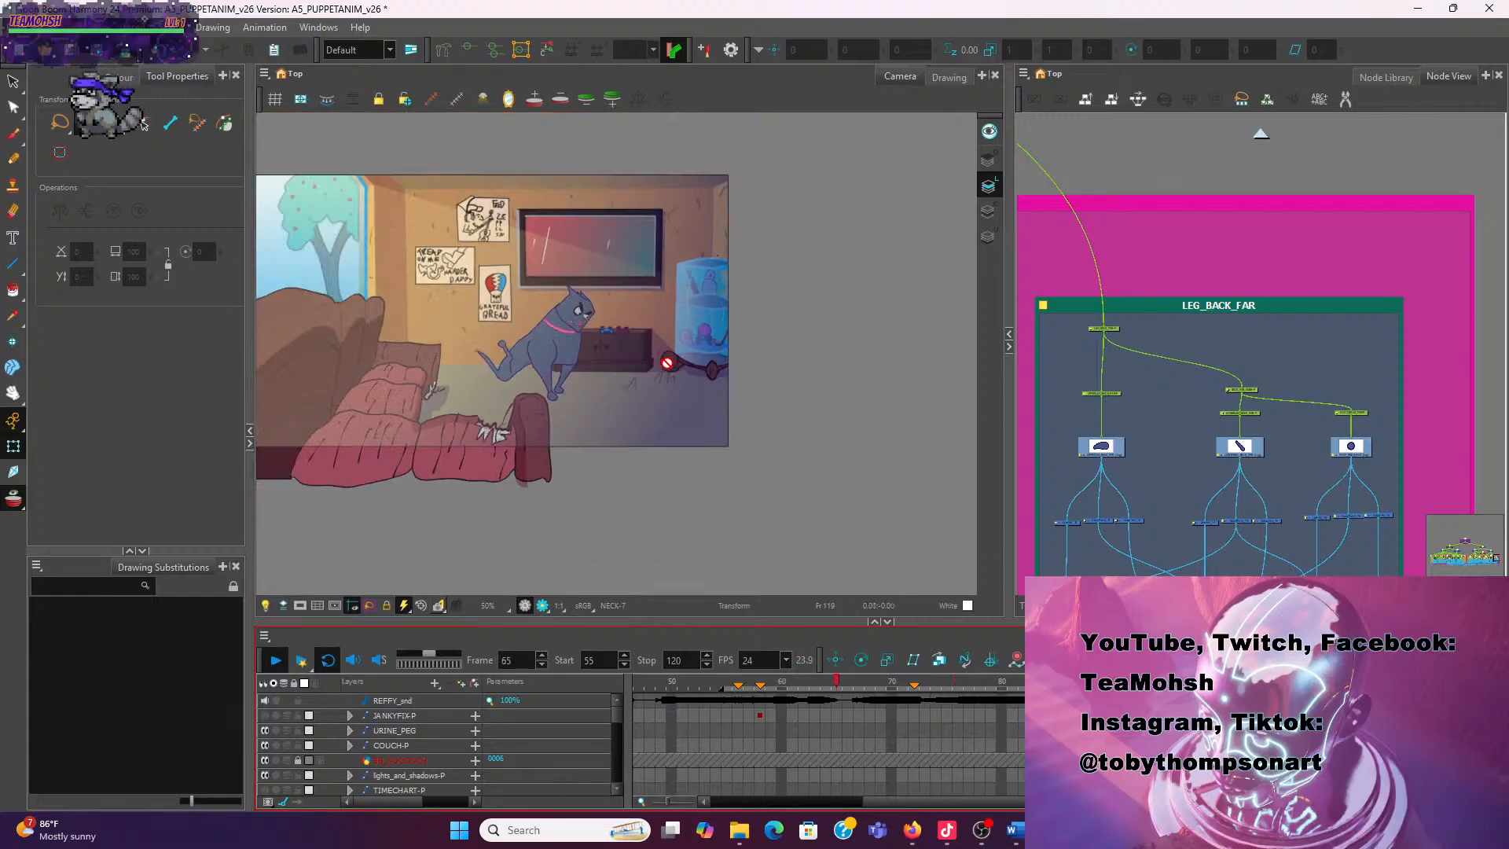
pyautogui.click(278, 659)
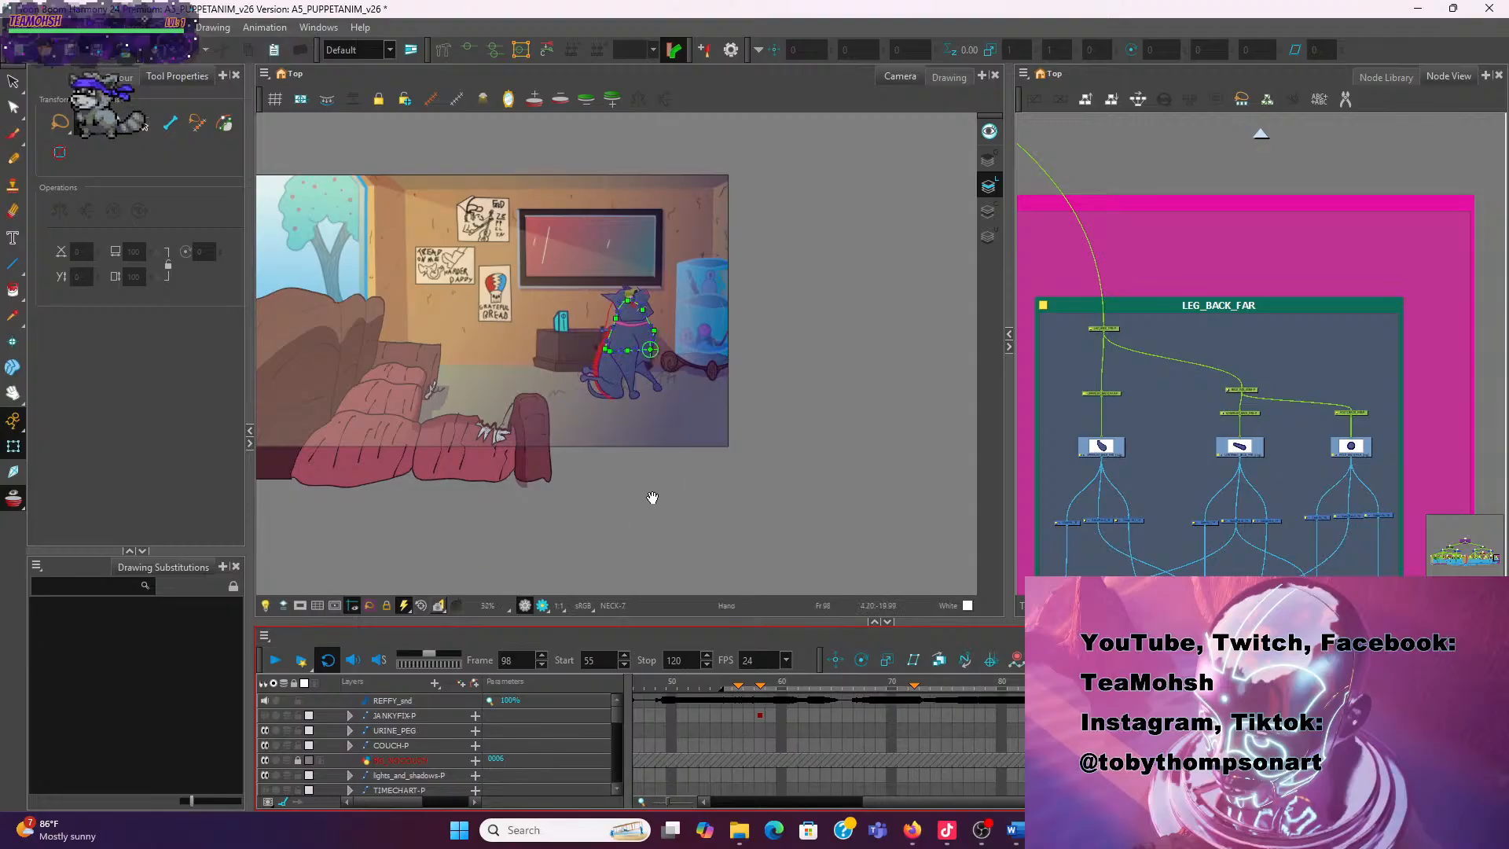
# Widen the scene view at the expense of the node view and fit the whole camera frame in it
pyautogui.moveTo(652, 496)
pyautogui.mouseDown()
pyautogui.moveTo(819, 523)
pyautogui.moveTo(806, 523)
pyautogui.mouseUp()
pyautogui.scroll(2, 806, 522)
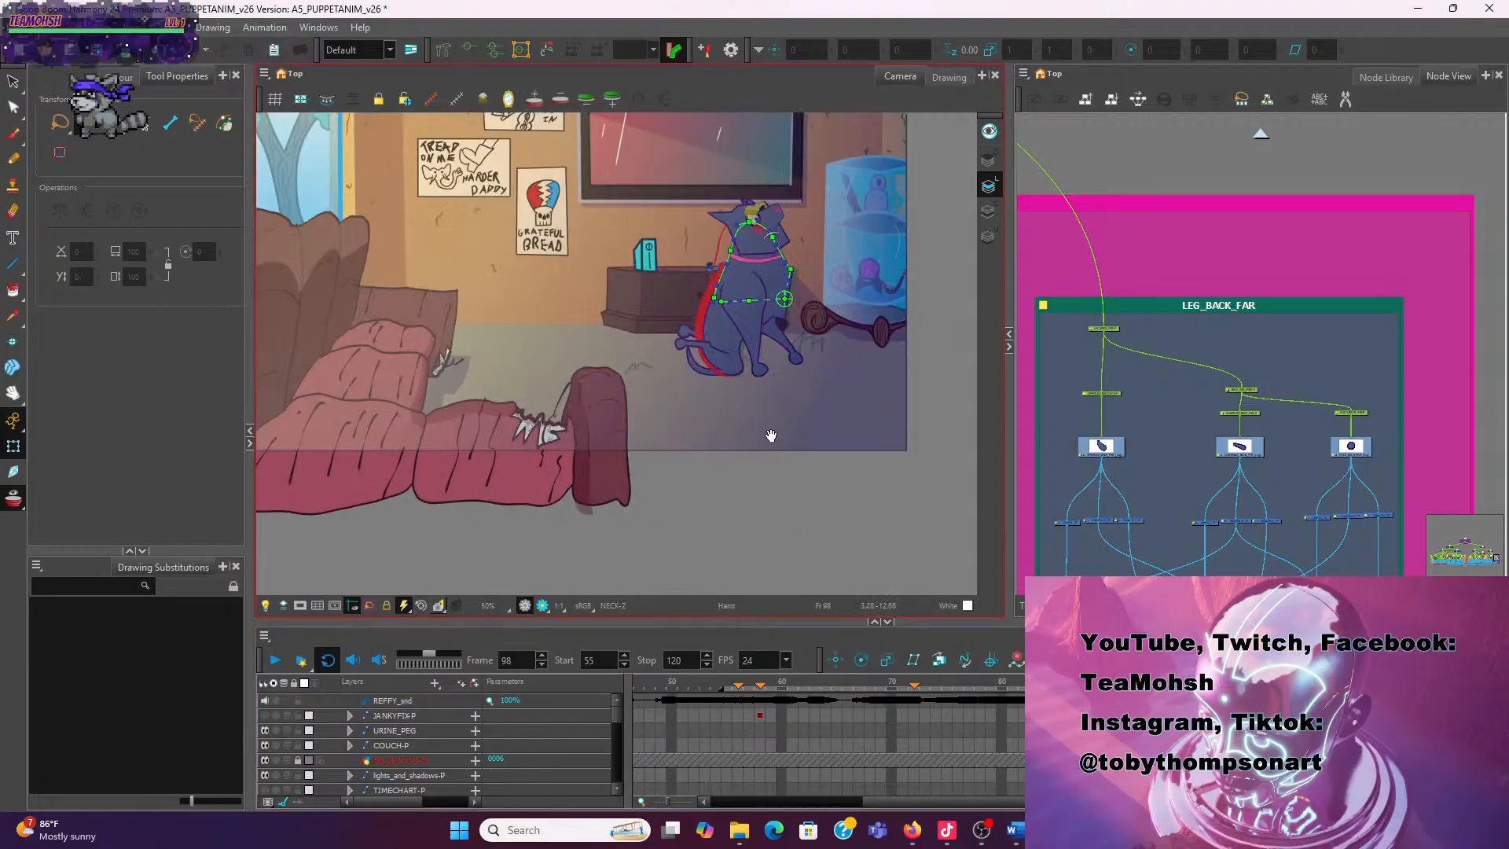
pyautogui.moveTo(771, 435); pyautogui.dragTo(828, 516)
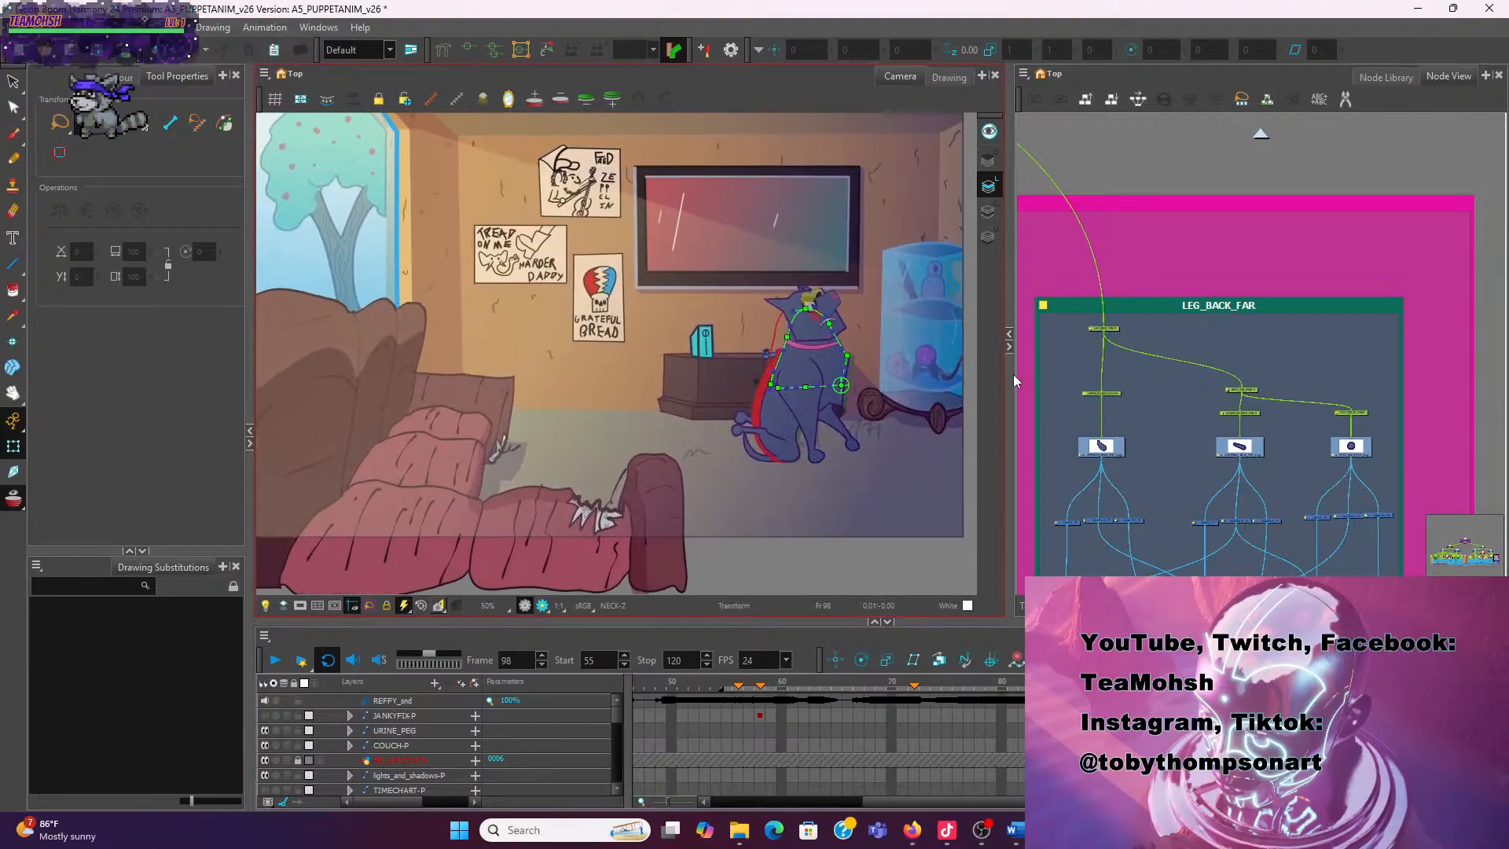
pyautogui.moveTo(1012, 374)
pyautogui.mouseDown()
pyautogui.moveTo(1318, 401)
pyautogui.moveTo(1314, 413)
pyautogui.mouseUp()
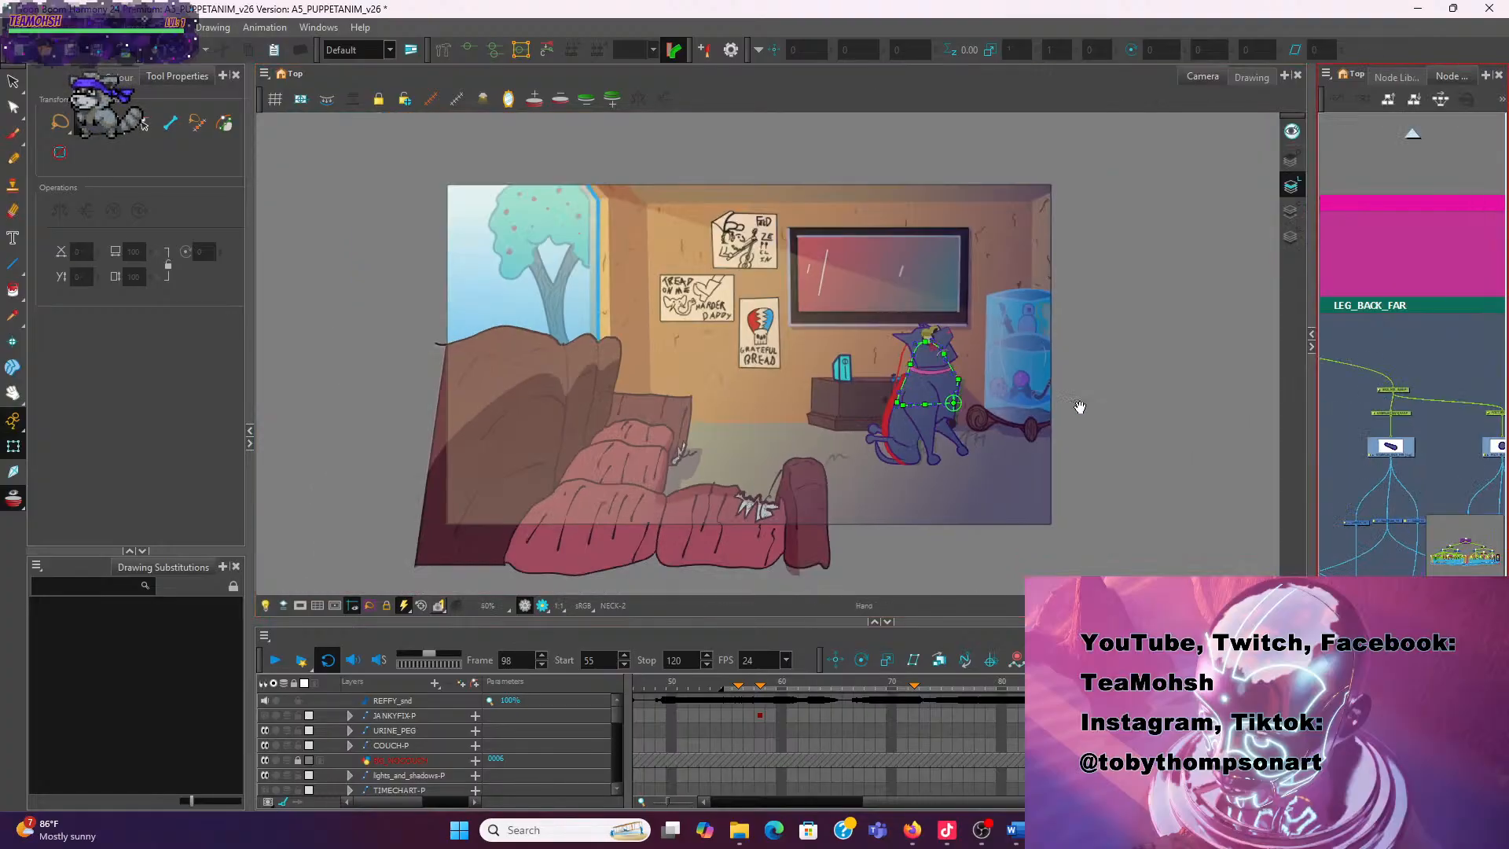
pyautogui.scroll(1, 1068, 402)
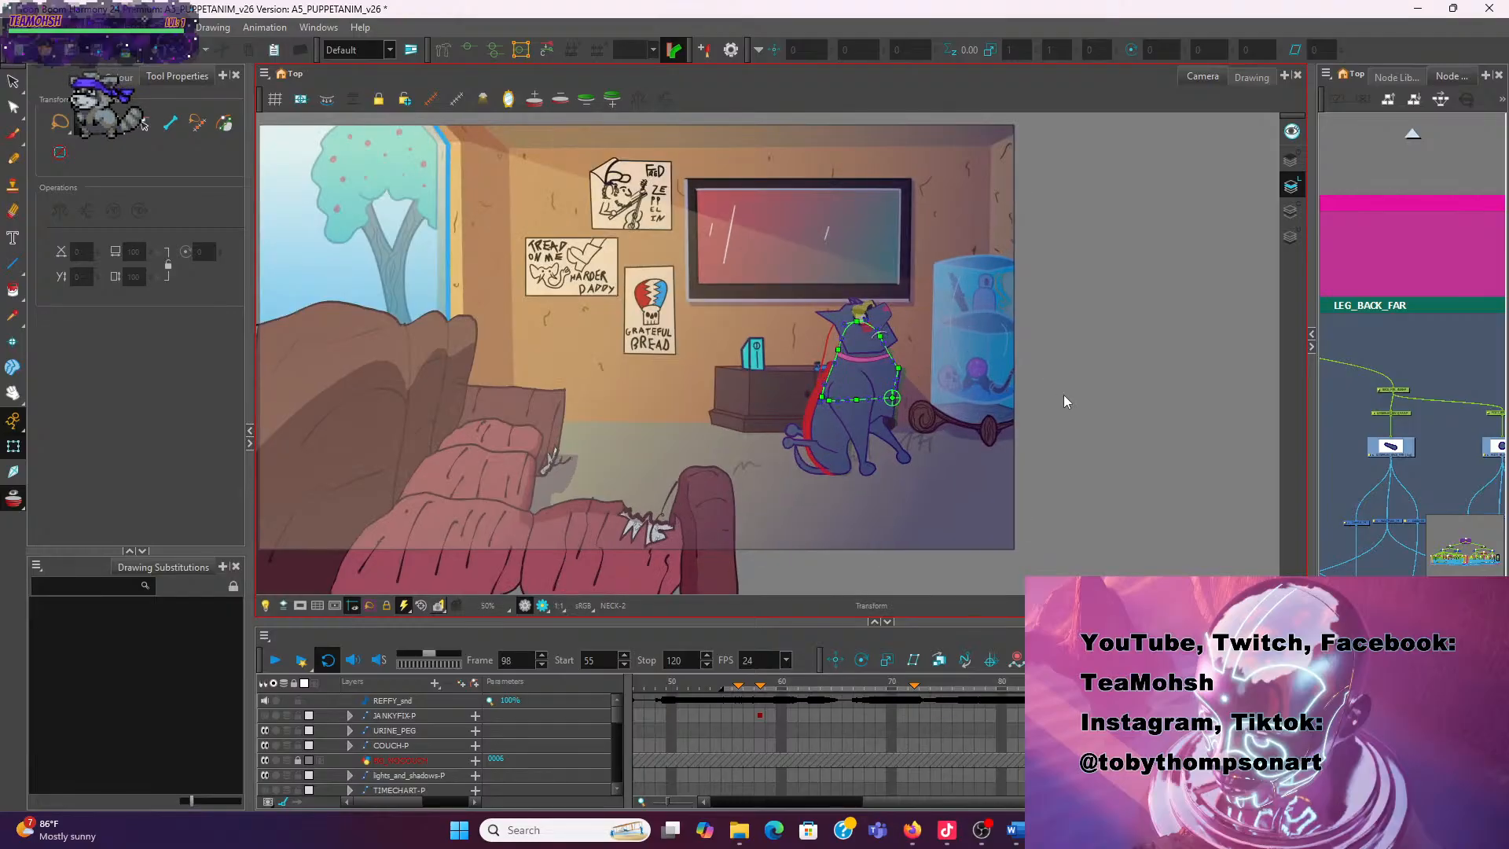
pyautogui.scroll(-1, 1064, 394)
pyautogui.moveTo(1061, 394); pyautogui.dragTo(1084, 380)
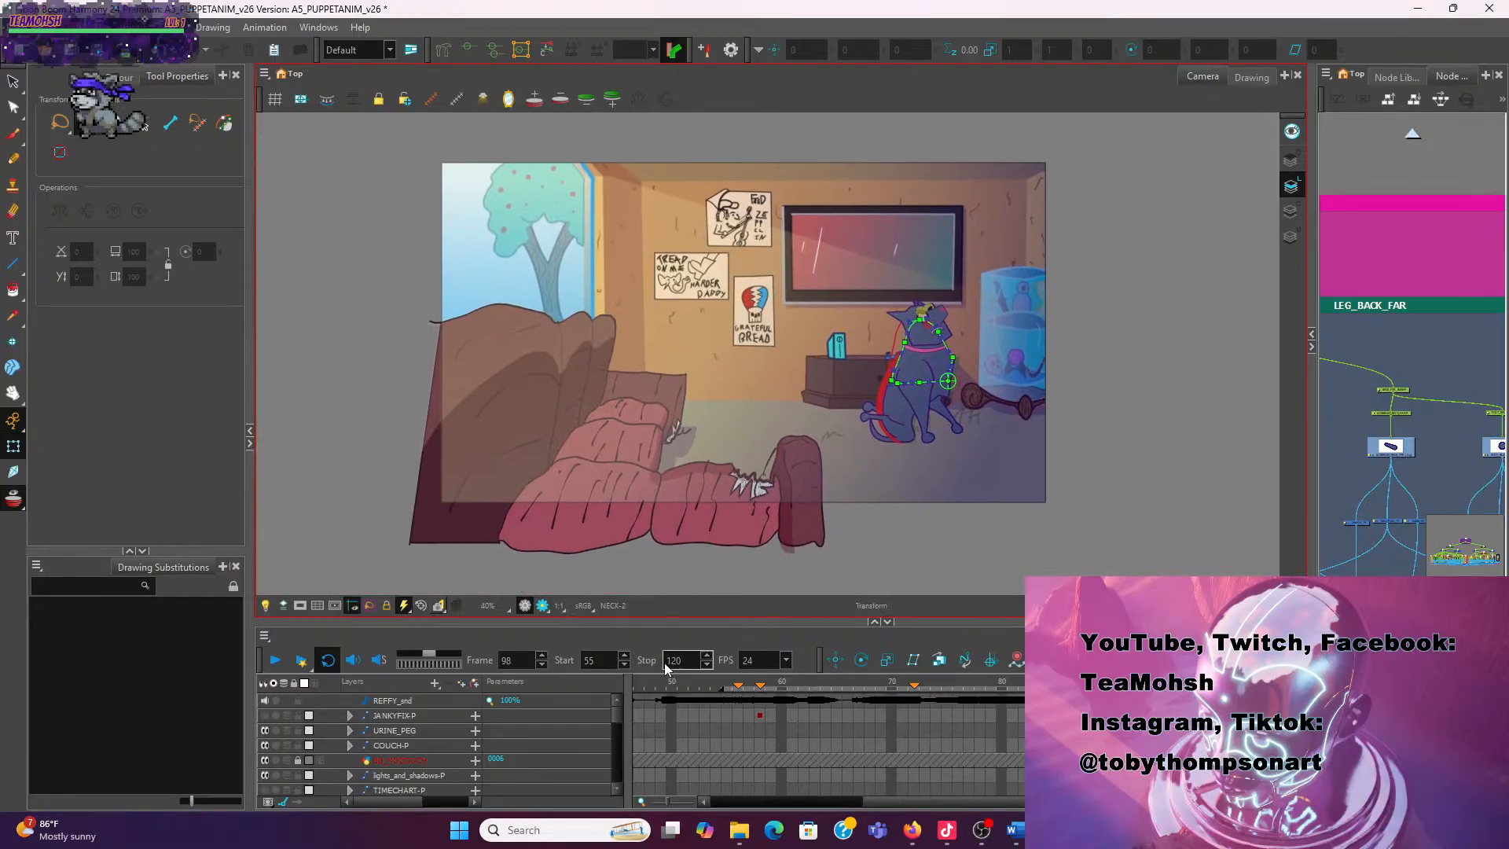
# Play back the scene from frame 50 to 120 and scrub between frames 54 and 58 to compare the cat's poses
pyautogui.moveTo(720, 687); pyautogui.dragTo(667, 687)
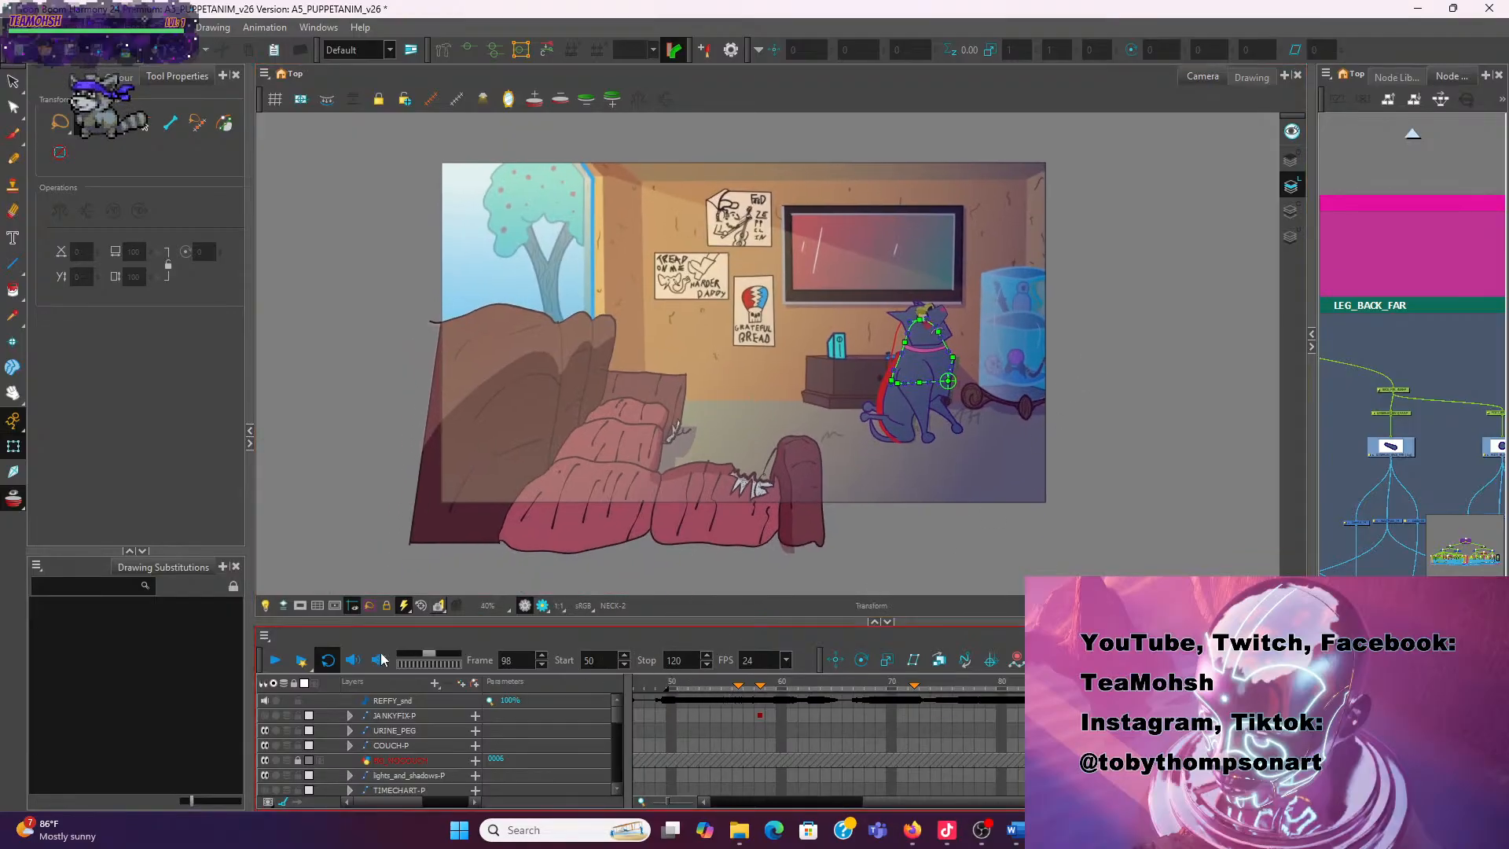
pyautogui.click(276, 661)
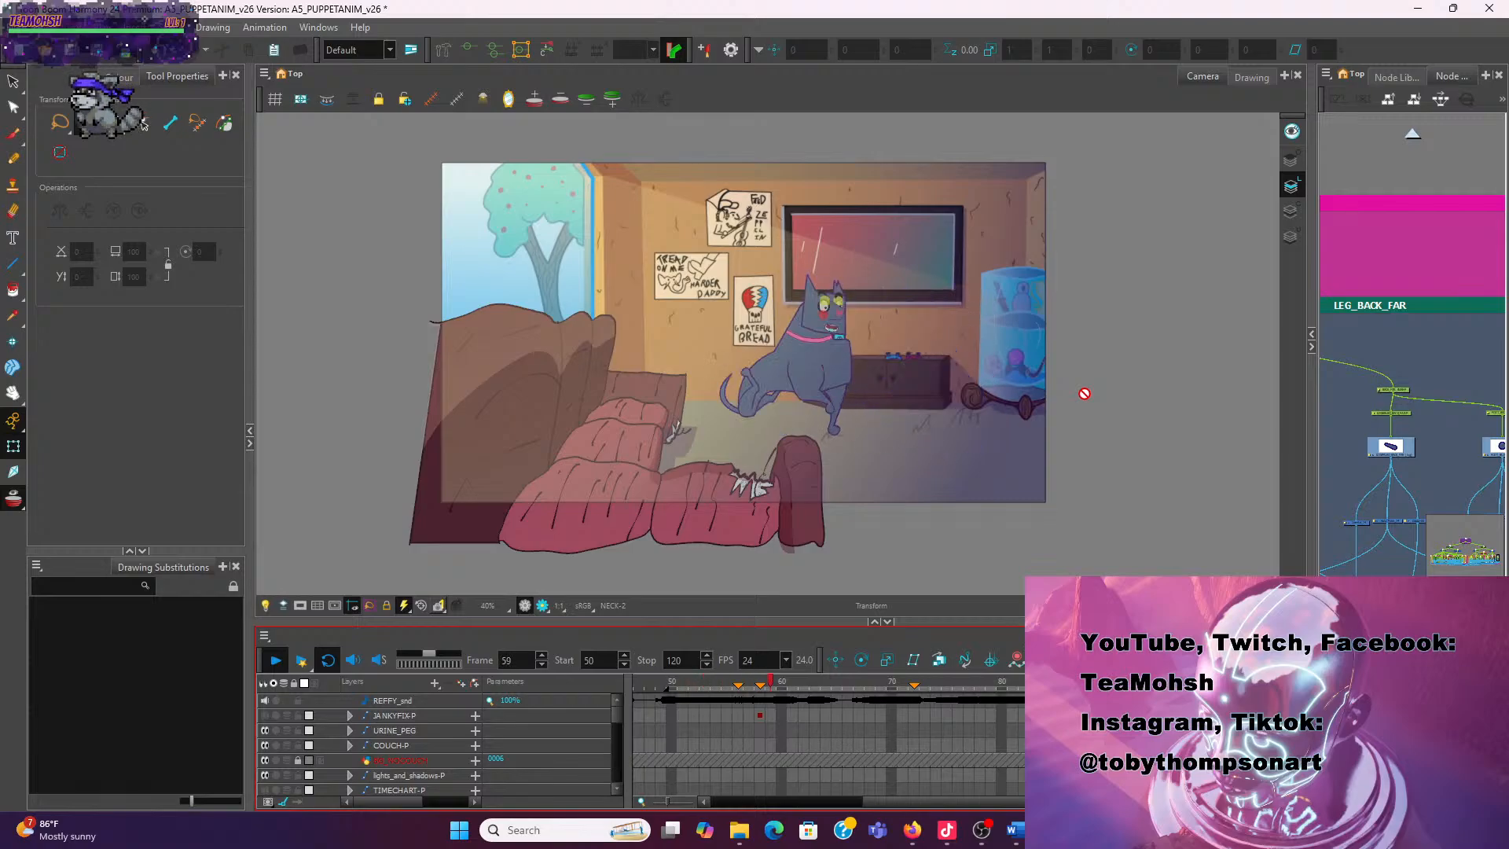
pyautogui.click(717, 687)
pyautogui.moveTo(724, 692)
pyautogui.mouseDown()
pyautogui.moveTo(760, 707)
pyautogui.moveTo(721, 696)
pyautogui.moveTo(739, 709)
pyautogui.moveTo(701, 708)
pyautogui.moveTo(717, 720)
pyautogui.mouseUp()
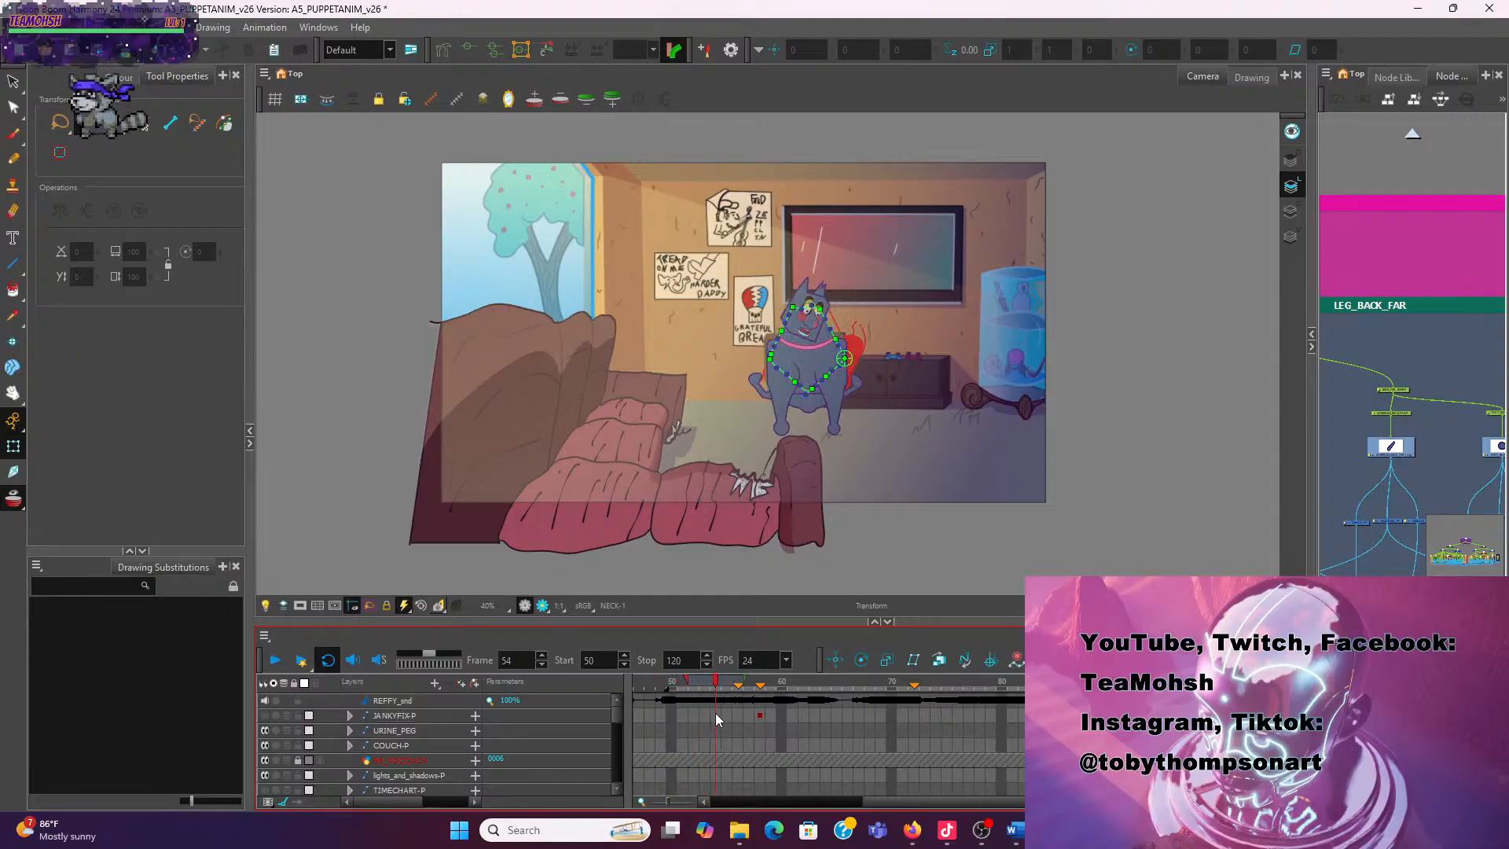
pyautogui.moveTo(733, 715)
pyautogui.mouseDown()
pyautogui.moveTo(759, 724)
pyautogui.moveTo(723, 709)
pyautogui.moveTo(748, 716)
pyautogui.mouseUp()
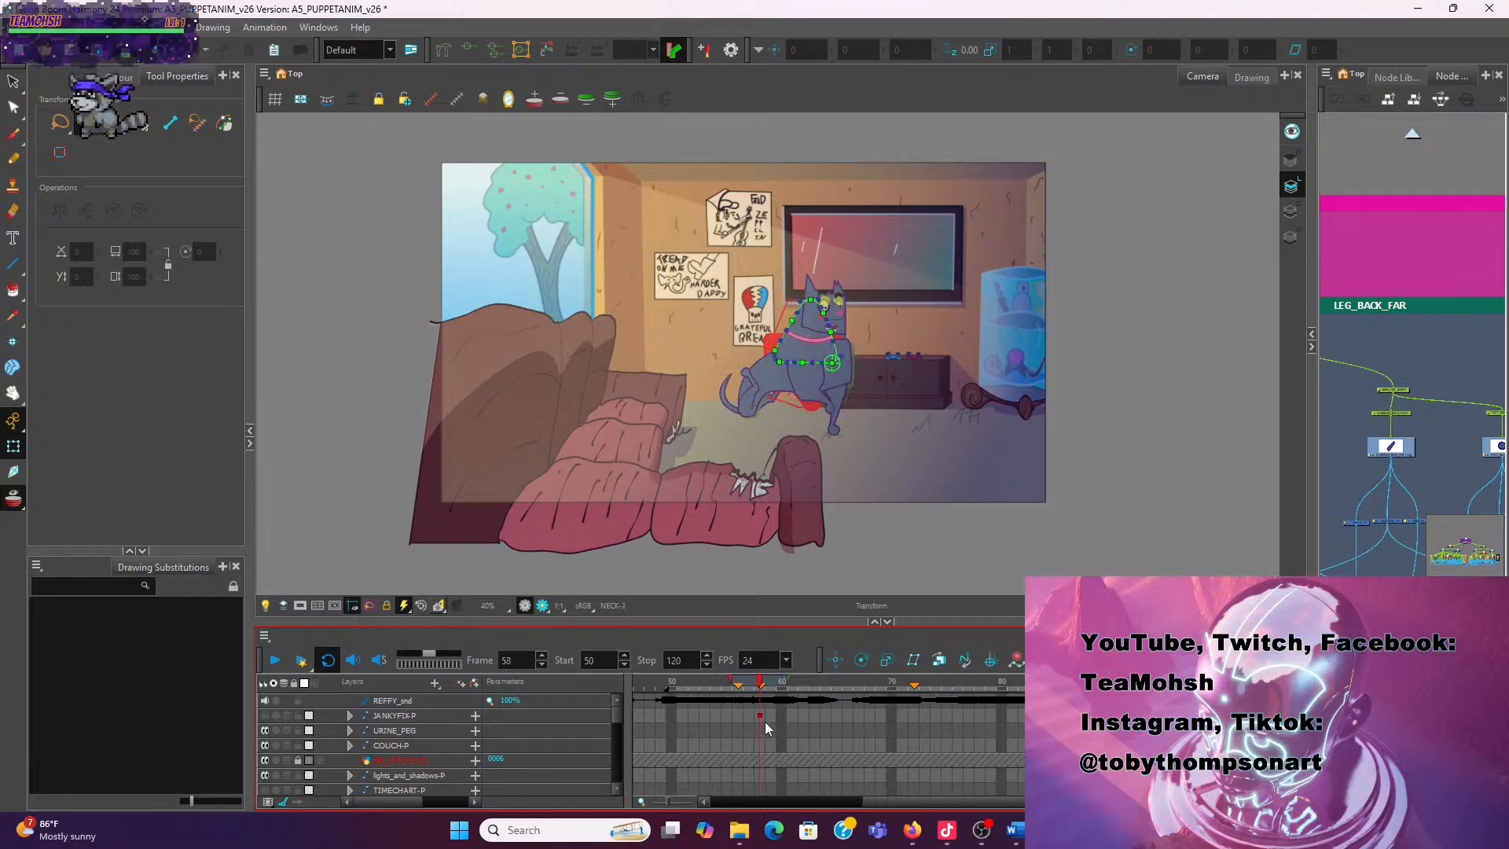
pyautogui.moveTo(766, 721); pyautogui.dragTo(714, 714)
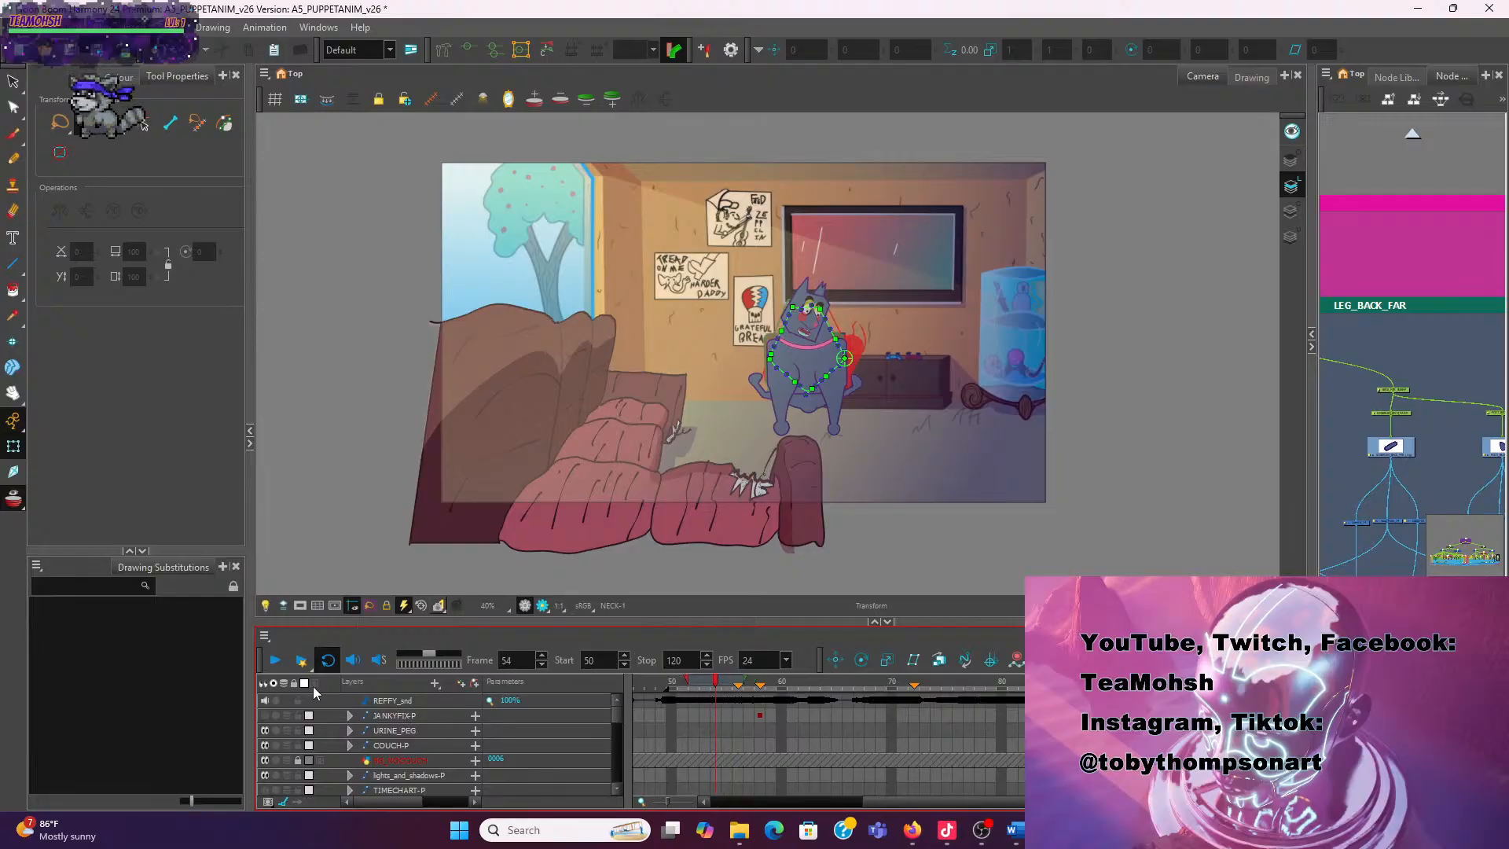
pyautogui.click(274, 660)
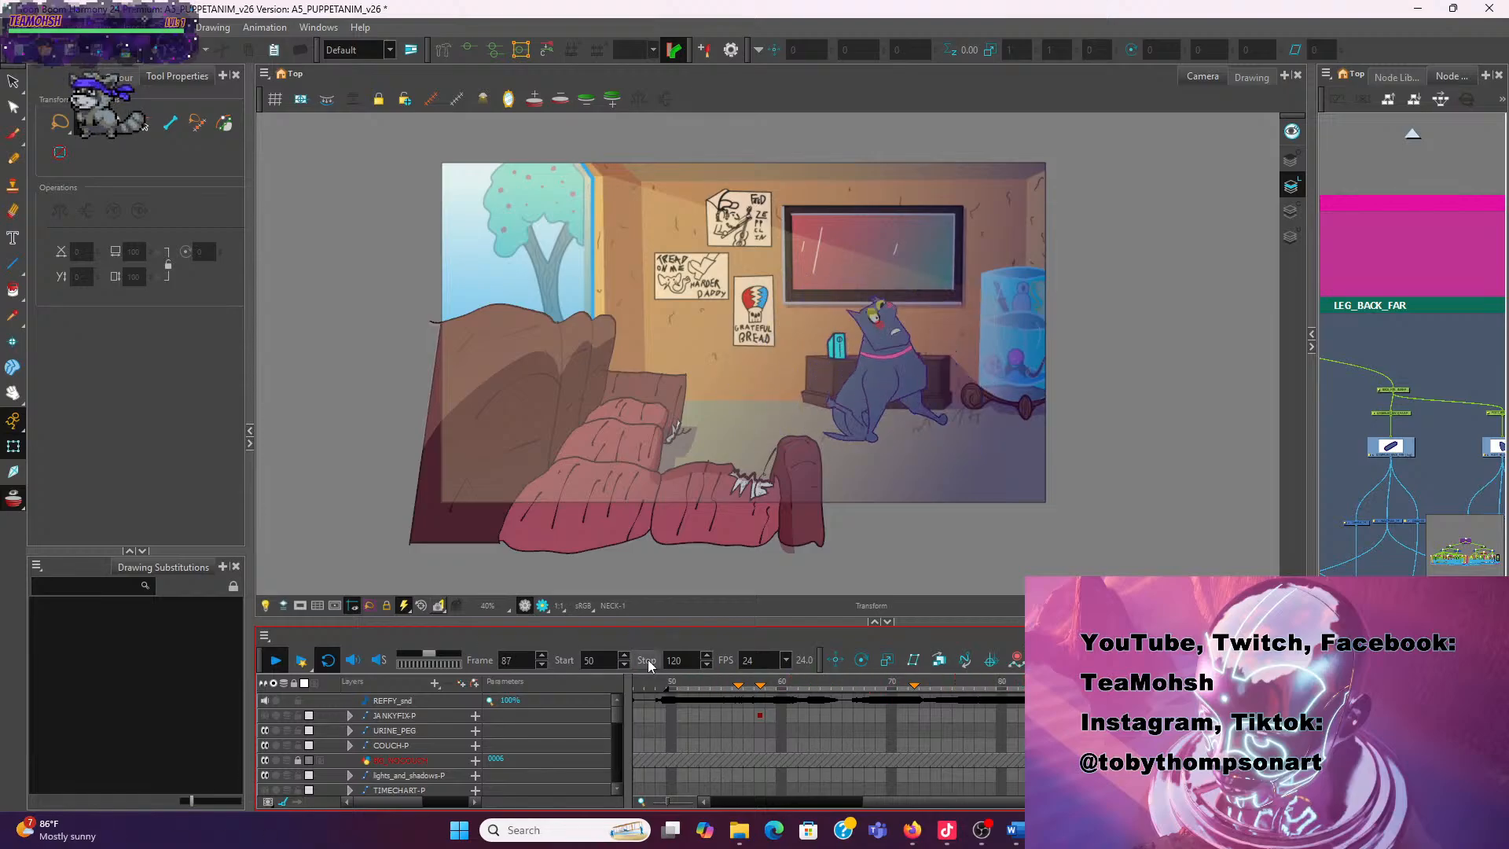
# Set the playback start to frame 1, play the scene through, and mask everything outside the camera frame
pyautogui.moveTo(860, 804); pyautogui.dragTo(795, 800)
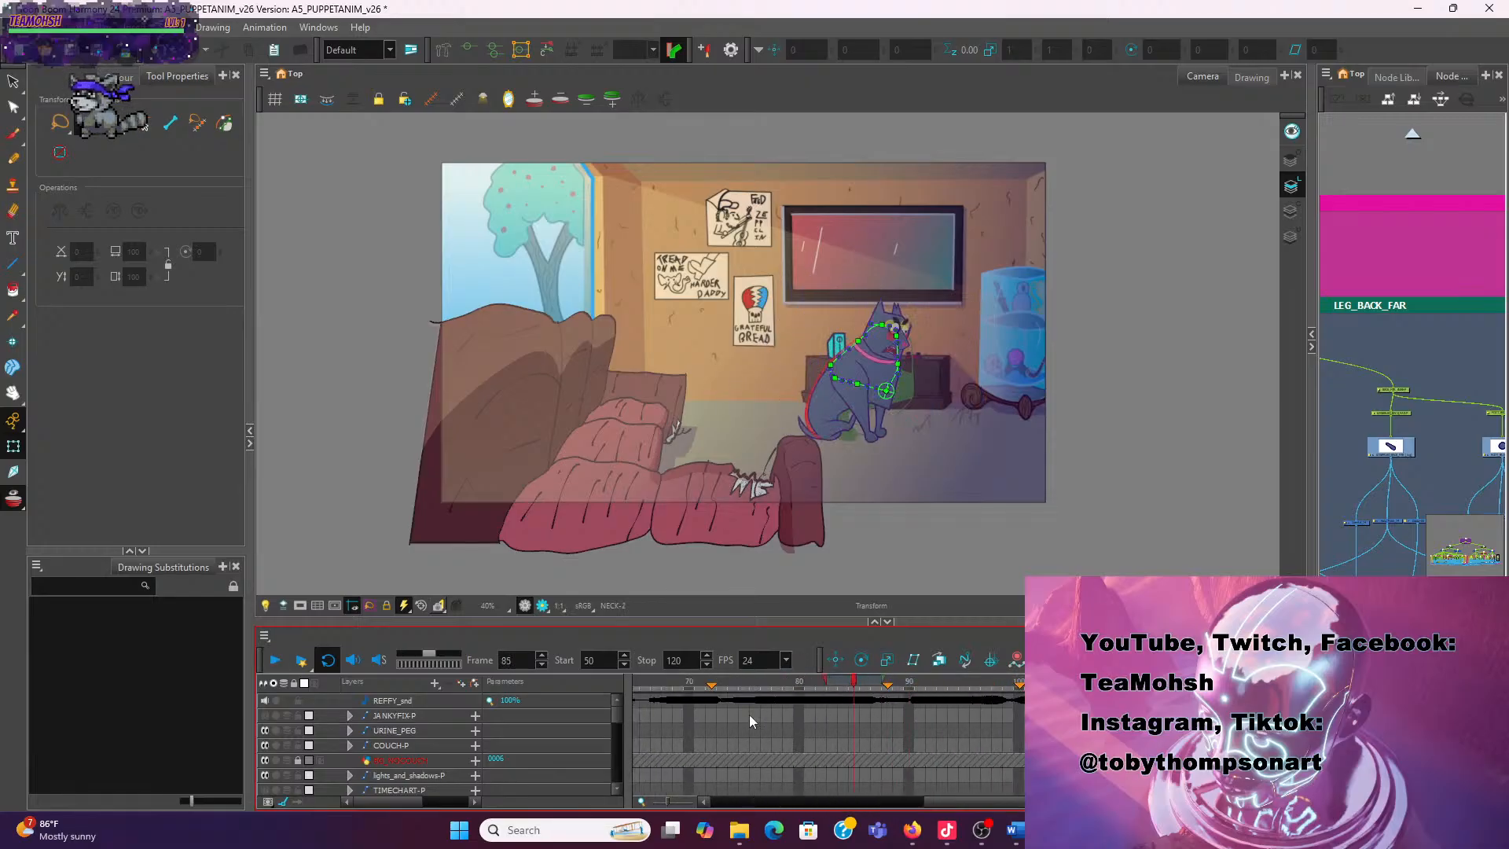
pyautogui.moveTo(935, 801); pyautogui.dragTo(680, 811)
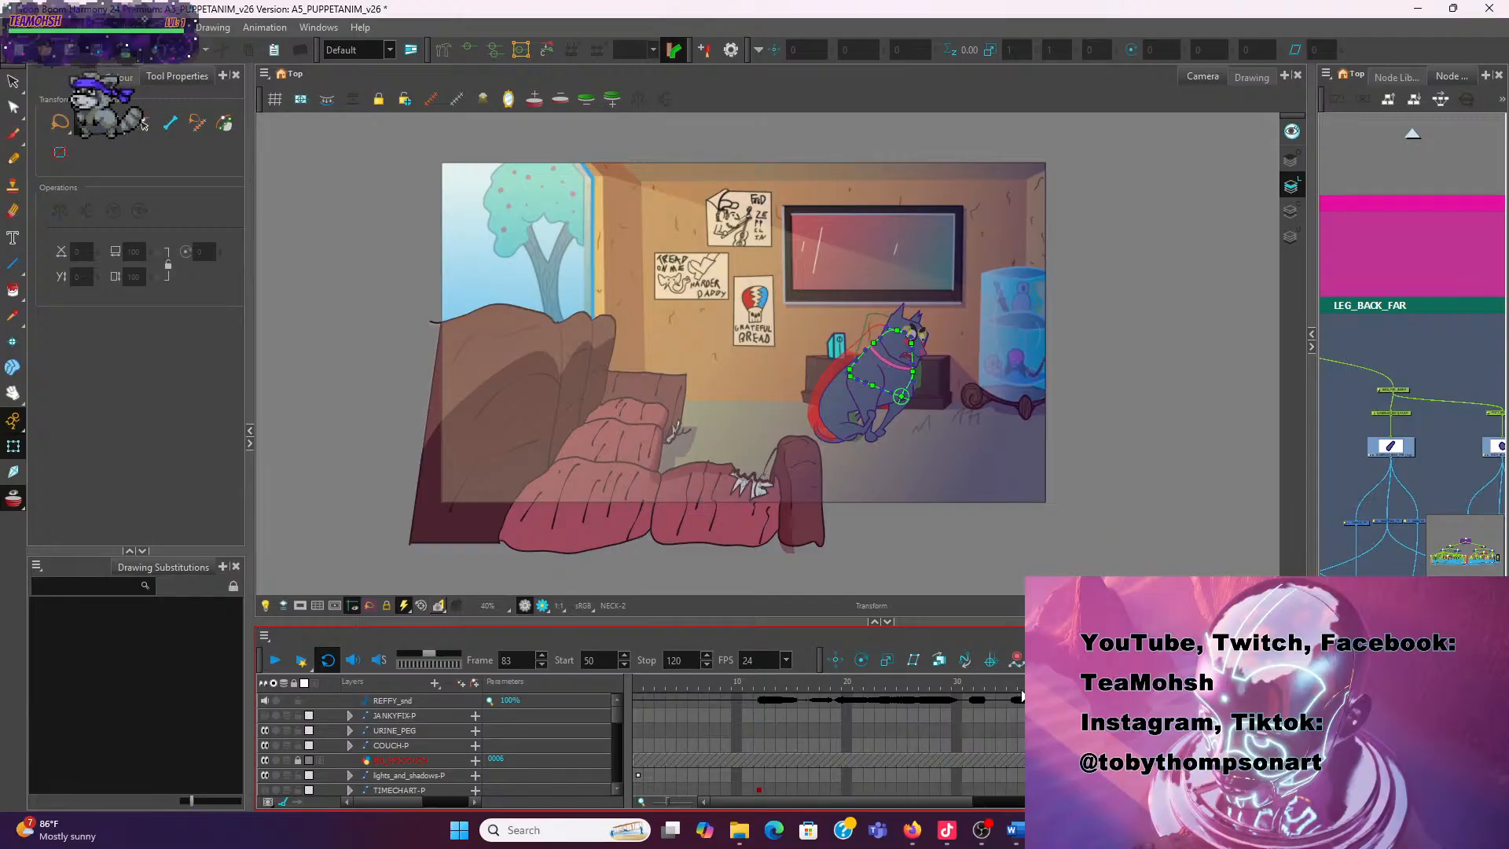
pyautogui.click(275, 660)
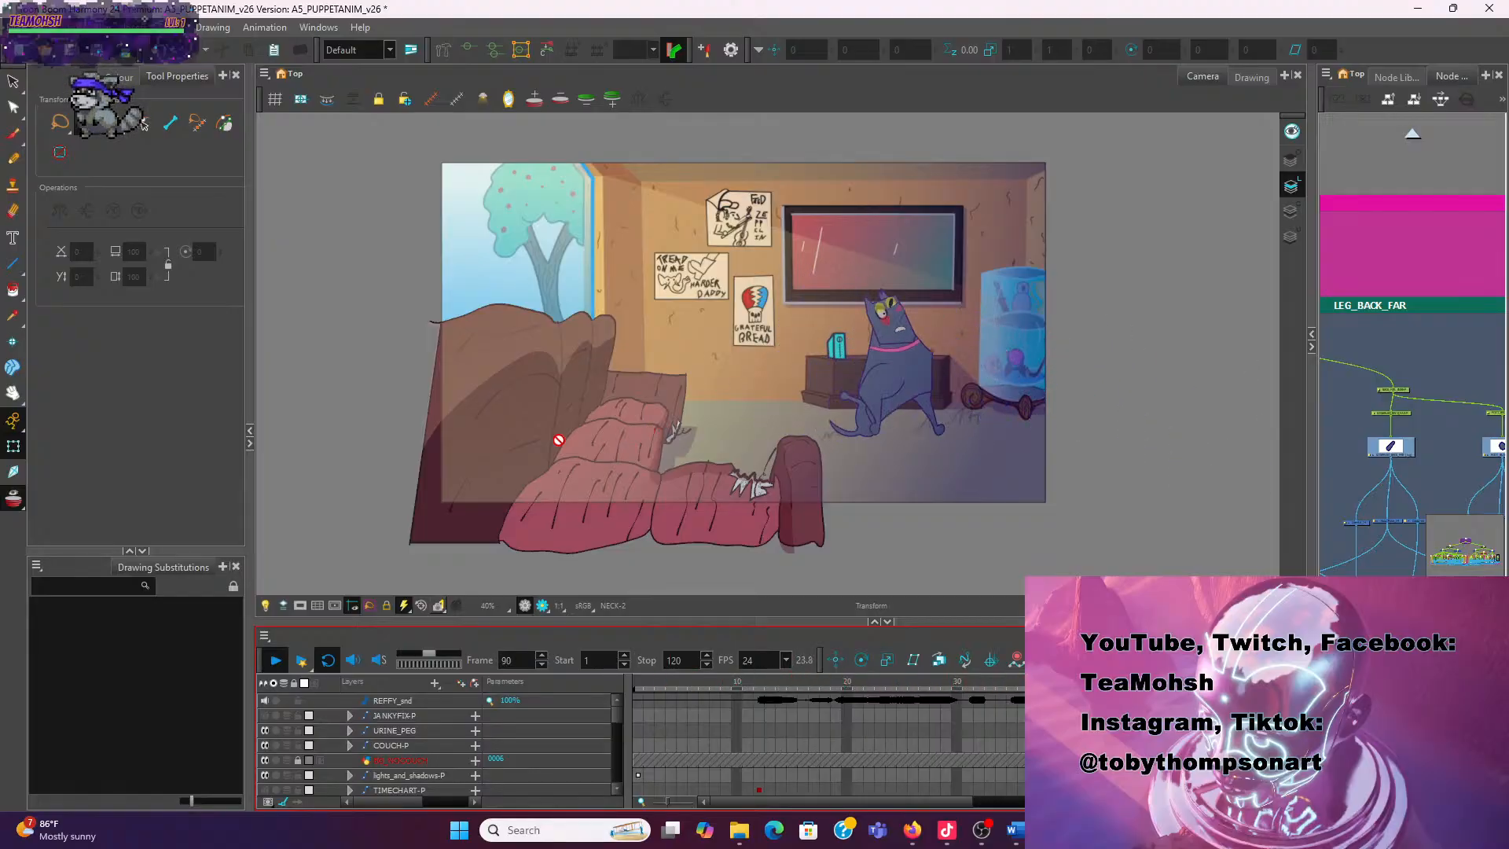
pyautogui.click(299, 606)
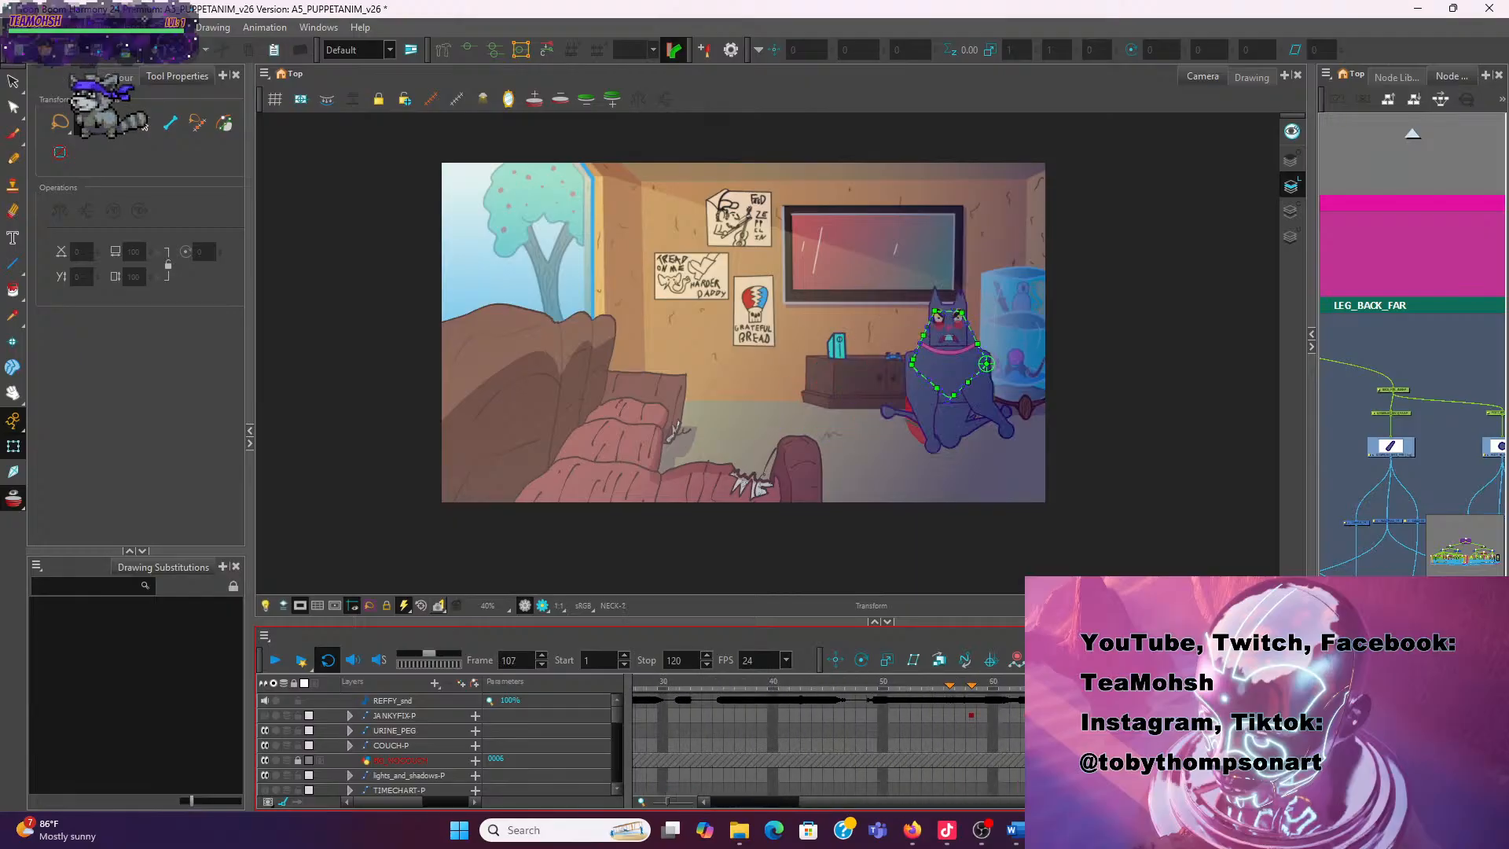
# Select the whole cat puppet through the PUPPET_CTHULULU-P layer on frame 58 and expand the timeline's layer hierarchy
pyautogui.moveTo(718, 697); pyautogui.dragTo(890, 719)
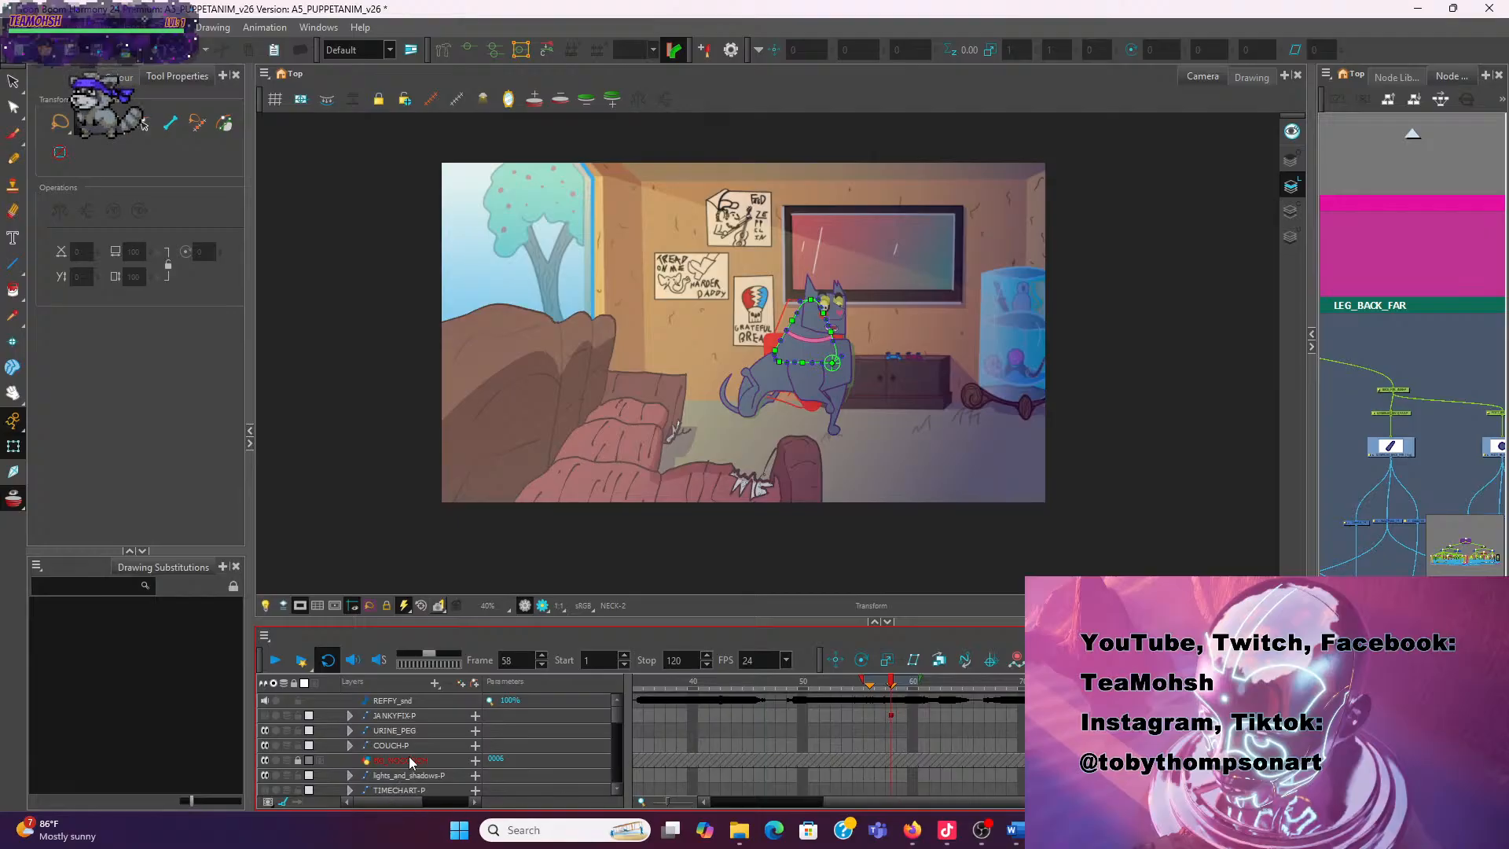
pyautogui.scroll(-1, 408, 756)
pyautogui.scroll(-1, 444, 732)
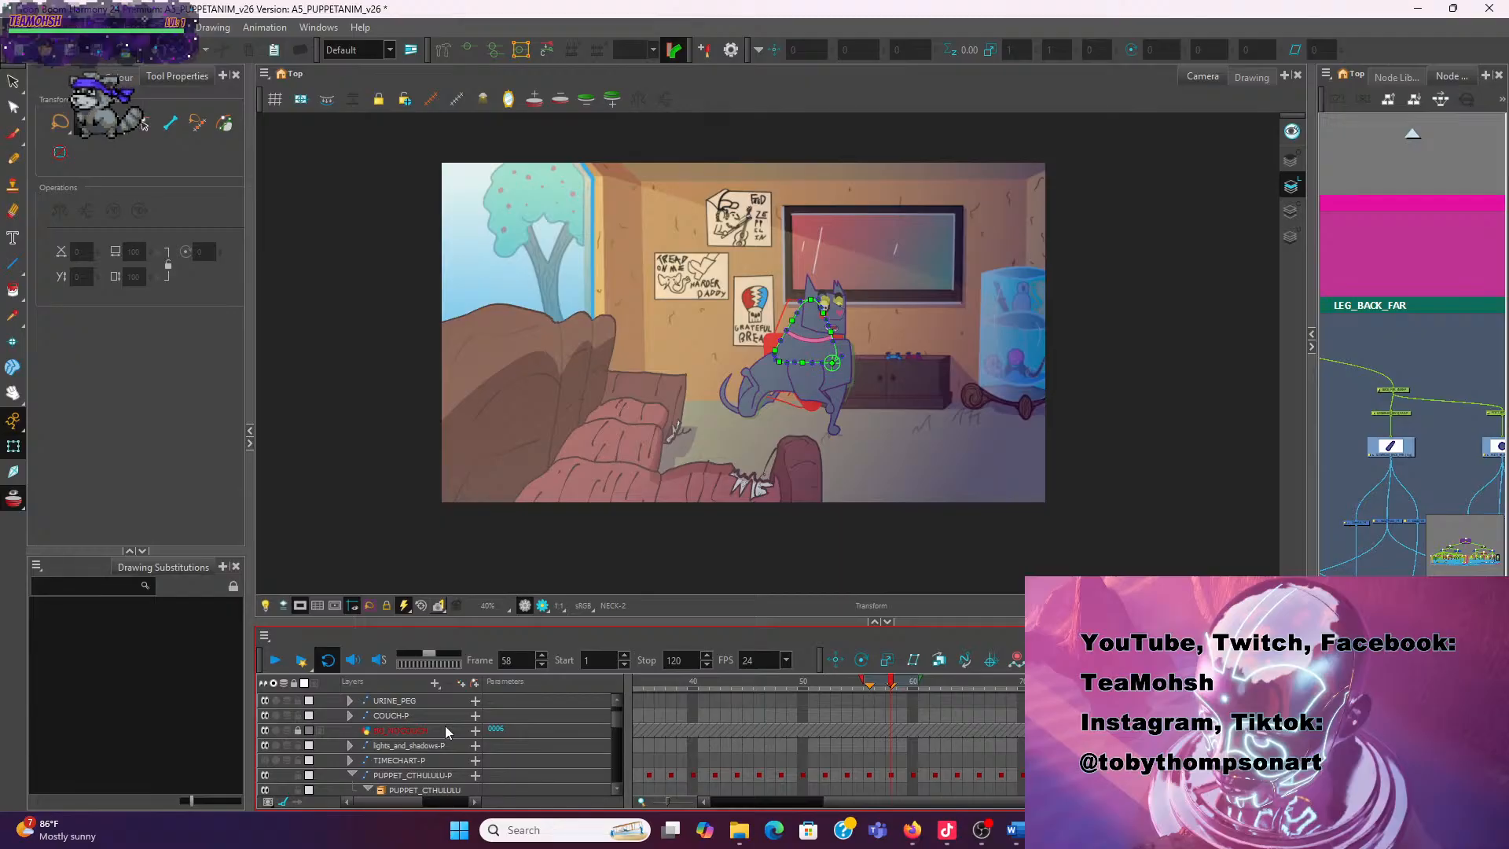
pyautogui.click(425, 776)
pyautogui.press('f')
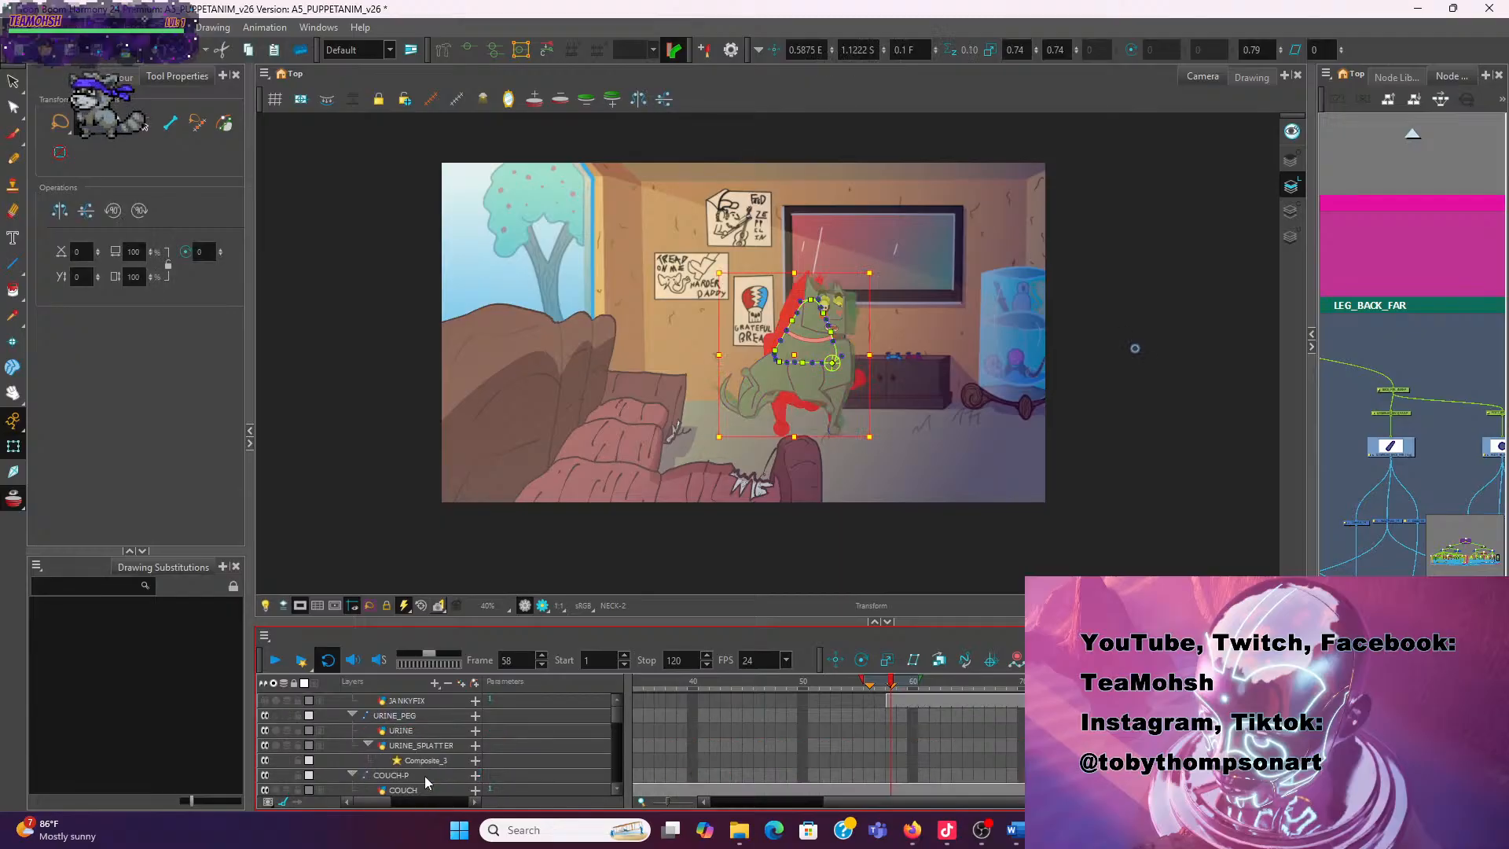
# Collapse the timeline's layer hierarchy and set the playback stop to frame 220
pyautogui.hotkey('shift', 'f')
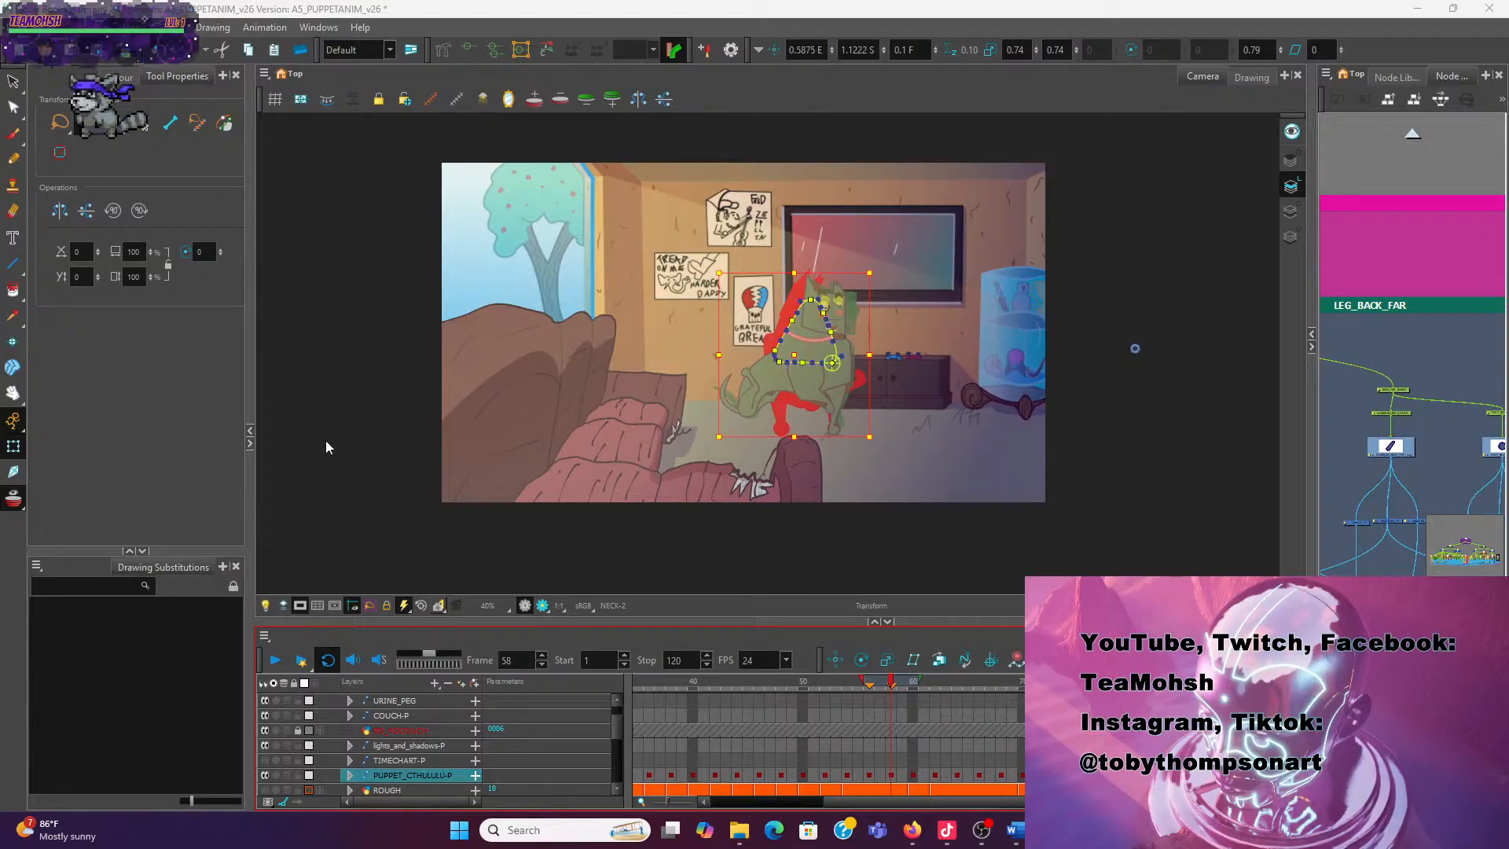
pyautogui.scroll(1, 406, 747)
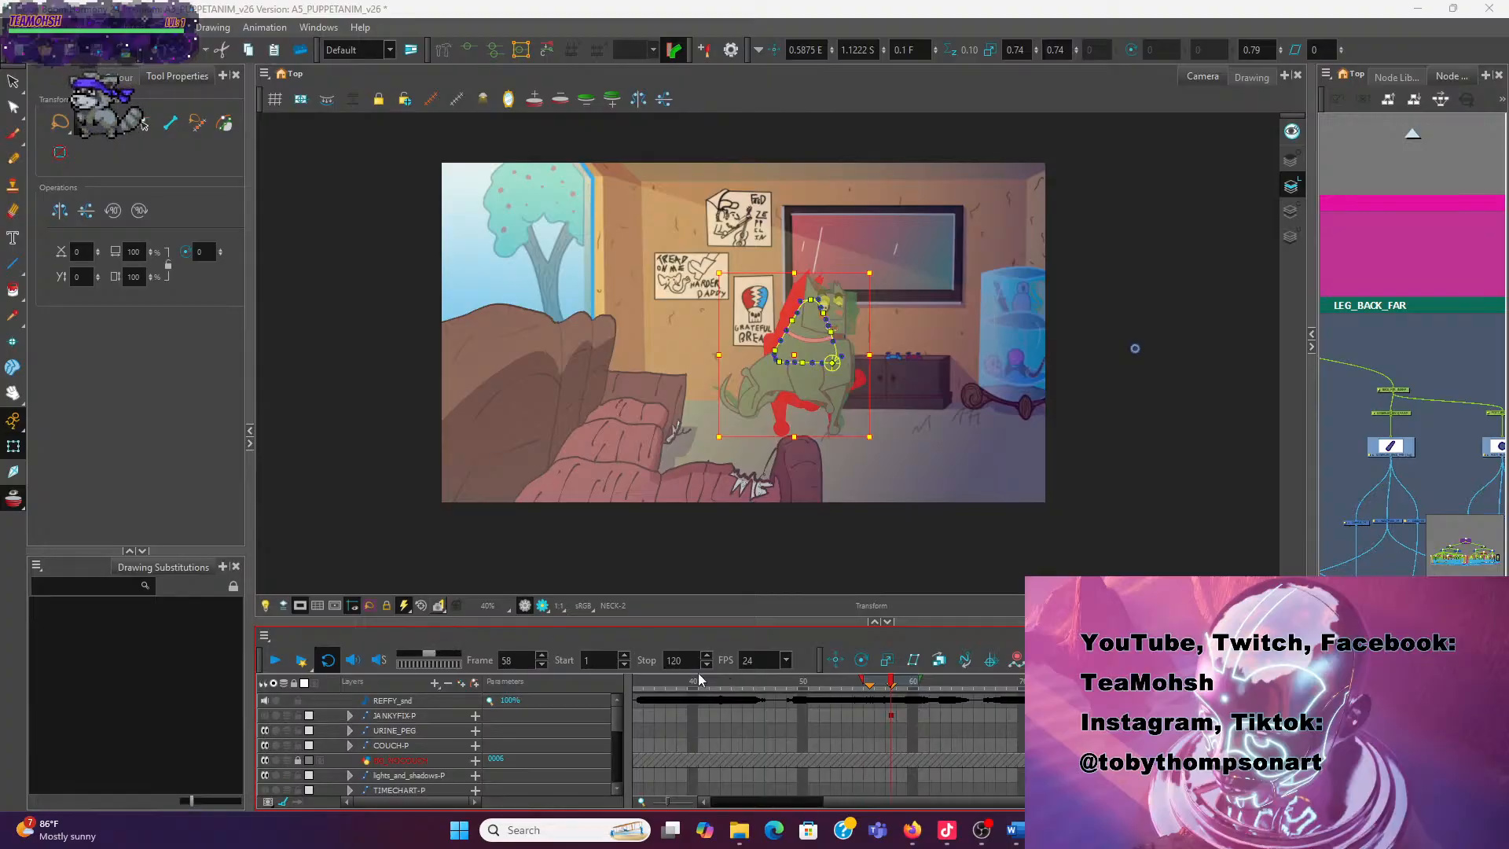
pyautogui.moveTo(665, 660); pyautogui.dragTo(689, 661)
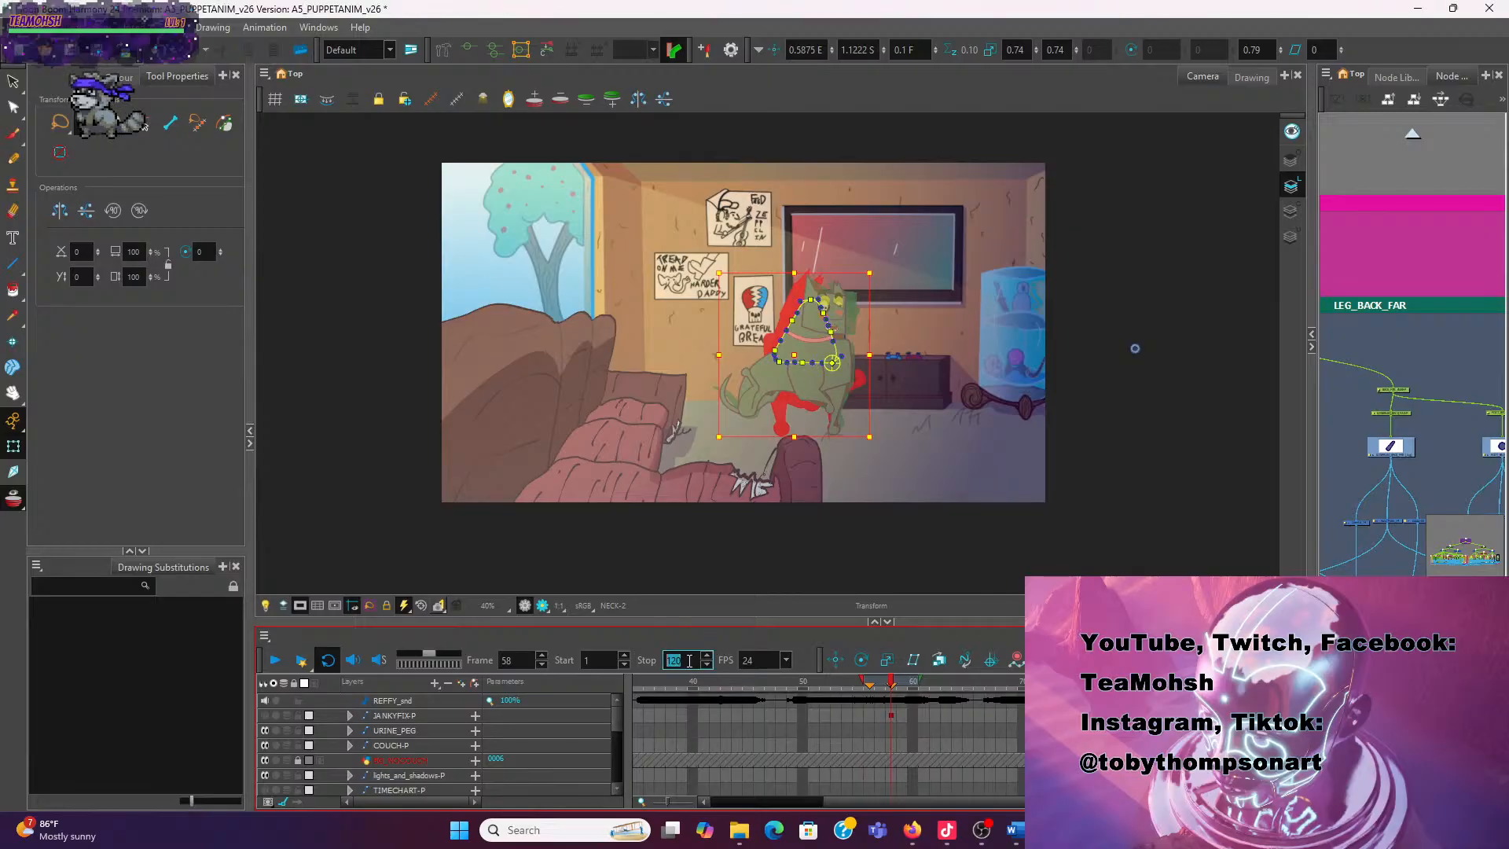
pyautogui.write('220')
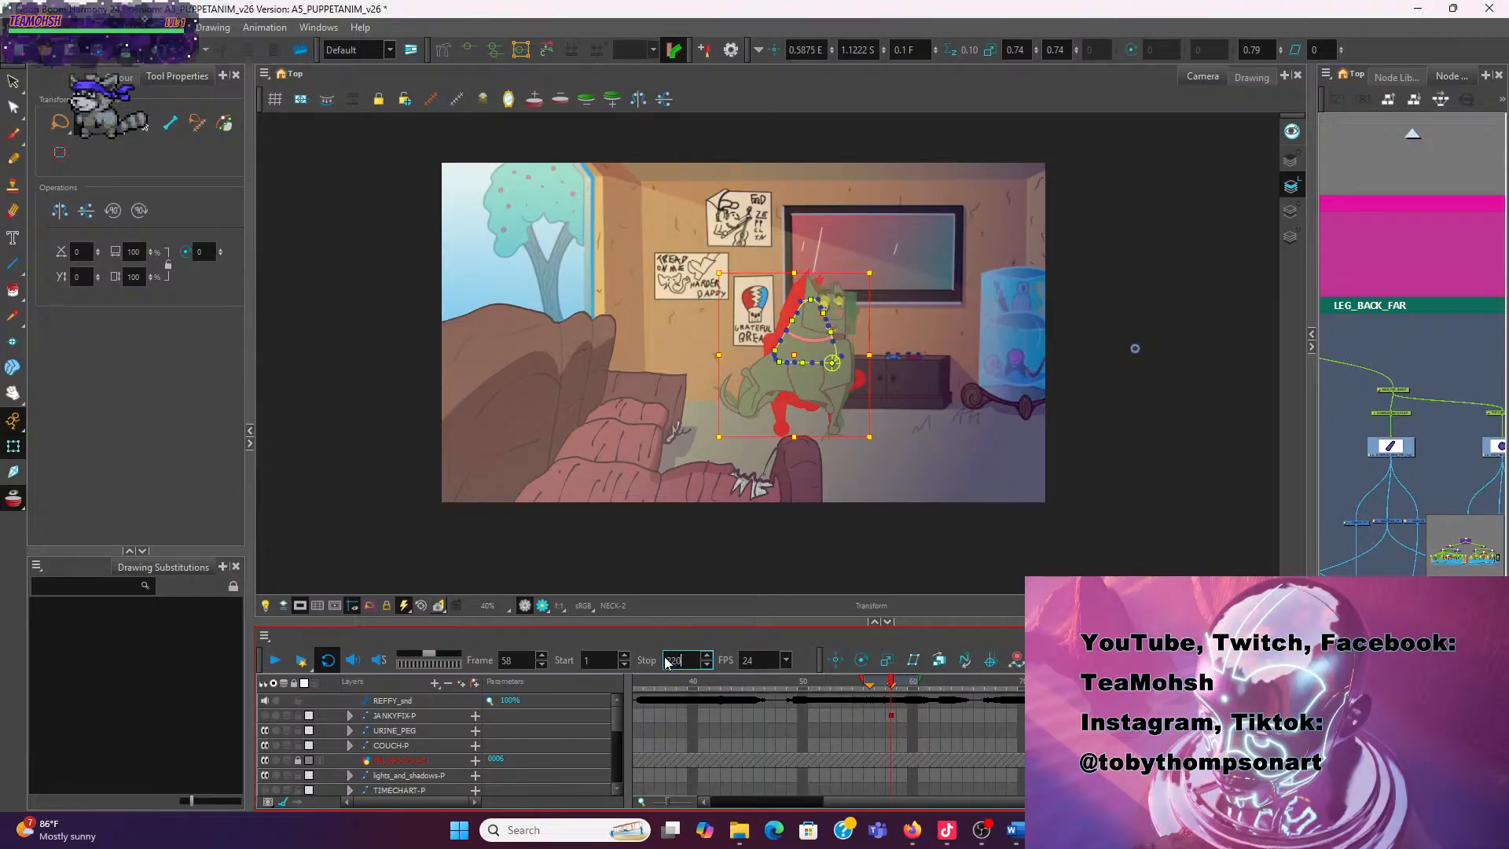
pyautogui.press('Return')
# Play the scene from frame 1 to 220 and compare the cat's poses at frames 51 and 56
pyautogui.scroll(-1, 289, 741)
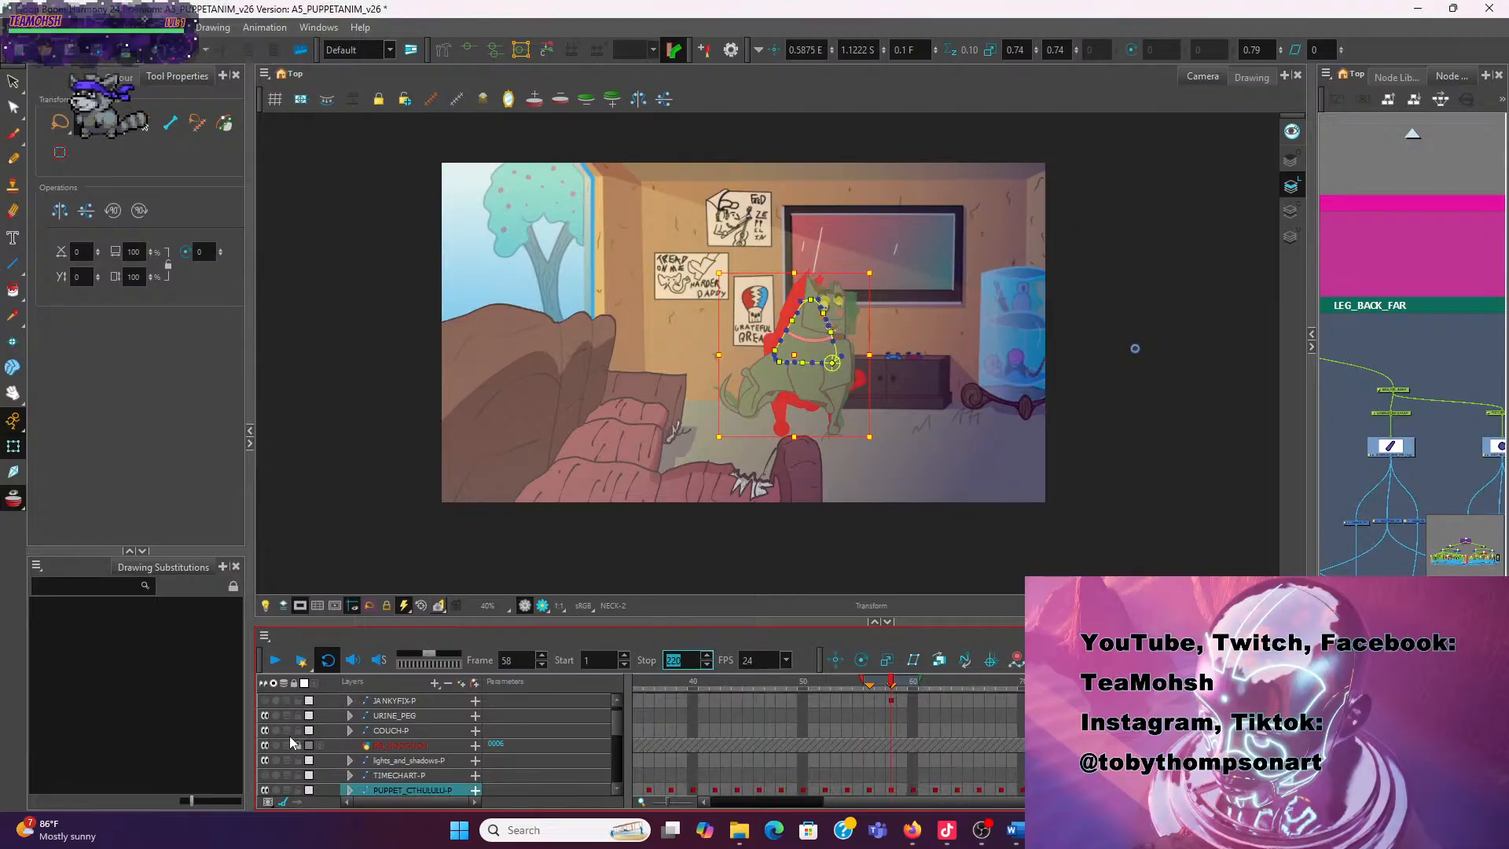
pyautogui.click(297, 744)
pyautogui.click(275, 660)
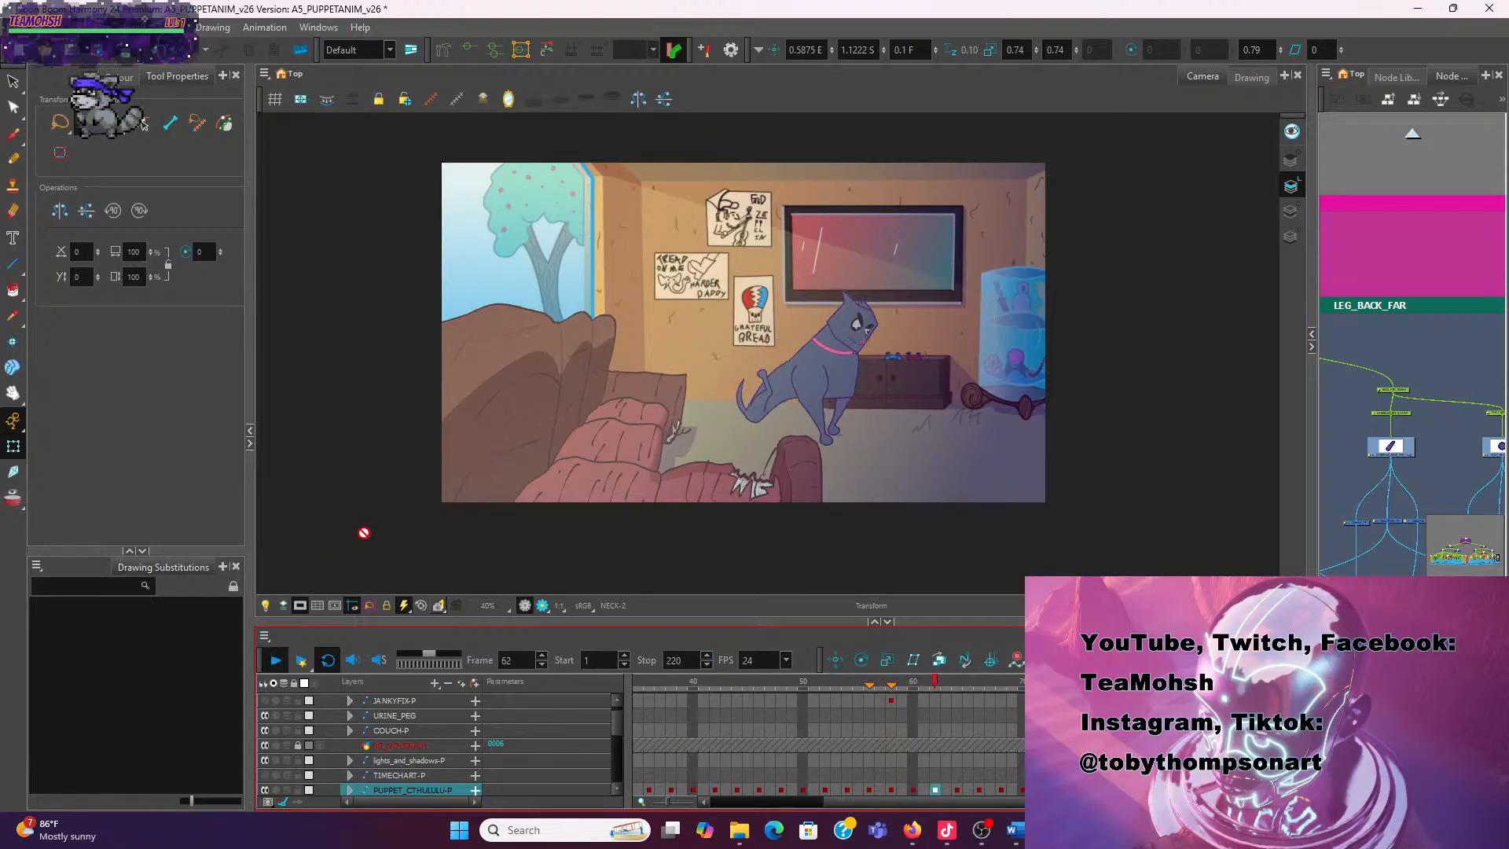
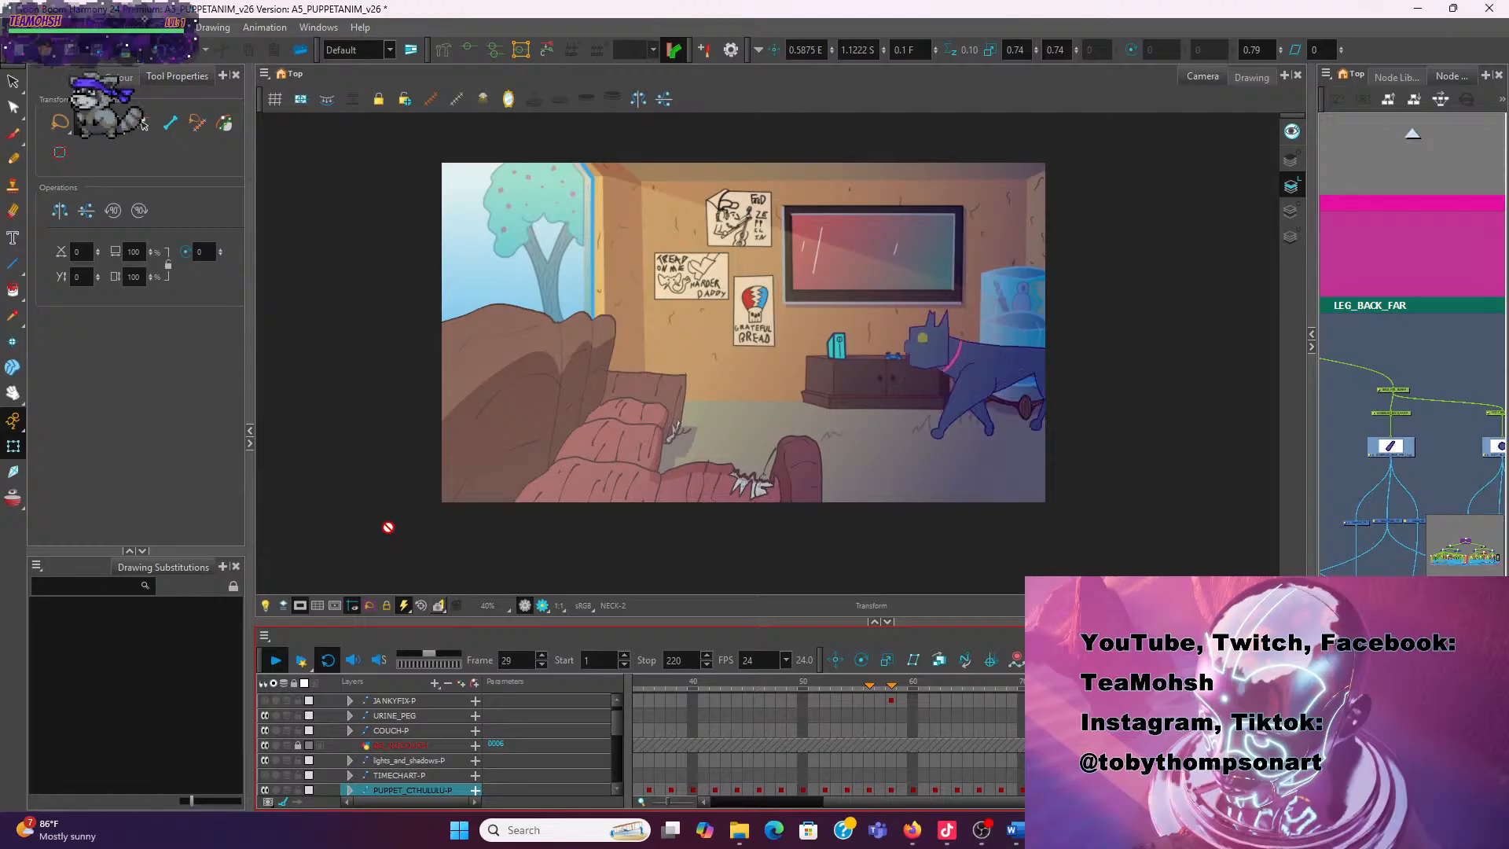
pyautogui.click(852, 685)
pyautogui.click(815, 684)
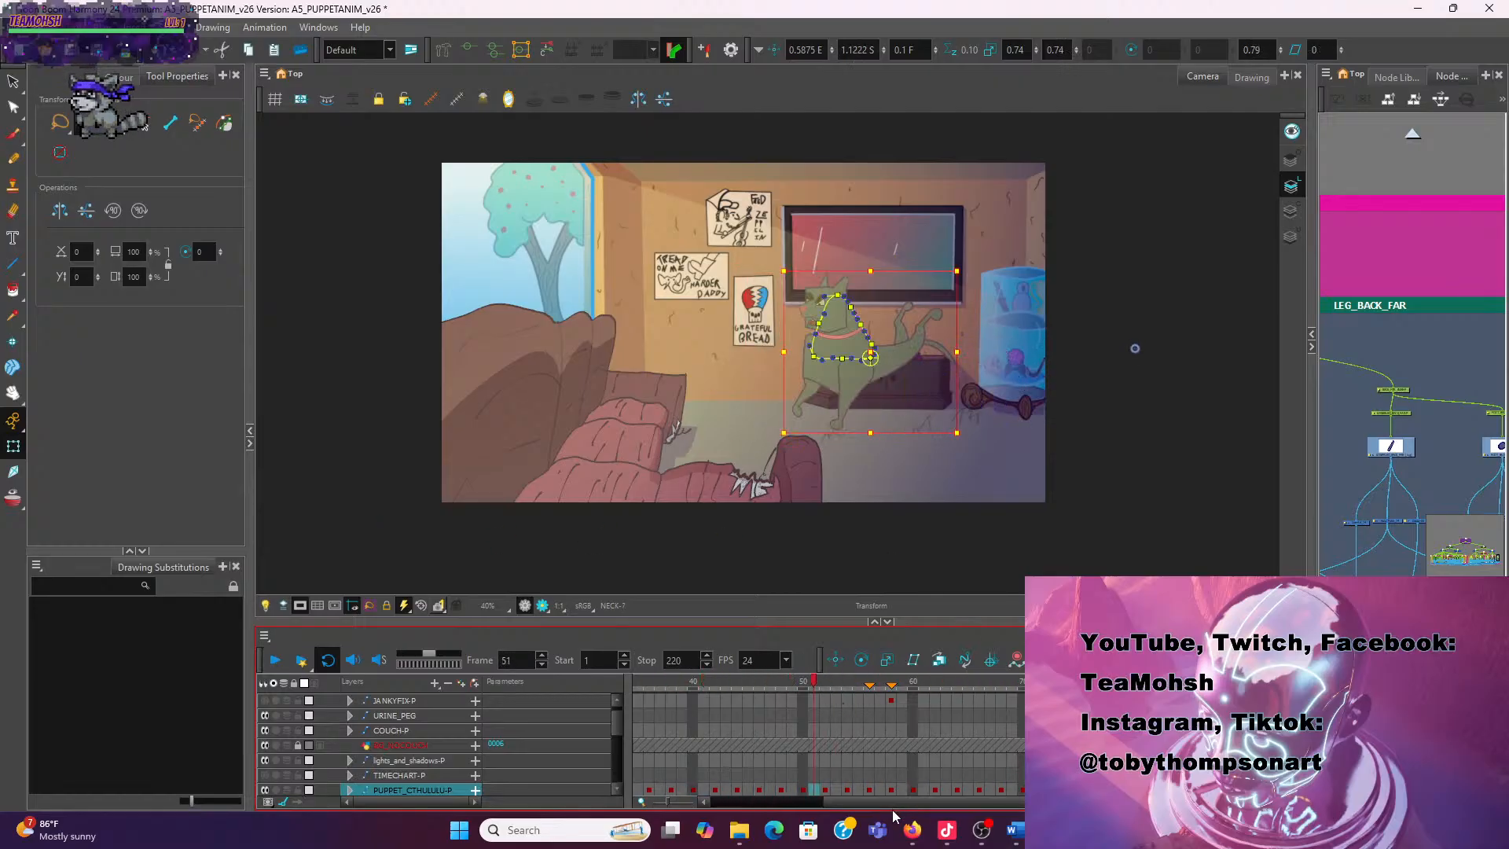
pyautogui.moveTo(893, 803); pyautogui.dragTo(710, 784)
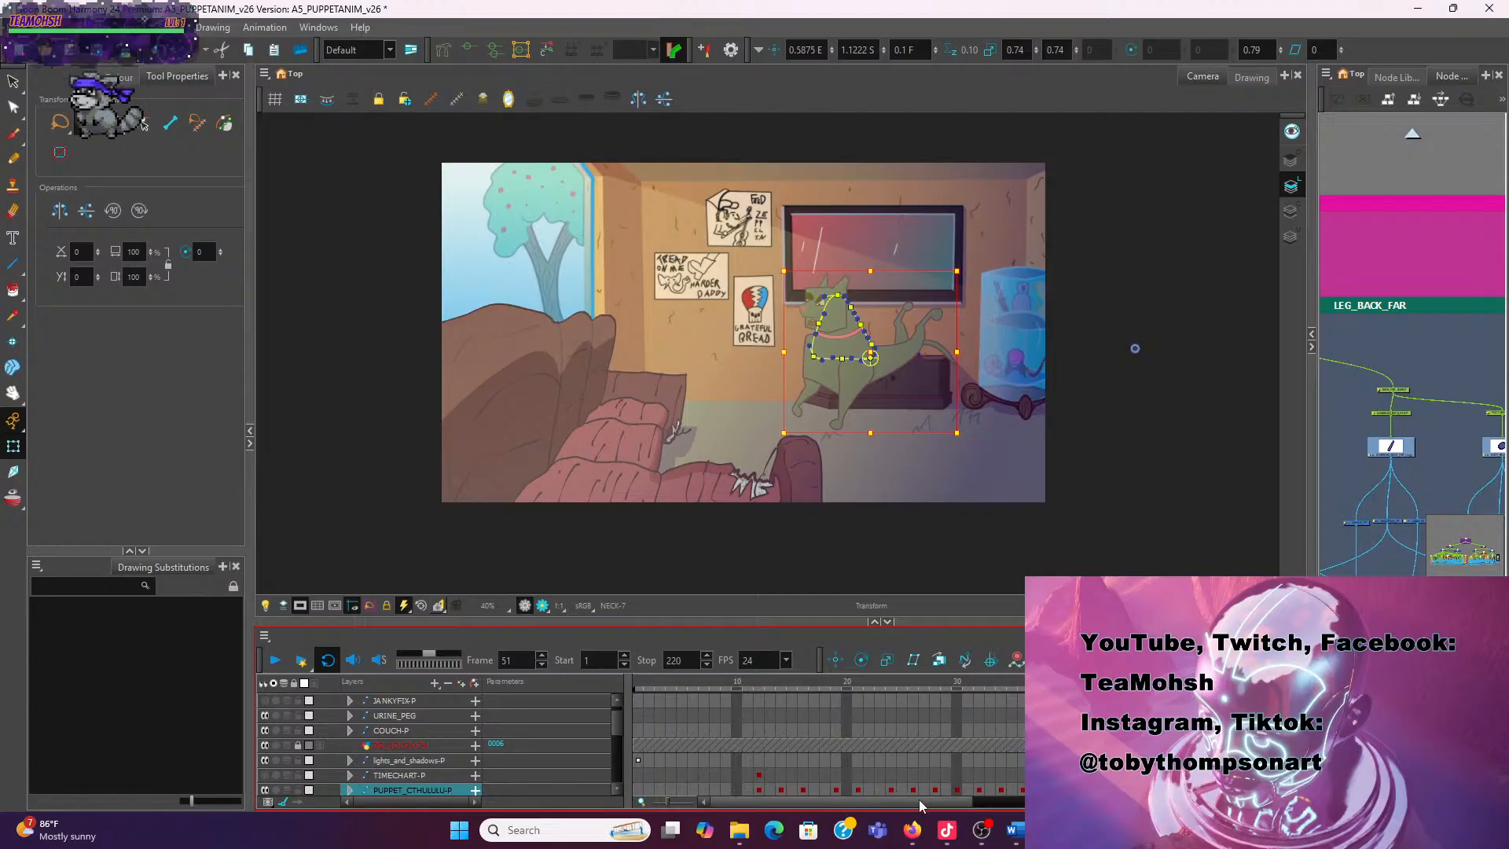
pyautogui.moveTo(917, 799); pyautogui.dragTo(995, 759)
pyautogui.moveTo(964, 683); pyautogui.dragTo(996, 686)
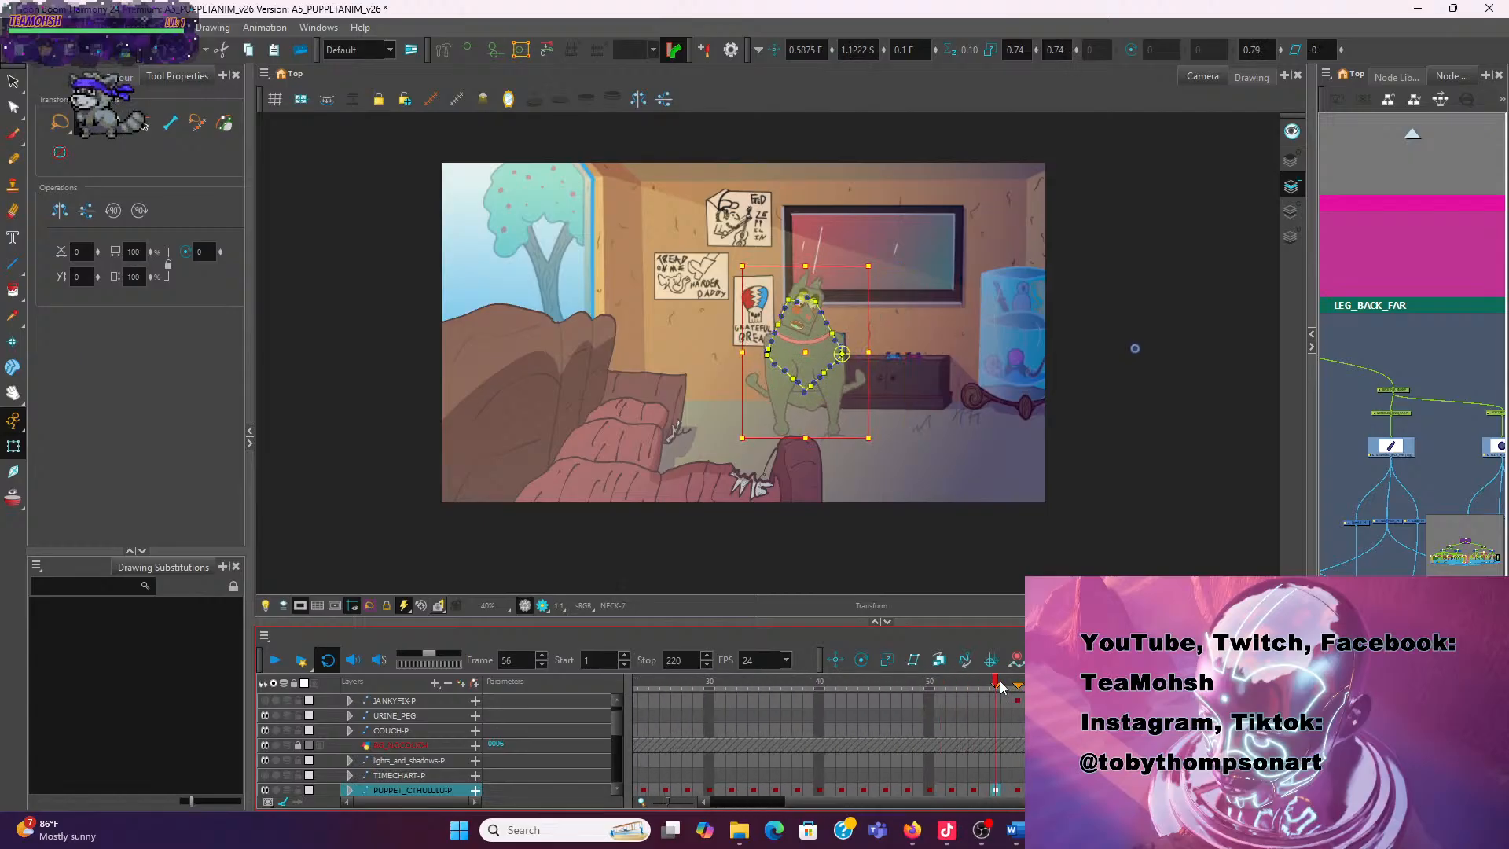
pyautogui.moveTo(1023, 803); pyautogui.dragTo(1039, 803)
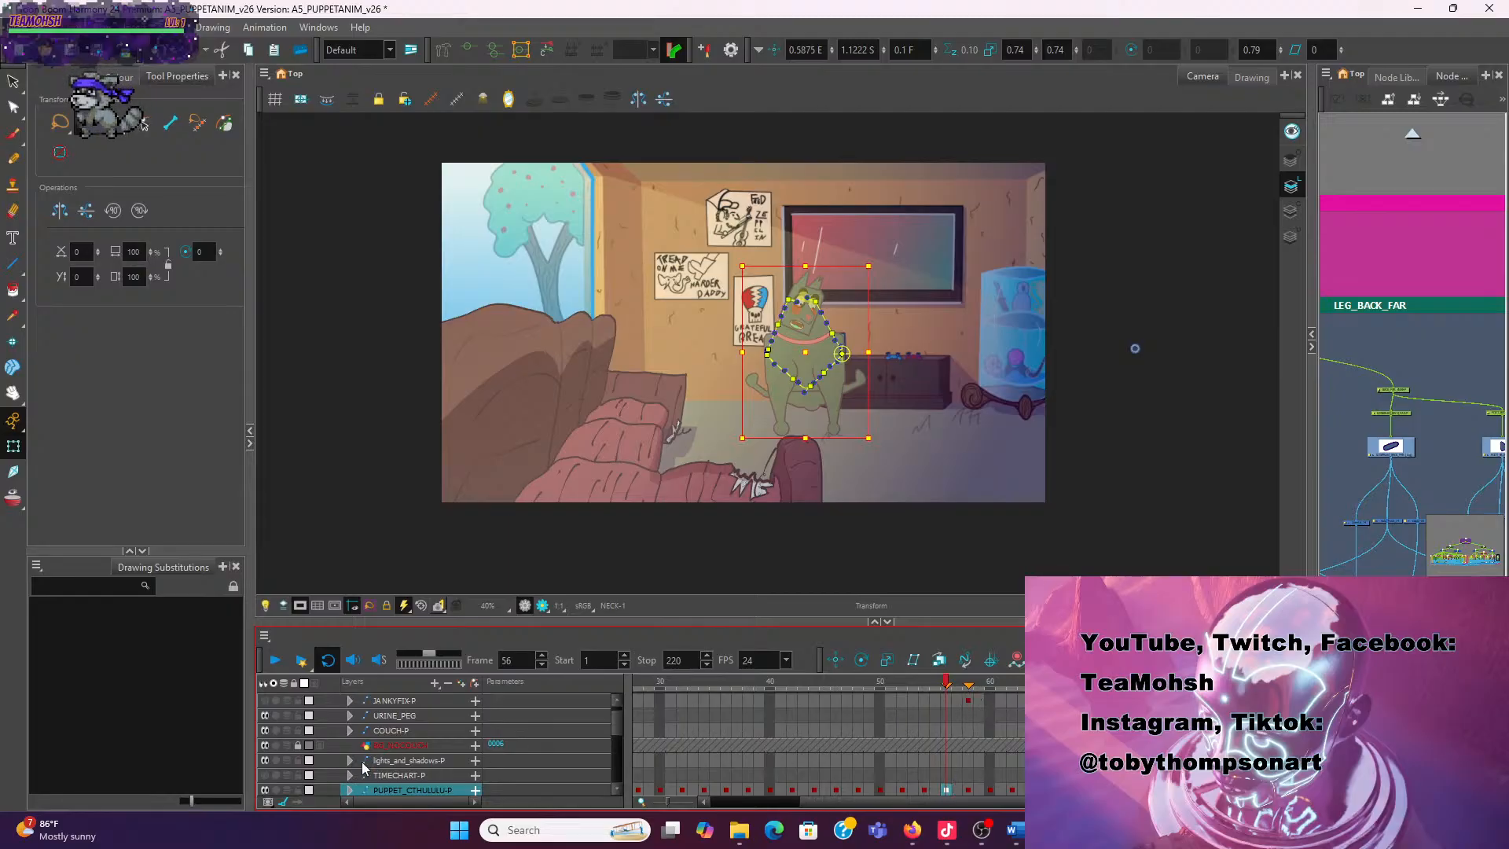
# Disable the PUPPET_CTHULULU-P layer, then enable and select the ROUGH layer
pyautogui.scroll(-1, 285, 791)
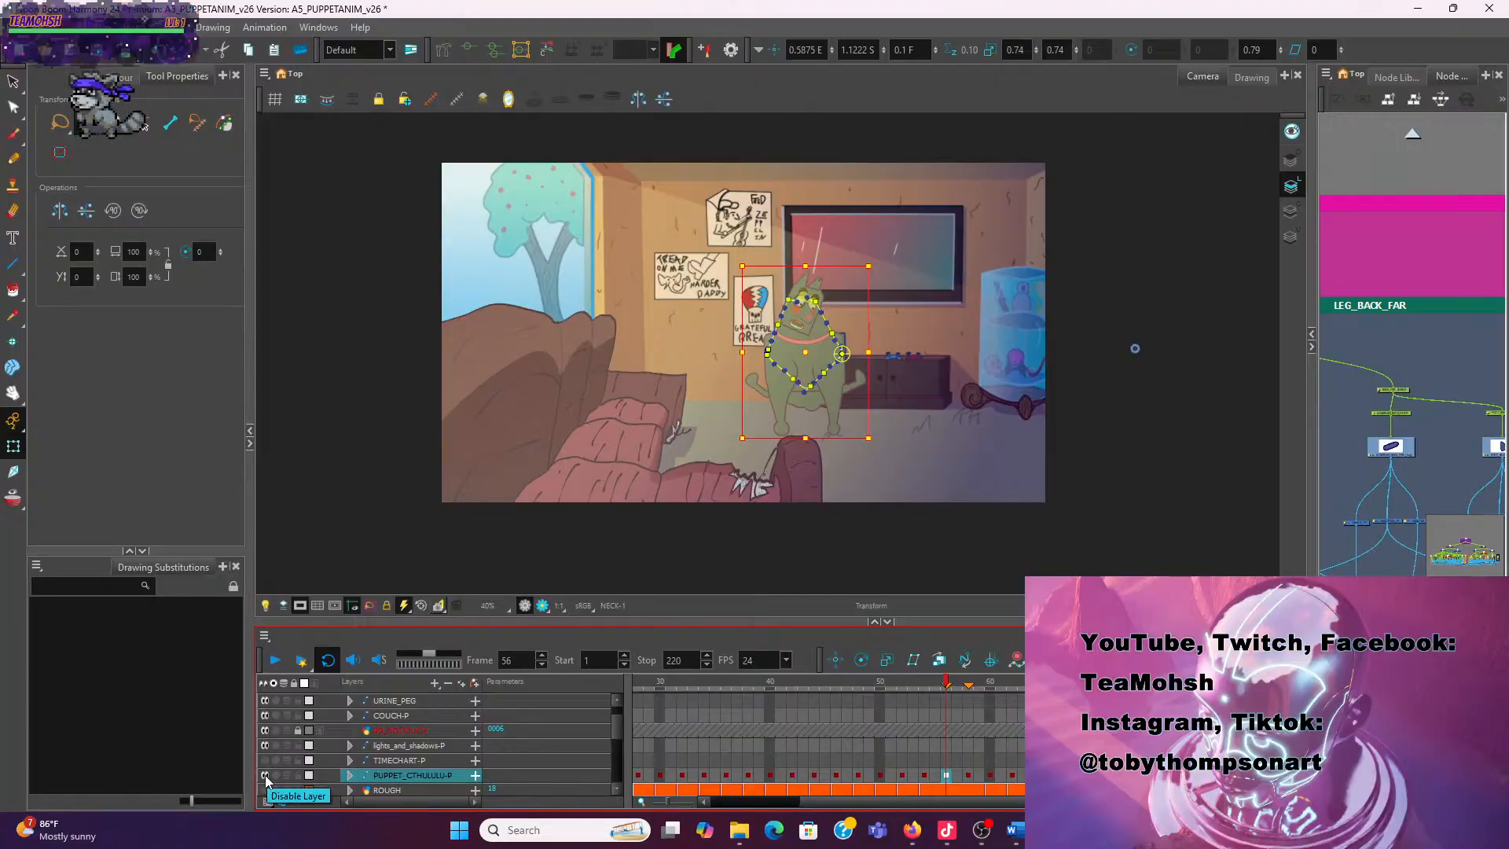
pyautogui.click(265, 775)
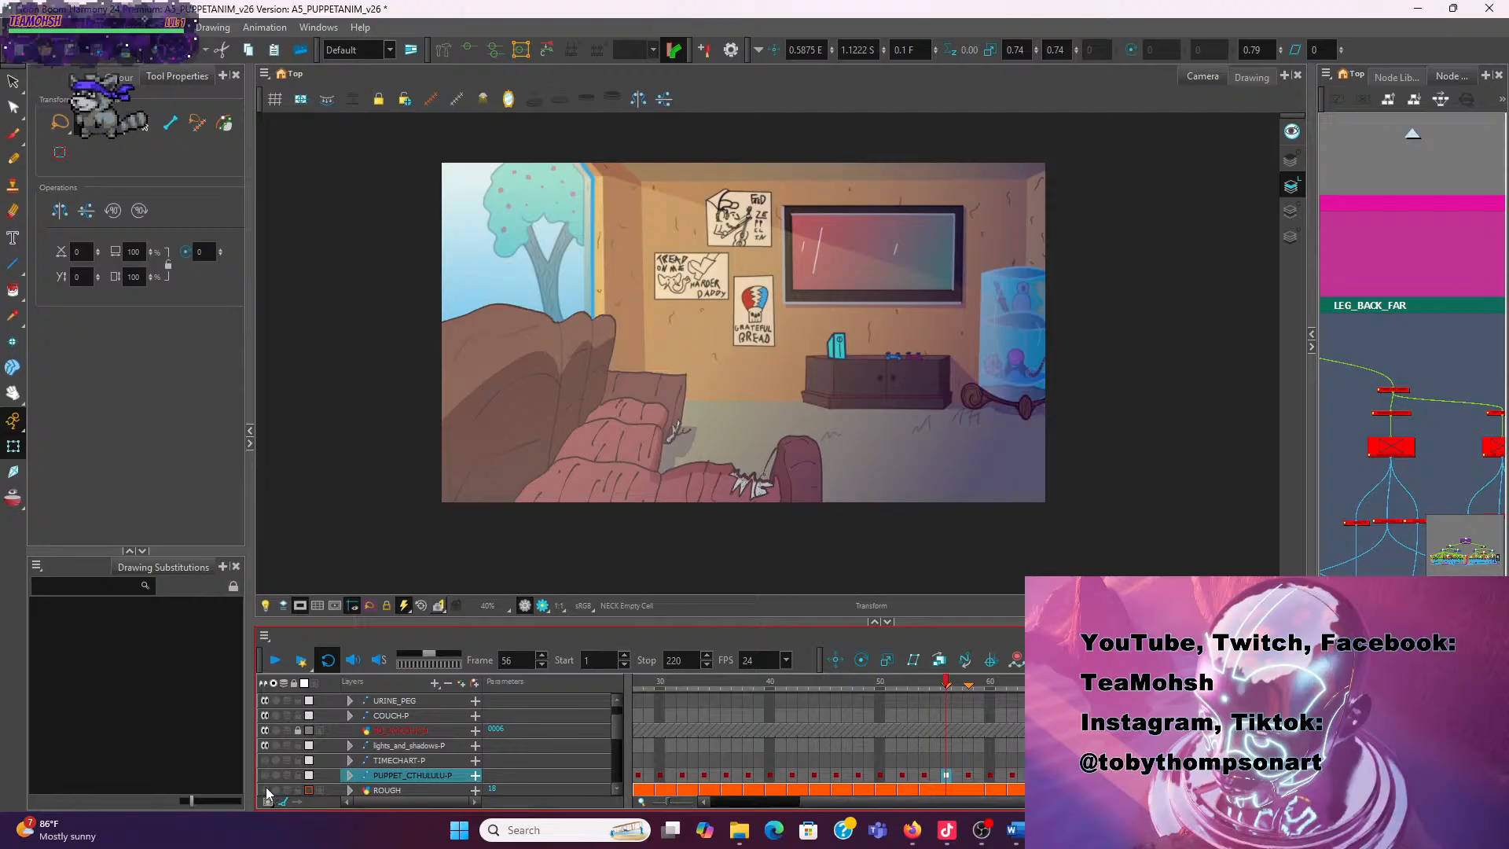
pyautogui.click(266, 788)
pyautogui.scroll(-1, 393, 771)
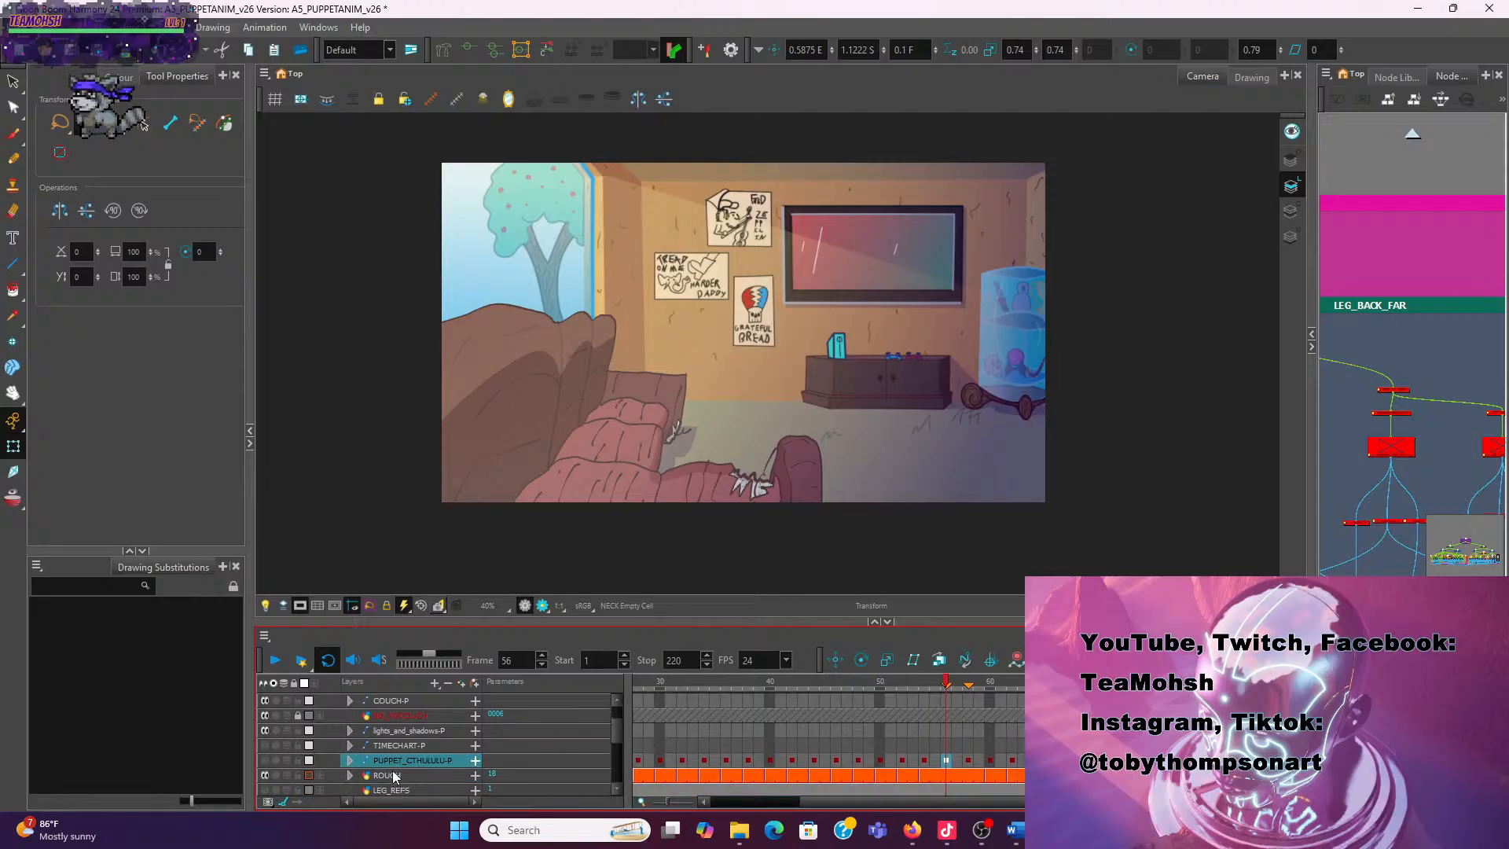
pyautogui.click(393, 775)
pyautogui.click(350, 775)
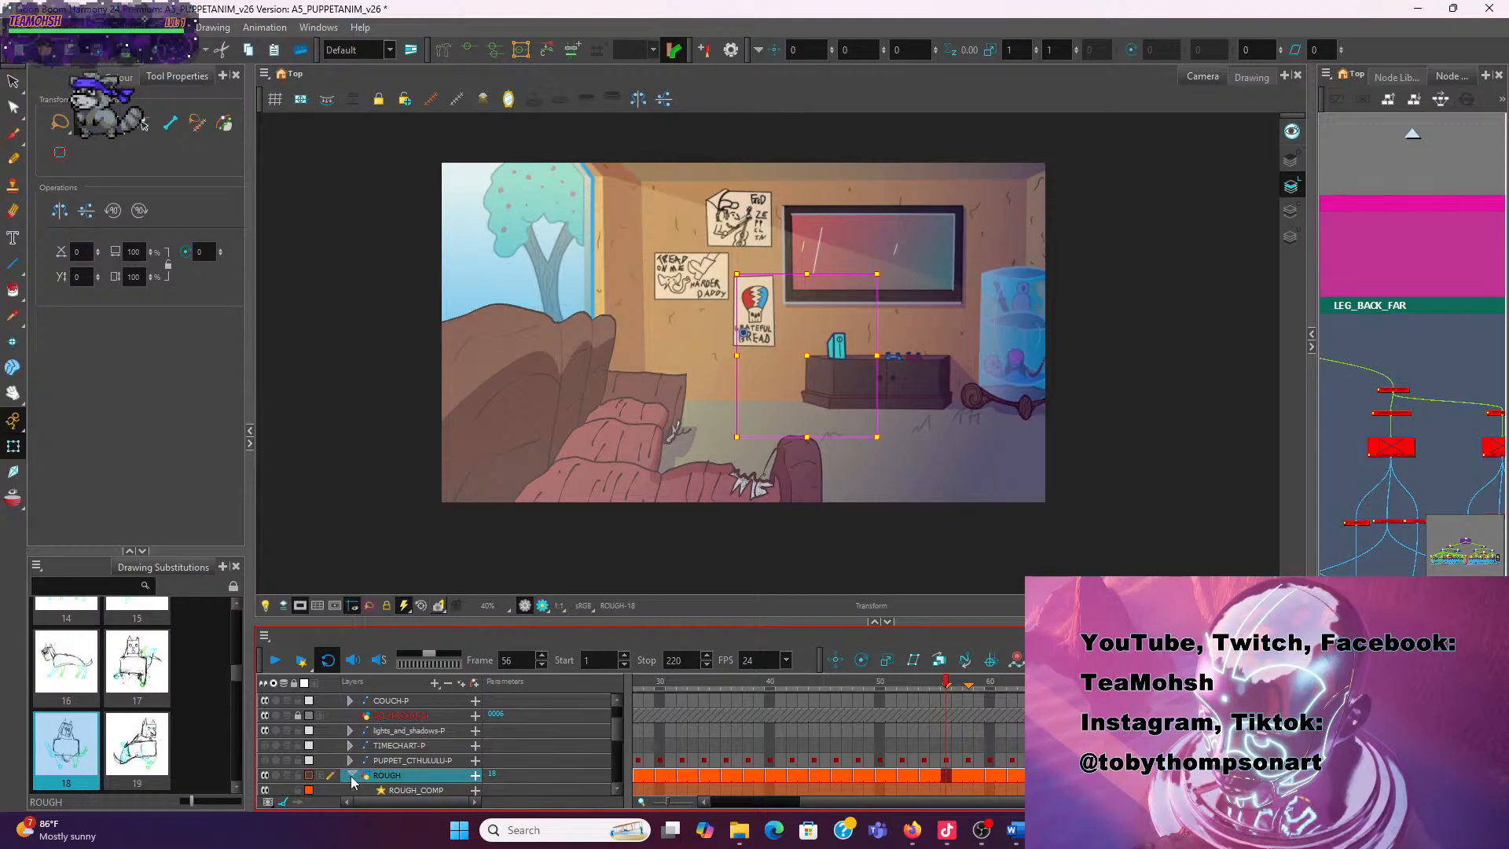
pyautogui.click(351, 776)
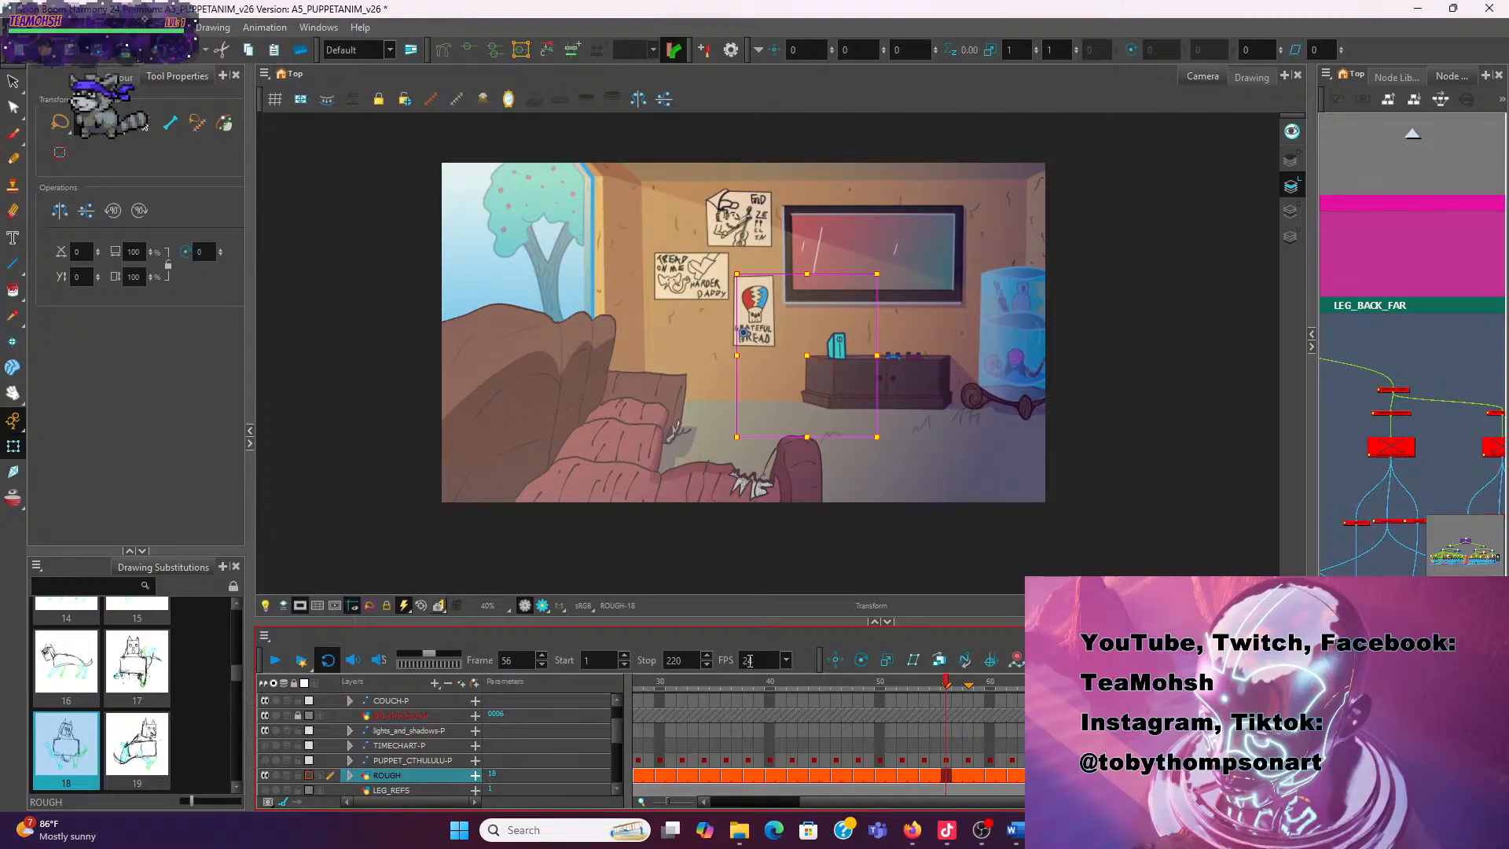
# Go to frame 51 and examine the layer stack and node view for what hides the rough cat drawing
pyautogui.moveTo(817, 682)
pyautogui.mouseDown()
pyautogui.moveTo(913, 684)
pyautogui.moveTo(983, 714)
pyautogui.moveTo(823, 714)
pyautogui.moveTo(926, 718)
pyautogui.moveTo(823, 726)
pyautogui.moveTo(893, 734)
pyautogui.moveTo(912, 733)
pyautogui.moveTo(766, 719)
pyautogui.moveTo(892, 724)
pyautogui.mouseUp()
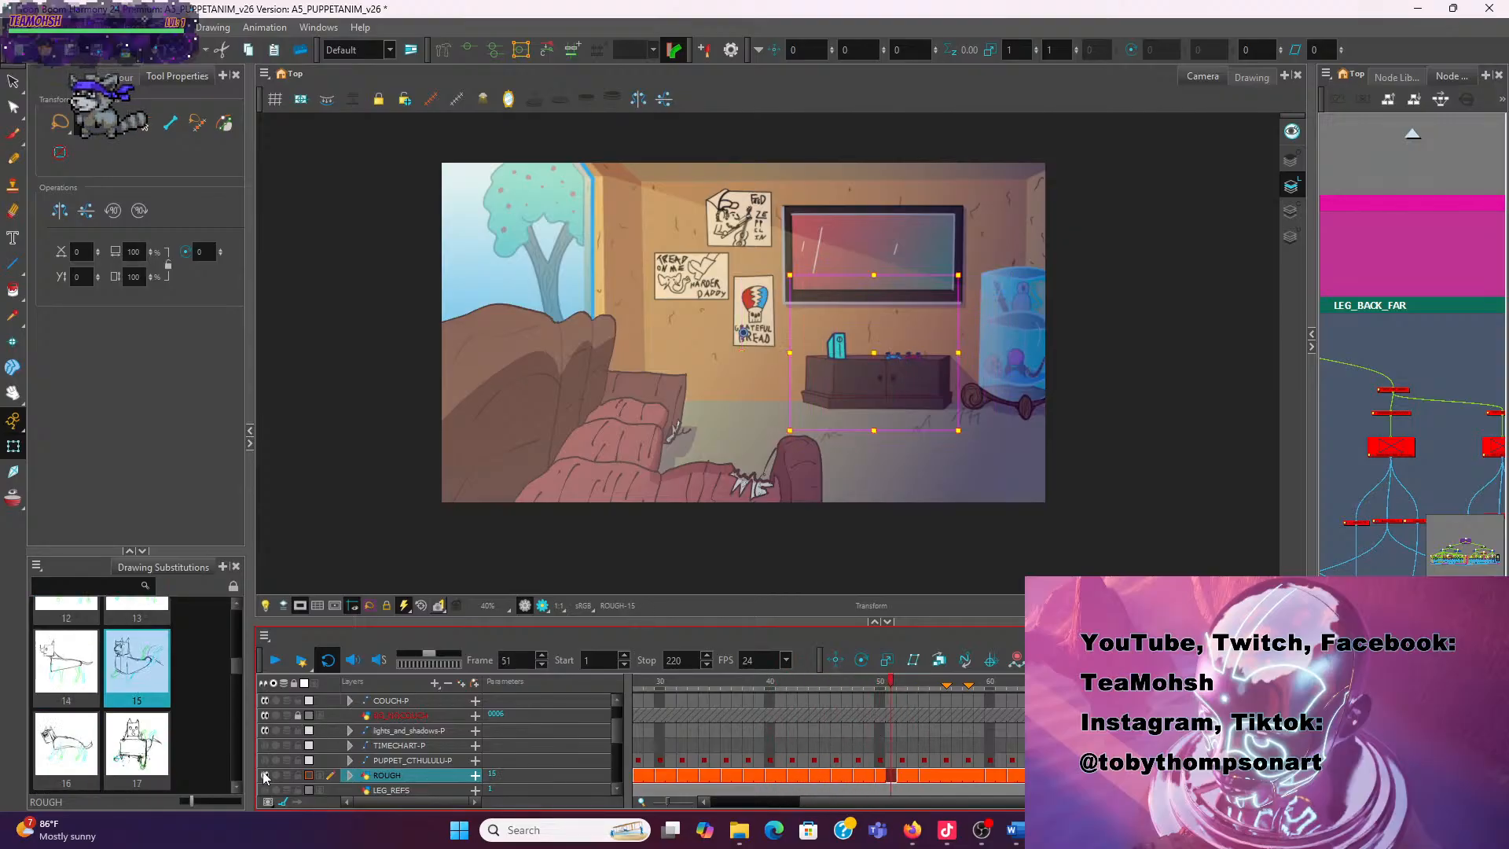
pyautogui.click(265, 729)
pyautogui.click(266, 729)
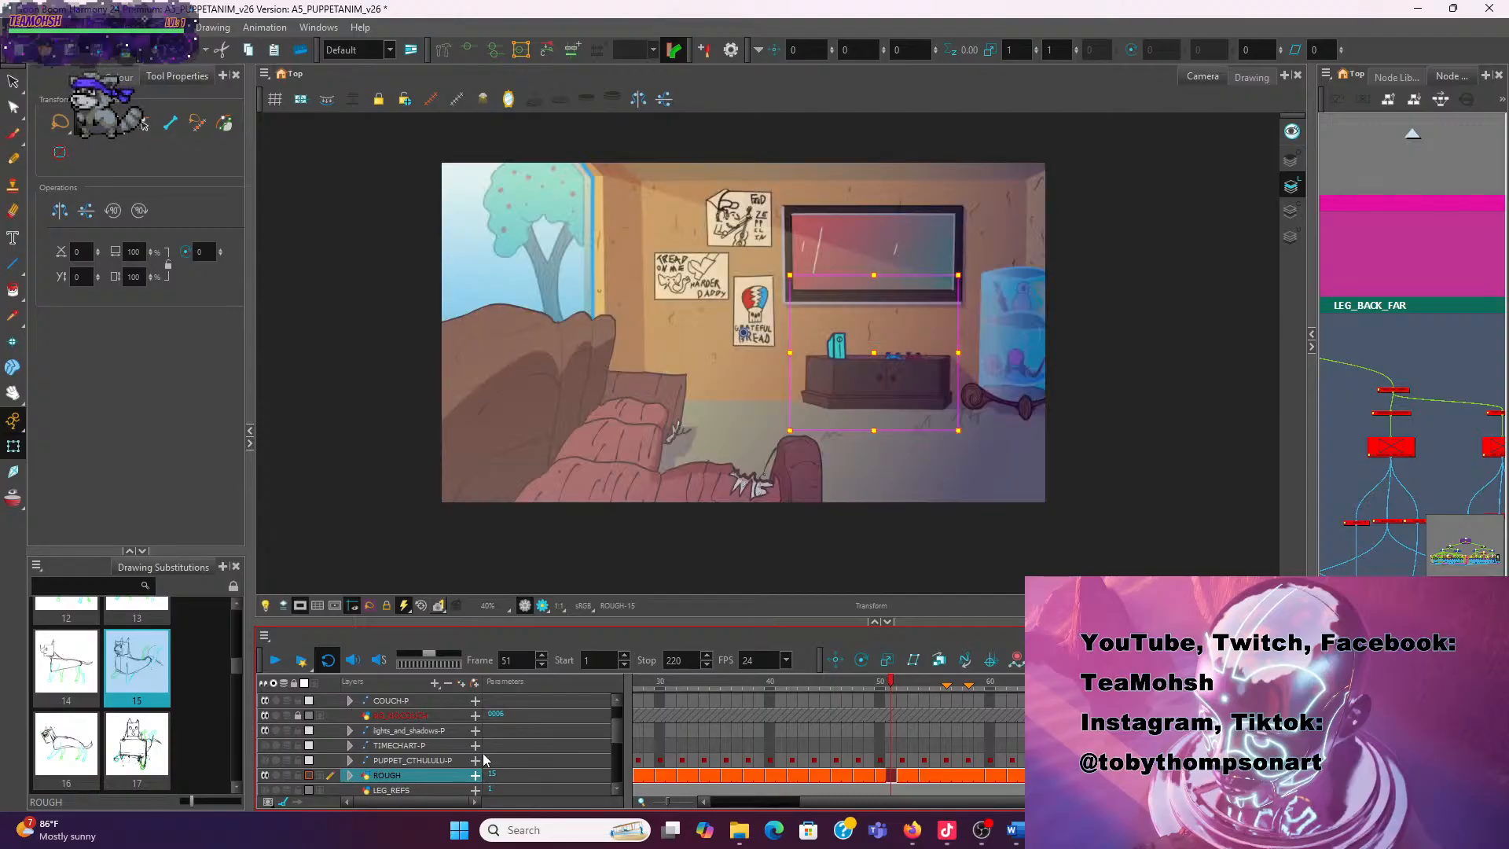
pyautogui.scroll(-3, 483, 762)
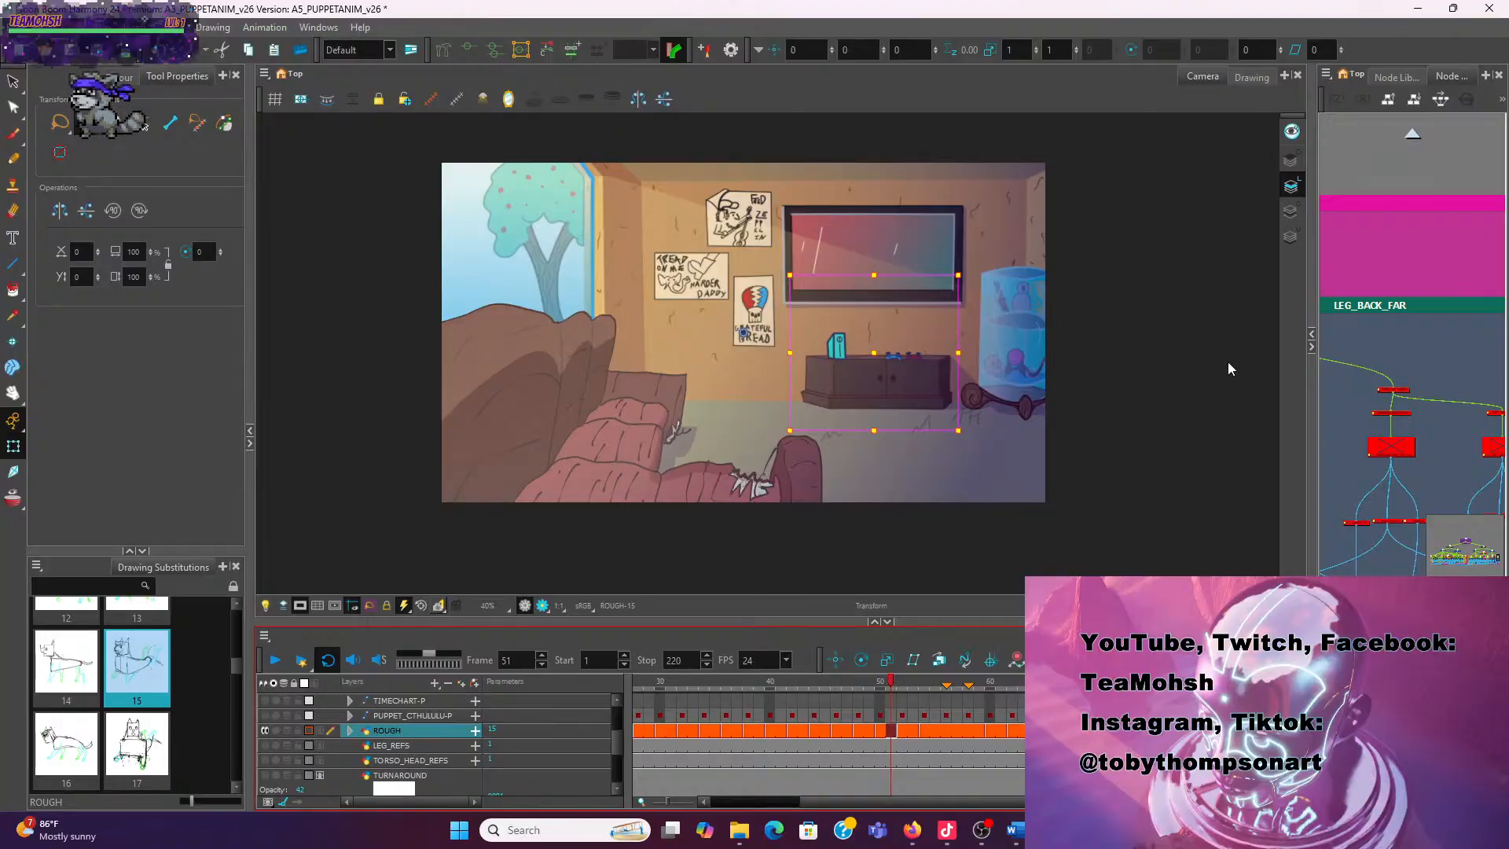
pyautogui.scroll(-2, 1408, 324)
pyautogui.scroll(-2, 1408, 324)
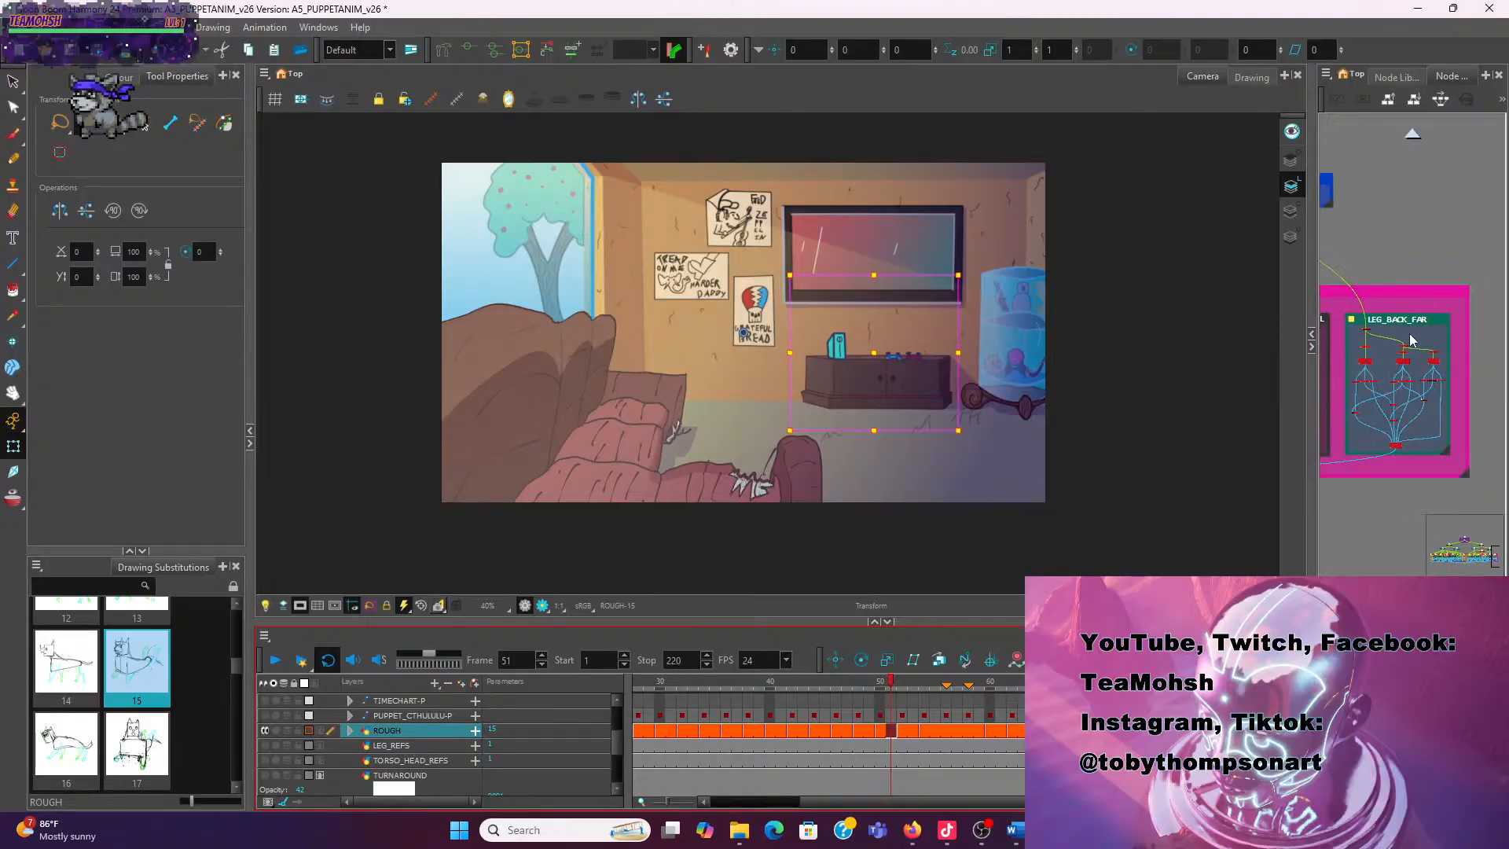
pyautogui.scroll(-3, 506, 738)
pyautogui.scroll(-3, 360, 764)
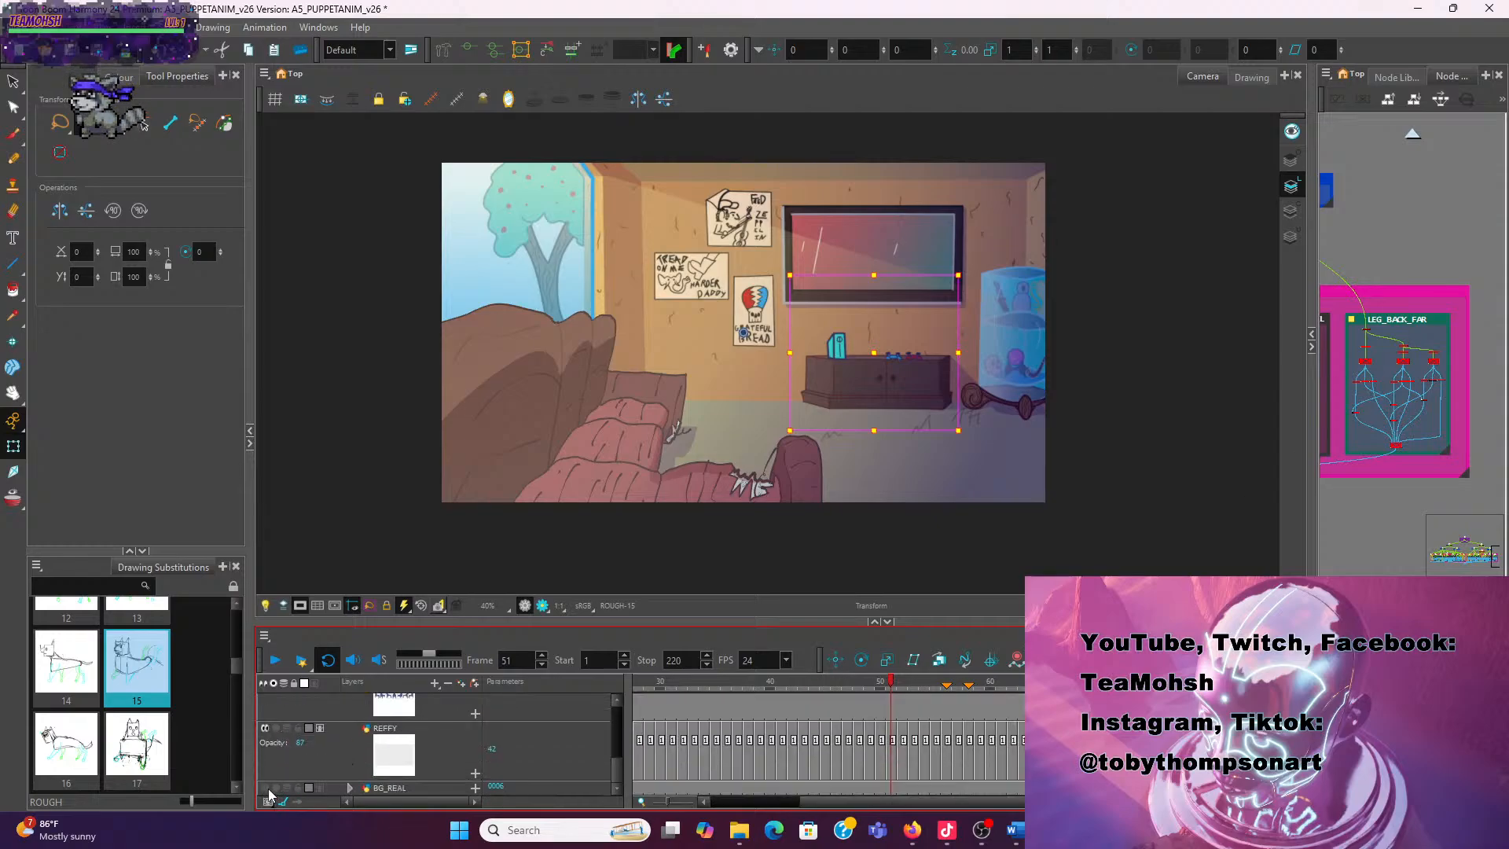
pyautogui.scroll(3, 267, 789)
pyautogui.scroll(3, 271, 727)
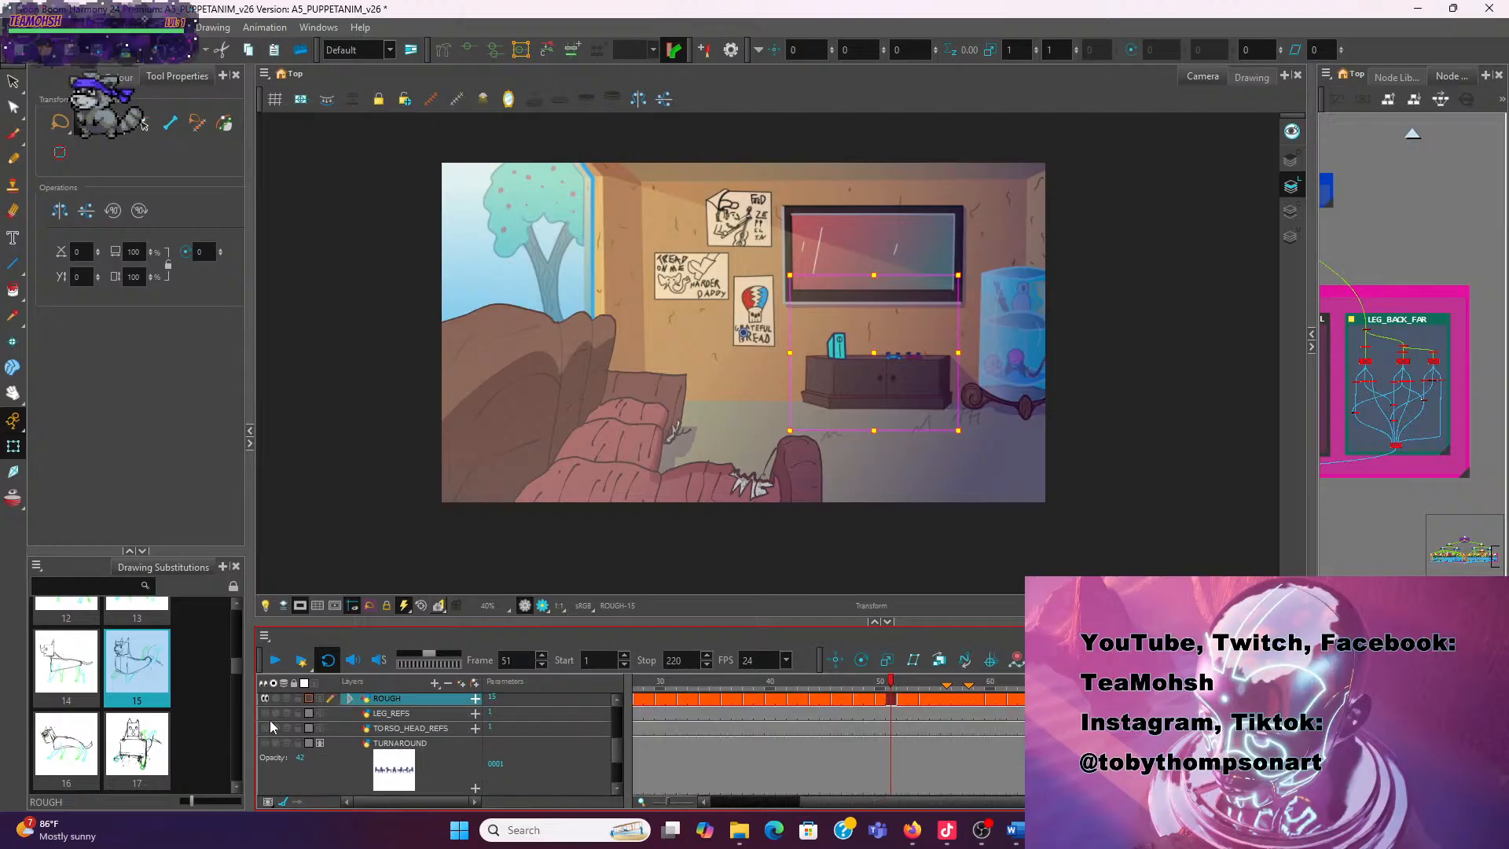
pyautogui.scroll(6, 271, 727)
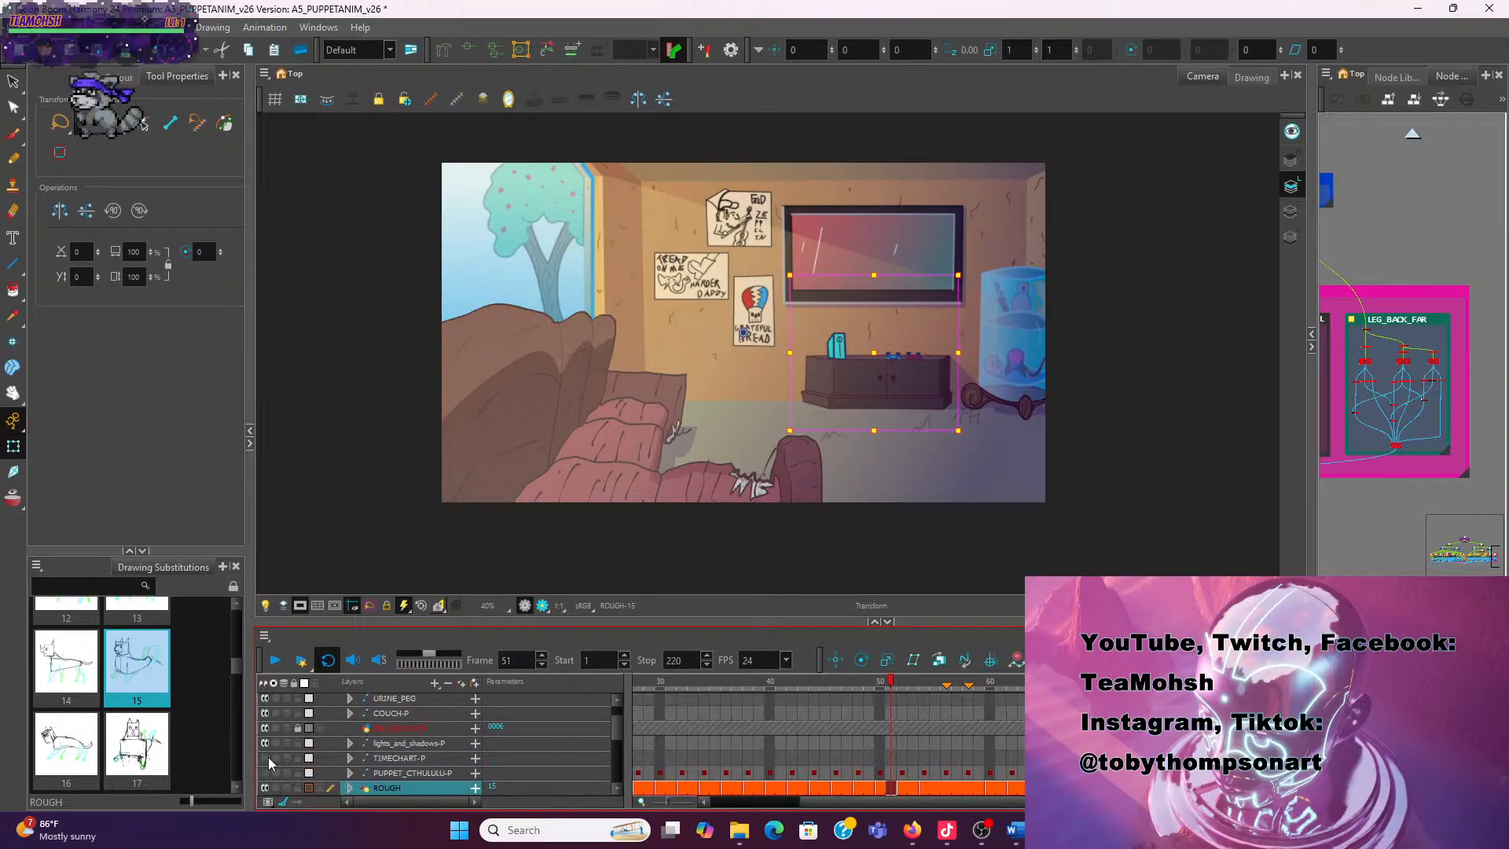
# Disable the lights_and_shadows-P layer and expand it to reveal its child layer
pyautogui.click(266, 742)
pyautogui.click(265, 742)
pyautogui.click(266, 742)
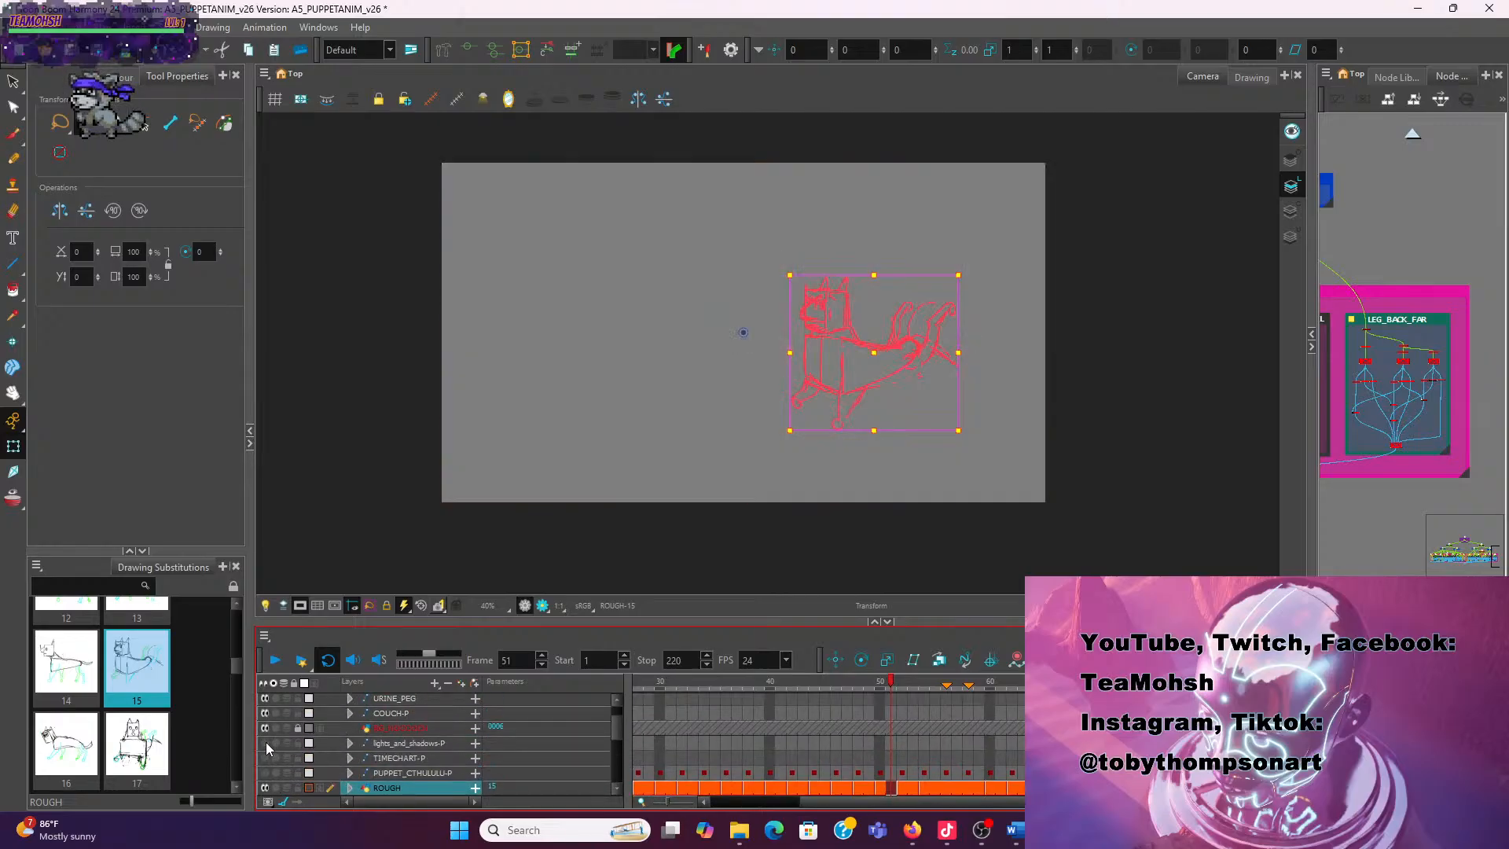
pyautogui.scroll(2, 267, 741)
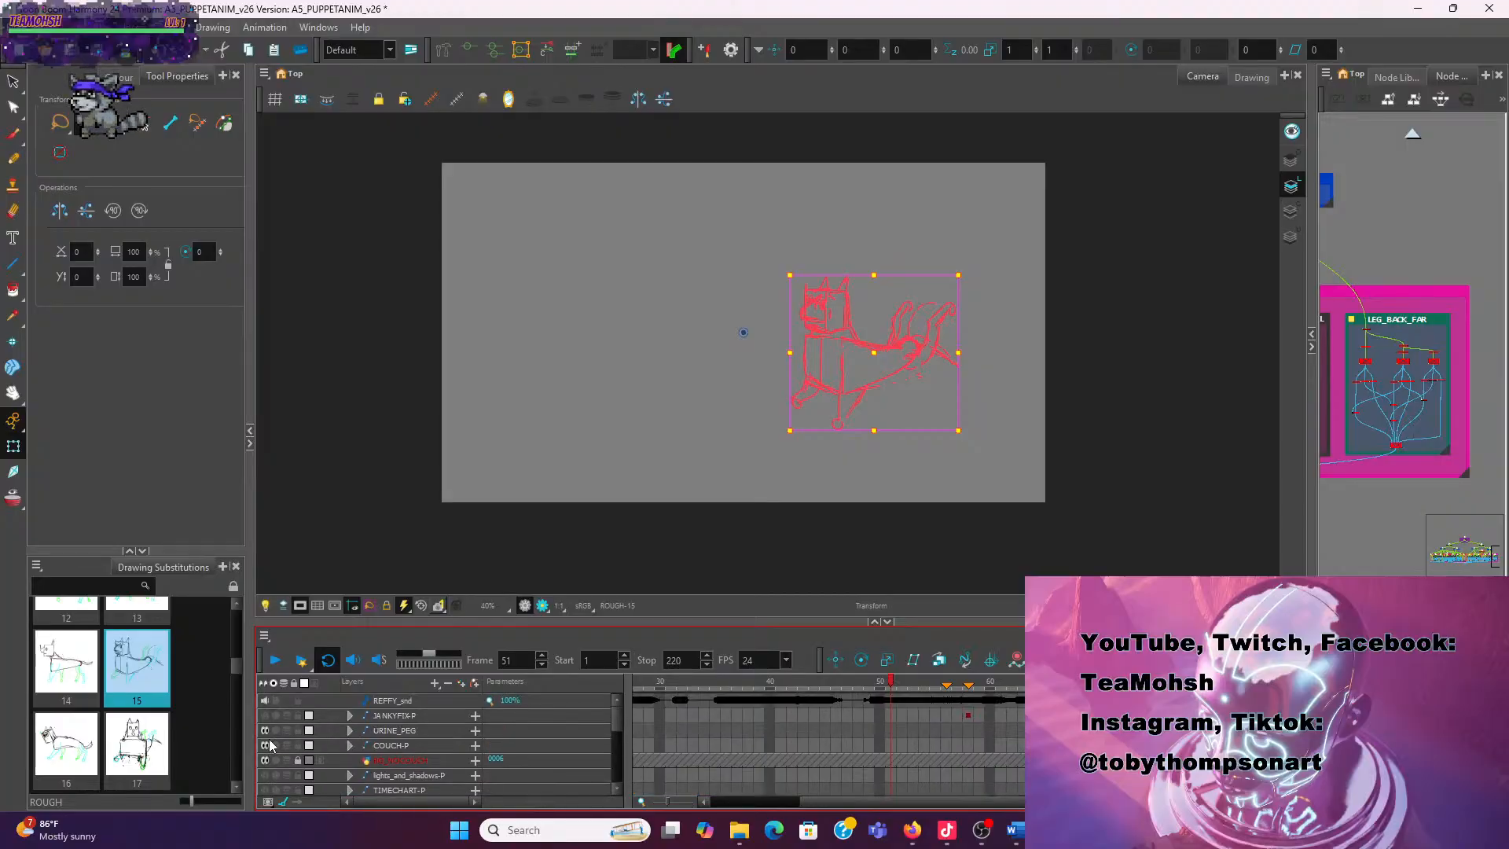
pyautogui.scroll(-2, 275, 737)
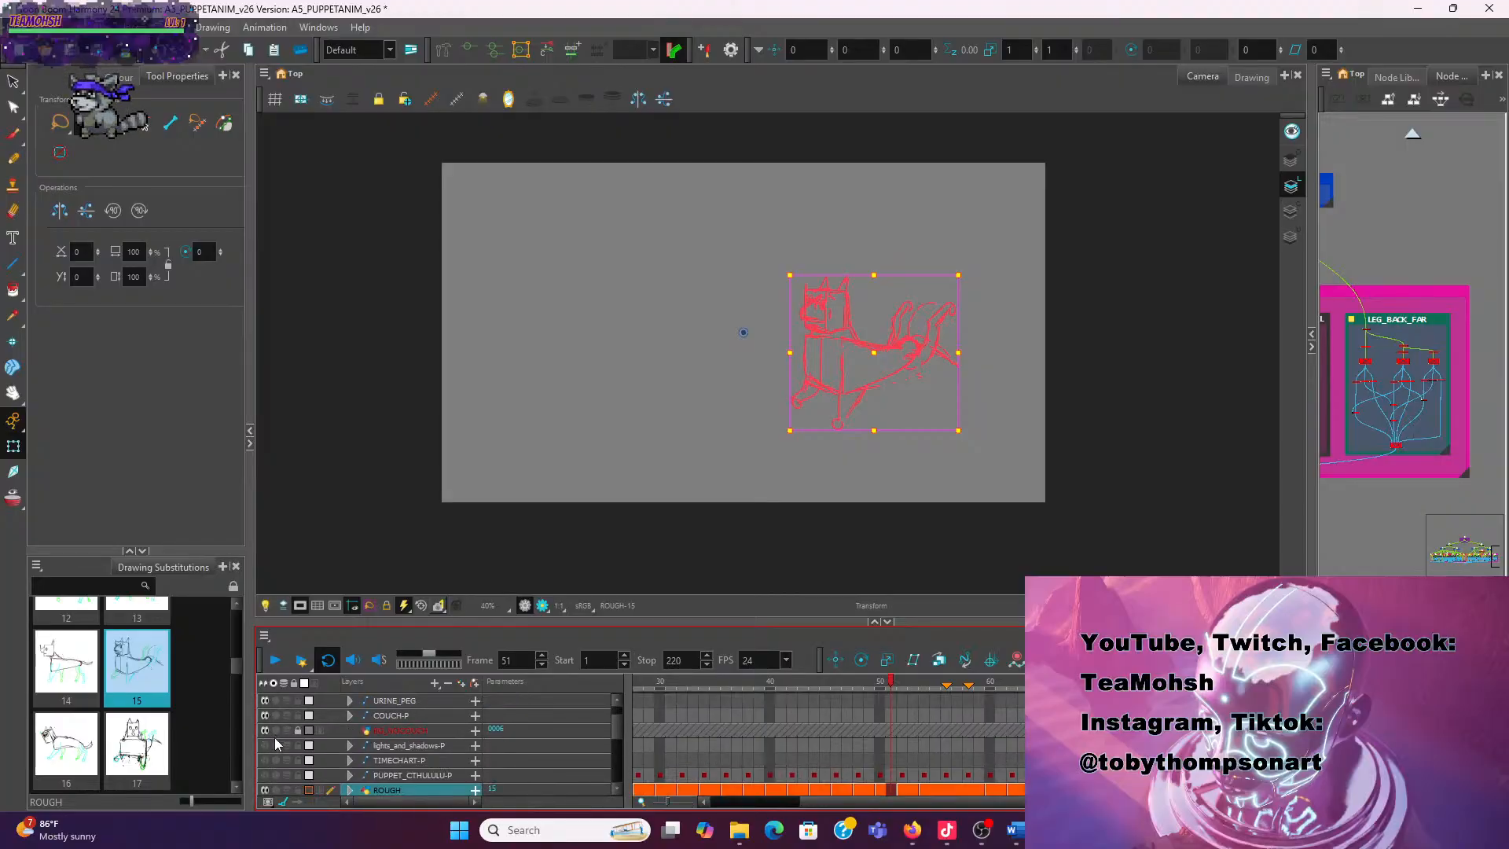
pyautogui.click(350, 745)
pyautogui.scroll(-2, 356, 746)
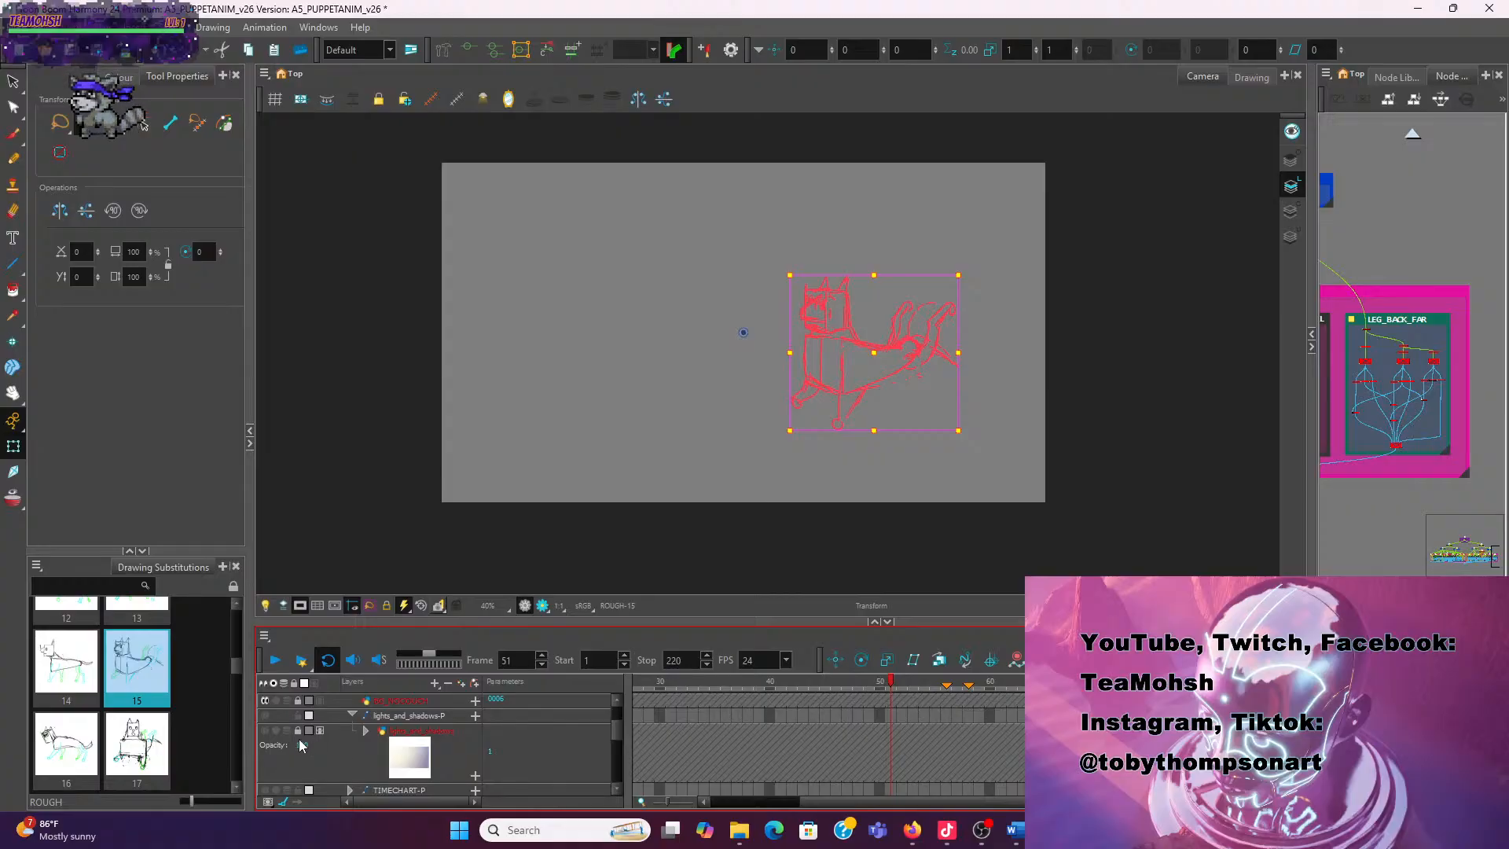
# Re-enable the lights_and_shadows-P parent layer and look over the MASTER LOWER BODY area of the node view
pyautogui.scroll(-2, 294, 742)
pyautogui.scroll(2, 288, 739)
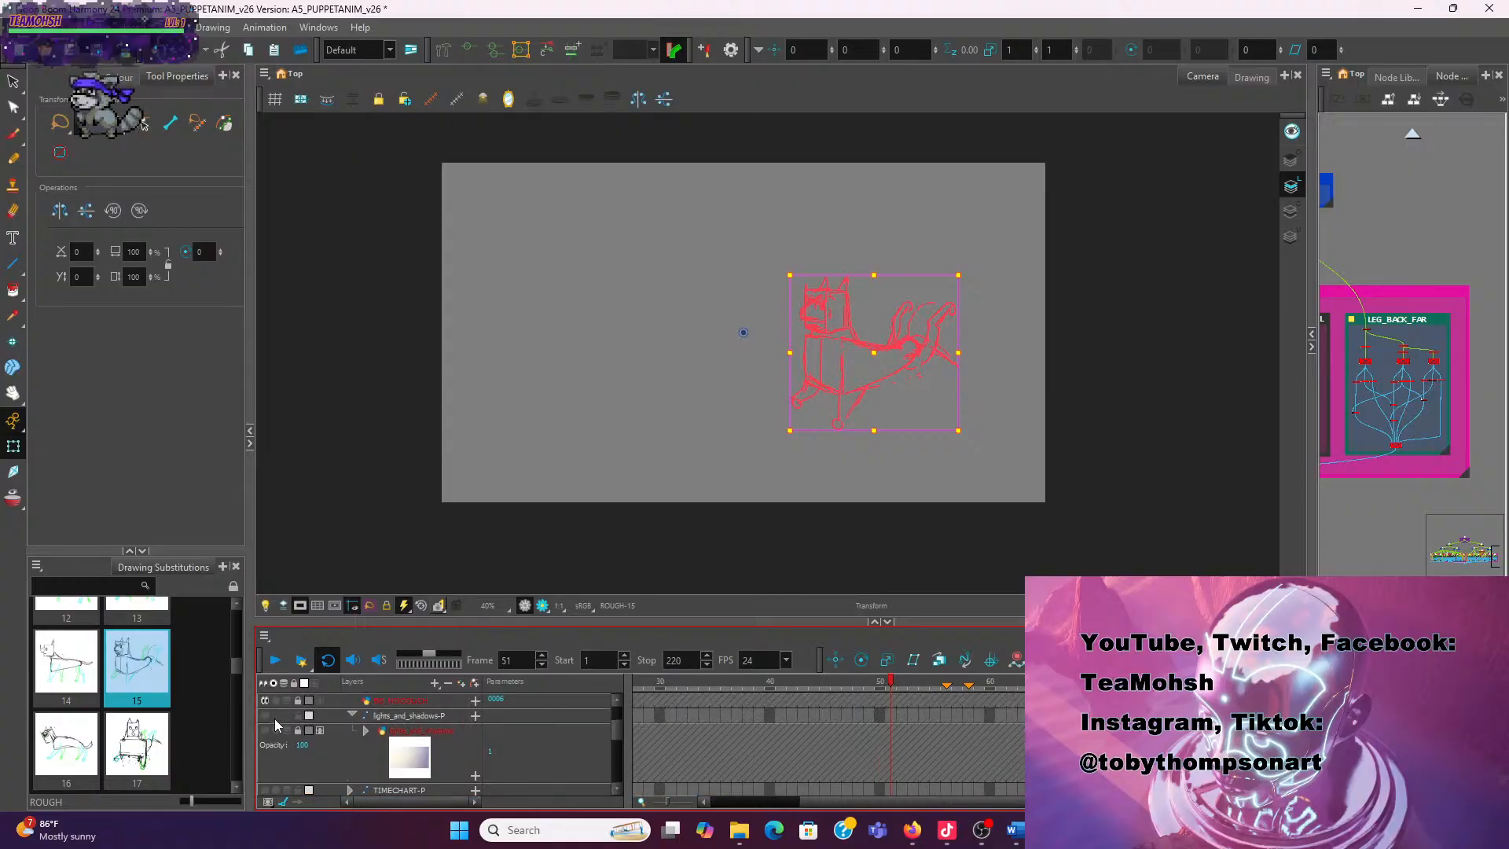
pyautogui.scroll(-1, 1365, 270)
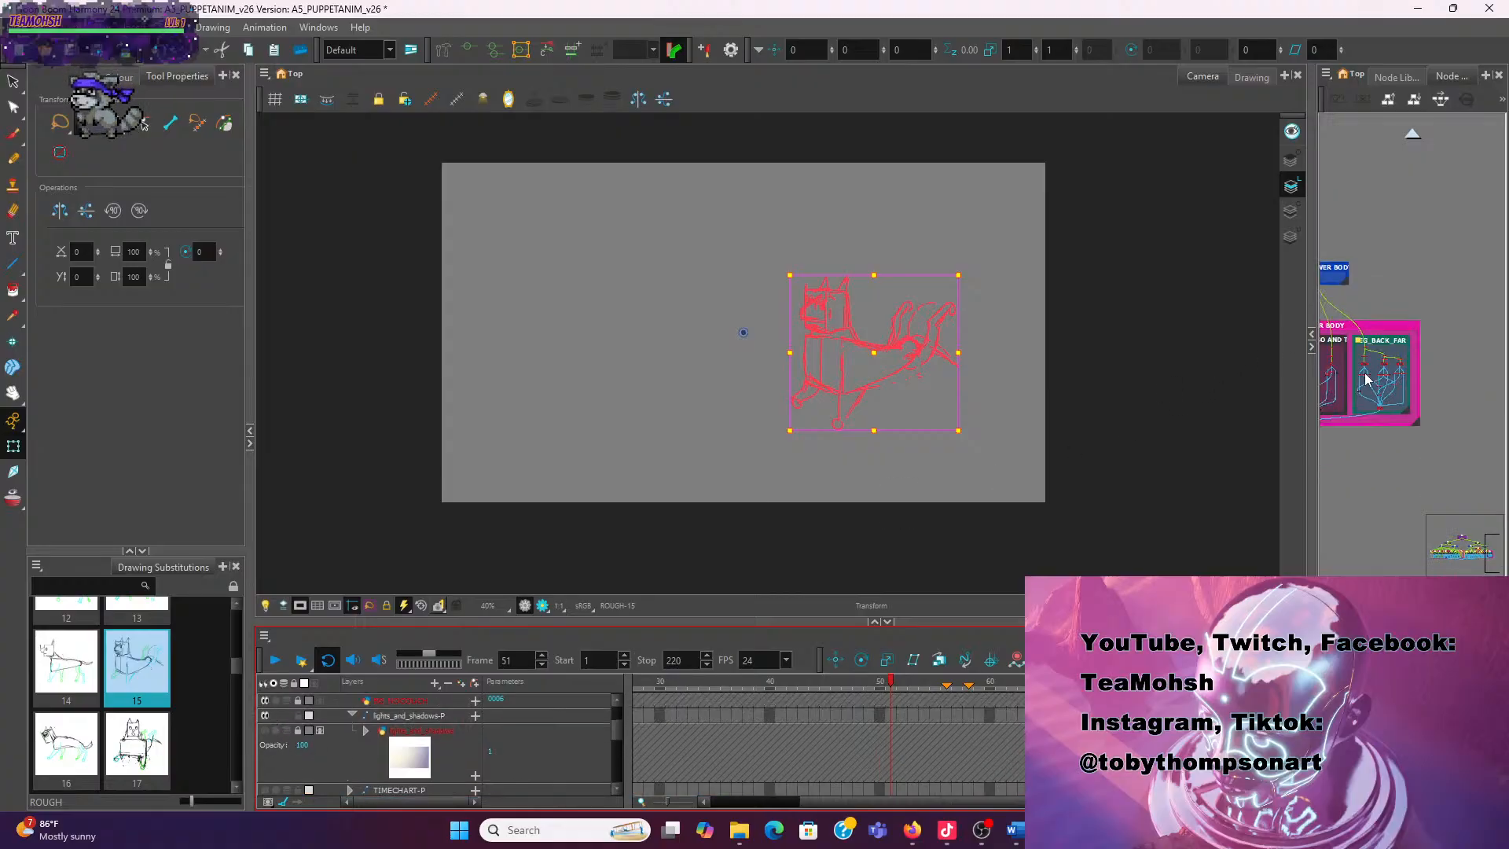
pyautogui.scroll(1, 1365, 270)
pyautogui.moveTo(1363, 264); pyautogui.dragTo(1435, 301)
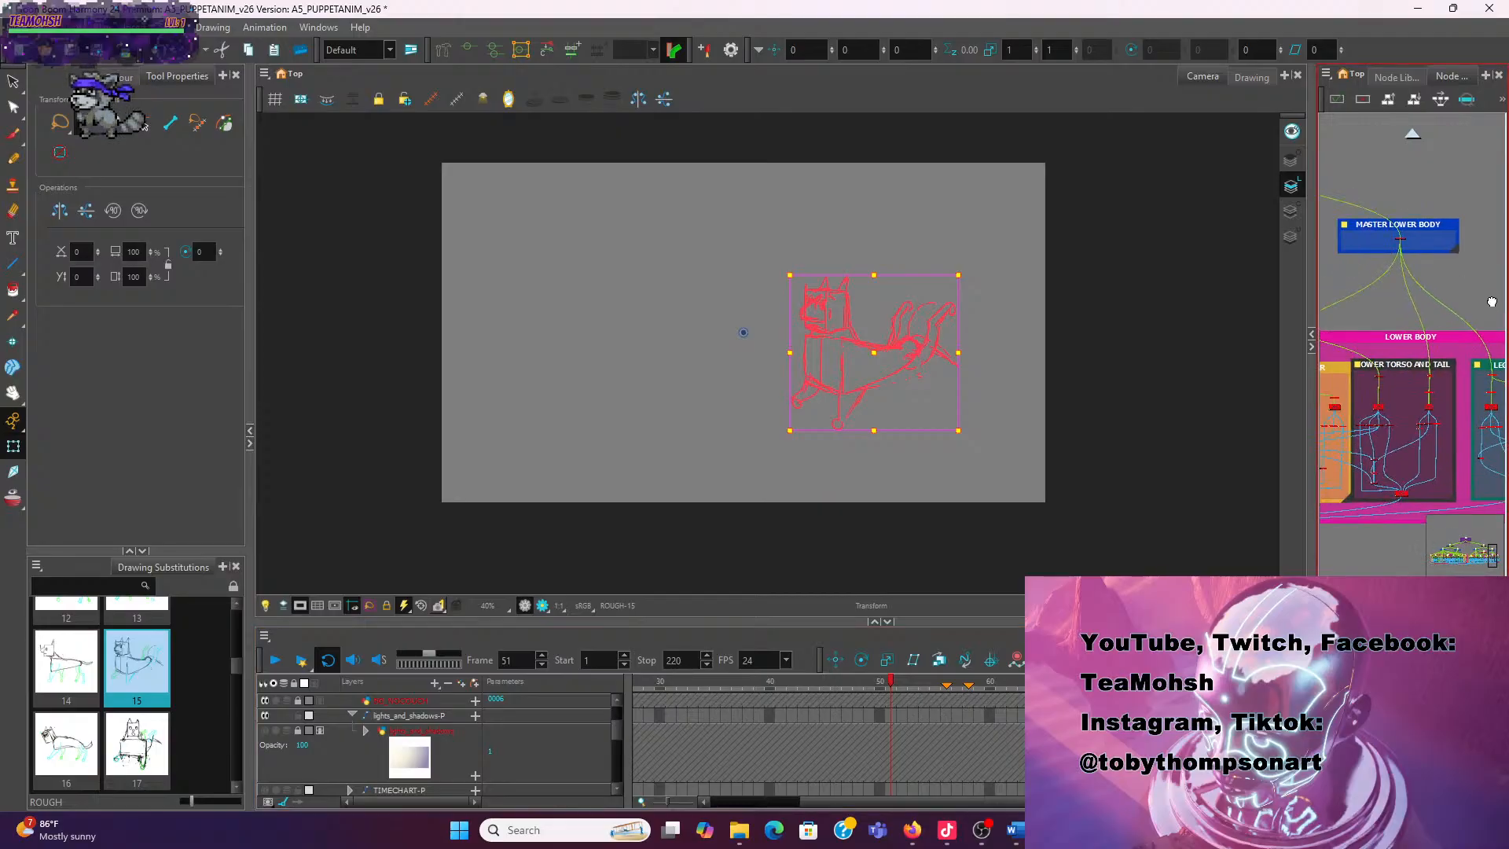
pyautogui.scroll(3, 492, 738)
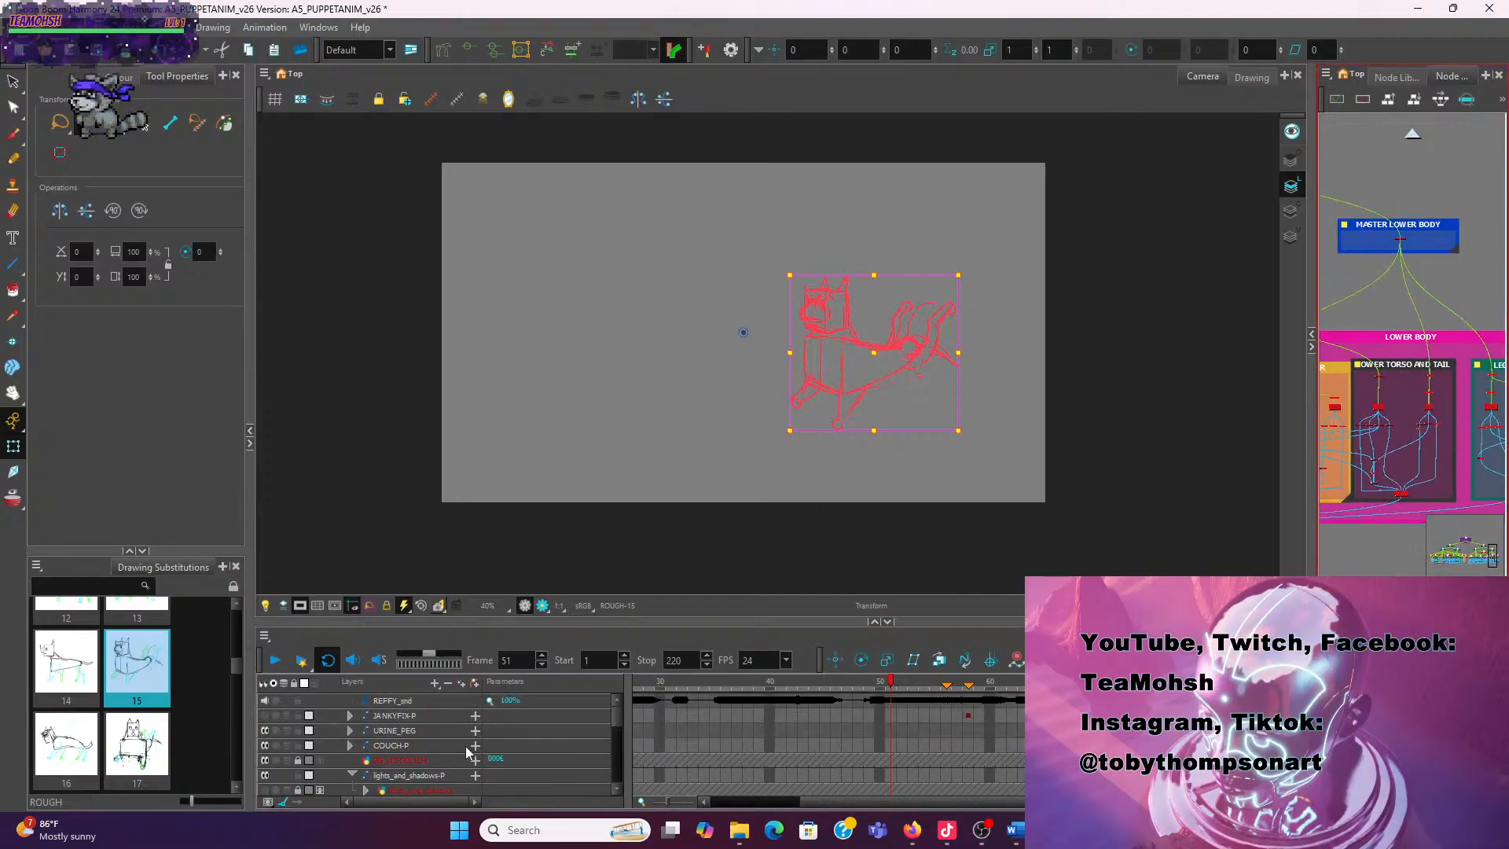
pyautogui.scroll(-4, 446, 743)
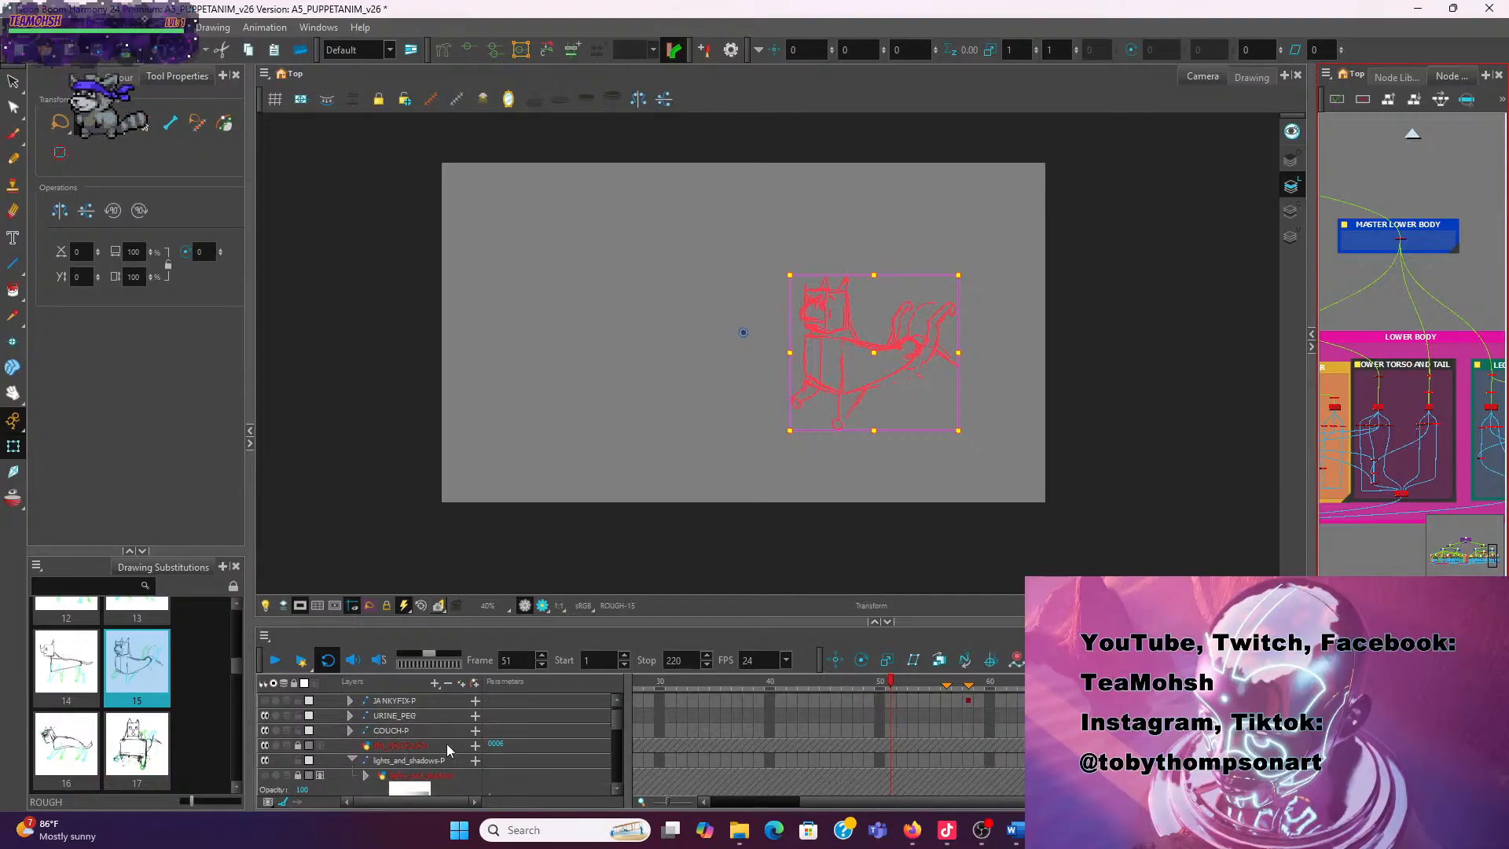
# Select the PUPPET_CTHULULU-P layer, move to frame 56, and turn on onion skin to compare the neighbouring rough poses
pyautogui.click(443, 743)
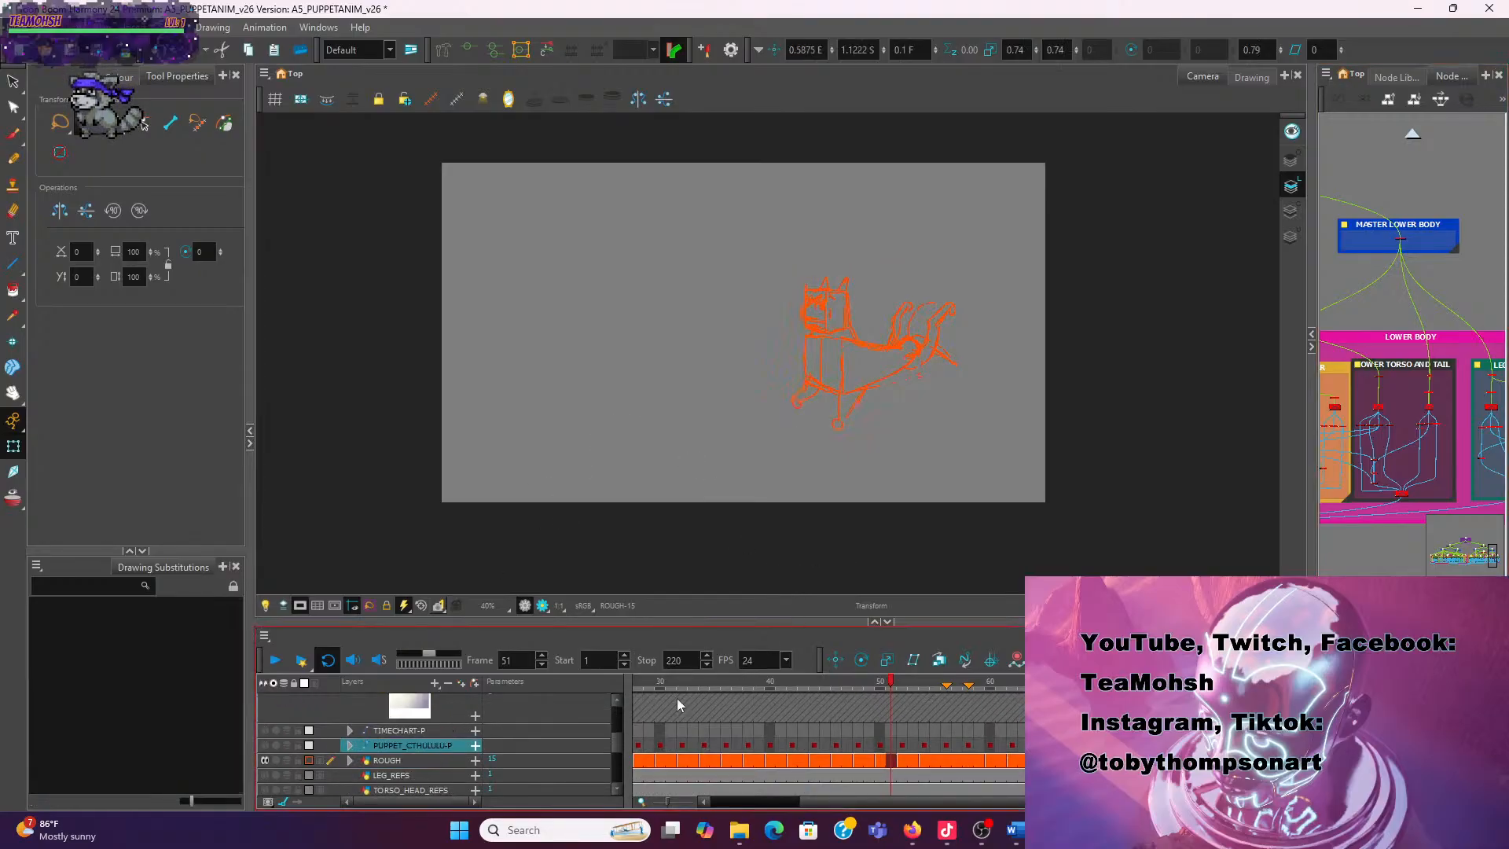
pyautogui.moveTo(893, 682); pyautogui.dragTo(946, 683)
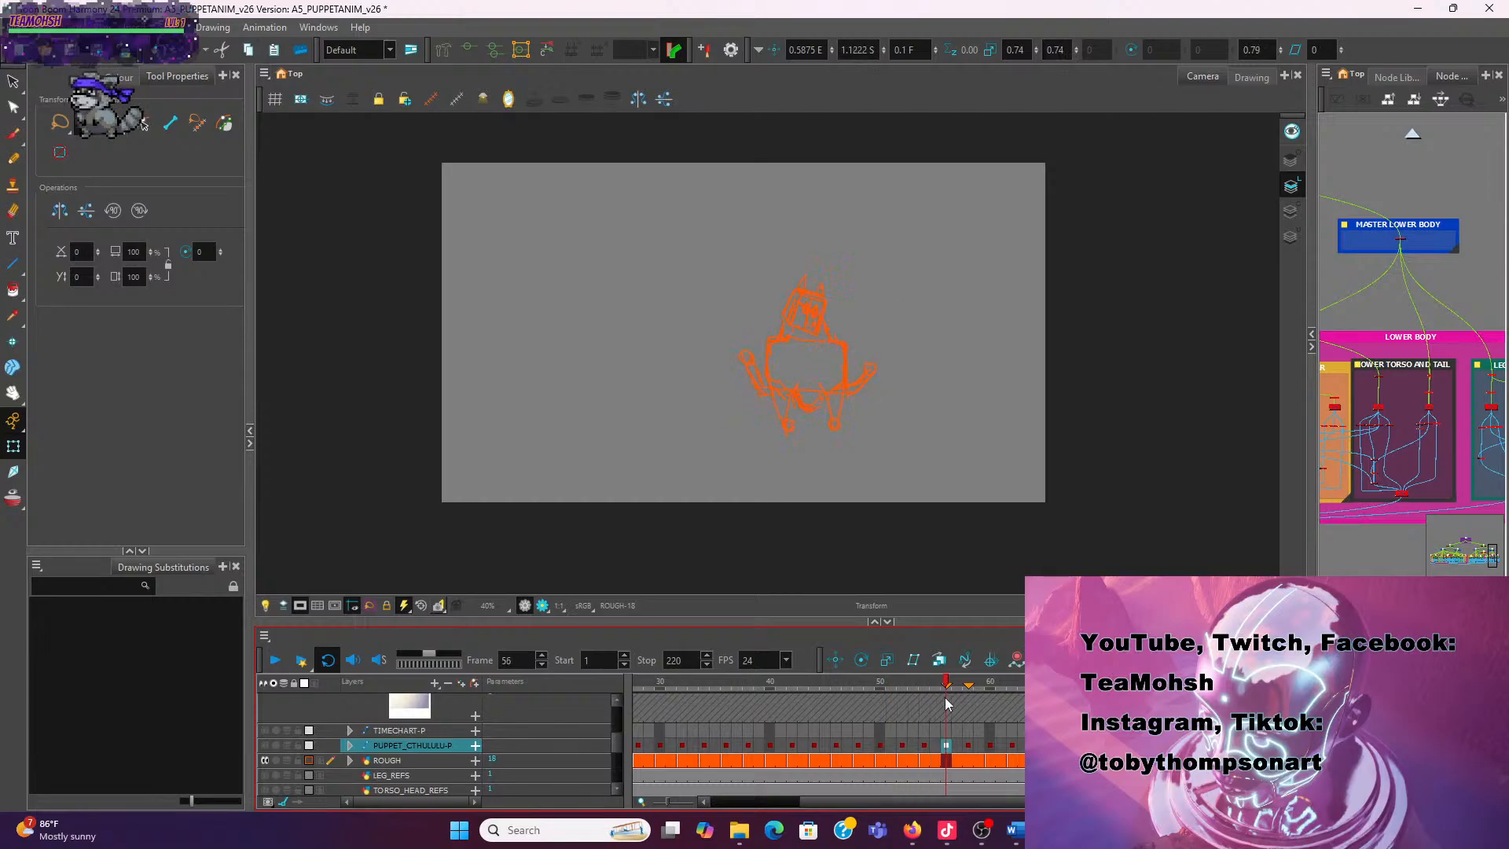
pyautogui.click(13, 497)
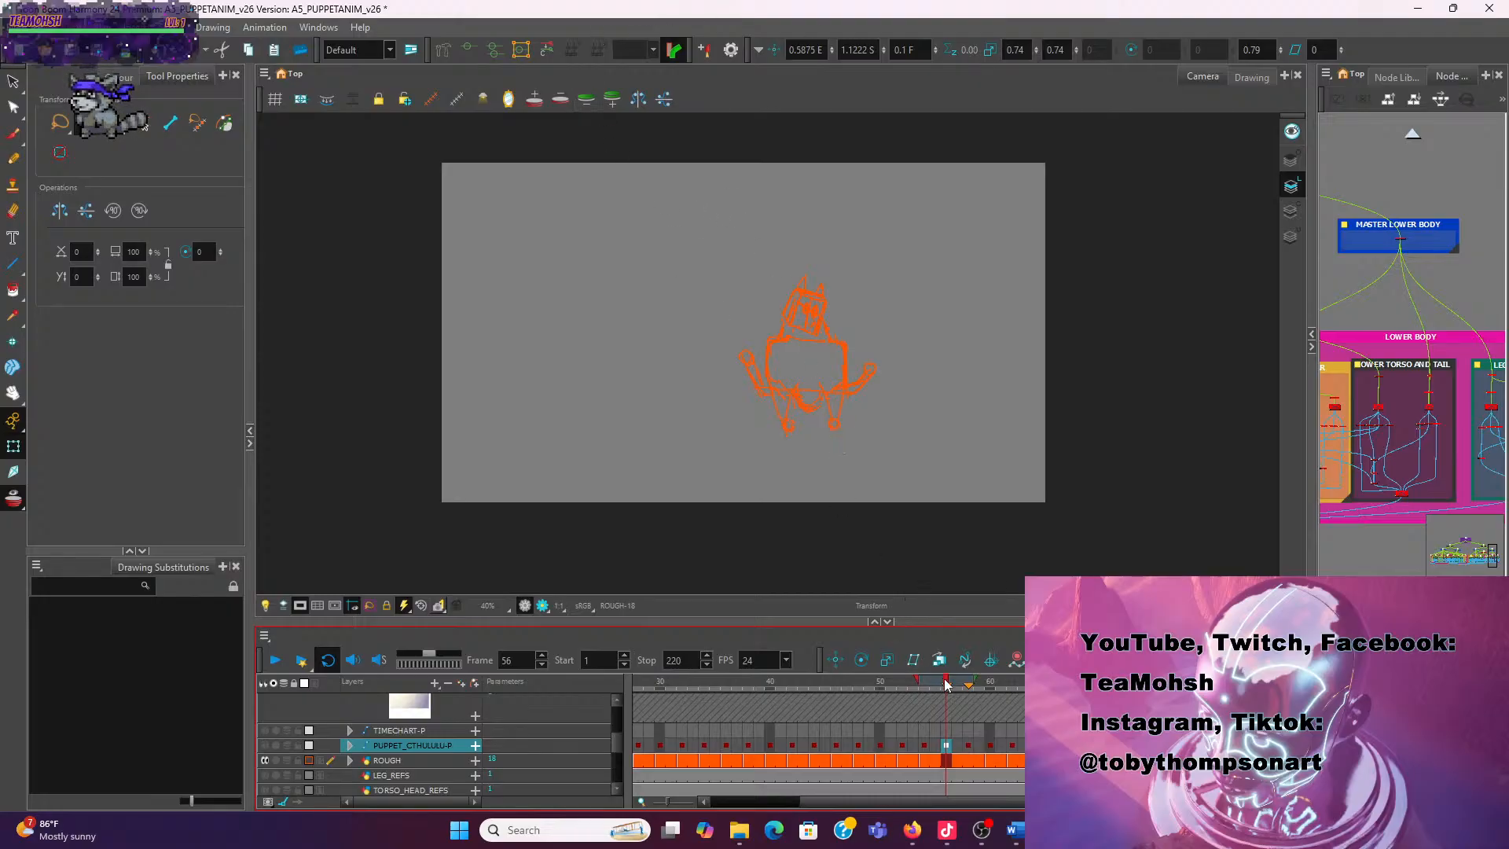
# Go to frame 58, select the ROUGH layer, and display its drawing in its original line colours
pyautogui.moveTo(947, 685); pyautogui.dragTo(966, 686)
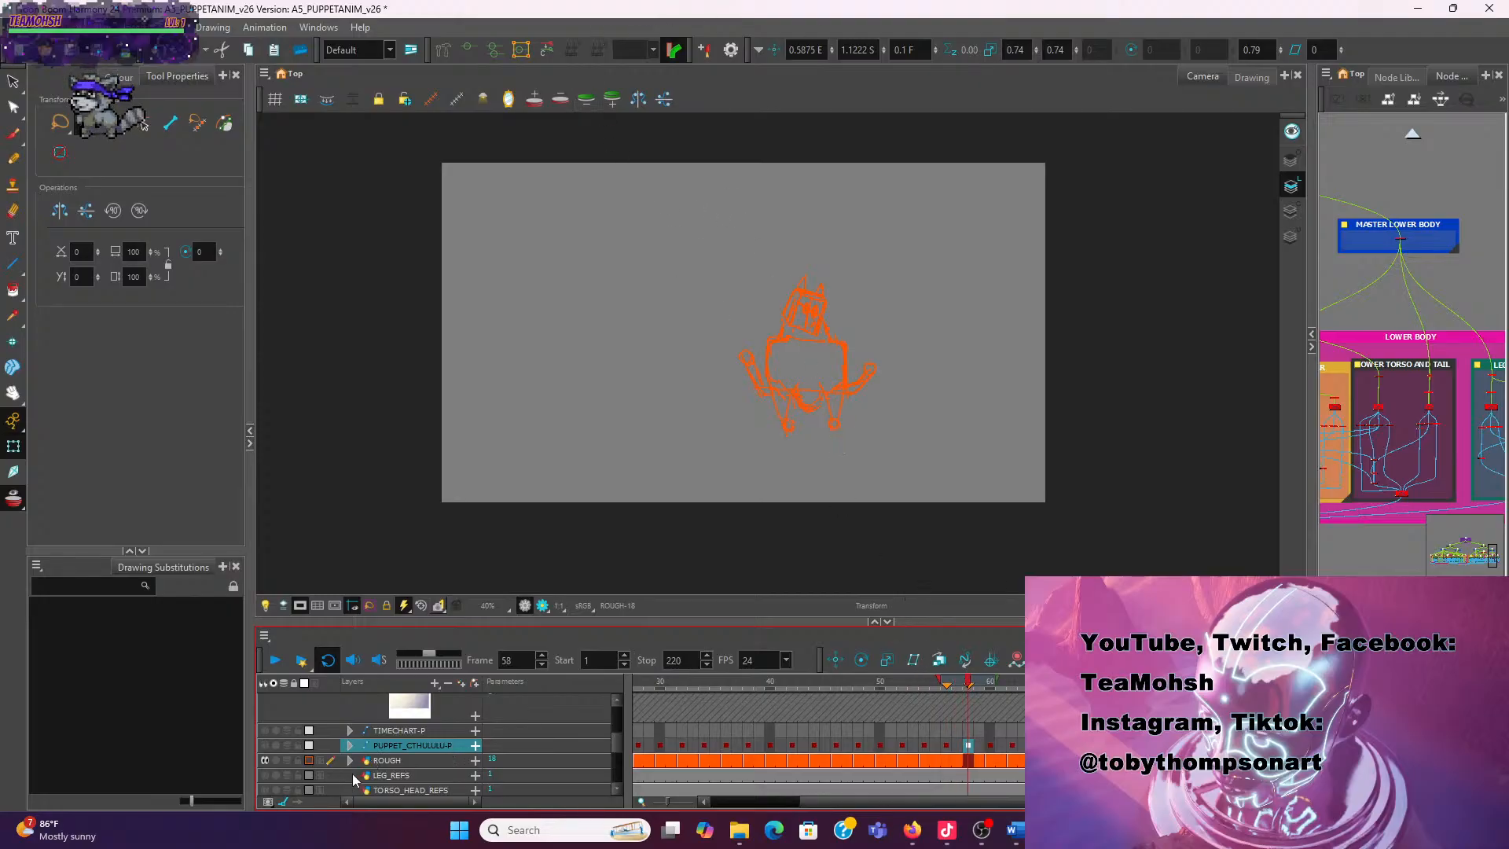
pyautogui.click(381, 762)
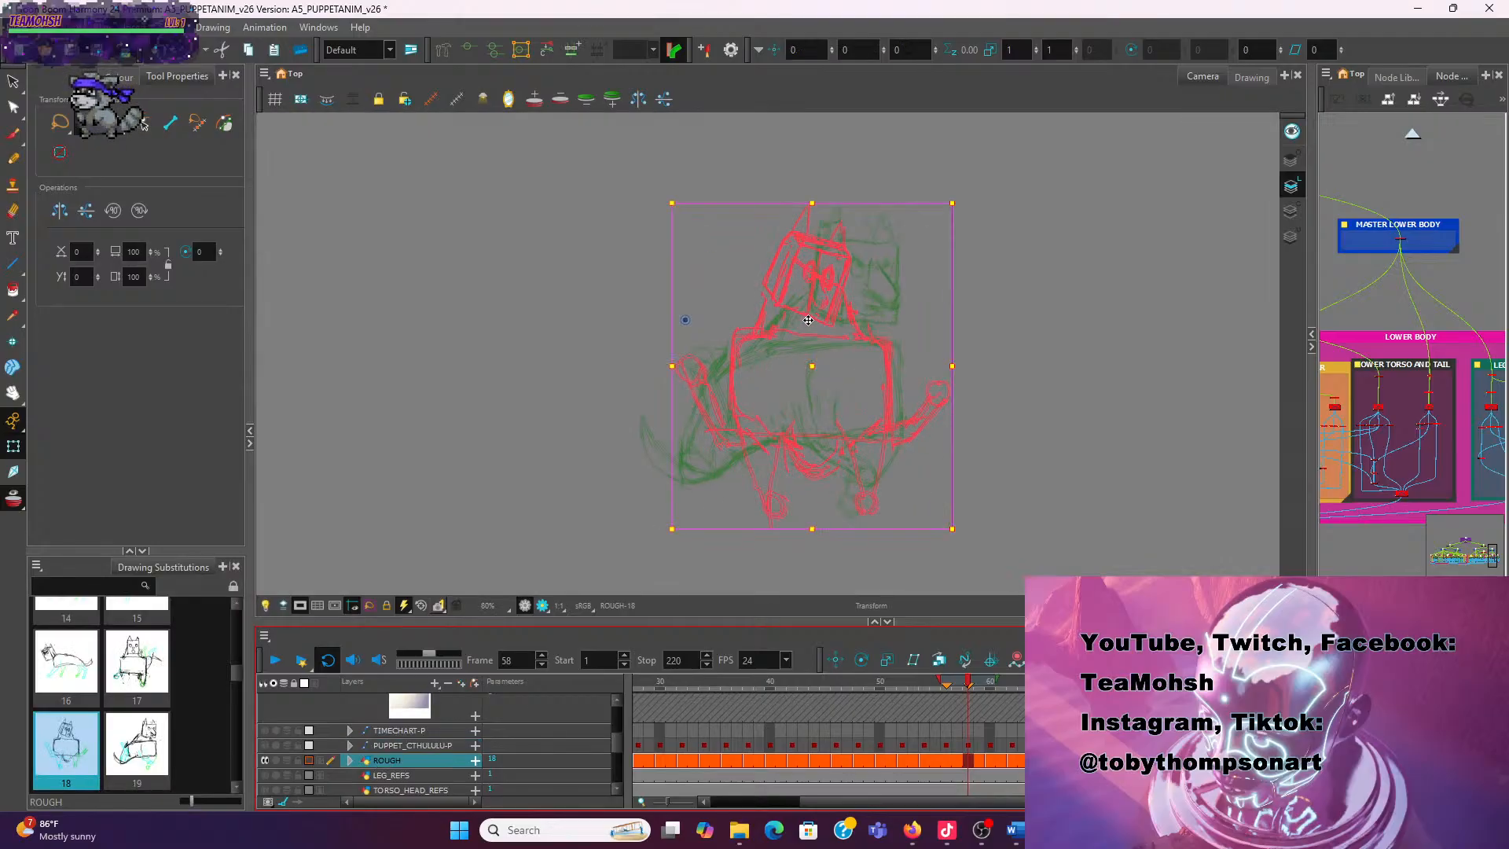
pyautogui.scroll(4, 911, 428)
pyautogui.scroll(-1, 907, 474)
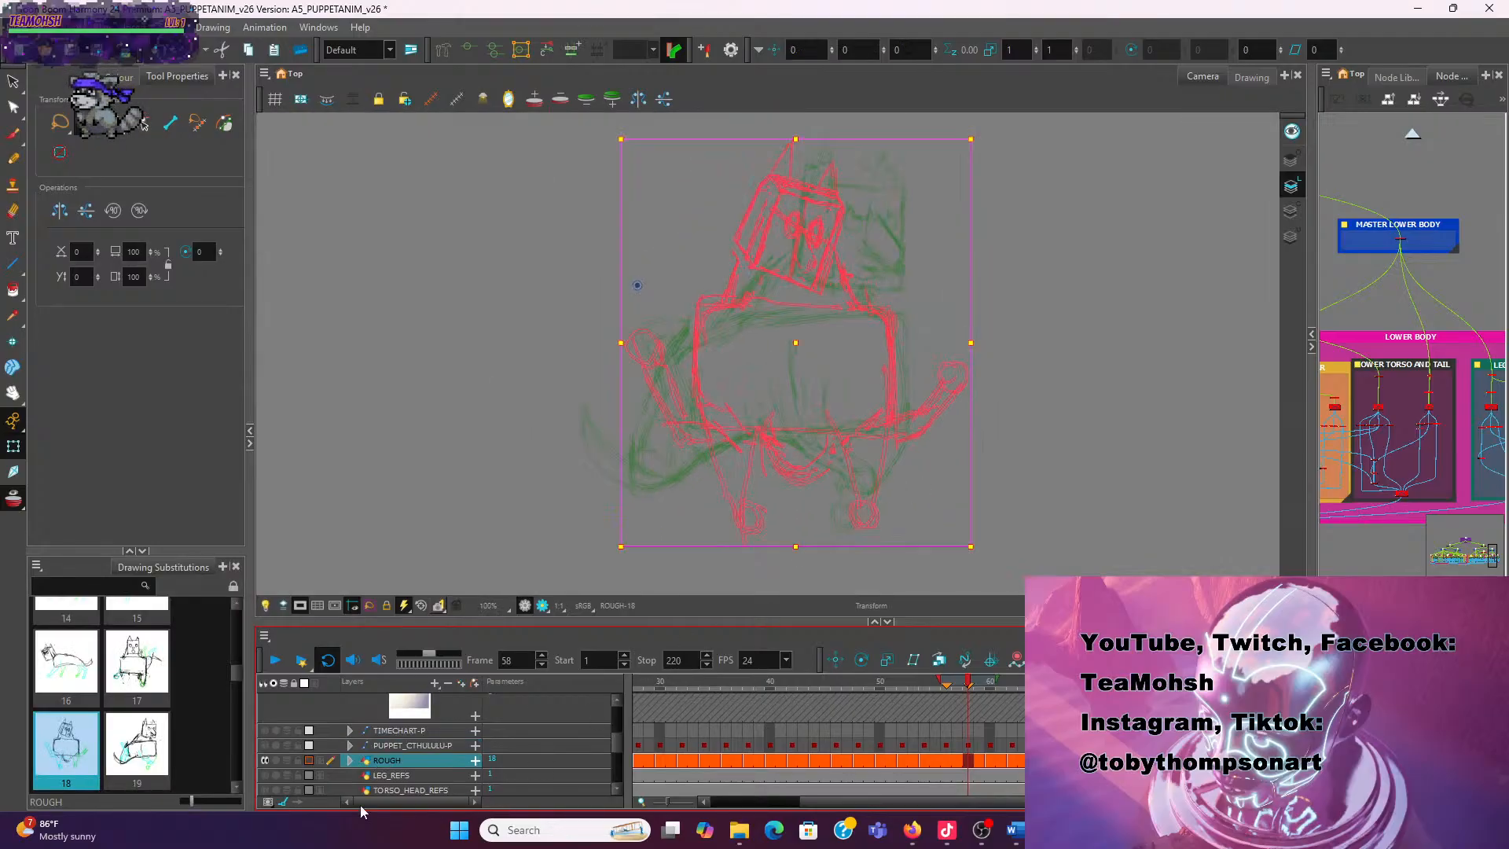
pyautogui.click(309, 761)
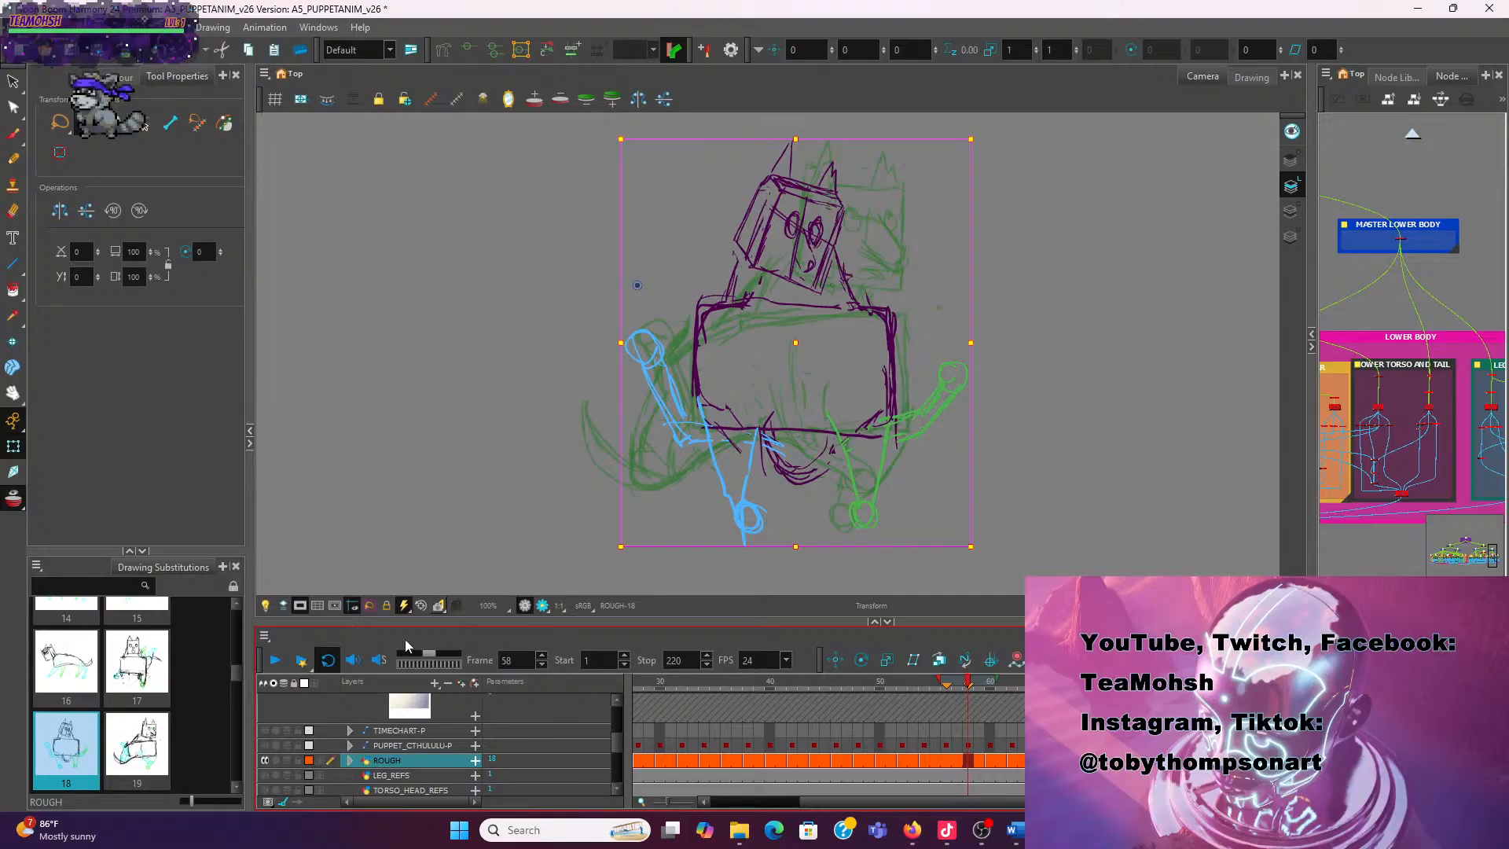
# Return to frame 56 and extend the onion skin range to cover the previous and next rough cat poses
pyautogui.click(955, 686)
pyautogui.moveTo(955, 686)
pyautogui.mouseDown()
pyautogui.moveTo(977, 688)
pyautogui.moveTo(950, 686)
pyautogui.mouseUp()
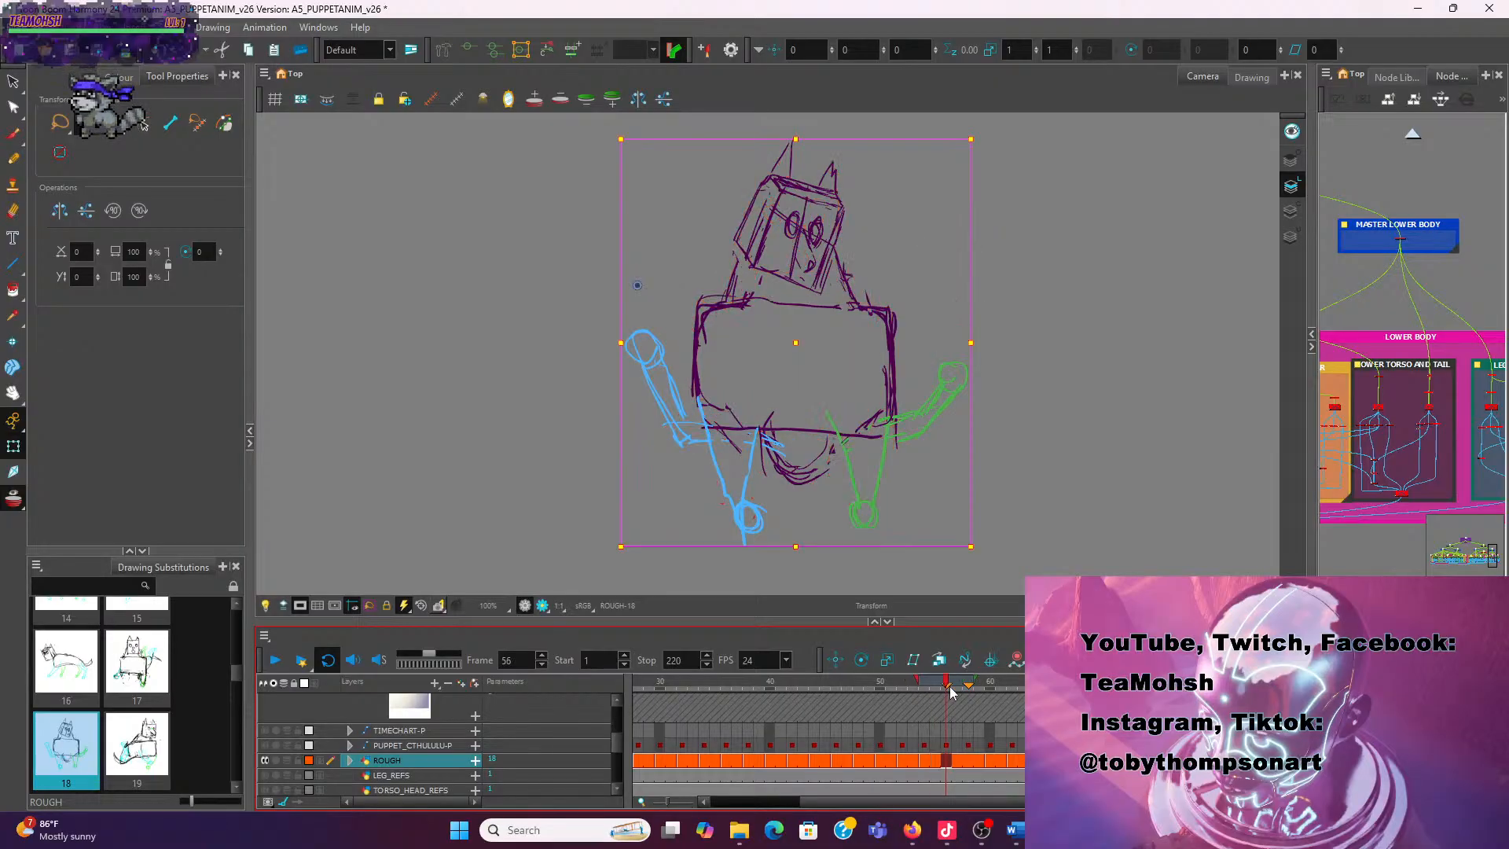
pyautogui.click(612, 102)
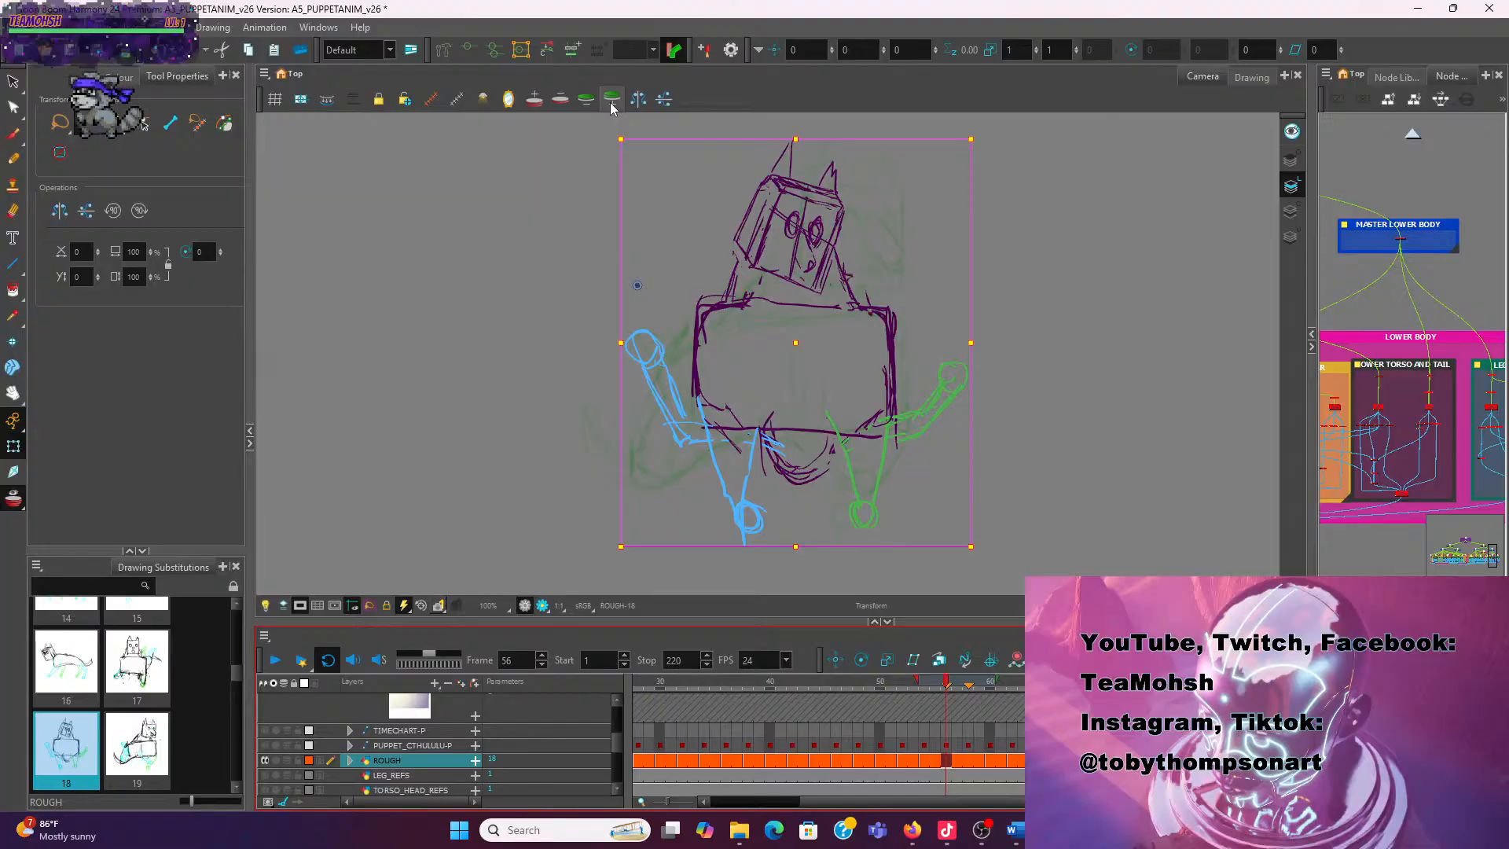
pyautogui.click(561, 99)
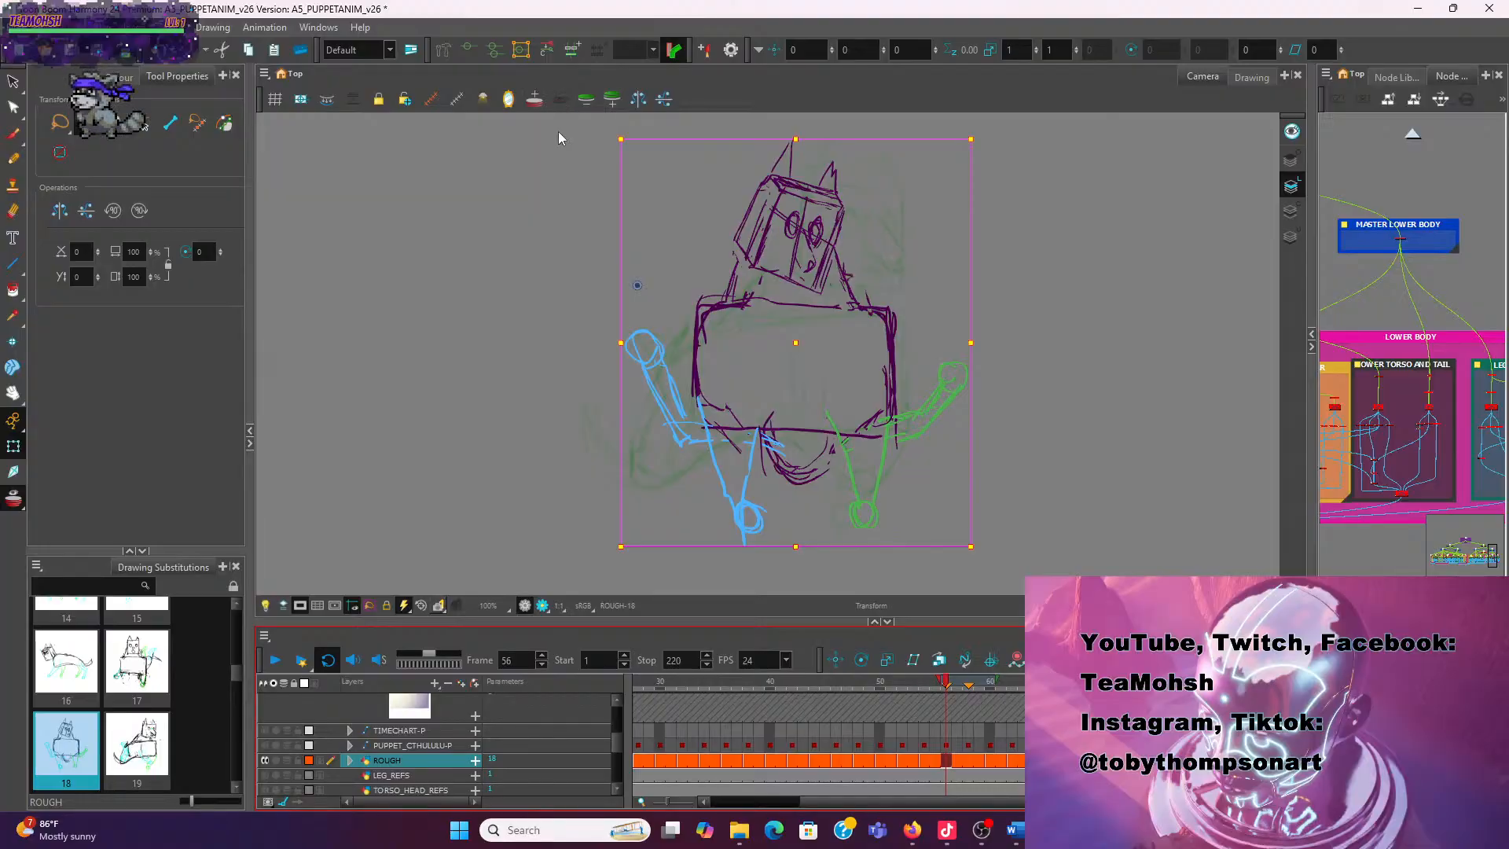
pyautogui.click(530, 102)
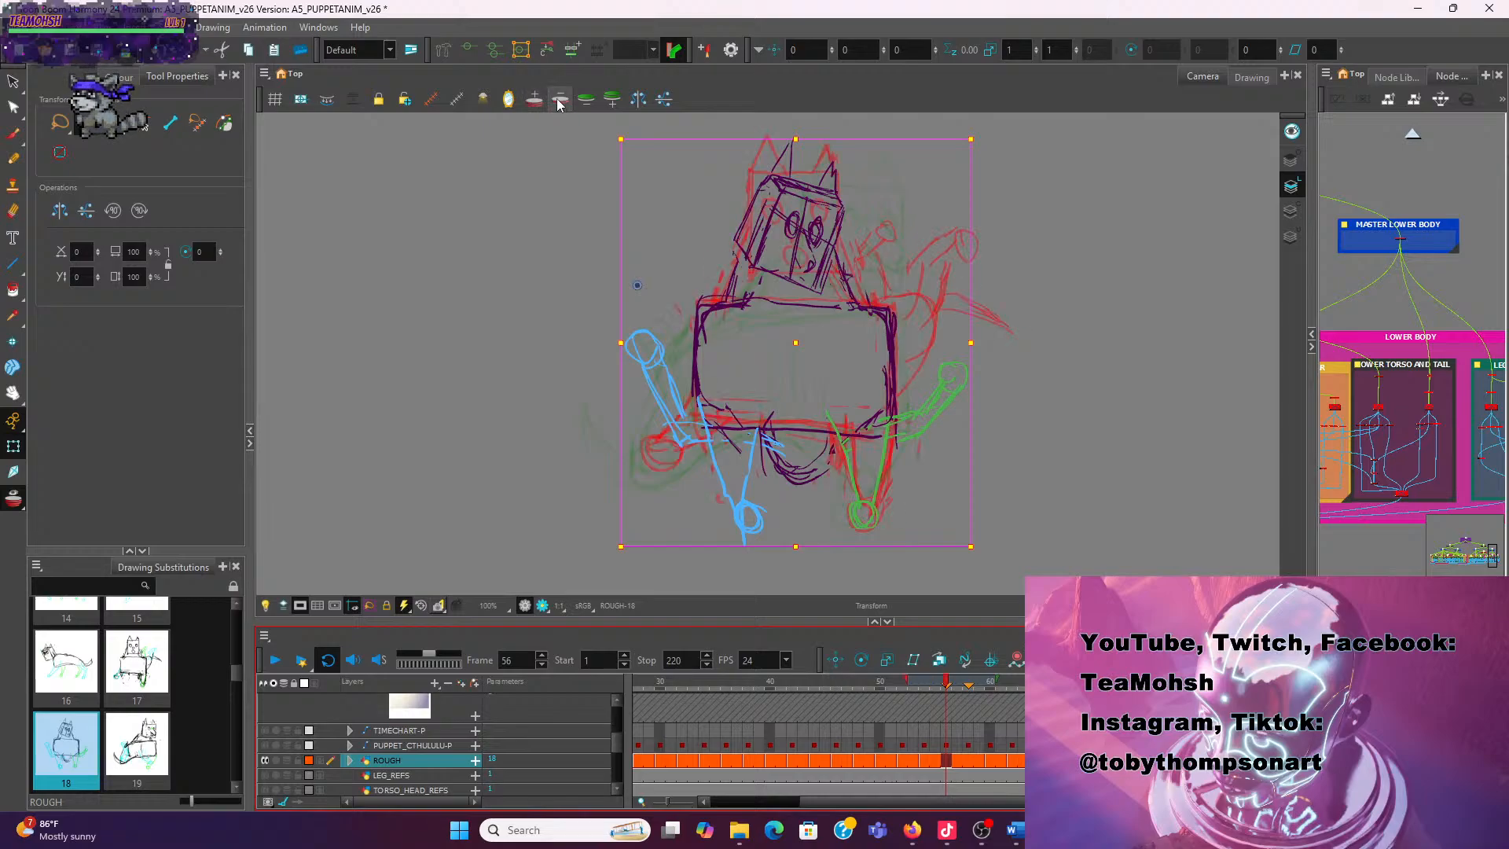
pyautogui.click(560, 102)
pyautogui.click(542, 101)
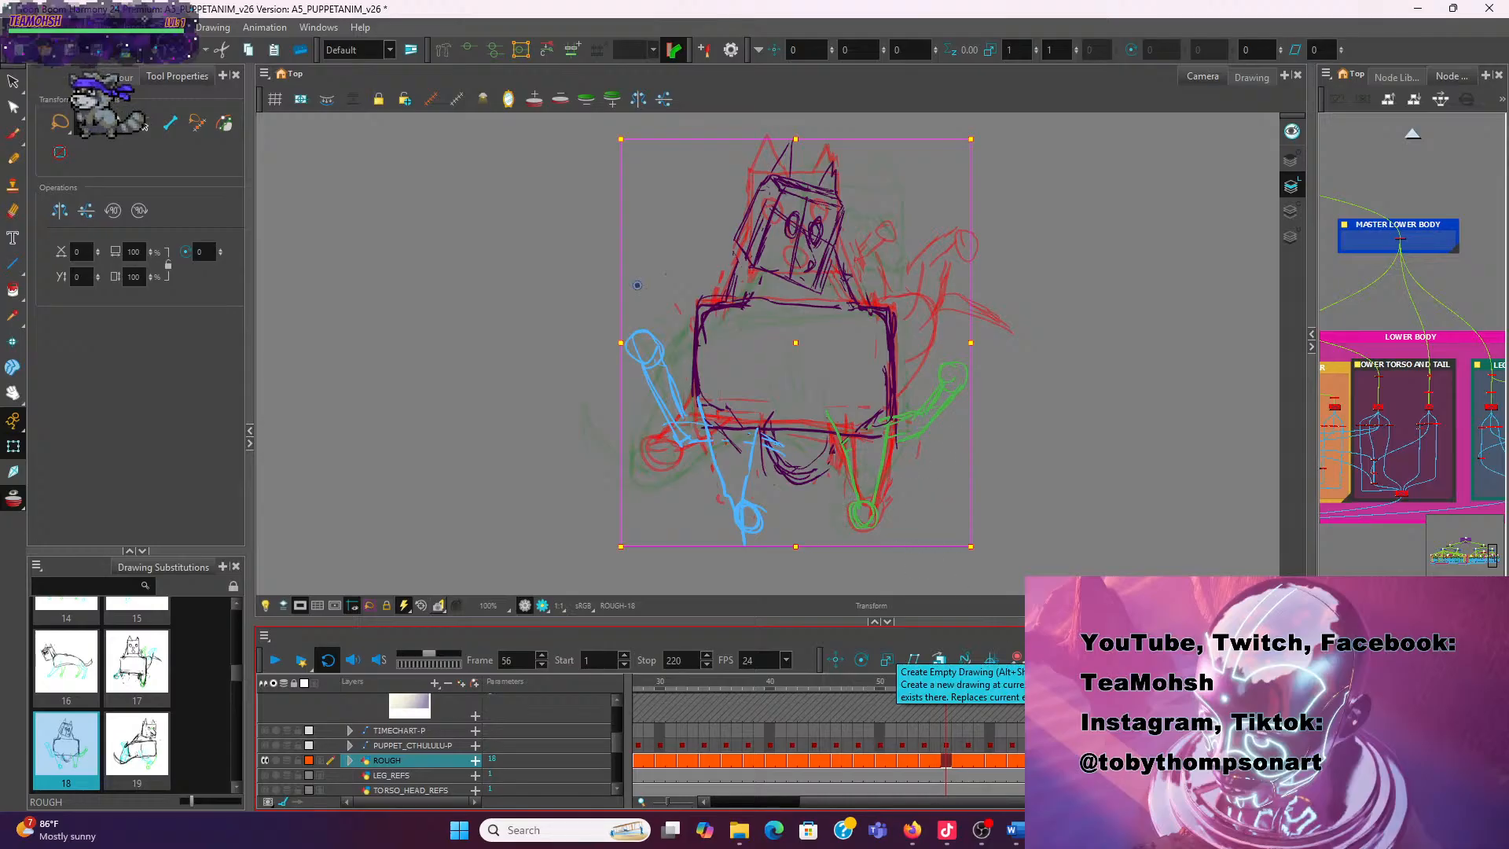
# Try adding empty drawings to the ROUGH layer at frames 56 and 58, and undo both
pyautogui.click(965, 661)
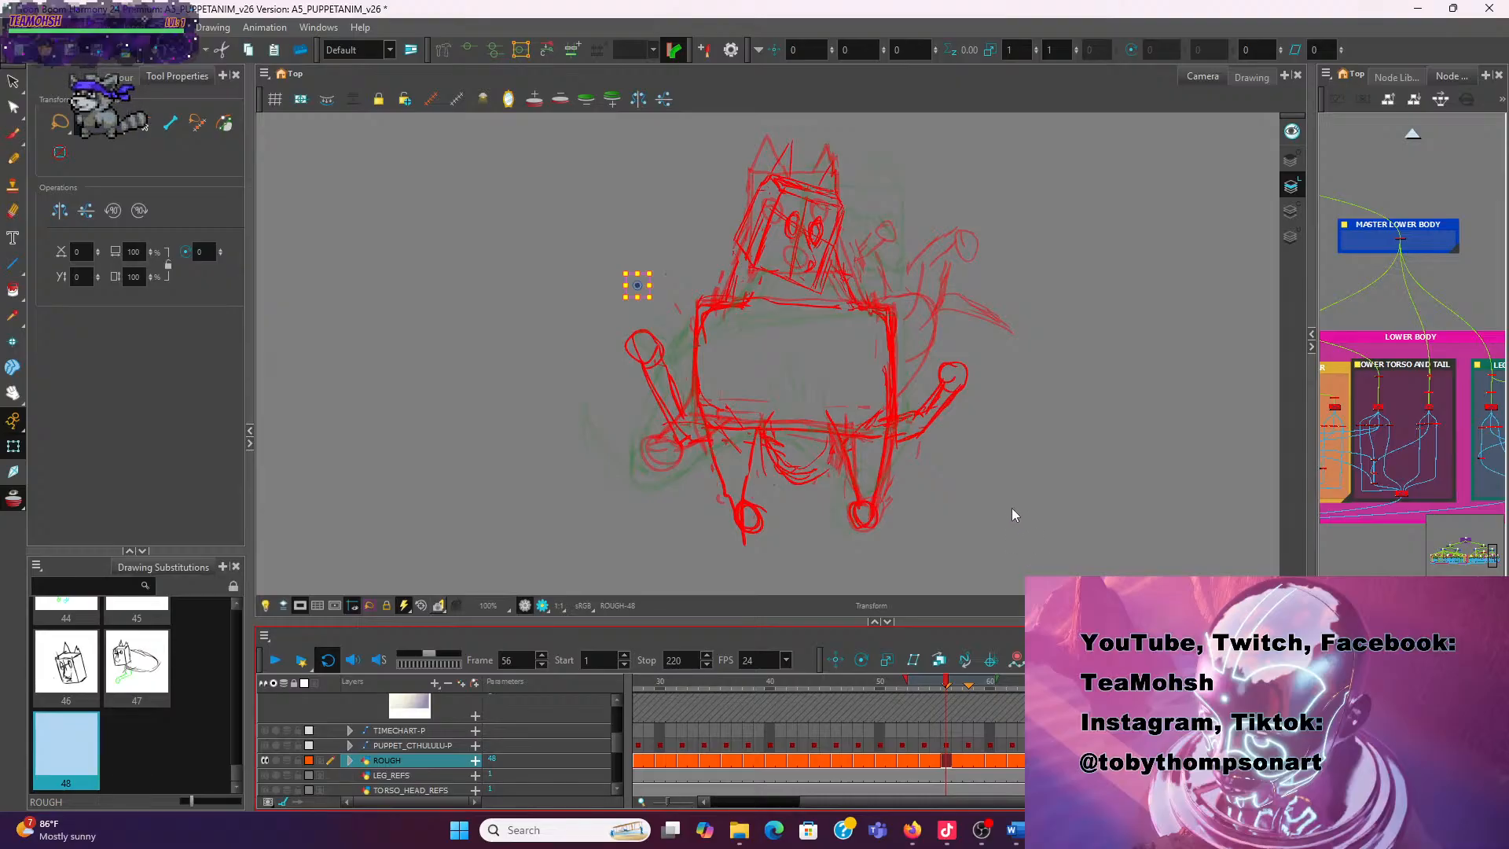
pyautogui.click(968, 731)
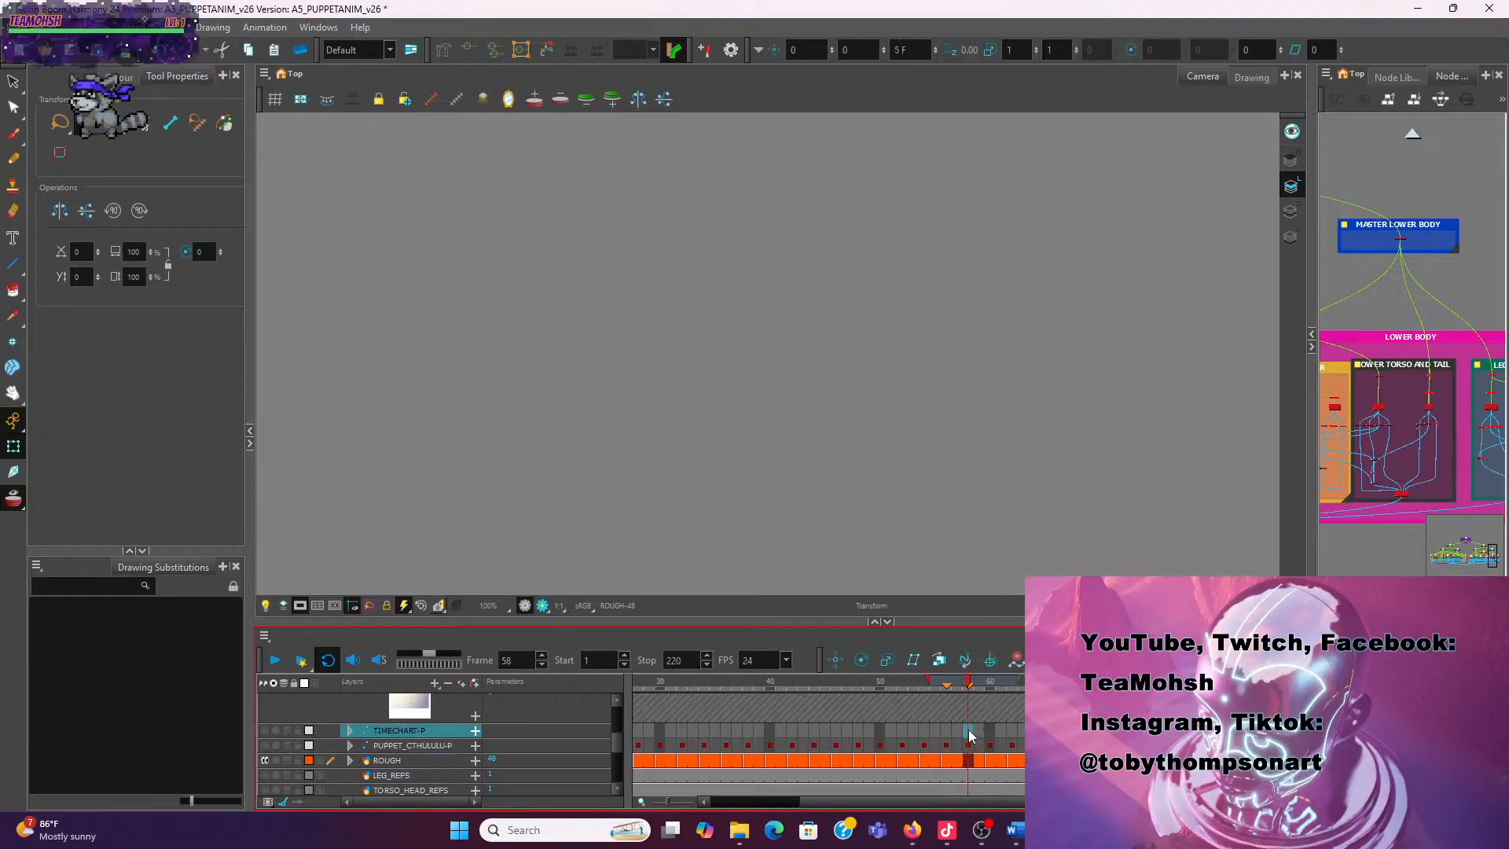
pyautogui.moveTo(969, 729)
pyautogui.mouseDown()
pyautogui.moveTo(950, 721)
pyautogui.moveTo(969, 730)
pyautogui.mouseUp()
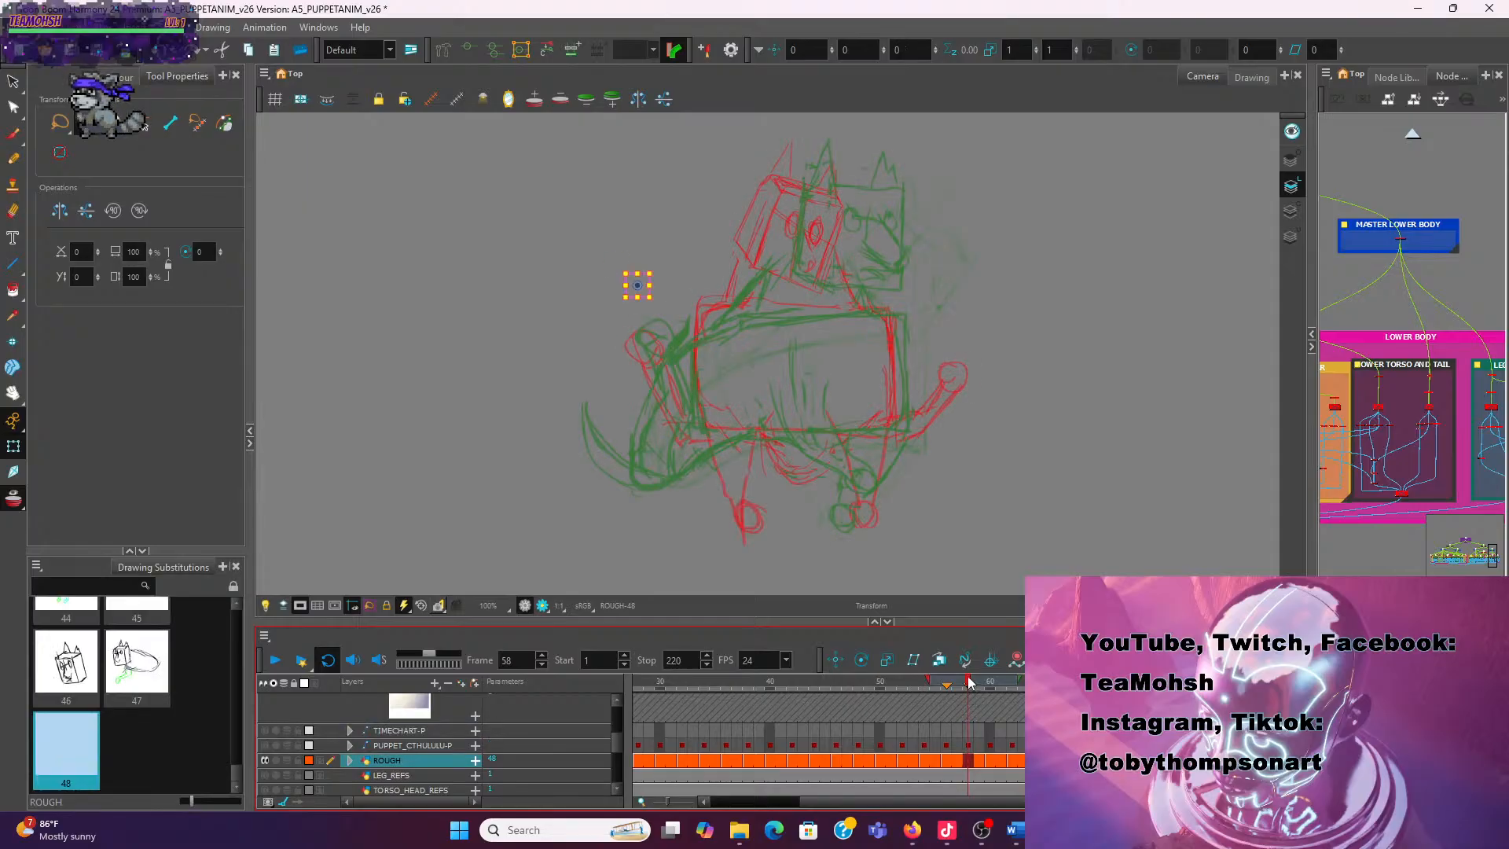
pyautogui.moveTo(969, 683)
pyautogui.mouseDown()
pyautogui.moveTo(954, 683)
pyautogui.moveTo(968, 683)
pyautogui.mouseUp()
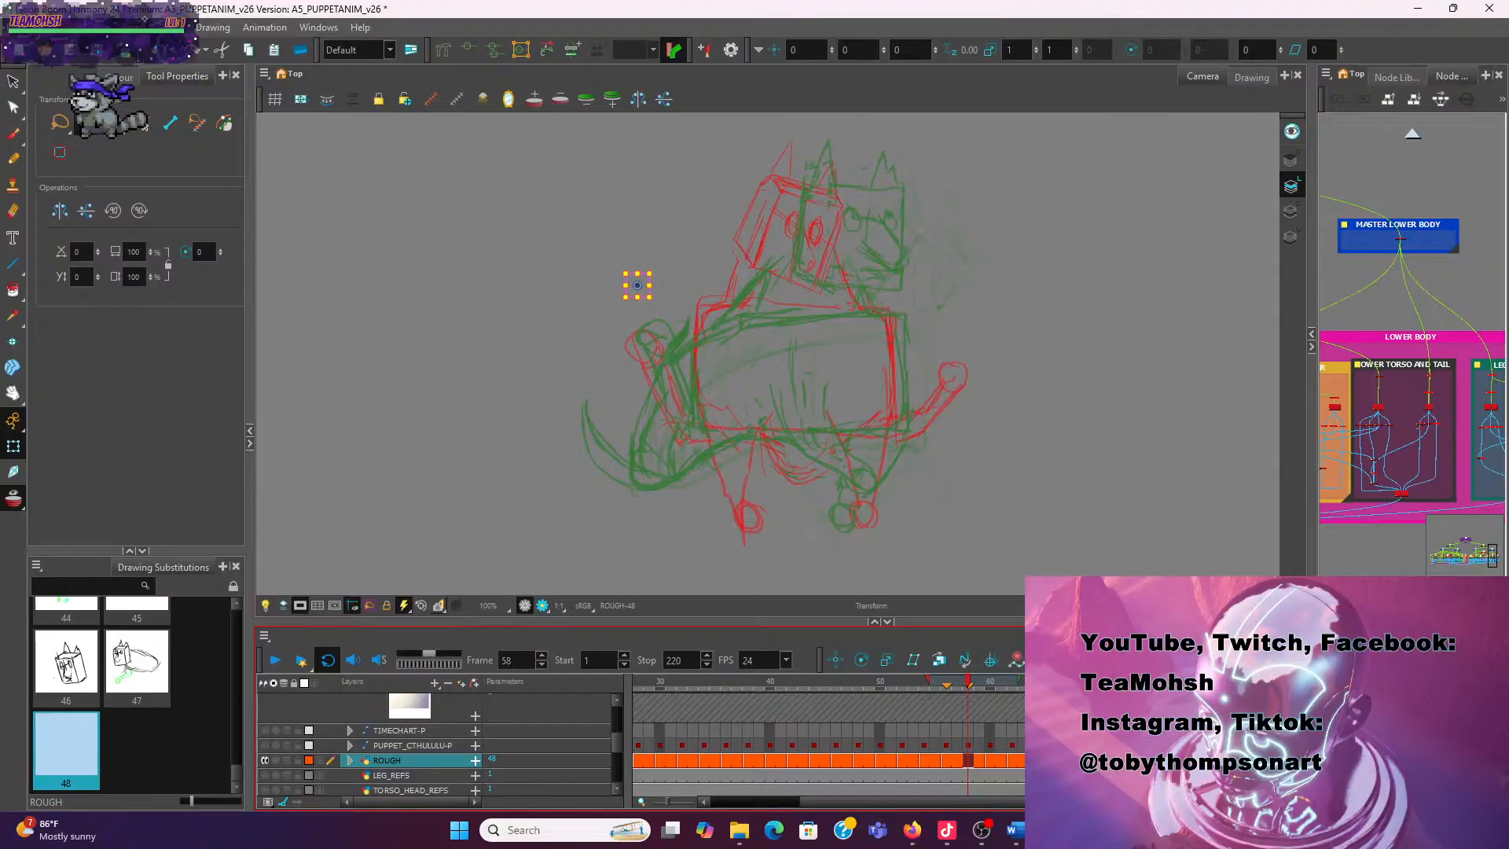
pyautogui.hotkey('alt', 'shift', 'r')
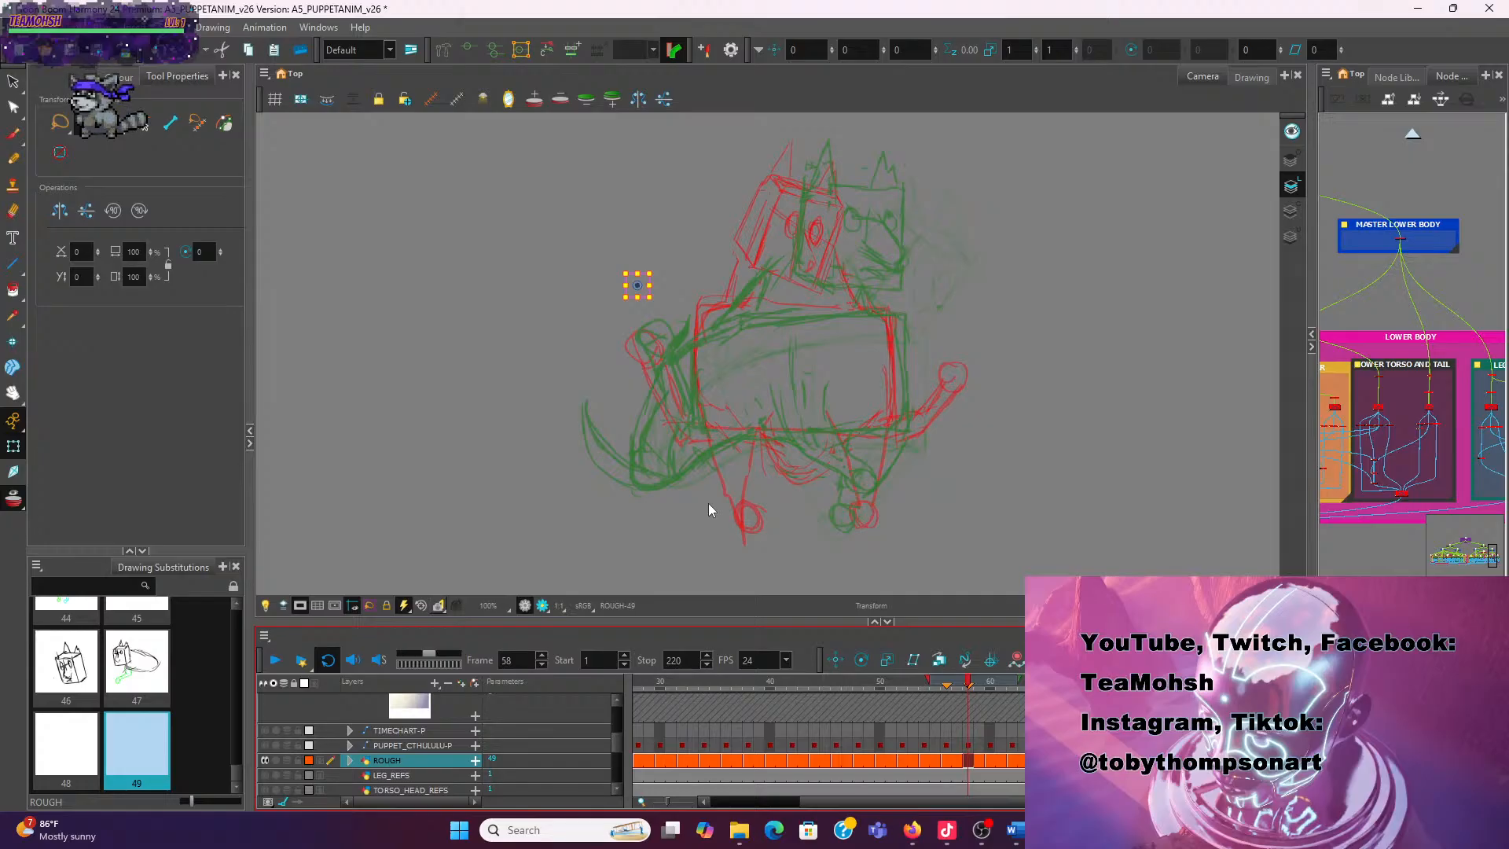
pyautogui.hotkey('ctrl', 'z')
pyautogui.hotkey('ctrl', 'z')
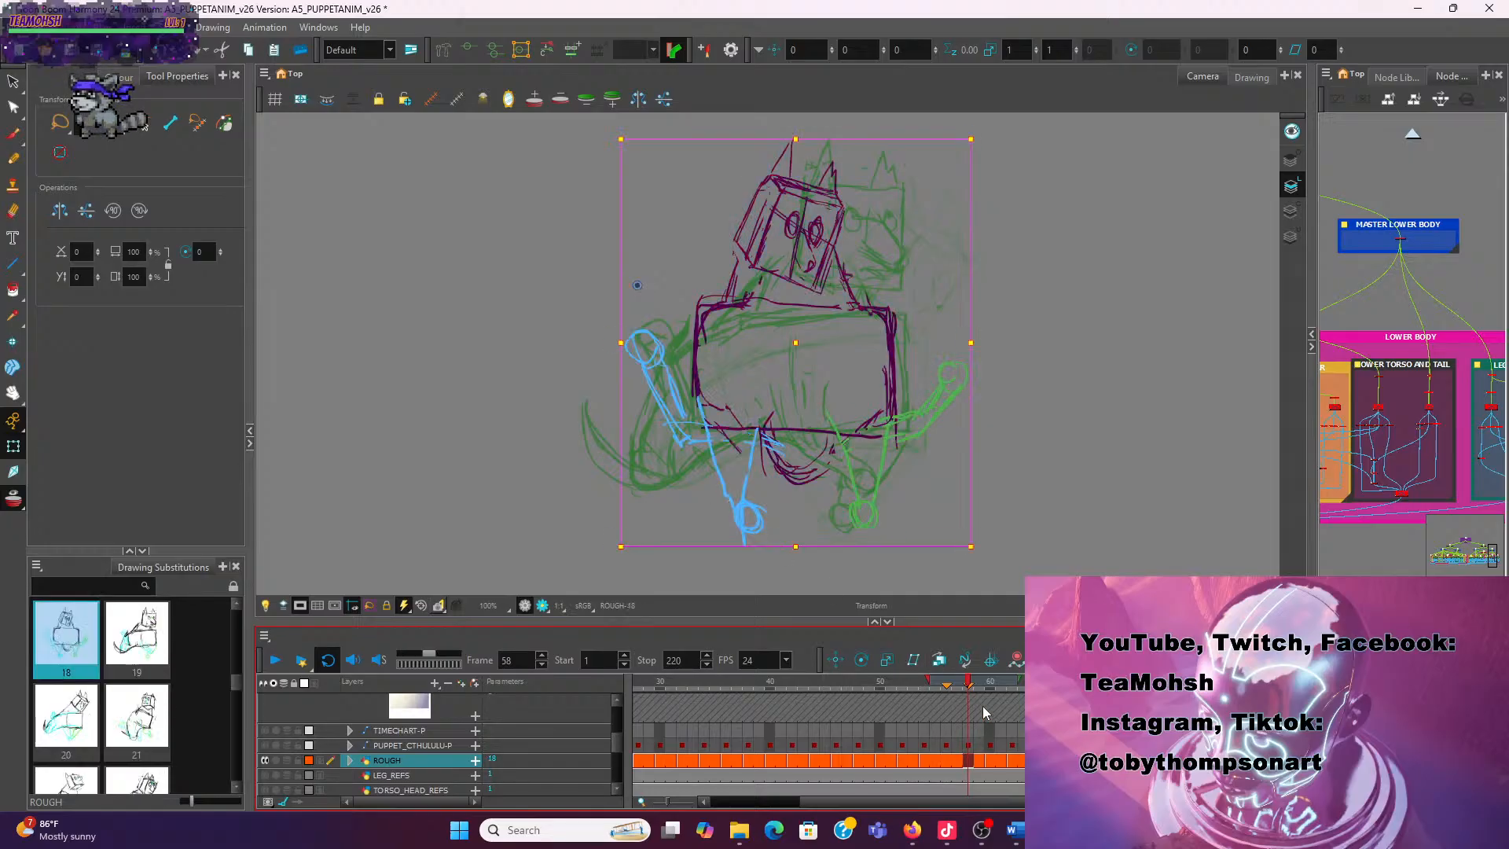
# Compare the onion-skinned rough poses by moving back and forth between frames 56 and 58
pyautogui.moveTo(968, 680)
pyautogui.mouseDown()
pyautogui.moveTo(921, 685)
pyautogui.moveTo(970, 707)
pyautogui.moveTo(946, 713)
pyautogui.mouseUp()
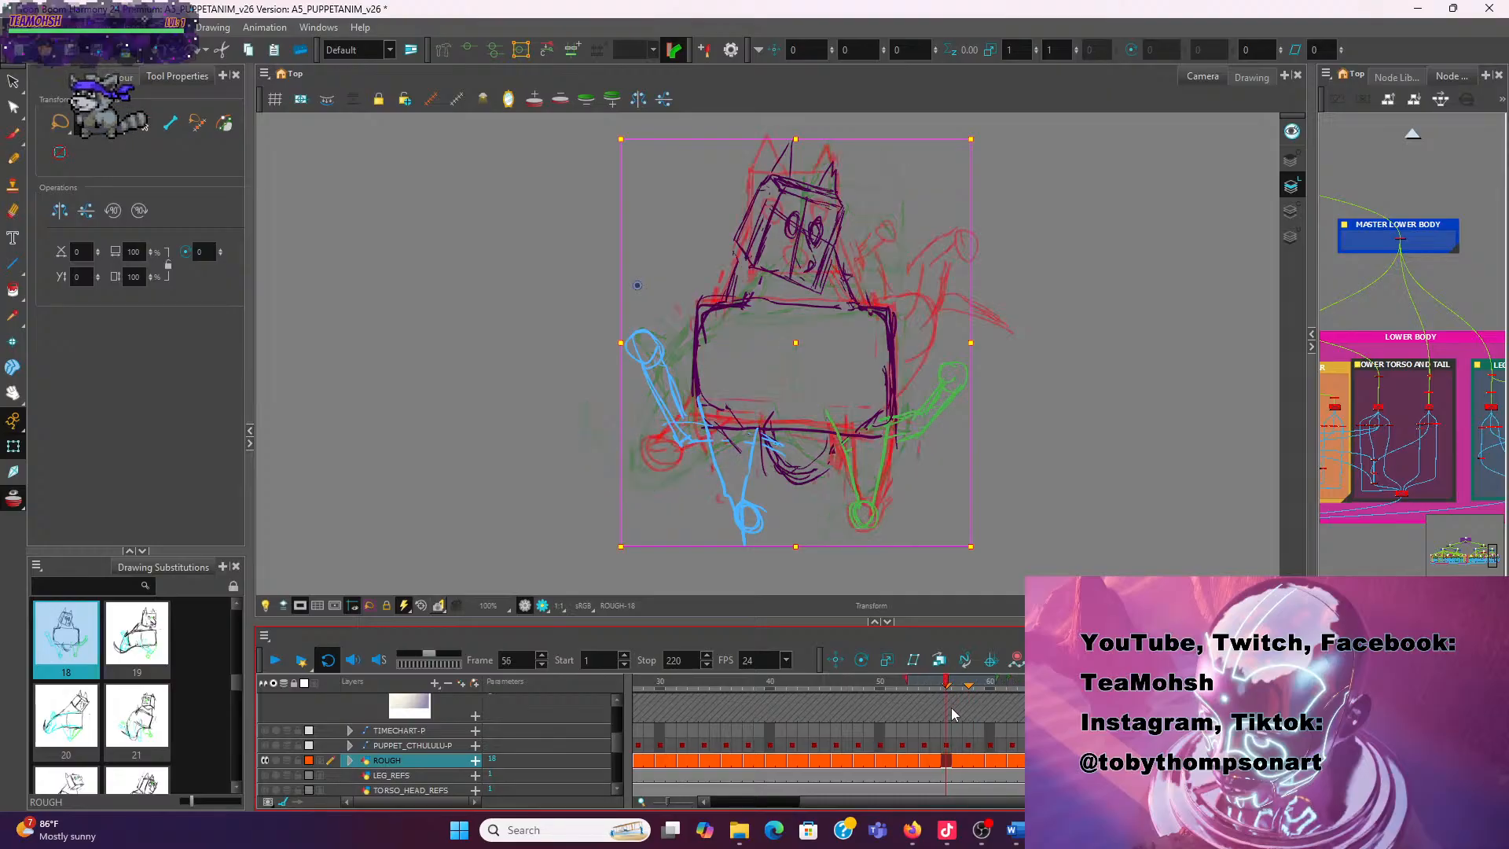
pyautogui.moveTo(951, 707)
pyautogui.mouseDown()
pyautogui.moveTo(927, 709)
pyautogui.moveTo(968, 737)
pyautogui.mouseUp()
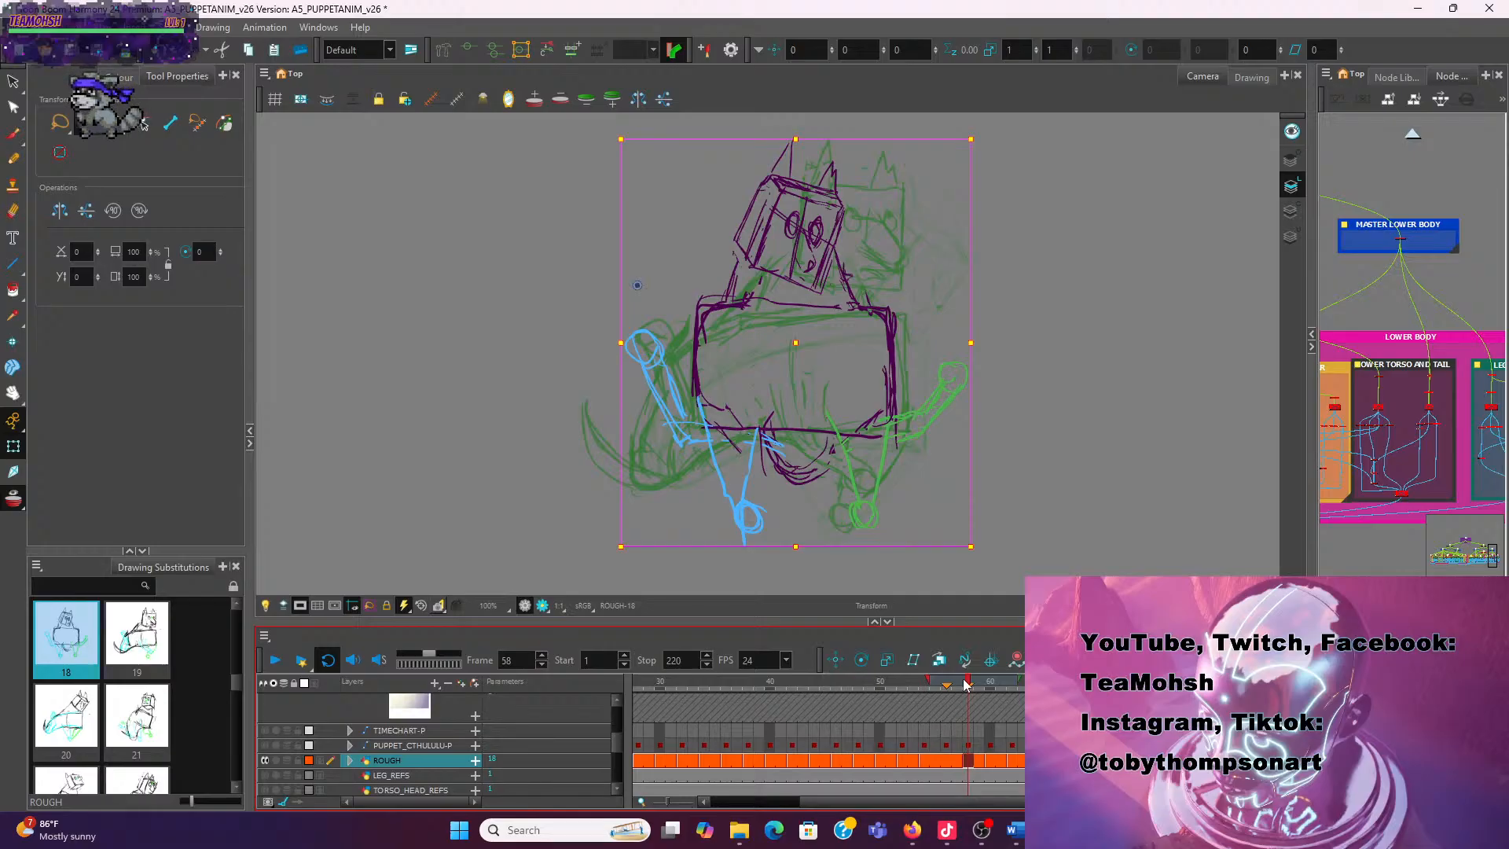
pyautogui.moveTo(968, 683); pyautogui.dragTo(949, 683)
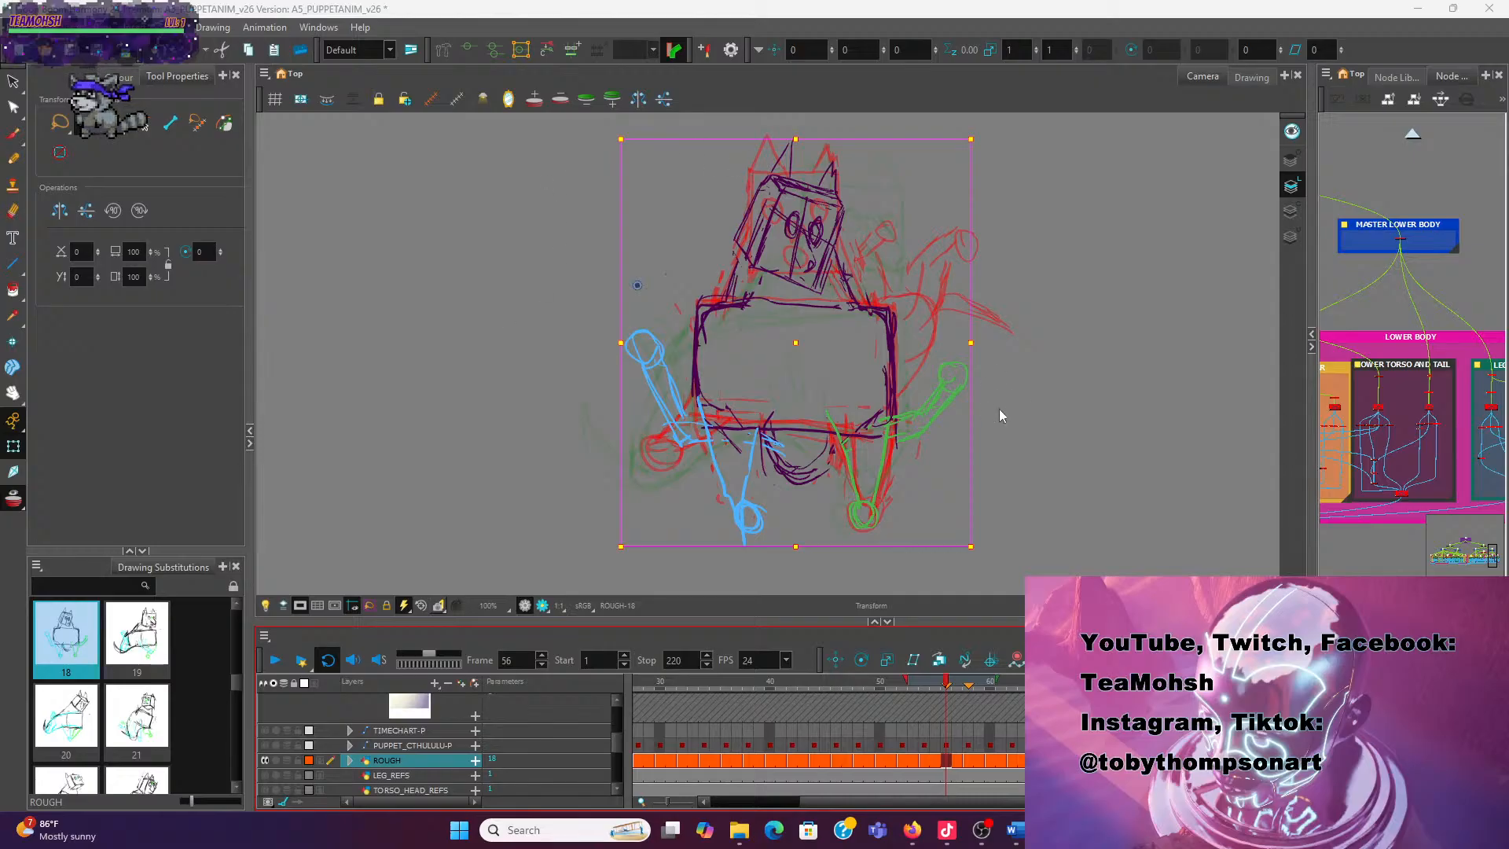
pyautogui.click(969, 685)
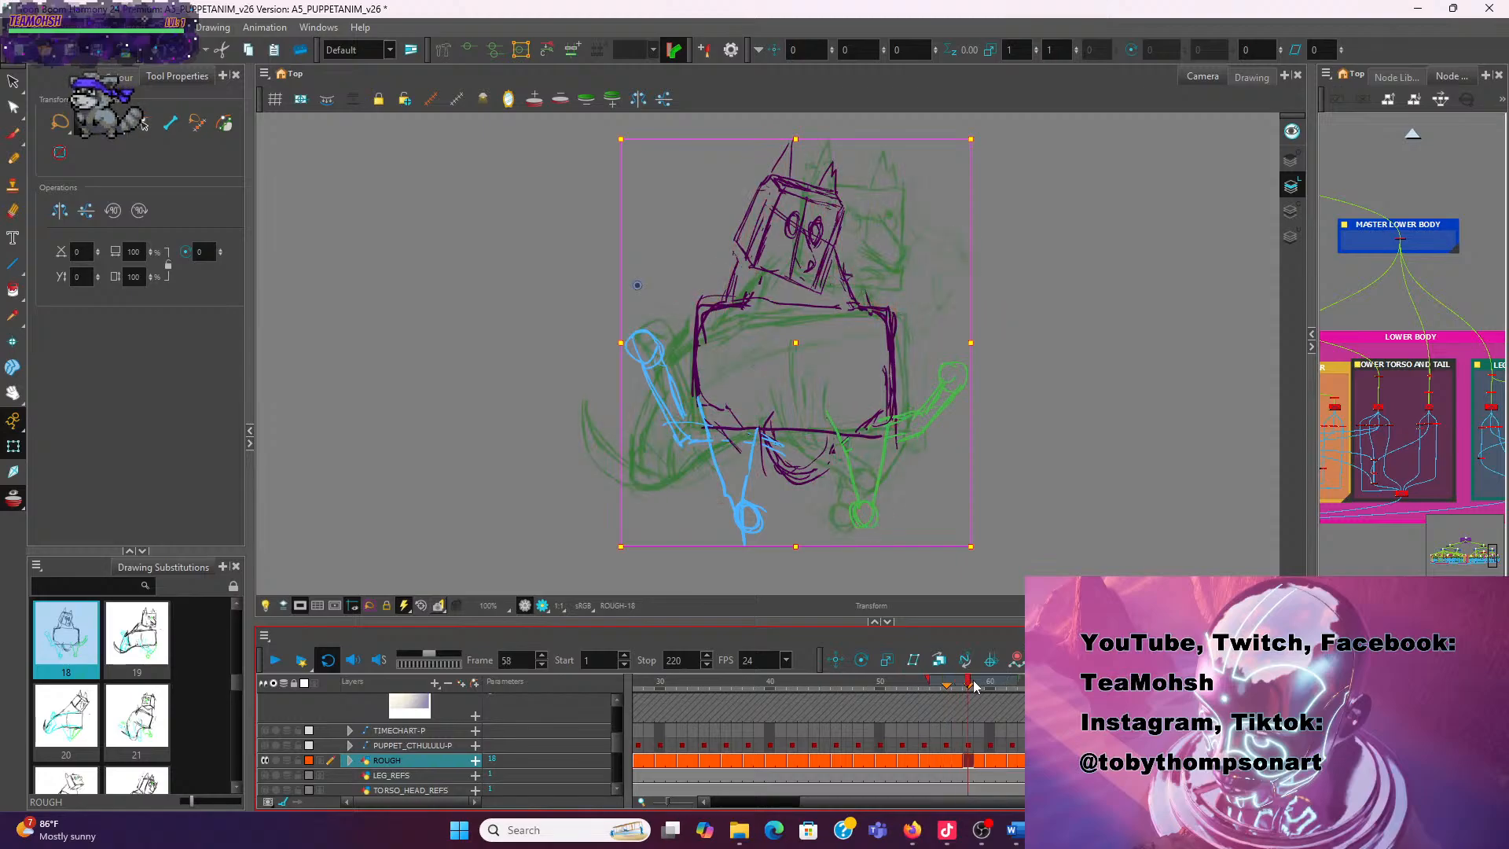
pyautogui.moveTo(975, 686); pyautogui.dragTo(948, 684)
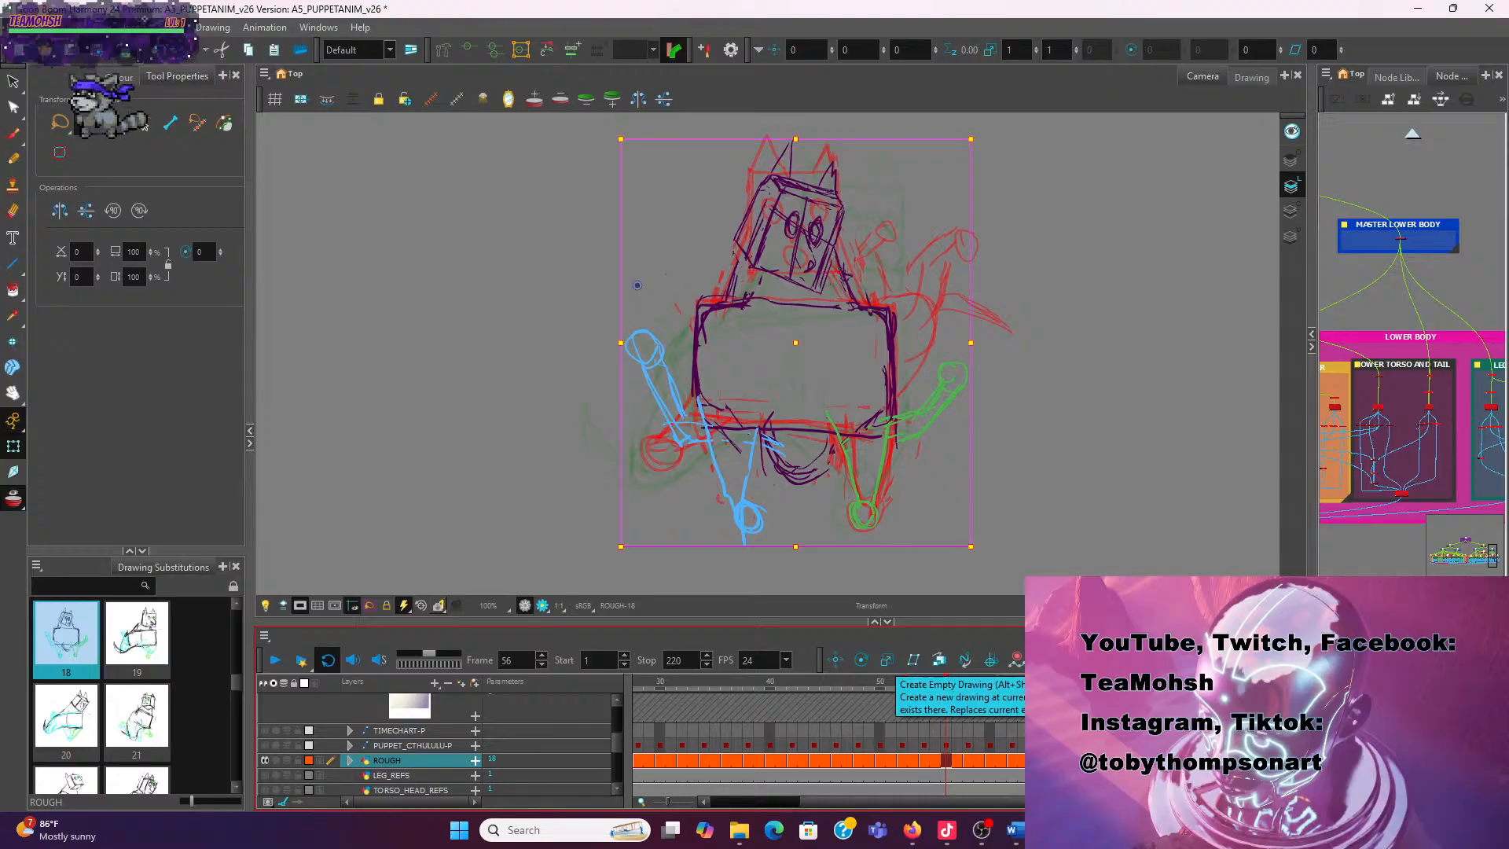
# Try an empty ROUGH drawing at frame 56, turn off onion skin, and undo the empty drawing
pyautogui.hotkey('alt', 'shift', 'r')
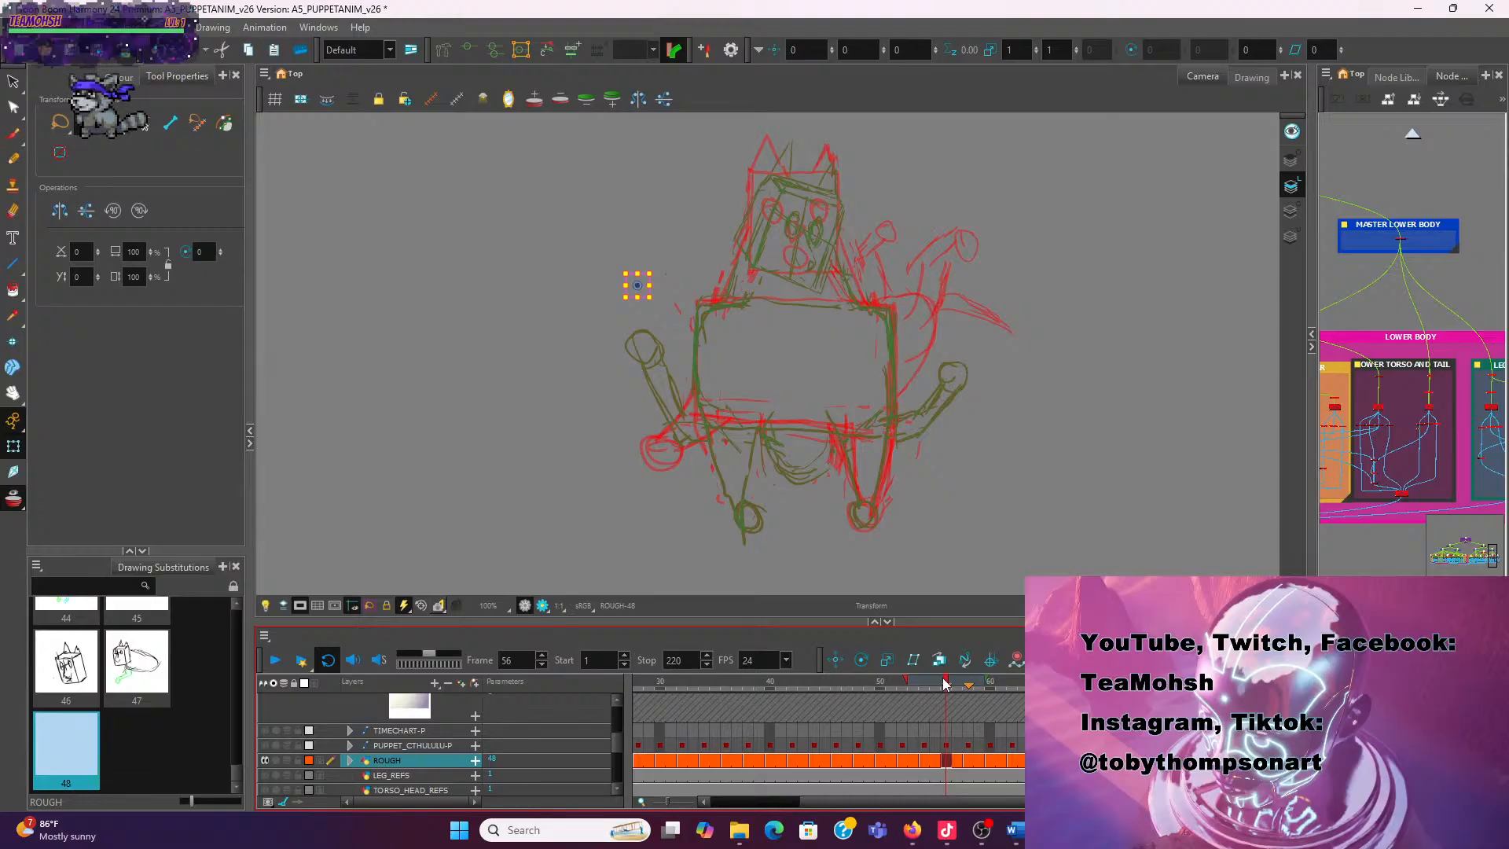
pyautogui.moveTo(948, 684)
pyautogui.mouseDown()
pyautogui.moveTo(925, 686)
pyautogui.moveTo(946, 699)
pyautogui.mouseUp()
pyautogui.click(14, 498)
pyautogui.moveTo(939, 686)
pyautogui.mouseDown()
pyautogui.moveTo(922, 680)
pyautogui.moveTo(969, 694)
pyautogui.moveTo(908, 702)
pyautogui.moveTo(982, 731)
pyautogui.moveTo(950, 743)
pyautogui.mouseUp()
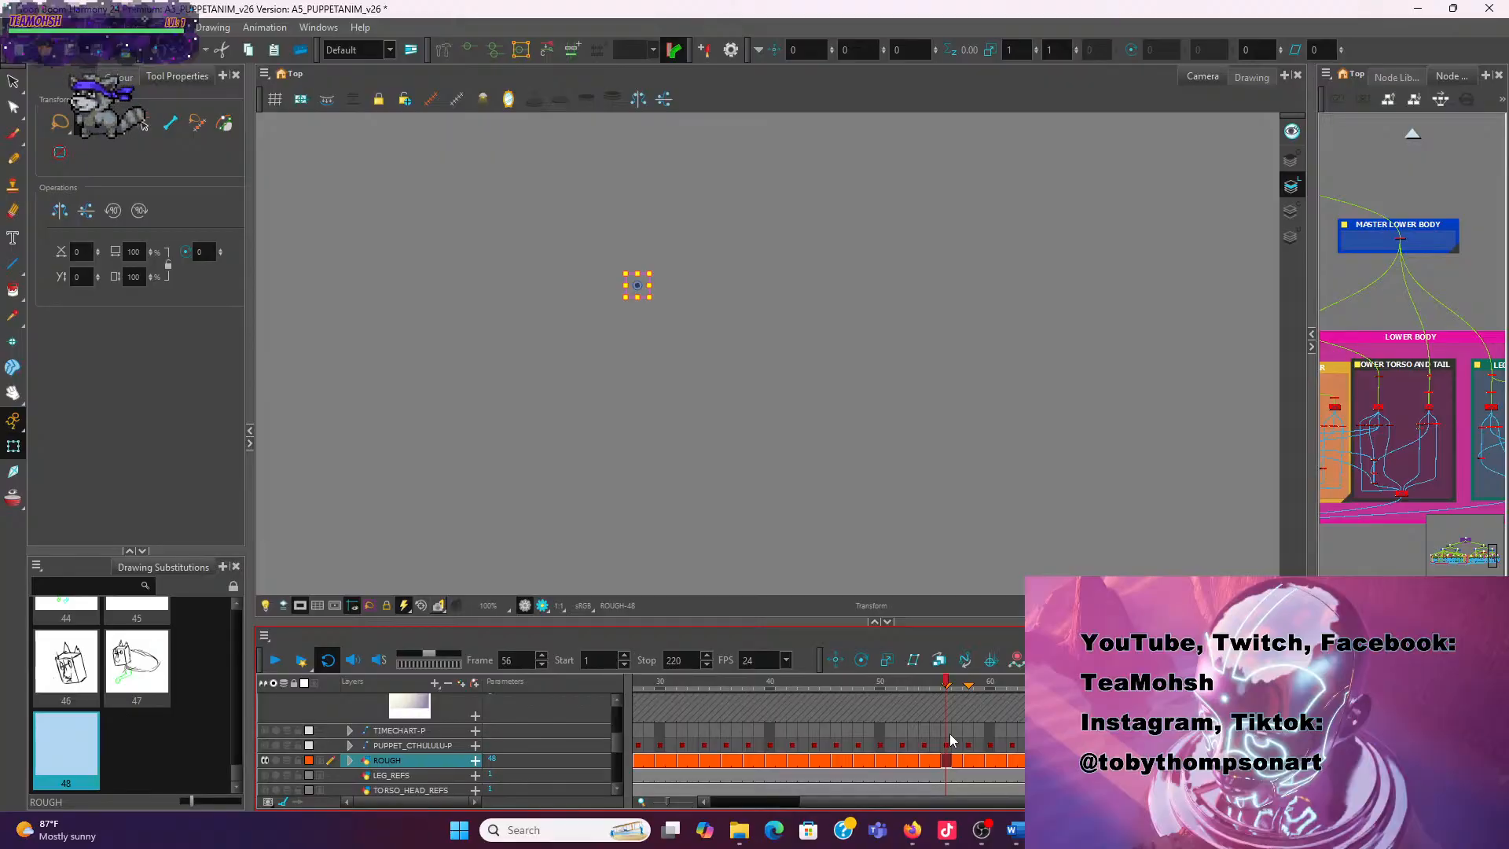
pyautogui.hotkey('ctrl', 'z')
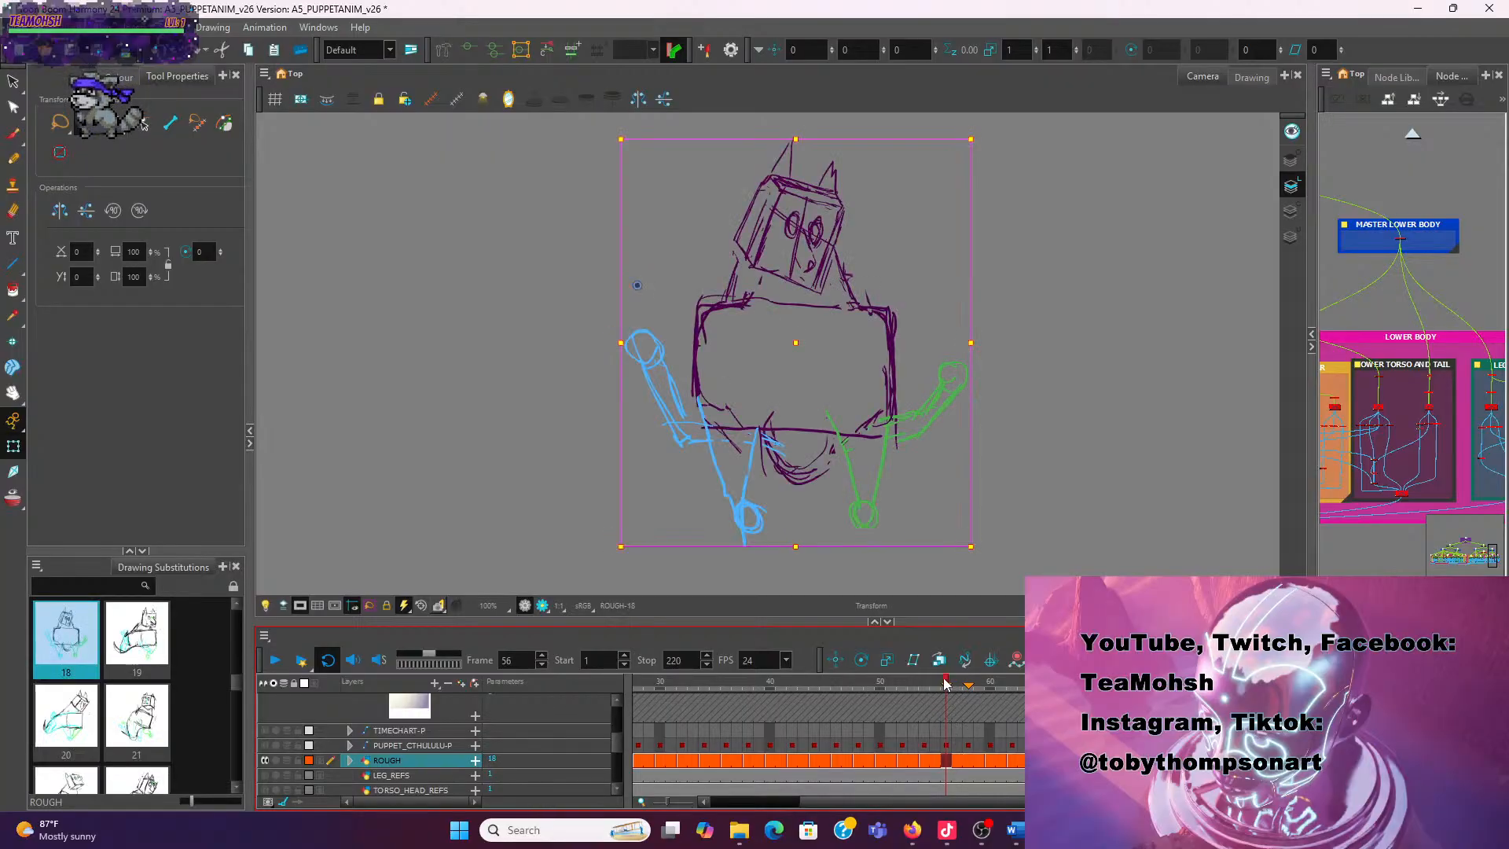
# Check the rough pose just before frame 56, retry an empty ROUGH drawing at frame 56, and undo it
pyautogui.moveTo(946, 683)
pyautogui.mouseDown()
pyautogui.moveTo(967, 691)
pyautogui.moveTo(946, 690)
pyautogui.mouseUp()
pyautogui.moveTo(943, 684); pyautogui.dragTo(924, 683)
pyautogui.click(934, 685)
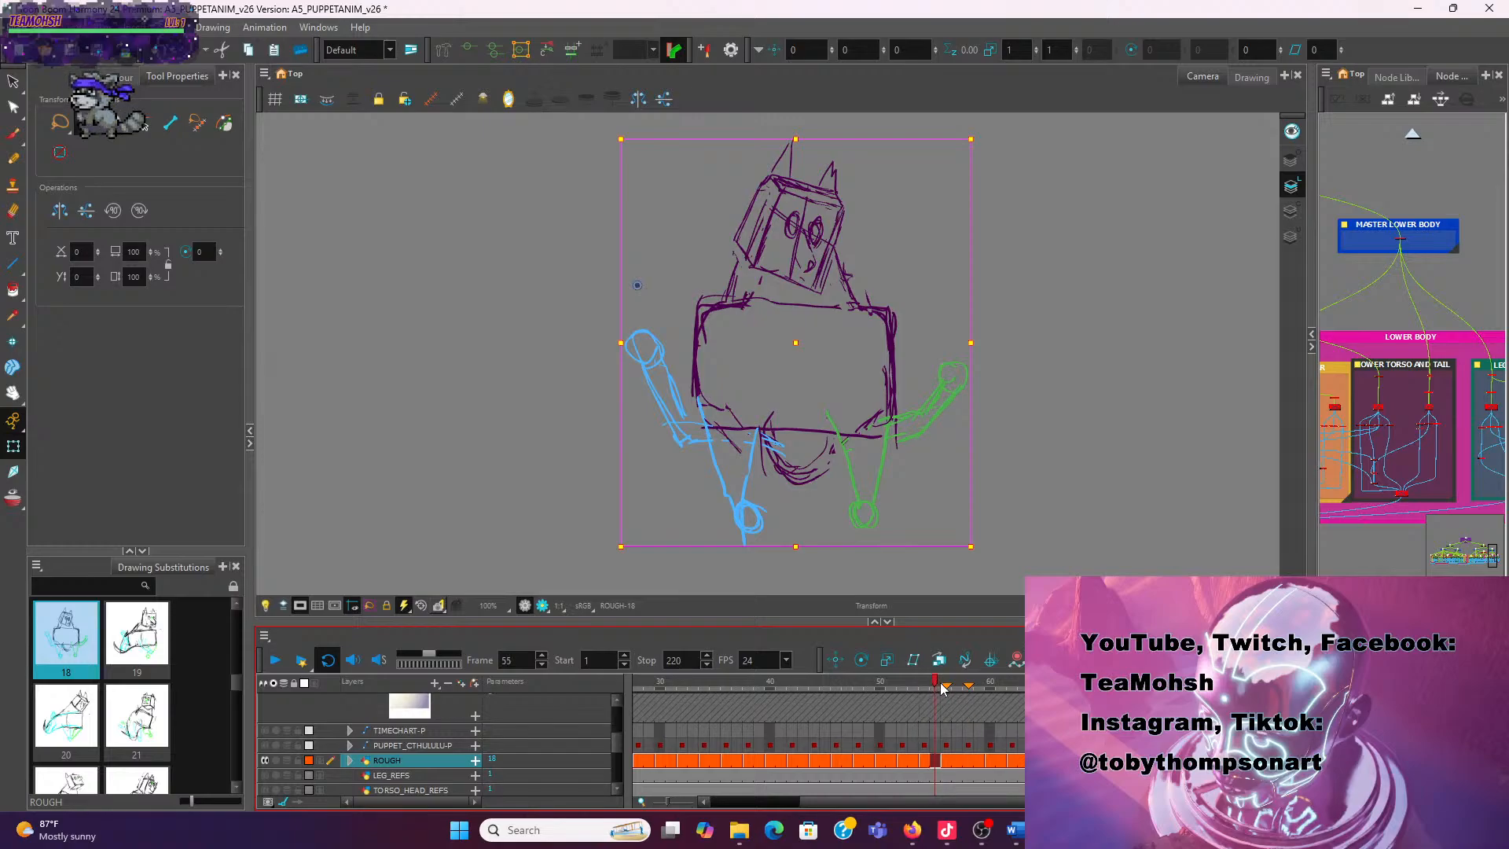
pyautogui.click(947, 687)
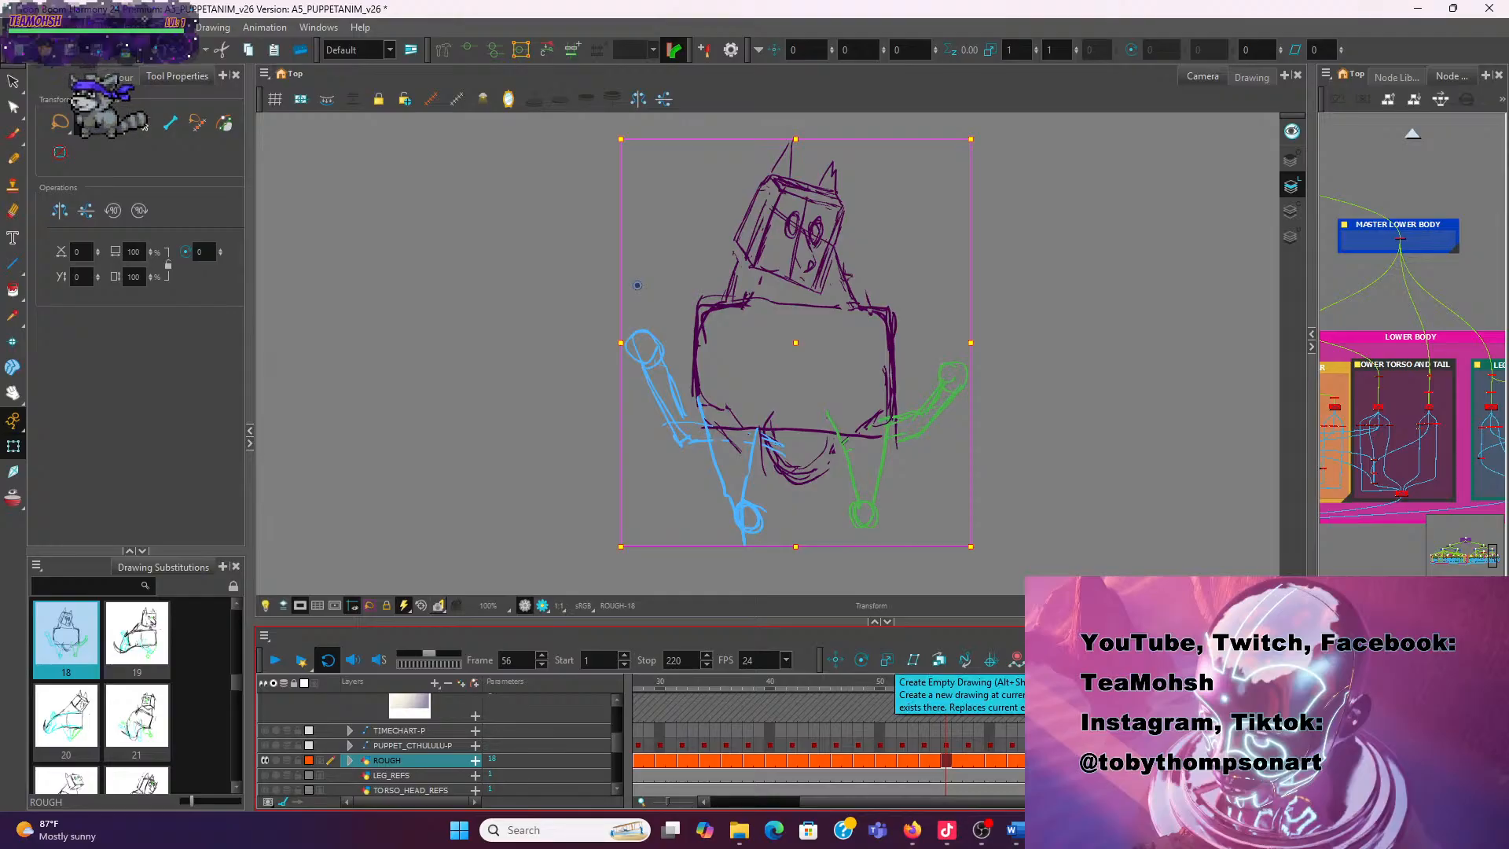
pyautogui.click(1217, 659)
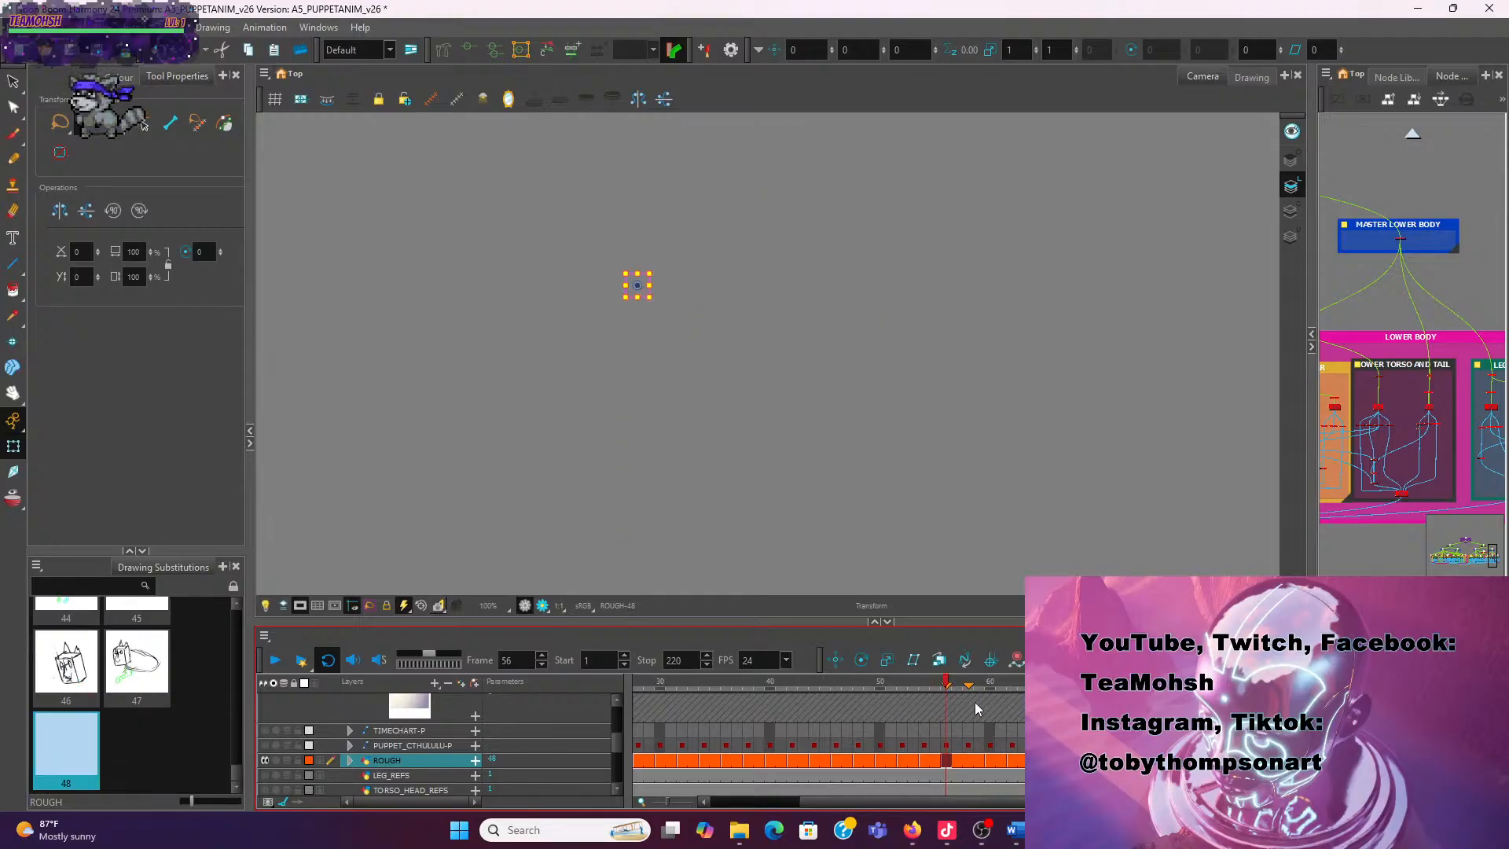
pyautogui.hotkey('ctrl', 'z')
# Compare the rough cat poses at frames 58 and 60 without onion skin, ending on frame 56
pyautogui.click(969, 680)
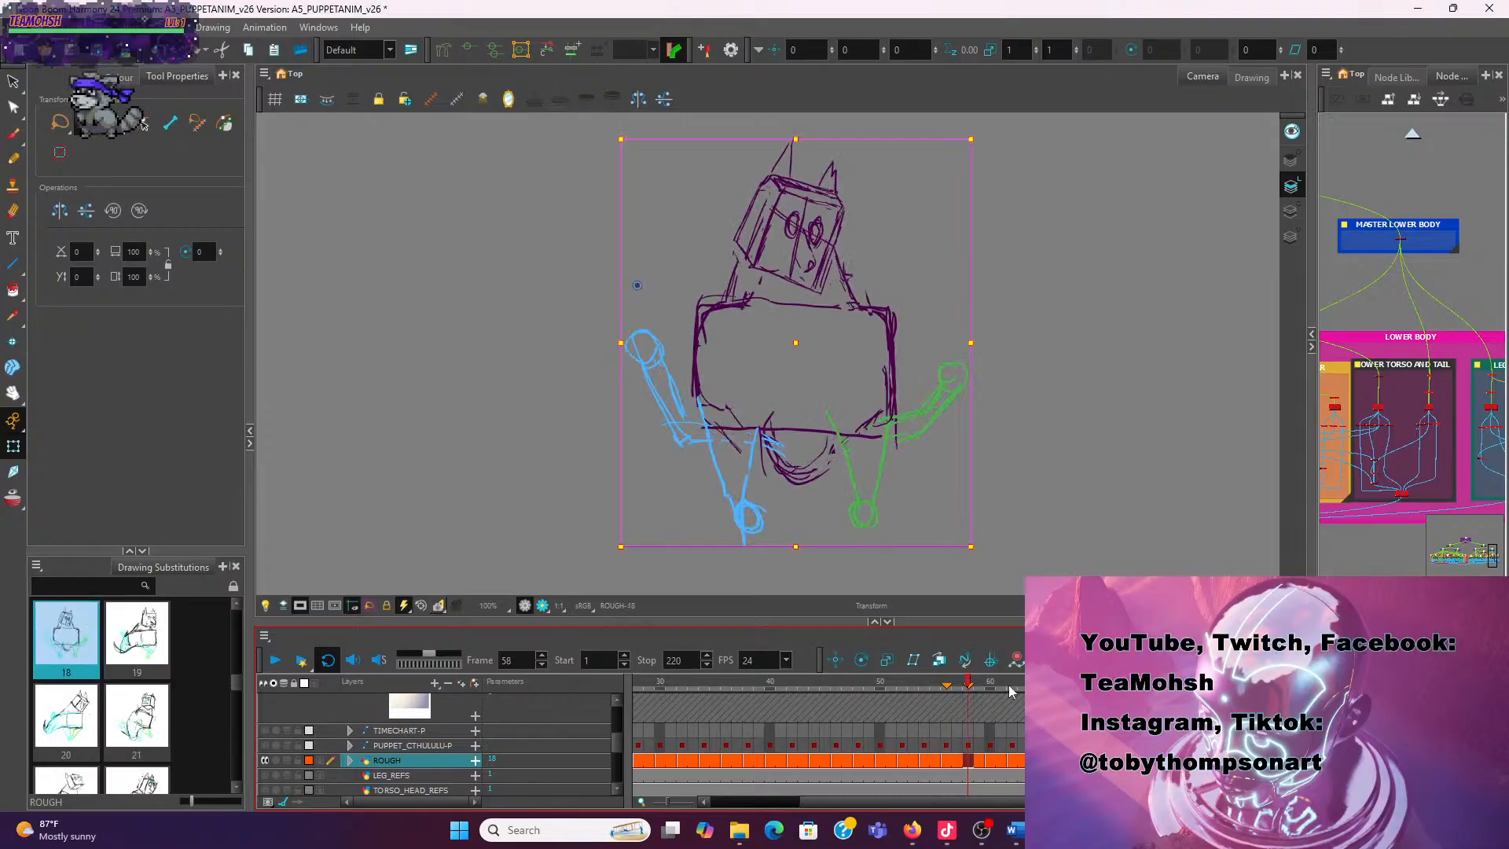
pyautogui.click(968, 704)
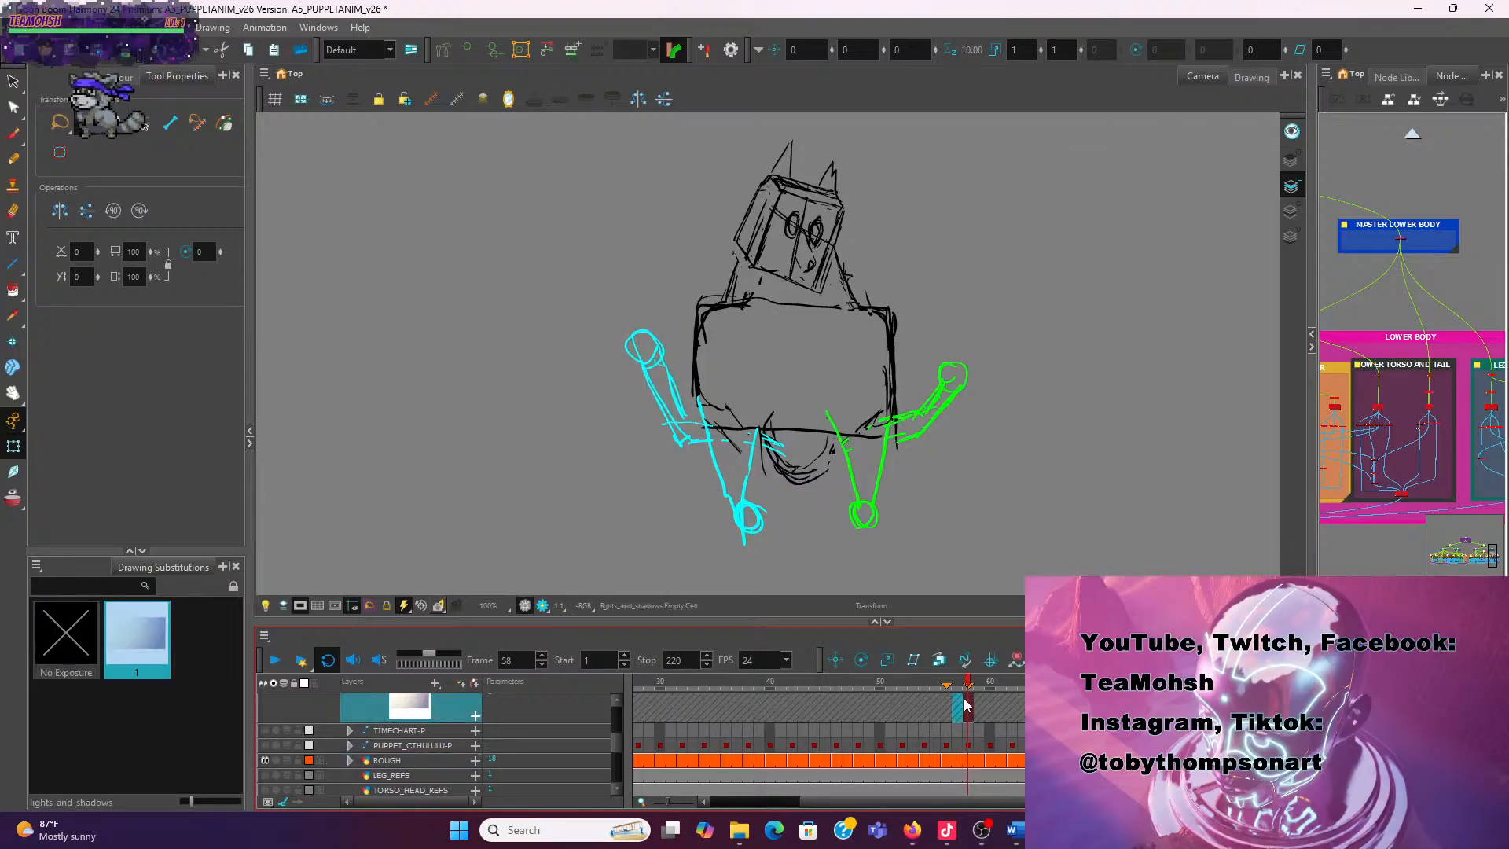
pyautogui.moveTo(969, 678)
pyautogui.mouseDown()
pyautogui.moveTo(938, 690)
pyautogui.moveTo(994, 696)
pyautogui.moveTo(925, 698)
pyautogui.moveTo(969, 711)
pyautogui.mouseUp()
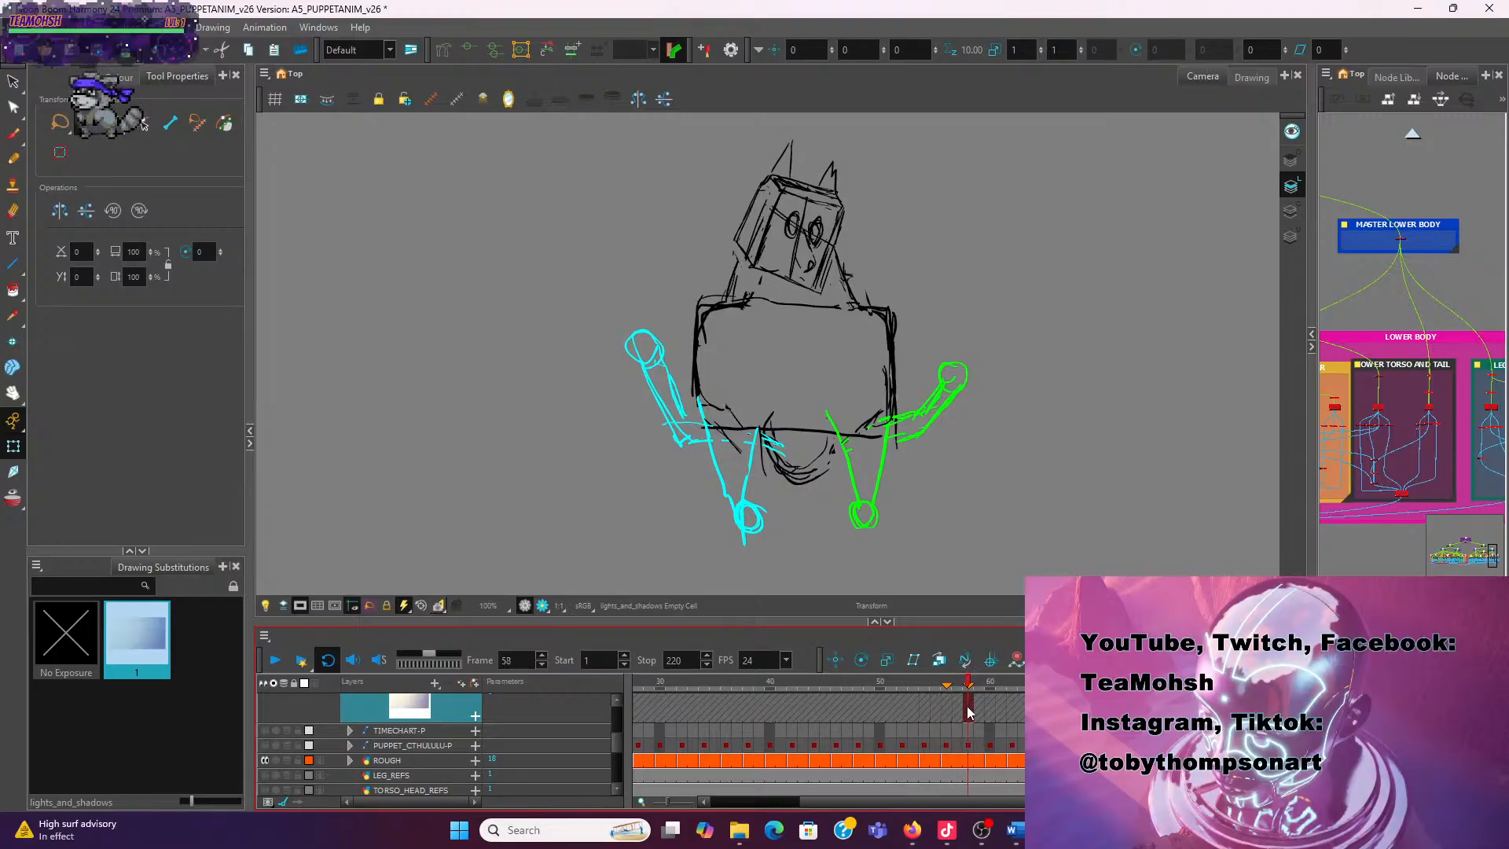
pyautogui.click(987, 716)
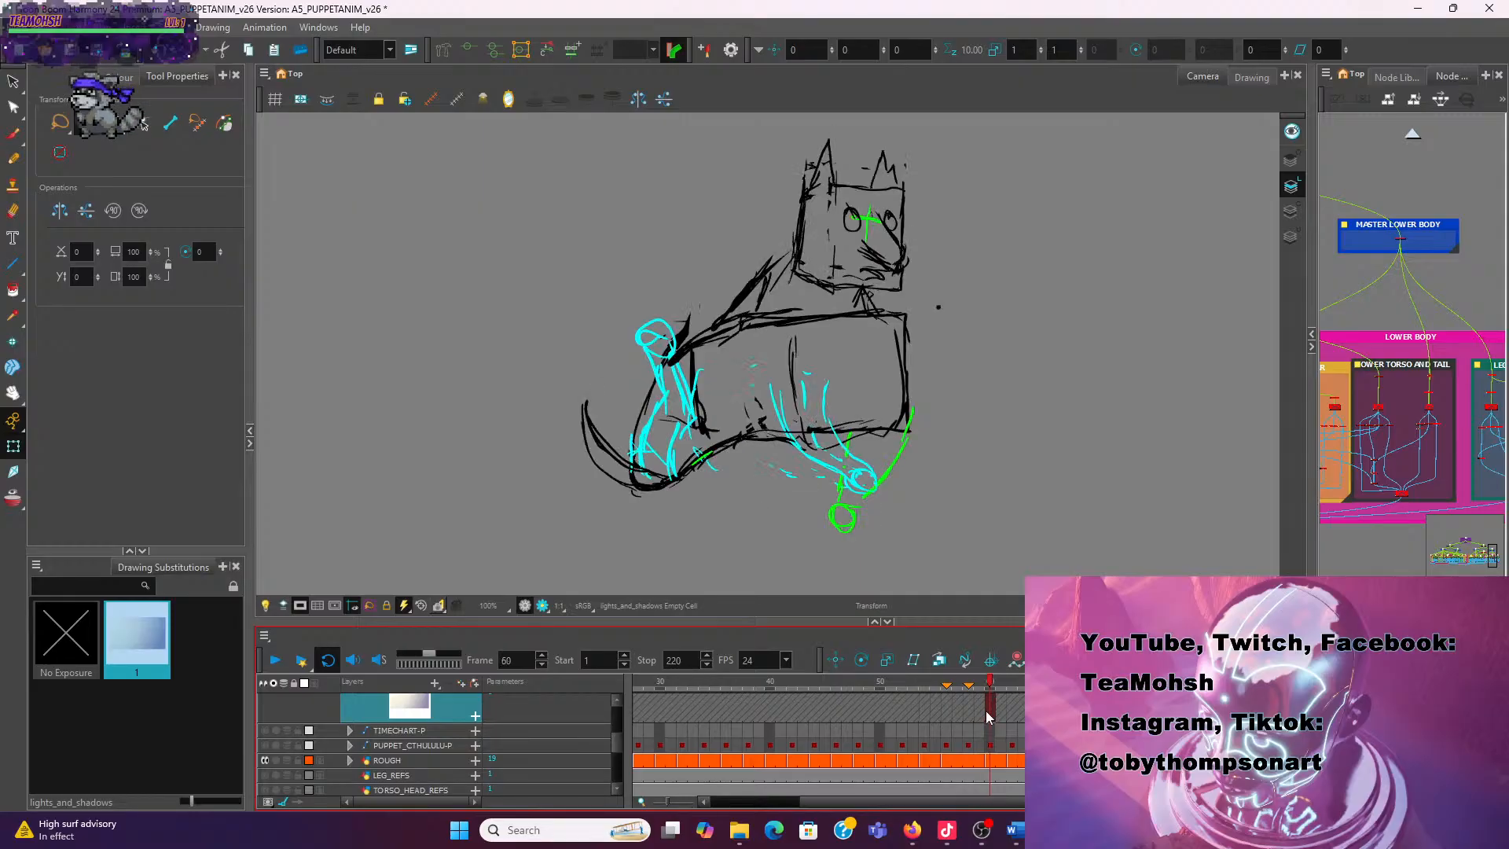
pyautogui.click(968, 709)
pyautogui.moveTo(964, 707)
pyautogui.mouseDown()
pyautogui.moveTo(904, 701)
pyautogui.moveTo(987, 727)
pyautogui.moveTo(950, 723)
pyautogui.mouseUp()
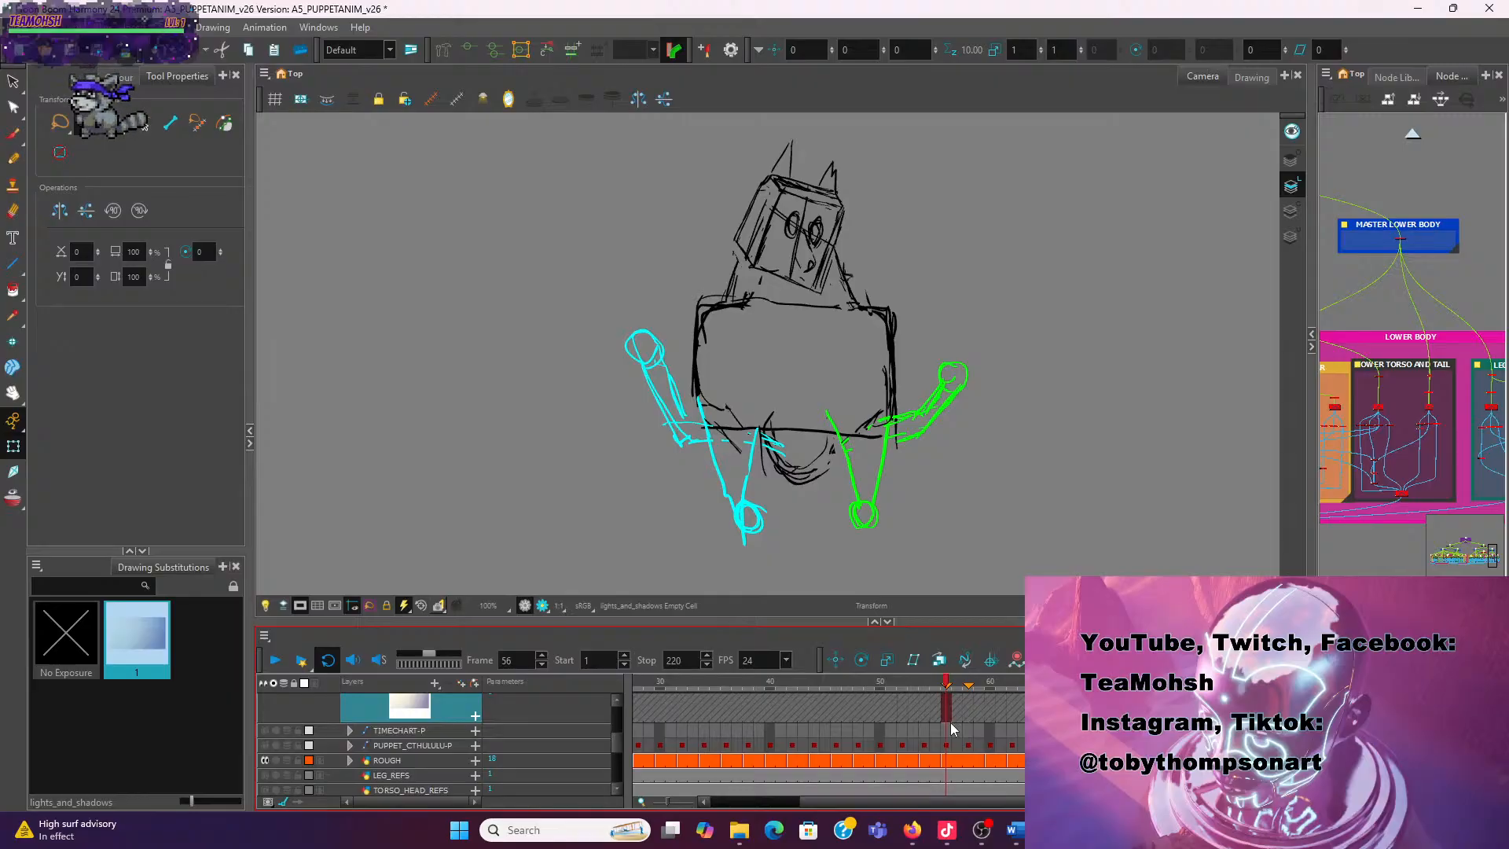
# Select the ROUGH layer, go to frame 54, and enable the PUPPET_CTHULULU-P layer to compare the puppet with the rough
pyautogui.press('h')
pyautogui.press('b')
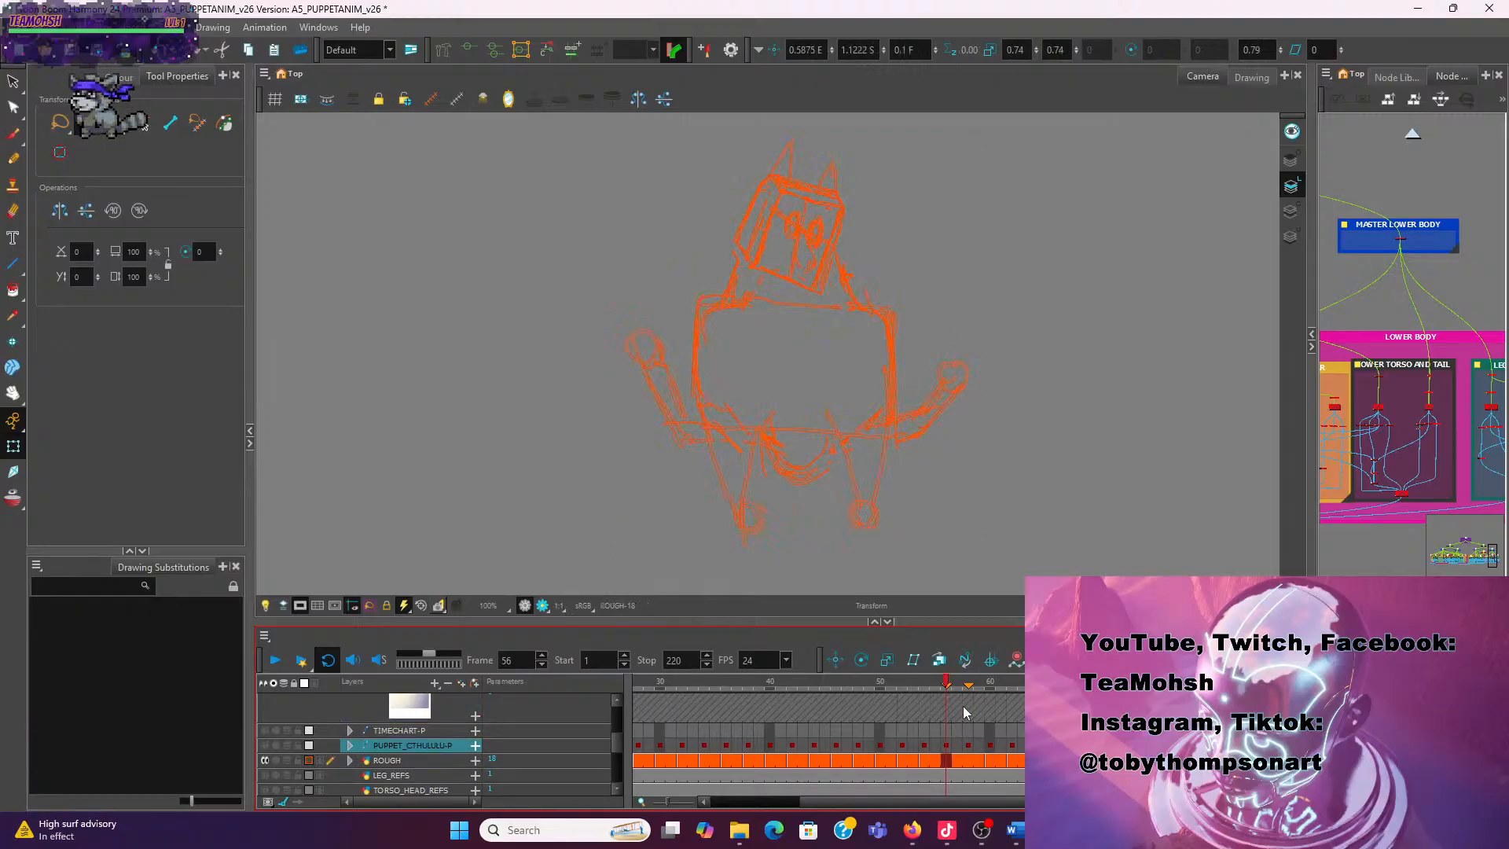
pyautogui.hotkey('shift', 'b')
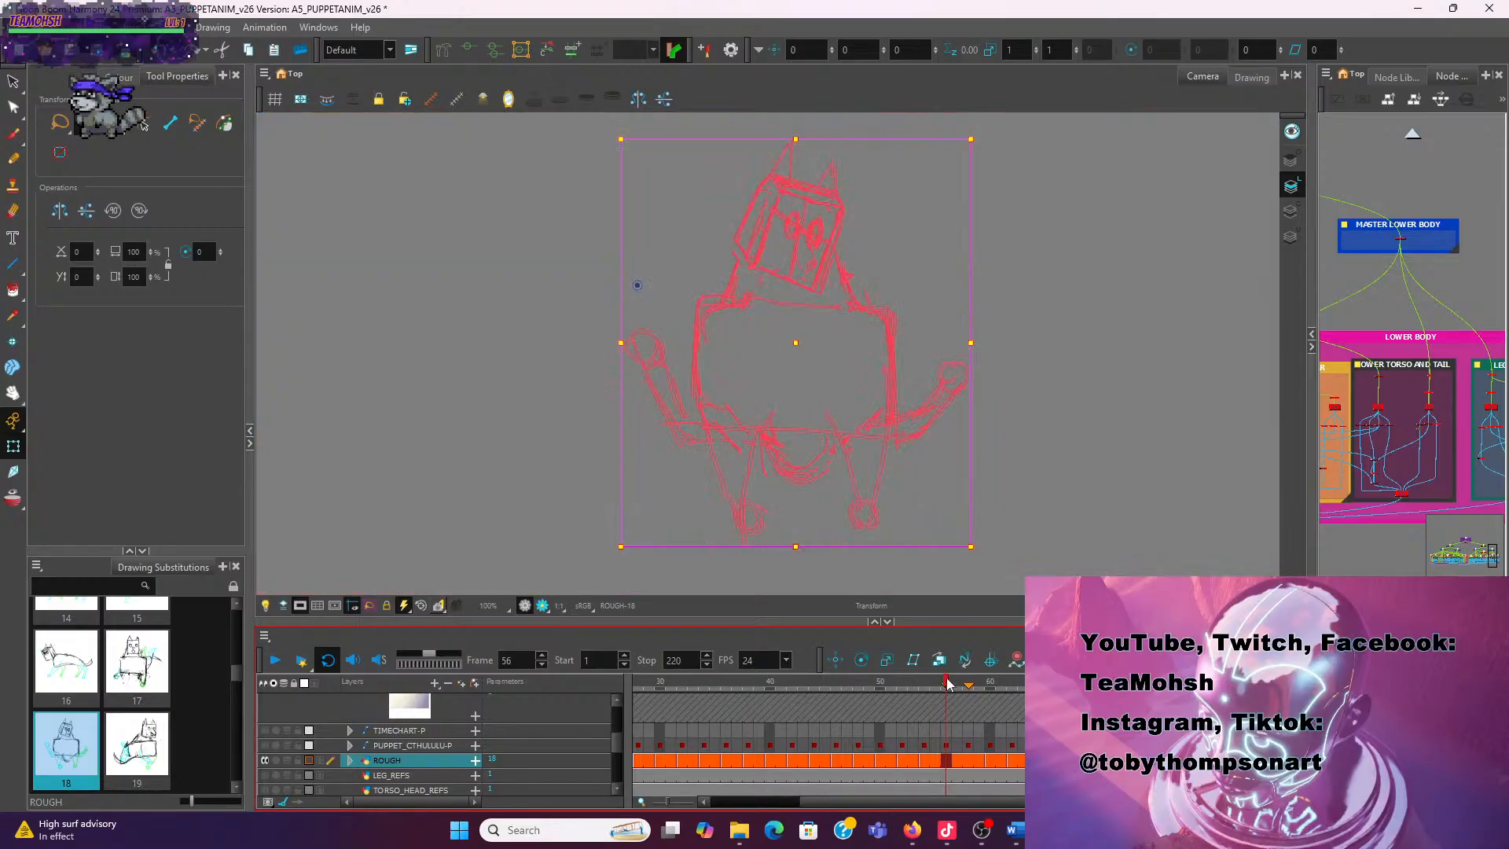
pyautogui.moveTo(949, 681)
pyautogui.mouseDown()
pyautogui.moveTo(971, 692)
pyautogui.moveTo(908, 693)
pyautogui.moveTo(990, 722)
pyautogui.moveTo(927, 709)
pyautogui.mouseUp()
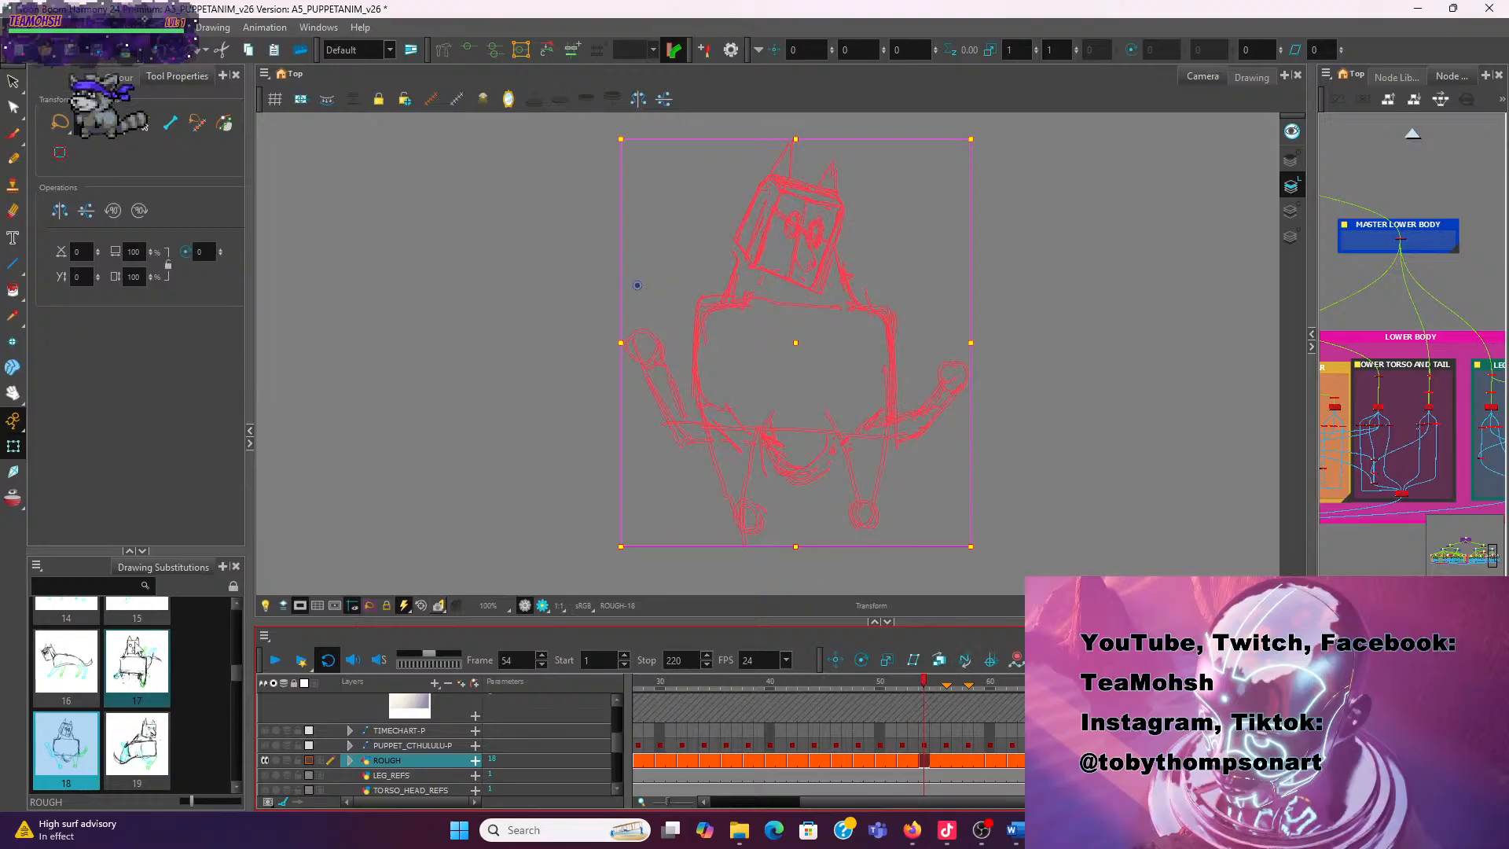
pyautogui.click(265, 745)
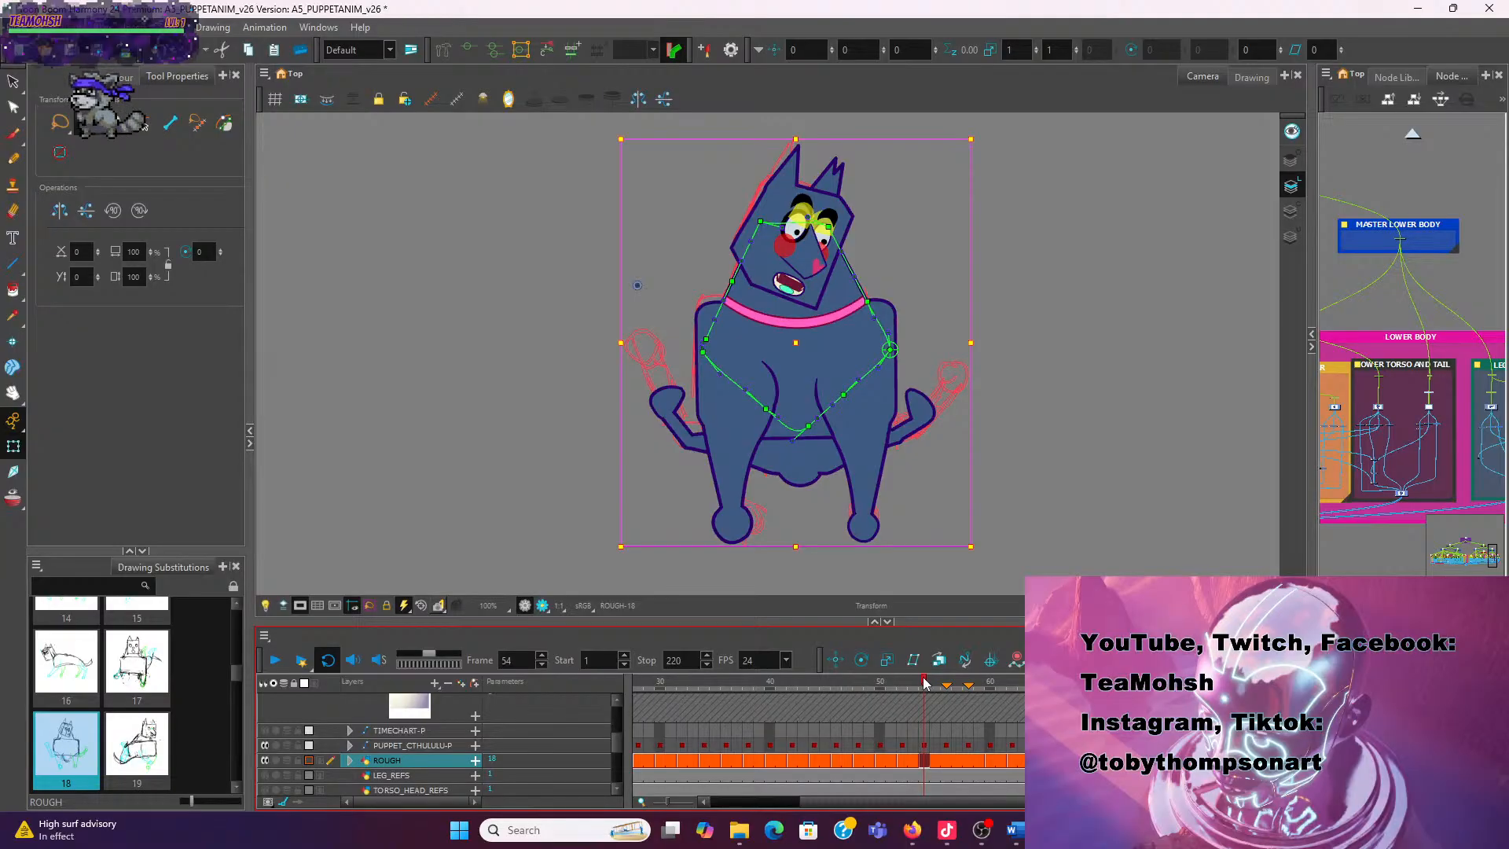
# Compare the puppet with the rough cat between frames 54 and 58, and create an empty ROUGH drawing at frame 56
pyautogui.moveTo(925, 683)
pyautogui.mouseDown()
pyautogui.moveTo(948, 691)
pyautogui.moveTo(907, 692)
pyautogui.moveTo(964, 712)
pyautogui.moveTo(917, 720)
pyautogui.moveTo(970, 743)
pyautogui.mouseUp()
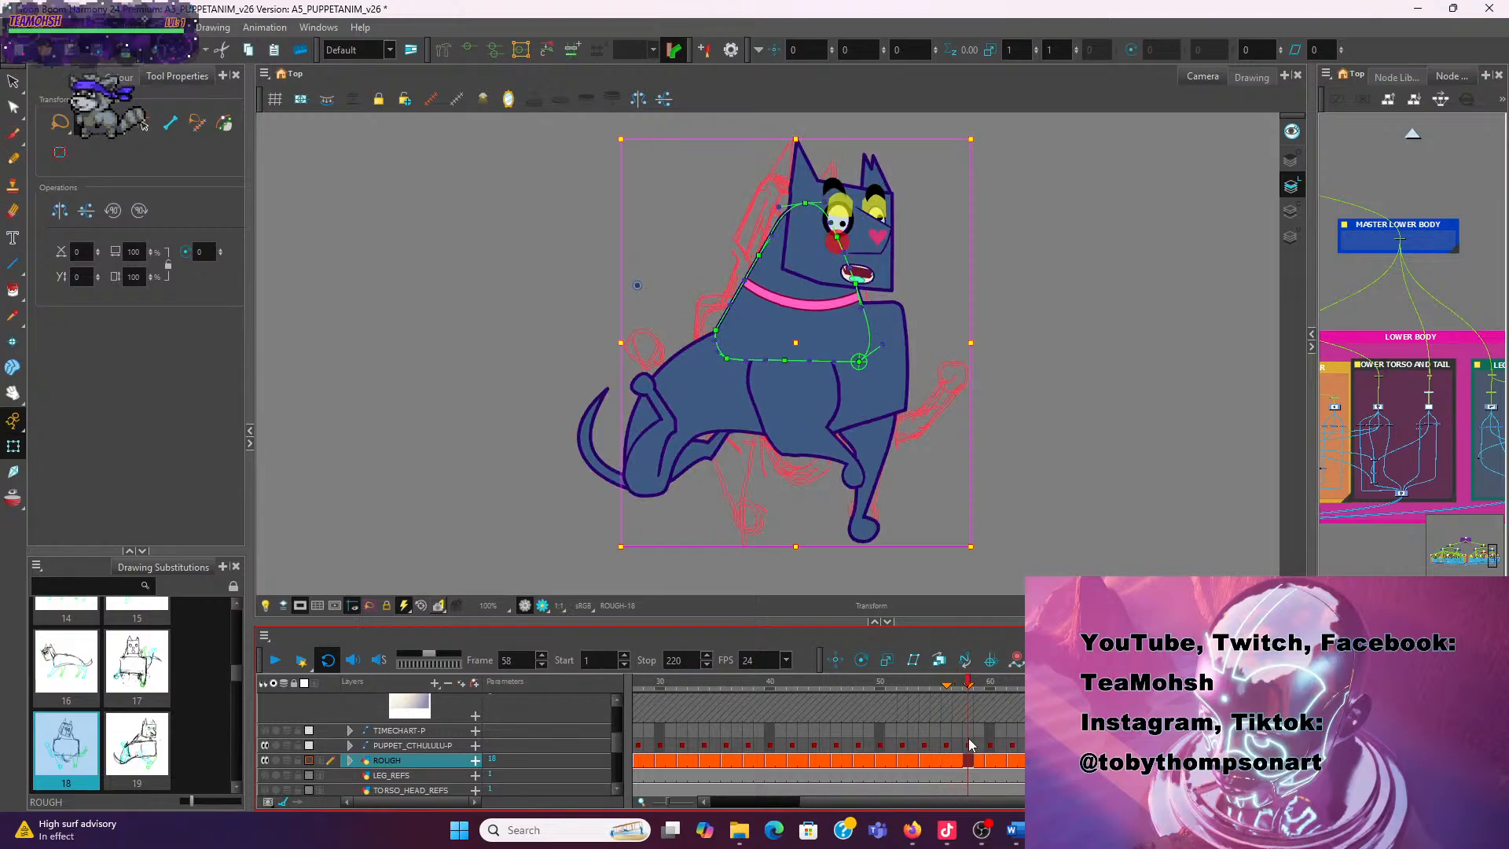
pyautogui.hotkey('ctrl', 'z')
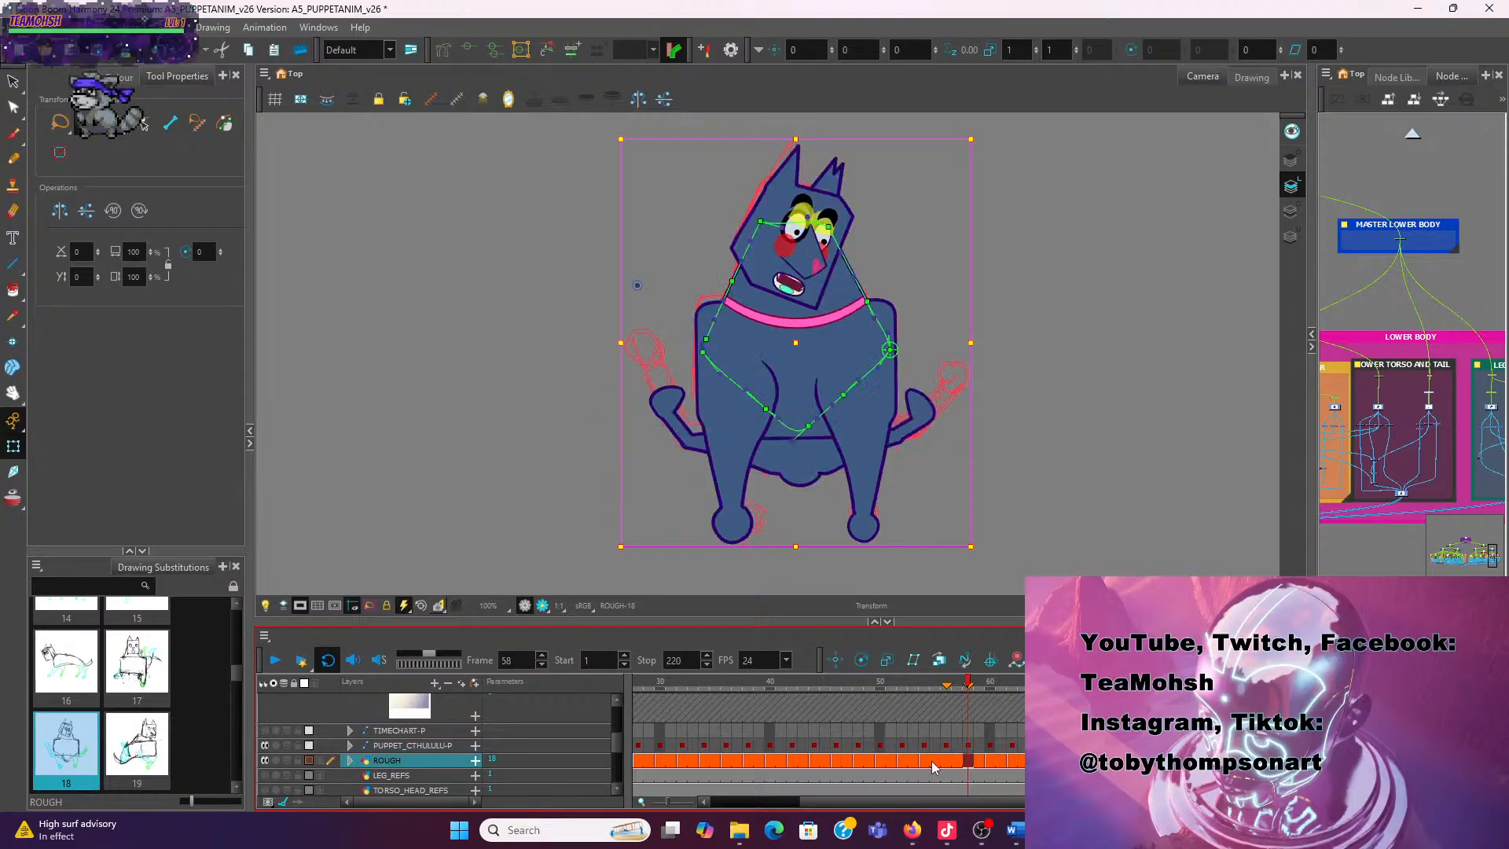
pyautogui.click(932, 760)
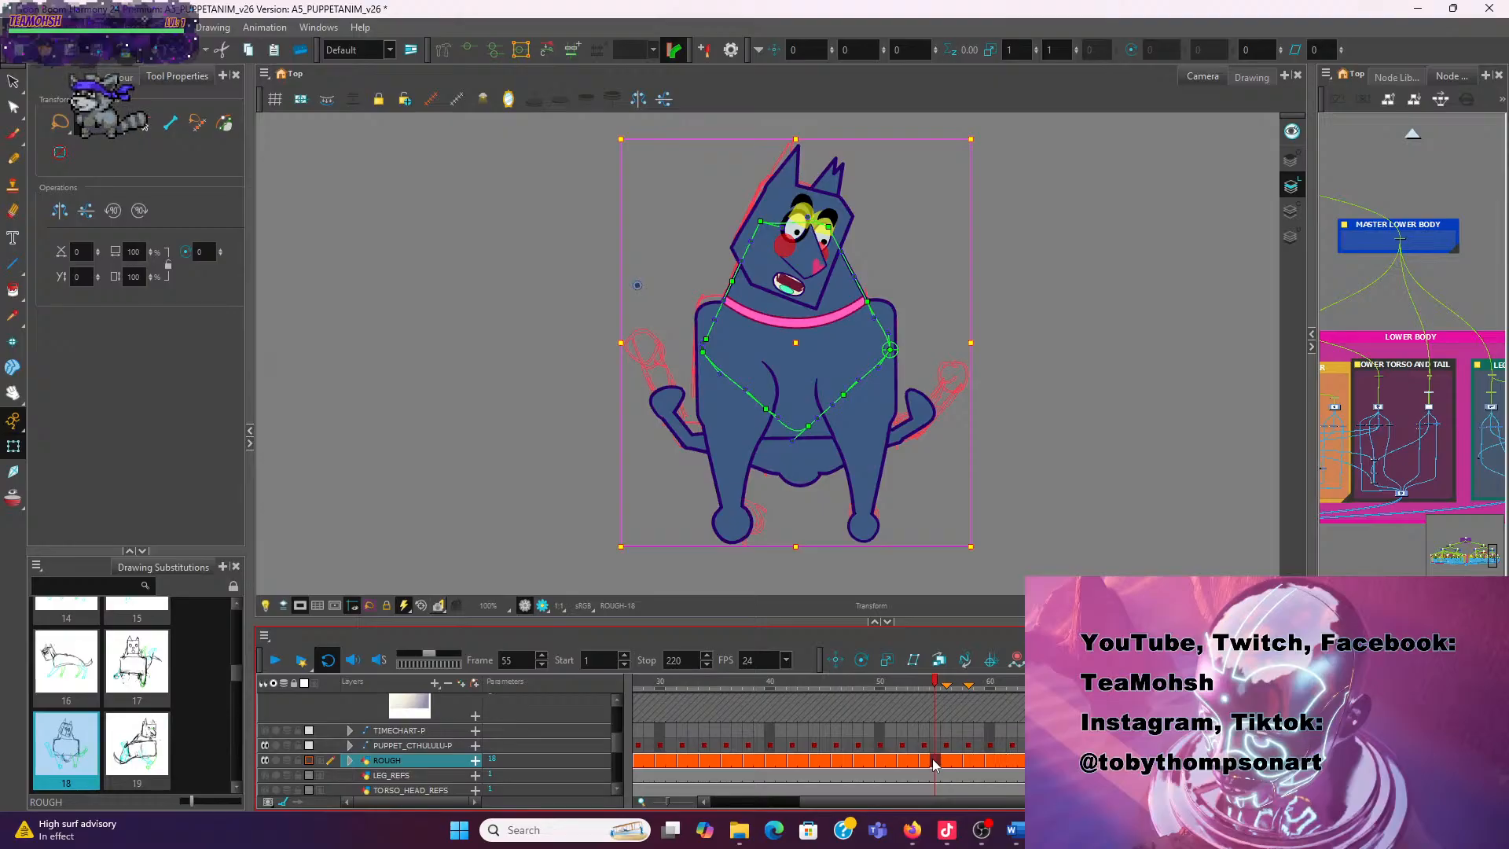
pyautogui.click(969, 685)
pyautogui.moveTo(969, 685)
pyautogui.mouseDown()
pyautogui.moveTo(921, 690)
pyautogui.moveTo(945, 690)
pyautogui.mouseUp()
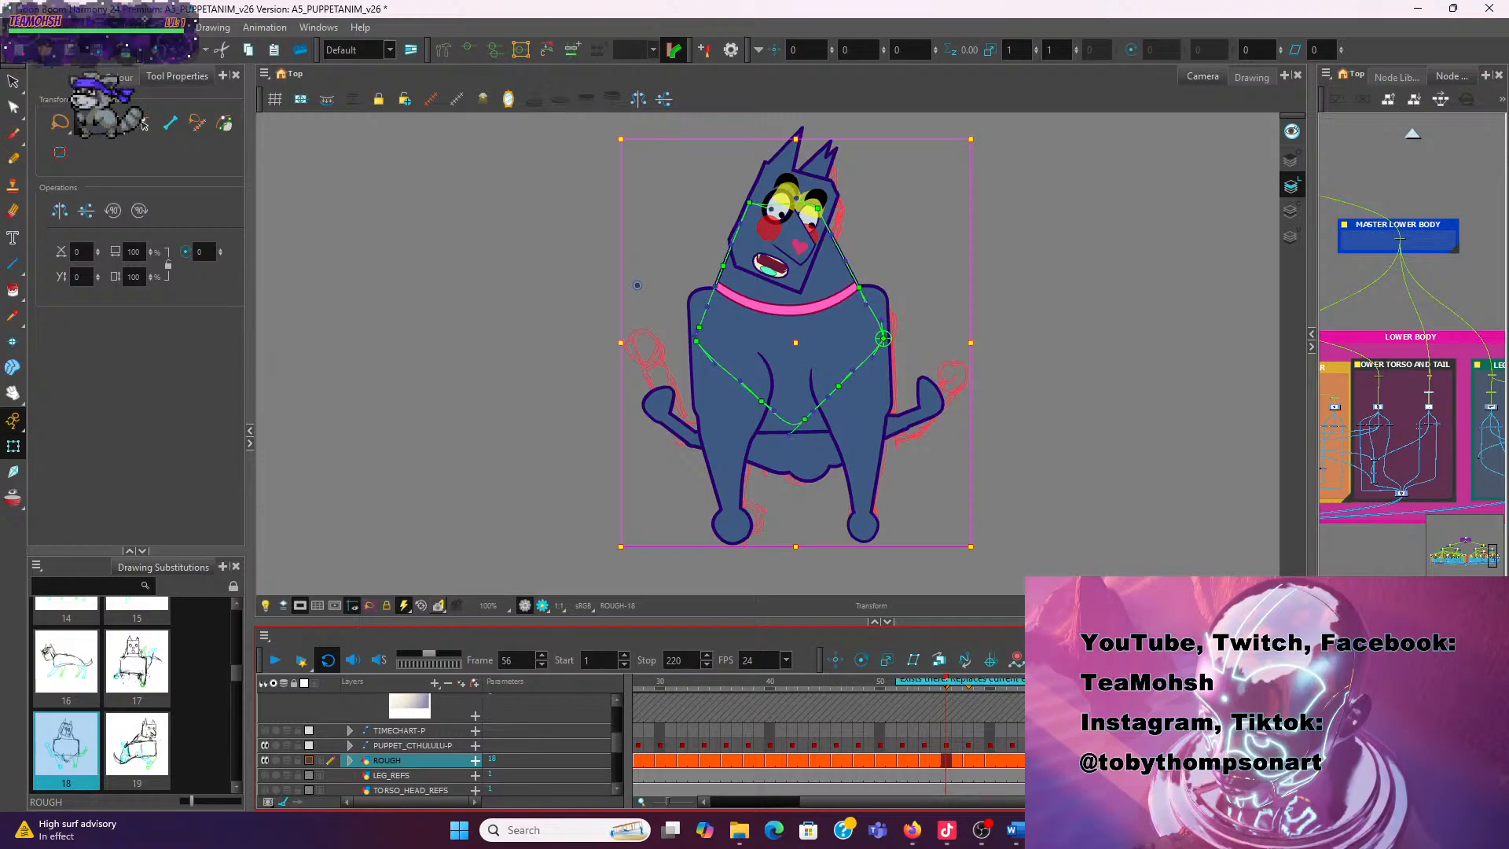
pyautogui.hotkey('alt', 'shift', 'r')
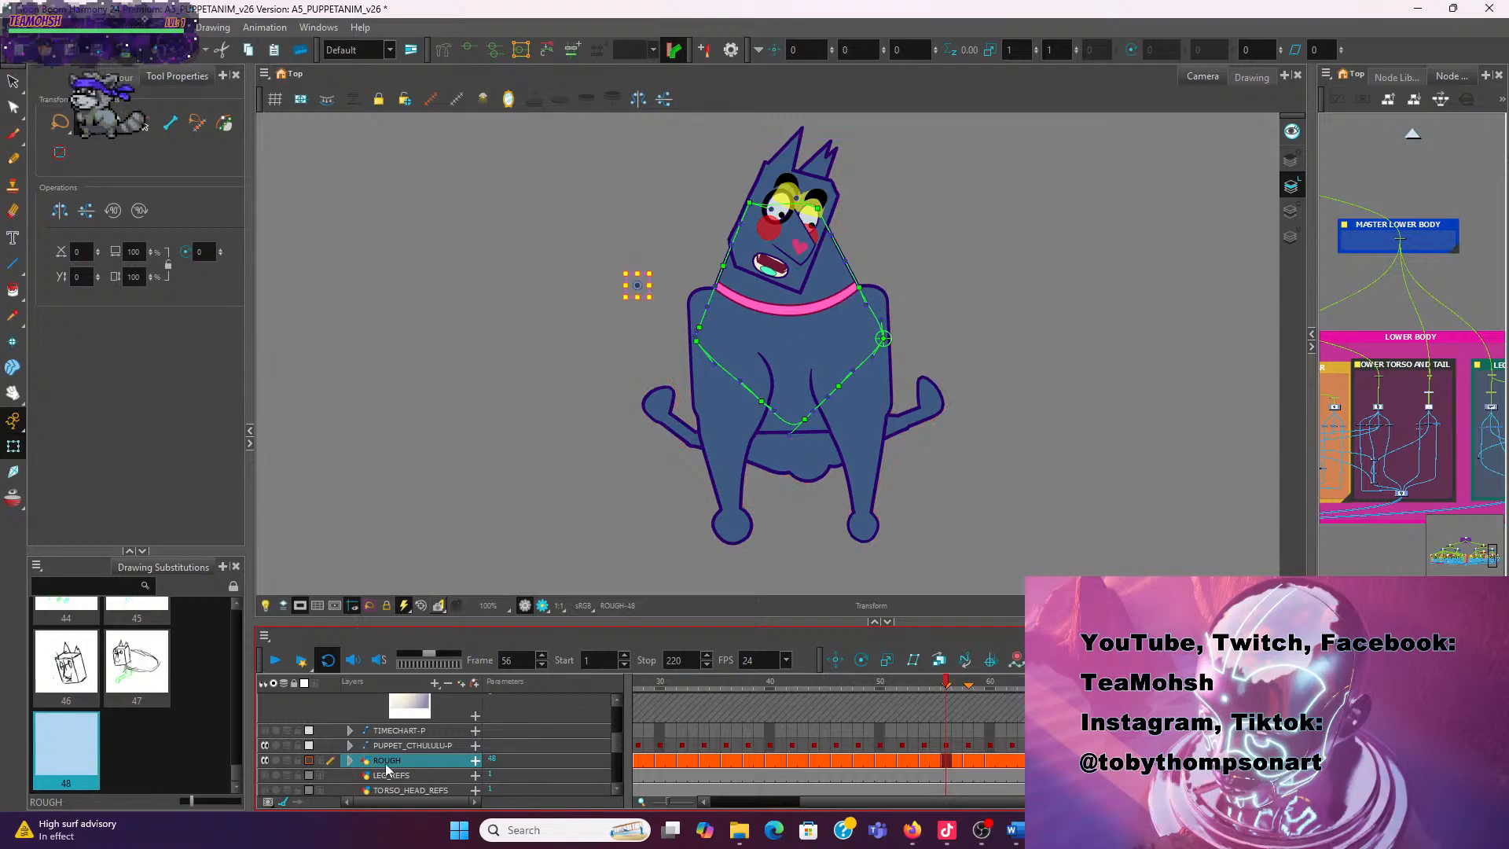
# Hide the PUPPET_CTHULULU-P layer and turn on onion skin to show the rough poses around frame 56
pyautogui.click(265, 745)
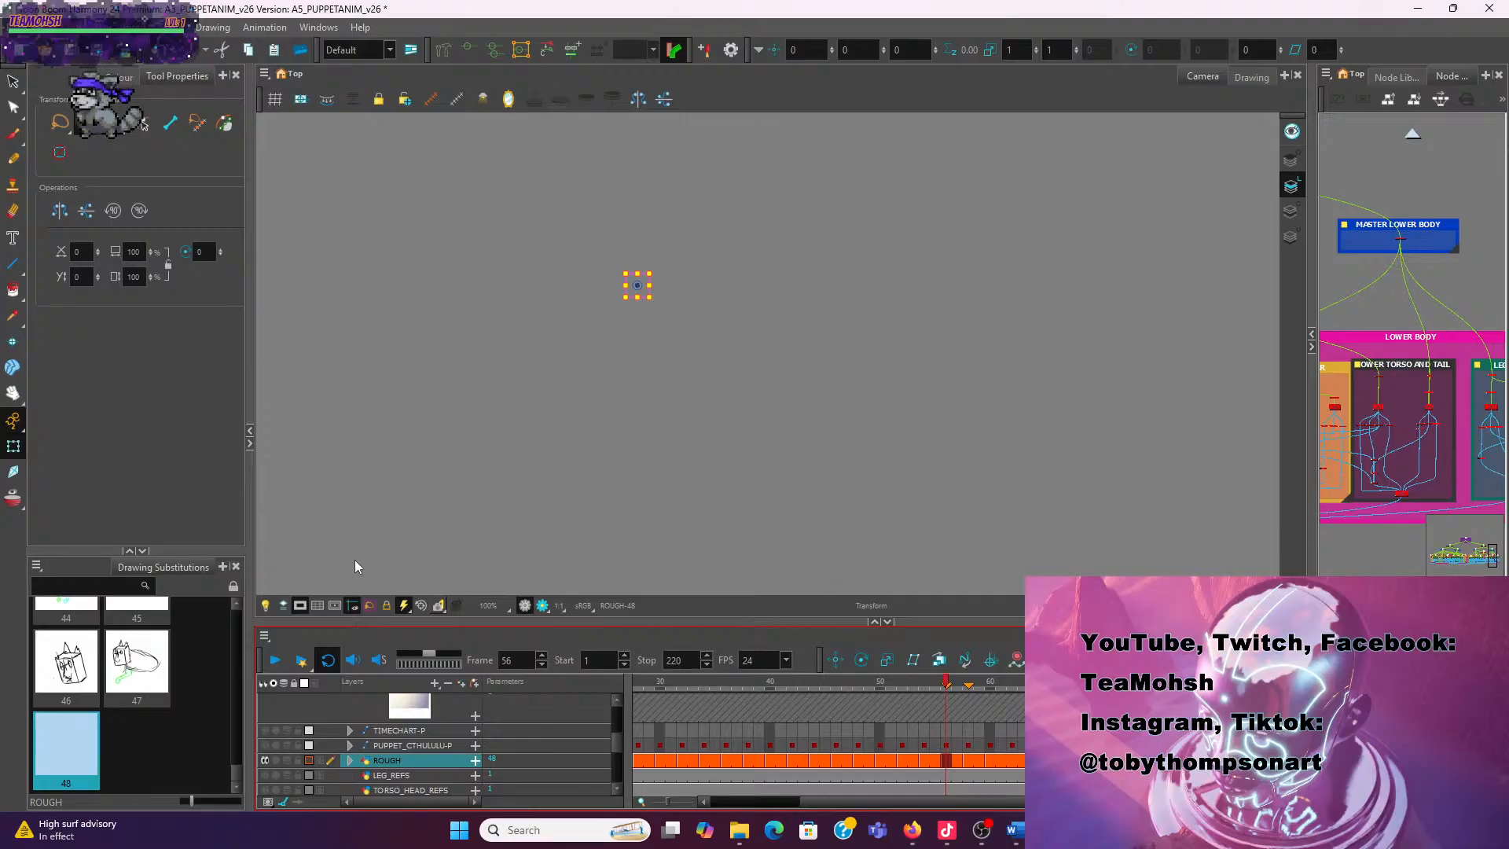
pyautogui.click(12, 497)
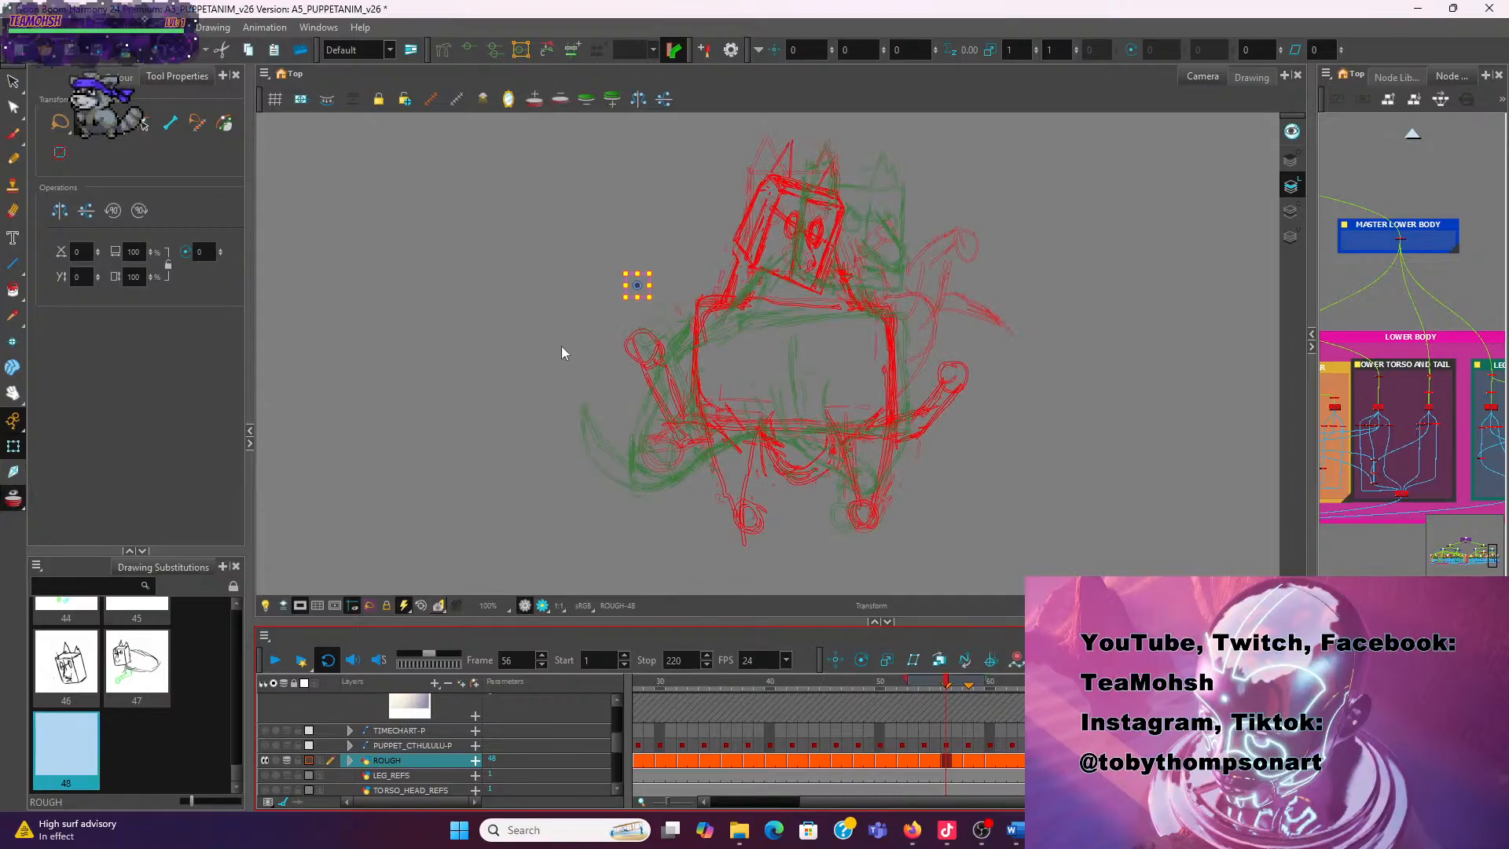
pyautogui.scroll(-1, 591, 354)
pyautogui.press('space')
pyautogui.moveTo(839, 364)
pyautogui.mouseDown()
pyautogui.moveTo(846, 442)
pyautogui.moveTo(823, 464)
pyautogui.mouseUp()
pyautogui.scroll(1, 817, 472)
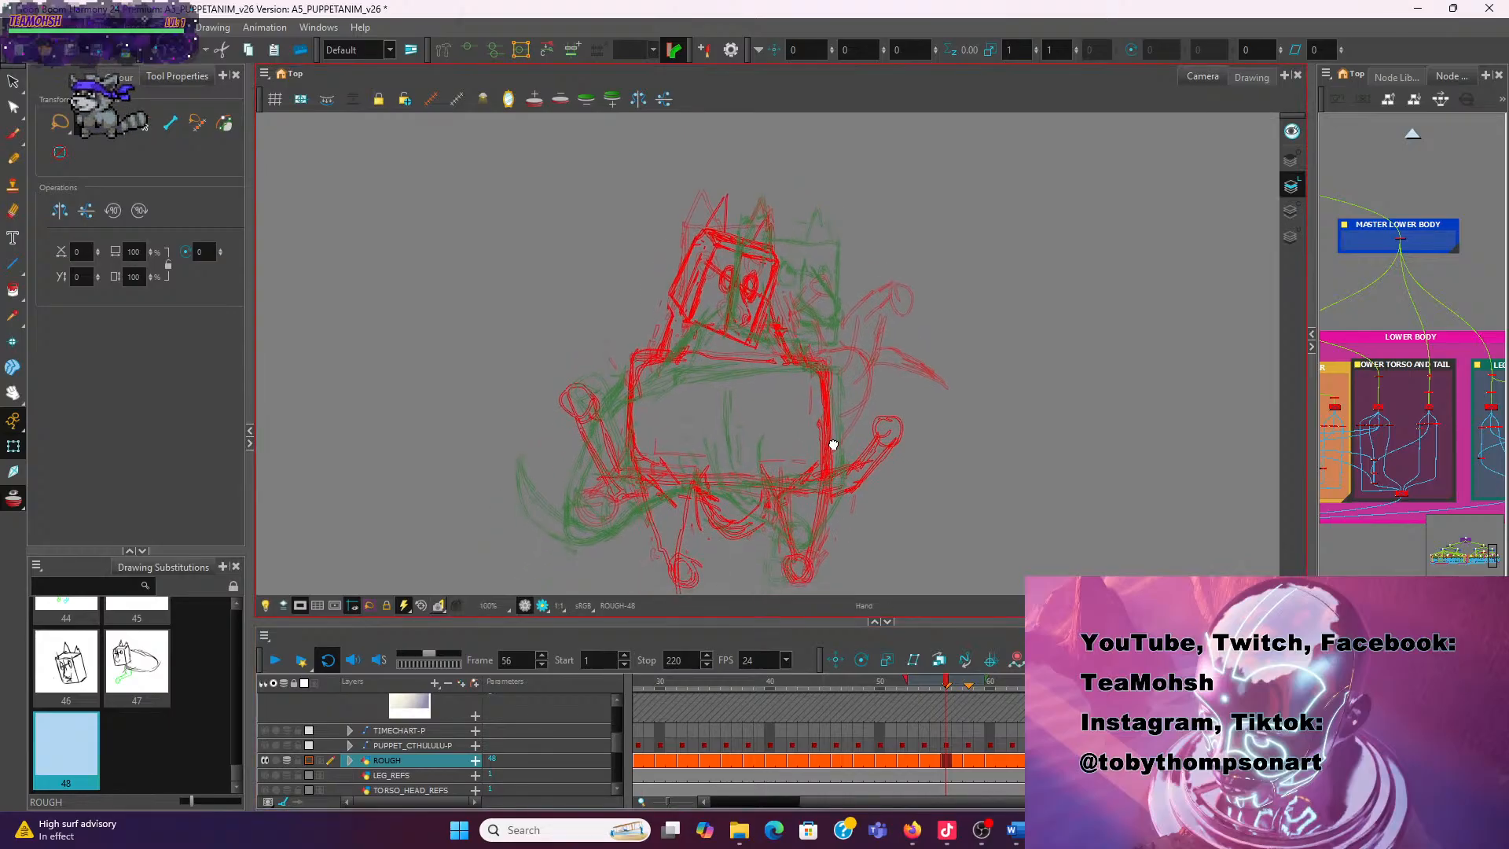
# Toggle the ROUGH layer's tint and examine the body and legs of the onion-skinned rough poses
pyautogui.click(309, 760)
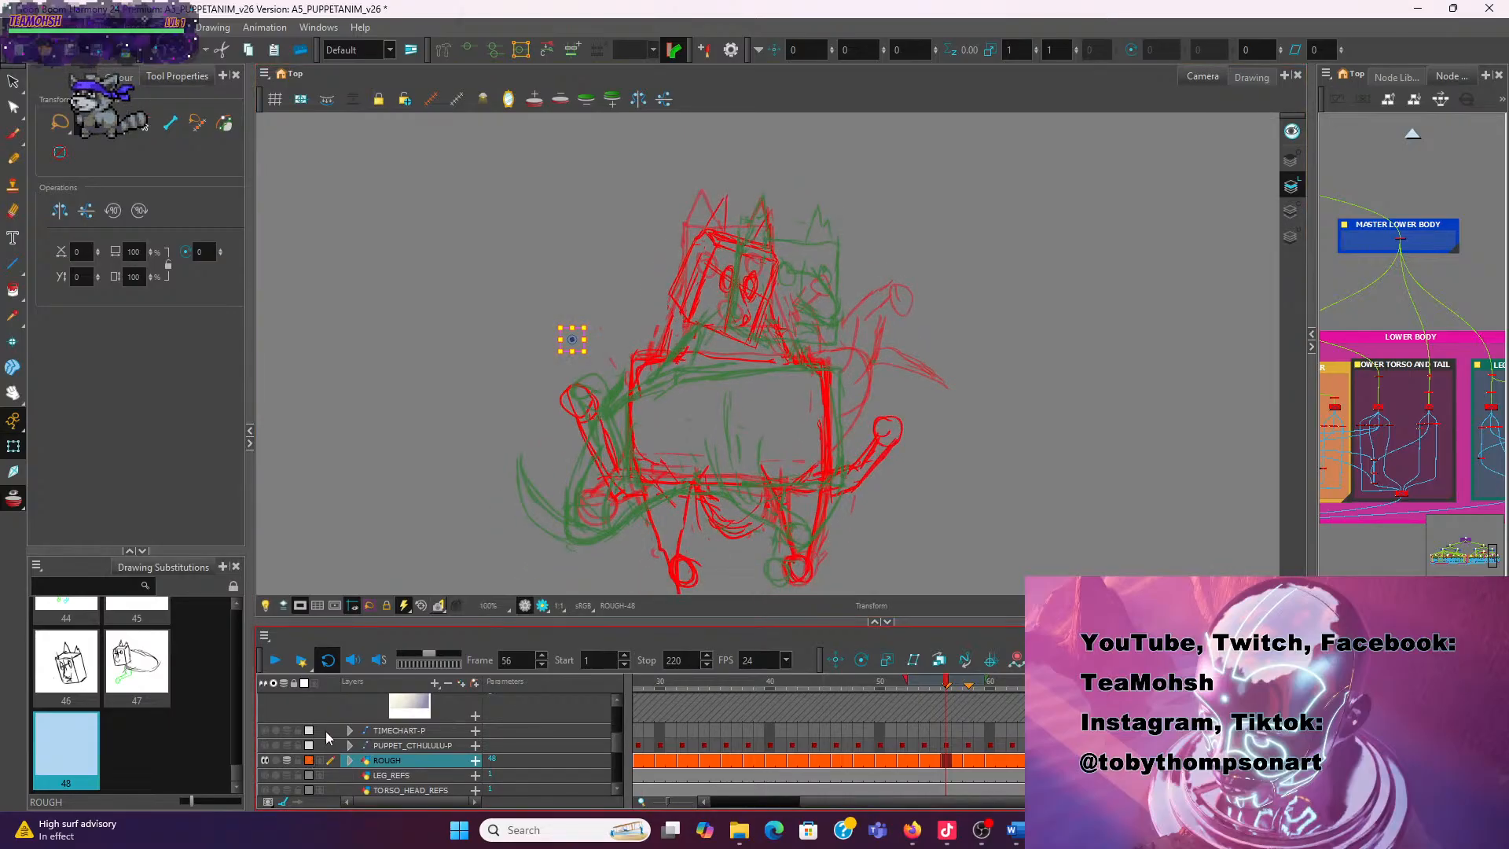
pyautogui.press('space')
pyautogui.moveTo(957, 431)
pyautogui.mouseDown()
pyautogui.moveTo(832, 421)
pyautogui.moveTo(896, 394)
pyautogui.moveTo(933, 404)
pyautogui.mouseUp()
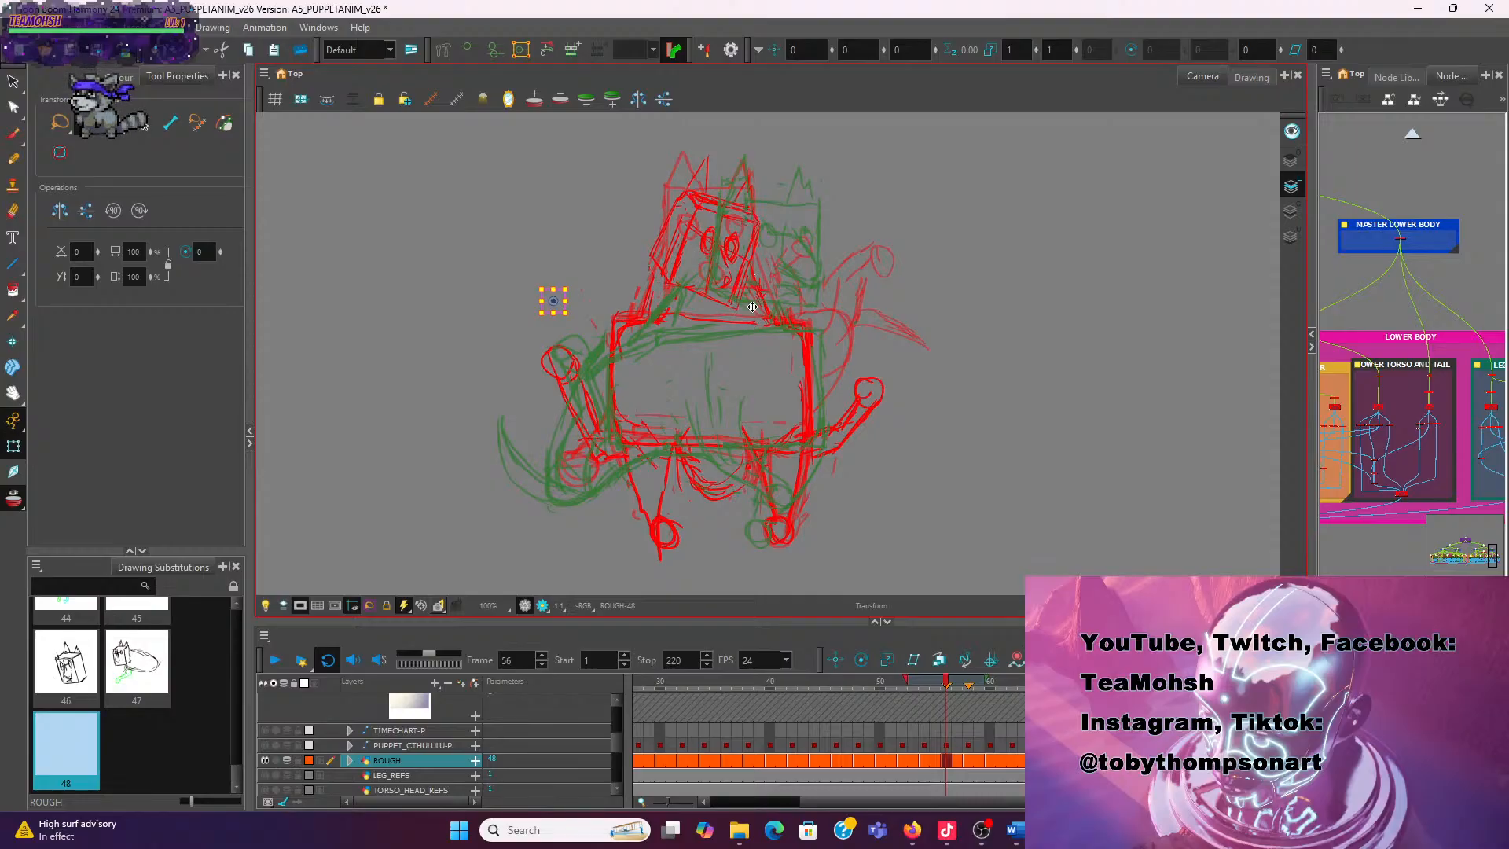
pyautogui.scroll(-2, 811, 299)
pyautogui.moveTo(822, 278)
pyautogui.mouseDown()
pyautogui.moveTo(786, 383)
pyautogui.moveTo(802, 397)
pyautogui.moveTo(690, 428)
pyautogui.moveTo(636, 410)
pyautogui.mouseUp()
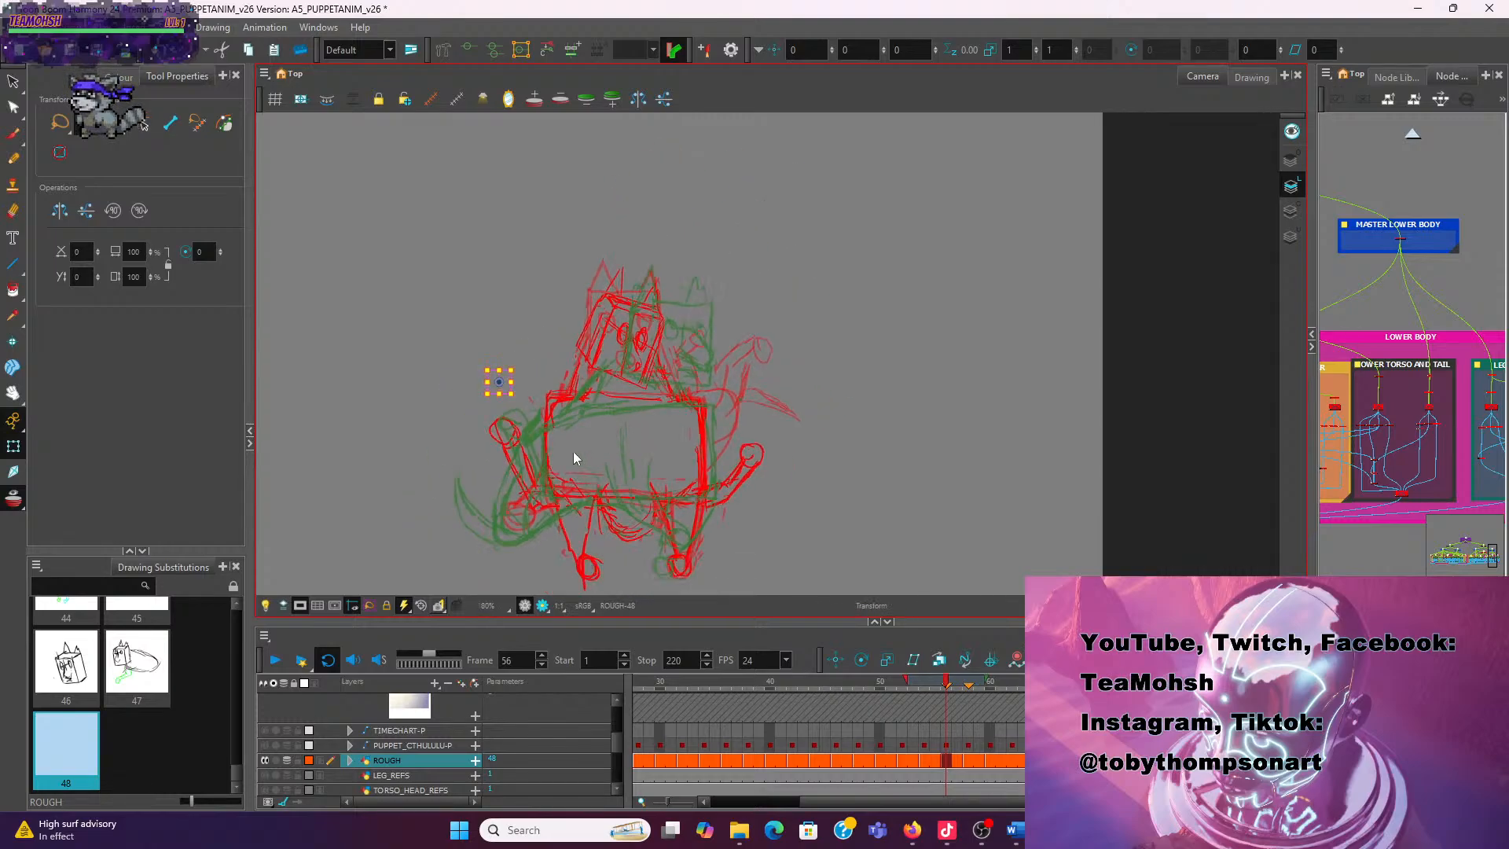
pyautogui.scroll(2, 573, 459)
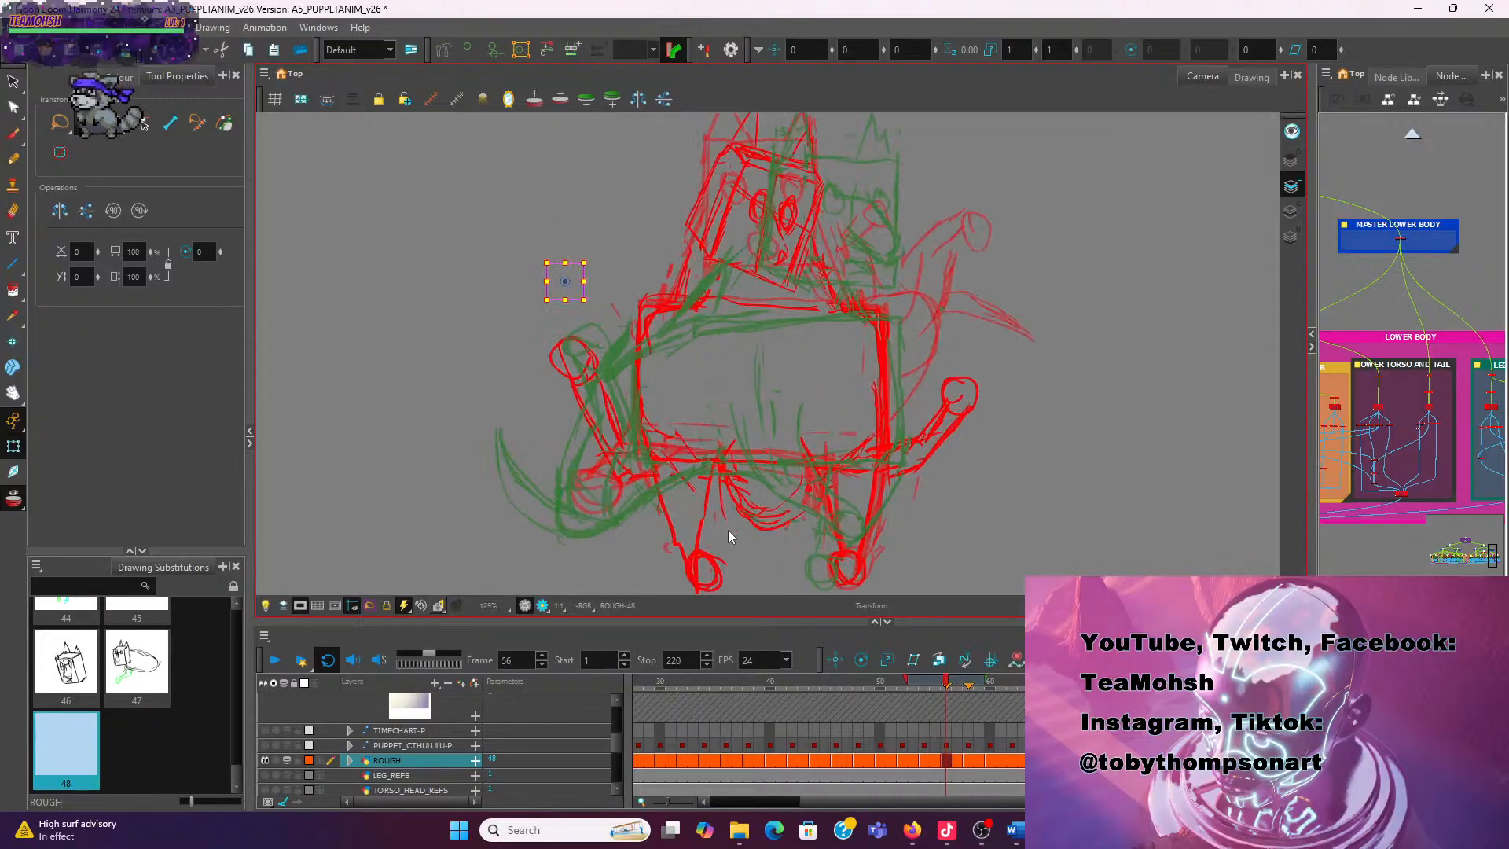
pyautogui.moveTo(731, 529); pyautogui.dragTo(733, 492)
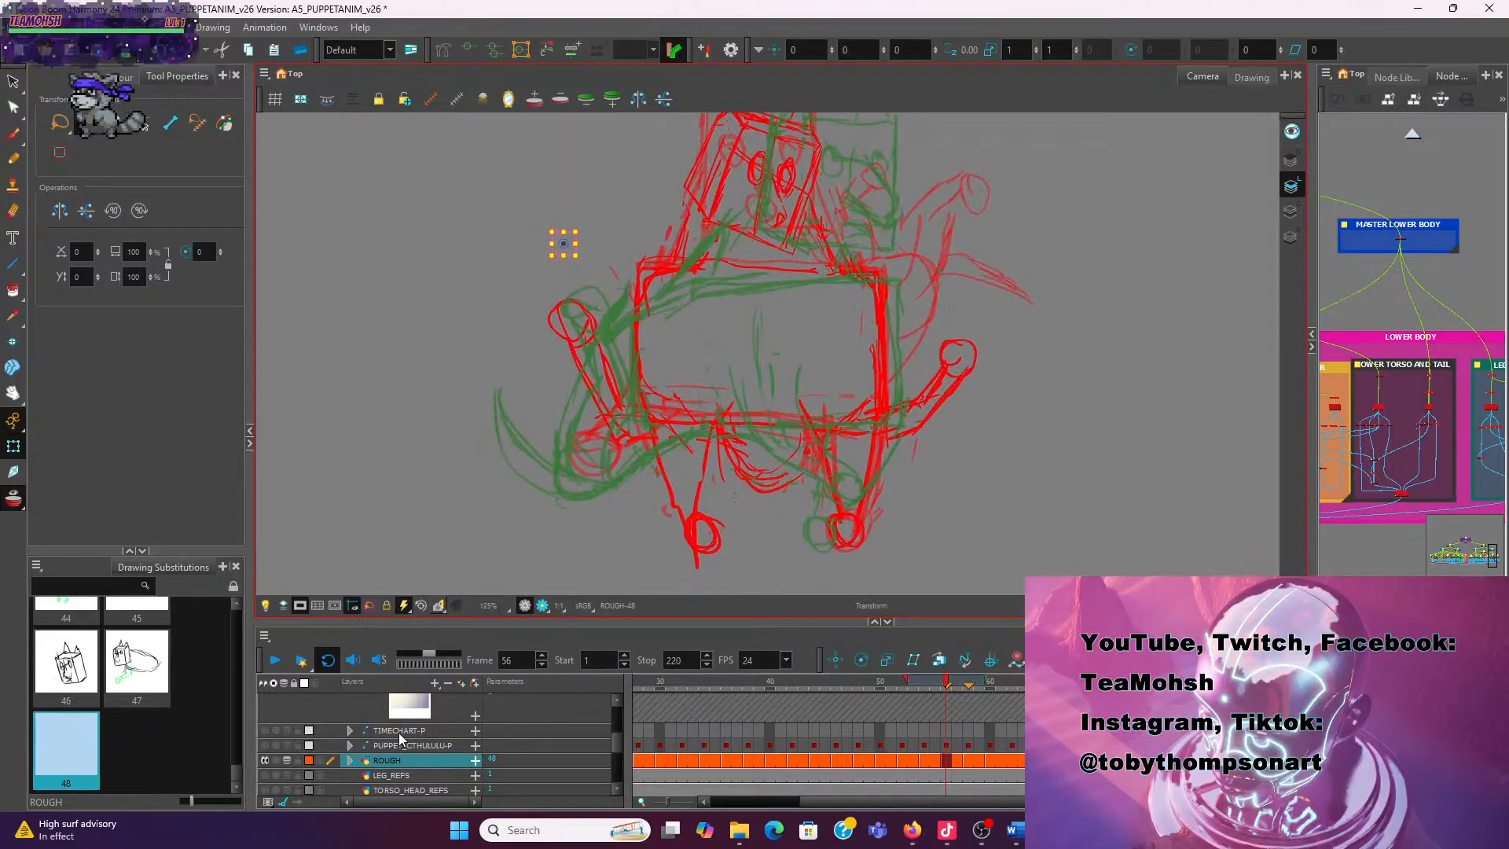
# Enable the JANKYFIX-P layer, turn off onion skin, and select the JANKYFIX drawing layer nested inside it
pyautogui.scroll(5, 399, 733)
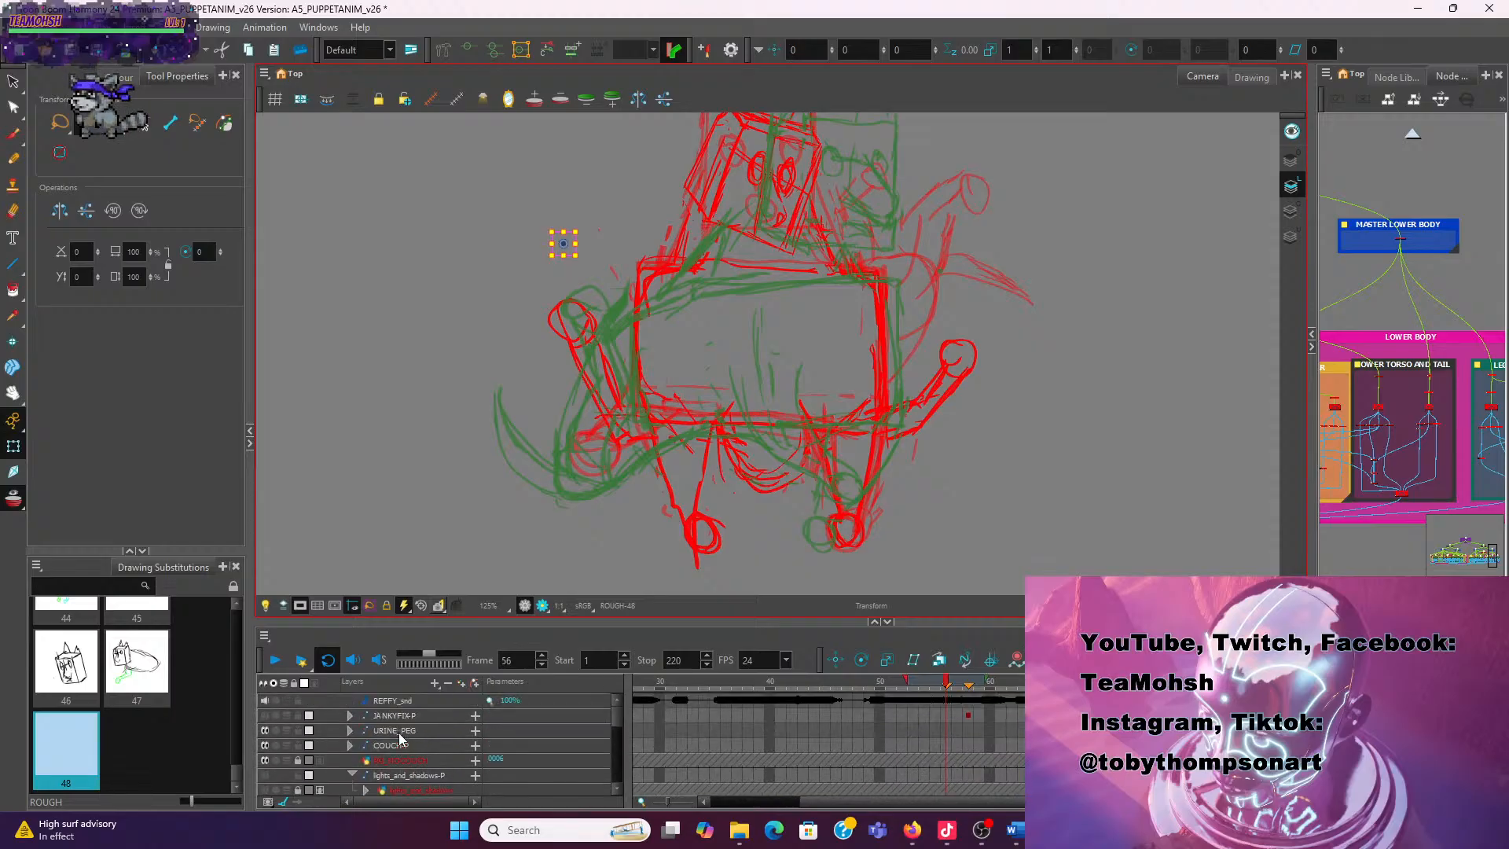
pyautogui.click(393, 717)
pyautogui.click(265, 715)
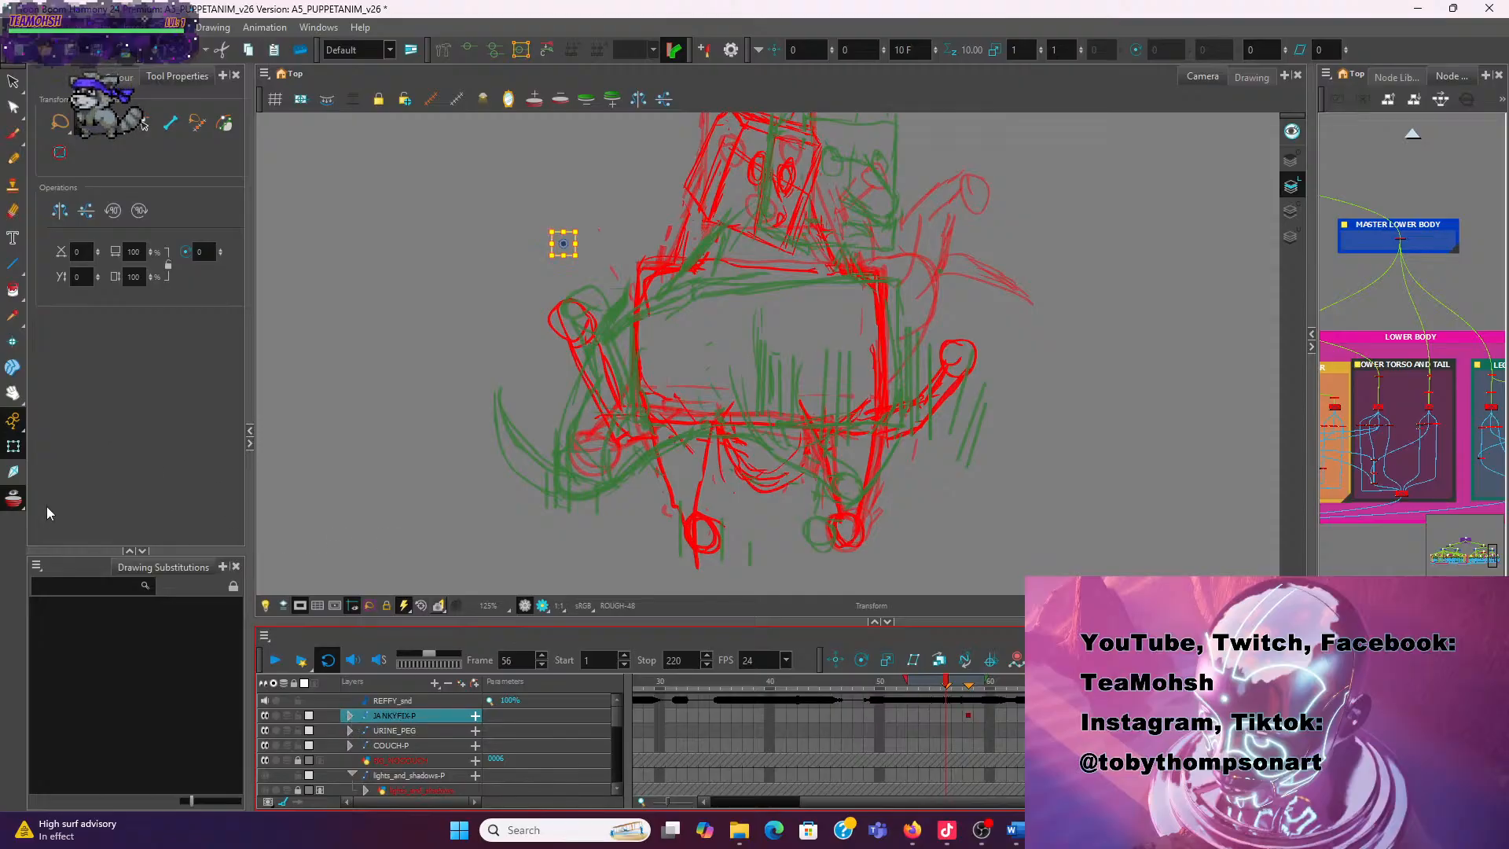
pyautogui.click(13, 499)
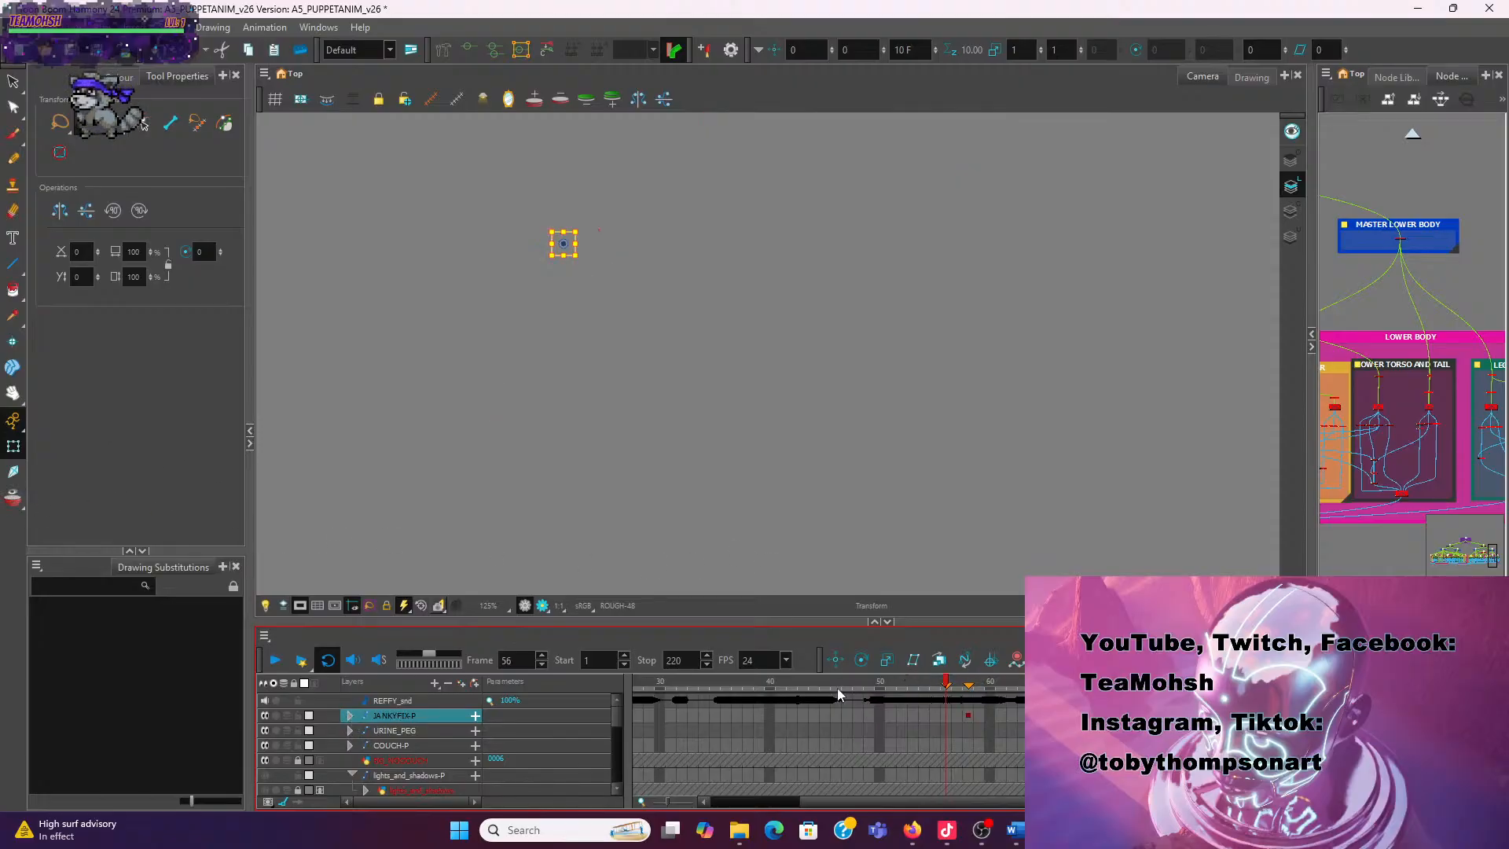
pyautogui.click(351, 716)
pyautogui.click(390, 732)
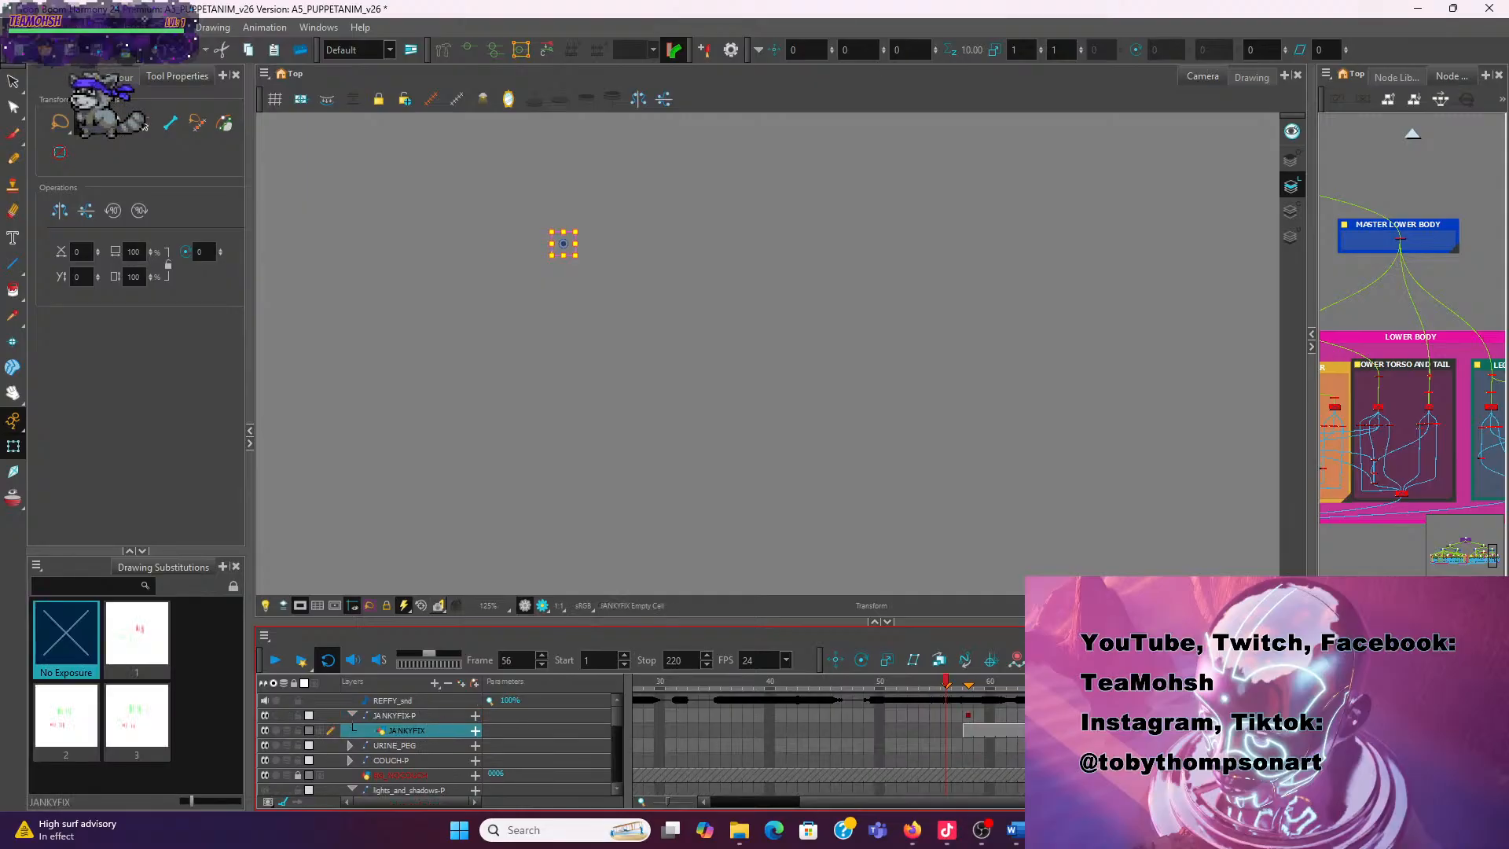
# Delete the JANKYFIX drawing's exposure at frame 58
pyautogui.click(969, 729)
pyautogui.scroll(2, 967, 735)
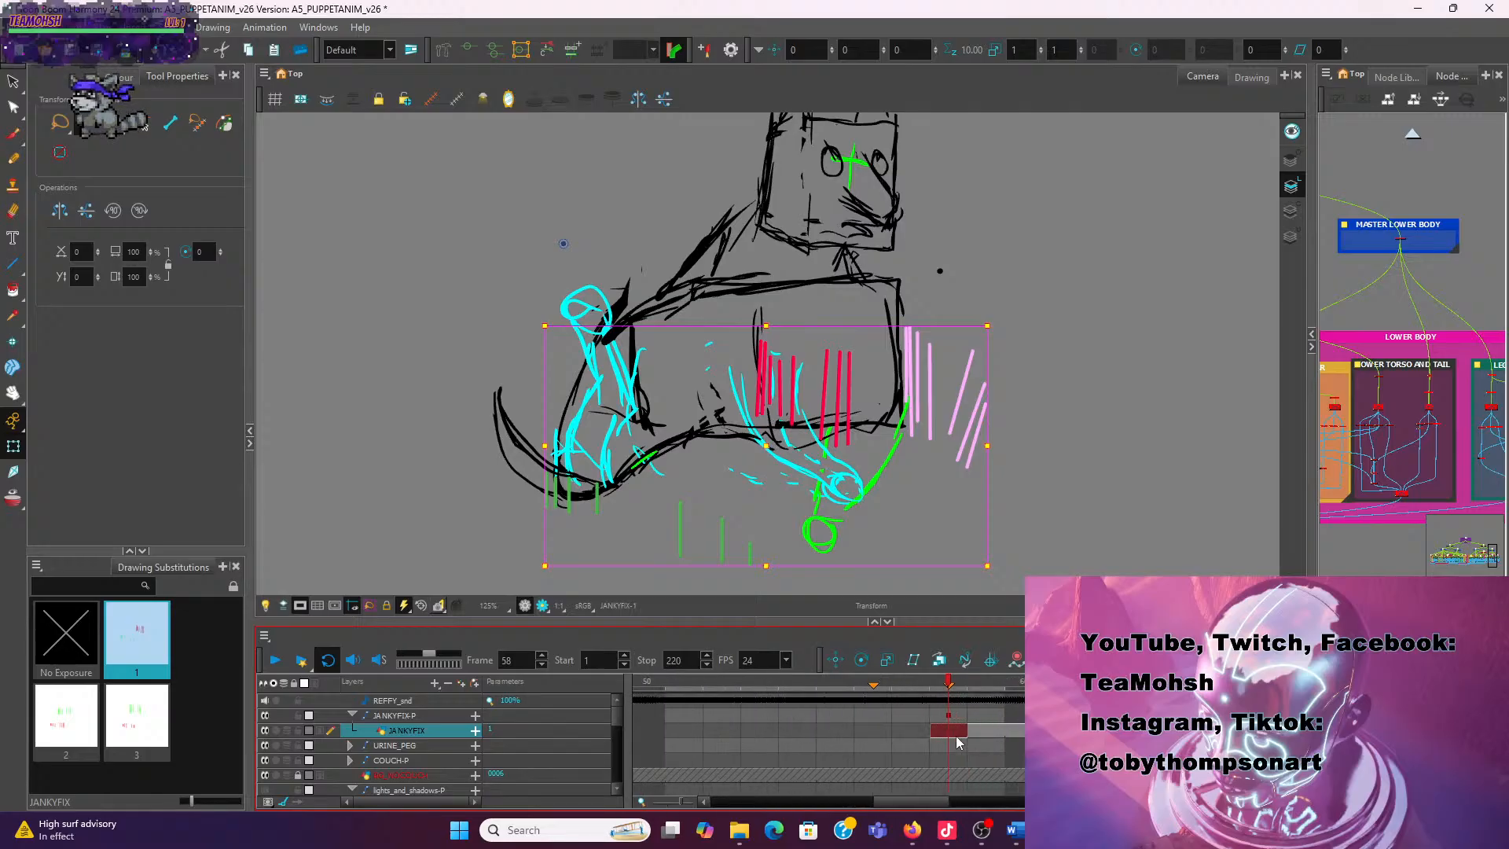
pyautogui.press('Delete')
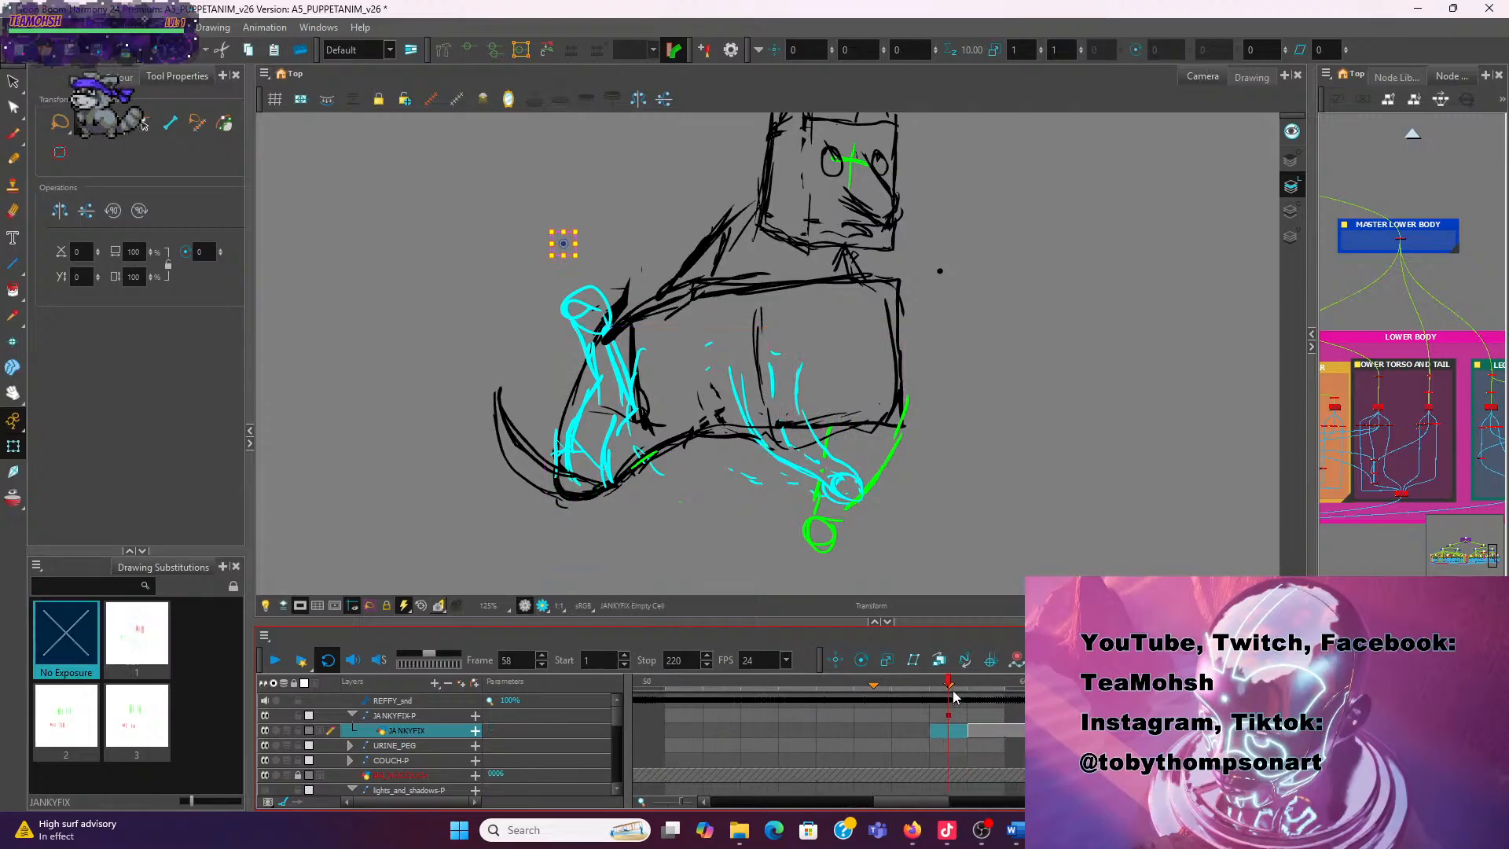
# Create an empty JANKYFIX drawing at frame 56 and extend its exposure back to frame 54
pyautogui.moveTo(948, 684); pyautogui.dragTo(873, 684)
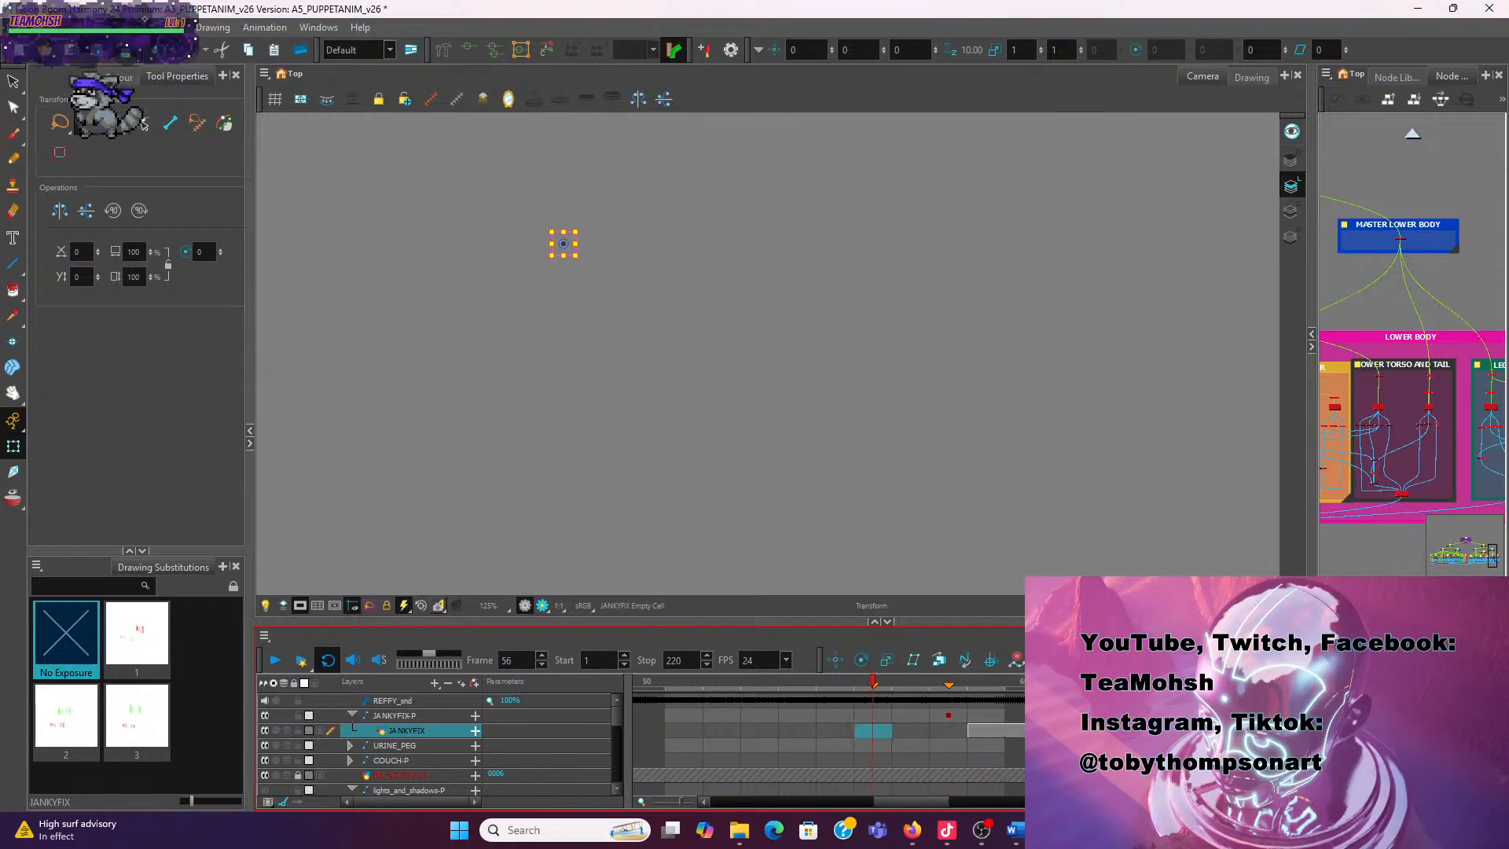
pyautogui.hotkey('alt', 'shift', 'r')
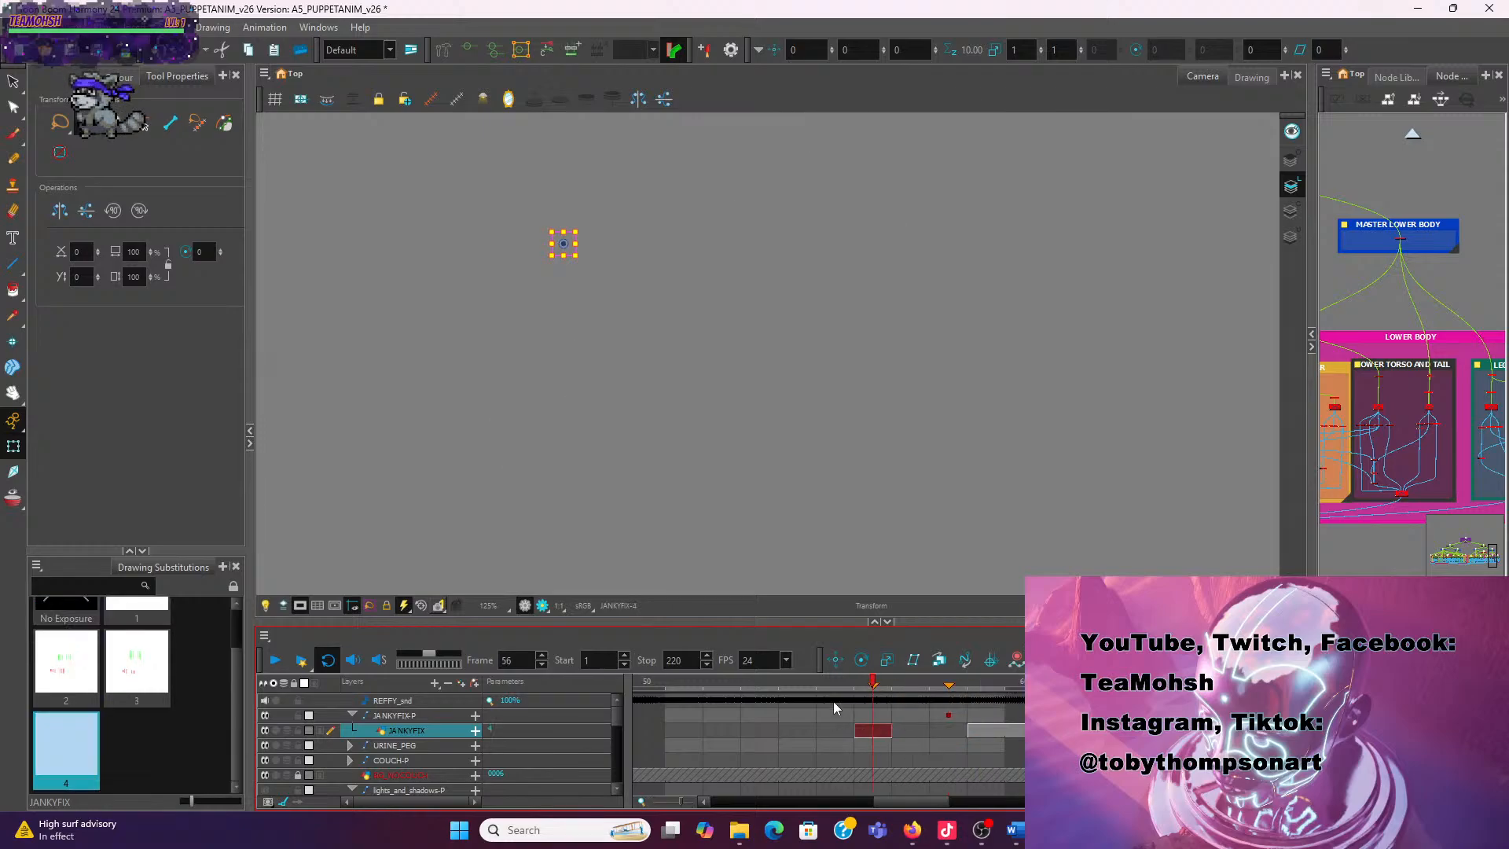
pyautogui.moveTo(868, 735); pyautogui.dragTo(798, 734)
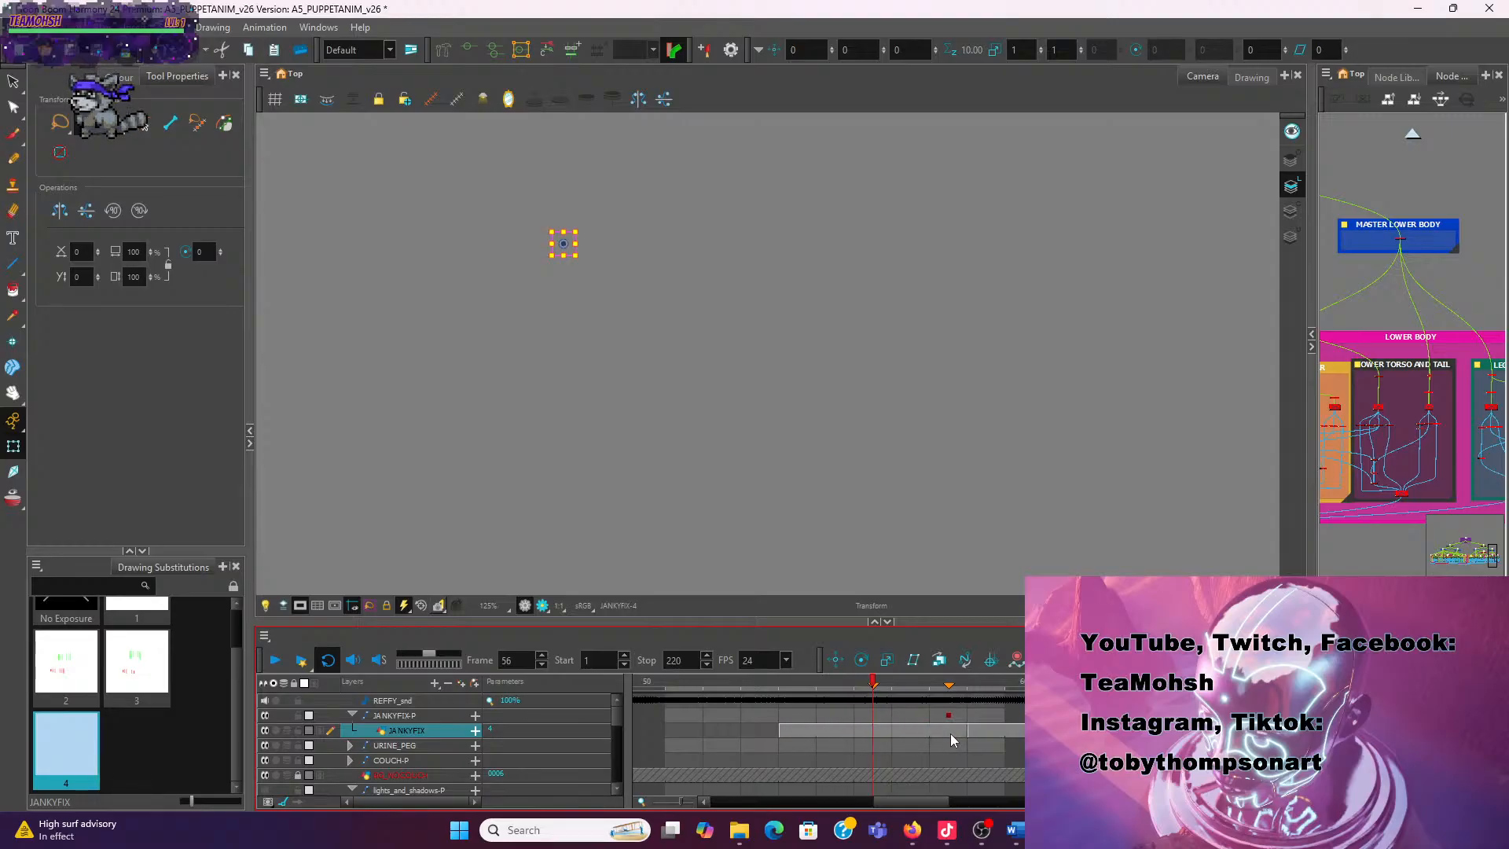
# Select the ROUGH layer at frame 56 and switch its visibility off and on to check its drawing
pyautogui.scroll(-6, 641, 446)
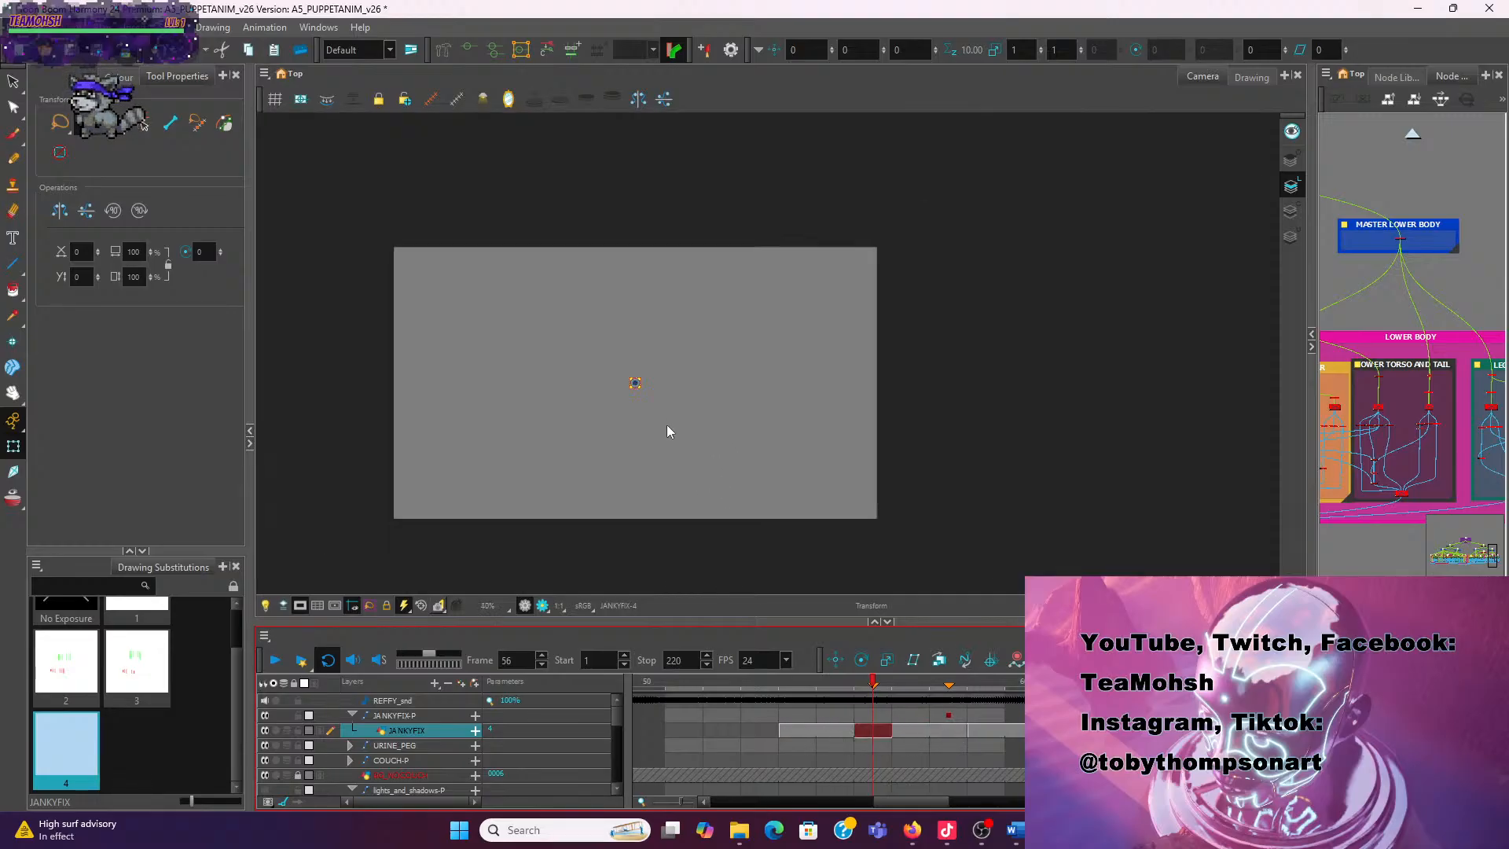
pyautogui.press('space')
pyautogui.moveTo(605, 450); pyautogui.dragTo(713, 423)
pyautogui.scroll(-3, 373, 752)
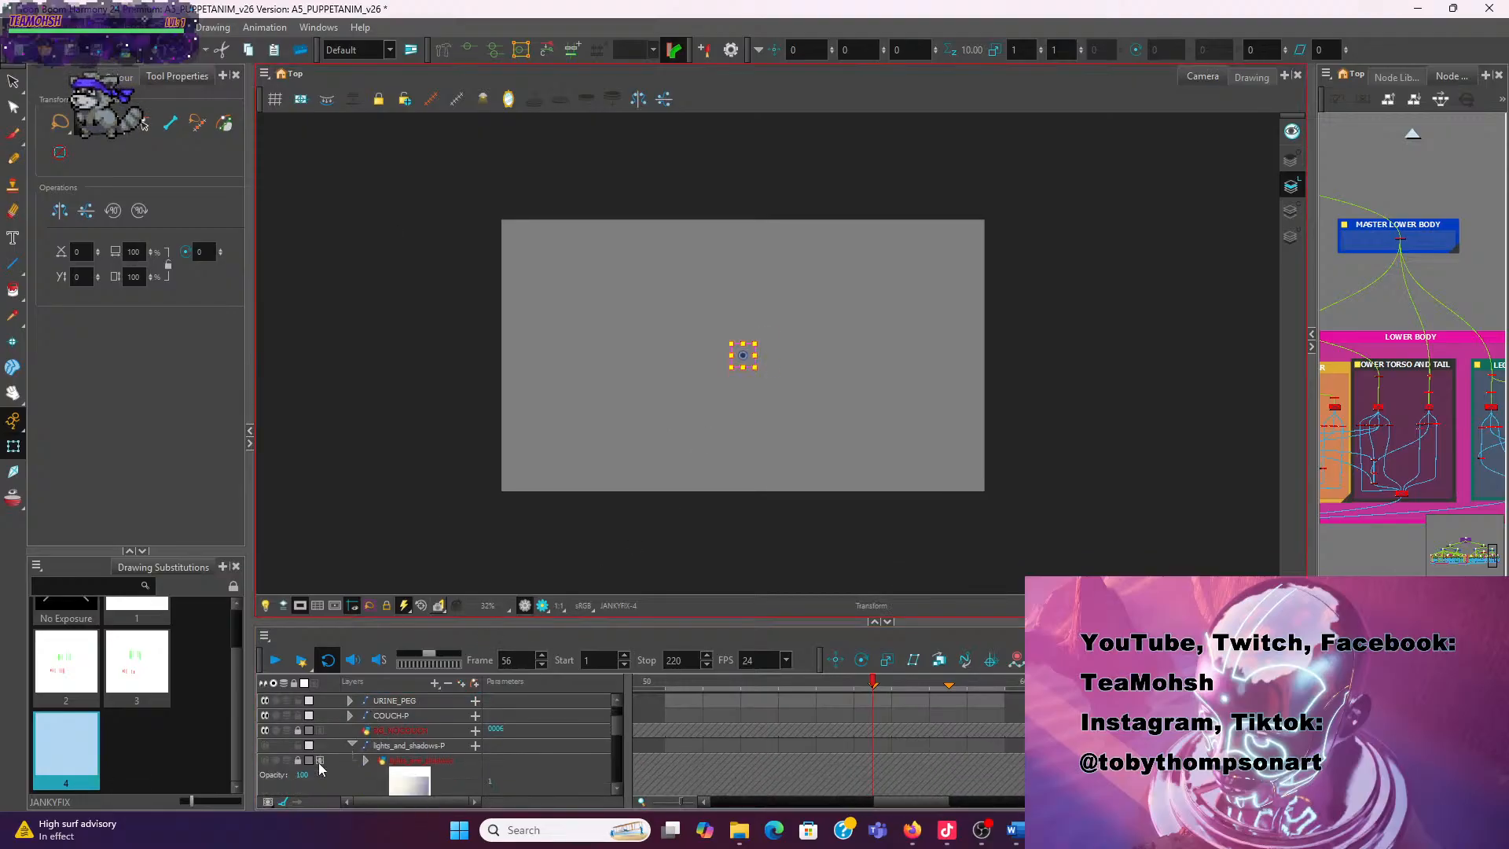
pyautogui.scroll(-5, 320, 768)
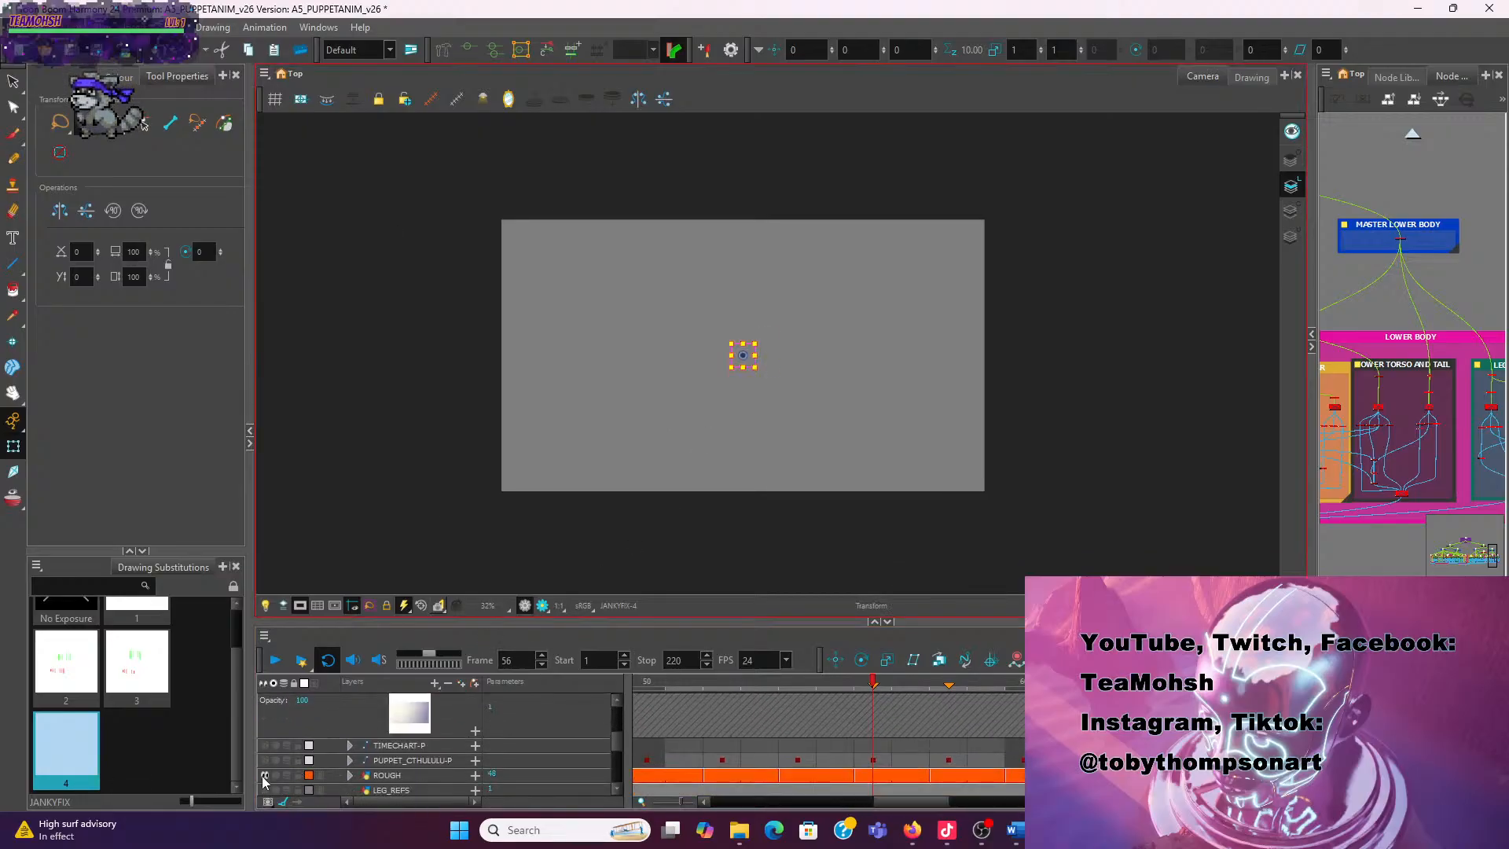
pyautogui.click(381, 776)
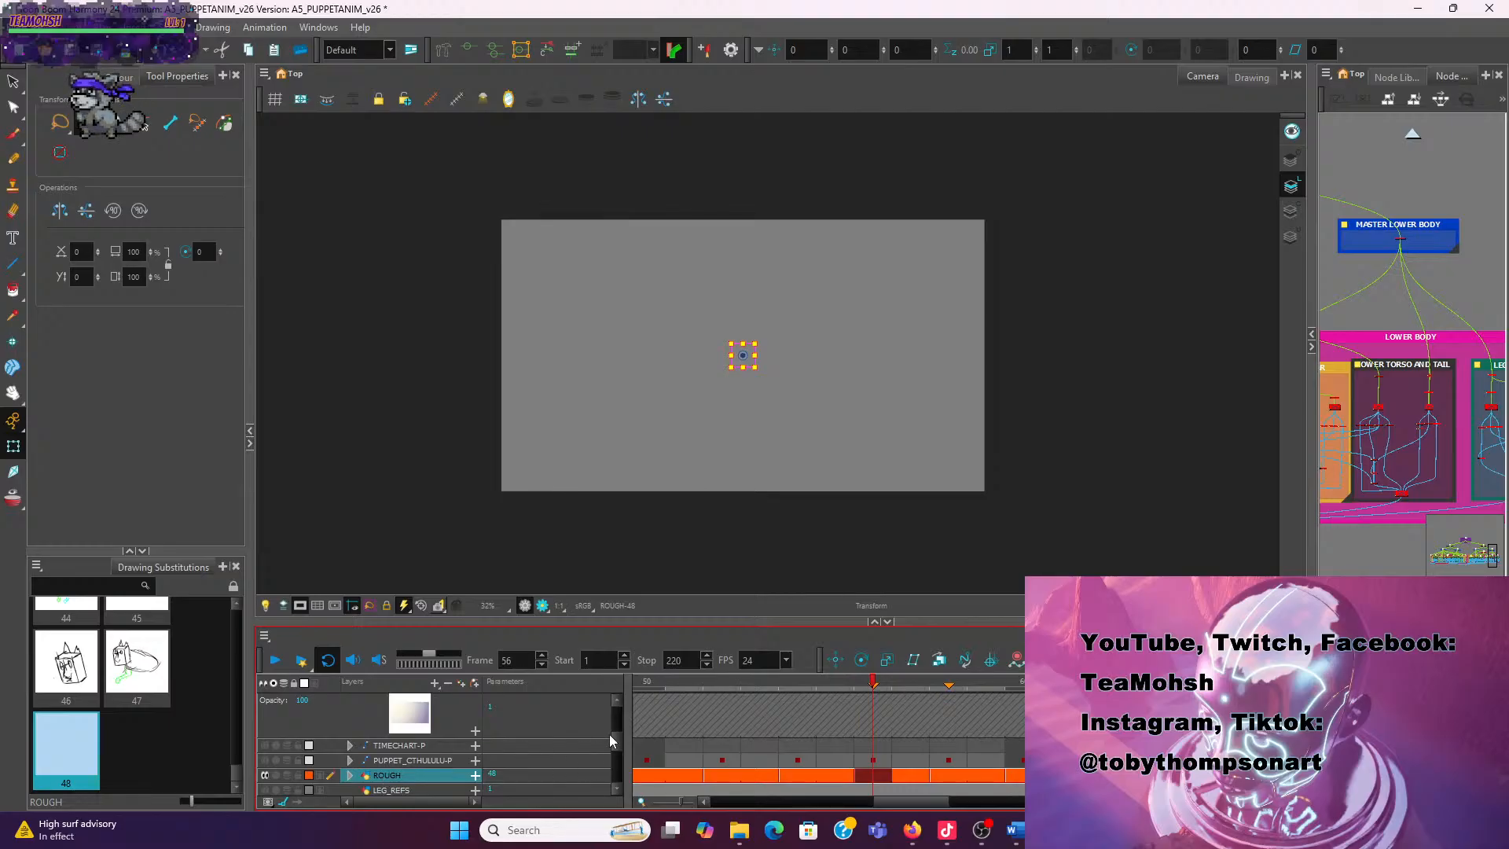
pyautogui.click(267, 775)
pyautogui.click(267, 775)
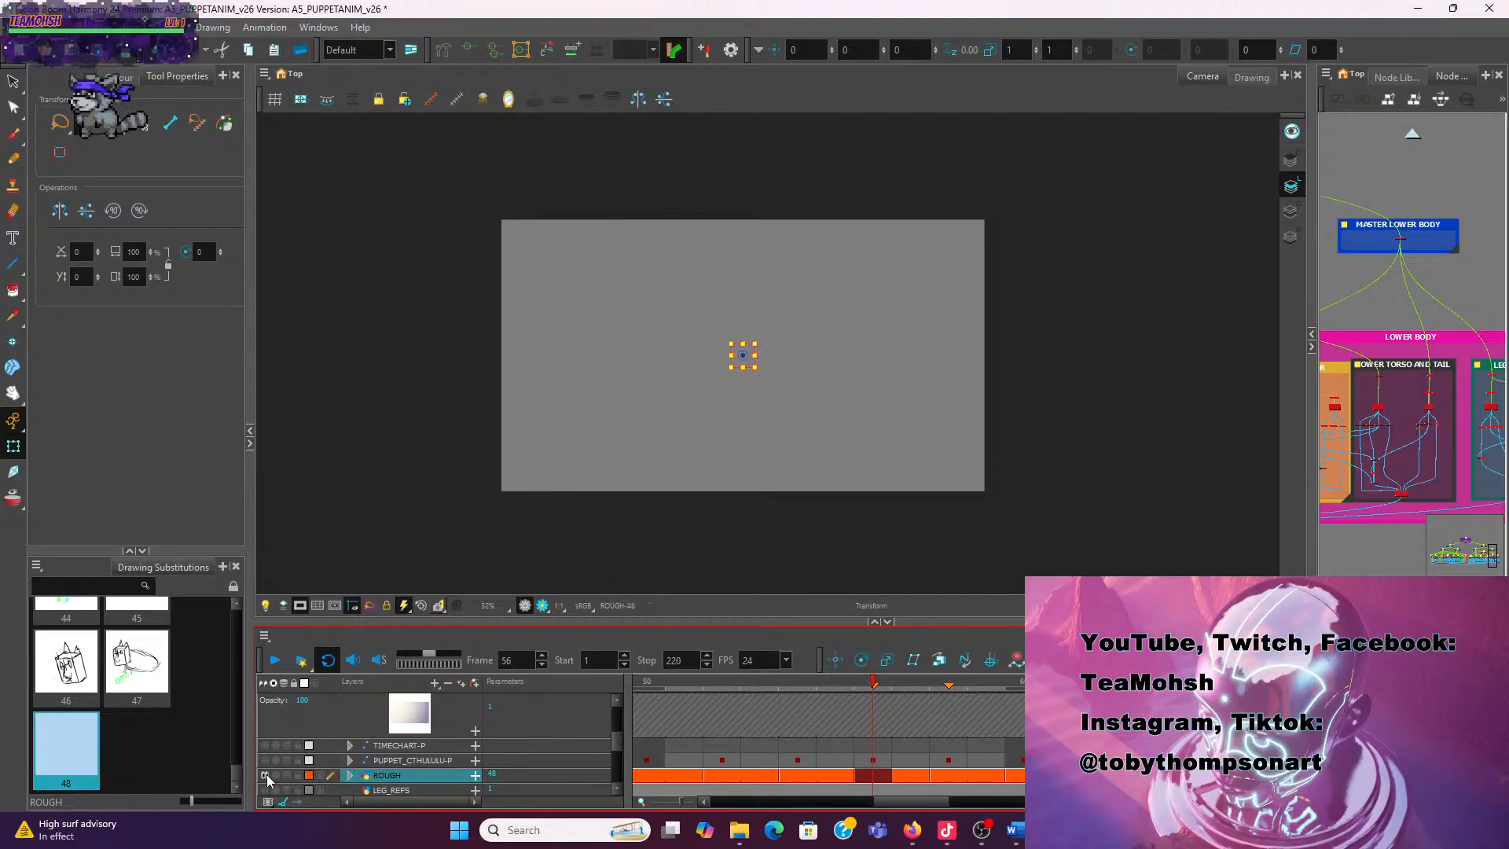
# Select the JANKYFIX layer at frame 54 and examine the rough cat's pose there
pyautogui.moveTo(869, 678)
pyautogui.mouseDown()
pyautogui.moveTo(847, 677)
pyautogui.moveTo(869, 687)
pyautogui.mouseUp()
pyautogui.moveTo(616, 739); pyautogui.dragTo(629, 700)
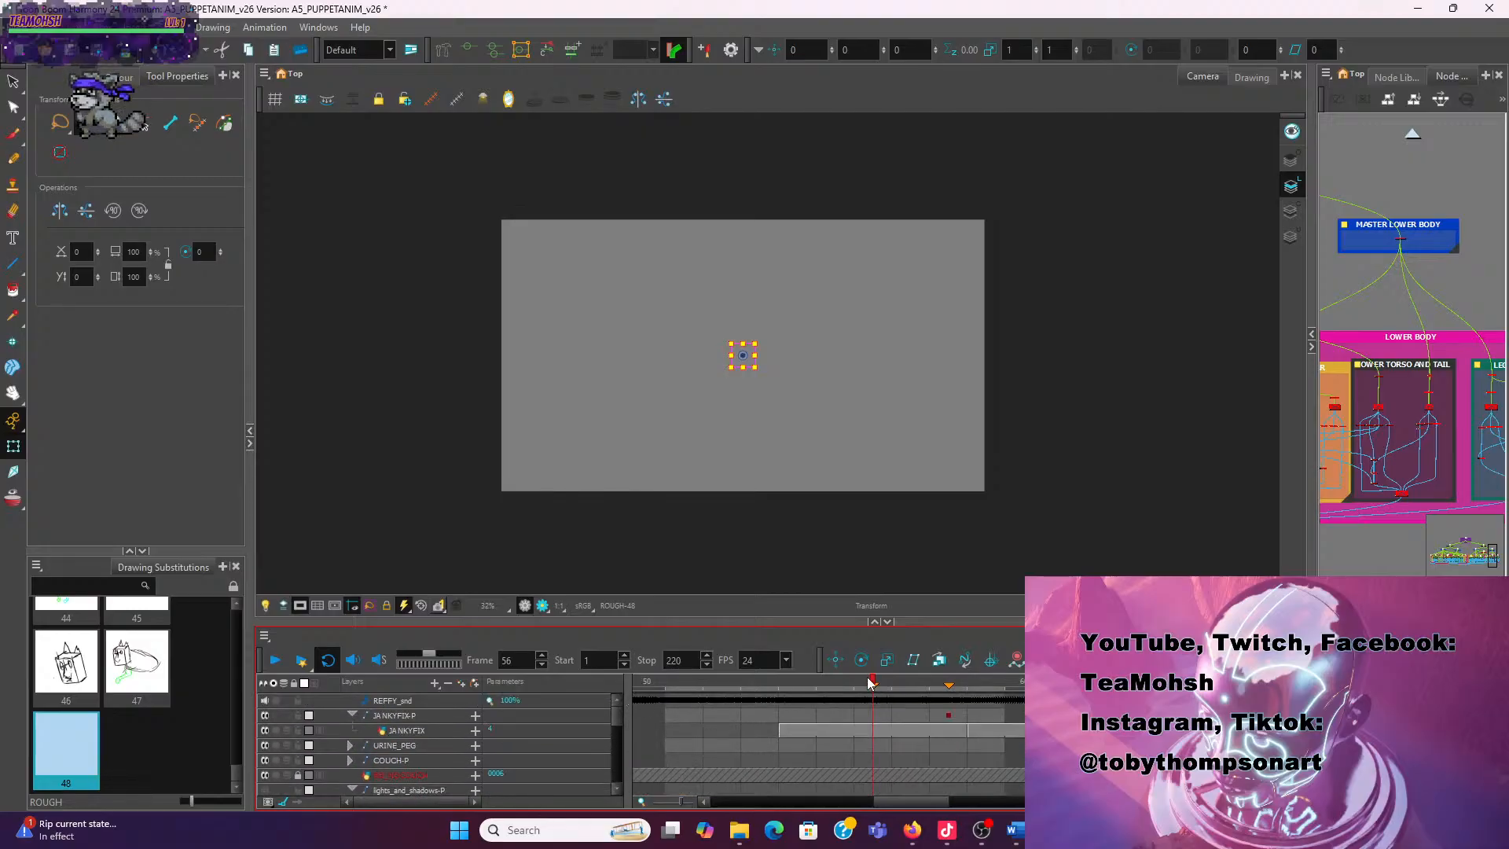
pyautogui.moveTo(872, 689); pyautogui.dragTo(797, 682)
pyautogui.click(408, 739)
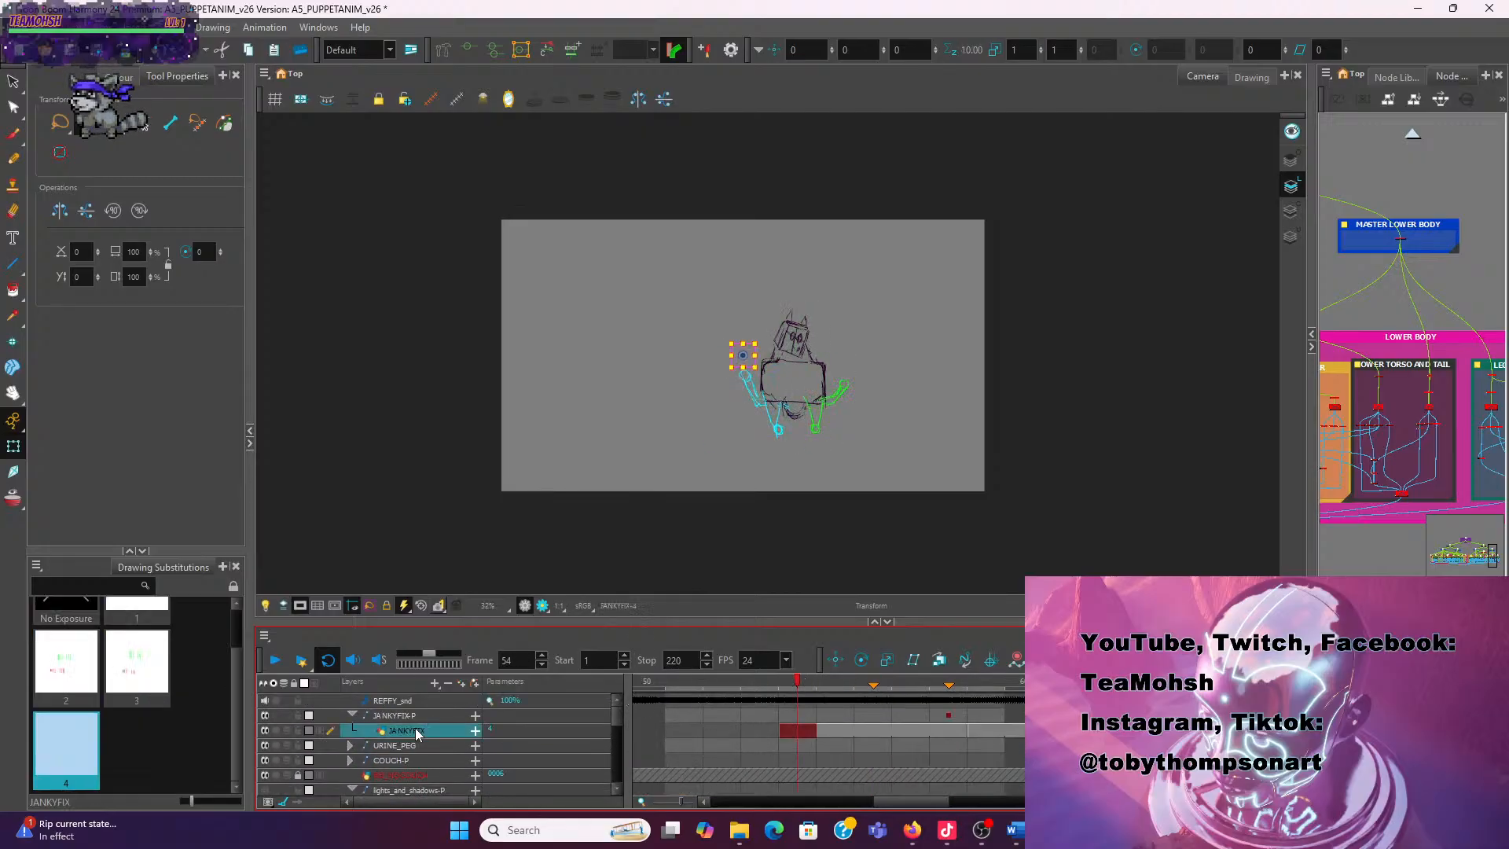
pyautogui.scroll(3, 798, 445)
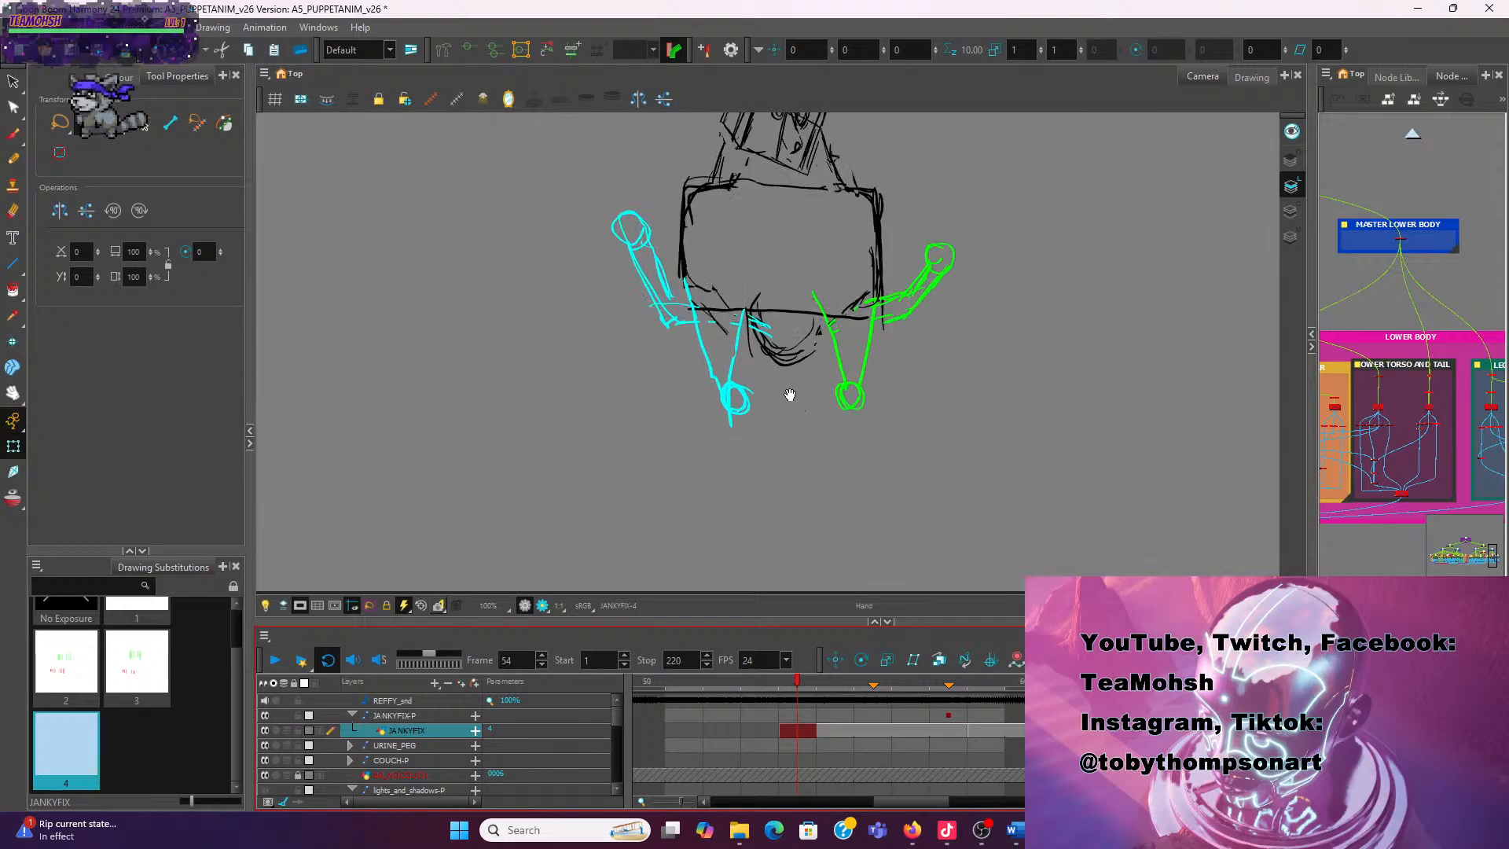
pyautogui.moveTo(788, 396); pyautogui.dragTo(822, 487)
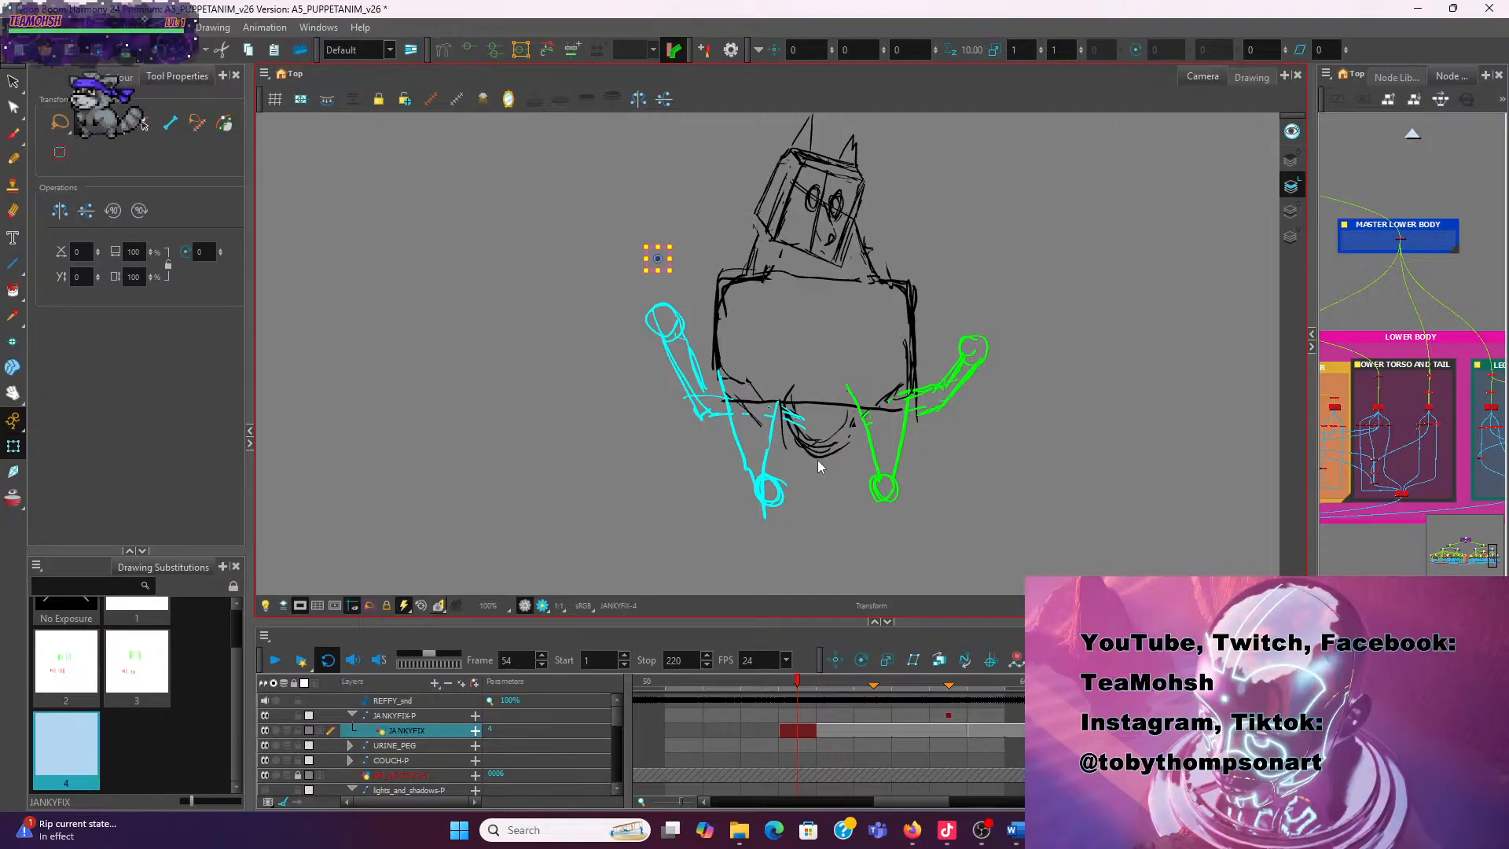
pyautogui.scroll(-2, 544, 255)
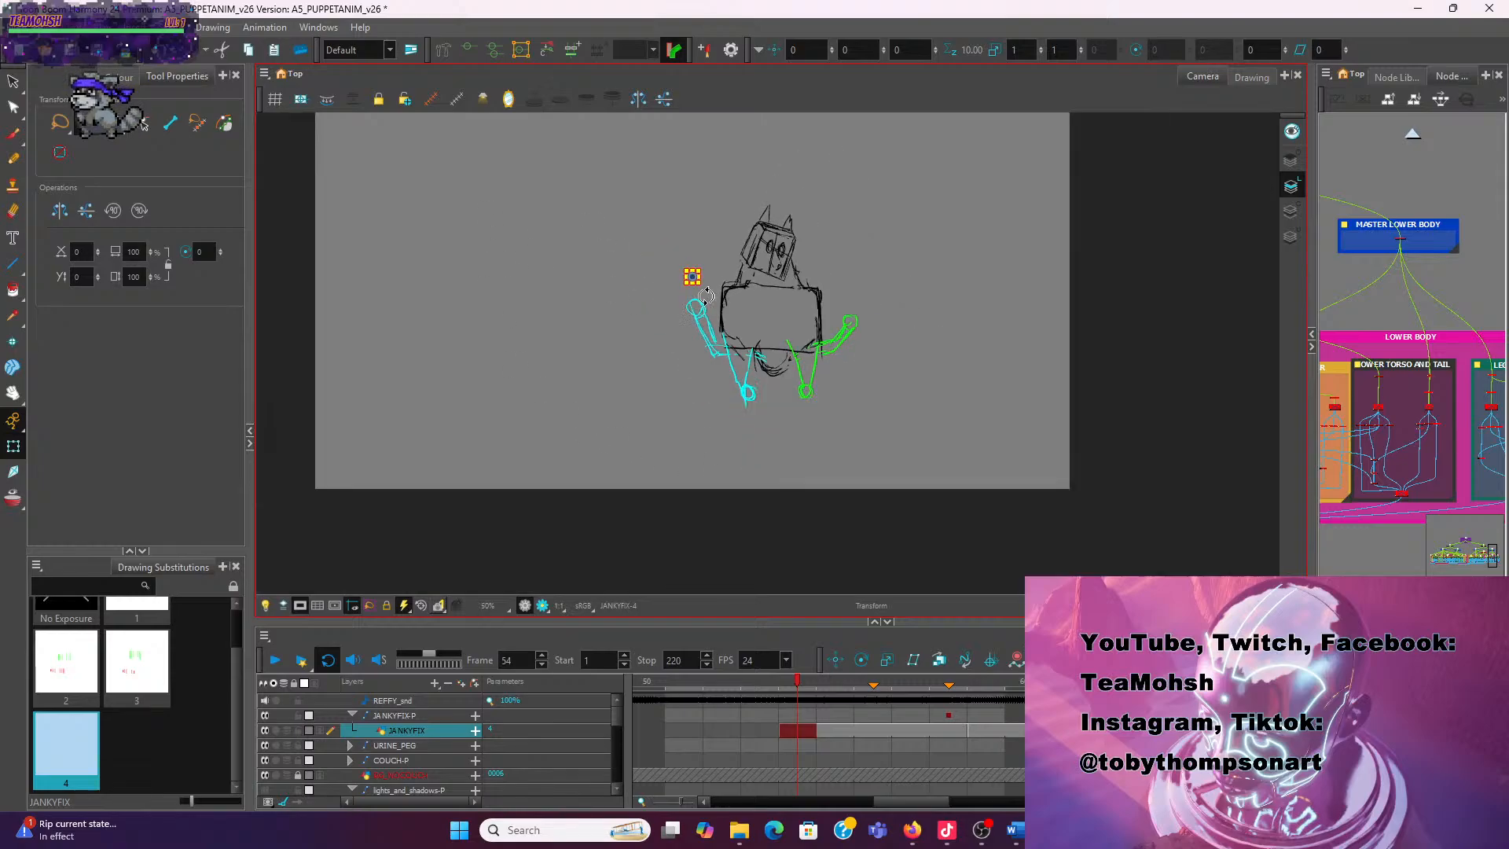
pyautogui.scroll(1, 489, 233)
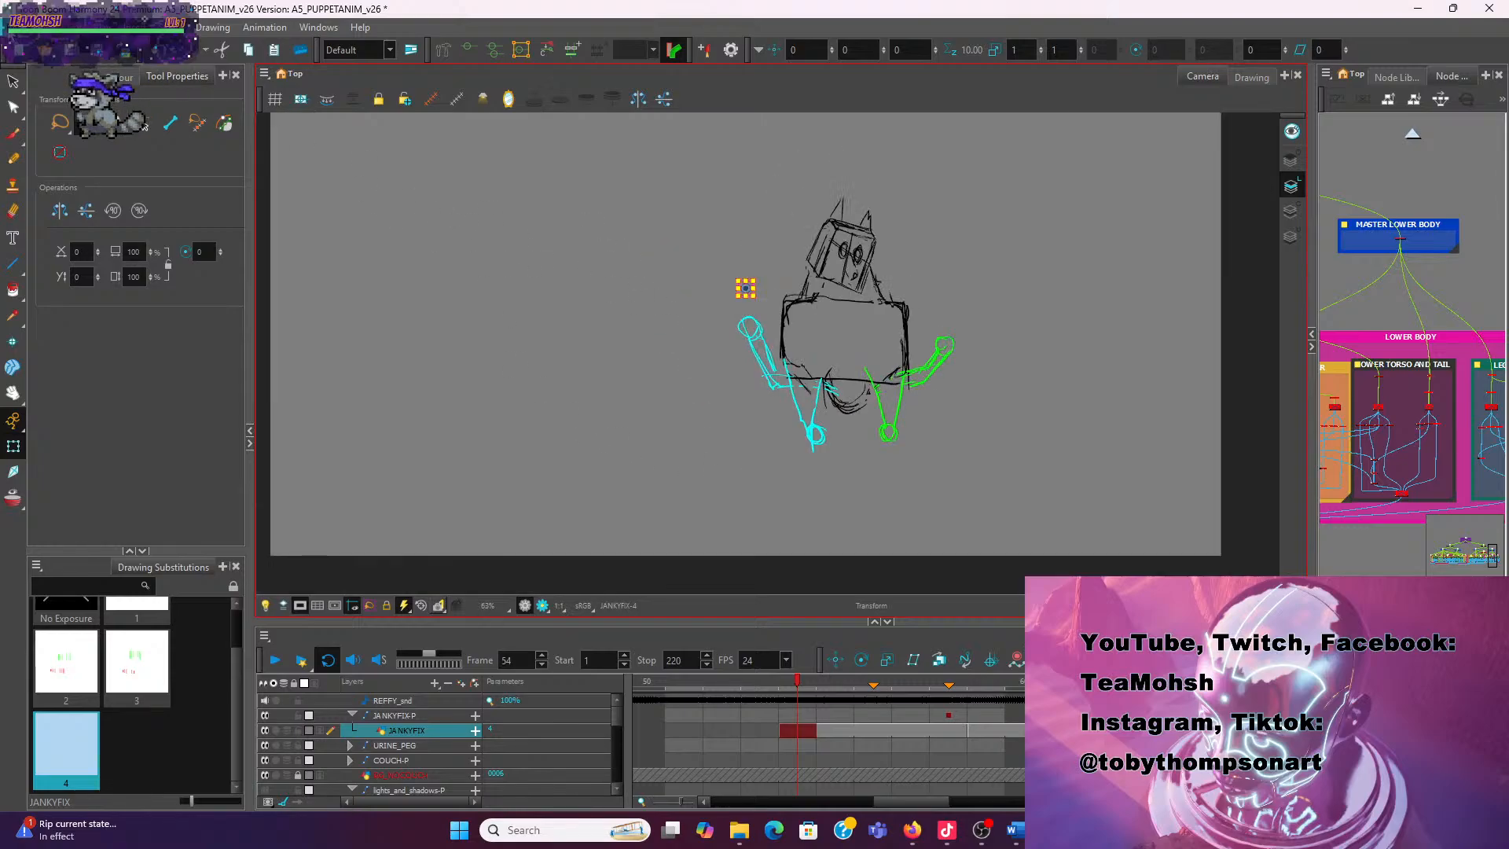
pyautogui.scroll(-1, 339, 744)
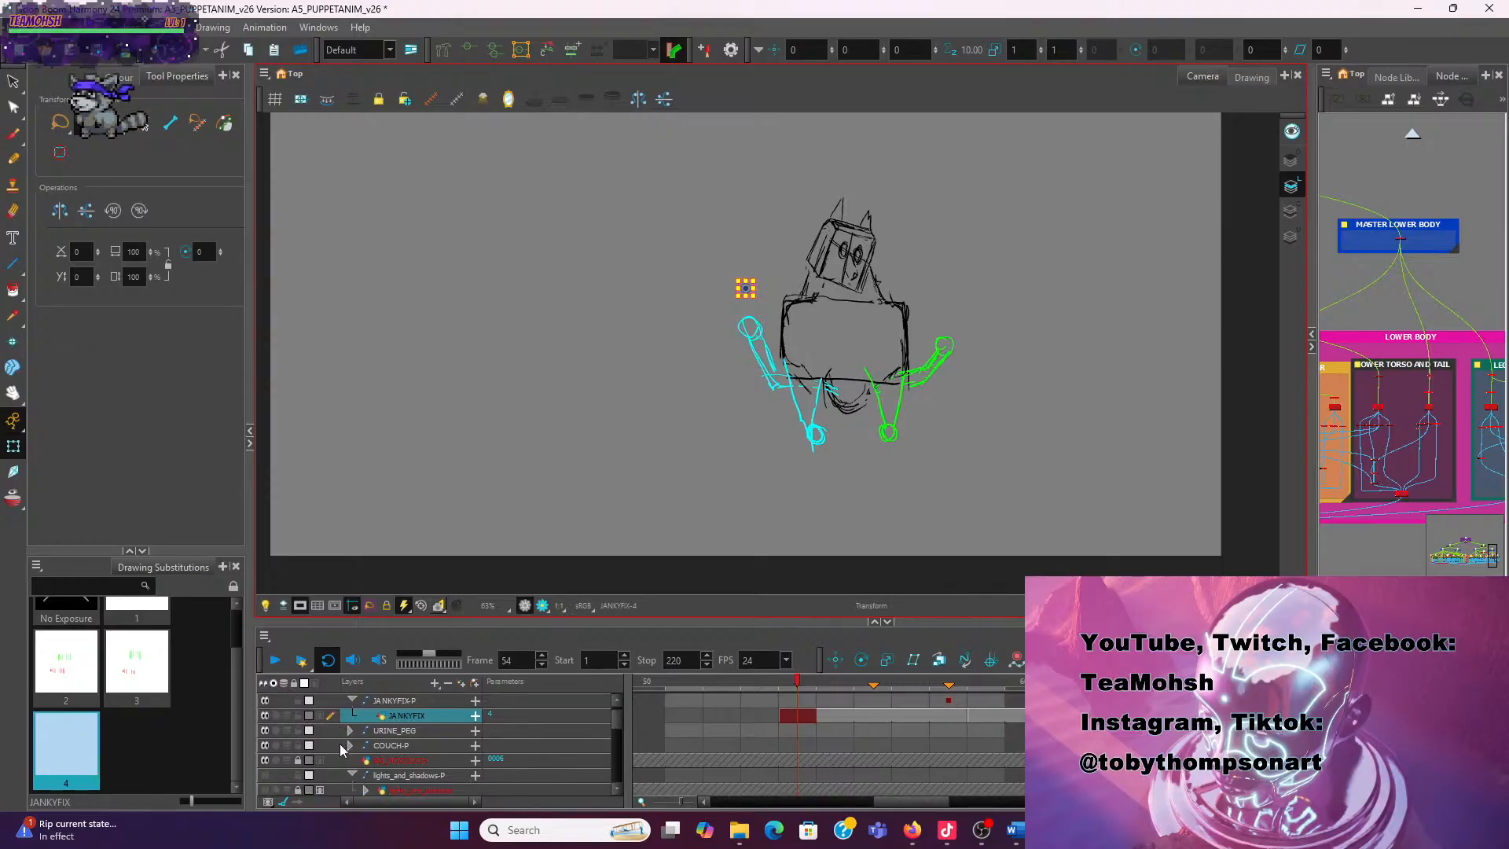
# Enable the lights_and_shadows-P layer and the layer nested inside it
pyautogui.click(266, 773)
pyautogui.scroll(-1, 294, 747)
pyautogui.click(266, 774)
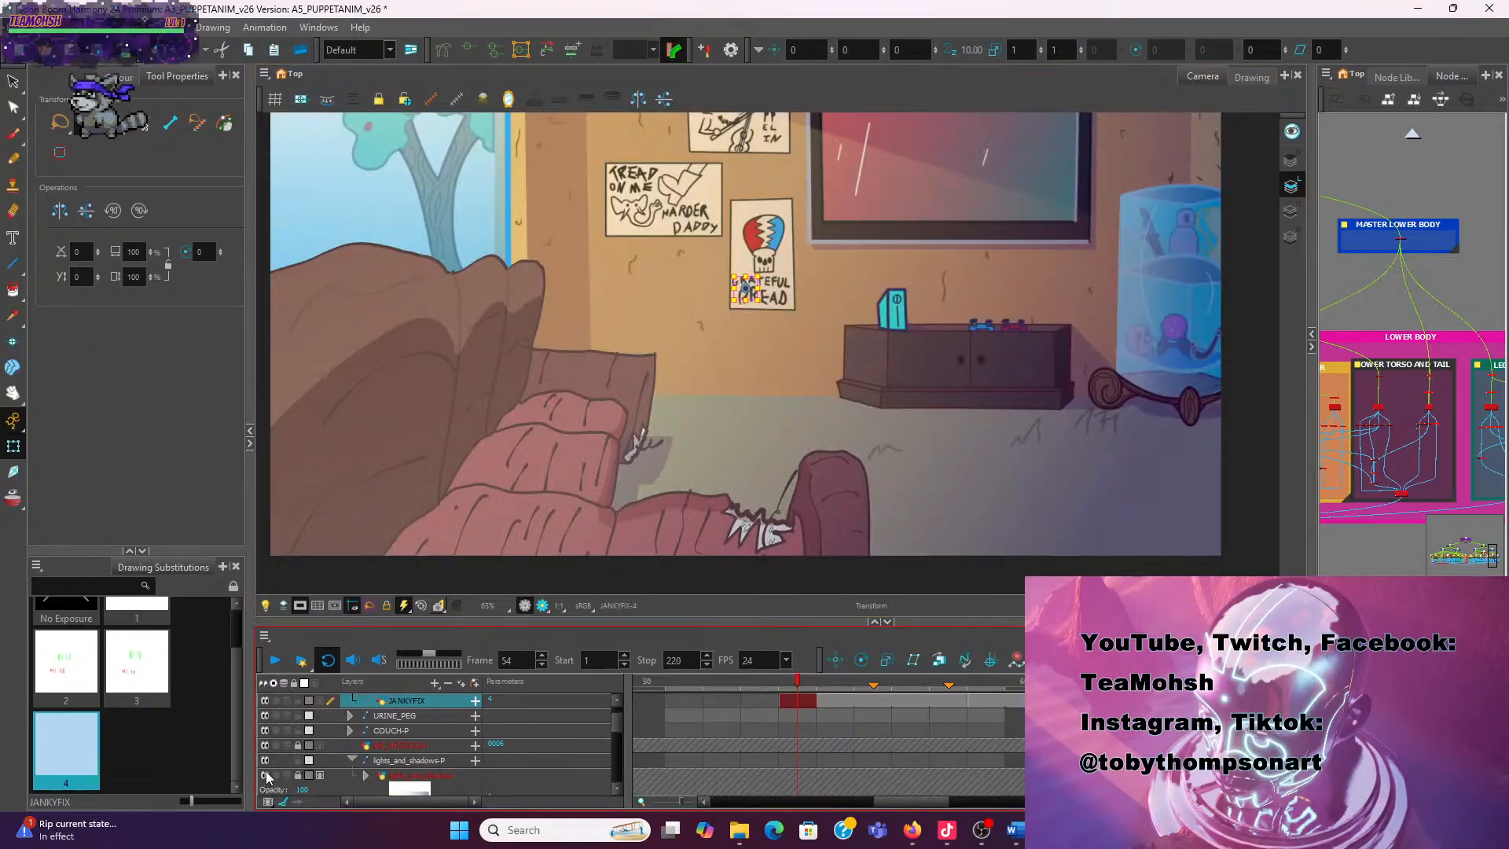
# Hide the lights_and_shadows-P layer and the layer nested inside it
pyautogui.scroll(-2, 327, 728)
pyautogui.scroll(2, 327, 728)
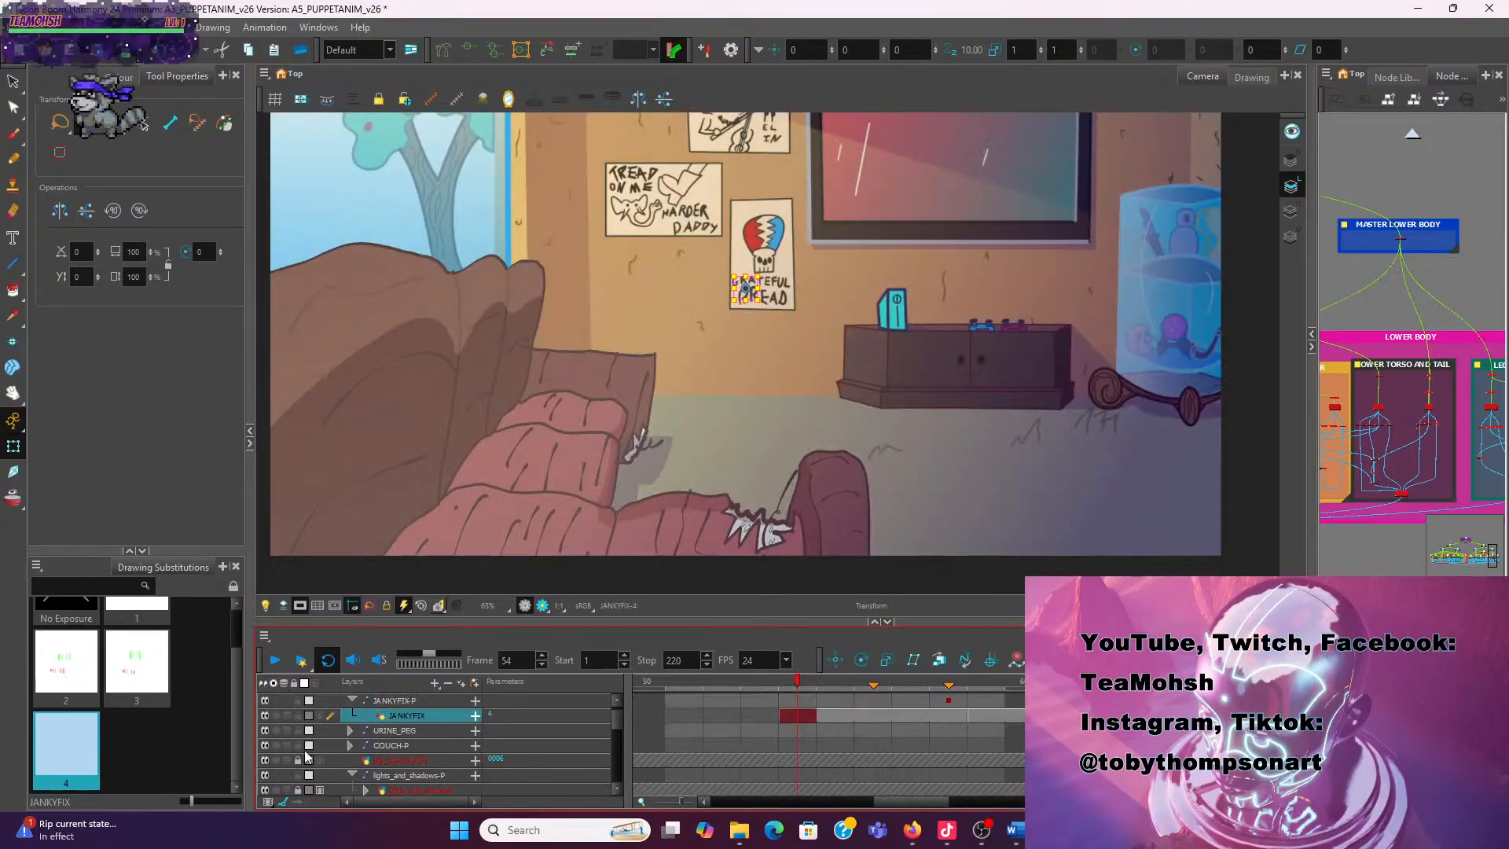
pyautogui.scroll(2, 306, 757)
pyautogui.scroll(-2, 306, 756)
pyautogui.scroll(-2, 307, 756)
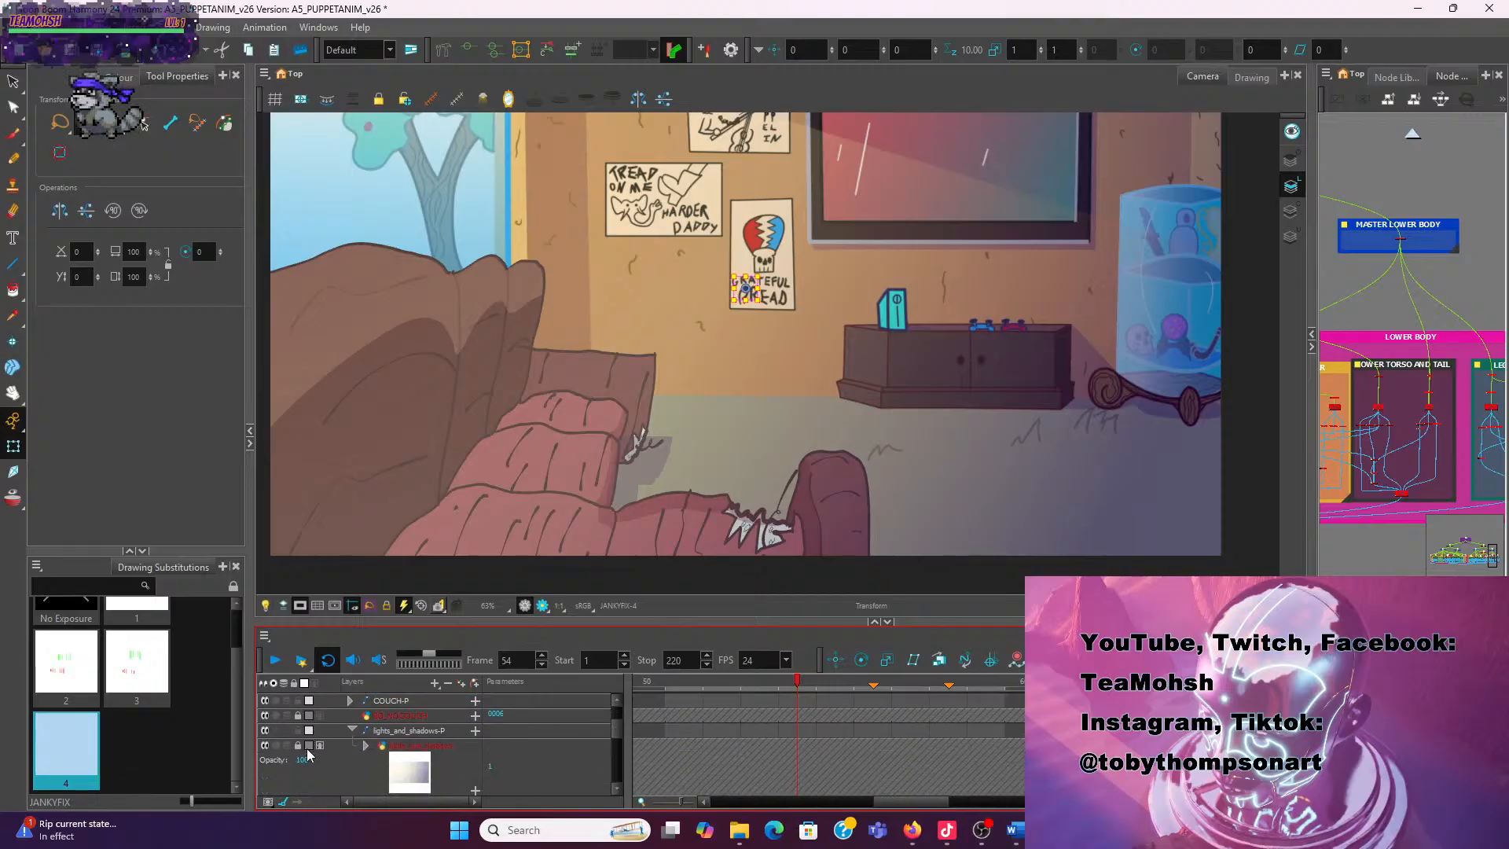
pyautogui.click(264, 729)
pyautogui.scroll(-1, 310, 717)
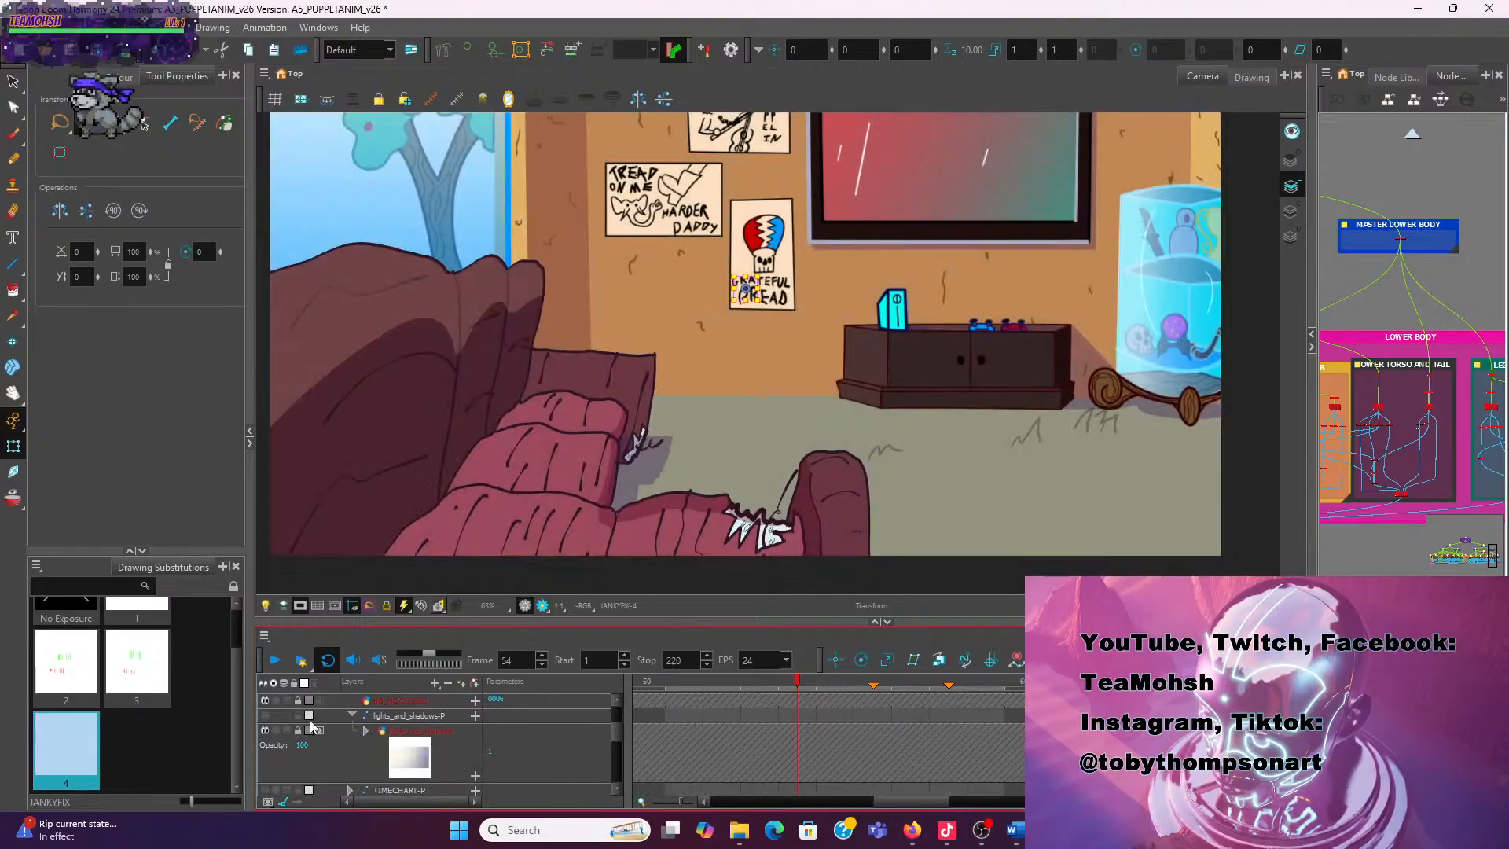
pyautogui.scroll(-1, 281, 733)
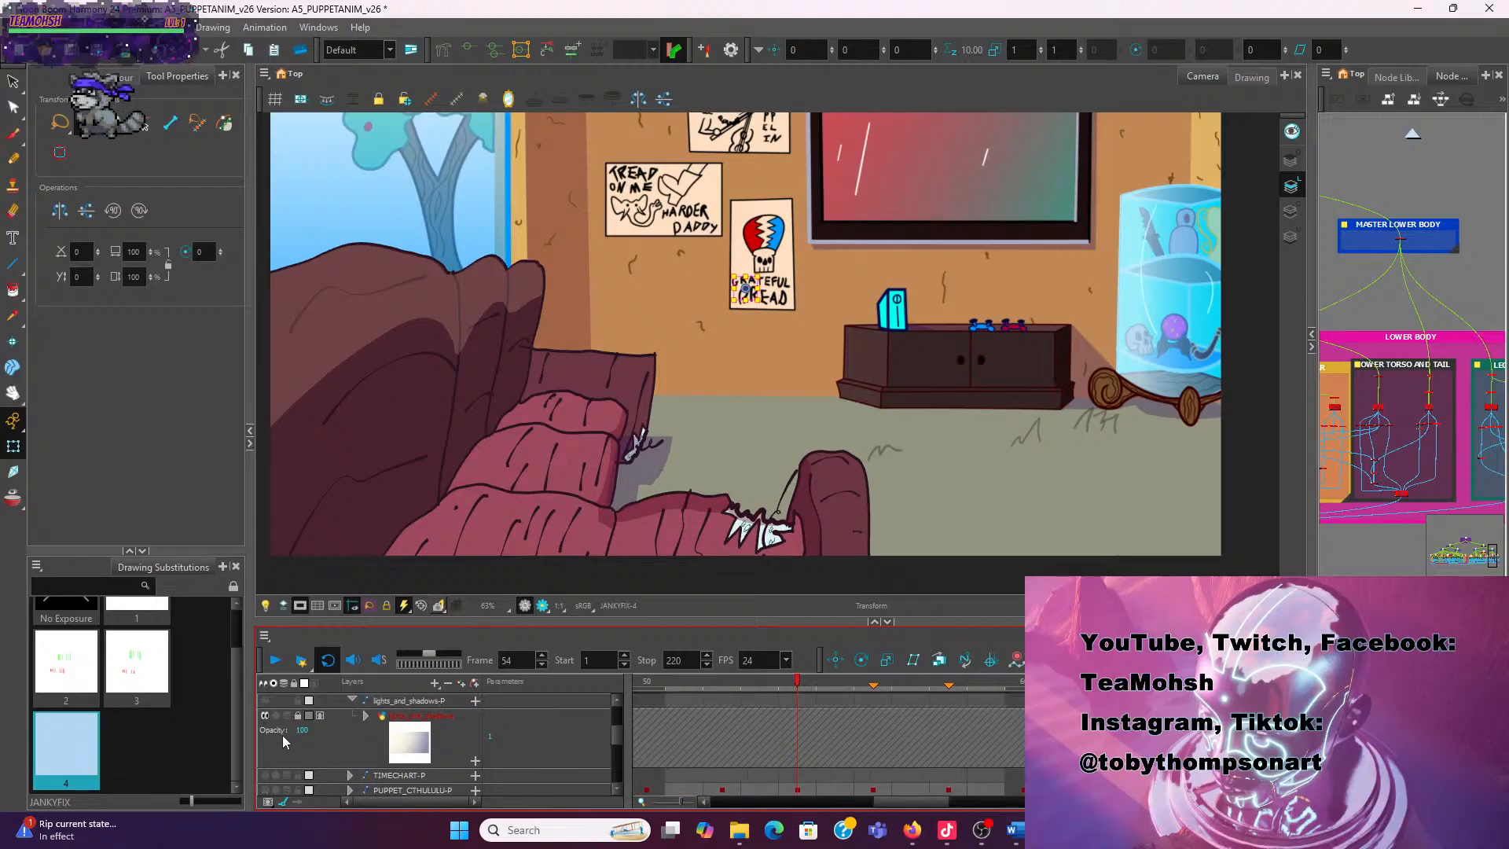
pyautogui.click(267, 714)
pyautogui.scroll(-2, 290, 721)
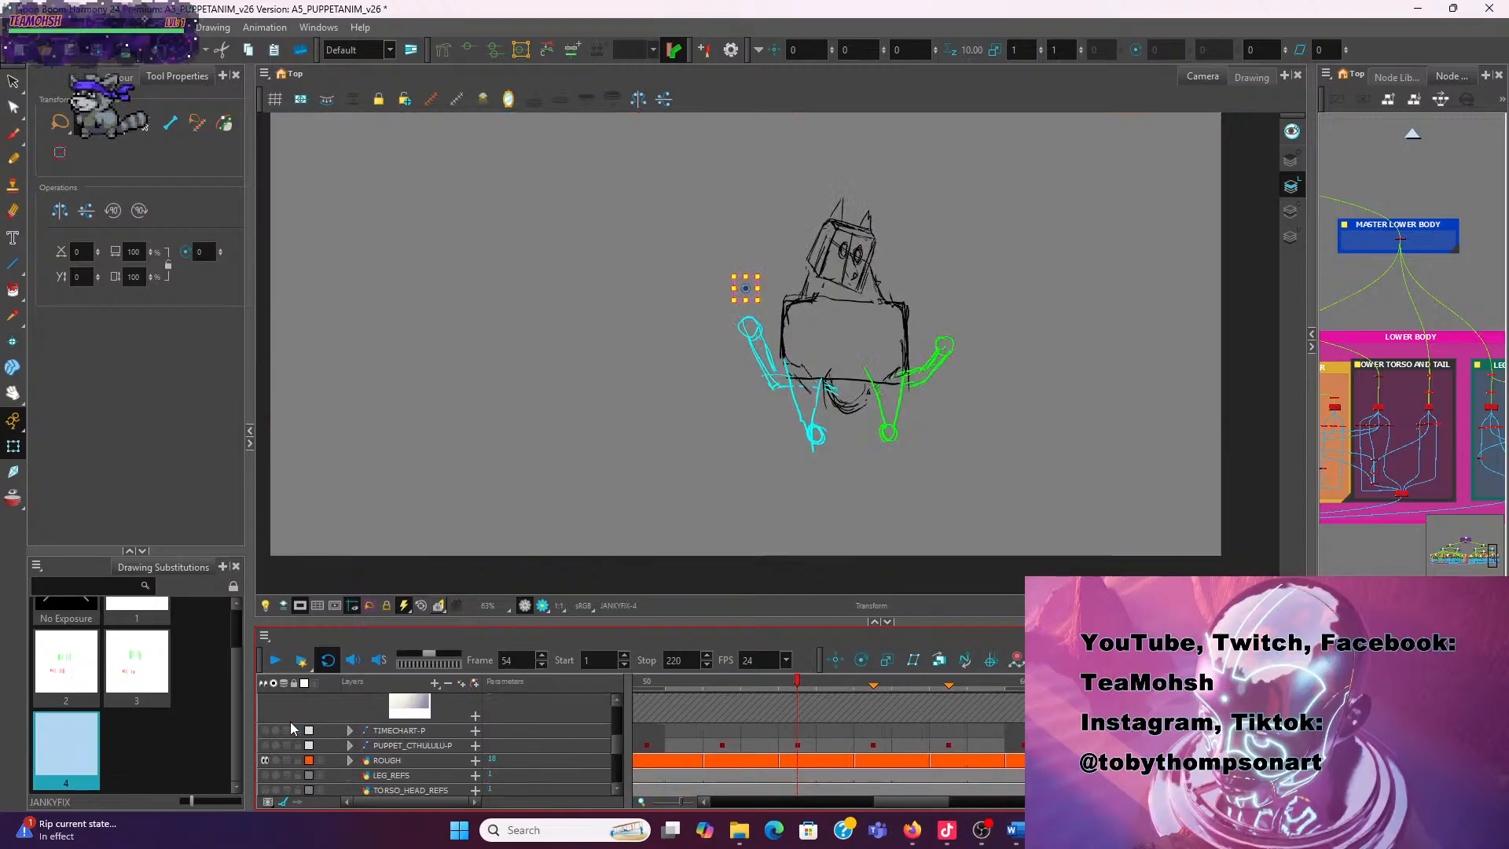
# Switch the PUPPET_CTHULULU-P layer's visibility on and off to compare the puppet with the rough pose at frame 54
pyautogui.click(265, 757)
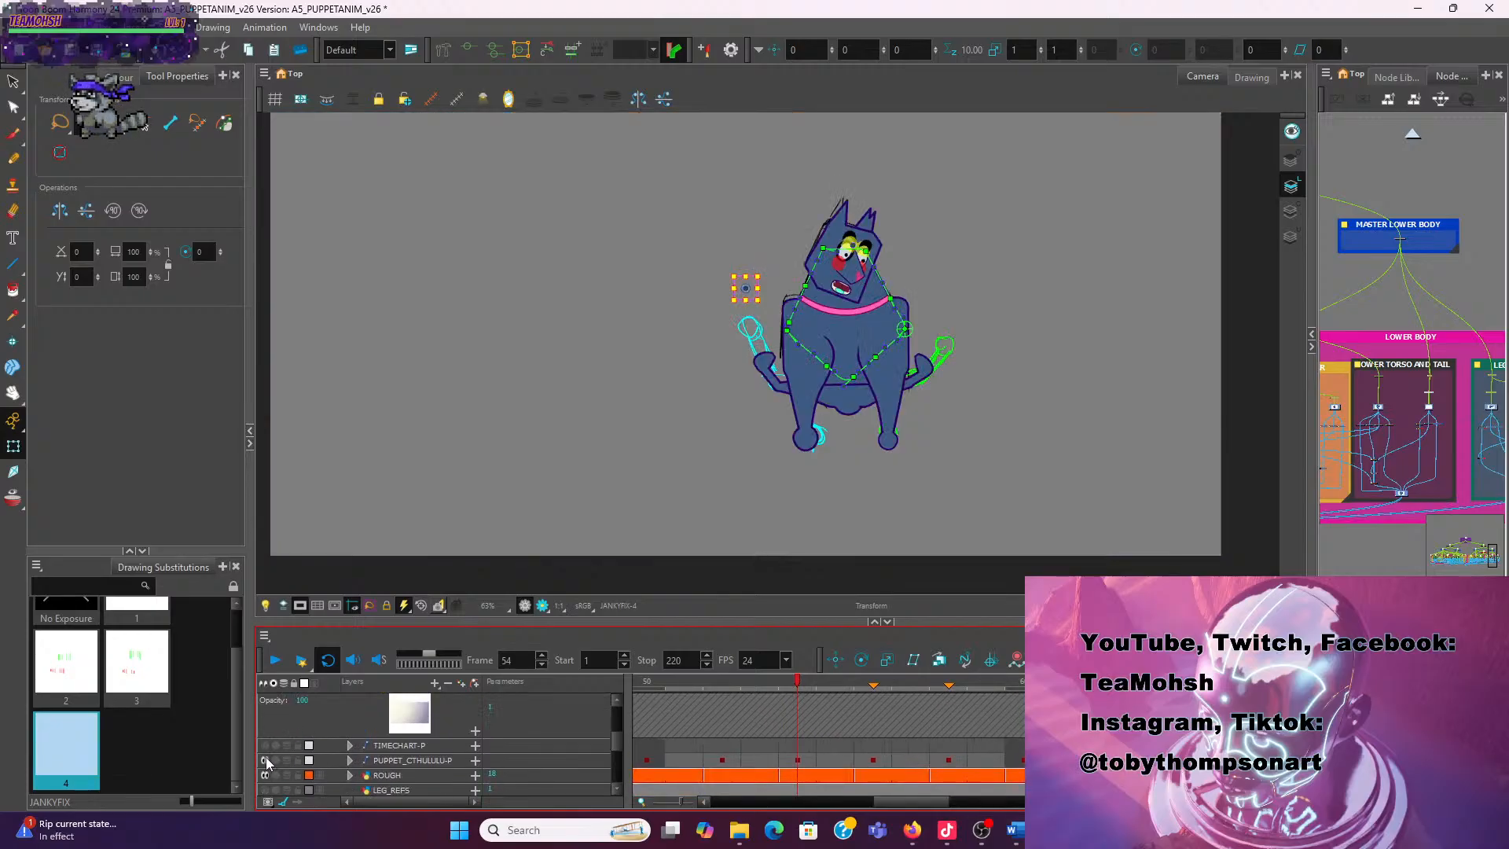
pyautogui.click(265, 757)
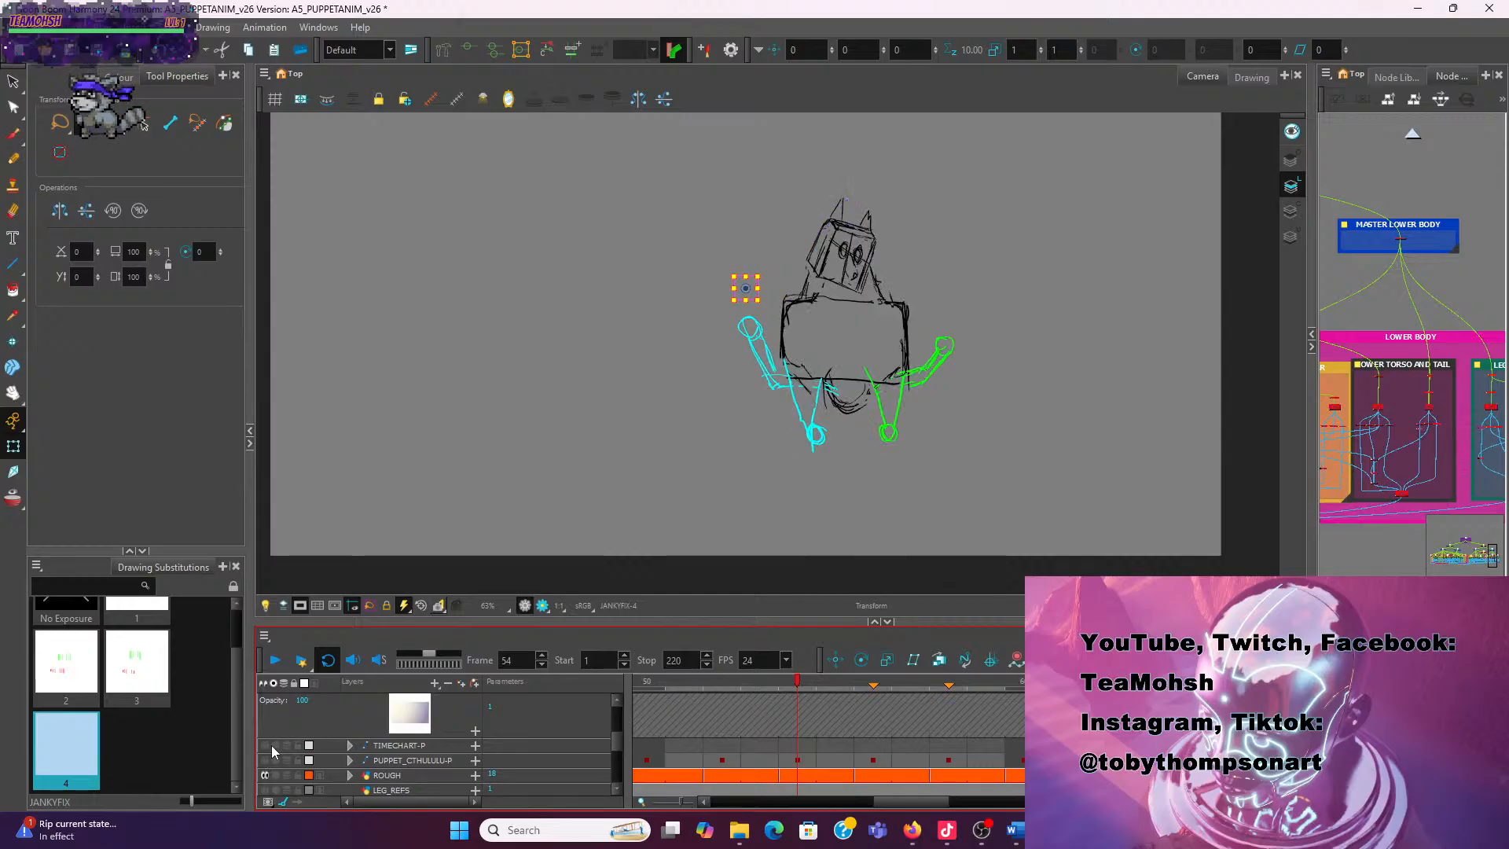
pyautogui.scroll(2, 309, 730)
pyautogui.scroll(5, 309, 730)
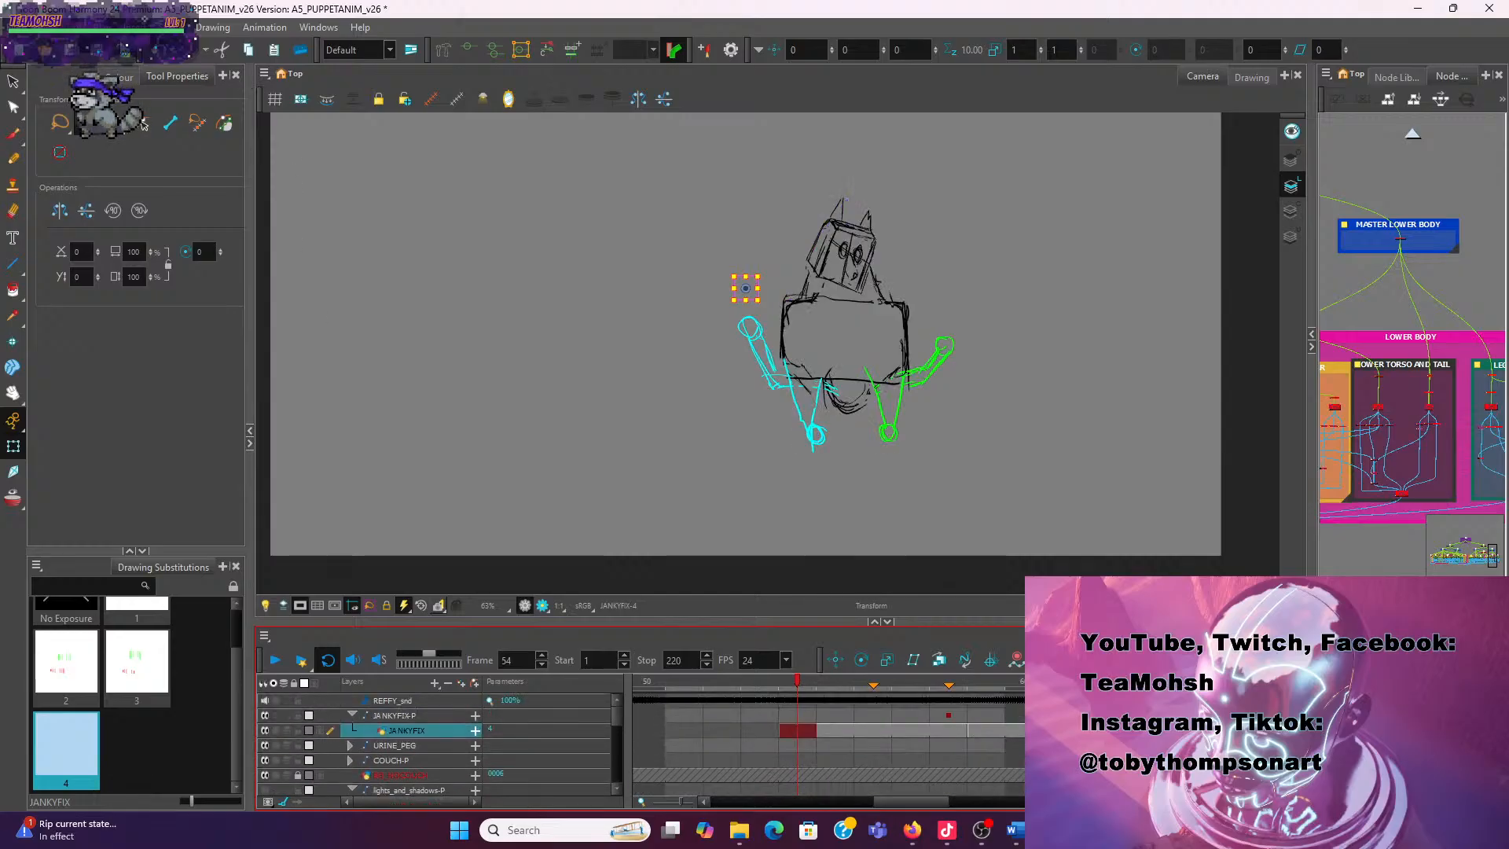
# Save the scene as a new copy named A5_PUPPETANIM_v27.xstage in the A5 folder
pyautogui.click(14, 27)
pyautogui.click(49, 139)
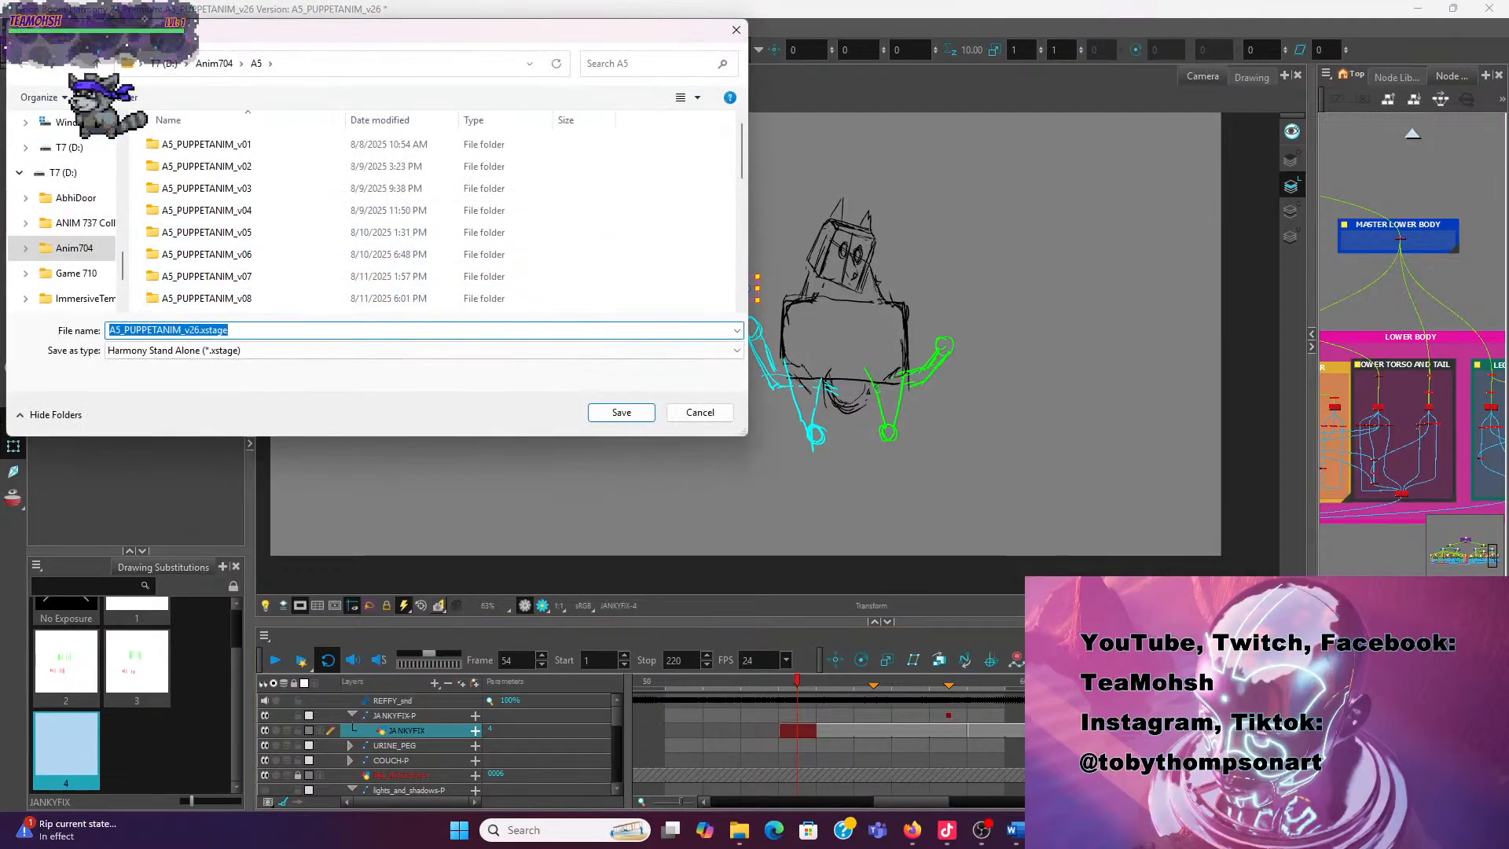
pyautogui.click(226, 331)
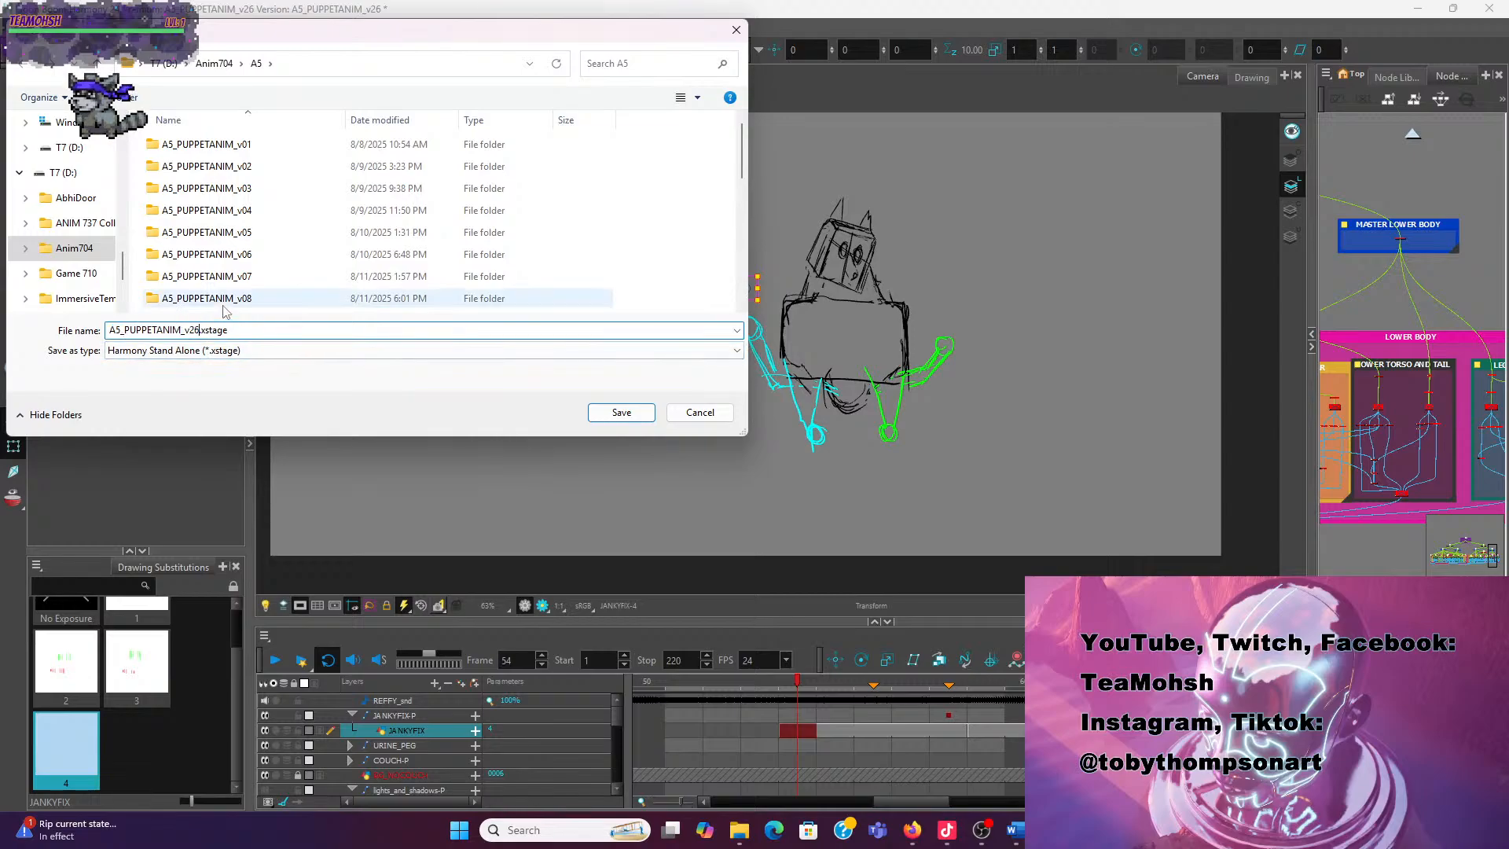
pyautogui.press('BackSpace')
pyautogui.write('7')
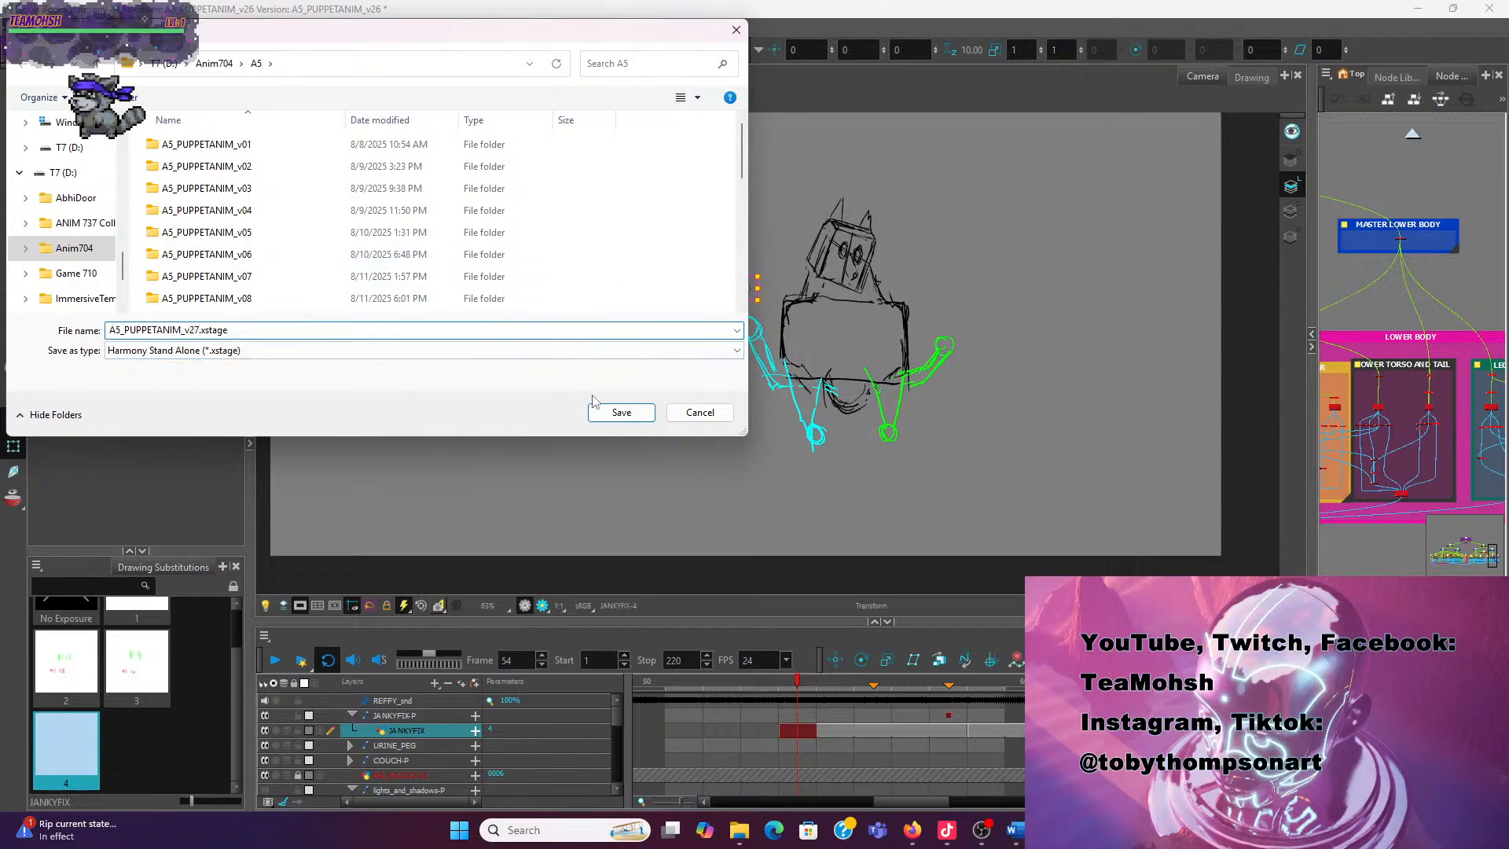
pyautogui.scroll(-5, 507, 303)
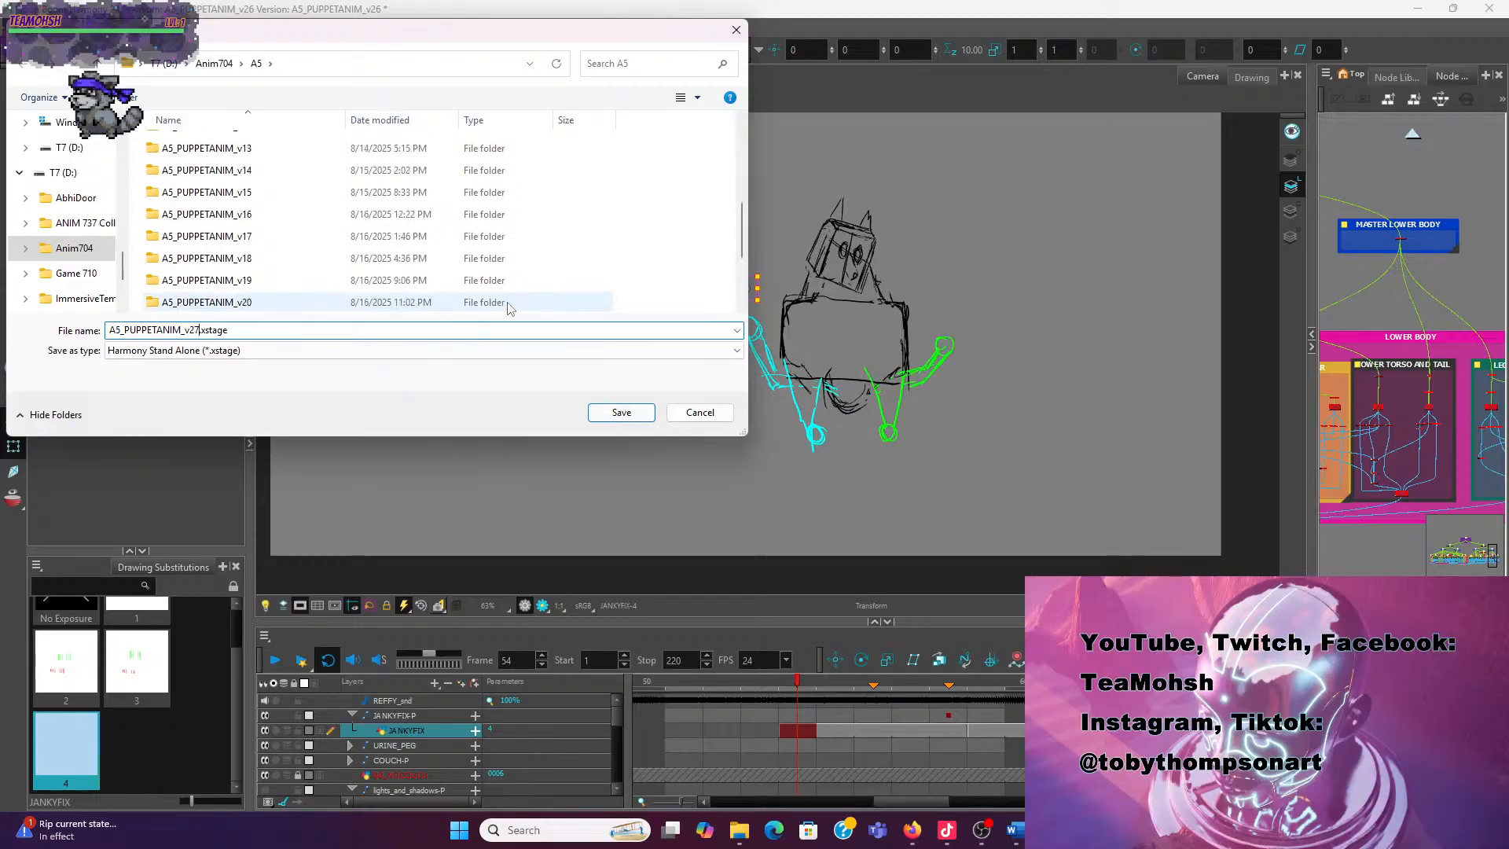
pyautogui.scroll(-1, 507, 303)
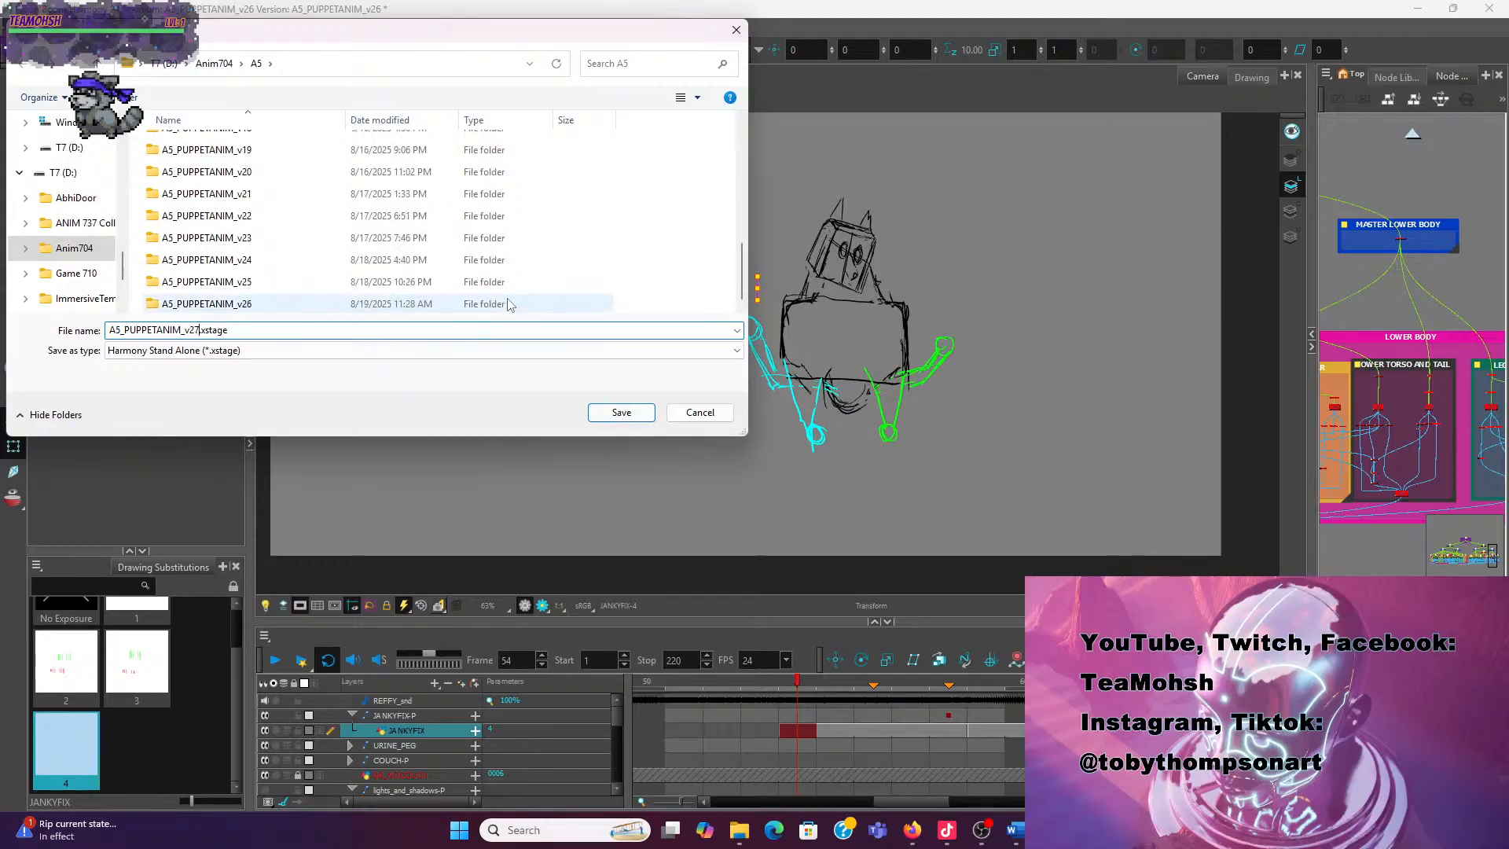
pyautogui.click(621, 413)
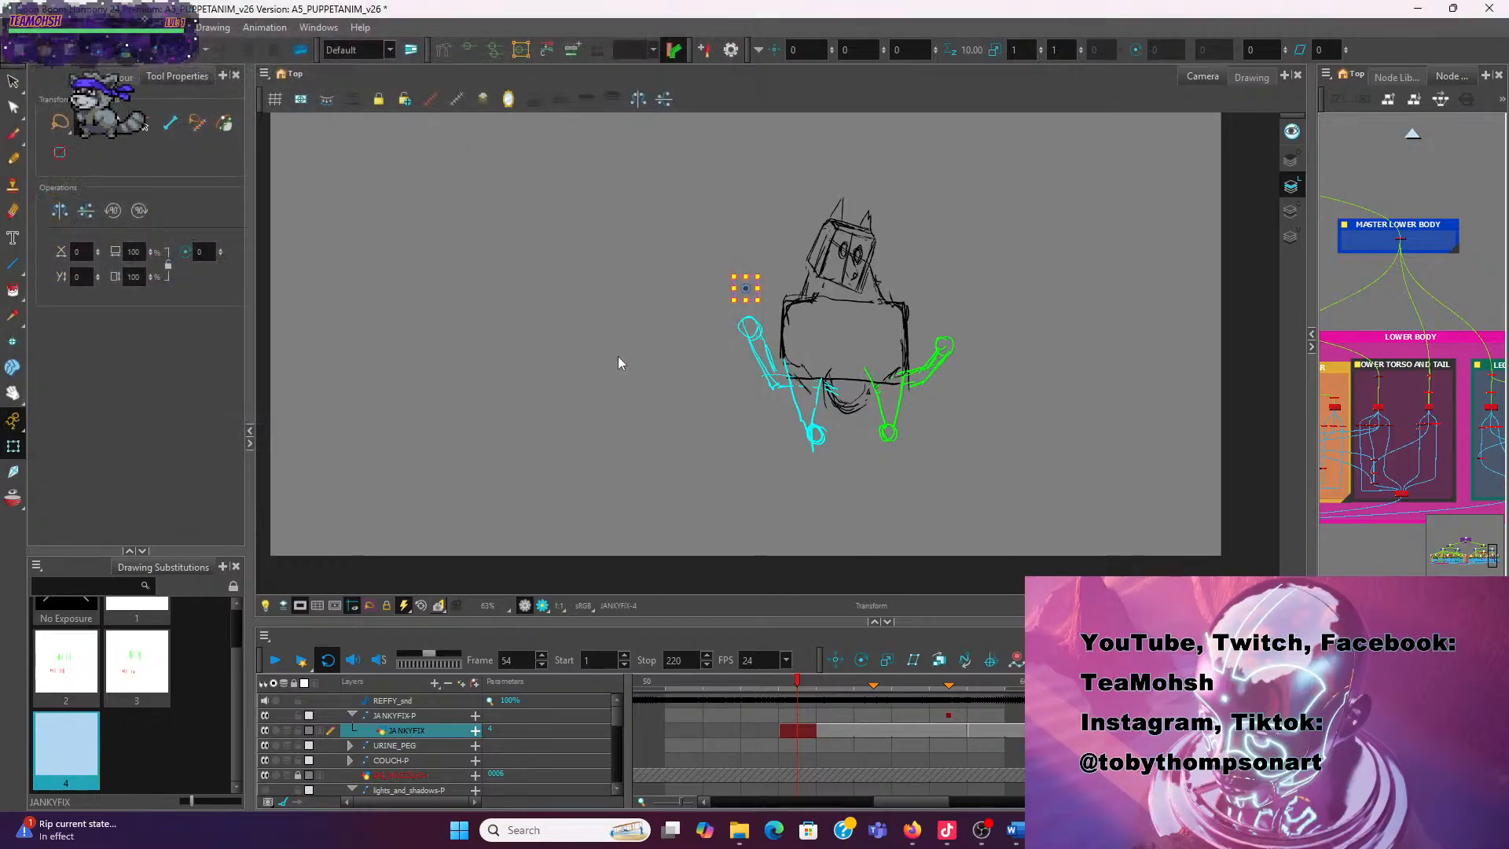